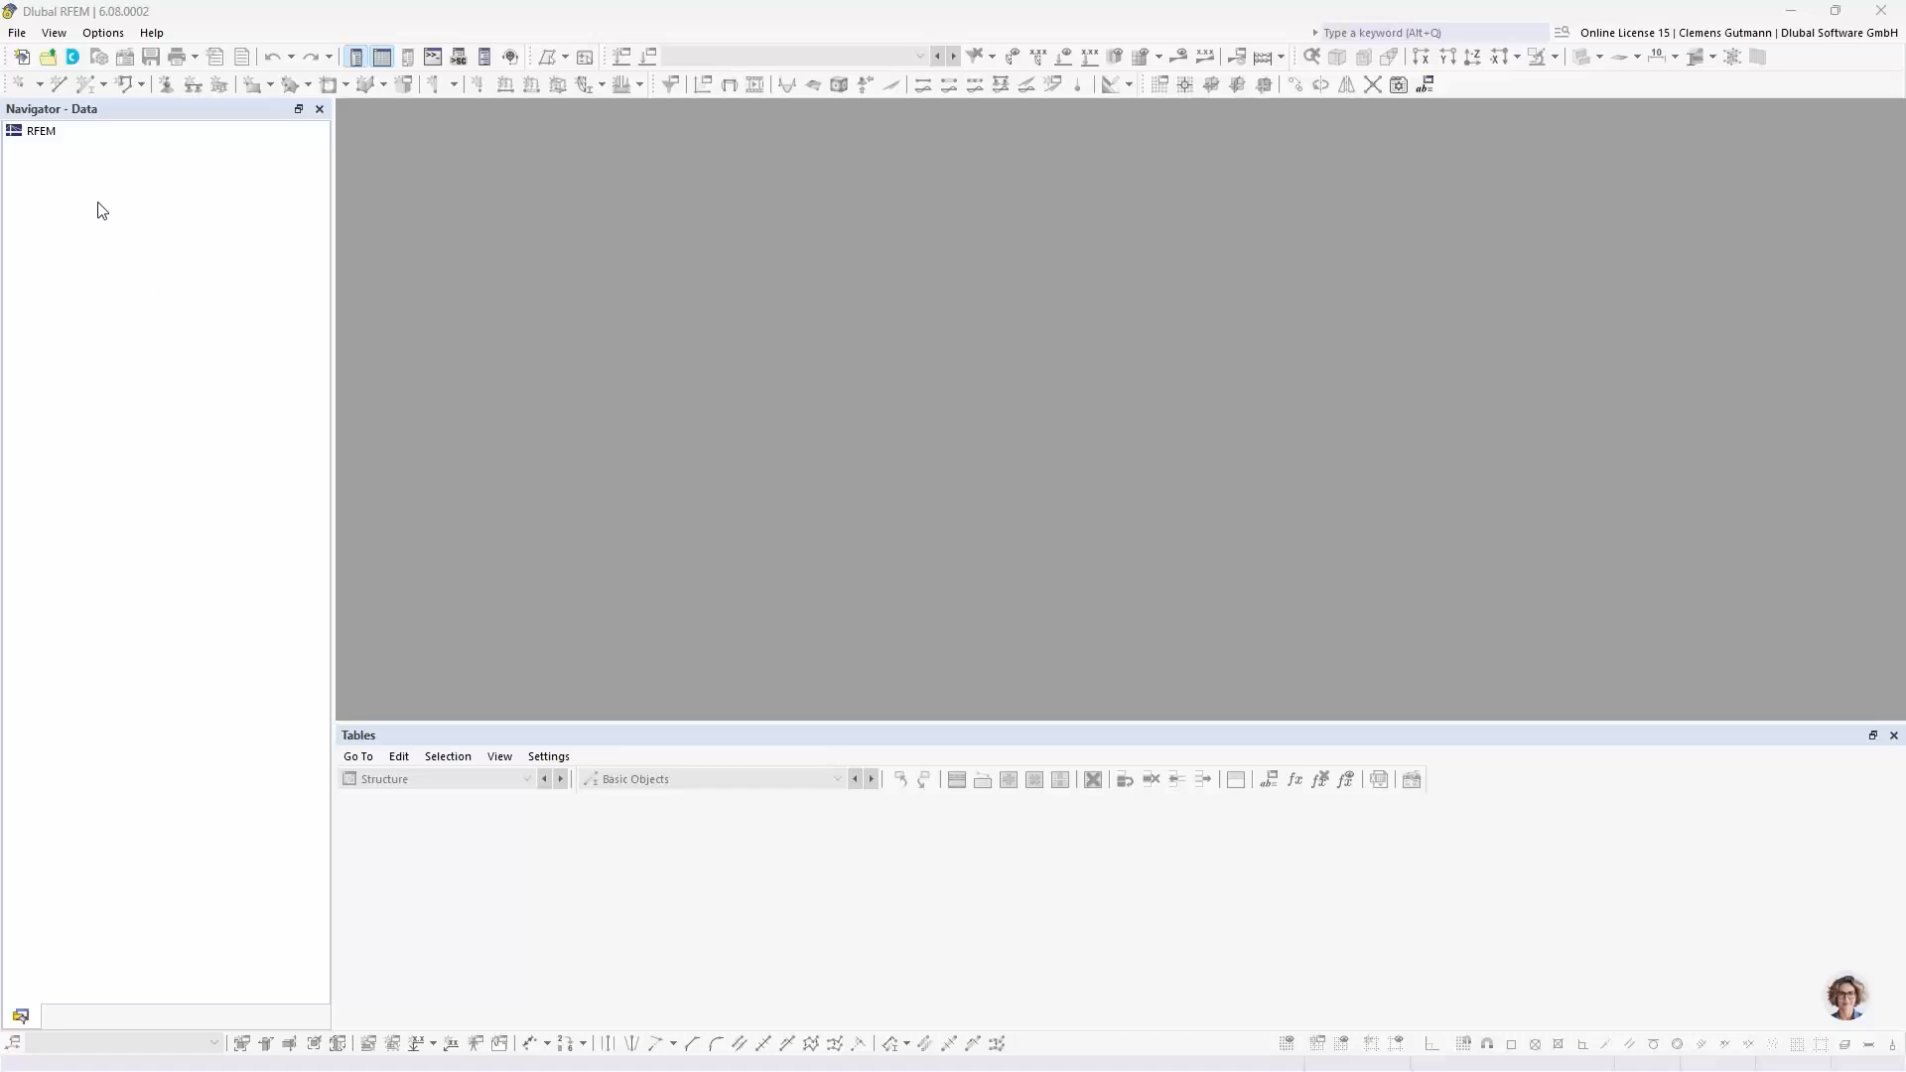
right_click(46, 142)
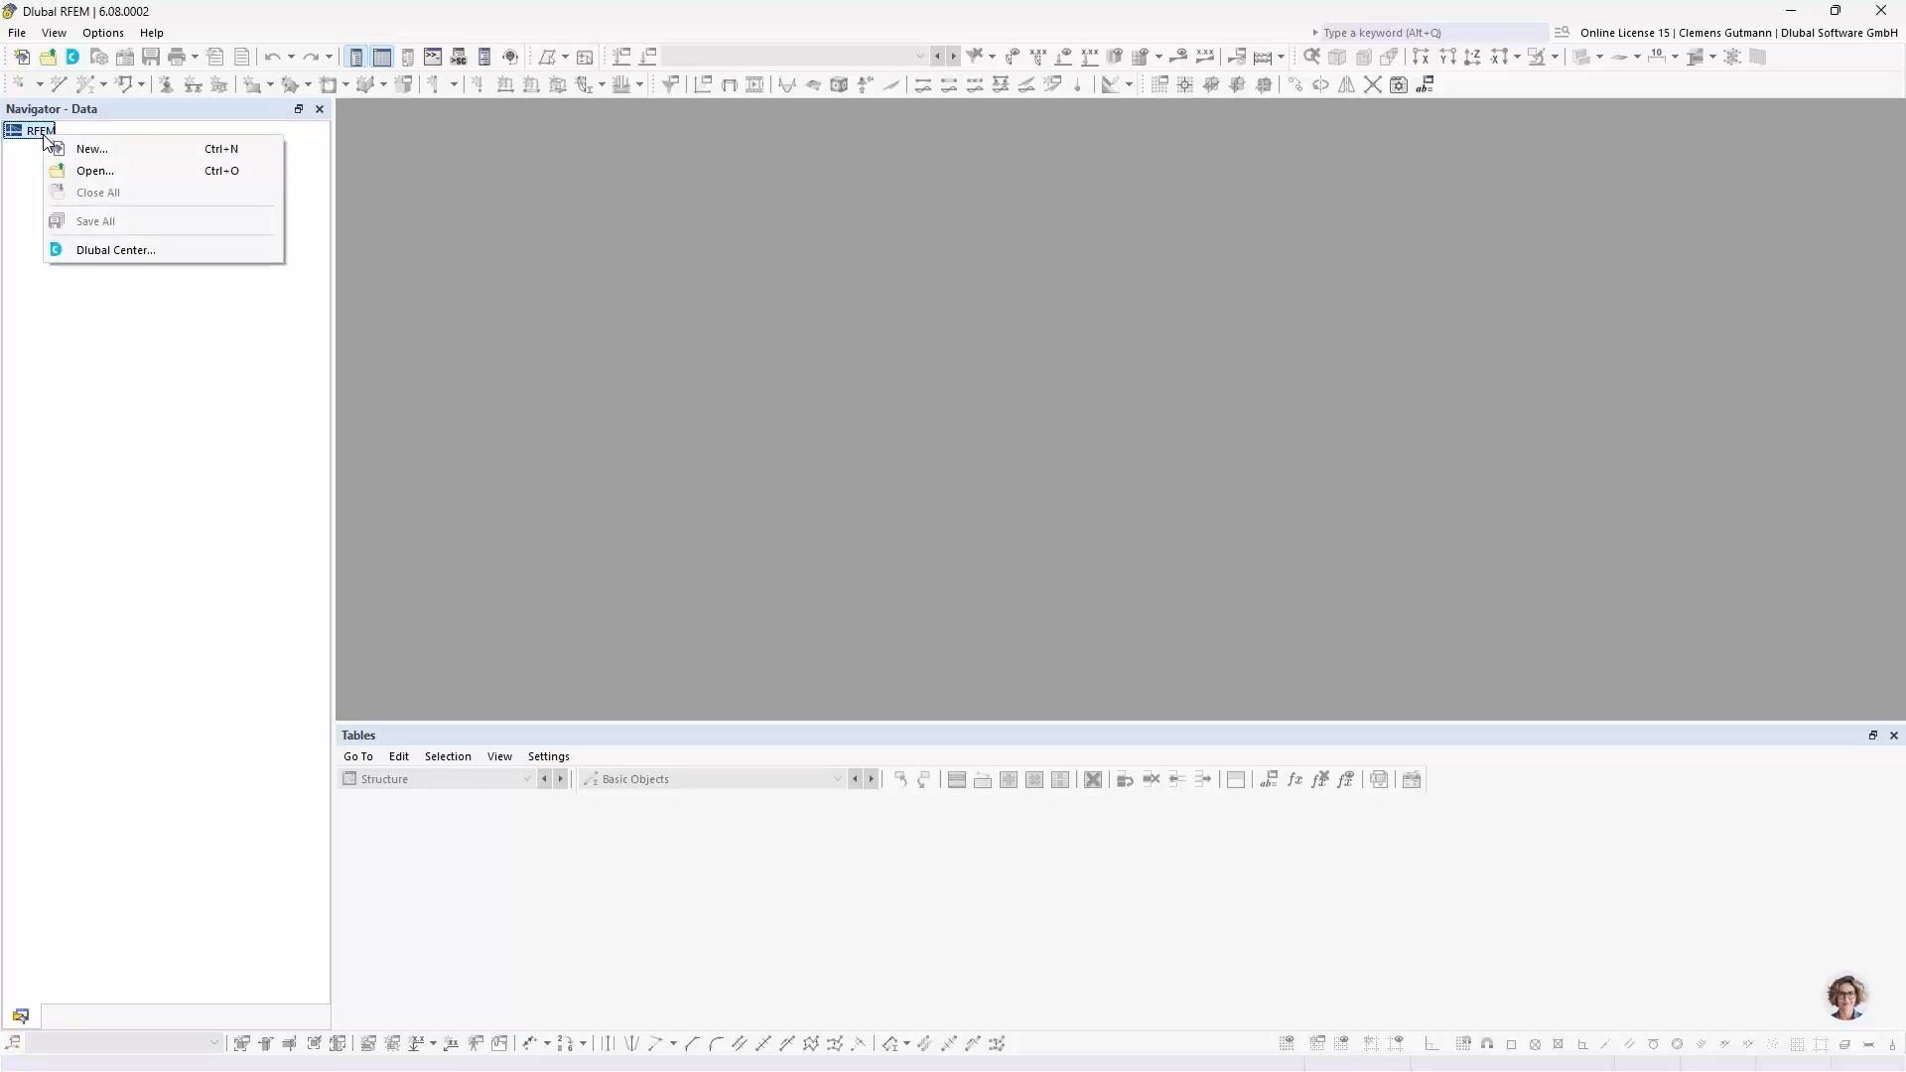
click(30, 154)
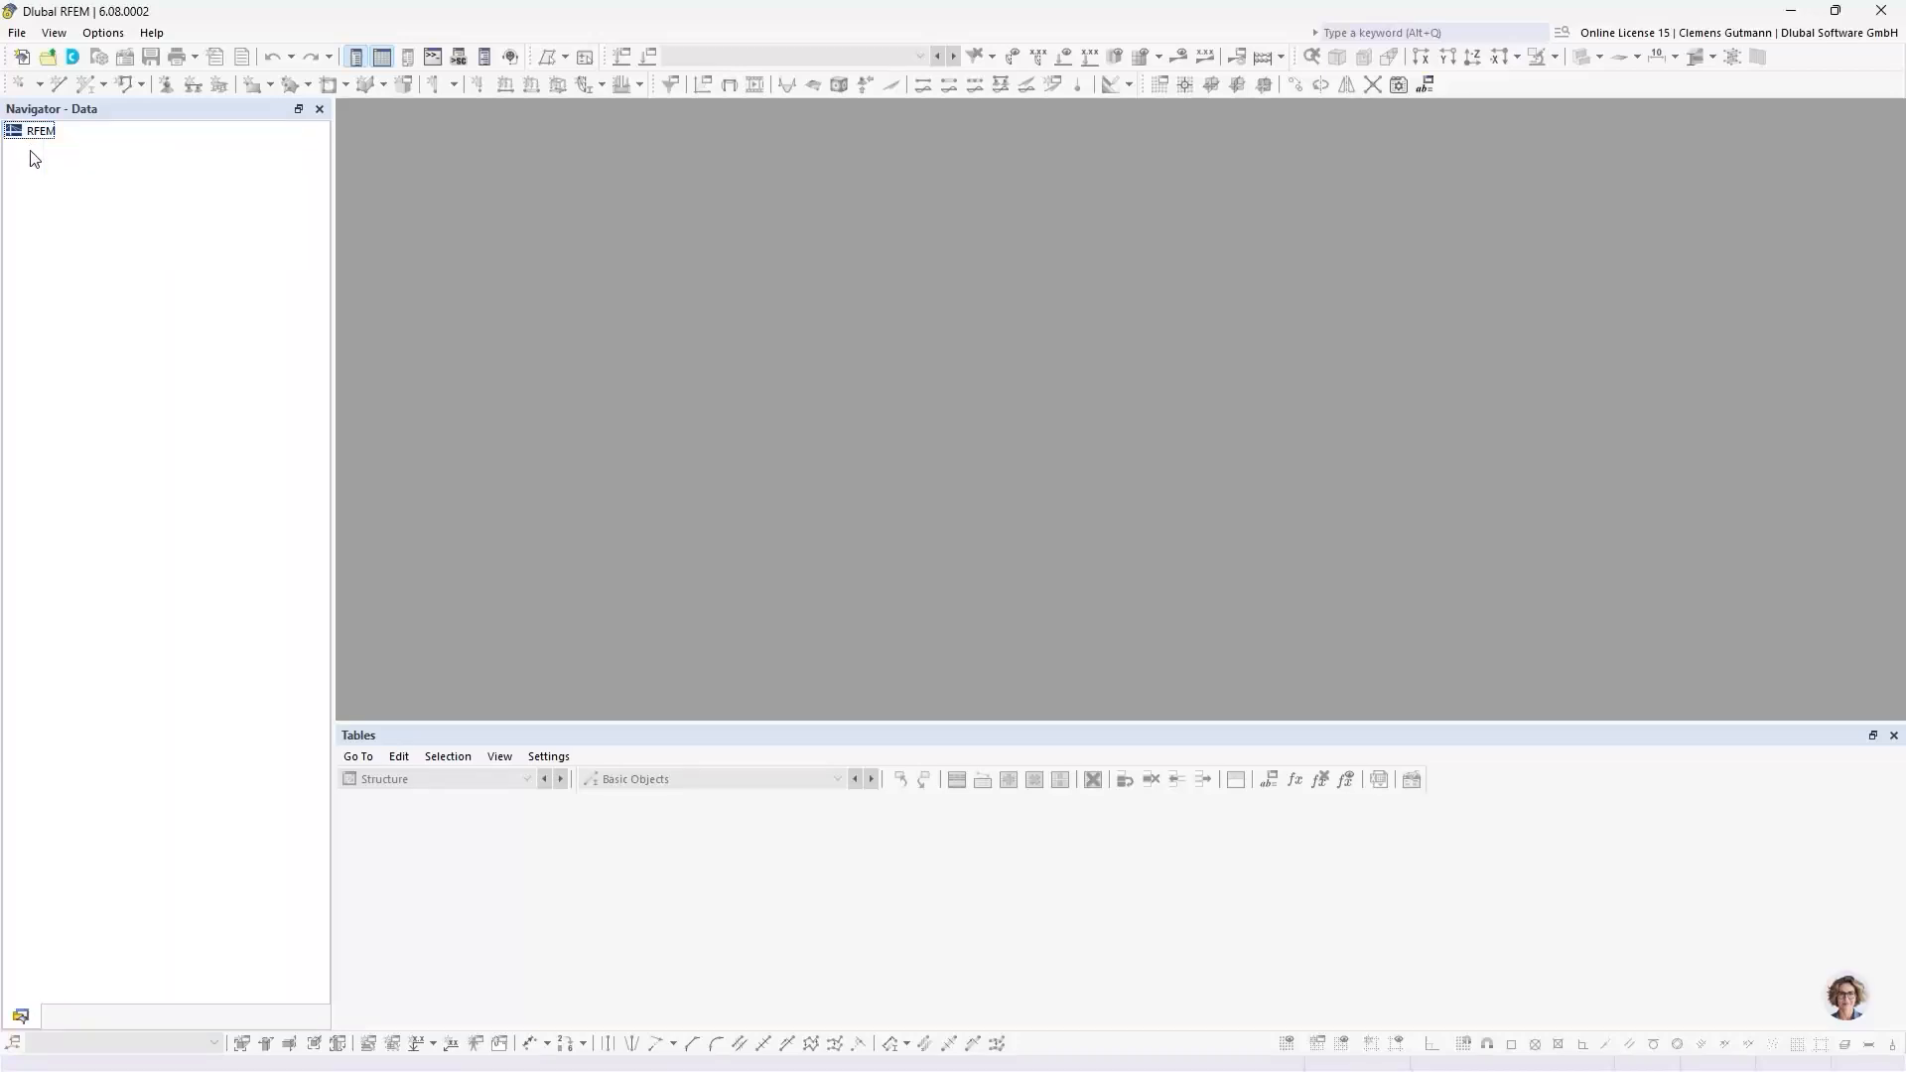
click(19, 36)
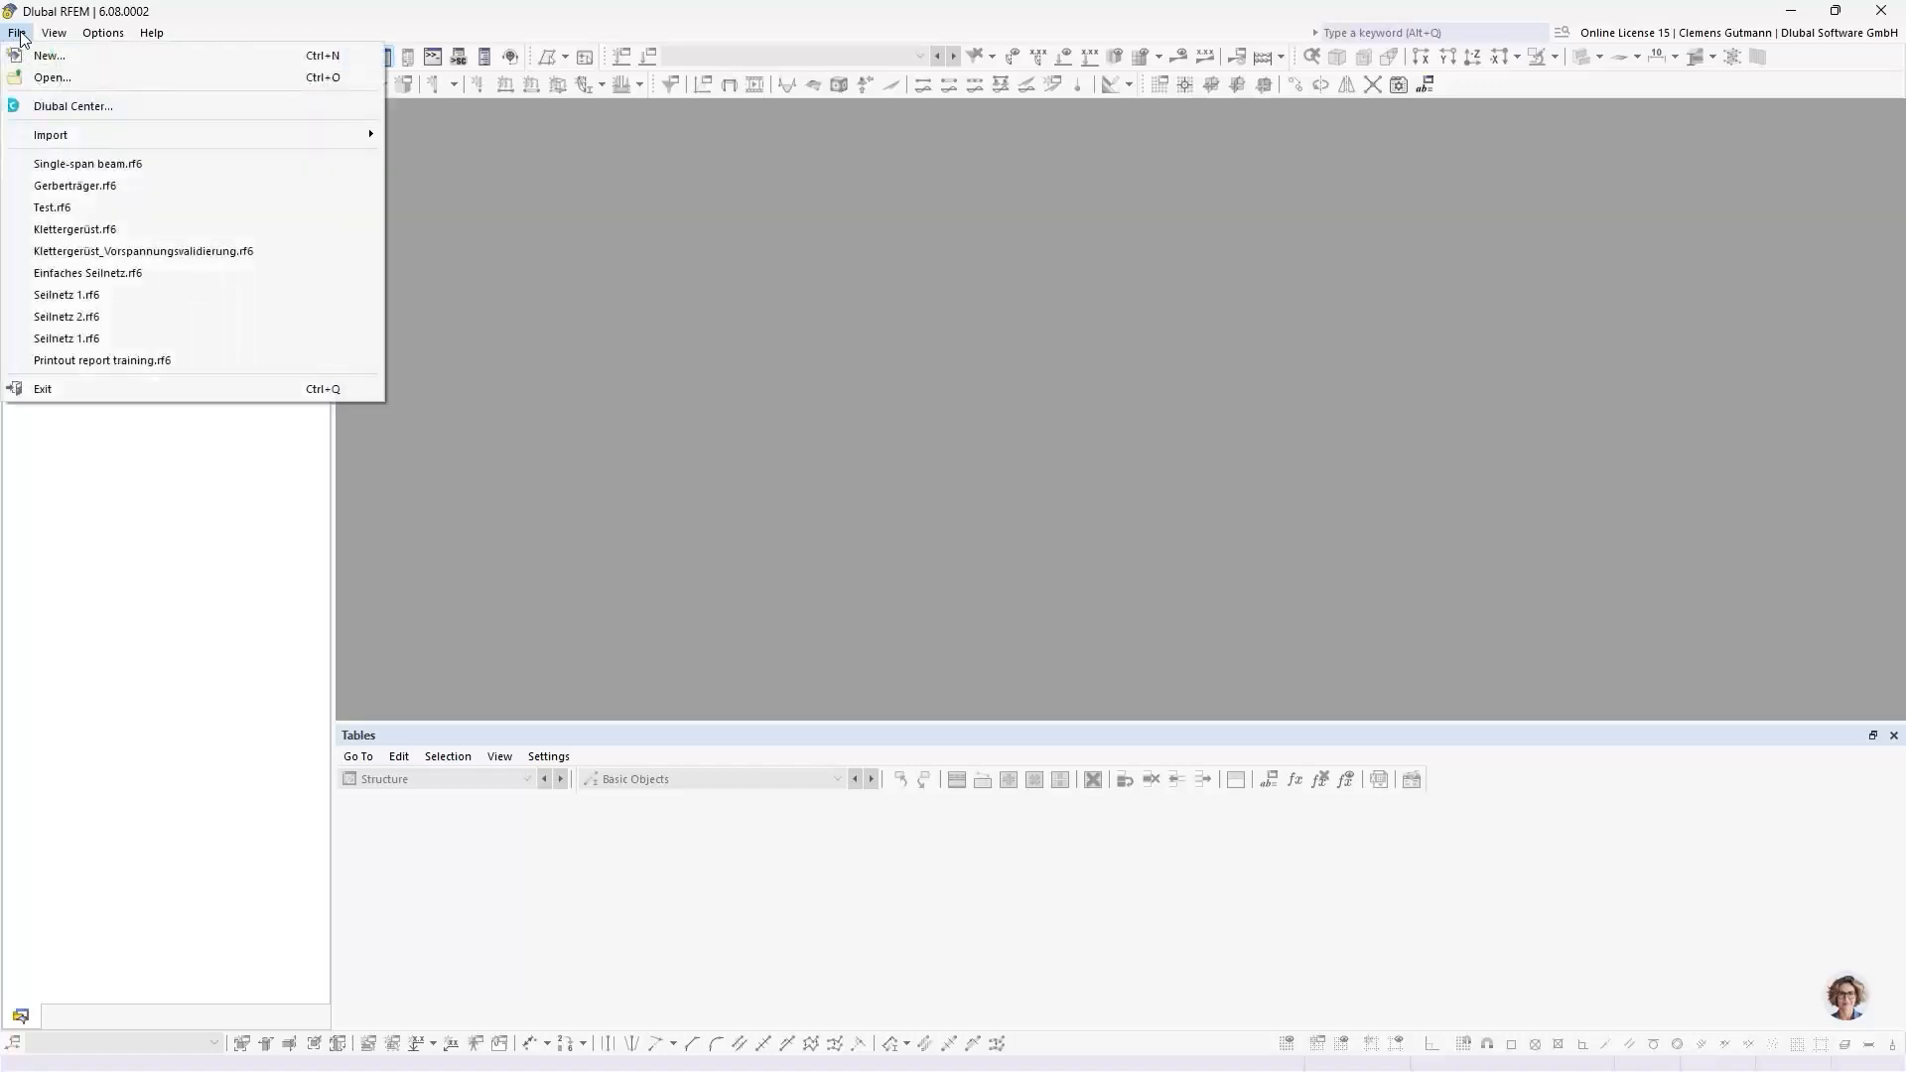
click(20, 37)
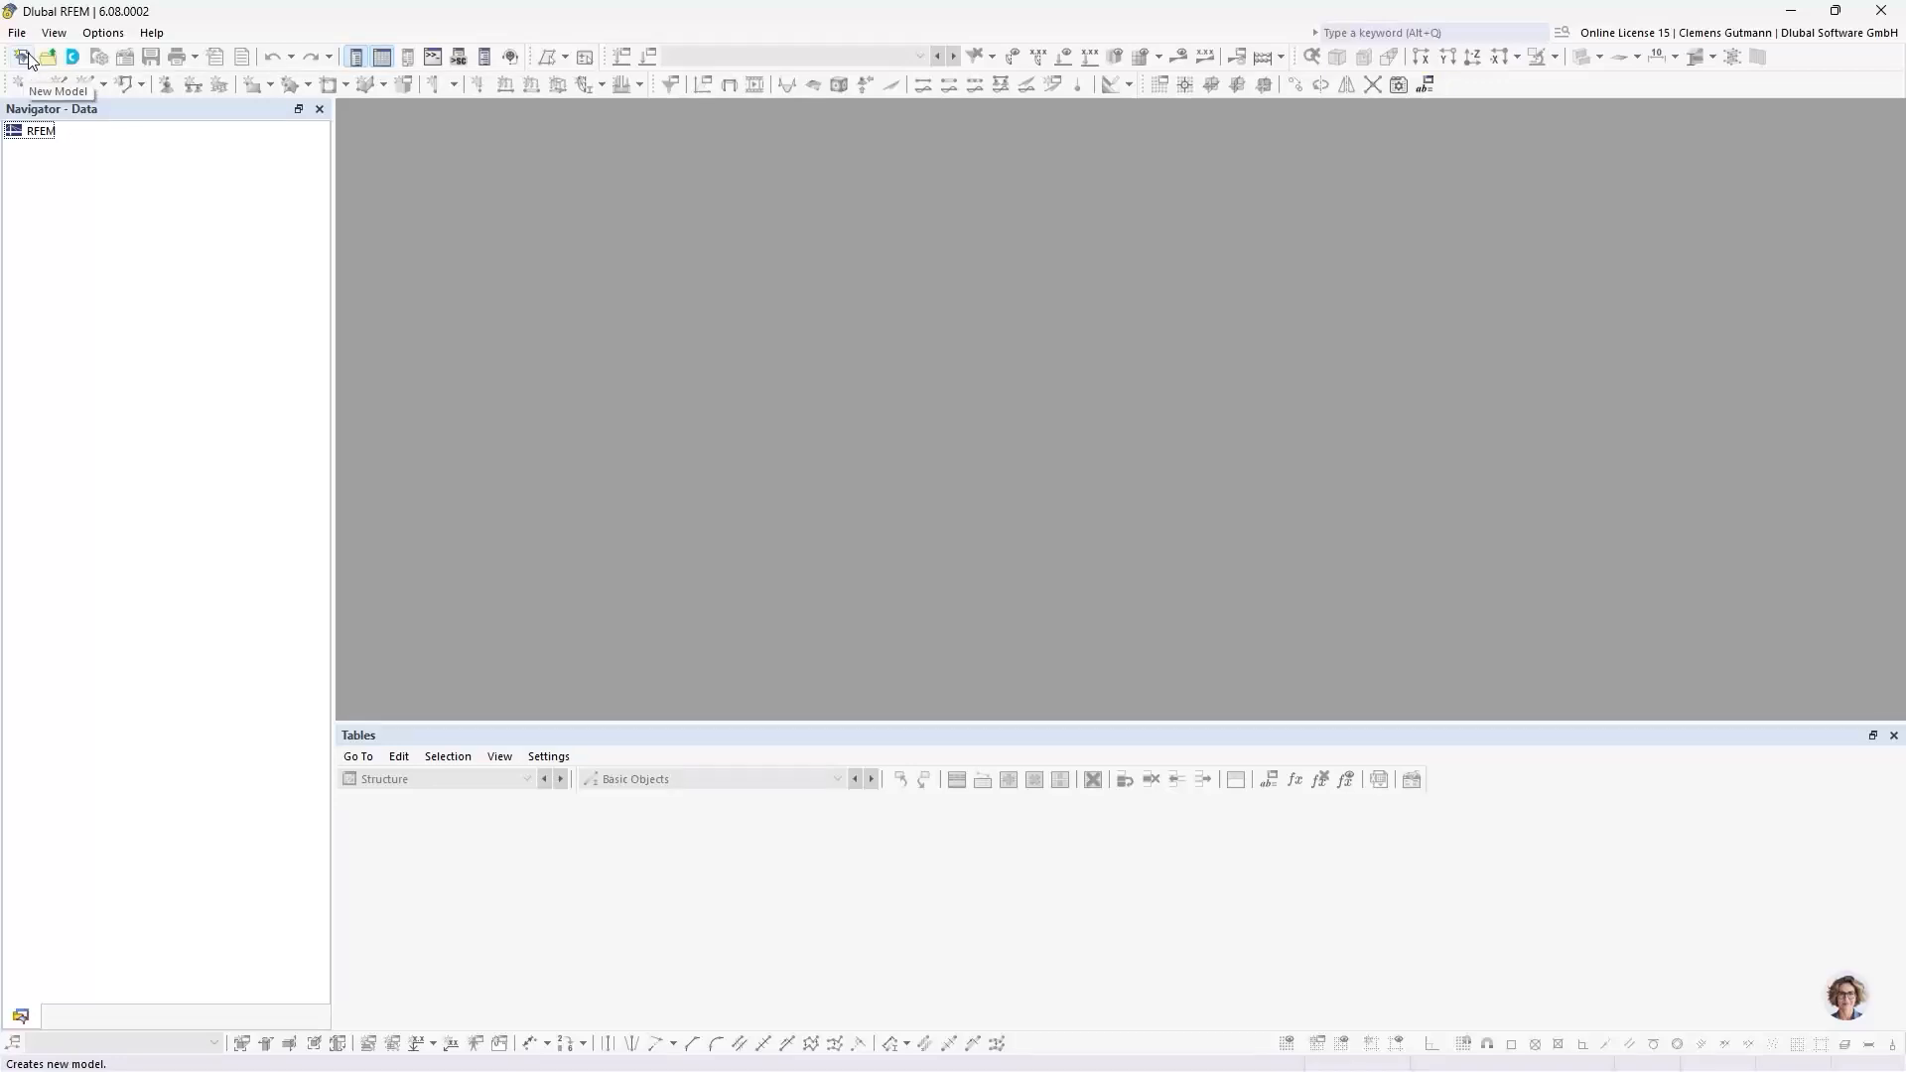
Step: Create a new model named "Single-span beam" with the model type 2D | XZ | Plane Stress
click(28, 57)
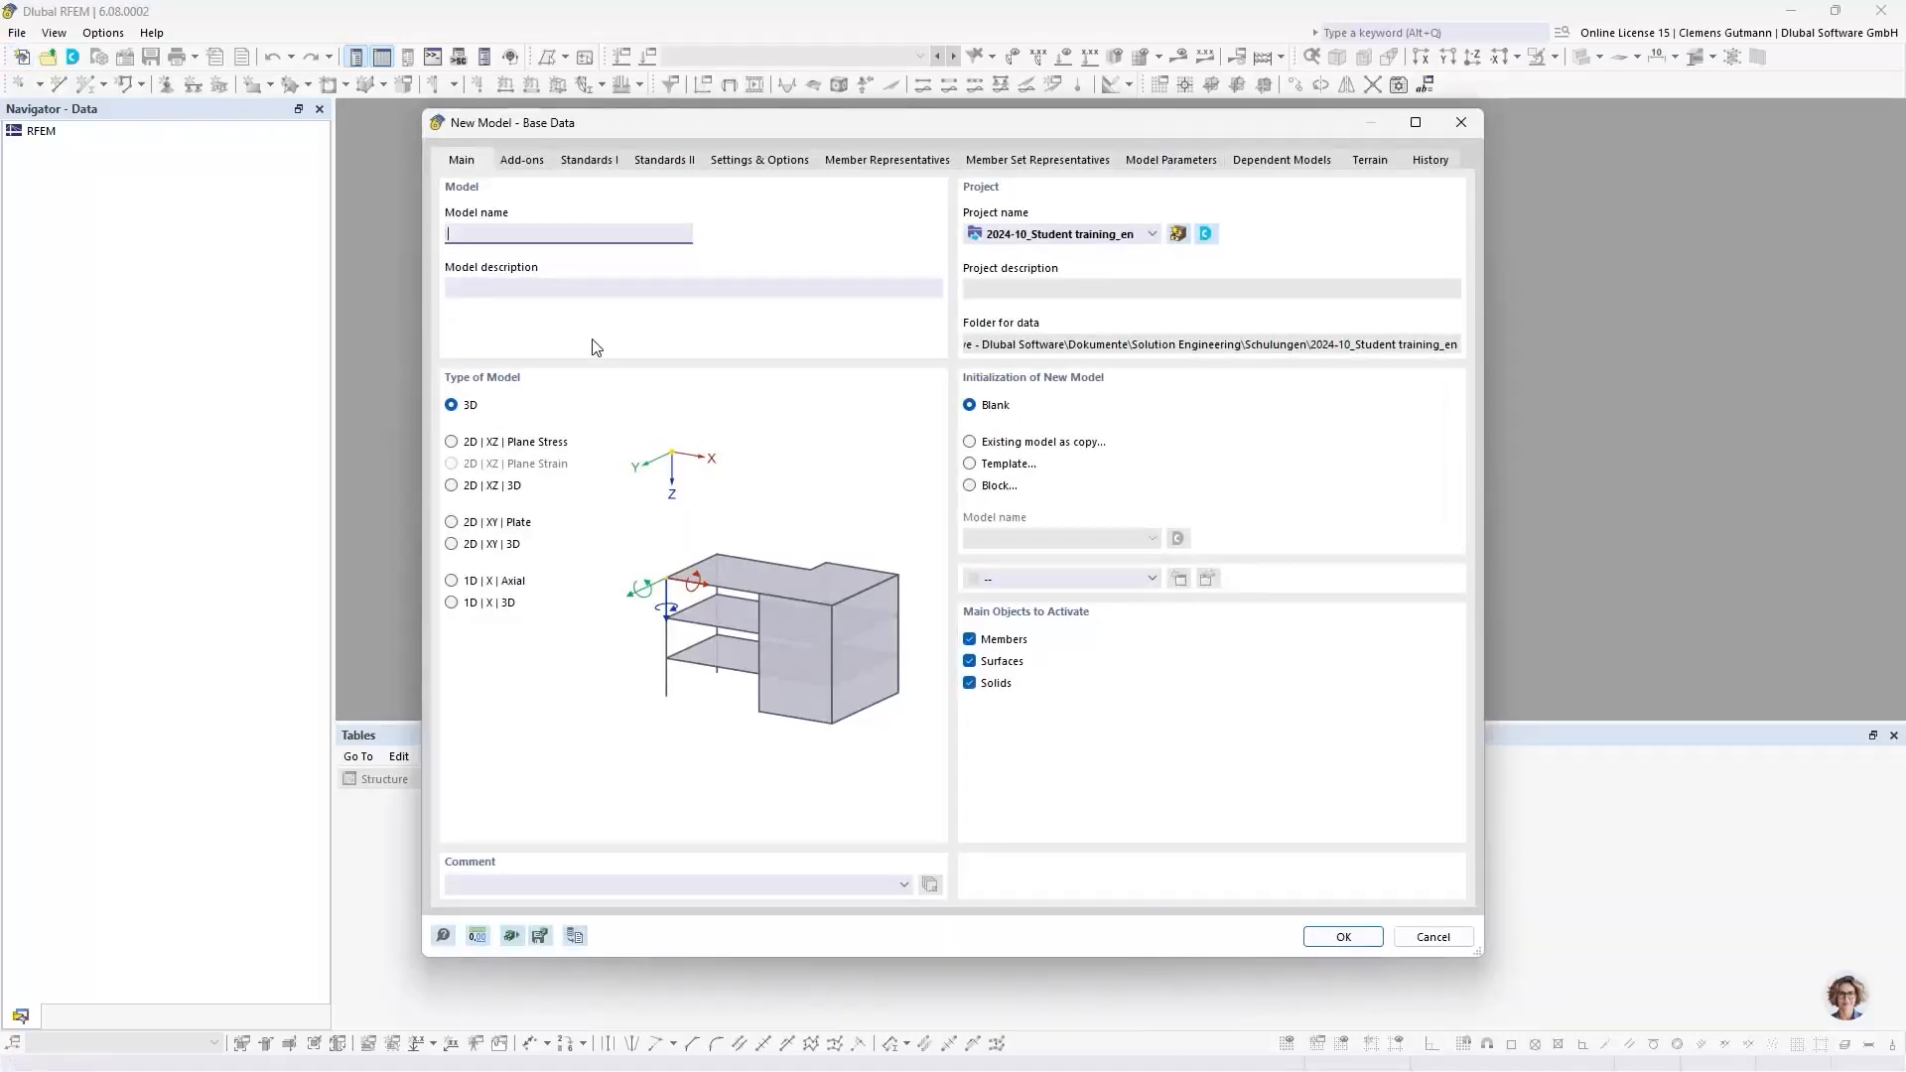
mouse_move(689, 123)
mouse_down()
mouse_move(633, 111)
mouse_move(653, 119)
mouse_up()
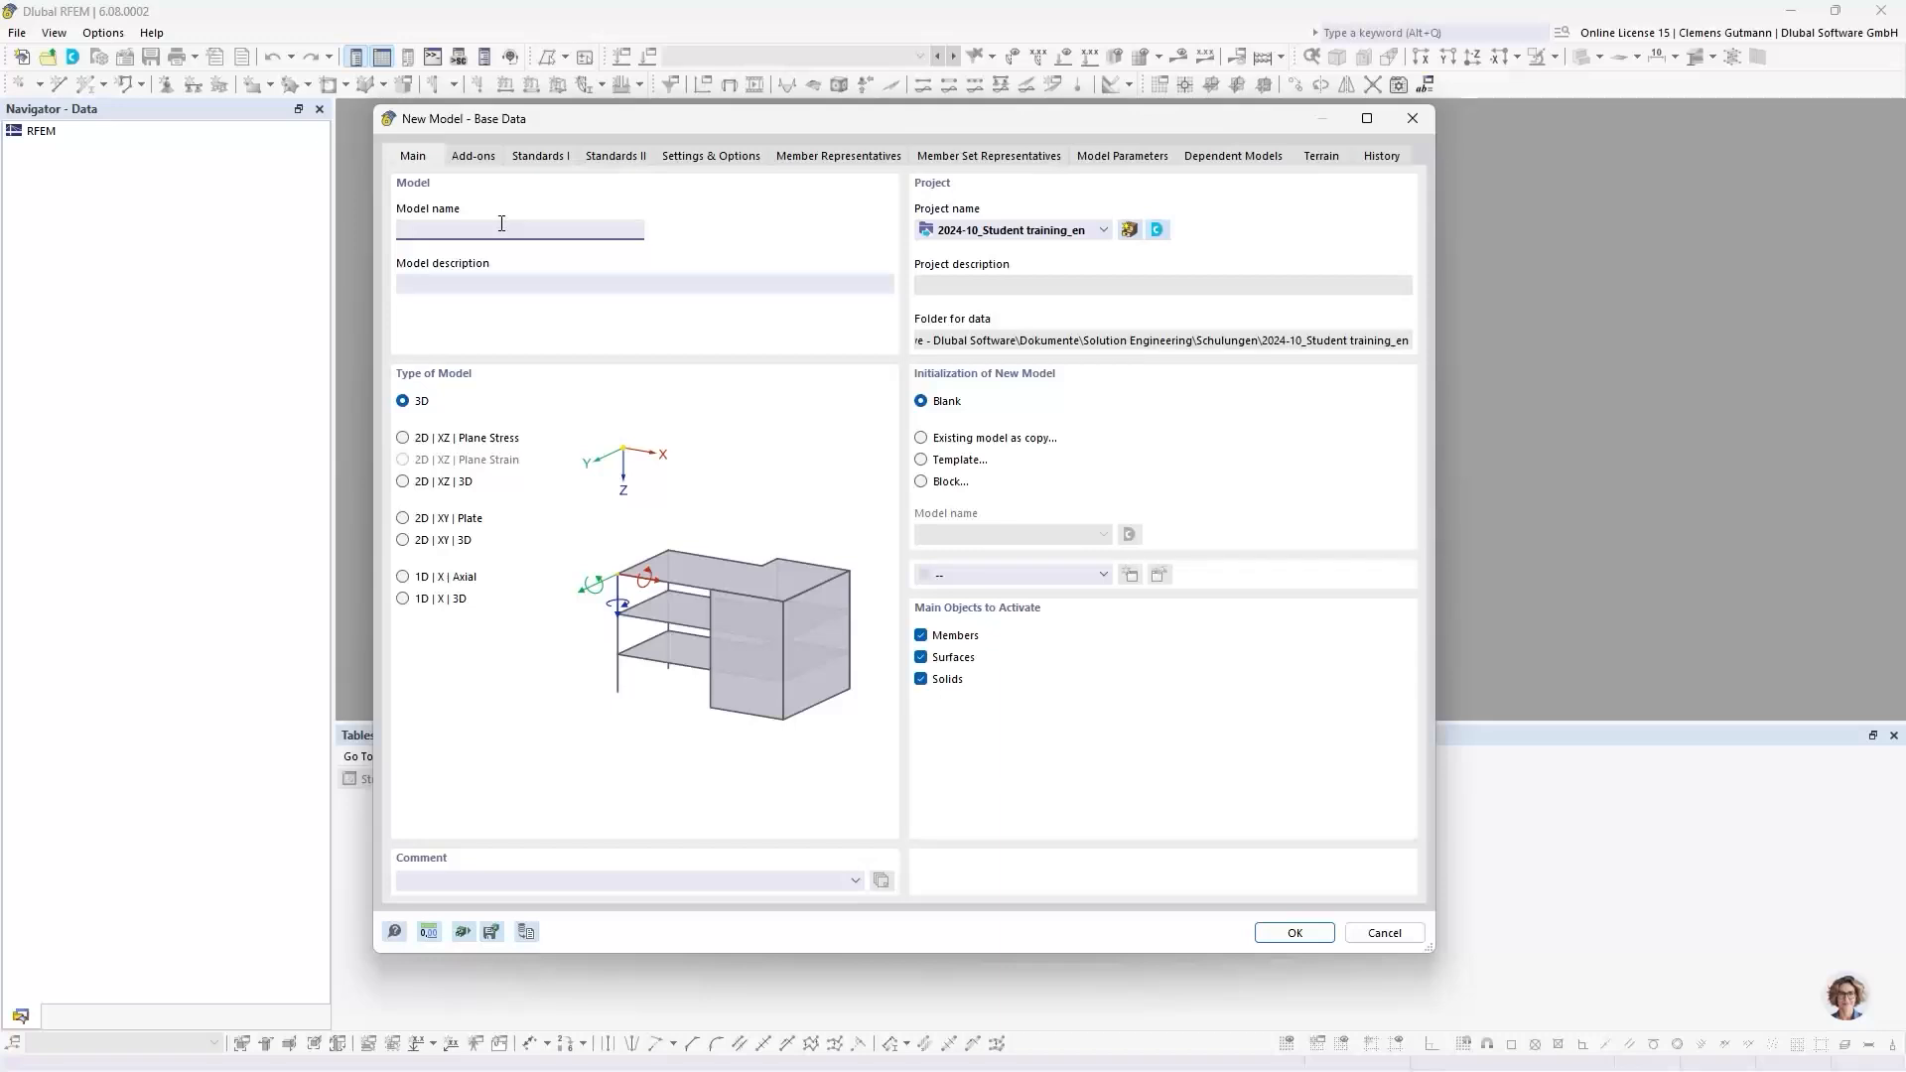
text(ngle-span beam)
key(Tab)
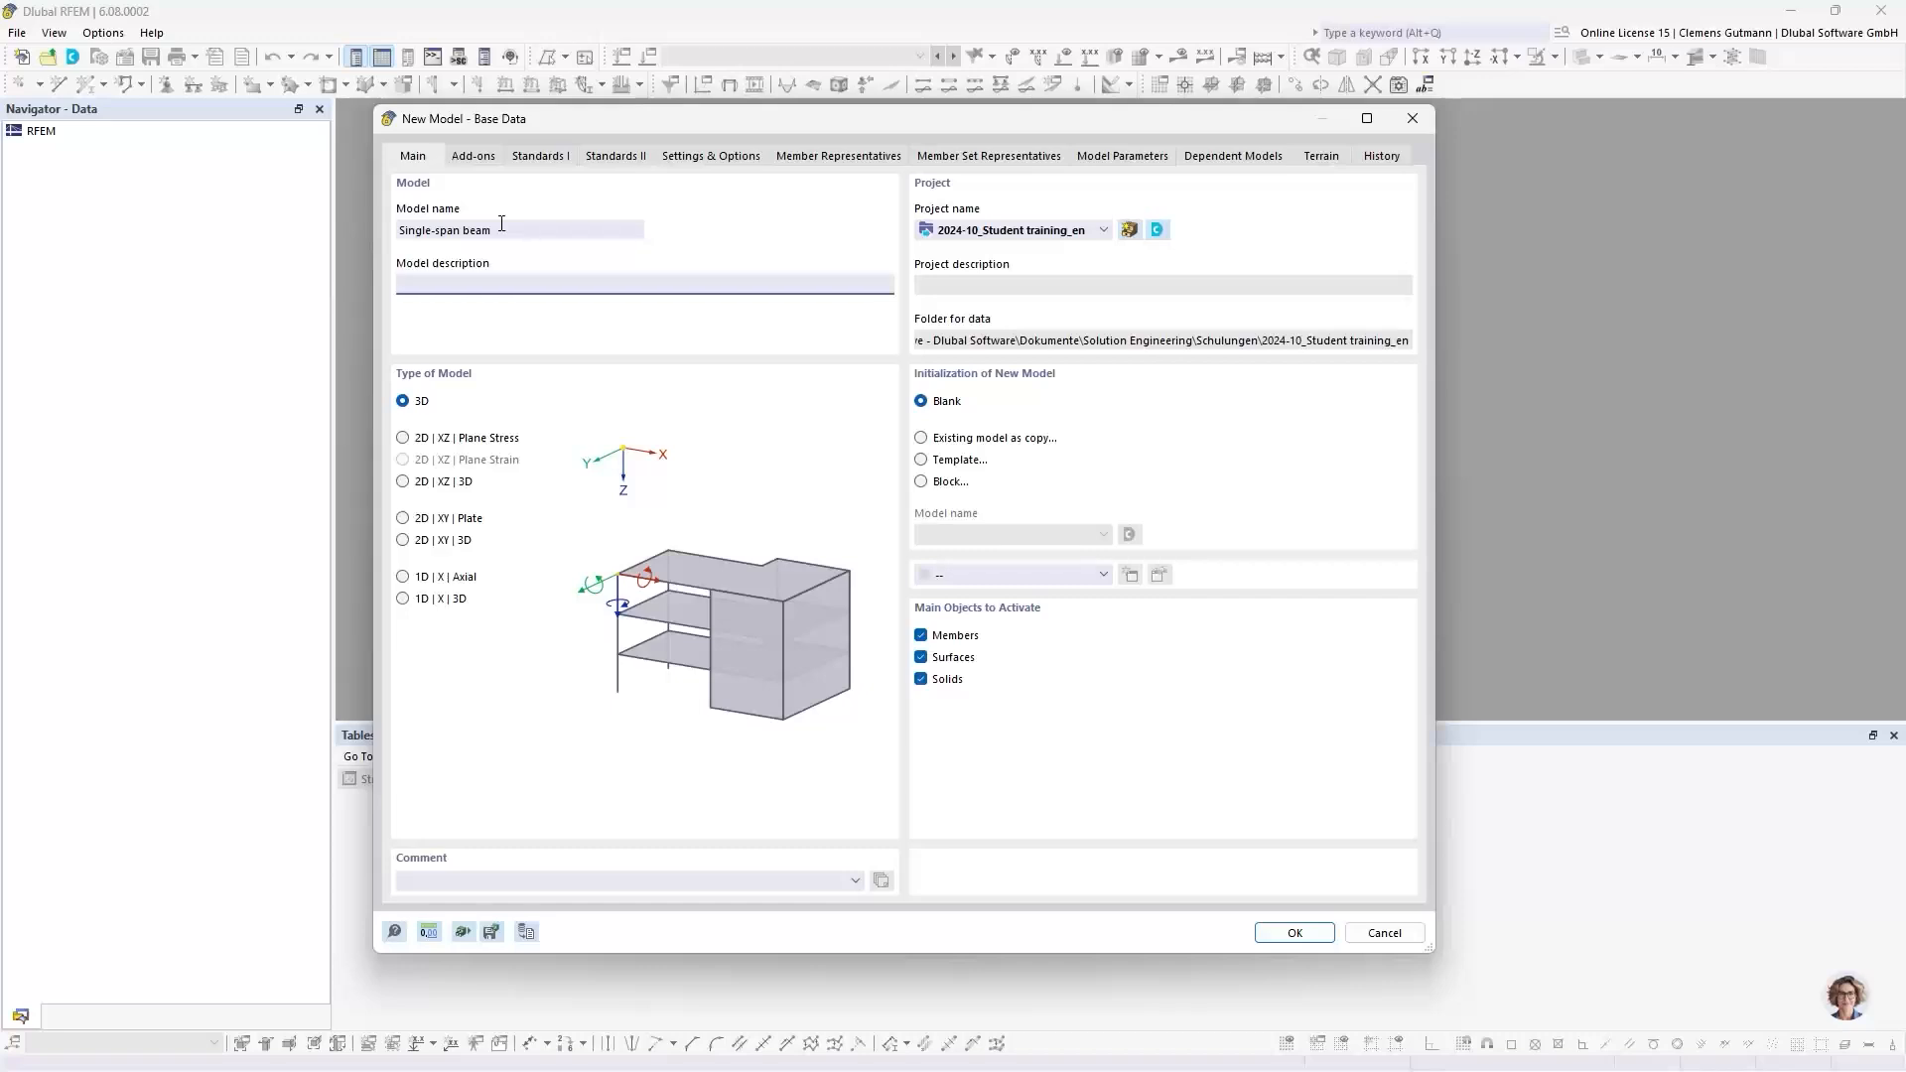
click(406, 448)
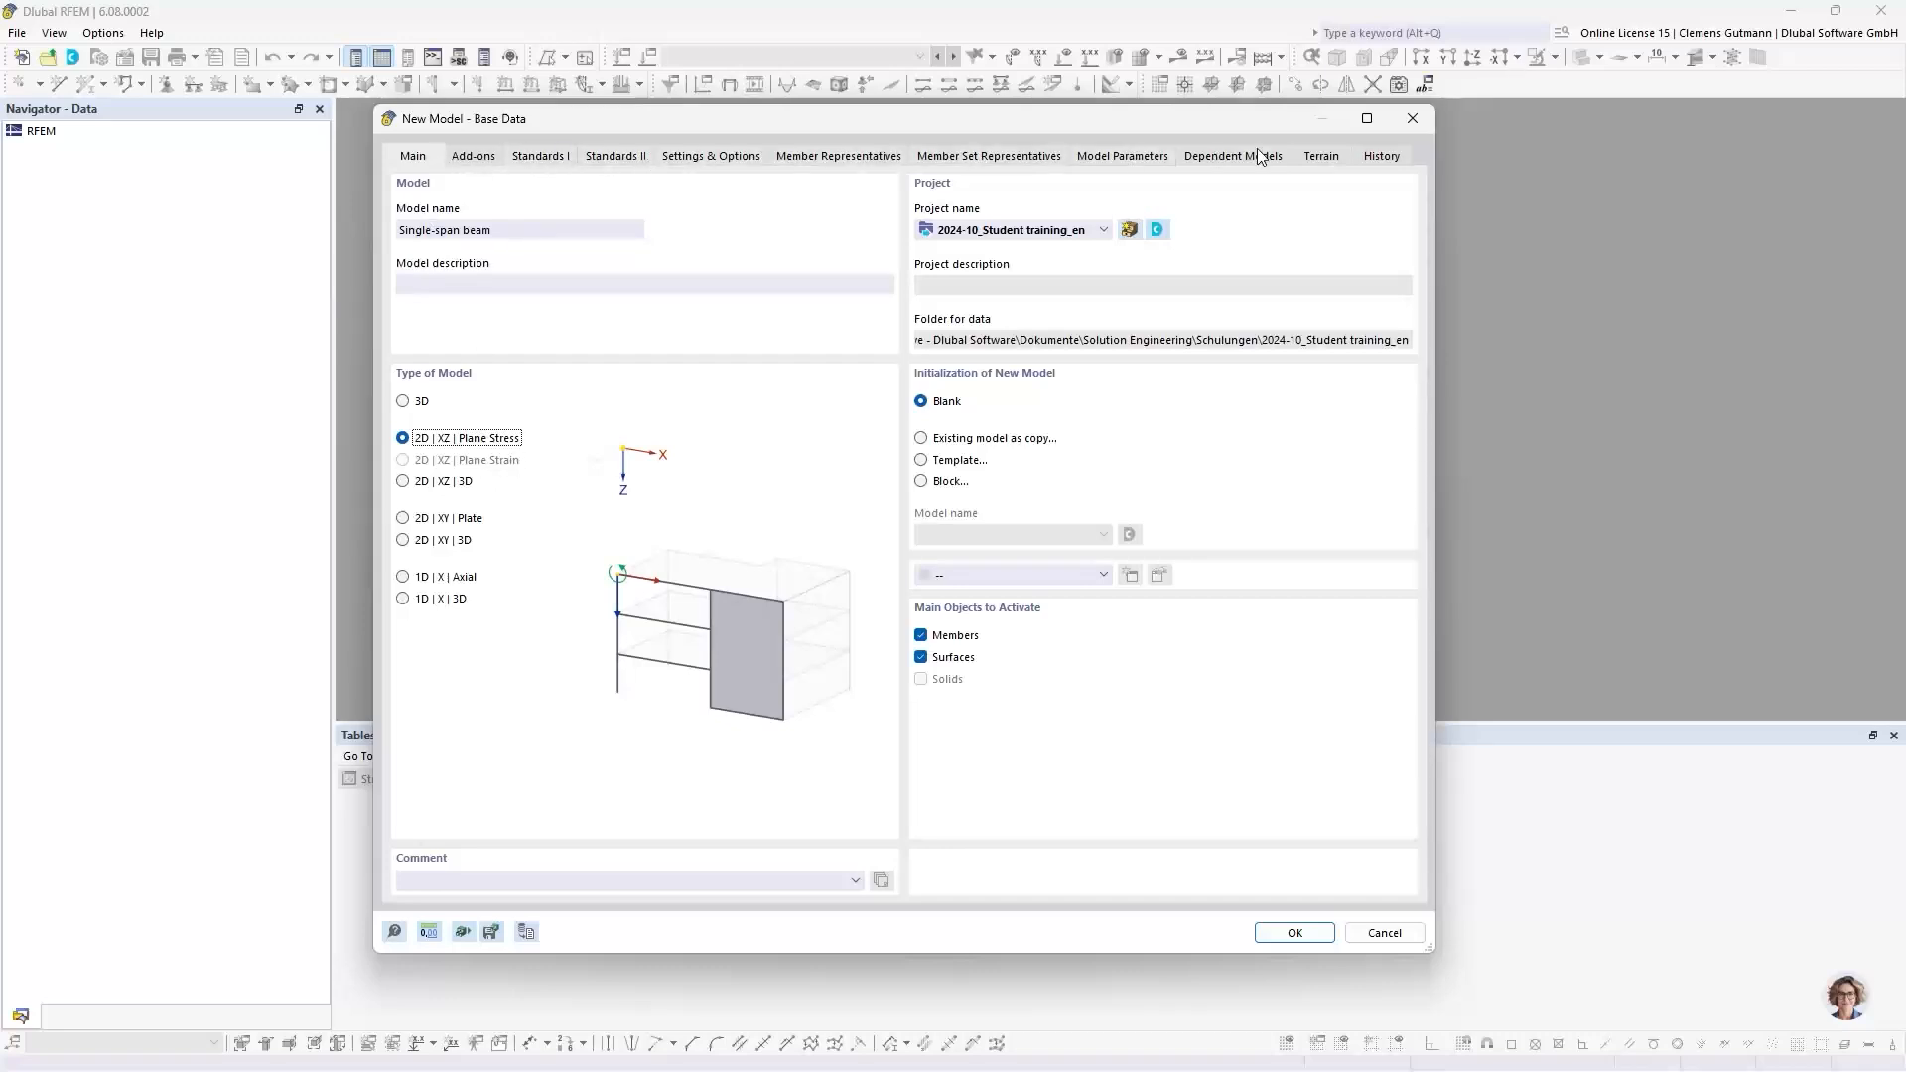
click(473, 159)
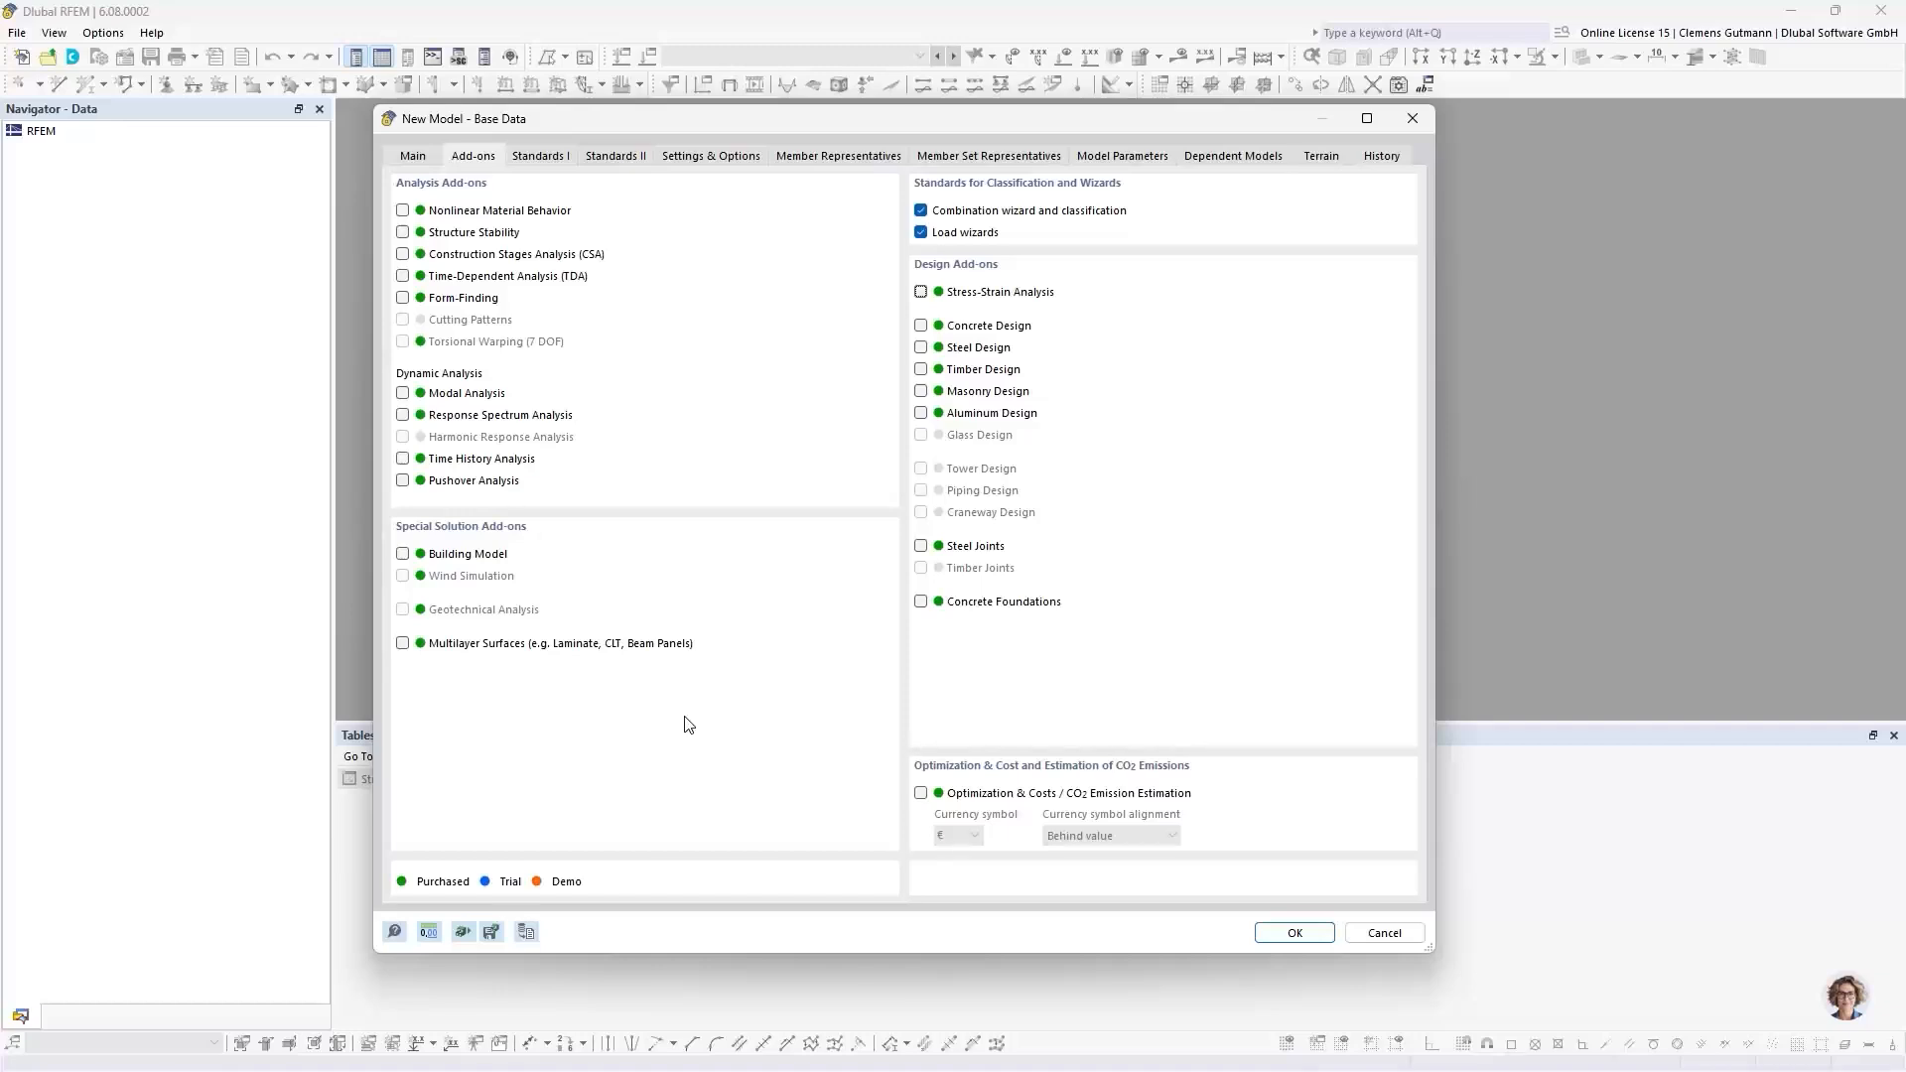
click(1294, 934)
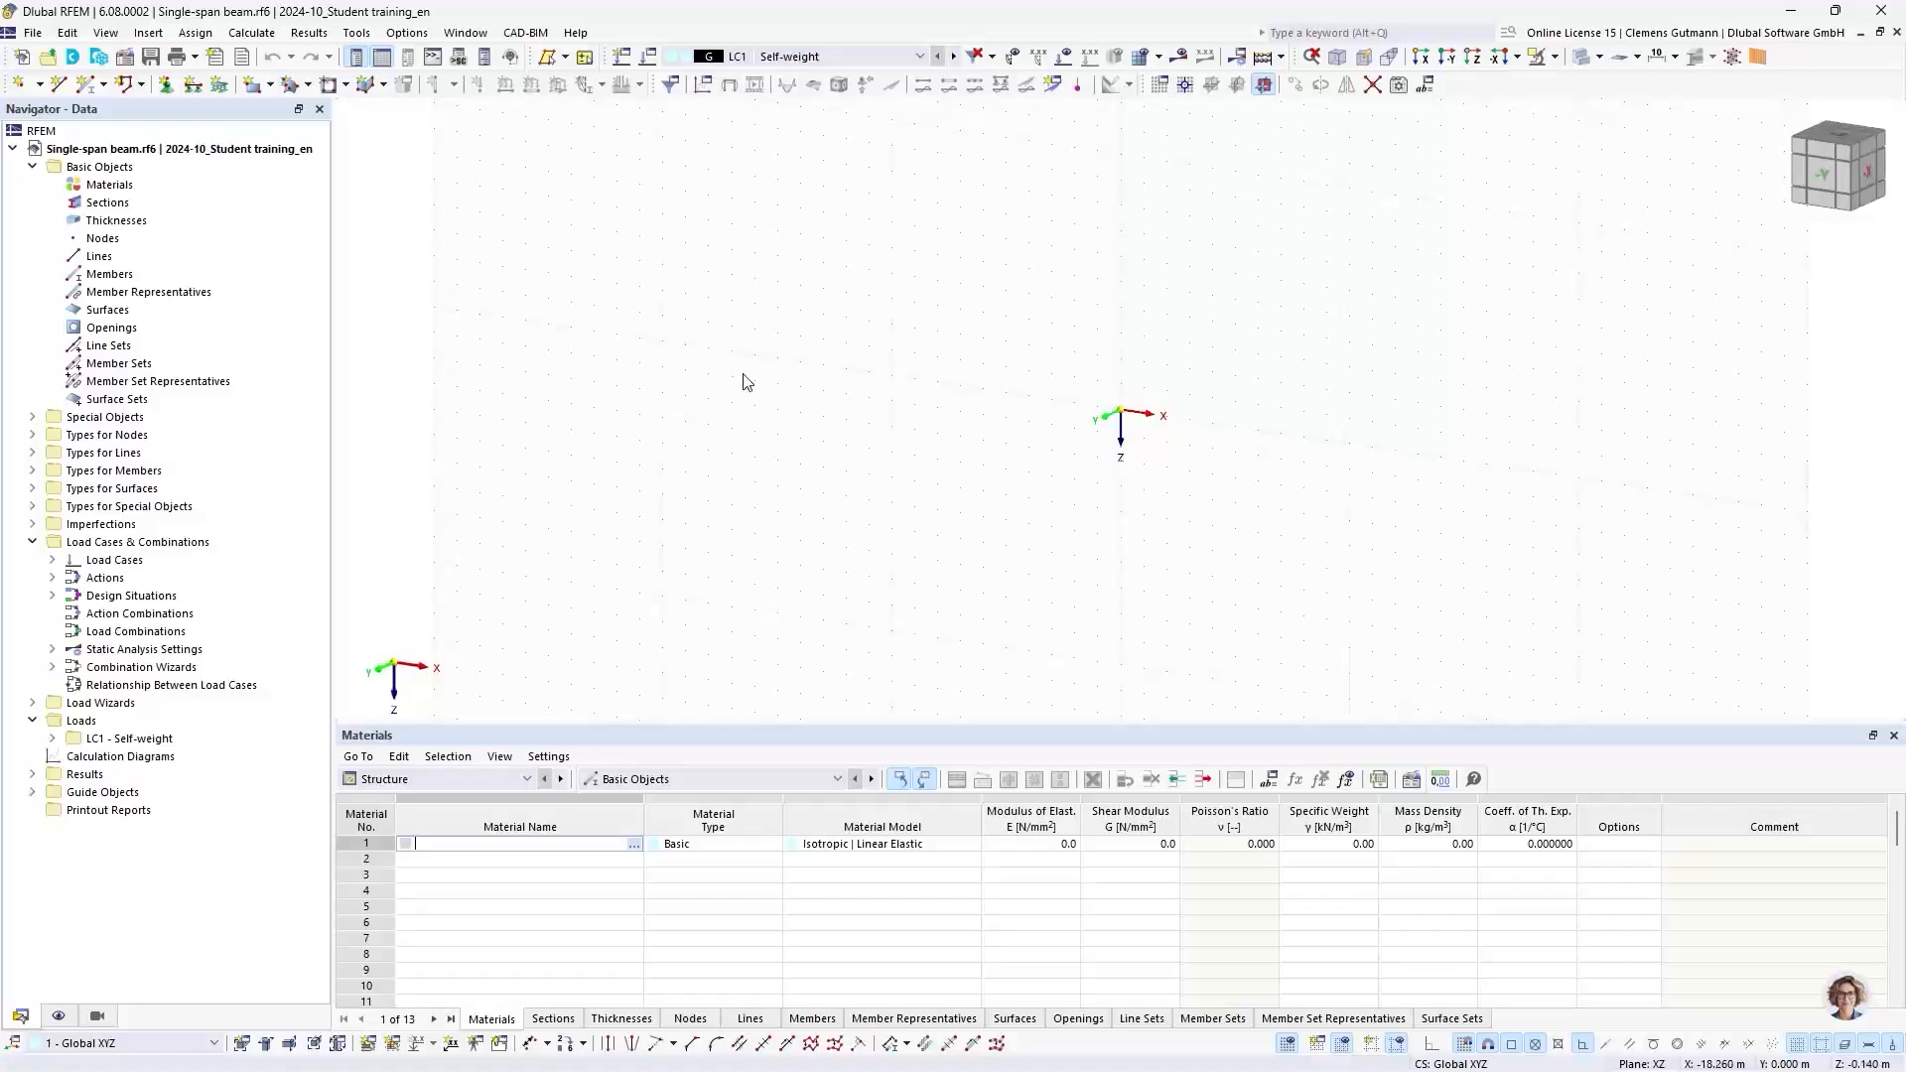
Step: Enlarge the modelling area by reducing the height of the Materials table
middle_drag(1269, 438, 1042, 466)
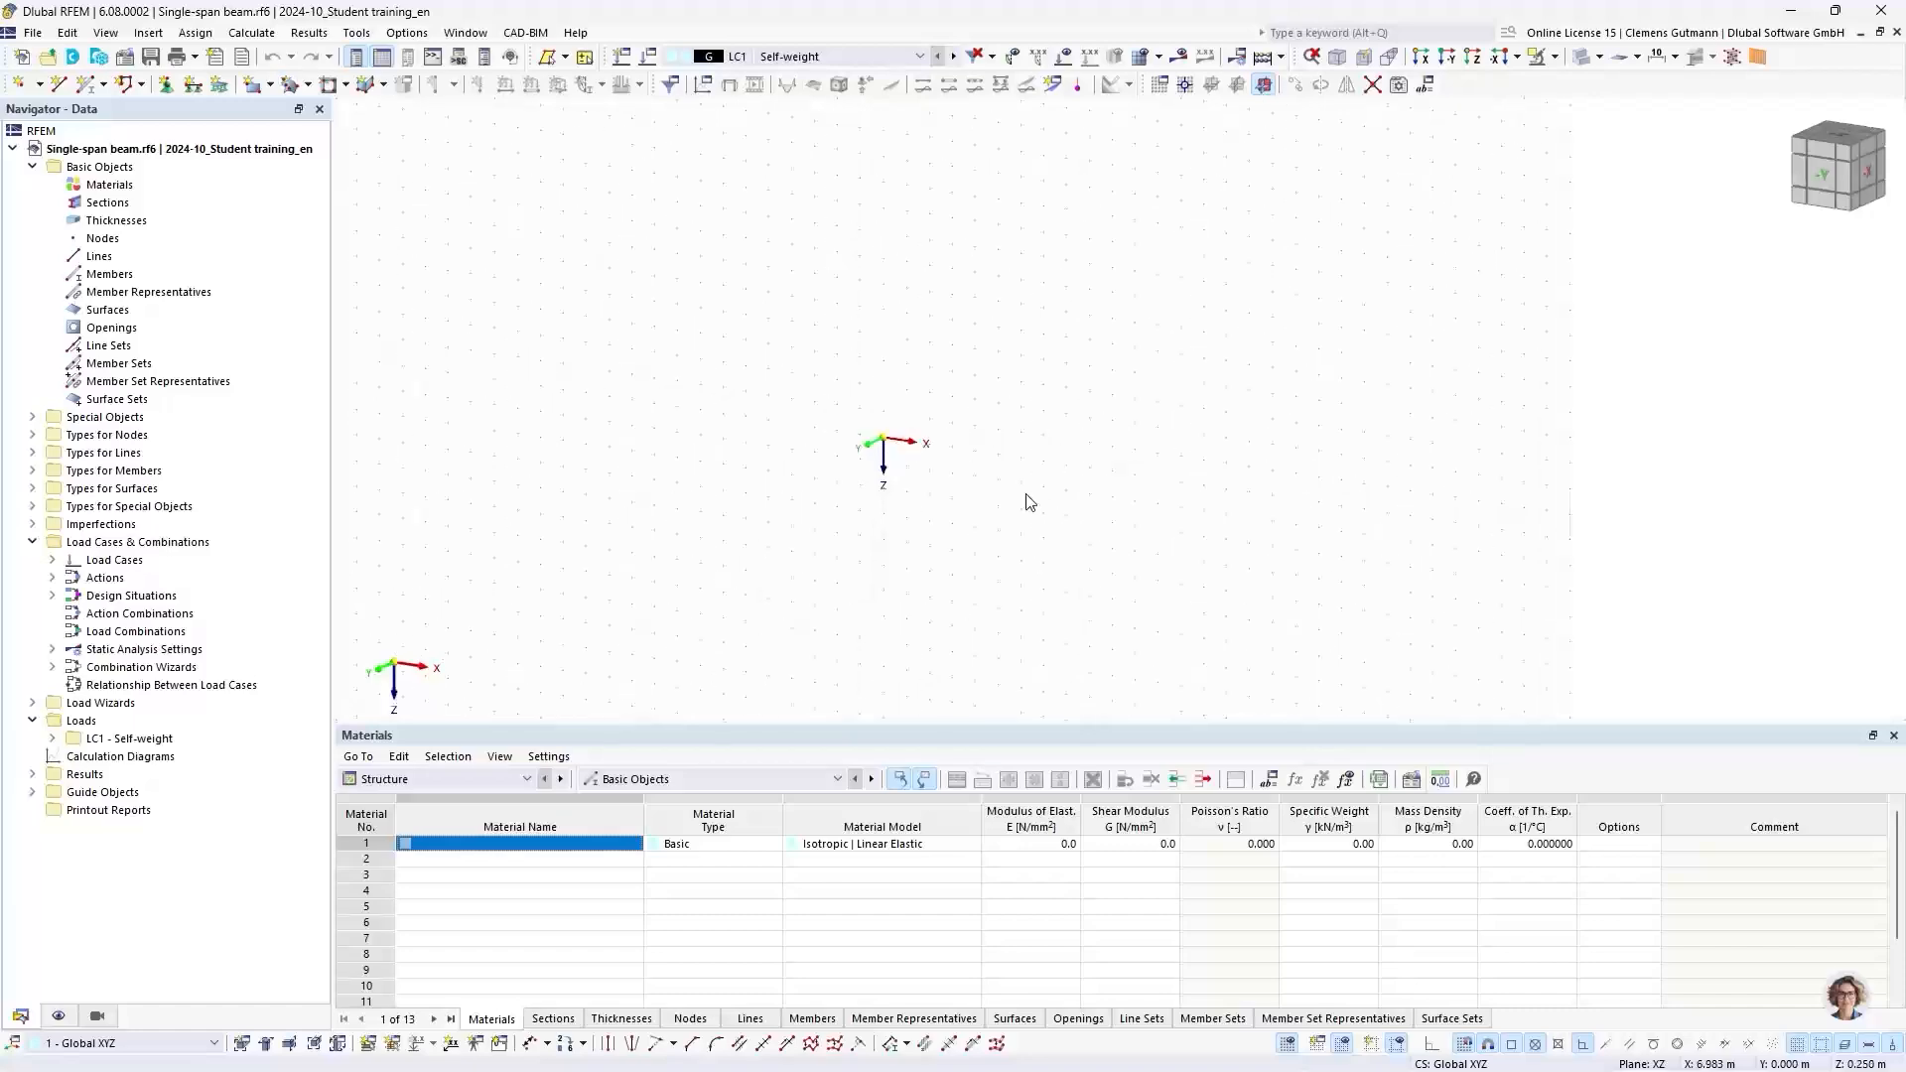
ctrl+middle_drag(940, 633, 1033, 507)
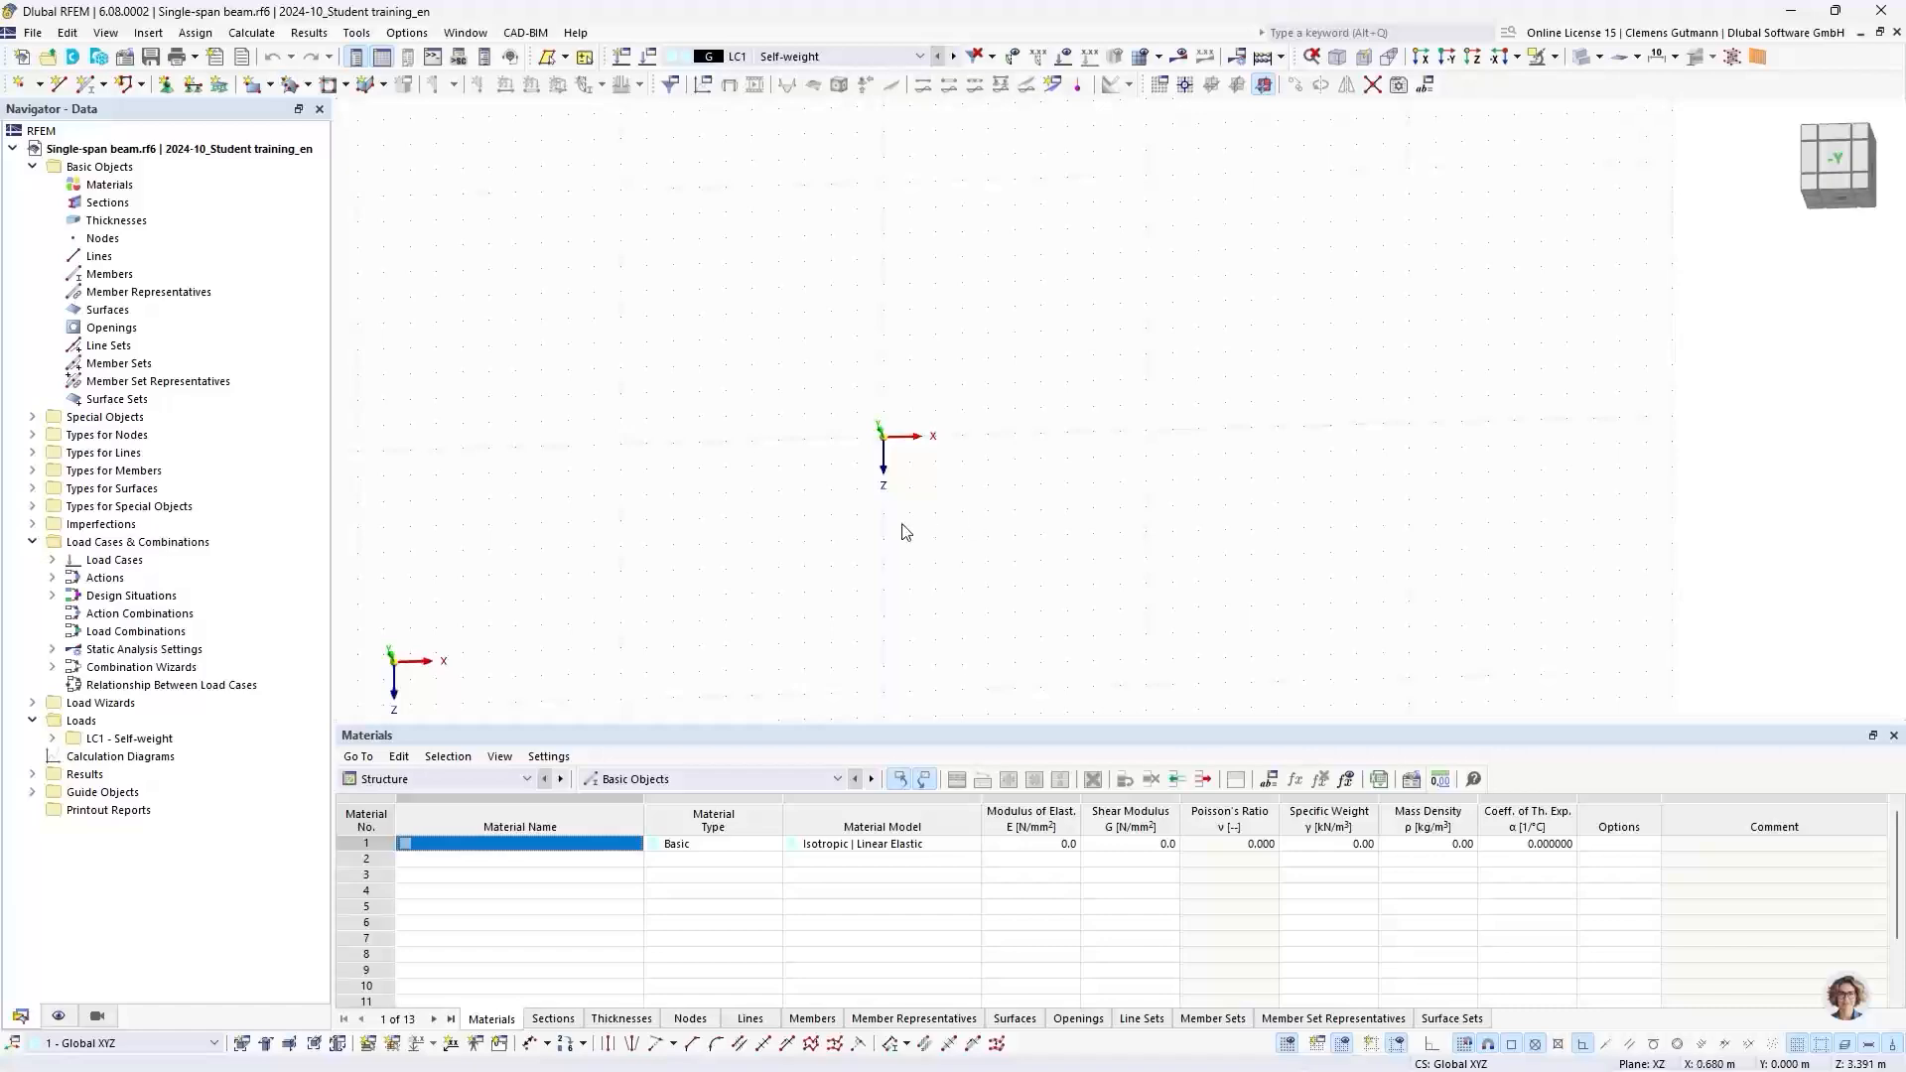
drag(881, 727, 883, 821)
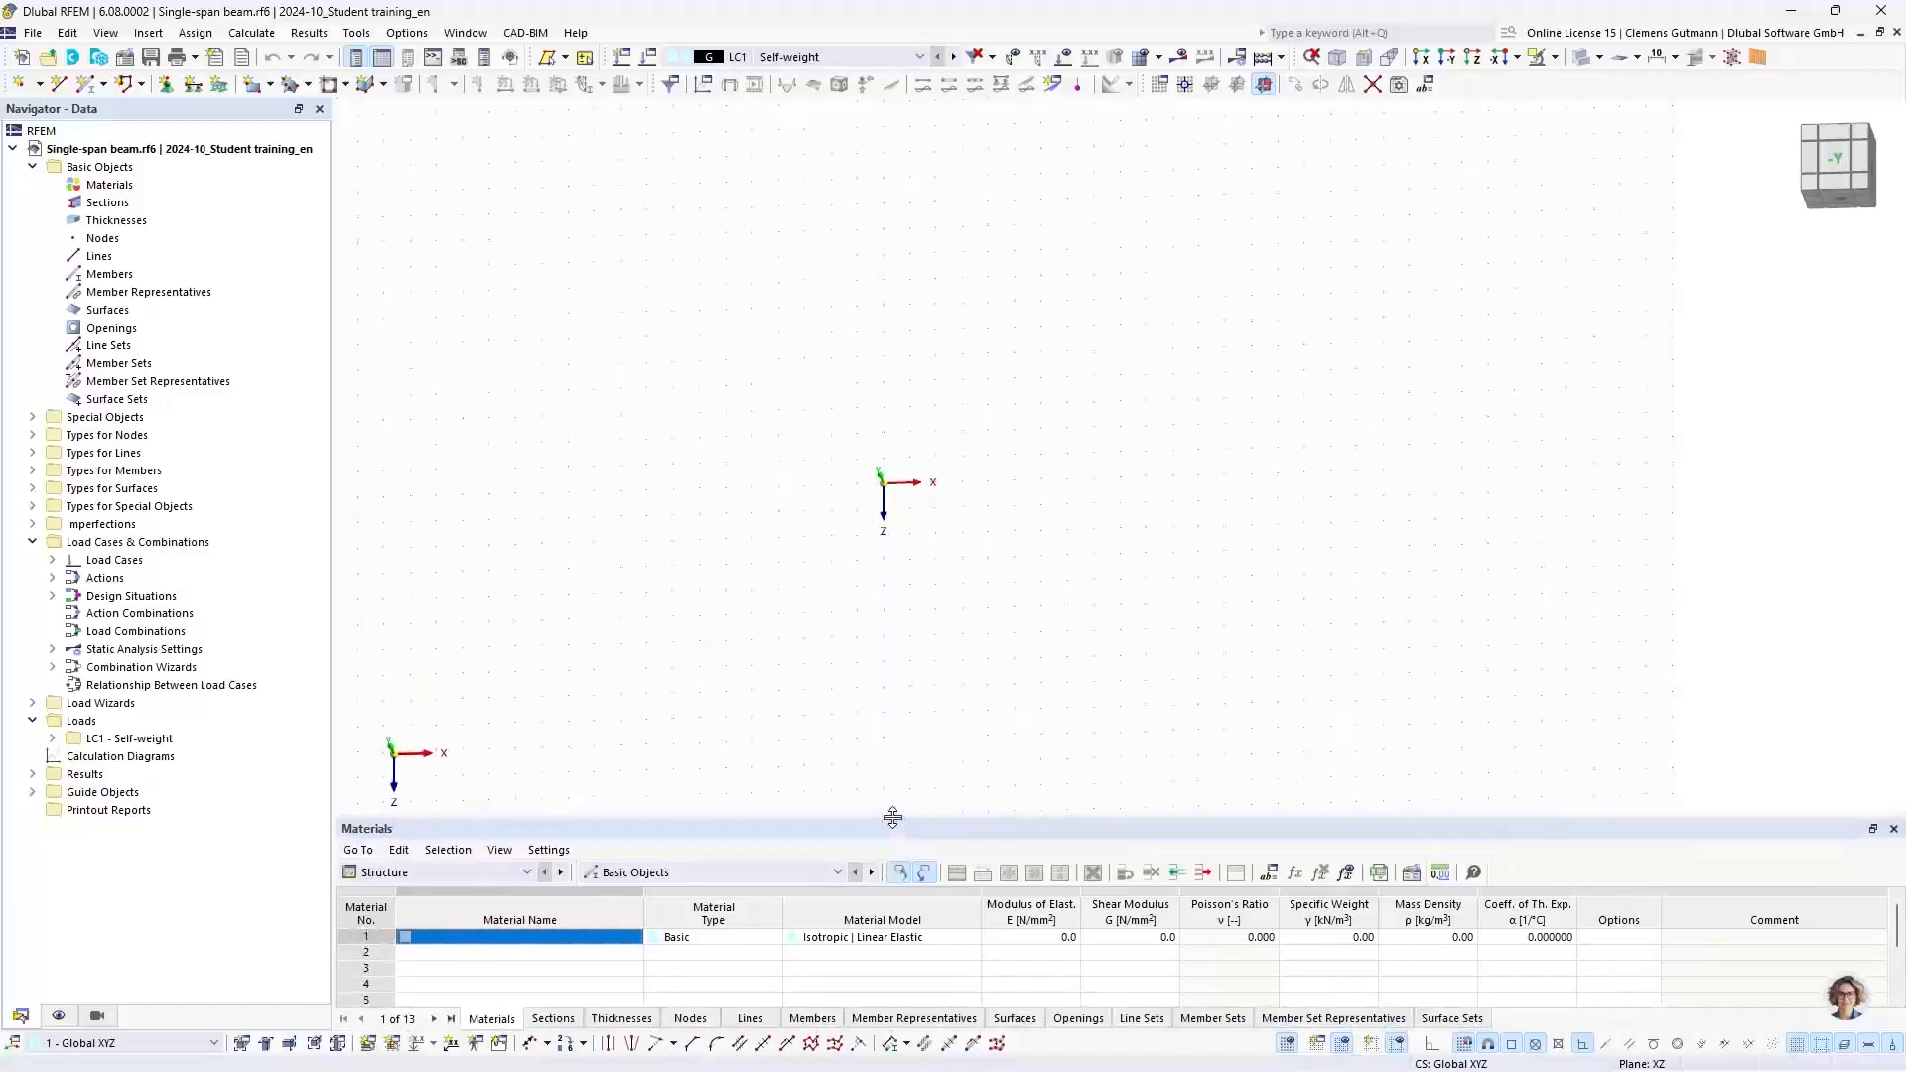
Step: Orient the model view straight onto the XZ plane in the -Y direction, with the origin off-centre to leave room along the X-axis
ctrl+middle_drag(683, 754, 711, 525)
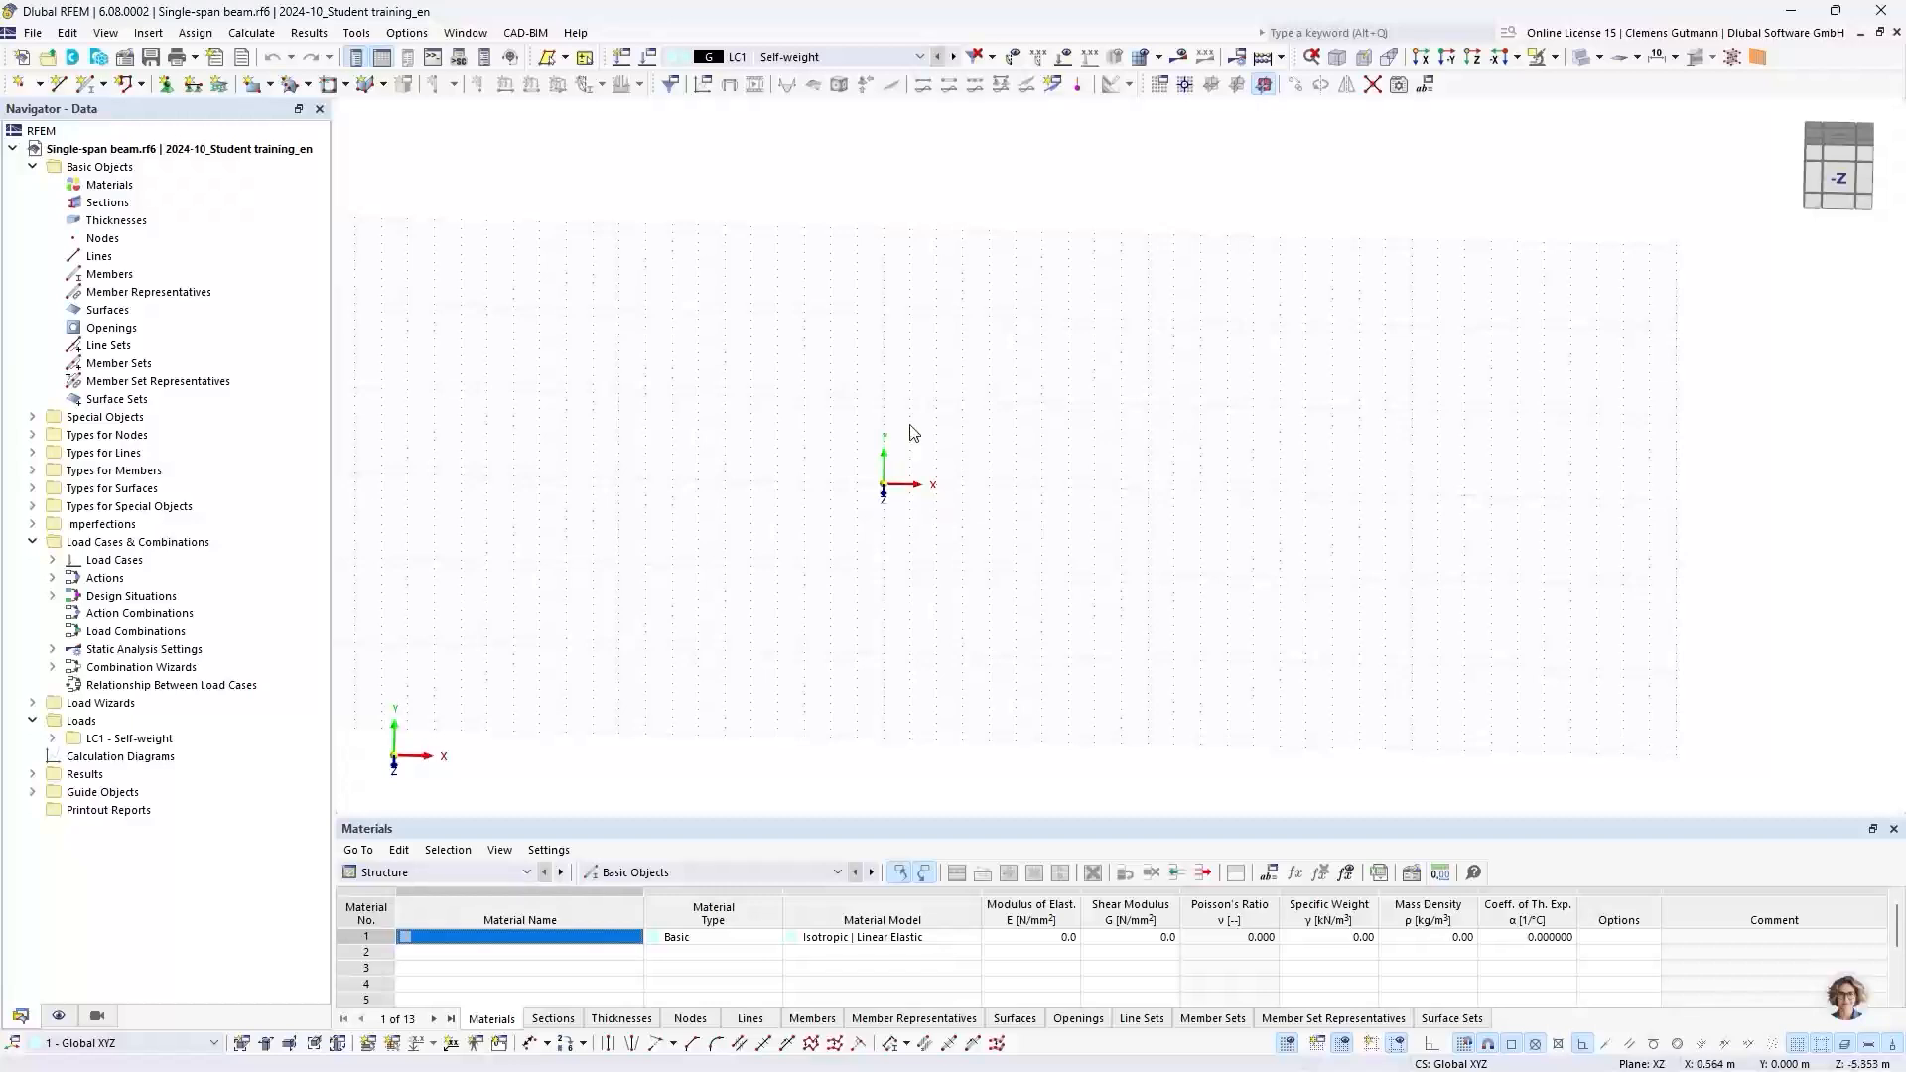
middle_drag(934, 408, 1008, 487)
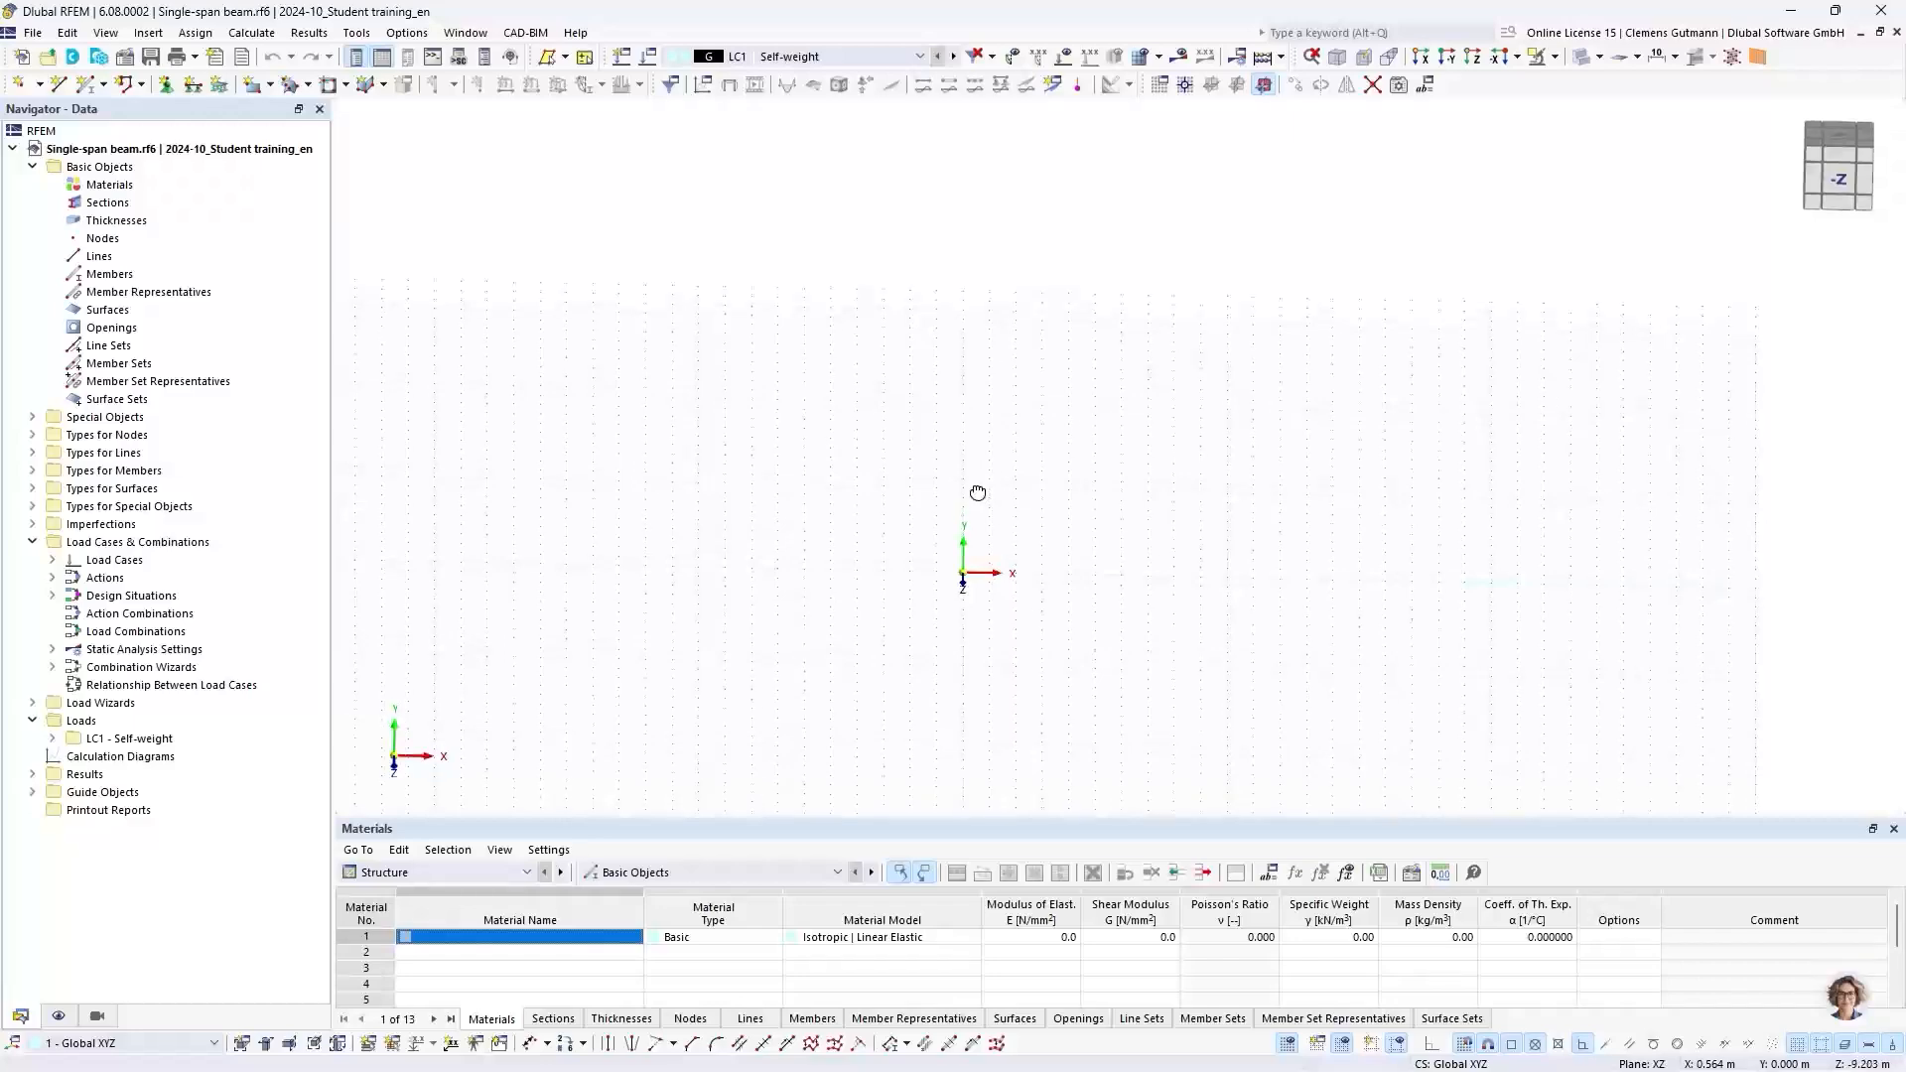
ctrl+middle_drag(979, 493, 975, 533)
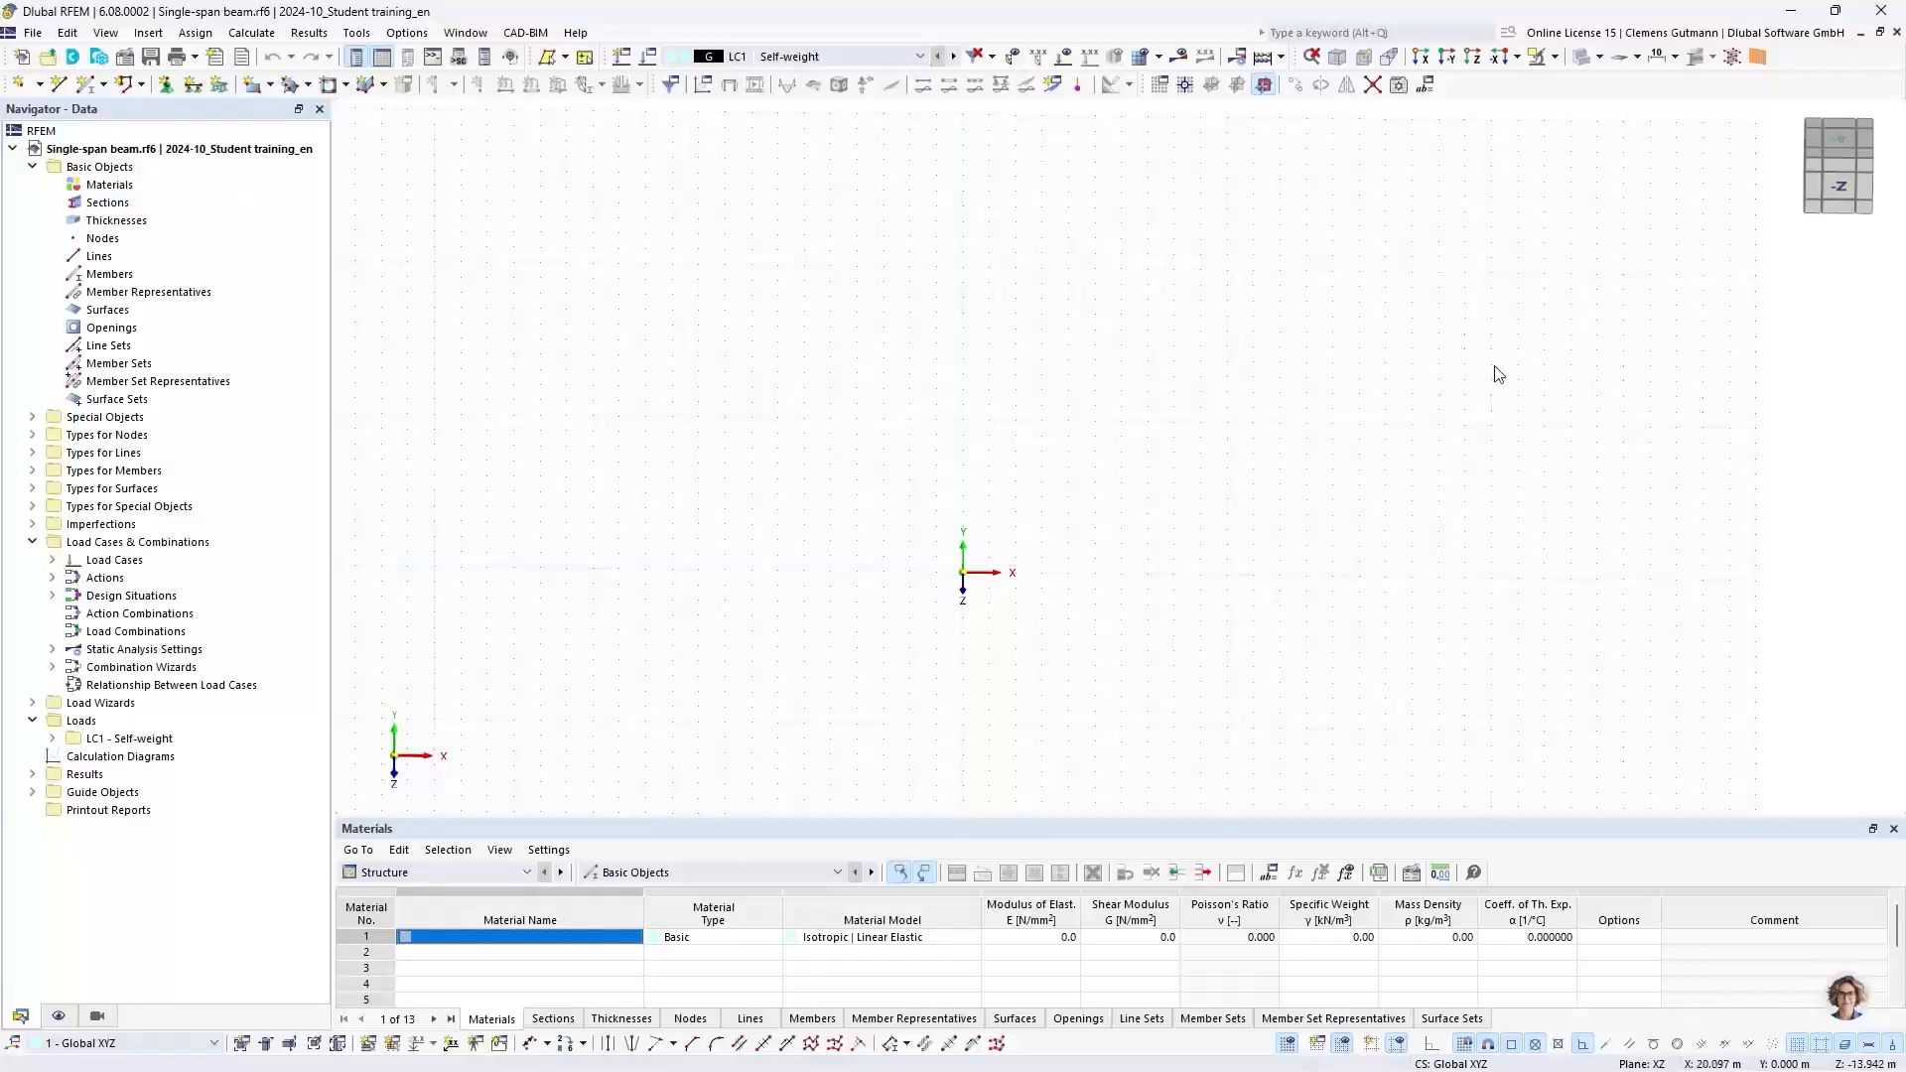
click(1852, 167)
mouse_move(1850, 176)
mouse_down()
mouse_move(1843, 220)
mouse_move(1829, 203)
mouse_move(1862, 152)
mouse_move(1883, 174)
mouse_up()
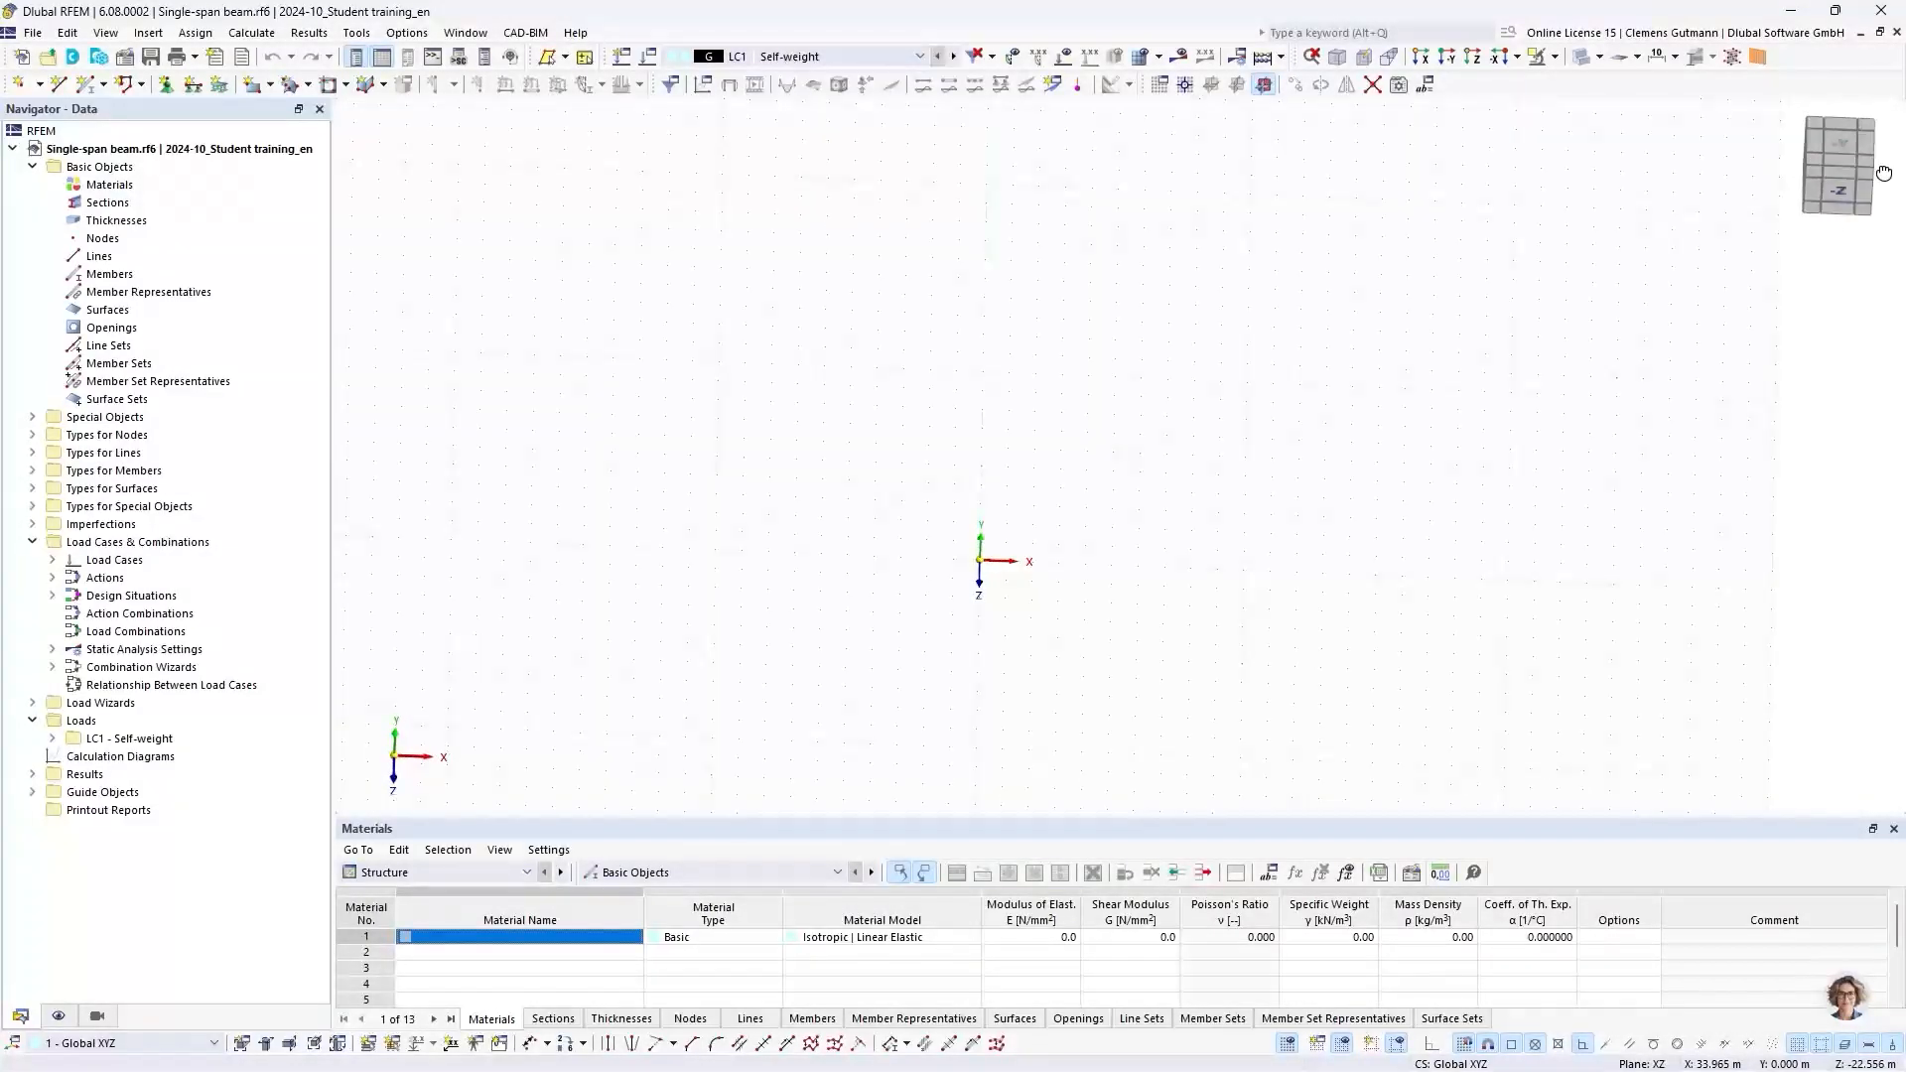
click(1838, 139)
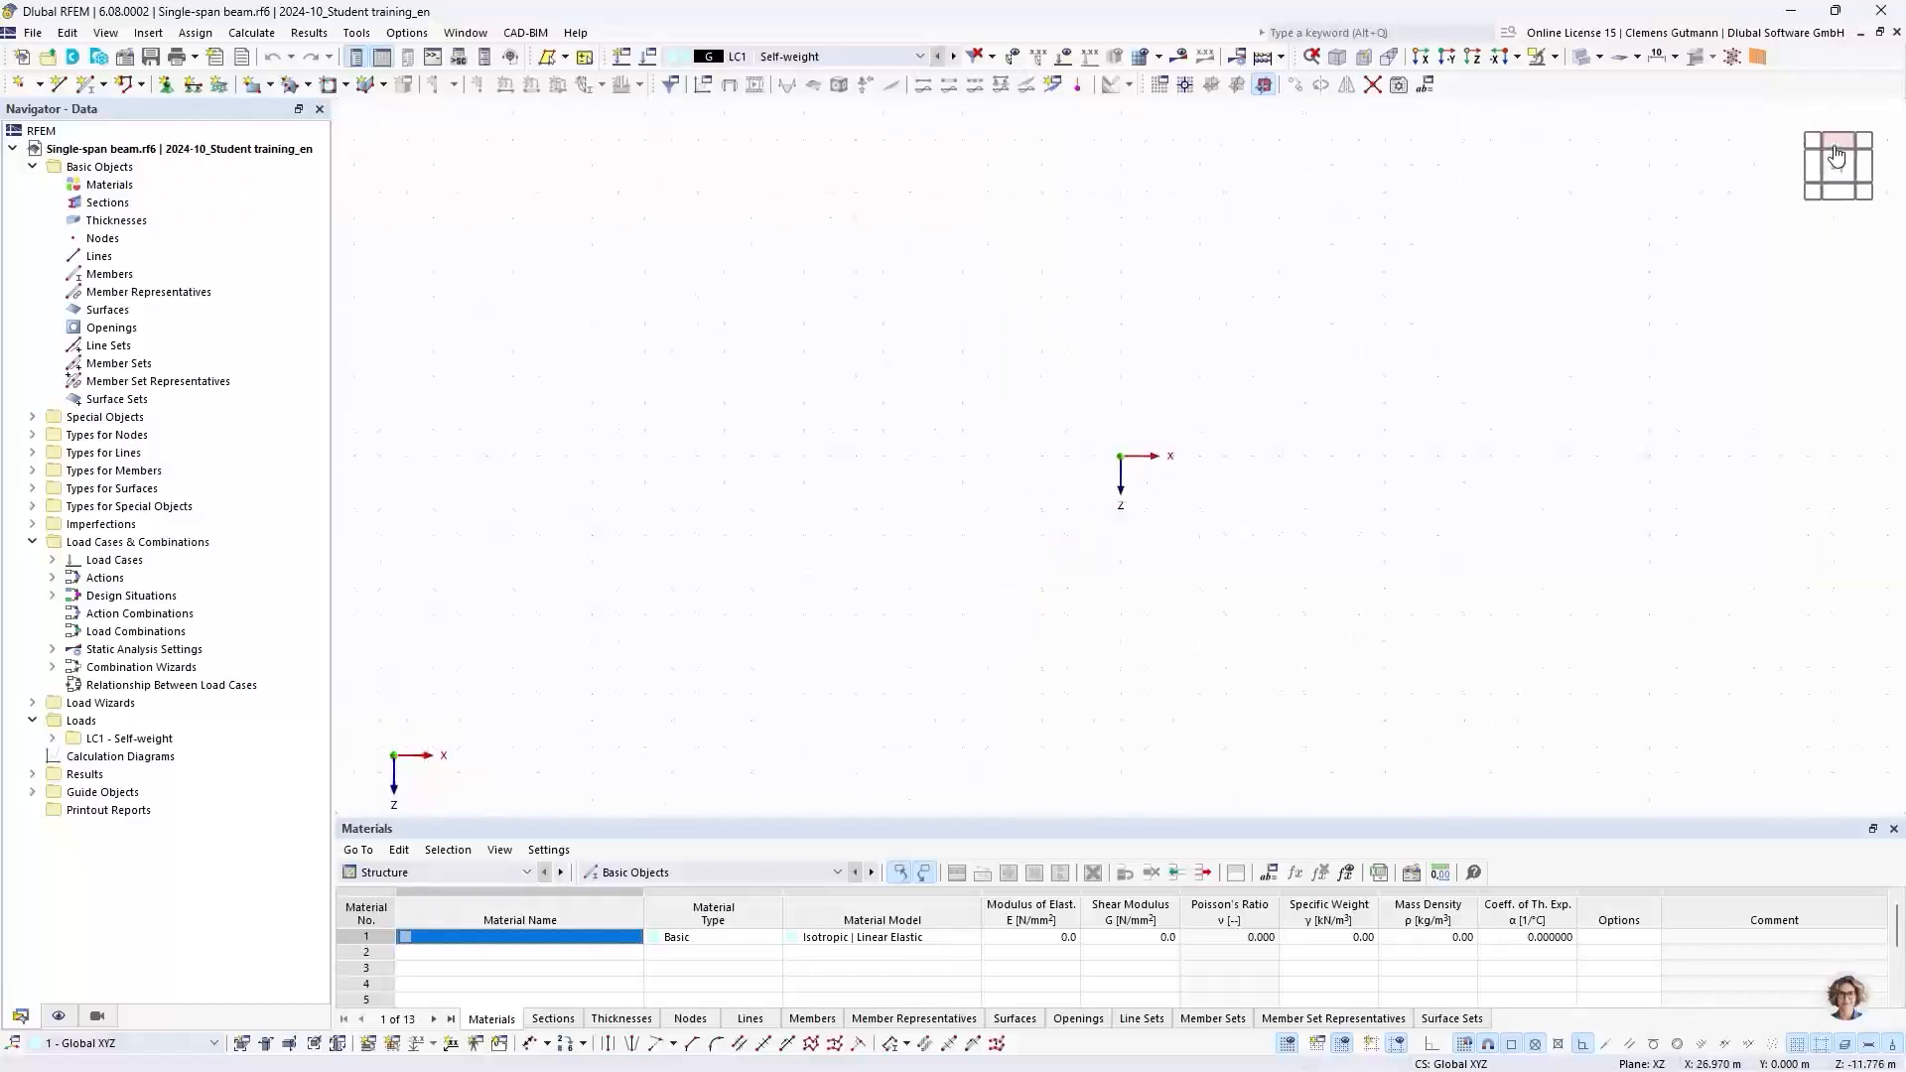
click(1853, 142)
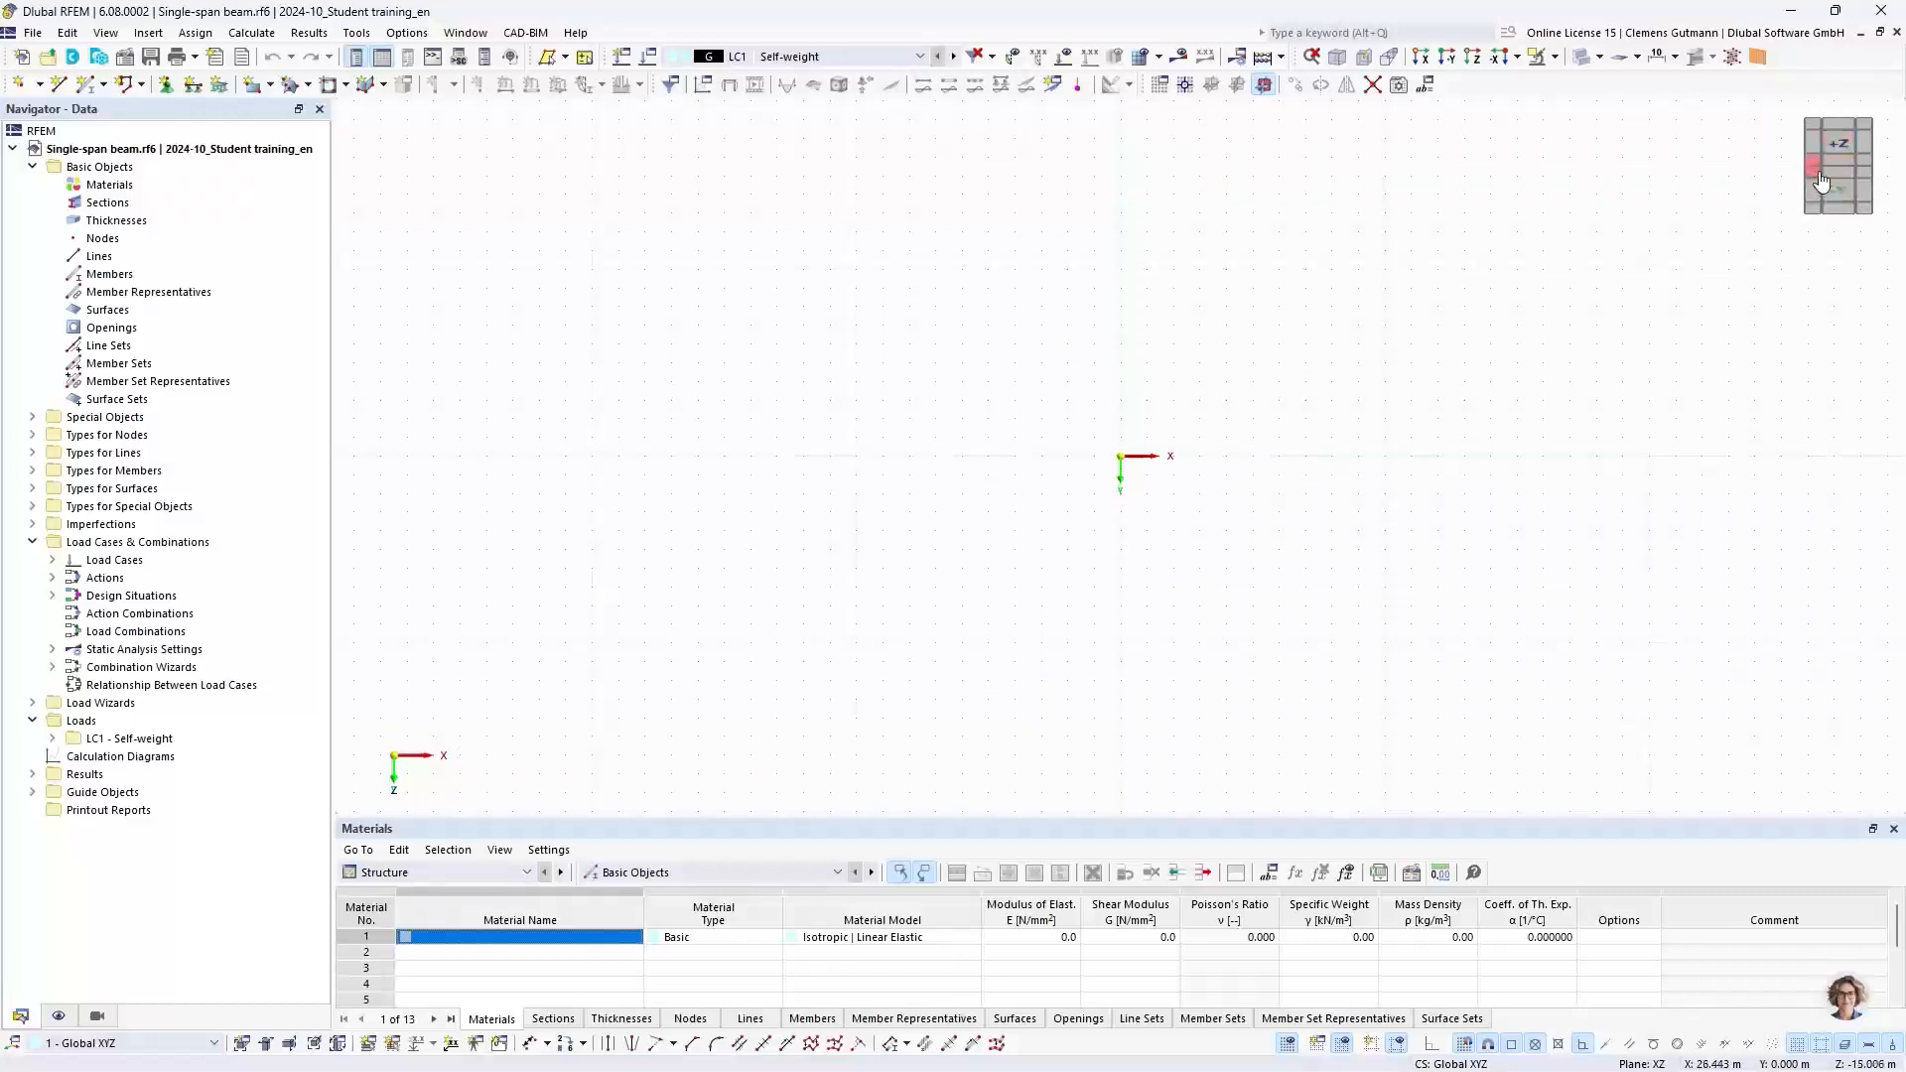
click(1821, 180)
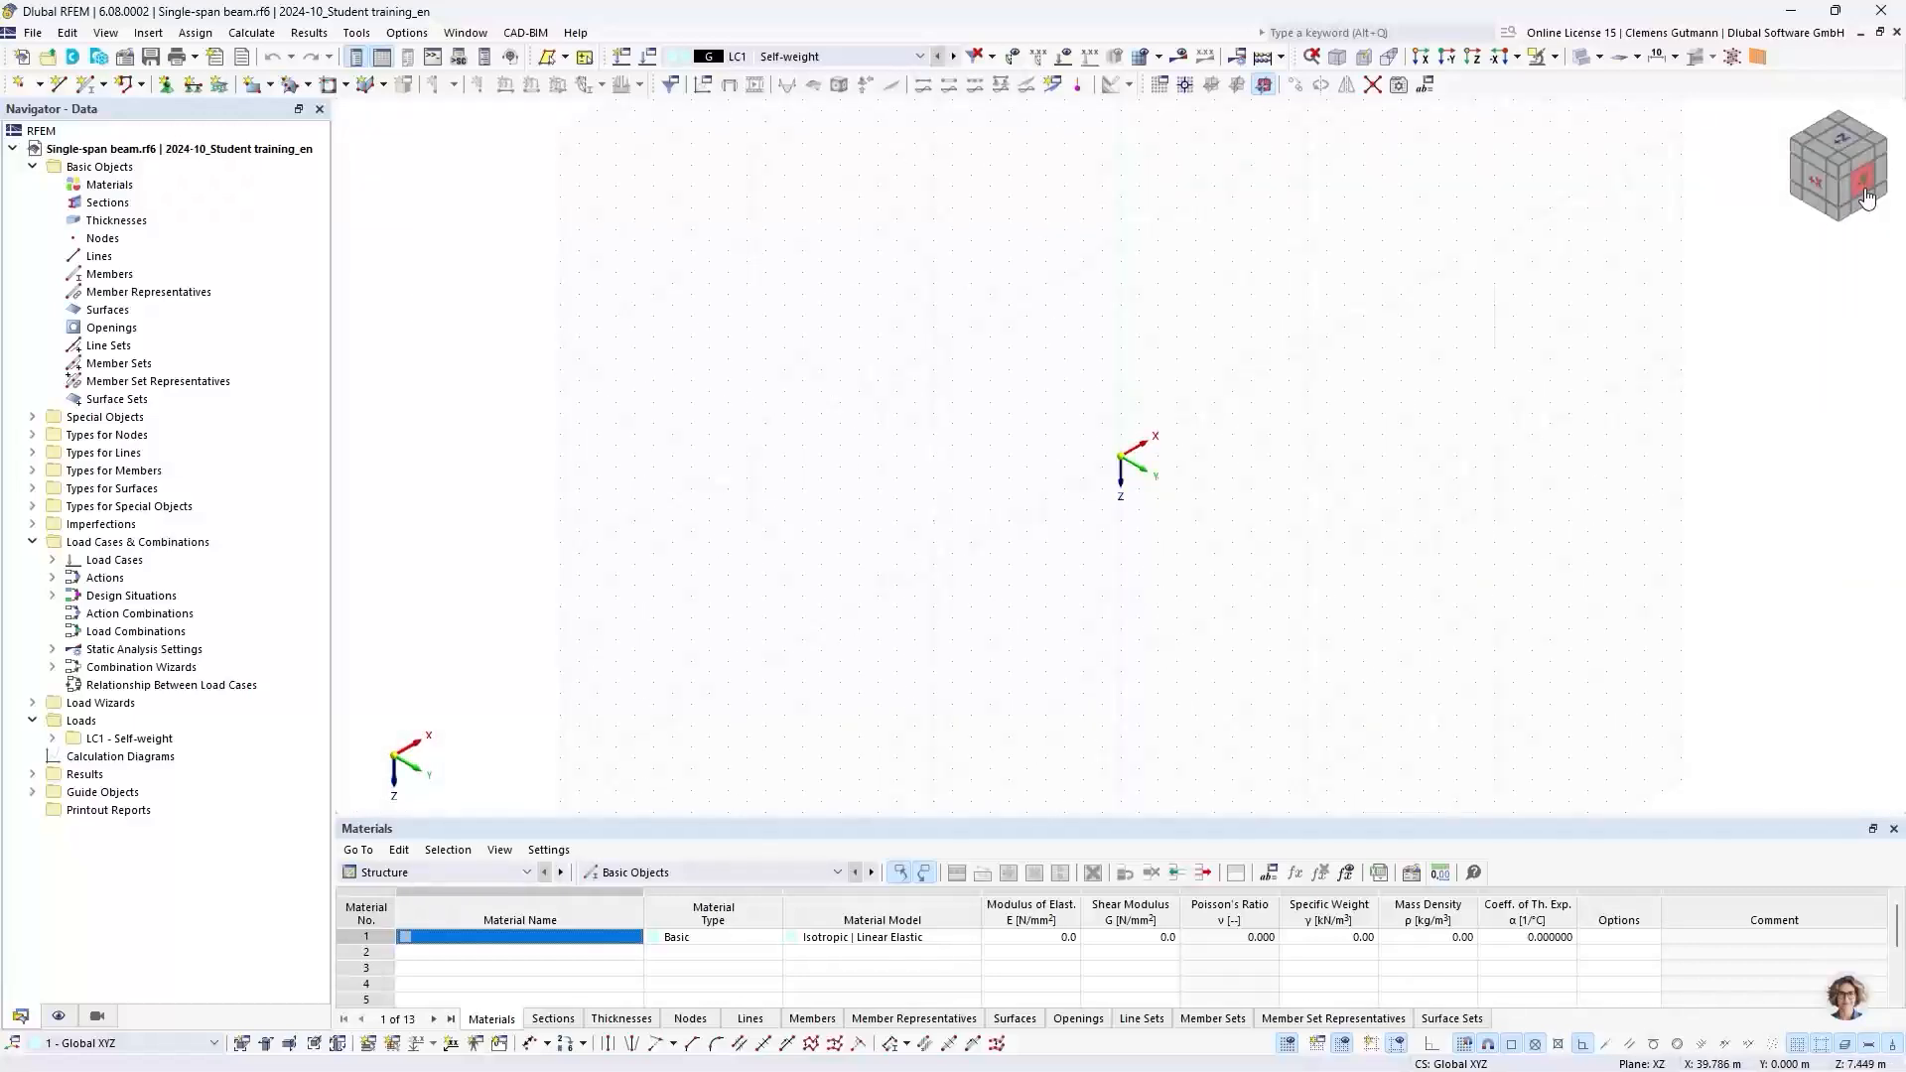
click(1864, 186)
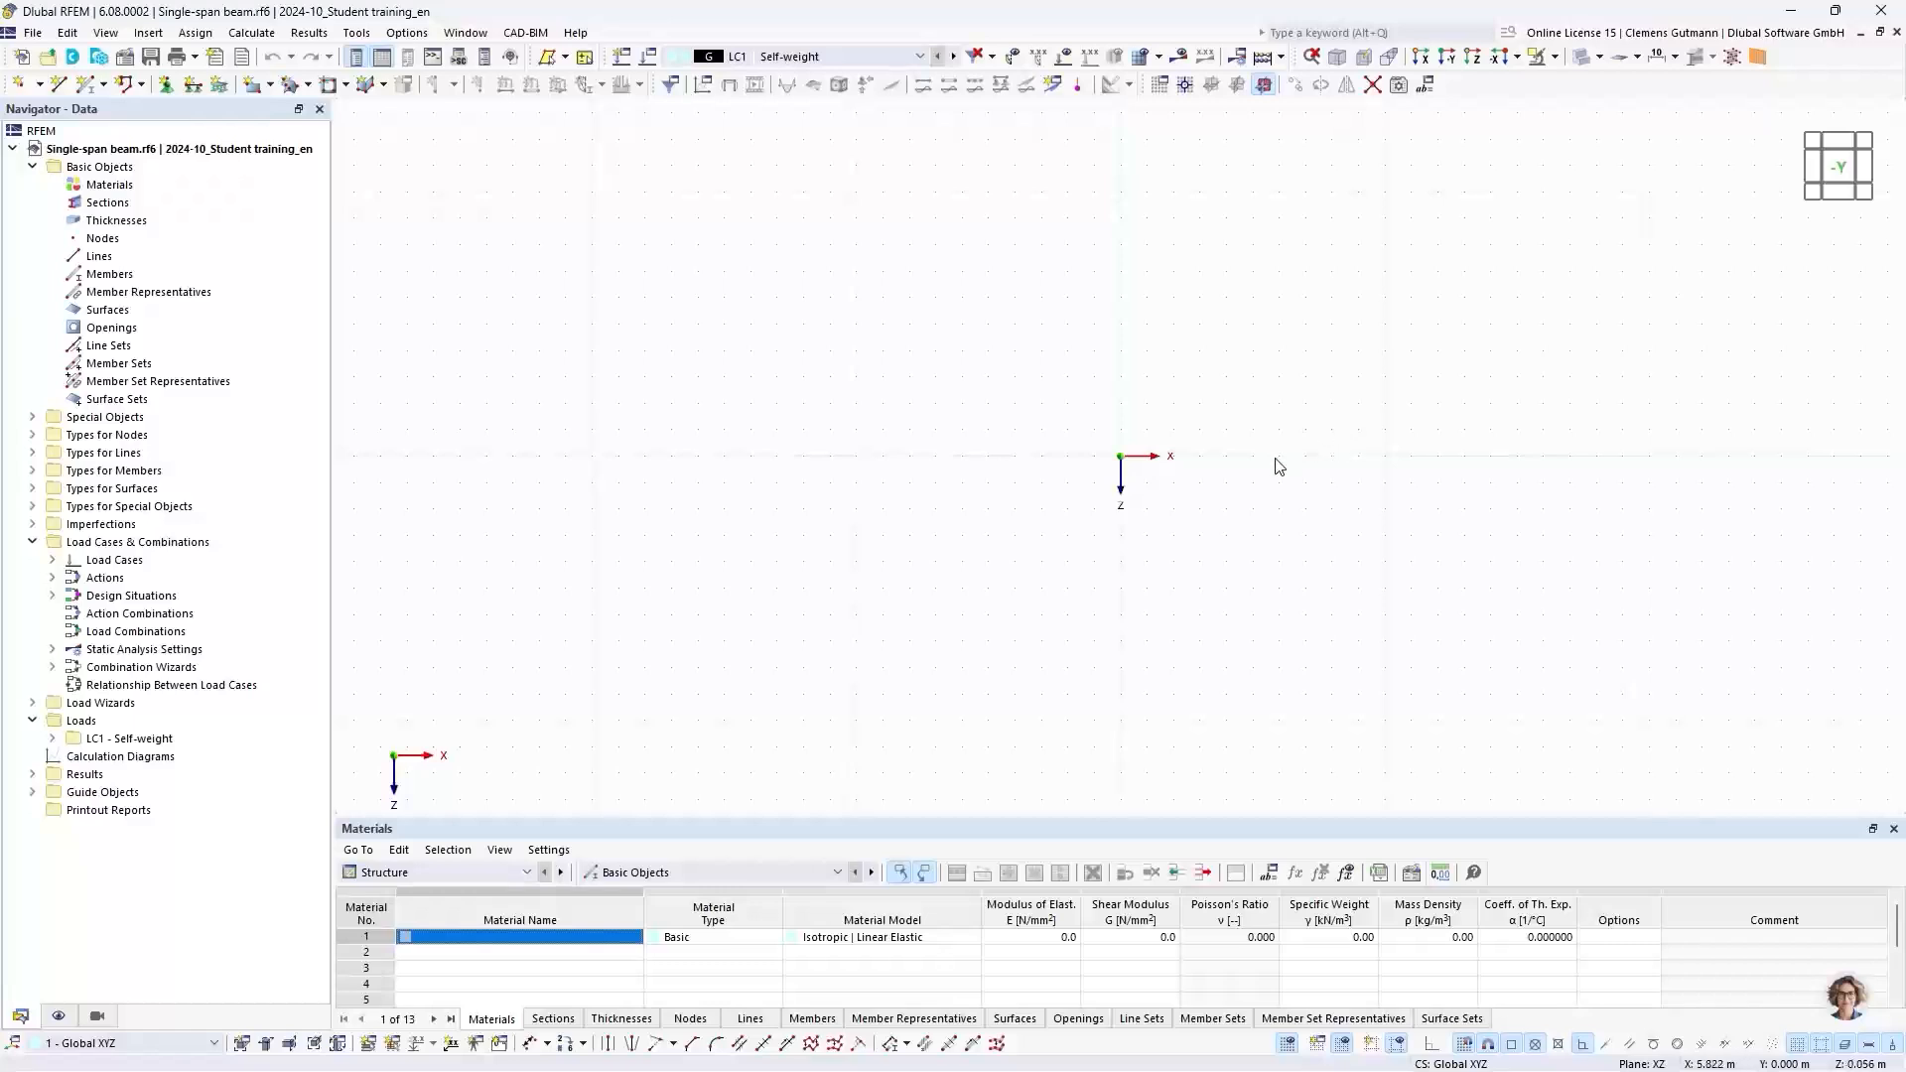
middle_drag(1278, 466, 927, 410)
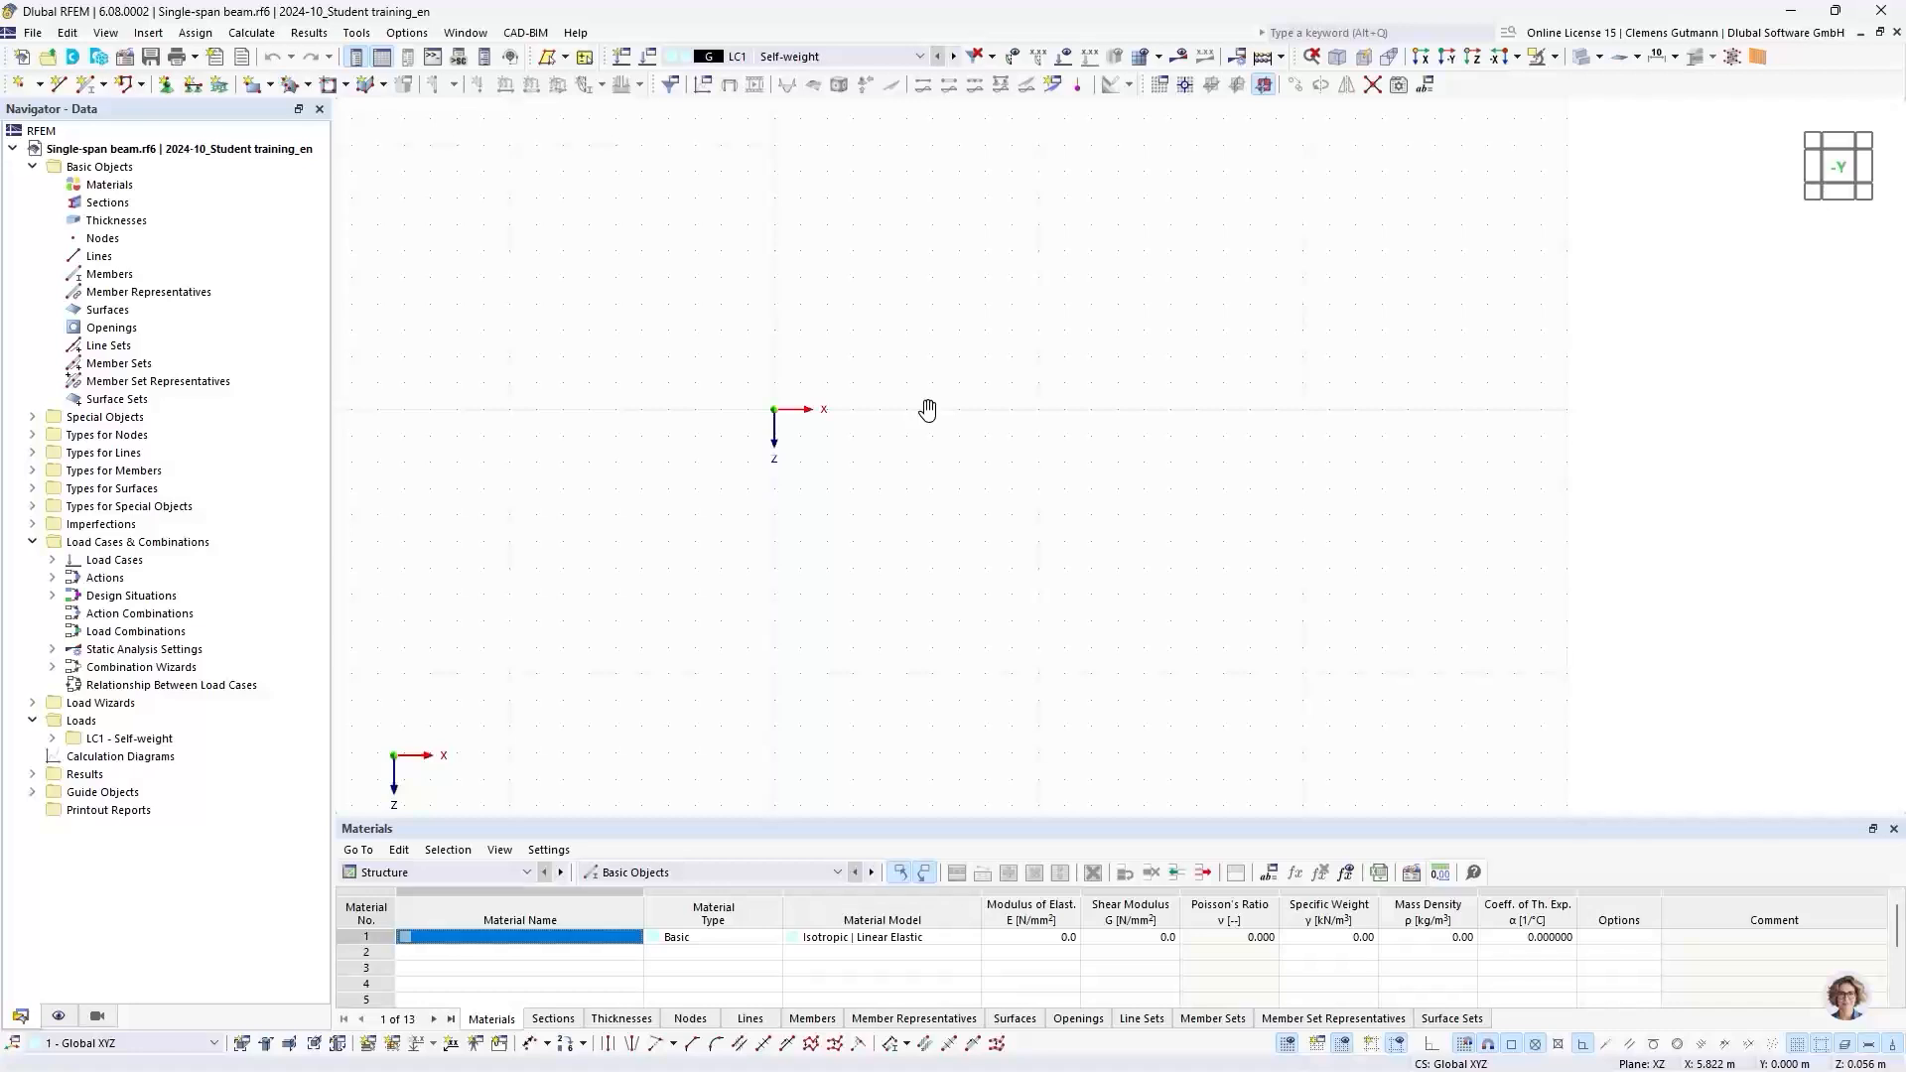
Step: Start a new material and open the material library to choose it from
right_click(109, 187)
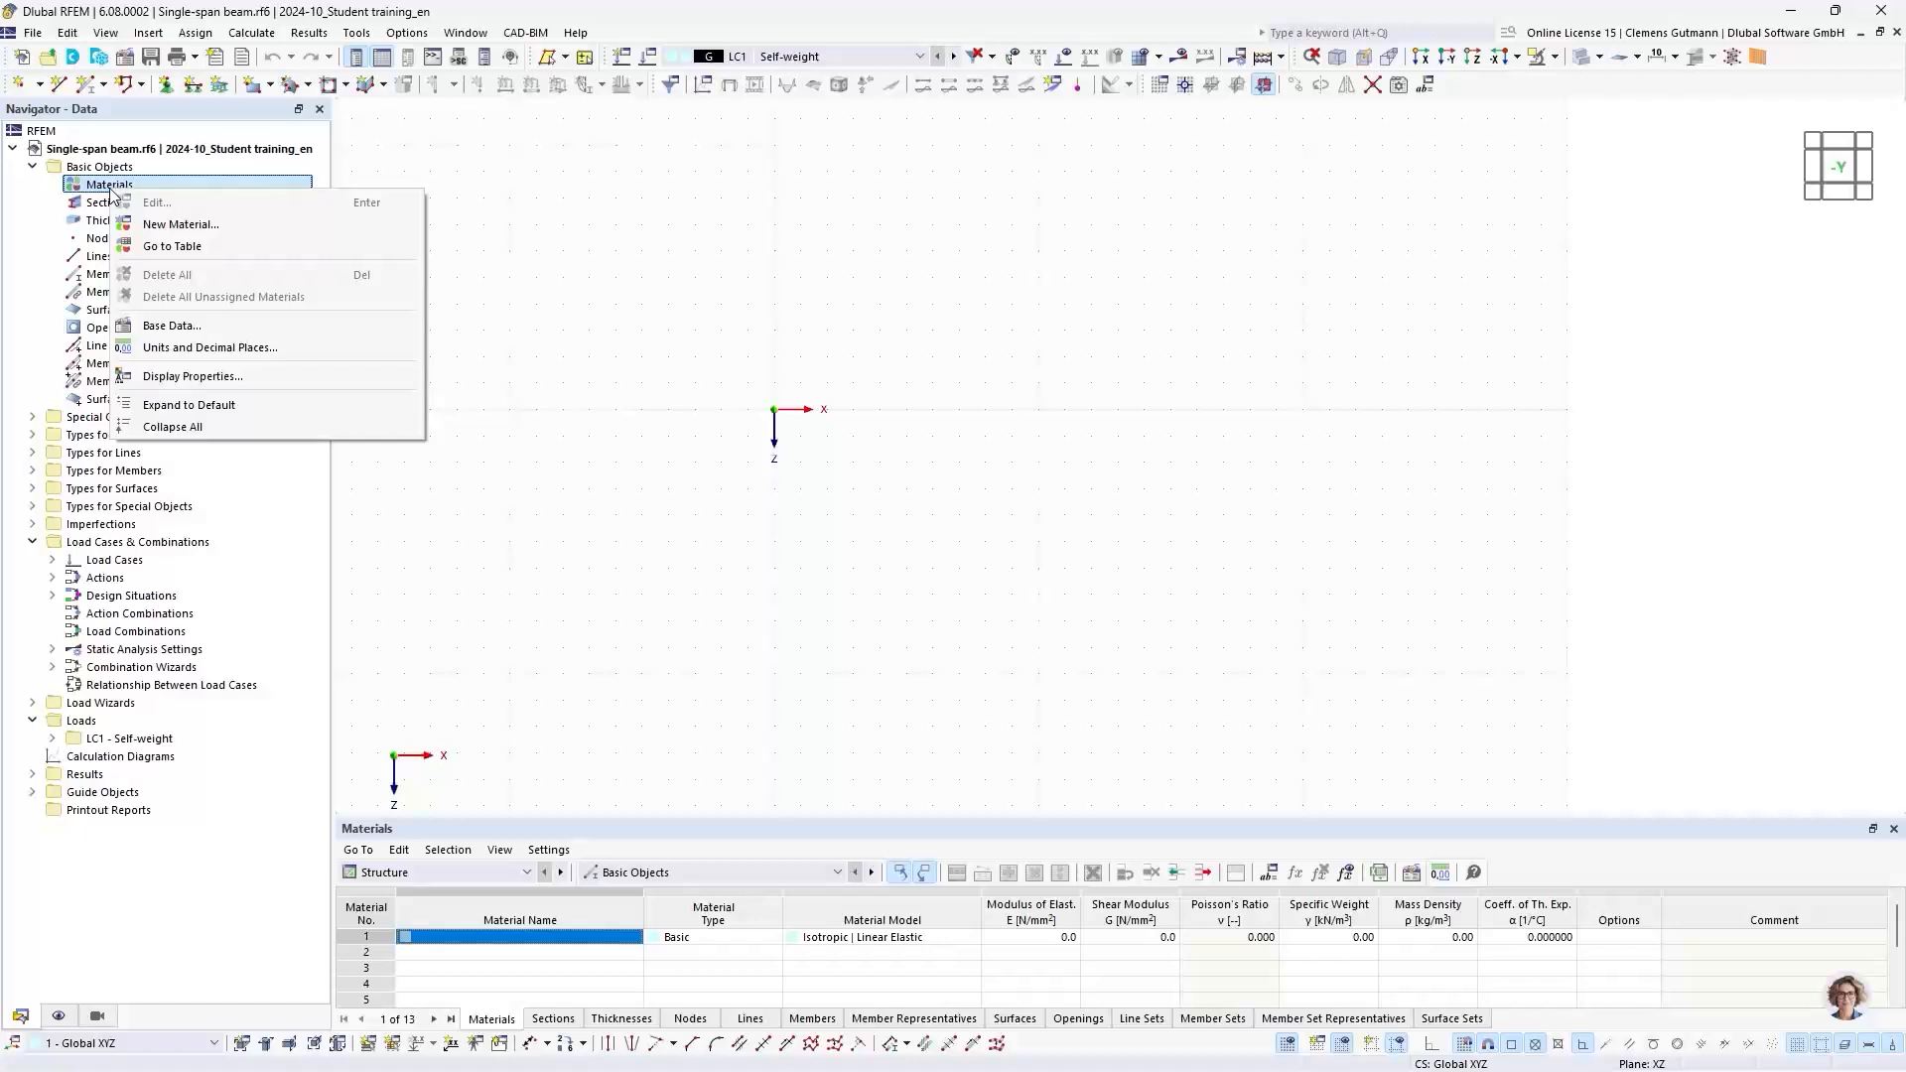
click(144, 225)
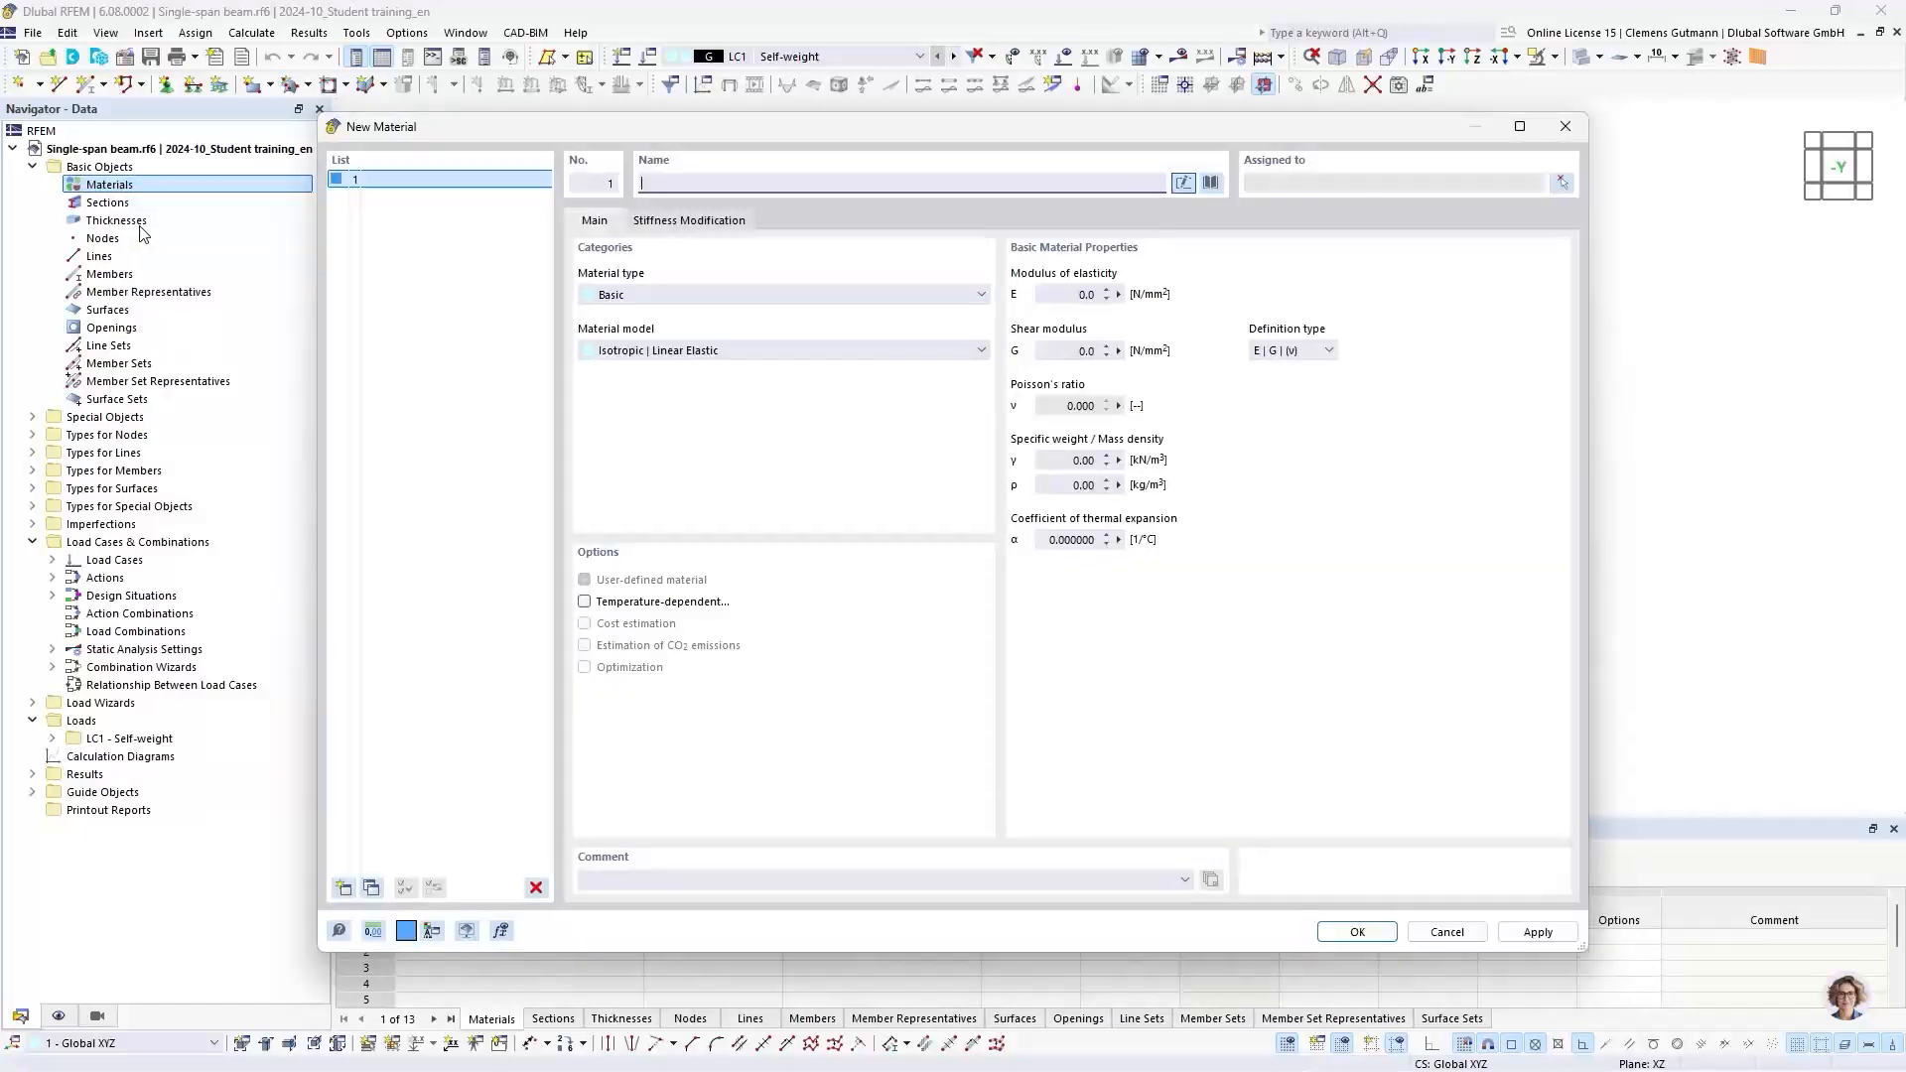
mouse_move(605, 134)
mouse_down()
mouse_move(581, 129)
mouse_move(609, 137)
mouse_up()
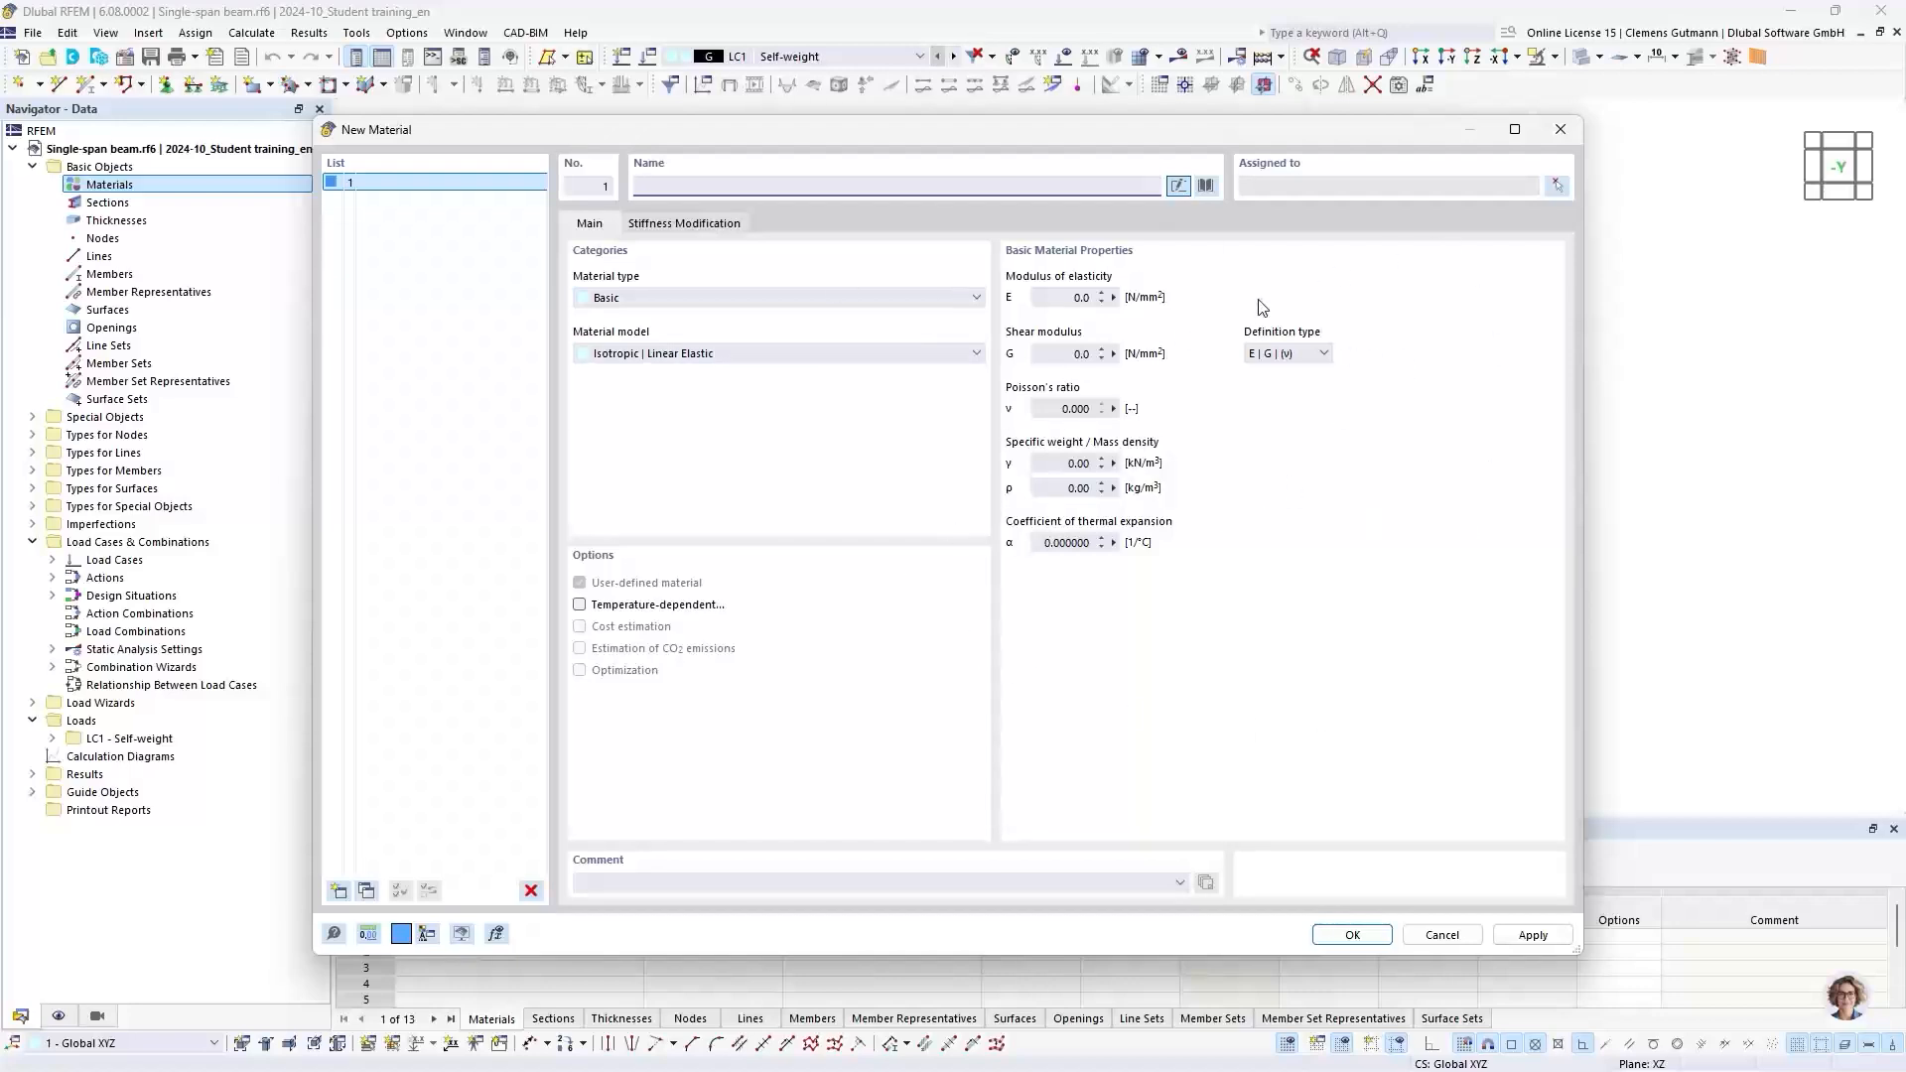
click(1206, 187)
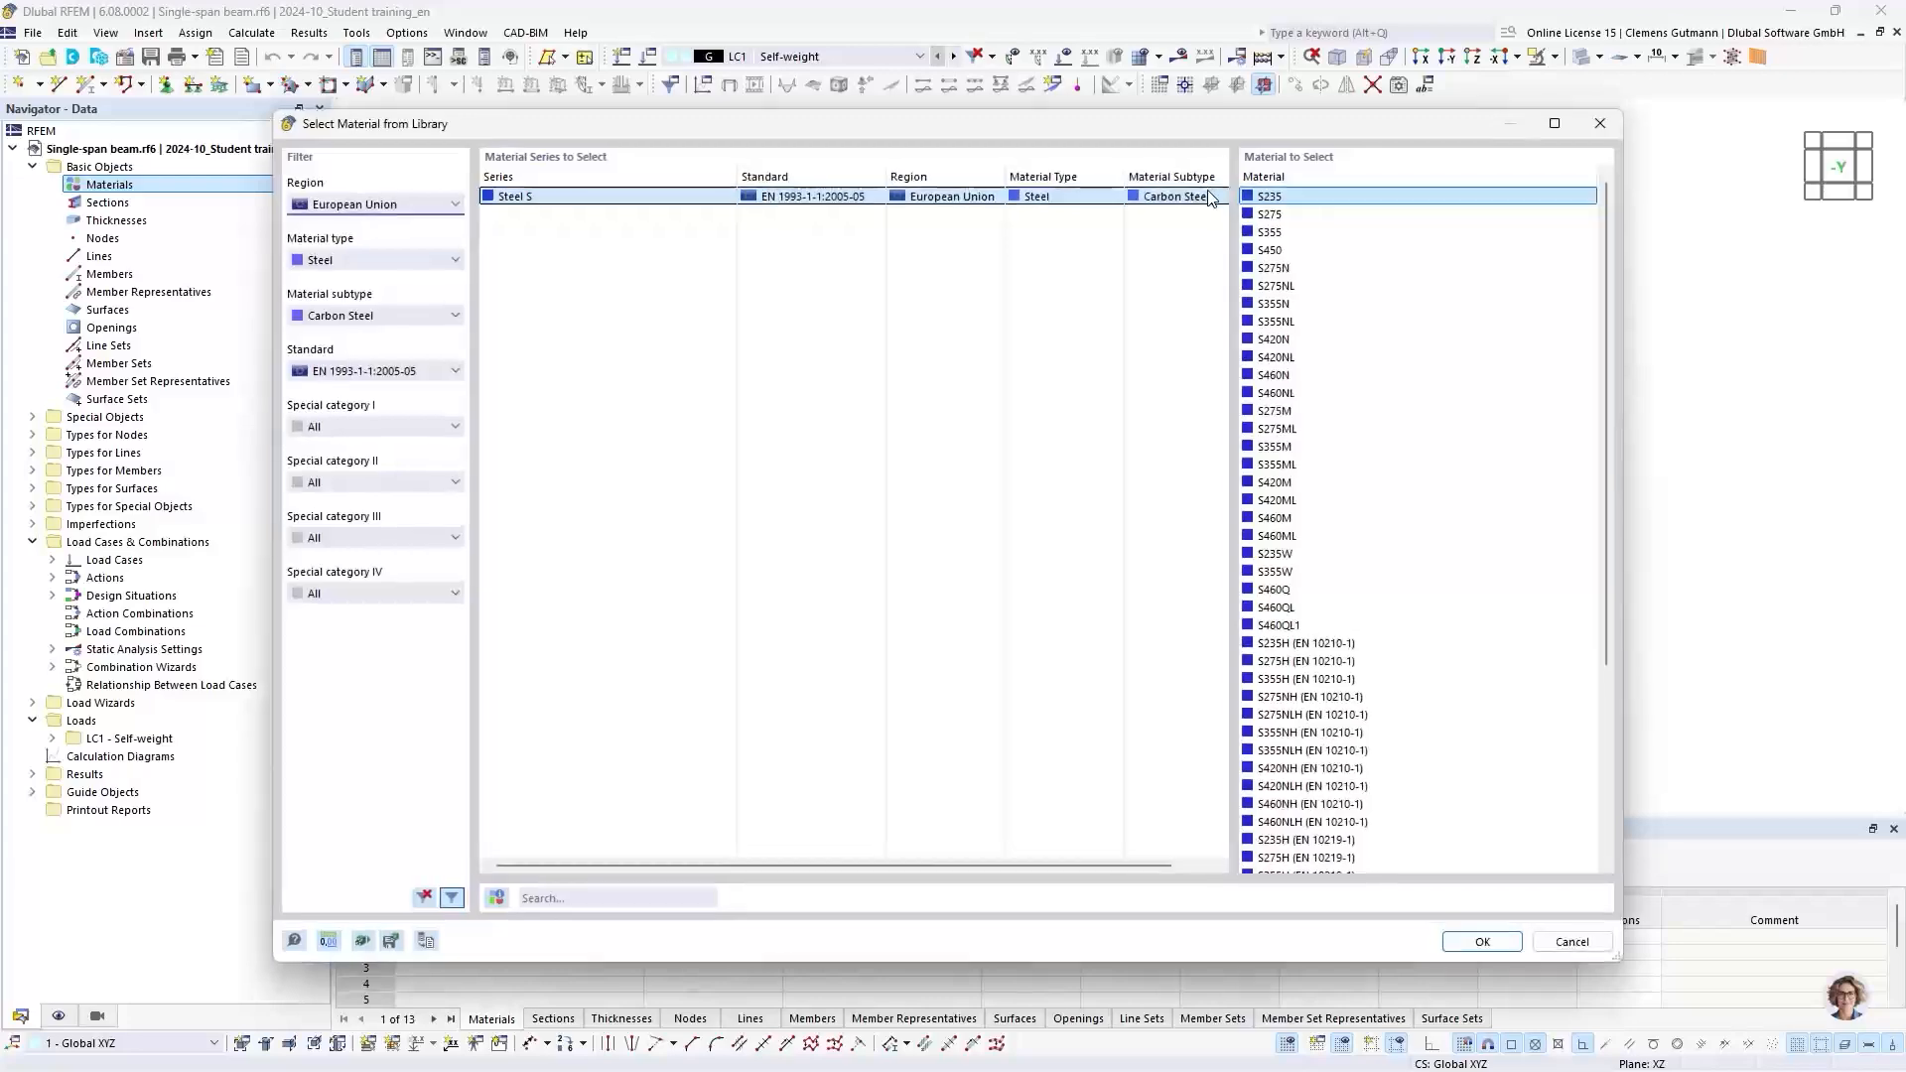
Step: Clear the material library filters and filter by region European Union, type Steel, subtype Carbon Steel and standard EN 1993-1-1:2005-05
click(427, 899)
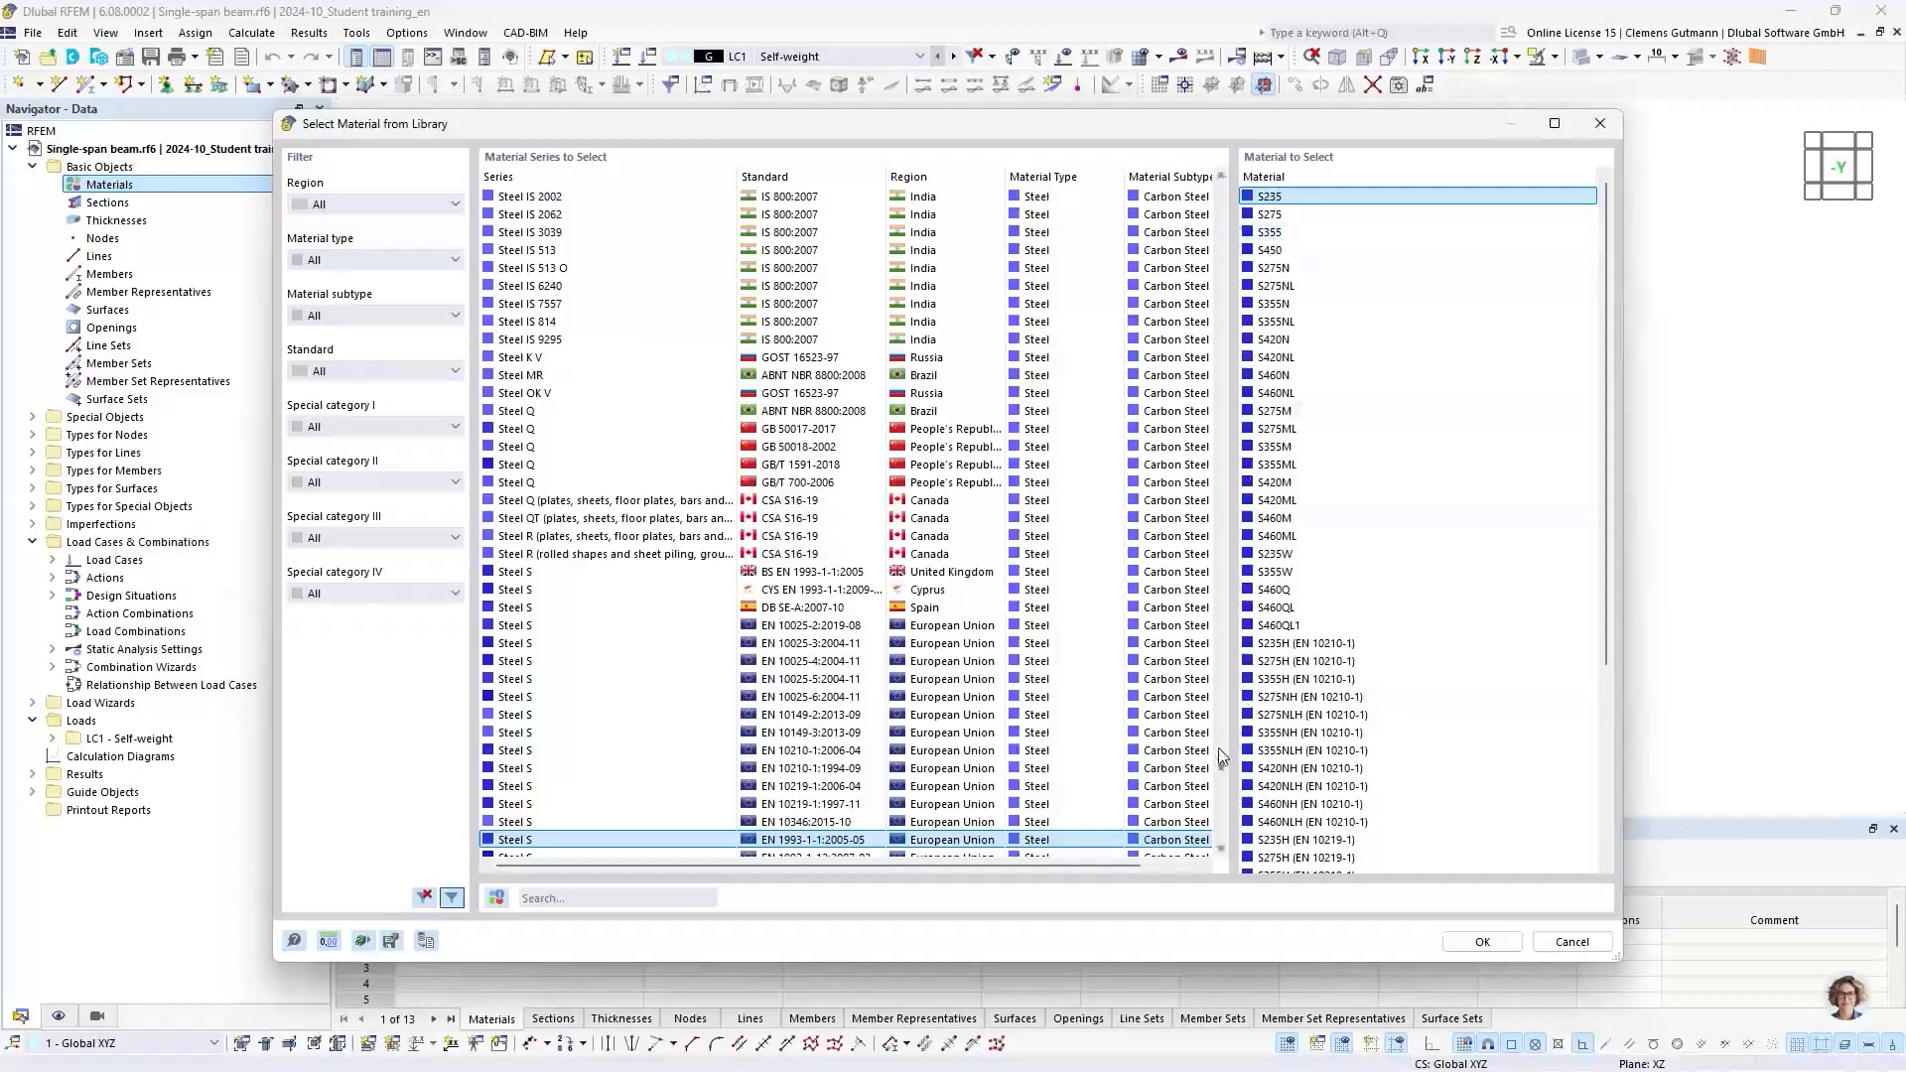
drag(1216, 767, 1231, 220)
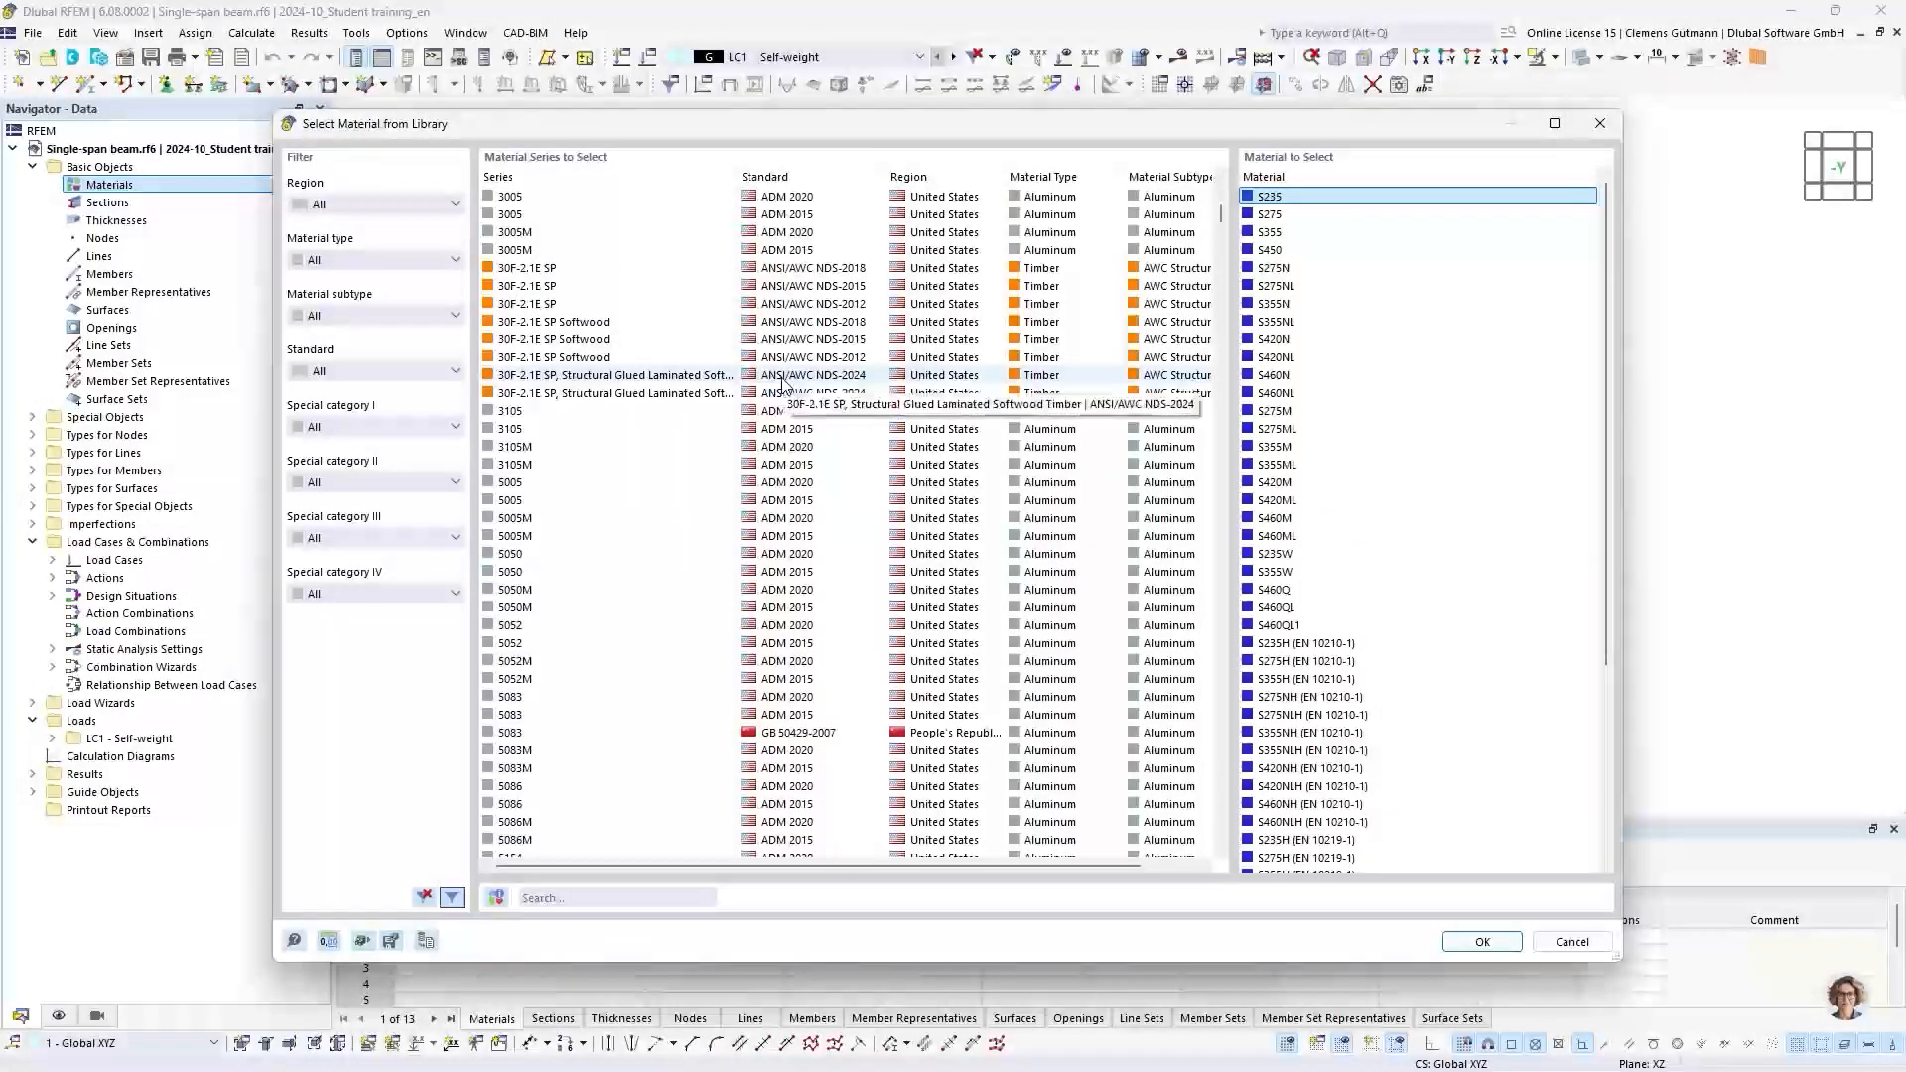
click(375, 205)
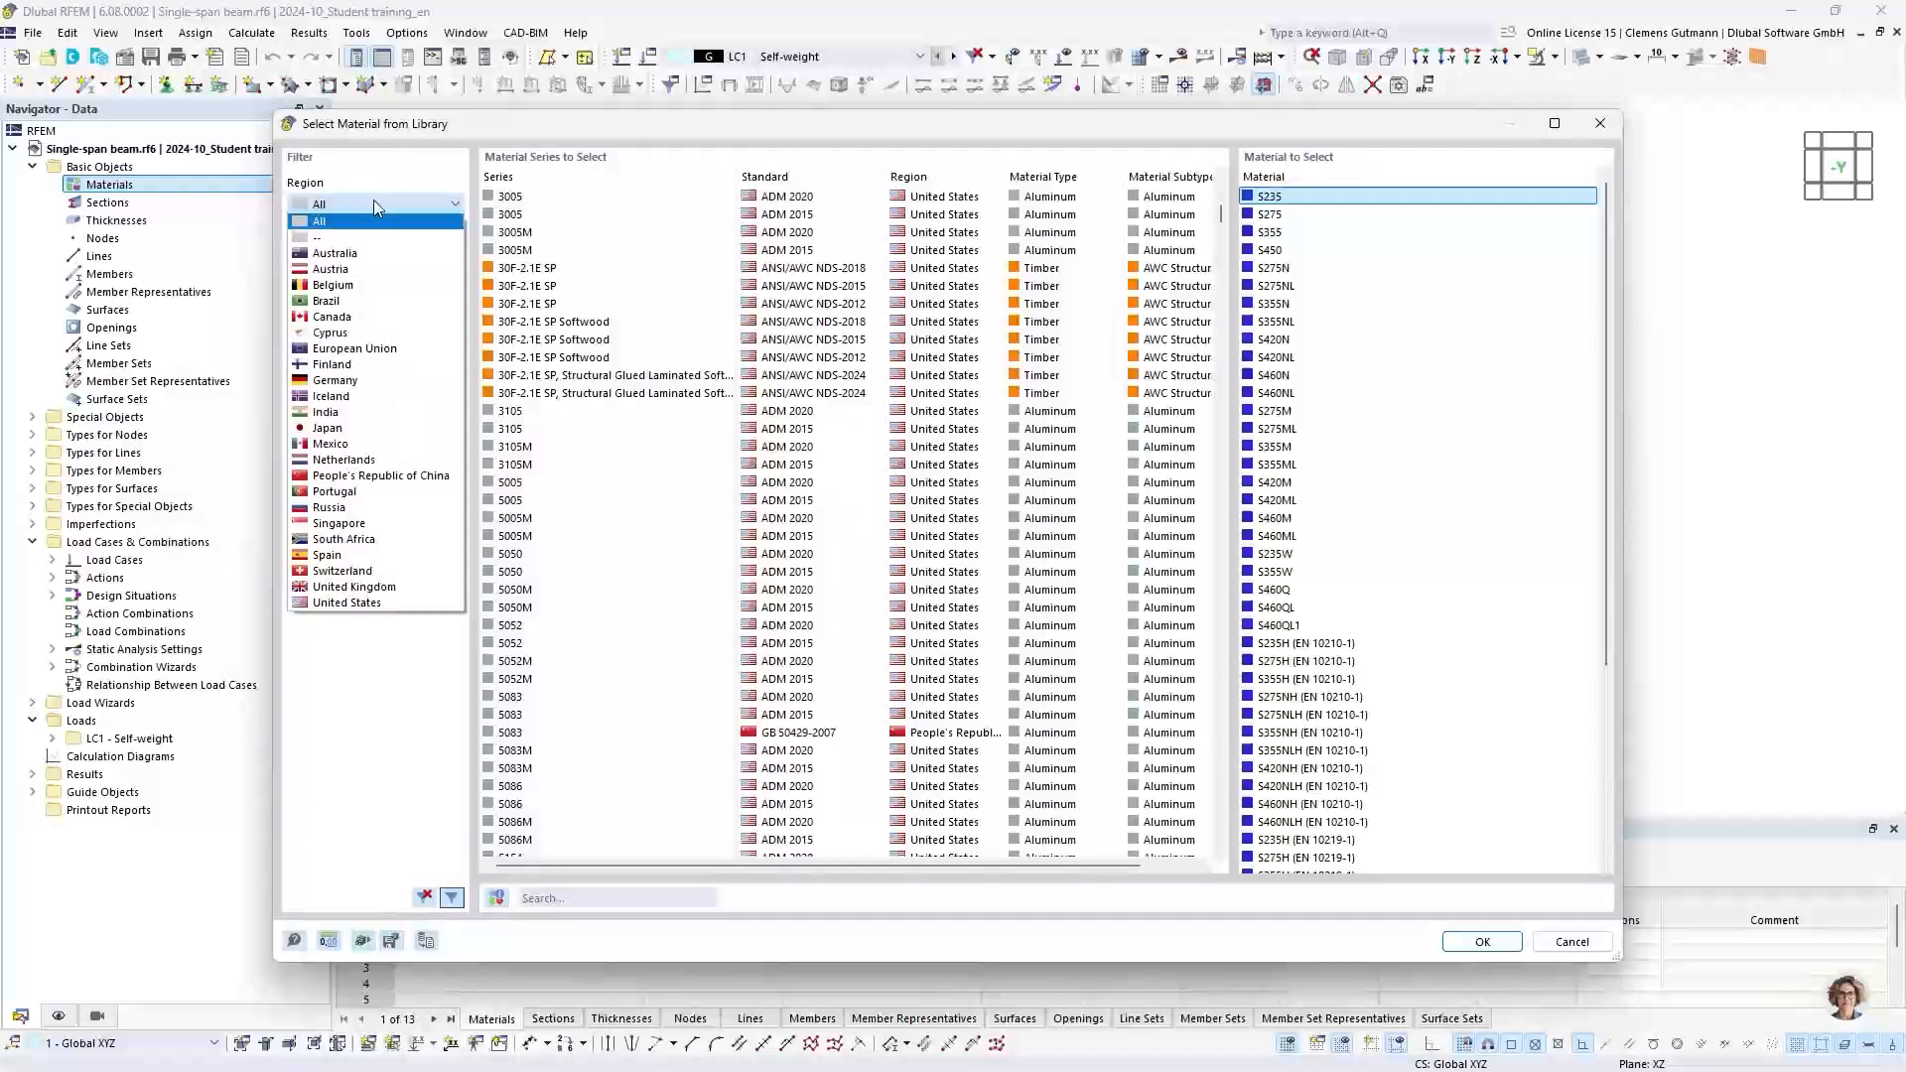
click(388, 351)
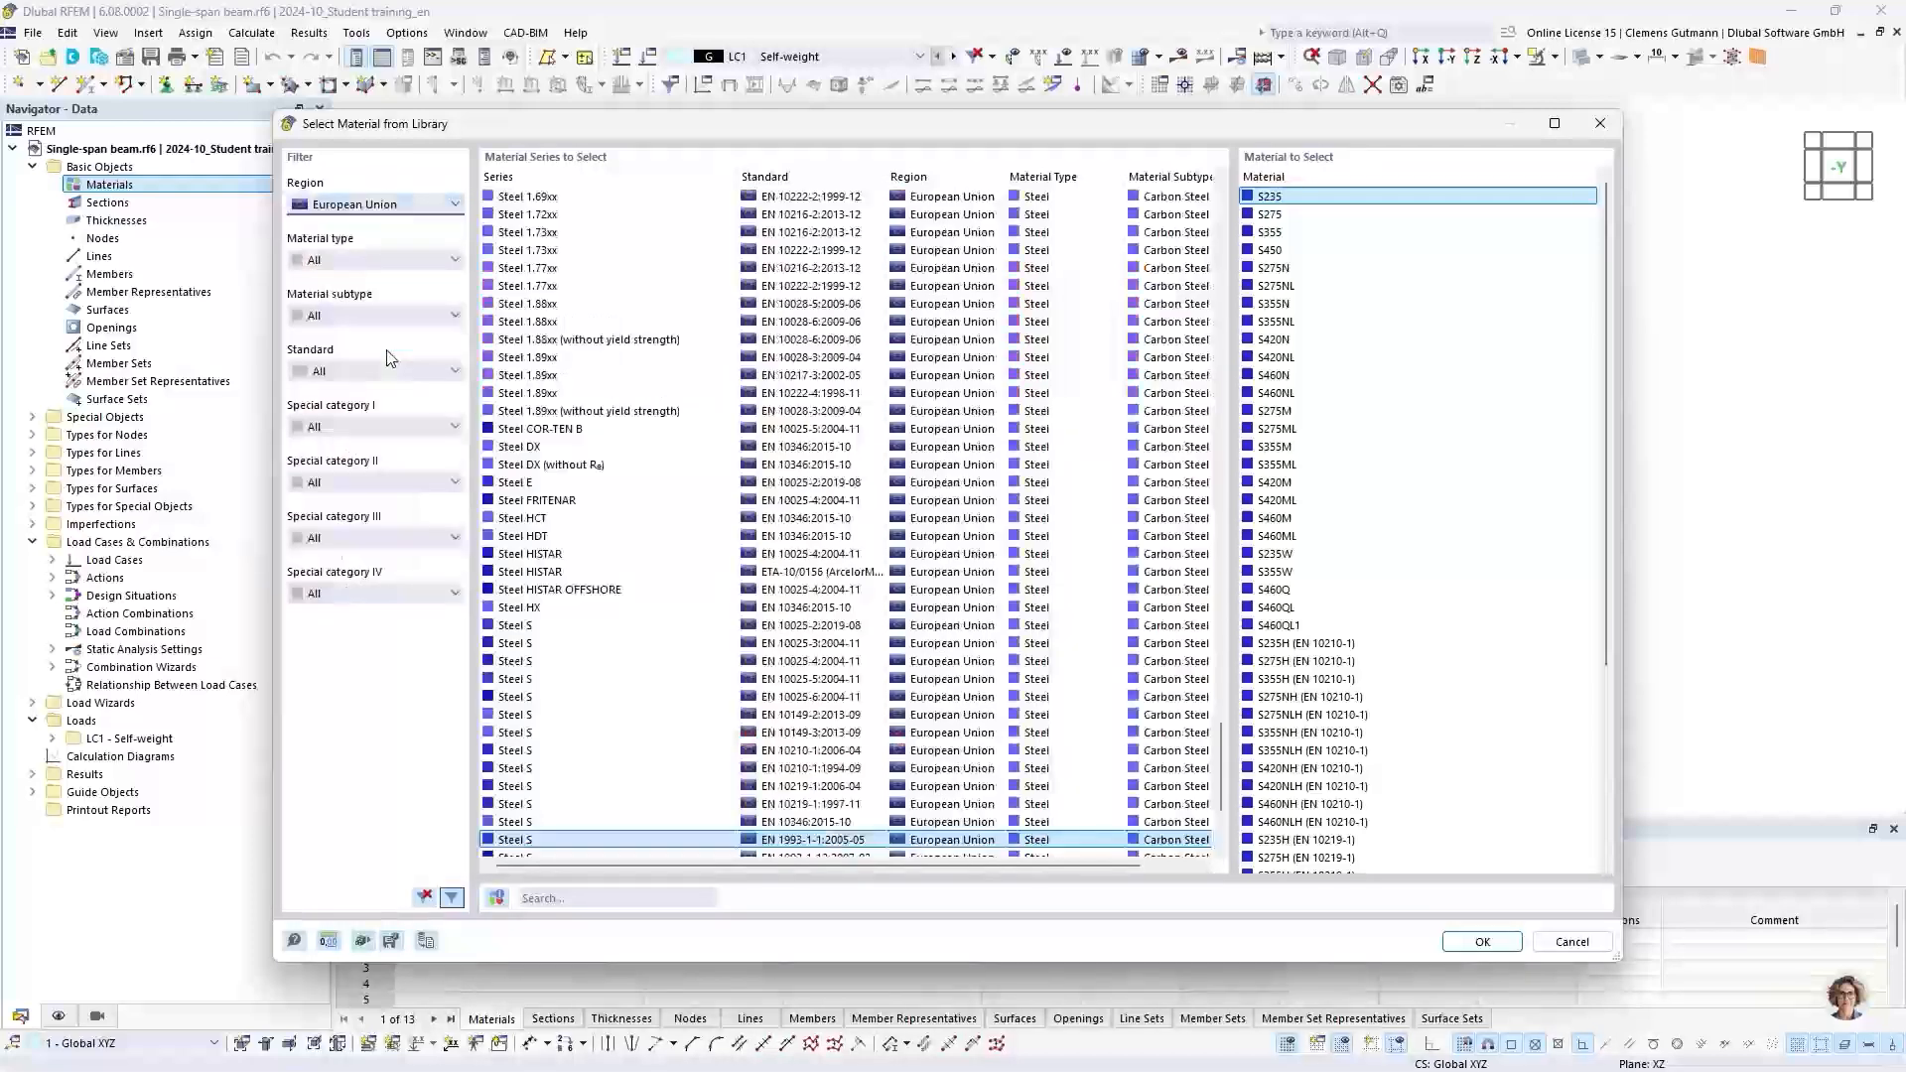
click(404, 262)
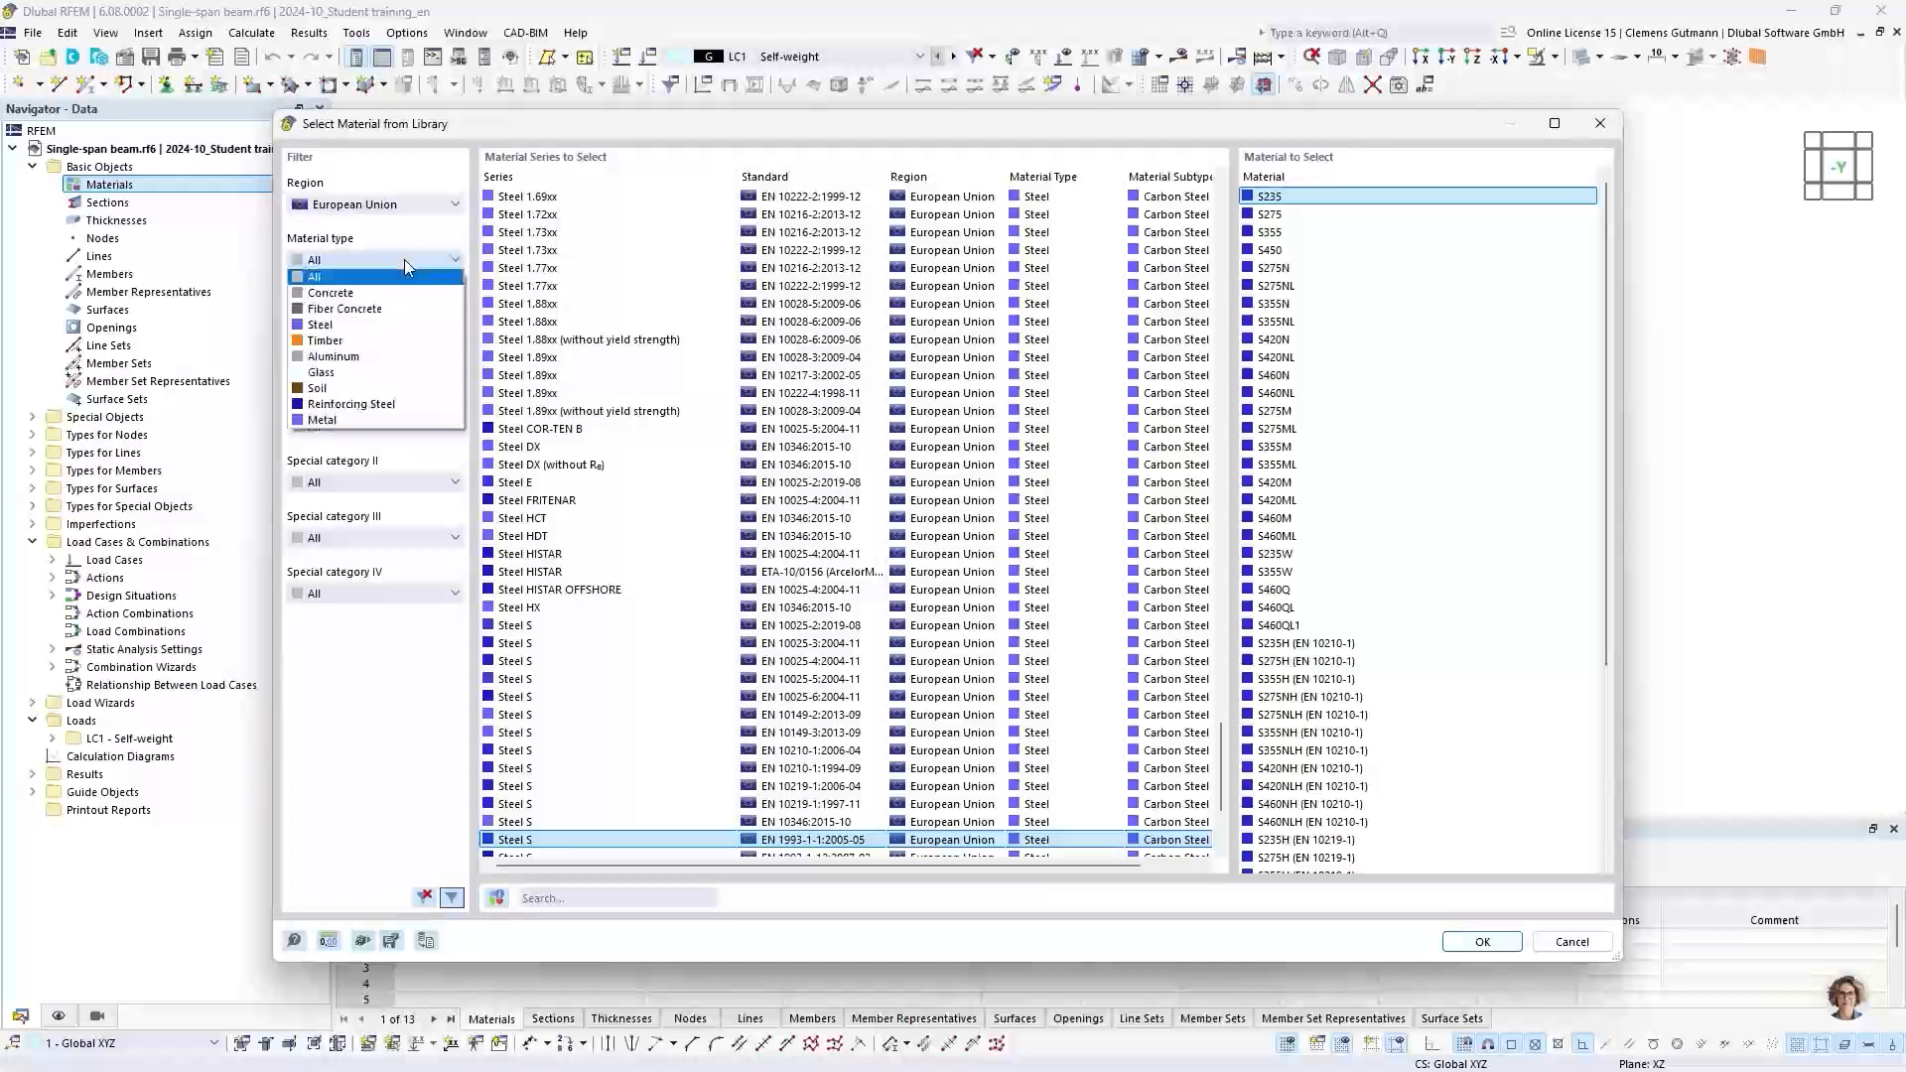
click(338, 324)
click(349, 316)
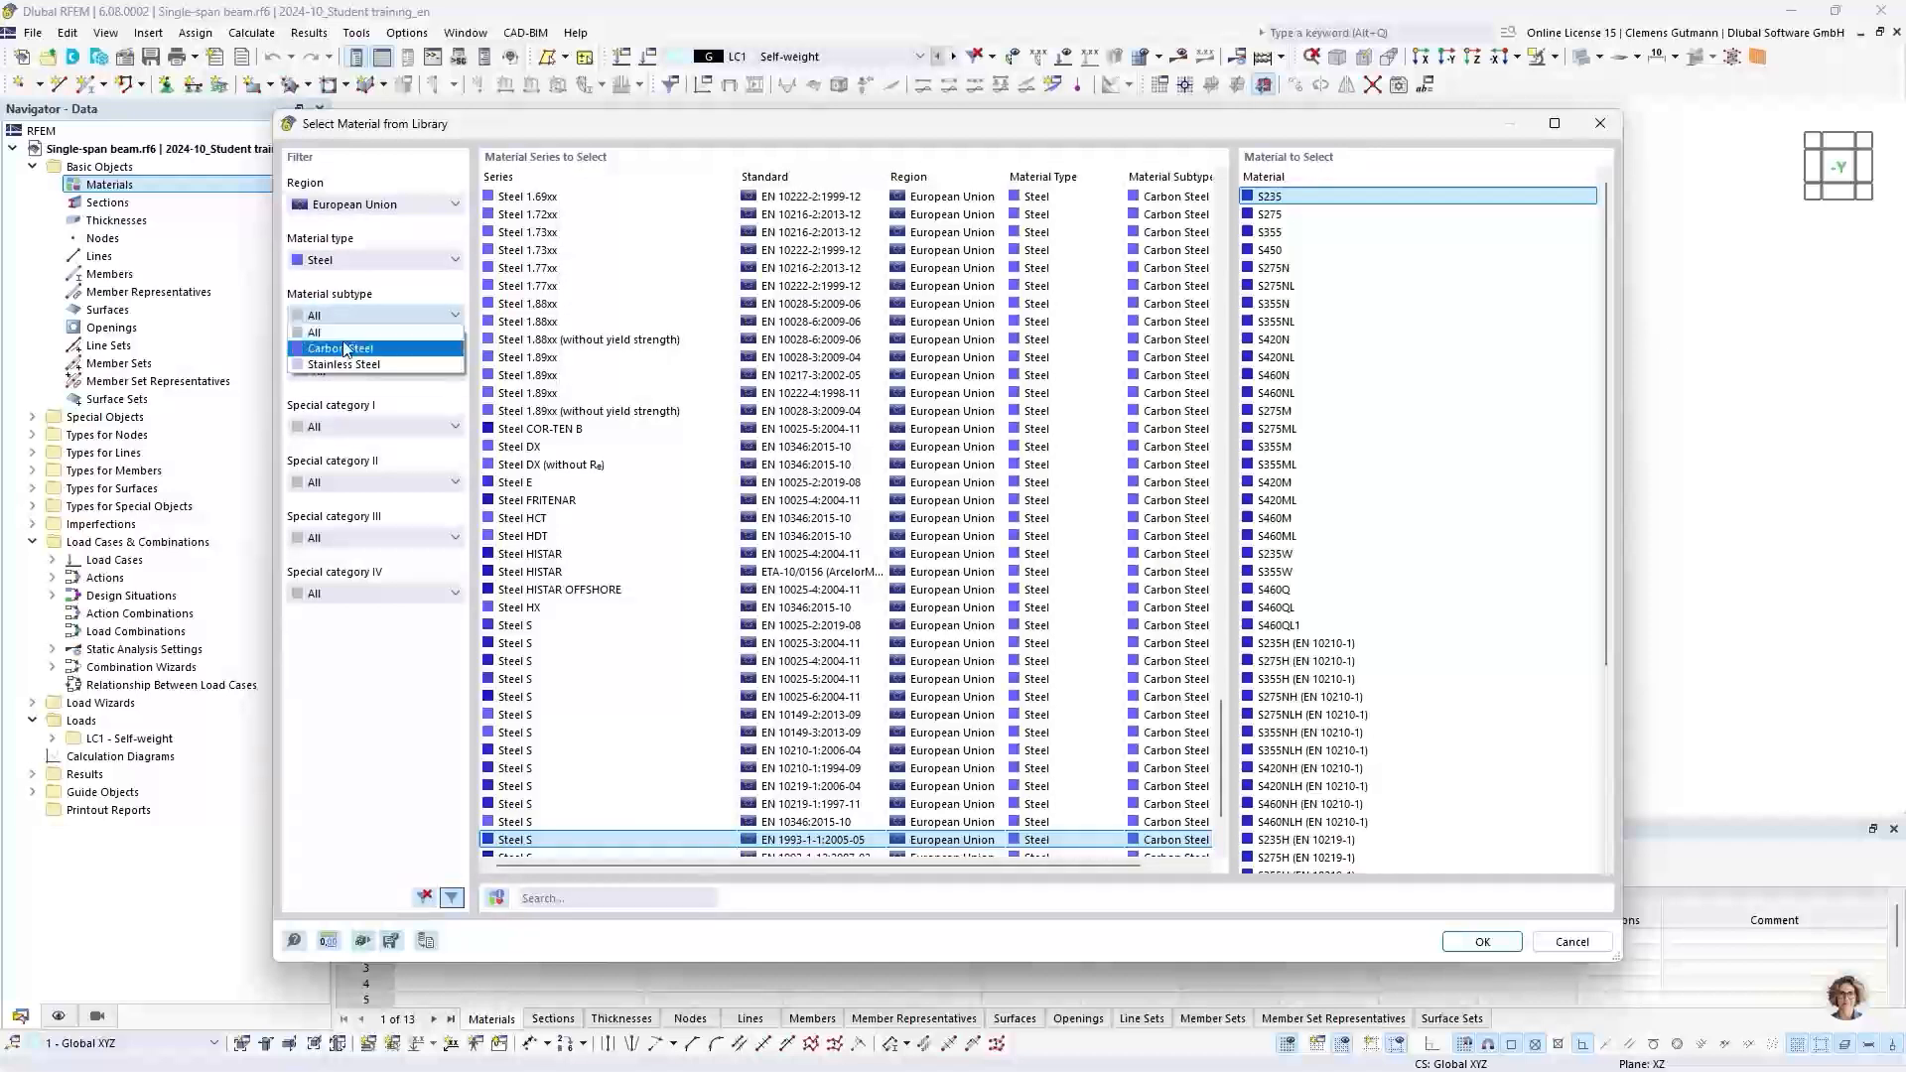
click(352, 343)
click(354, 374)
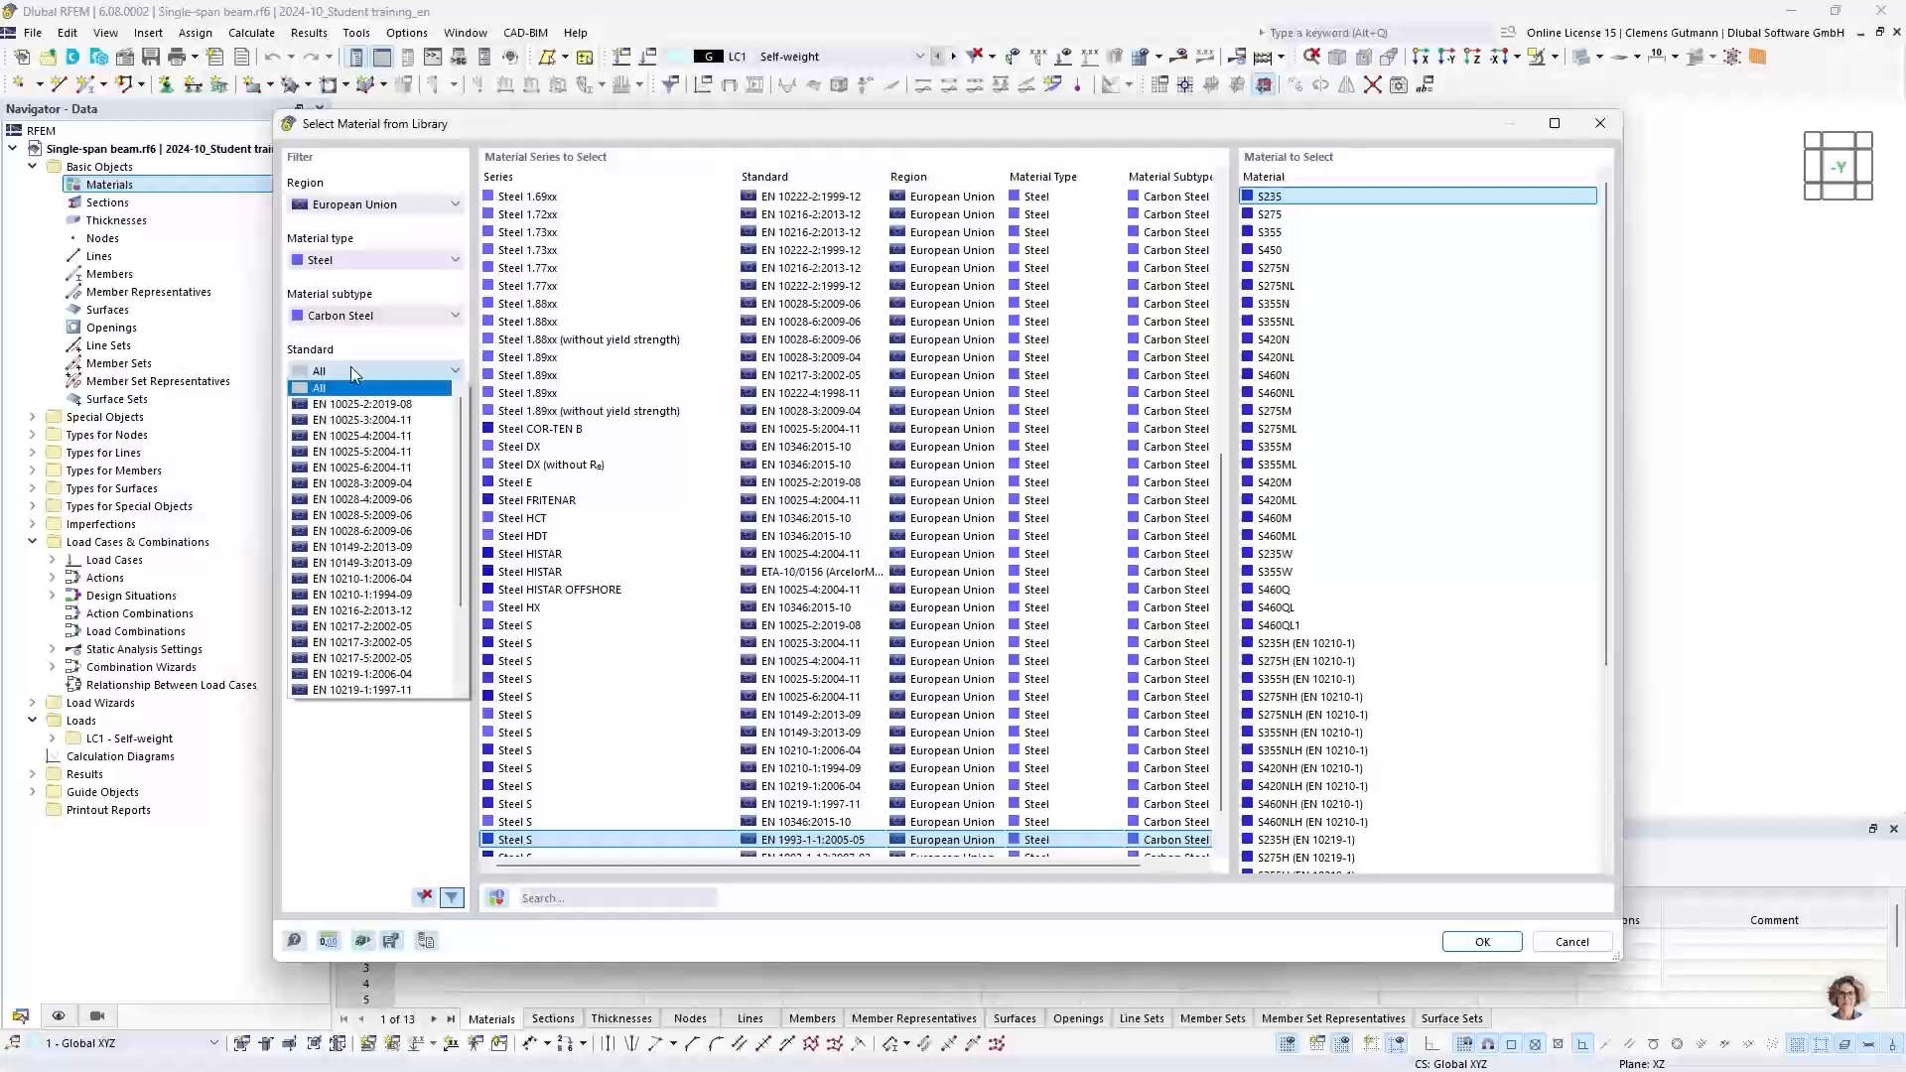
scroll(385, 515, down, 3)
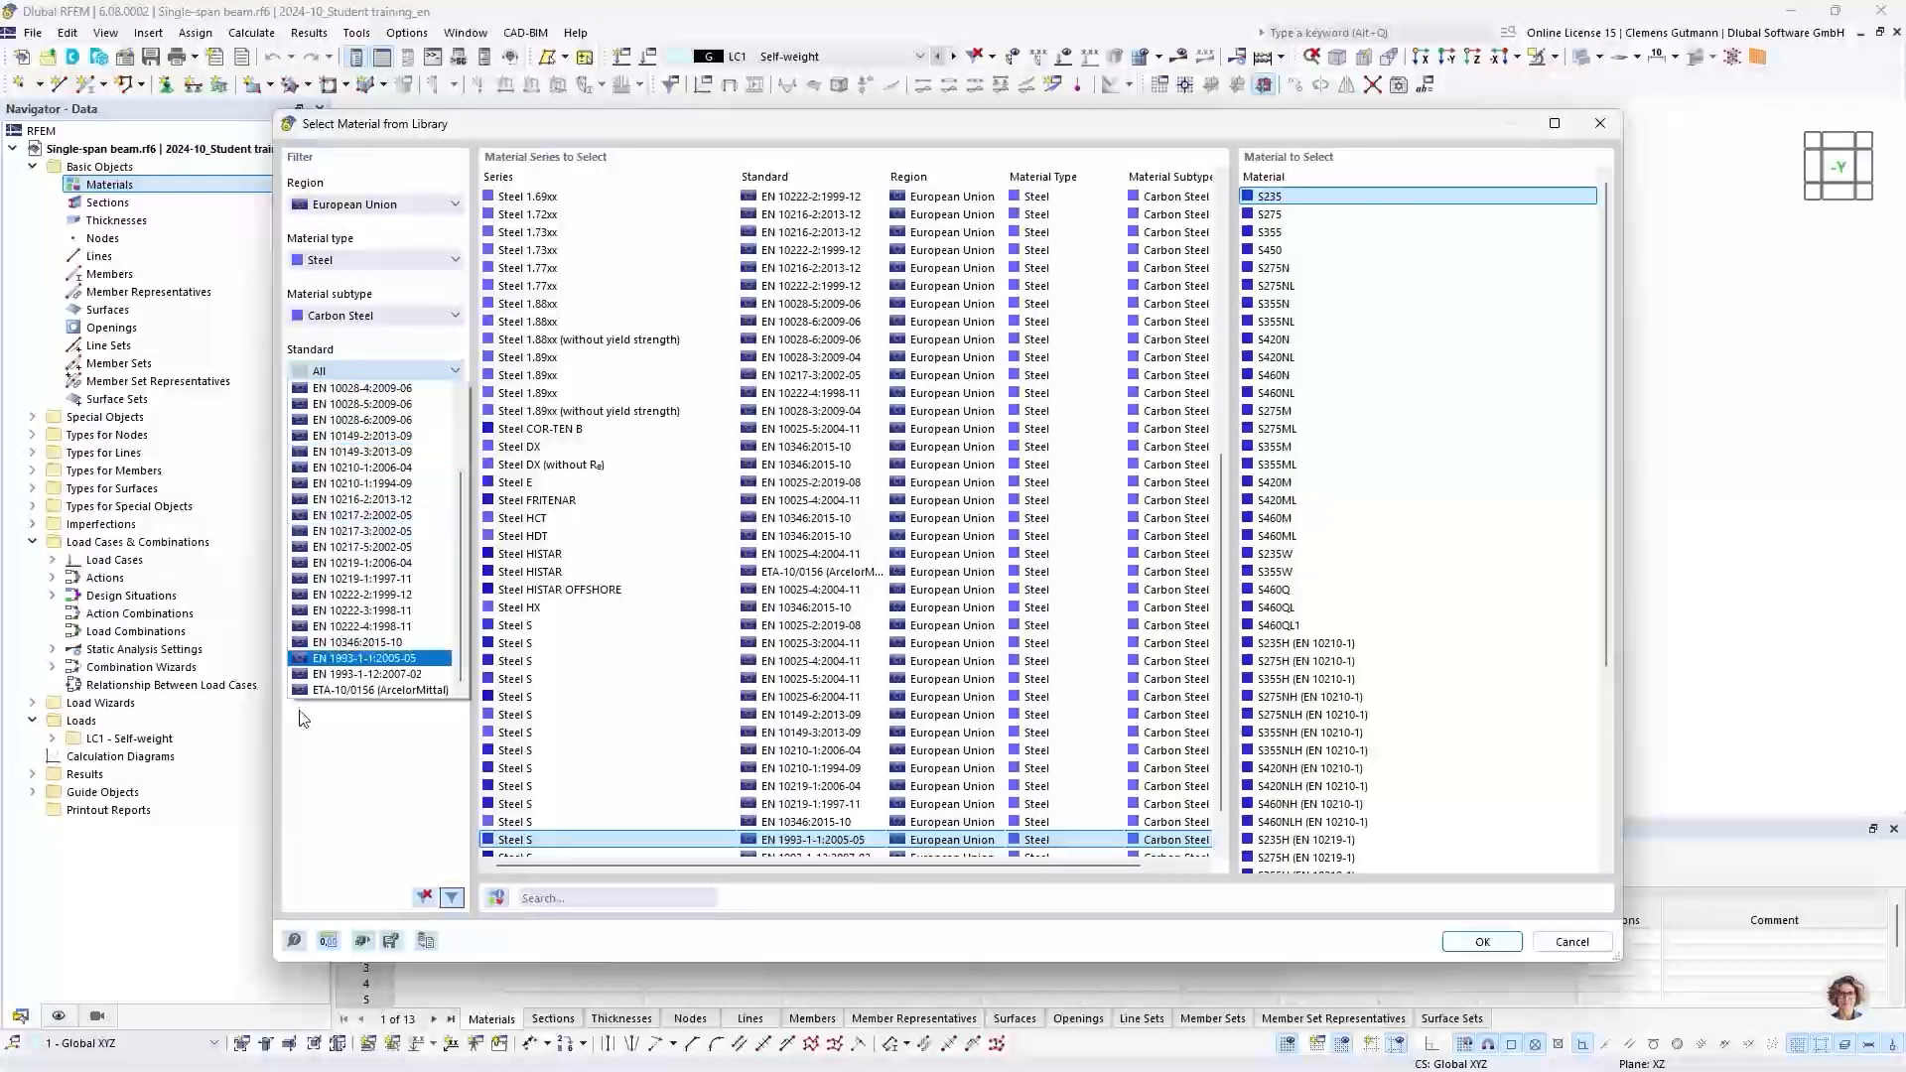
click(364, 660)
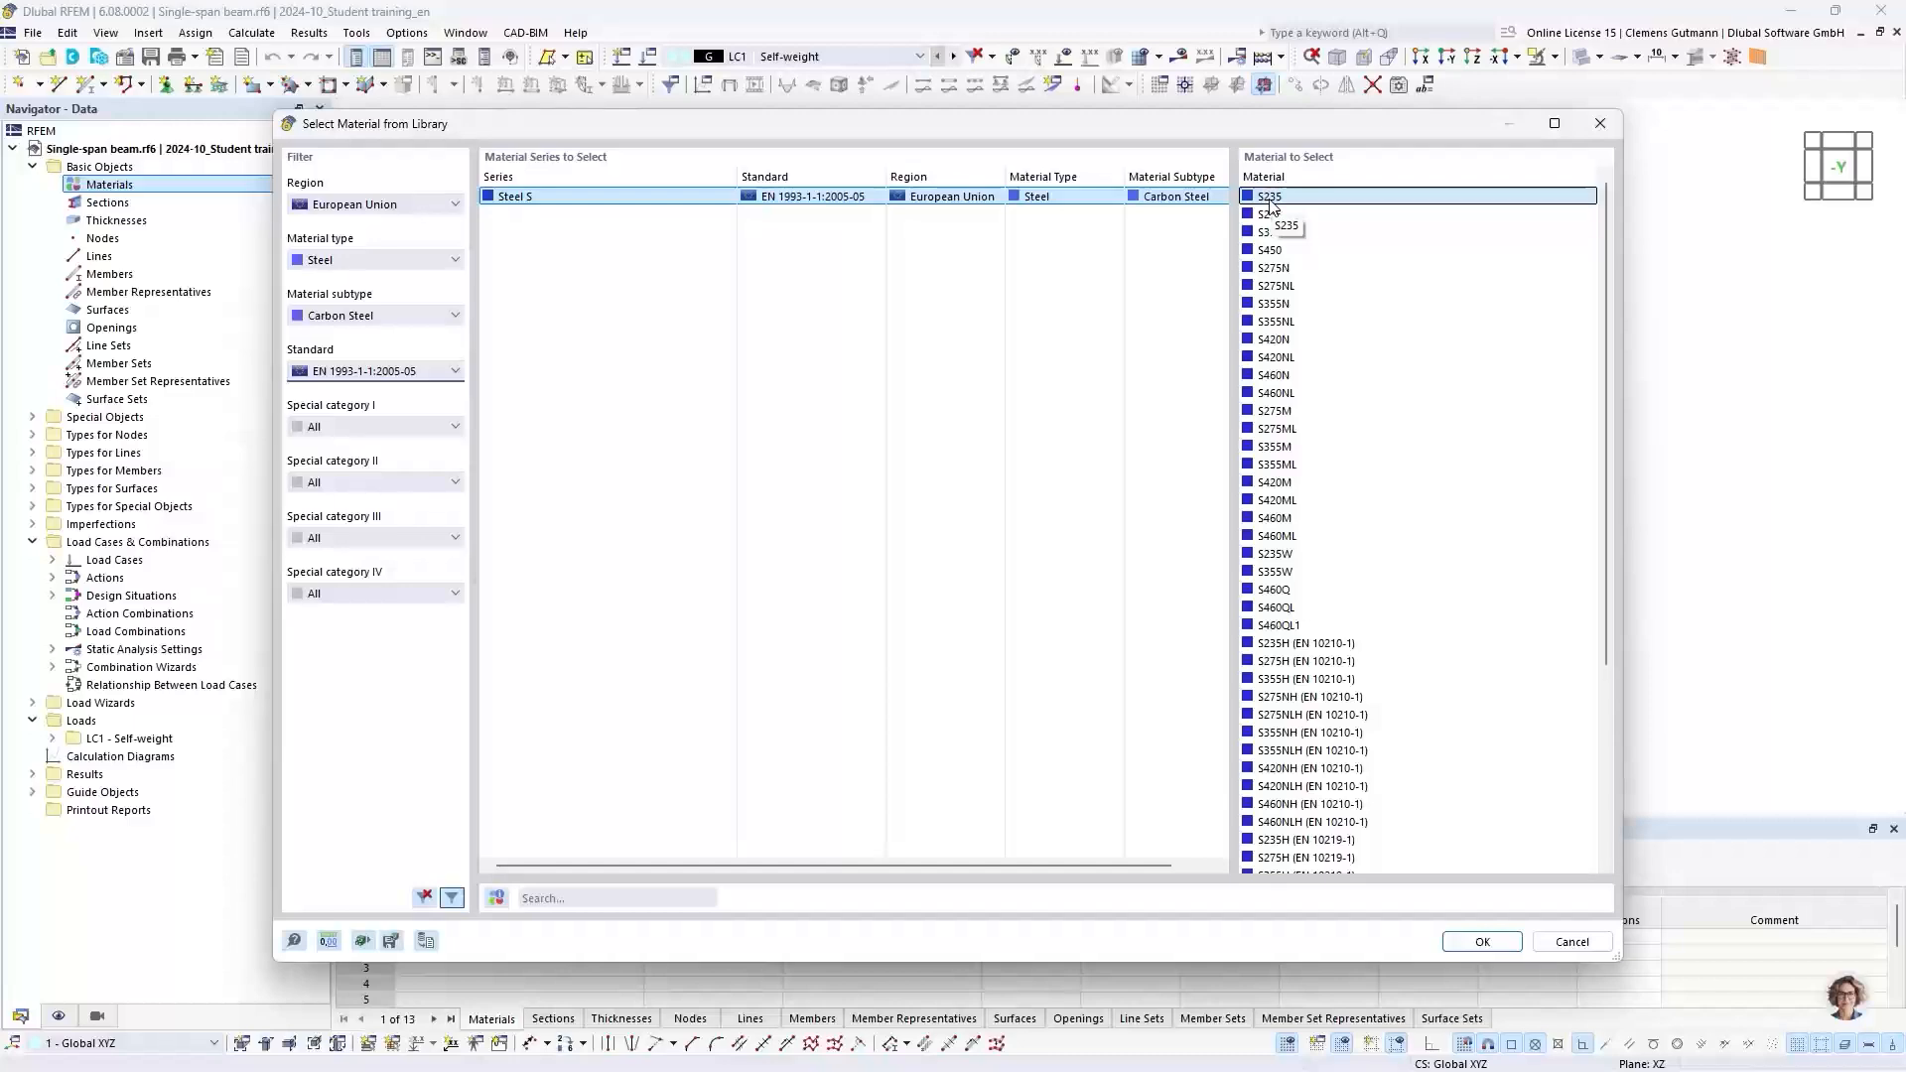
Step: Choose S235 from the library, review its material values and create the new material
click(1507, 944)
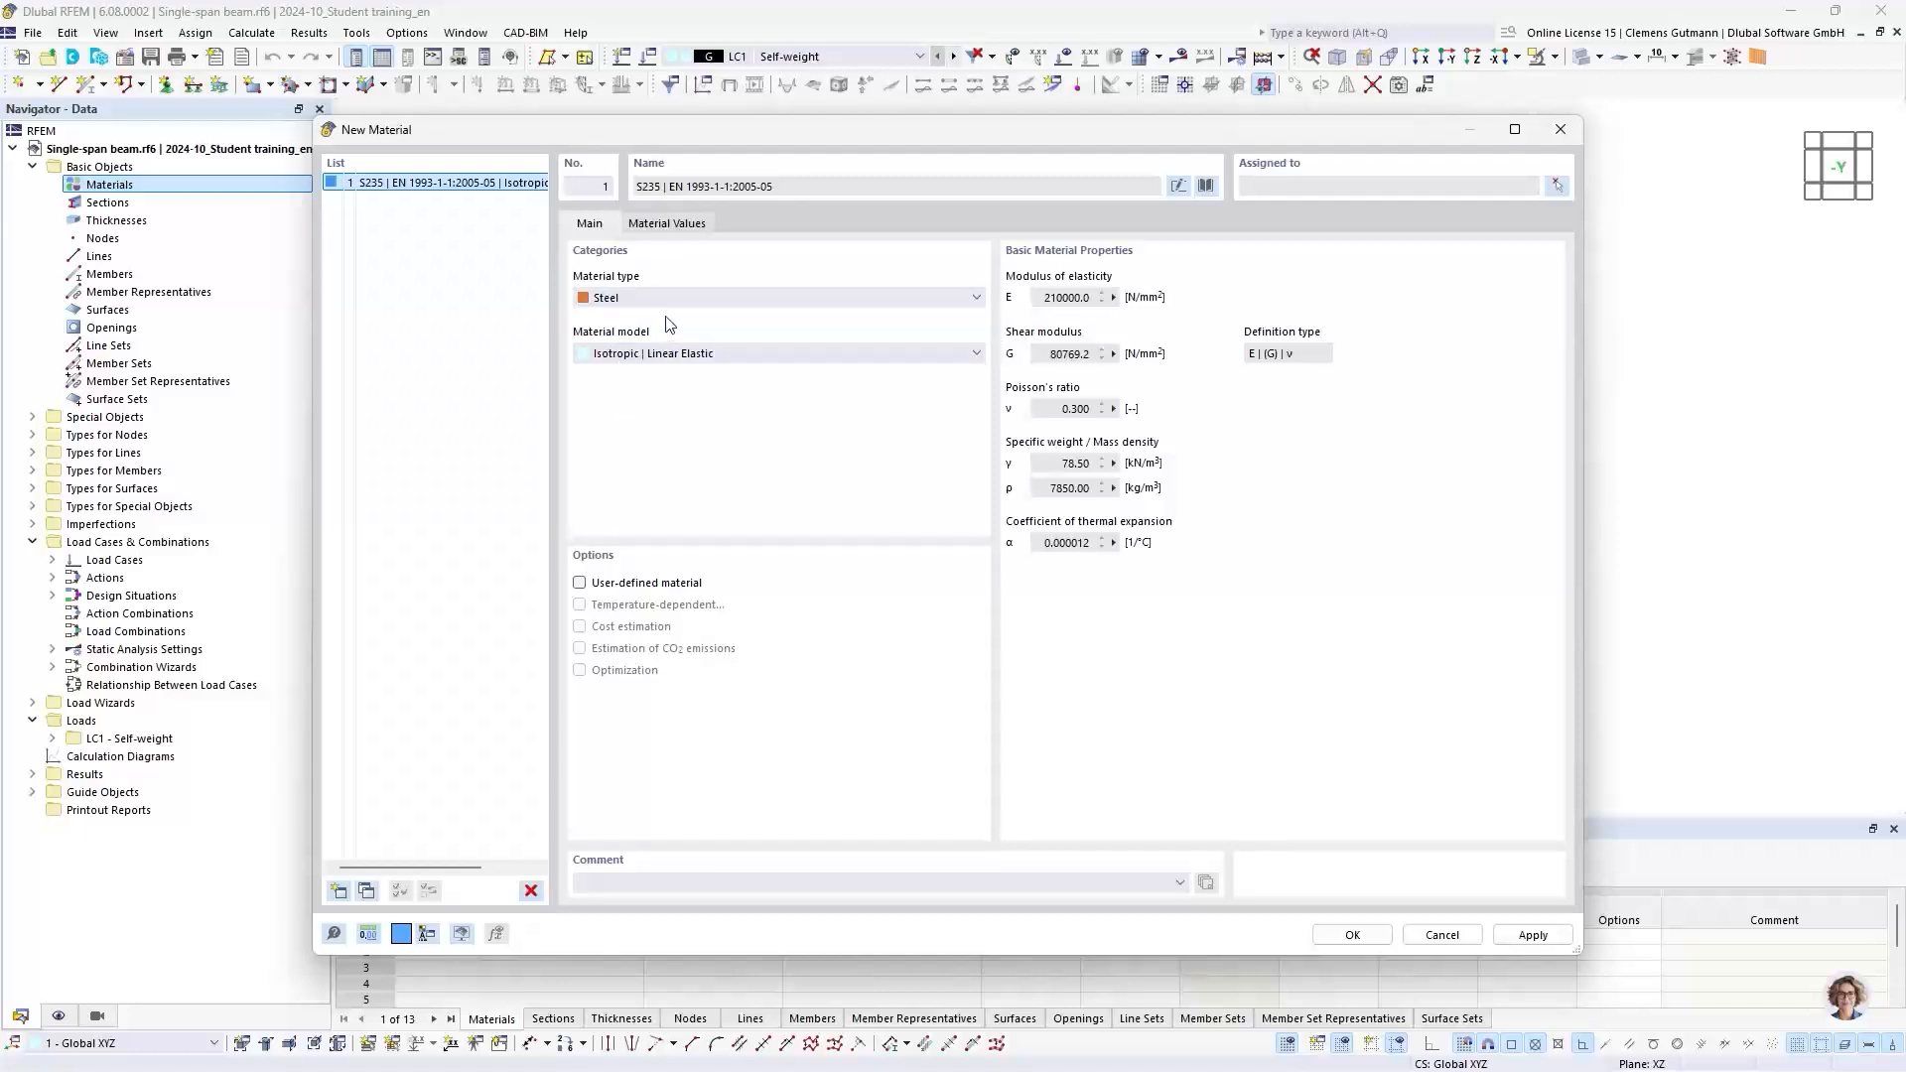
click(695, 226)
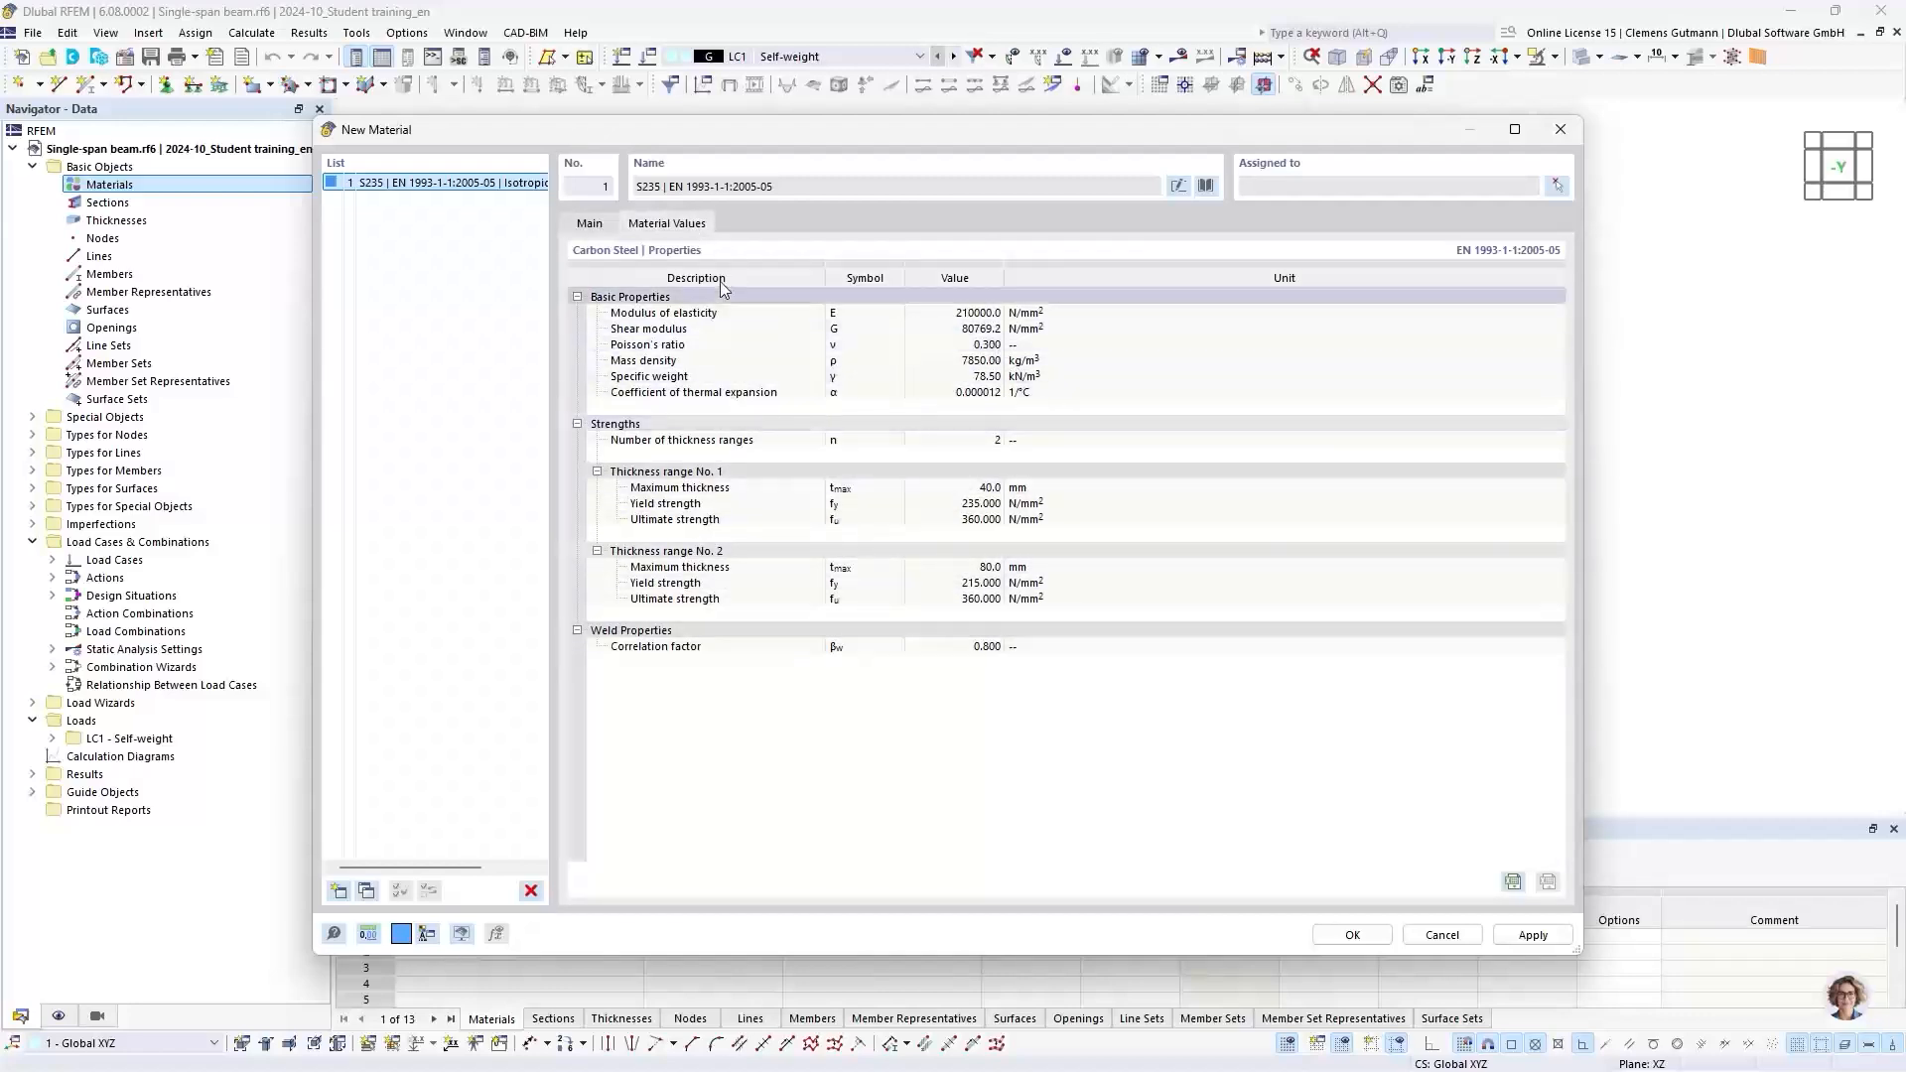
click(591, 224)
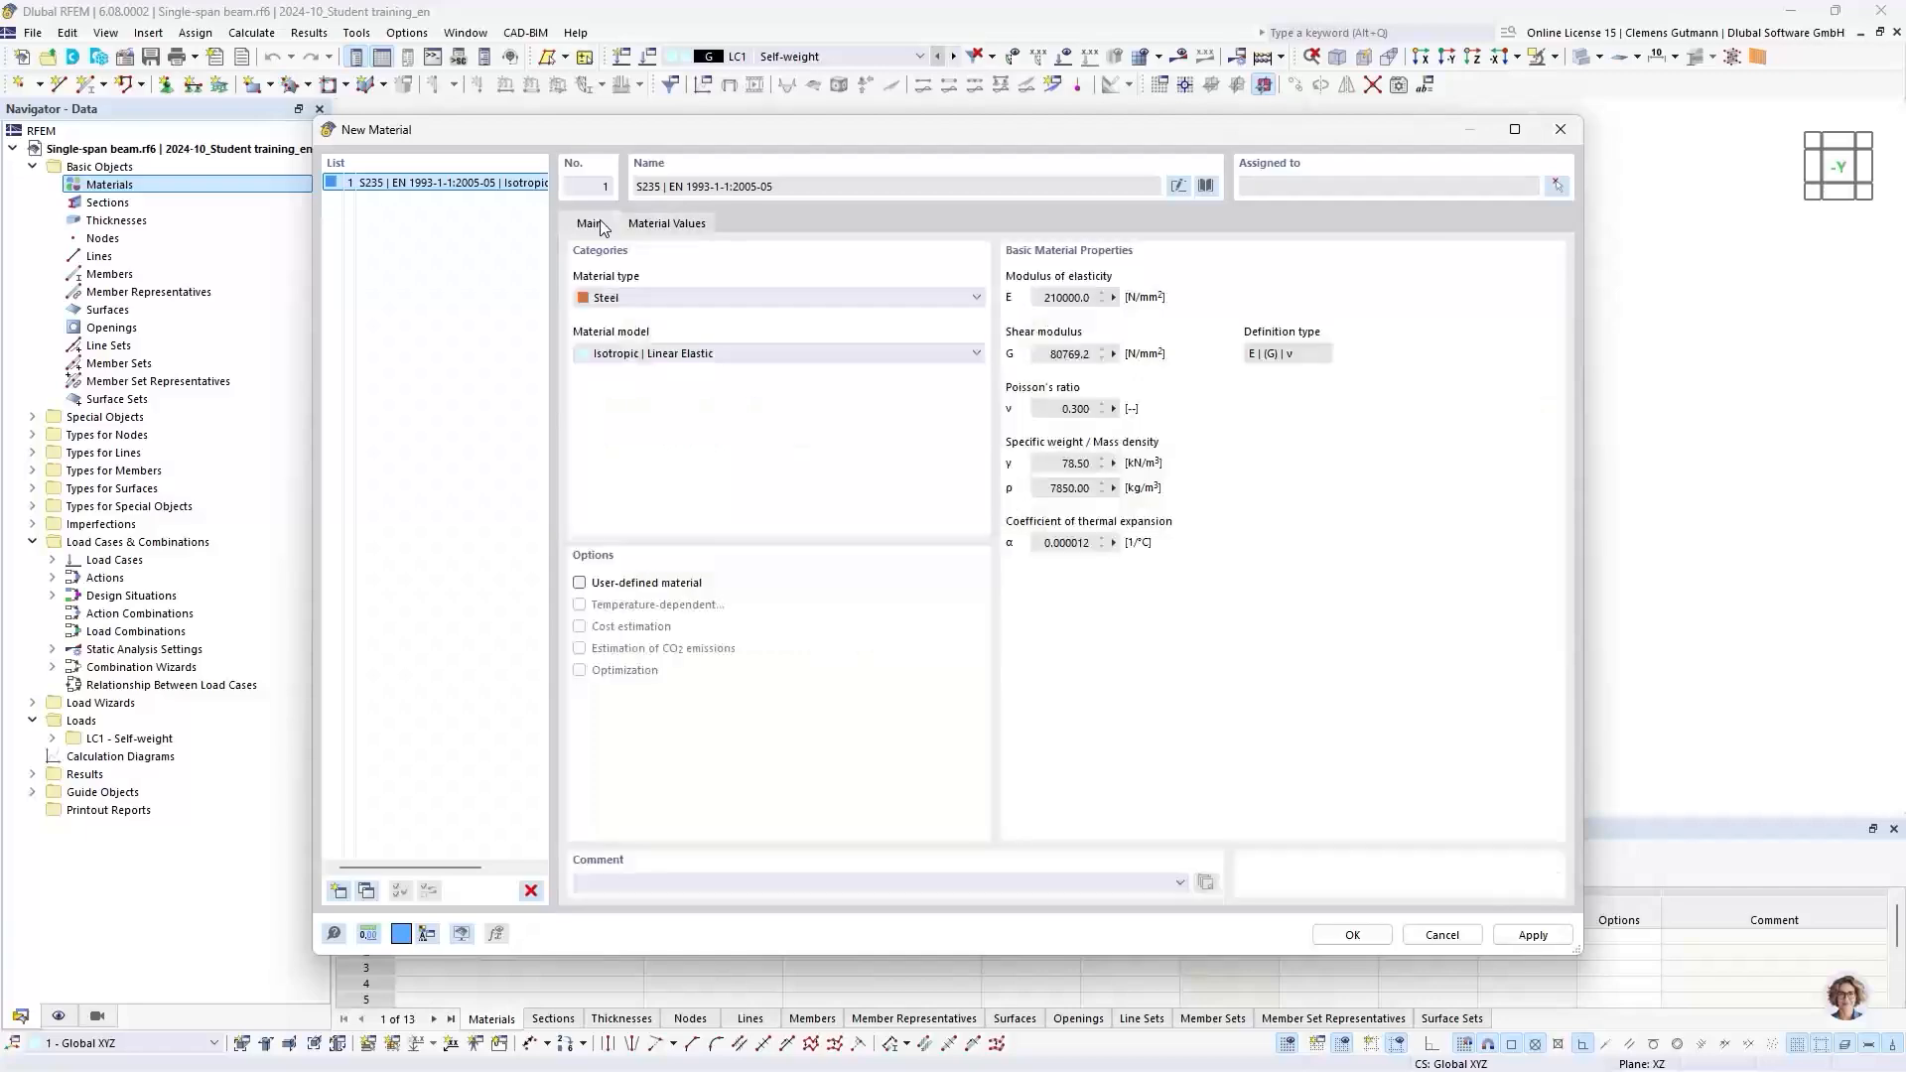
click(1351, 937)
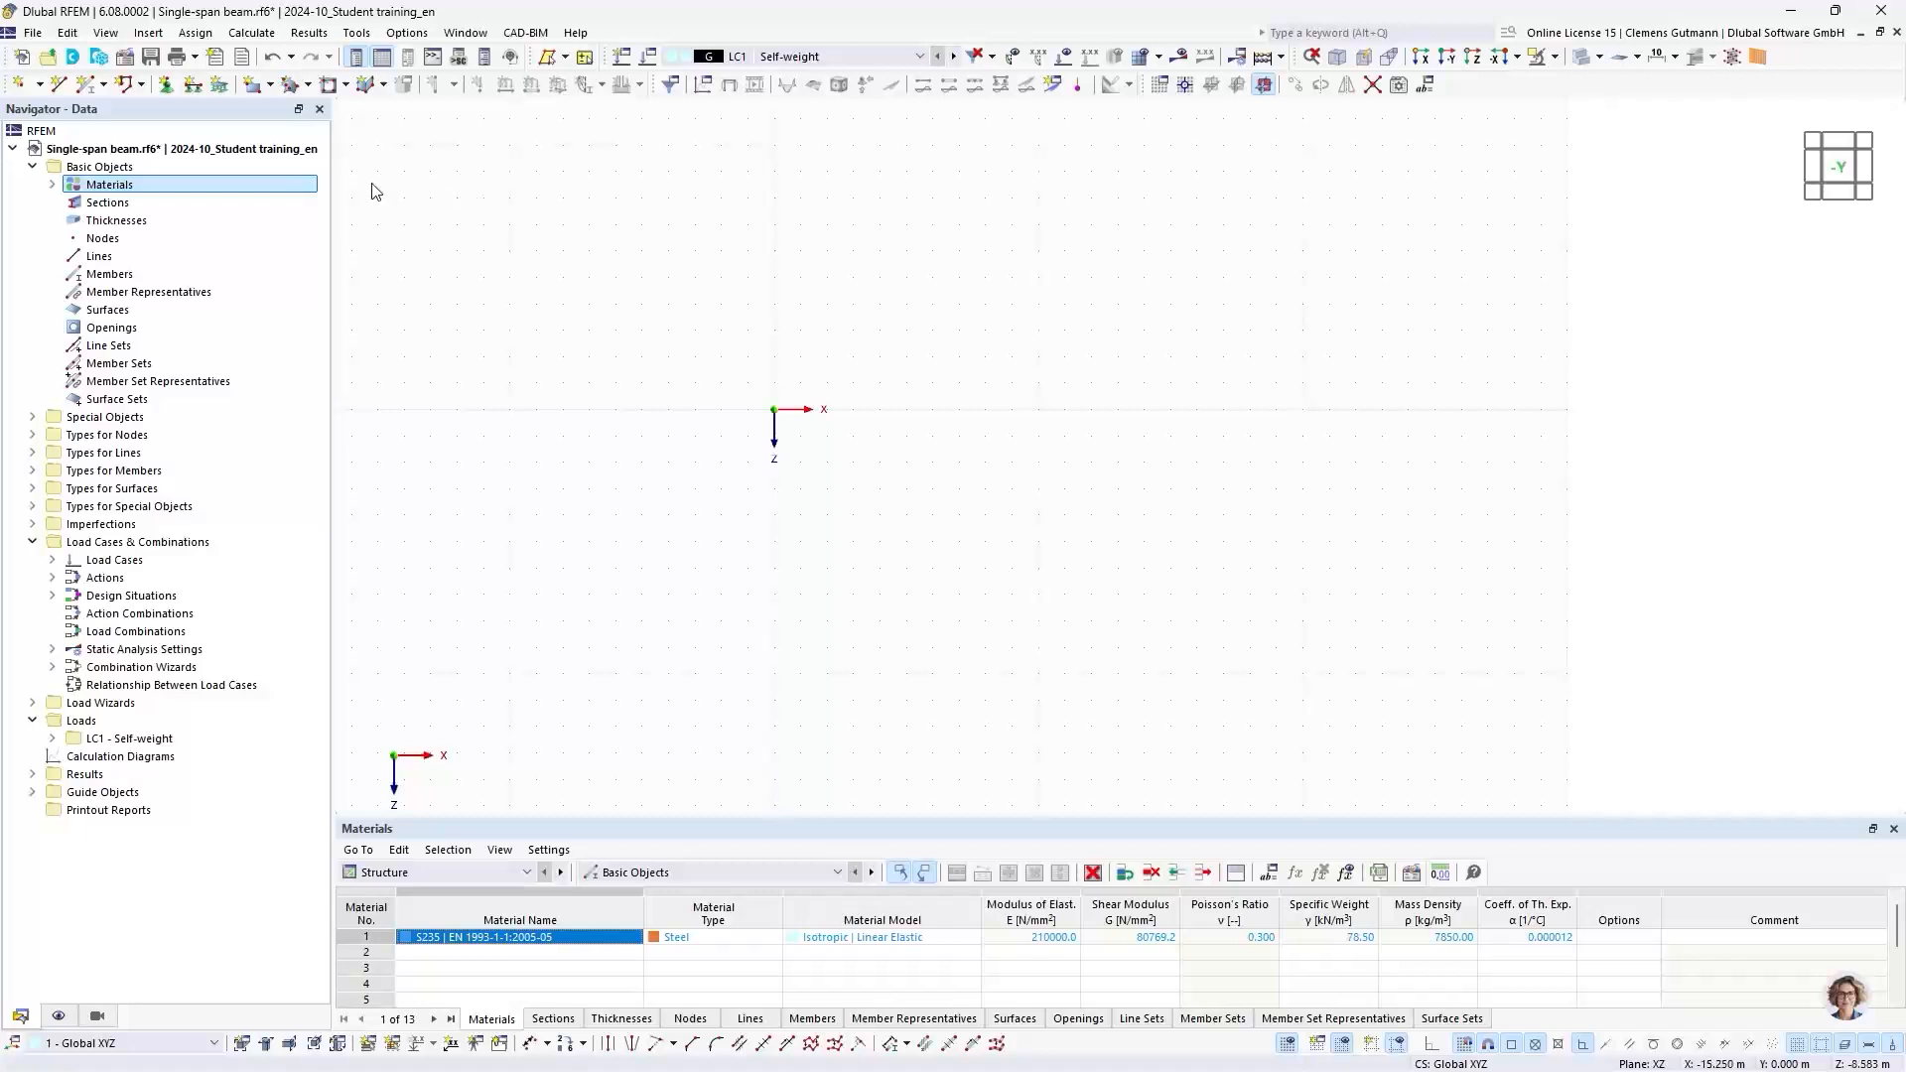
Step: Expand the Materials entry in the navigator and make the Materials table moderately taller
click(53, 184)
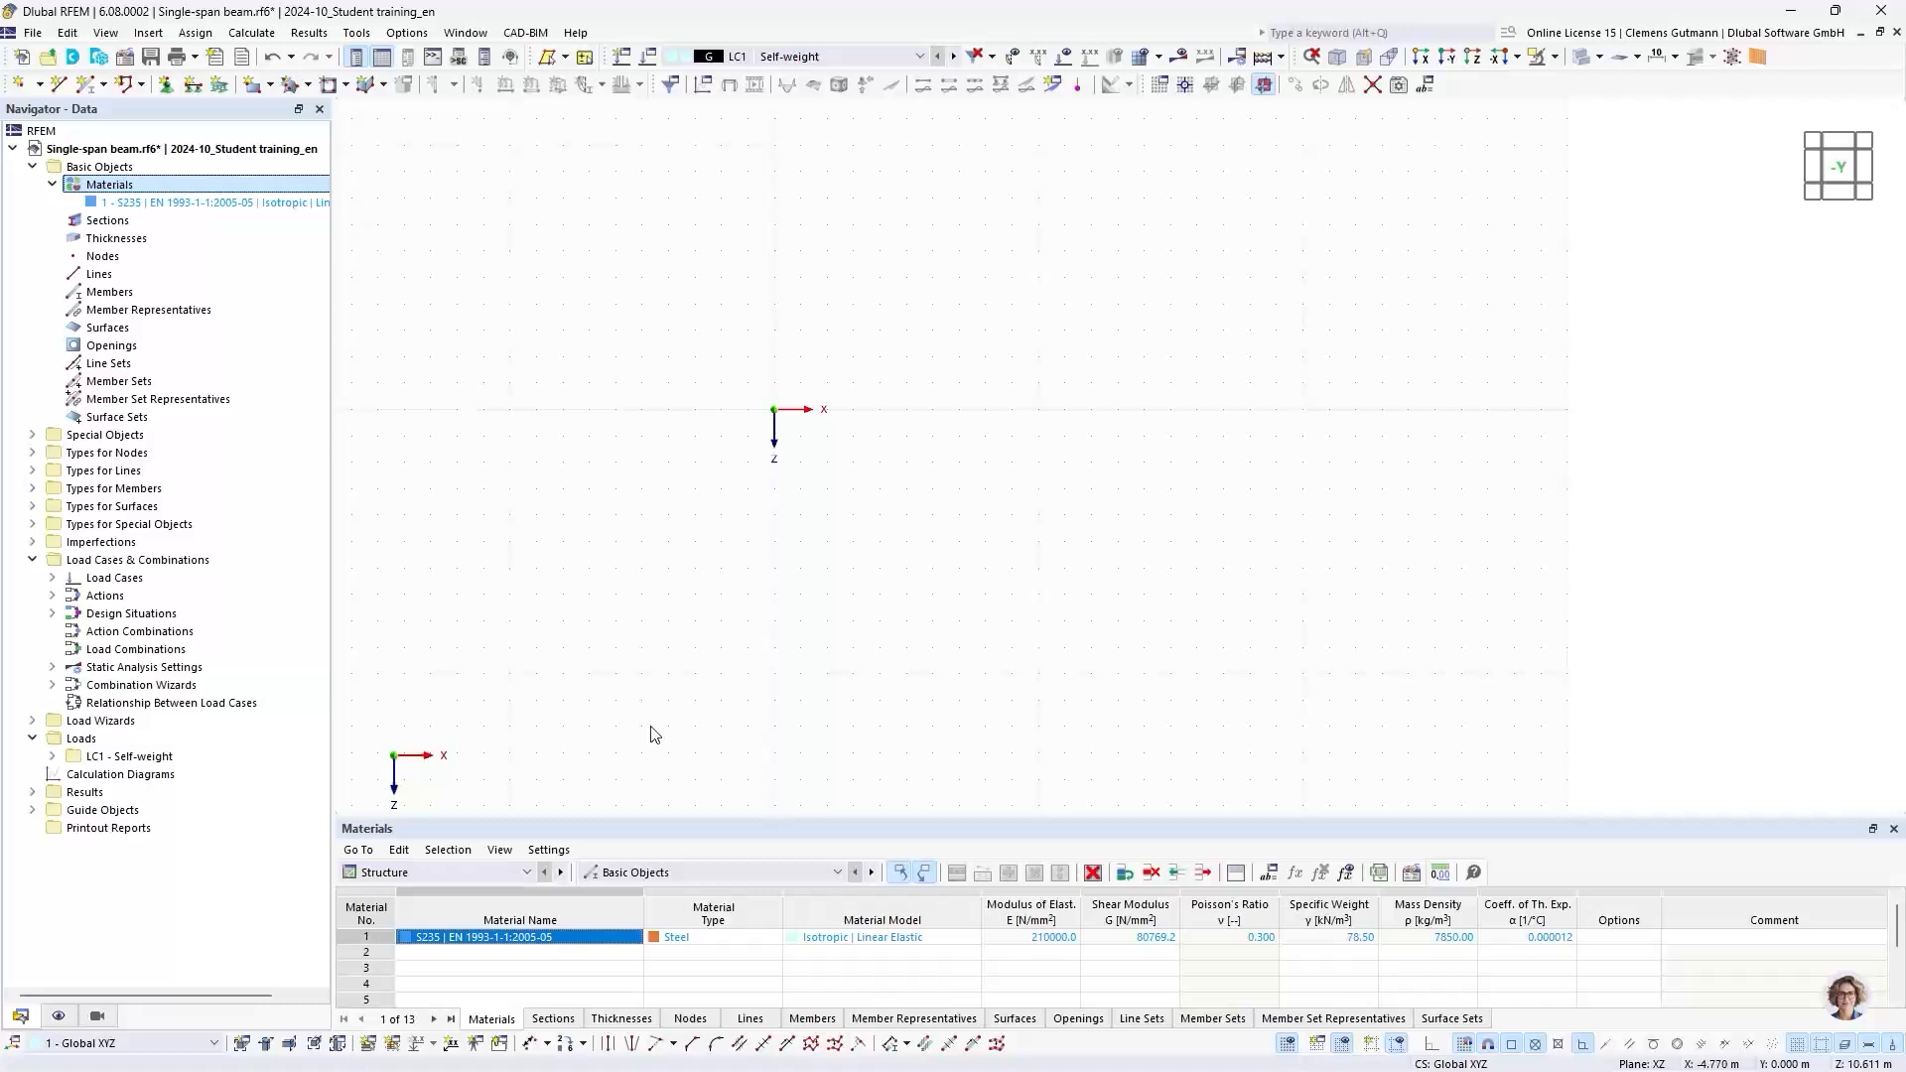
drag(664, 821, 687, 681)
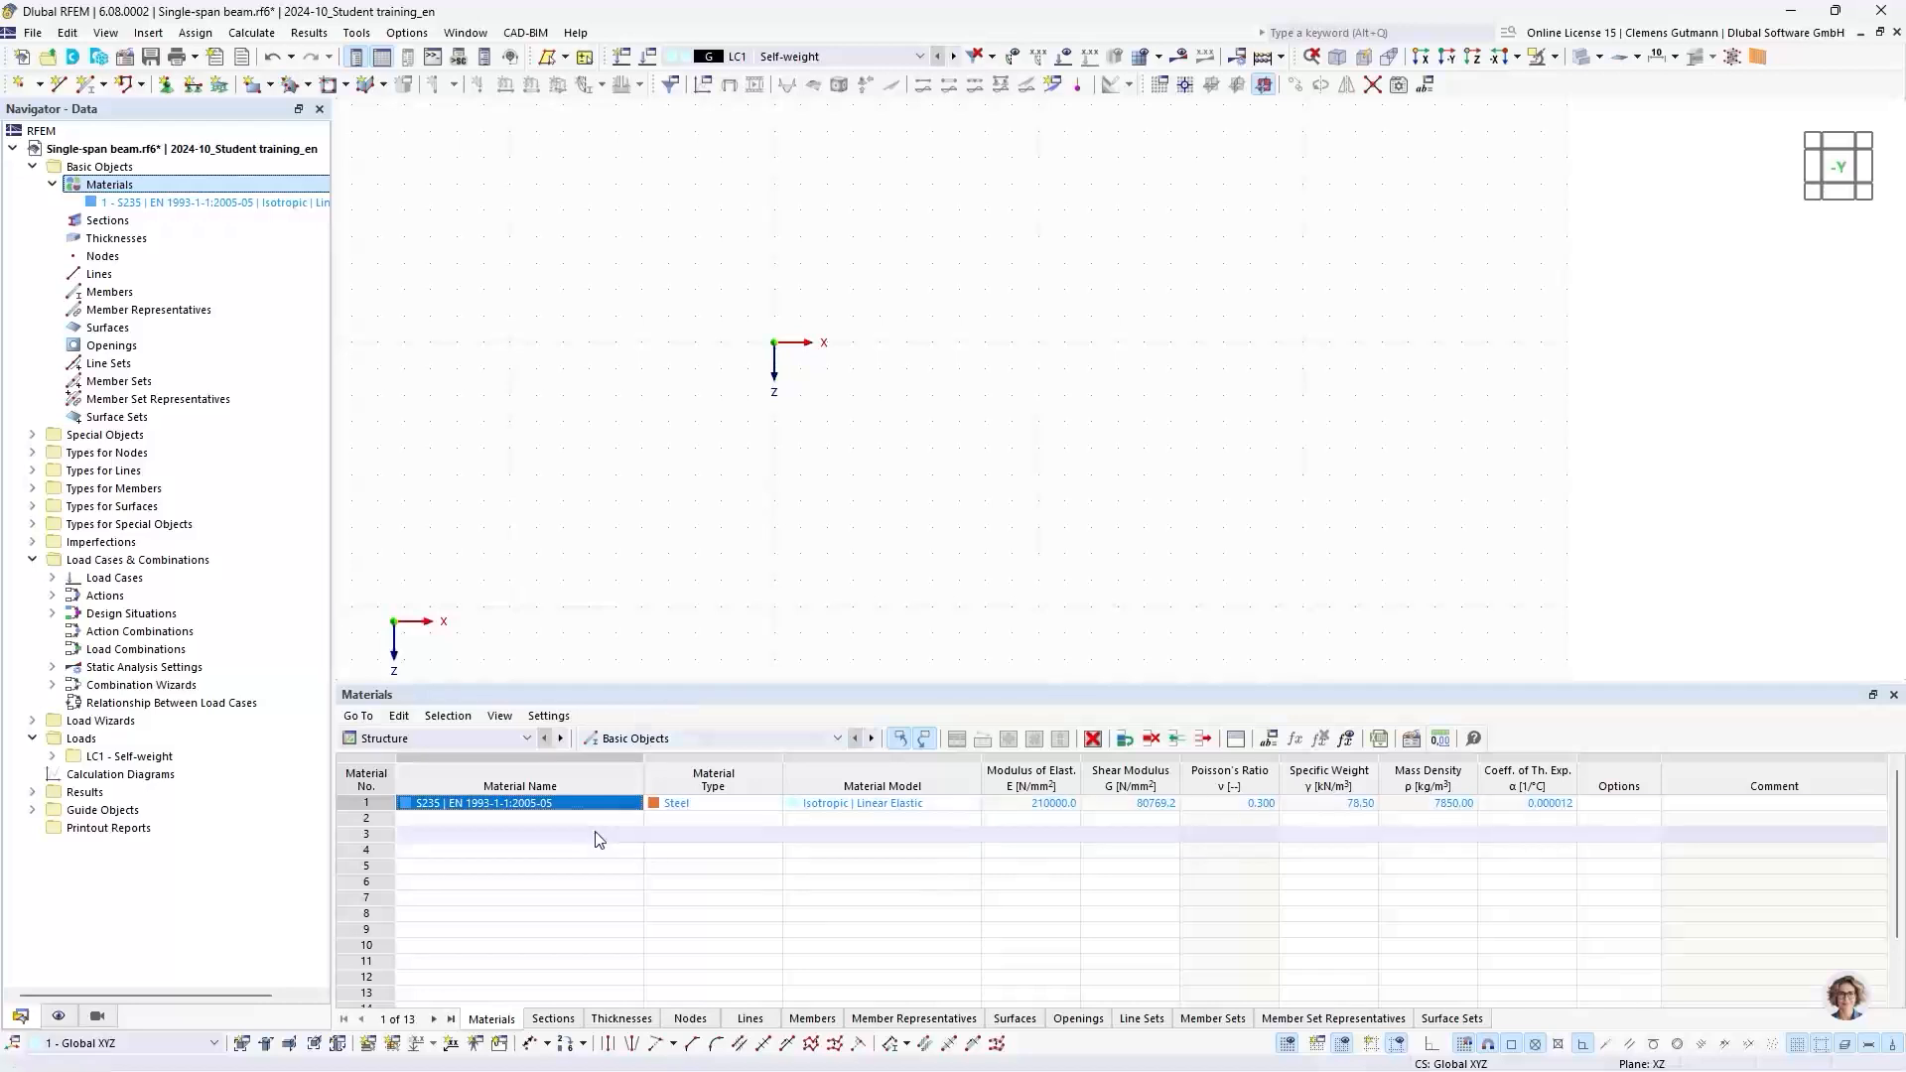
drag(633, 684, 649, 753)
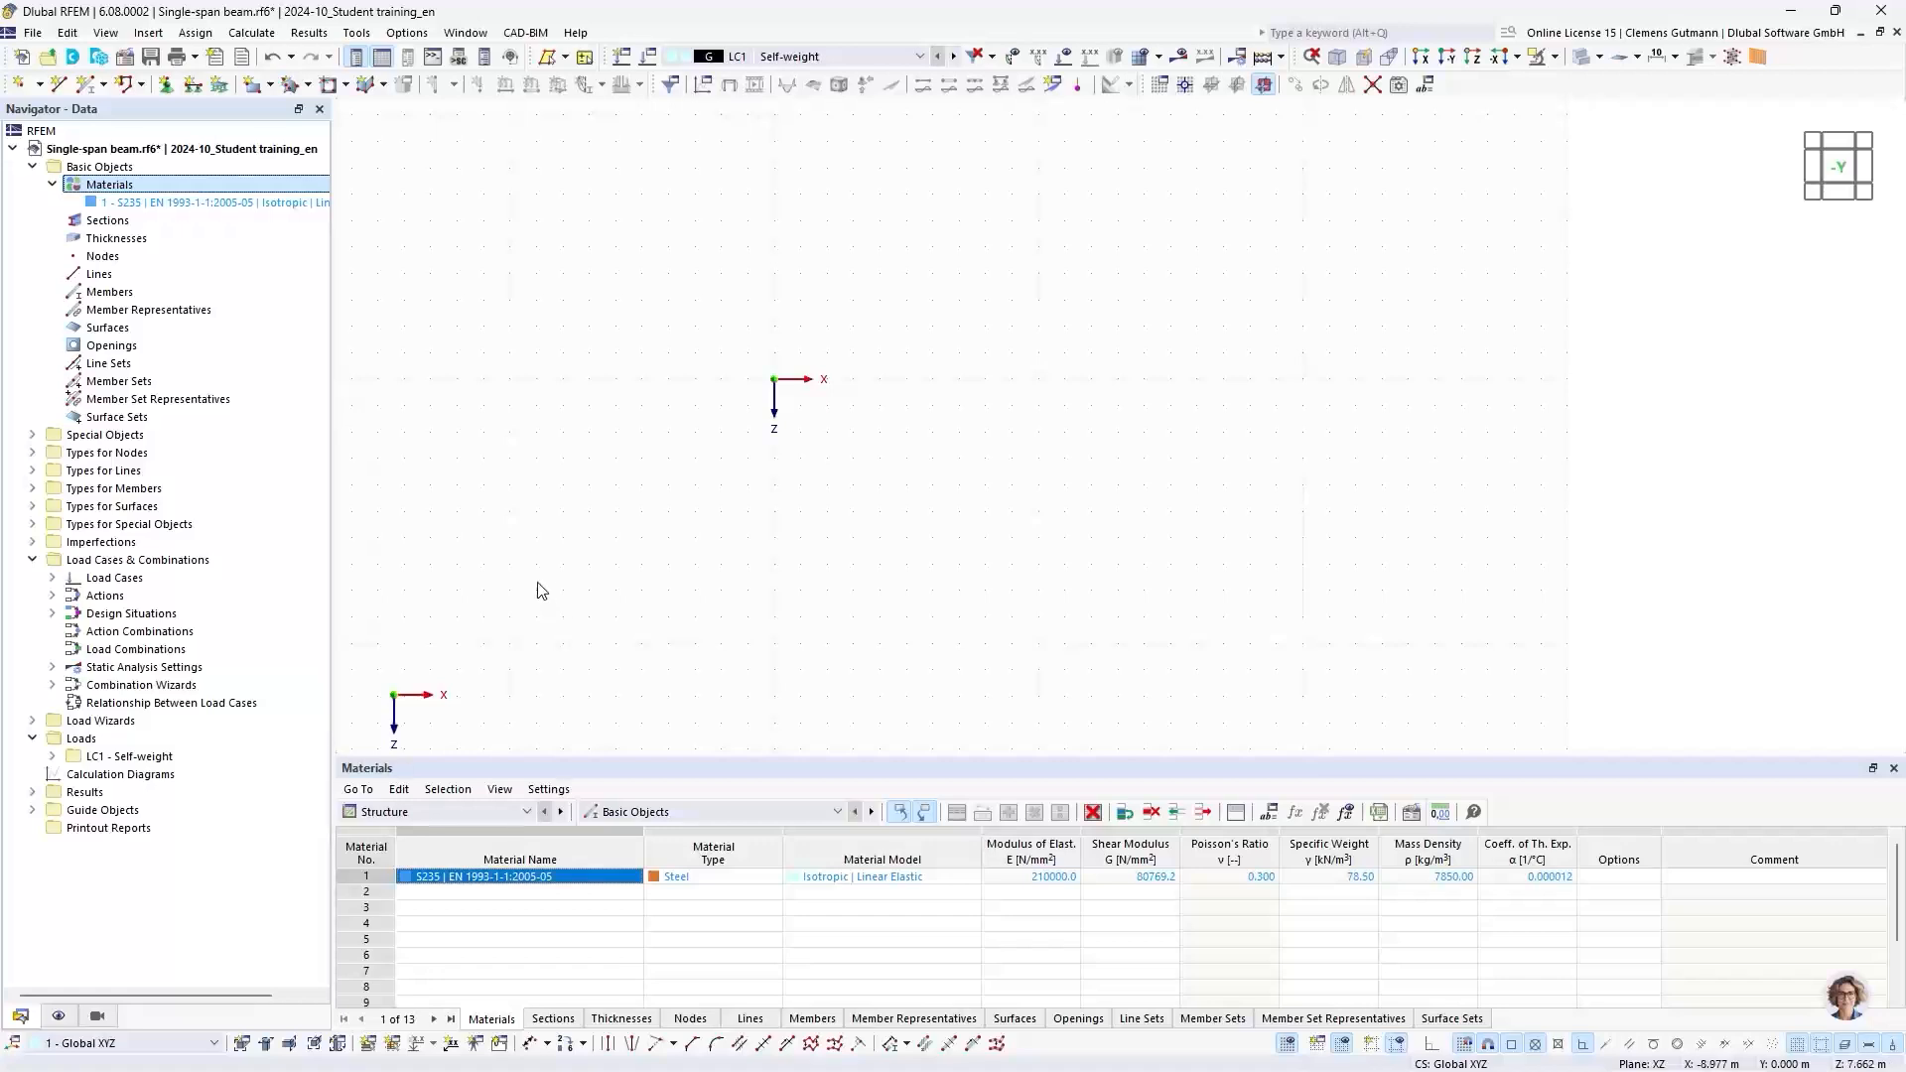
Step: Start a new section and open the section library at the standardized steel I-sections
right_click(87, 222)
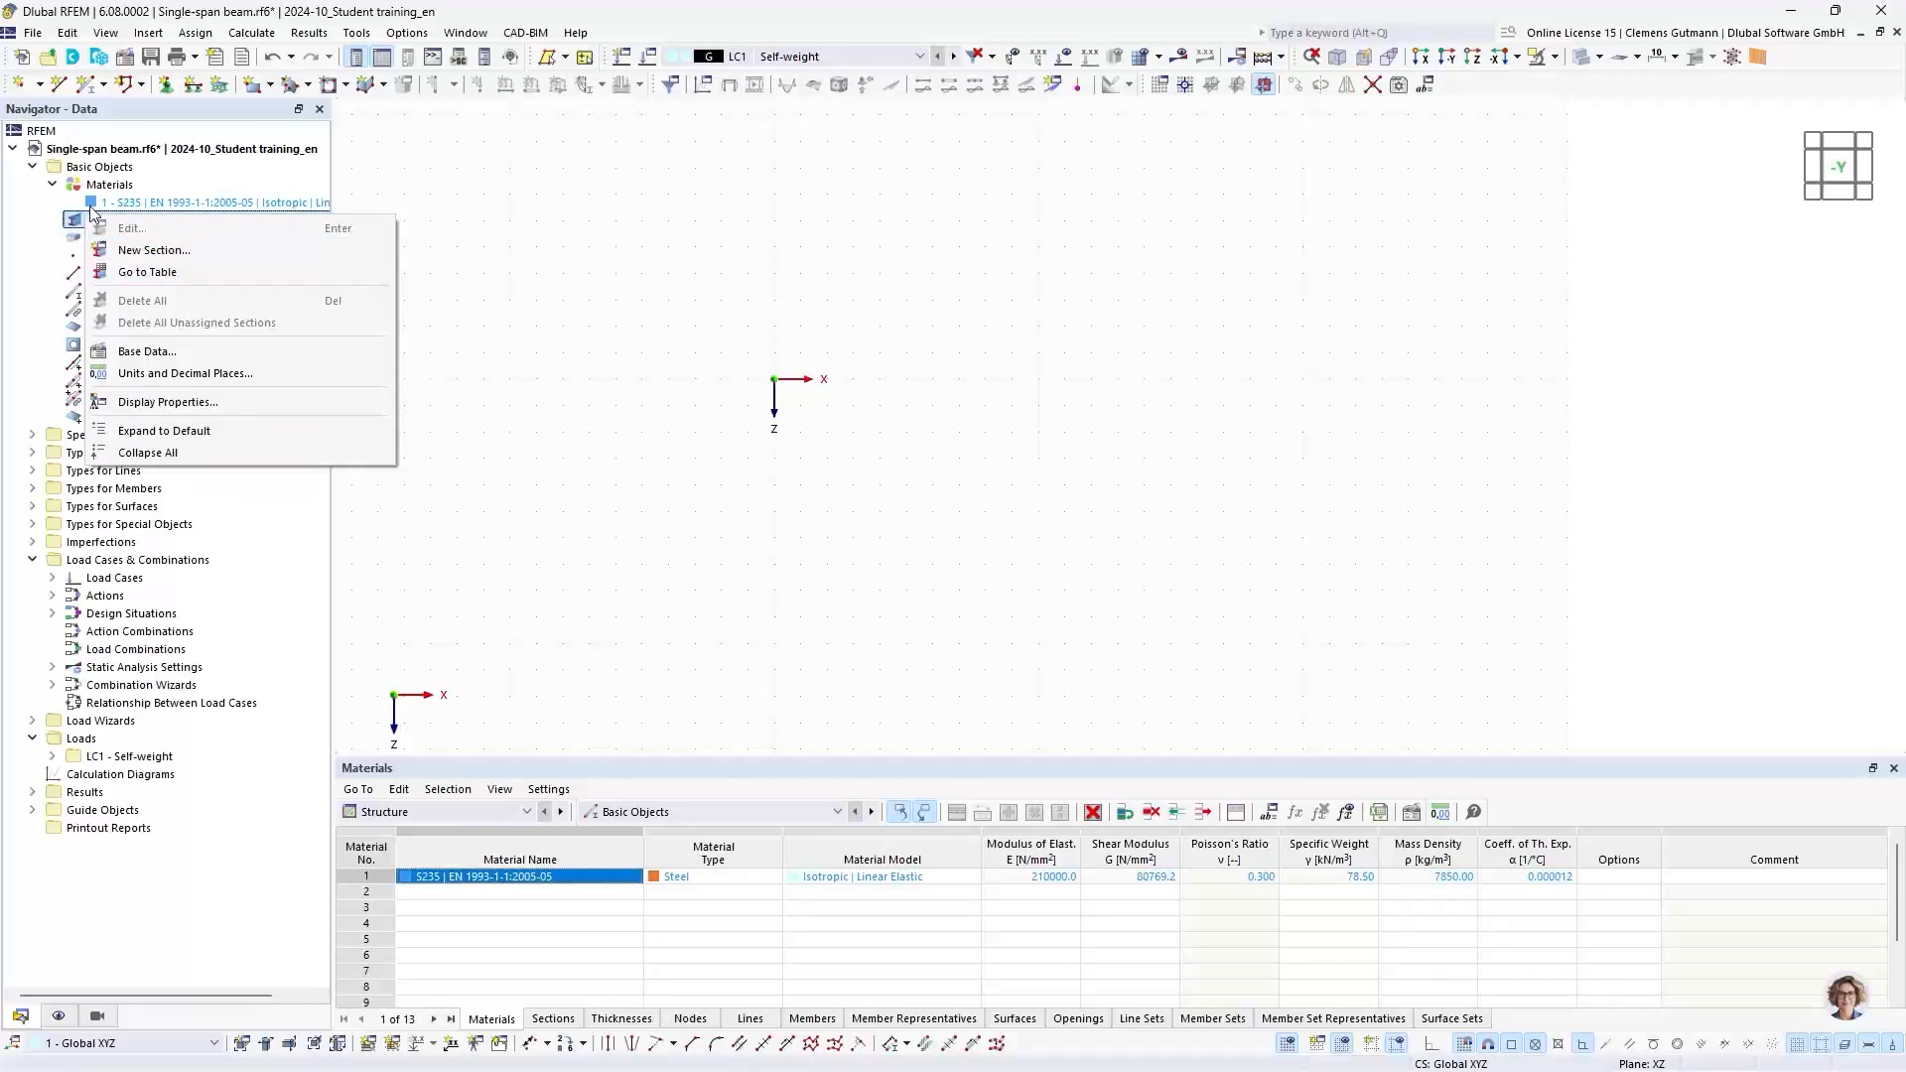
click(180, 168)
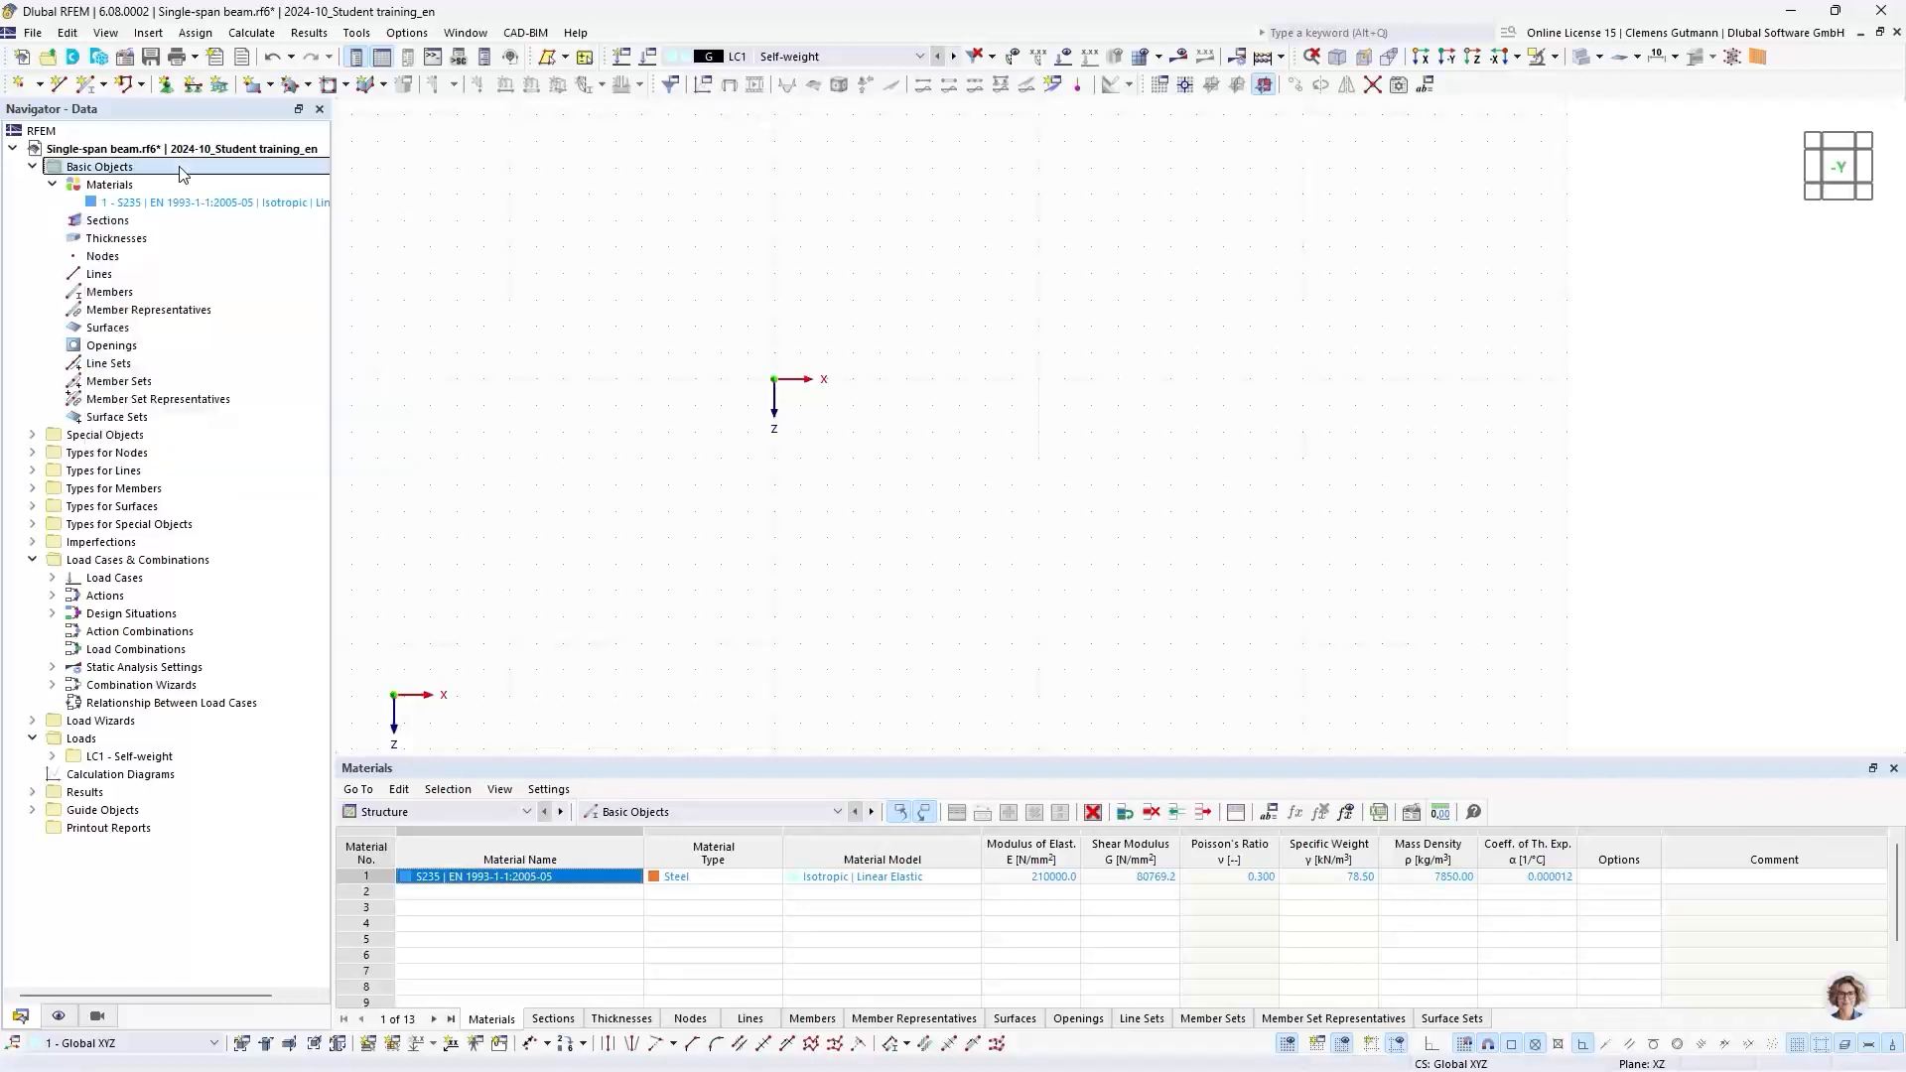
click(149, 33)
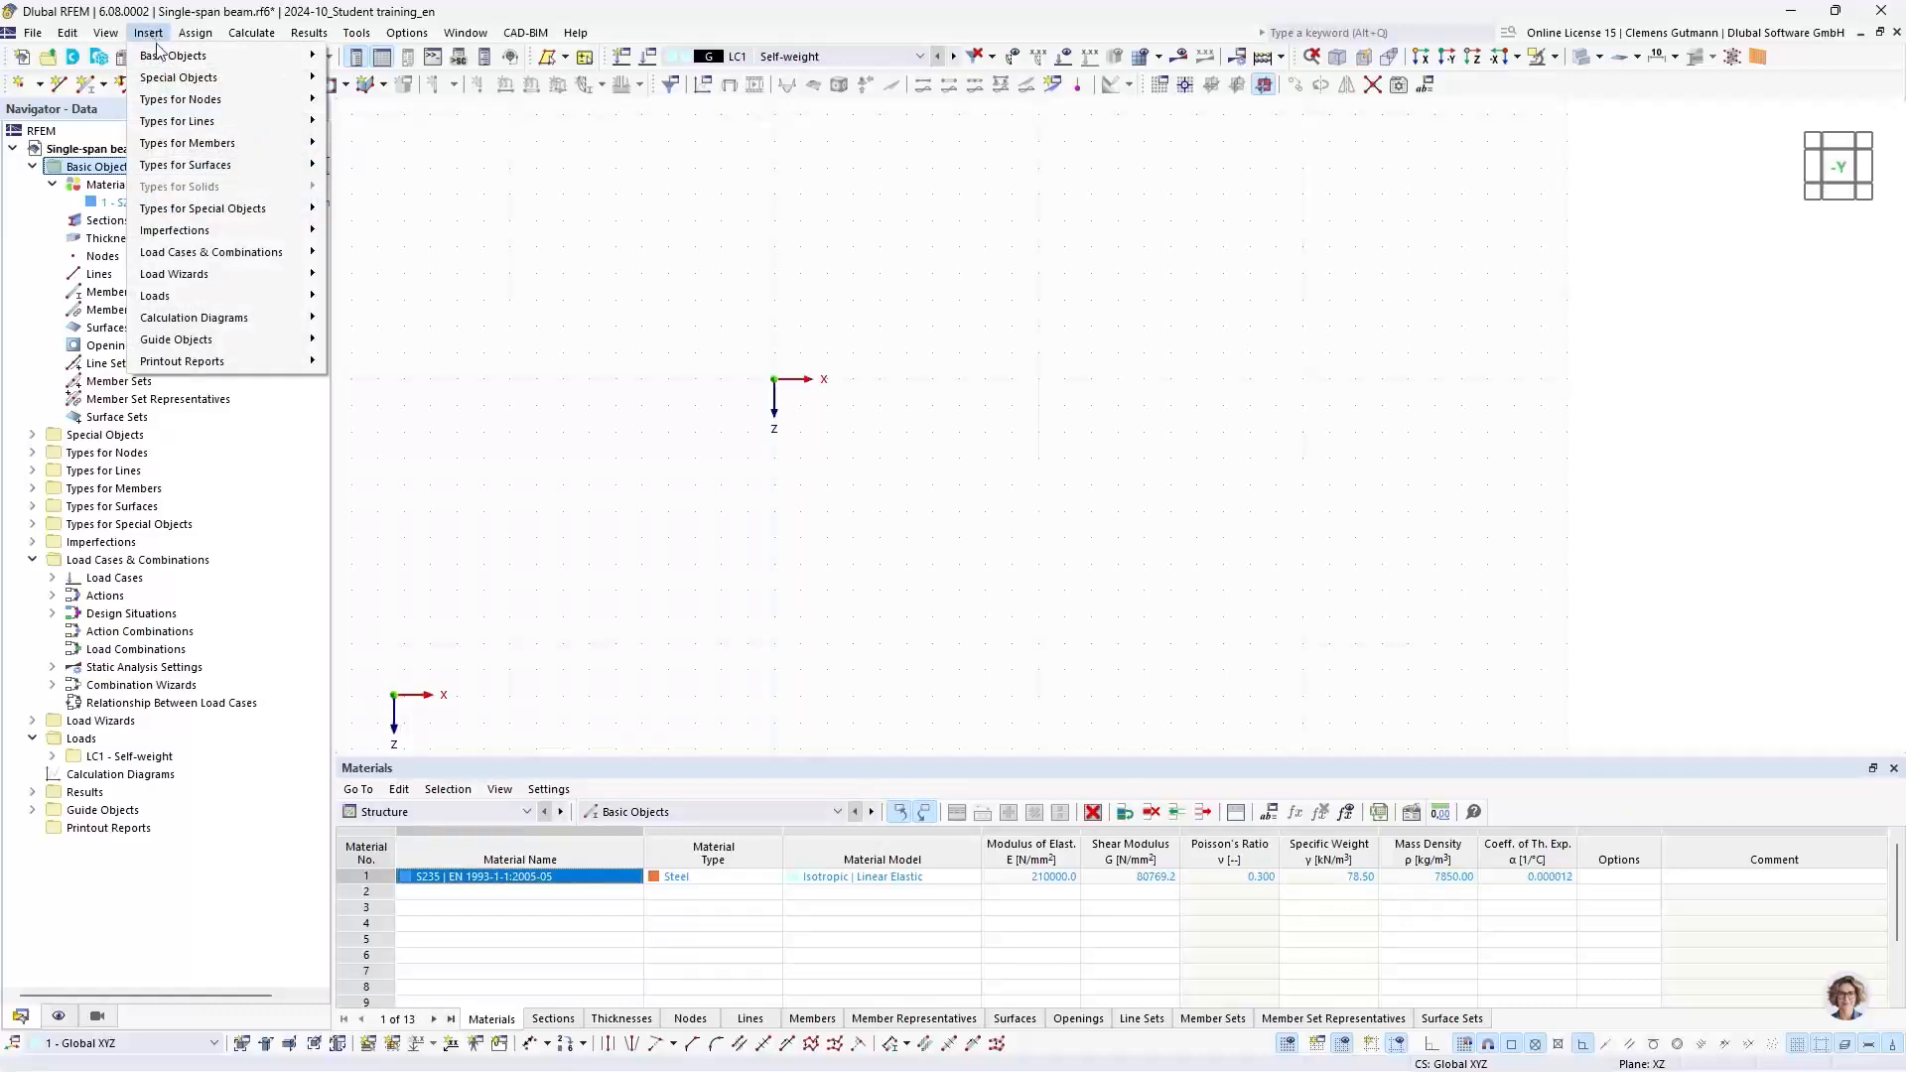
mouse_move(287, 63)
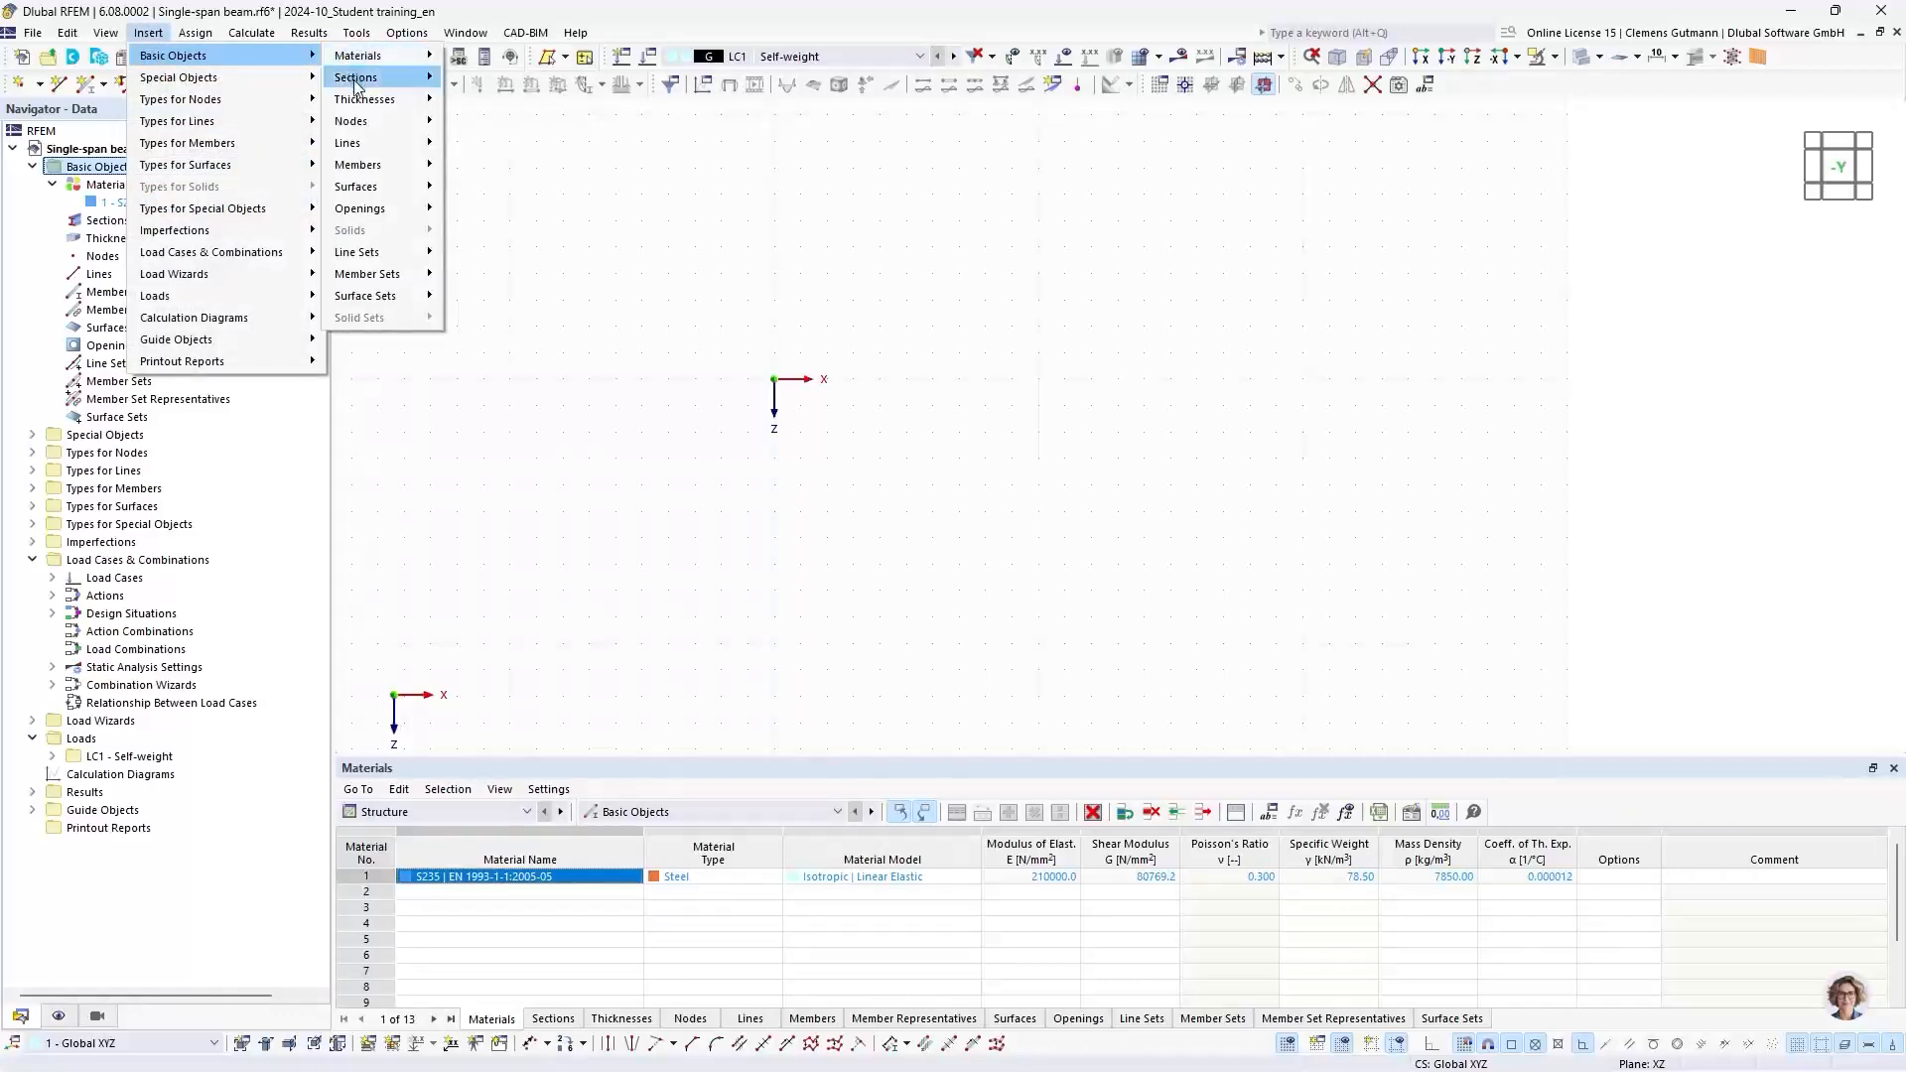
mouse_move(369, 77)
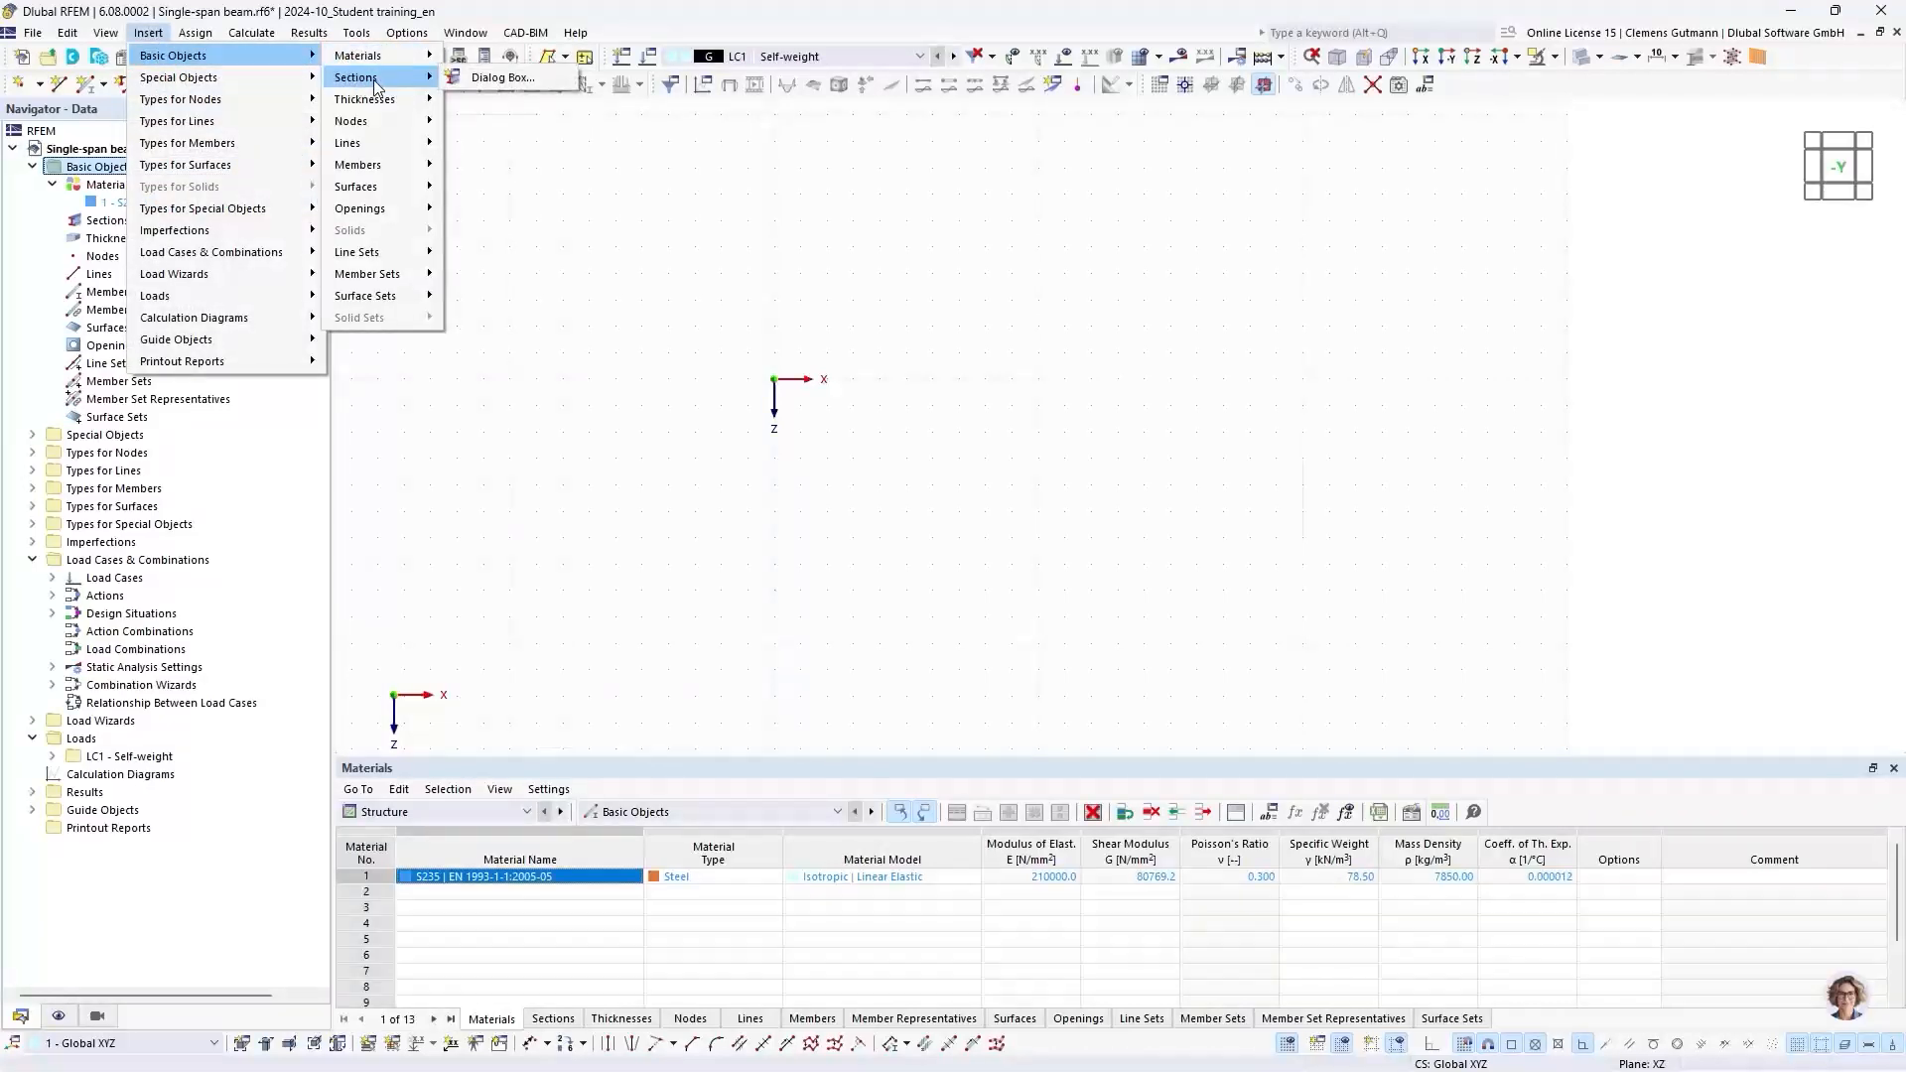
click(453, 79)
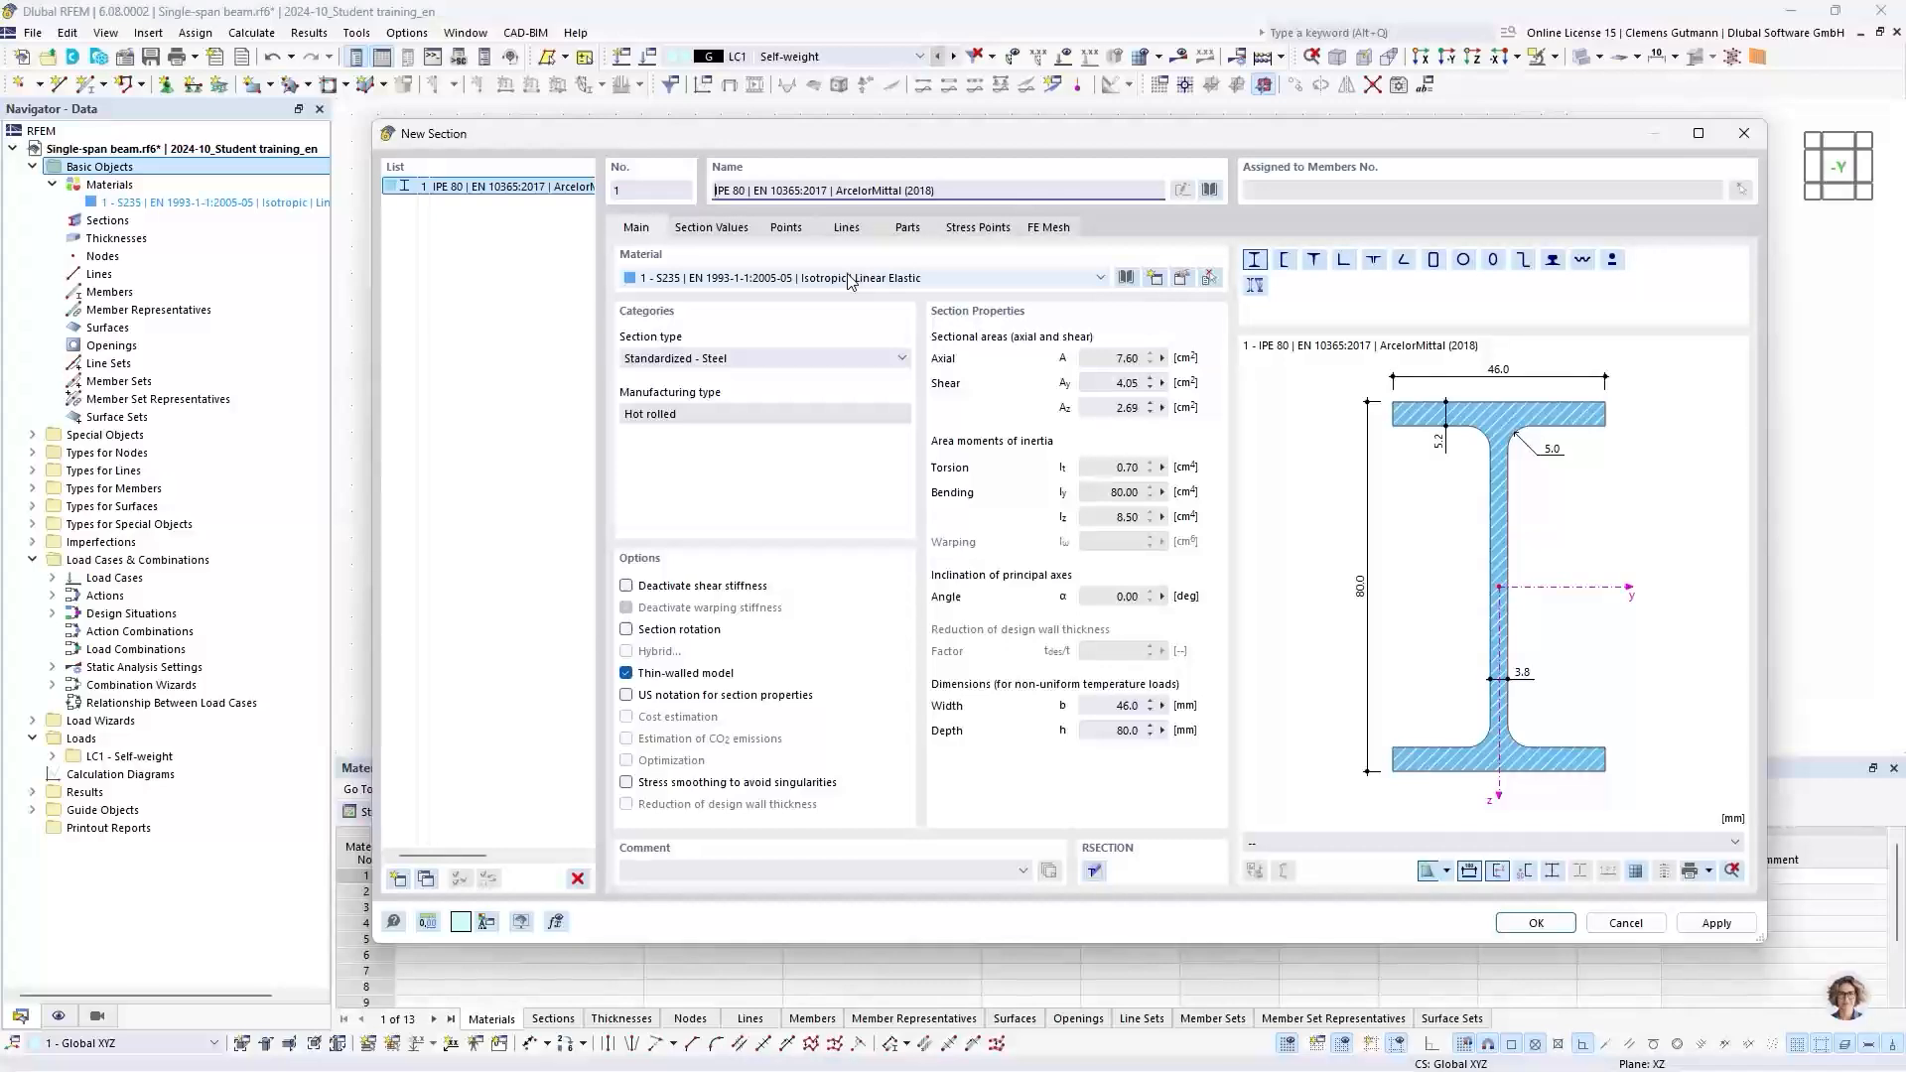
click(1209, 189)
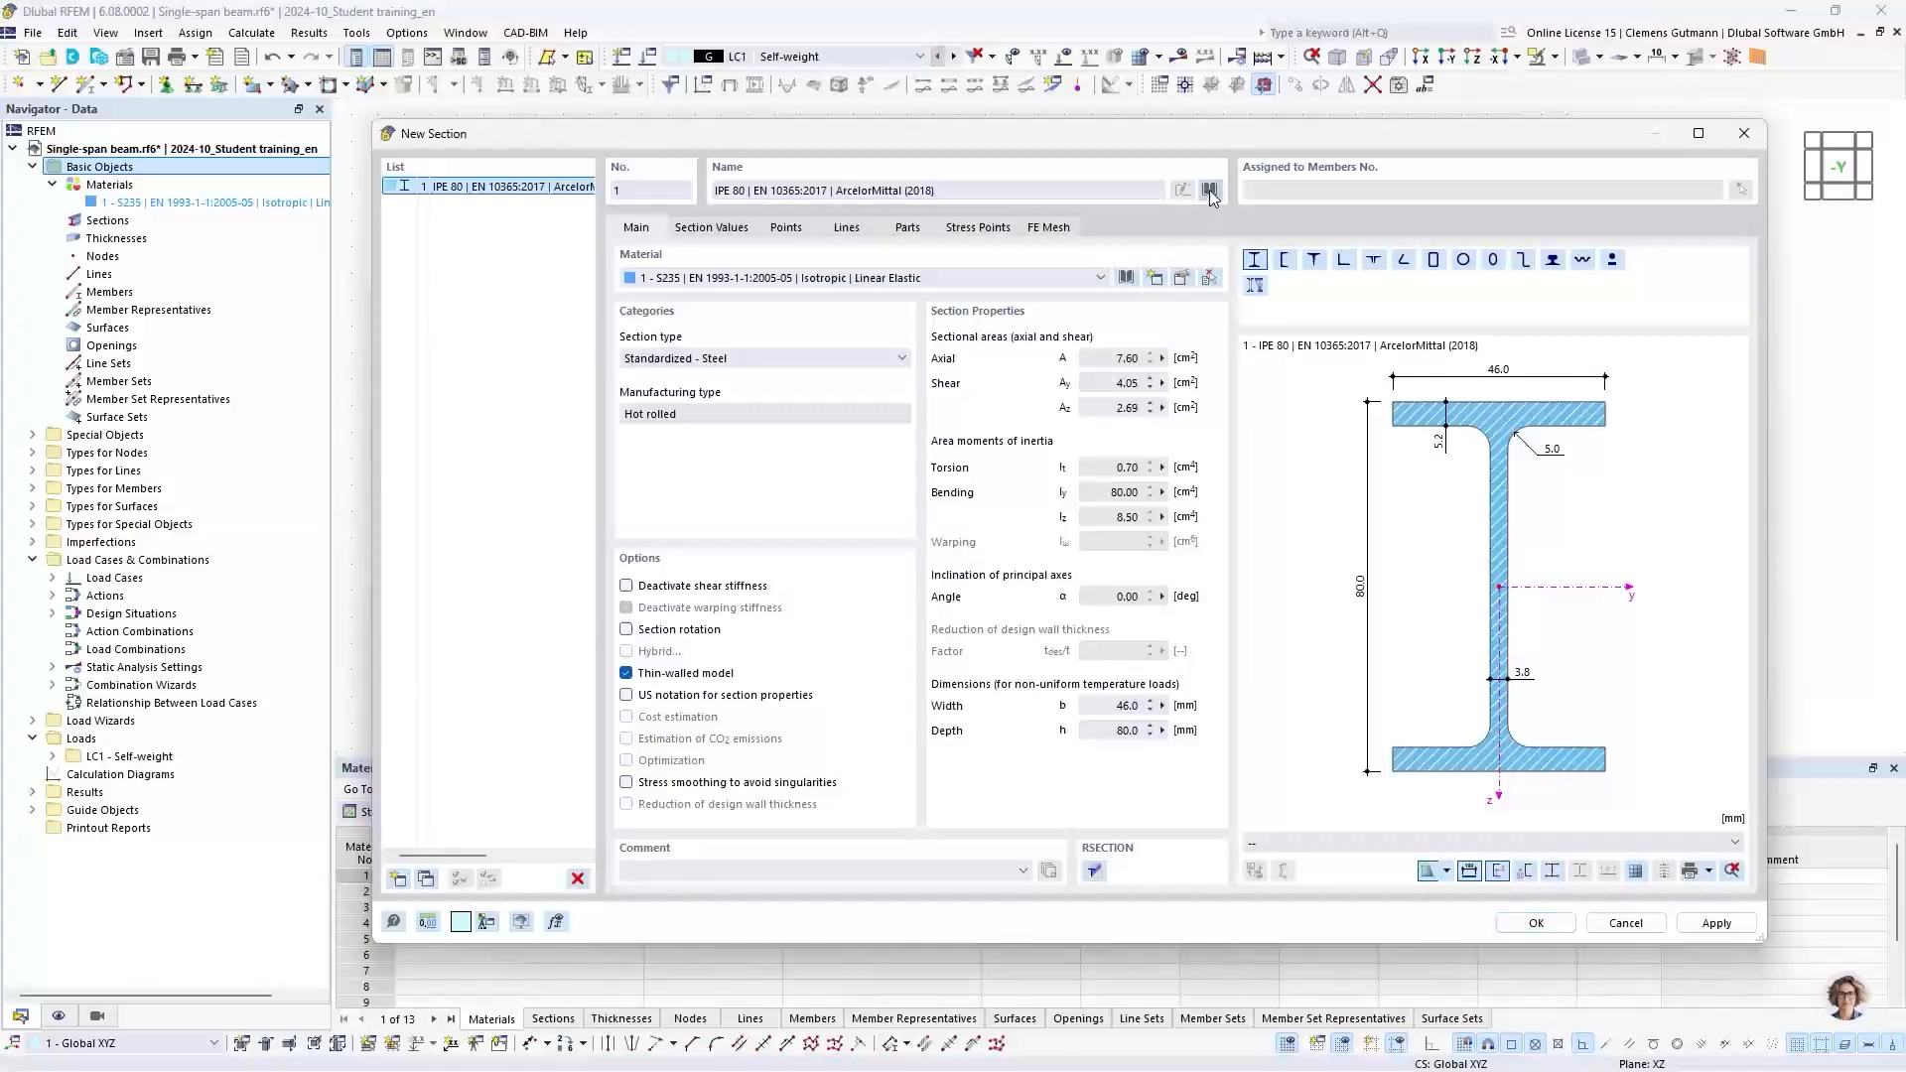
drag(1209, 188, 1104, 238)
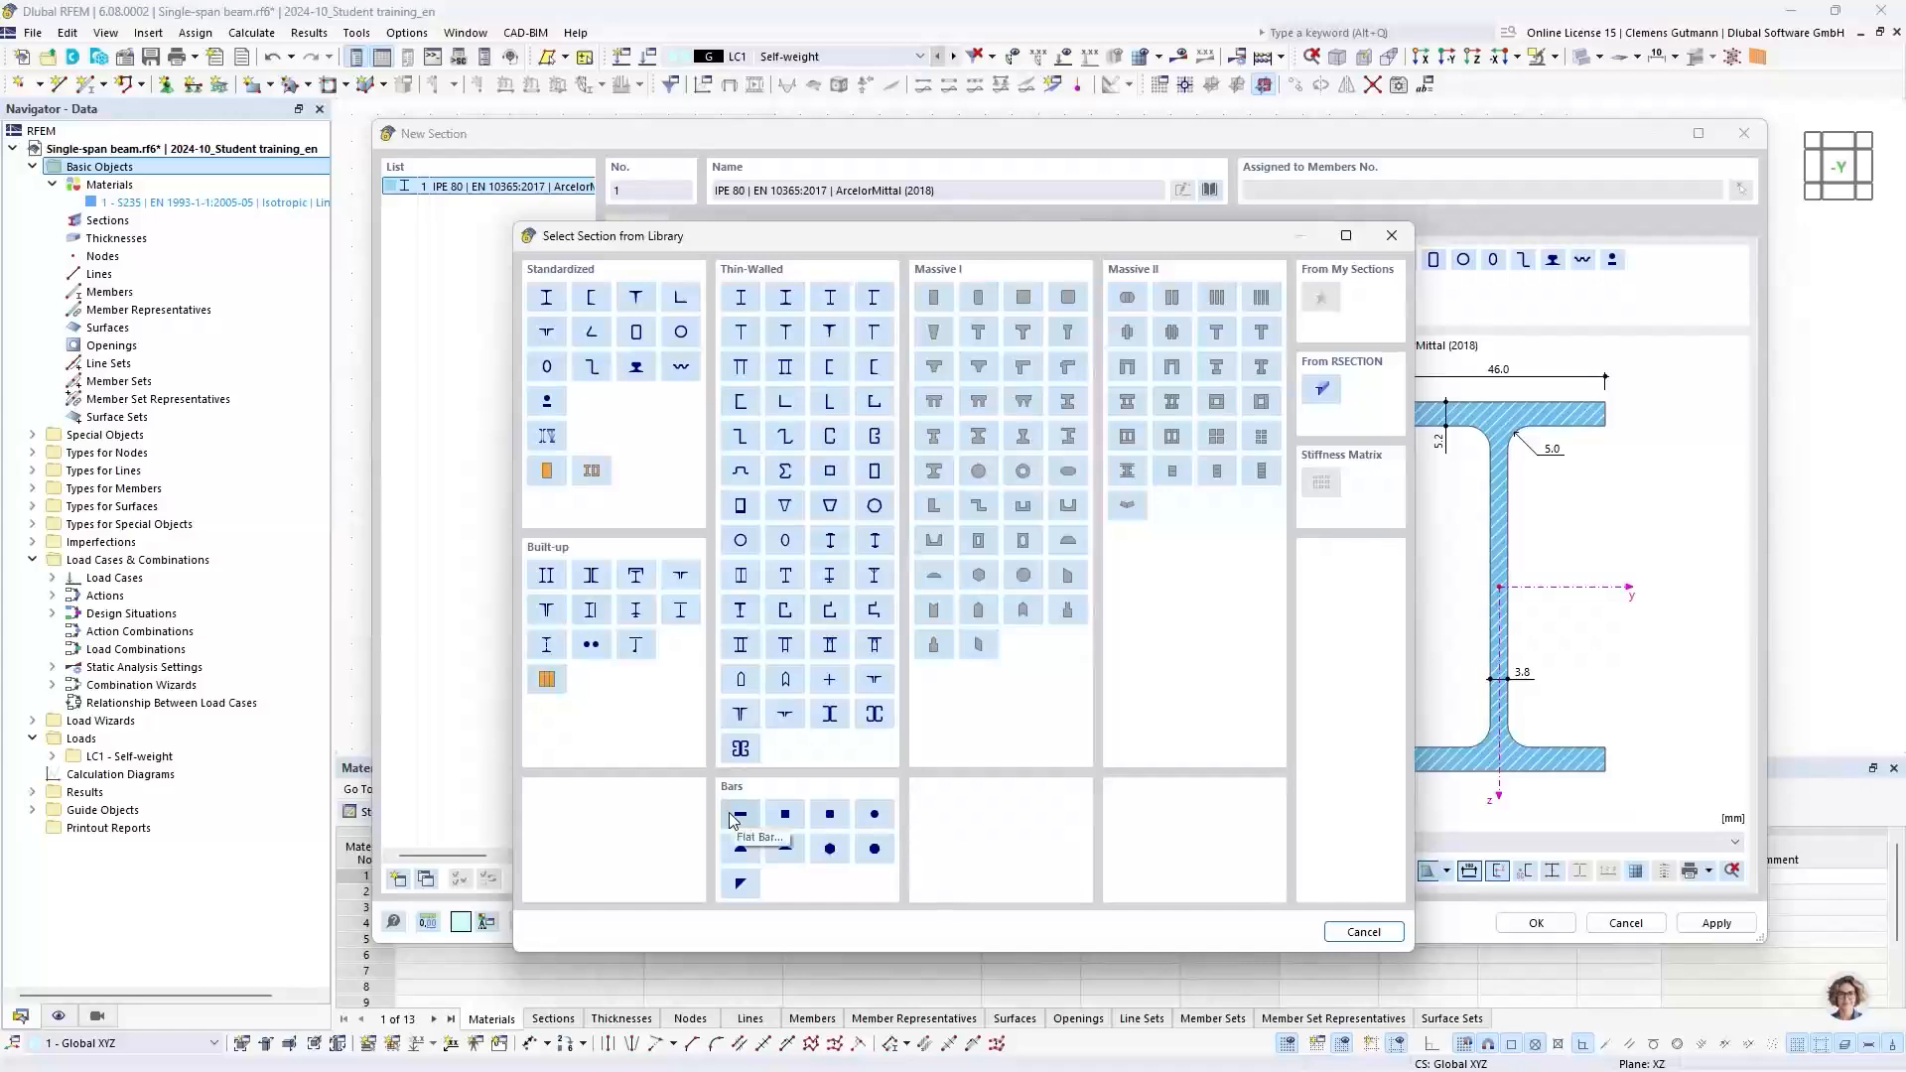
click(554, 306)
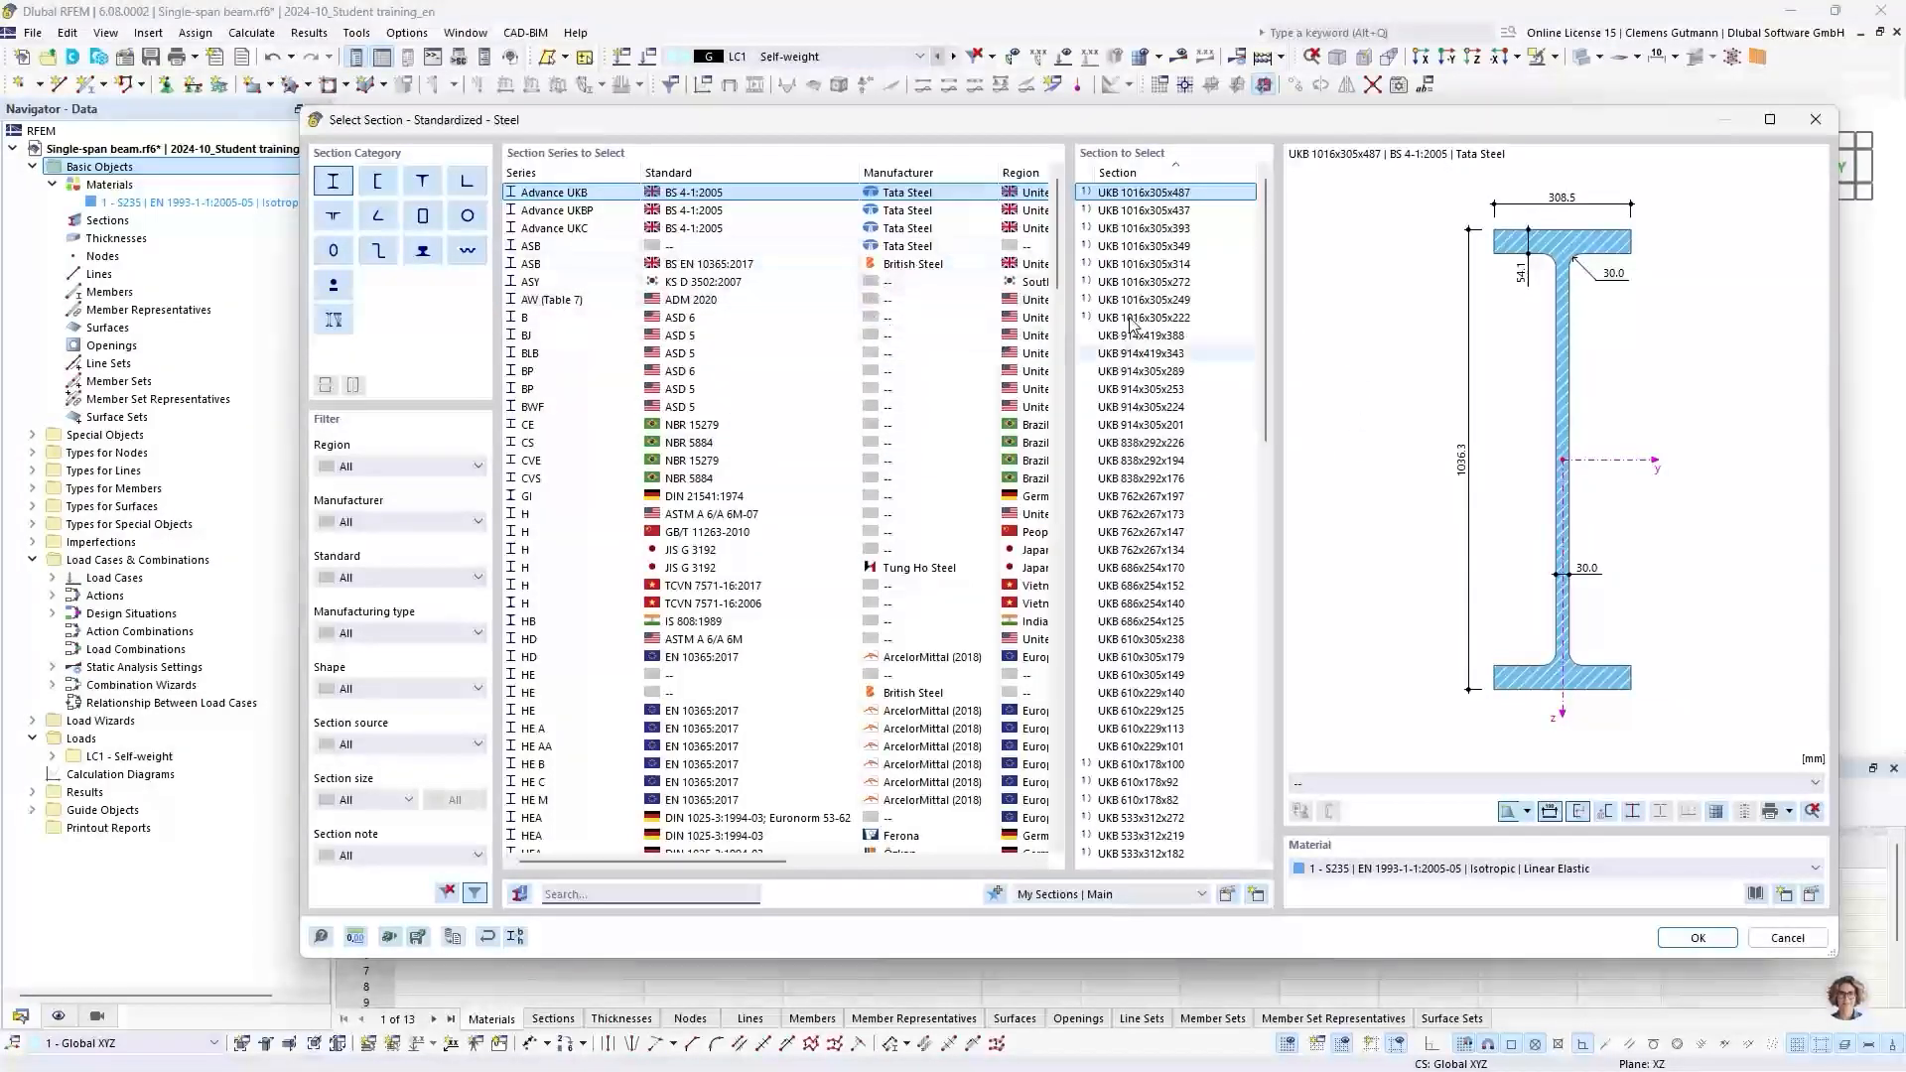
Step: Search the I-sections for HEA 200 and adopt the one with standard Euronorm 53-62; DIN 1025-3 by SZS
mouse_move(1055, 261)
mouse_down()
mouse_move(1059, 832)
mouse_move(1072, 253)
mouse_up()
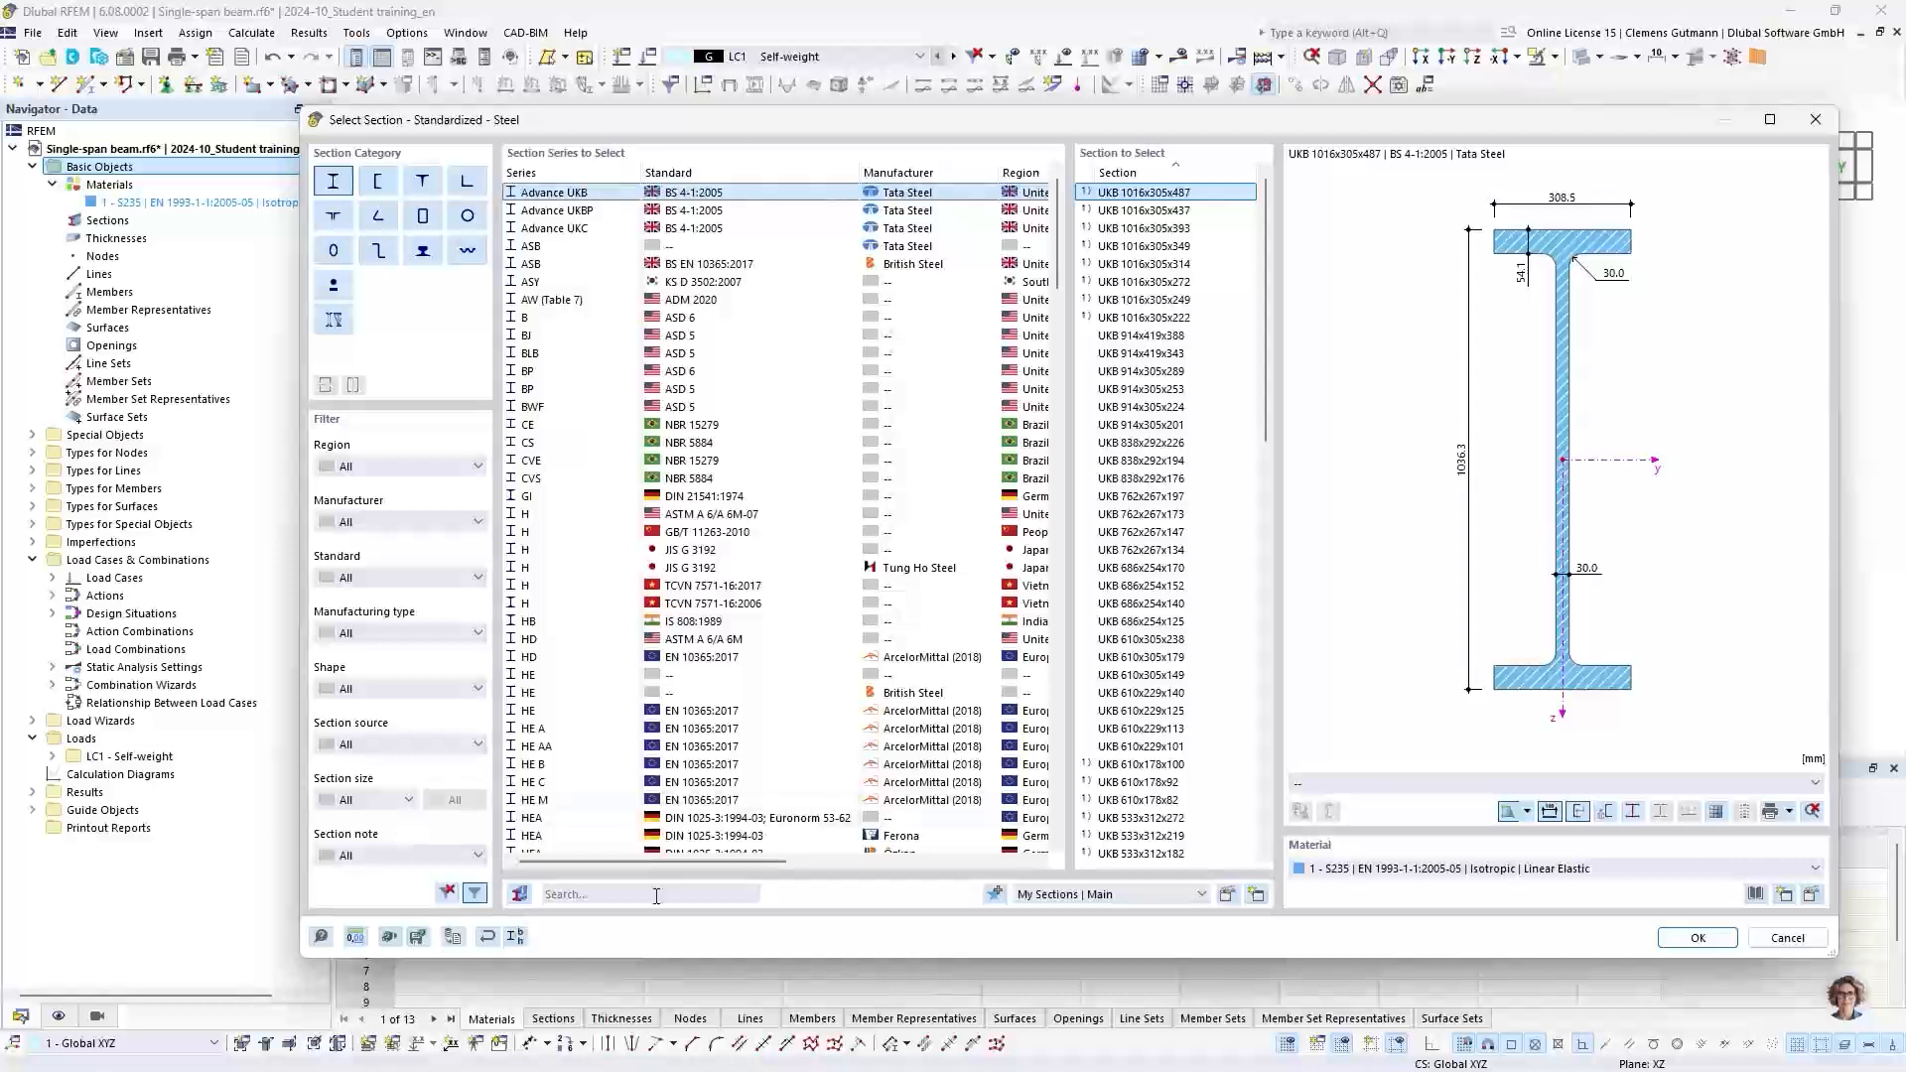
click(592, 896)
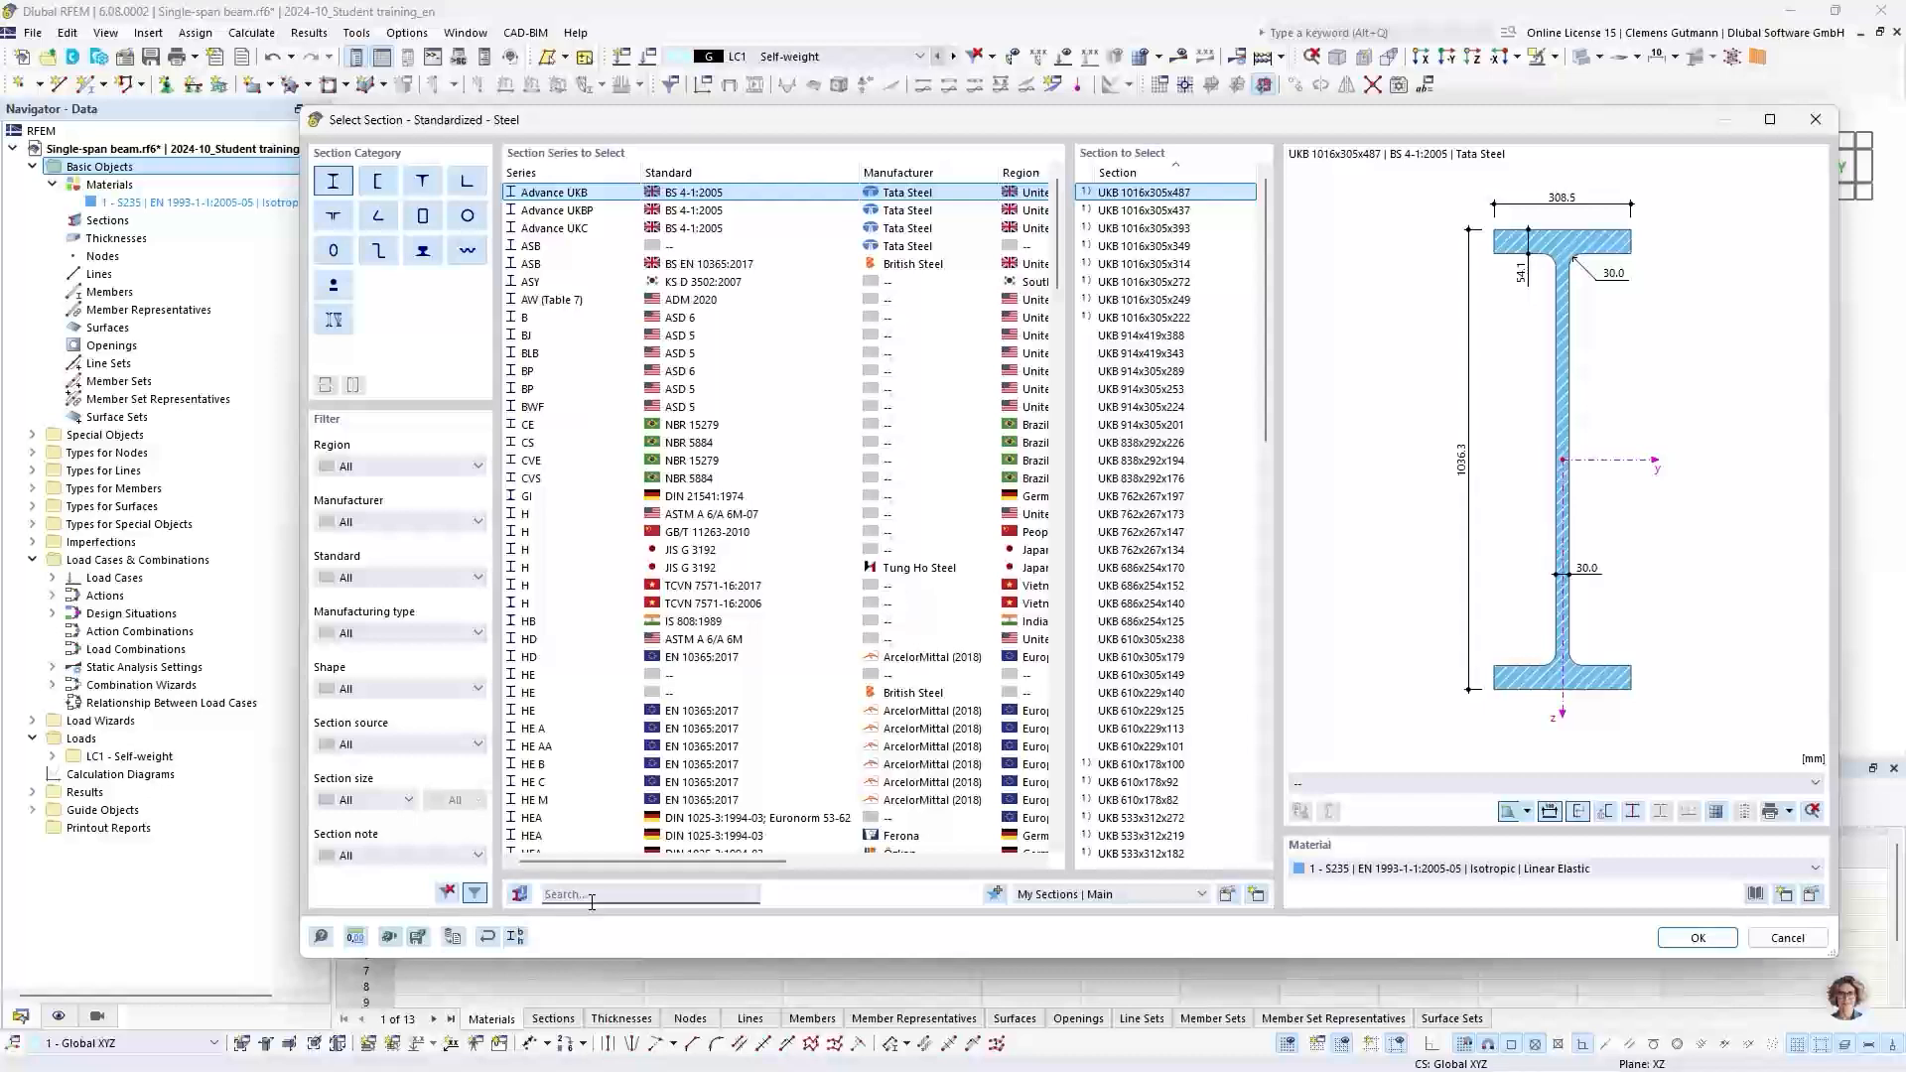
text(H)
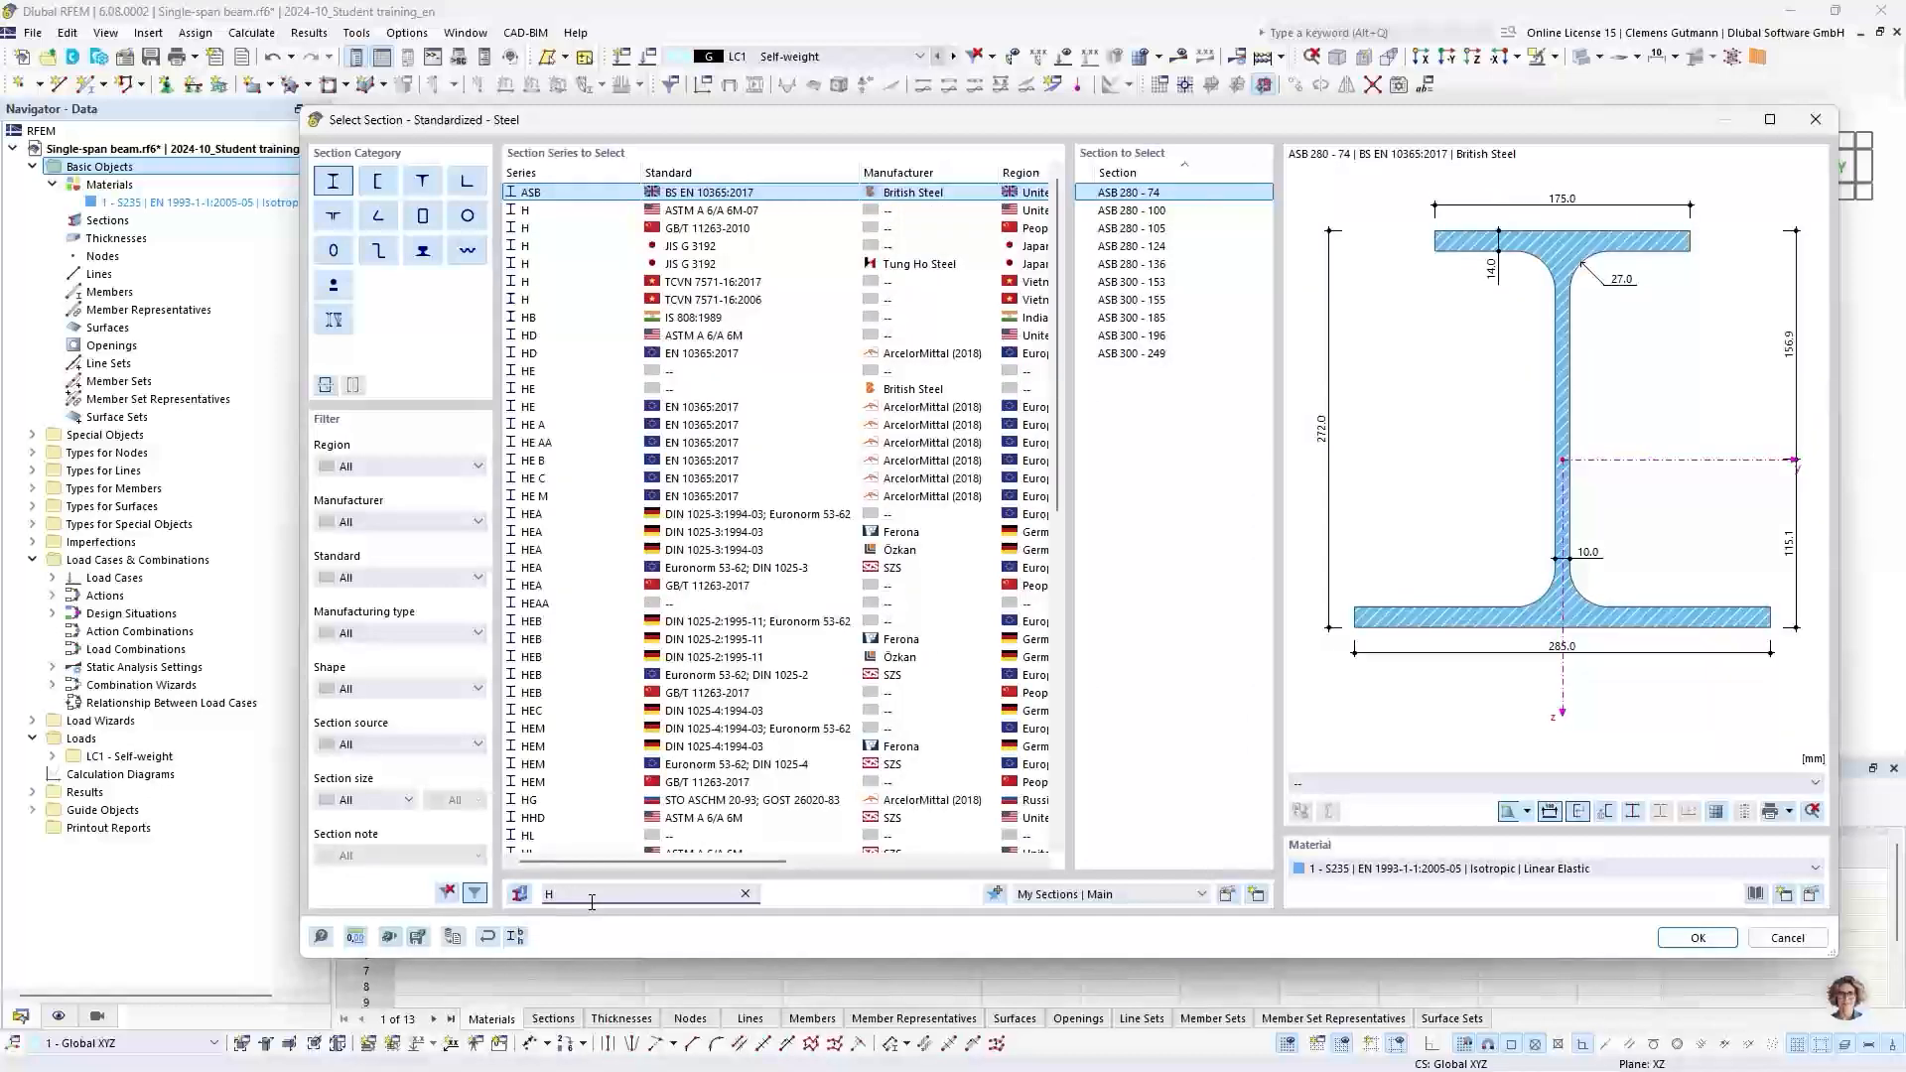
text(EA)
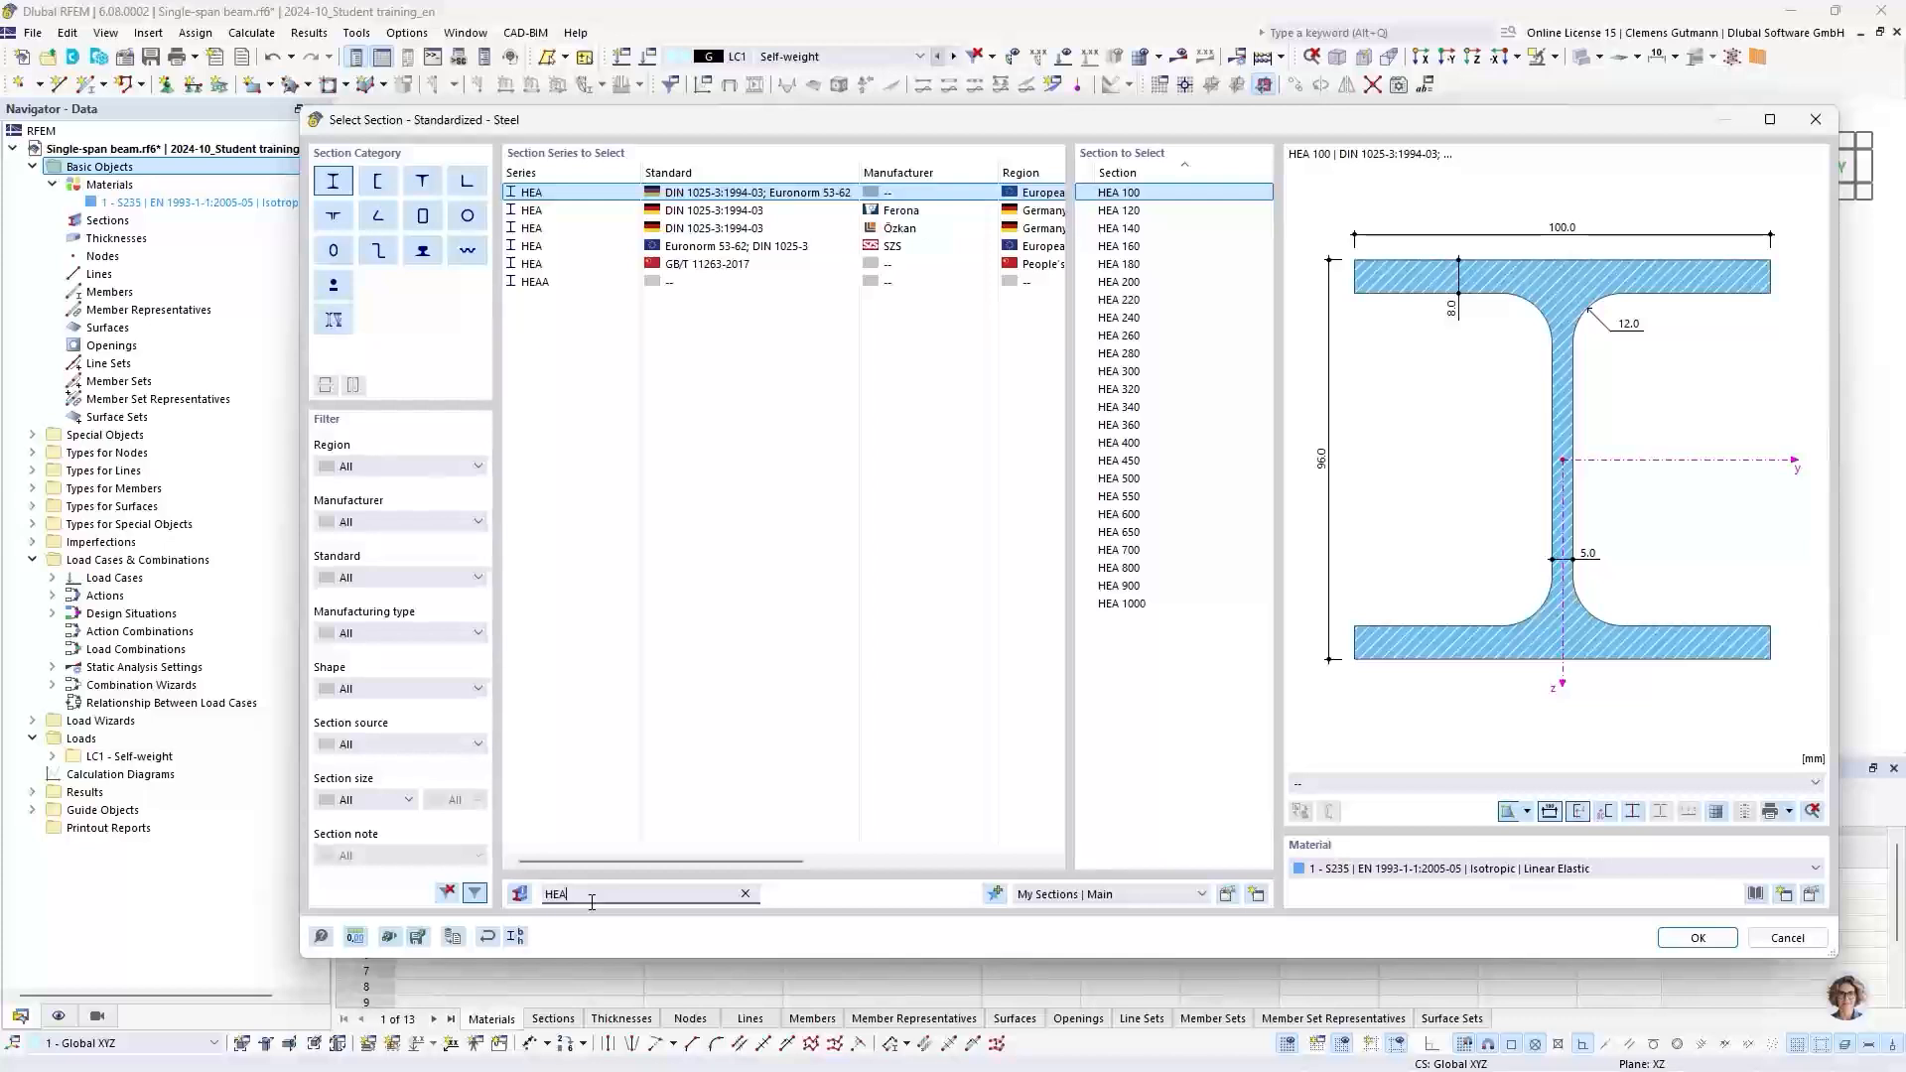
text( 200)
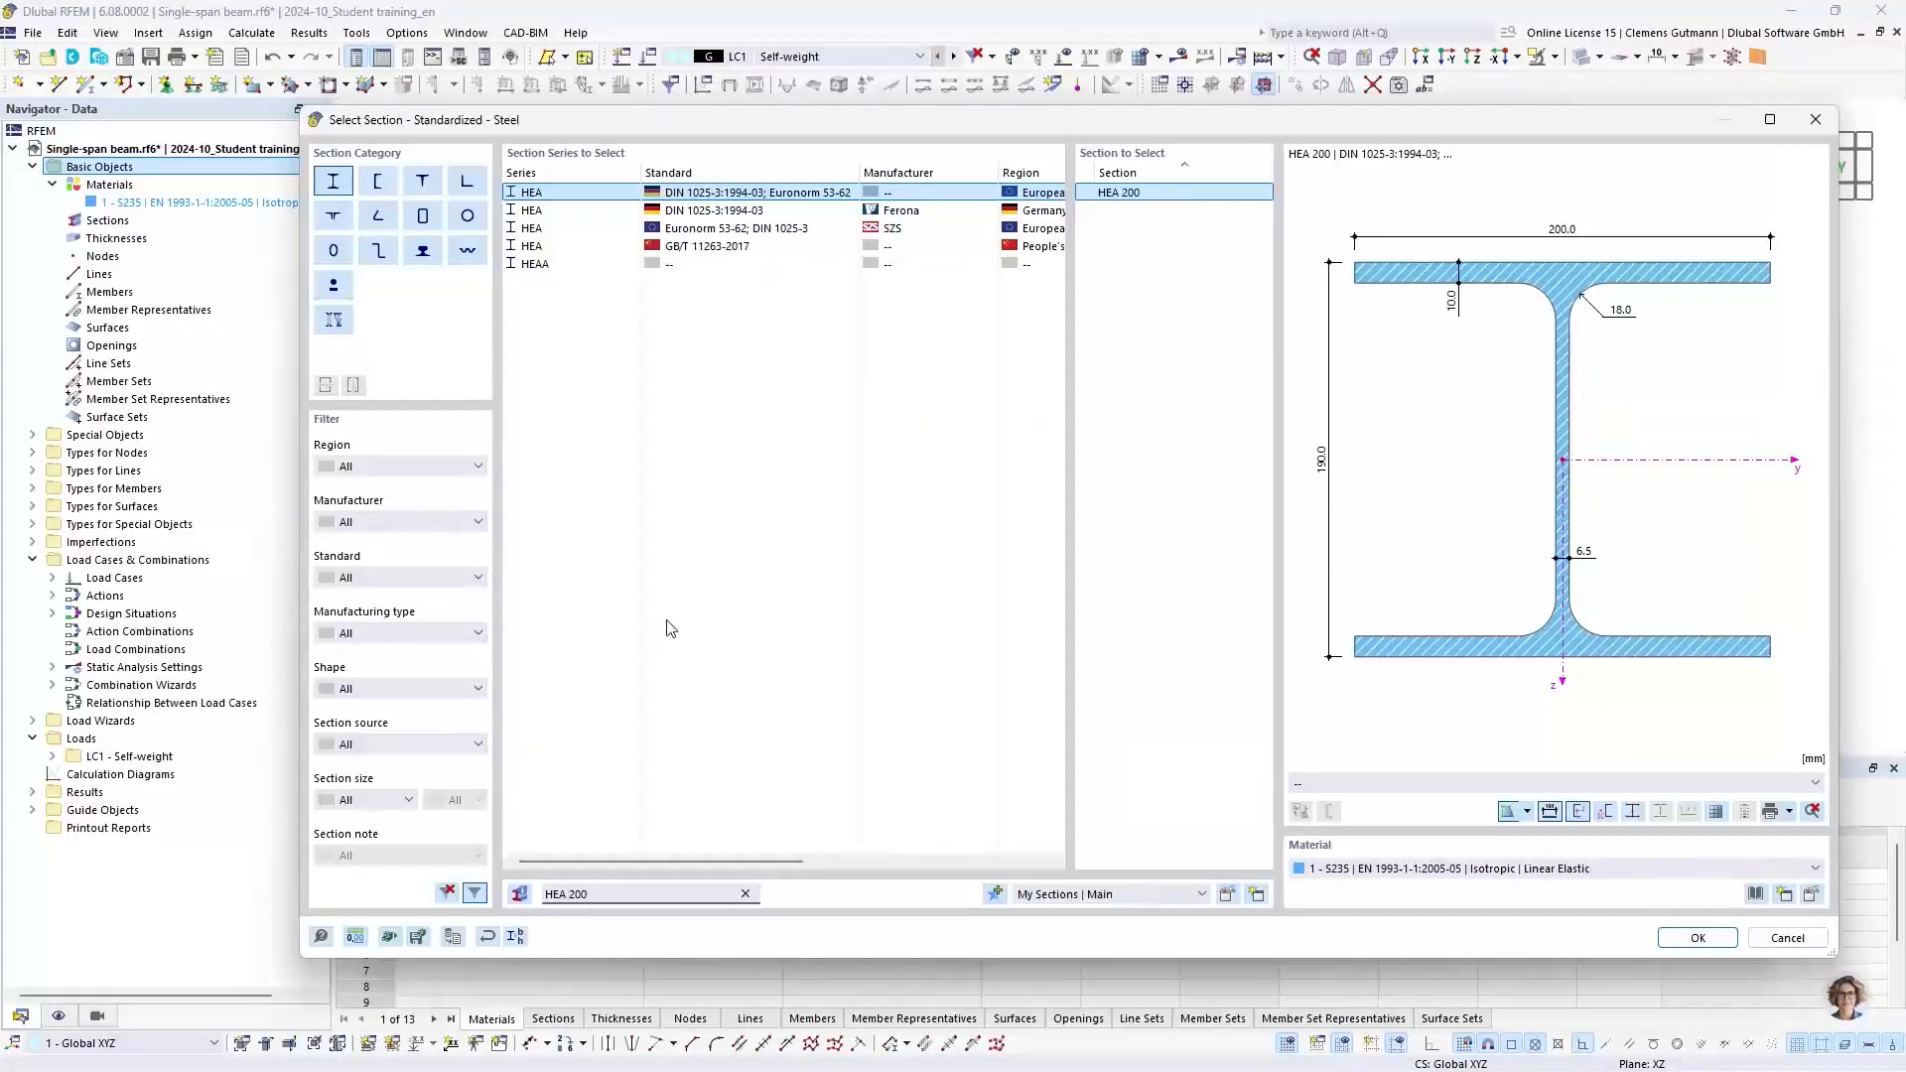
click(712, 238)
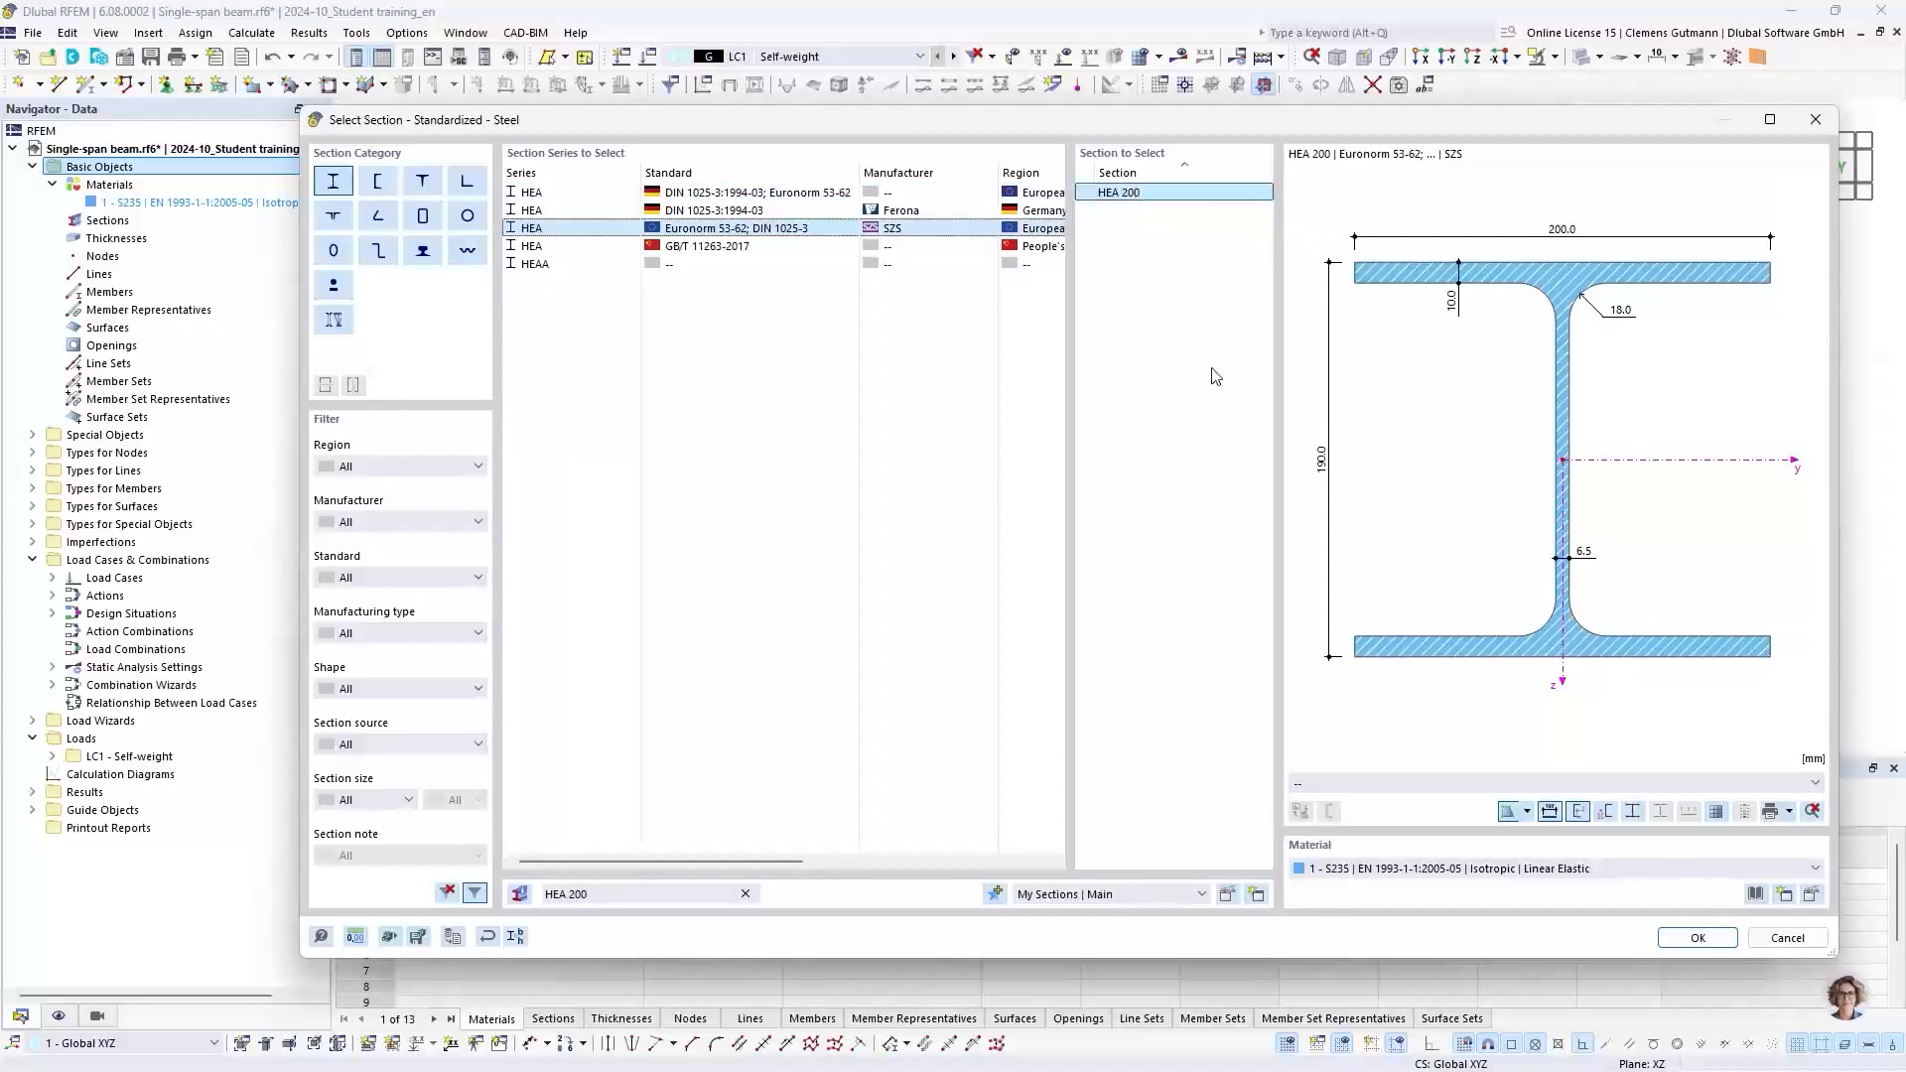
click(1687, 940)
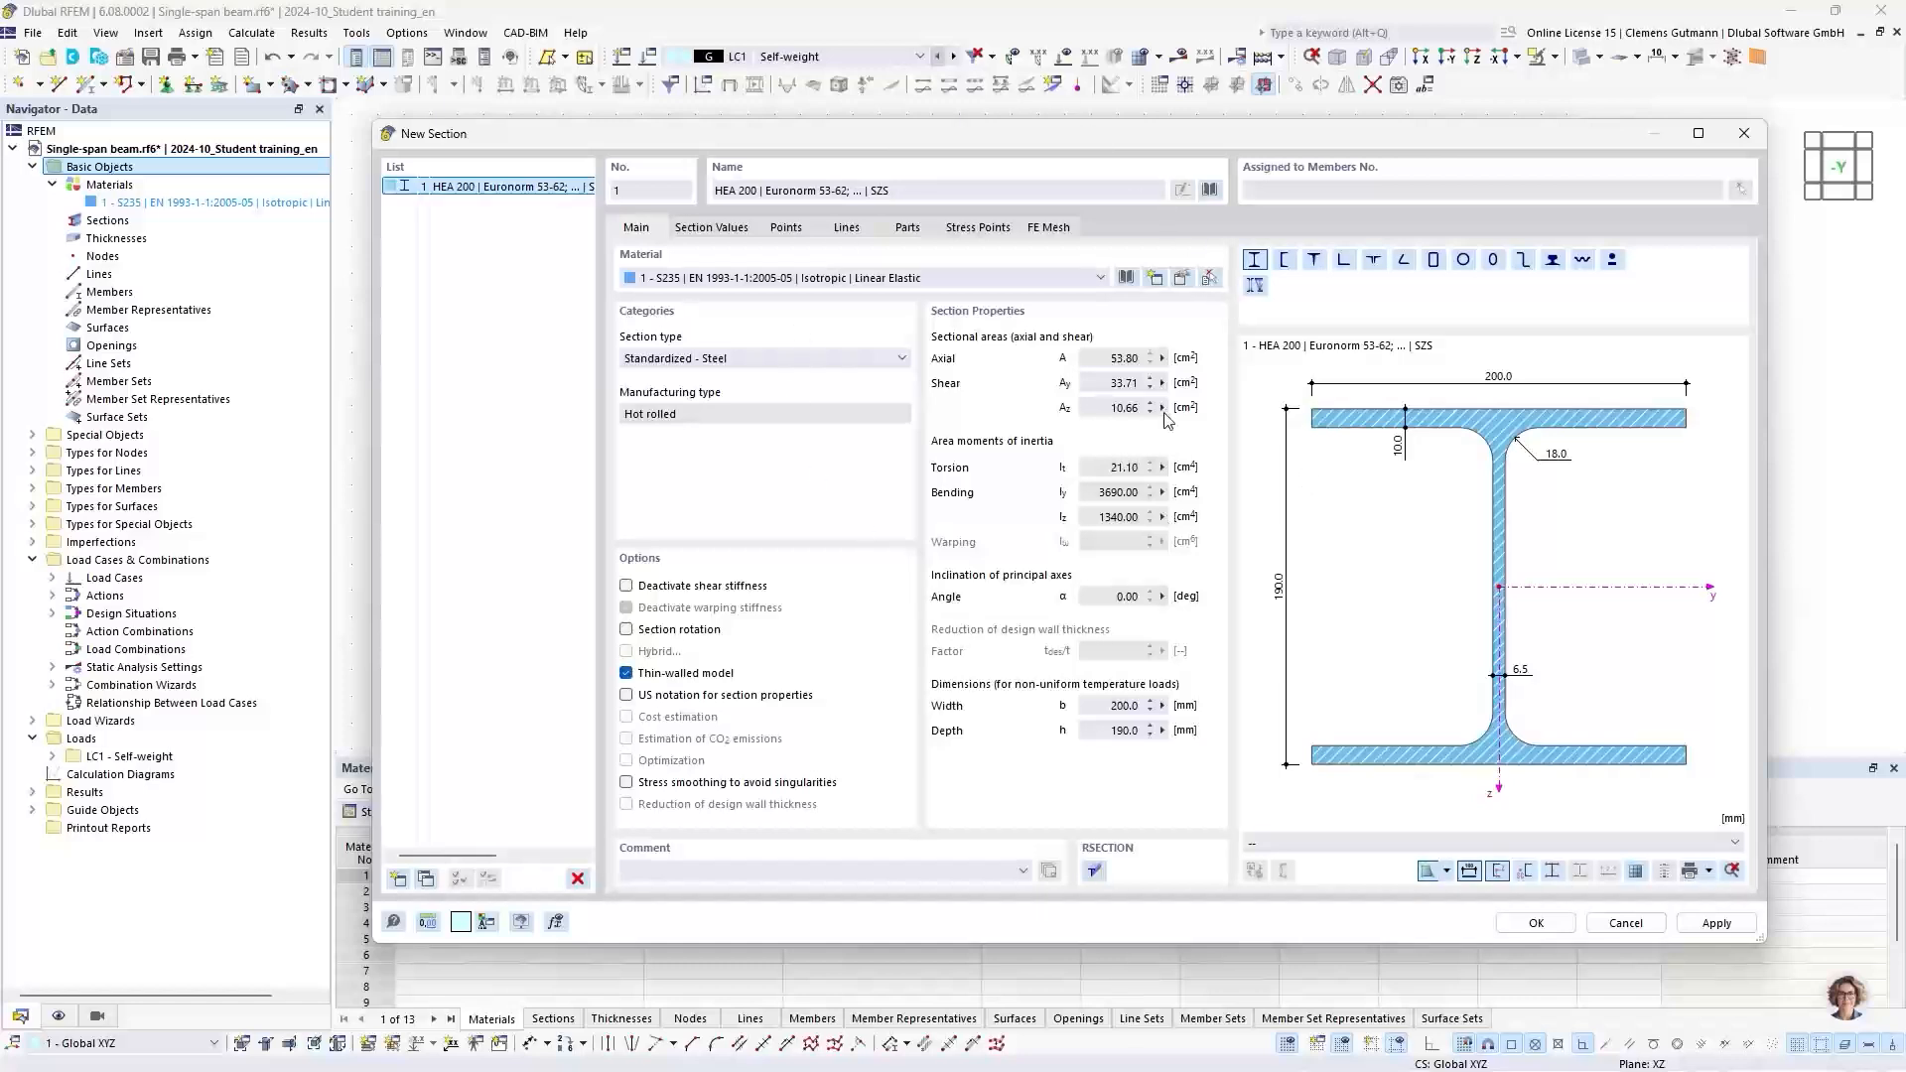
Step: Review the HEA 200's points, lines, parts and stress points, create the section and expand Sections in the navigator
click(711, 227)
click(780, 230)
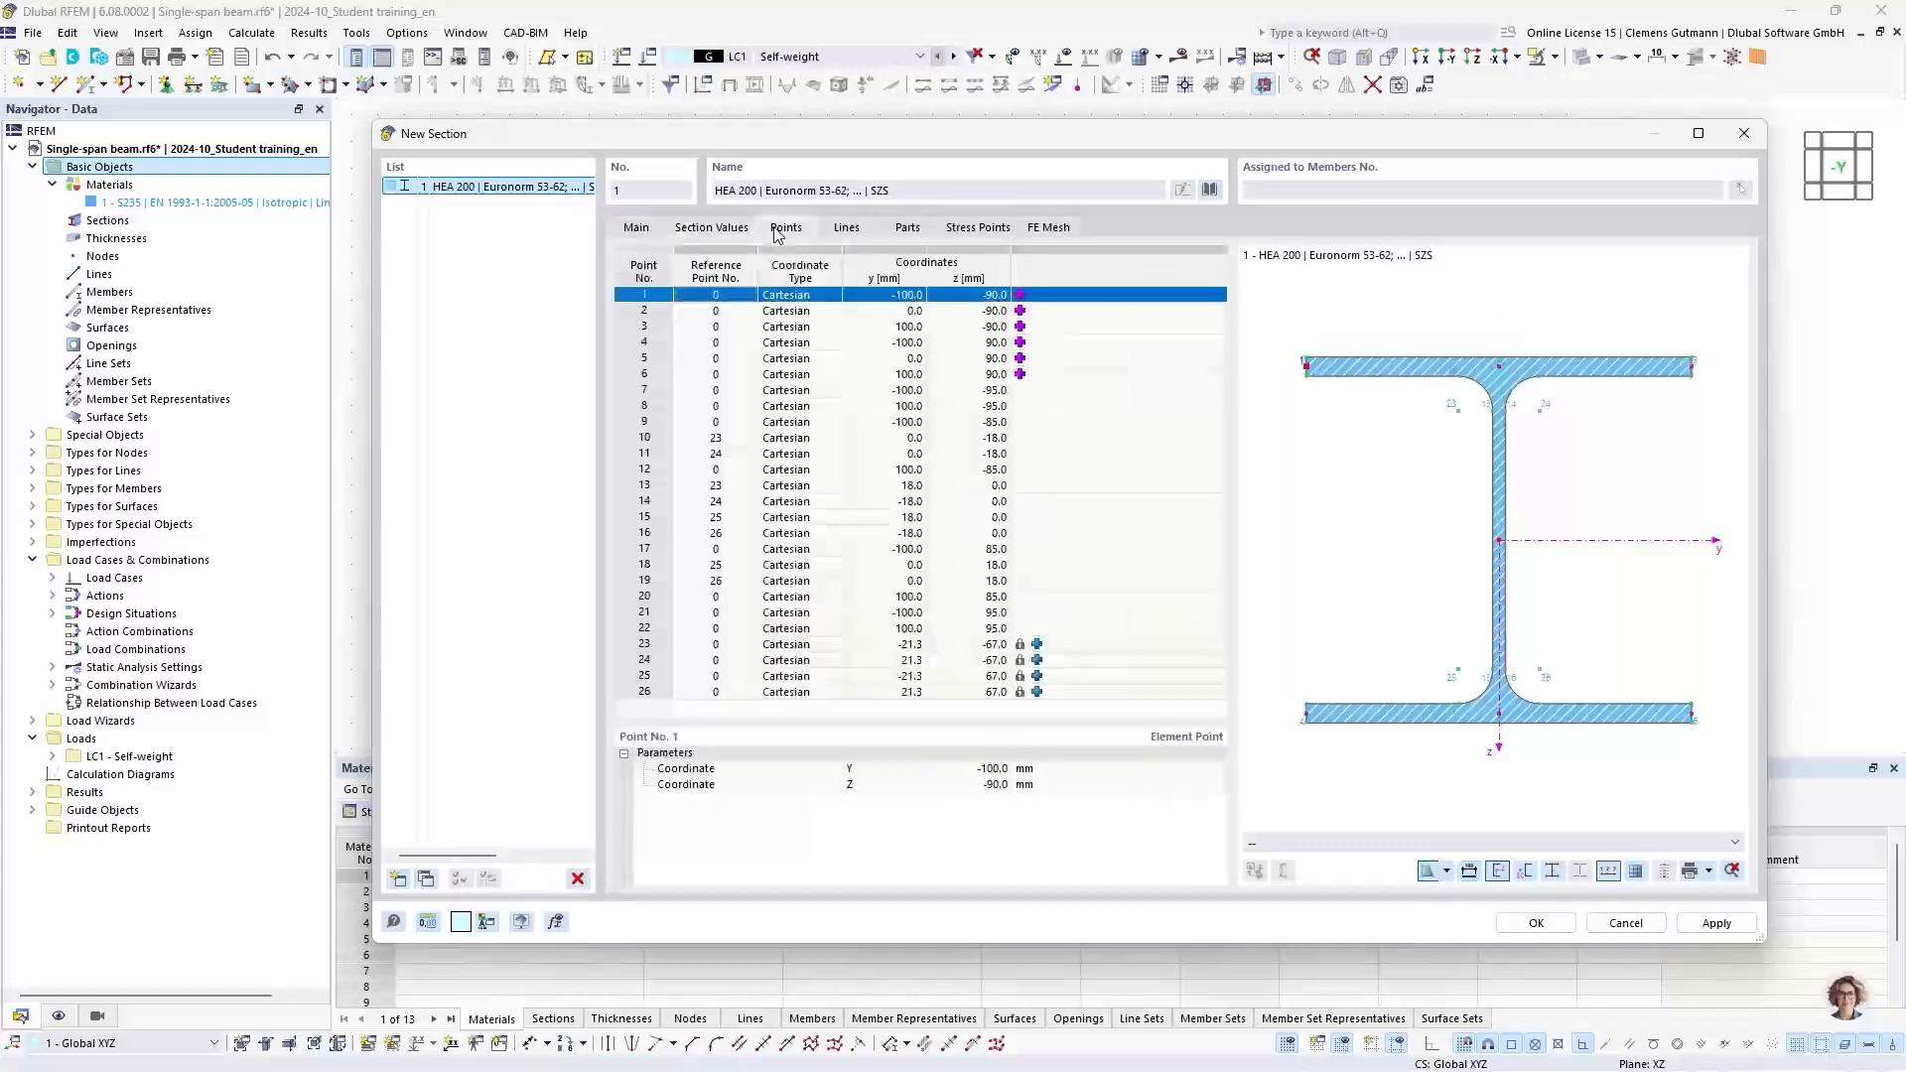
click(849, 231)
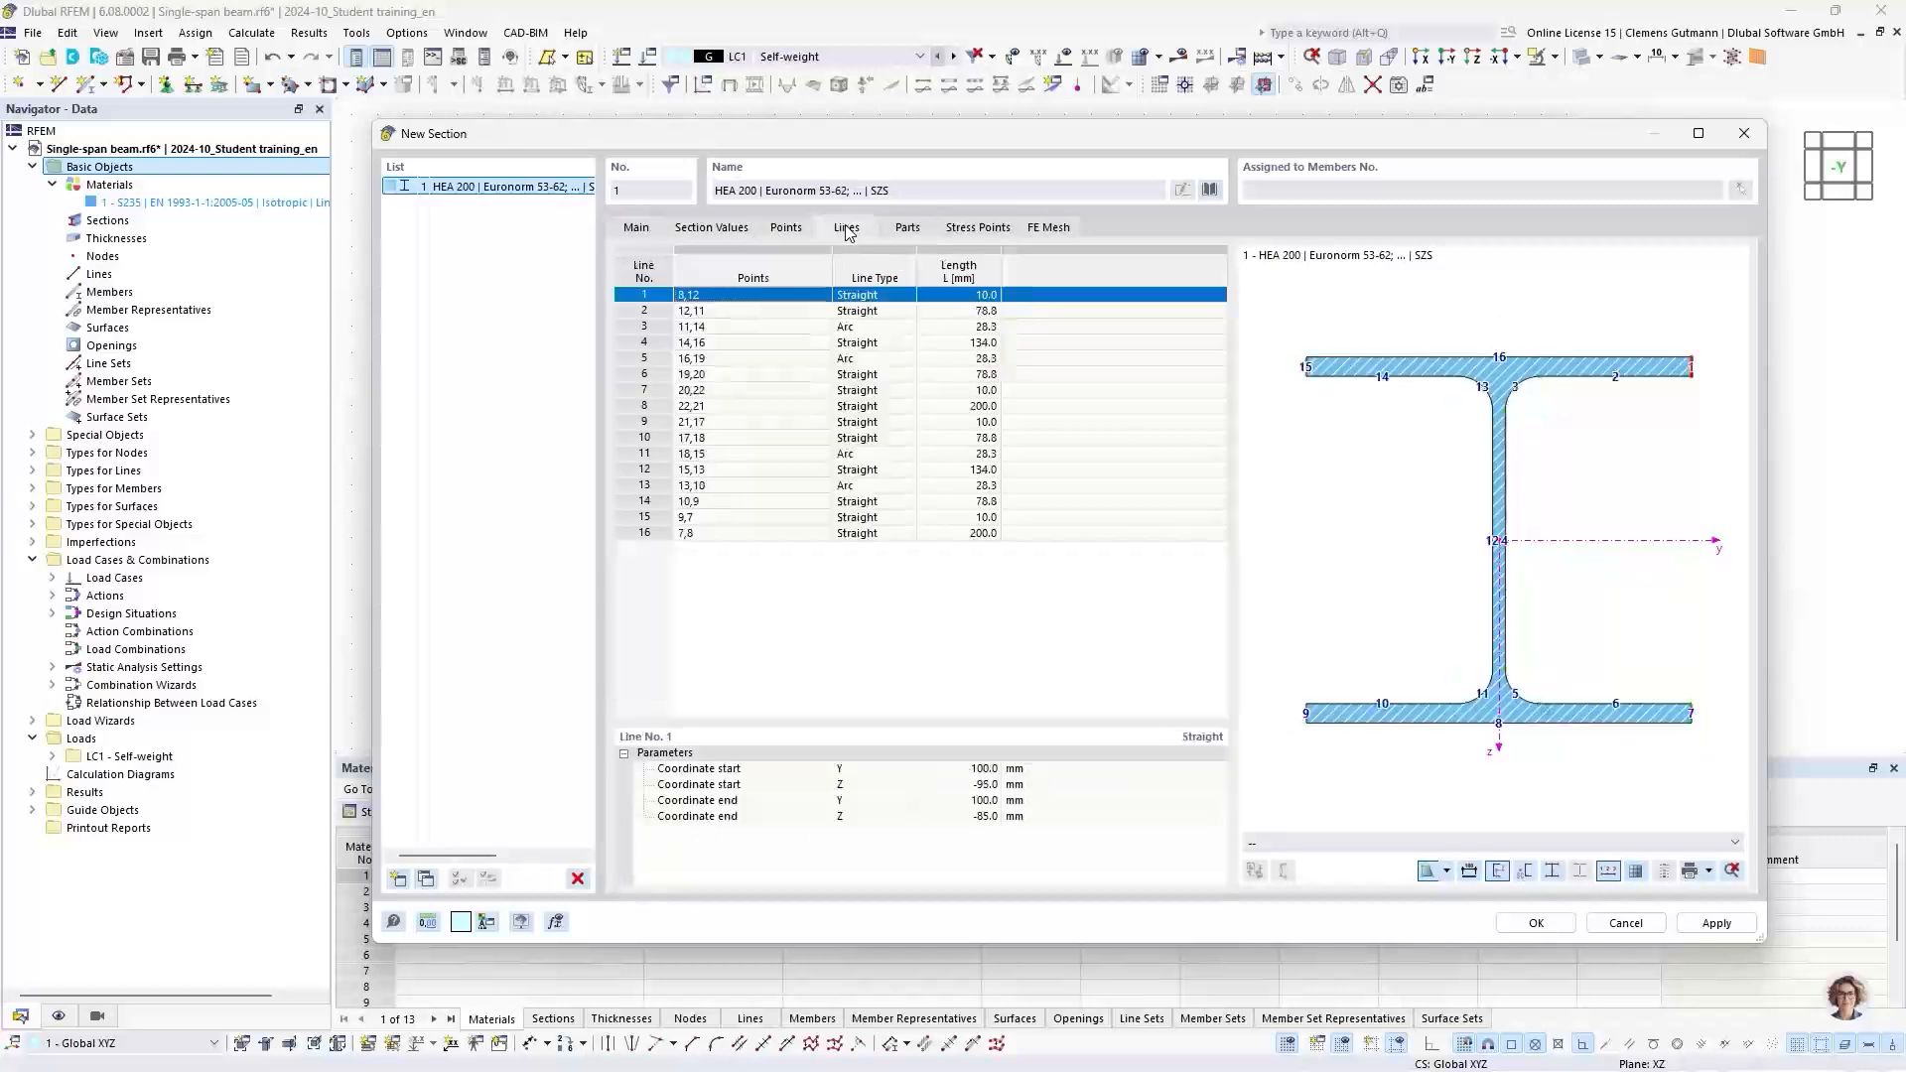
click(896, 231)
click(950, 232)
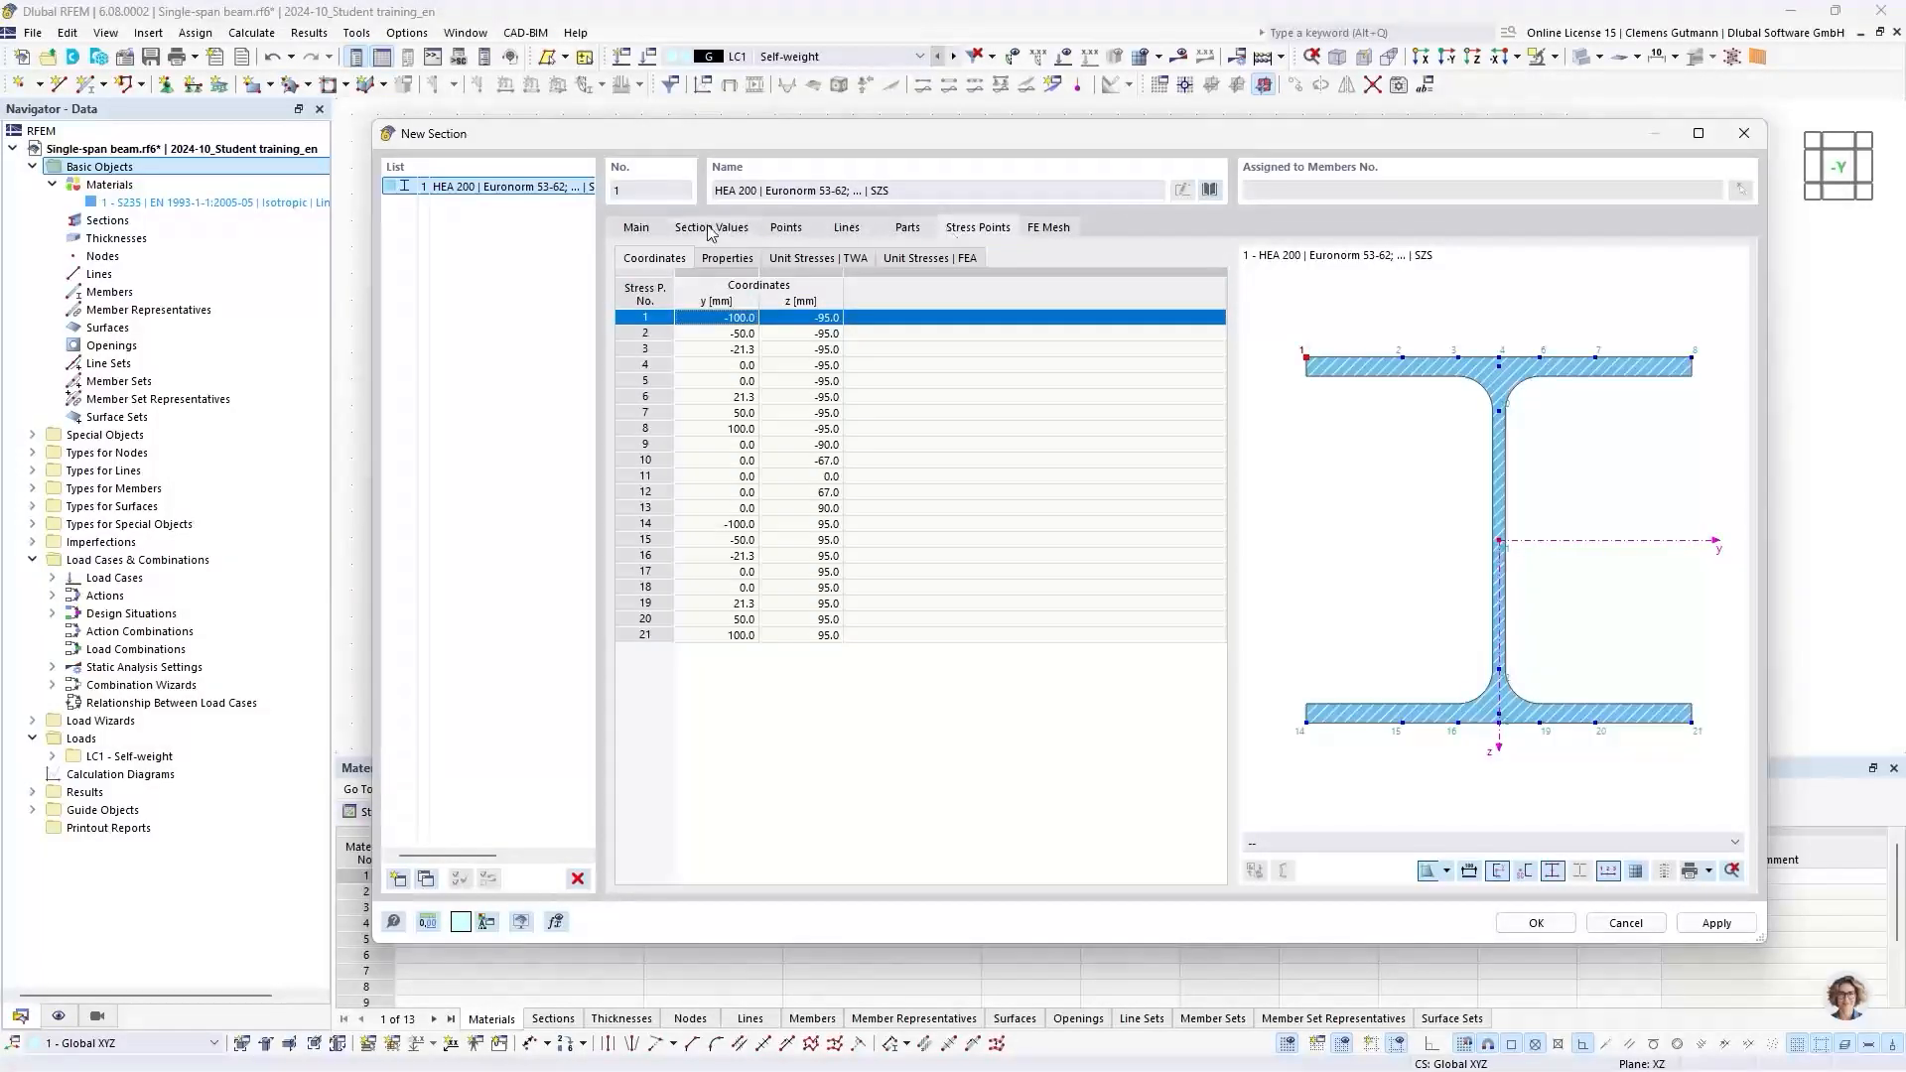
click(636, 230)
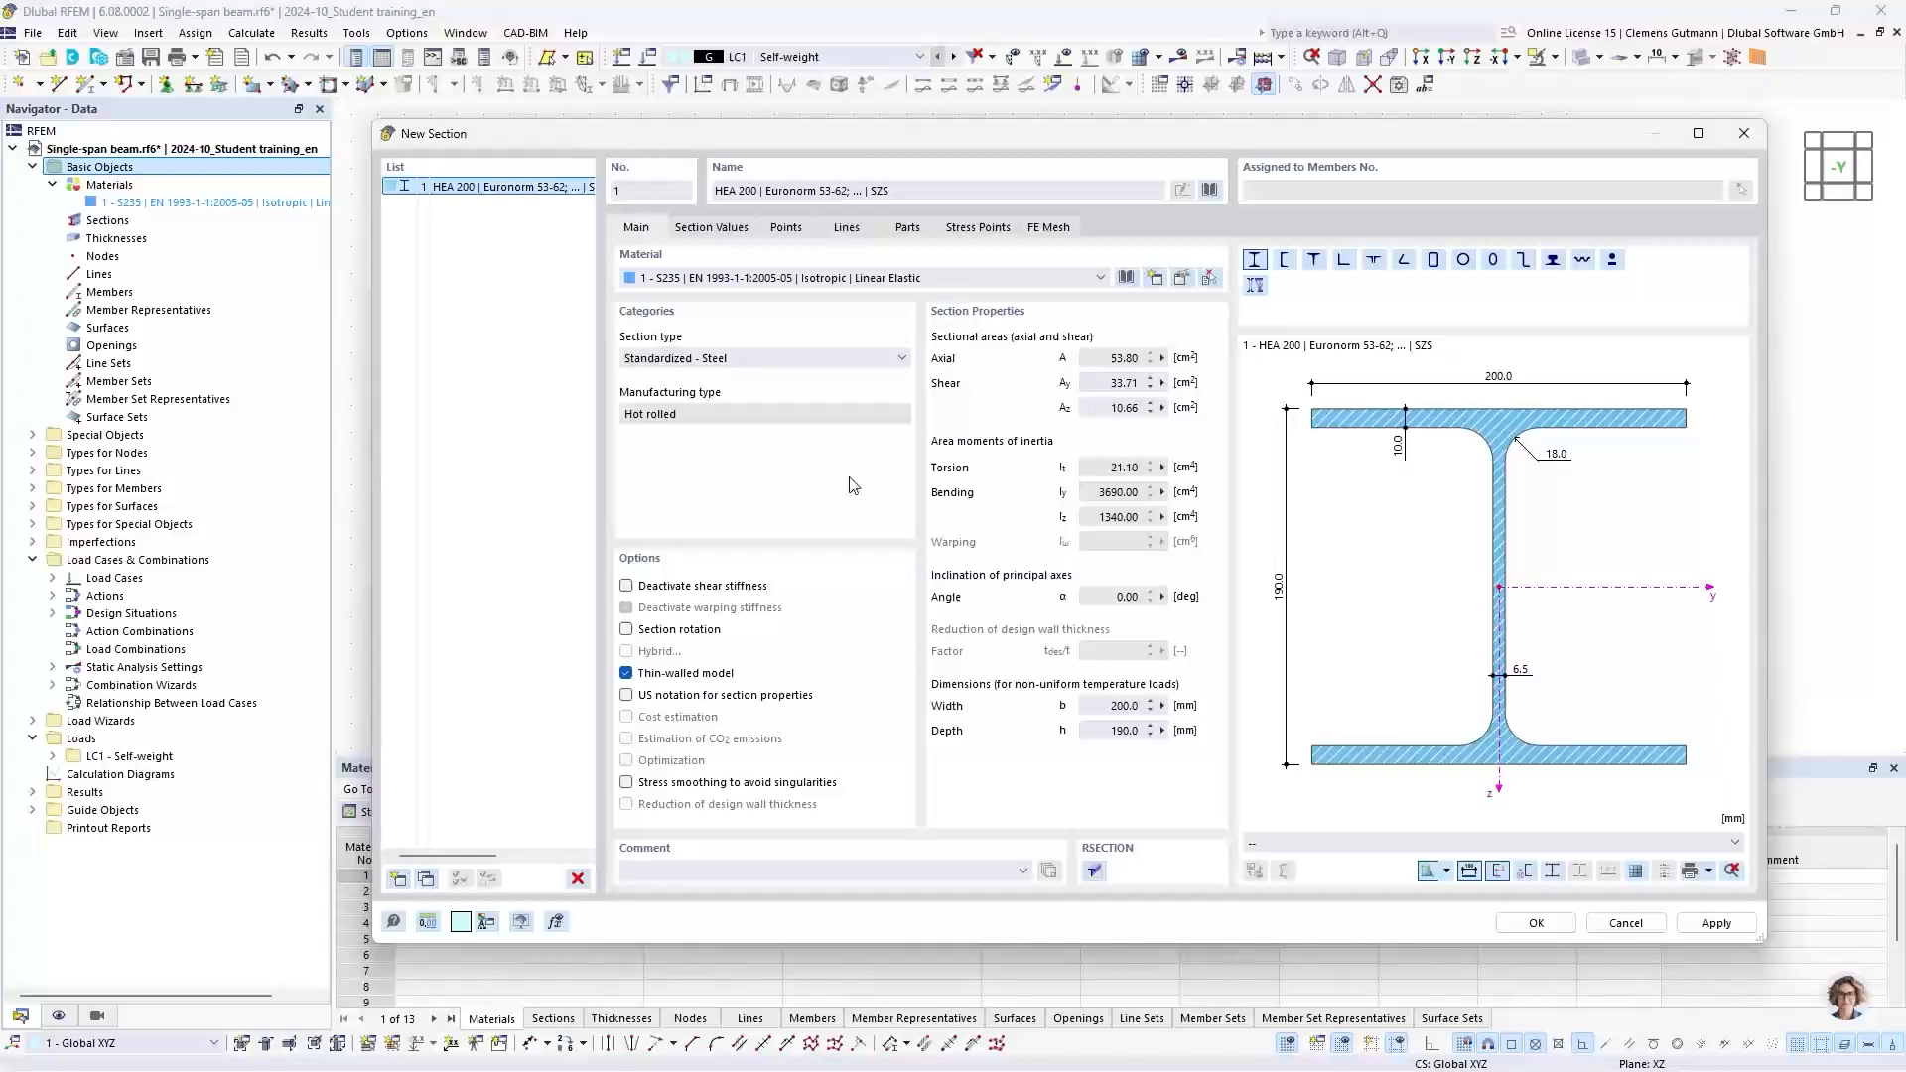
click(1520, 926)
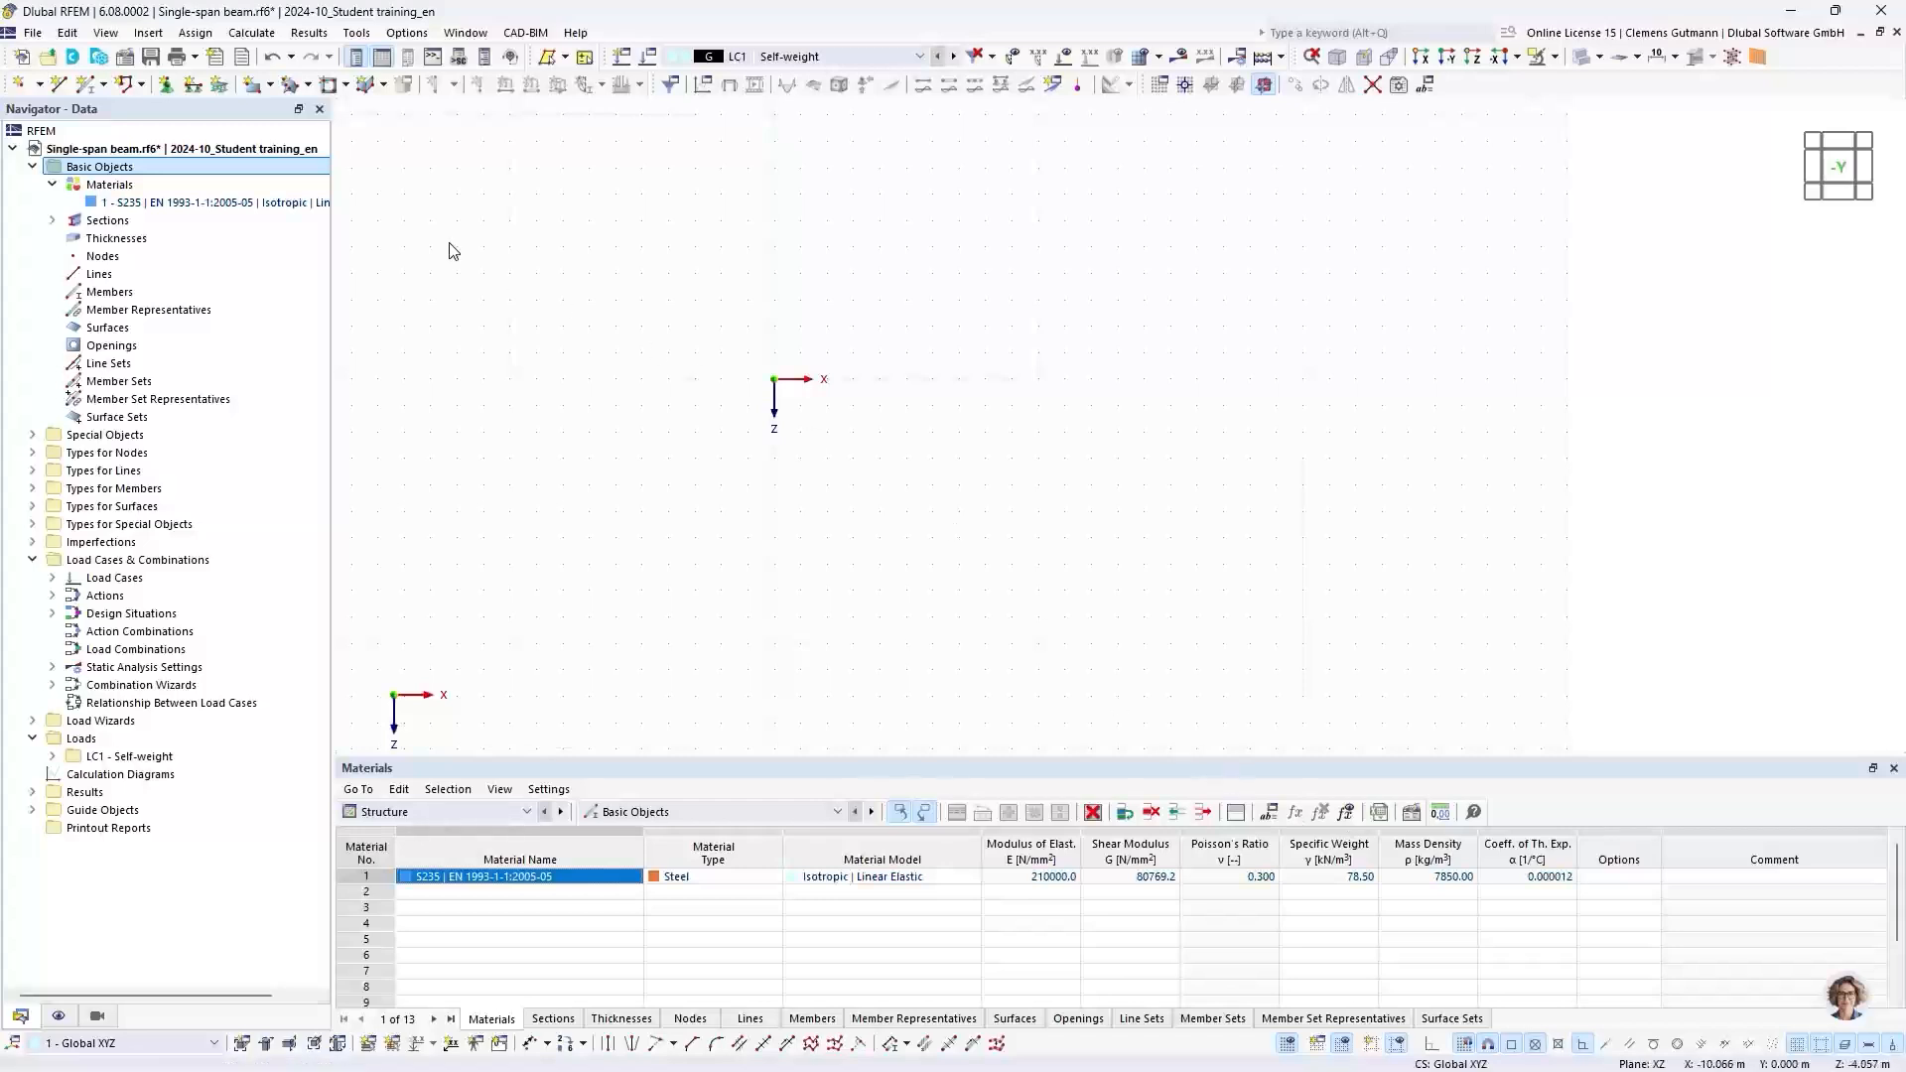
click(52, 221)
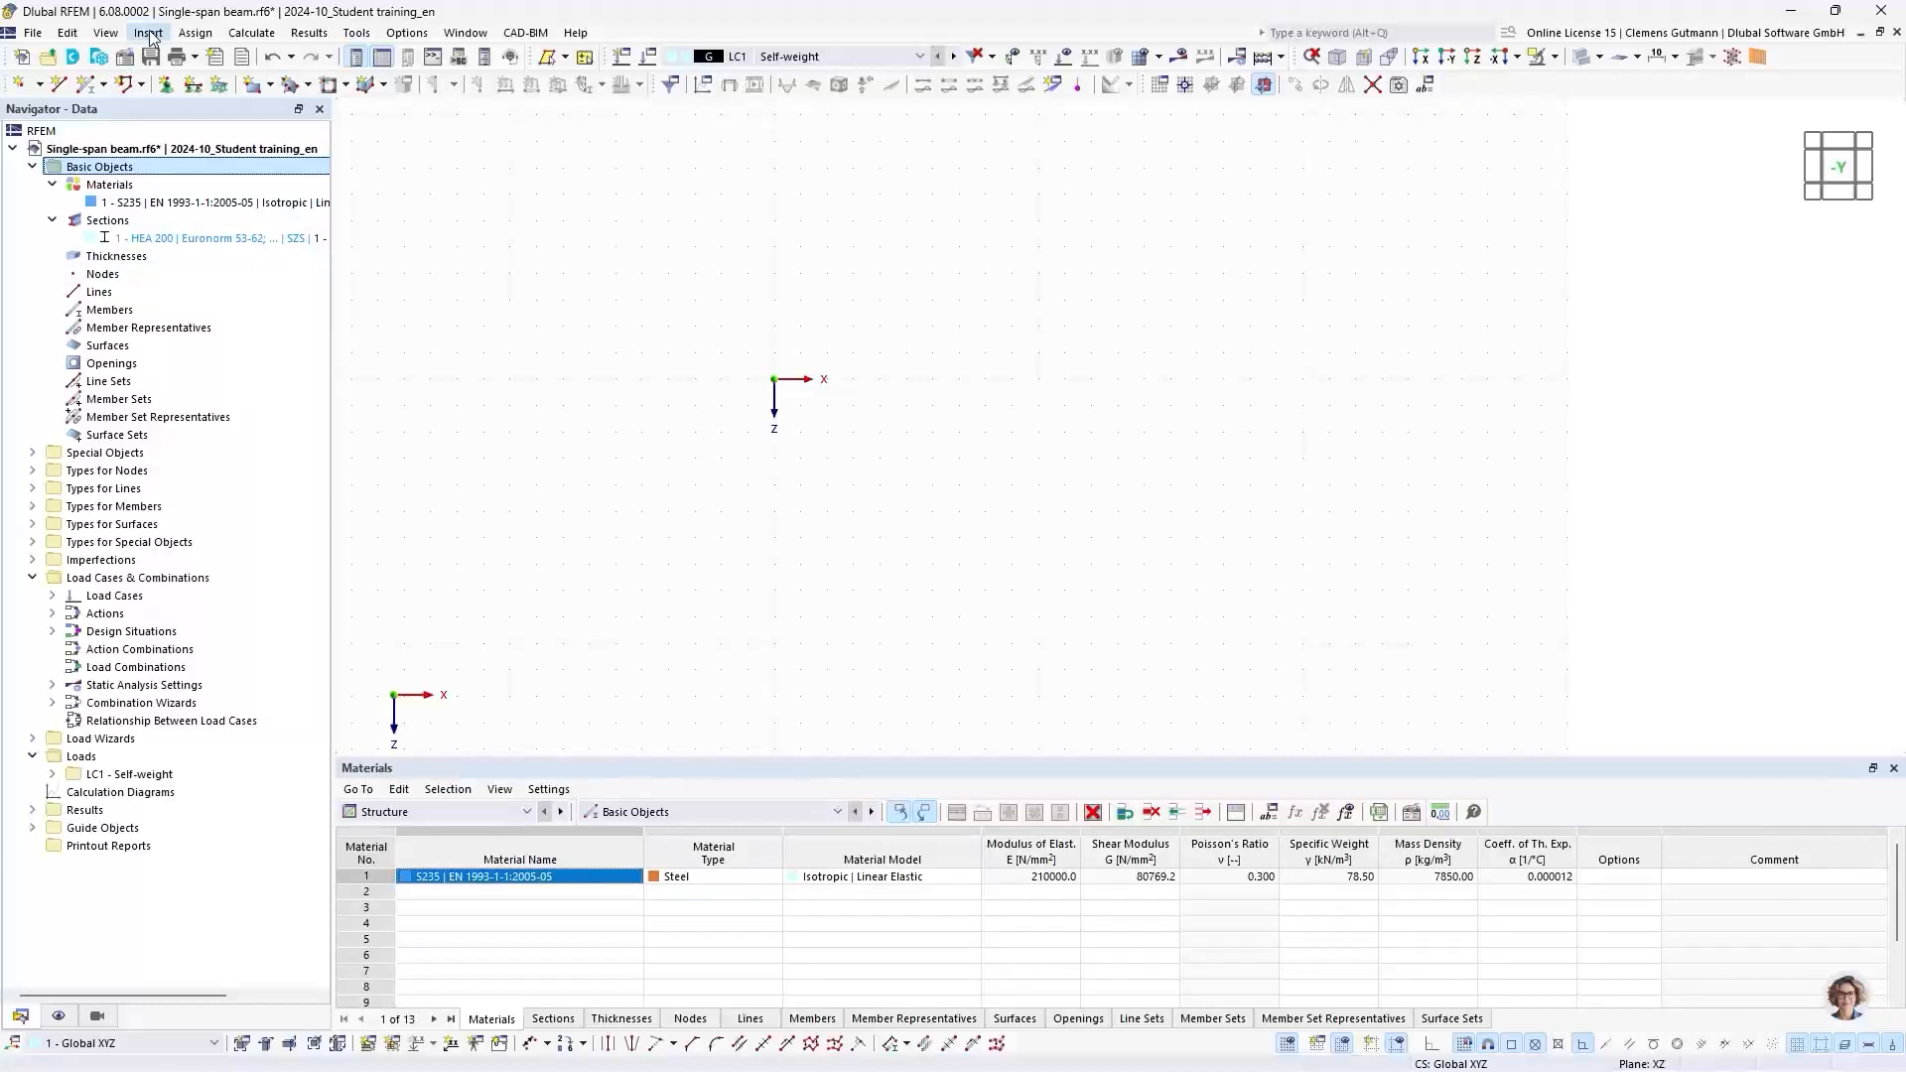
Step: Place a single node at the coordinate system origin, X 0.000 m and Z 0.000 m, and list it in the navigator
click(20, 84)
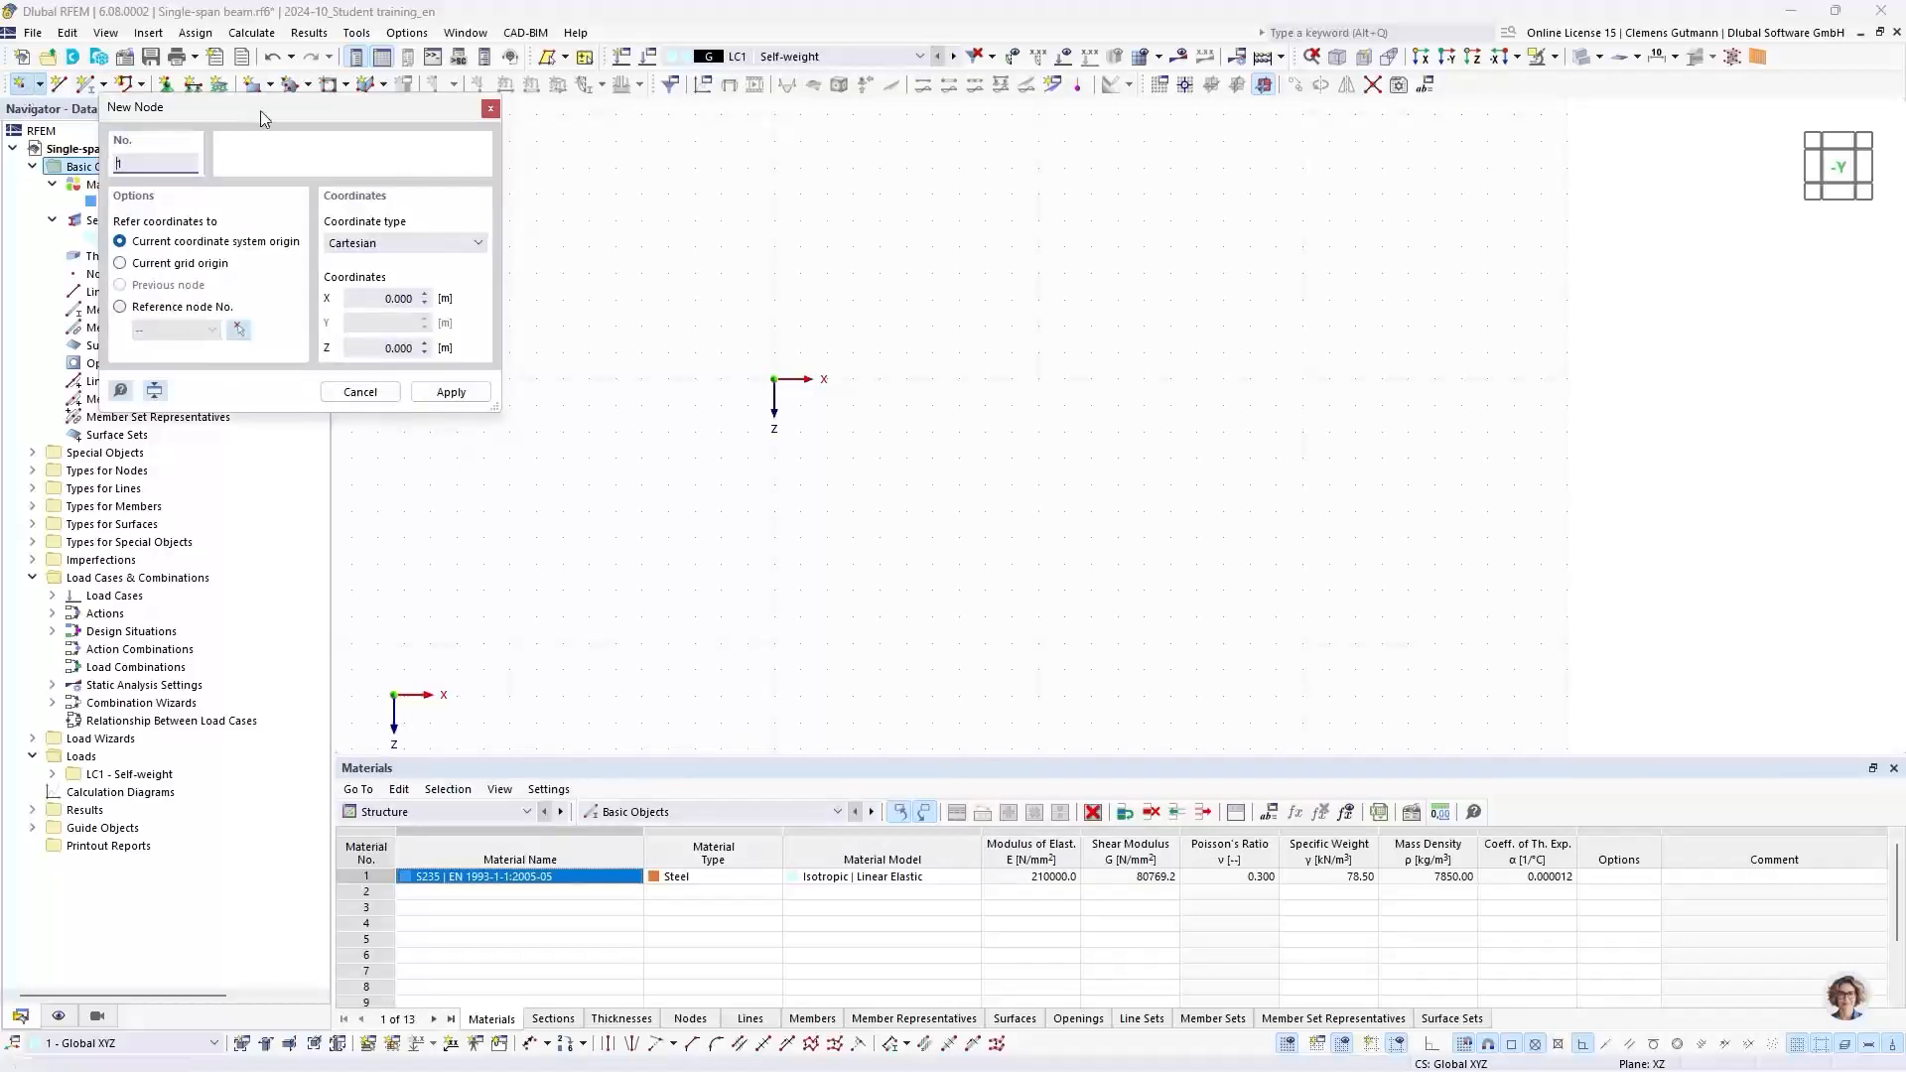
drag(260, 111, 217, 136)
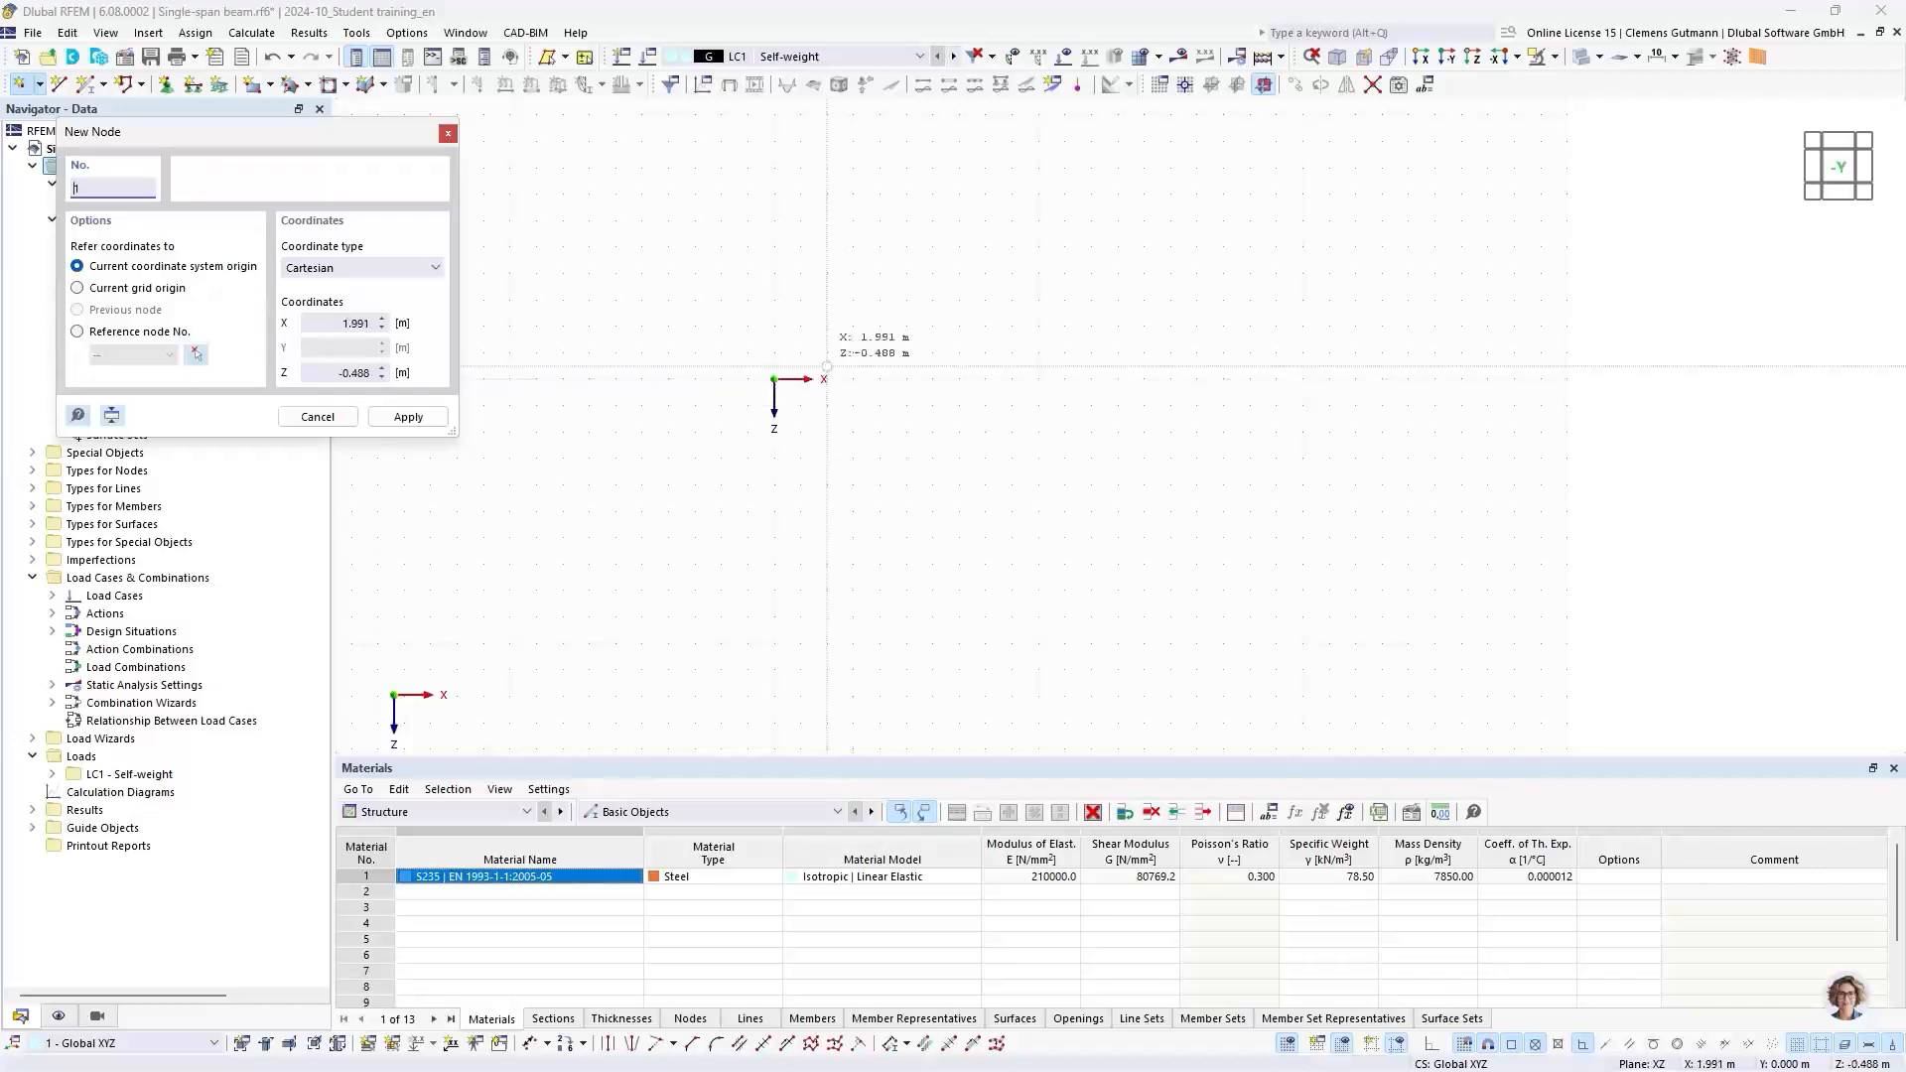
click(774, 379)
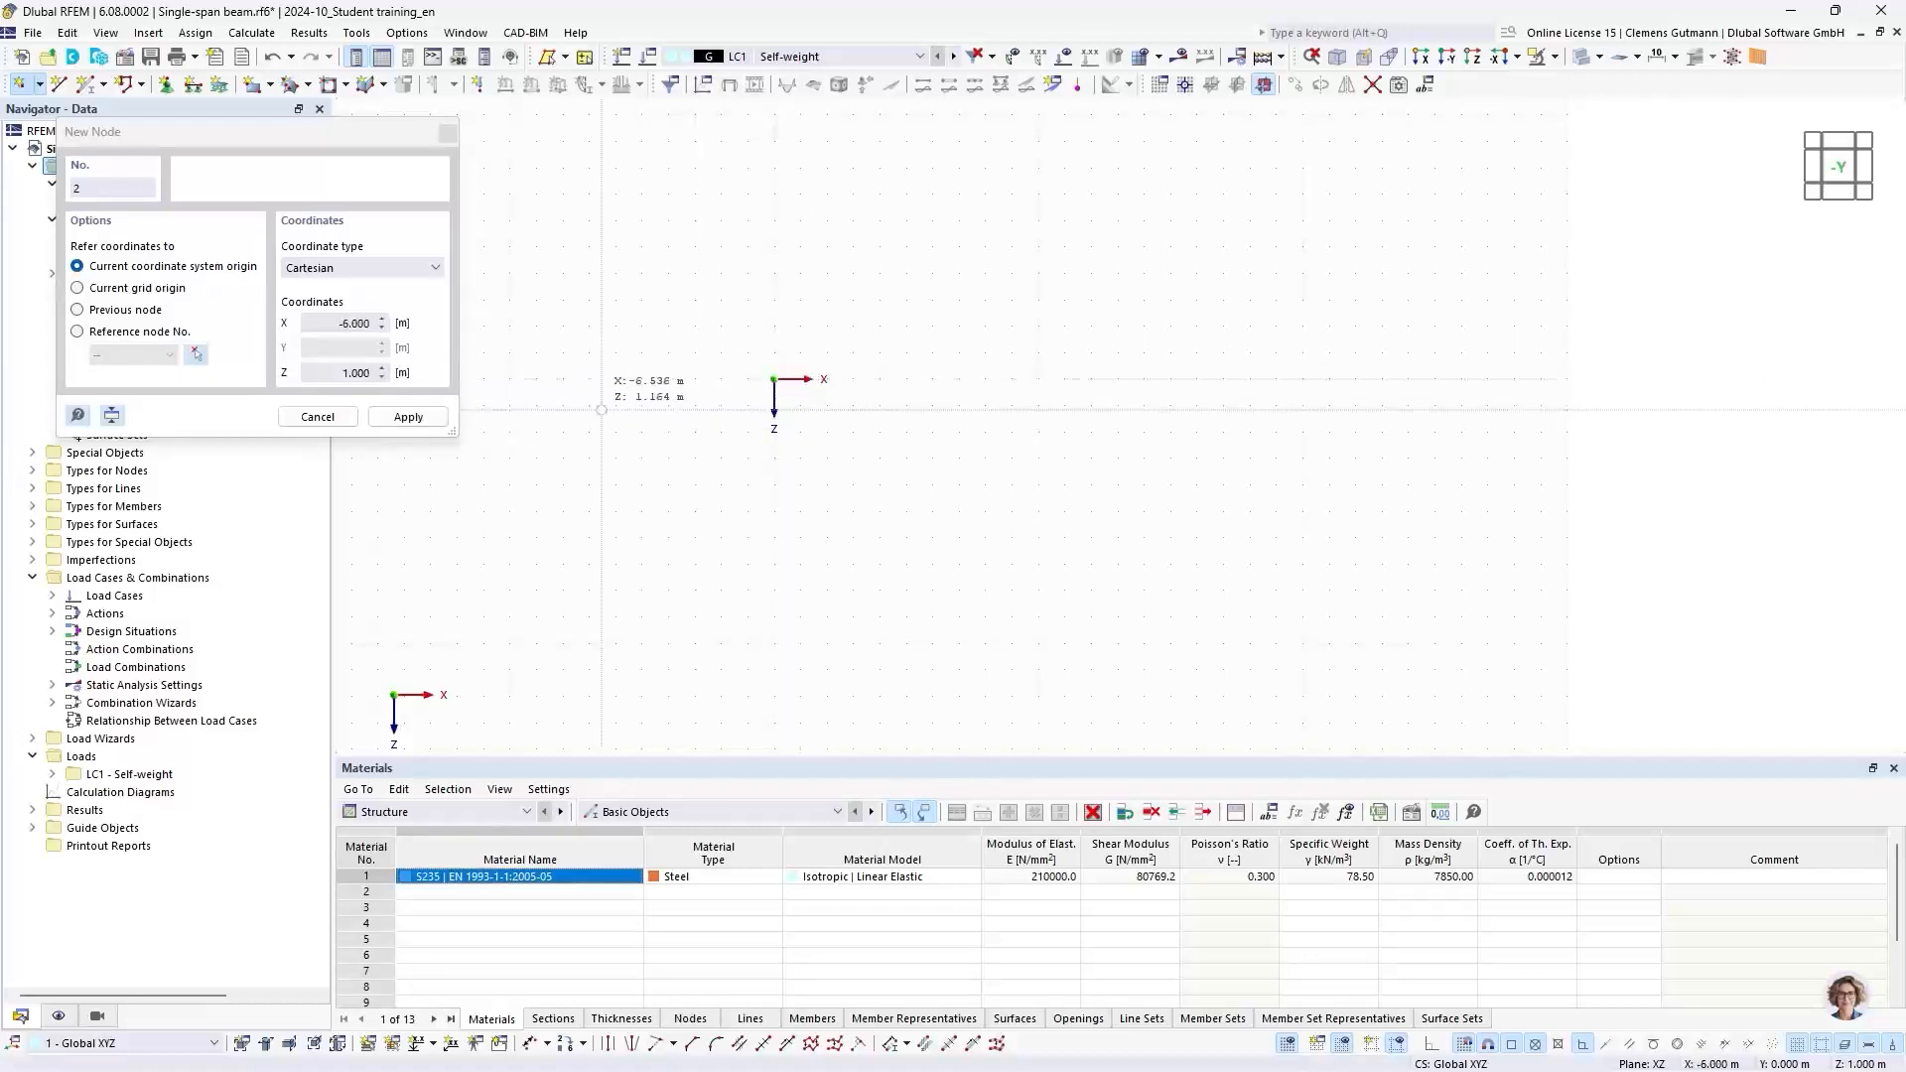
click(318, 417)
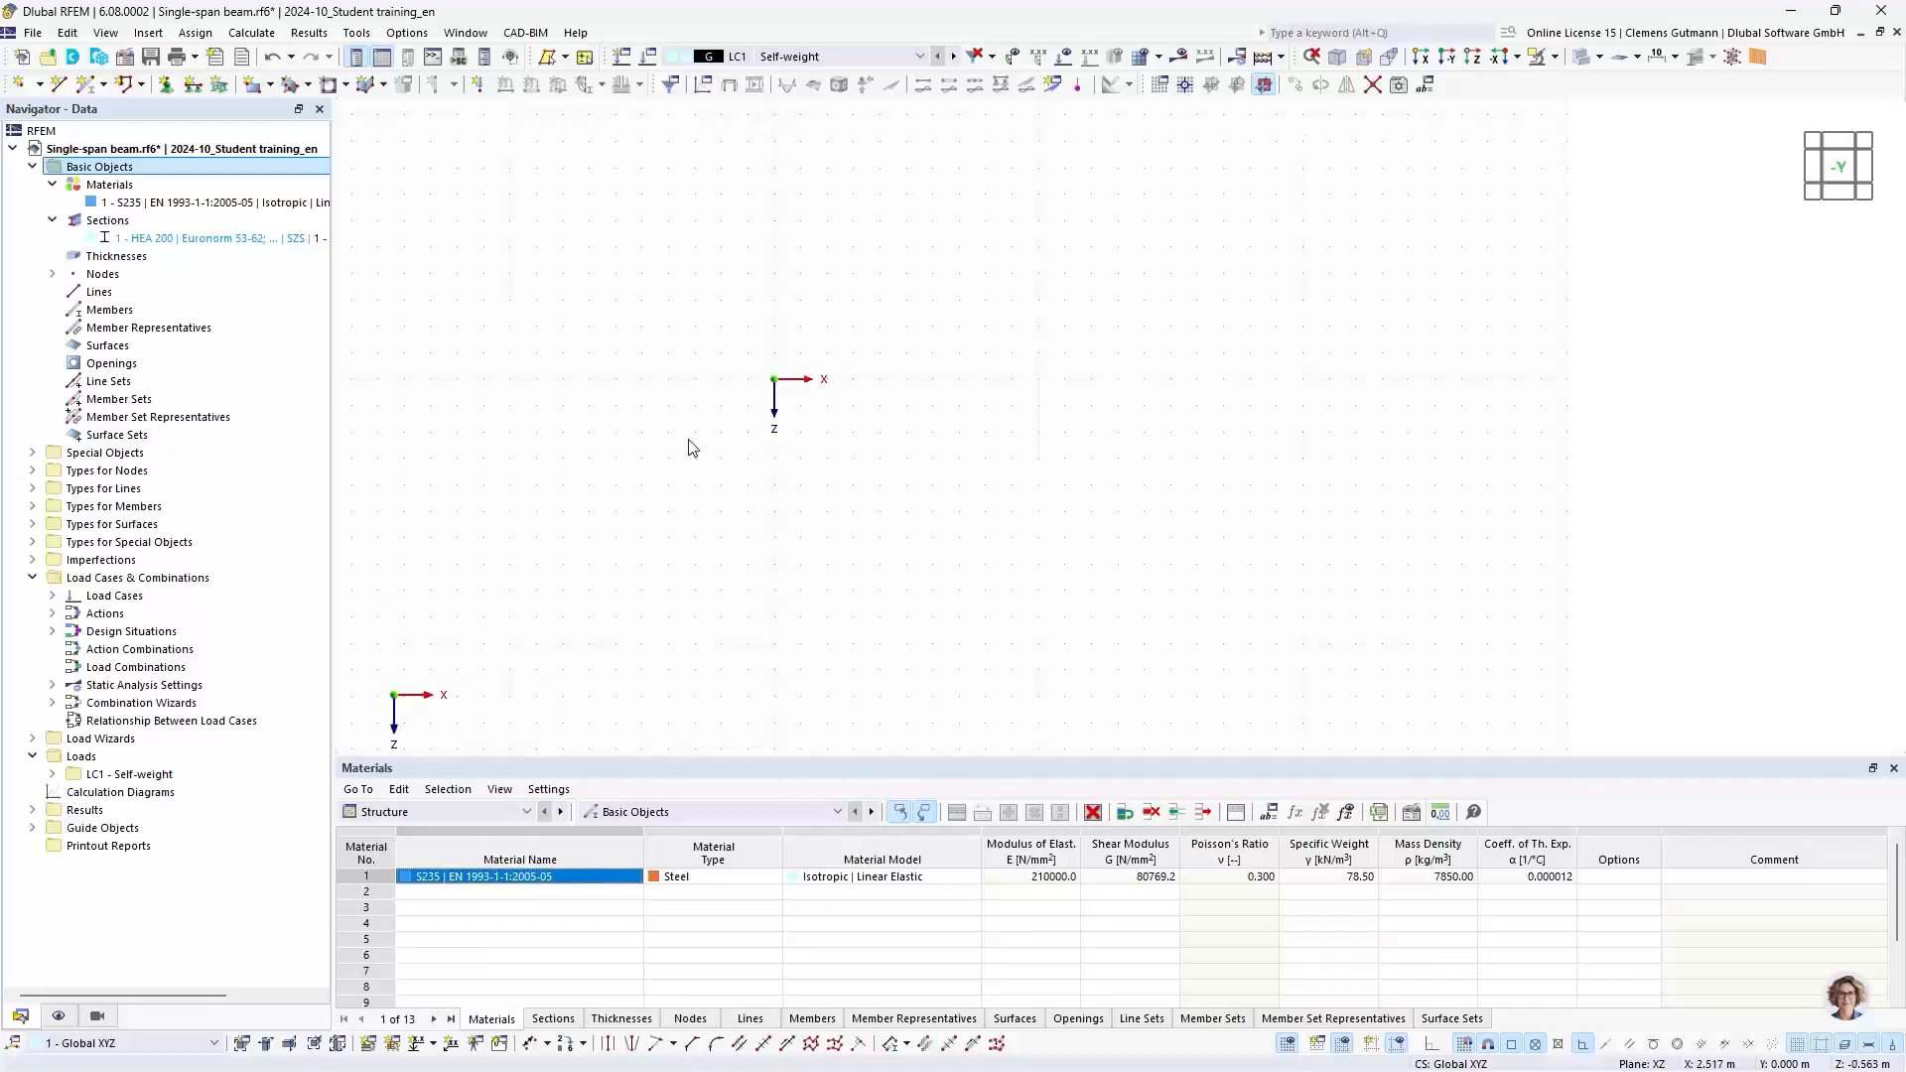
click(52, 275)
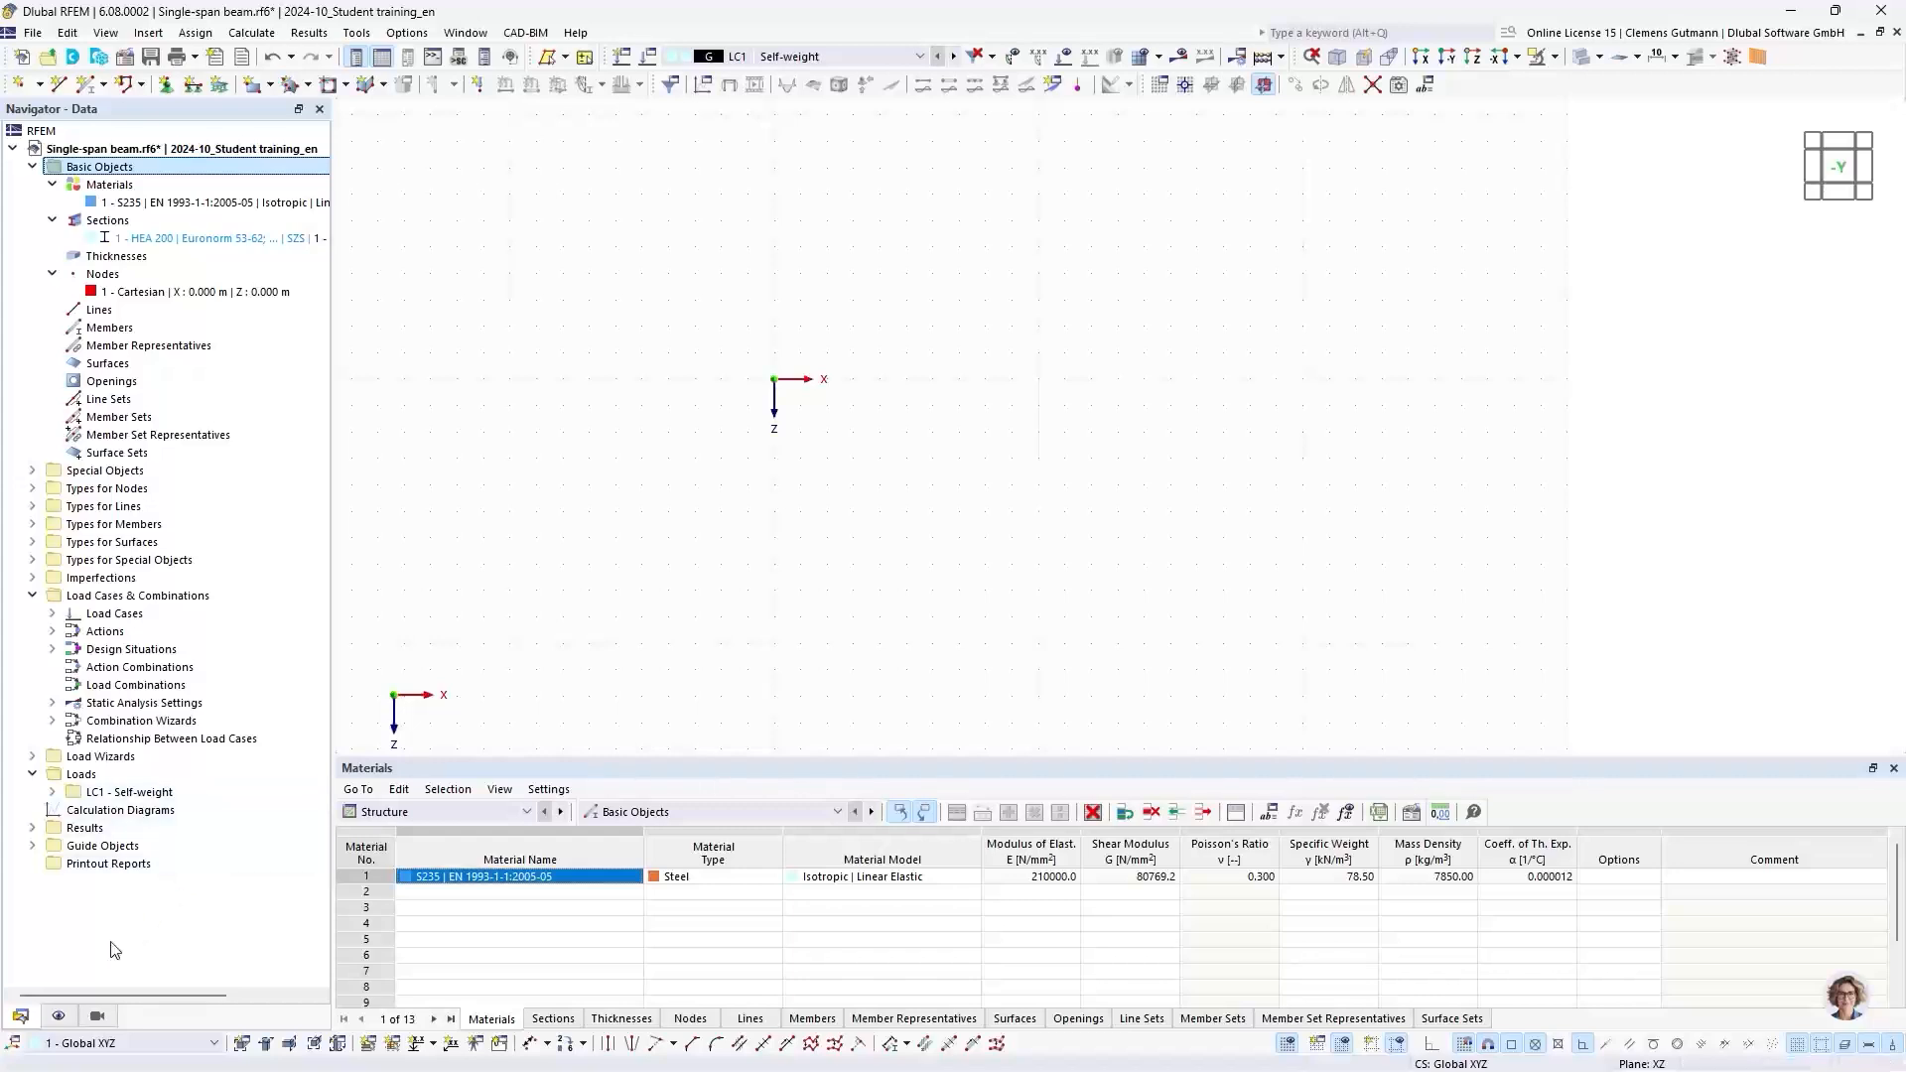
Step: Hide the global coordinate system X, Y, Z at the zero point in the display settings and return to the data navigator
click(58, 1016)
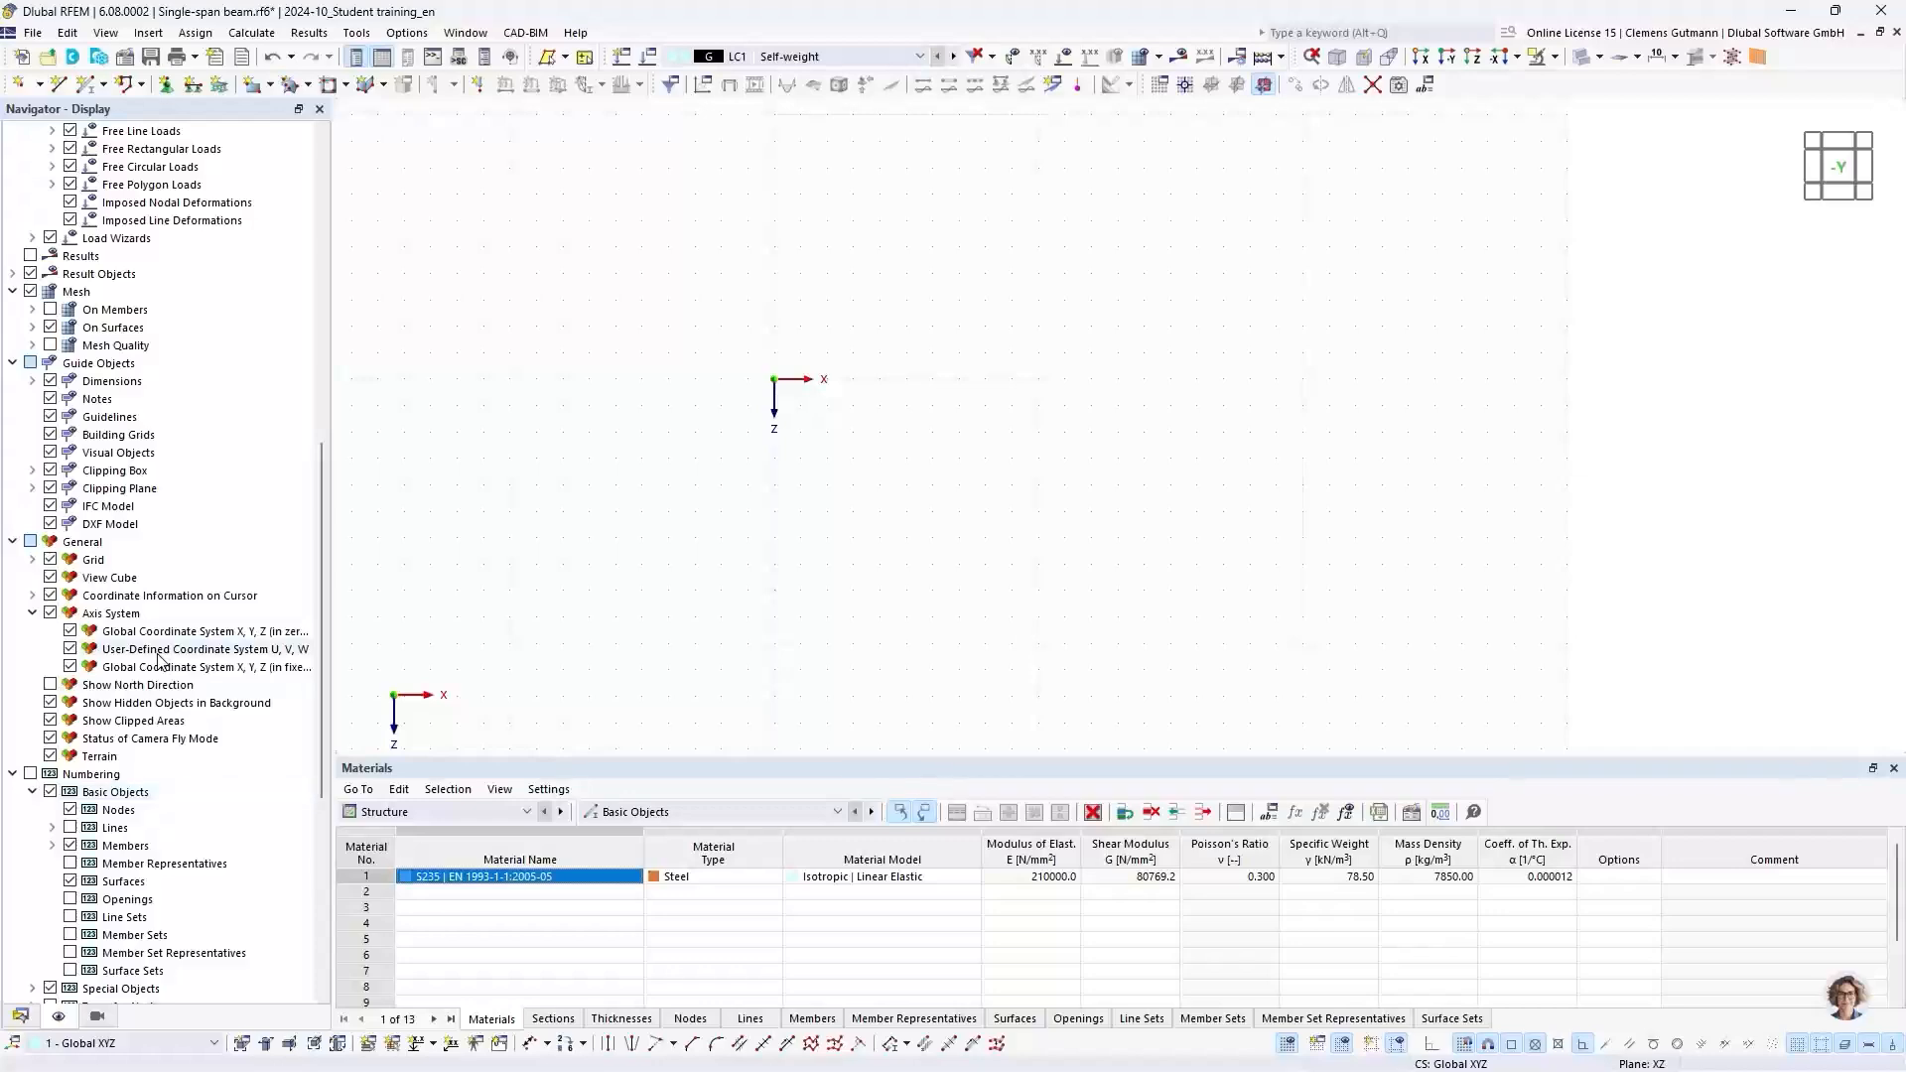
scroll(196, 533, up, 5)
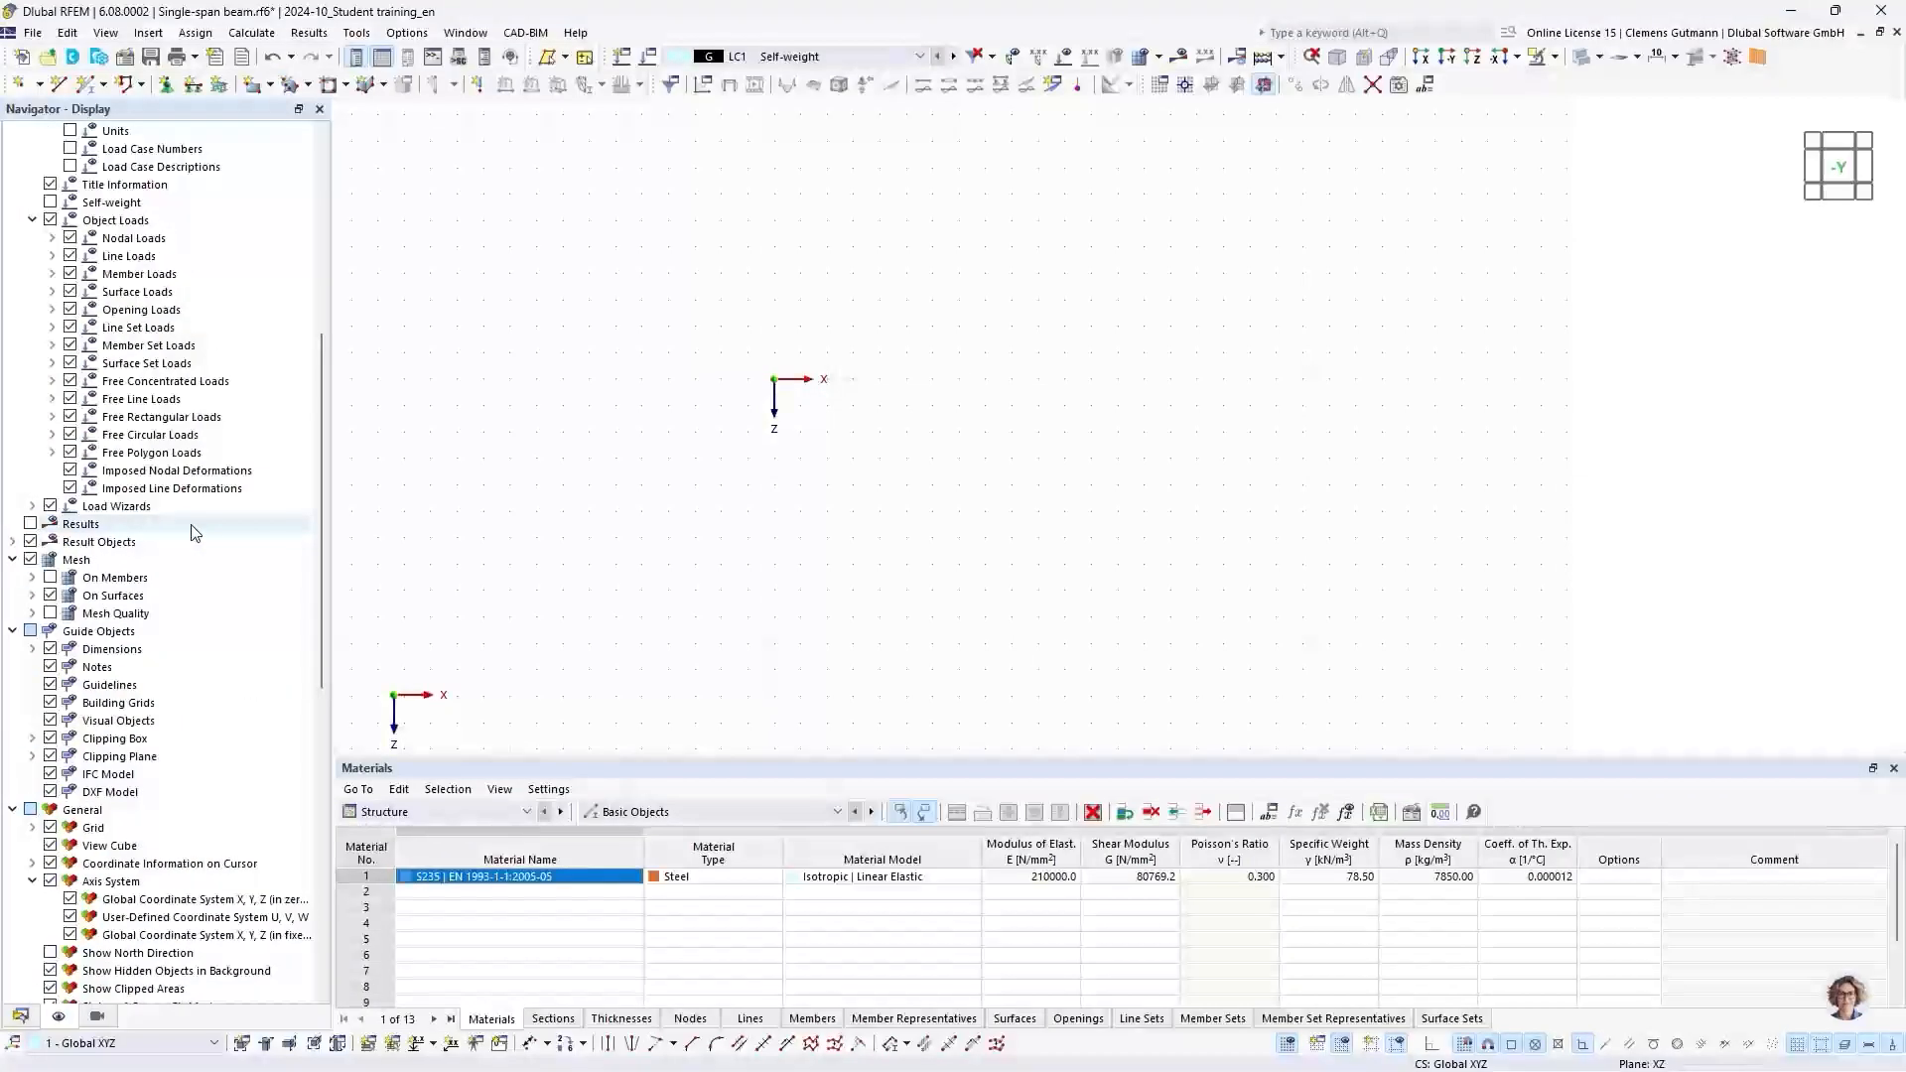
scroll(196, 533, up, 3)
scroll(193, 531, up, 5)
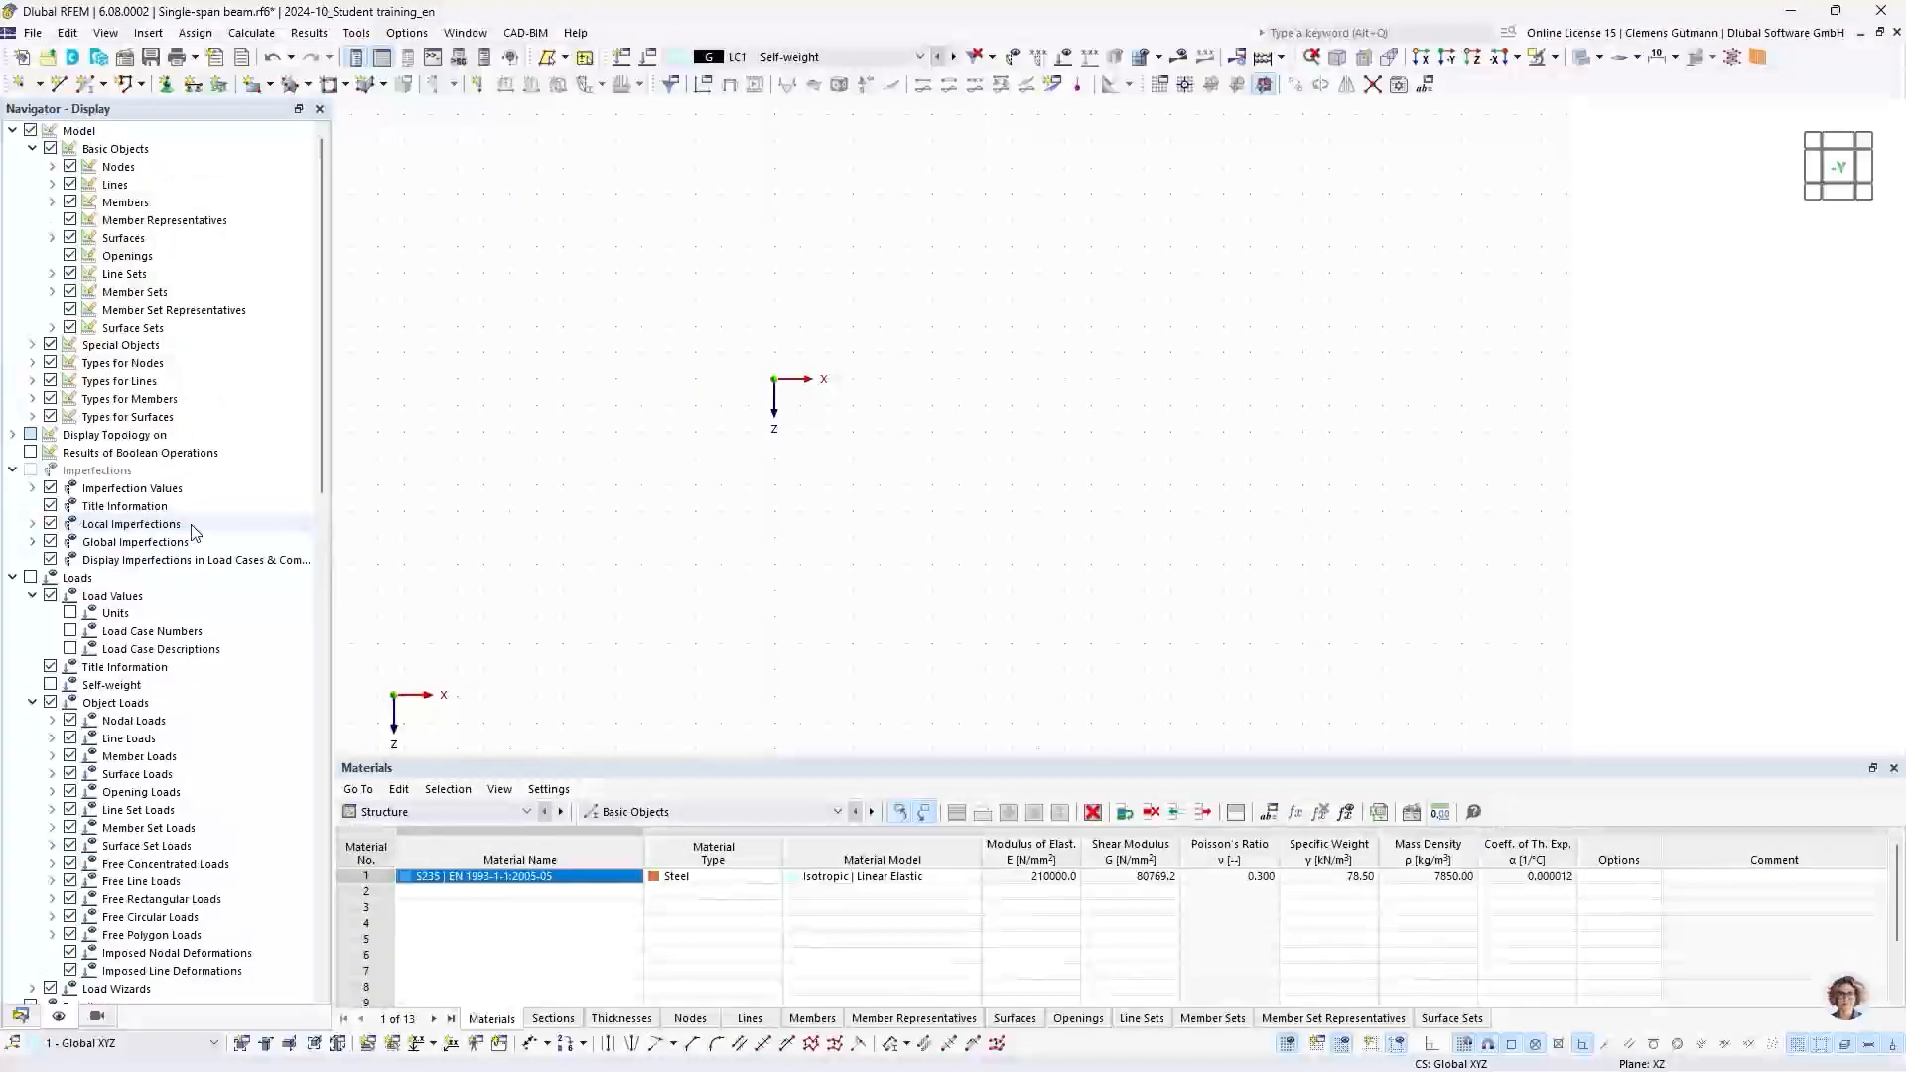
scroll(193, 531, down, 6)
scroll(193, 533, down, 6)
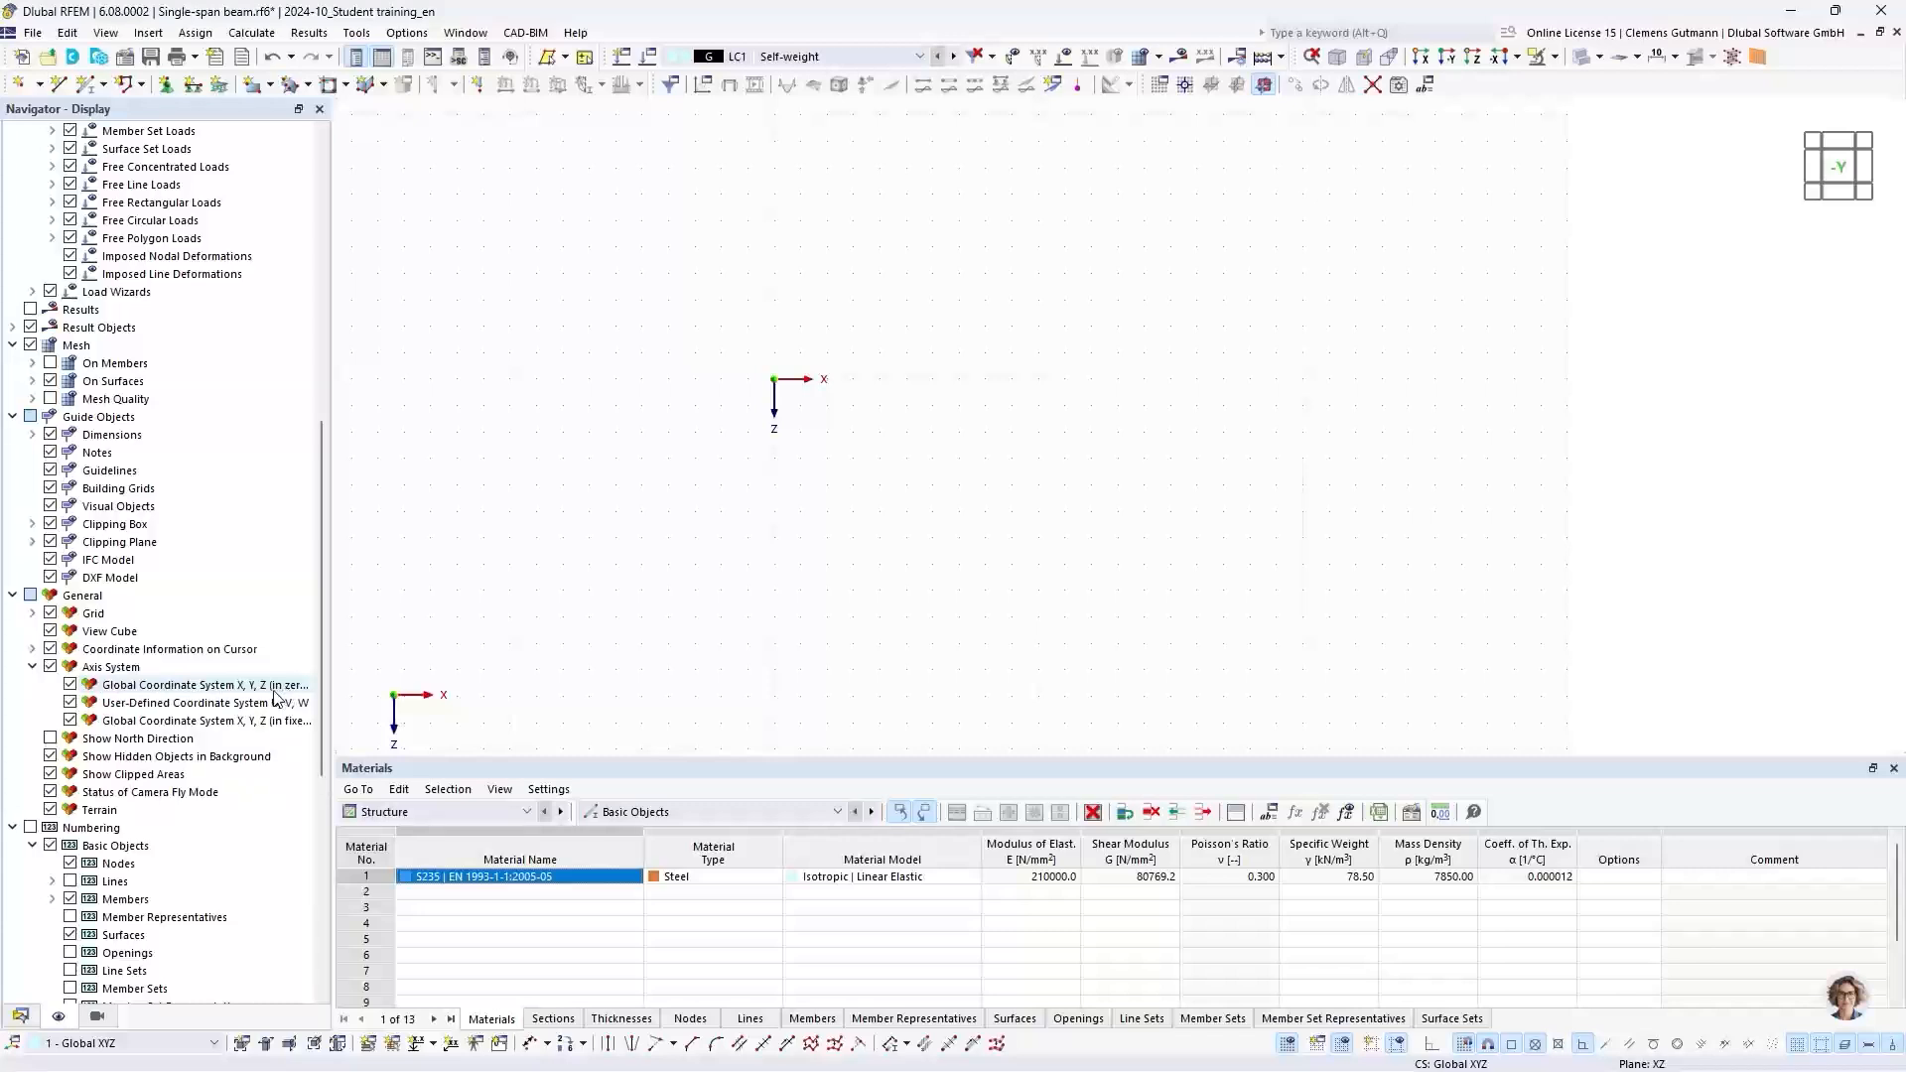
click(70, 685)
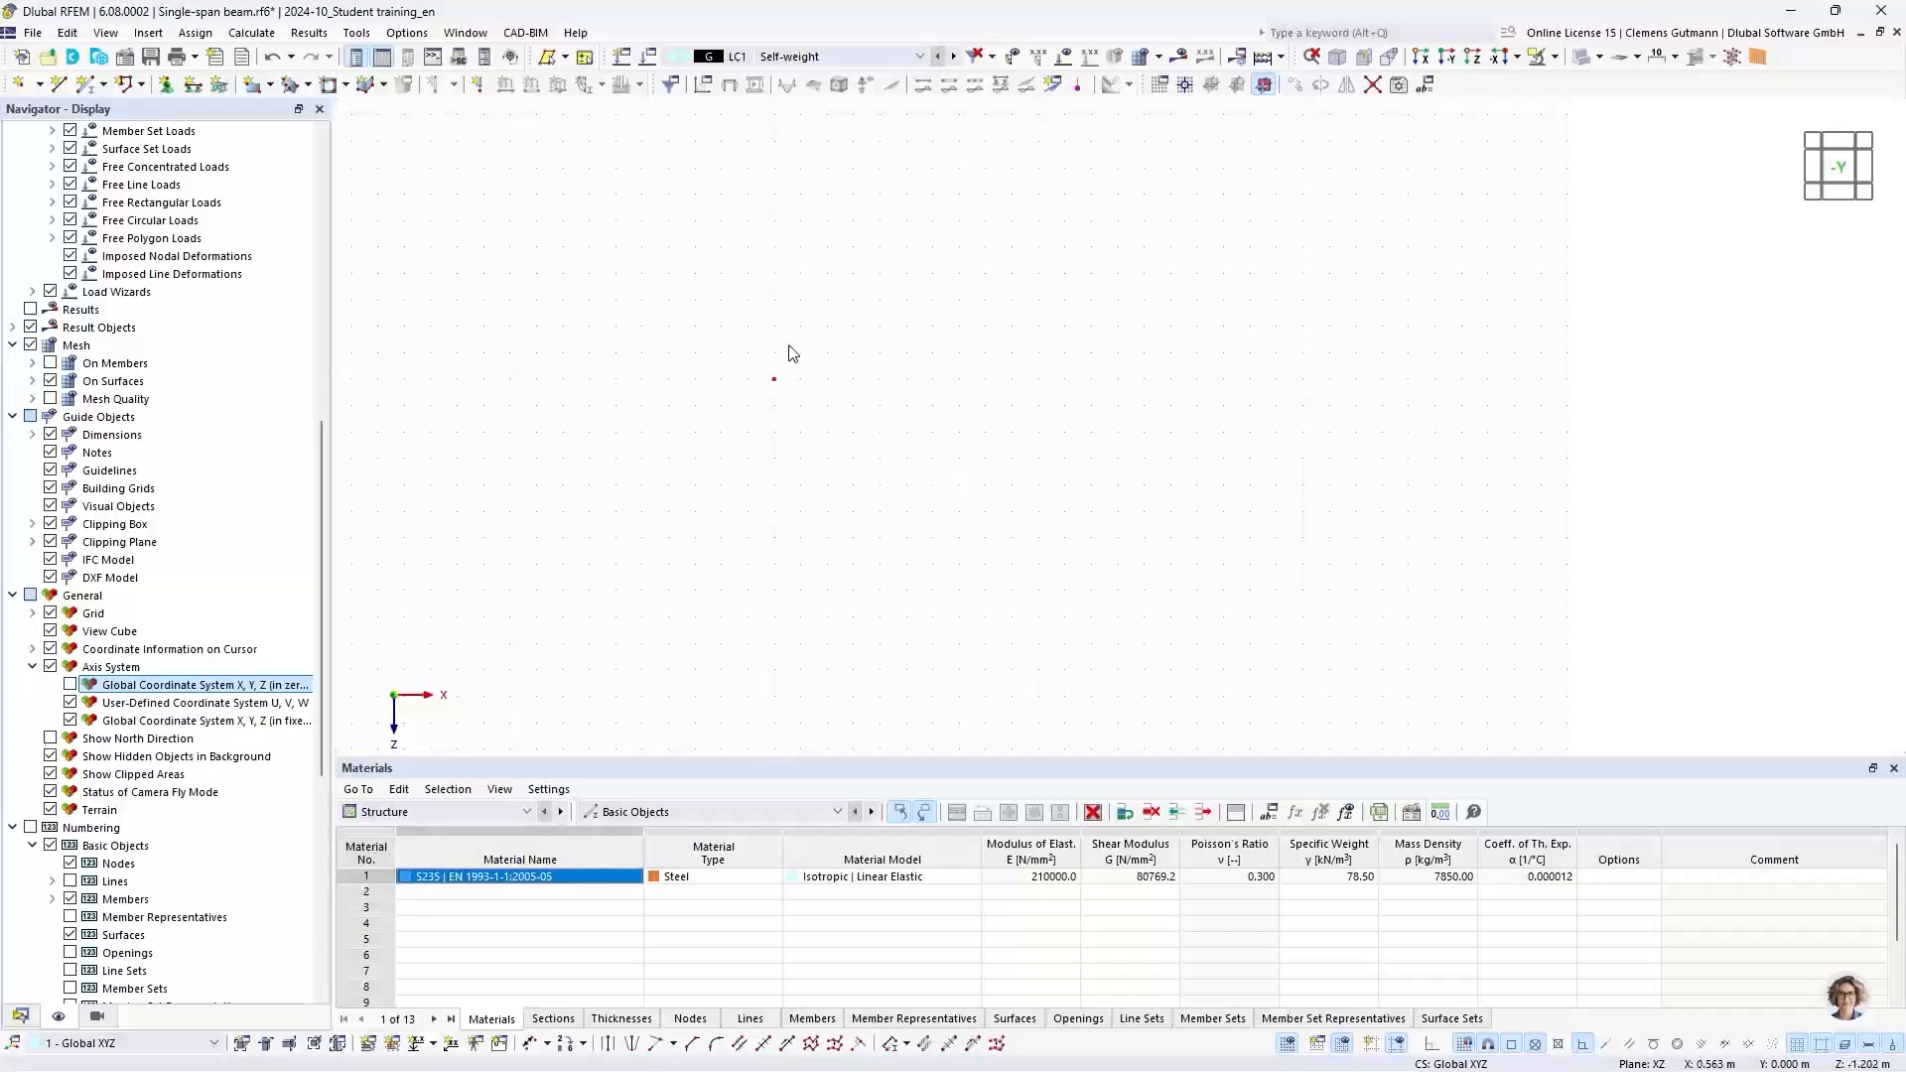
drag(737, 332, 847, 457)
click(680, 476)
click(21, 1015)
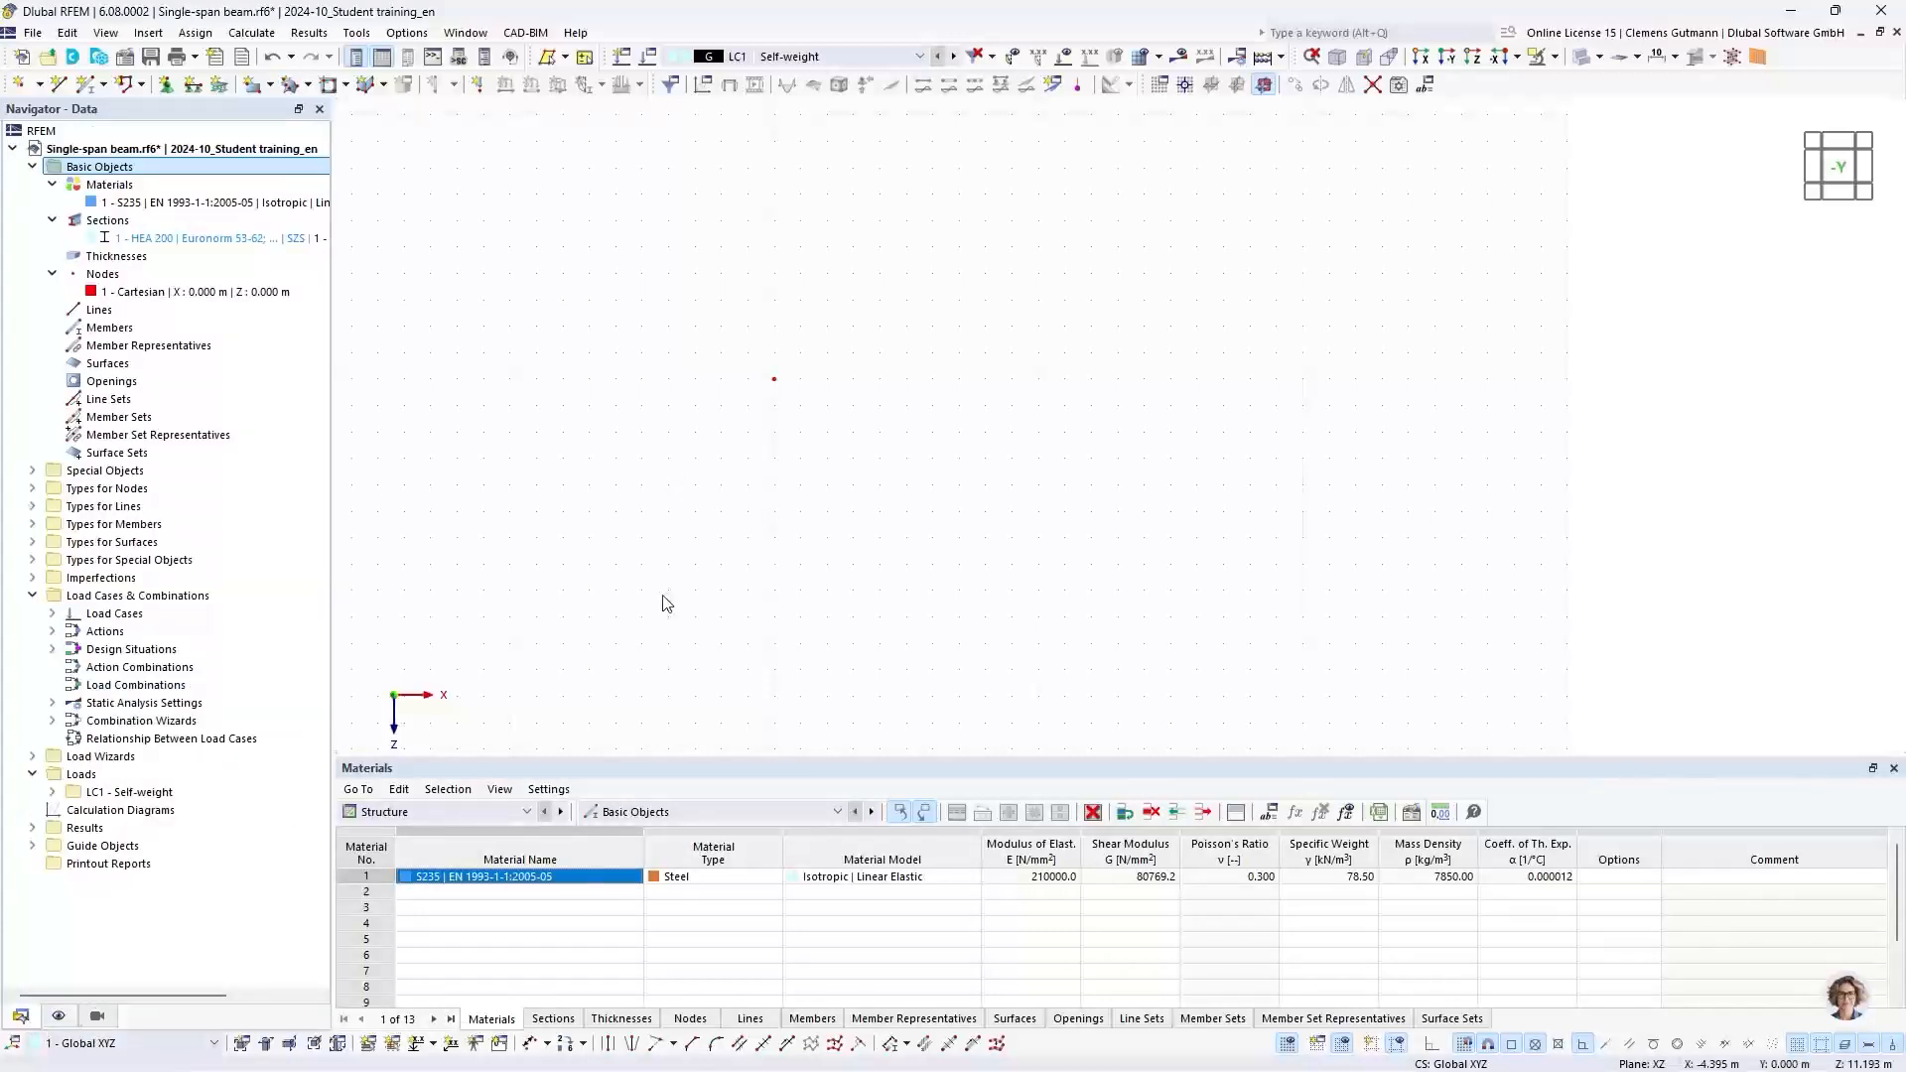
Step: Try a grid point spacing of 0.5 m for both b and h in the work plane and grid settings
click(17, 85)
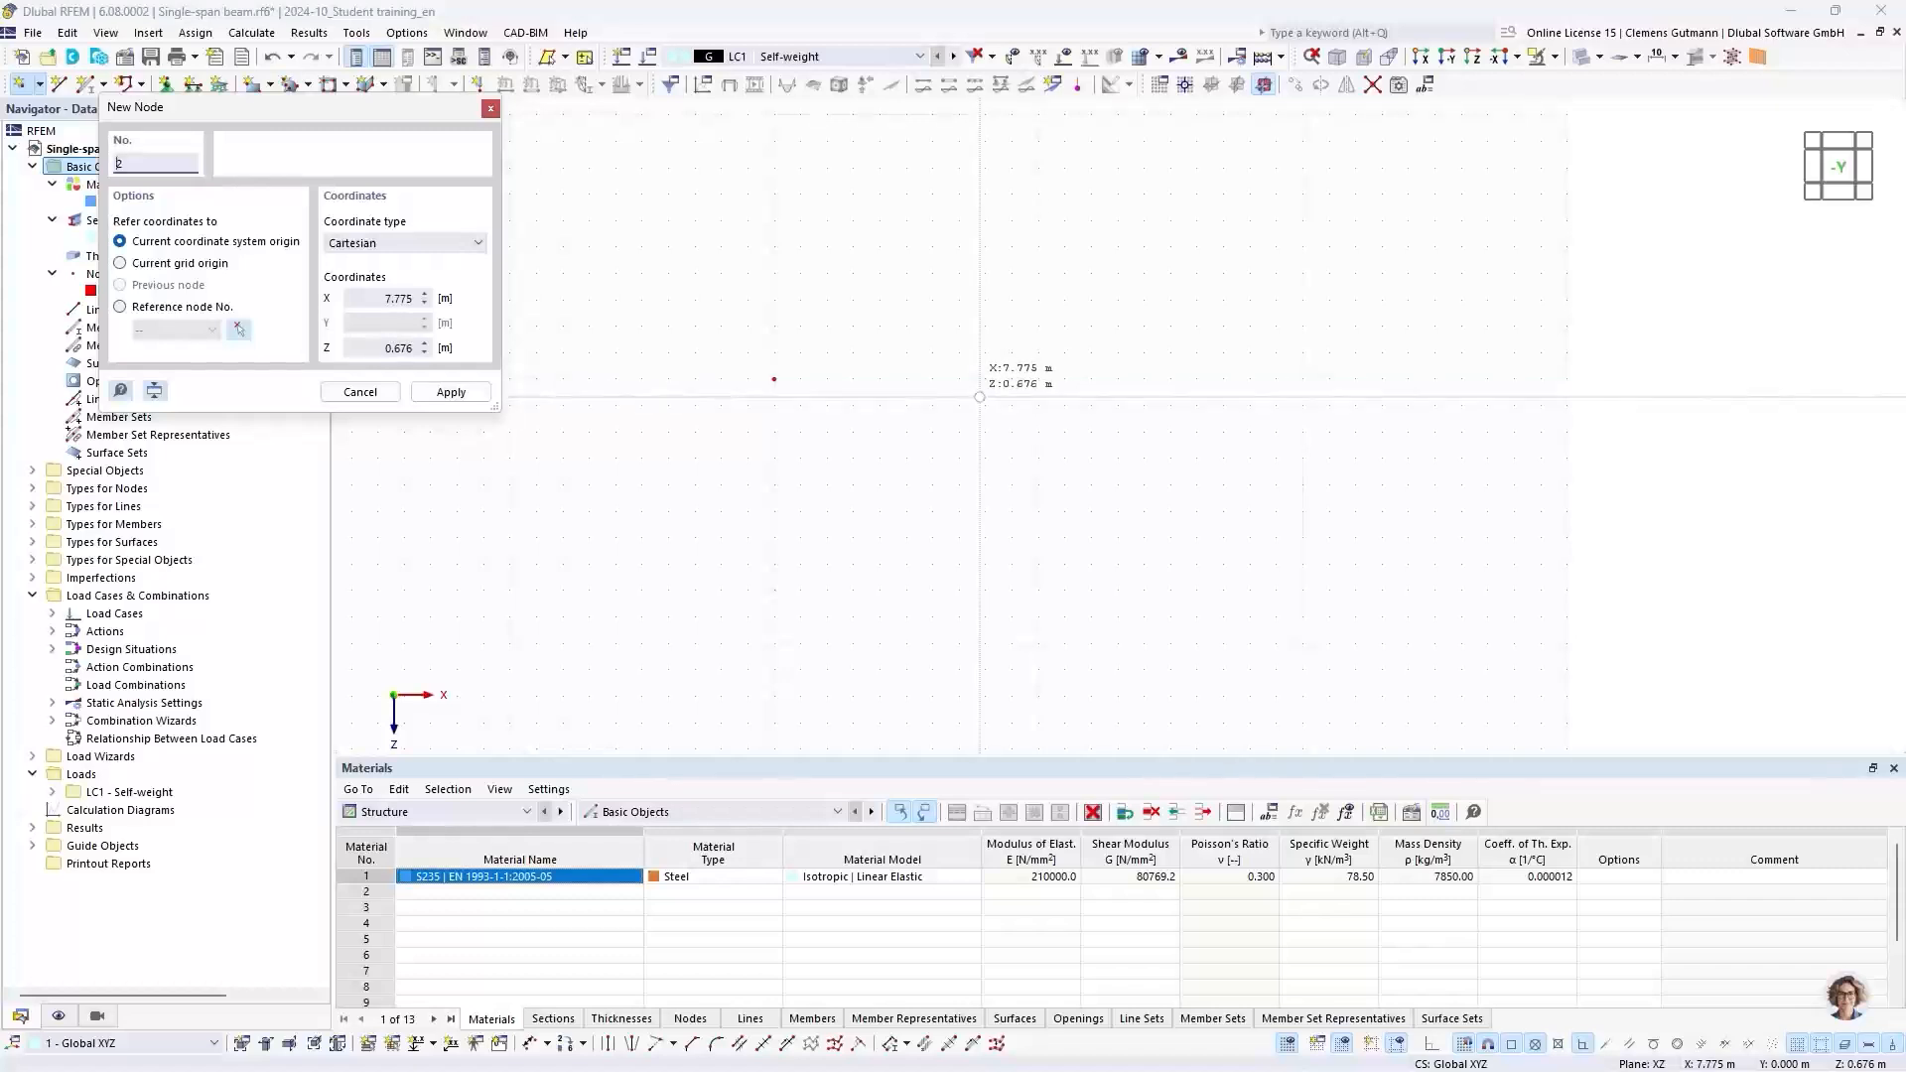
click(491, 109)
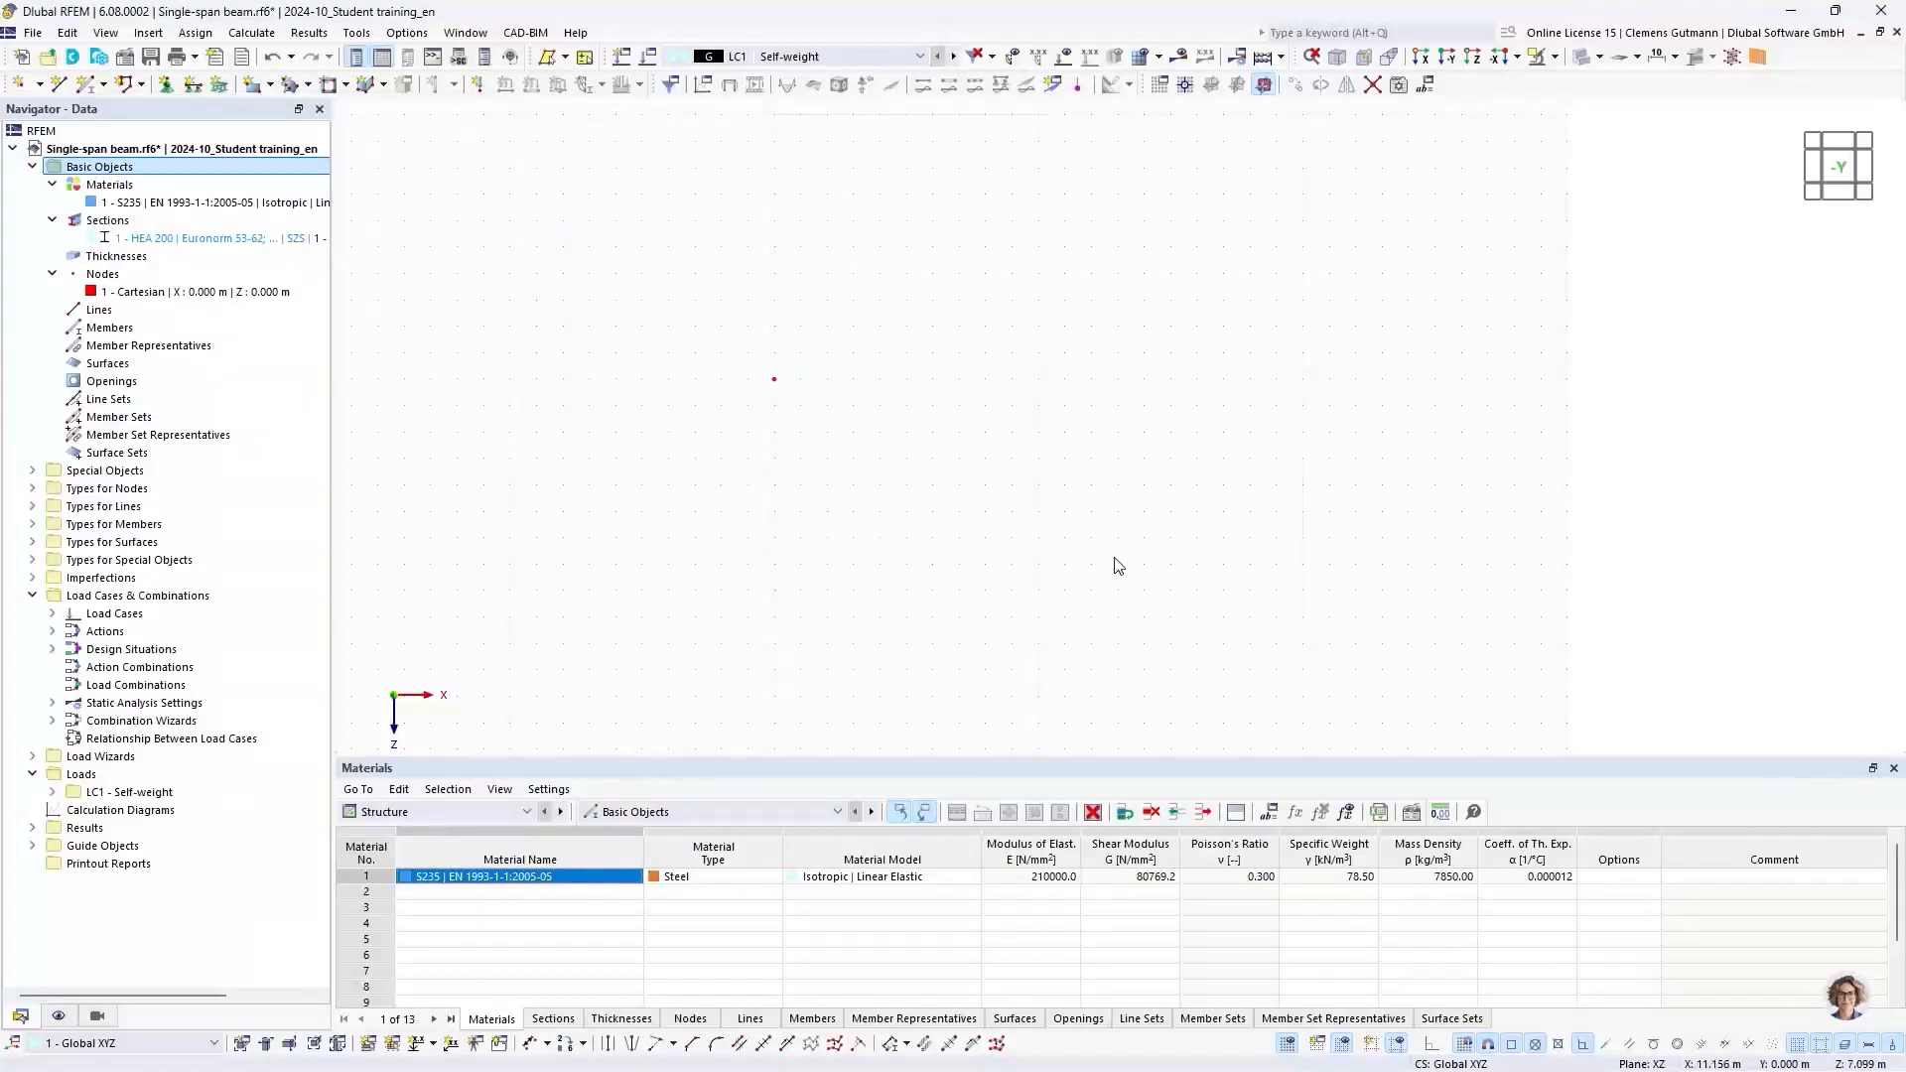
click(405, 32)
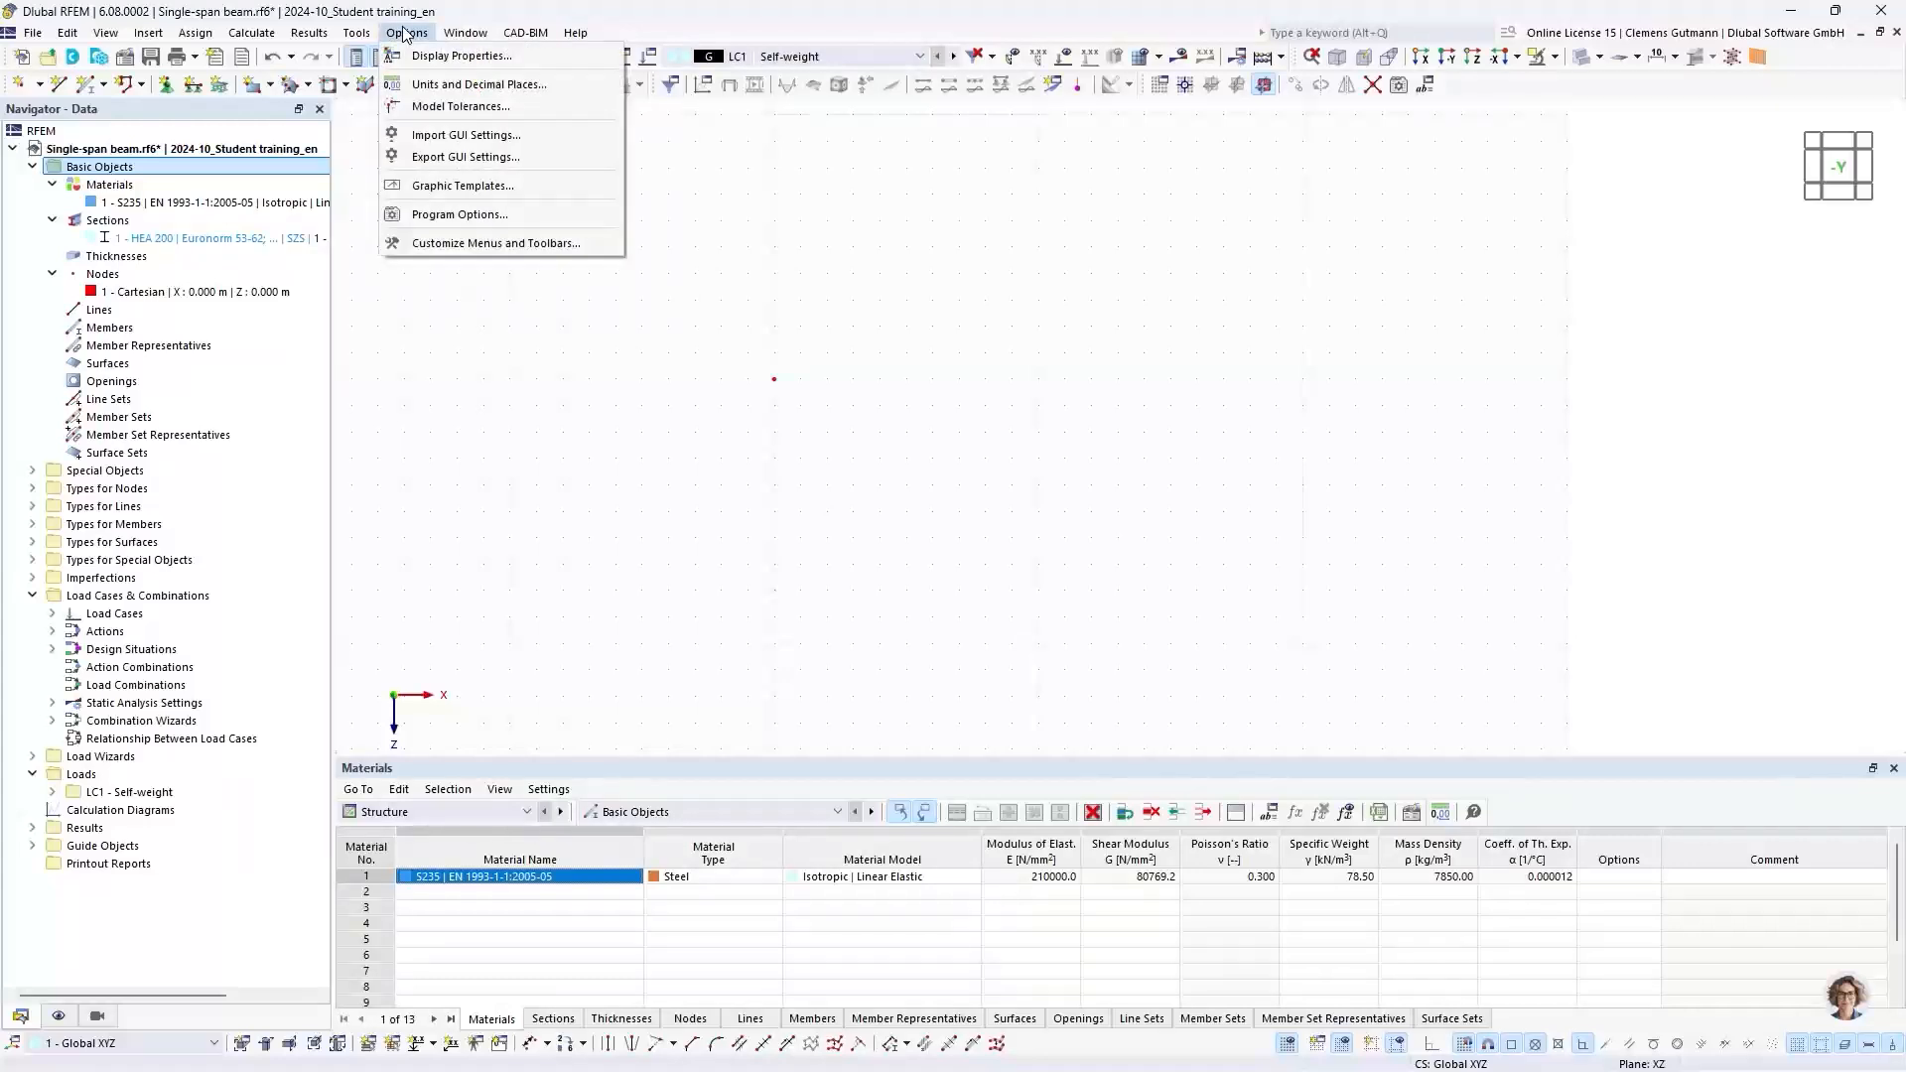
mouse_move(376, 33)
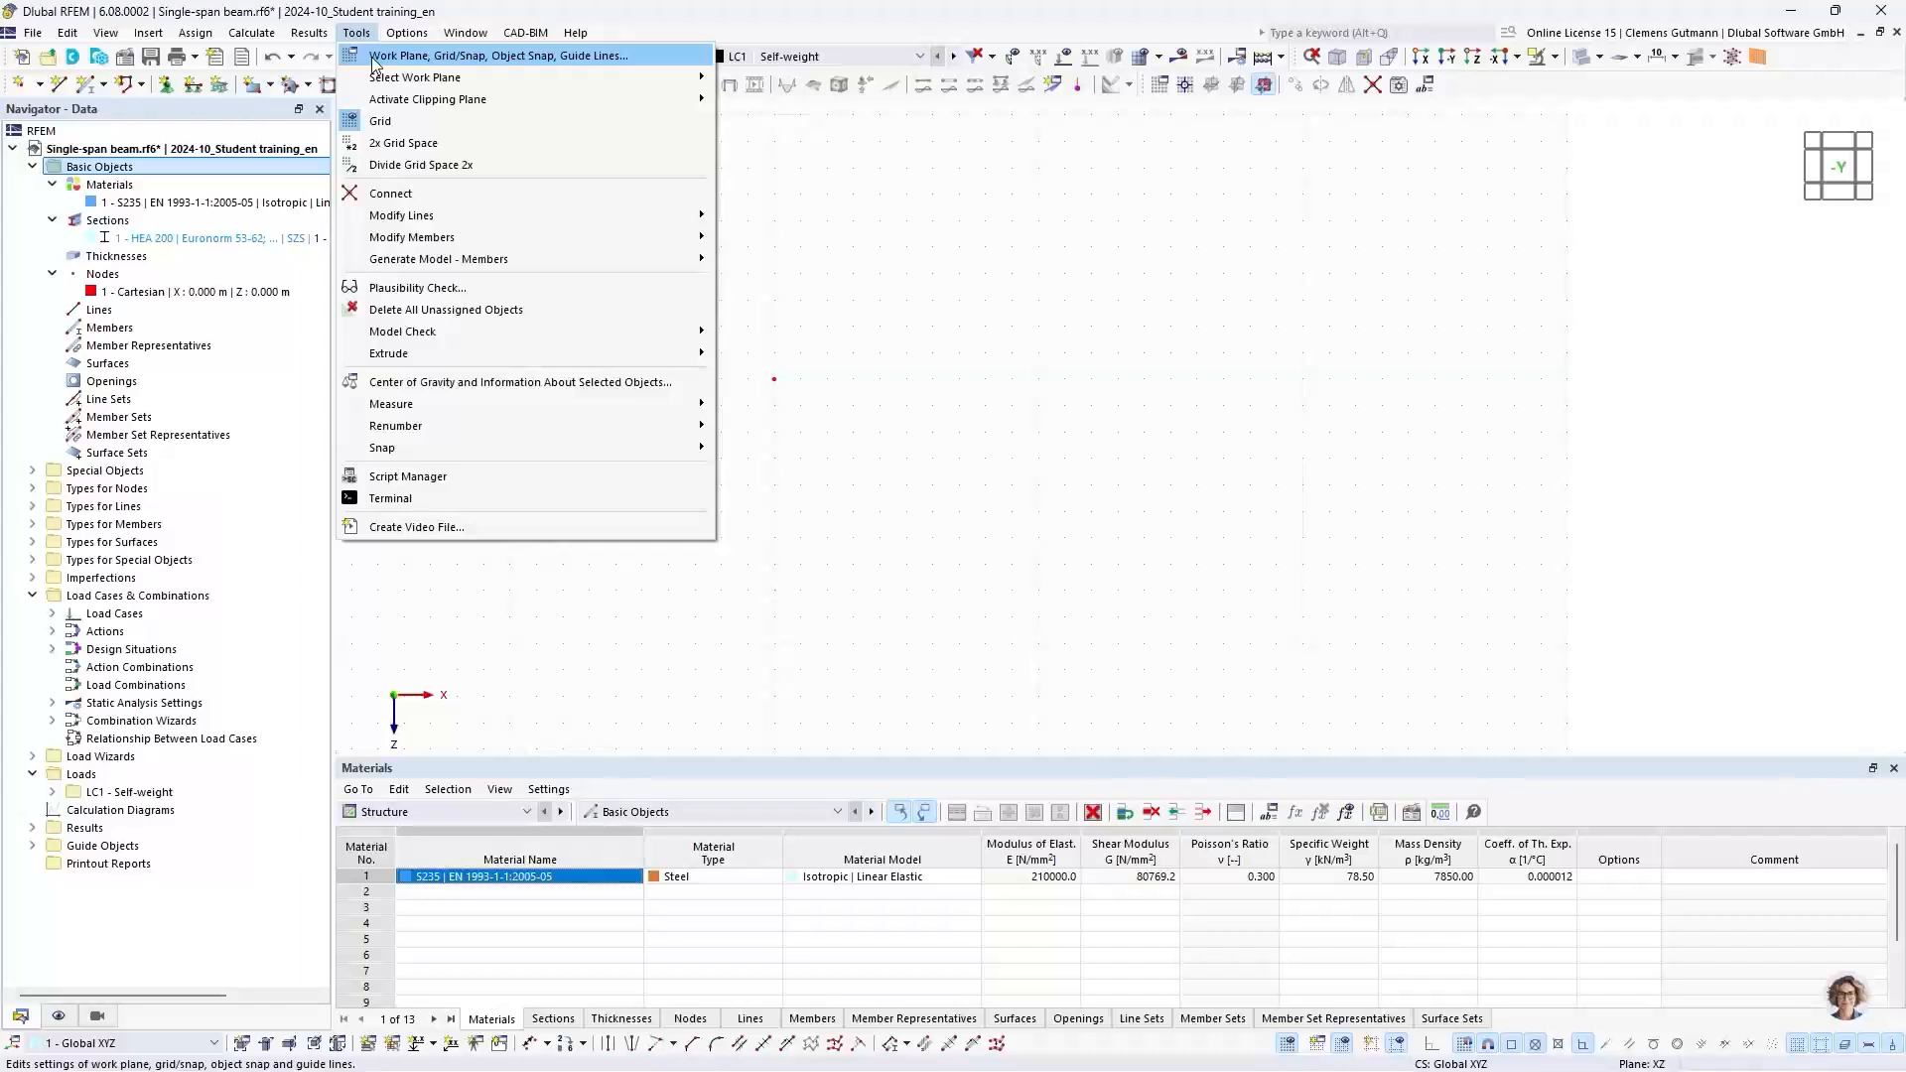
click(376, 57)
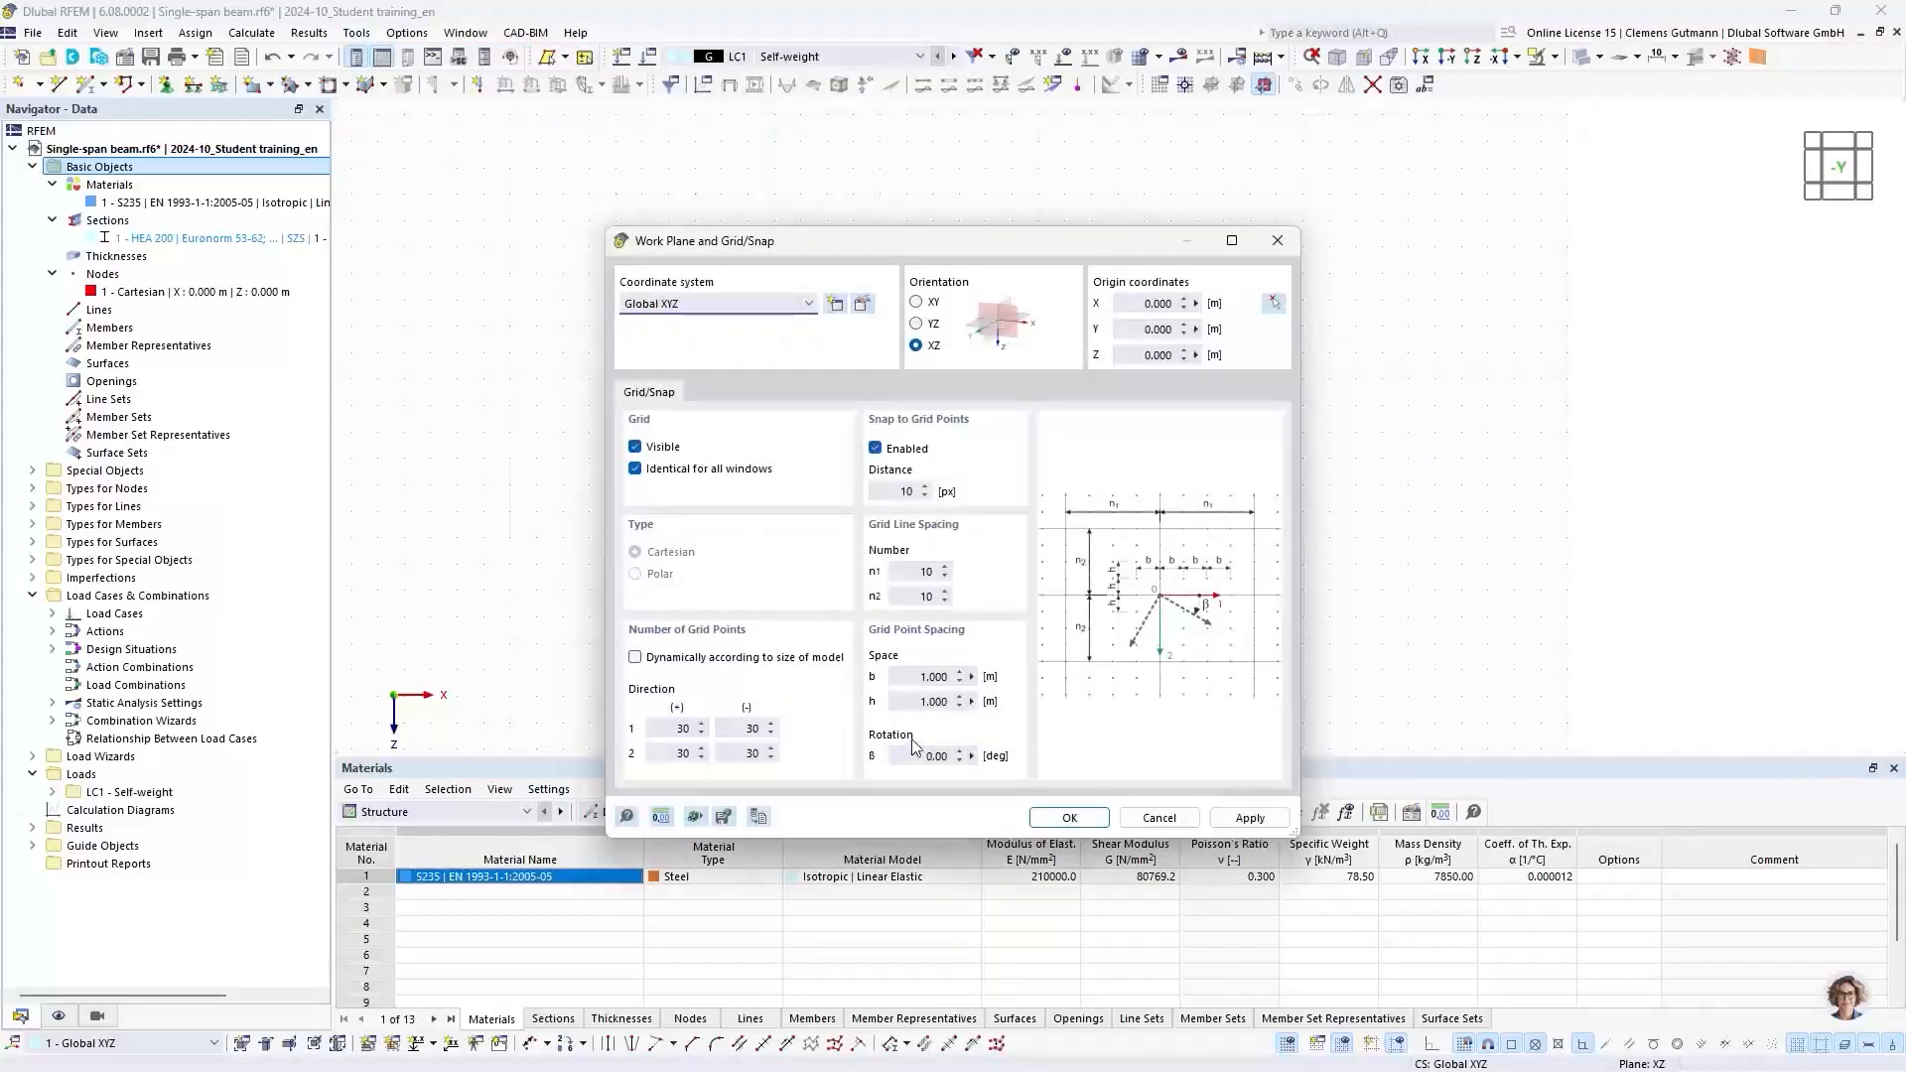
double_click(912, 678)
text(0,5)
key(Tab)
text(0,5)
key(Tab)
drag(926, 244, 646, 226)
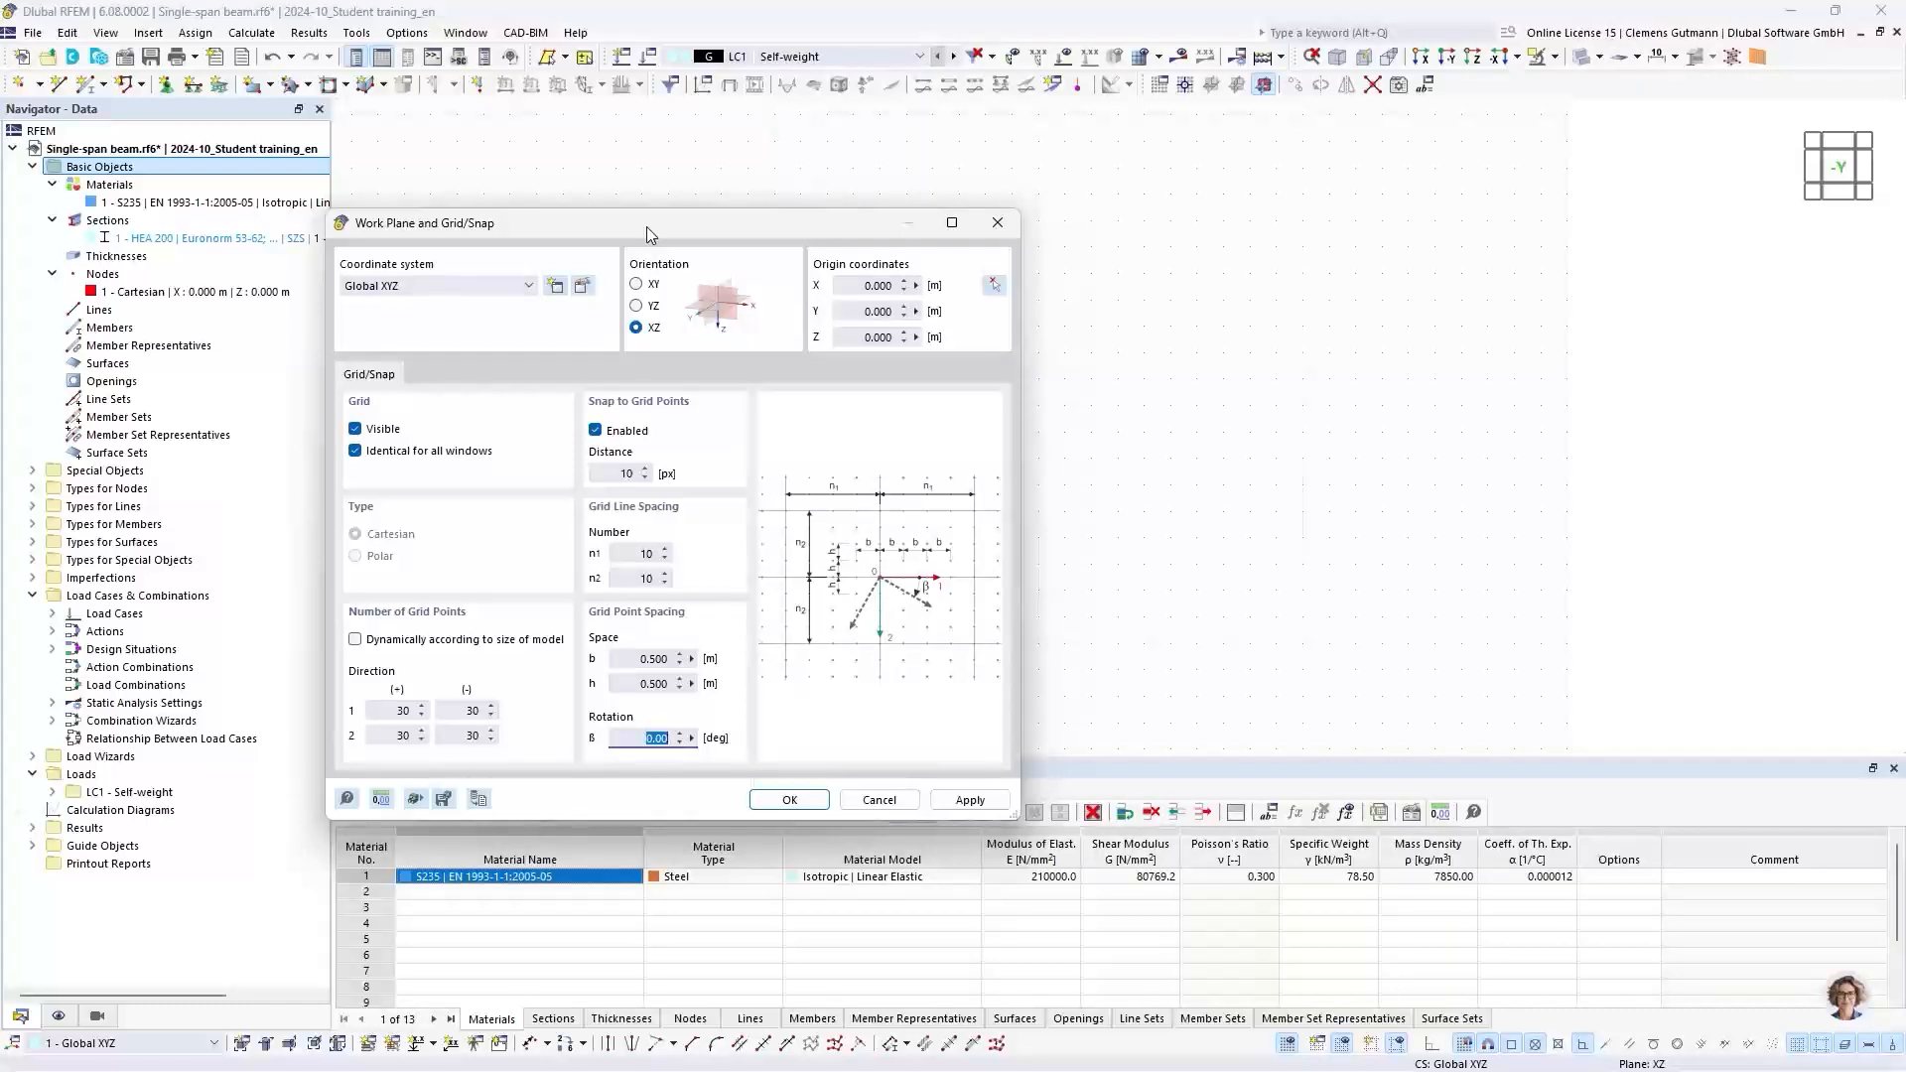
click(878, 801)
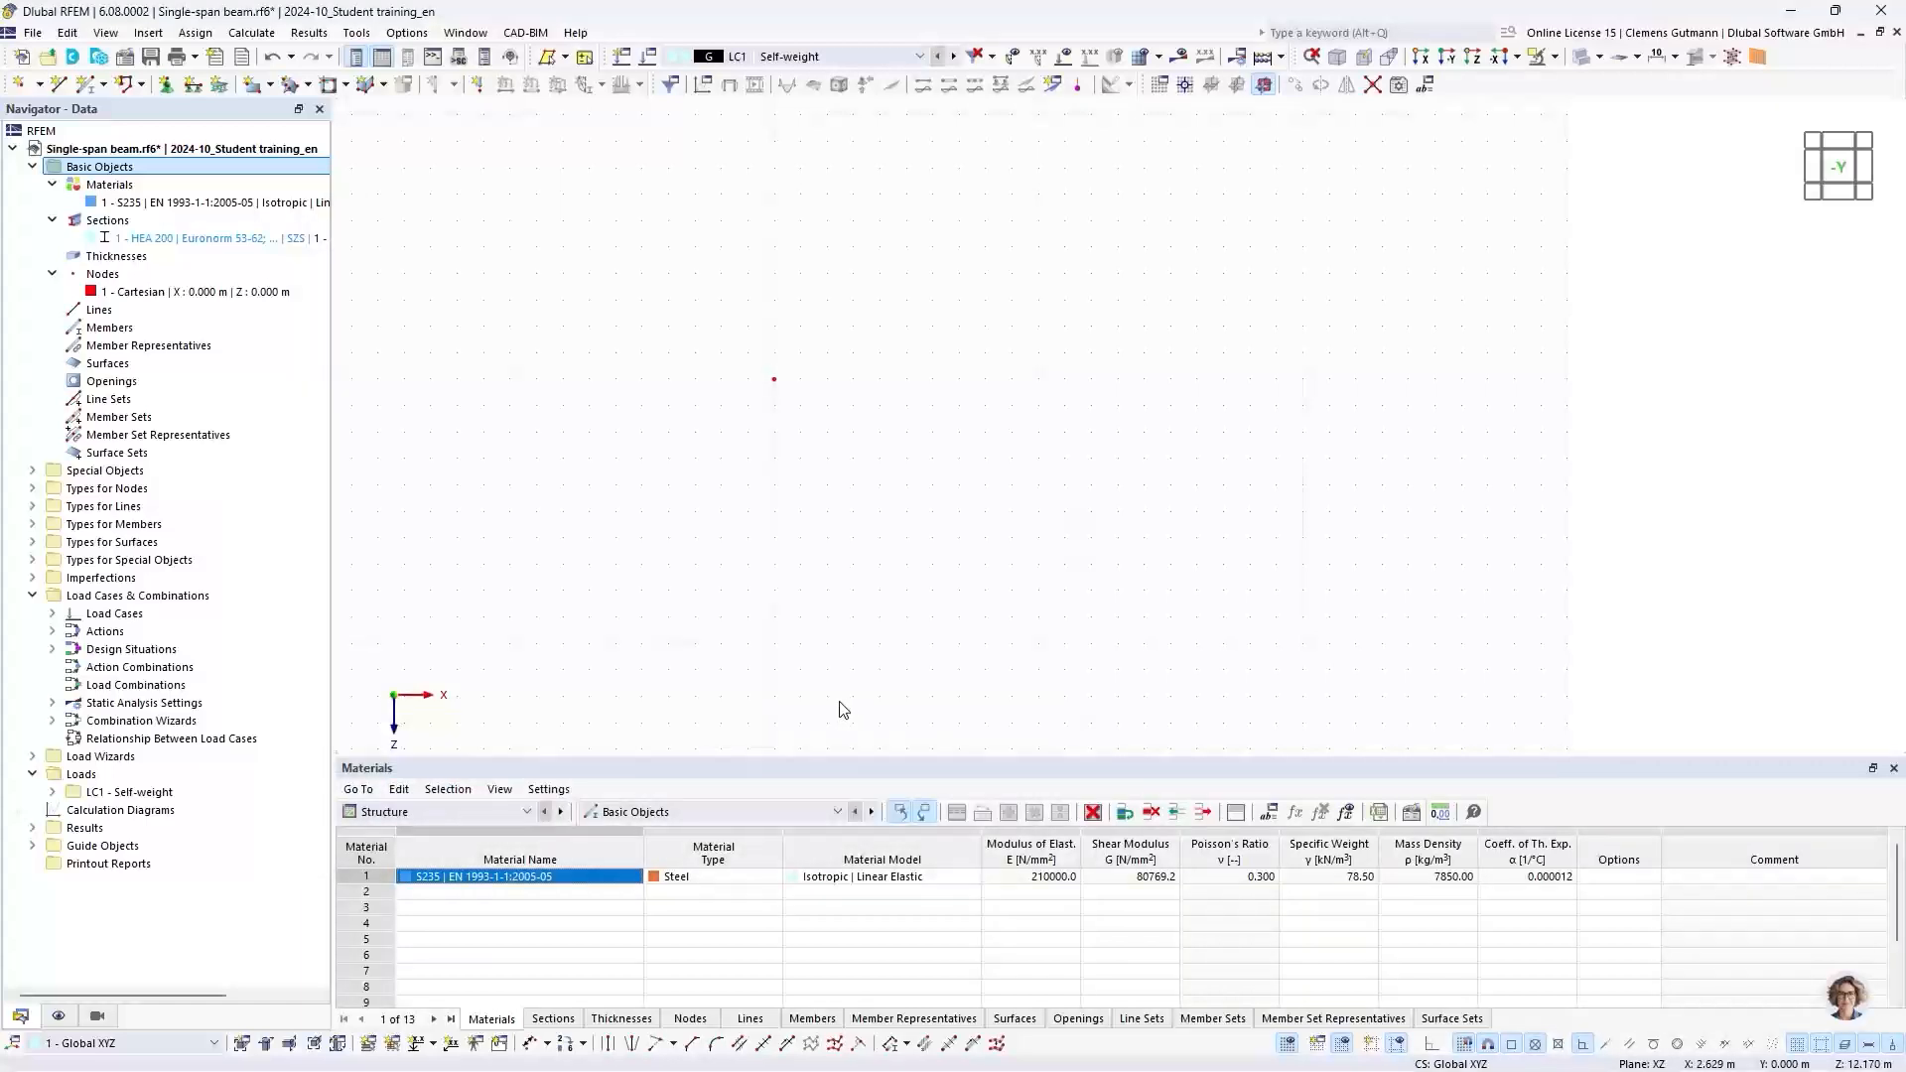
Step: Enlarge the table area and look through its structure categories and object subcategories
drag(796, 754, 814, 692)
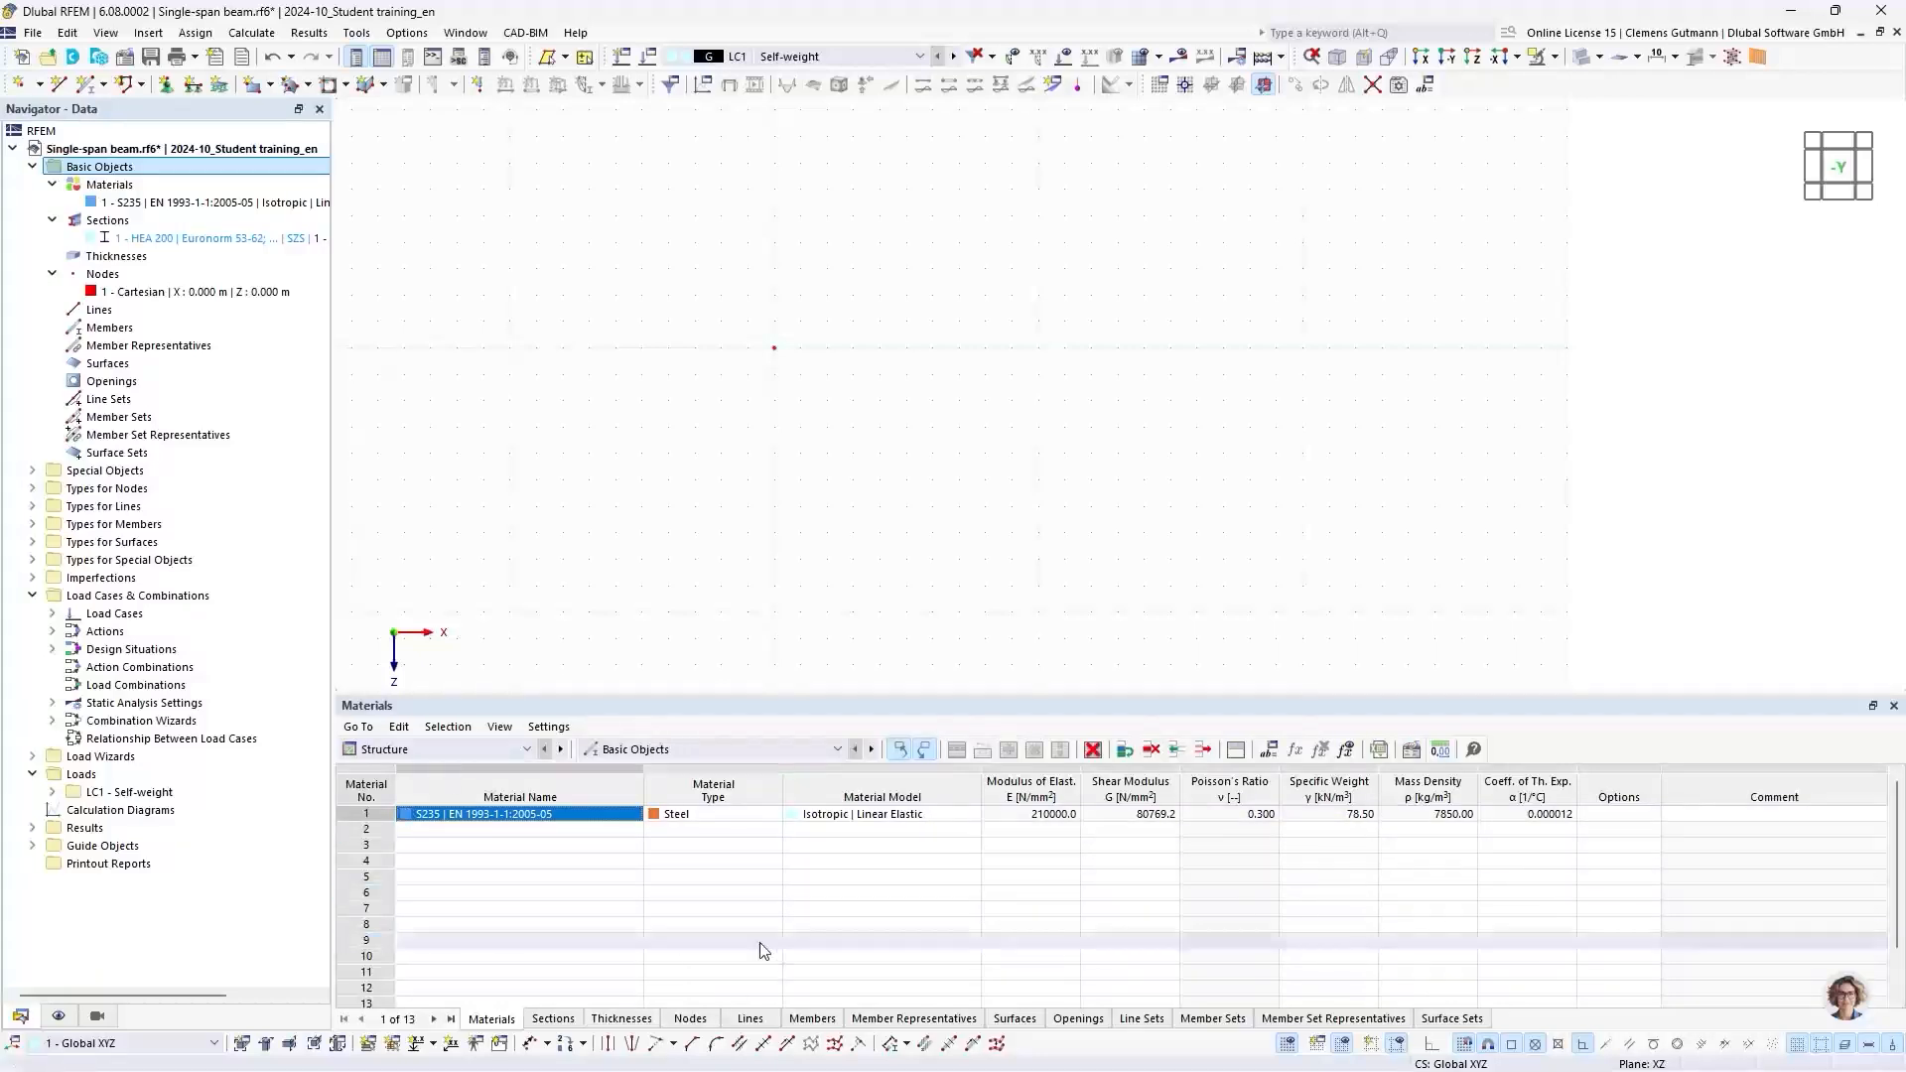
click(514, 746)
click(516, 749)
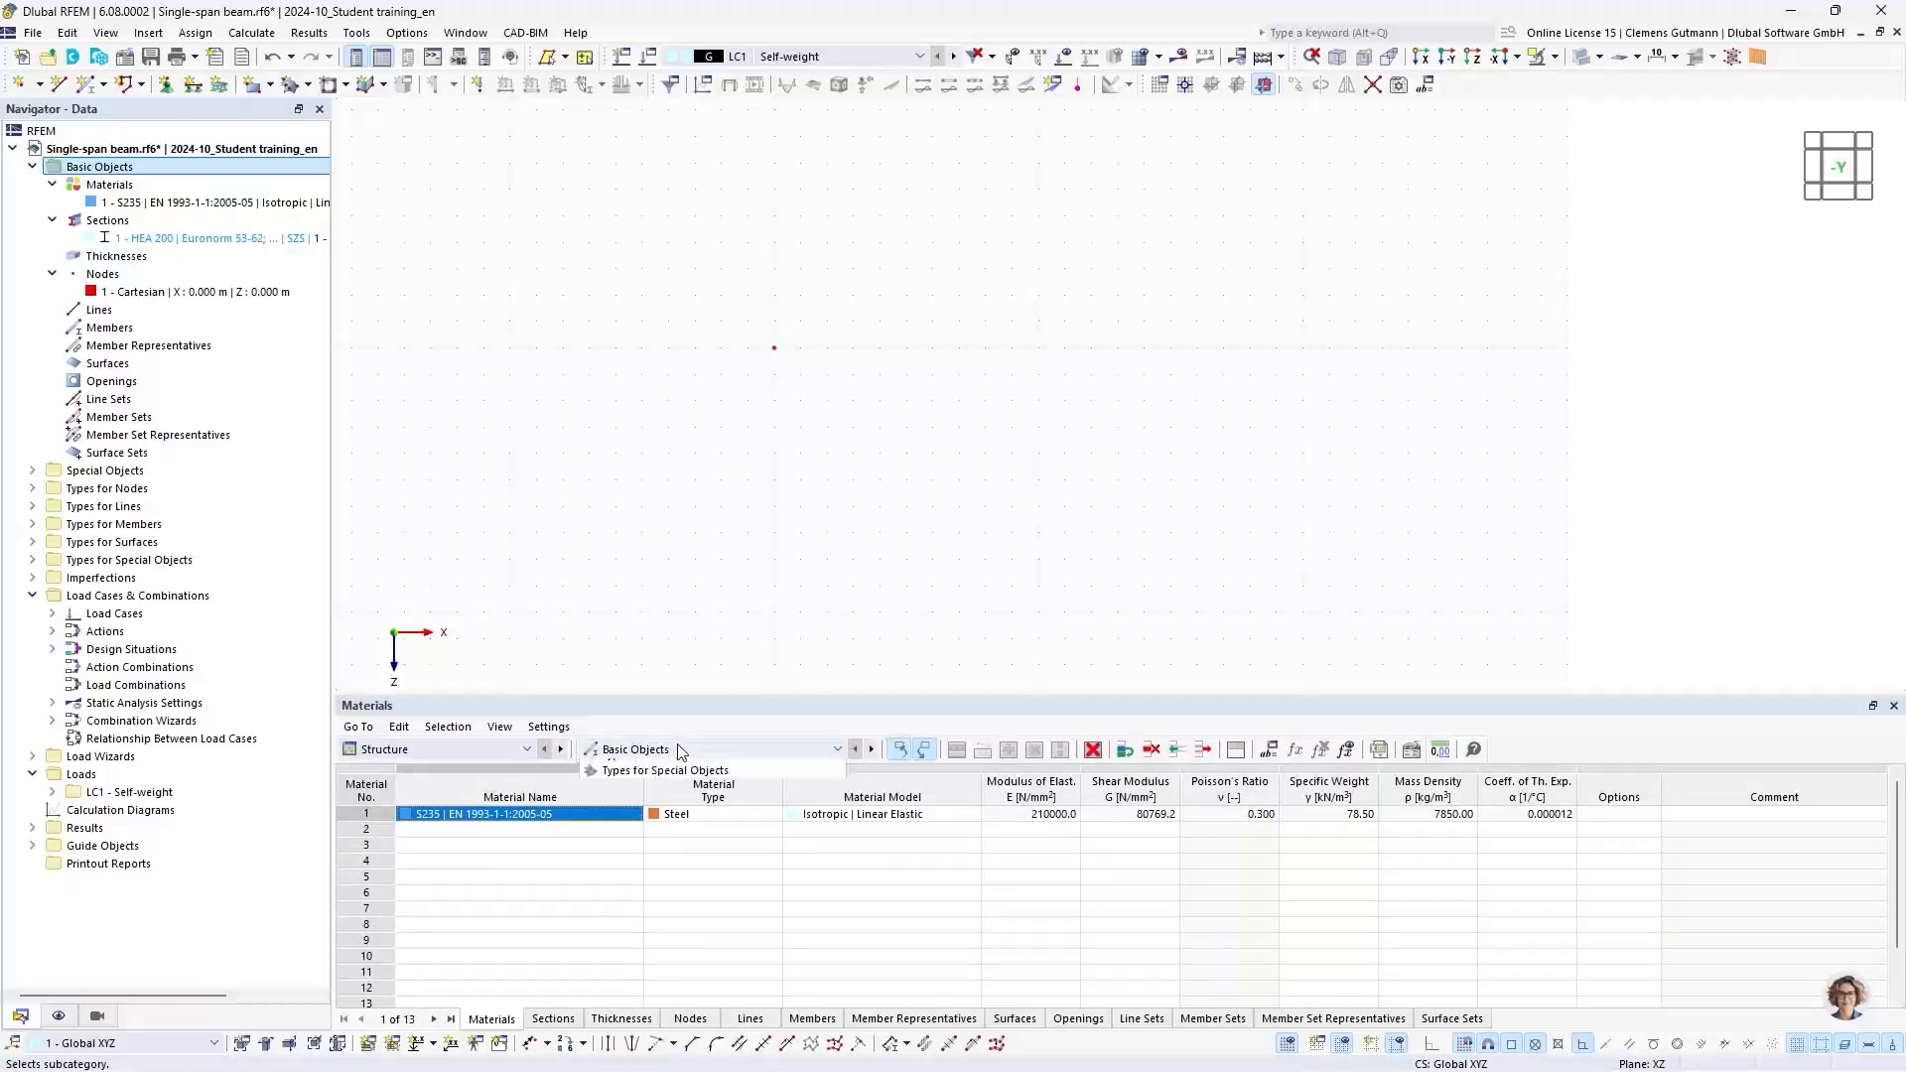
click(678, 748)
click(678, 748)
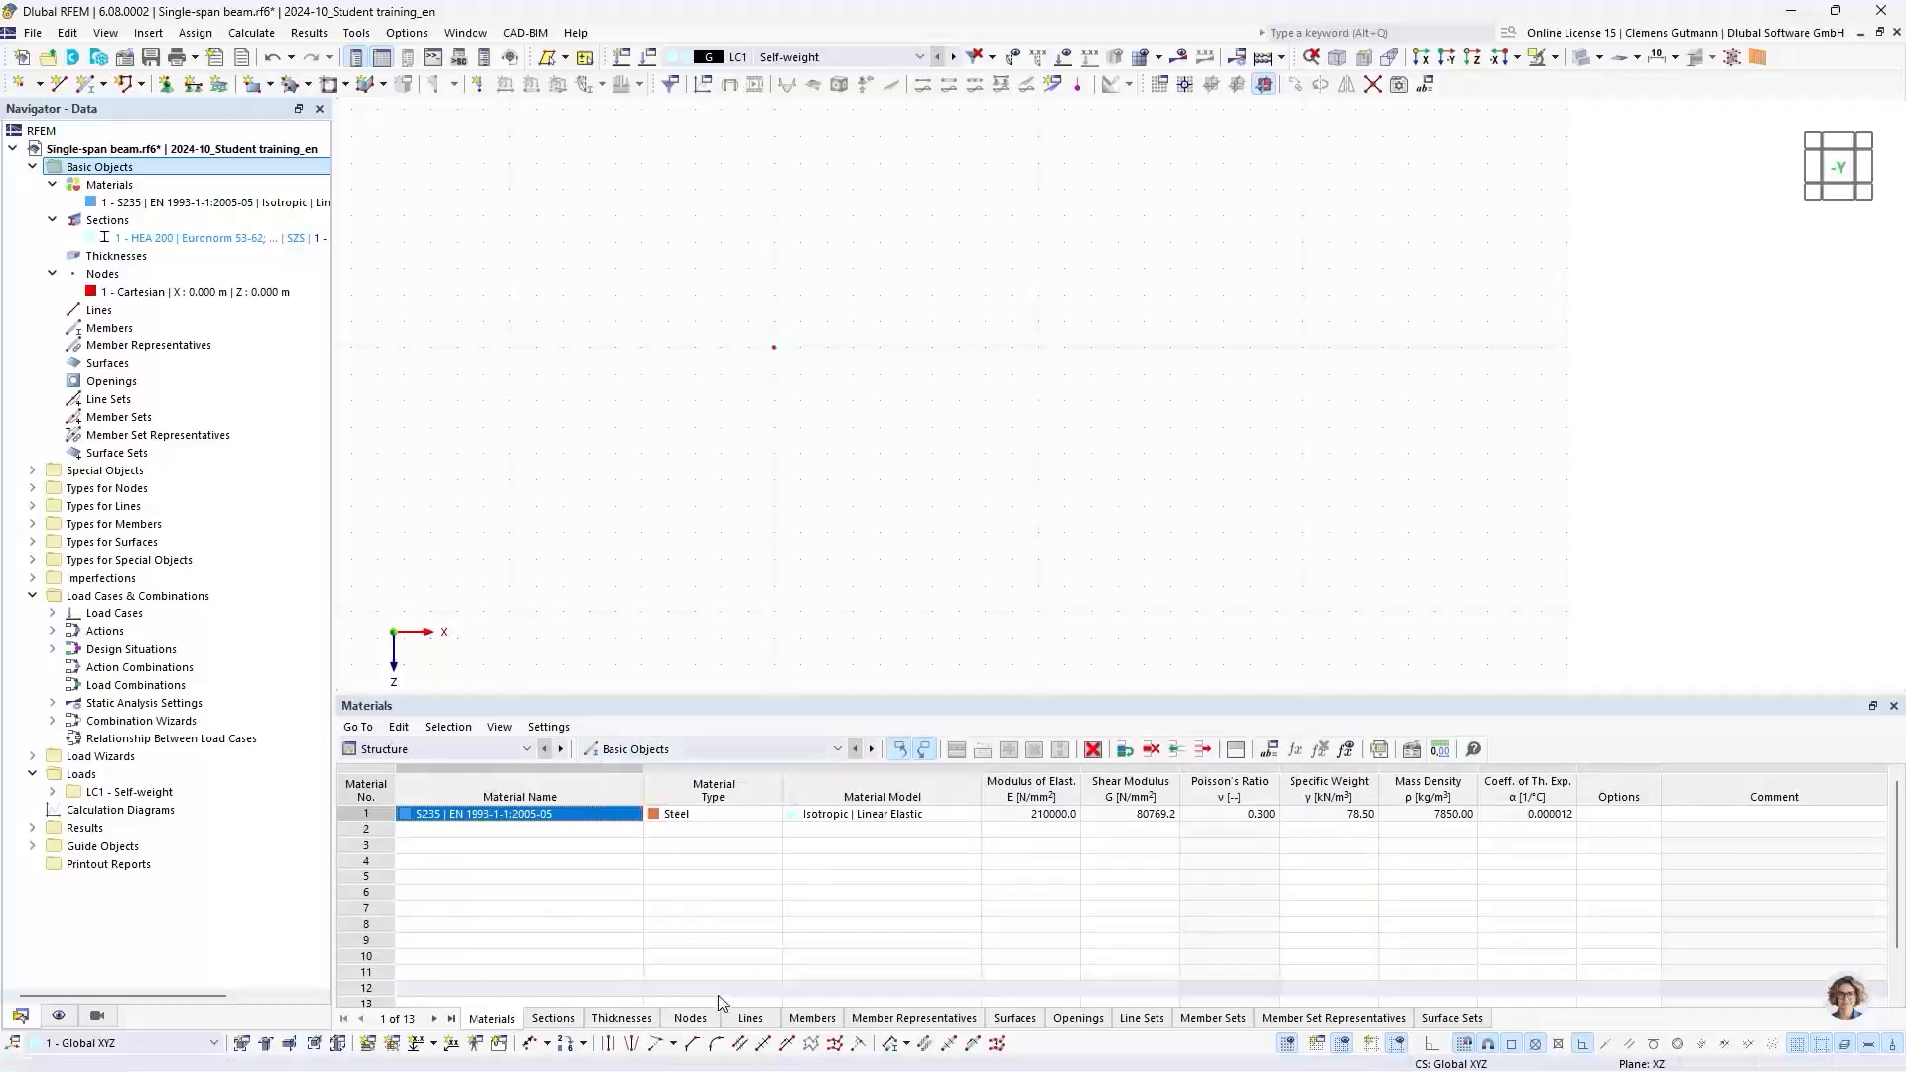
Step: Add a second standard node at X 7.500 m and Z 0.000 m in the Nodes table
click(715, 1021)
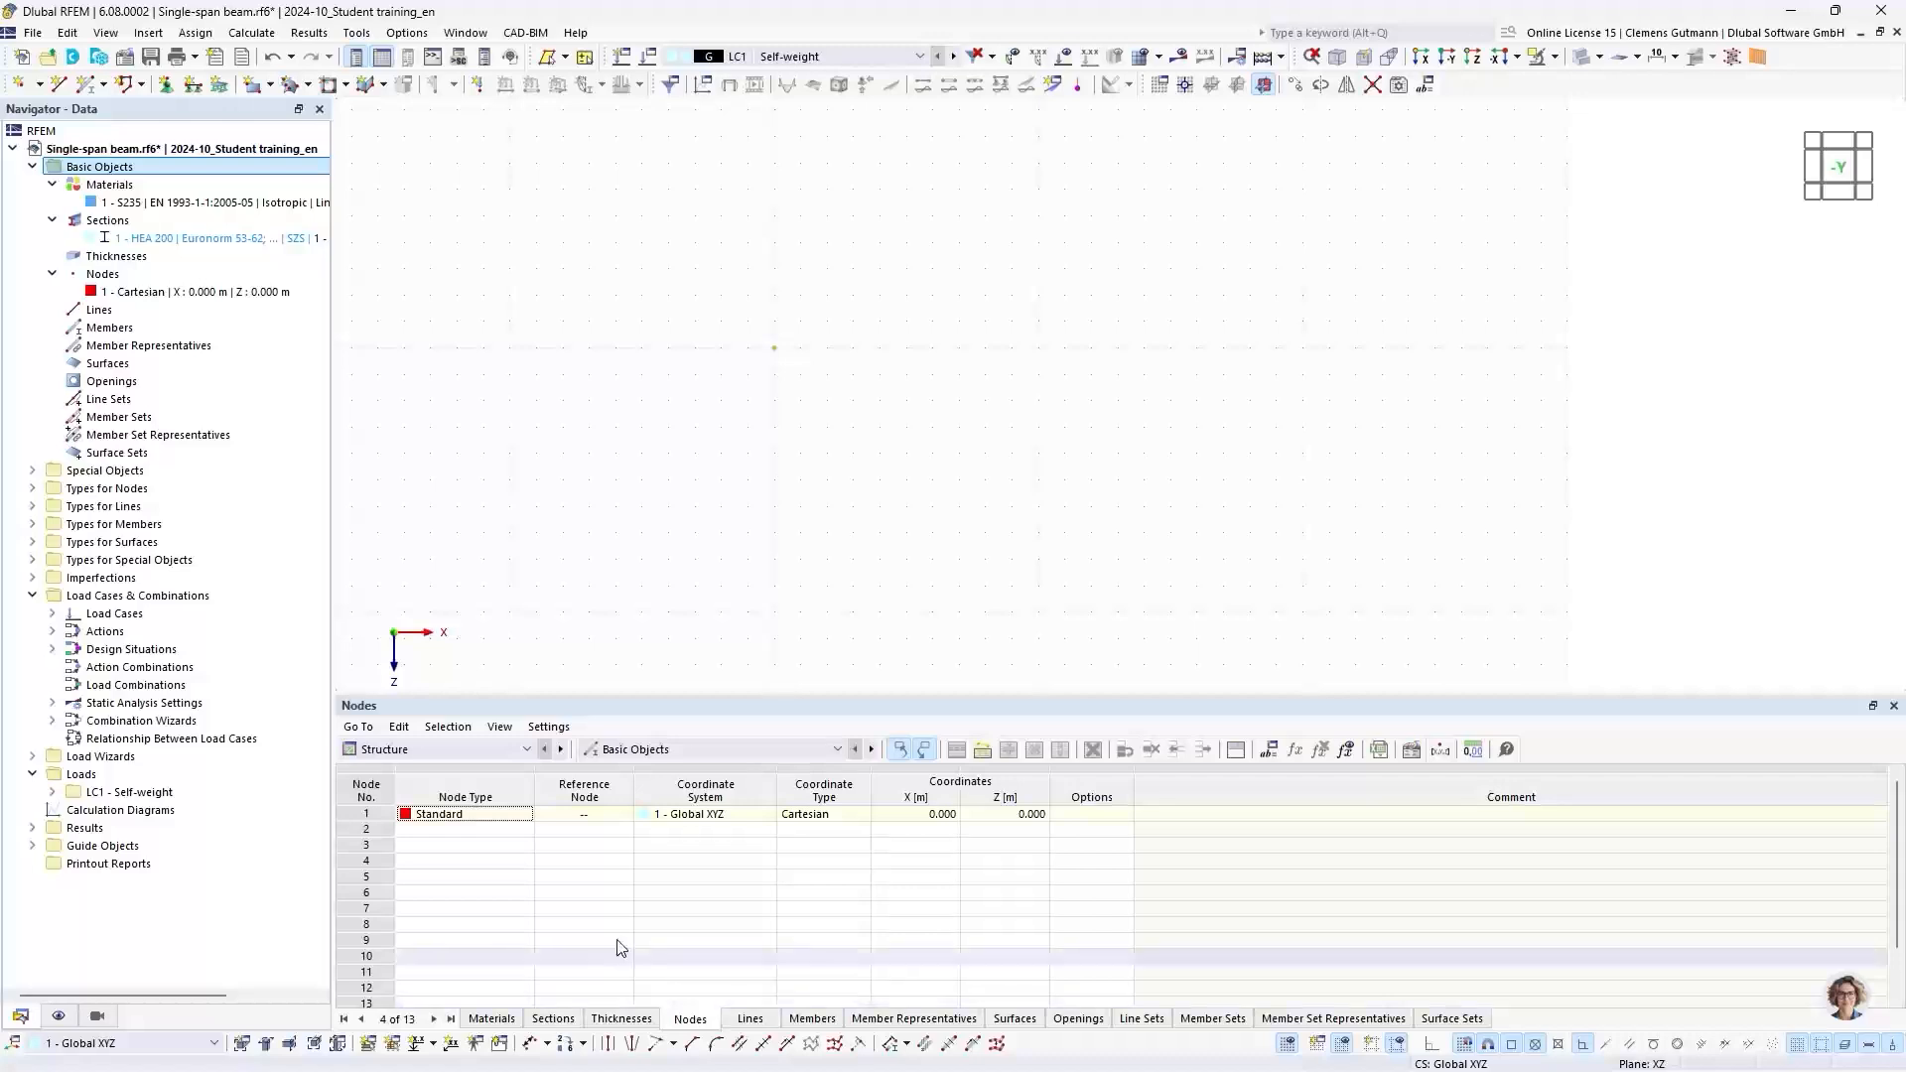
click(425, 830)
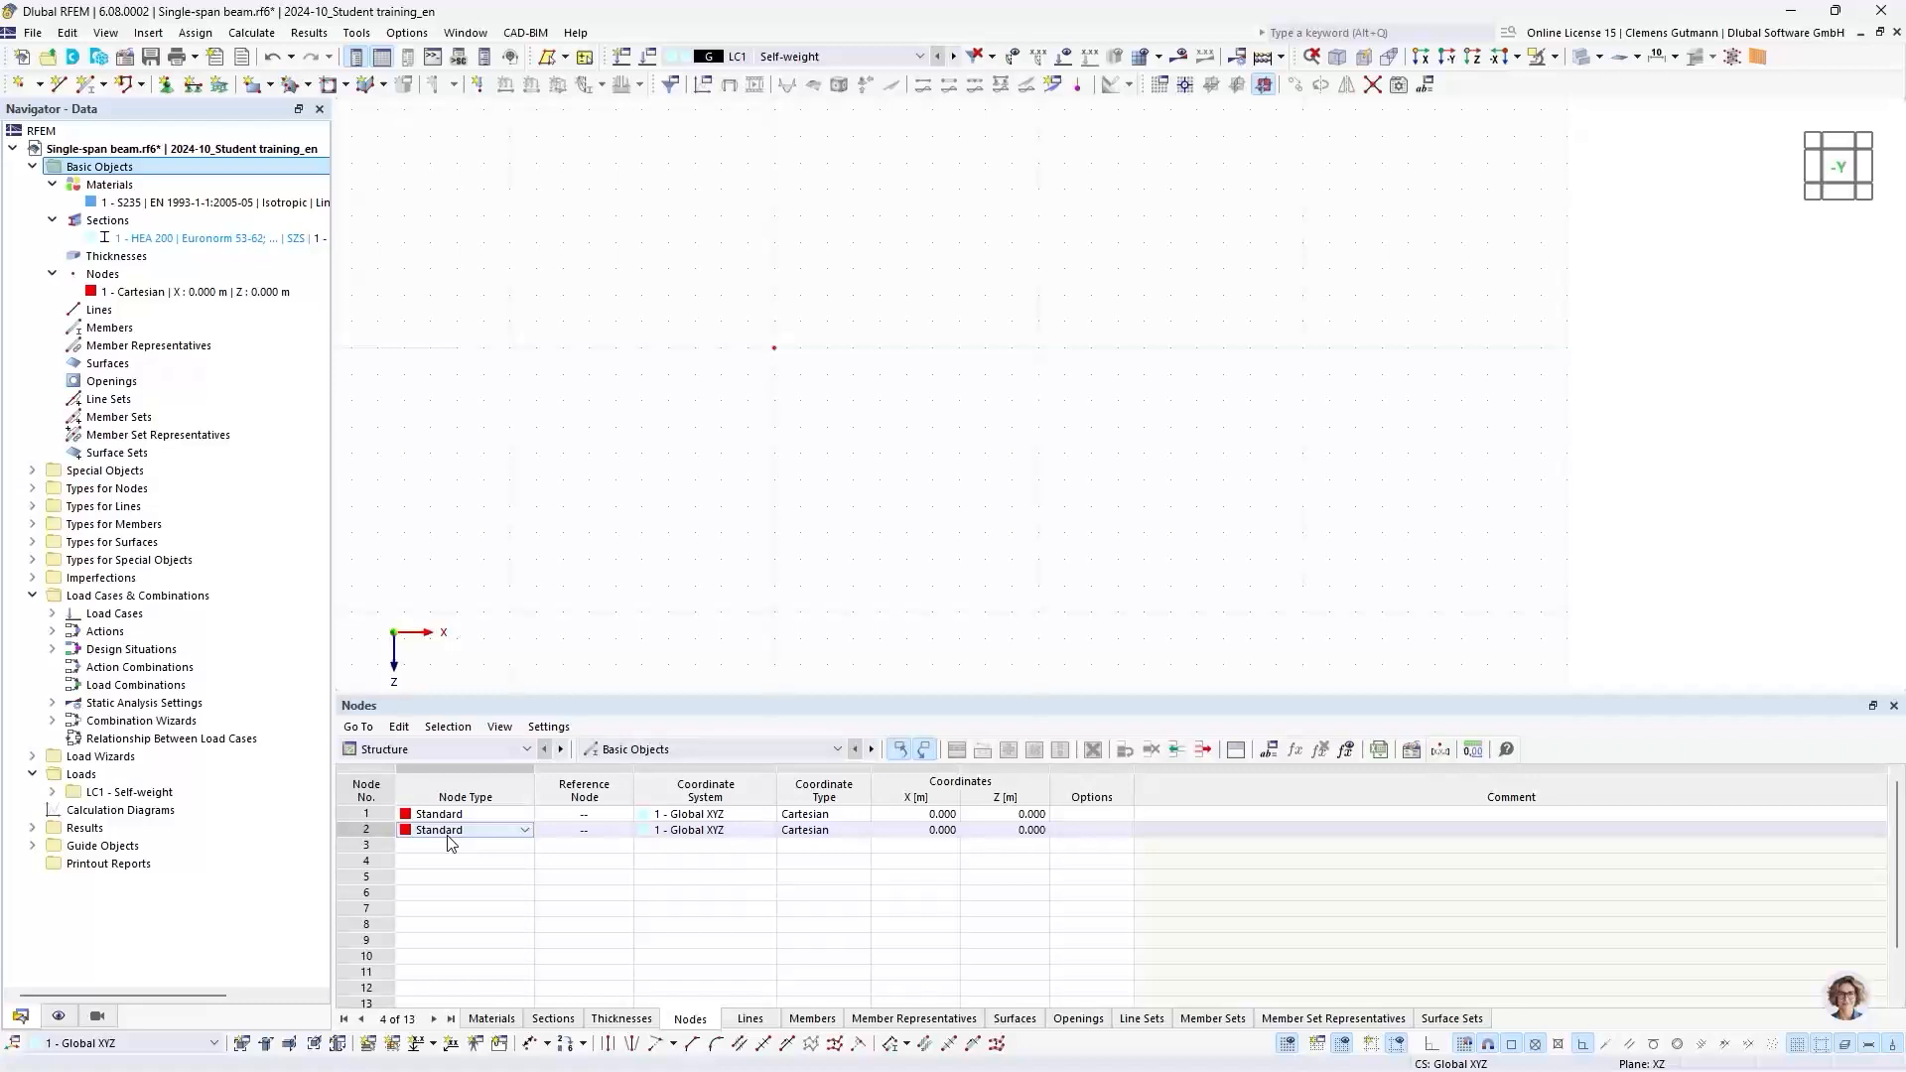
click(924, 831)
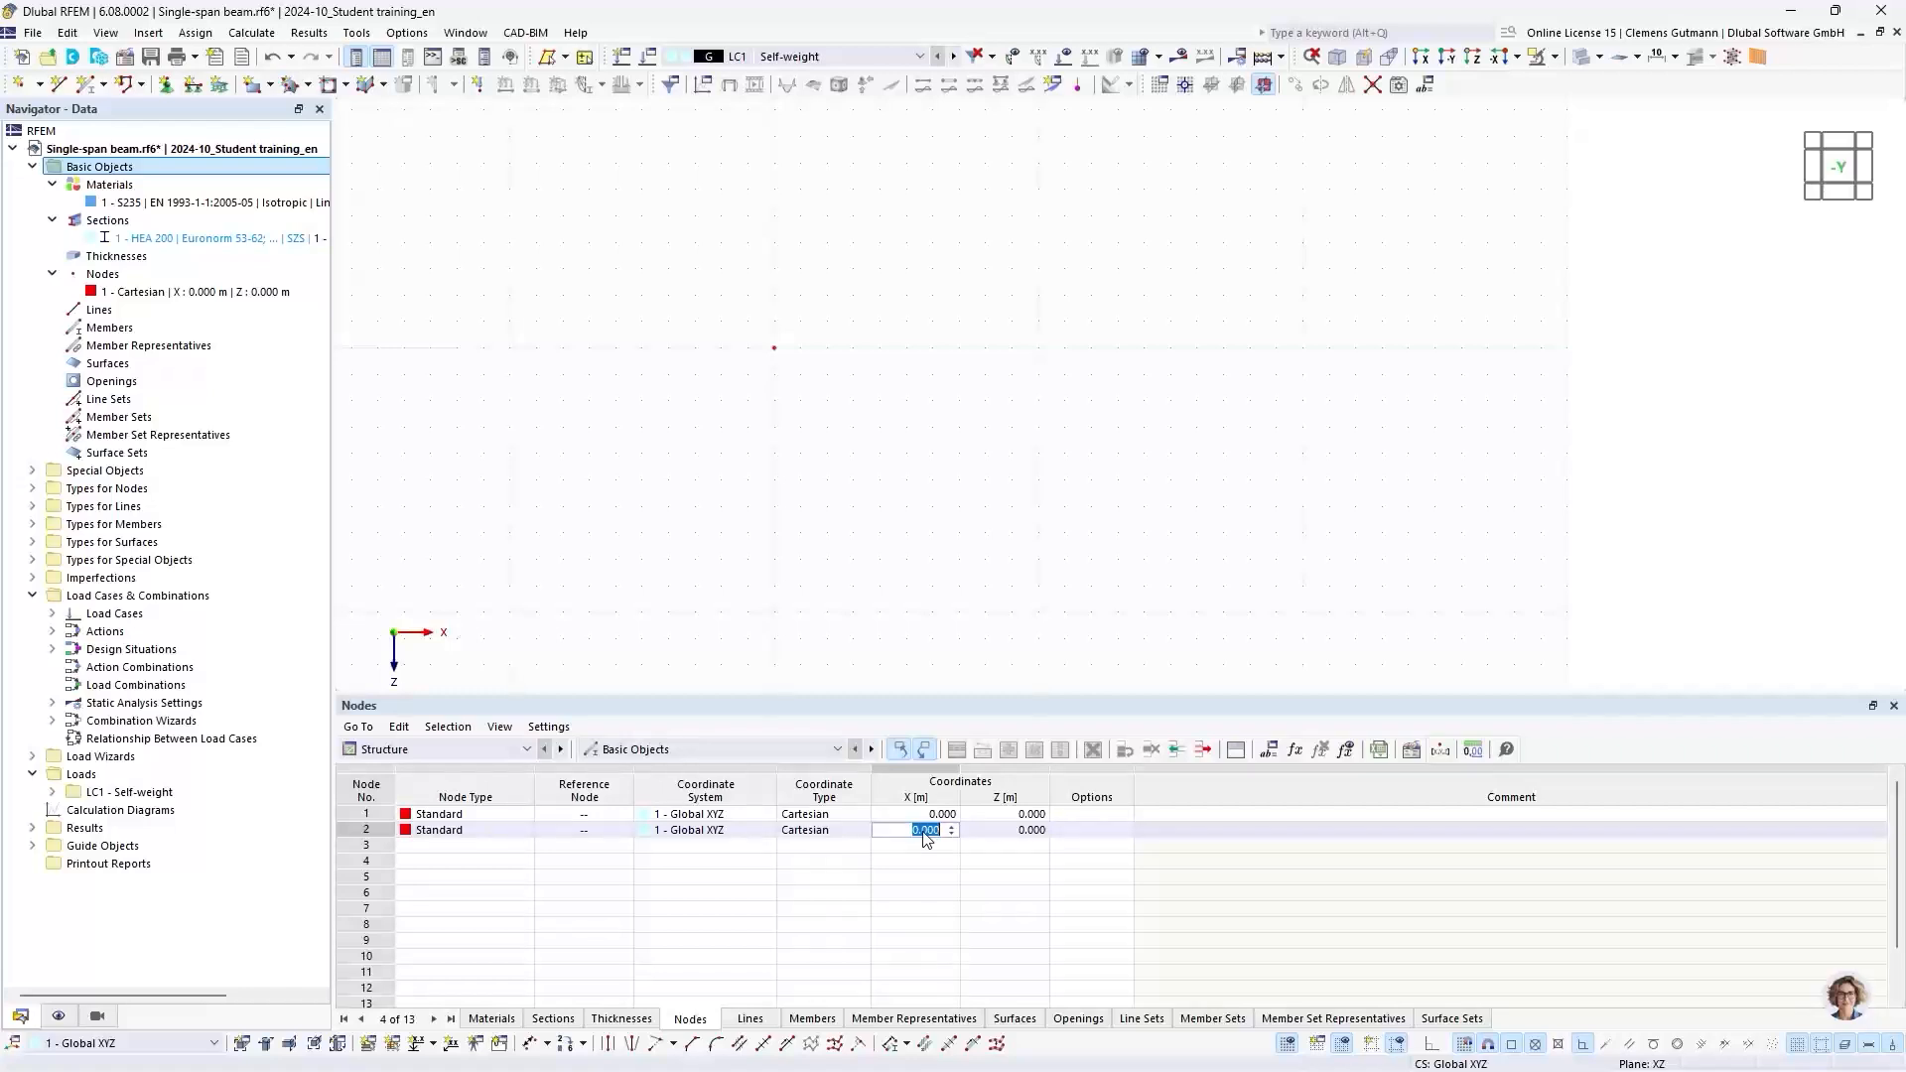
text(7.5)
key(Tab)
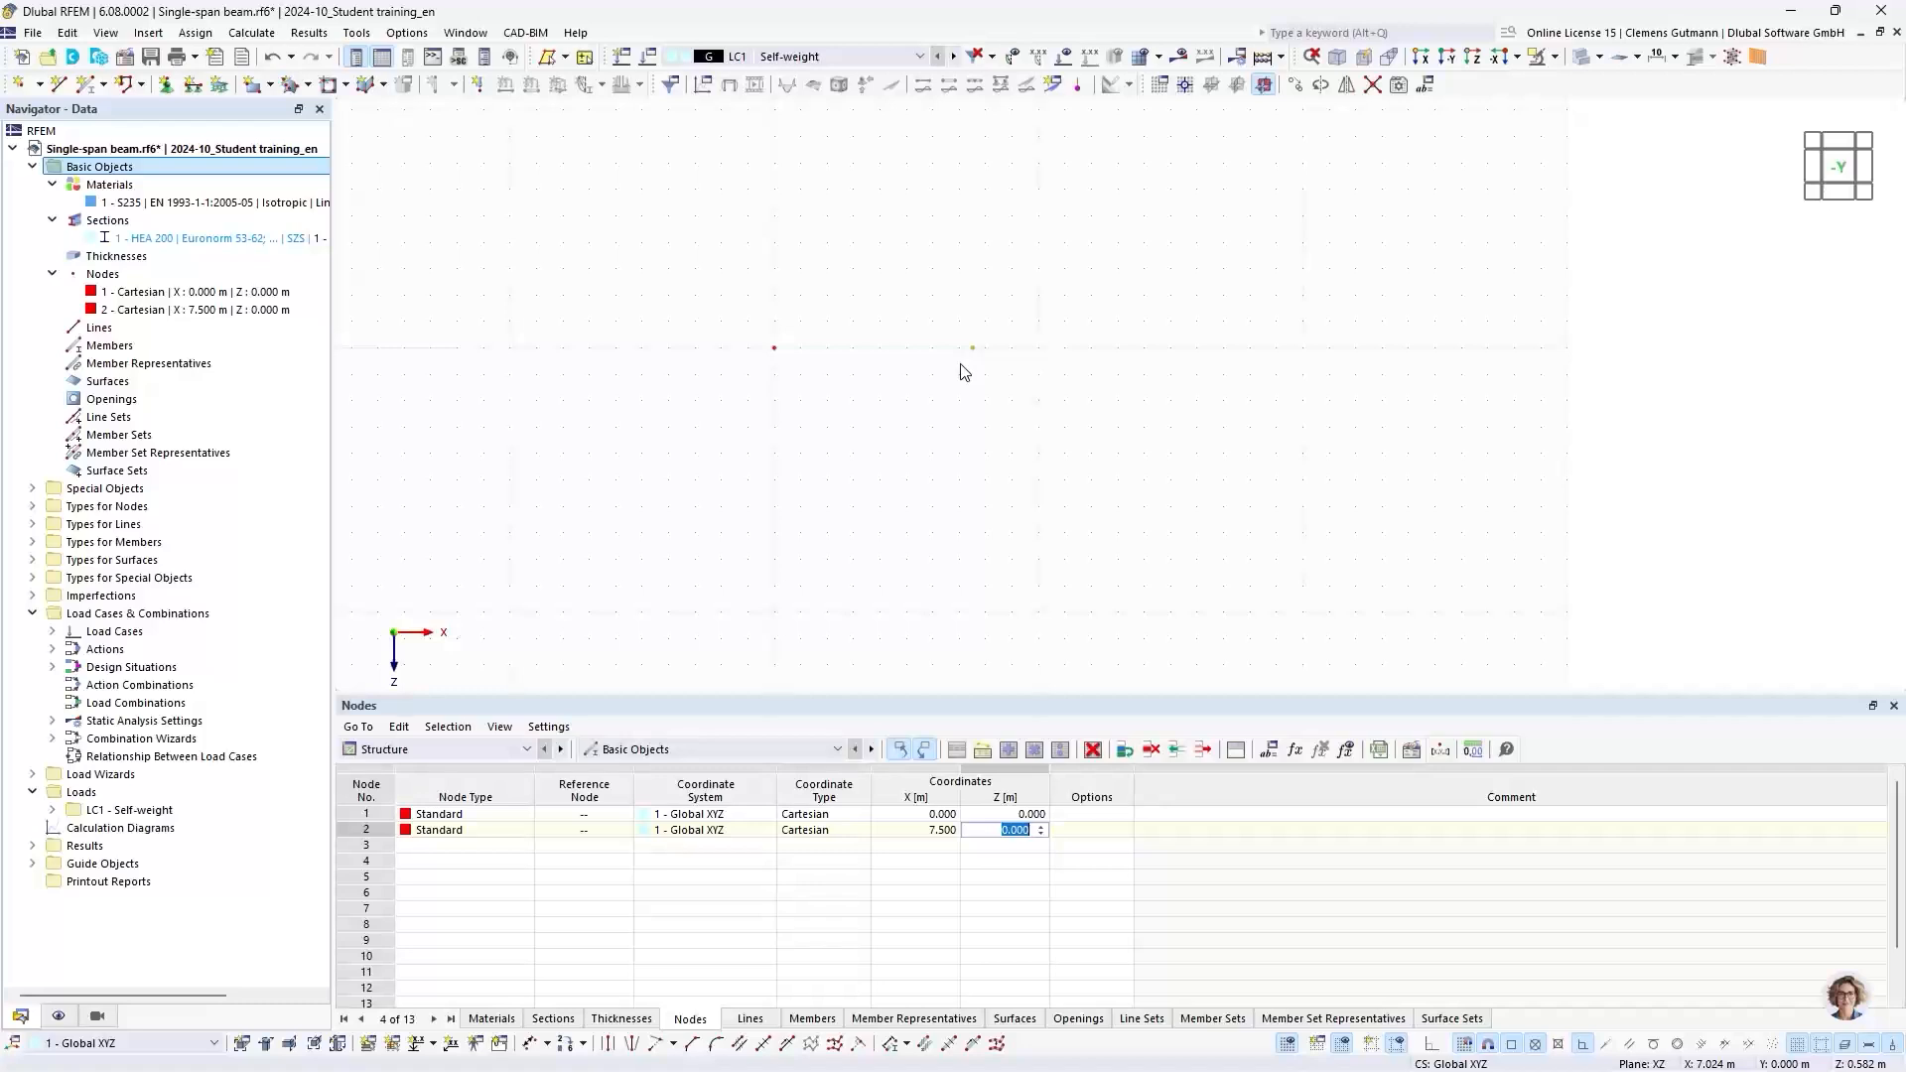
click(475, 849)
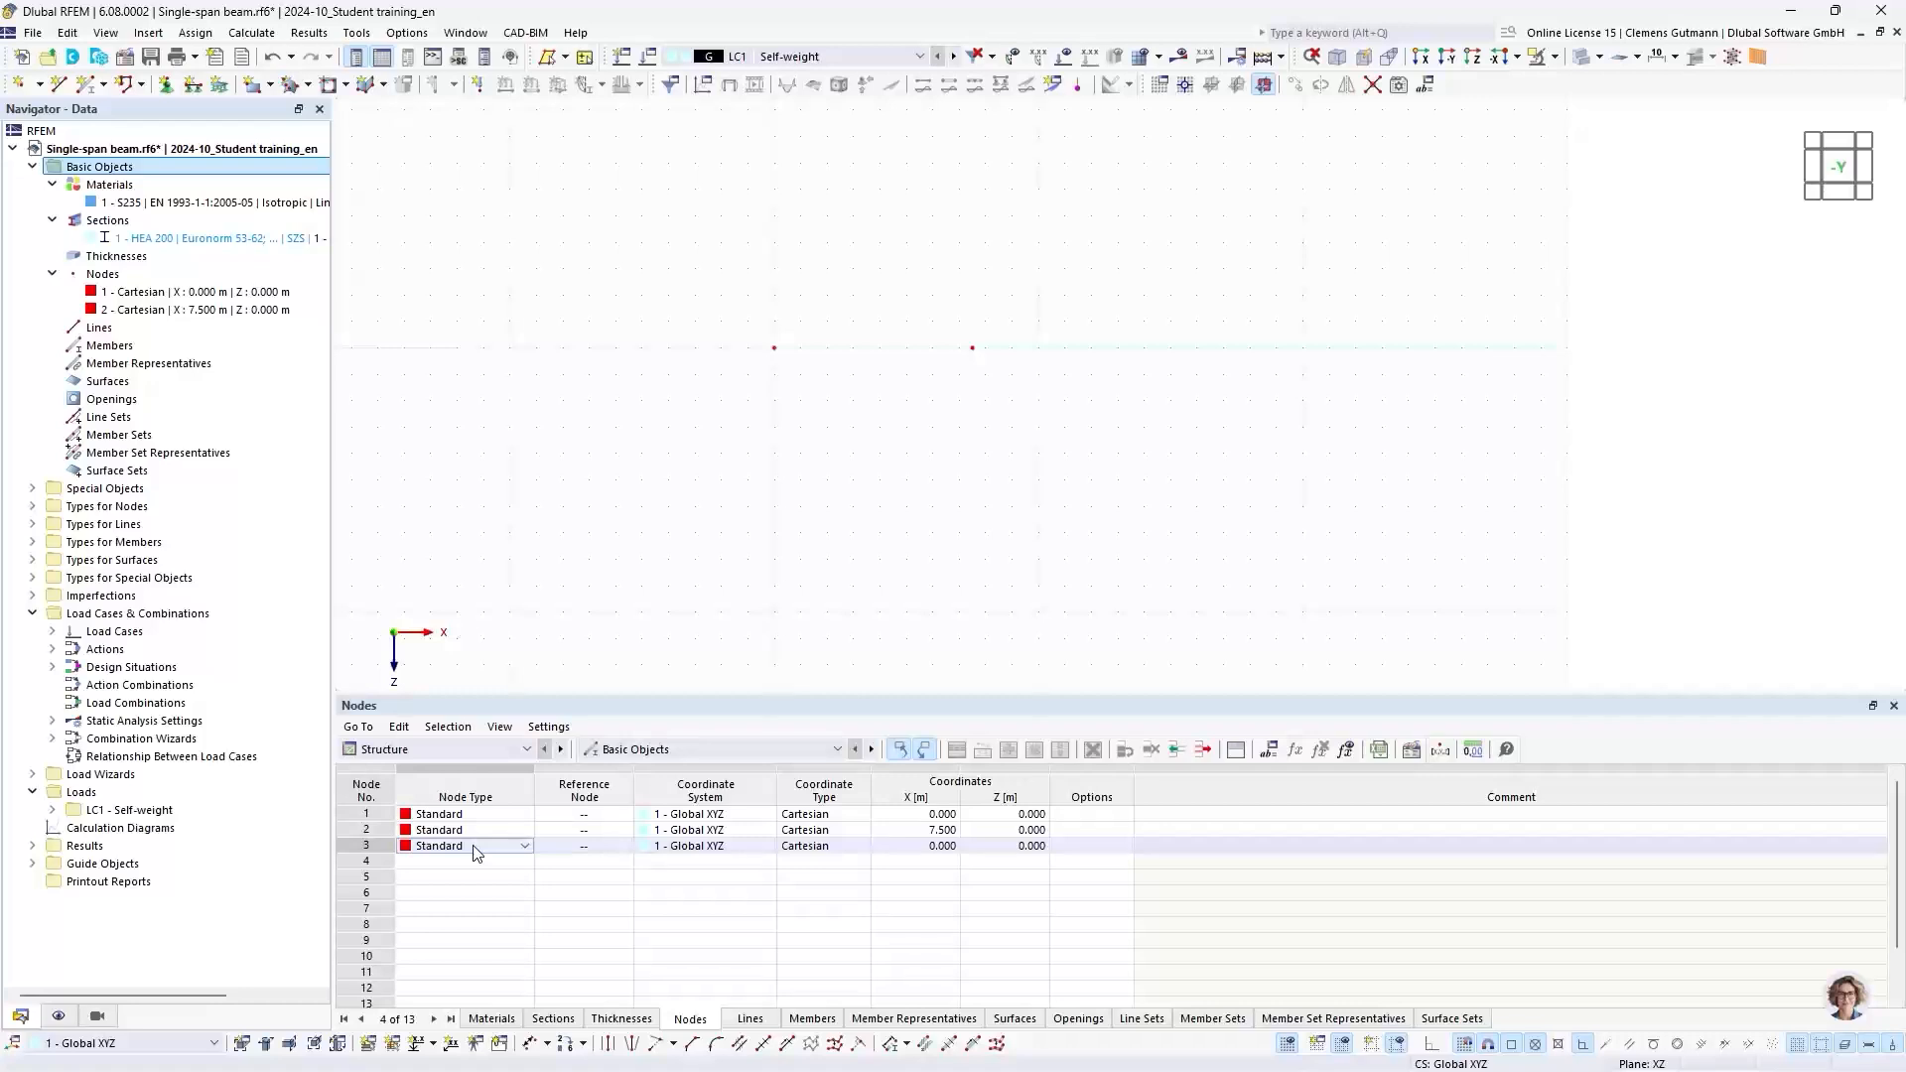
drag(938, 290, 1020, 403)
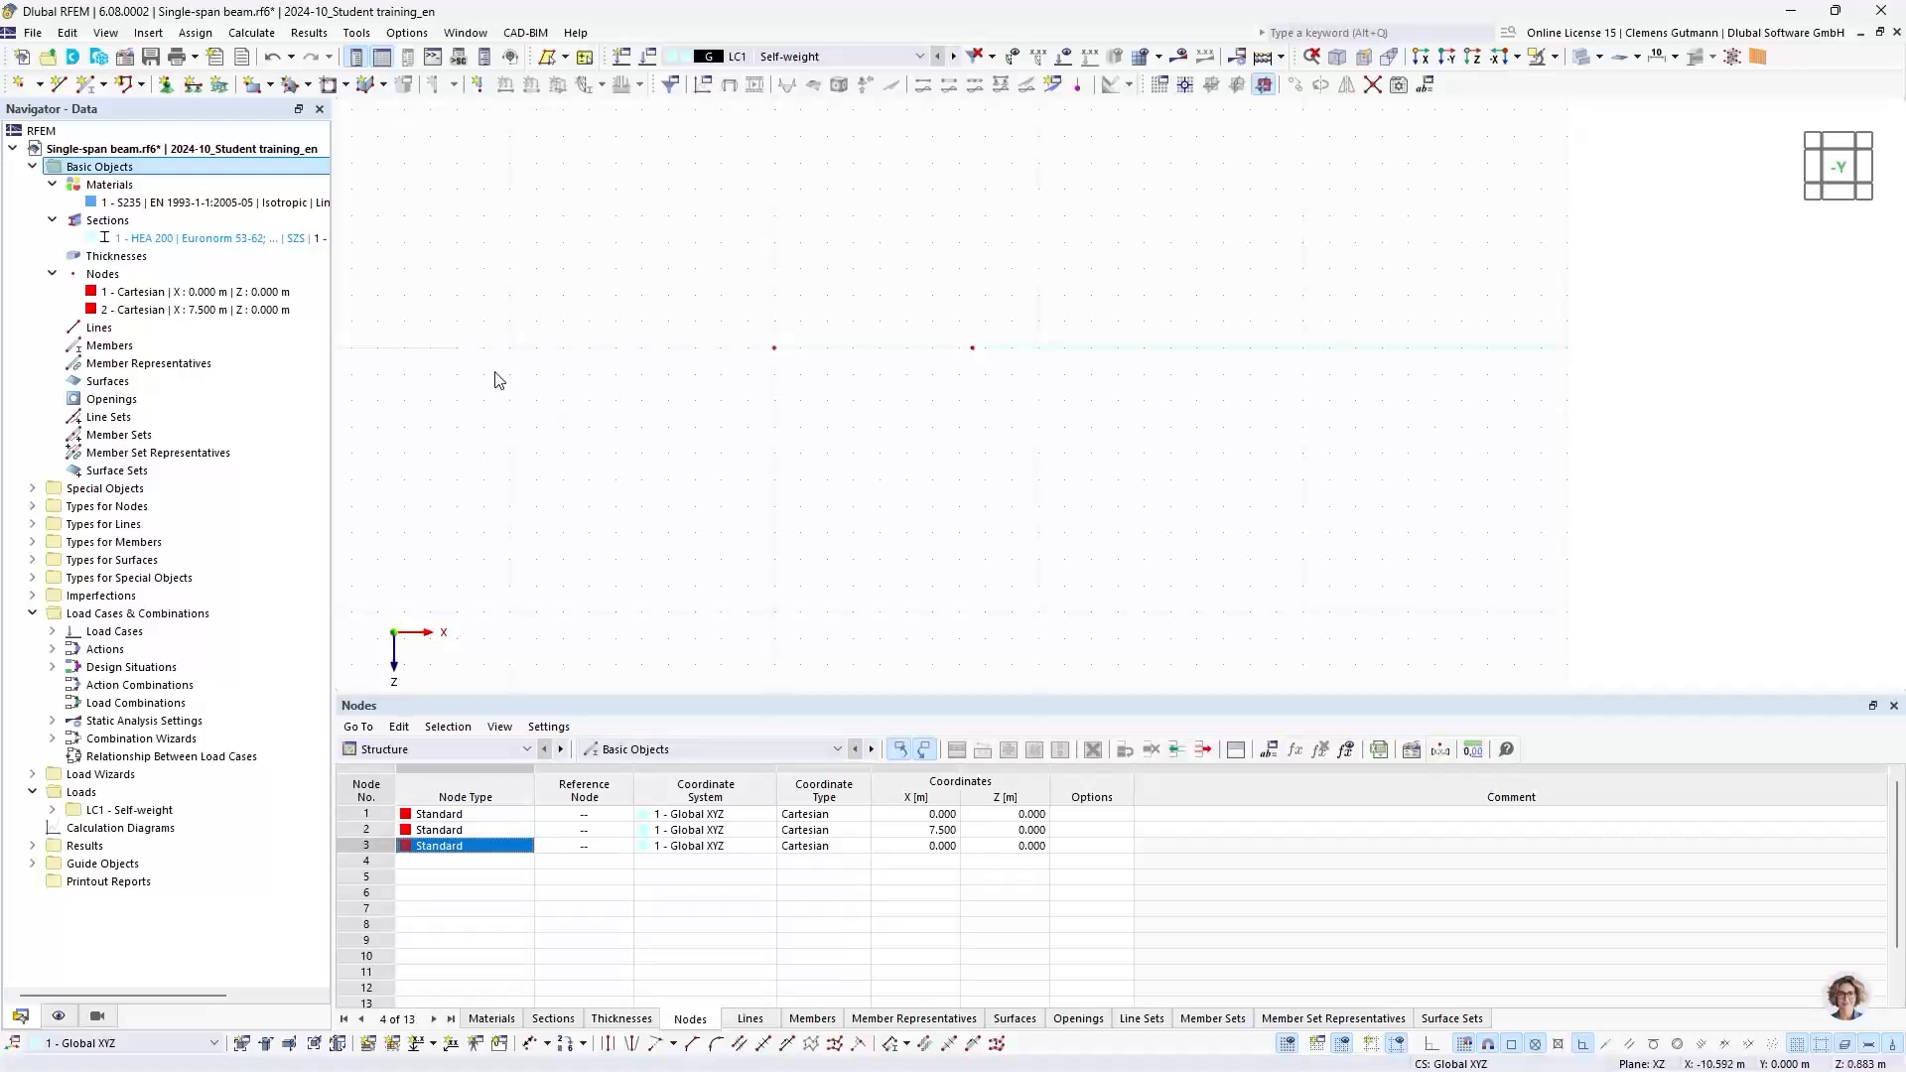
Step: Create a polyline from node 1 to node 2
right_click(80, 335)
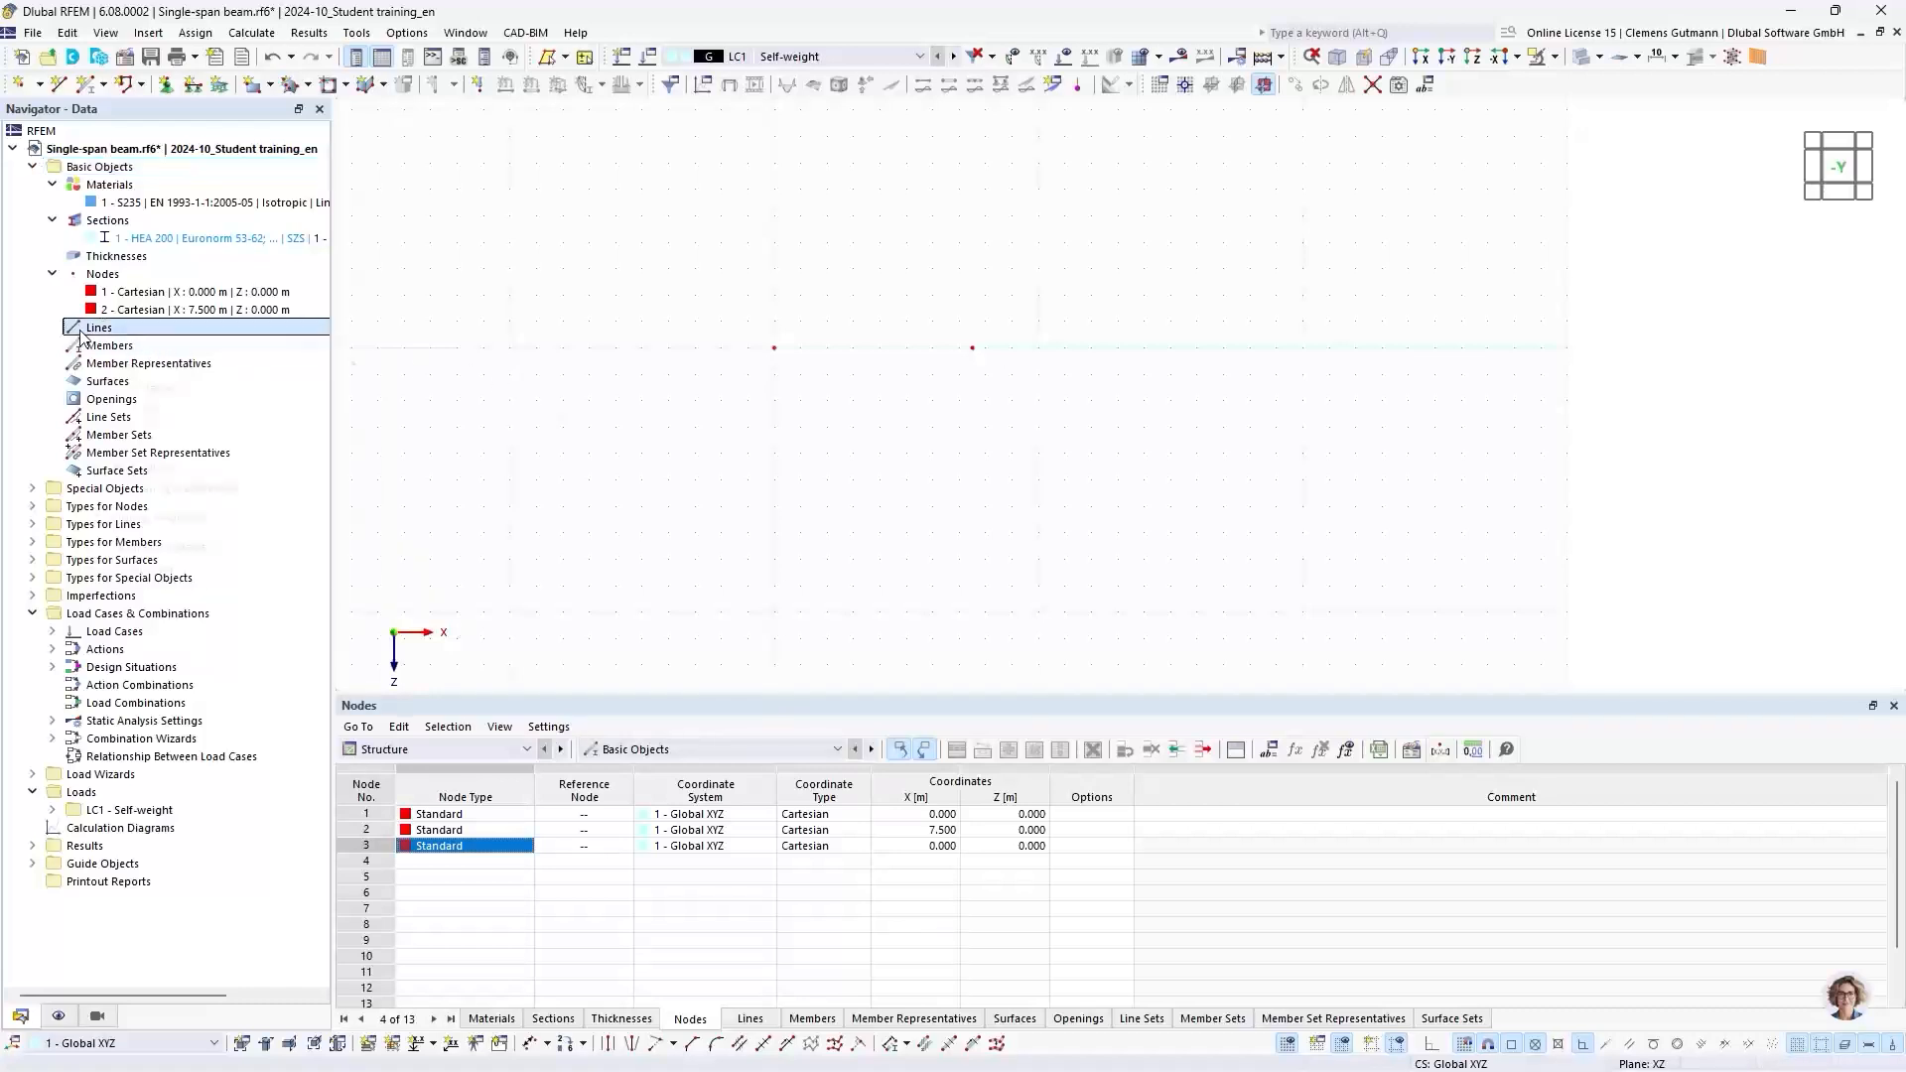
mouse_move(116, 375)
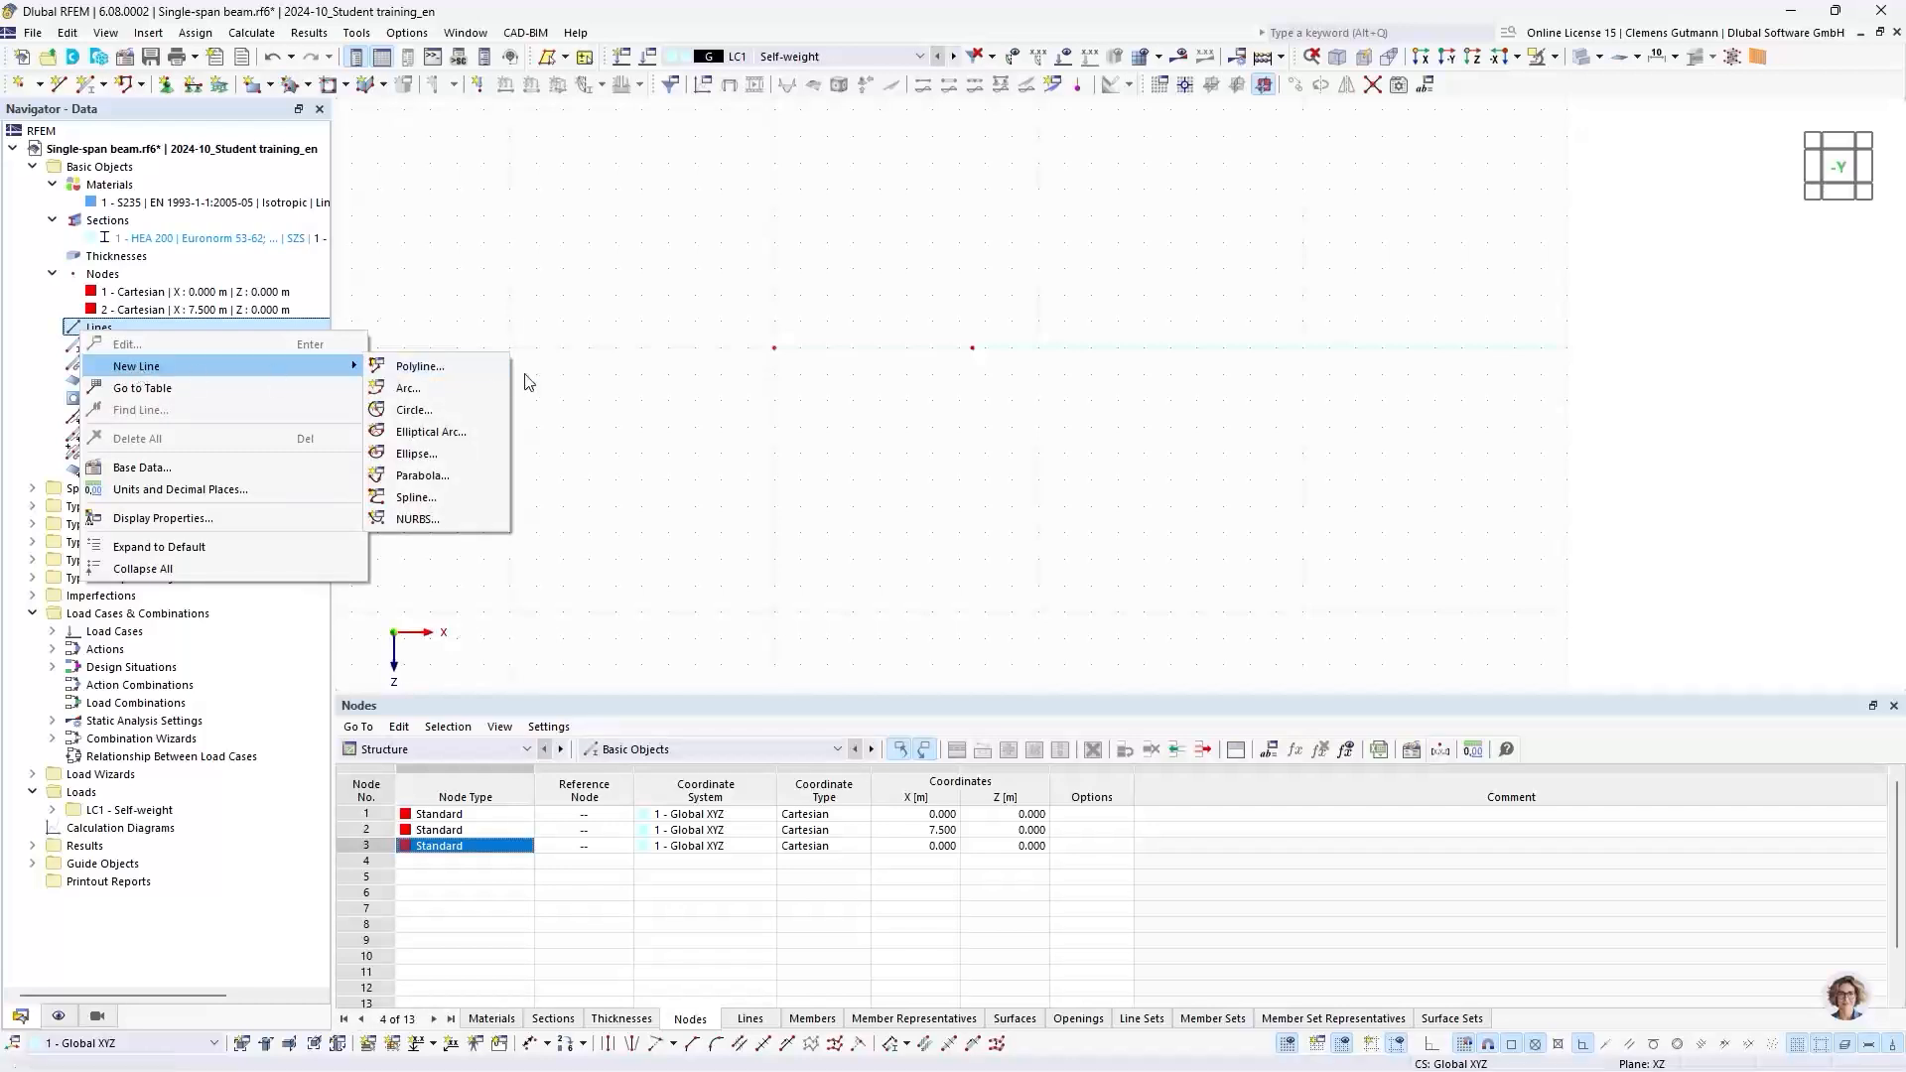
click(446, 370)
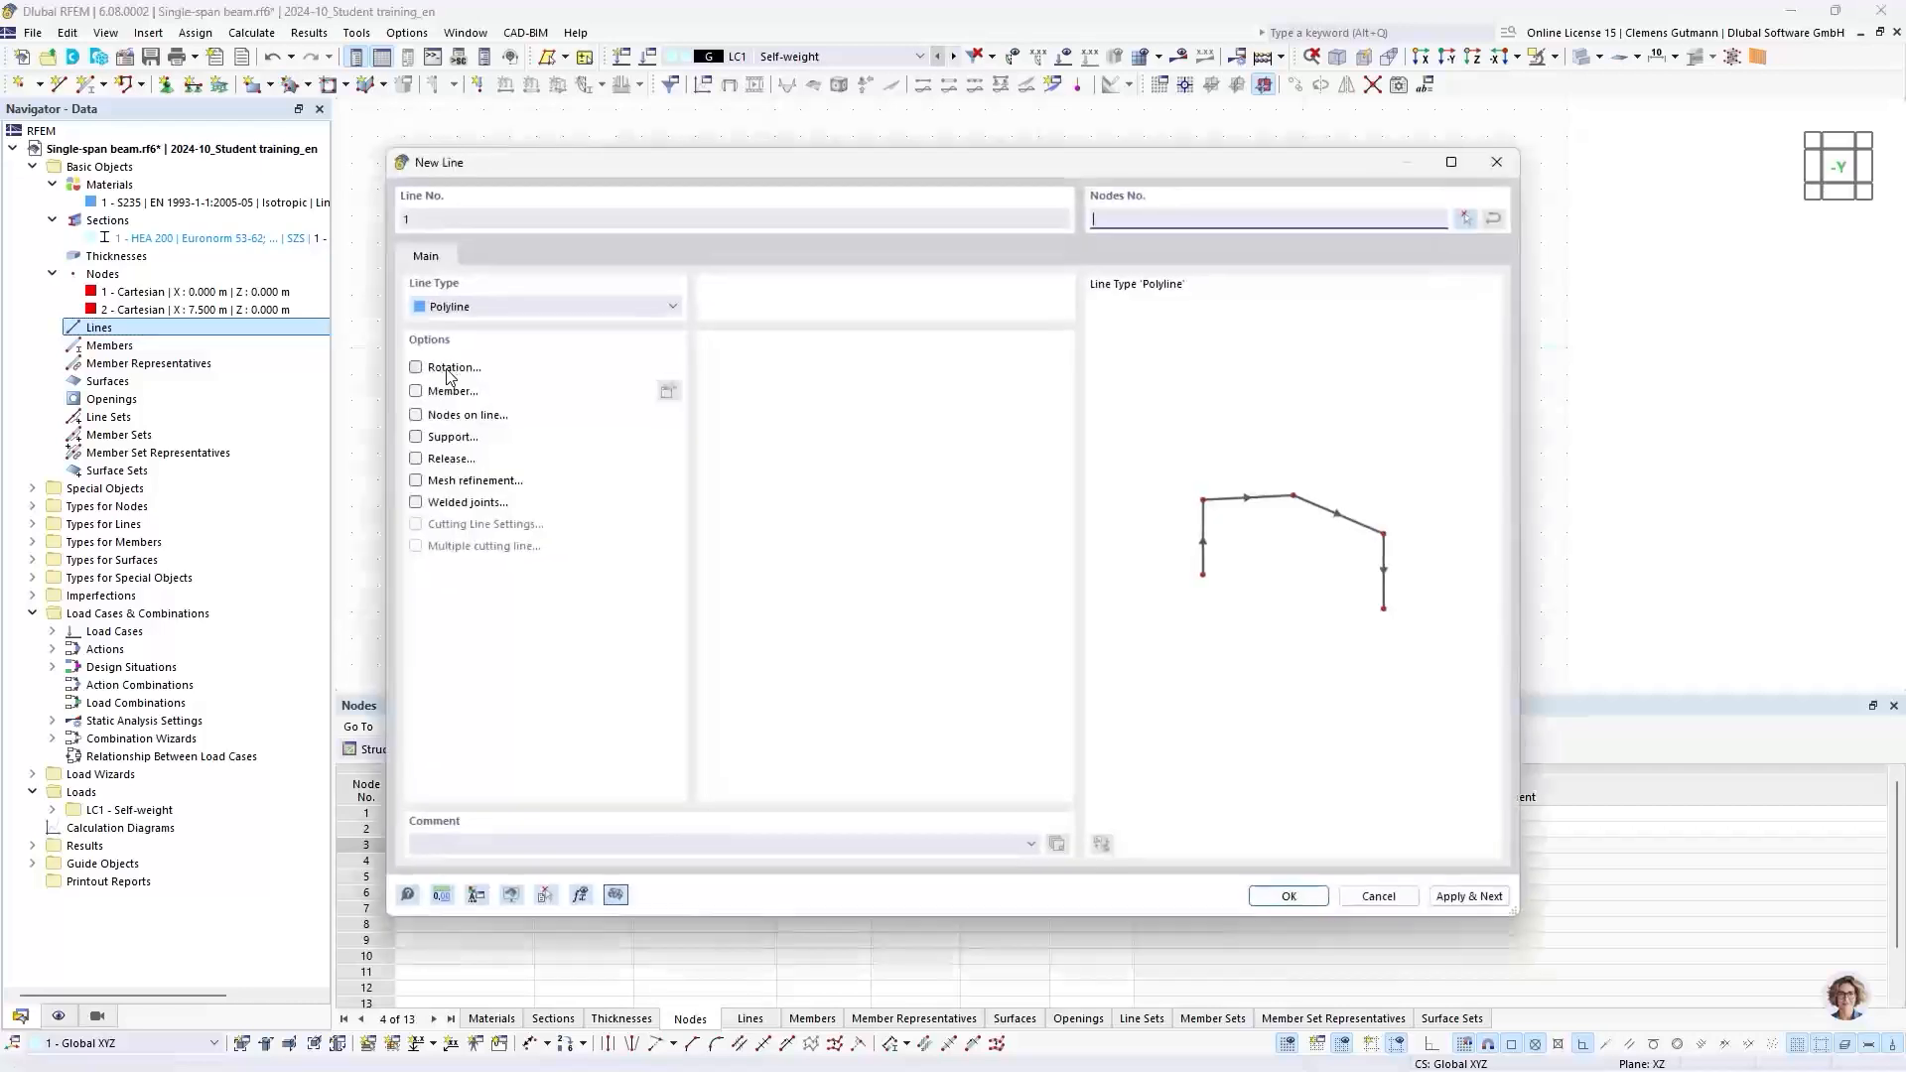
click(1468, 220)
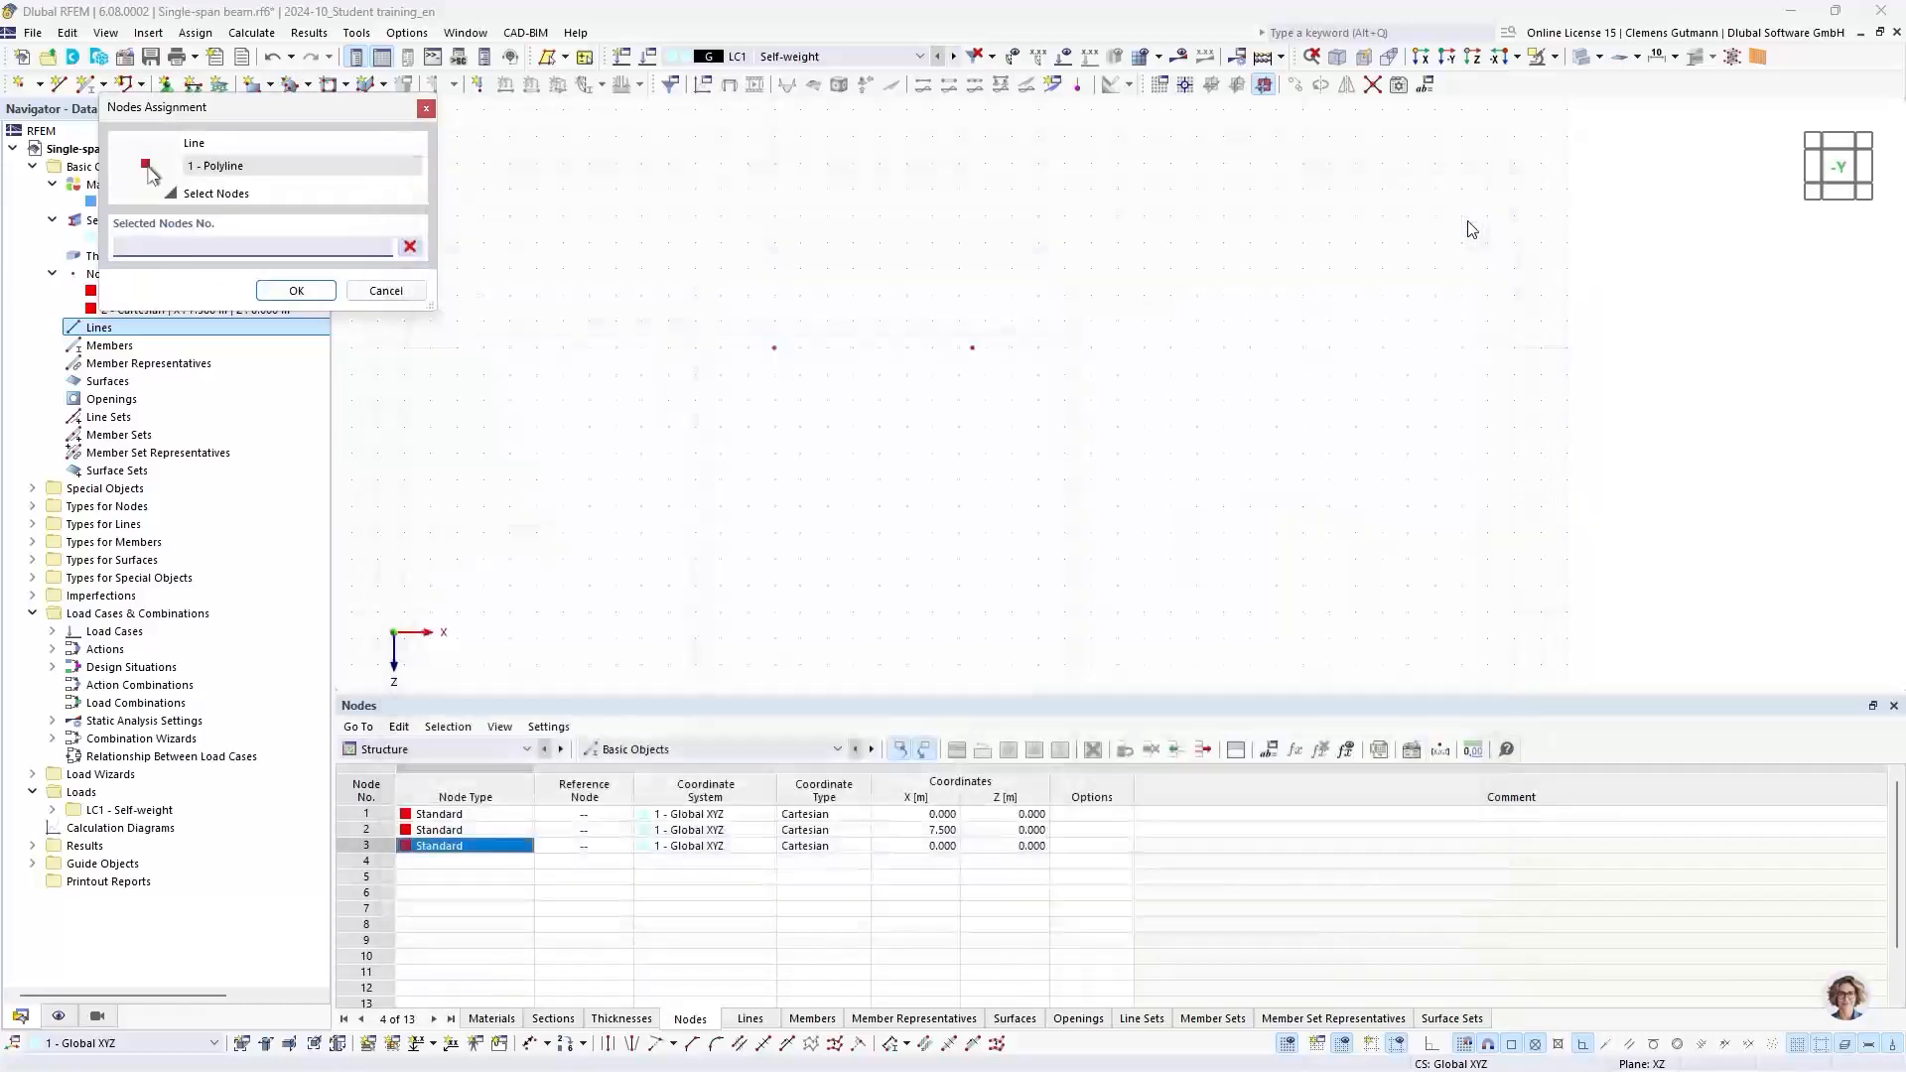
click(773, 347)
click(972, 347)
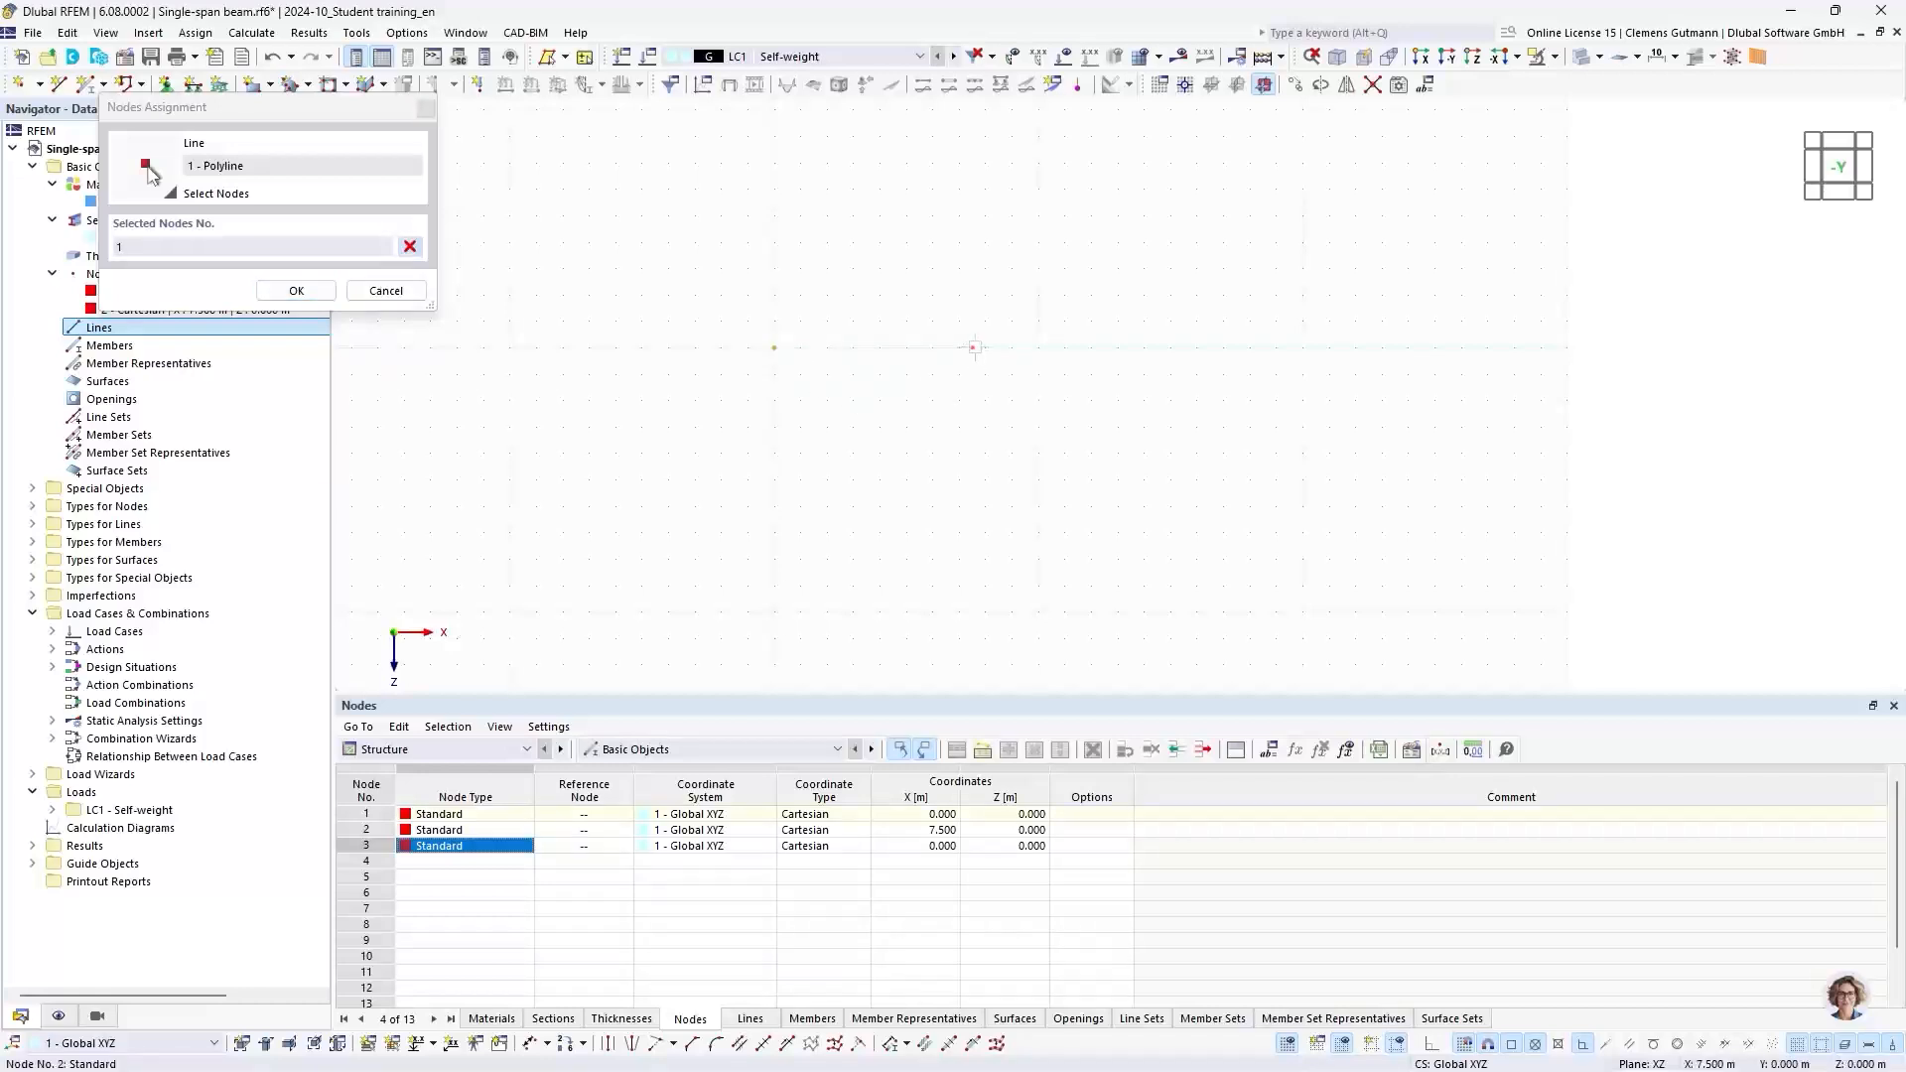
click(297, 291)
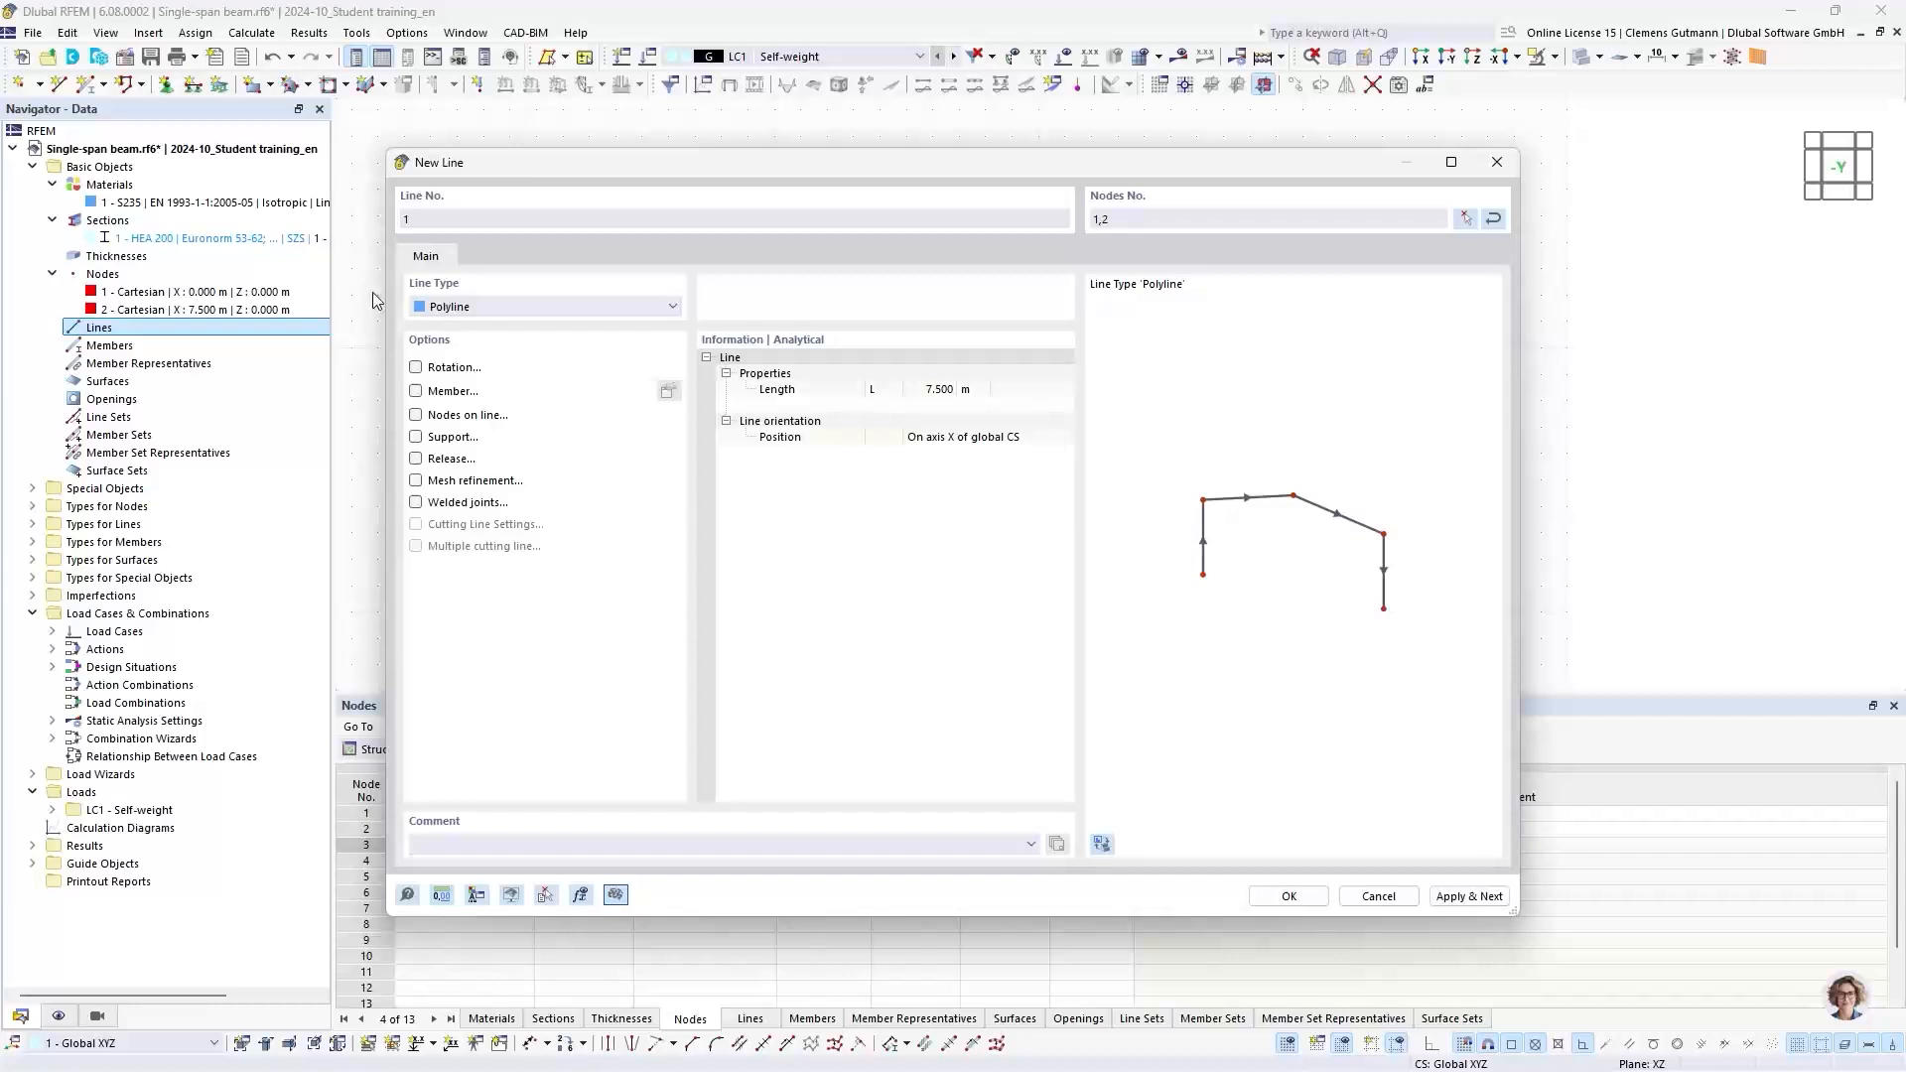
click(1287, 896)
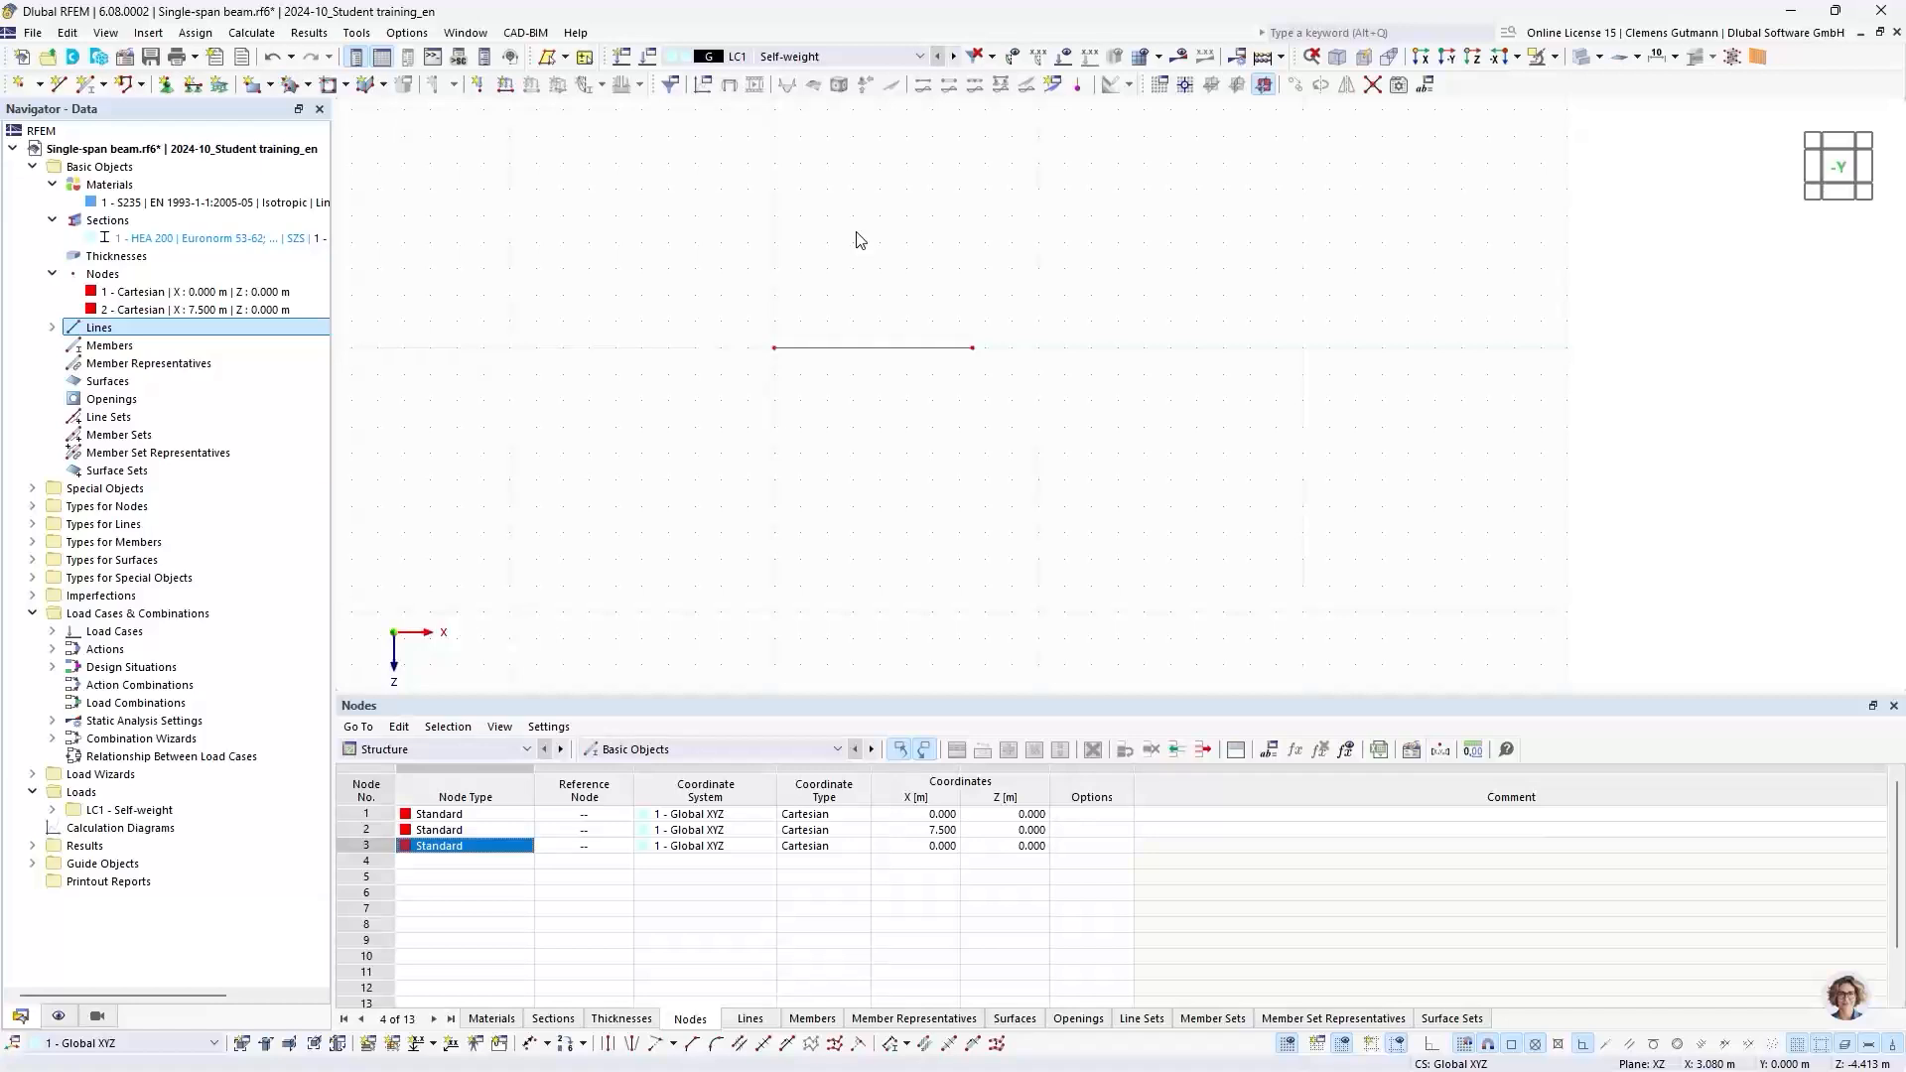
Step: Open the line between nodes 1 and 2 for editing and start a new member on it
right_click(113, 349)
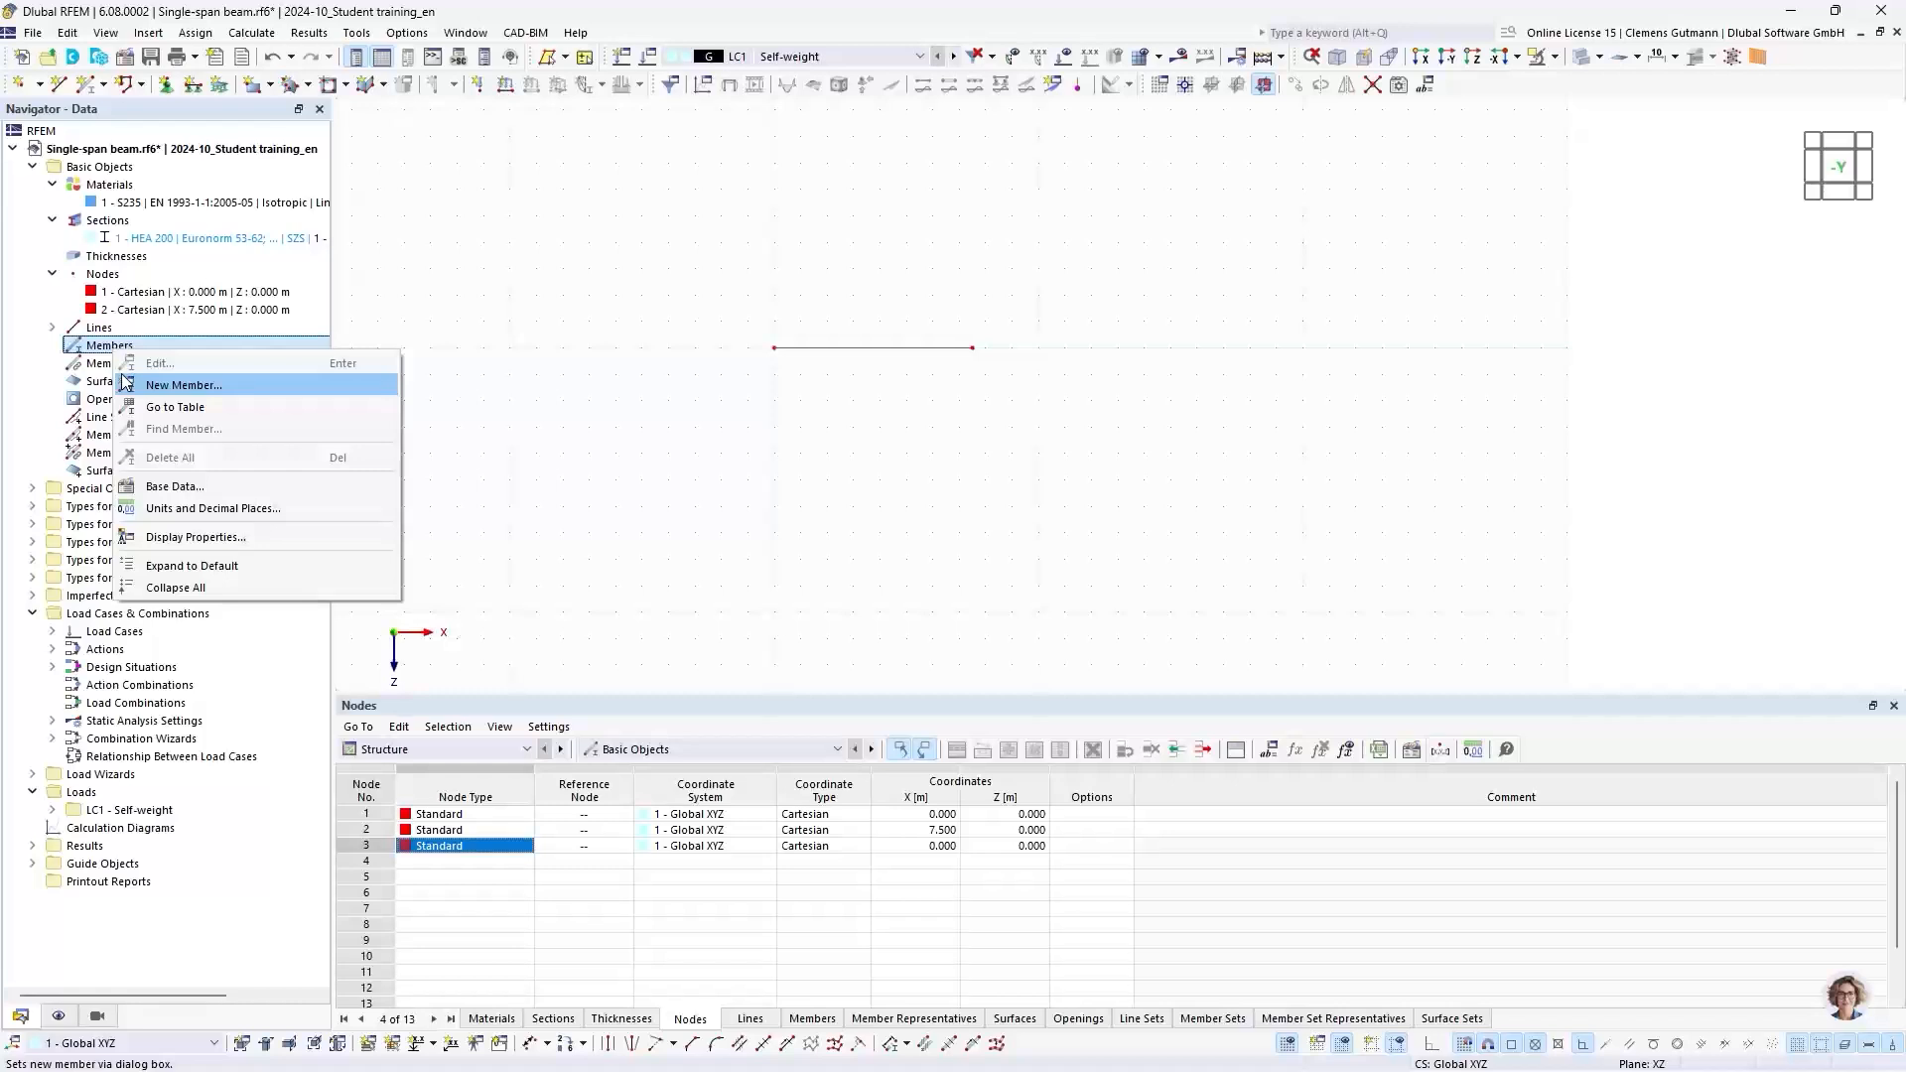
click(126, 384)
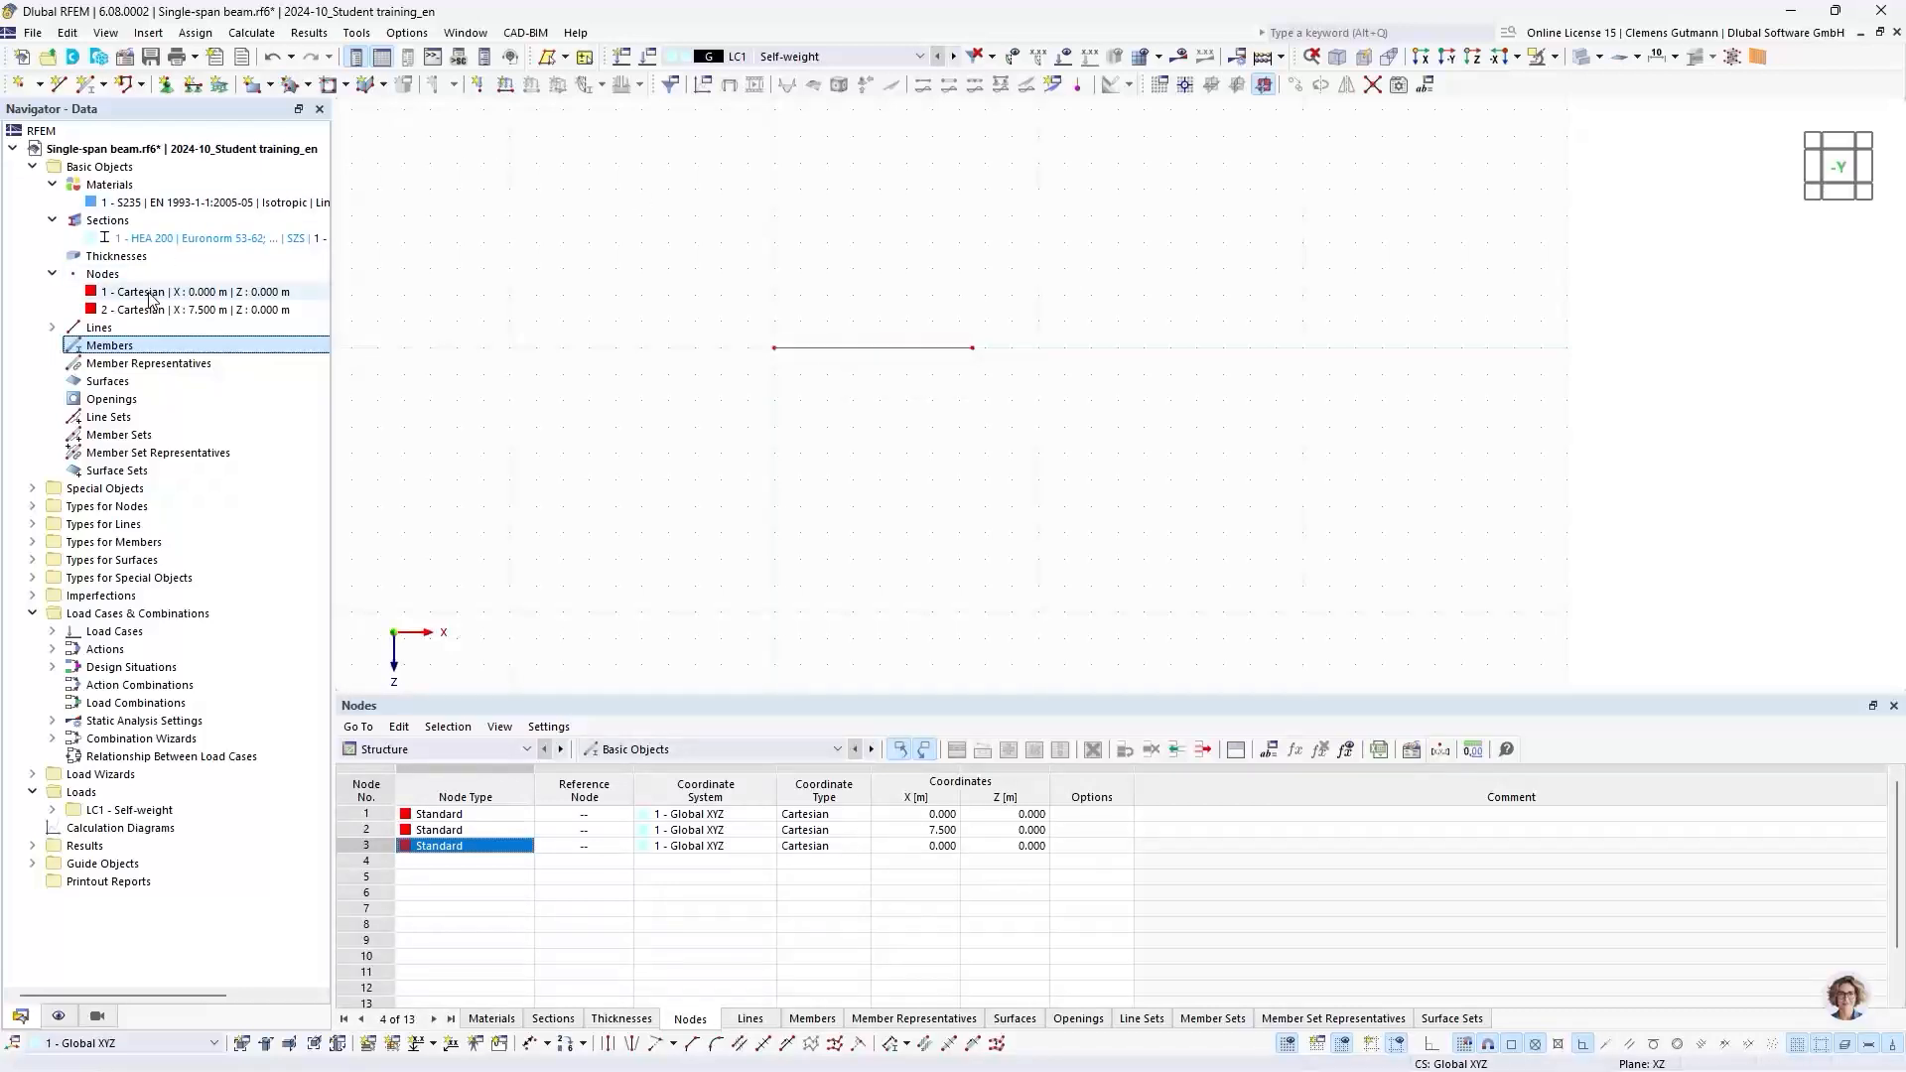
double_click(876, 350)
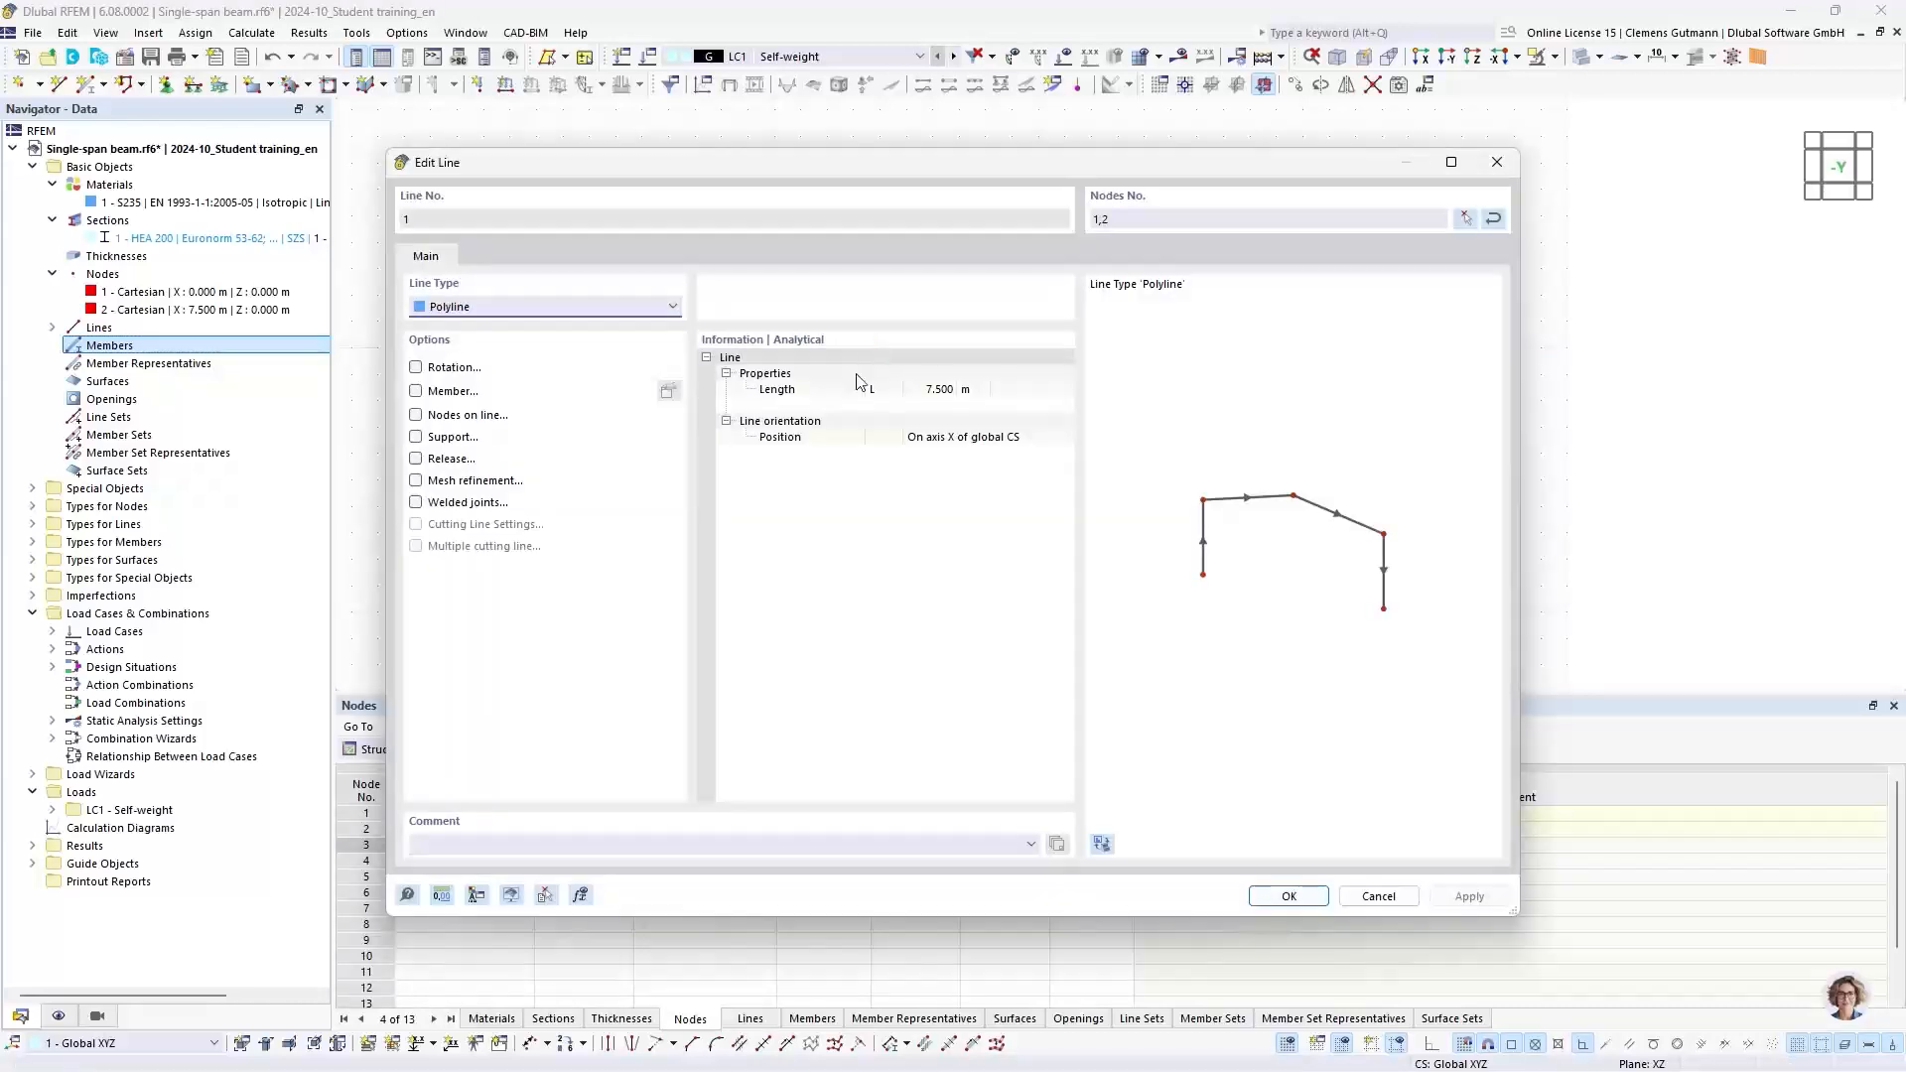
click(416, 393)
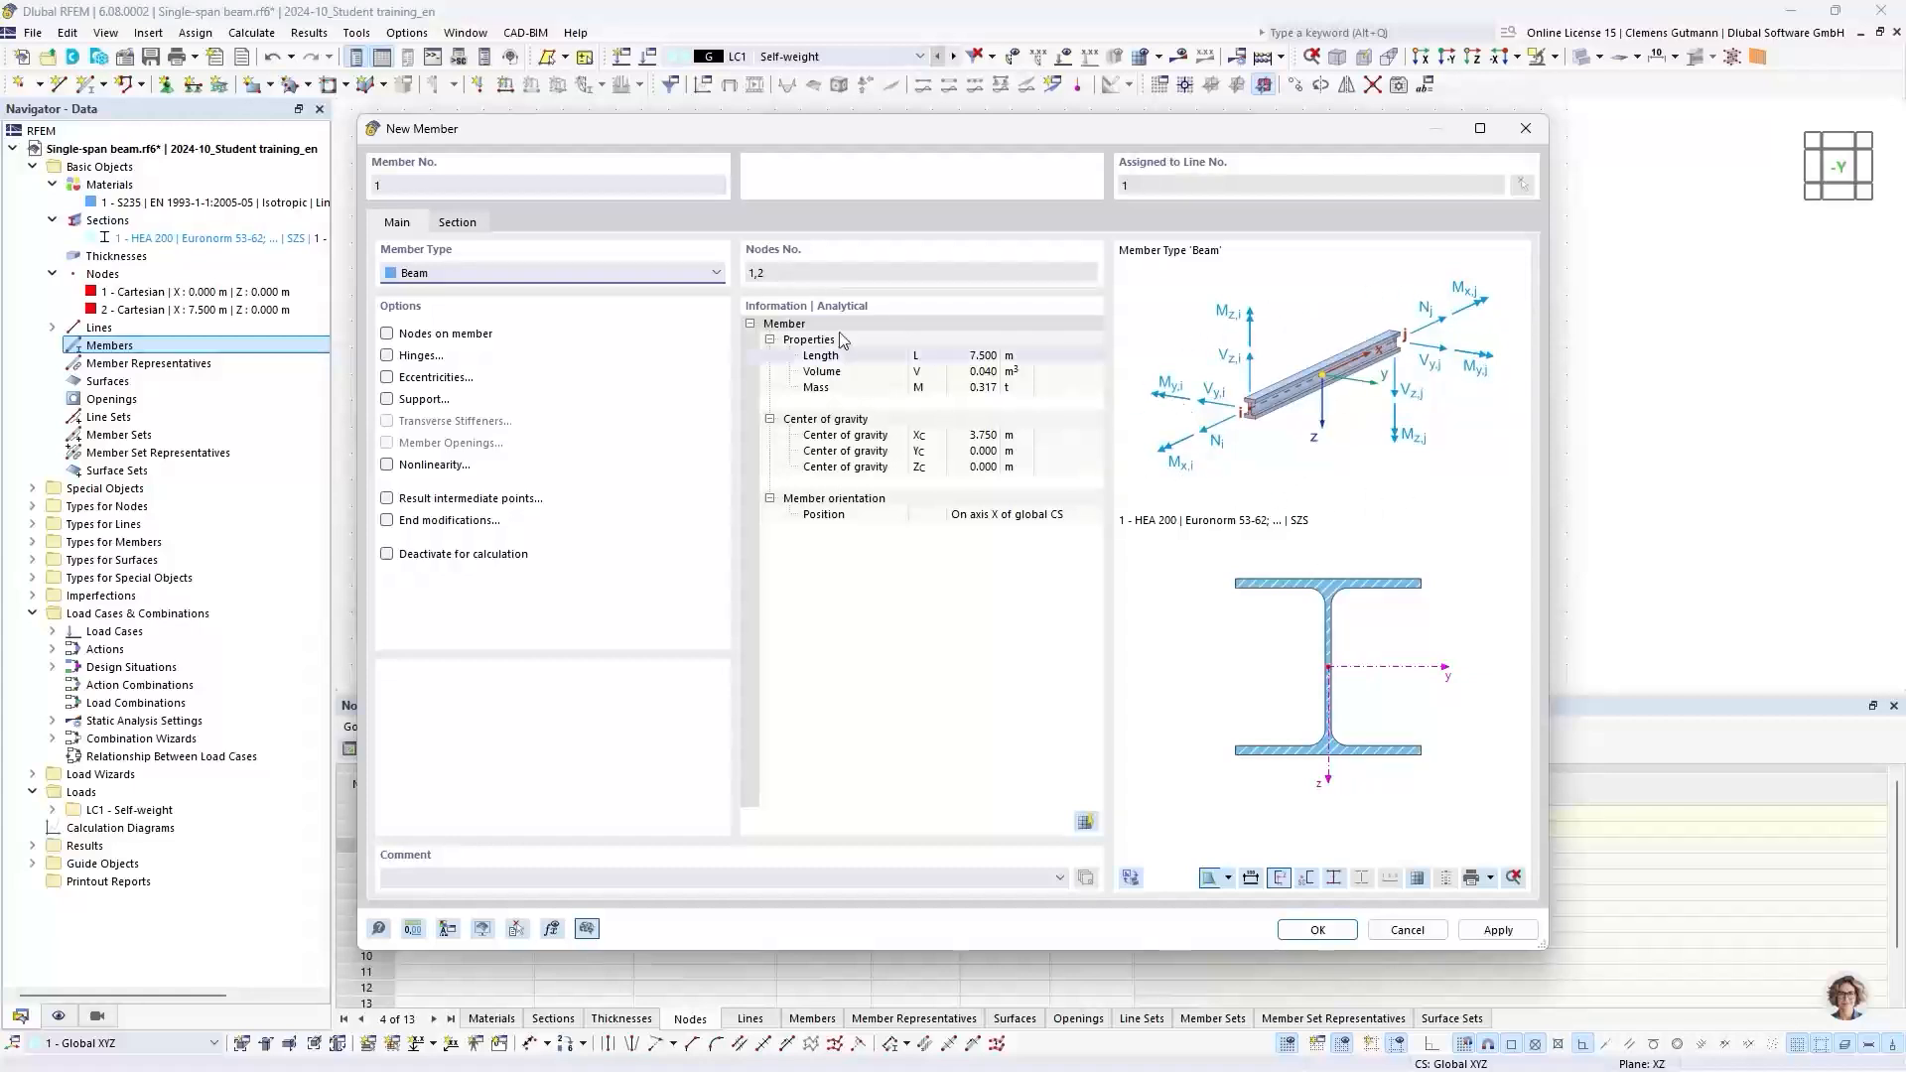
Step: Try the Truss member type for the new member and set it back to Beam
click(457, 276)
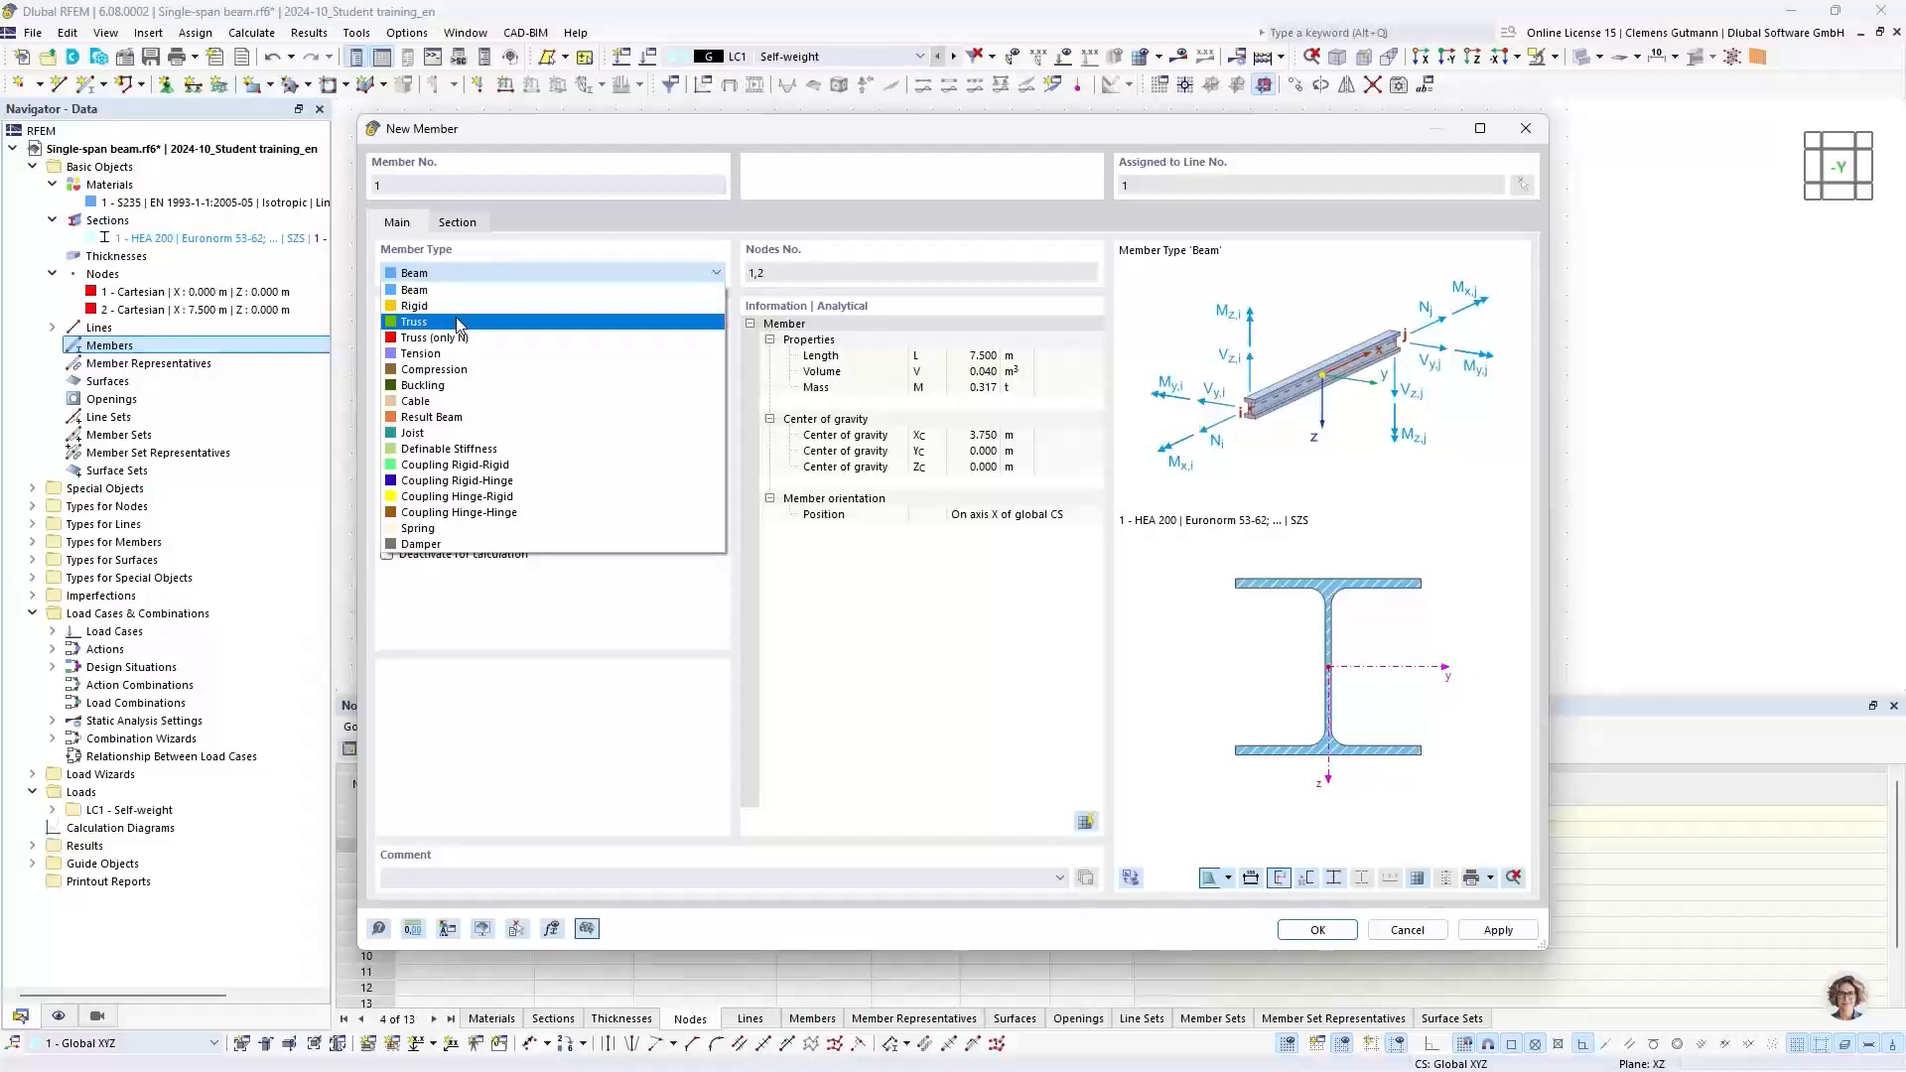
click(460, 323)
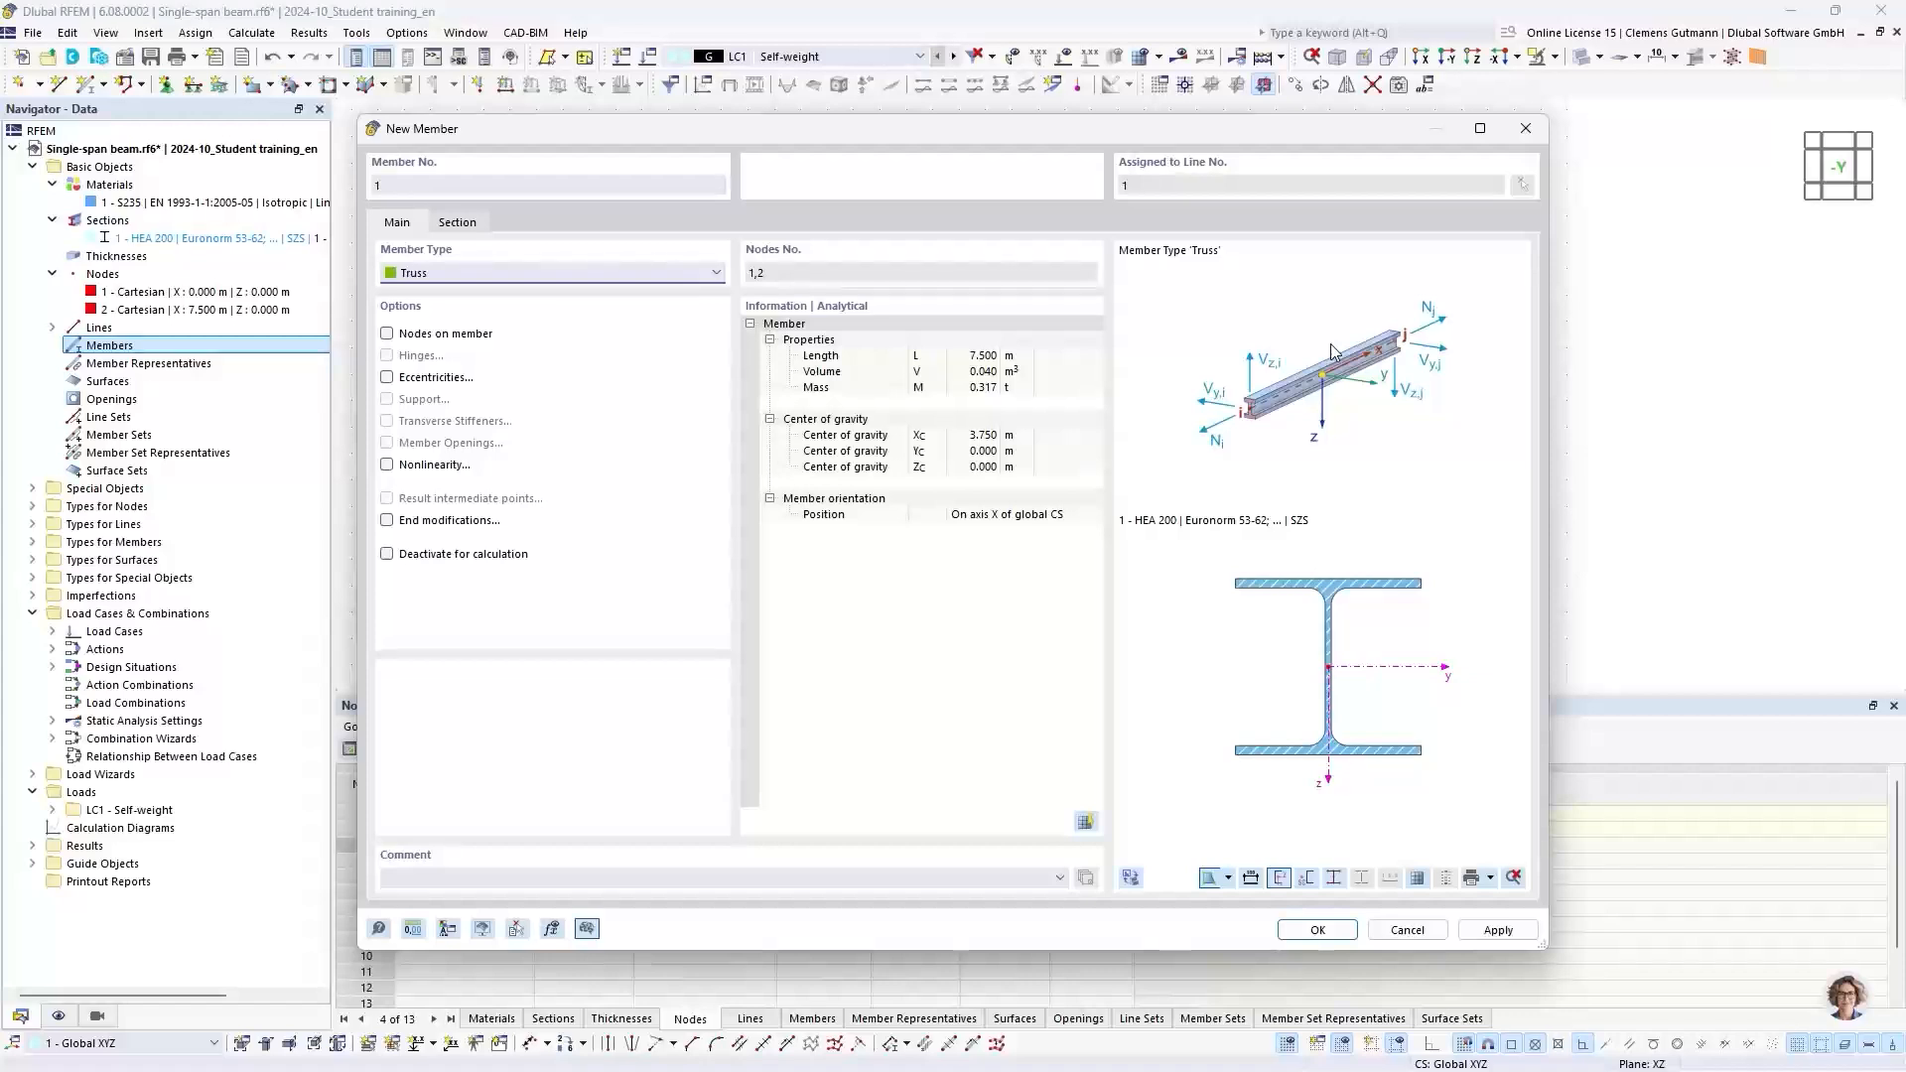
click(637, 273)
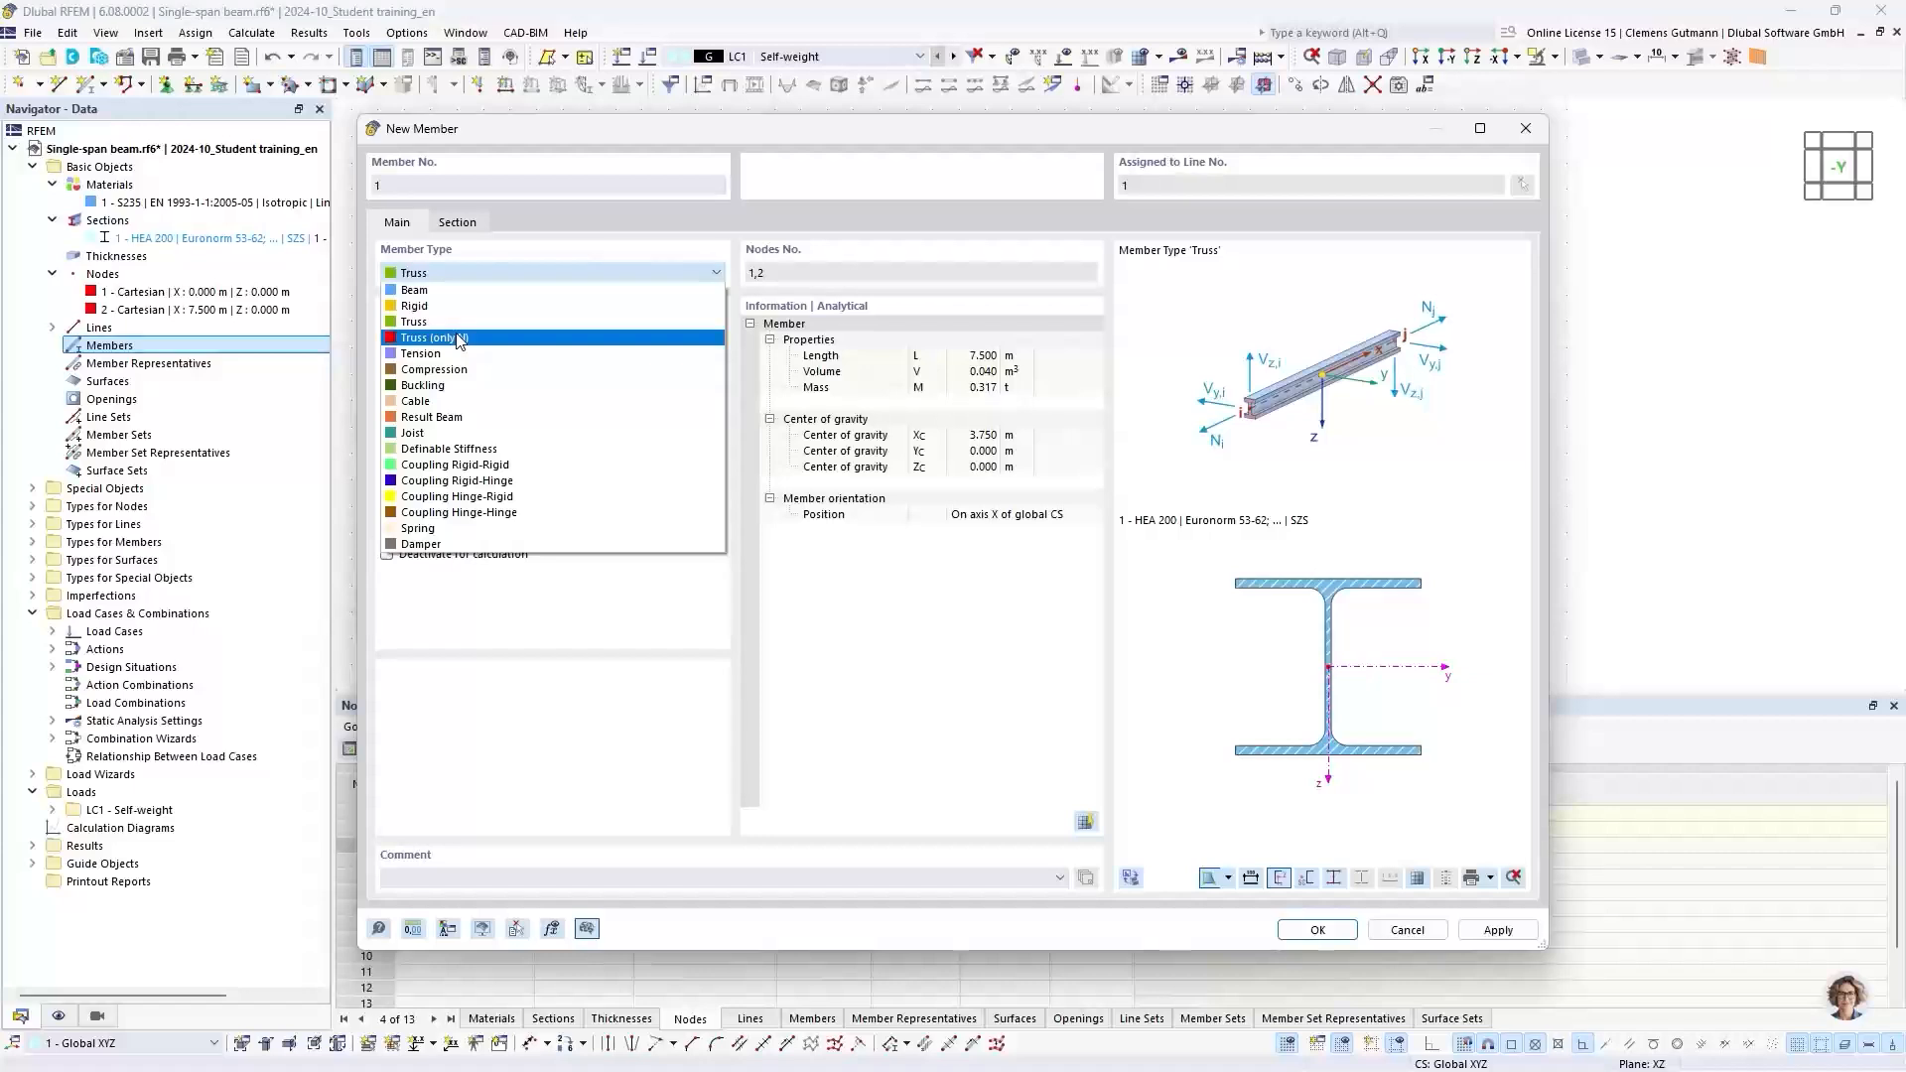
click(485, 290)
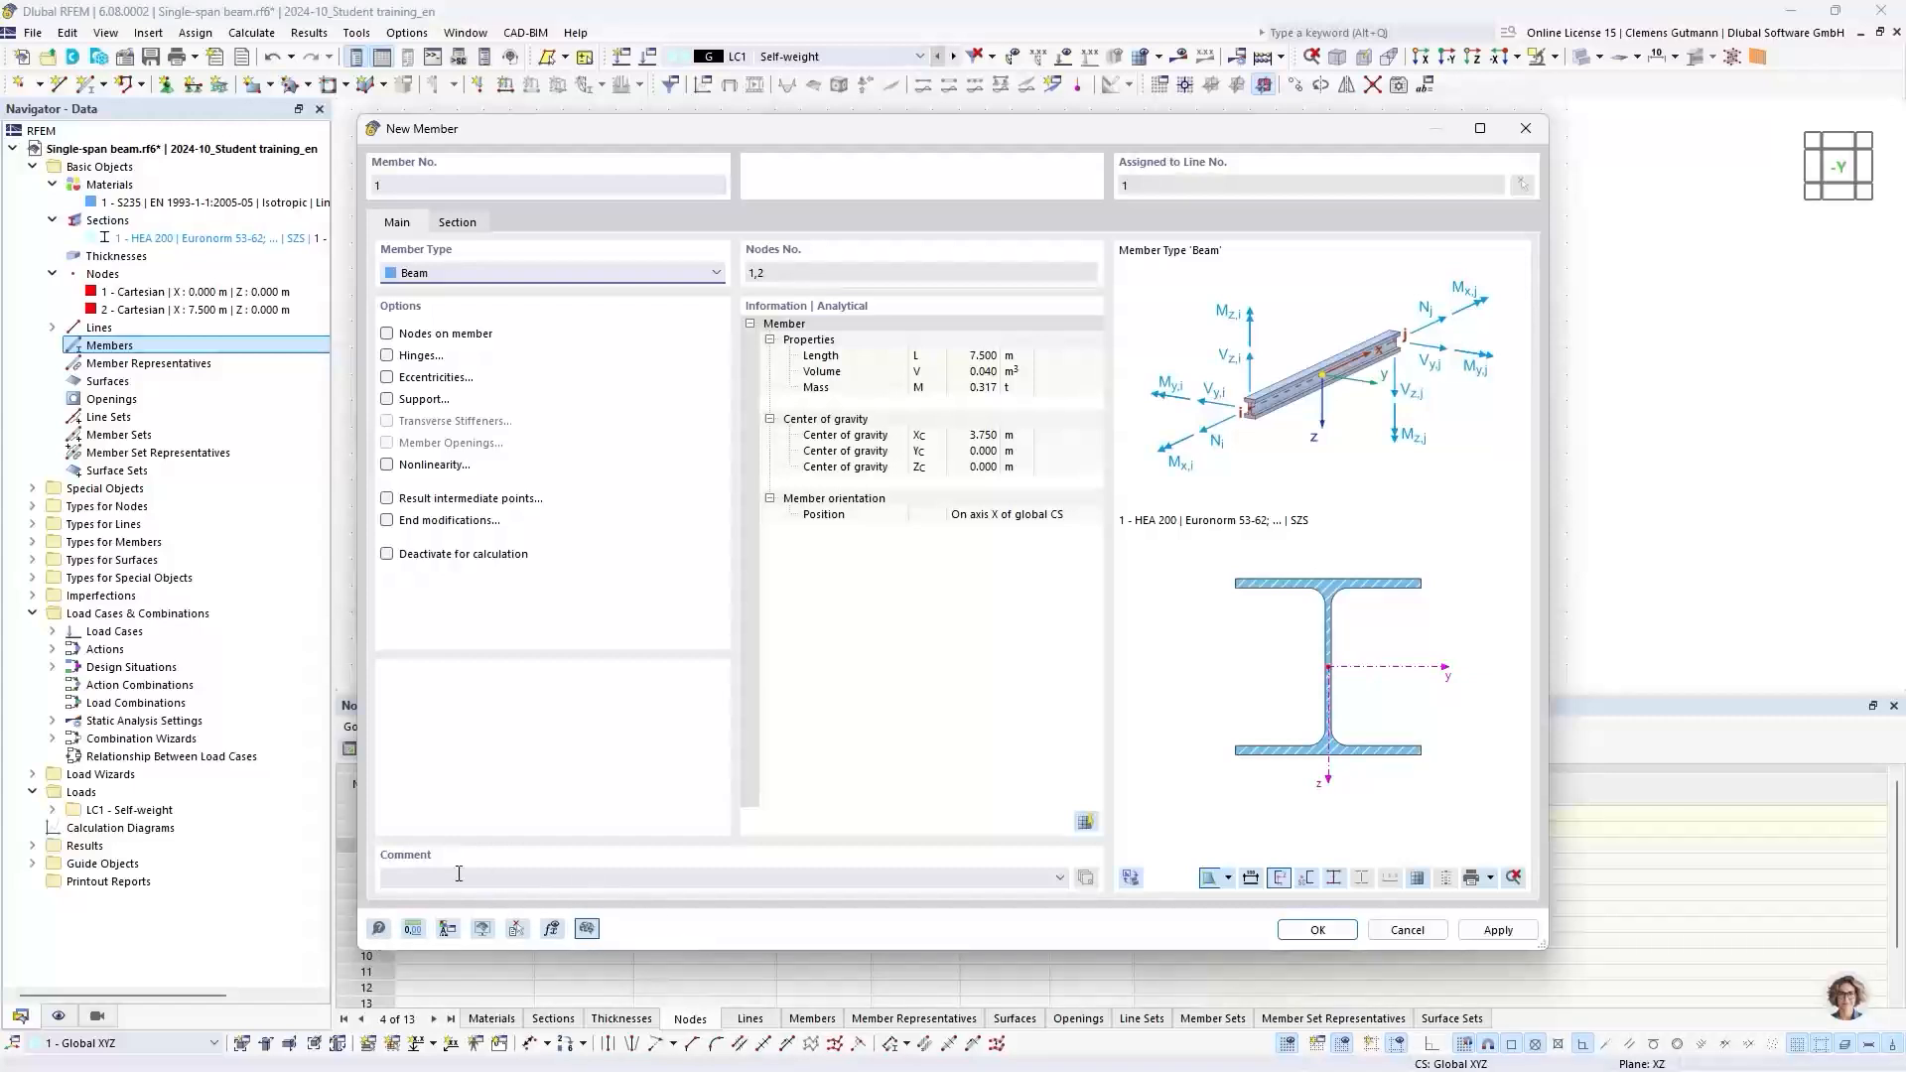
Step: Read the online manual's explanations of the member types, such as Beam, Rigid, Rib and Truss, and return to the New Member dialog
click(377, 929)
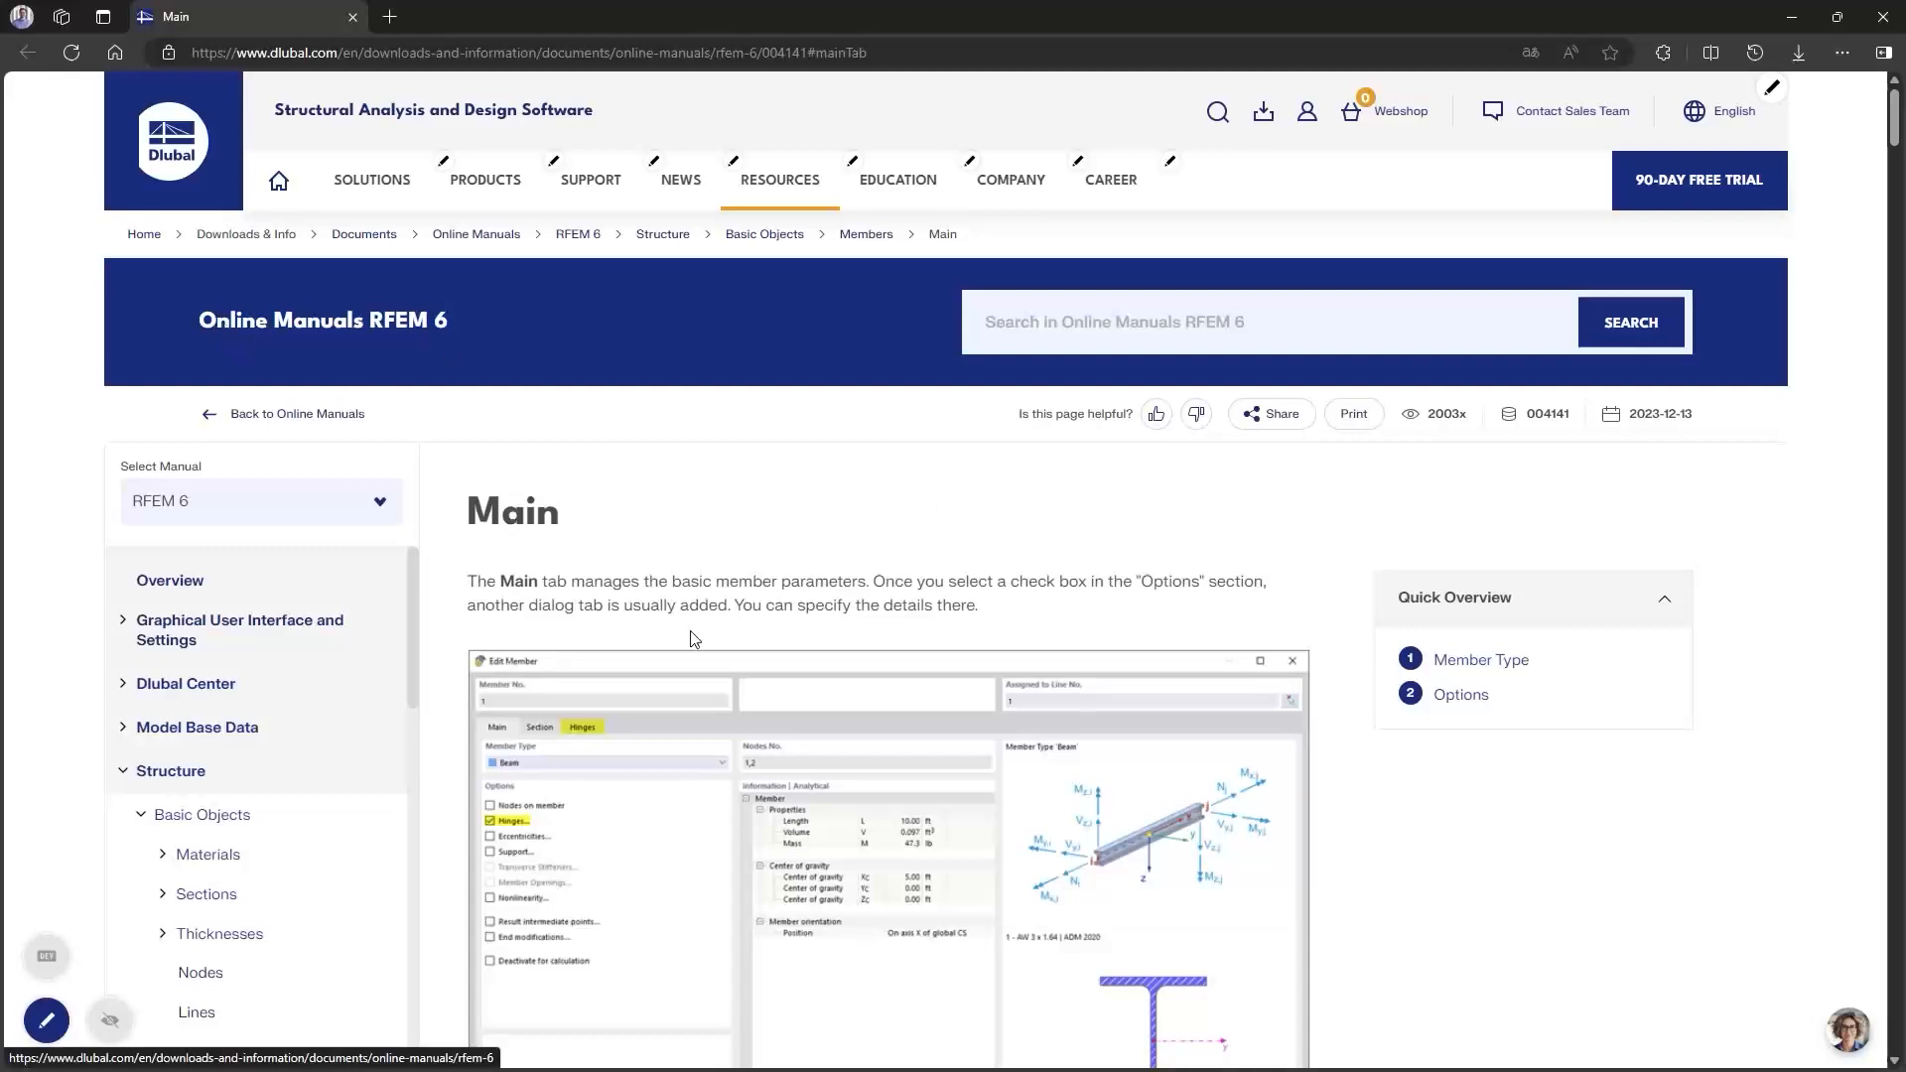
scroll(831, 636, down, 1)
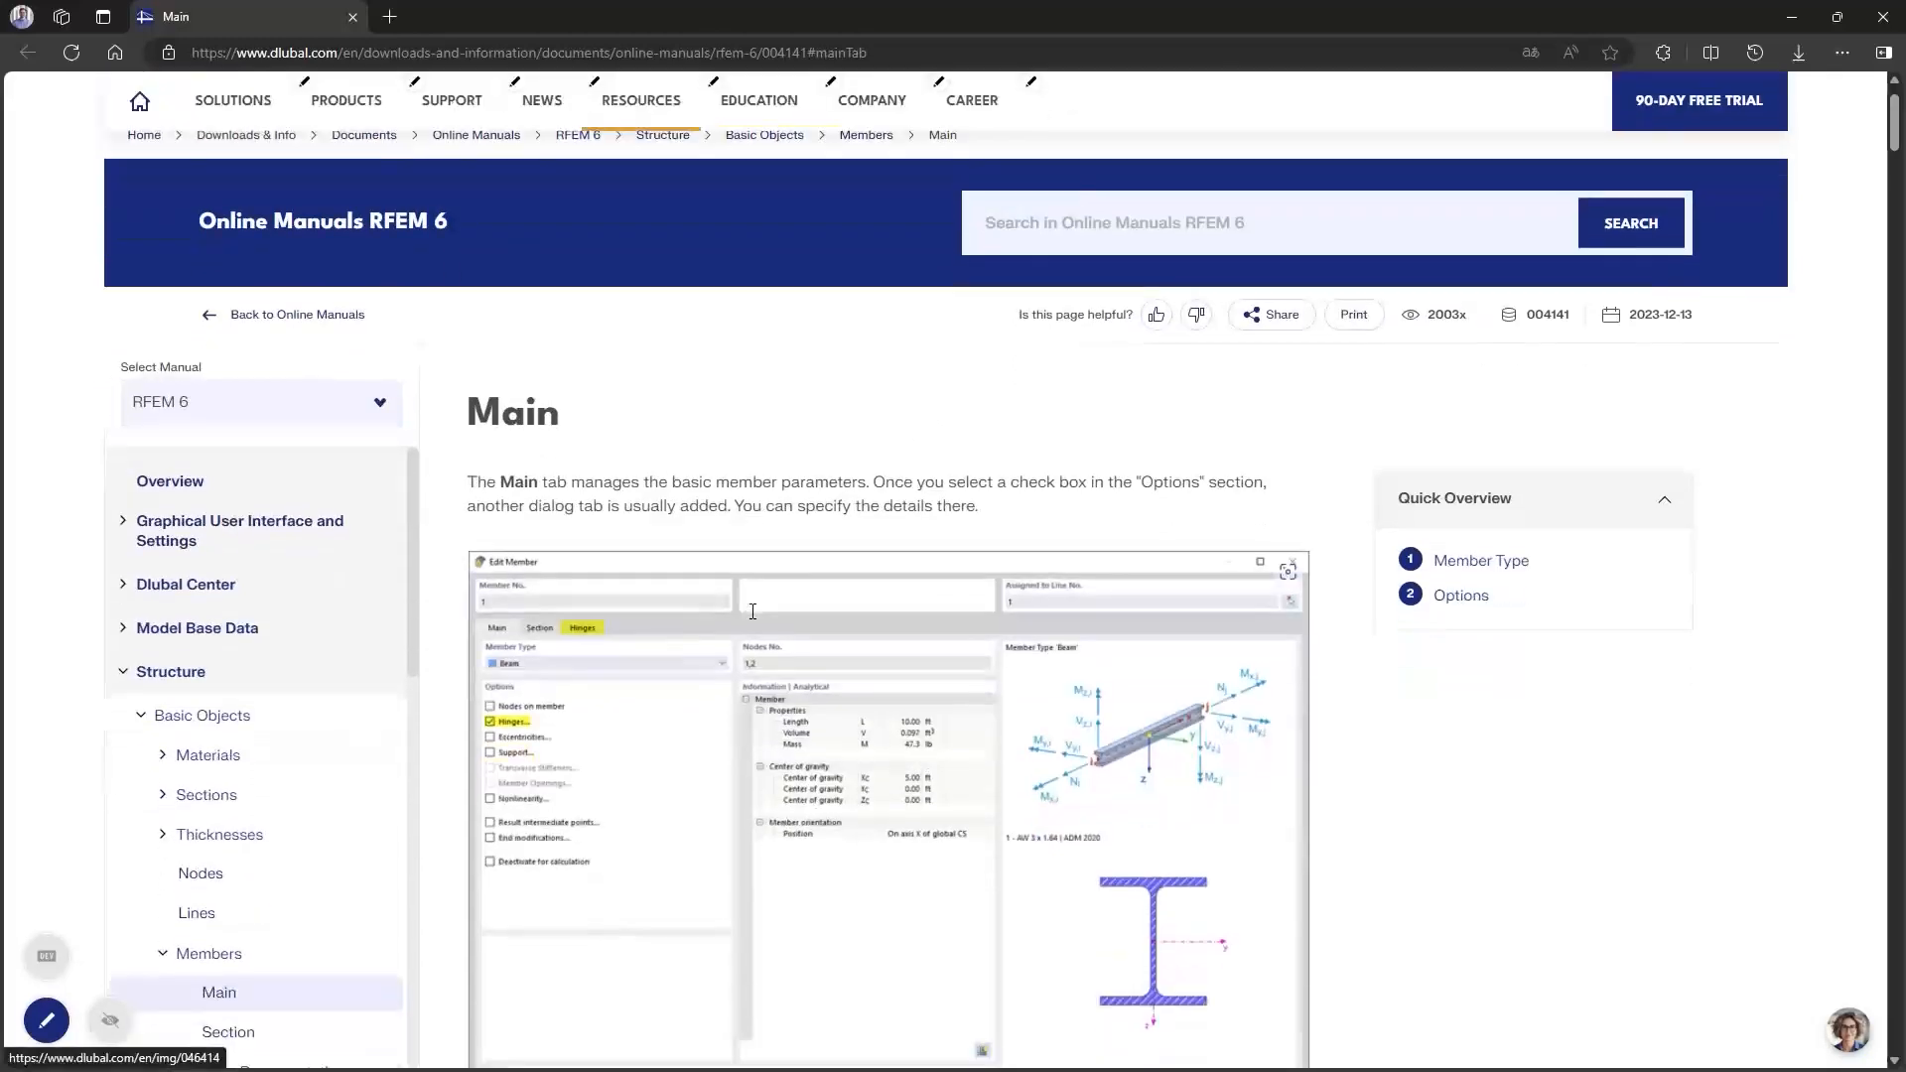
scroll(853, 646, down, 2)
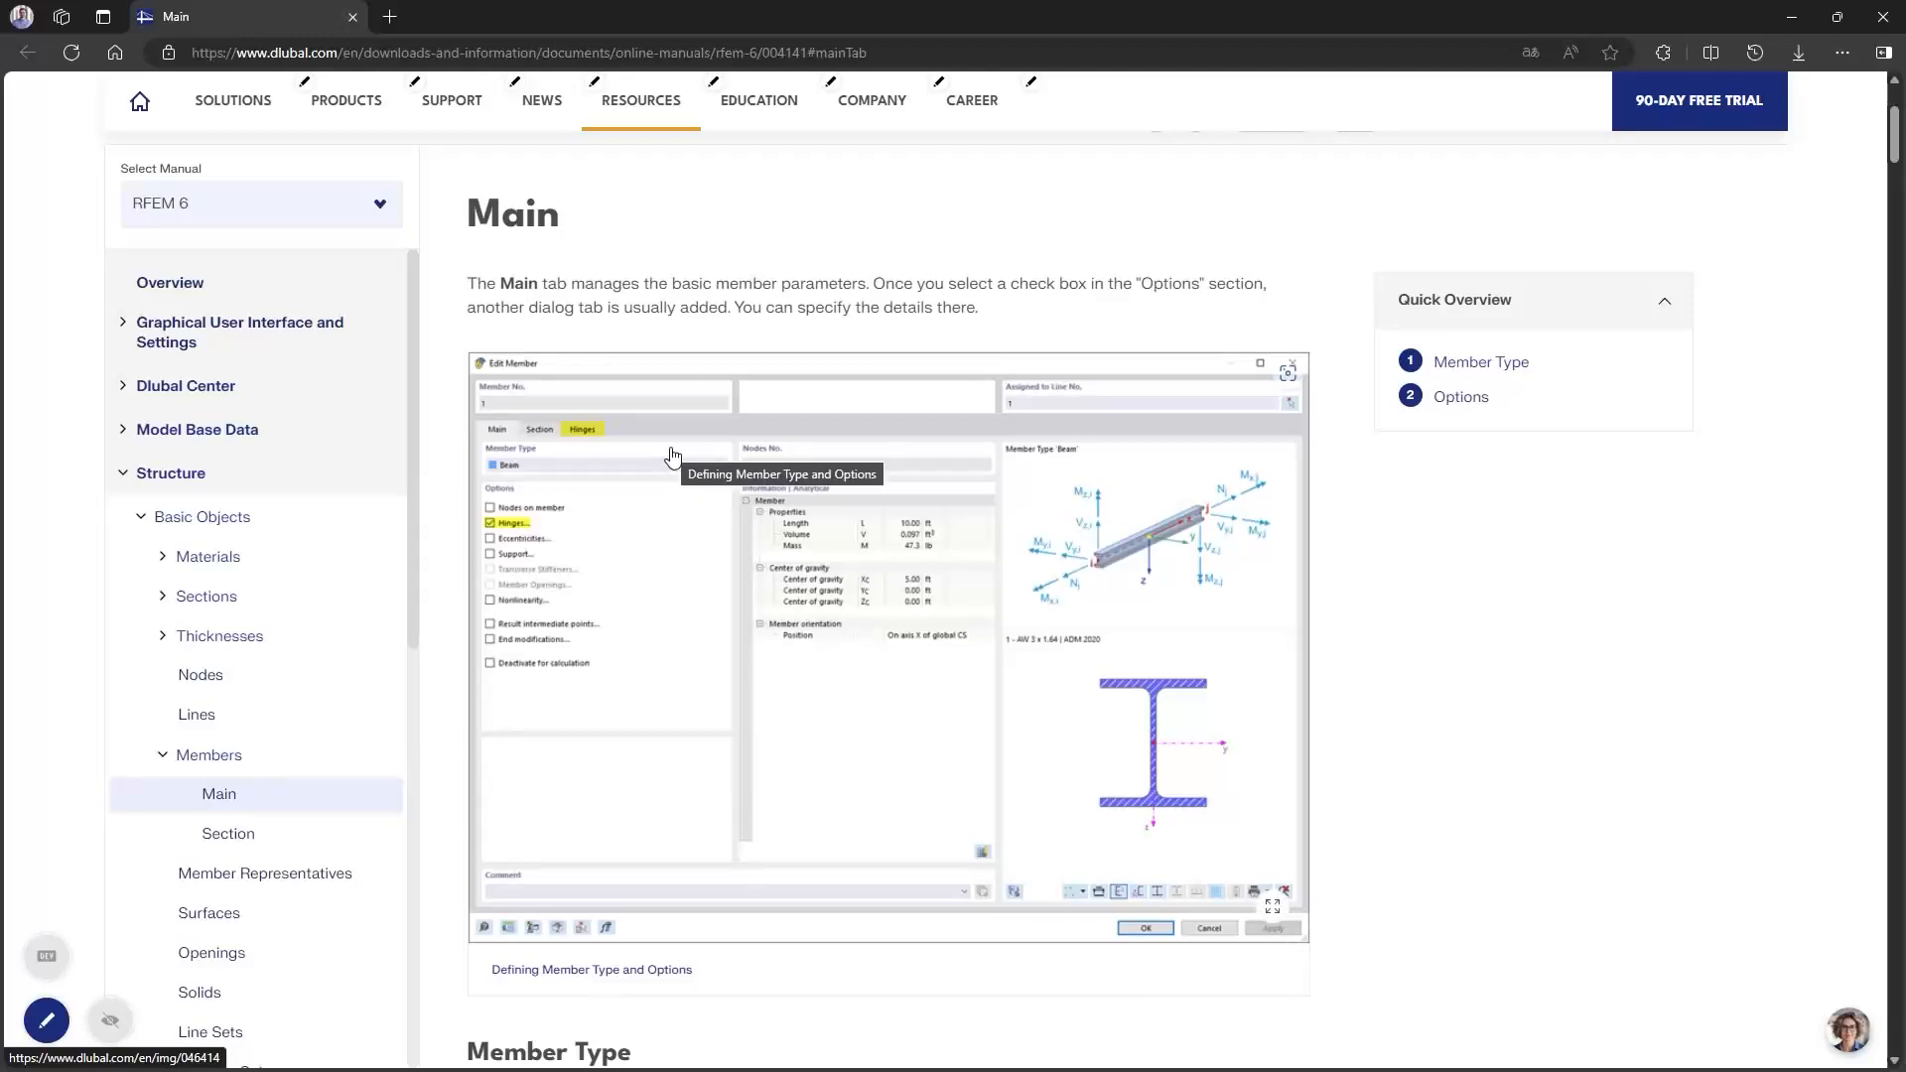
scroll(672, 456, up, 2)
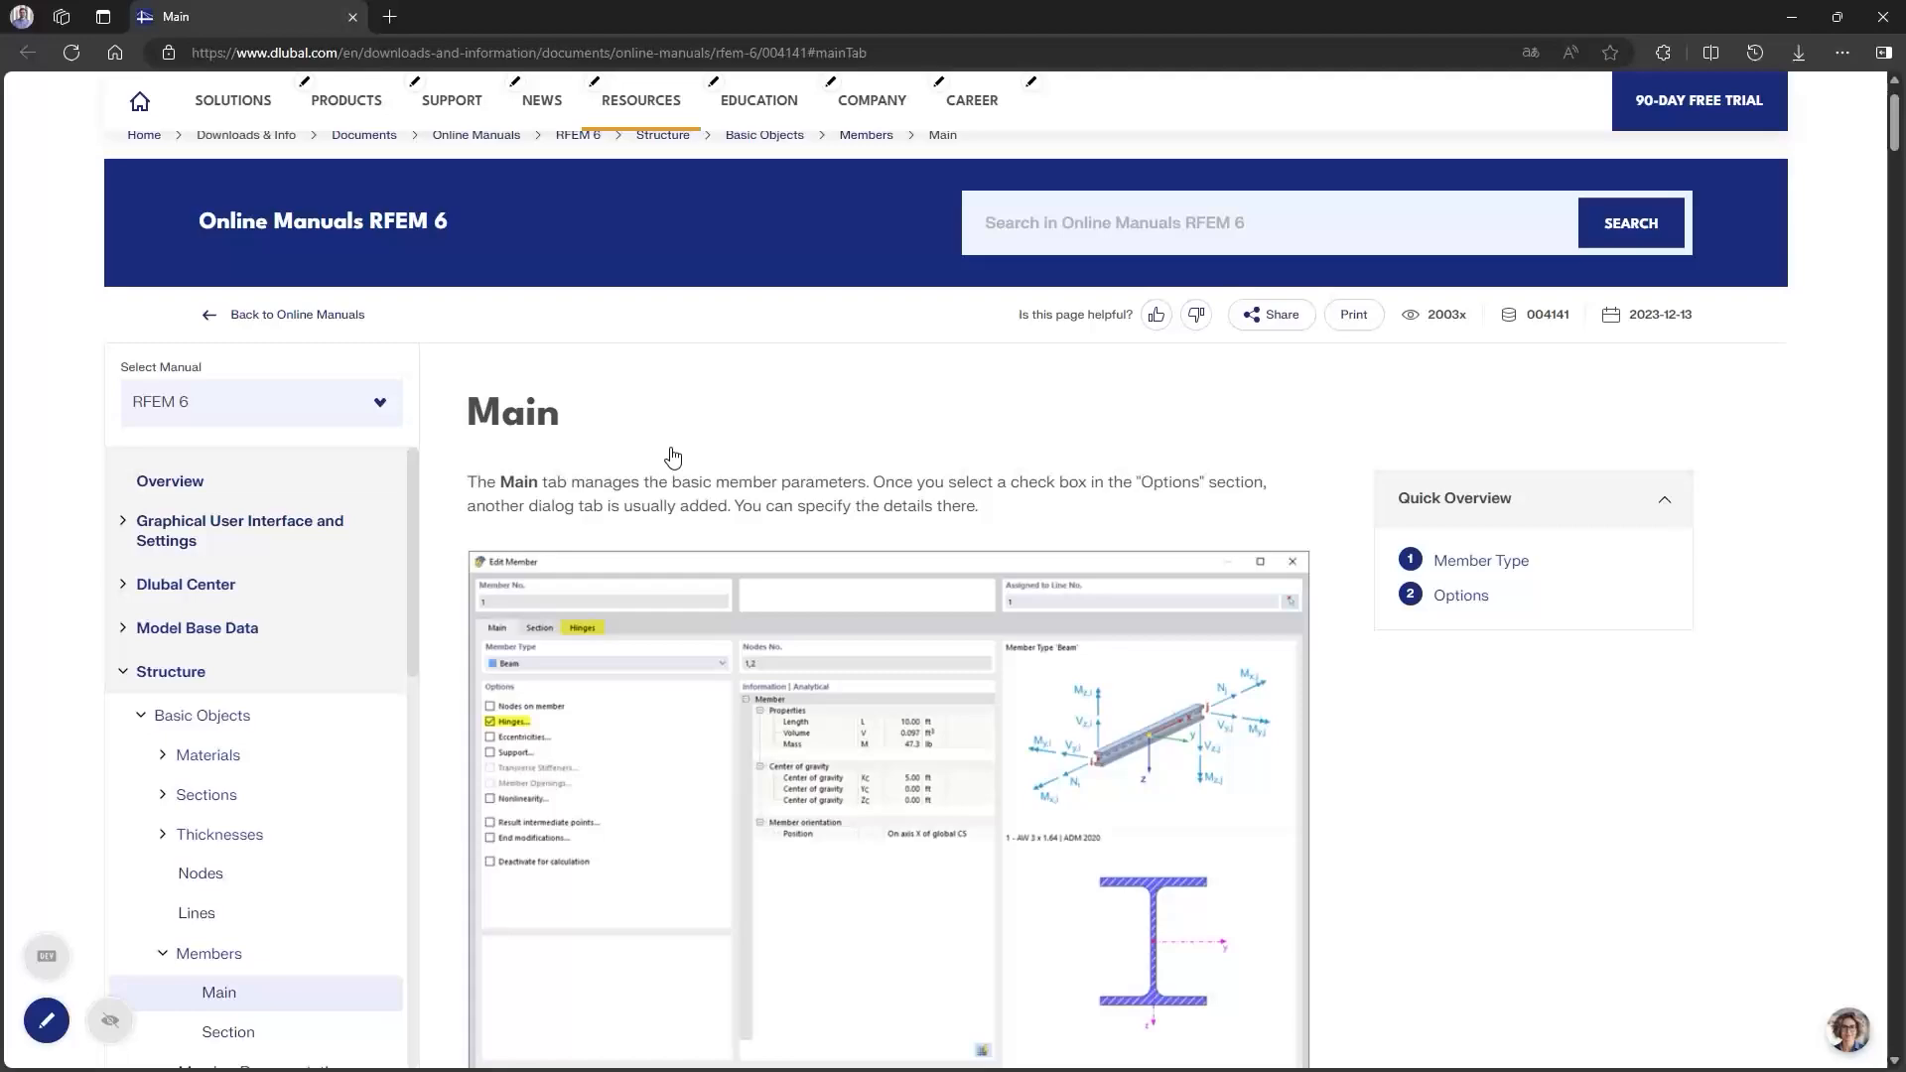
scroll(635, 596, down, 4)
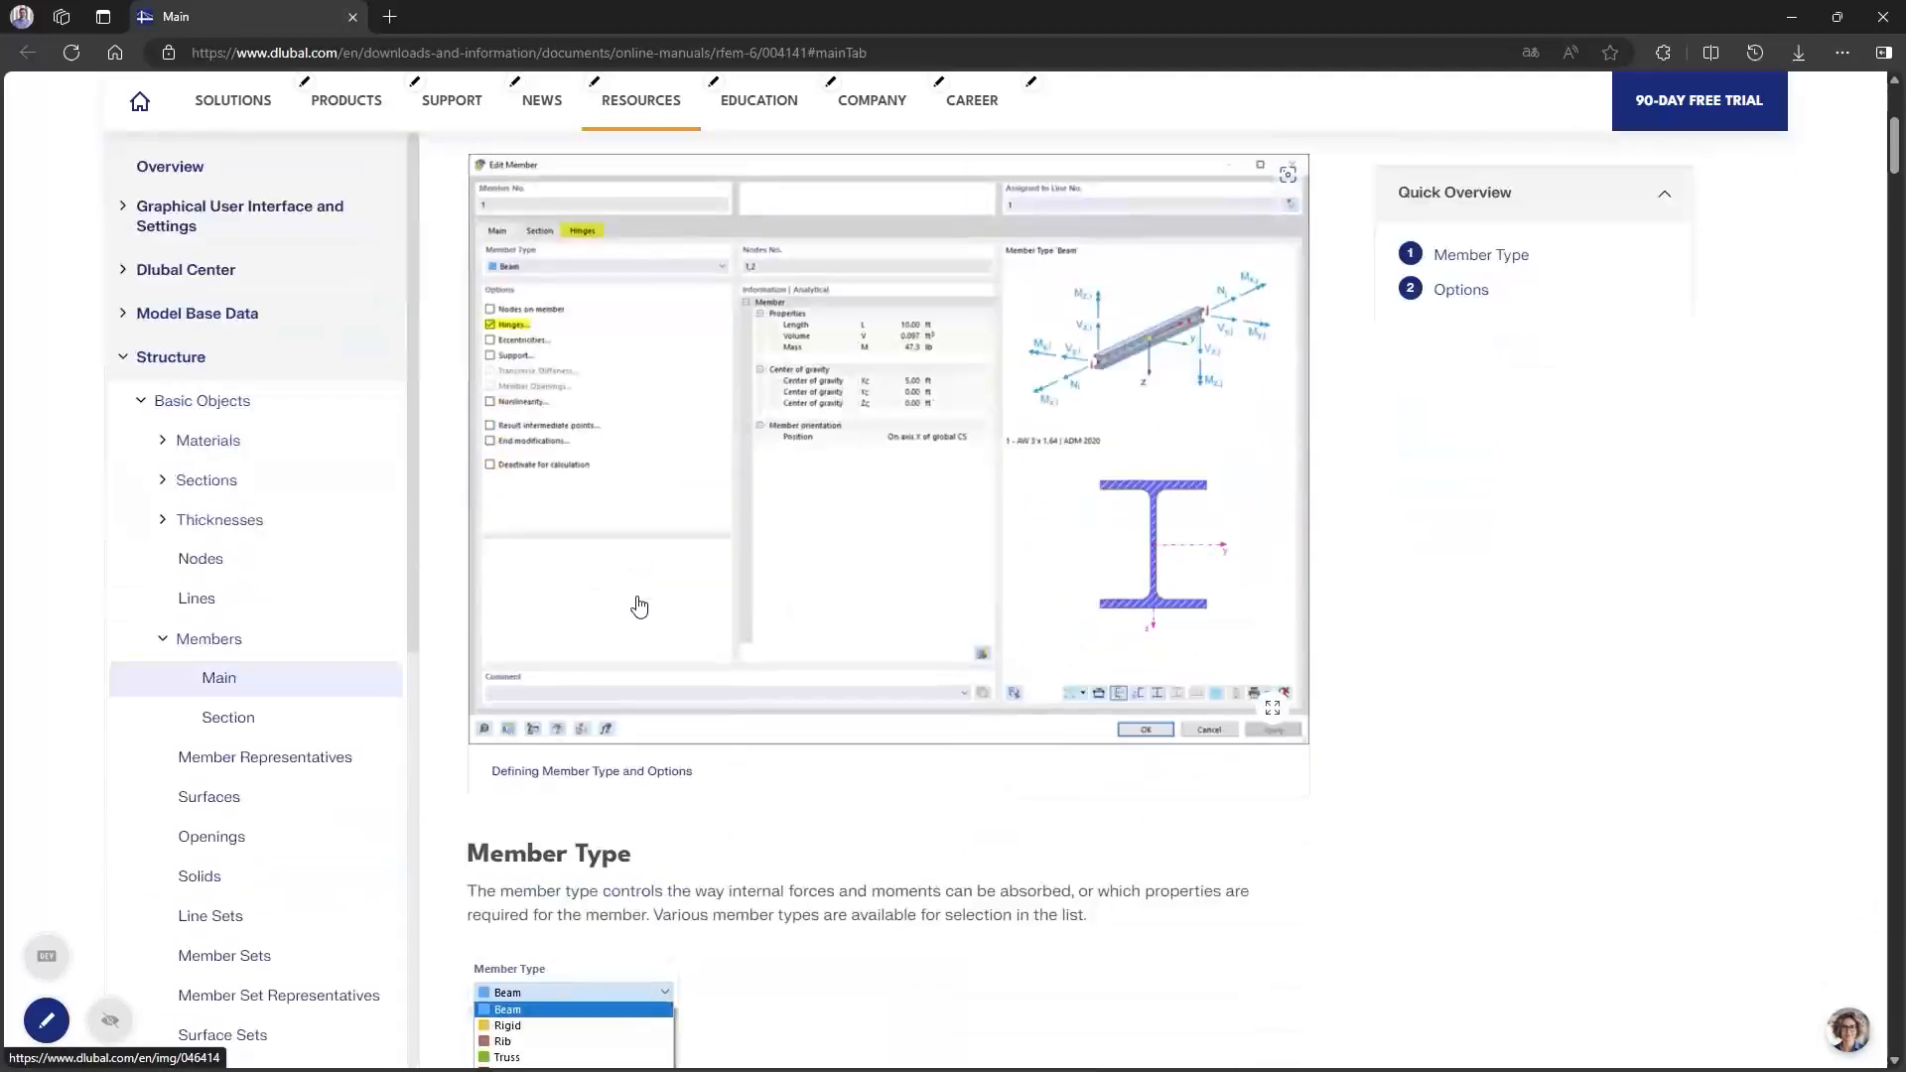
scroll(638, 606, down, 6)
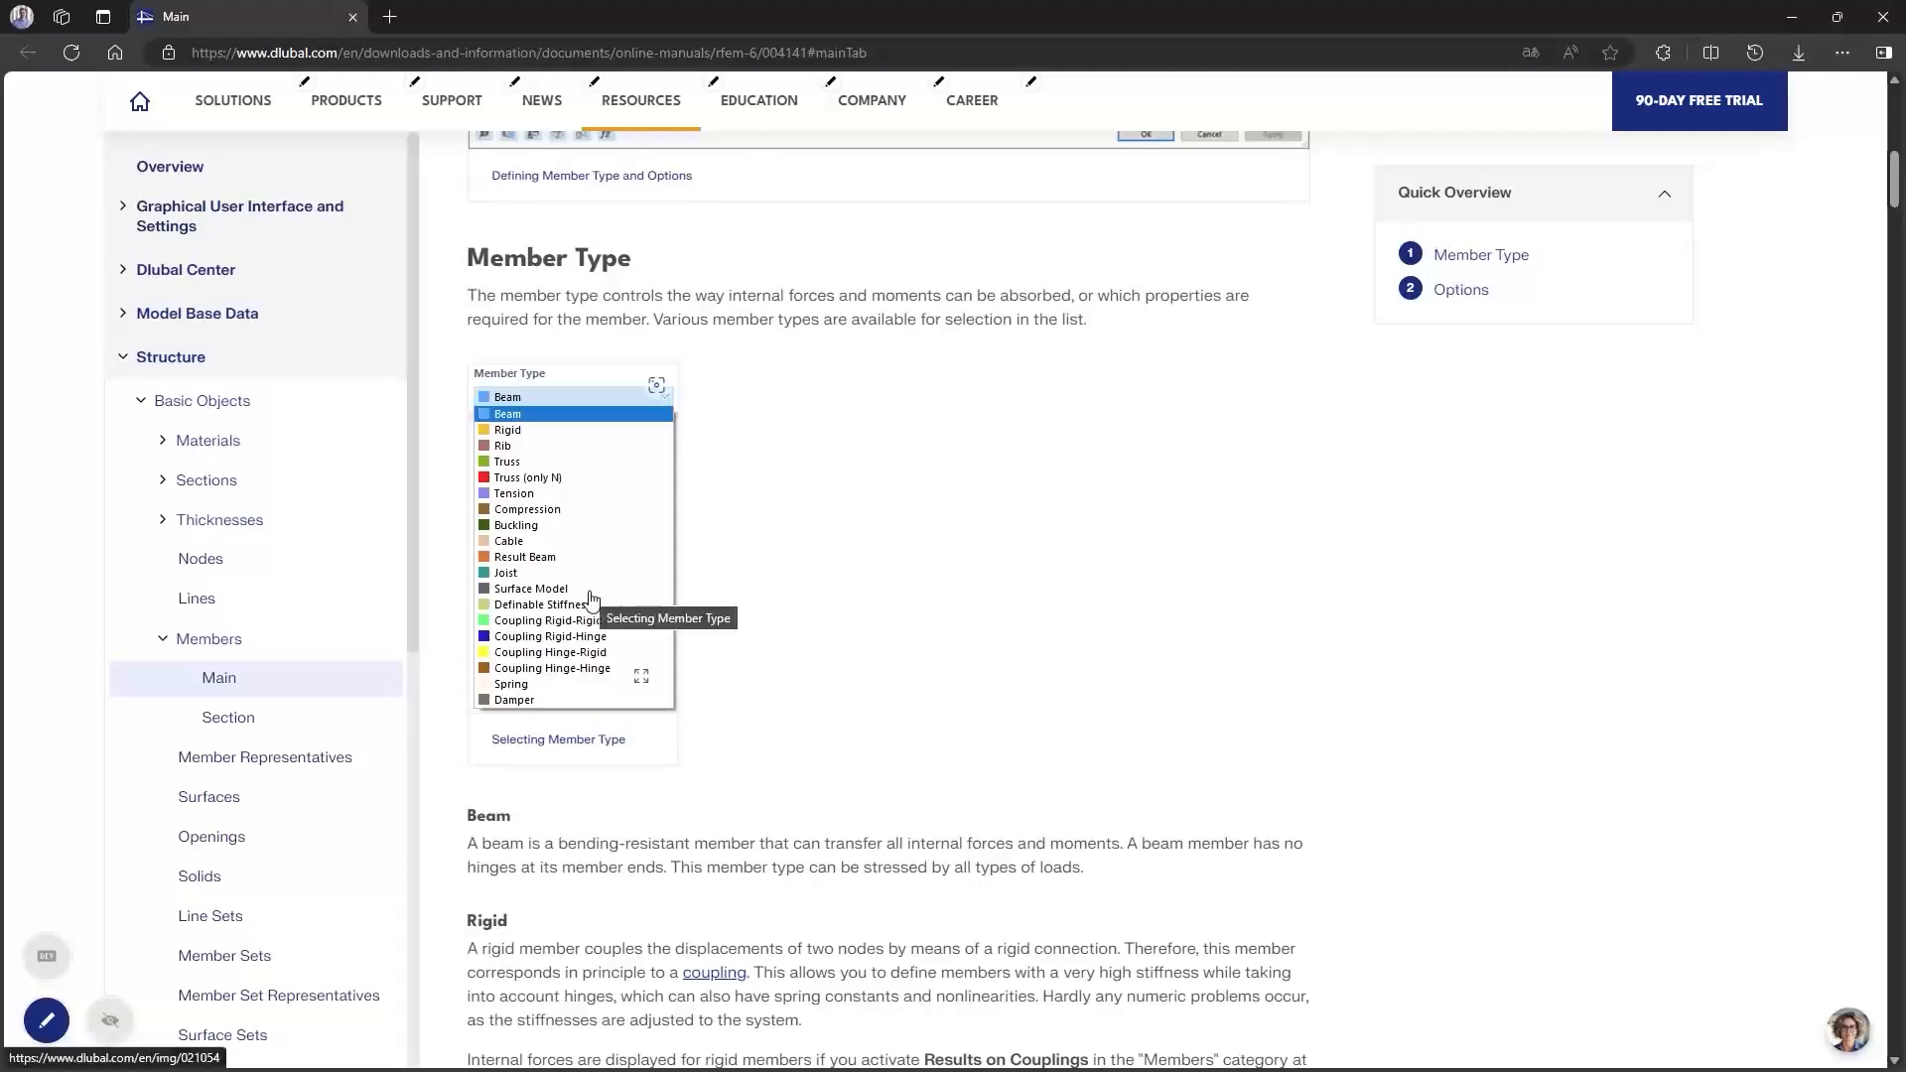
scroll(735, 484, down, 4)
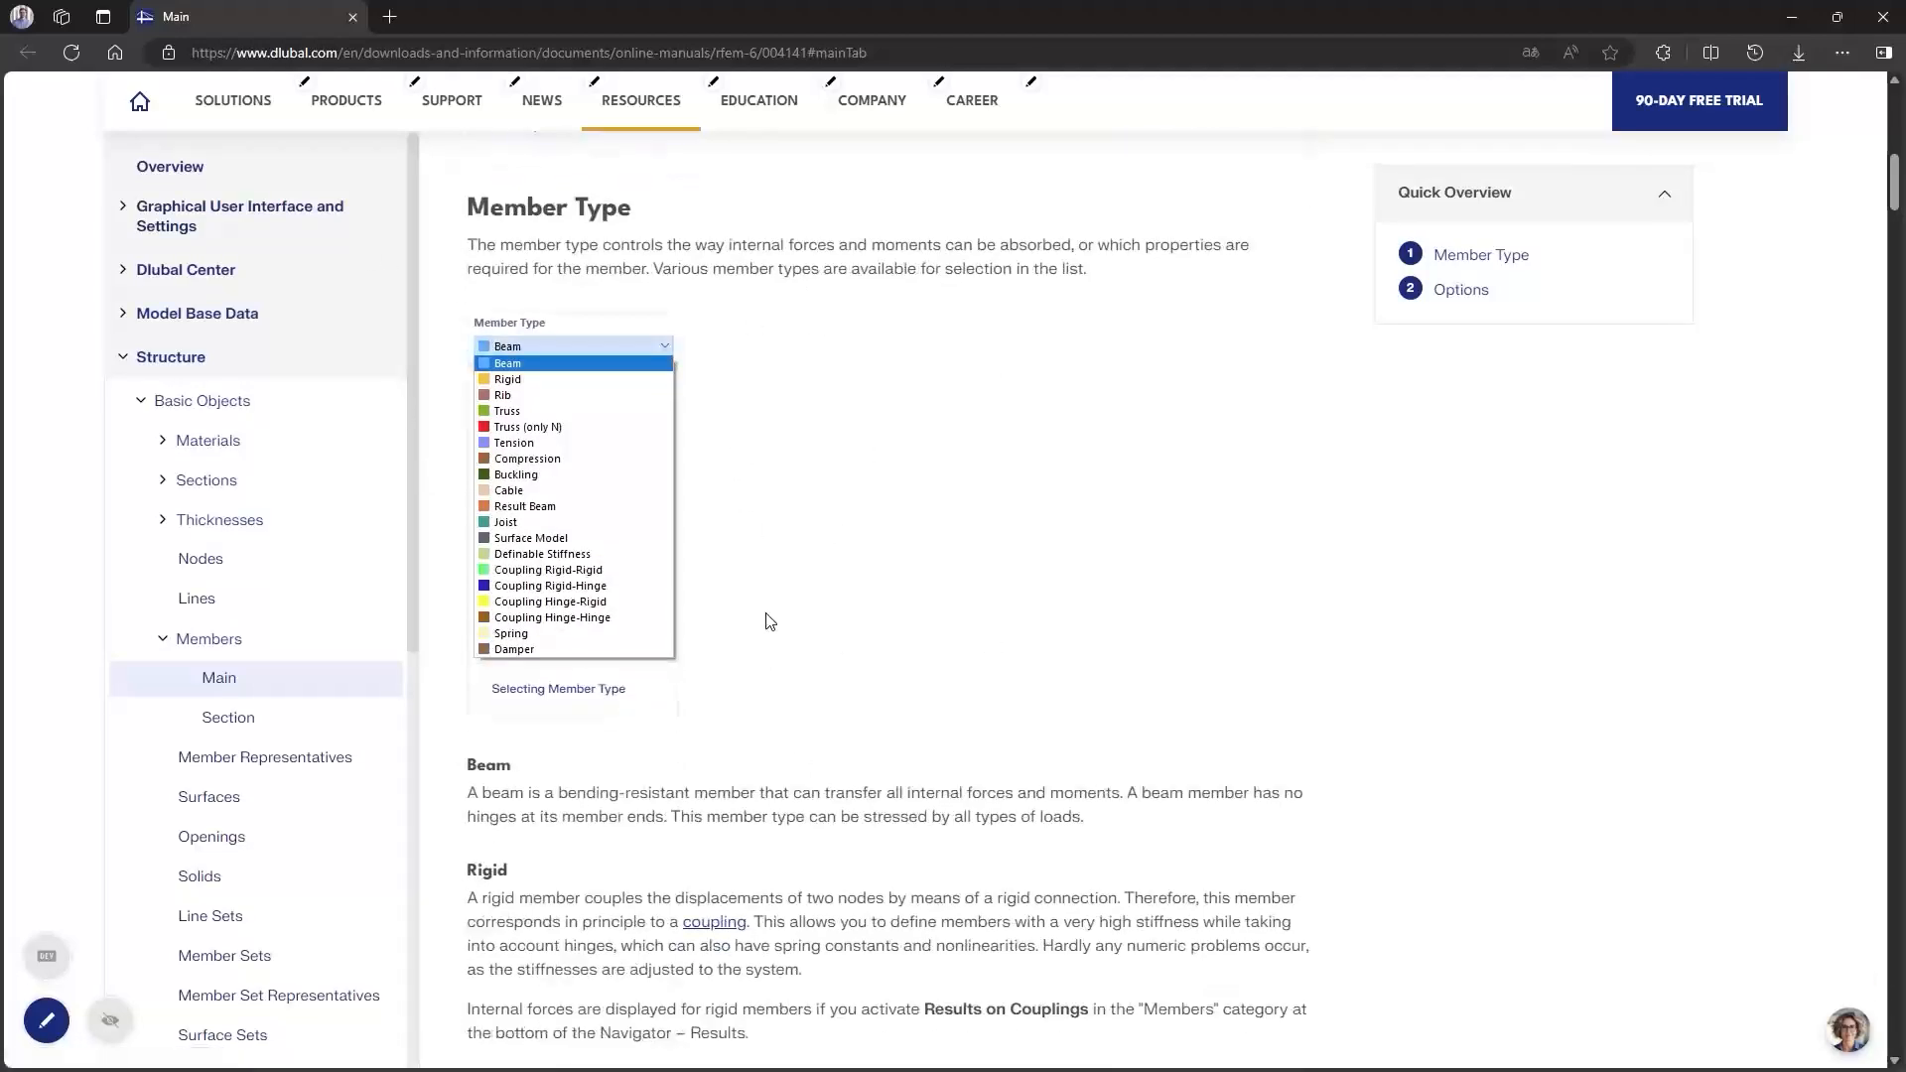
scroll(720, 695, down, 4)
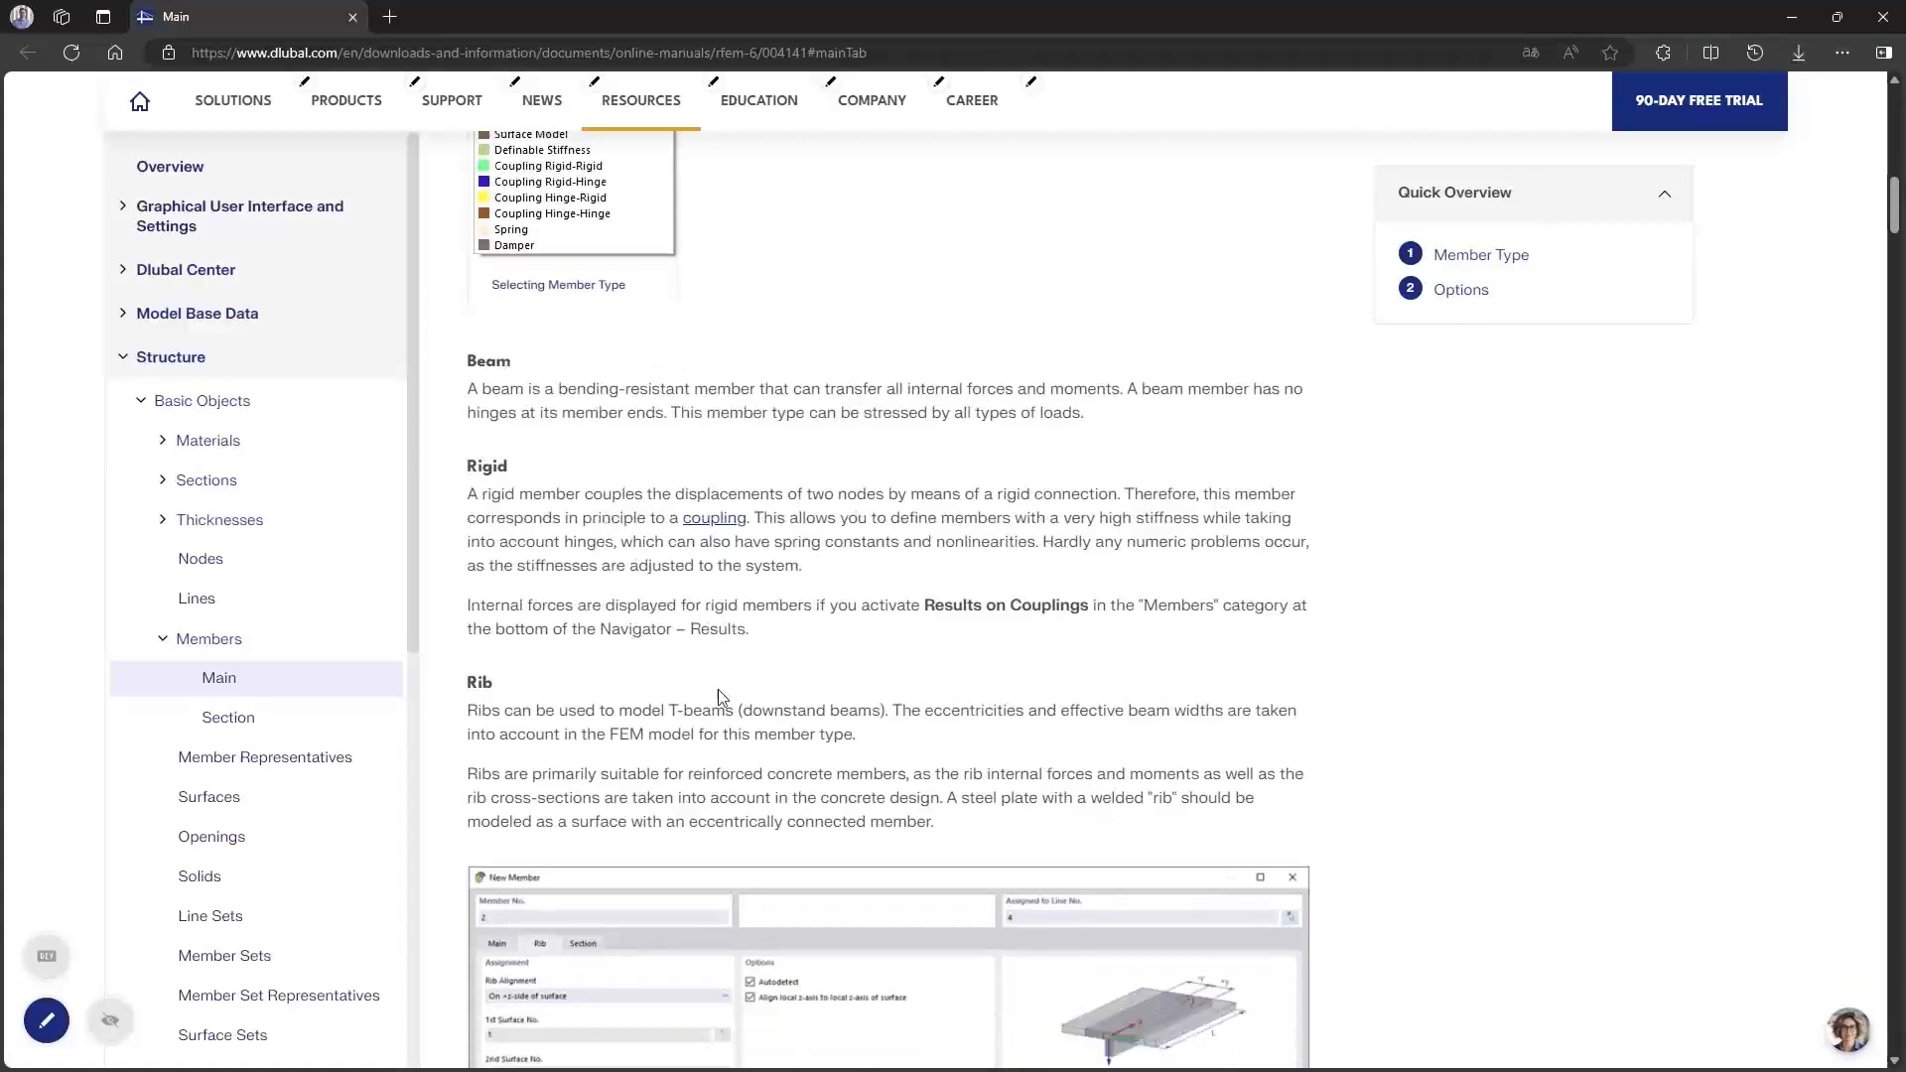
scroll(716, 703, down, 1)
scroll(716, 704, down, 10)
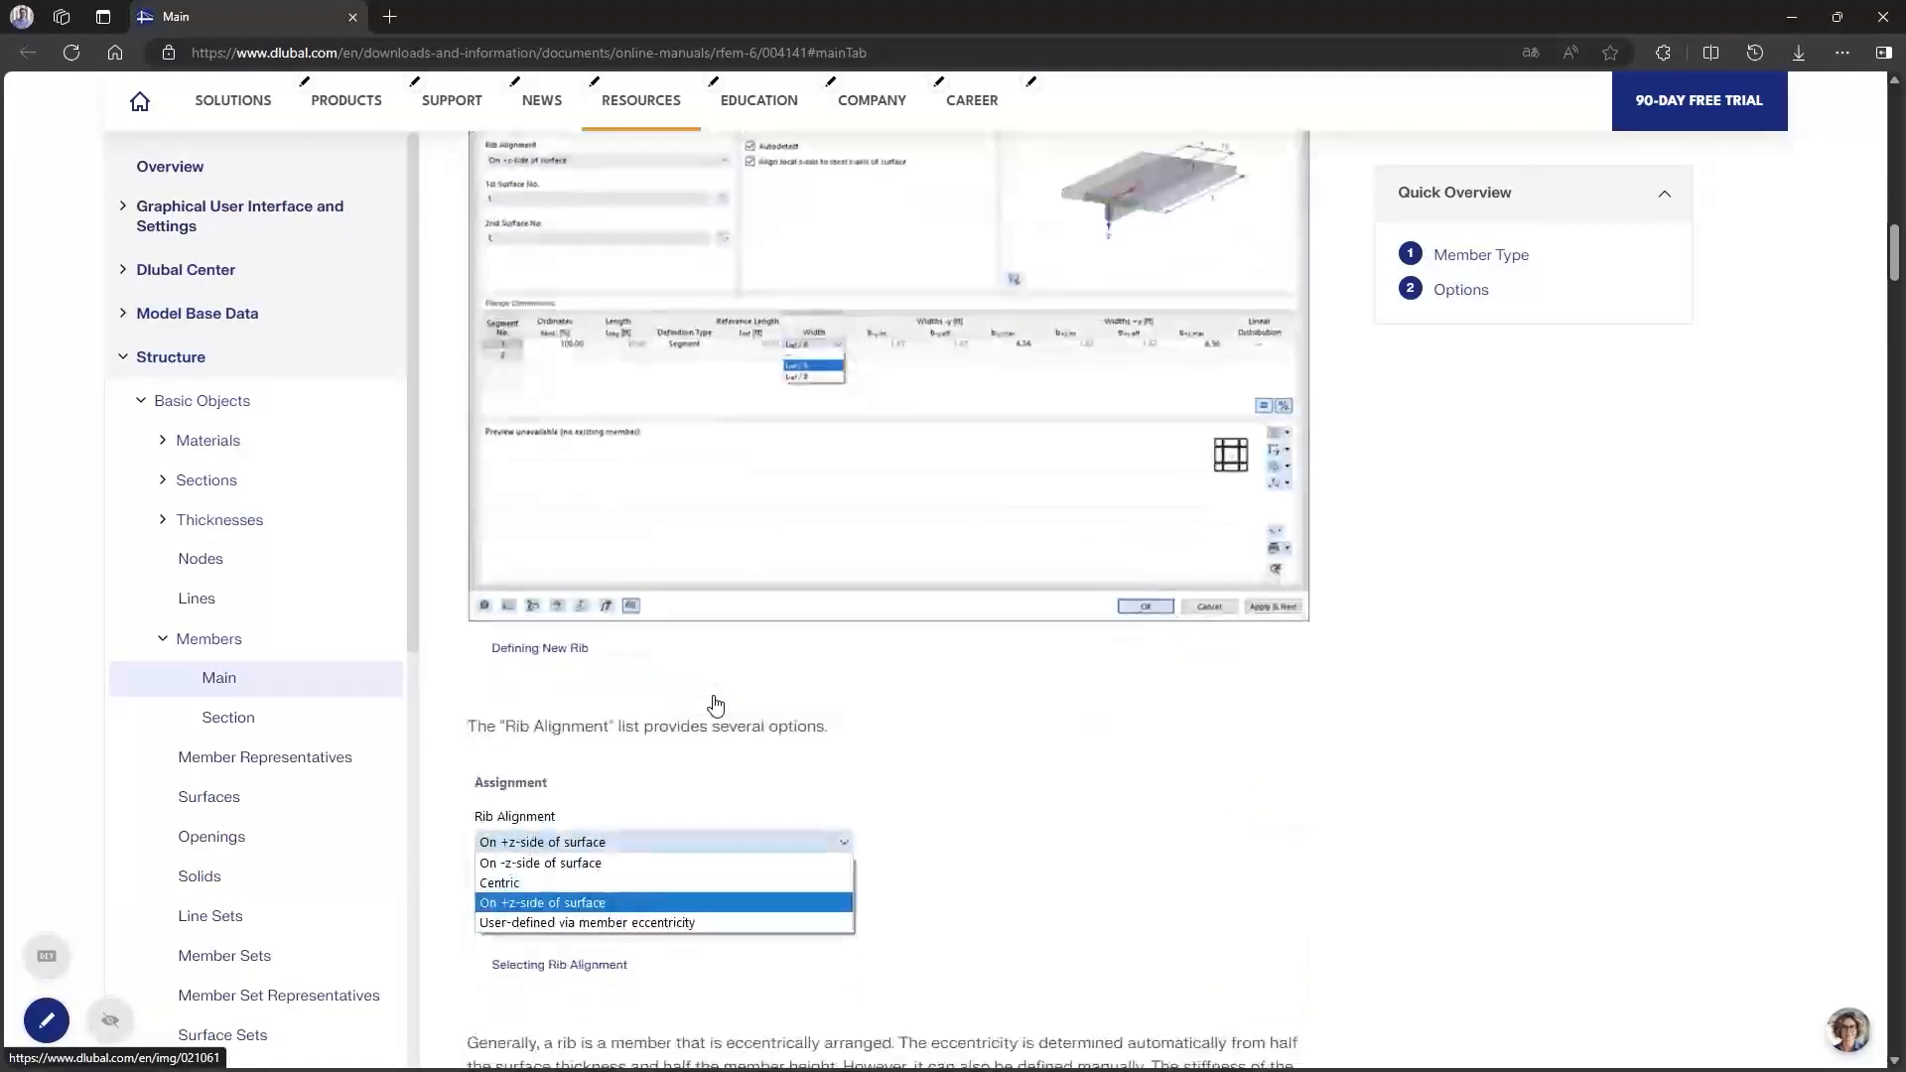
scroll(716, 703, down, 3)
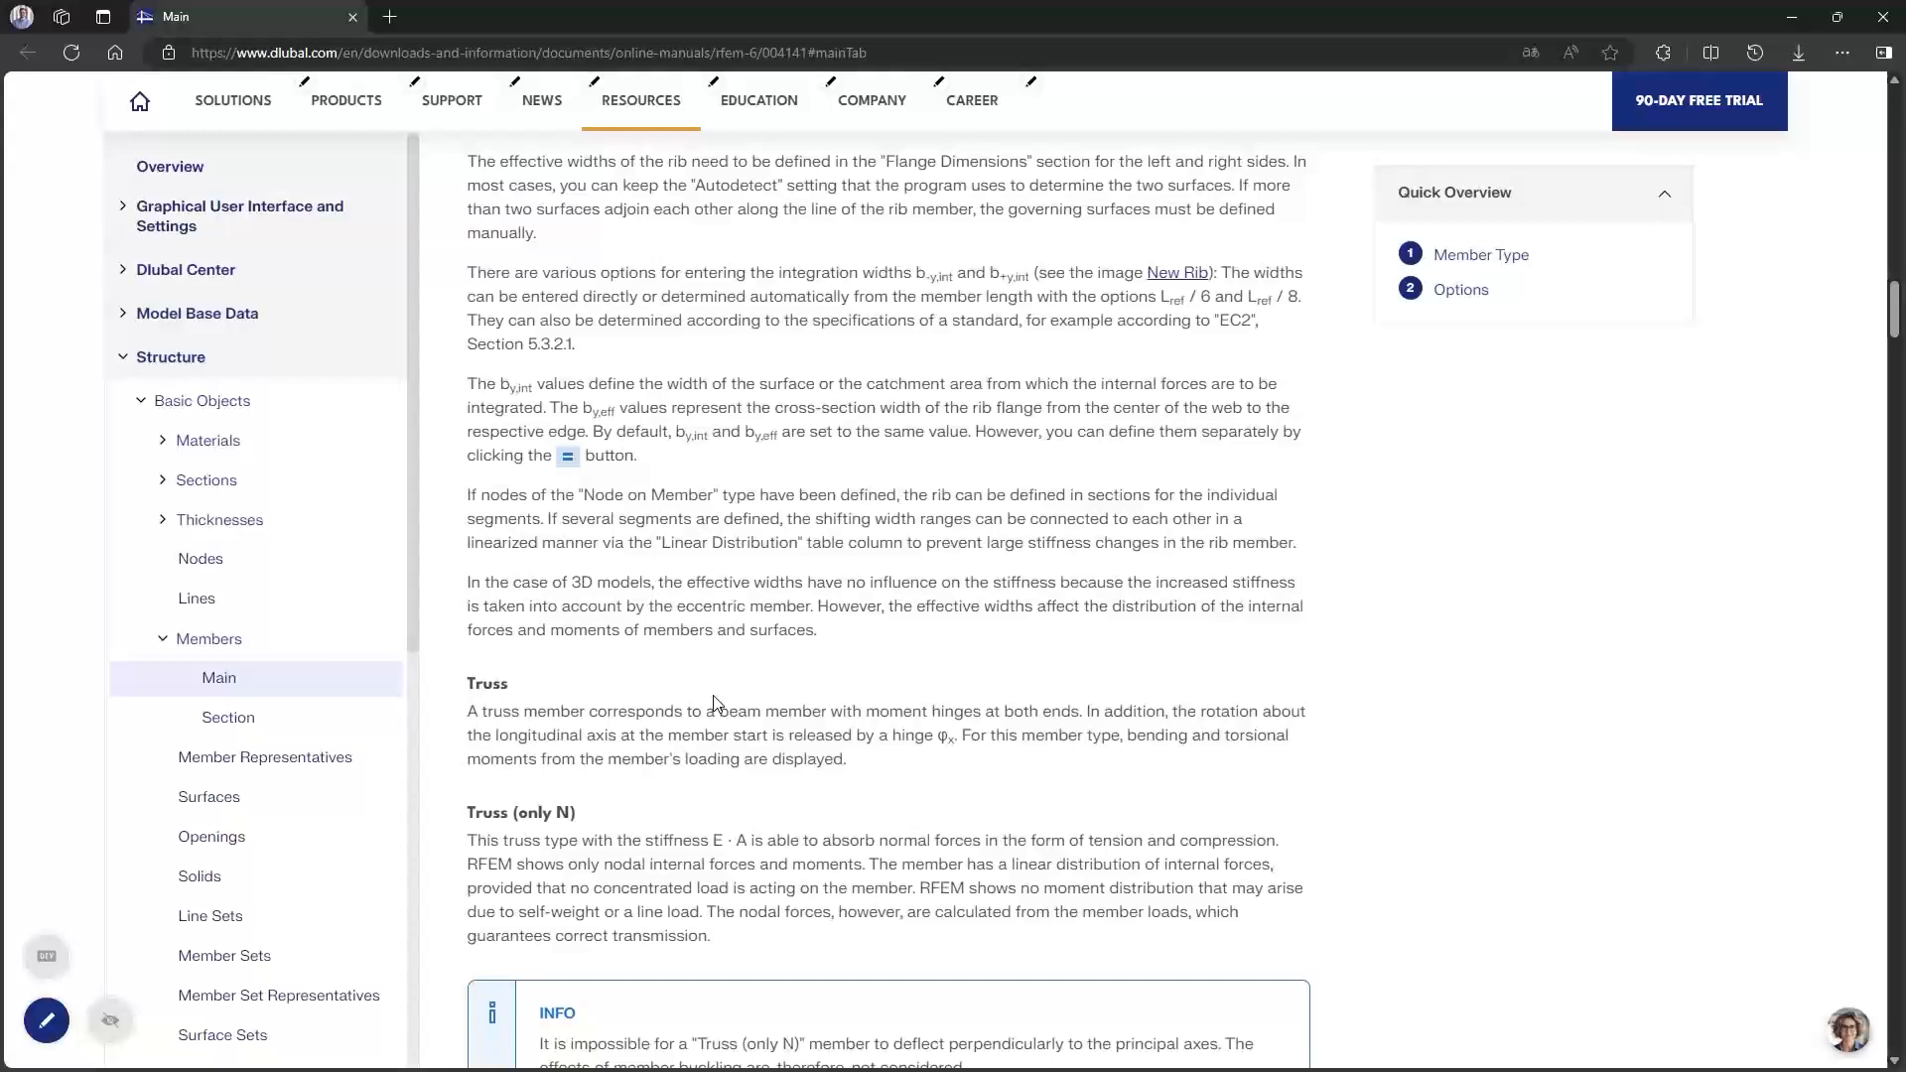
scroll(714, 703, up, 5)
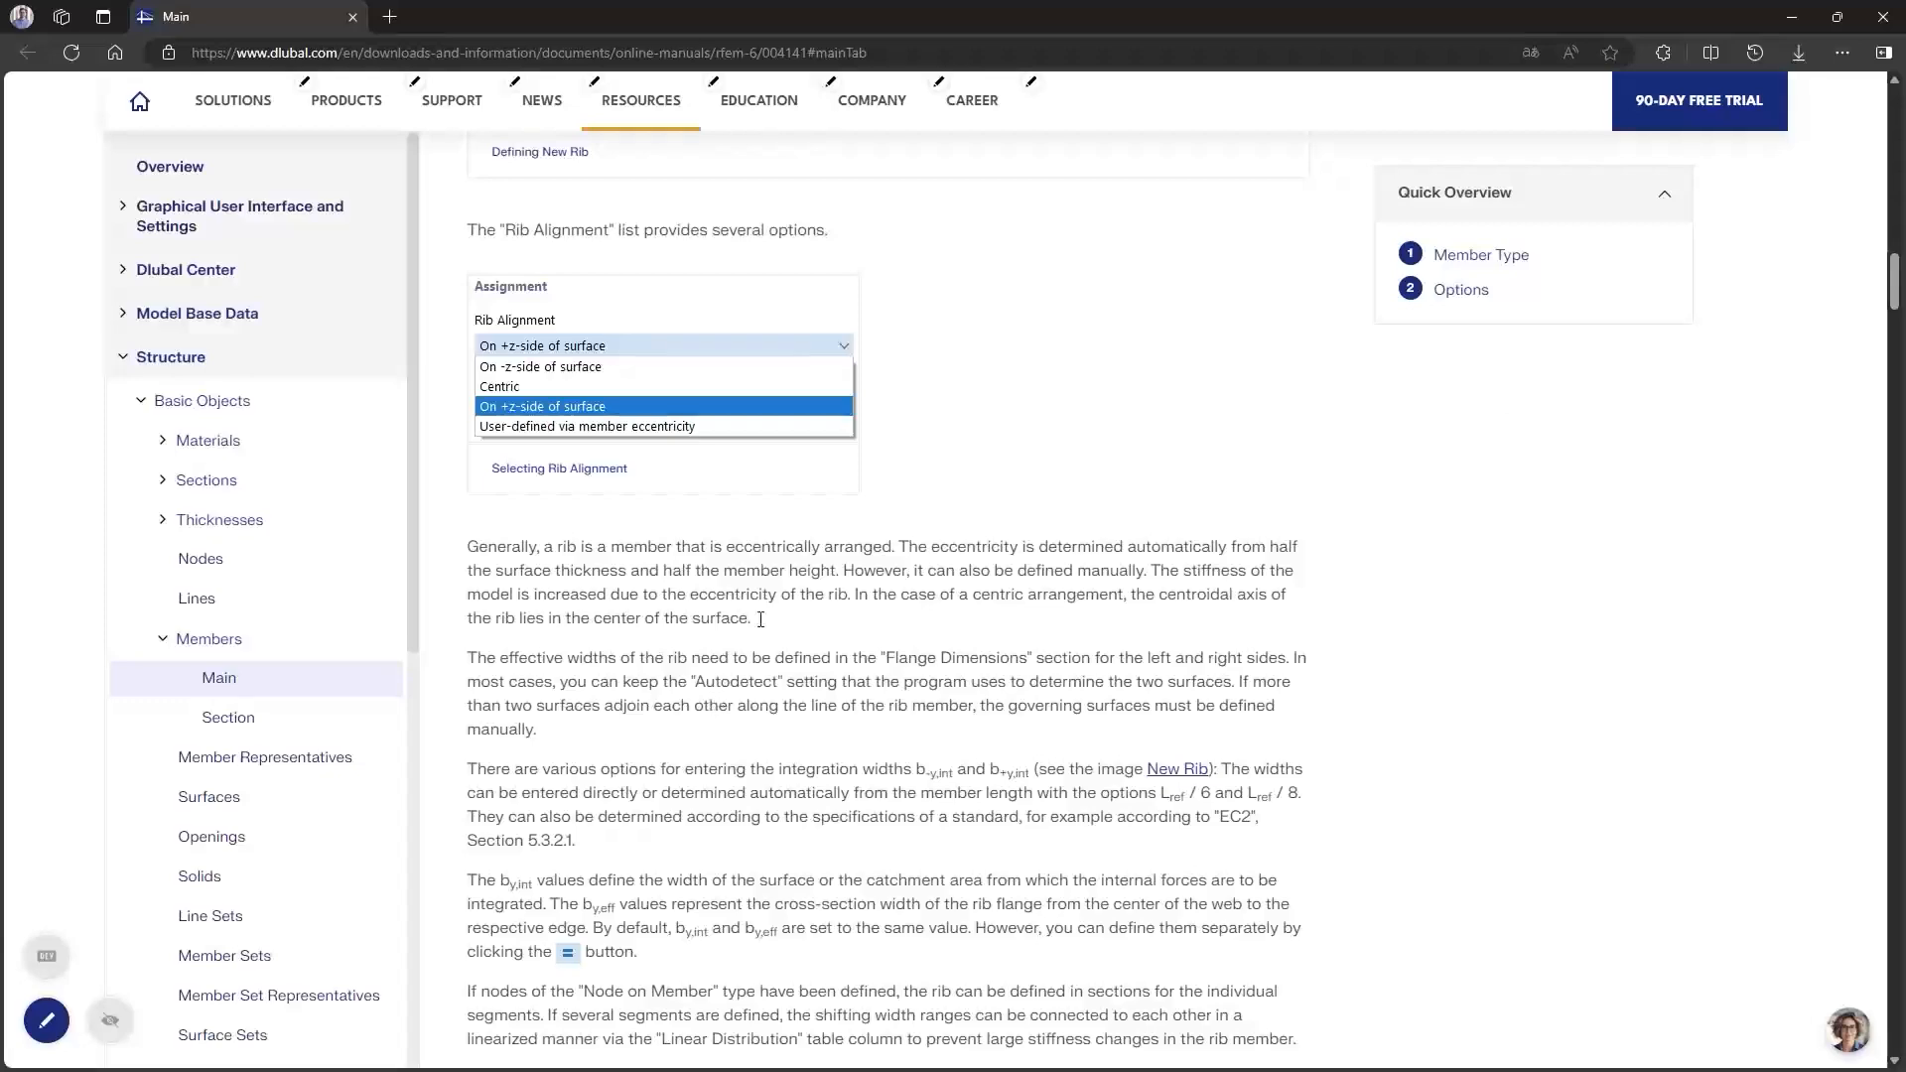
click(1889, 12)
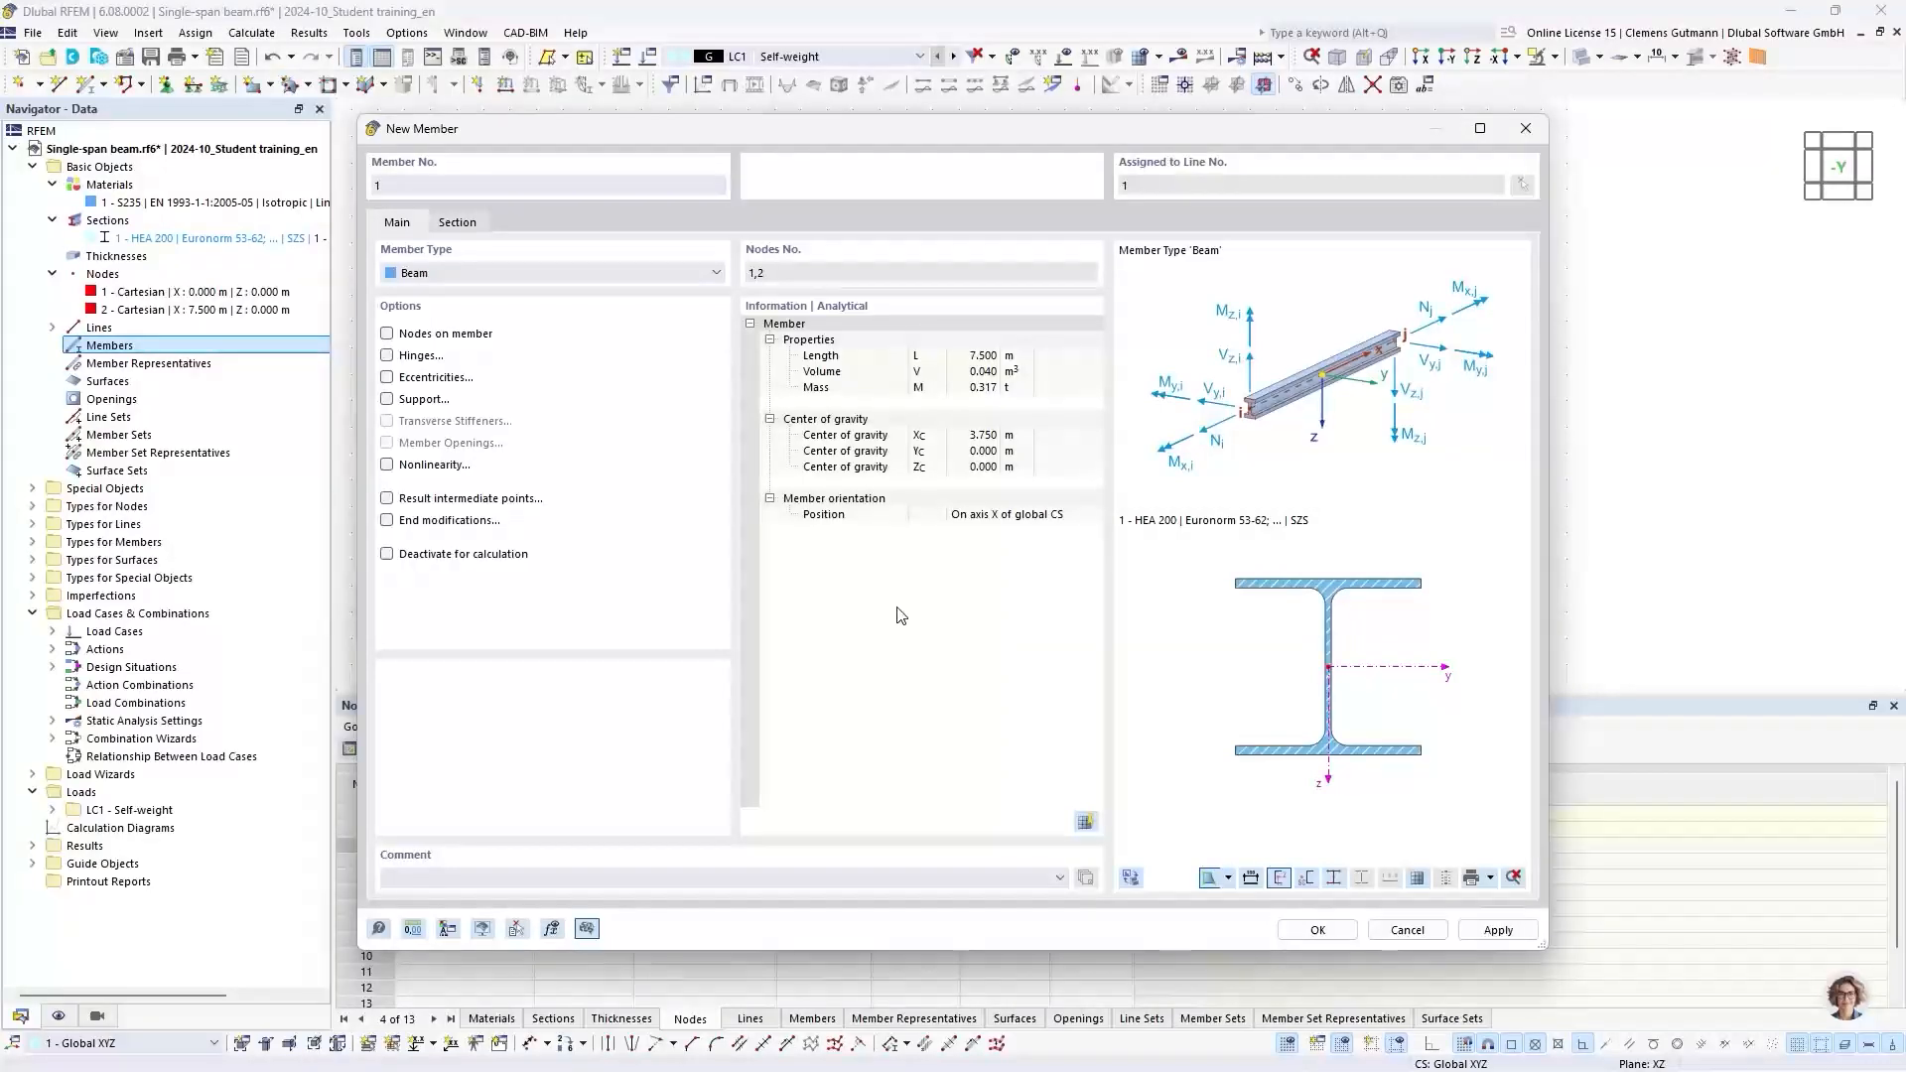
Step: Create the member as a Beam with section HEA 200 in S235 at the member start, and accept the line's changes
click(590, 290)
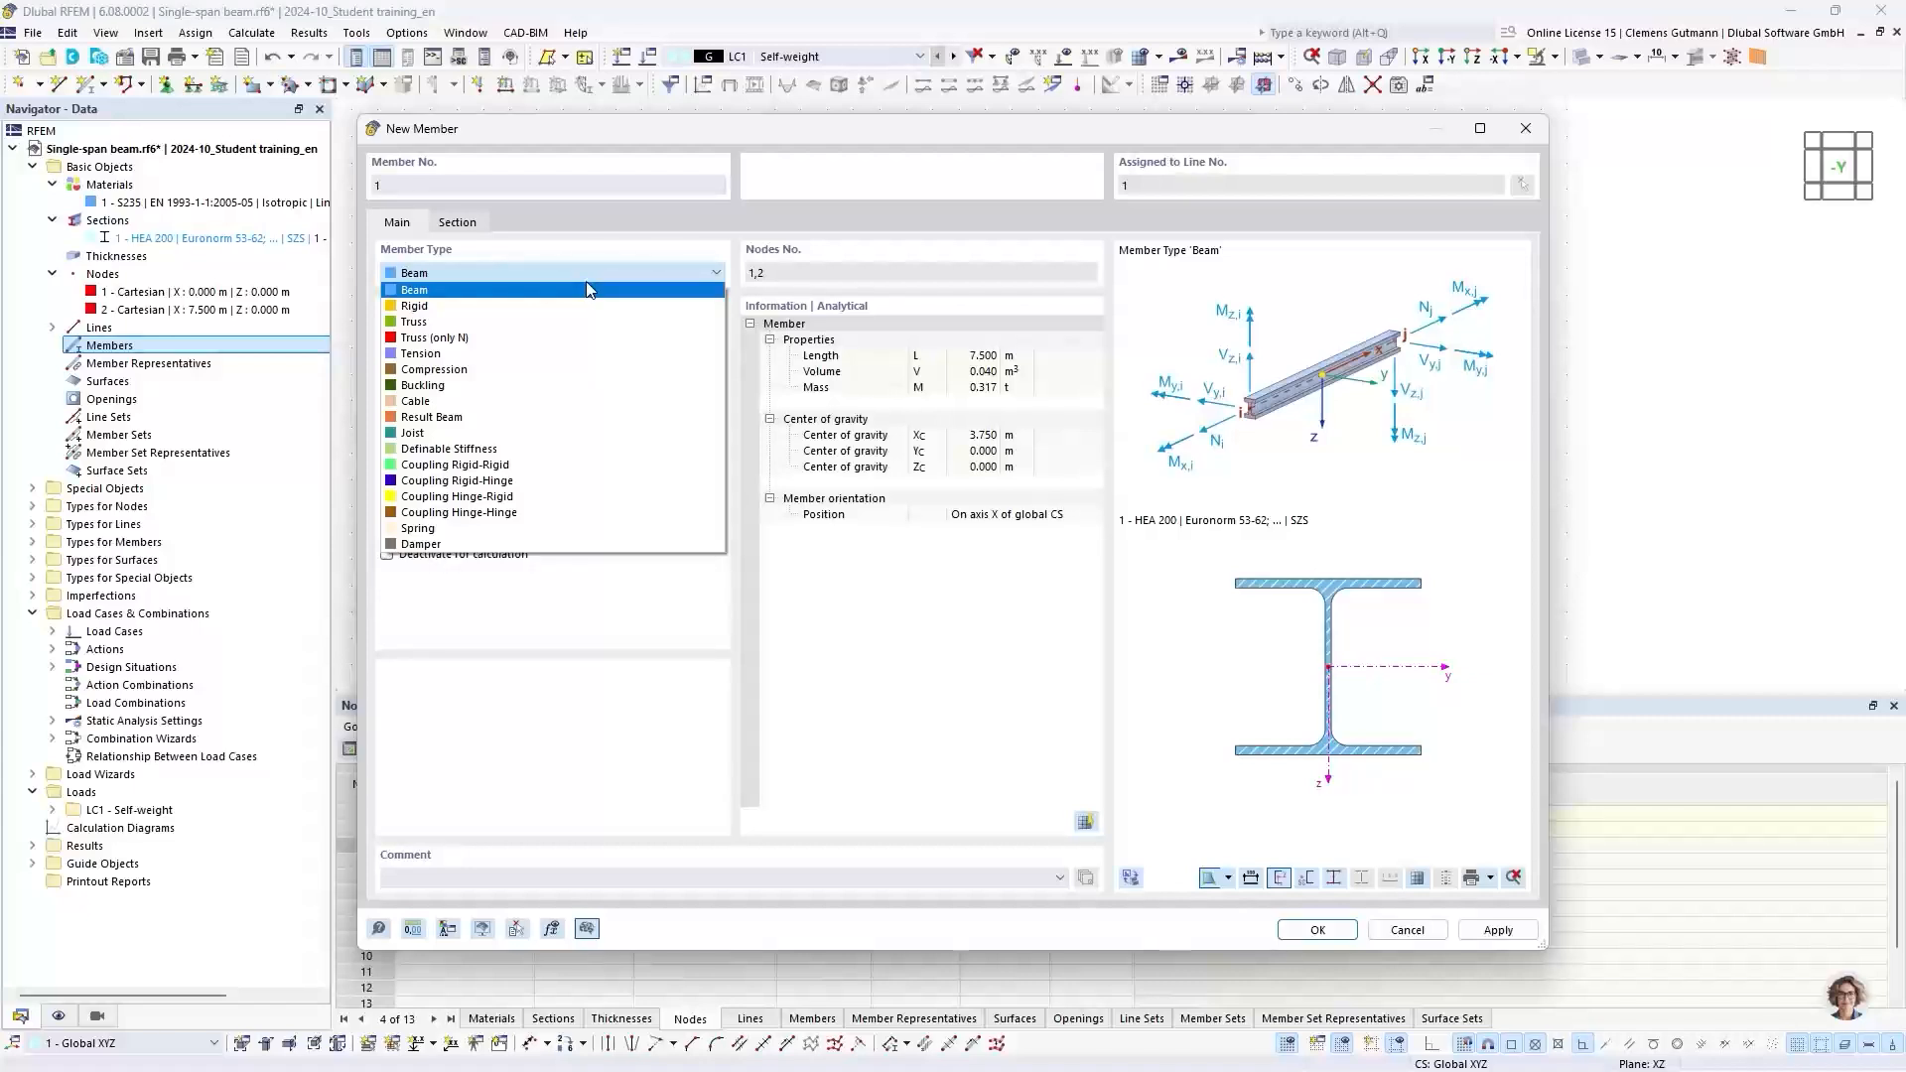
click(587, 289)
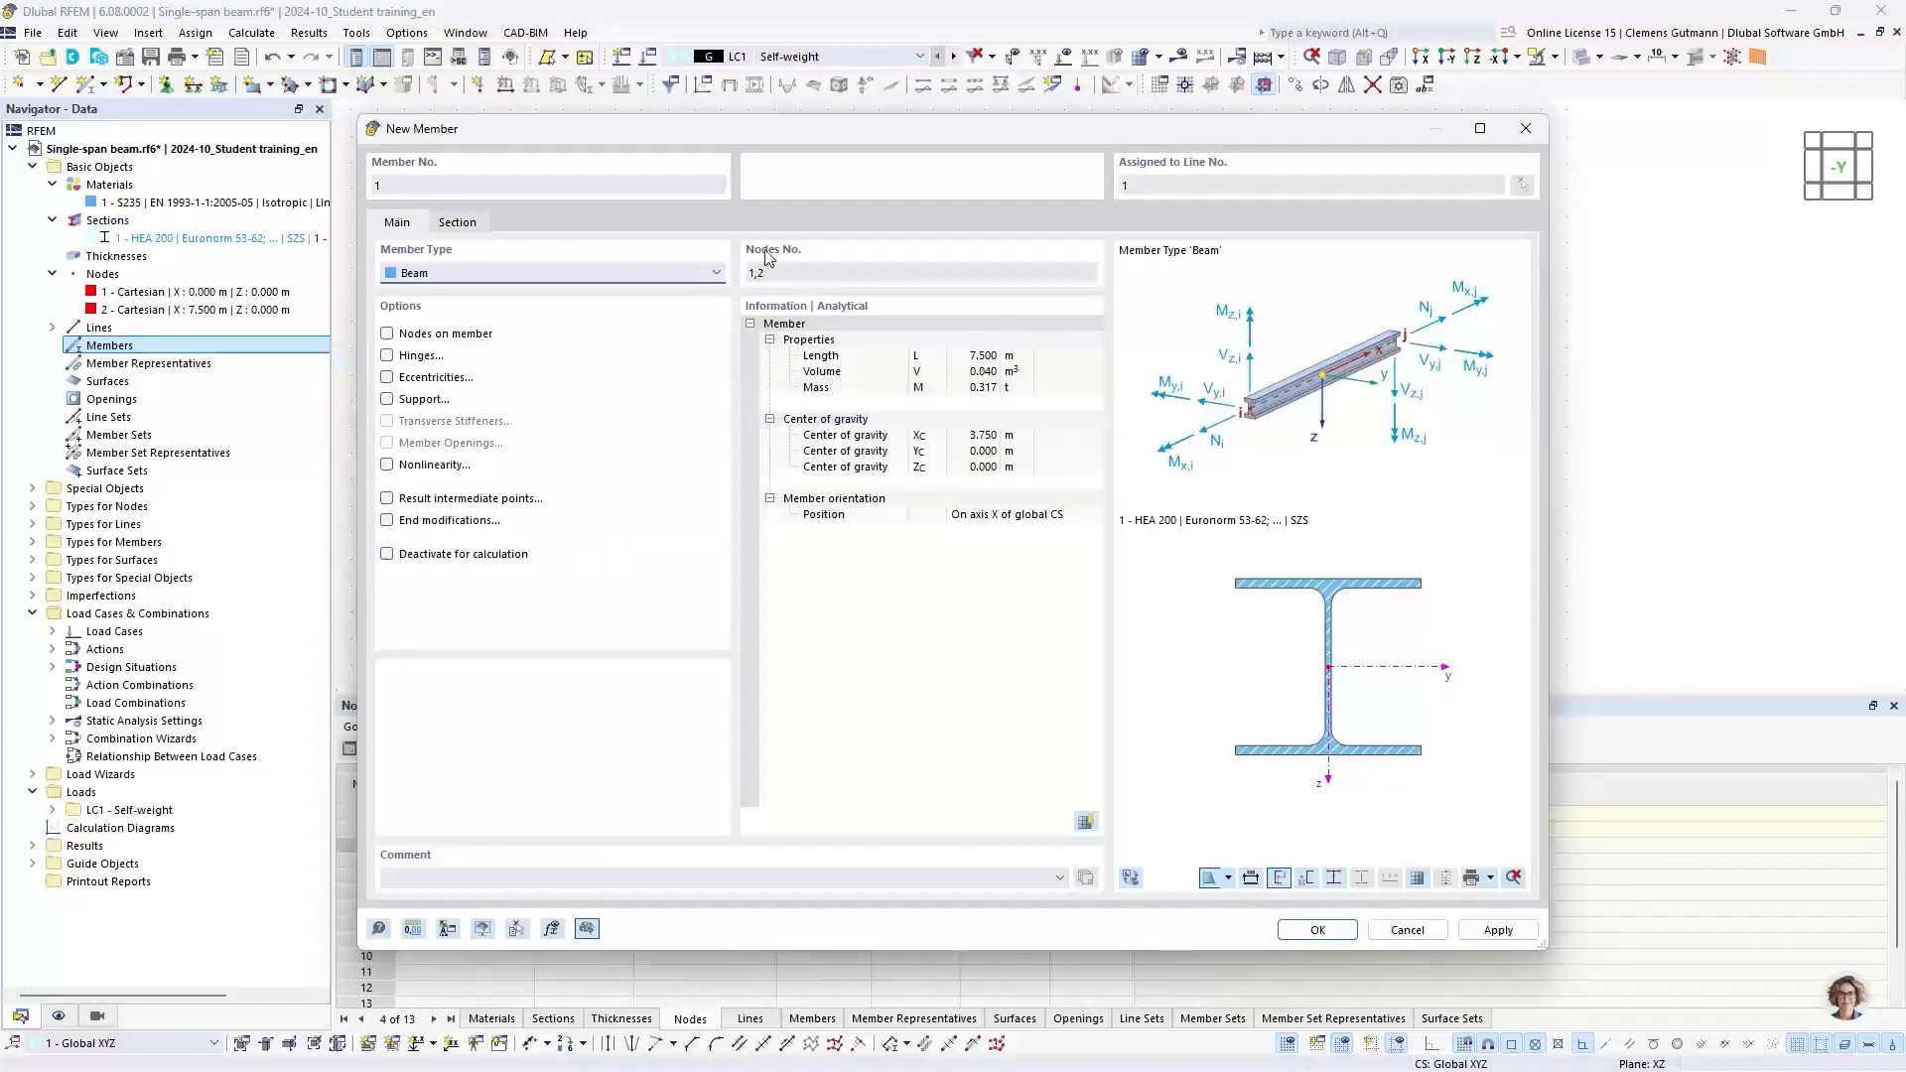
click(475, 229)
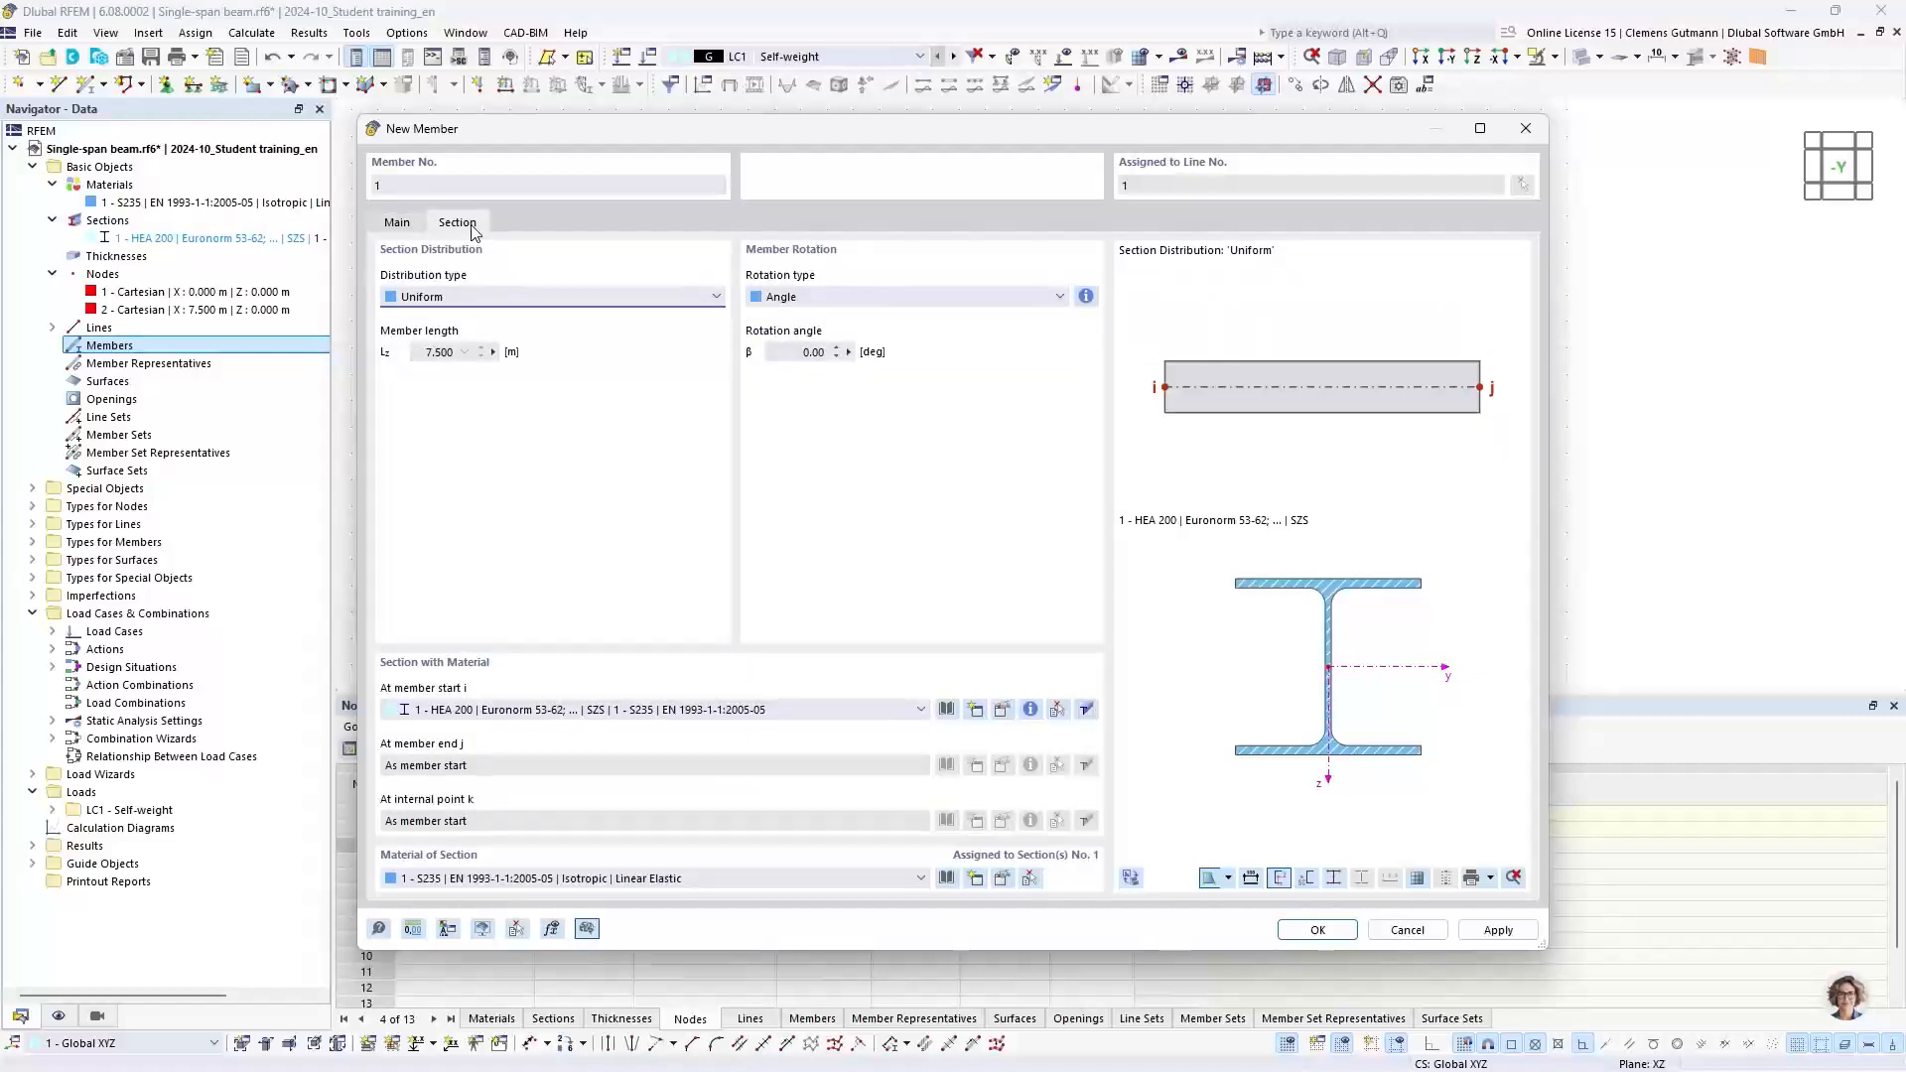
click(433, 711)
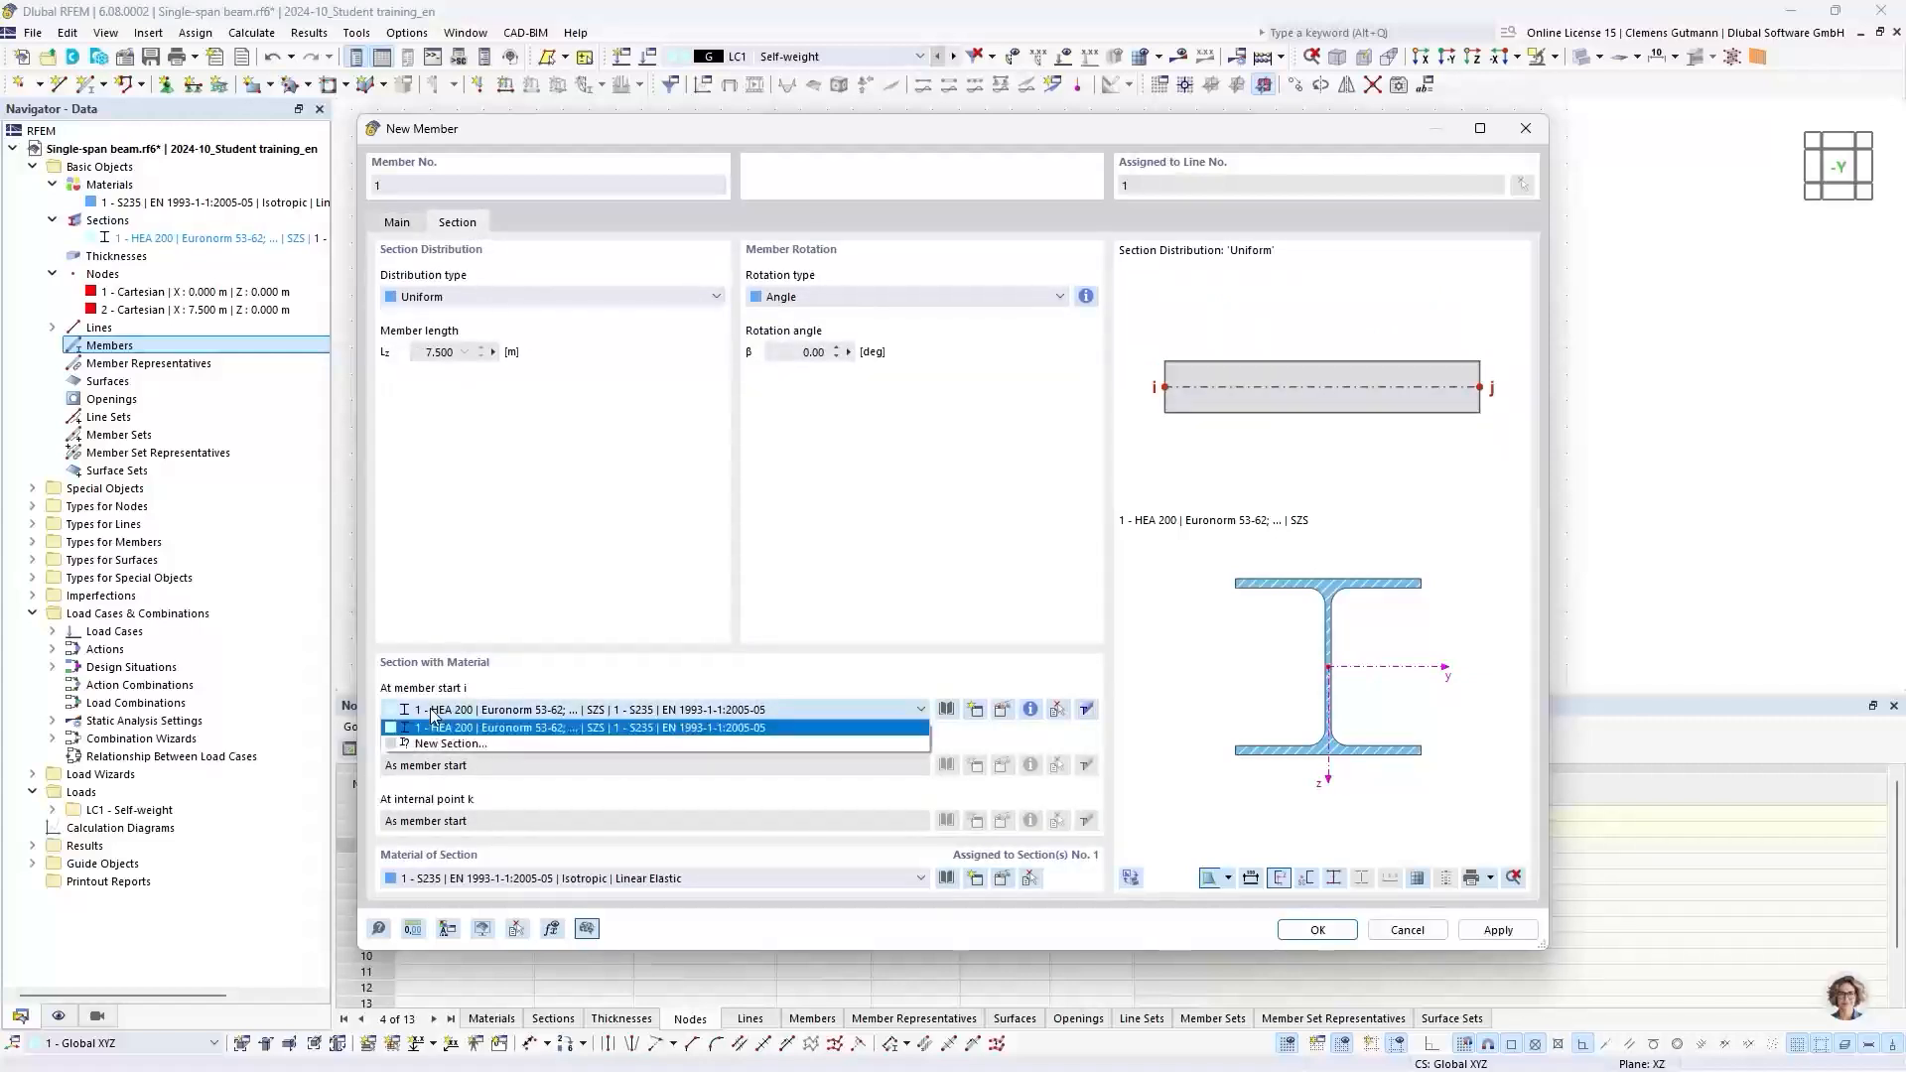
click(501, 731)
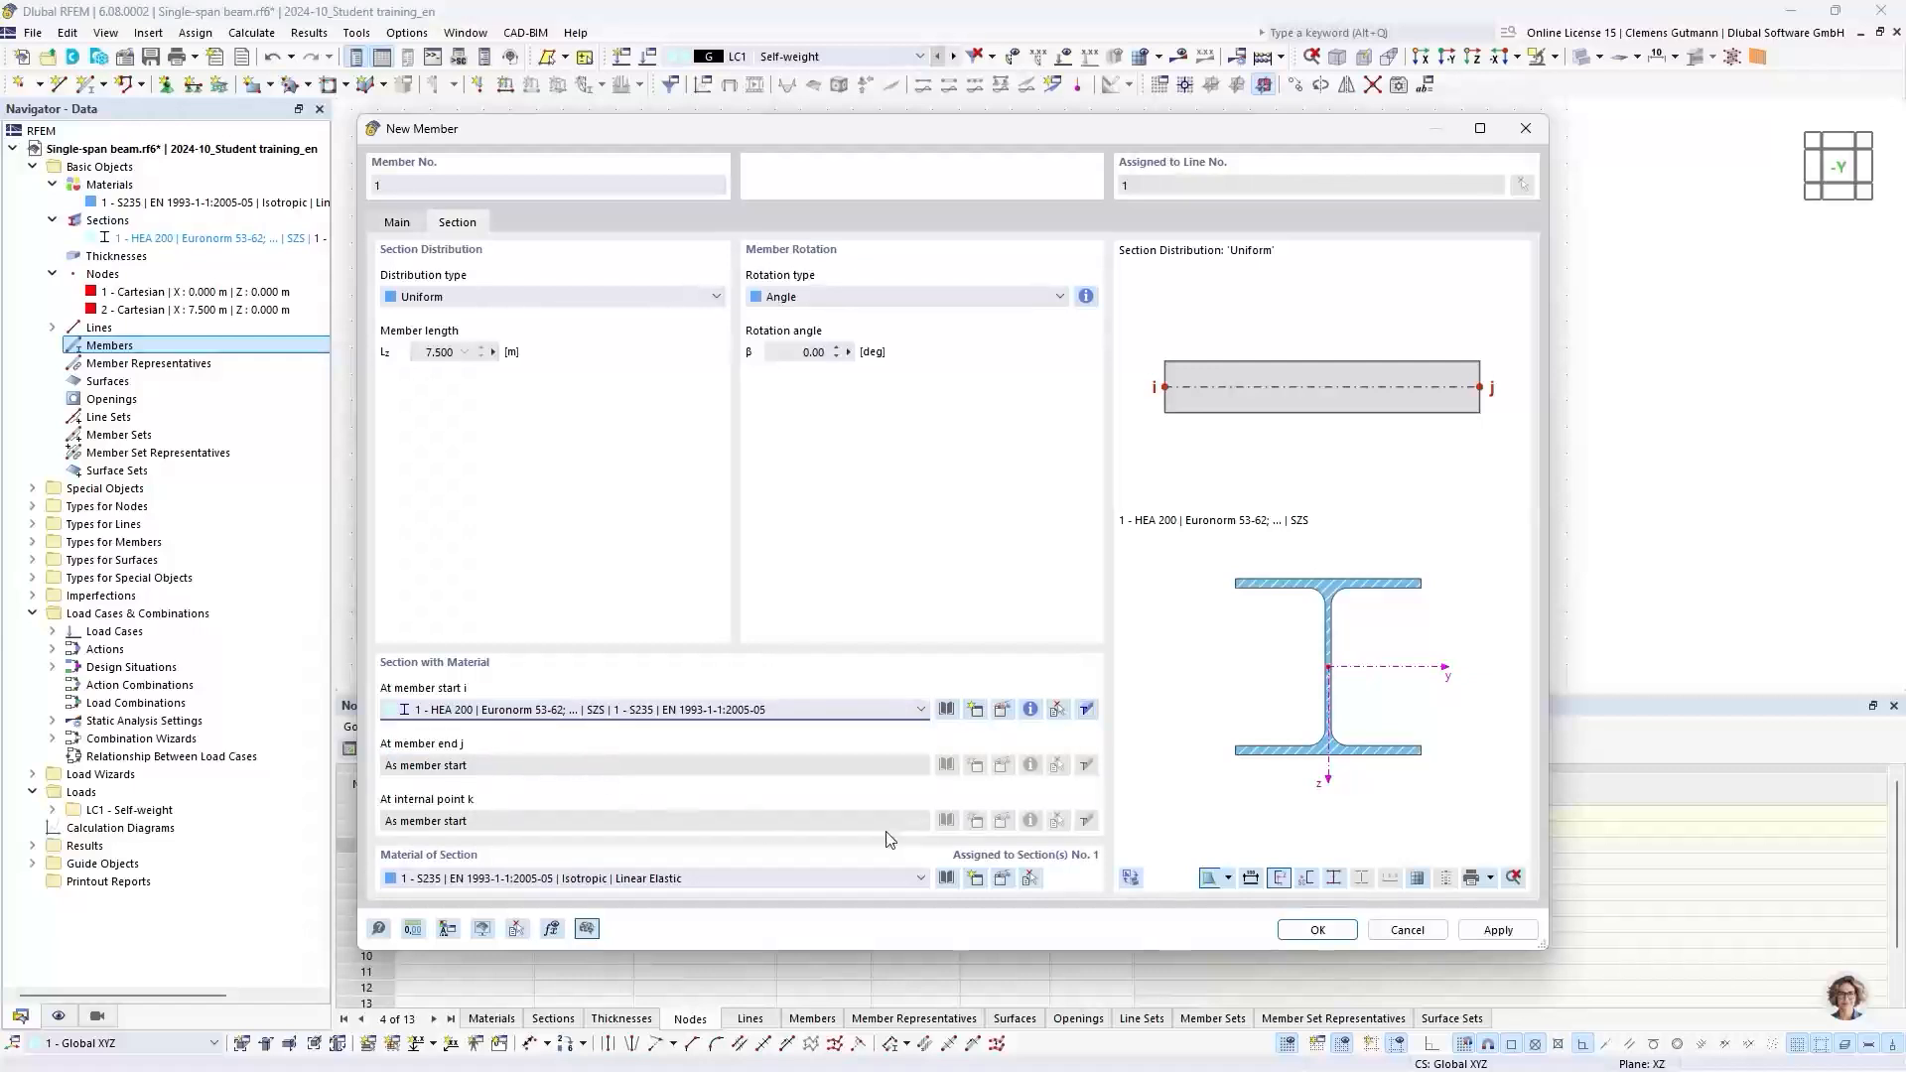
click(1320, 934)
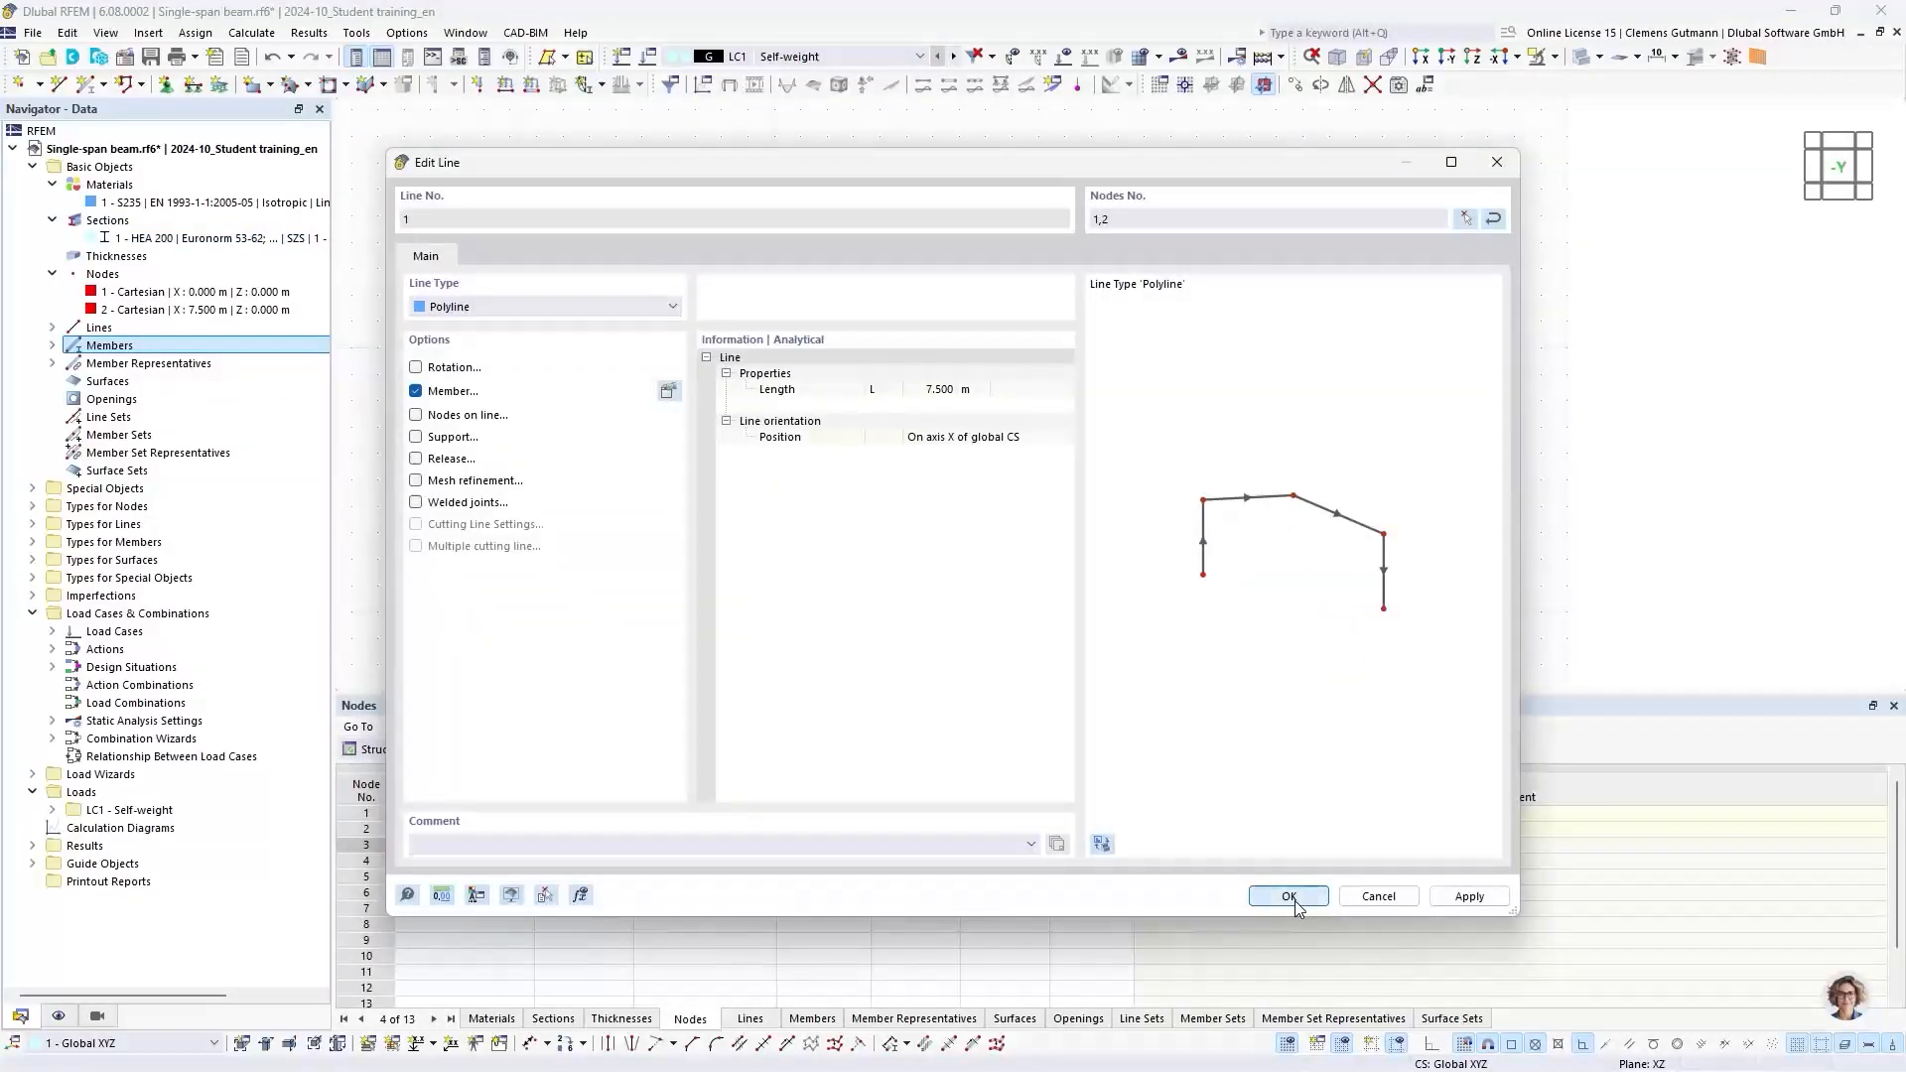
click(1289, 897)
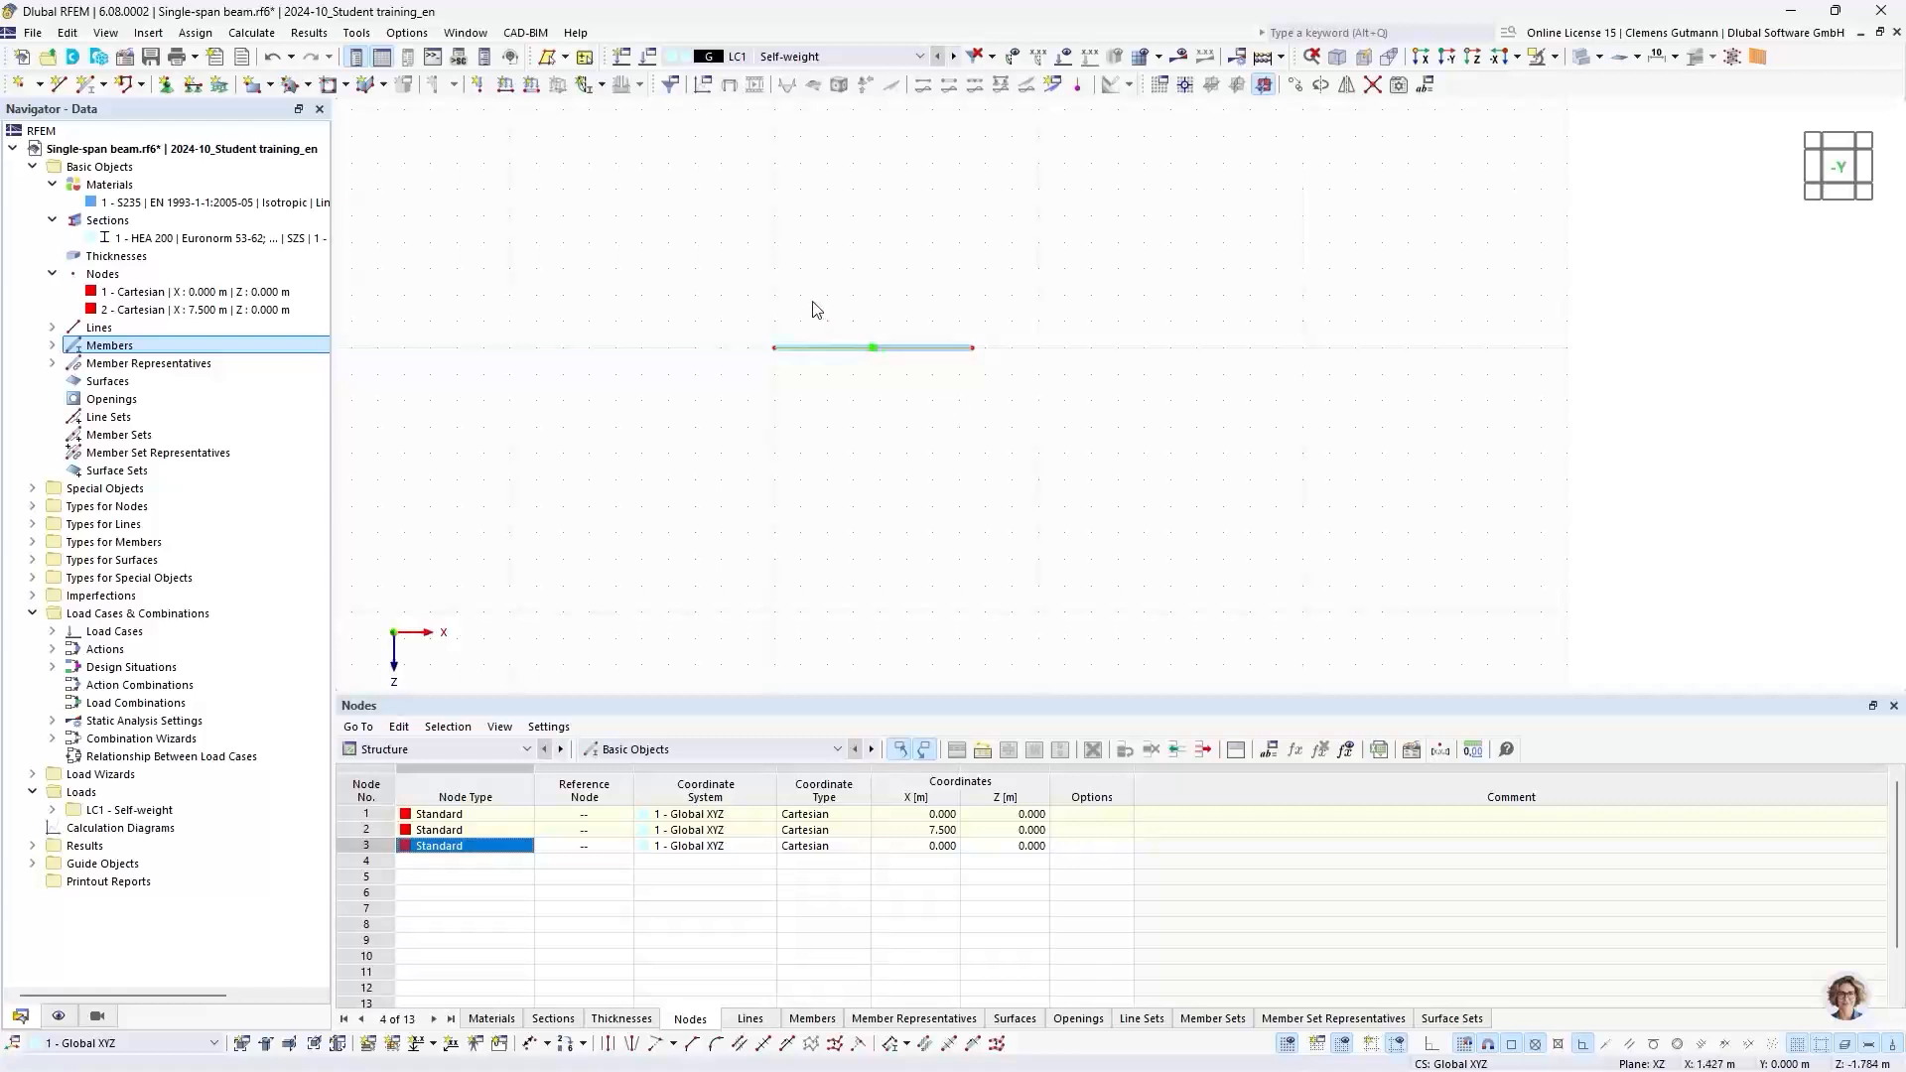
Step: Examine the rendered beam and its I-section at the start node in an oblique 3D view
scroll(796, 310, up, 3)
scroll(729, 419, up, 3)
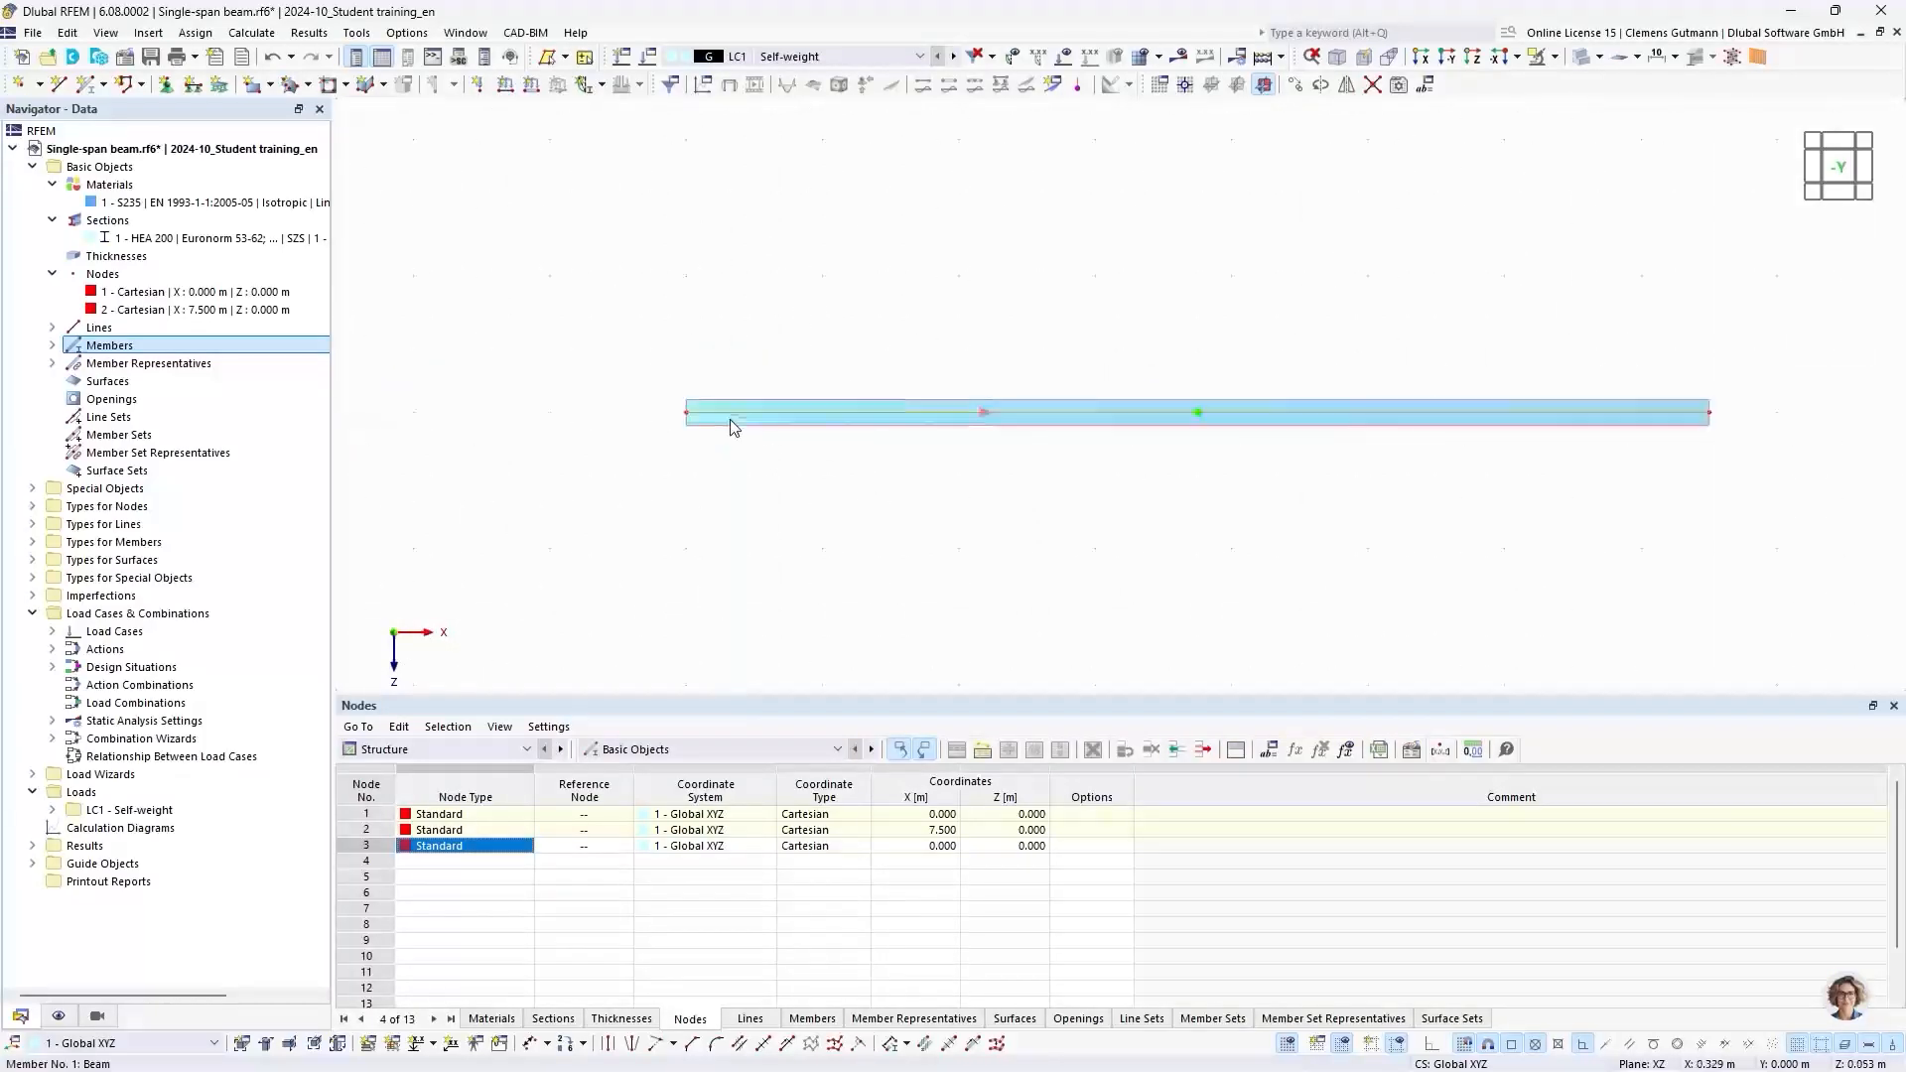
middle_drag(898, 480, 651, 459)
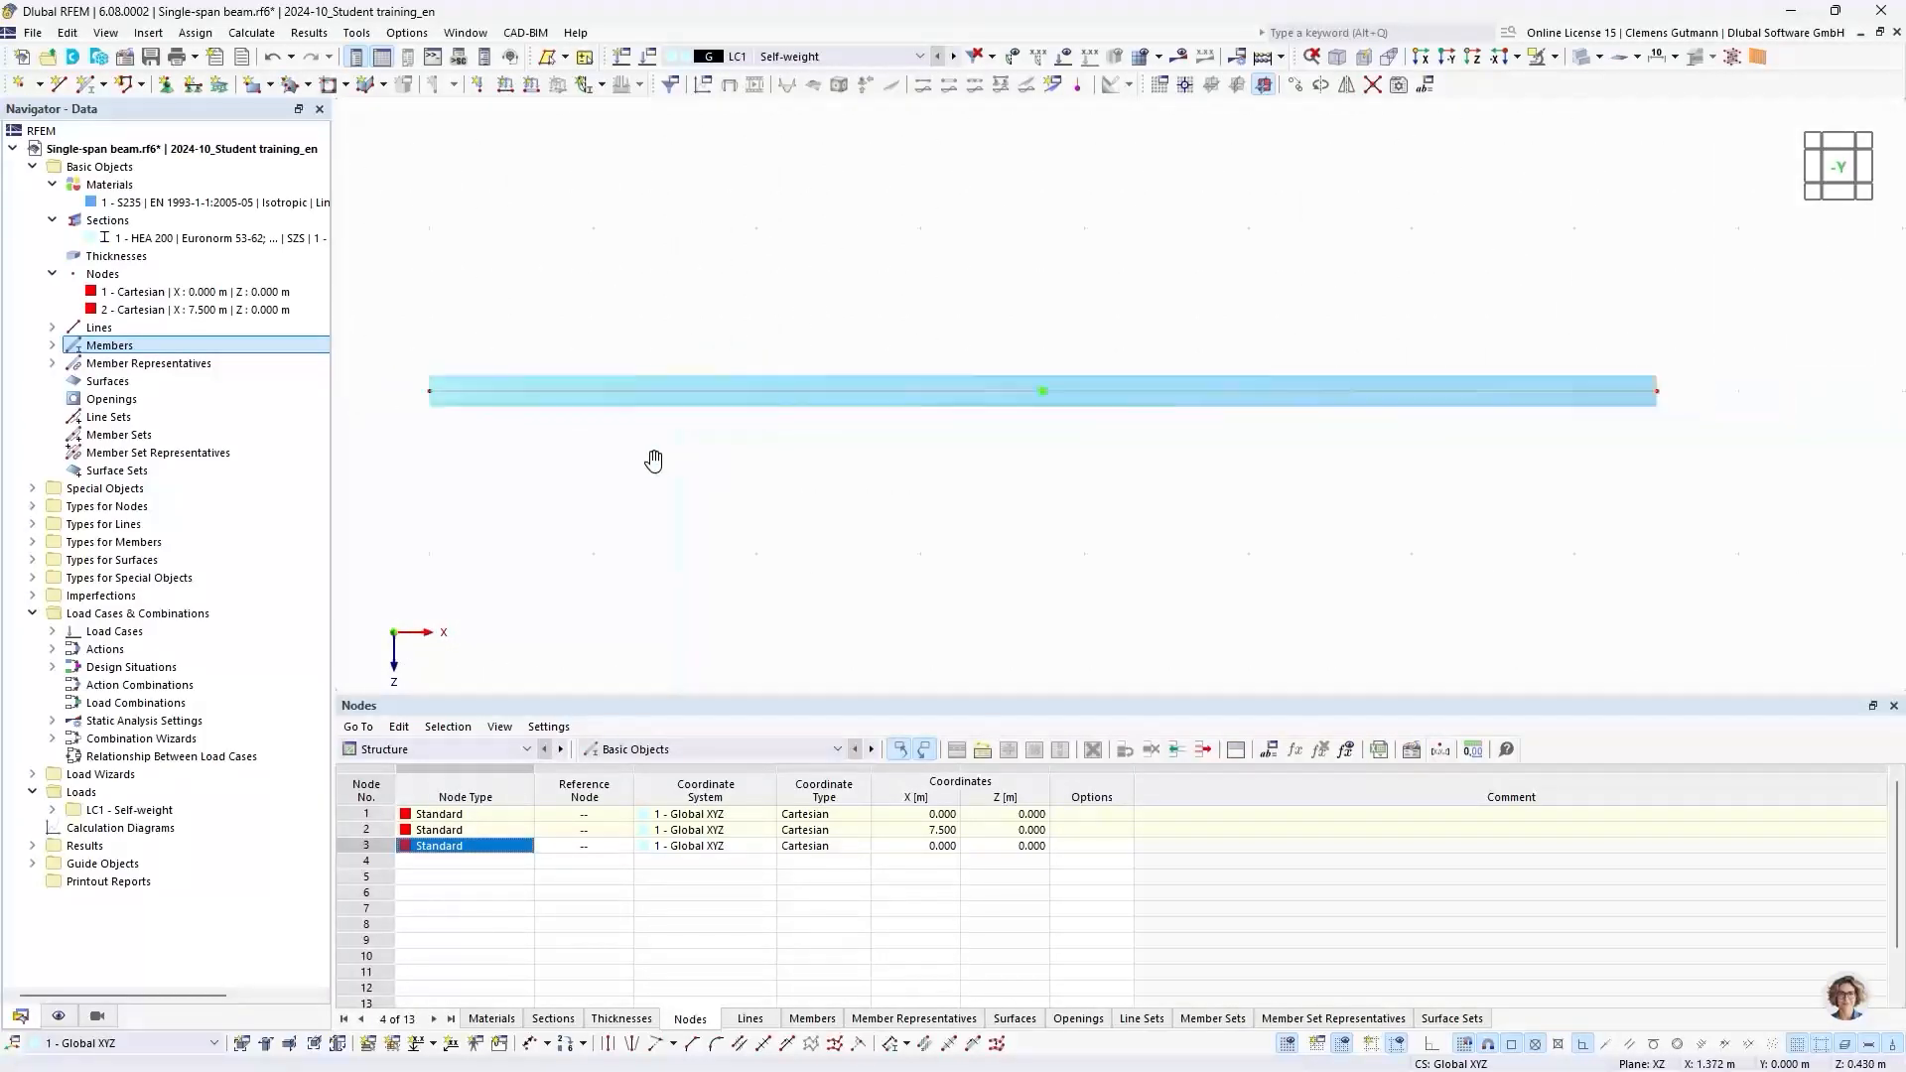
ctrl+middle_drag(519, 476, 703, 514)
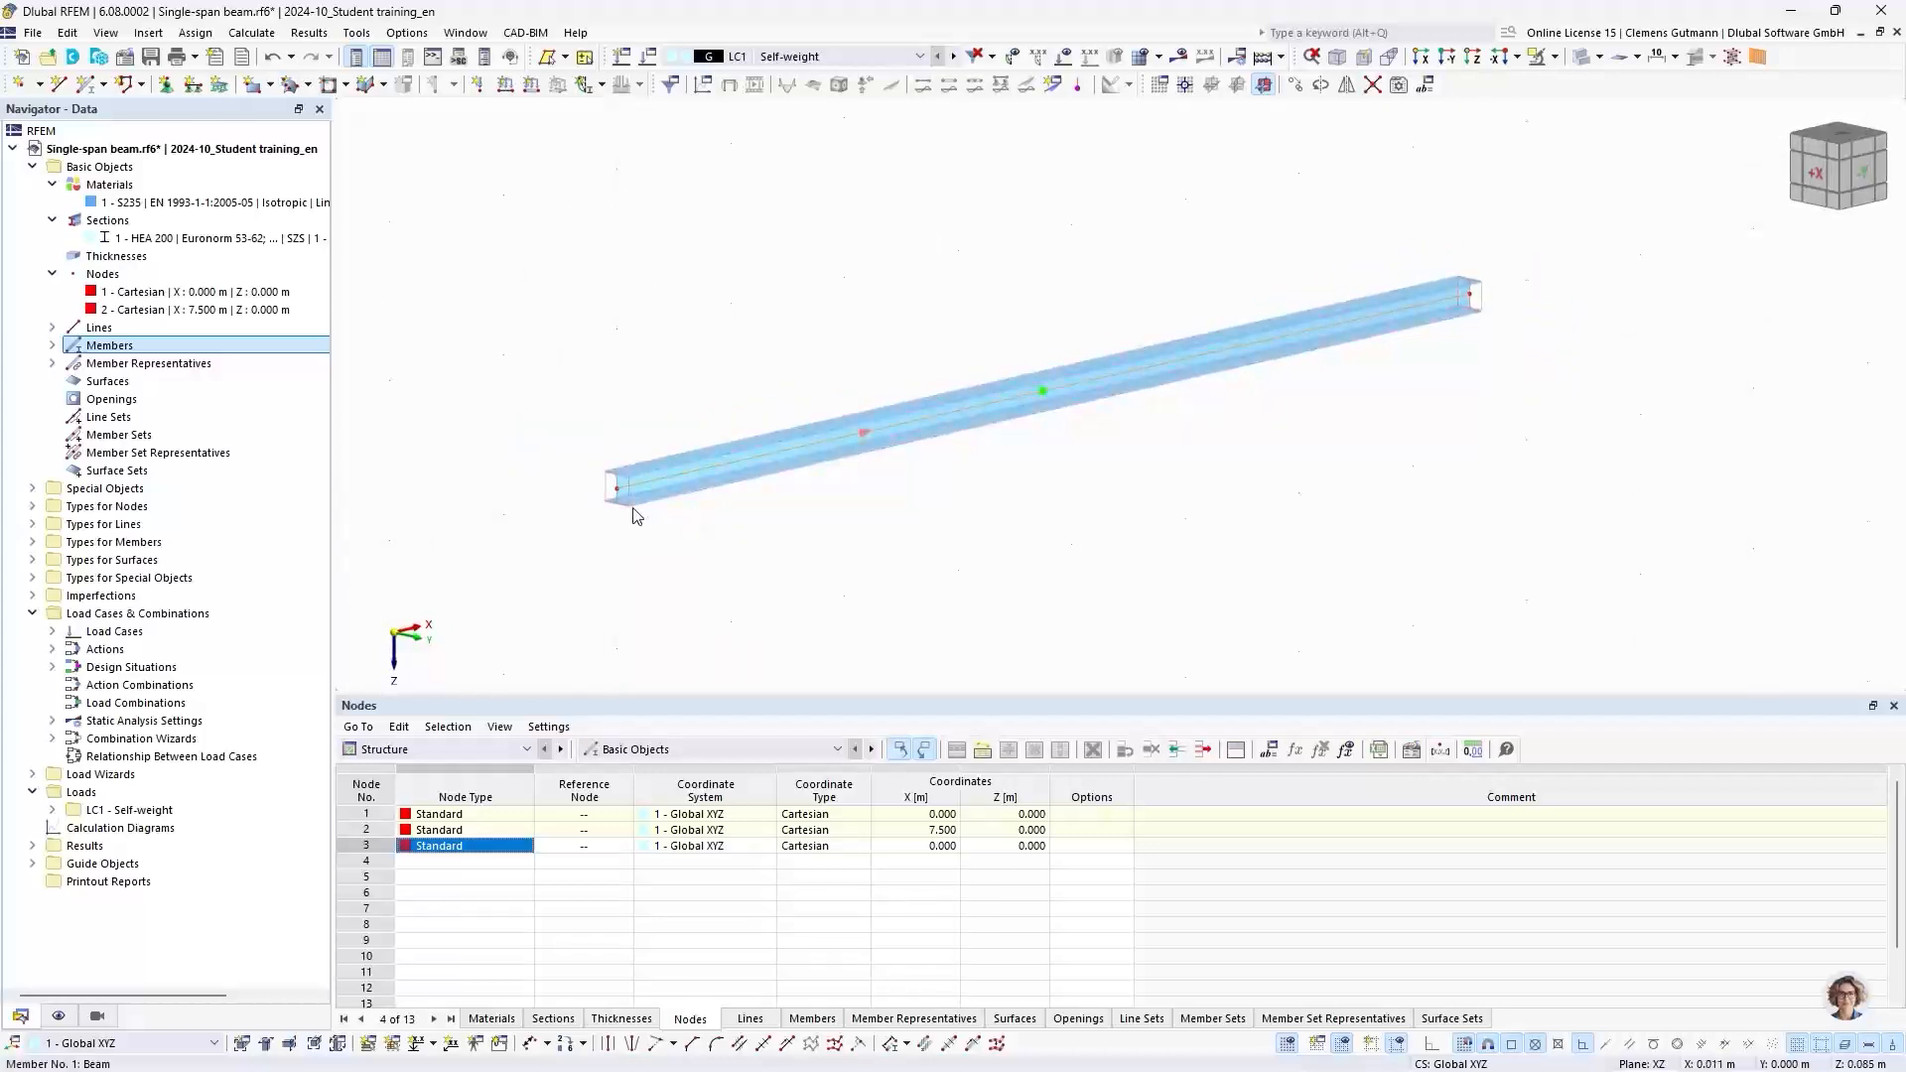
scroll(615, 485, up, 5)
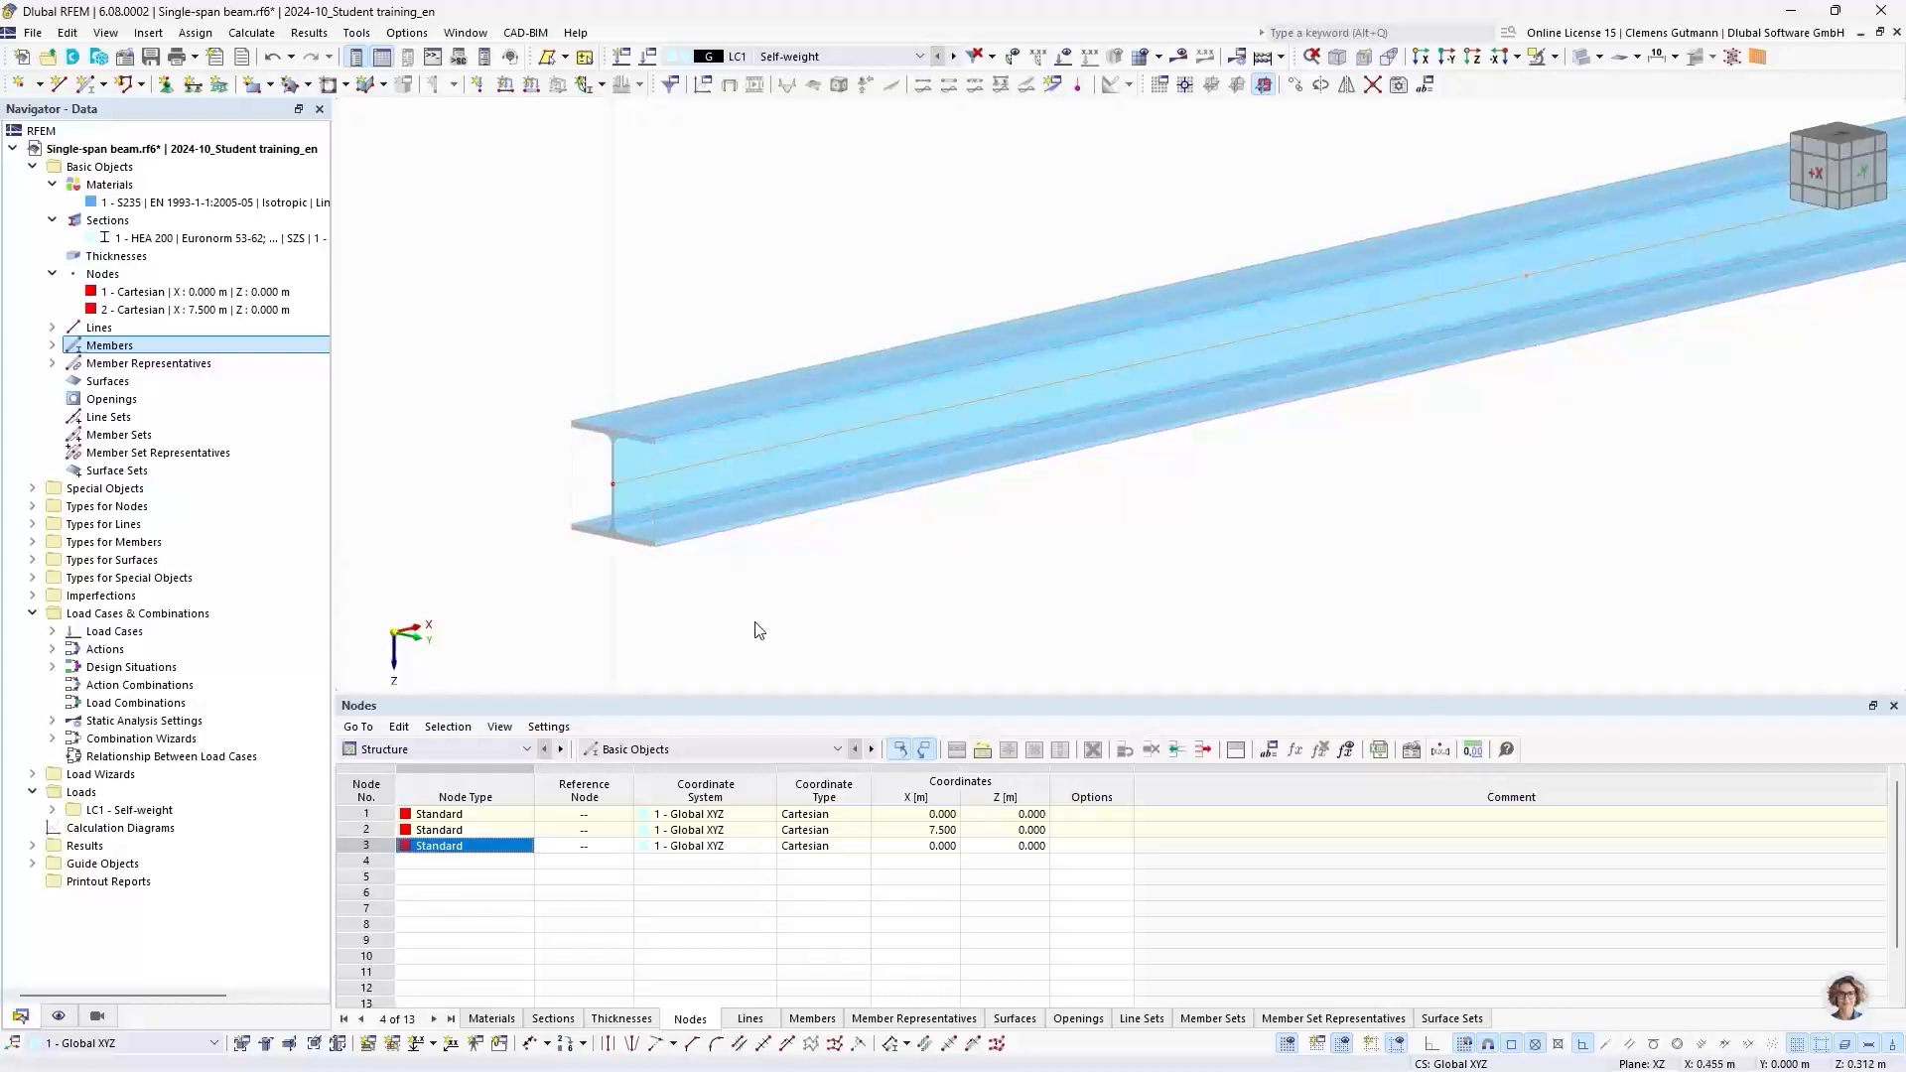
mouse_move(738, 480)
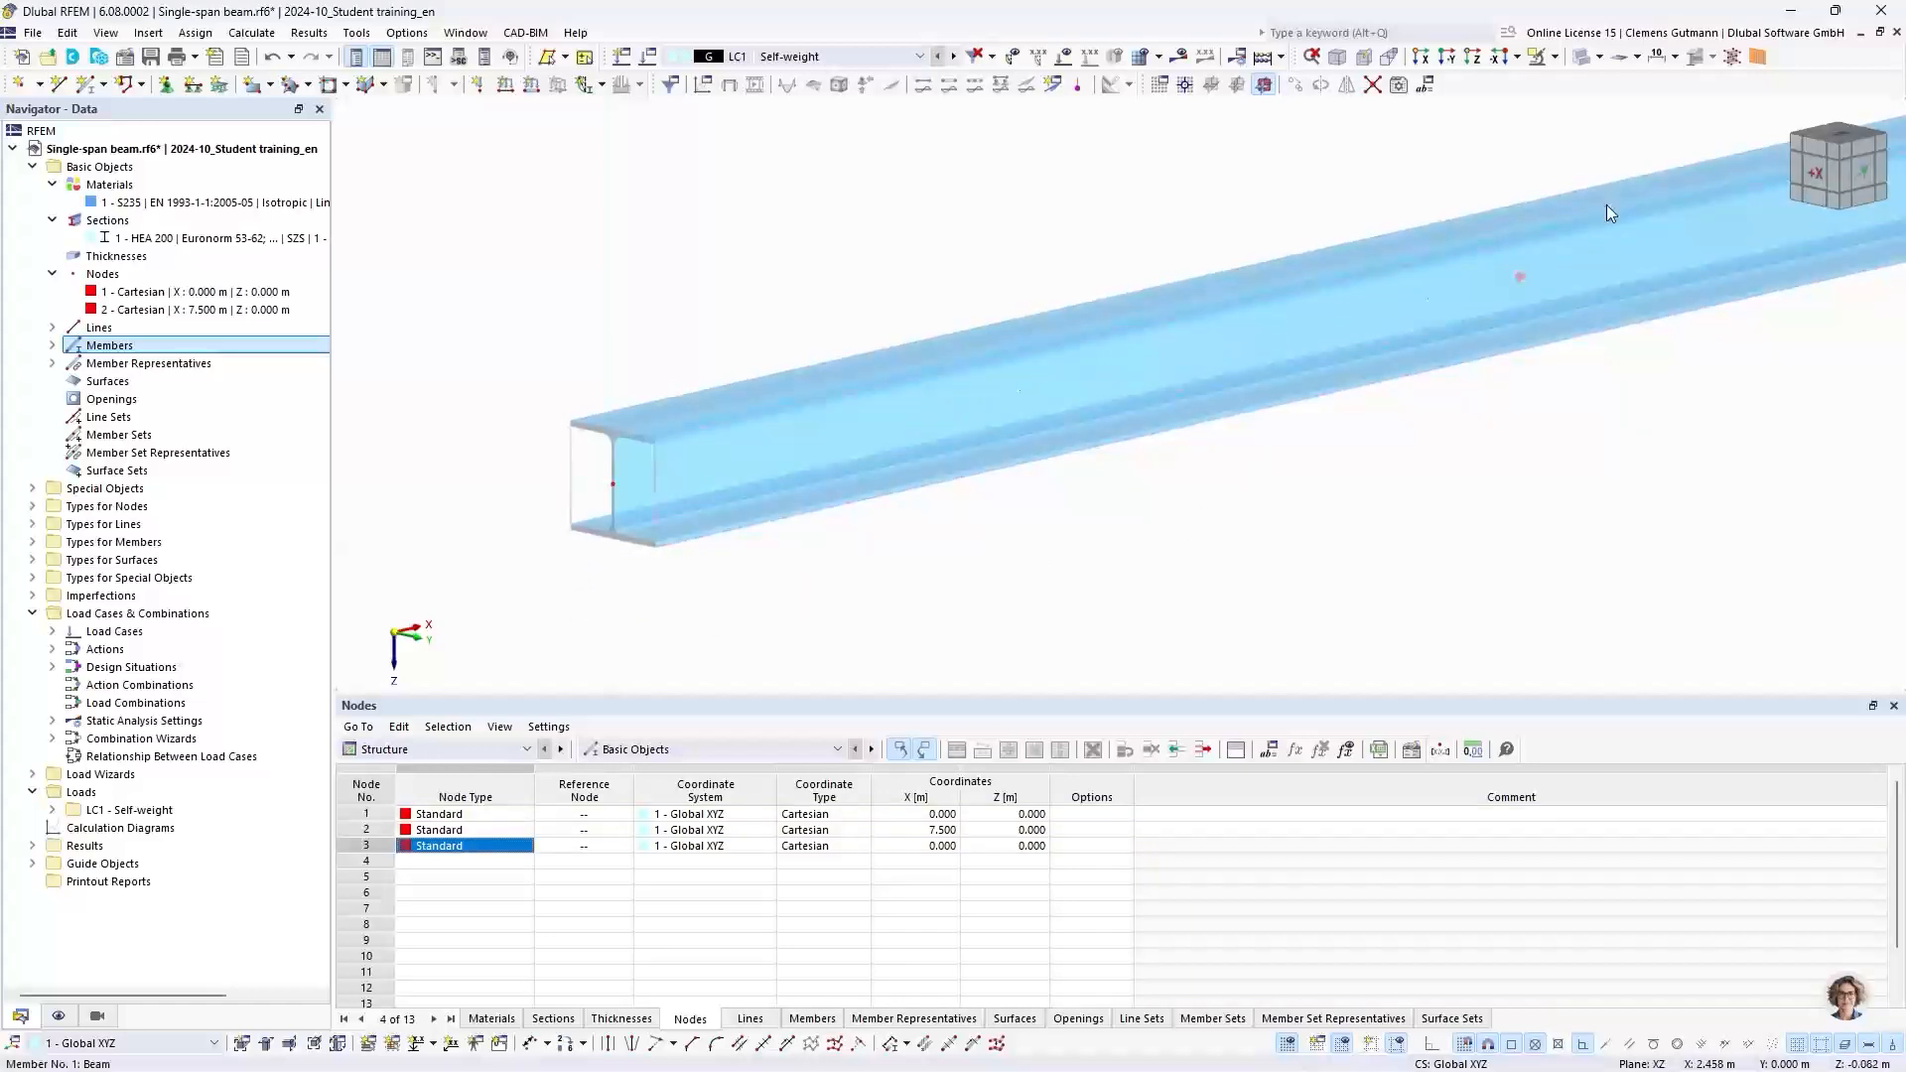
Step: Switch the model display to Wireframe Model
click(1601, 59)
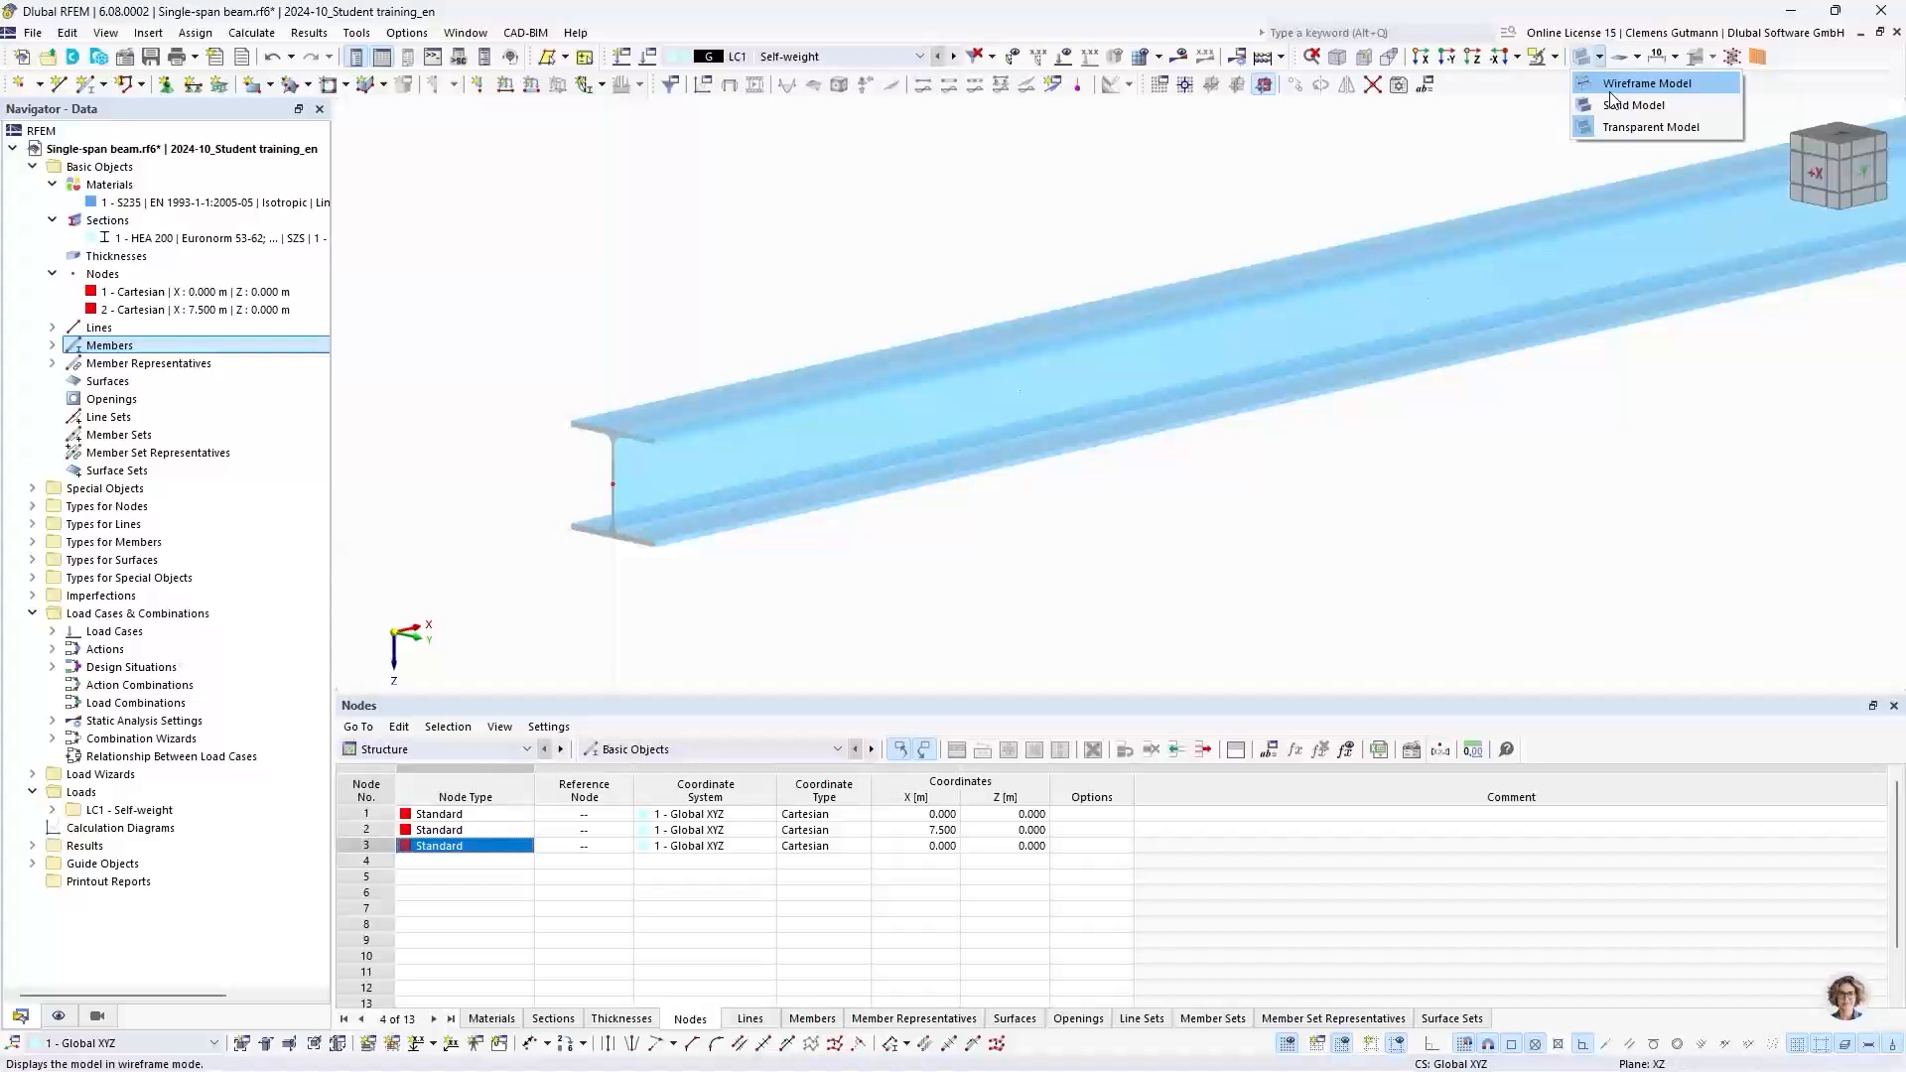
click(1611, 91)
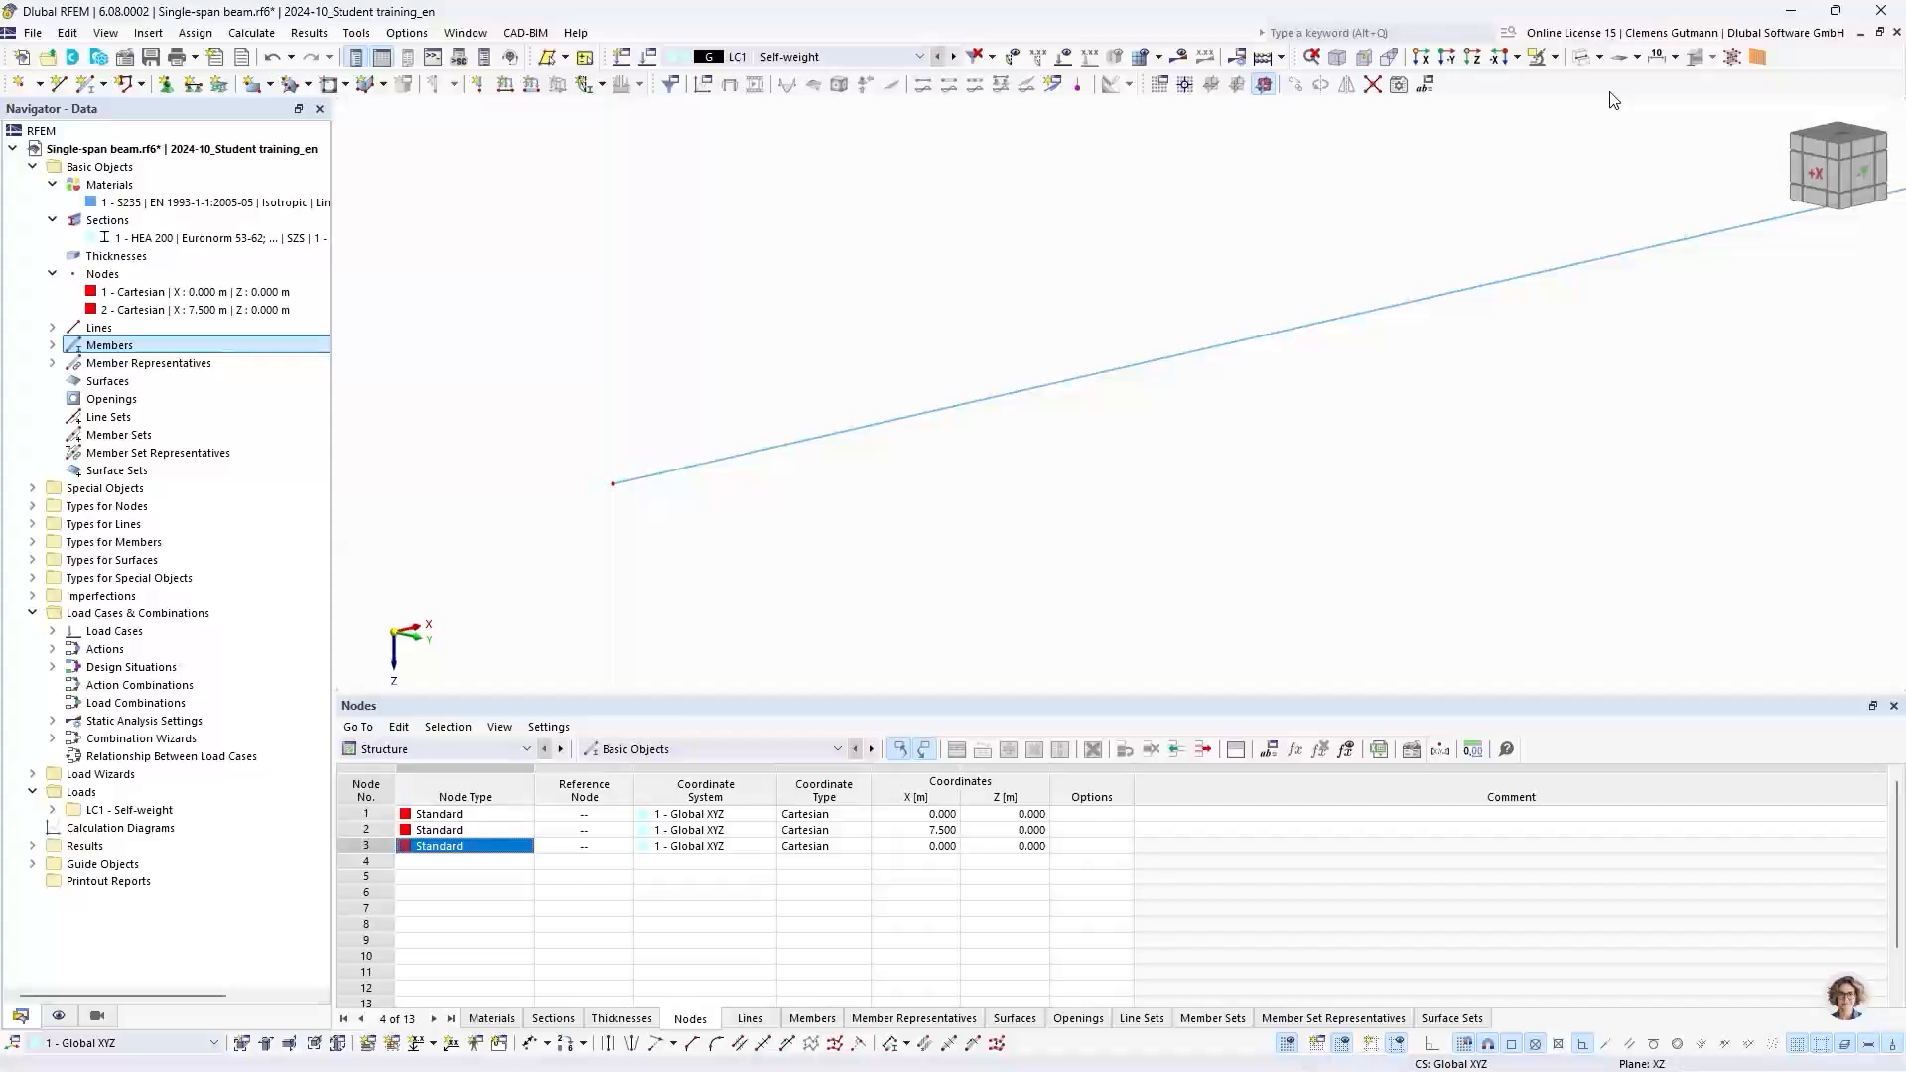
scroll(562, 361, down, 4)
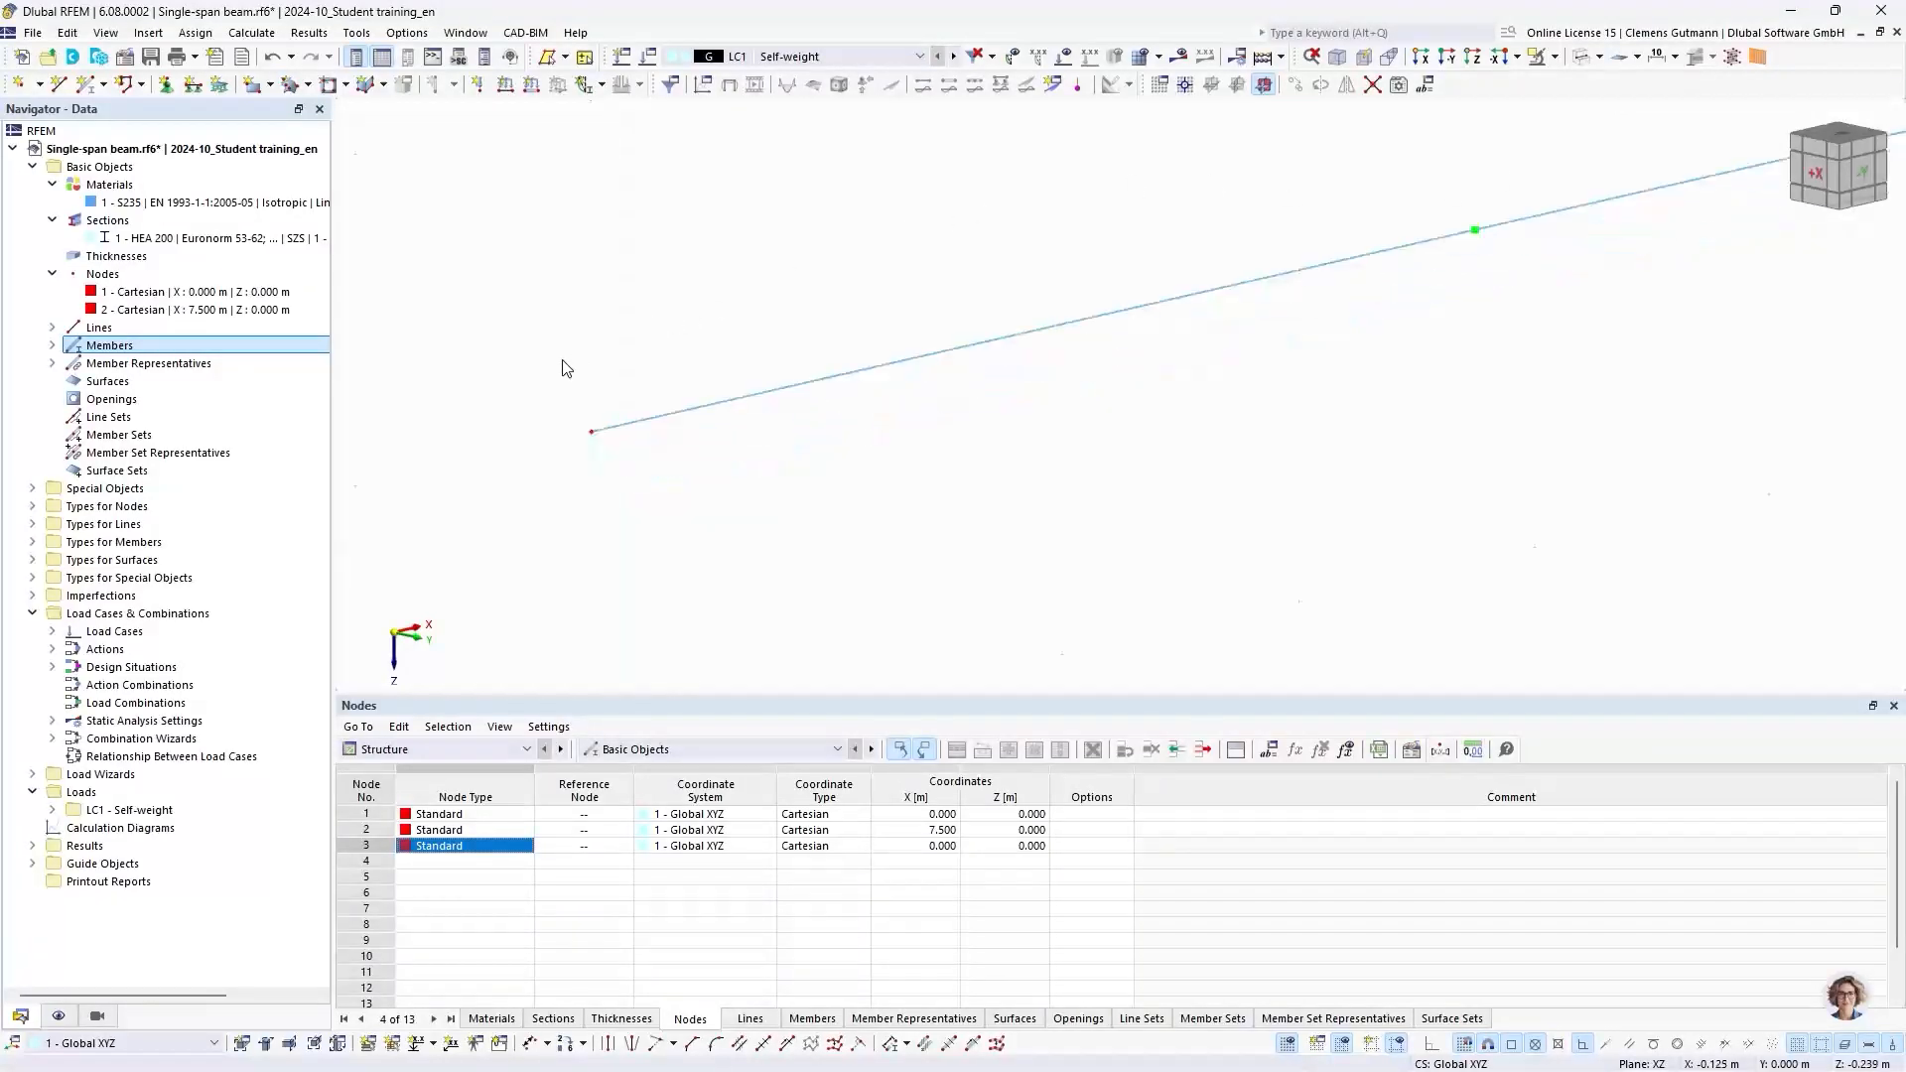
Step: Display the beam member as a transparent solid and view it from the -Y direction
scroll(626, 332, up, 2)
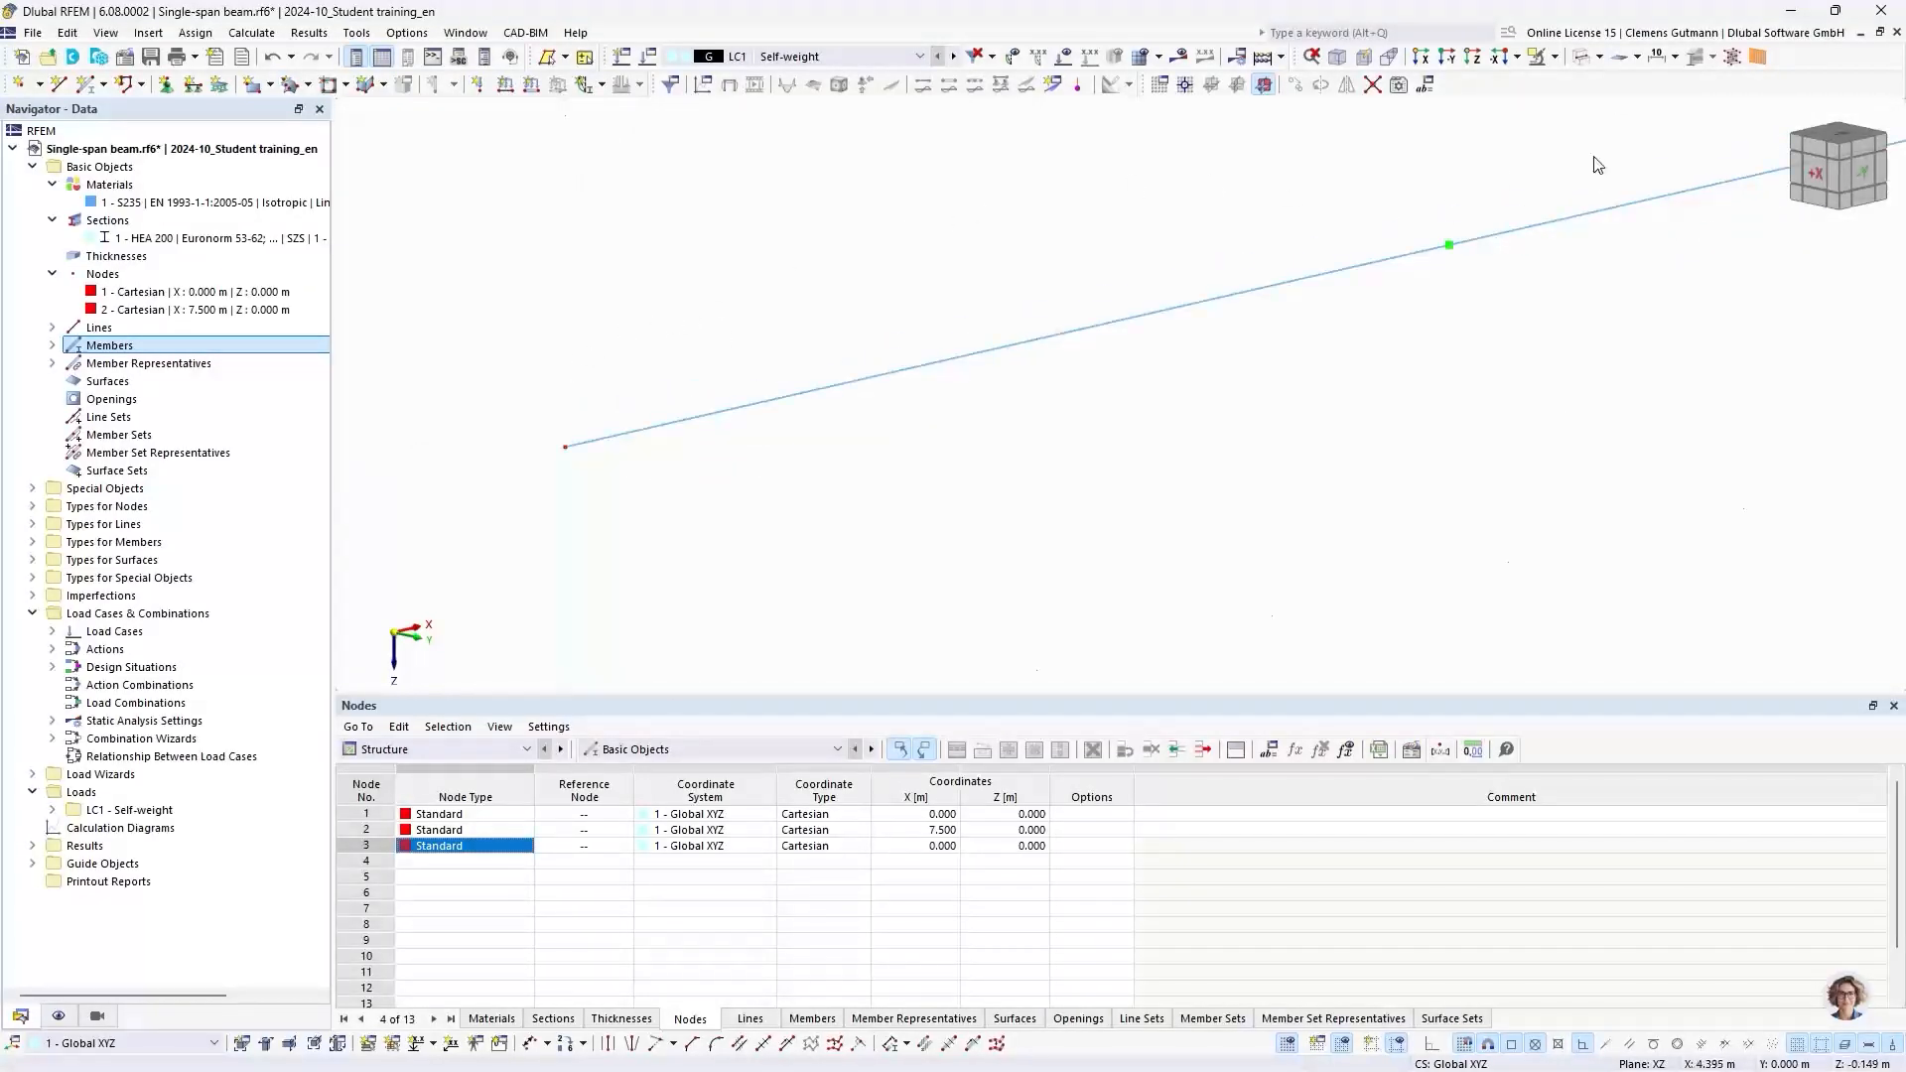
click(1585, 57)
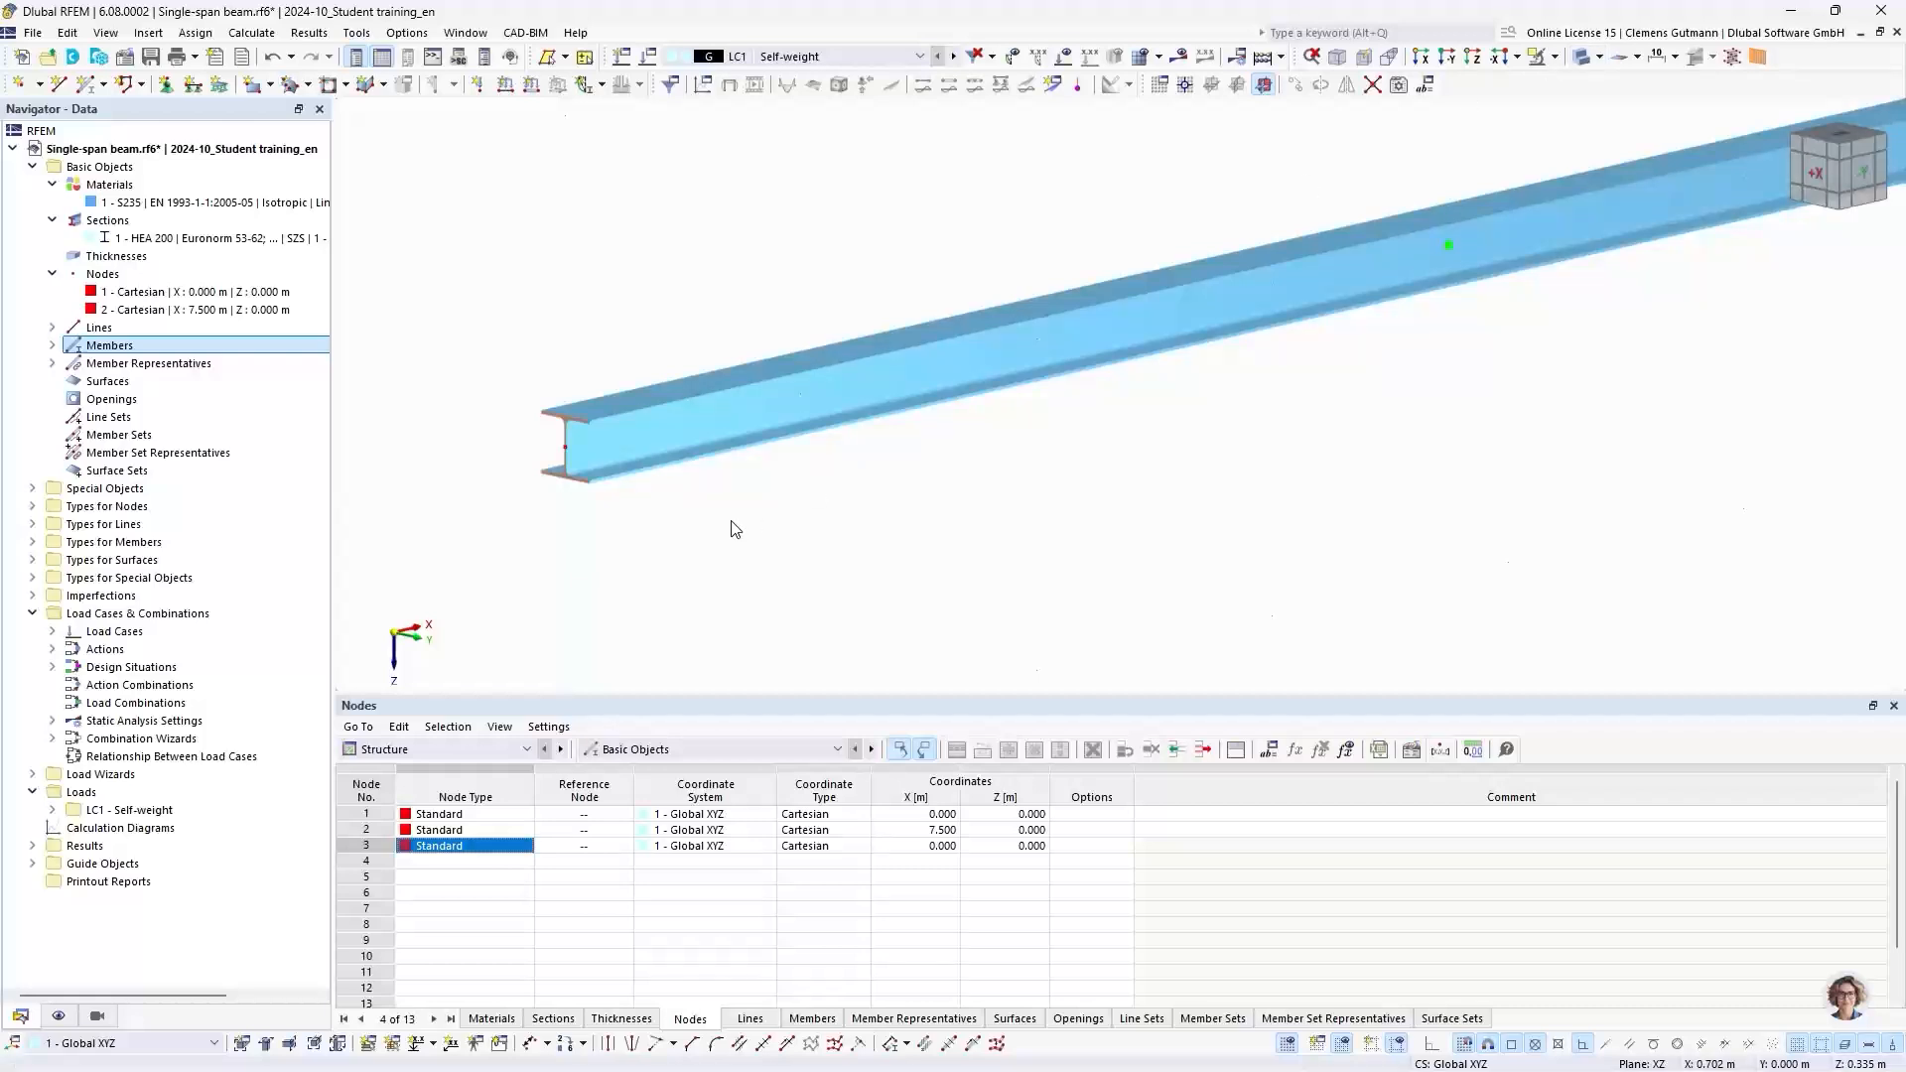
click(1579, 62)
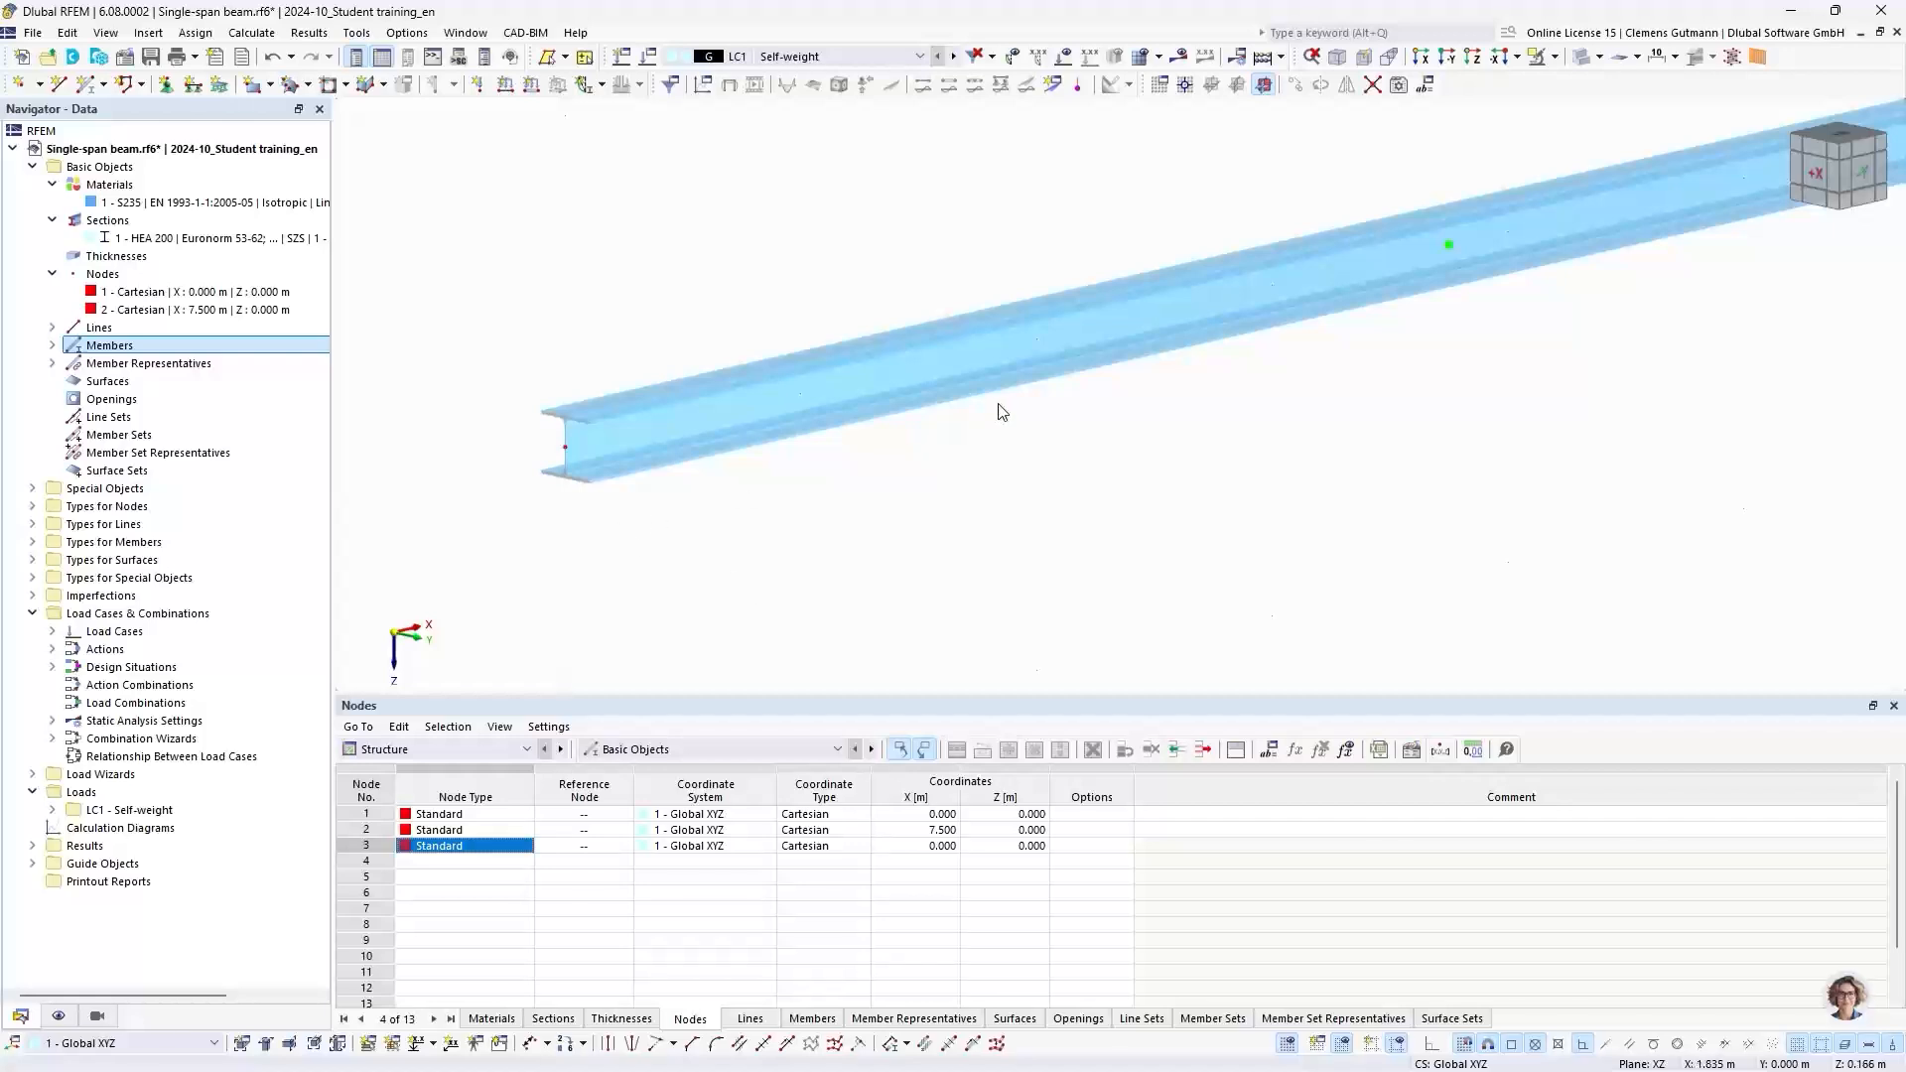
click(1865, 185)
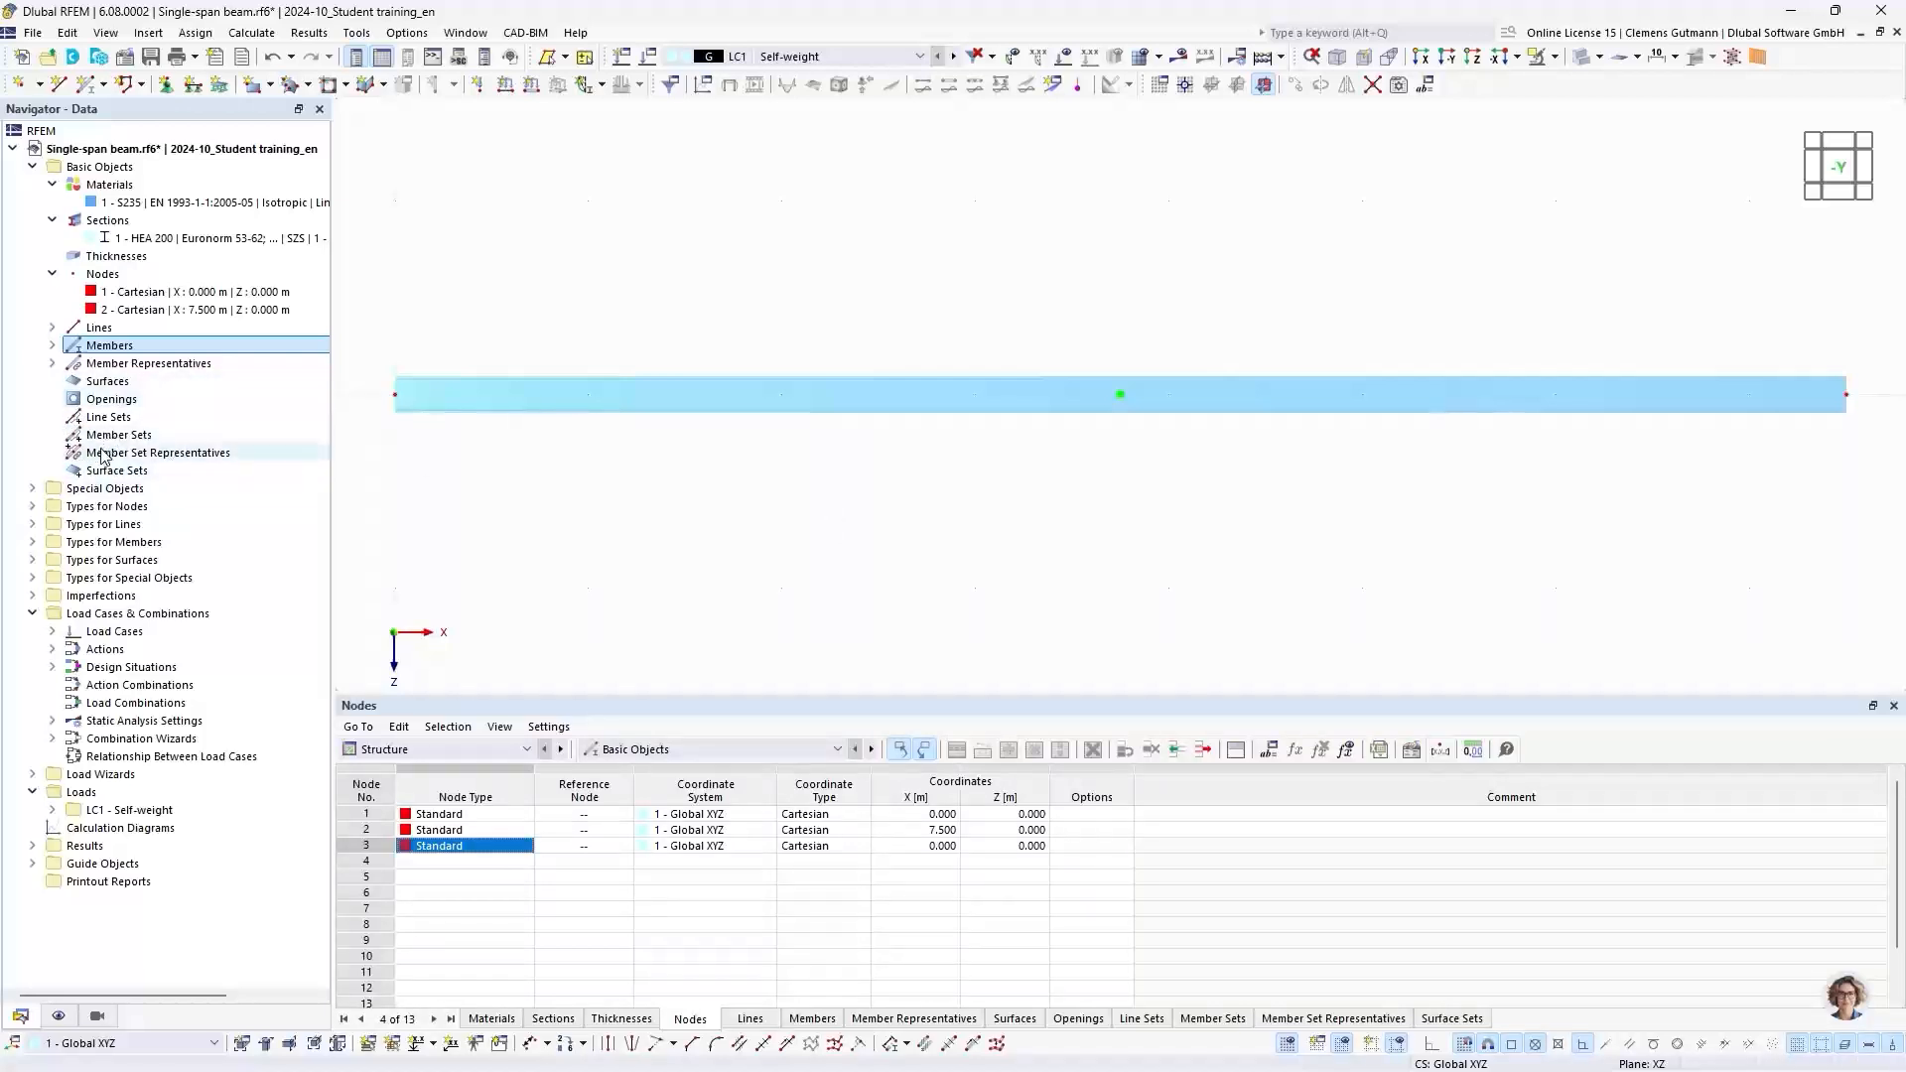
Step: Assign the Hinged nodal support to node 1 at the beam's start
click(33, 506)
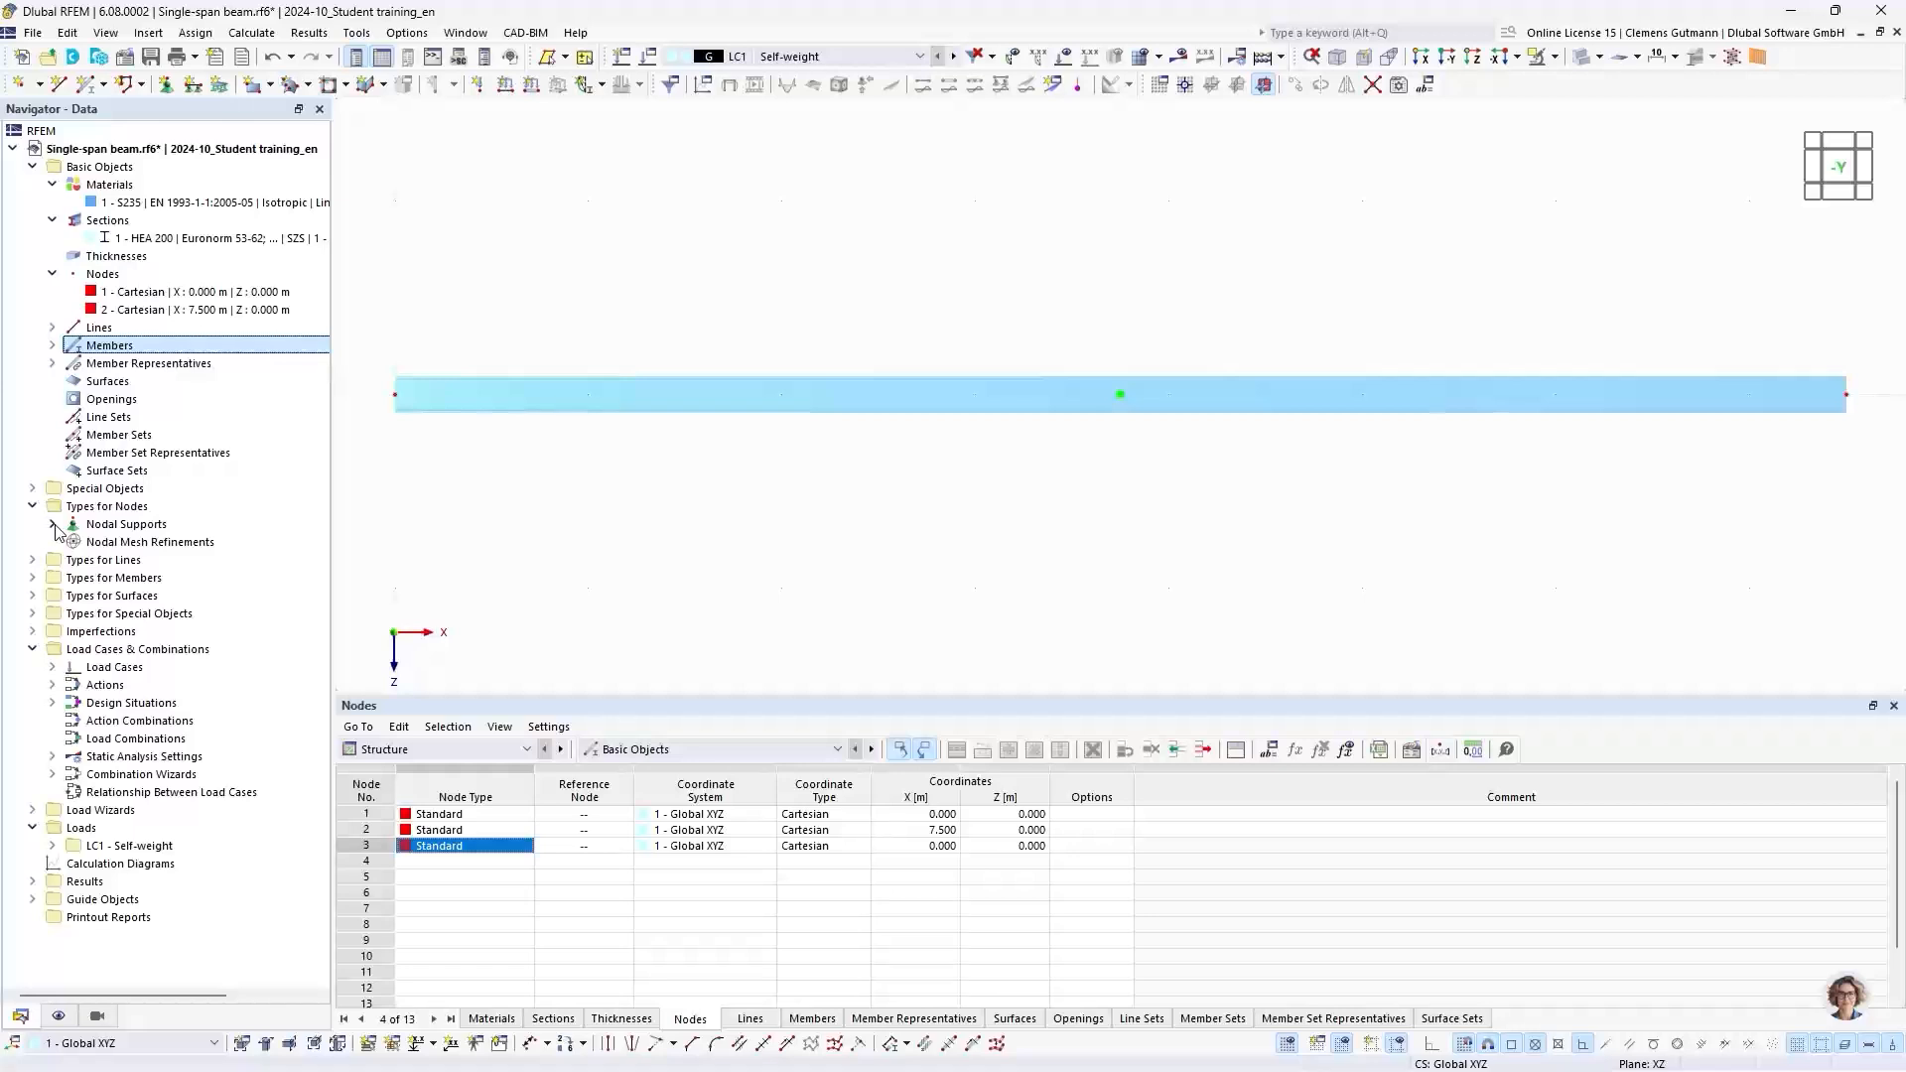
click(54, 525)
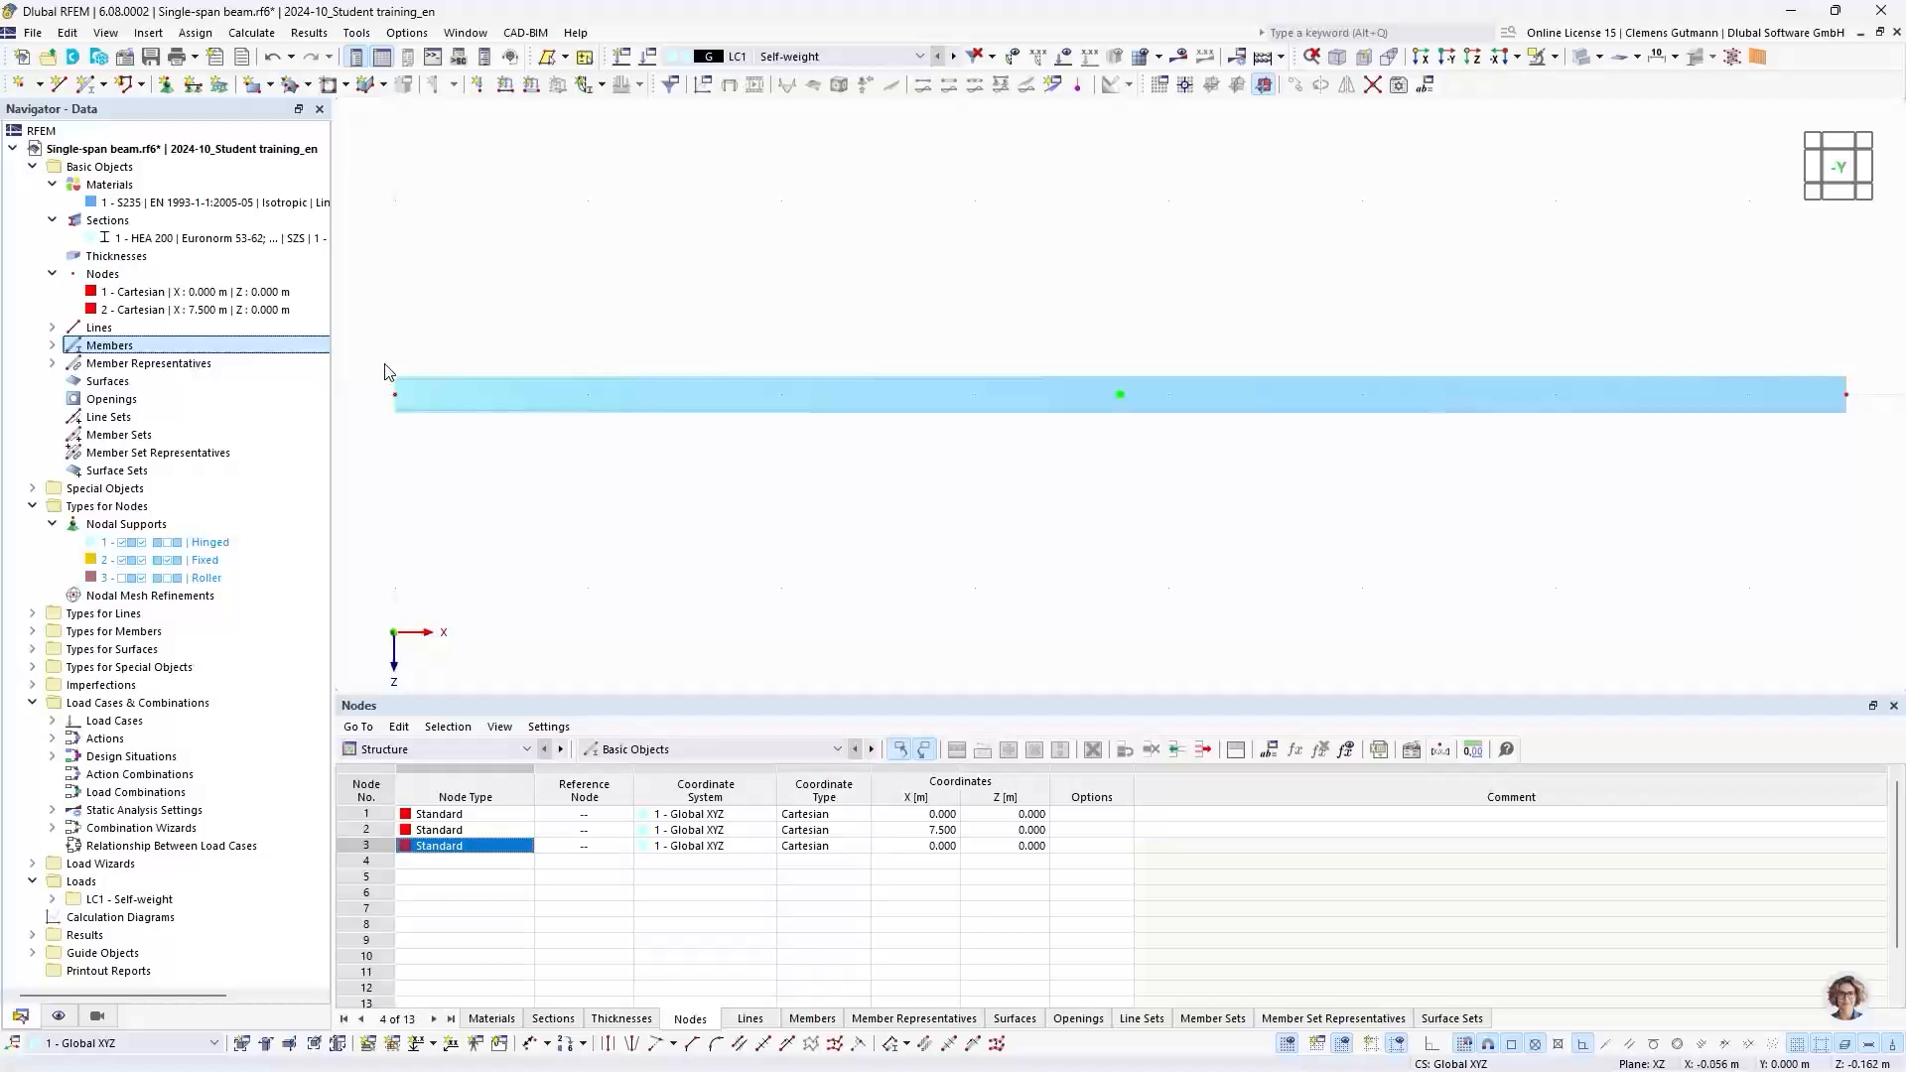
right_click(180, 553)
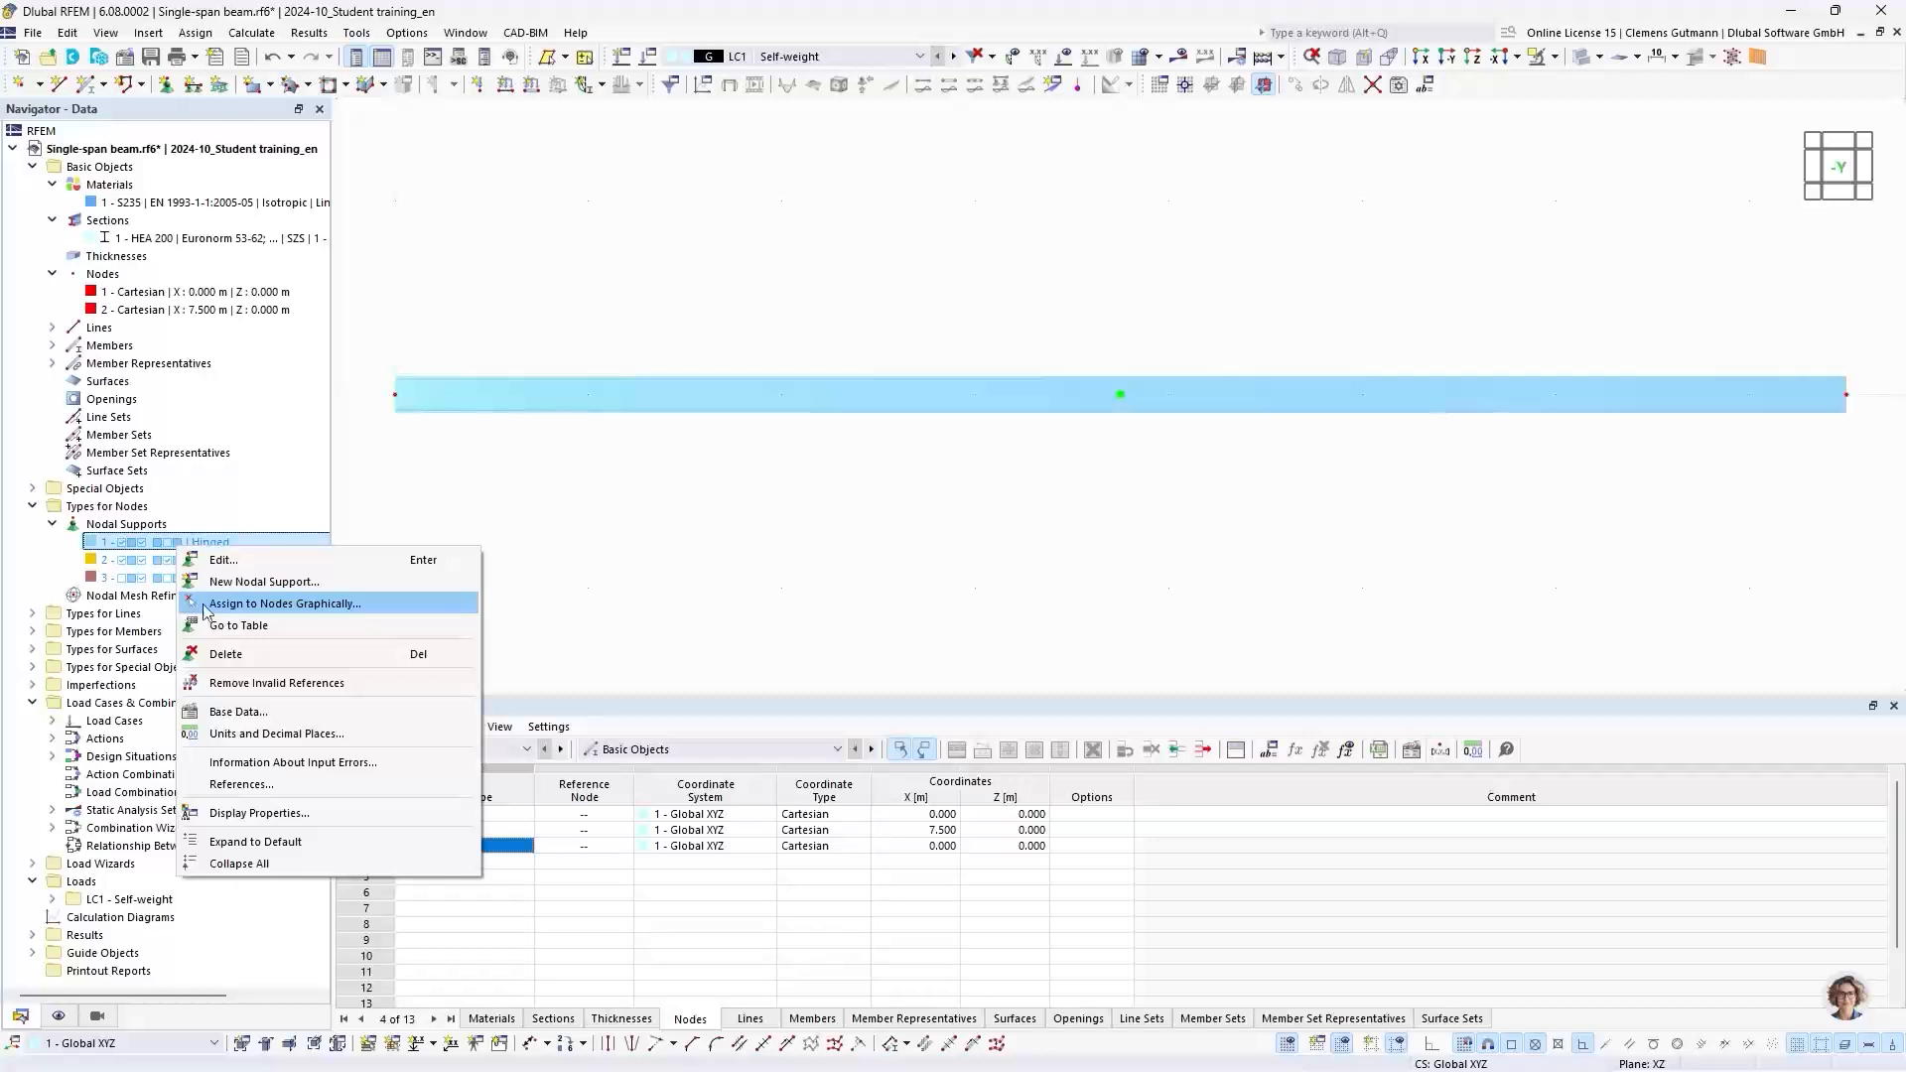
click(288, 608)
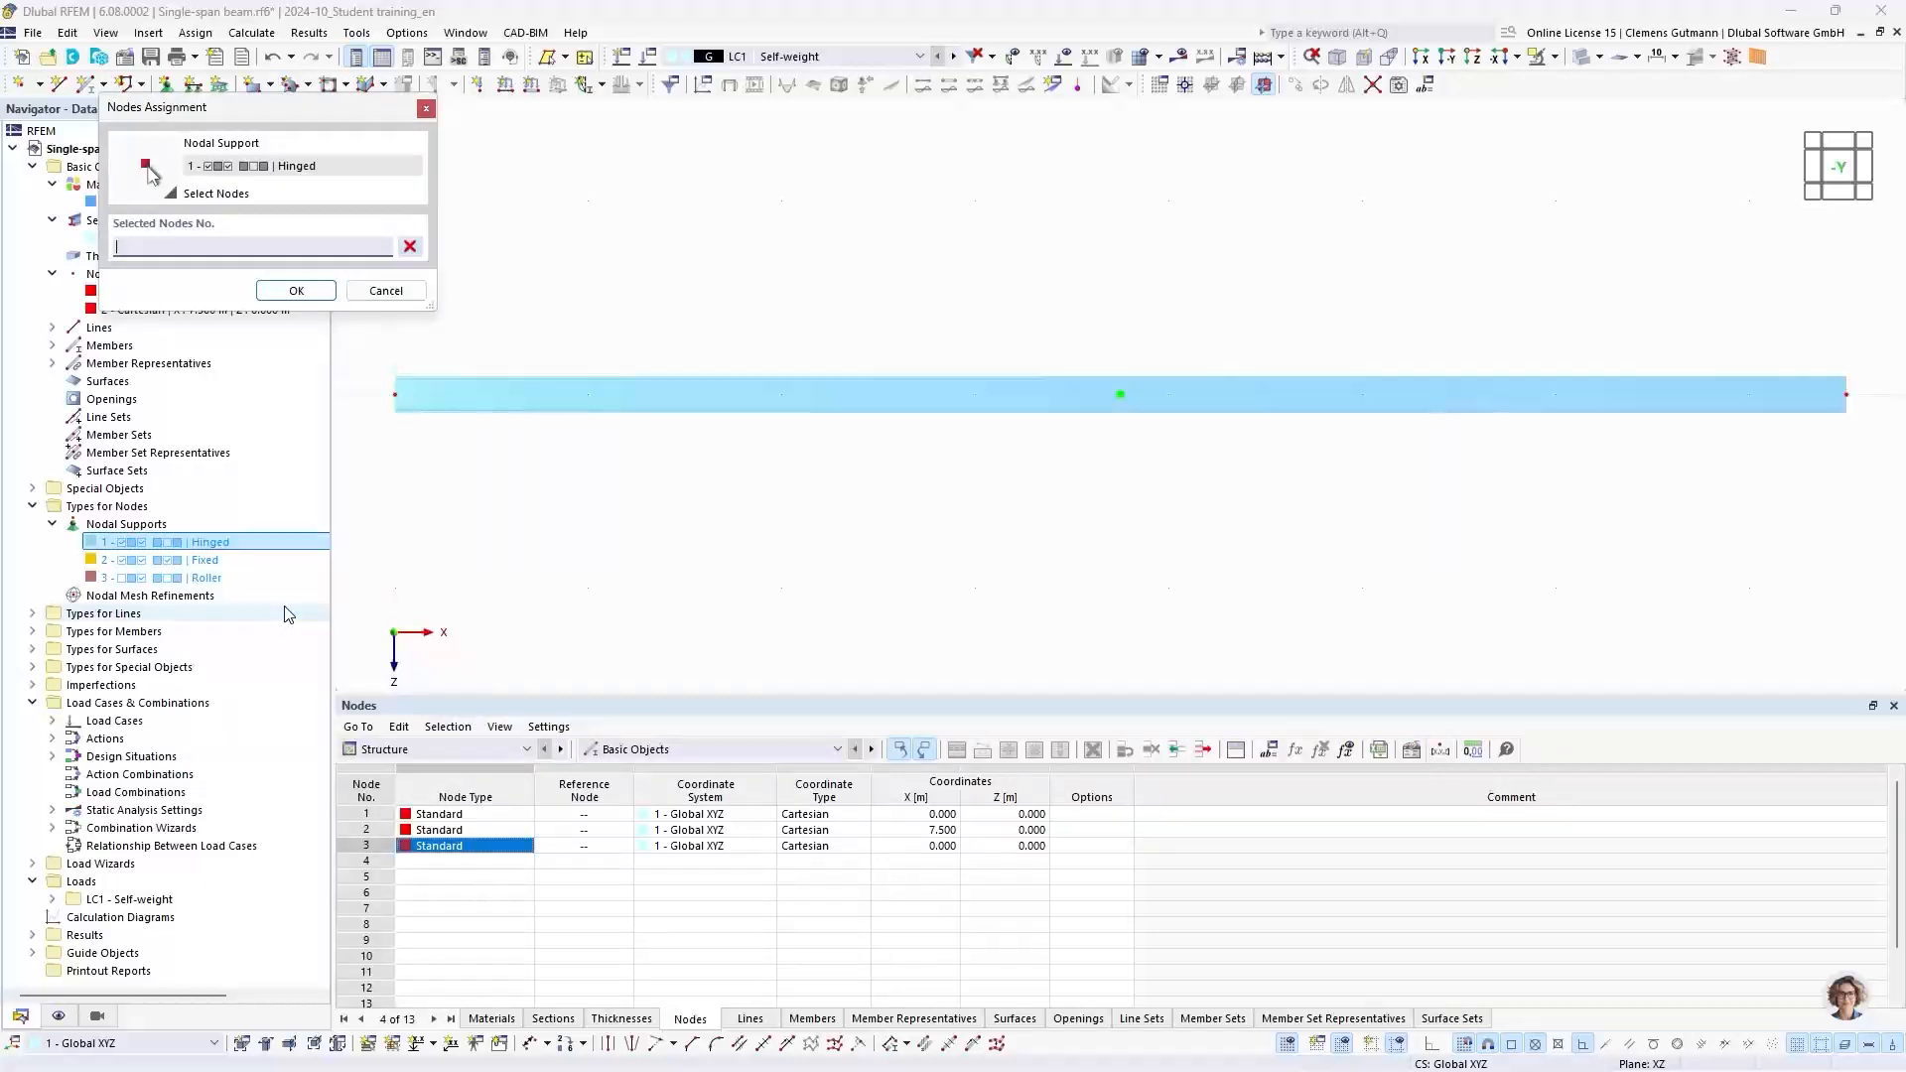
click(395, 395)
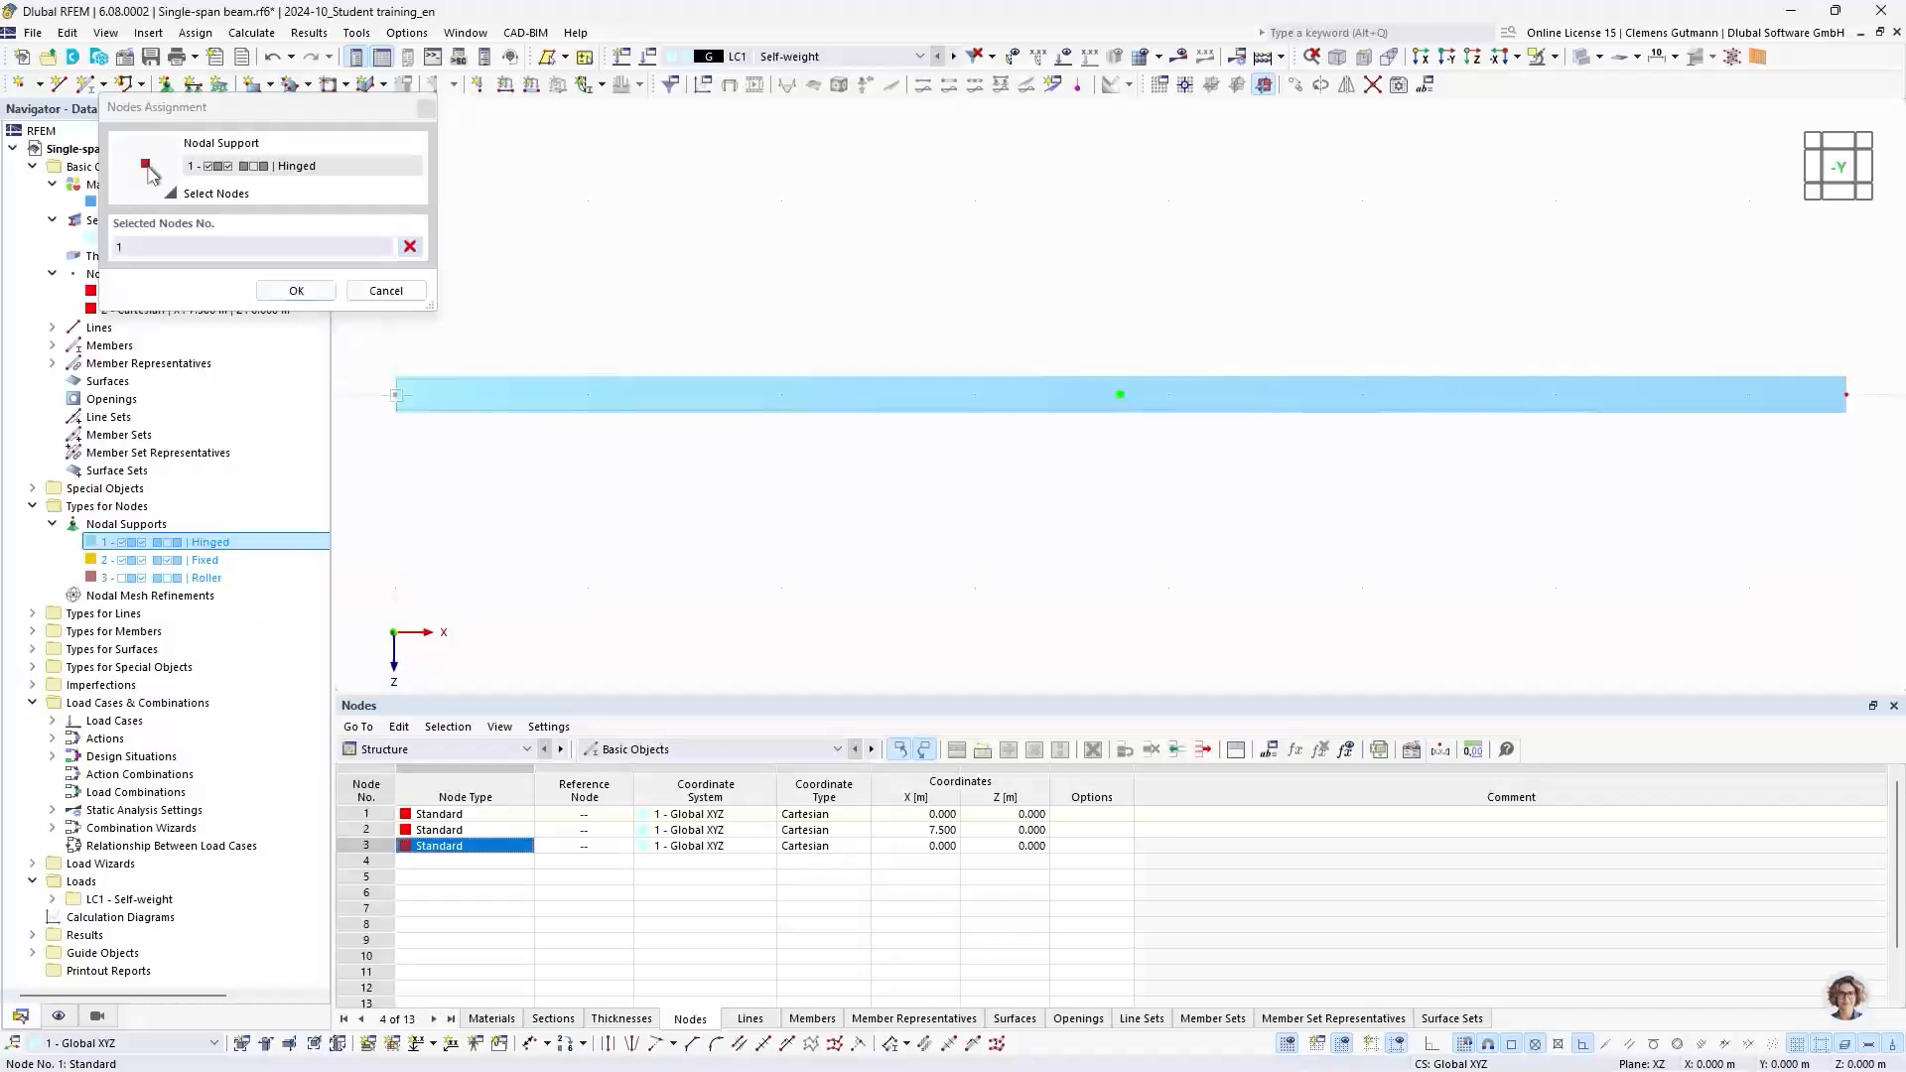
click(298, 290)
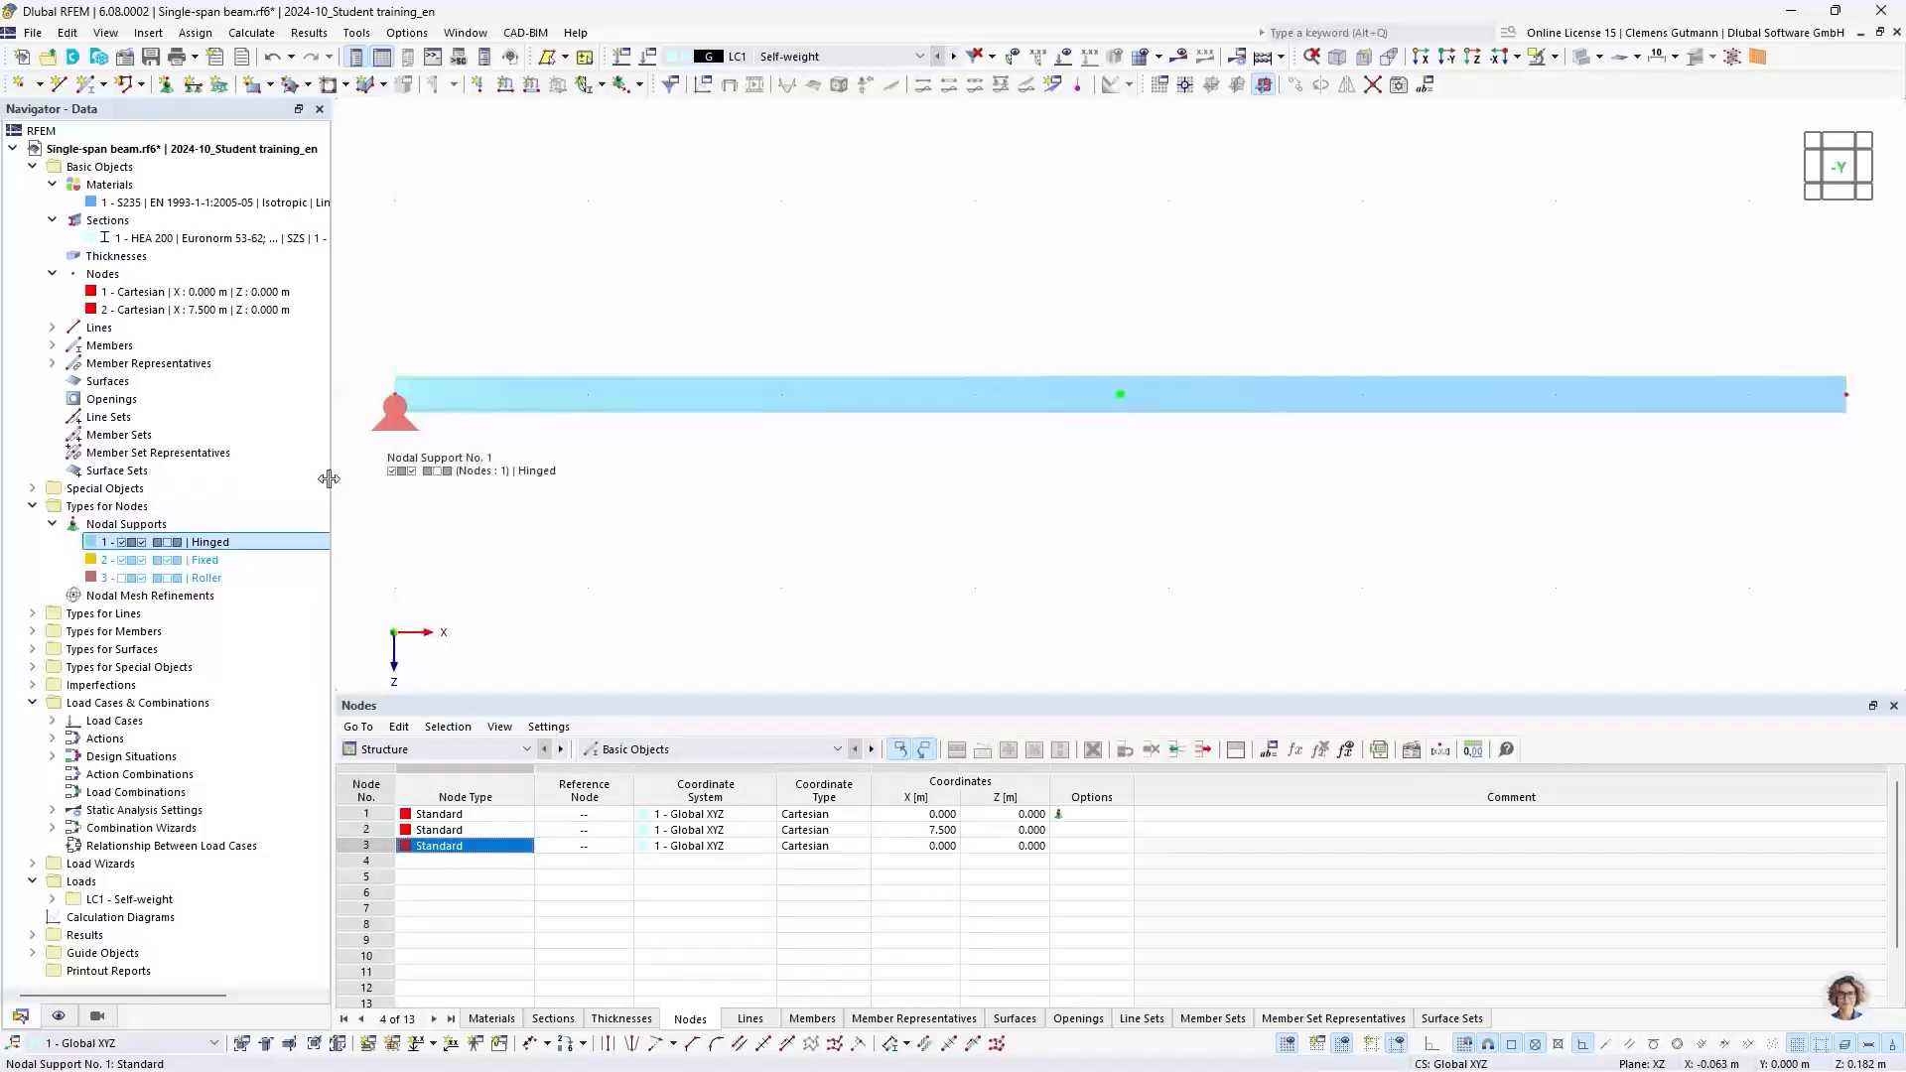
Step: Assign the Roller nodal support to node 2 at the beam's end
right_click(222, 581)
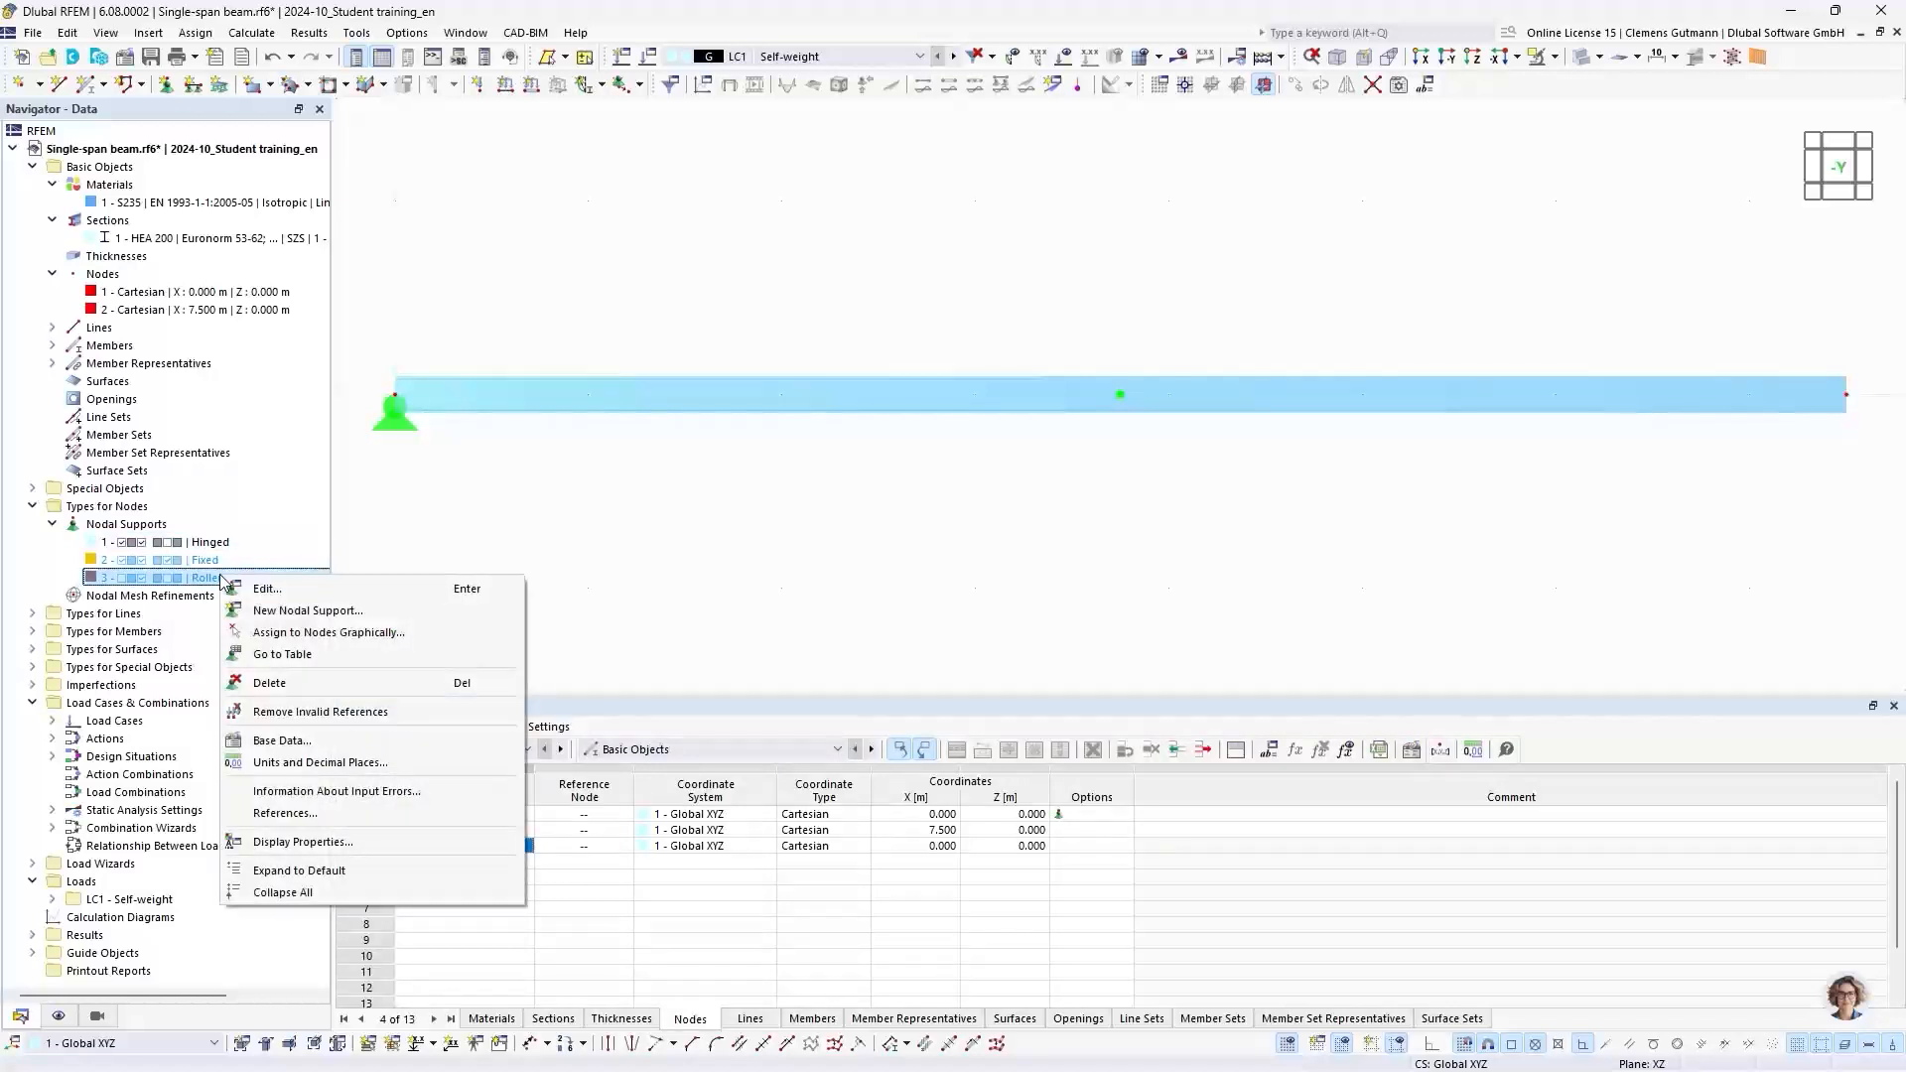
click(298, 632)
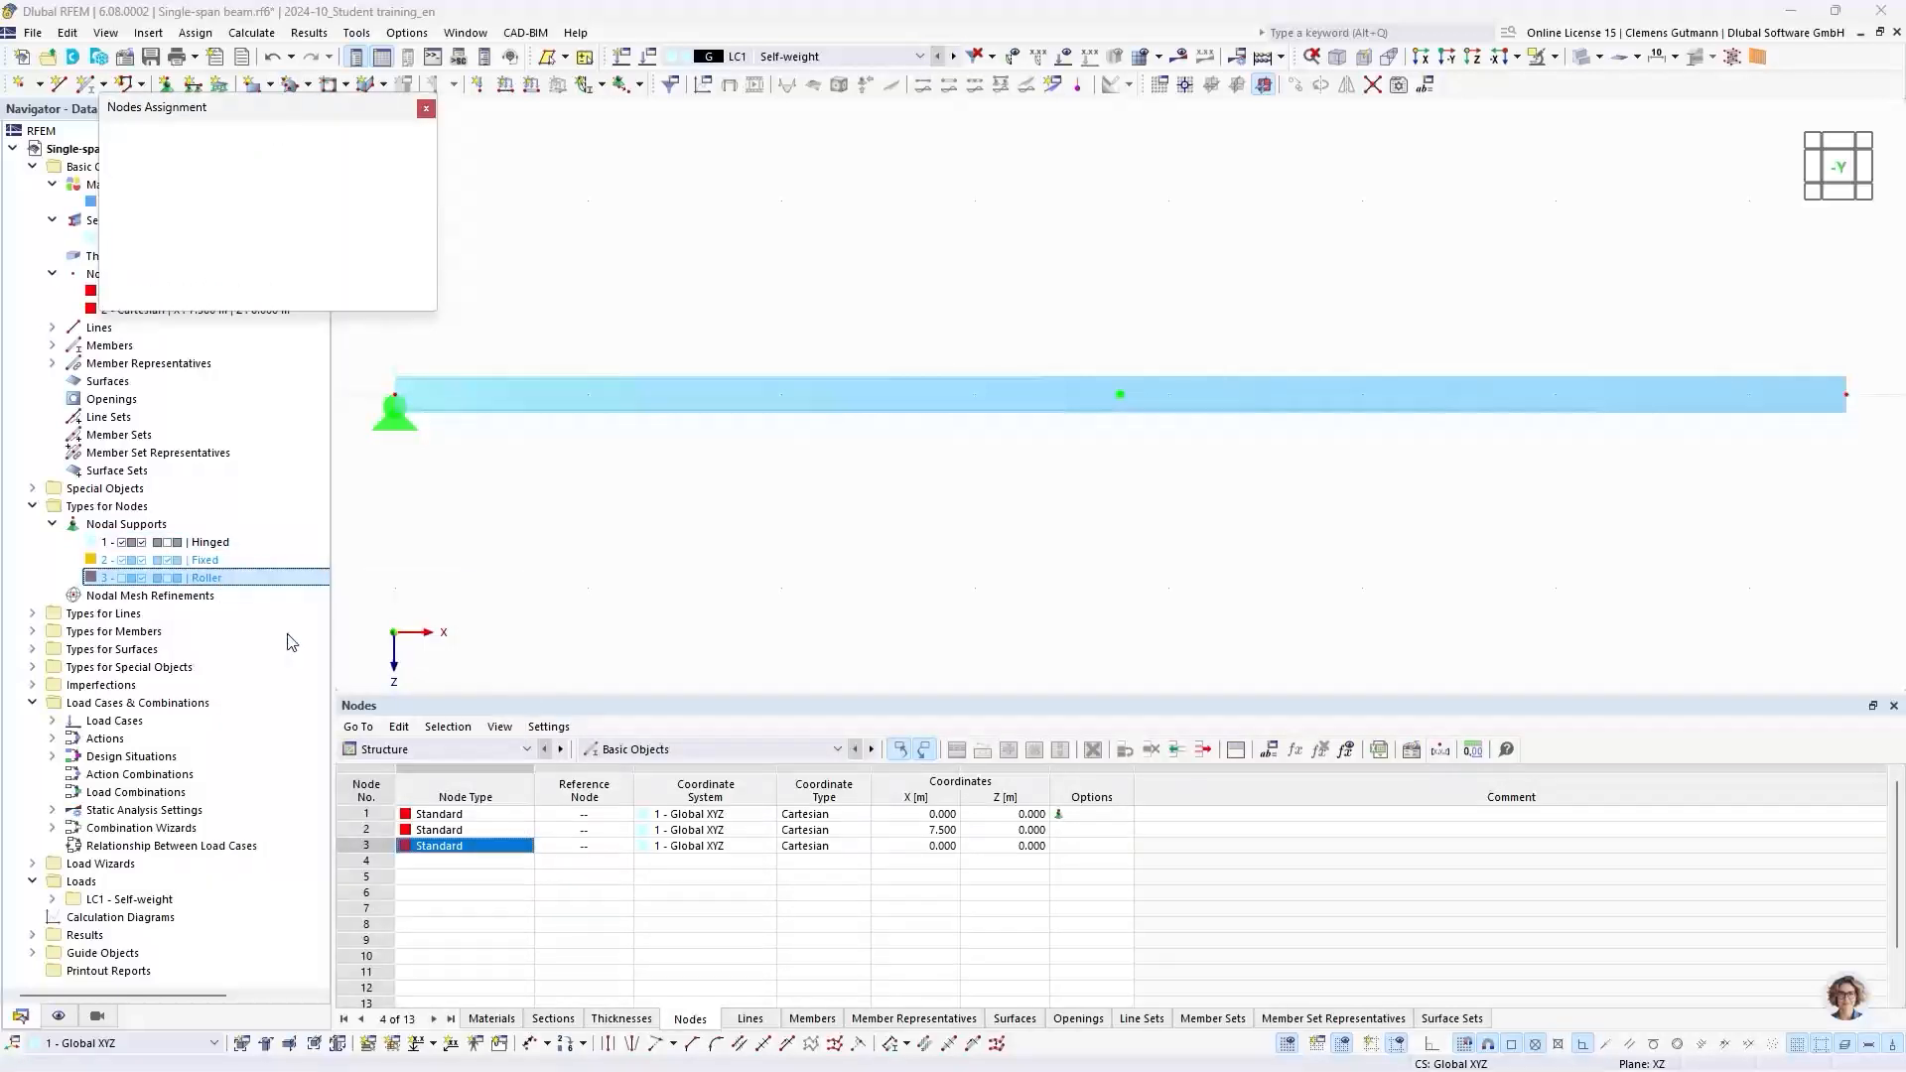
click(1847, 396)
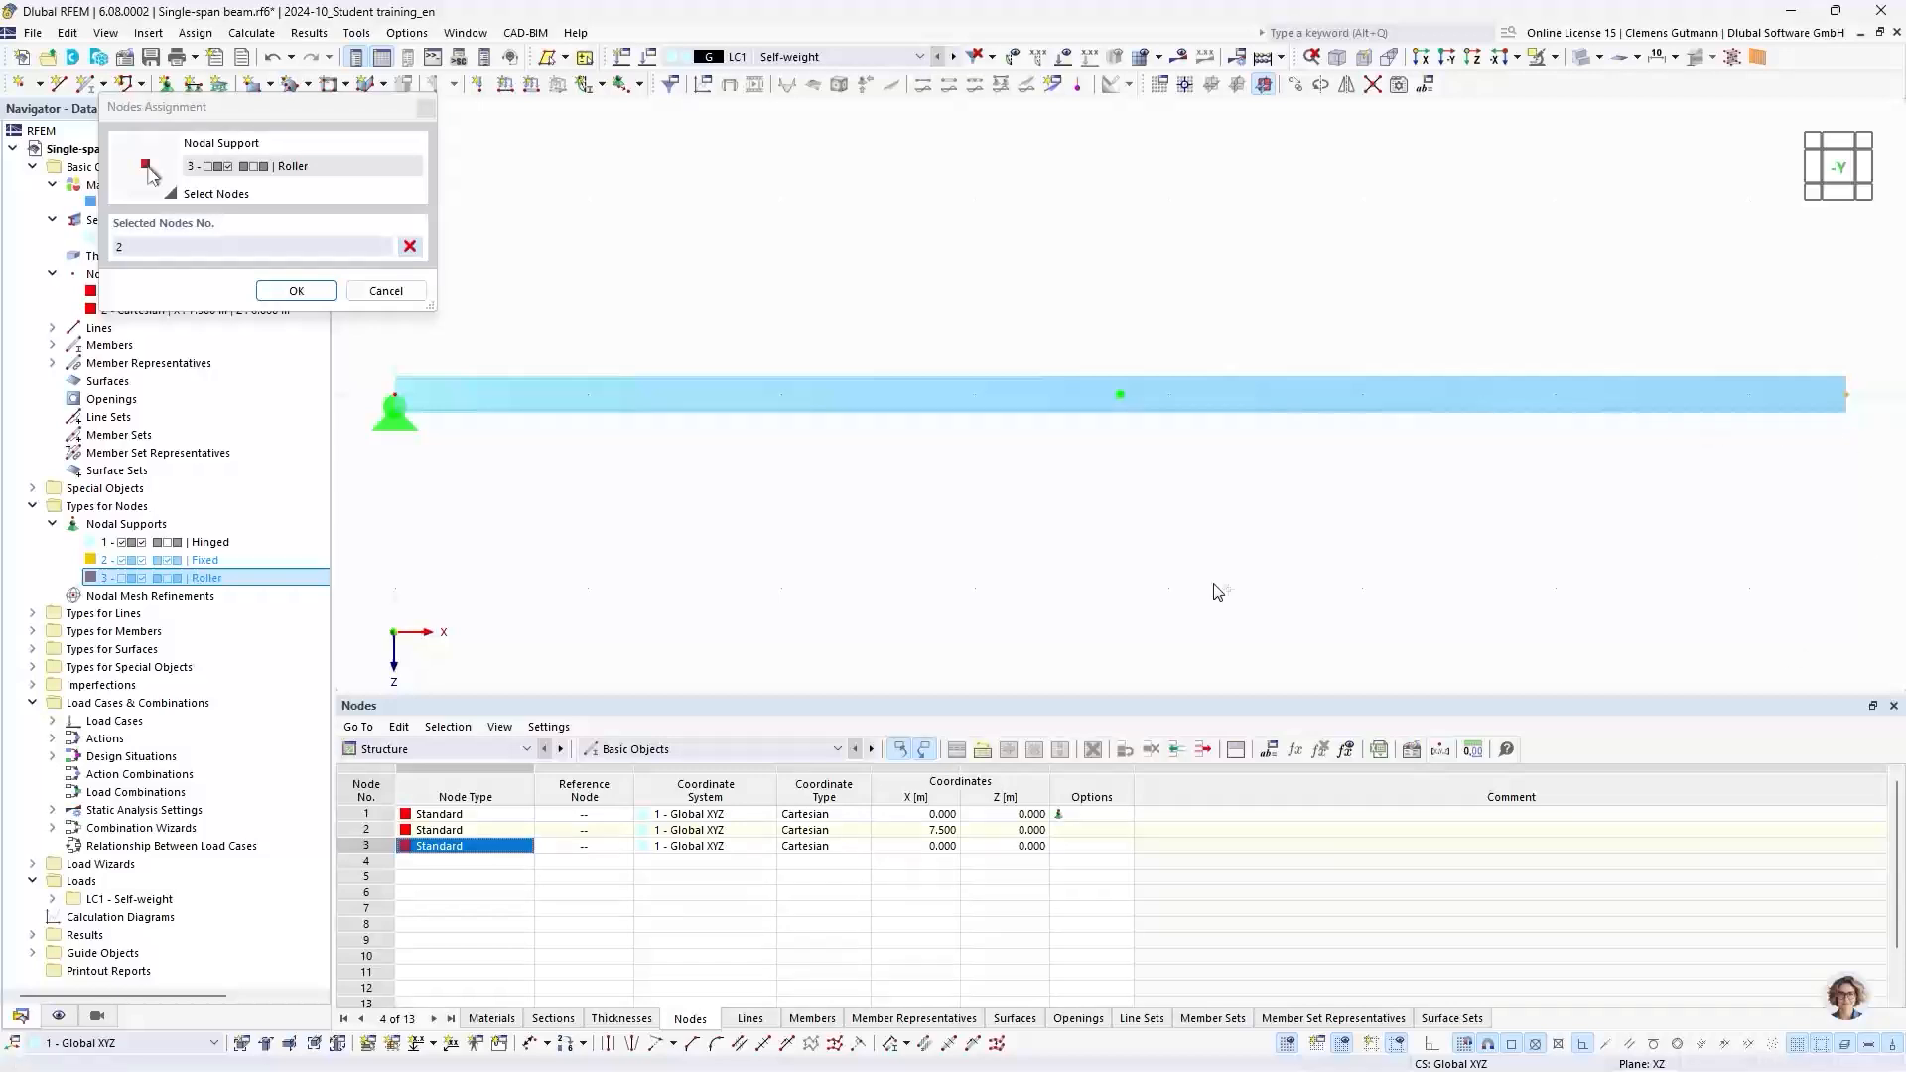
click(326, 297)
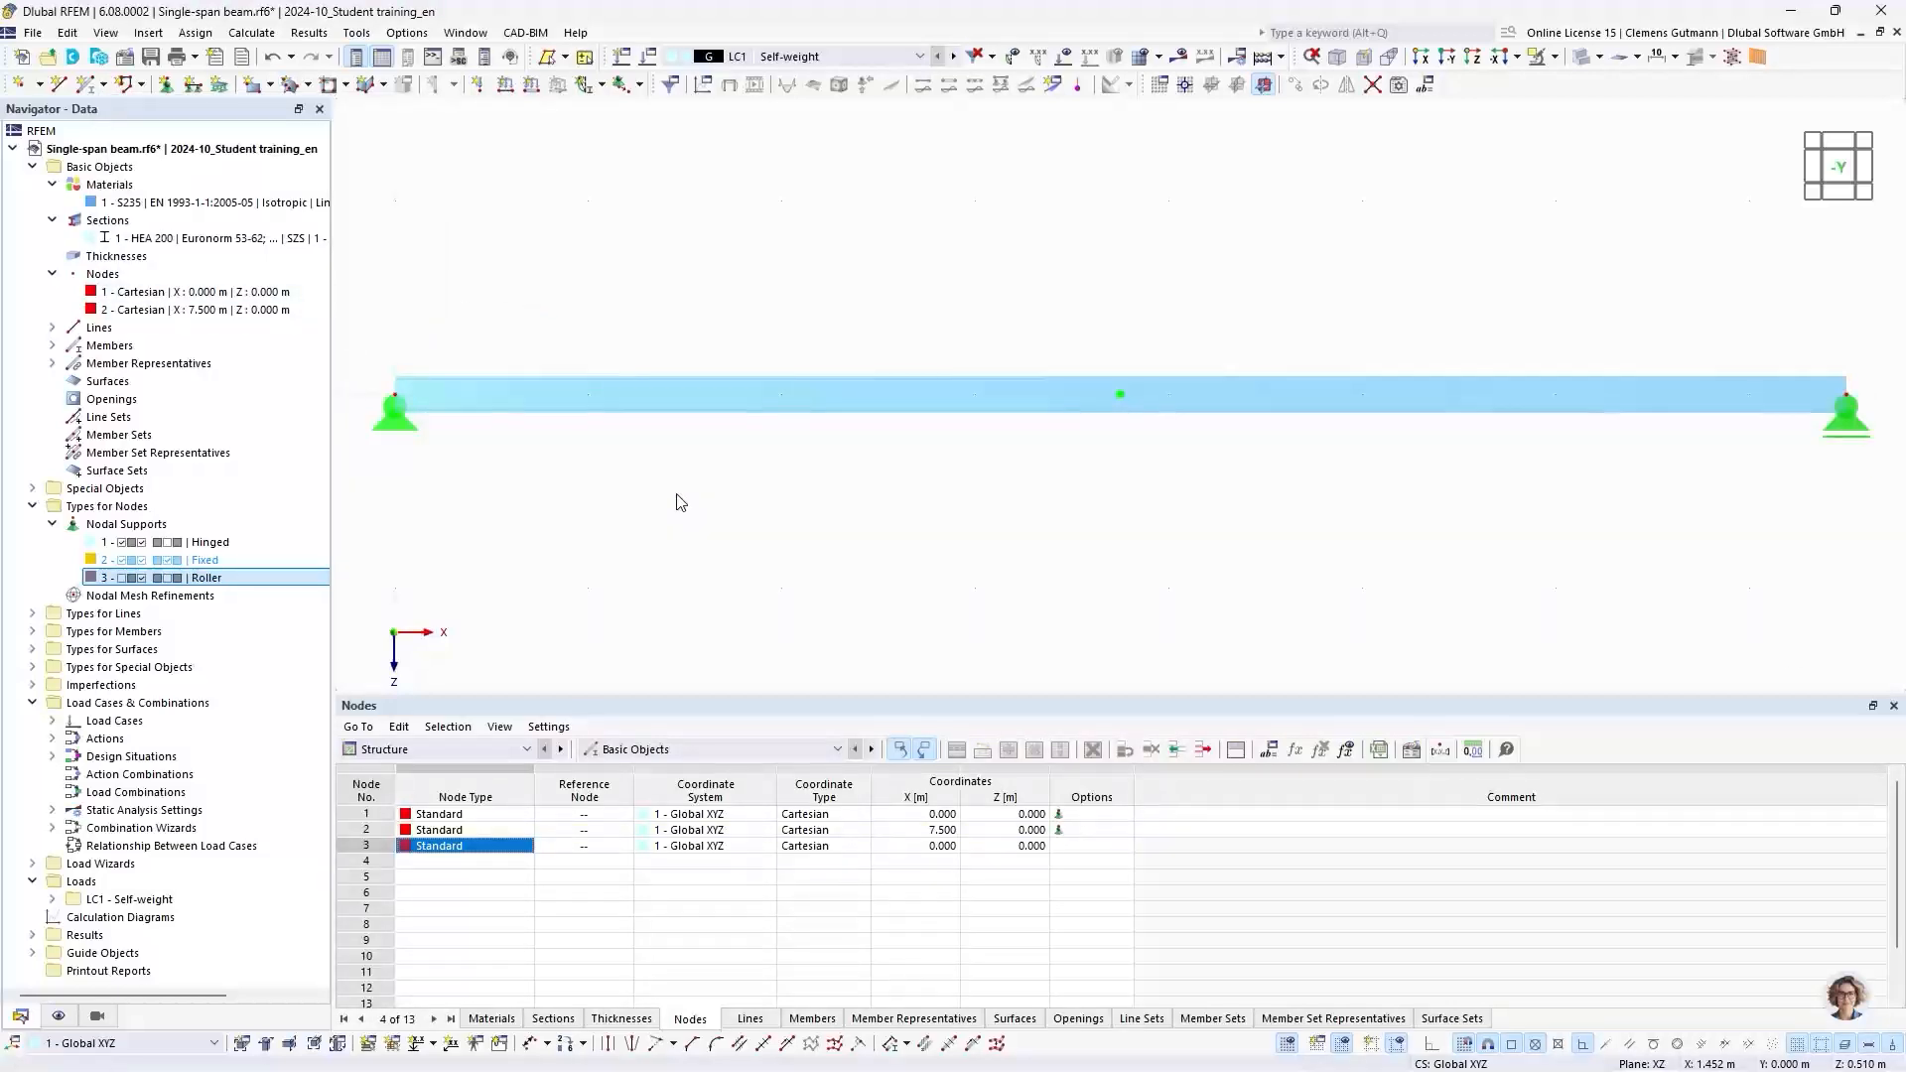
Step: Review the Roller support's translational and rotational conditions, and list the existing load cases in place of the node types
click(200, 586)
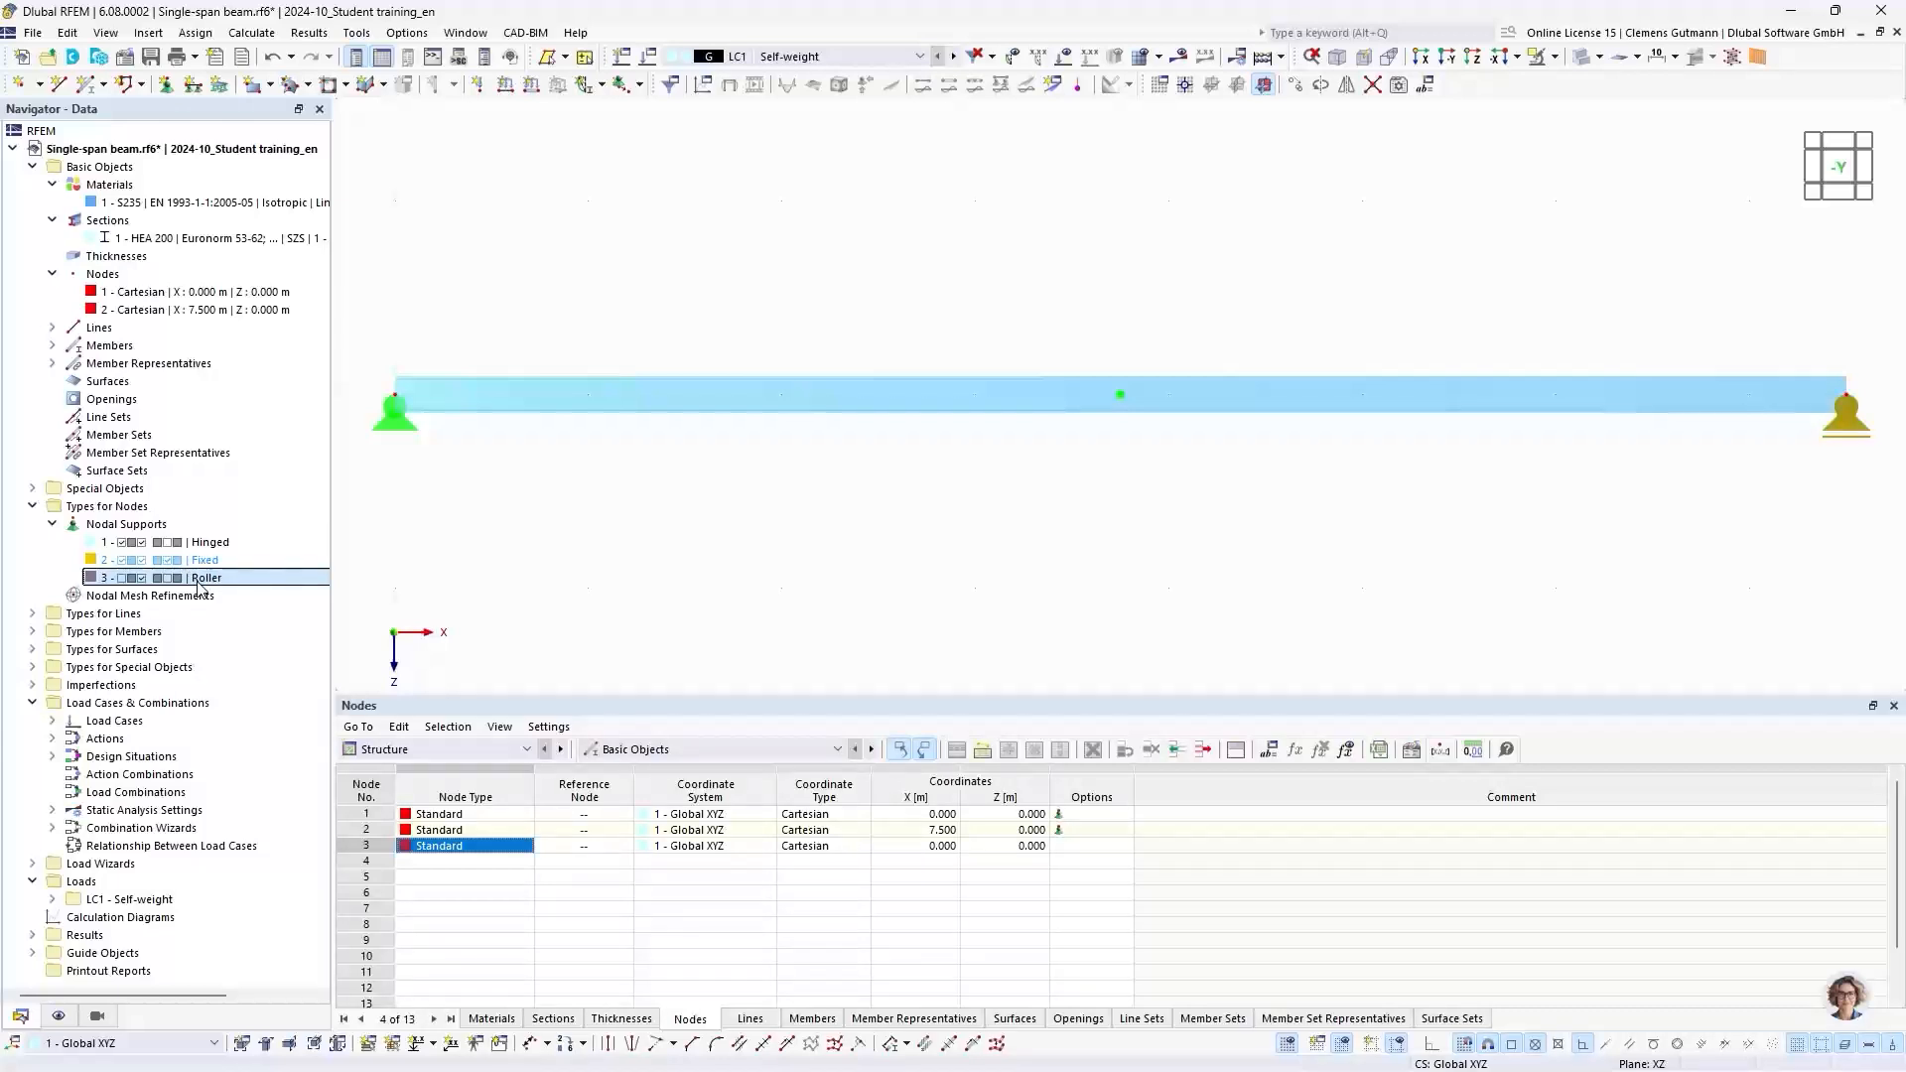
double_click(199, 585)
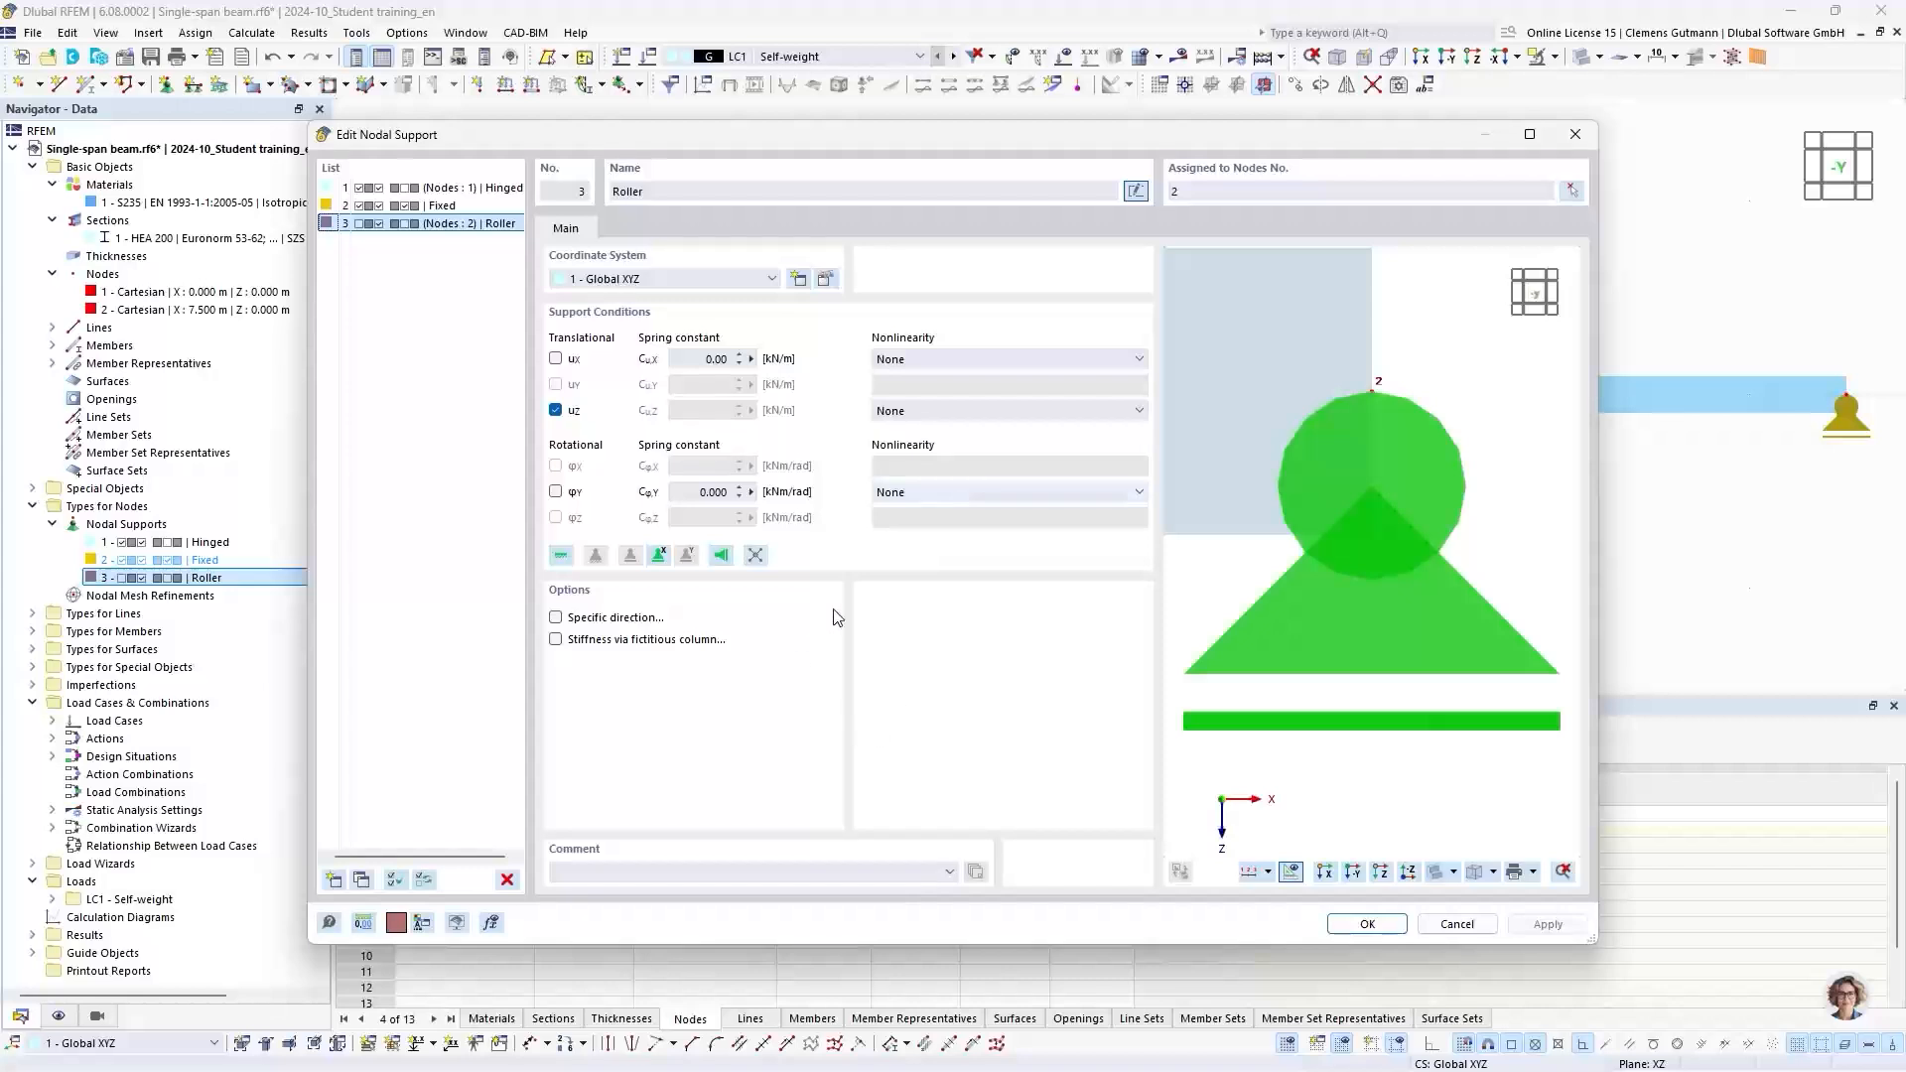
click(1370, 928)
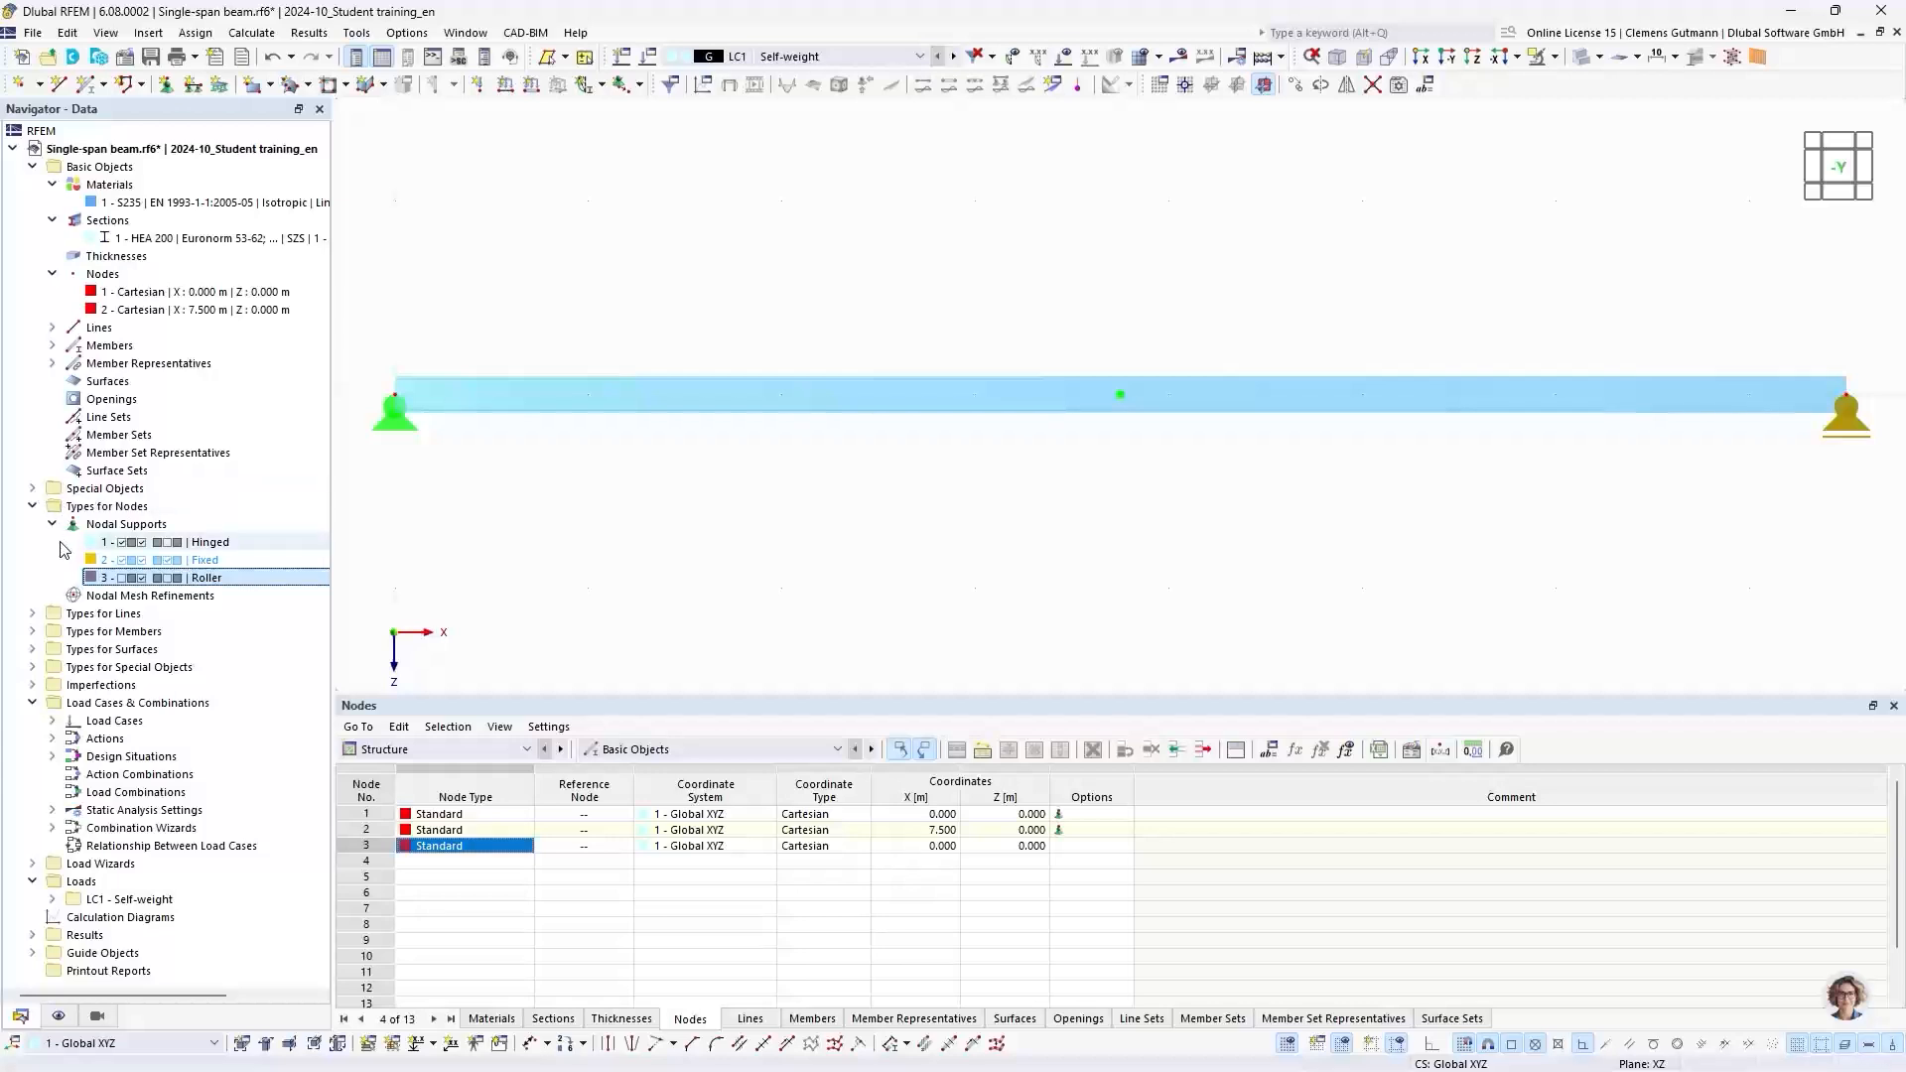
click(32, 506)
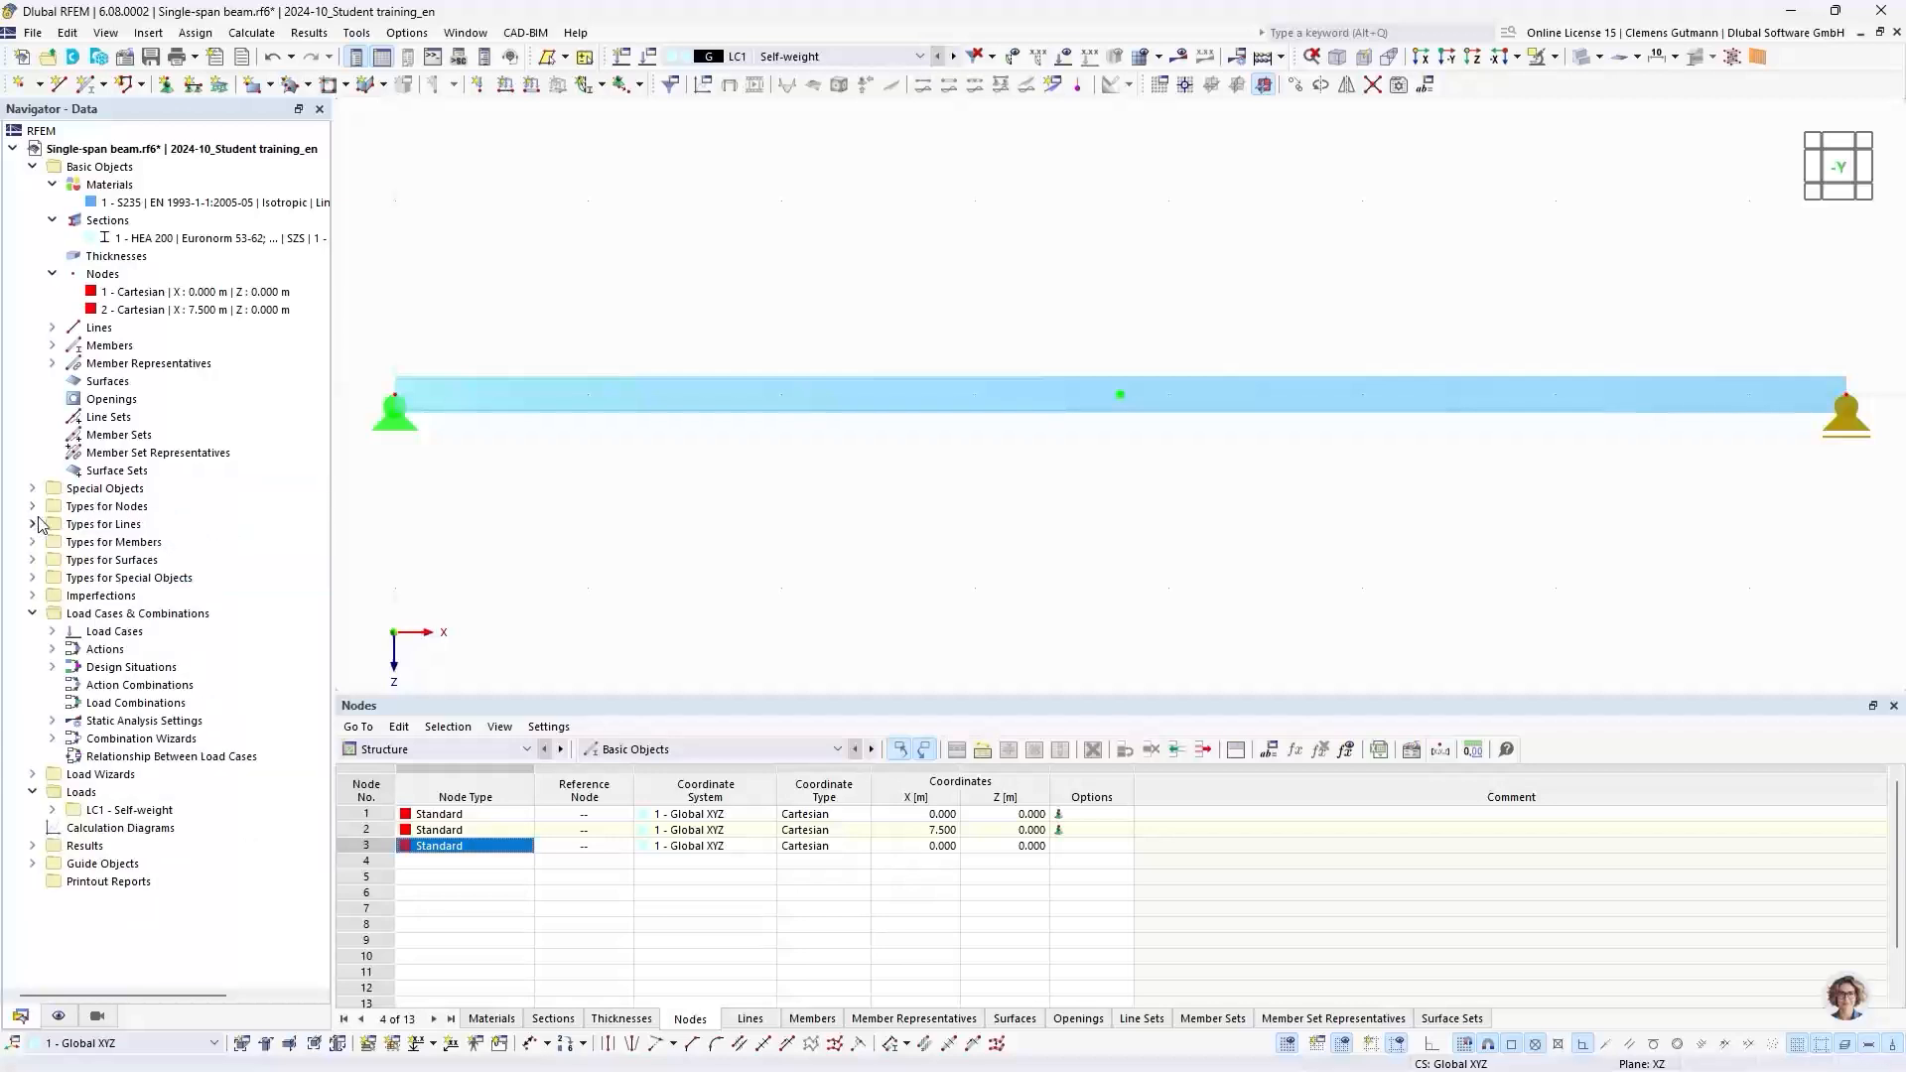
click(54, 632)
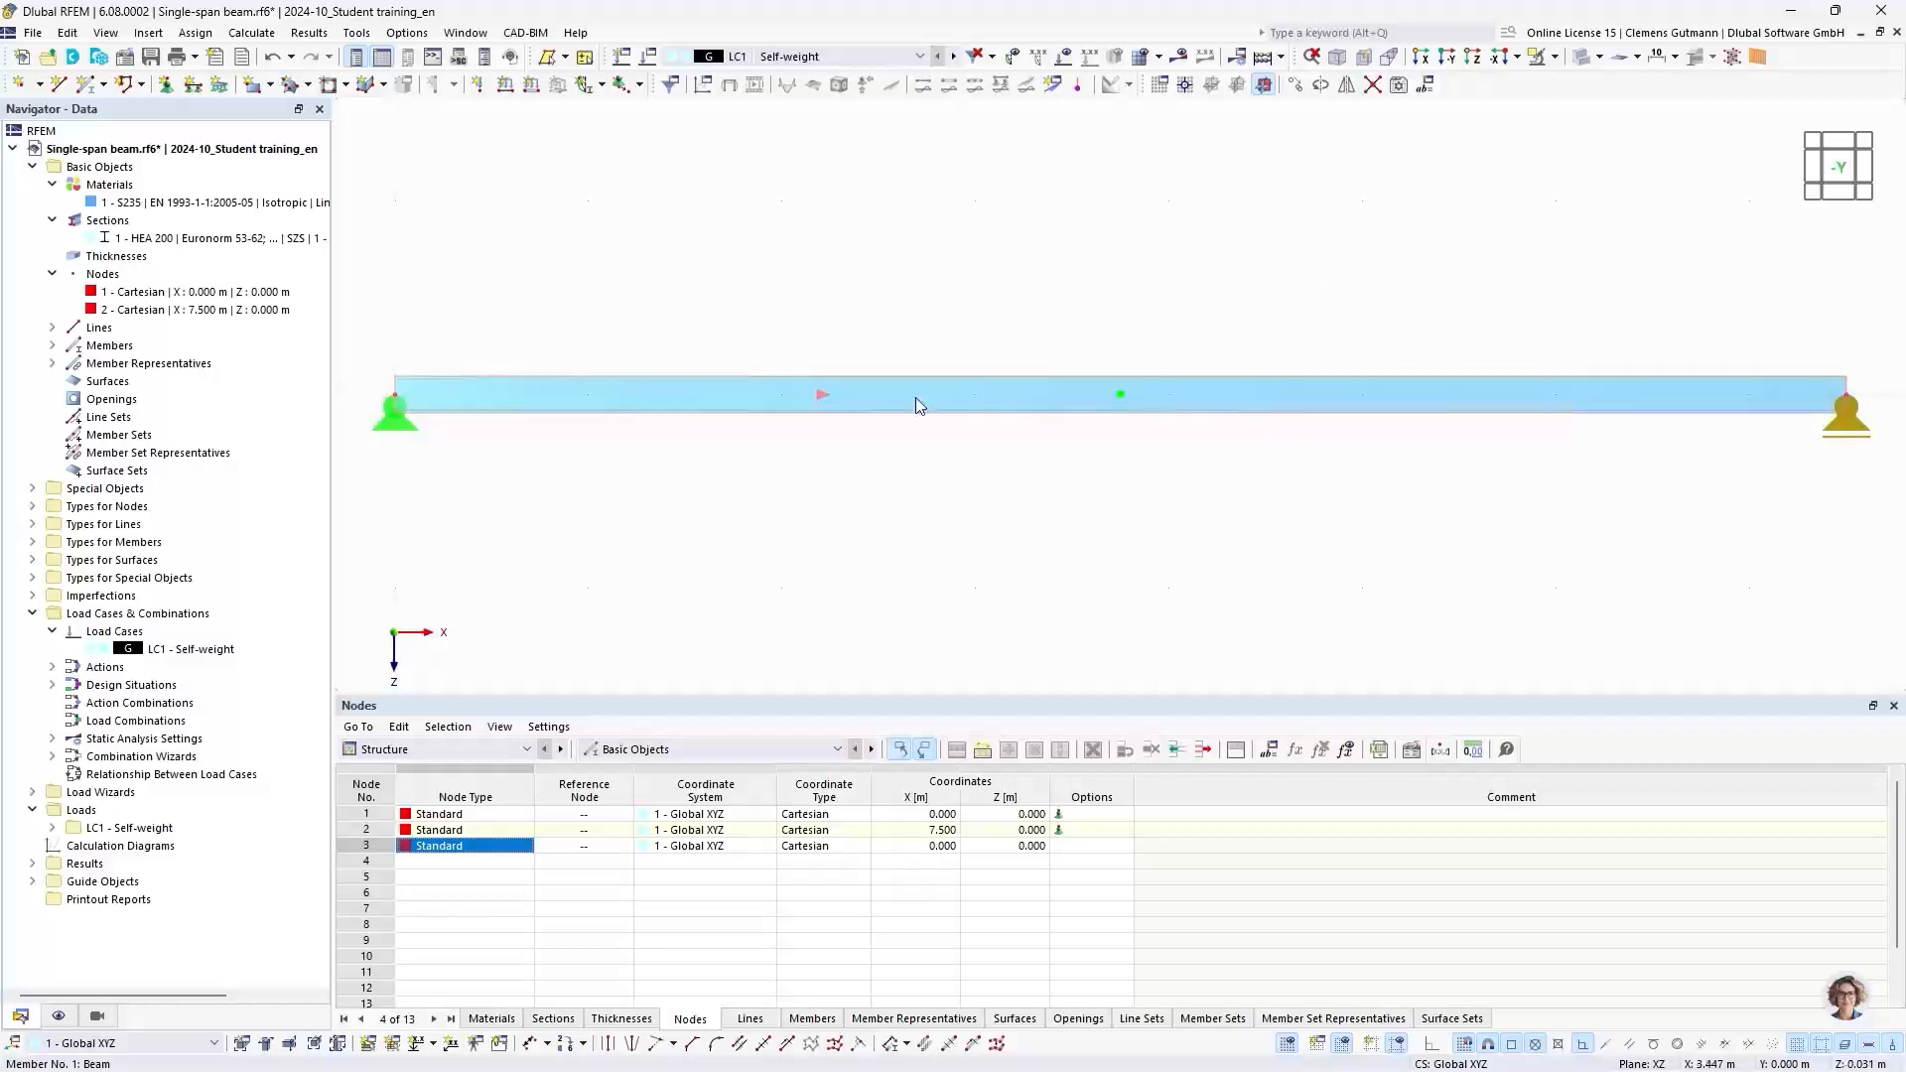
Step: Start dividing the beam member by distance, with the new node 4.5 m from the member start
right_click(845, 391)
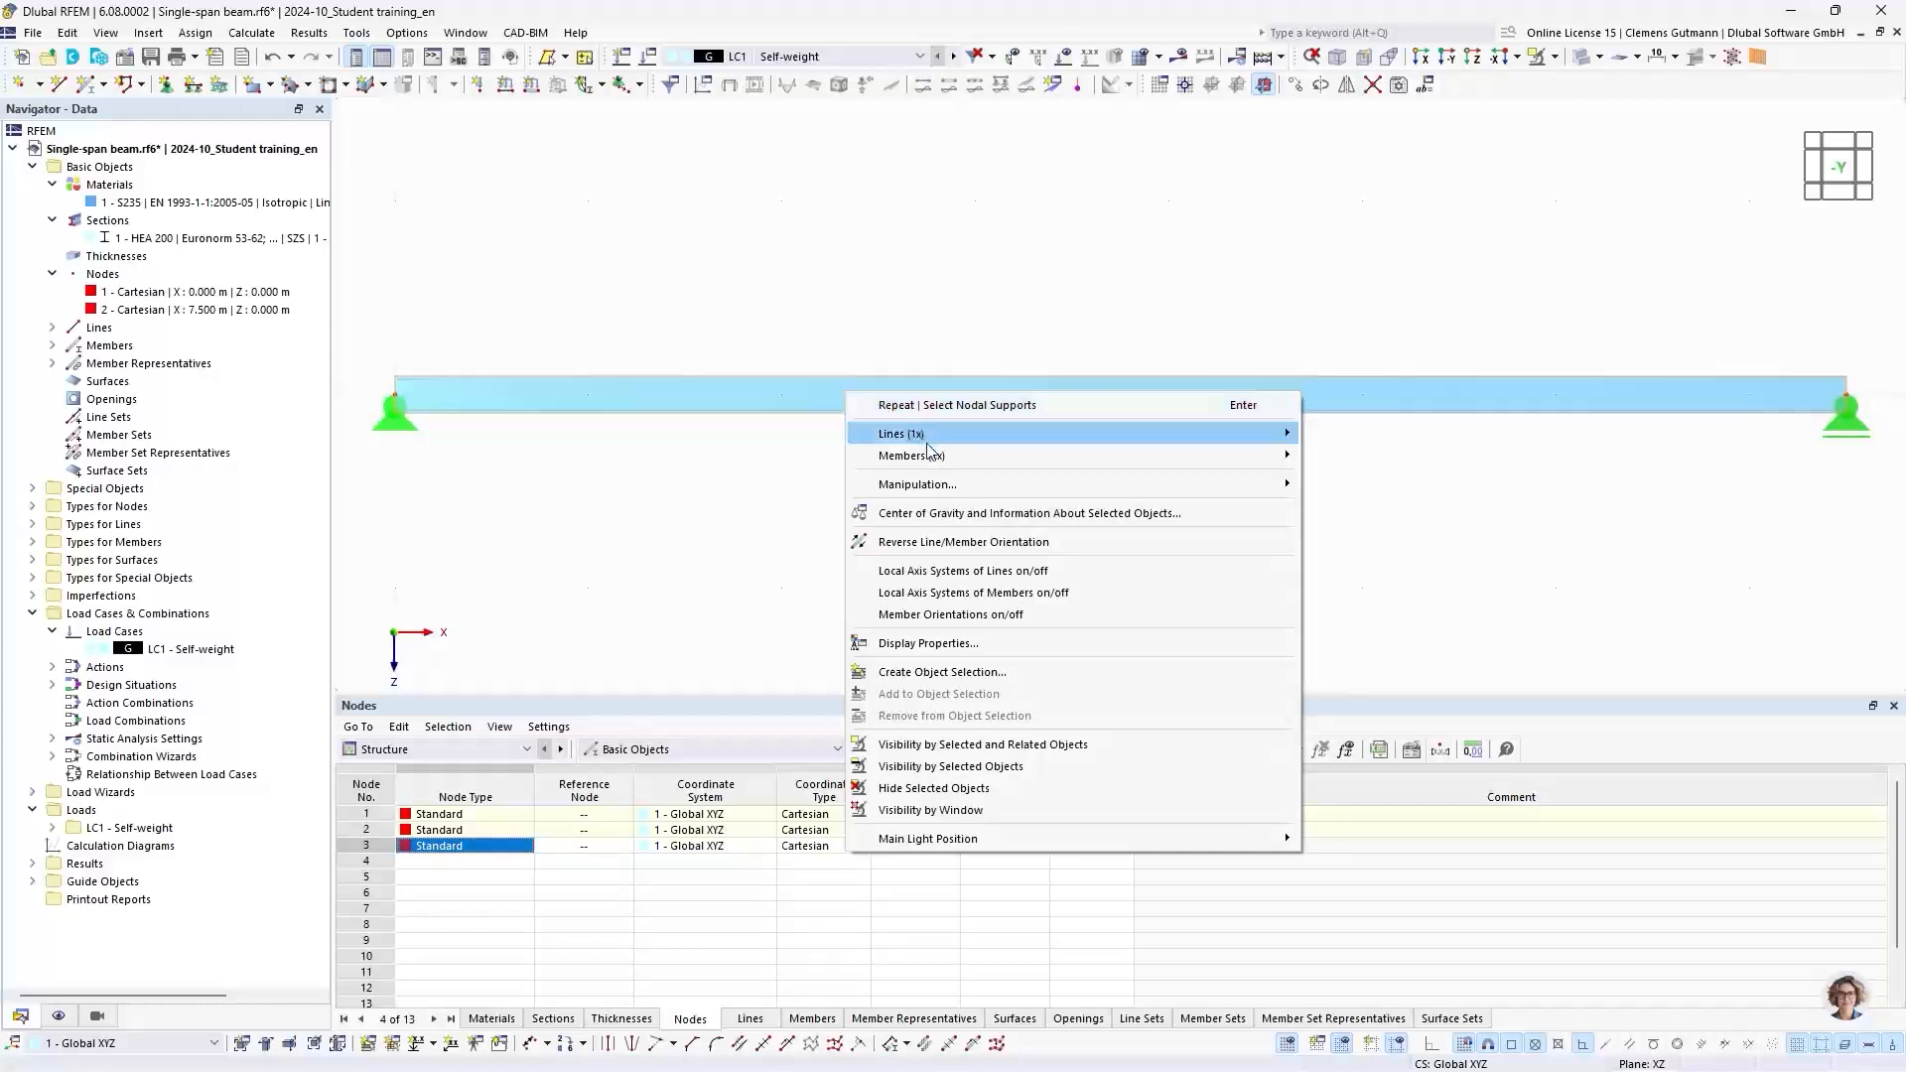
mouse_move(936, 457)
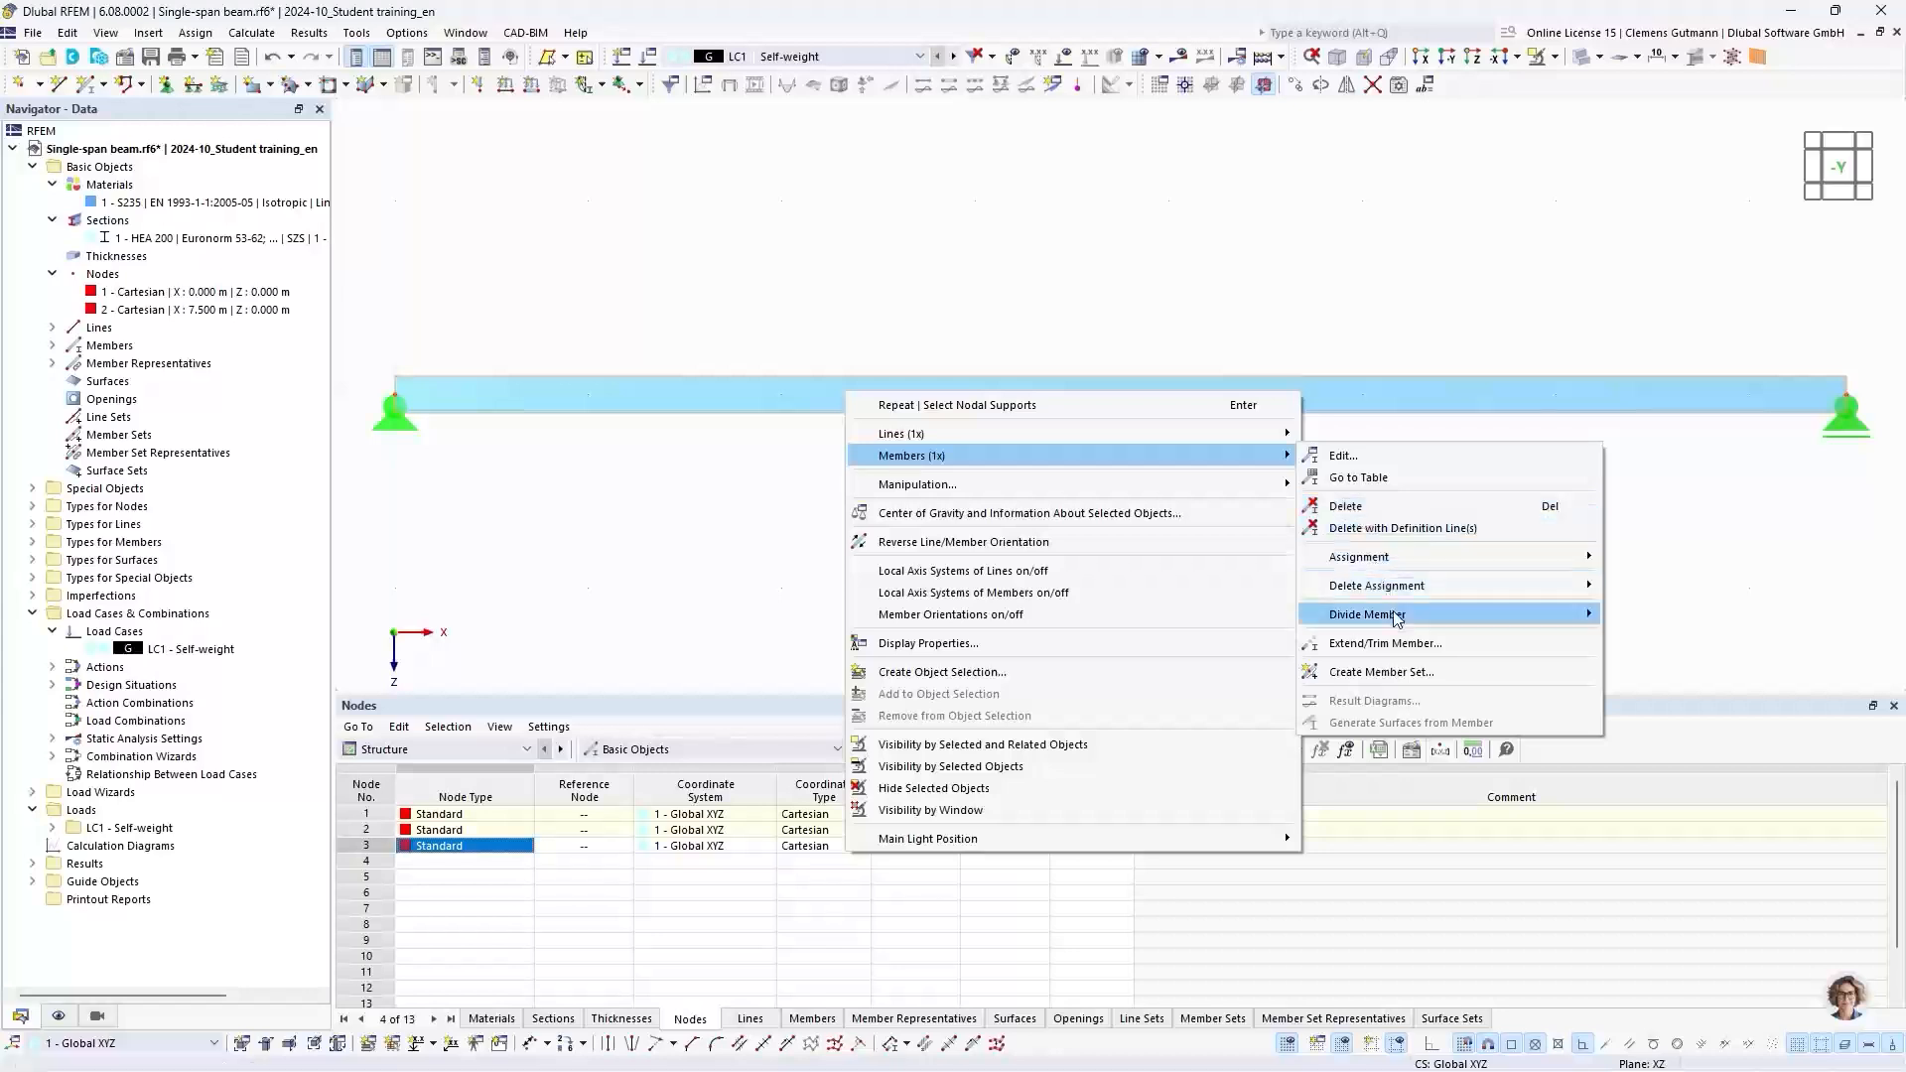
mouse_move(1397, 618)
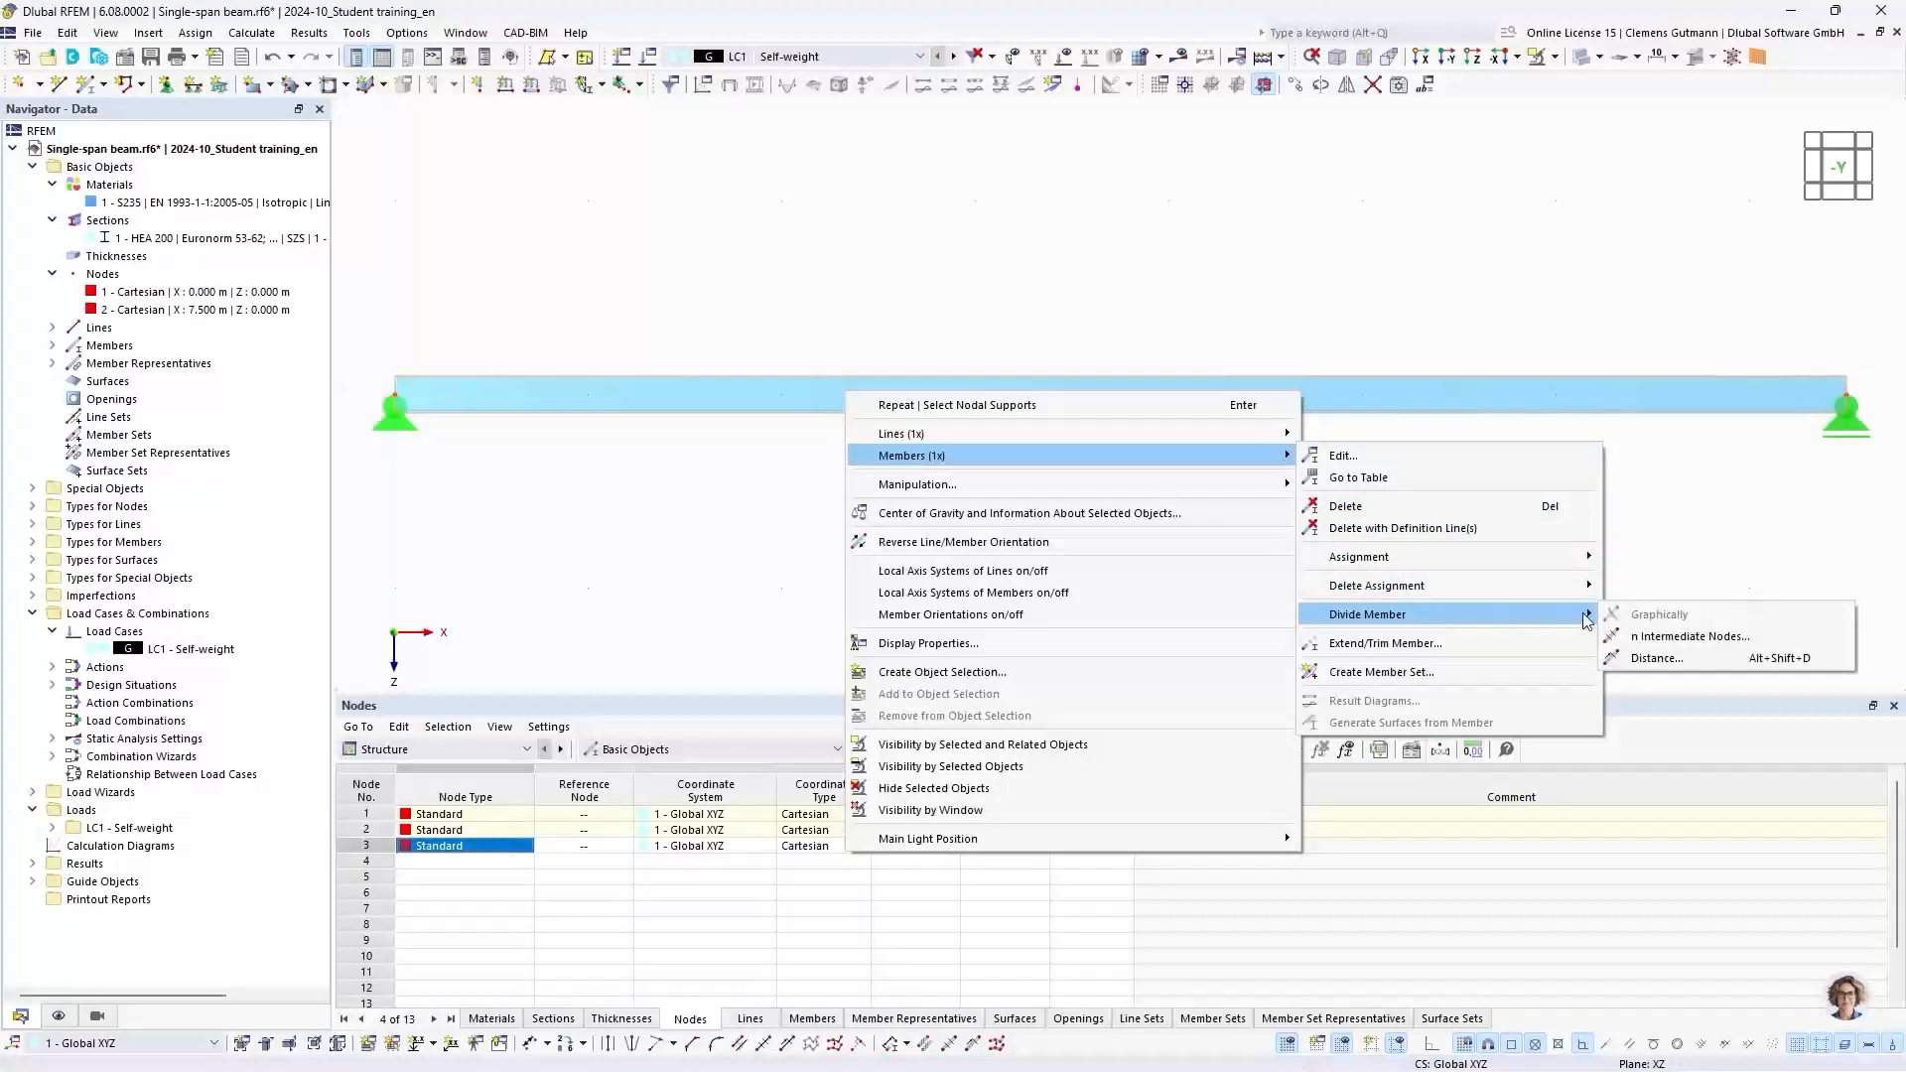
click(1652, 659)
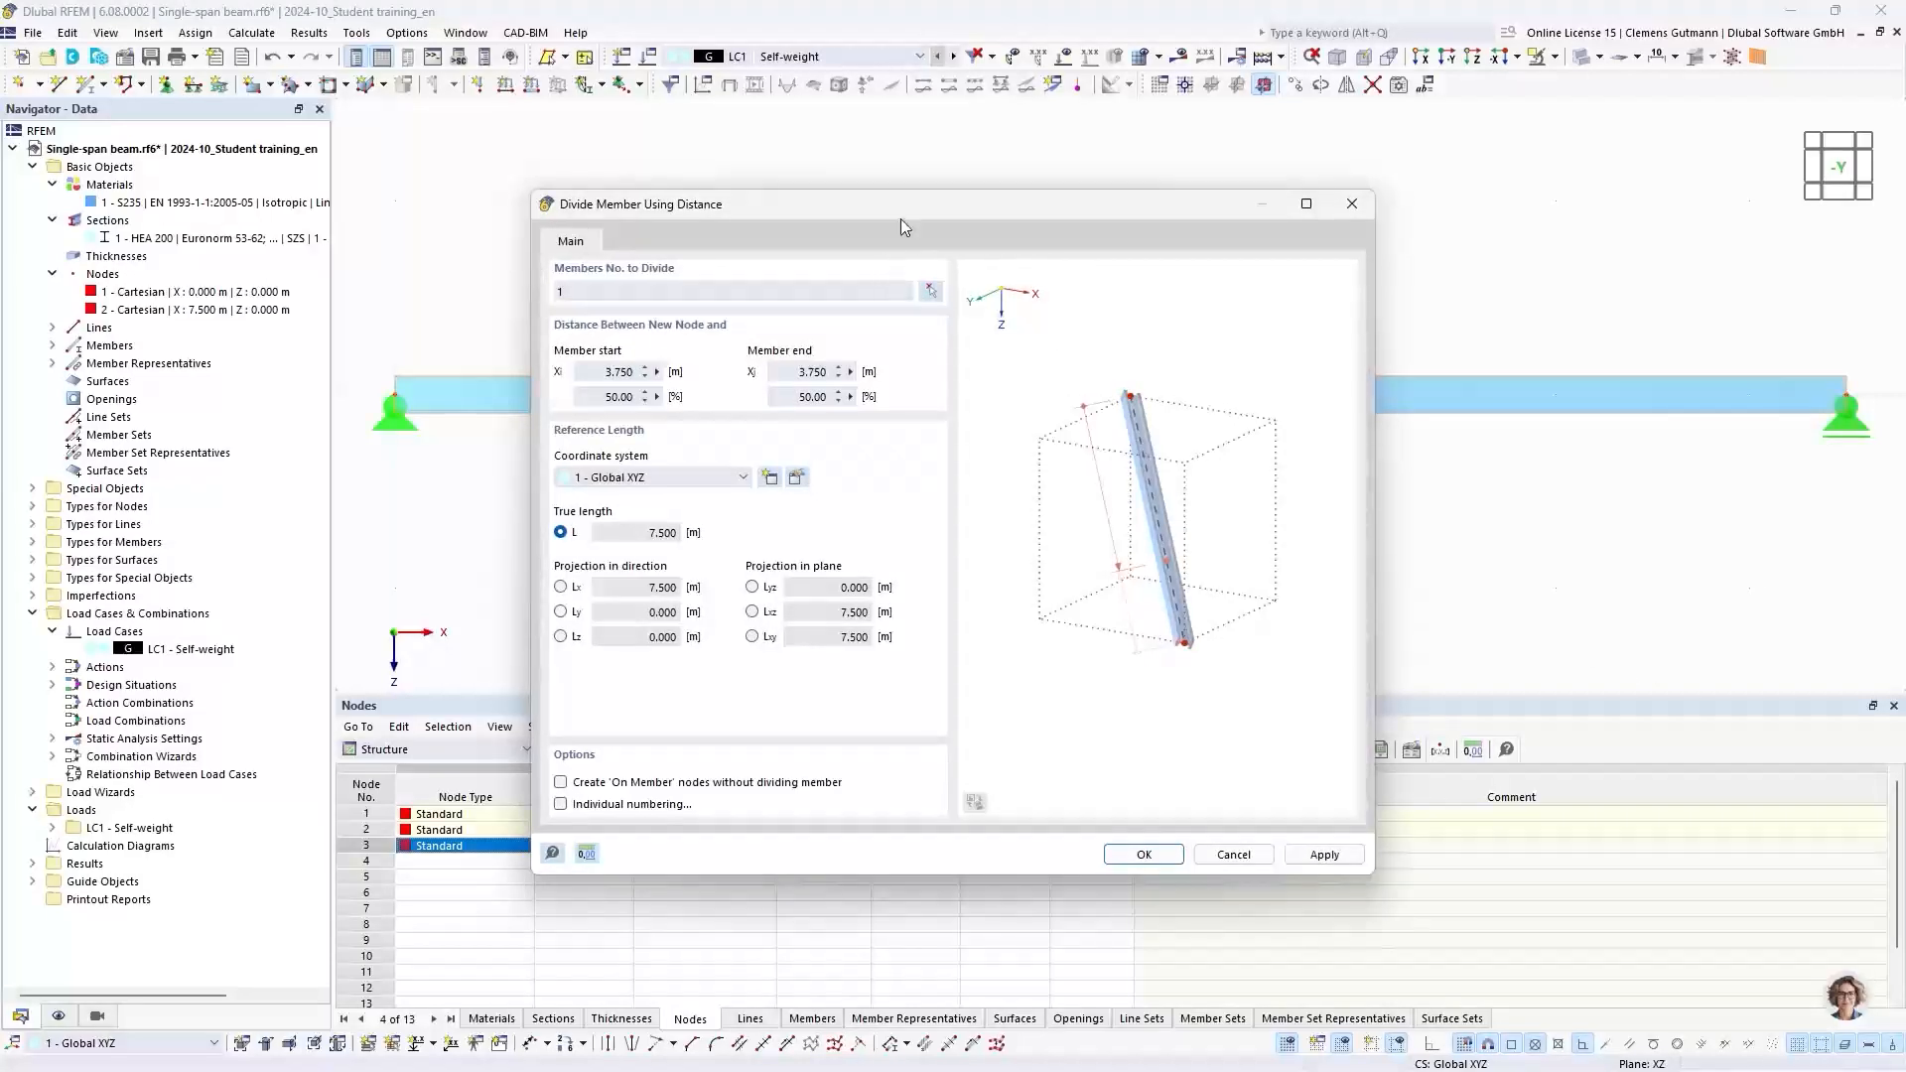
drag(901, 211, 891, 470)
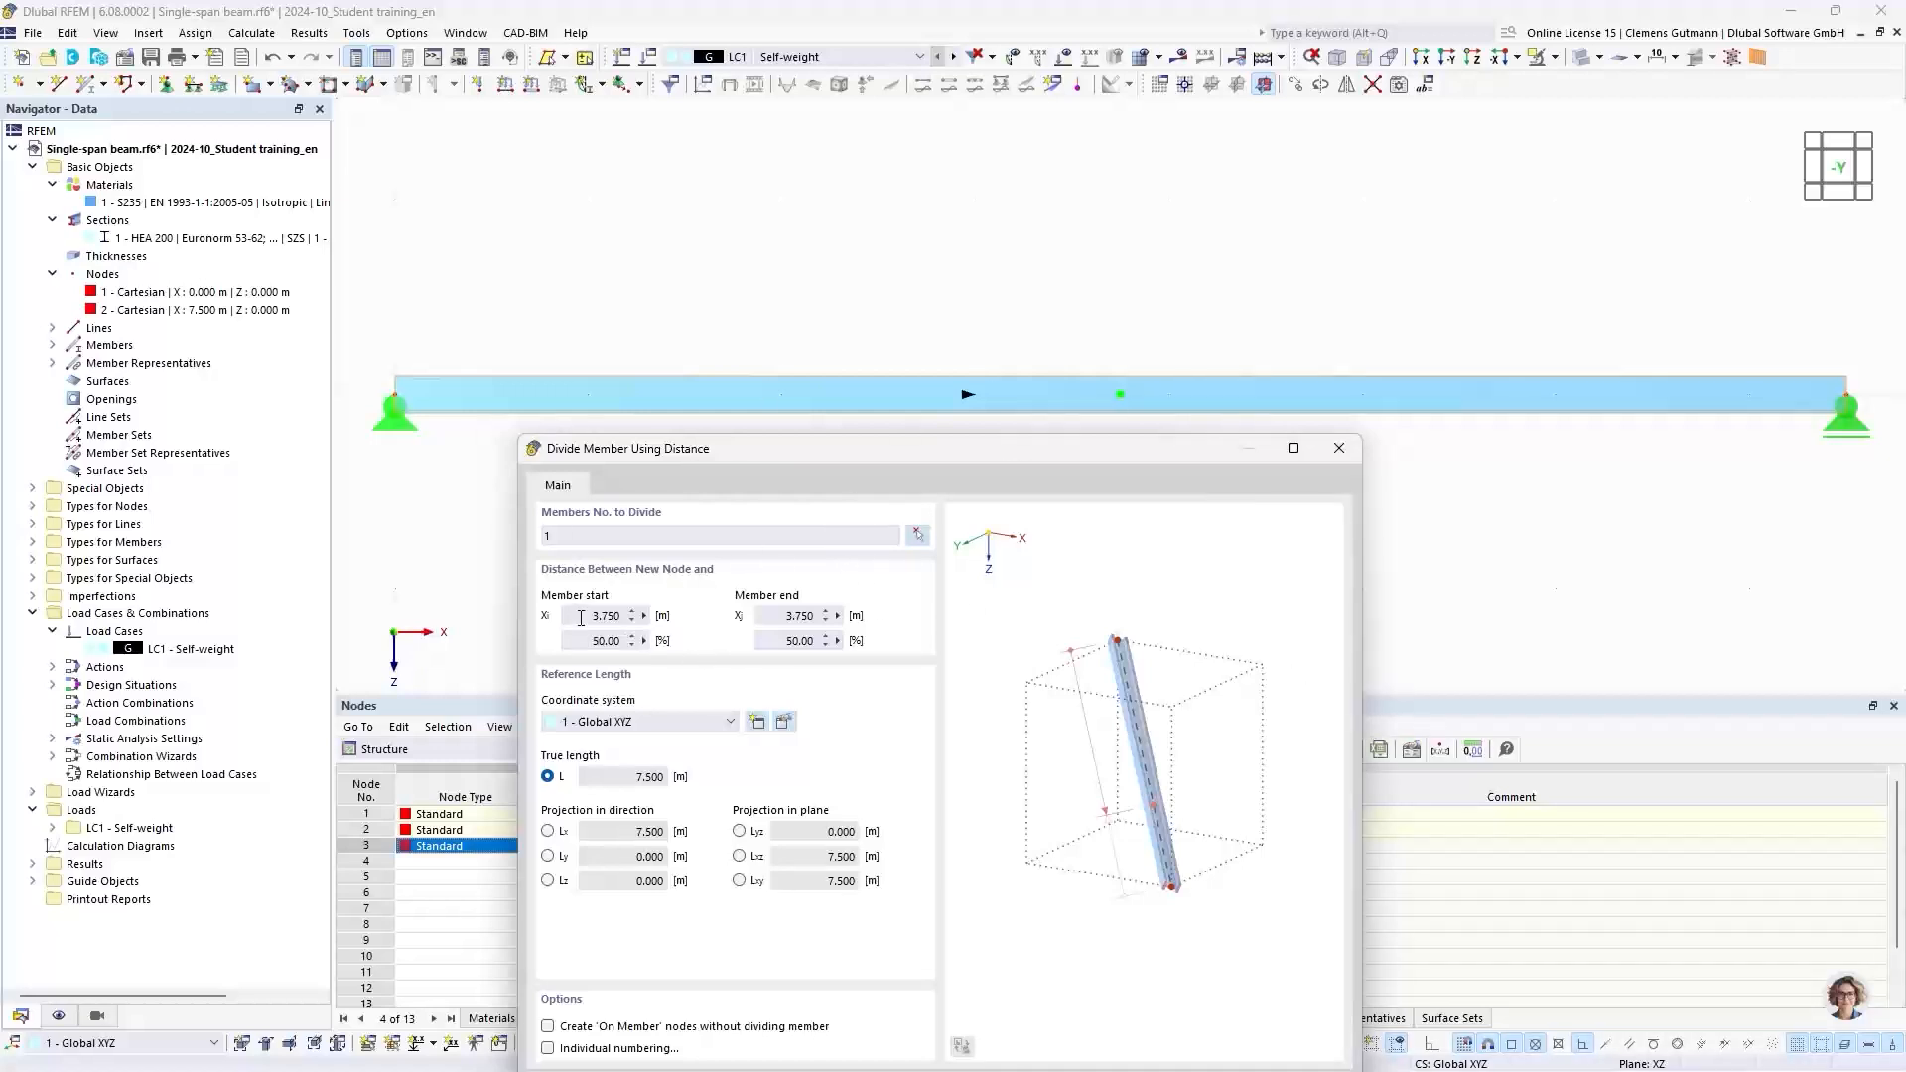
drag(582, 618, 652, 616)
text(4)
text(.)
text(5)
key(Tab)
drag(1005, 450, 1020, 300)
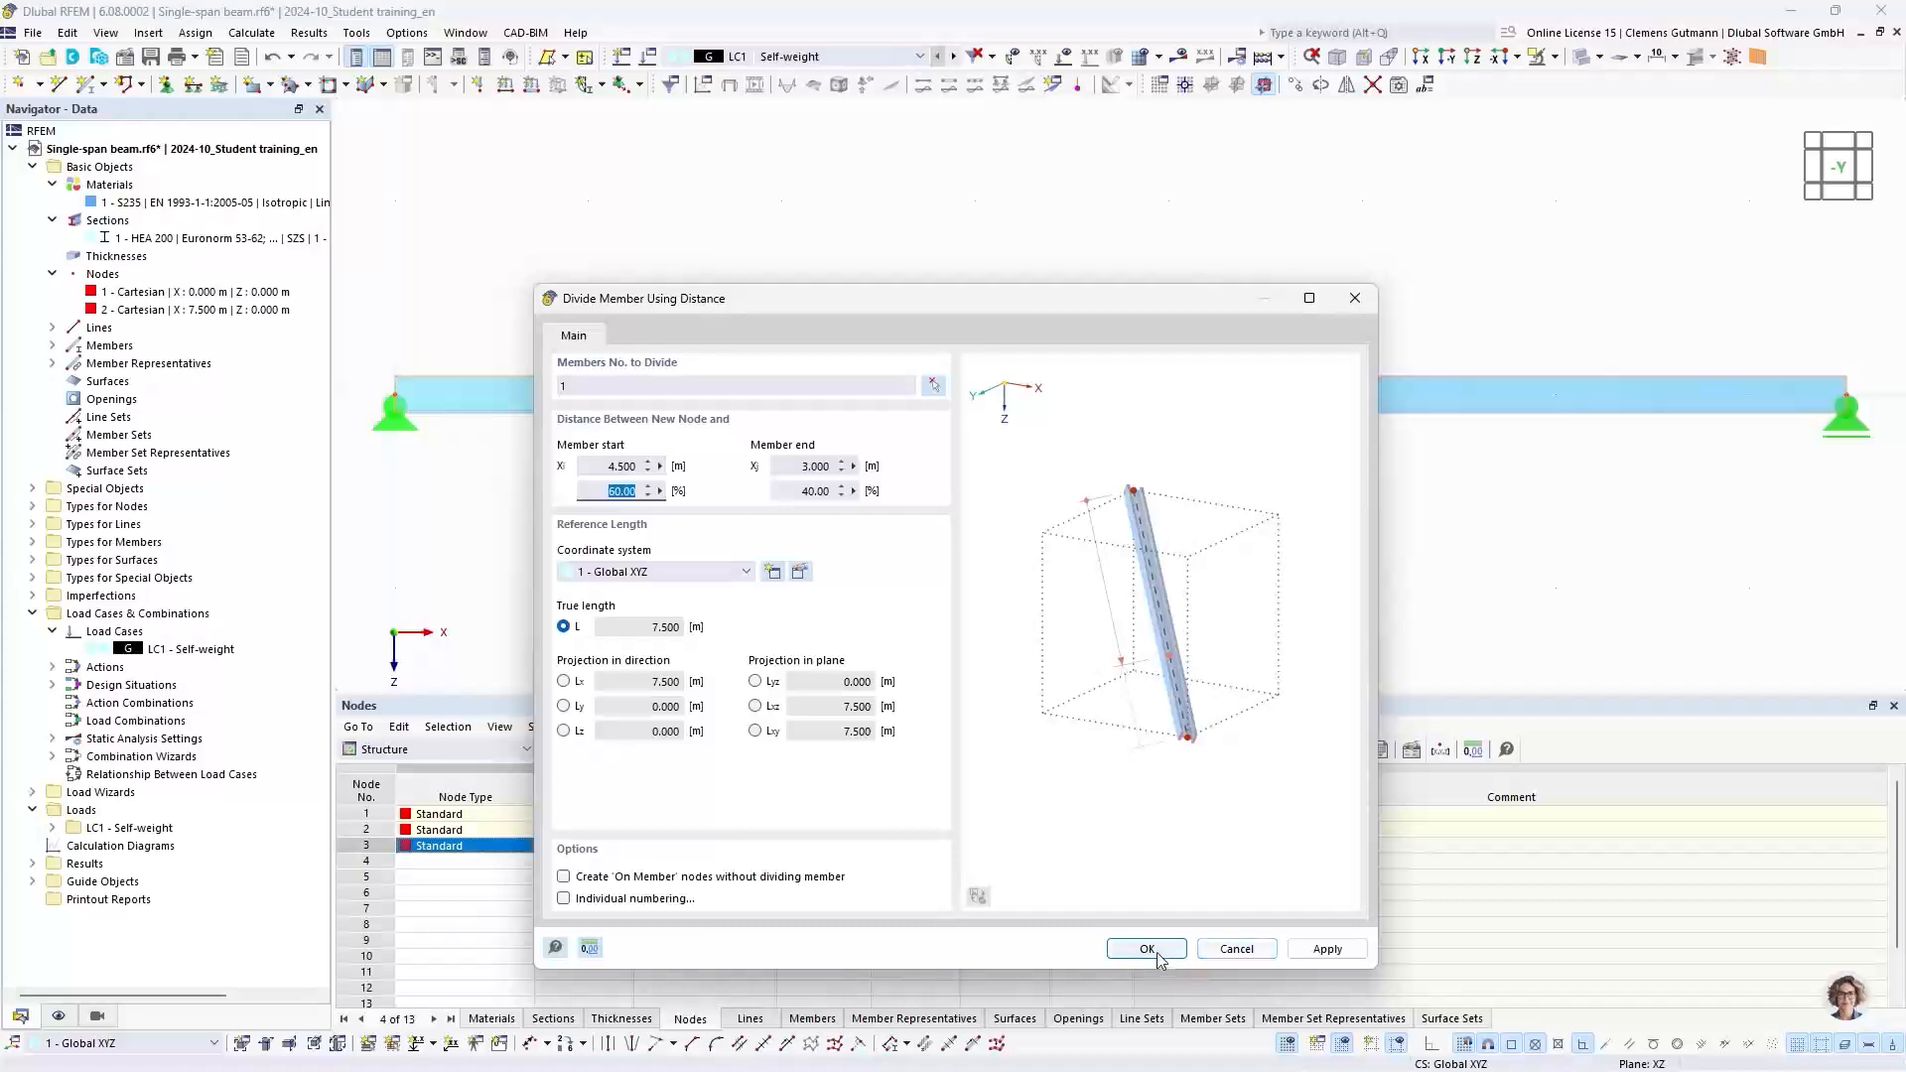
Step: Create the new node as an 'On Member' node without dividing the member
drag(1075, 306, 996, 440)
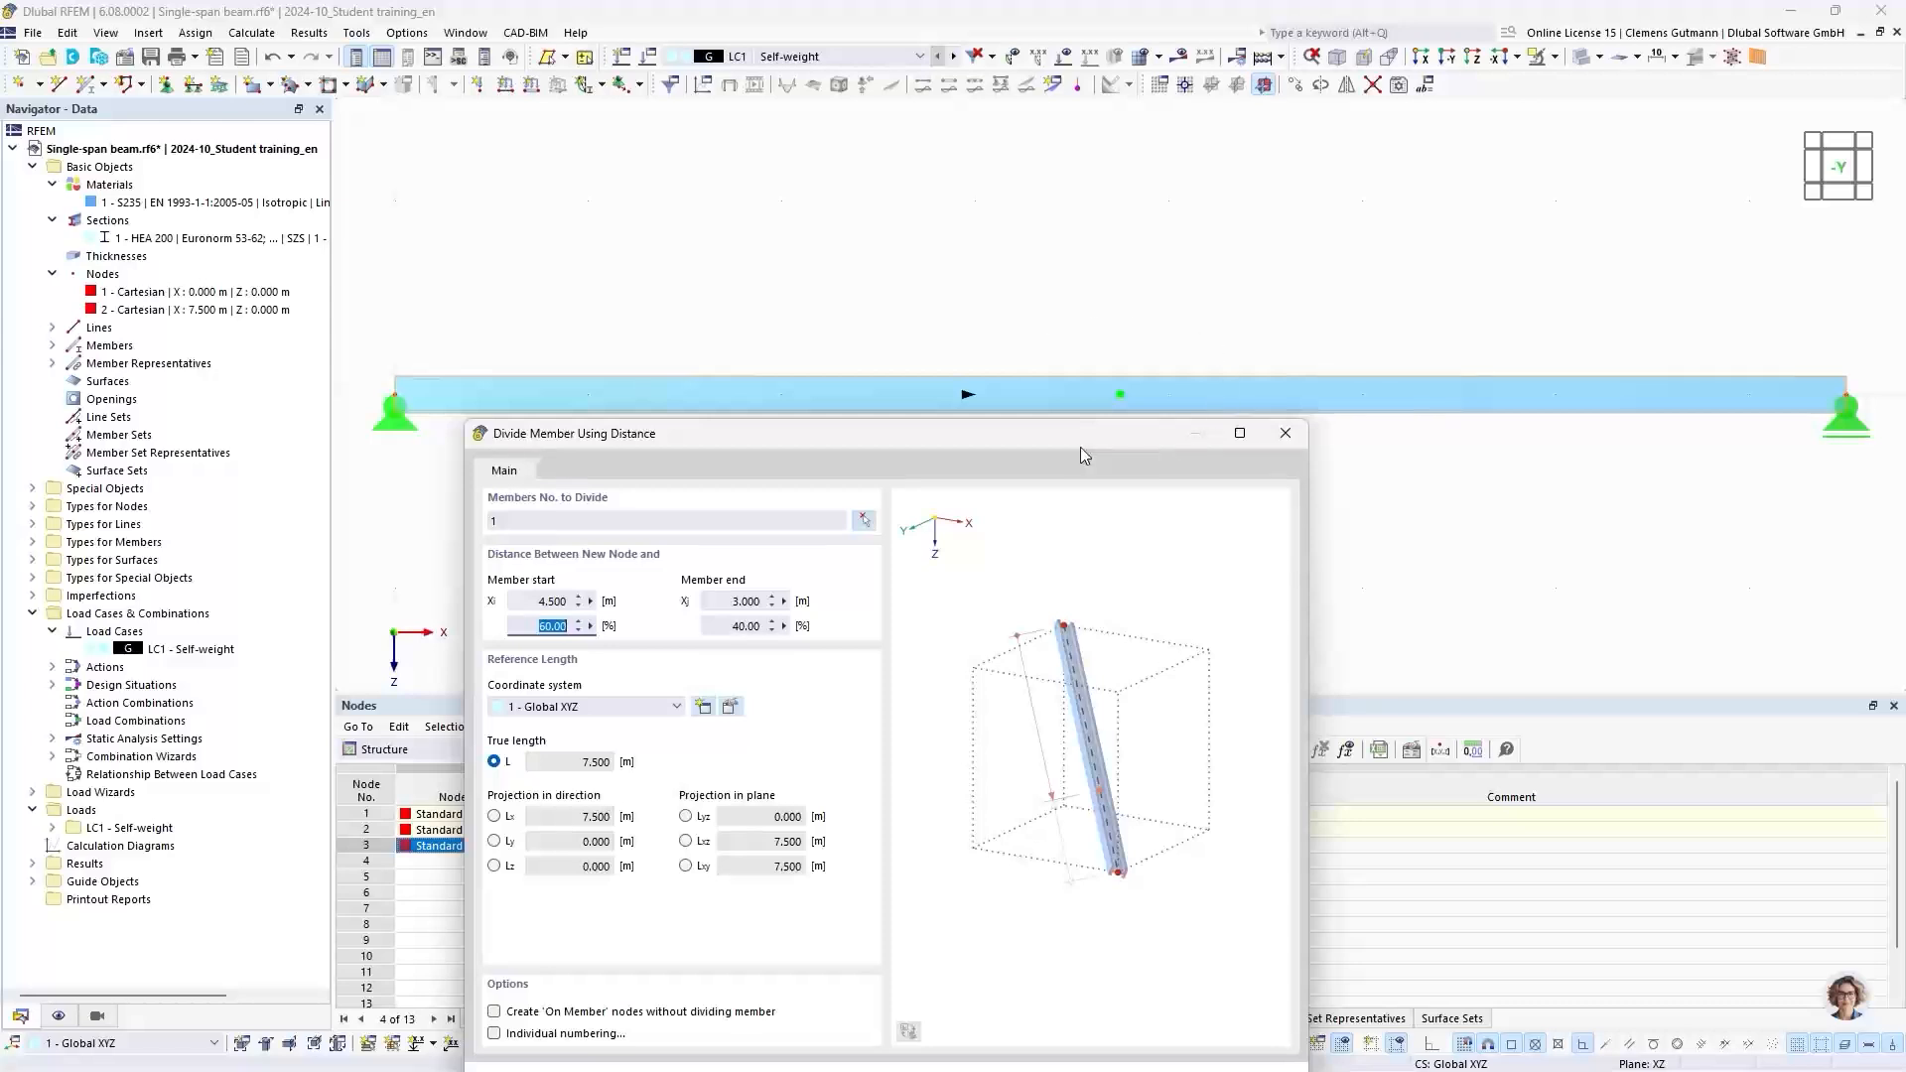
drag(1074, 444, 1084, 210)
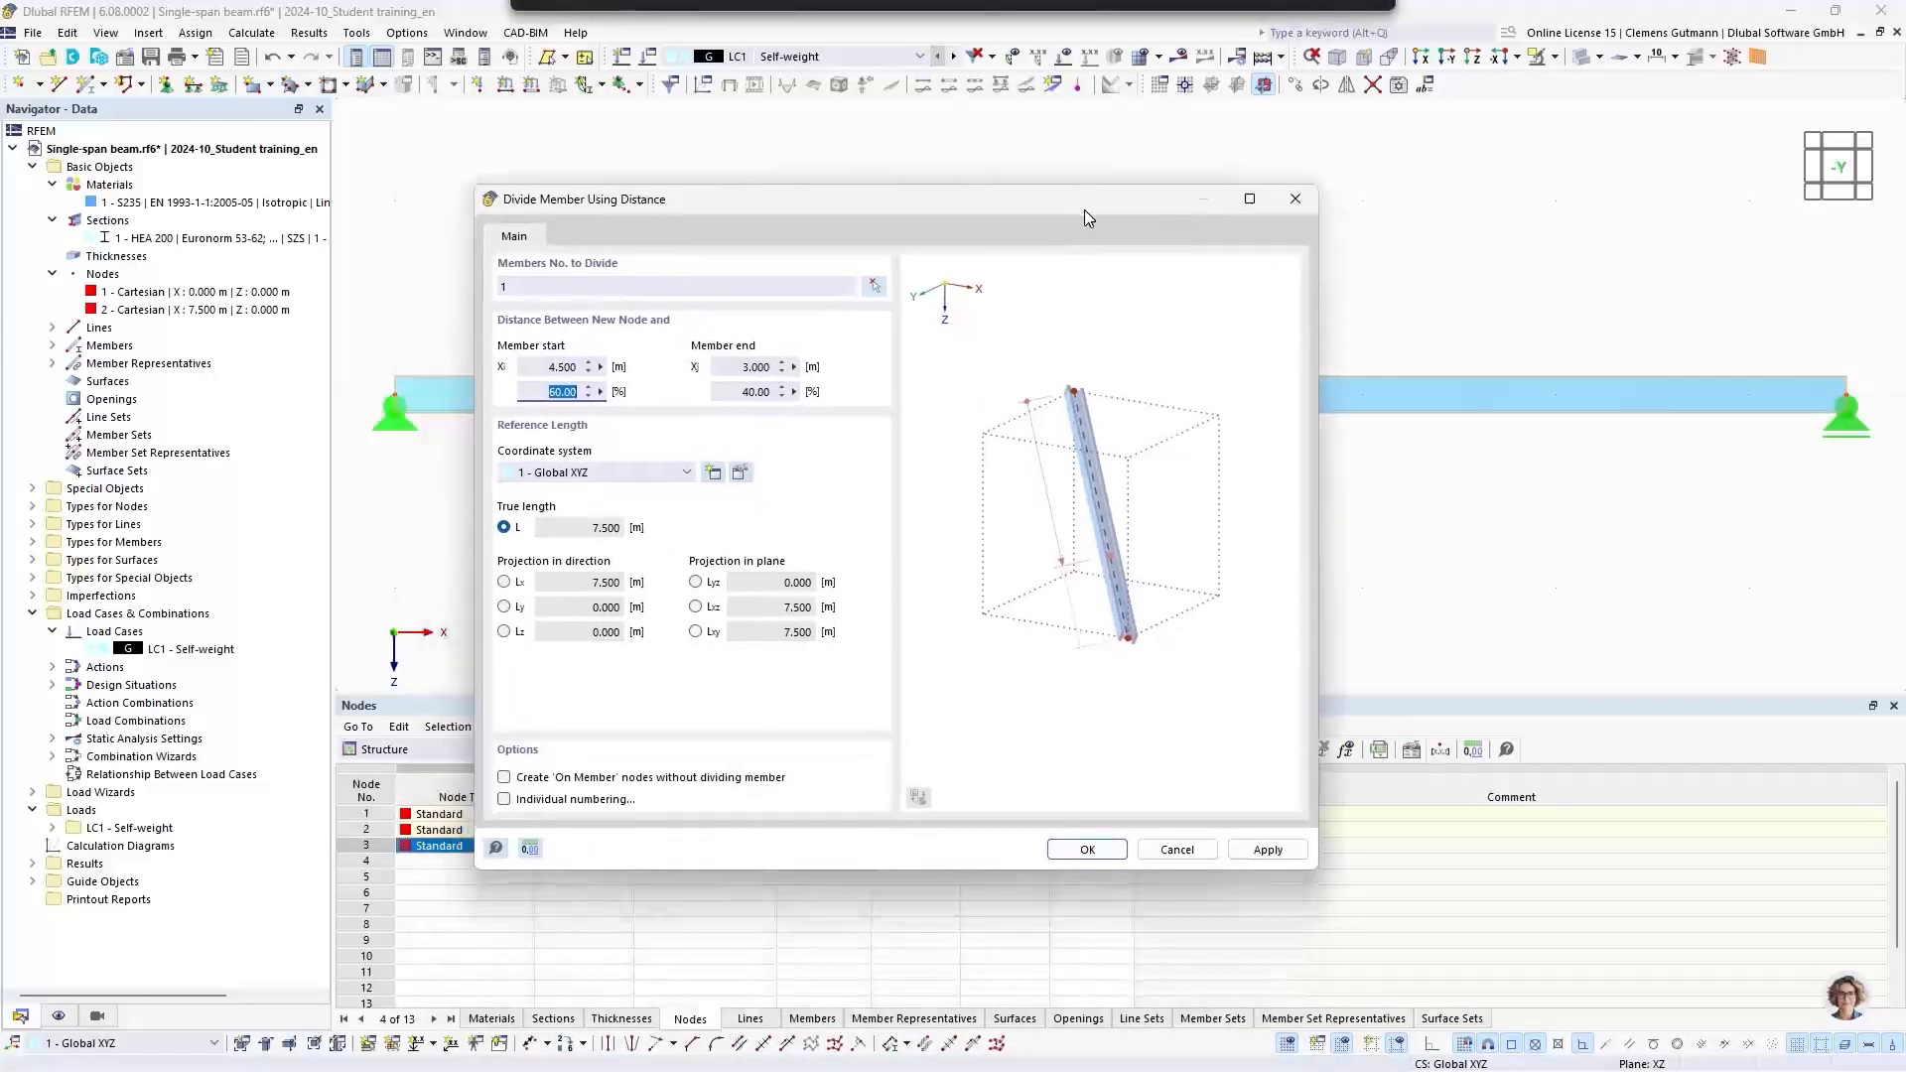
drag(850, 226, 1027, 243)
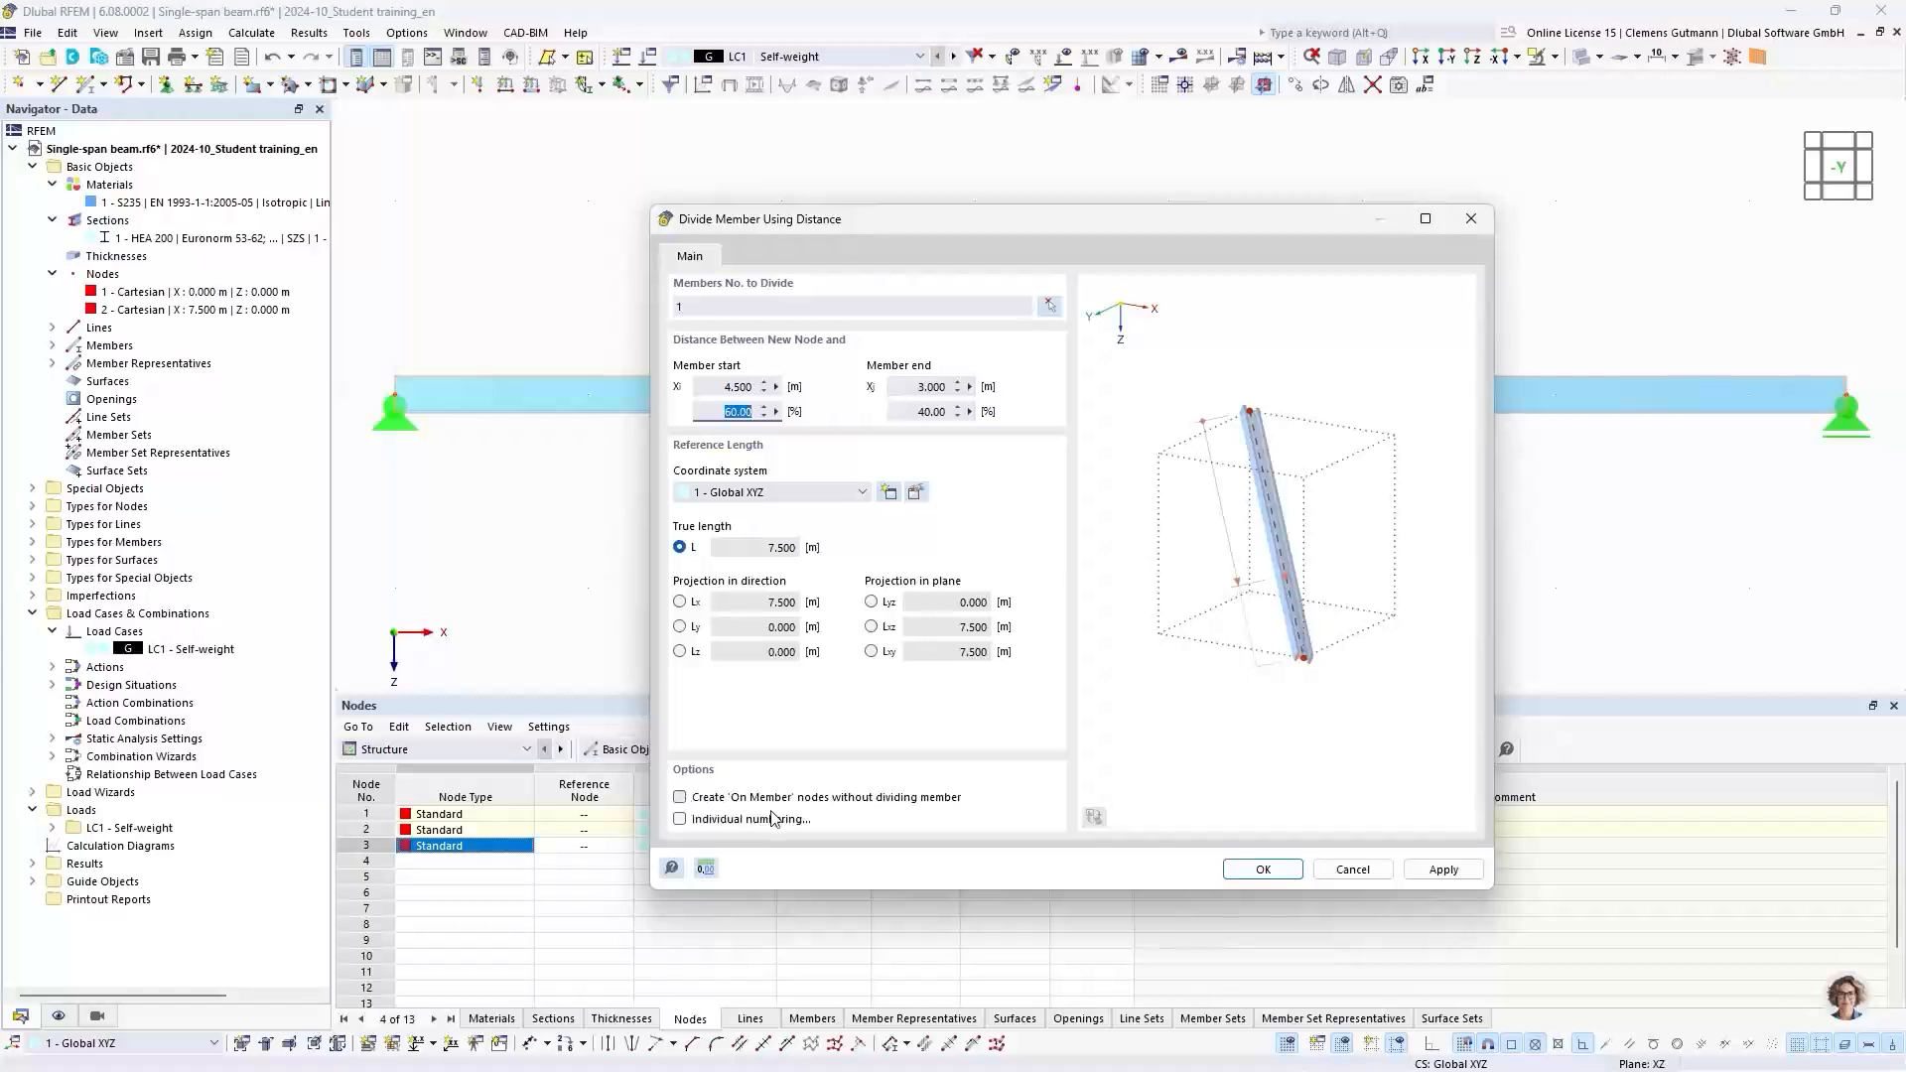
click(680, 798)
click(1264, 869)
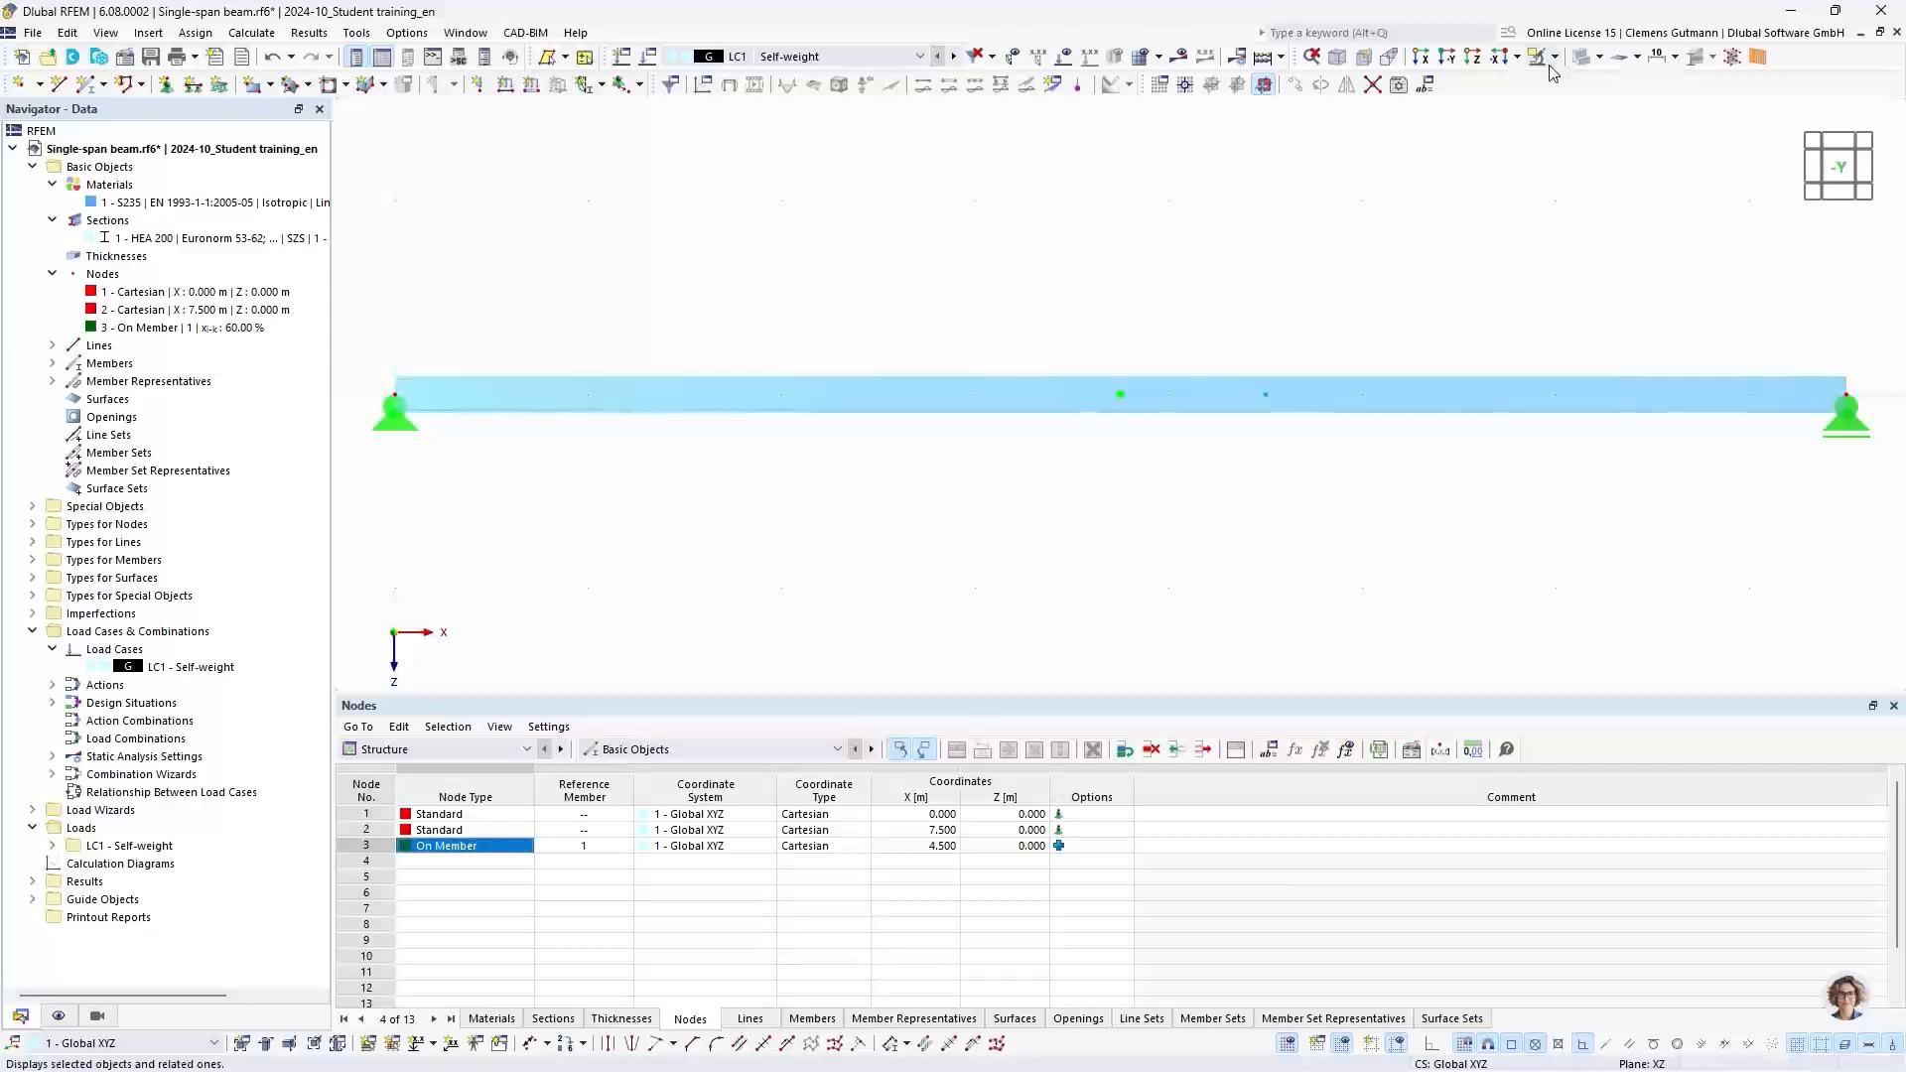
Step: Switch to the wireframe display and create a 10 kN nodal force in global Z on node 3 in load case LC1
click(1584, 61)
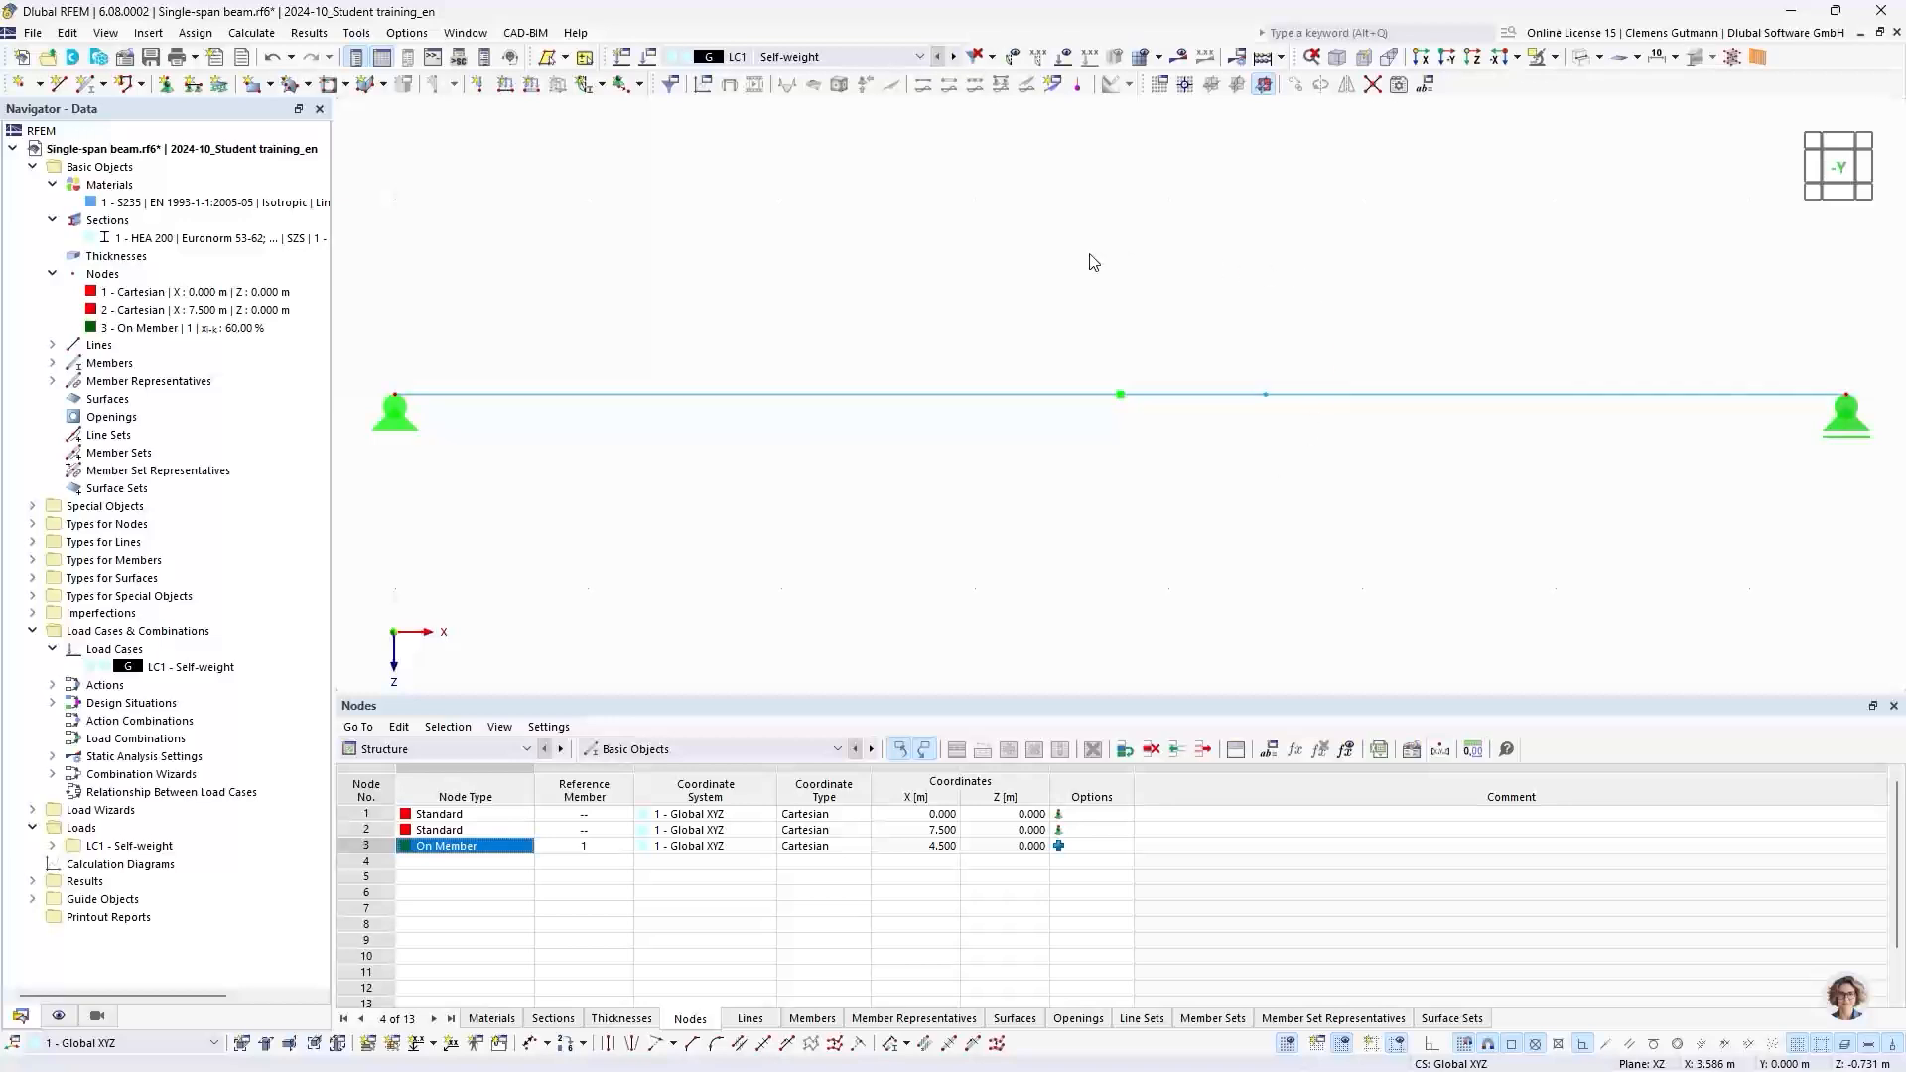
click(478, 86)
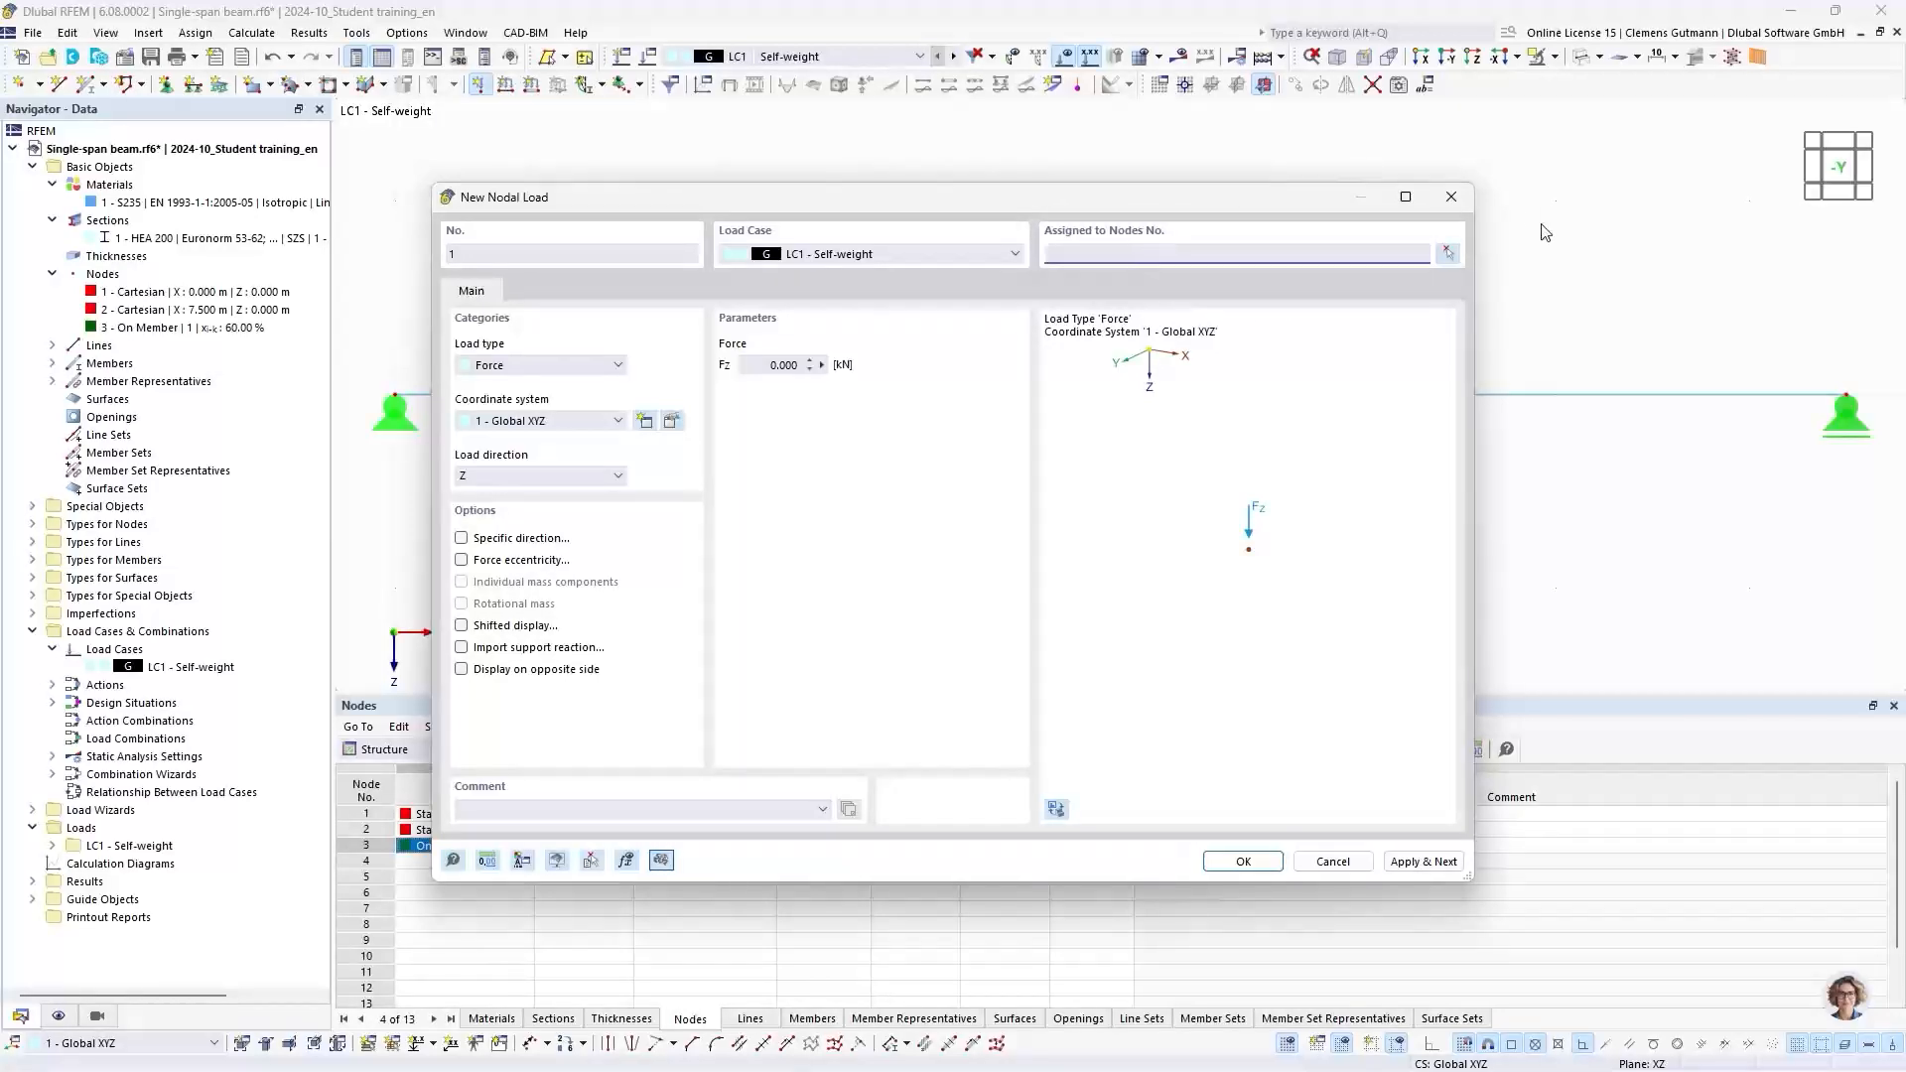
click(1448, 256)
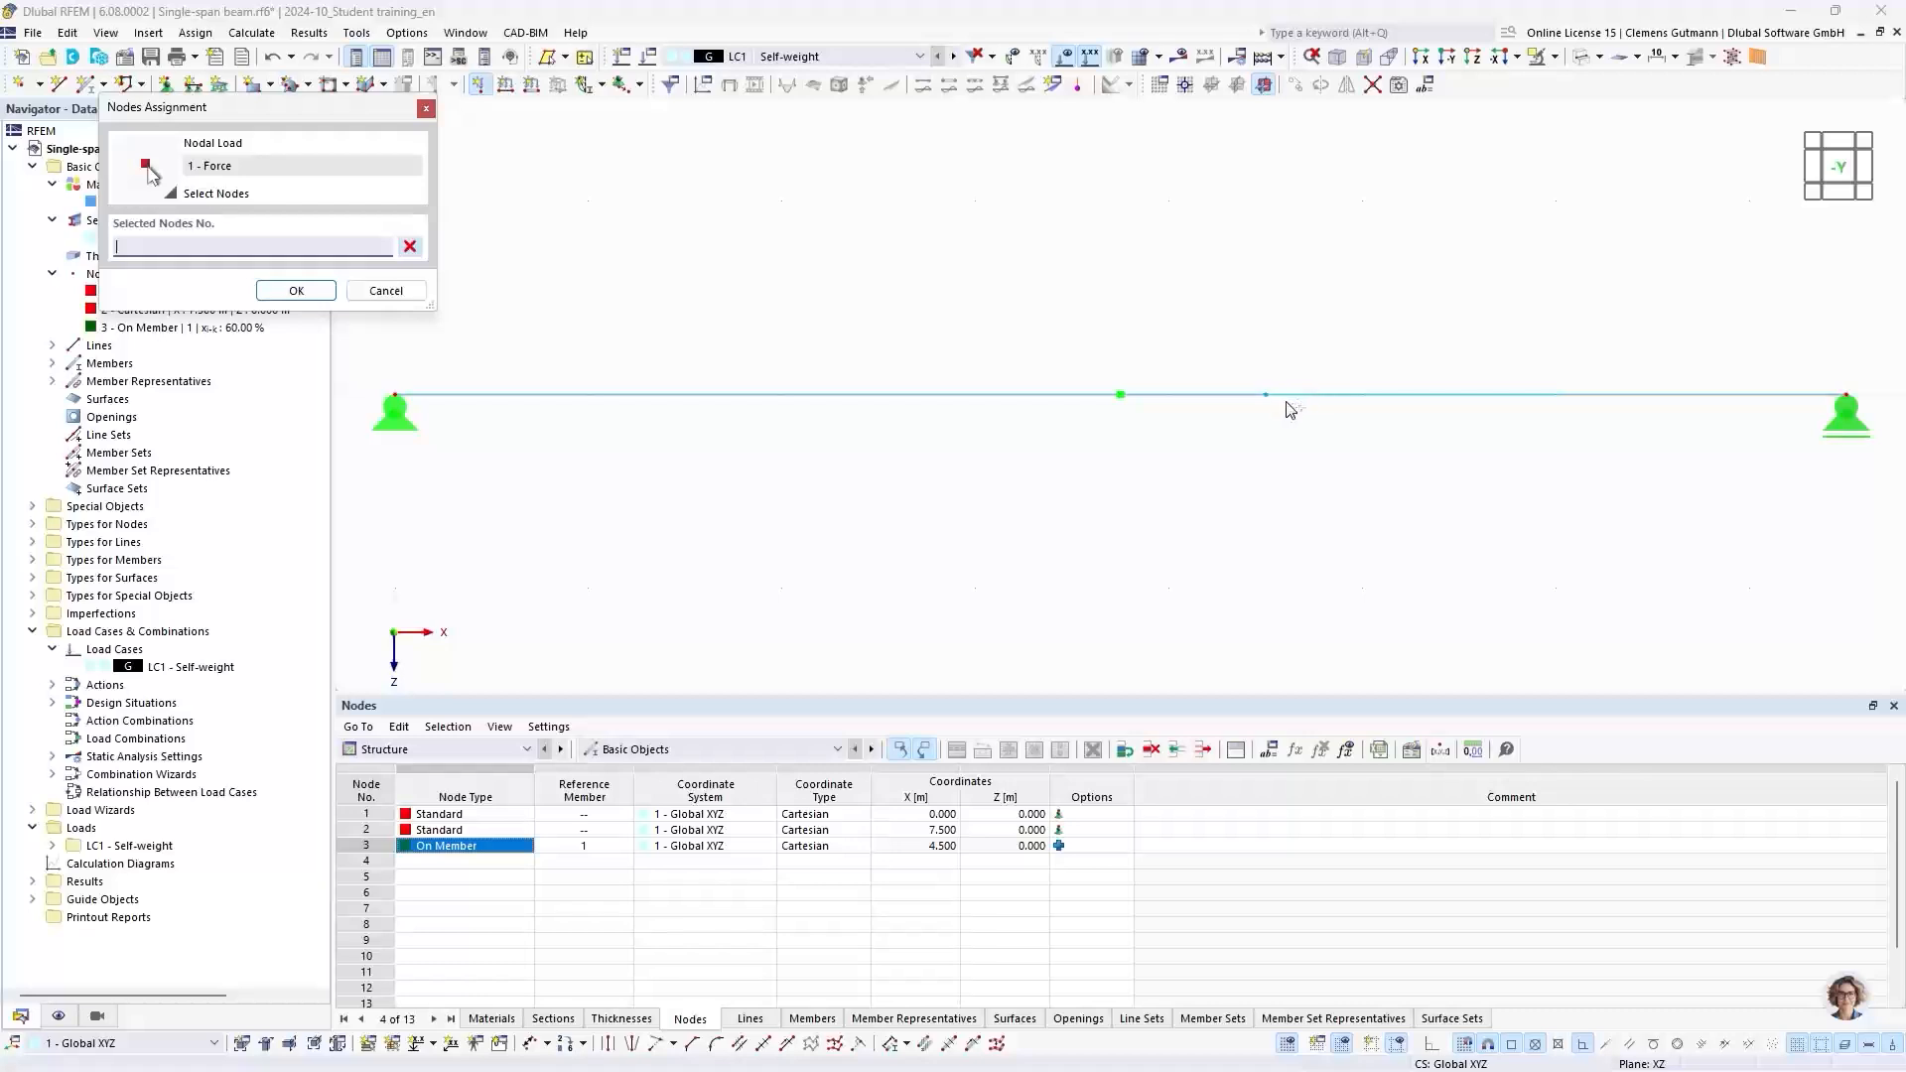
click(1266, 395)
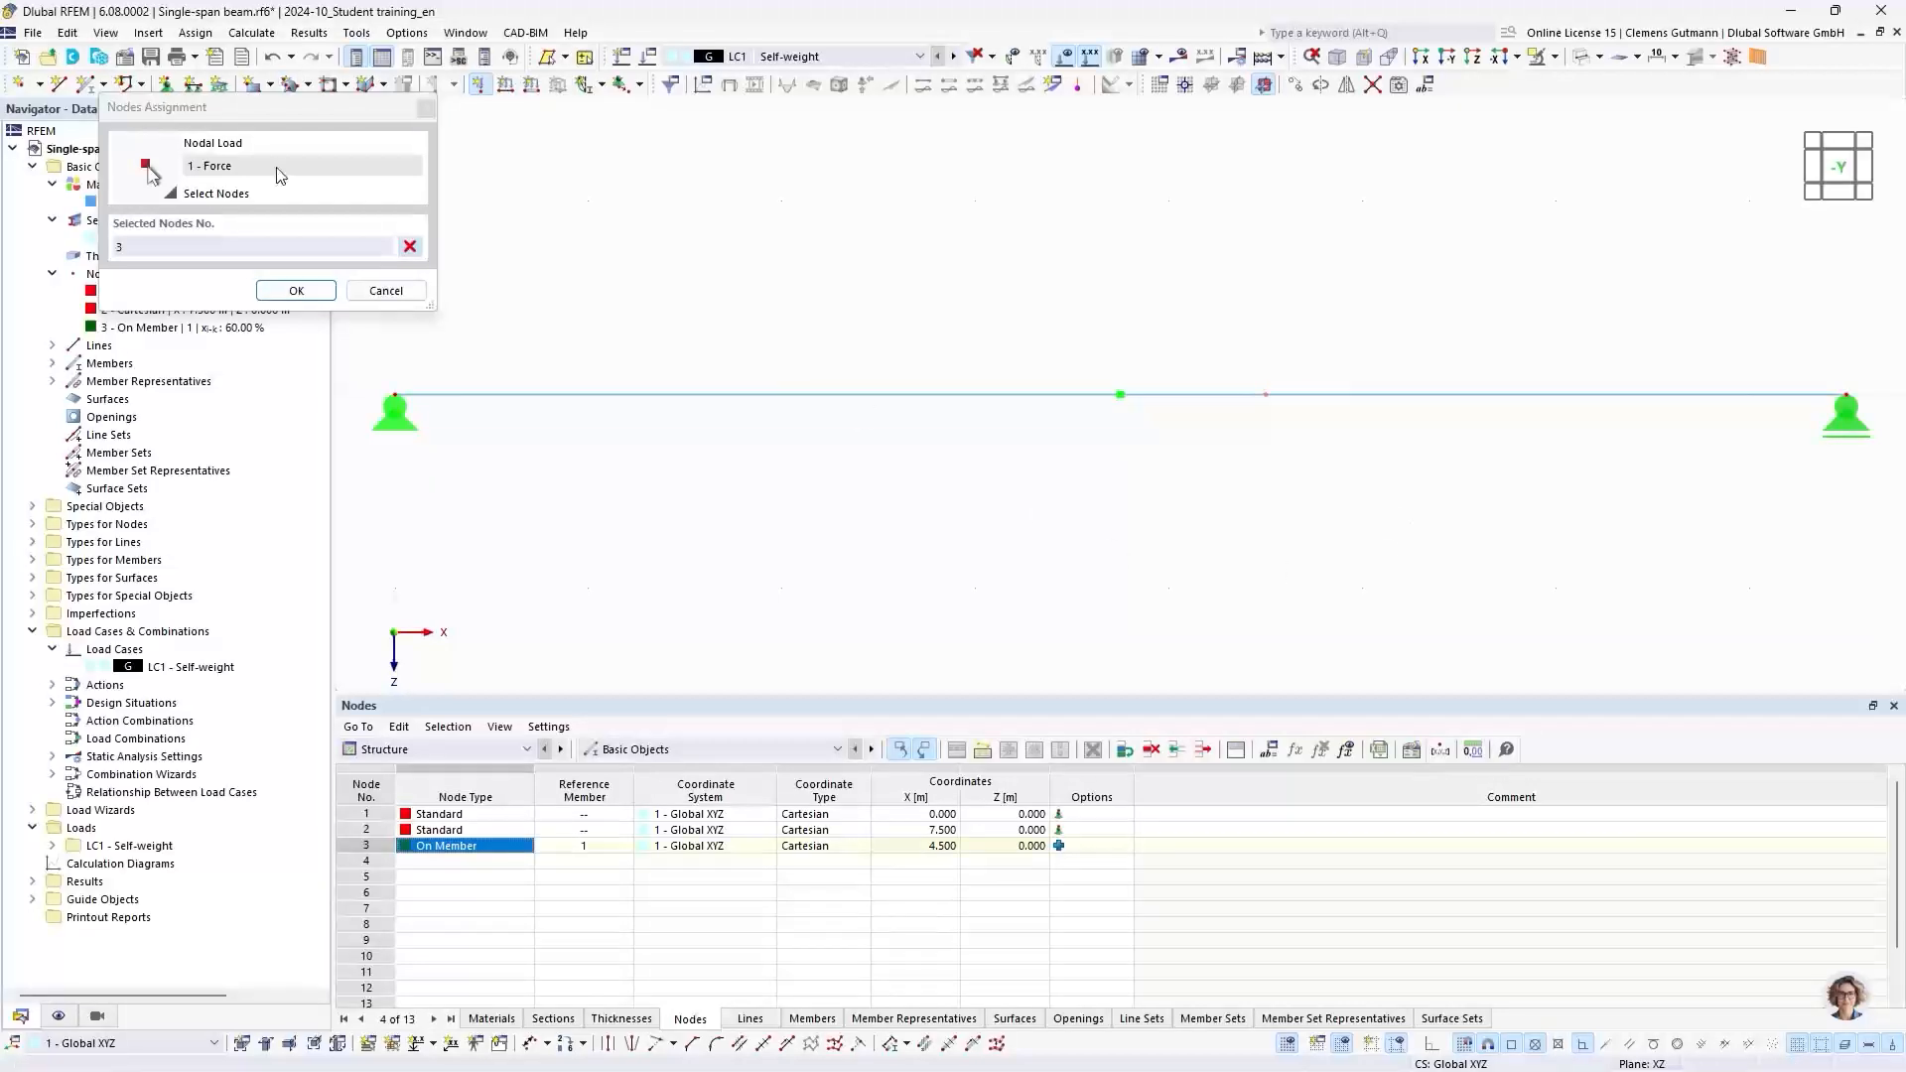
click(266, 290)
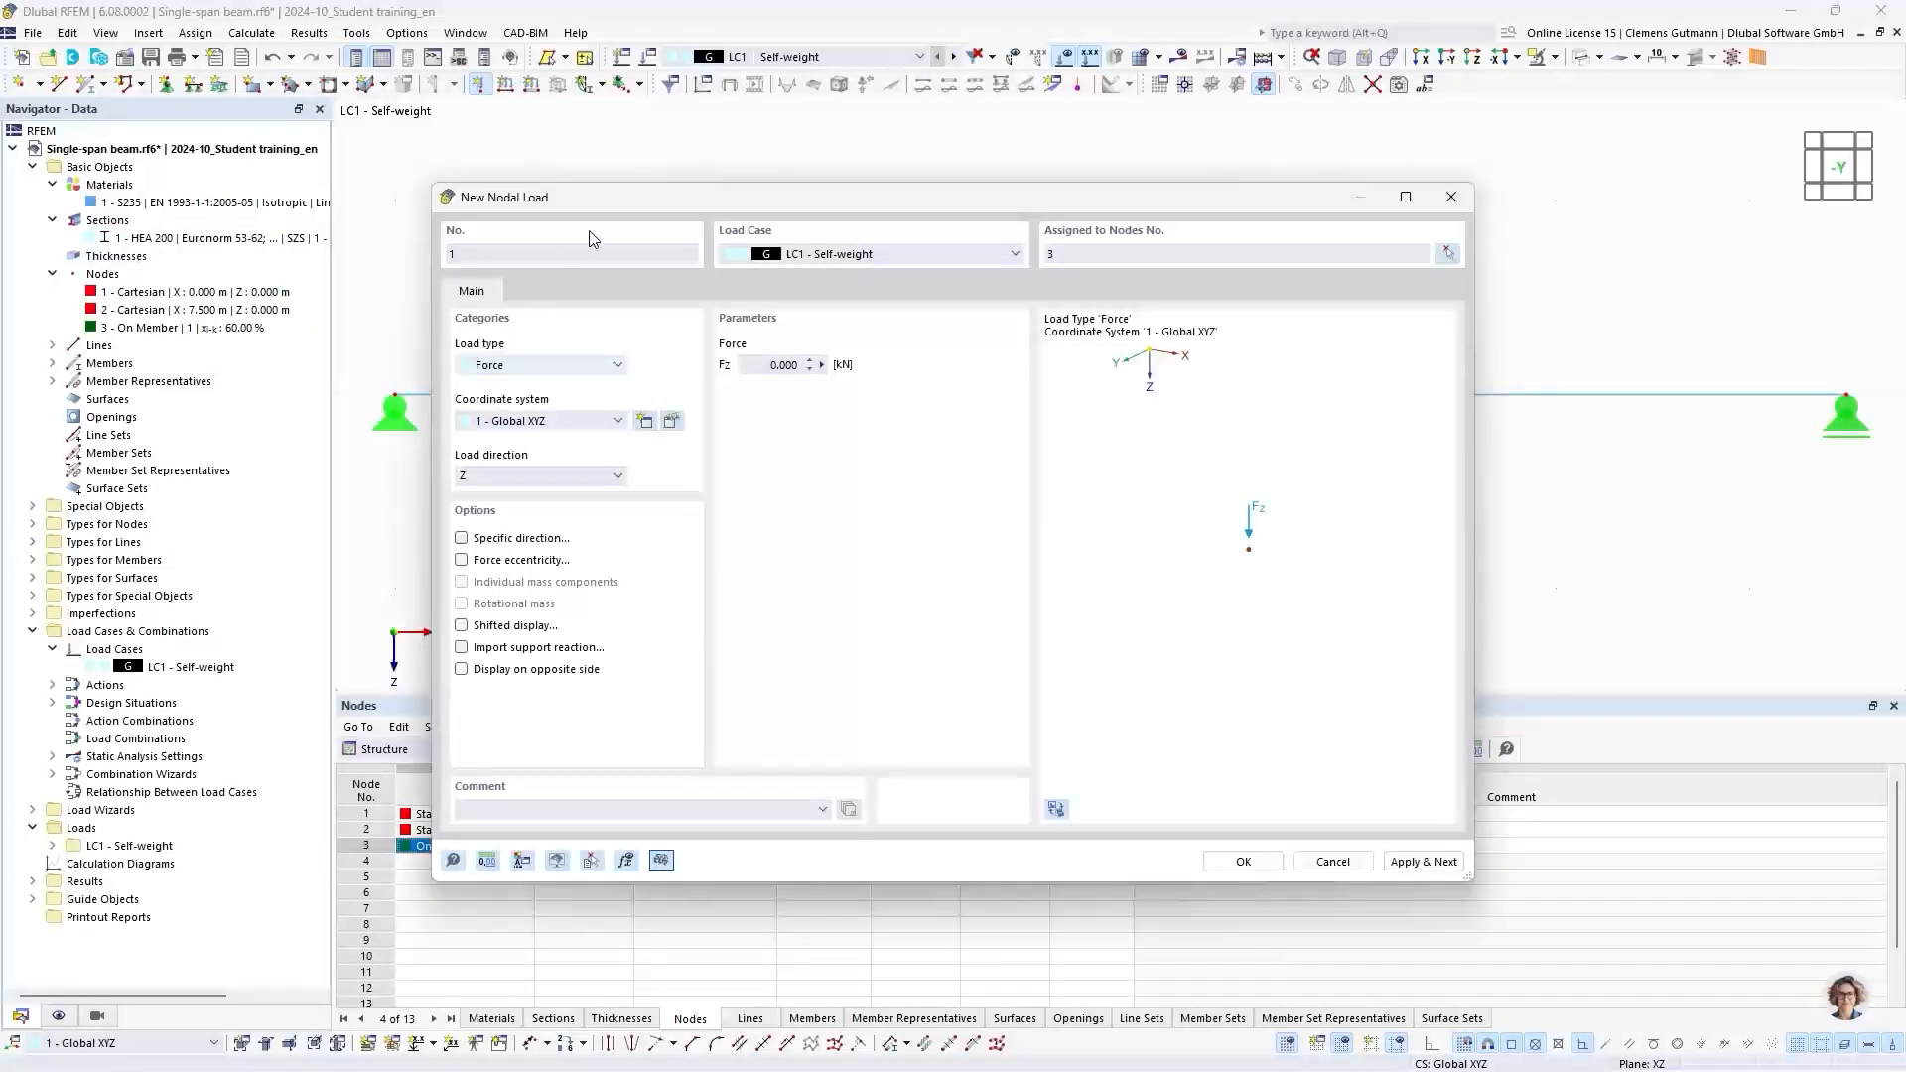
click(785, 366)
text(10)
key(Tab)
click(1241, 860)
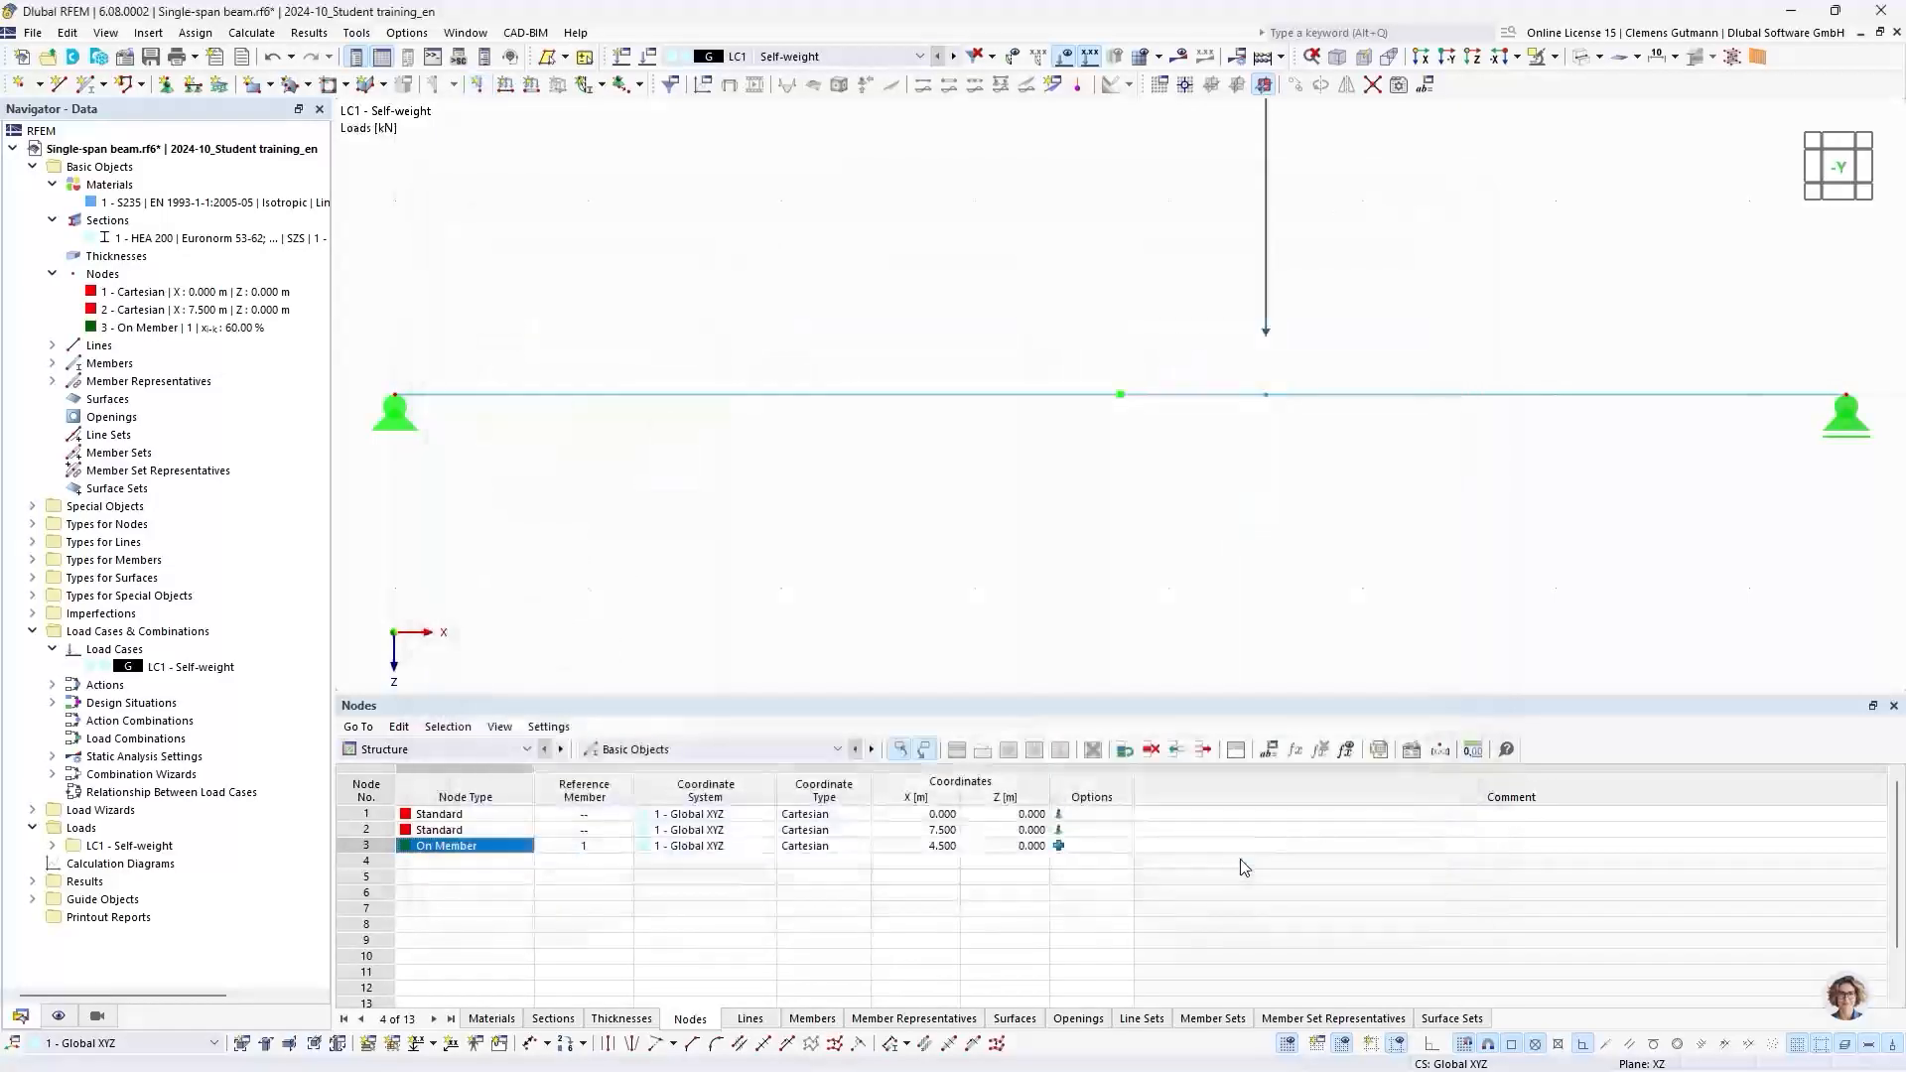
Step: Fit the whole beam in the view and calculate the current loading, LC1 - Self-weight
click(1838, 168)
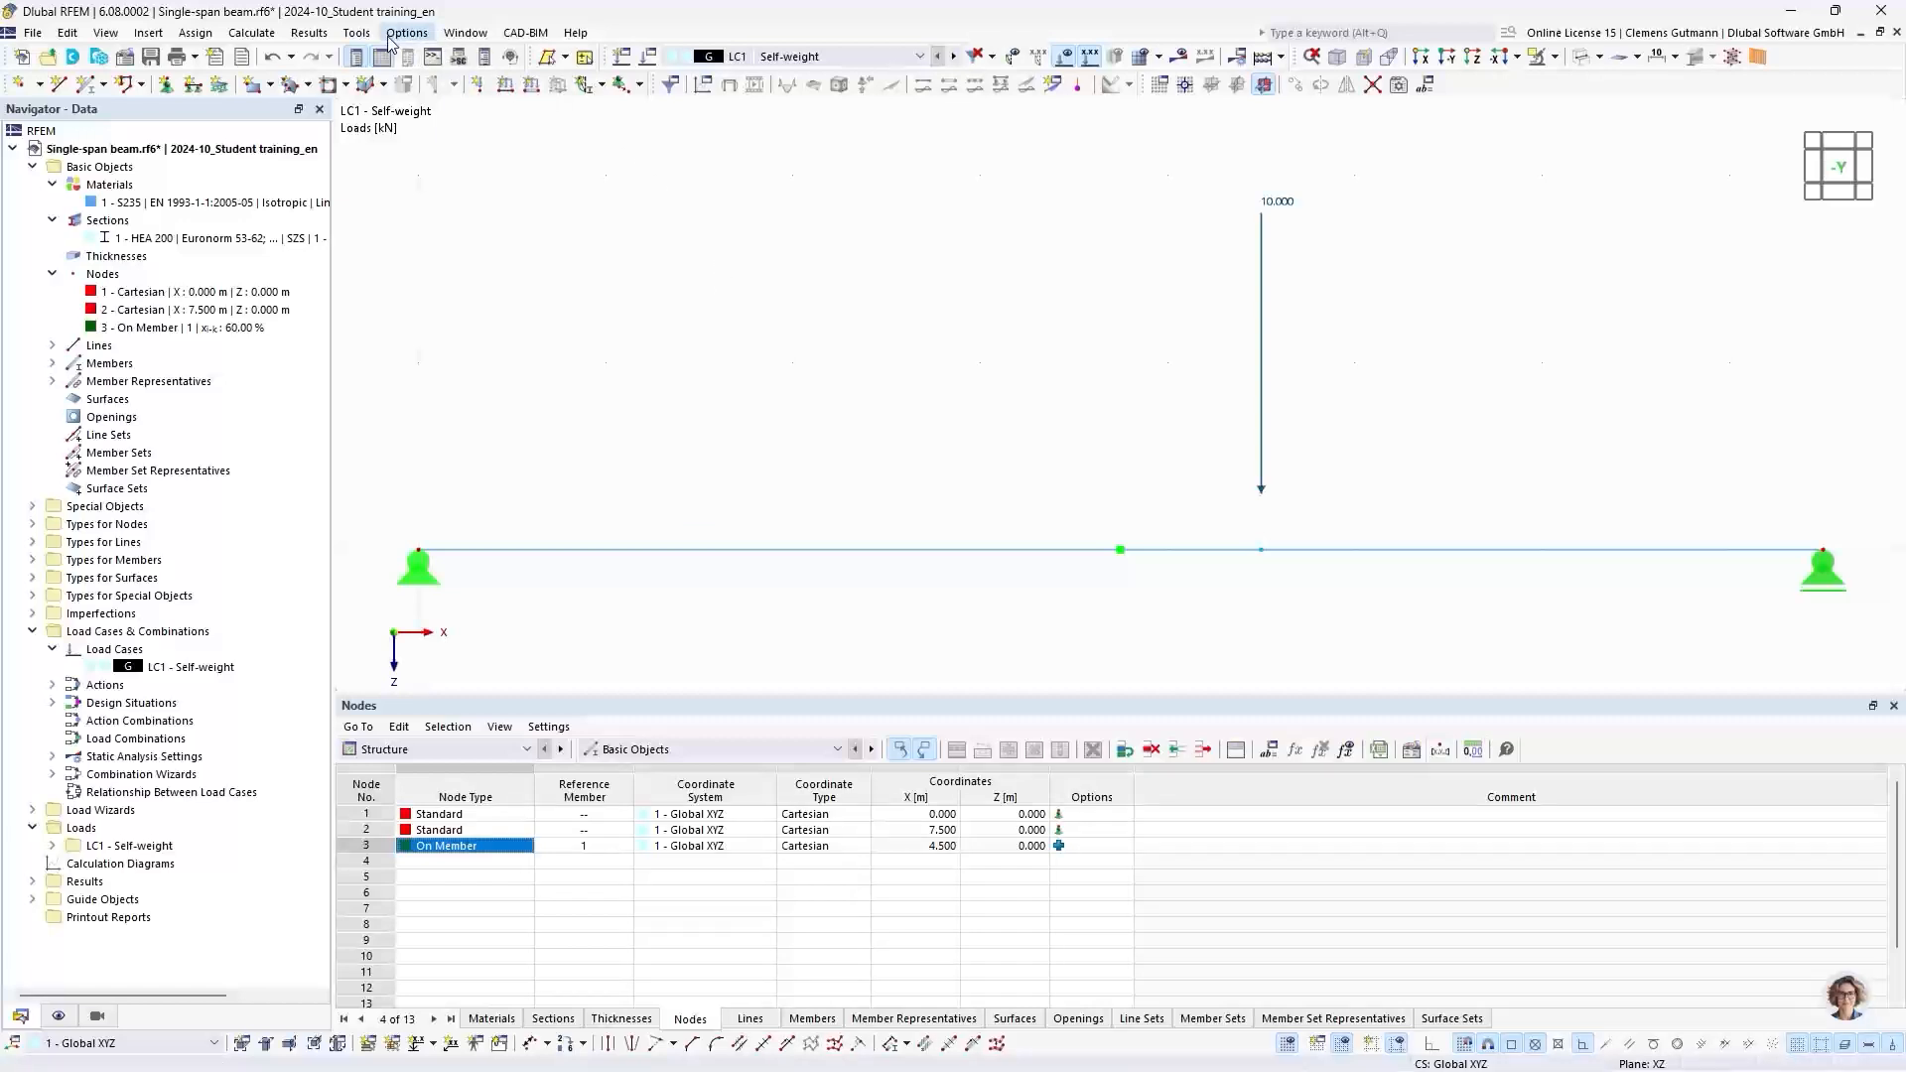
click(247, 33)
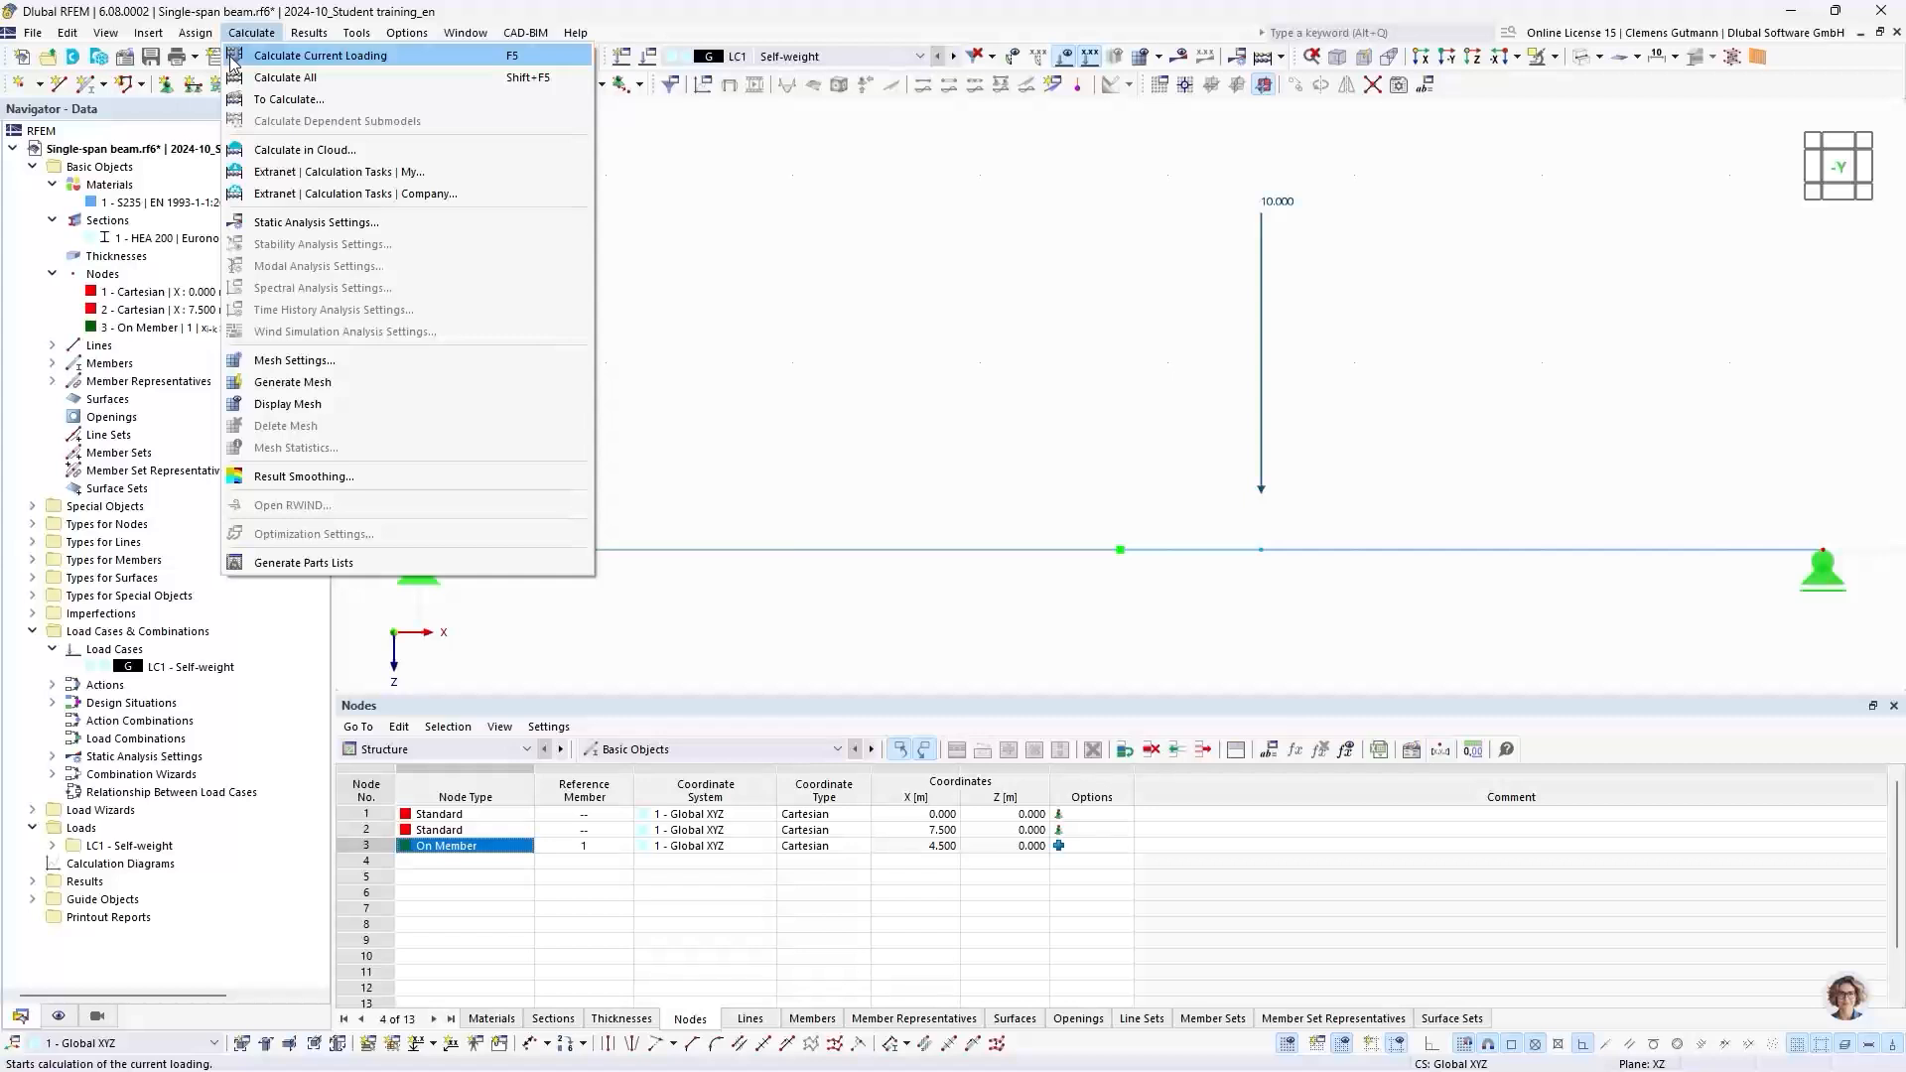
click(396, 62)
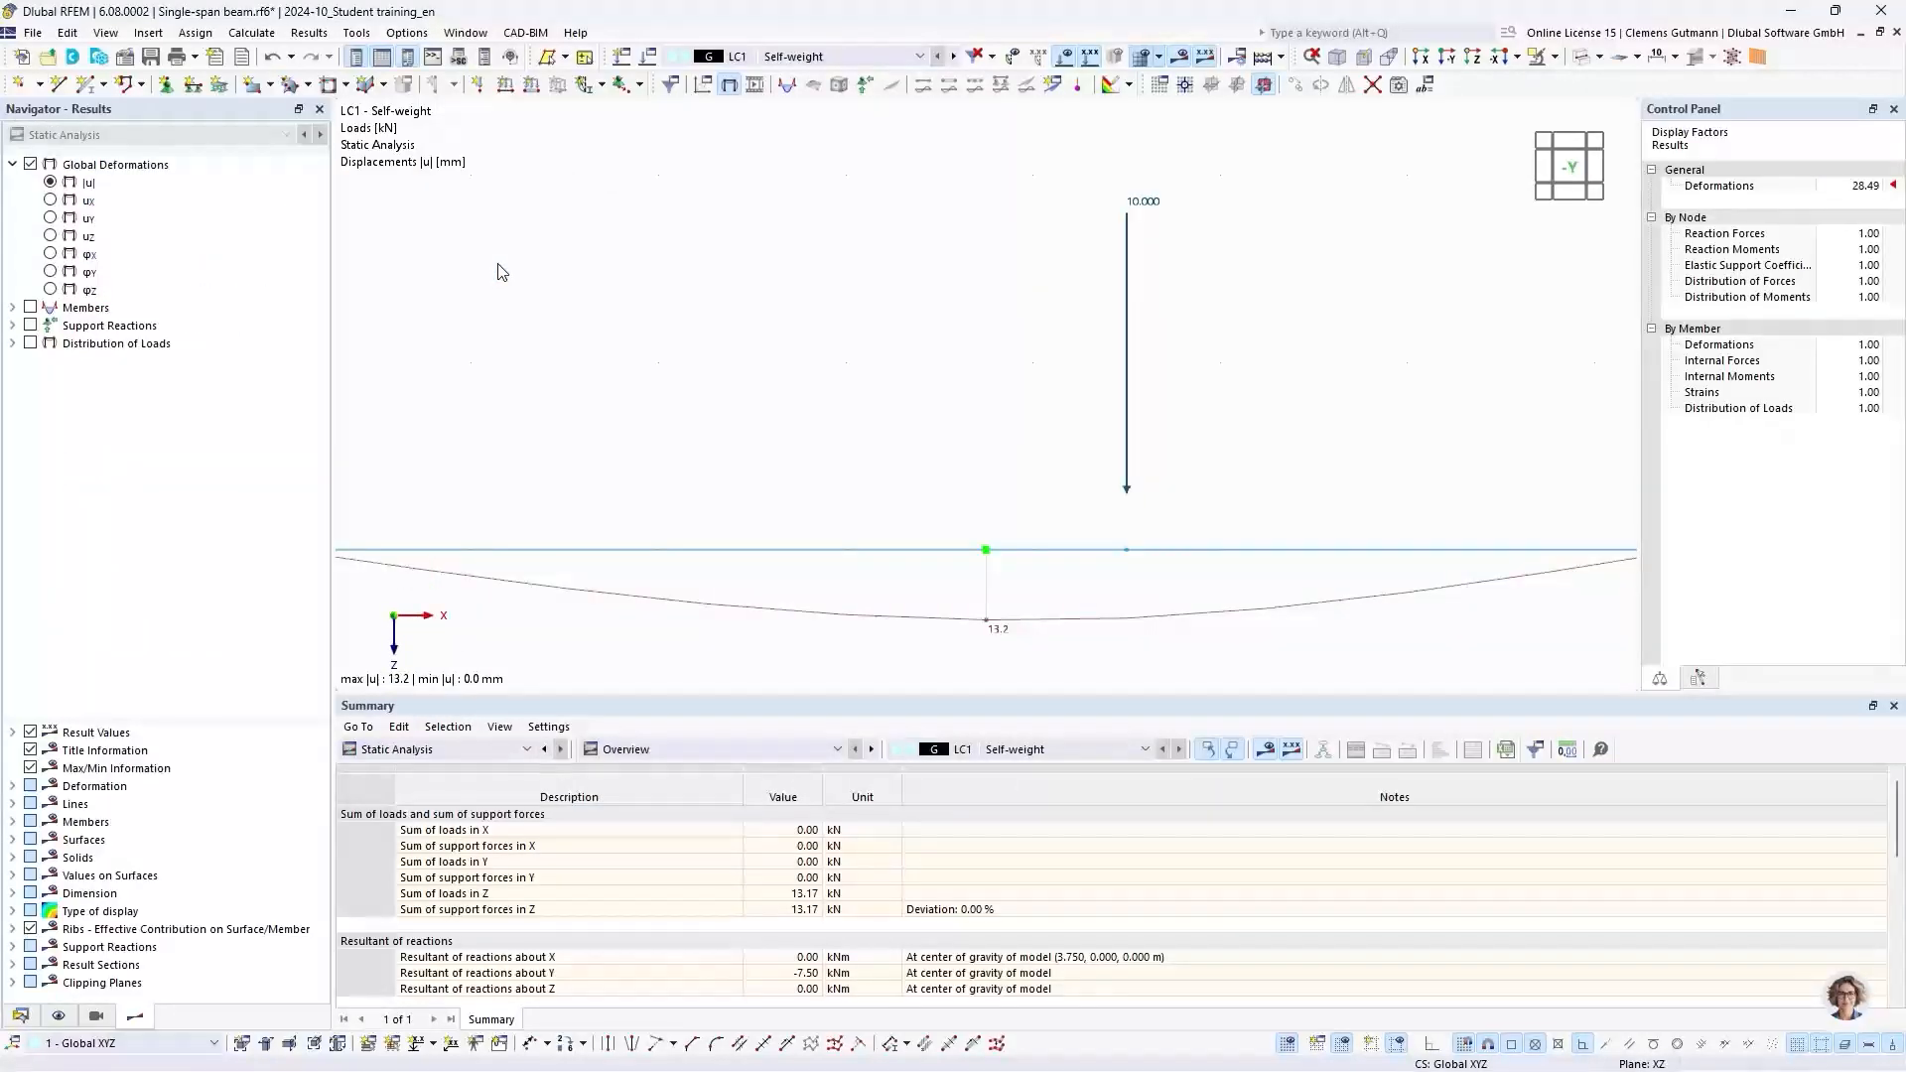
scroll(1112, 476, down, 1)
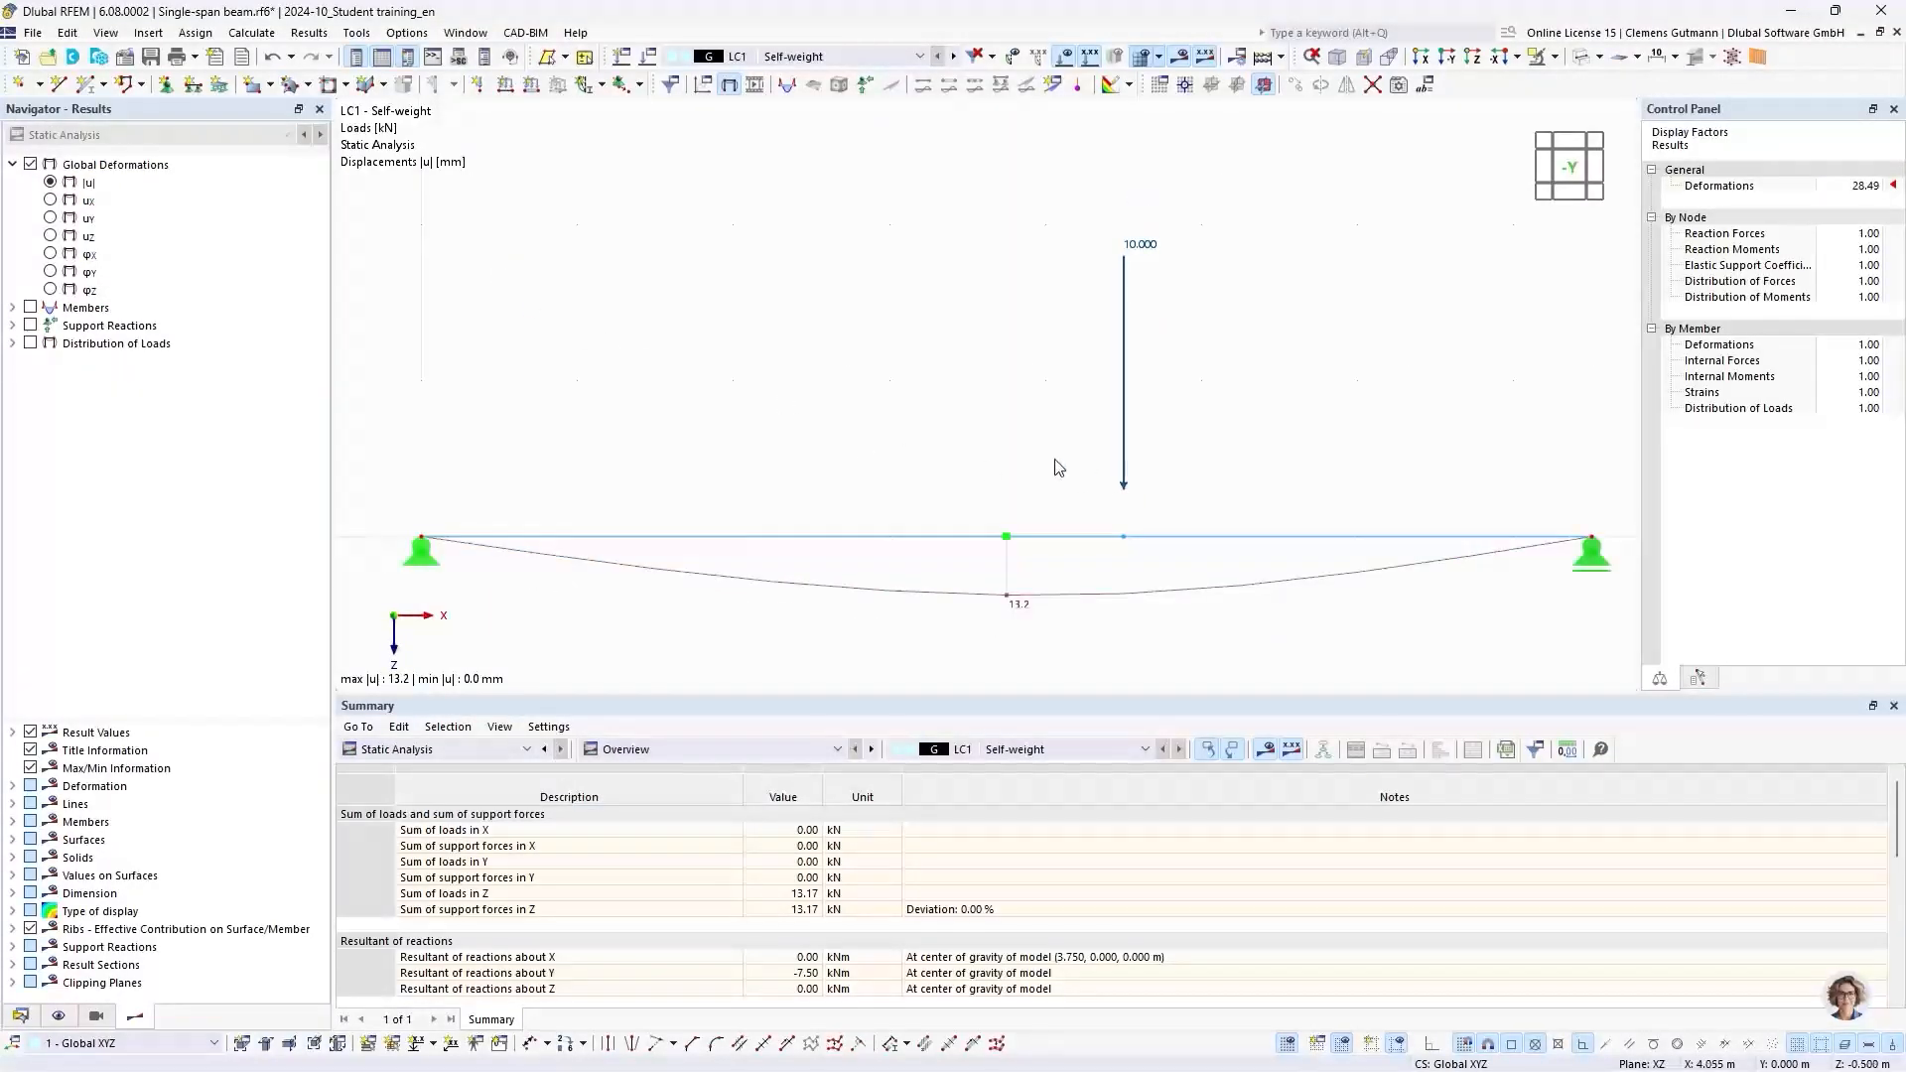
middle_drag(1065, 487, 1049, 440)
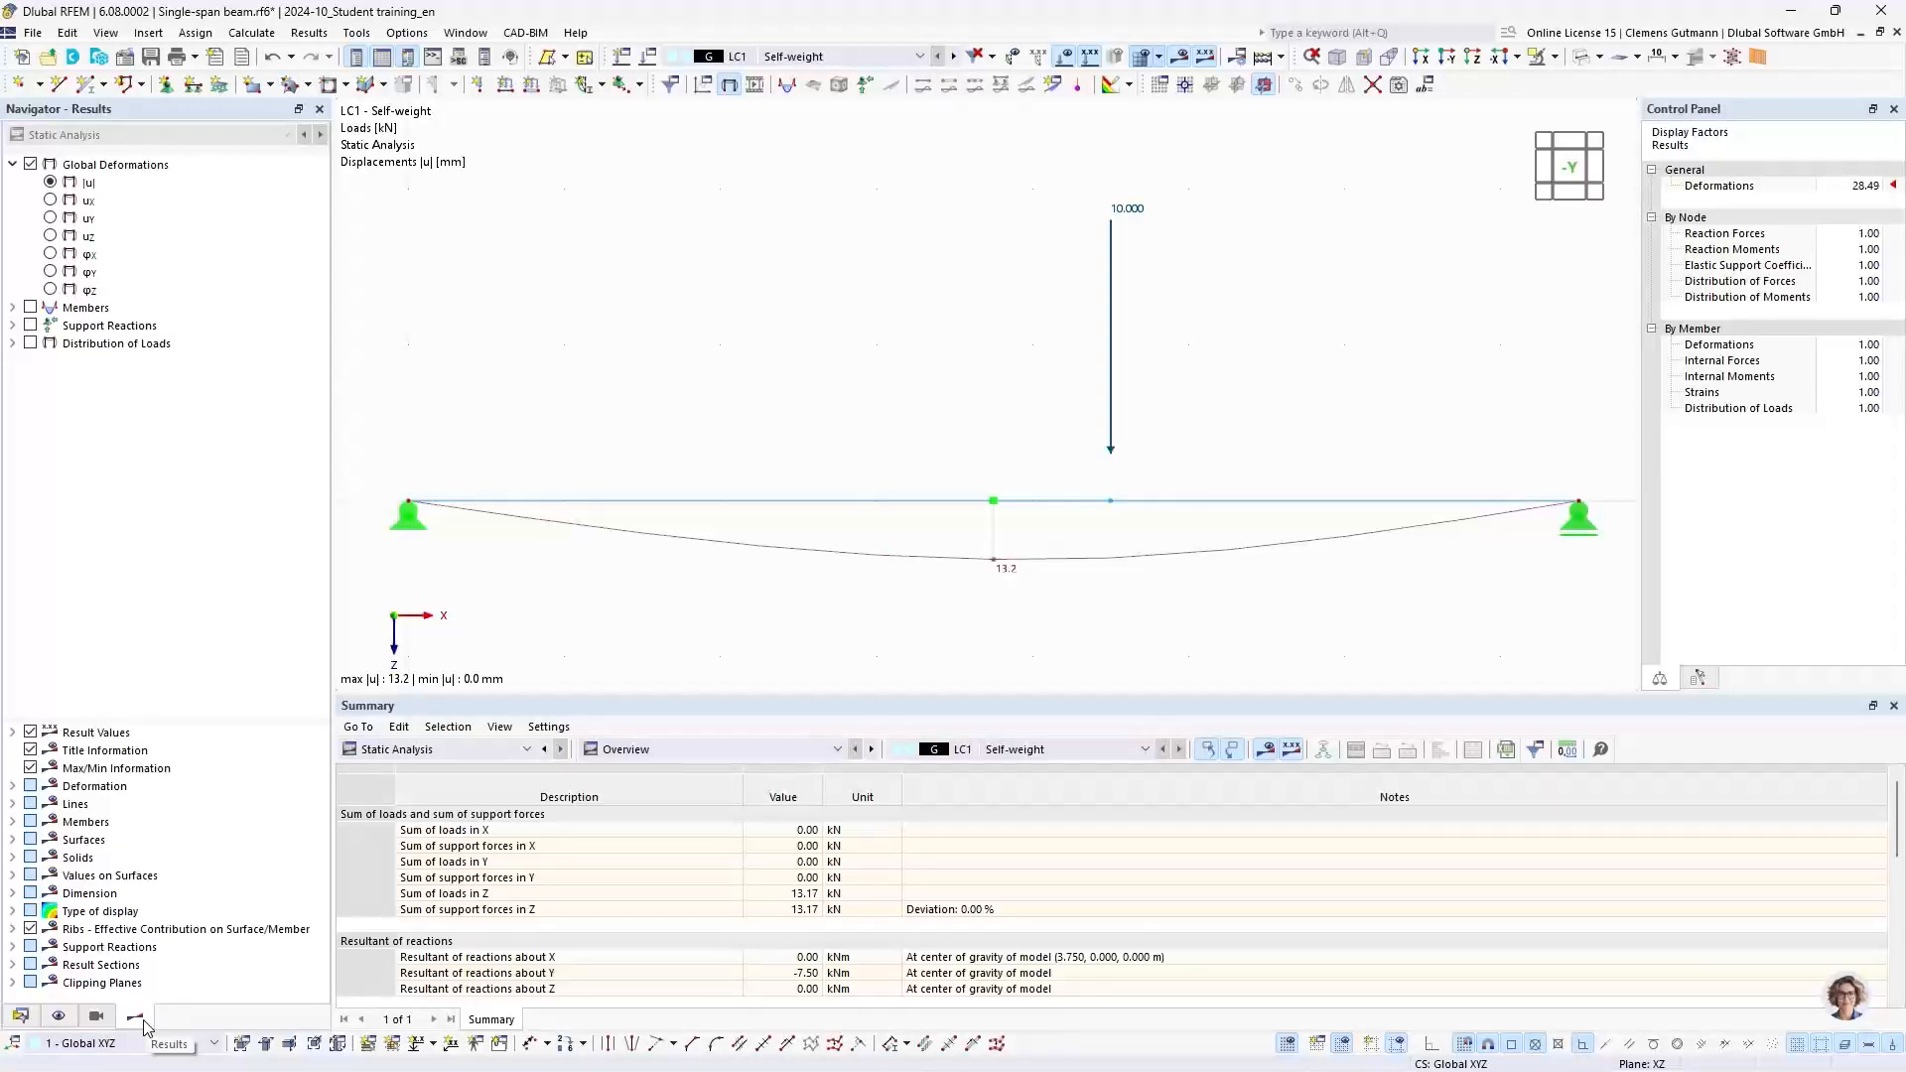
Step: List the available member internal force results and display the support reactions on the deformed beam
click(21, 1016)
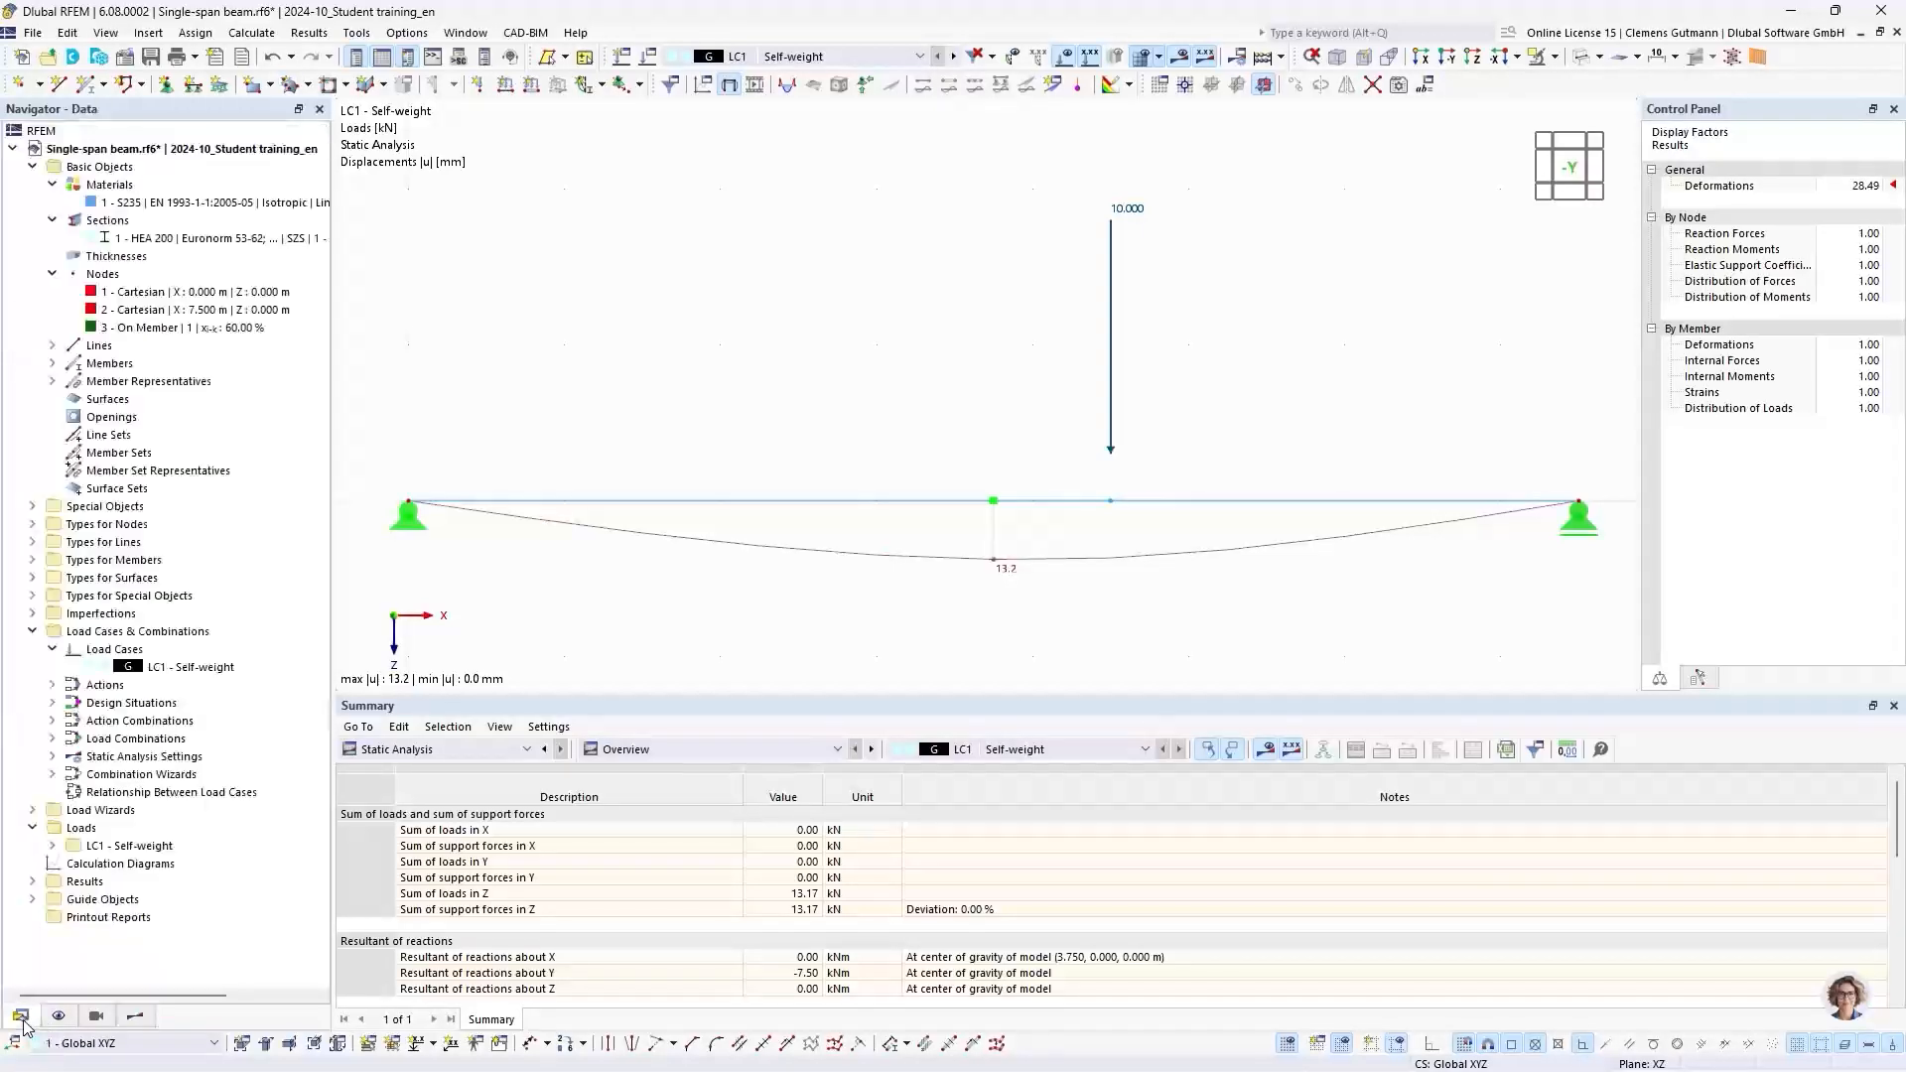
click(137, 1019)
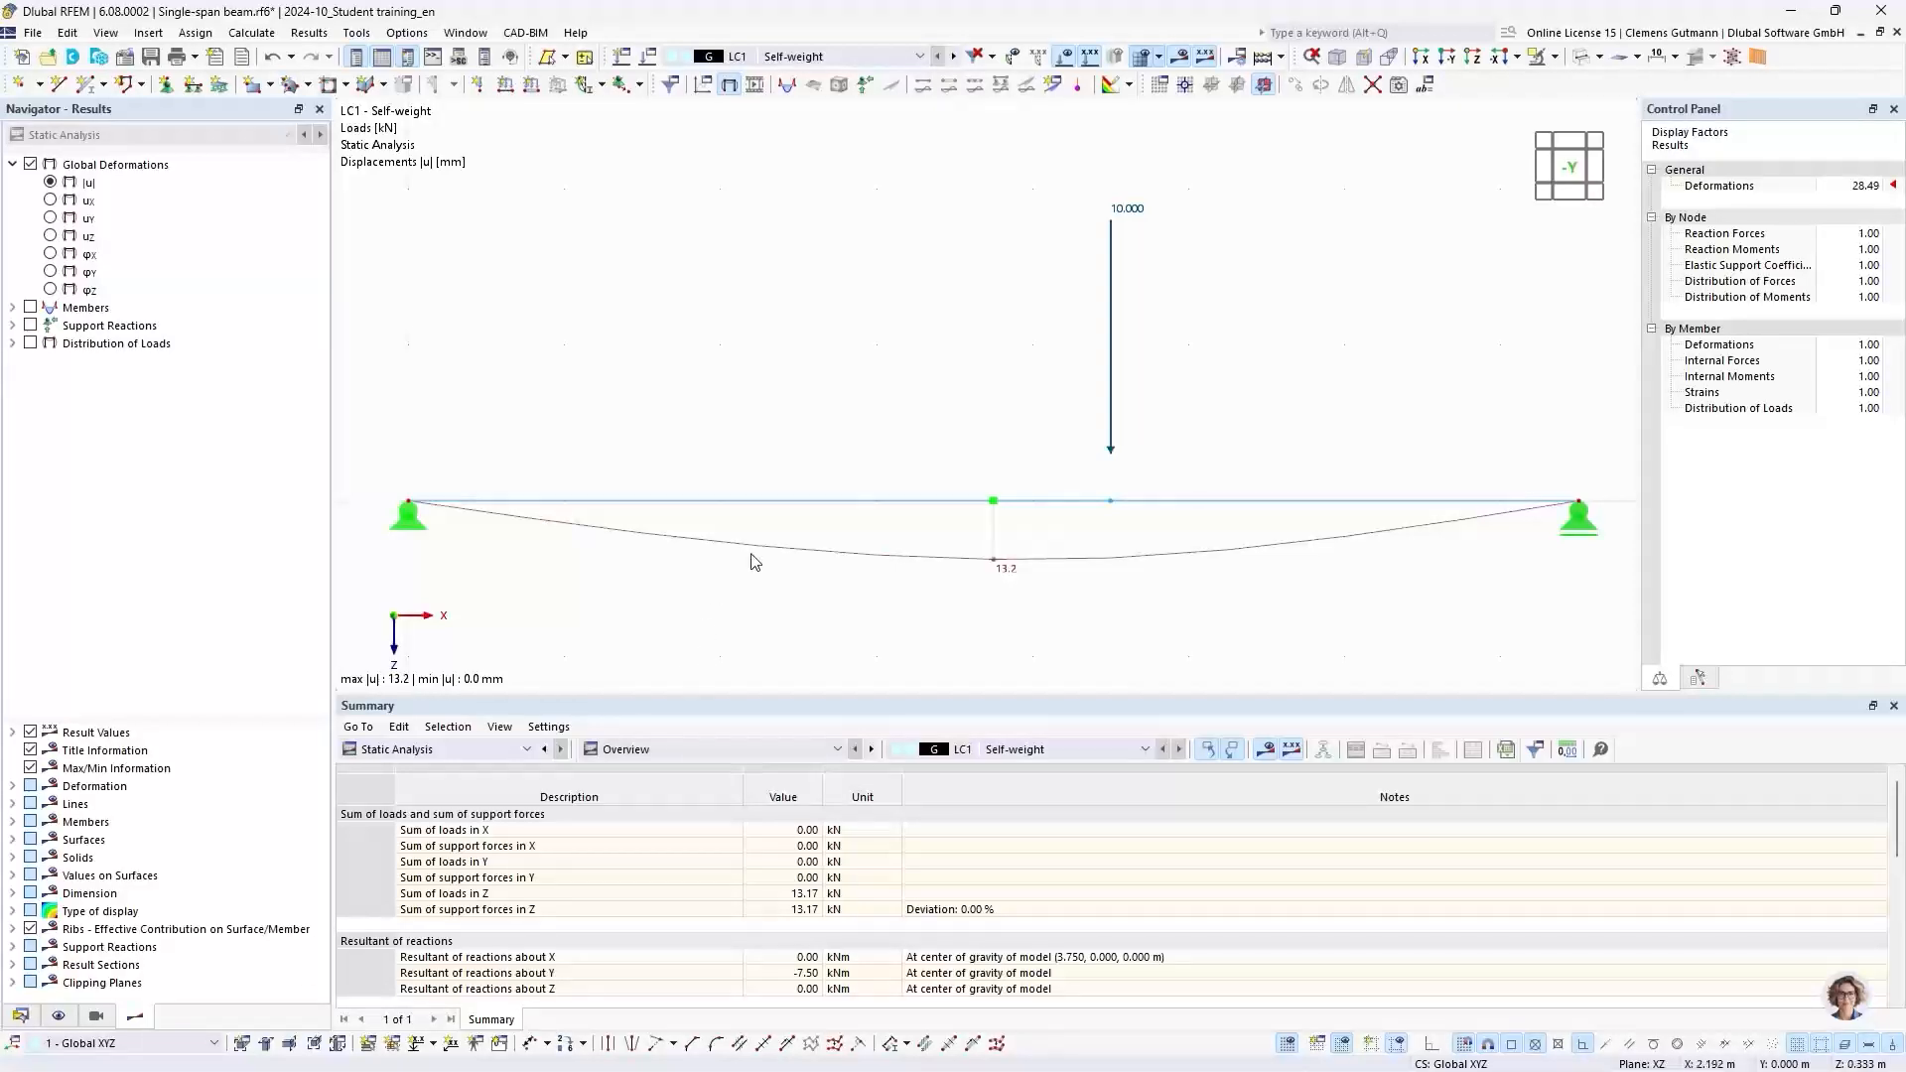
middle_drag(717, 596, 717, 567)
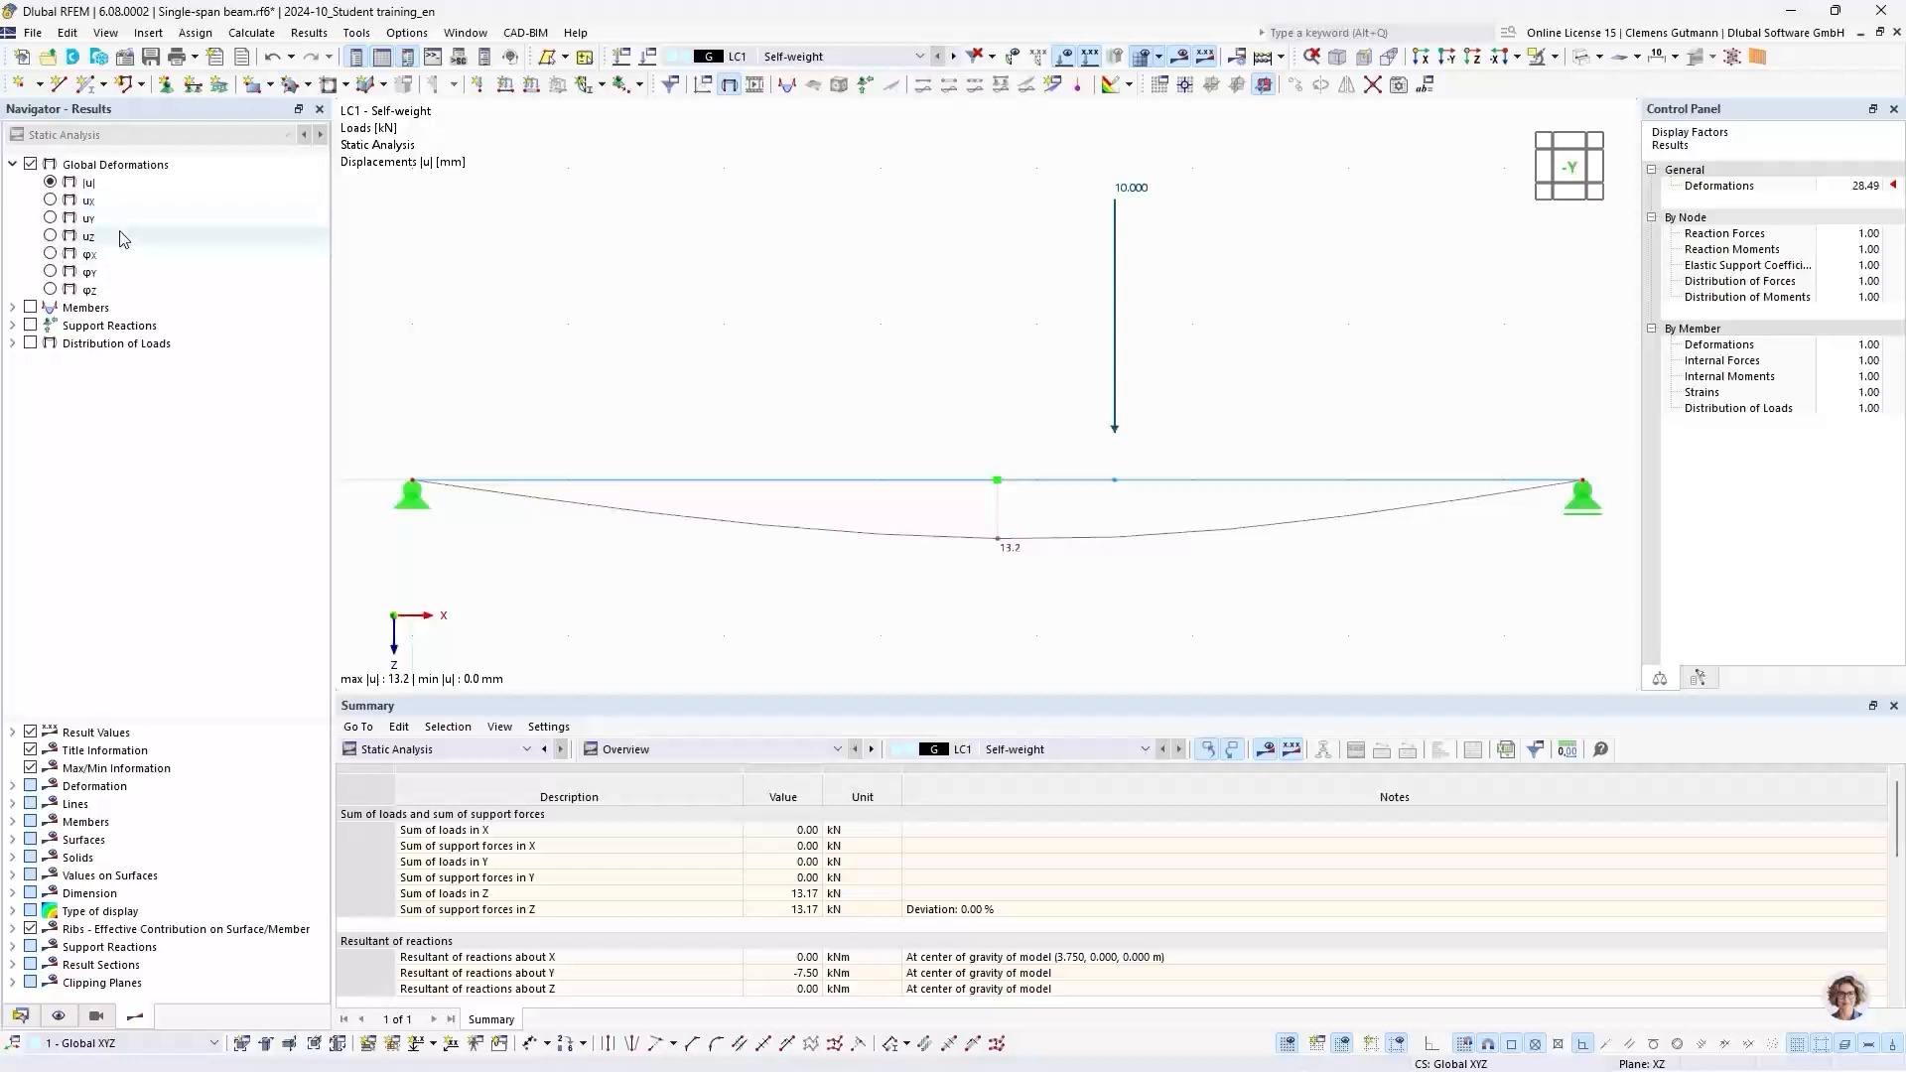
click(12, 308)
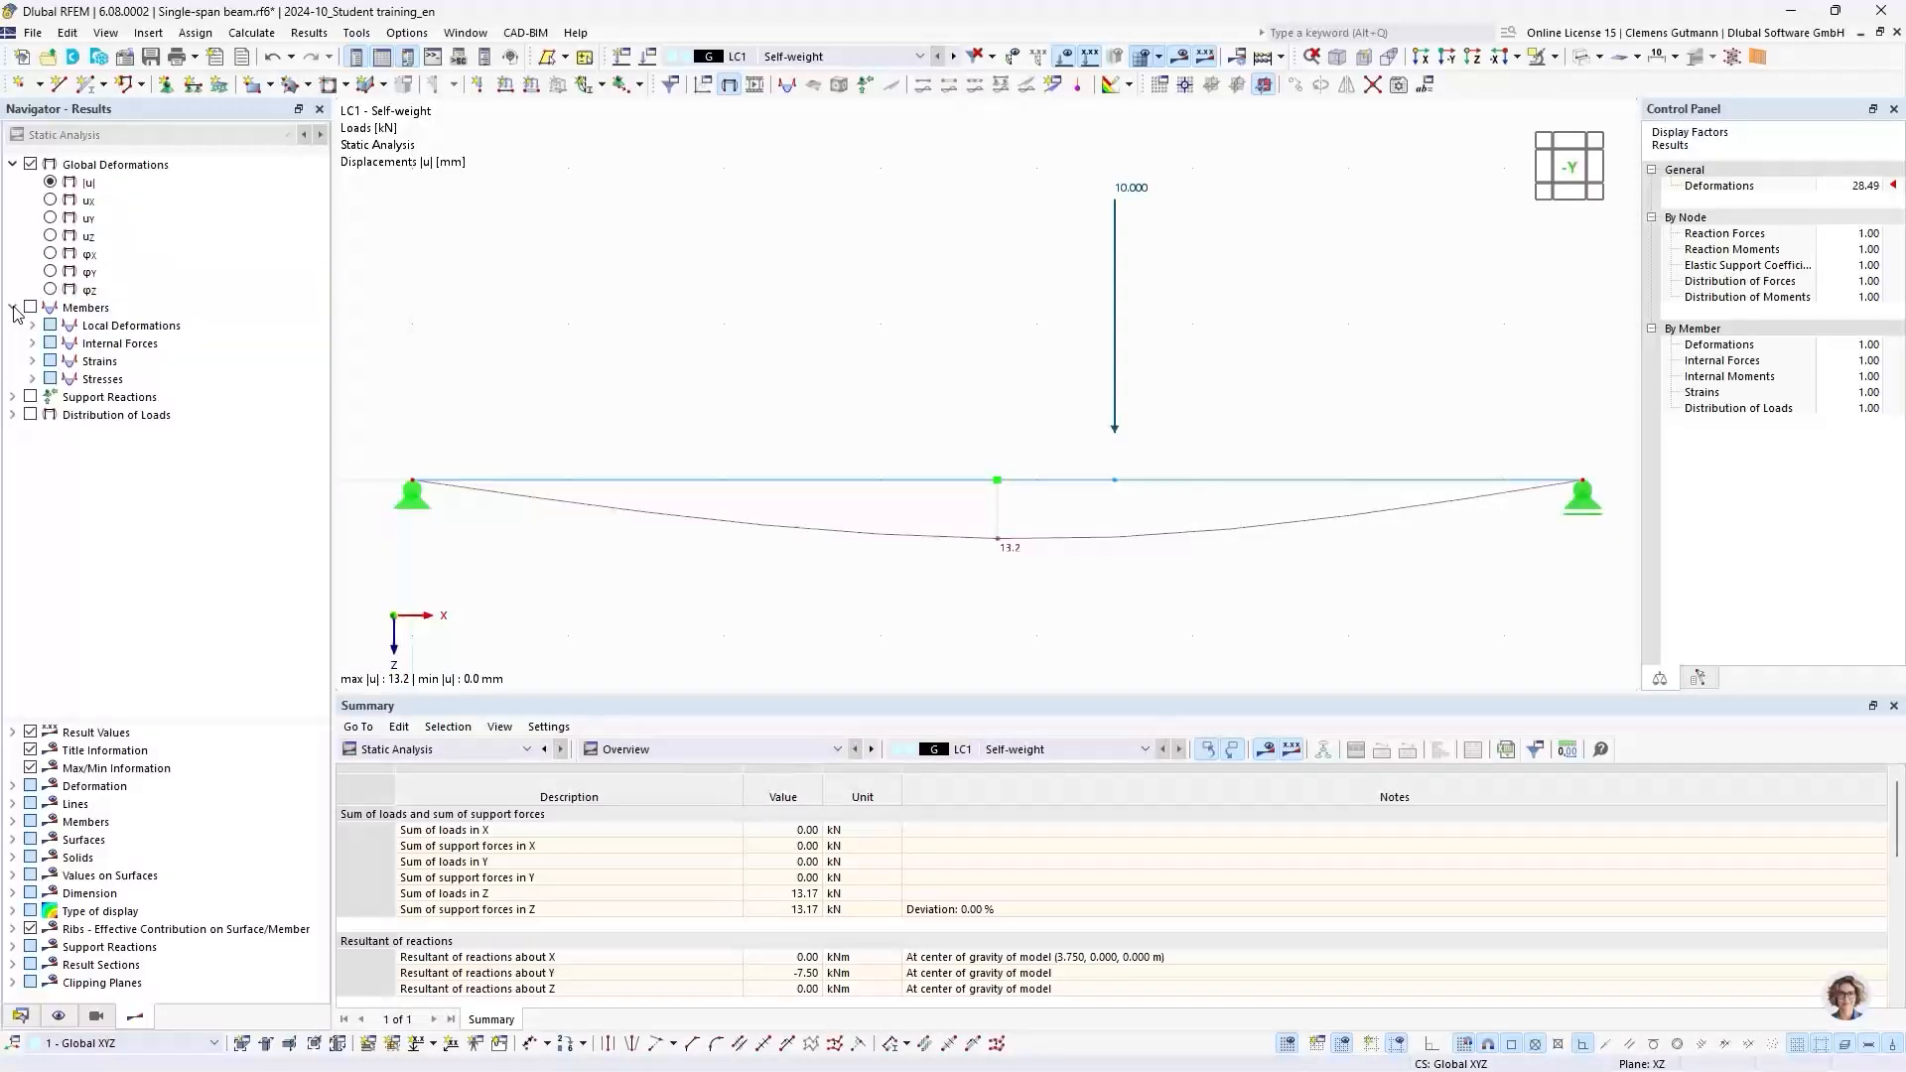
click(32, 343)
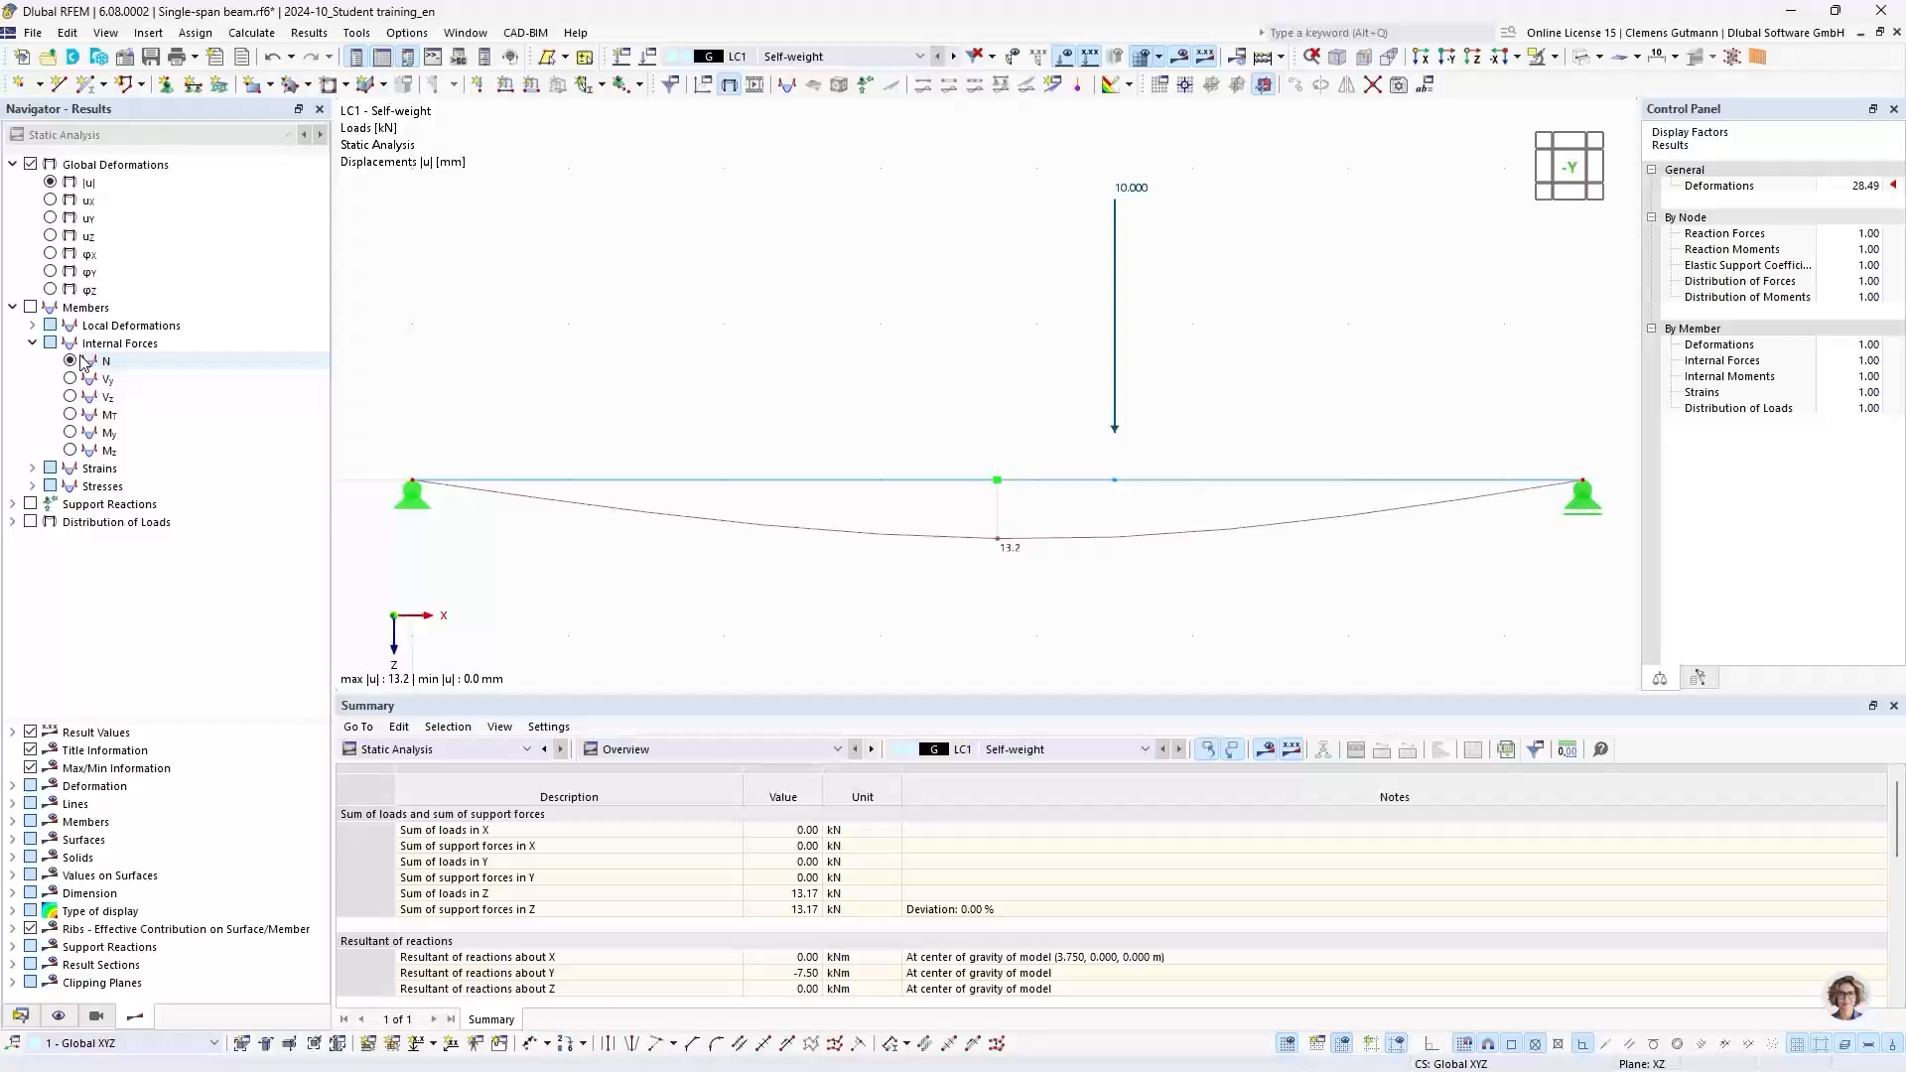
click(31, 506)
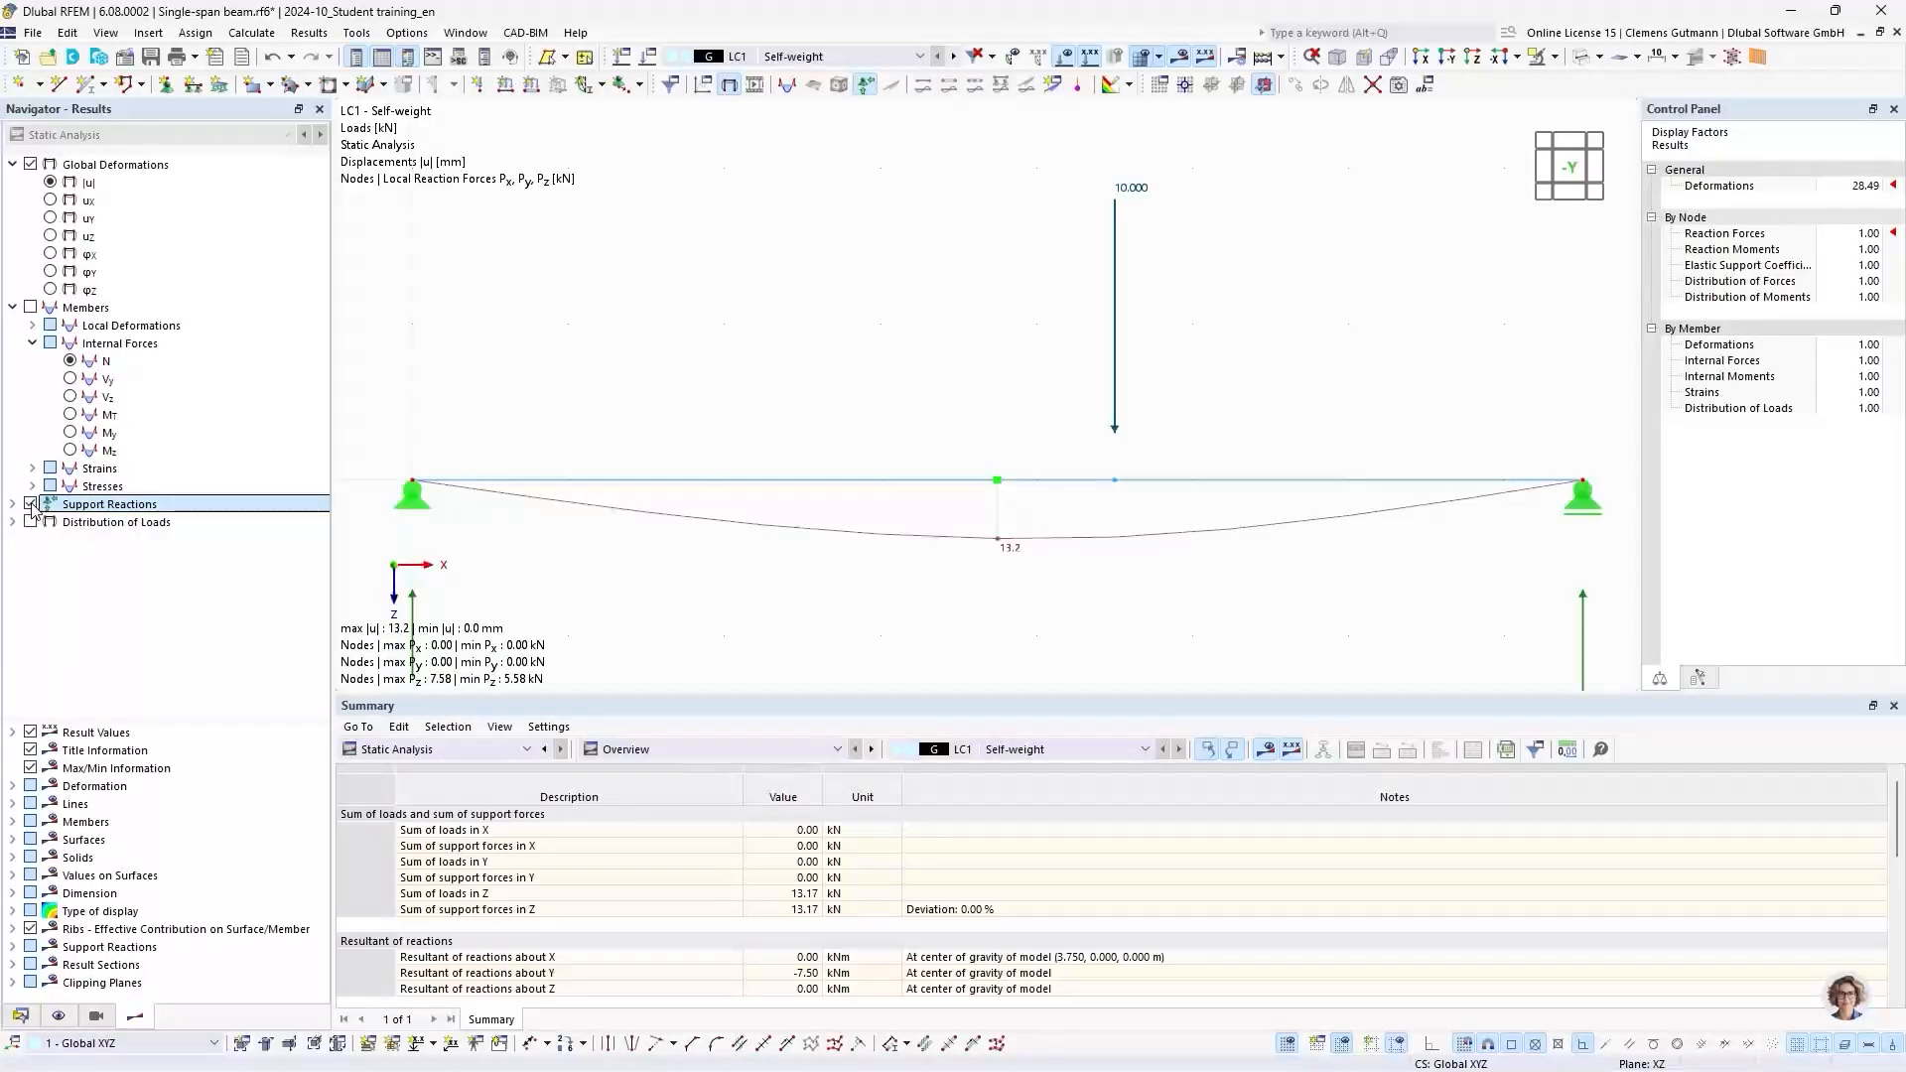
scroll(714, 320, down, 2)
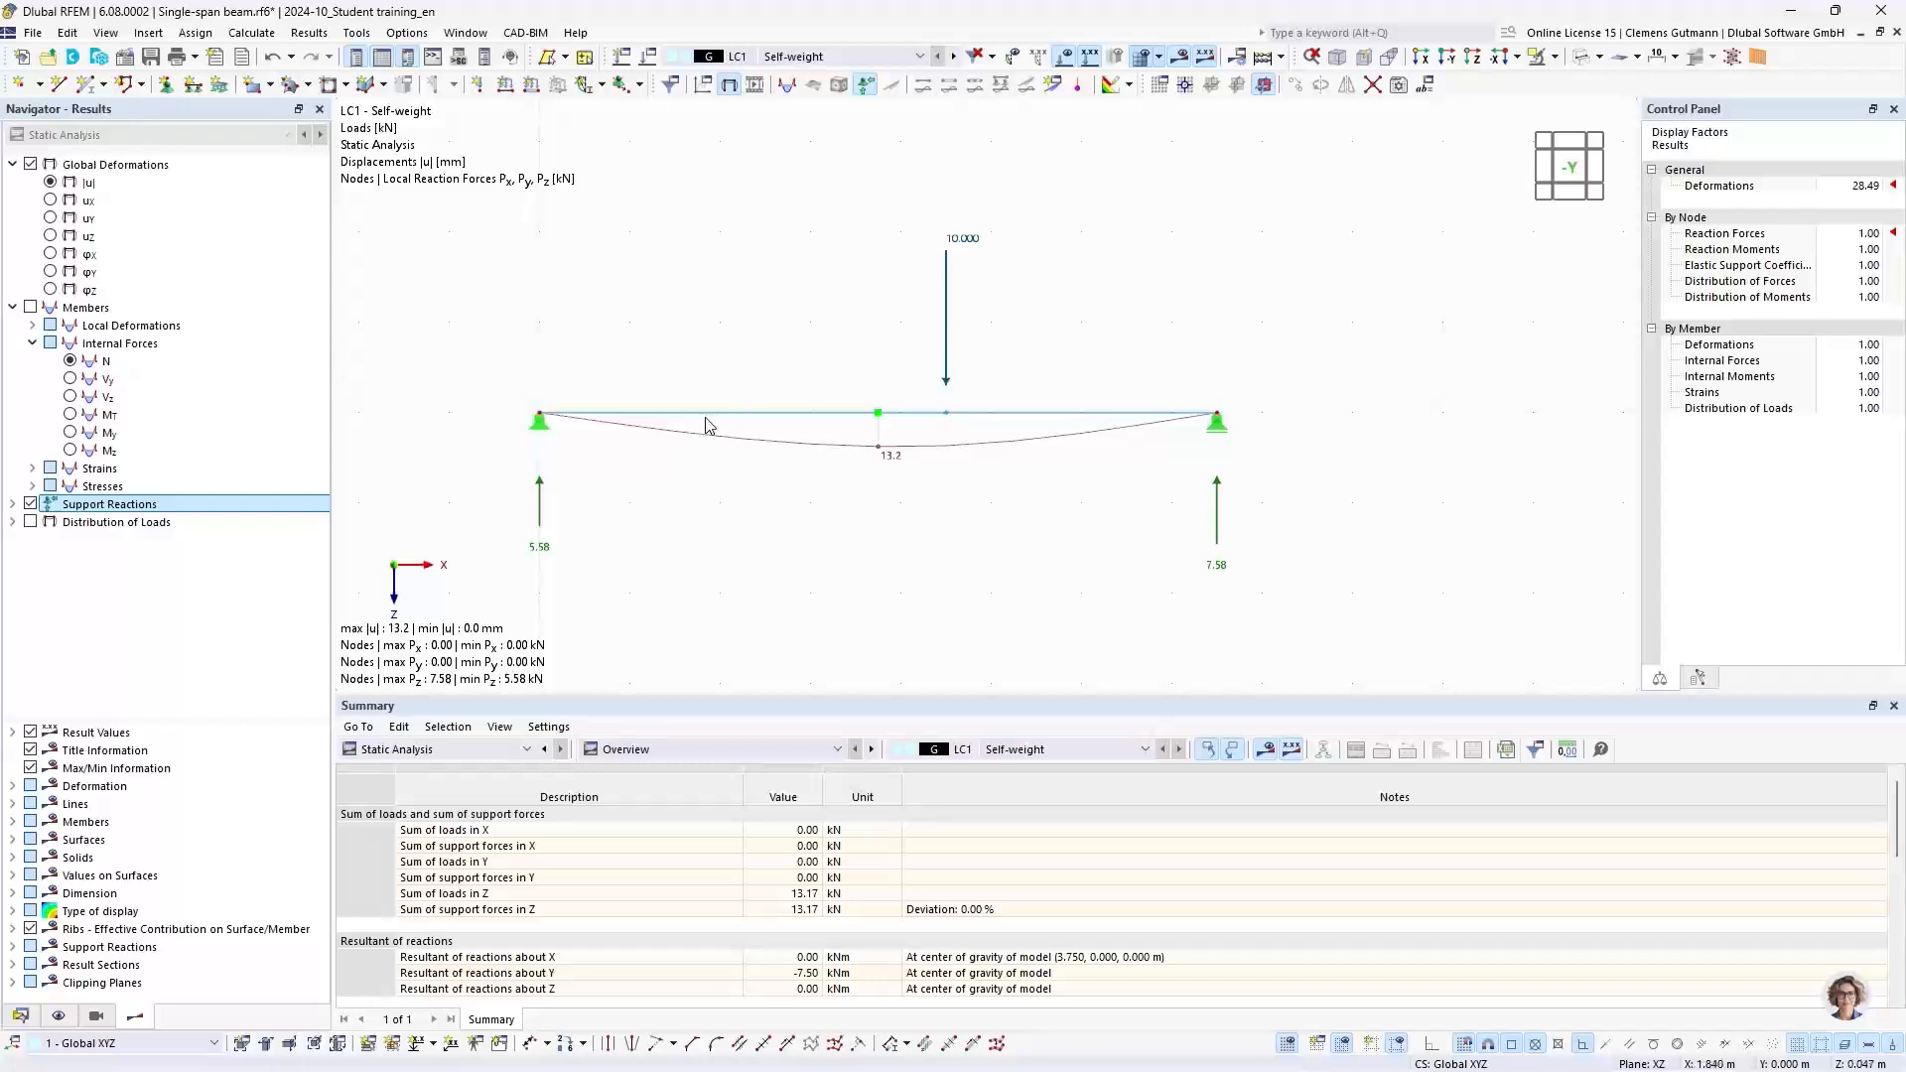
scroll(703, 482, up, 1)
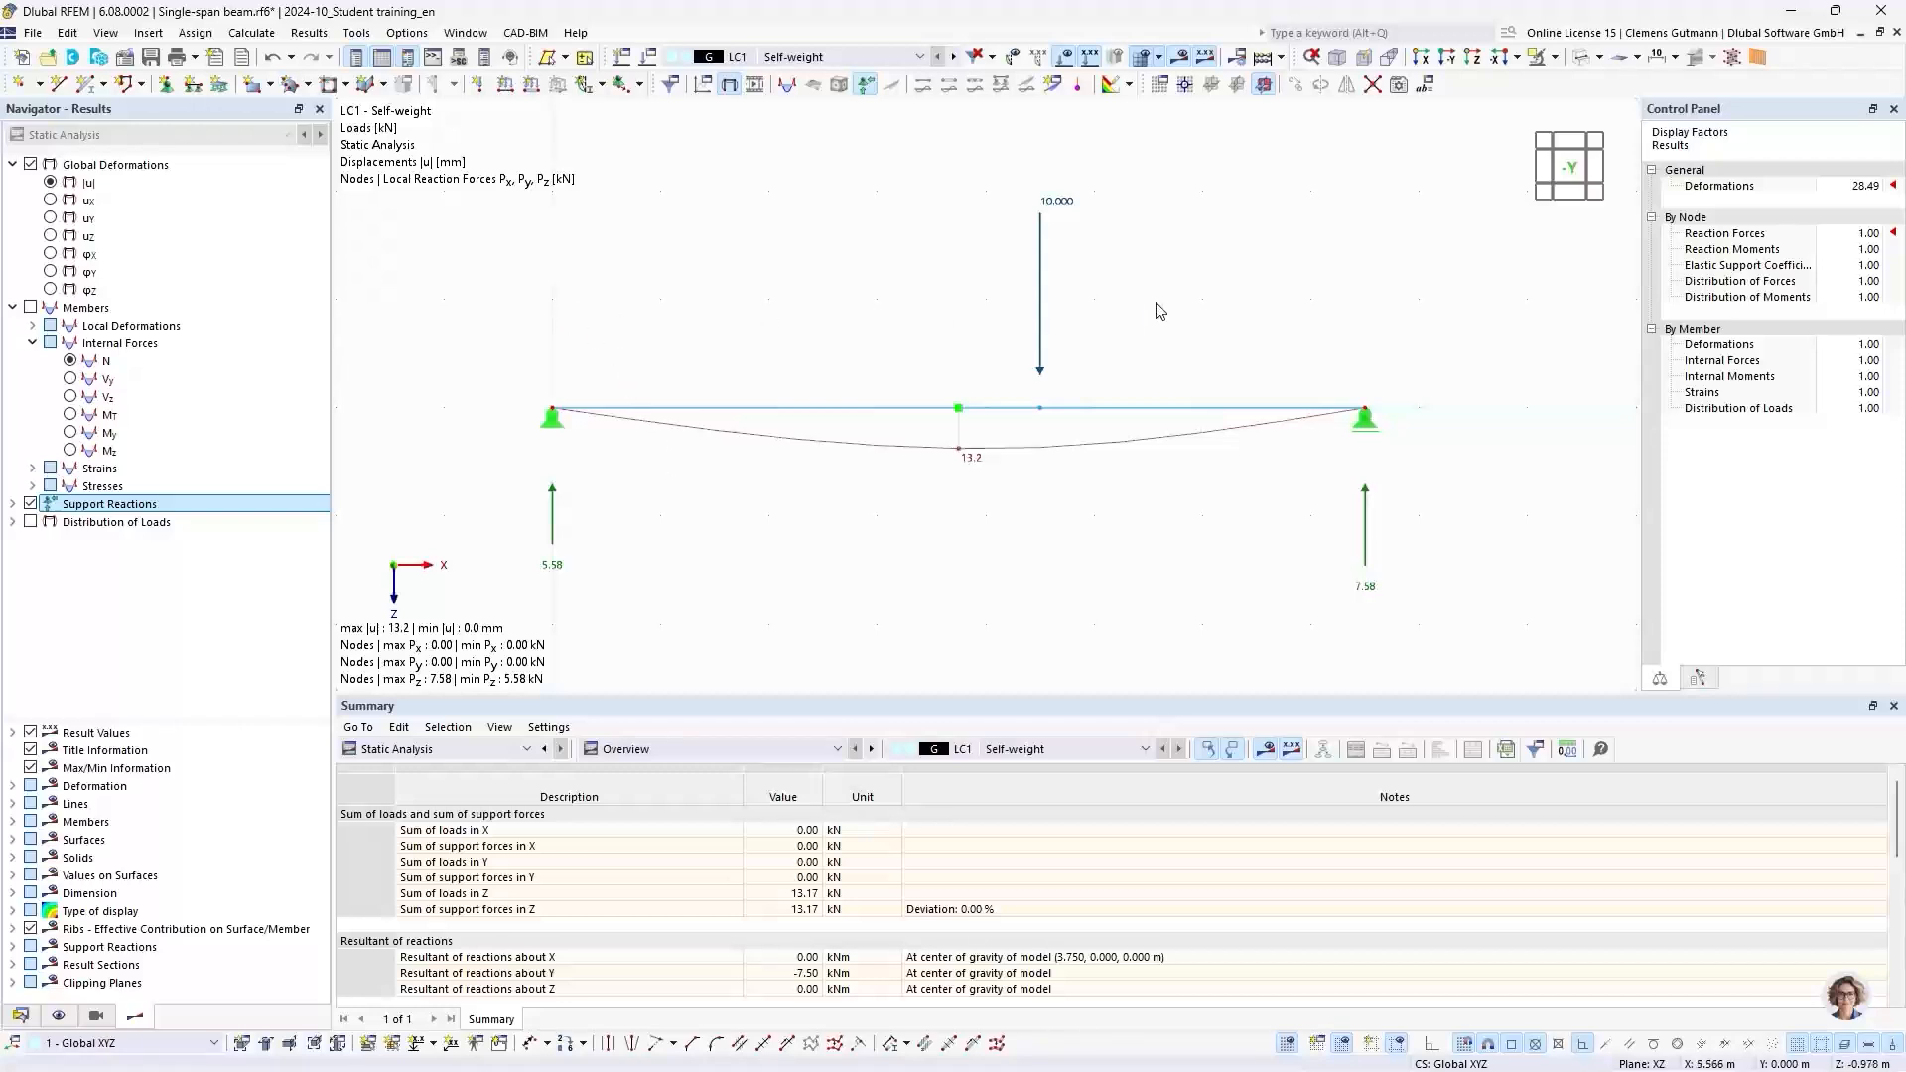
Step: Enlarge the results summary table to read the sums of loads and support forces in Z, and shrink it again
drag(1147, 304, 1001, 160)
click(999, 154)
drag(685, 704, 691, 618)
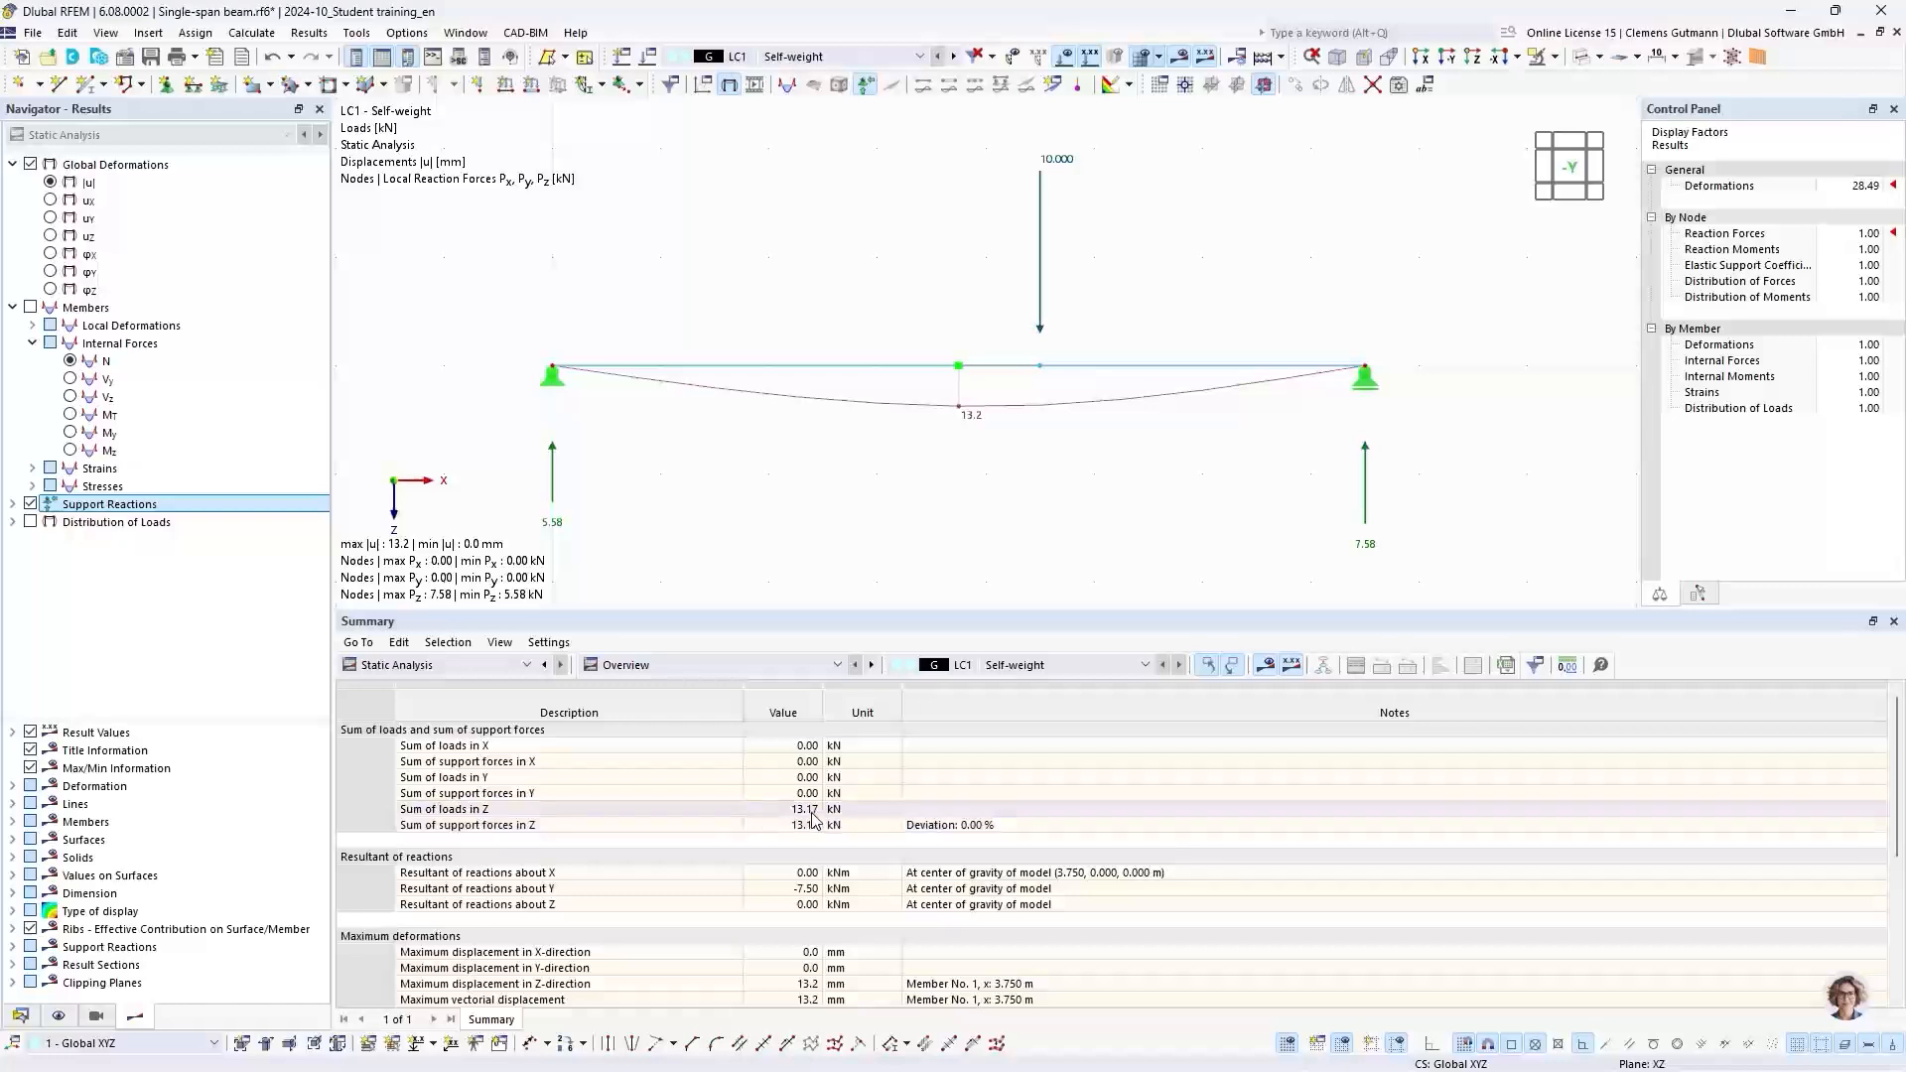
drag(800, 614, 810, 752)
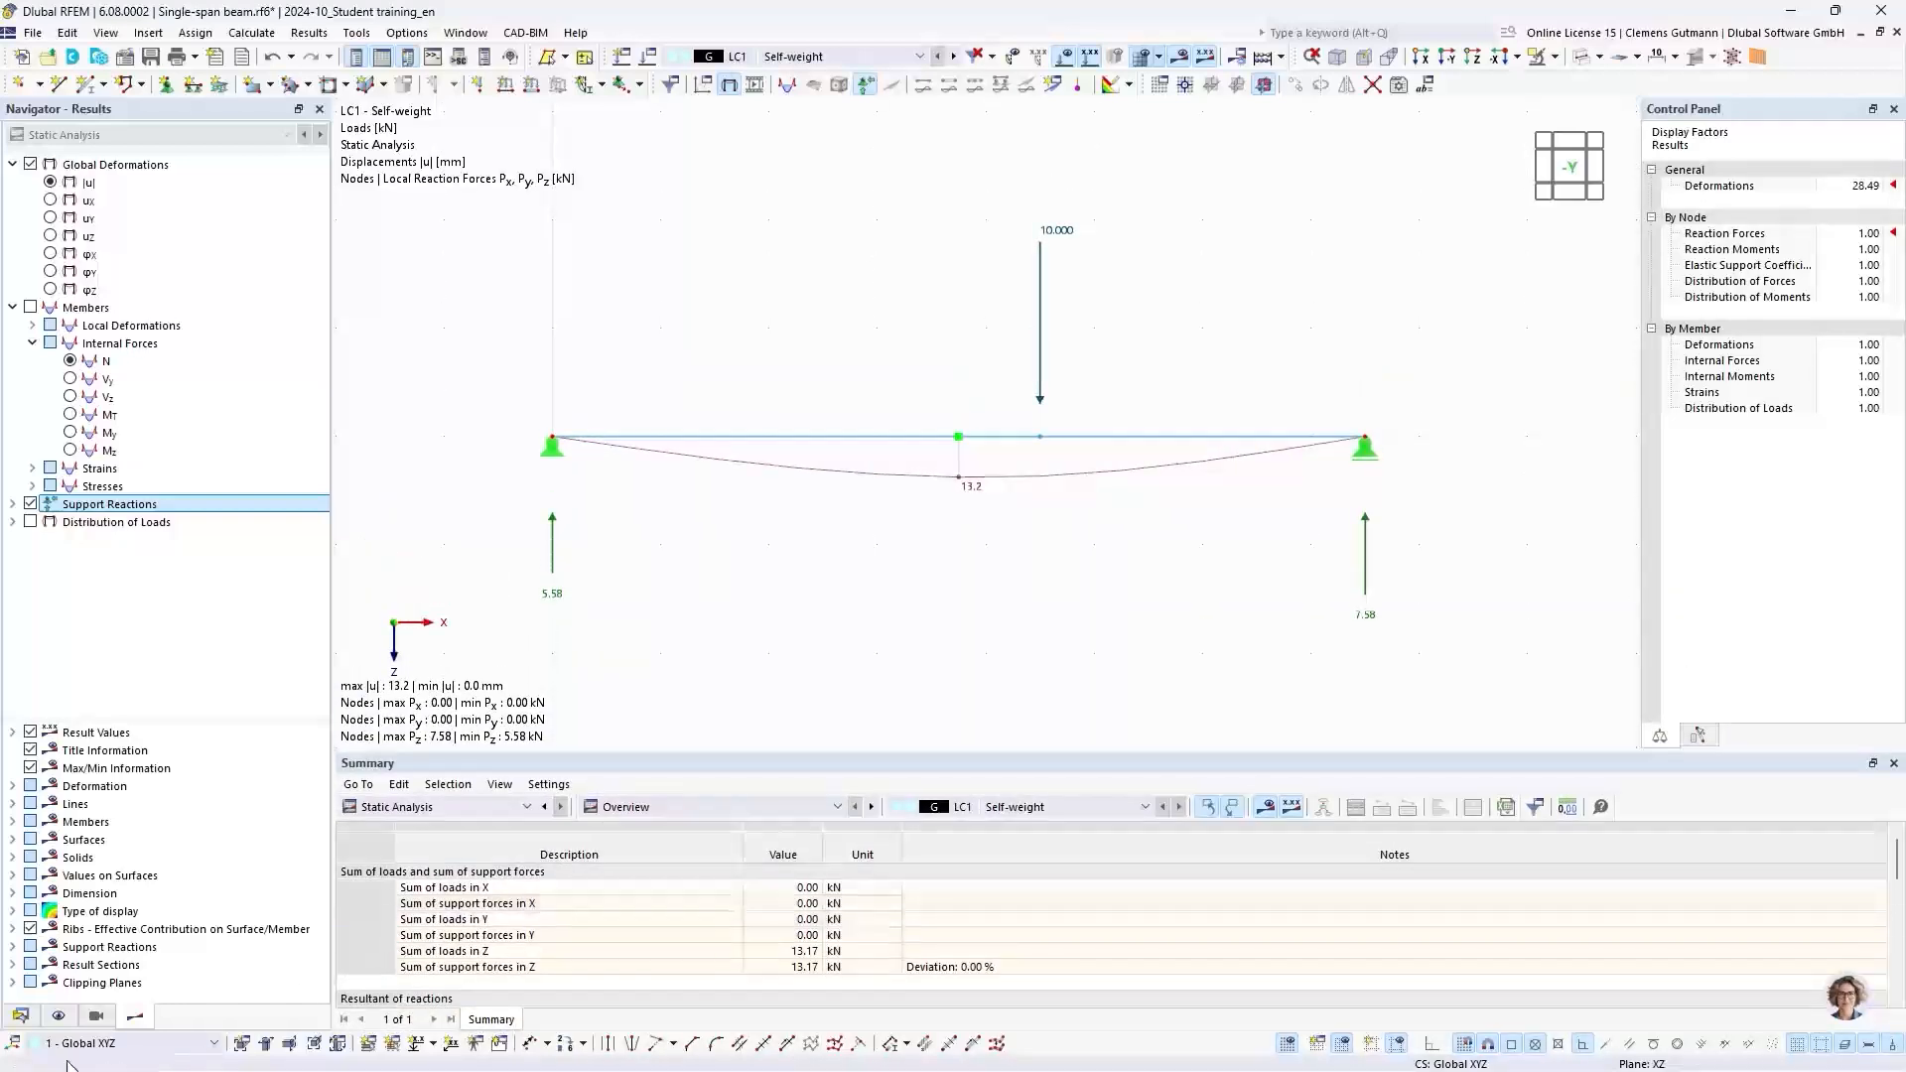
Step: Review the self-weight settings of load case LC1 without changing them
click(20, 1015)
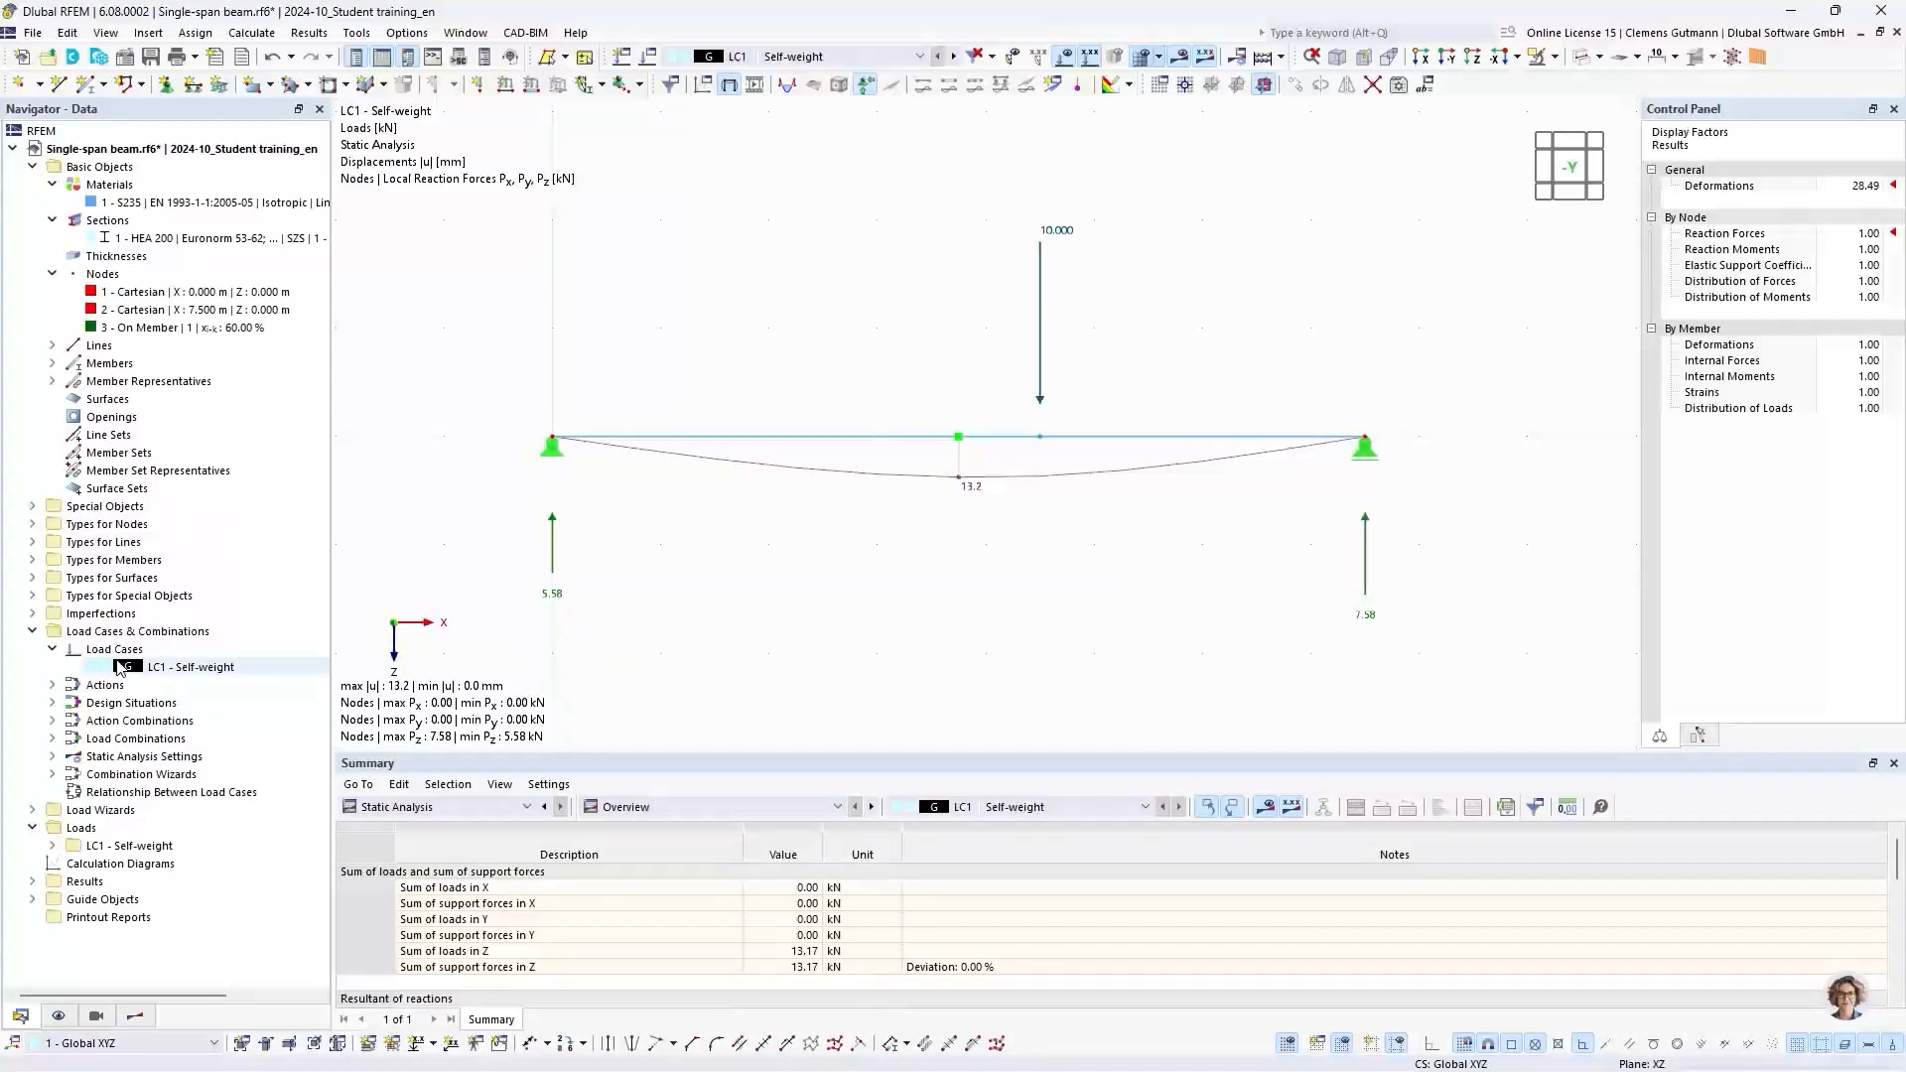
right_click(119, 666)
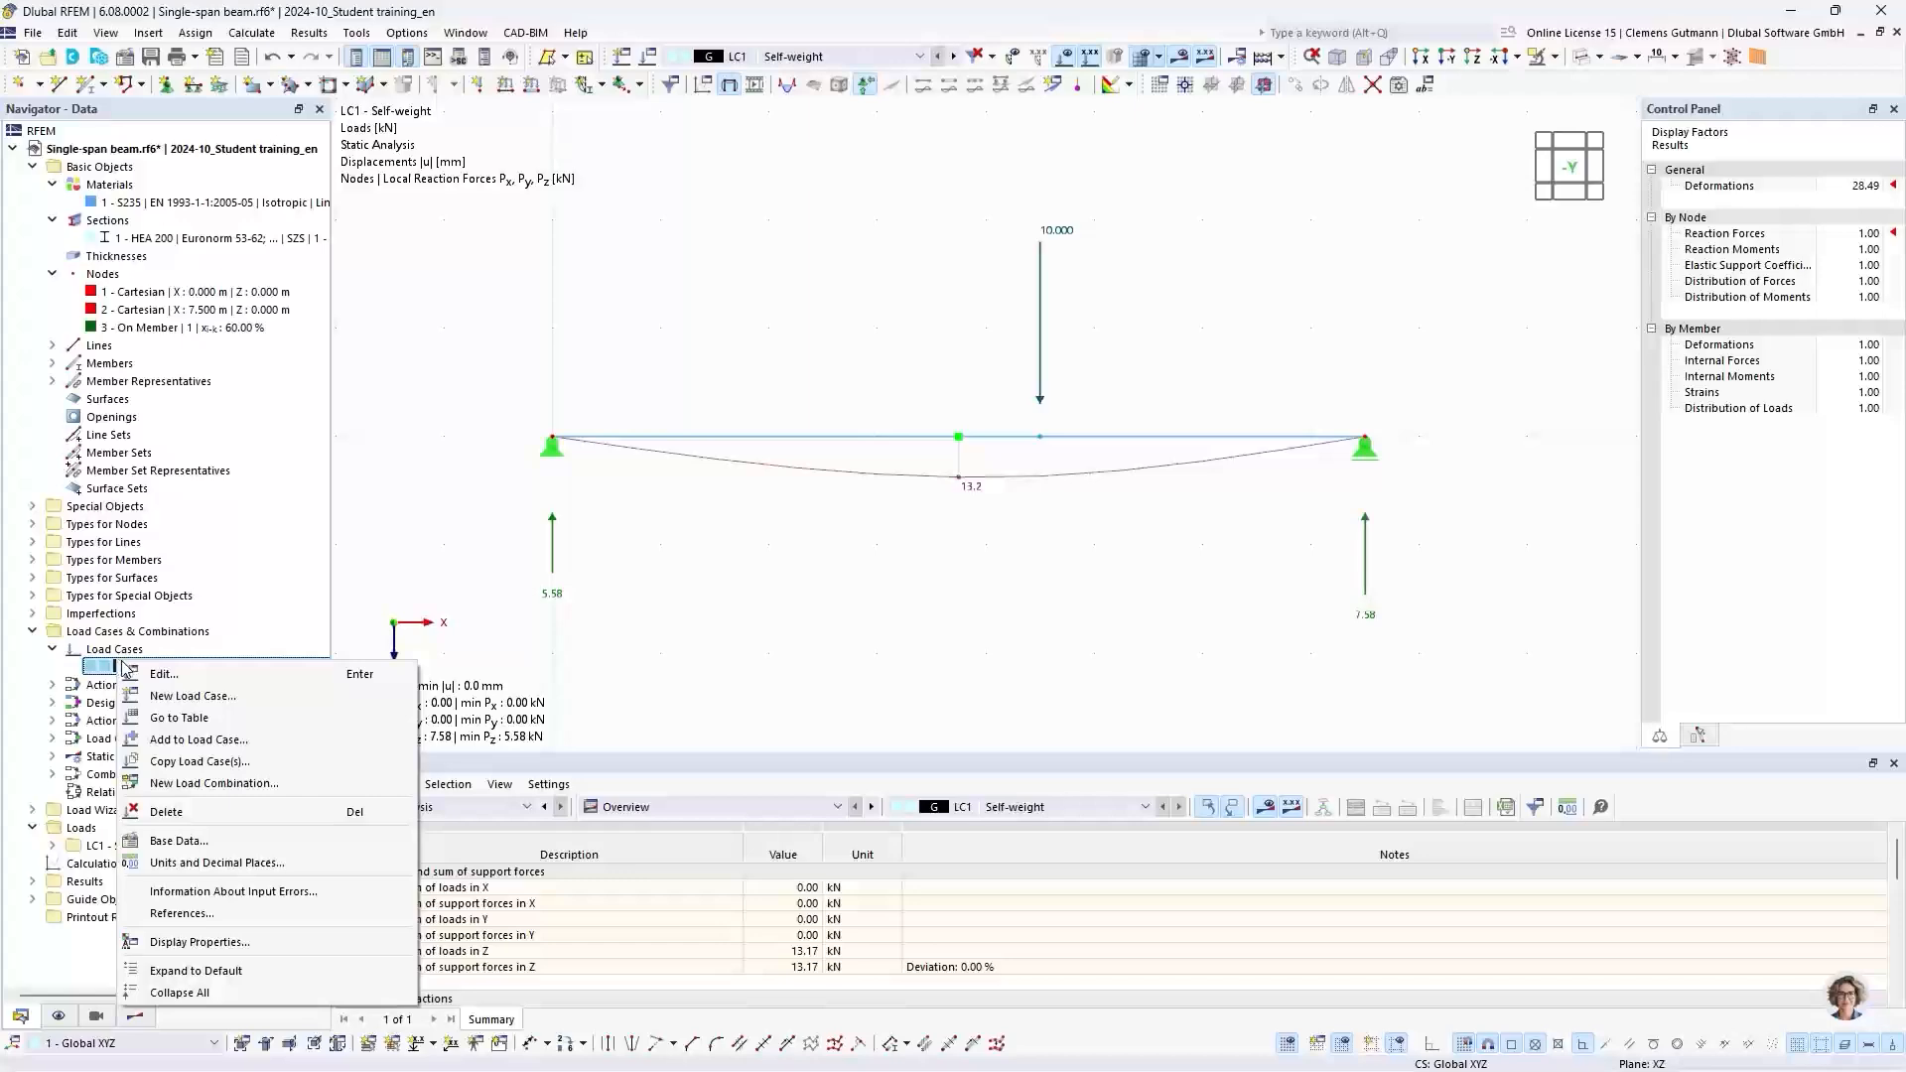
click(130, 676)
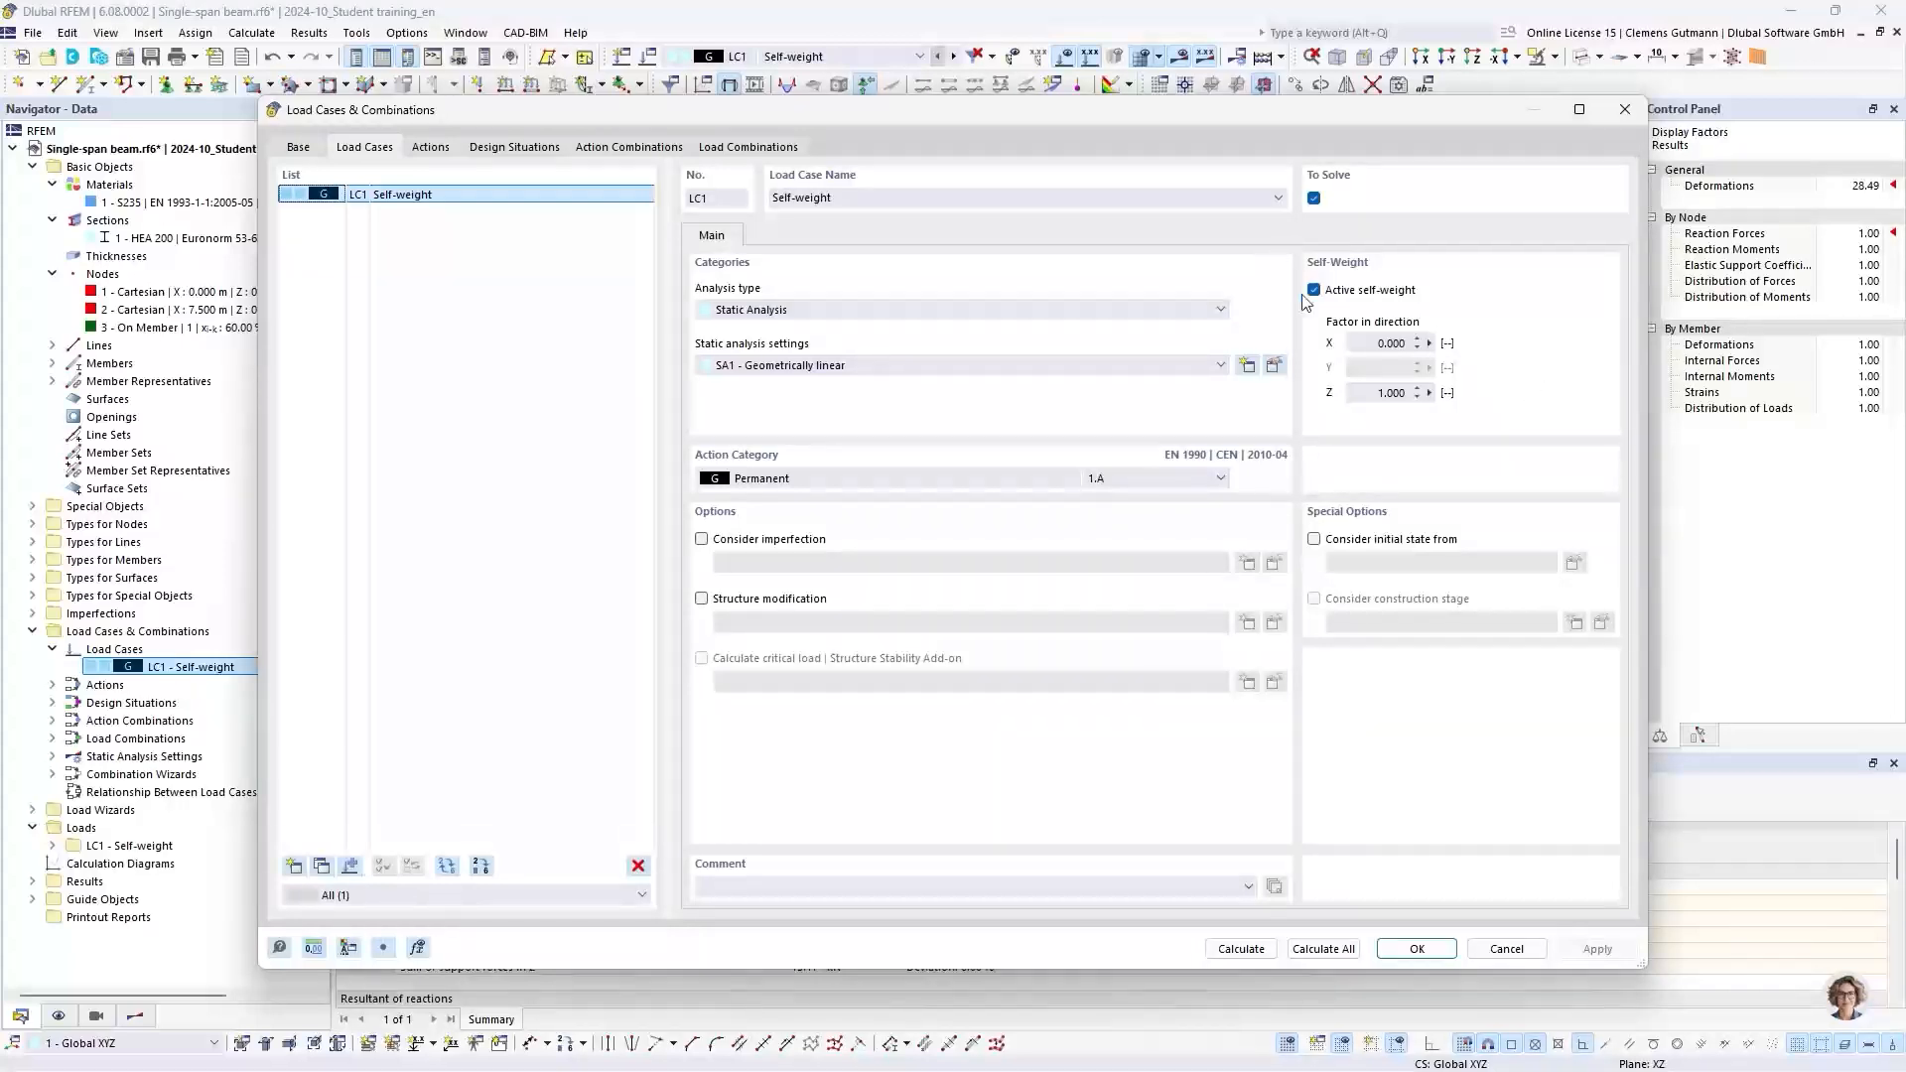
click(1506, 949)
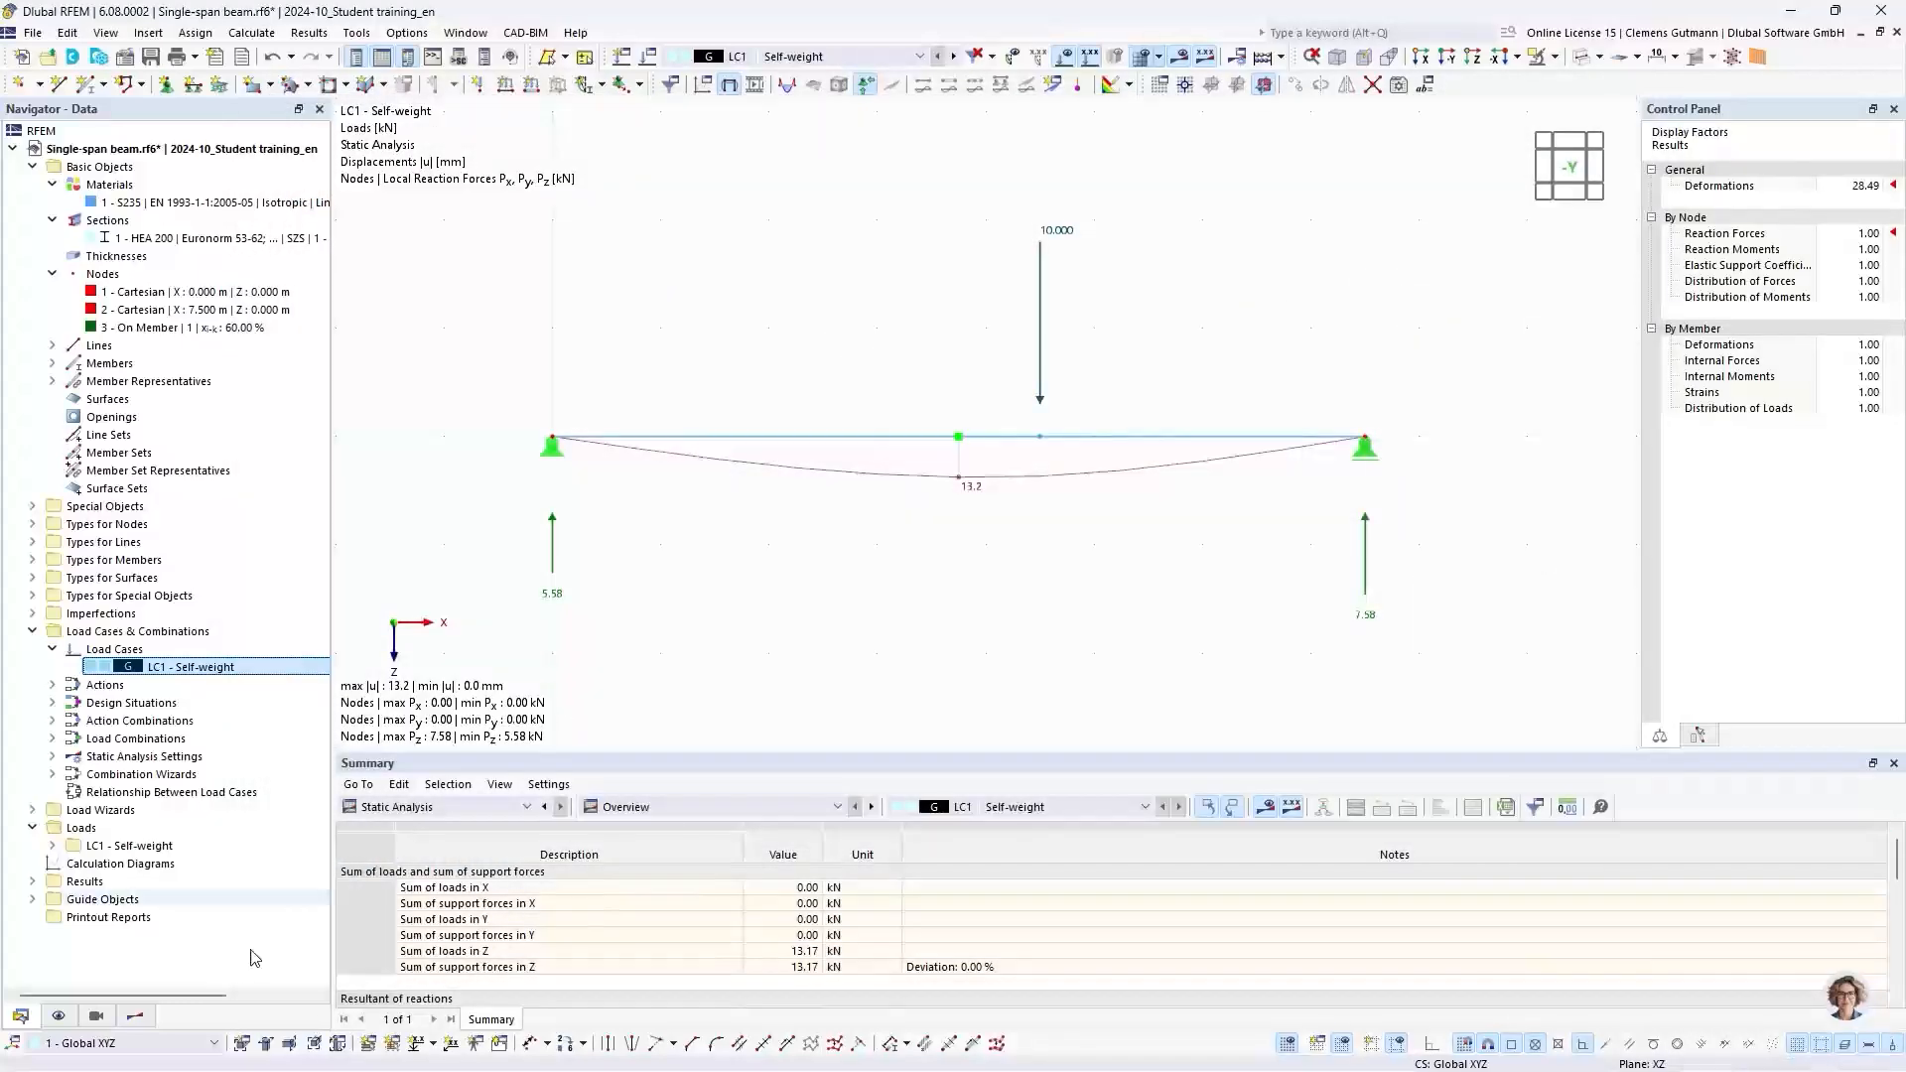
Step: Turn on the display of the self-weight load on the beam
click(58, 1016)
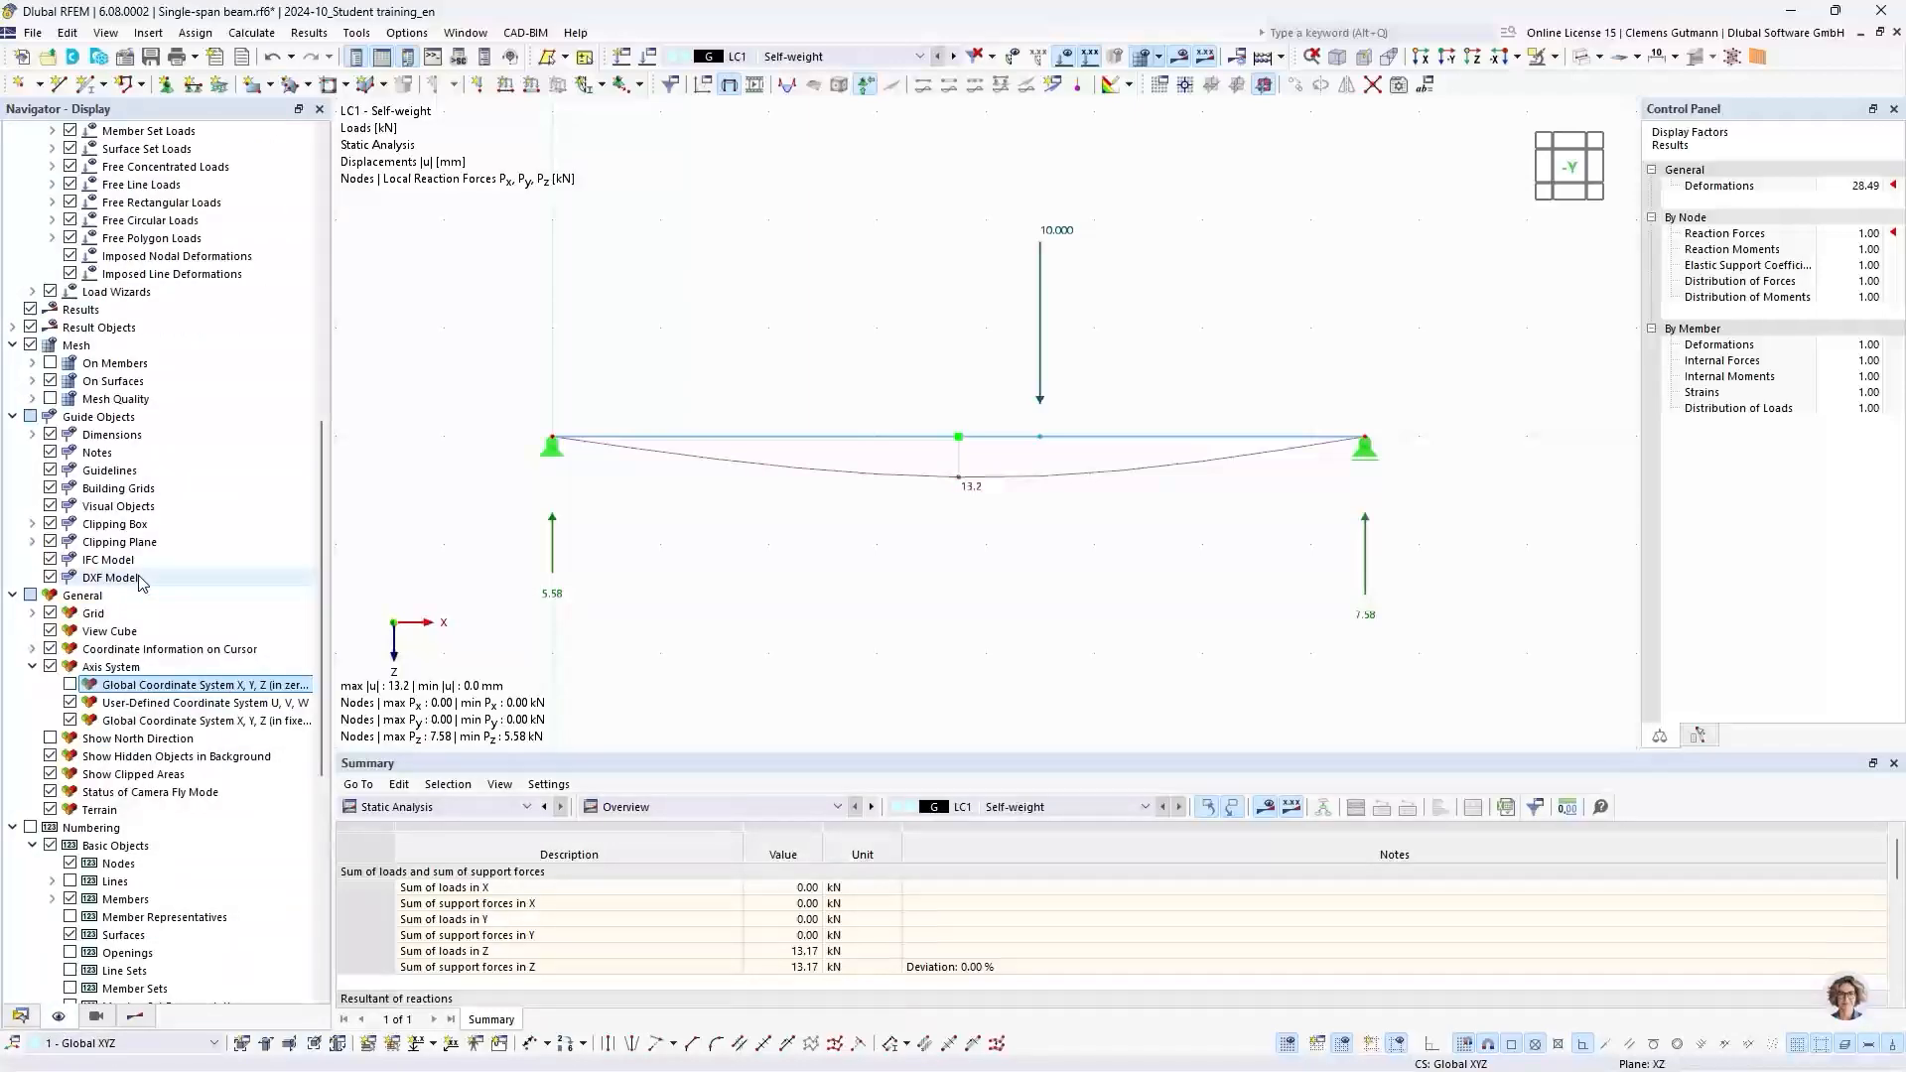
scroll(142, 582, up, 7)
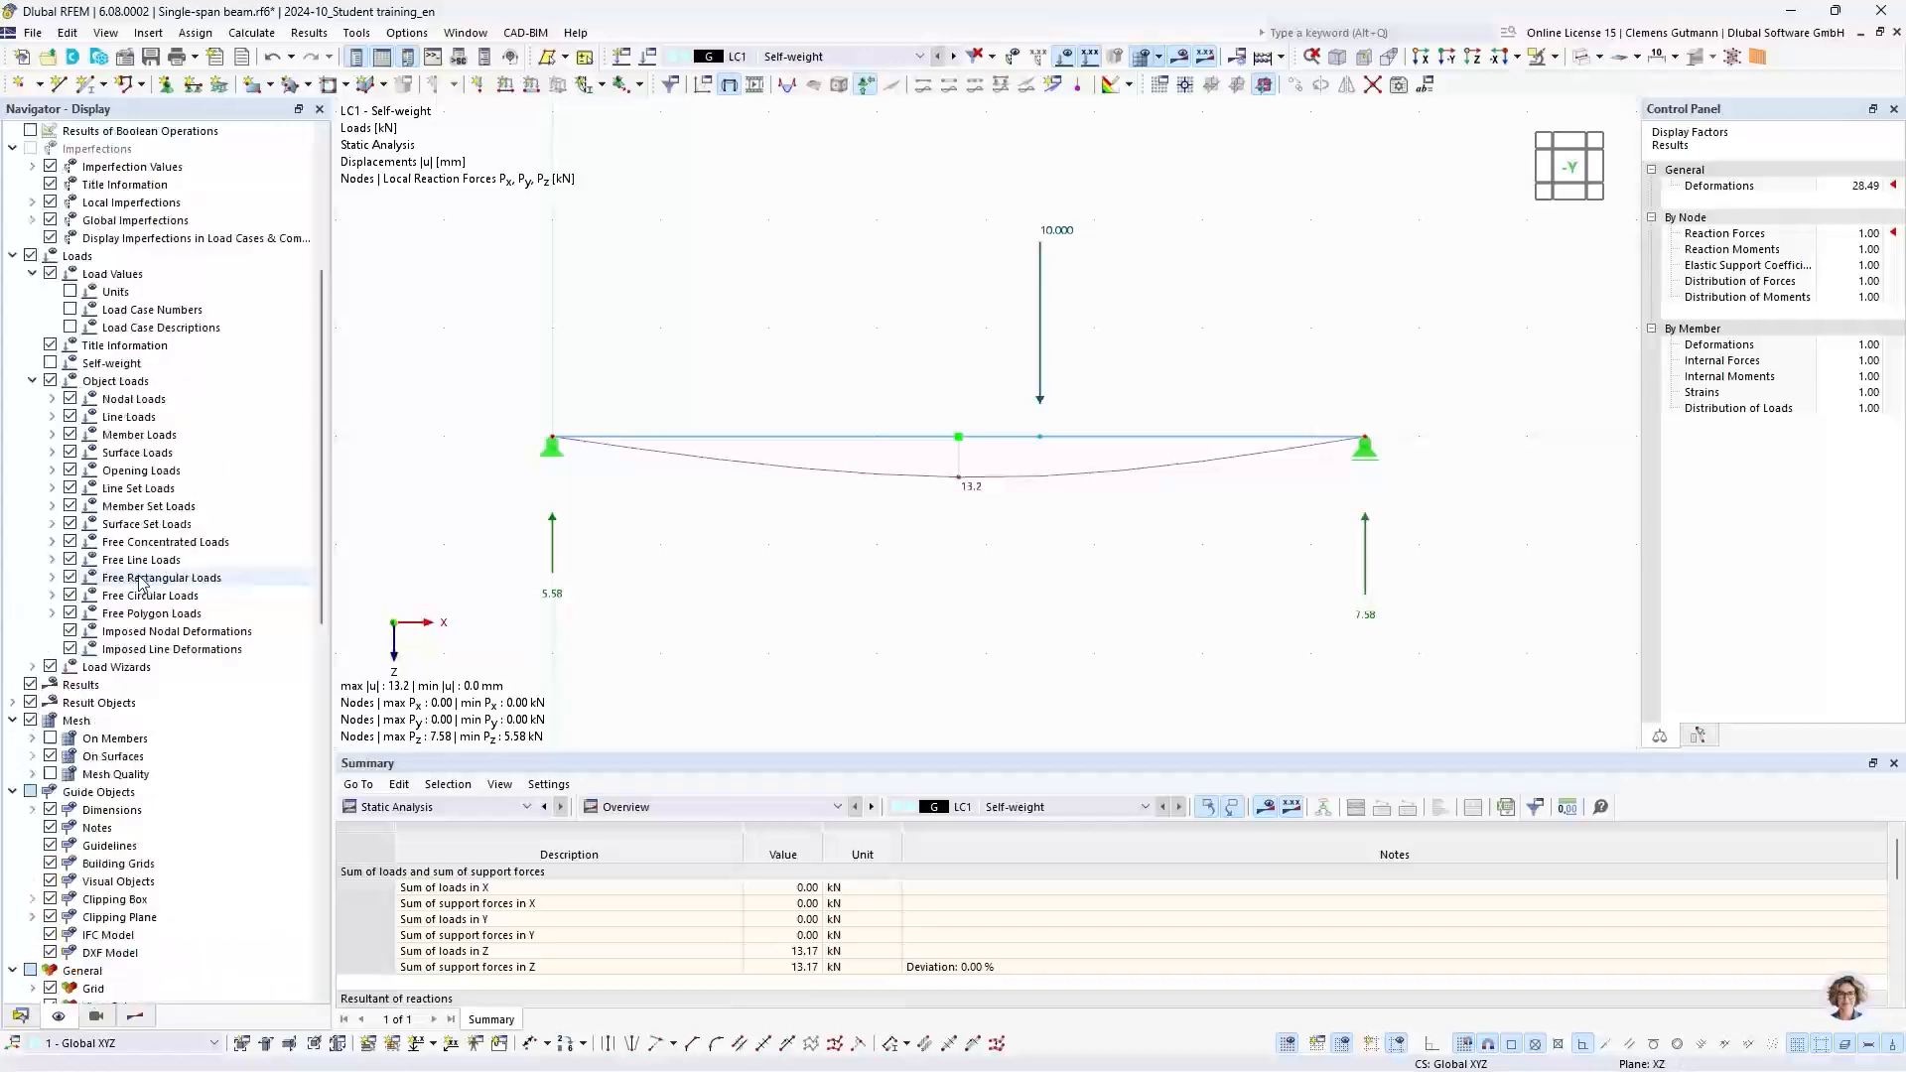
scroll(142, 583, up, 3)
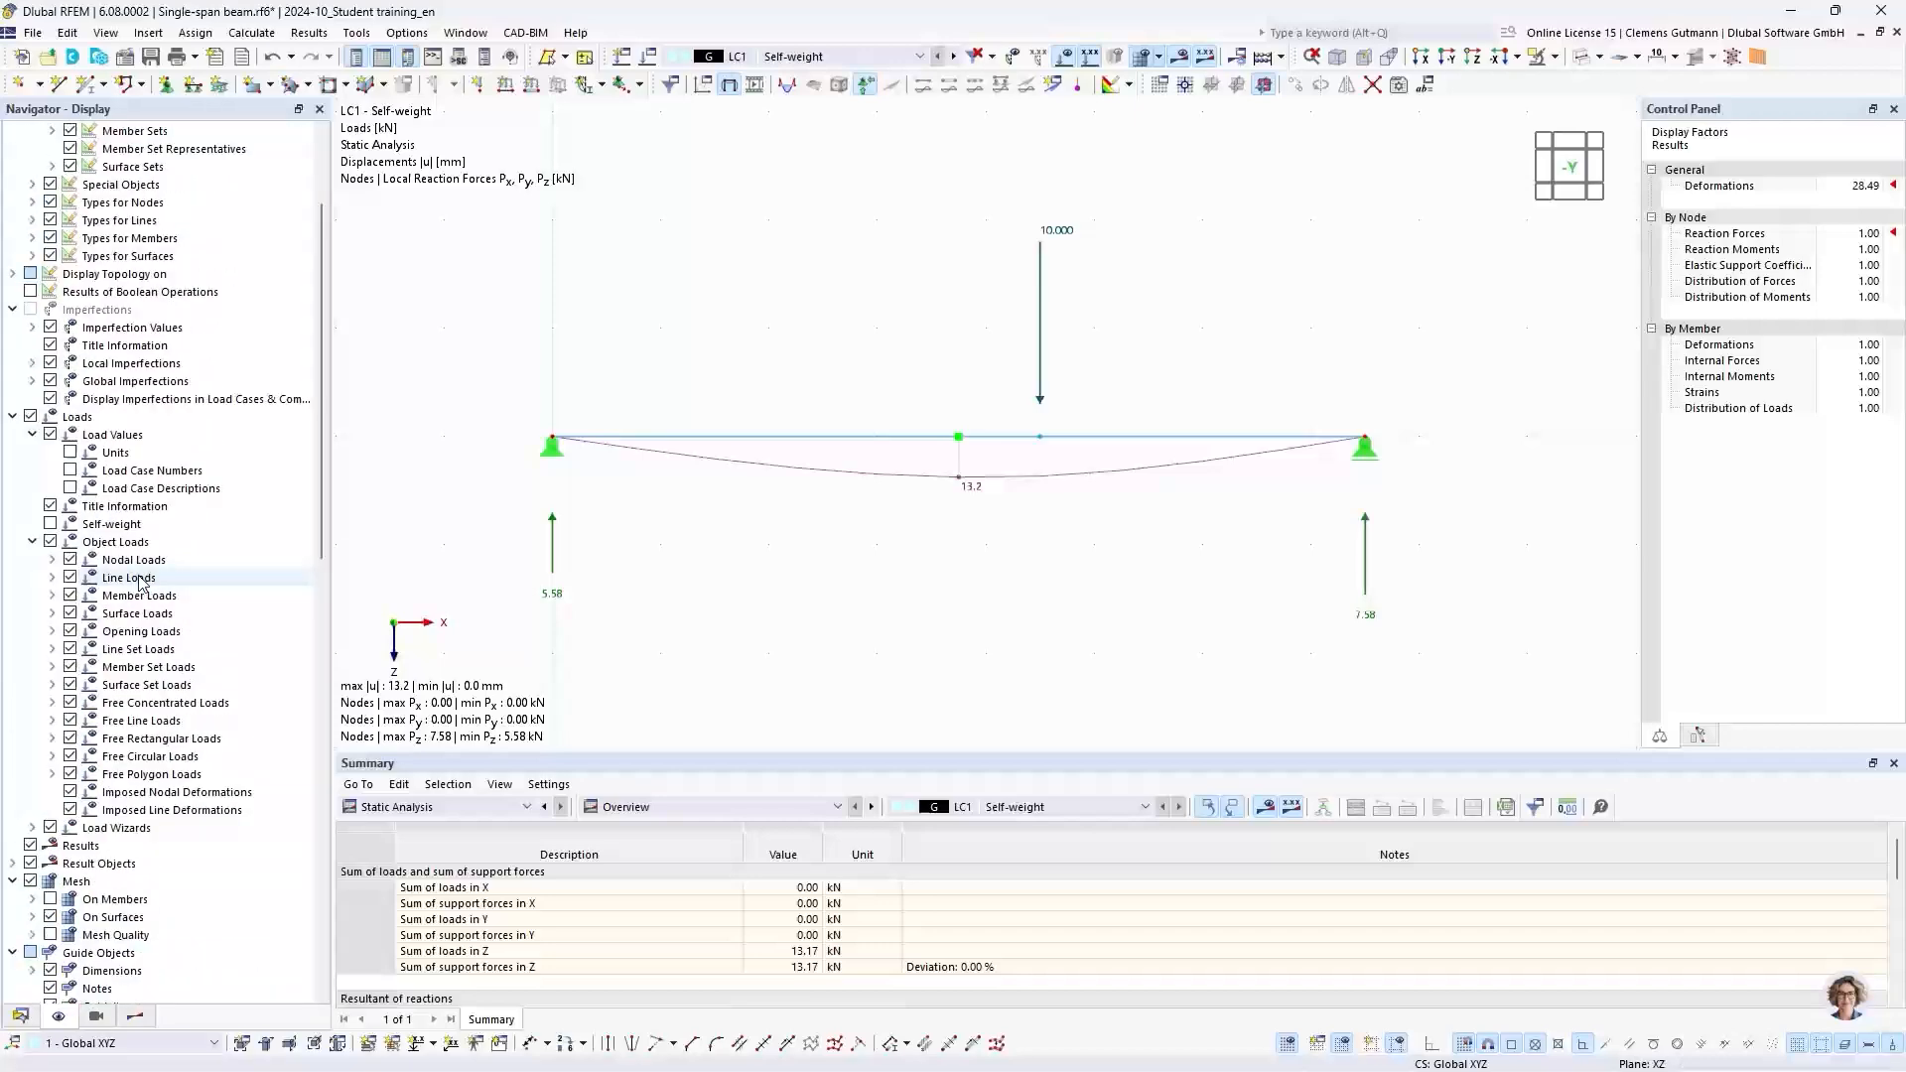
click(51, 524)
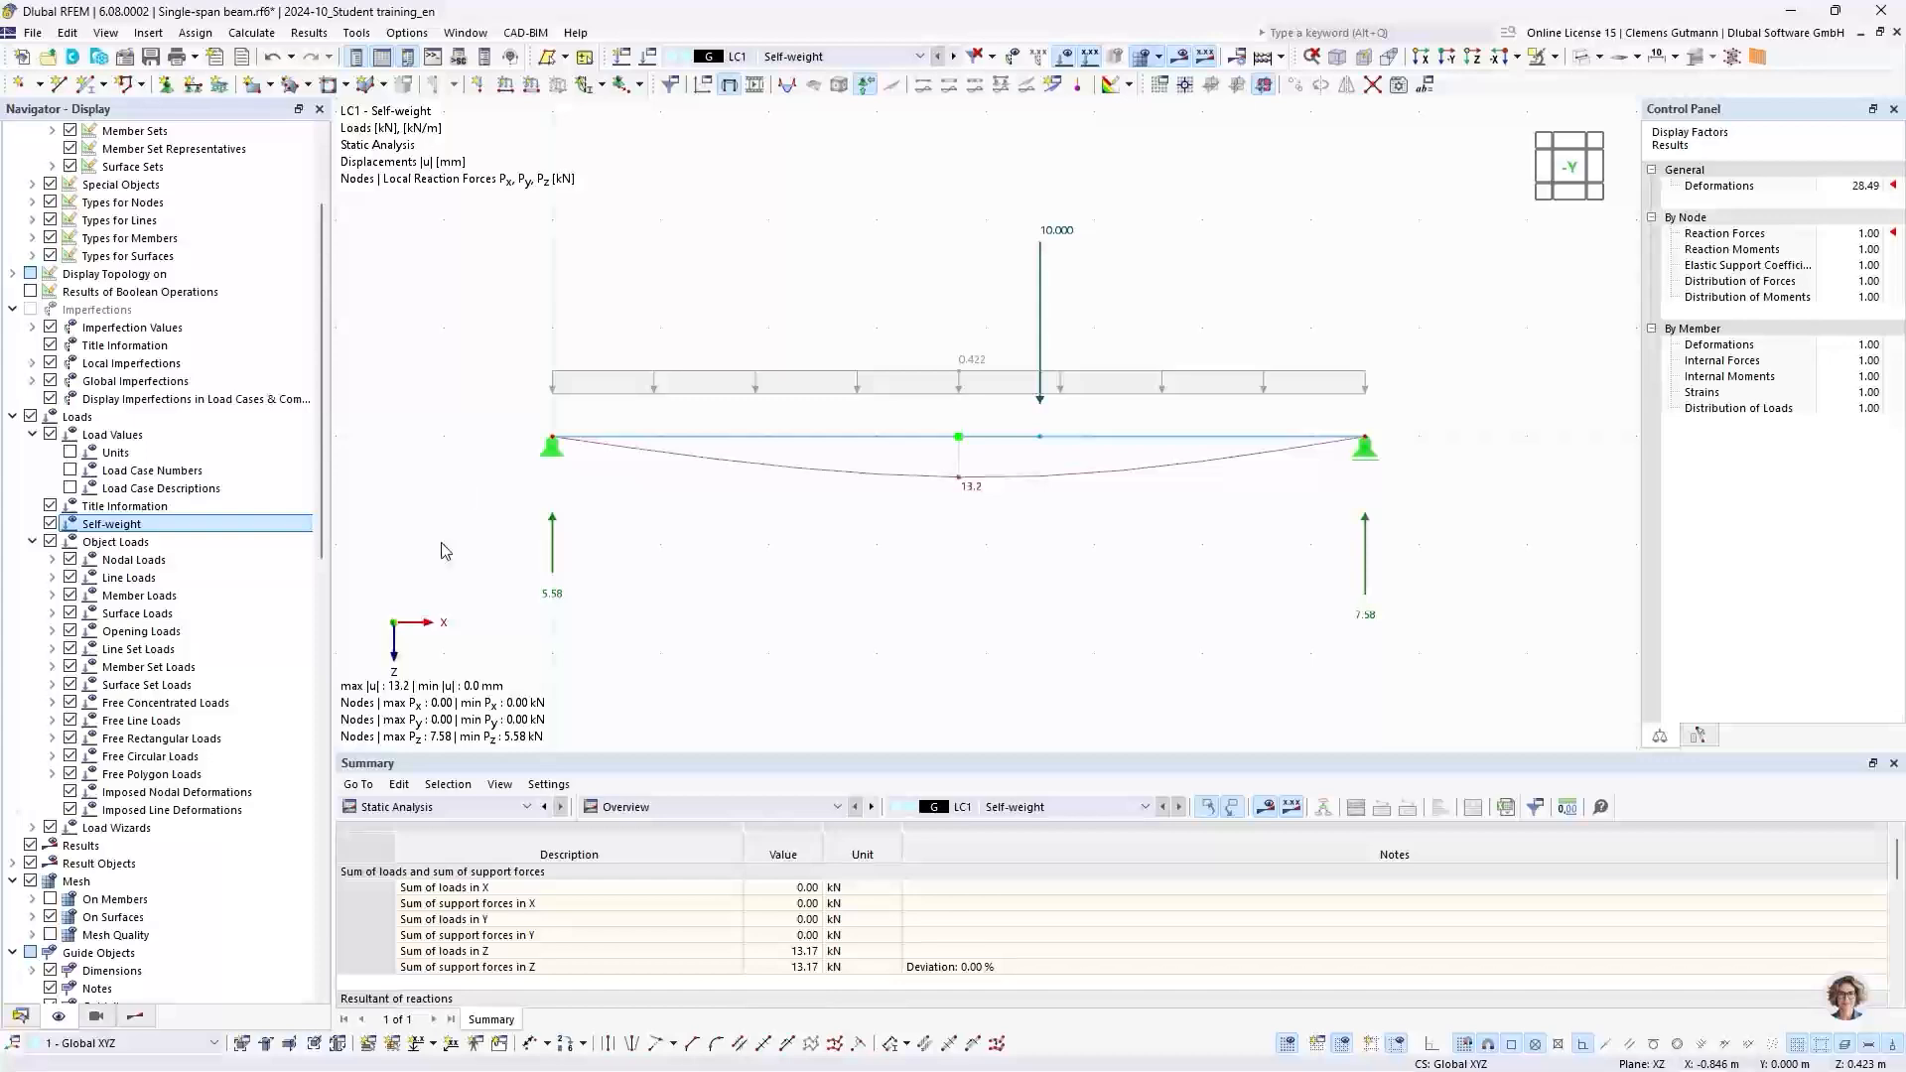
Step: Deactivate the self-weight in load case LC1 and recalculate the load case
click(21, 1017)
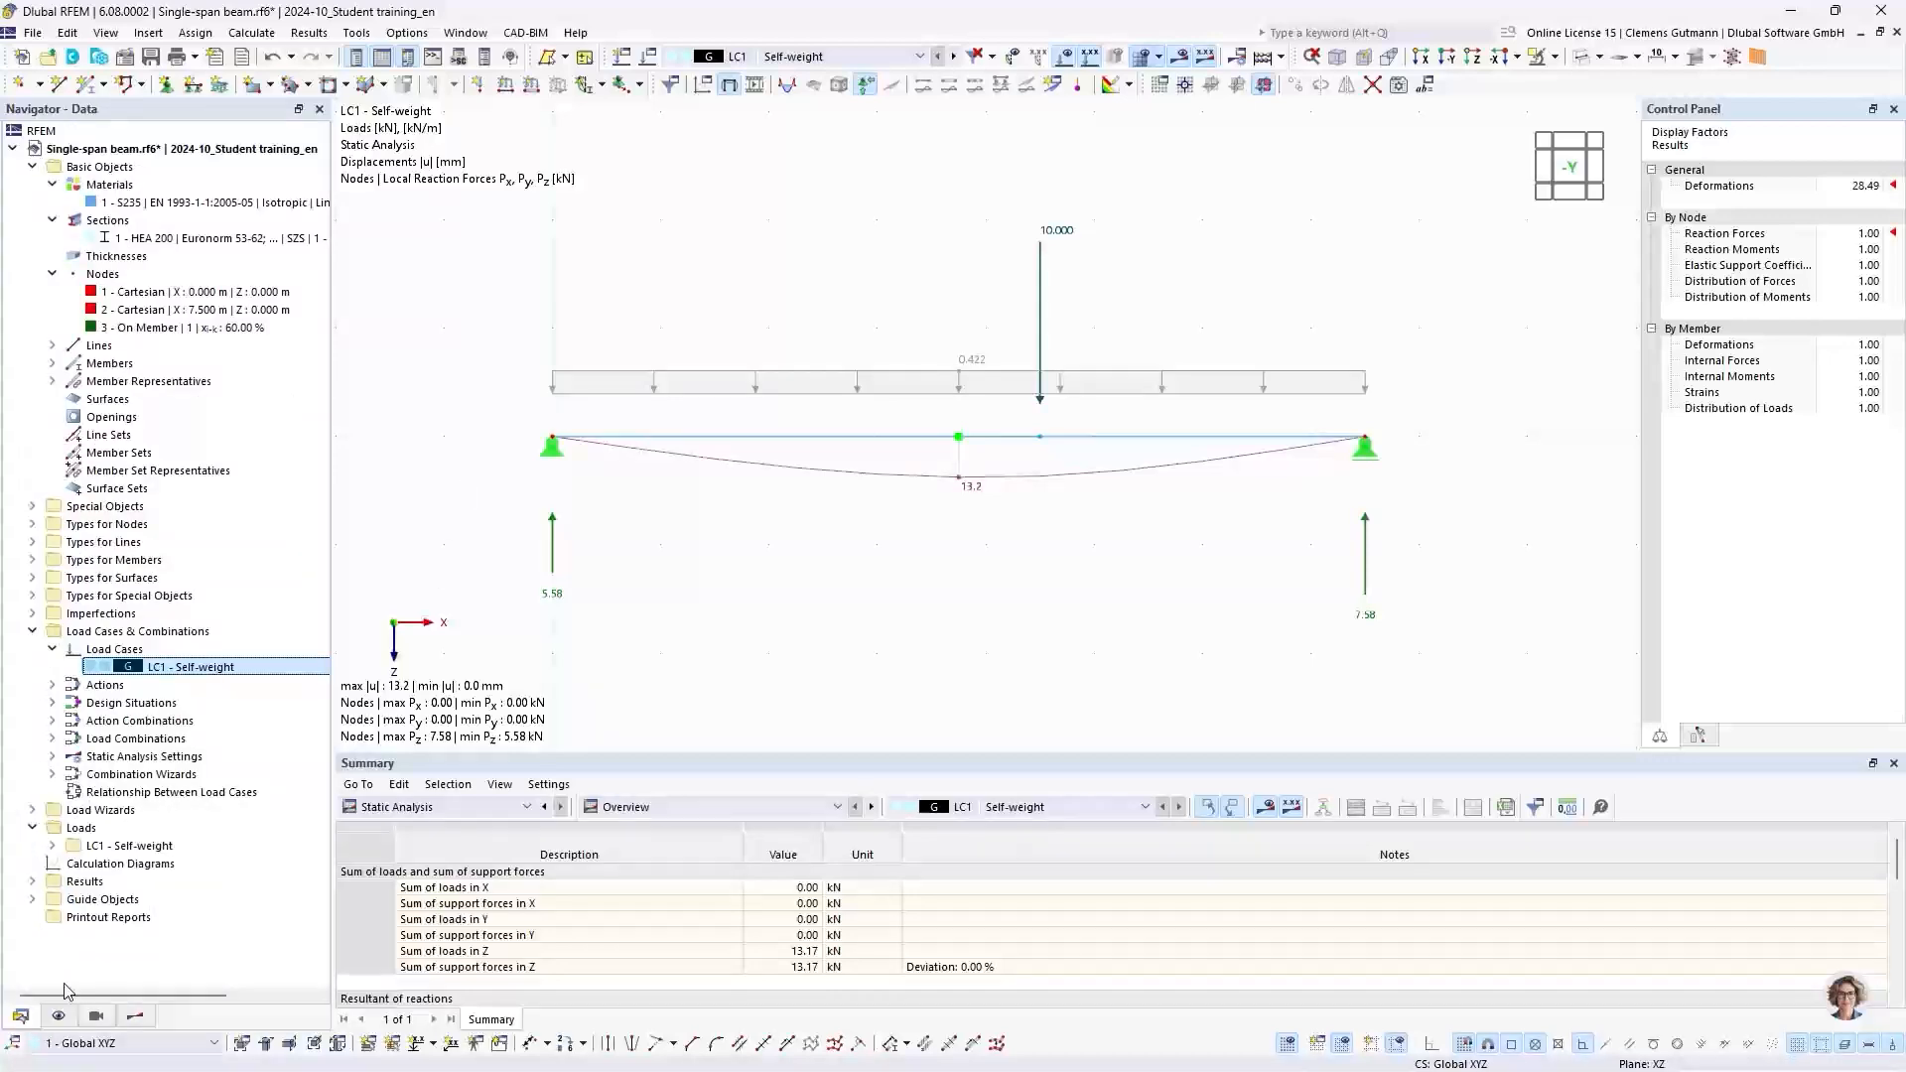
double_click(192, 669)
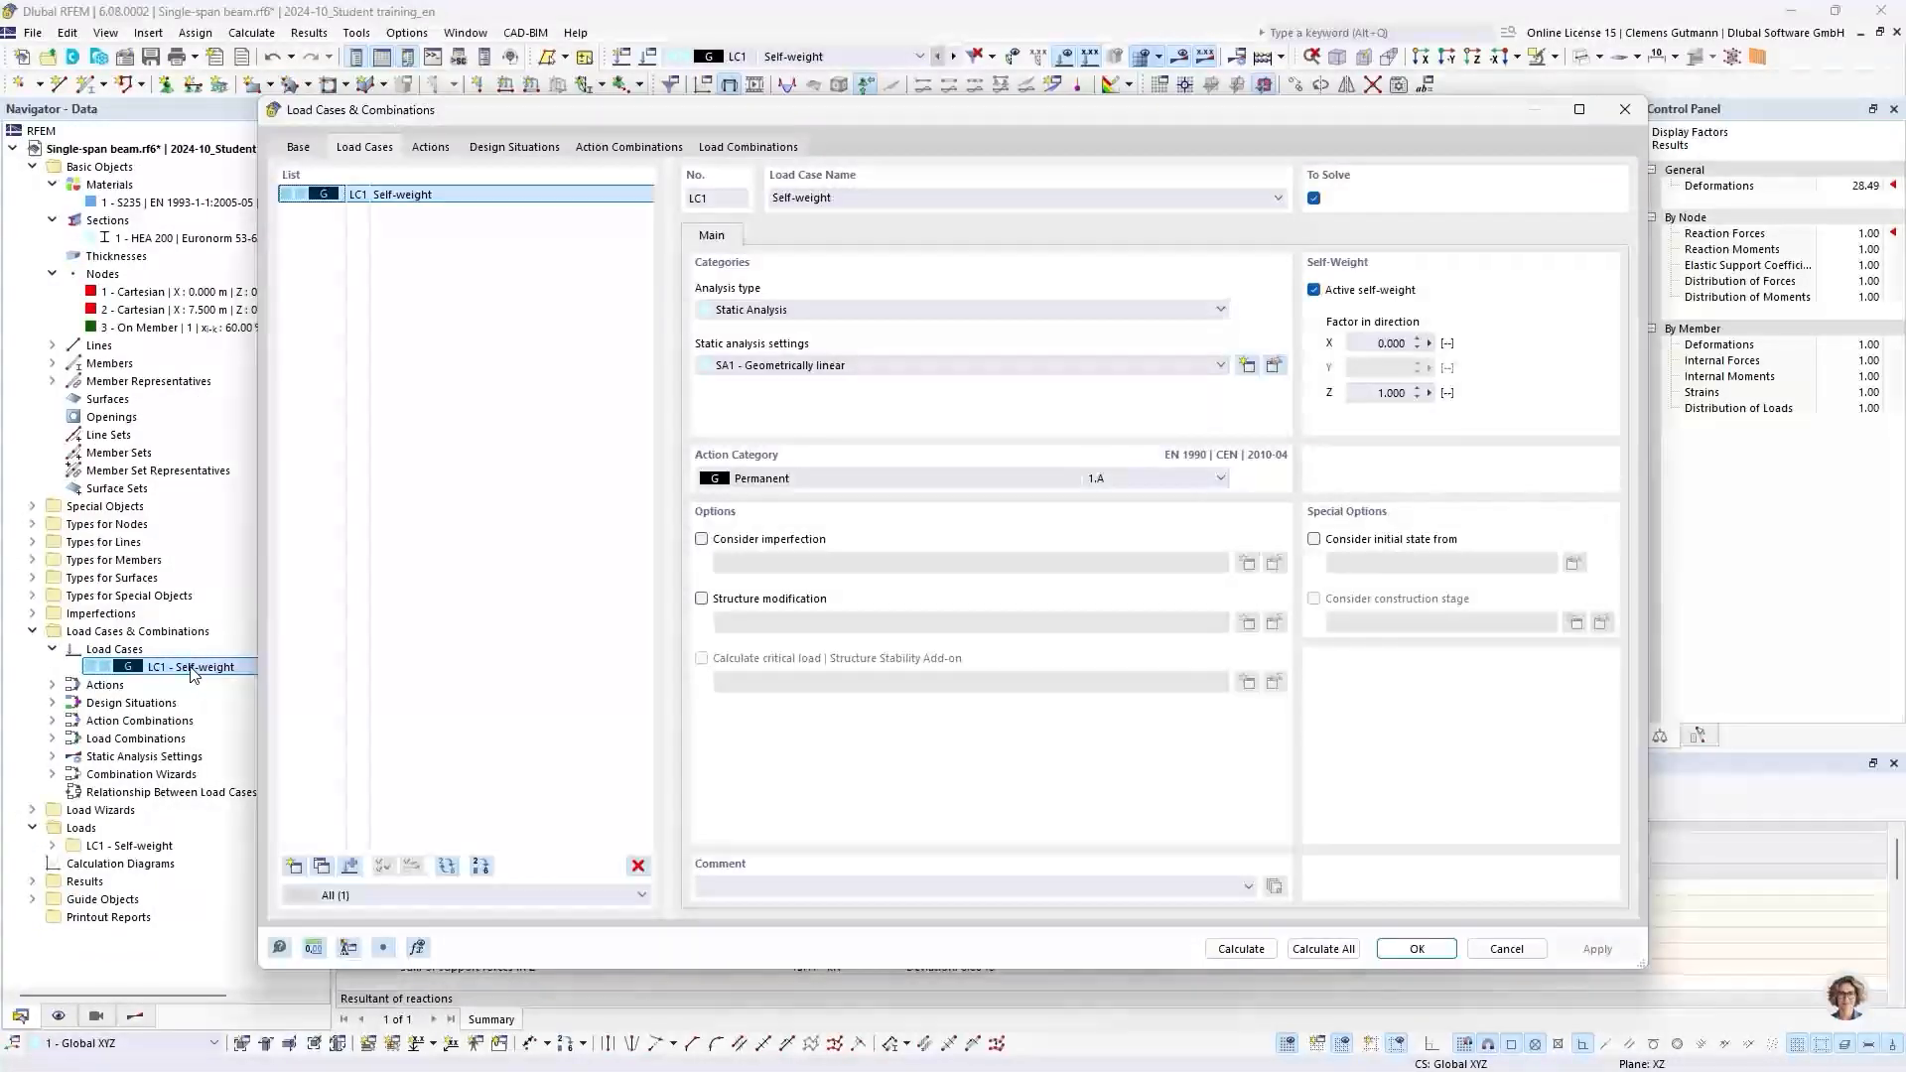
click(1316, 290)
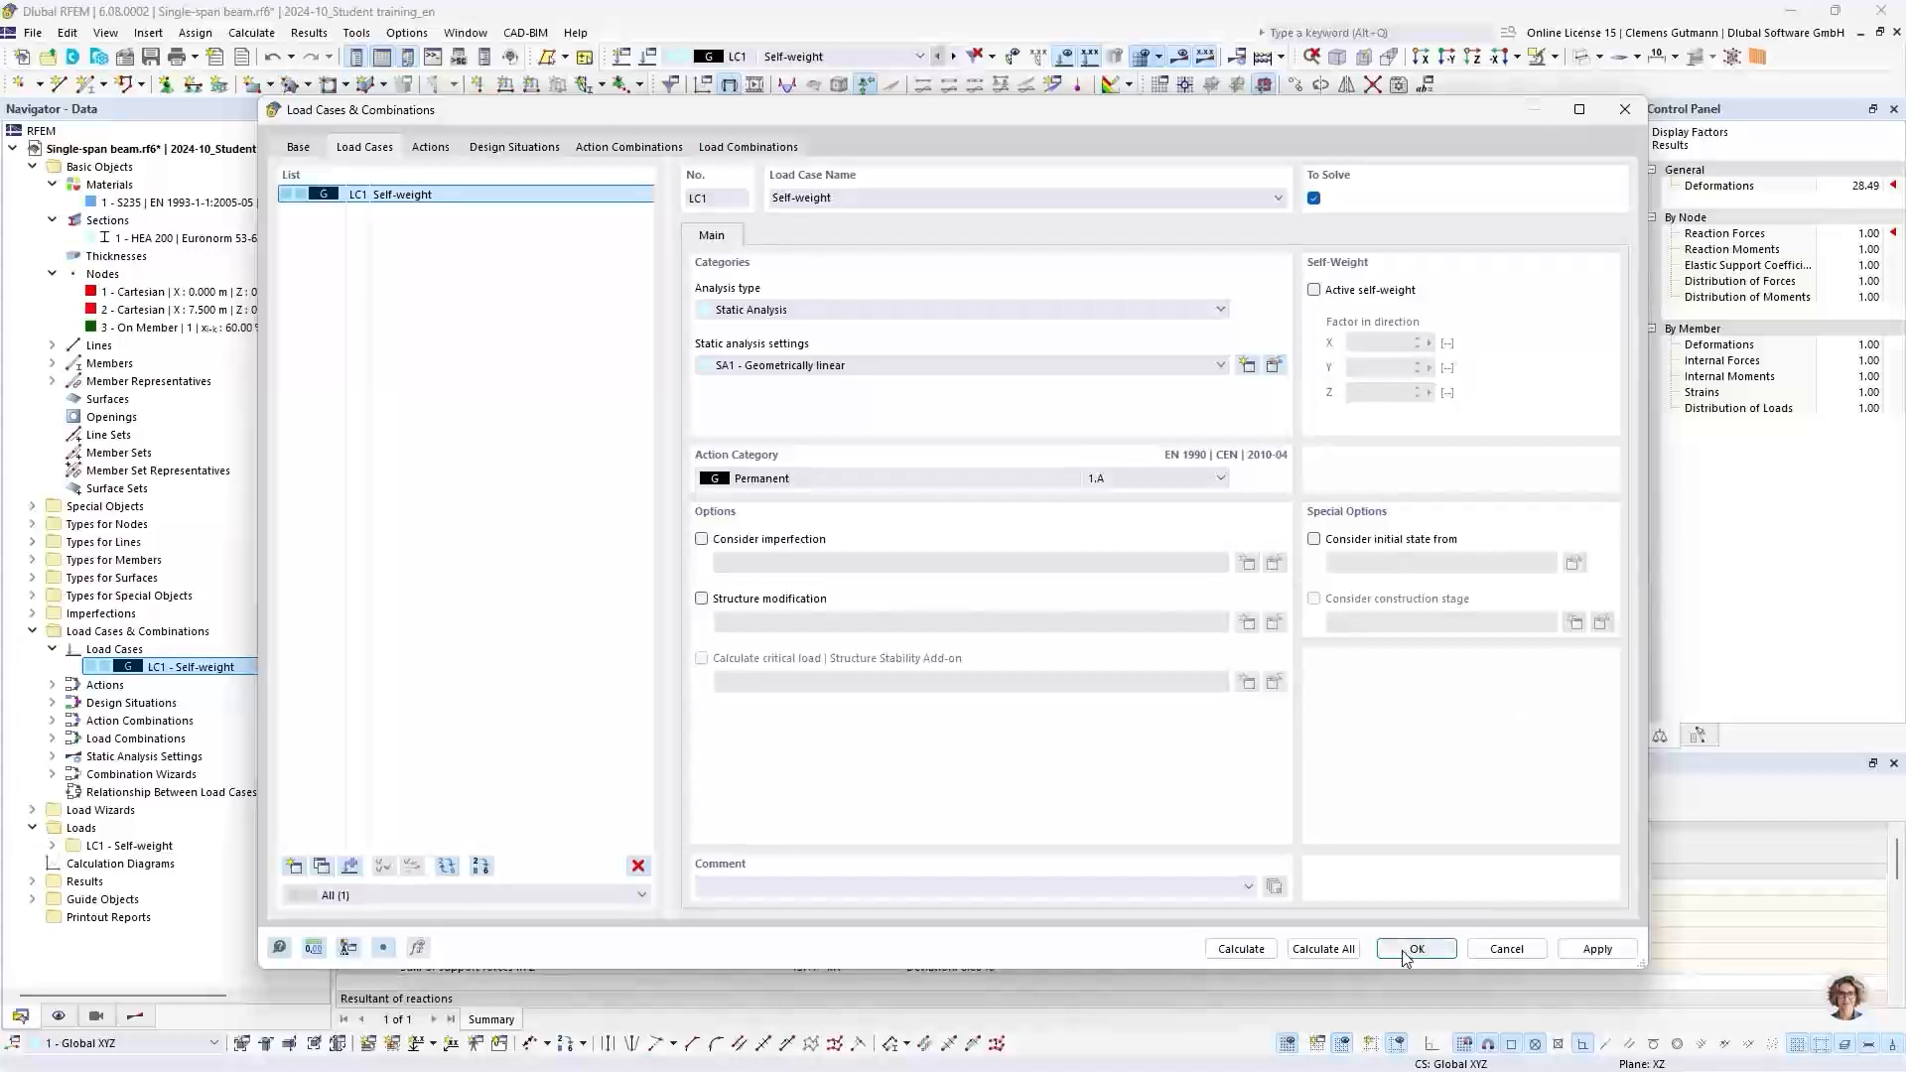
click(1241, 948)
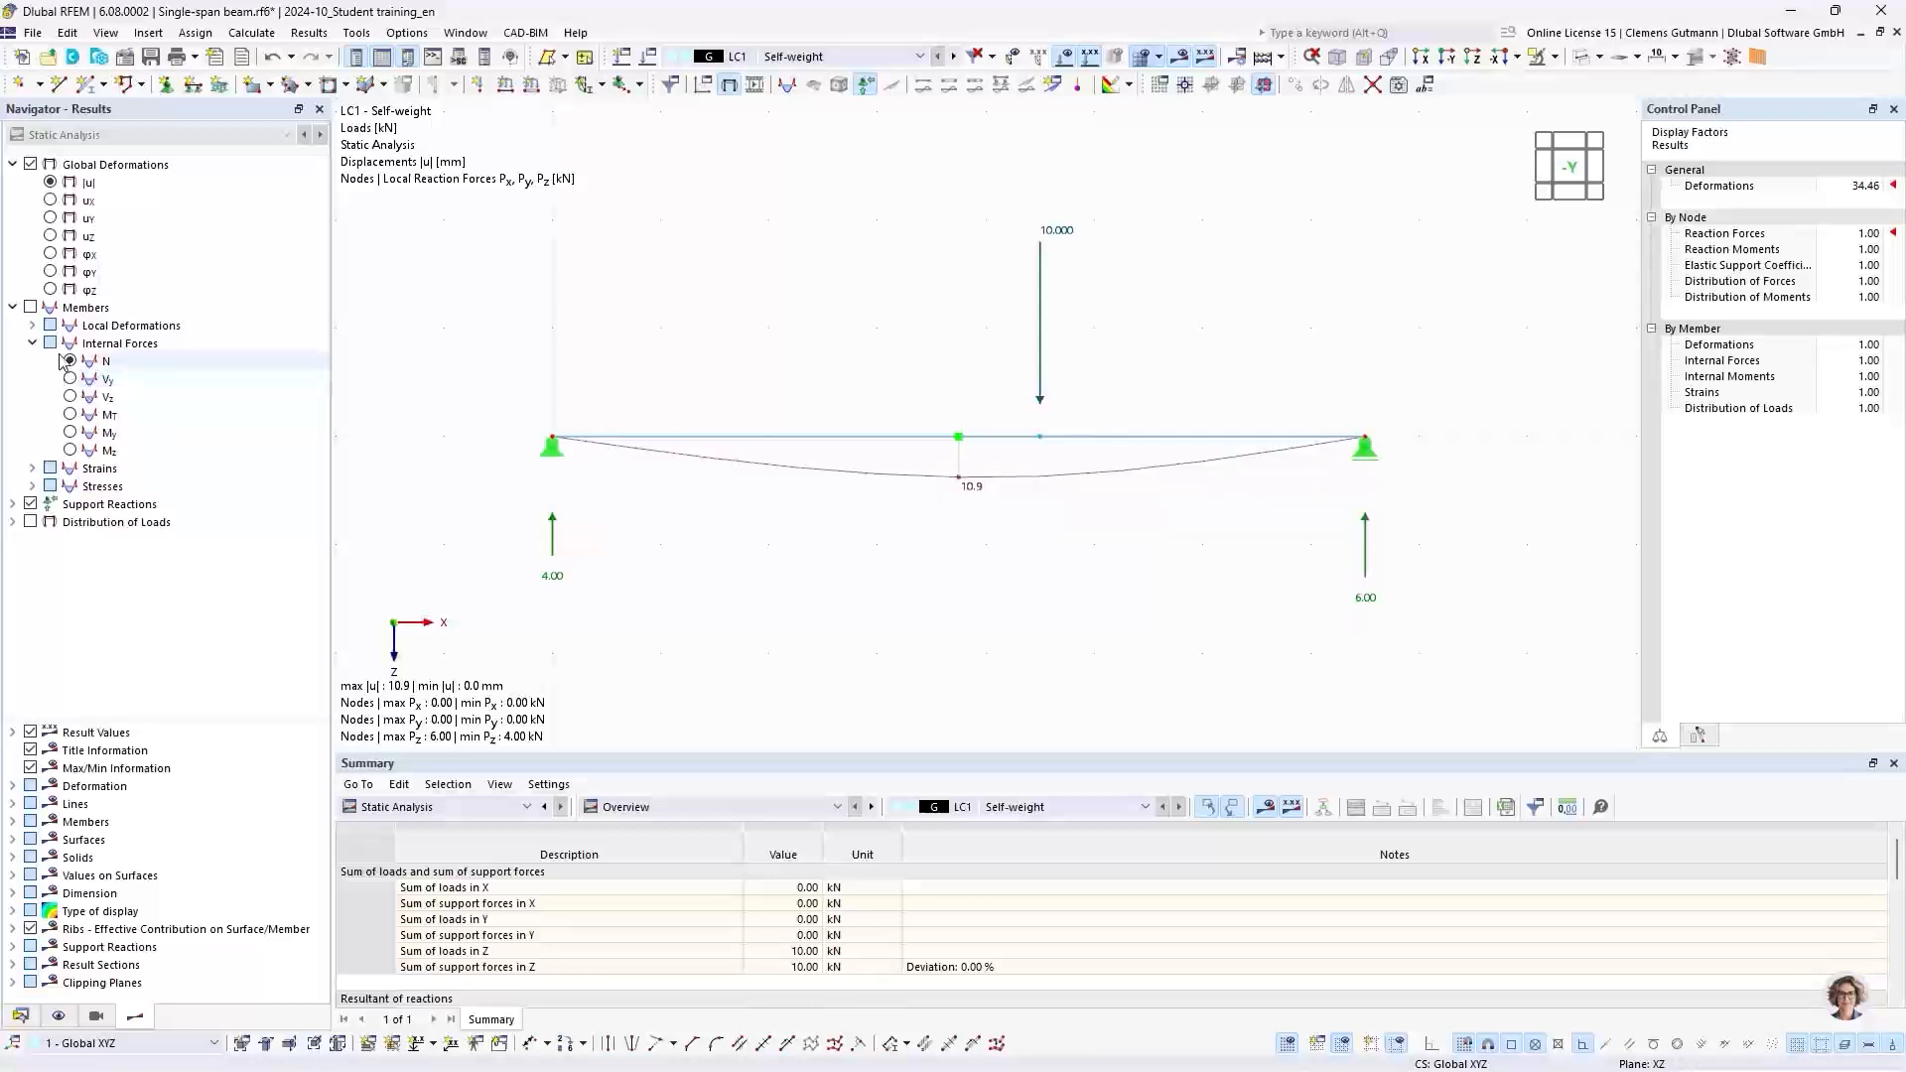
Step: Display the beam's bending moment My diagram, followed by its shear force Vz diagram
click(71, 431)
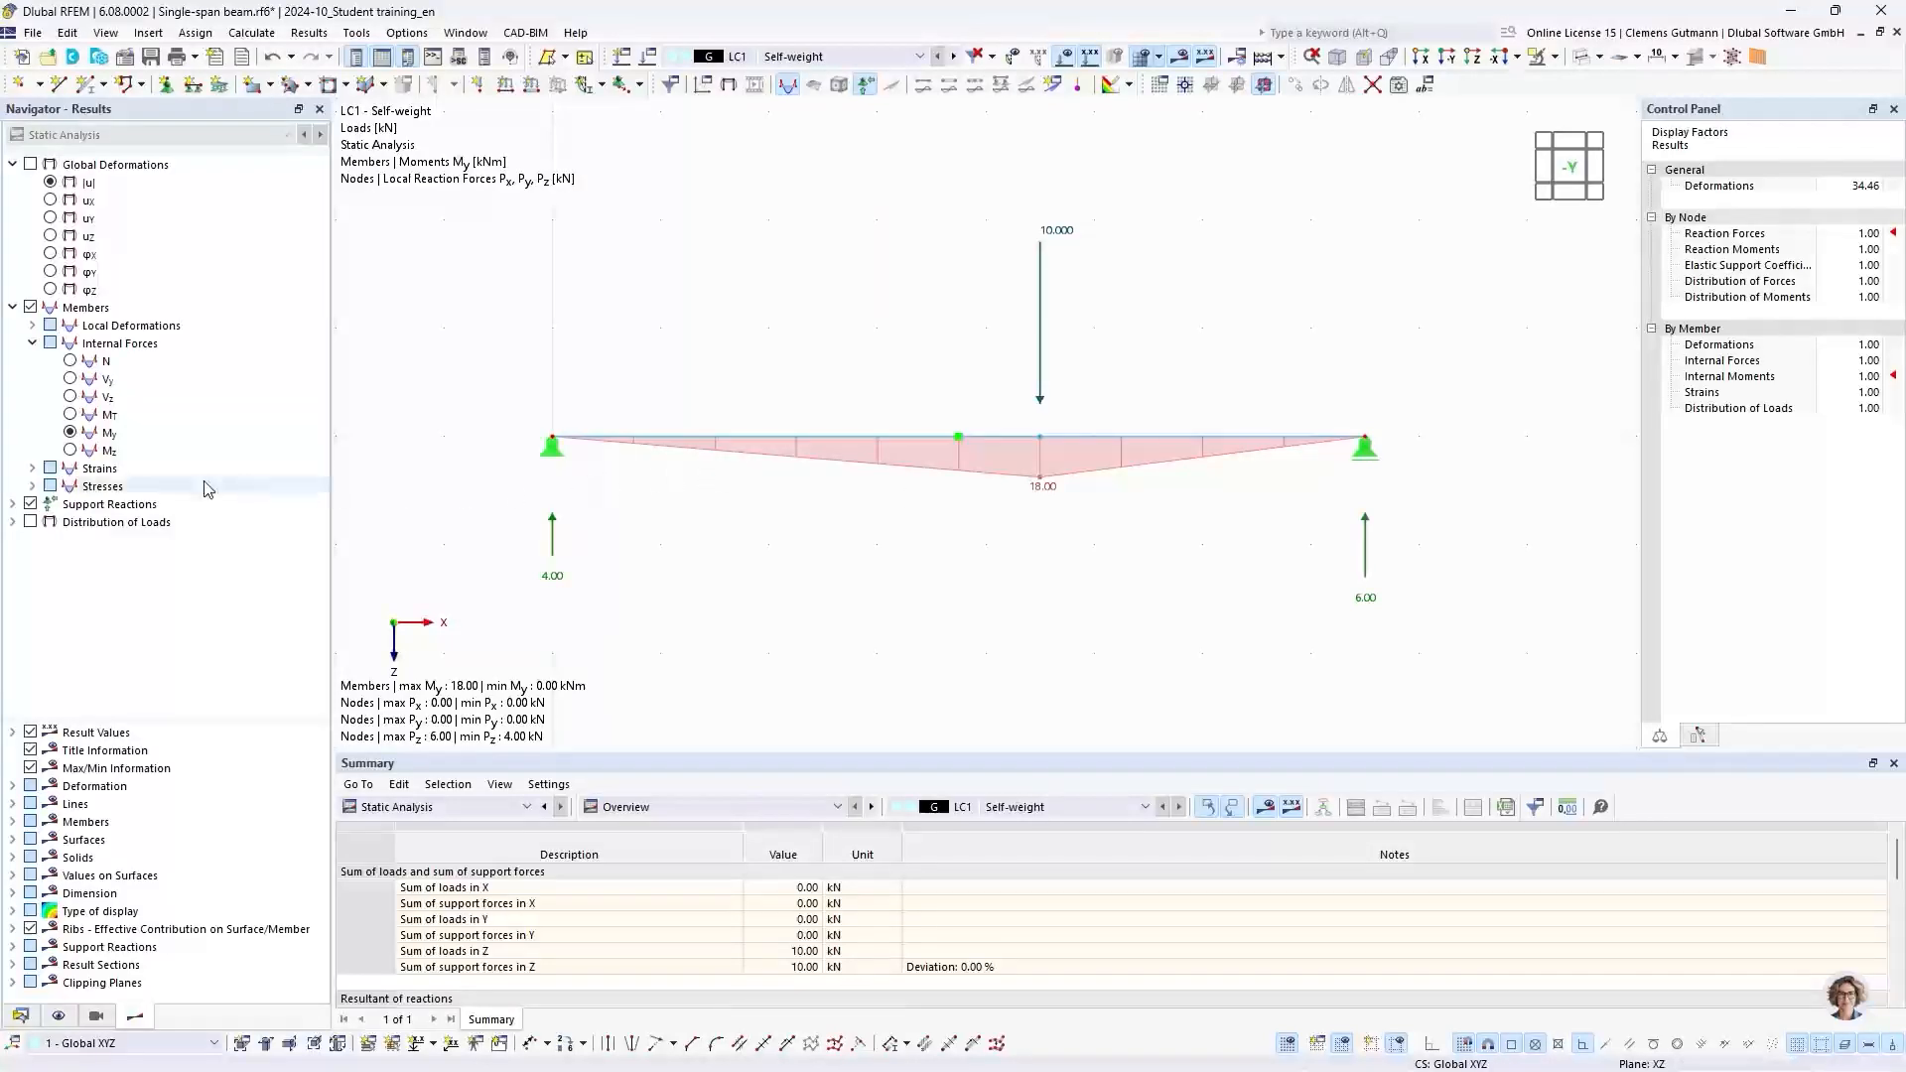
click(71, 397)
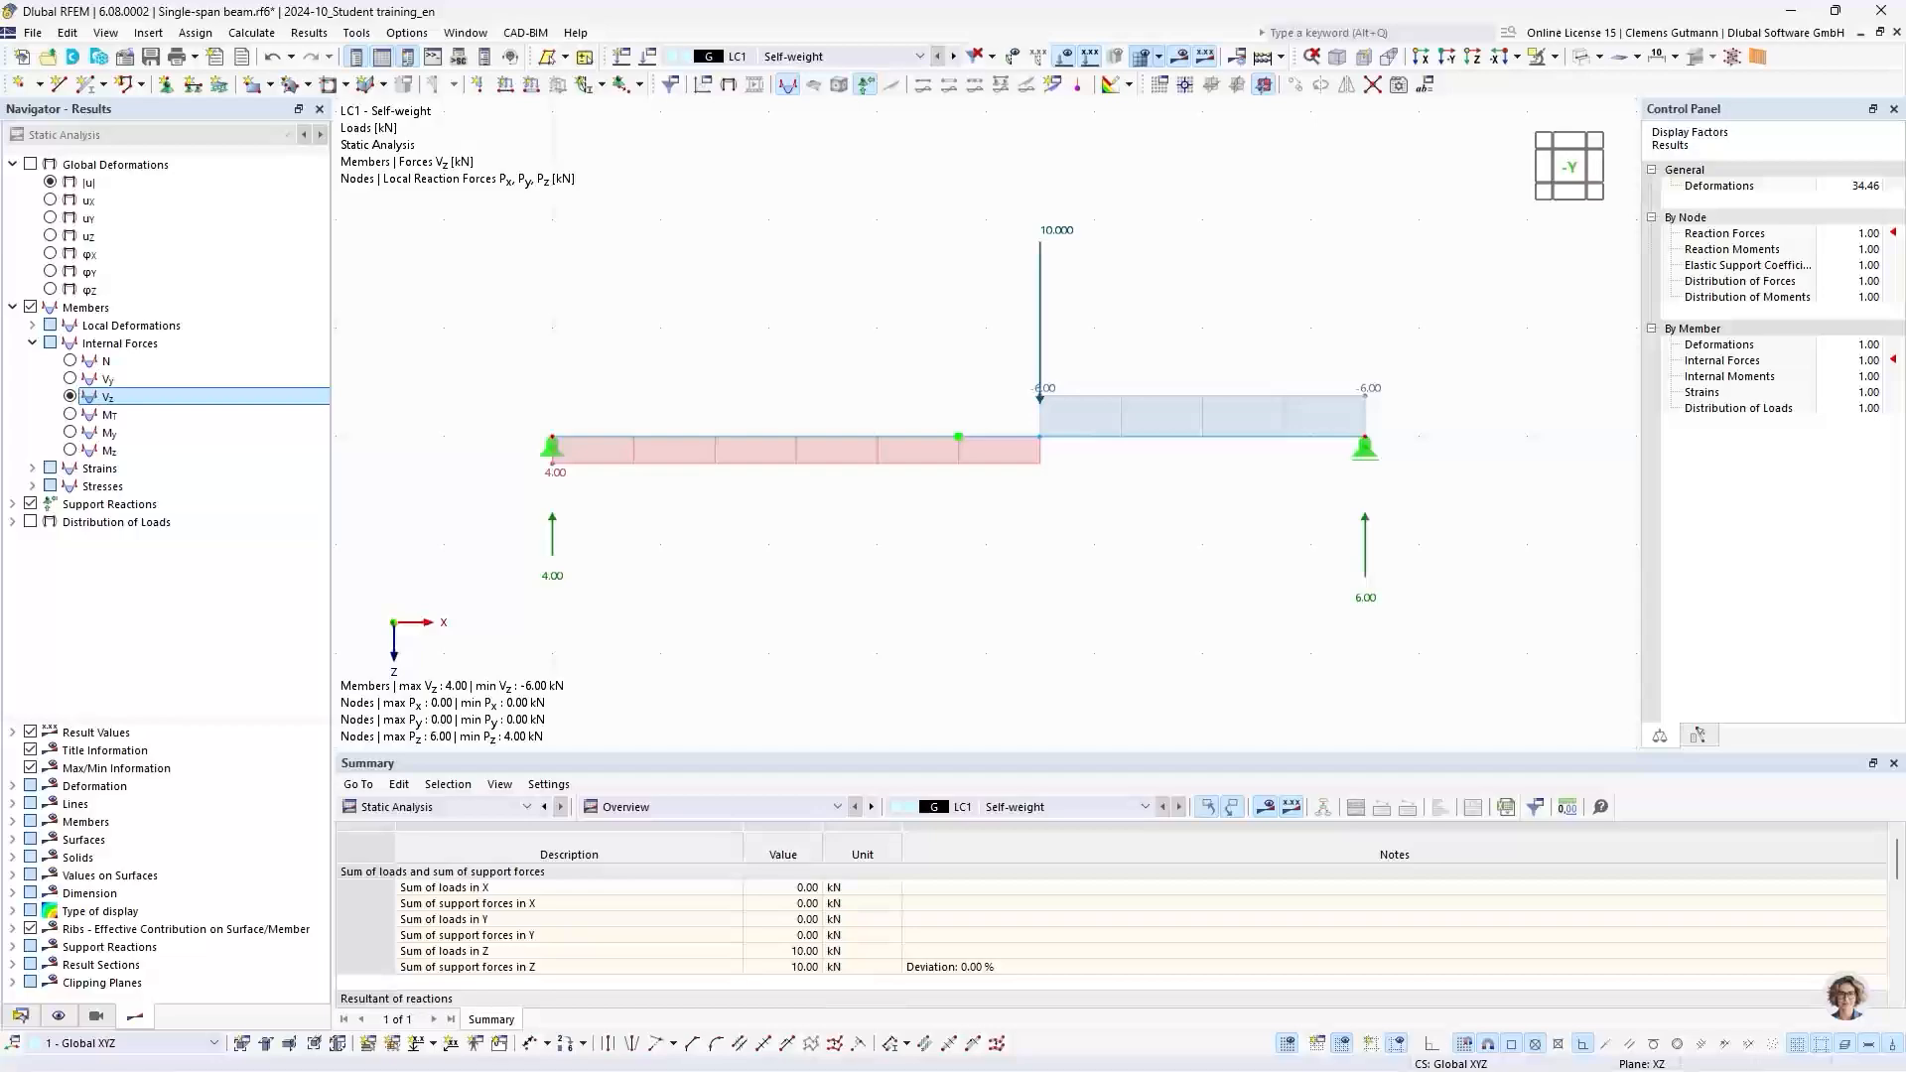
Step: Consult the two-span beam example slide in PowerPoint, and create a blank 2D | XZ | Plane Stress model named Two-span beam in RFEM
key(alt+Tab)
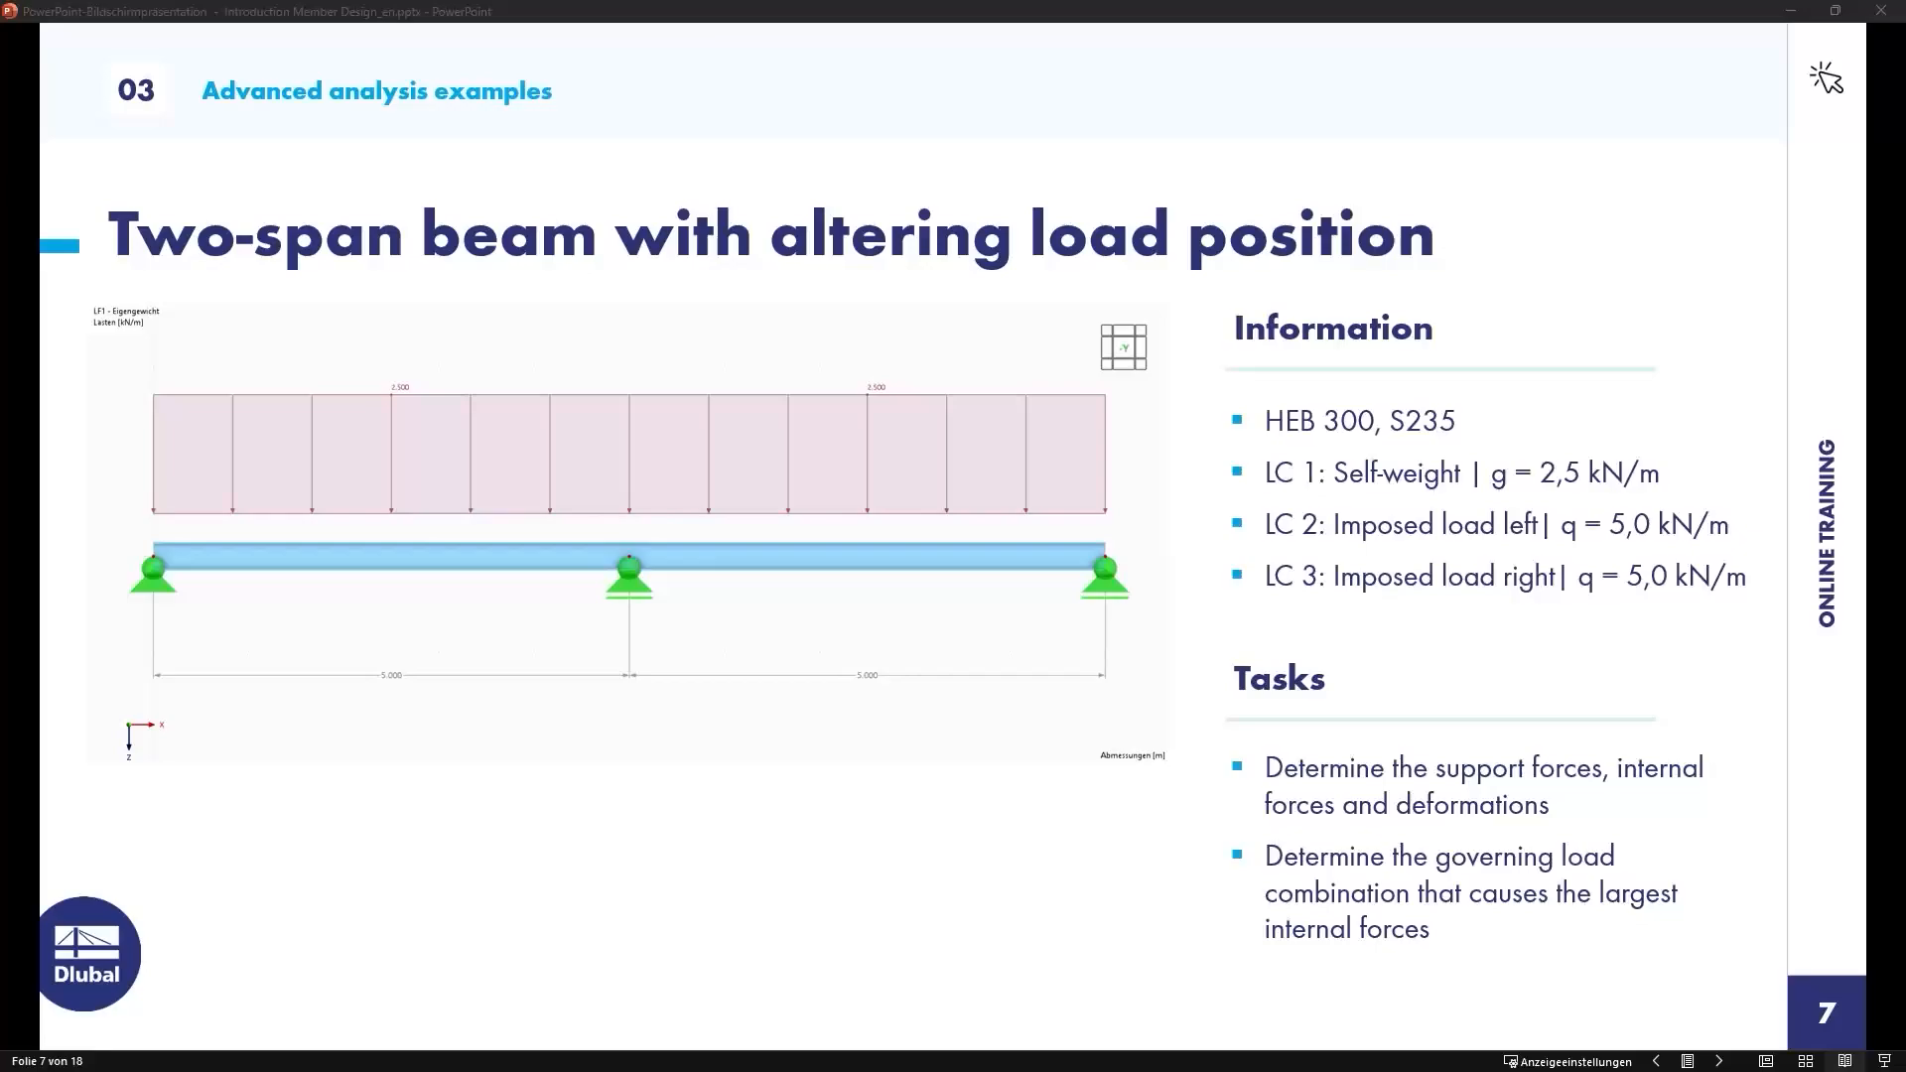
key(alt+Tab)
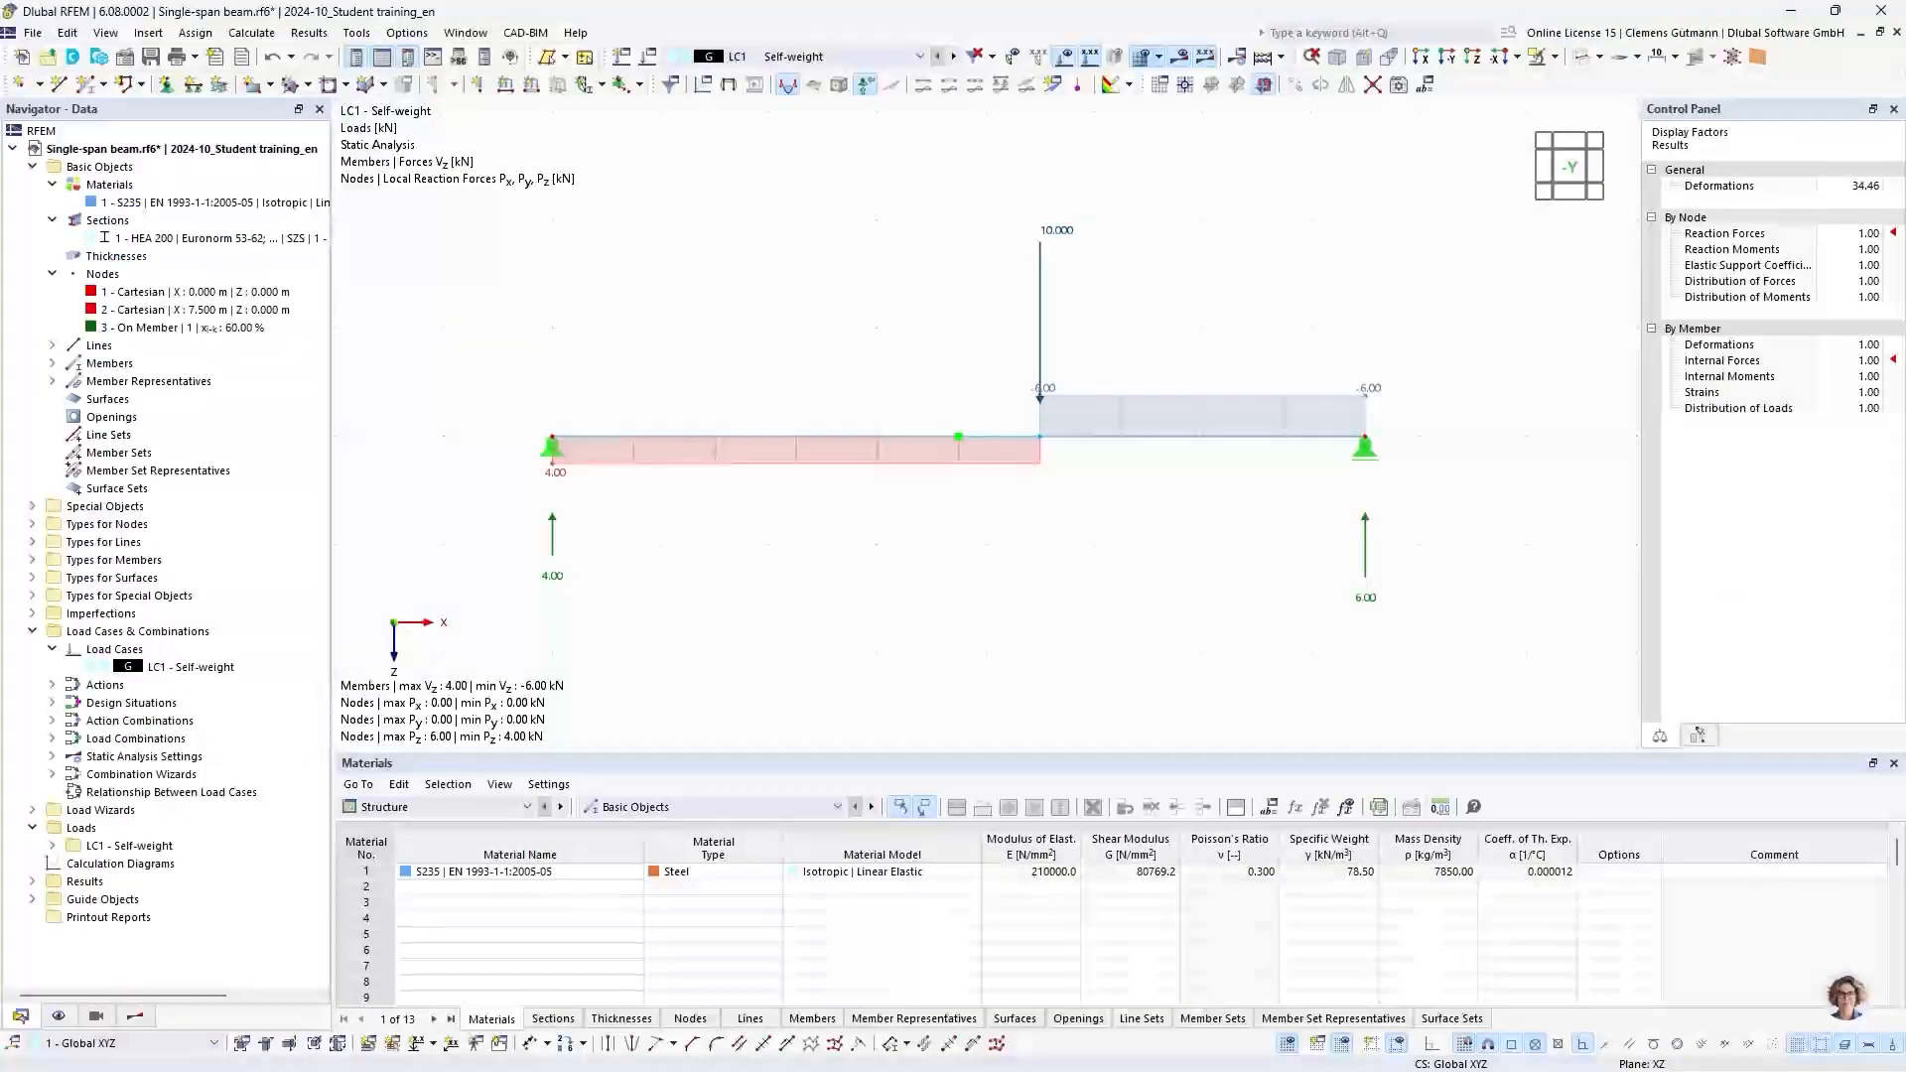
click(20, 57)
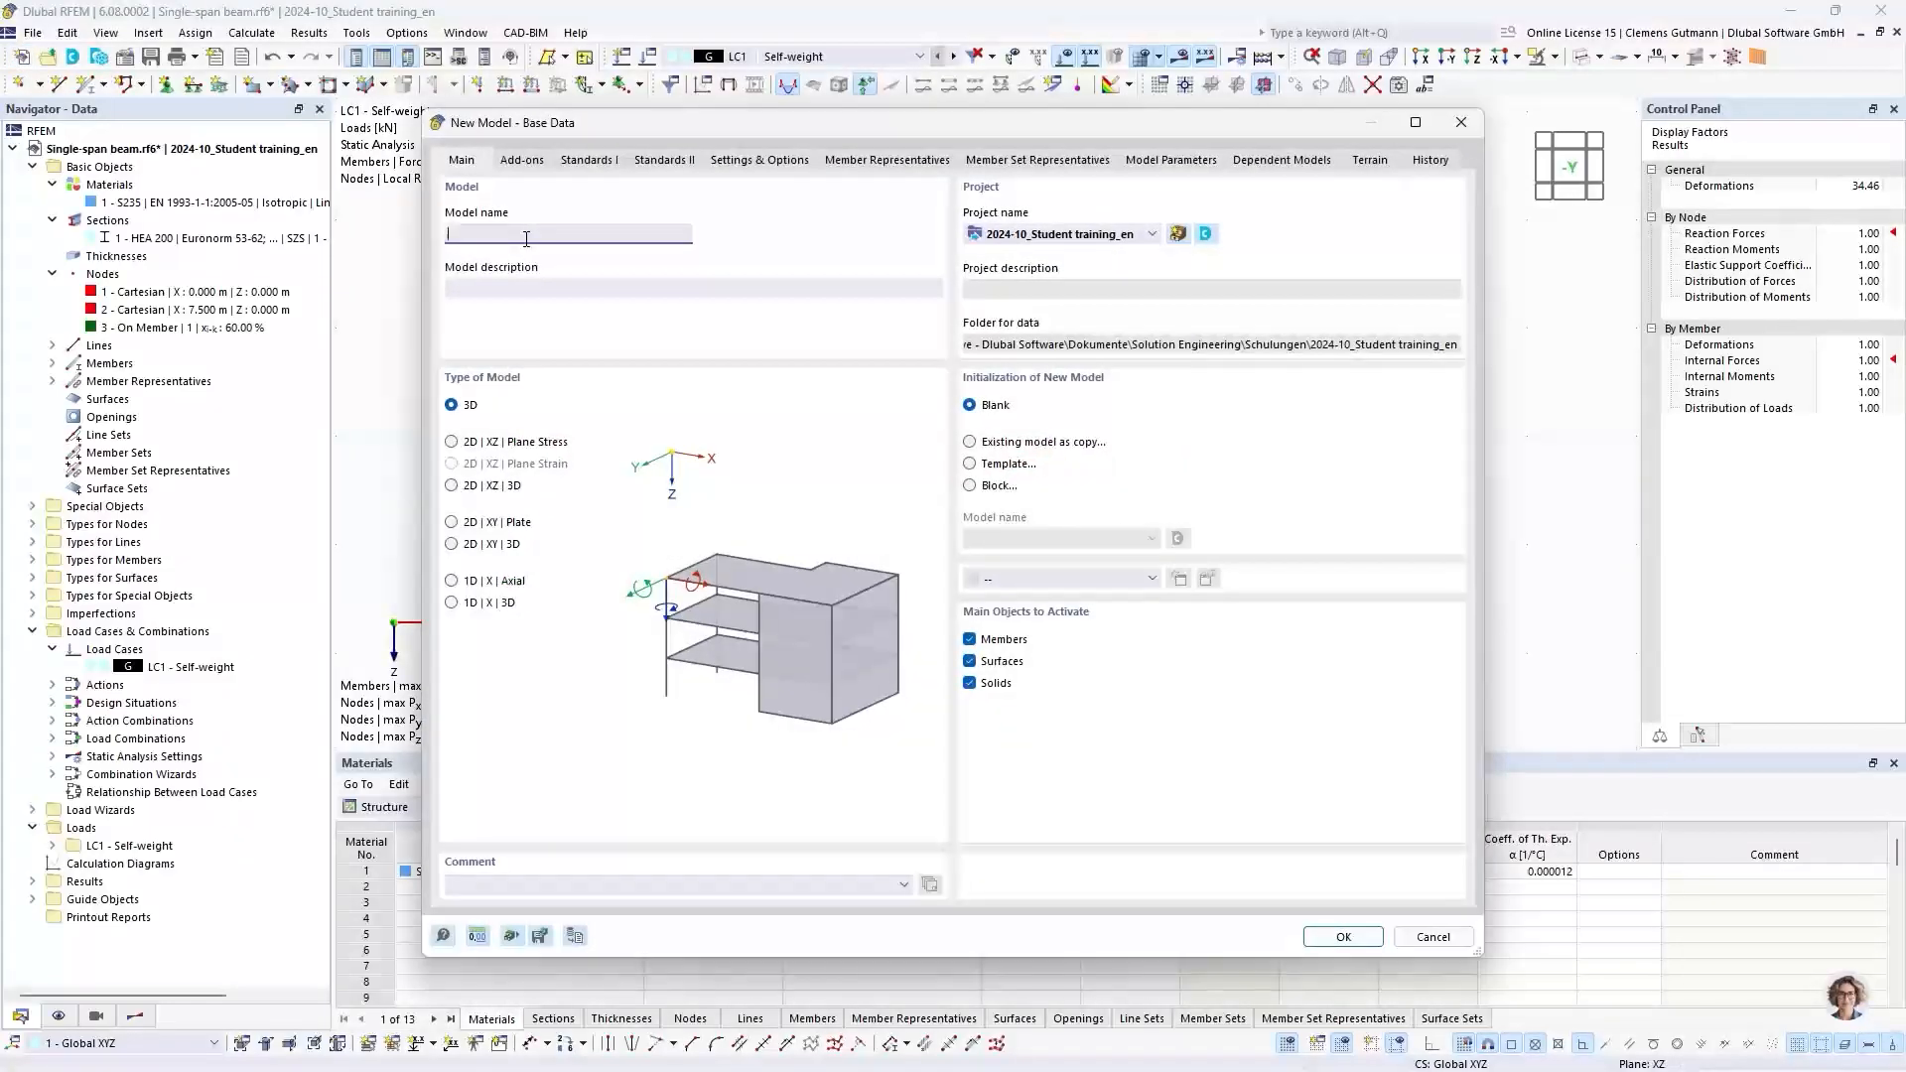
text(Two-span beam)
key(Tab)
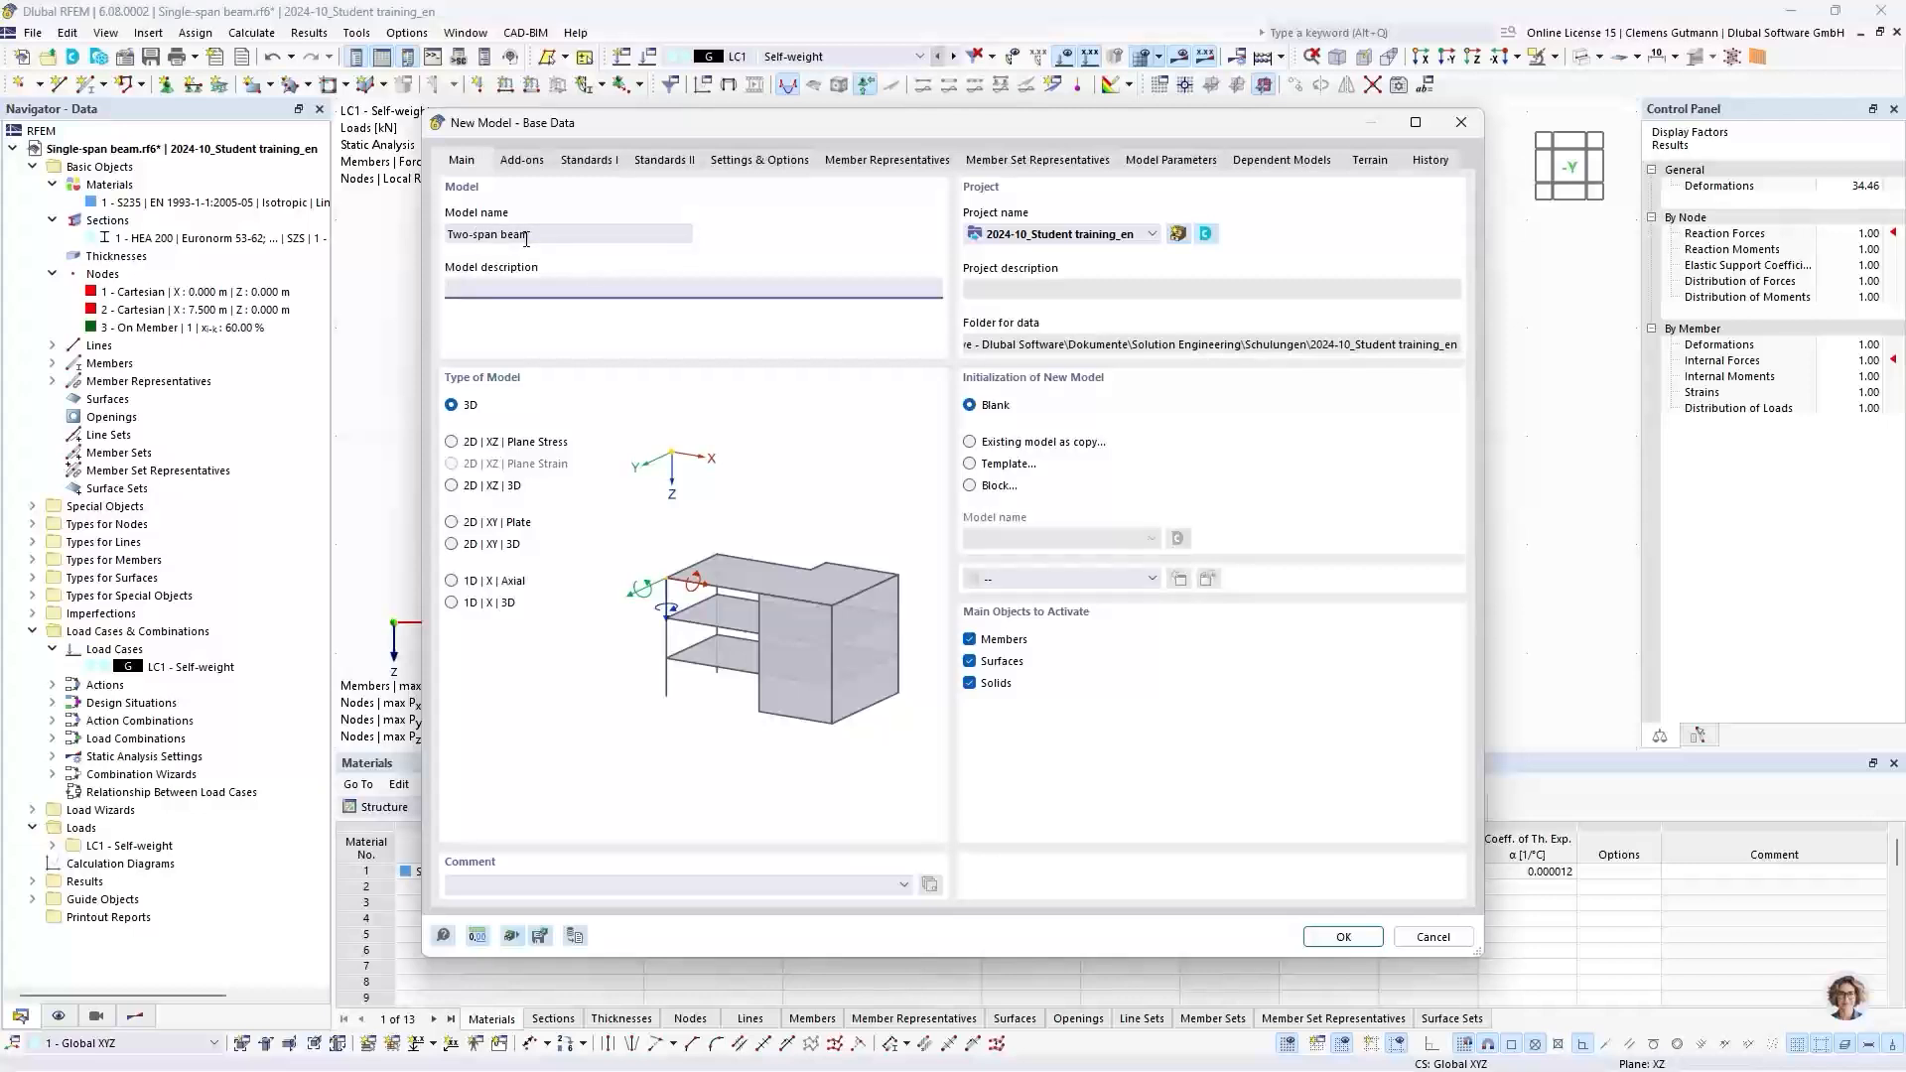
click(452, 442)
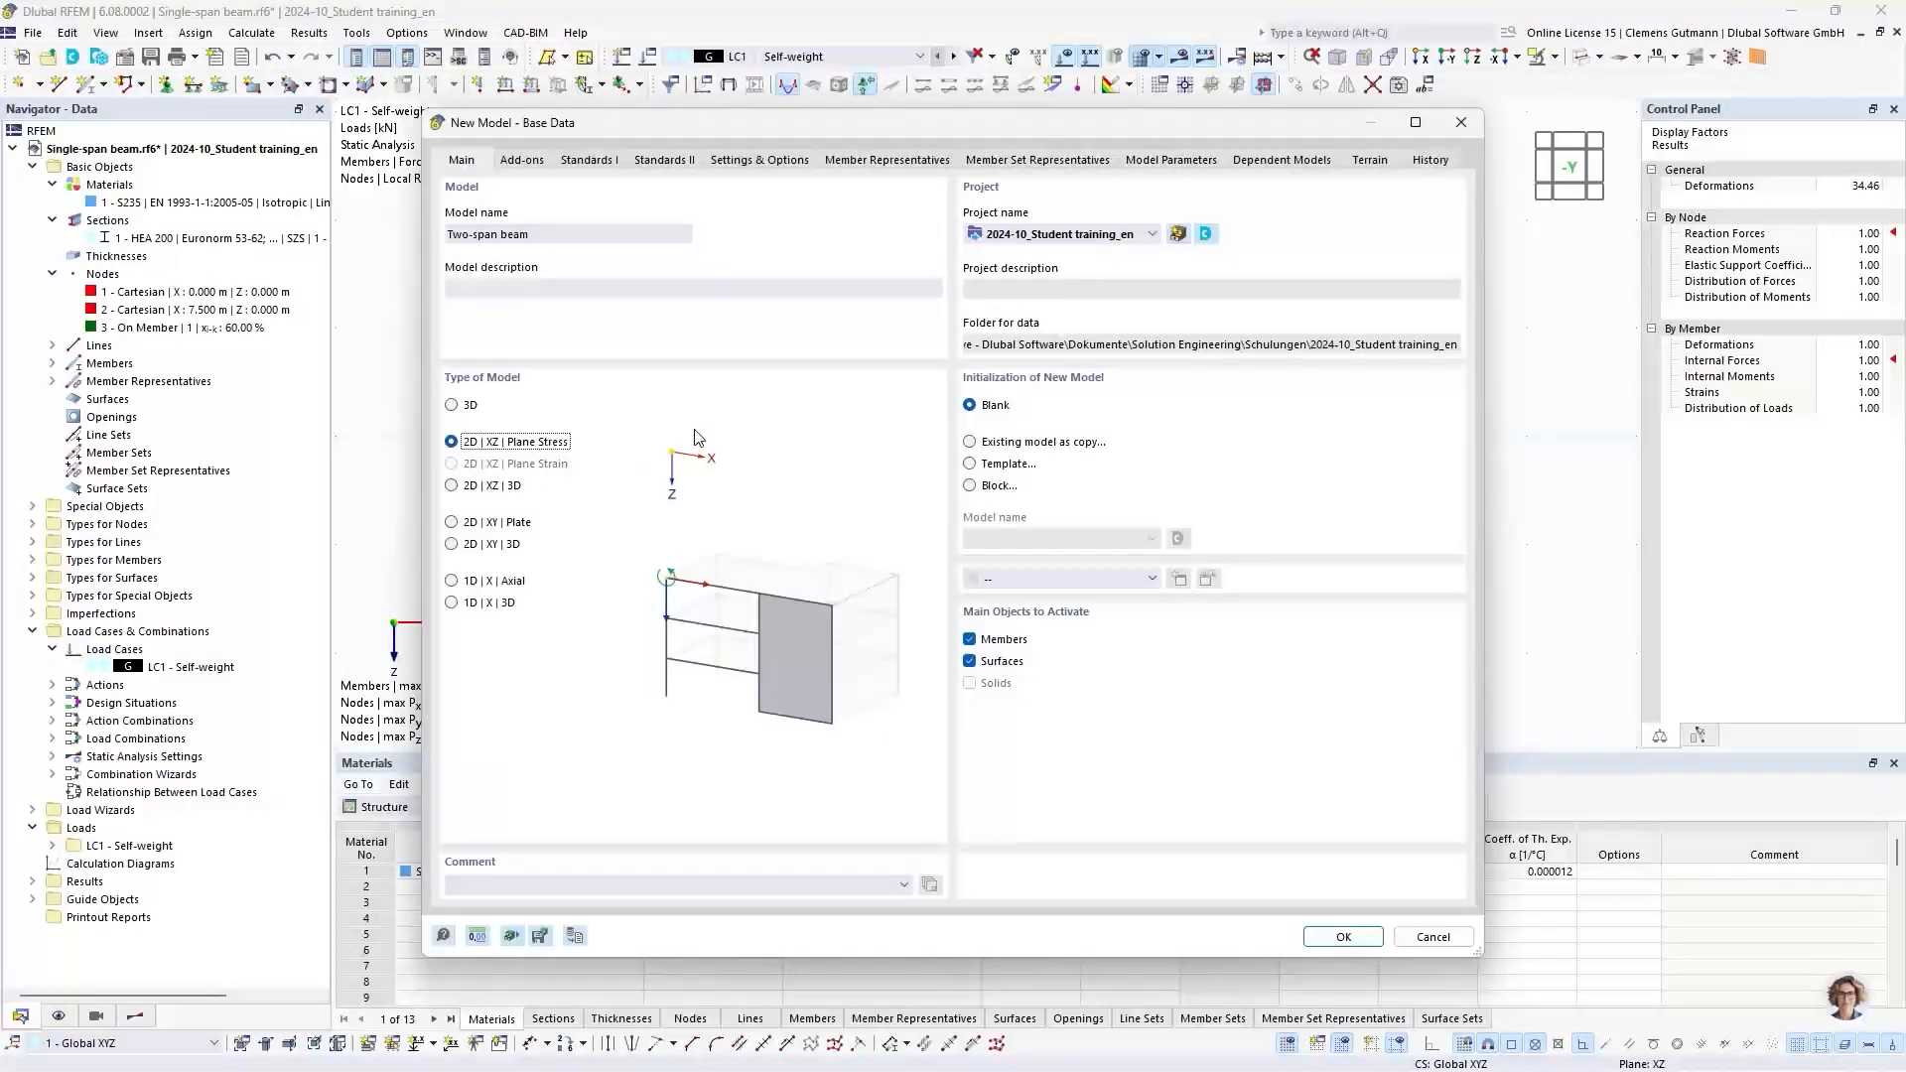
click(1340, 937)
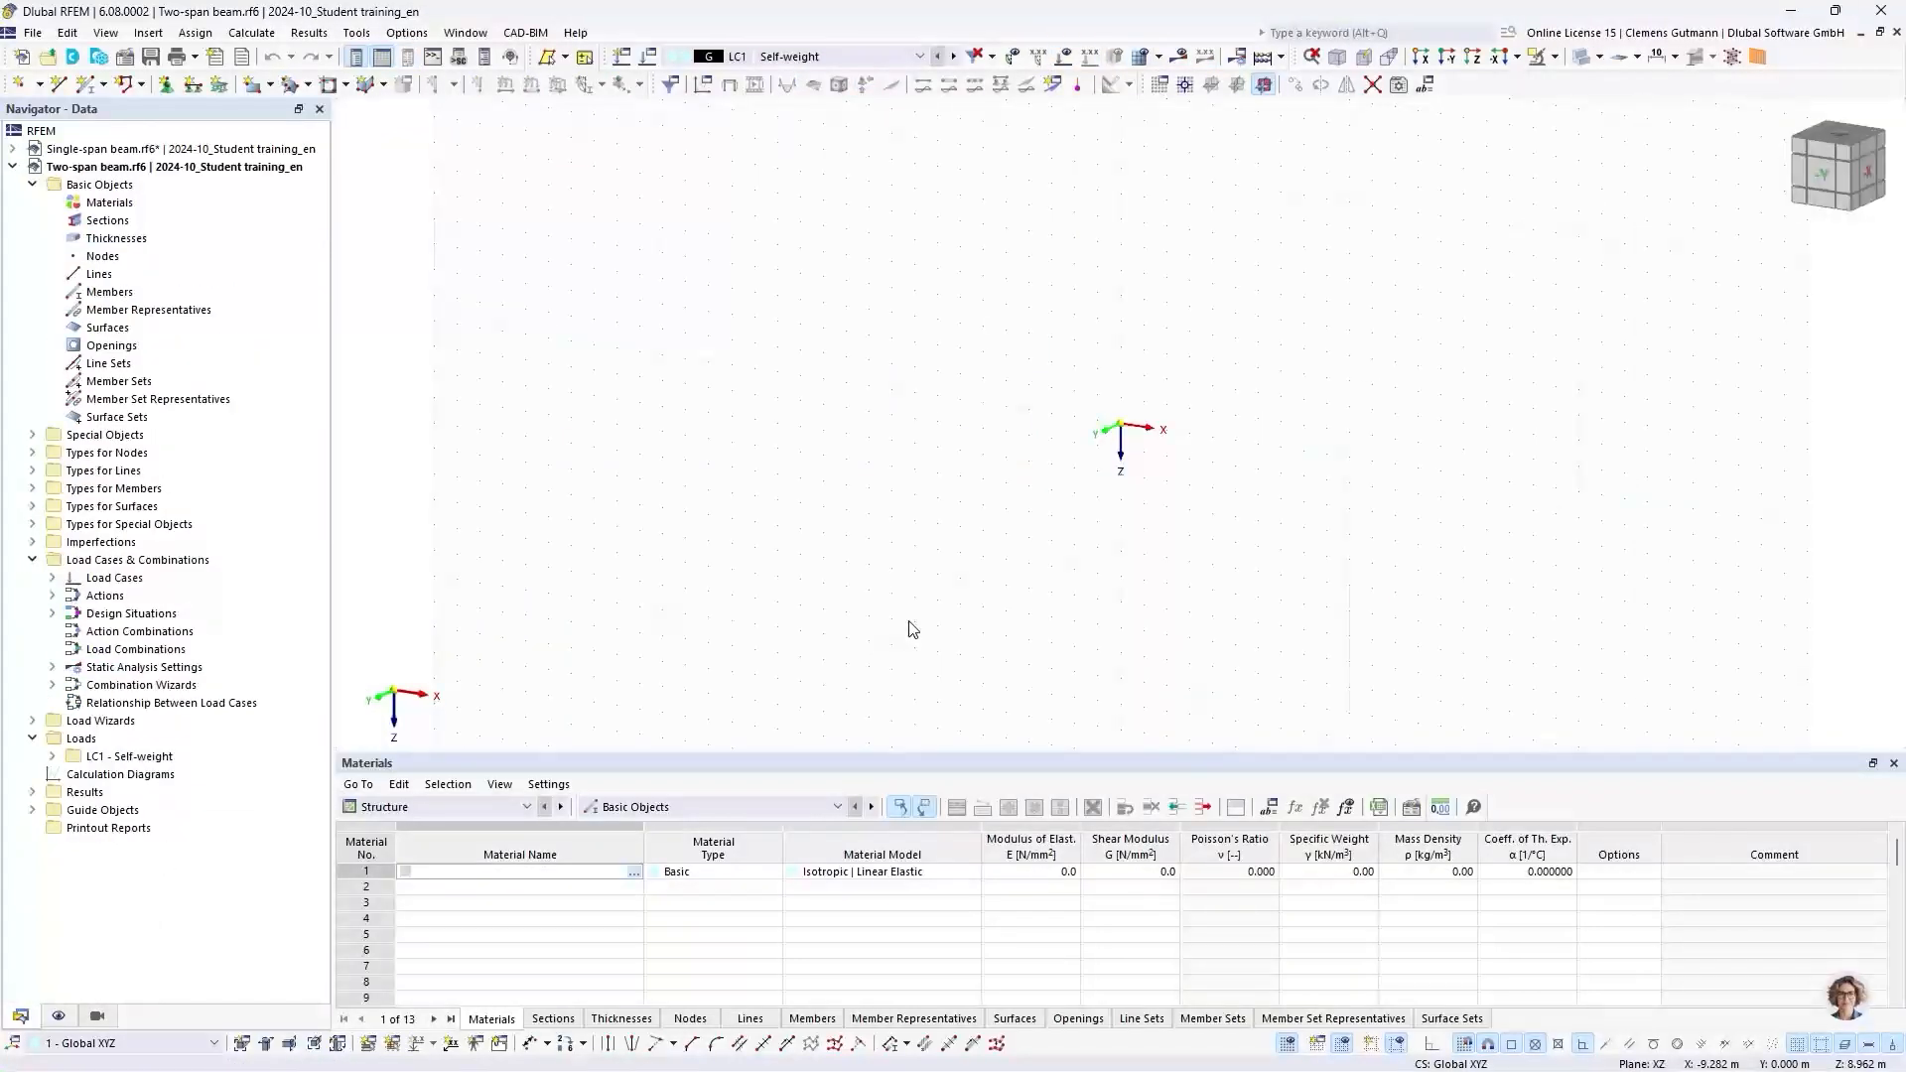
Step: View the model plane against the Y-axis and create the steel material S235 | EN 1993-1-1:2005-05
click(1822, 176)
middle_drag(1290, 471, 848, 461)
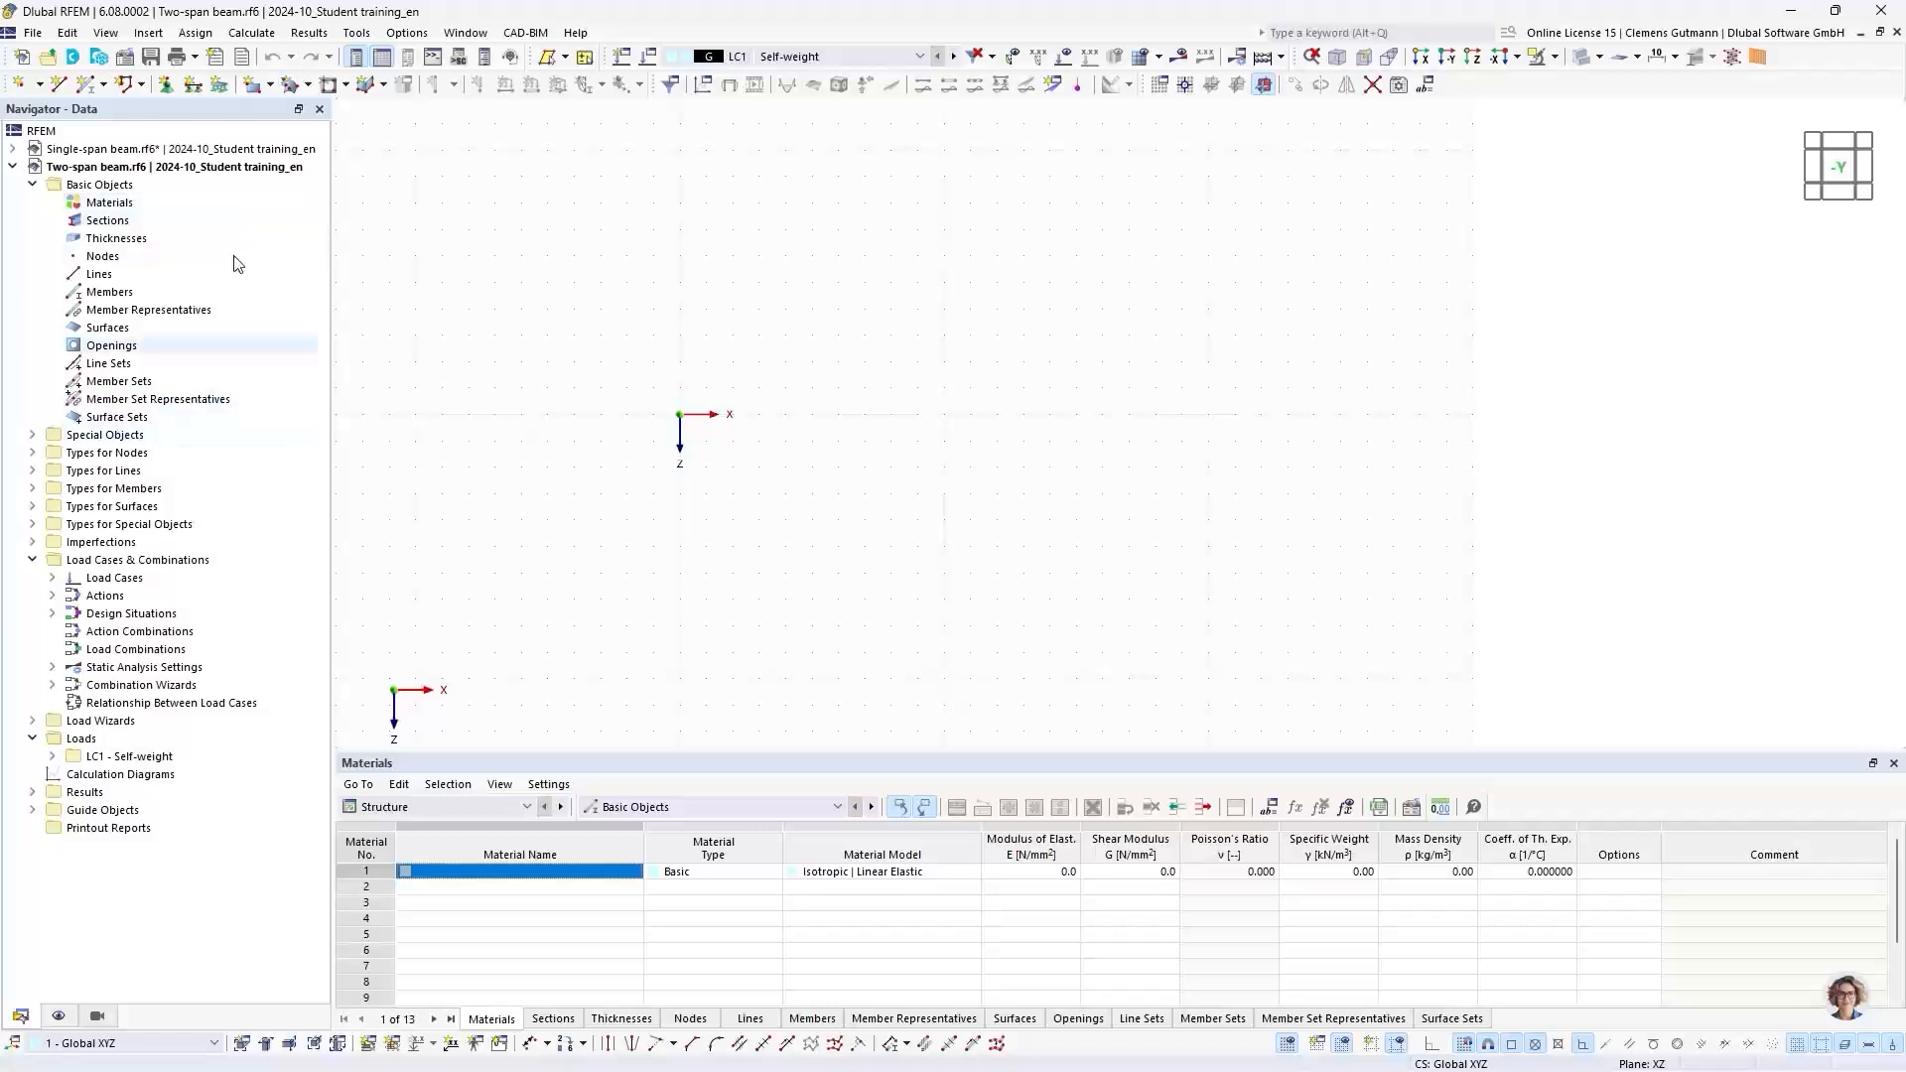
right_click(145, 203)
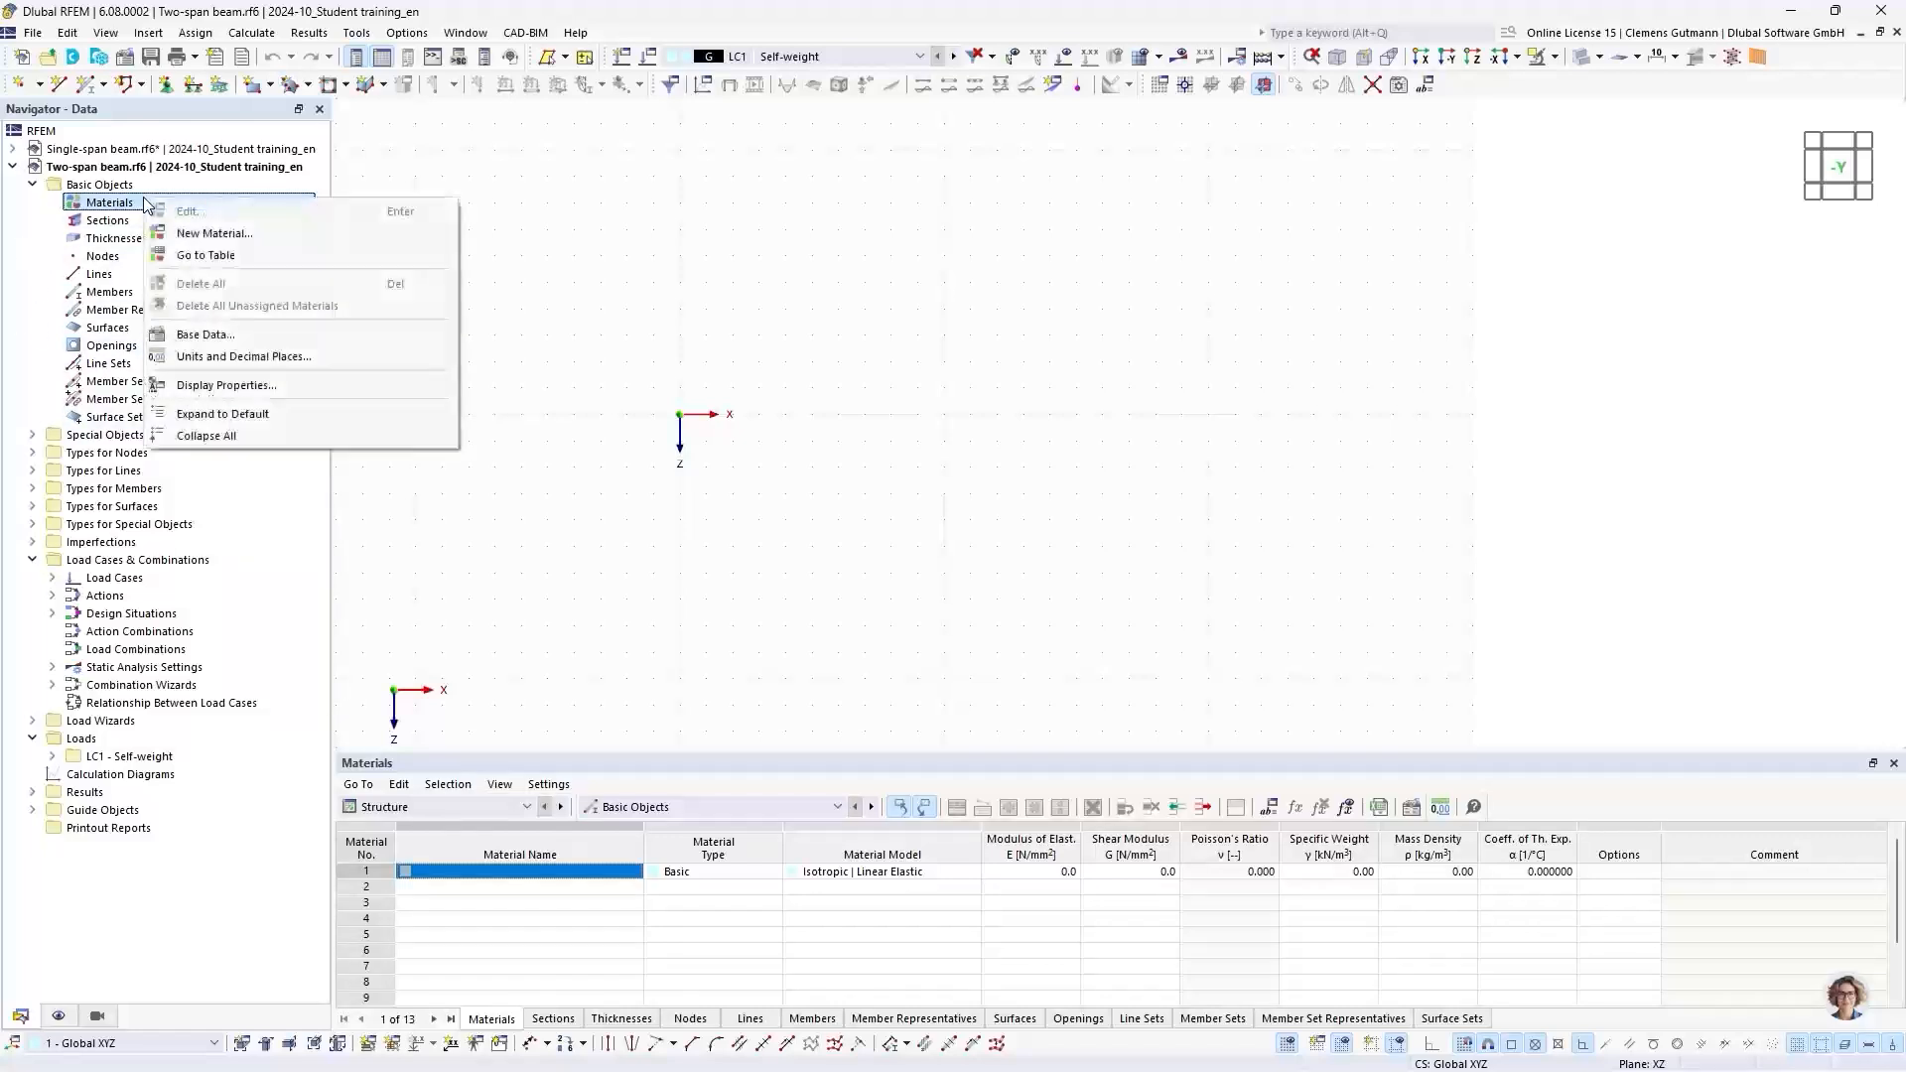
click(174, 235)
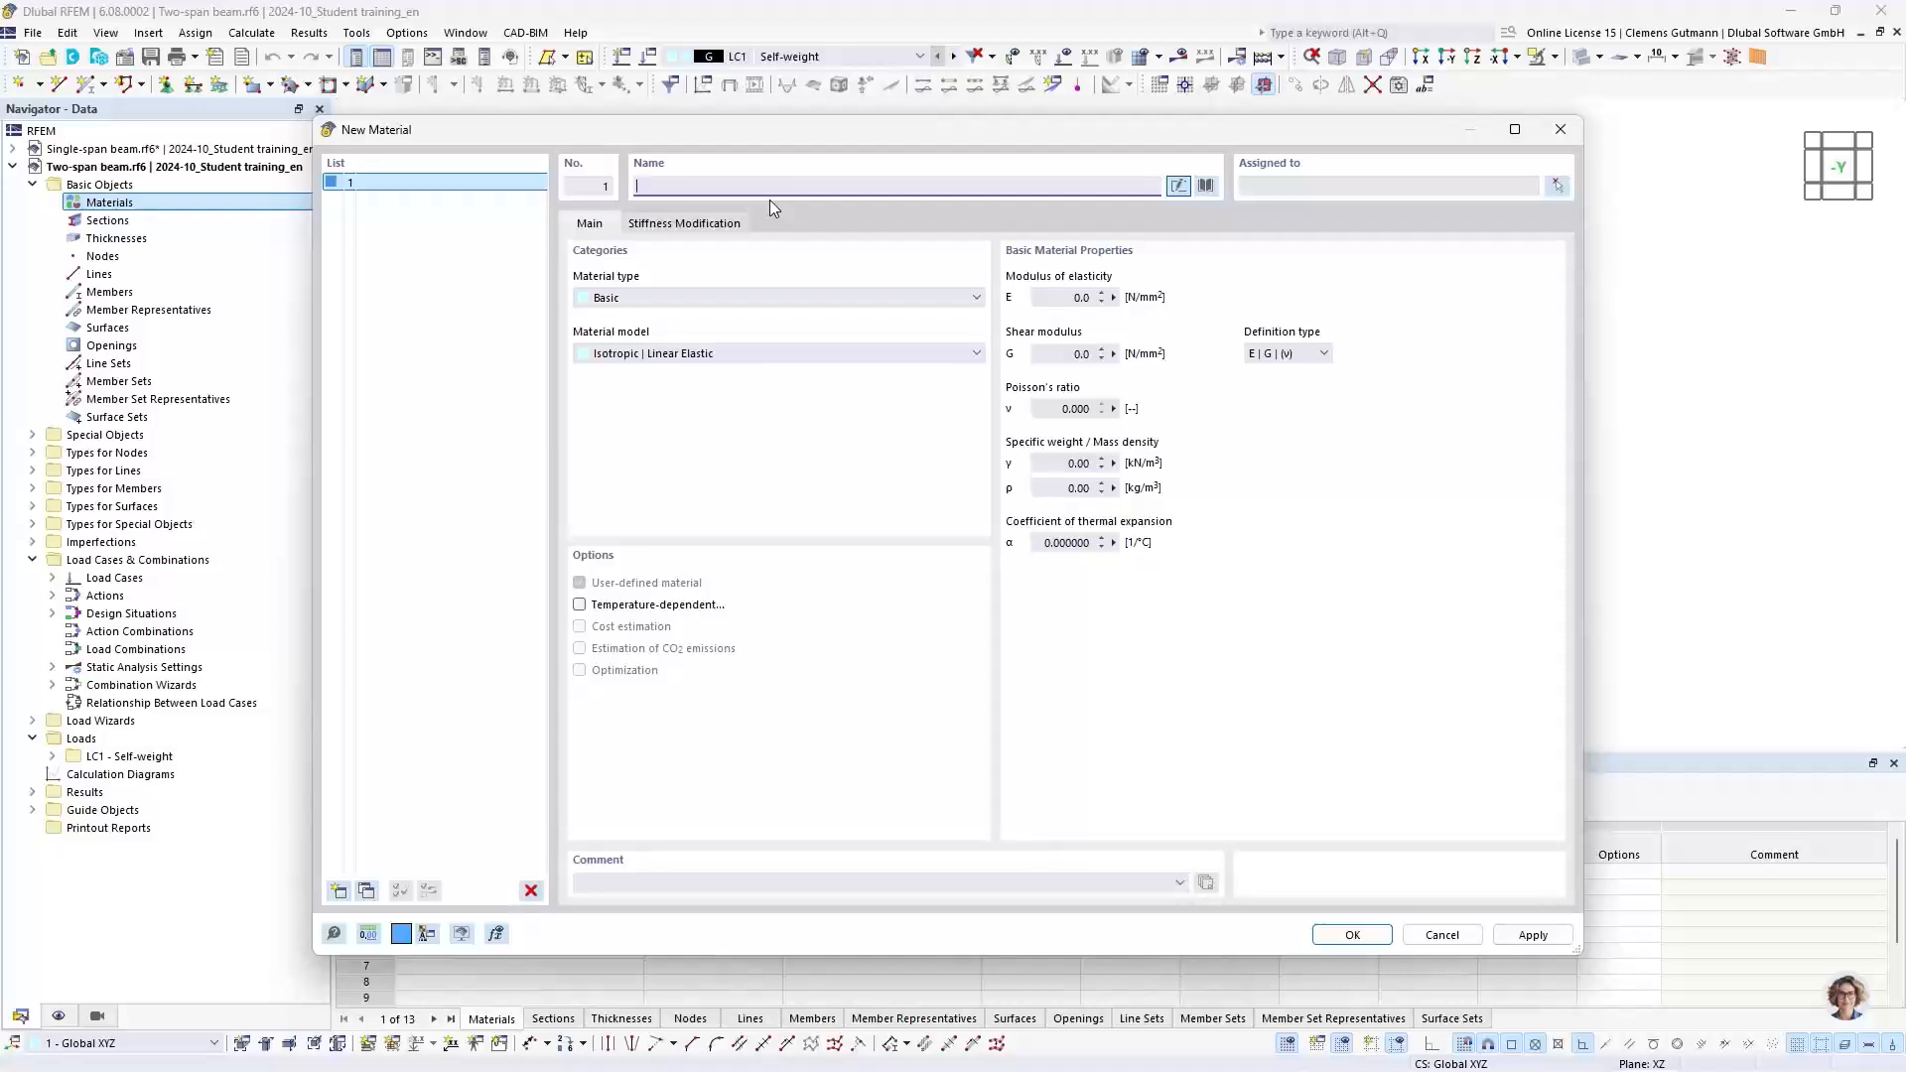
text(S235)
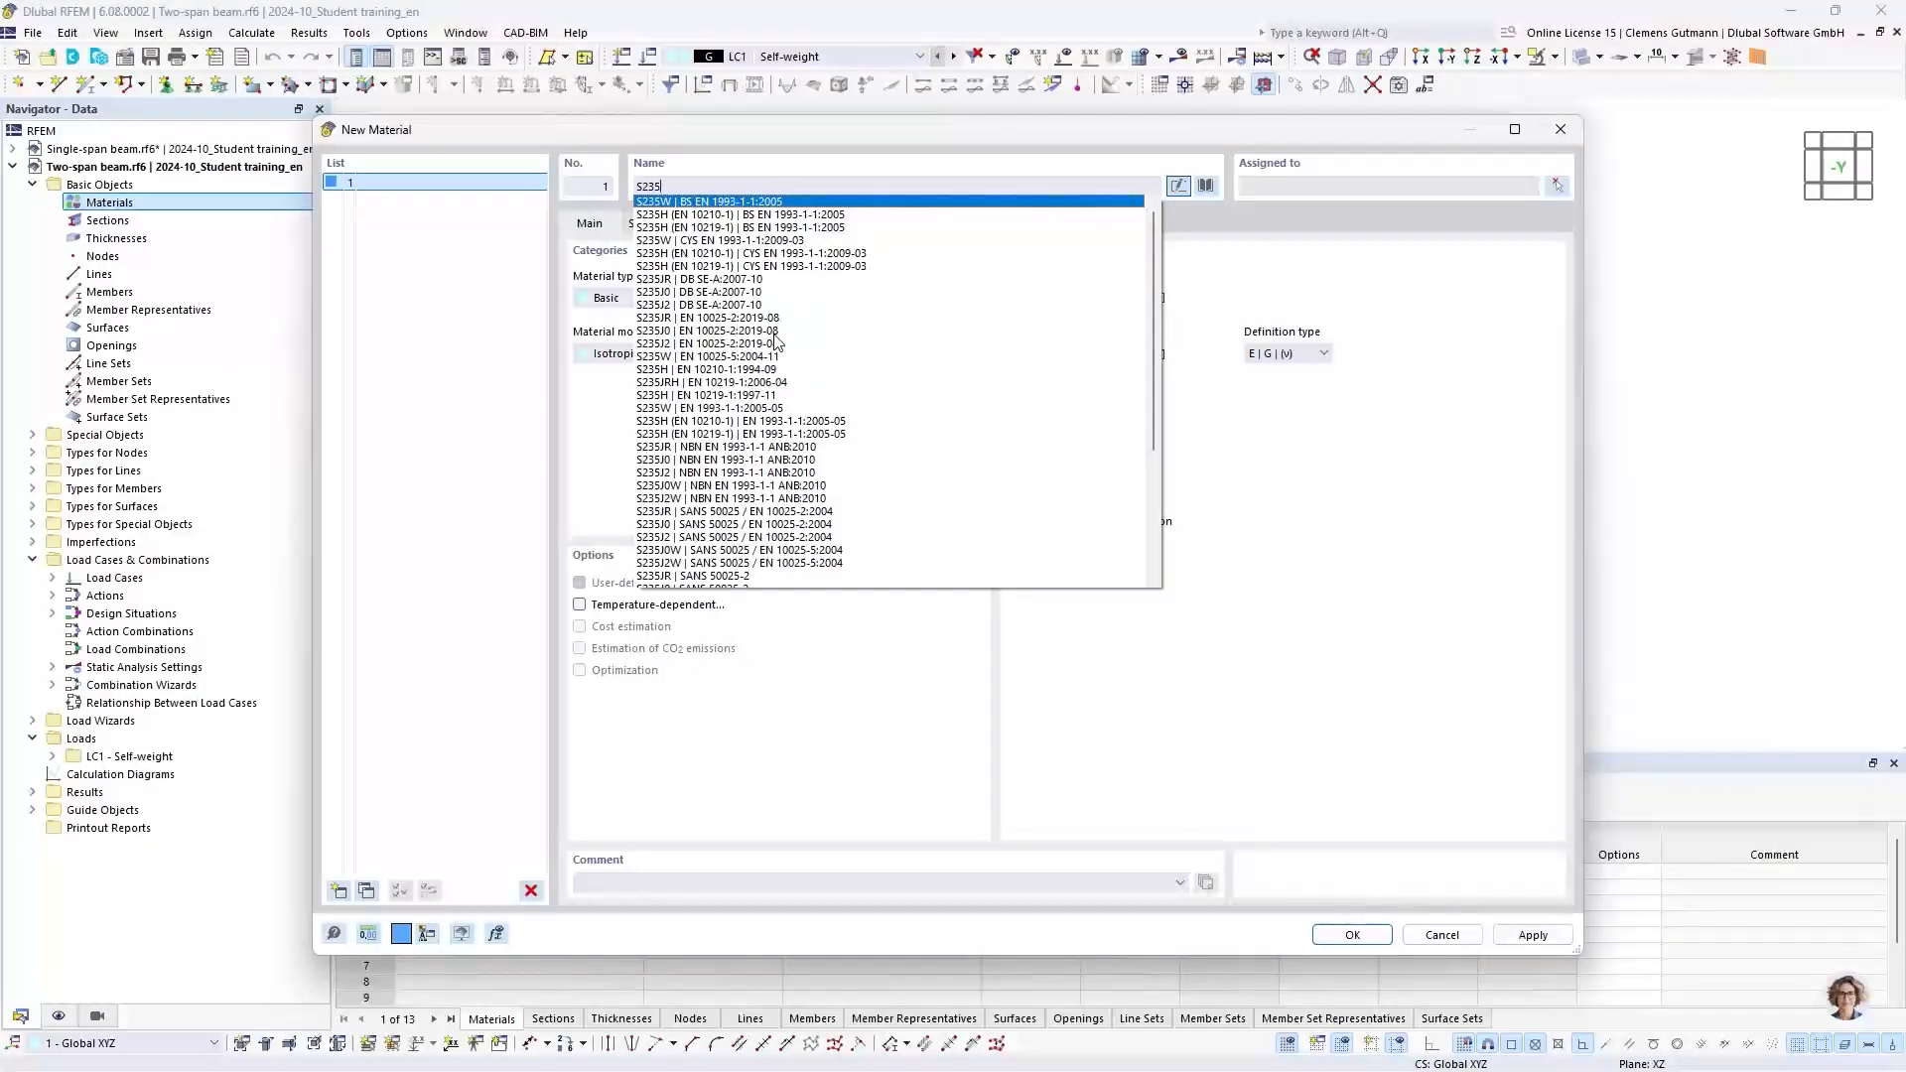
scroll(778, 364, down, 5)
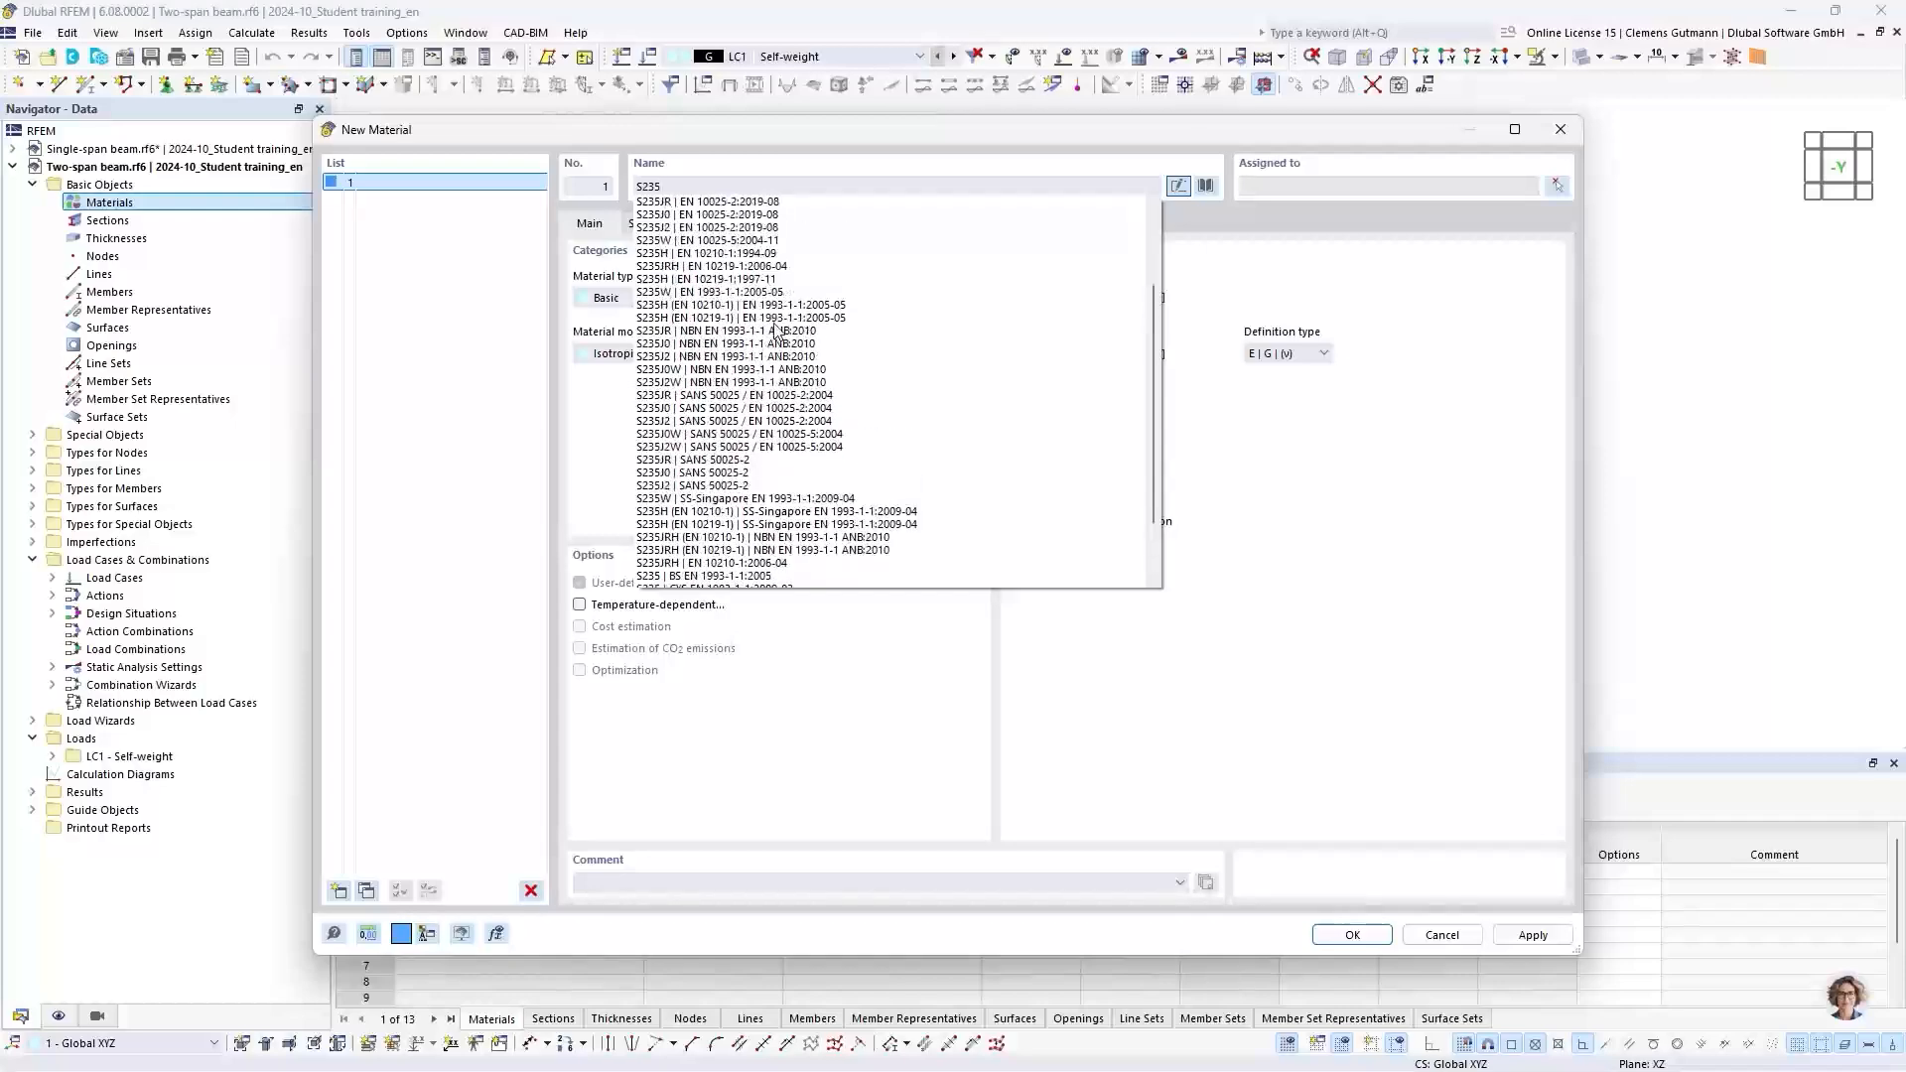
scroll(778, 335, up, 4)
scroll(778, 333, down, 4)
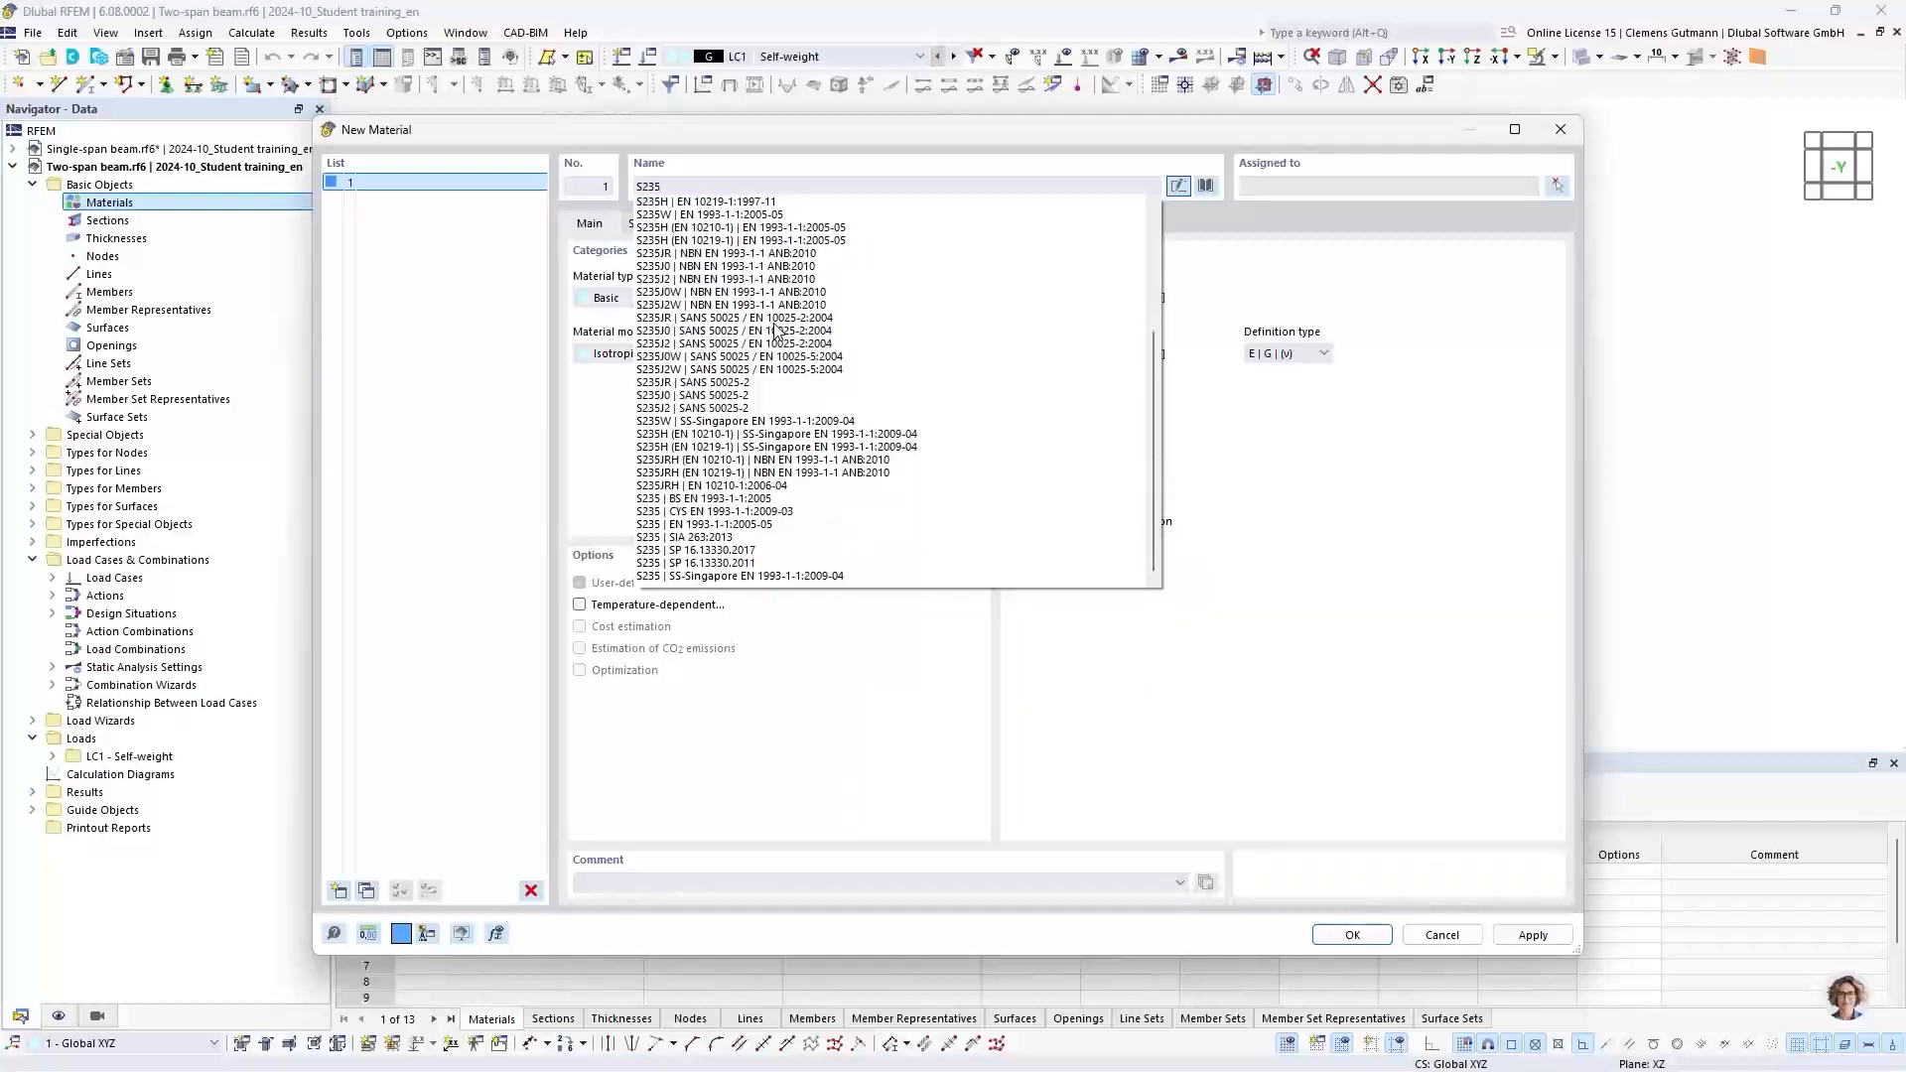
click(715, 524)
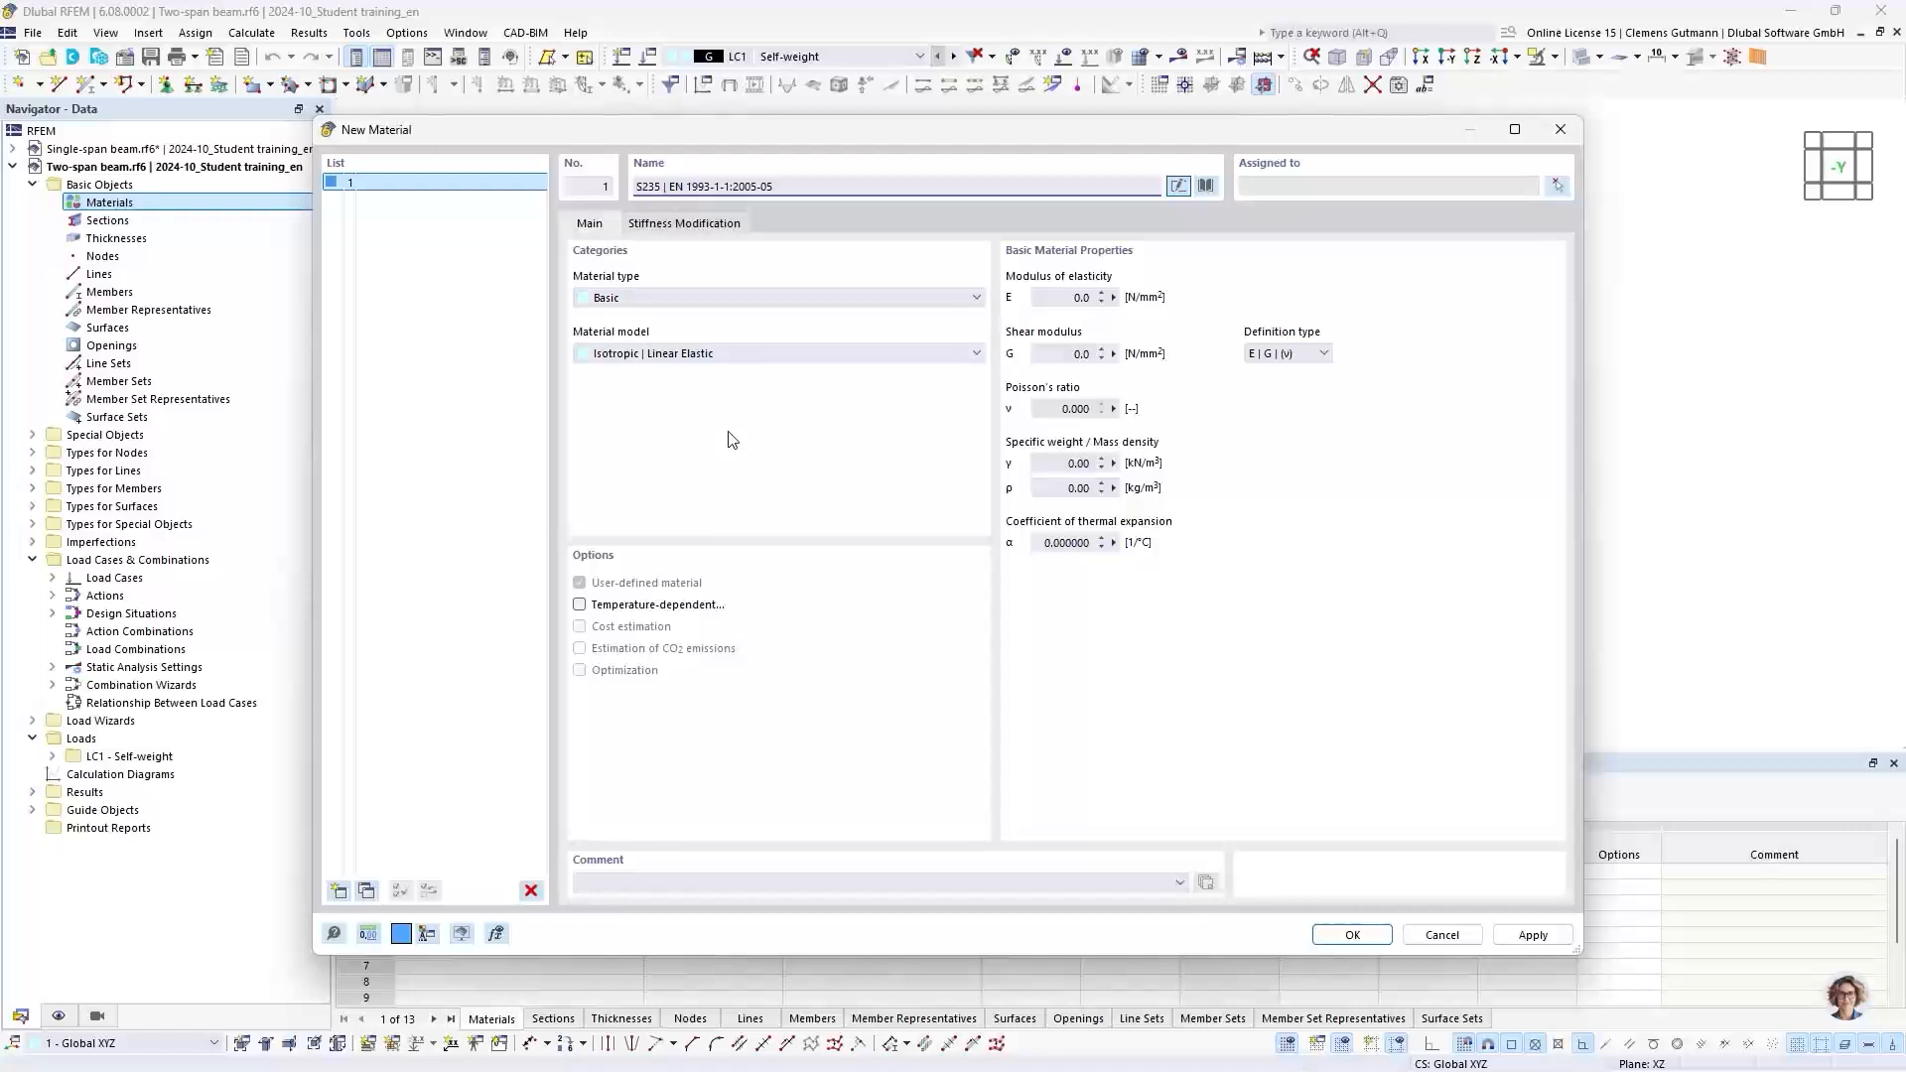
key(Tab)
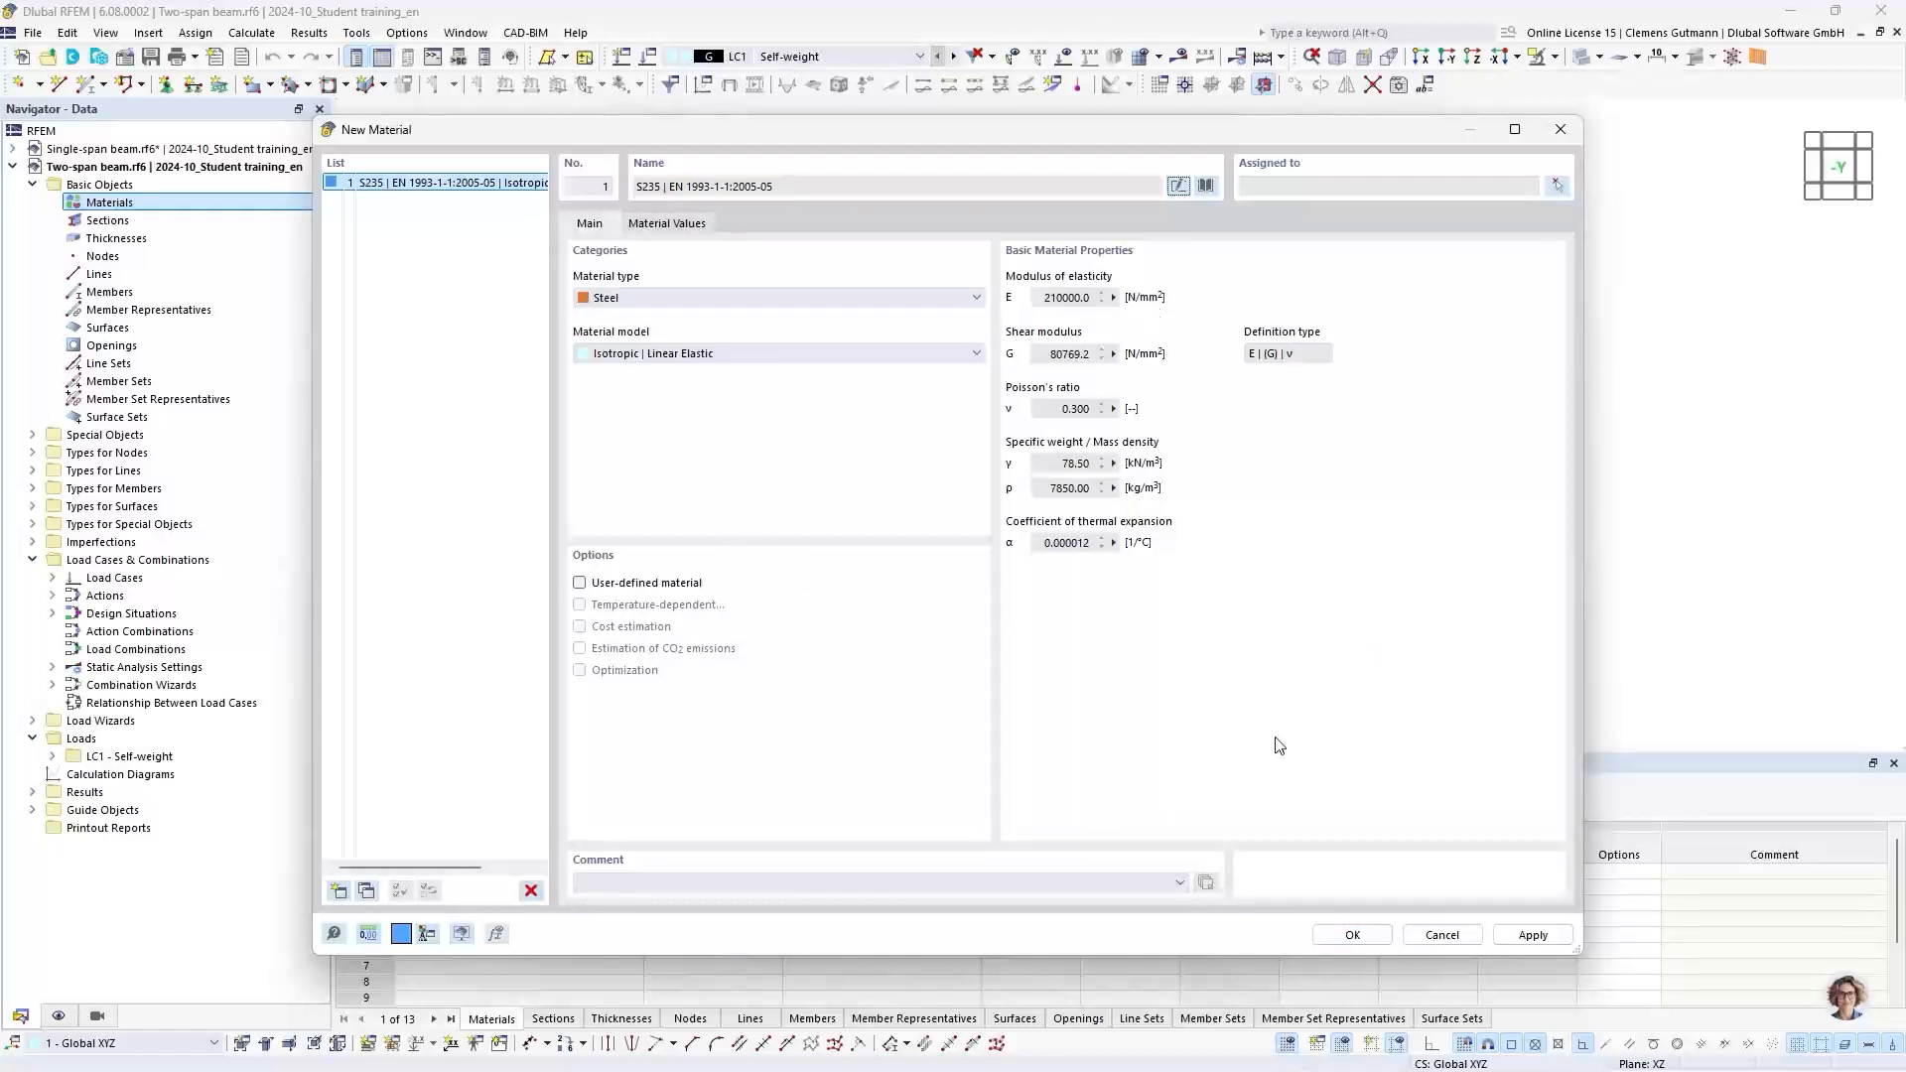
click(1352, 936)
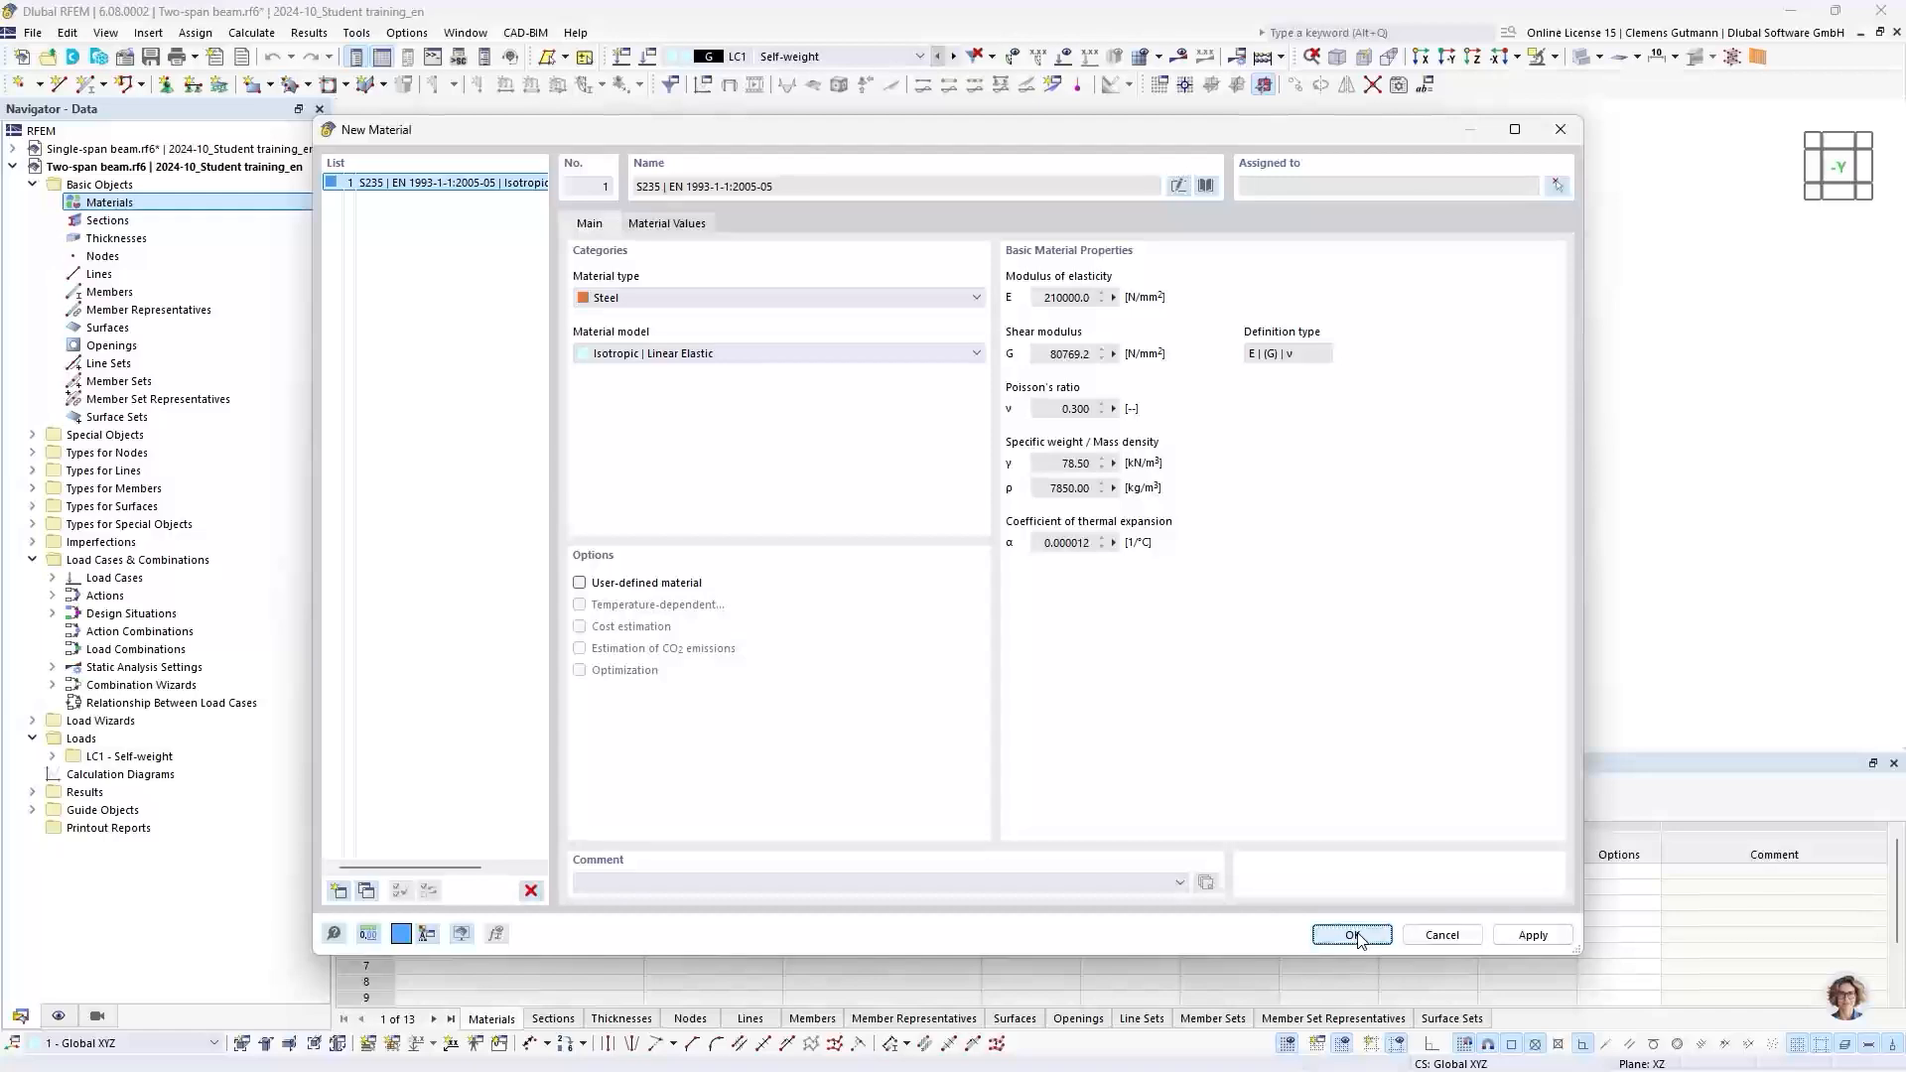
click(53, 202)
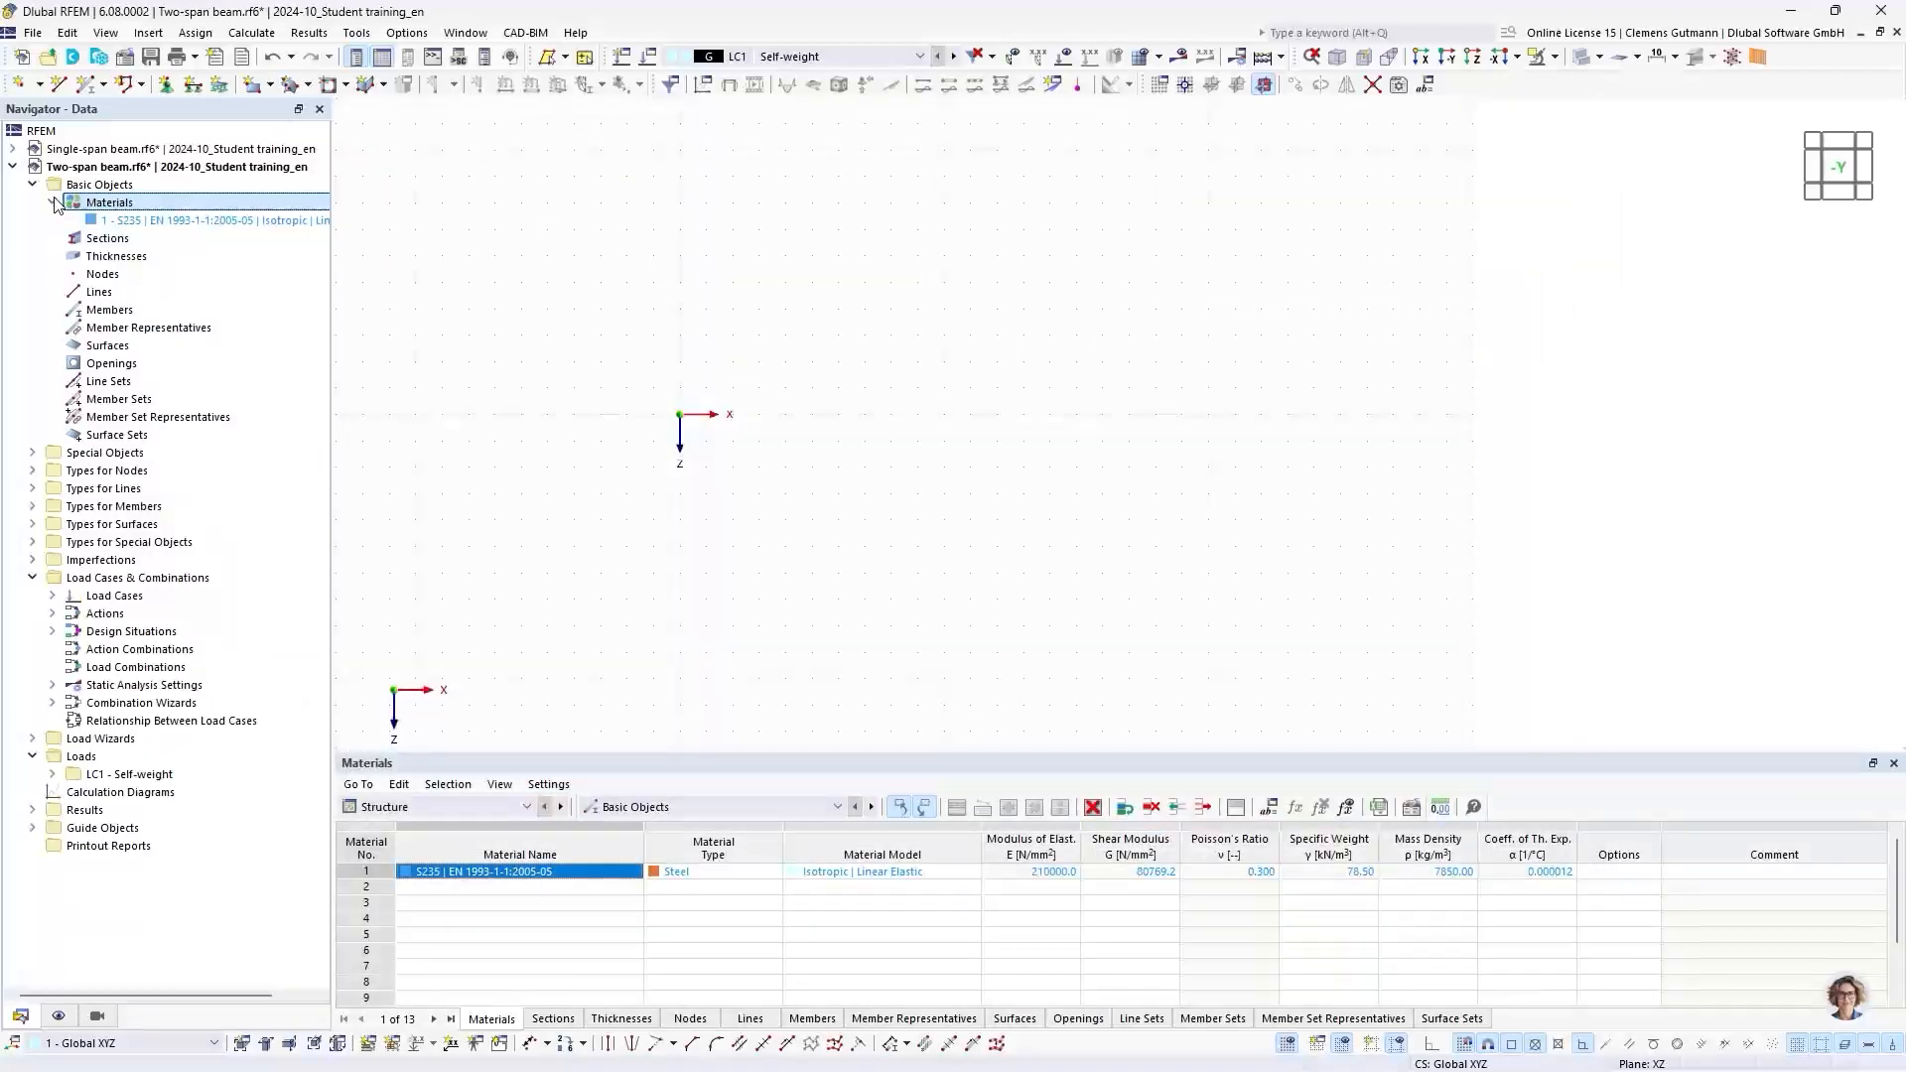
Step: Create the section HEB 300 | Euronorm 53-62; DIN 1025-2 | SZS with the S235 material
right_click(99, 238)
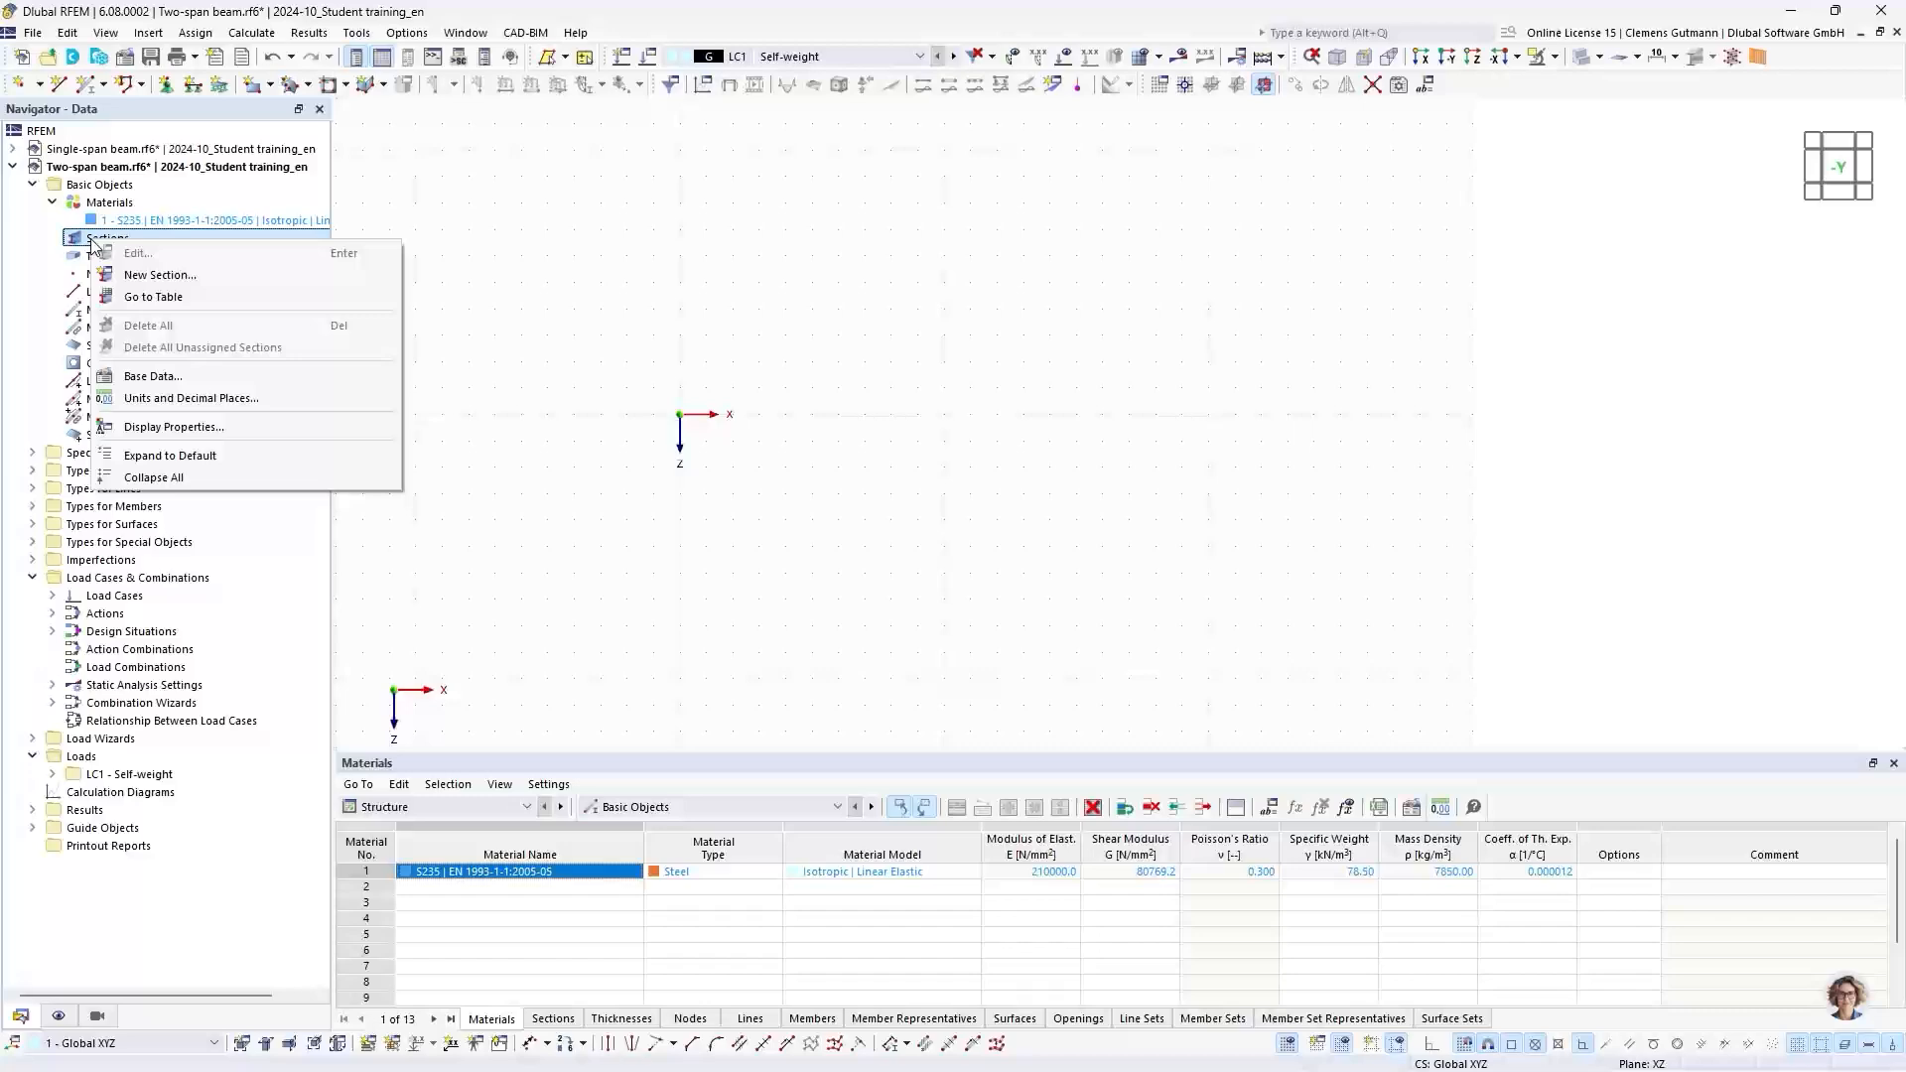
click(152, 279)
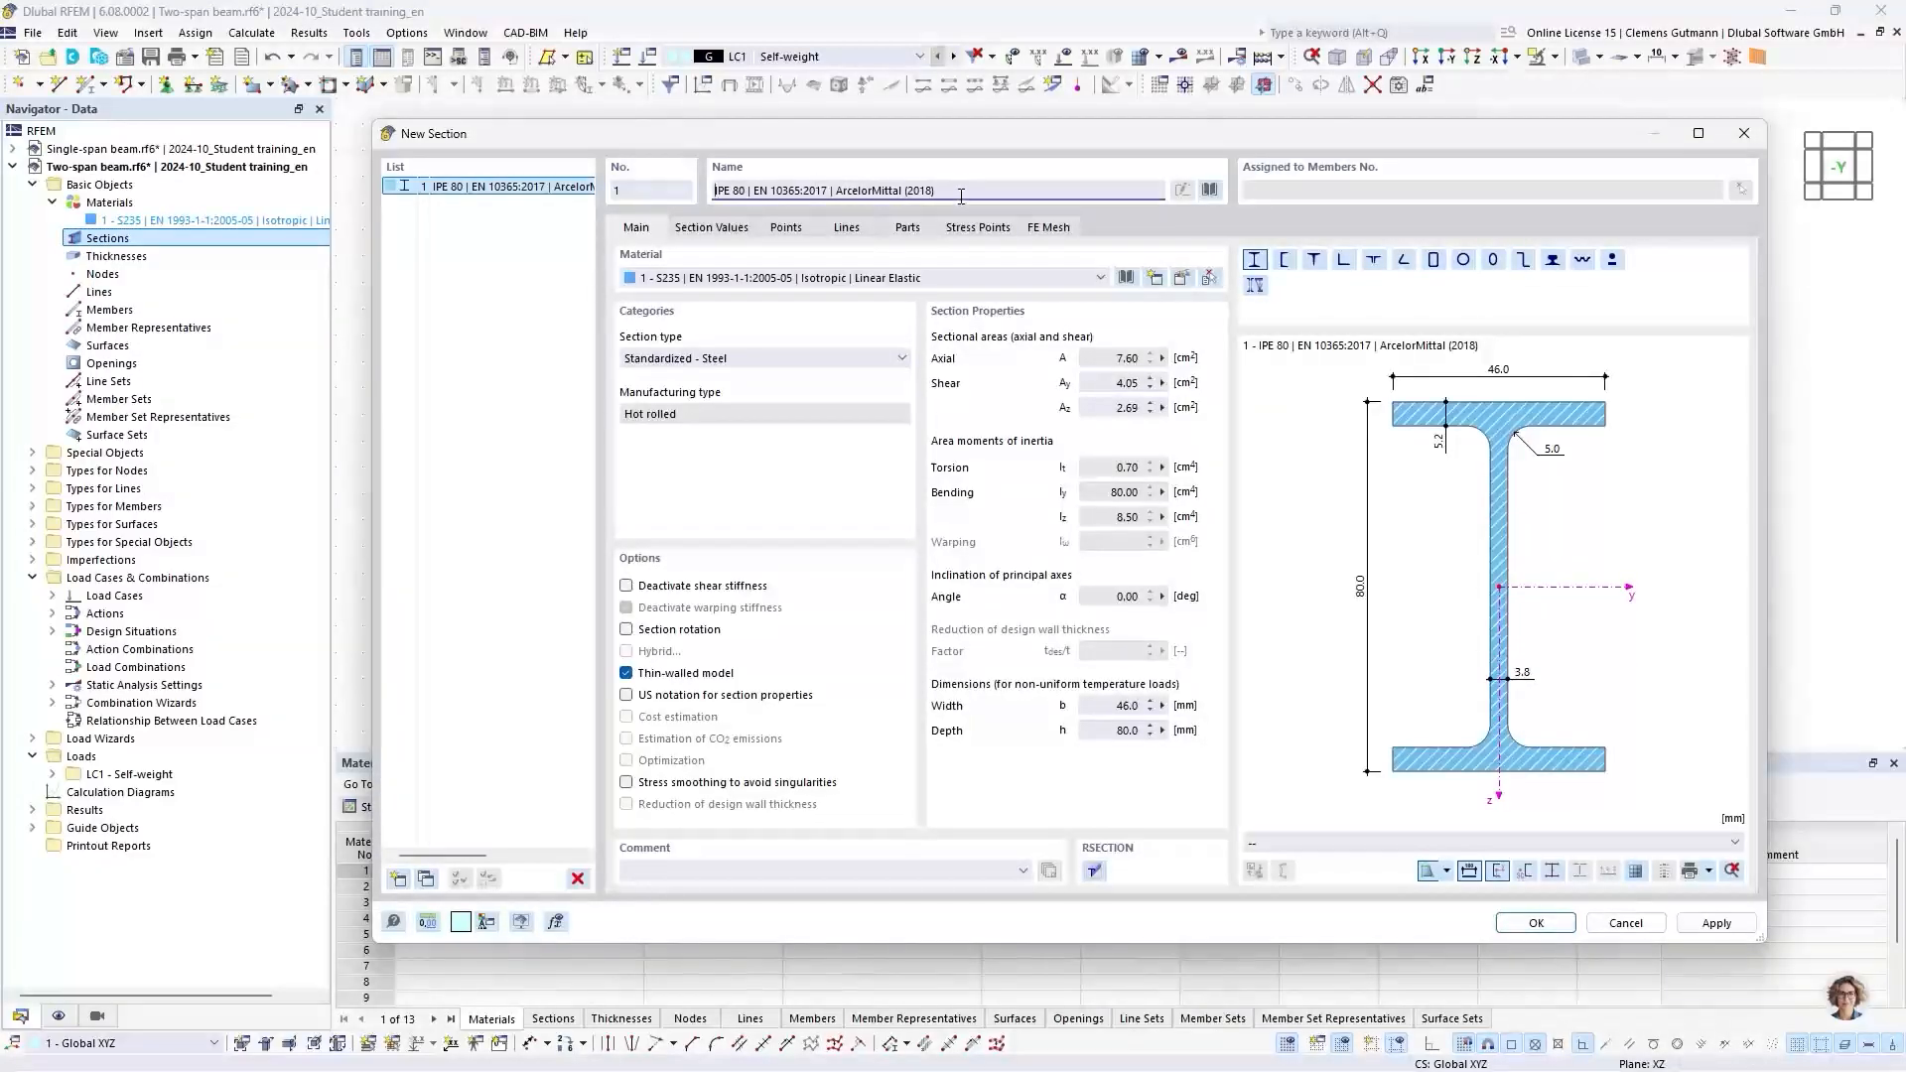
drag(959, 195, 701, 200)
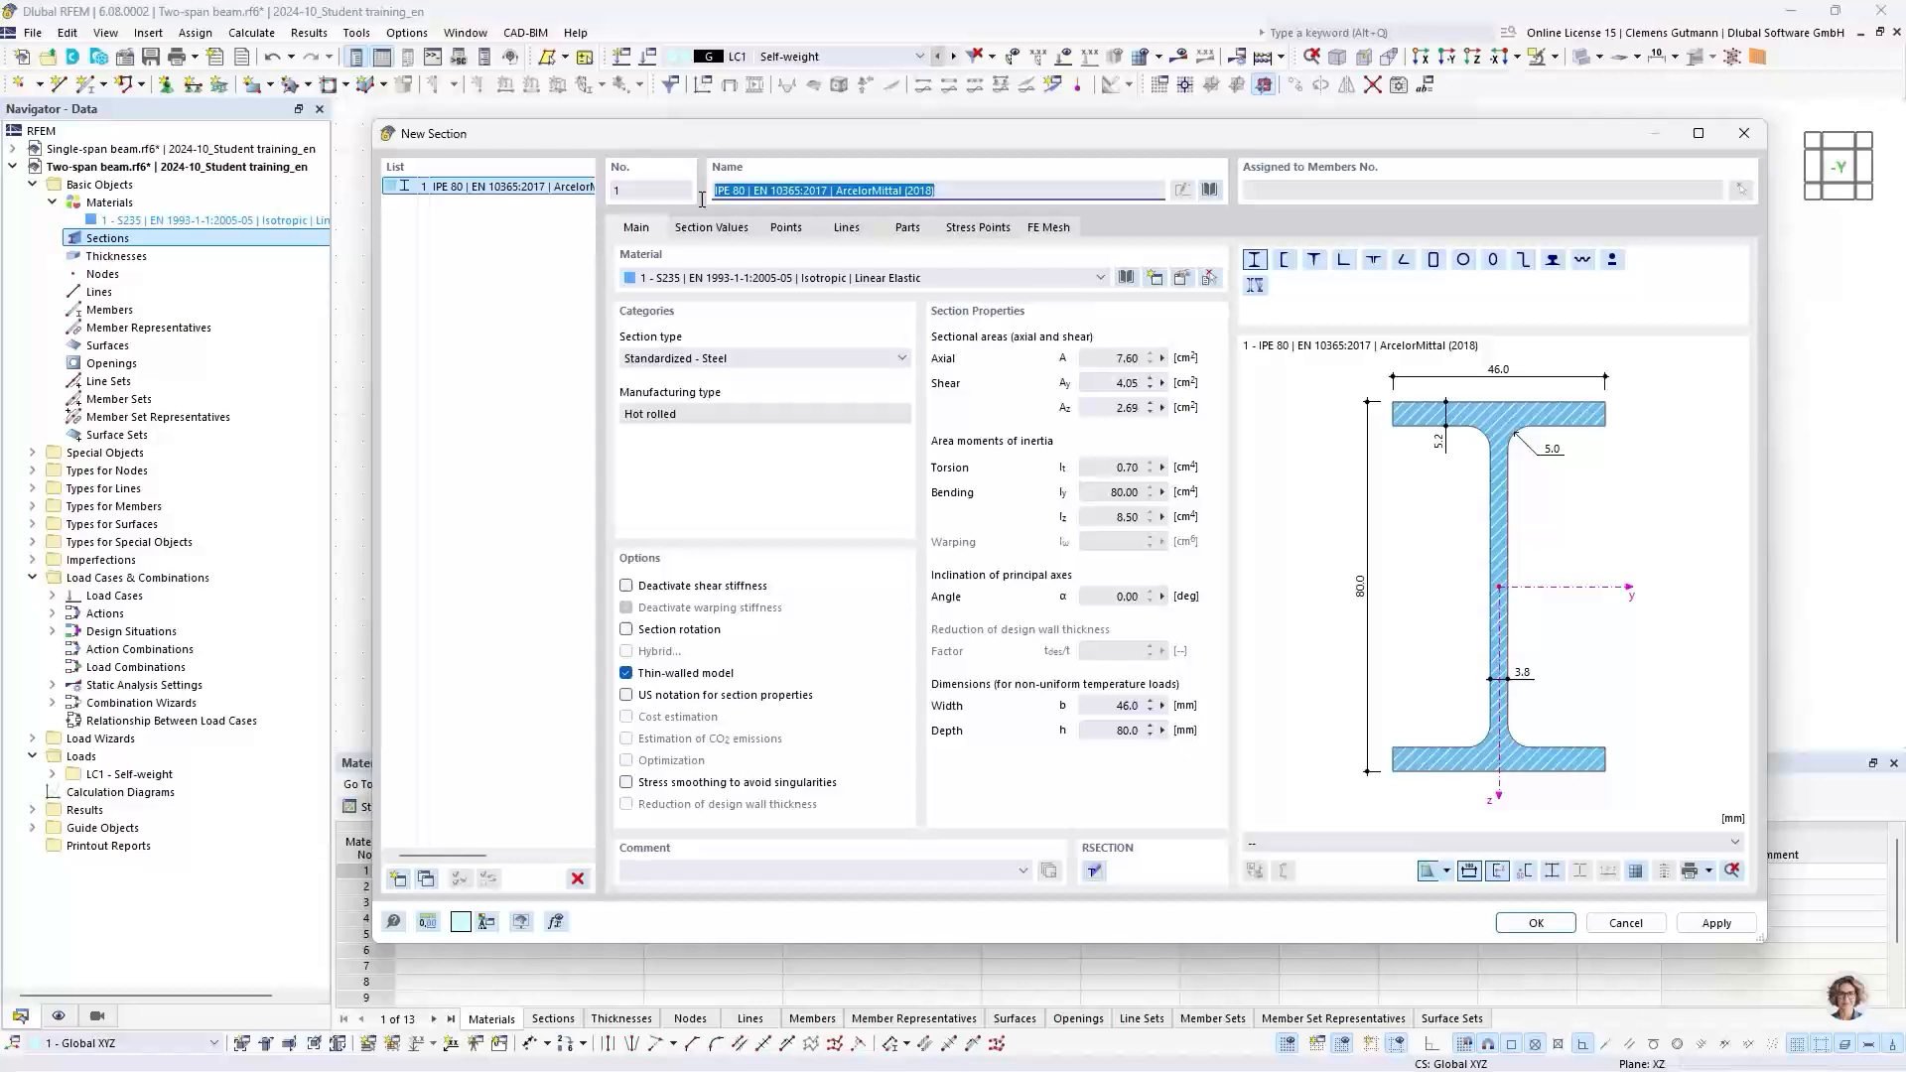
key(BackSpace)
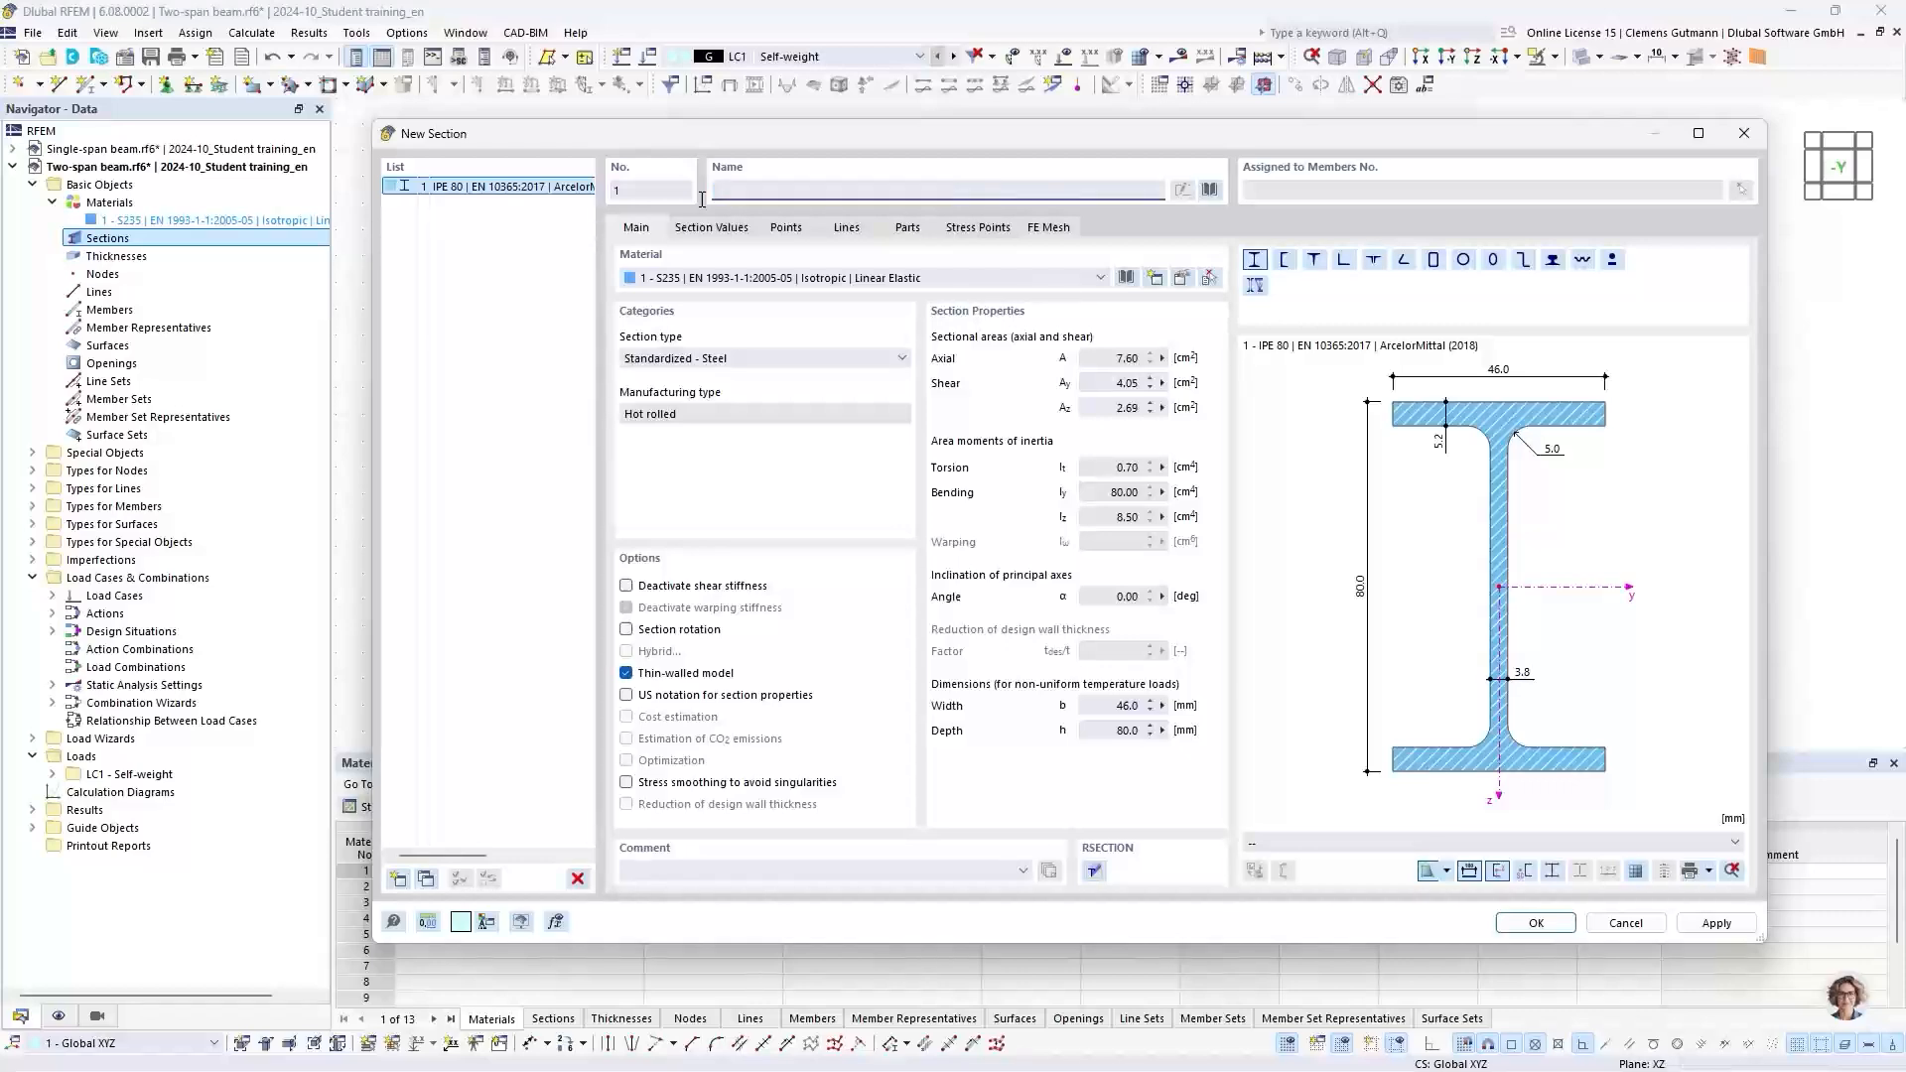
text(HE)
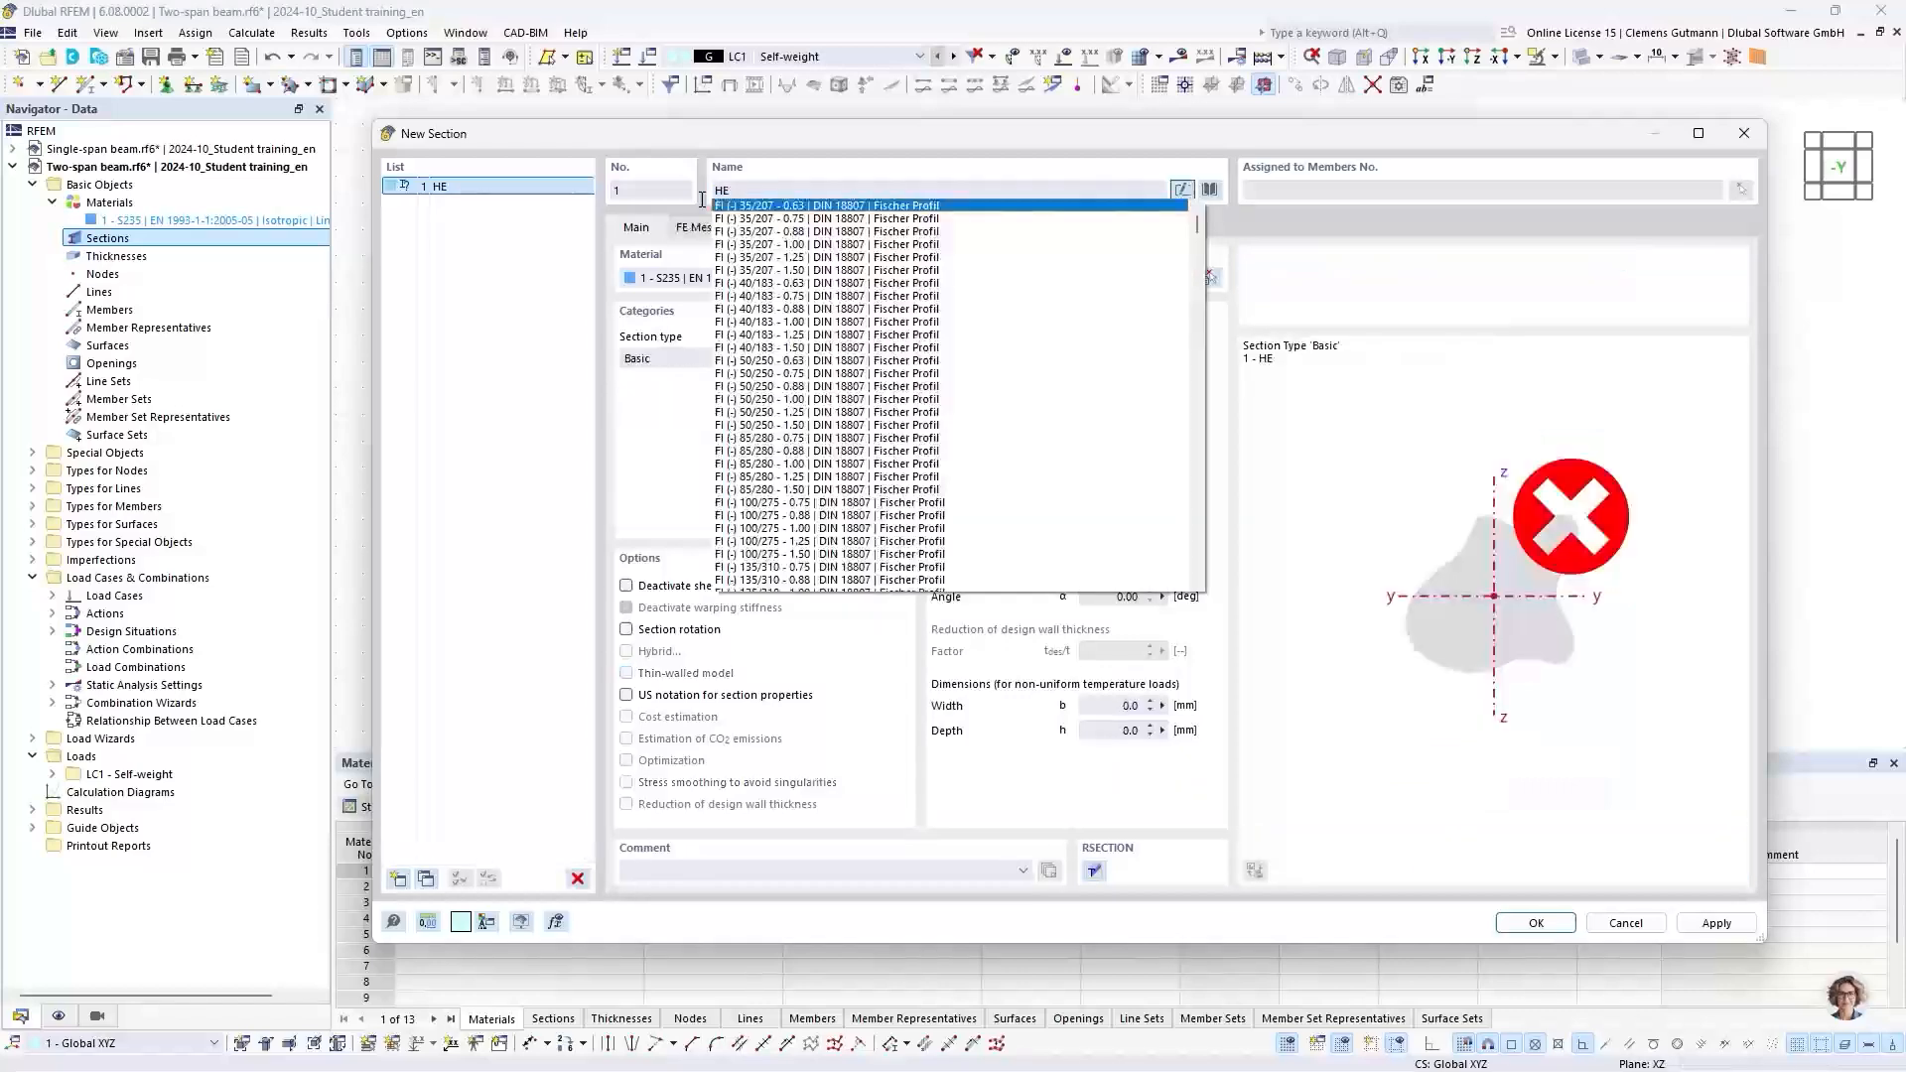
text(B 300)
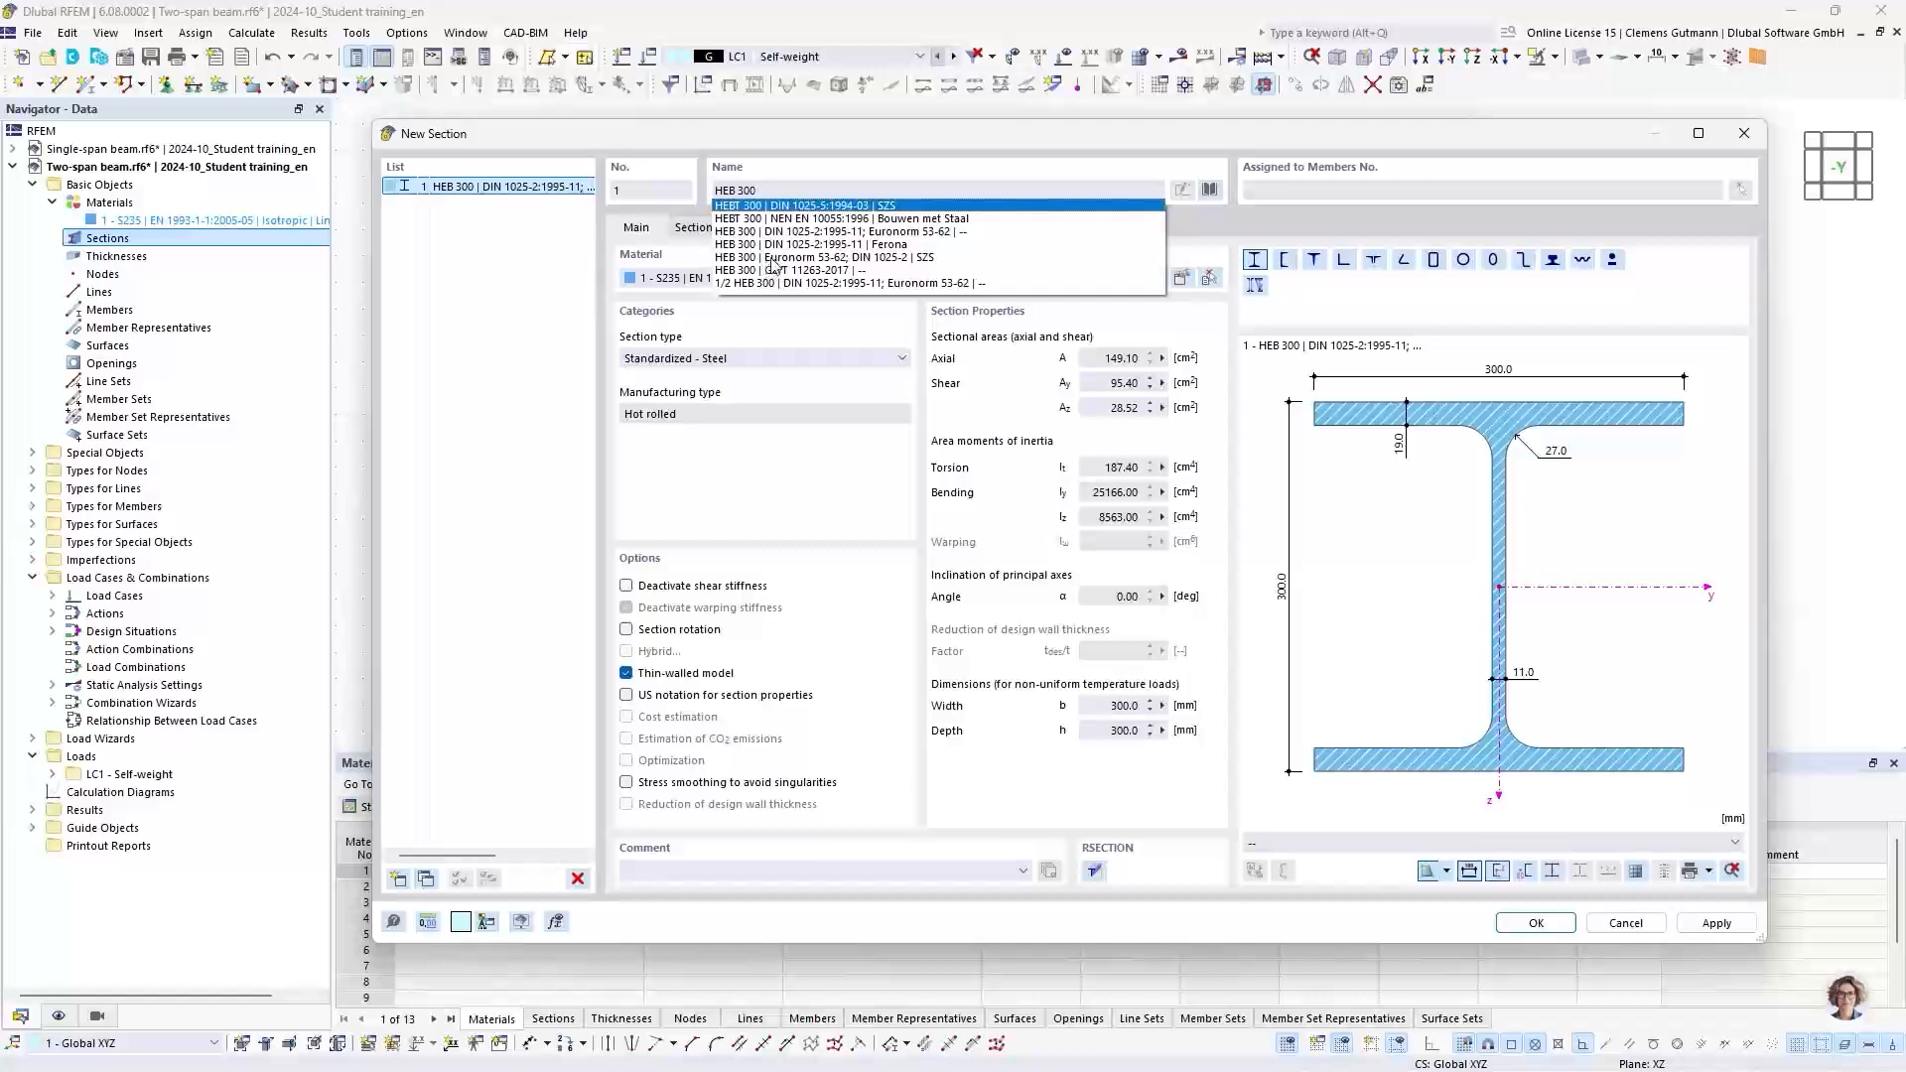
click(809, 257)
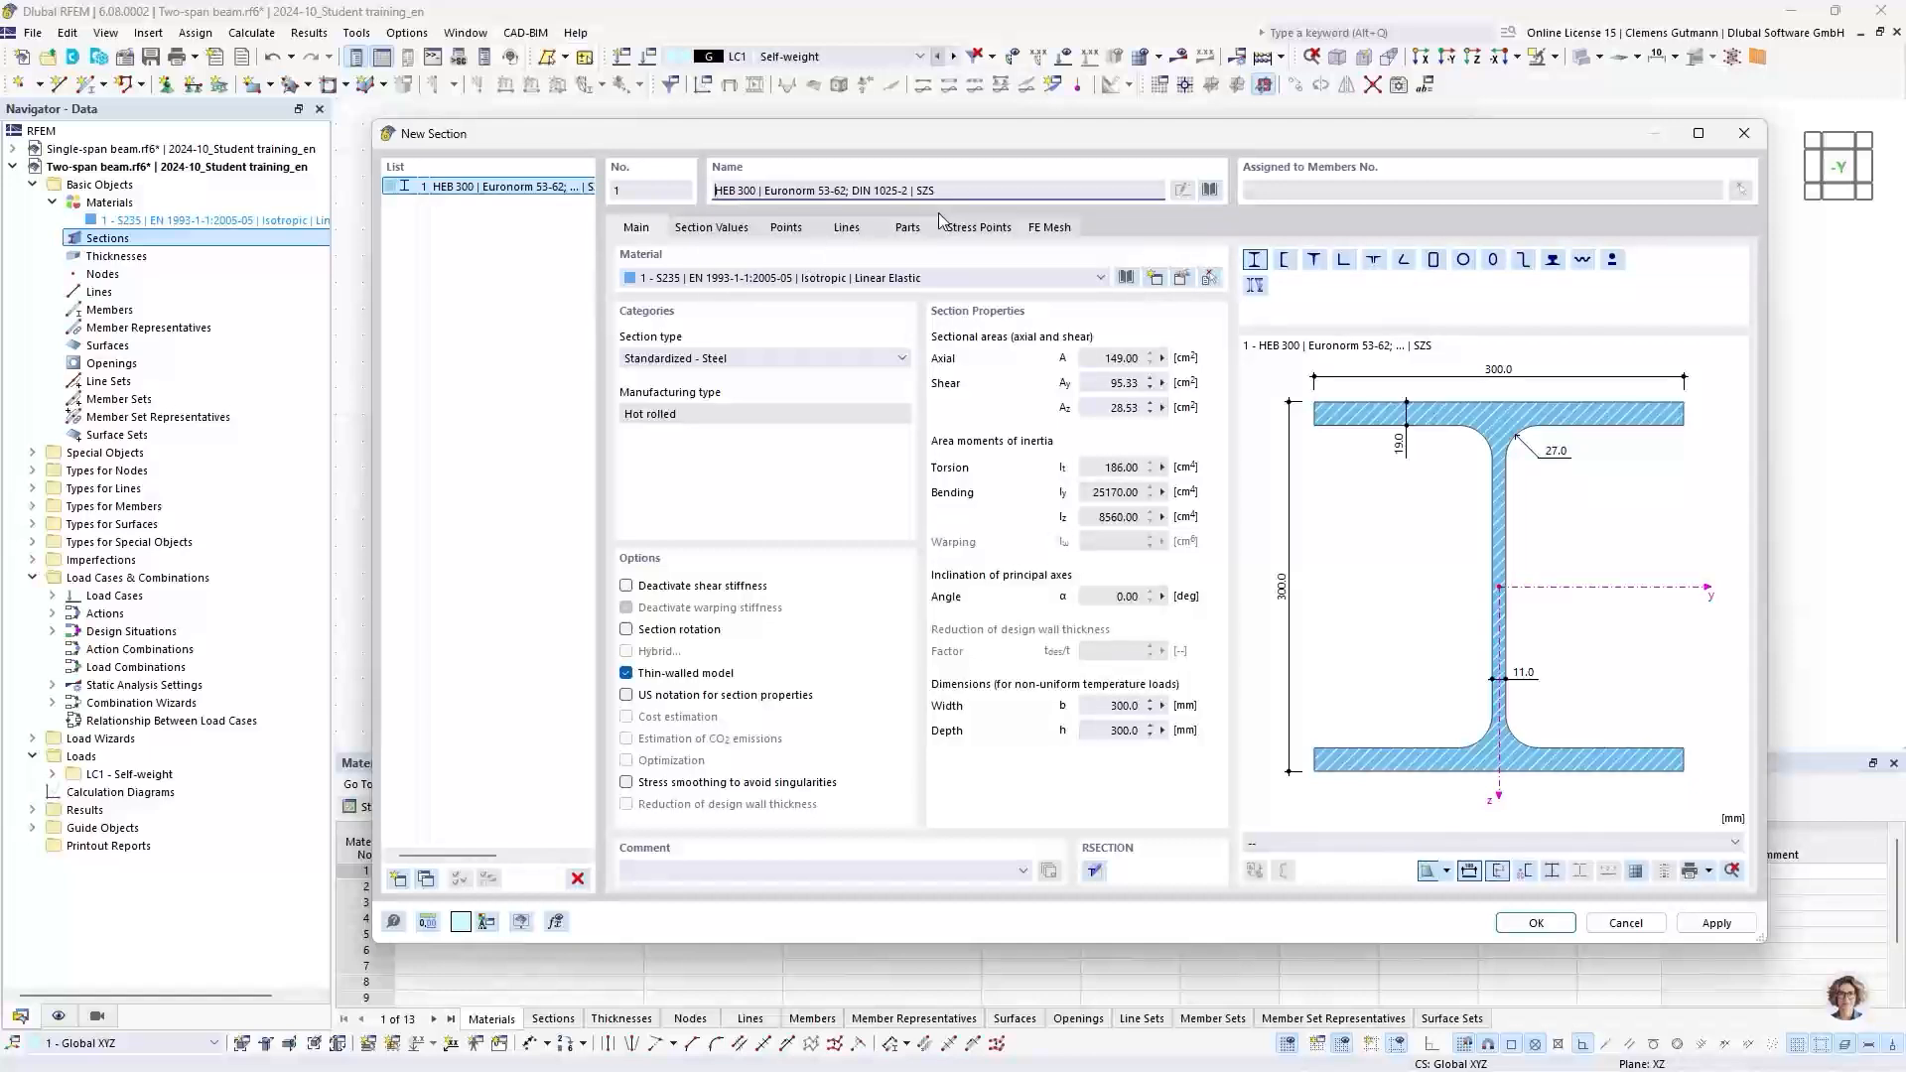
key(Tab)
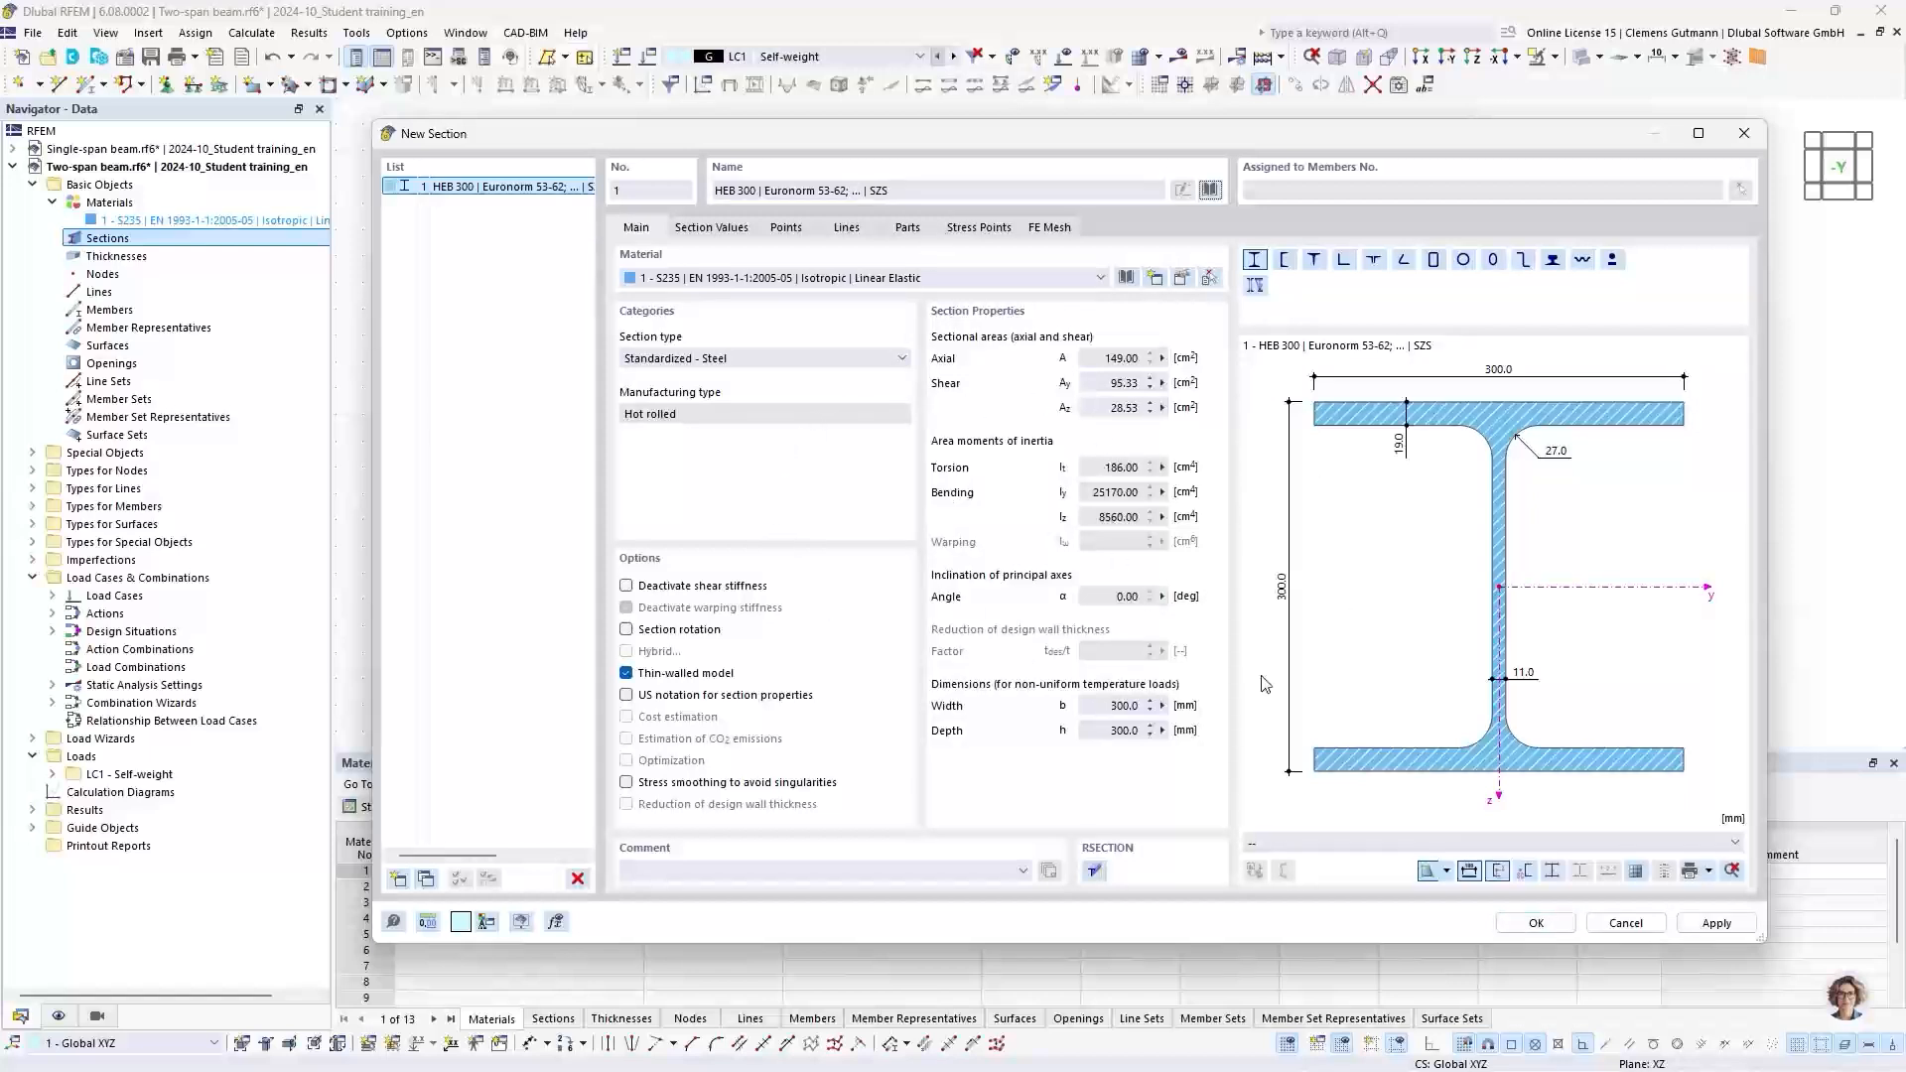
click(1536, 923)
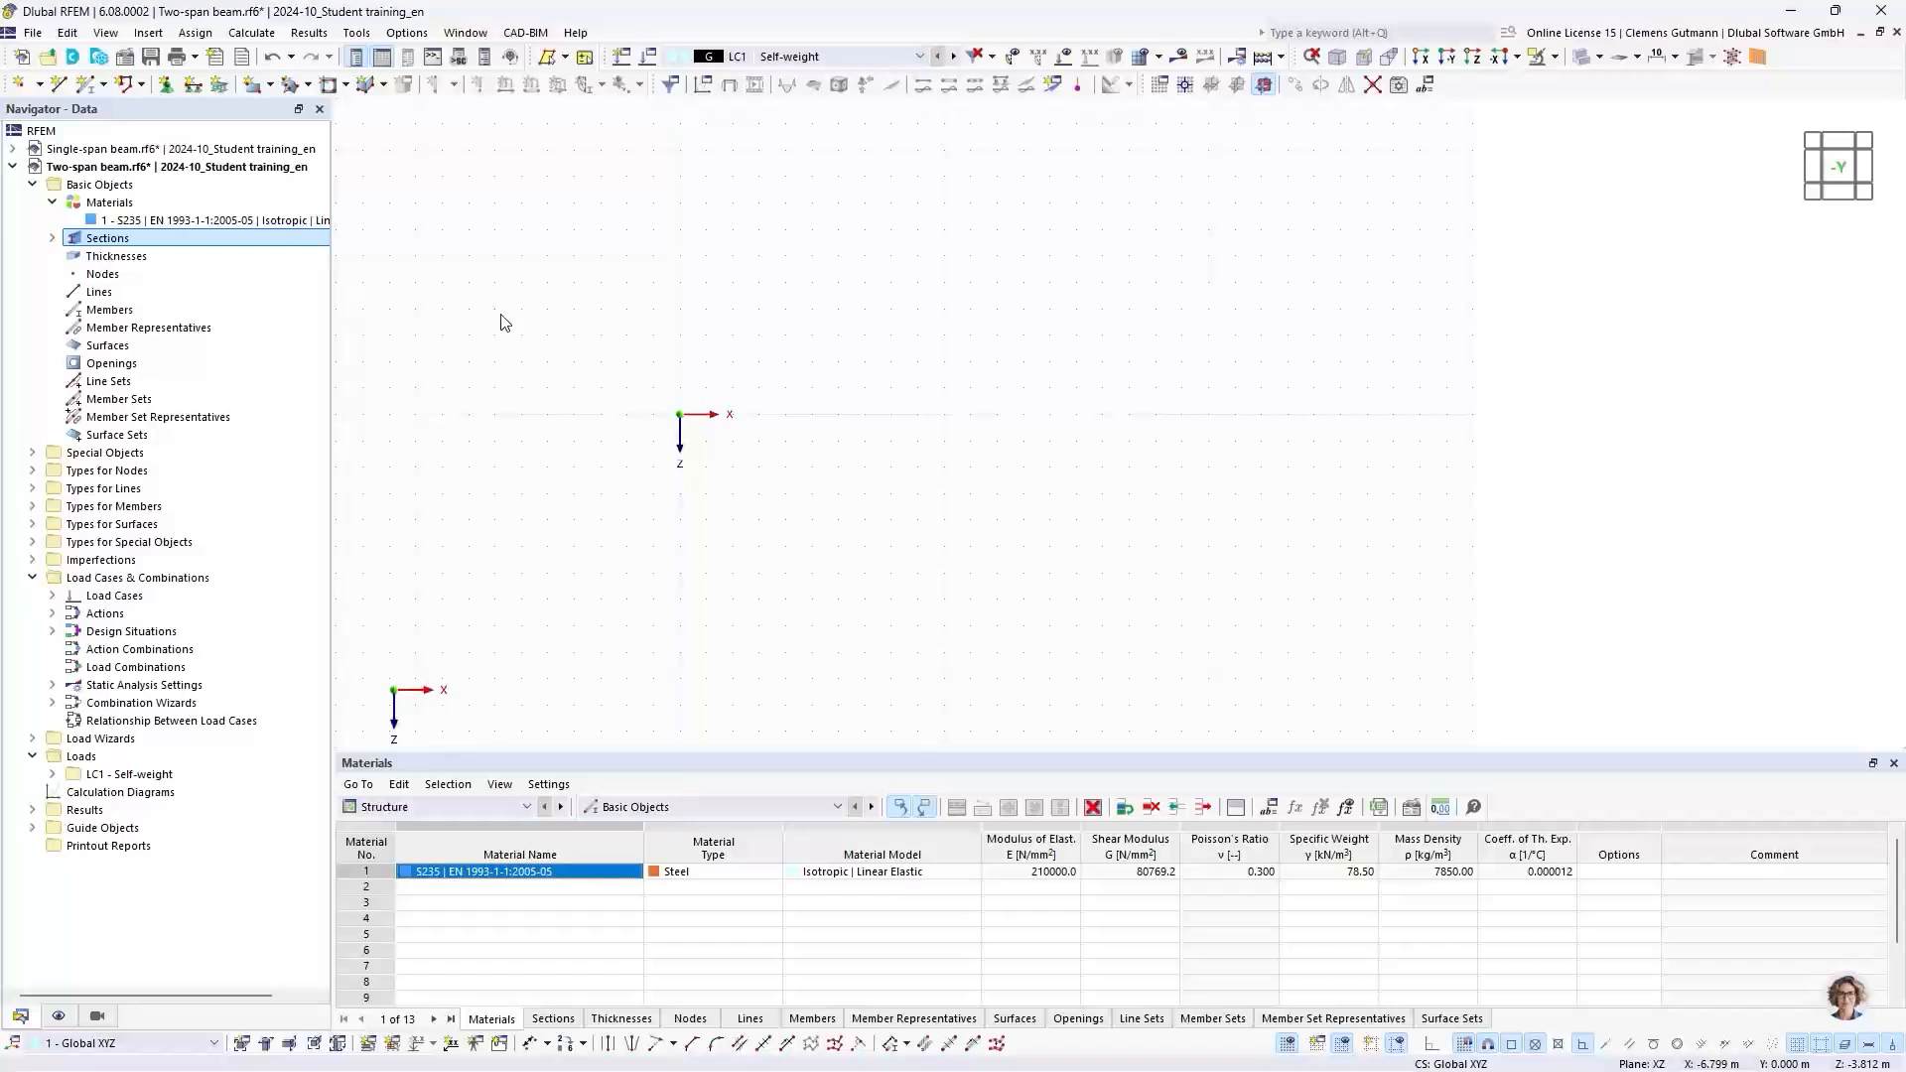
Step: Draw two continuous beam members through X = 0, 5 and 10 m at Z = 0, and expand the lists of members, lines and nodes
click(105, 85)
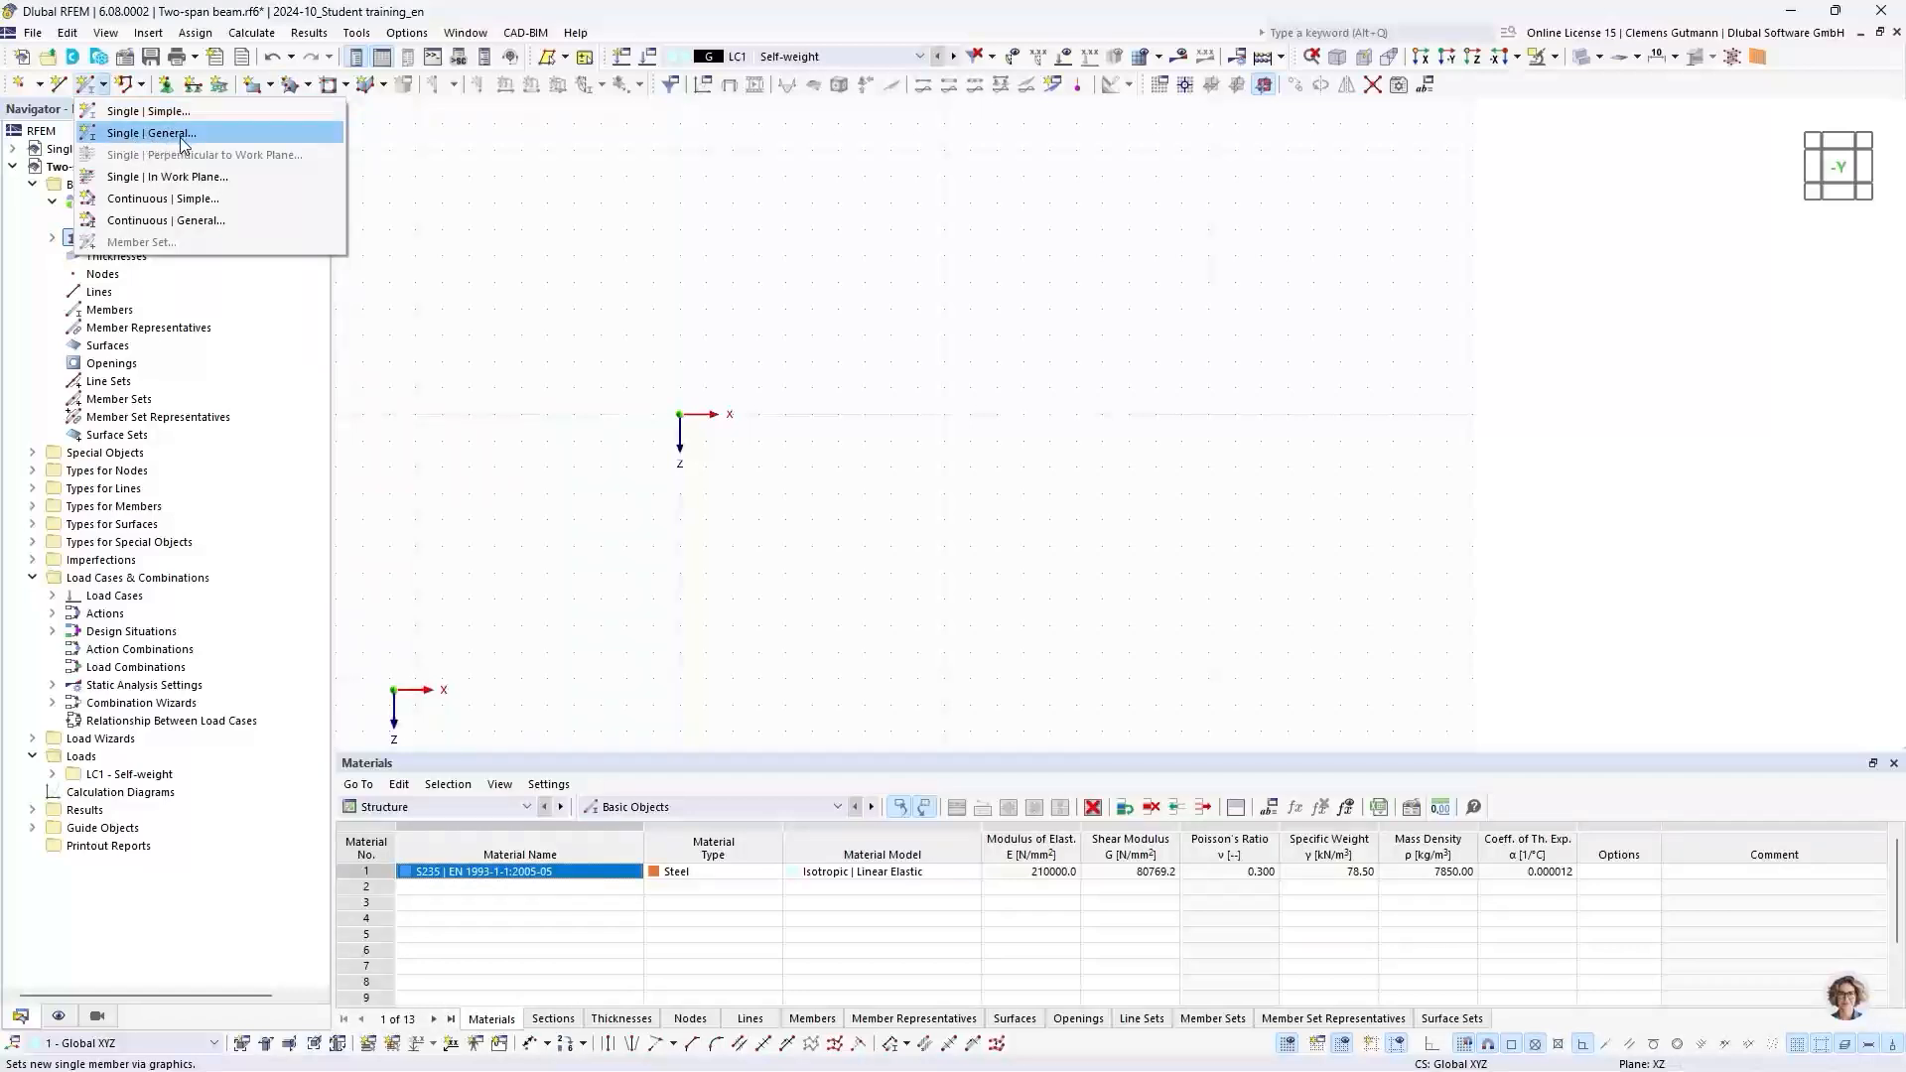
click(146, 198)
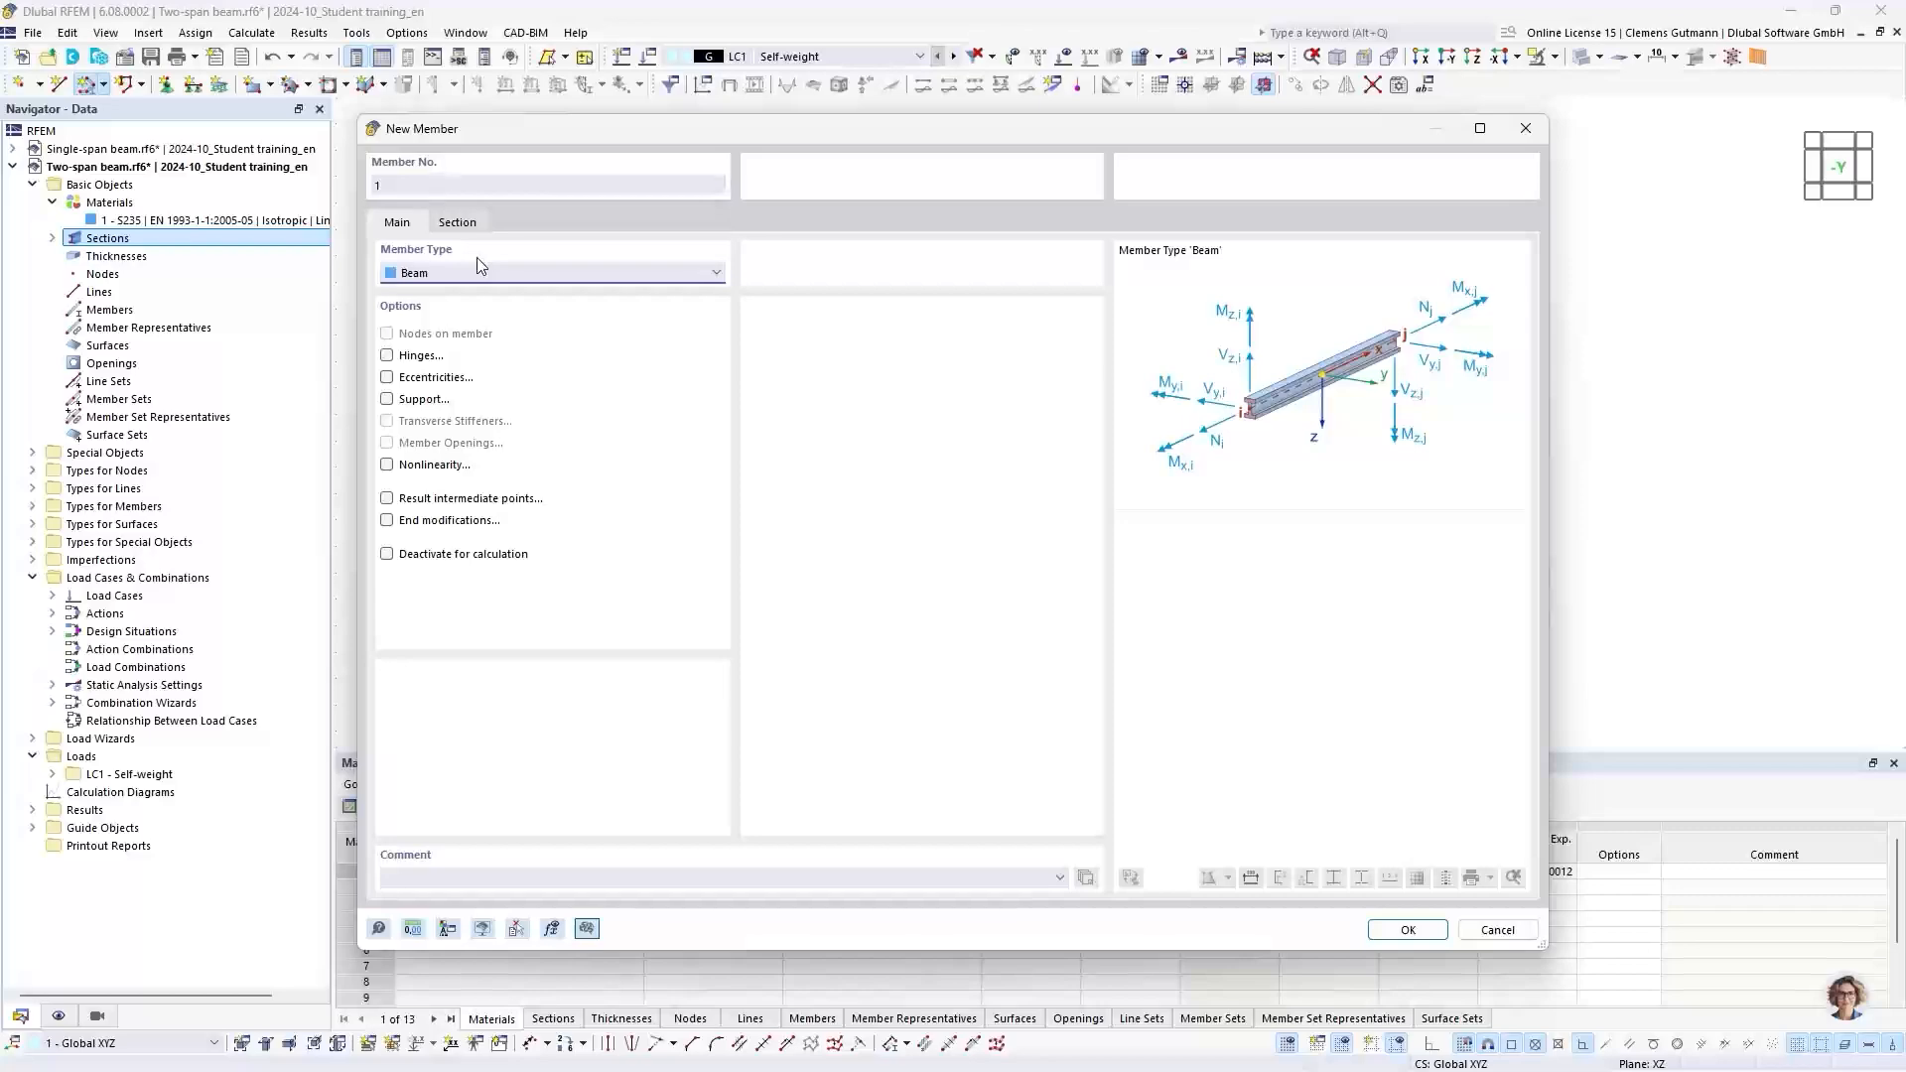
click(1403, 928)
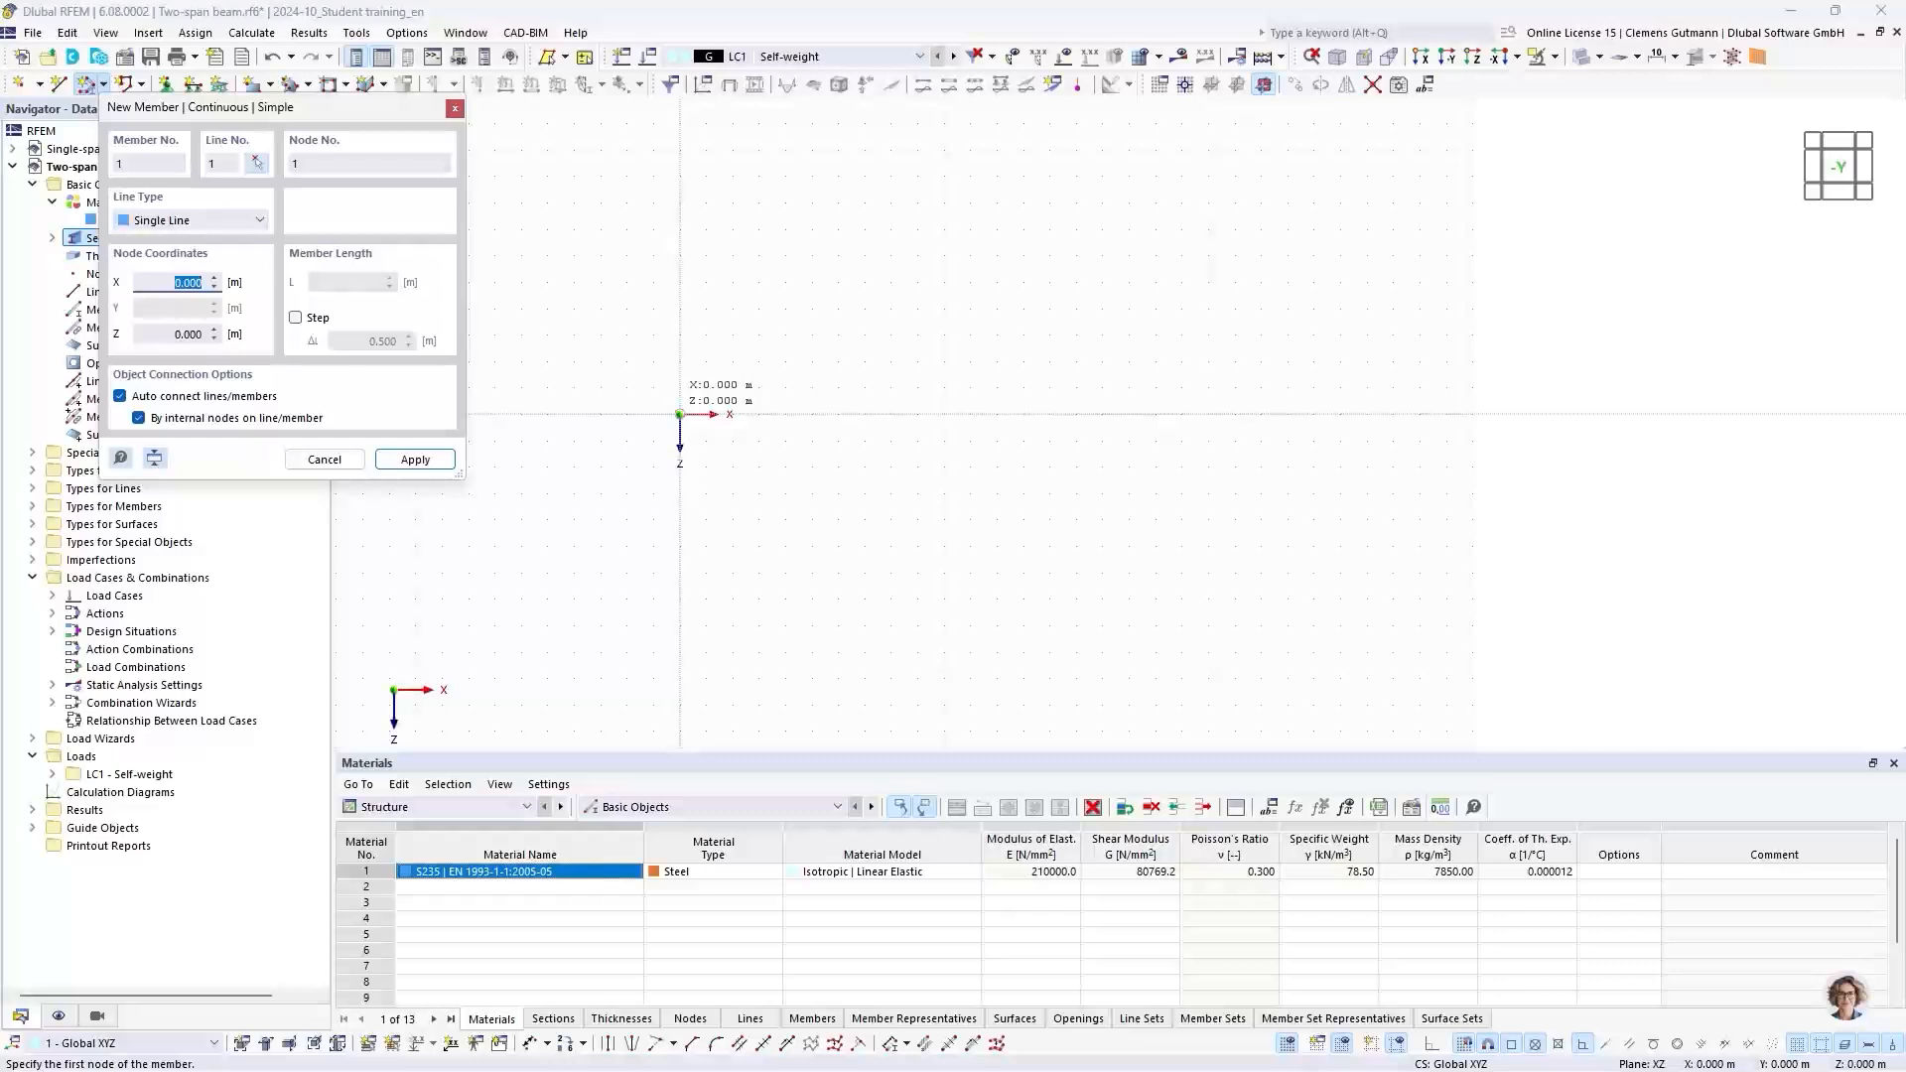
click(680, 414)
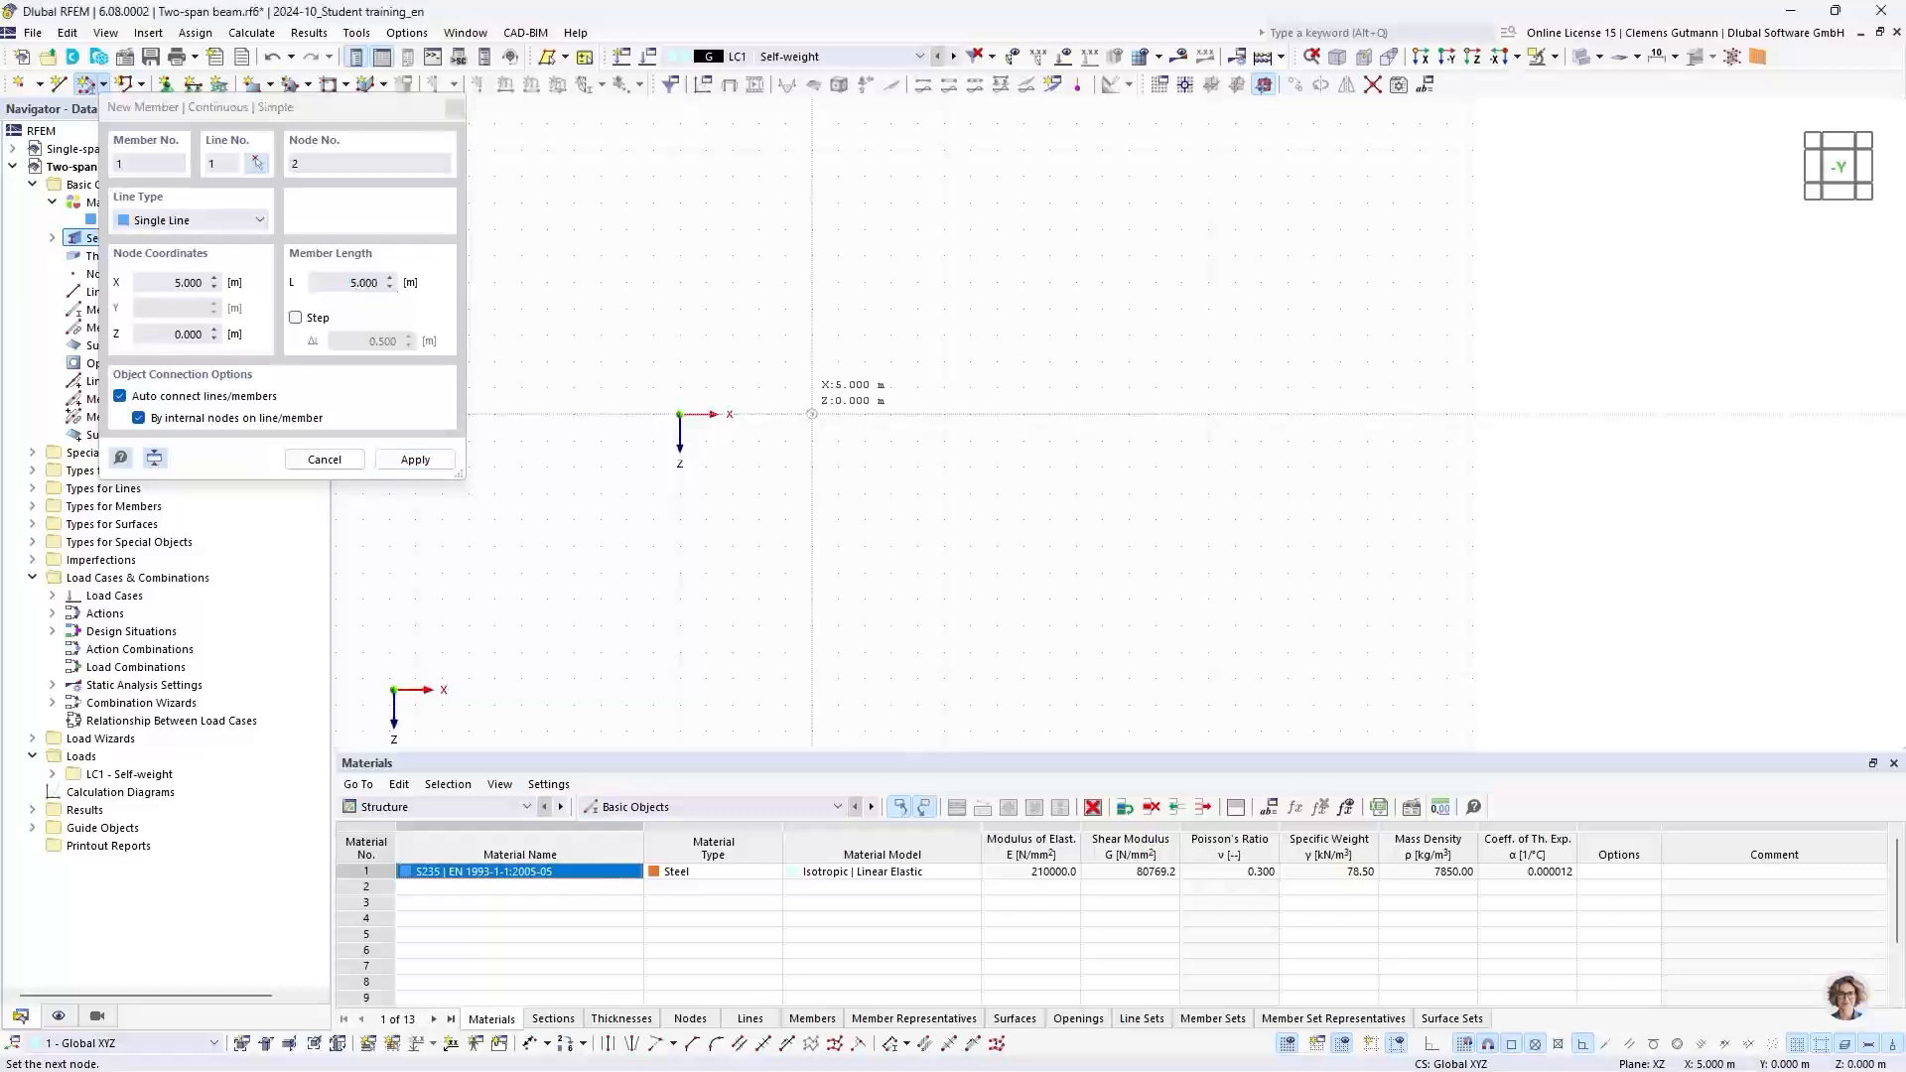
click(812, 414)
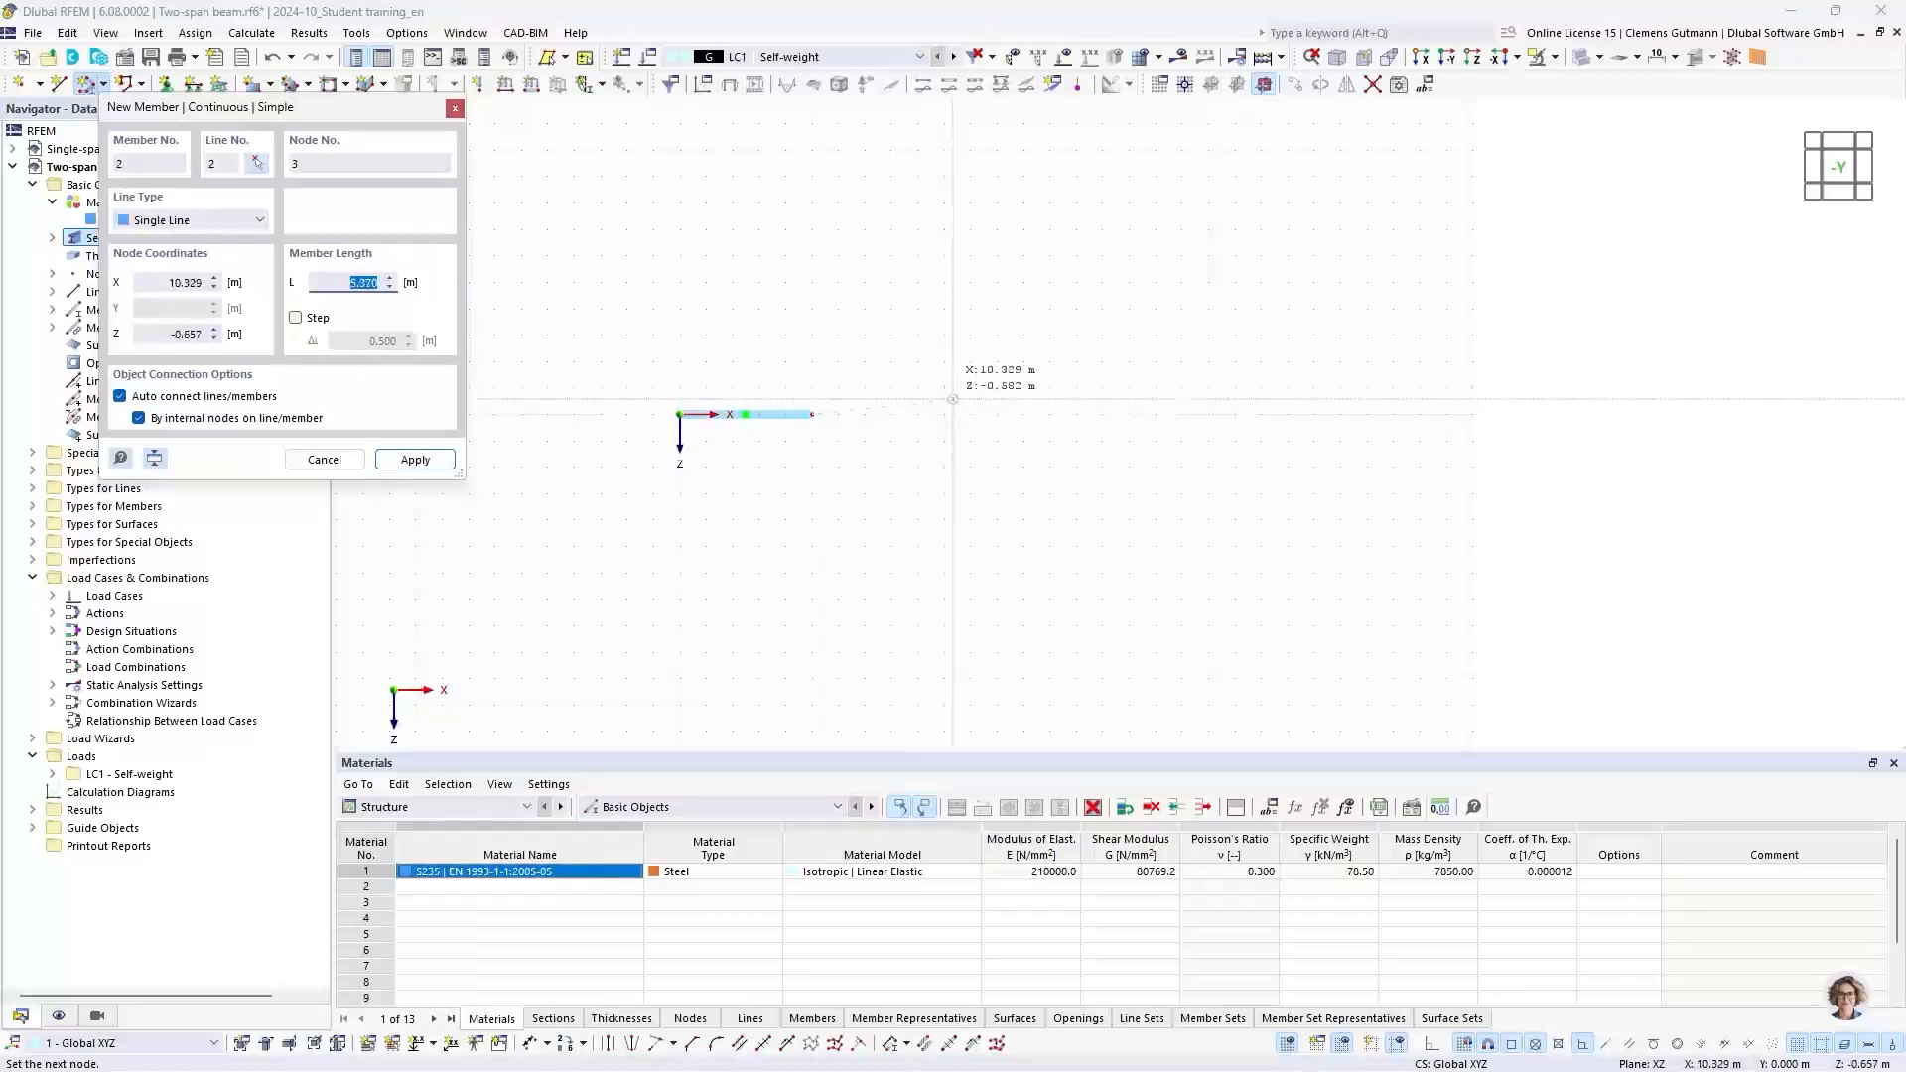
click(943, 414)
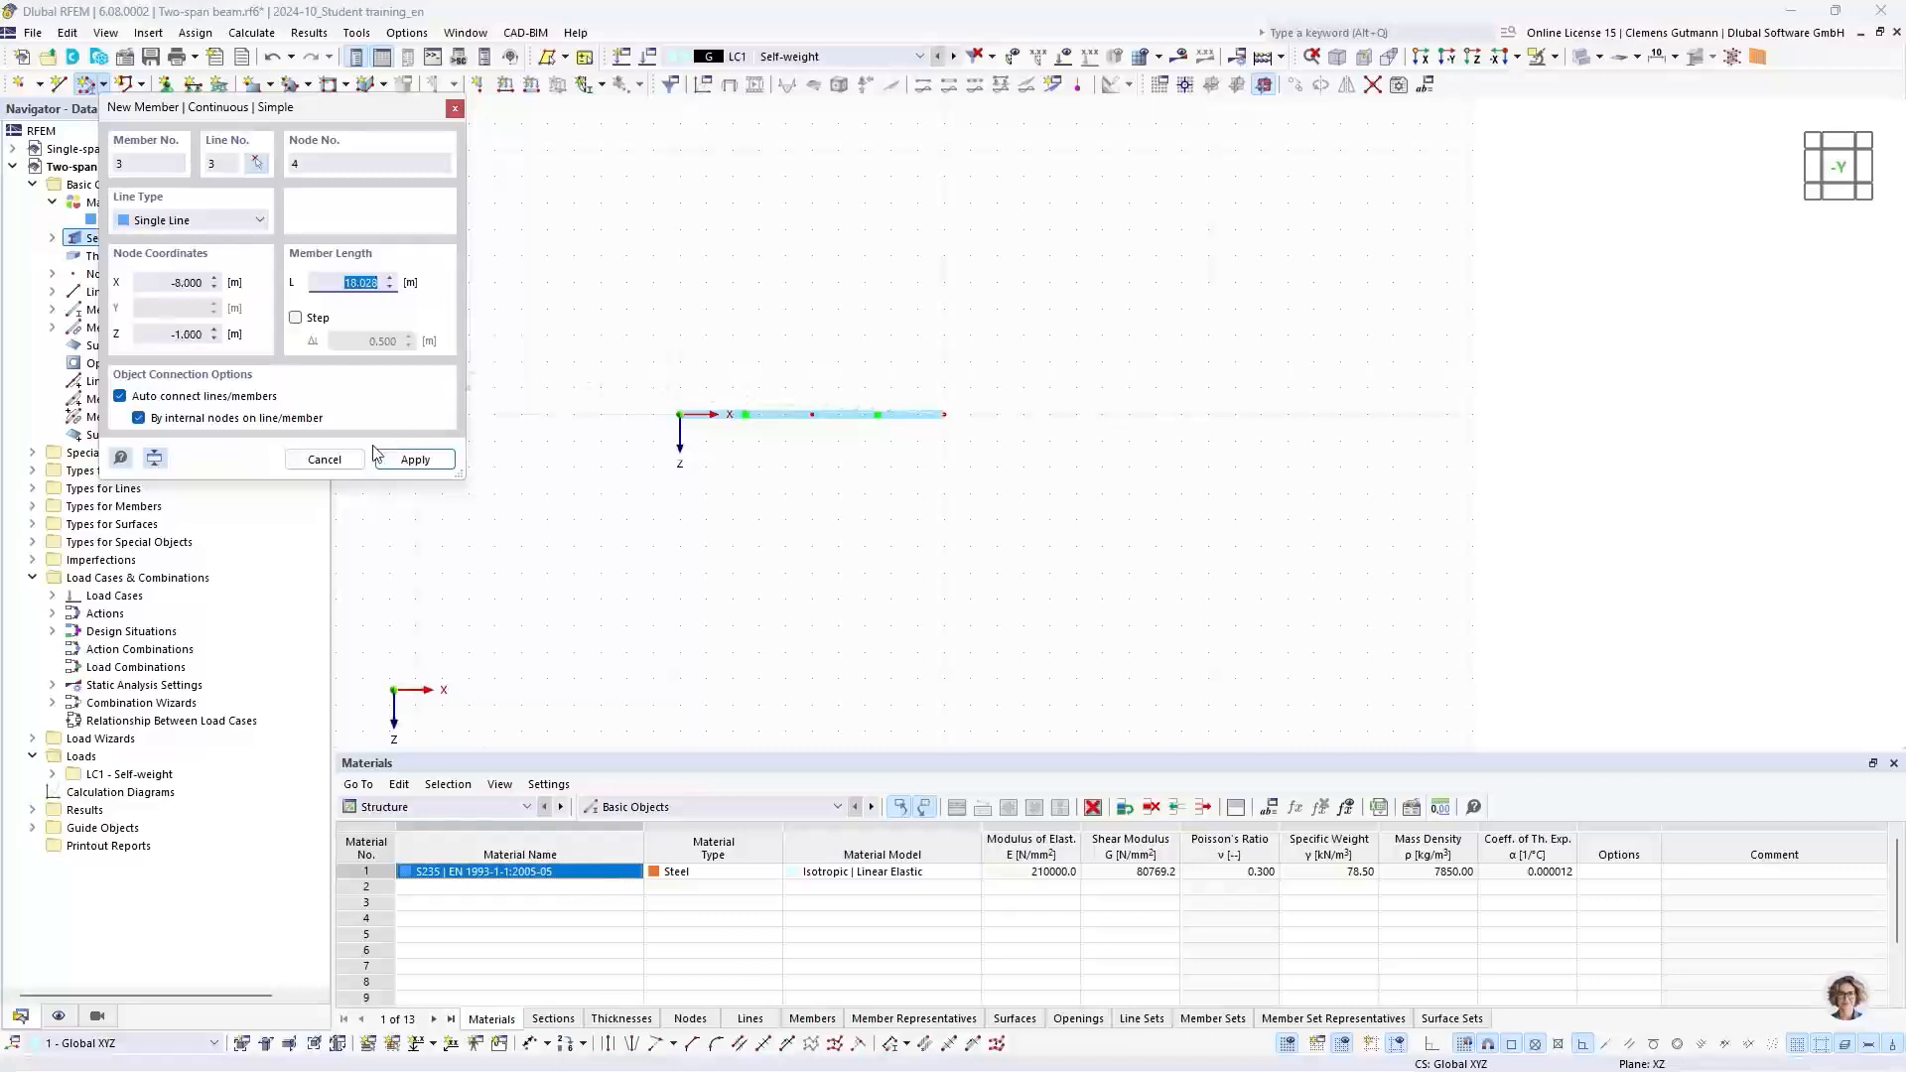
click(325, 460)
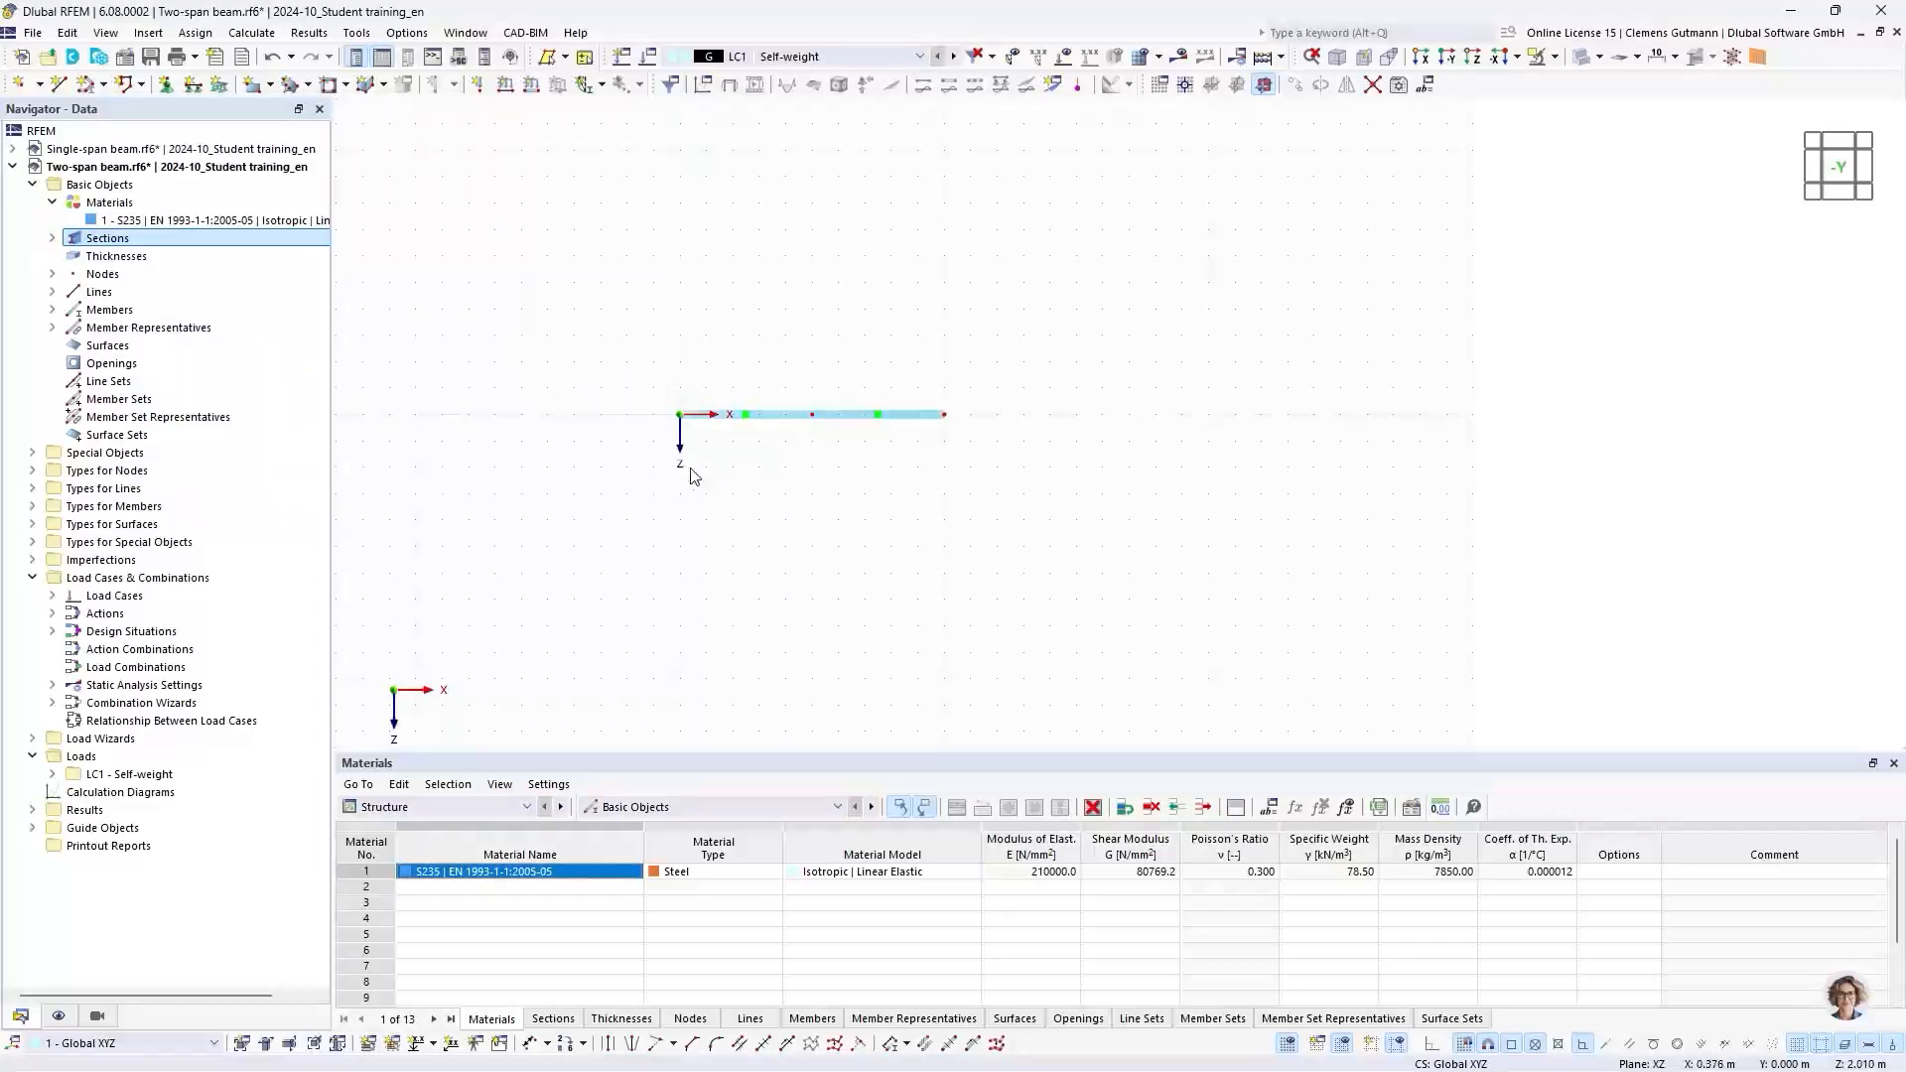
scroll(789, 435, up, 1)
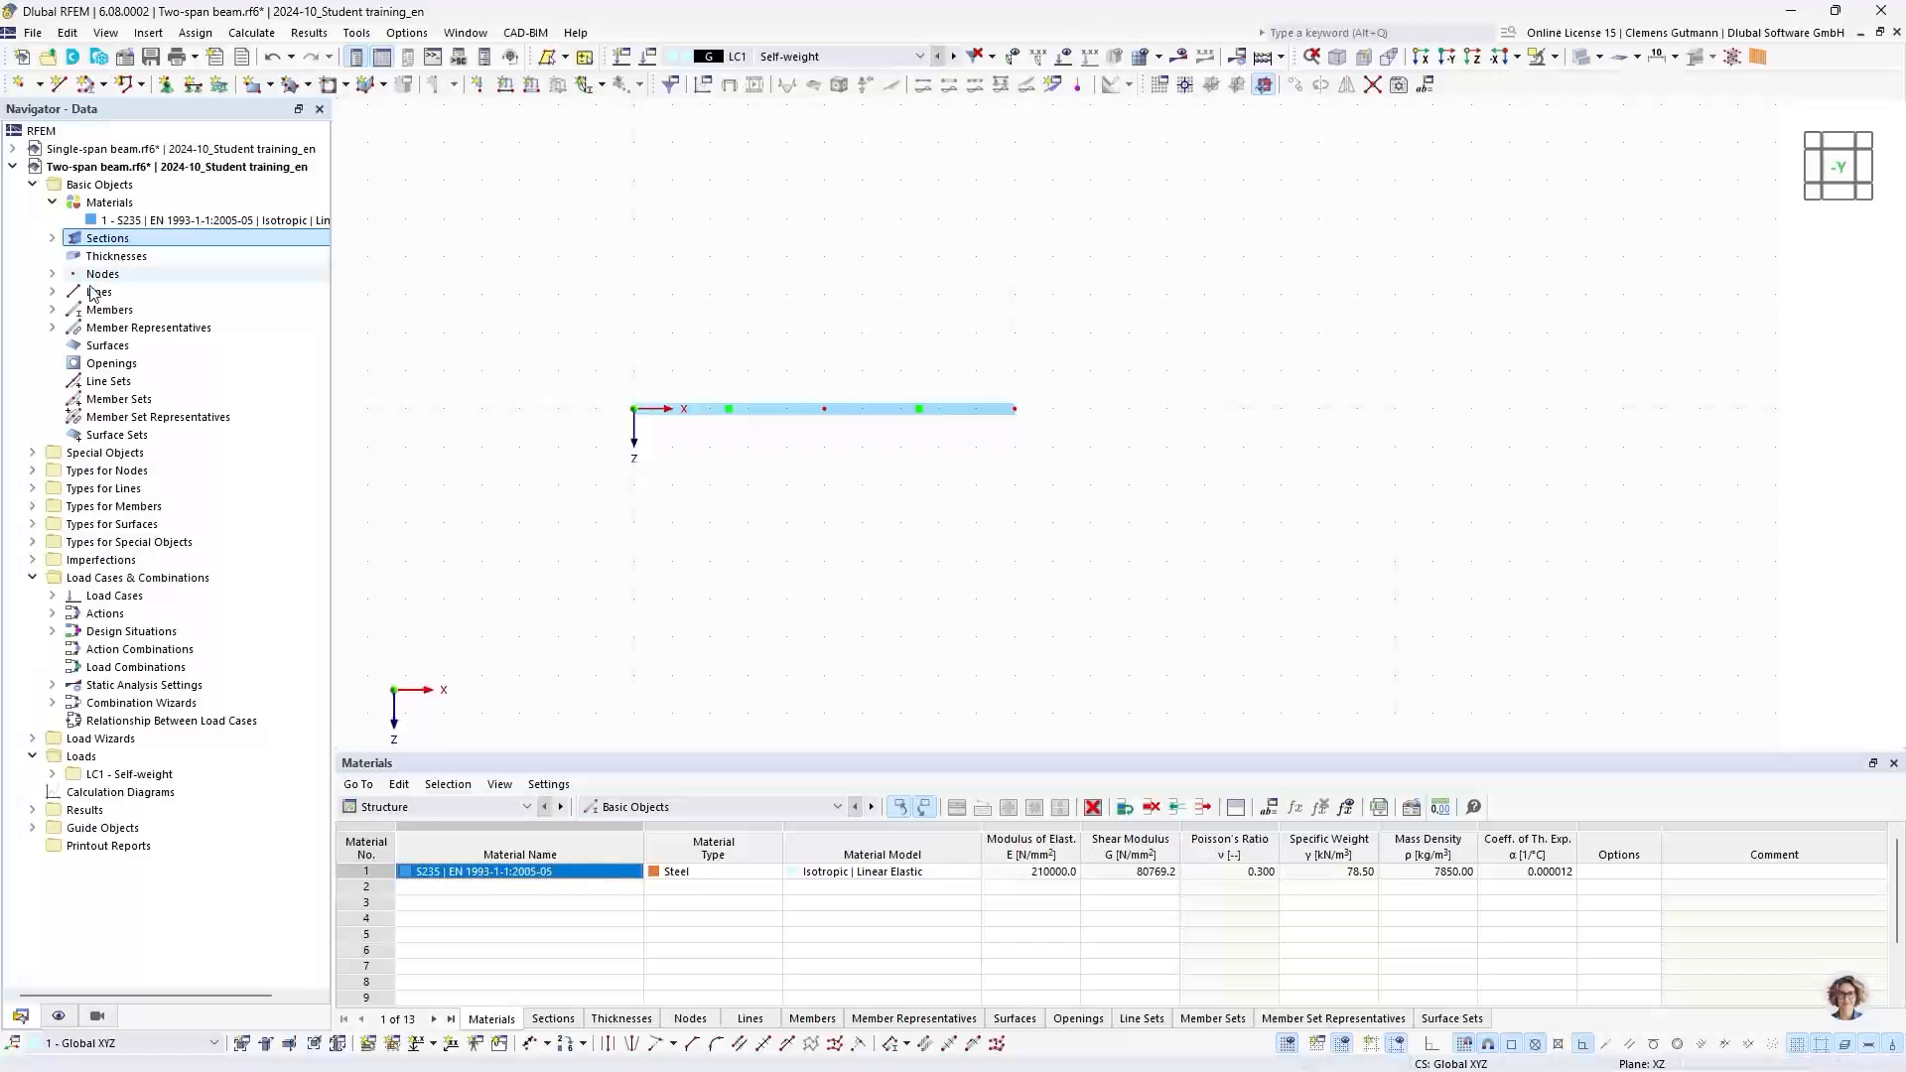
click(53, 310)
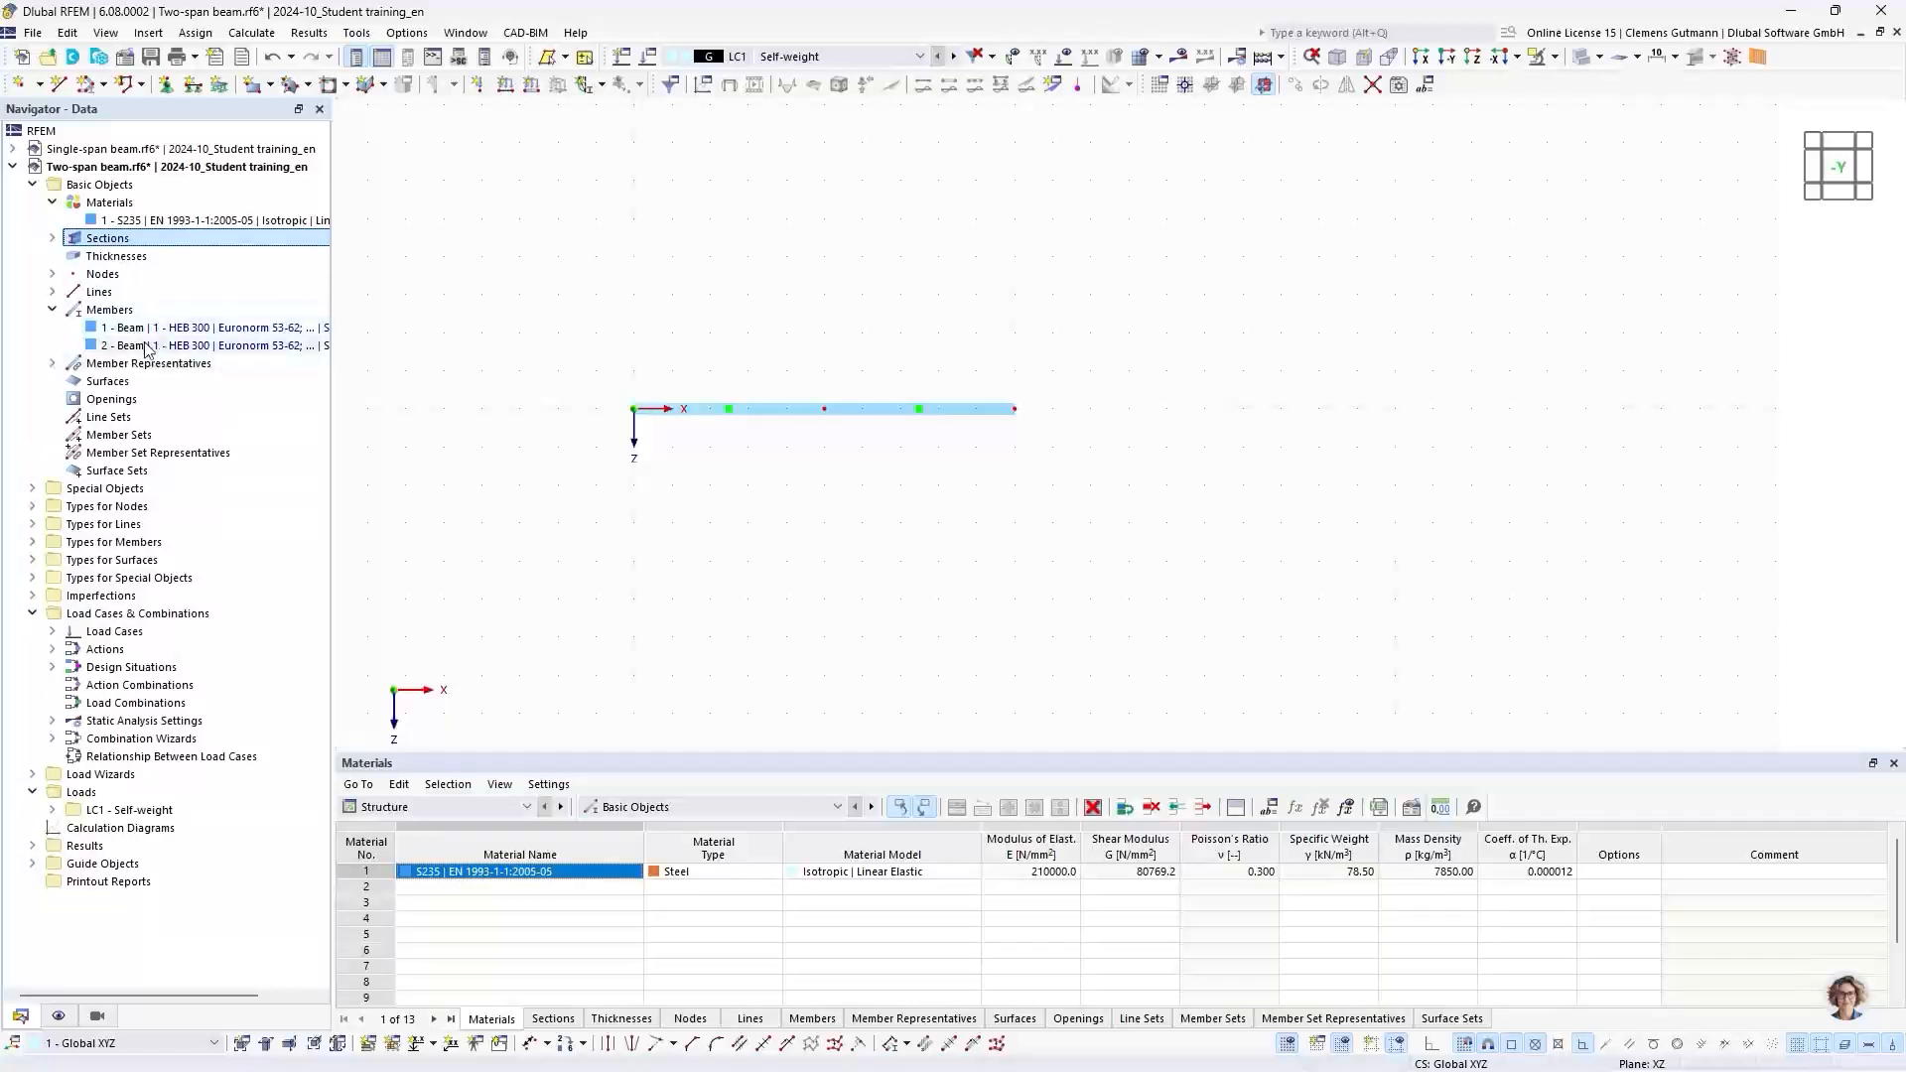
click(52, 292)
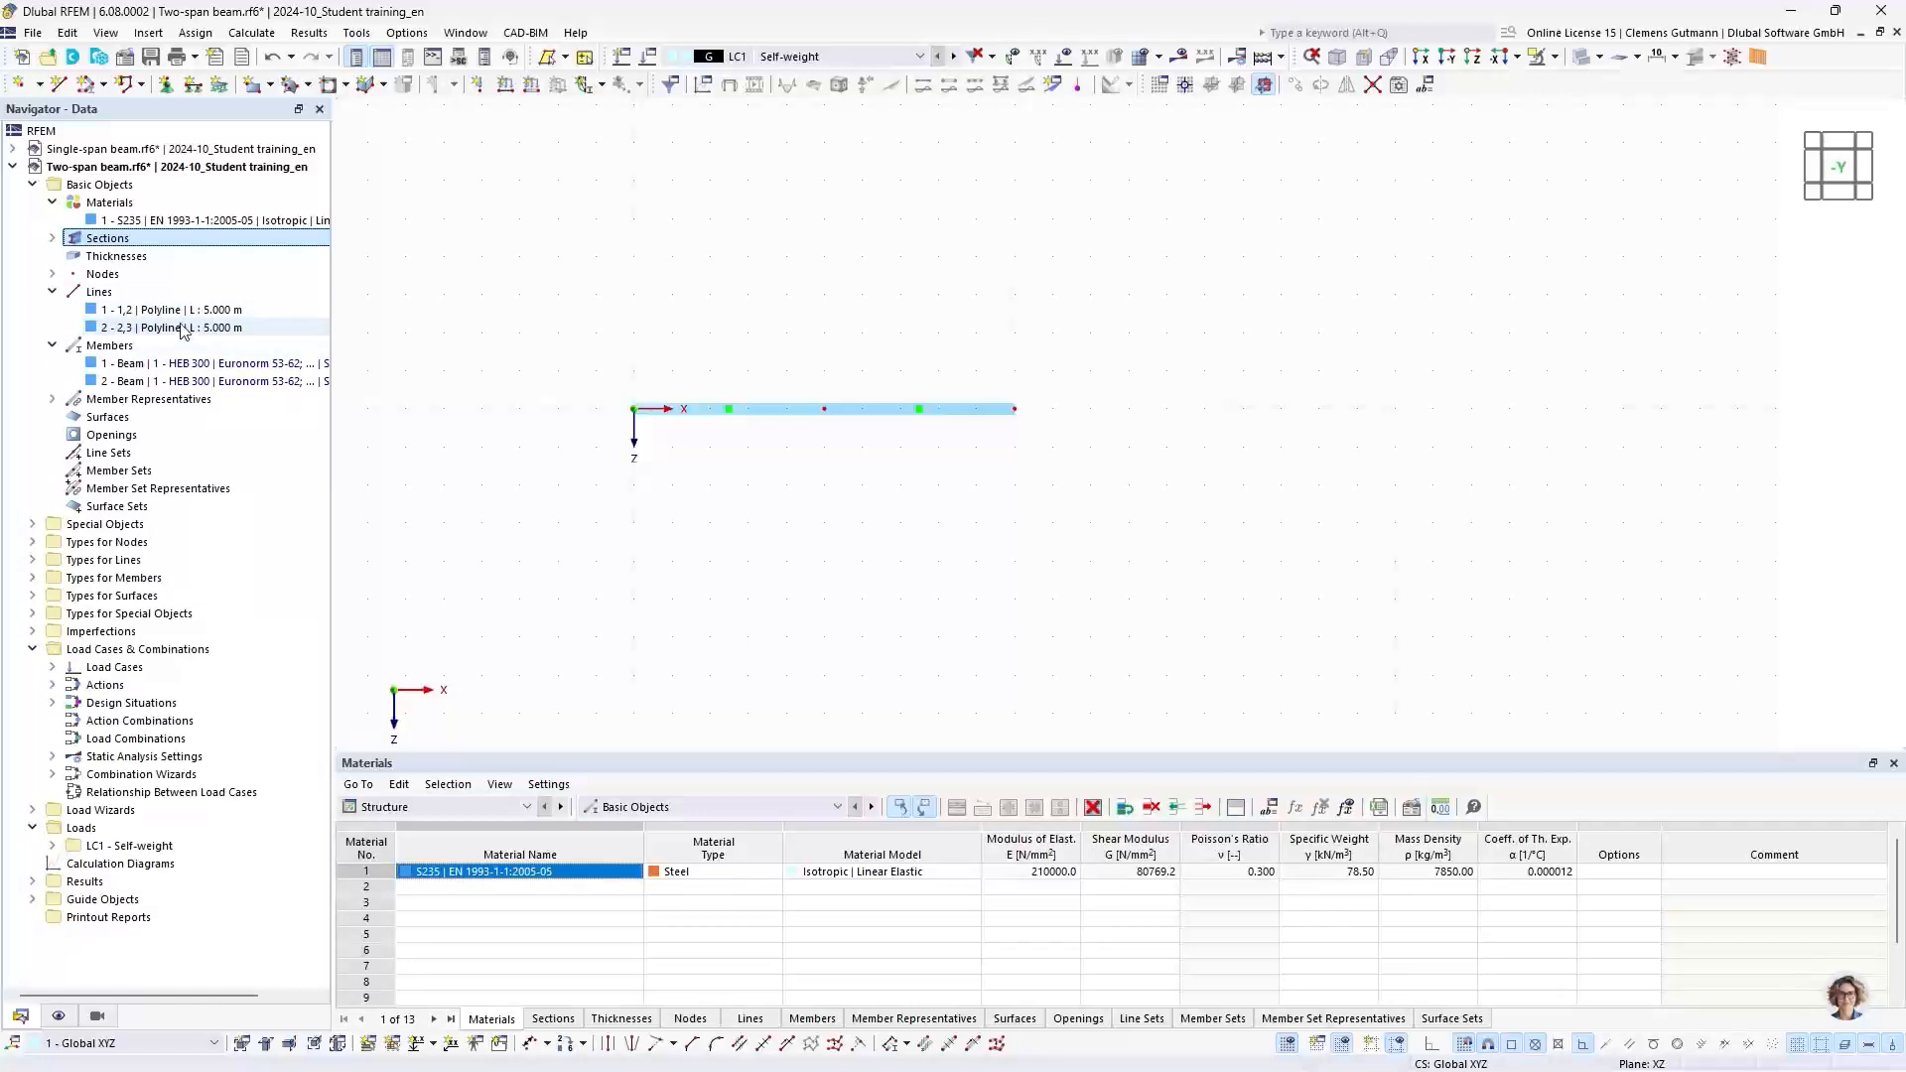
click(53, 274)
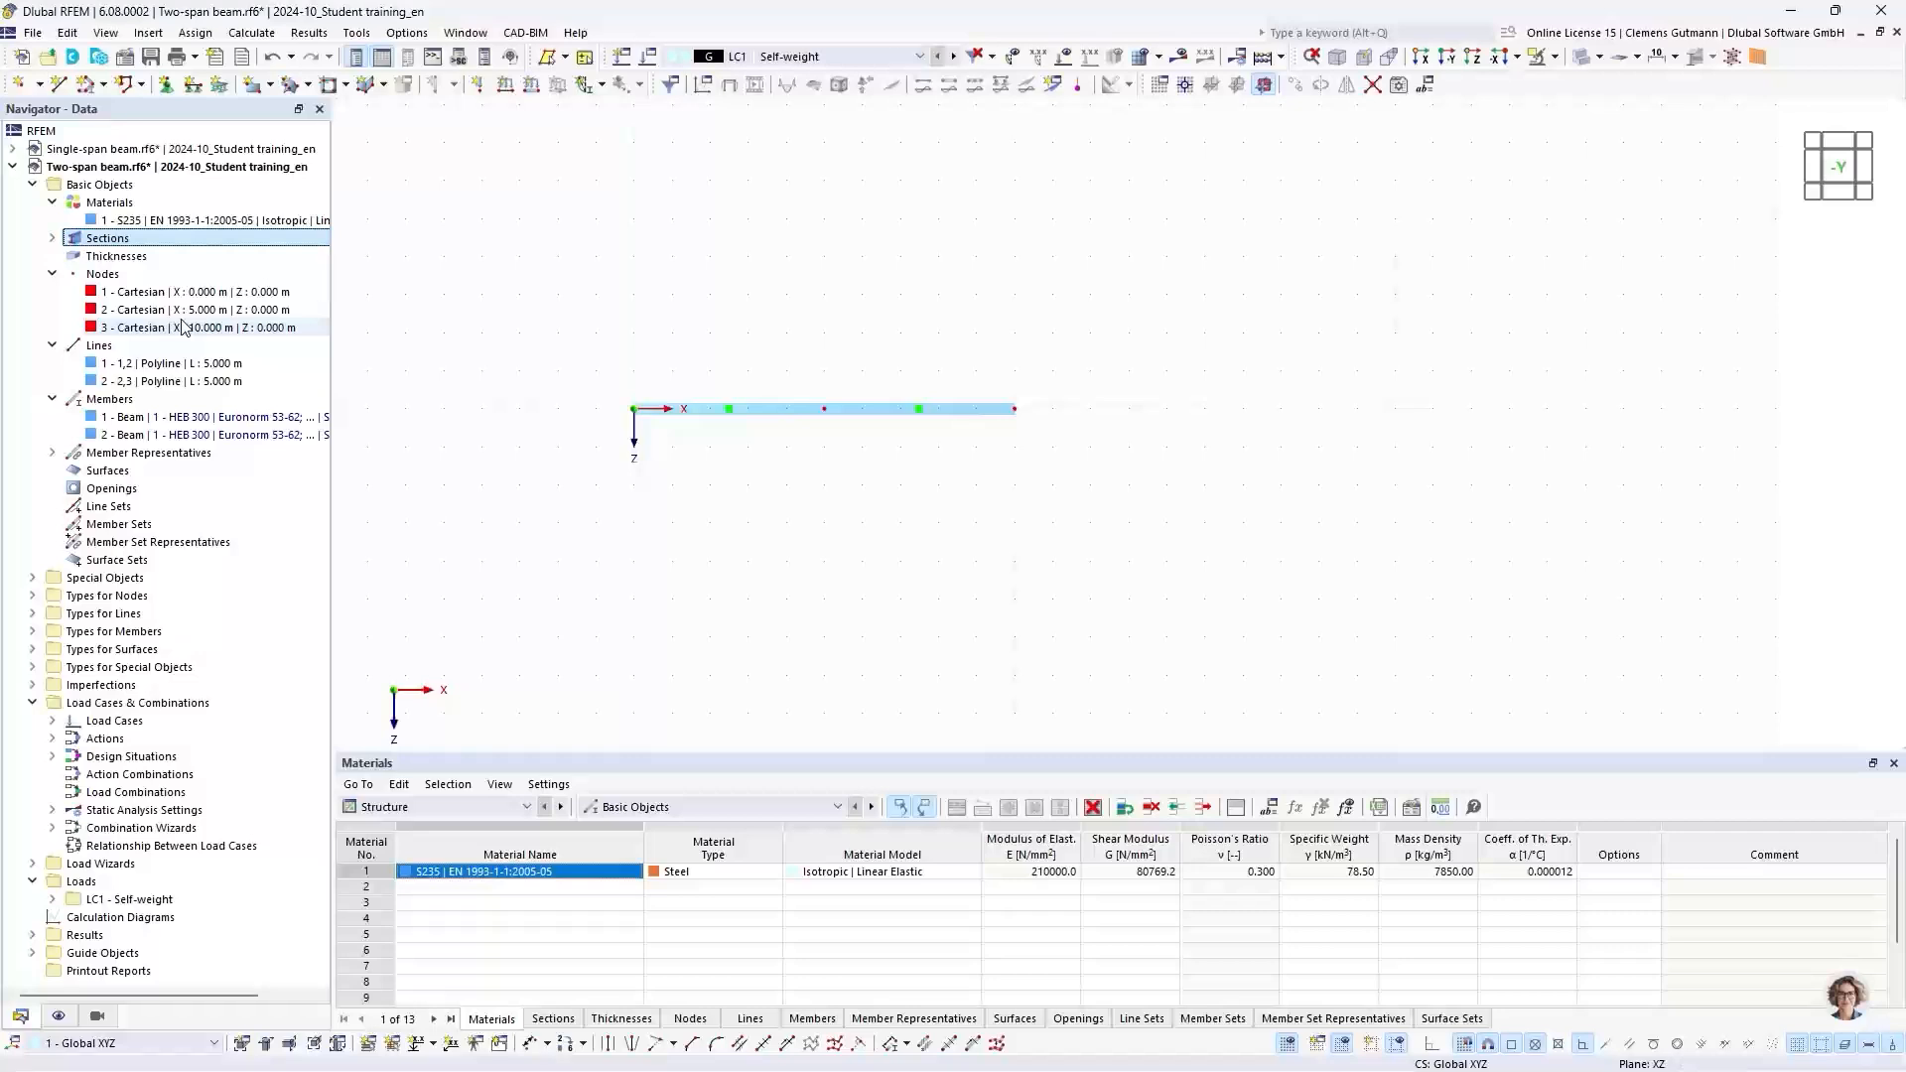
Step: Assign the predefined Hinged nodal support graphically to node 1 at the beam's start
click(33, 579)
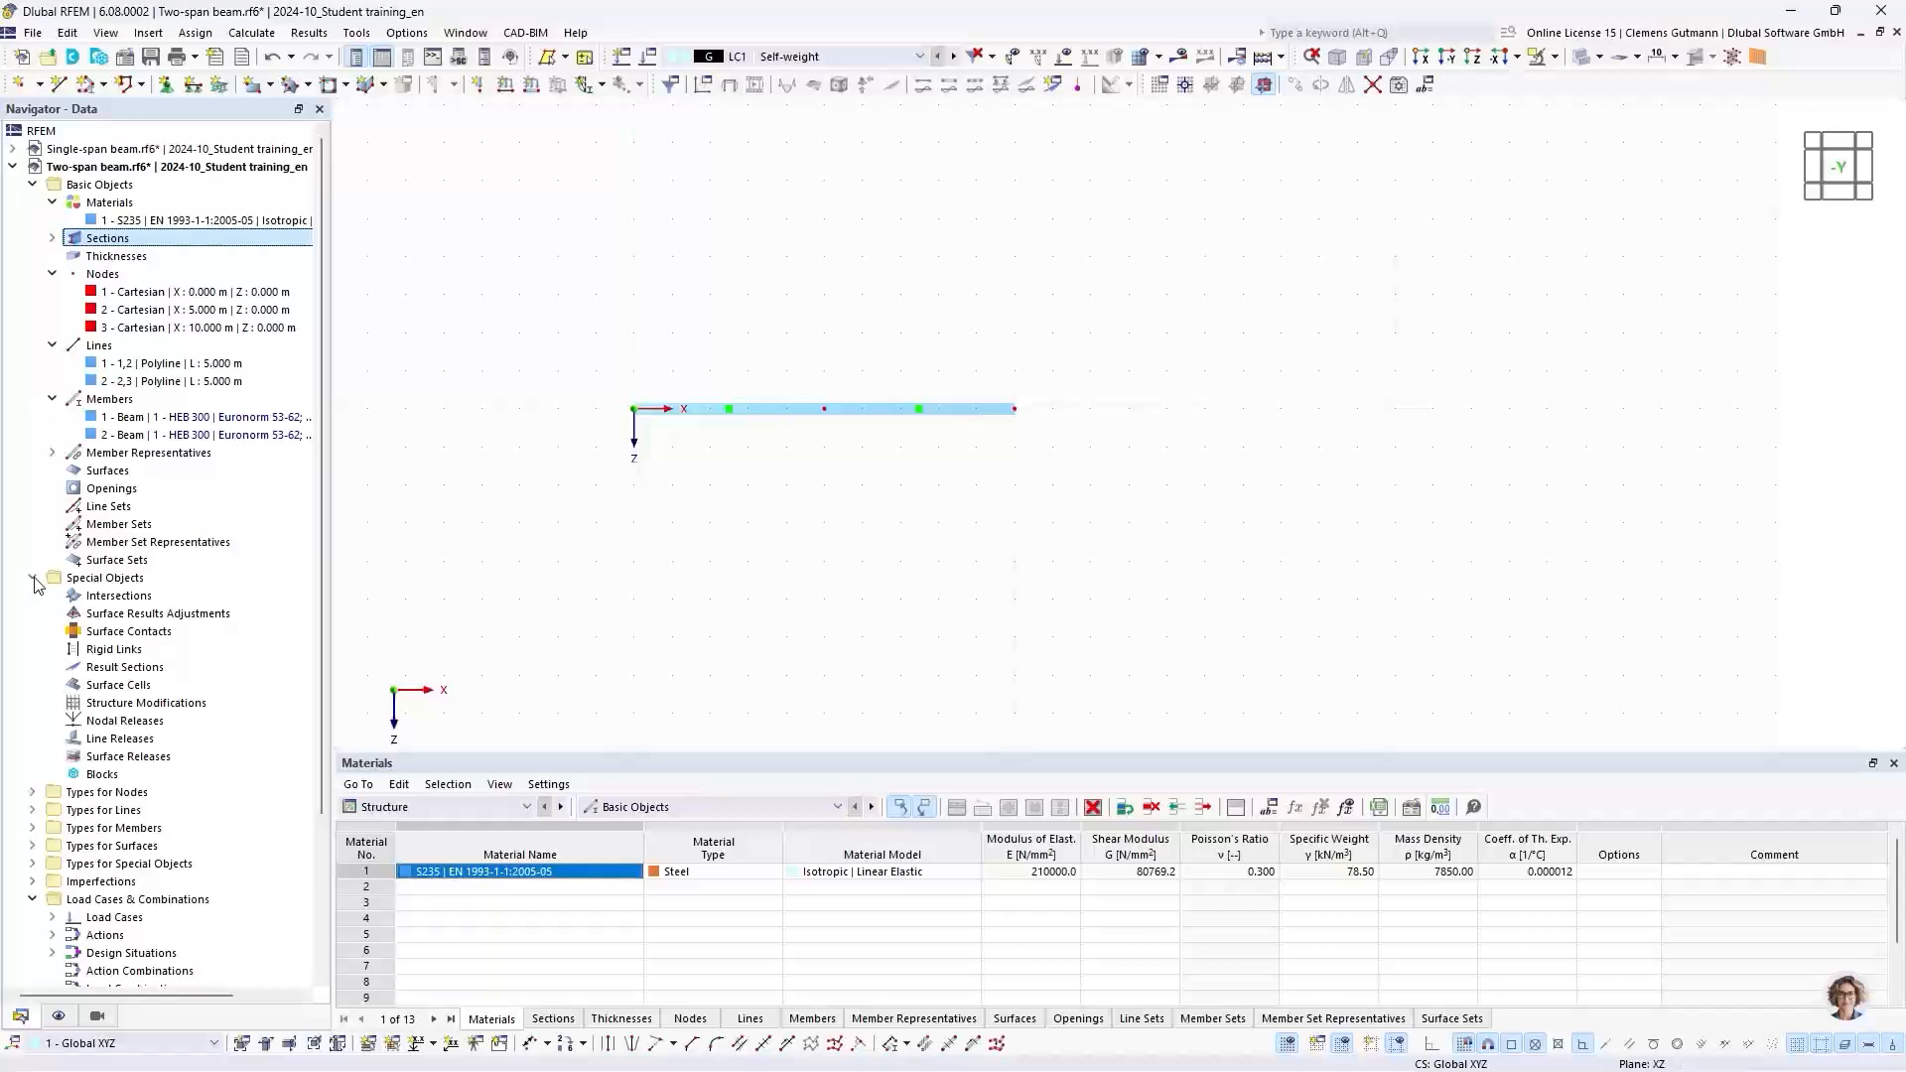
click(33, 580)
click(33, 596)
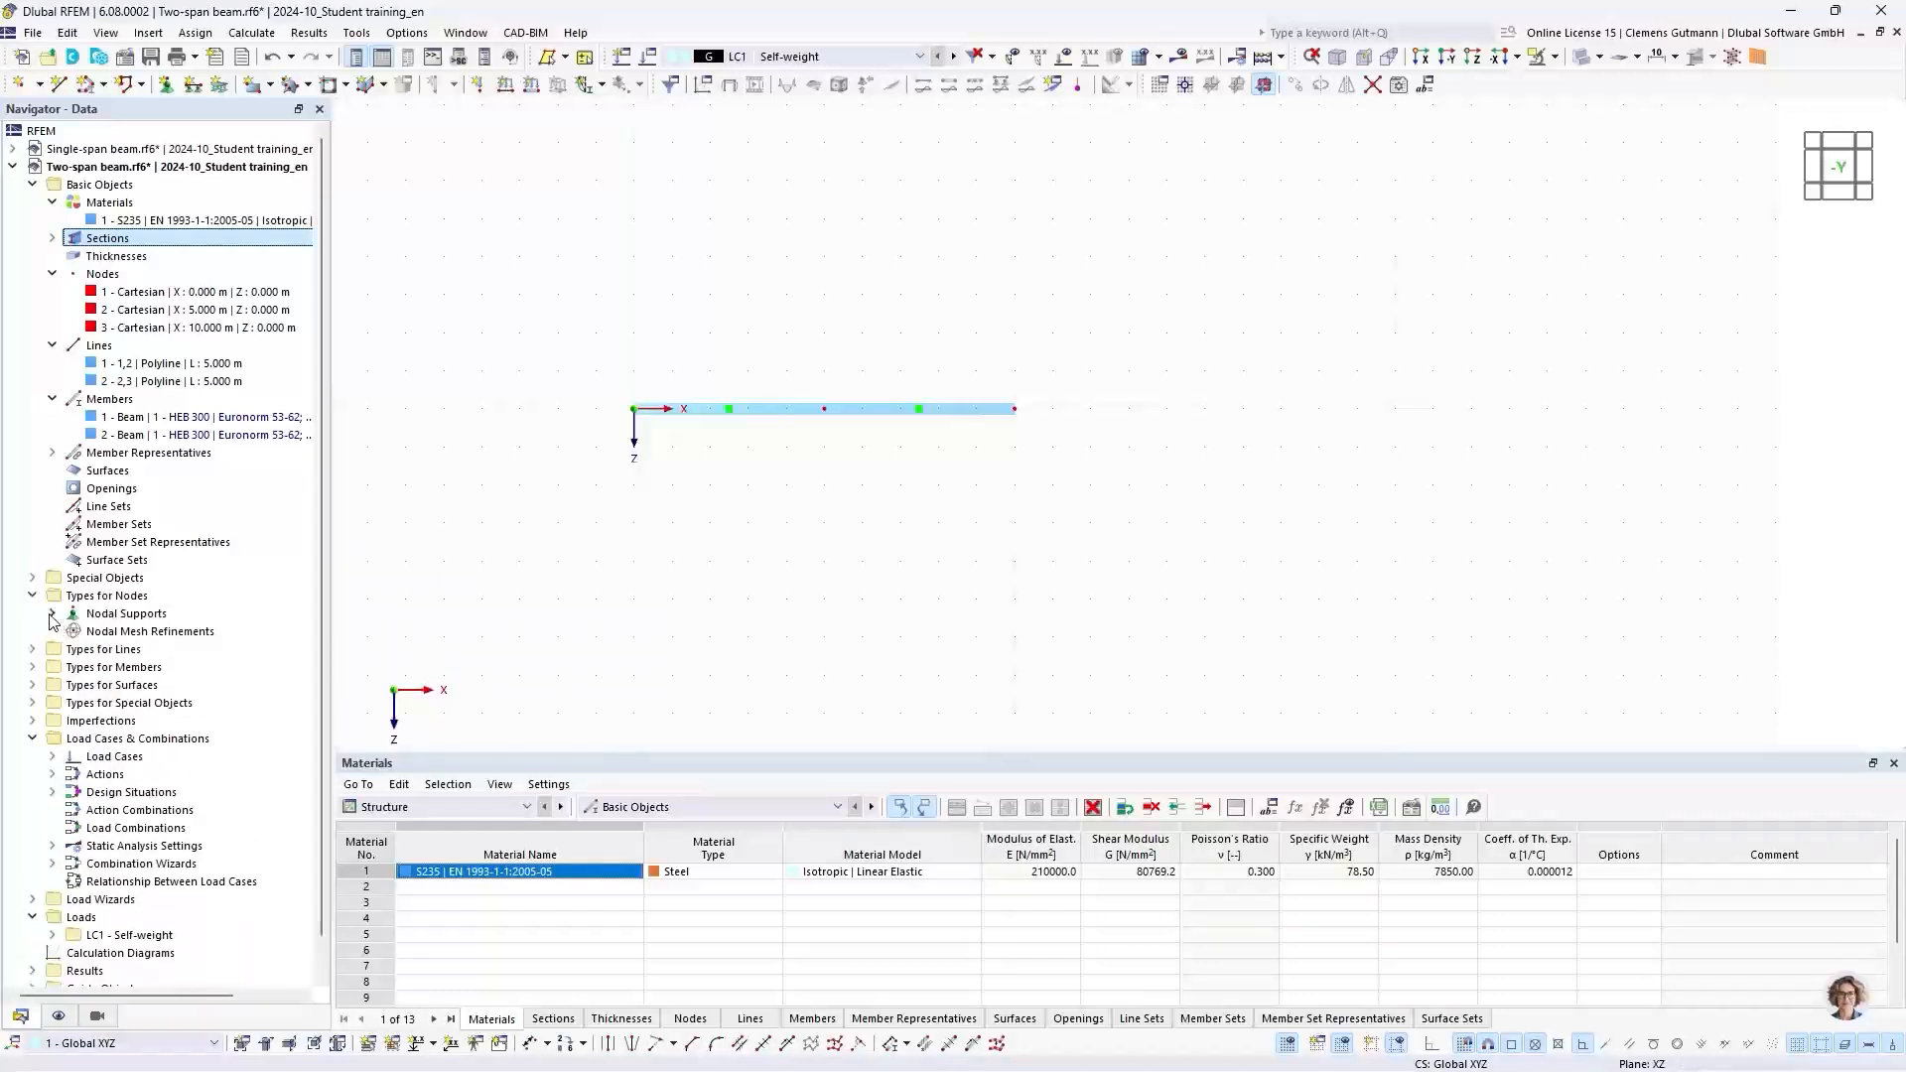
click(53, 614)
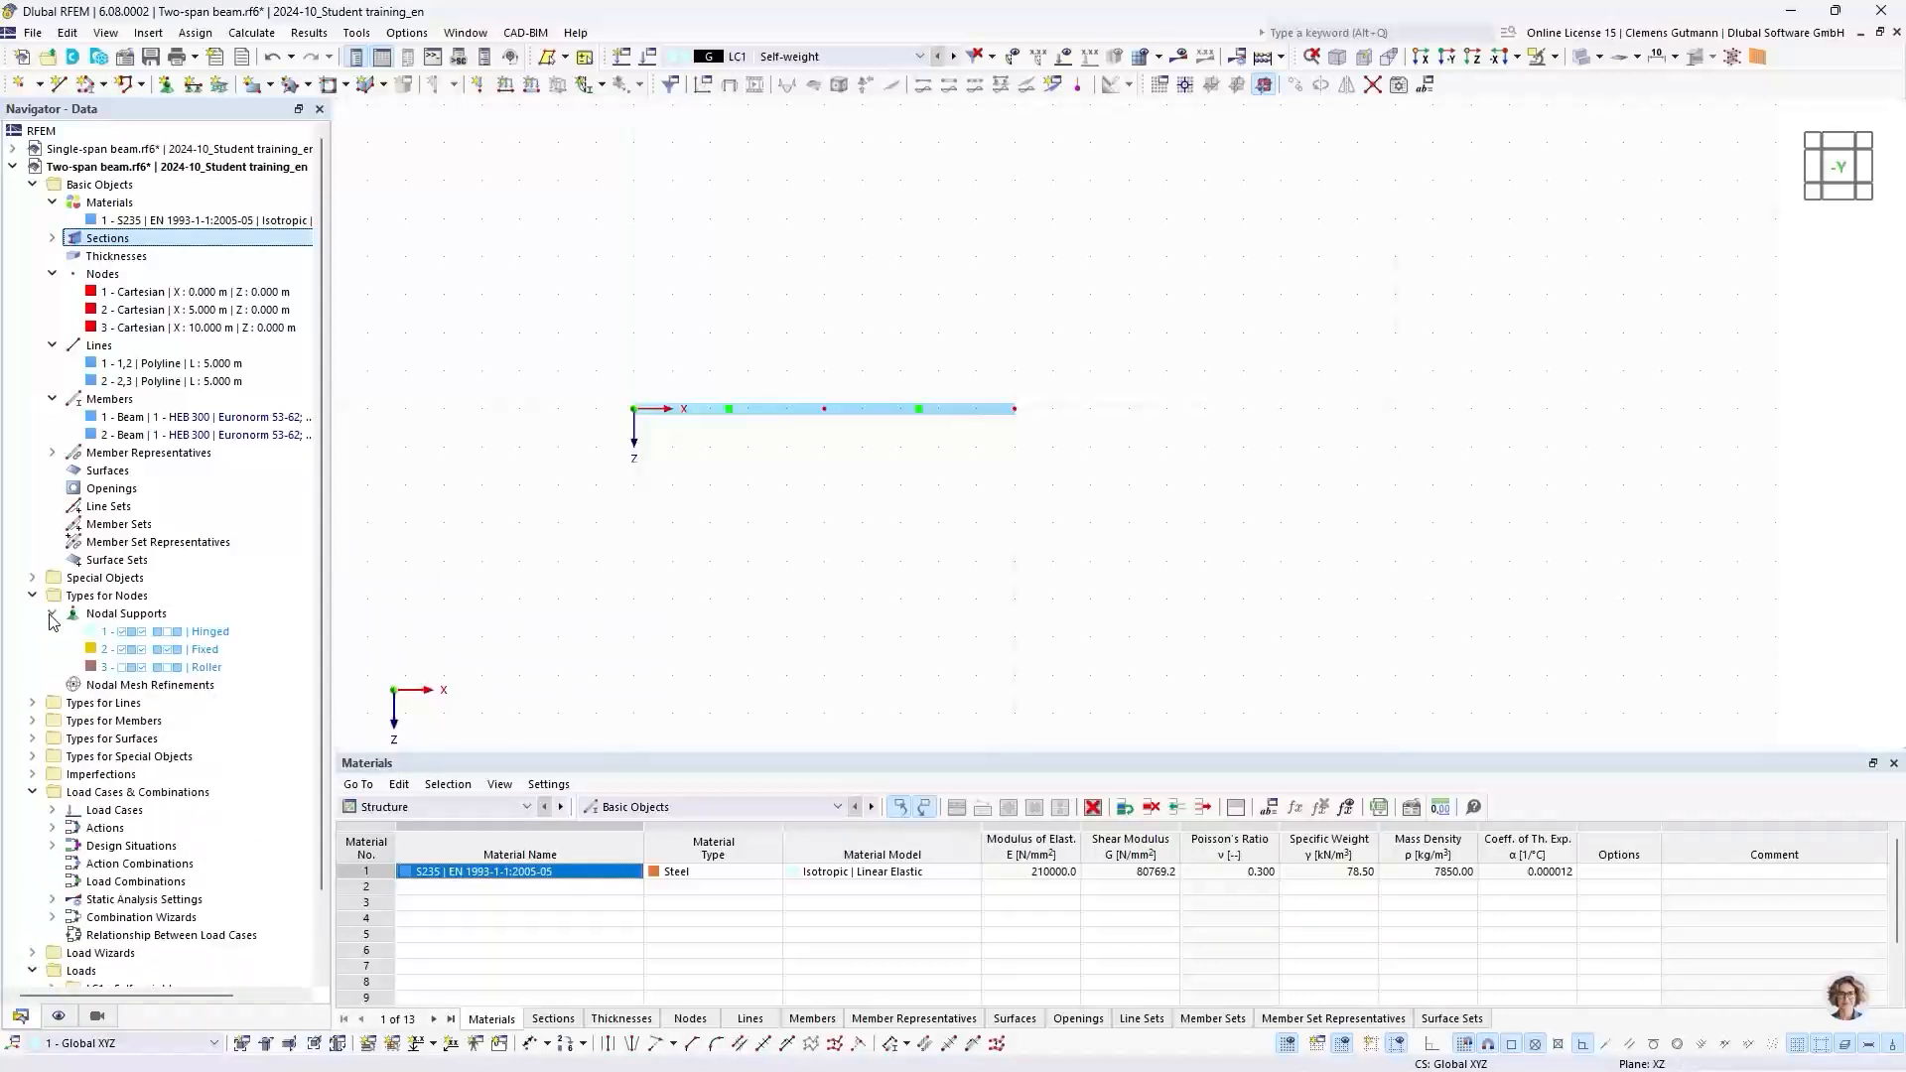
right_click(142, 638)
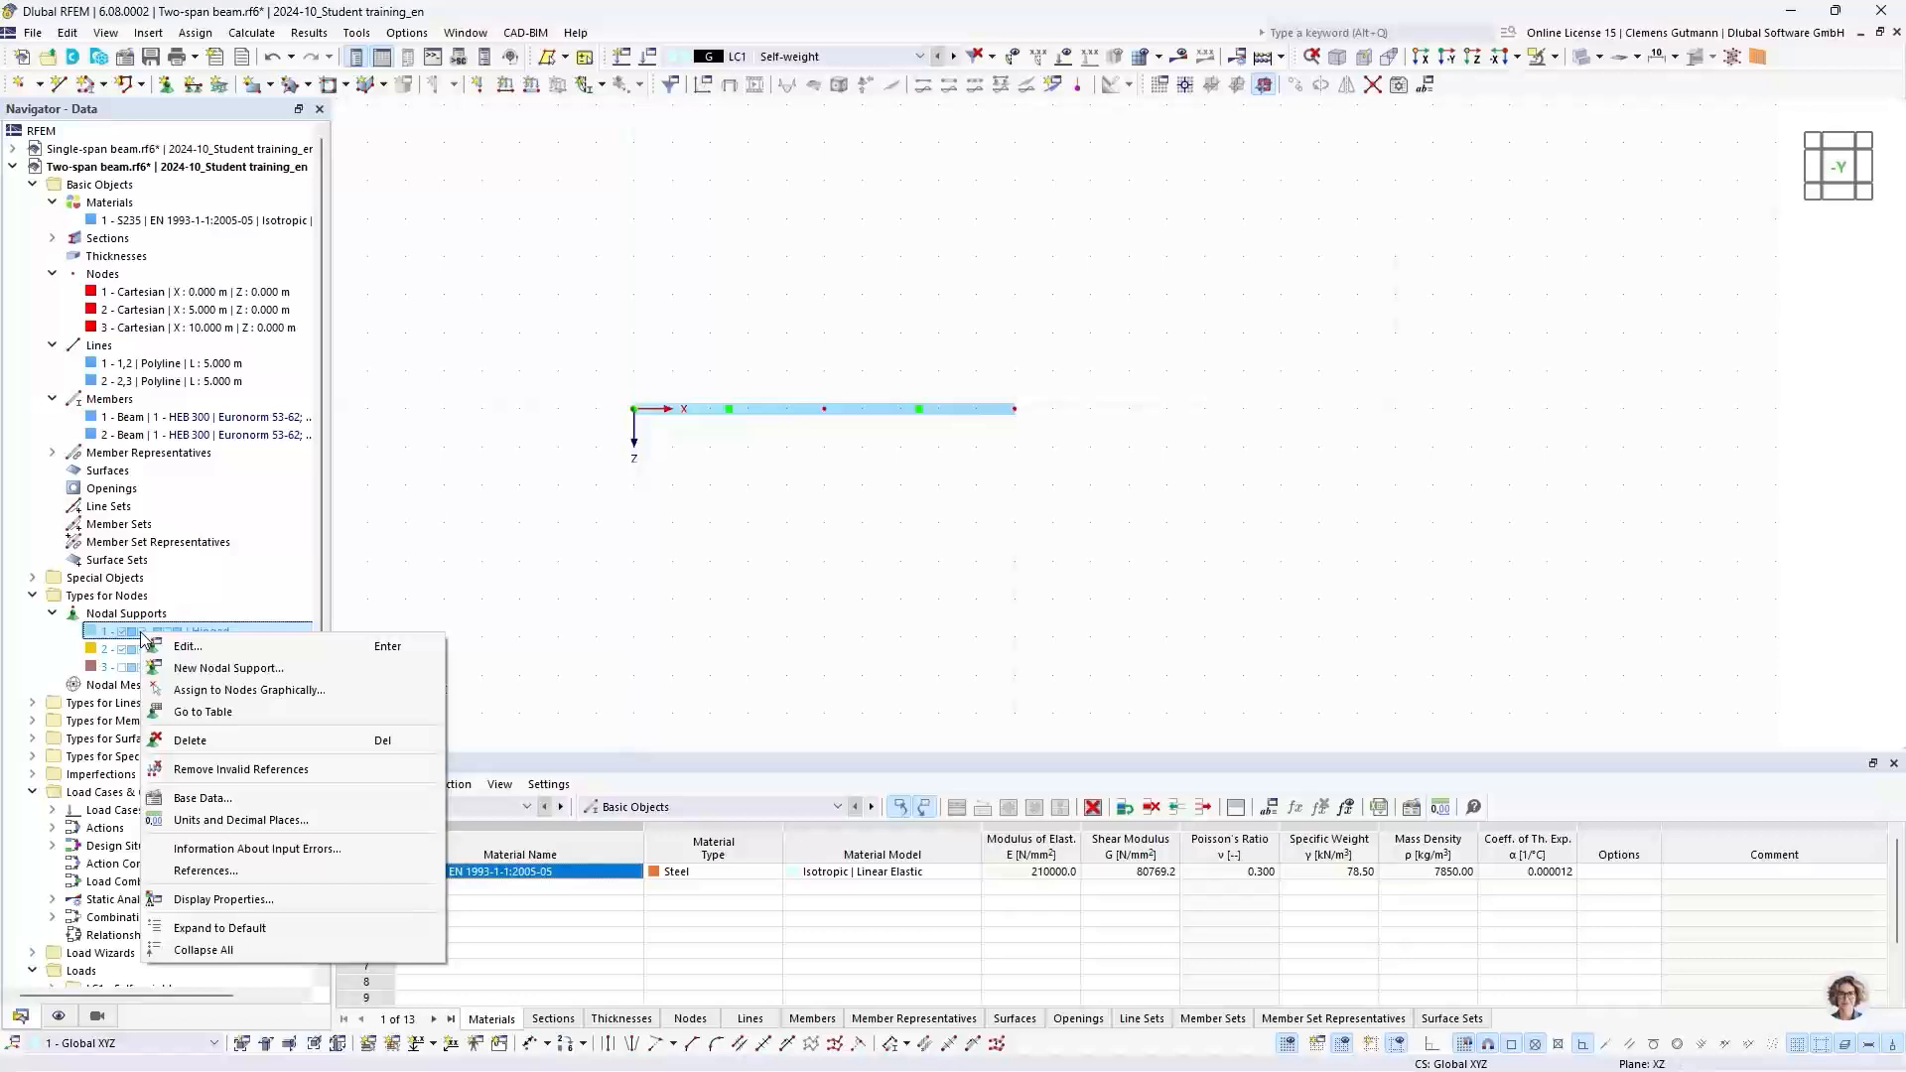
click(202, 692)
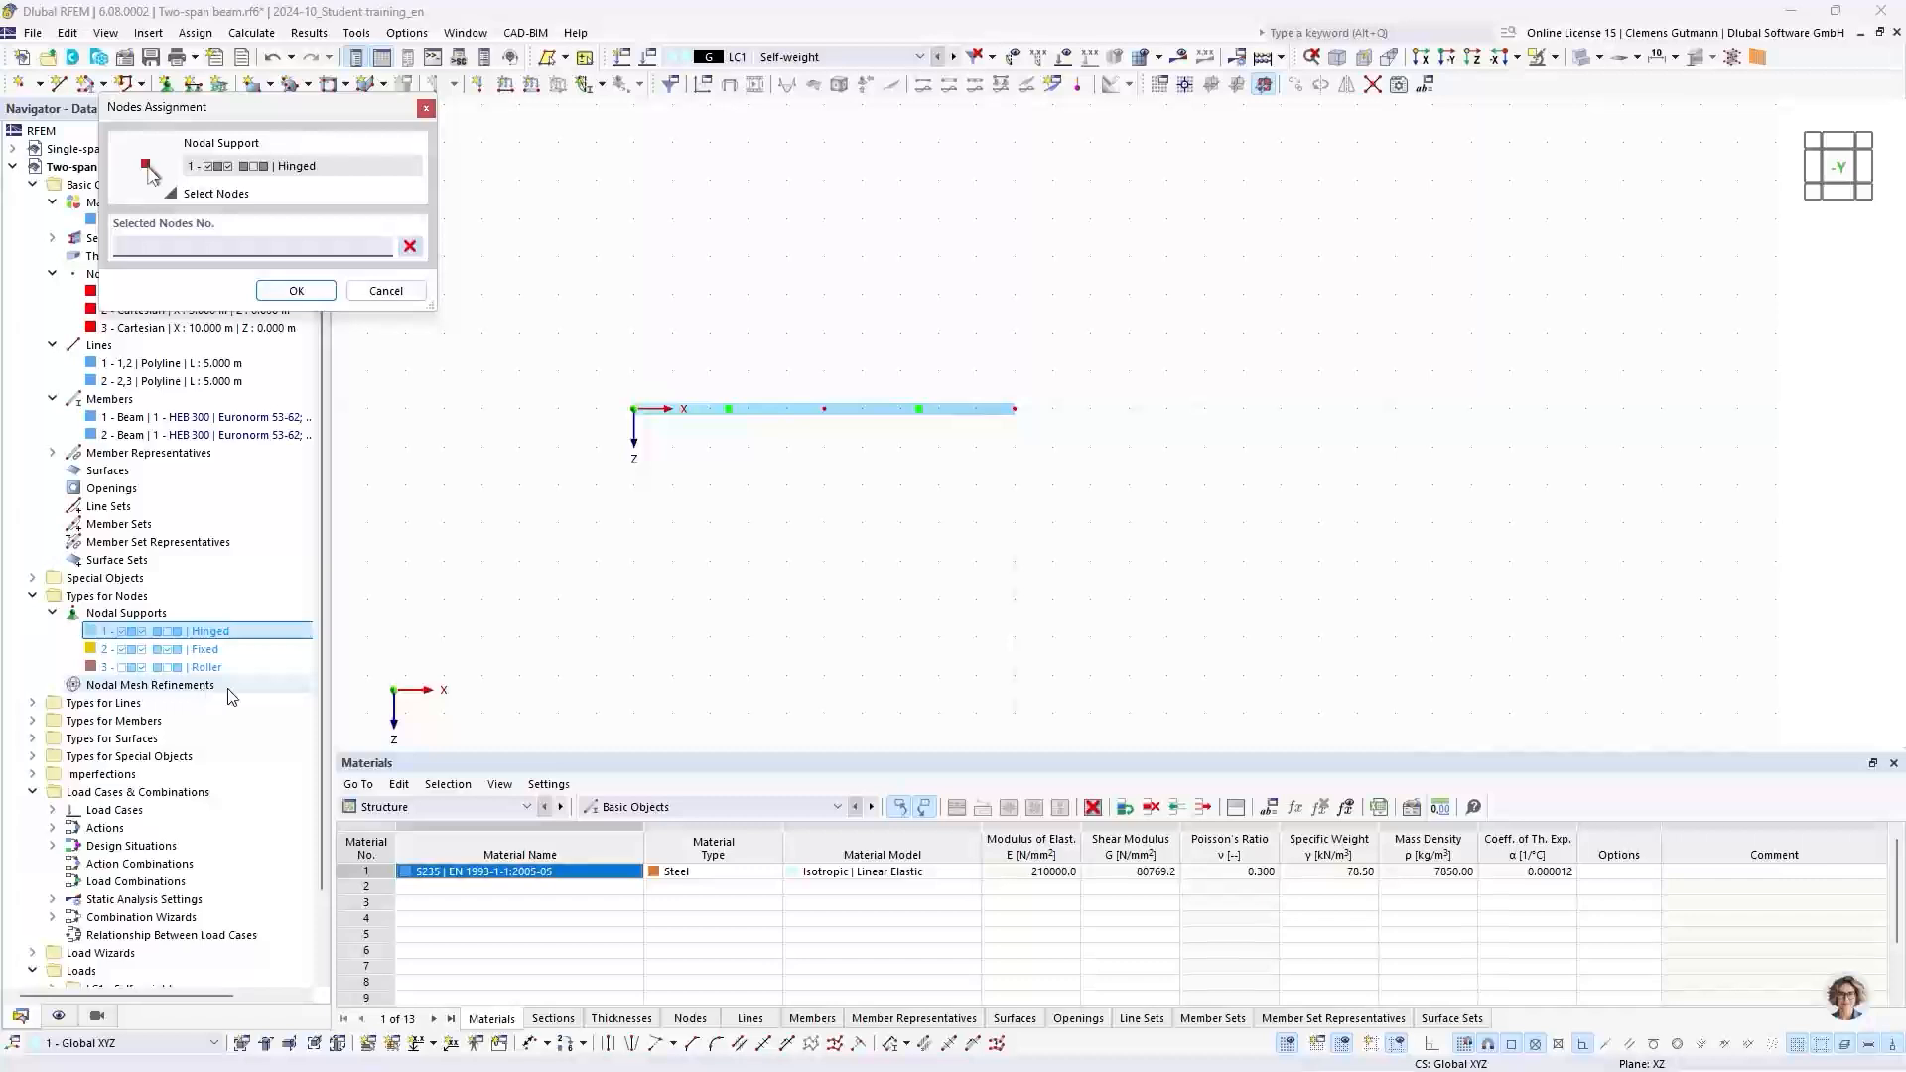
click(633, 410)
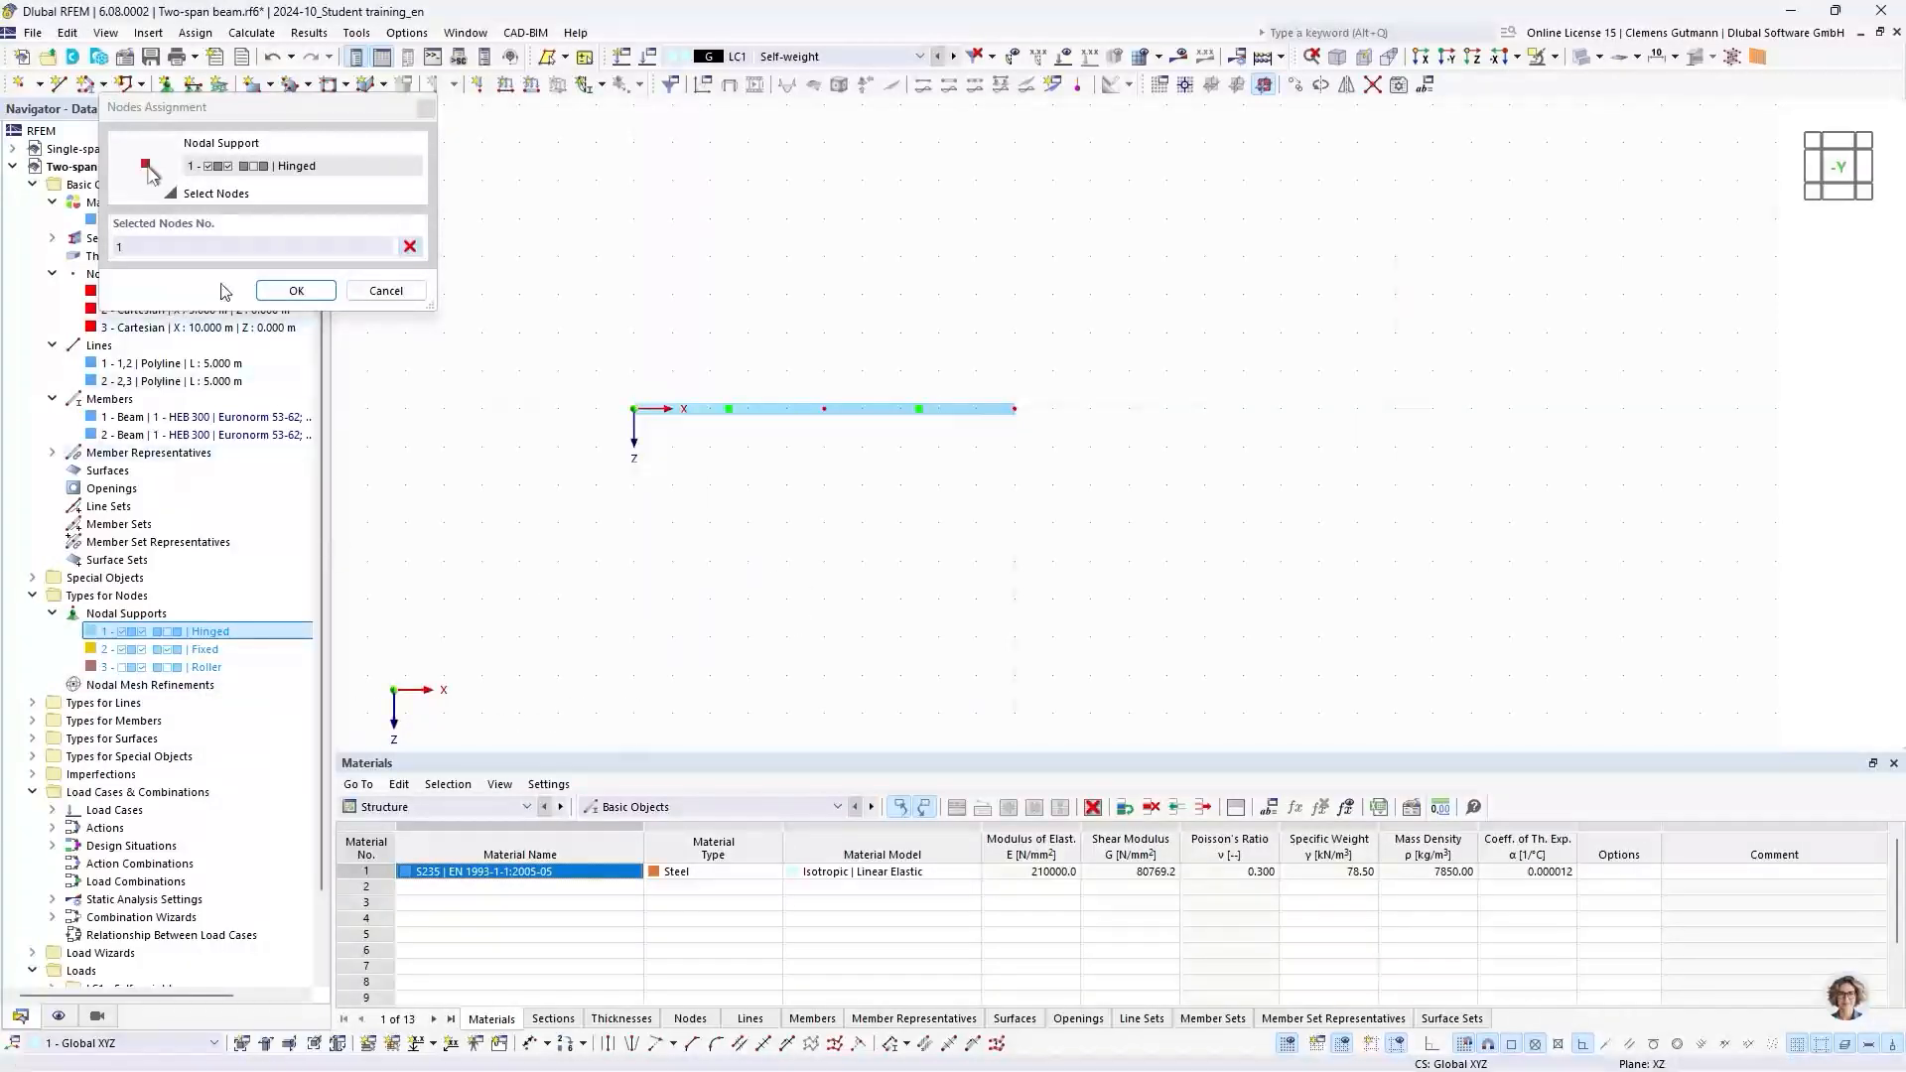
click(295, 292)
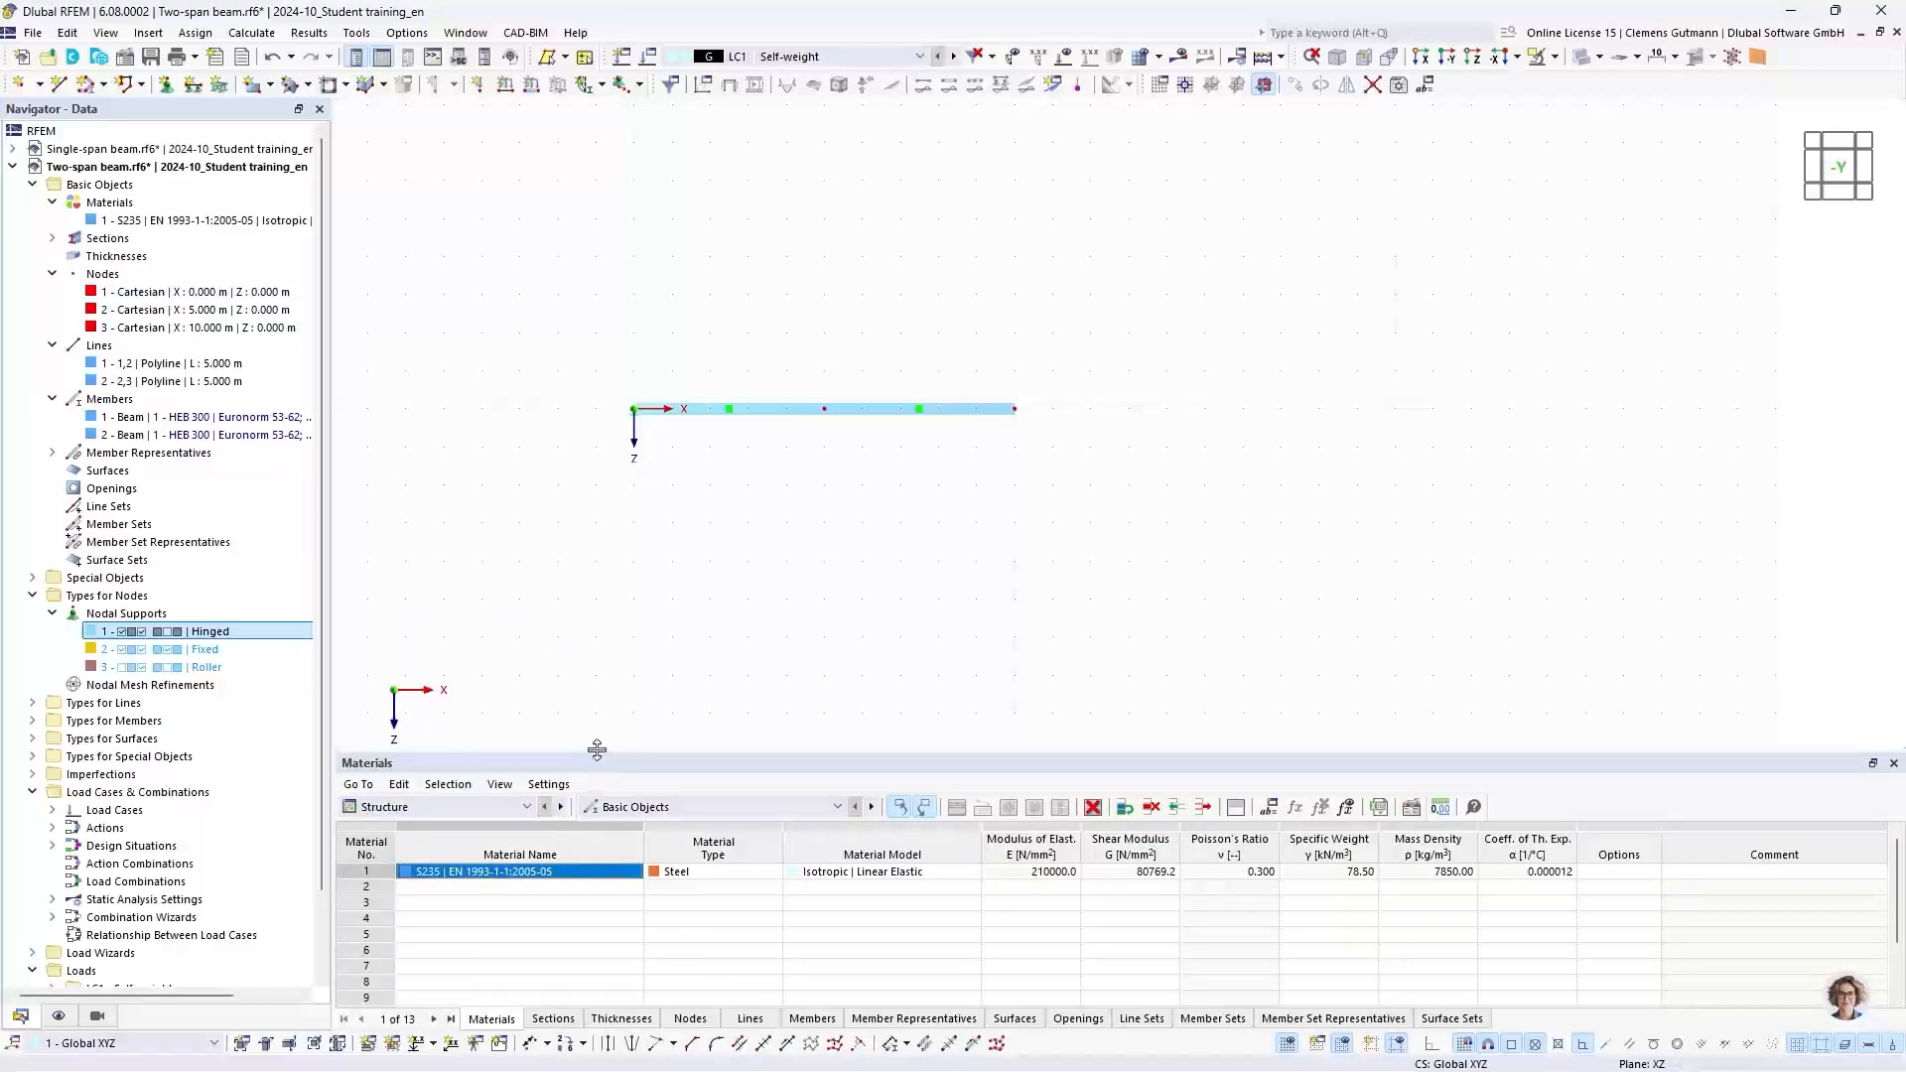
Step: Enlarge the table area and assign the roller nodal support, No. 3, to nodes 2,3 in the nodal supports table
drag(597, 750, 560, 561)
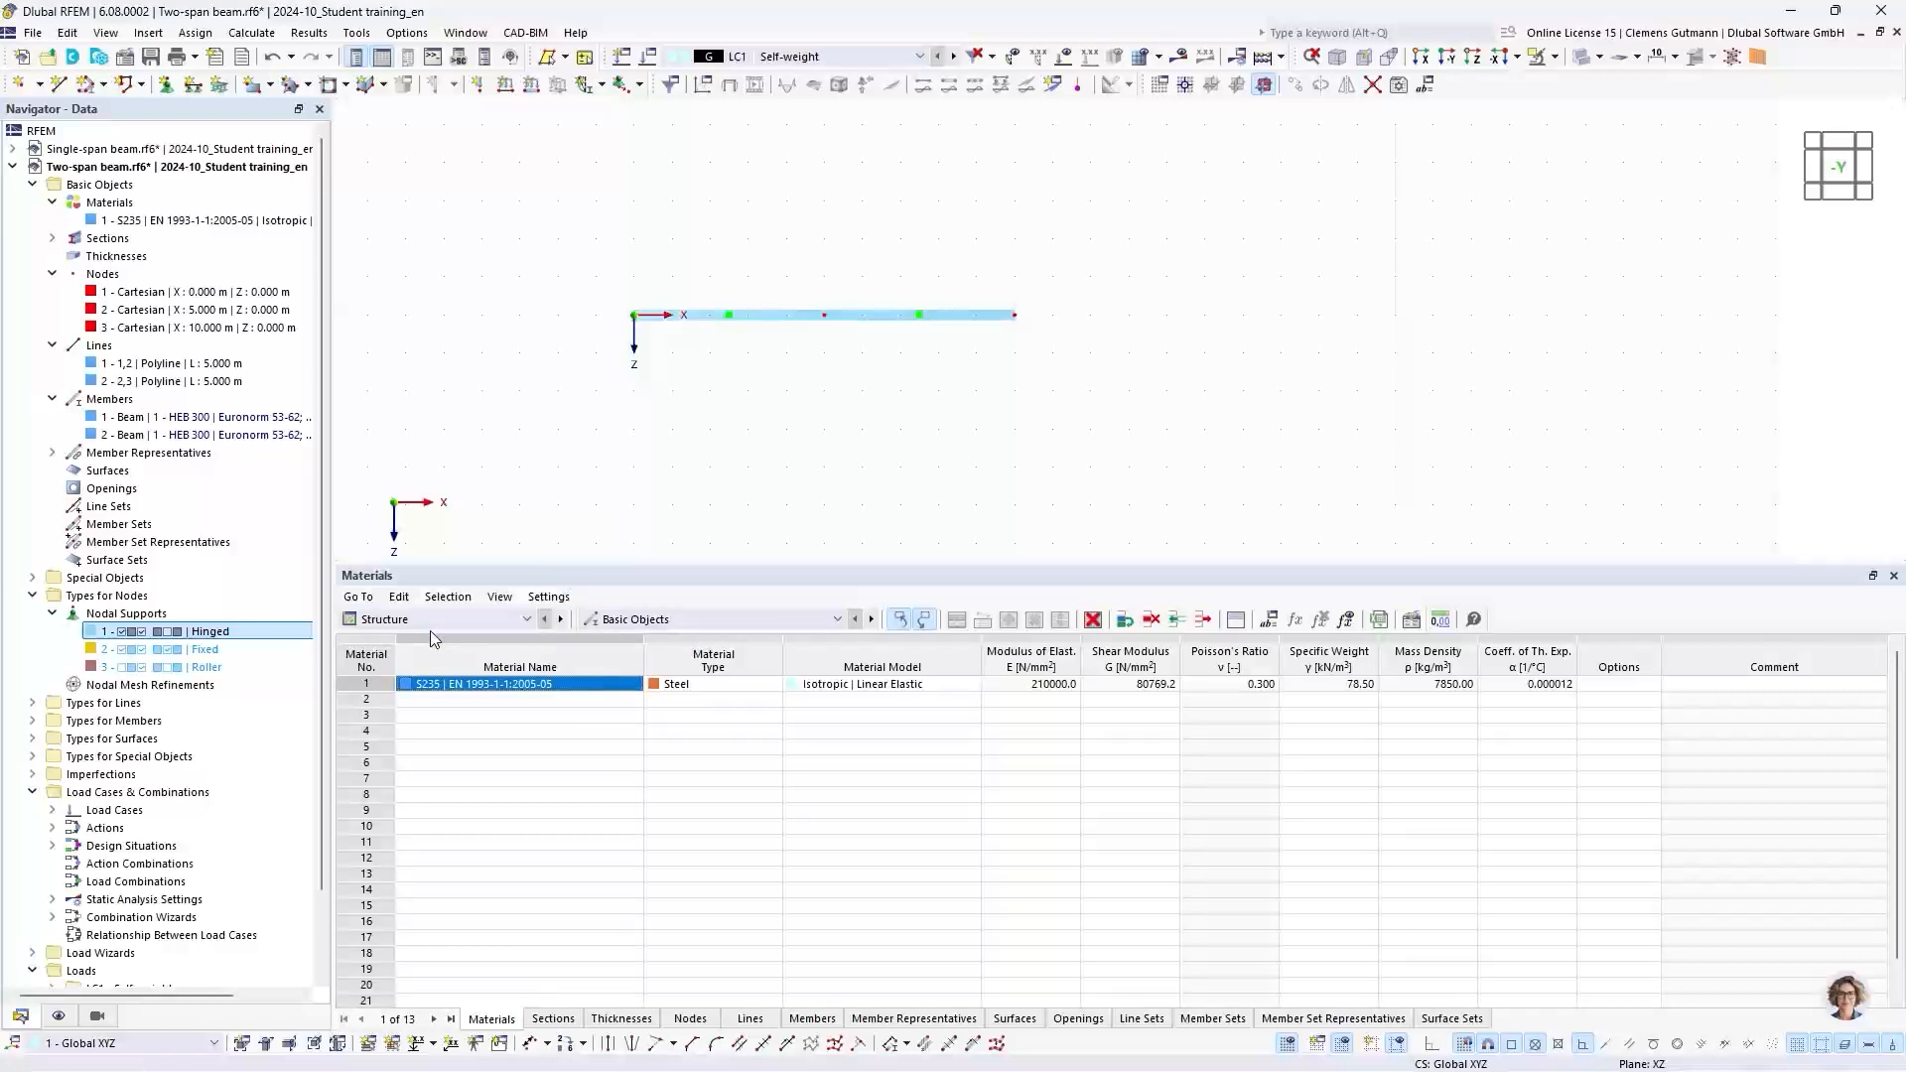
click(631, 619)
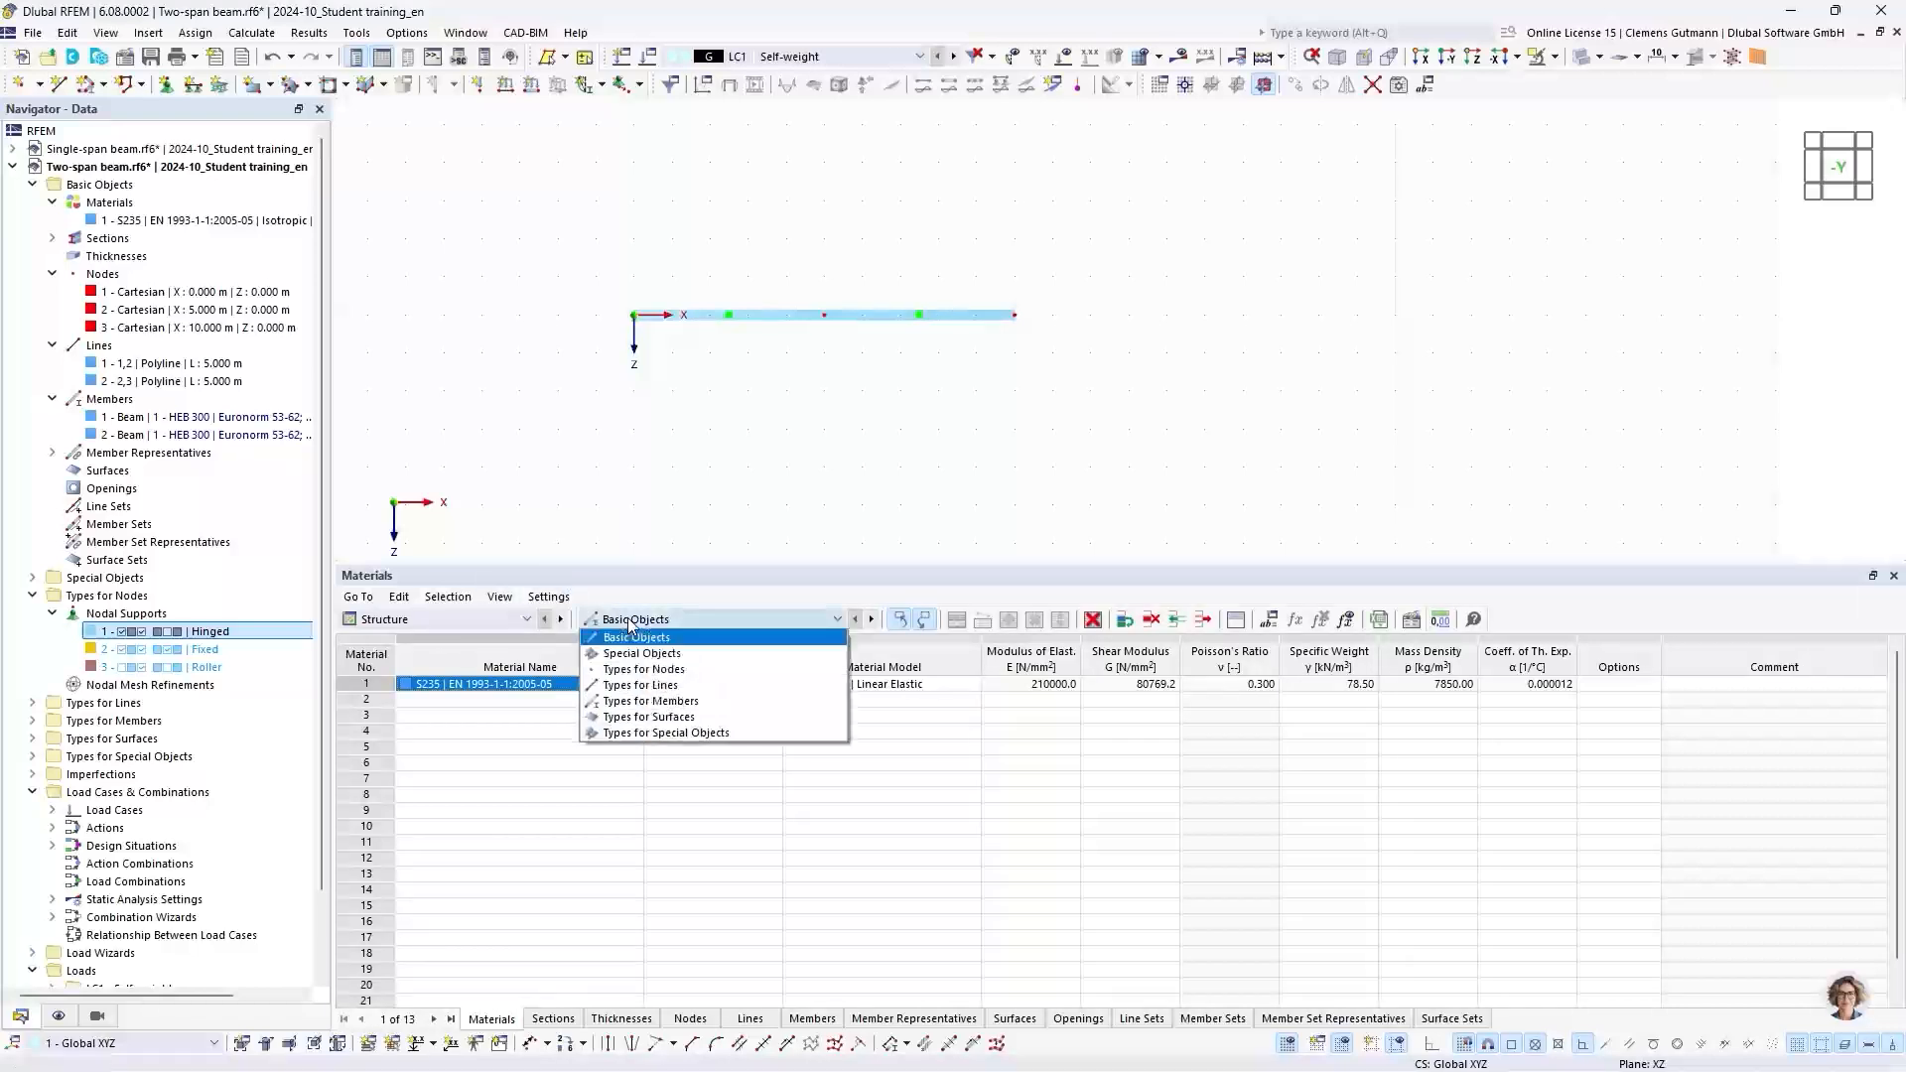
click(664, 670)
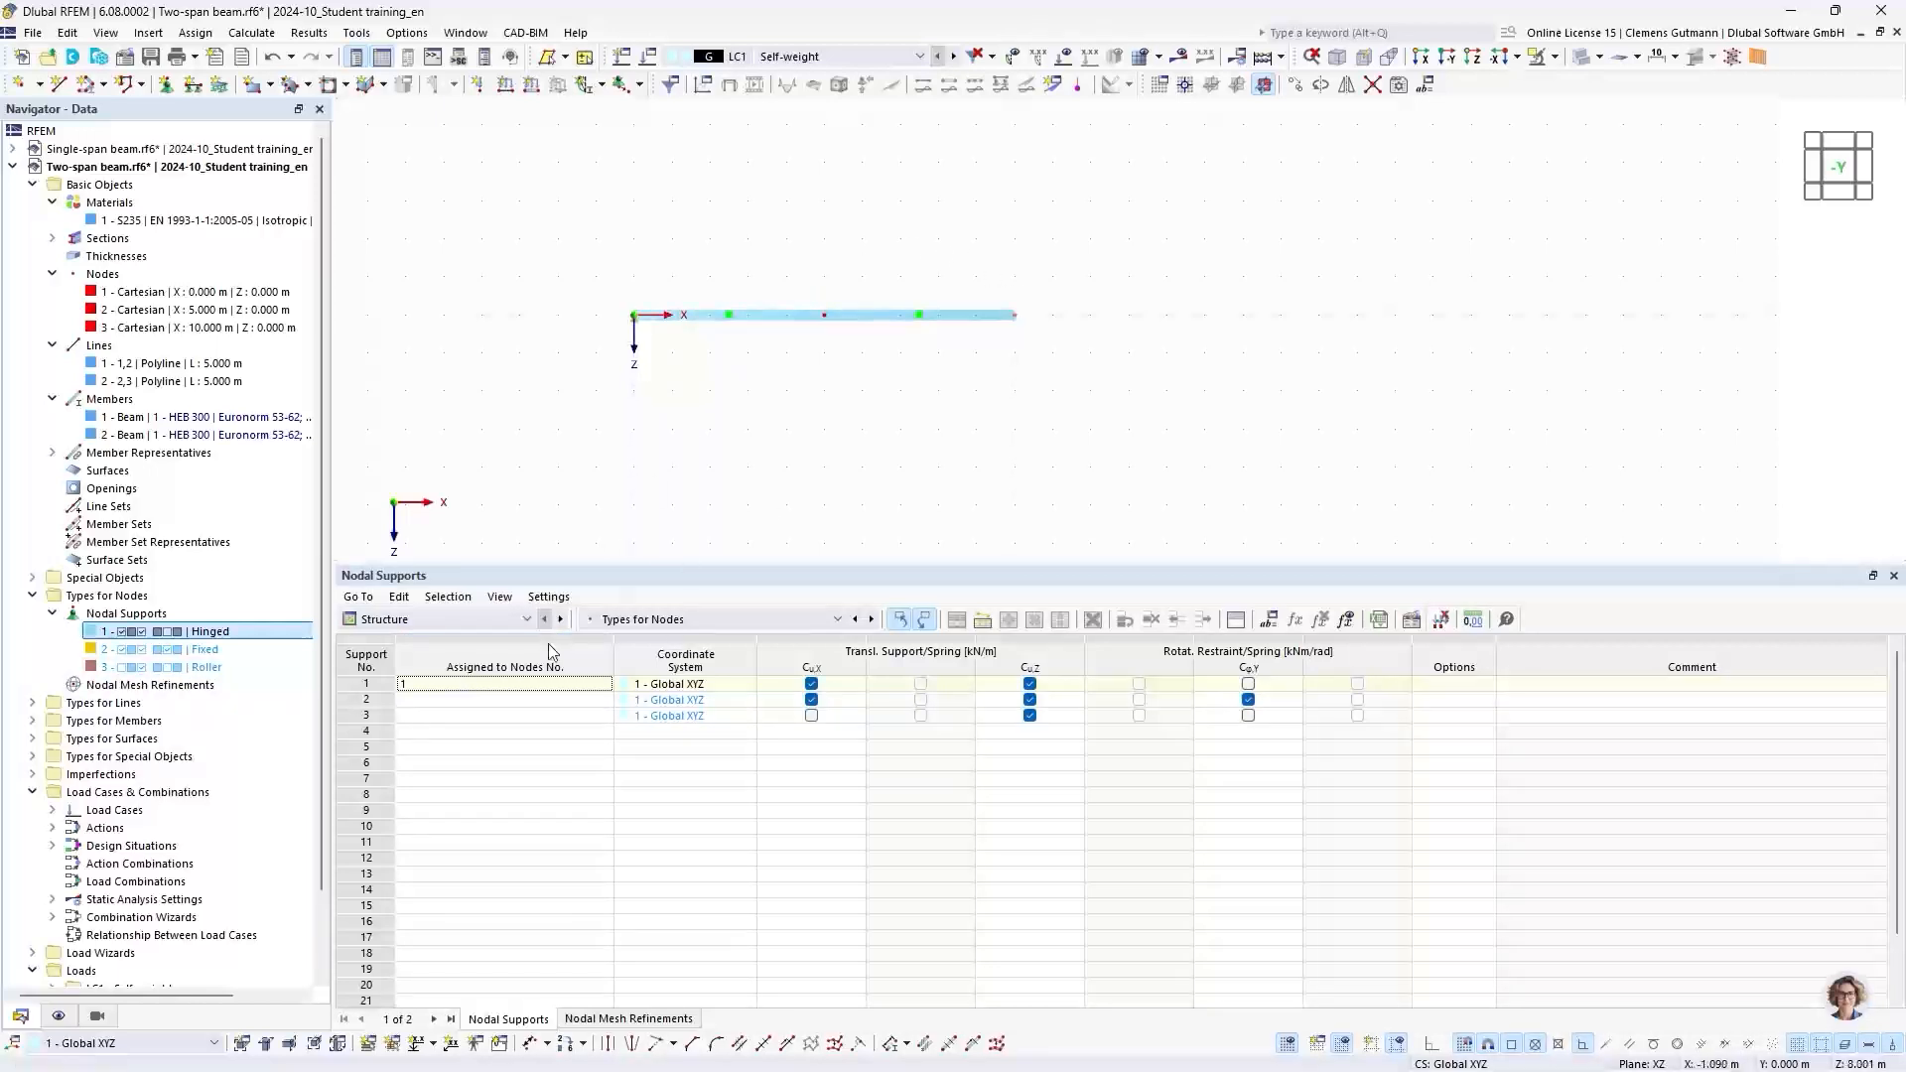
click(455, 715)
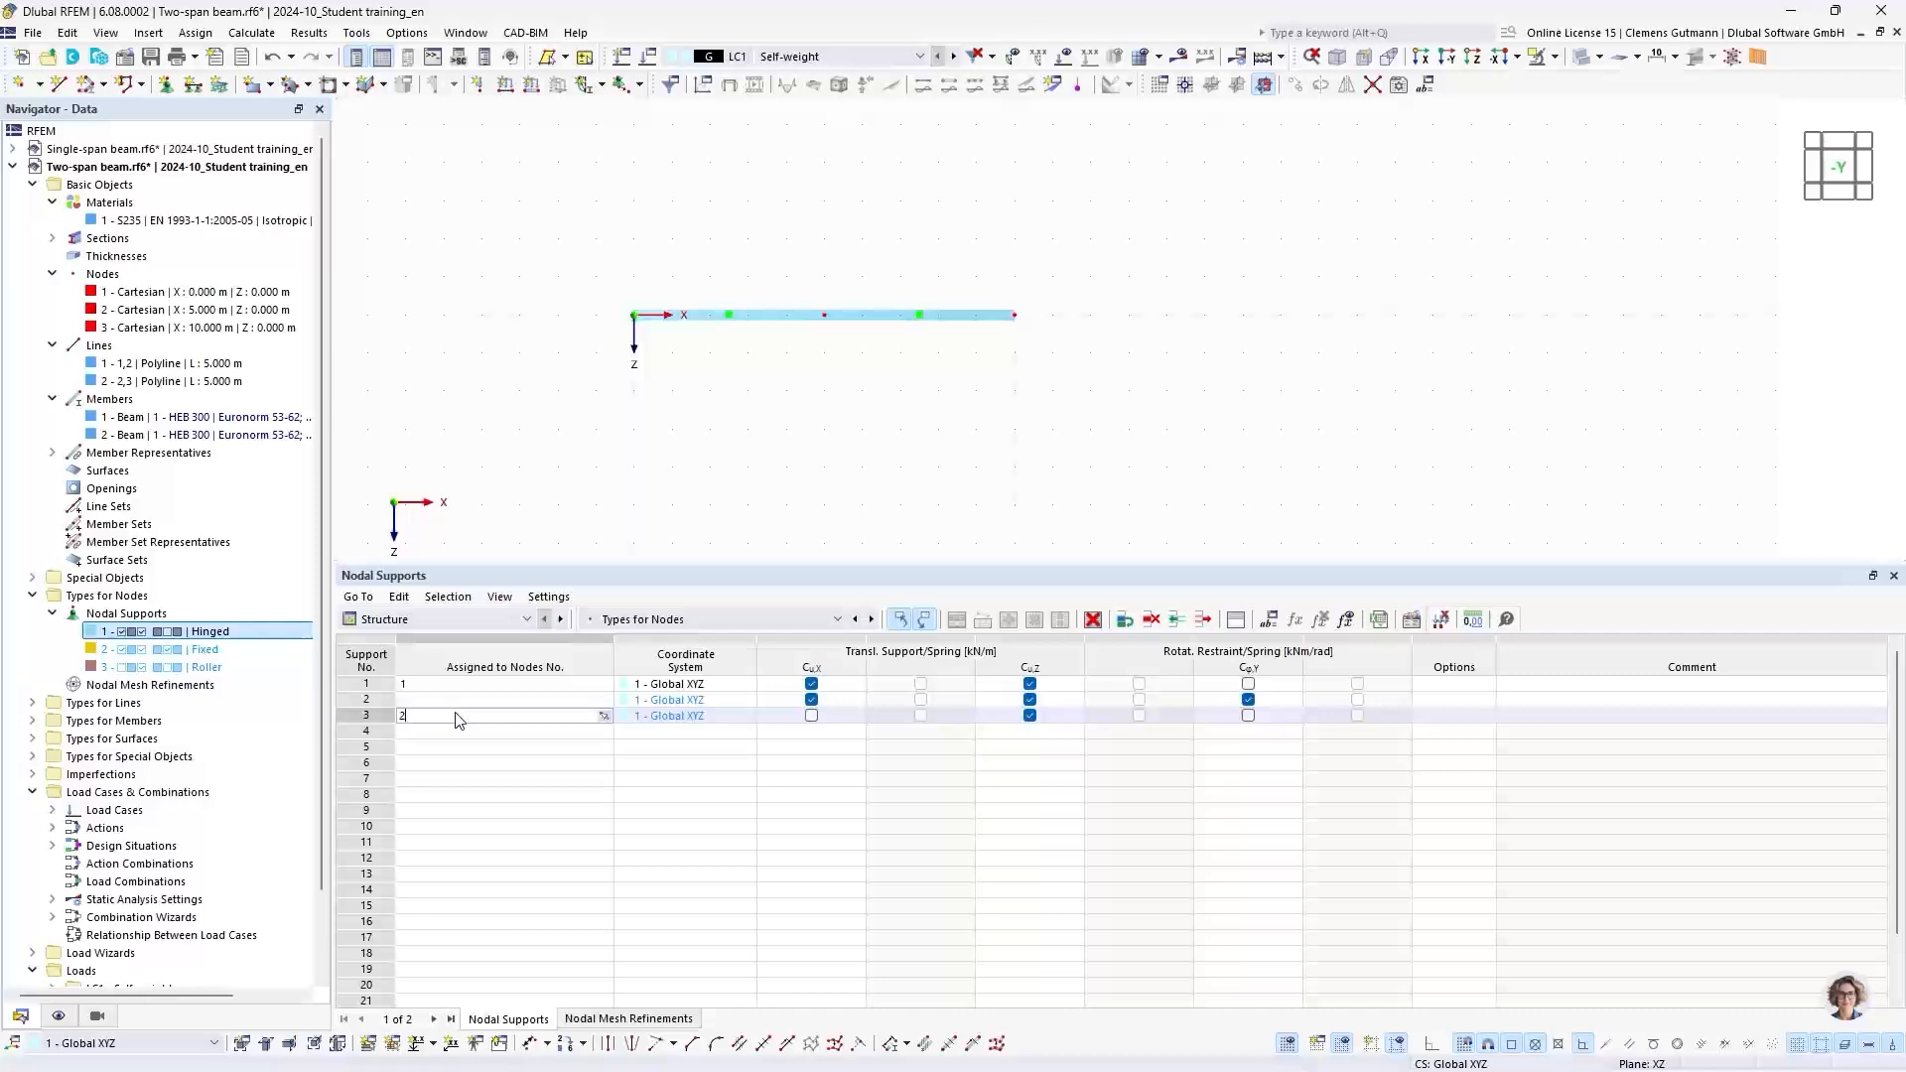
text(2,3)
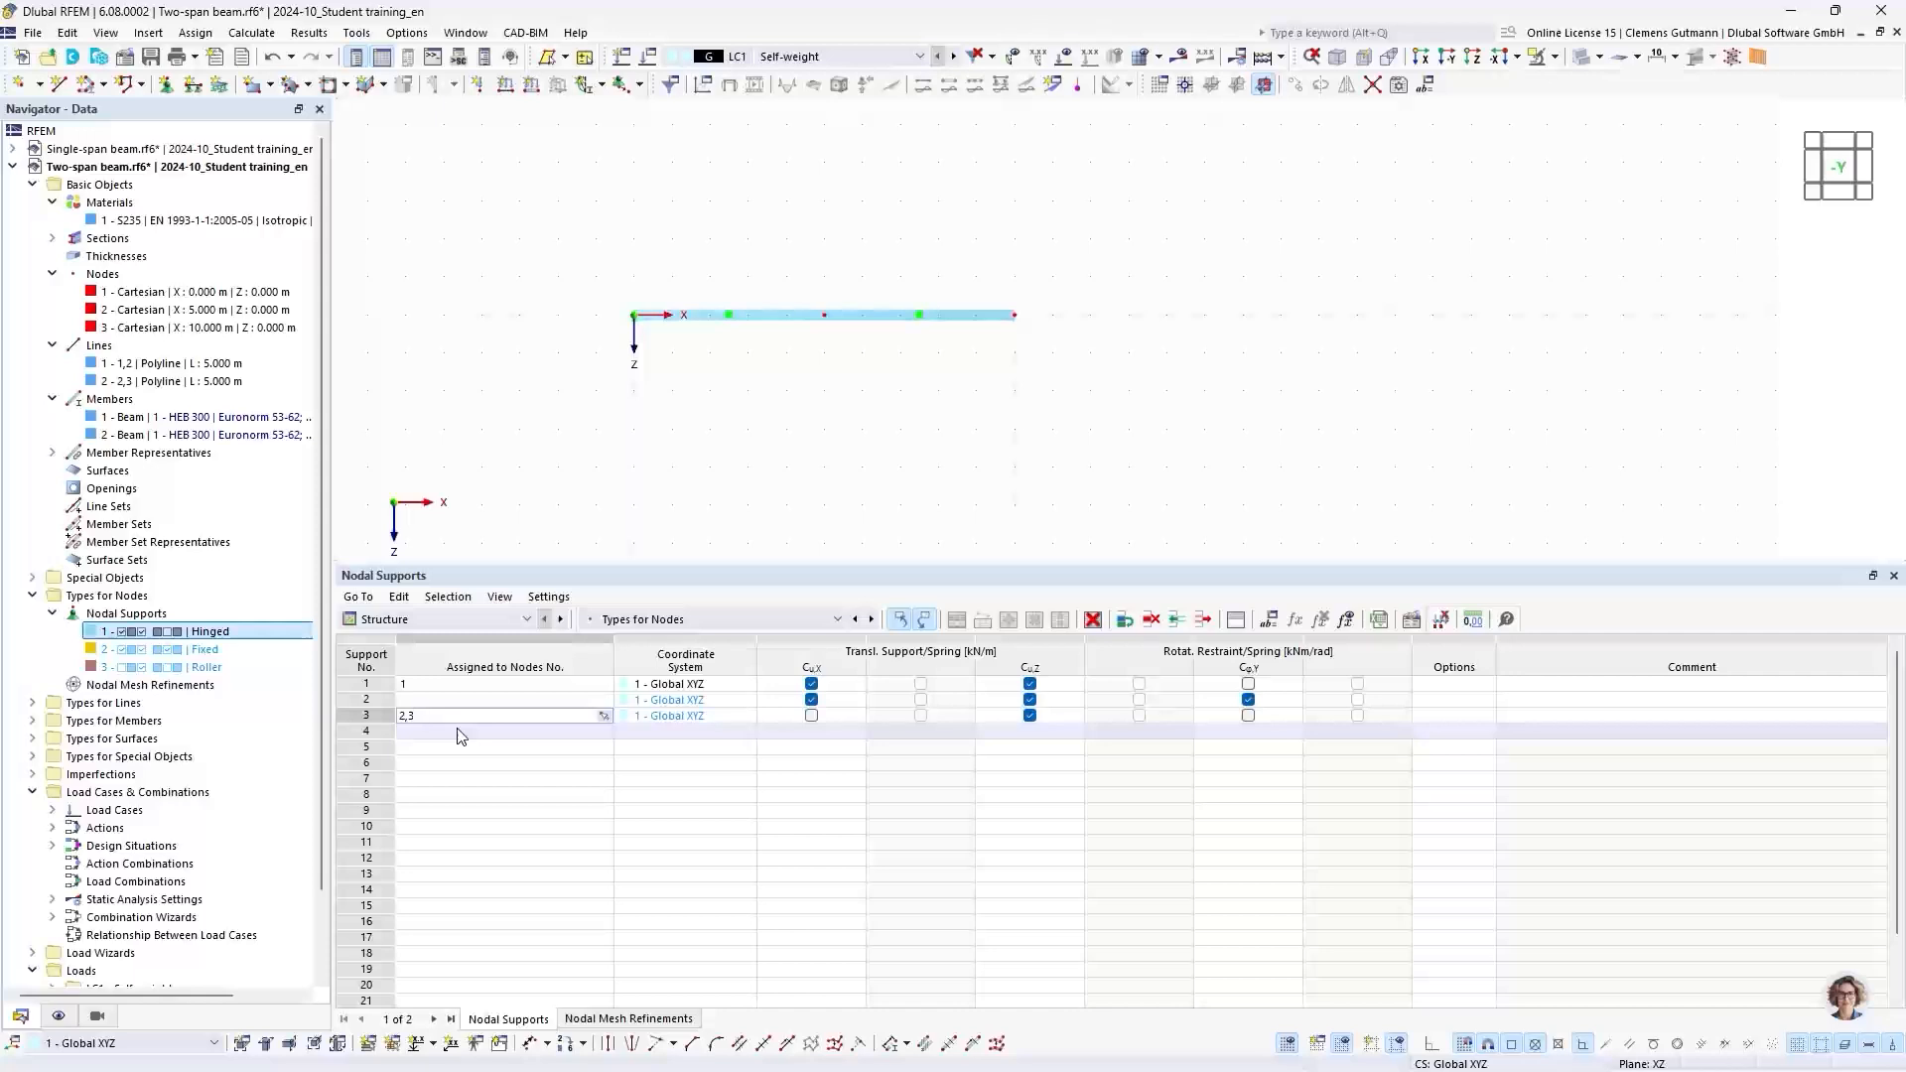
click(459, 731)
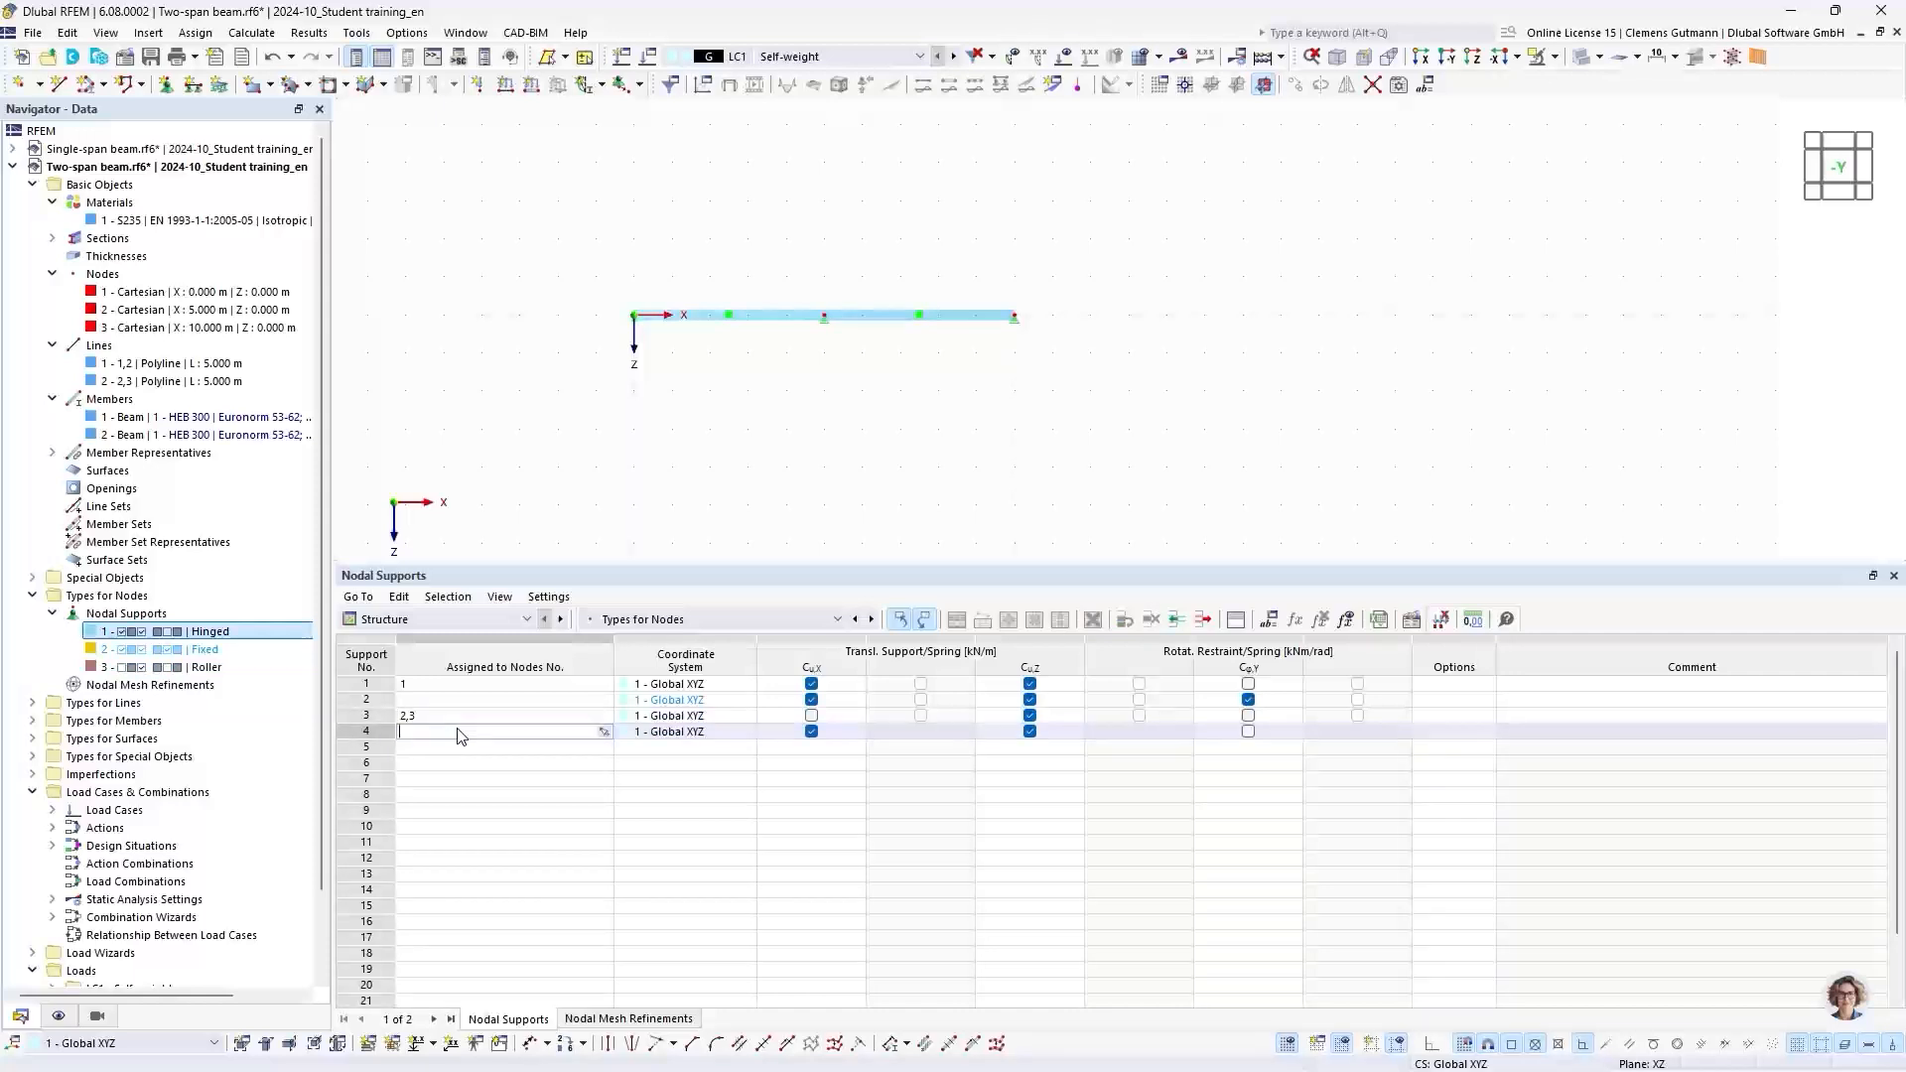
Step: Enlarge the display size of the nodal support symbols in the model view
scroll(872, 310, up, 3)
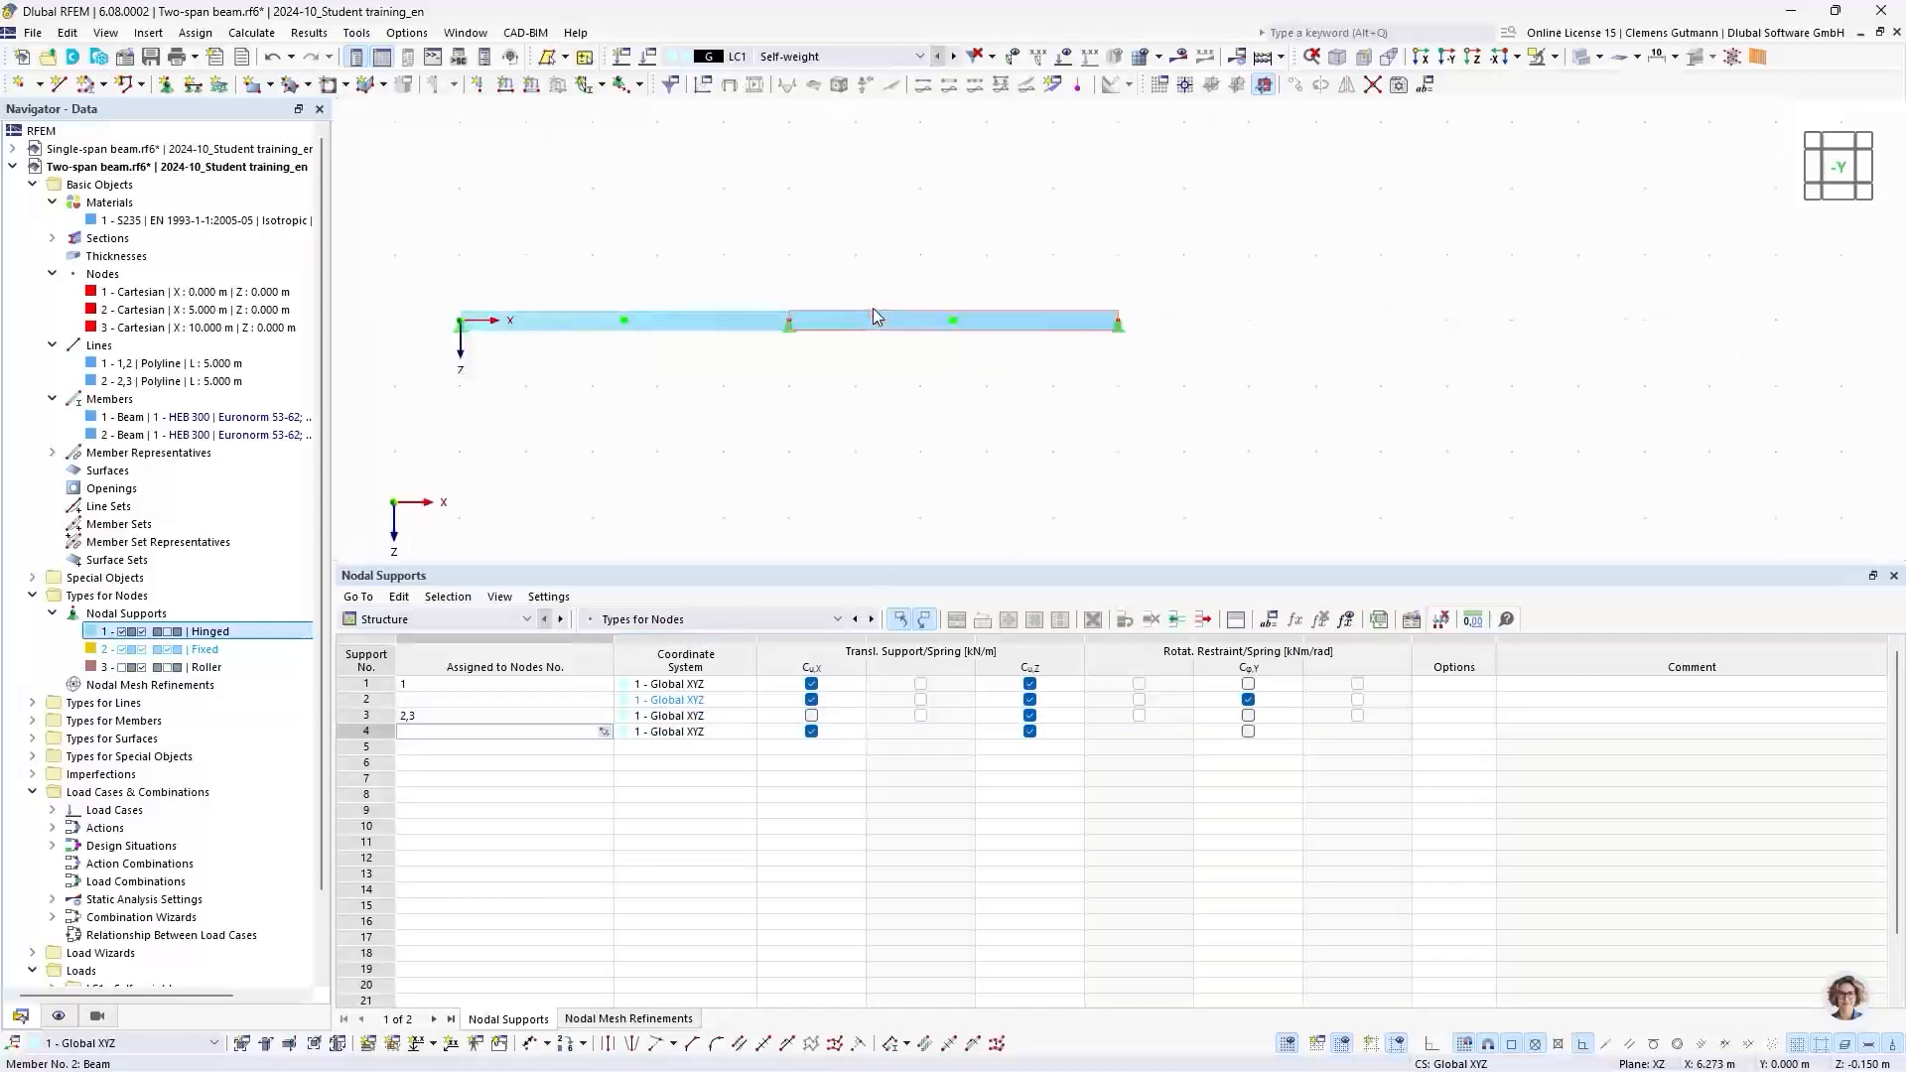
scroll(873, 308, up, 1)
middle_drag(779, 441, 869, 459)
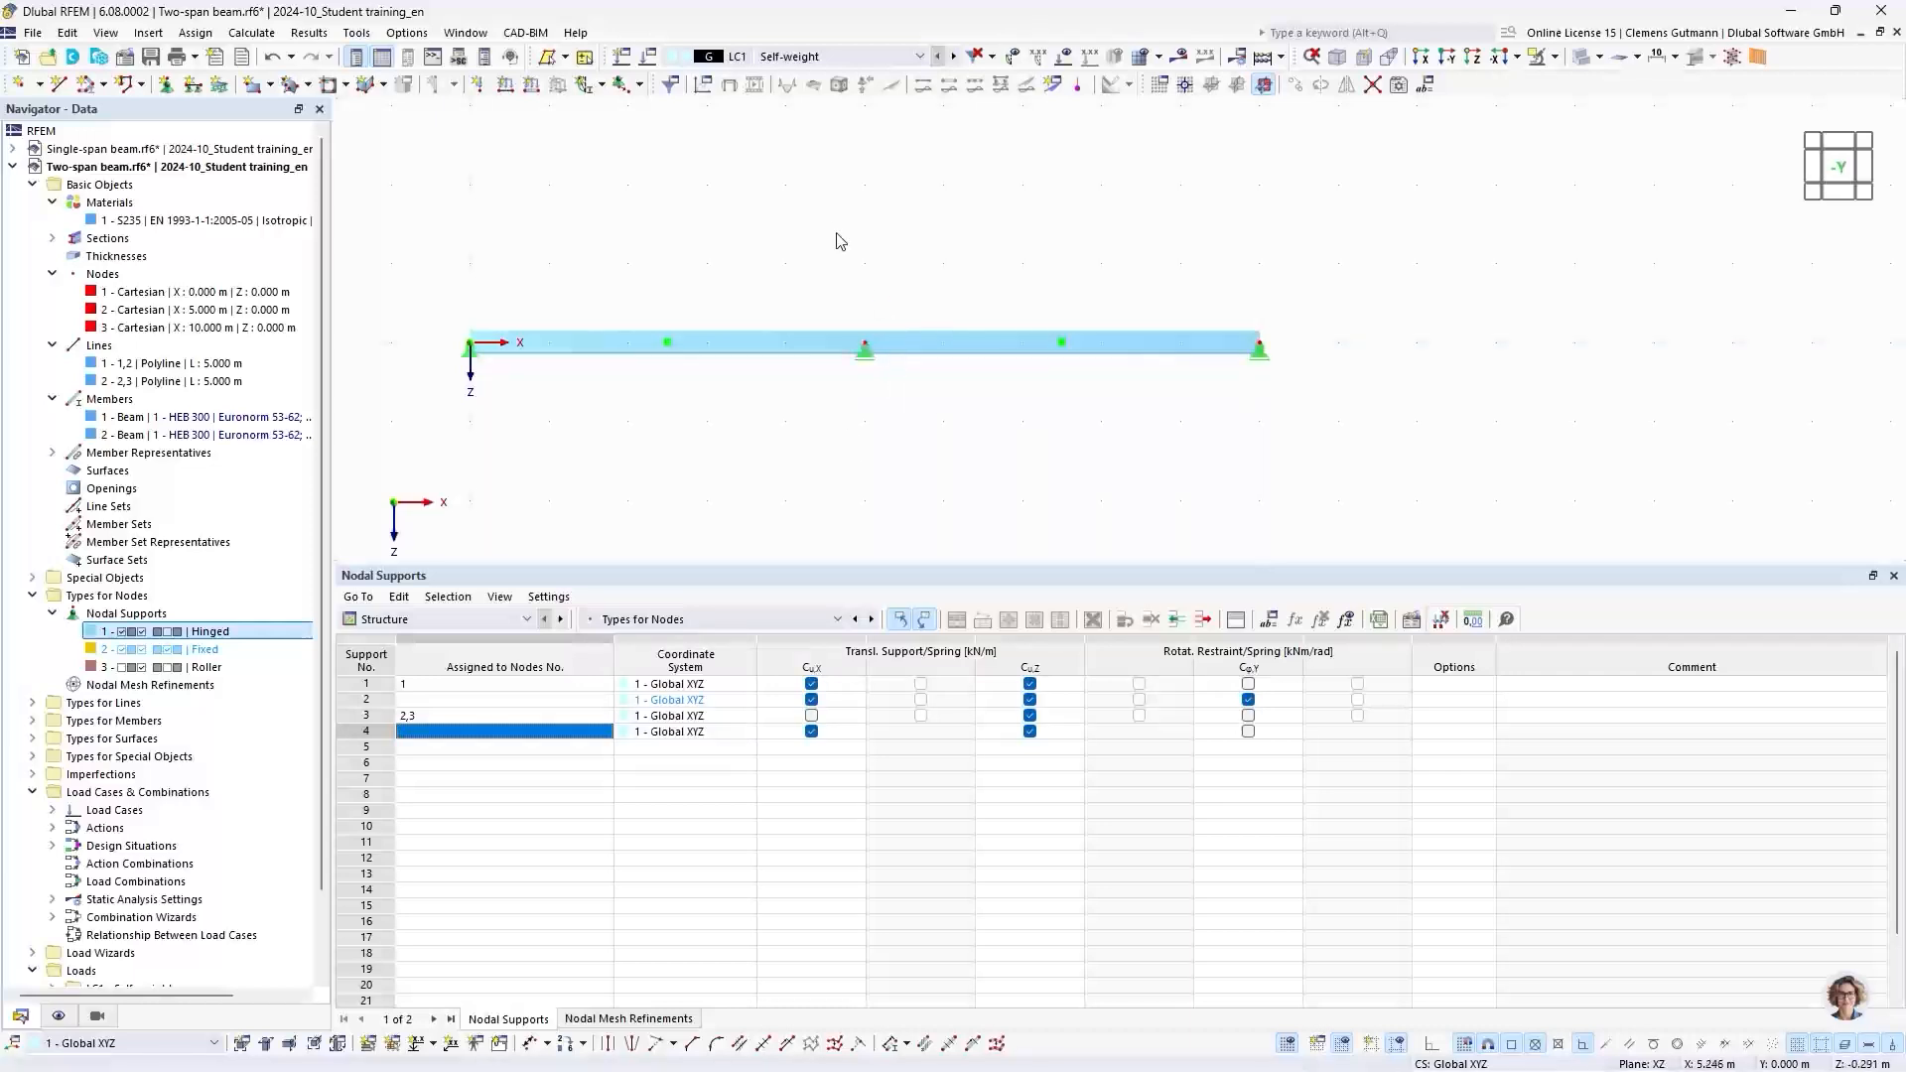
right_click(867, 367)
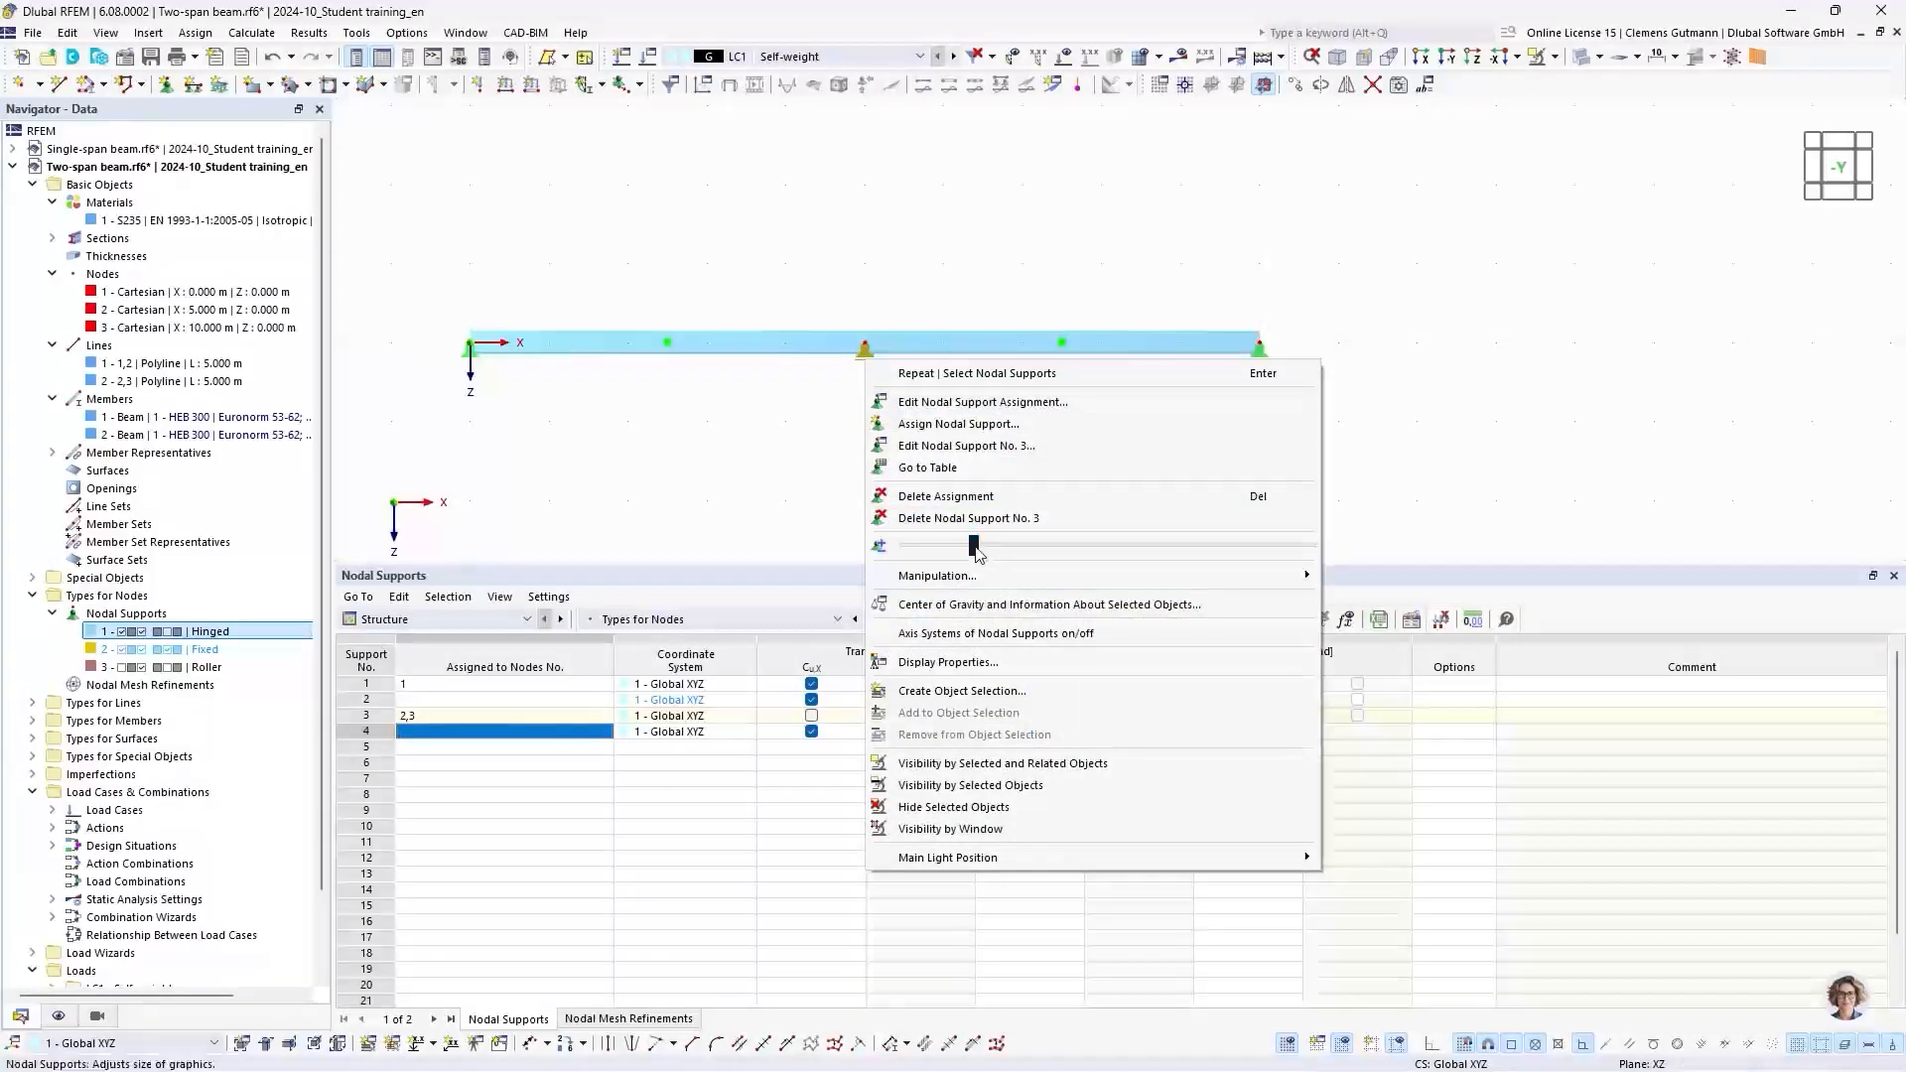
drag(974, 545, 1084, 552)
click(821, 459)
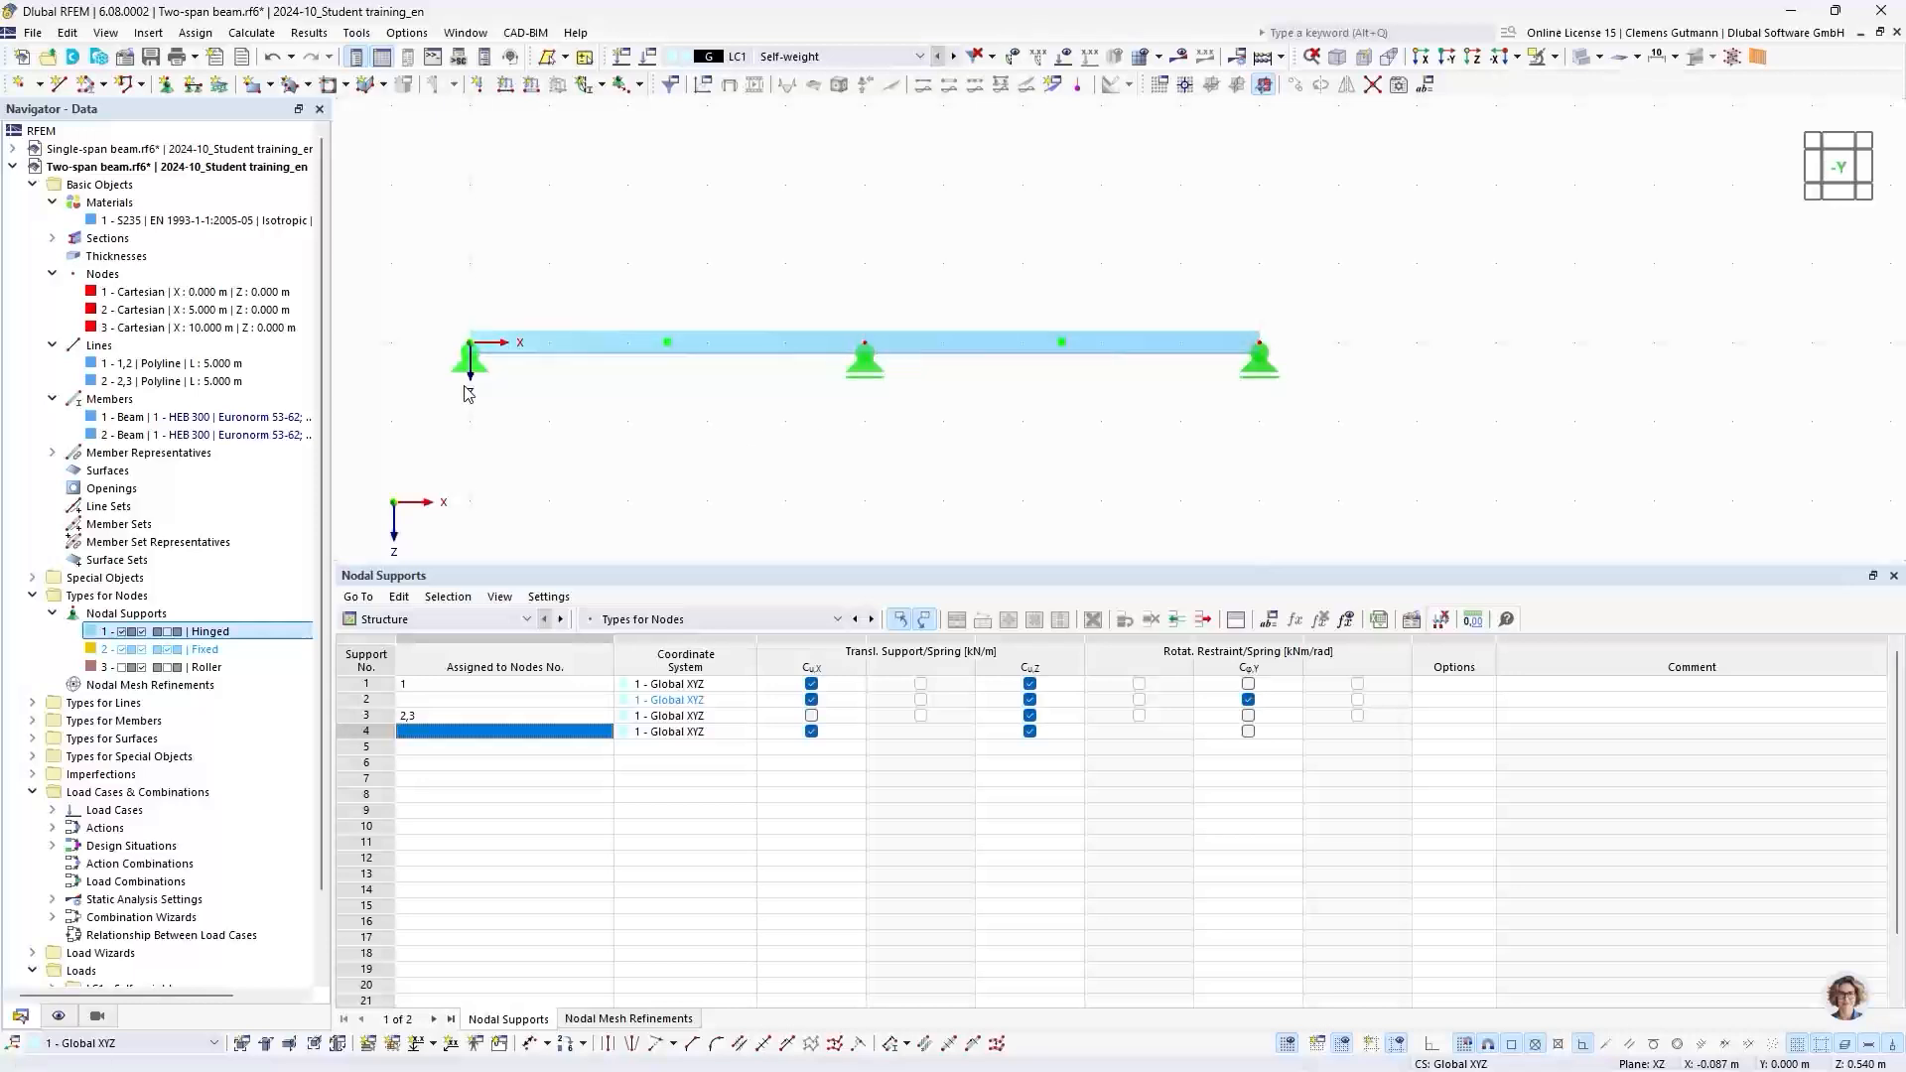
Step: Check the base settings for load cases and combinations, and create load case Imposed load left with category A: domestic, residential areas
scroll(112, 652, down, 2)
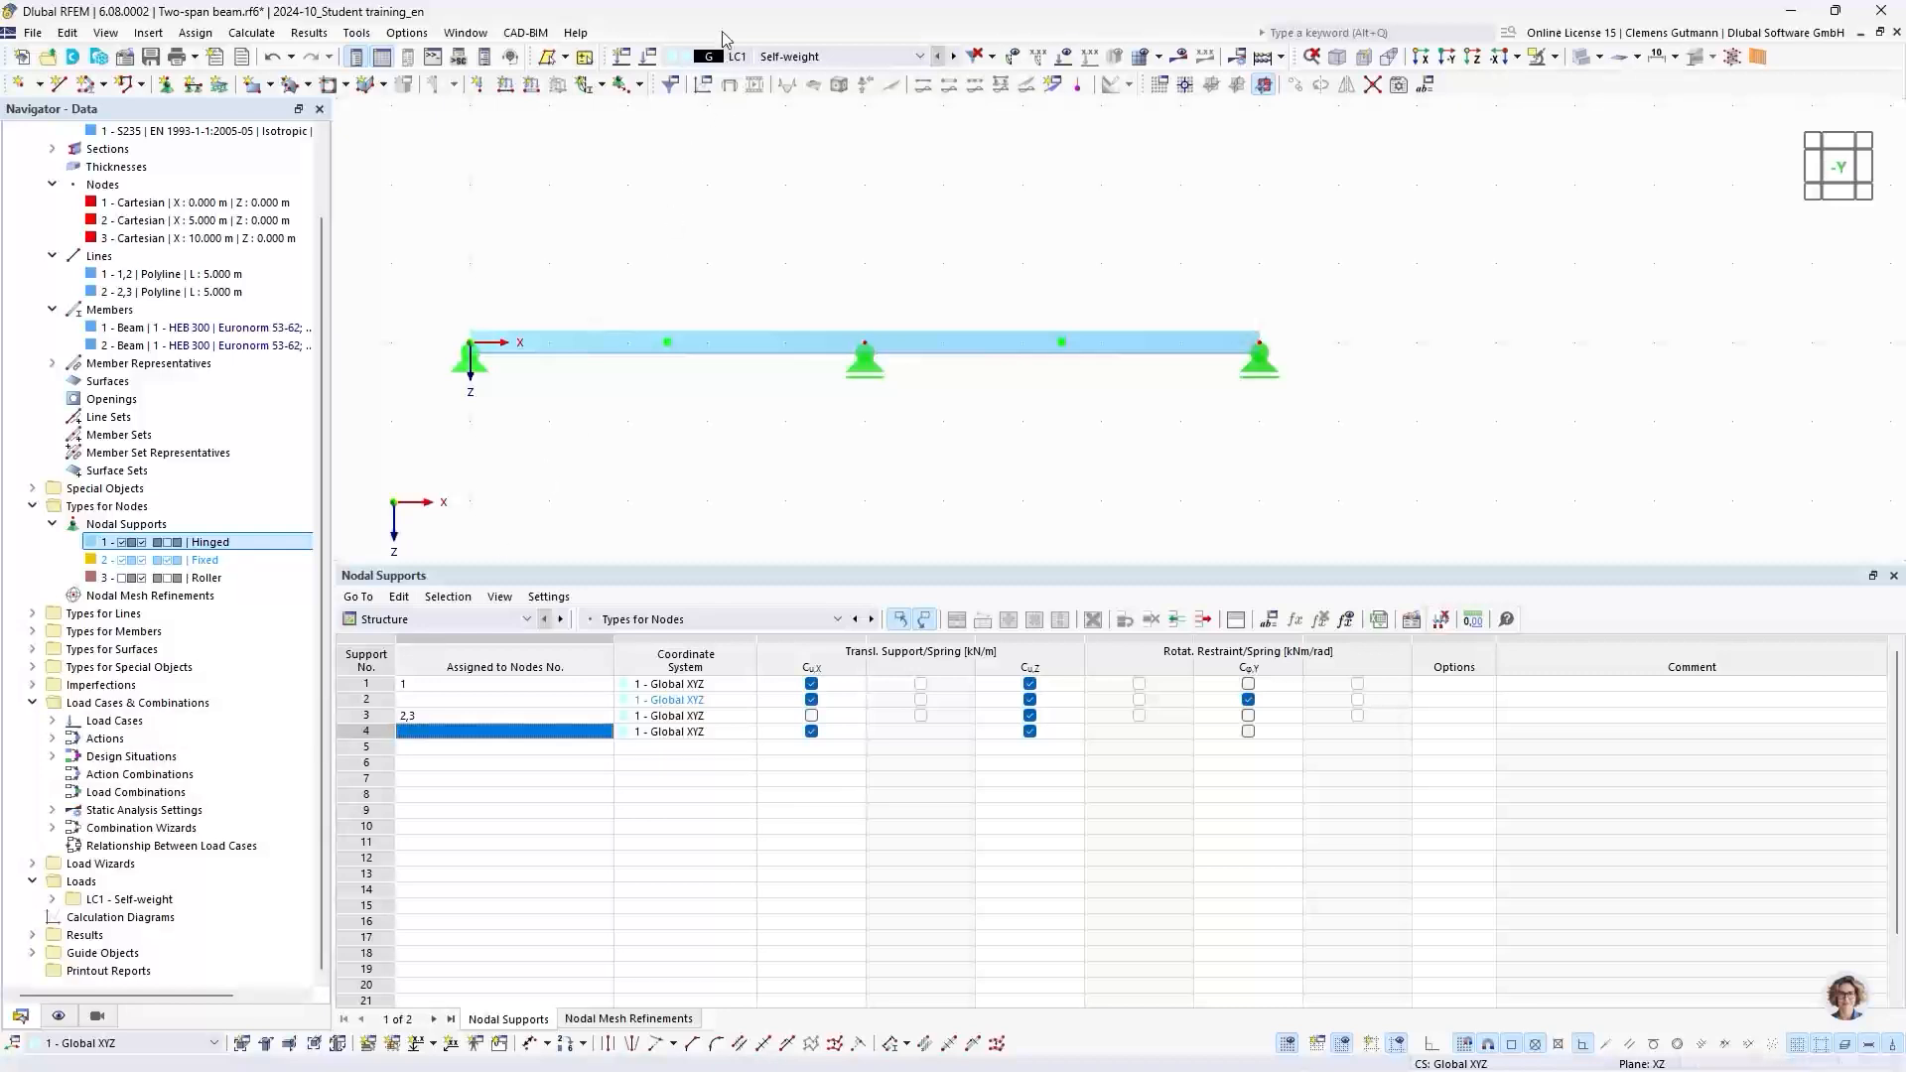
click(648, 58)
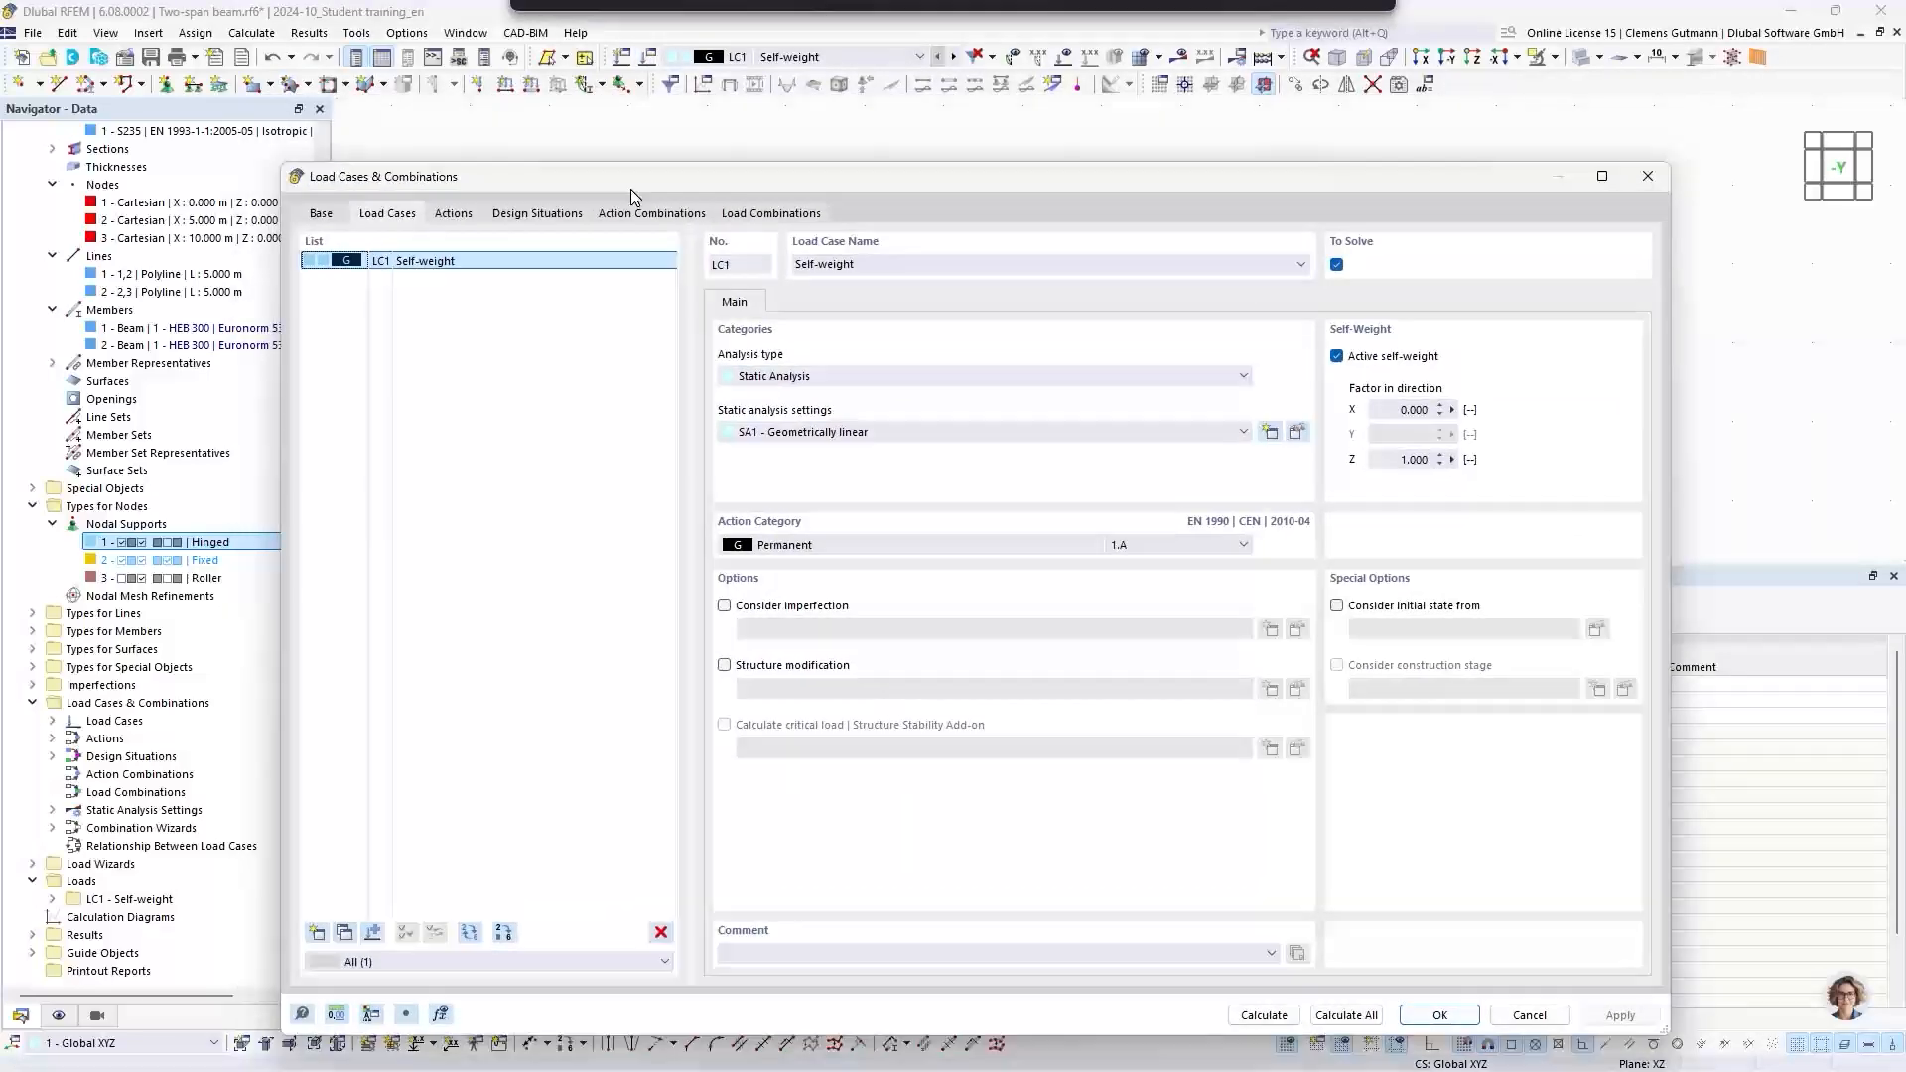
drag(629, 189, 605, 151)
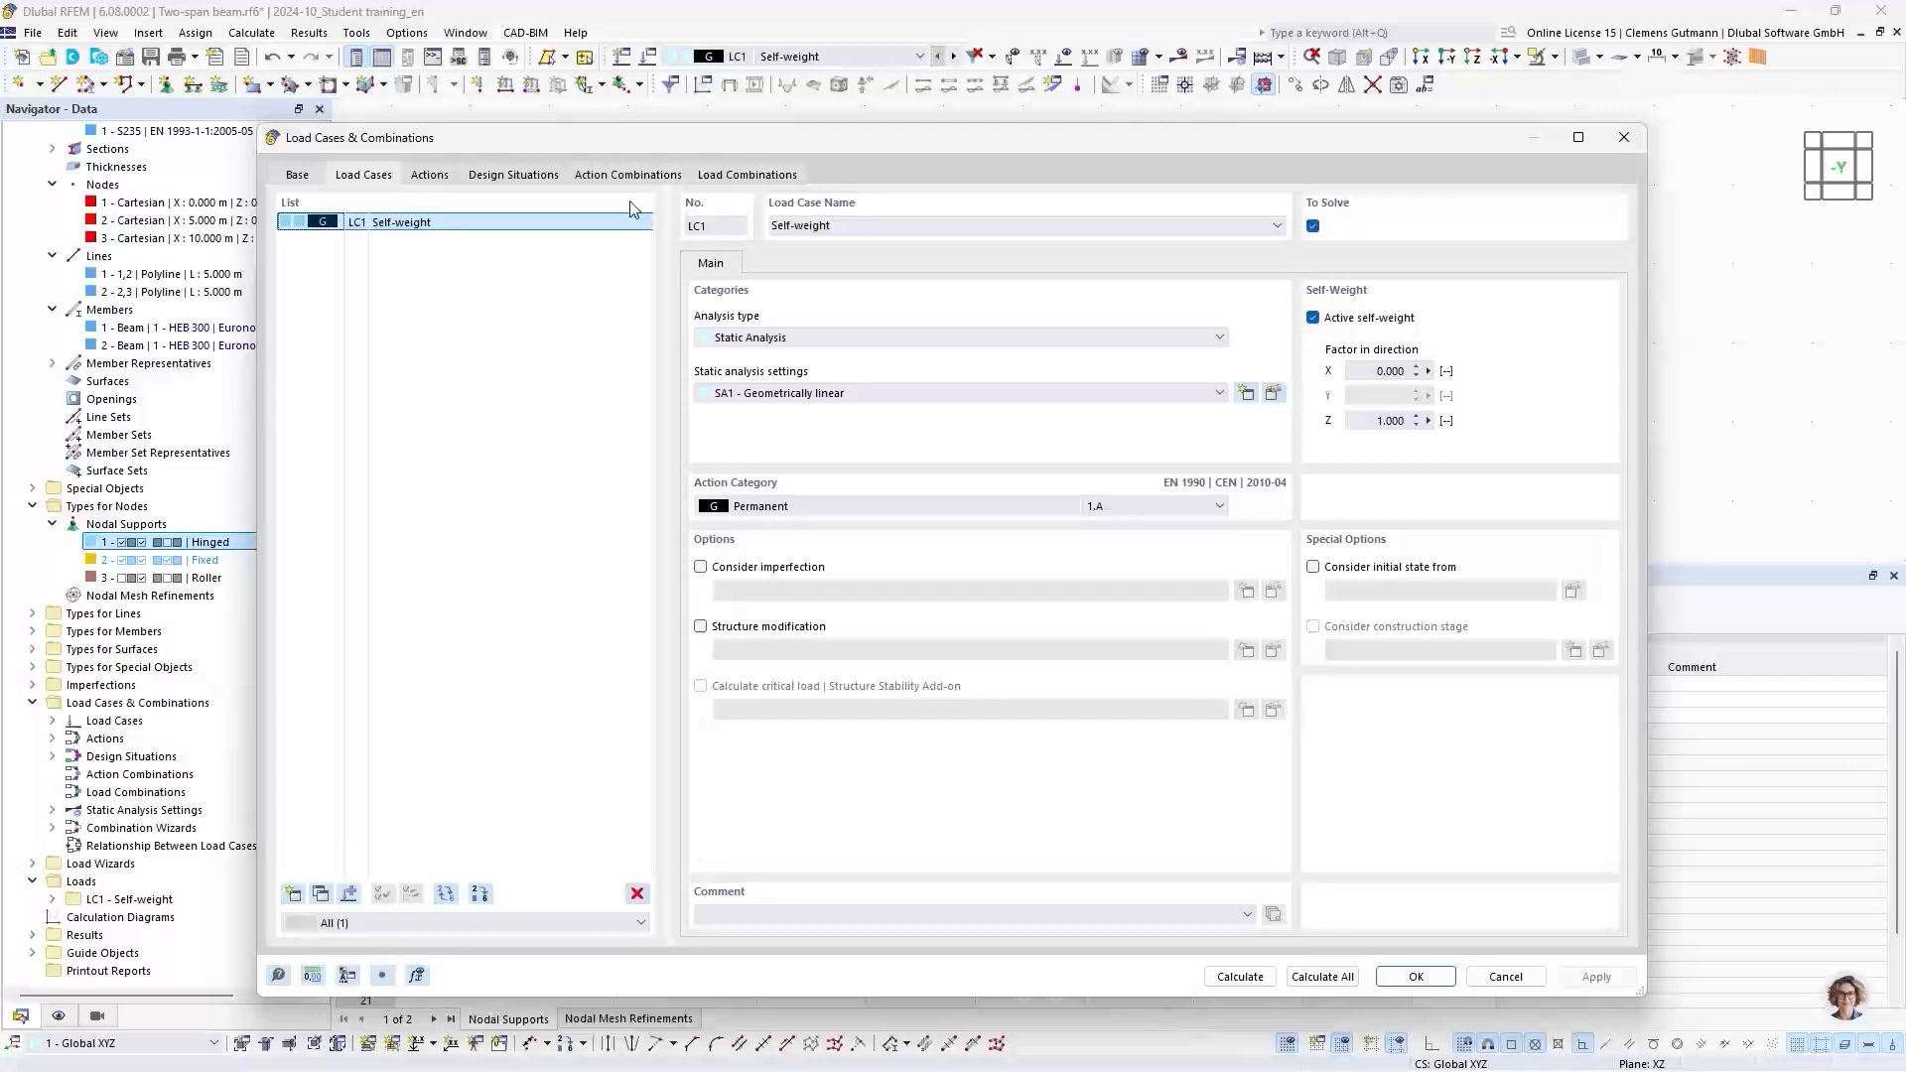
click(298, 176)
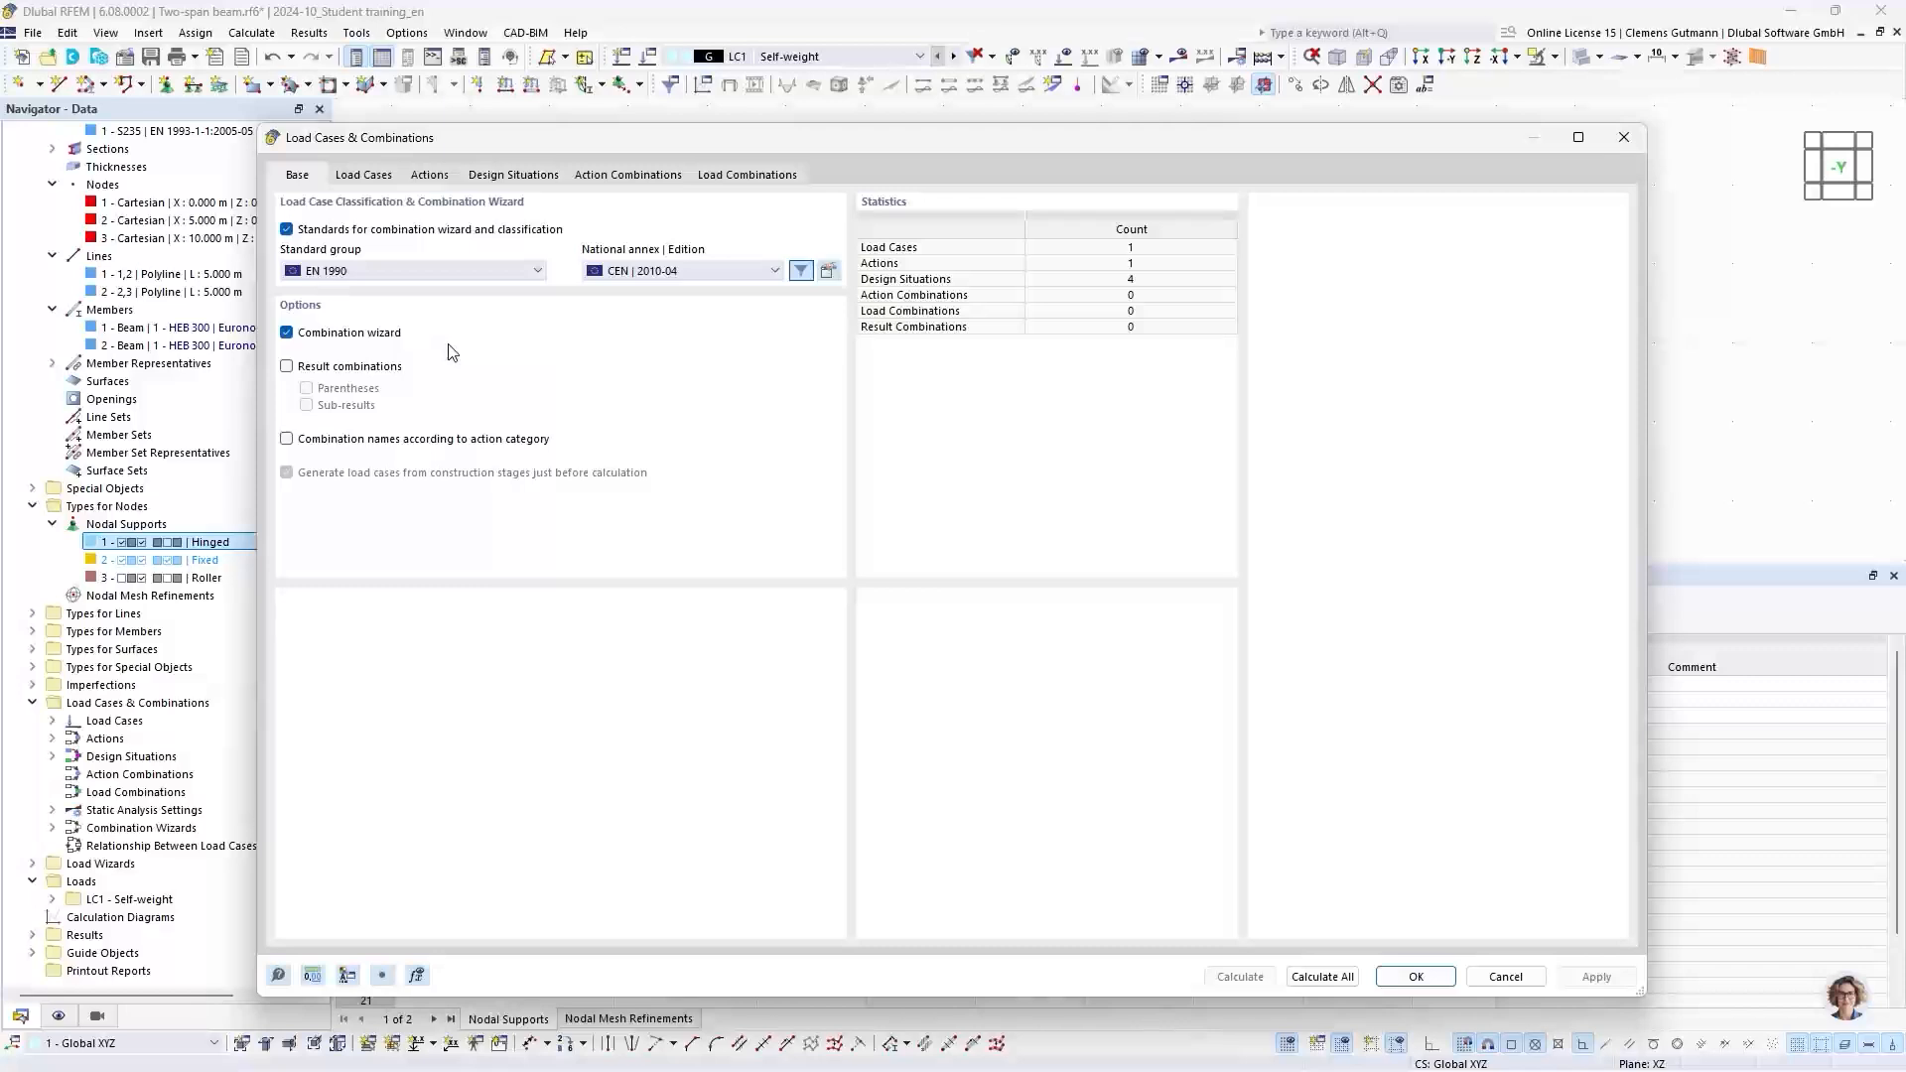
click(376, 178)
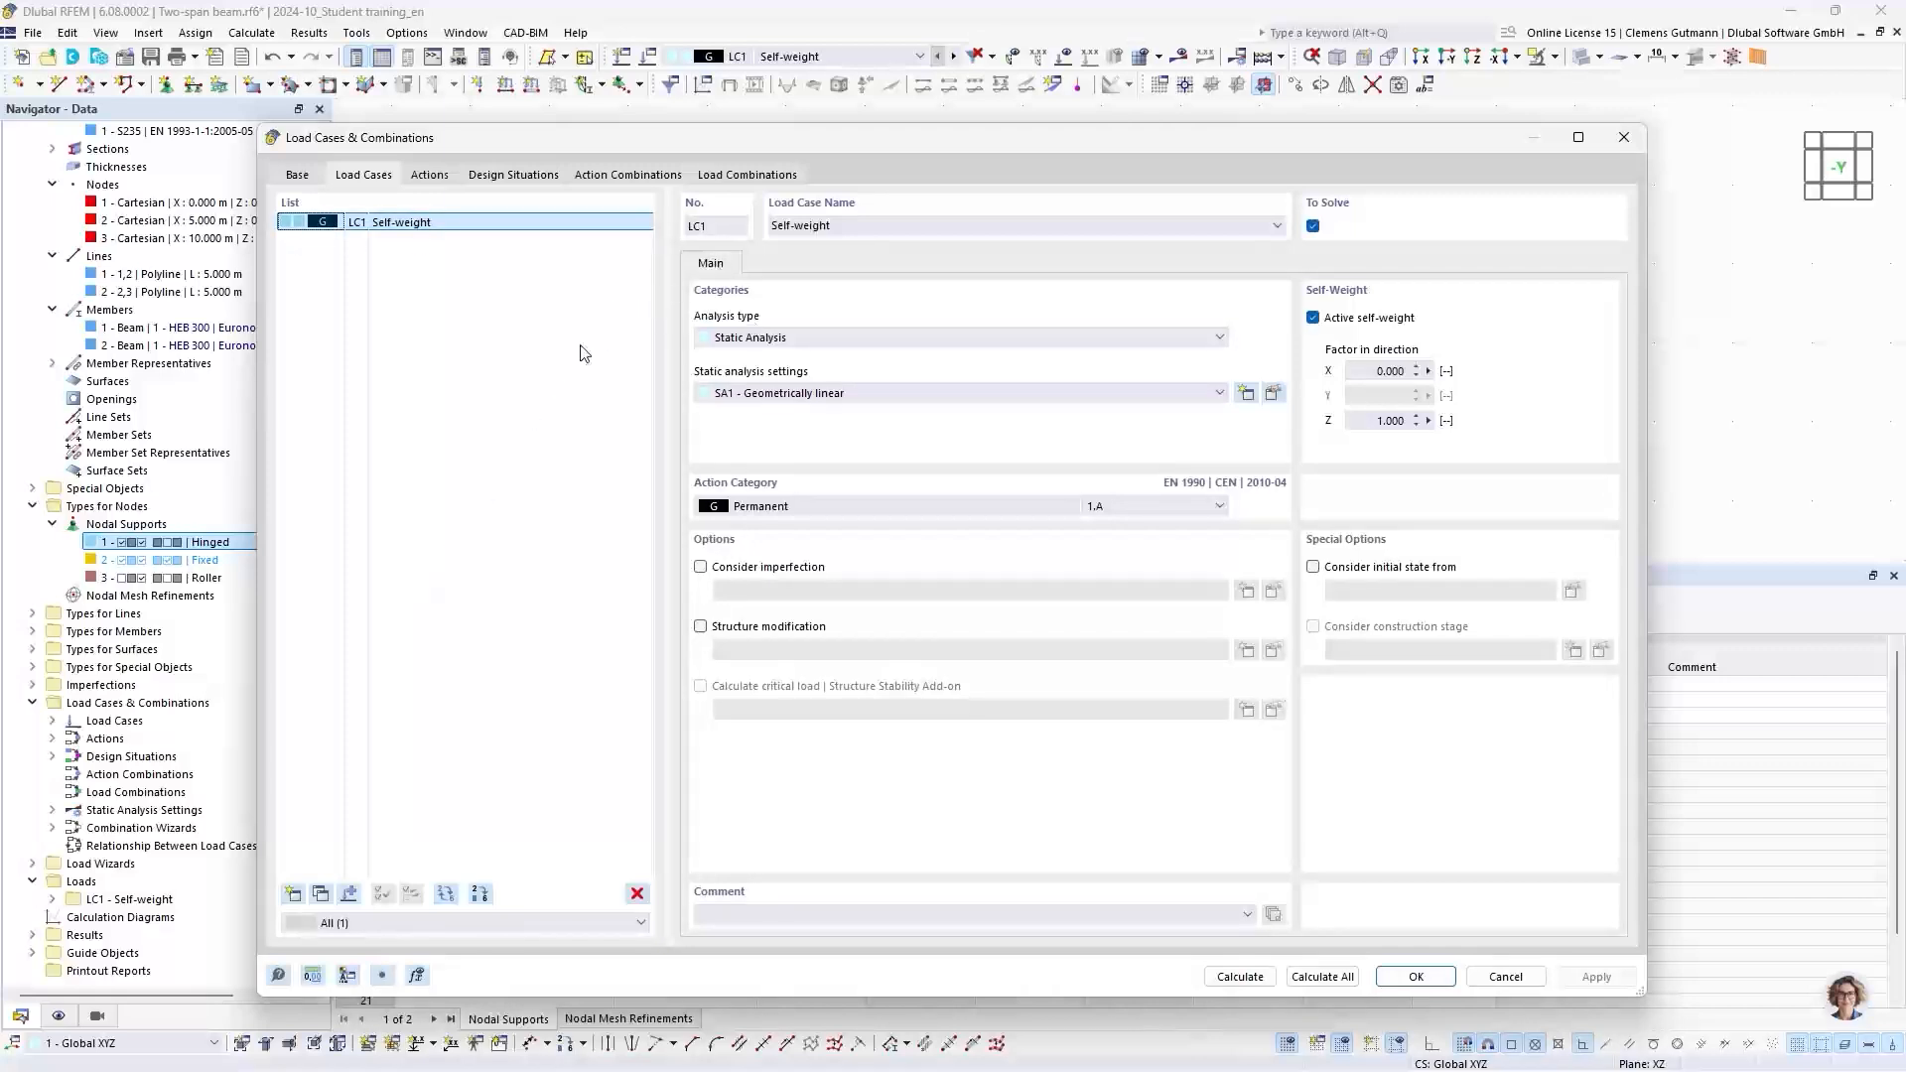
click(293, 895)
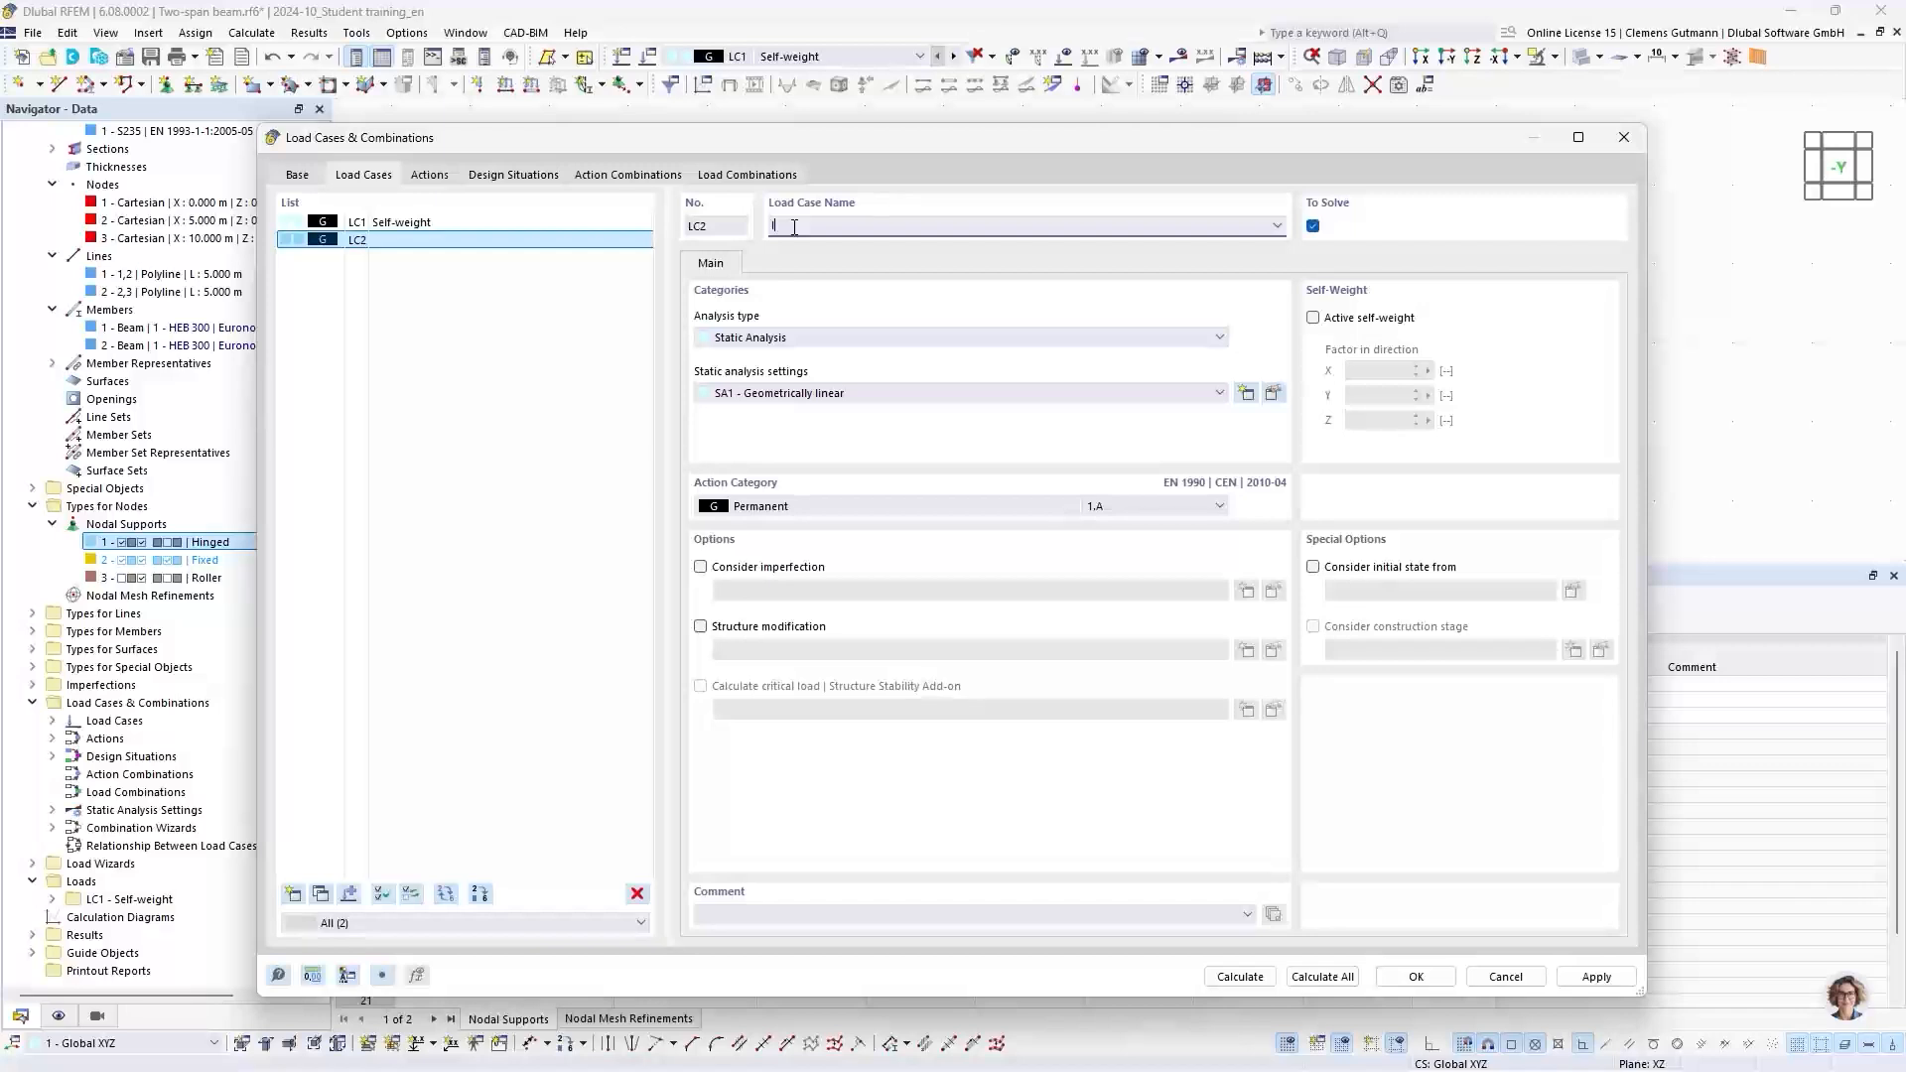
text(Imposed load left)
key(Tab)
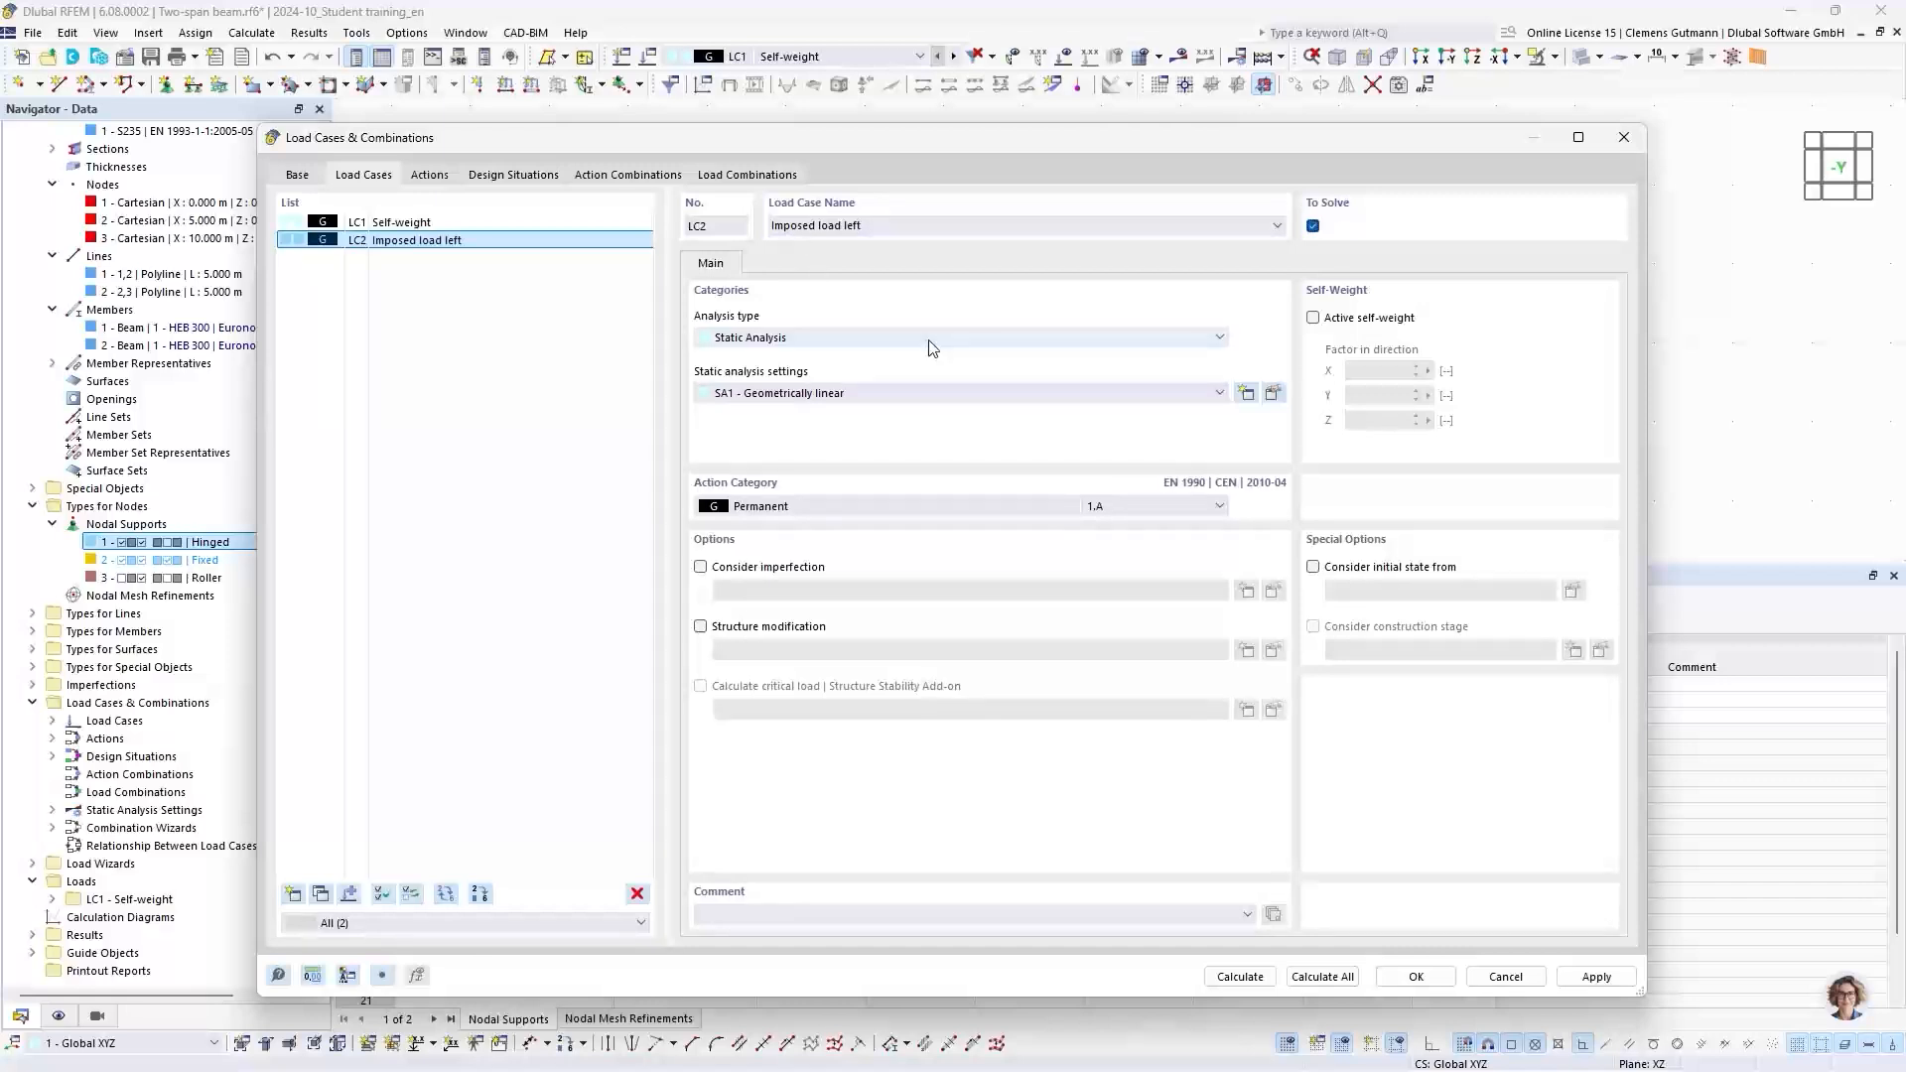
click(780, 509)
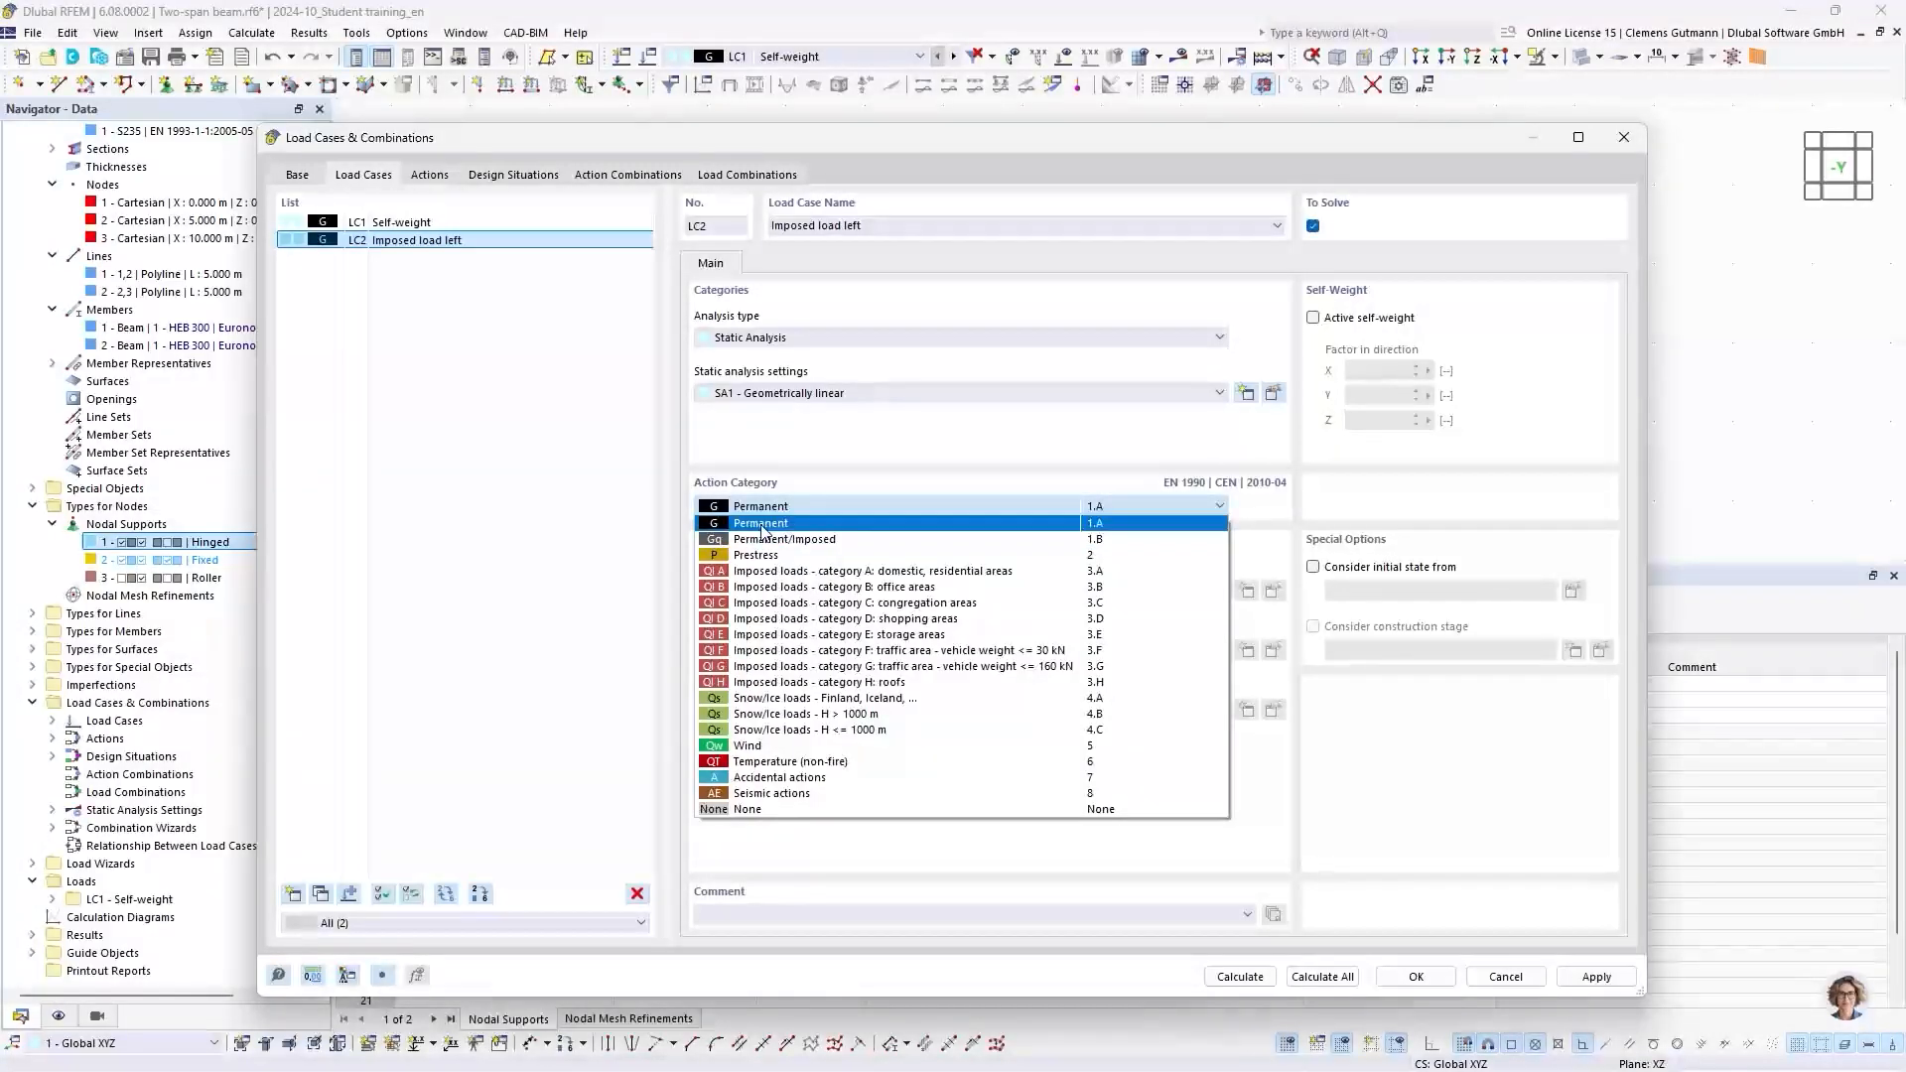
click(780, 582)
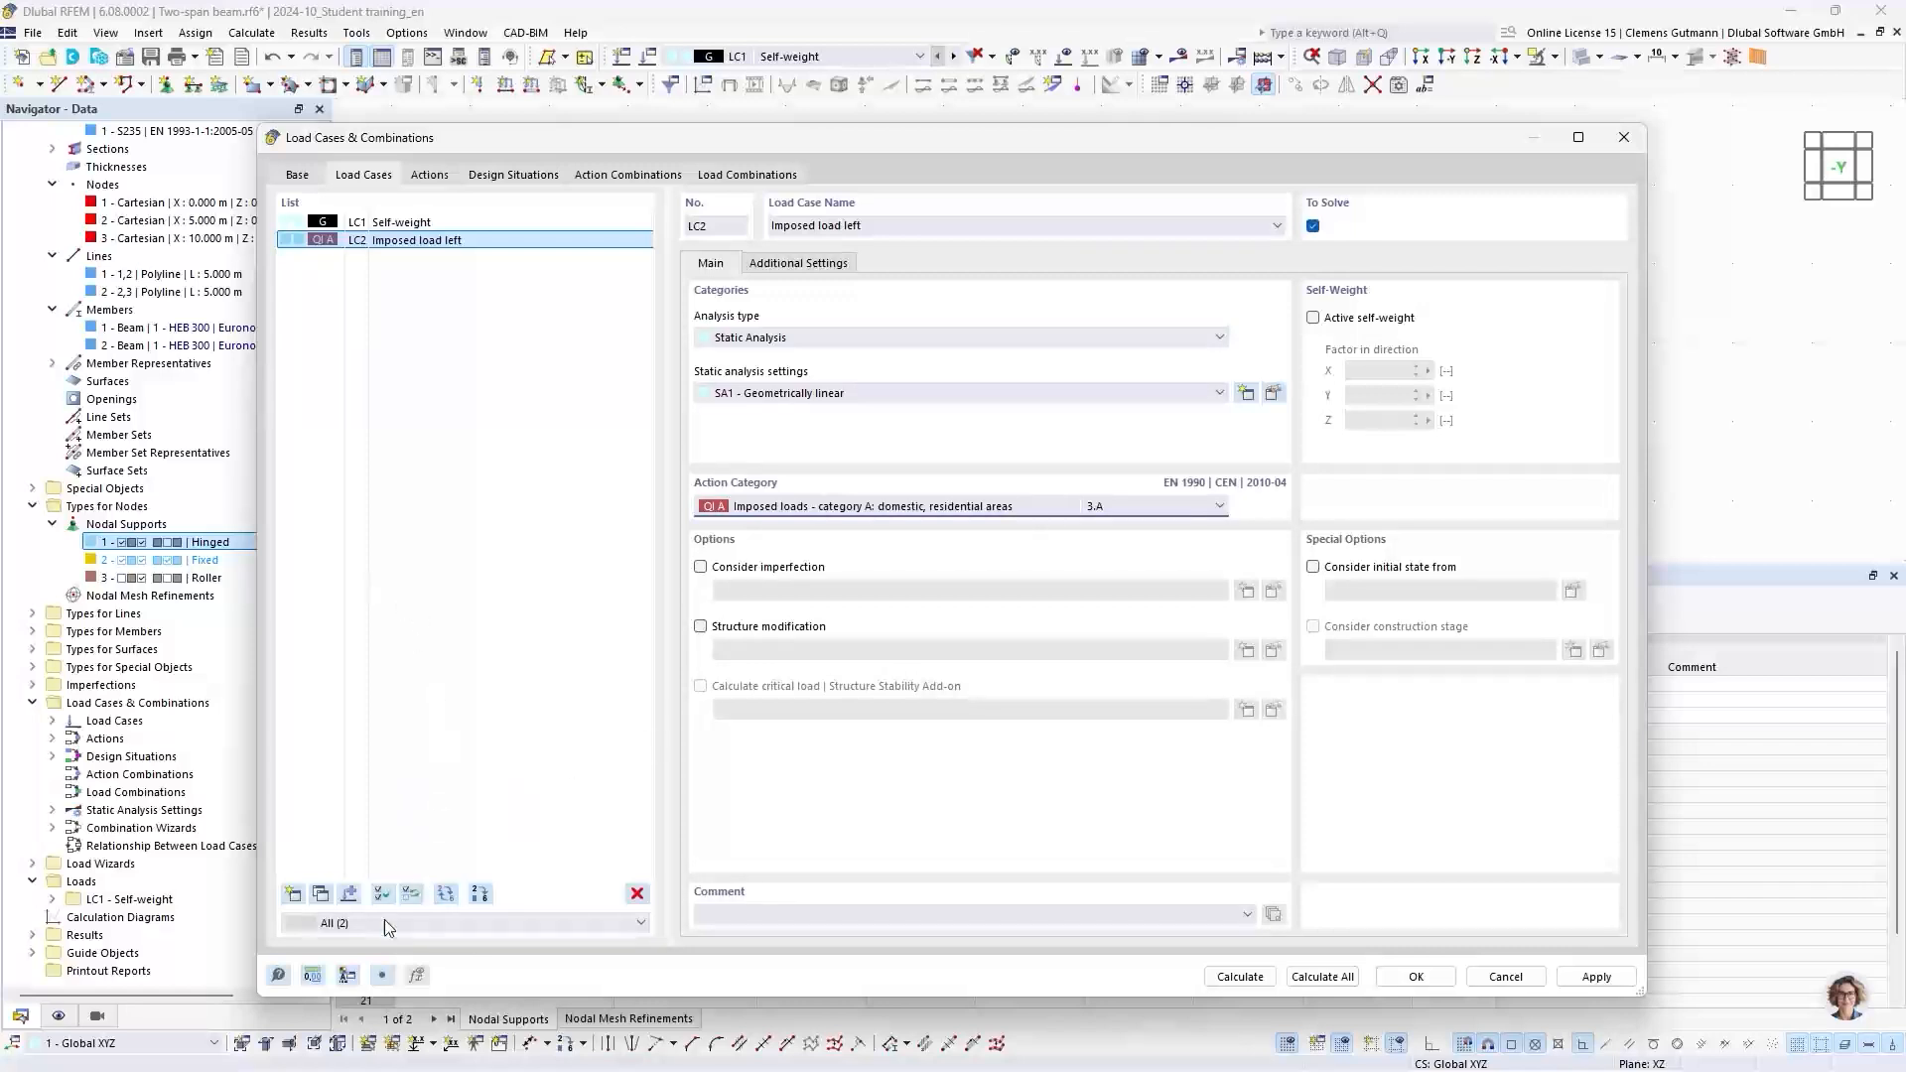
Step: Duplicate the Imposed load left load case and name the copy Imposed load right
click(321, 894)
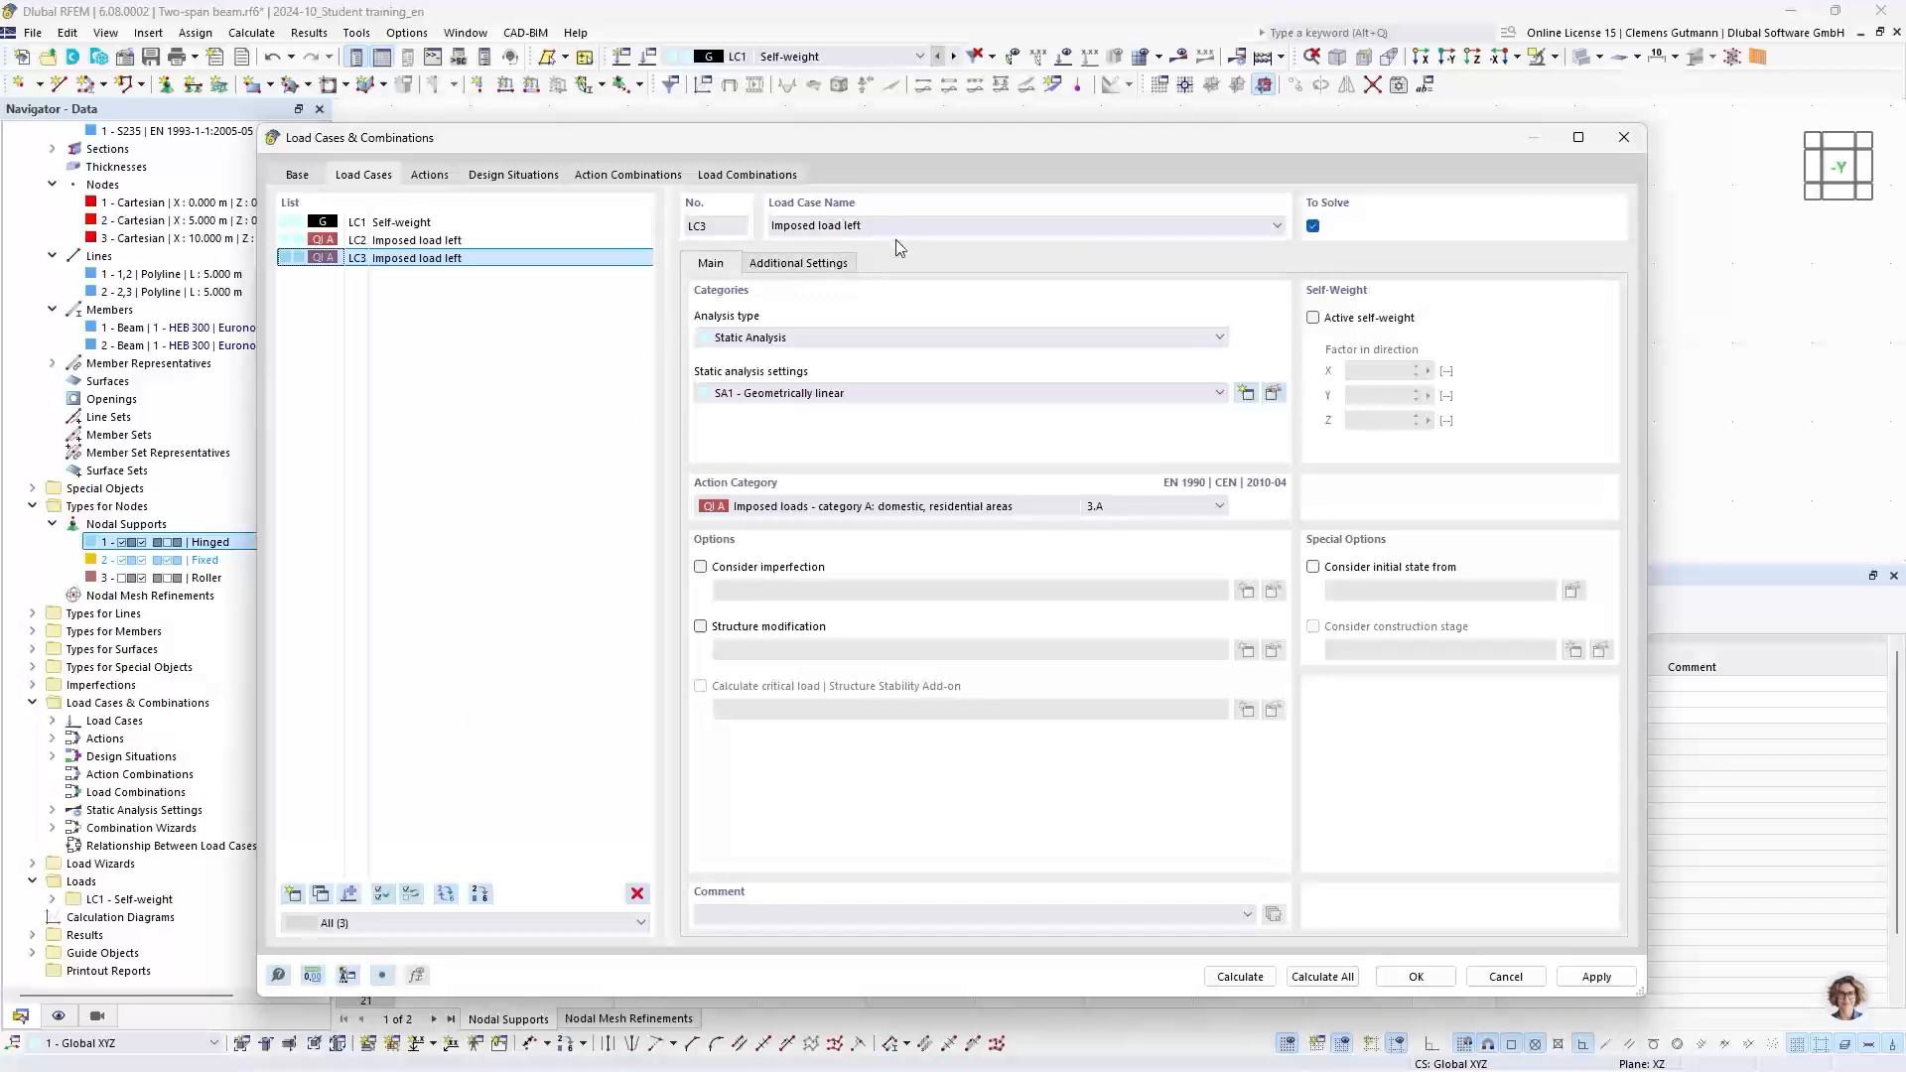
double_click(852, 227)
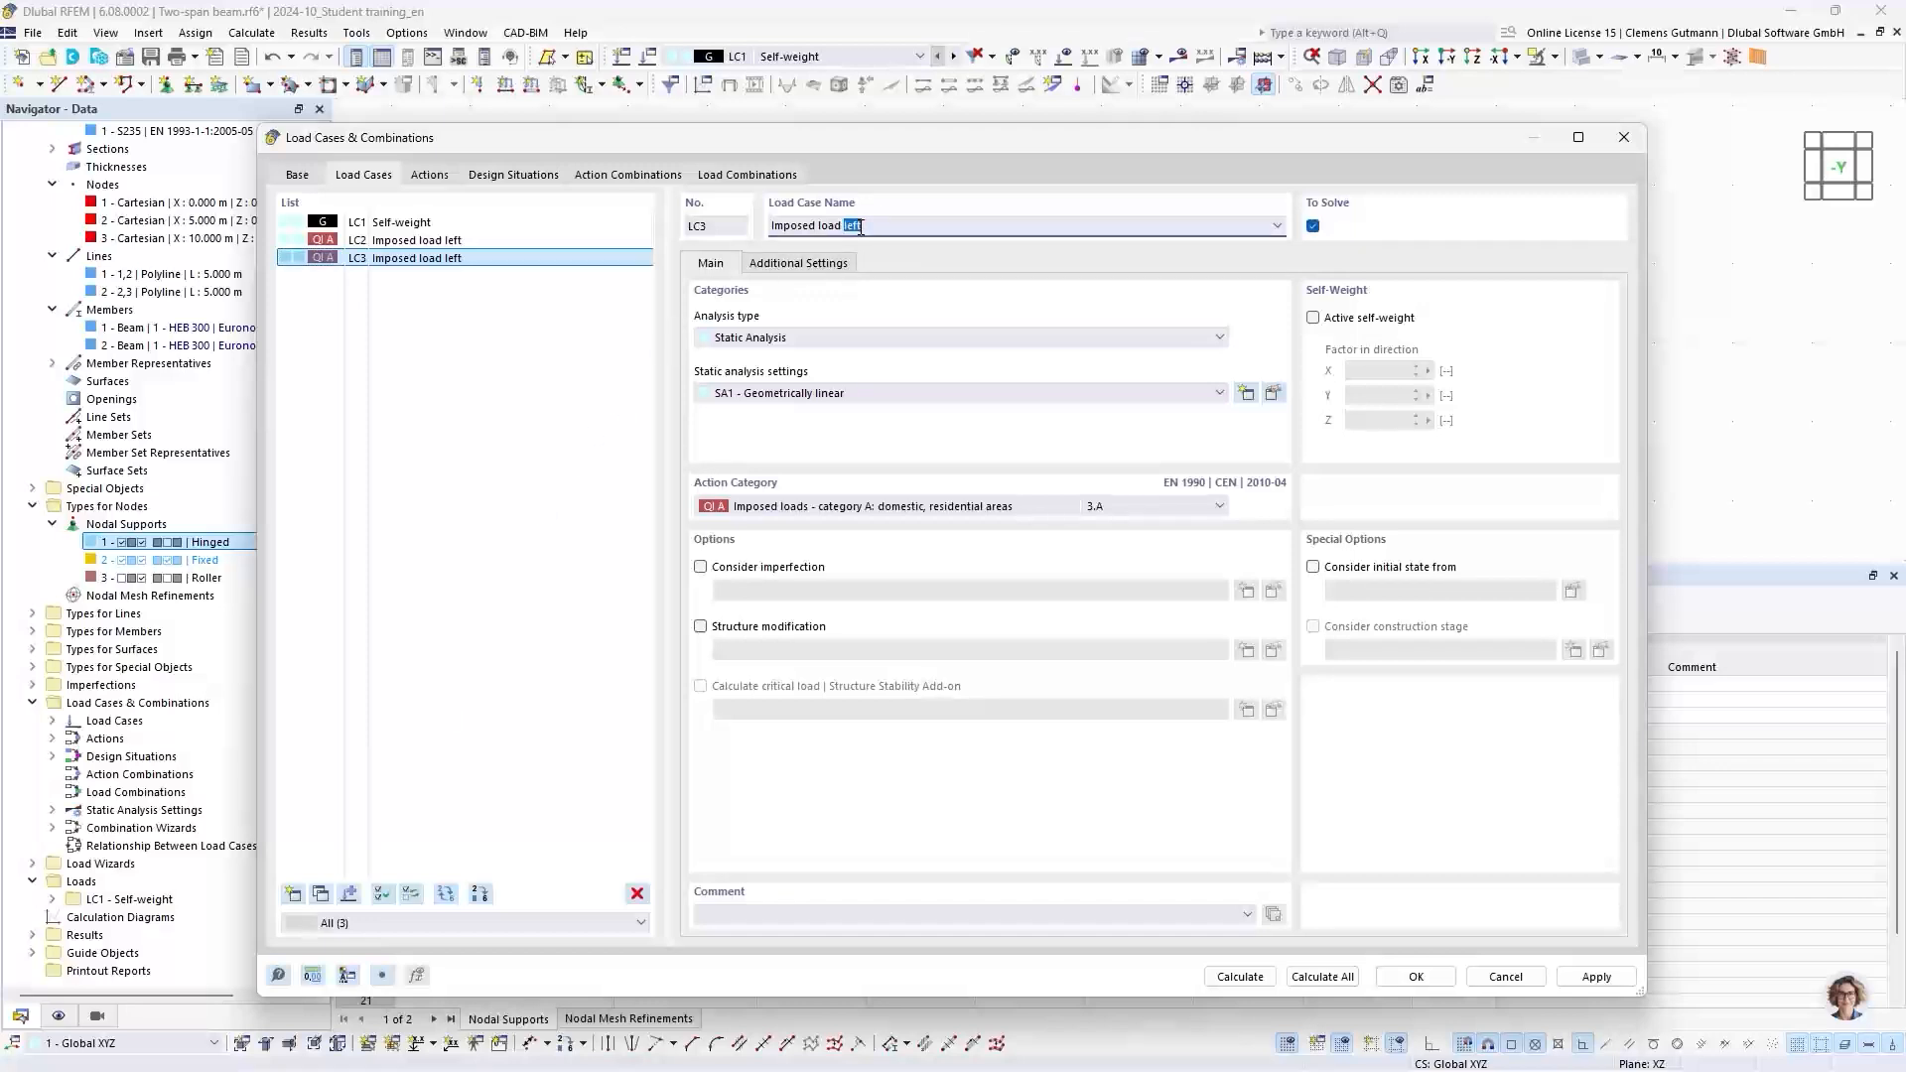
text(right)
key(Tab)
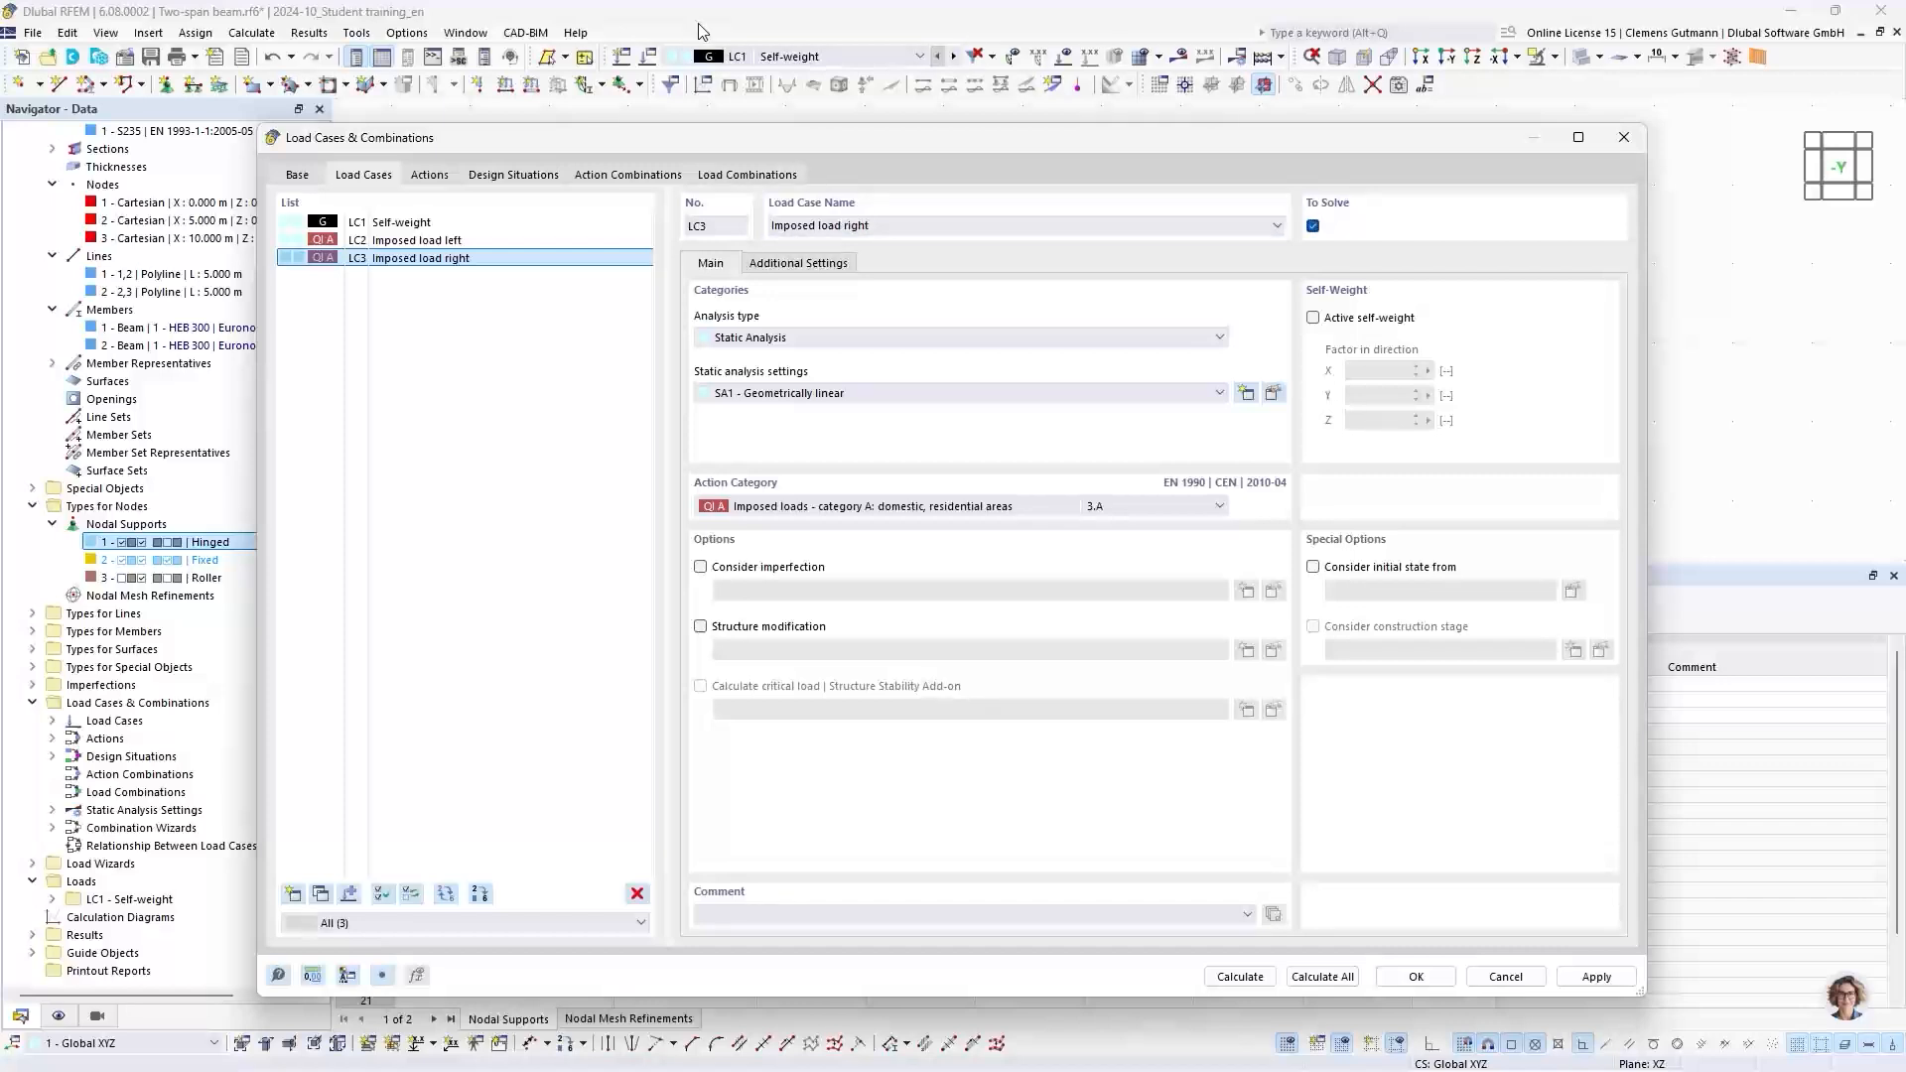
Step: Examine the Permanent and imposed loads category A actions, including their assigned load cases and main settings
click(429, 176)
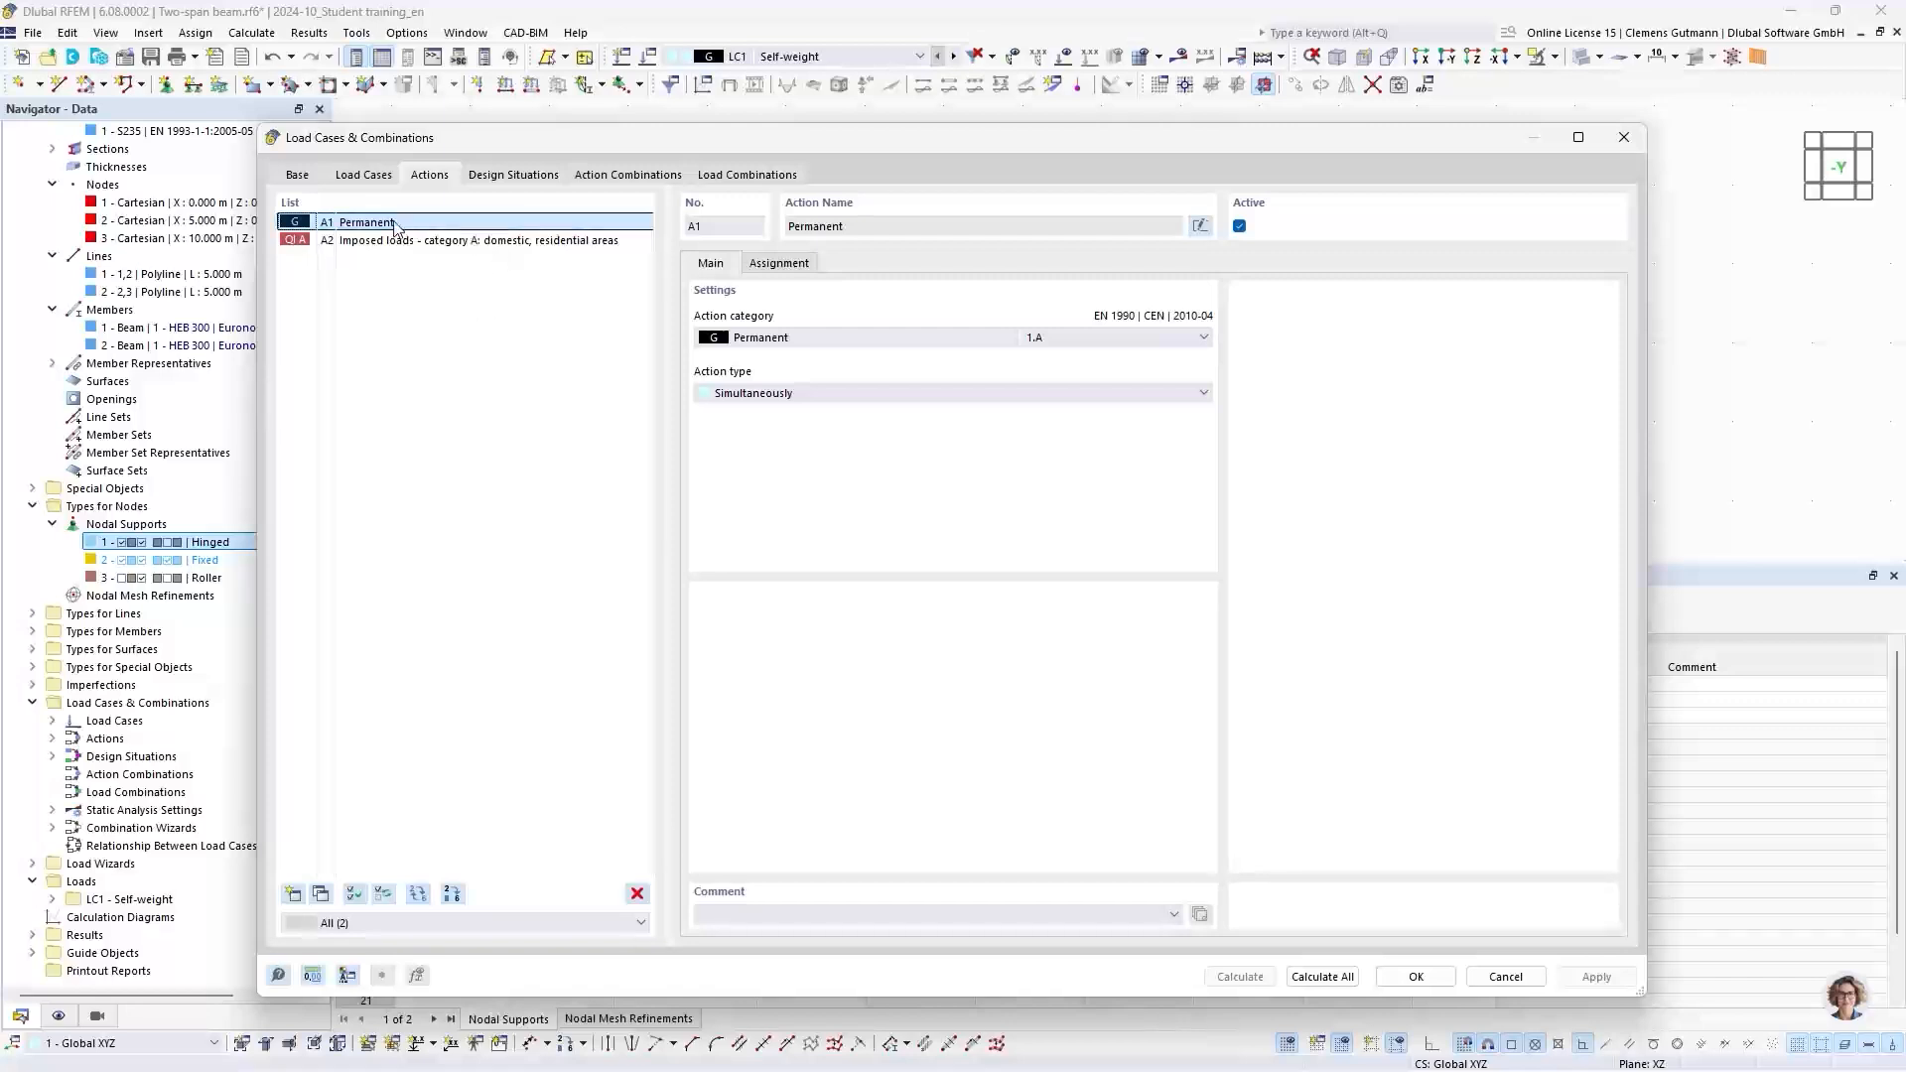
click(764, 263)
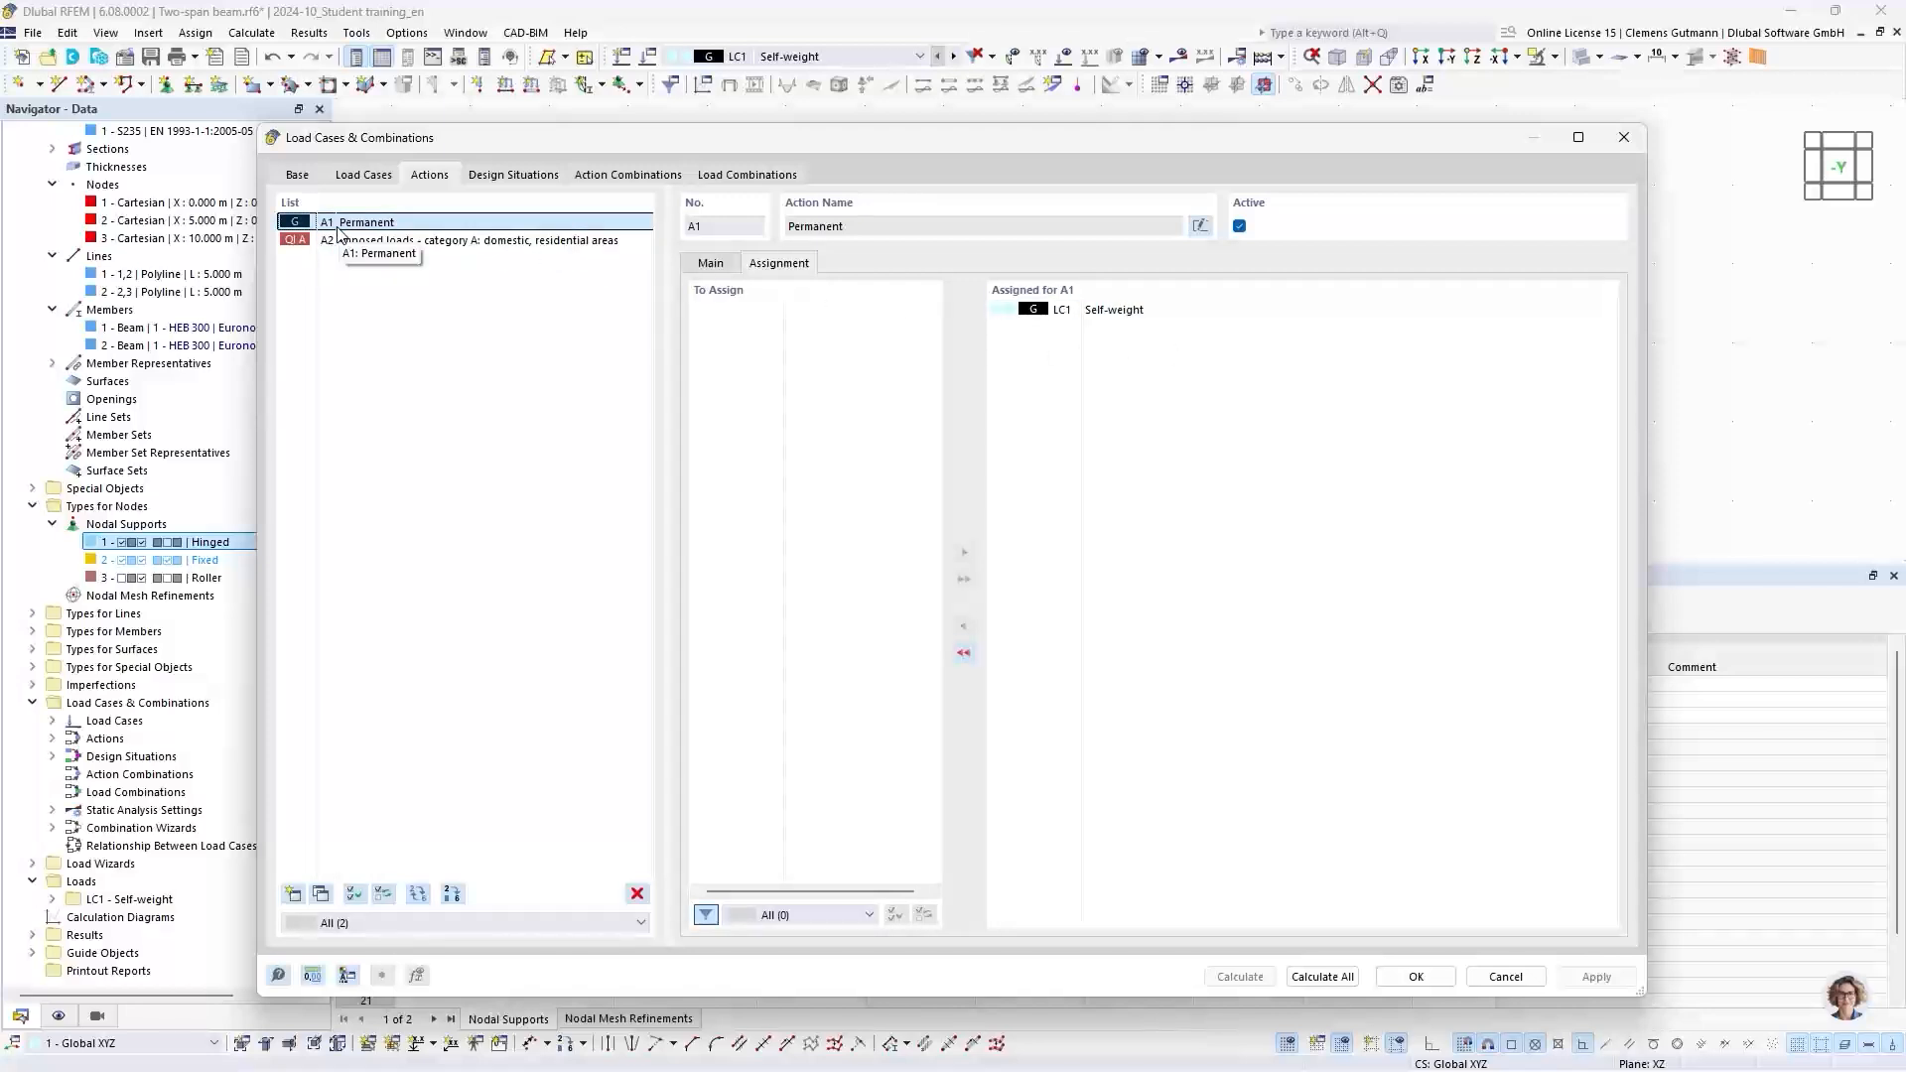
click(367, 242)
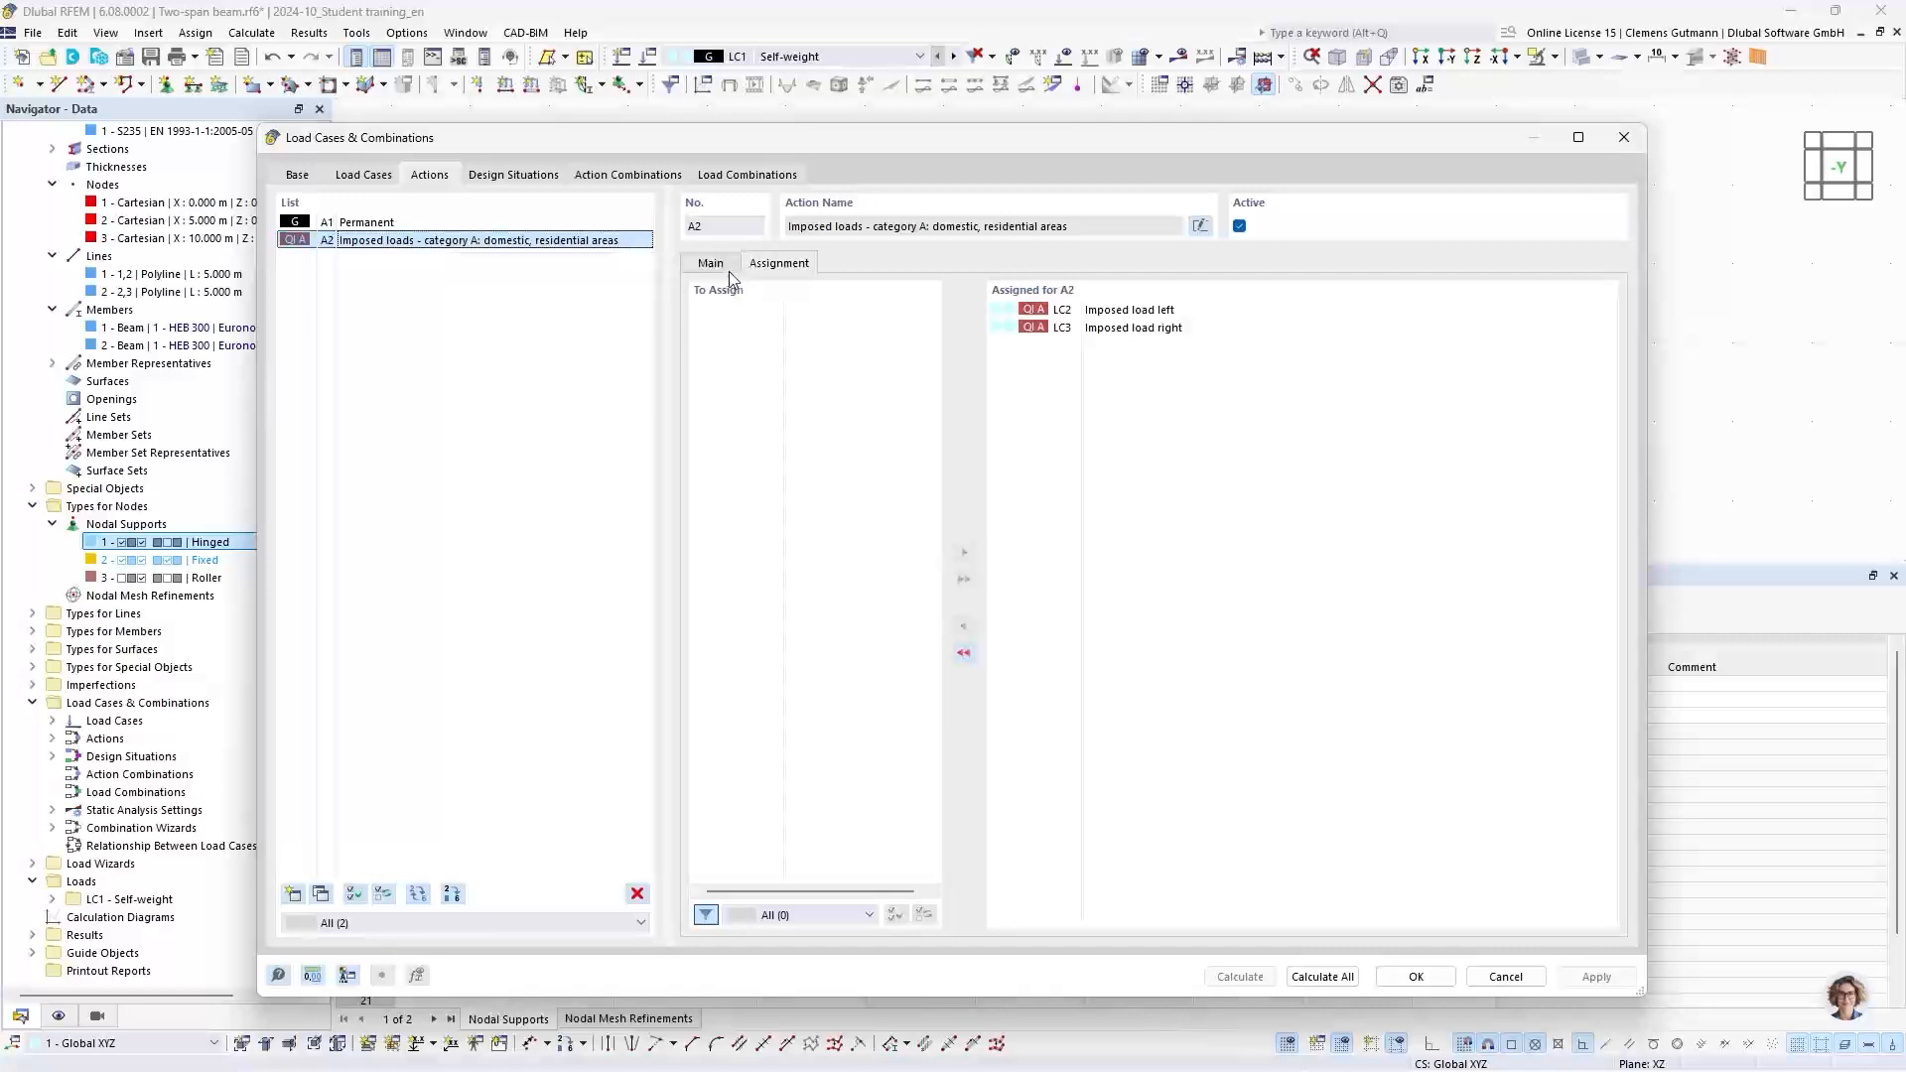
click(722, 270)
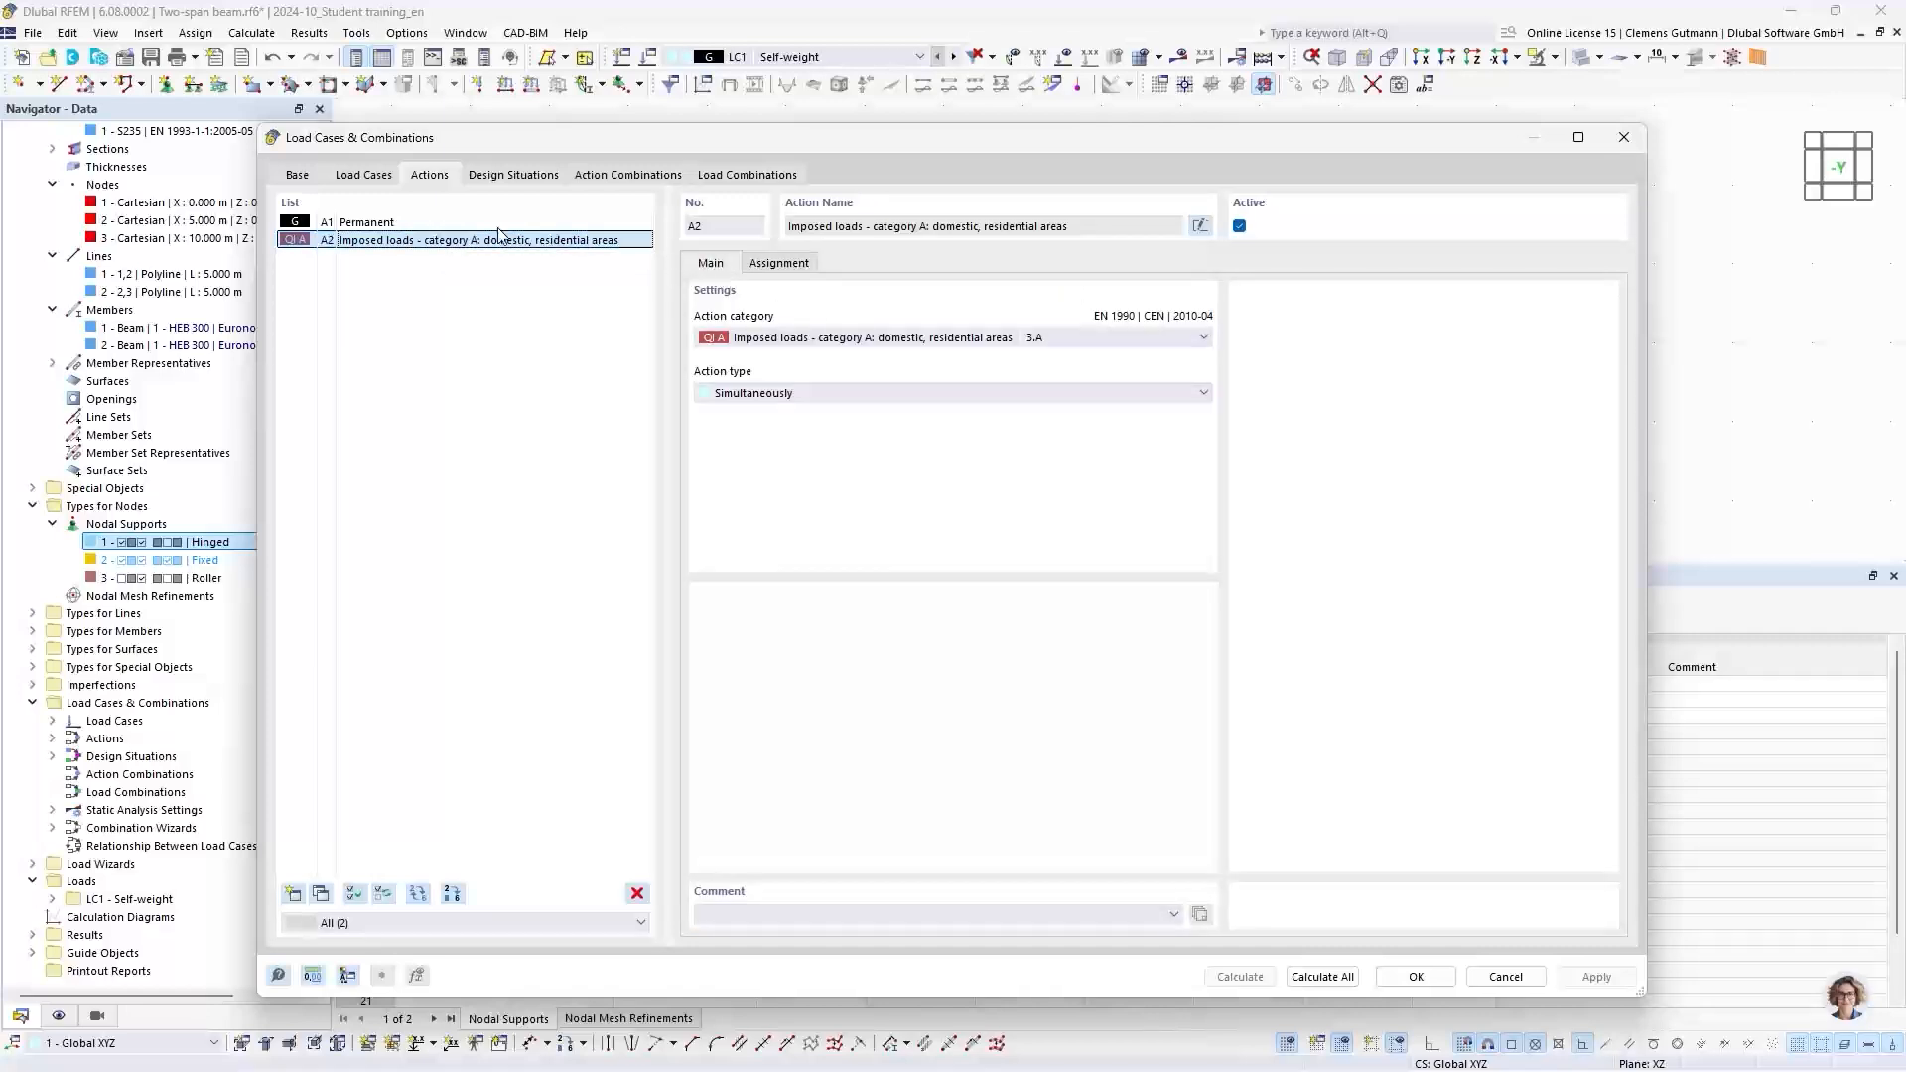
click(398, 228)
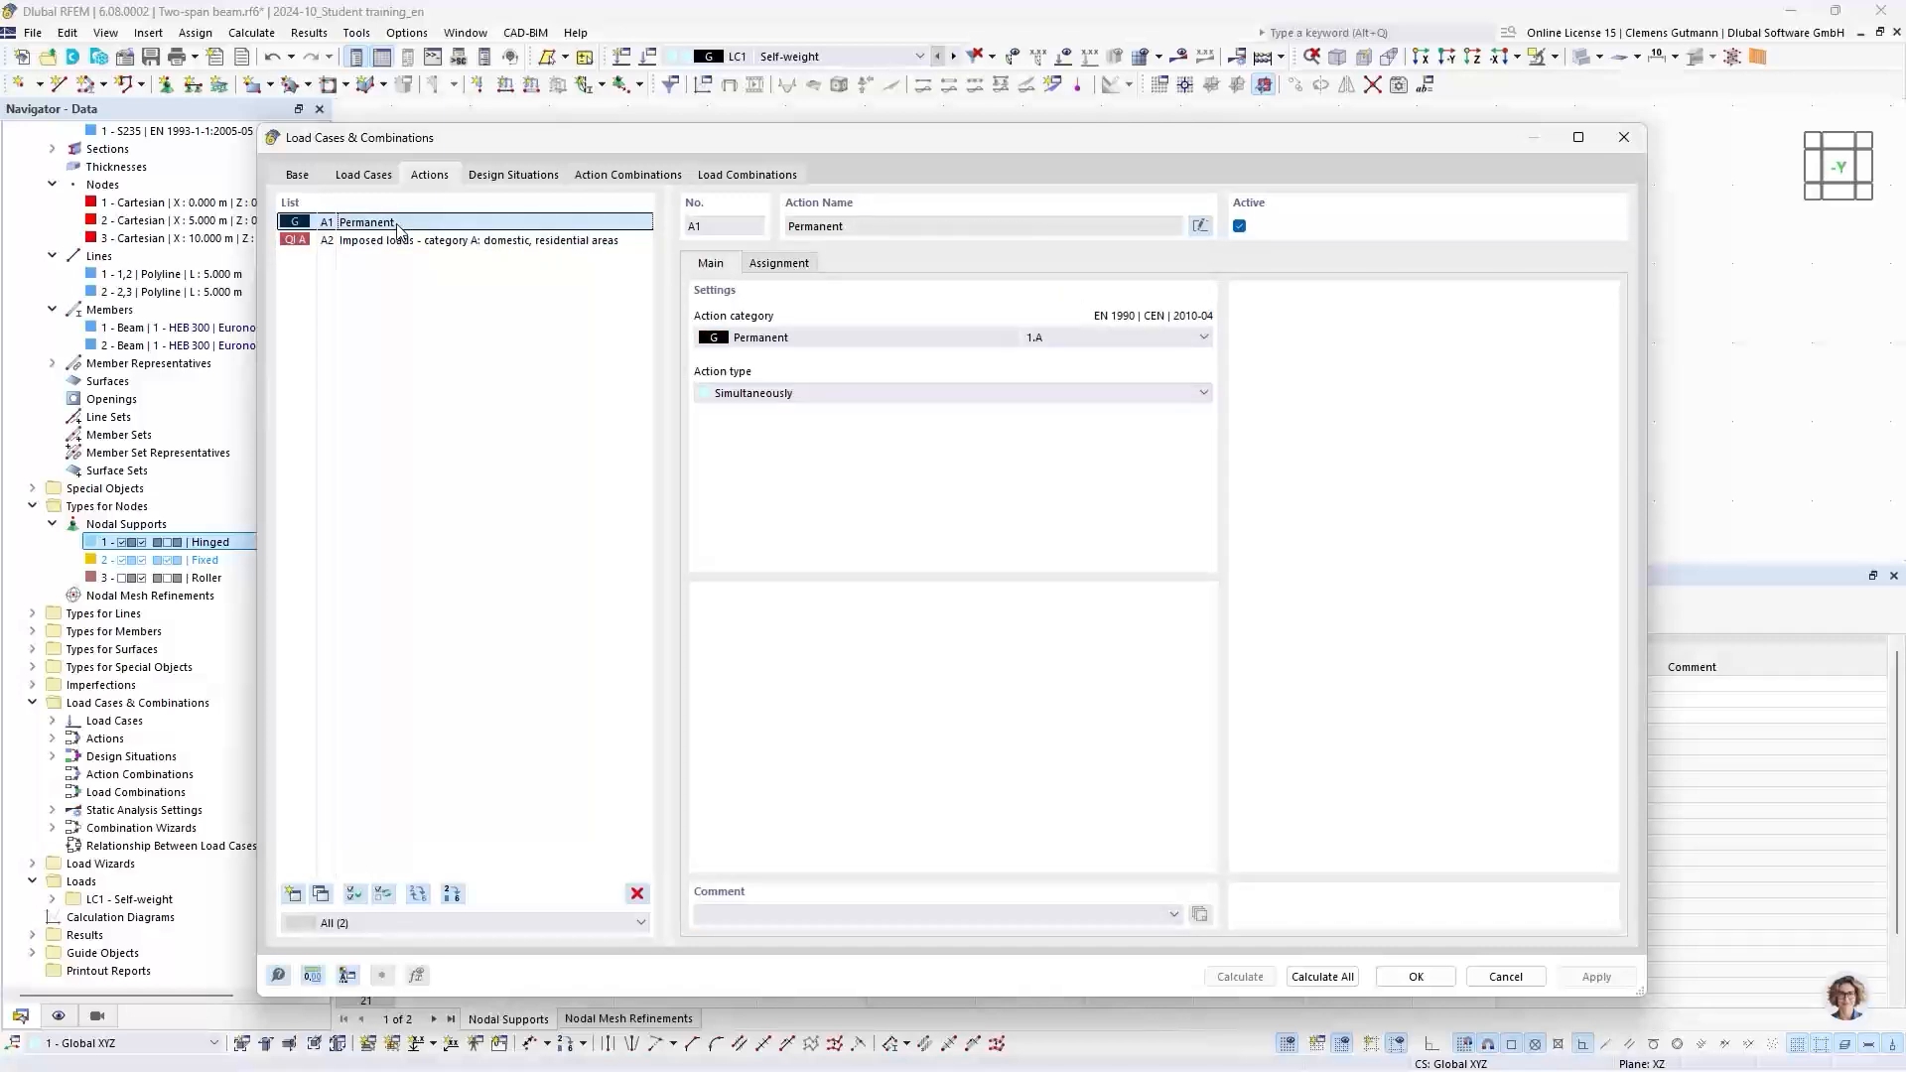
Step: Look through the action type options for the Permanent action and keep Simultaneously
click(763, 395)
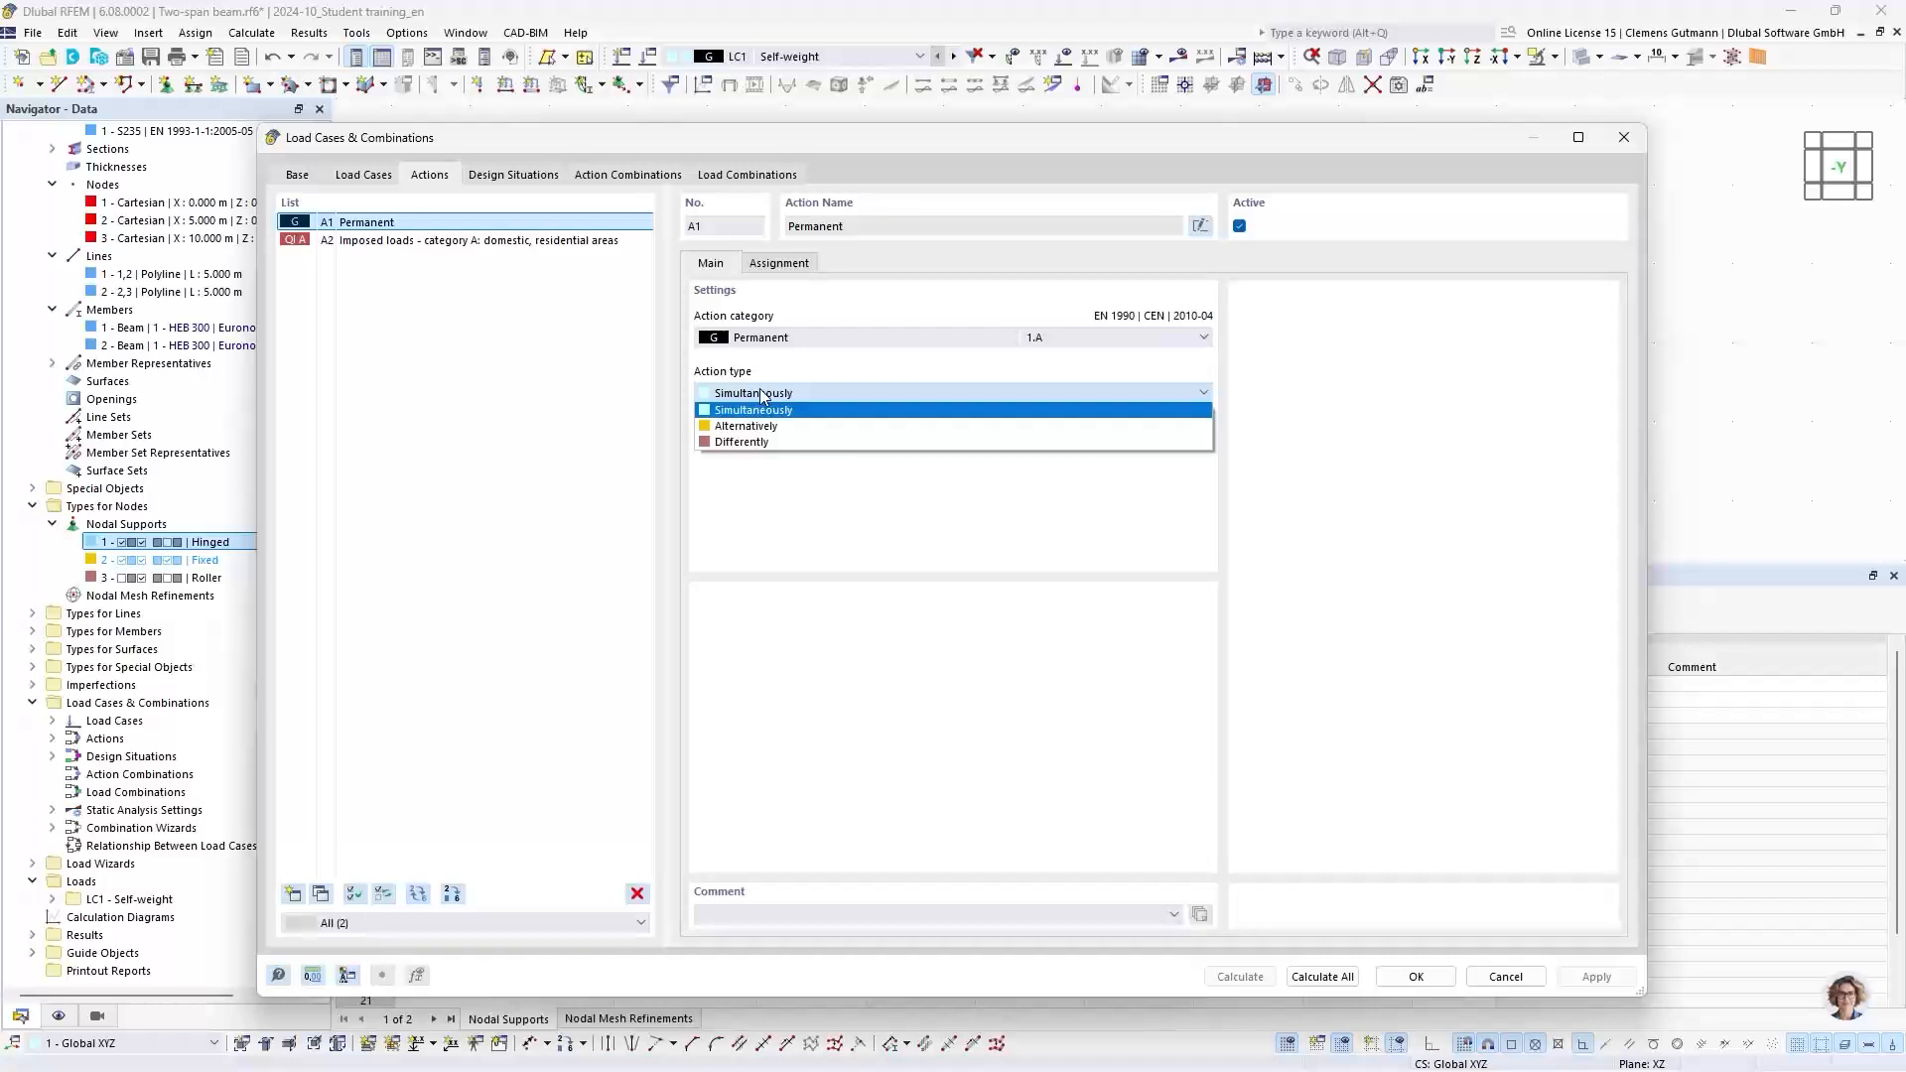
click(761, 395)
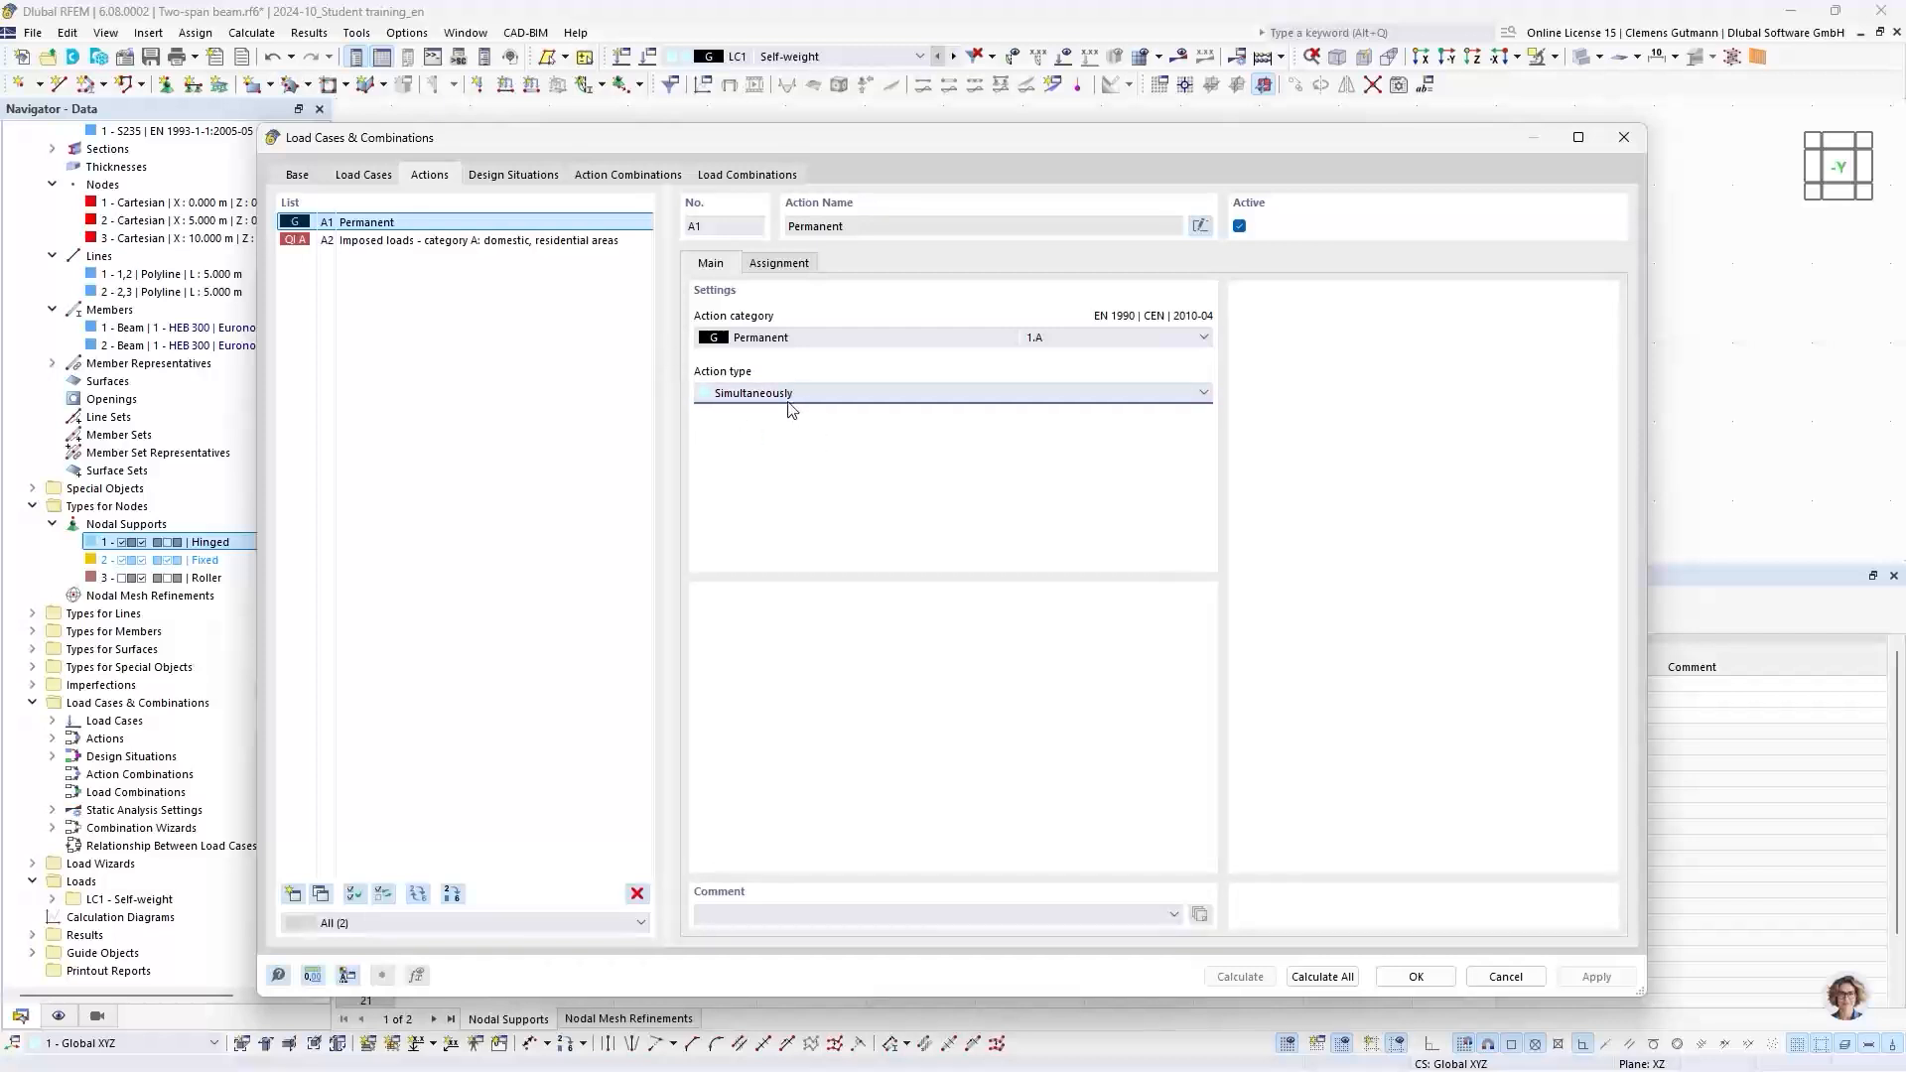
click(781, 397)
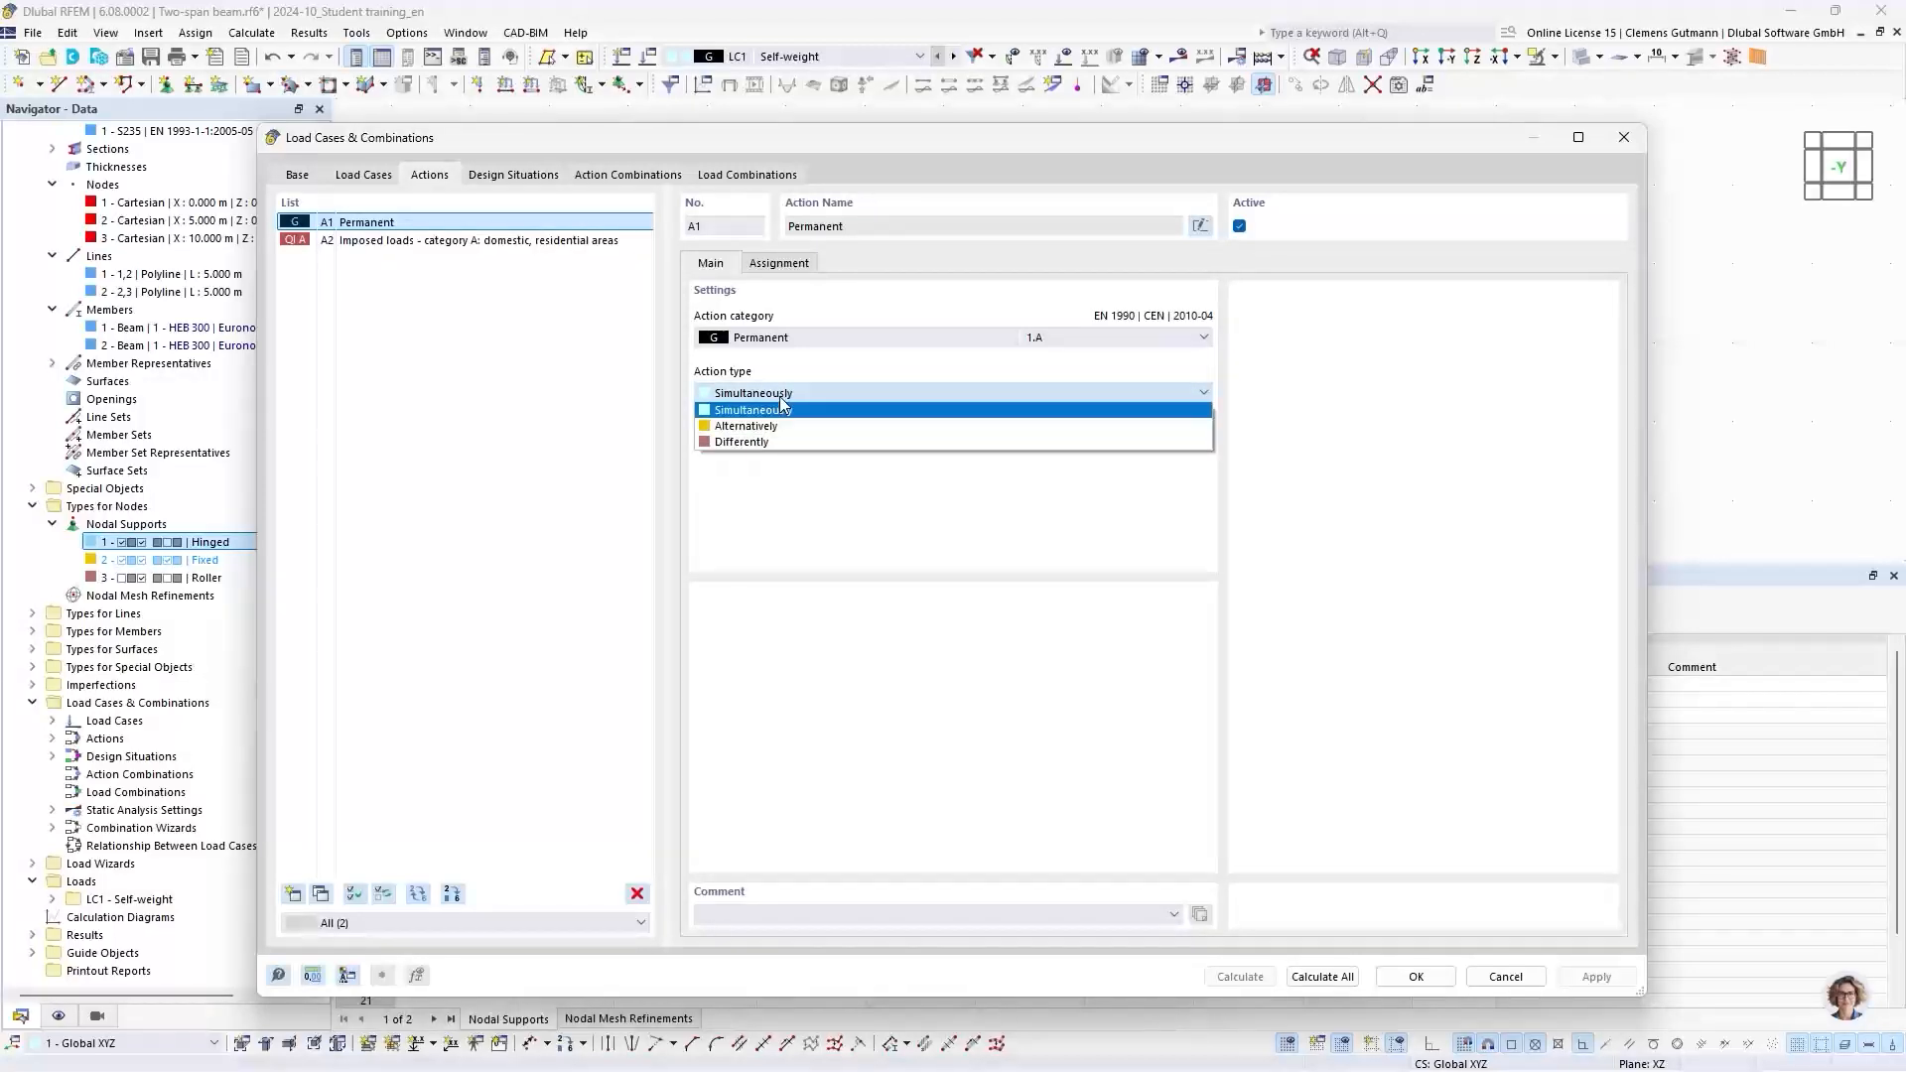
click(780, 402)
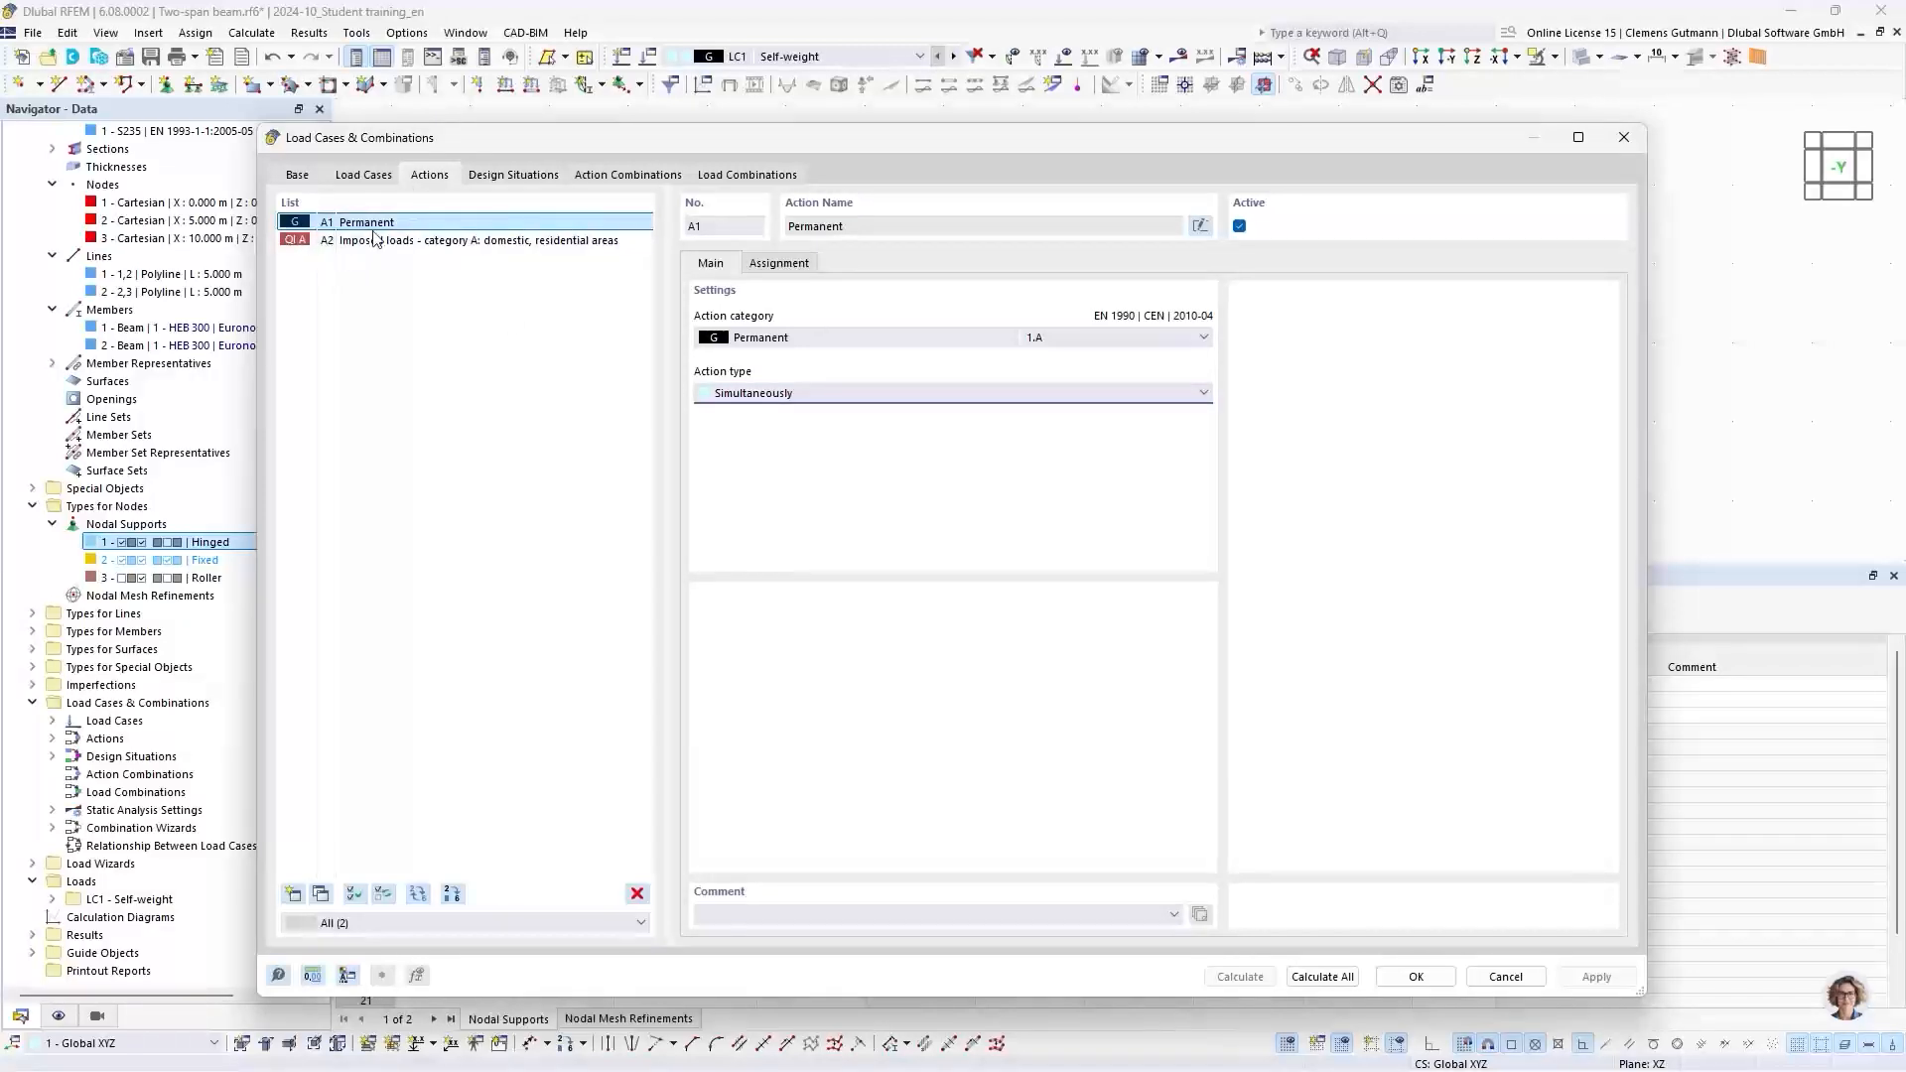
Step: Compare the load cases assigned to both actions and keep the Simultaneously action type for the imposed loads action A2
click(780, 263)
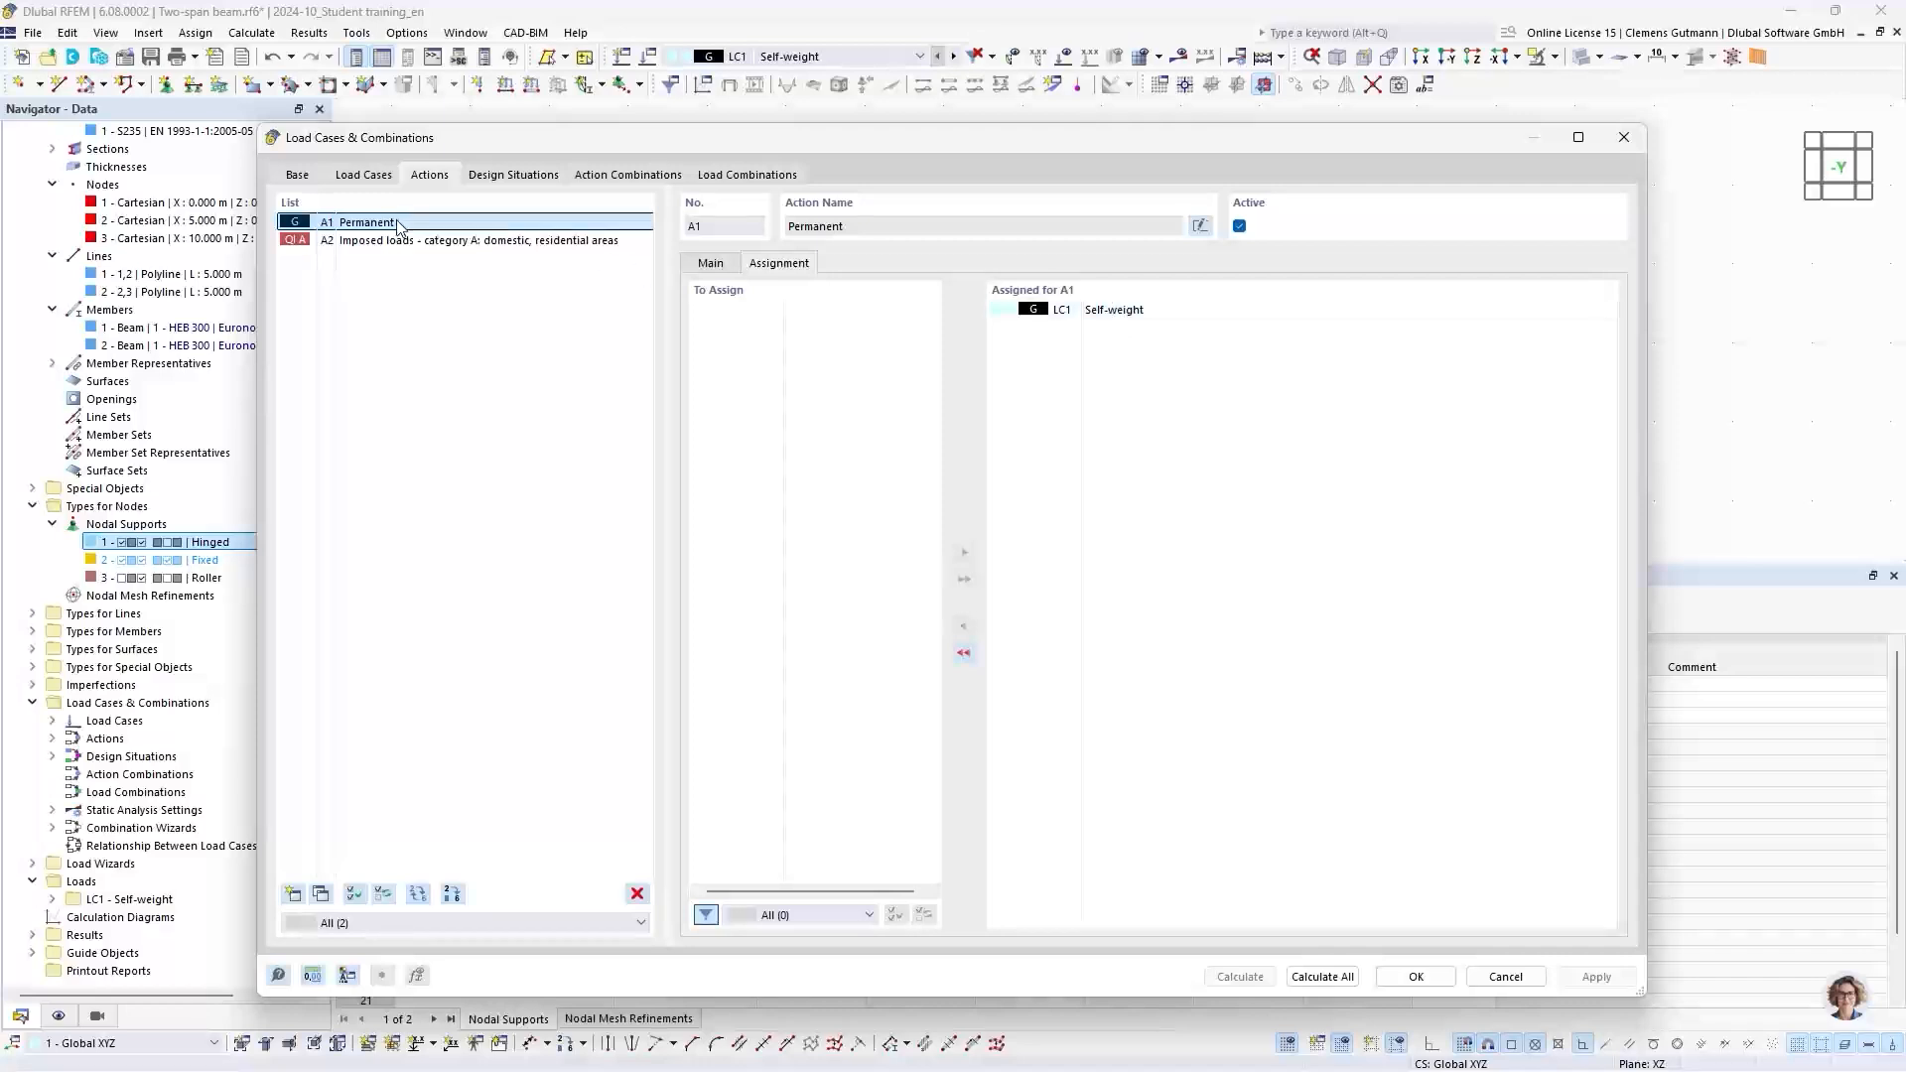
click(372, 240)
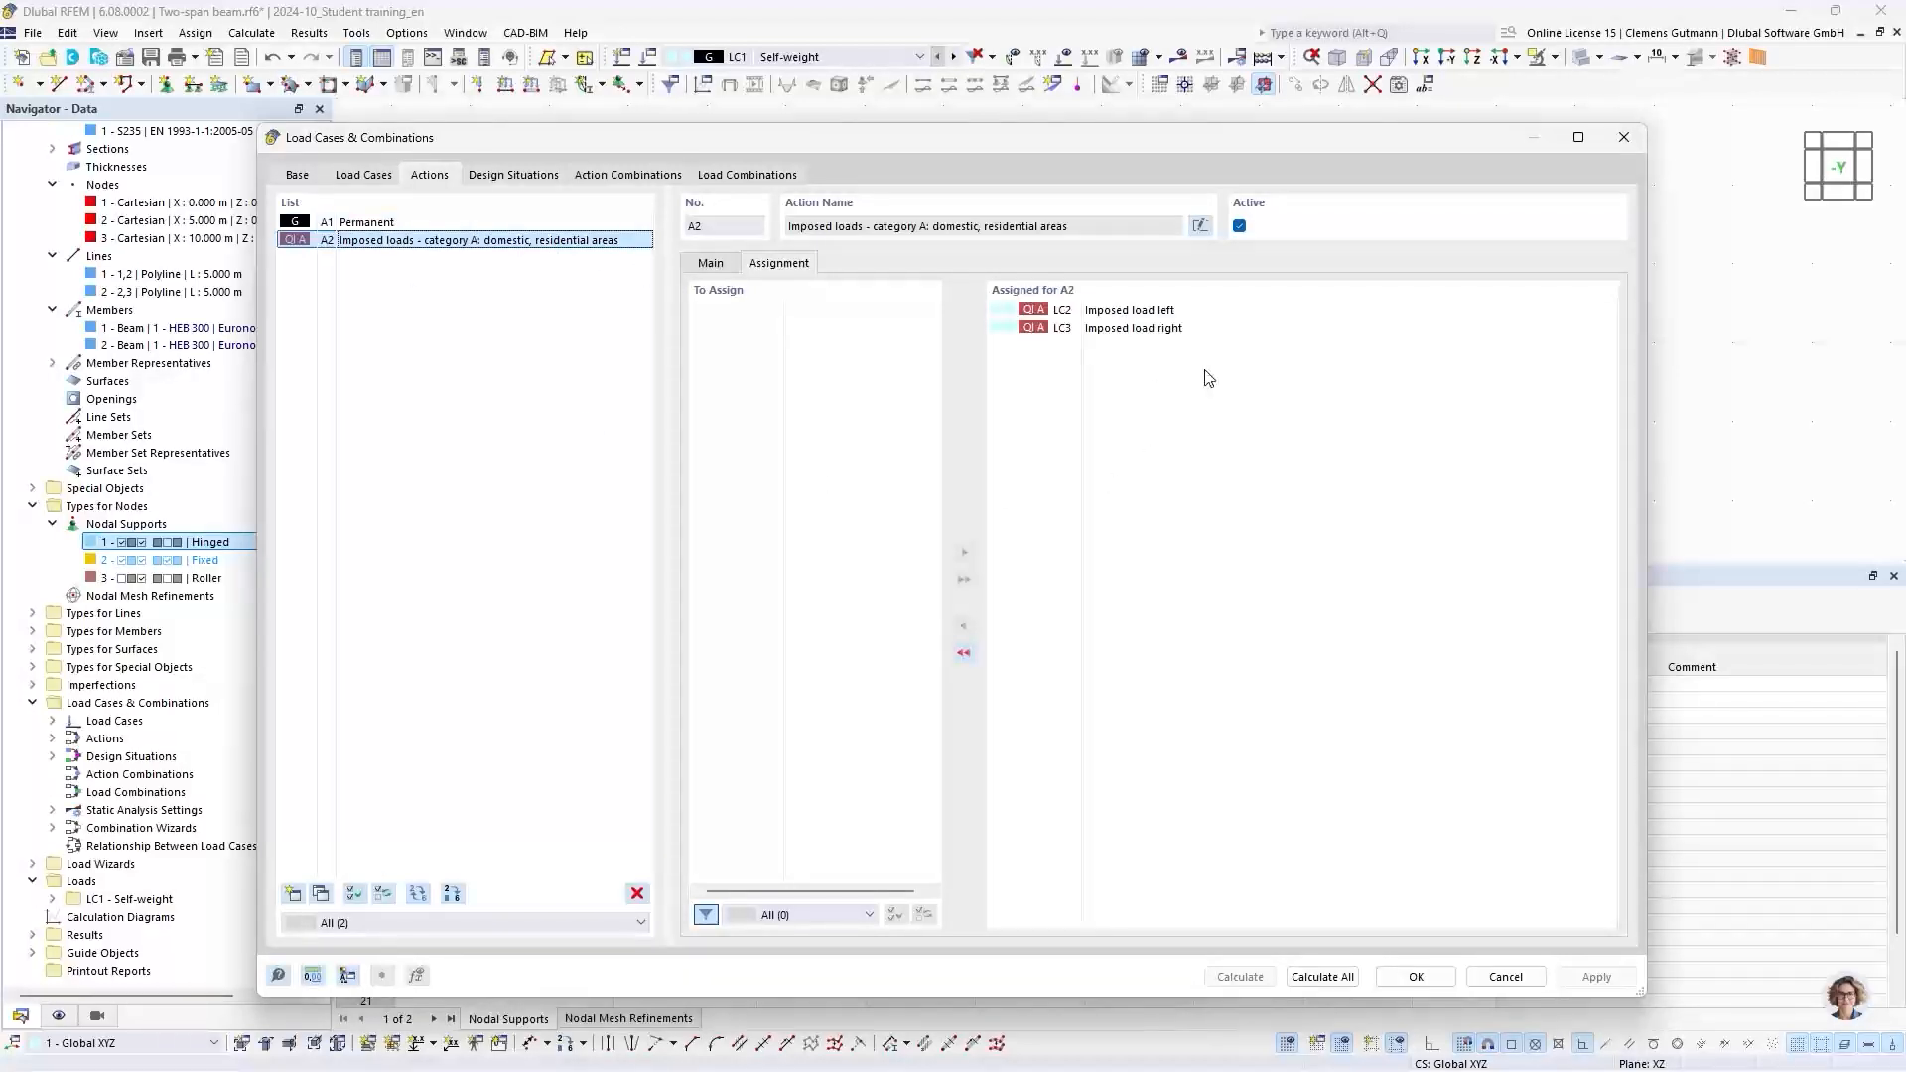
click(729, 266)
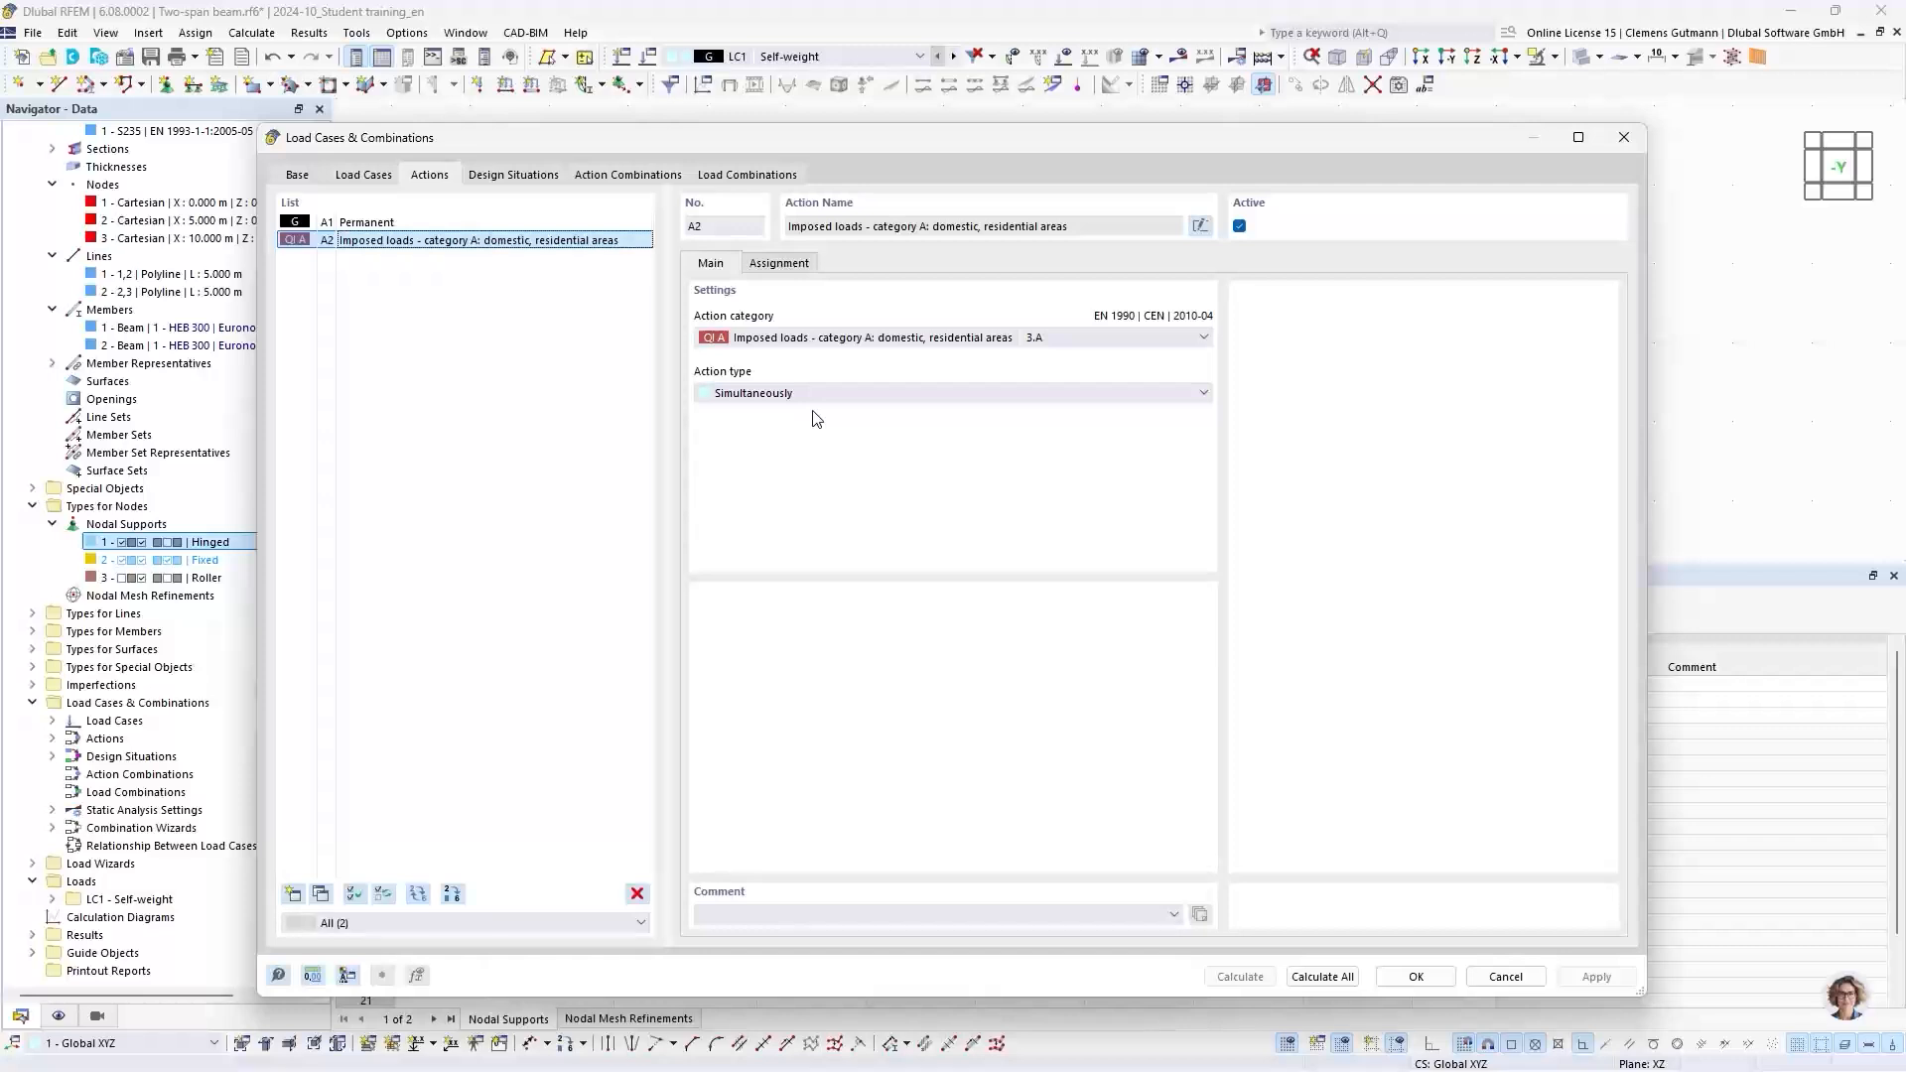
click(832, 393)
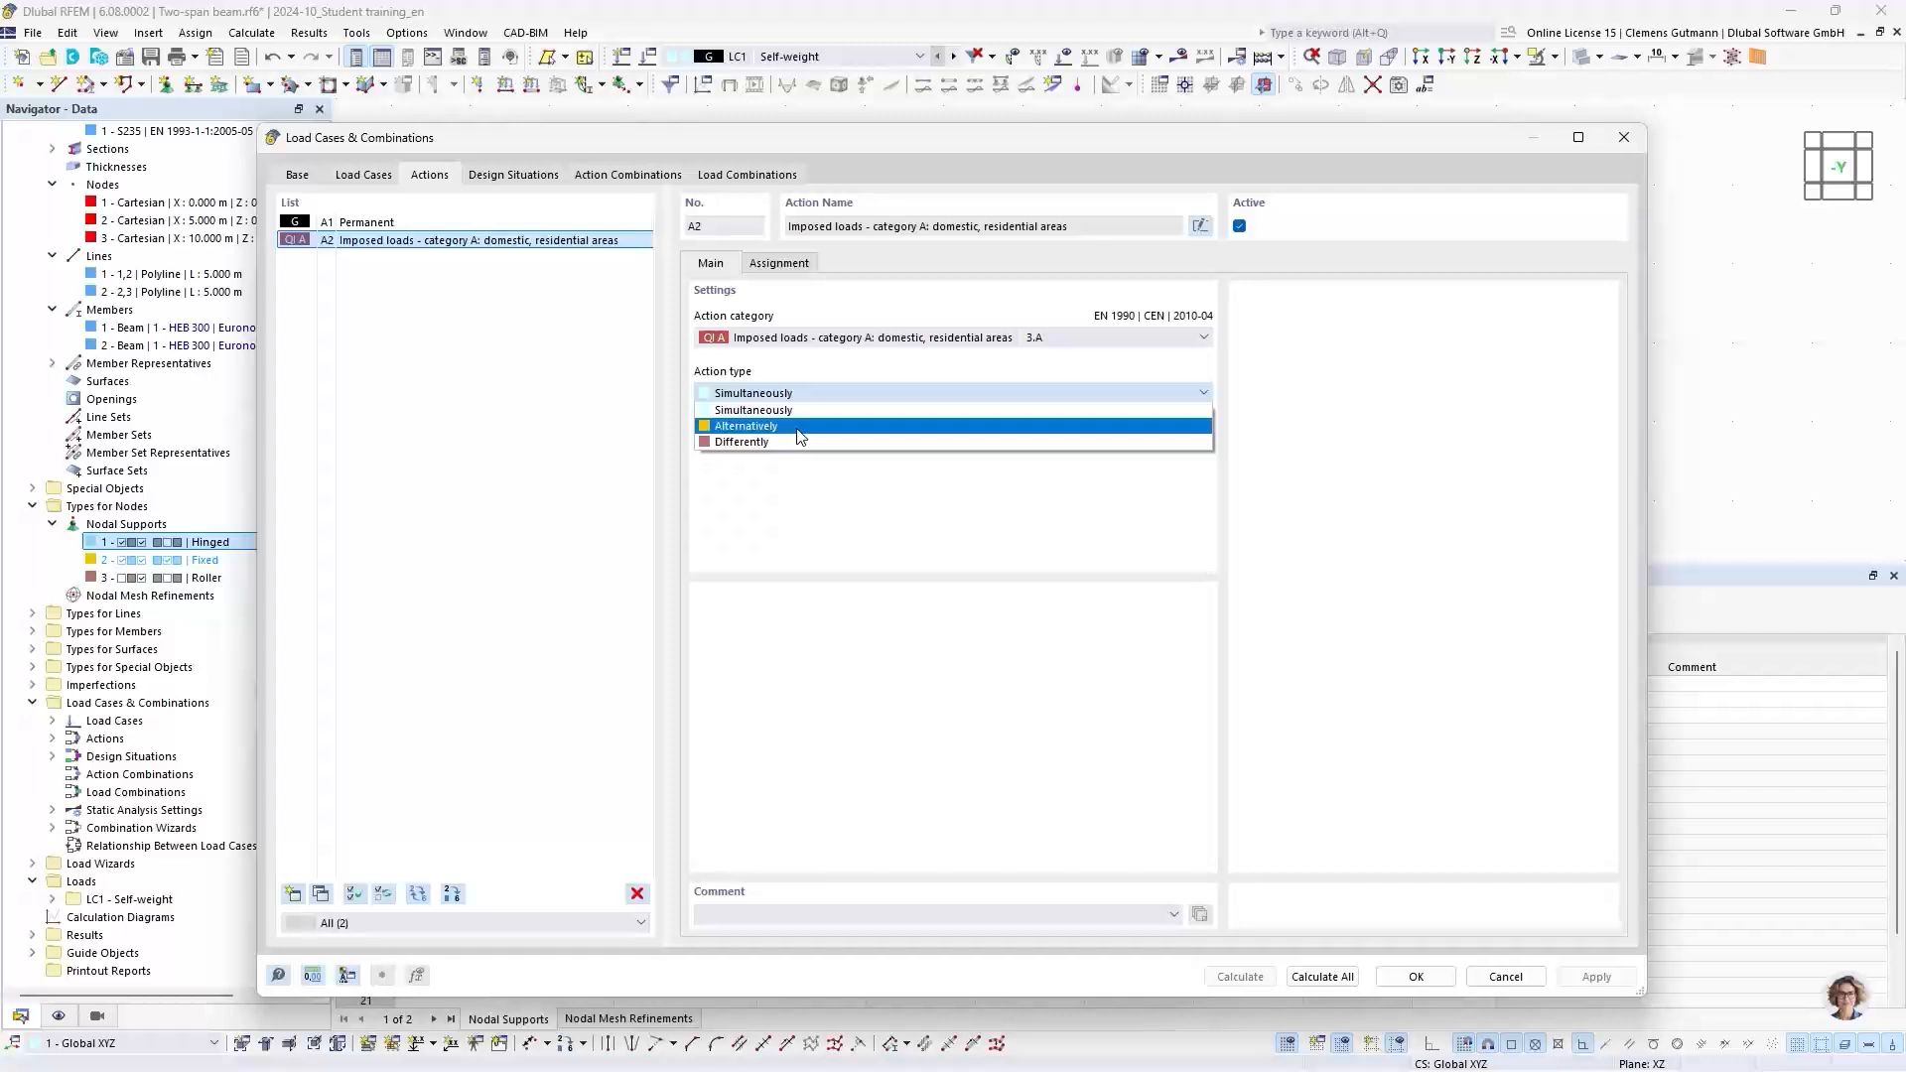
click(820, 412)
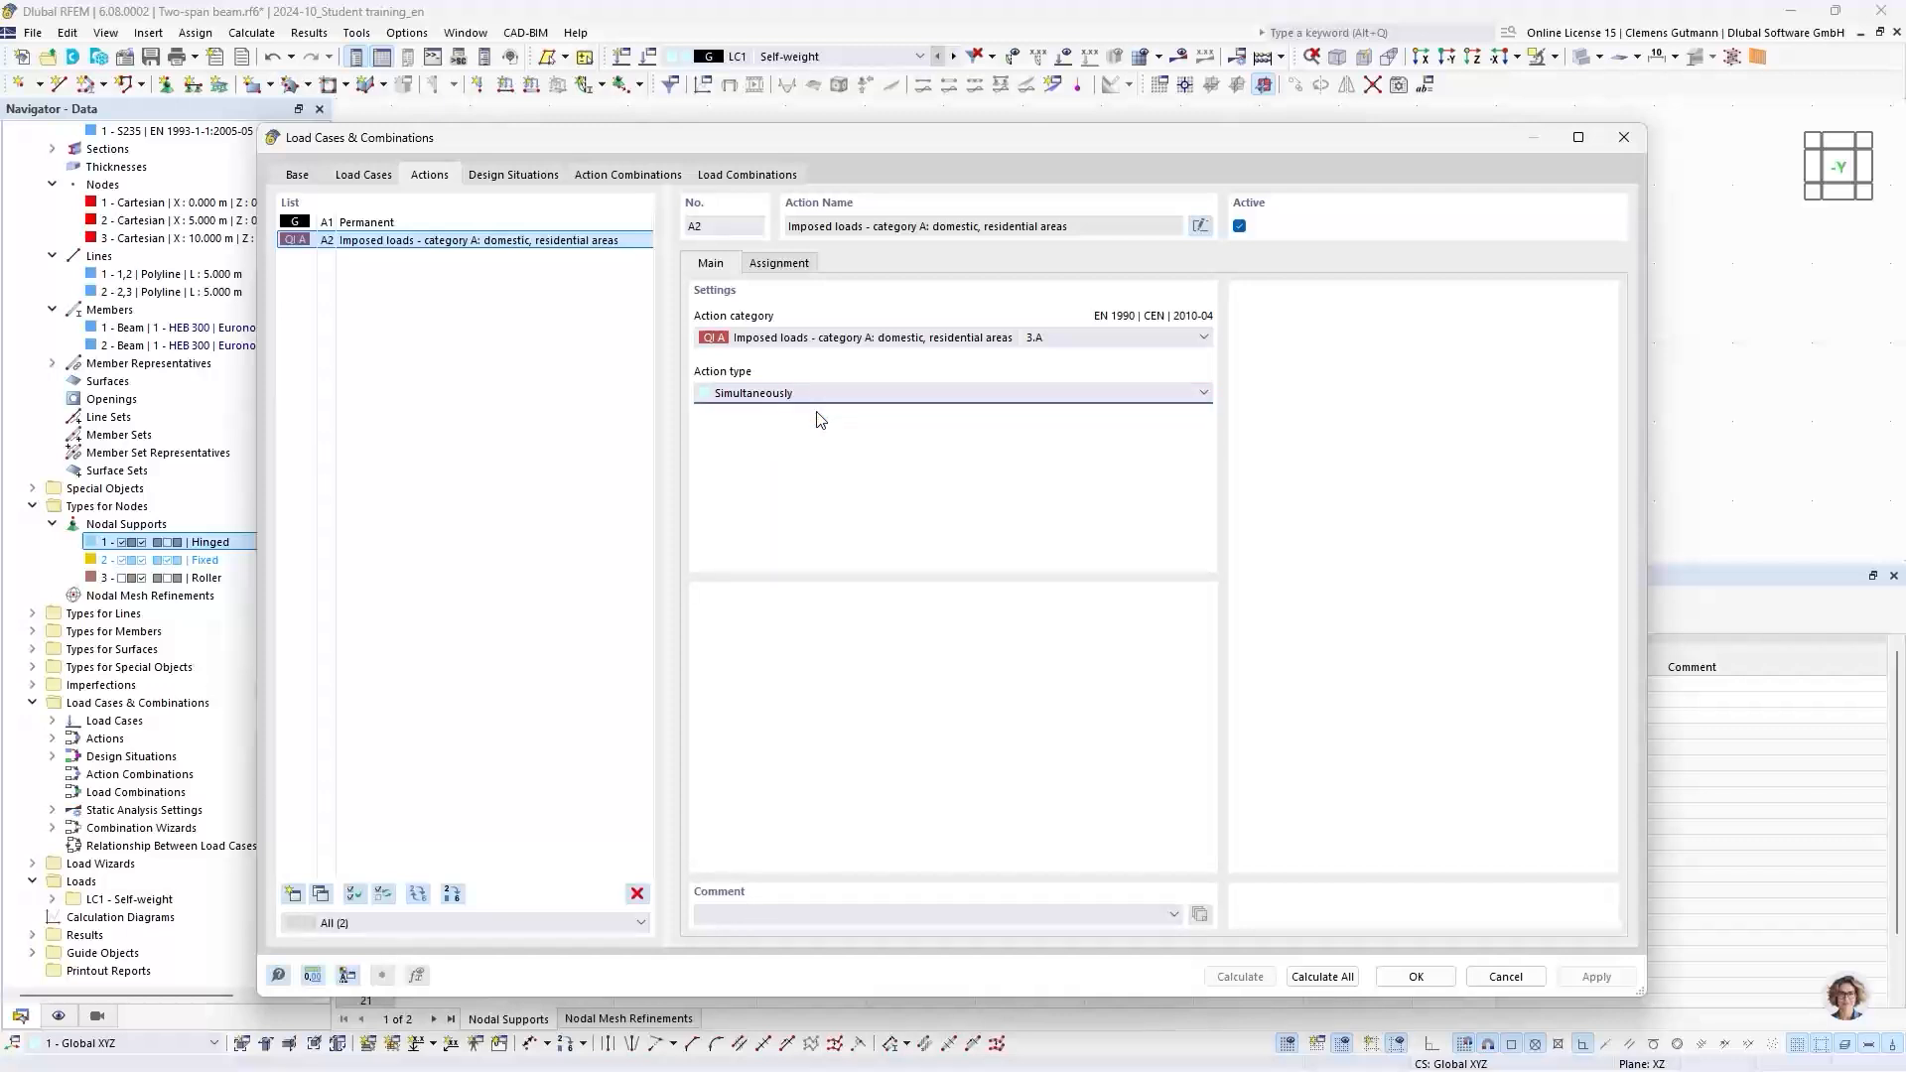
Step: Review the design situations and the action combinations generated for them, such as AC3
click(514, 176)
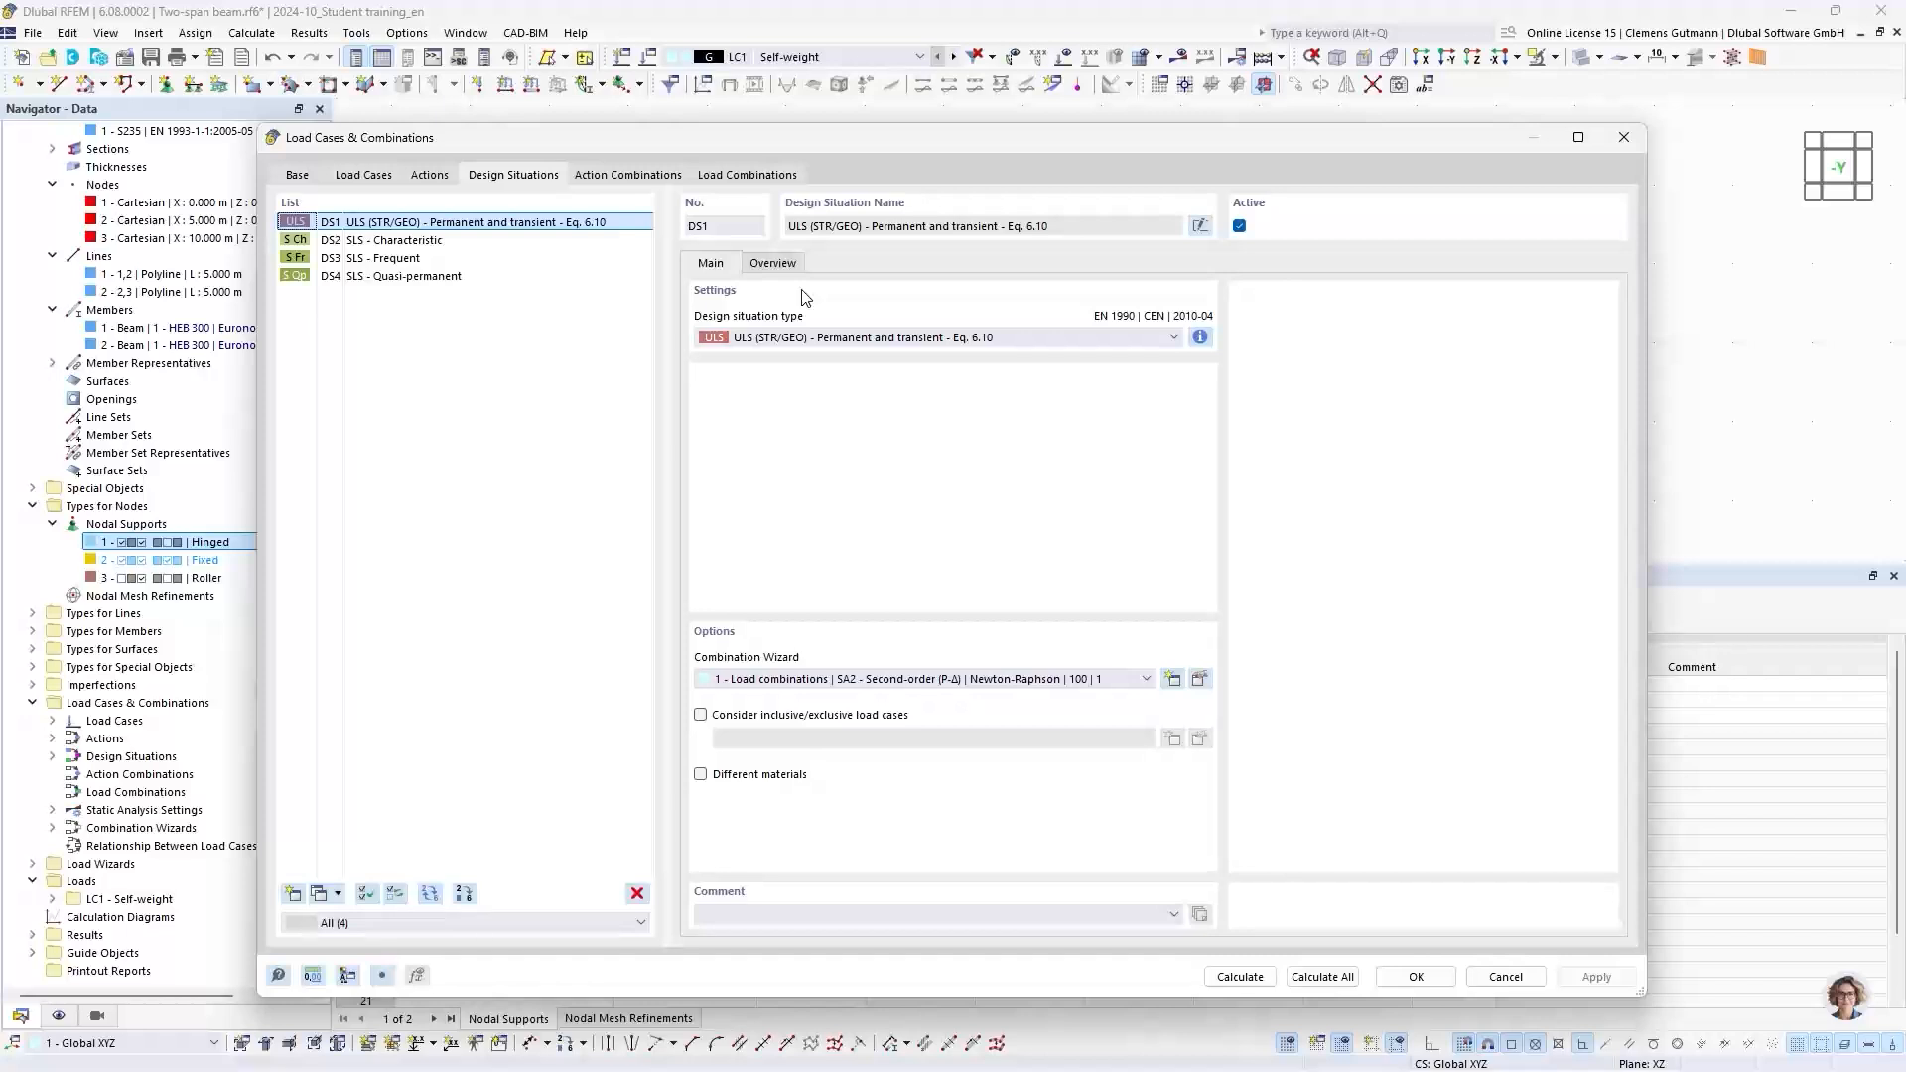
click(646, 186)
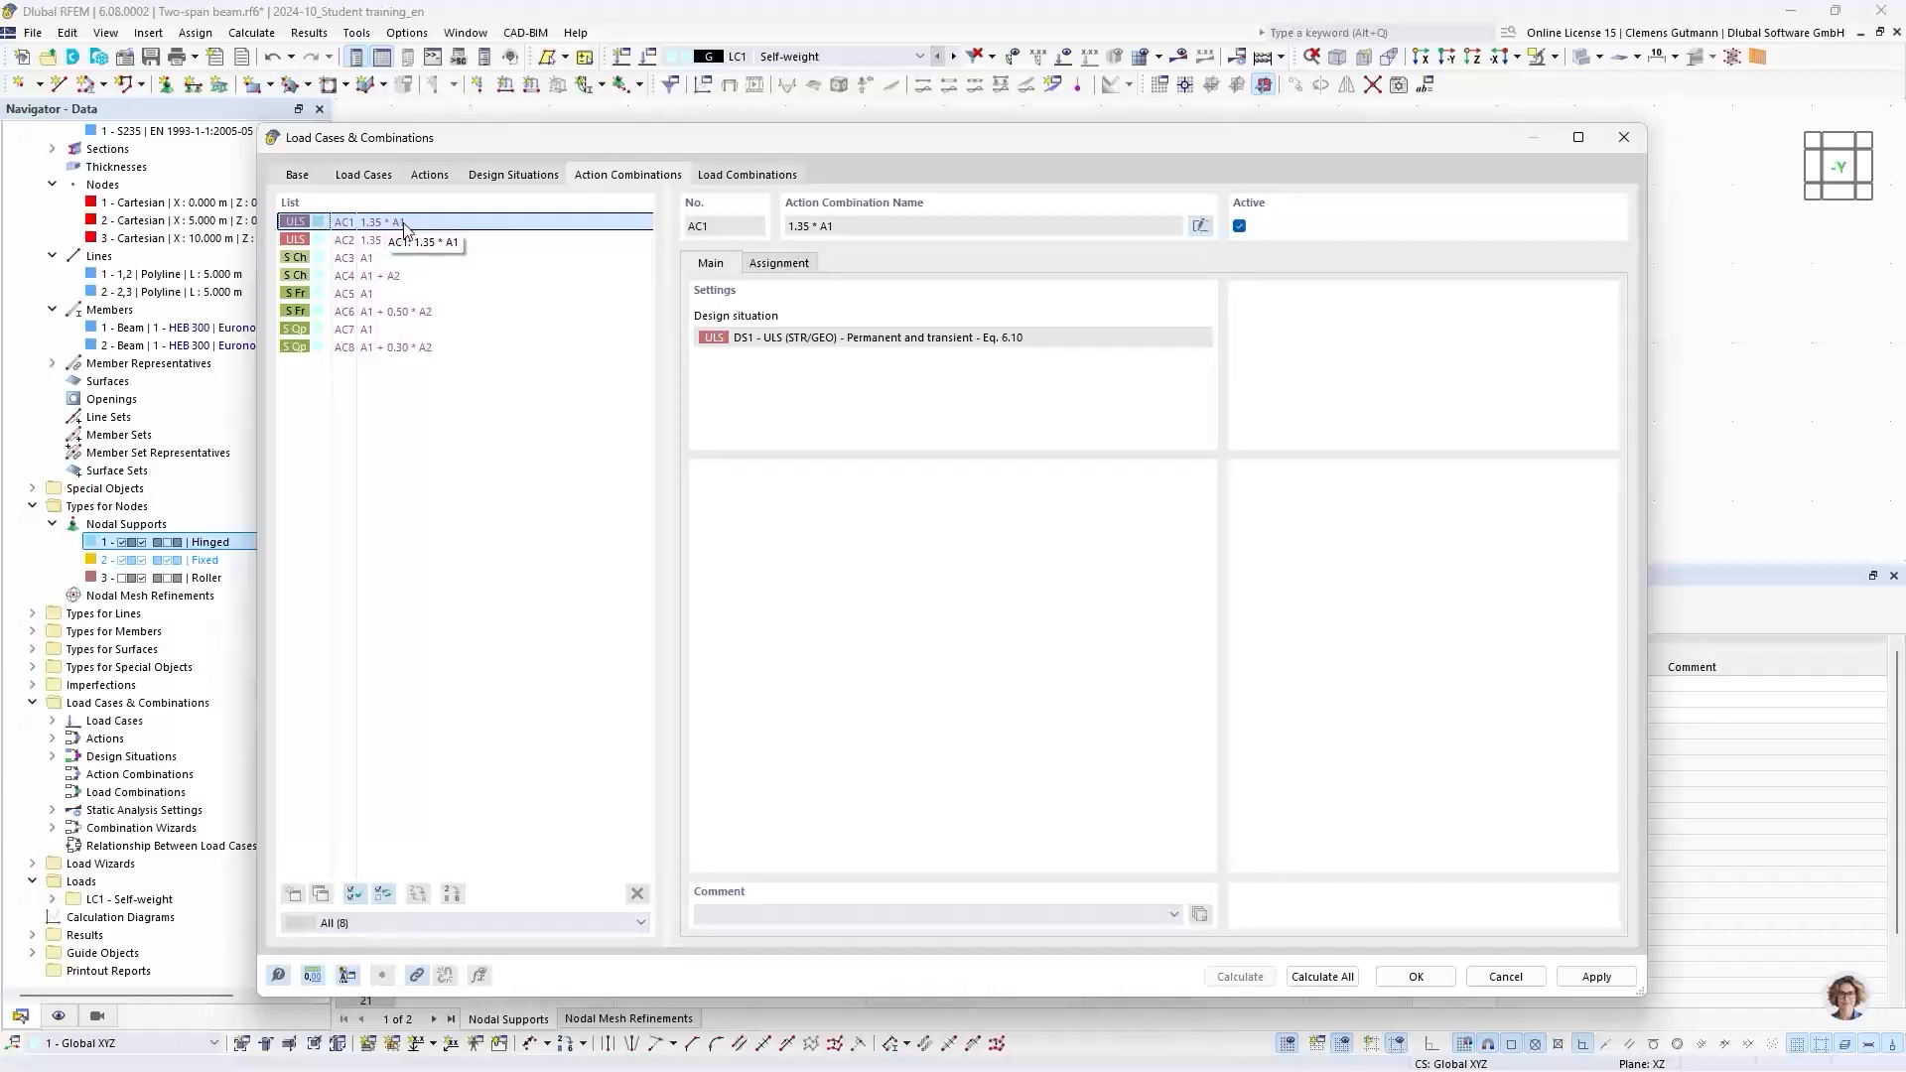
click(369, 260)
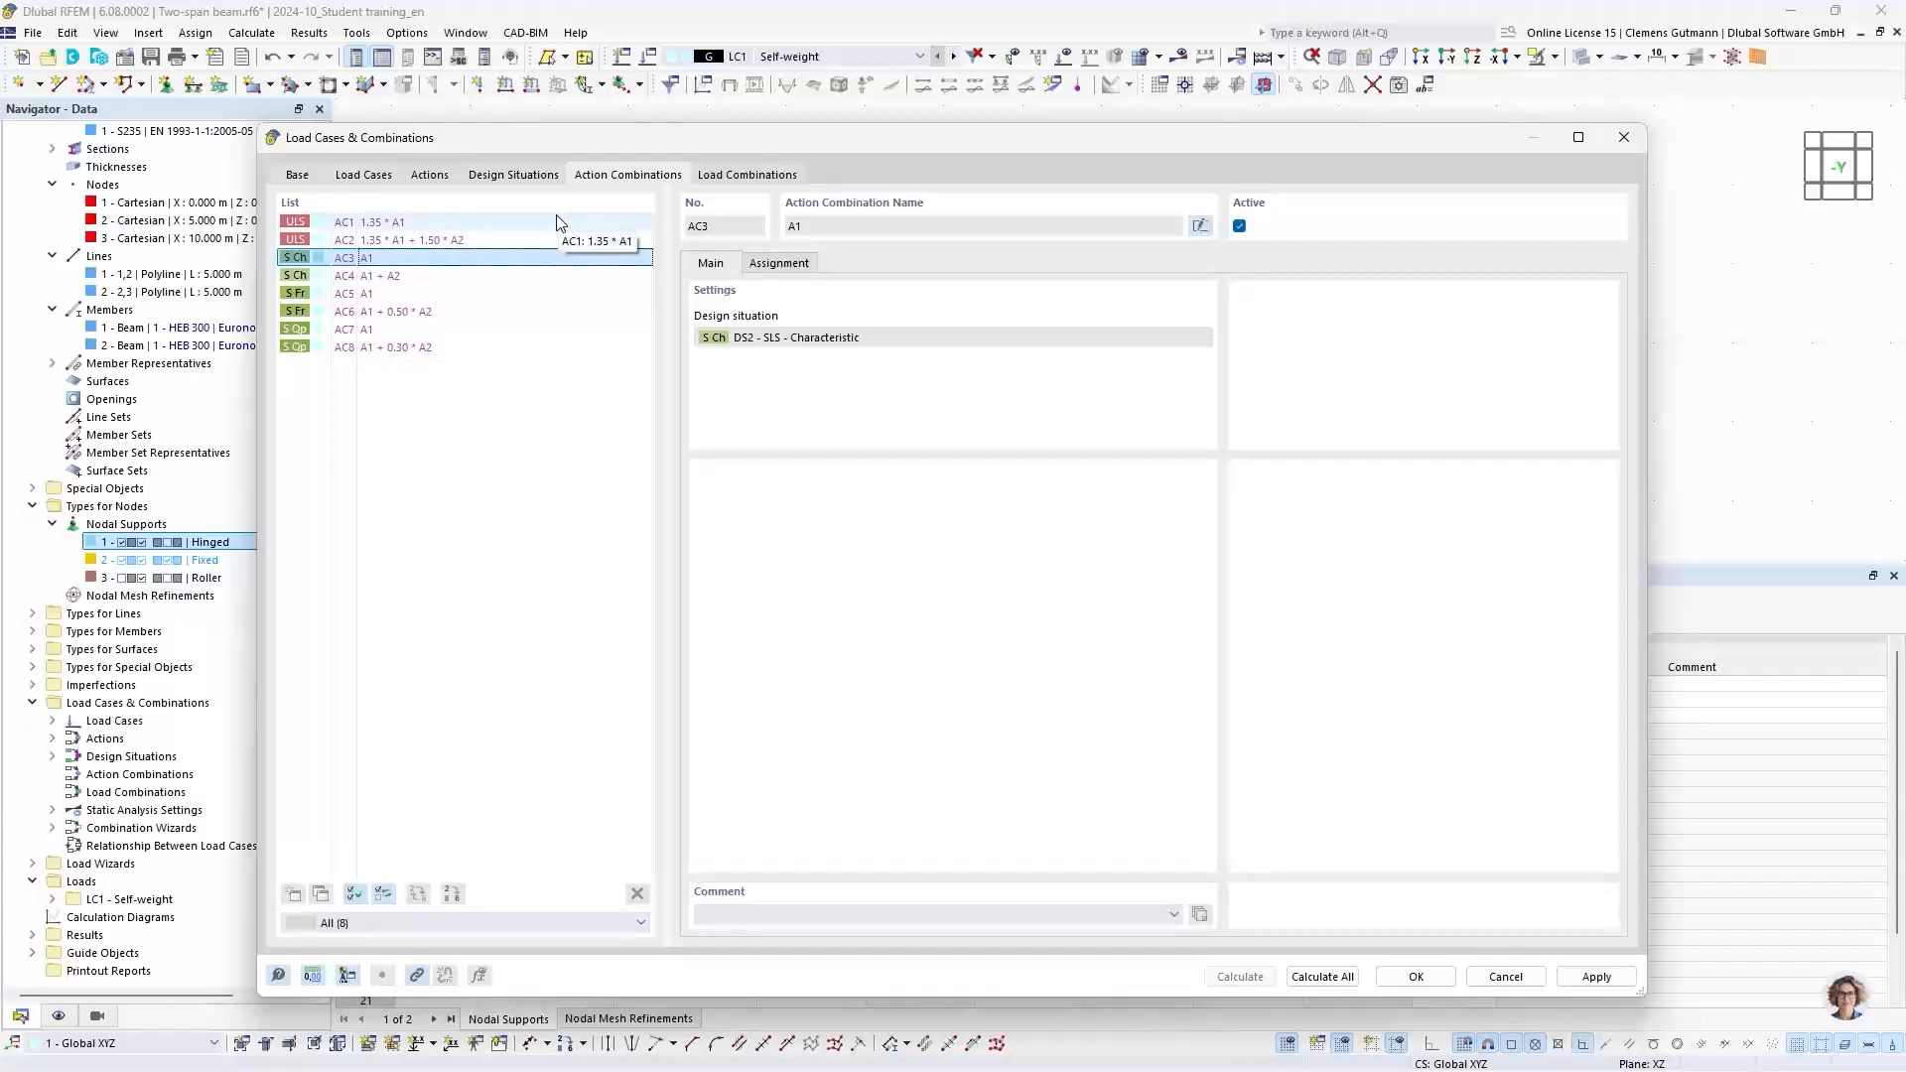
Step: Examine the load cases and factors assigned to the ULS load combinations CO1 to CO4
click(742, 176)
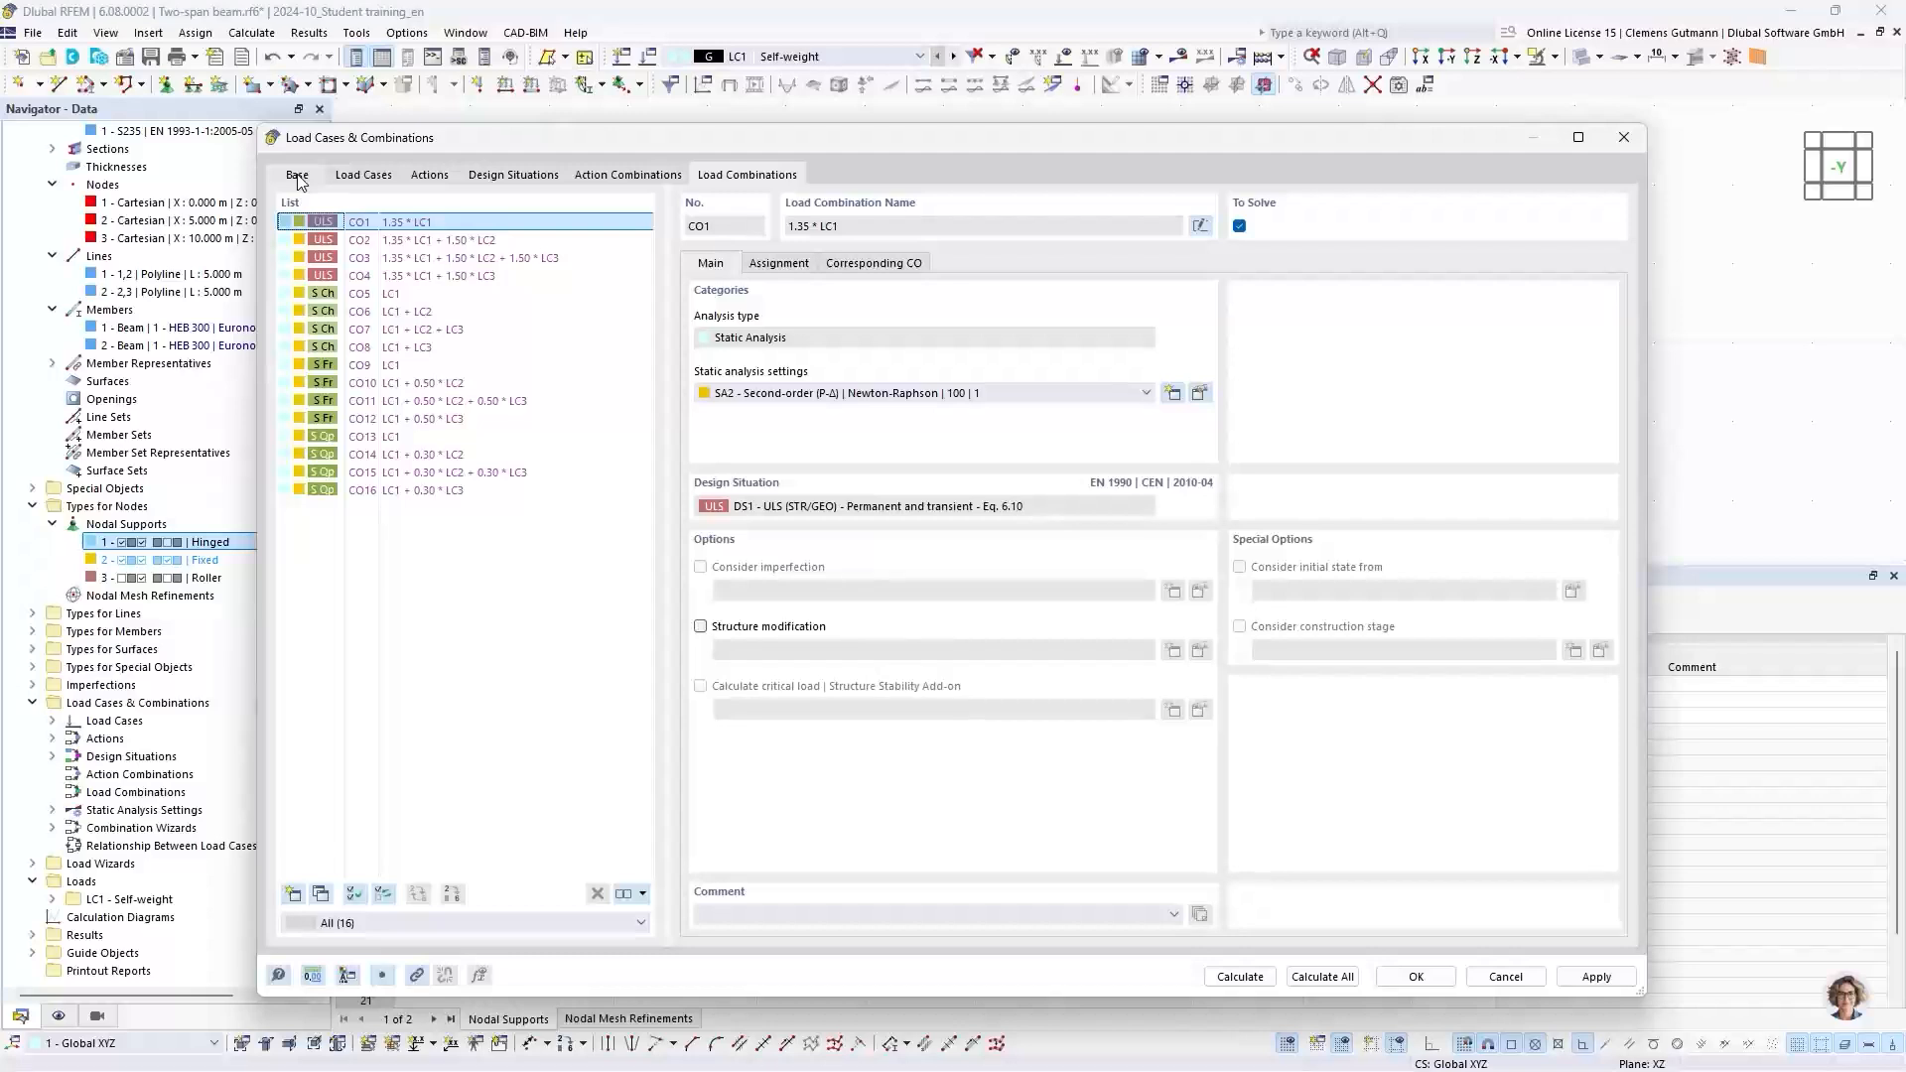
click(780, 264)
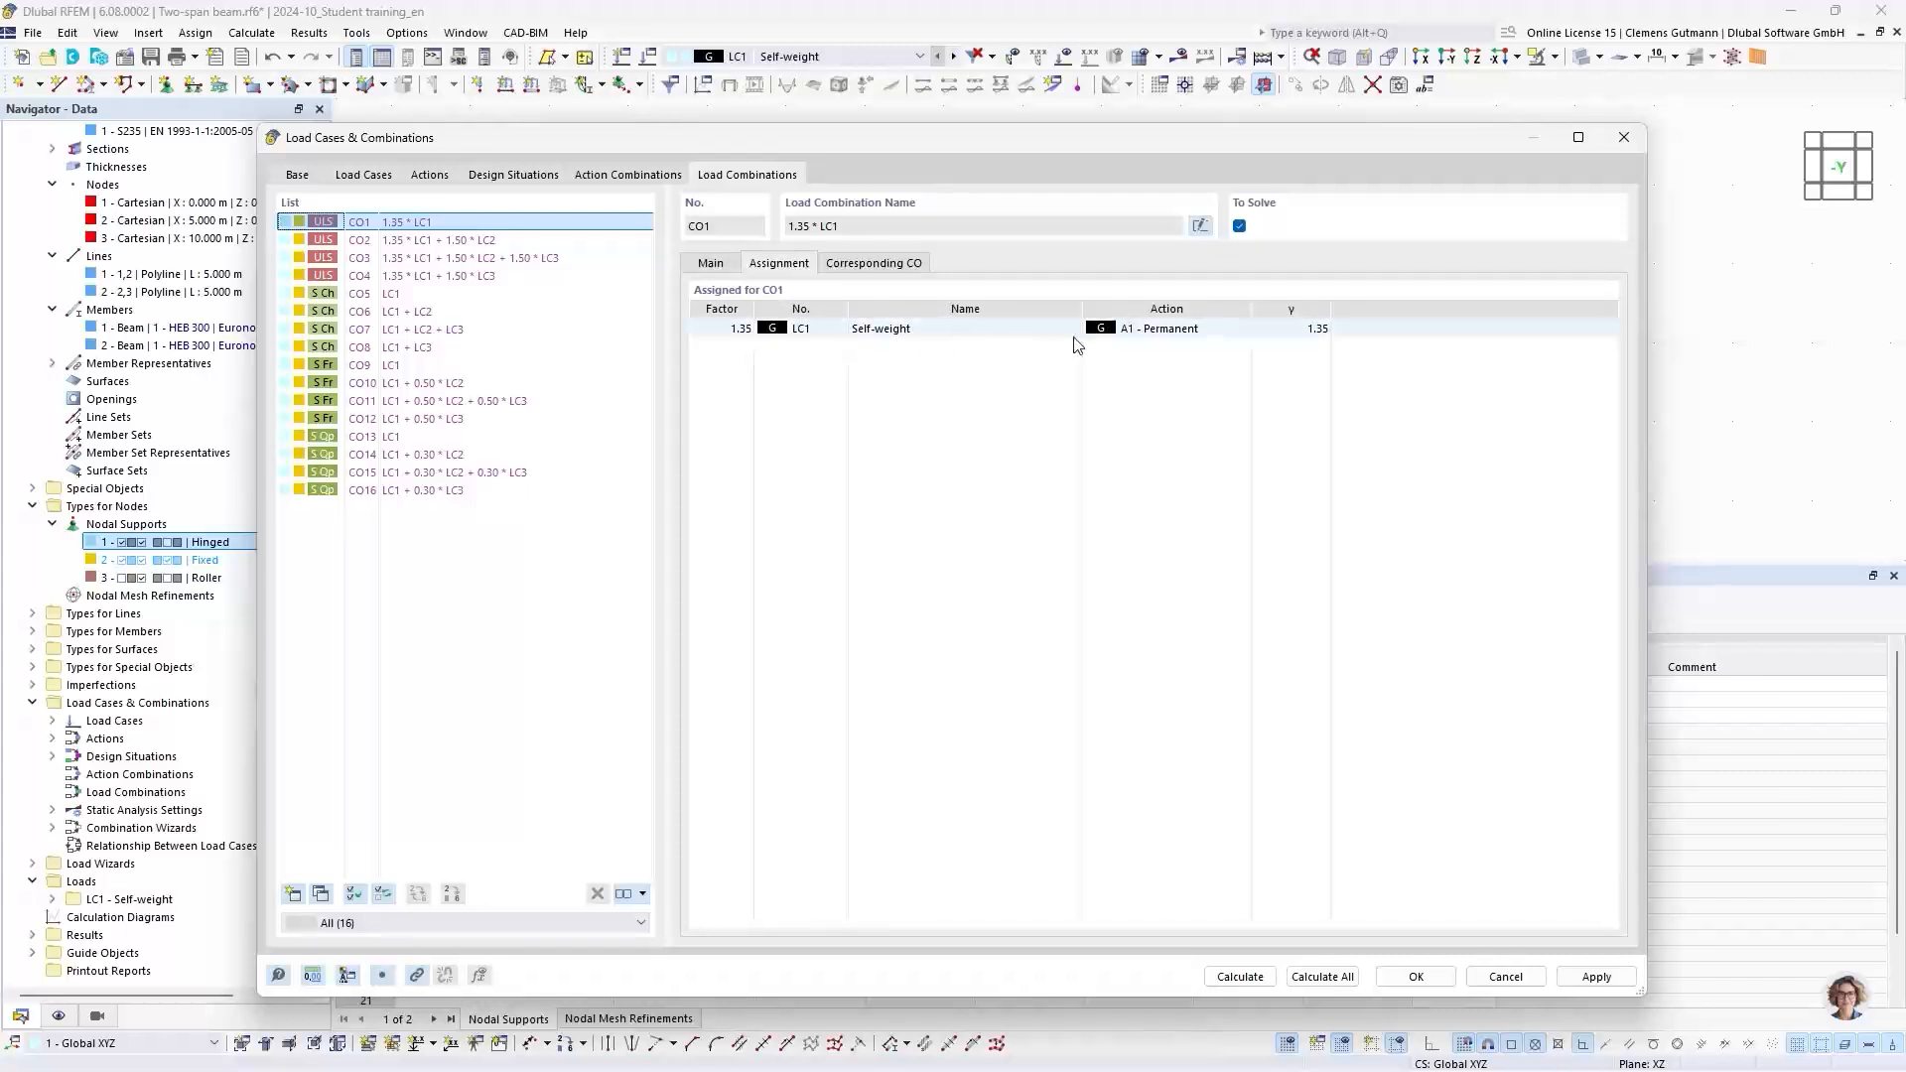
click(437, 243)
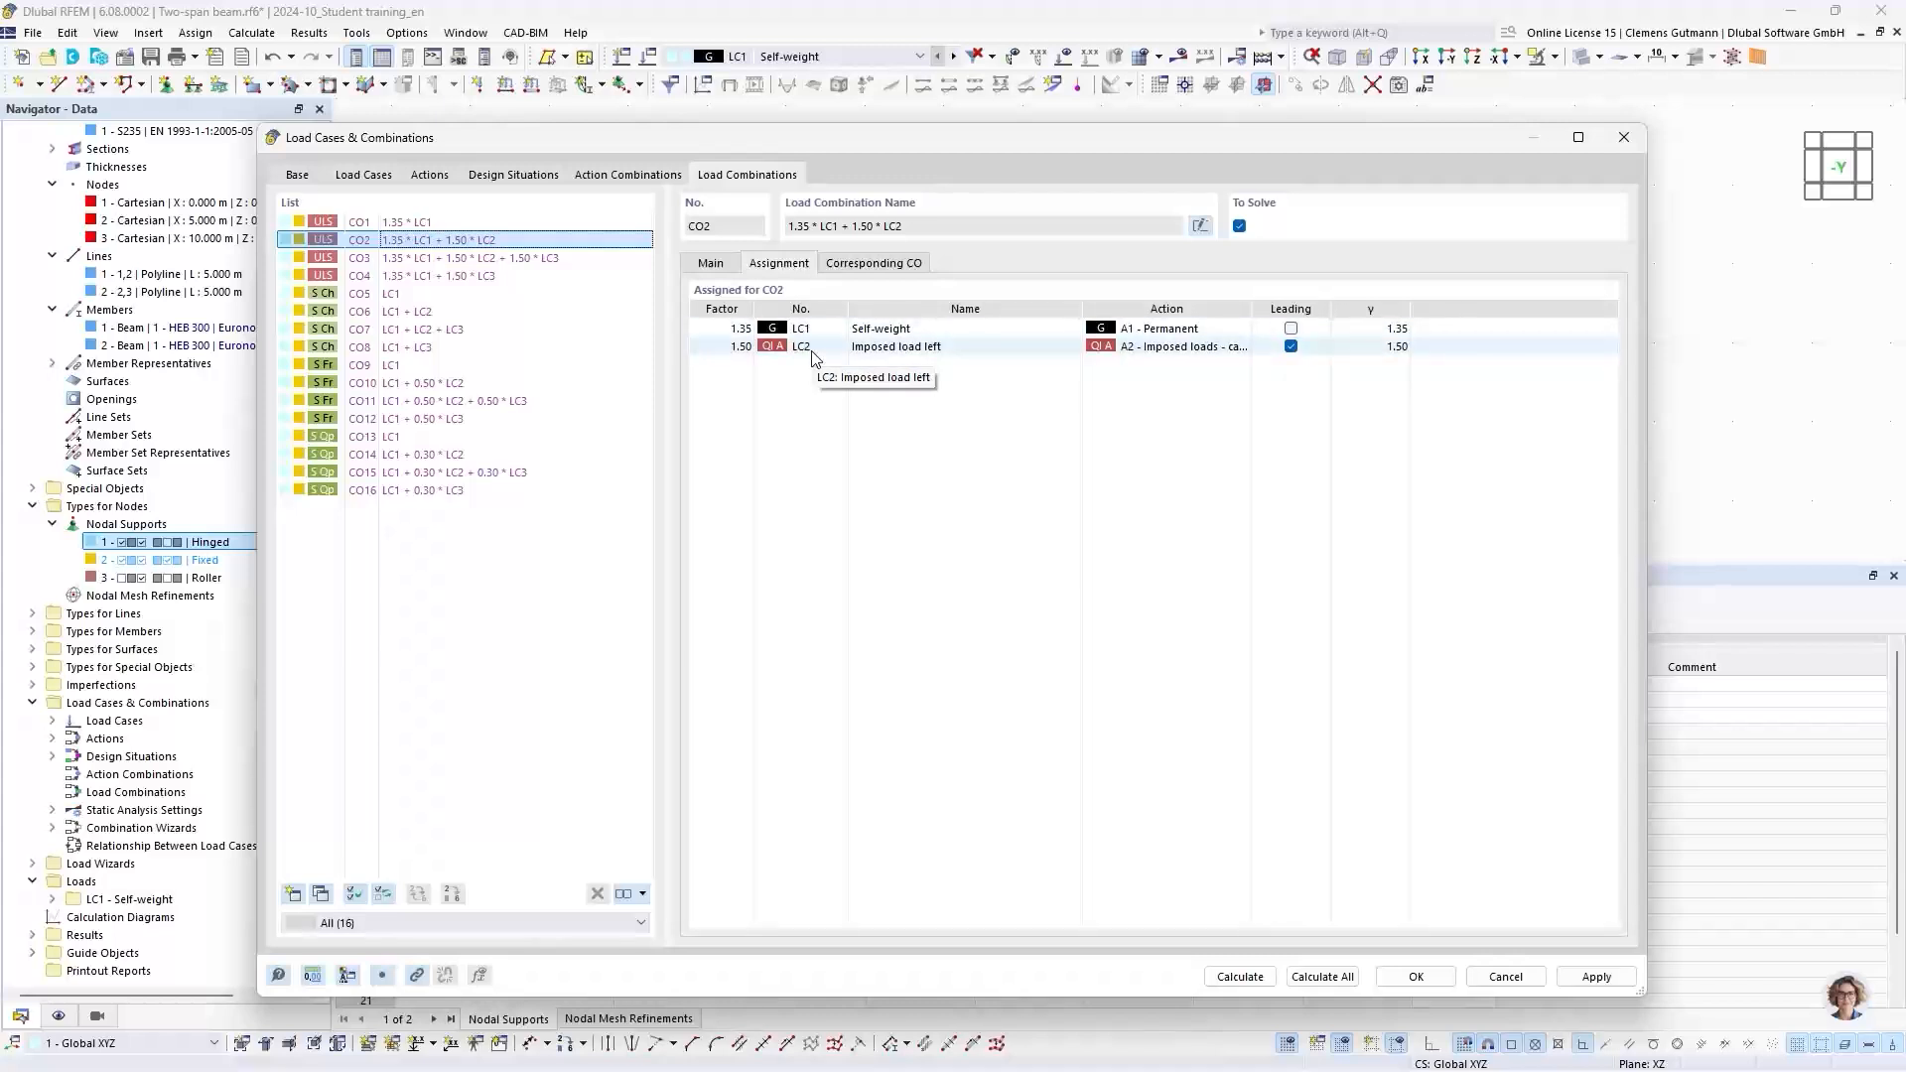
click(448, 262)
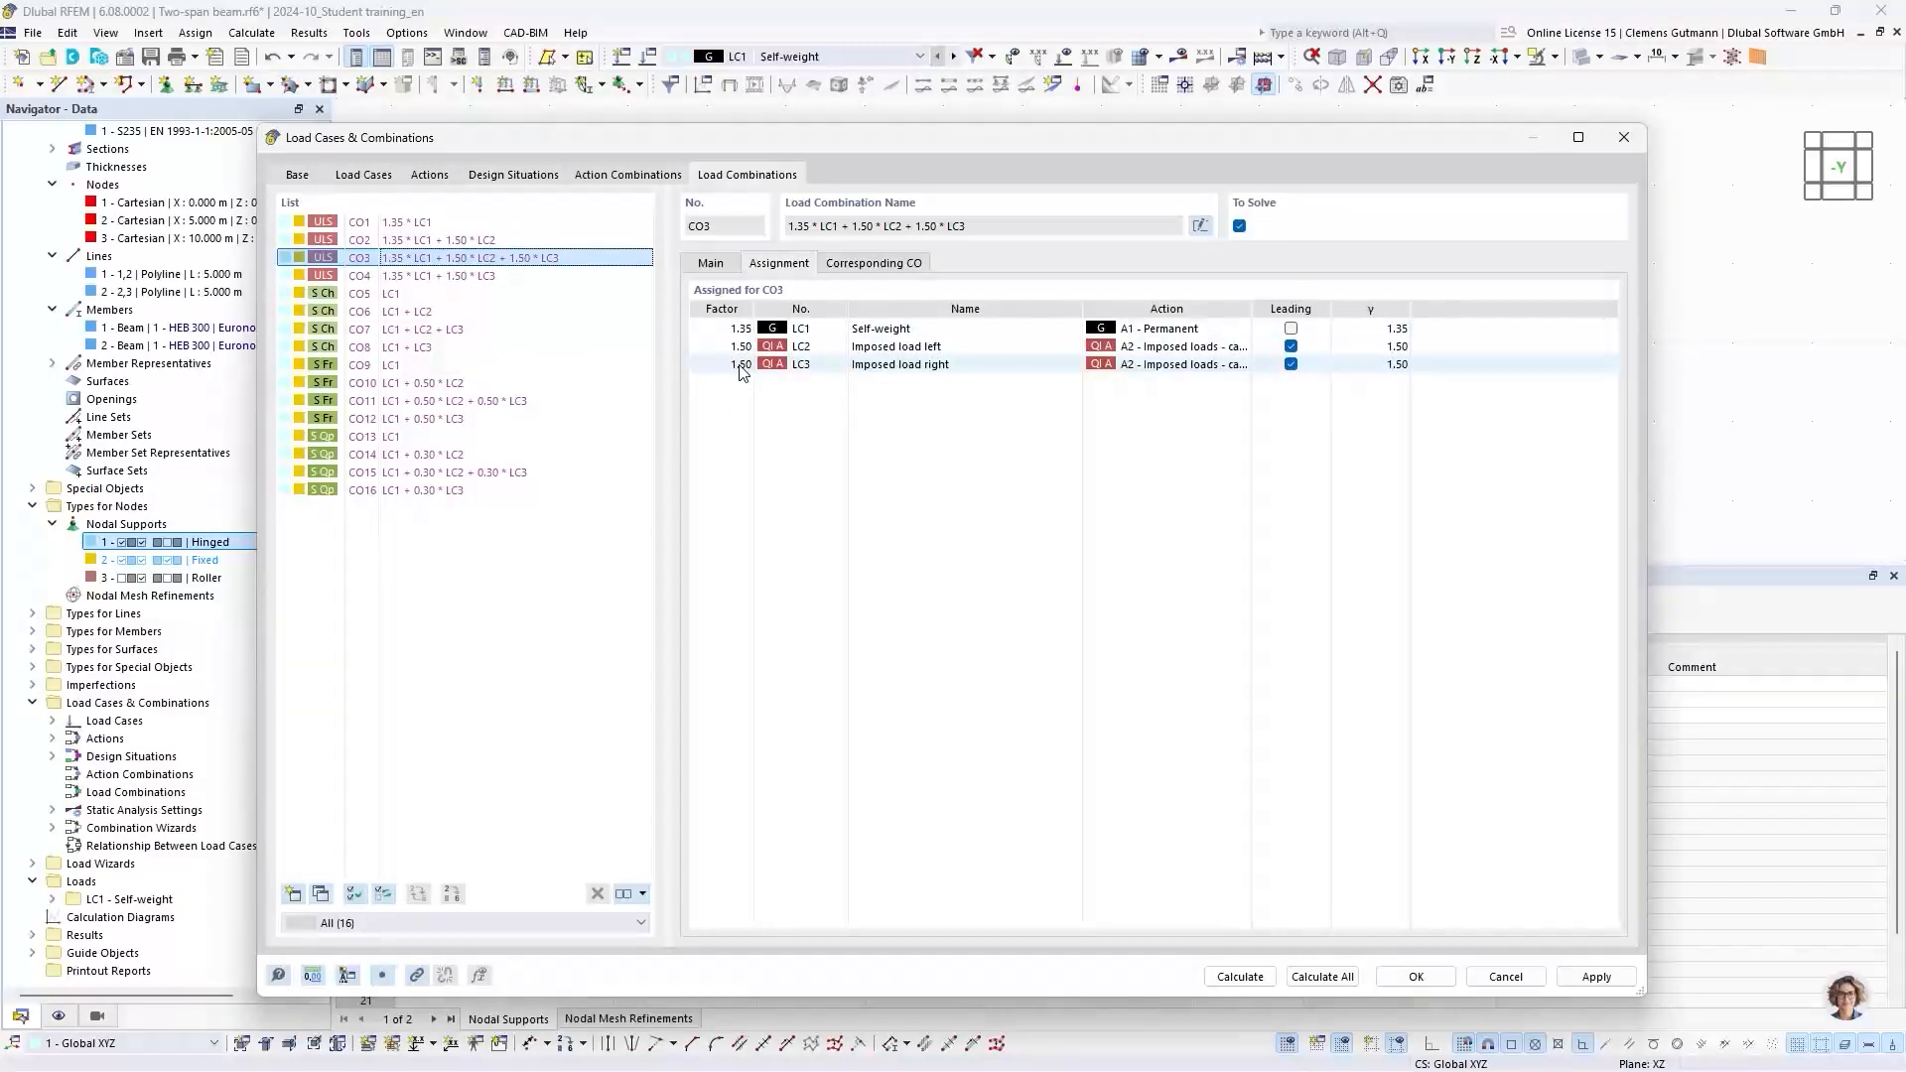
click(483, 277)
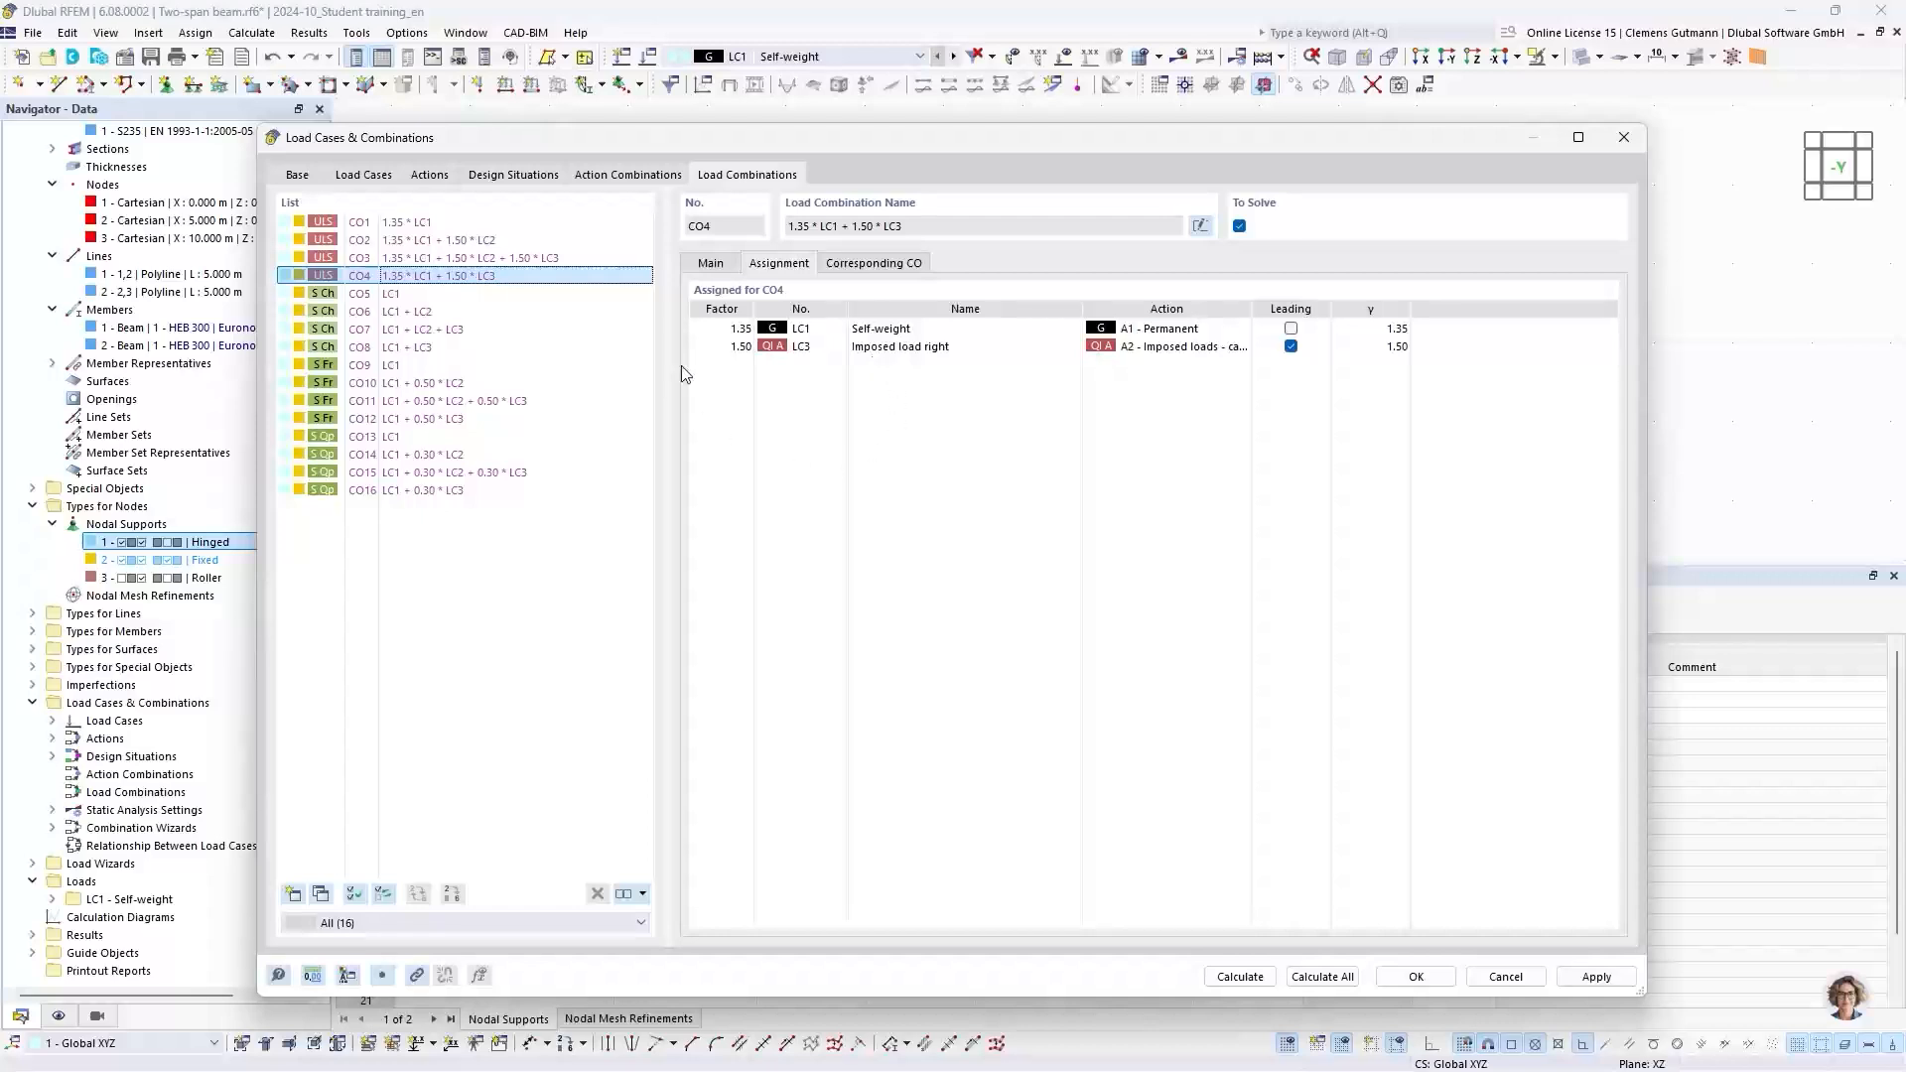
Step: Try the Alternatively action type for the imposed loads action A2 and check the assignment of load combination CO2
click(436, 175)
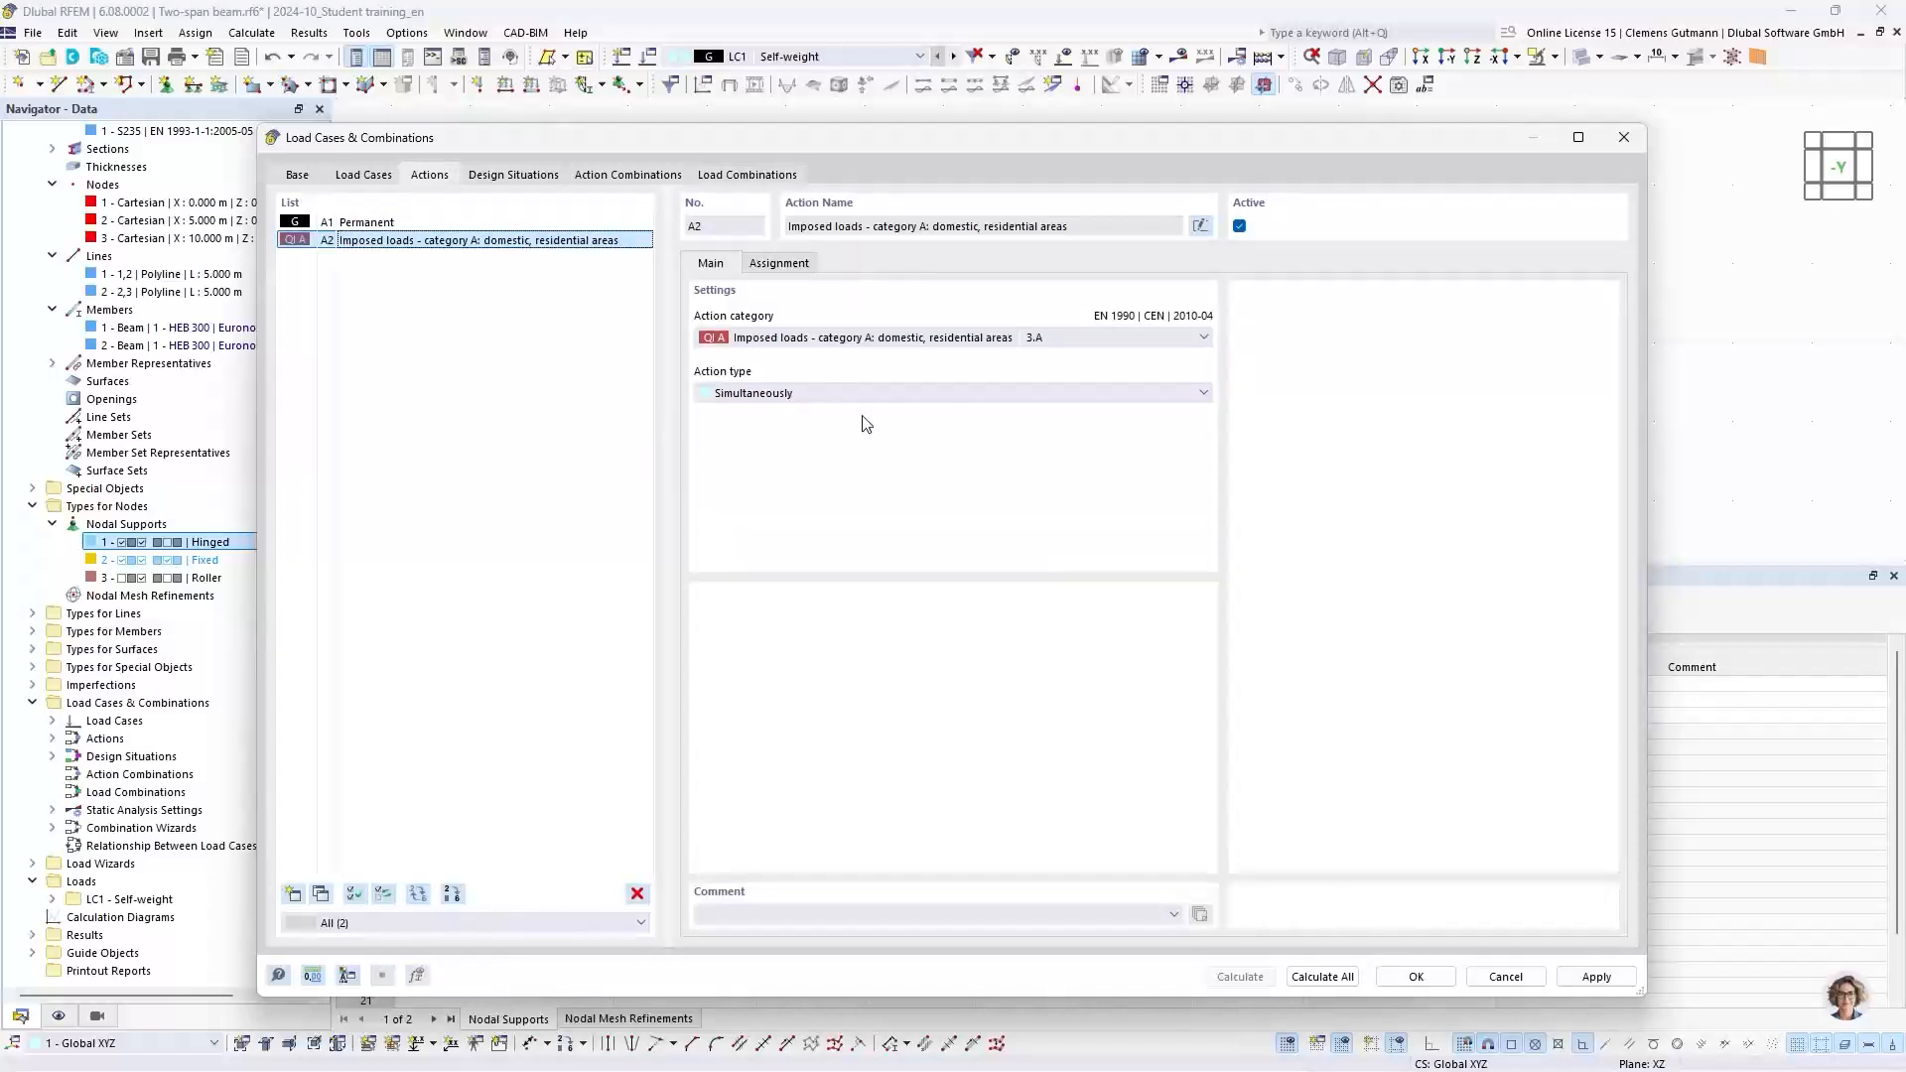
click(760, 397)
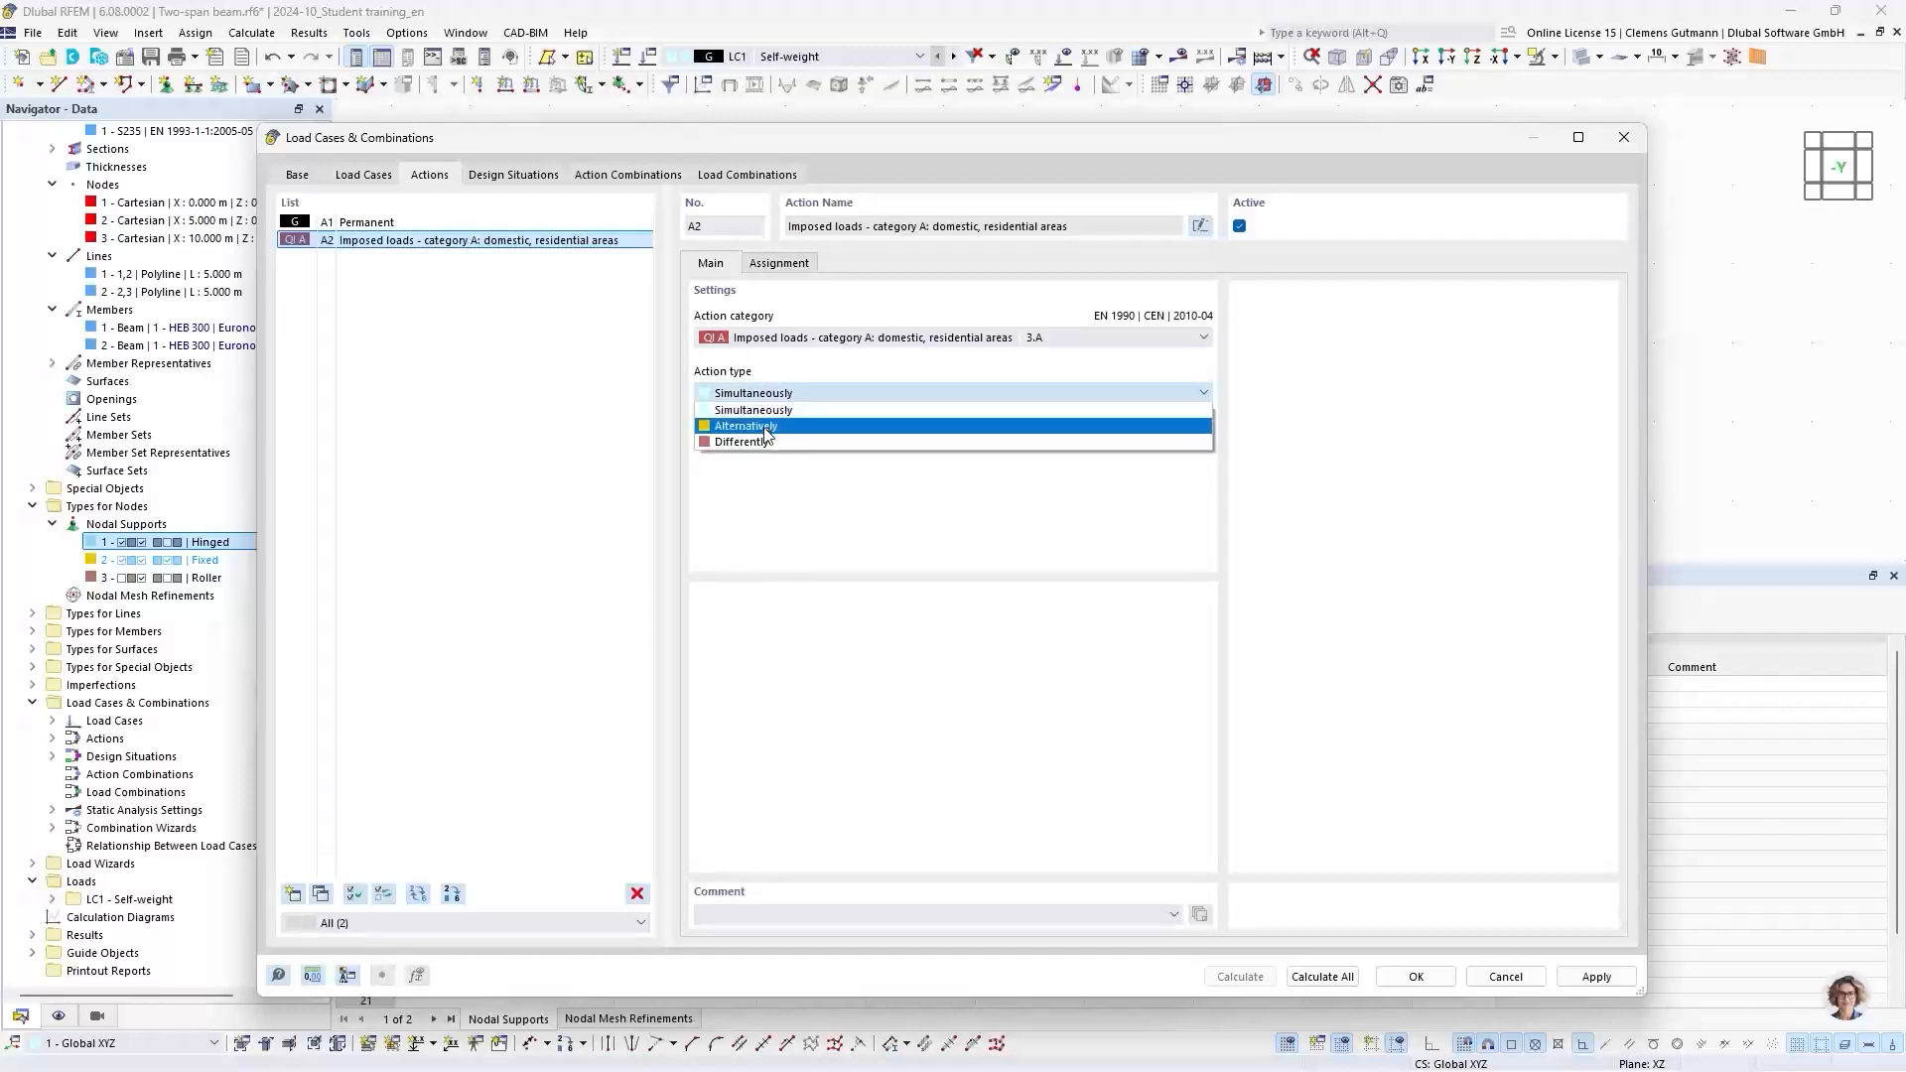
click(767, 427)
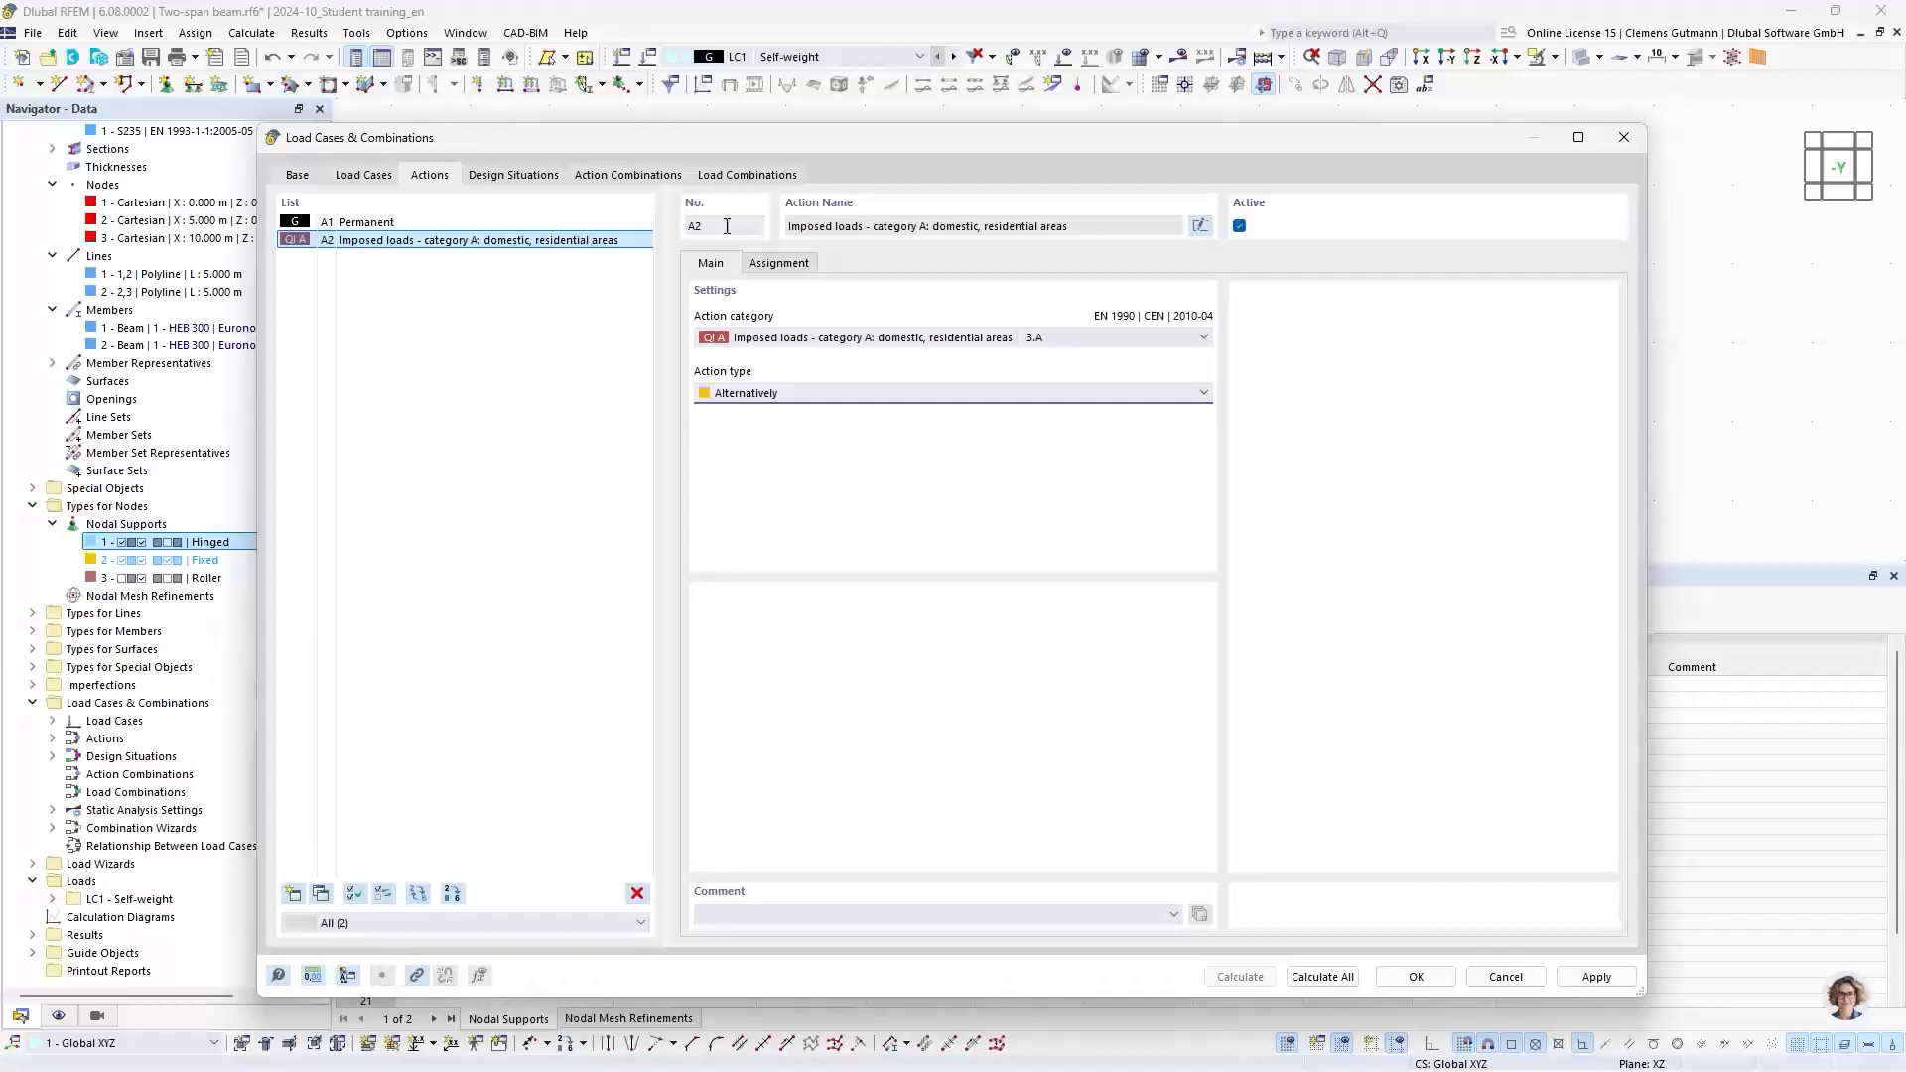
click(712, 177)
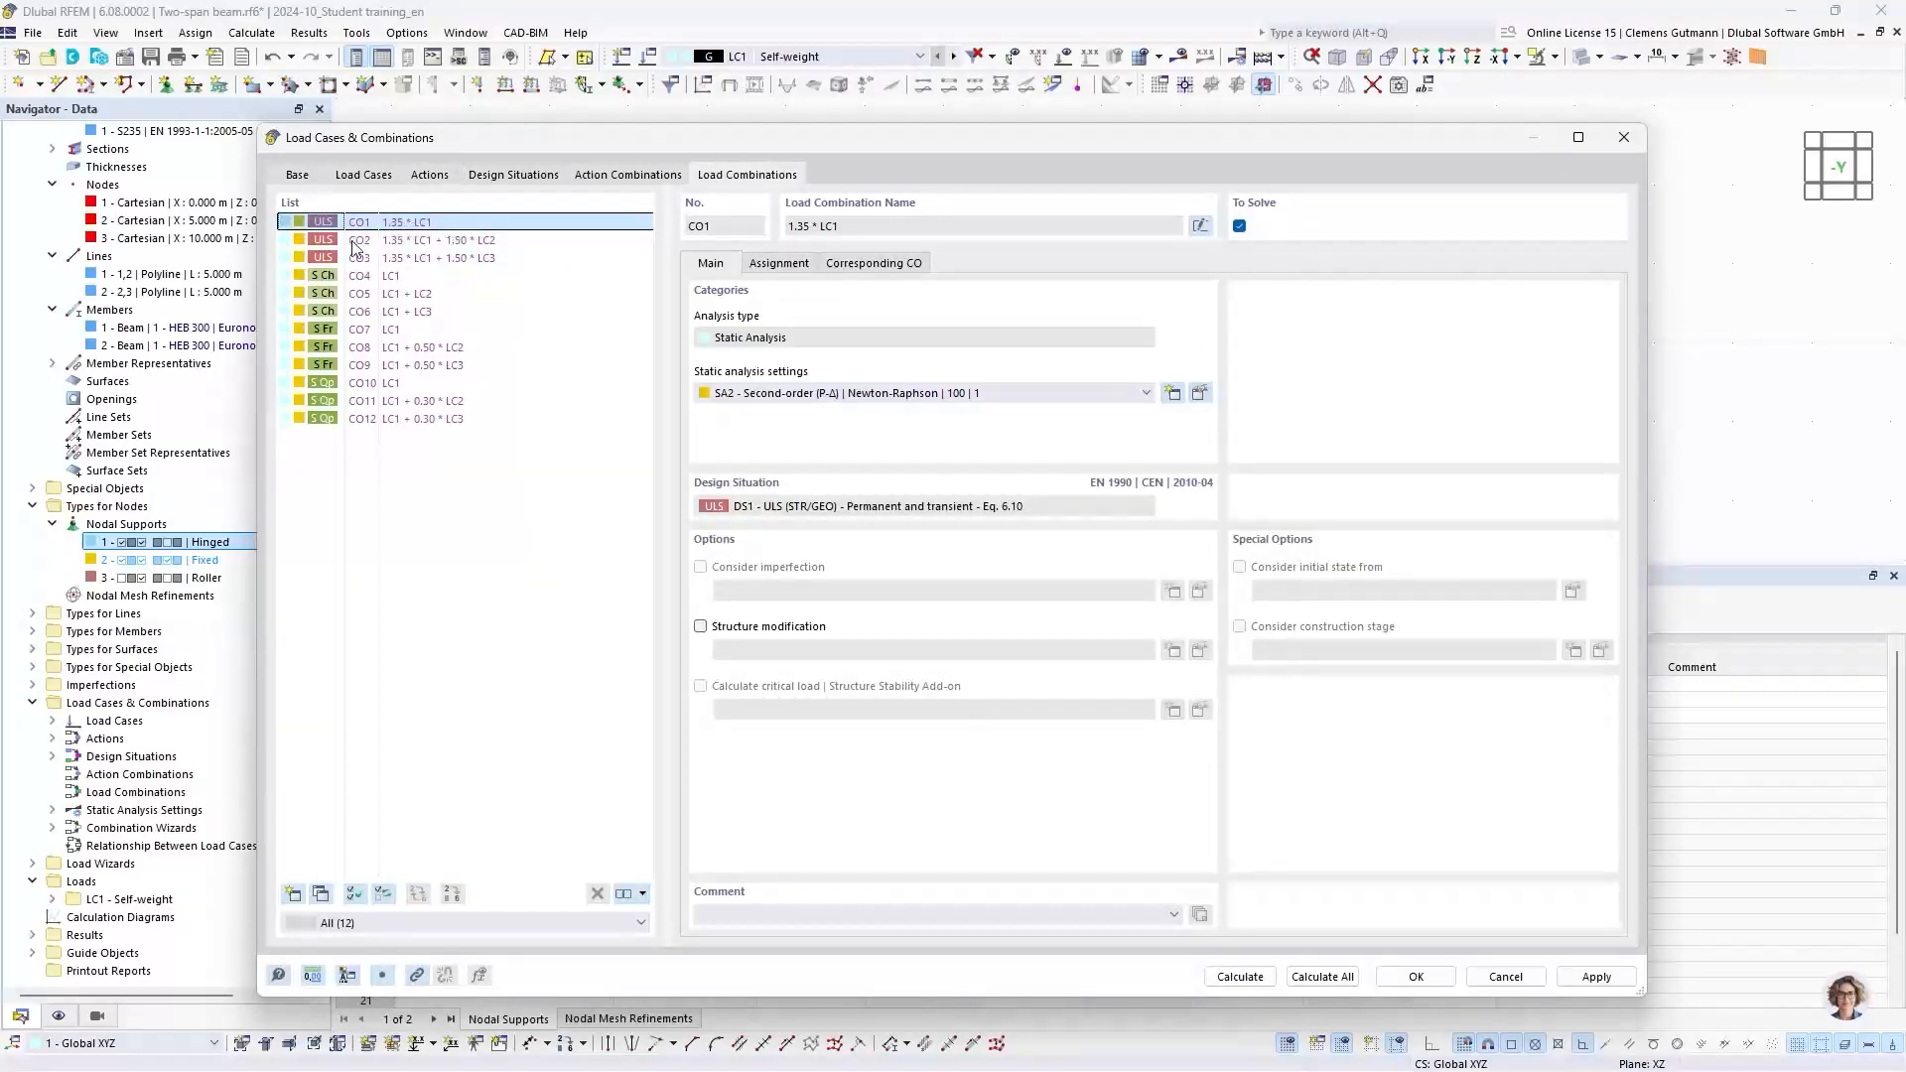
click(491, 240)
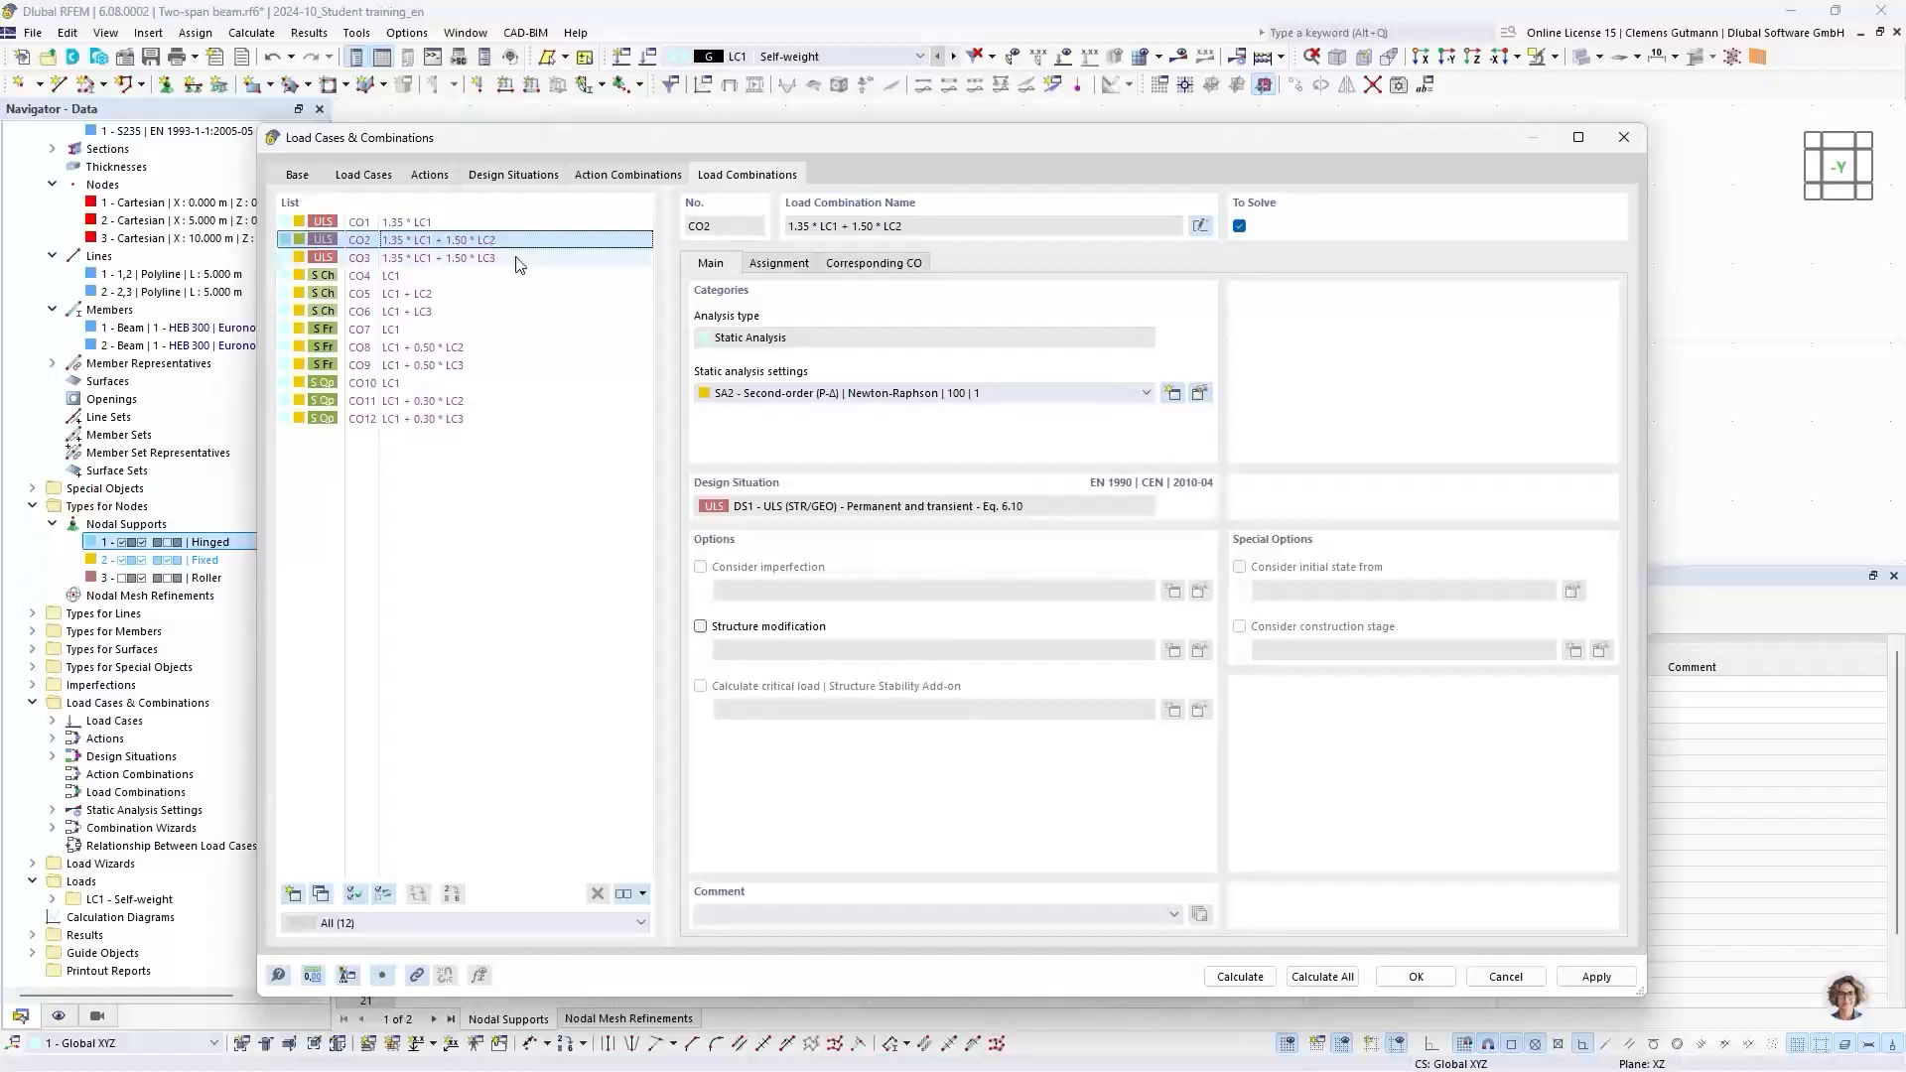
click(780, 264)
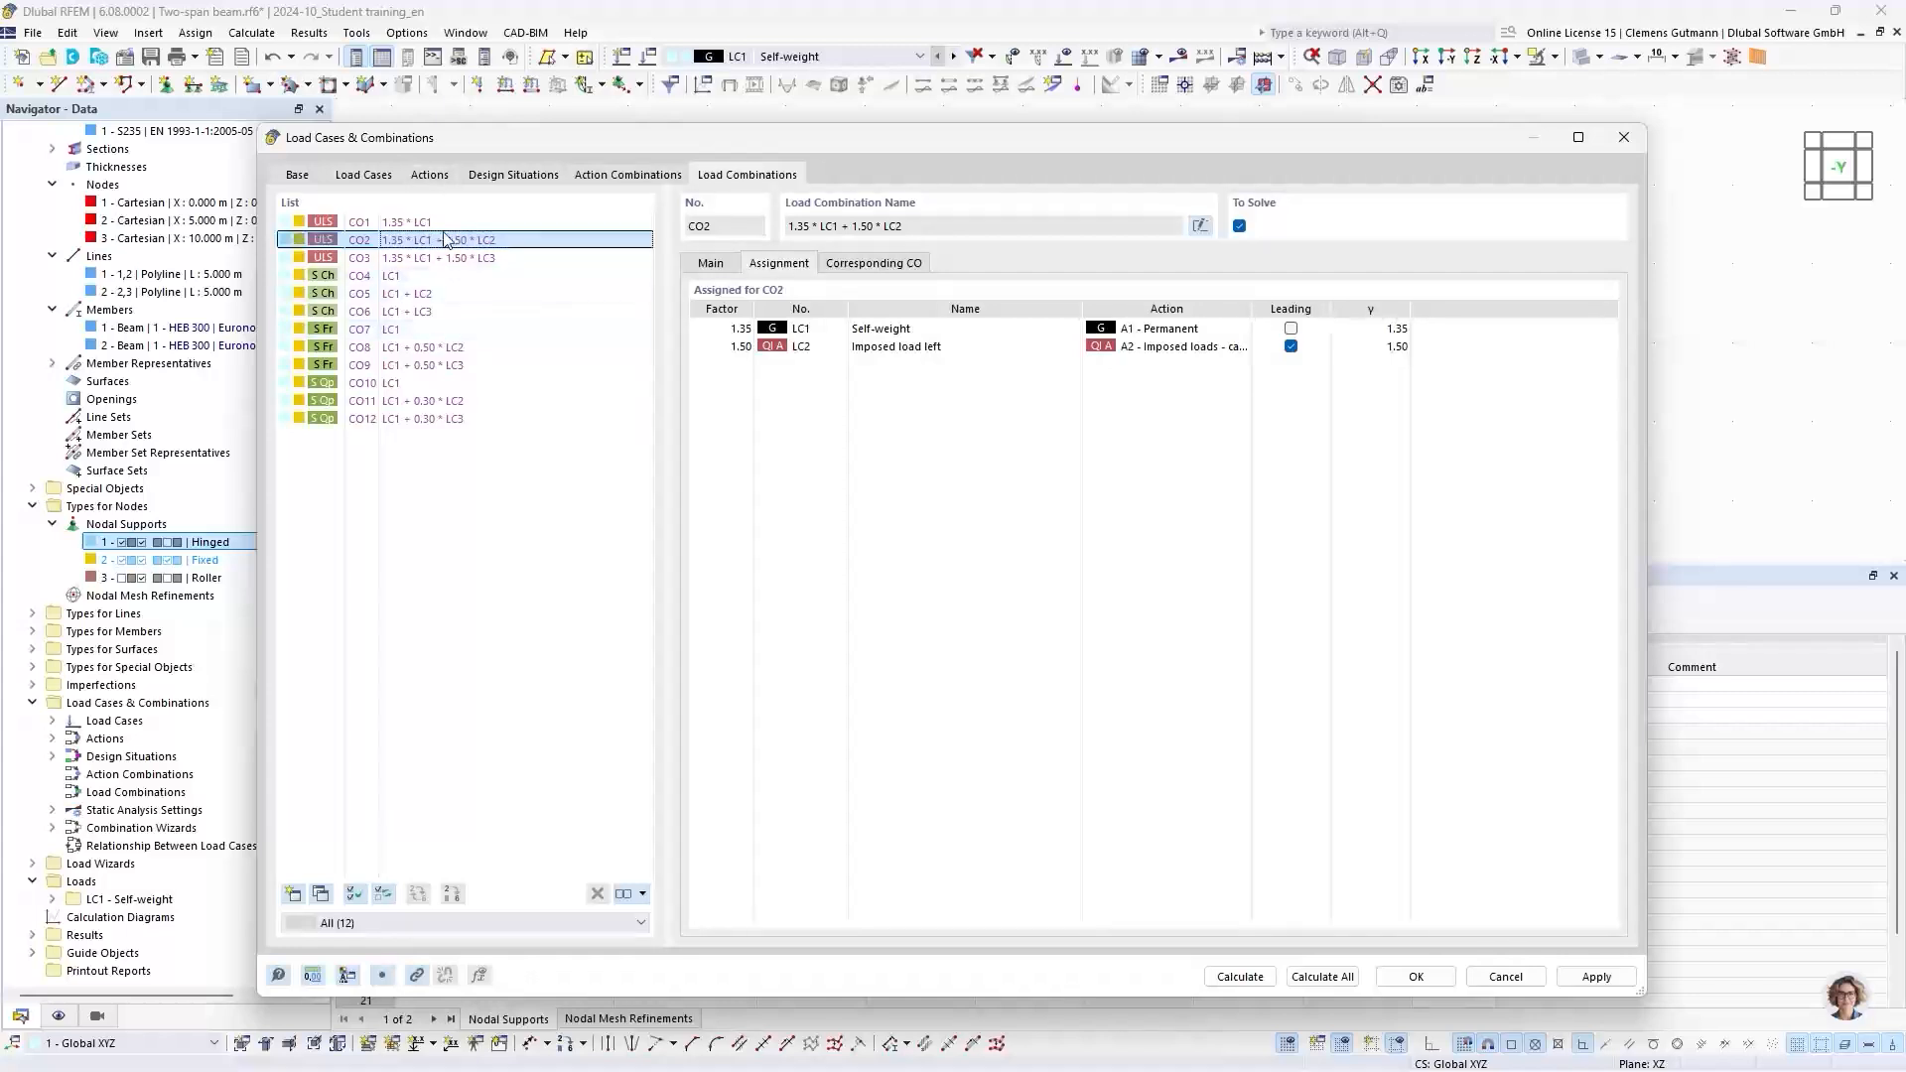
Step: Set the action type of the imposed loads action A2 back to Simultaneously
click(430, 174)
click(477, 240)
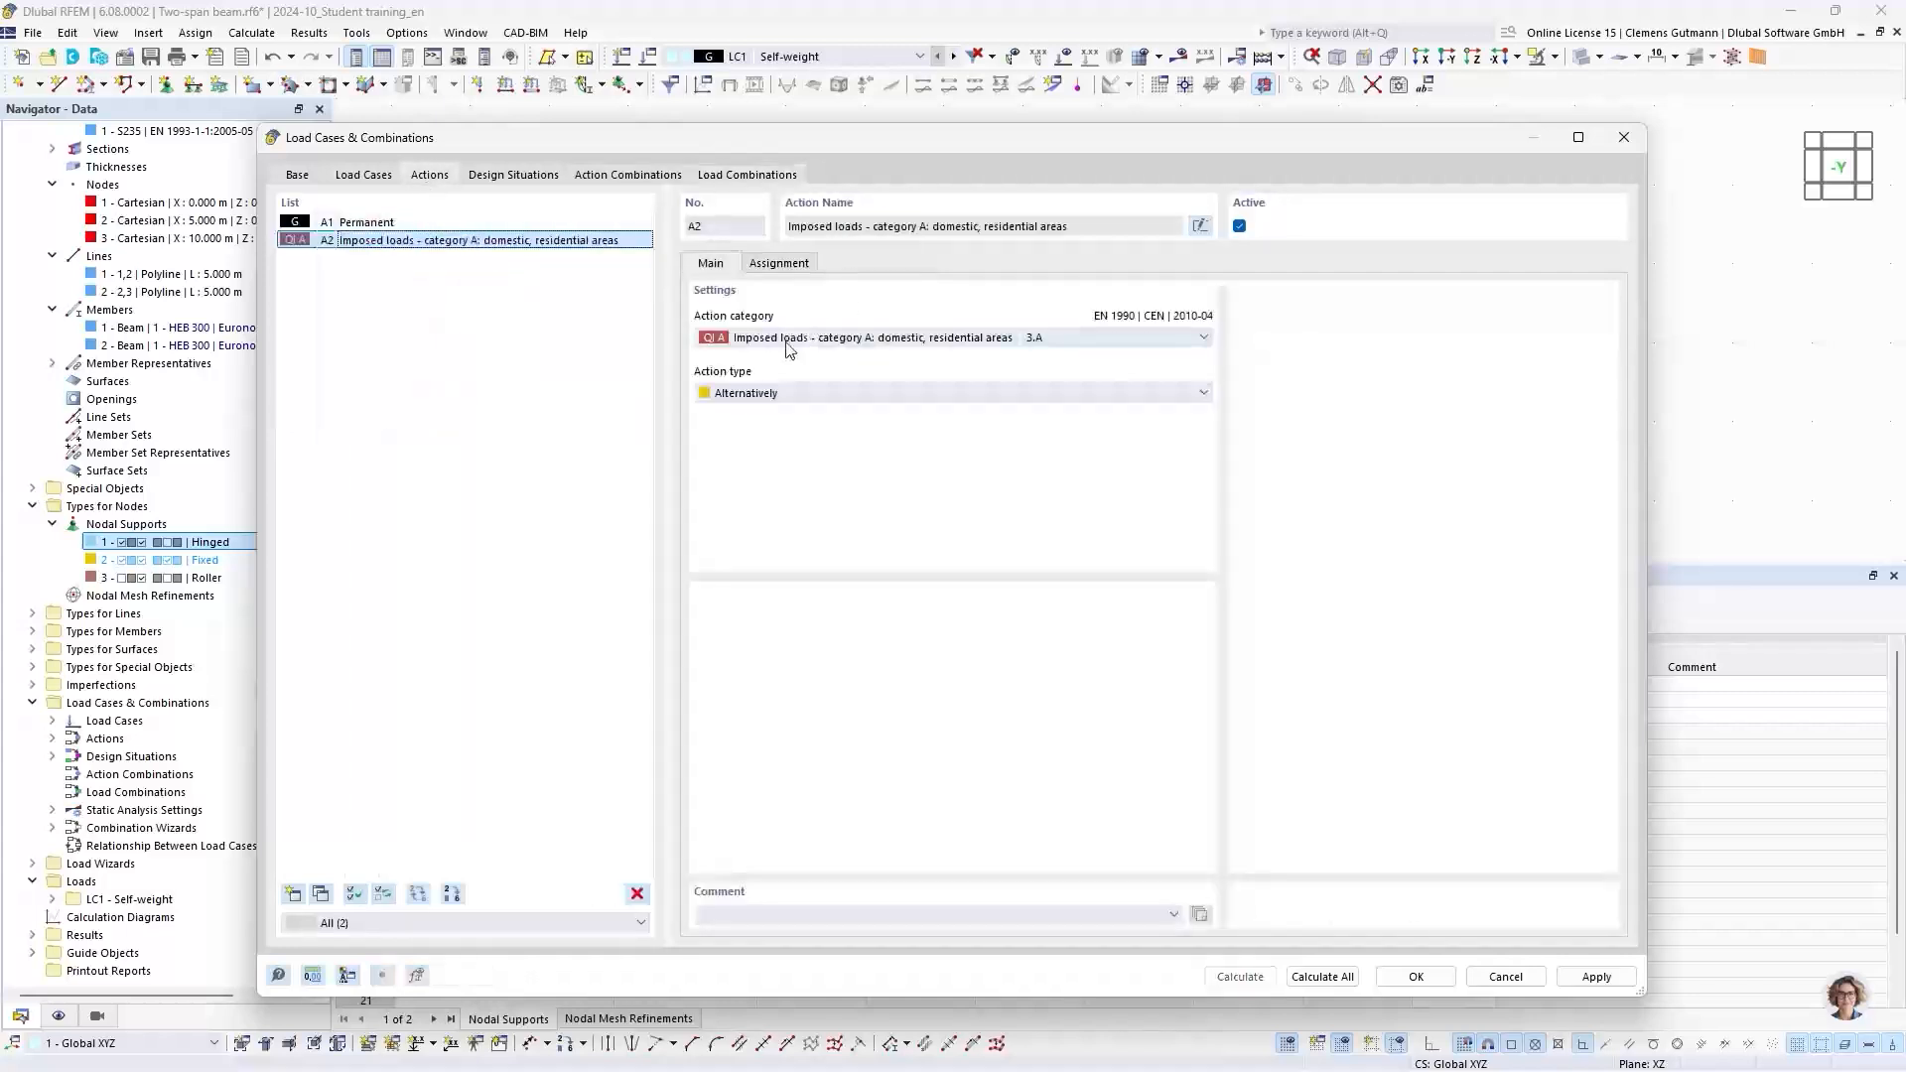
click(754, 393)
click(755, 424)
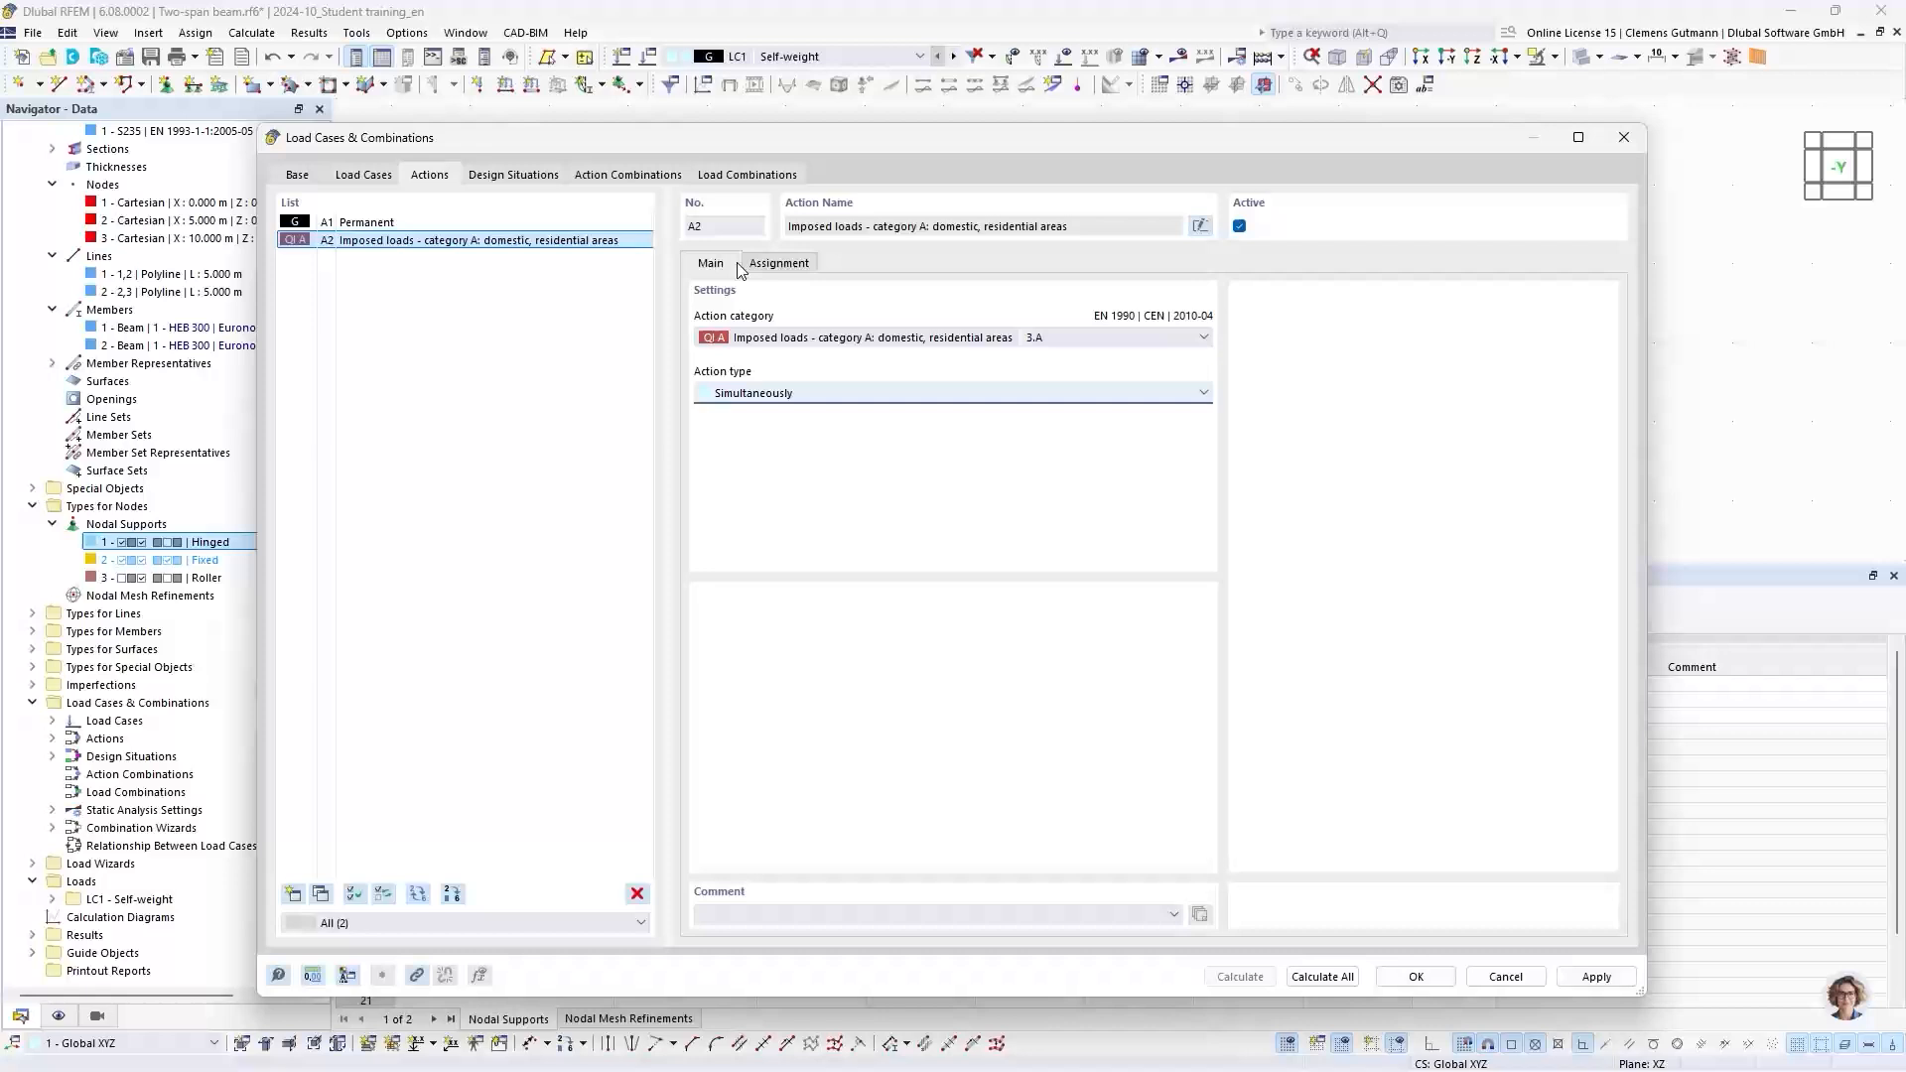
Step: Review the ULS load combinations CO1 to CO4 and accept the load cases and combinations
click(720, 175)
click(521, 258)
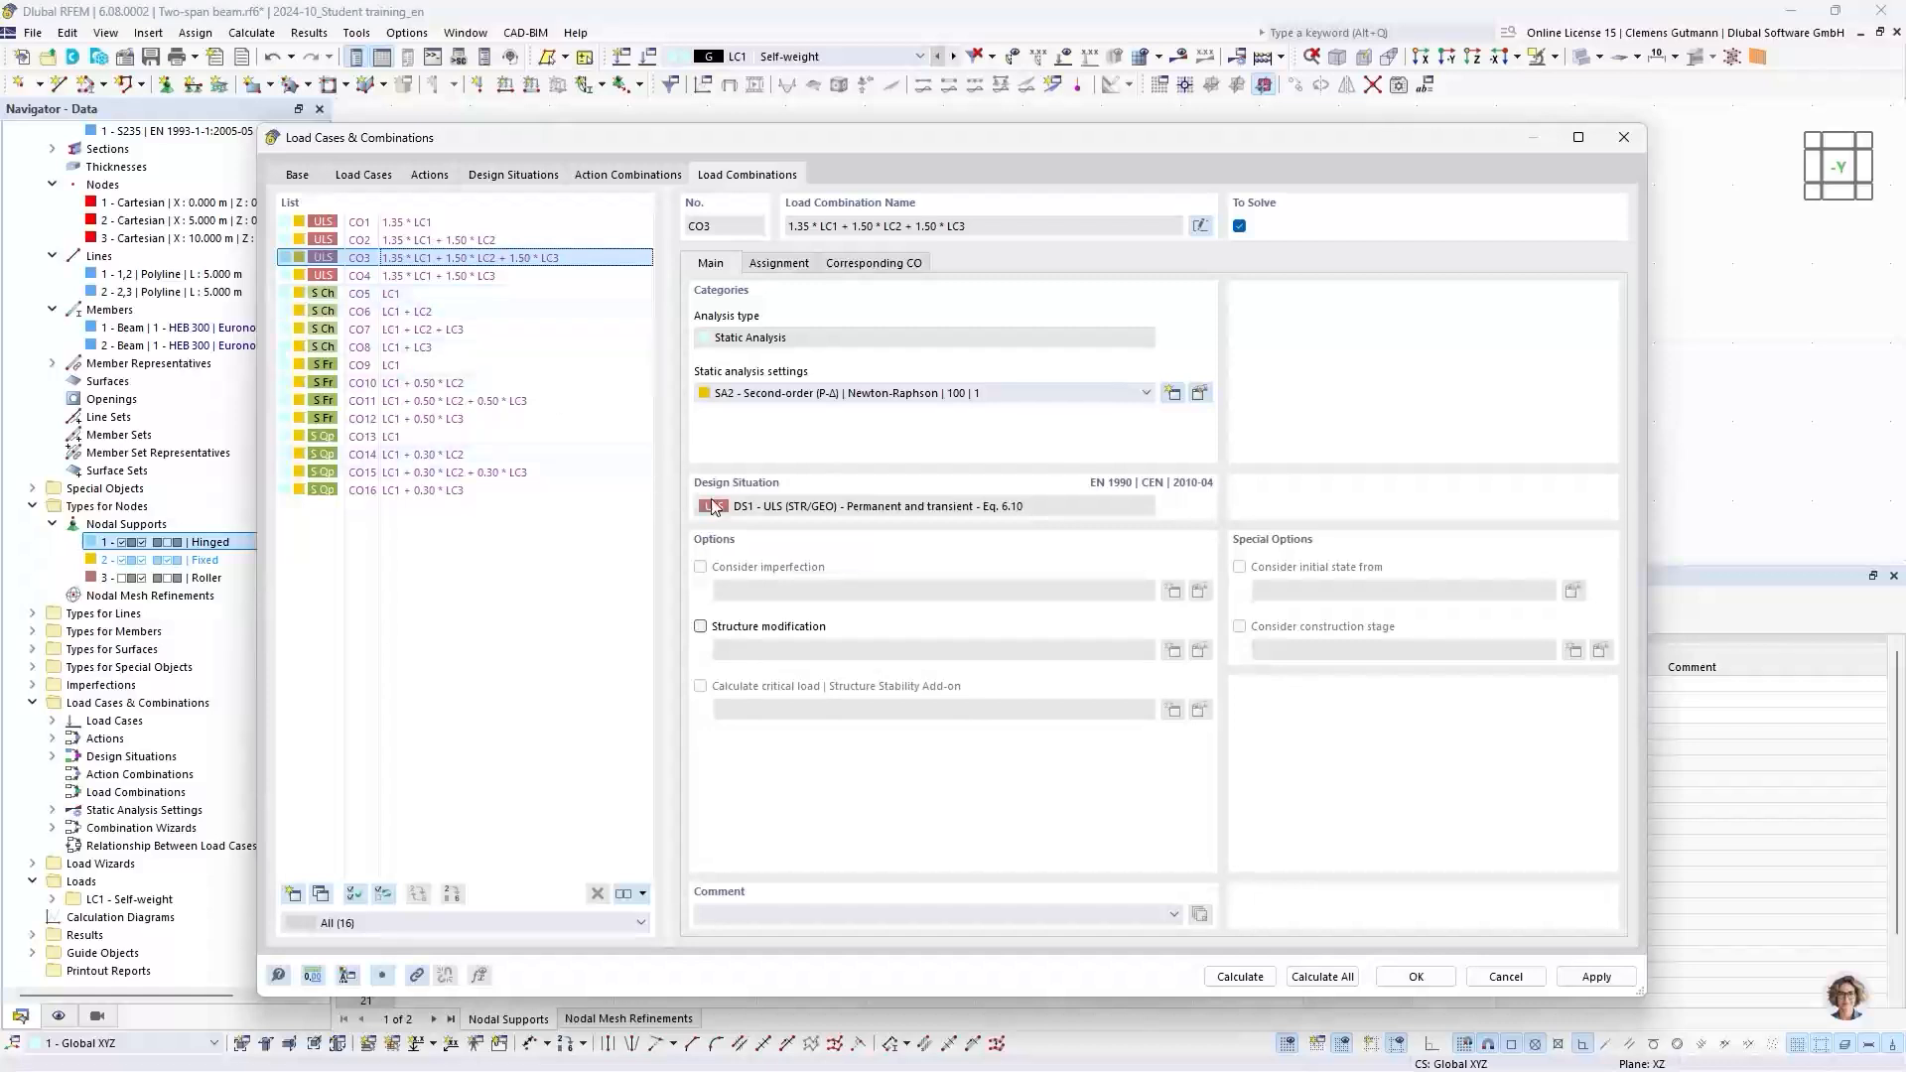
click(404, 222)
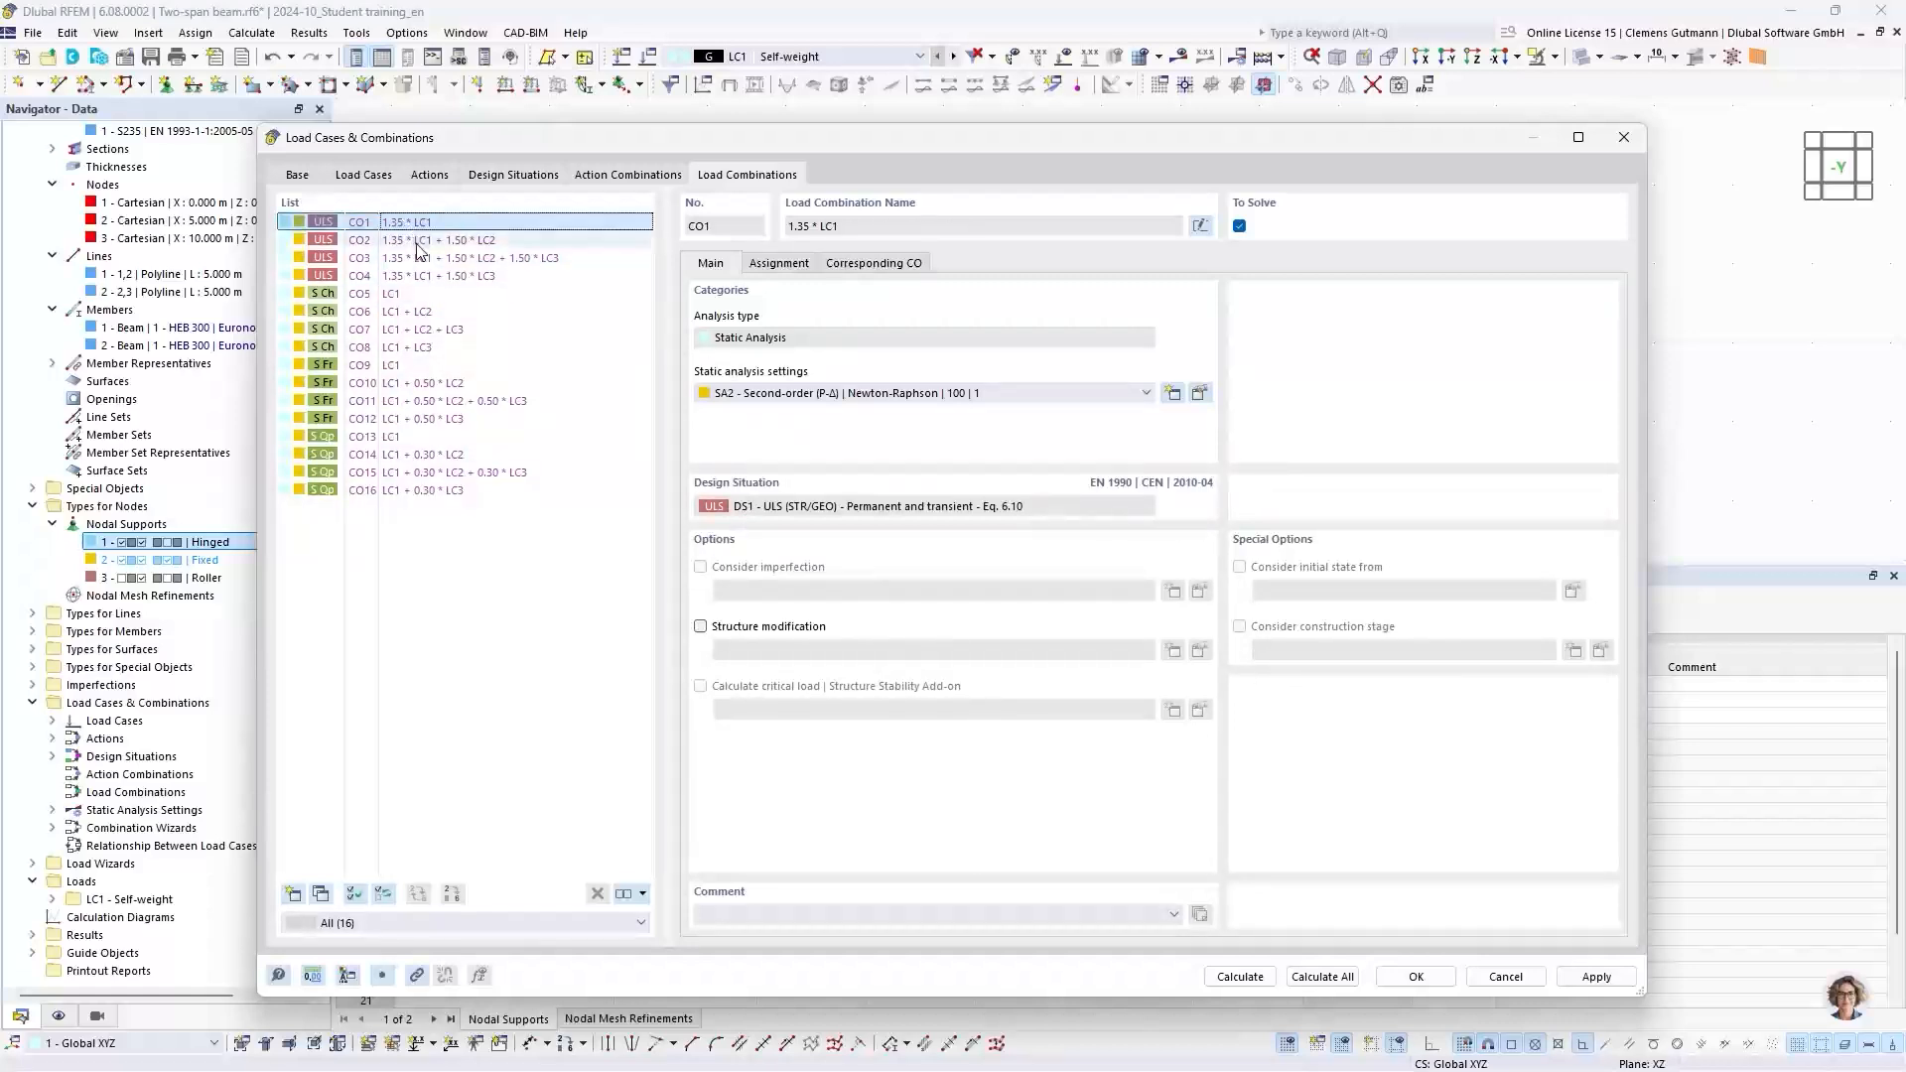
click(417, 240)
click(425, 260)
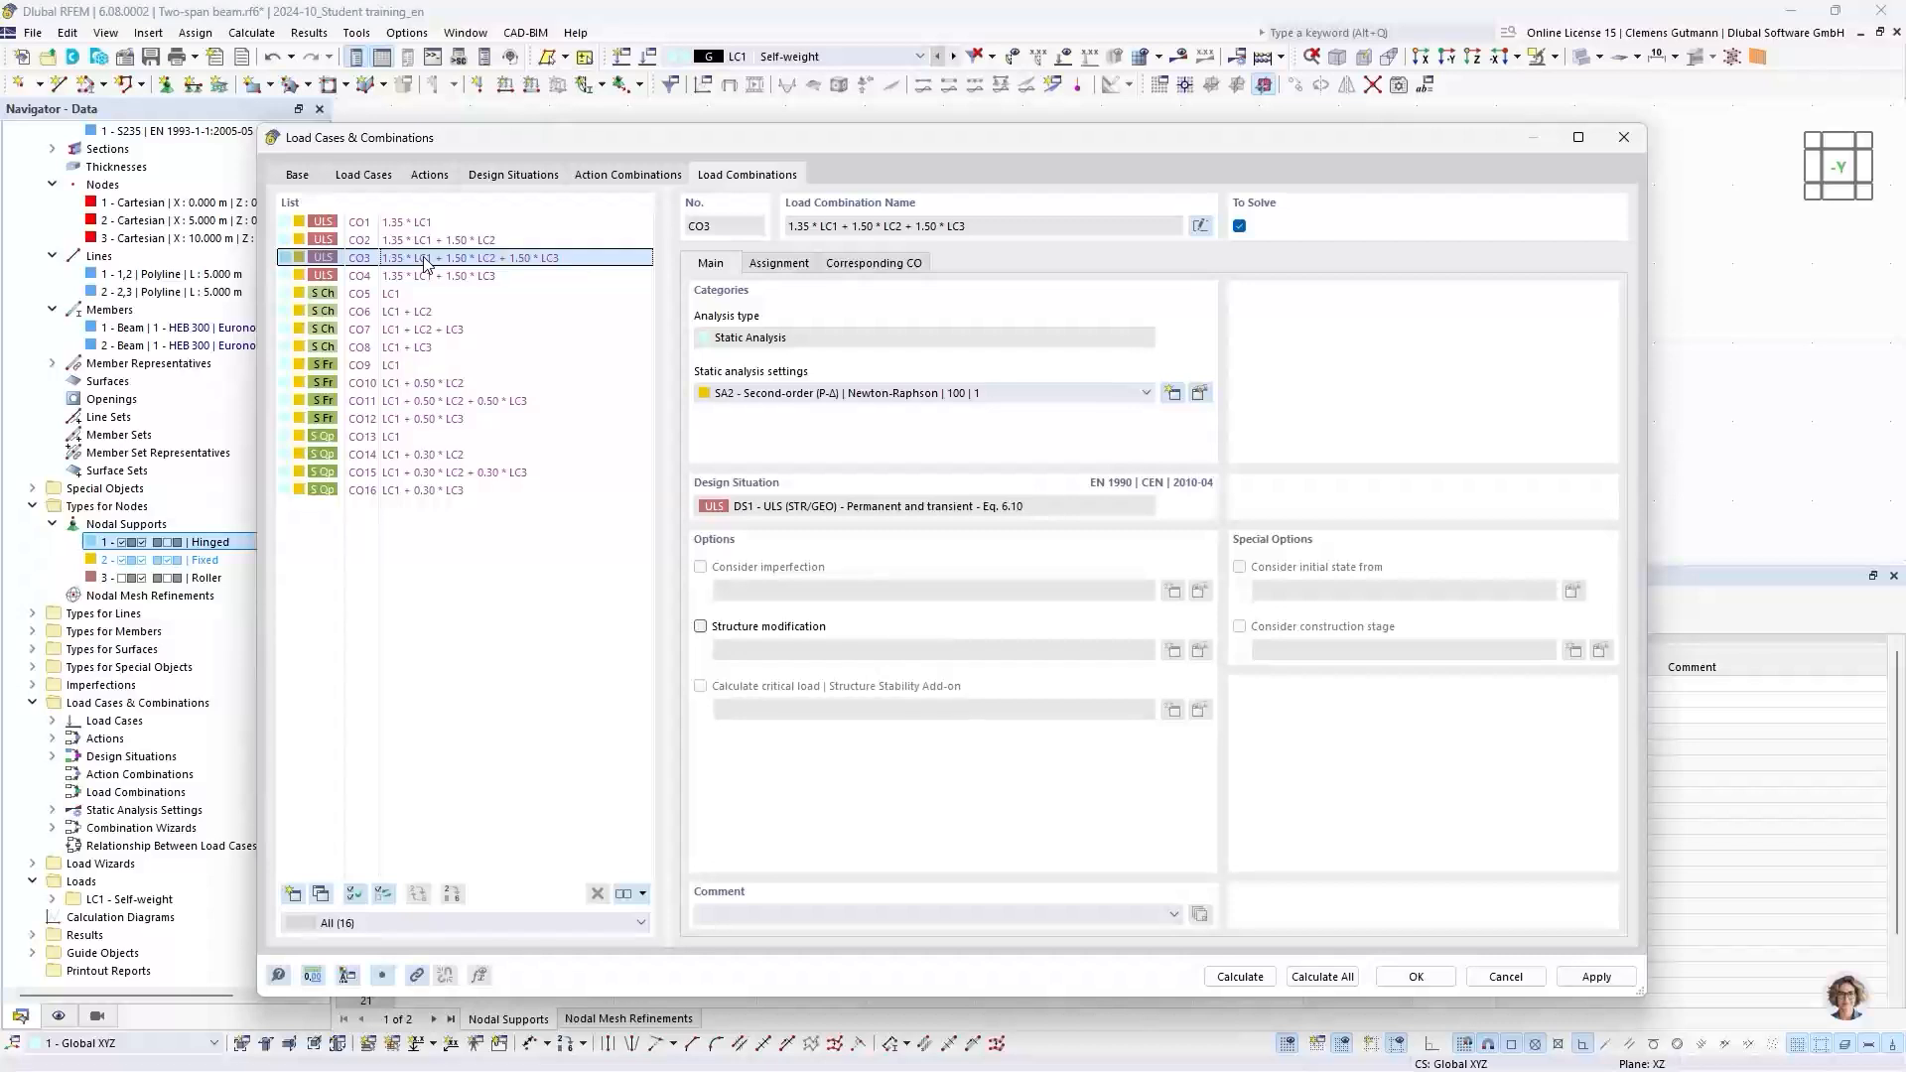
click(436, 277)
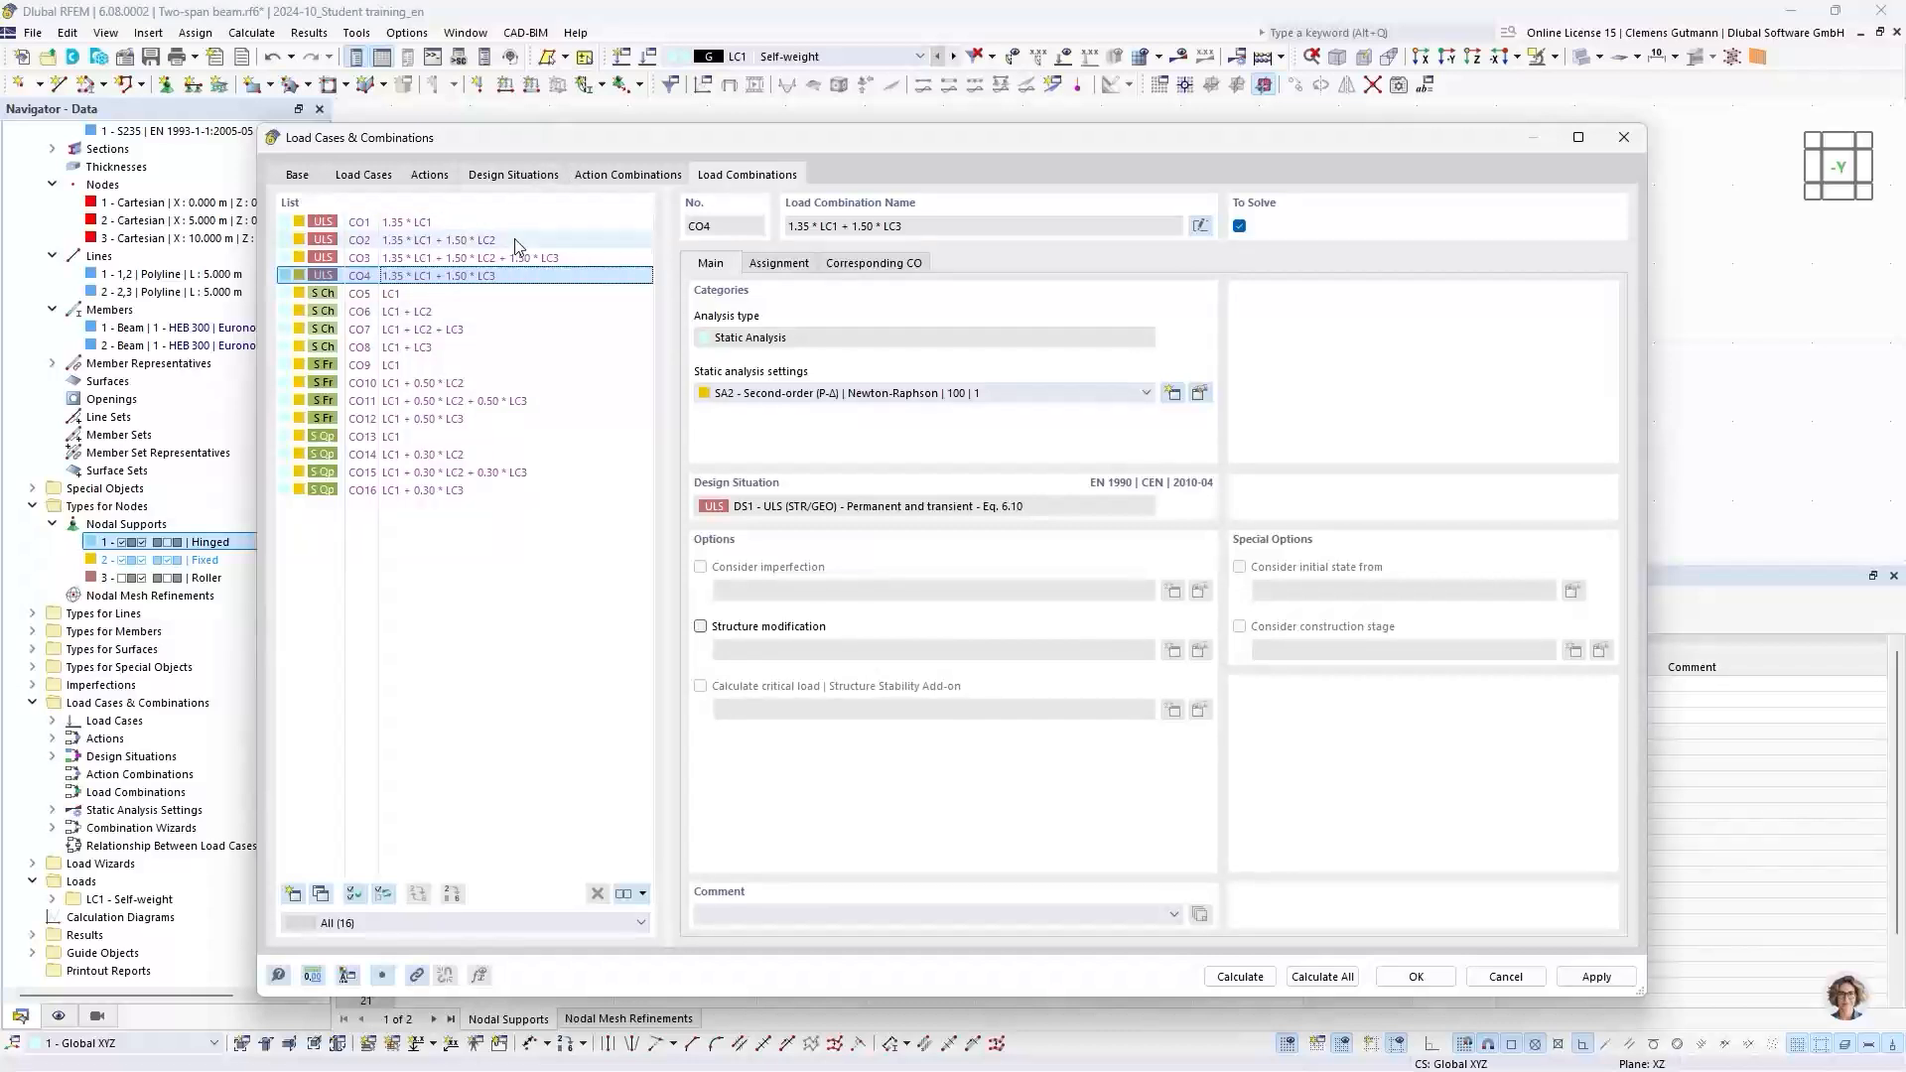
click(1416, 979)
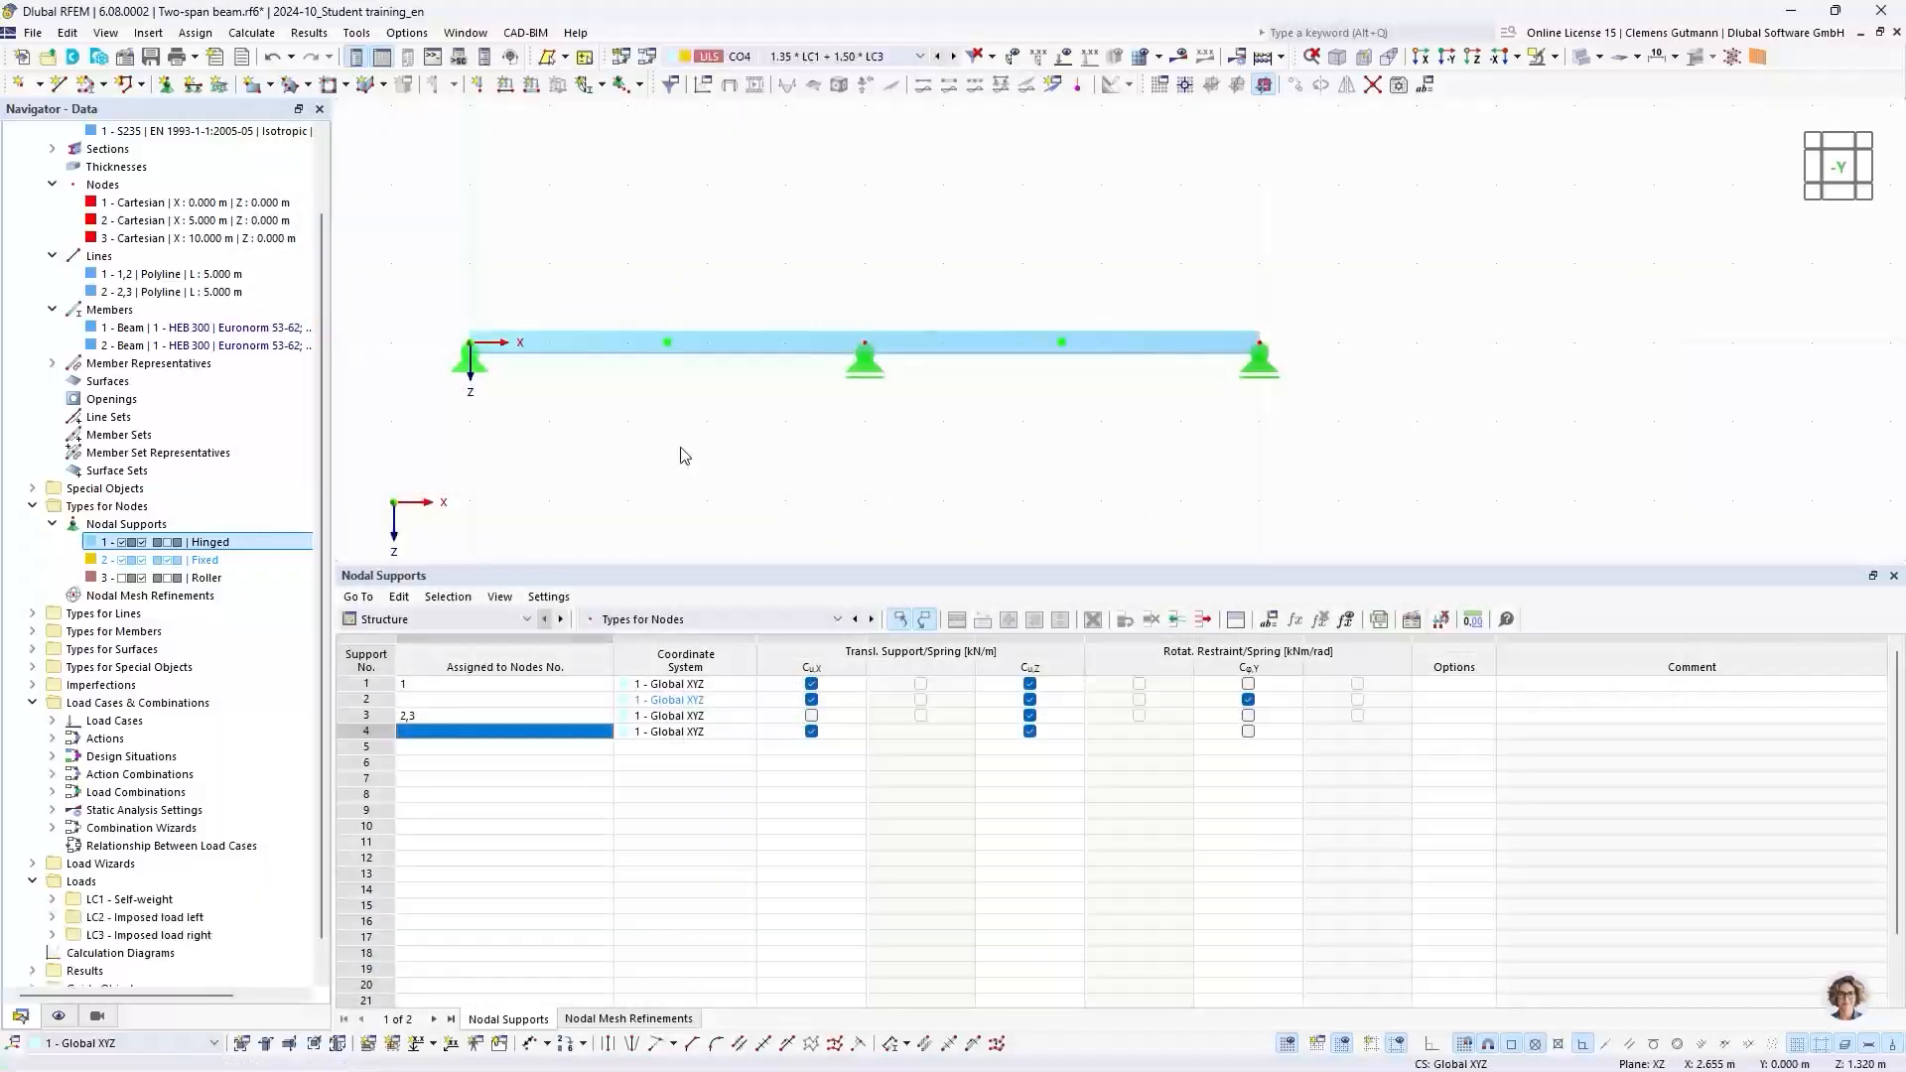
Step: Create a new uniform member load in load case LC1 Self-weight and assign it to members 1 and 2
scroll(194, 725, down, 1)
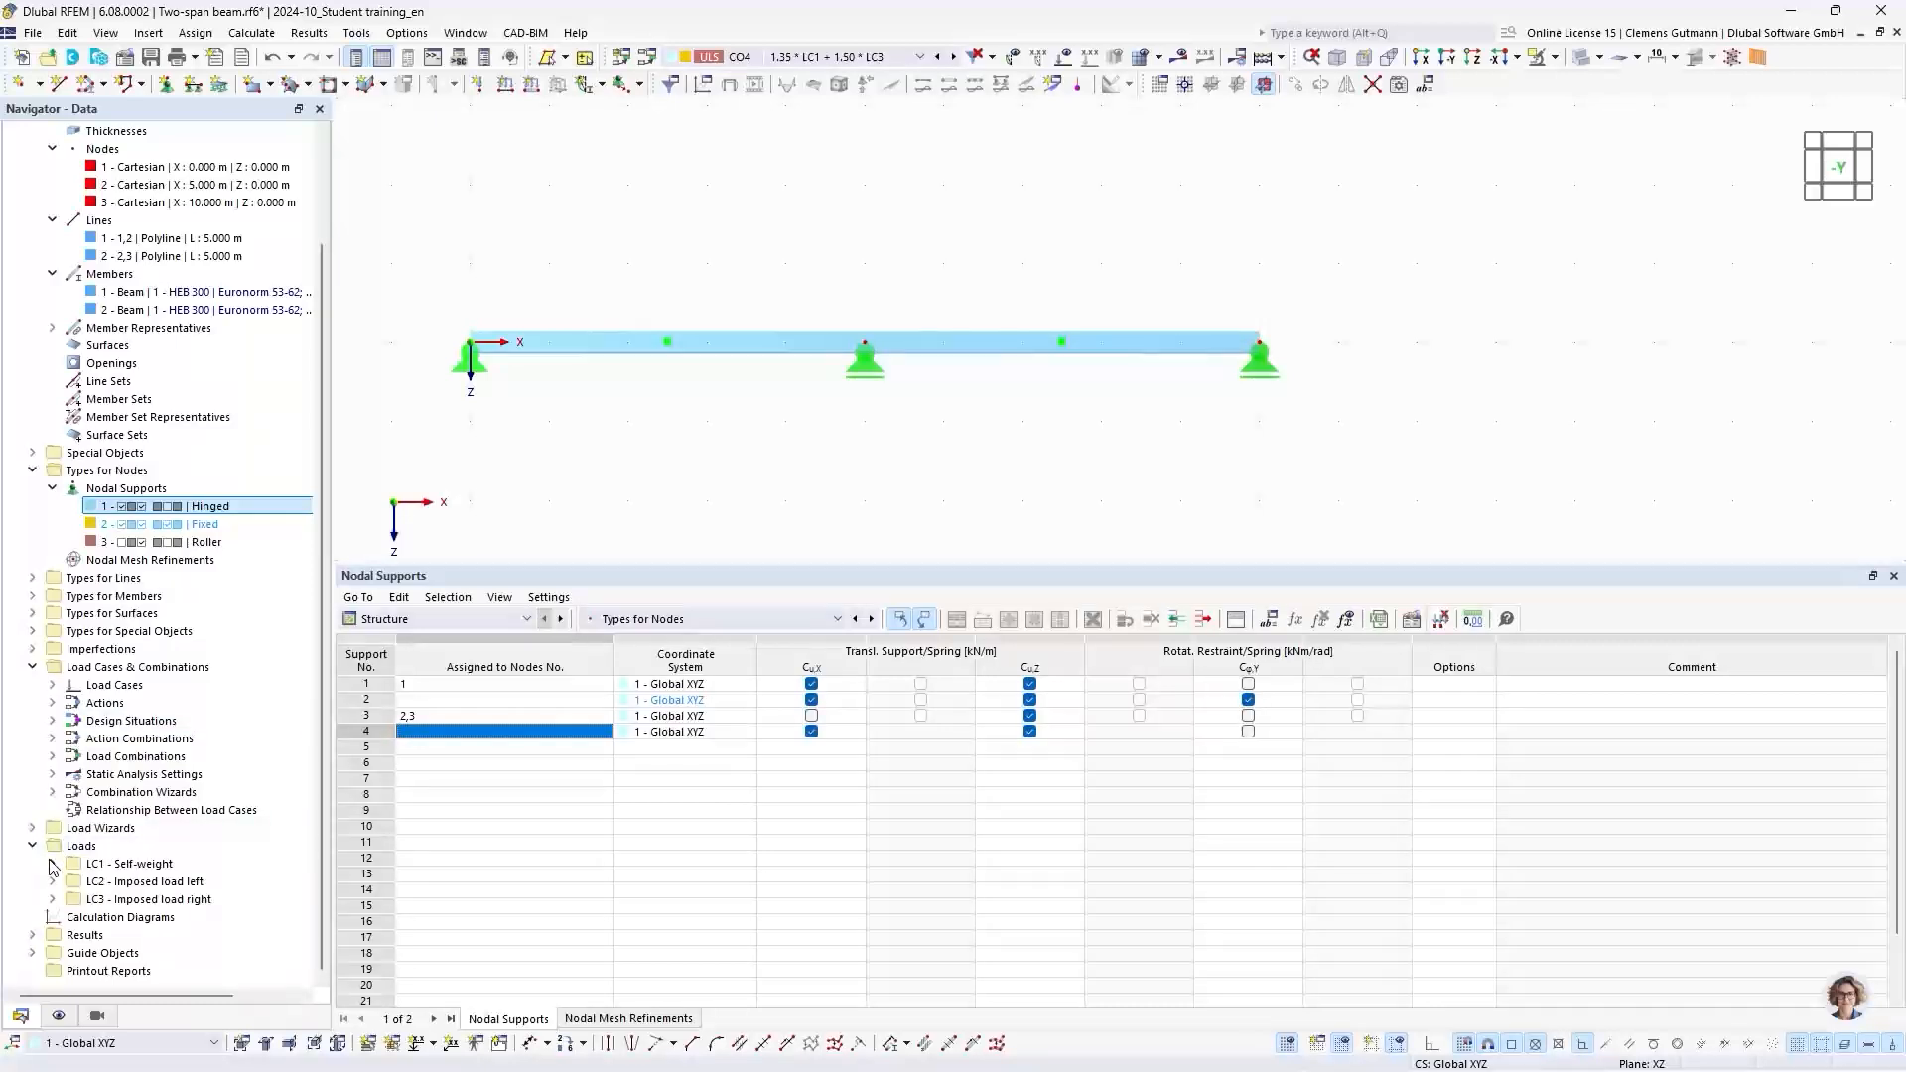
click(534, 89)
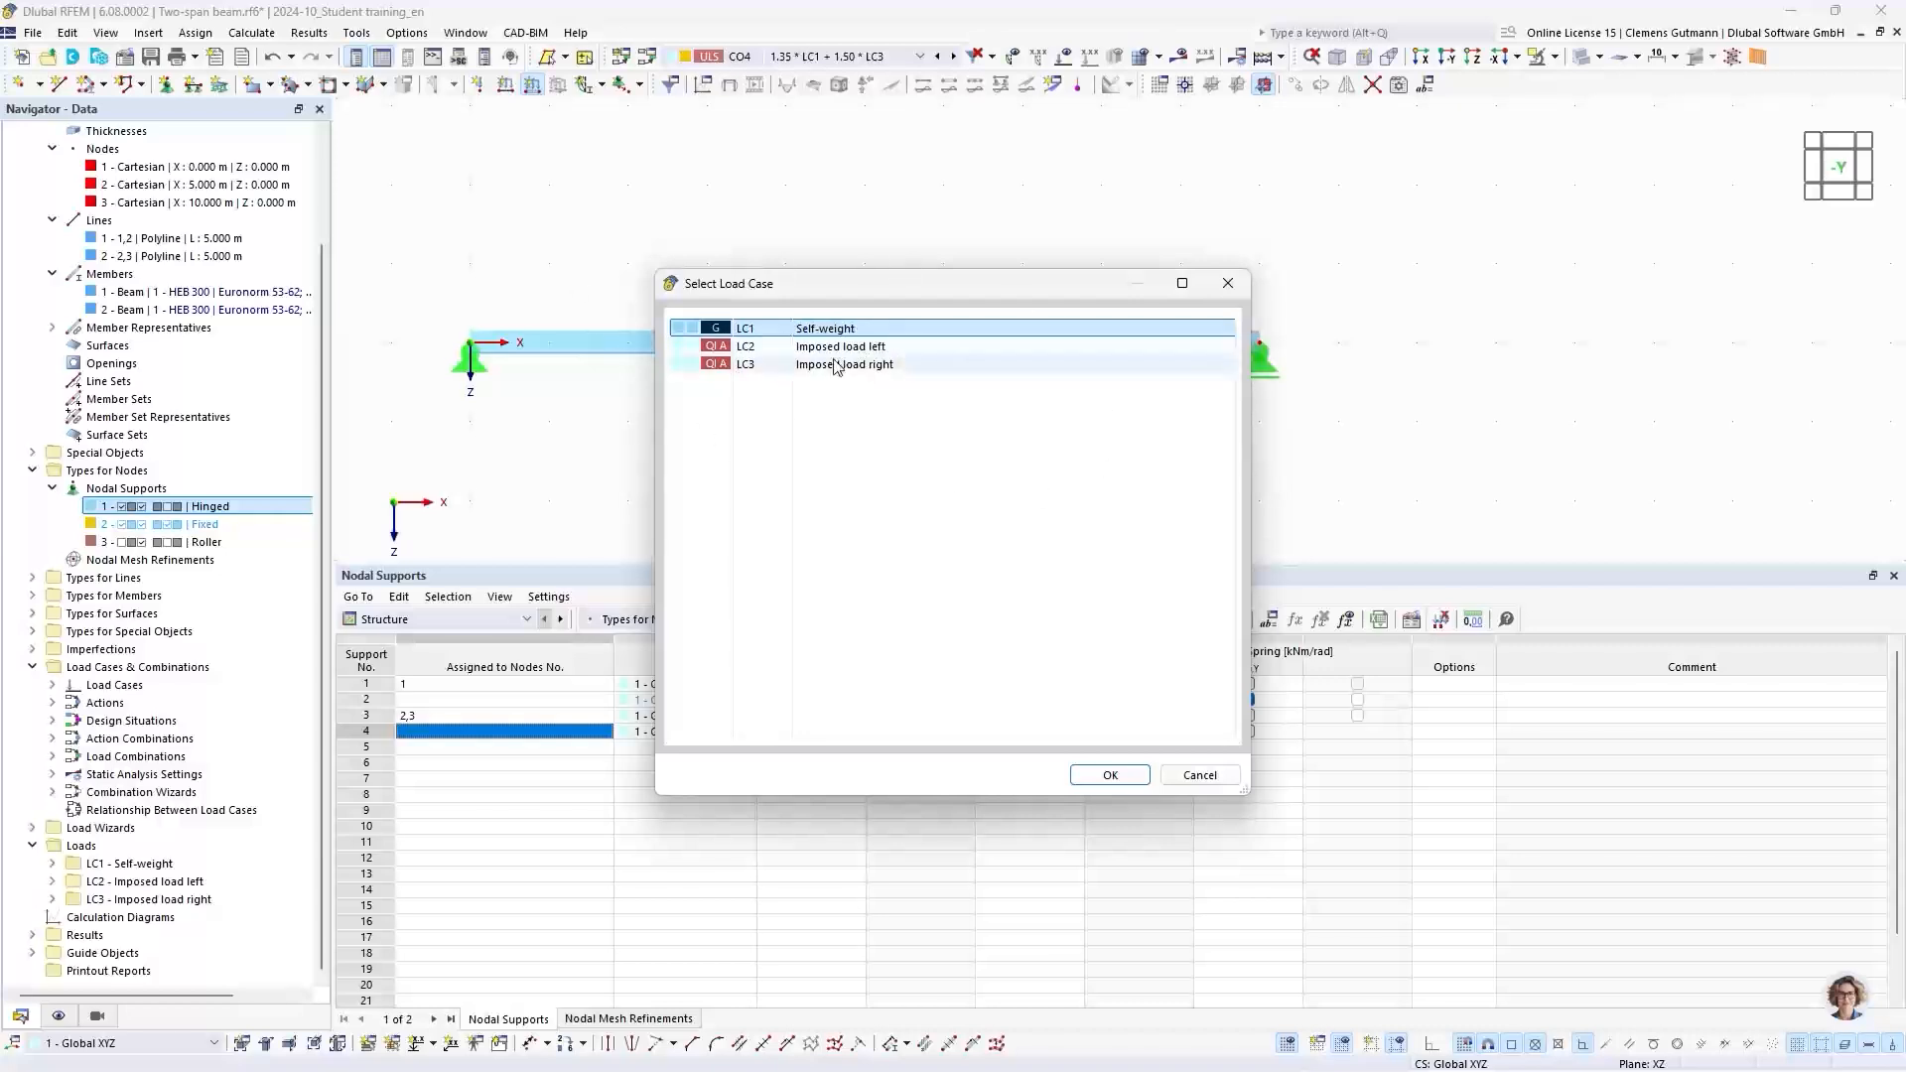
click(1111, 775)
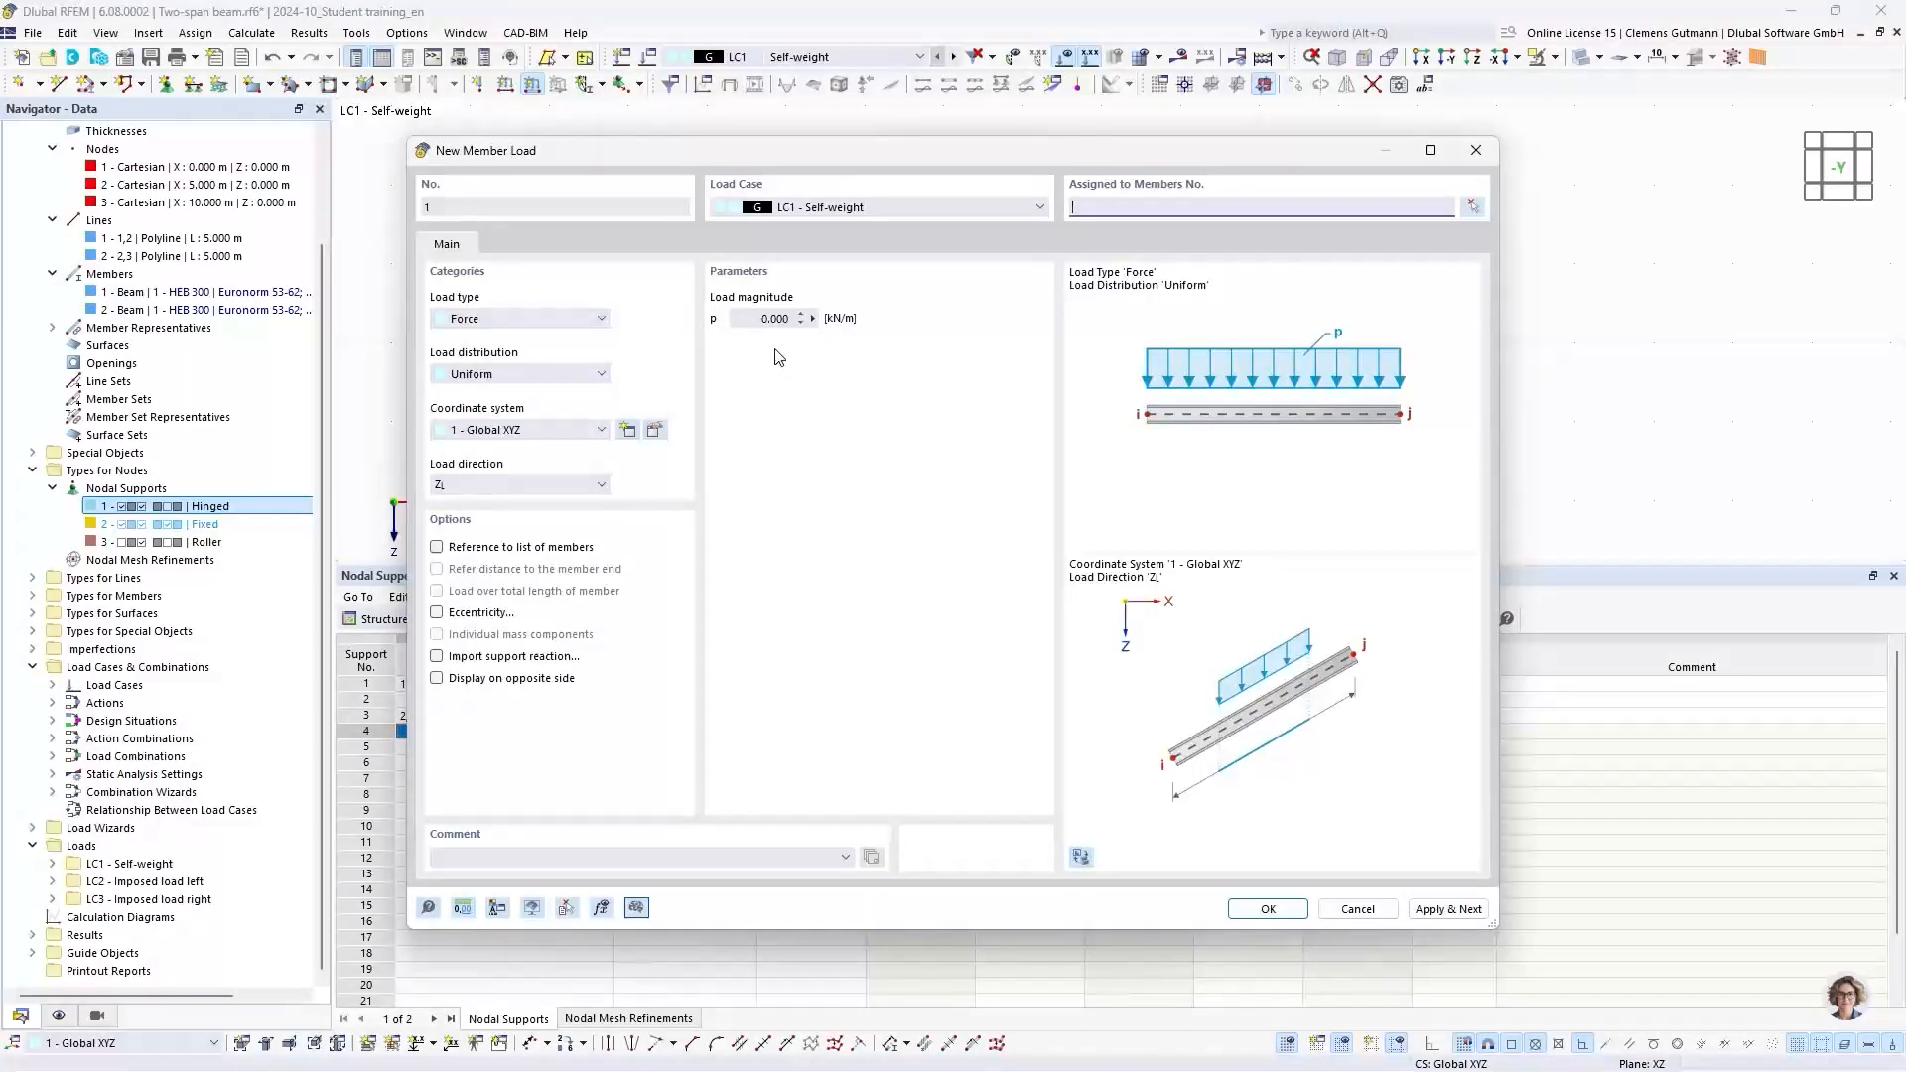
drag(1143, 155, 871, 413)
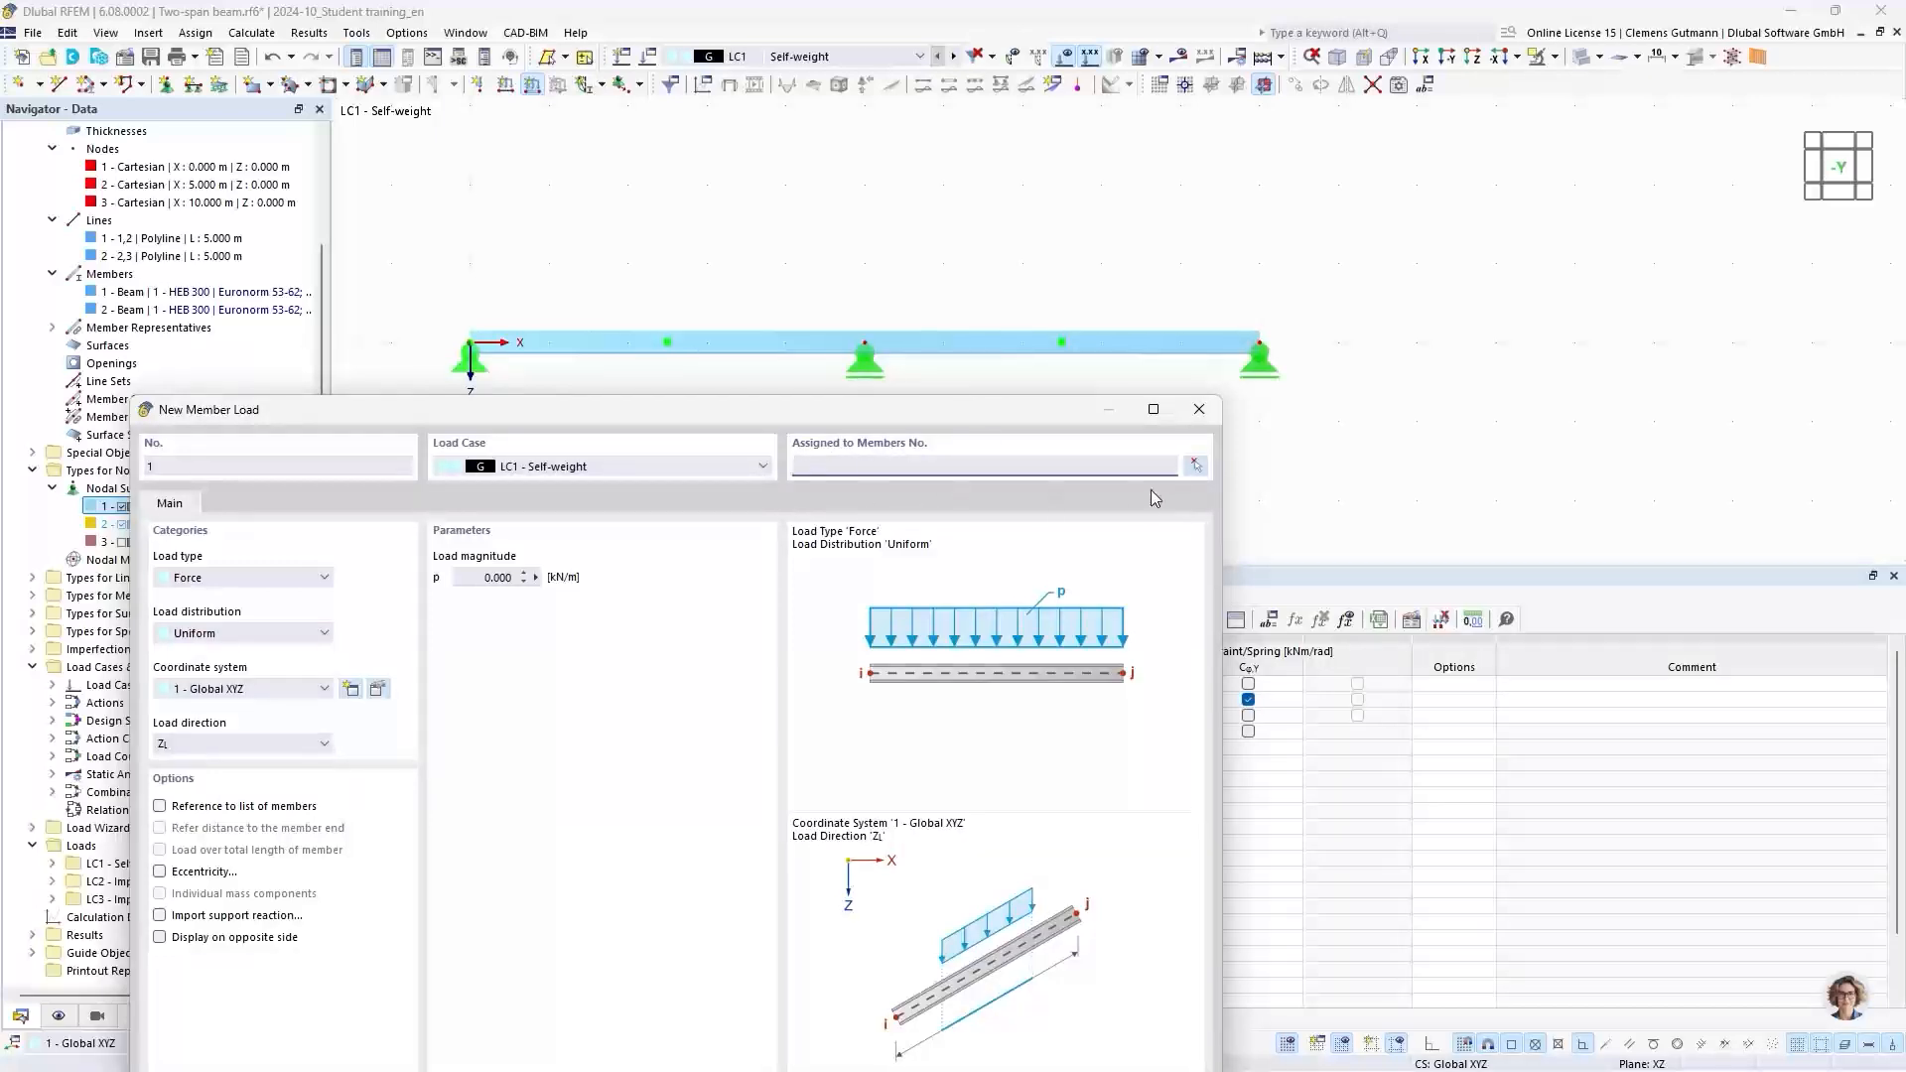
click(1197, 466)
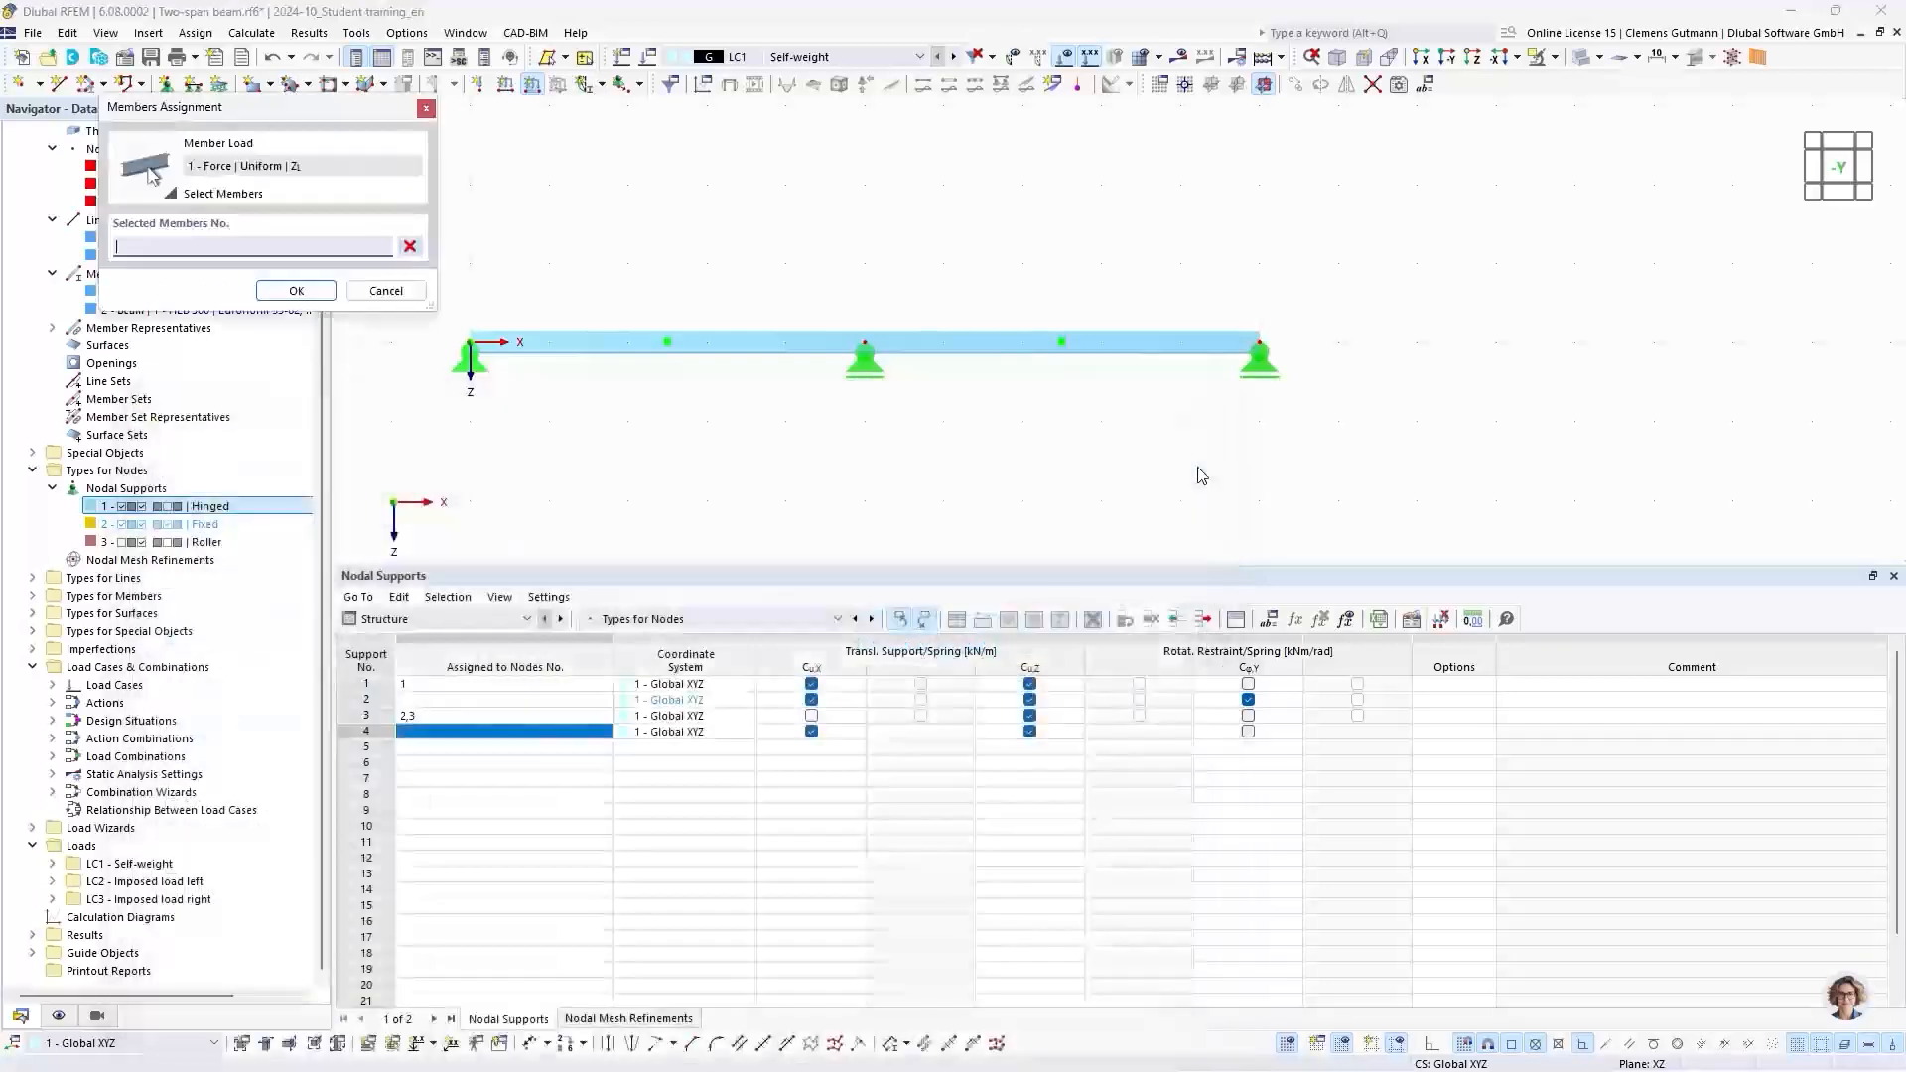
click(614, 344)
click(978, 347)
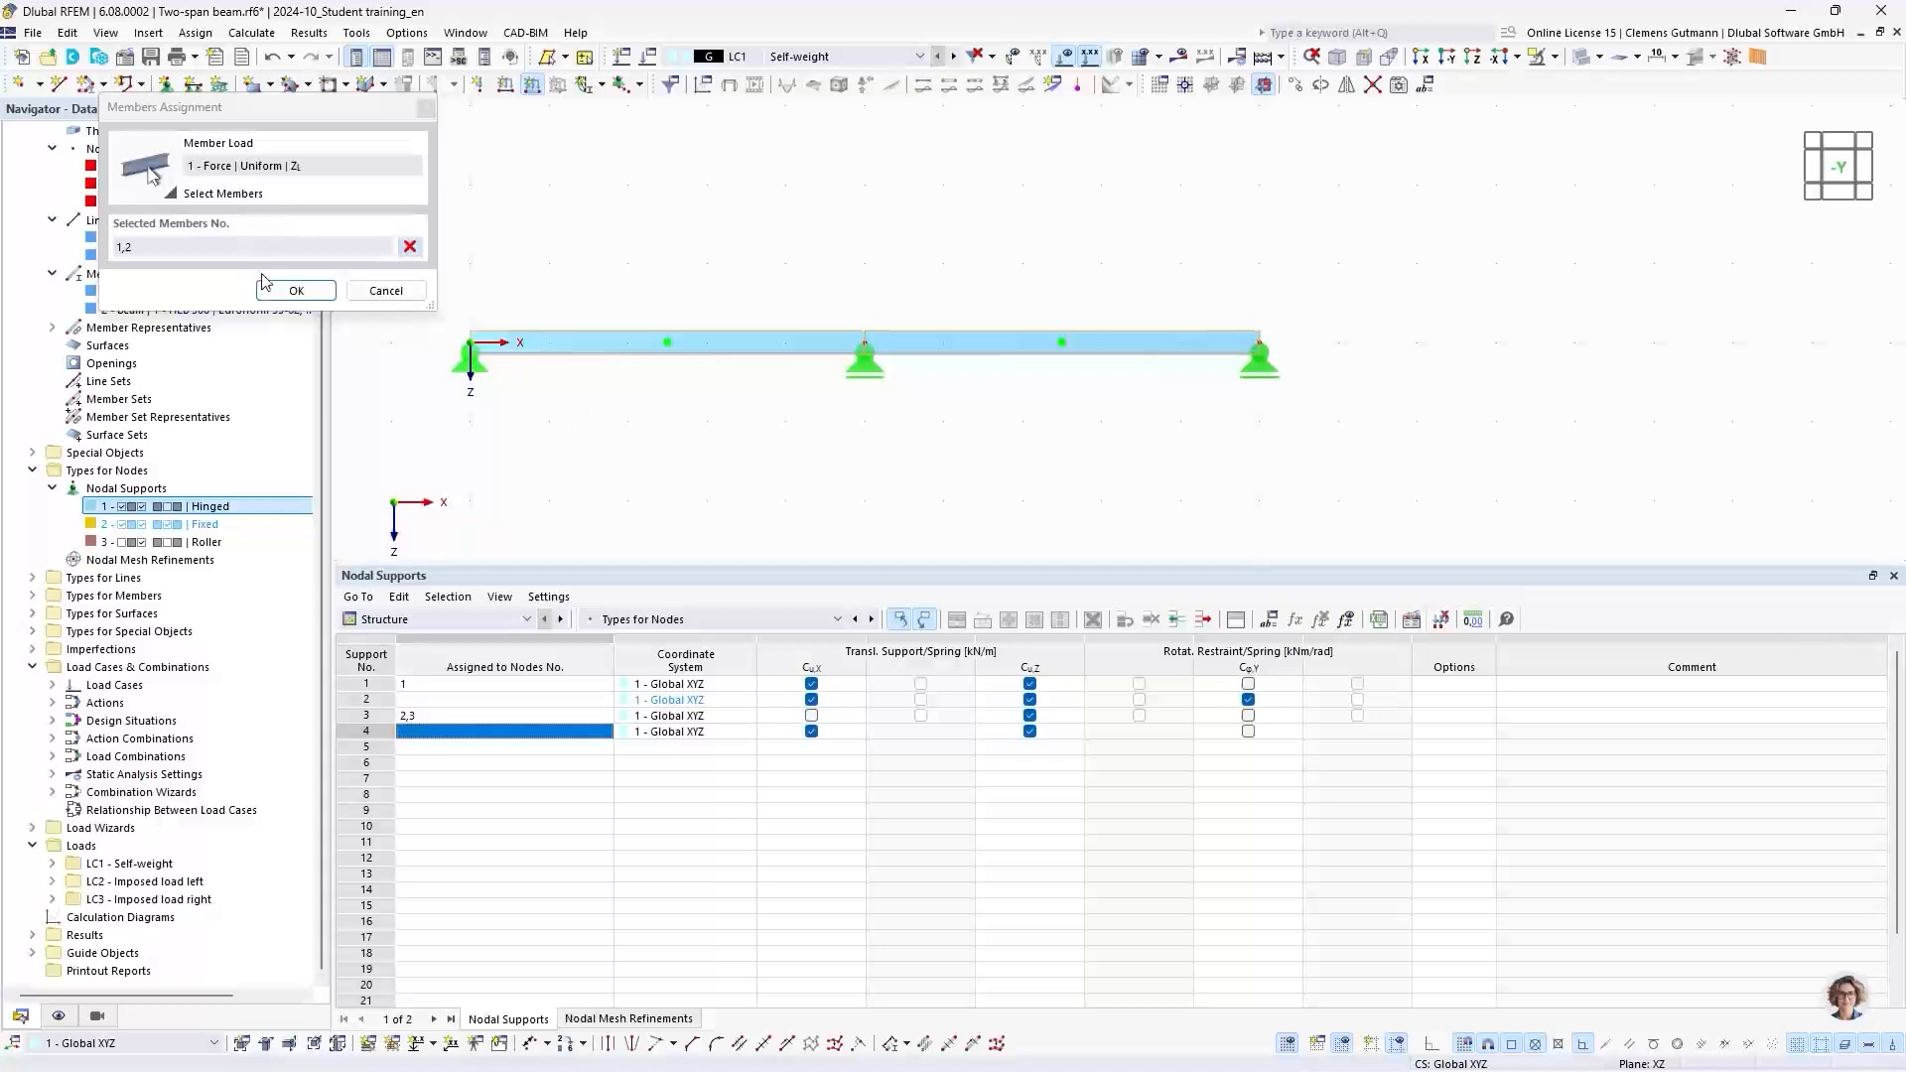
click(294, 291)
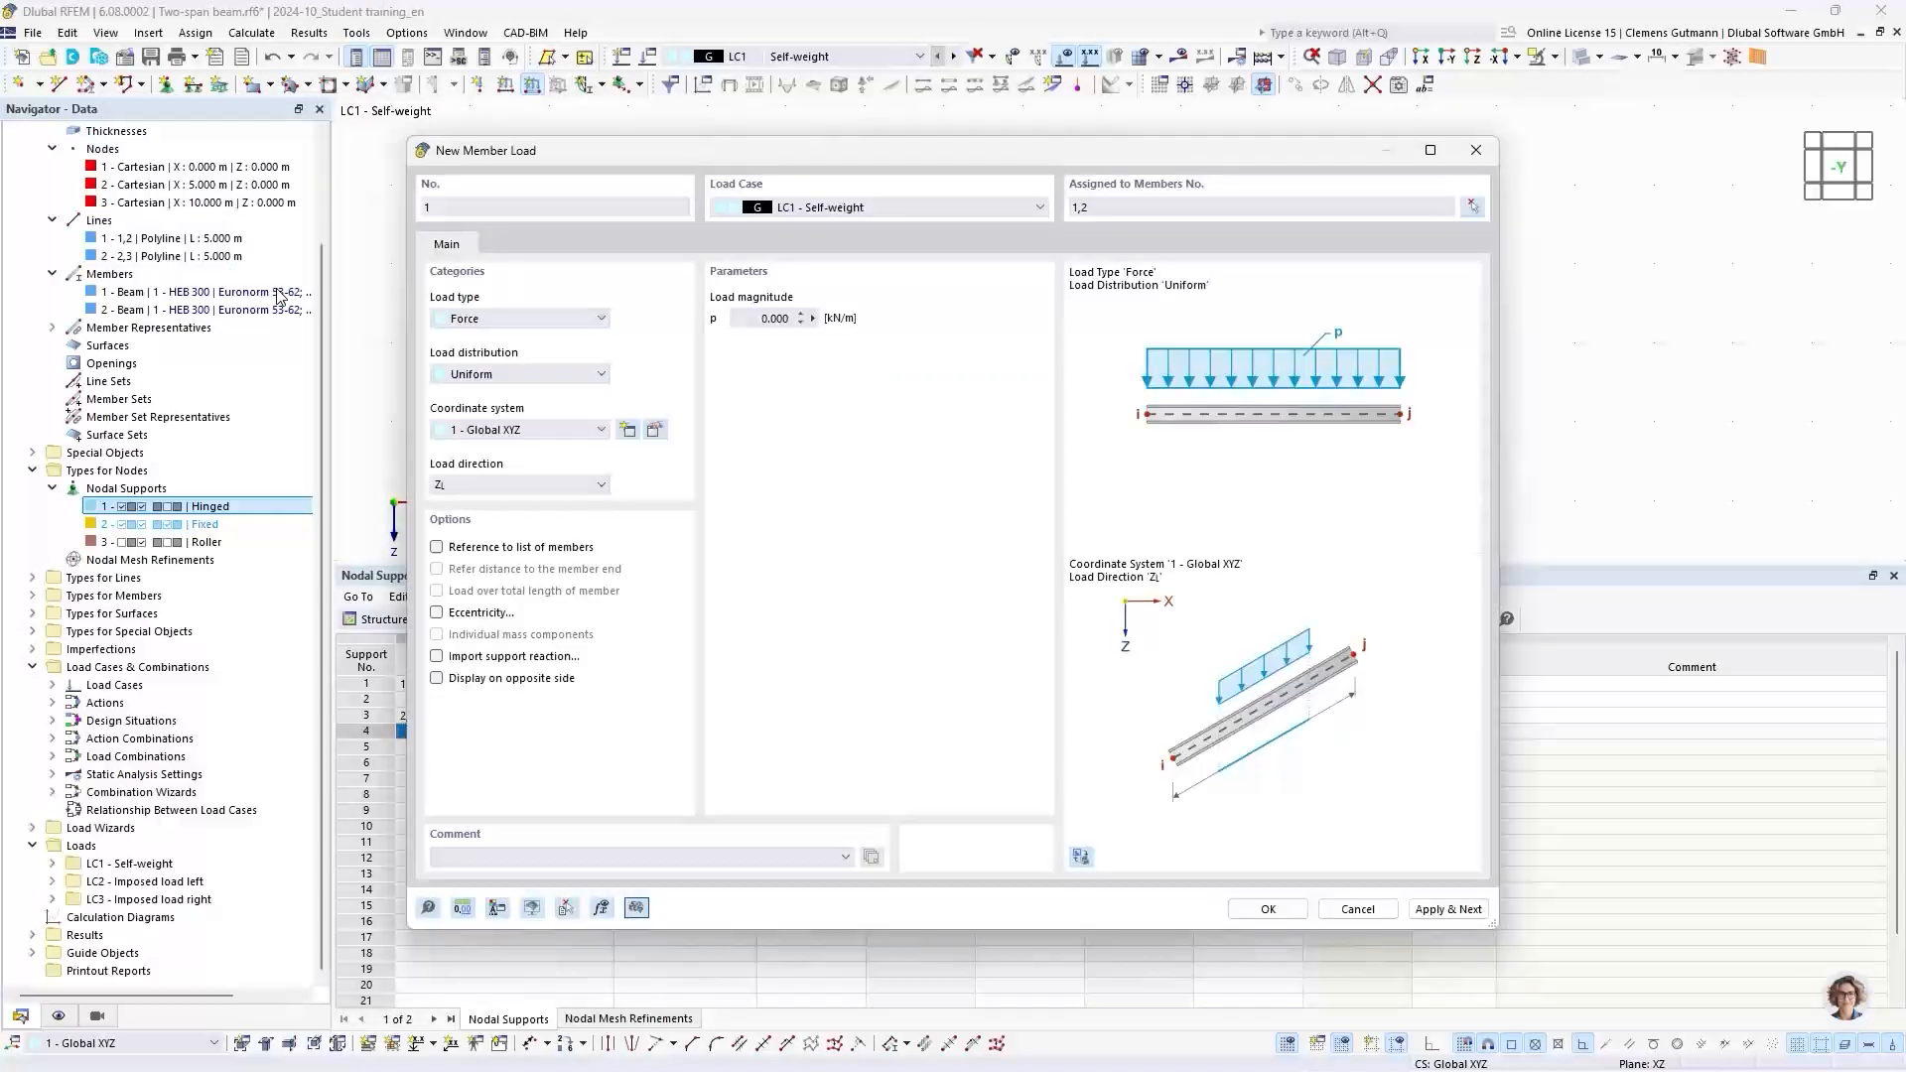
Step: Set the self-weight member load's magnitude to 2.5 kN/m and apply it, continuing with another member load
click(745, 319)
text(2.5)
key(Tab)
click(1448, 910)
Step: Put the new member load in load case LC2 Imposed load left with 5 kN/m and start its graphical member selection
click(837, 210)
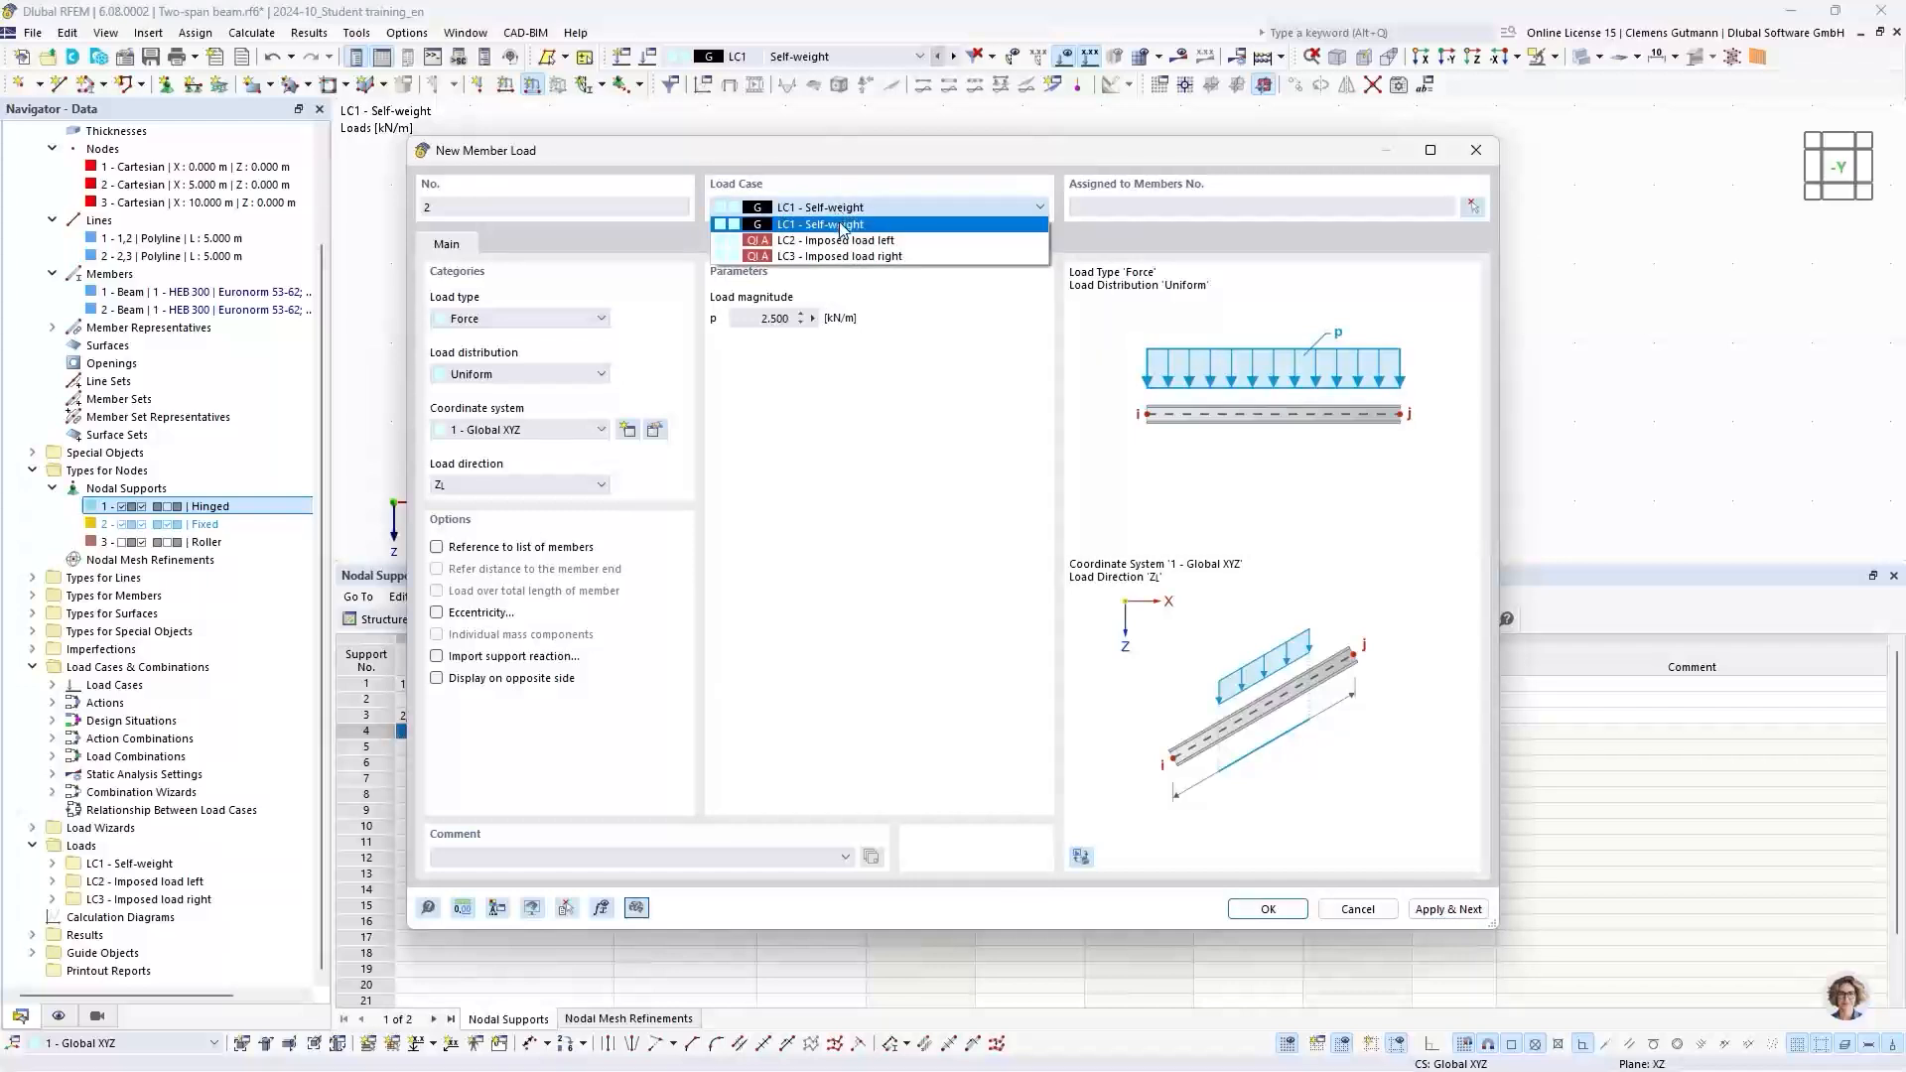
click(849, 241)
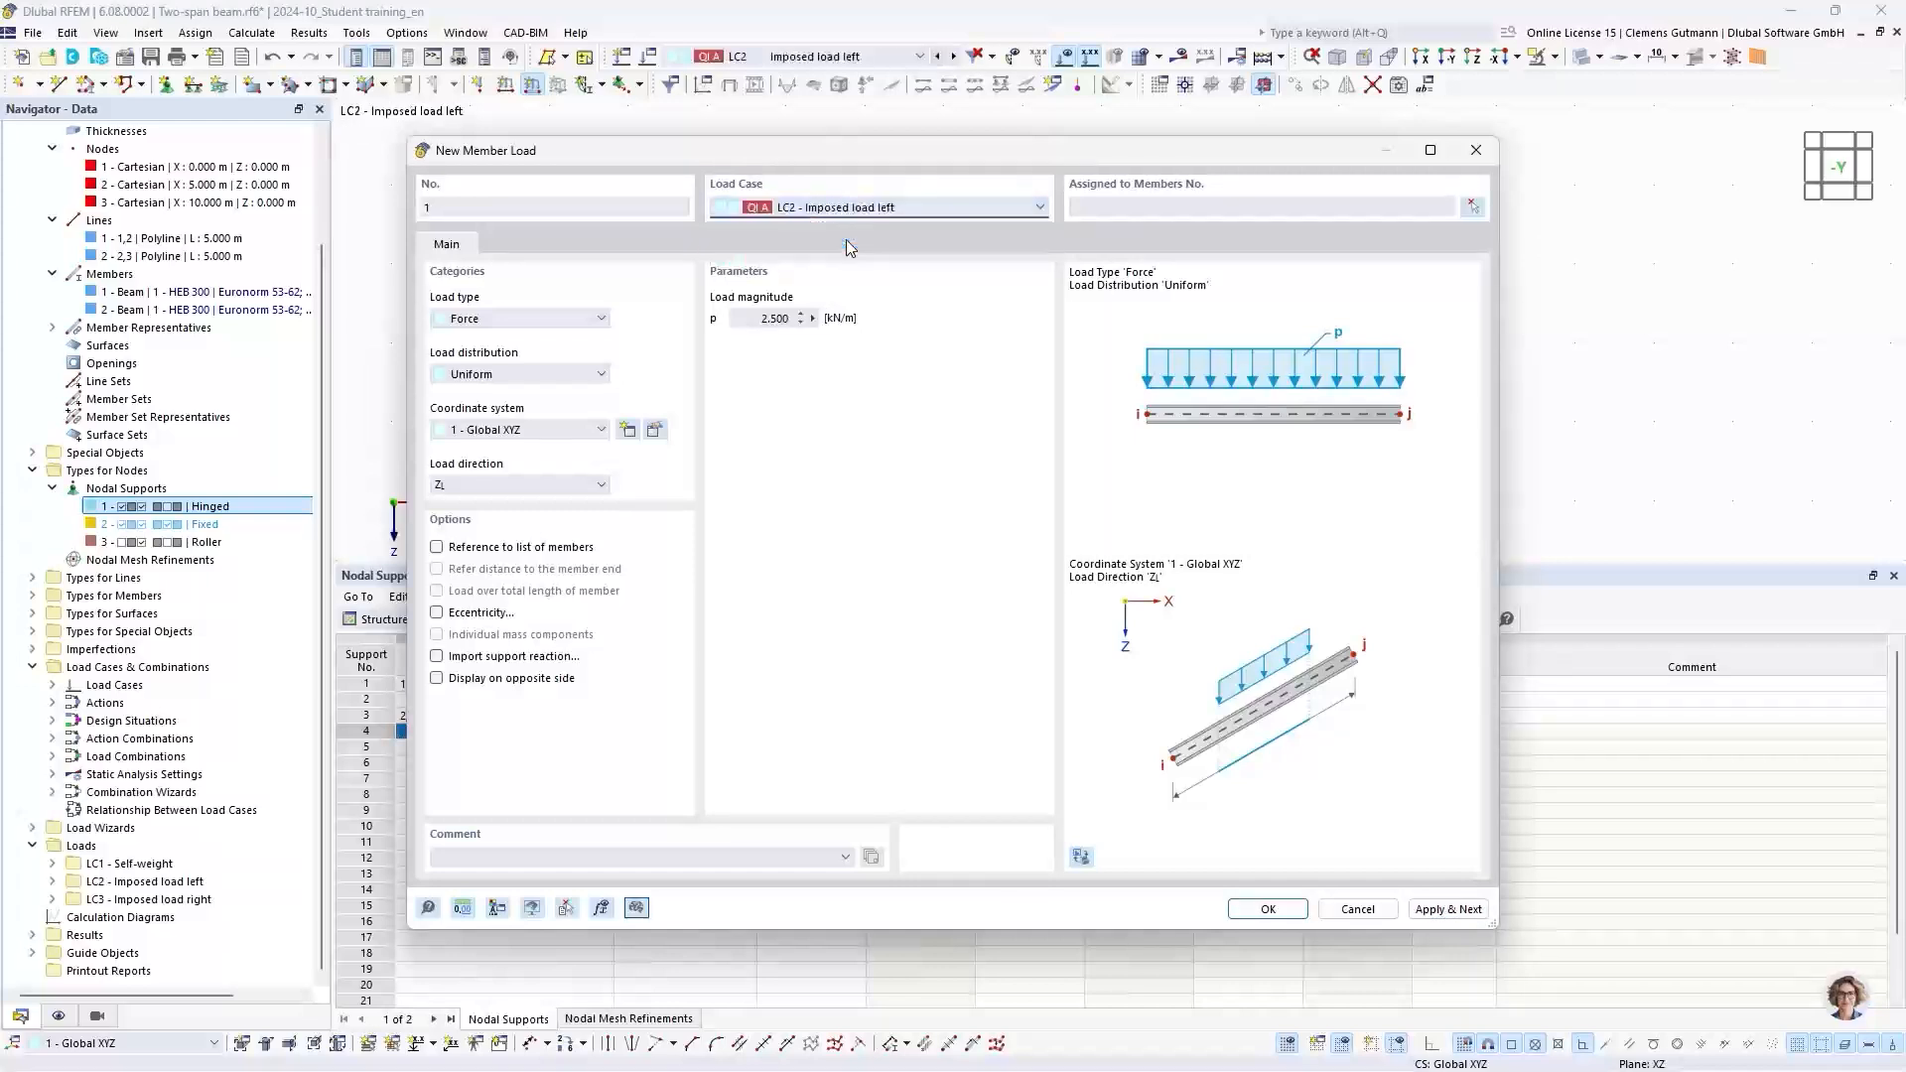
drag(757, 318, 859, 319)
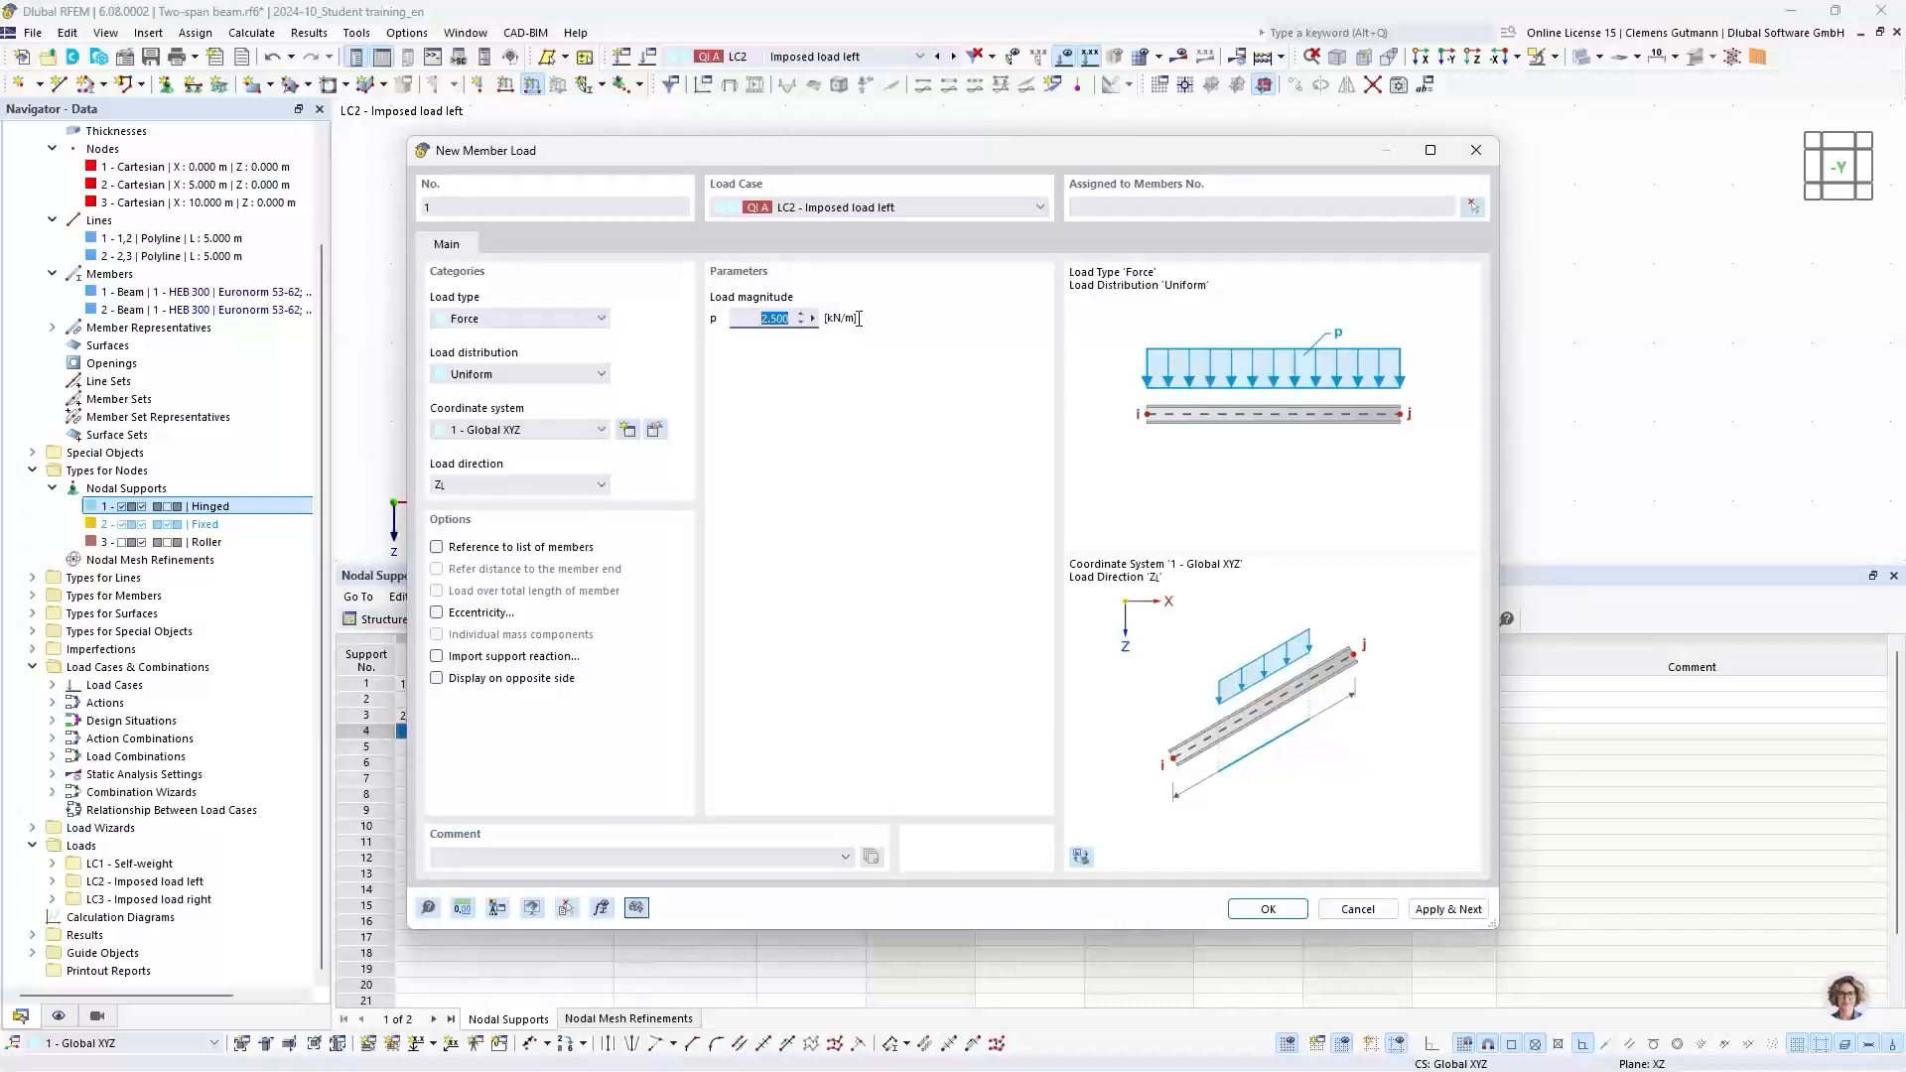
text(5)
key(Tab)
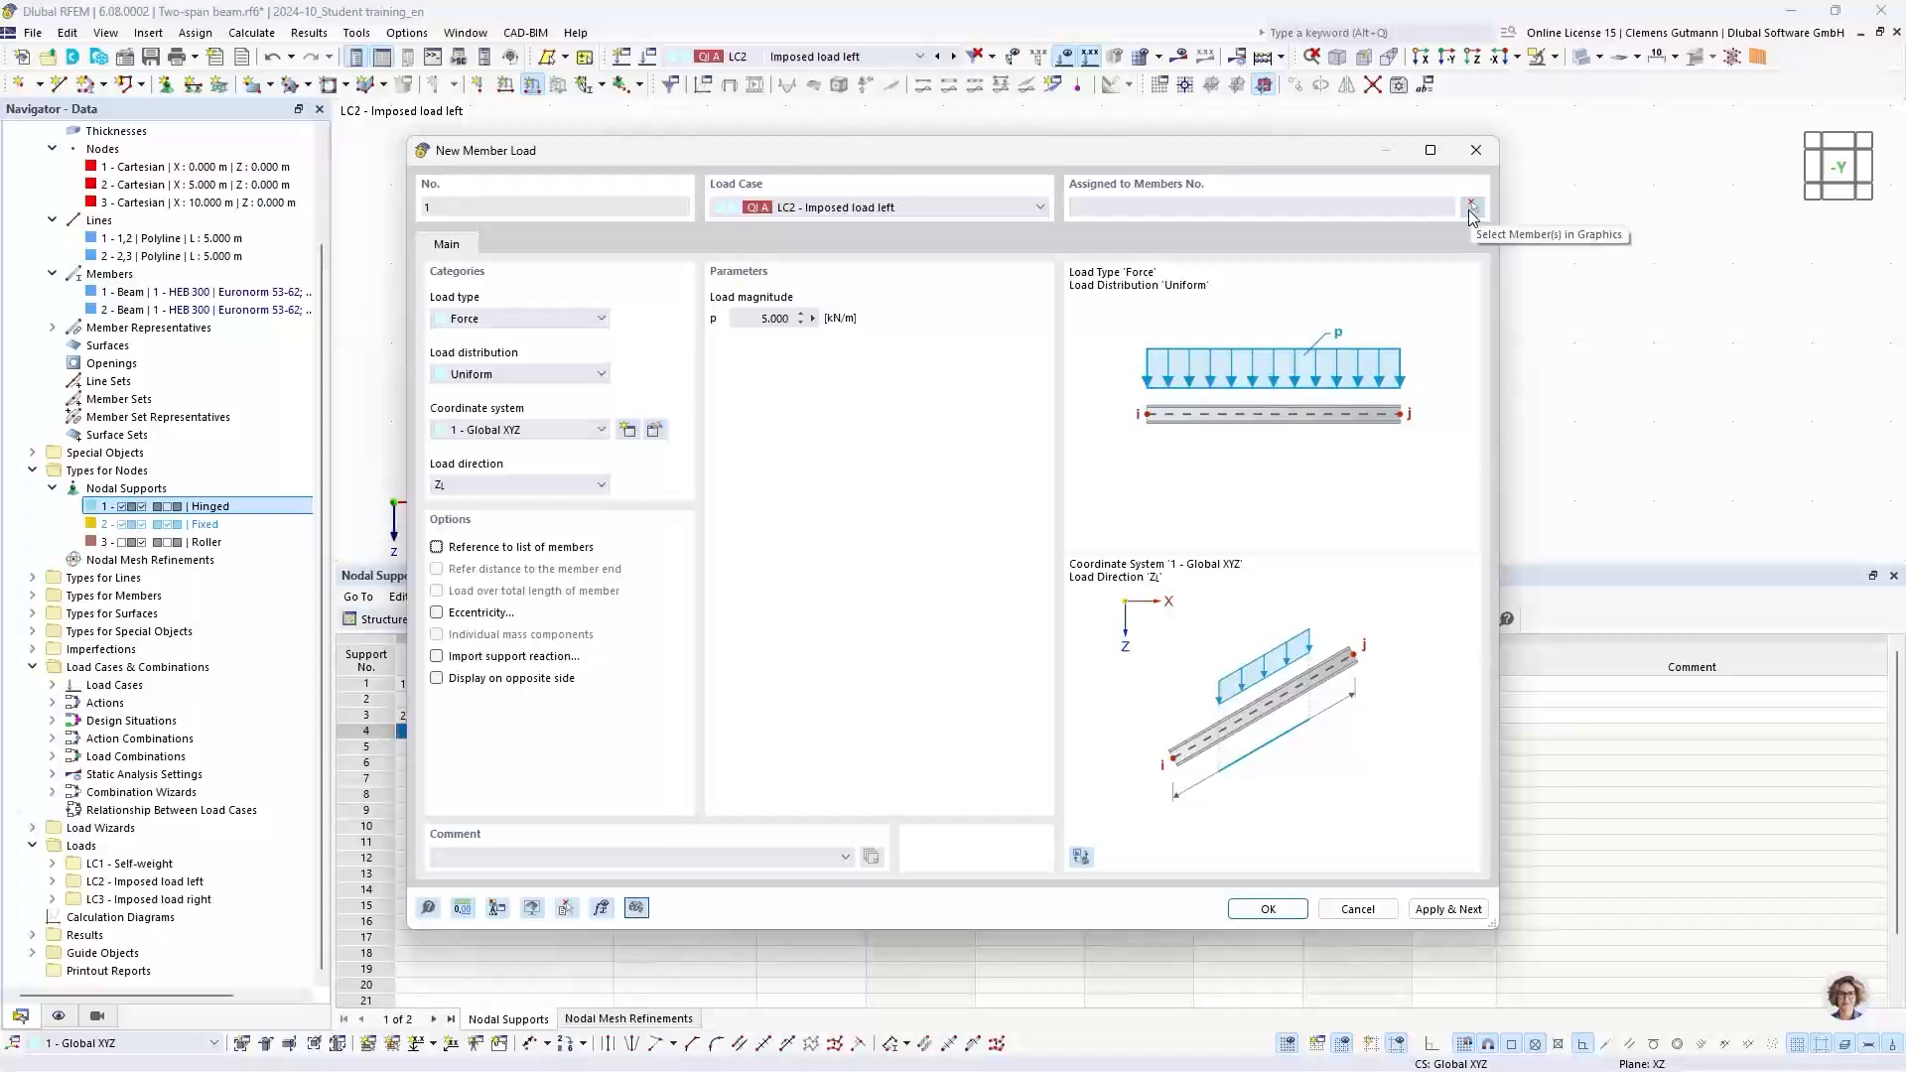
click(1470, 208)
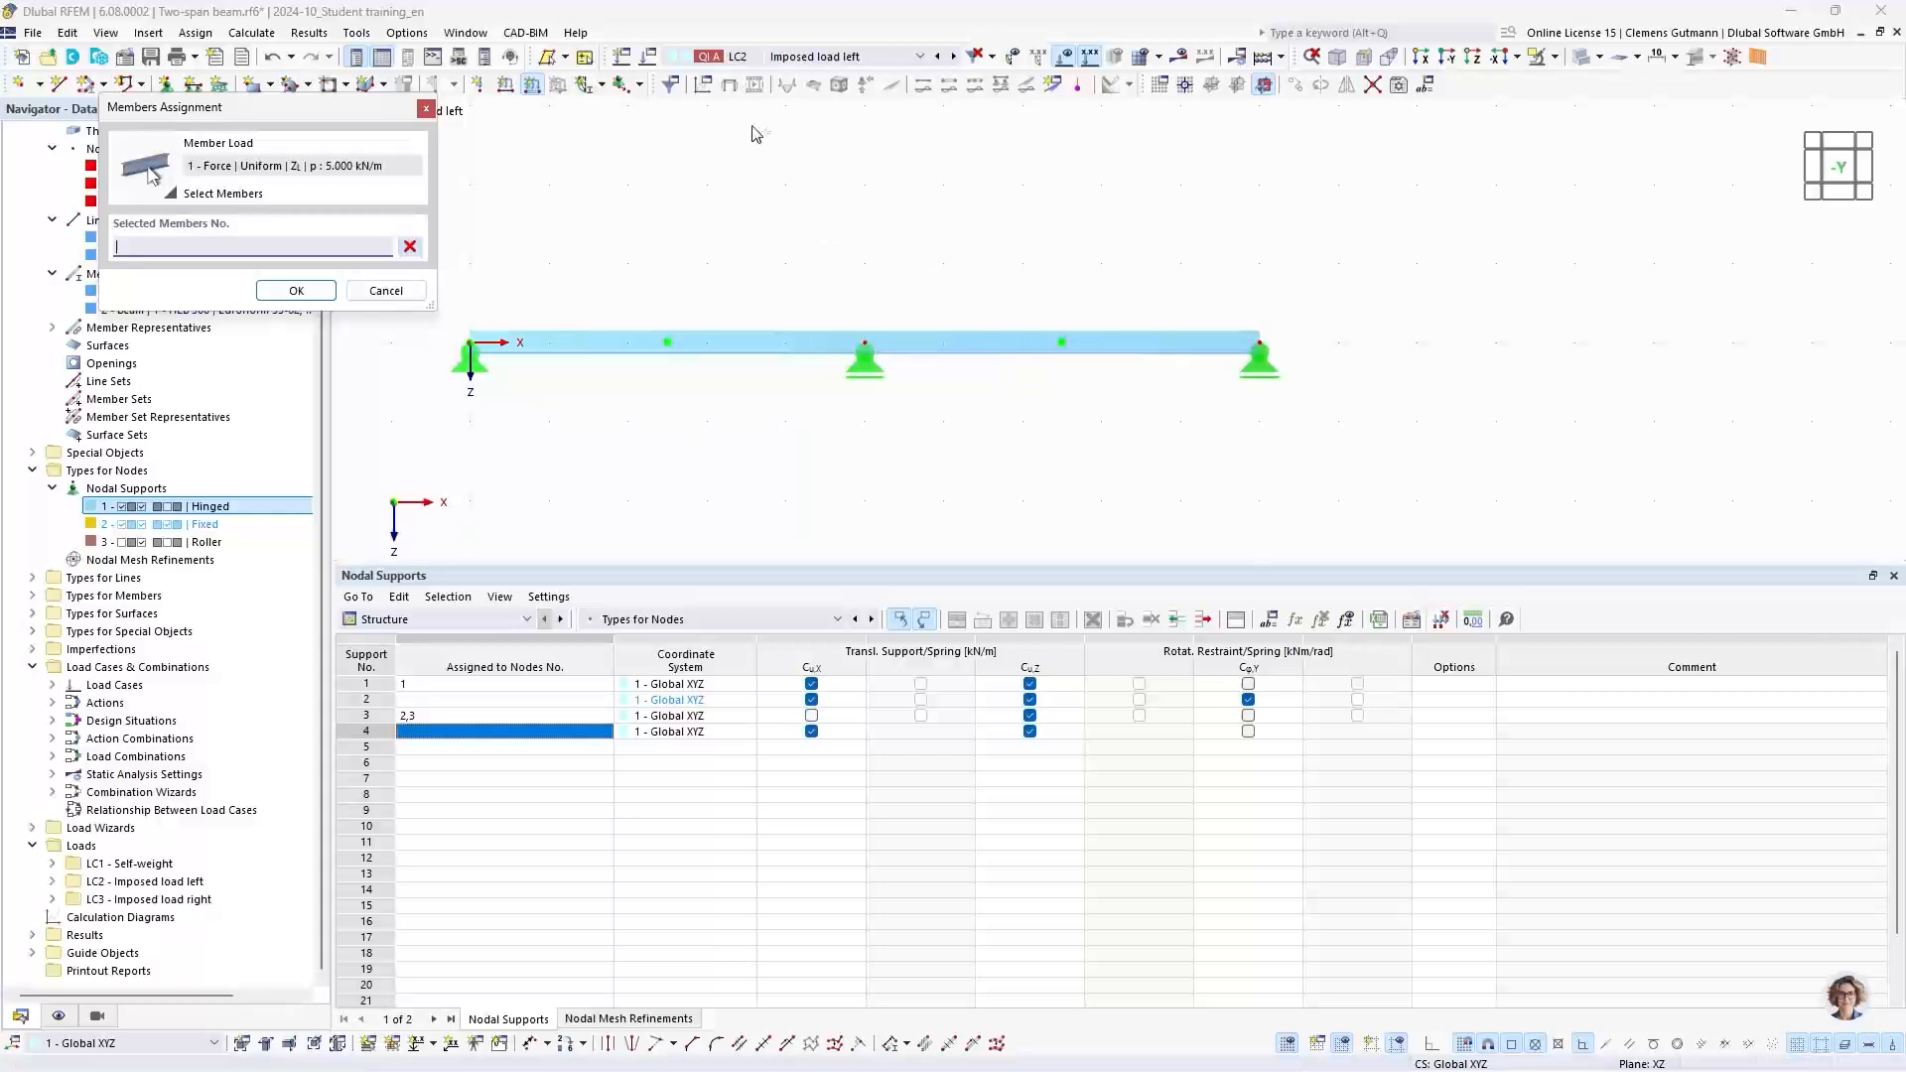
Step: Try window selections from both directions around part of the right-hand span, clearing the selected members
drag(798, 185, 1295, 315)
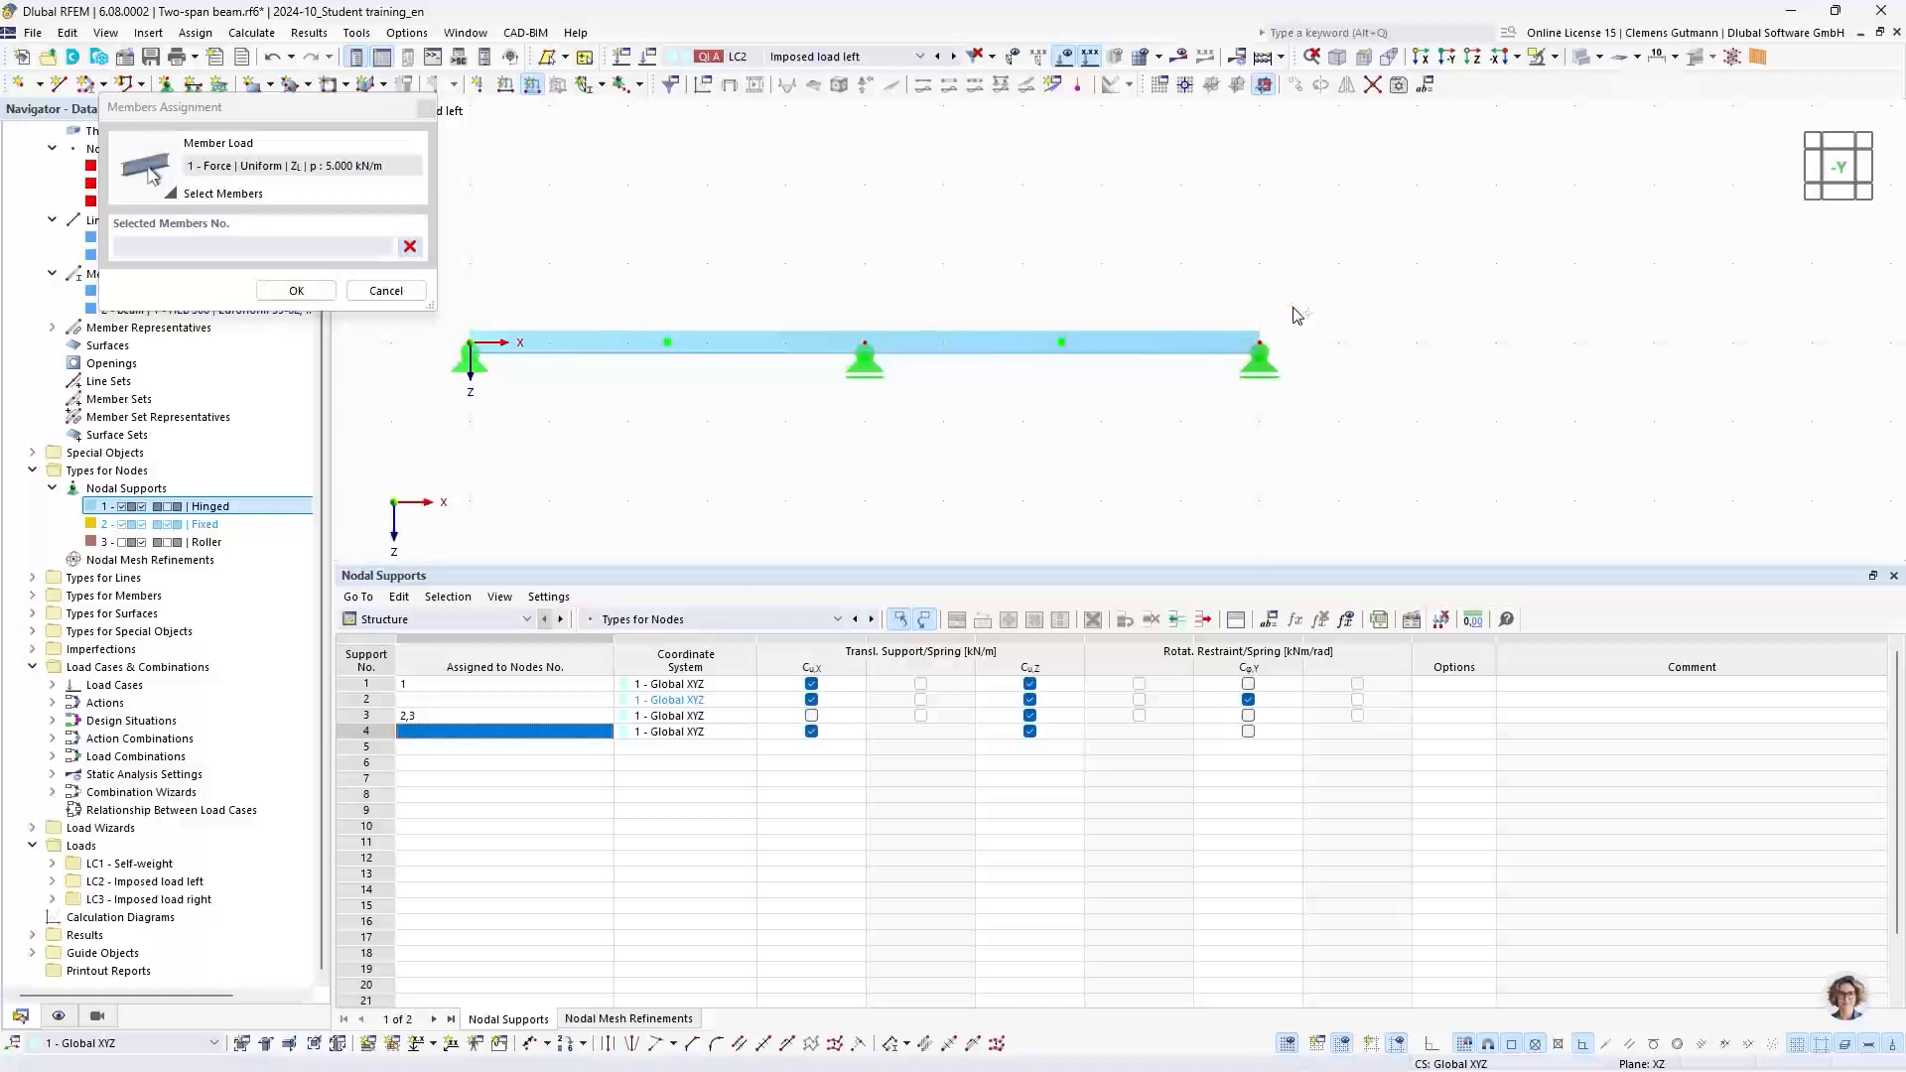
drag(1435, 468, 1069, 244)
click(410, 246)
drag(1080, 222, 1529, 493)
drag(970, 149, 1450, 468)
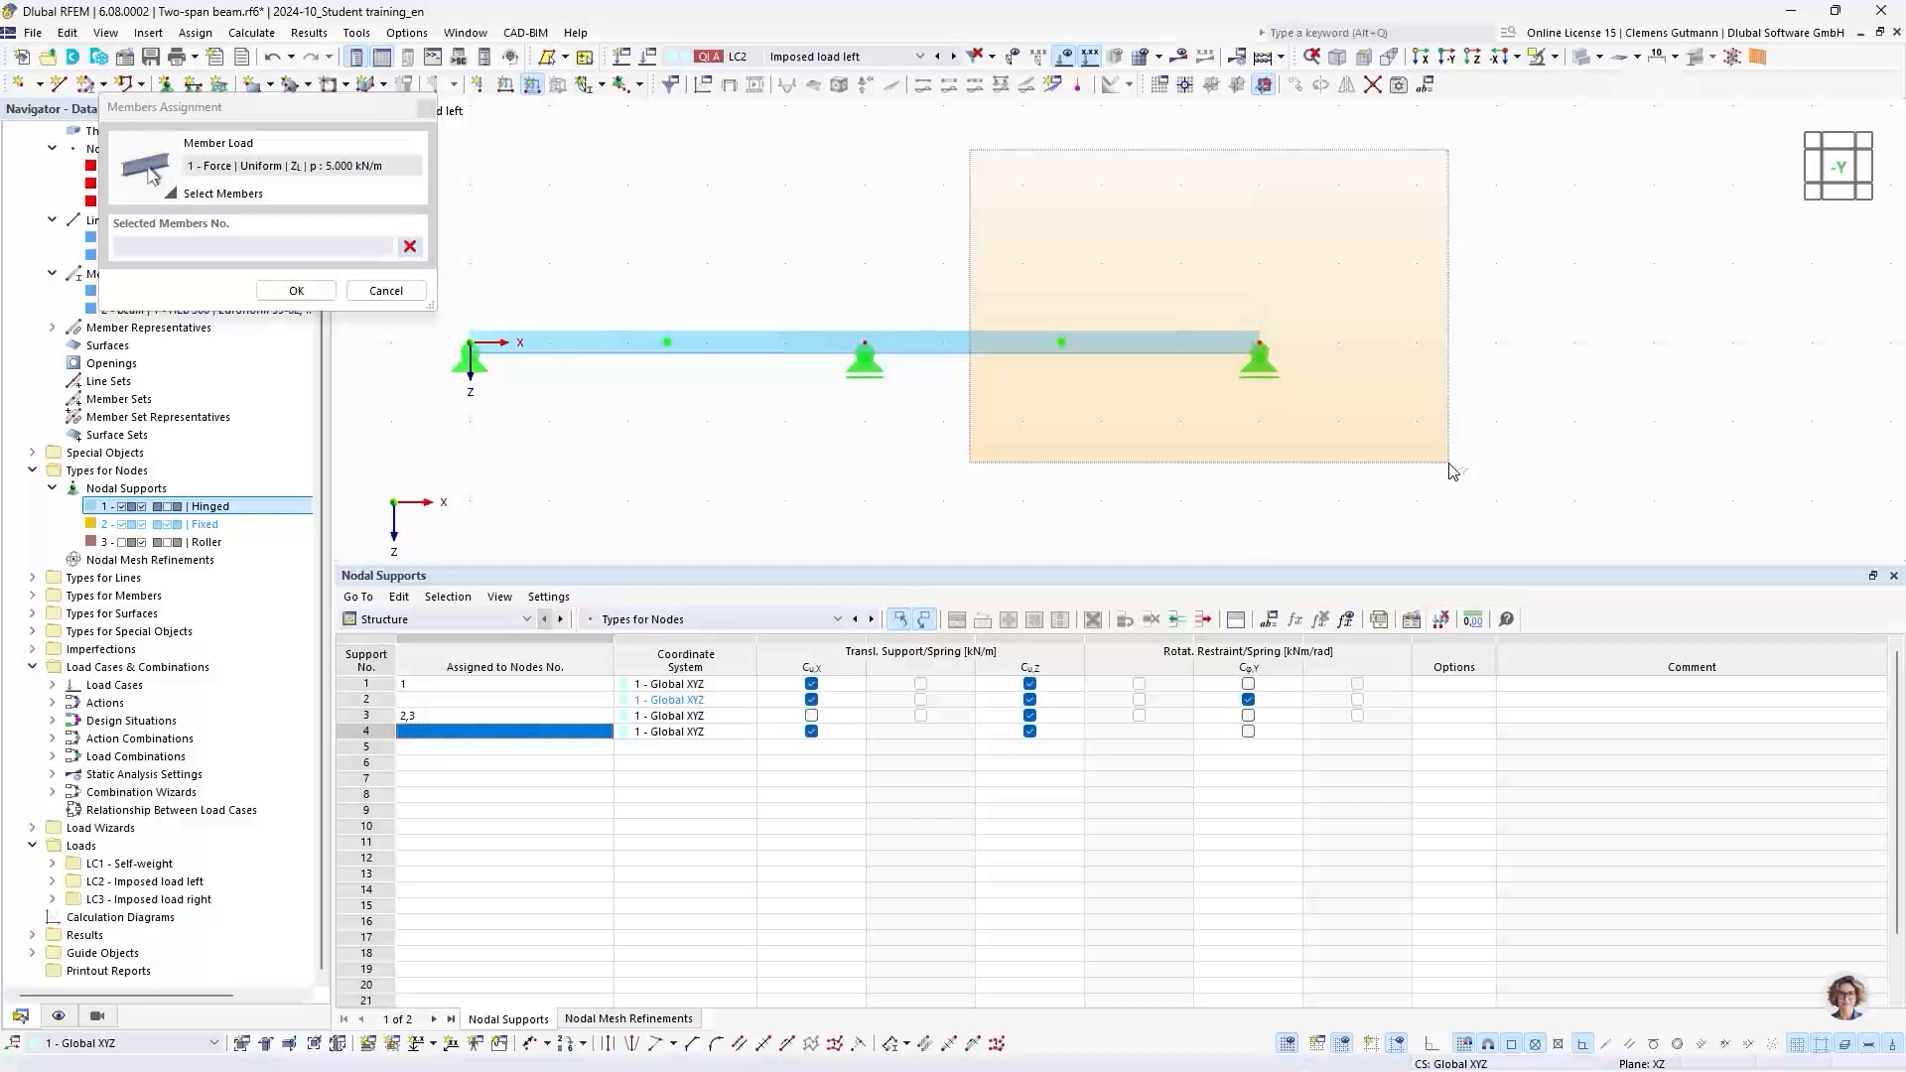
drag(1451, 470, 1450, 470)
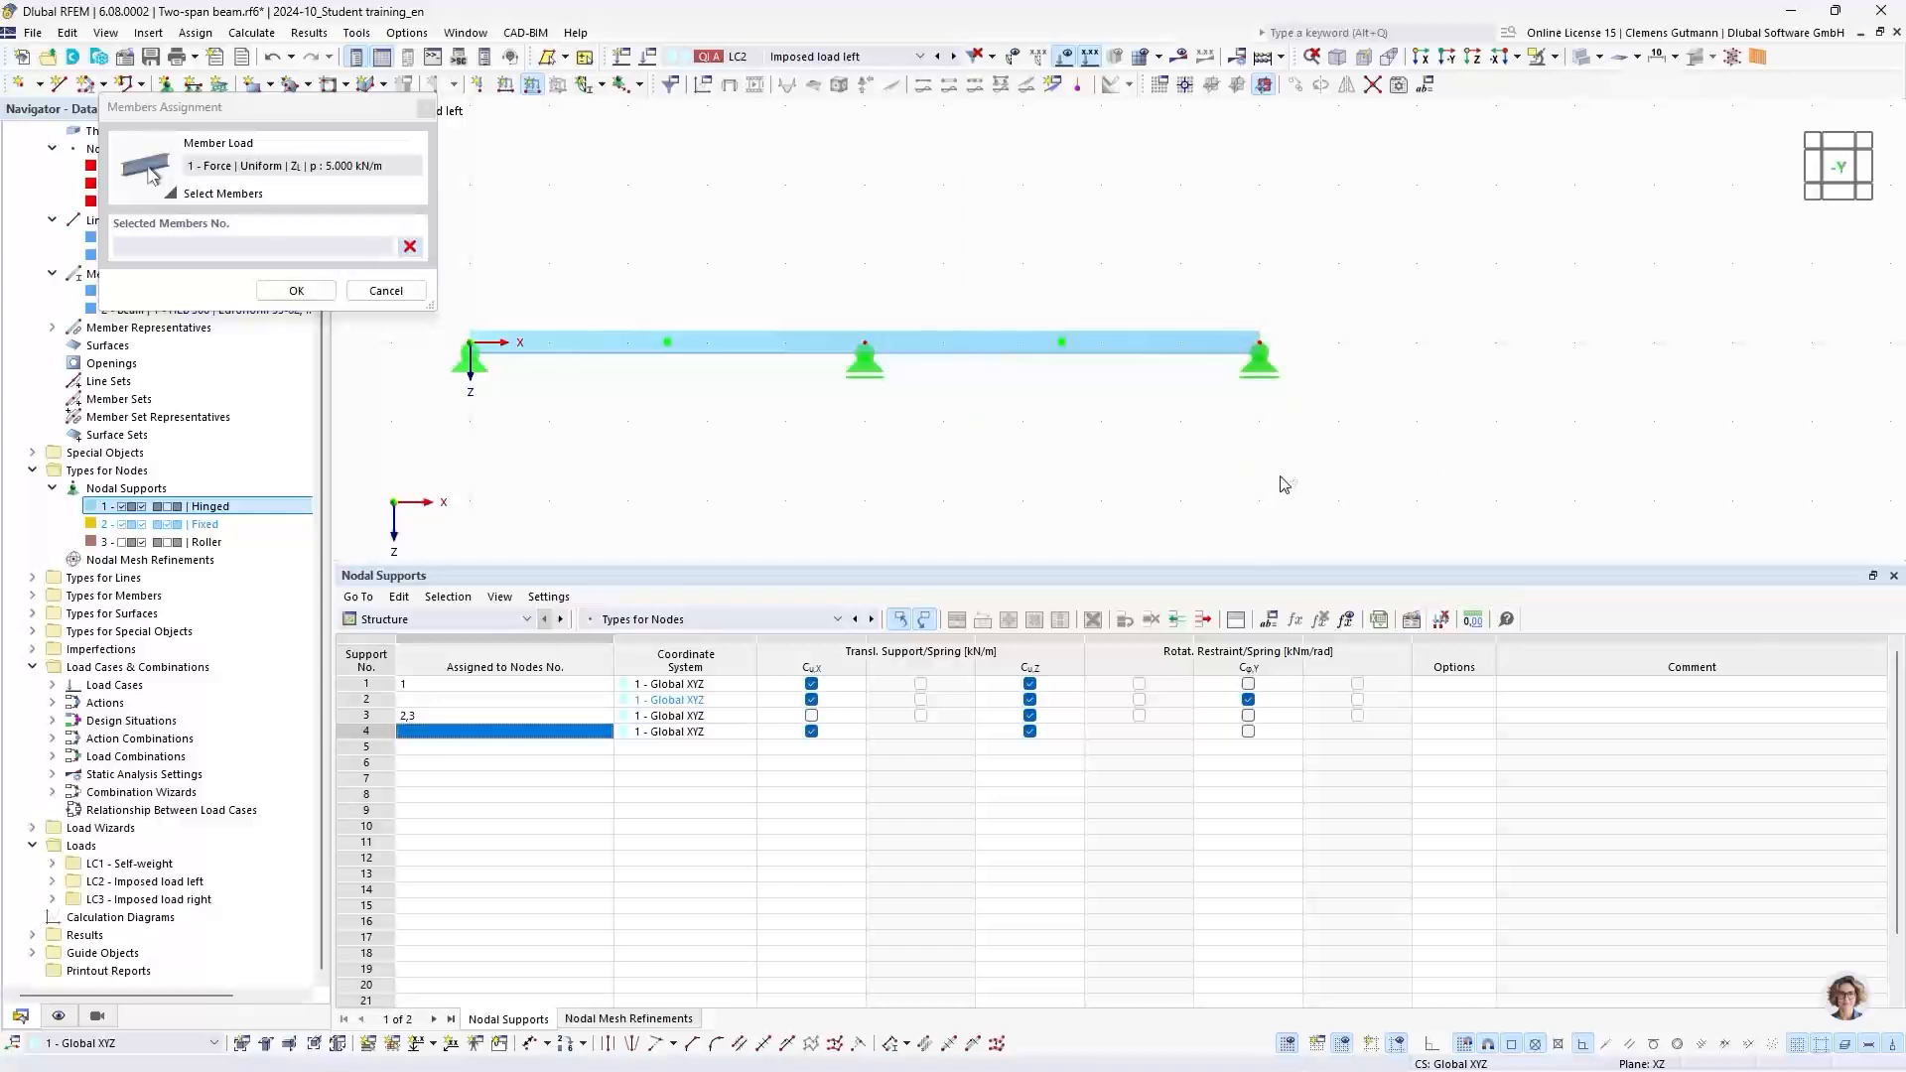
drag(1455, 513, 1037, 205)
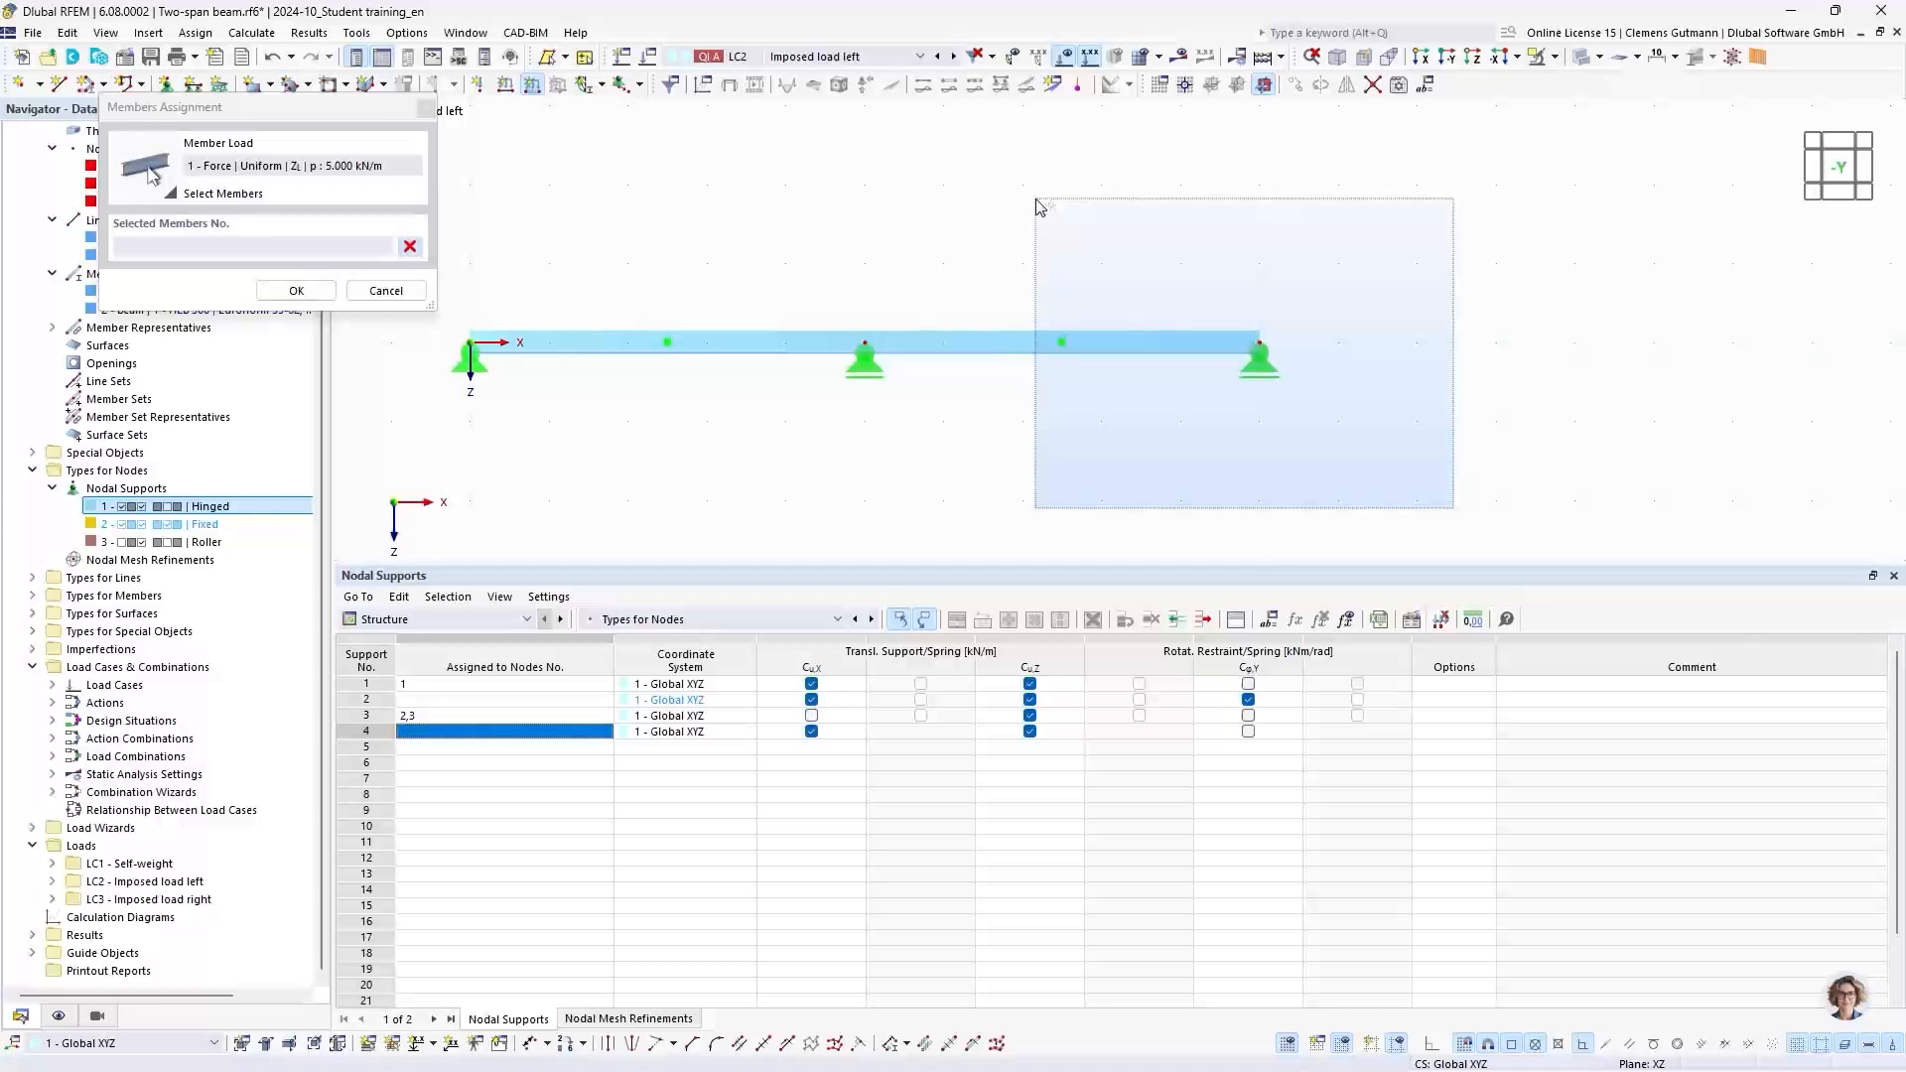
drag(1036, 205, 1038, 206)
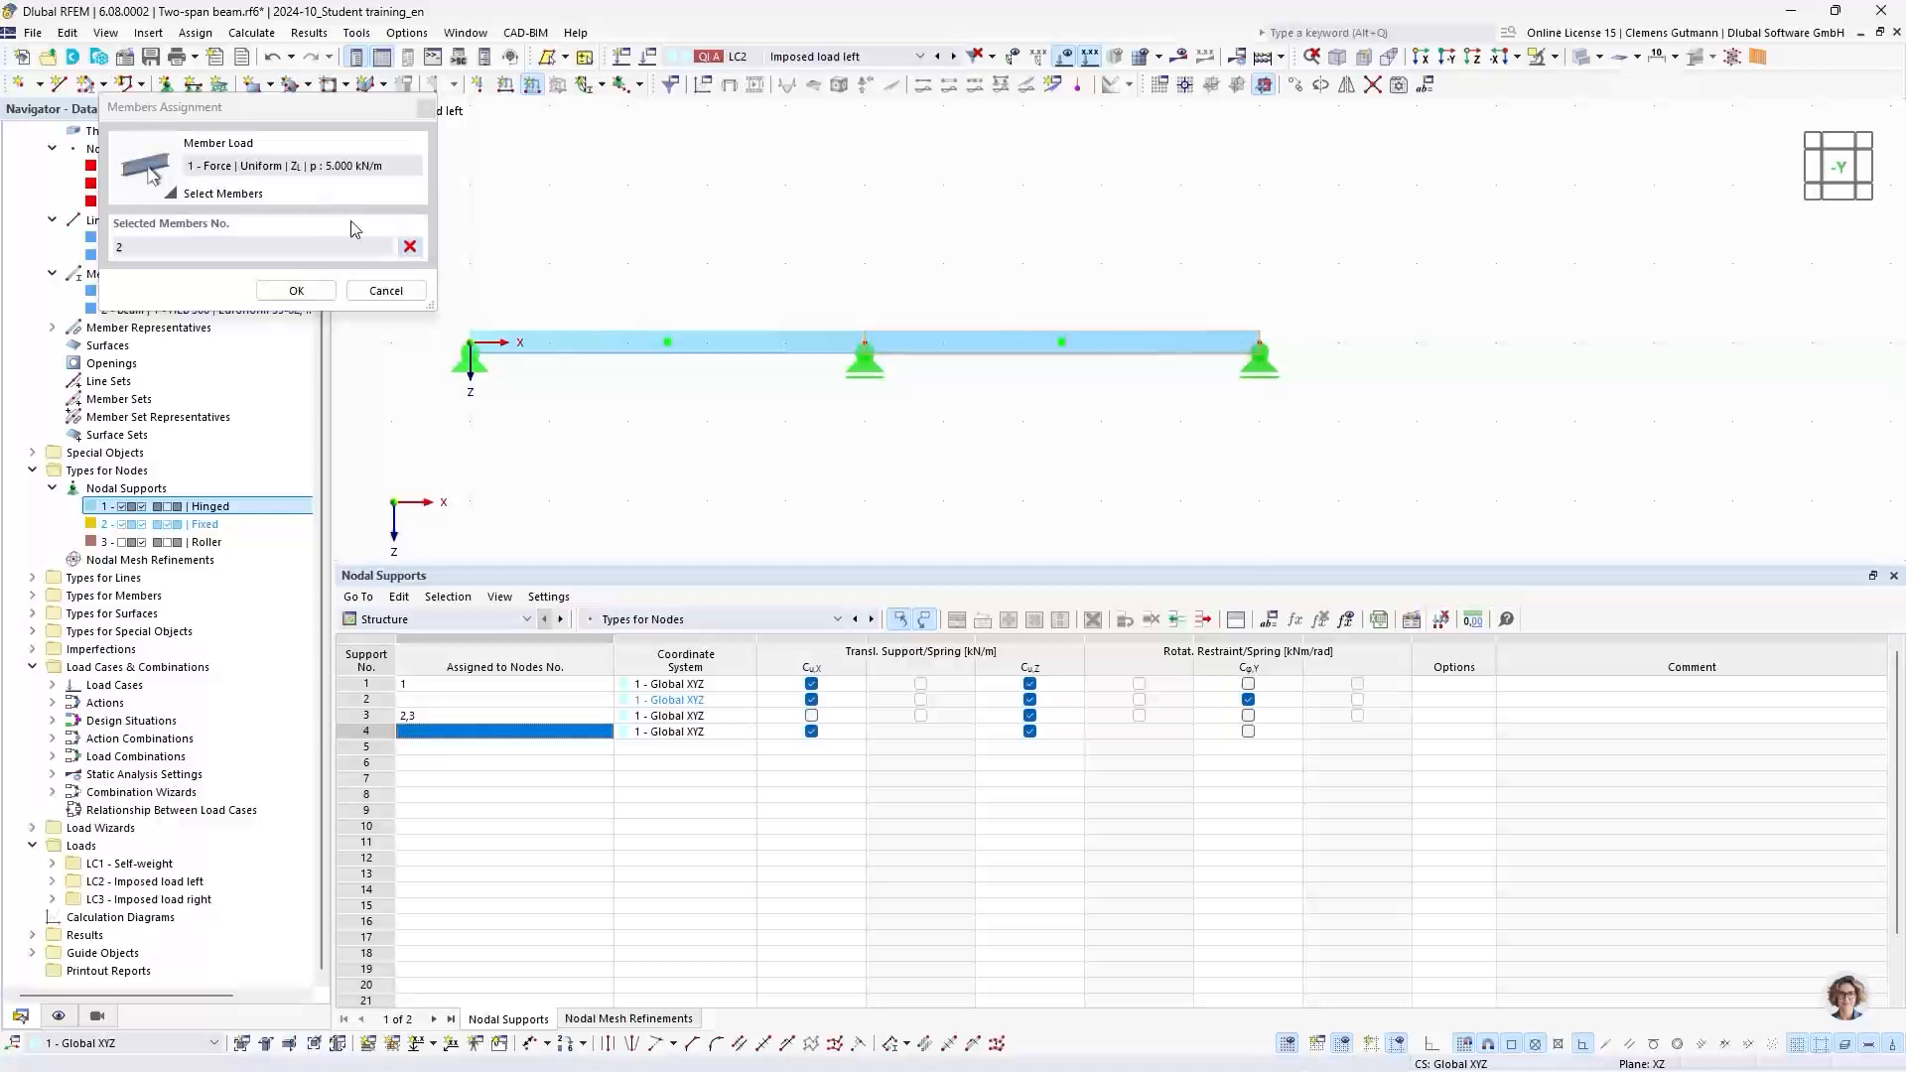
click(408, 247)
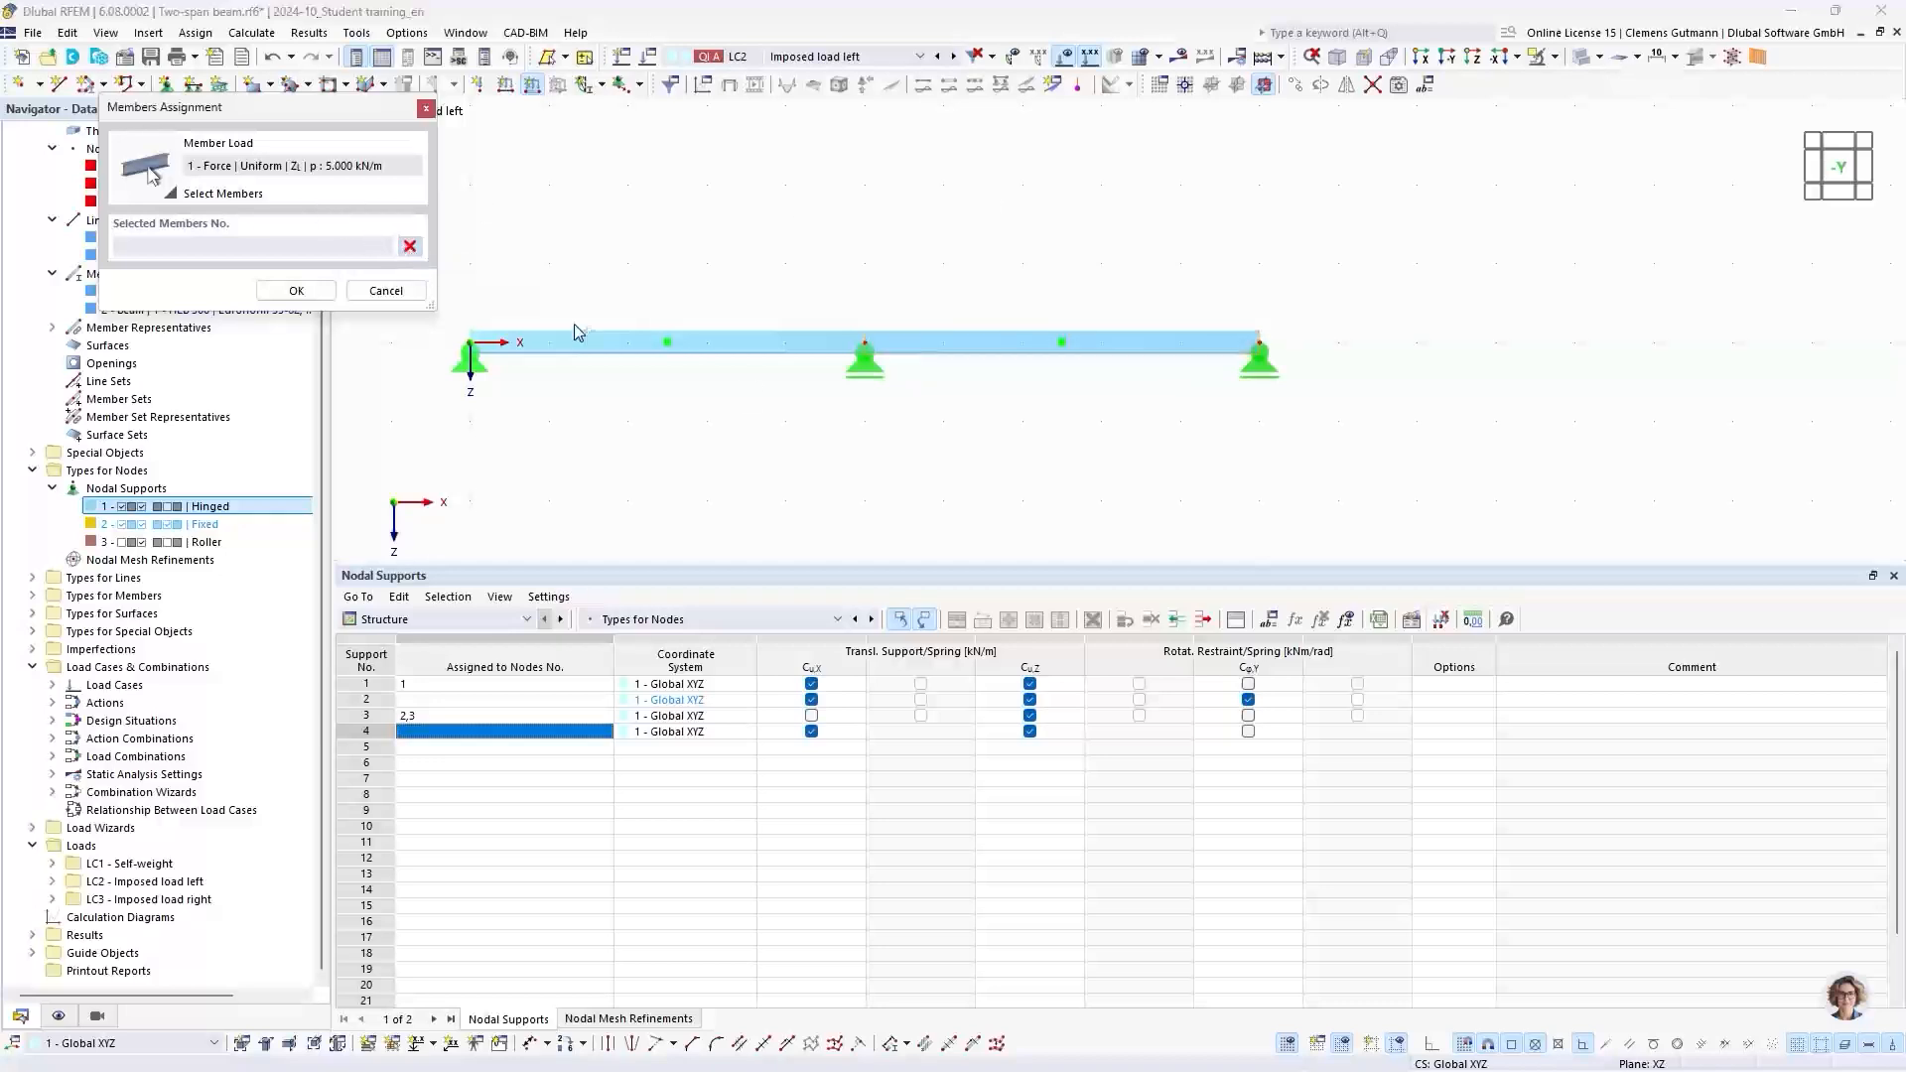
Step: Assign the LC2 imposed load to member 1, the left-hand span, and apply it
click(721, 342)
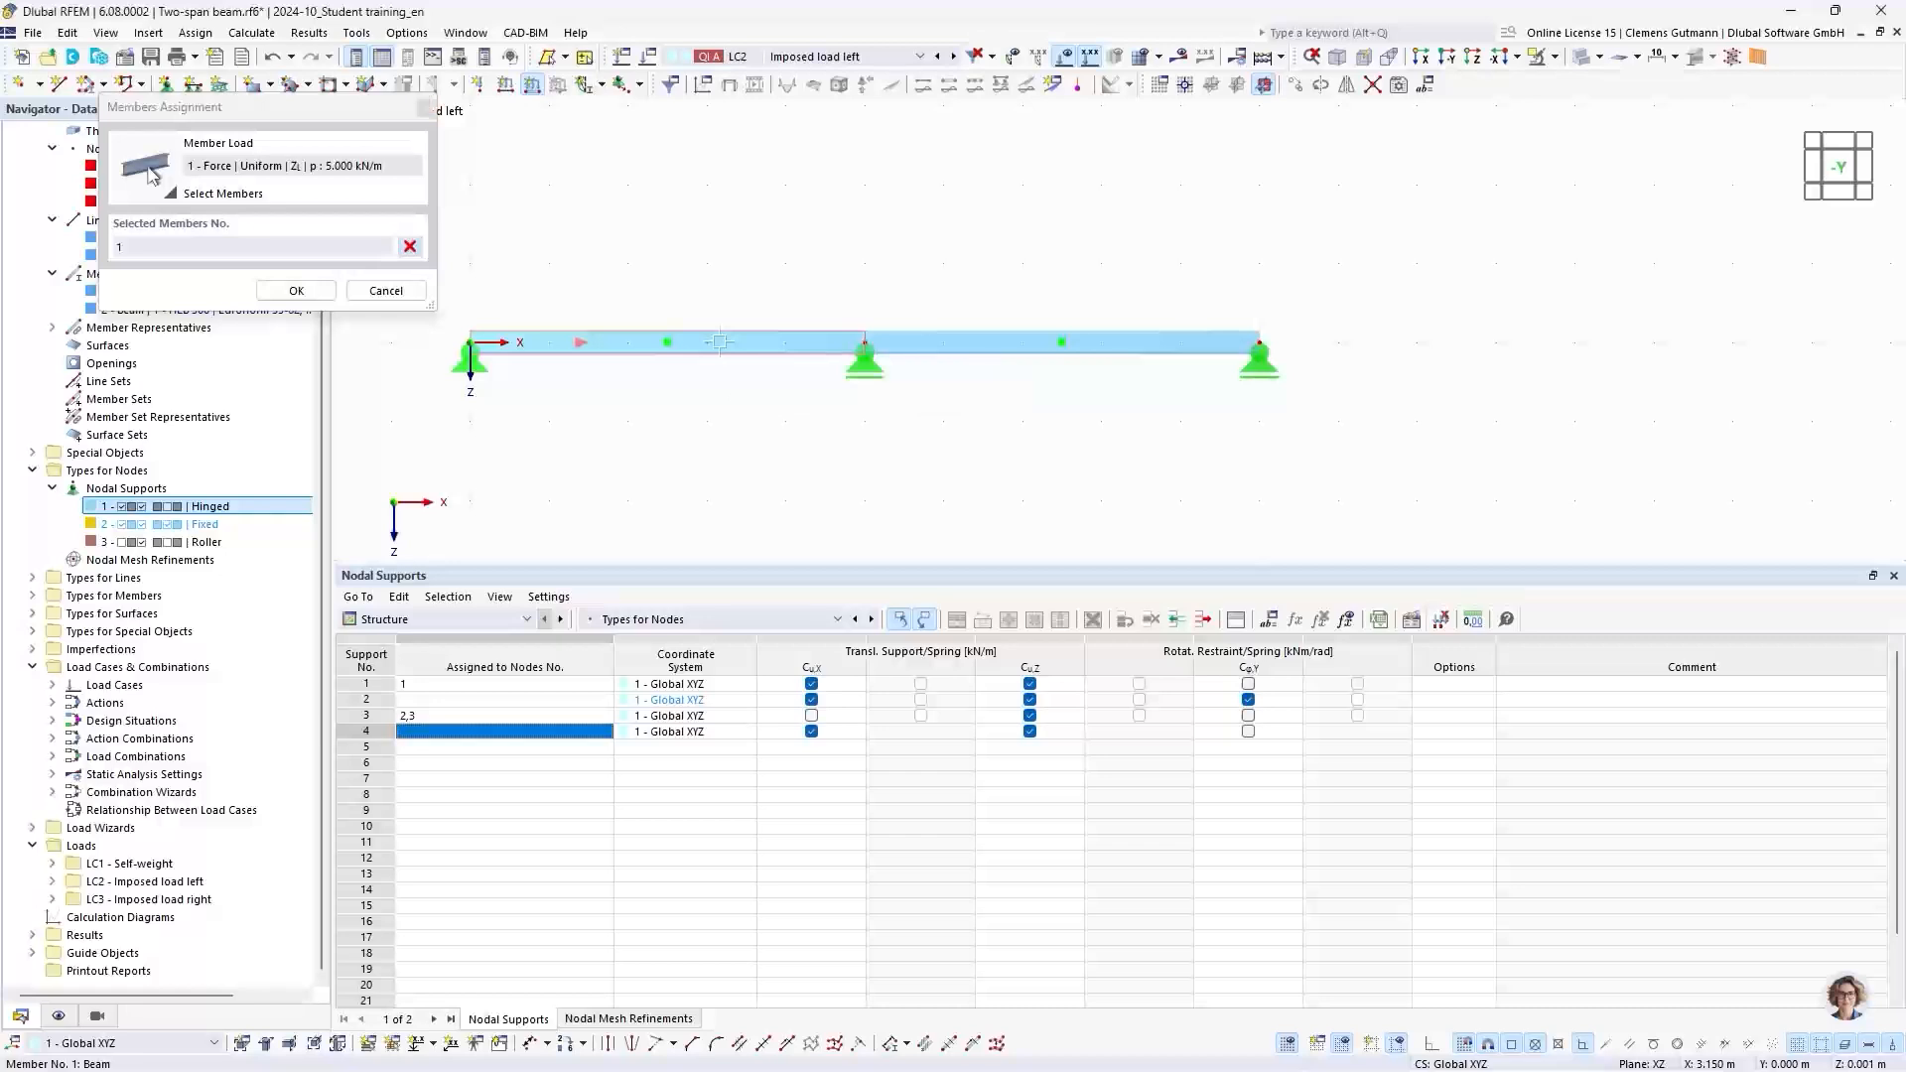
click(296, 290)
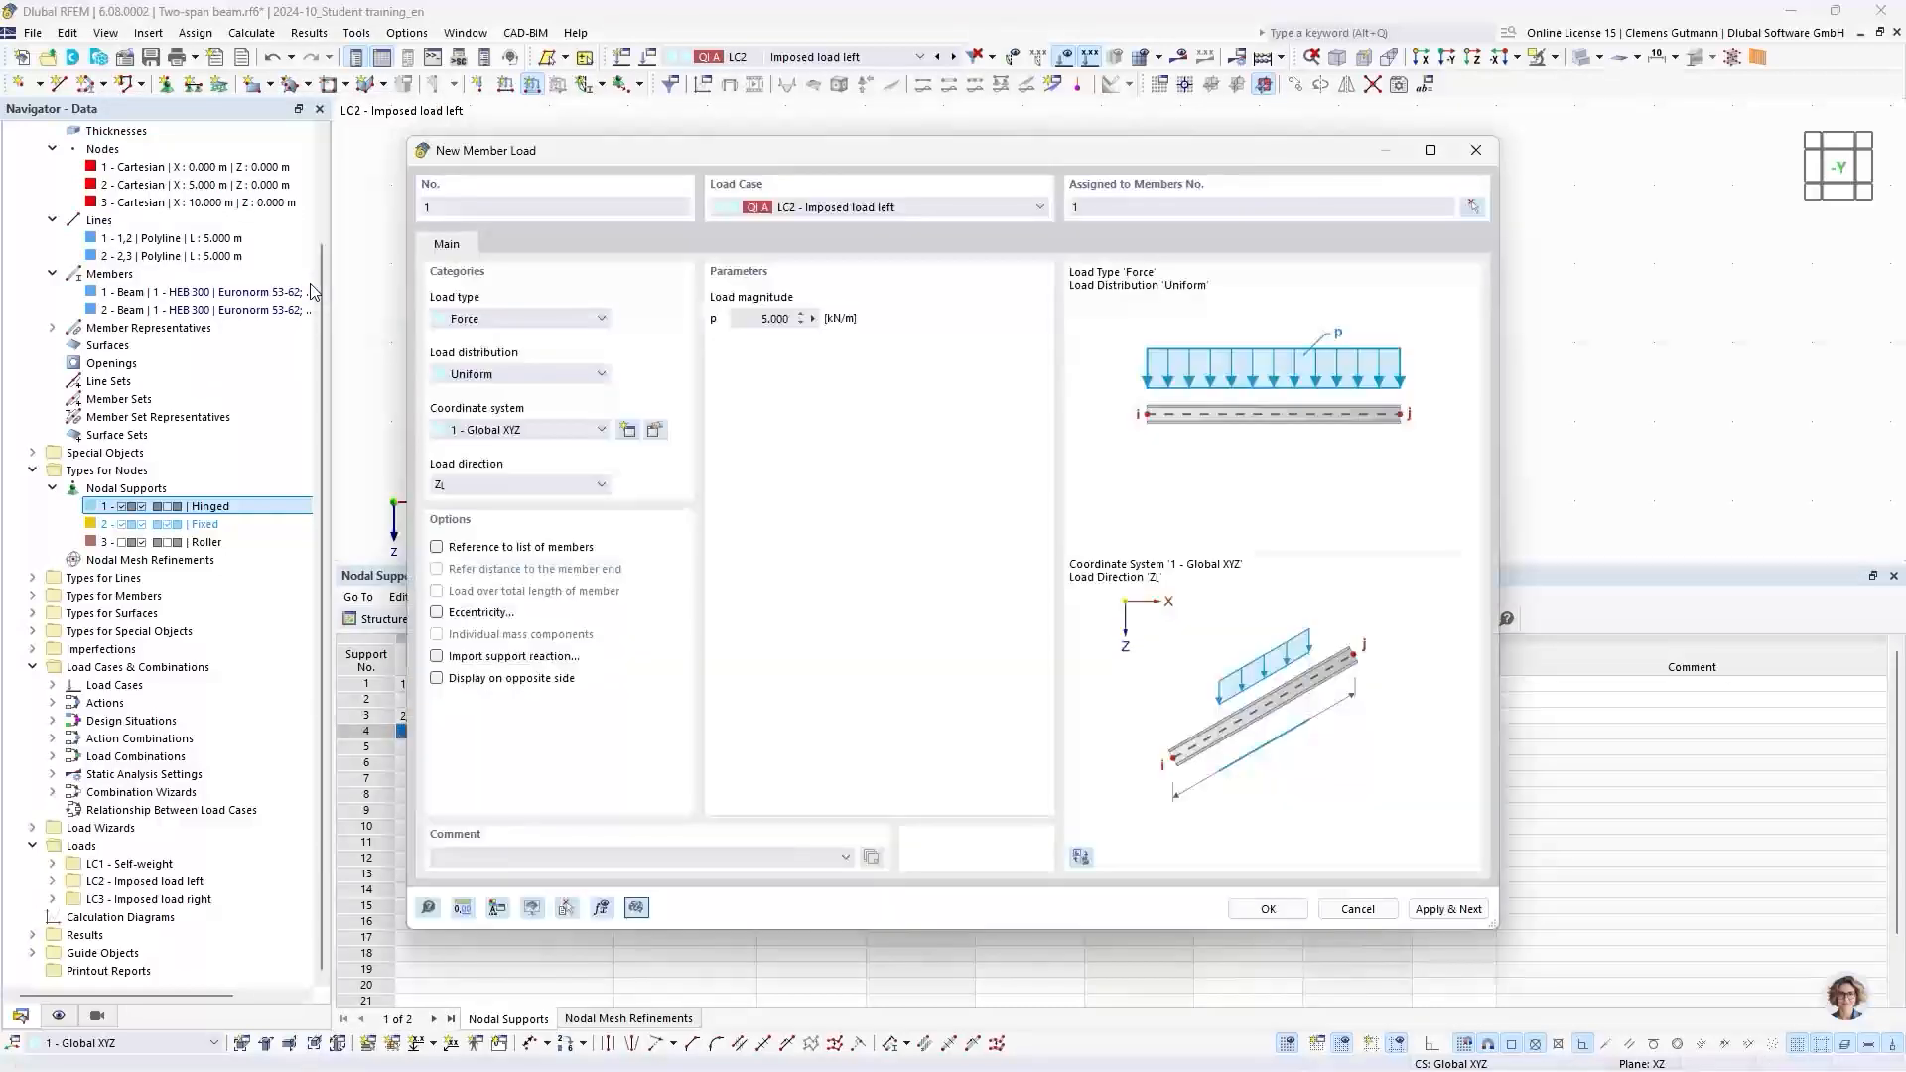
click(1451, 910)
Step: Add a uniform 5 kN/m member load in load case LC3 Imposed load right, assigned to member 2
mouse_move(960, 155)
mouse_down()
mouse_move(830, 252)
mouse_move(900, 208)
mouse_up()
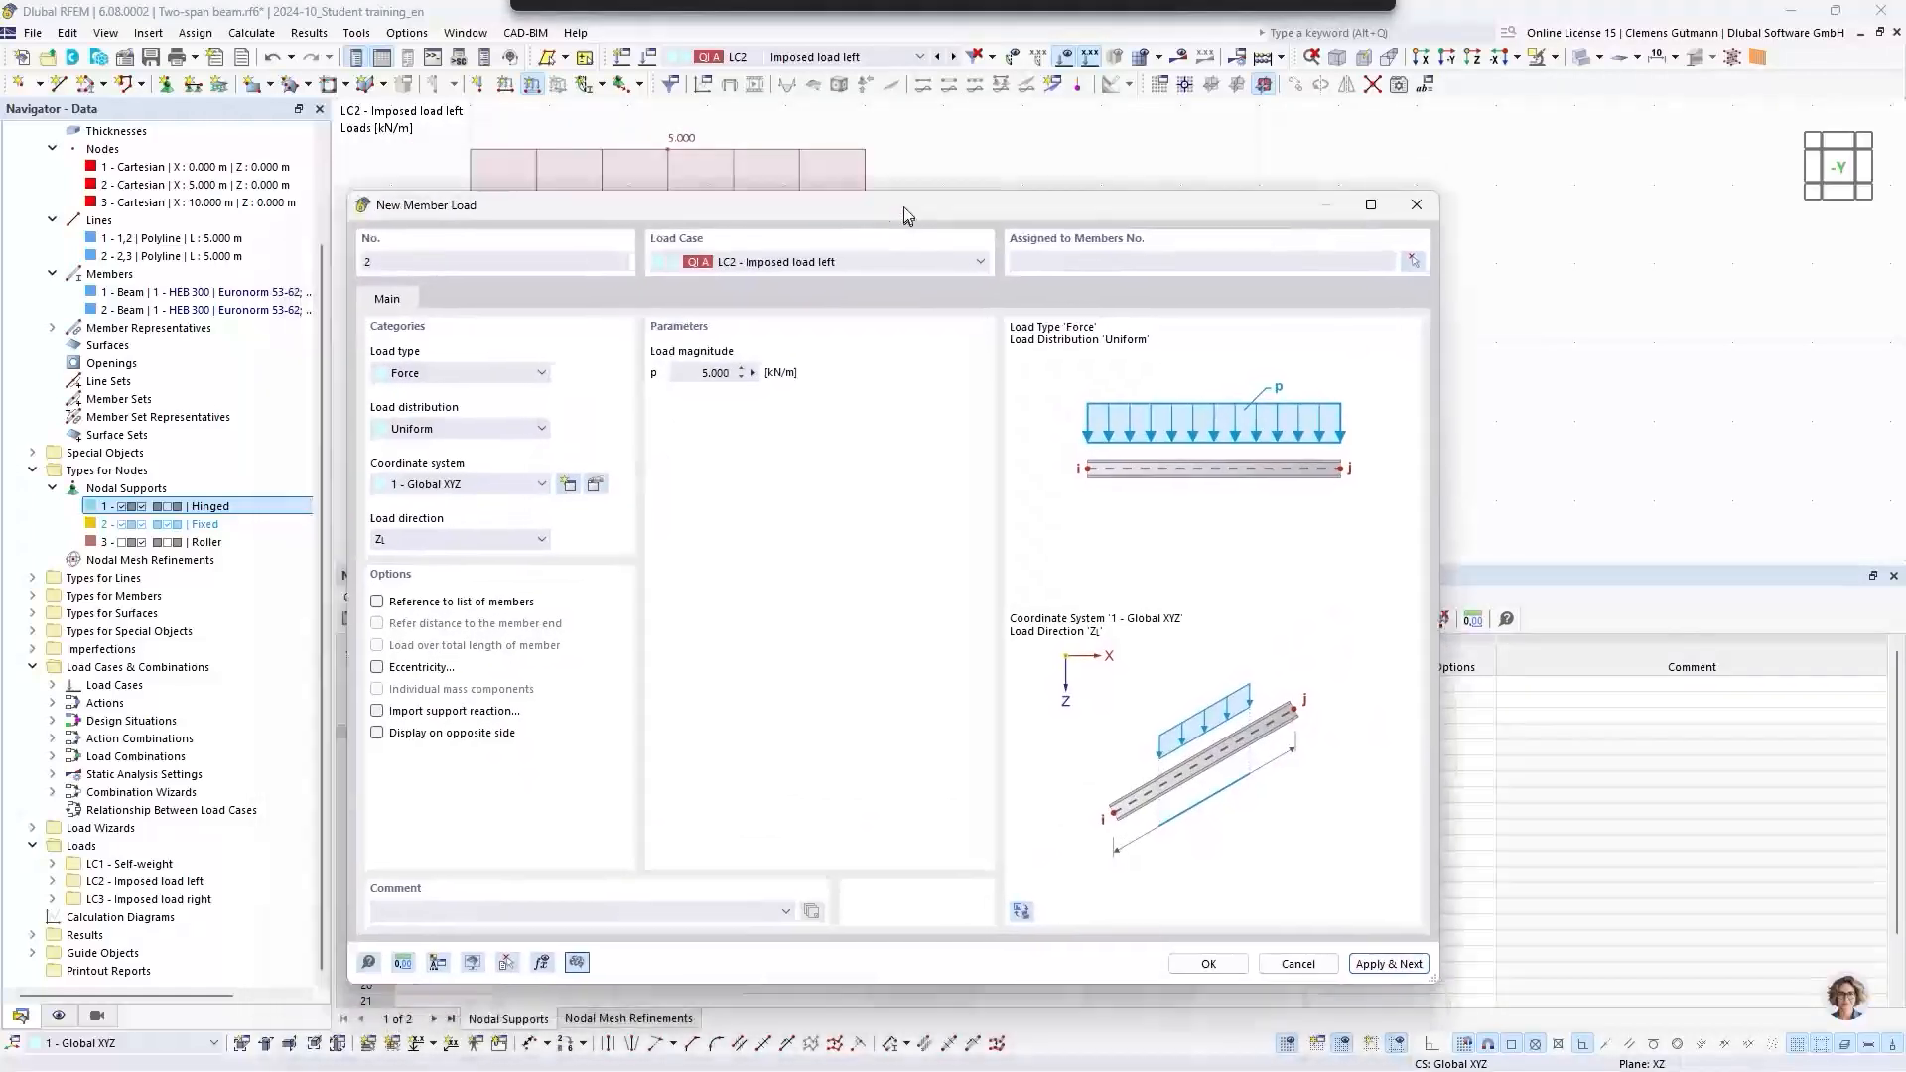
click(883, 266)
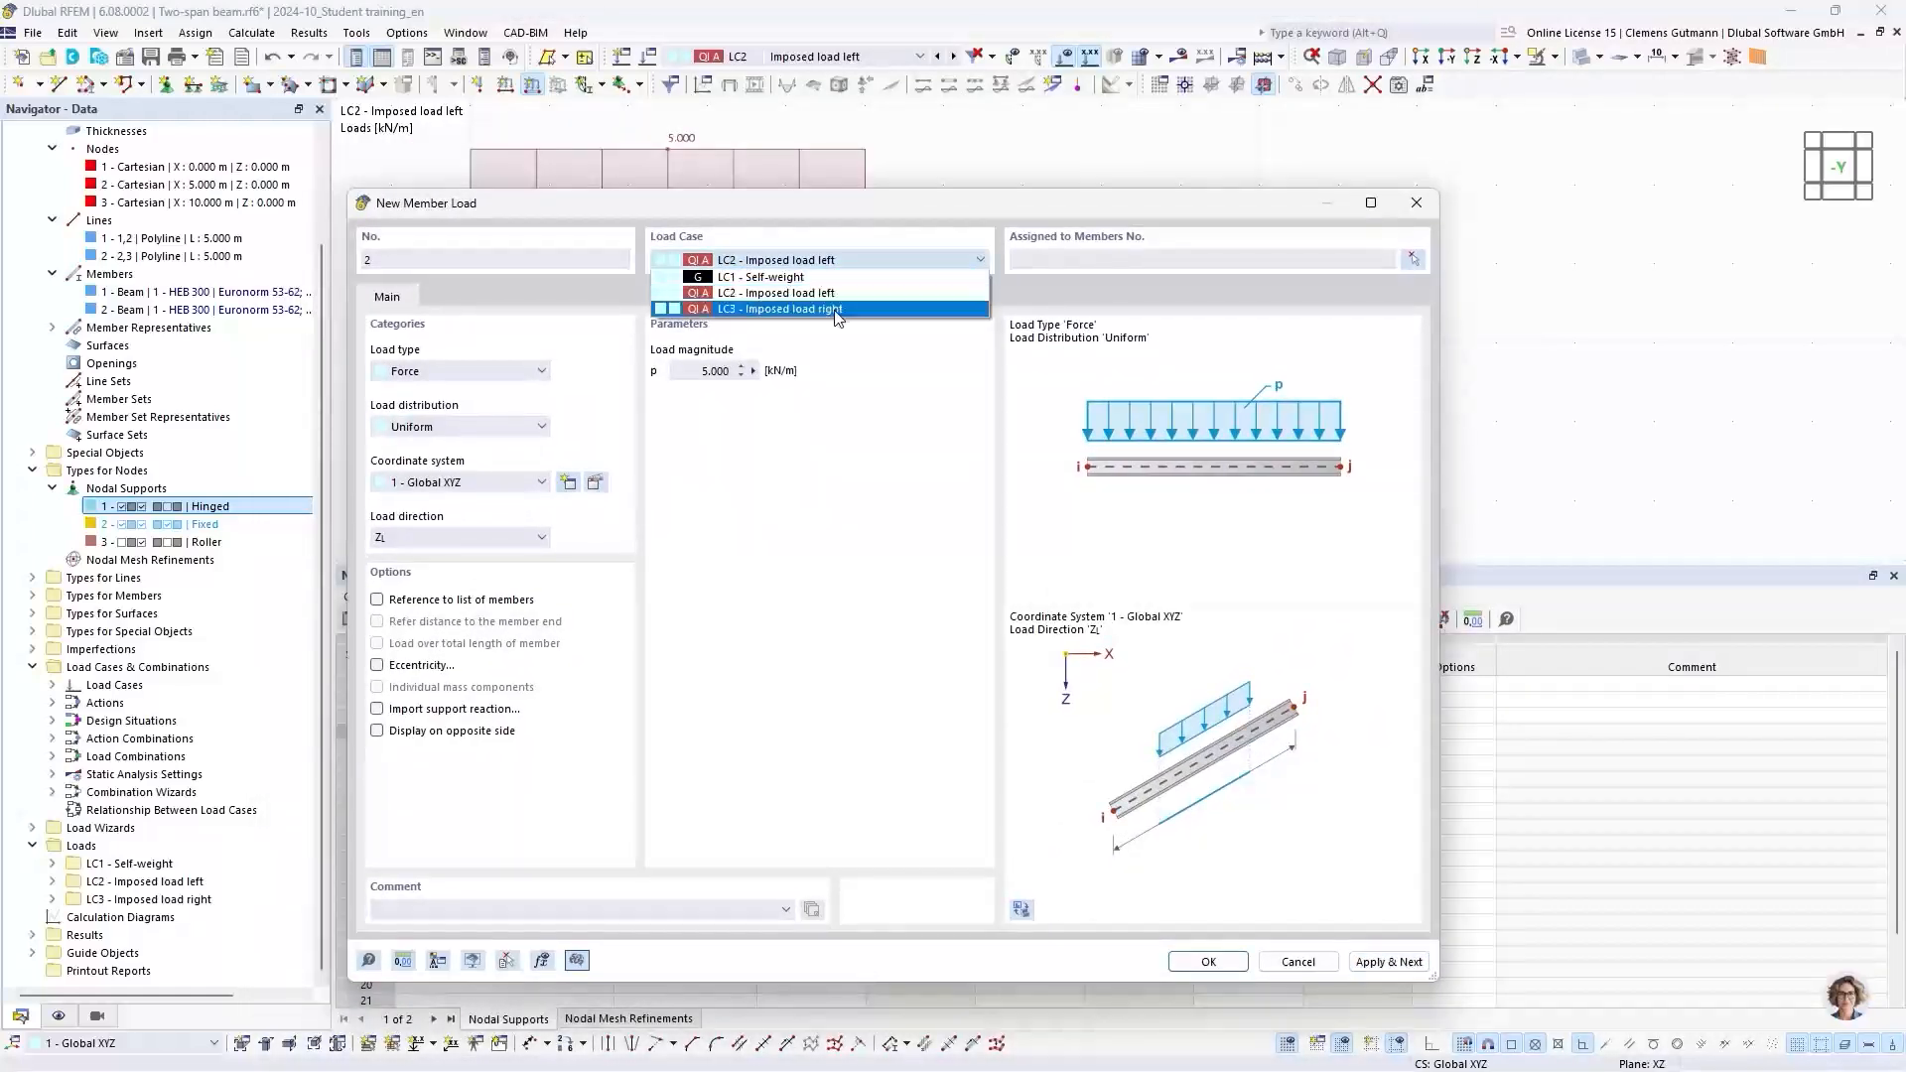
click(856, 307)
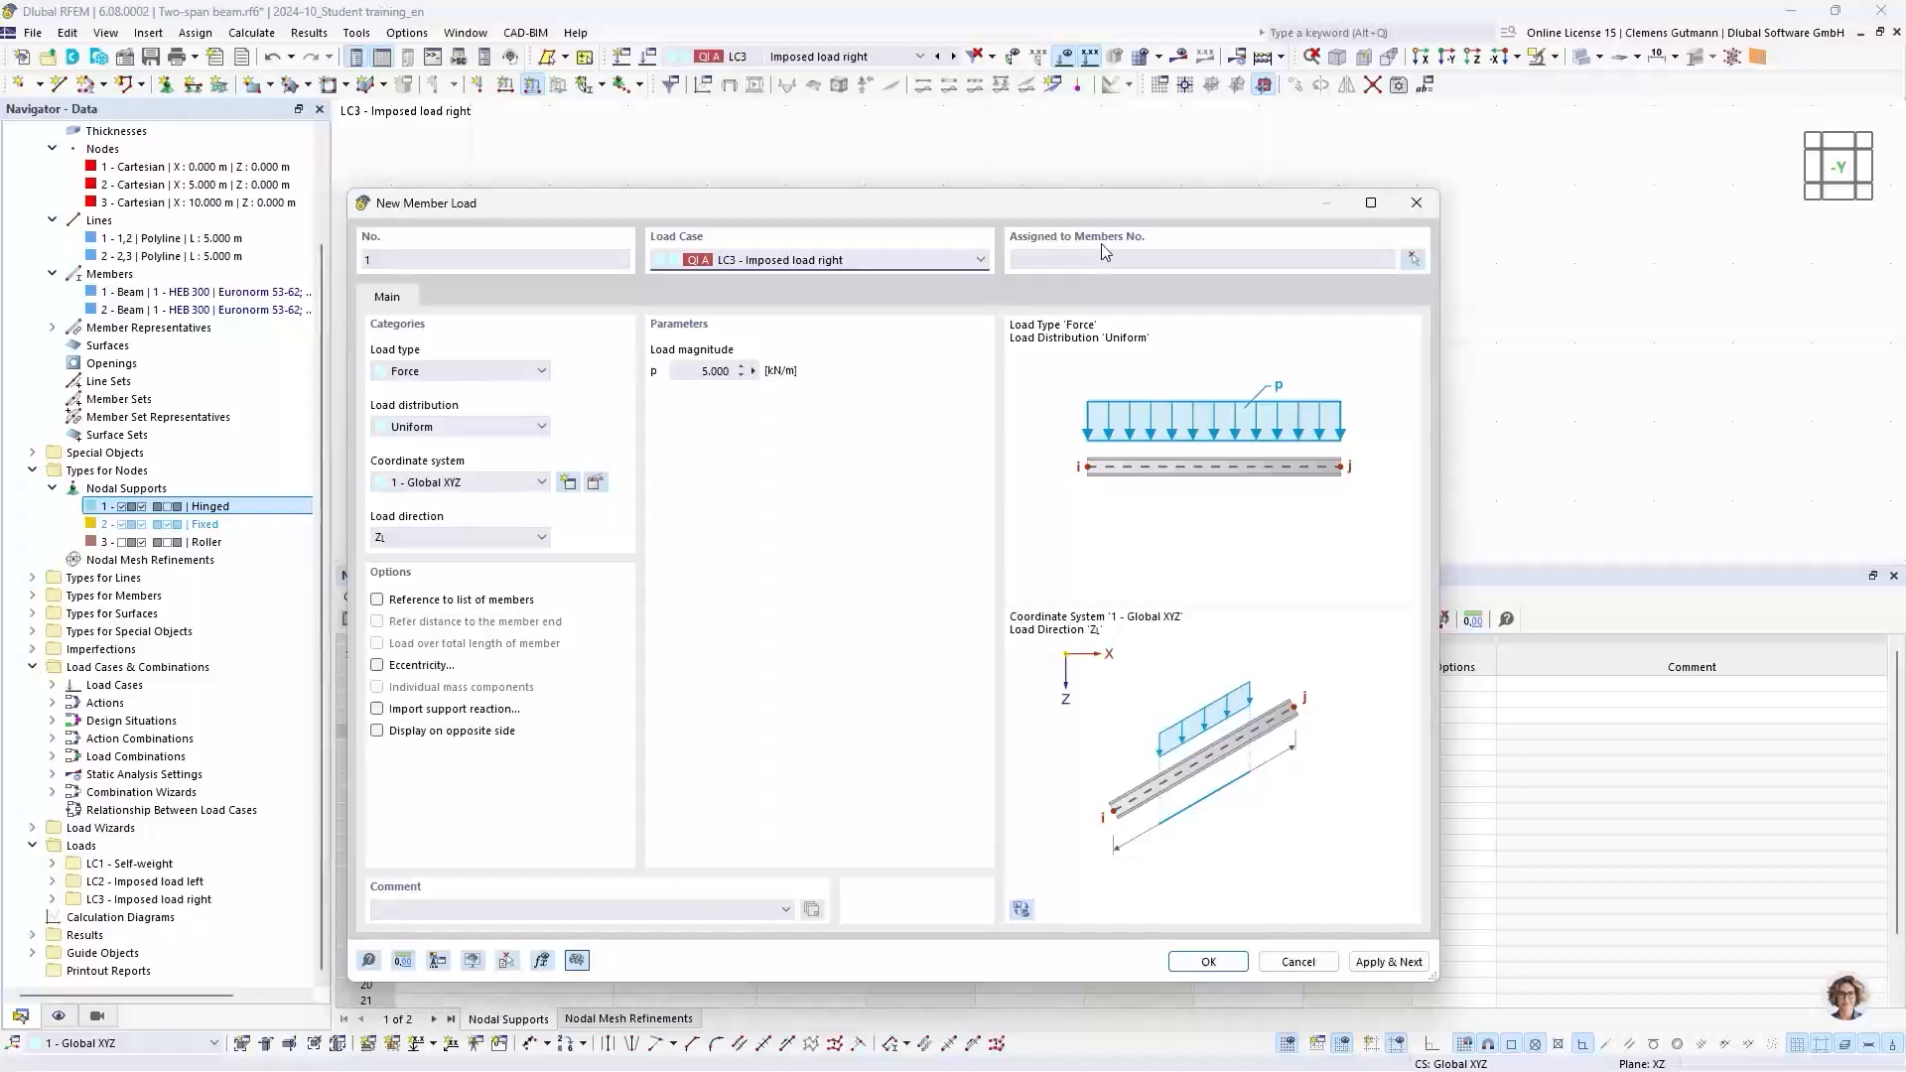
drag(1105, 211, 1058, 514)
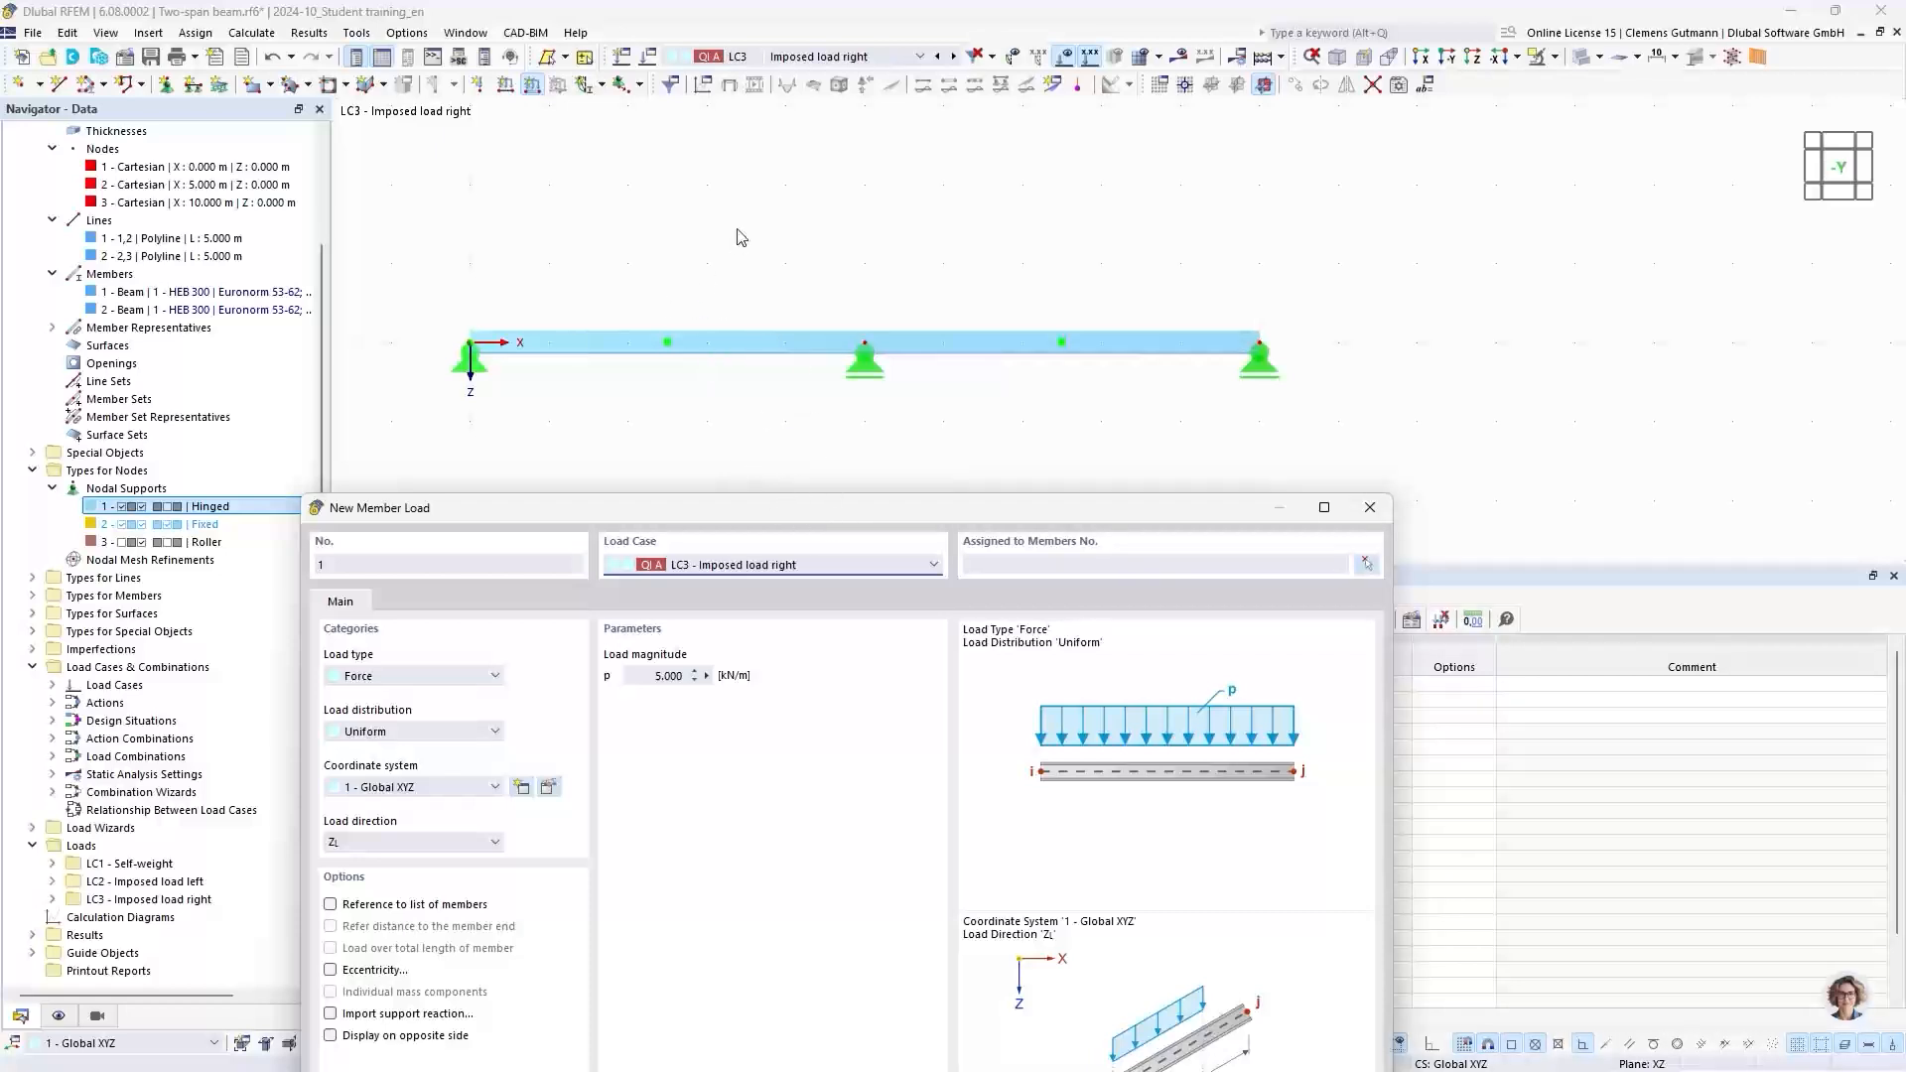
drag(979, 503, 971, 208)
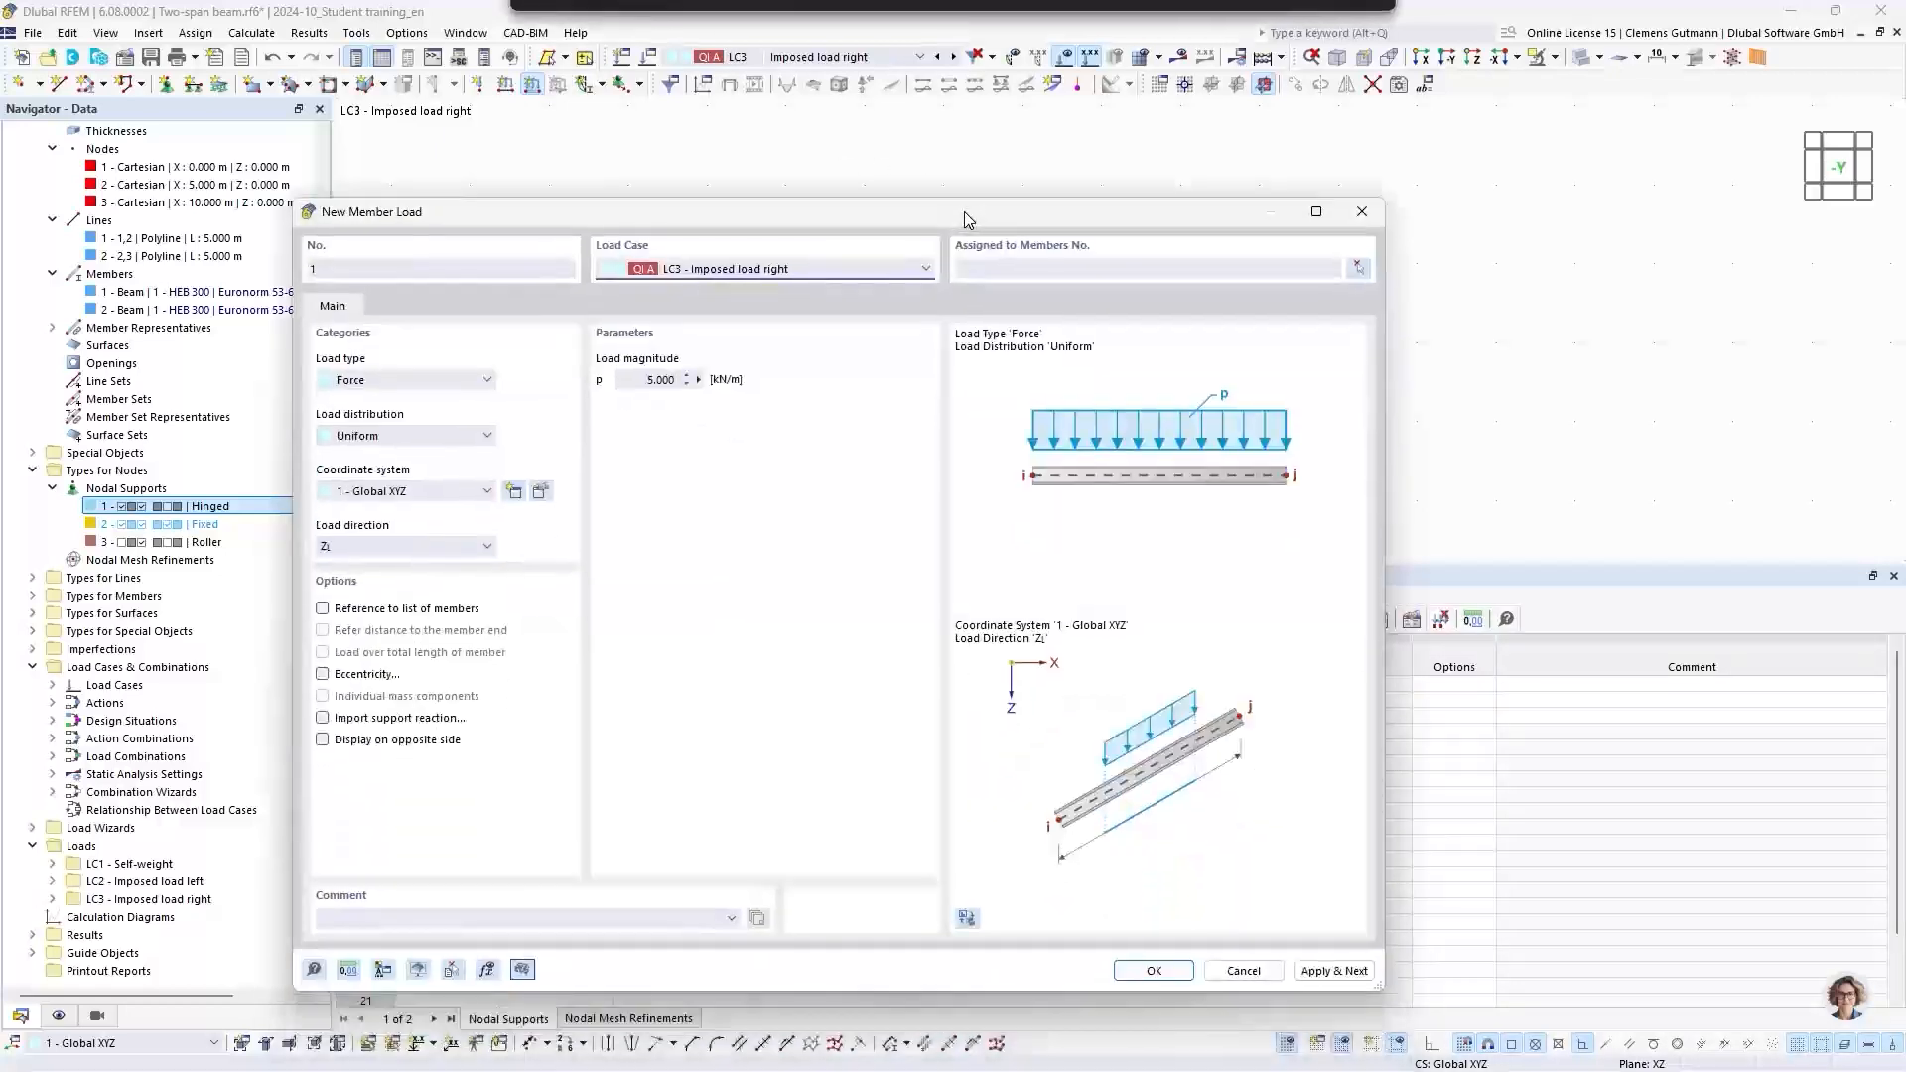
click(1006, 267)
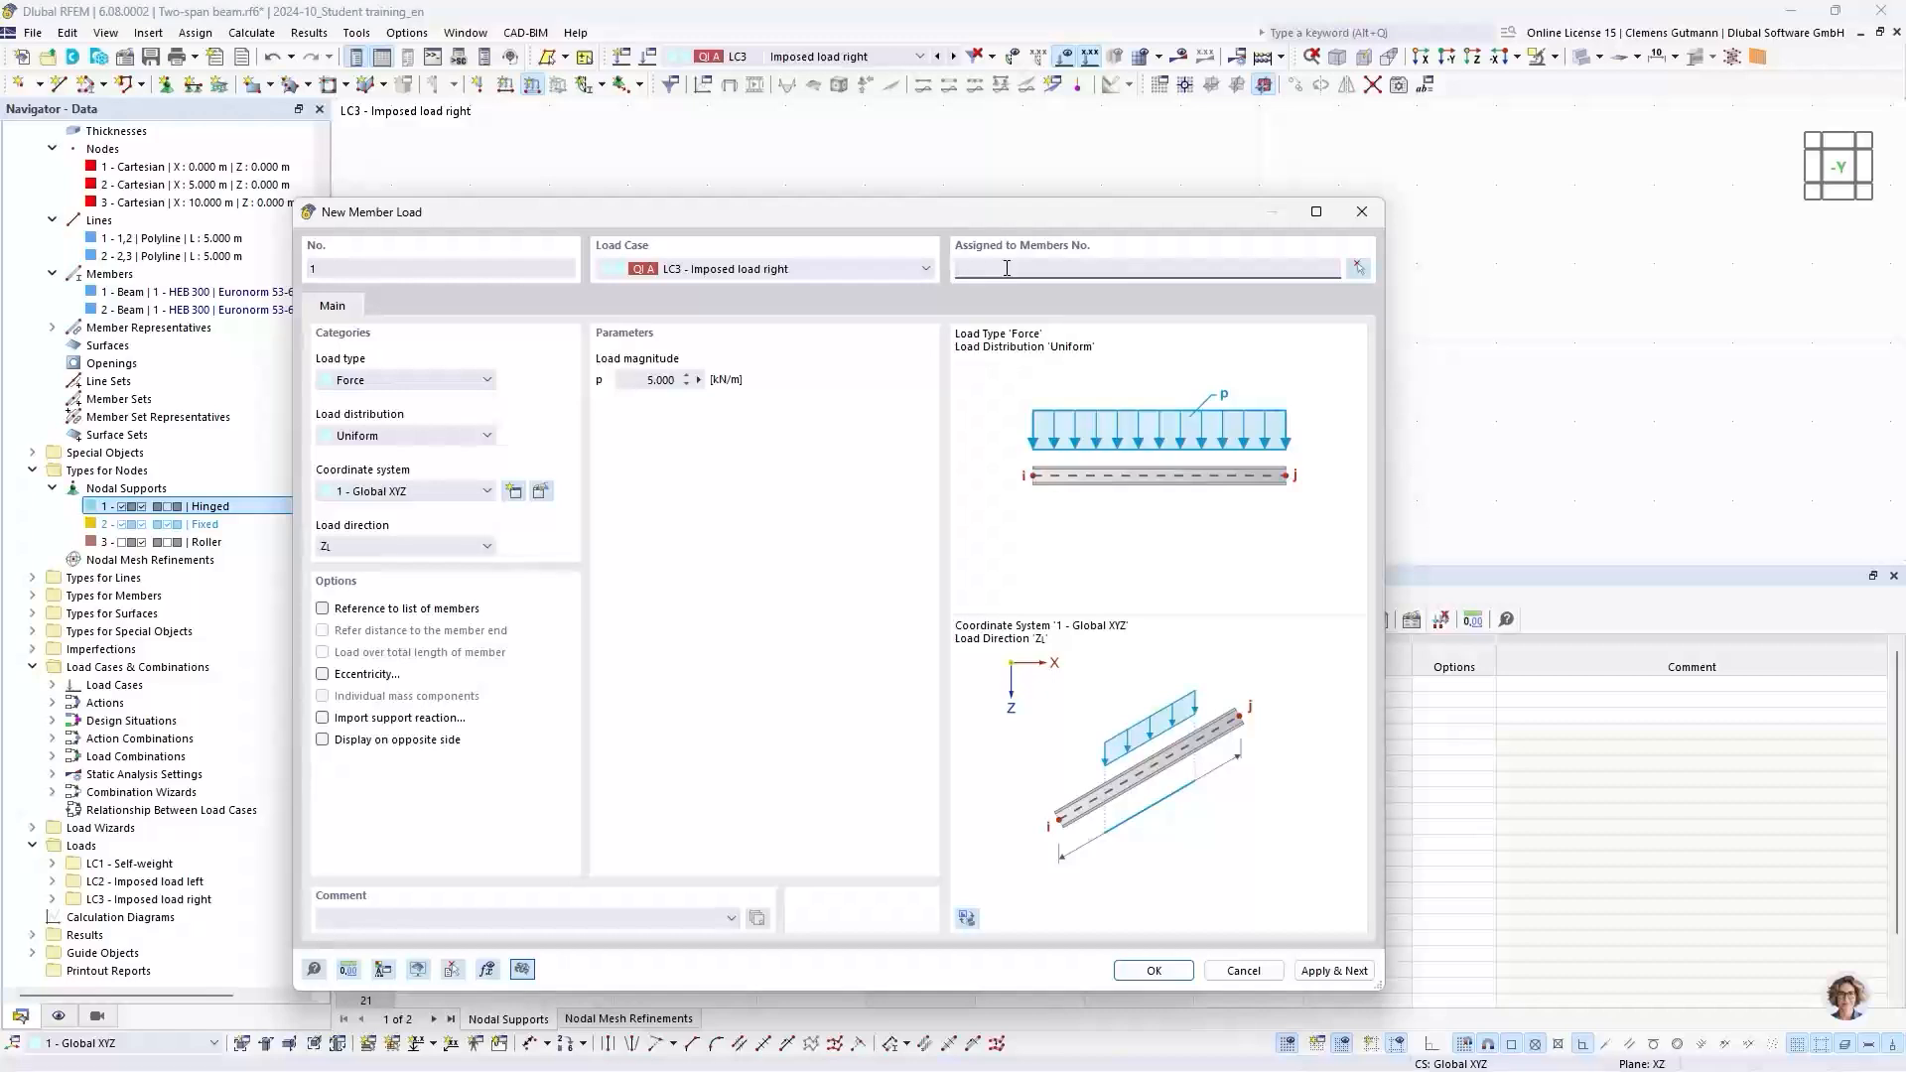
text(2)
click(645, 381)
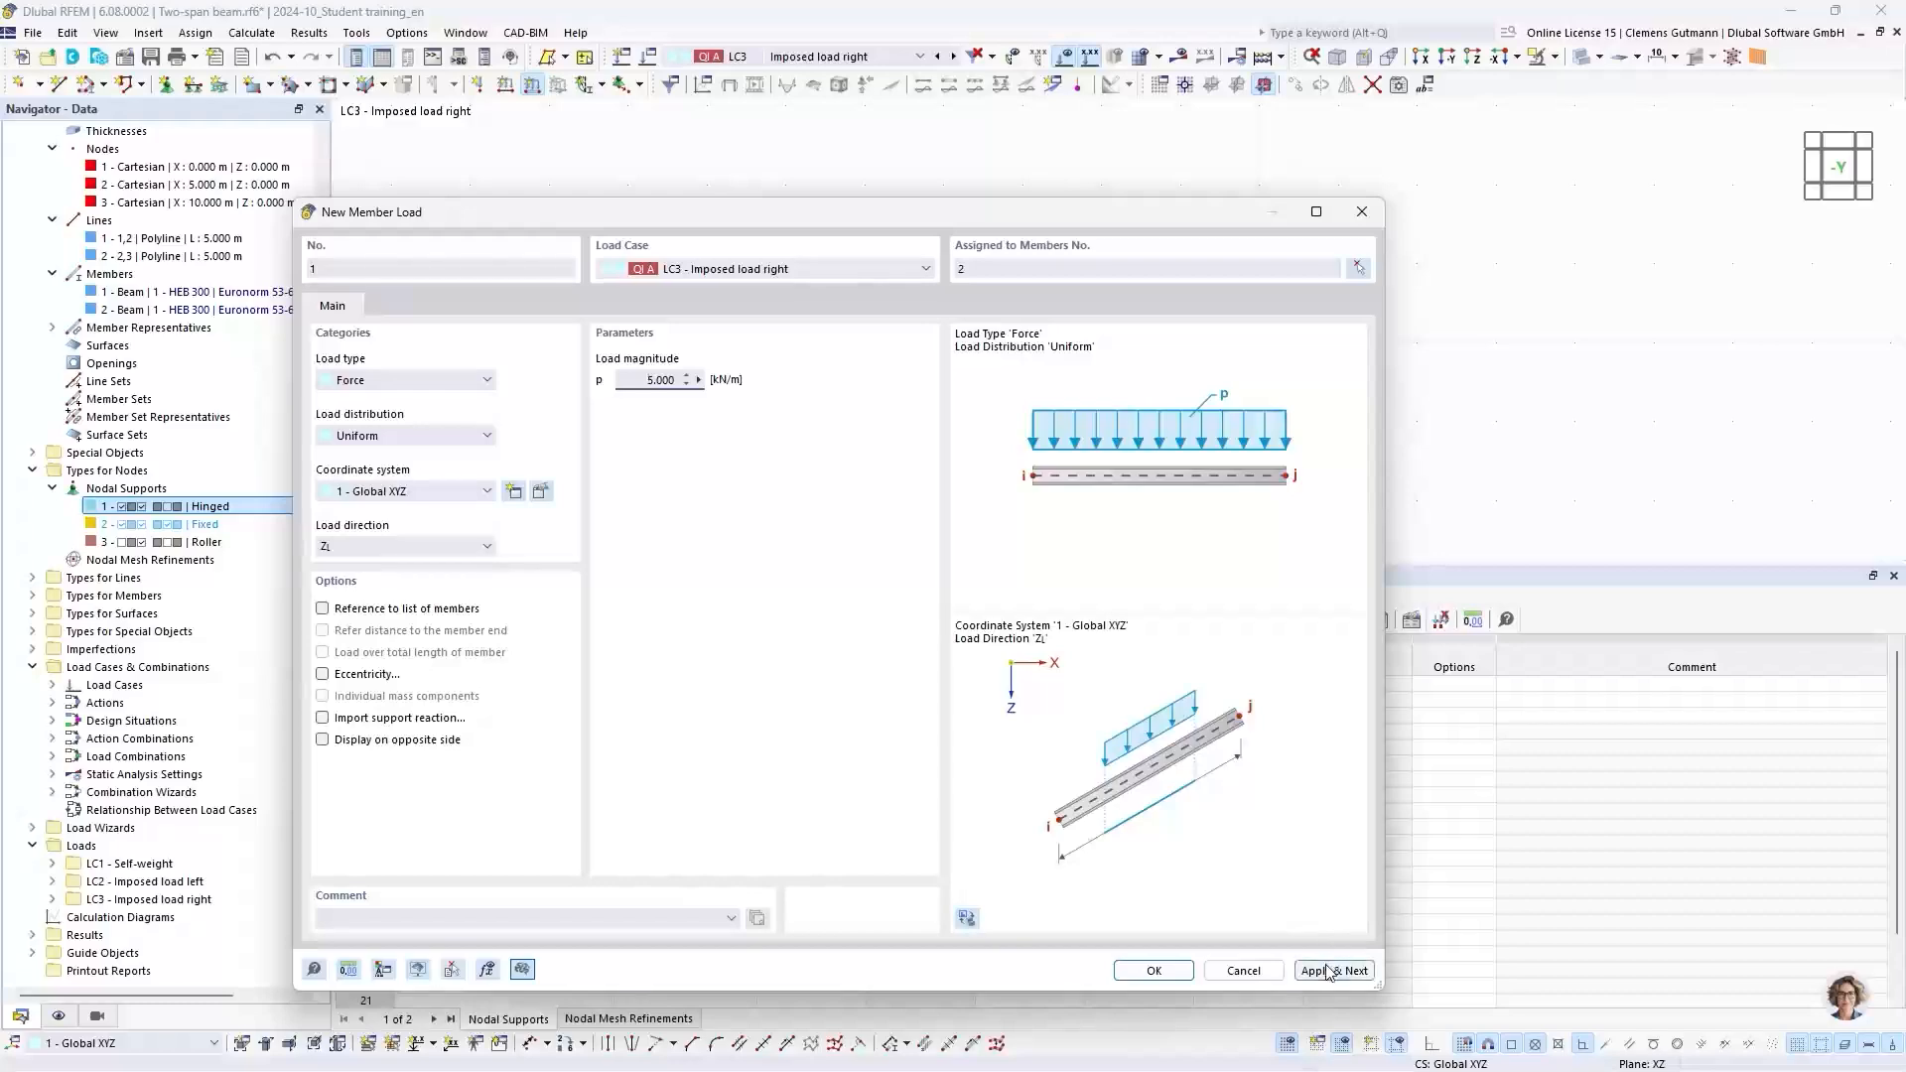
click(1172, 978)
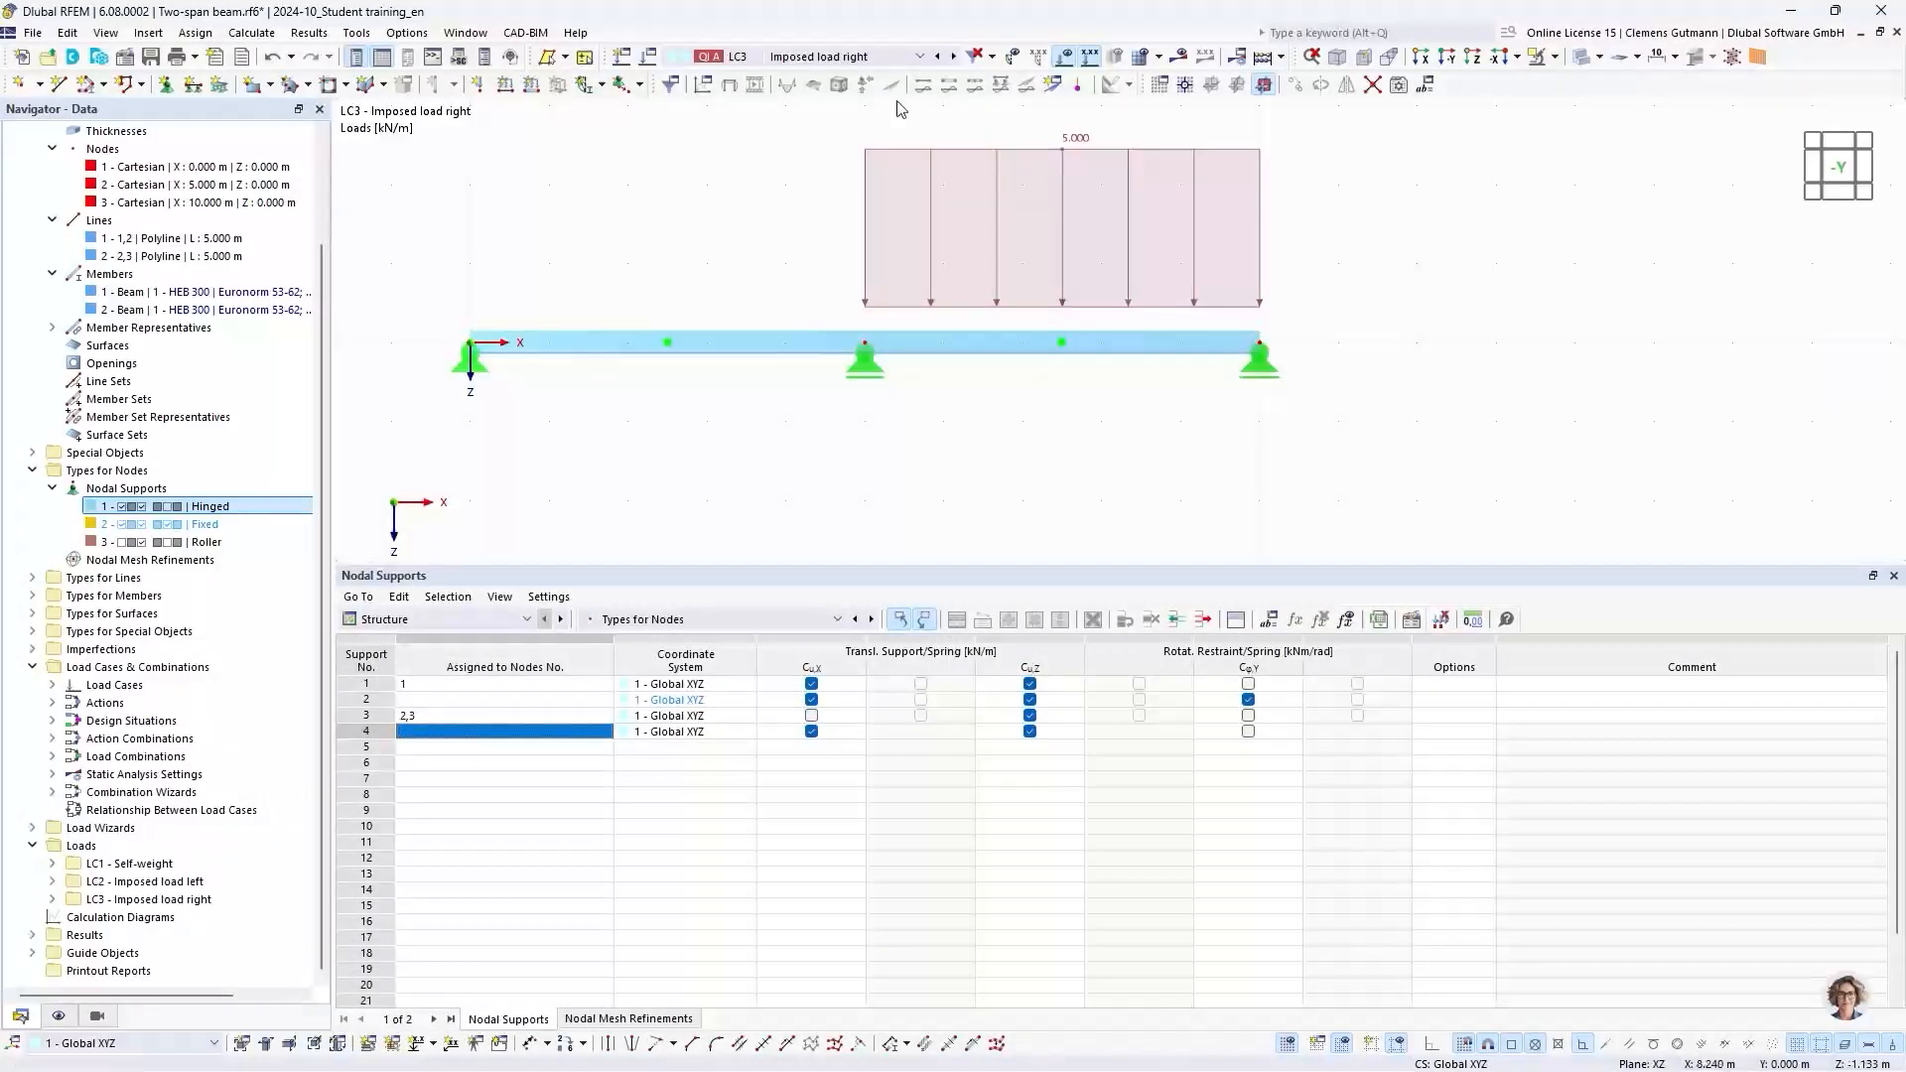
Step: Check the load display of load cases LC2 and LC1 on the beam
scroll(821, 434, down, 2)
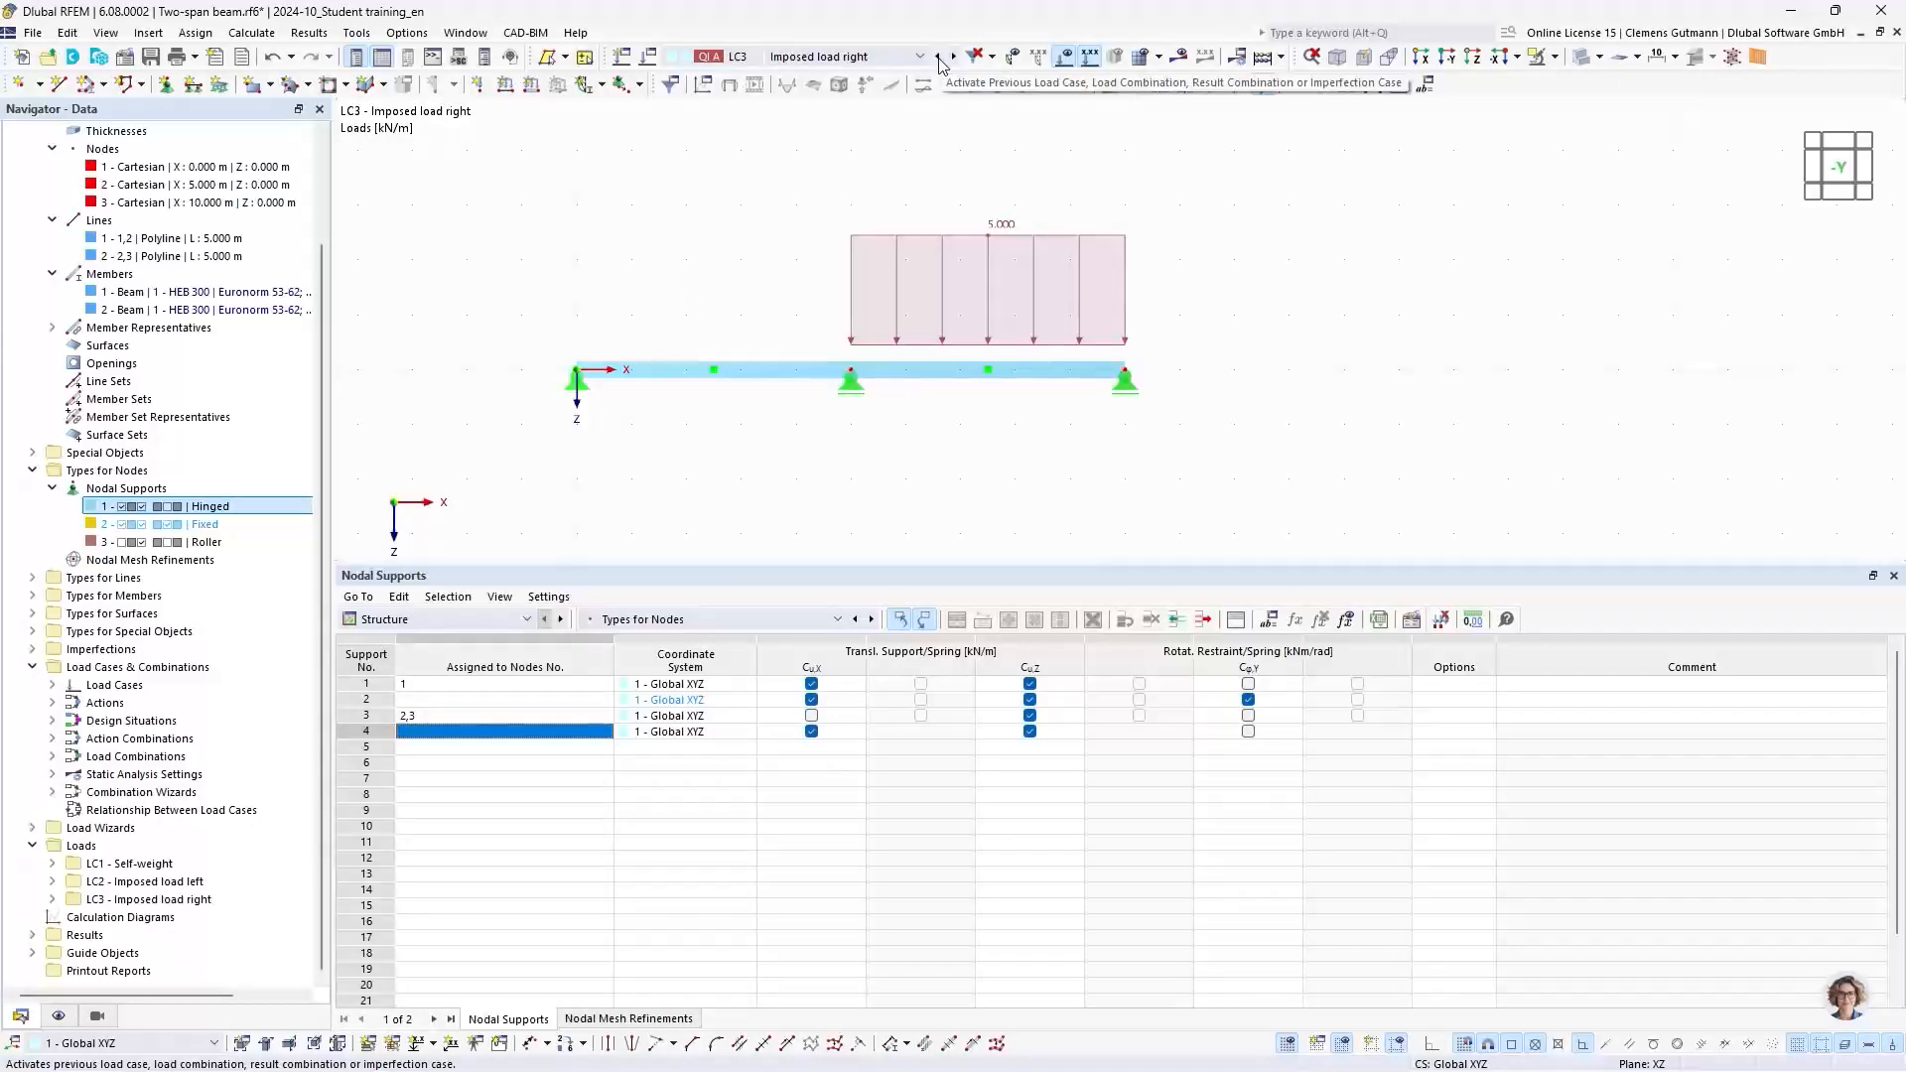
click(939, 57)
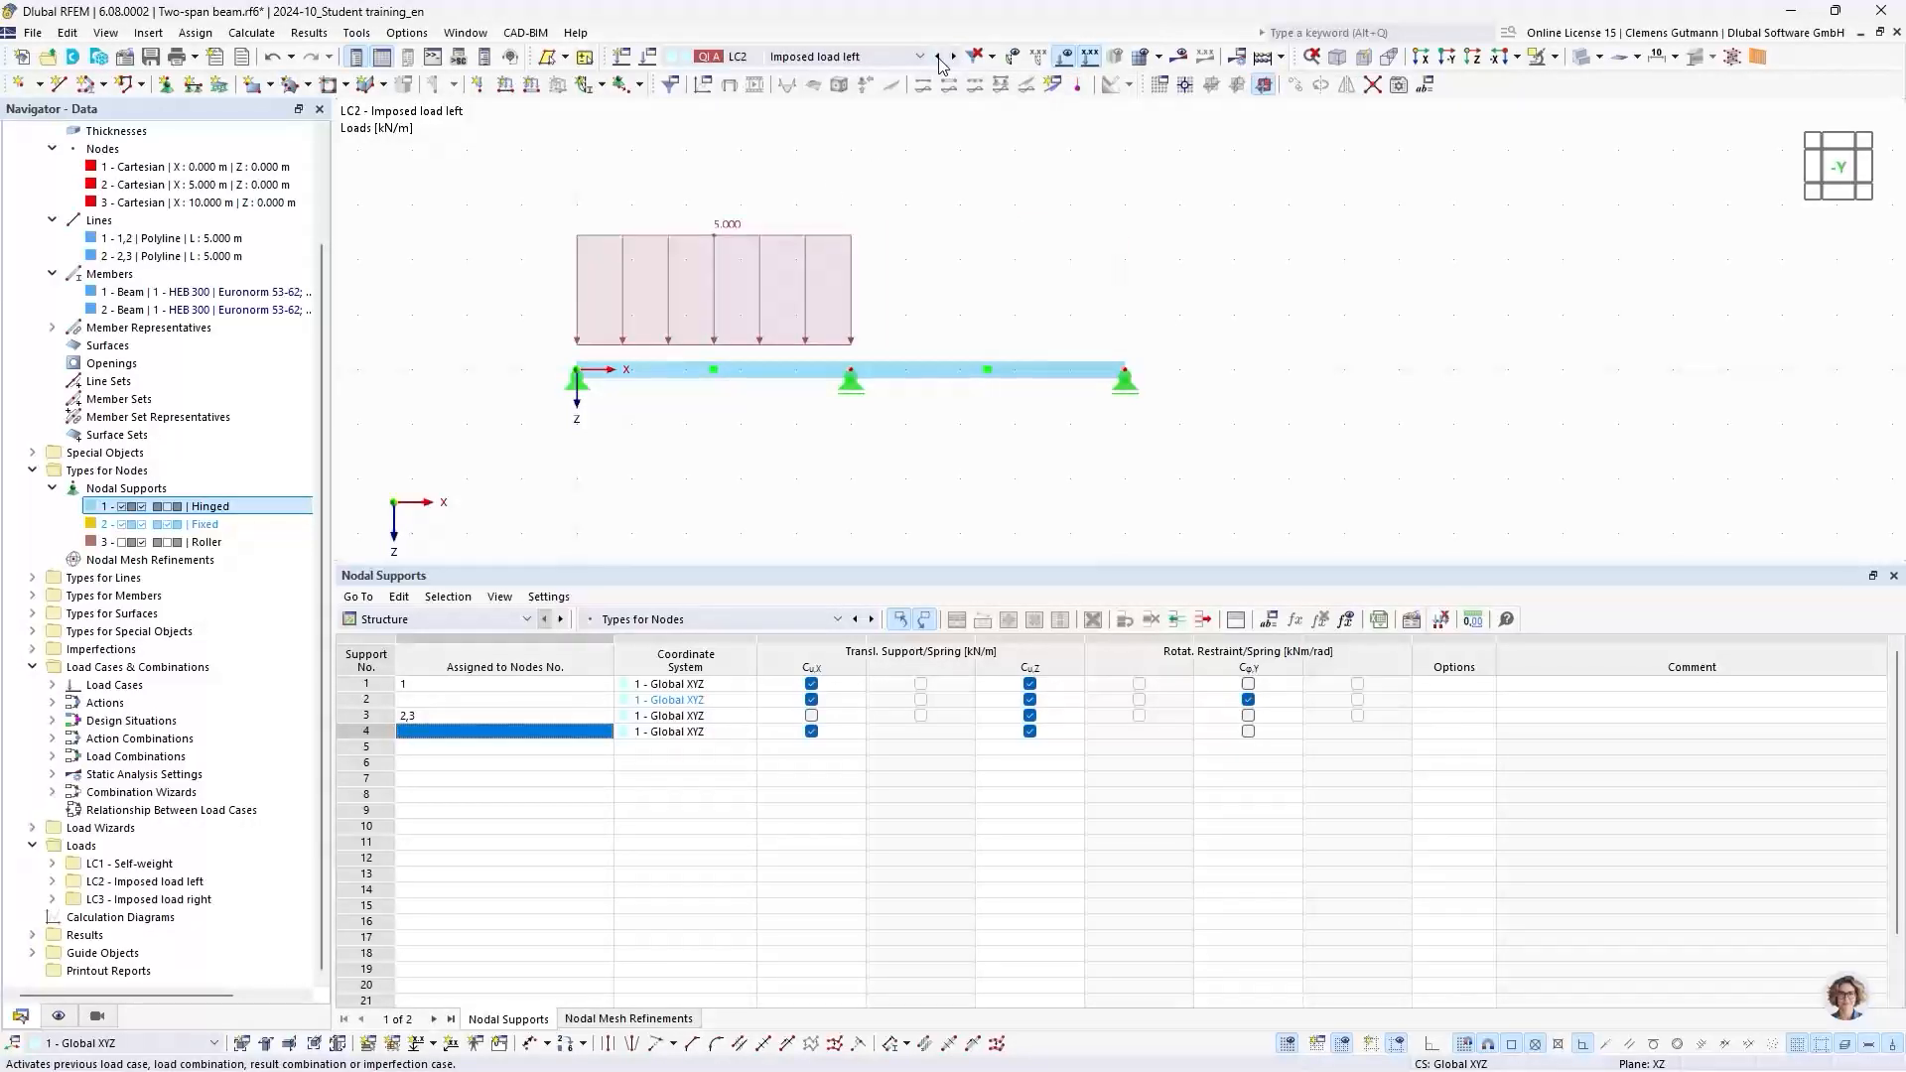
click(939, 57)
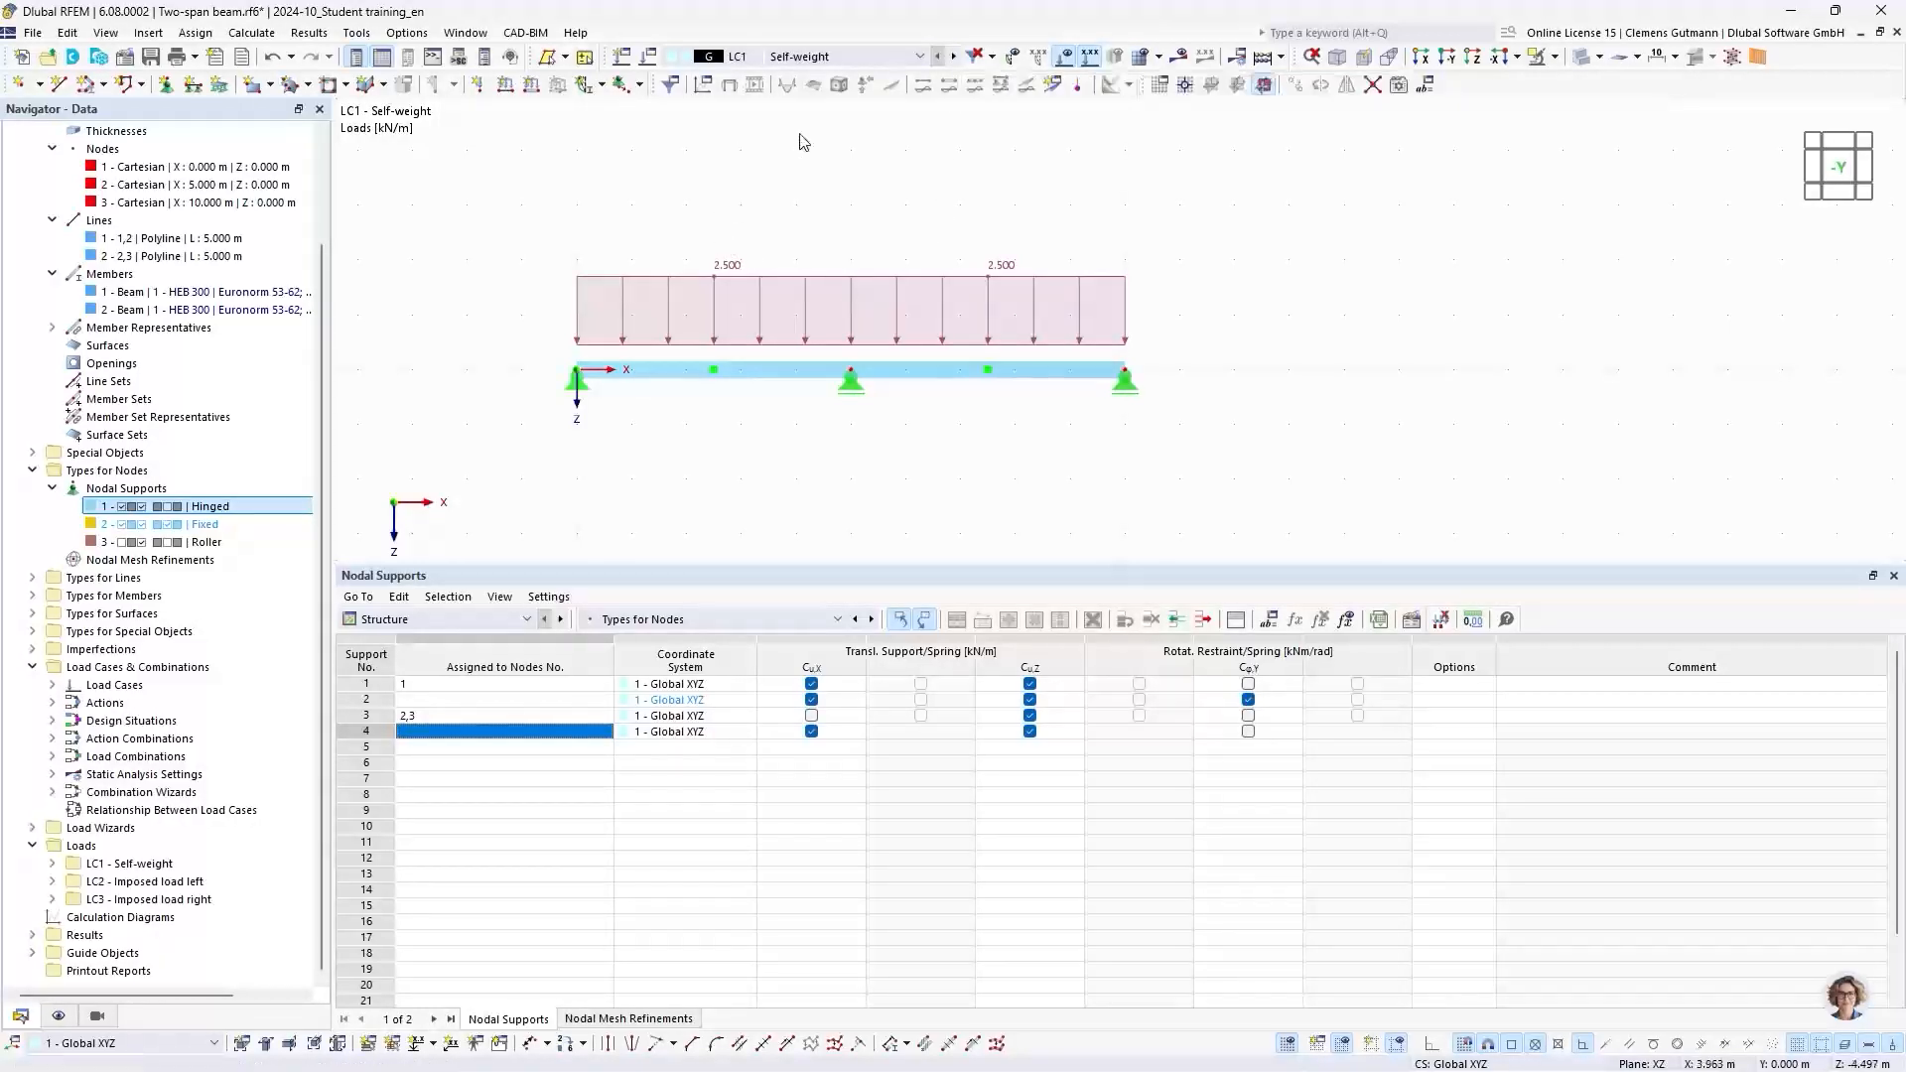
middle_drag(814, 170, 854, 199)
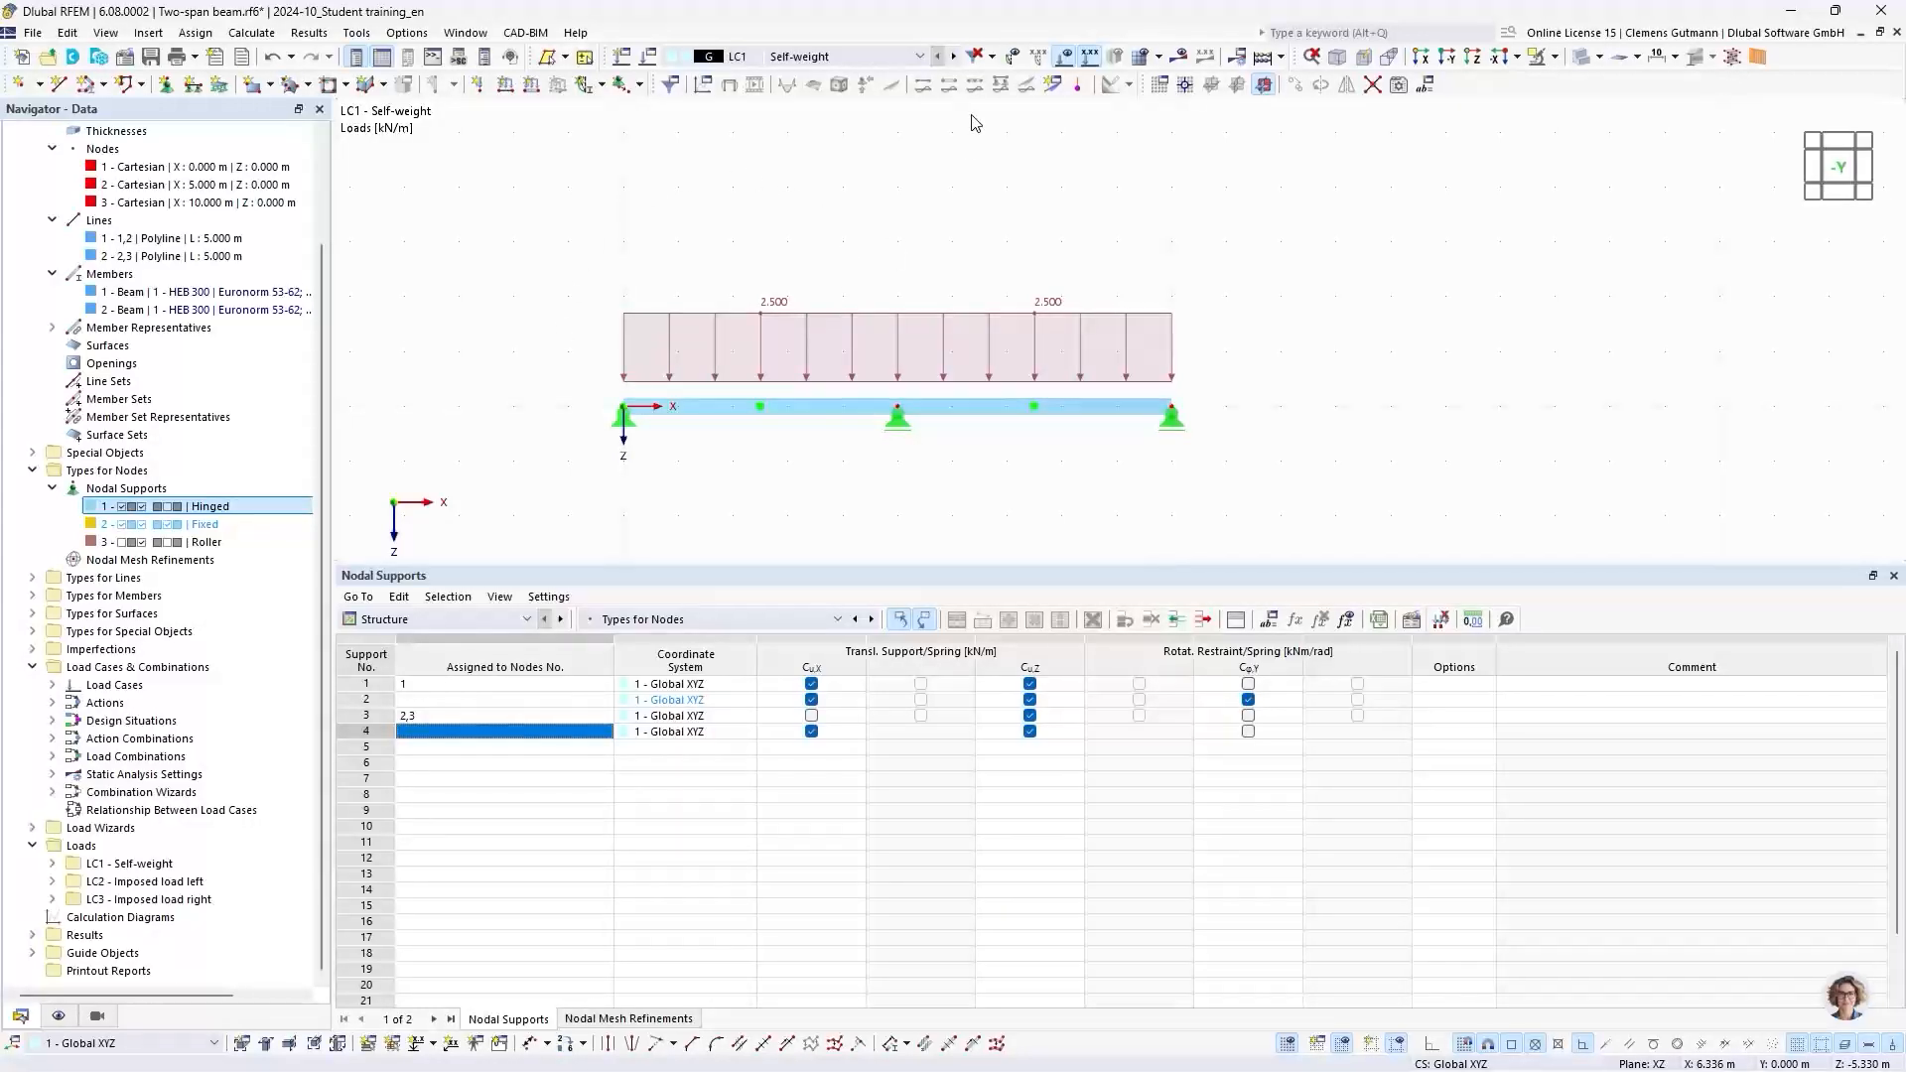
Step: Calculate the model and display the member bending moments My for load case LC1
click(1262, 61)
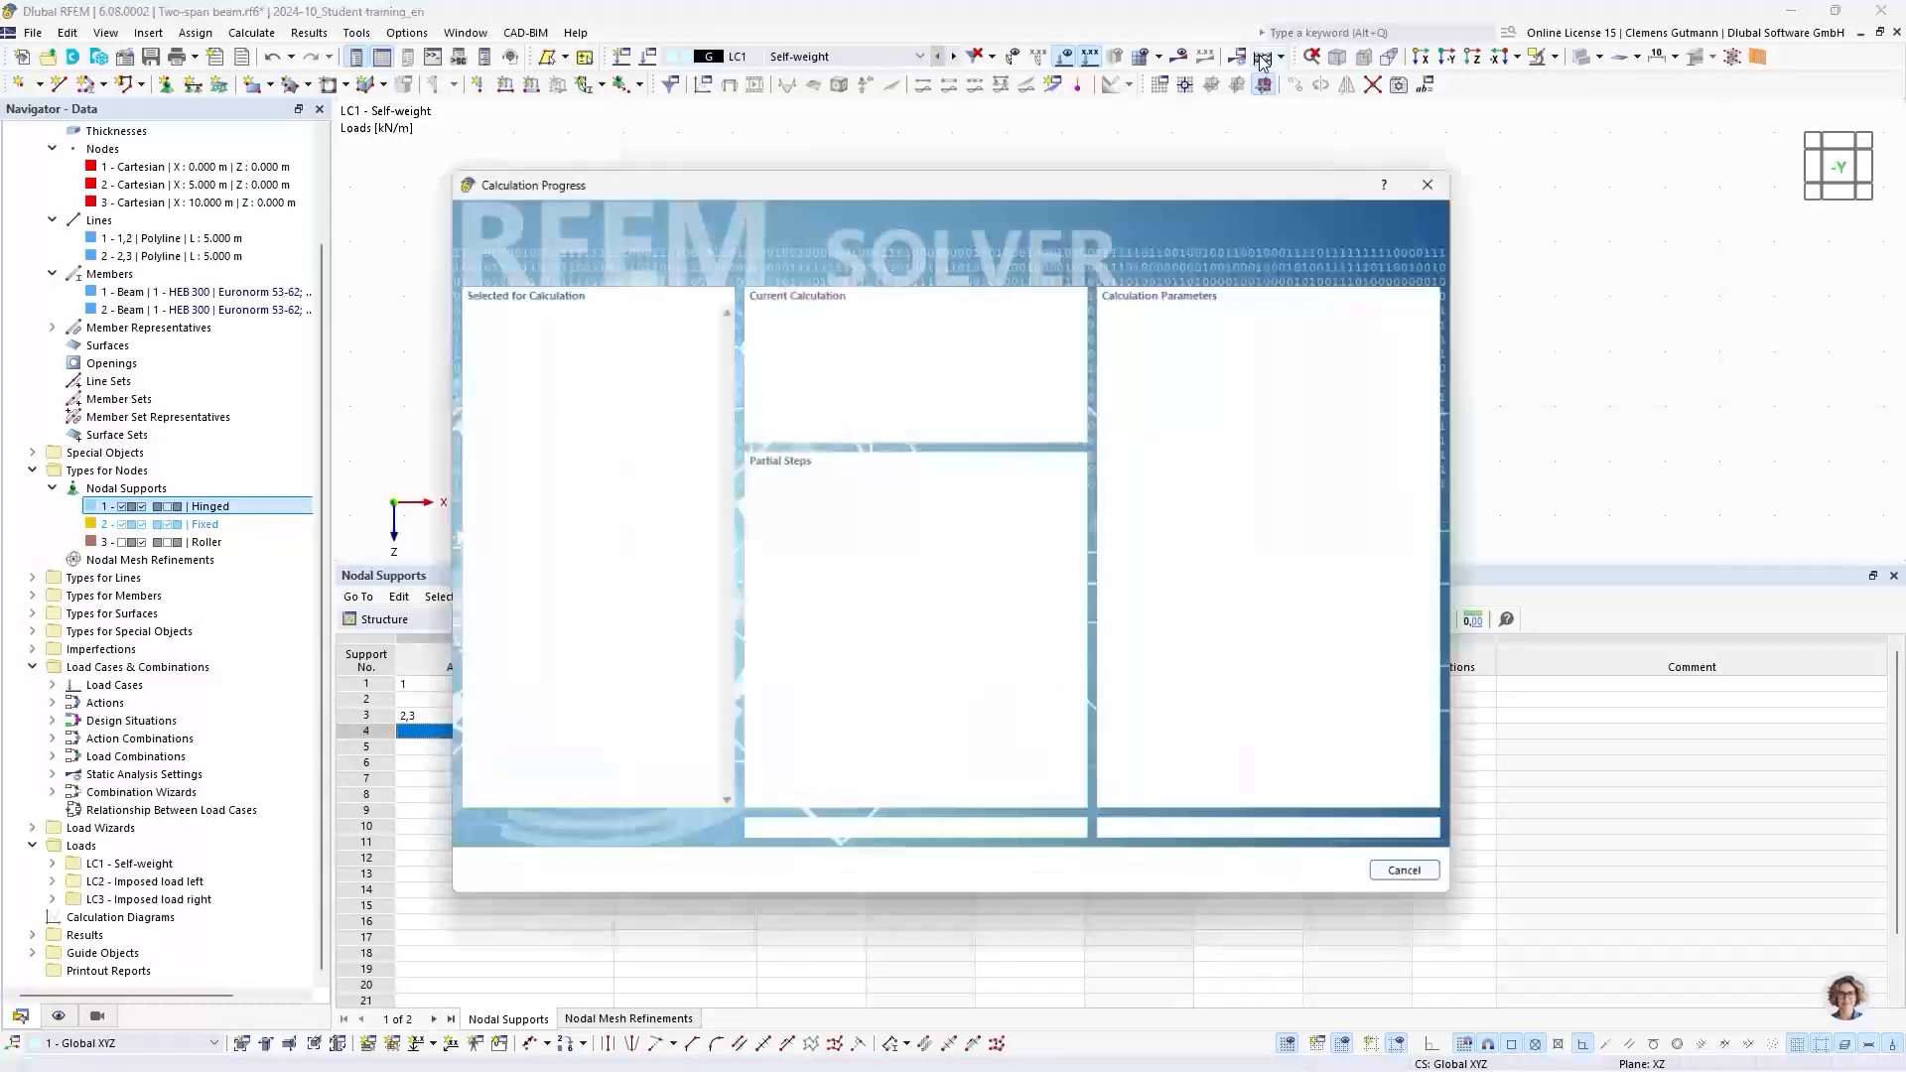
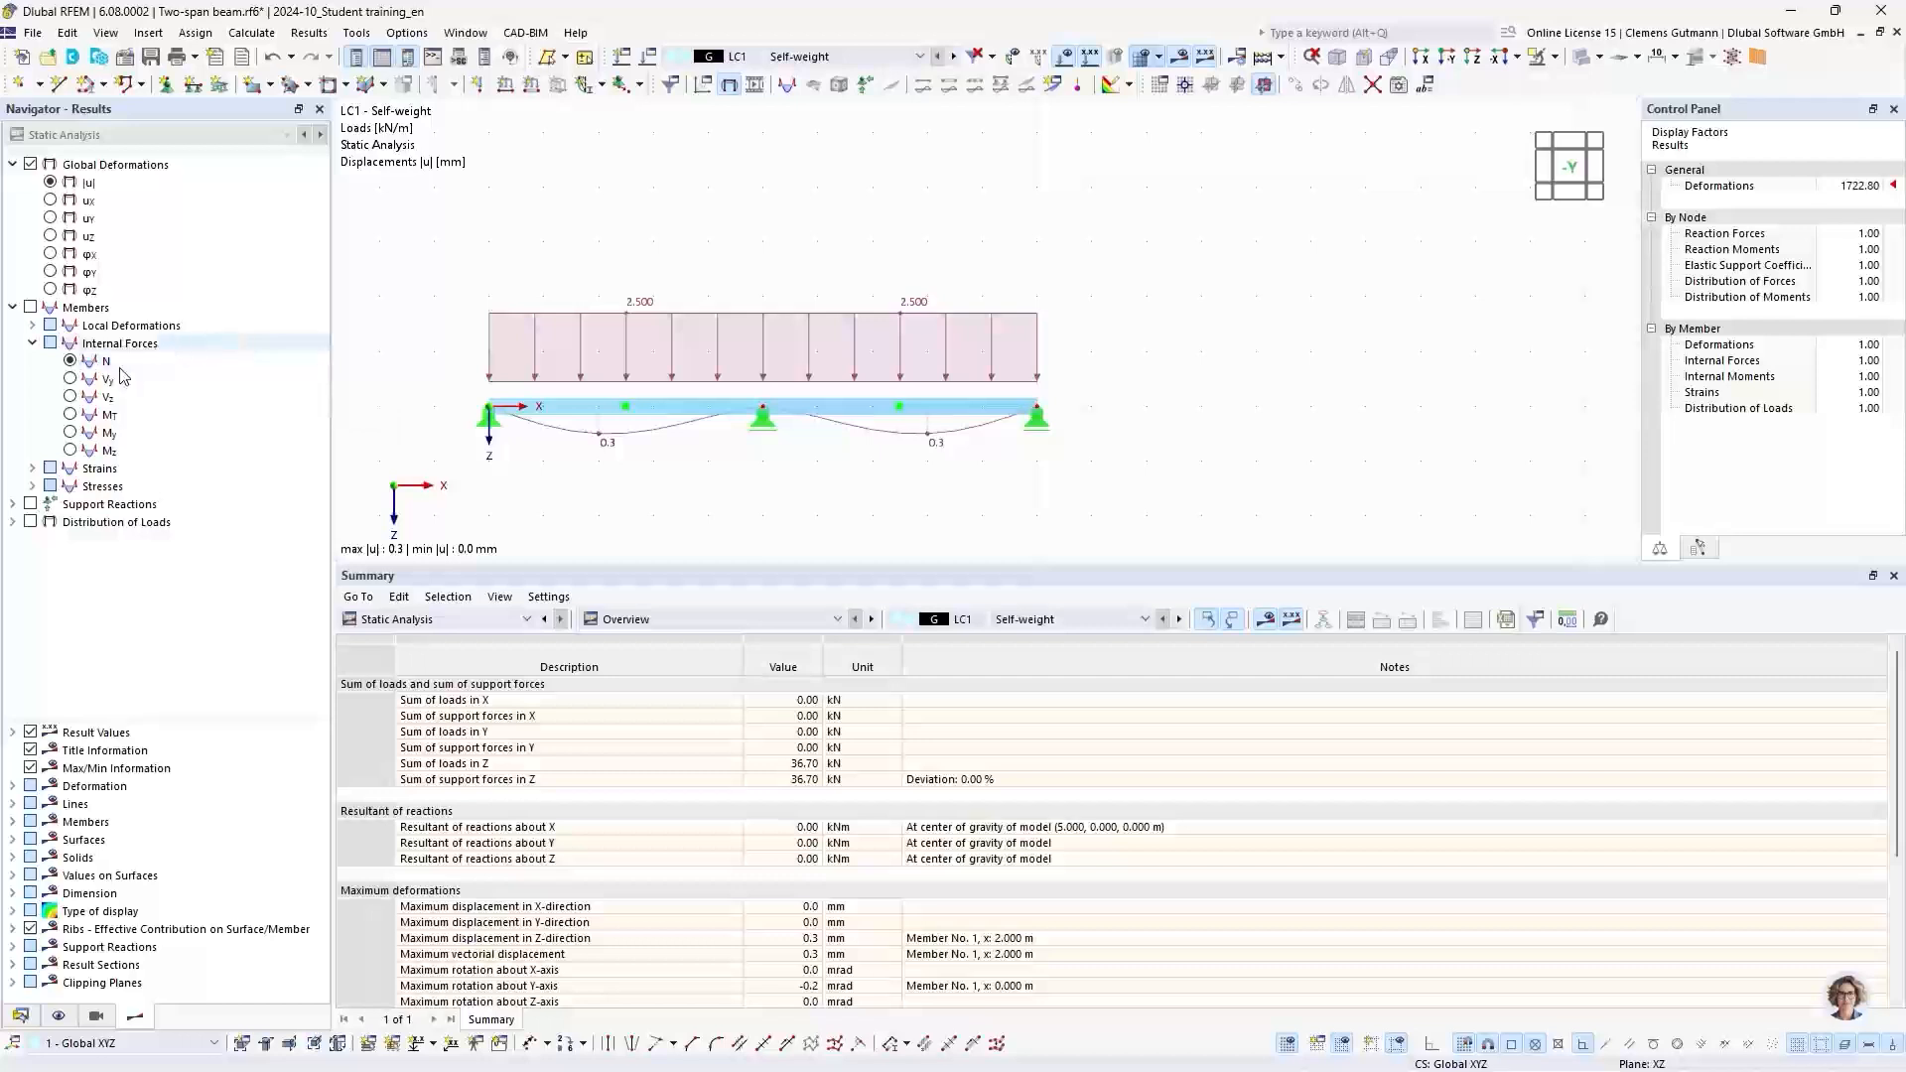
click(70, 432)
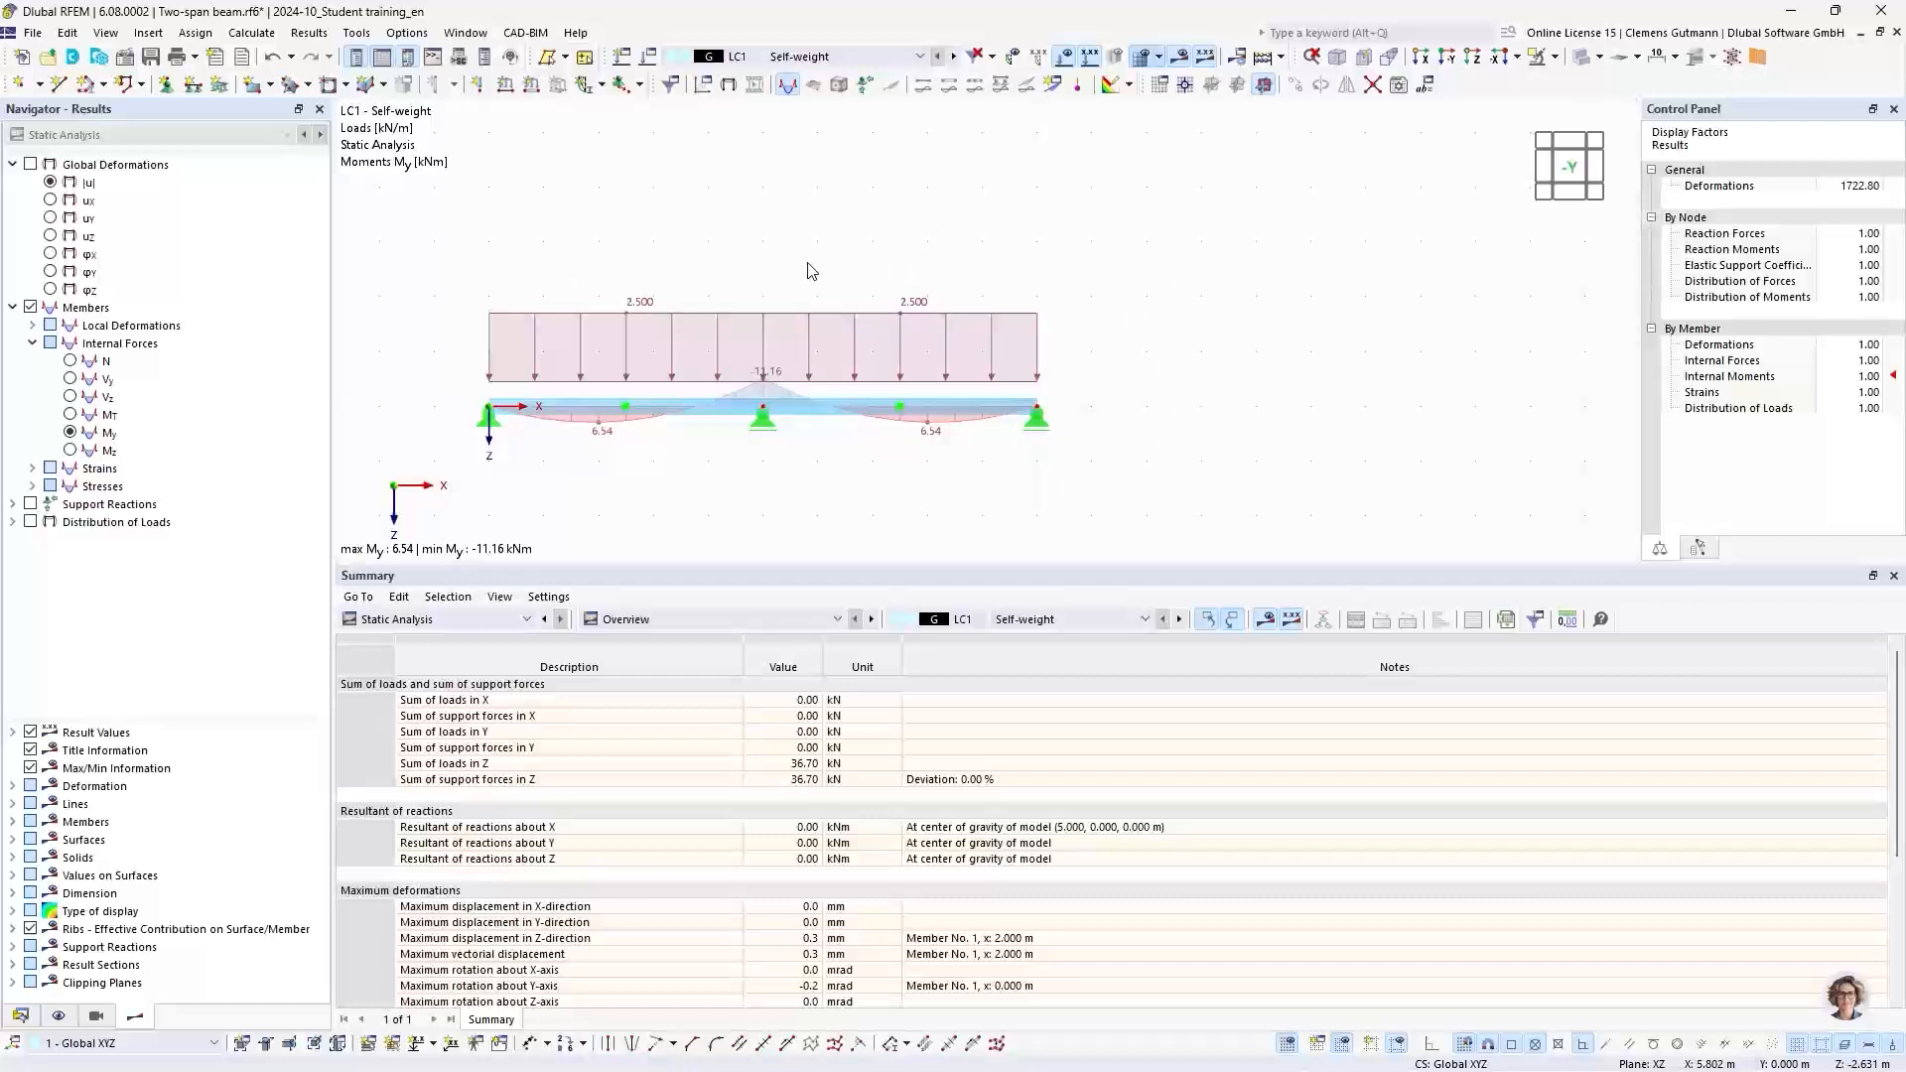
Step: Hide the loads, enlarge the graphics area and show the beam members as lines instead of rendered solids
click(1065, 60)
click(1589, 164)
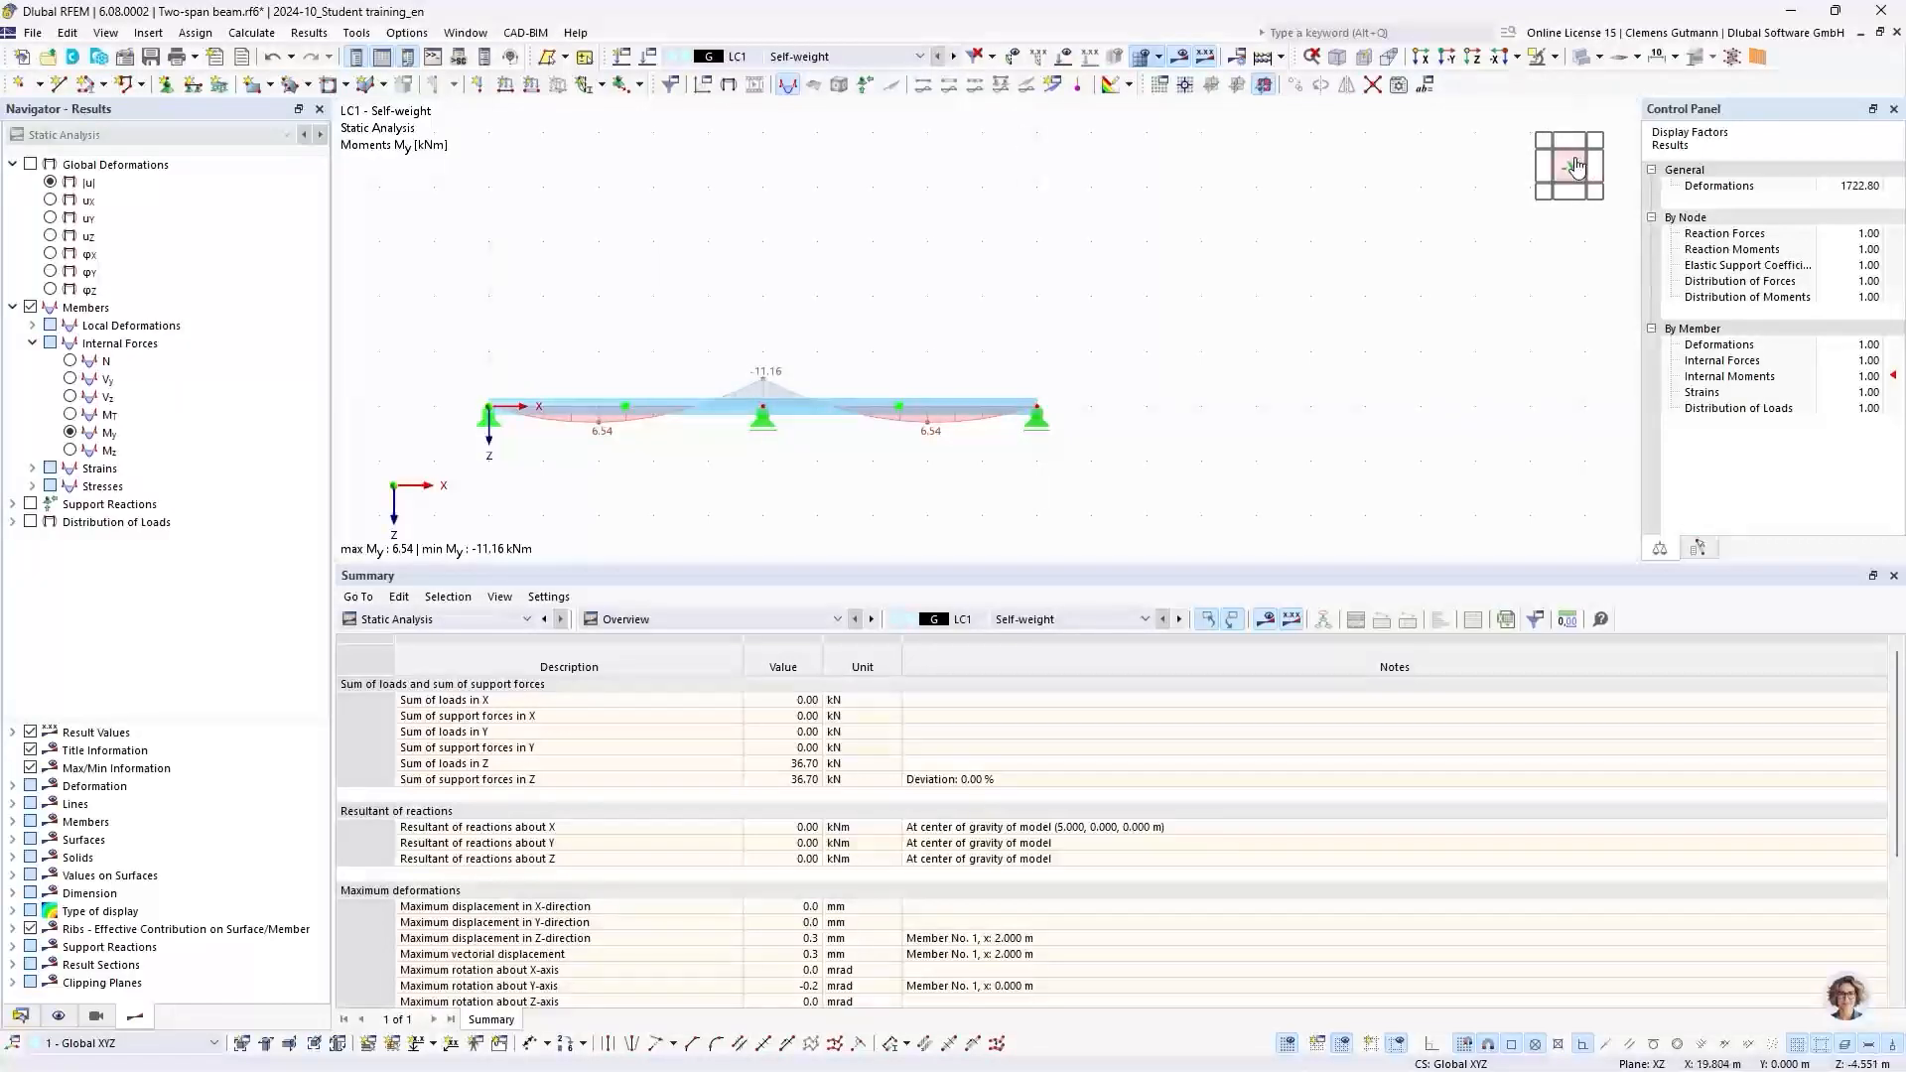
drag(1019, 564, 1038, 846)
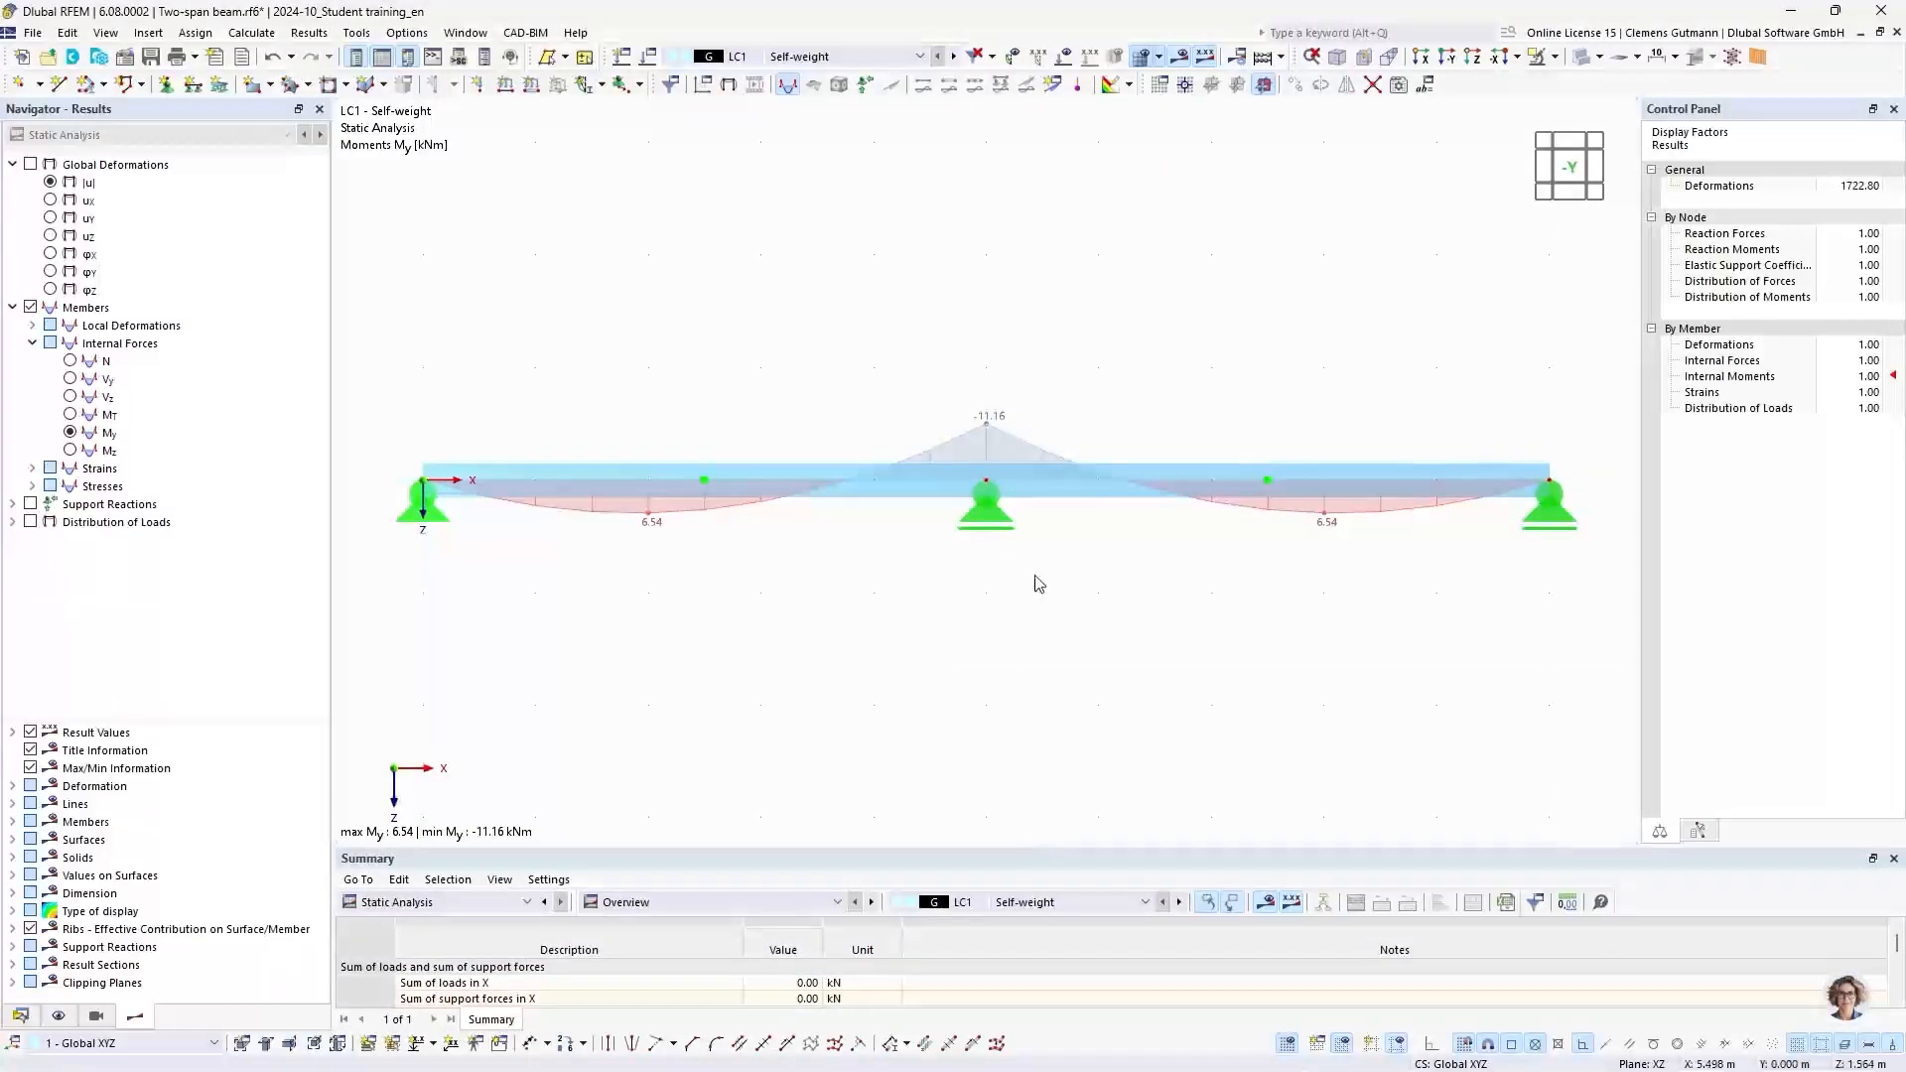
click(1582, 60)
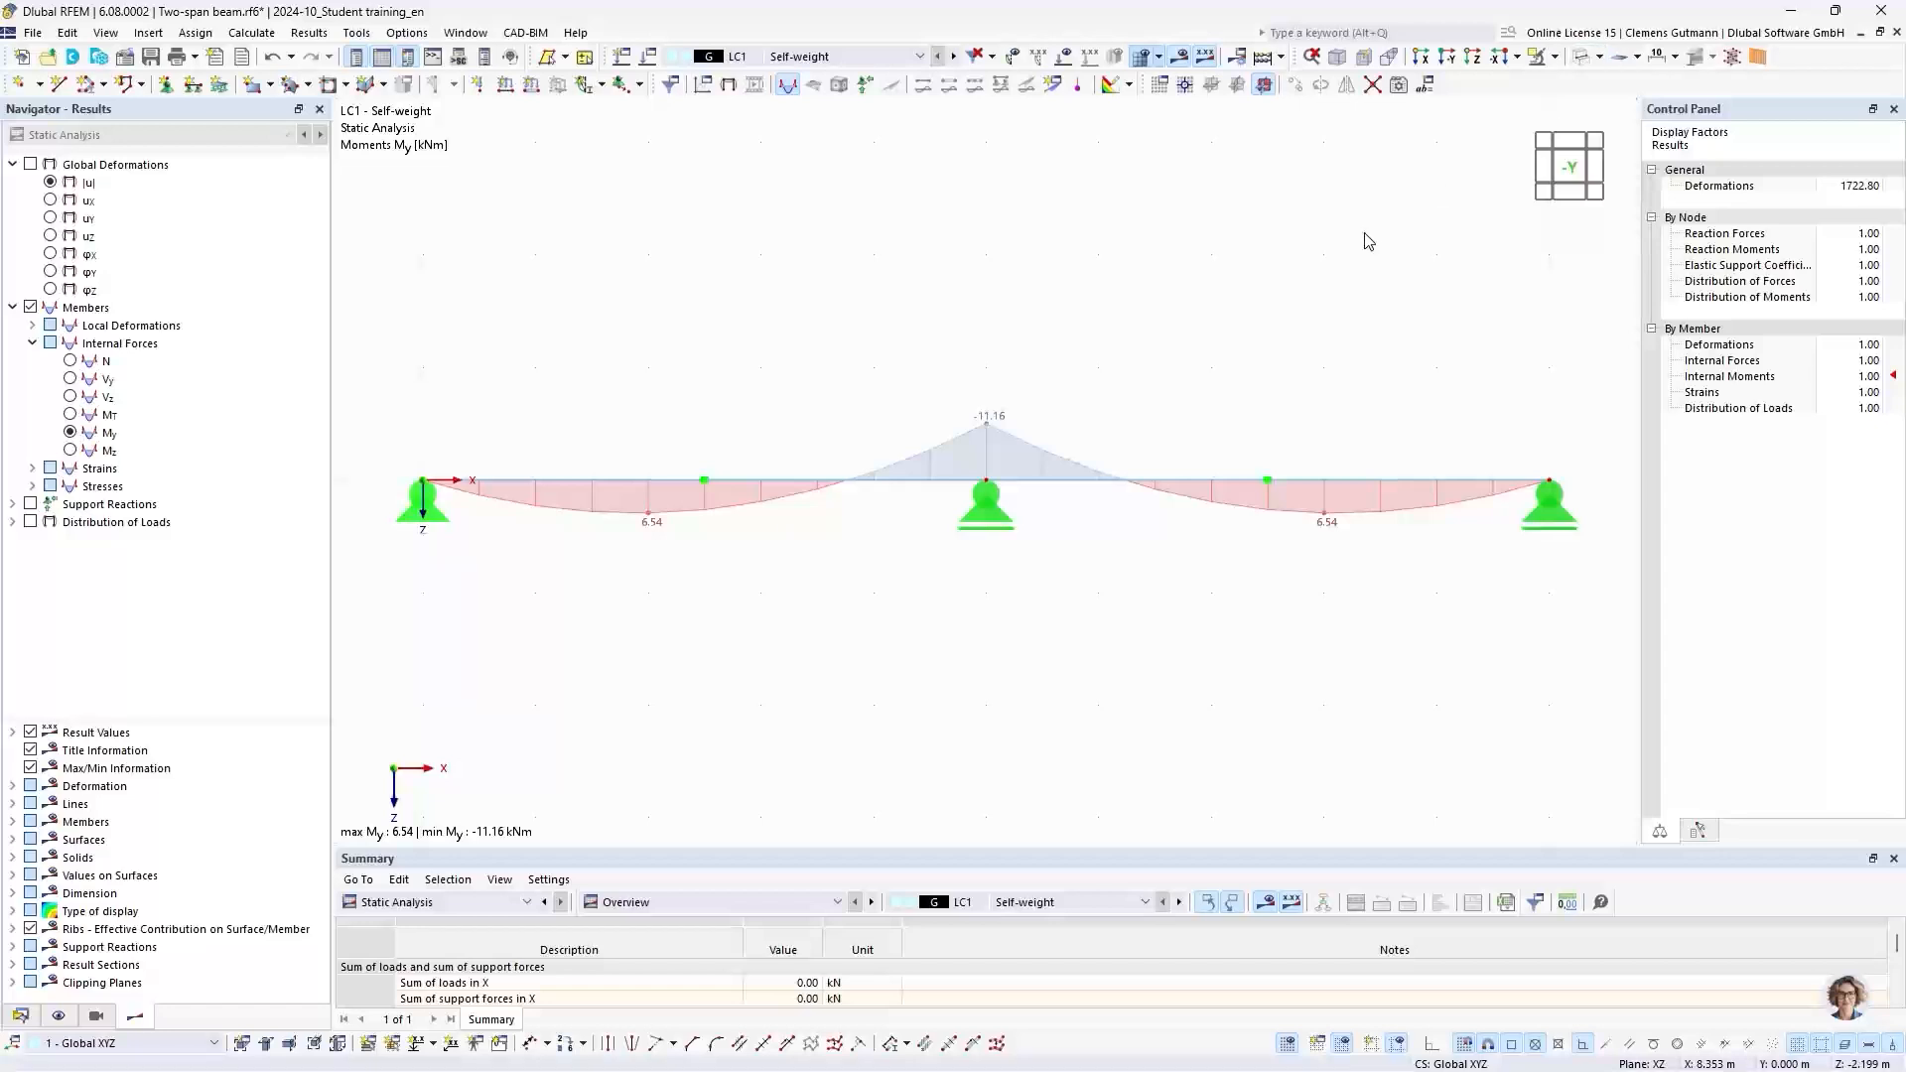
Step: Display the My moment envelope for design situation DS1 ULS (STR/GEO) and review the list of available load combinations
click(821, 61)
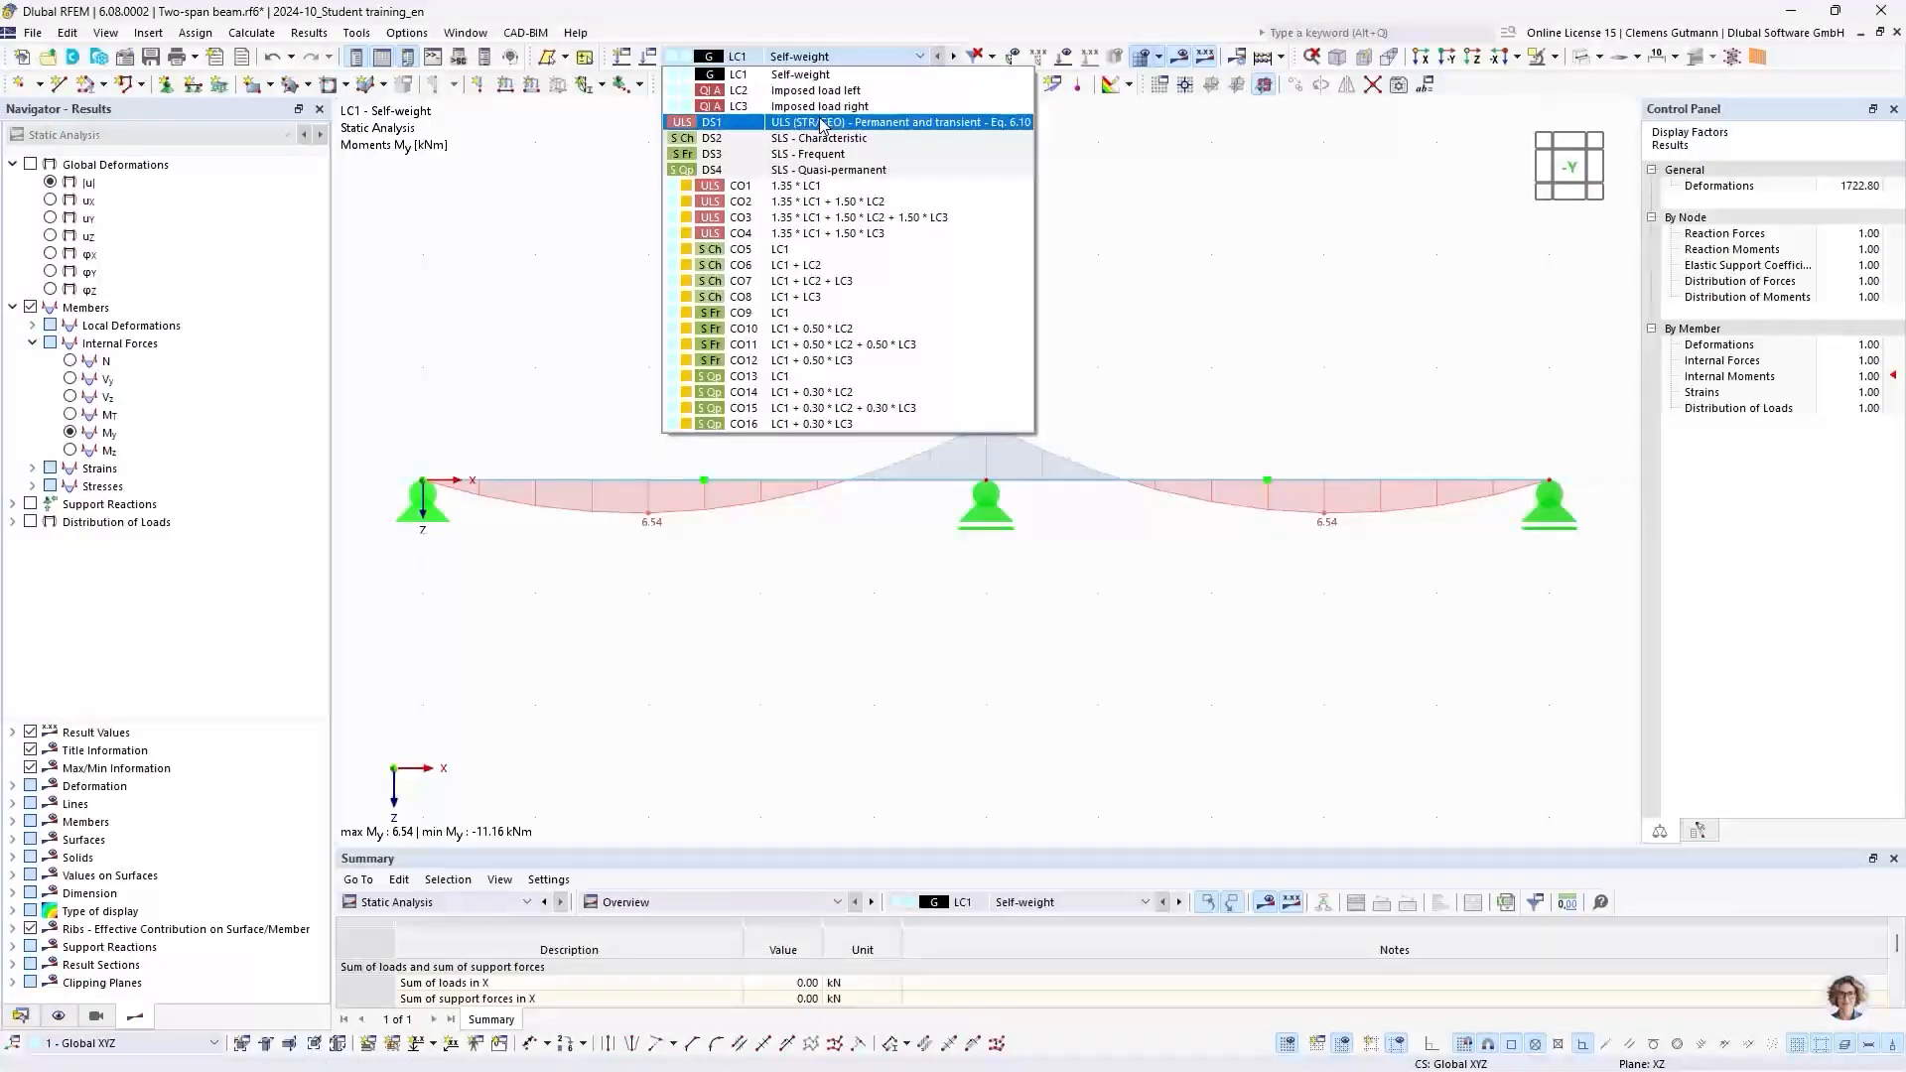
click(704, 124)
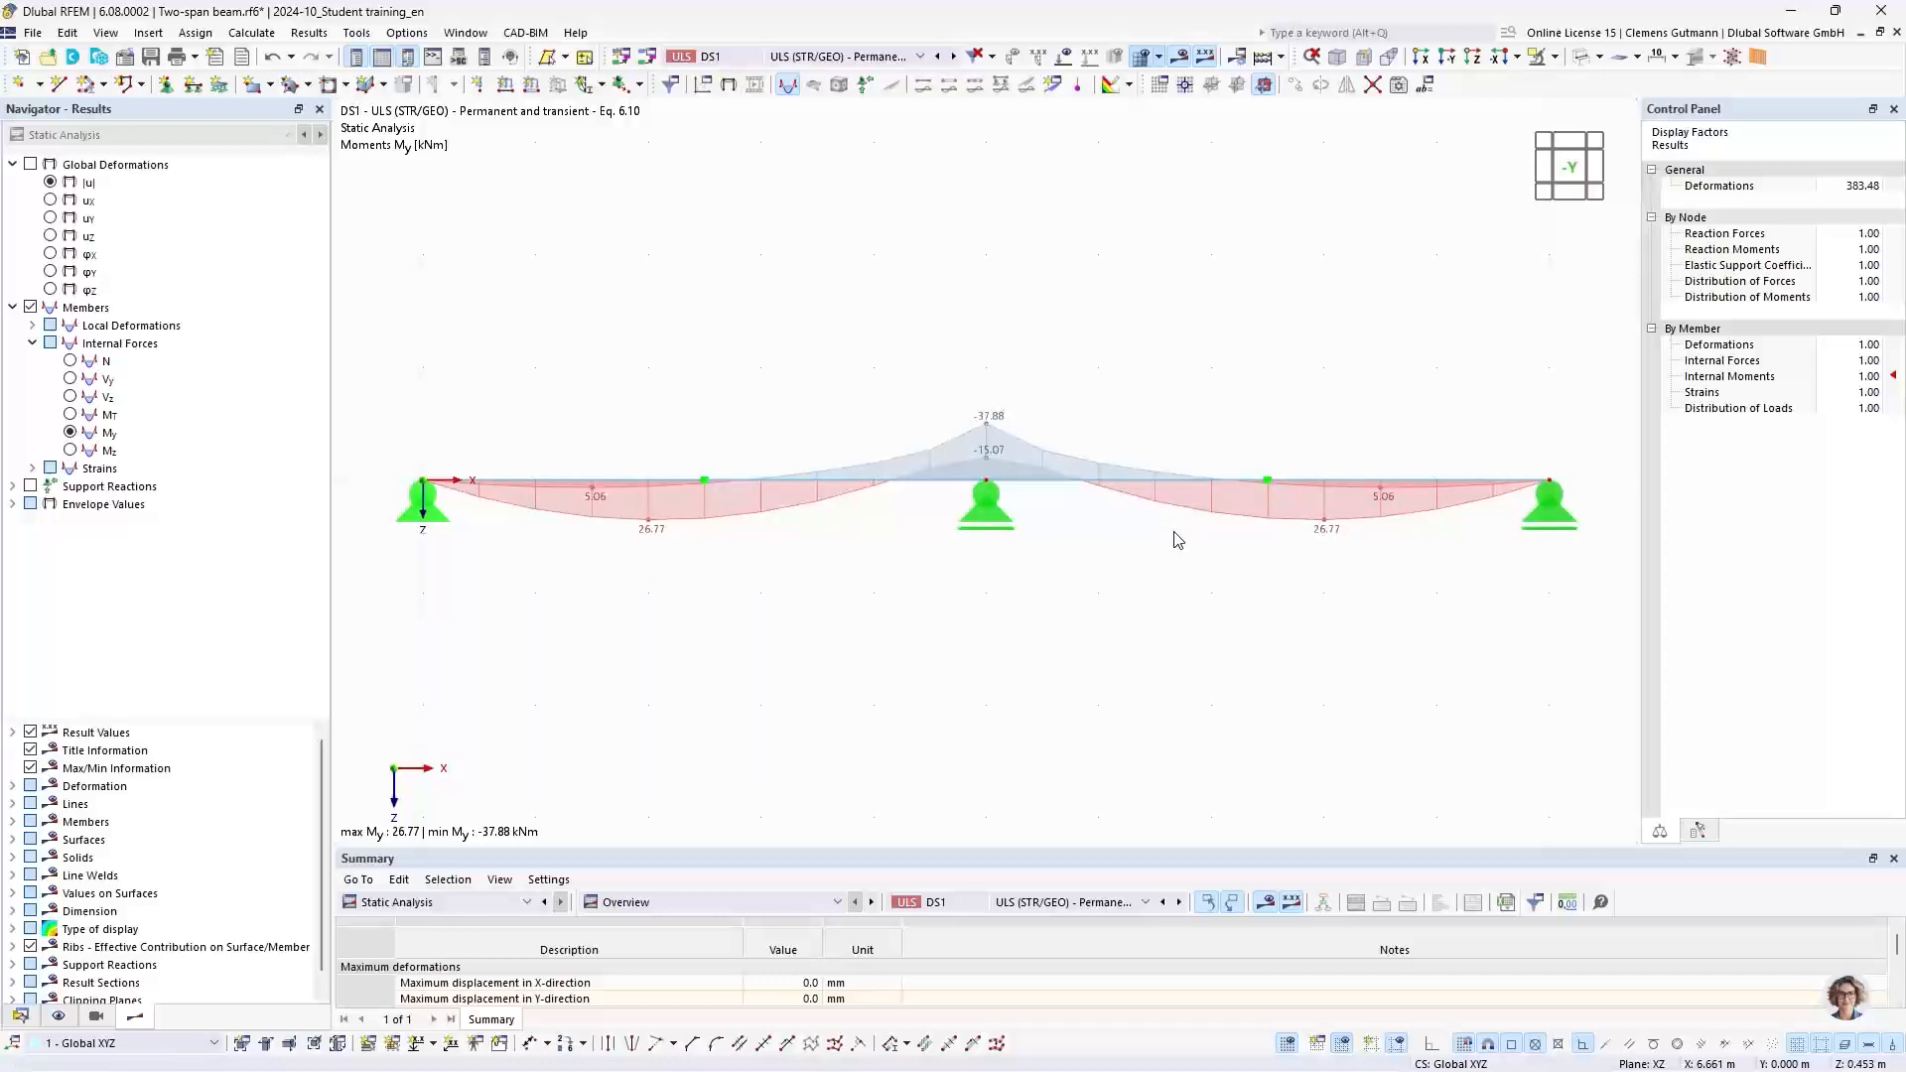
click(732, 65)
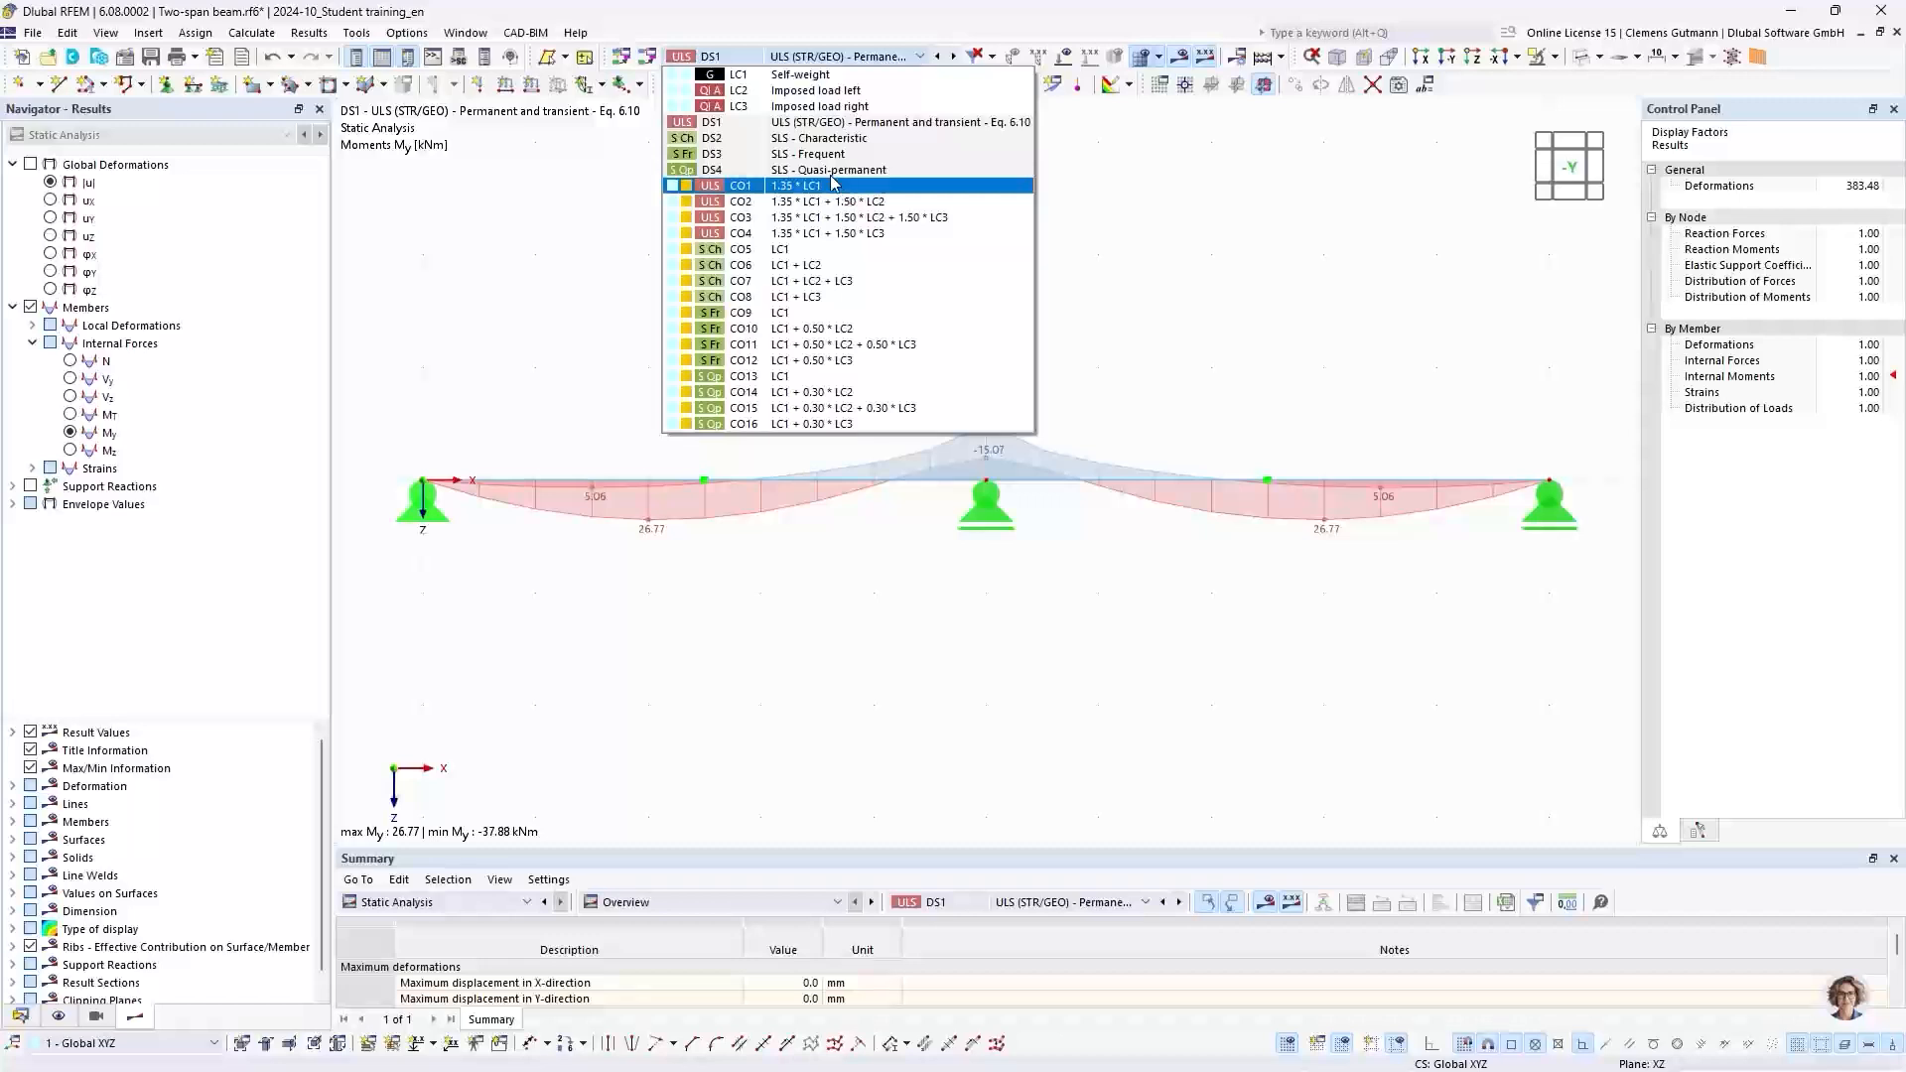
click(736, 127)
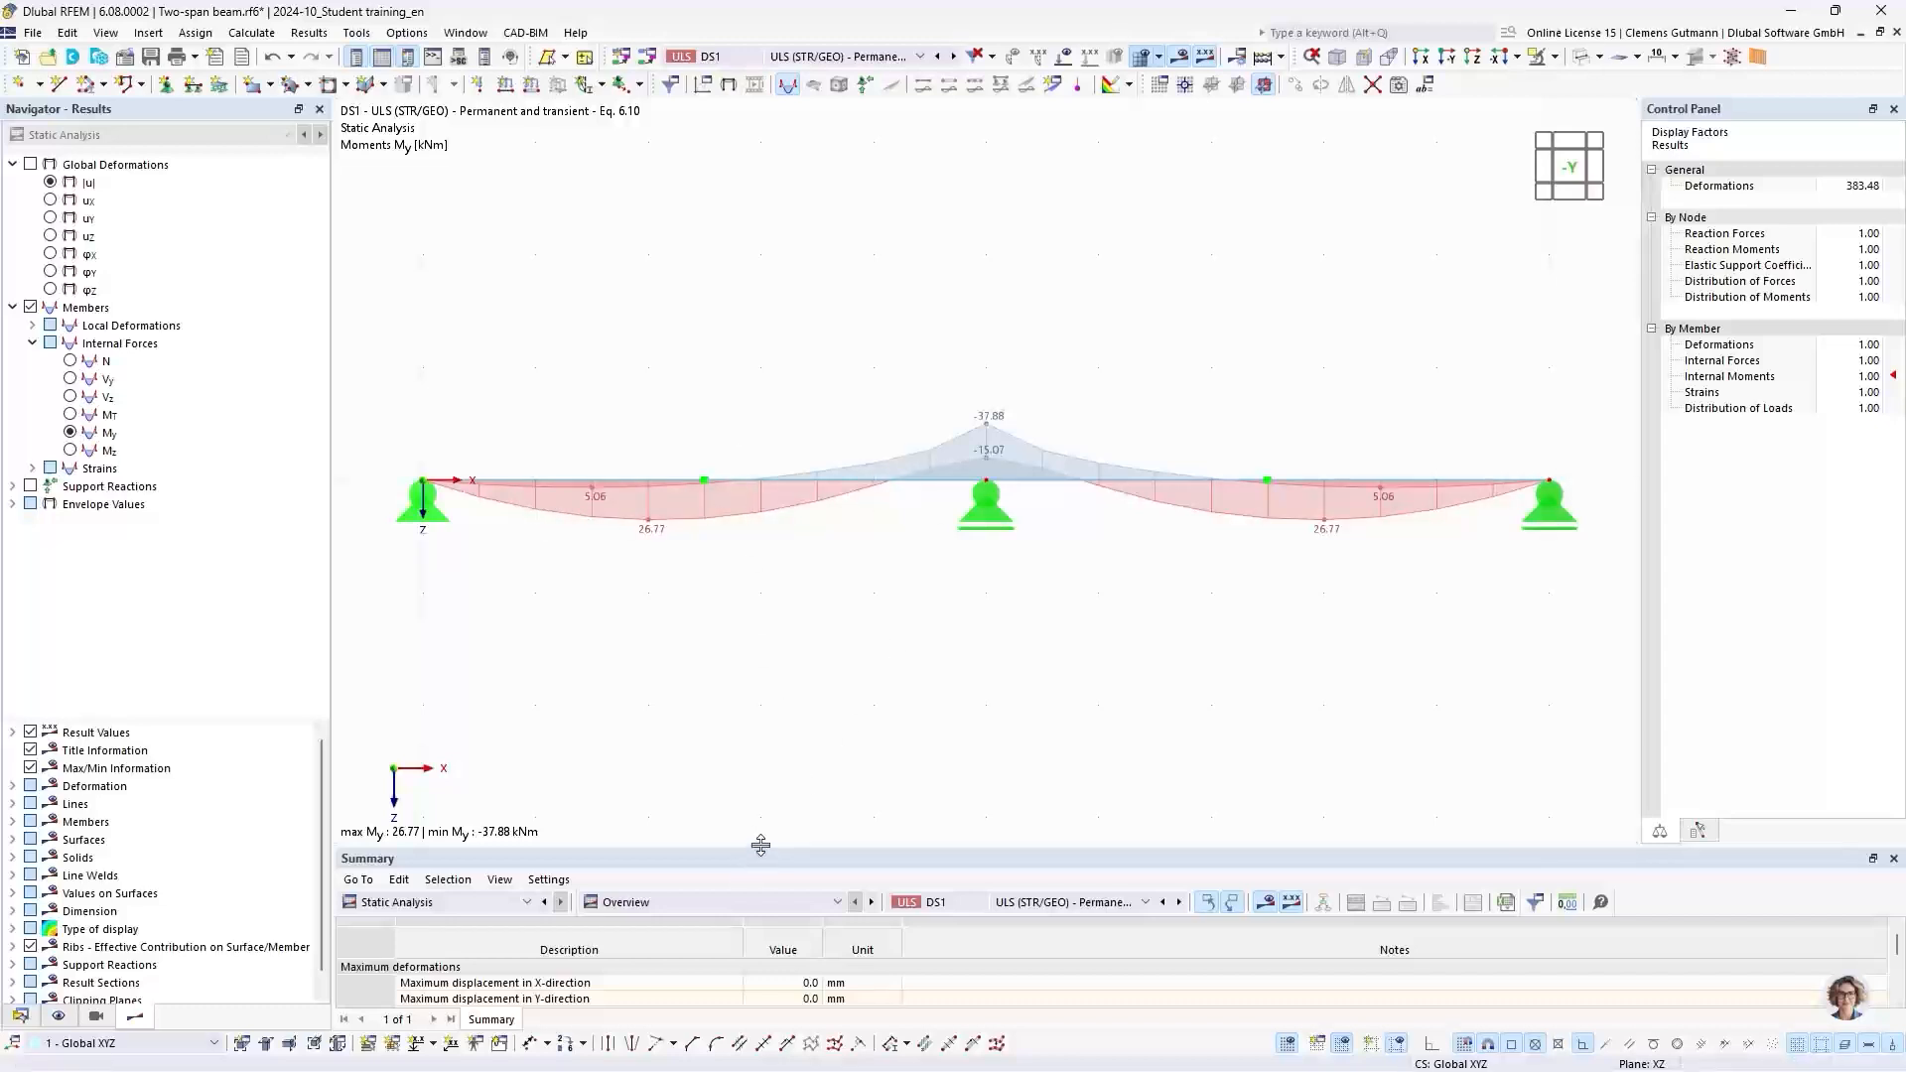
Step: Show the internal forces table of the results by member for DS1, enlarge it and examine the extreme values
drag(761, 844, 795, 625)
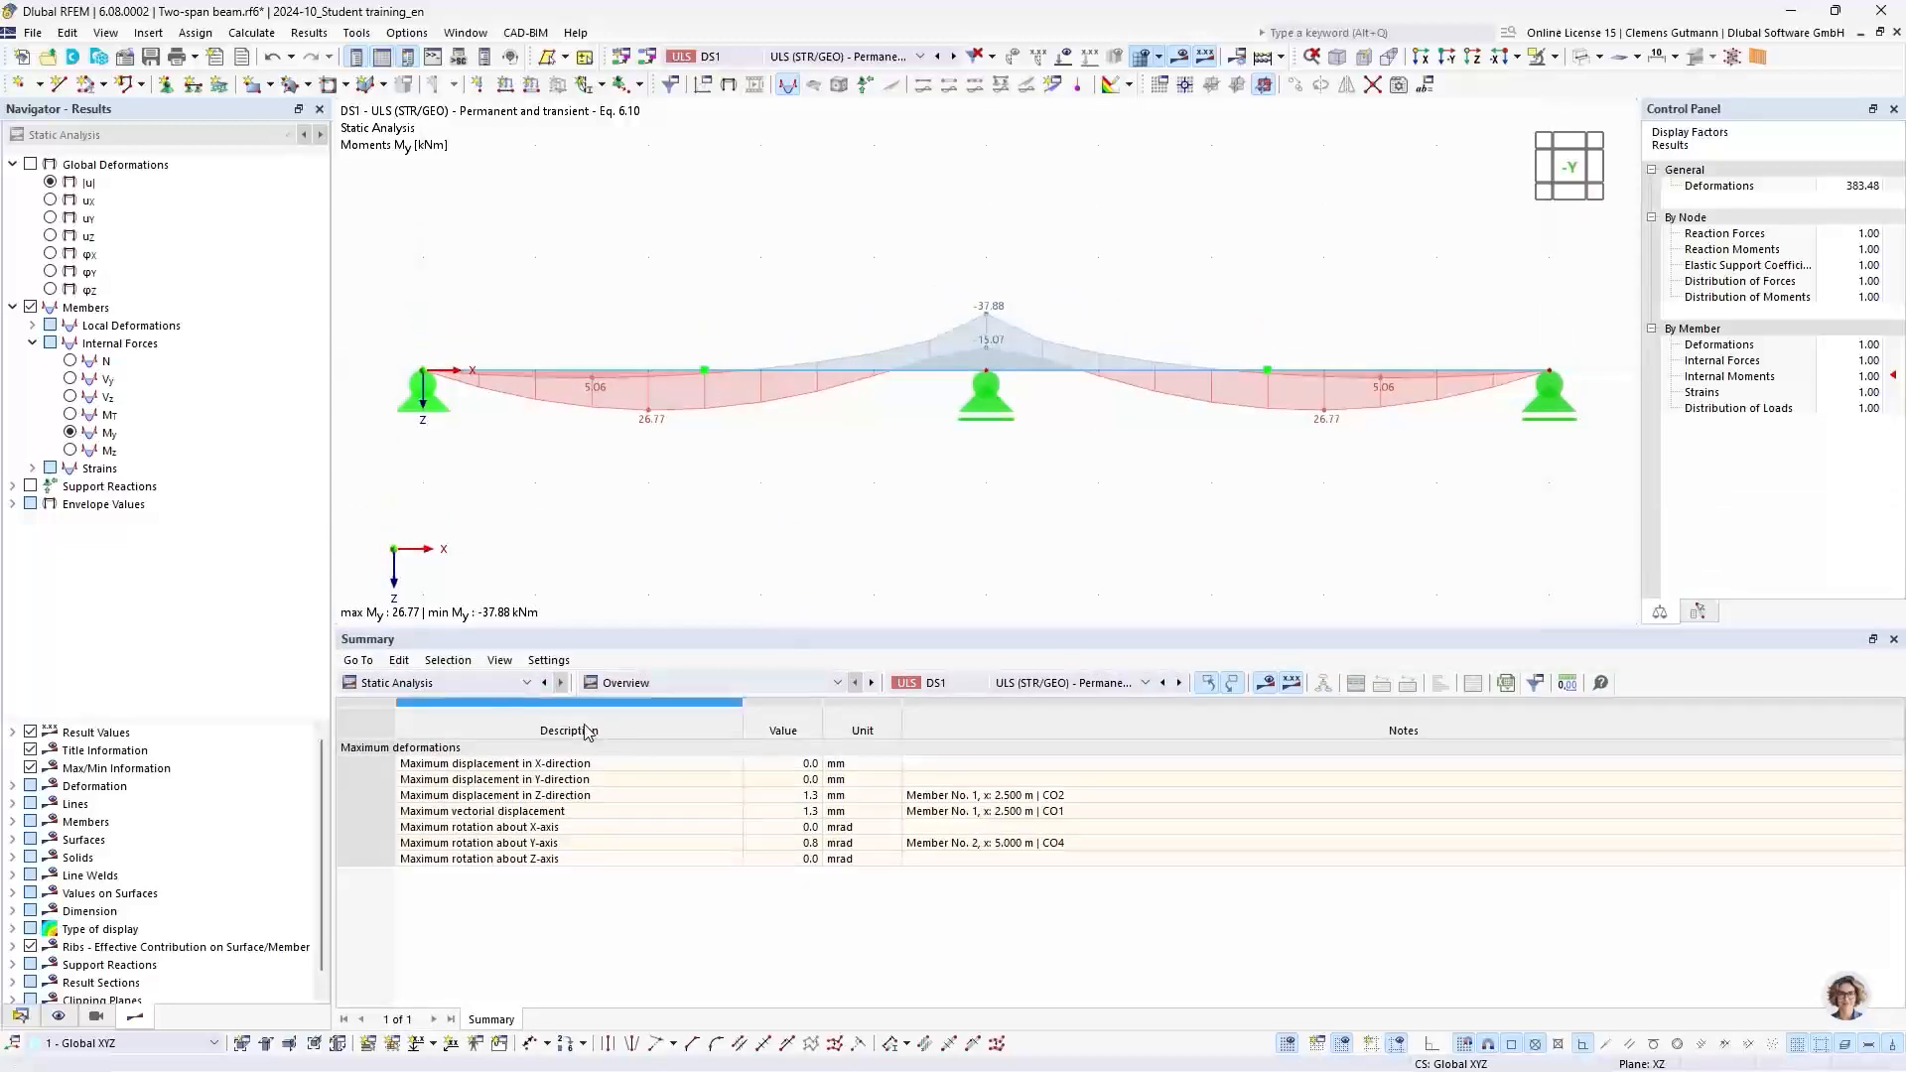
click(634, 685)
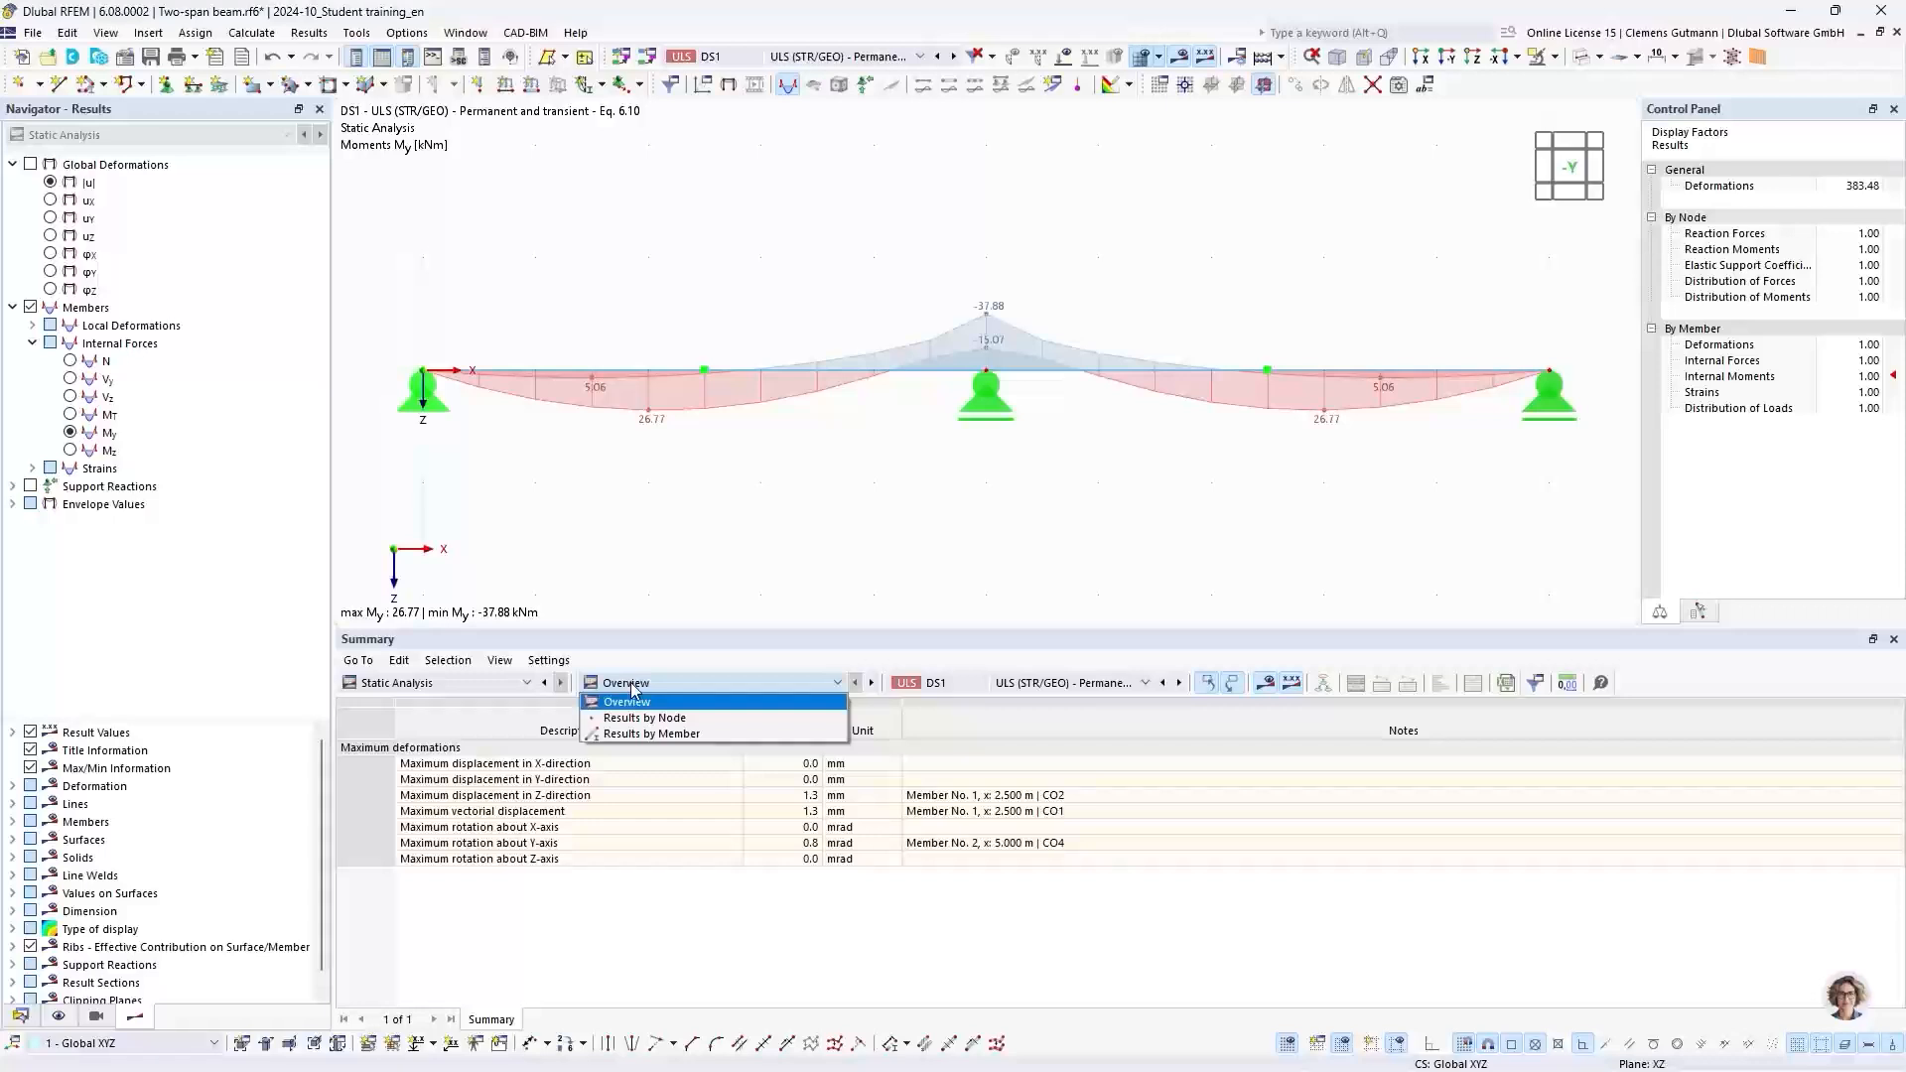
click(651, 734)
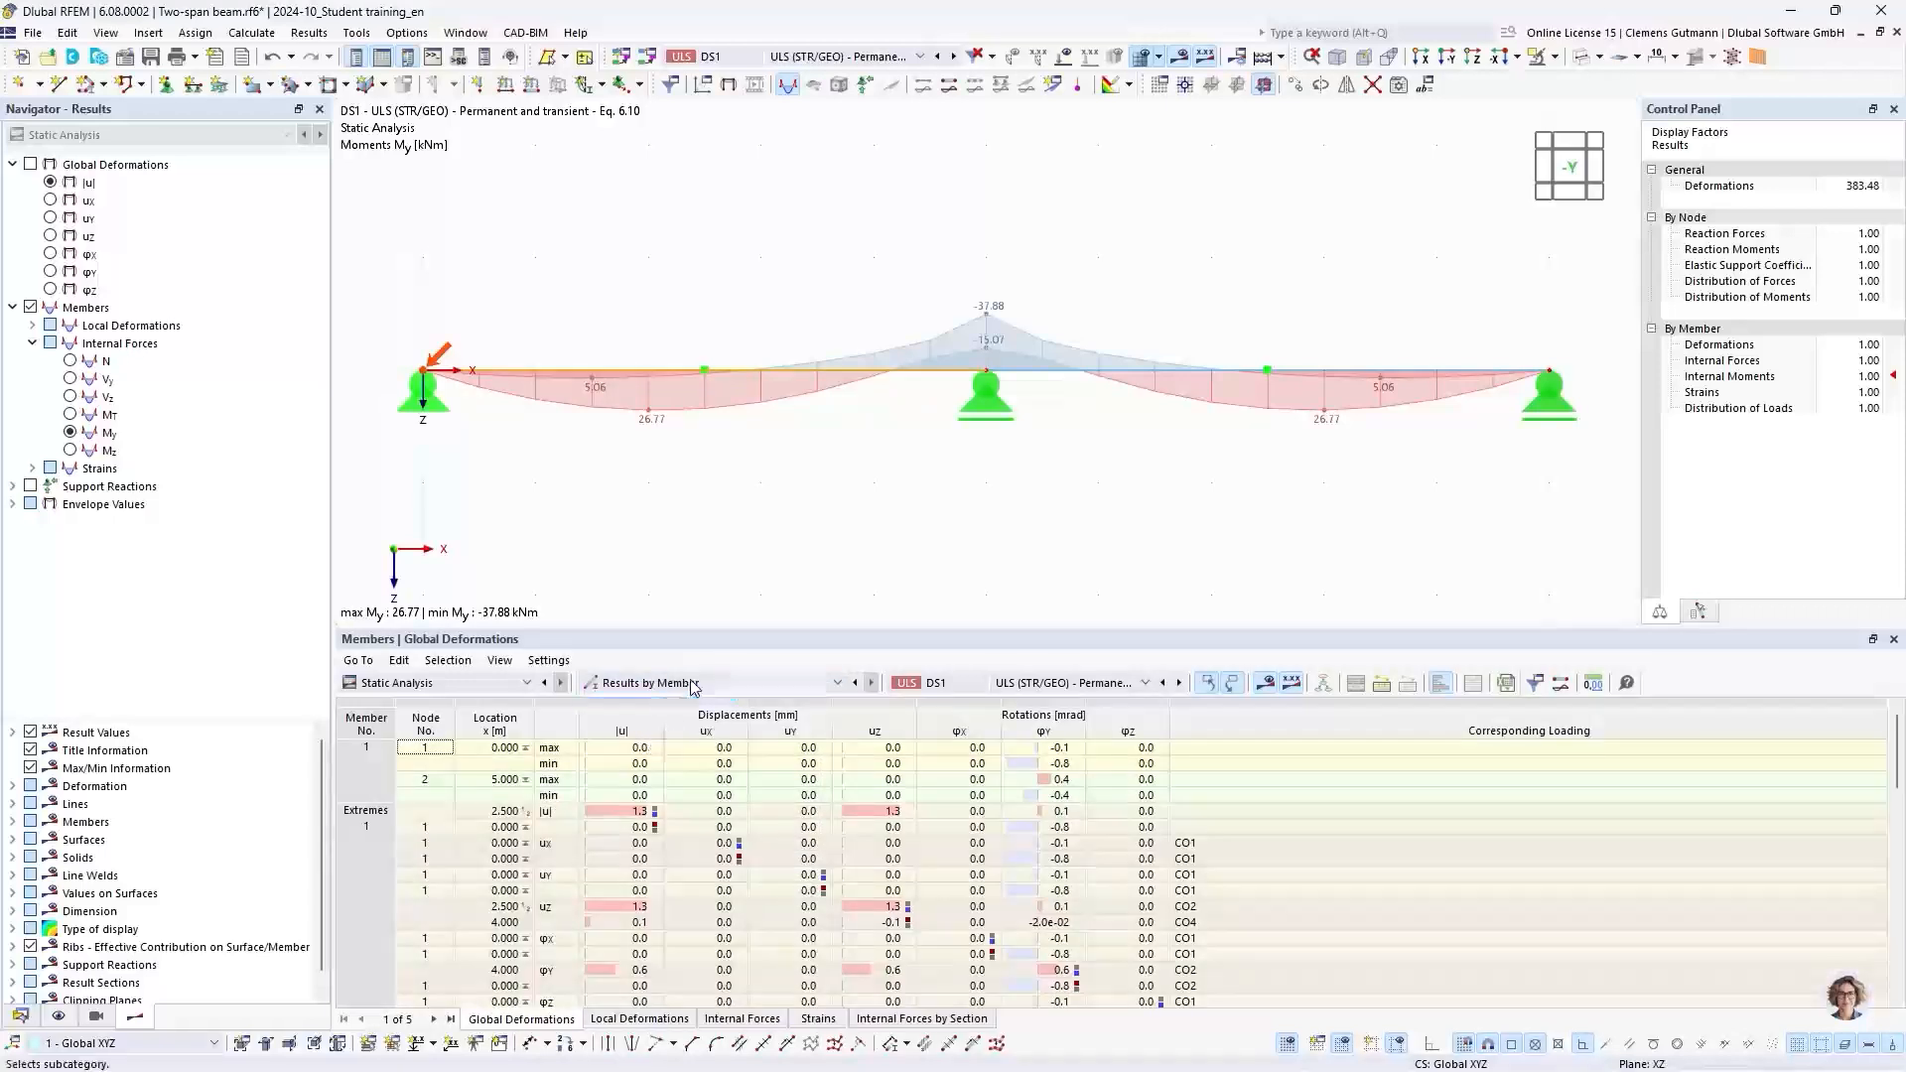
click(761, 1027)
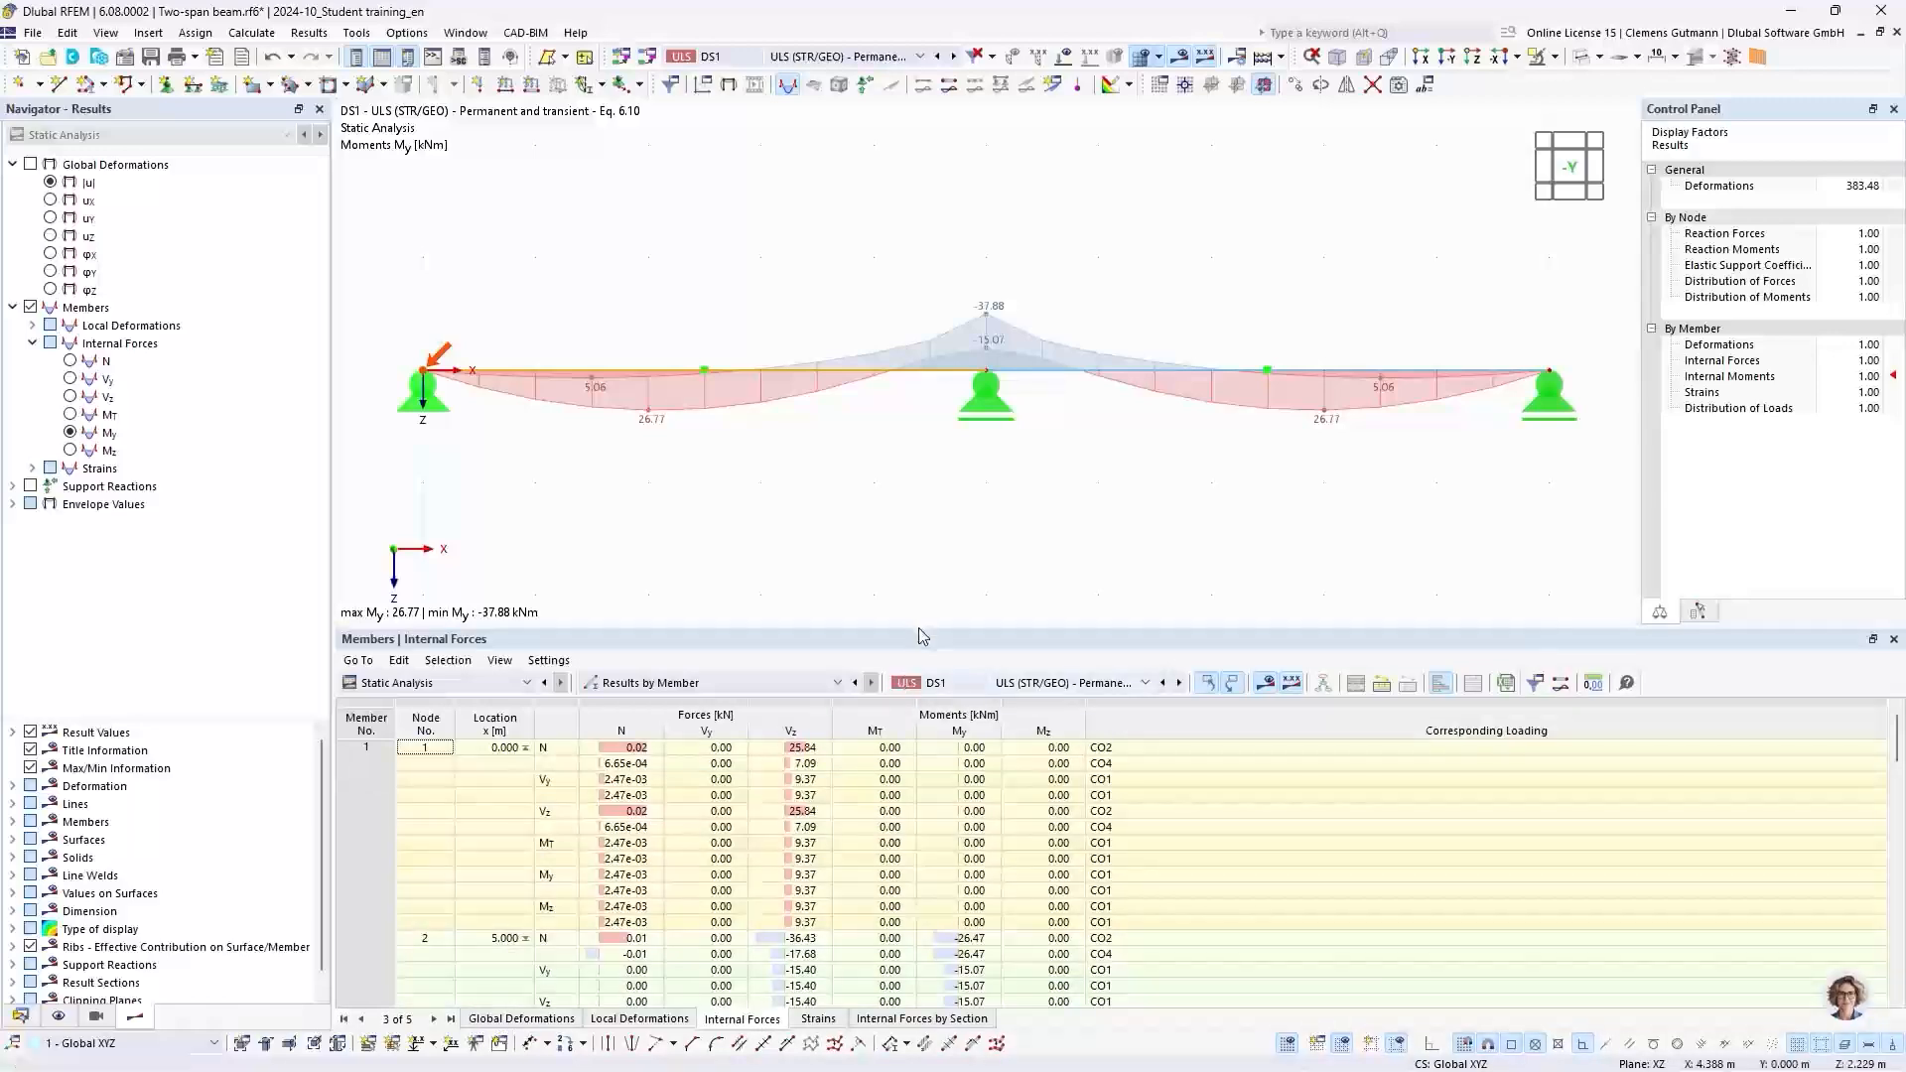
drag(919, 629, 919, 454)
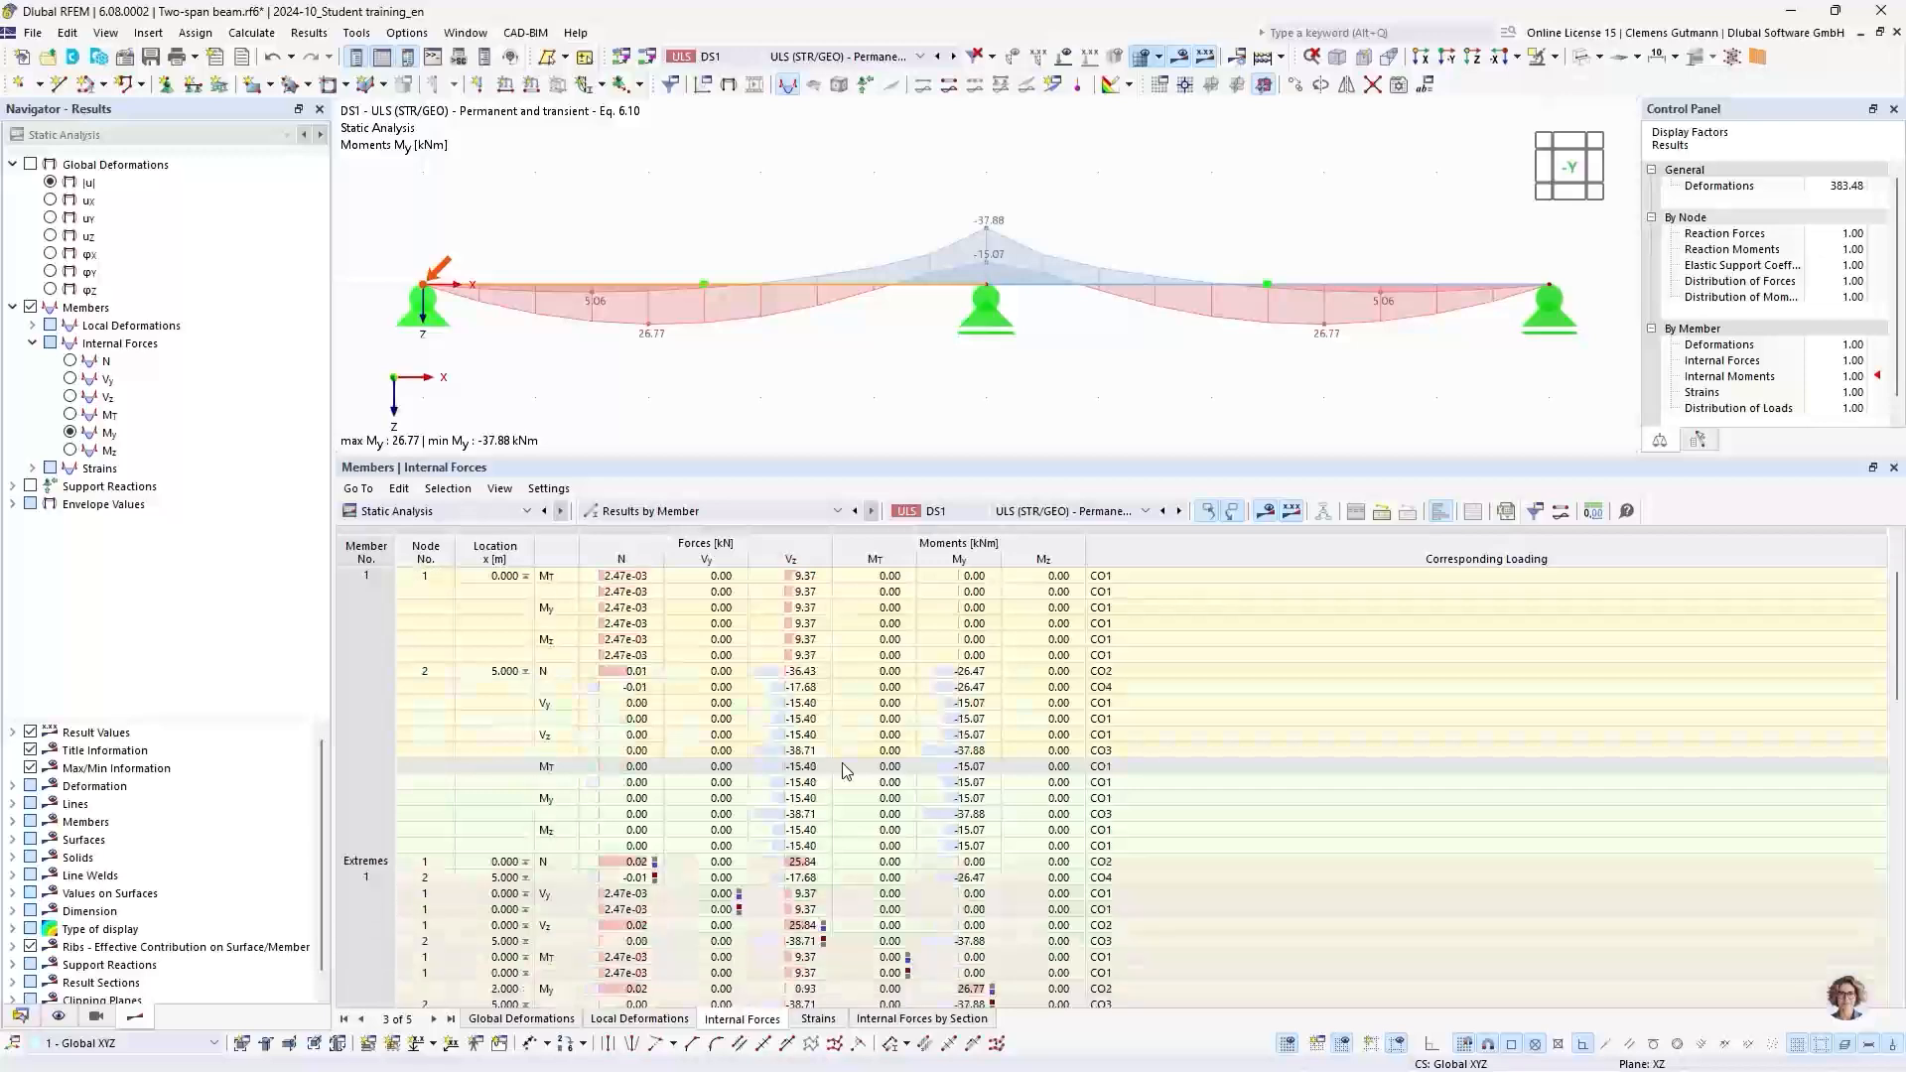
scroll(845, 771, down, 10)
scroll(845, 771, down, 6)
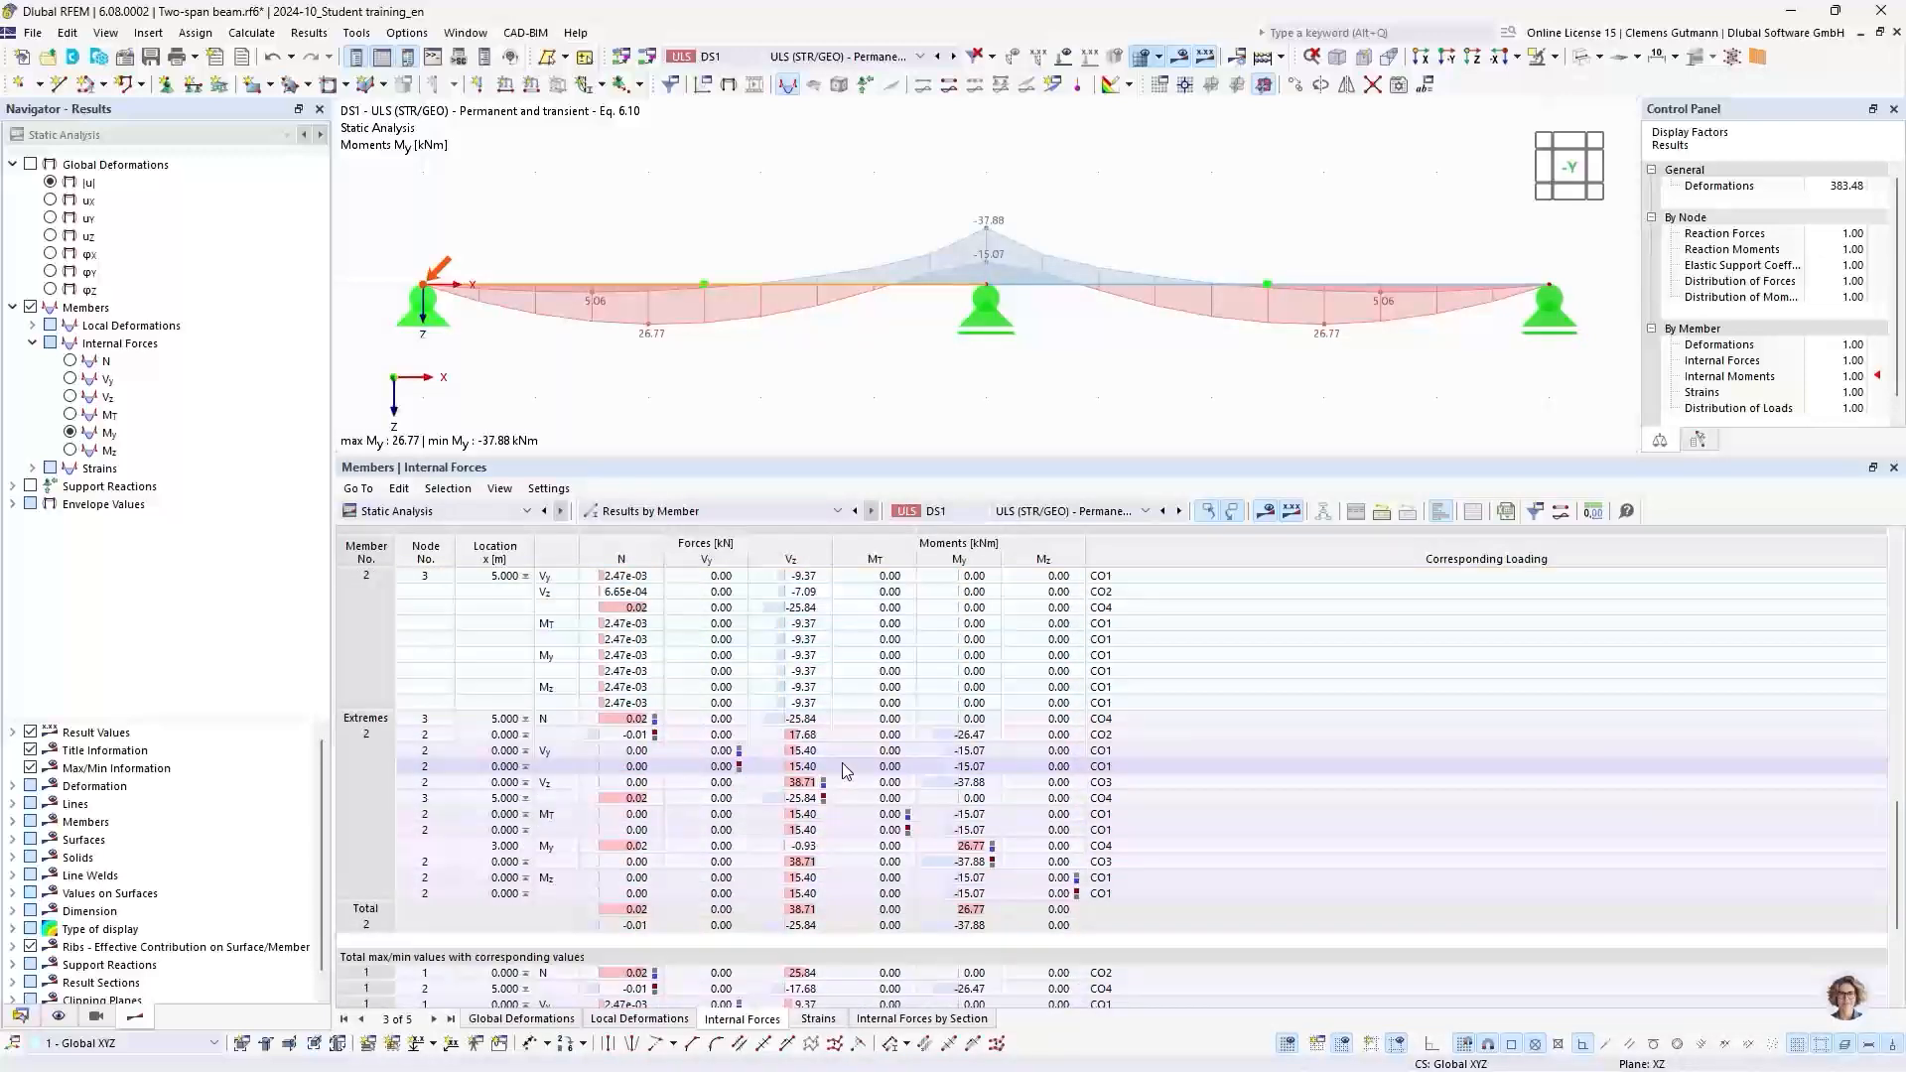
scroll(842, 762, up, 8)
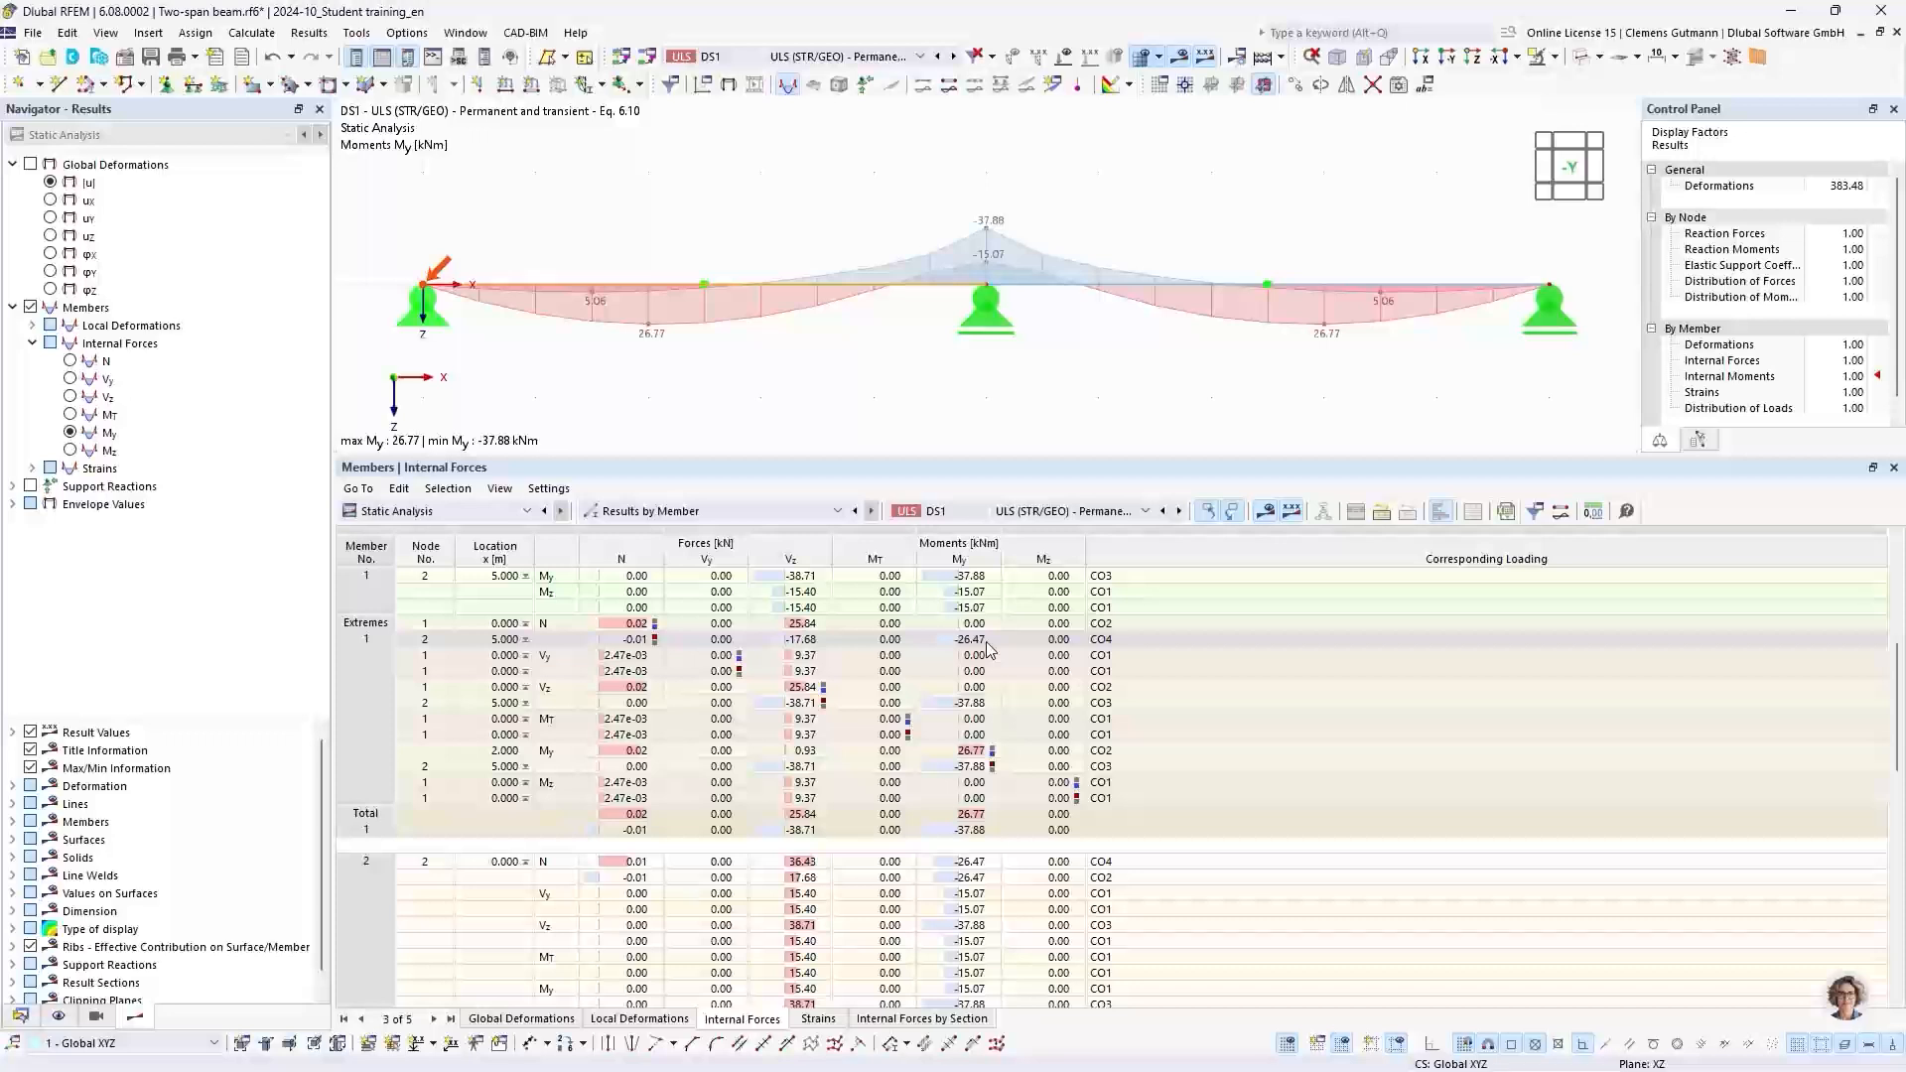
Step: Locate member 1's minimum My at x = 5.000 m in the extremes and display the results of its governing combination CO3
click(963, 702)
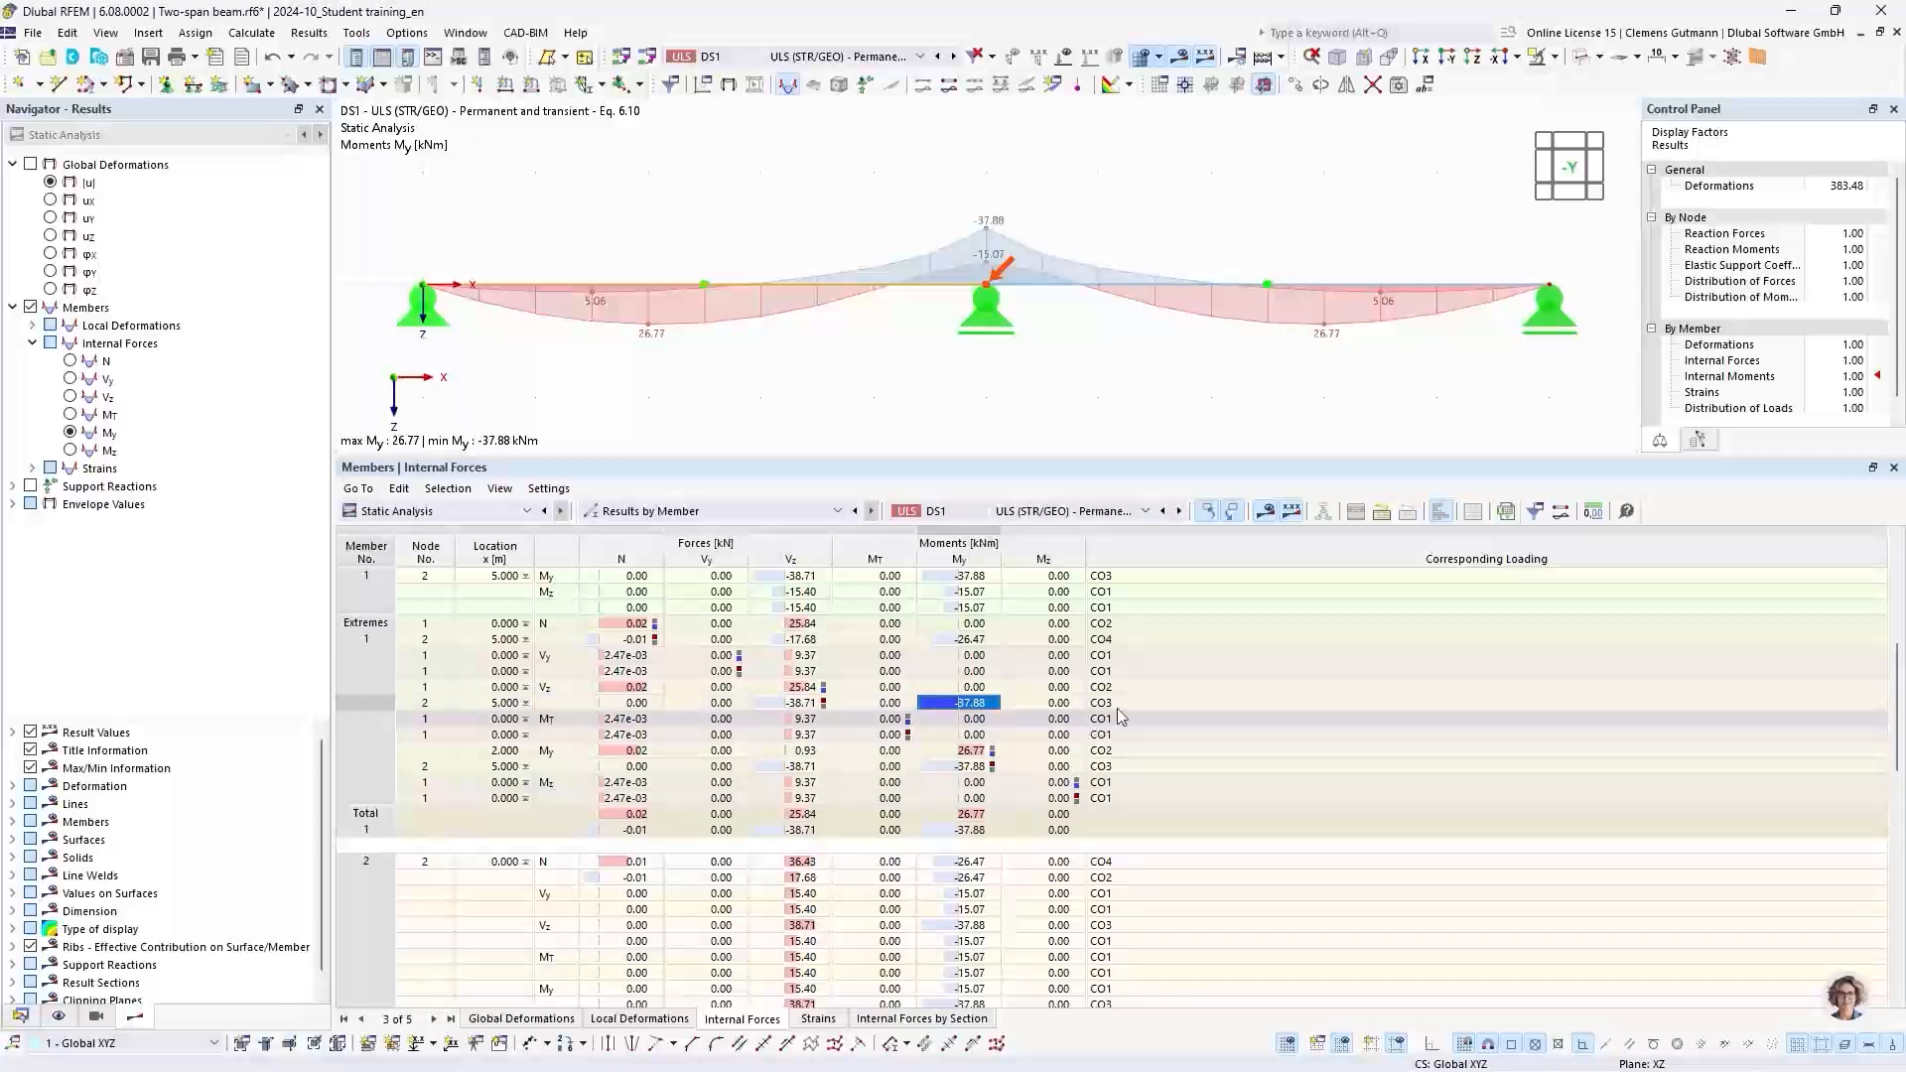
click(840, 60)
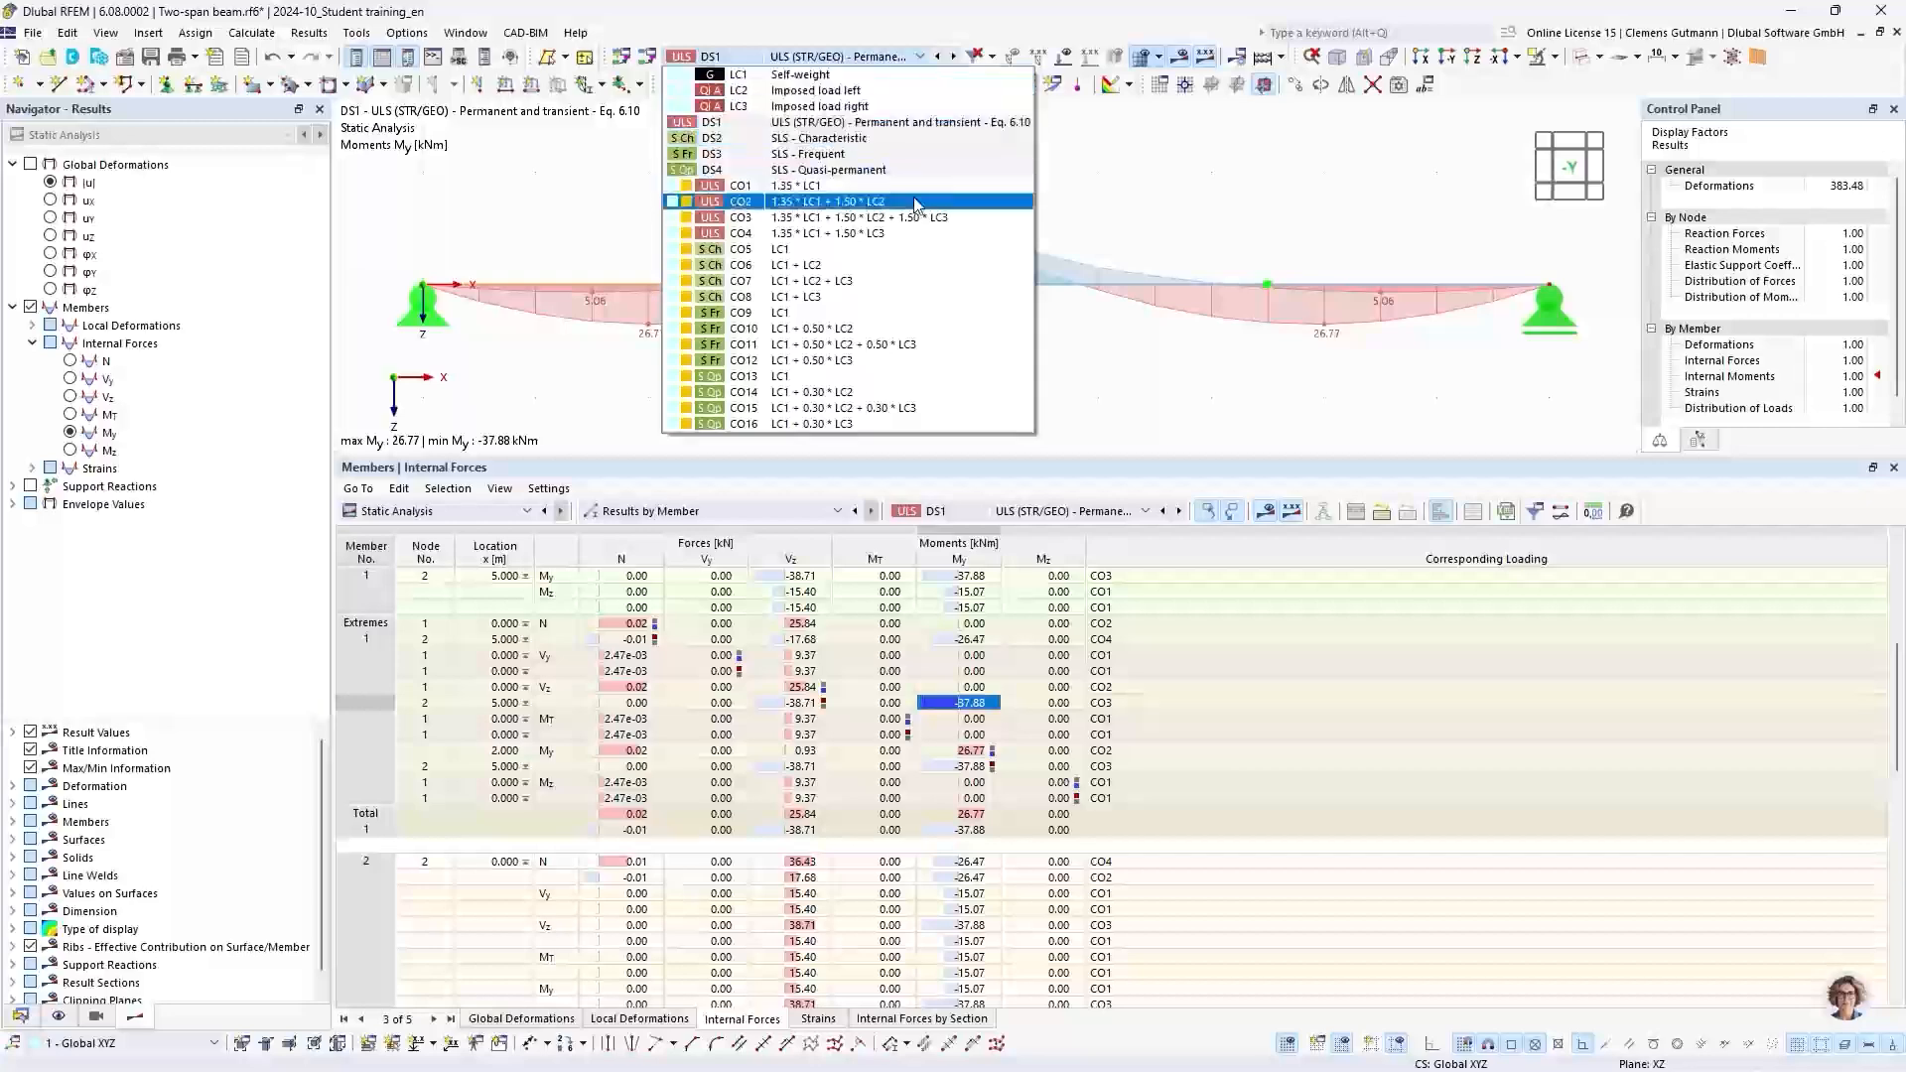
click(740, 218)
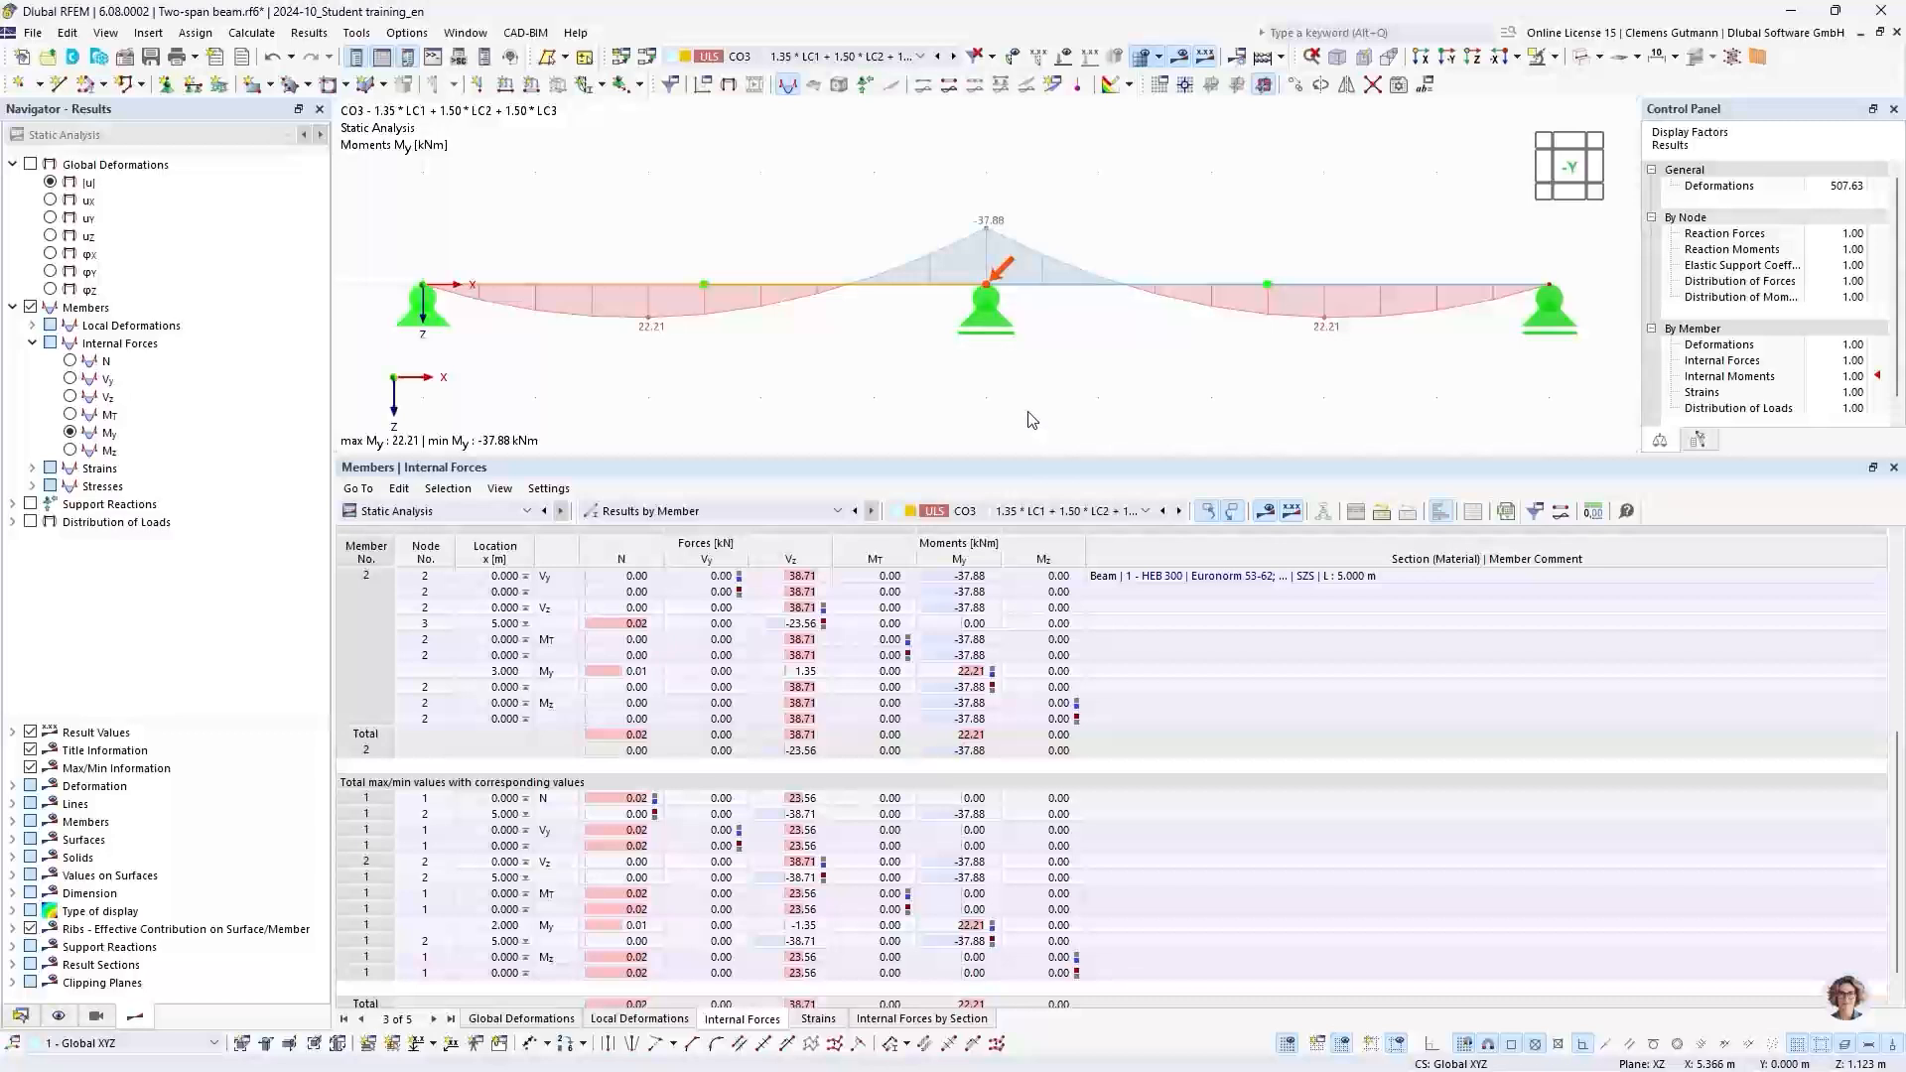
Step: Return to DS1, locate member 1's maximum span moment My in the extremes and display the results of its governing combination CO2
click(839, 57)
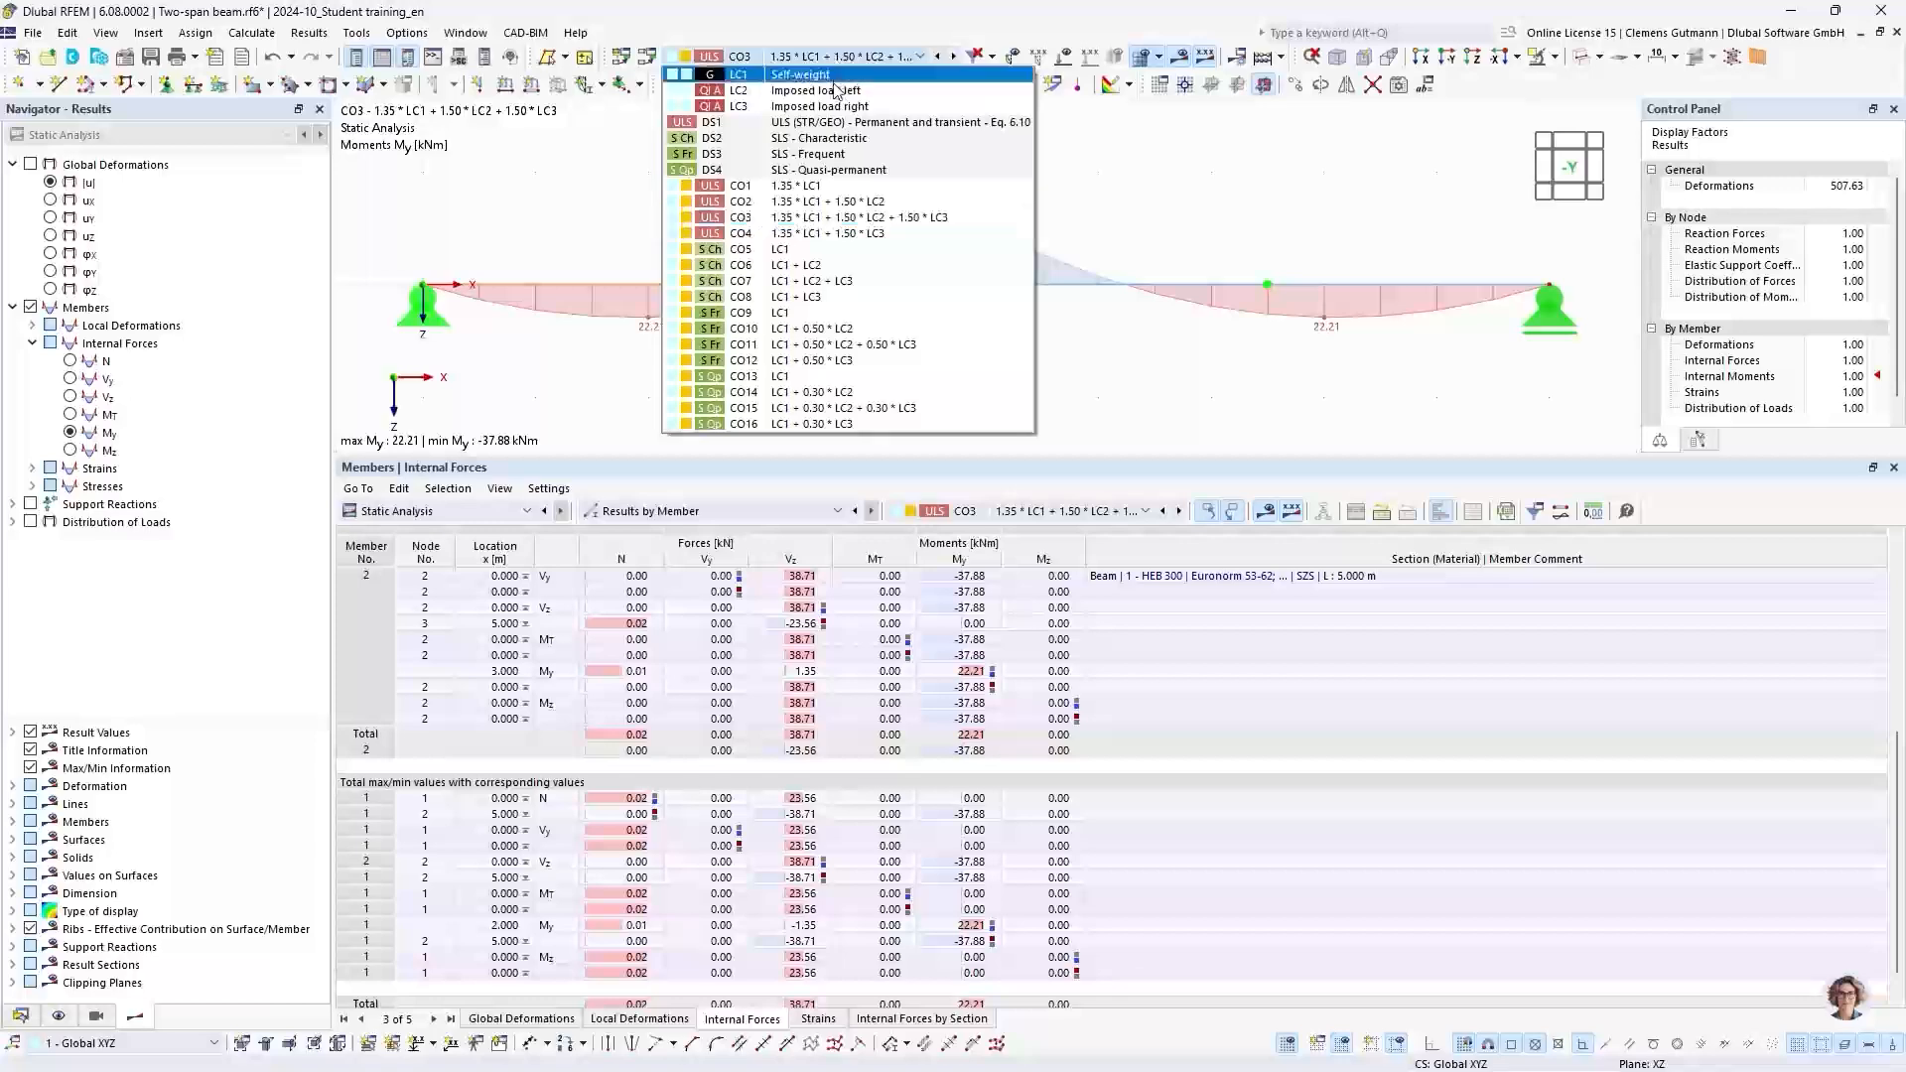
click(812, 125)
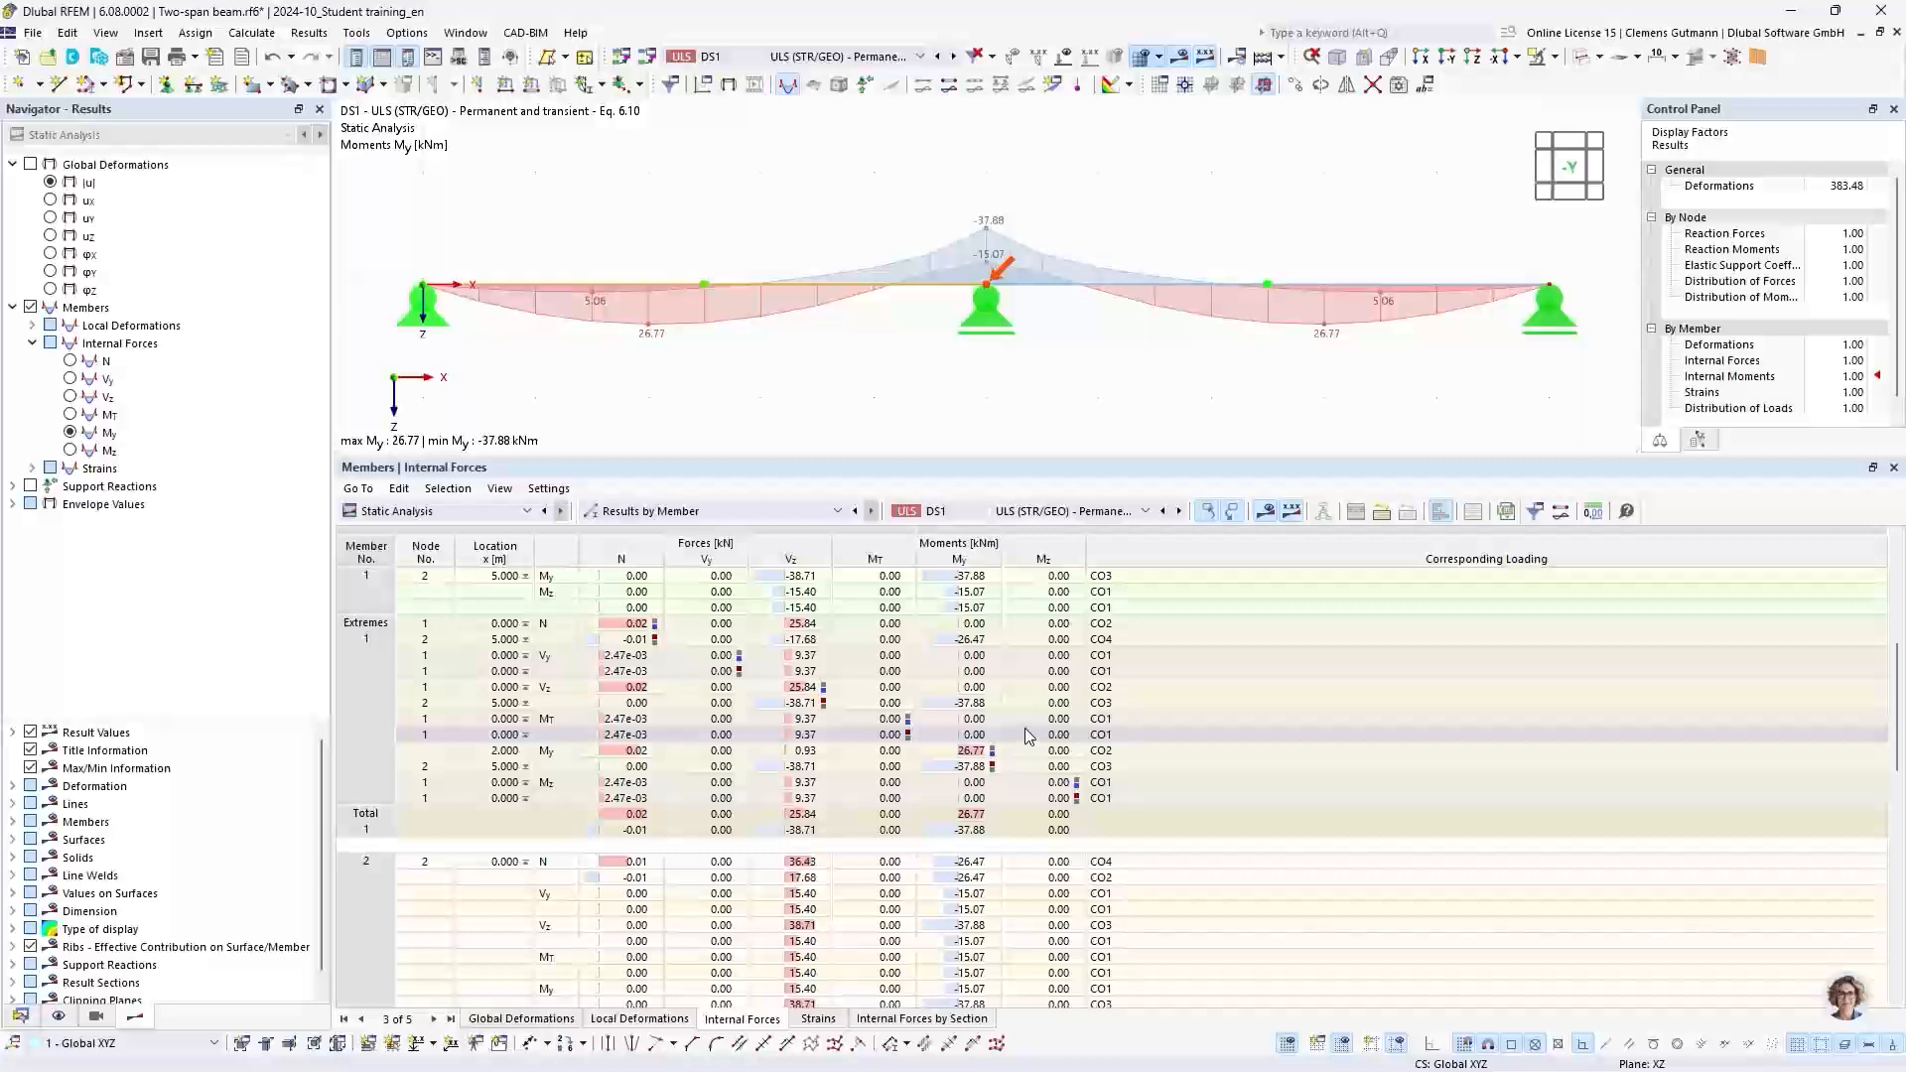
click(968, 752)
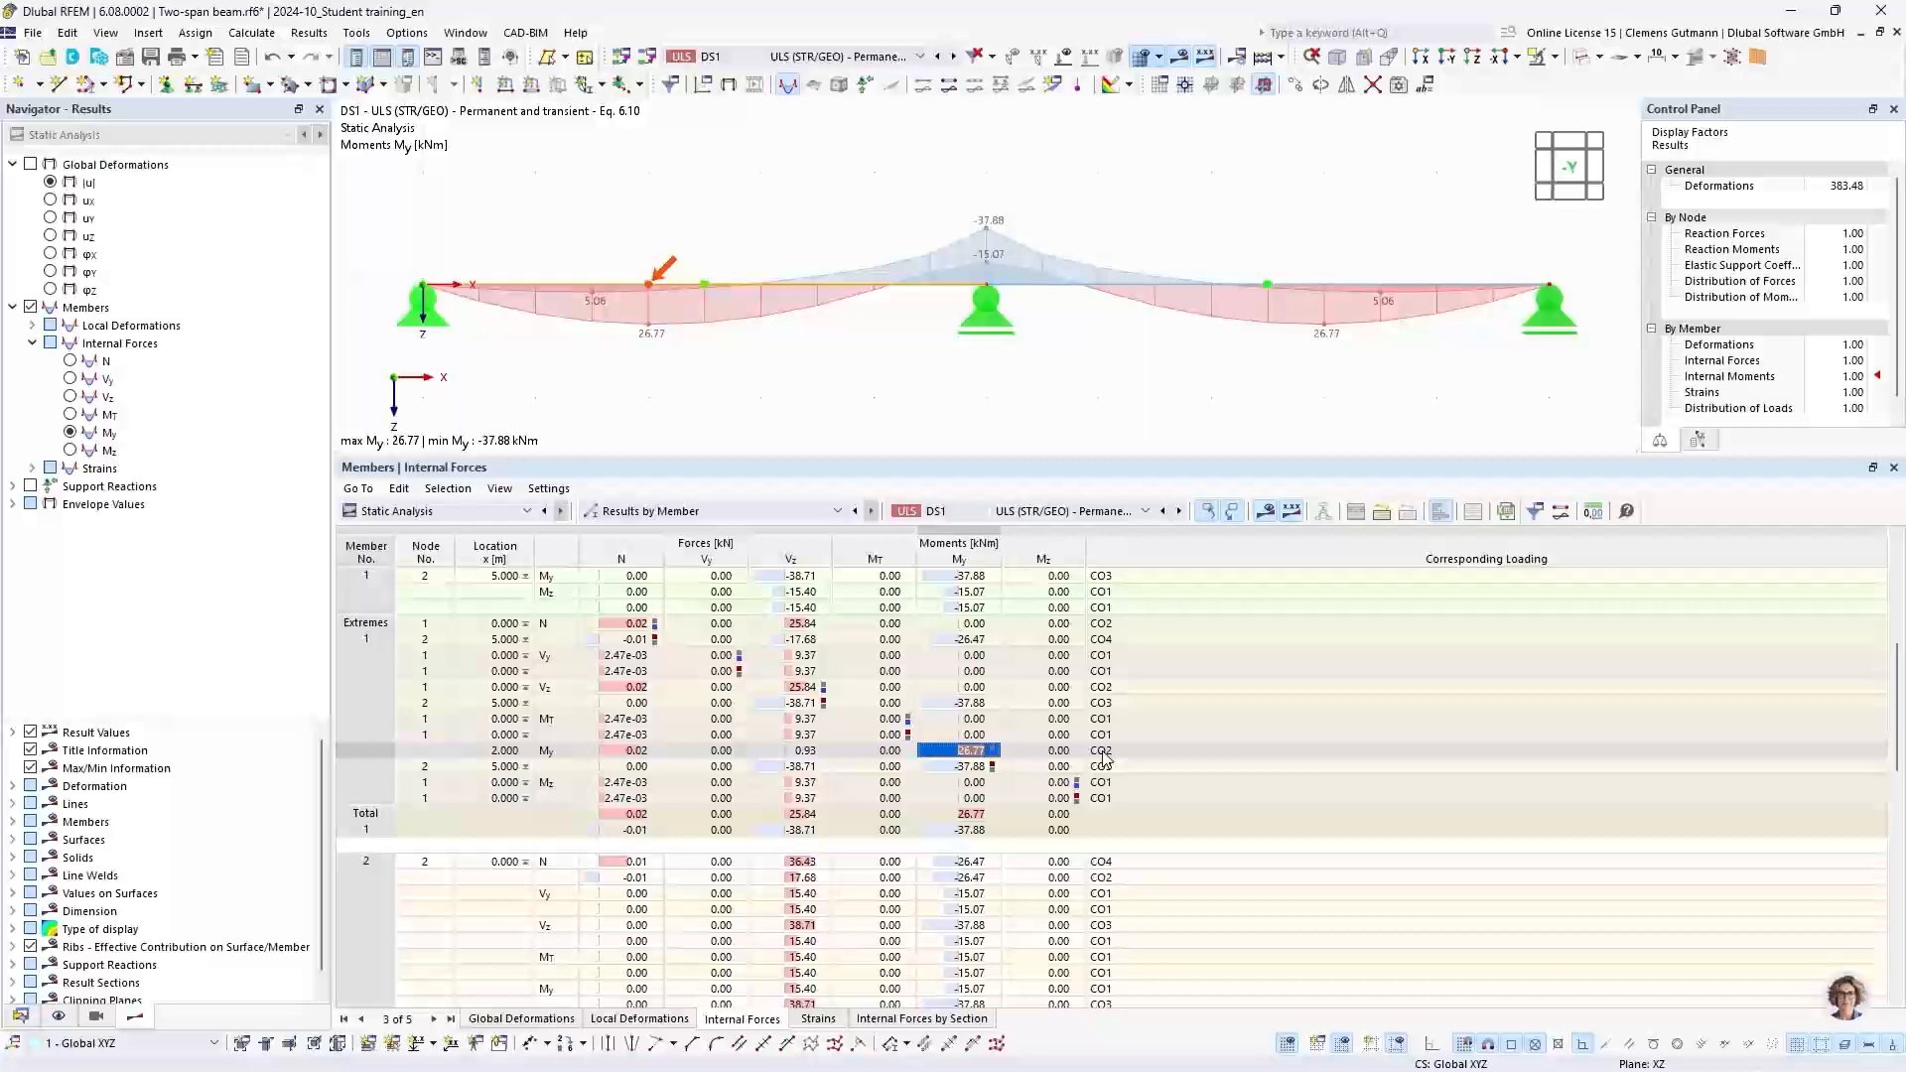
click(777, 59)
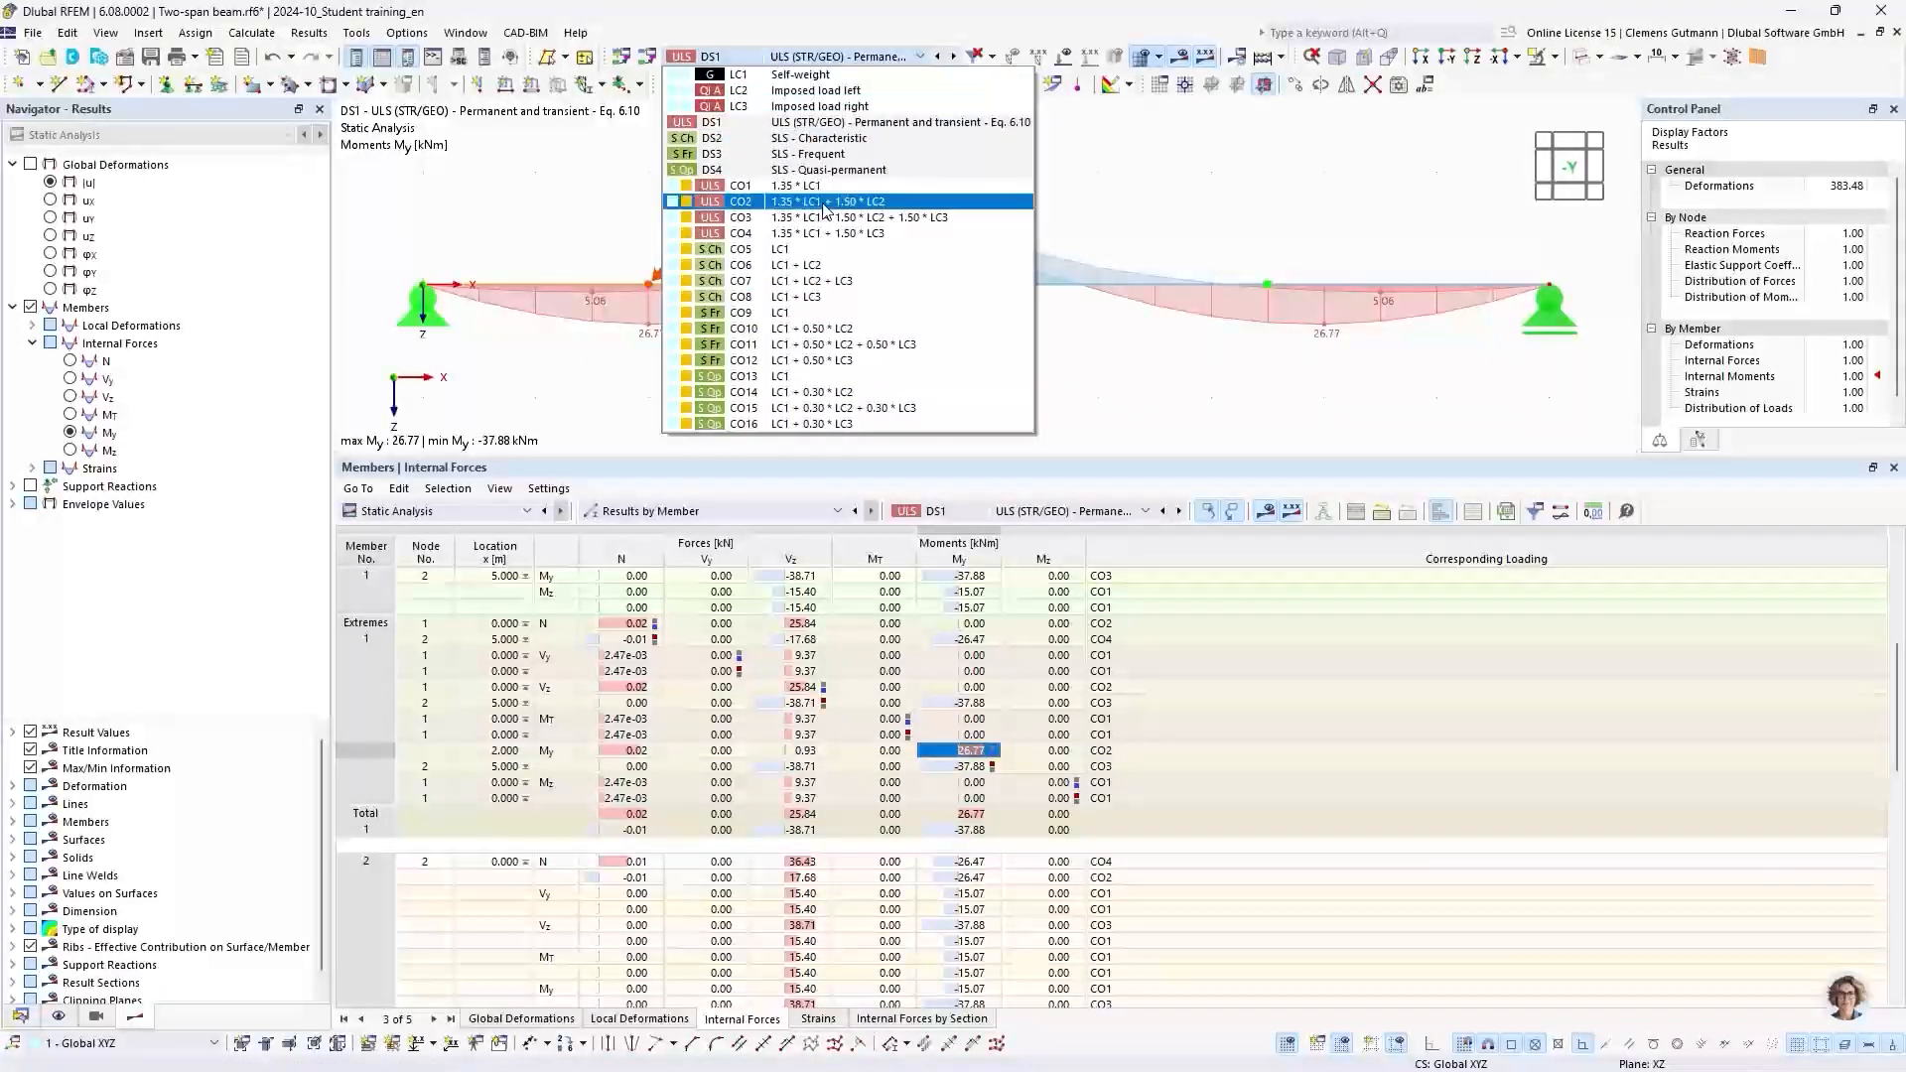
click(822, 202)
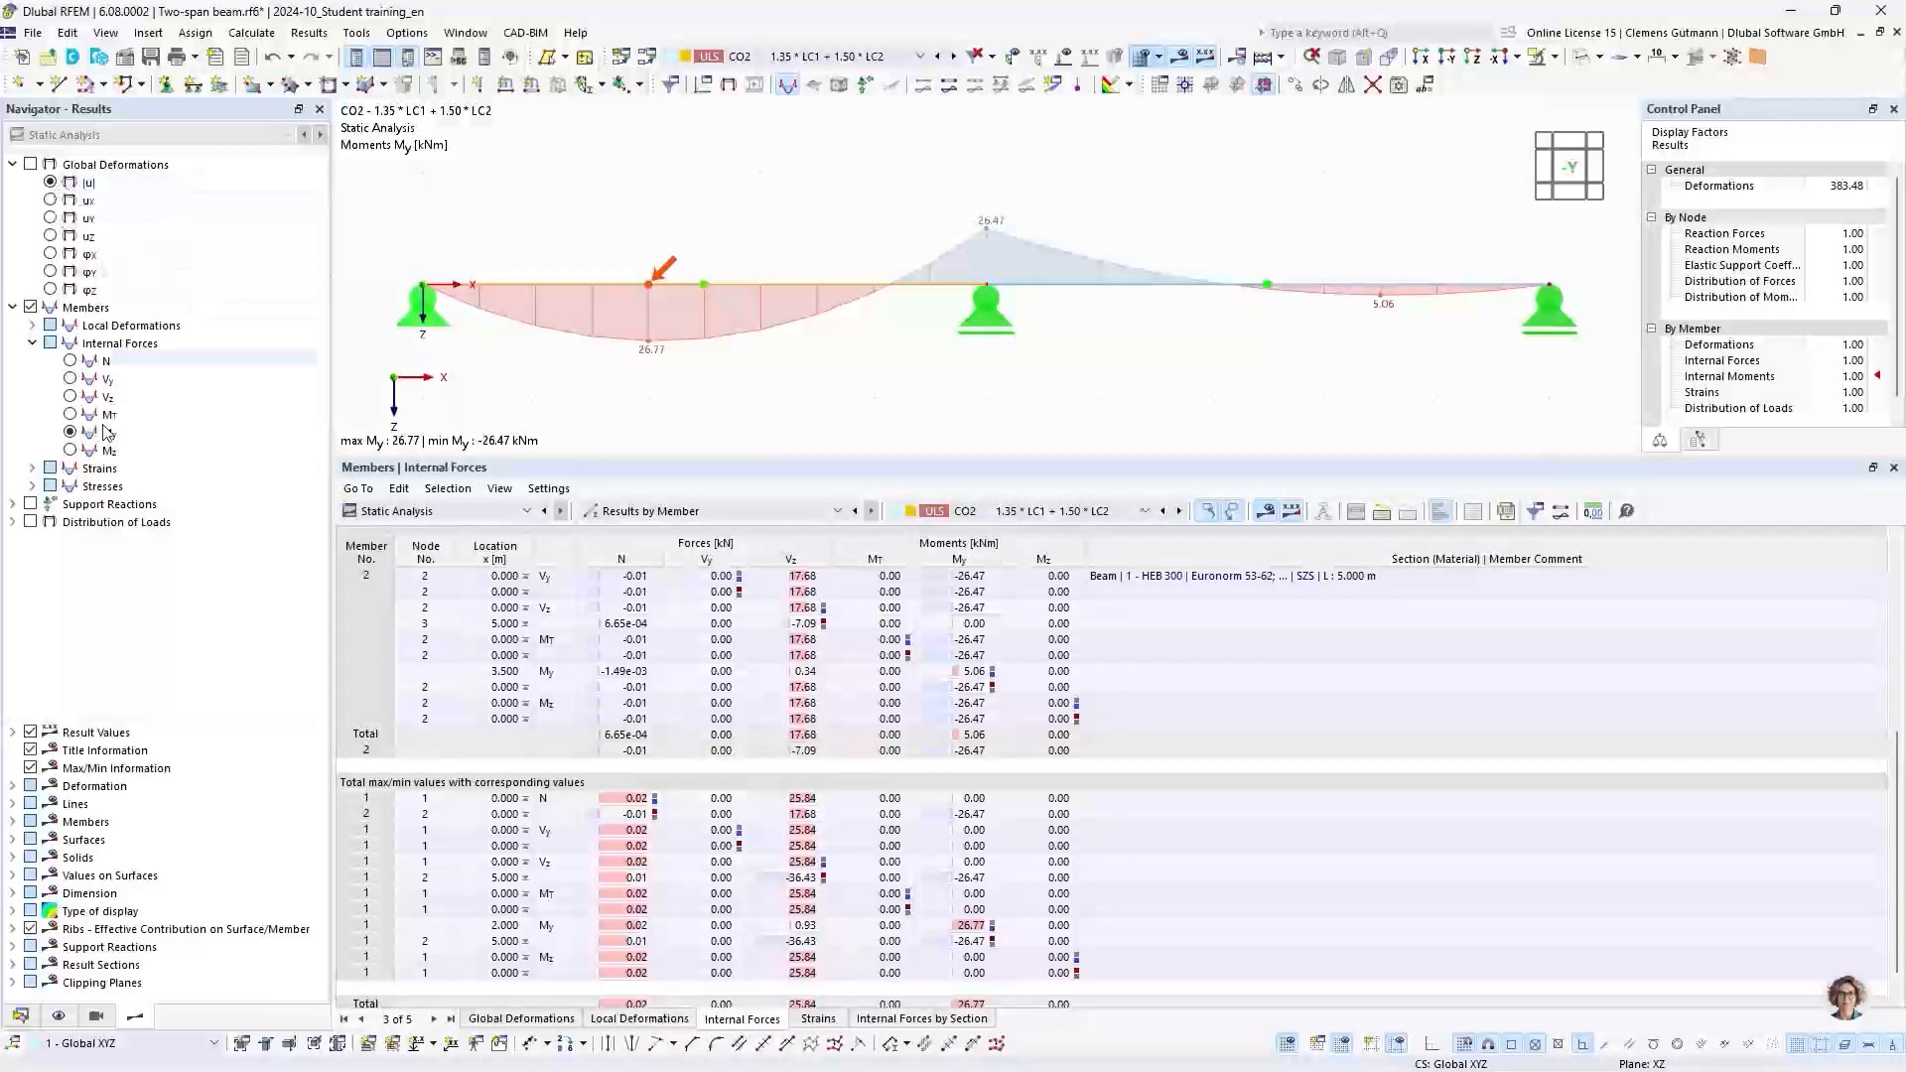
Step: Turn on the support reactions and display them for design situation DS1 in an enlarged graphics area
click(31, 505)
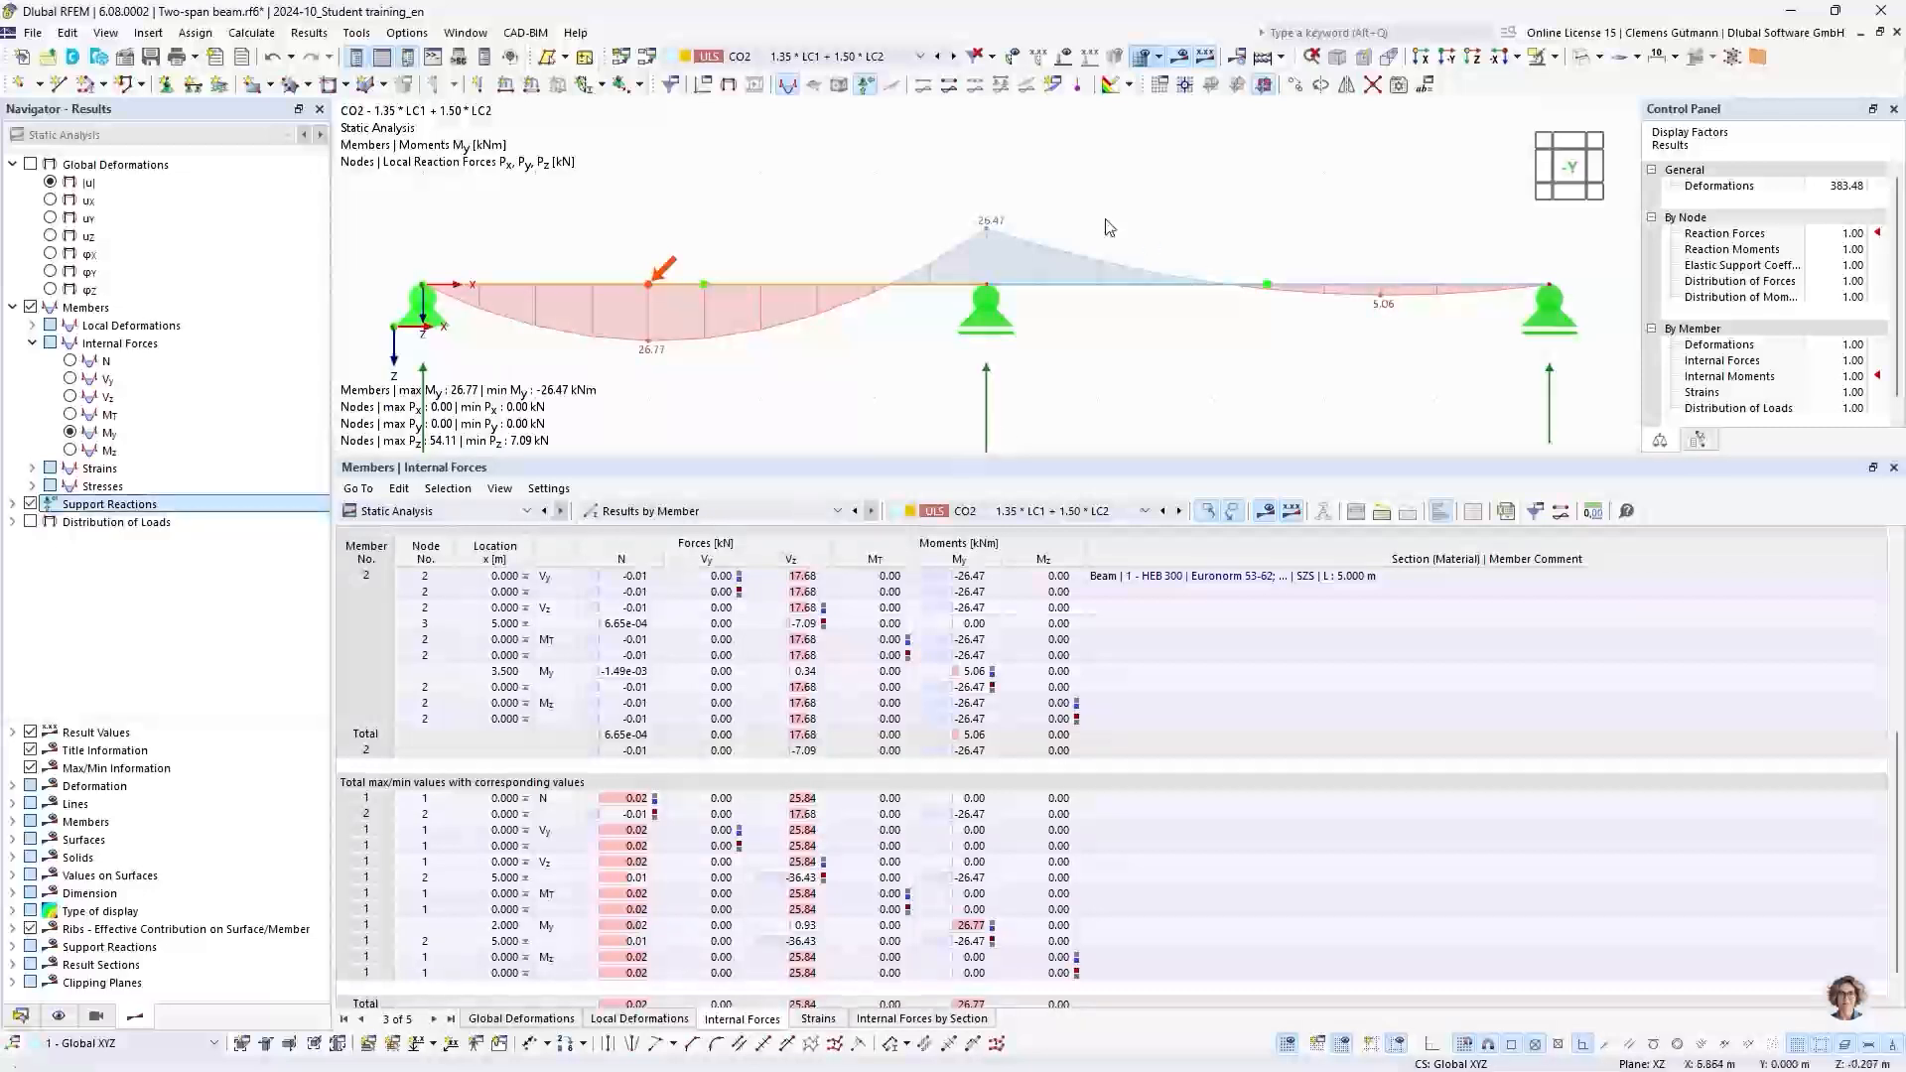
scroll(935, 220, down, 3)
click(919, 57)
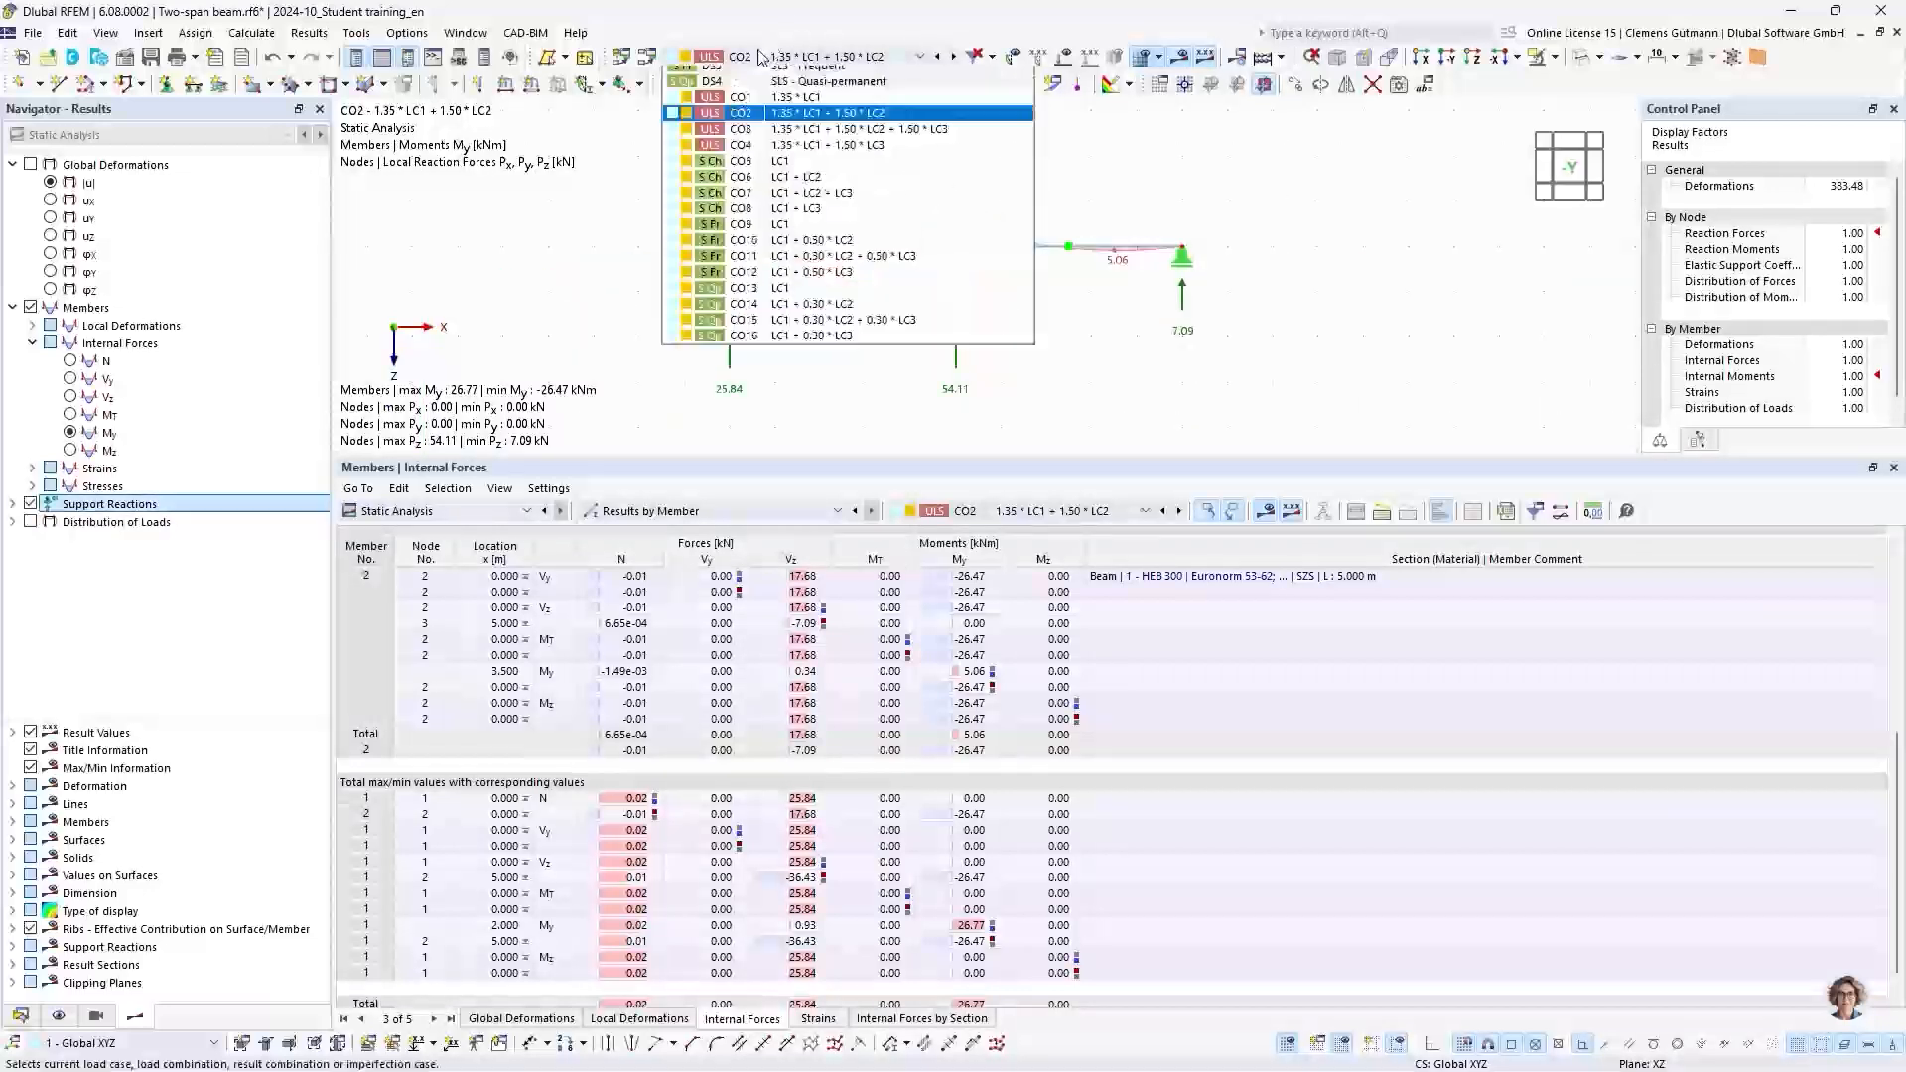
click(804, 122)
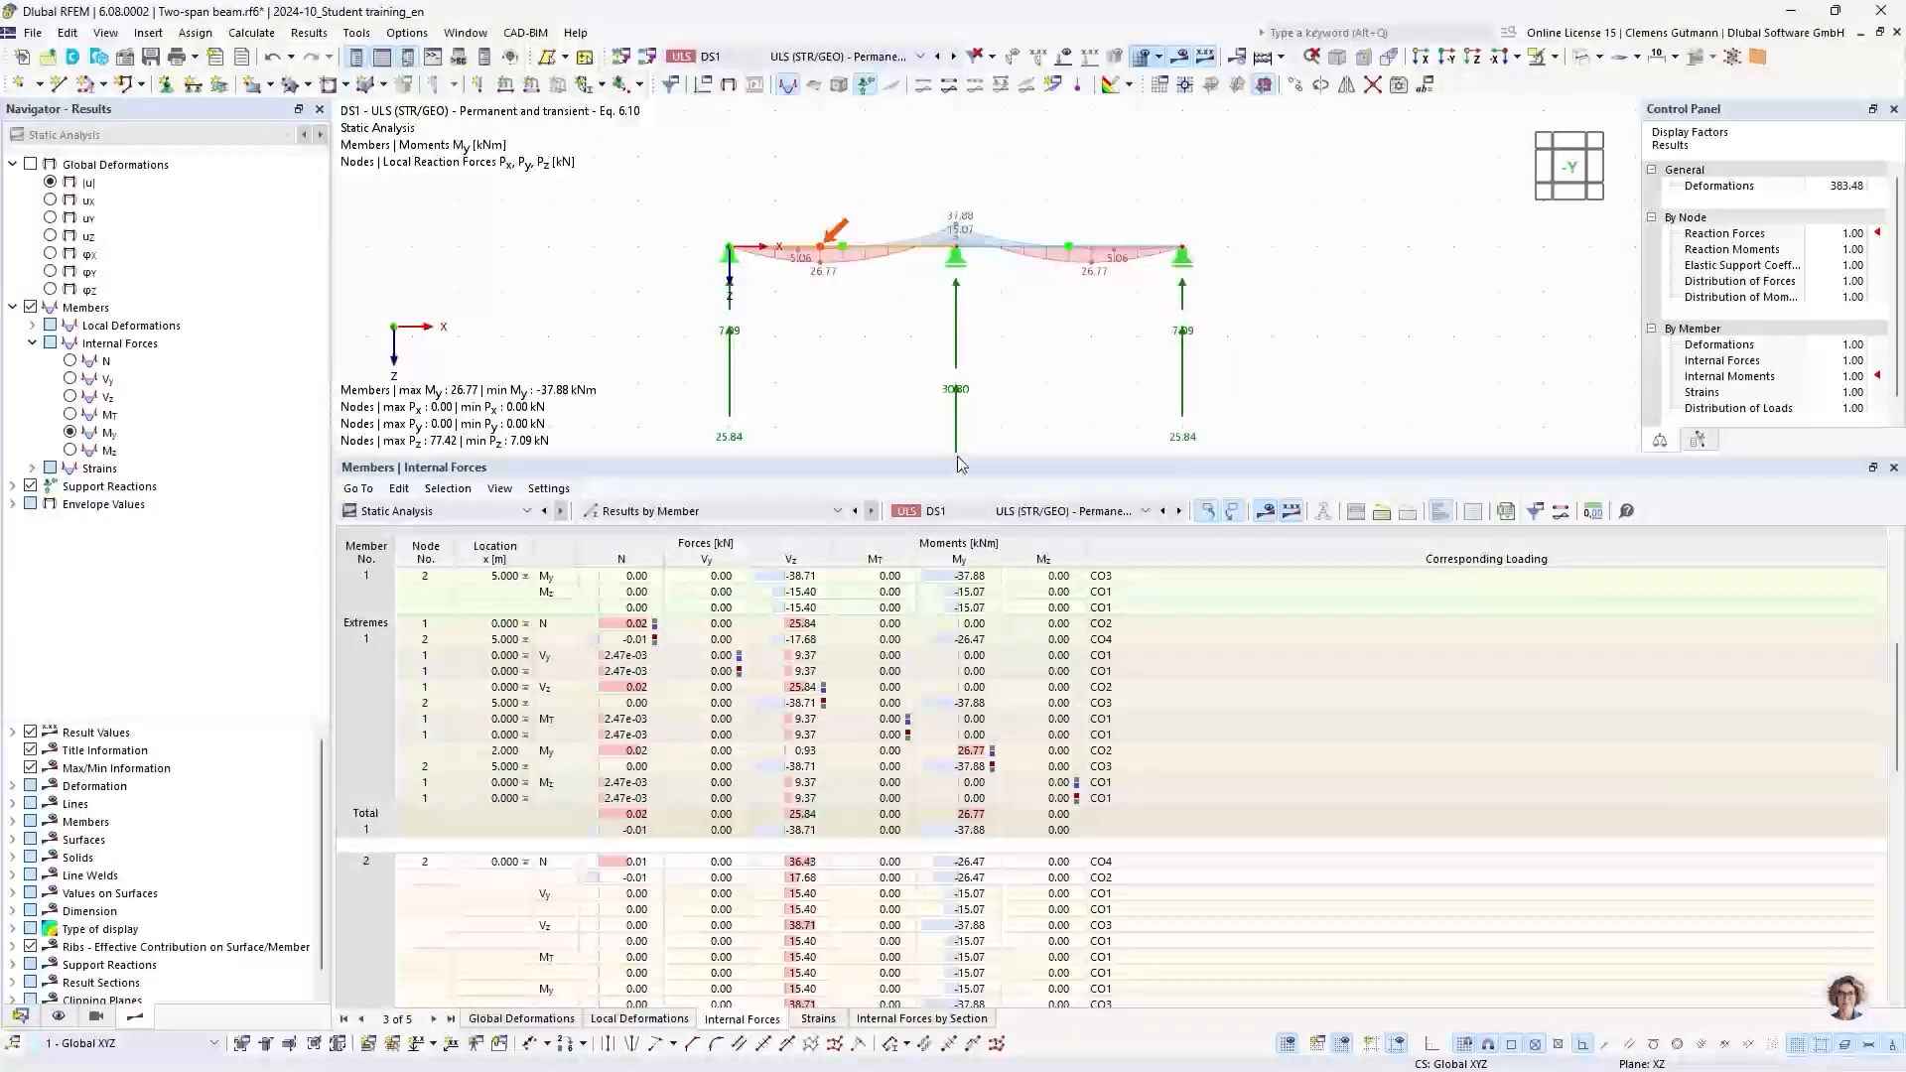
drag(962, 460, 968, 627)
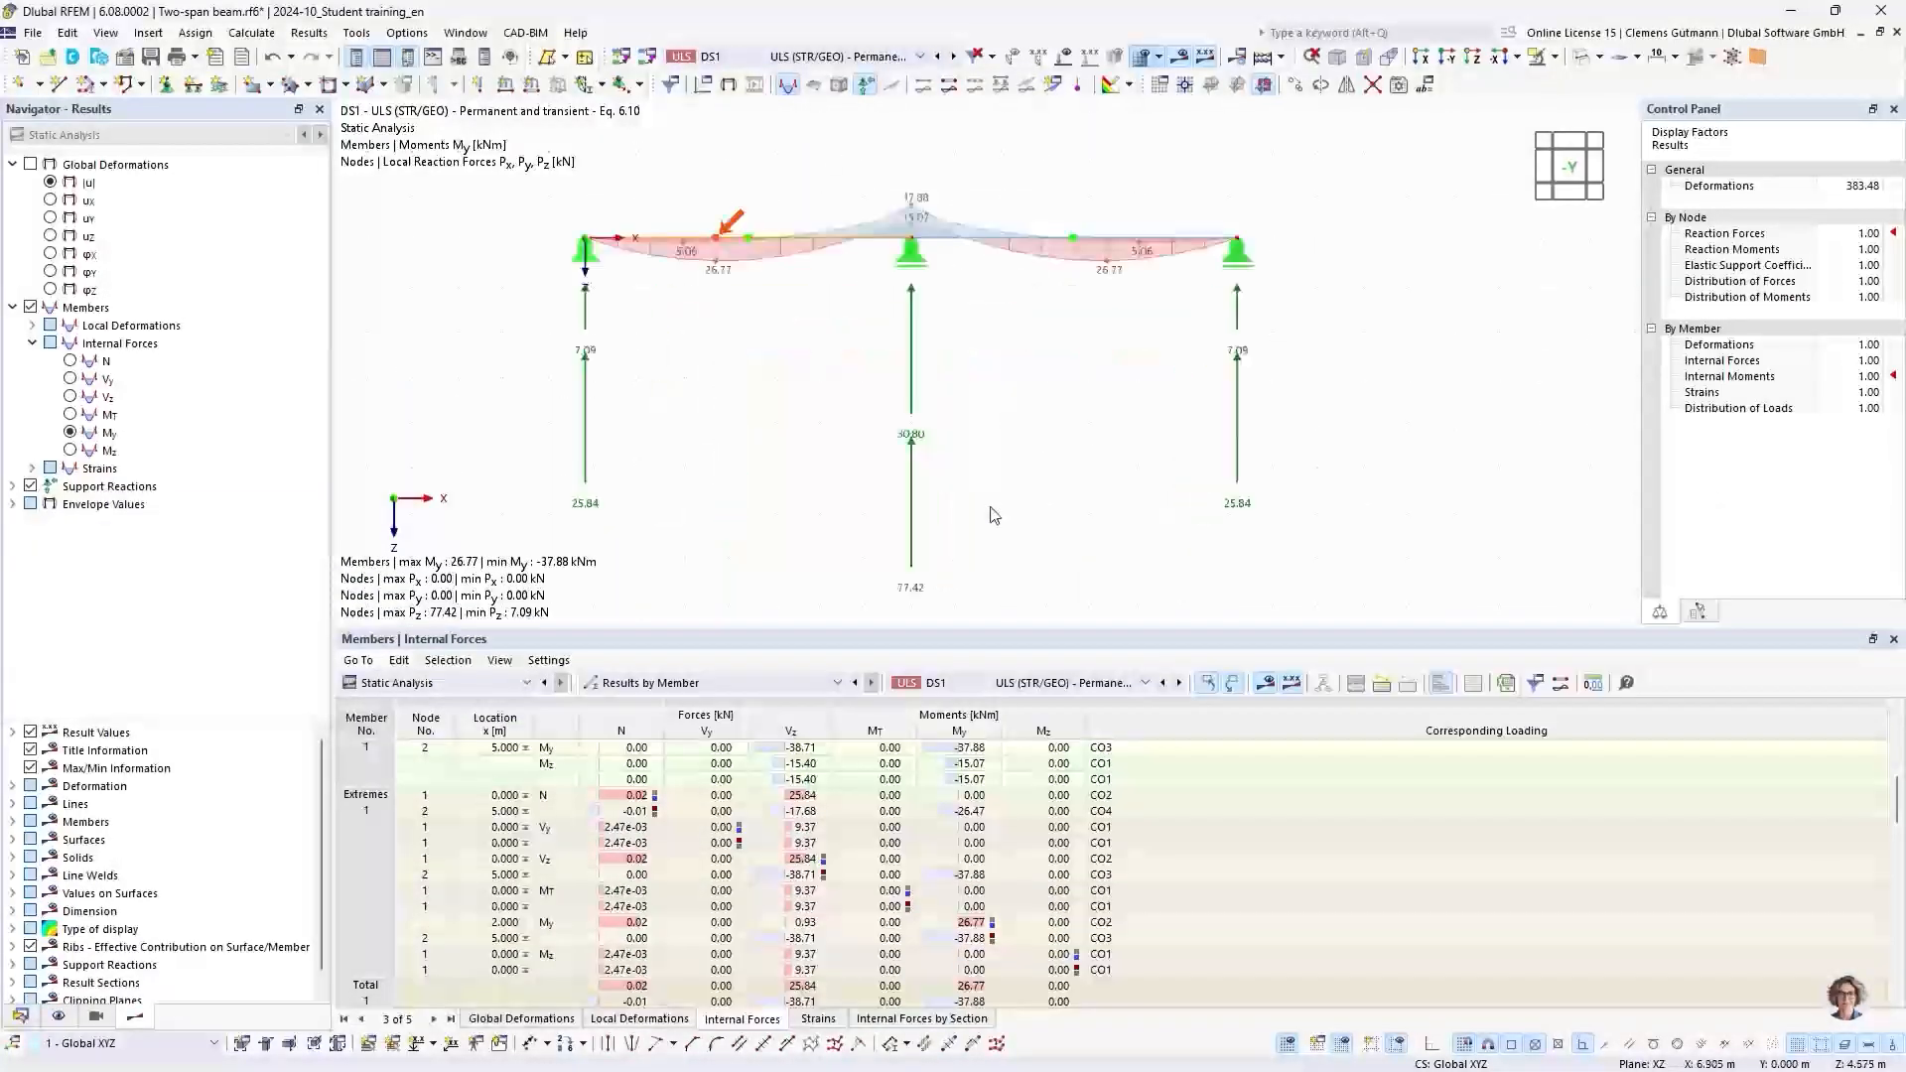
middle_drag(992, 505, 968, 493)
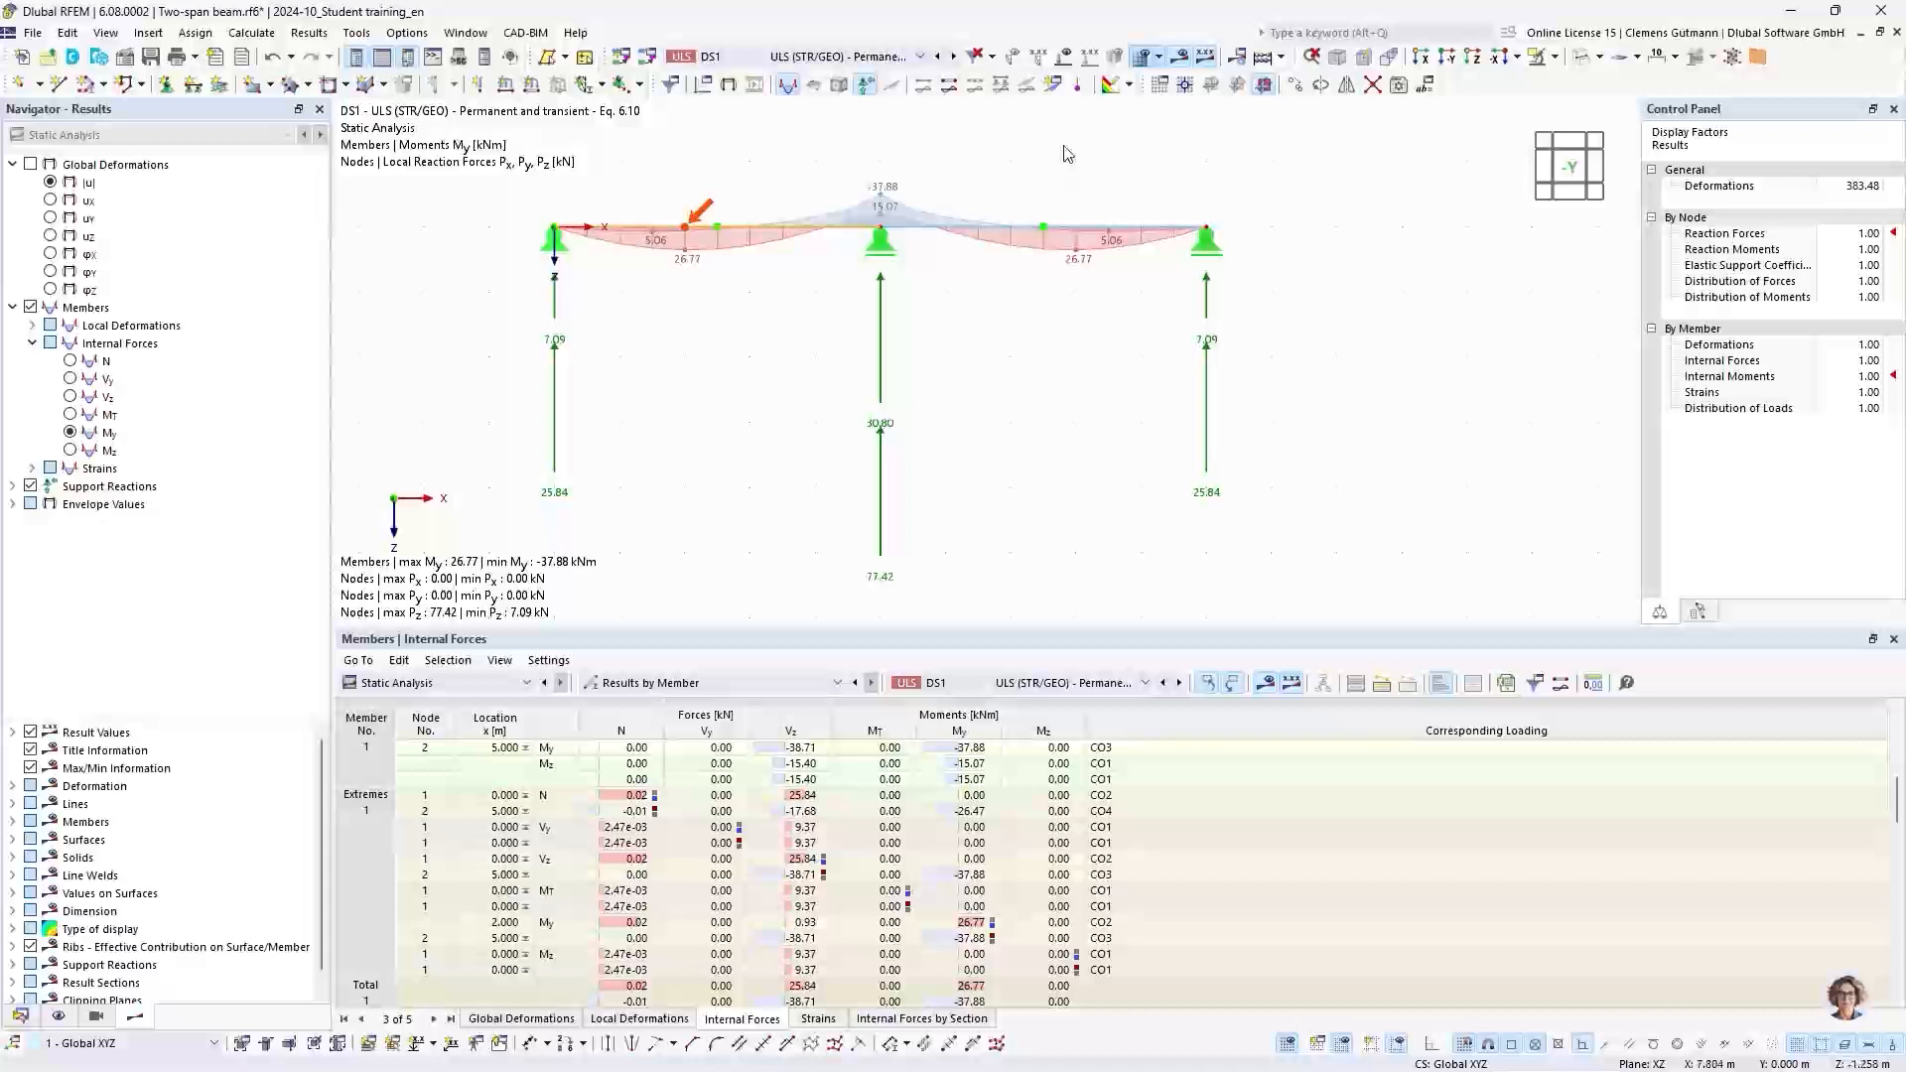
Step: Display the loads together with the moments and support reactions for load combination CO3
click(1068, 60)
middle_drag(1026, 383, 981, 402)
click(920, 57)
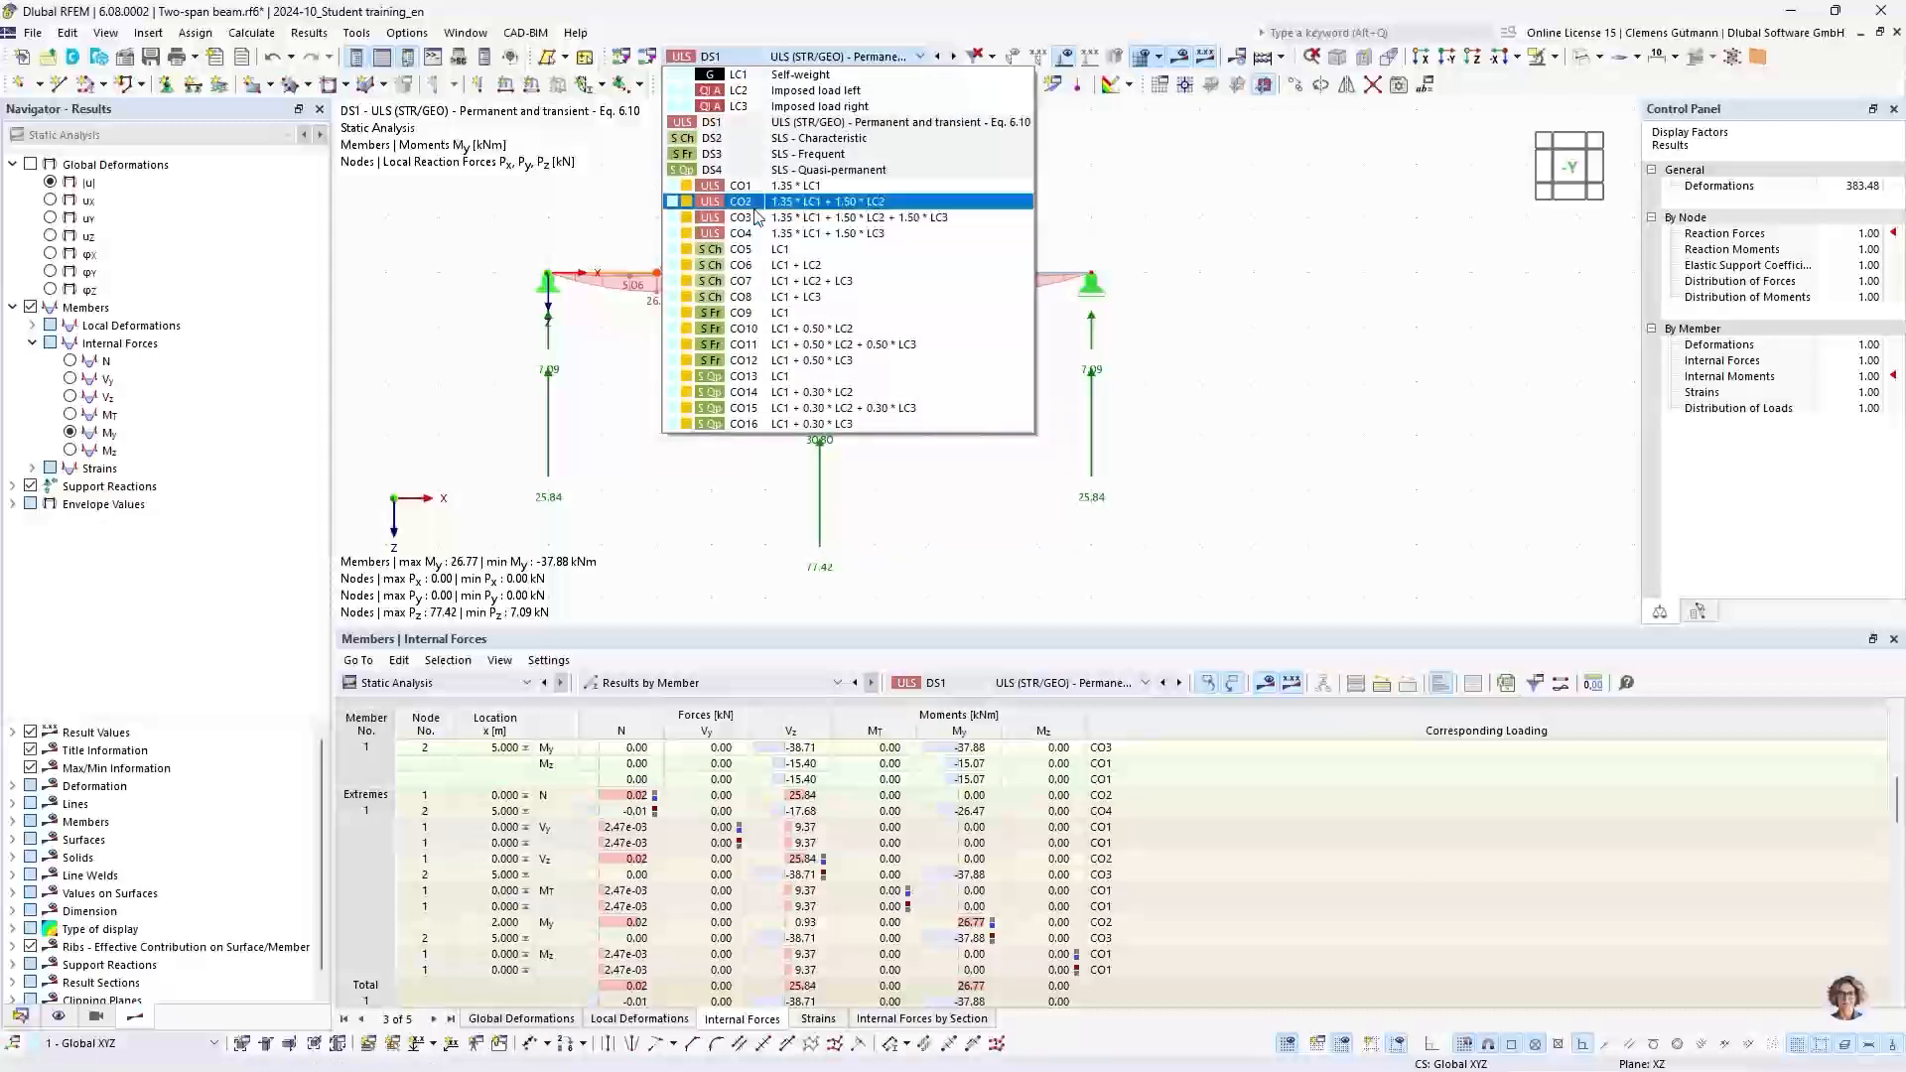
key(Escape)
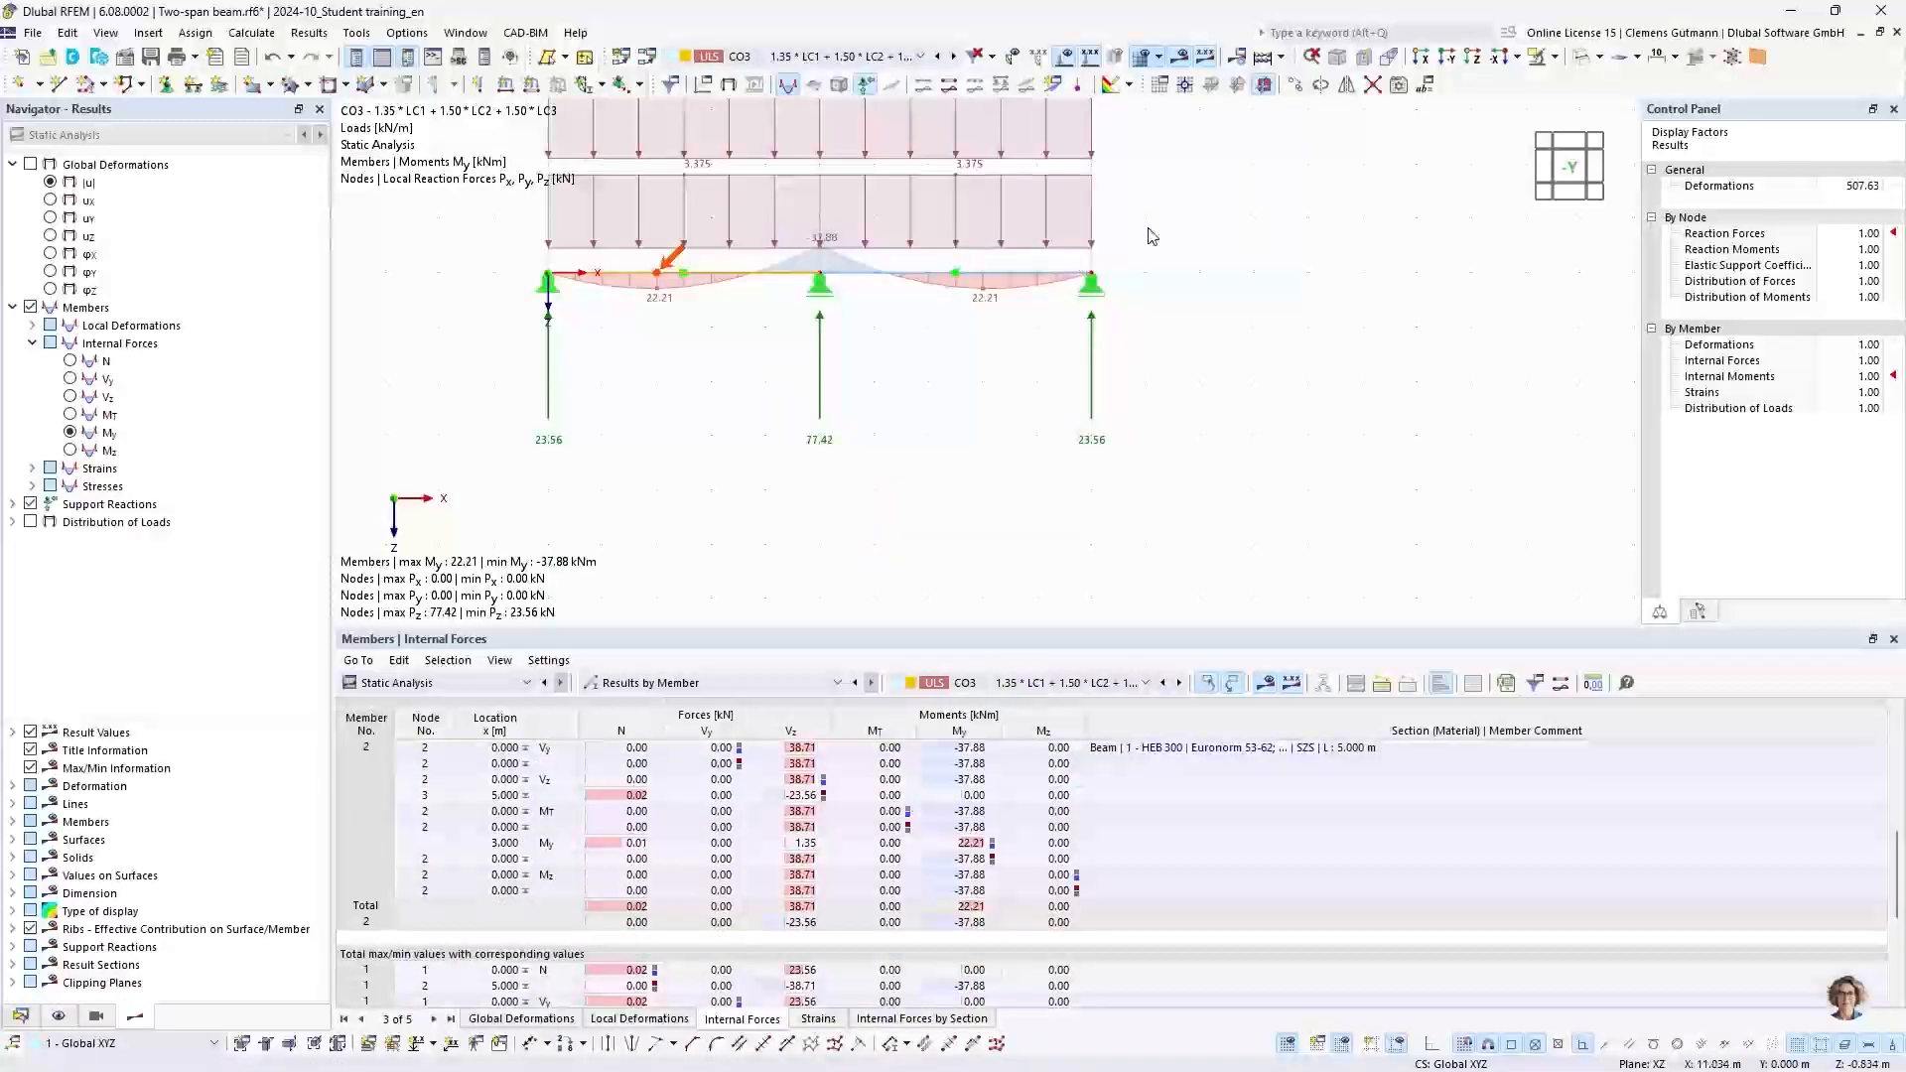
middle_drag(1147, 228, 1215, 332)
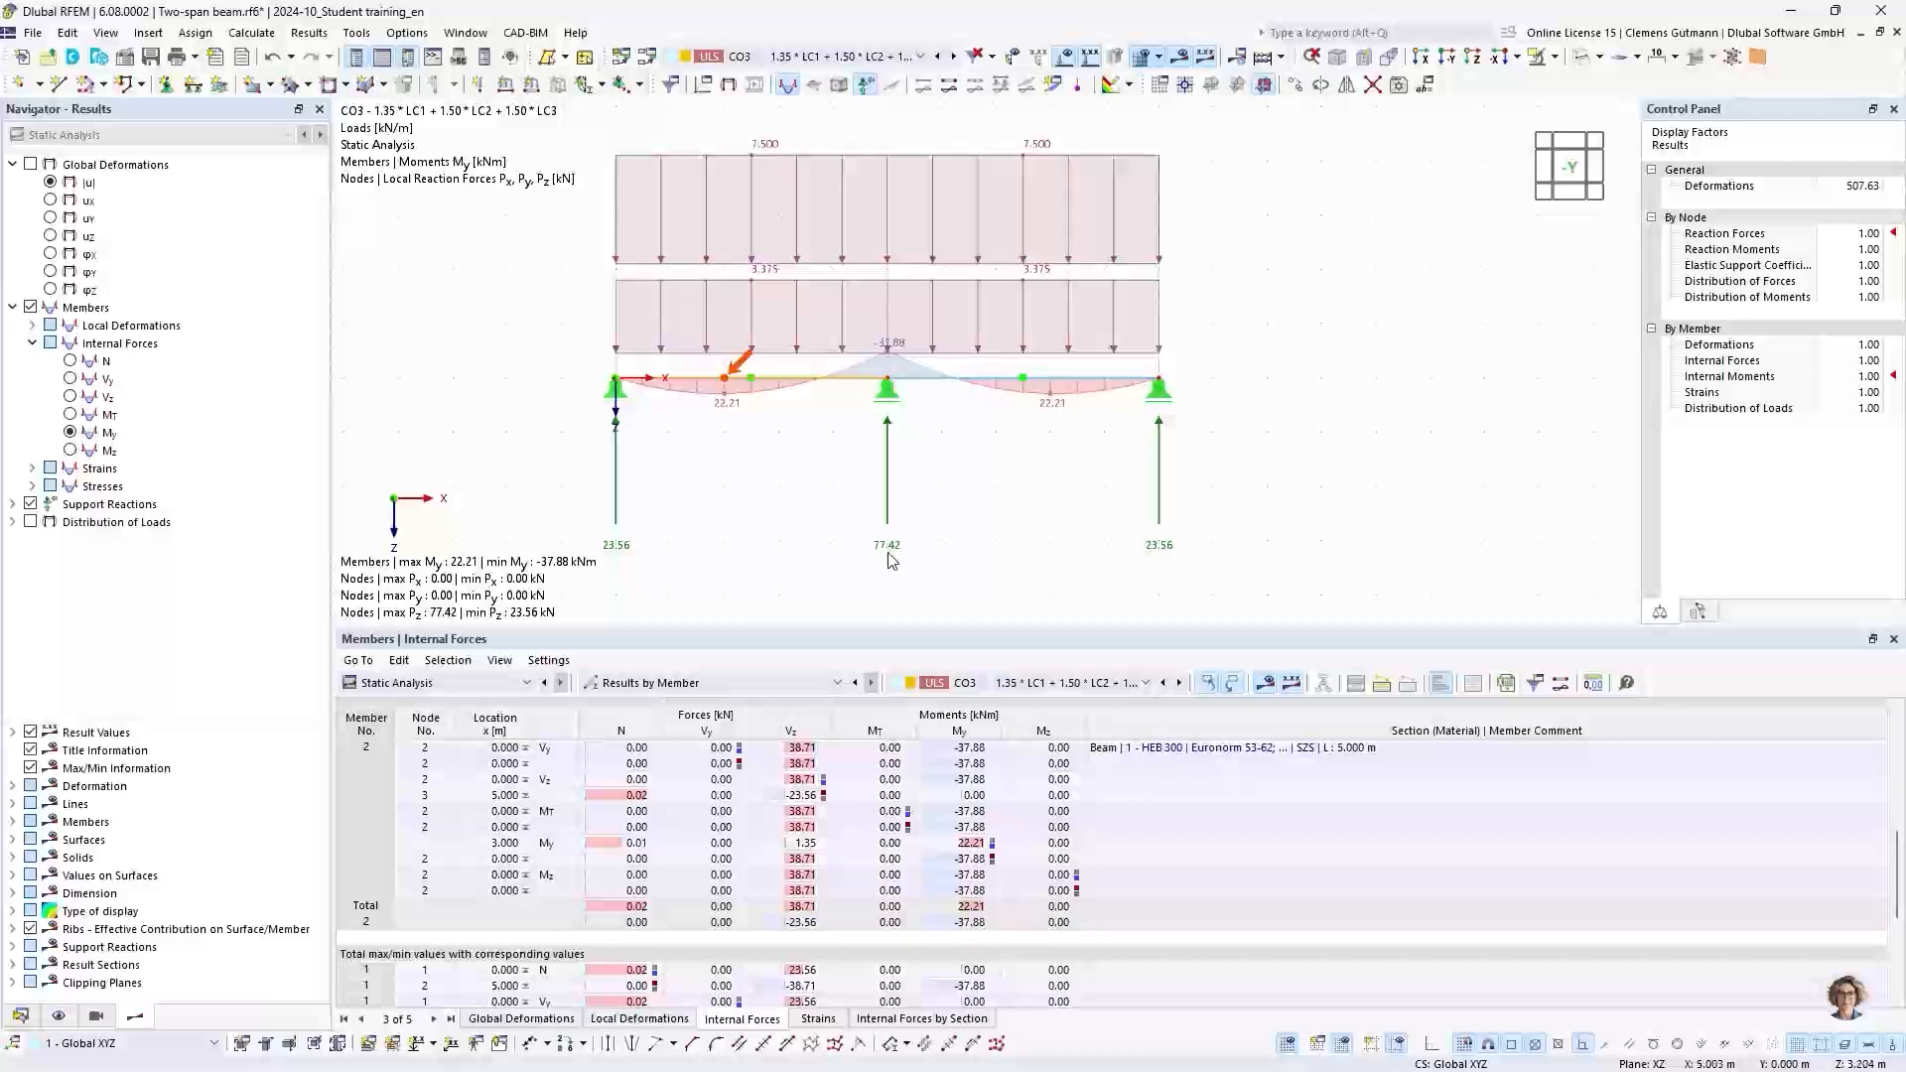
Step: Switch back to design situation DS1 and show the support forces table of the results by node
click(829, 58)
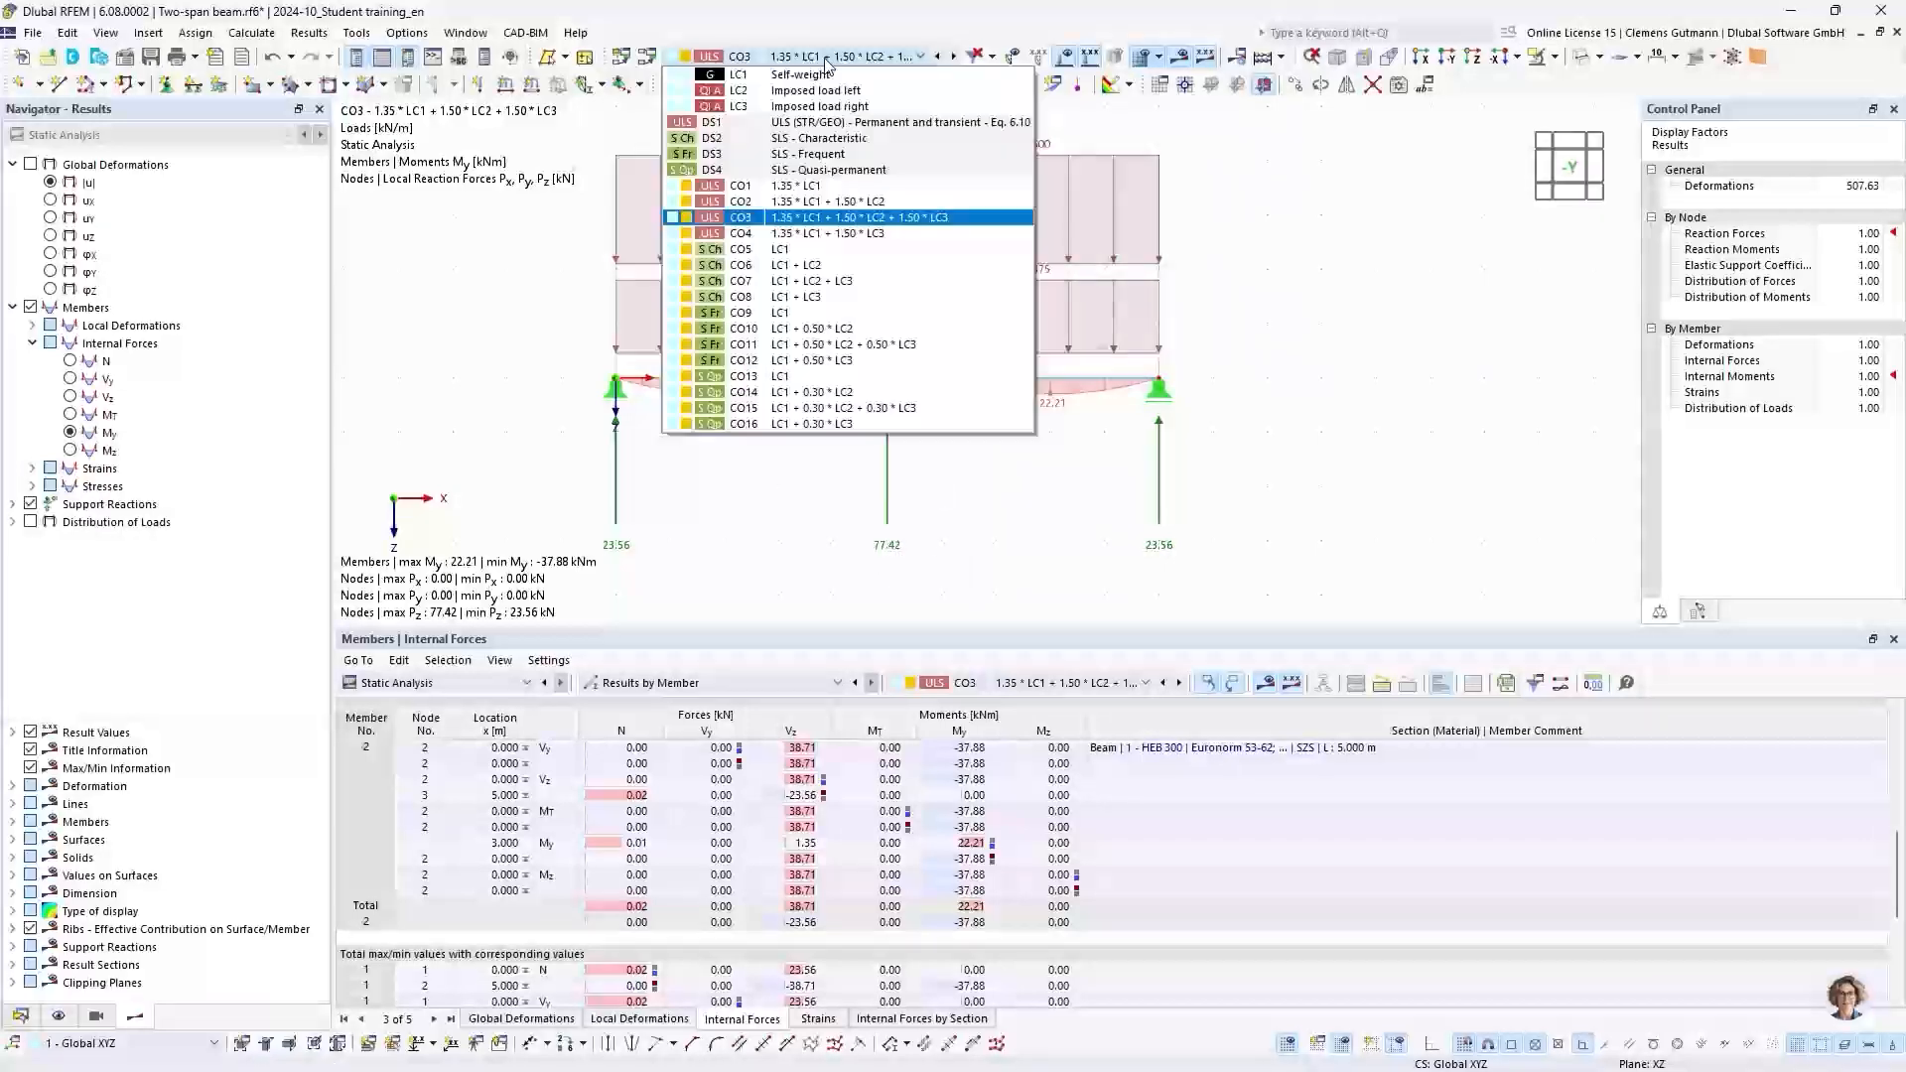
click(735, 124)
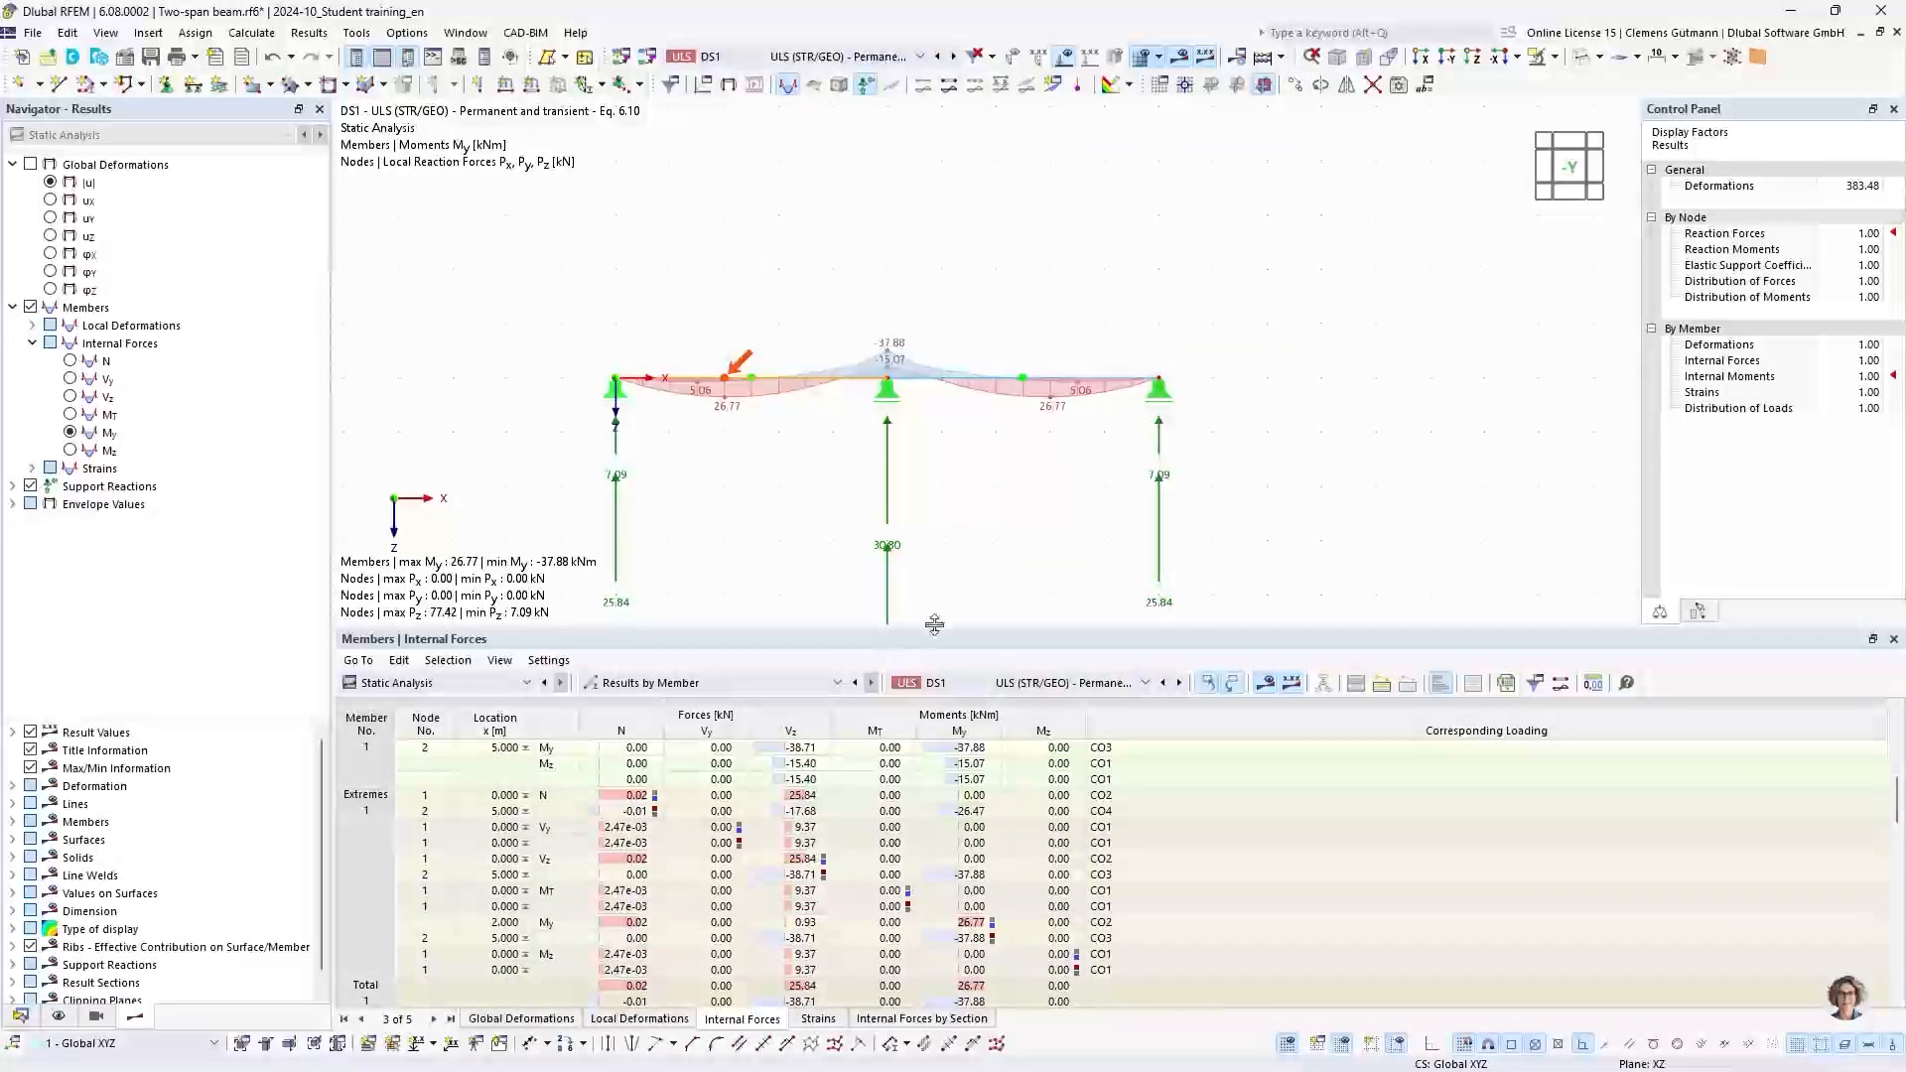
click(684, 683)
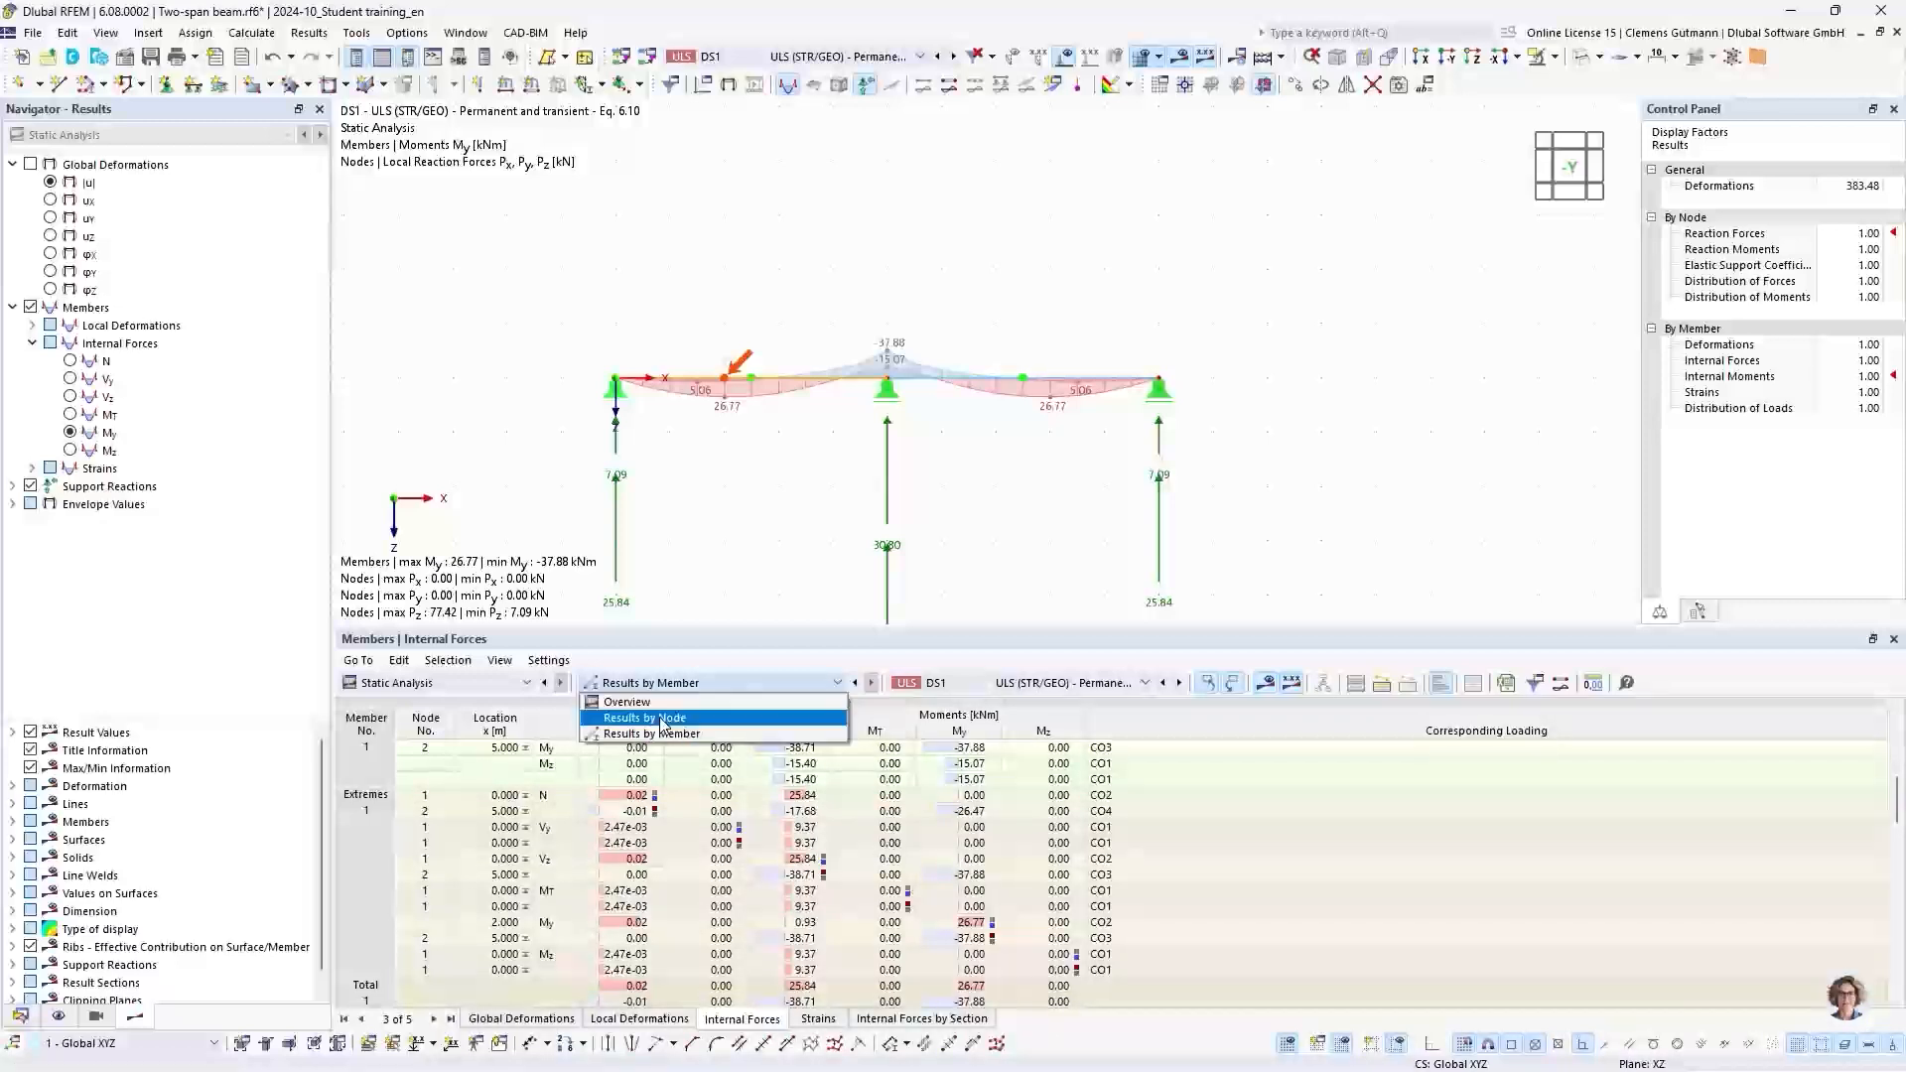
click(663, 718)
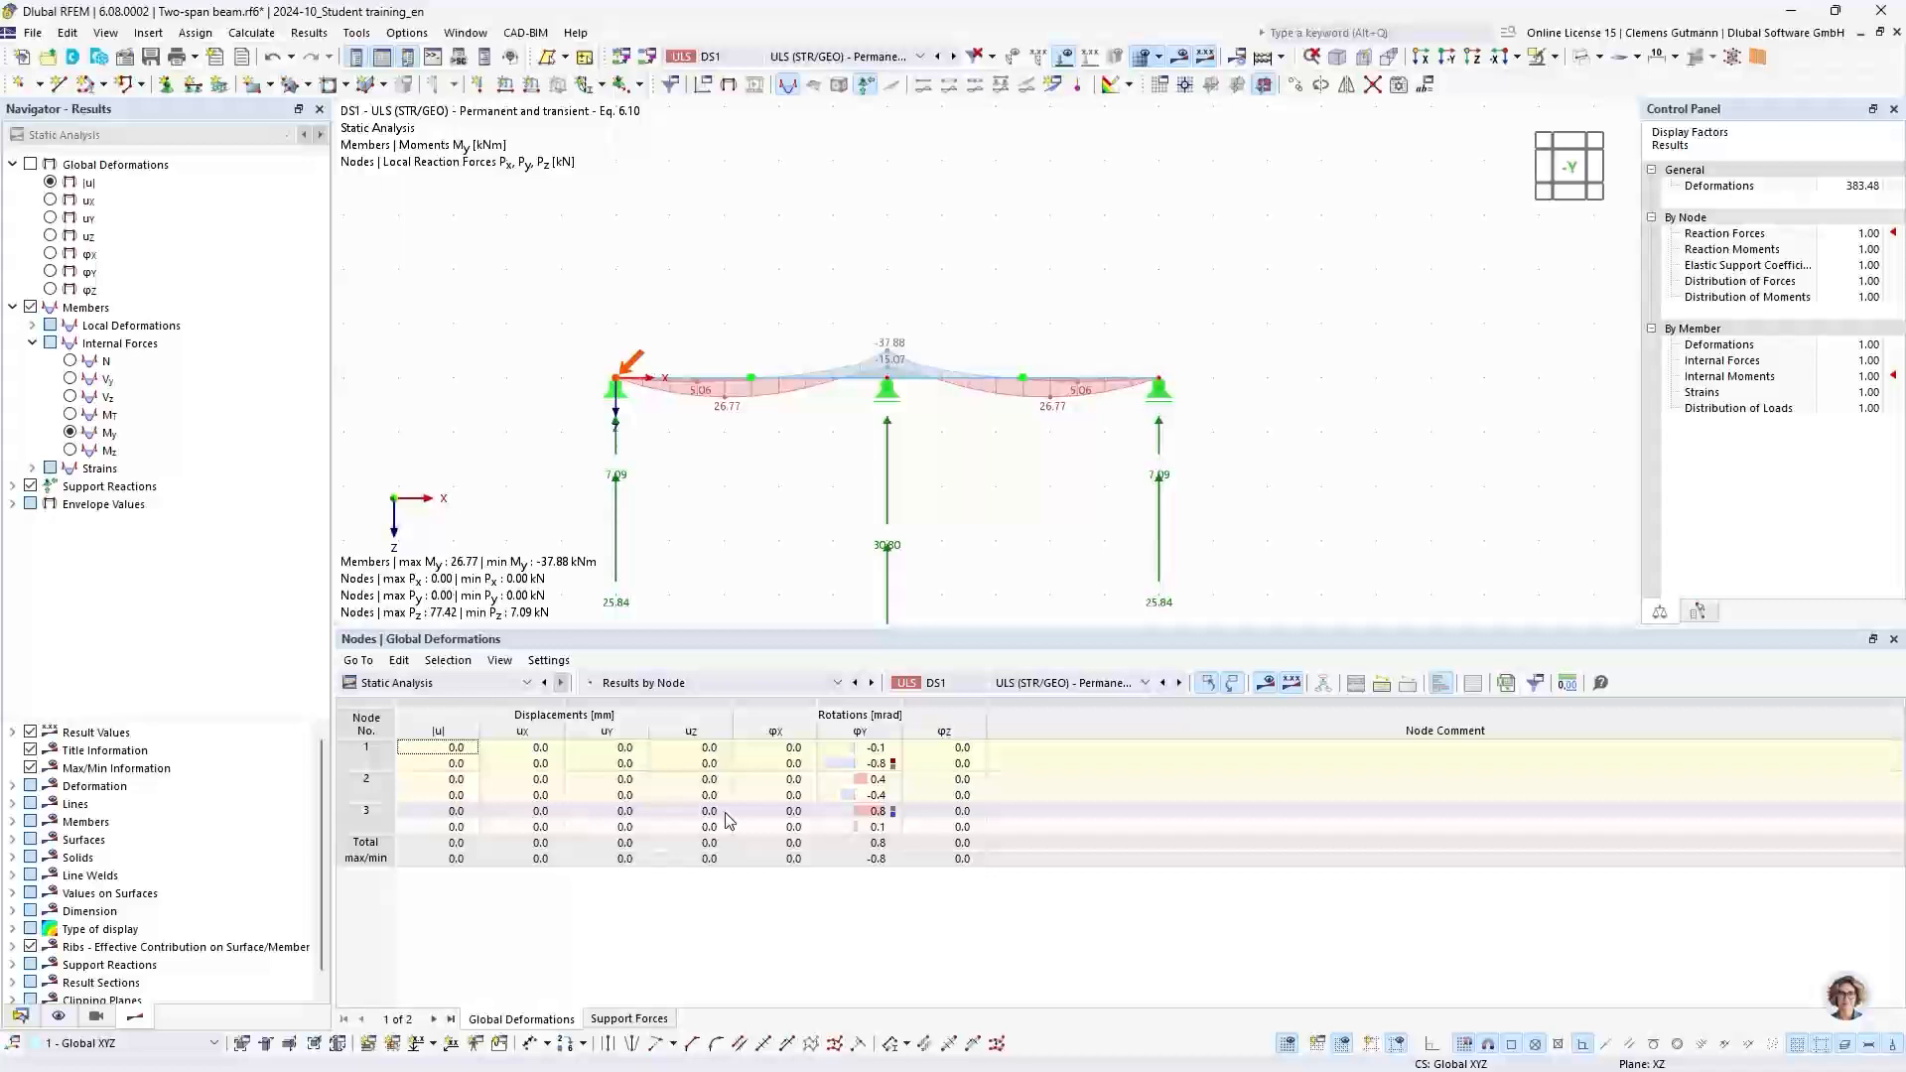
click(627, 1019)
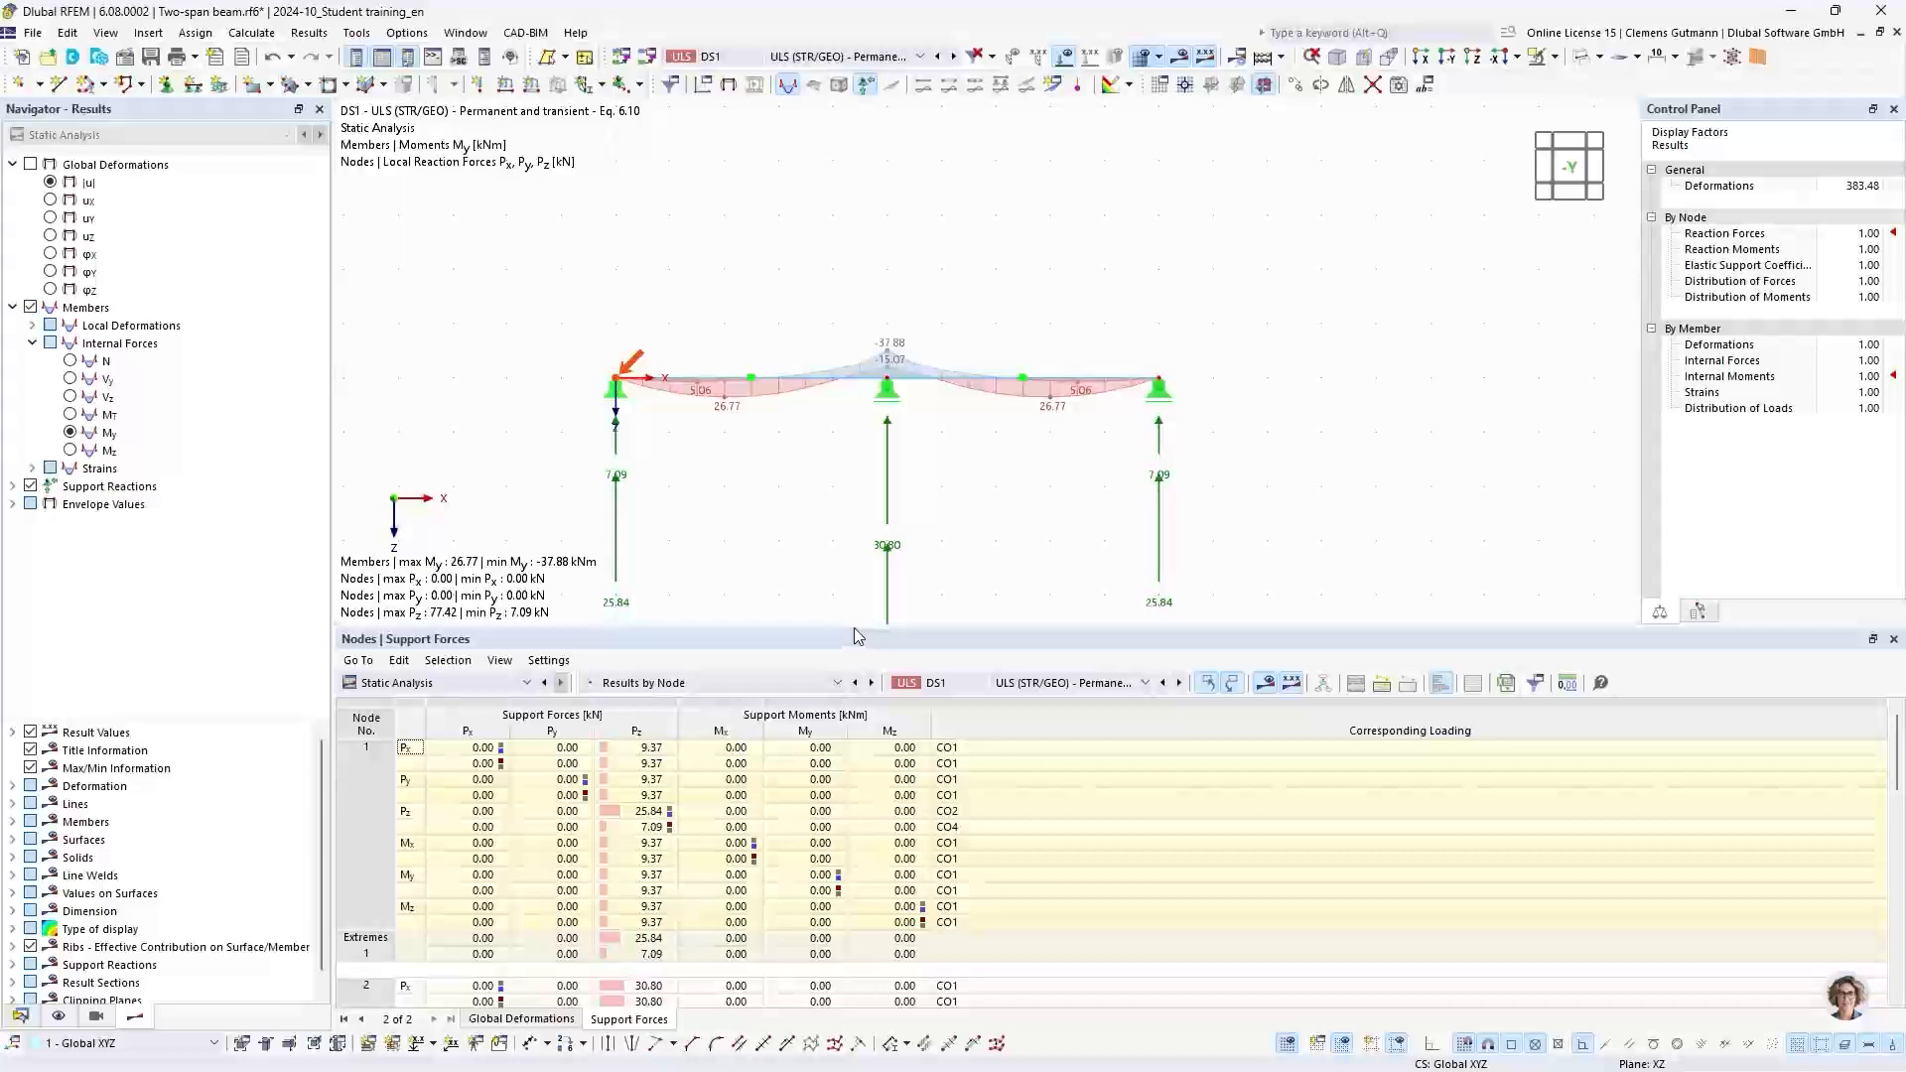
Step: Locate node 2's maximum support force Pz and its corresponding loading in the table, and bring all reaction arrows into view in the graphics
drag(858, 635, 851, 457)
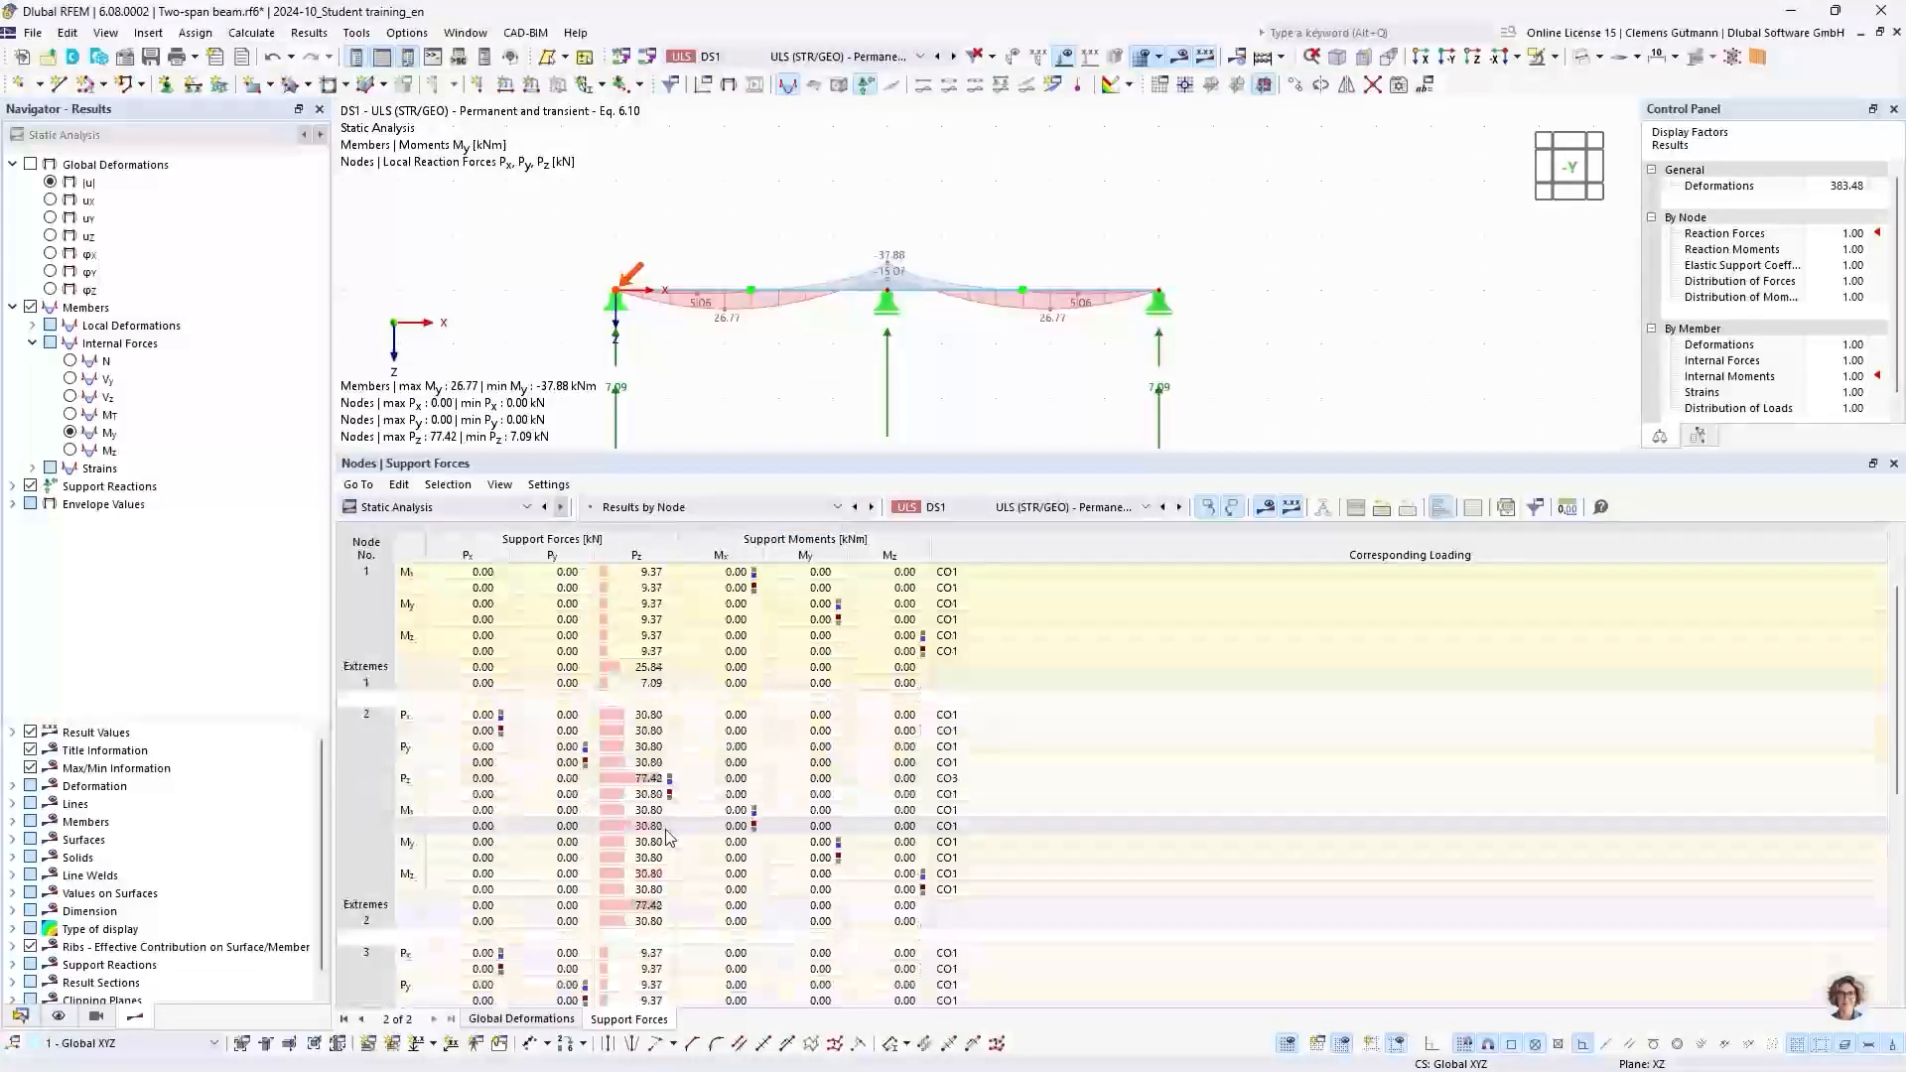
click(643, 781)
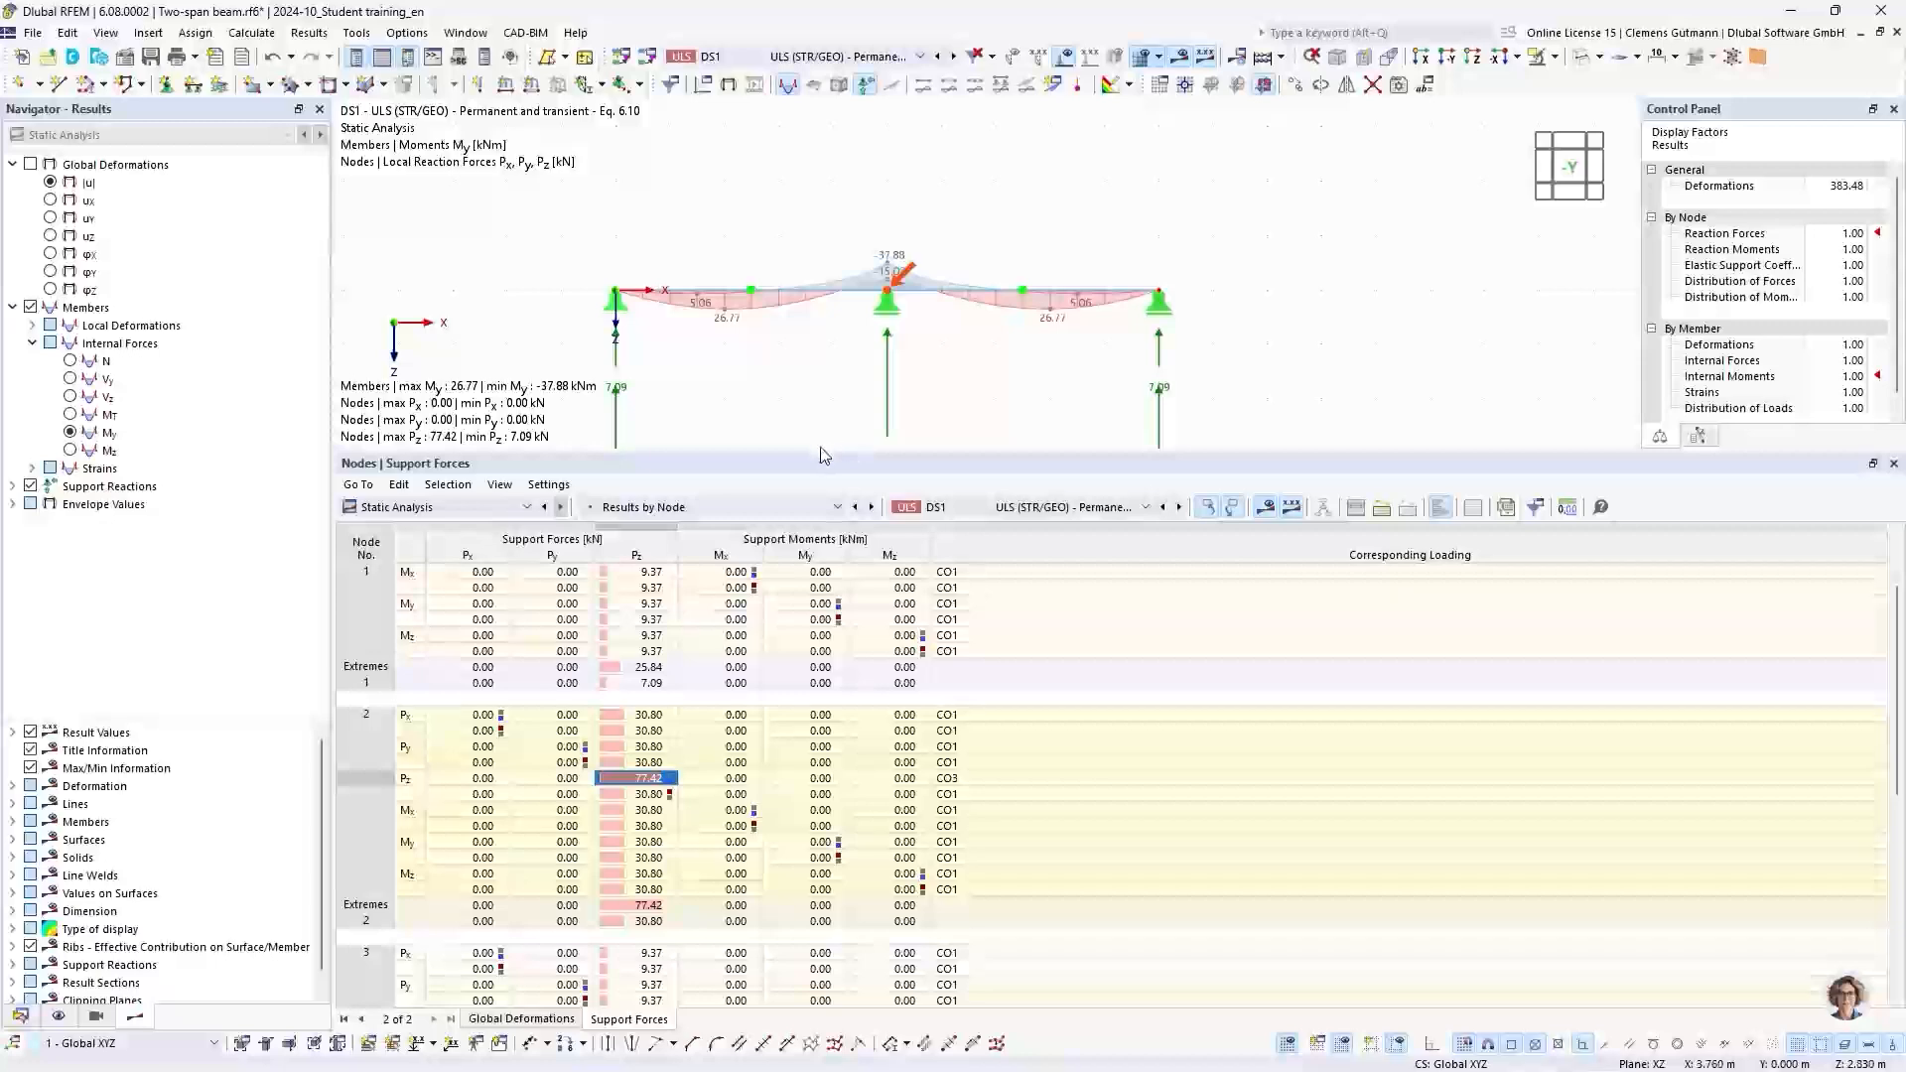
drag(823, 455, 828, 589)
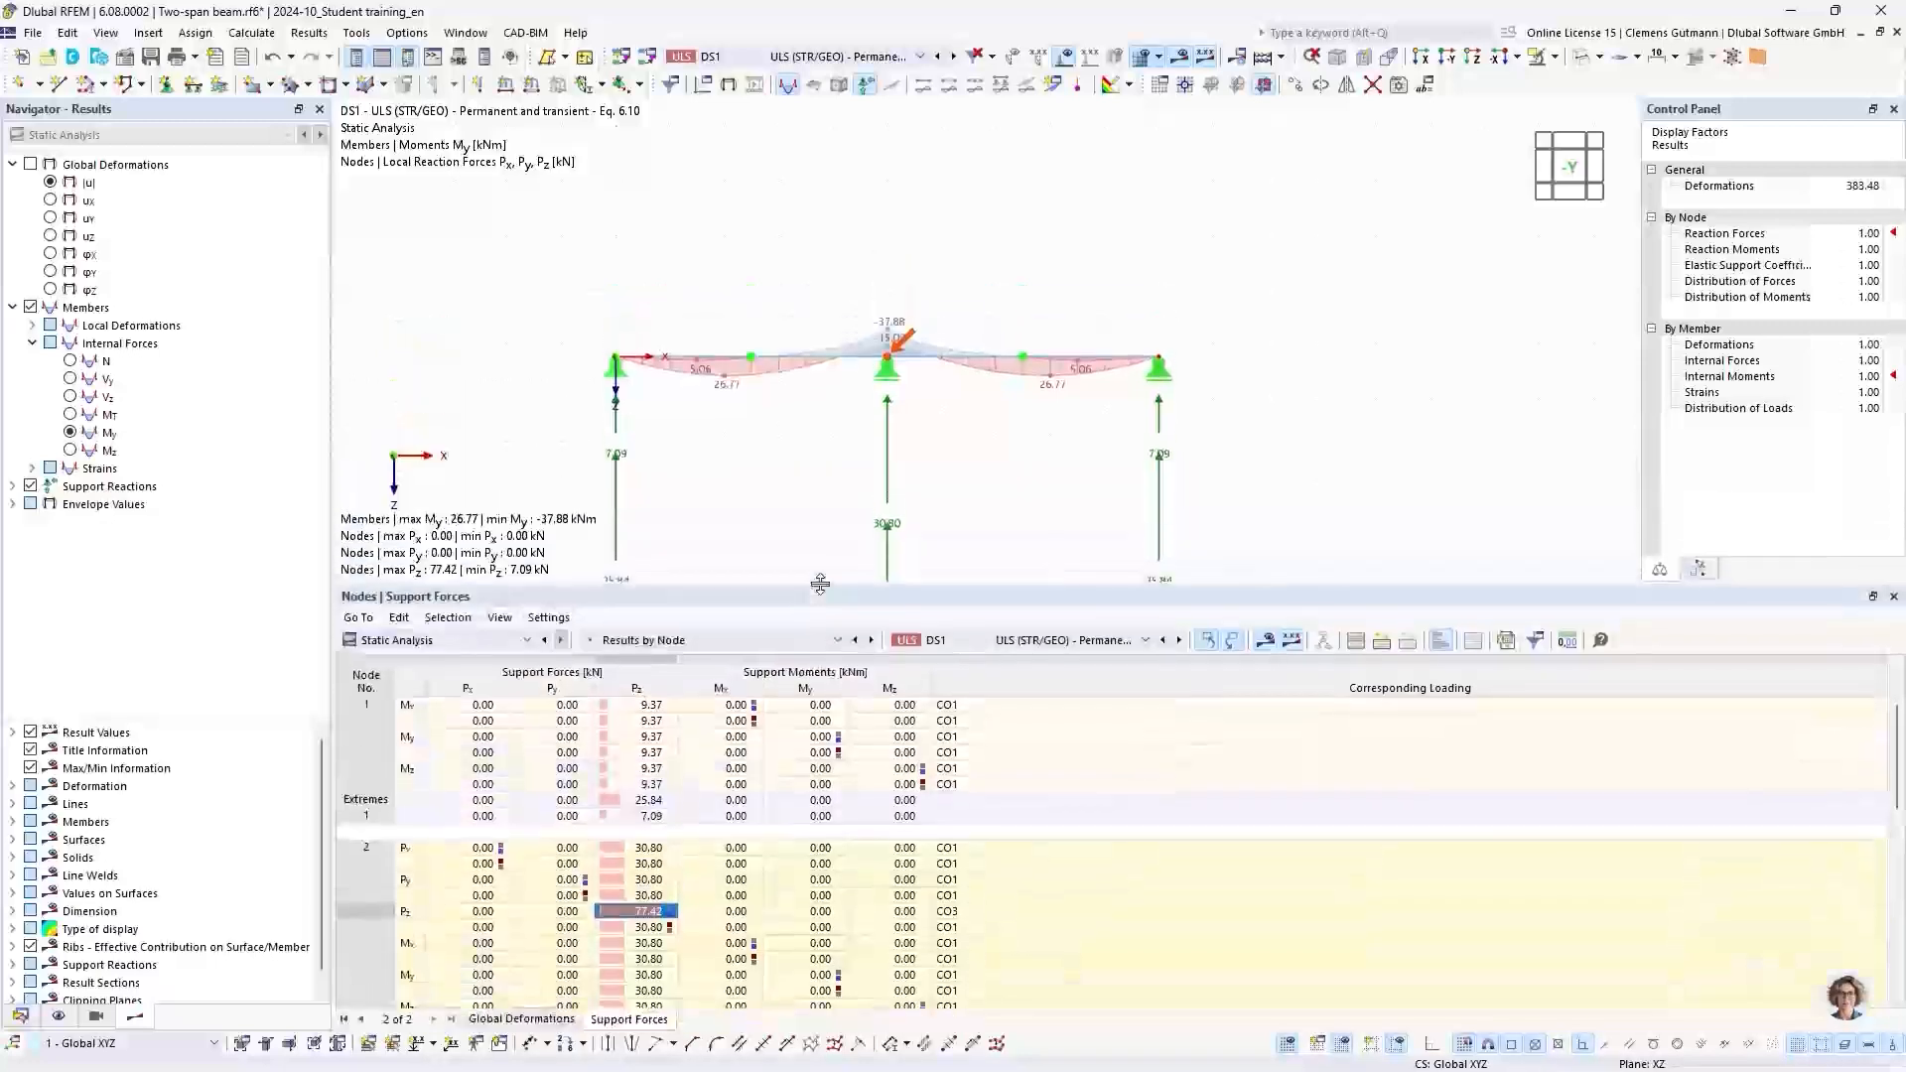
click(948, 913)
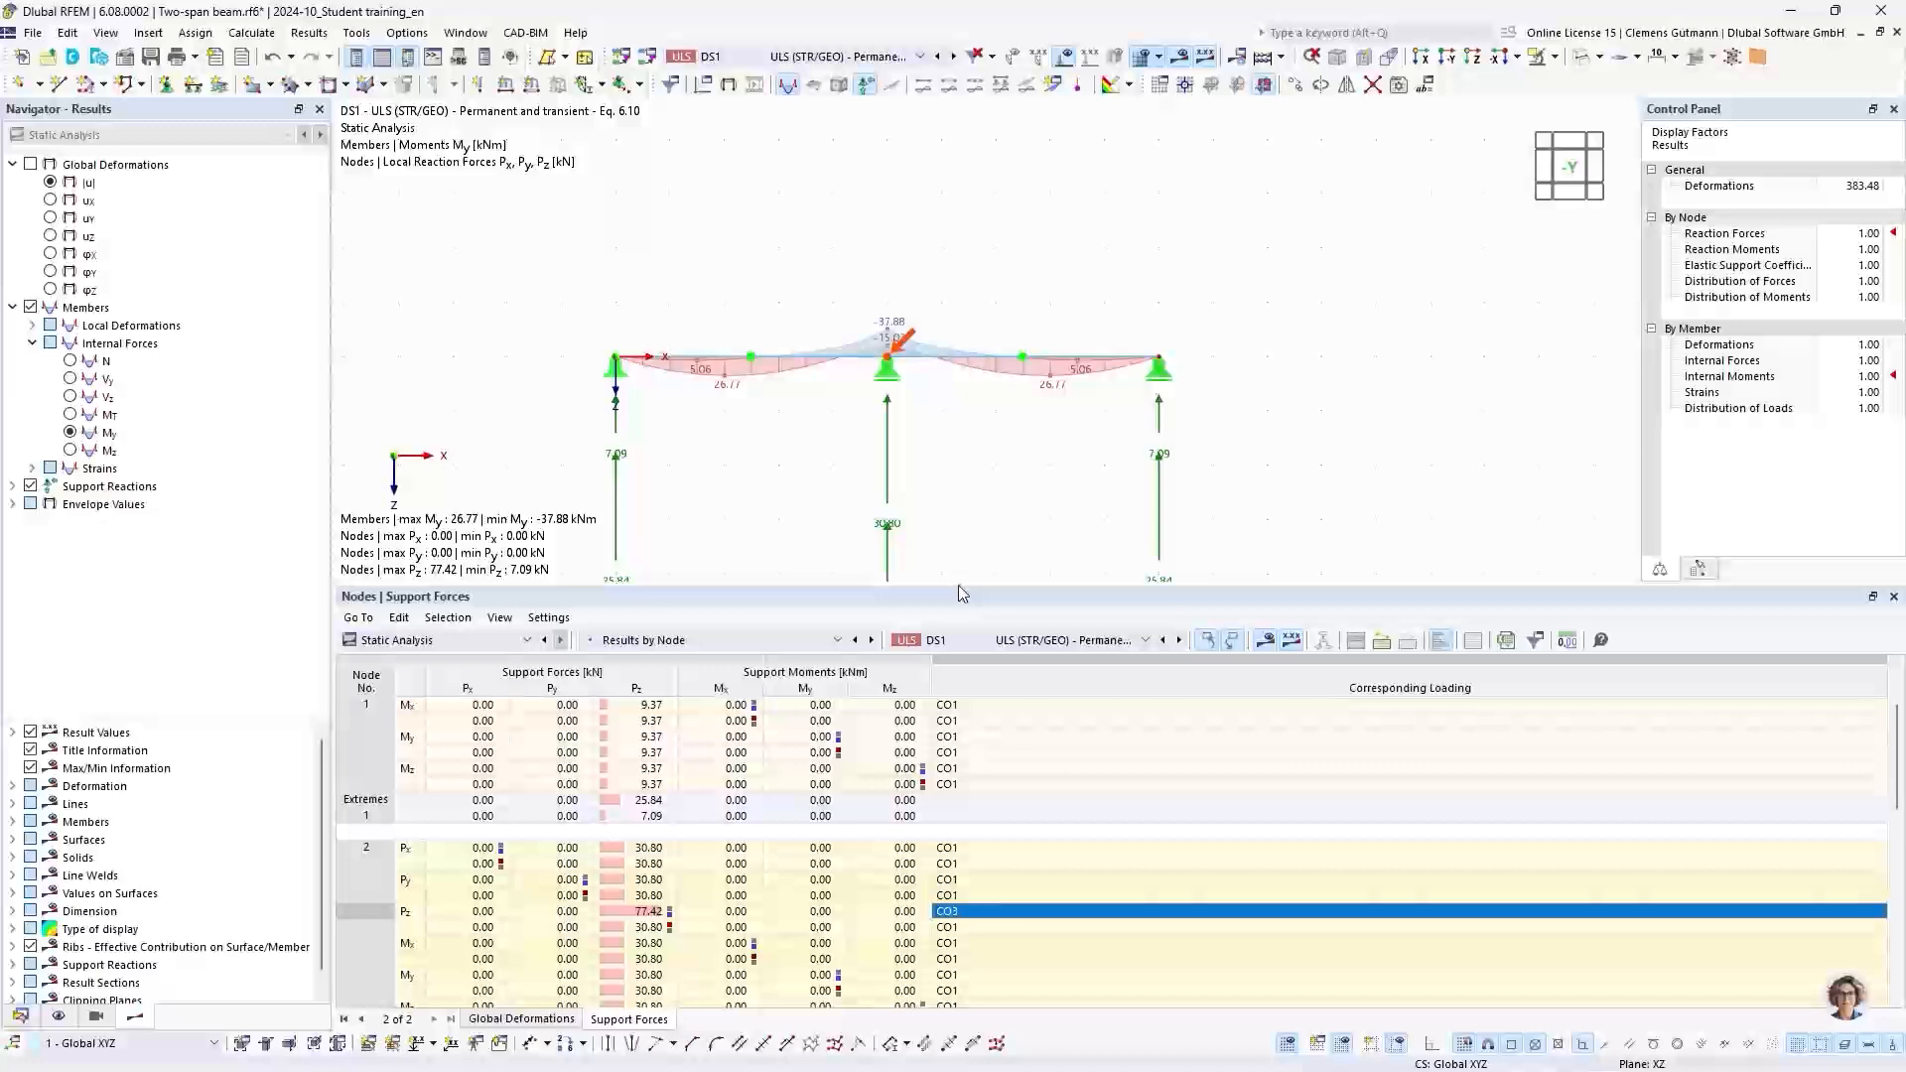
drag(961, 594, 961, 677)
middle_drag(925, 543, 959, 457)
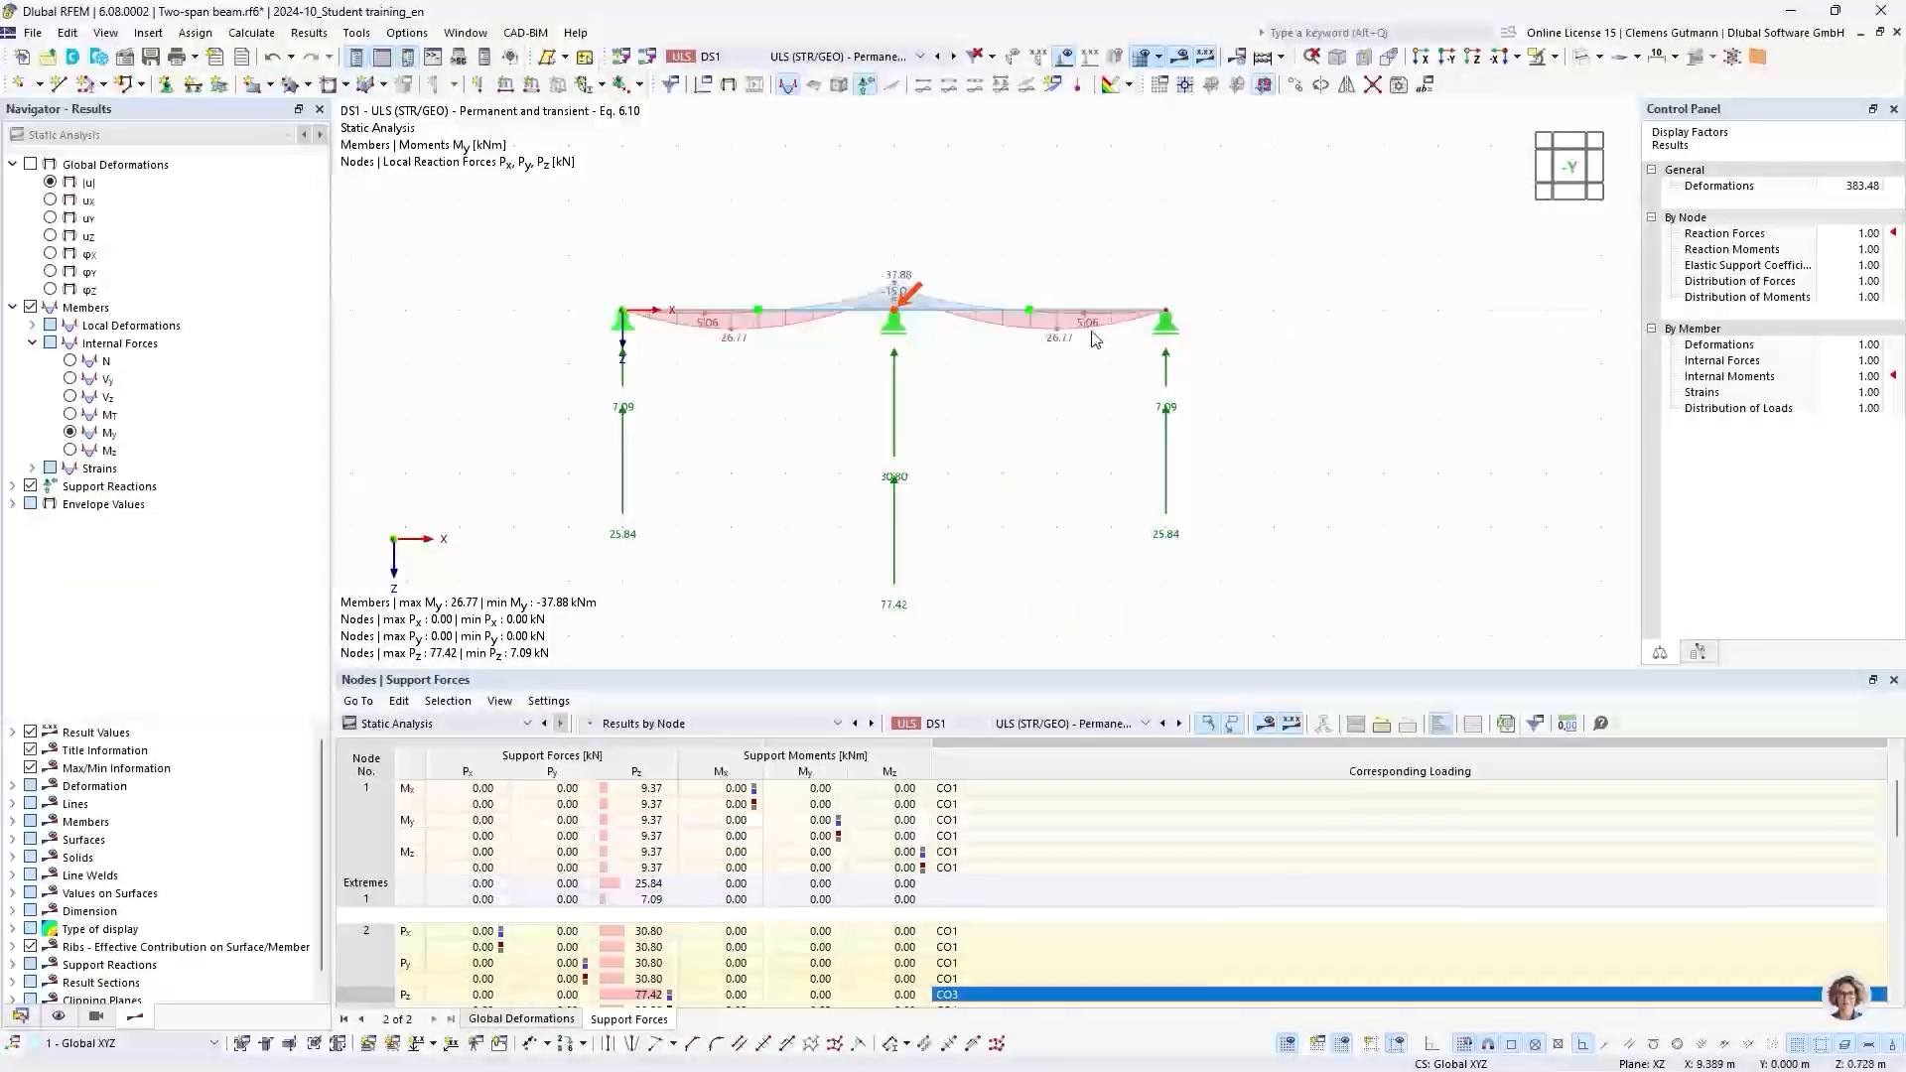
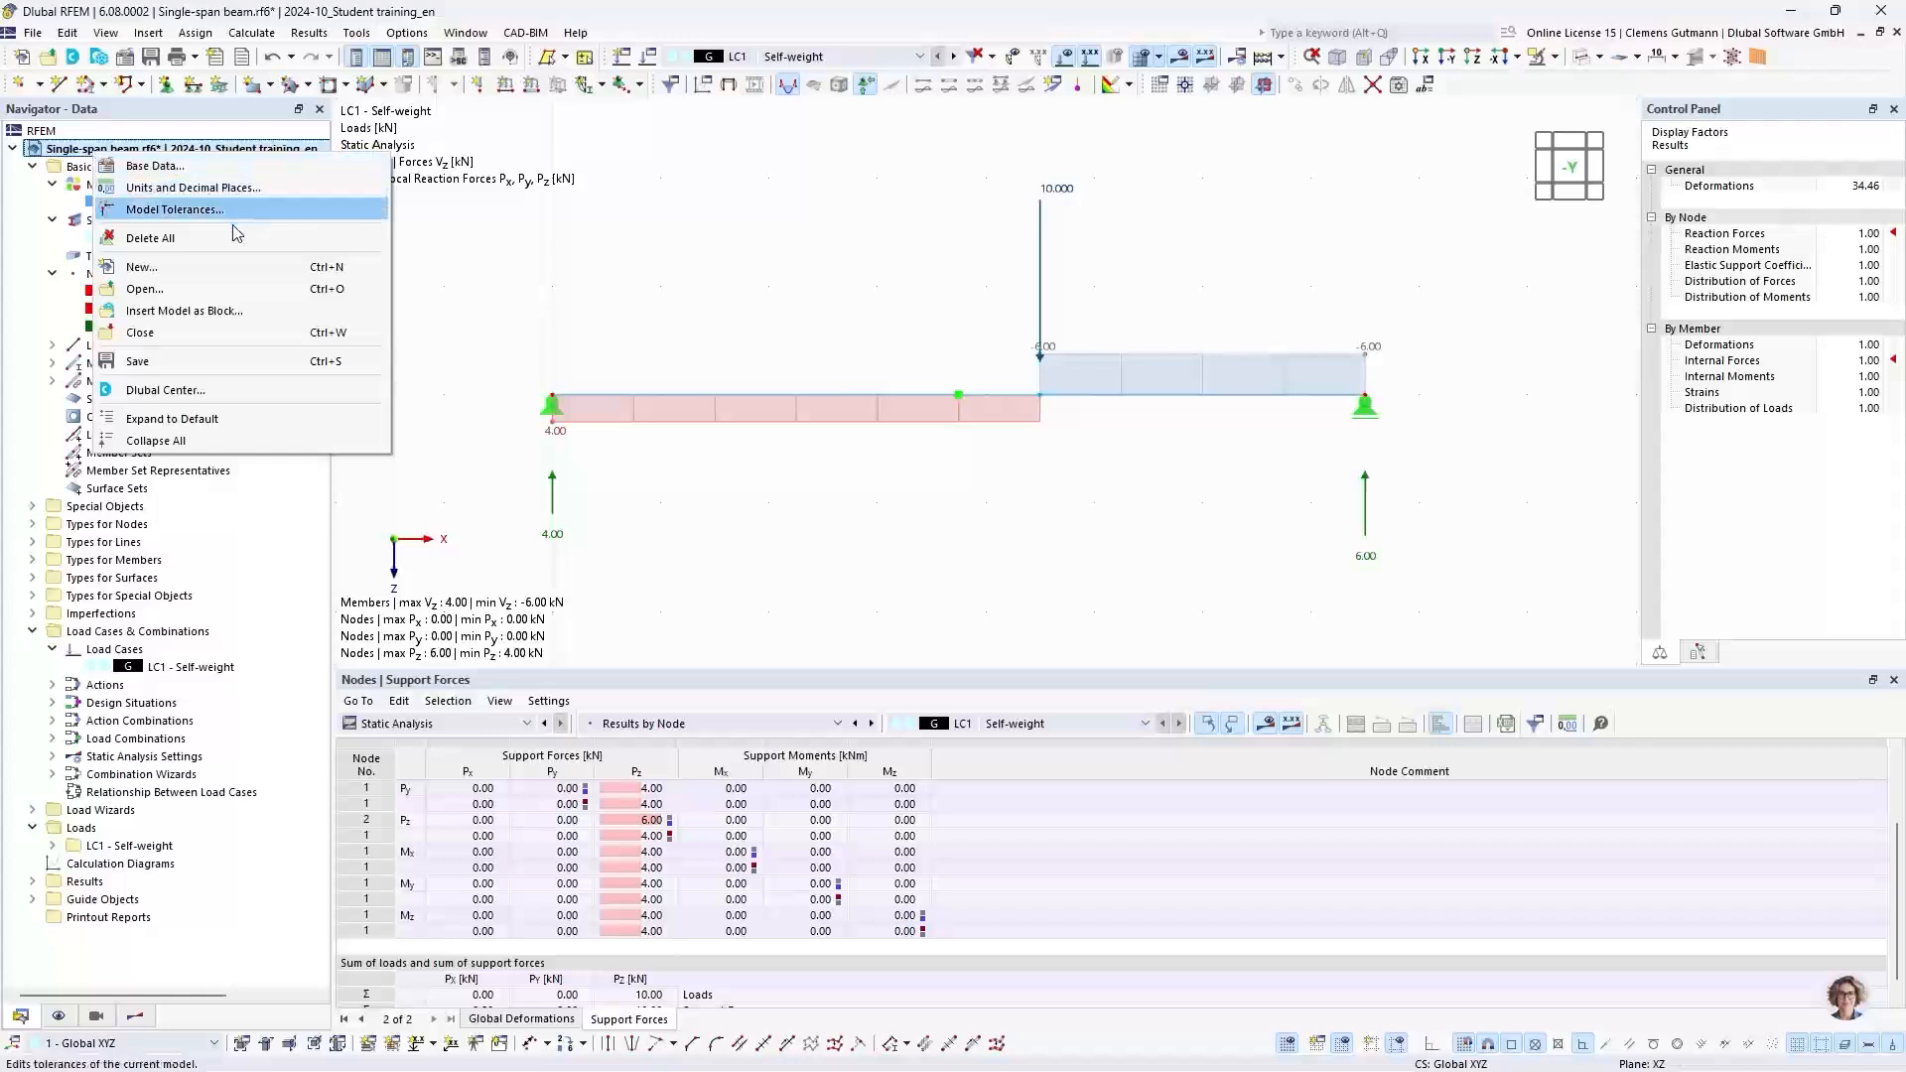
Step: Close the Single-span beam model and save its changes
click(140, 331)
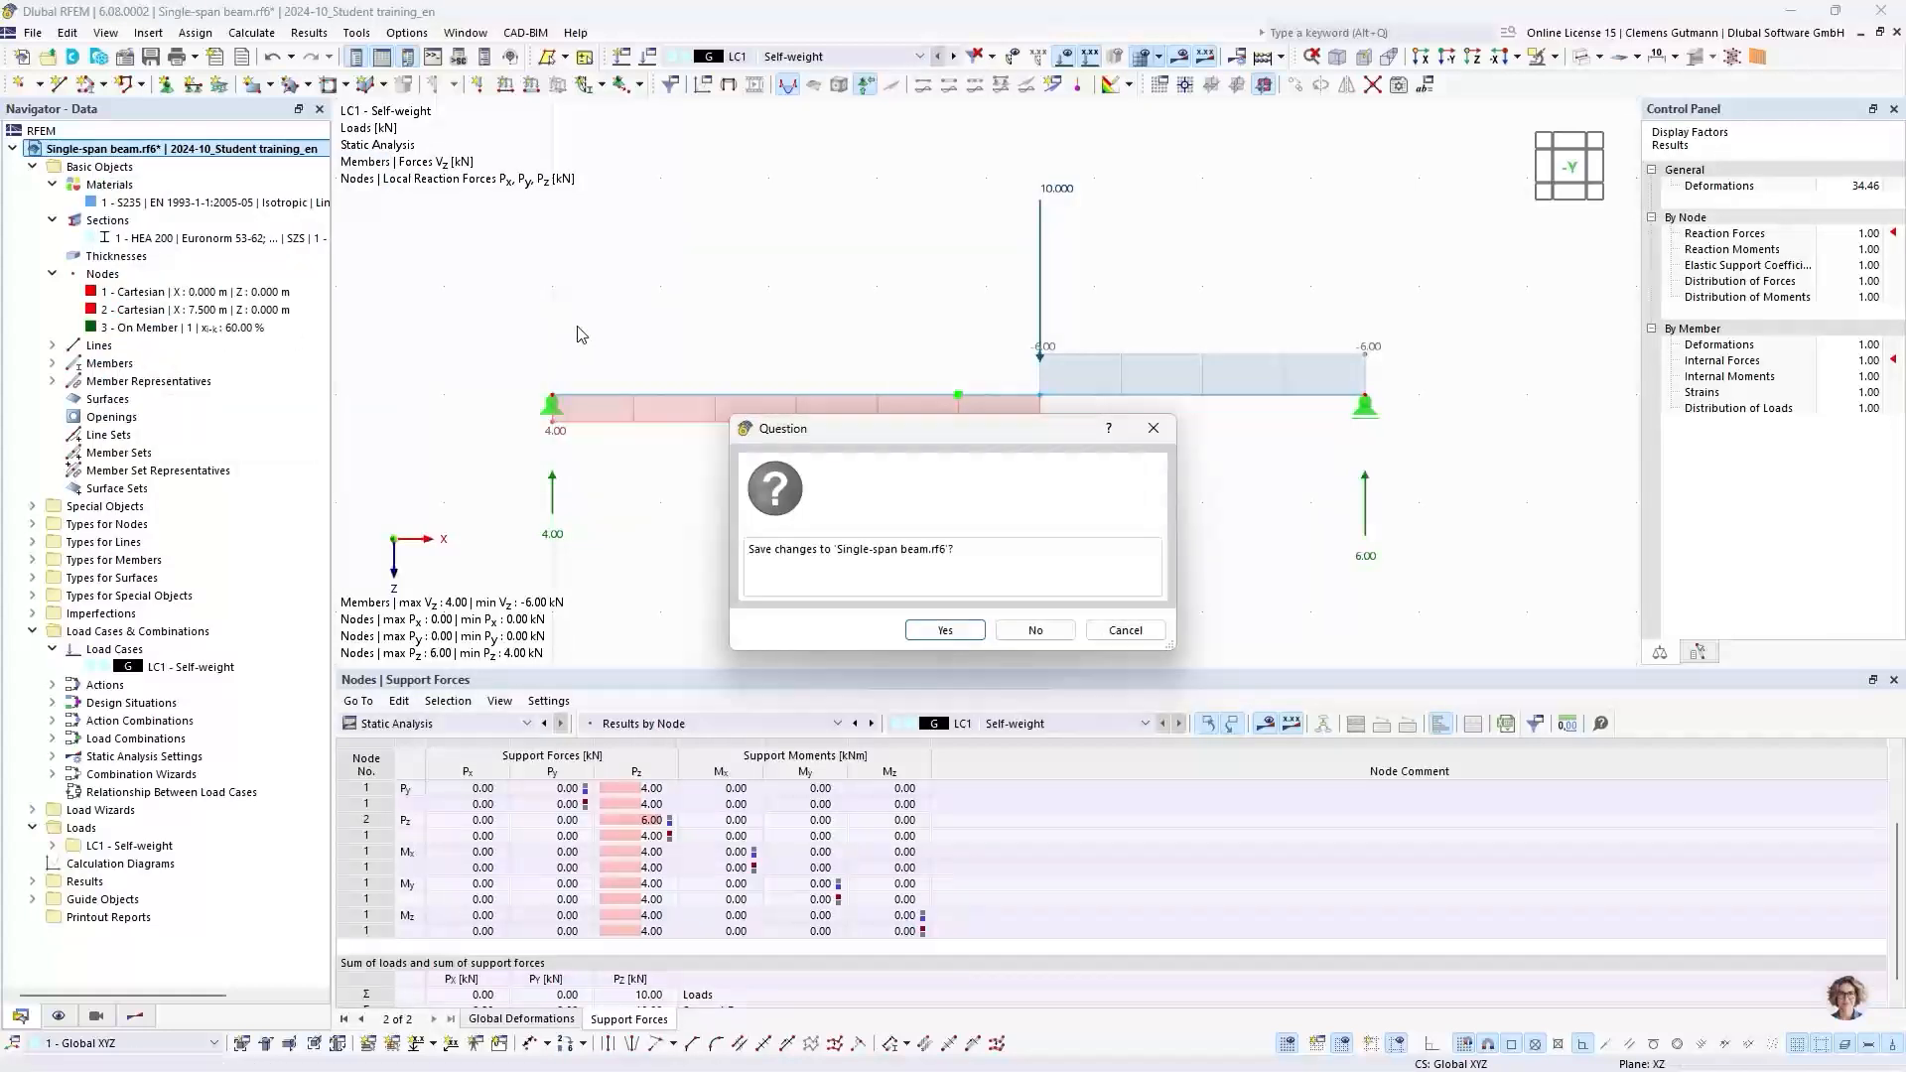
click(965, 630)
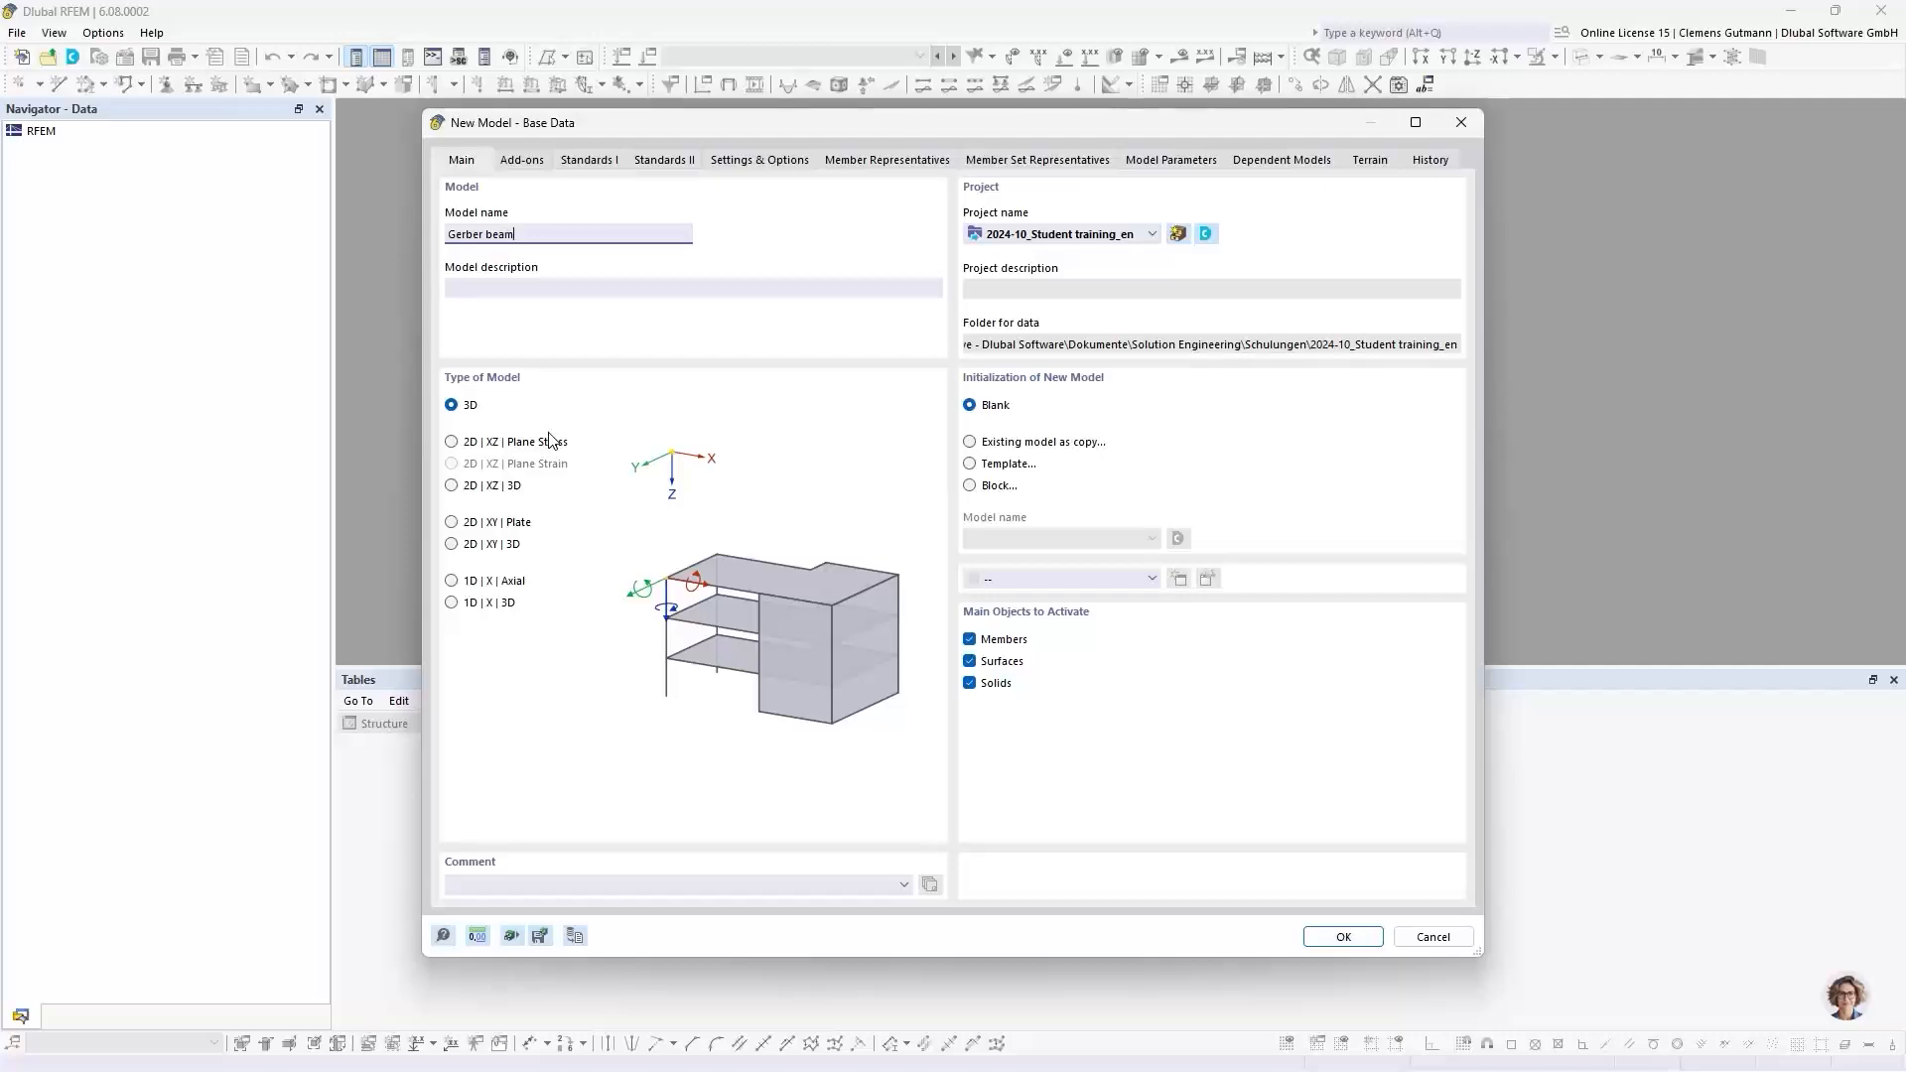
Step: Name the new model "Gerber beam", initialize it as a copy of an existing model and browse the Dokumente folder for the source model
key(Tab)
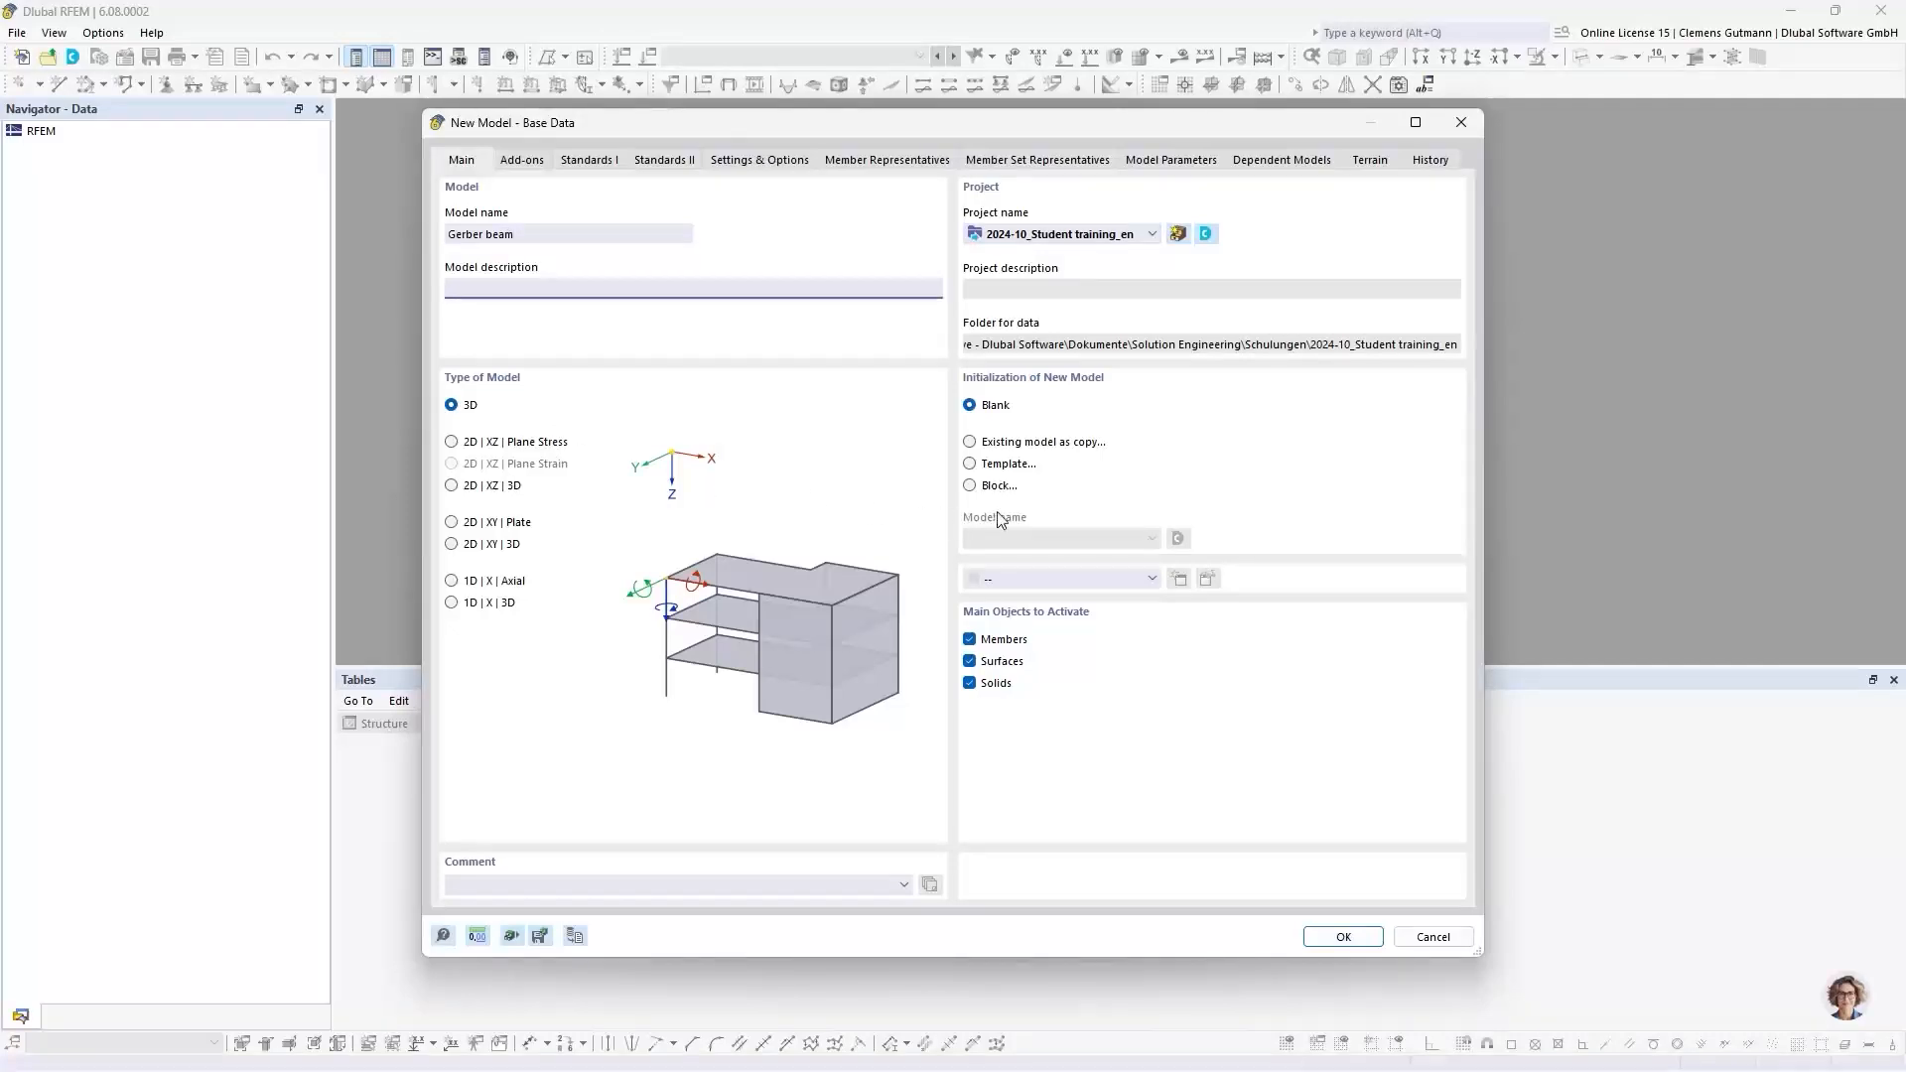
click(972, 444)
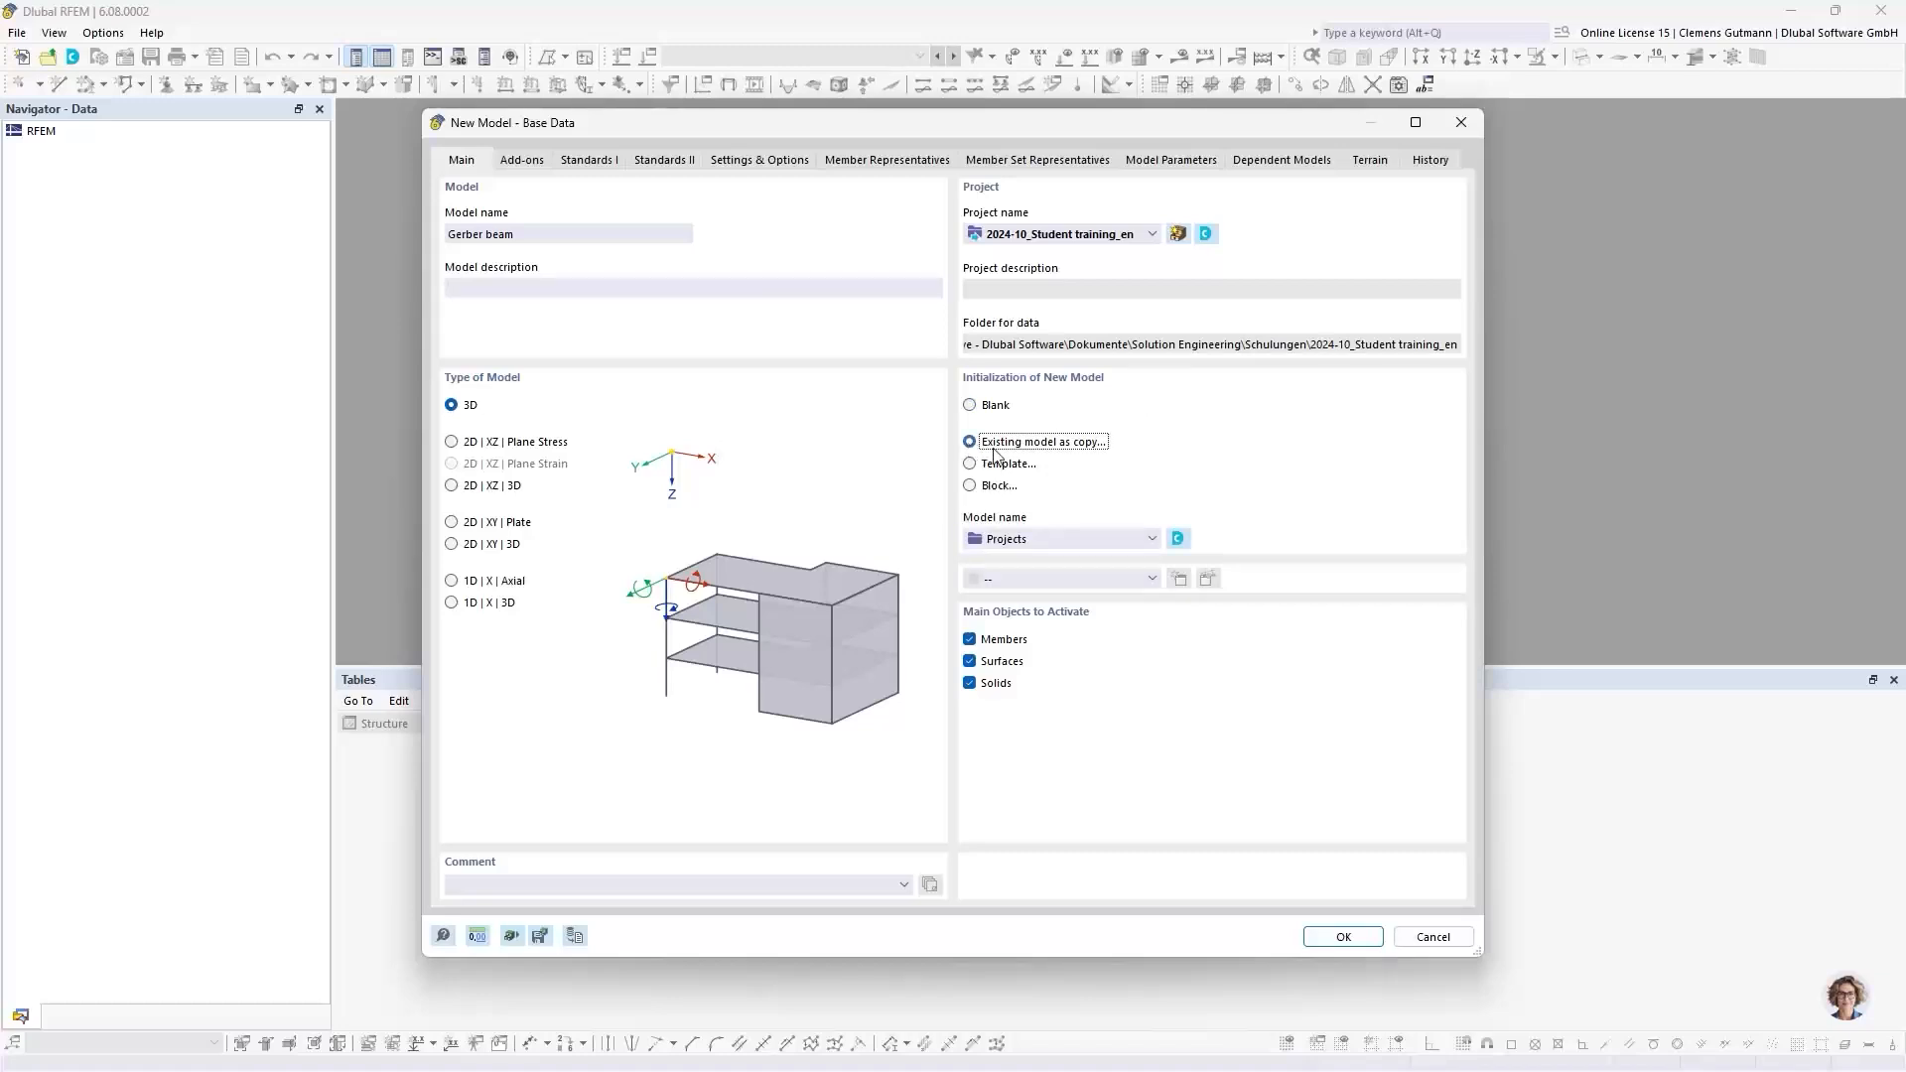
click(1152, 541)
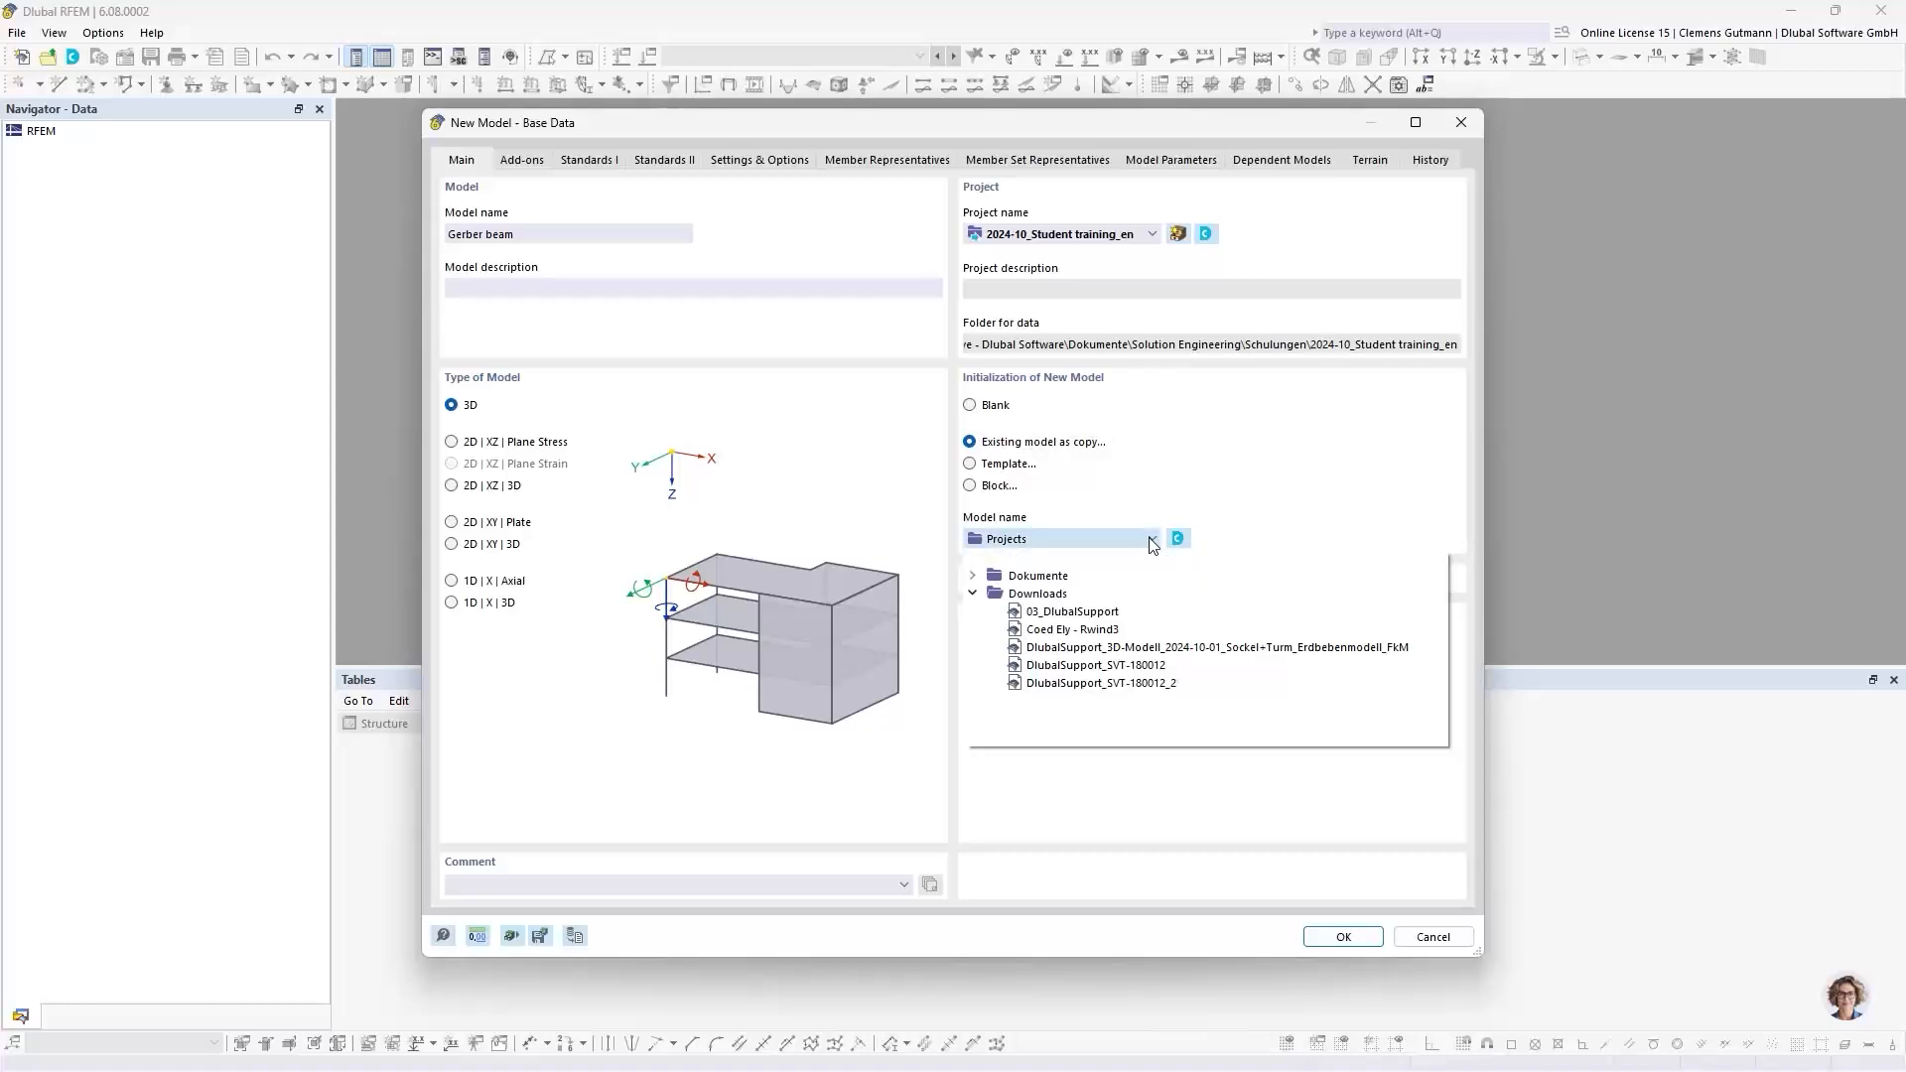
click(972, 575)
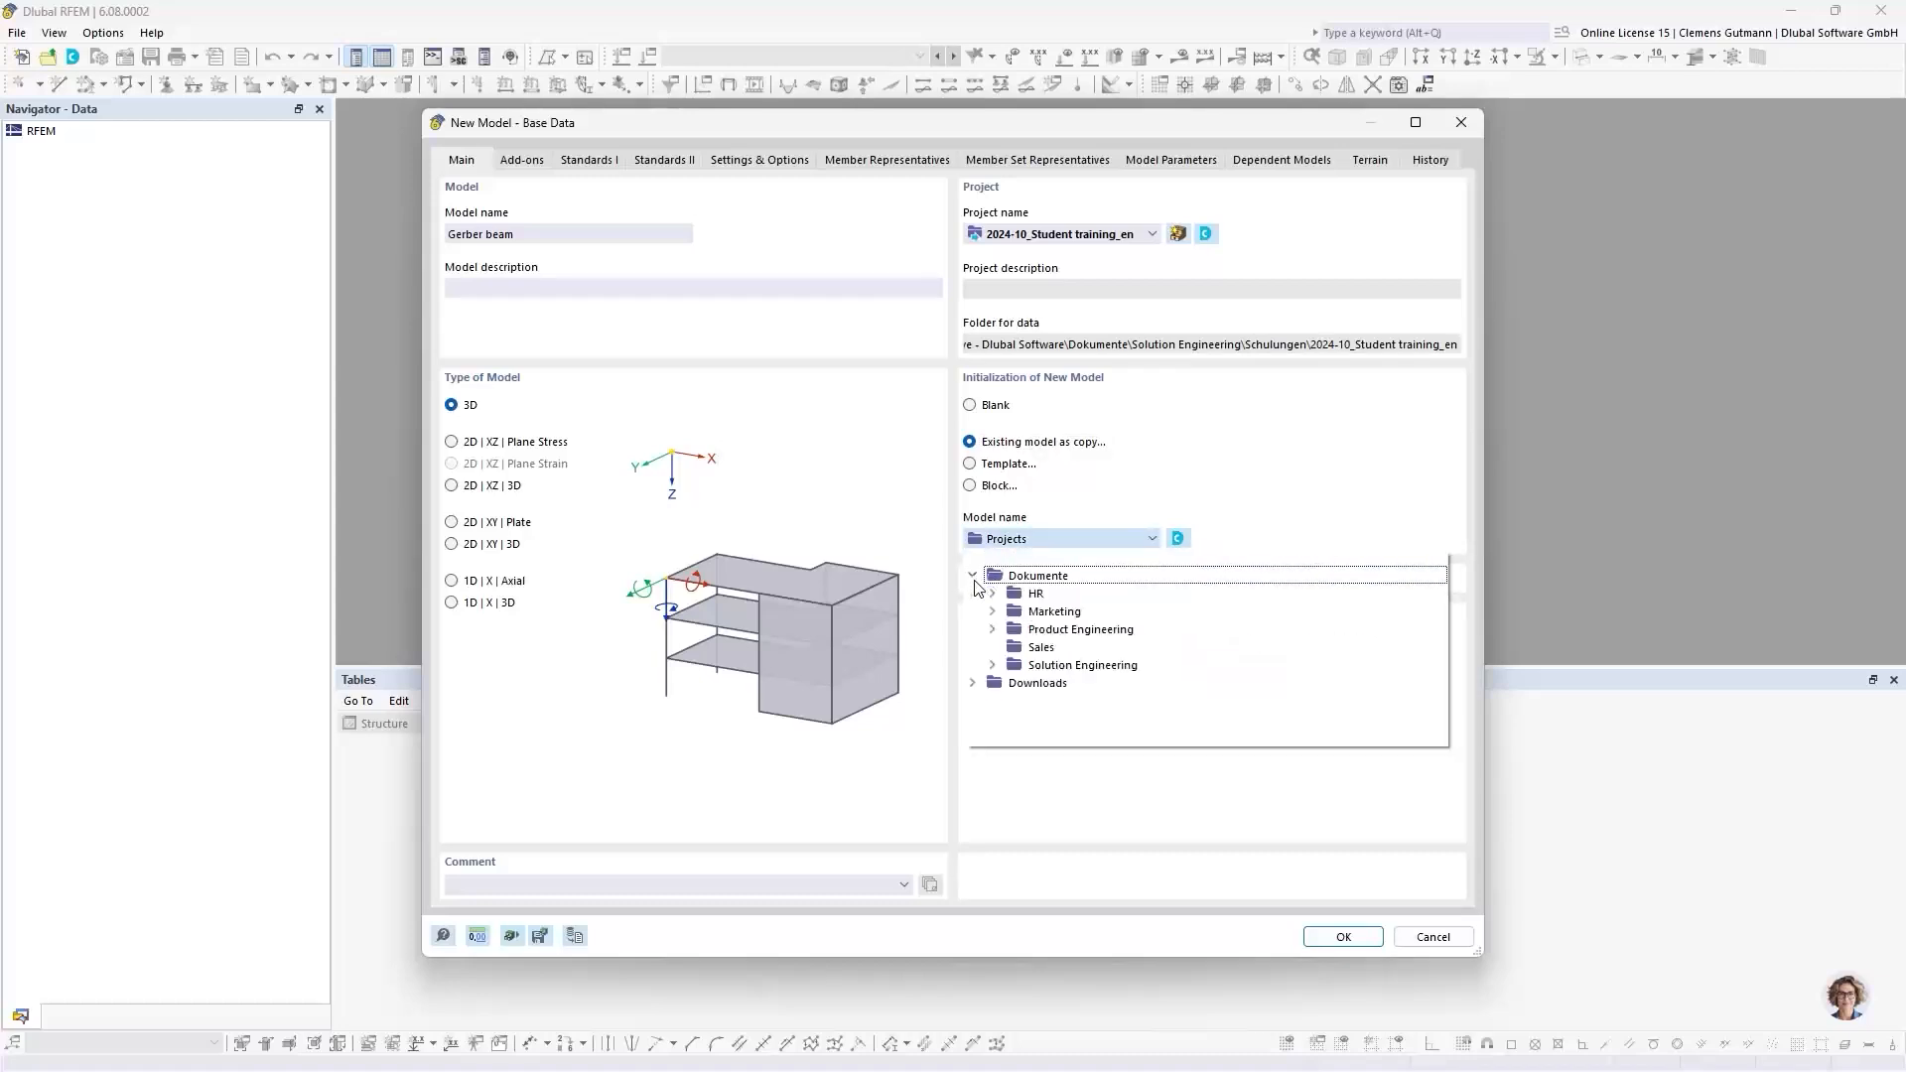
click(993, 665)
scroll(1019, 728, down, 2)
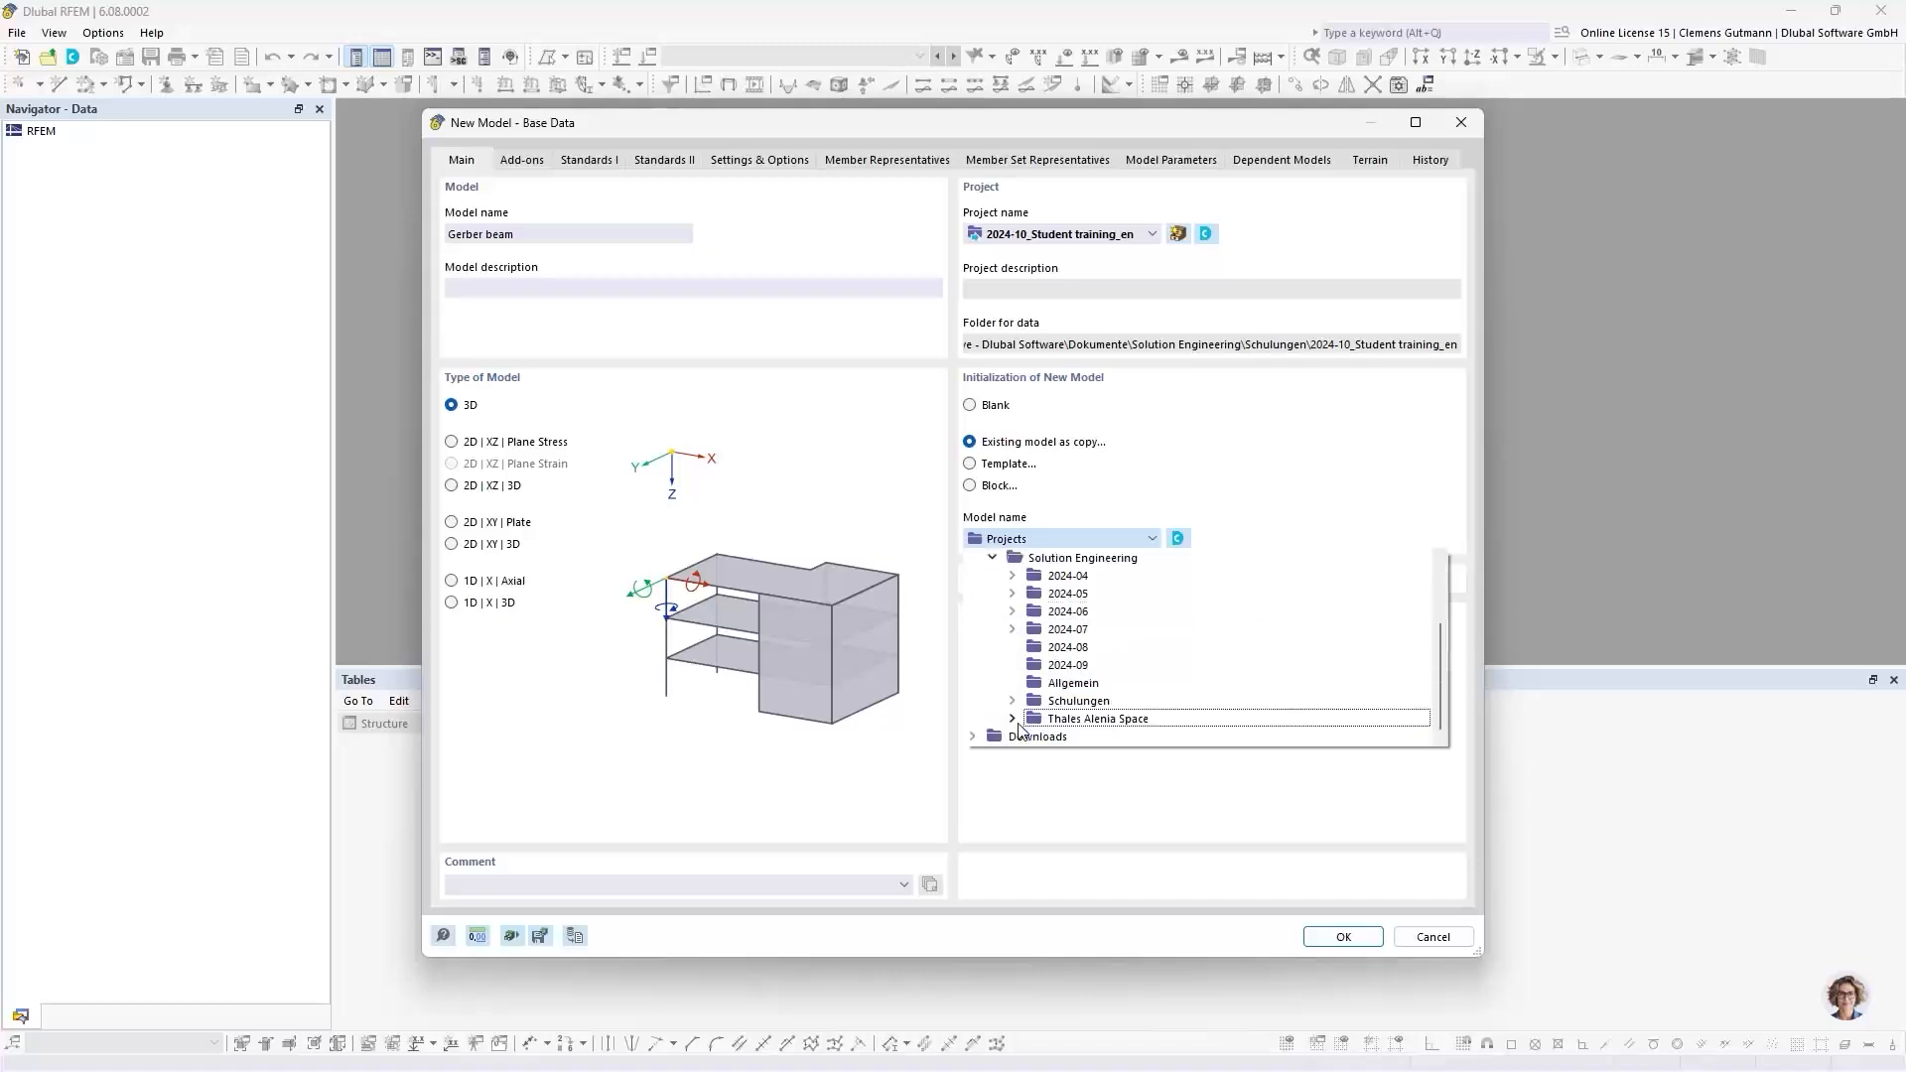
click(1013, 700)
scroll(1023, 695, down, 1)
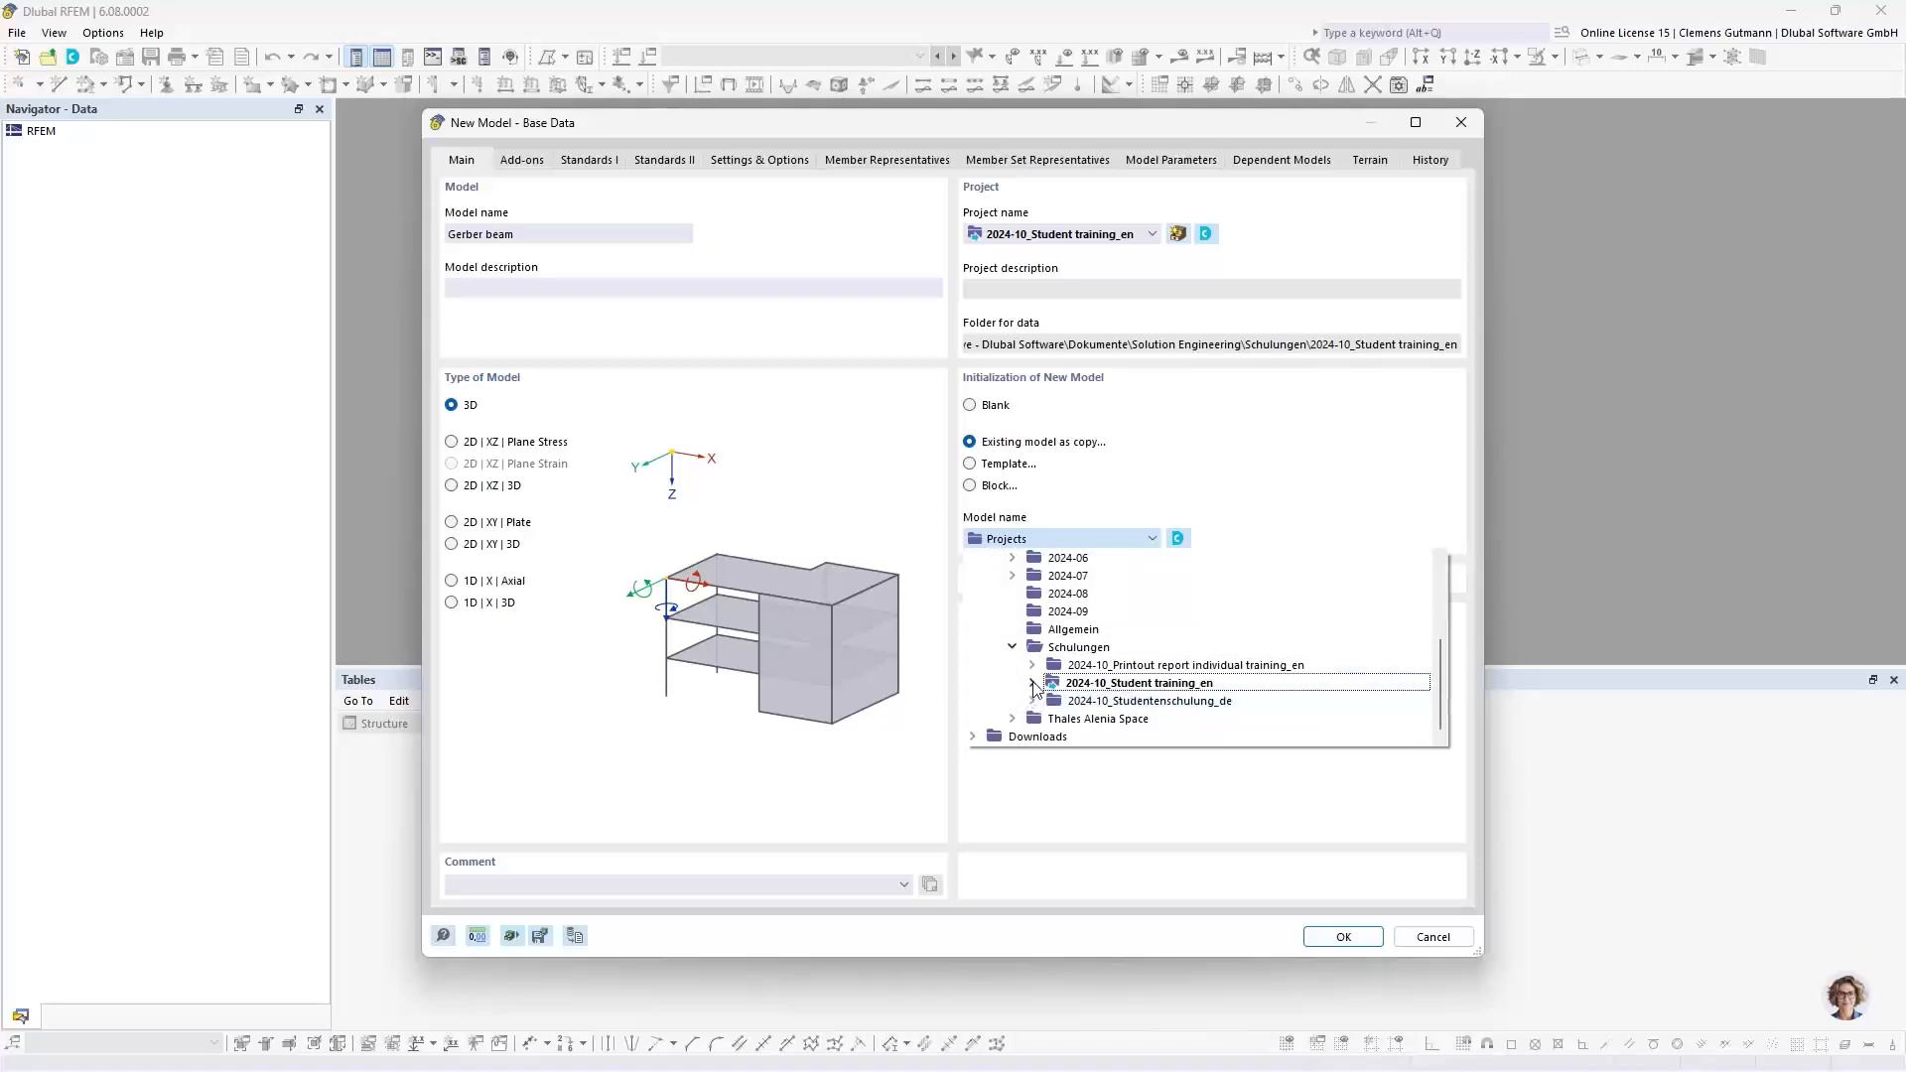
click(1032, 683)
scroll(1092, 685, down, 1)
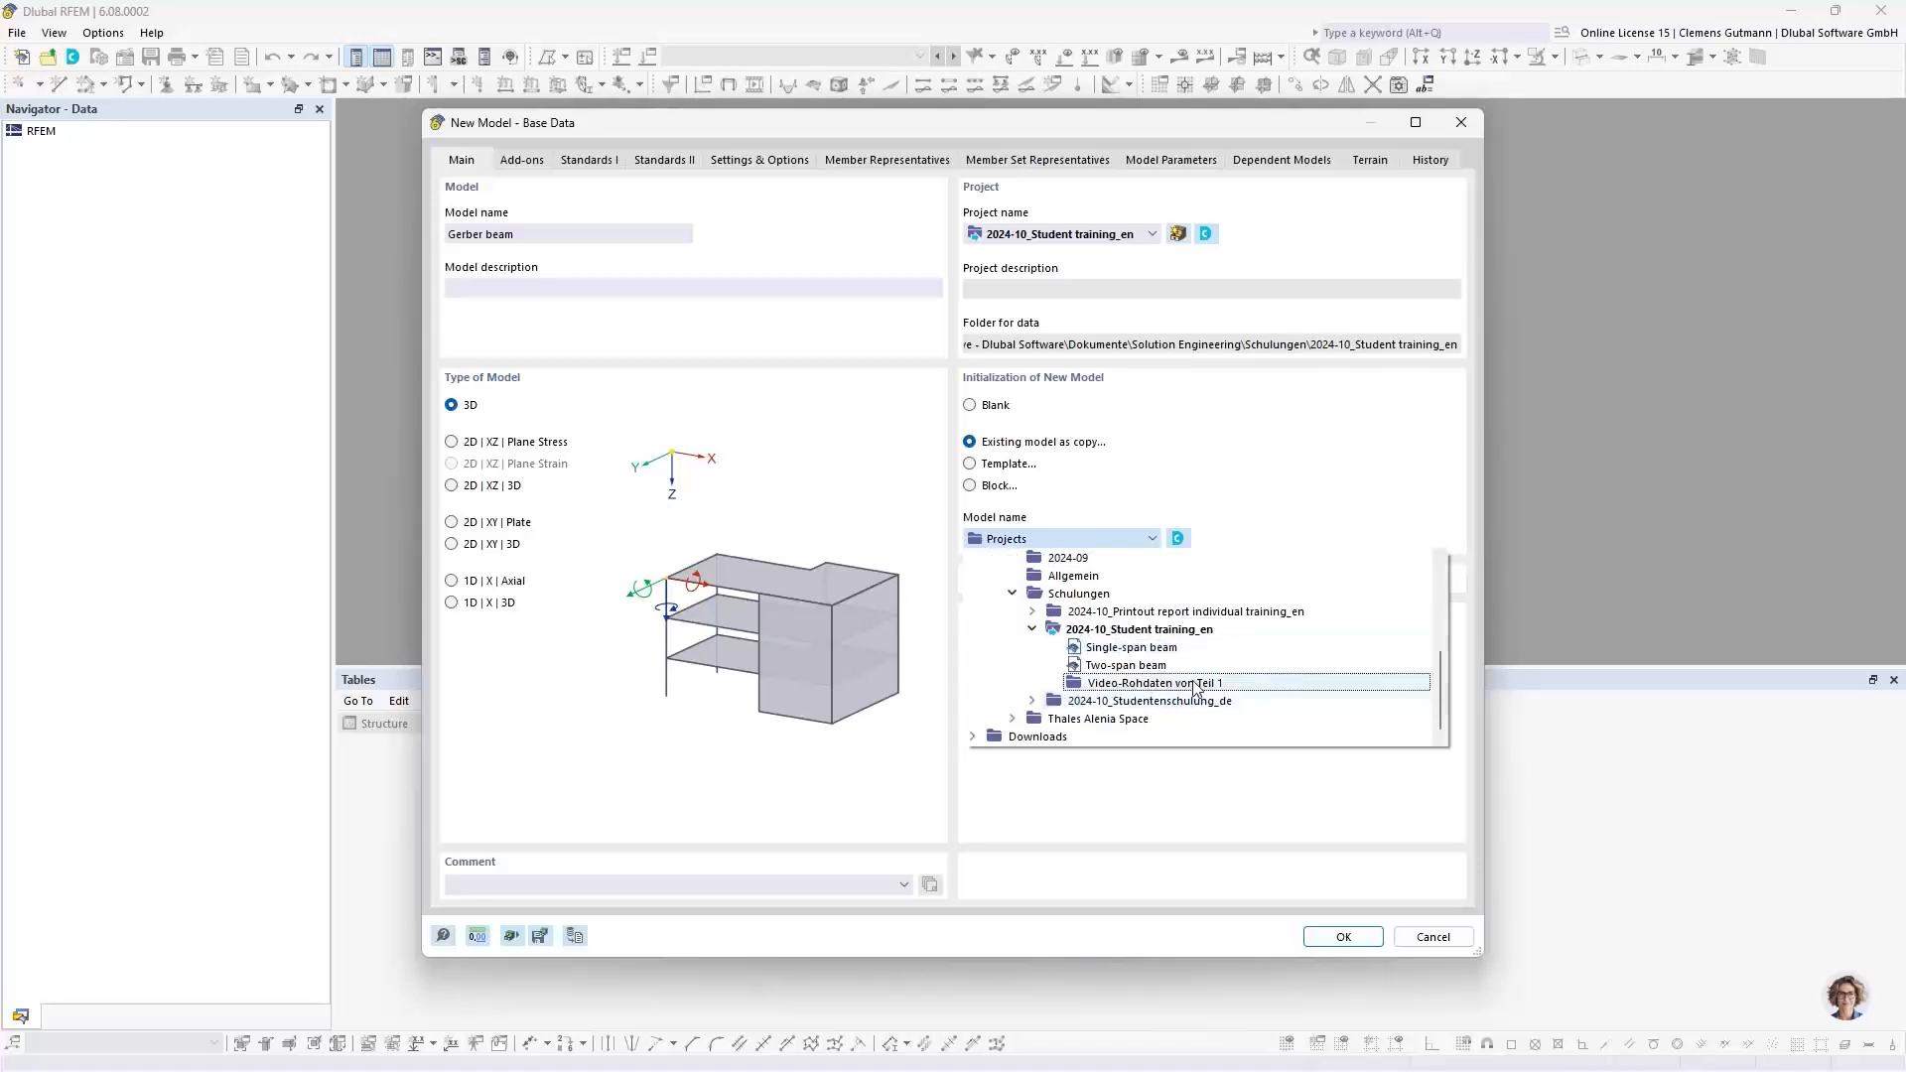
click(1112, 666)
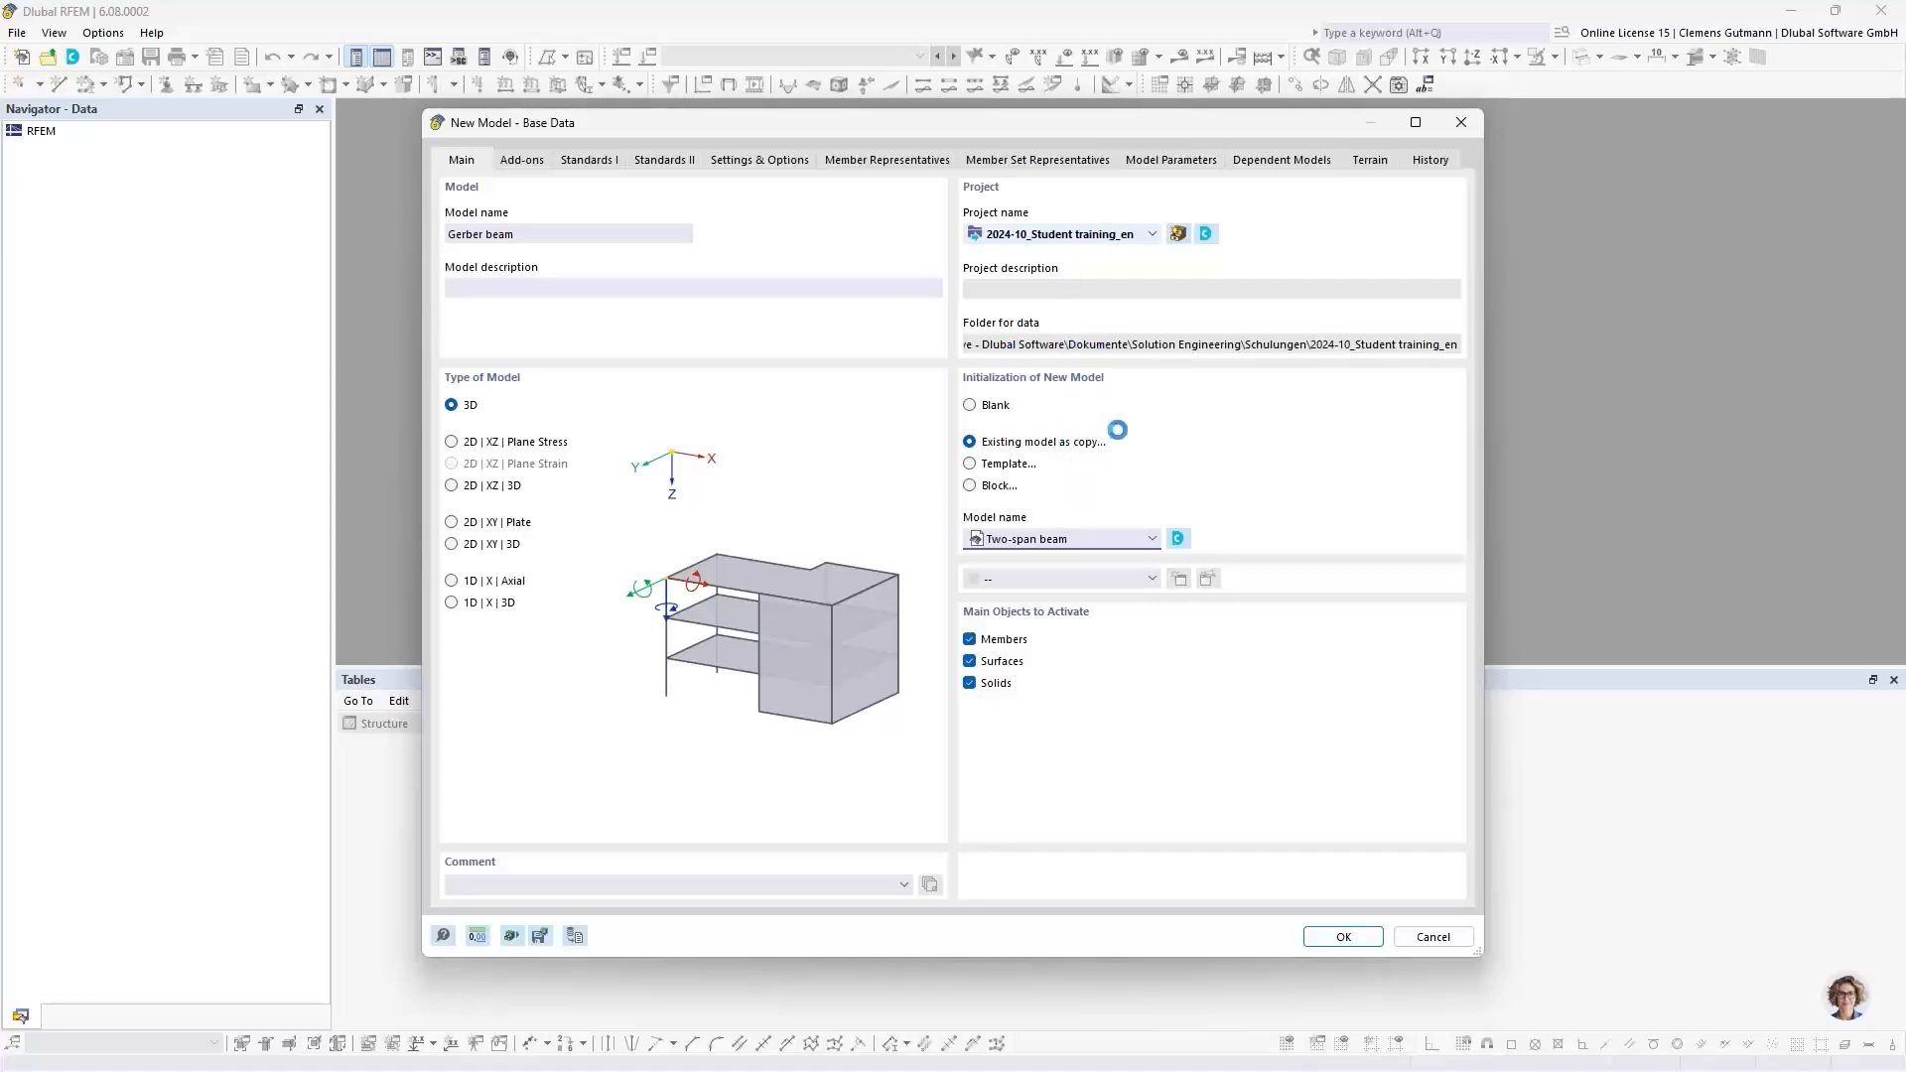
click(1151, 235)
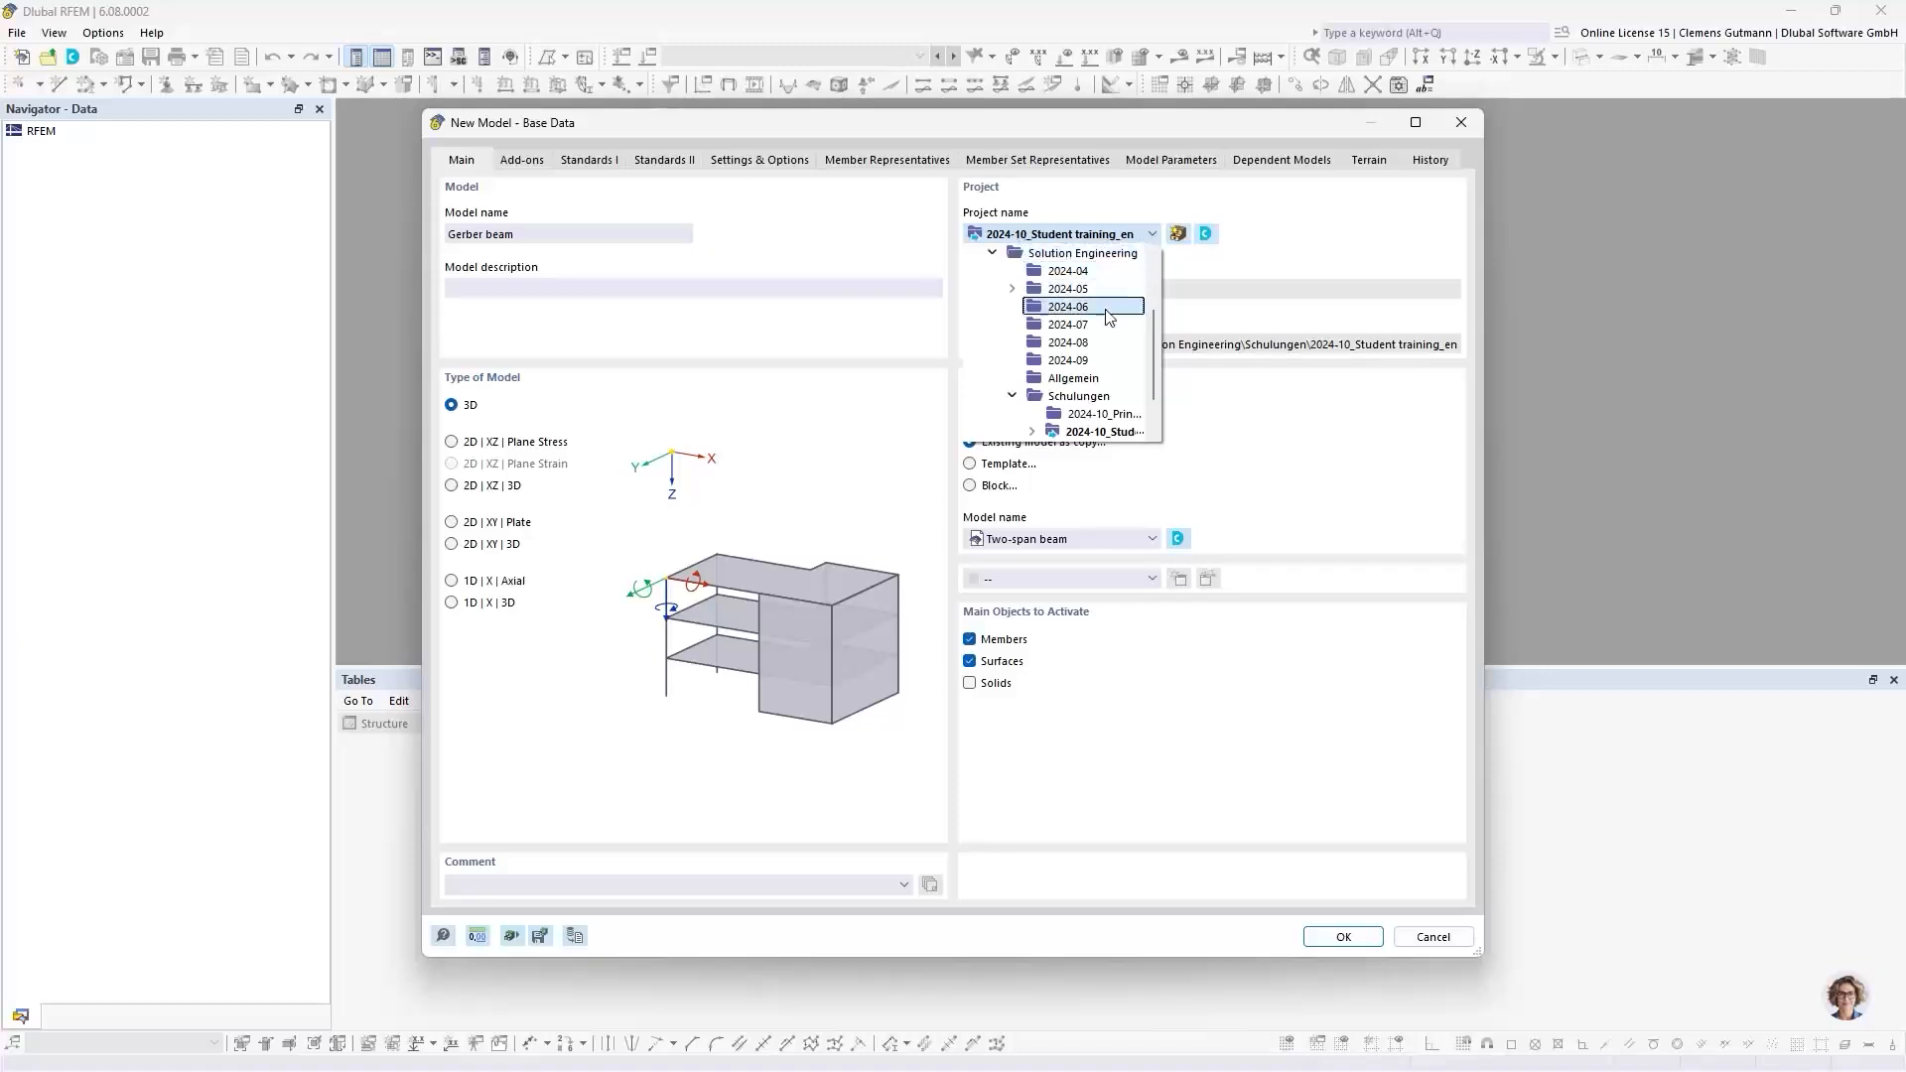
click(1033, 235)
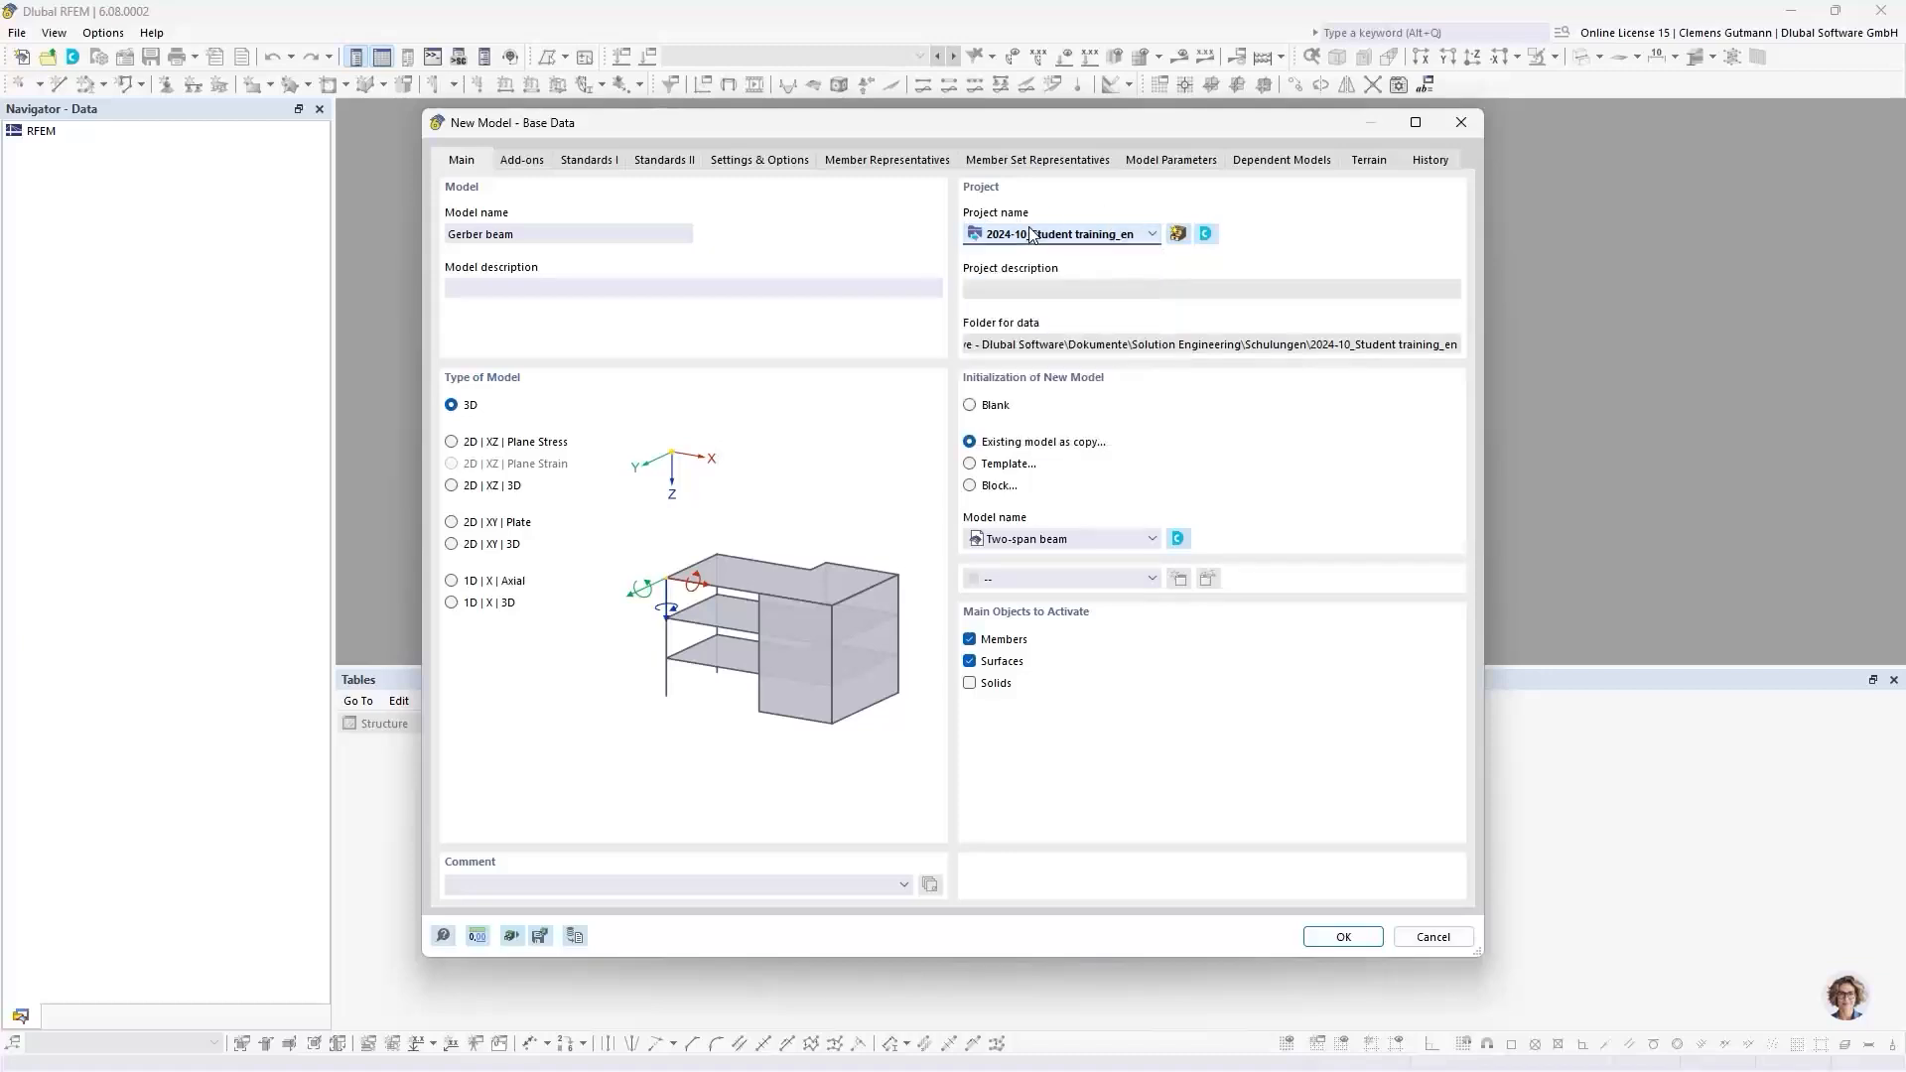
click(1121, 544)
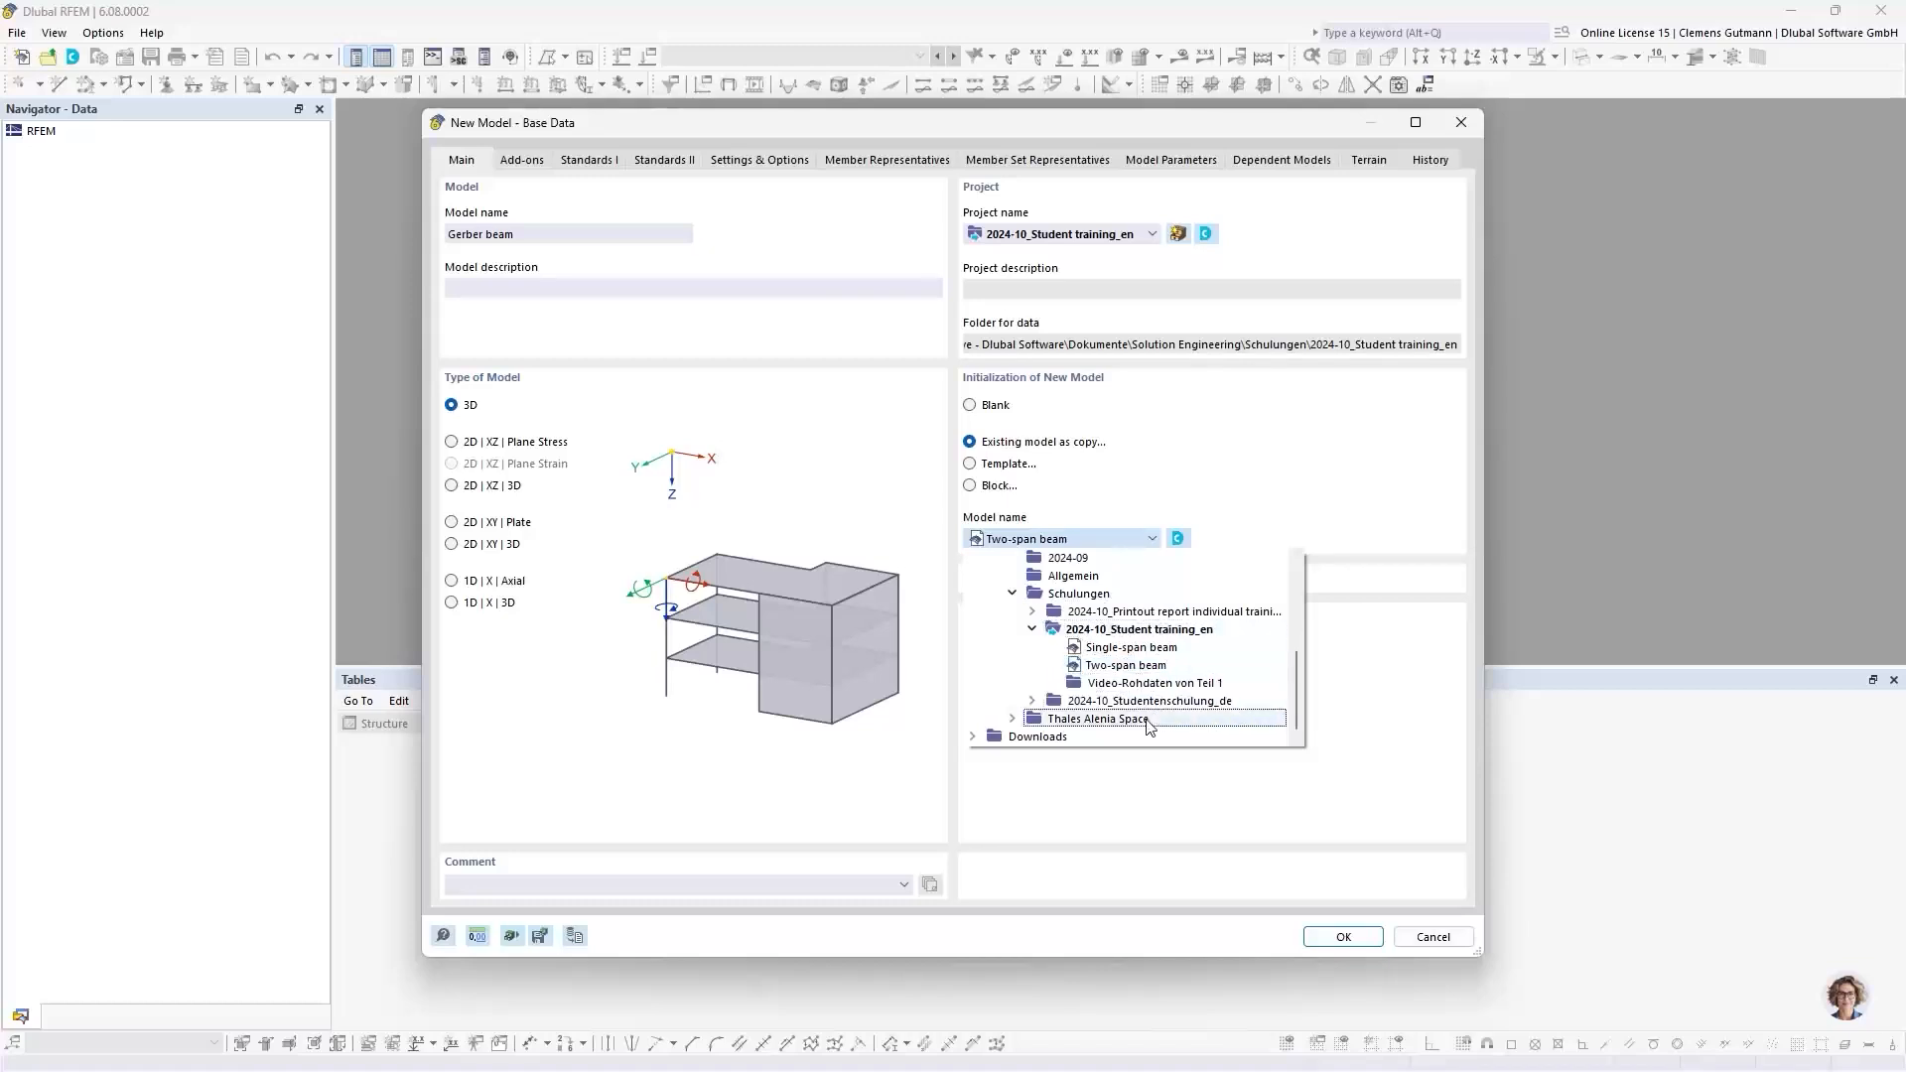
click(1261, 492)
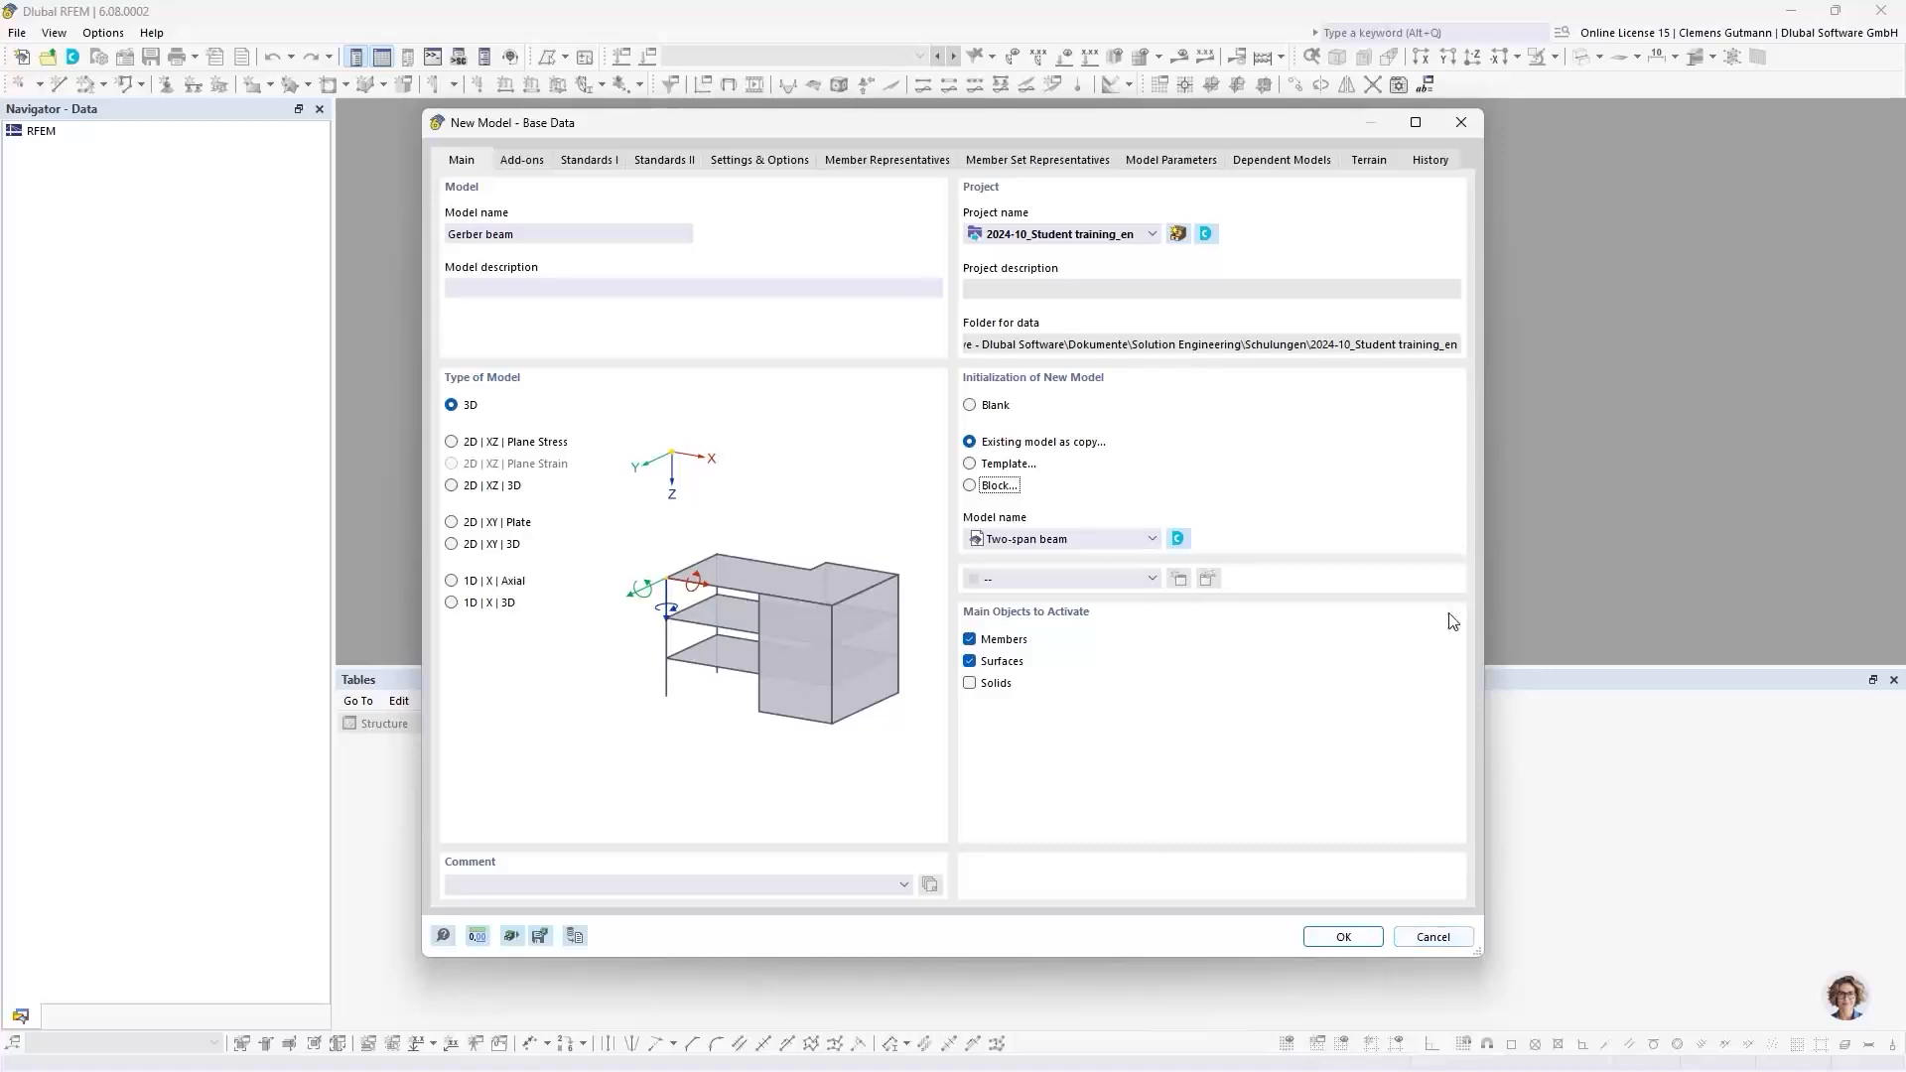
click(1425, 937)
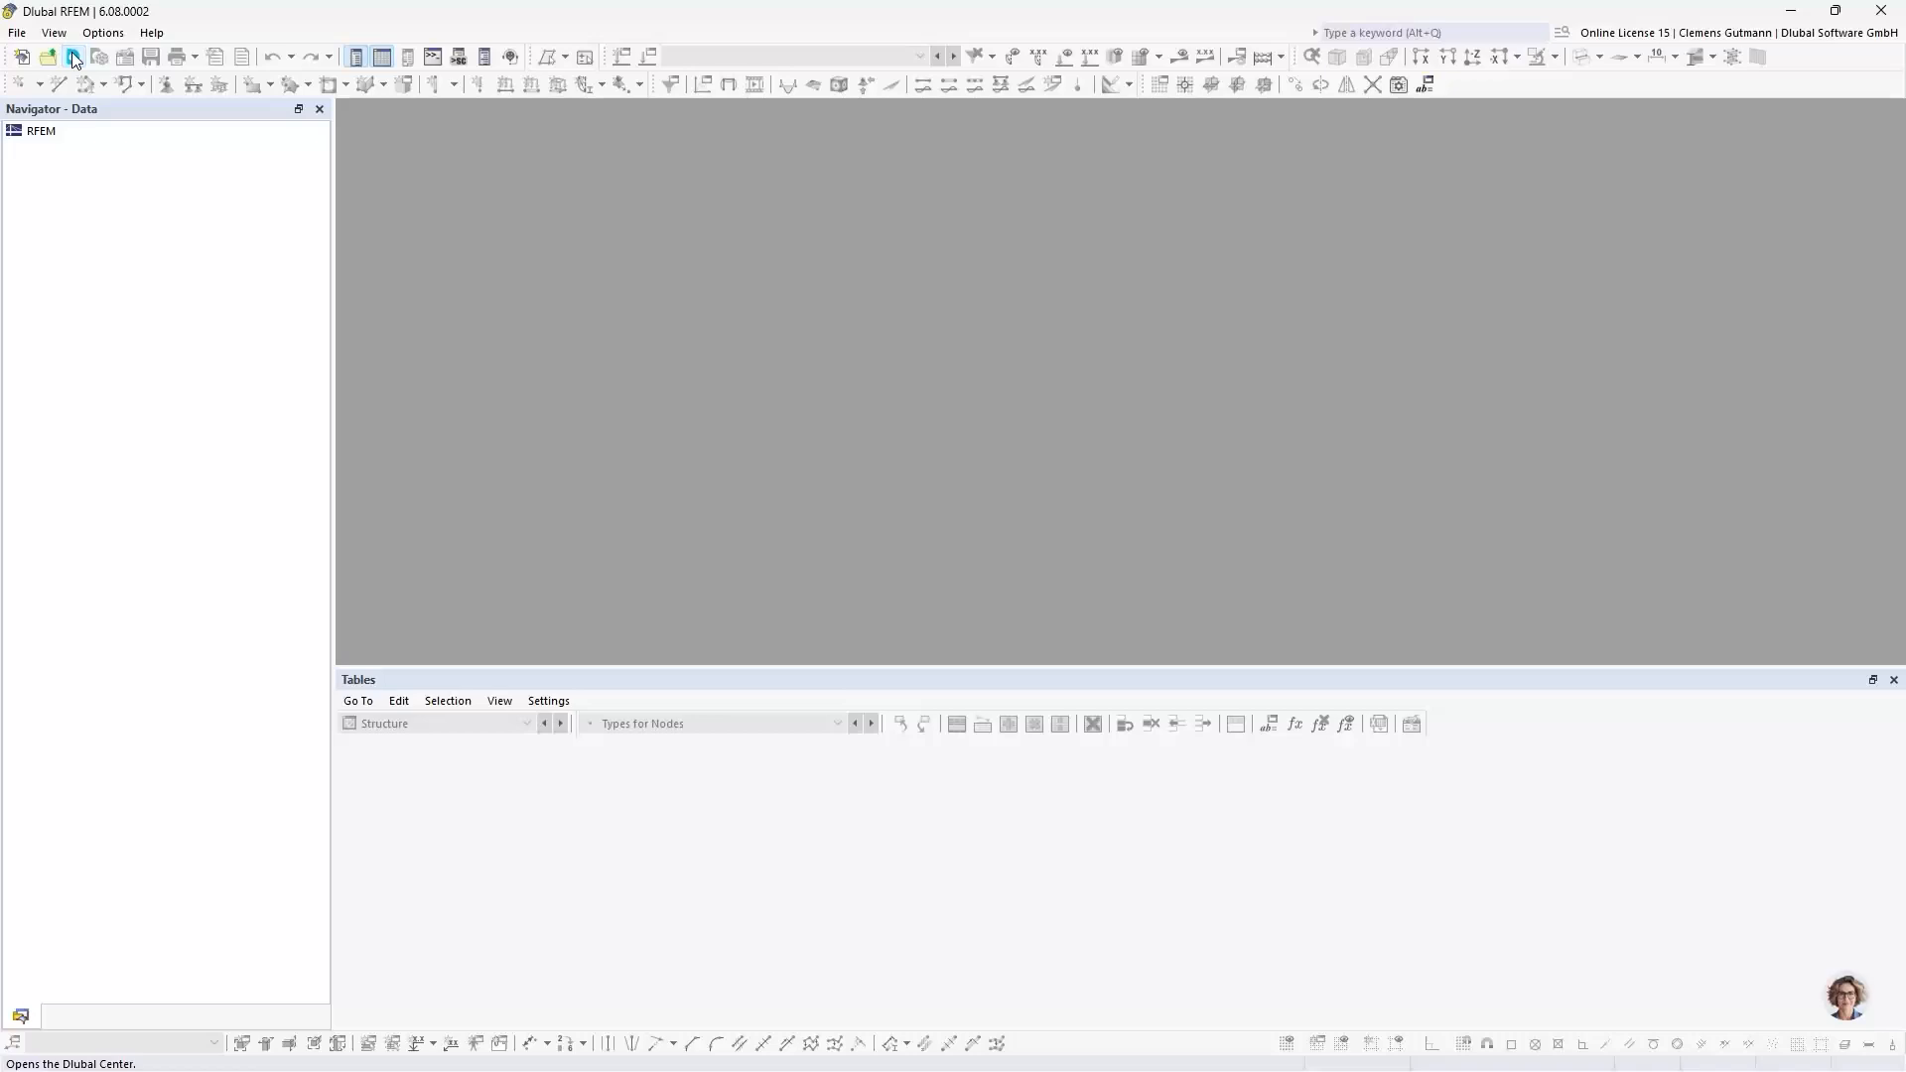
Step: Open the Dlubal Center, widen its Project Navigator and examine the project folder structure around 2024-10_Student training_en
click(75, 59)
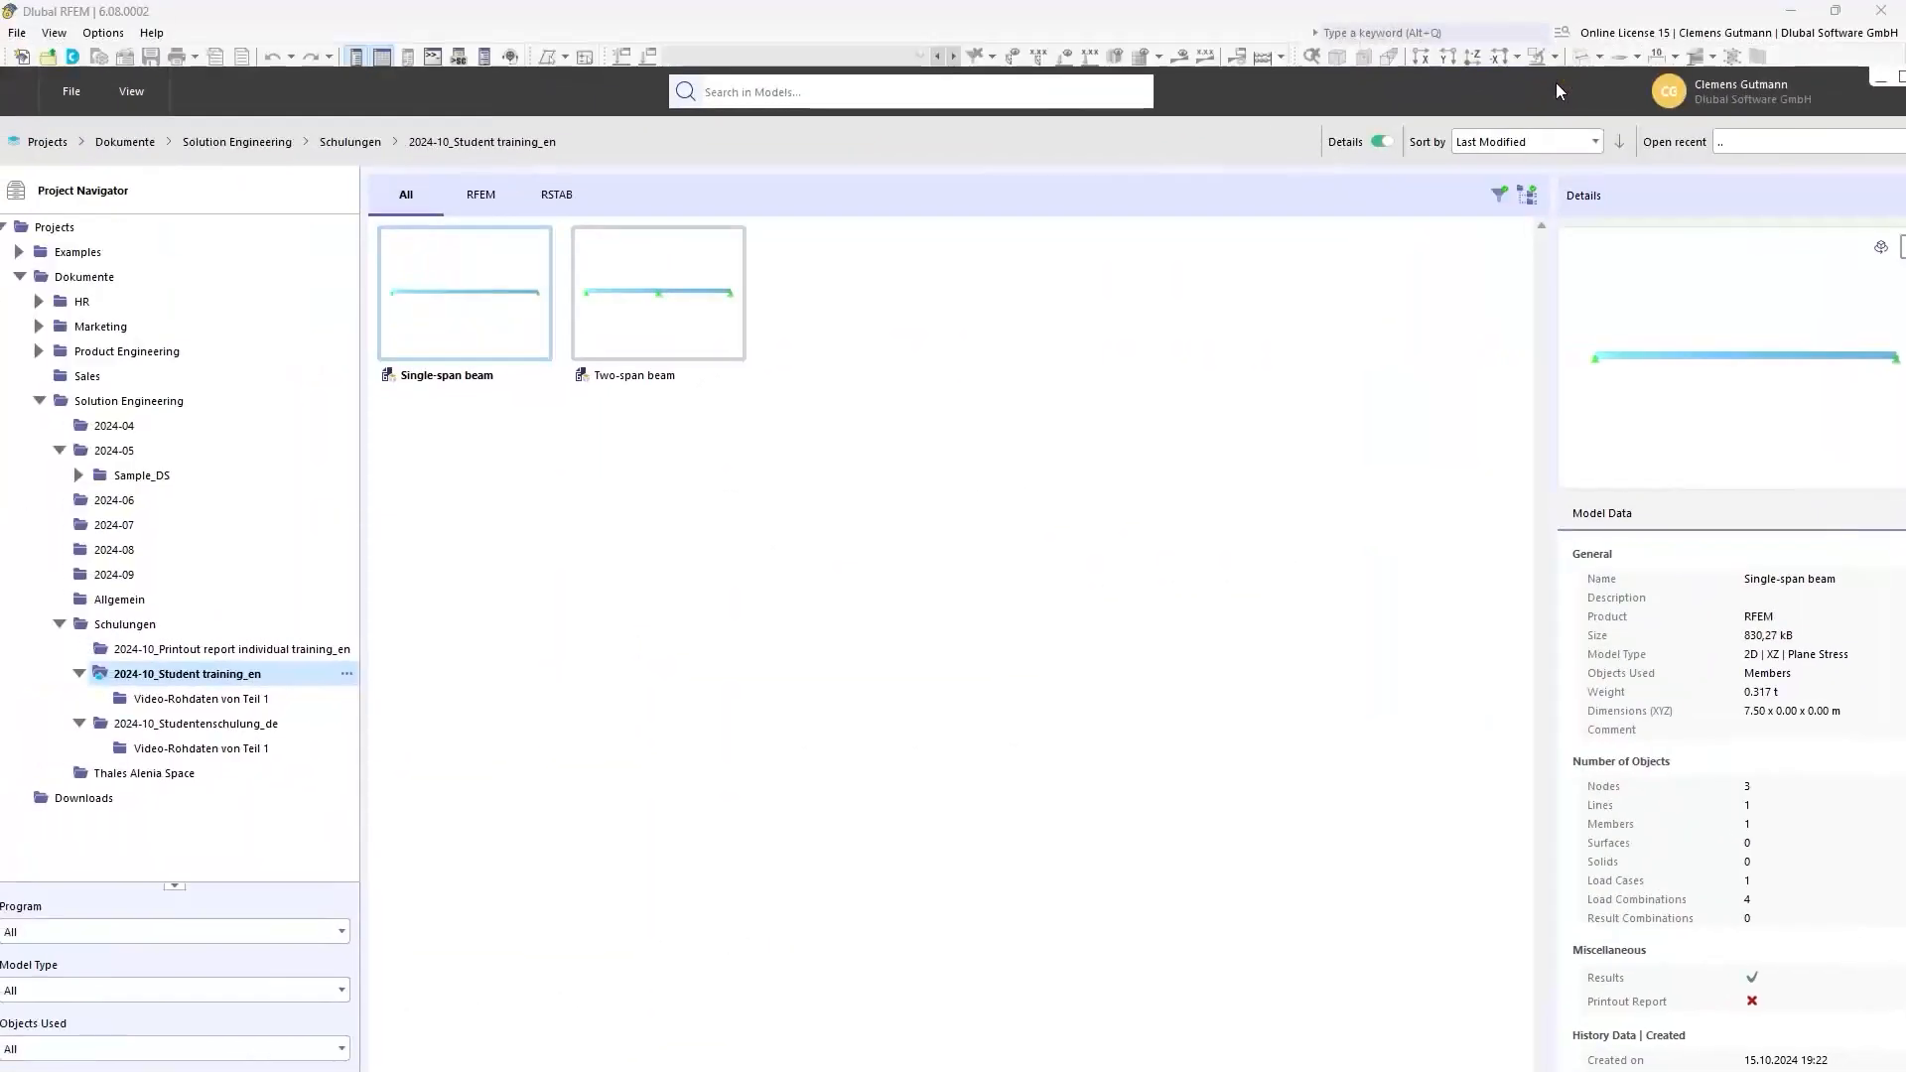
drag(1853, 87, 1423, 90)
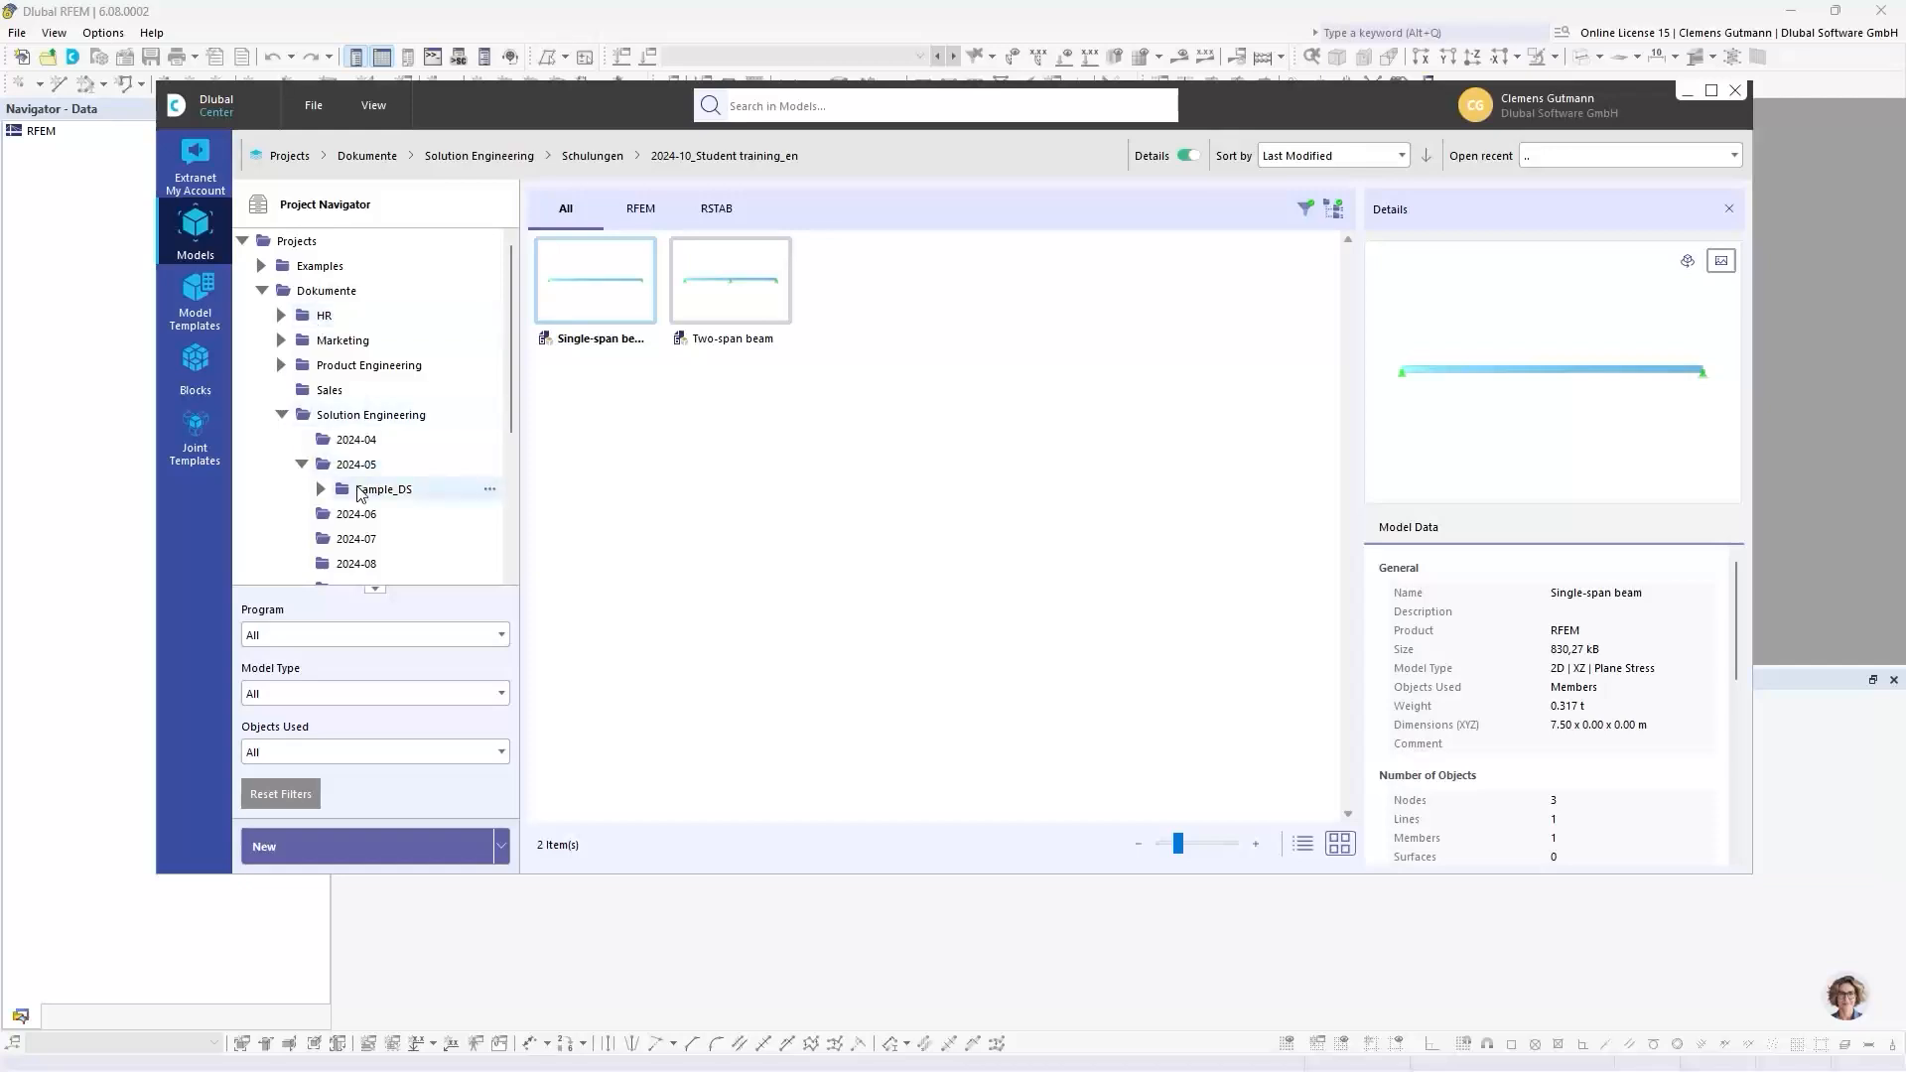
scroll(360, 494, down, 3)
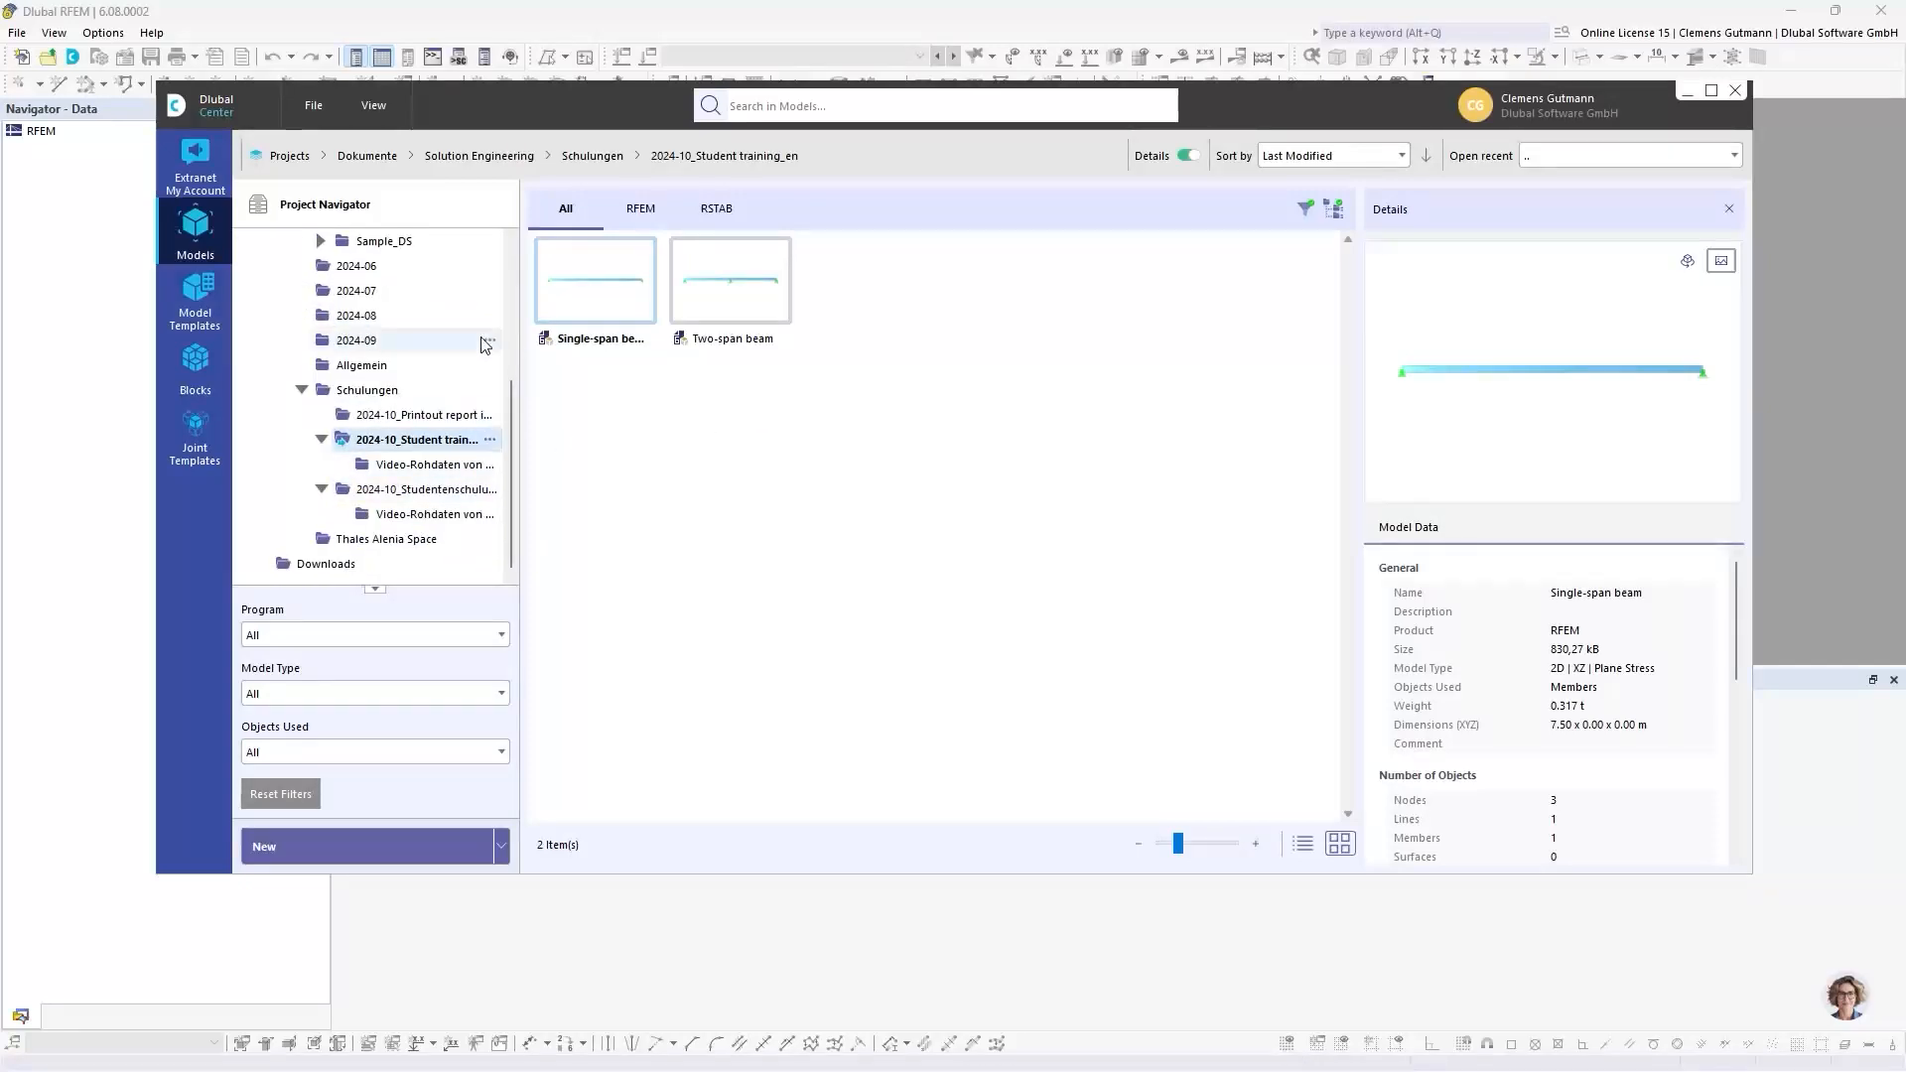
scroll(300, 256, up, 3)
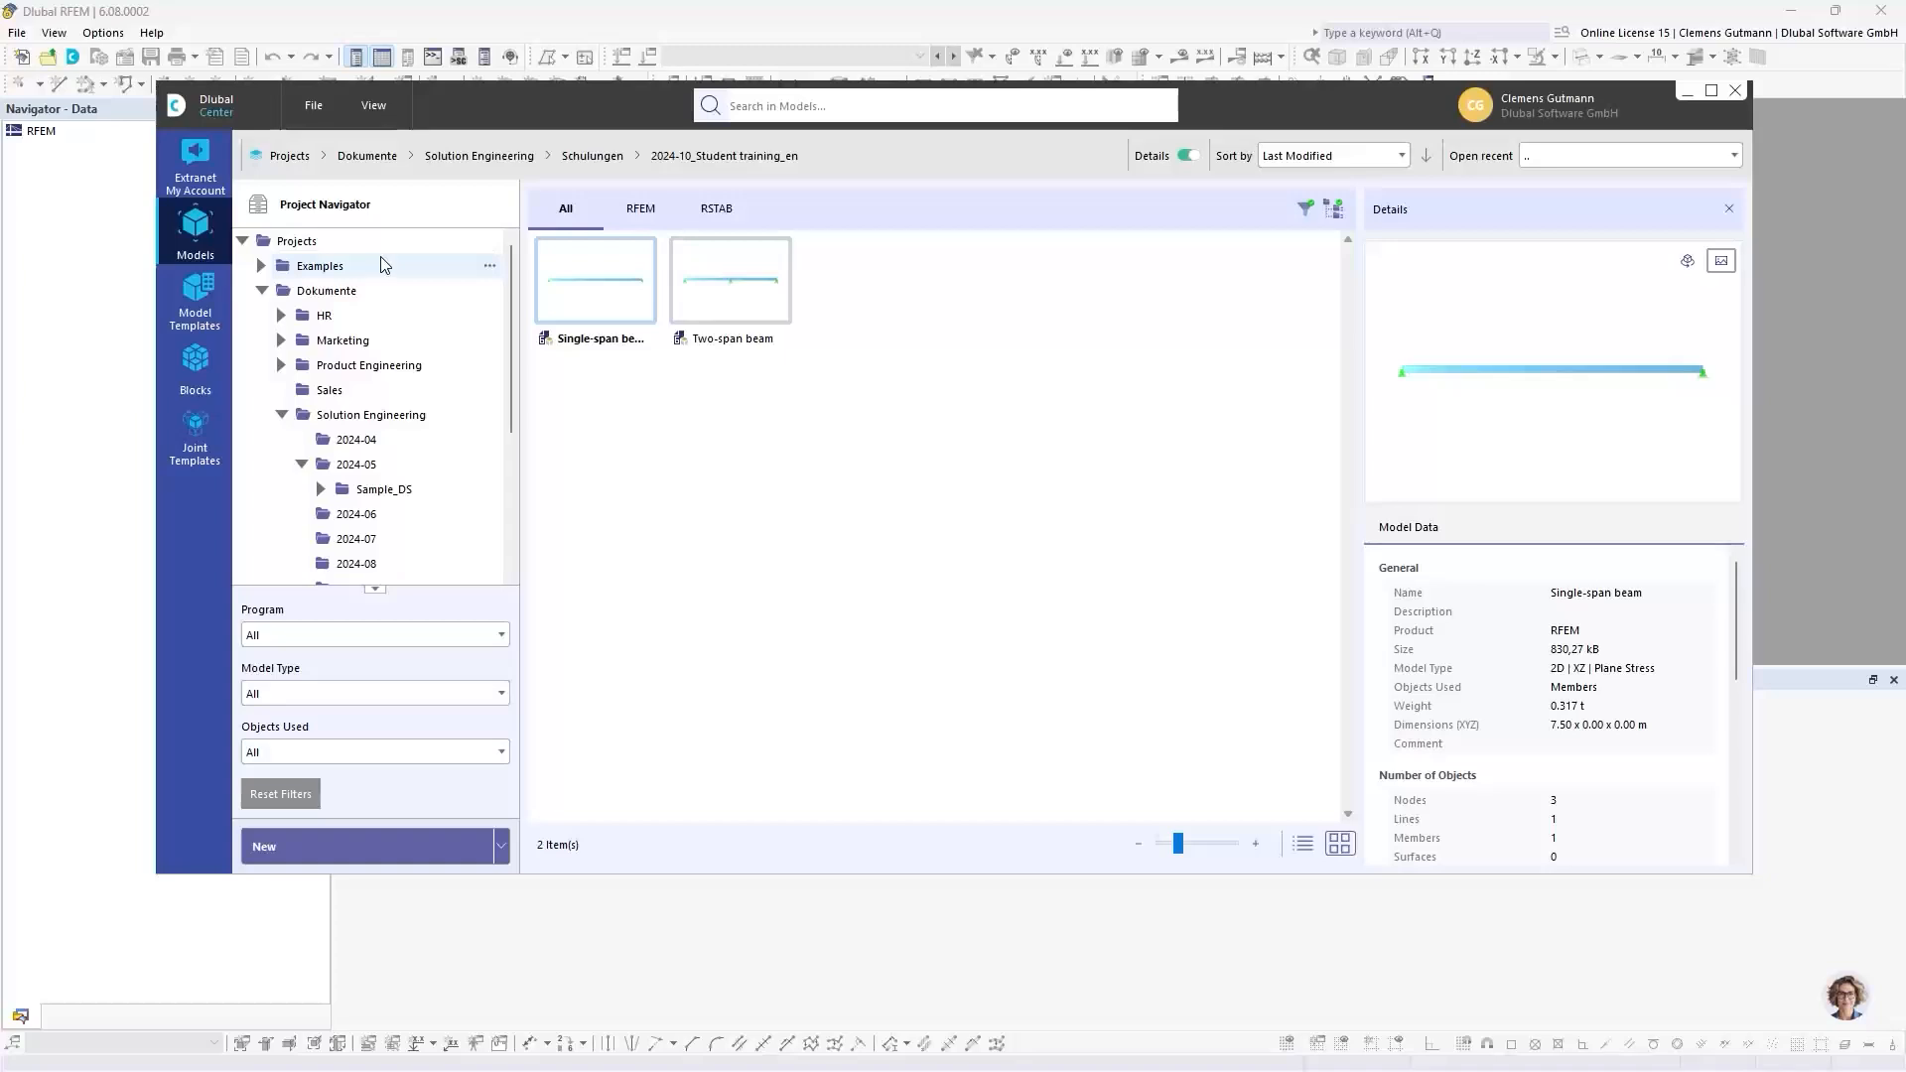
scroll(352, 425, down, 3)
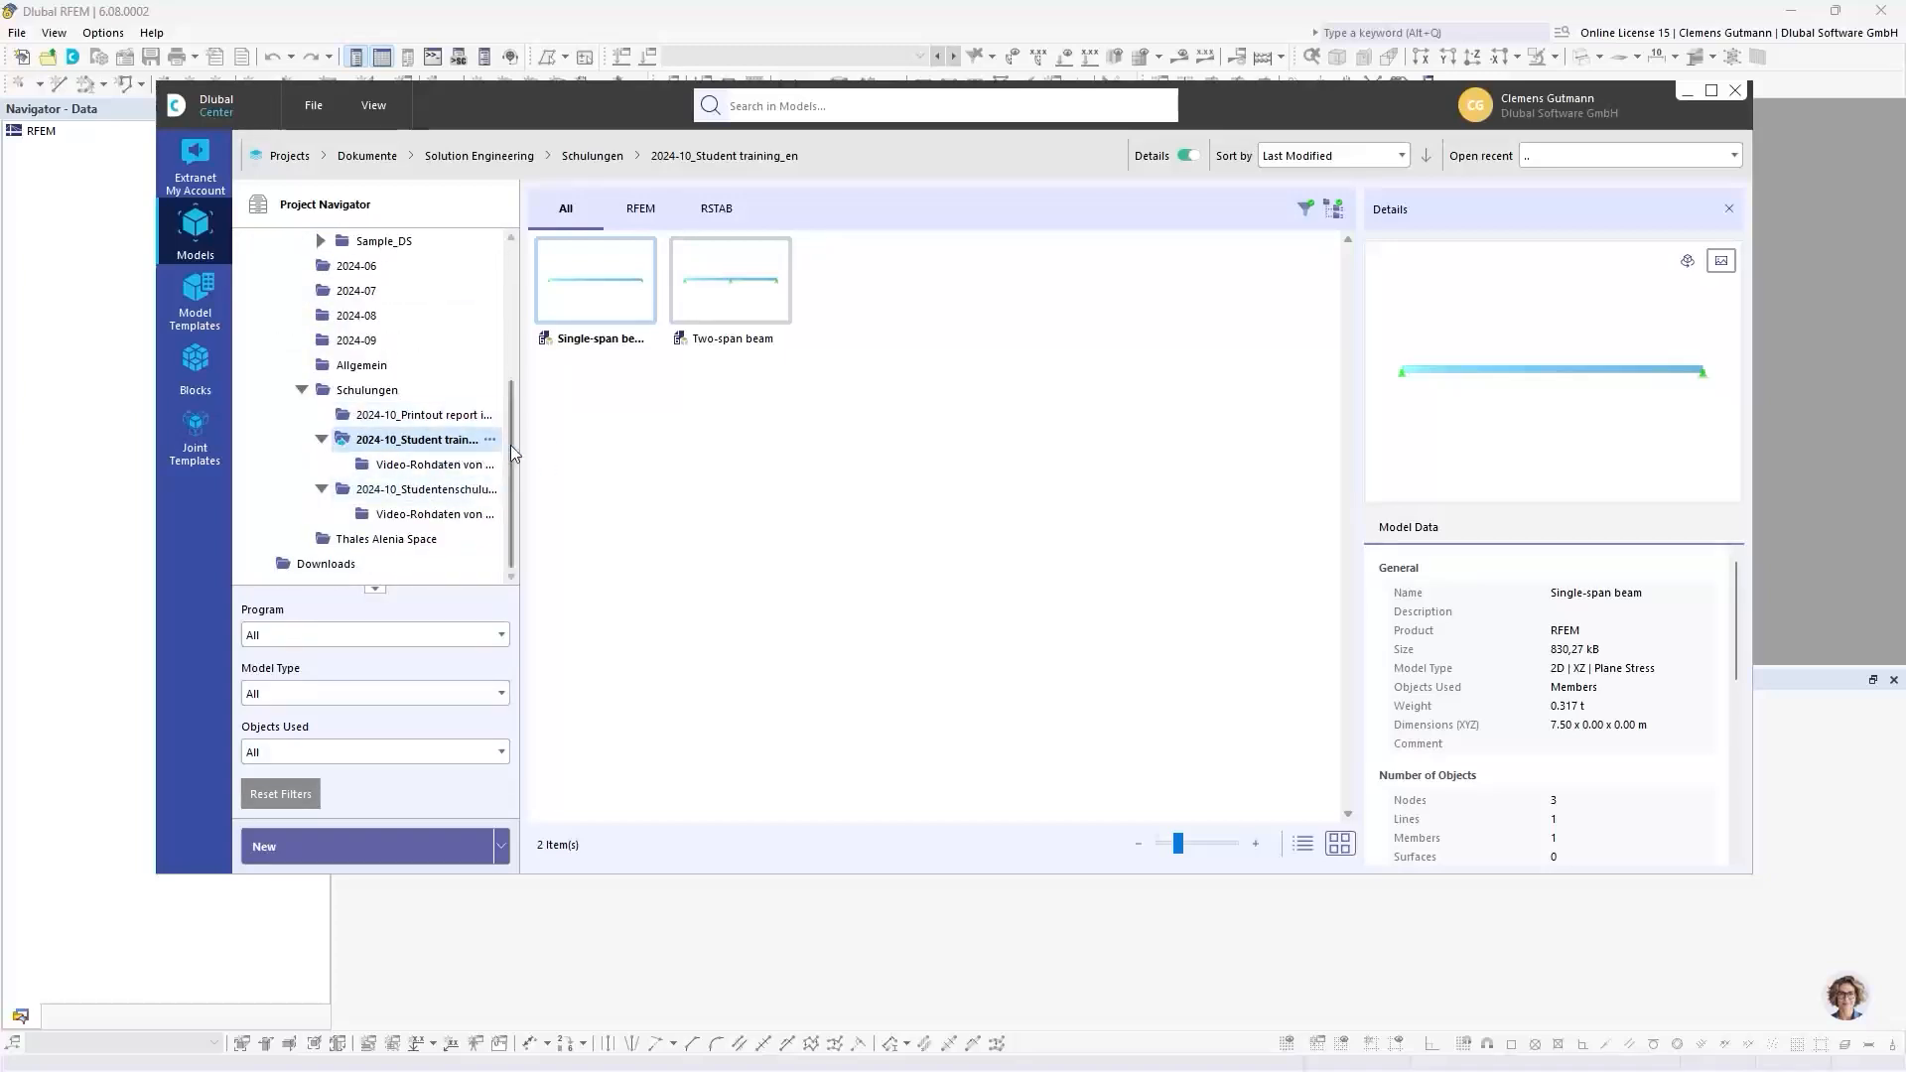
drag(520, 434, 644, 435)
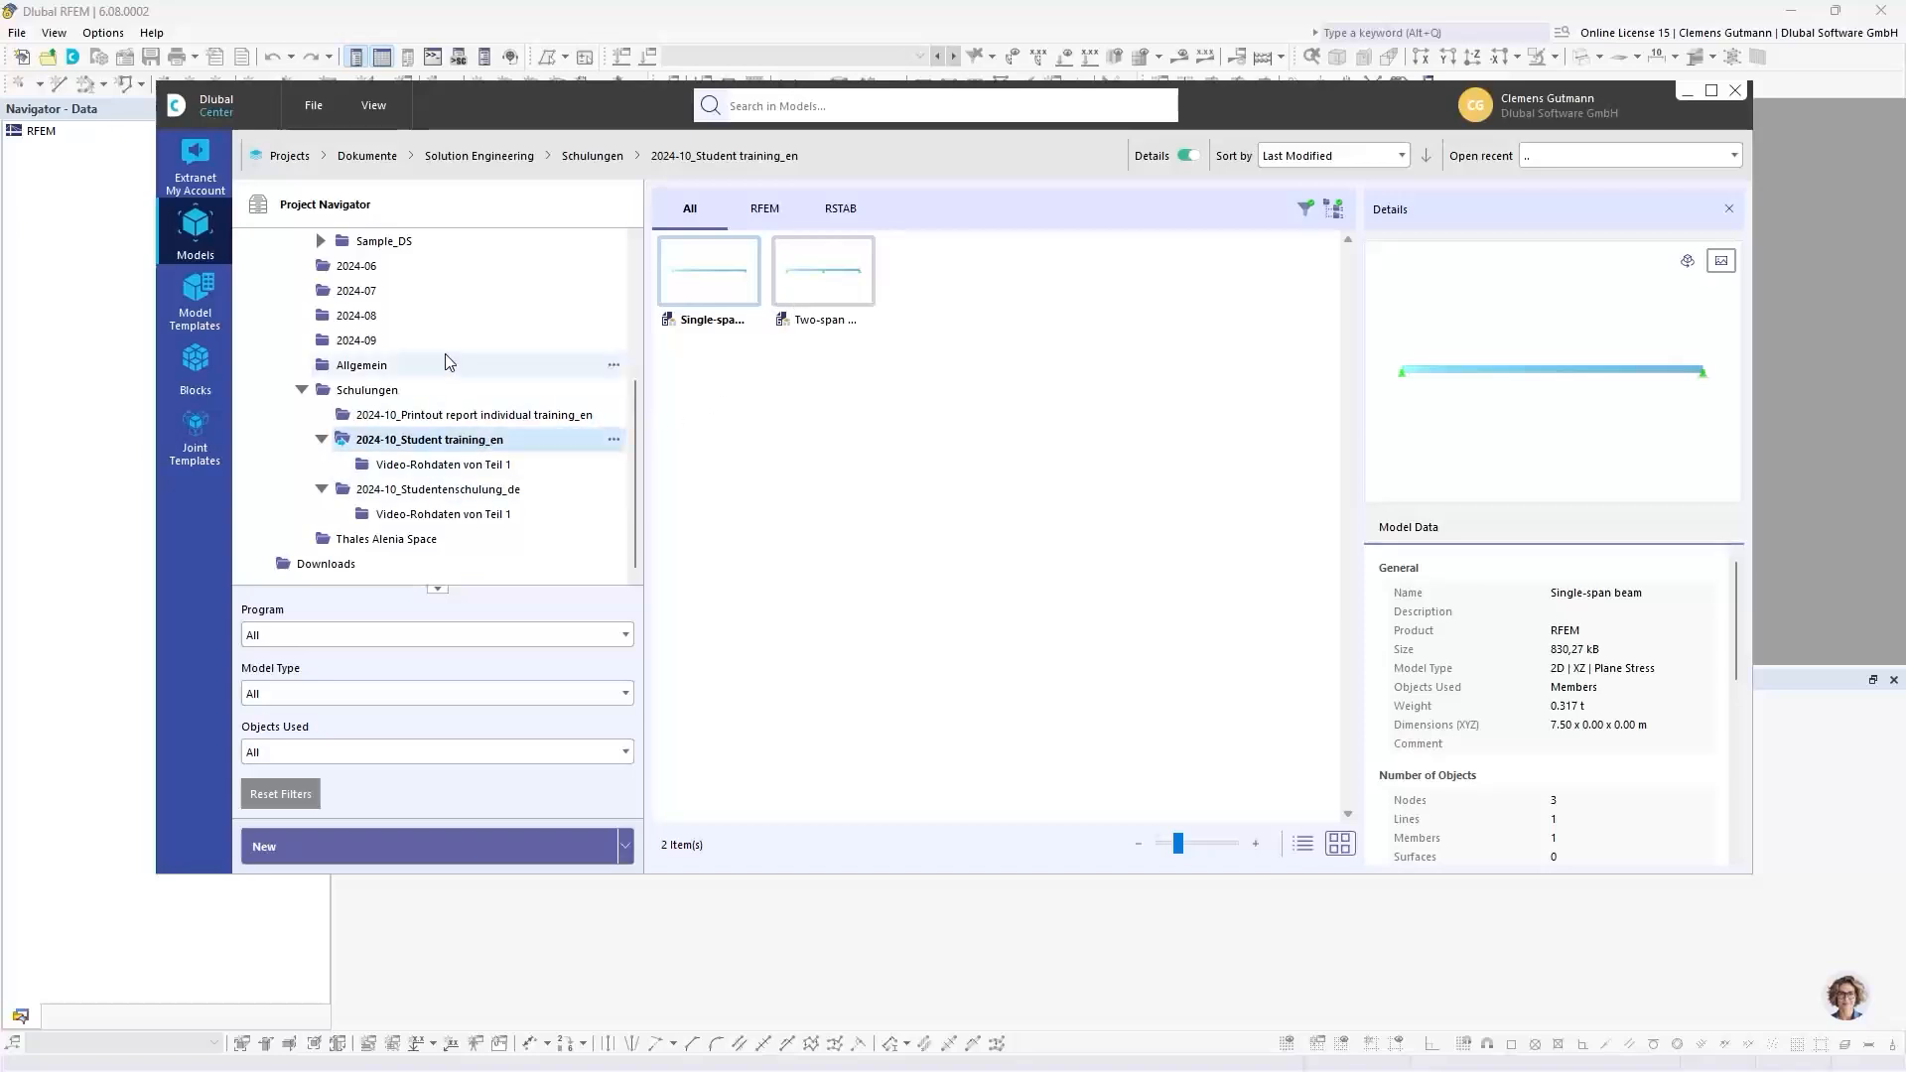
scroll(443, 361, up, 5)
scroll(375, 434, down, 5)
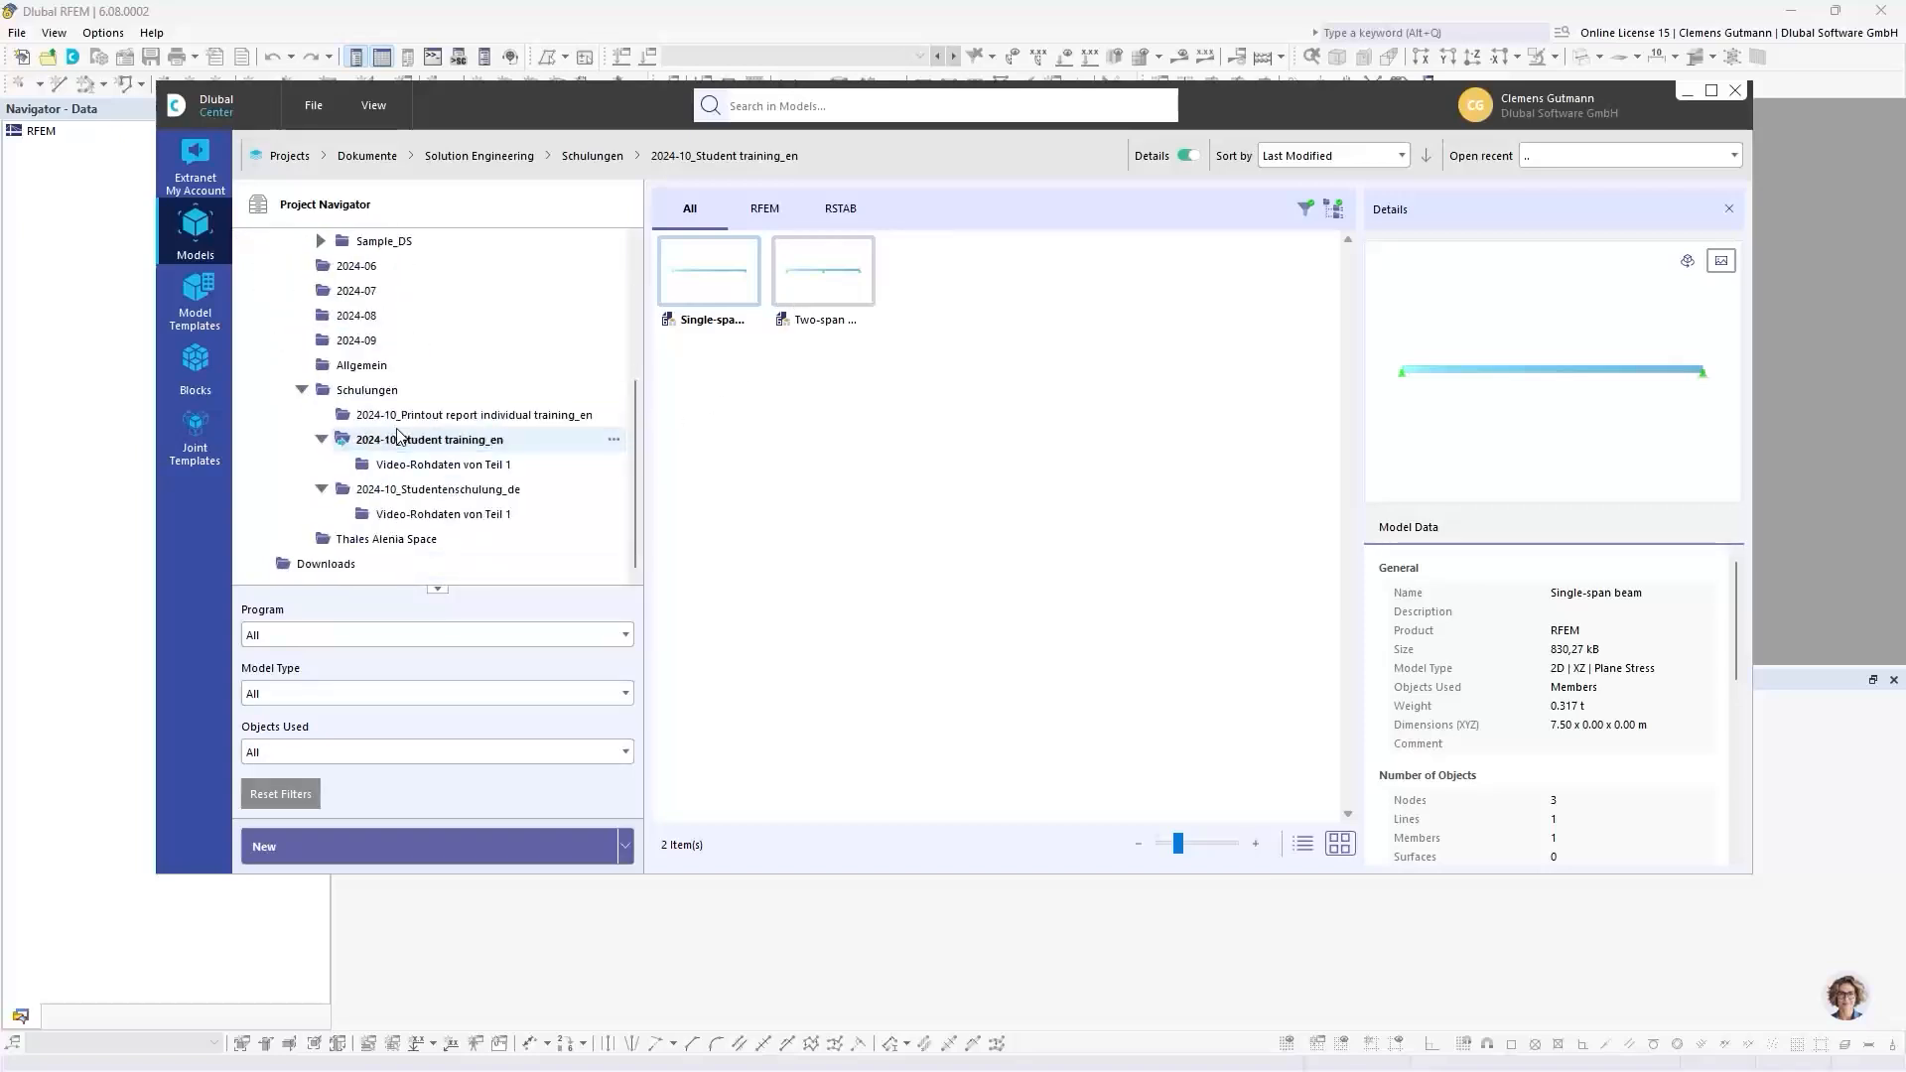
scroll(375, 434, up, 5)
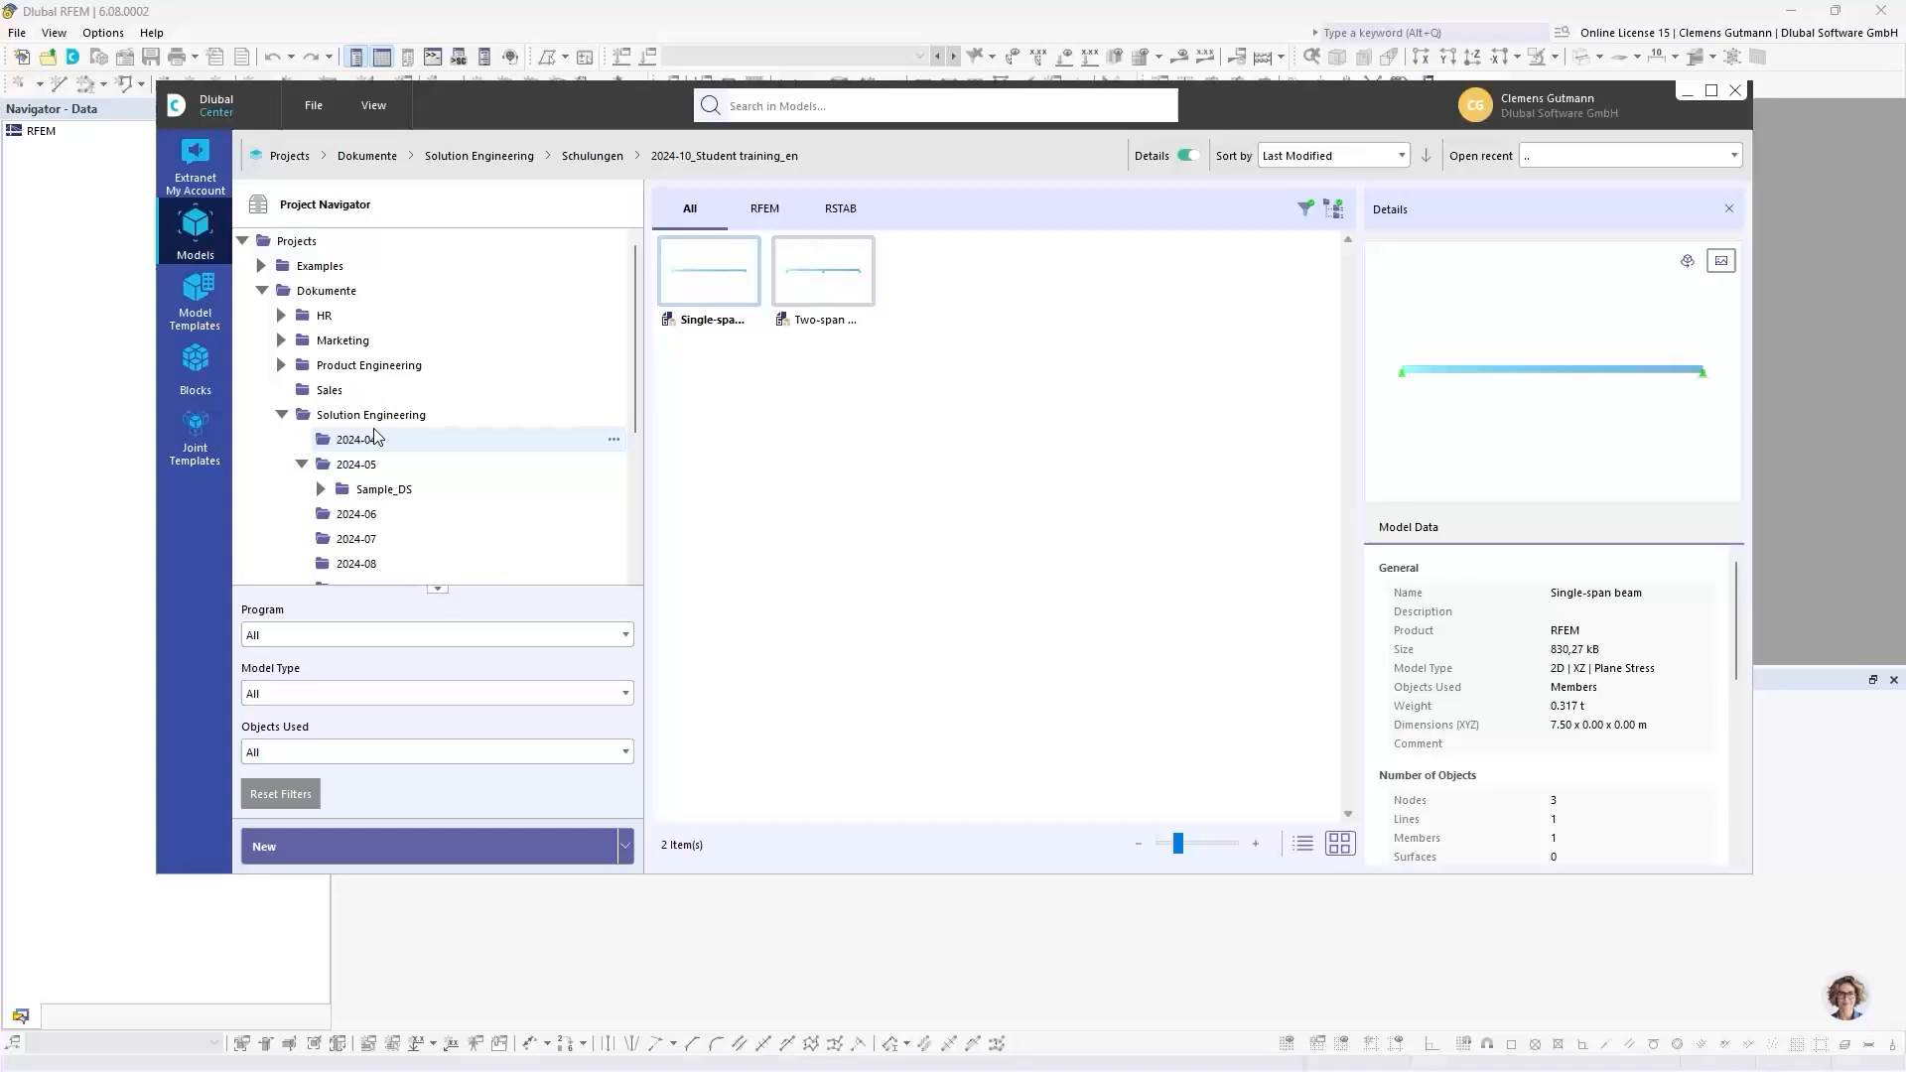
right_click(298, 248)
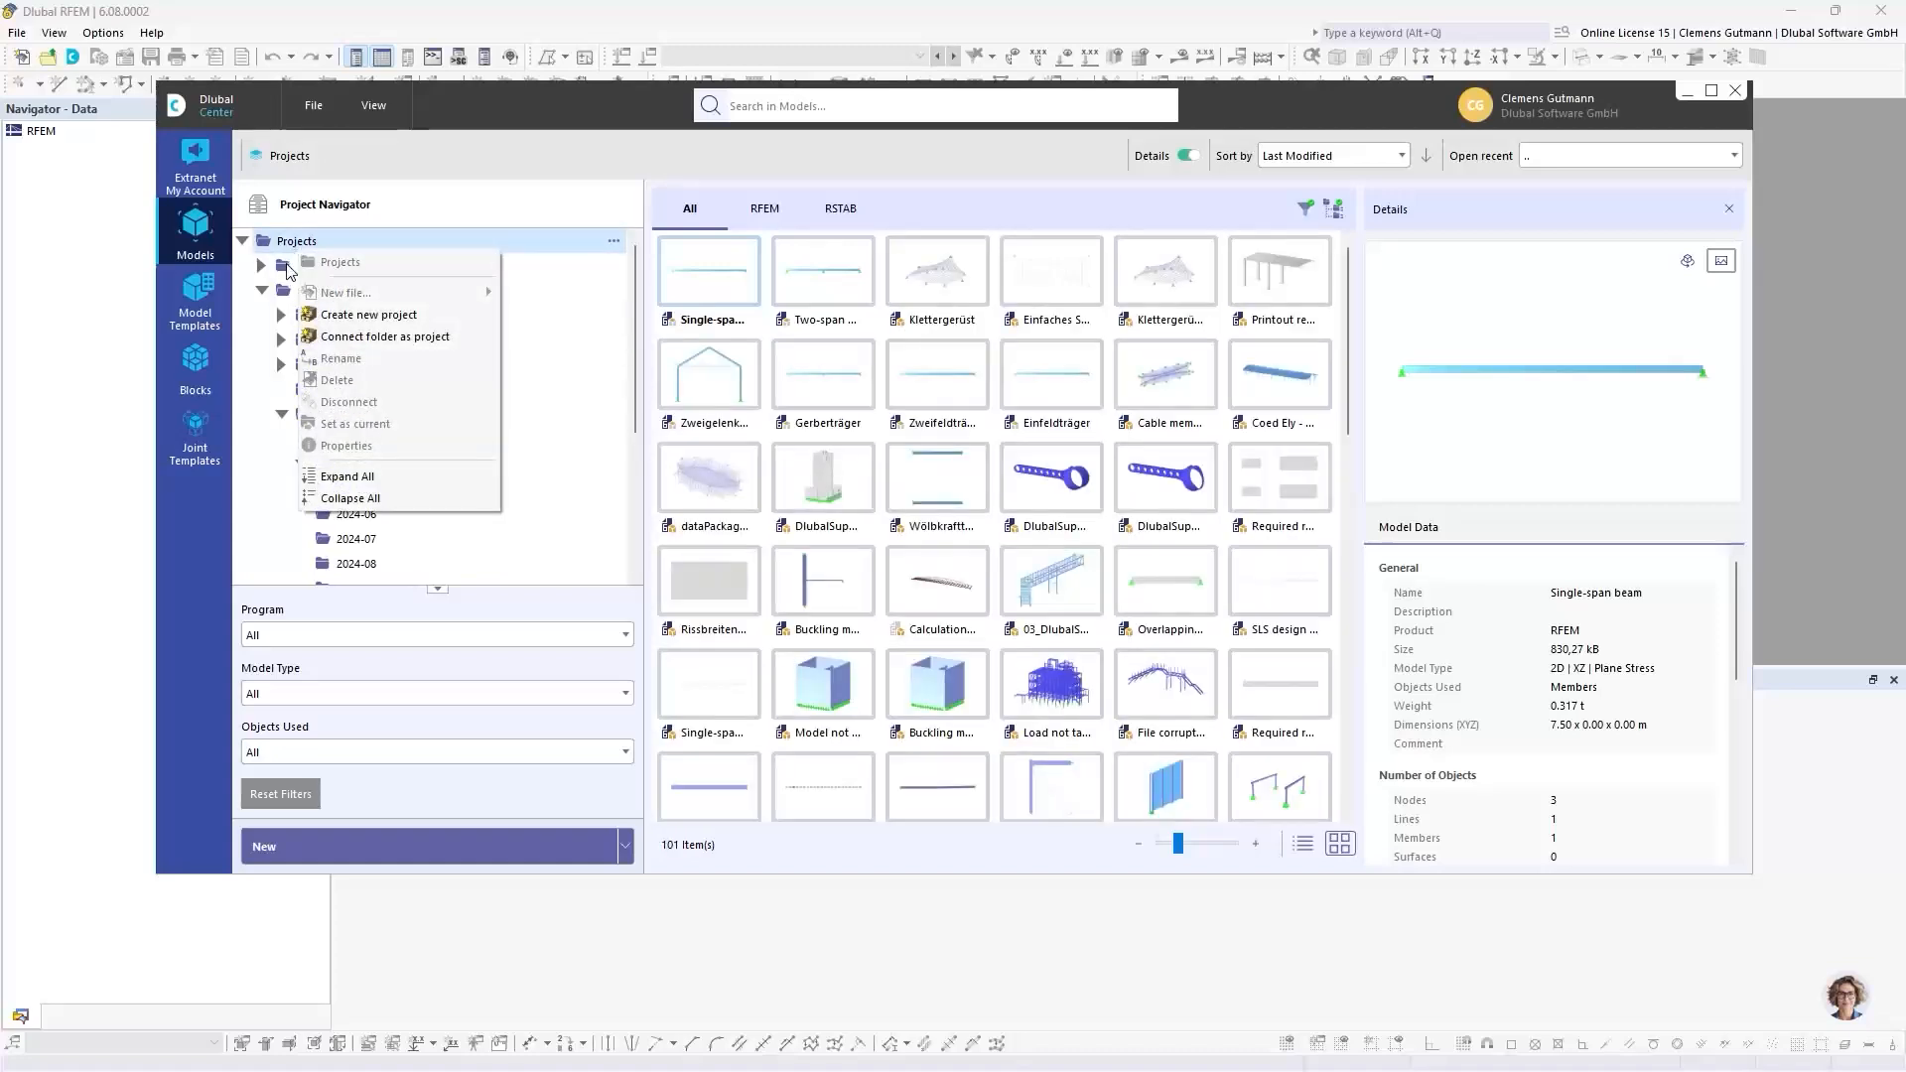
click(390, 336)
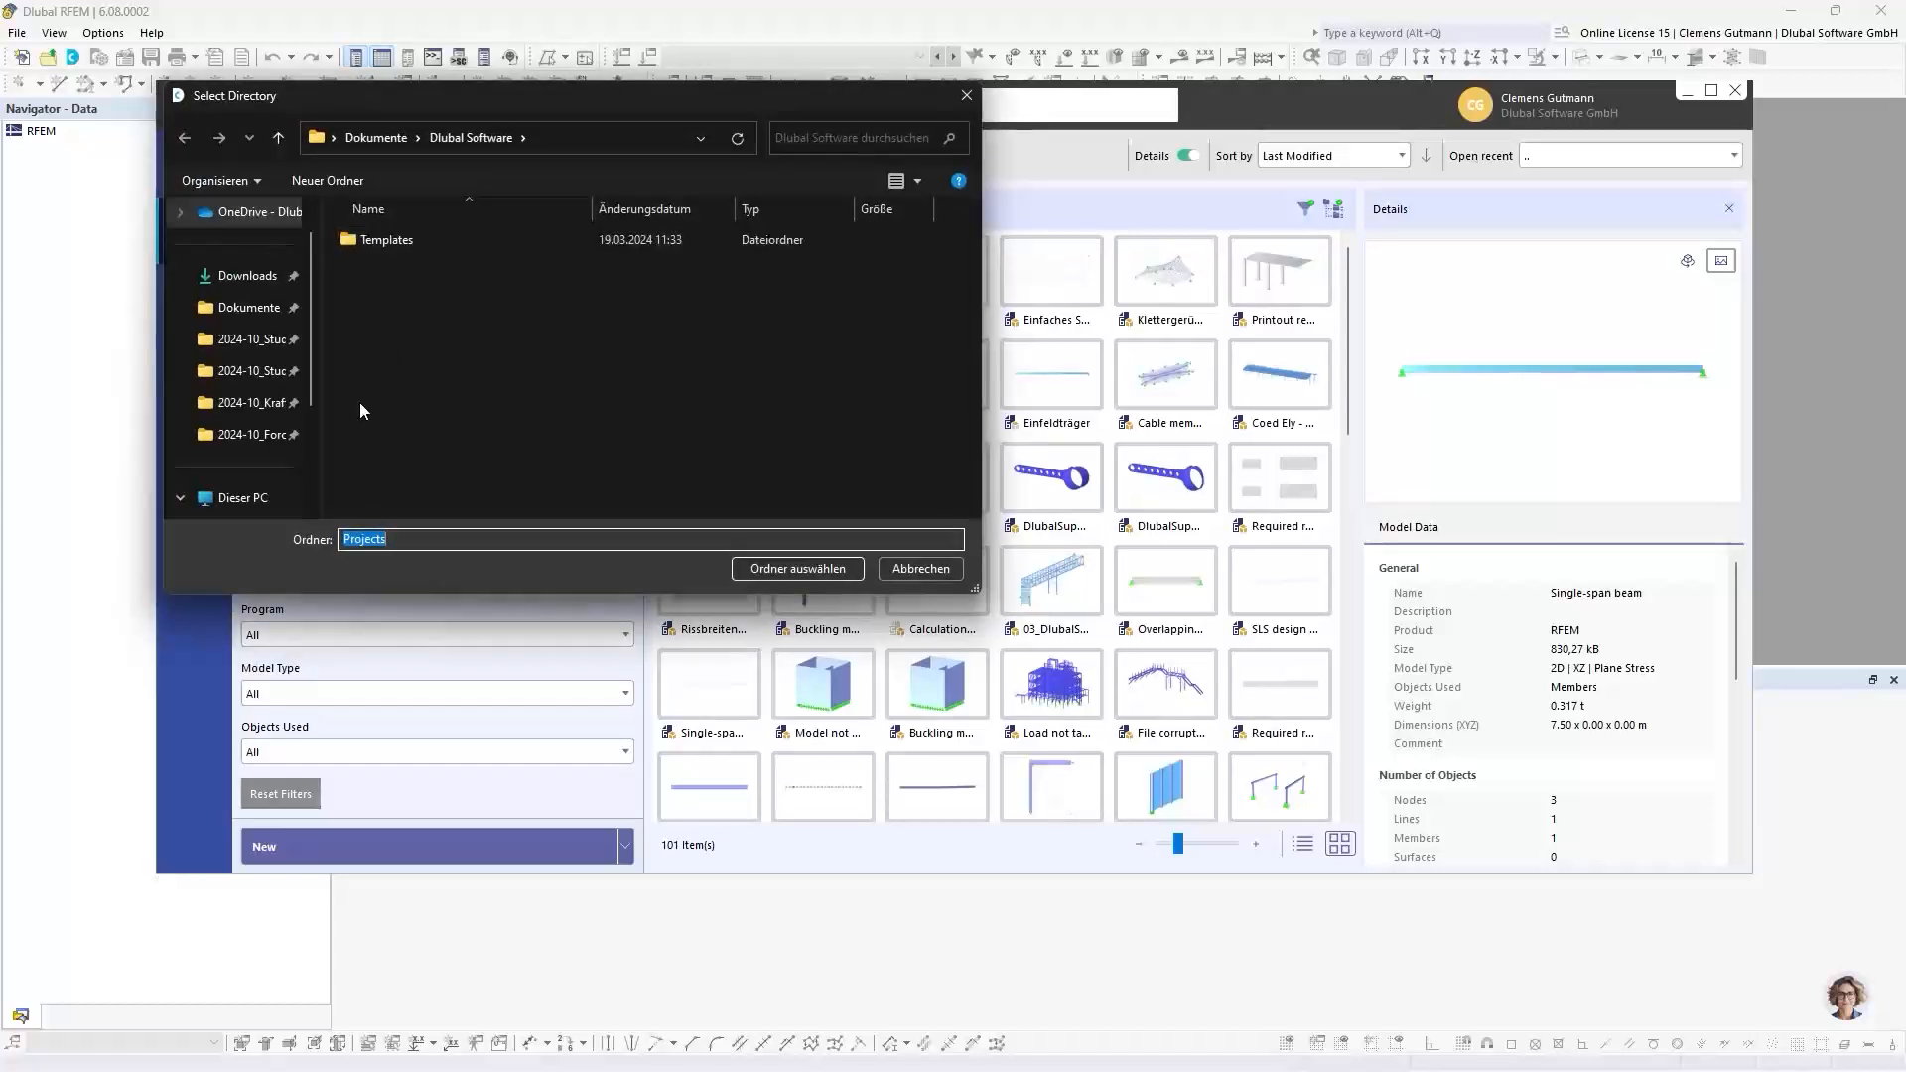
scroll(313, 335, up, 2)
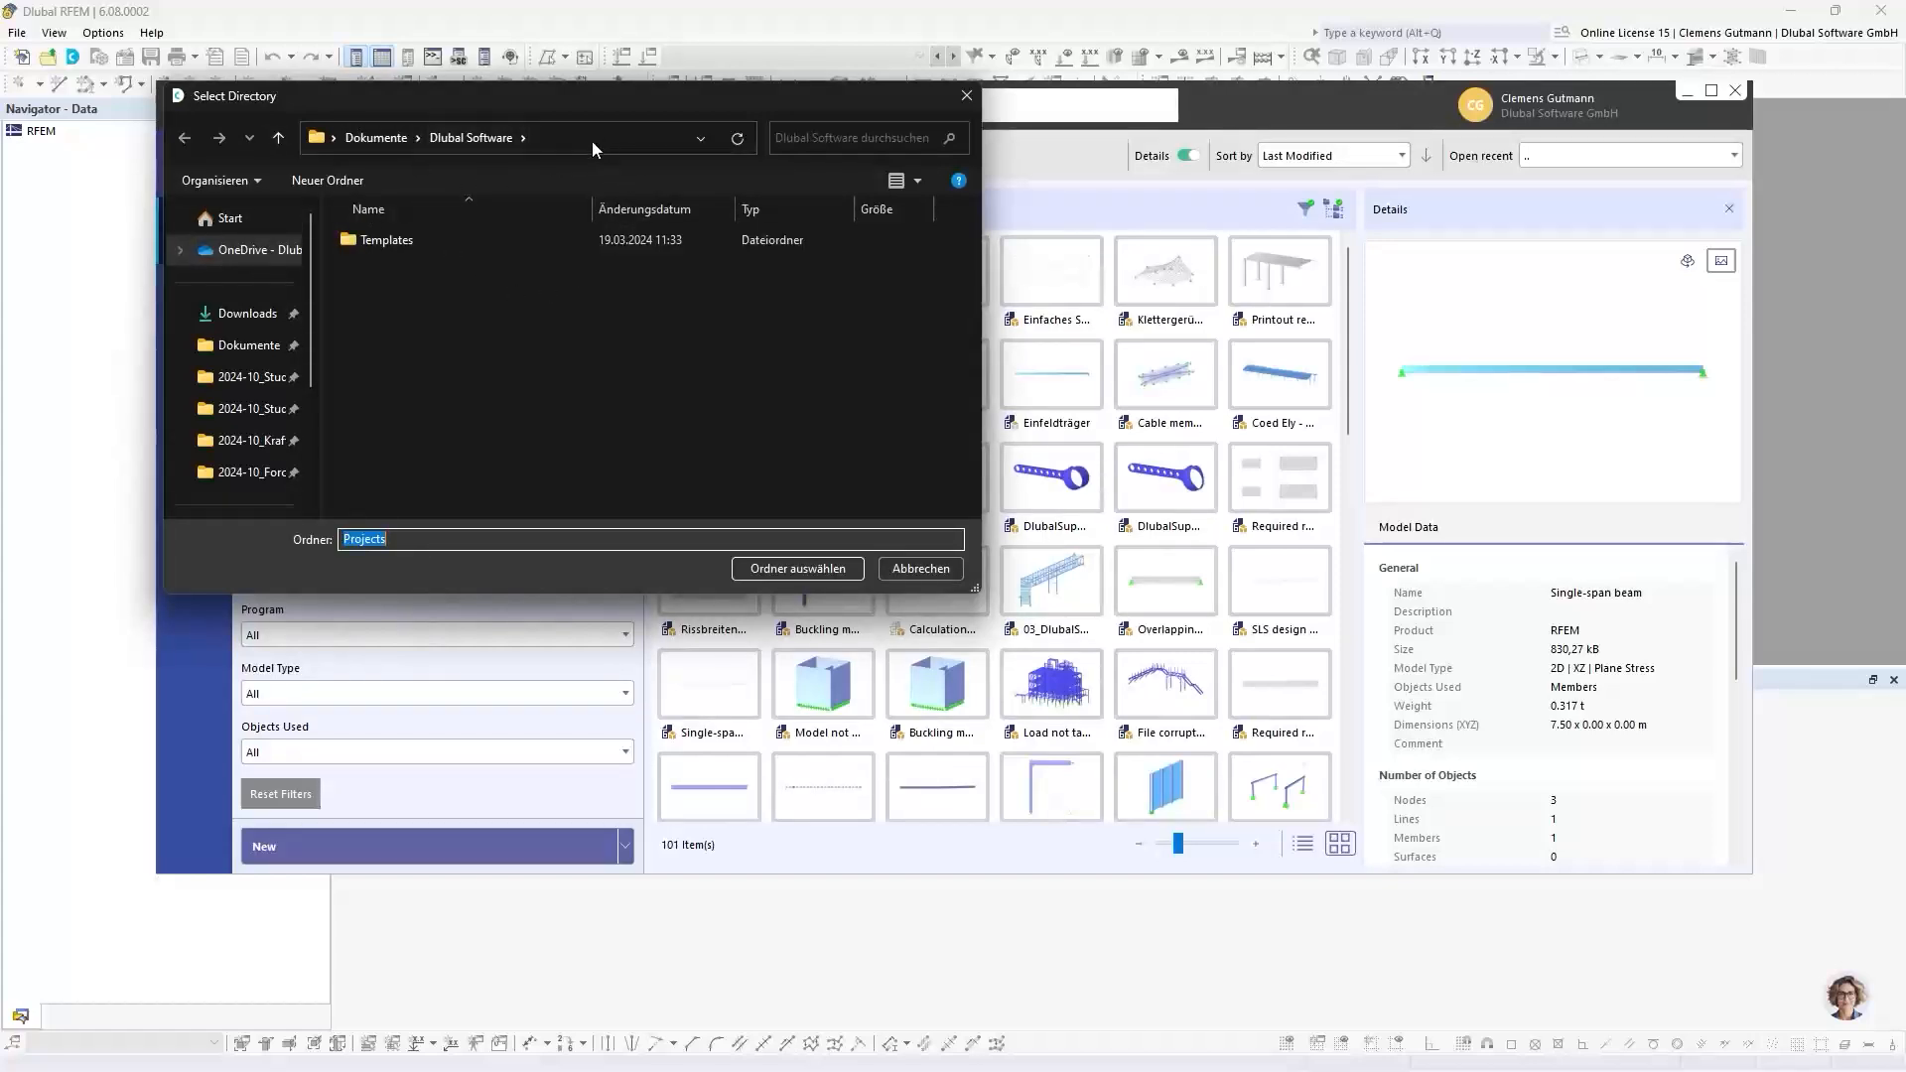
drag(687, 93, 740, 165)
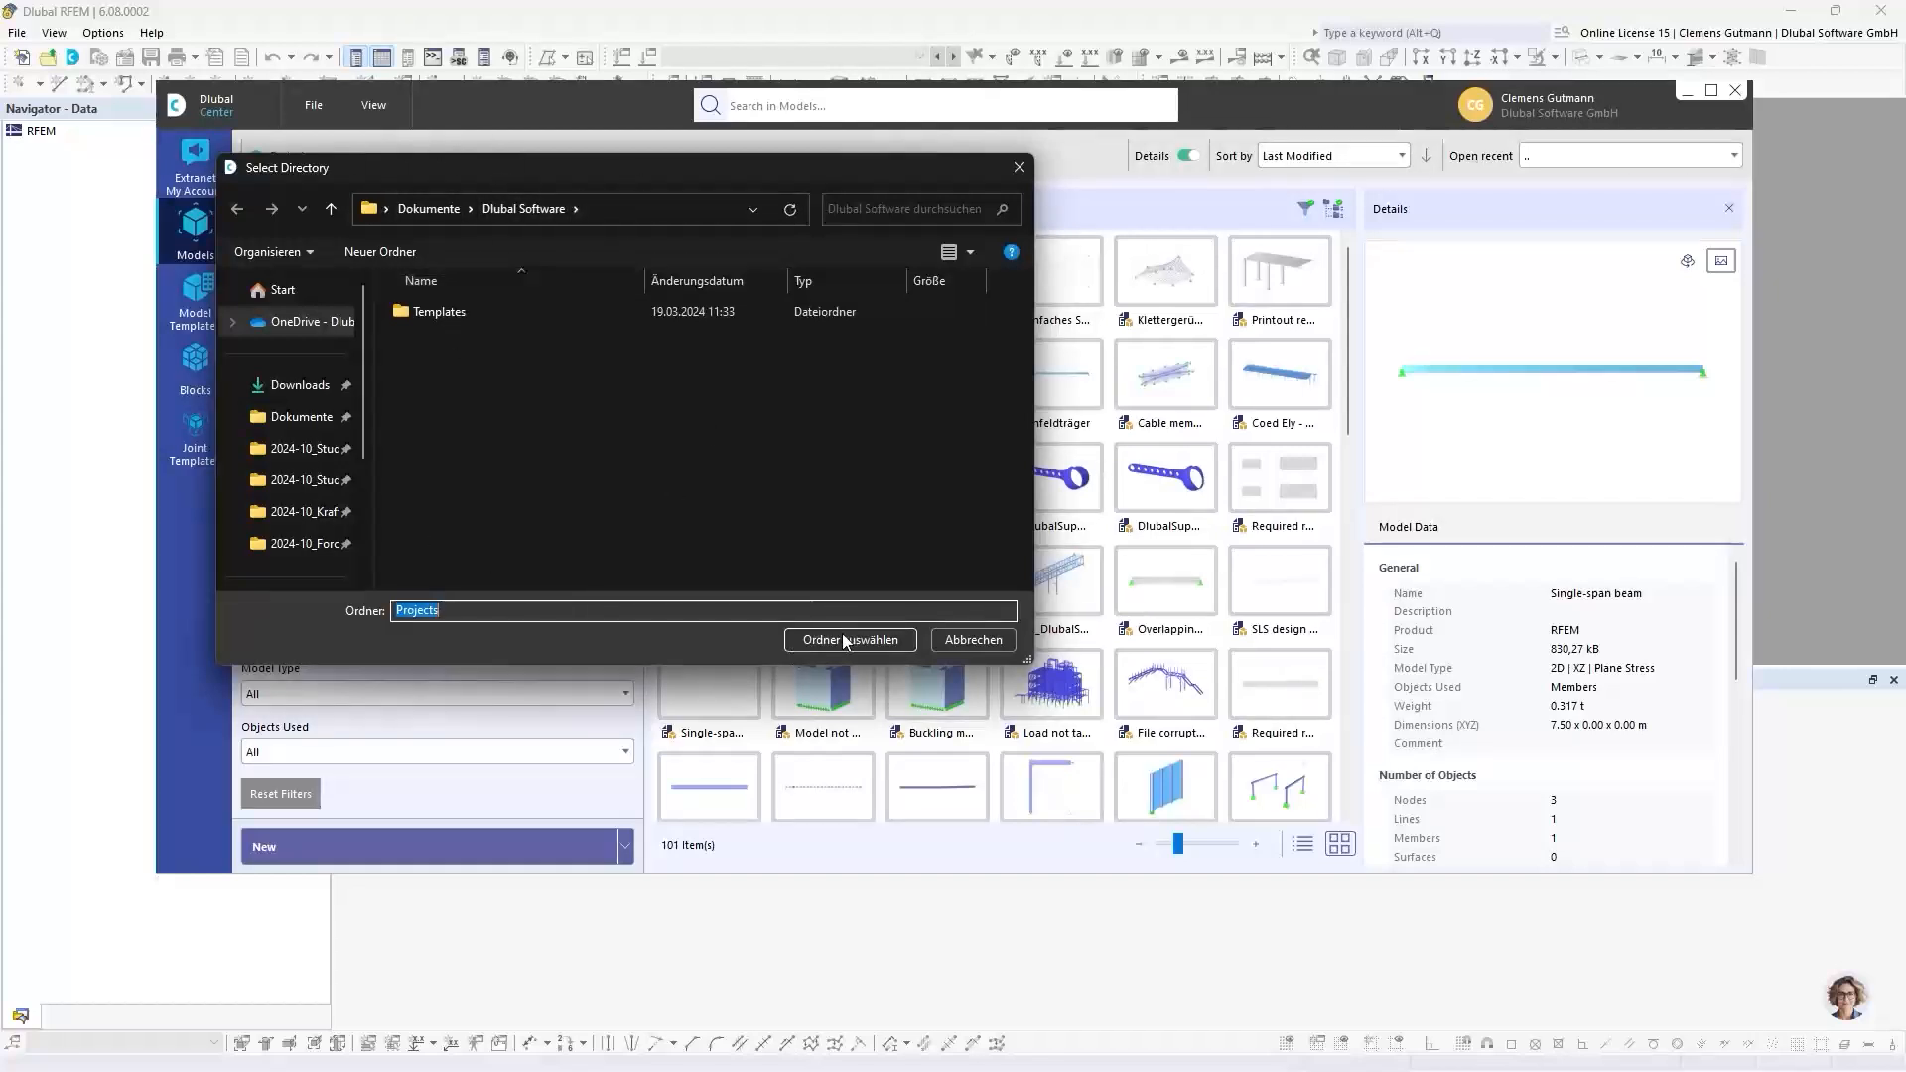
click(973, 640)
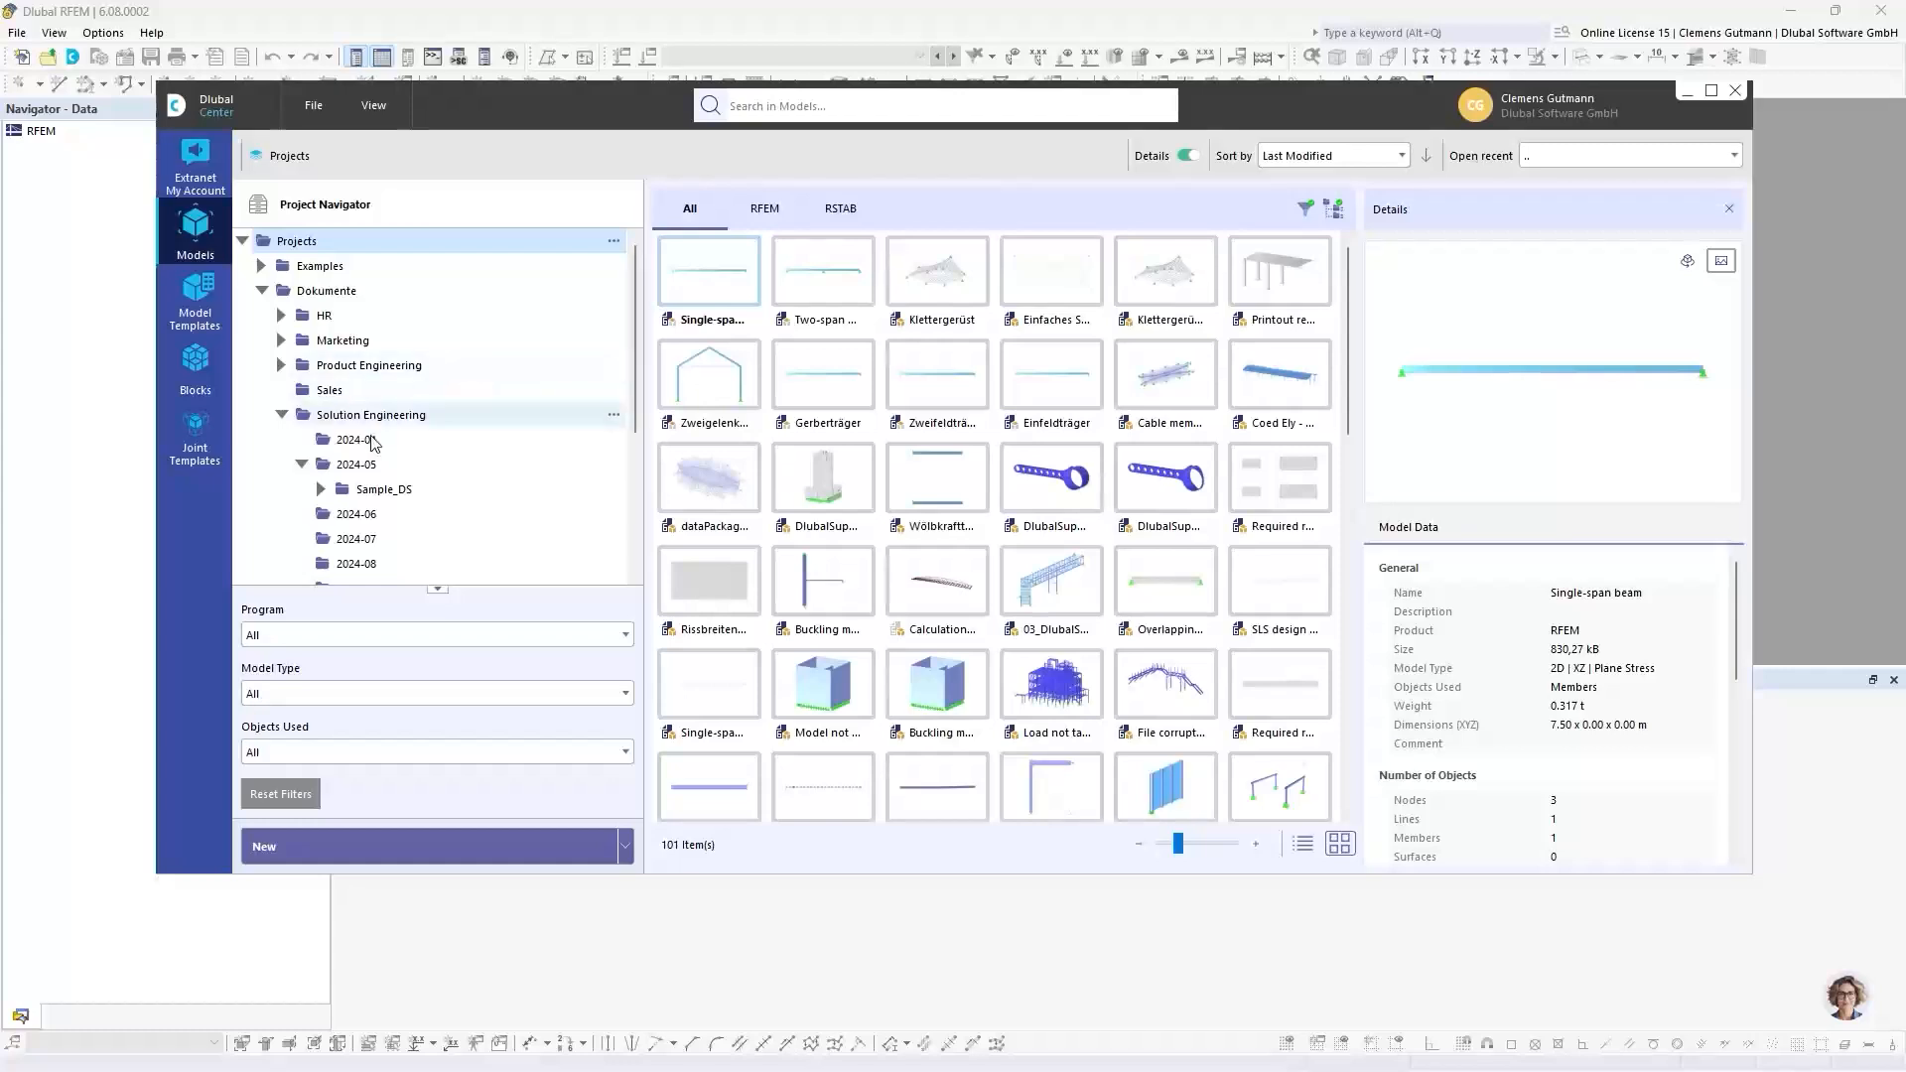
Step: Look over the Projects folder tree once more and close the Dlubal Center
scroll(371, 442, down, 1)
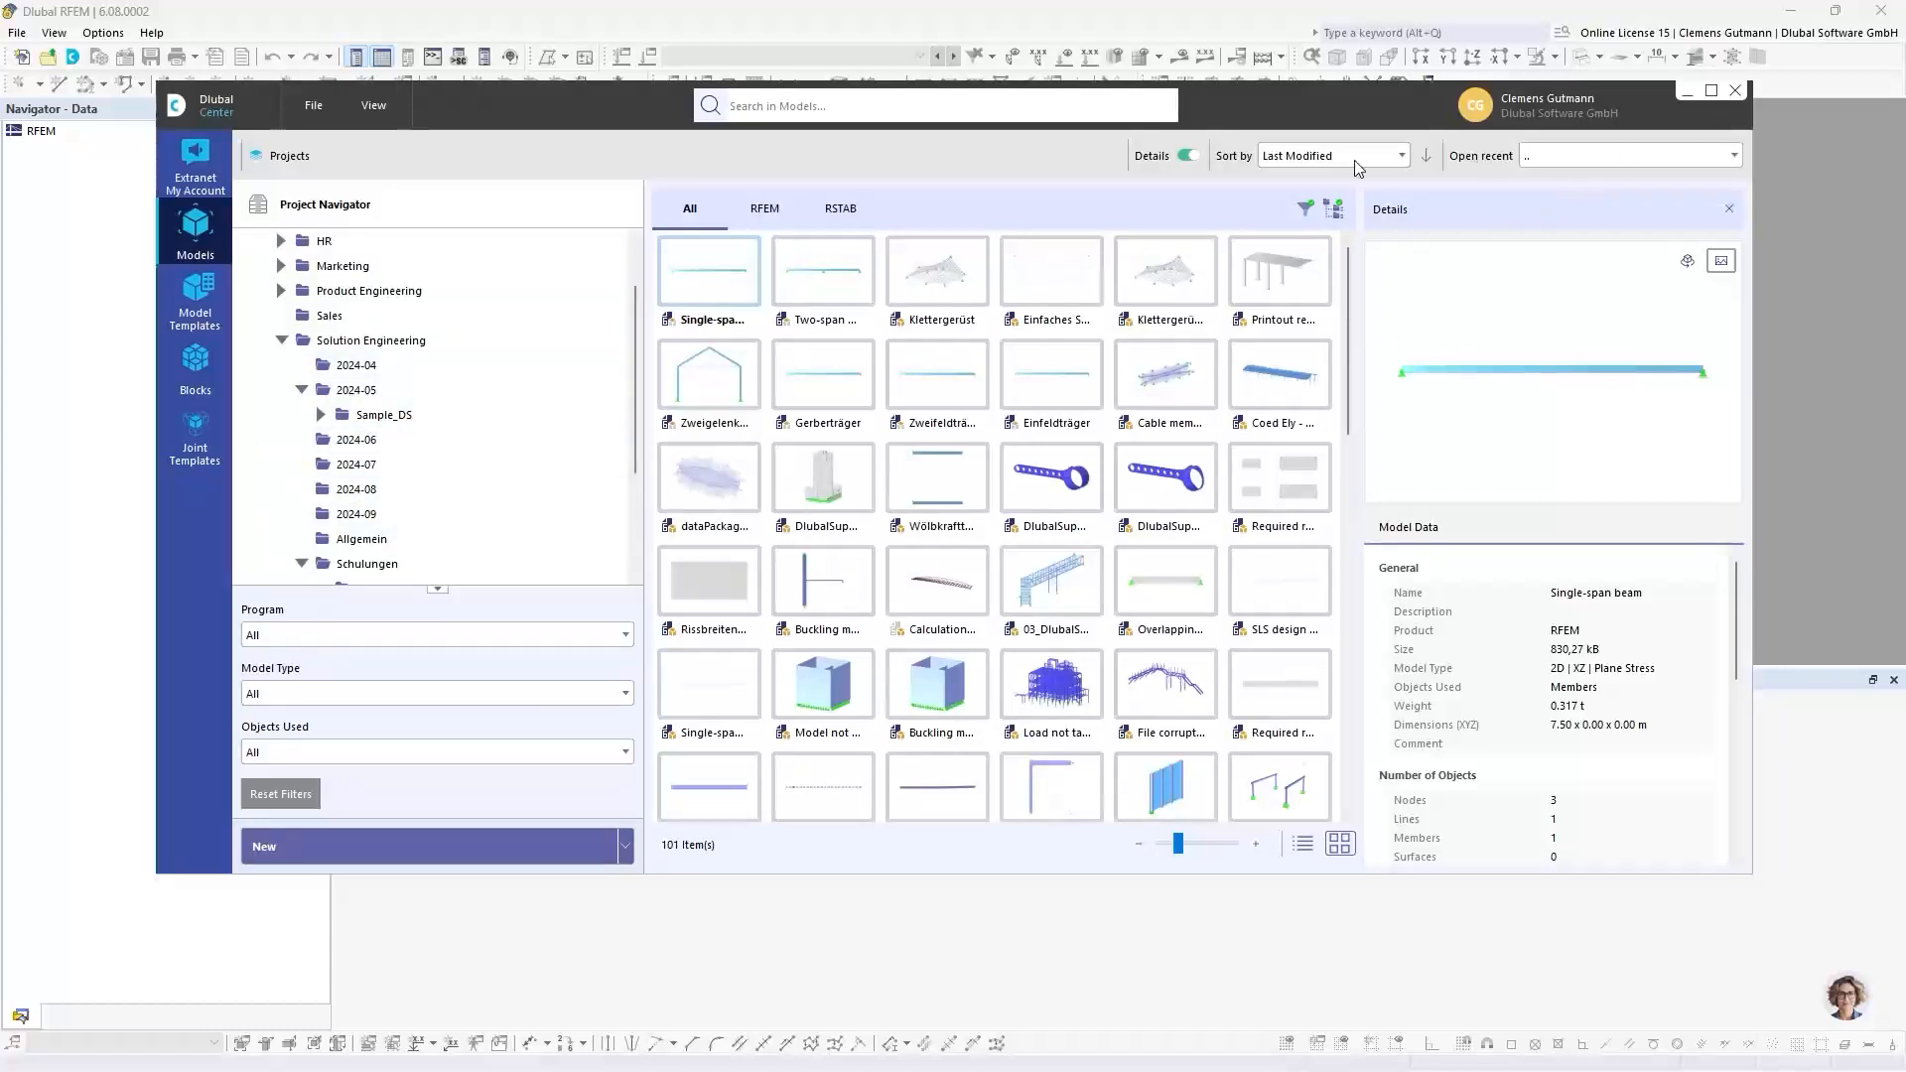
scroll(477, 293, up, 1)
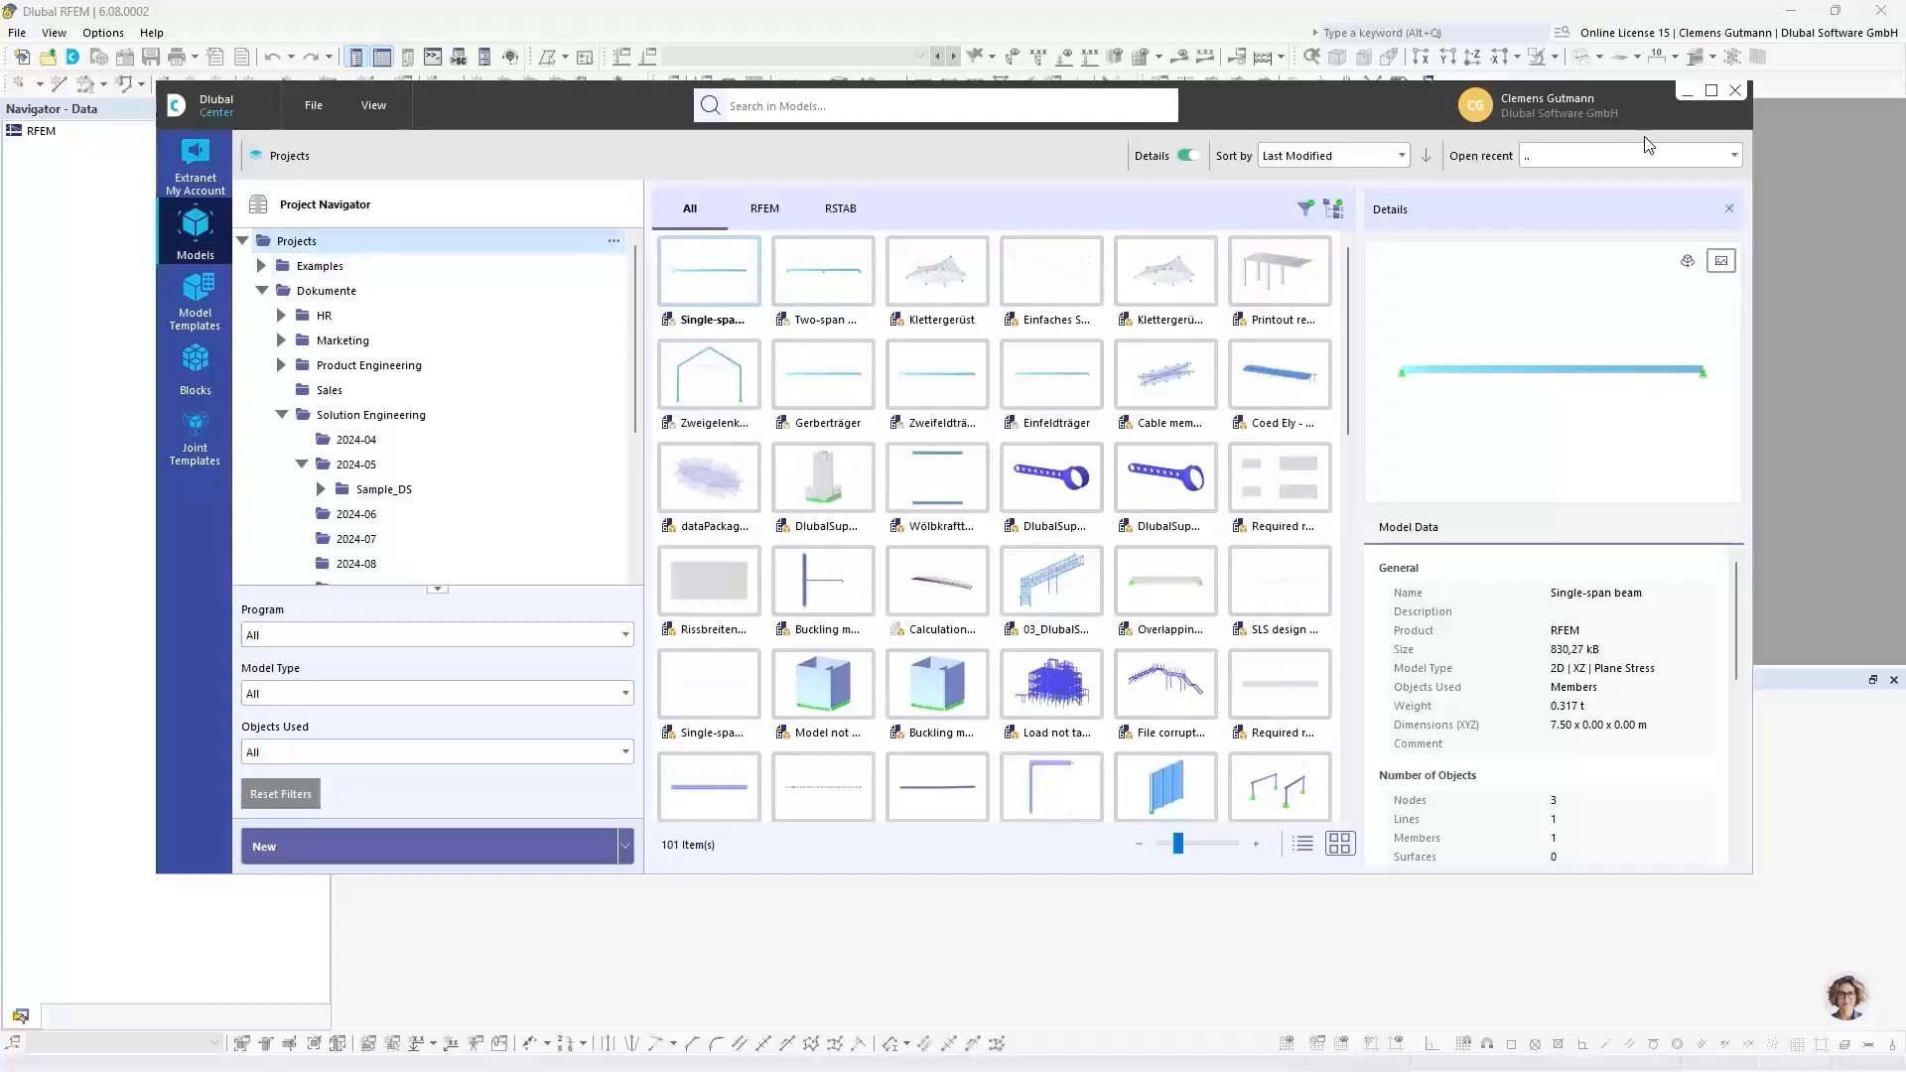
click(1735, 92)
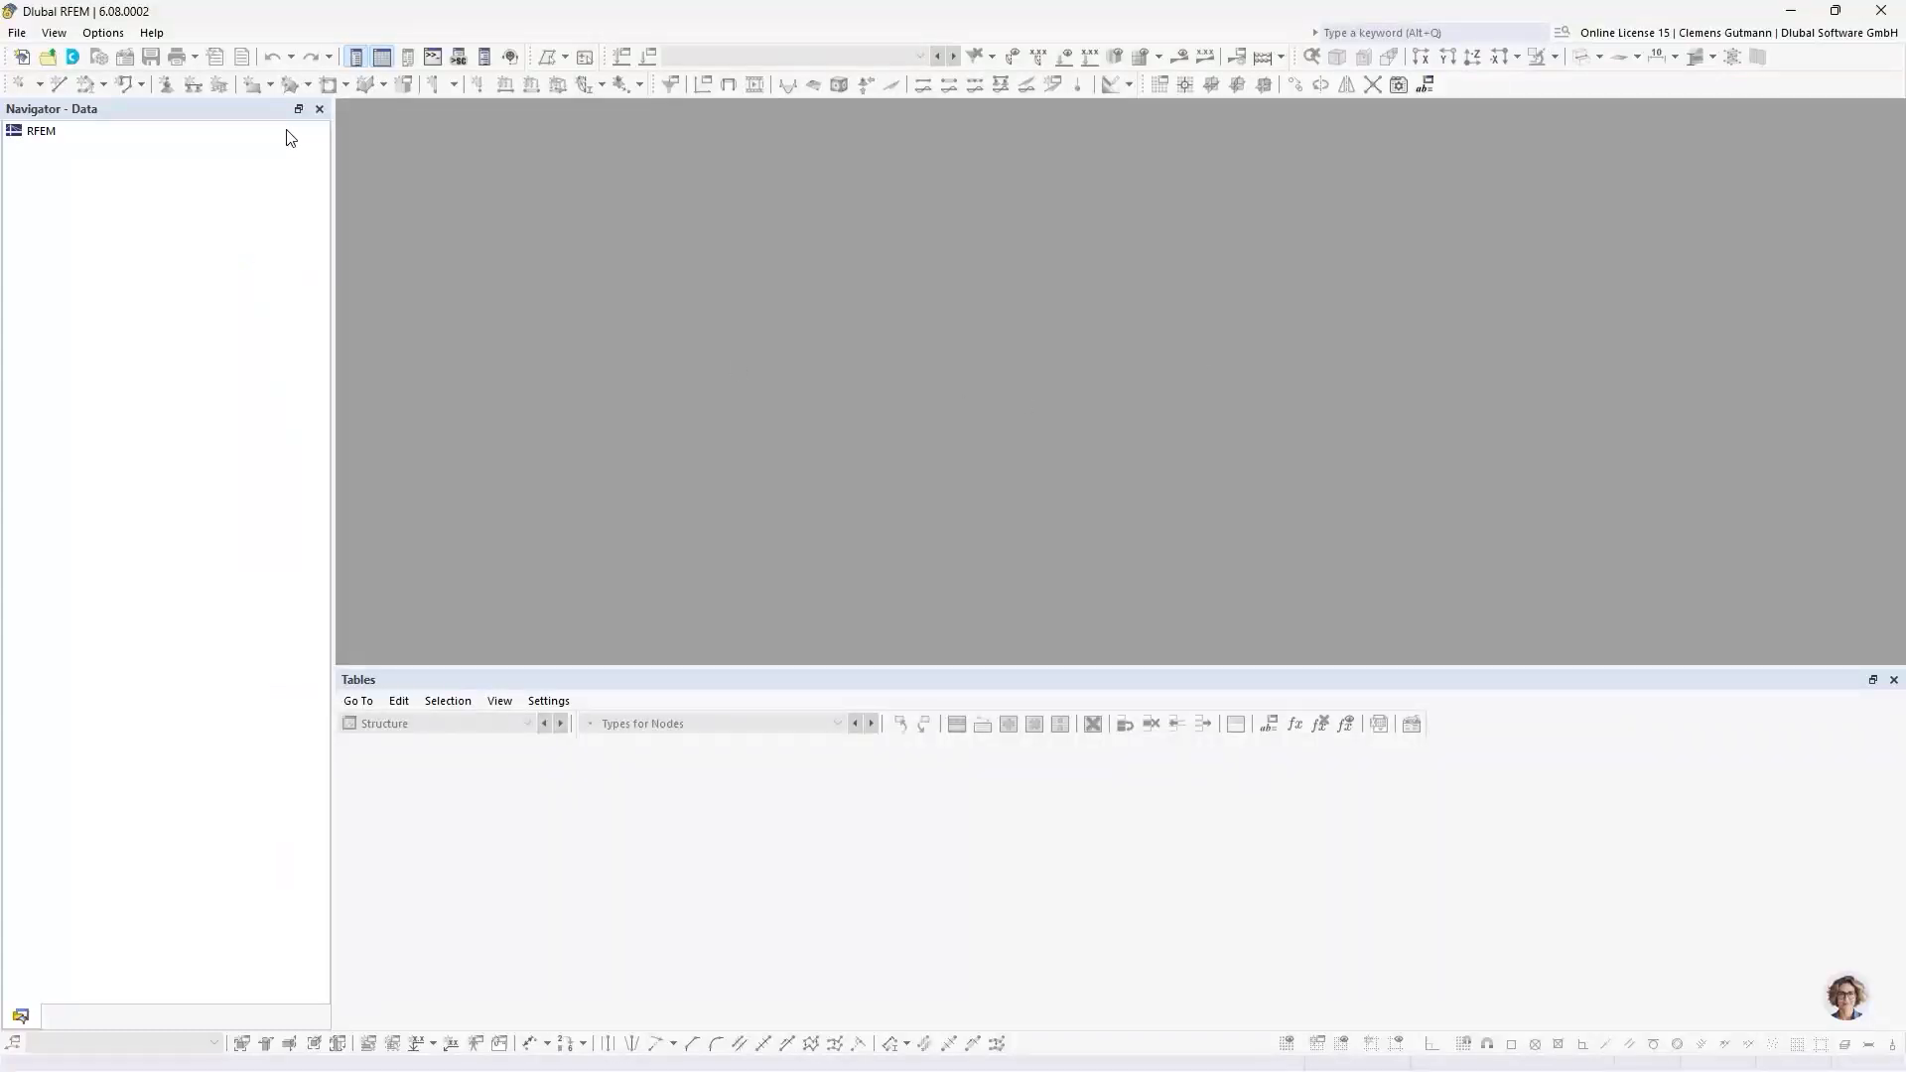
Step: Start a new model in the project 2024-10_Student training_en and name it "Gerber beam"
click(18, 32)
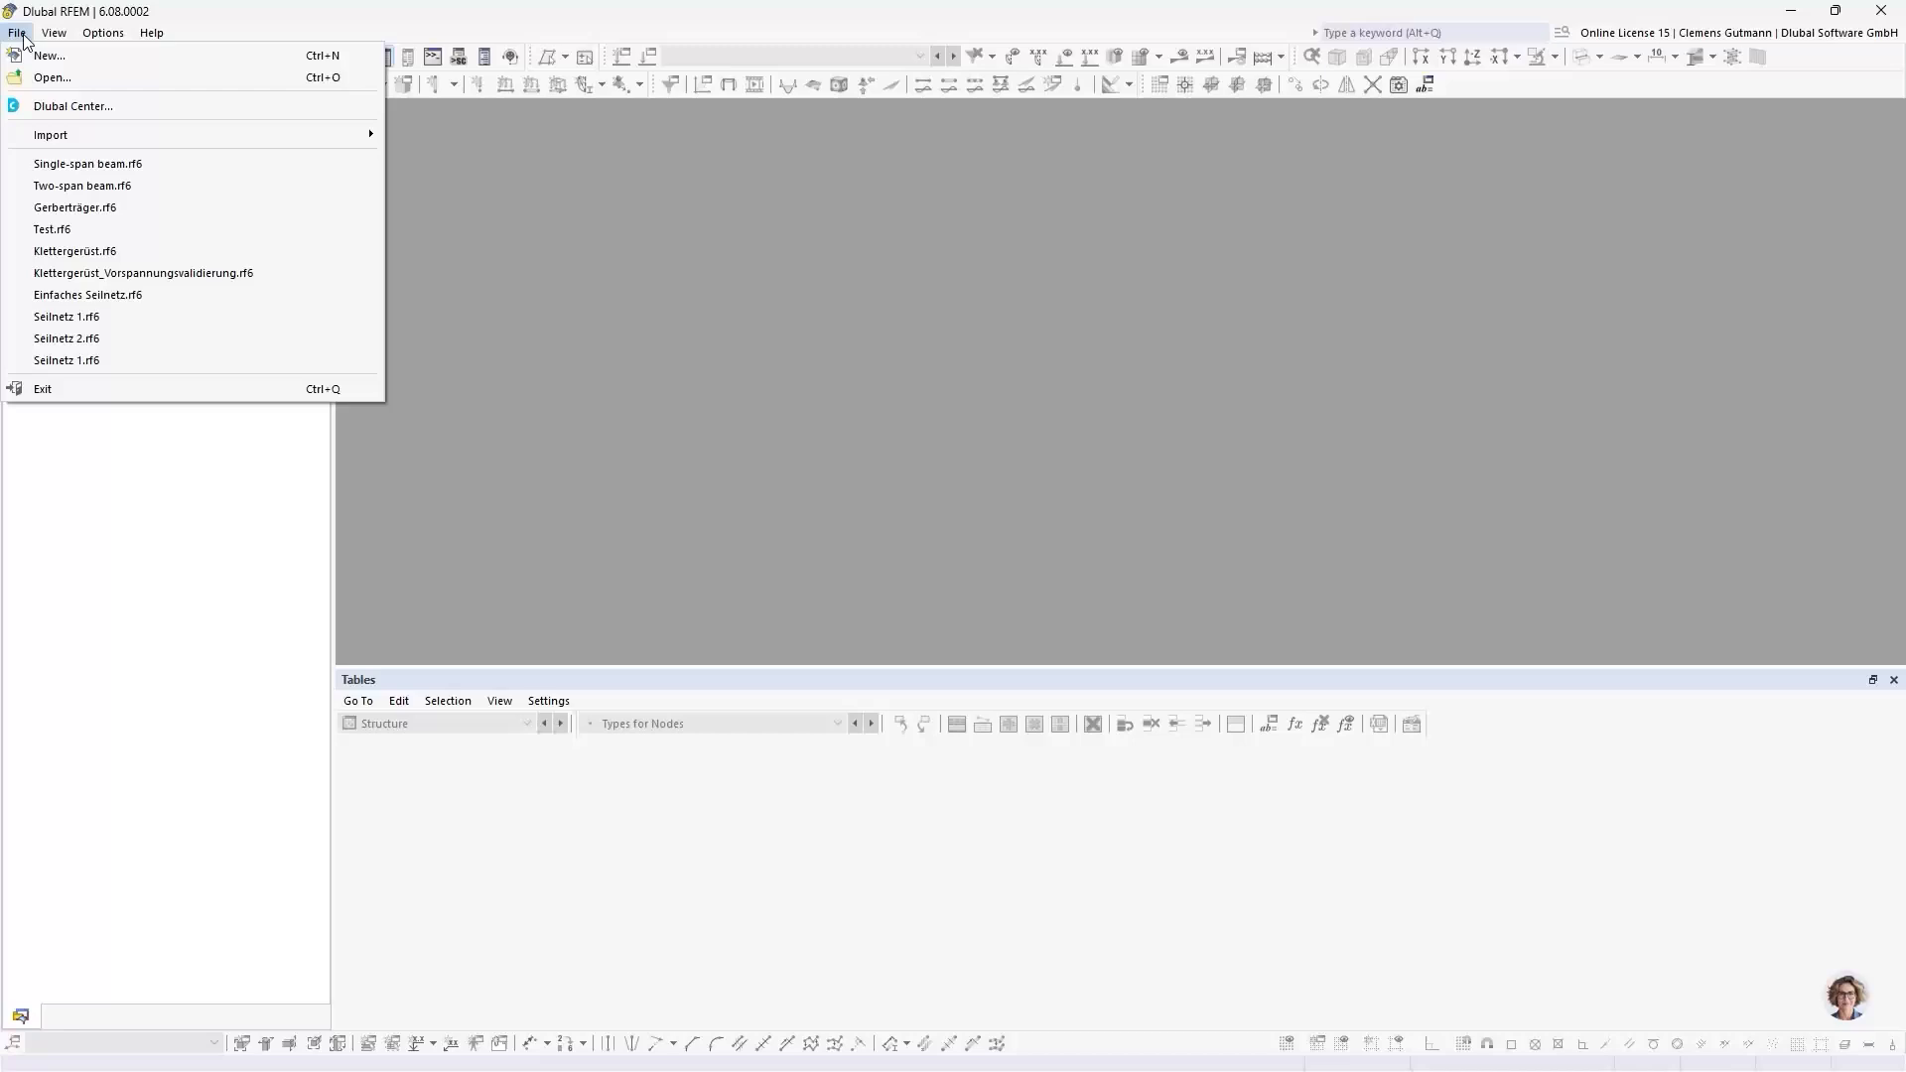
click(47, 56)
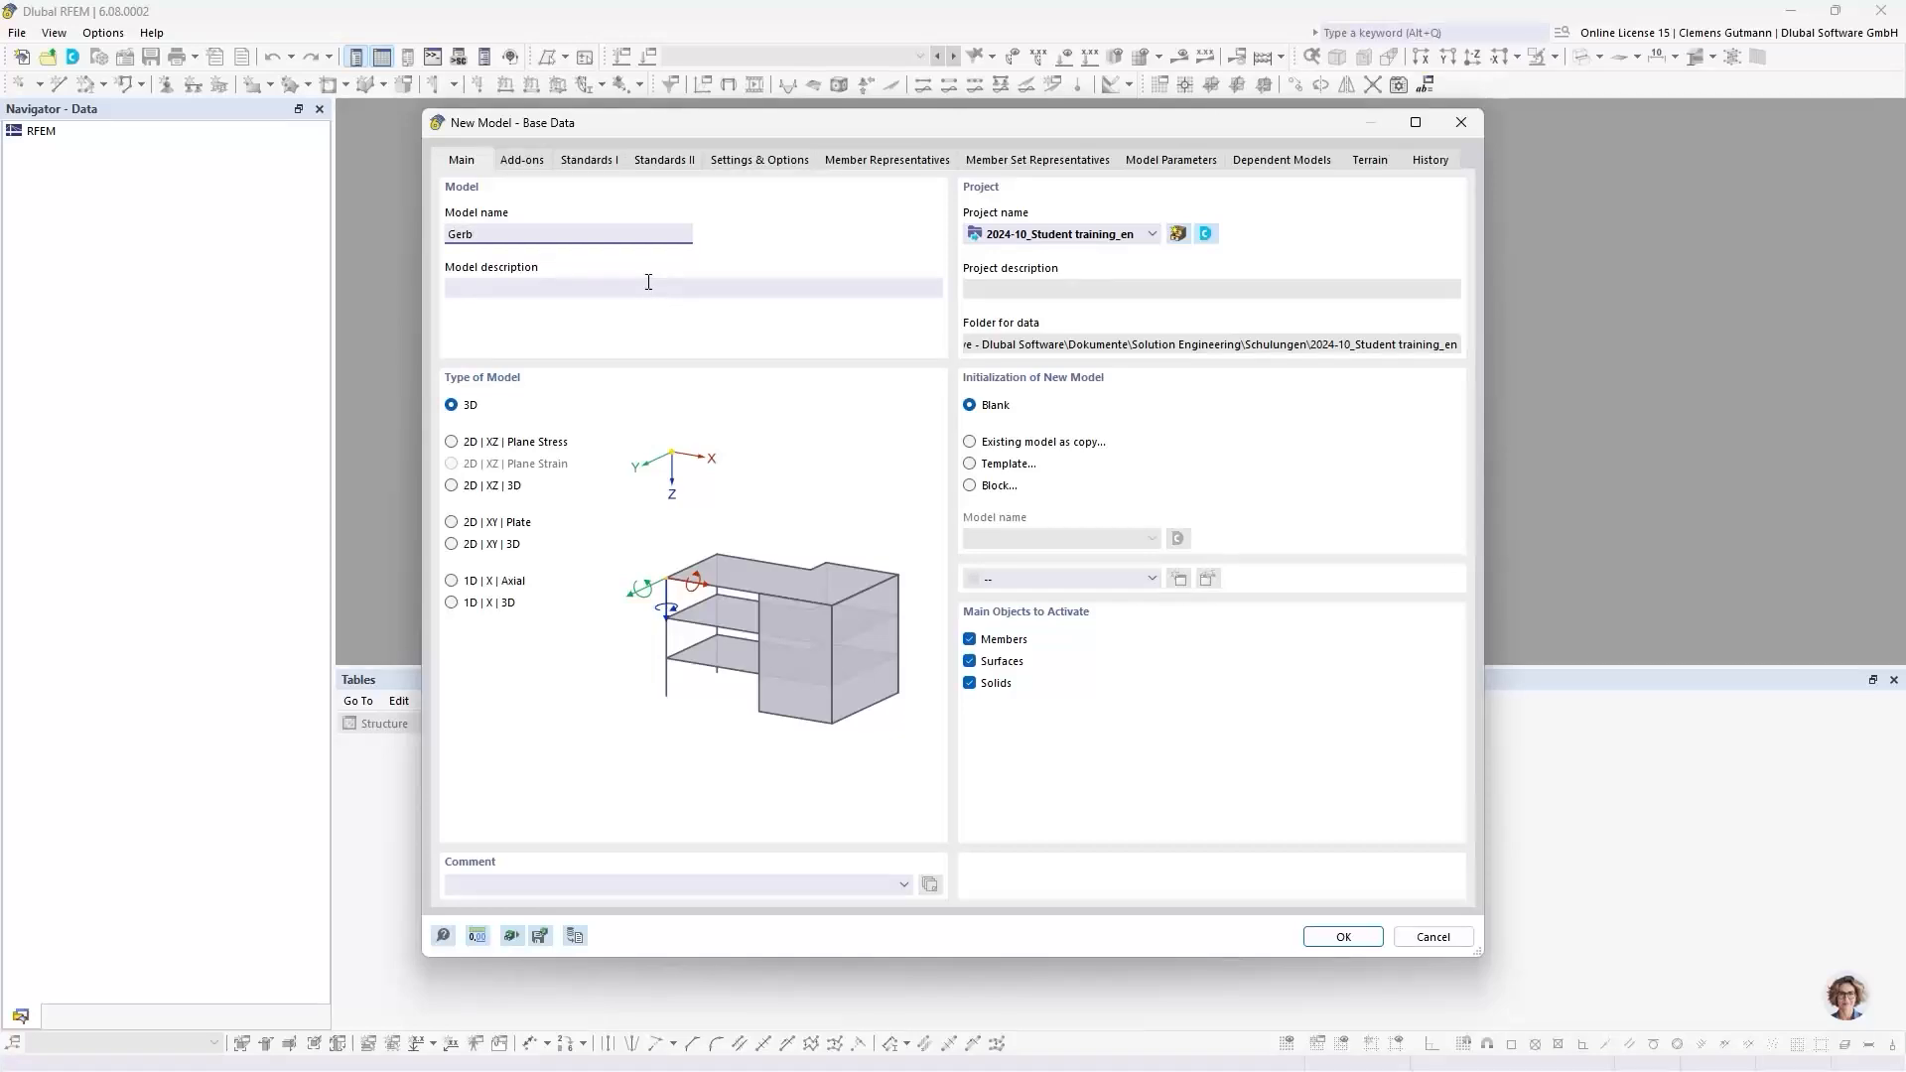
text(beam)
click(648, 287)
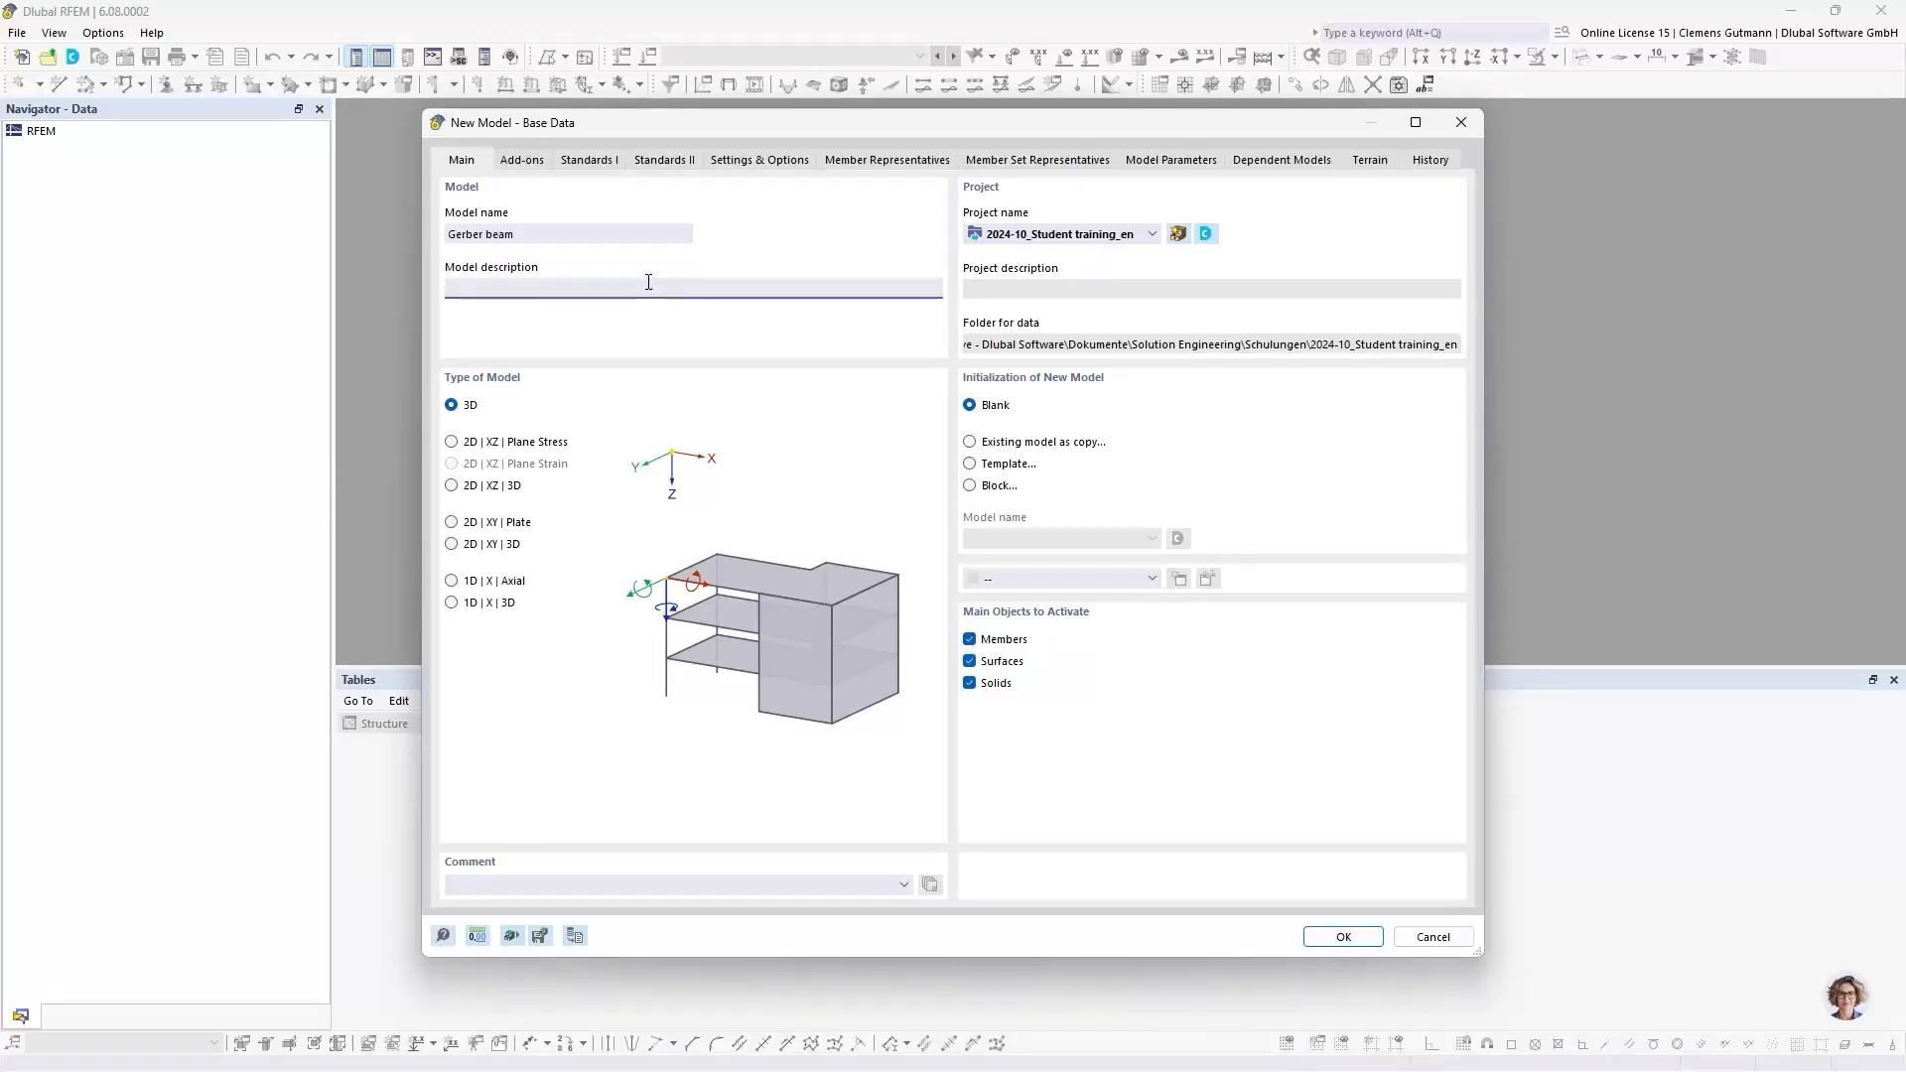
Step: Initialize the new model as a copy of the existing Two-span beam from Dokumente > Solution Engineering > Schulungen > 2024-10_Student training_en
click(1018, 445)
click(1114, 538)
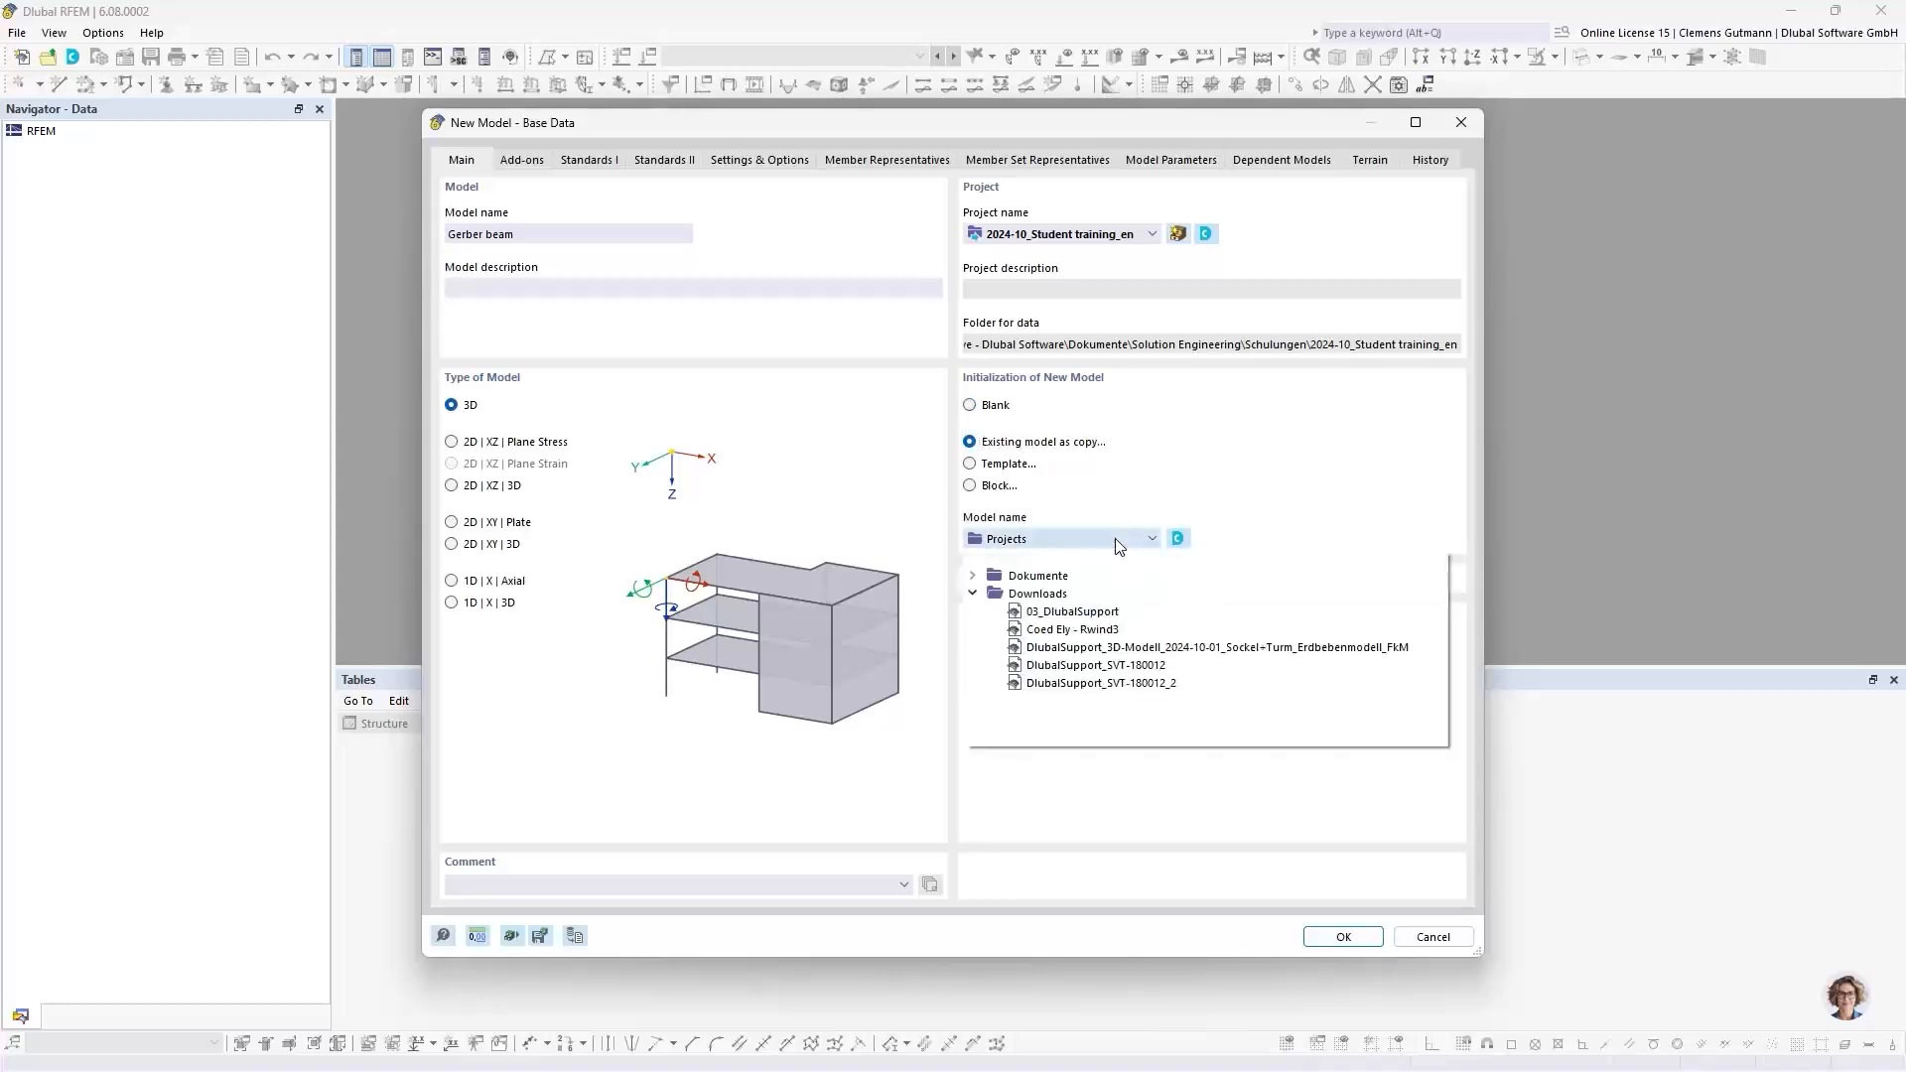
click(973, 575)
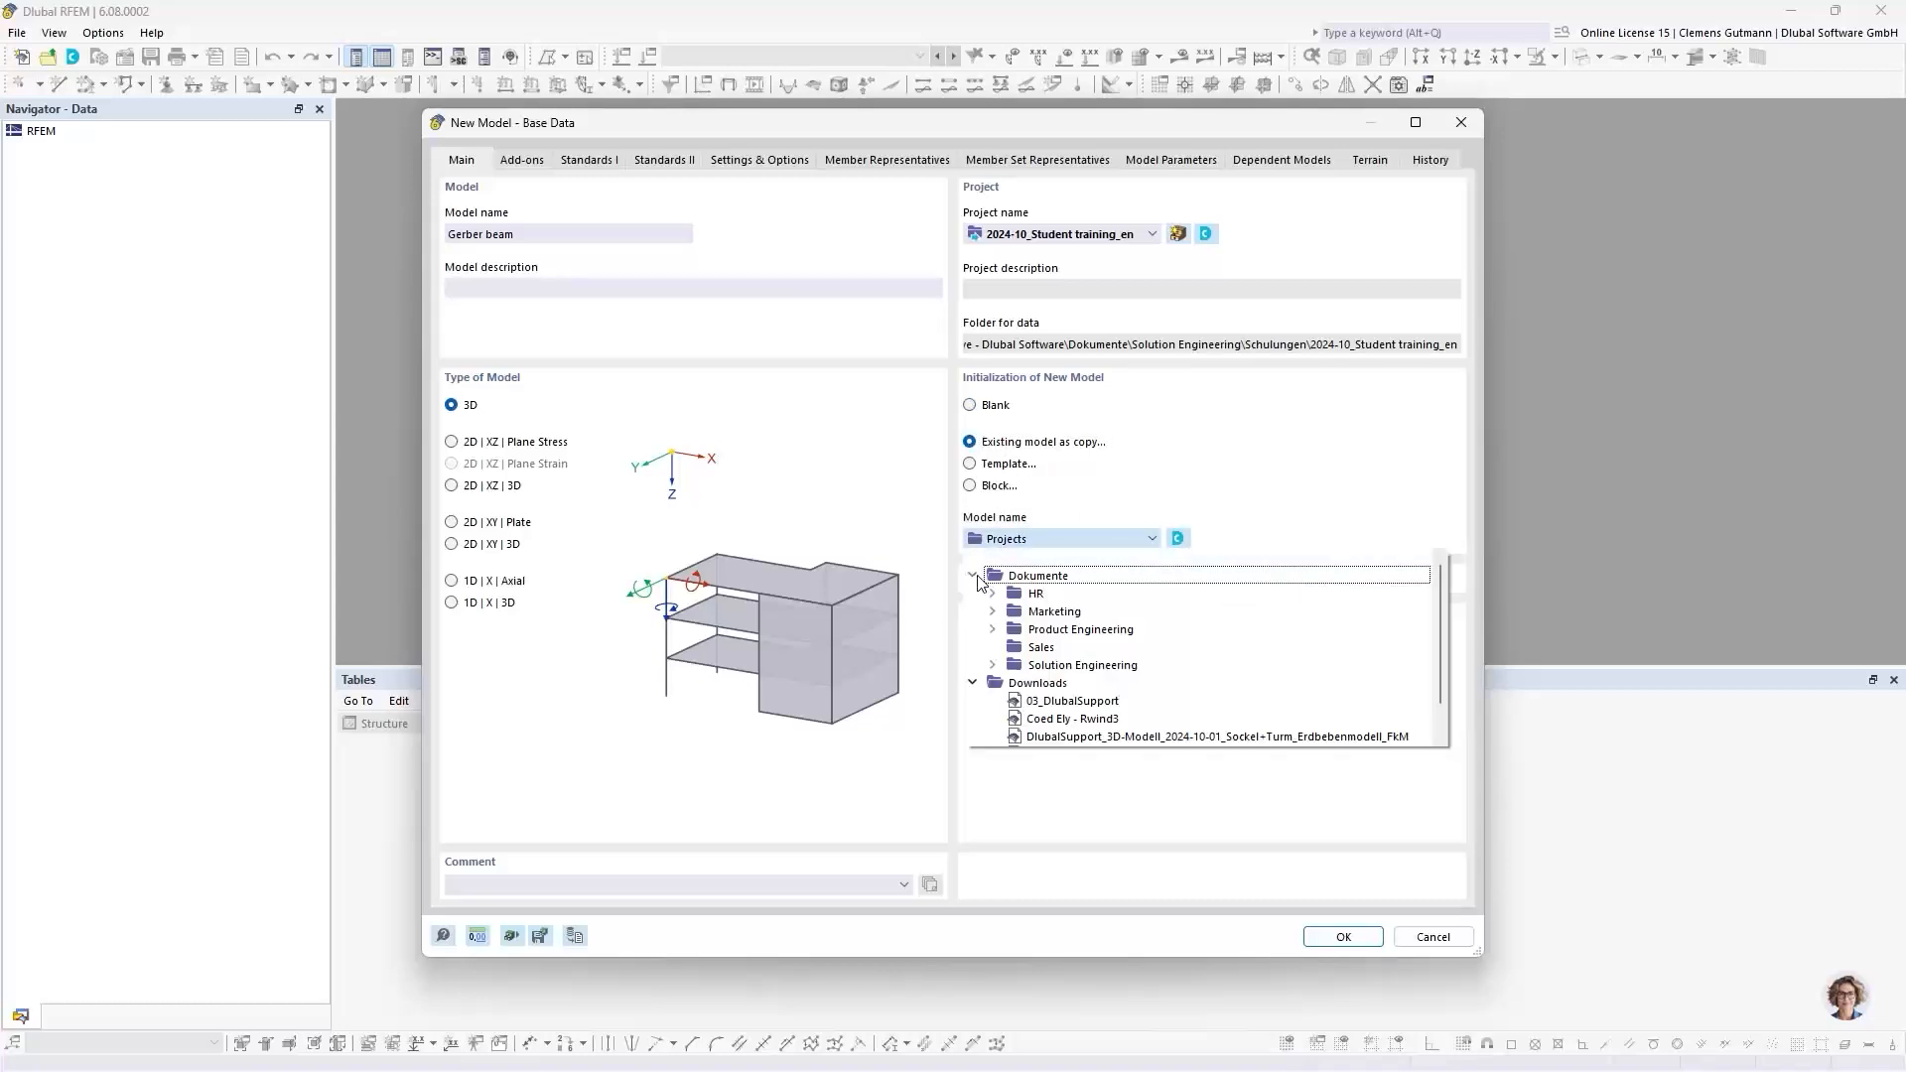
click(992, 664)
scroll(1010, 679, down, 3)
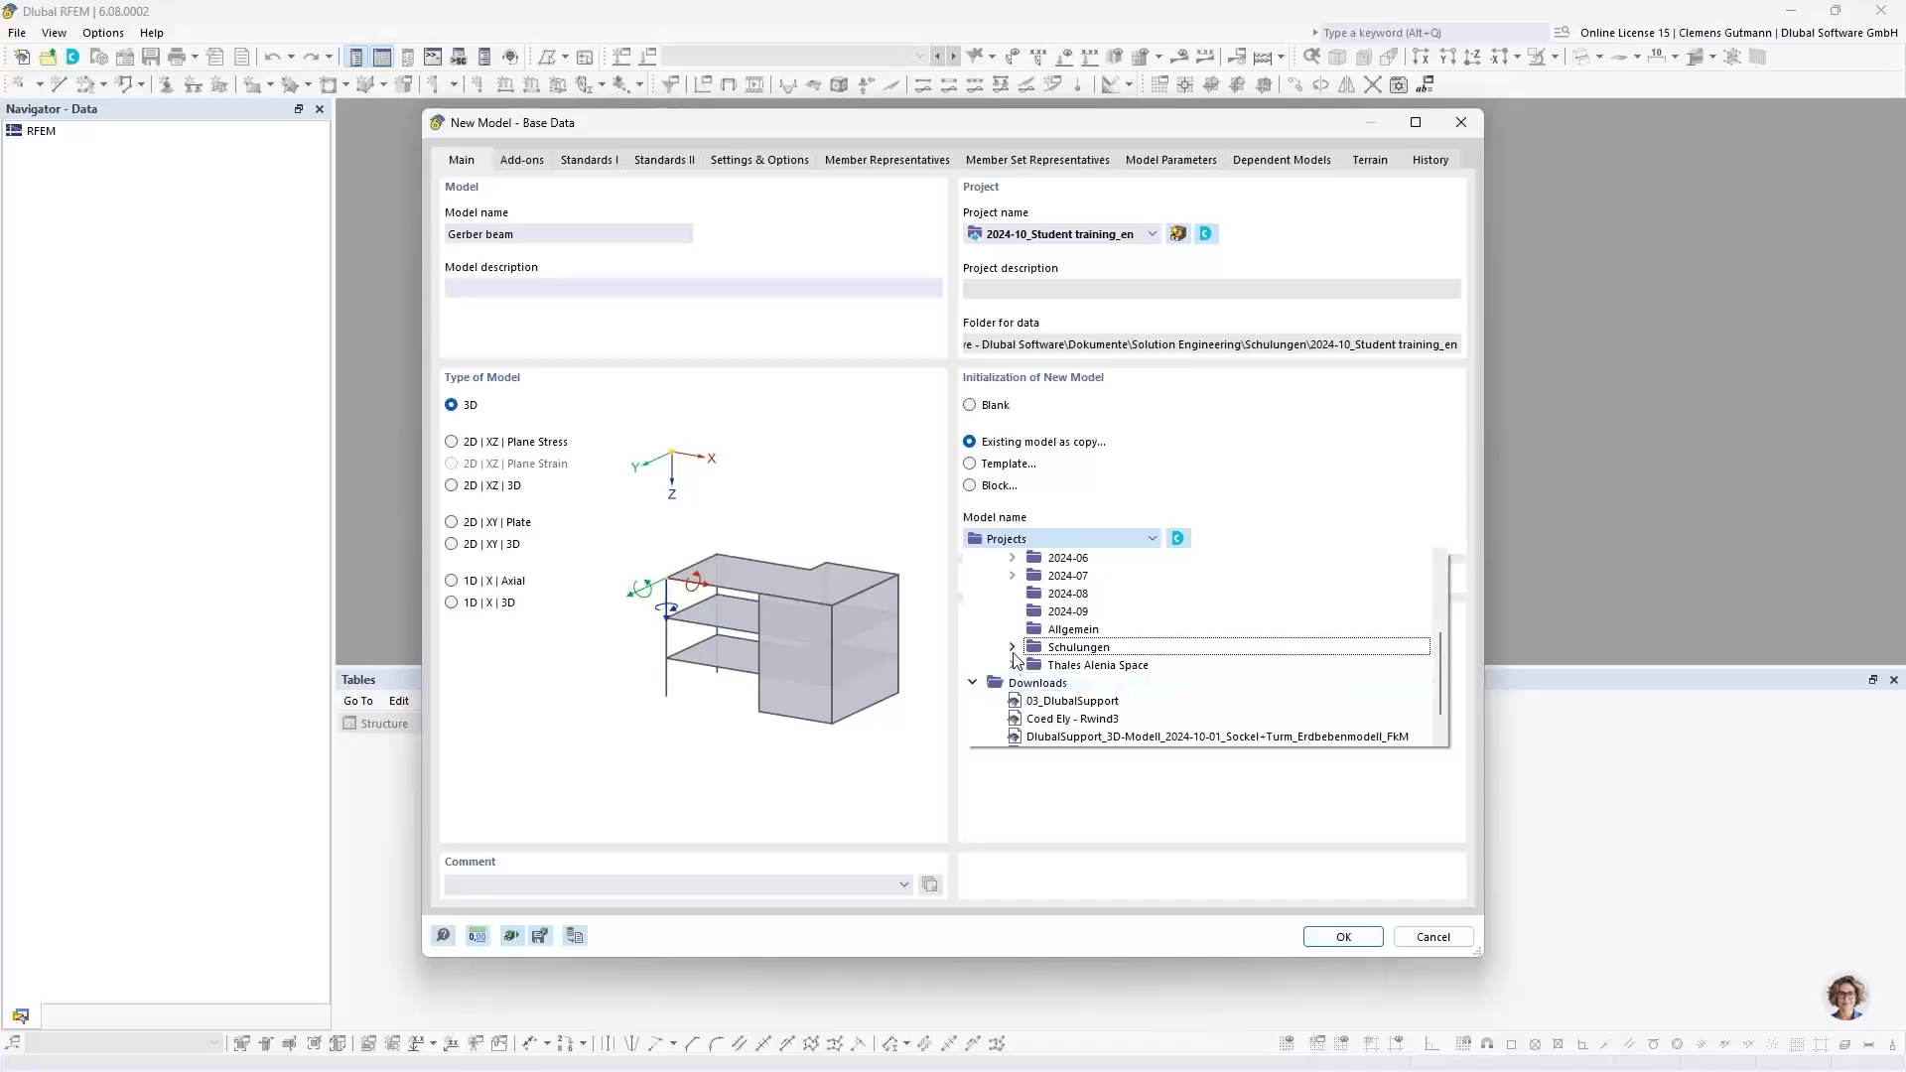
click(1013, 648)
click(1034, 681)
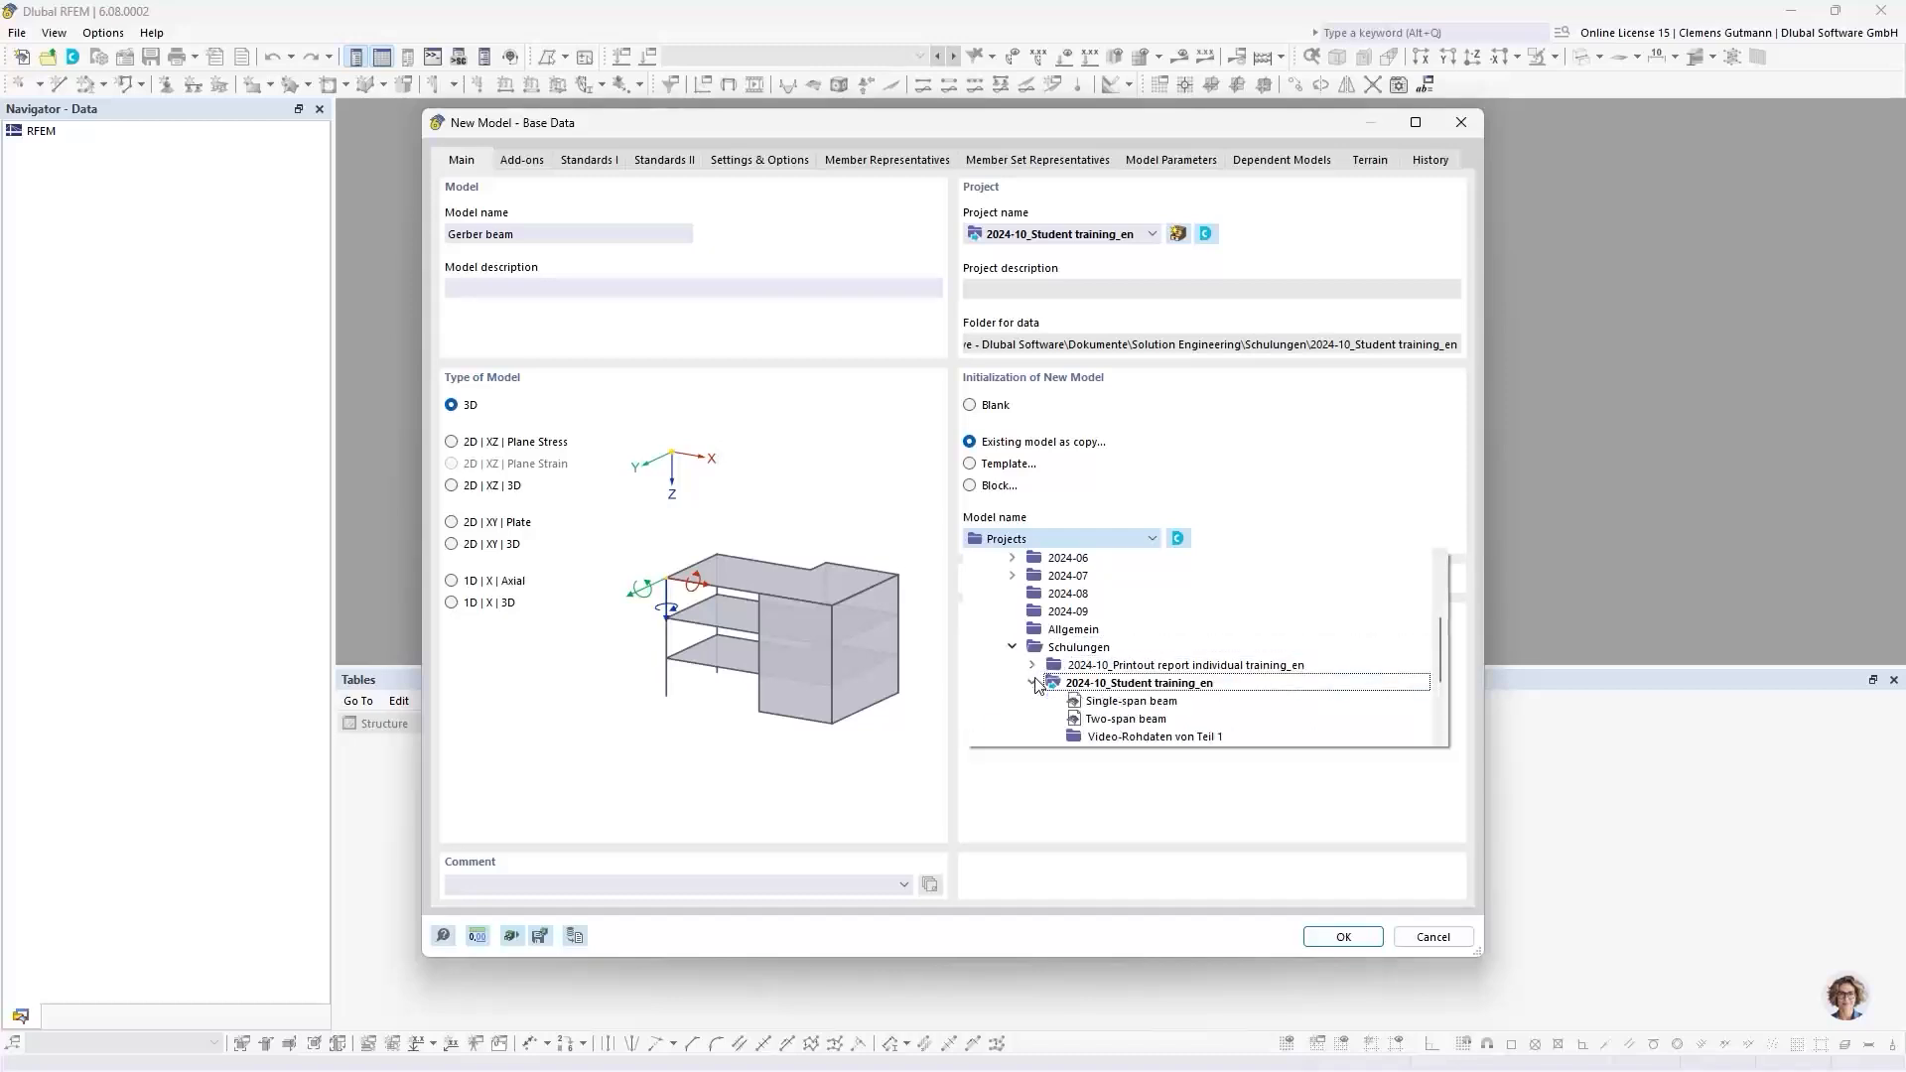
click(1152, 719)
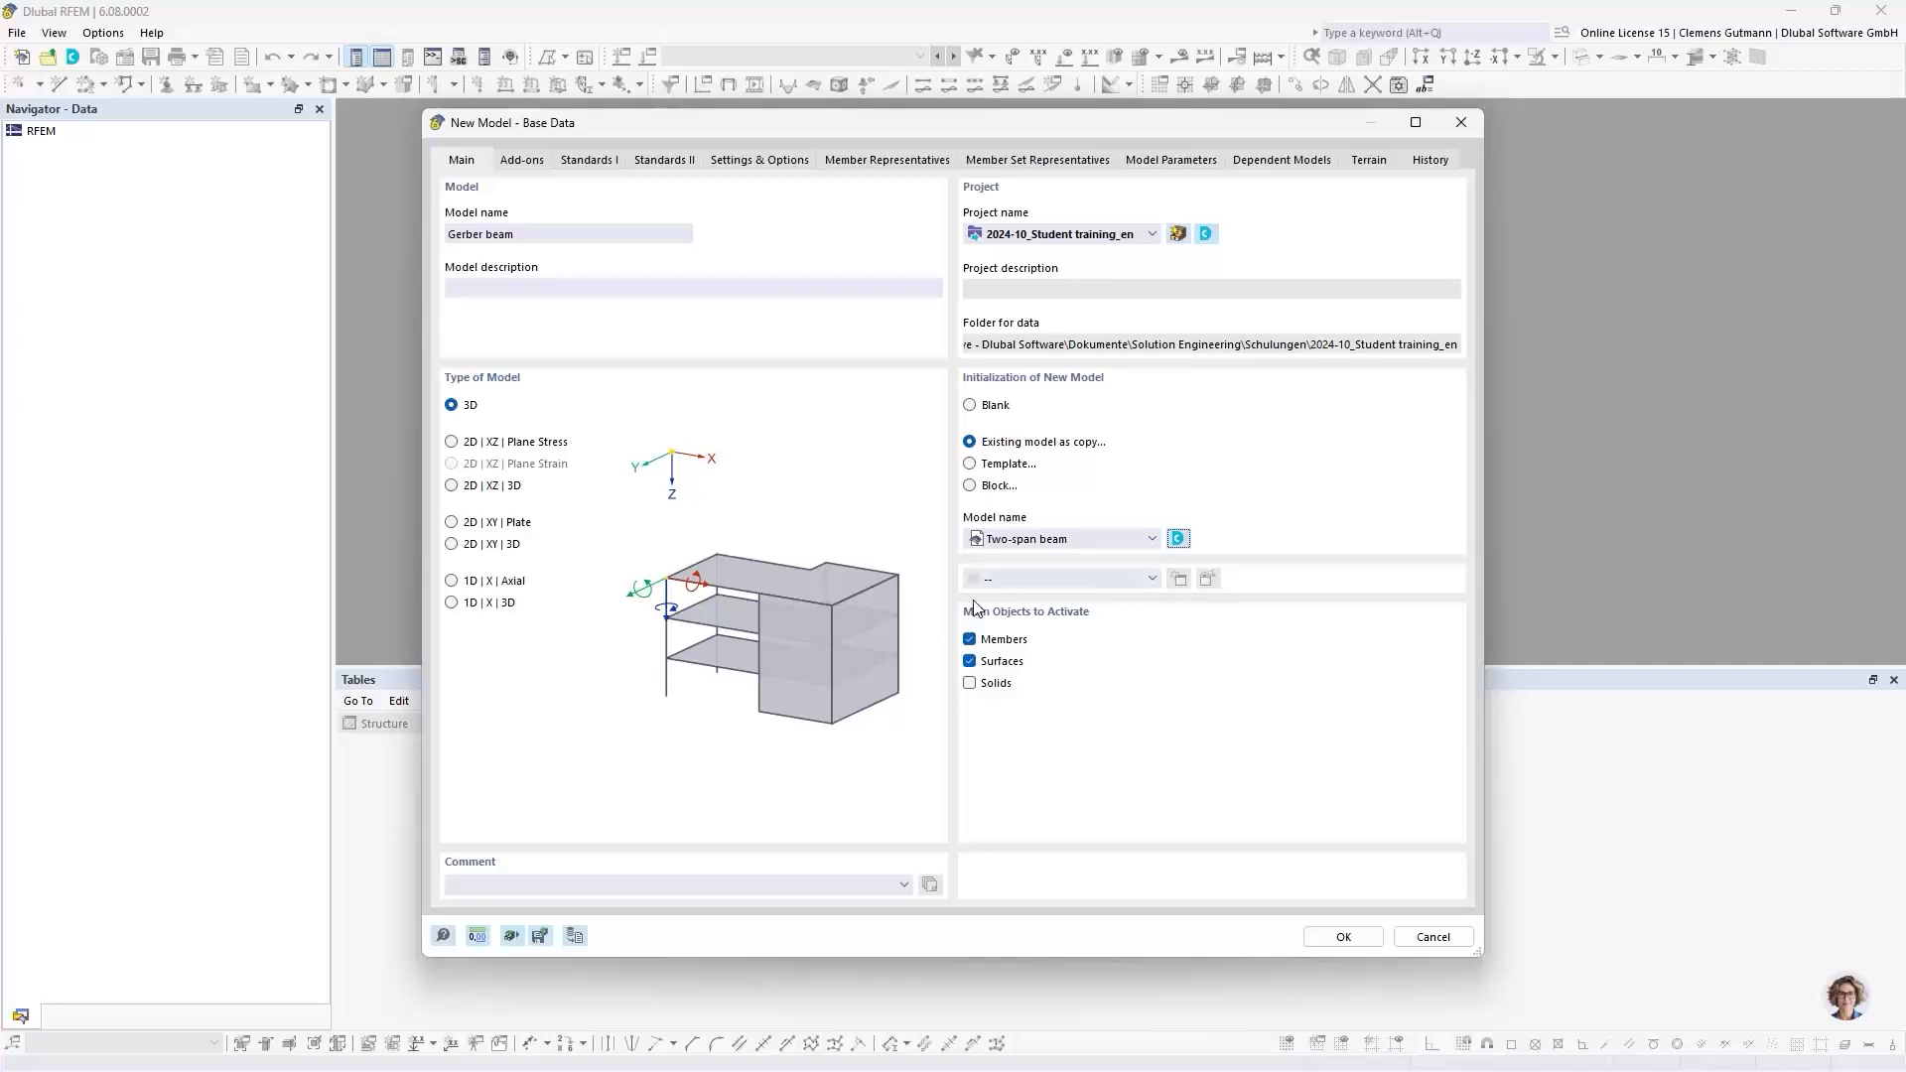
Step: Set the model type to 2D | XZ | Plane Stress and create the model
click(451, 444)
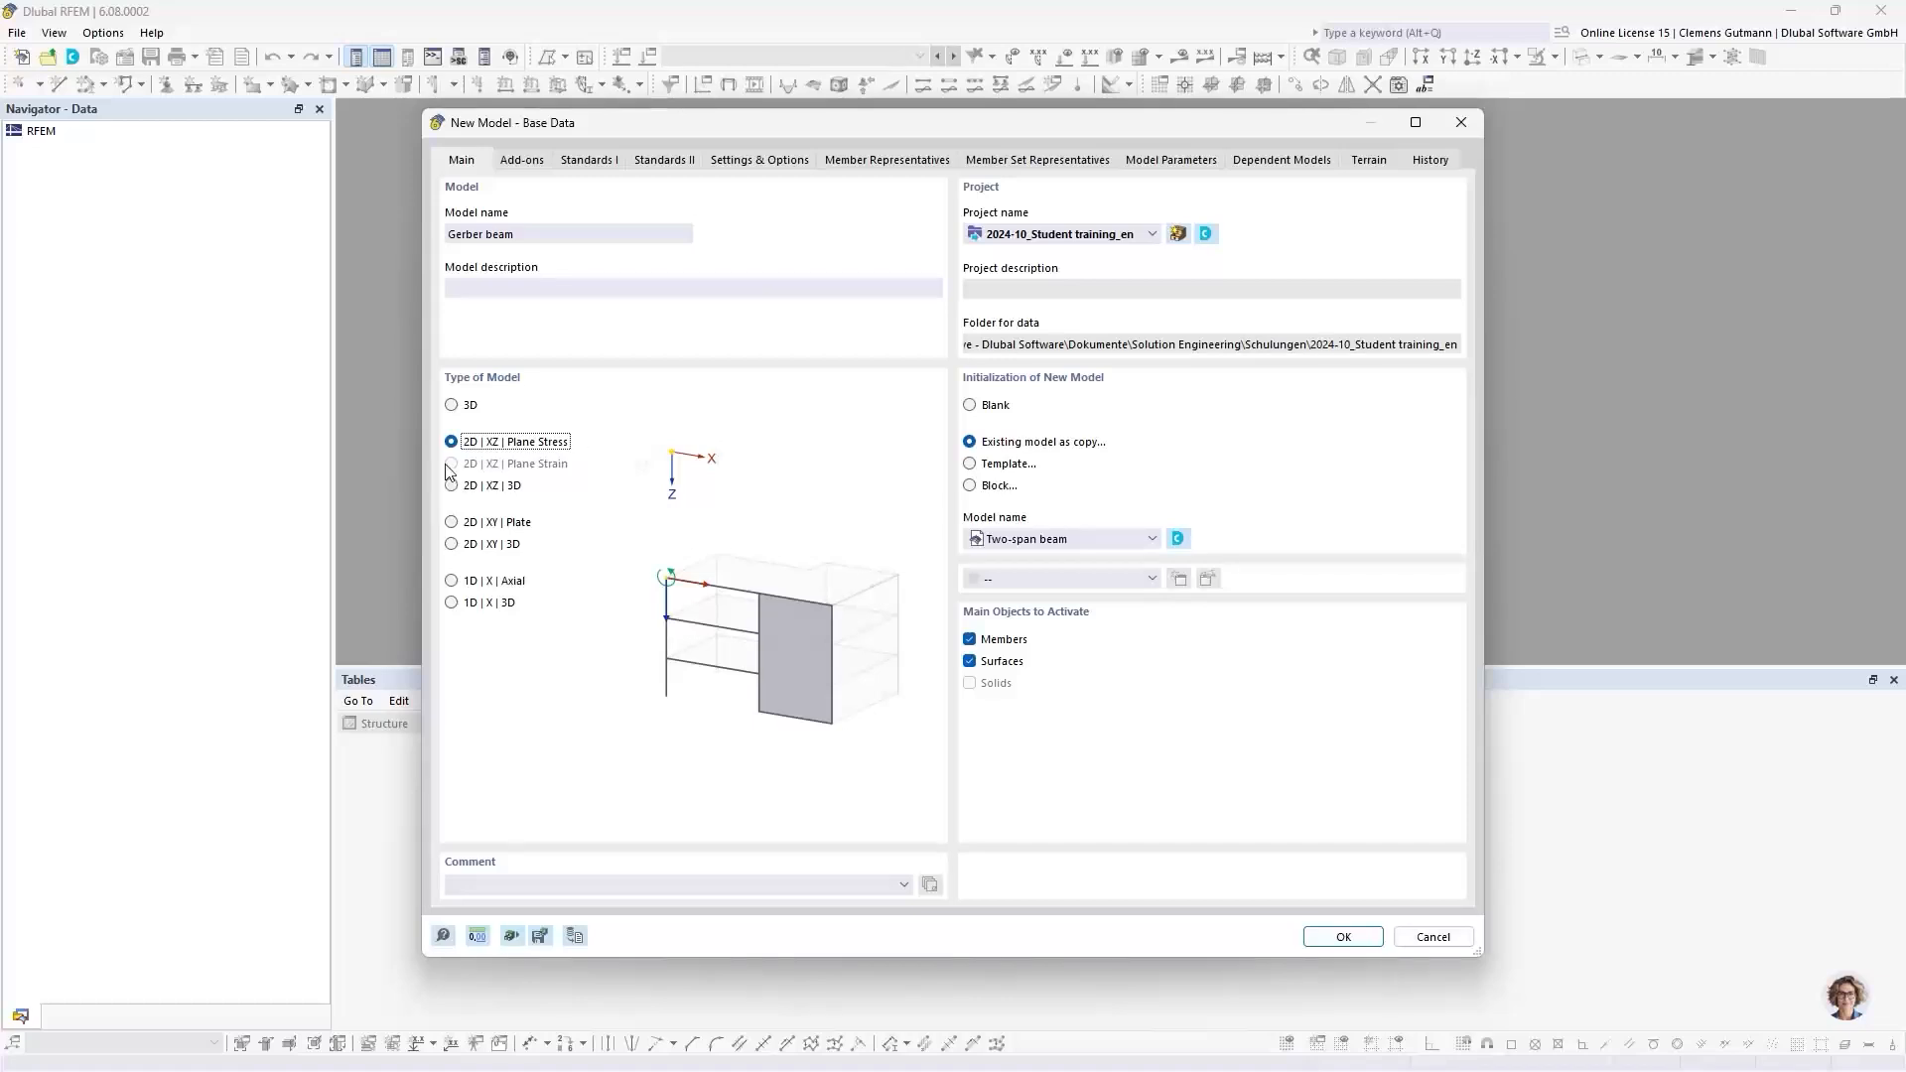
click(1340, 939)
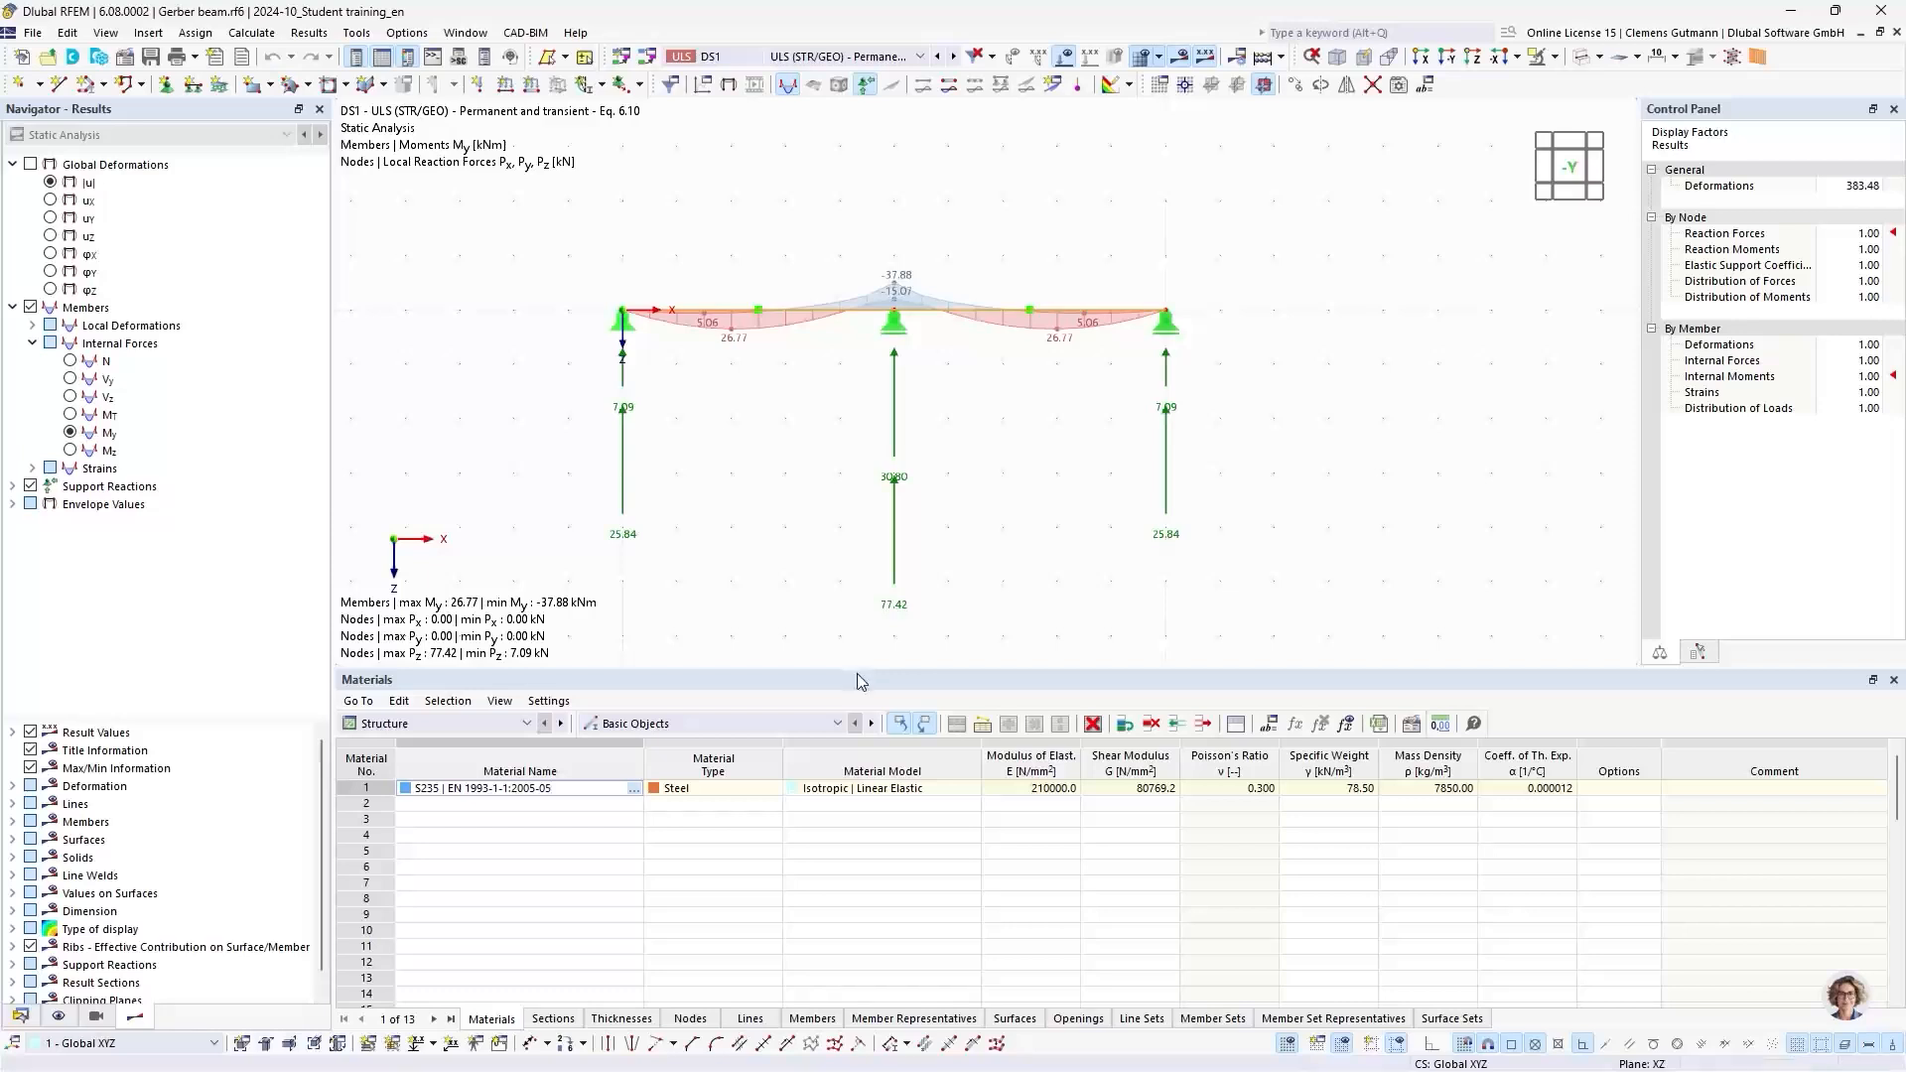
Step: Enlarge the graphics area above the Materials table, switch the navigator to the model data and hide the results on the beam
drag(859, 666, 857, 817)
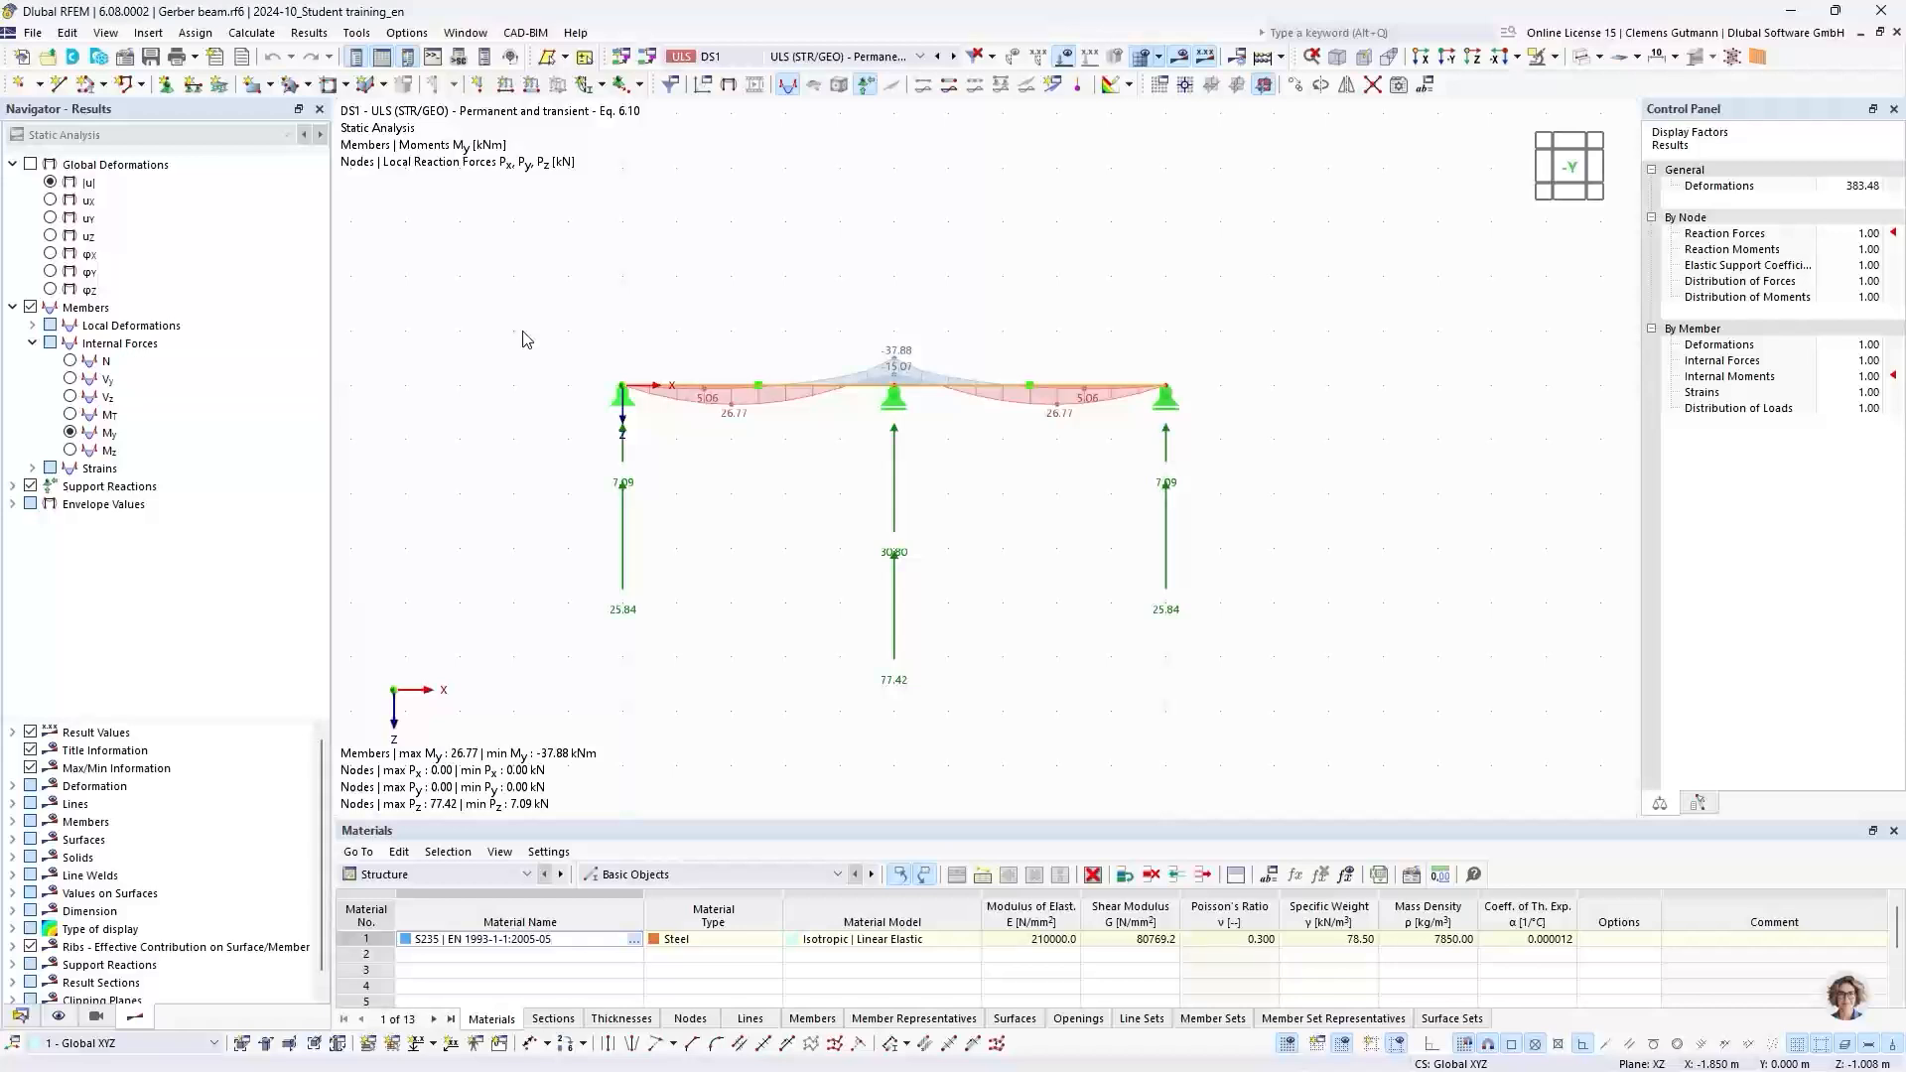
click(21, 1017)
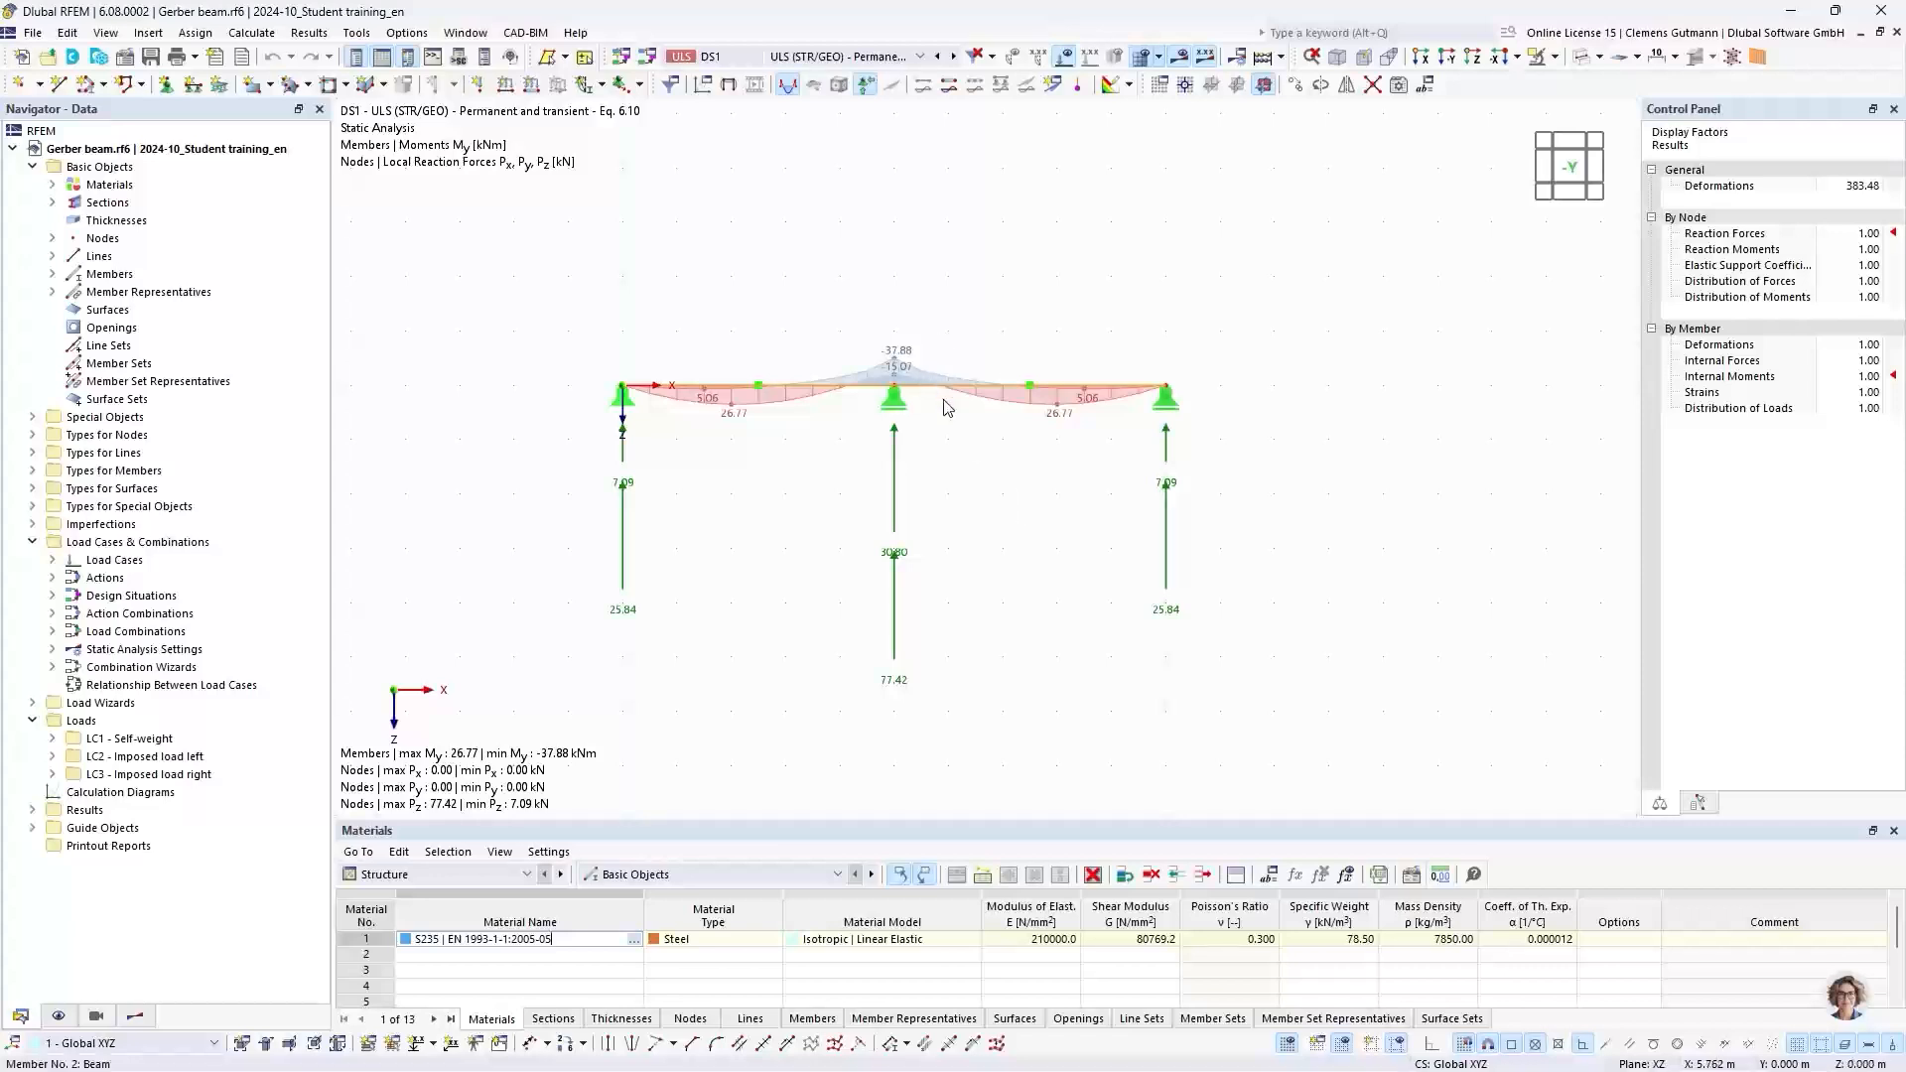
scroll(948, 367, up, 2)
click(1178, 60)
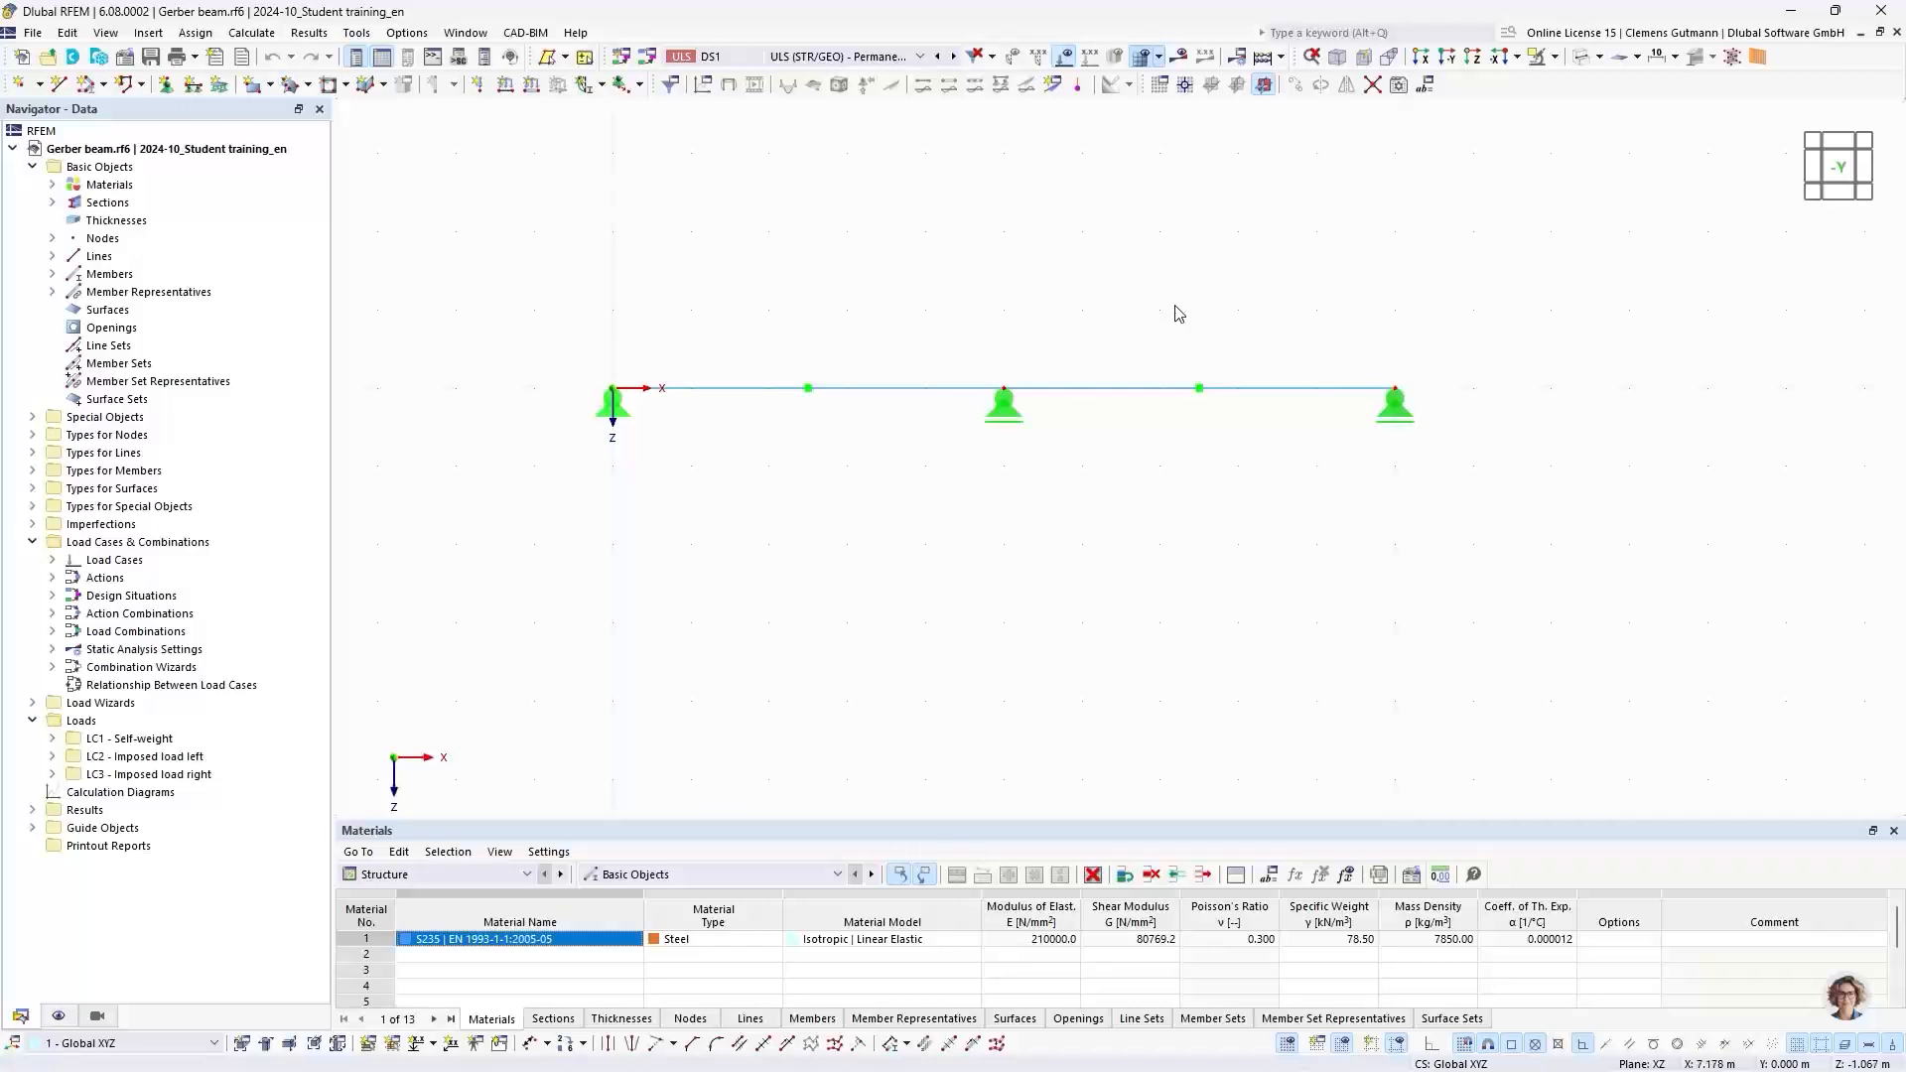
middle_drag(1178, 310, 1153, 344)
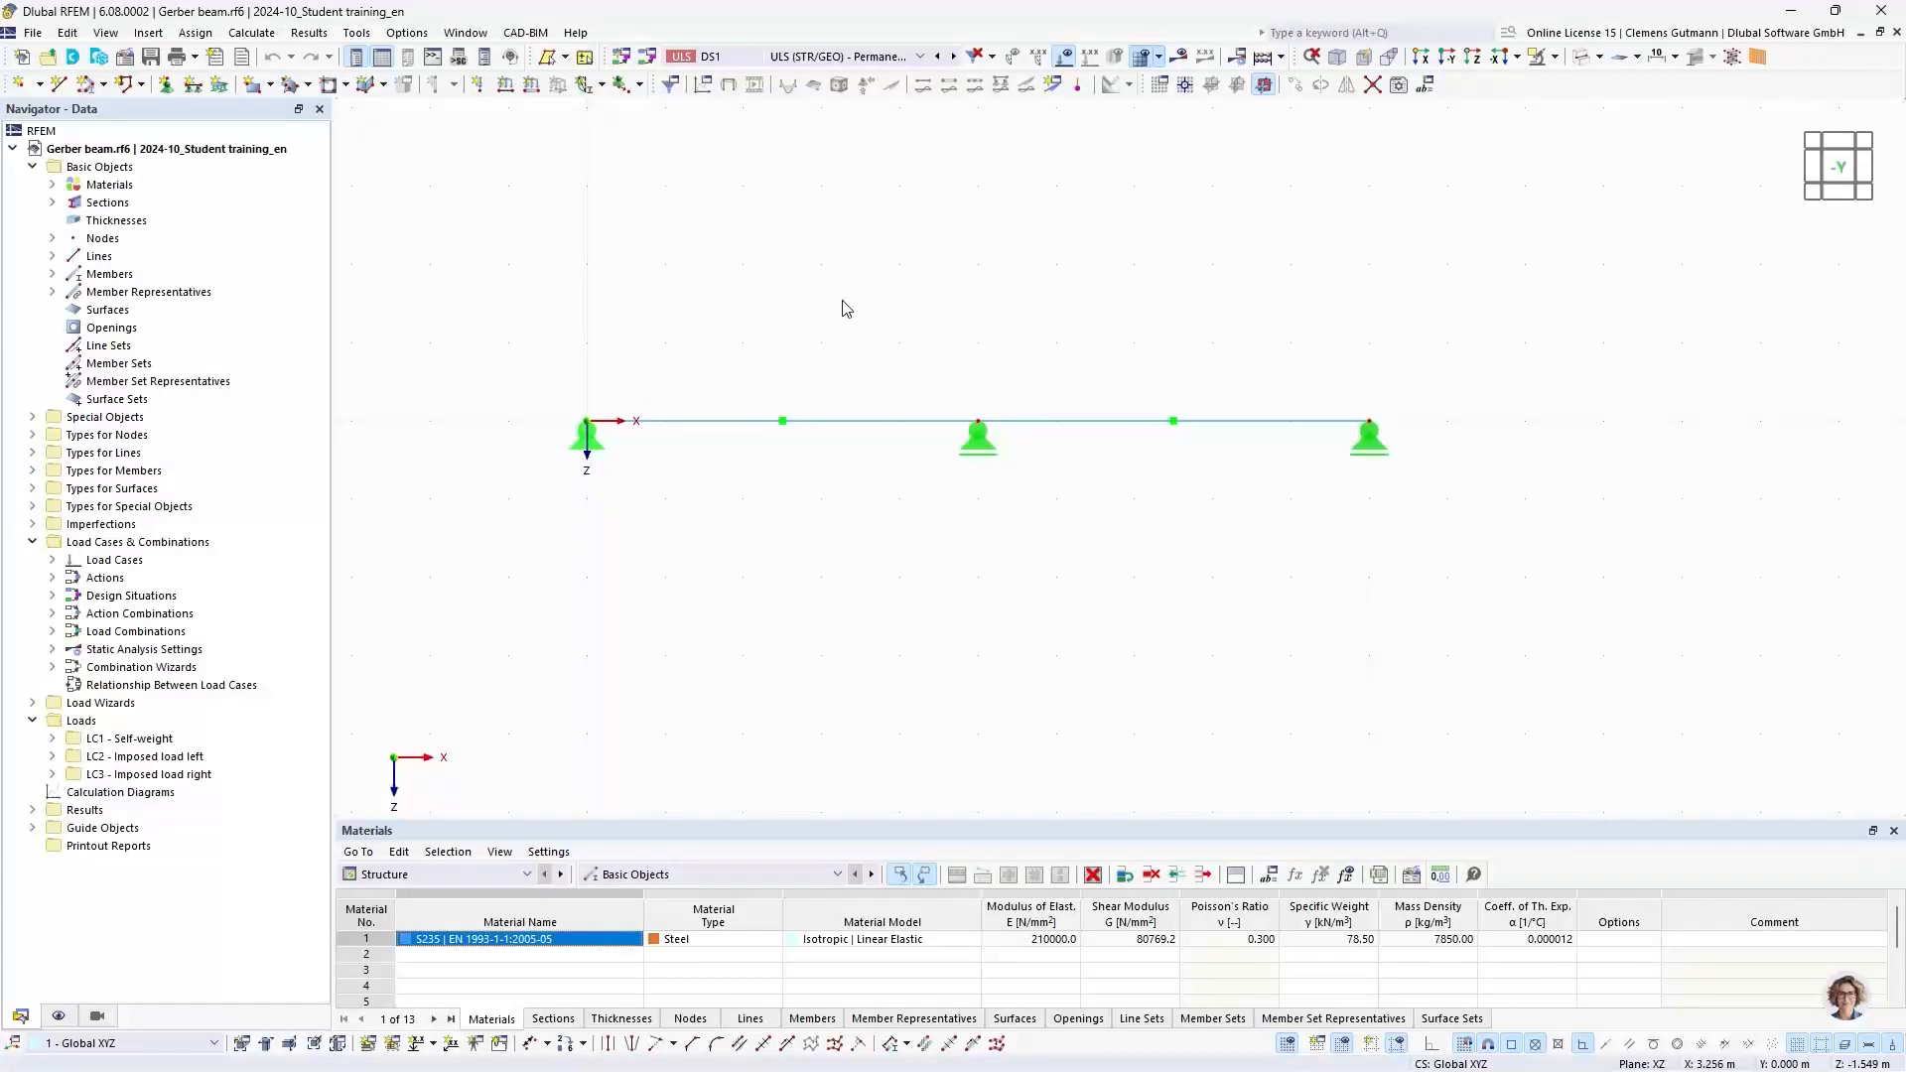
Step: Add a first global parameter to the model and name it FieldLength
click(68, 32)
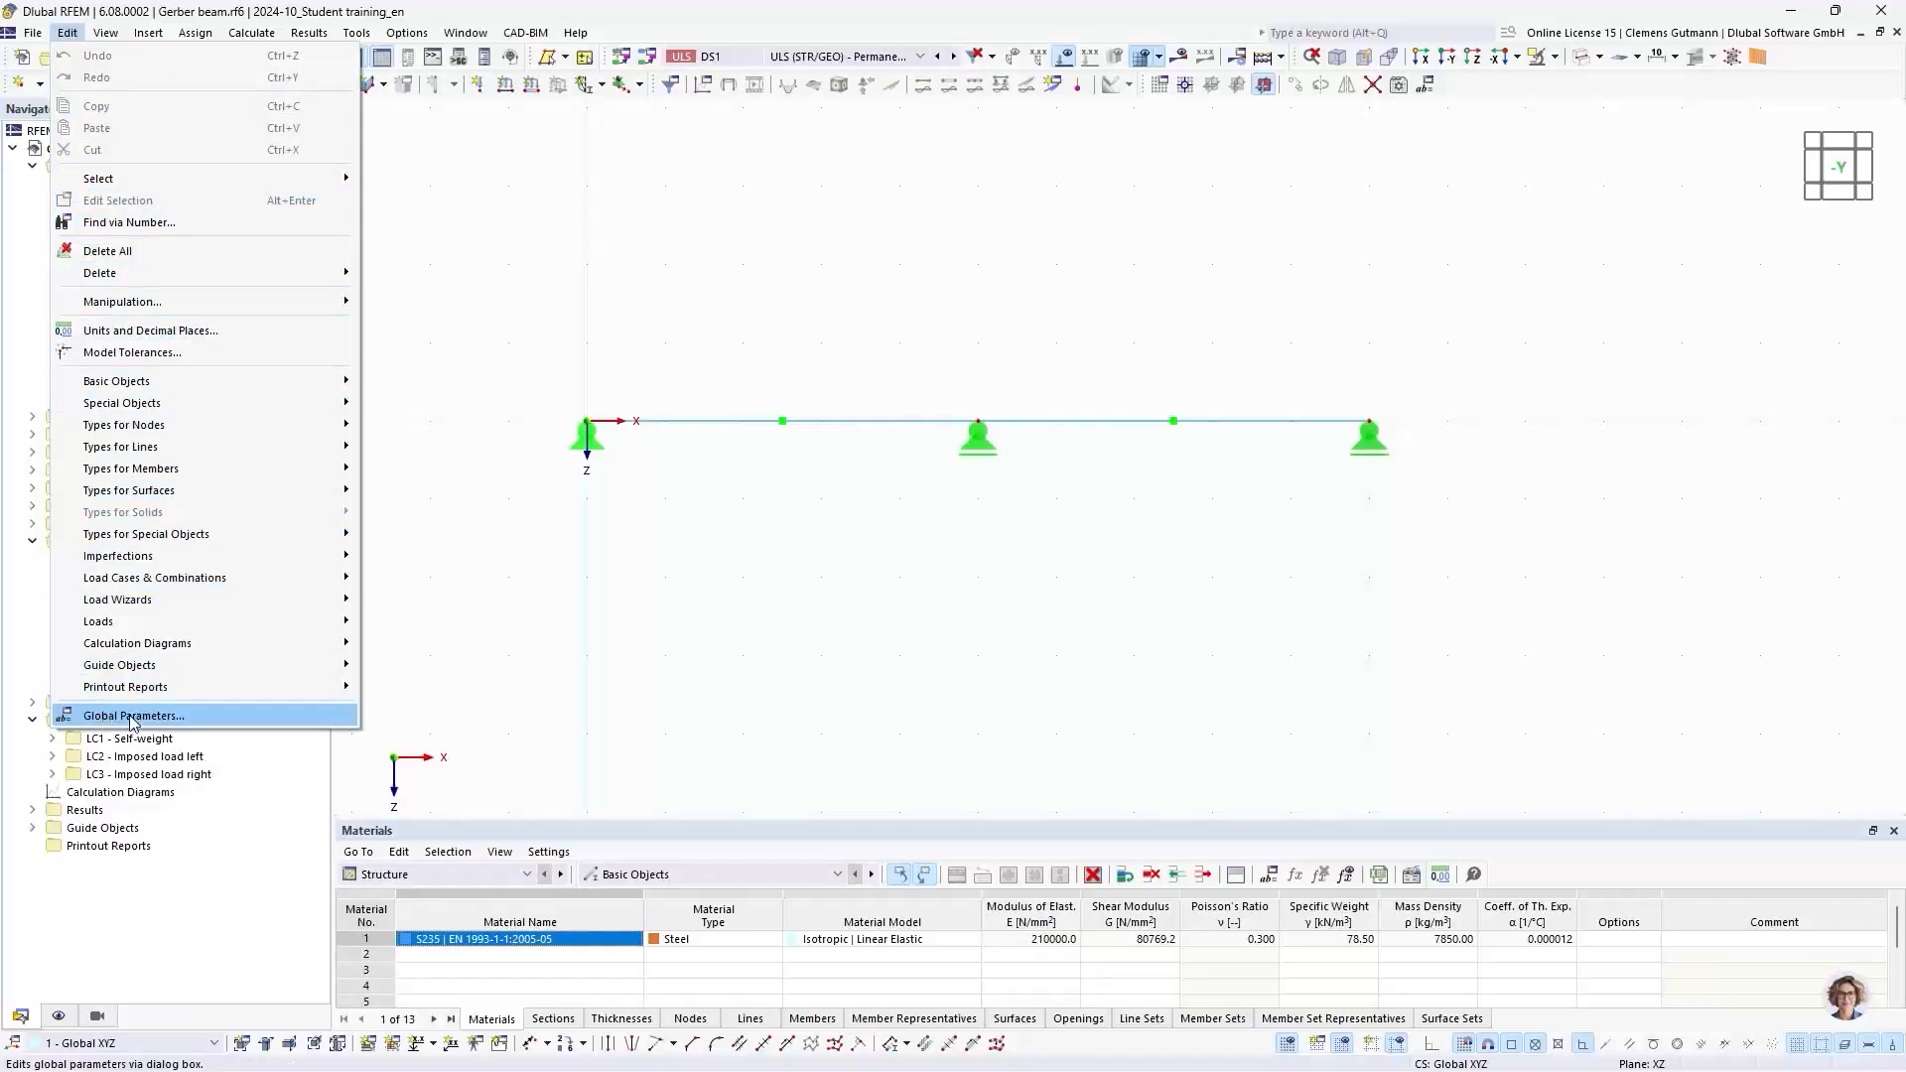
click(218, 726)
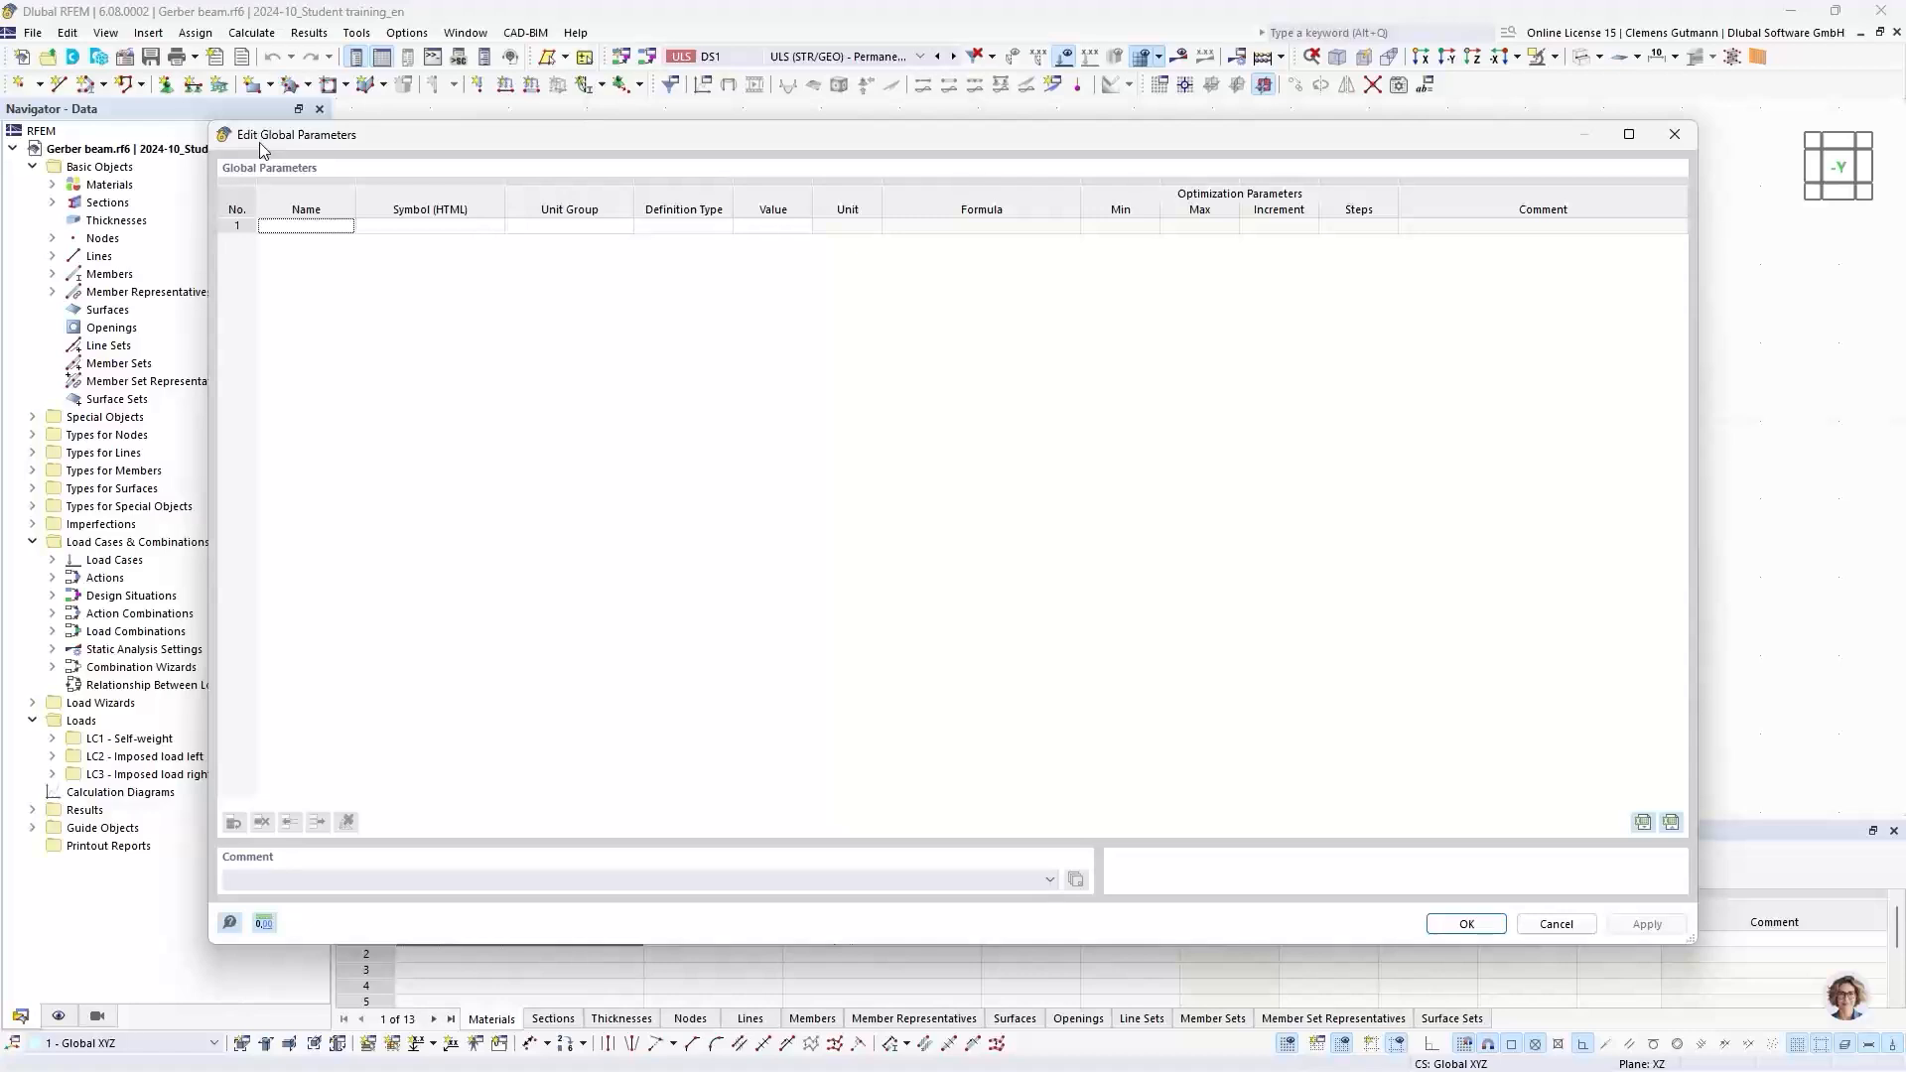
click(285, 228)
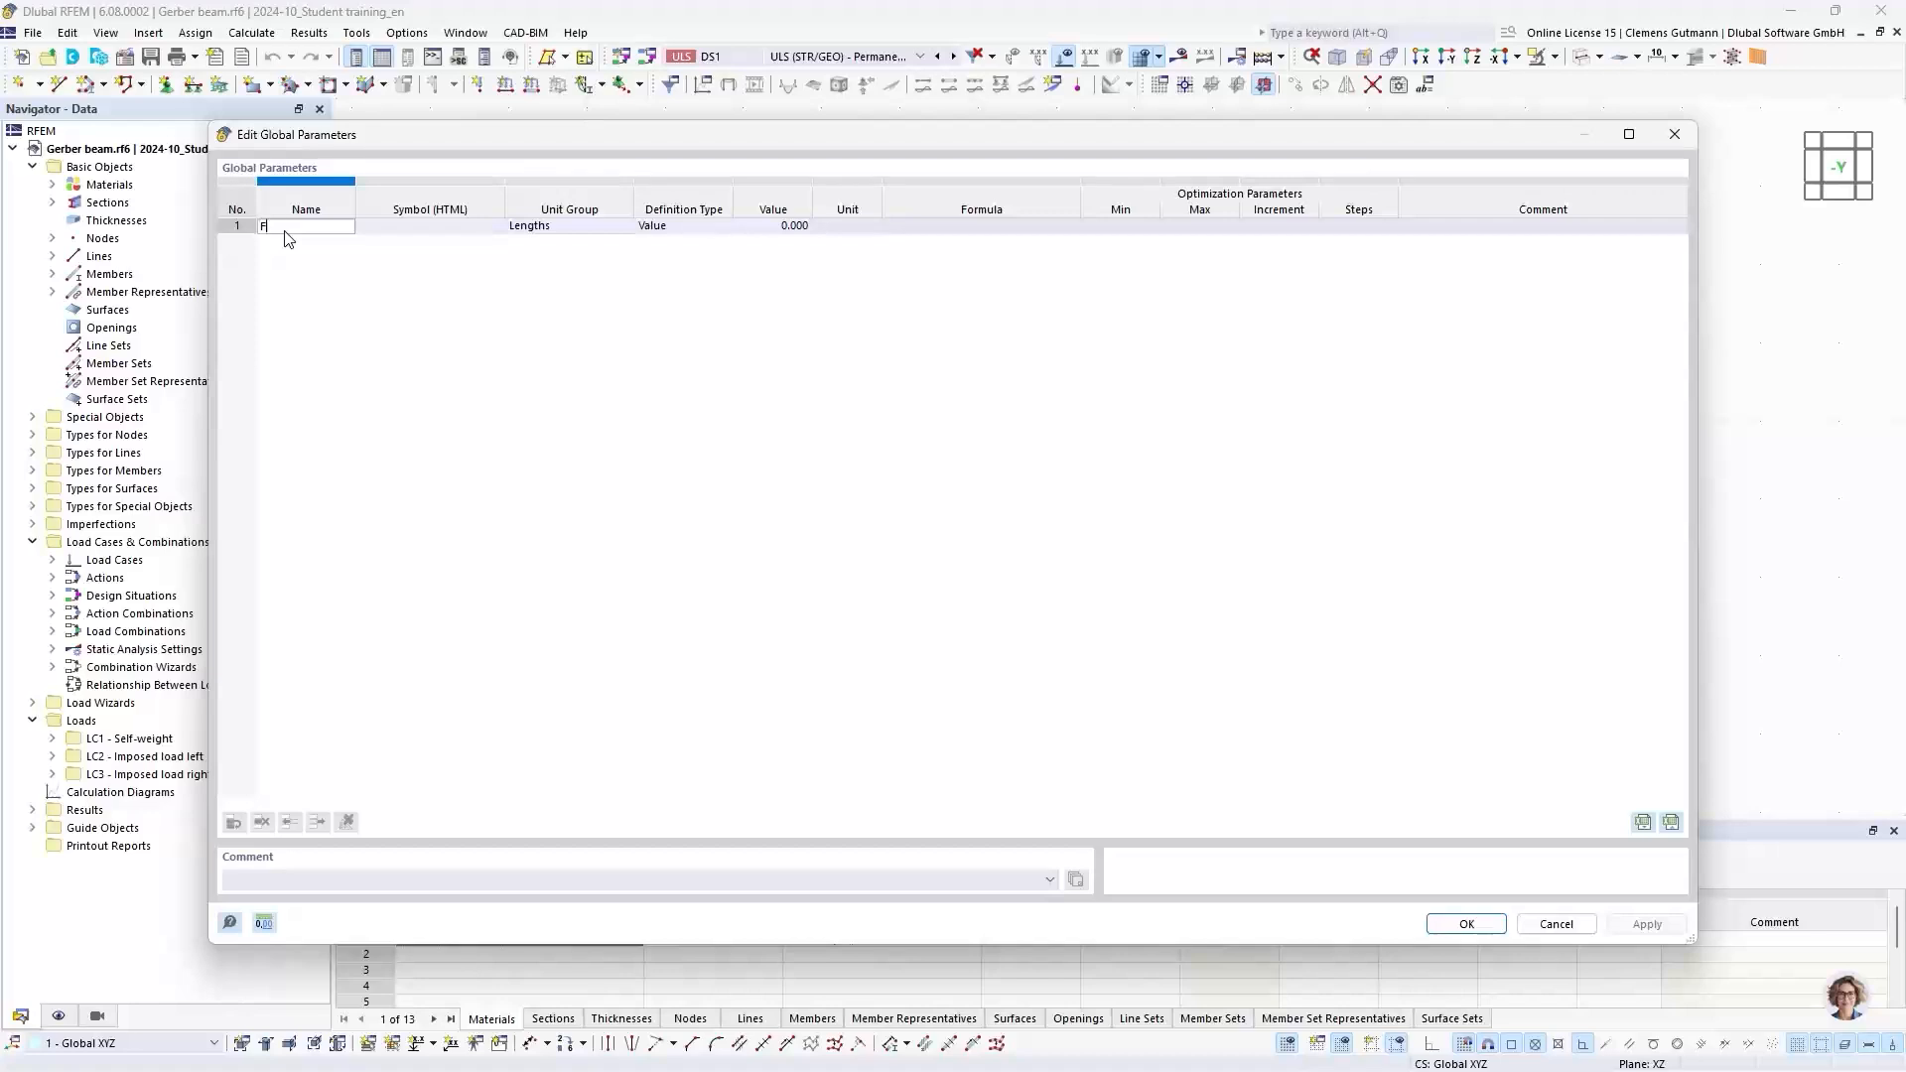
text(dLength)
key(BackSpace)
key(BackSpace)
key(BackSpace)
key(BackSpace)
key(BackSpace)
text(ength)
key(Tab)
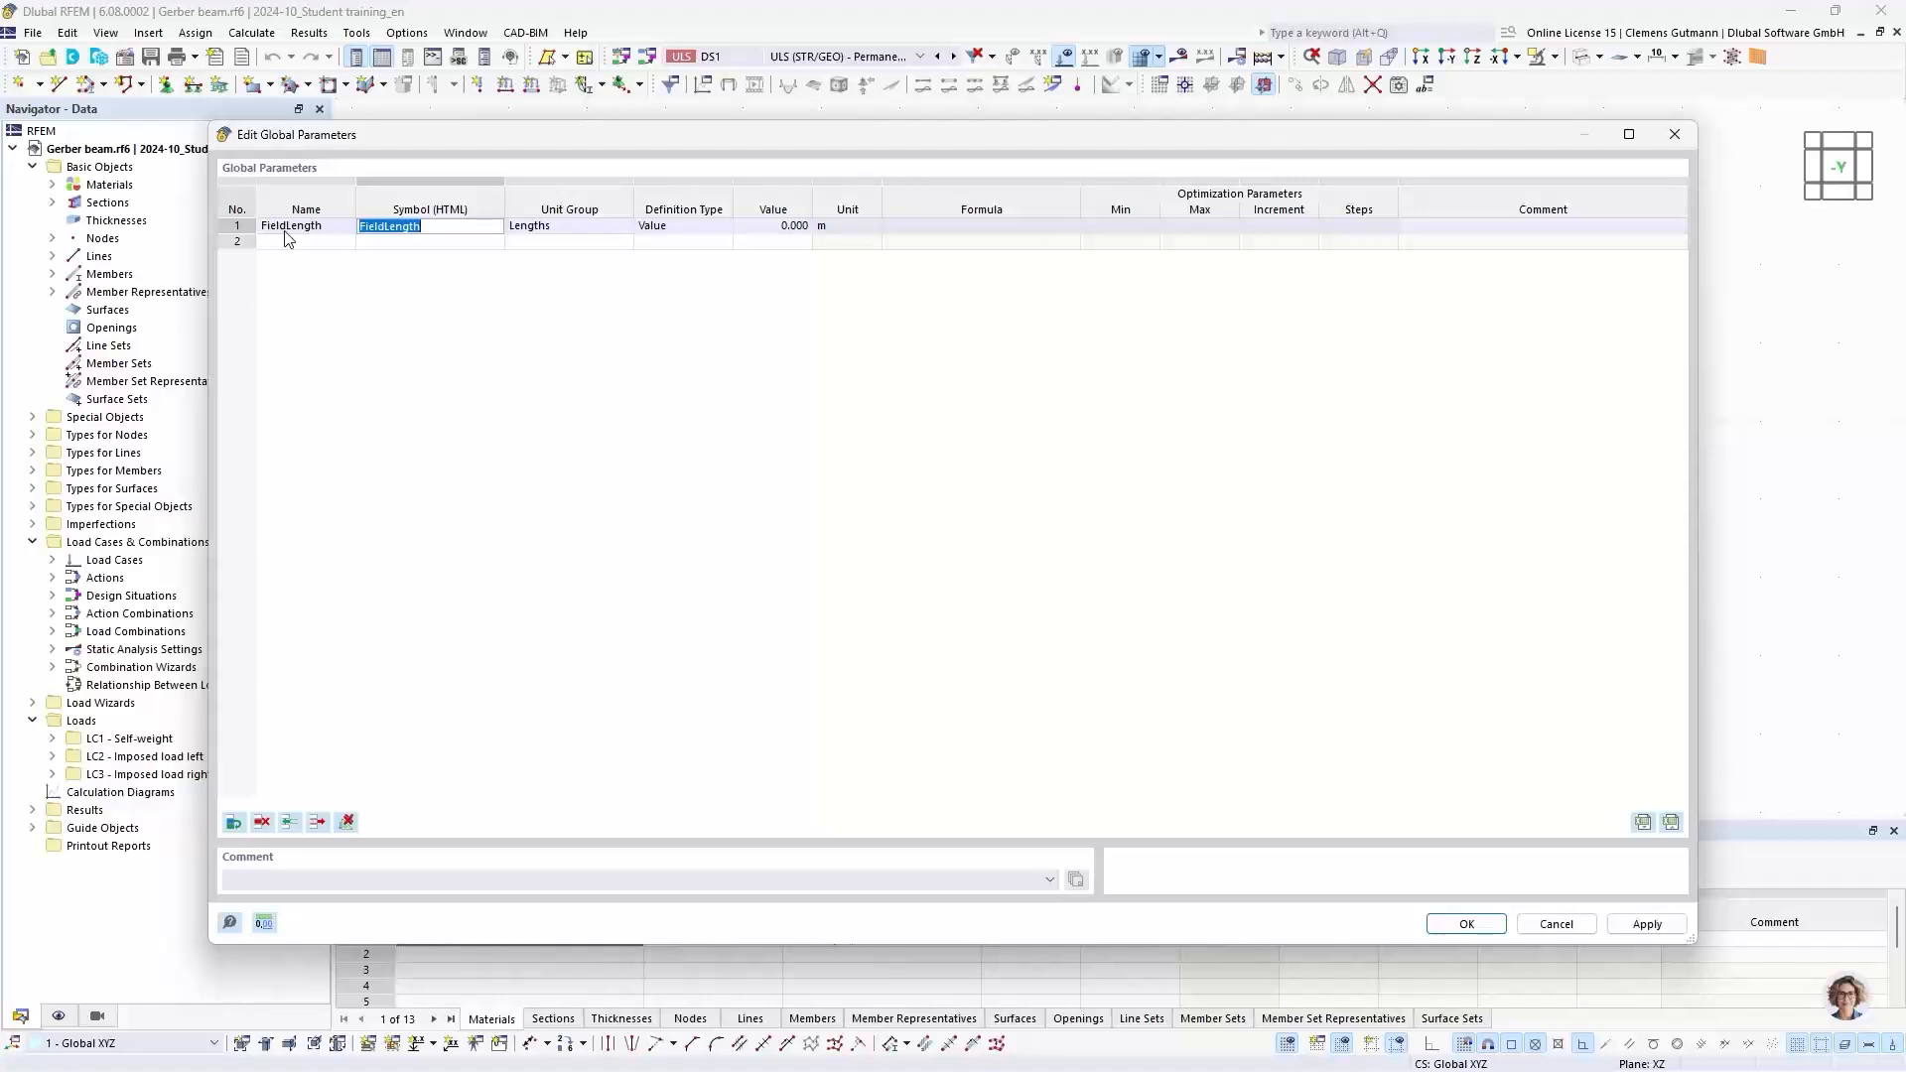
Step: Keep the unit group Lengths for FieldLength and set its value to 5 m
key(Tab)
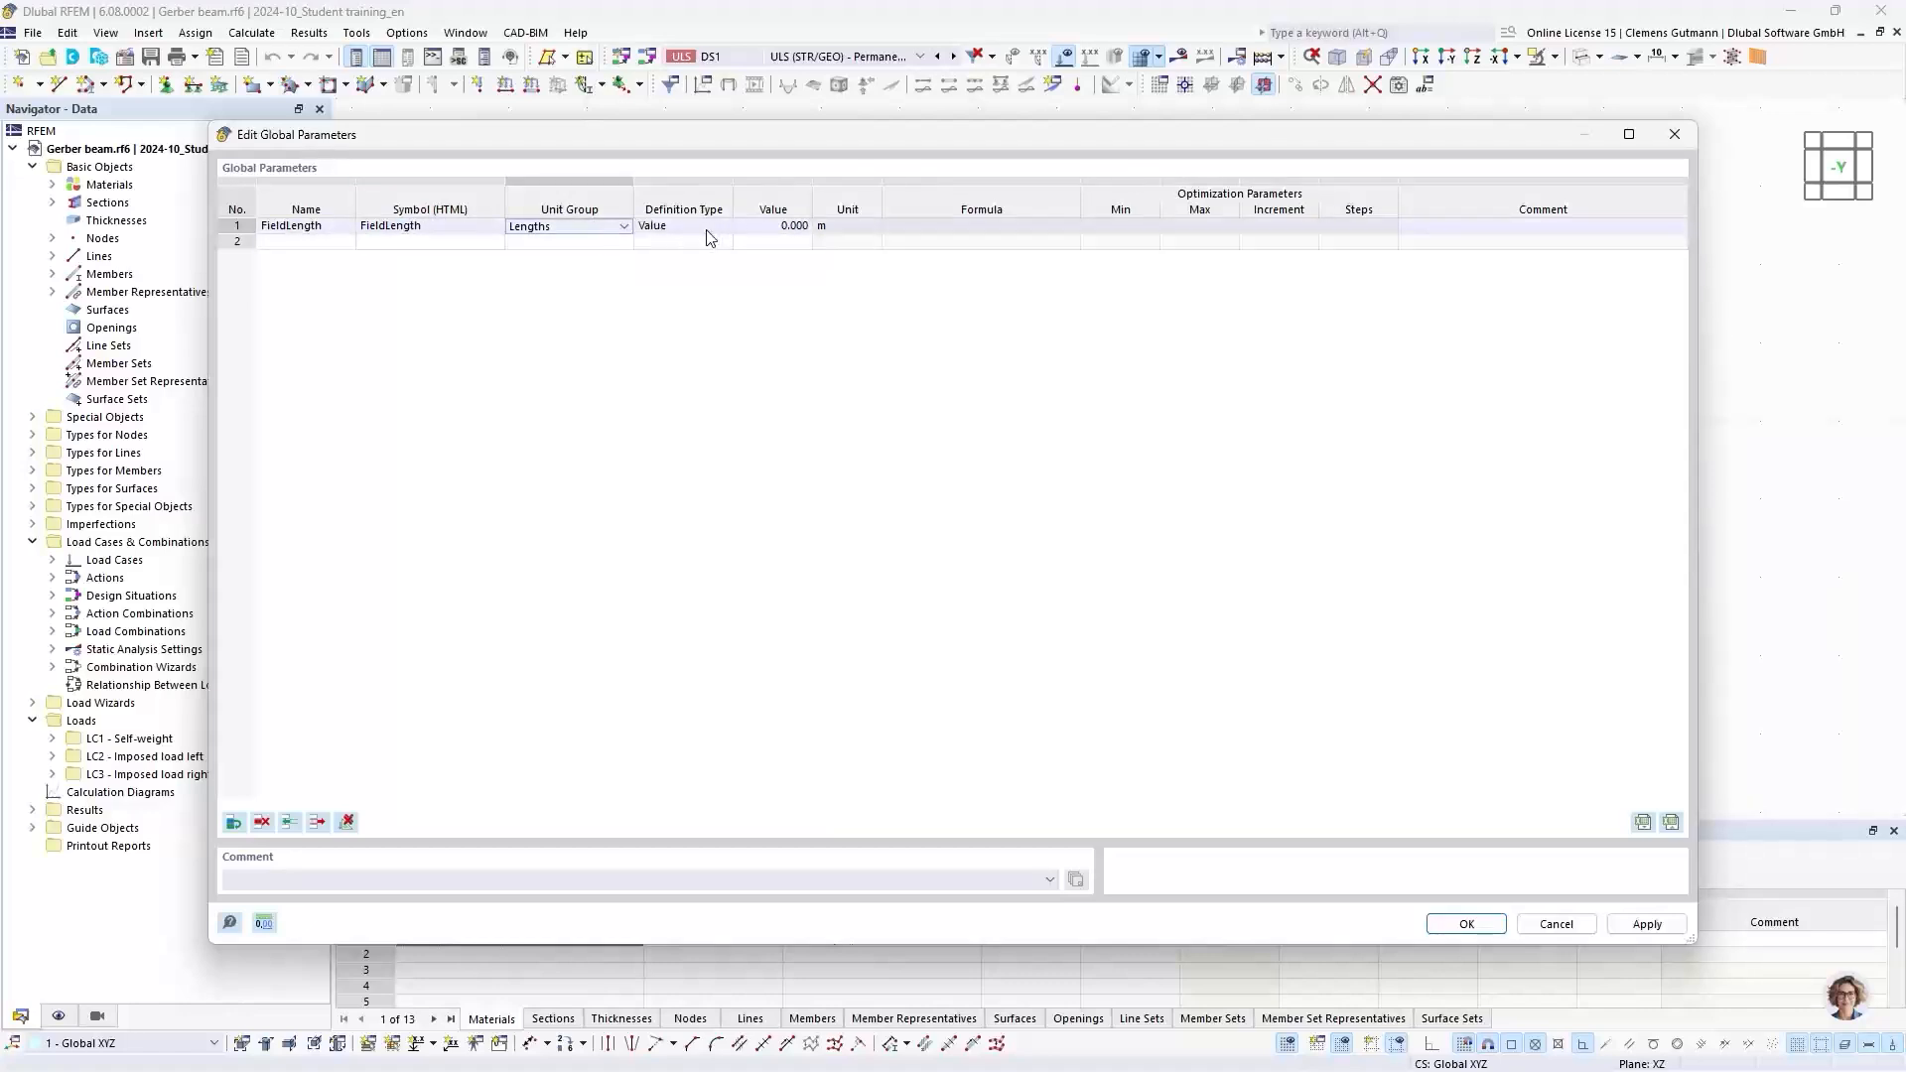
click(802, 227)
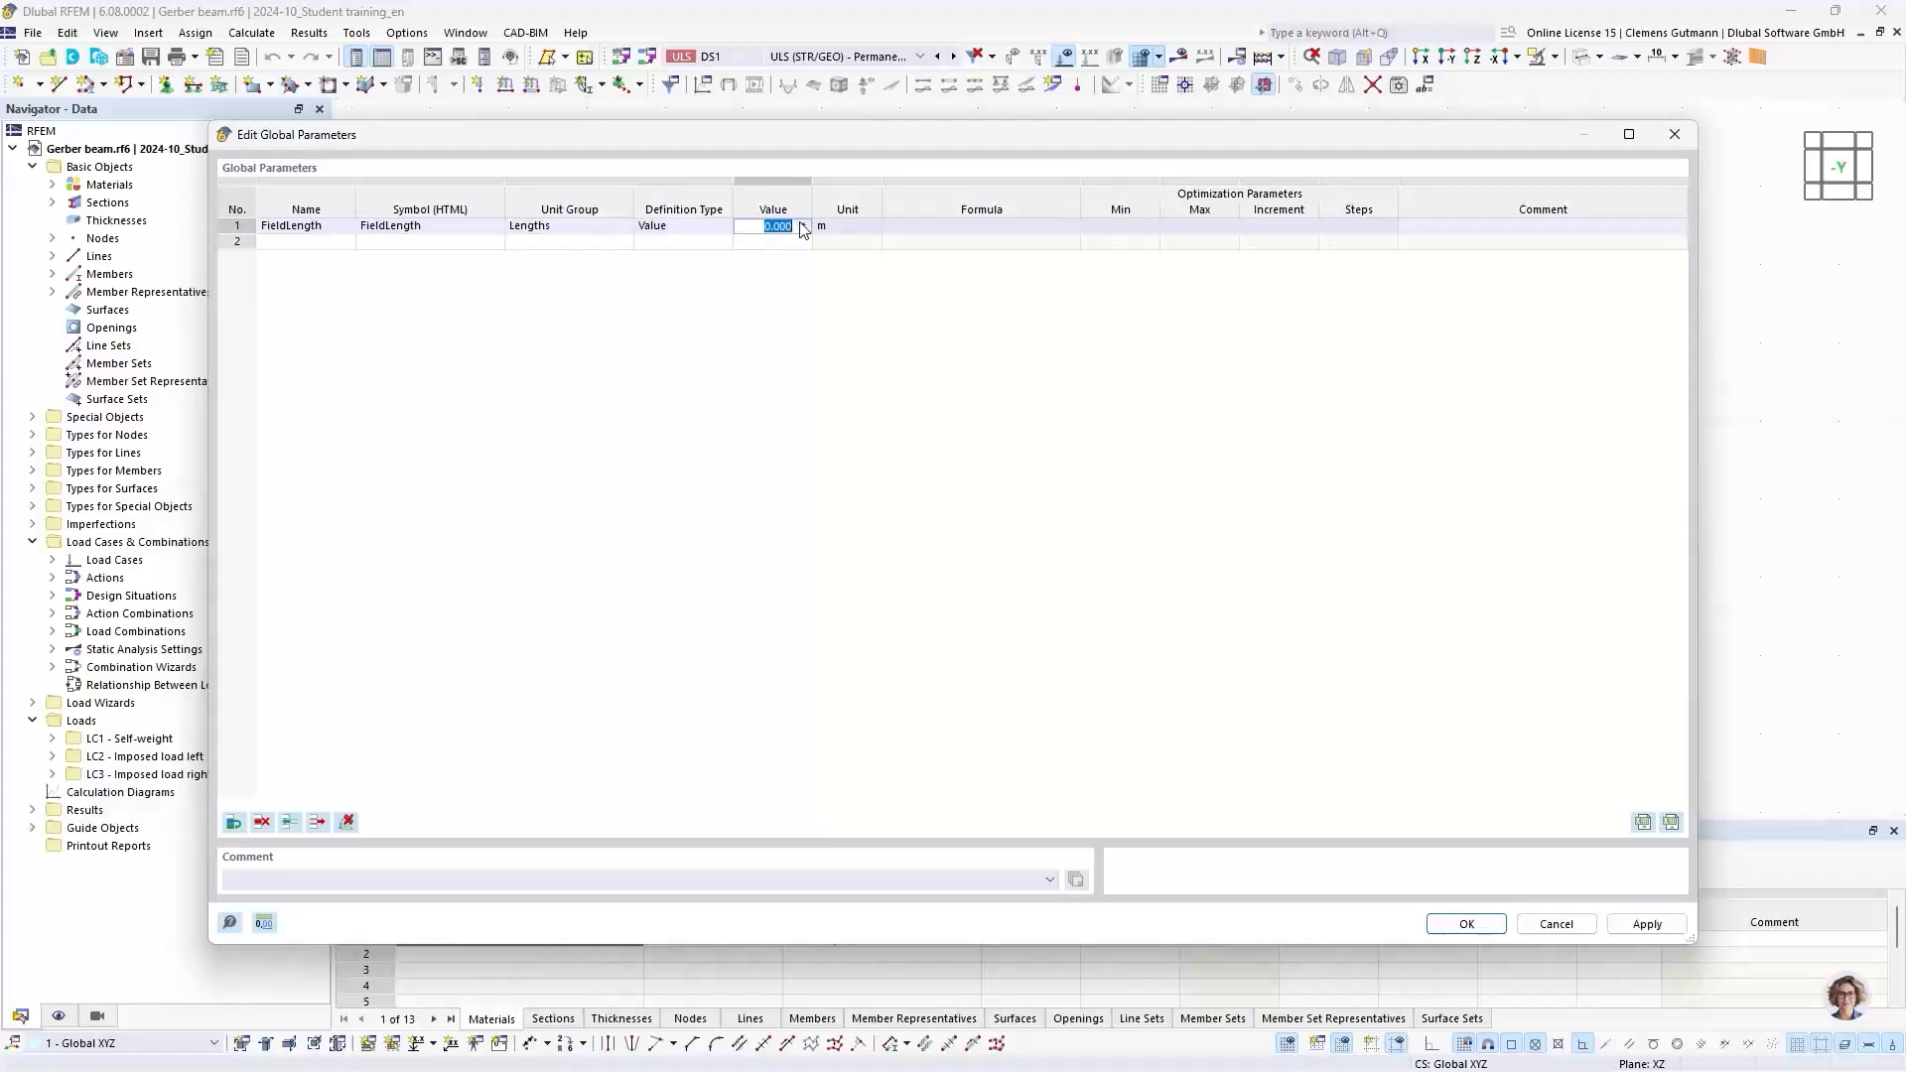
text(5)
key(Tab)
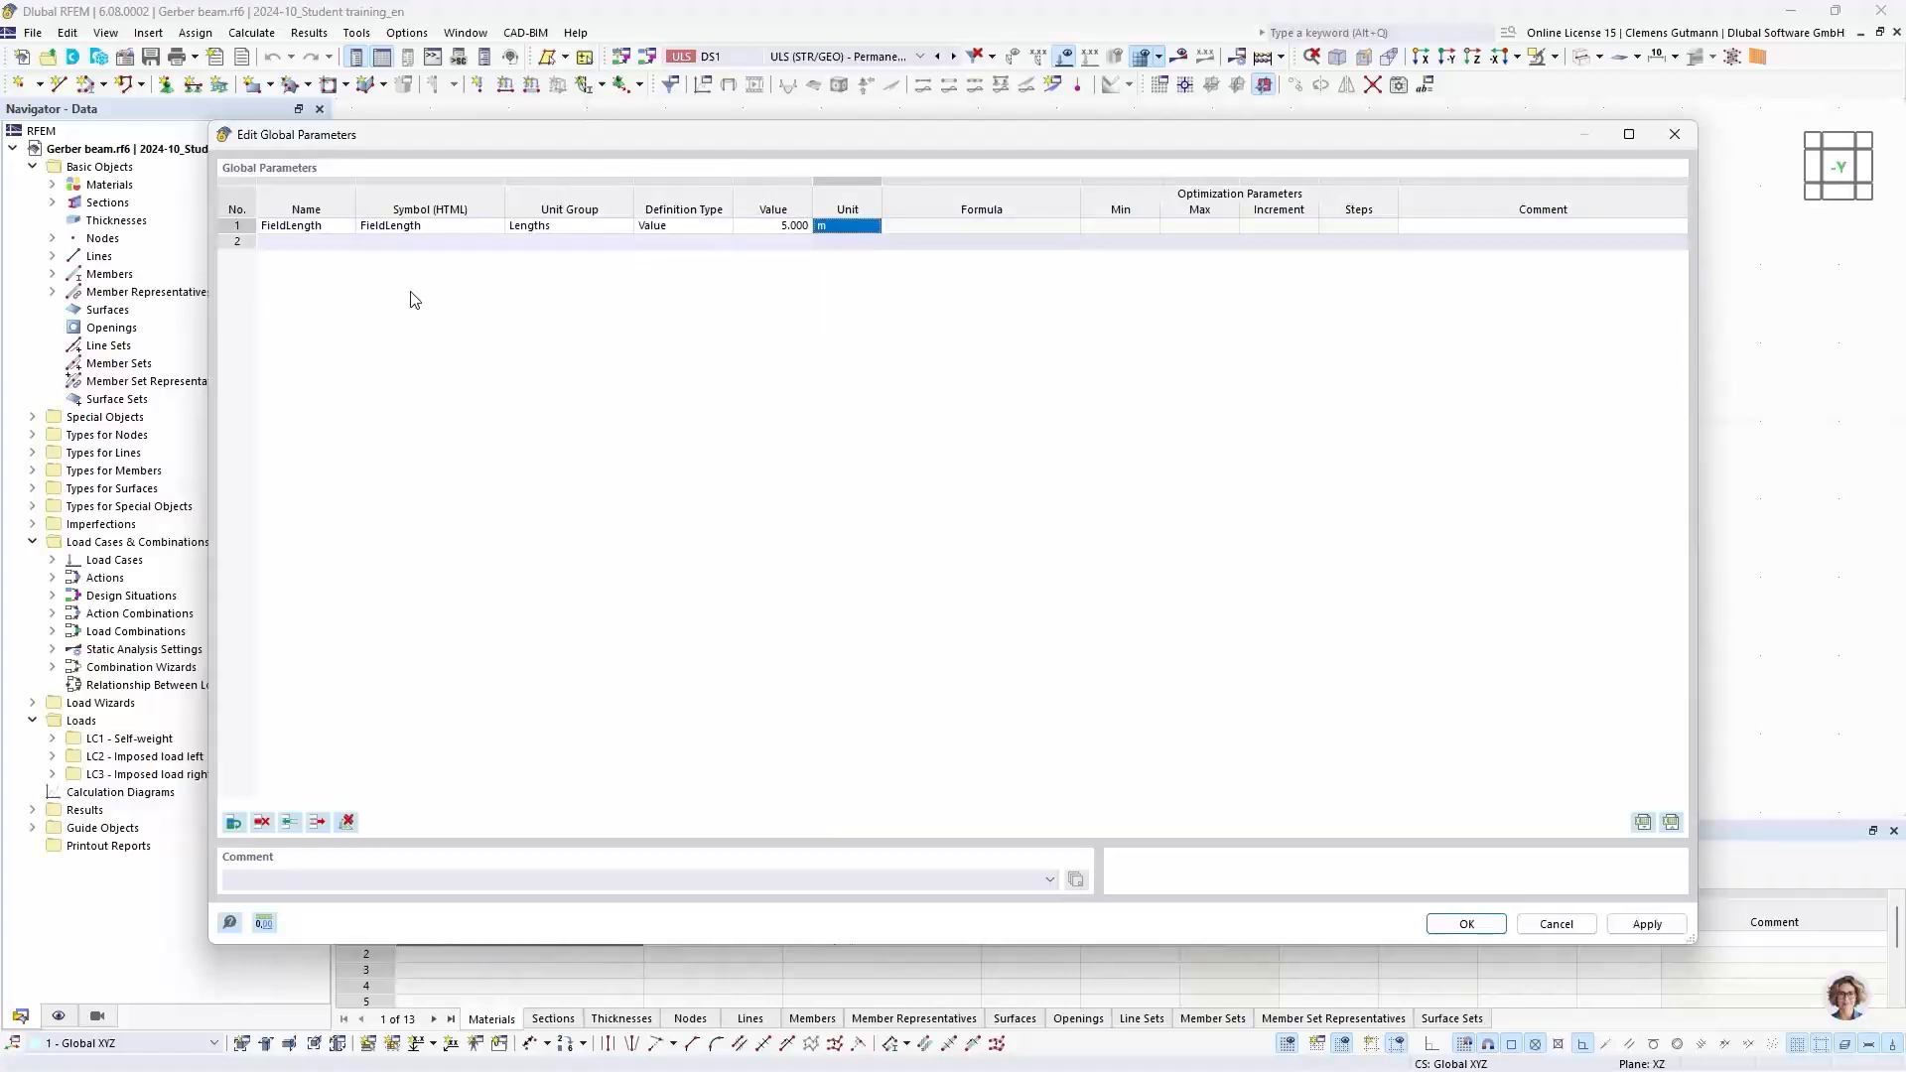
Step: Add a second global parameter named GerberFactor and assign it the Float unit group of the Model category
click(324, 242)
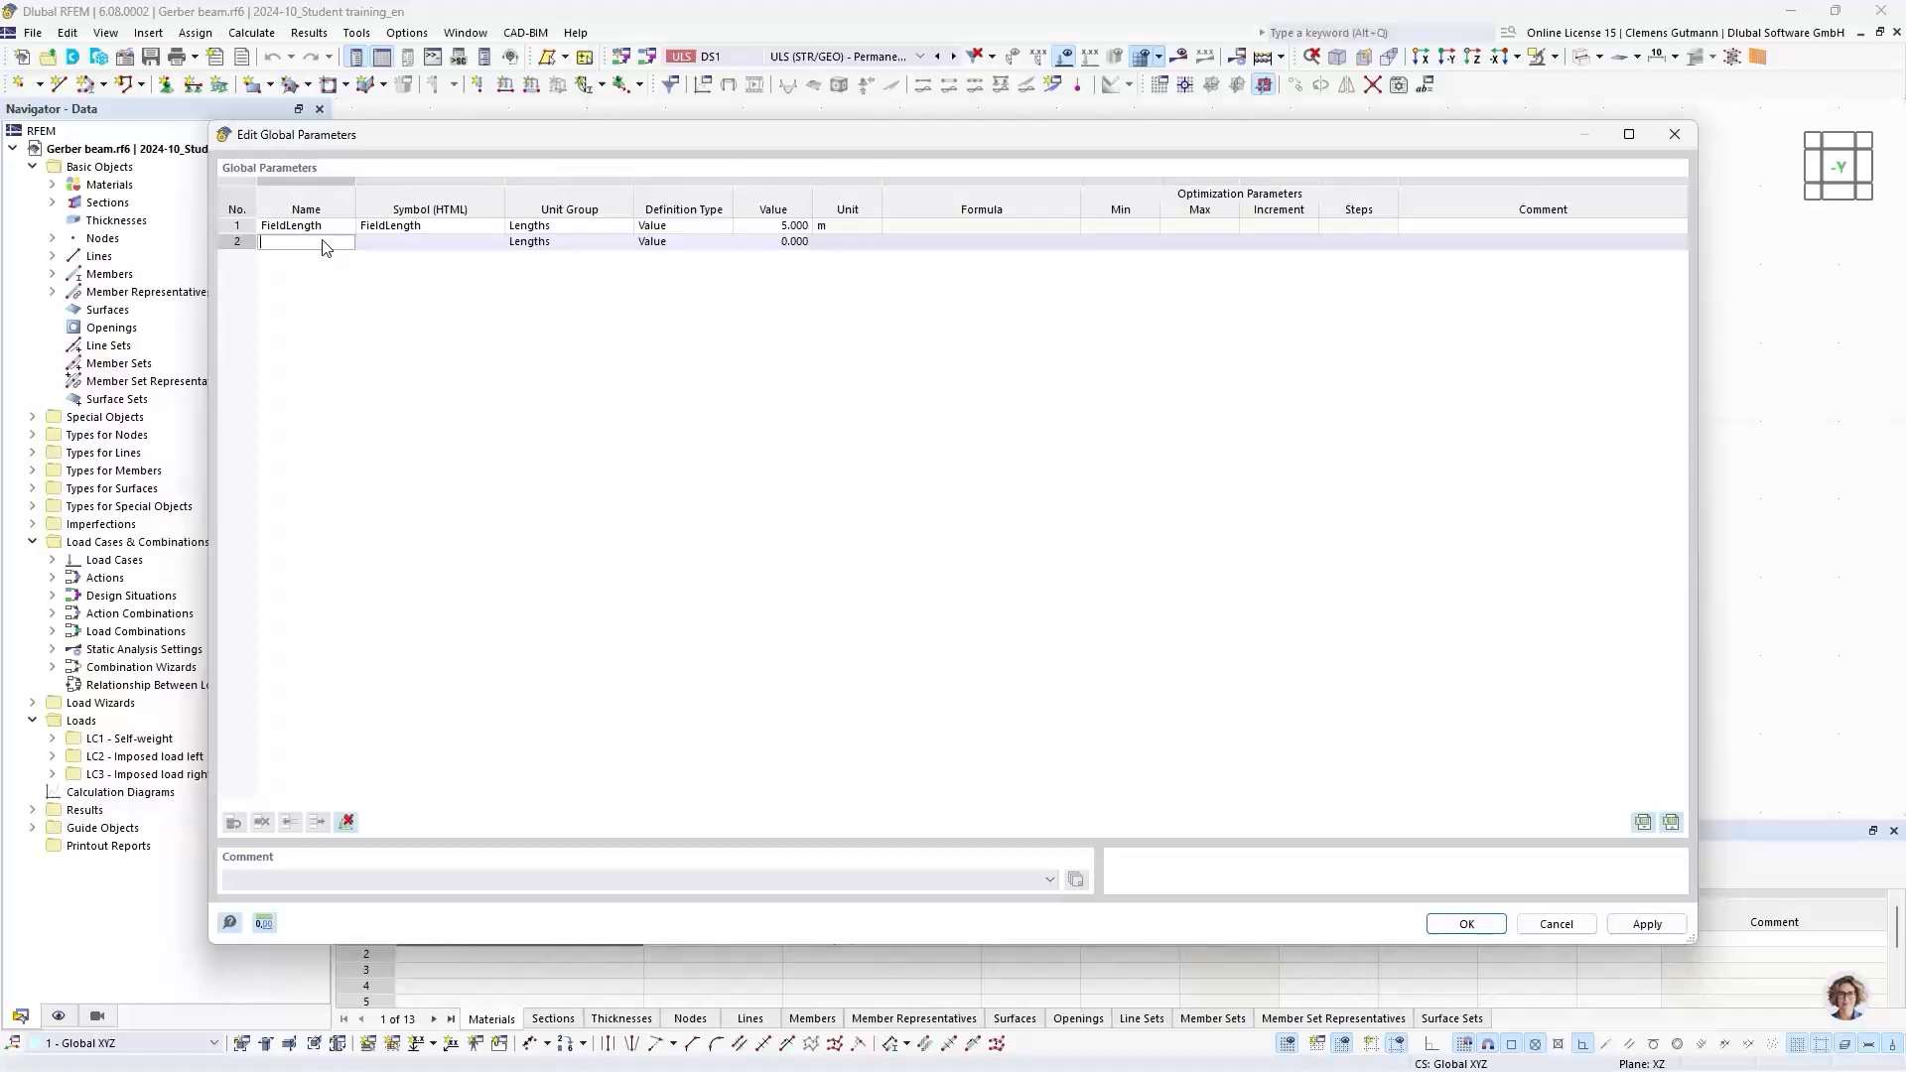
text(Gerberfac)
key(BackSpace)
key(BackSpace)
text(Factor)
key(Tab)
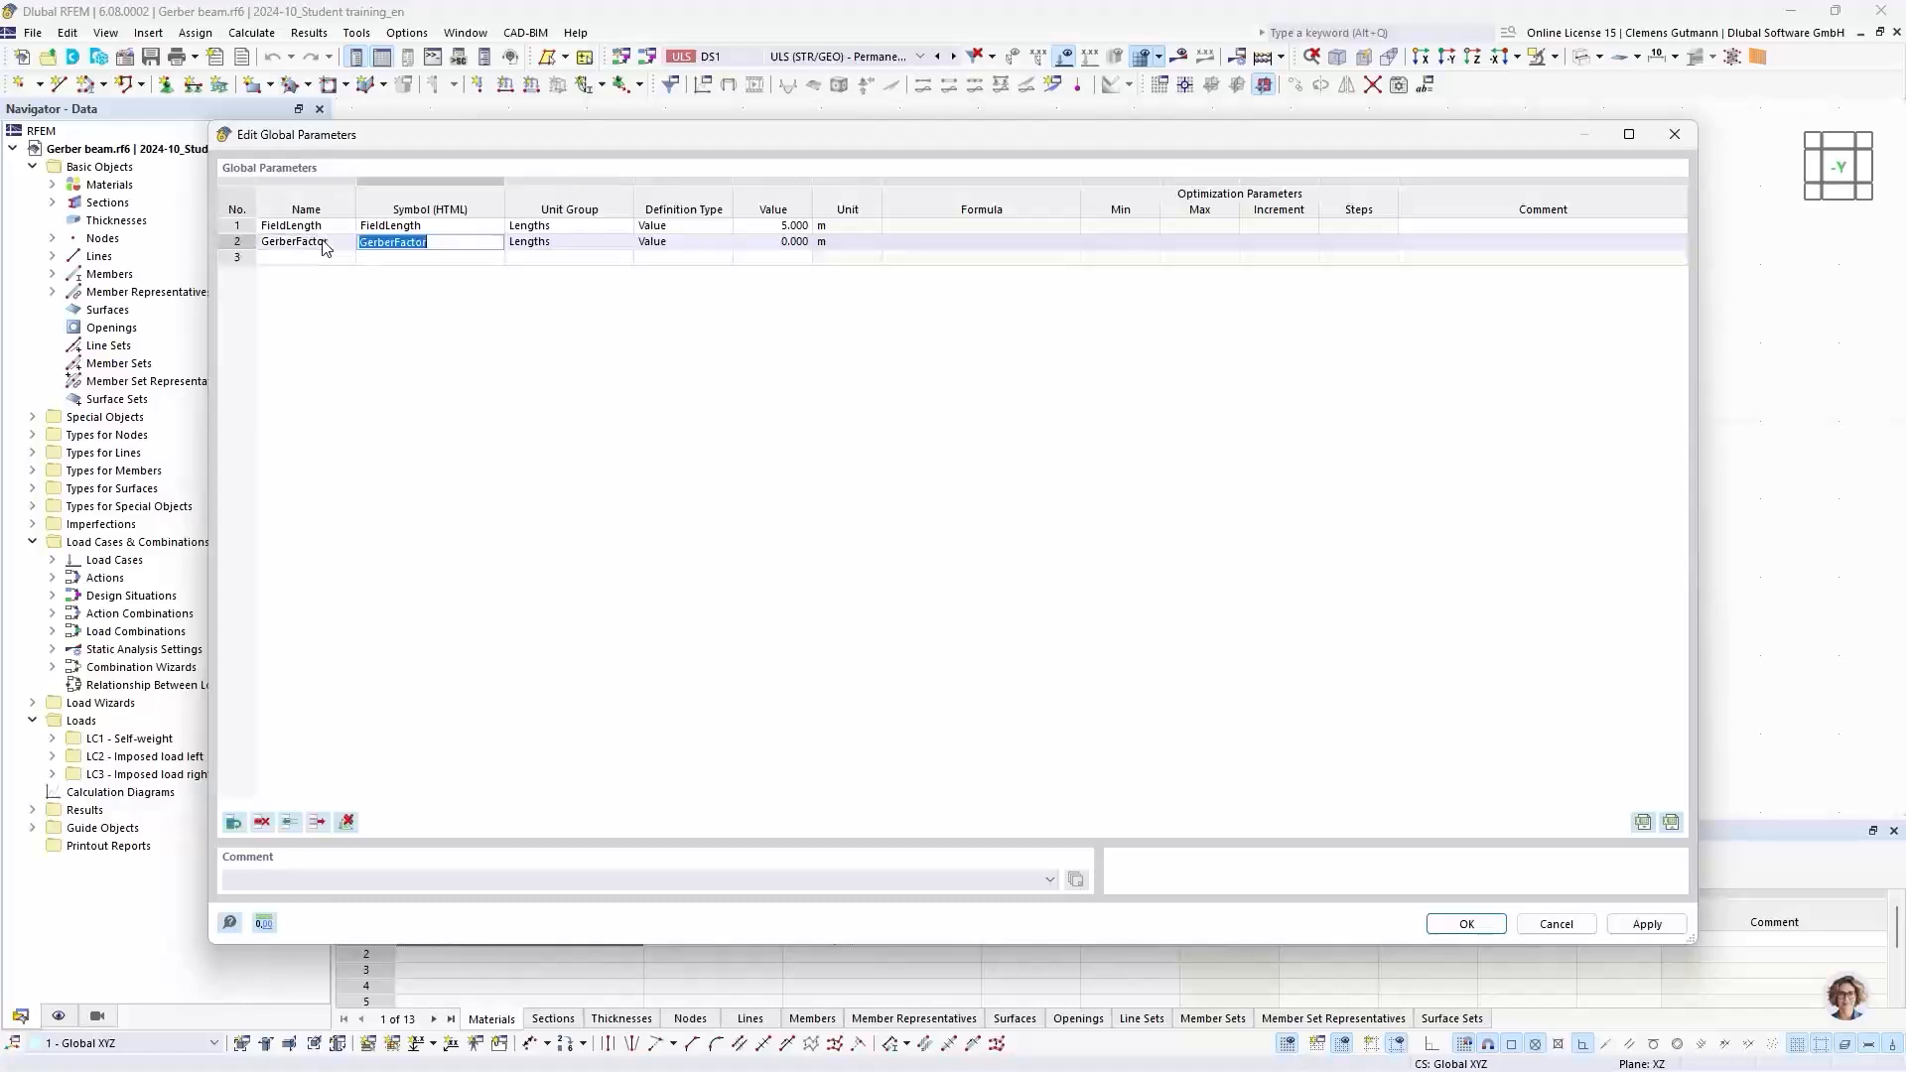
click(545, 248)
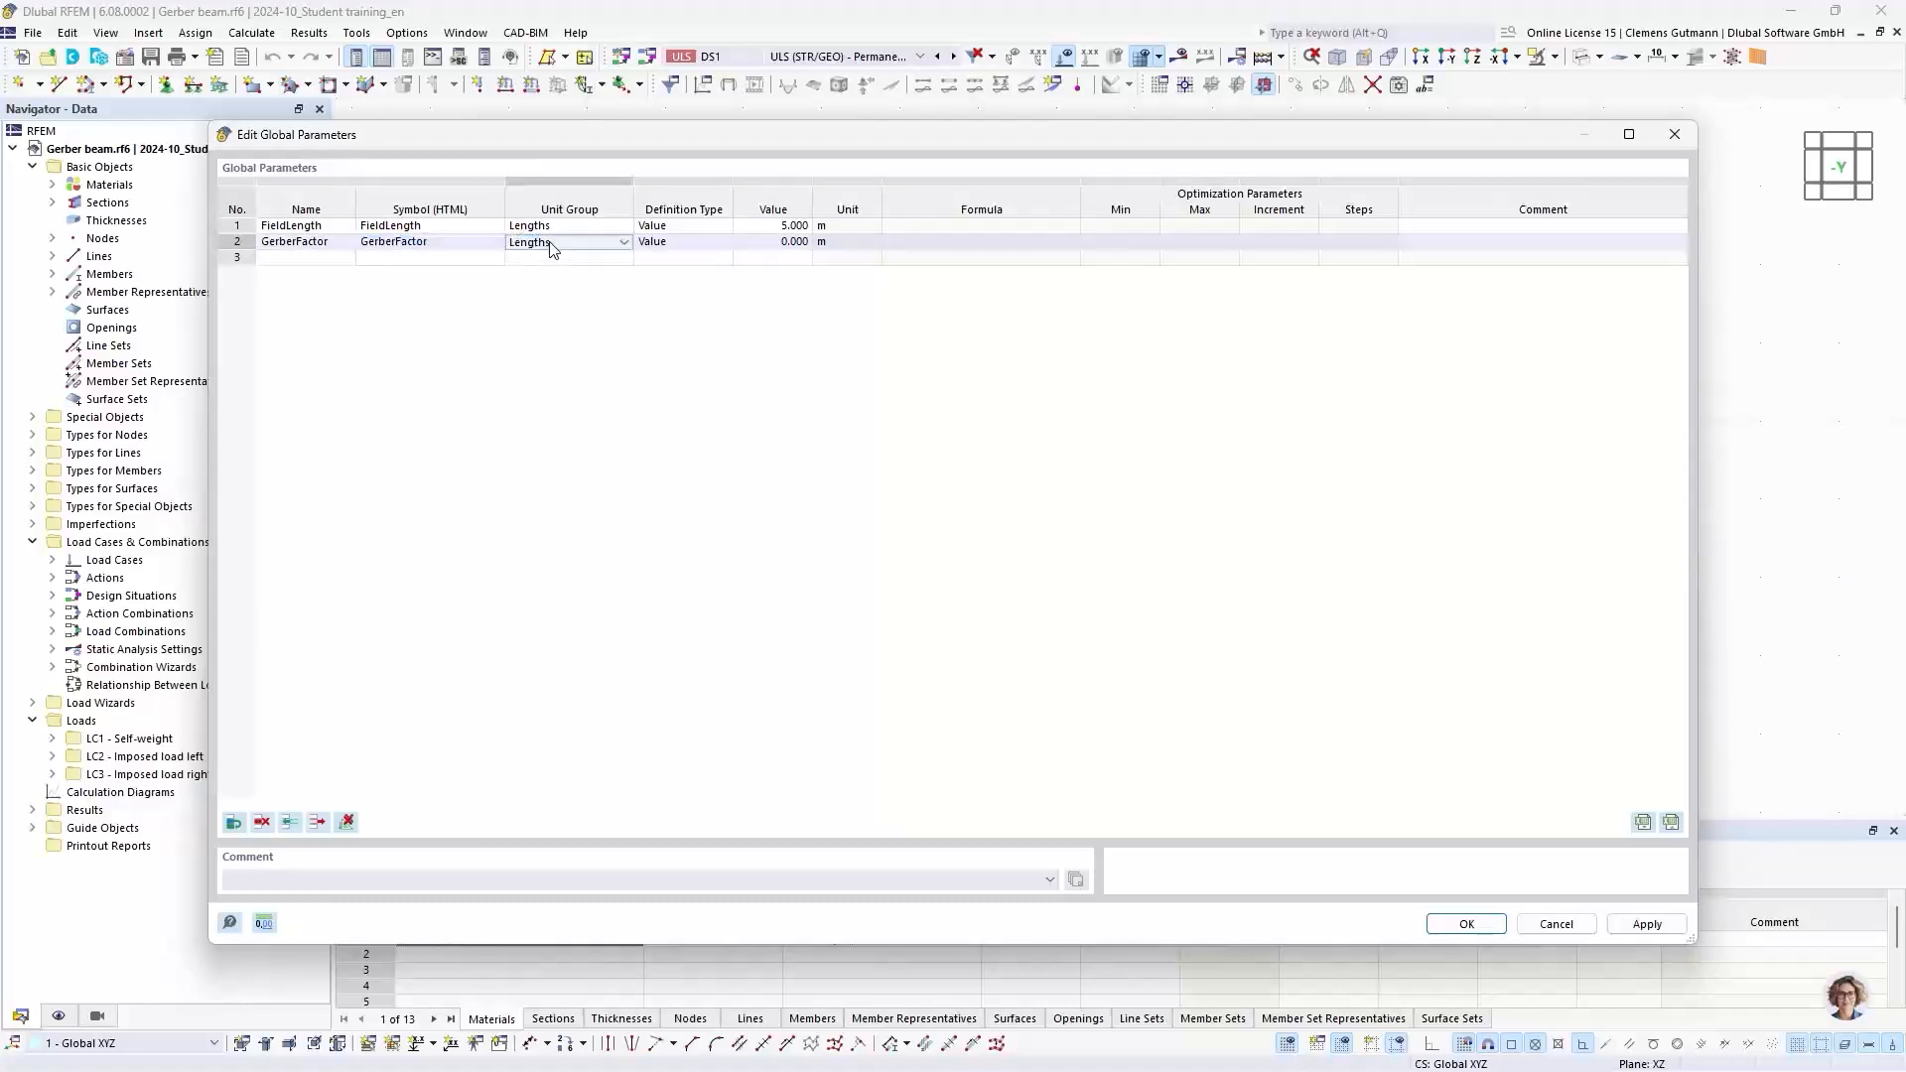
click(551, 248)
scroll(592, 487, down, 4)
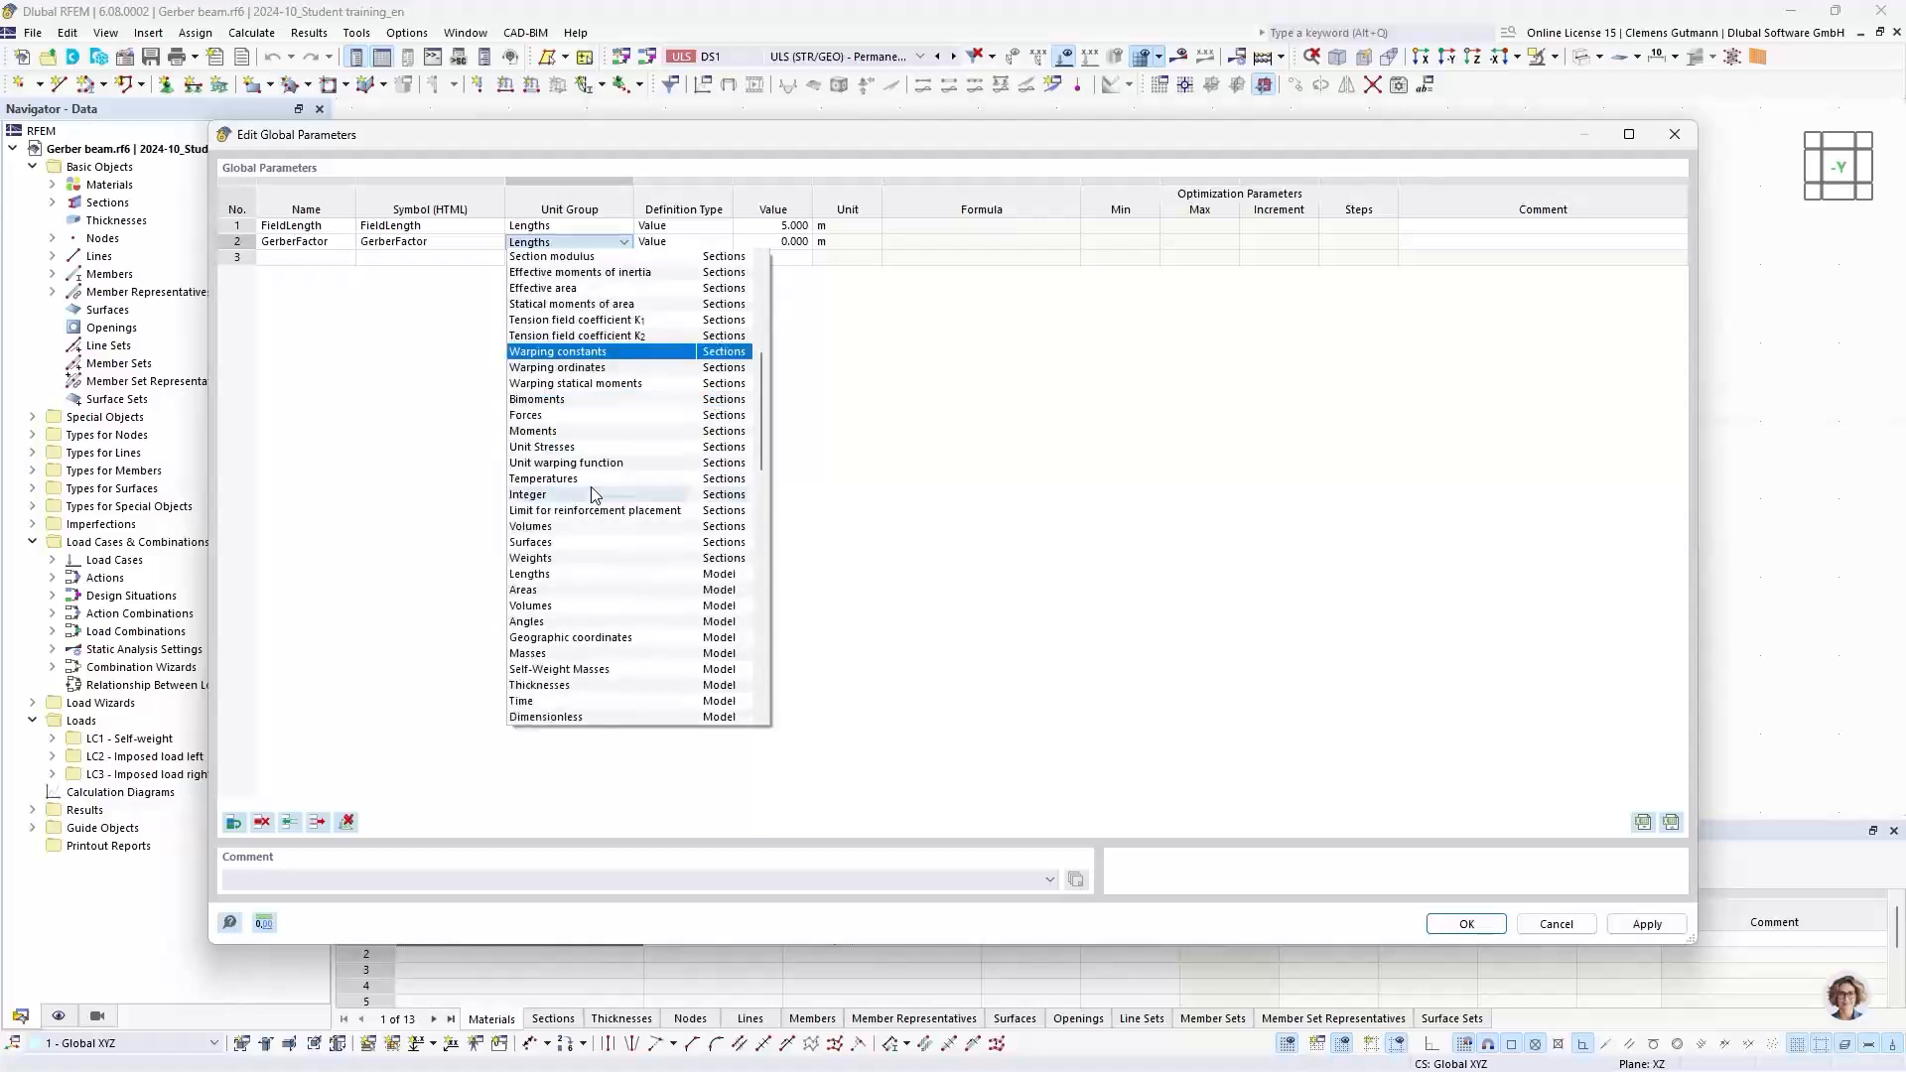
scroll(591, 493, down, 3)
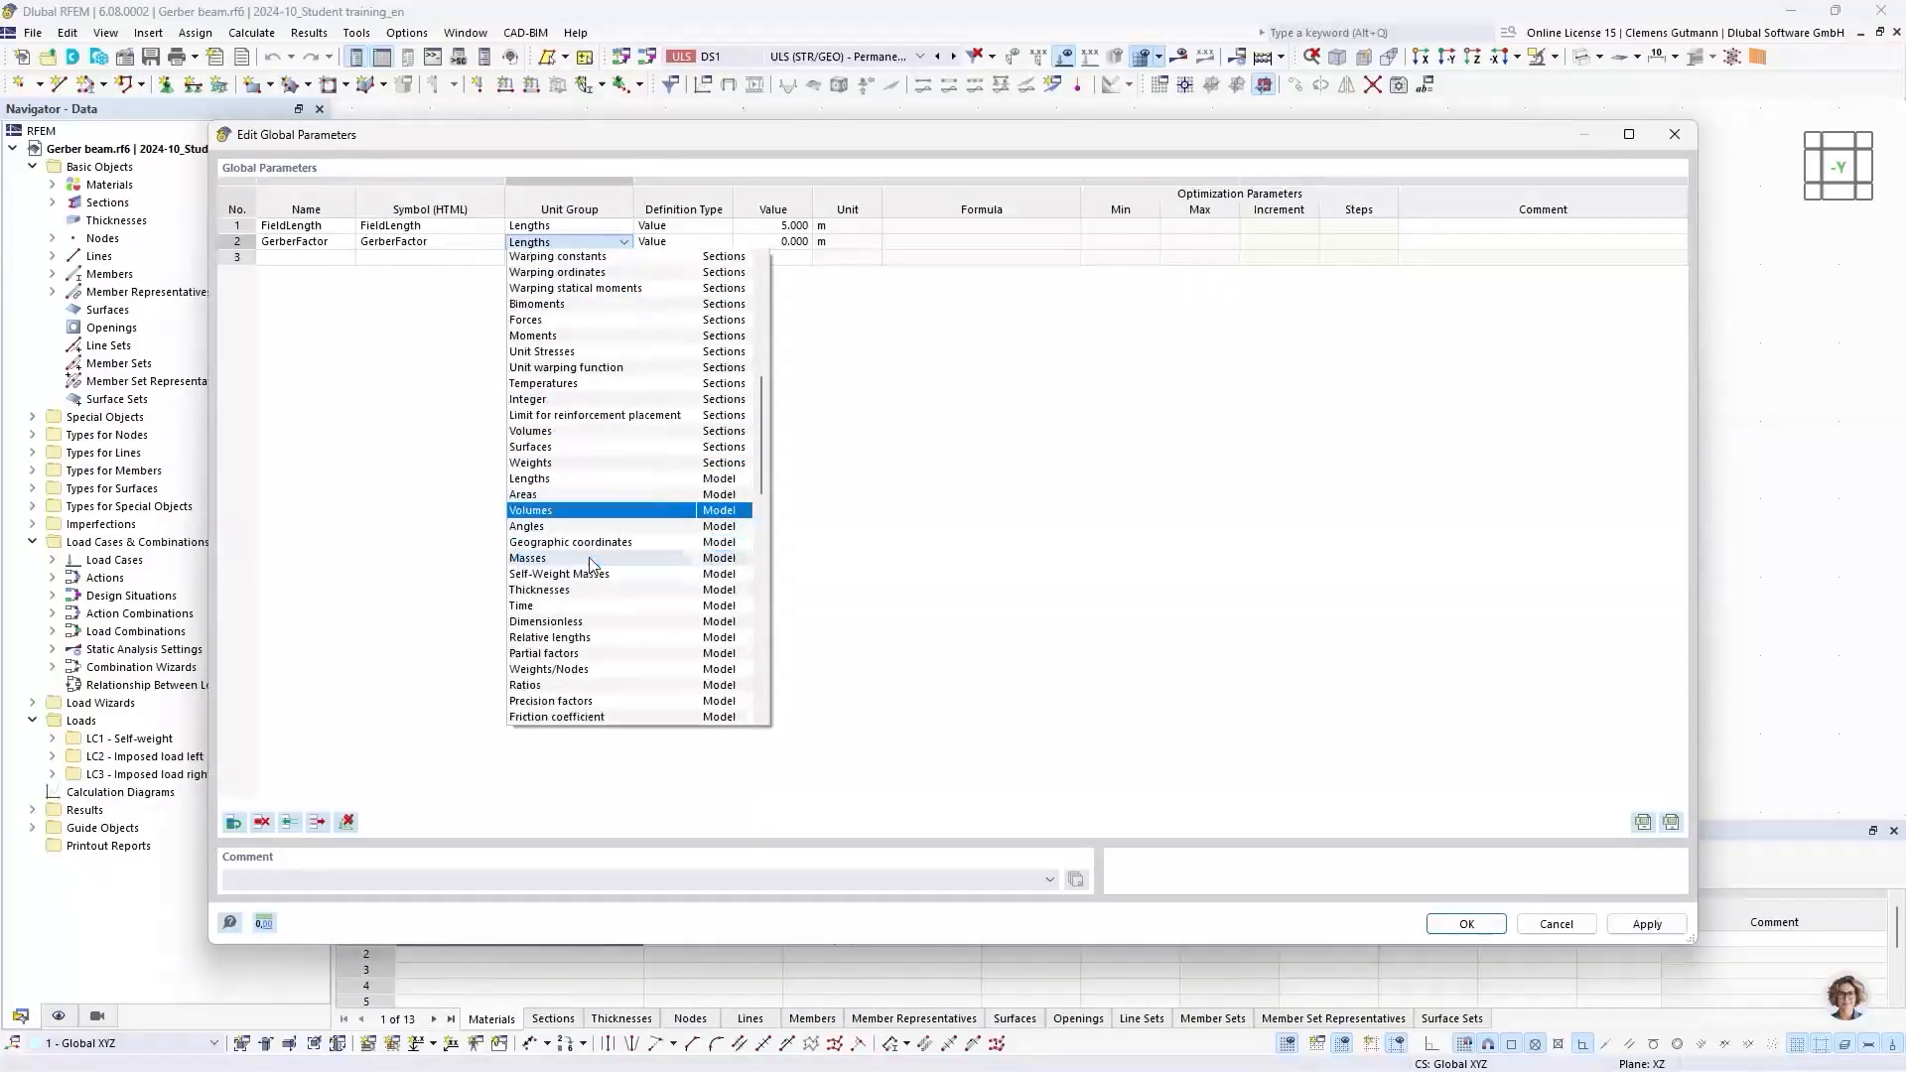
scroll(566, 580, down, 3)
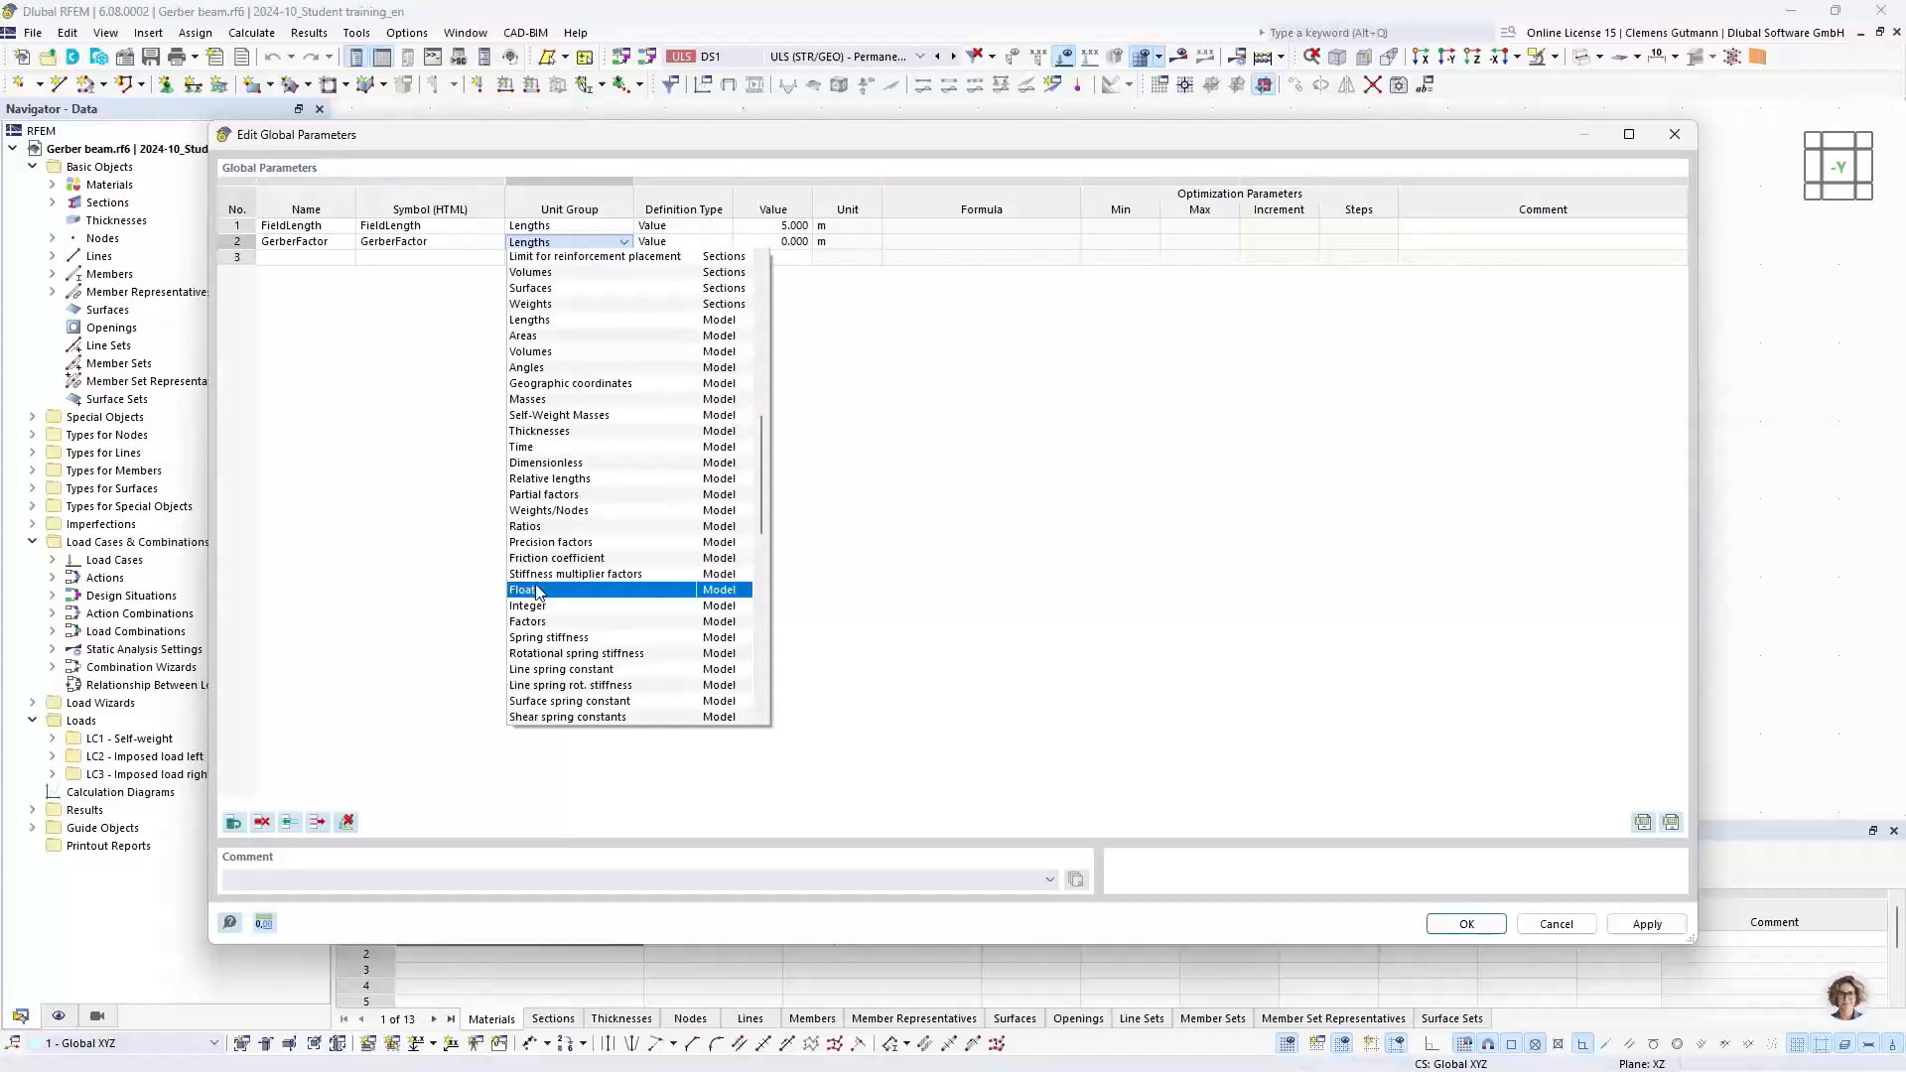
click(539, 592)
Step: Set the value of the GerberFactor parameter to 0.1716
click(775, 243)
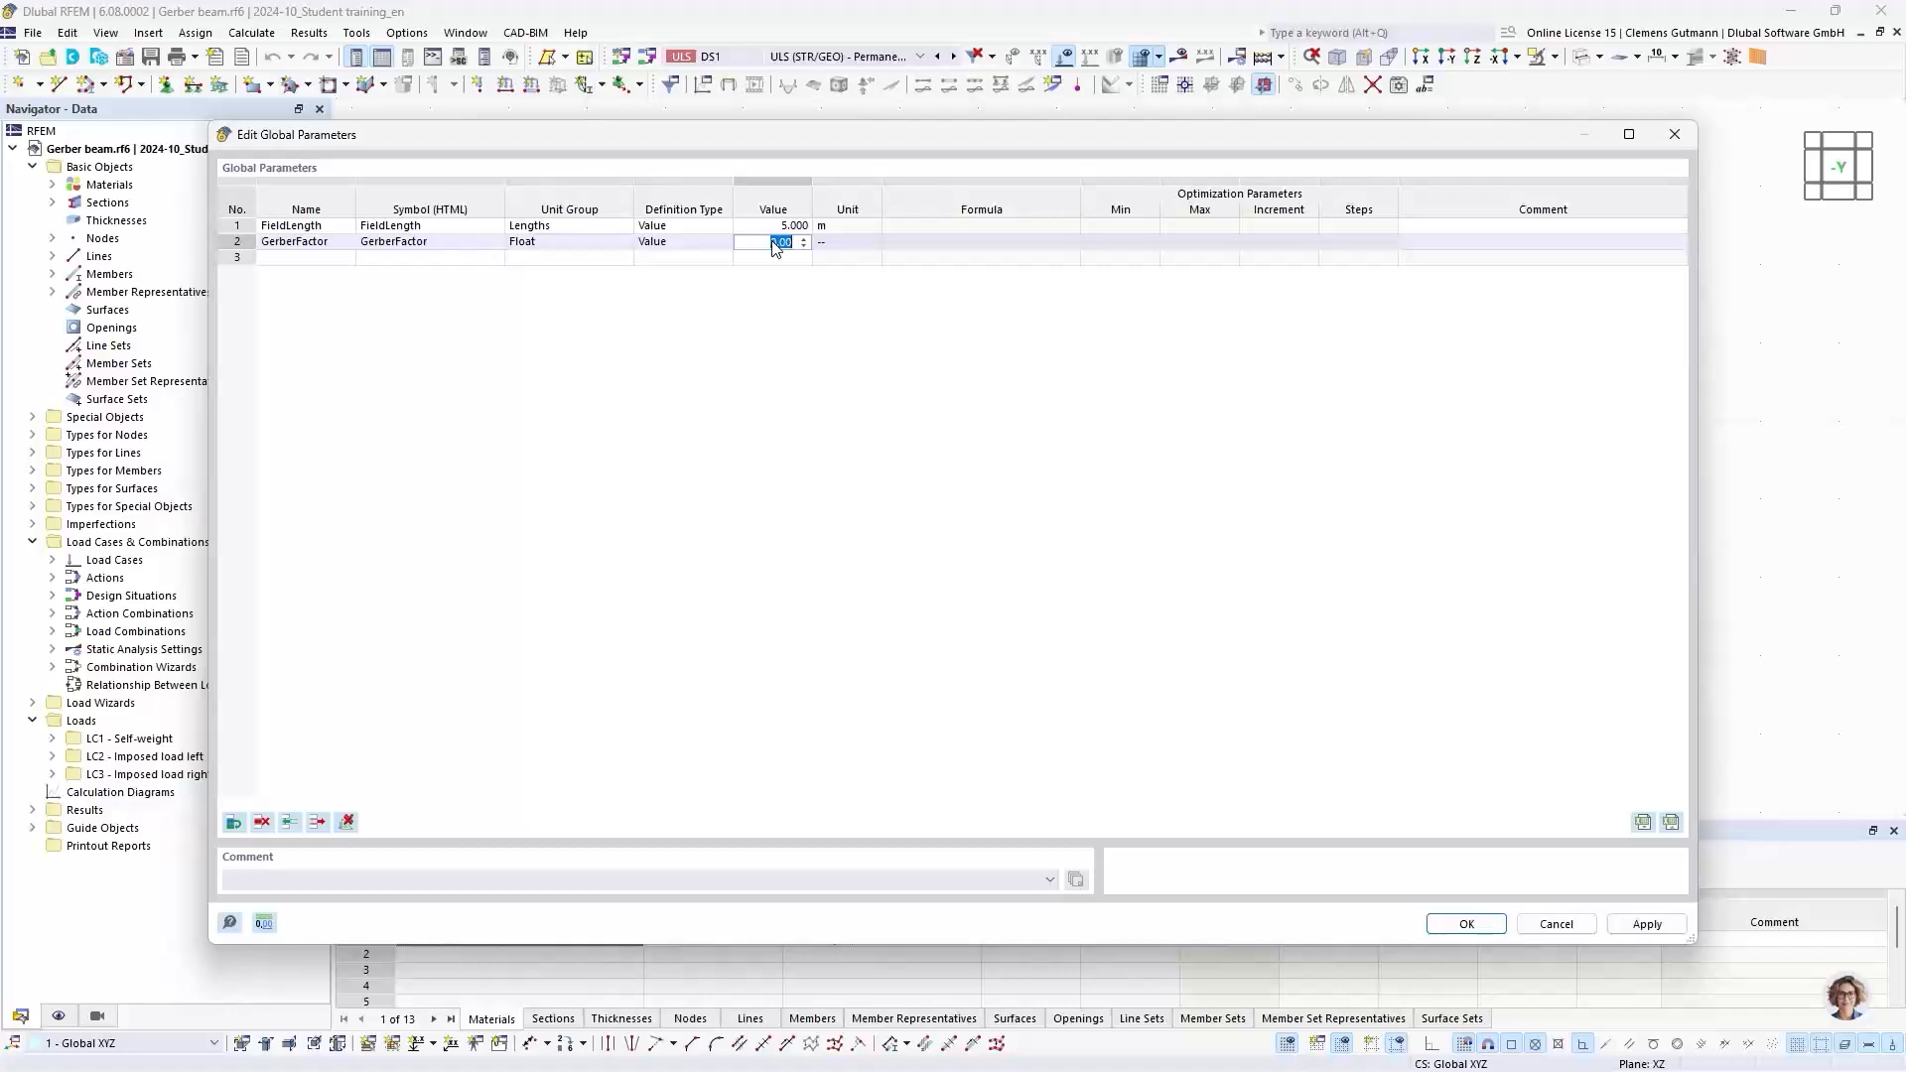
text(0)
text(.17)
text(171)
text(6)
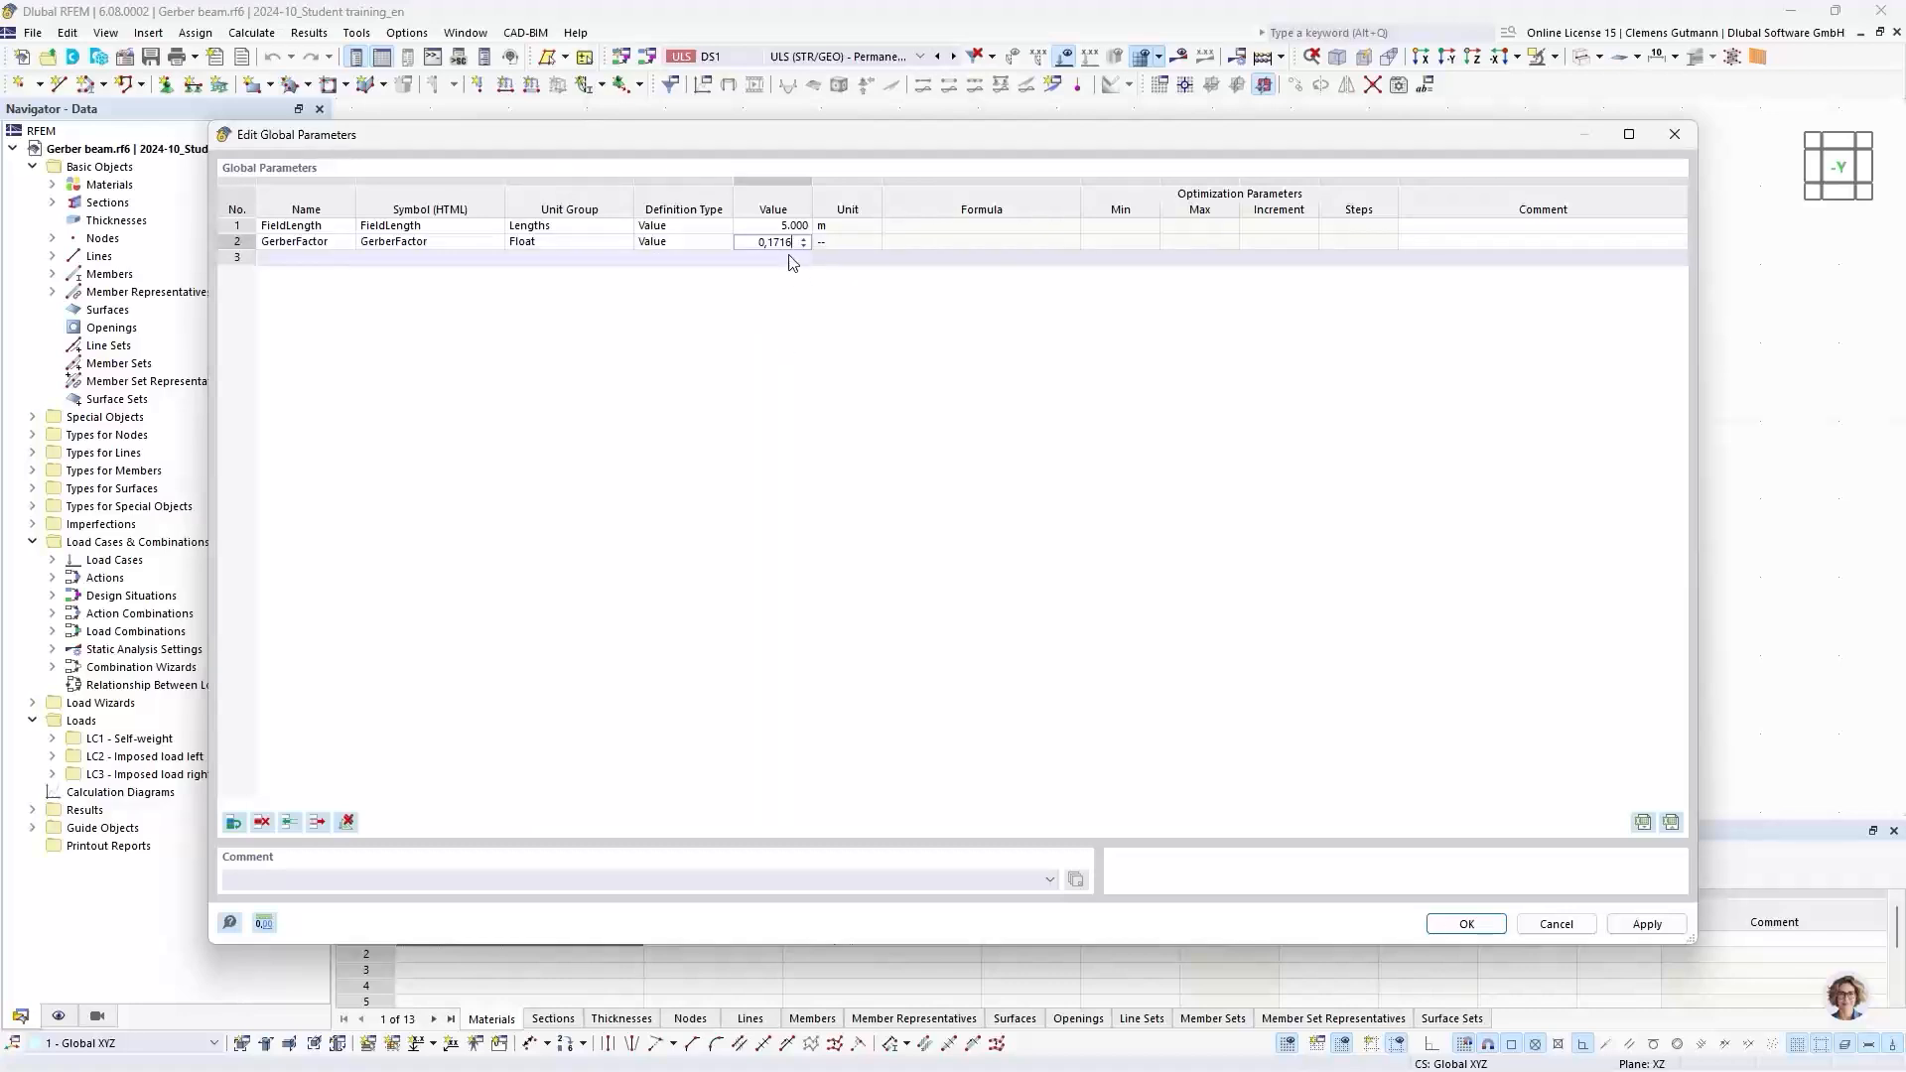
click(787, 257)
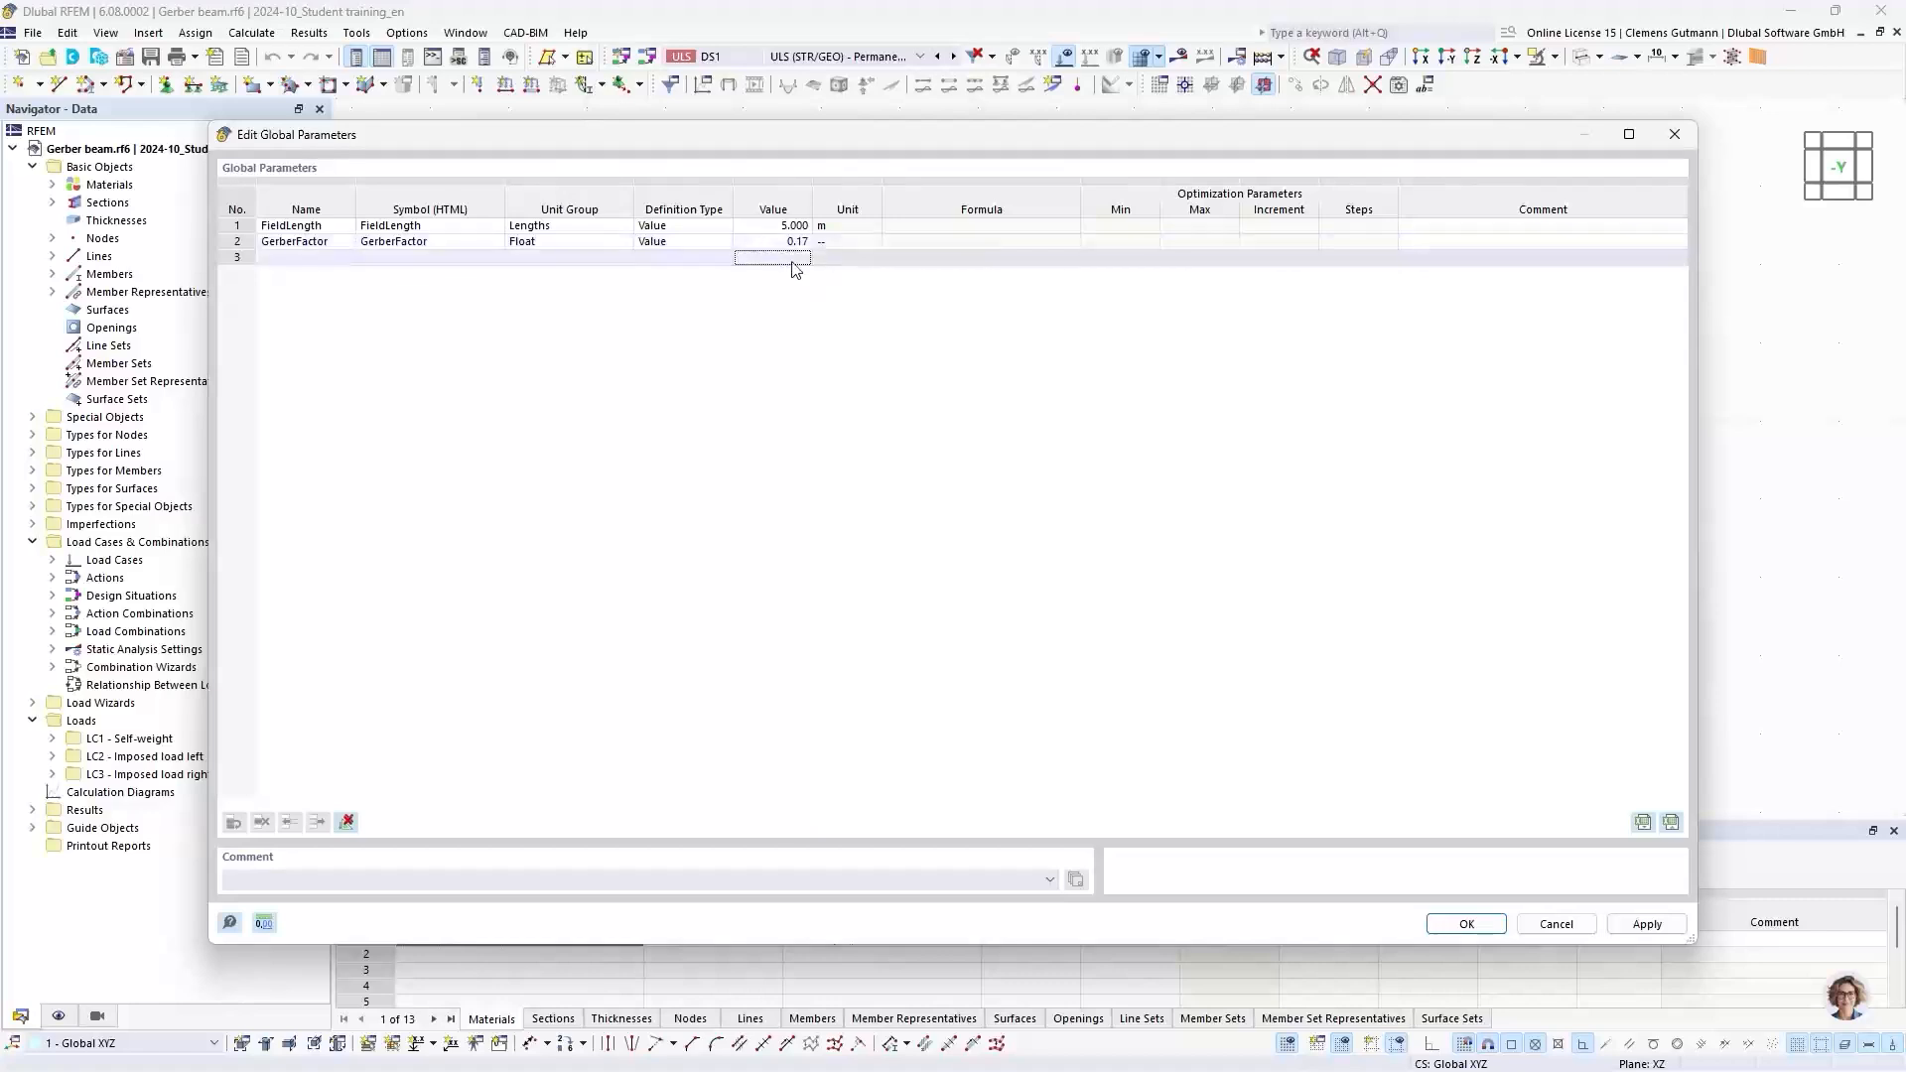
Step: Set the decimal places of the Float unit in the Model category to 4 and confirm the global parameters
click(264, 923)
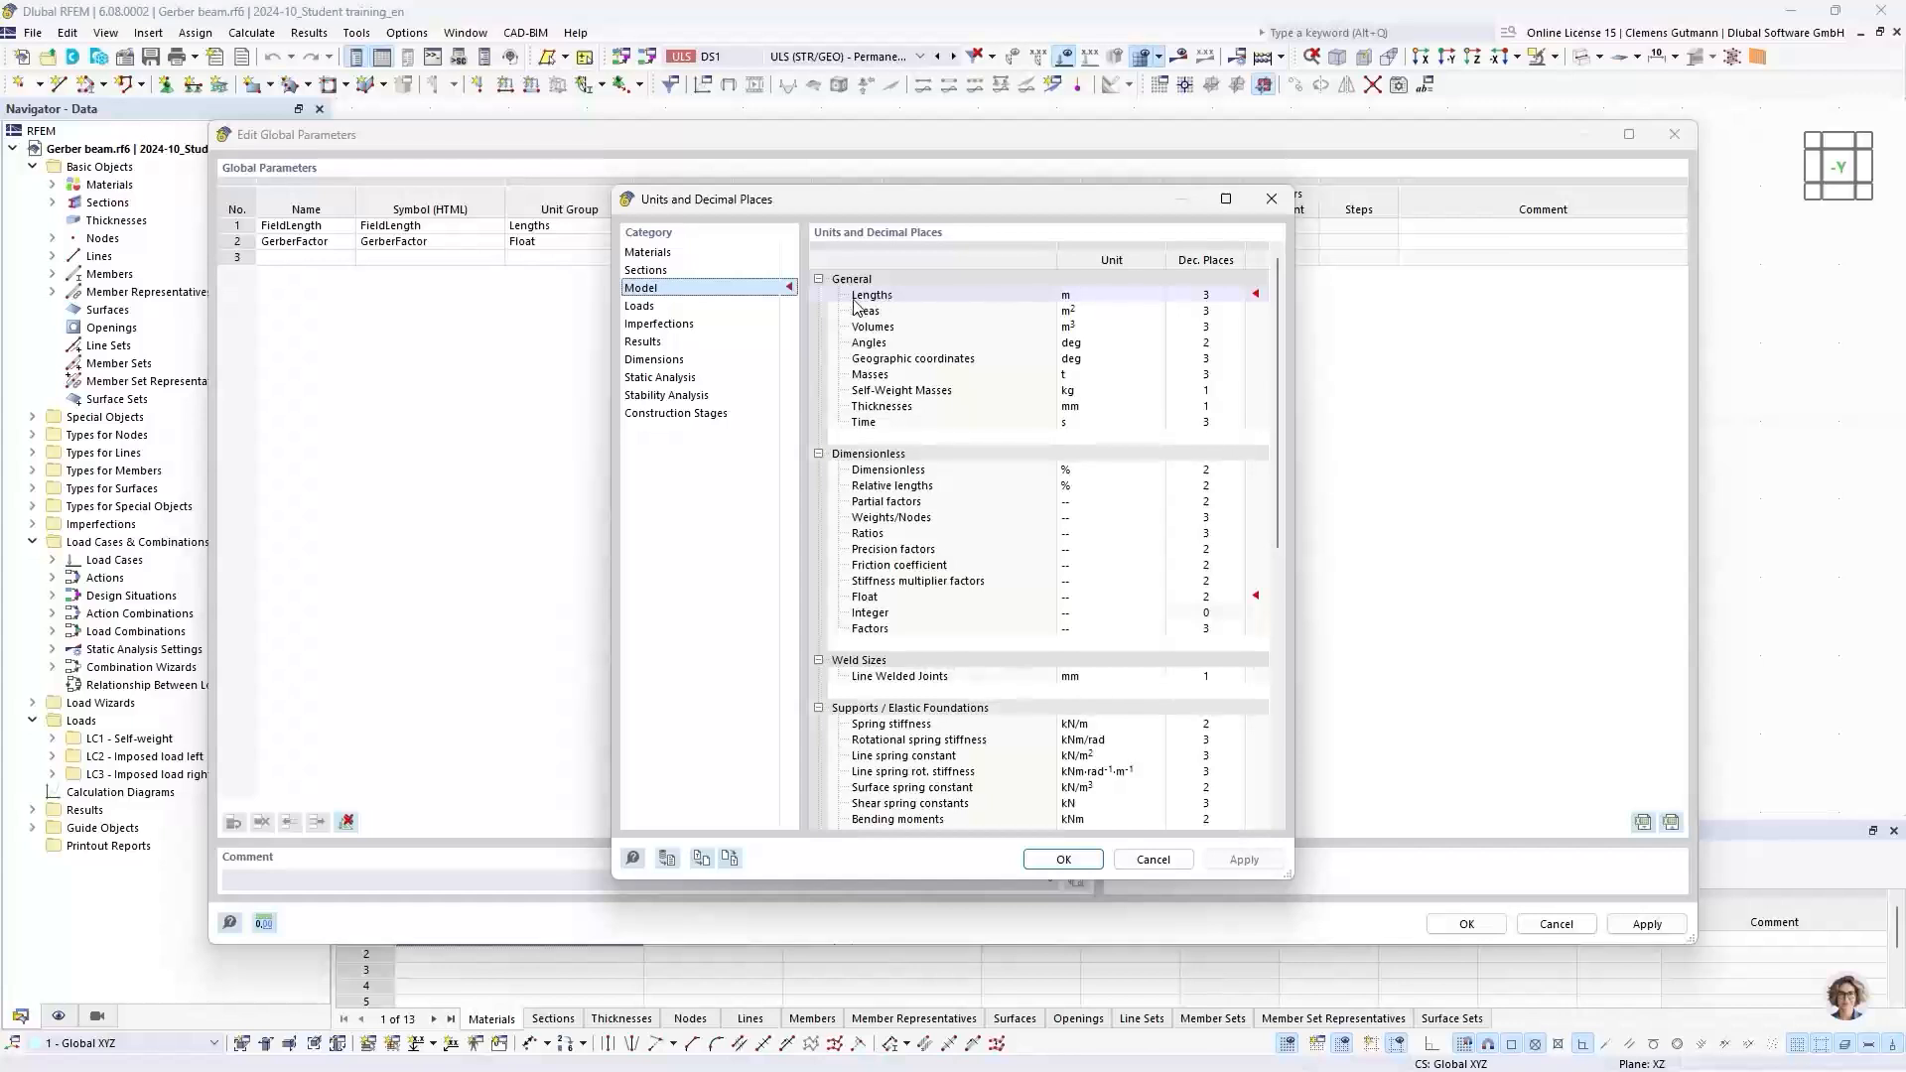
drag(915, 210, 887, 278)
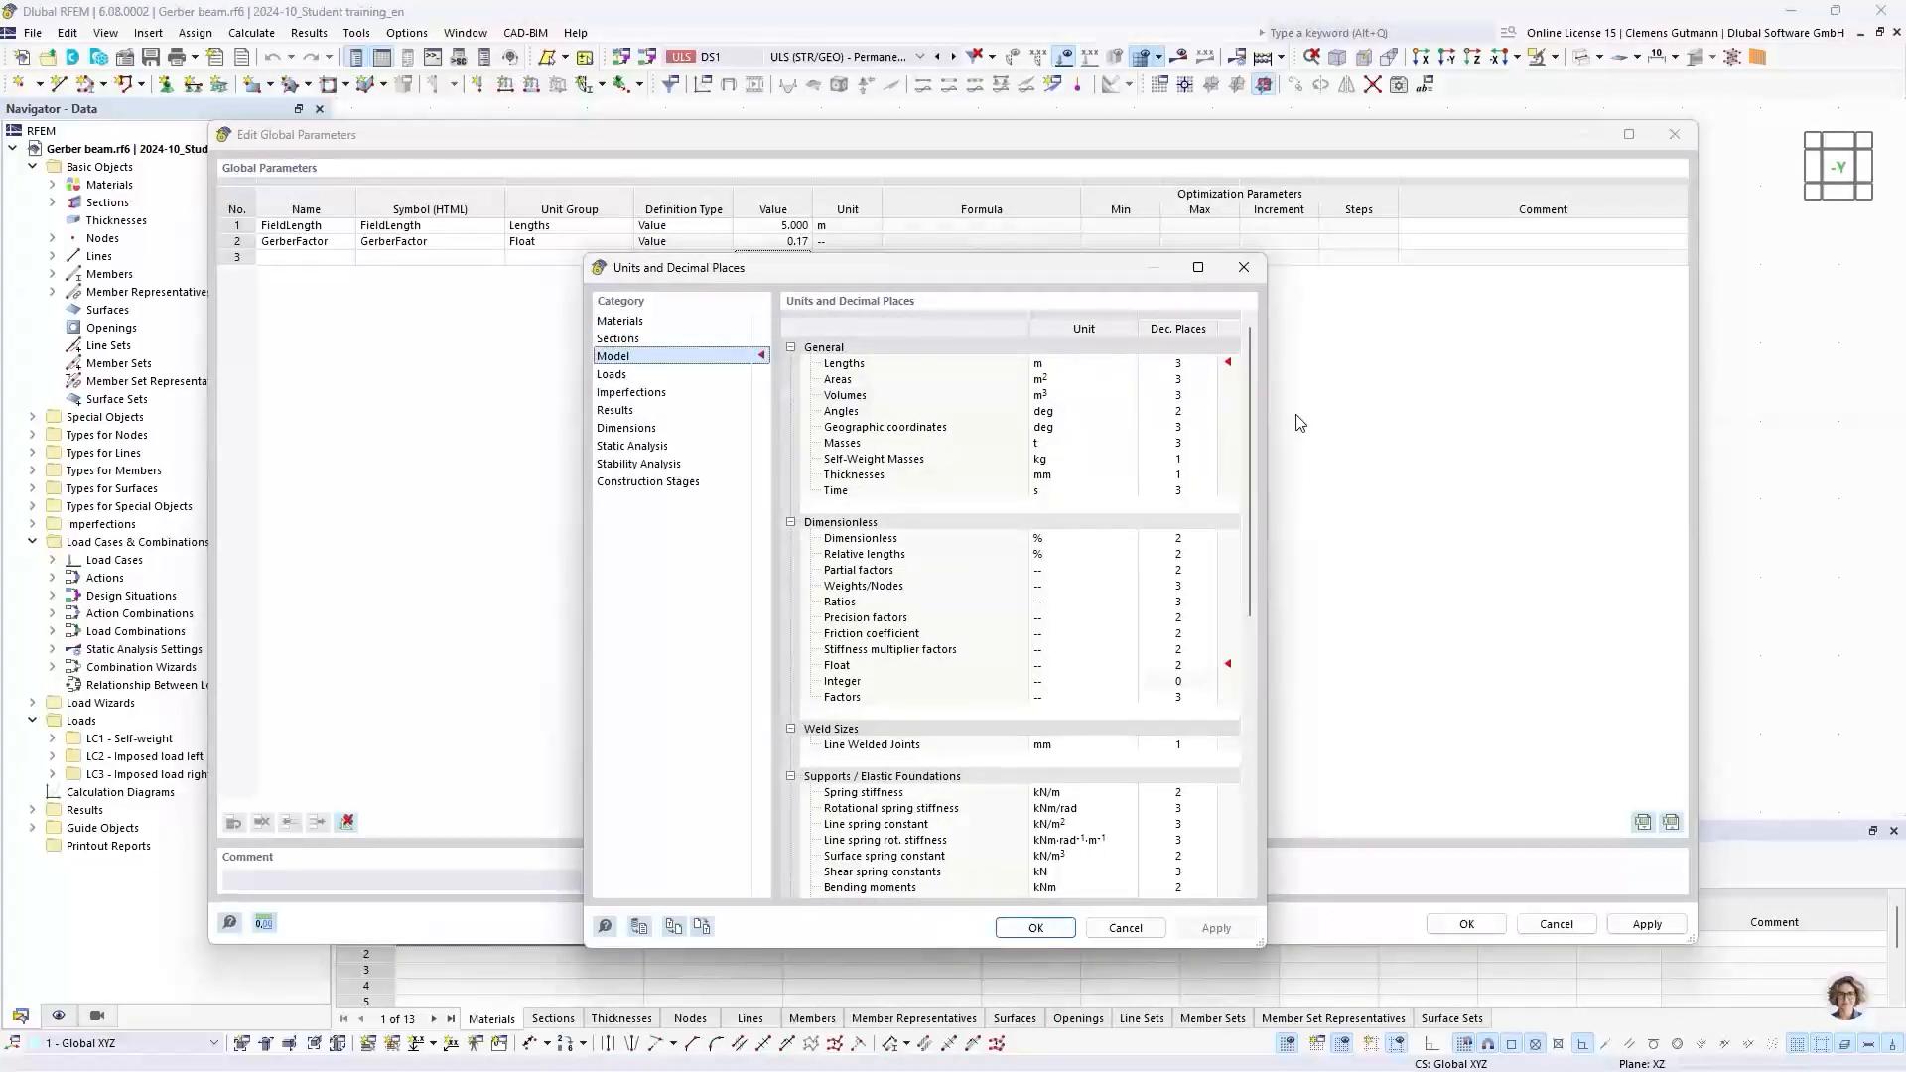
click(1181, 666)
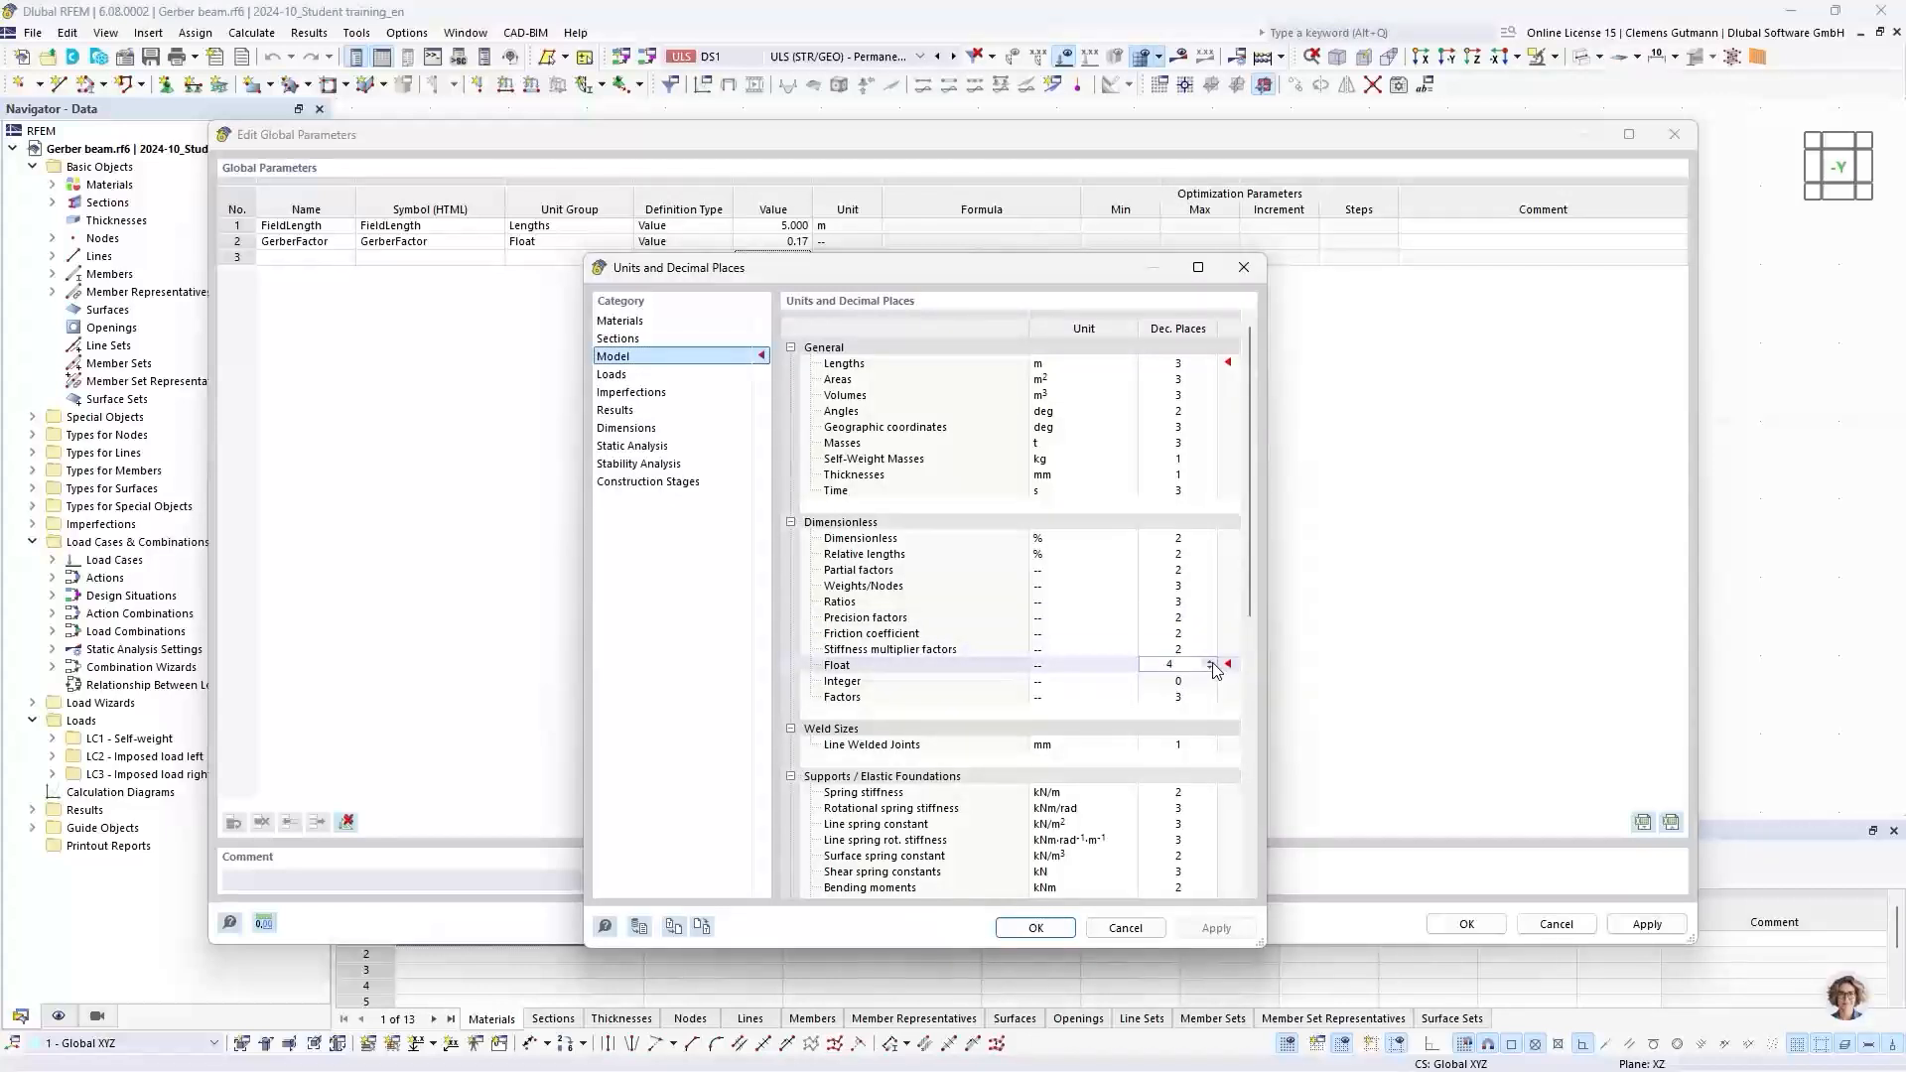
click(1054, 929)
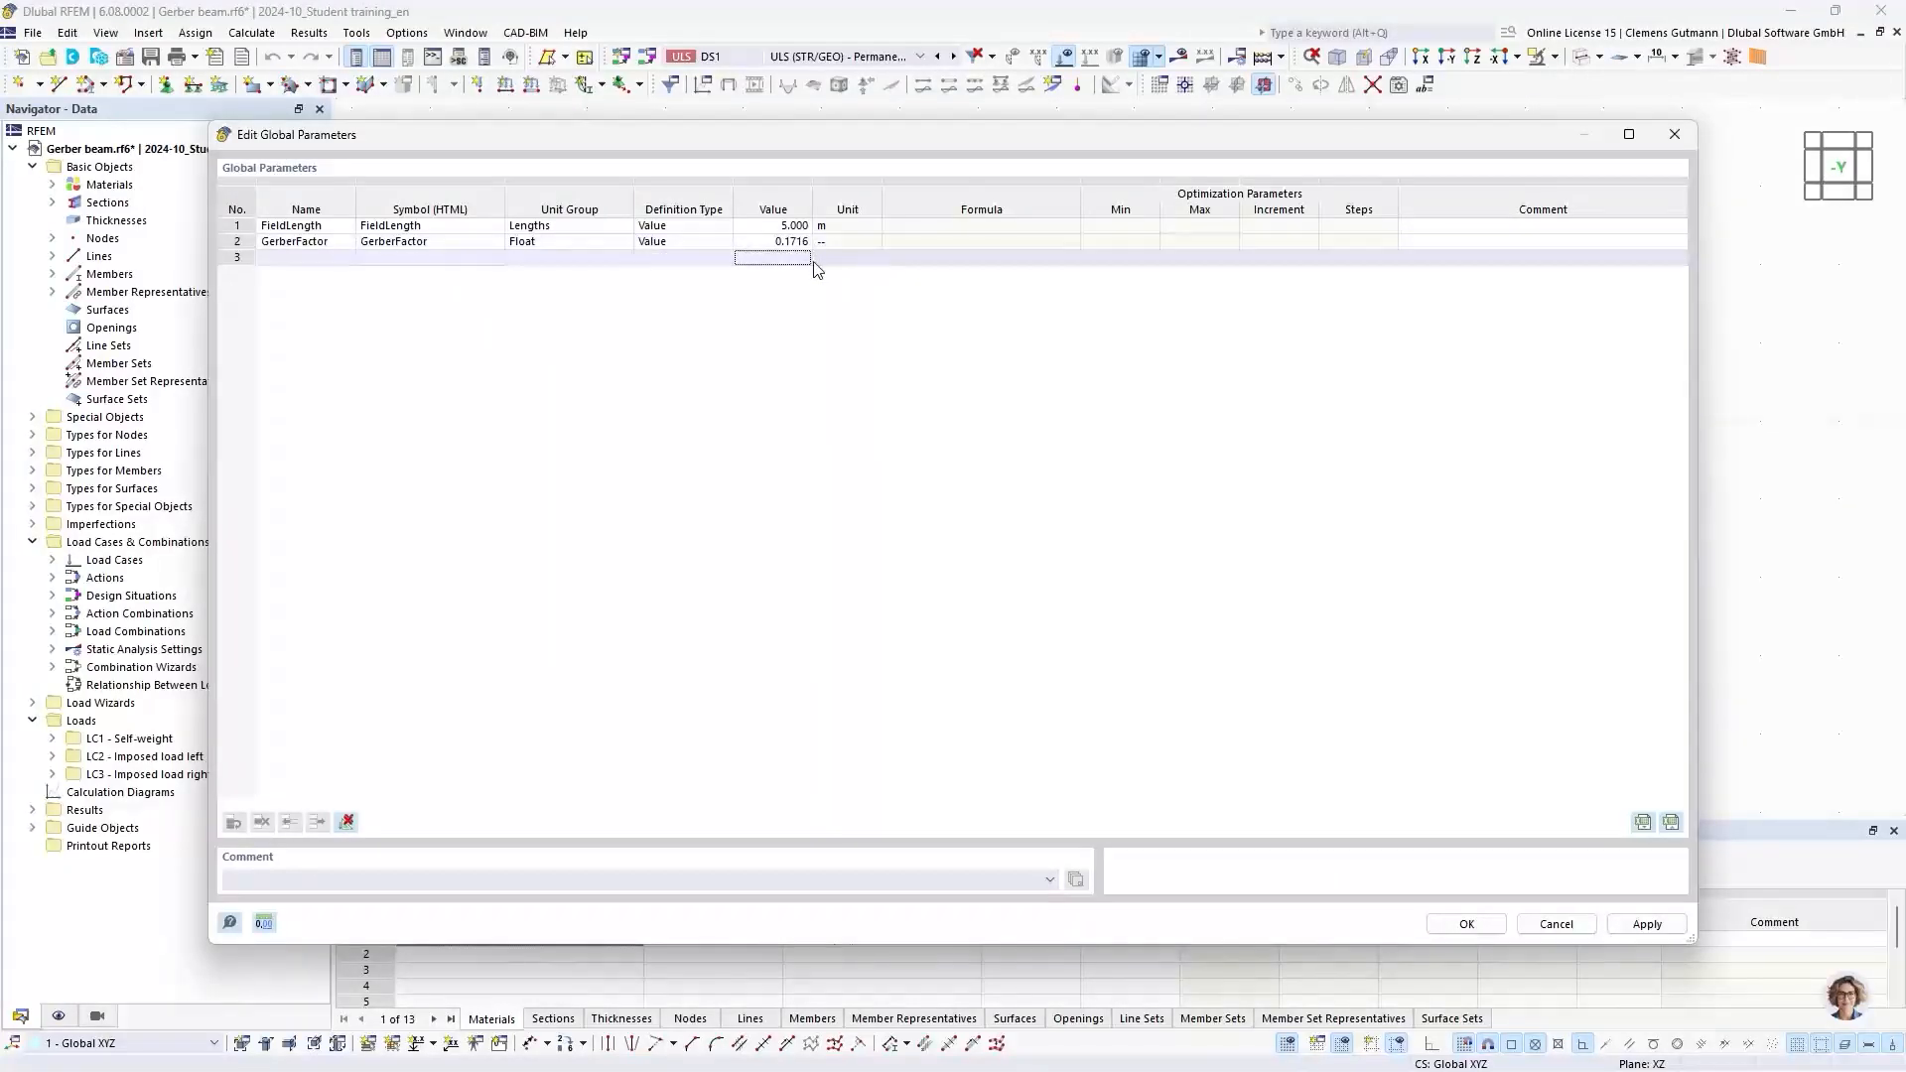
click(1469, 925)
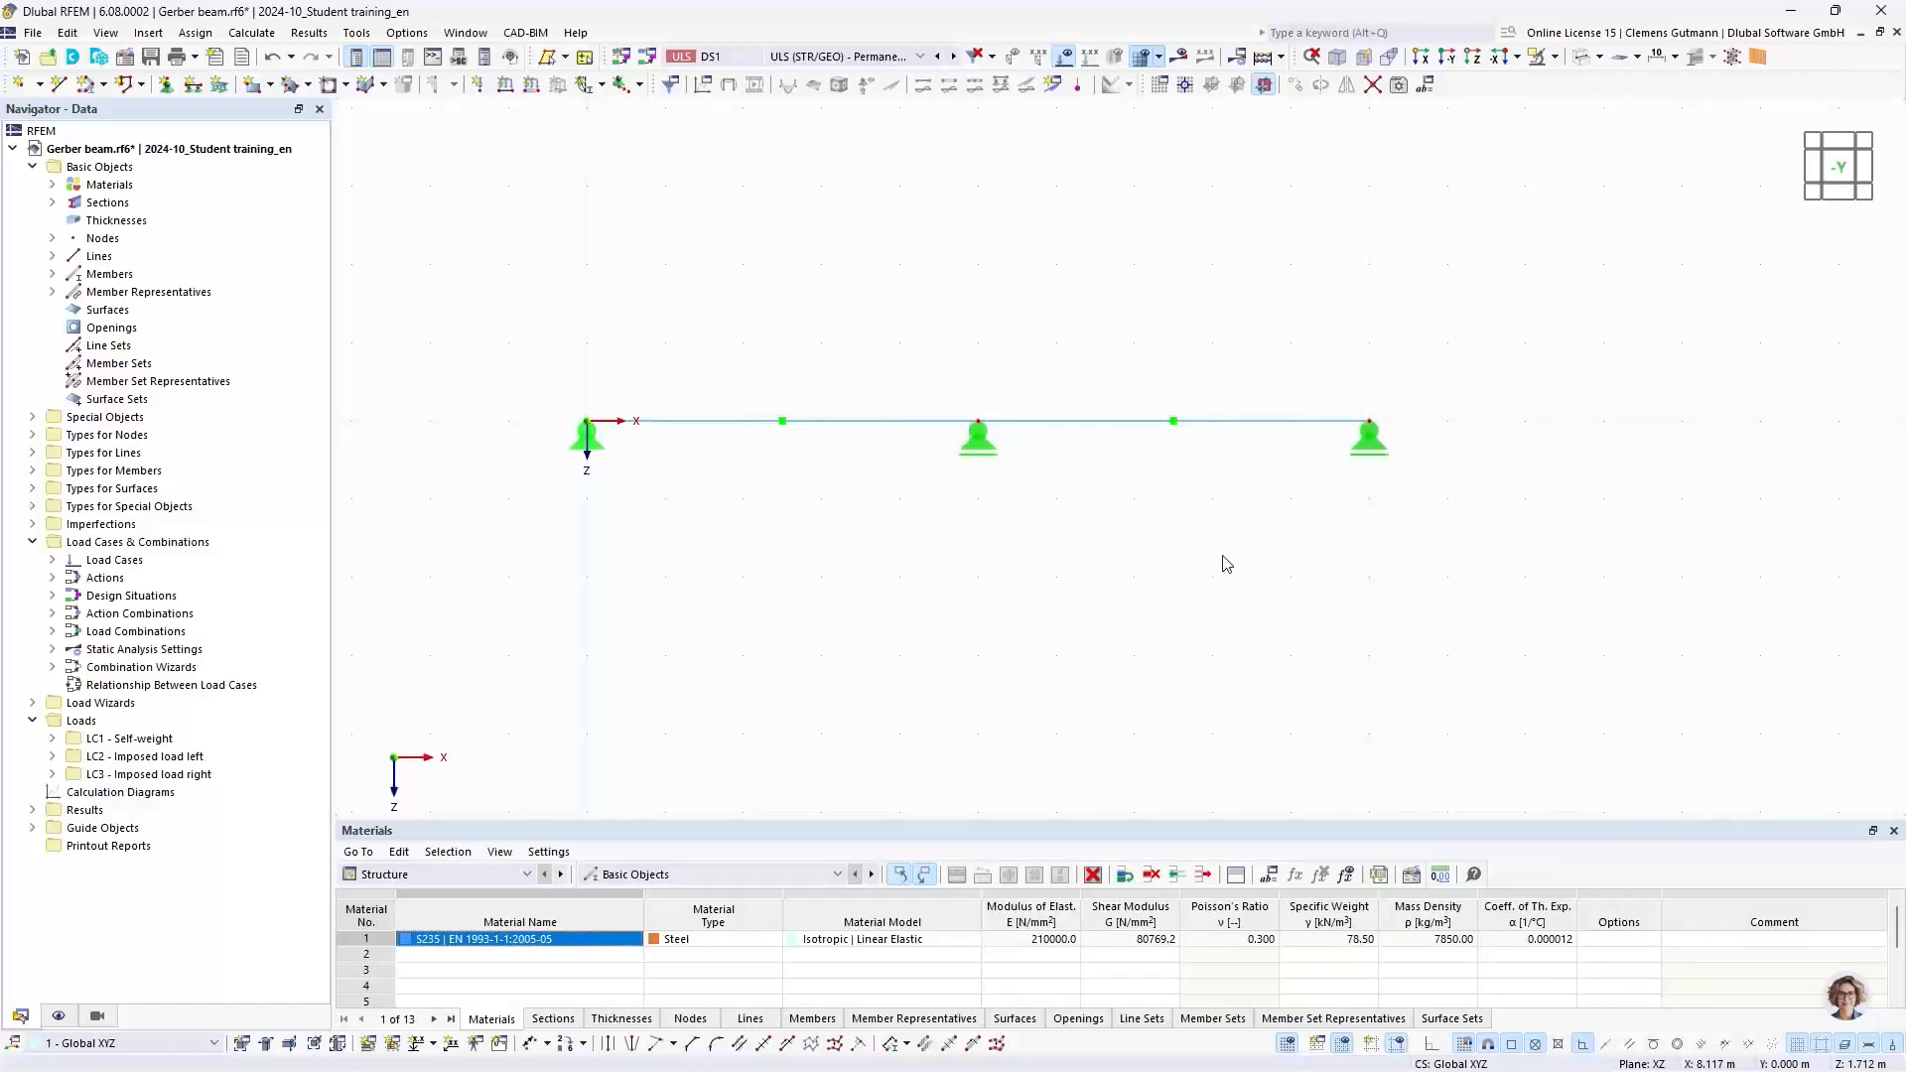
Step: Find the Edit Global Parameters command with the keyword "global", review the defined parameters and close them without changes
click(68, 33)
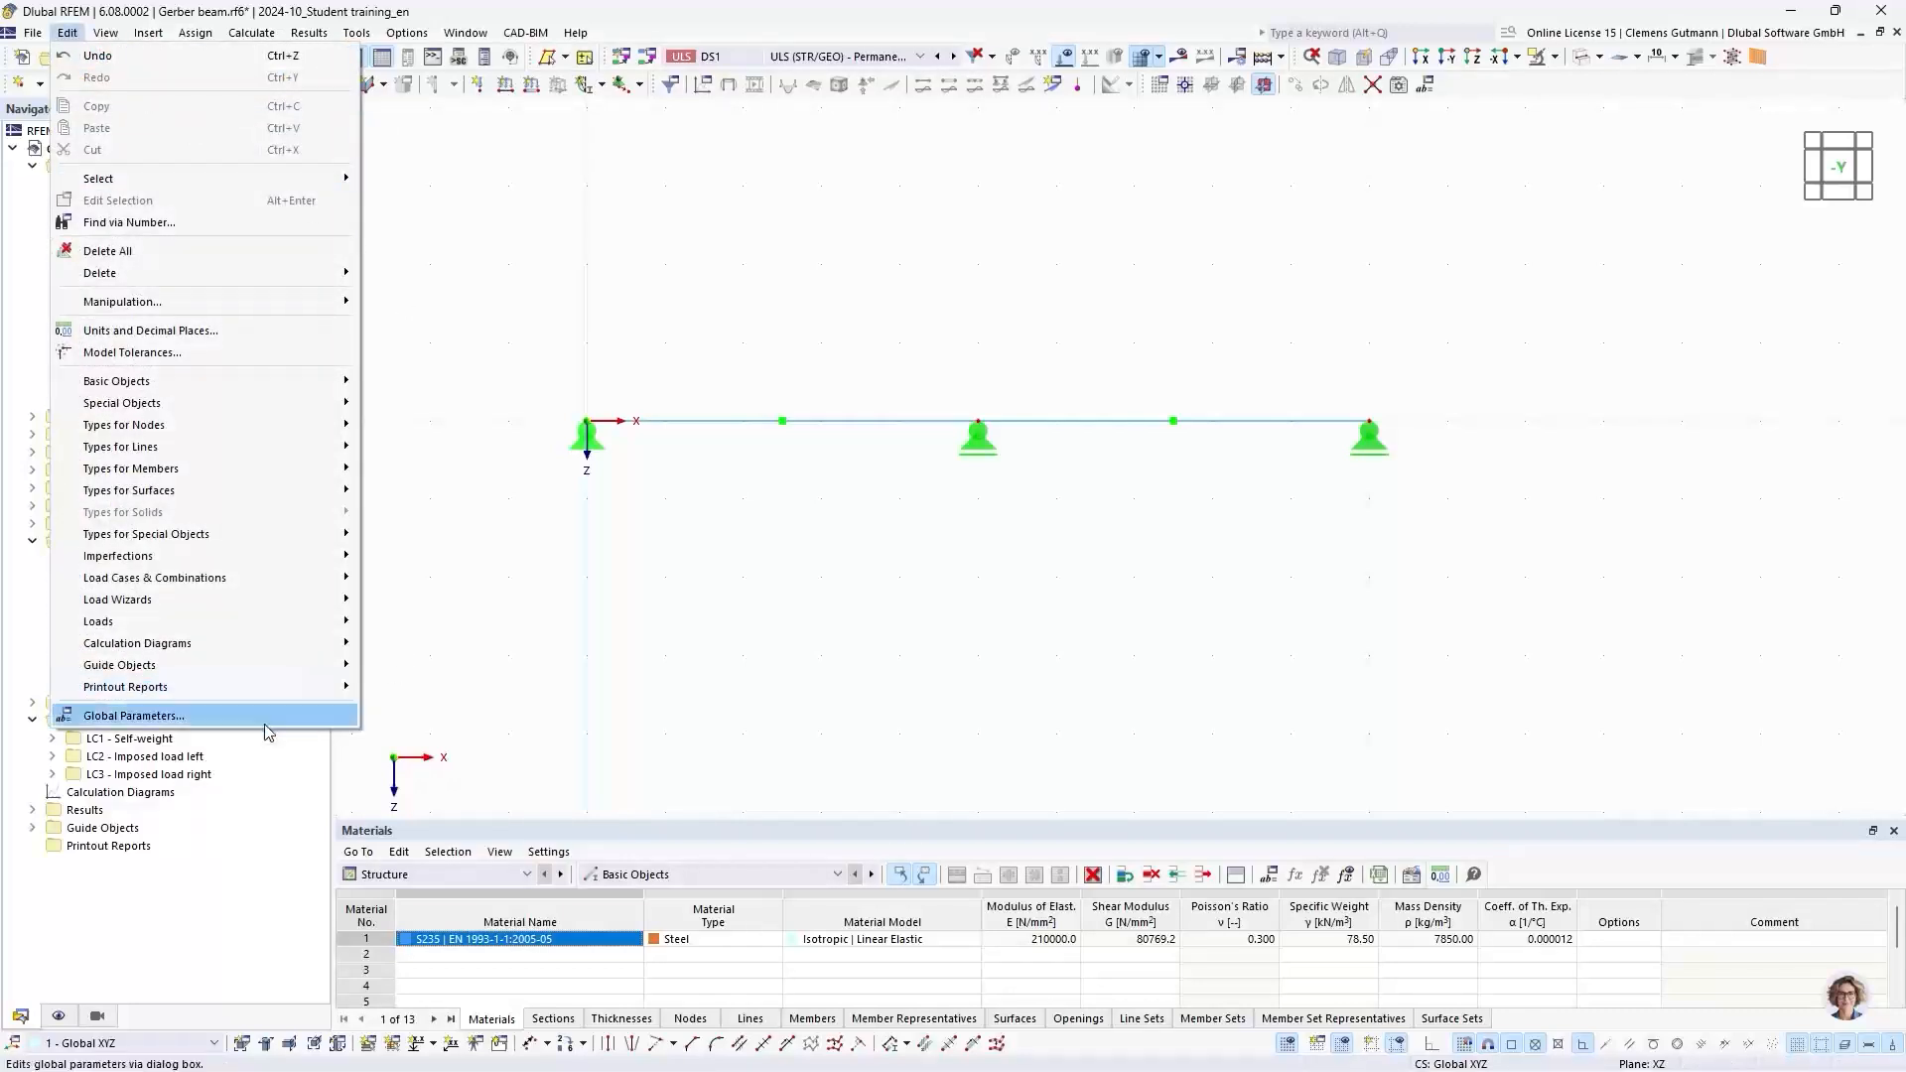
click(66, 33)
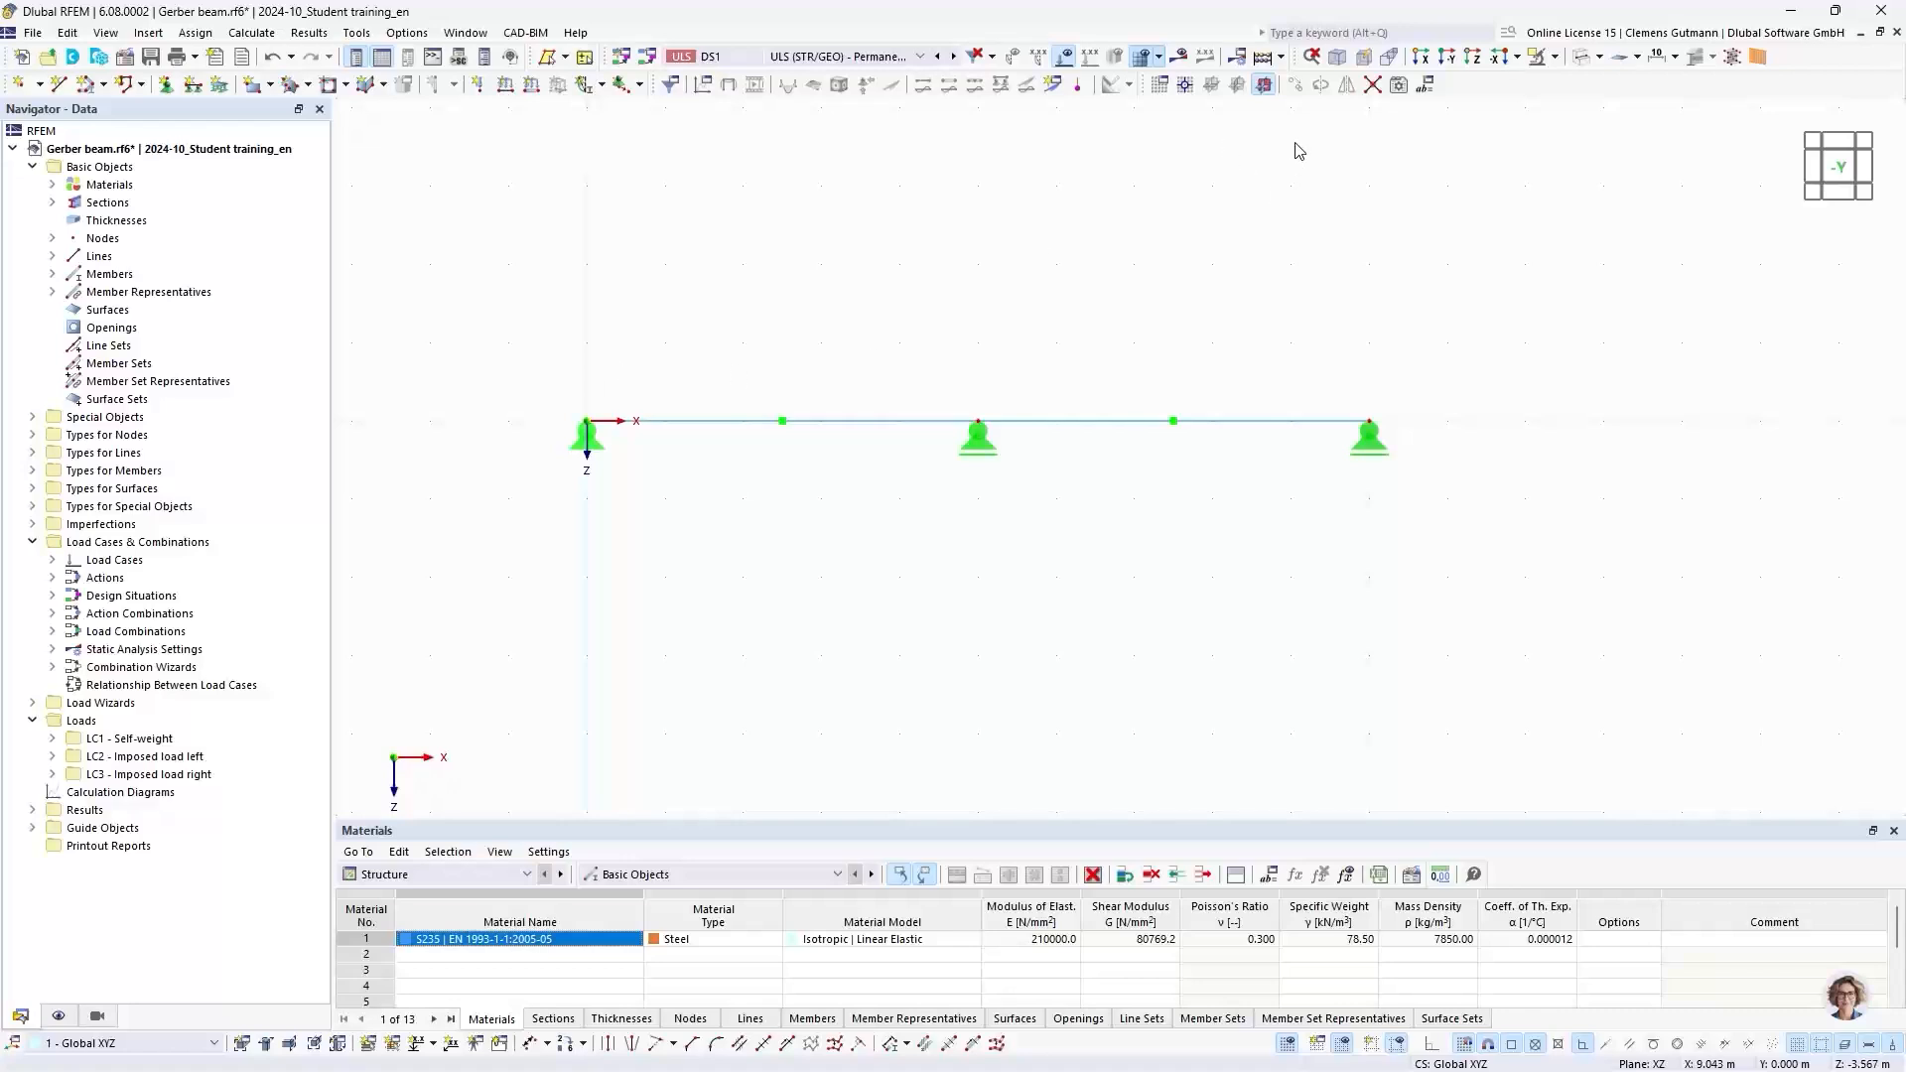
click(1302, 31)
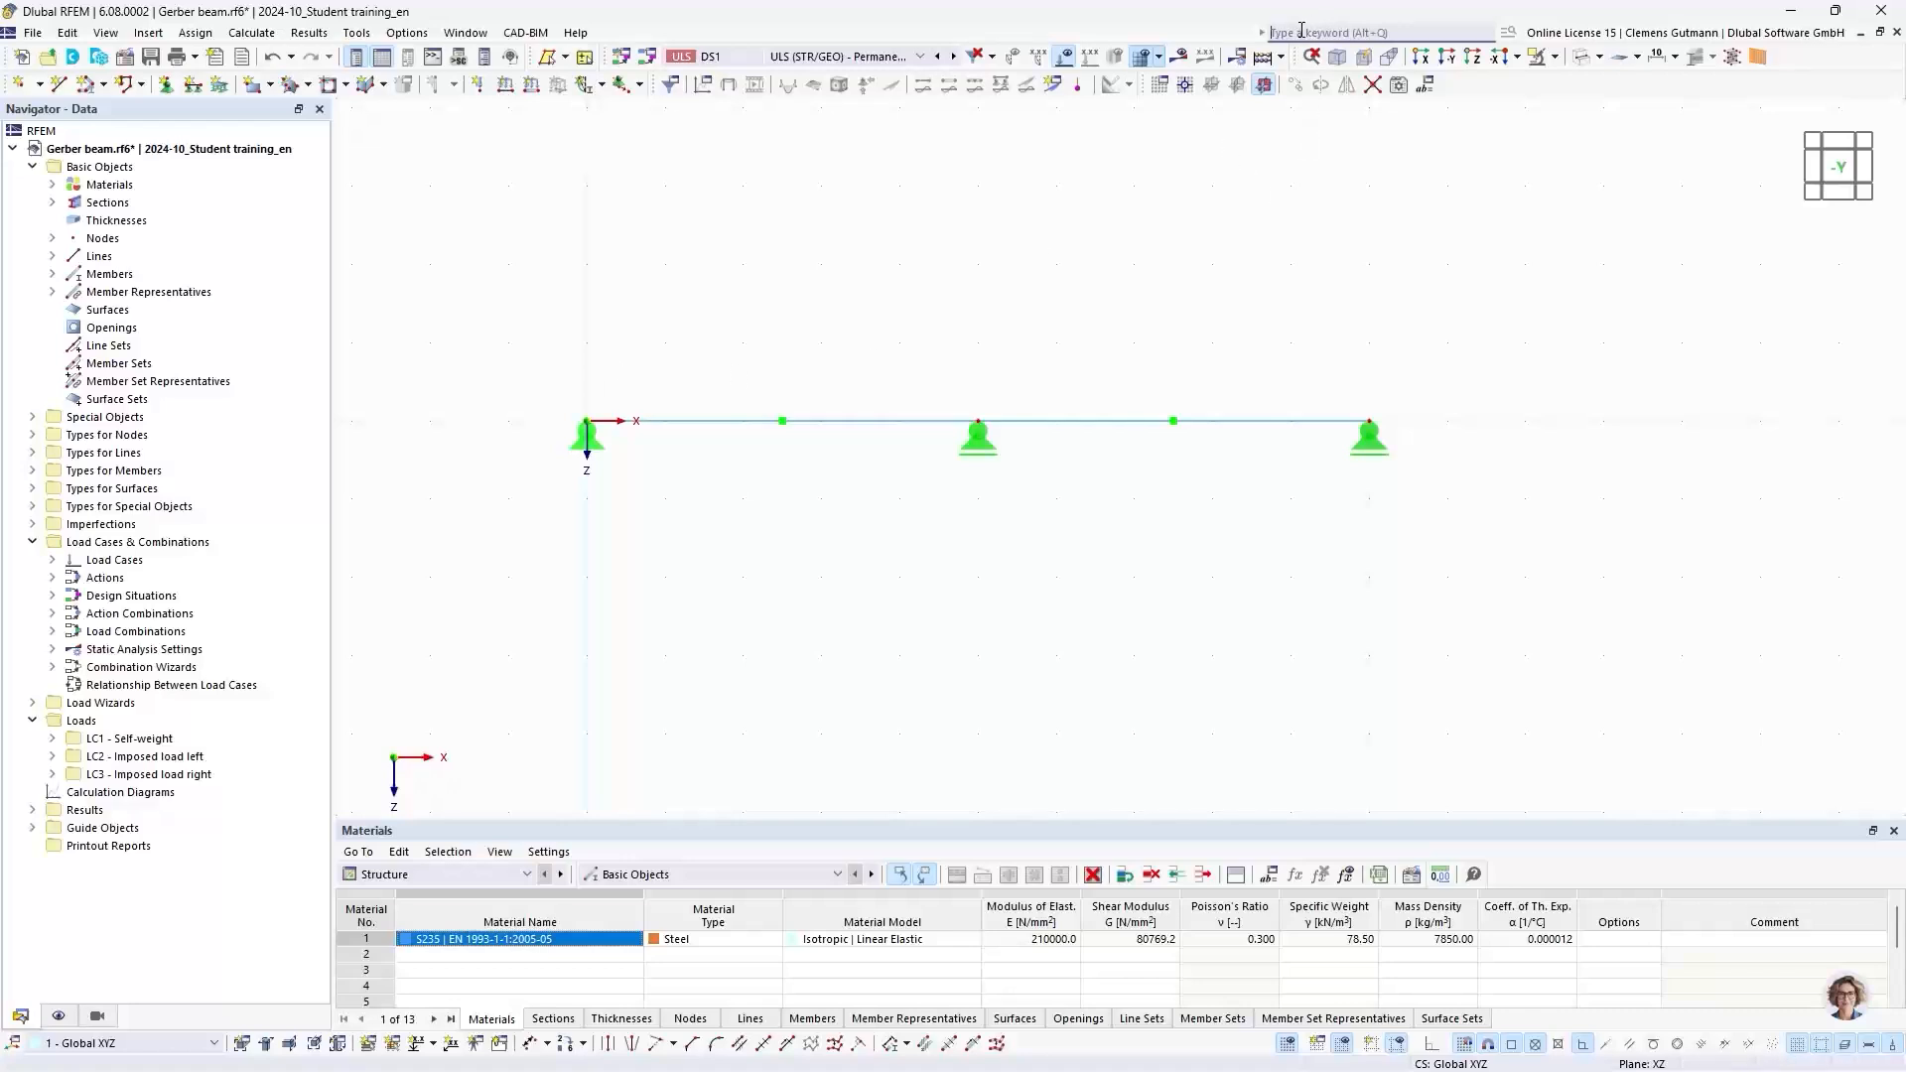
text(global)
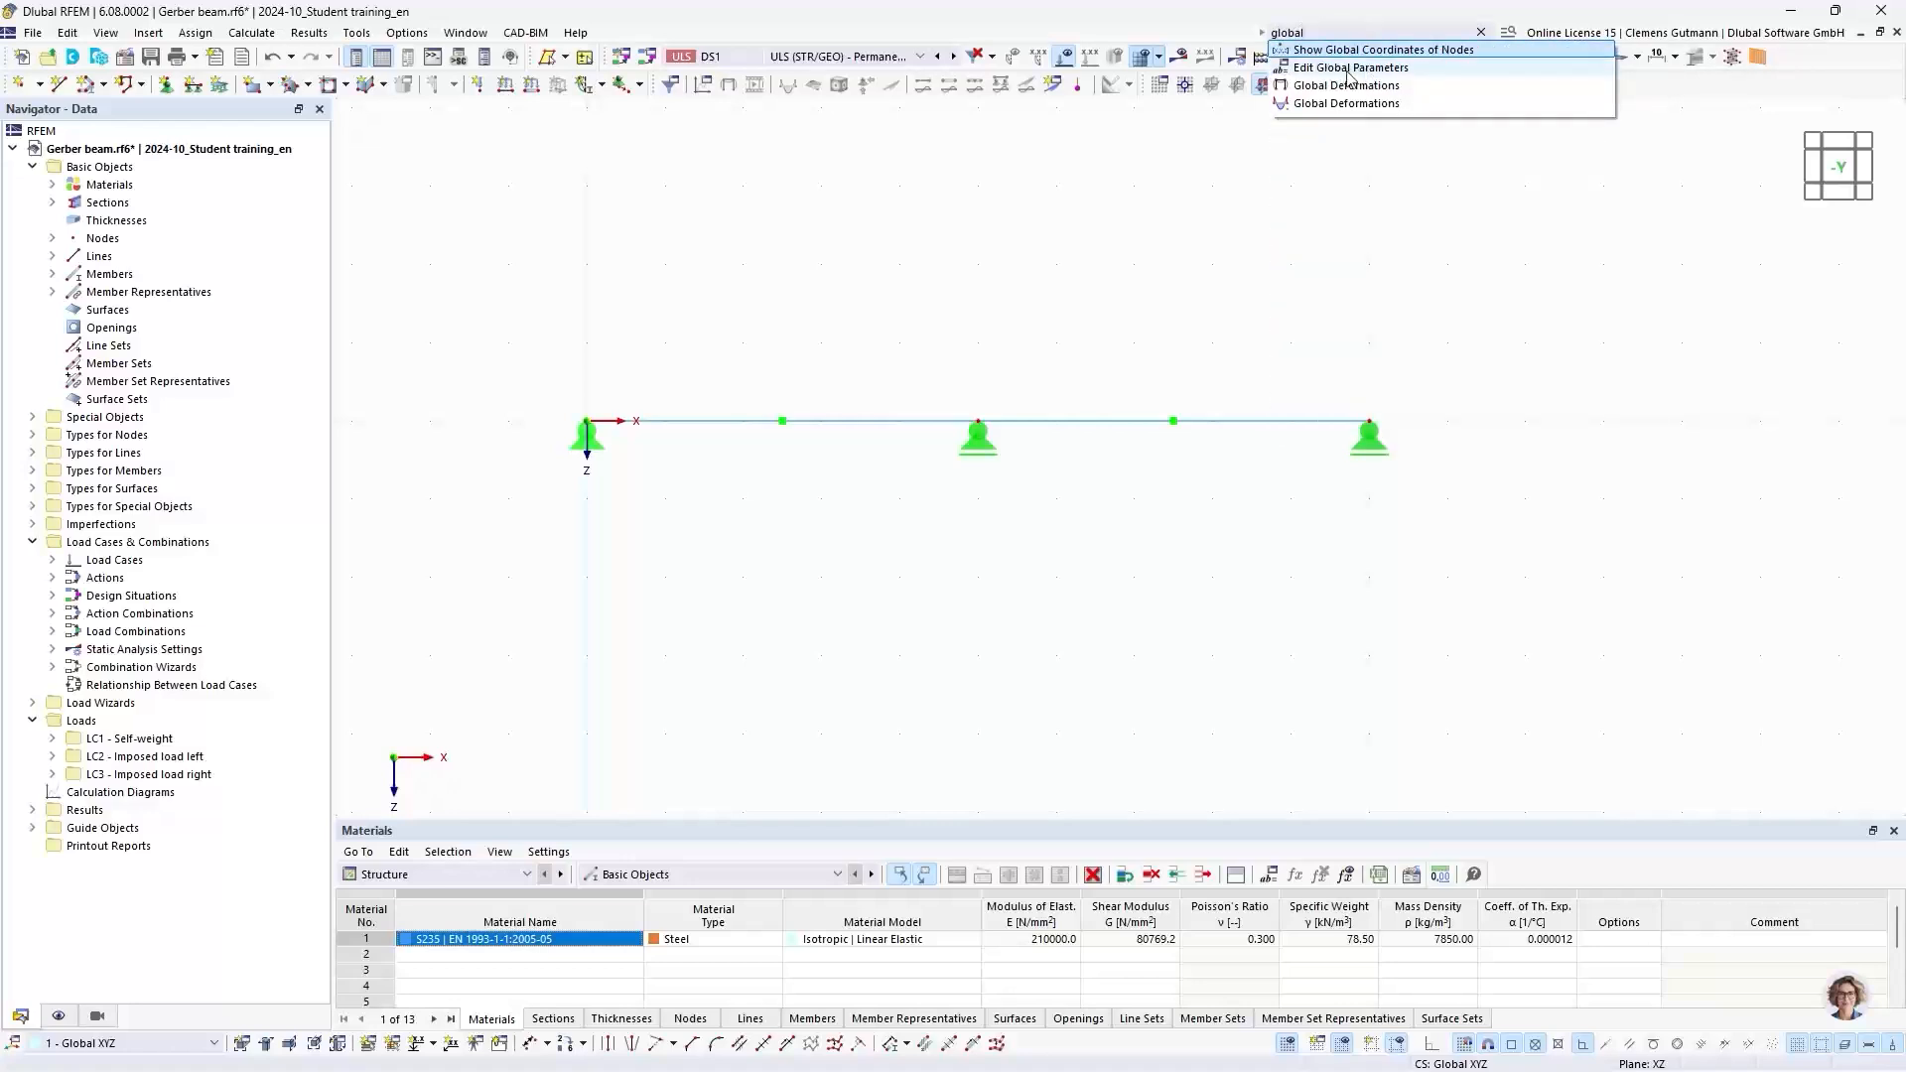
click(1333, 69)
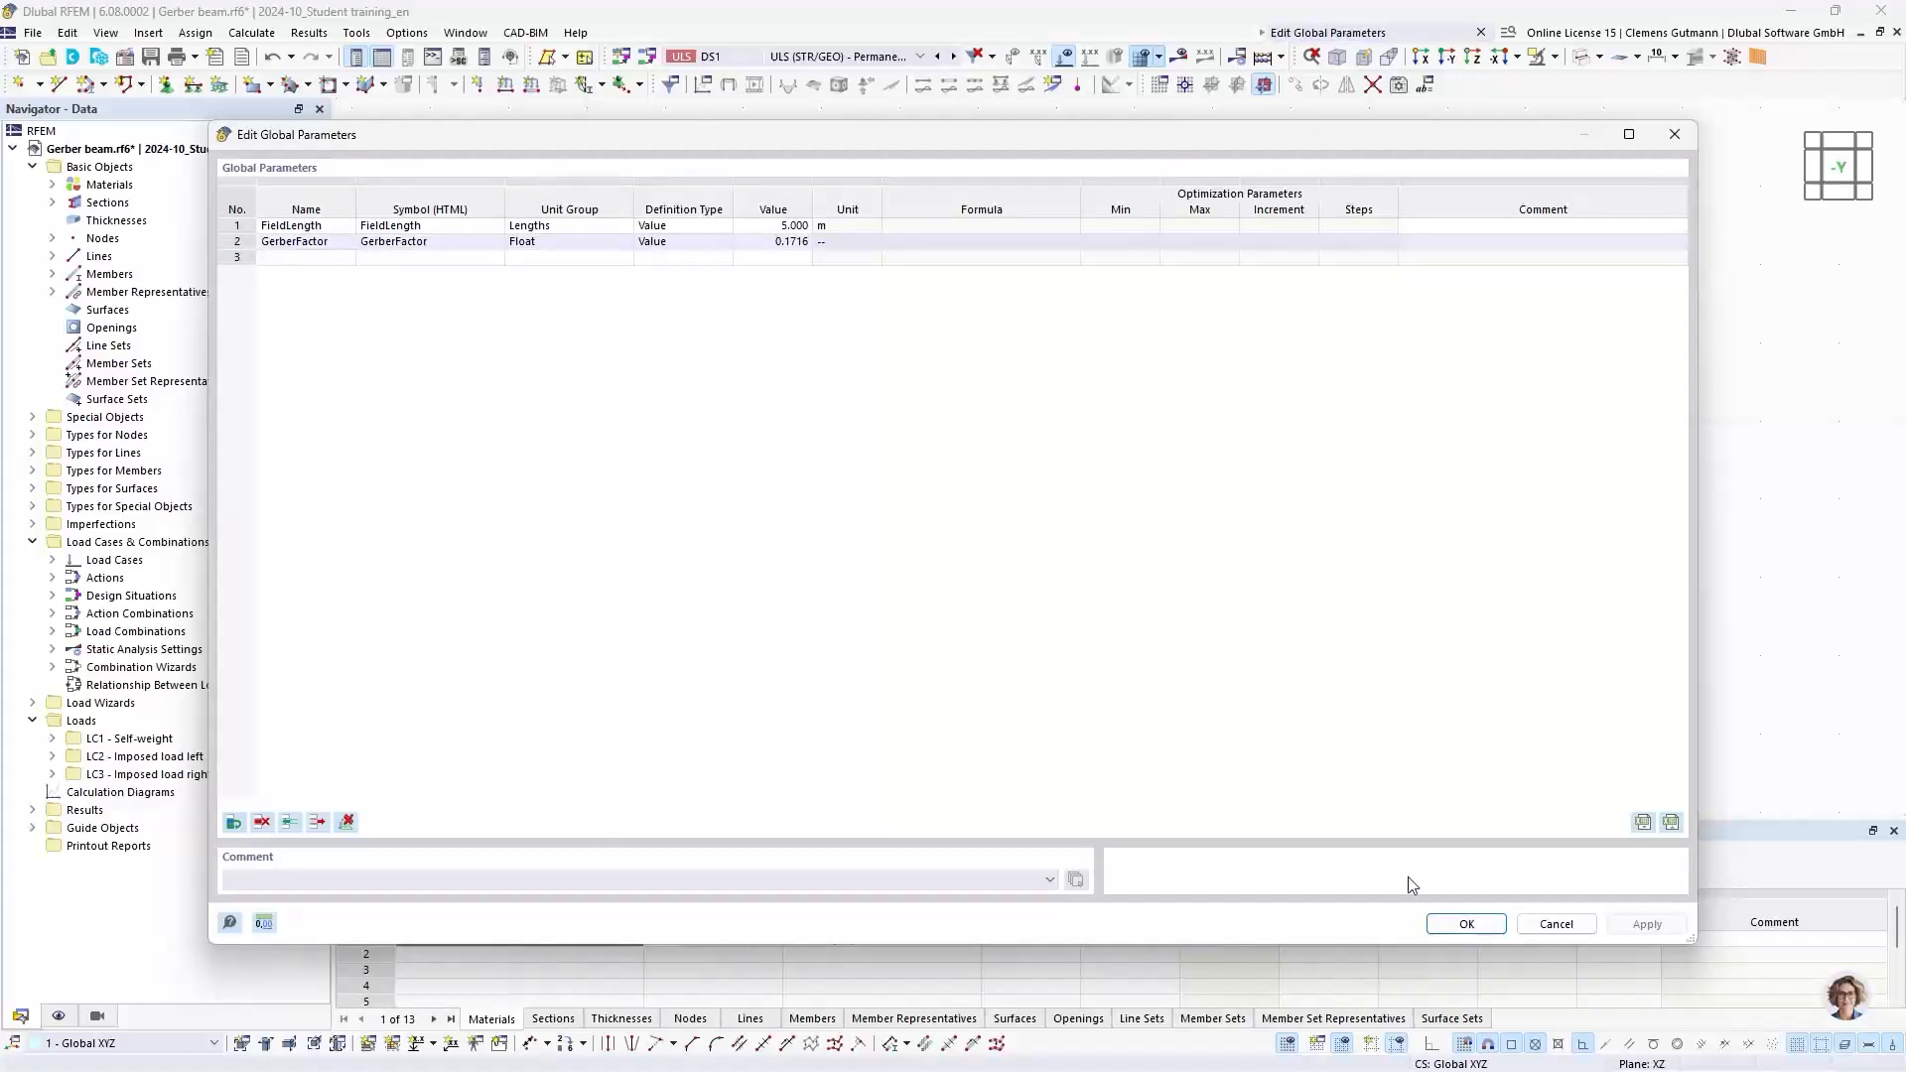
click(1555, 924)
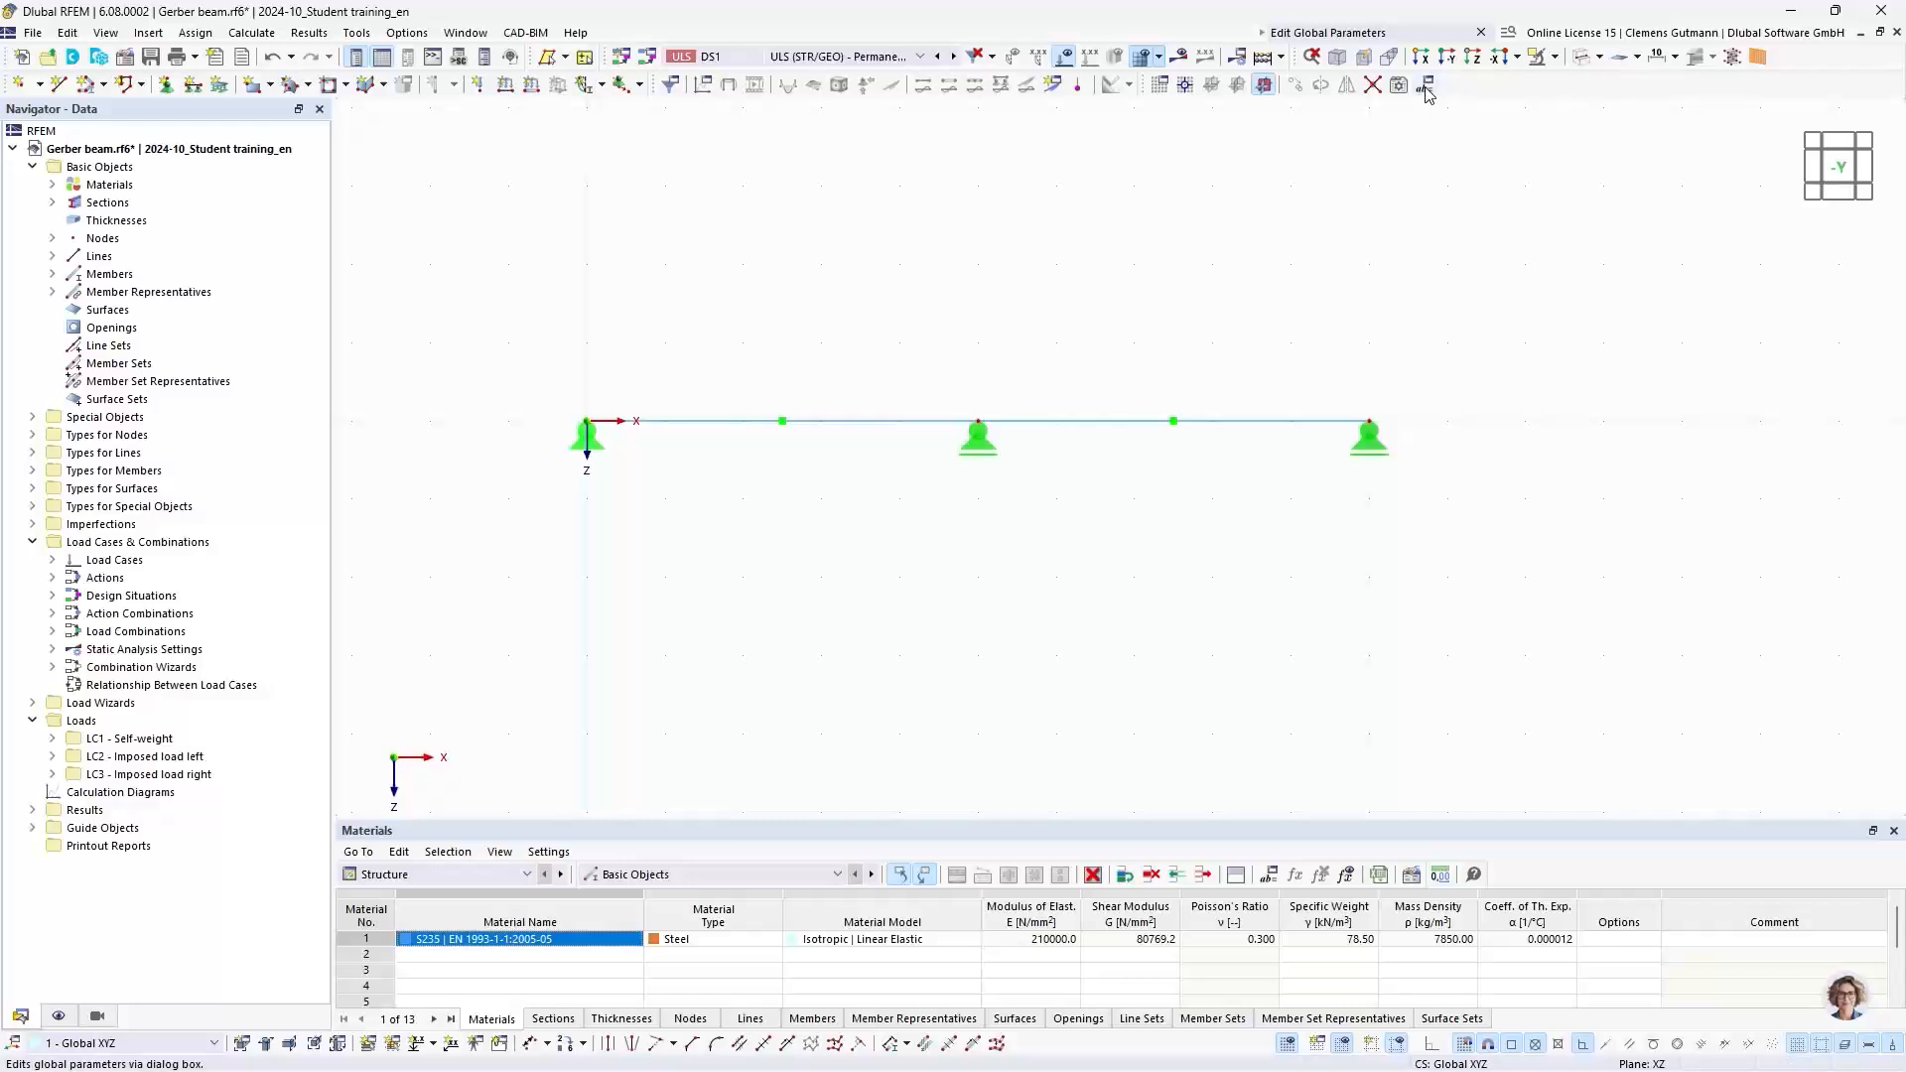
Step: Reset all menus and toolbars to their default state and confirm the loss of custom changes
right_click(1468, 90)
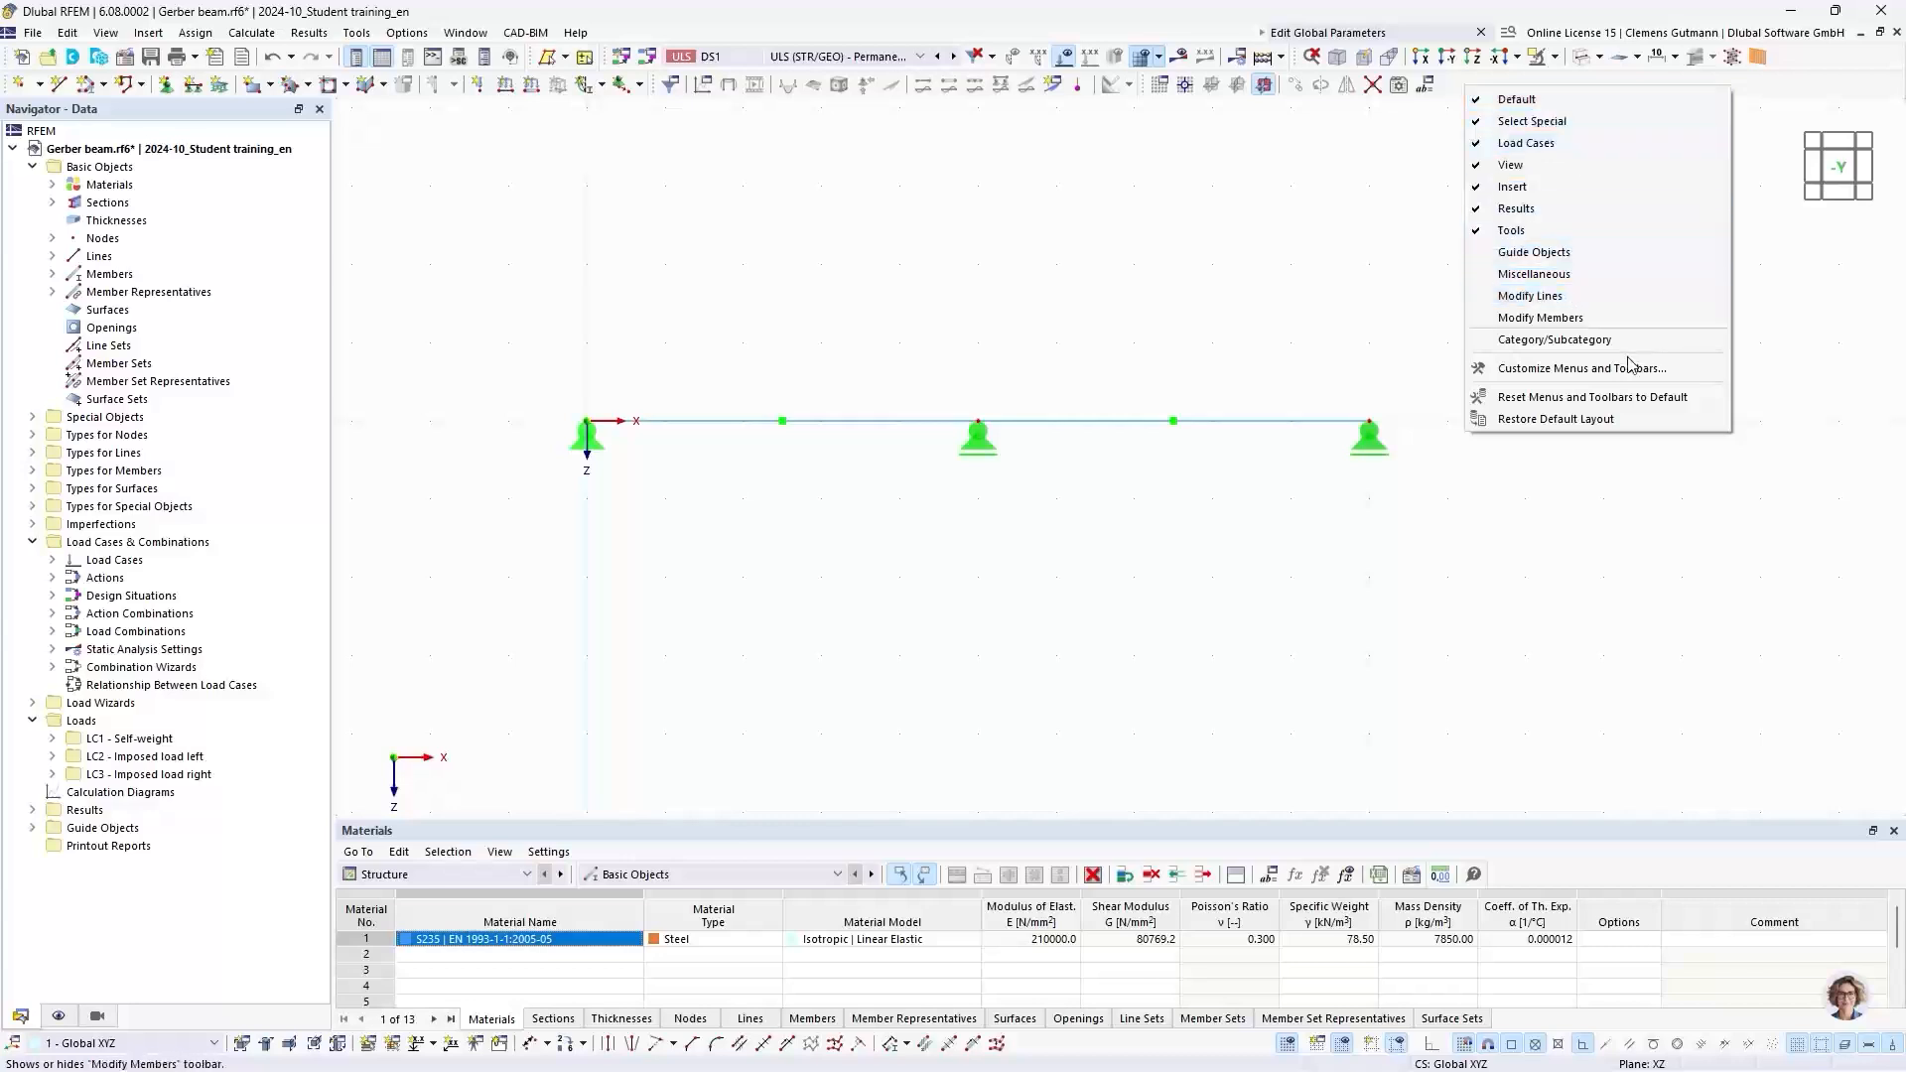
click(1503, 399)
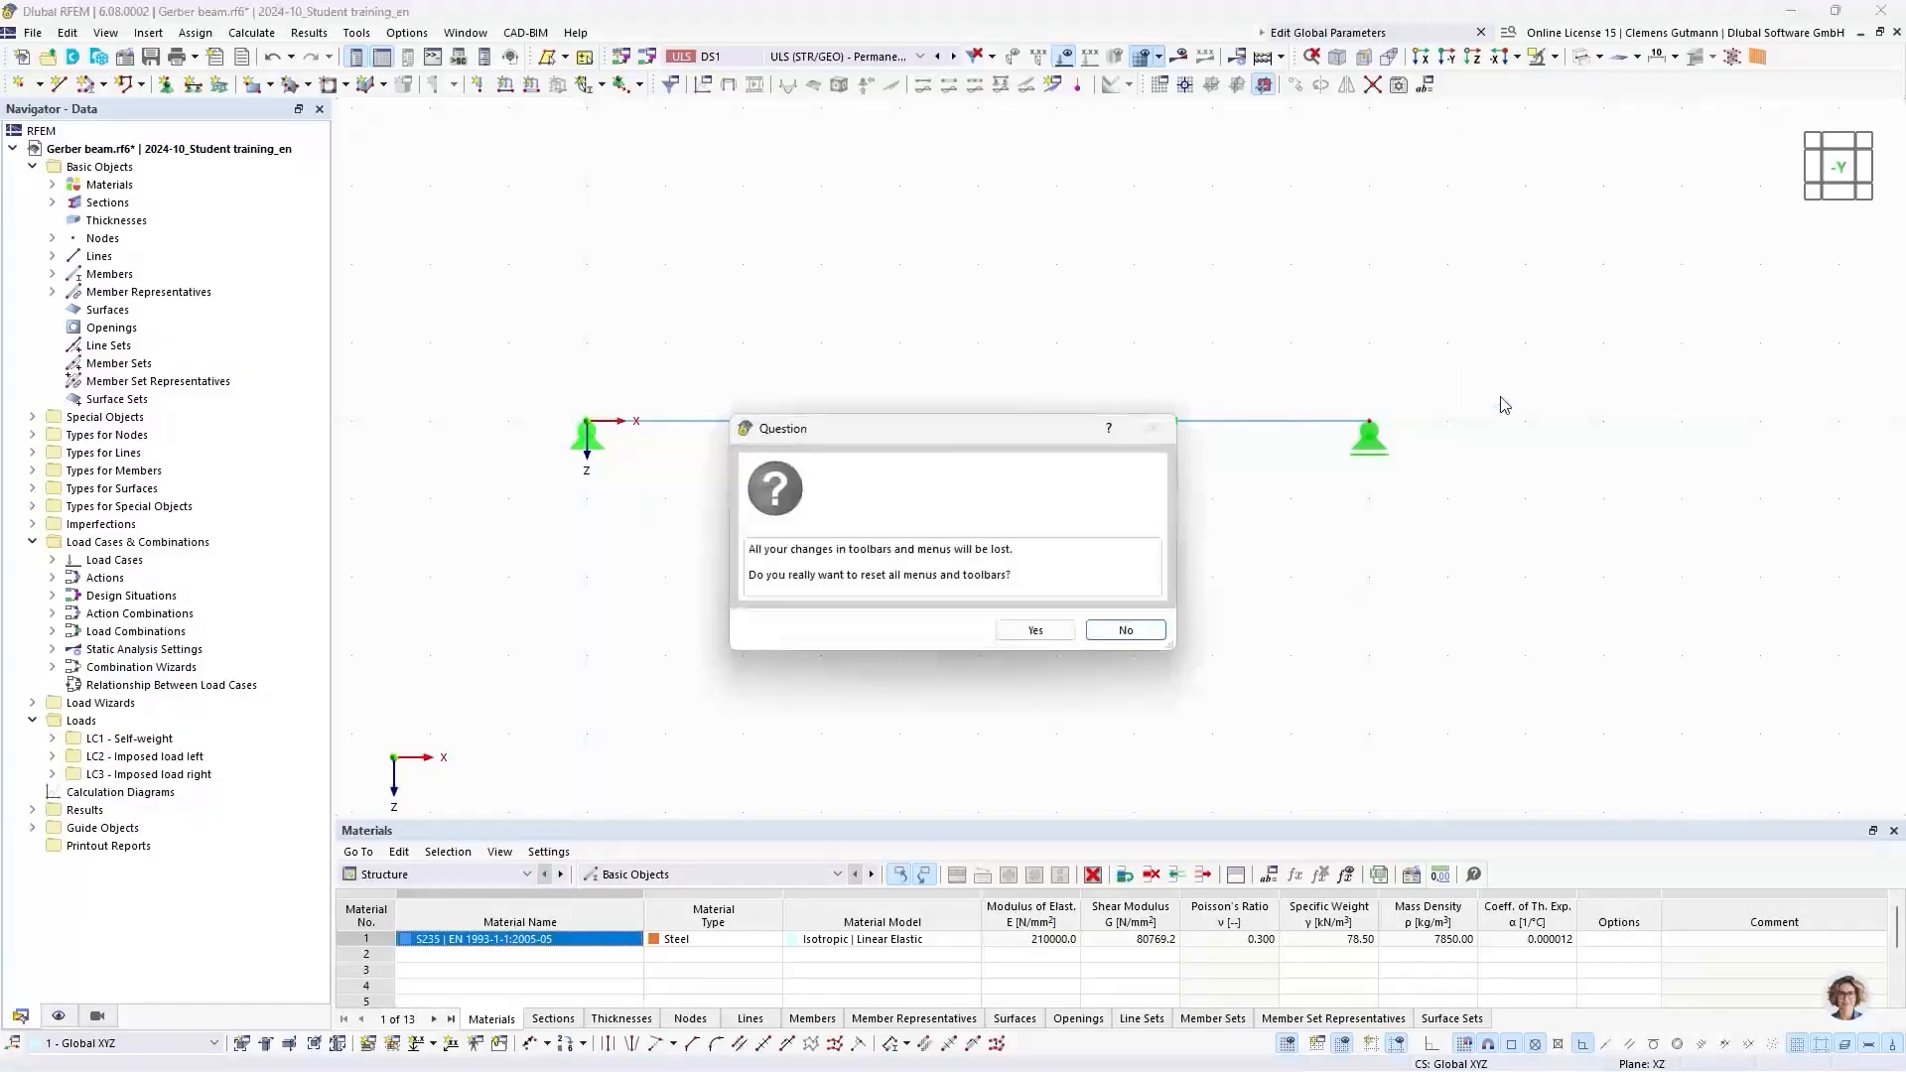
click(1033, 631)
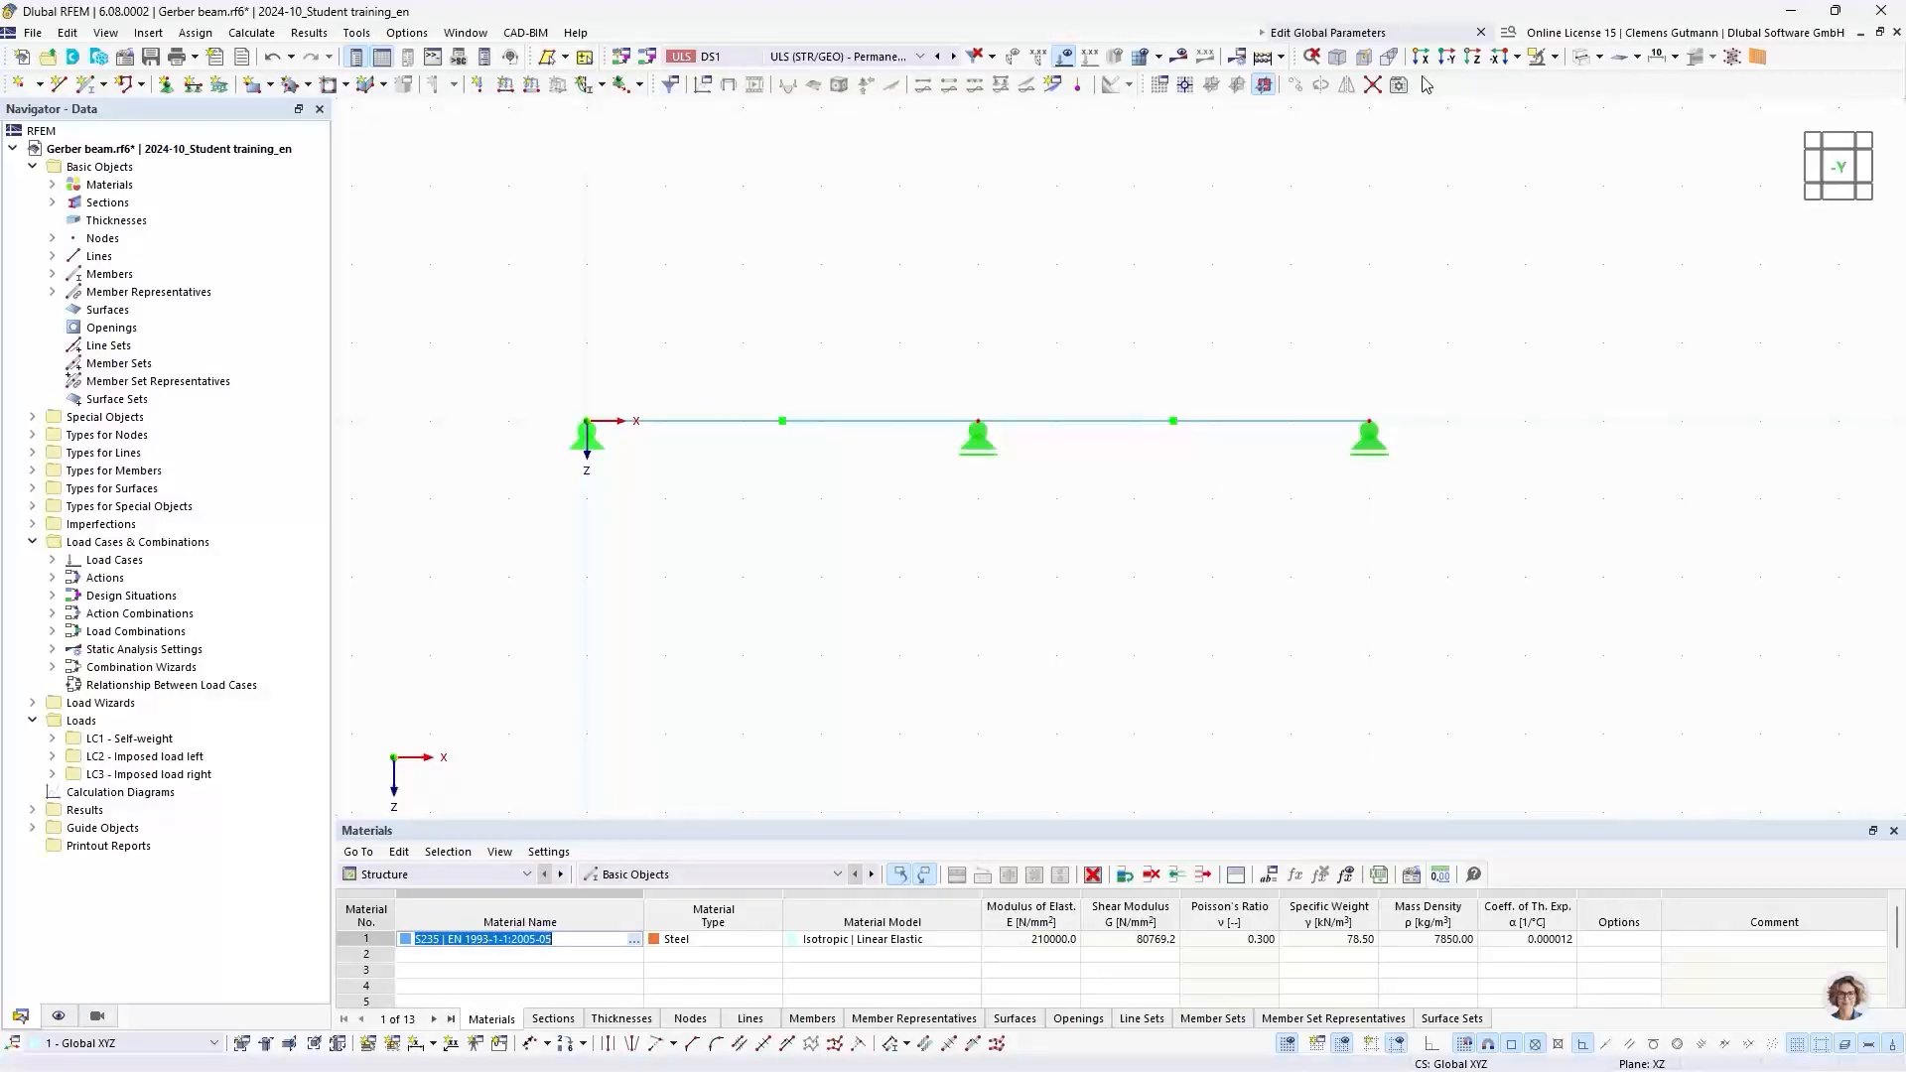
Step: Find the Edit Global Parameters command with the keyword "global", add it to the main toolbar and test it by opening the parameters
click(214, 36)
mouse_move(117, 36)
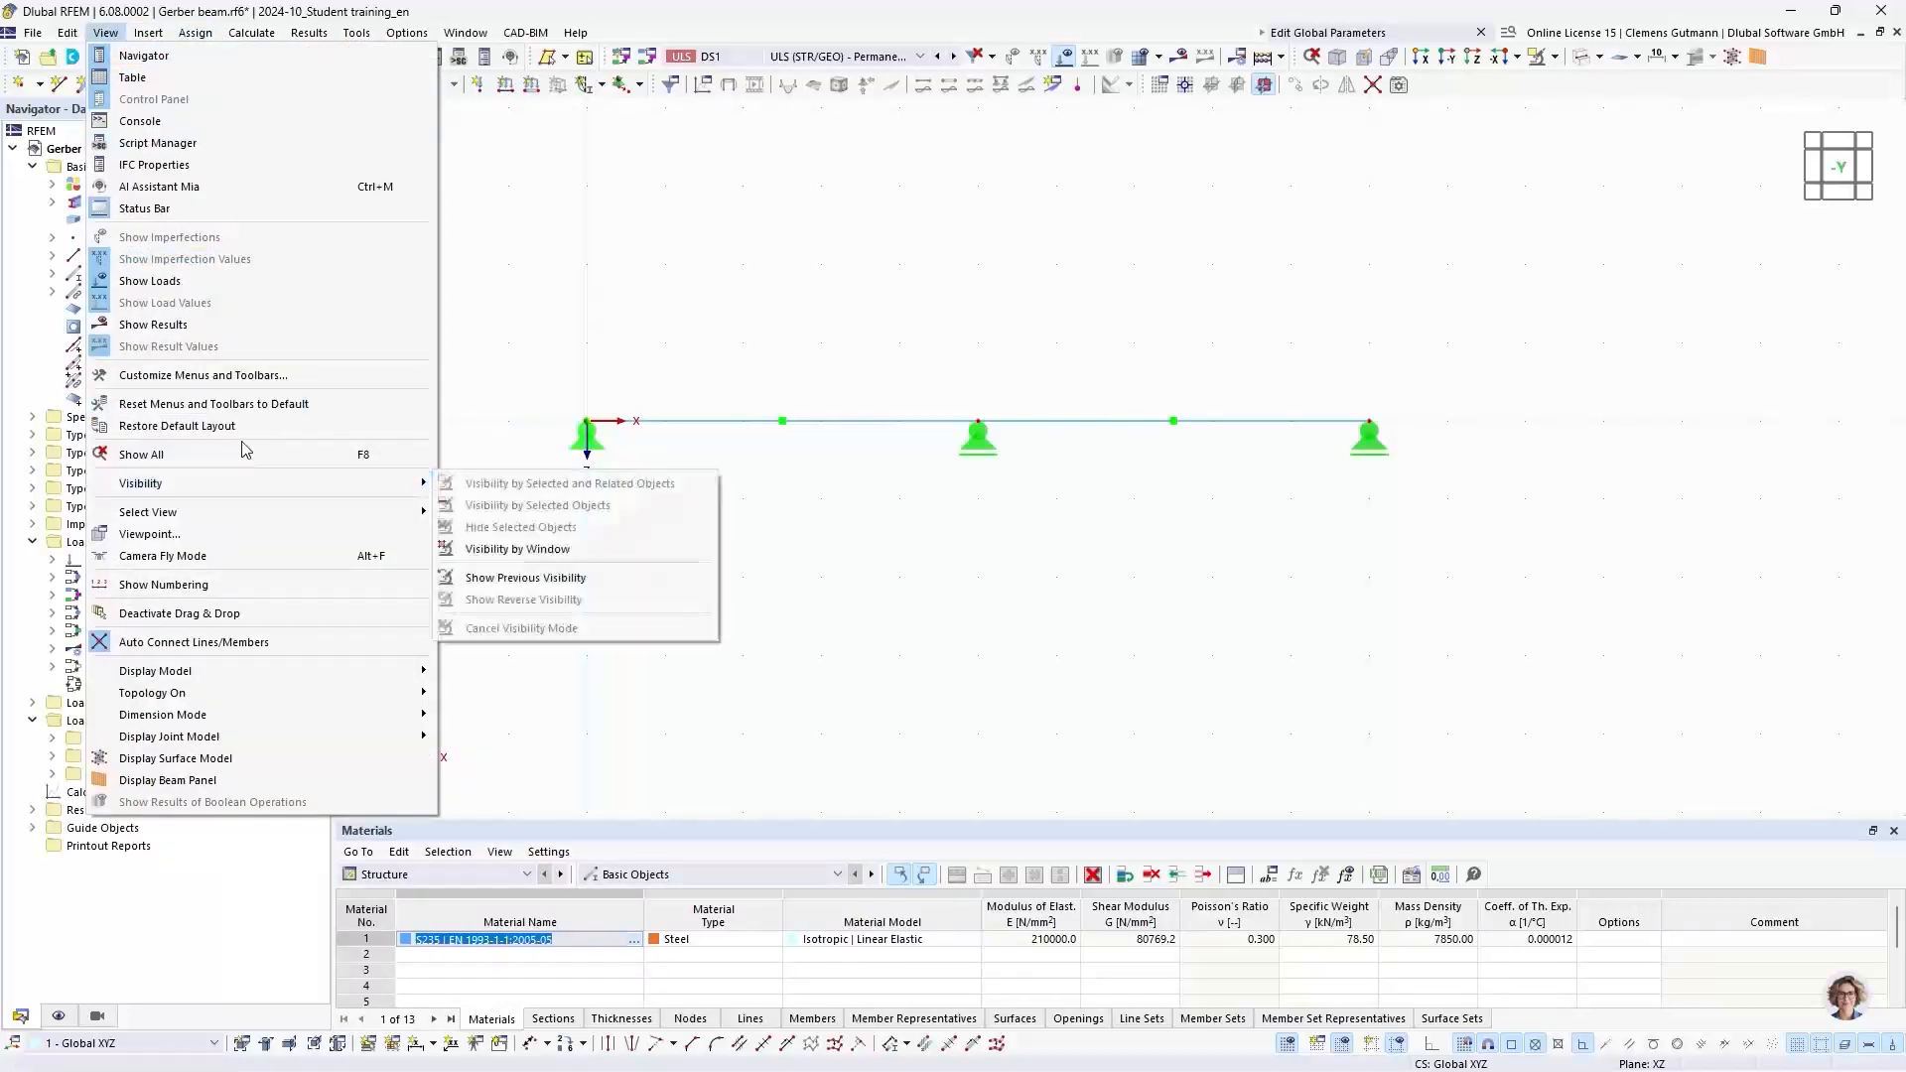
click(173, 377)
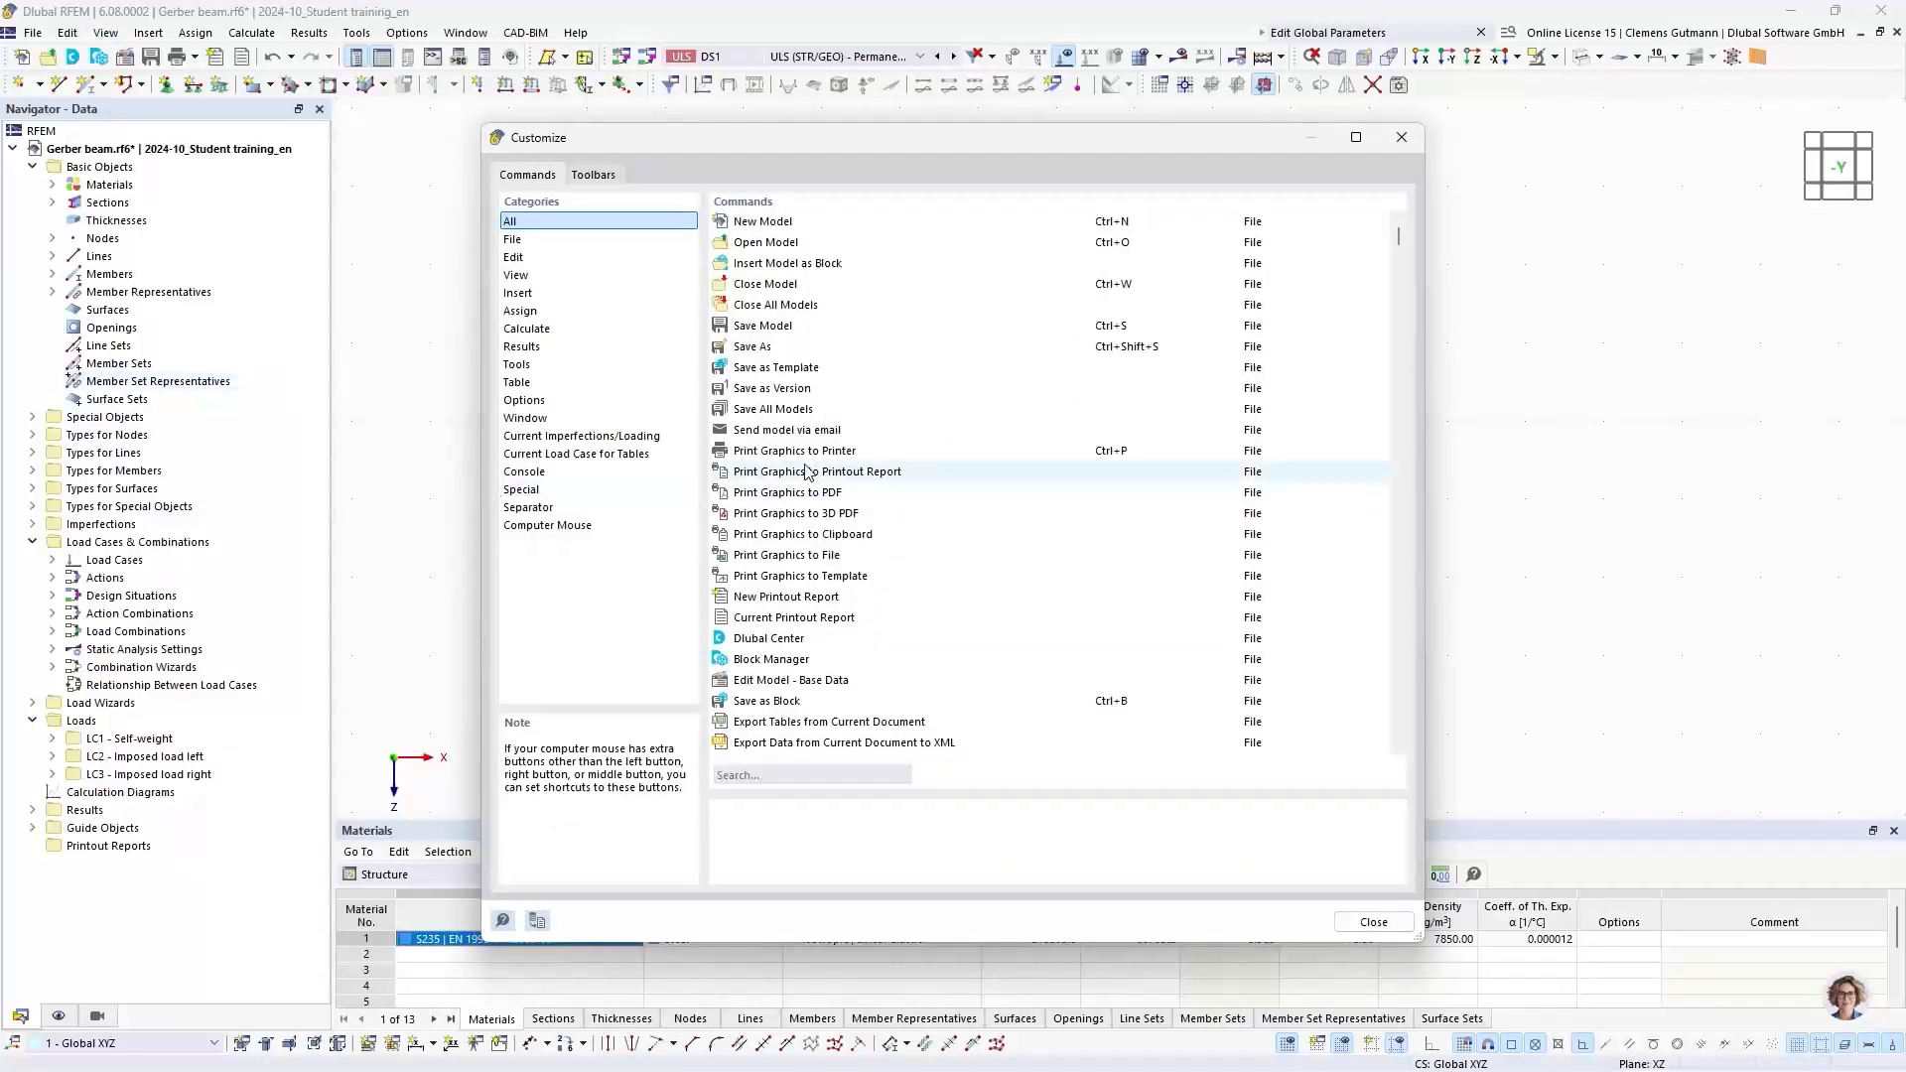
click(758, 772)
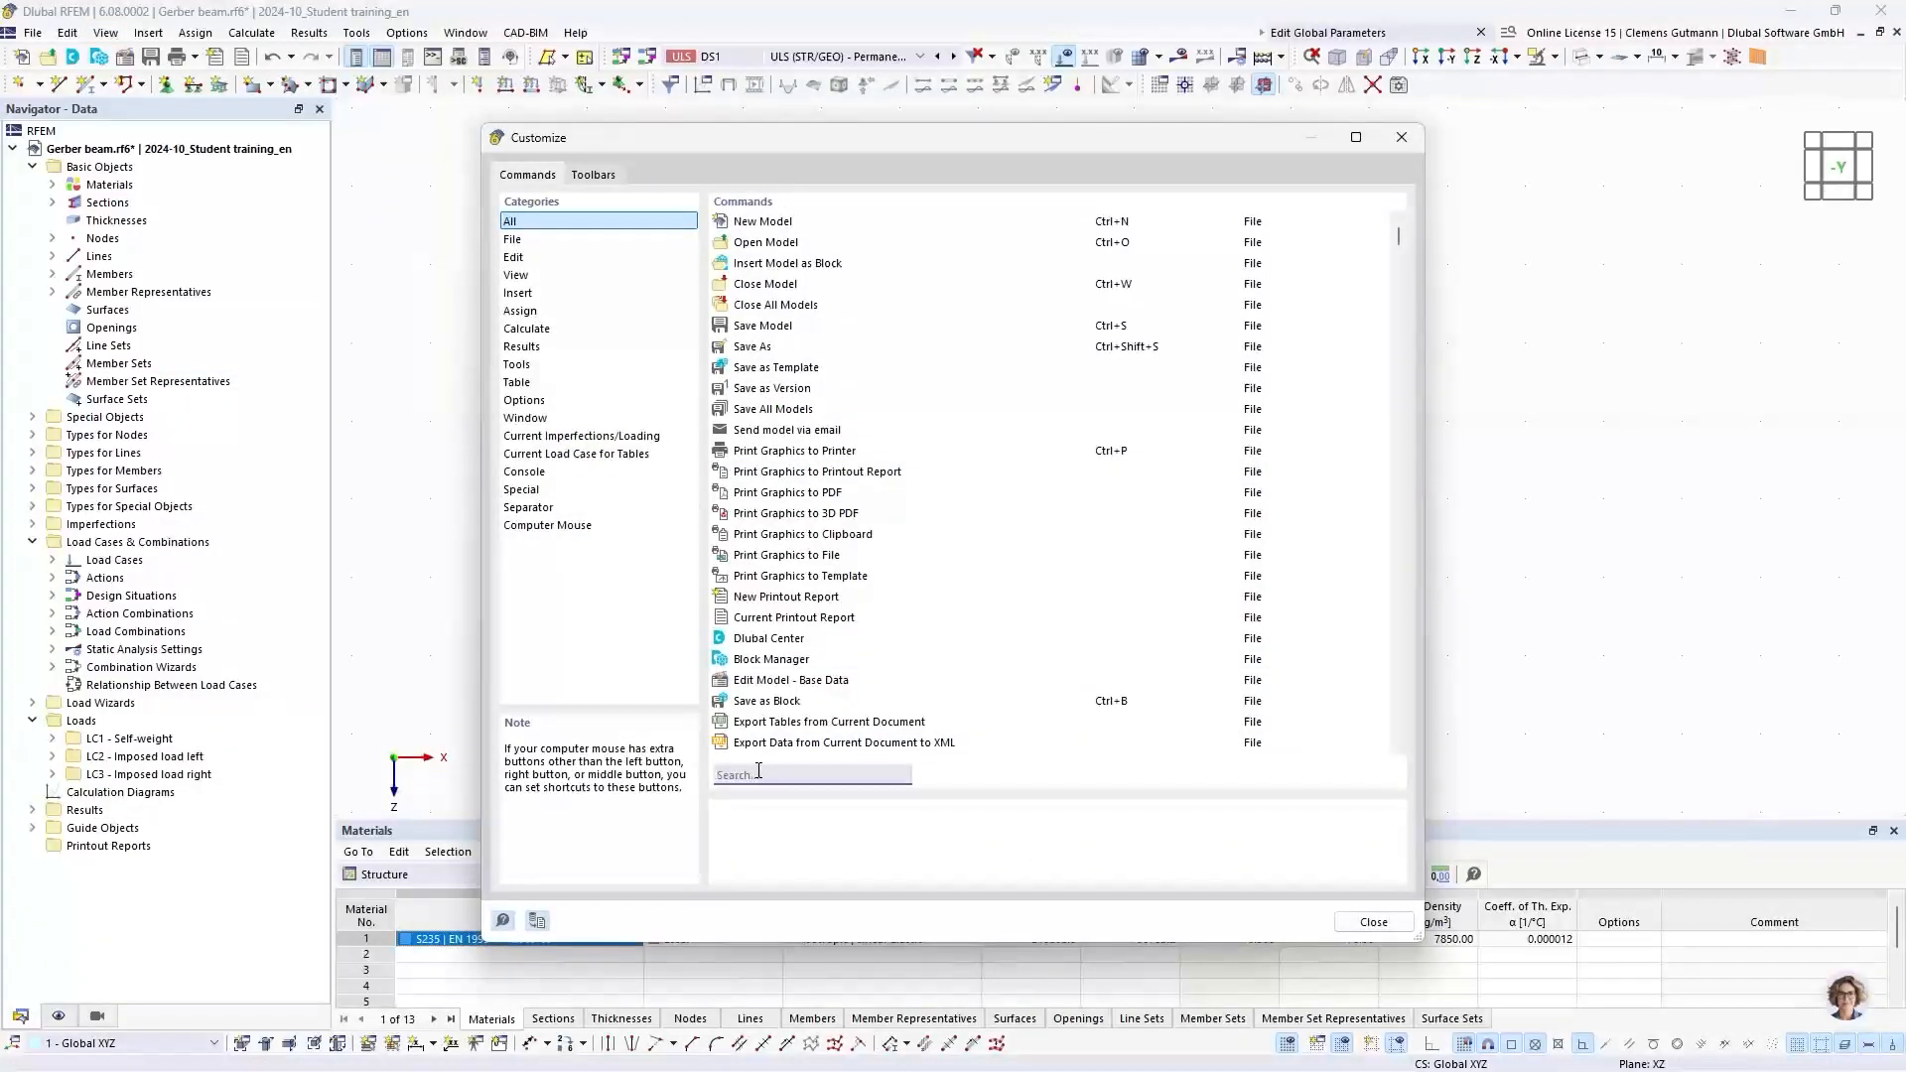
text(global)
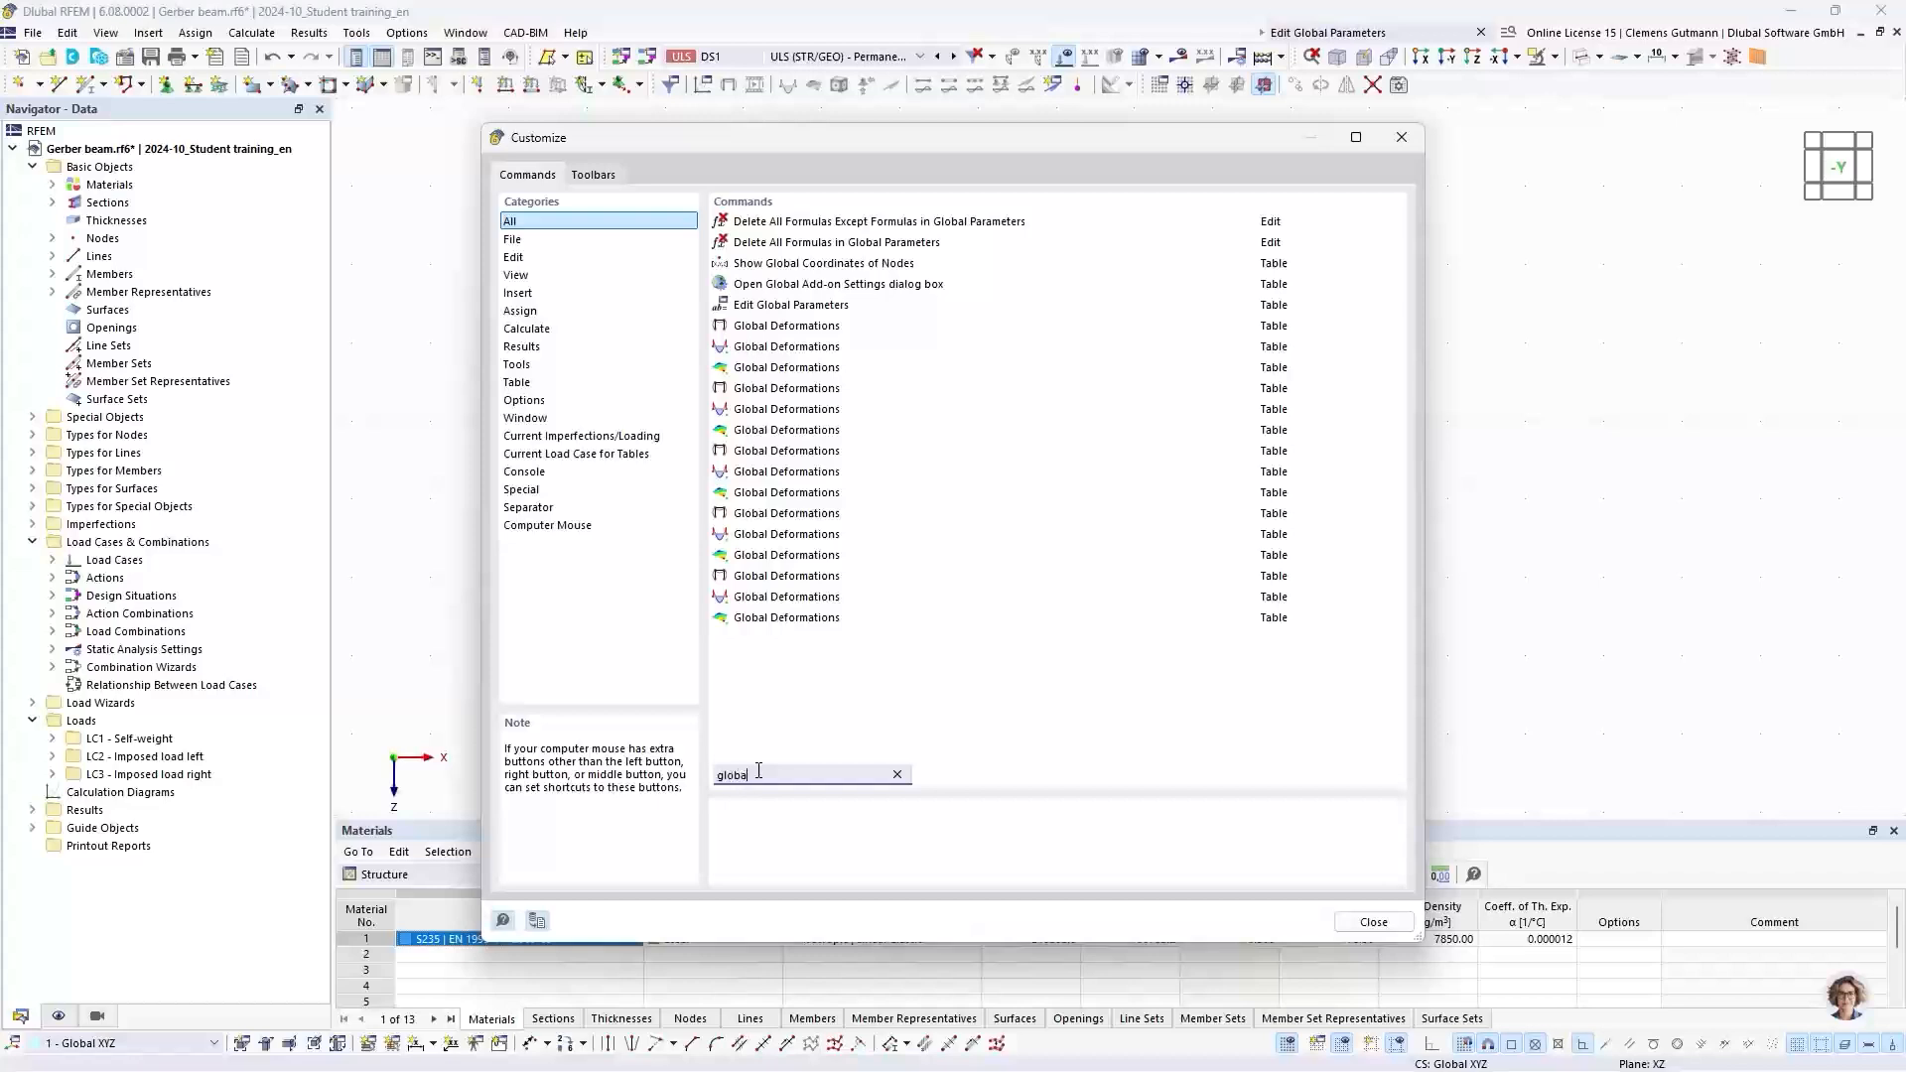
click(776, 307)
drag(776, 311, 1427, 87)
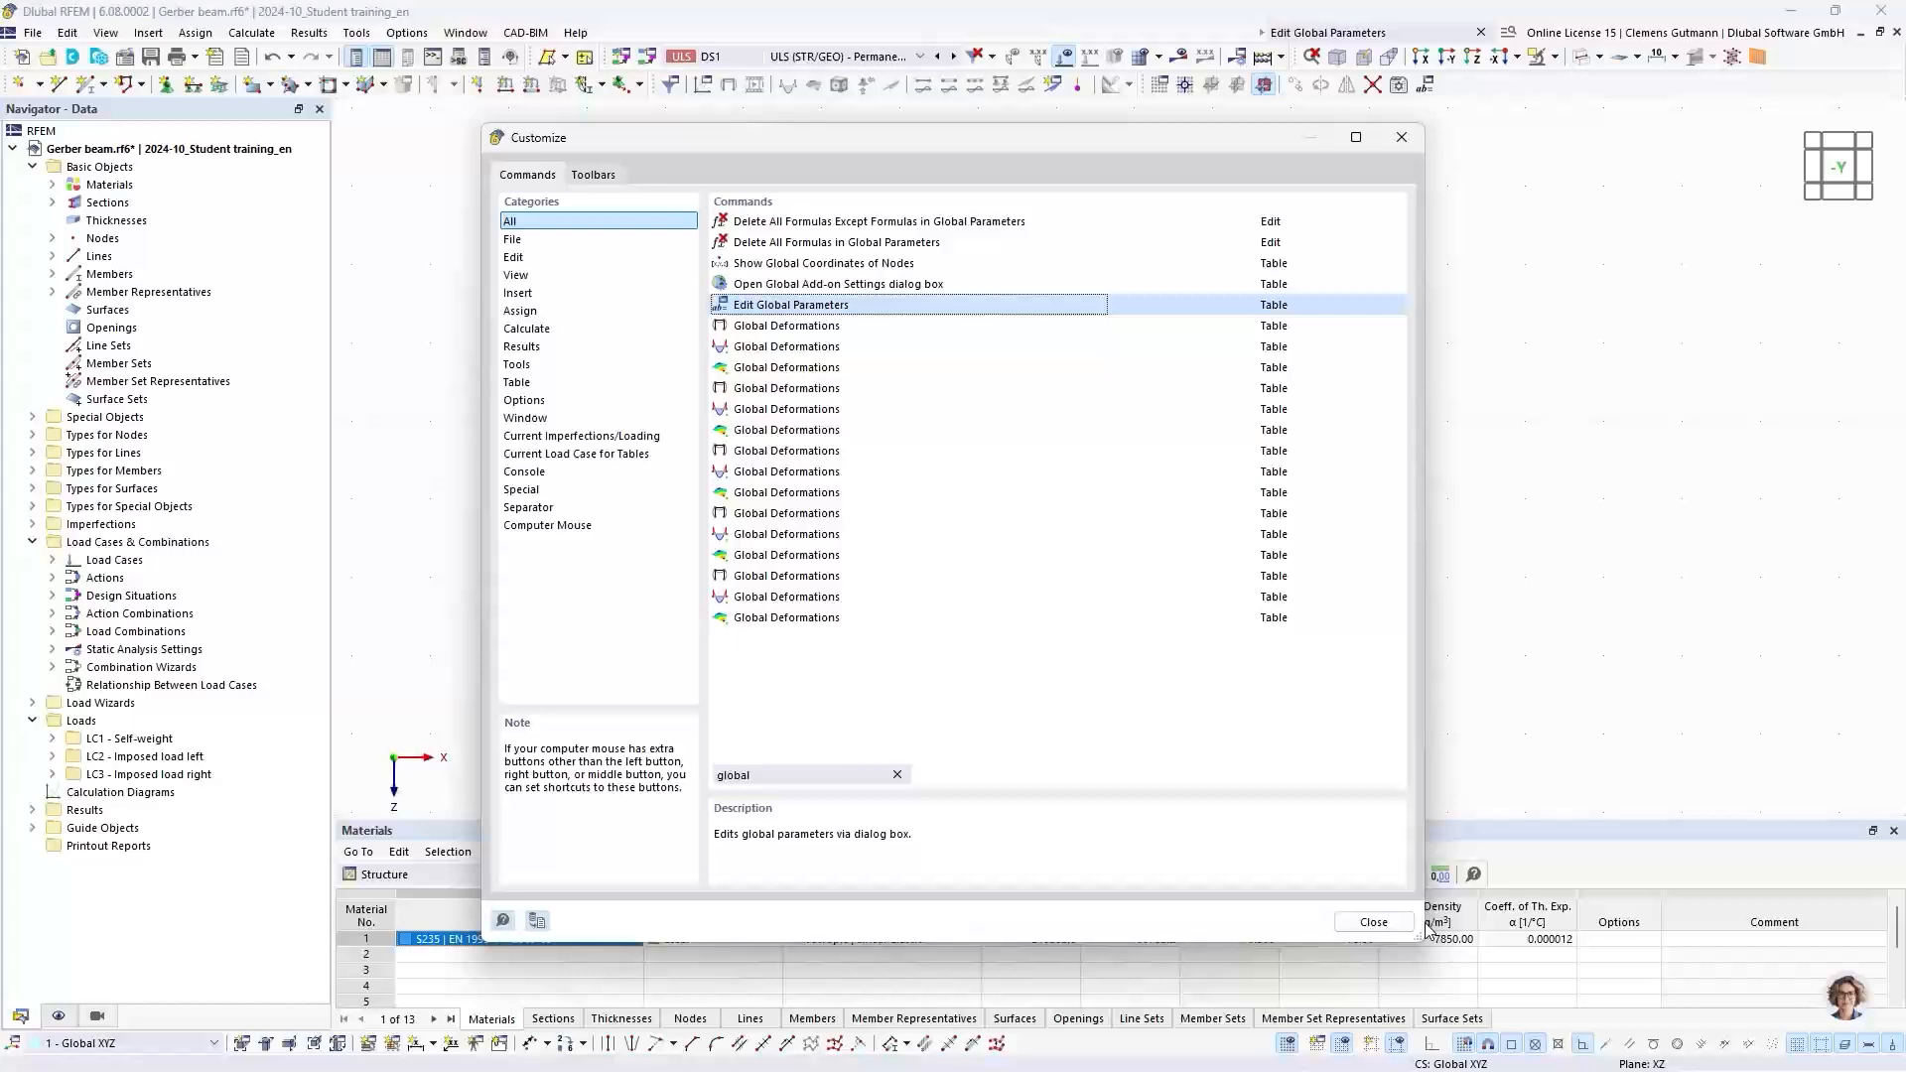
click(1374, 922)
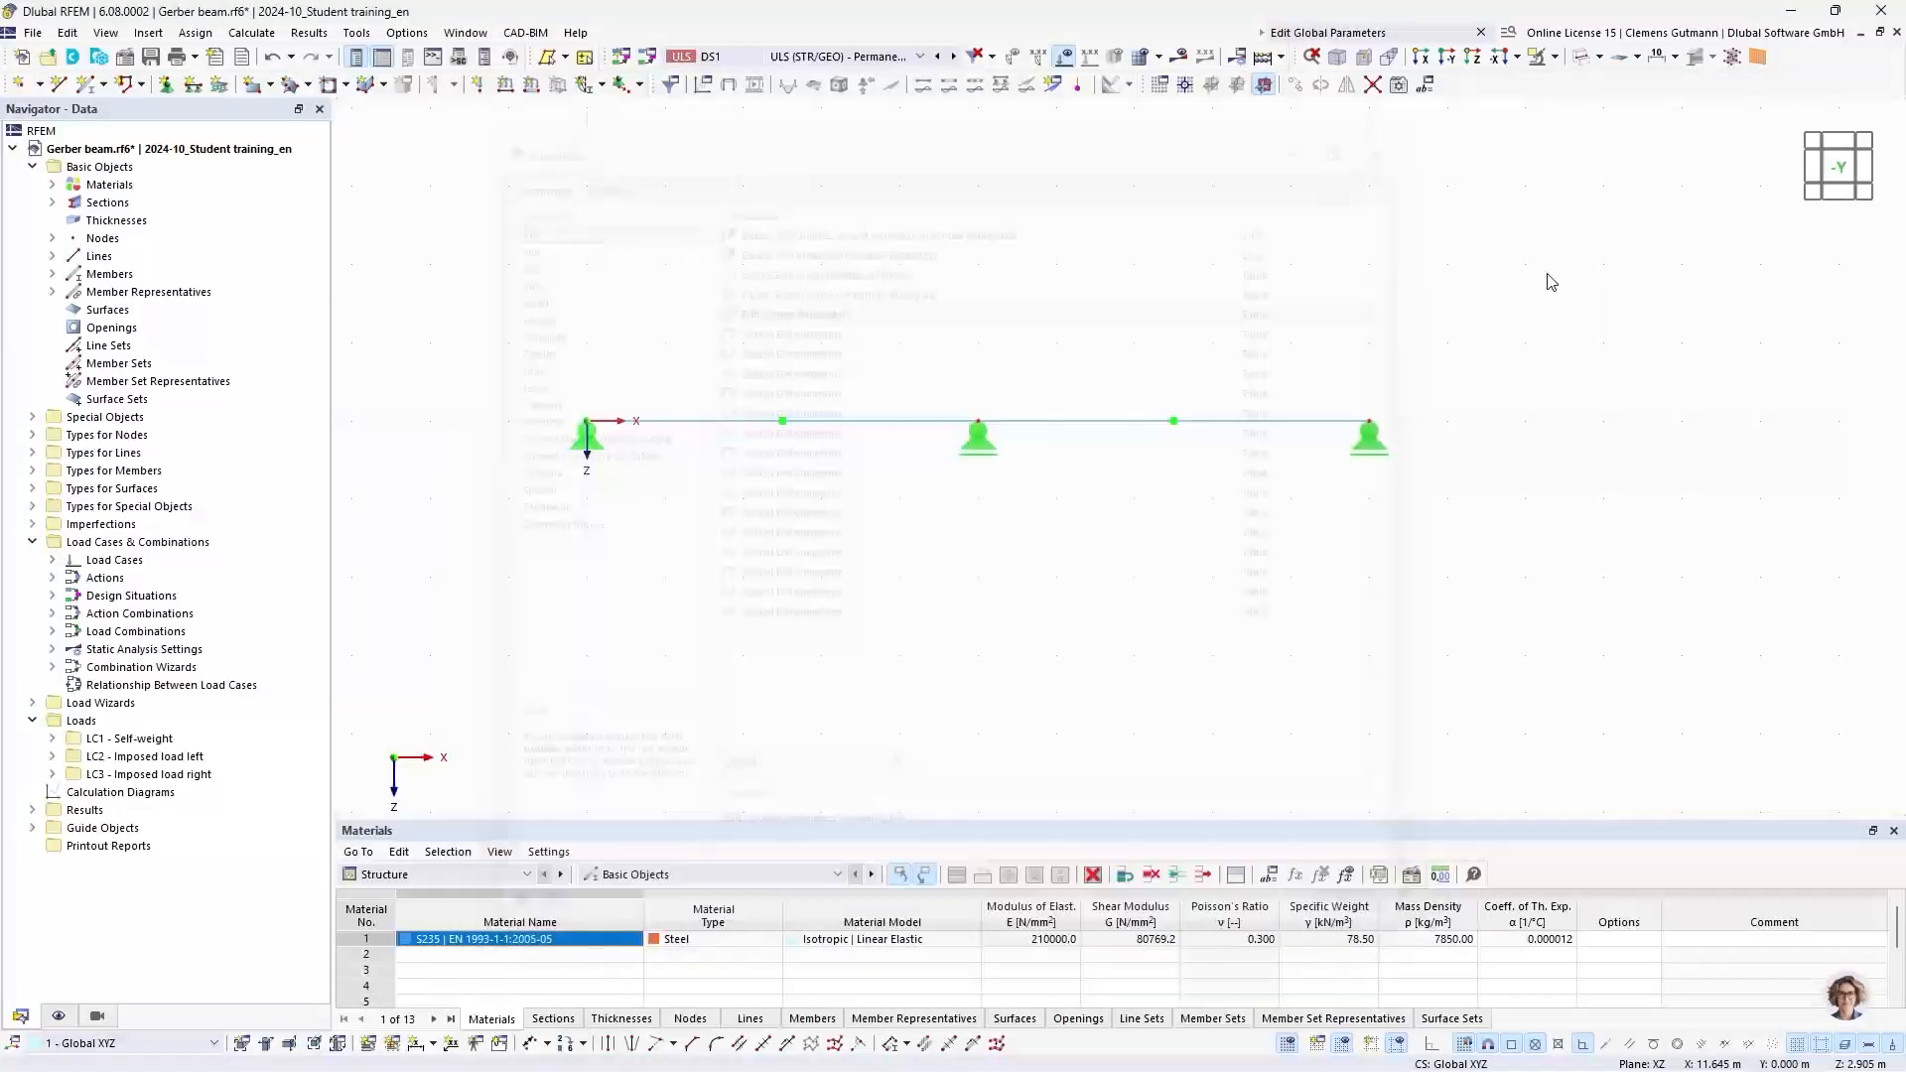
click(1427, 87)
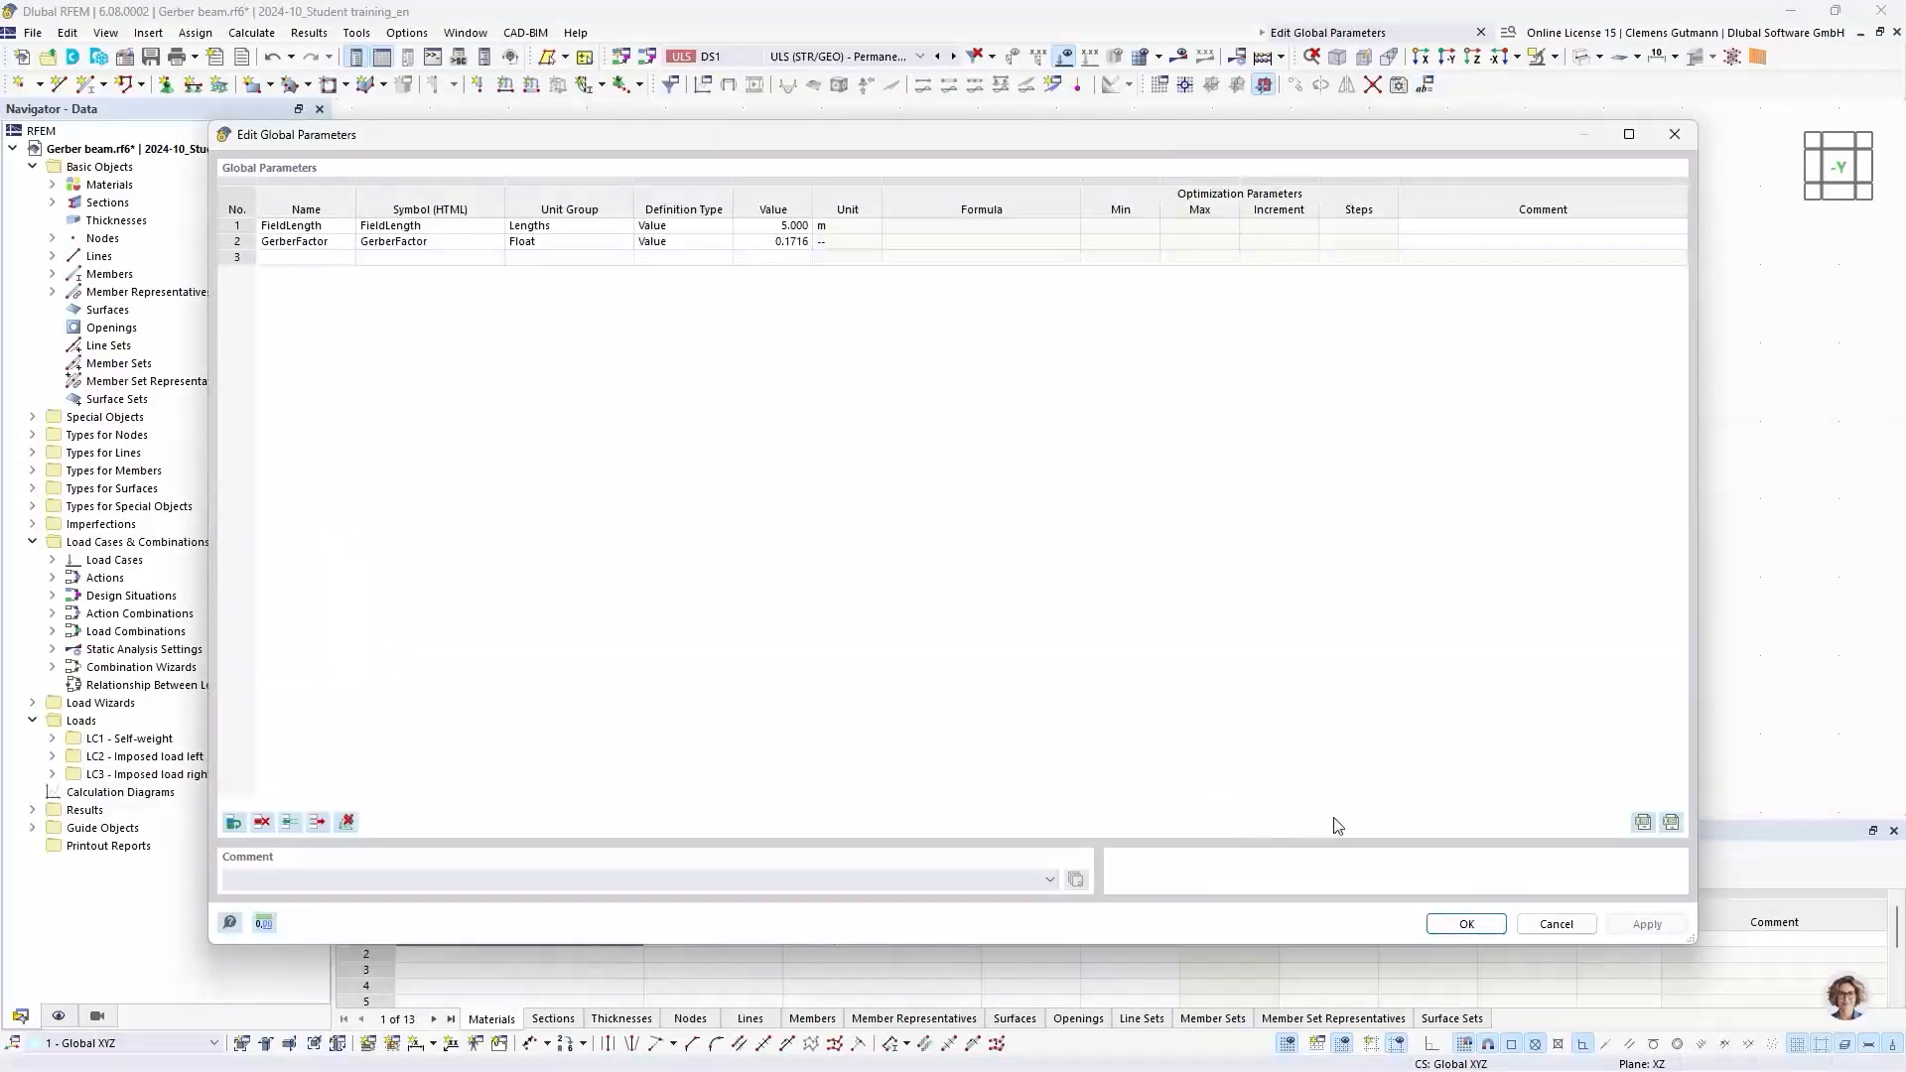
click(1466, 924)
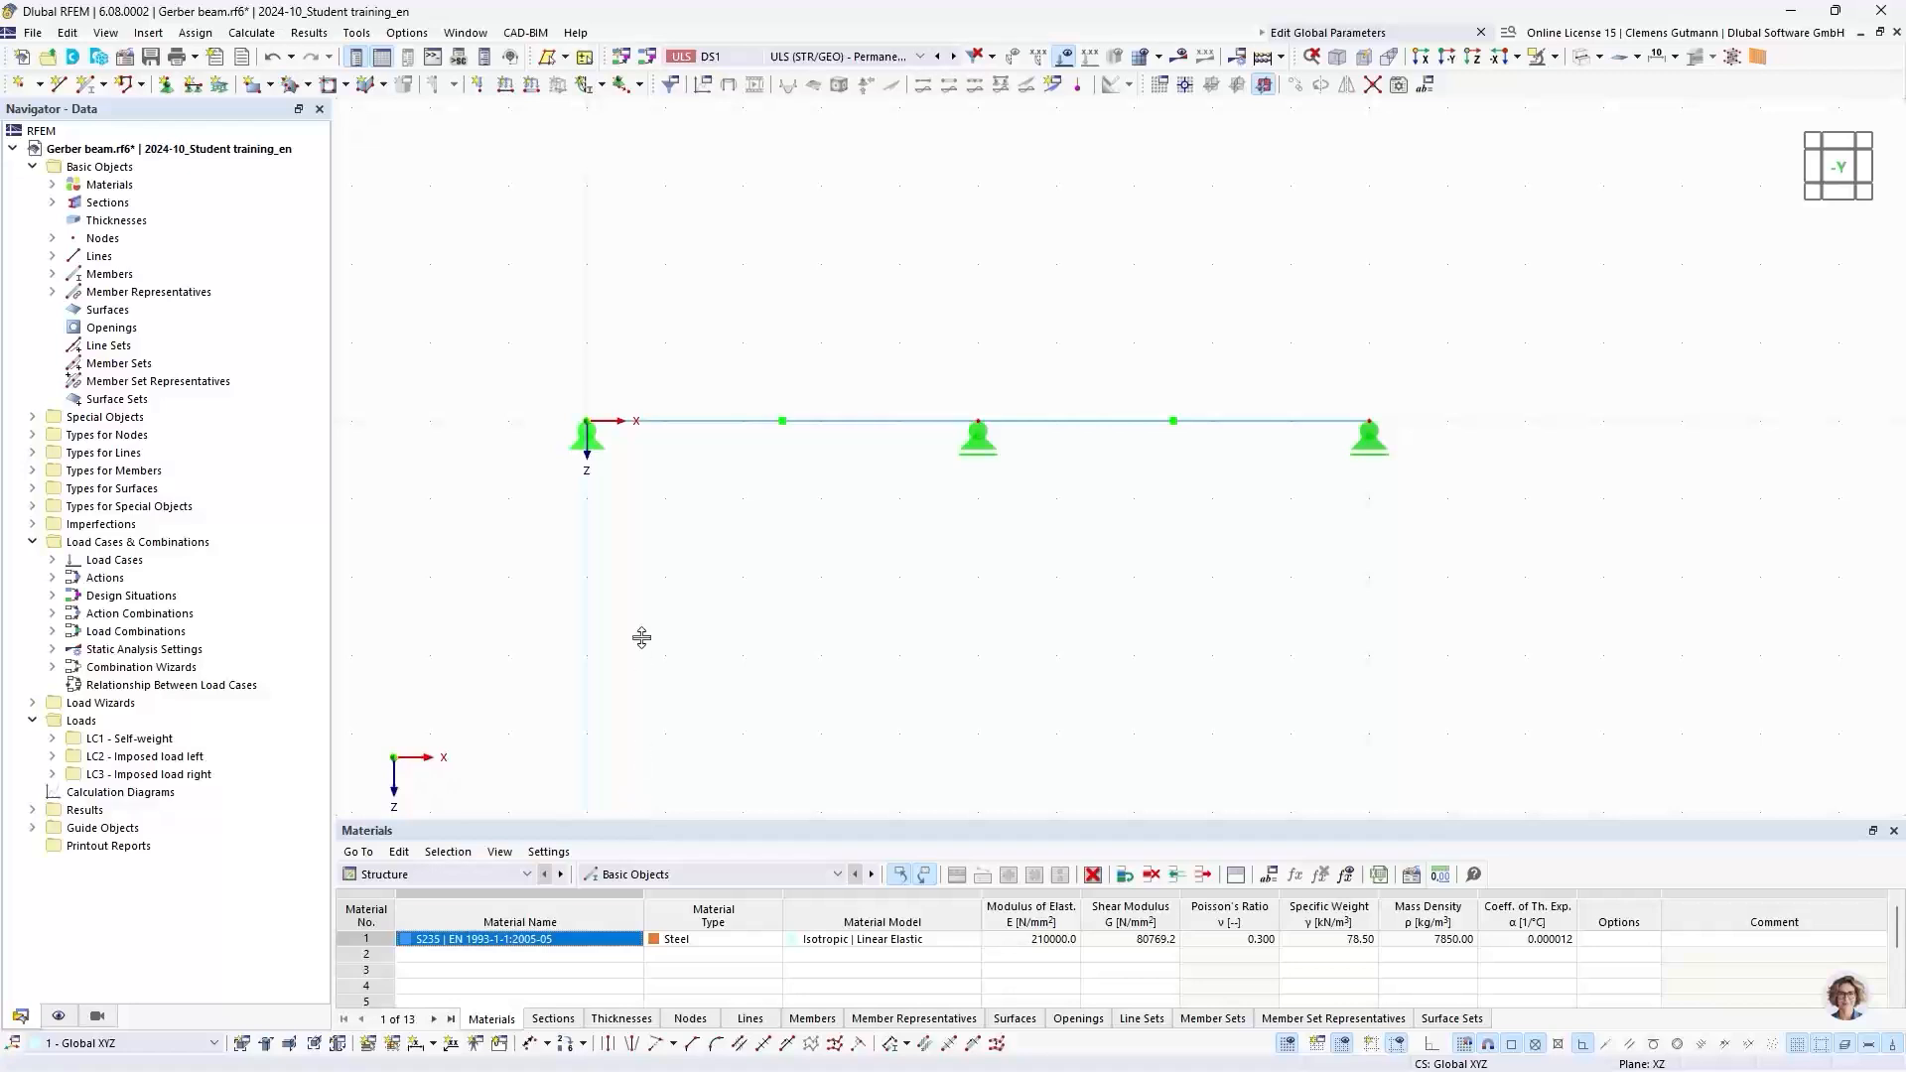
Step: Show the table of nodes and enlarge the table area so that more rows fit
drag(641, 638, 647, 586)
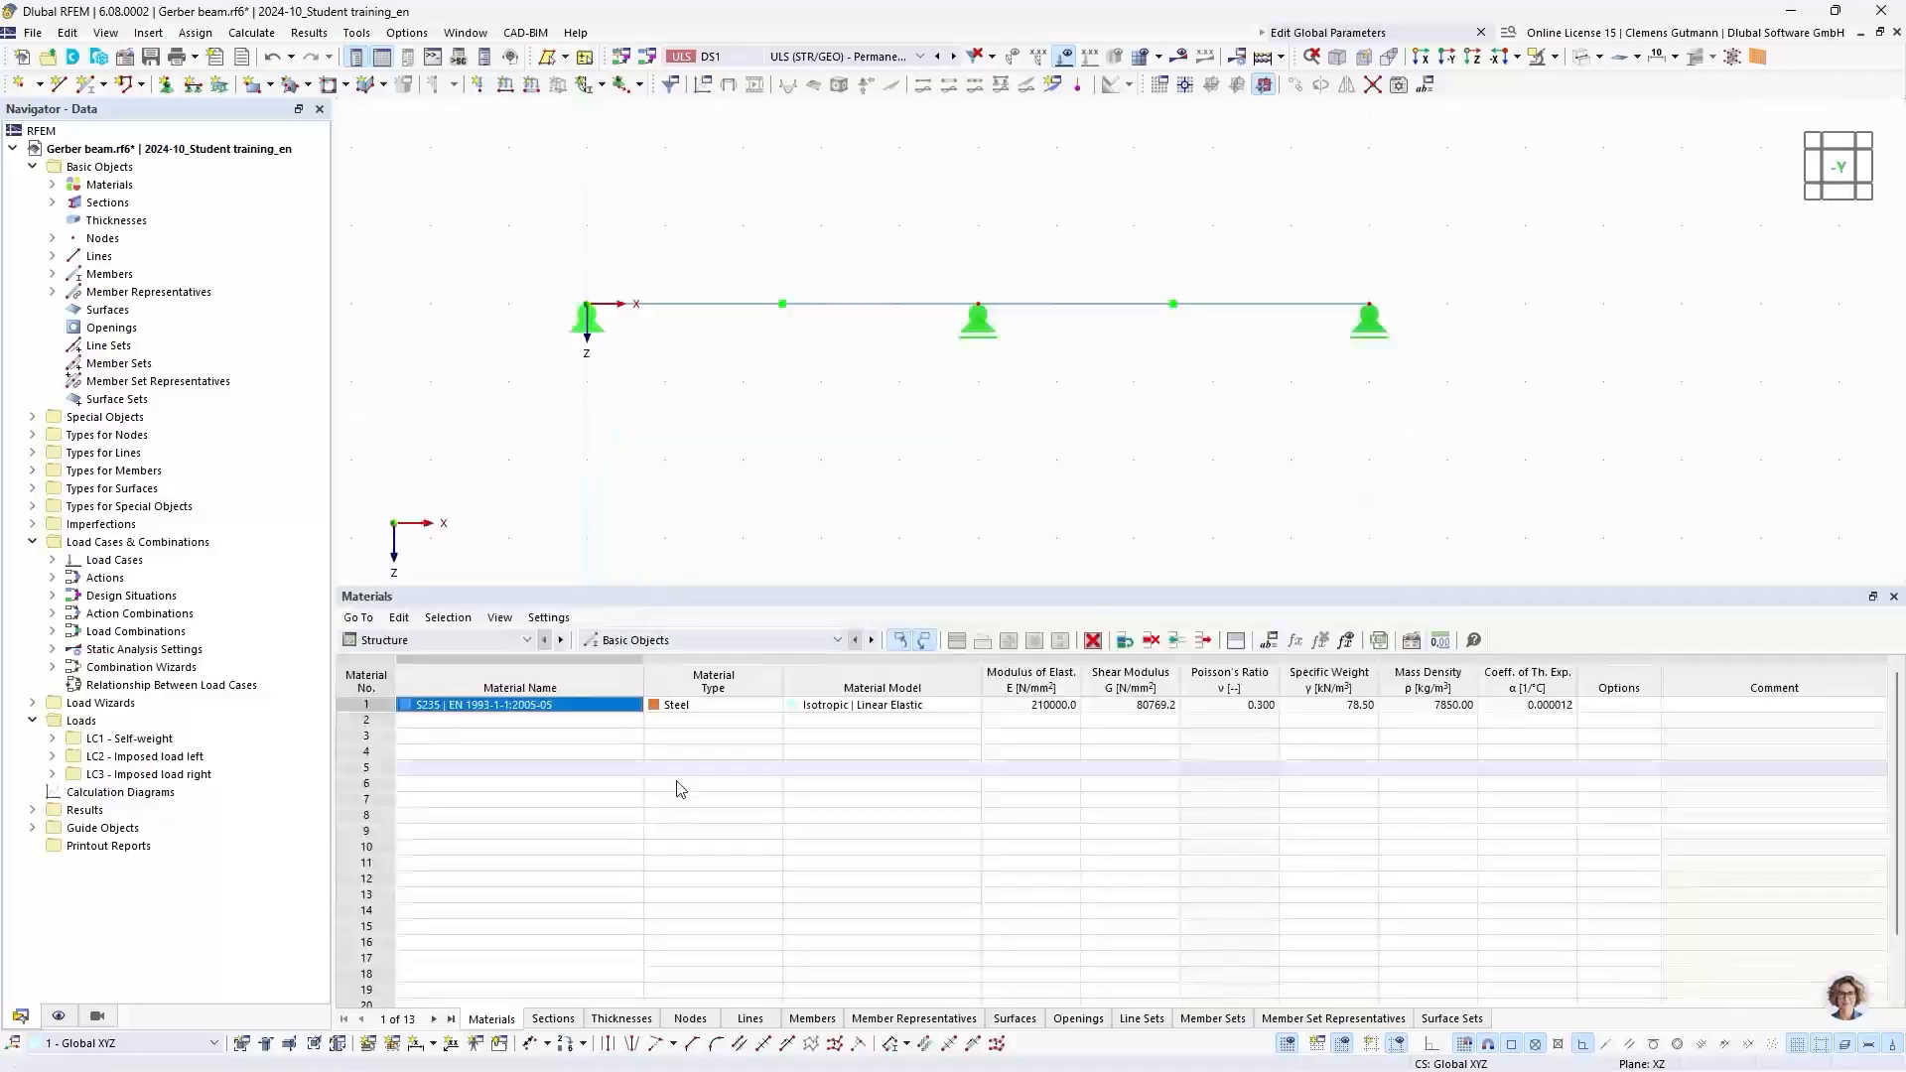
click(697, 1022)
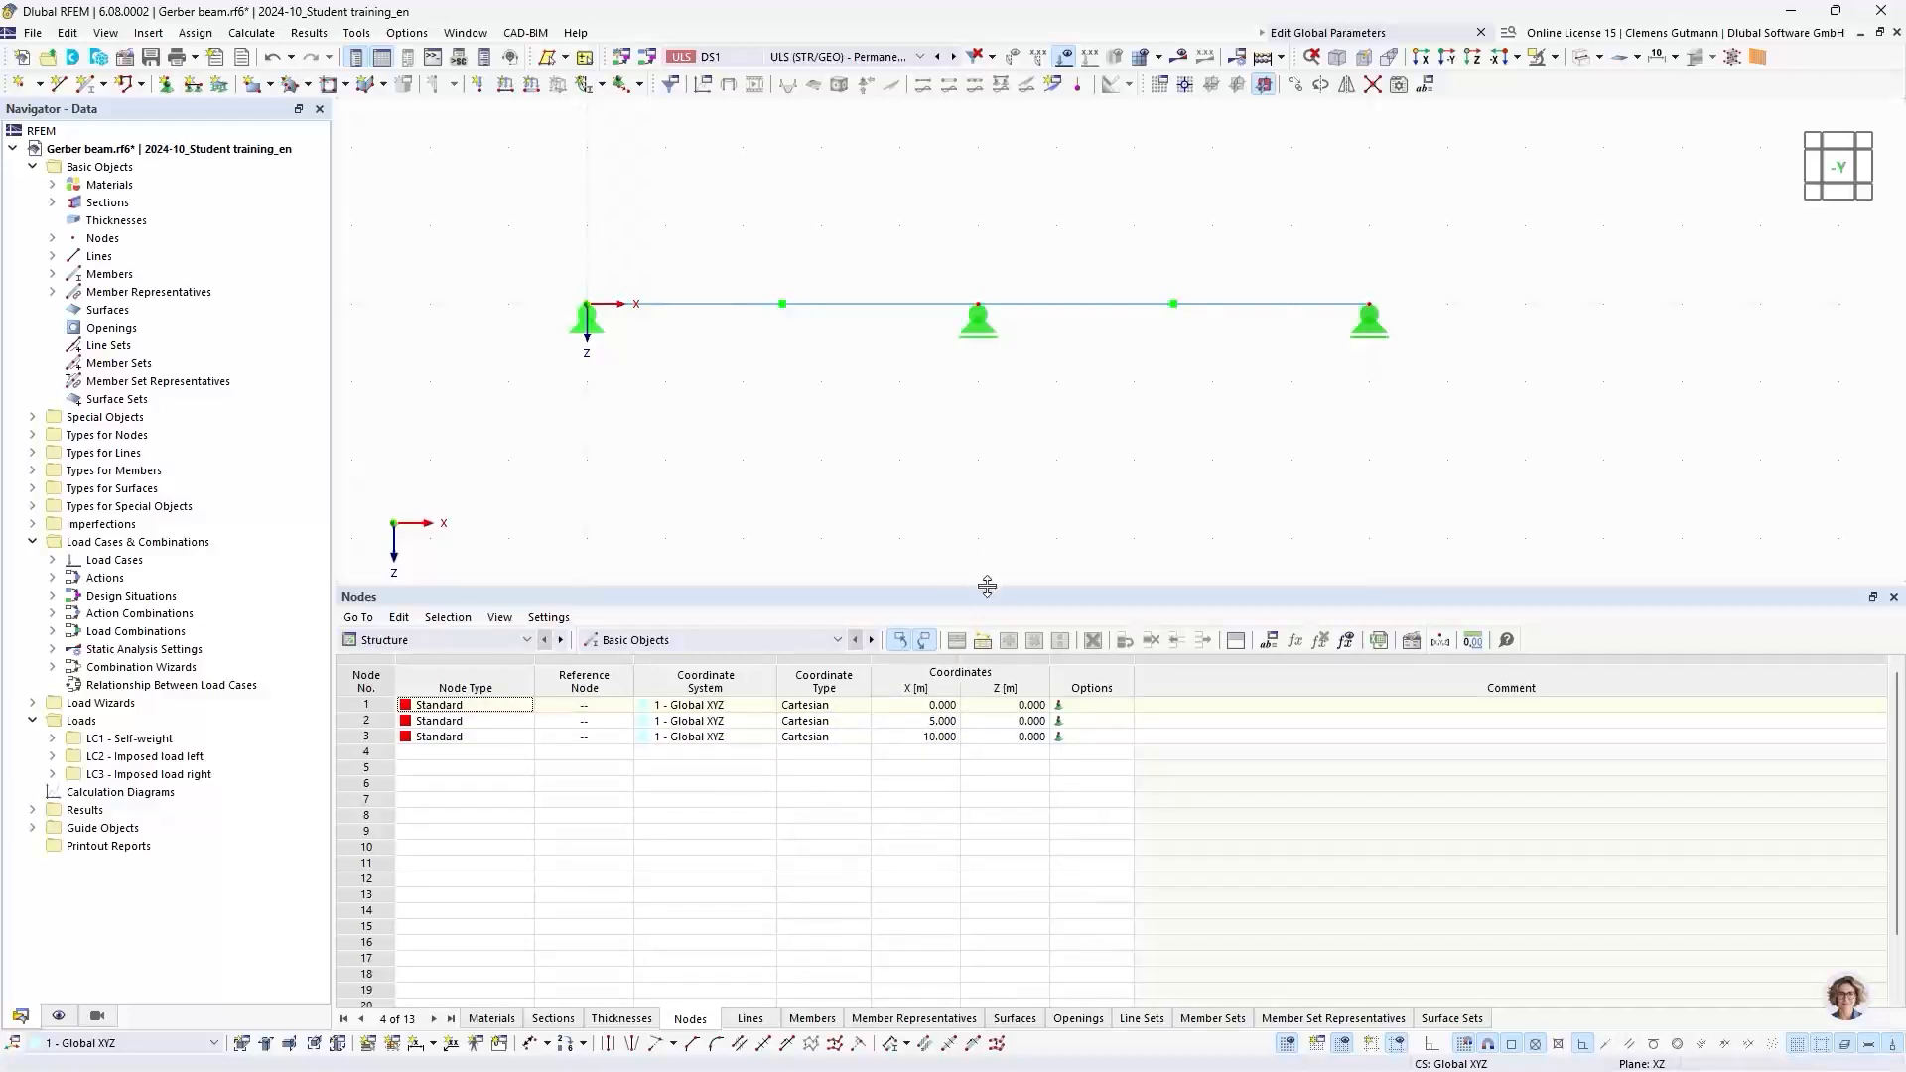
drag(999, 587, 1012, 677)
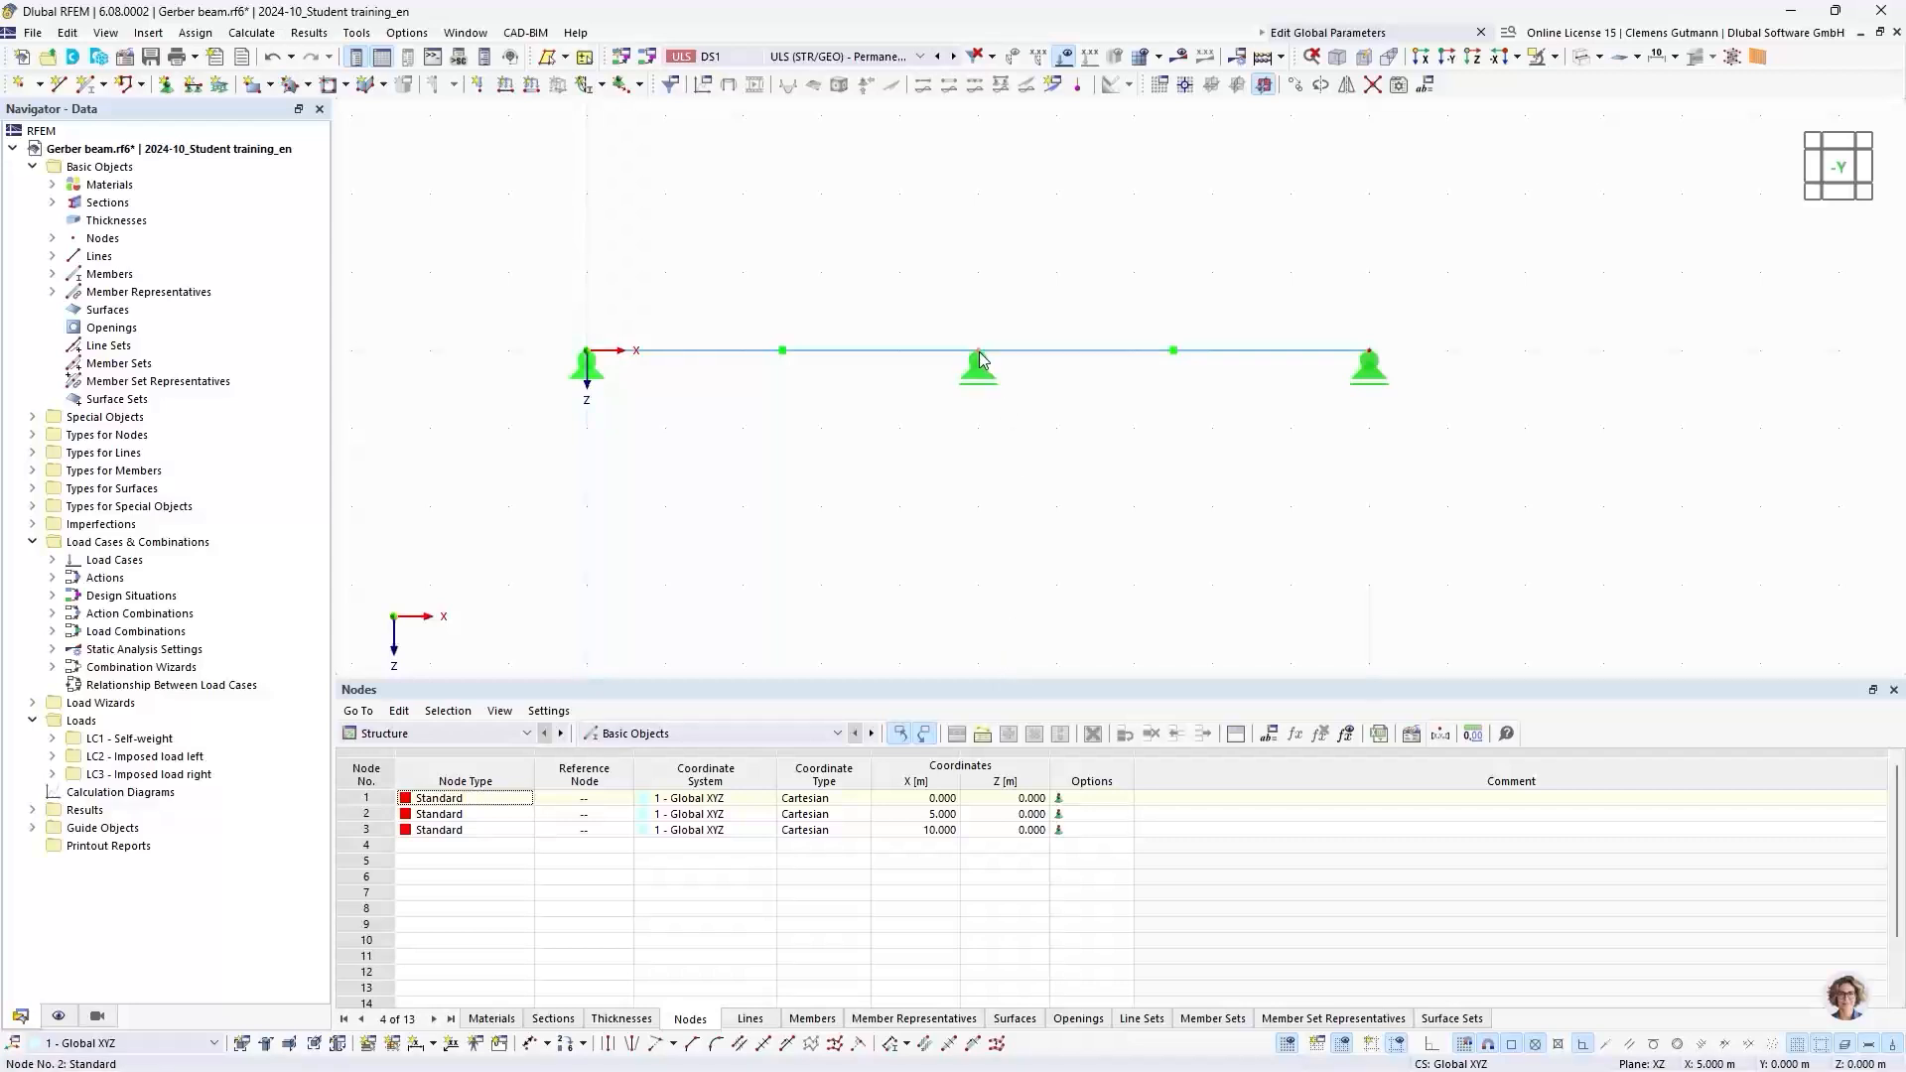
Step: Link the X coordinate of the middle support node to the global parameter FieldLength and confirm the node
mouse_move(980, 358)
double_click(980, 358)
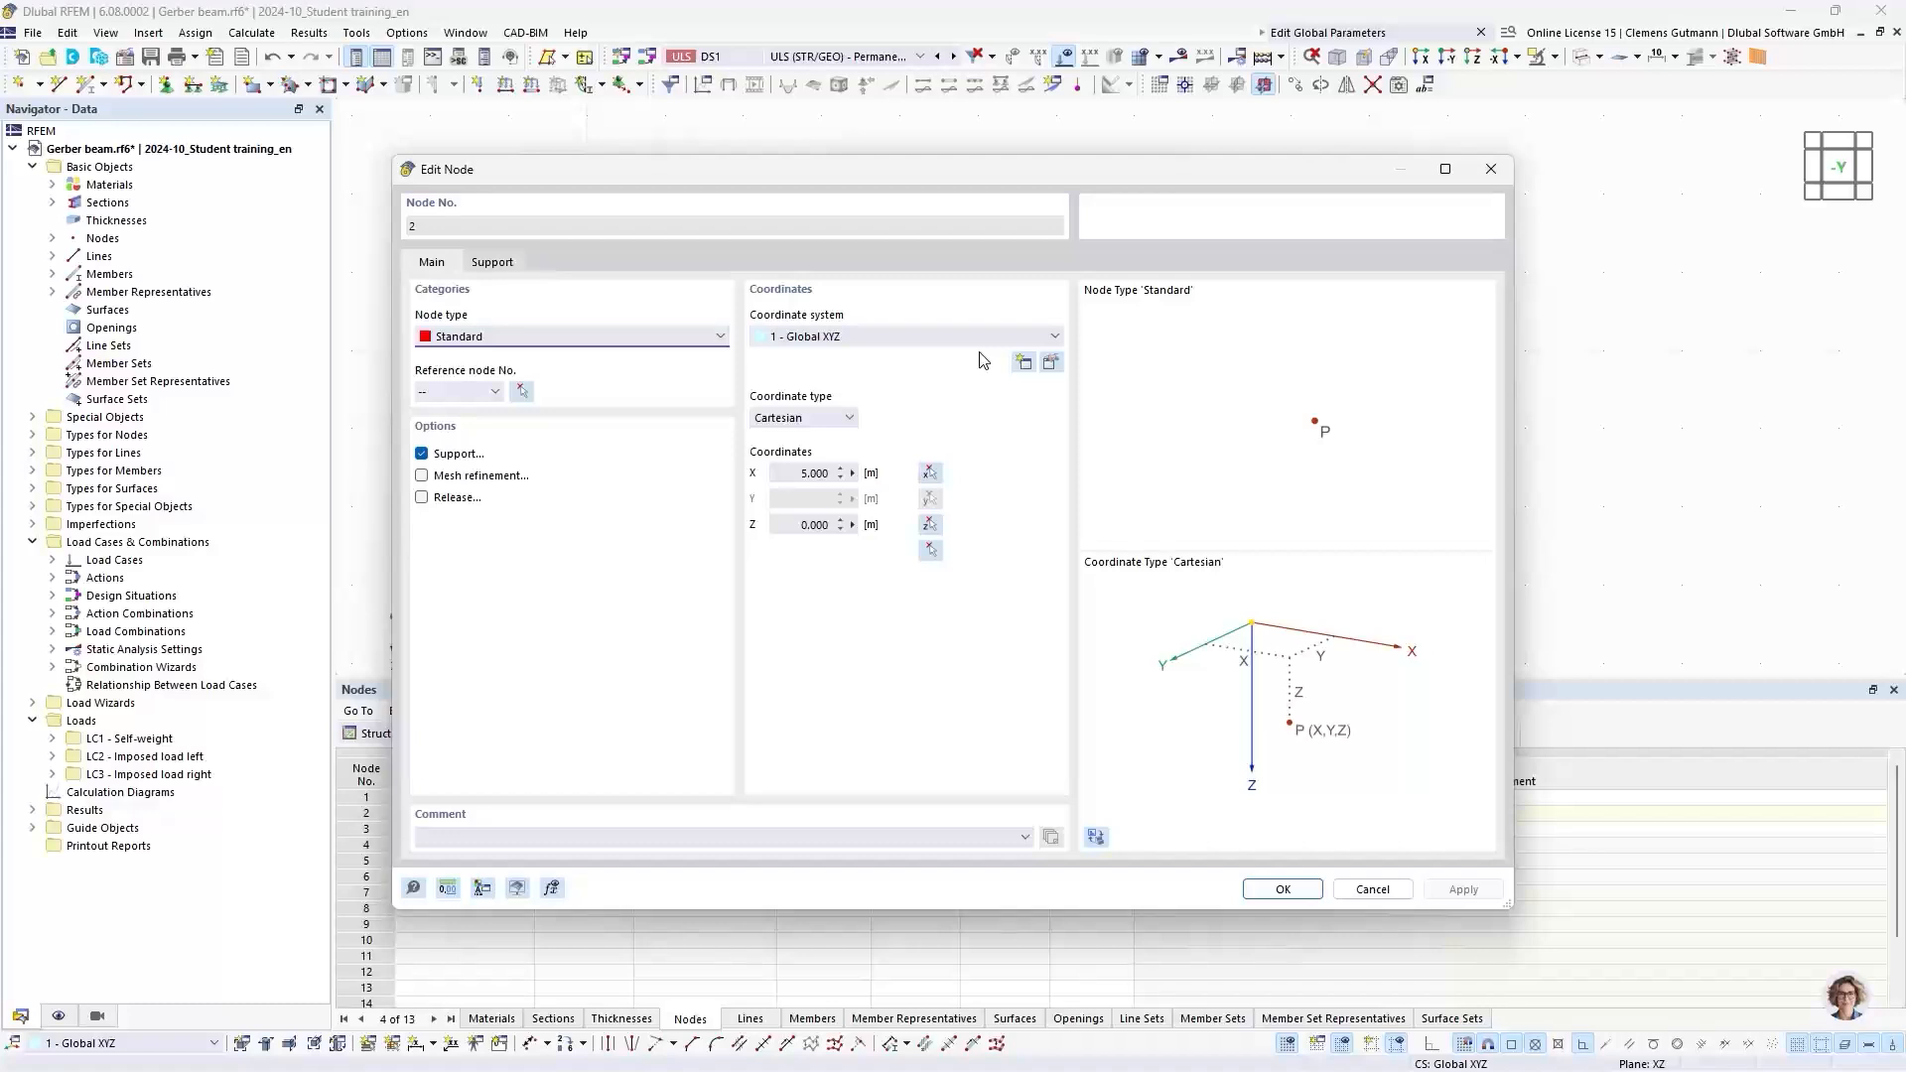
click(852, 475)
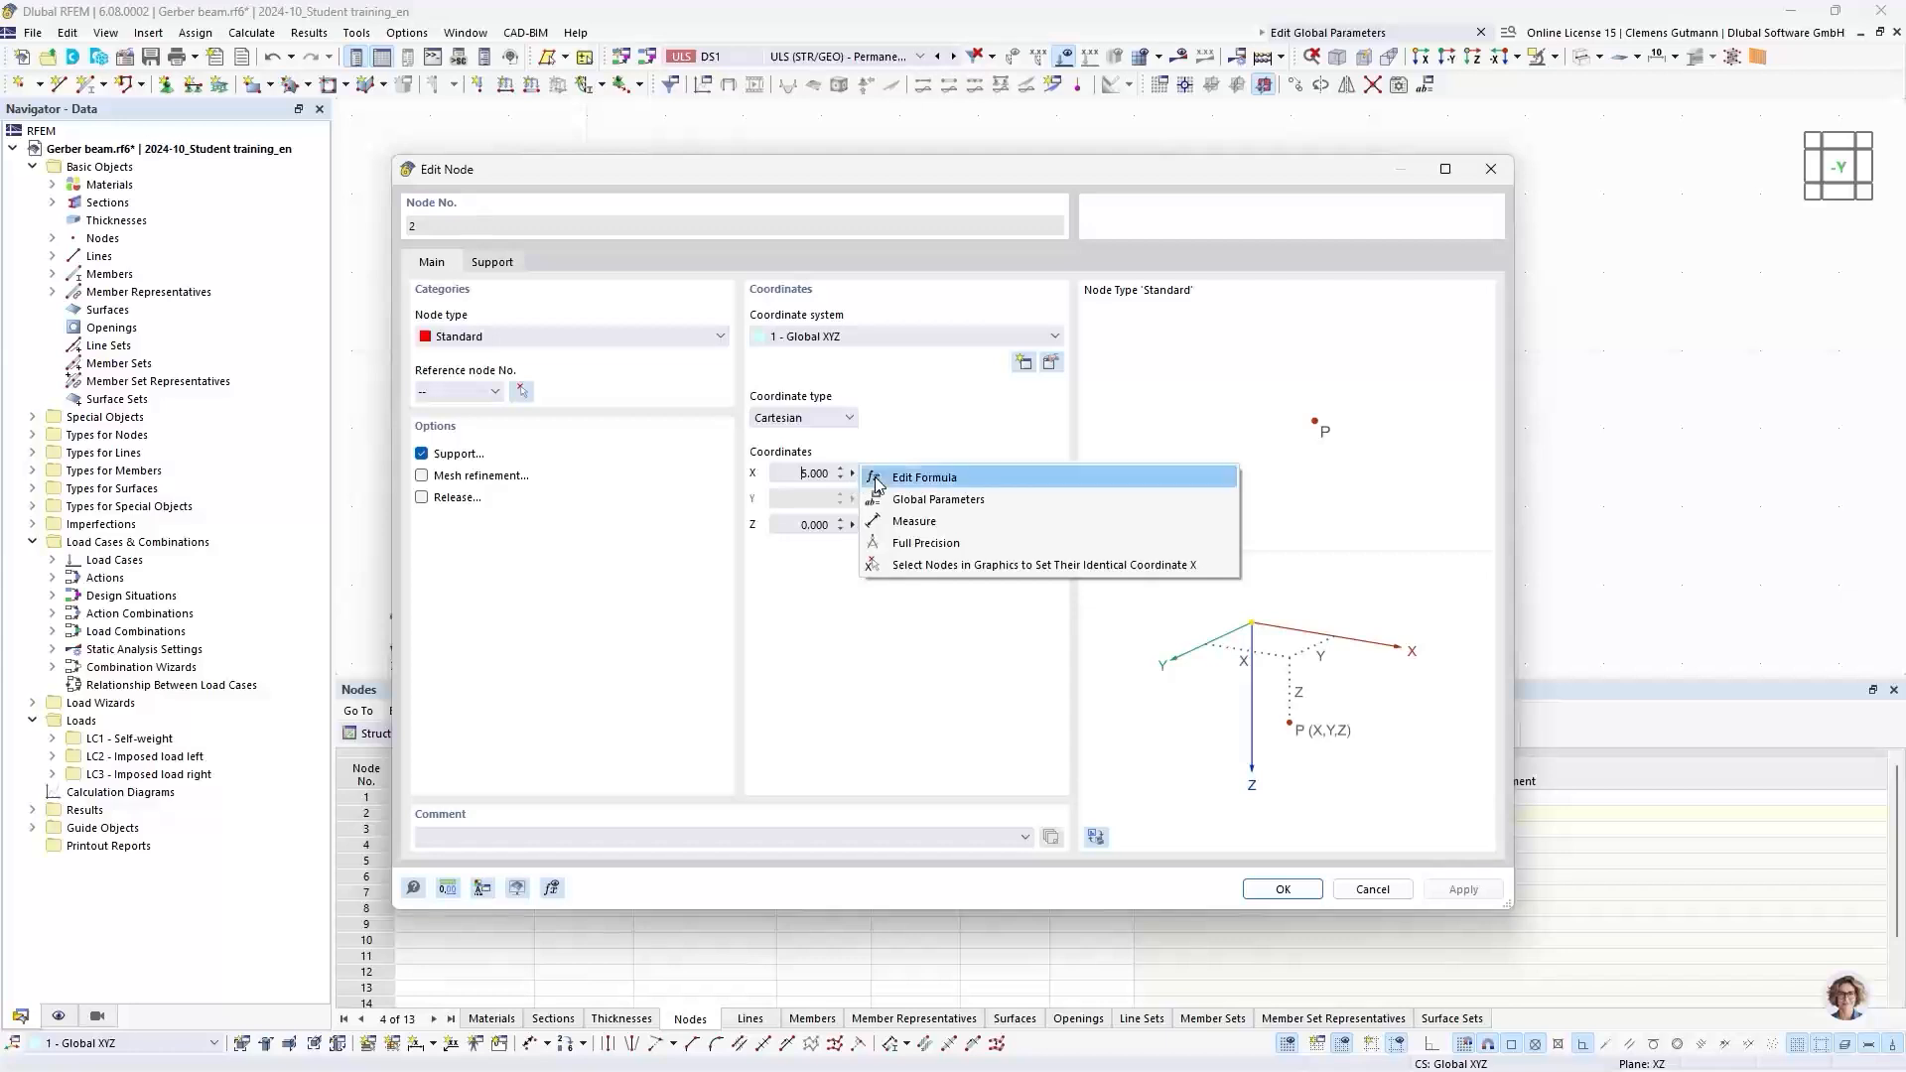
click(939, 510)
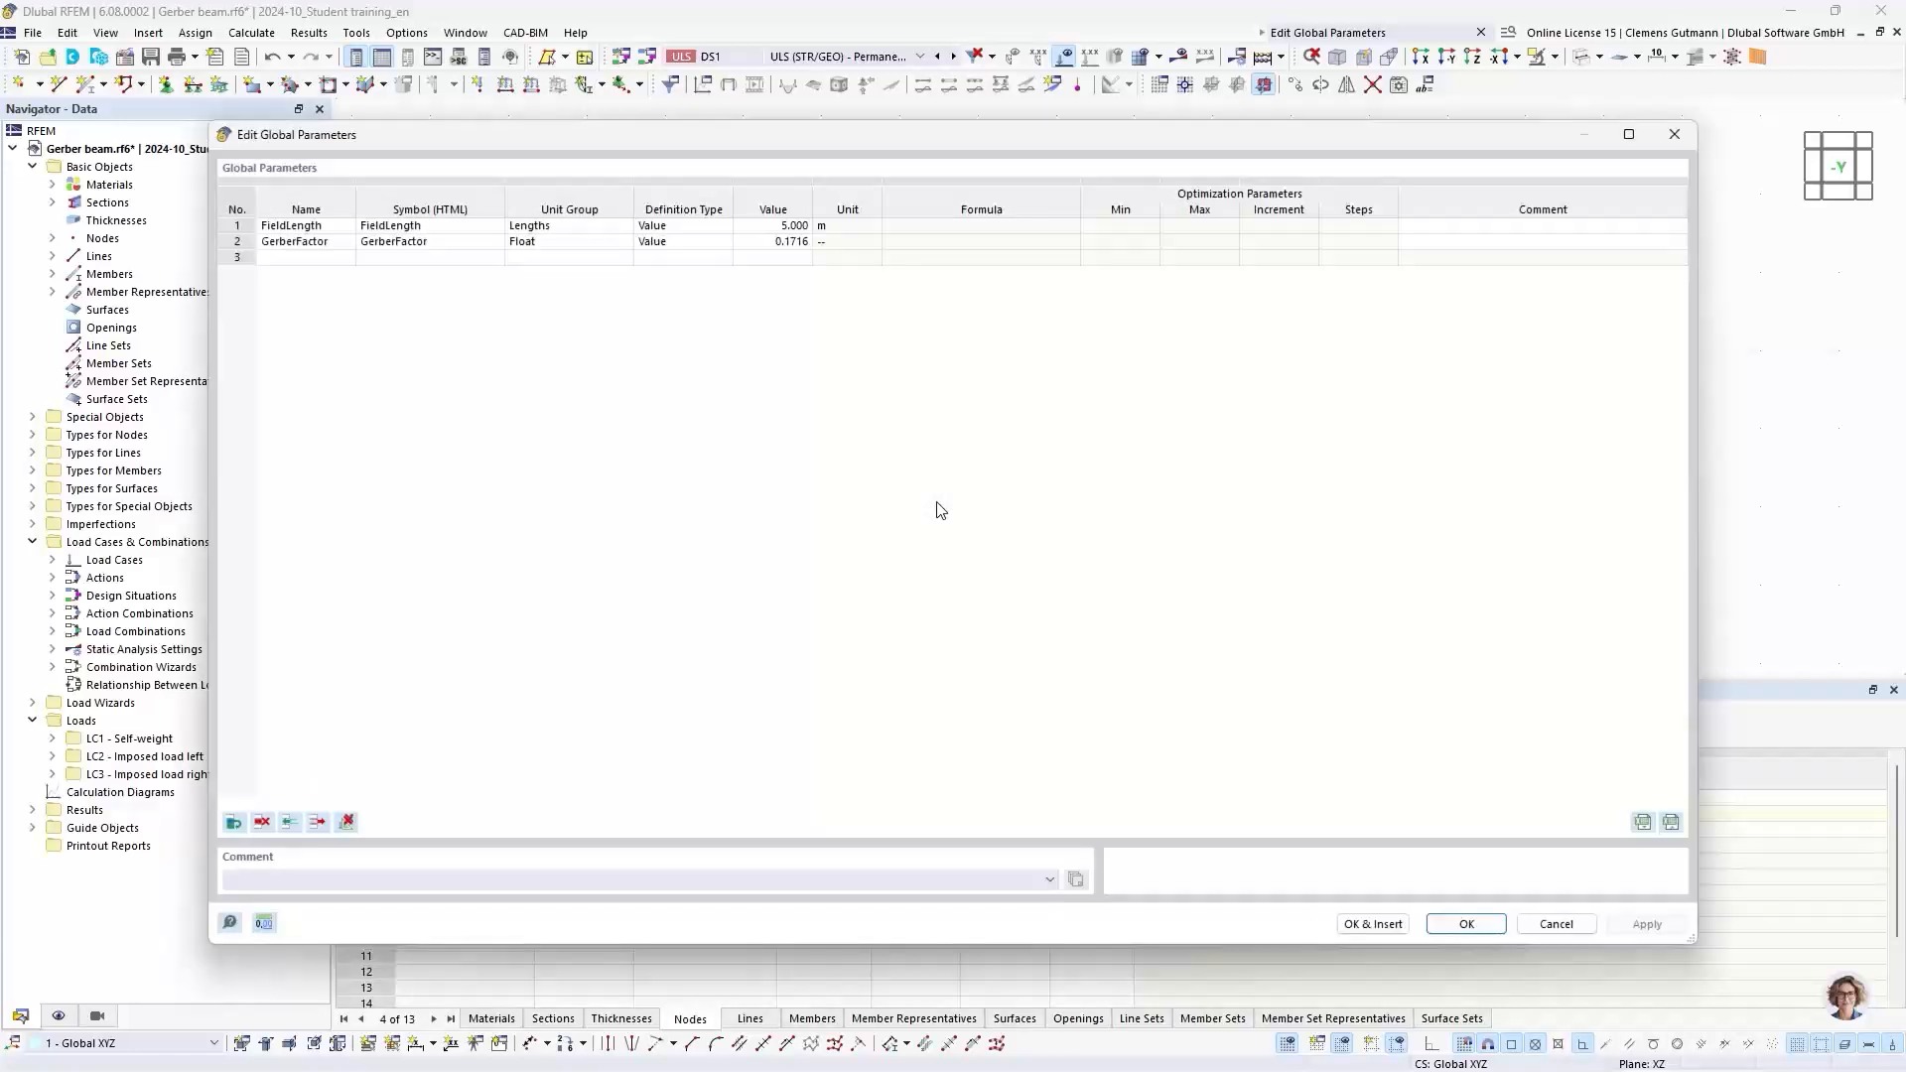
double_click(319, 228)
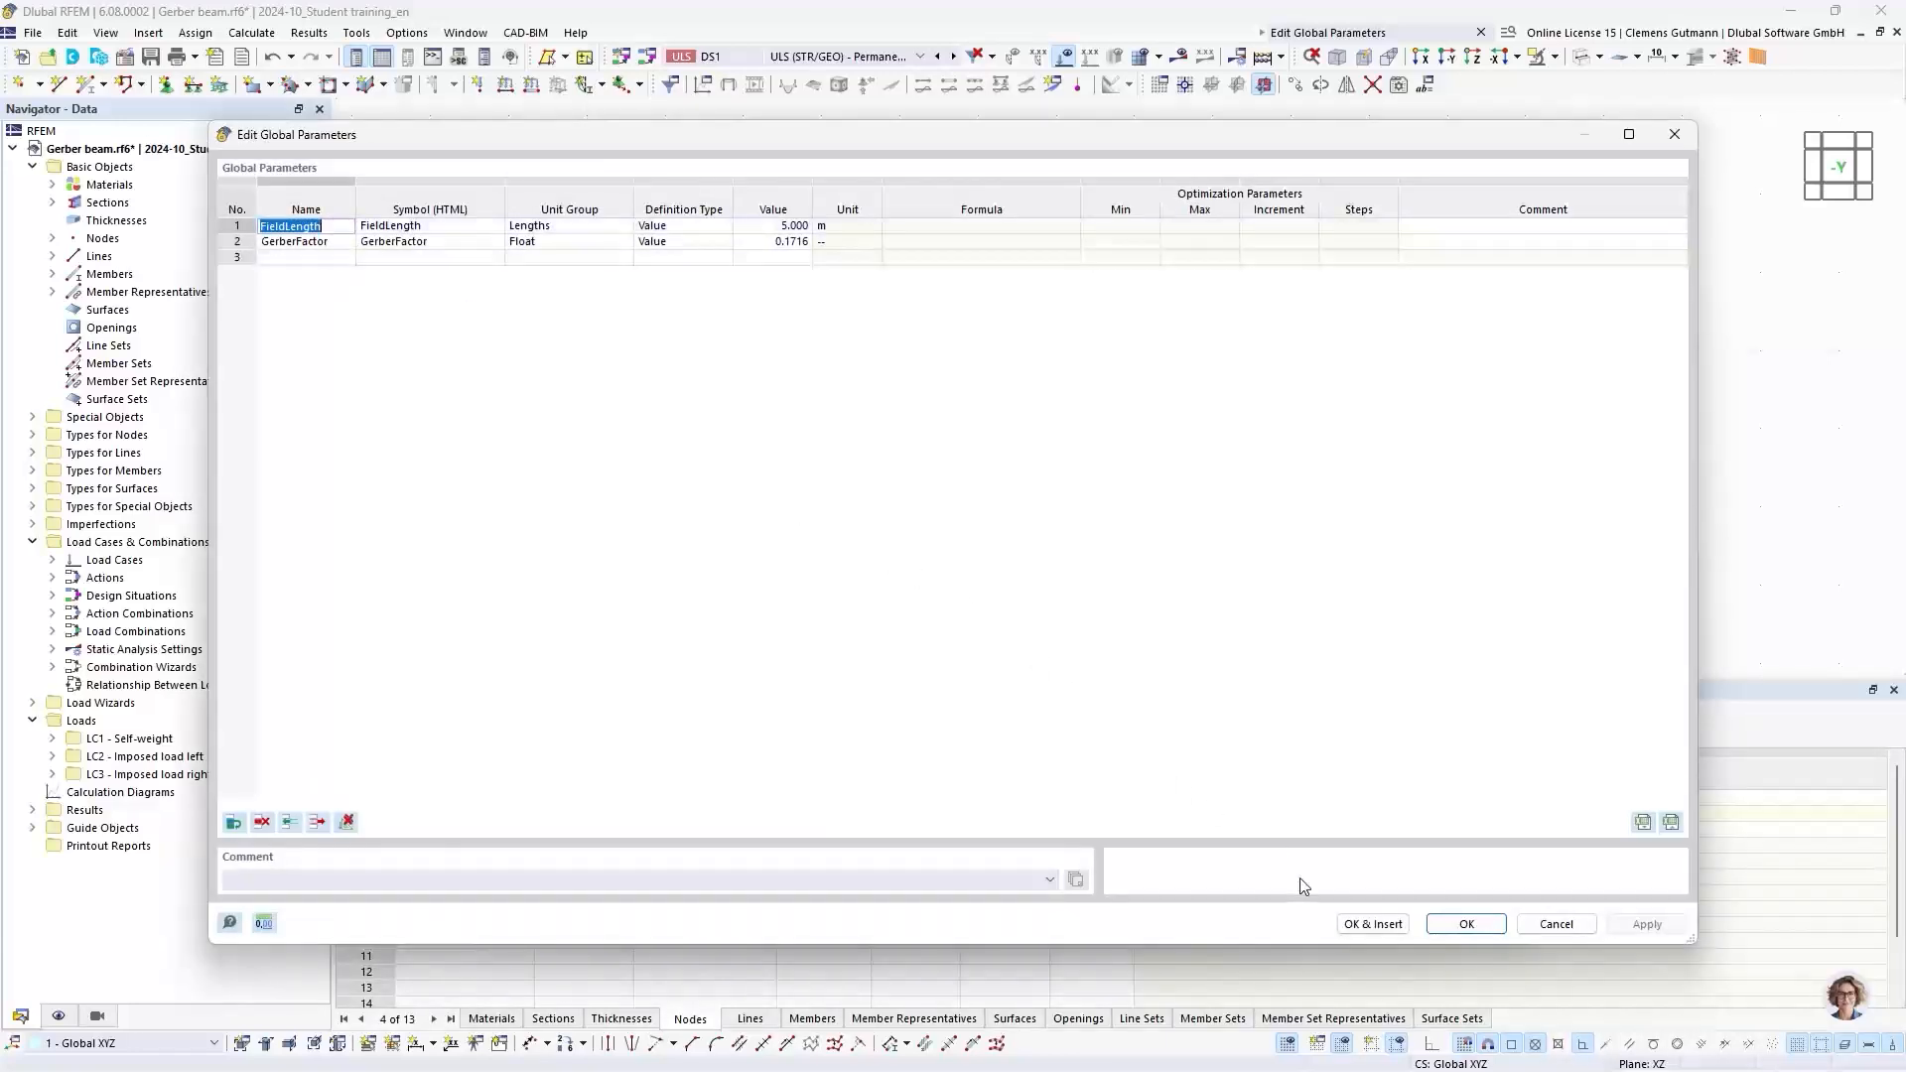
click(1371, 923)
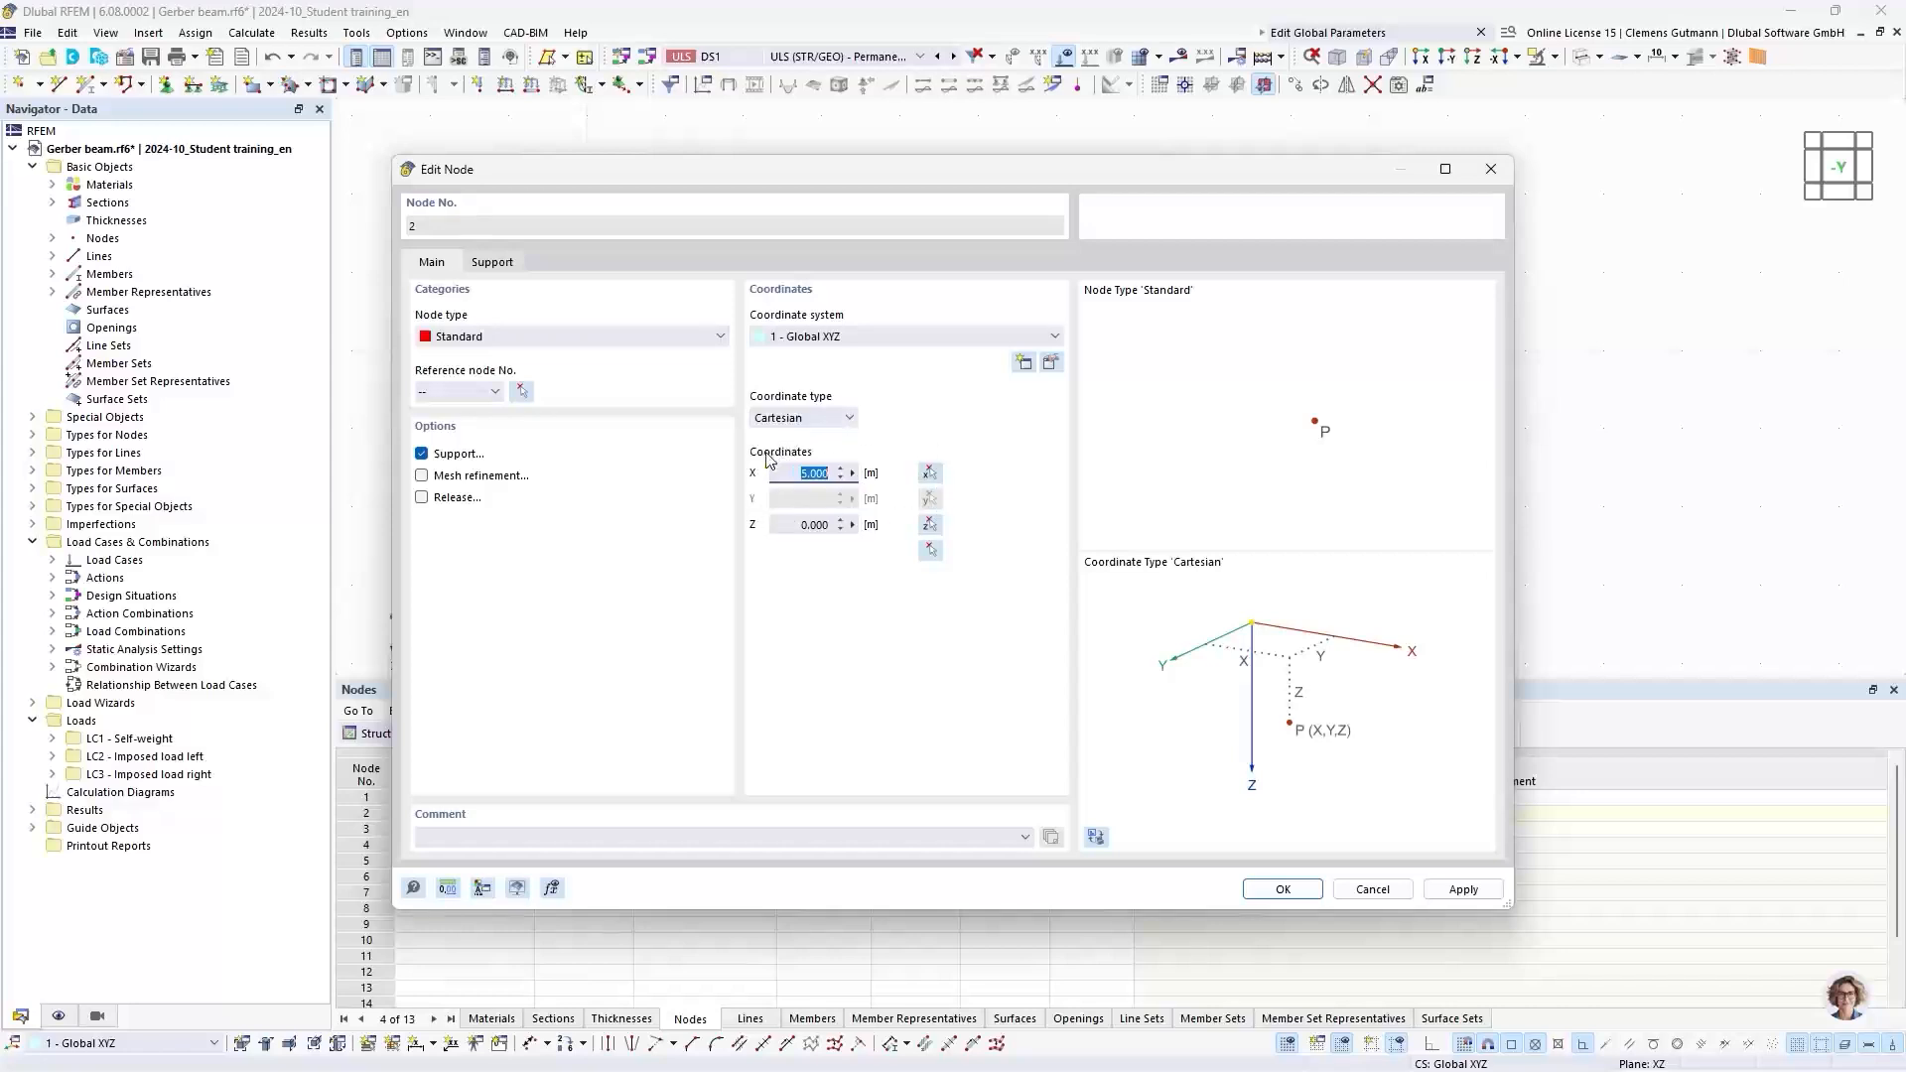
click(852, 473)
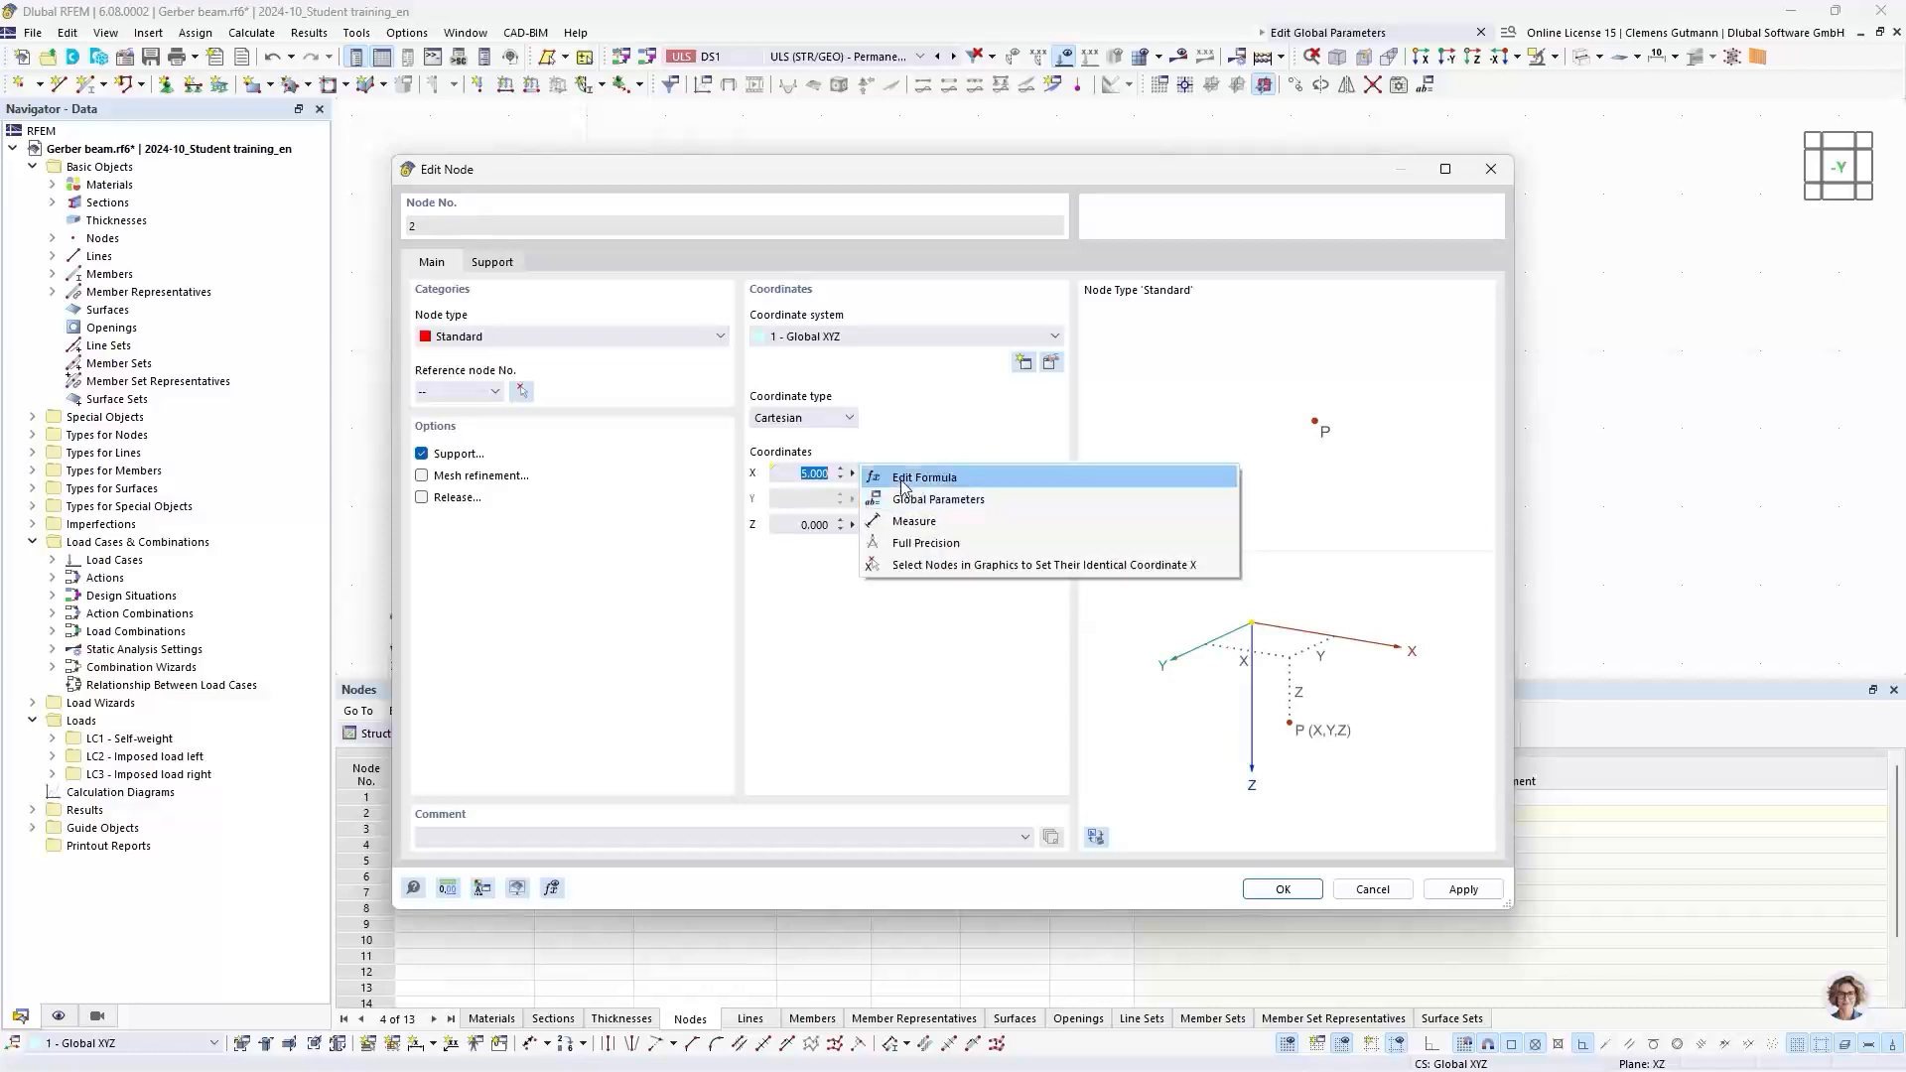
click(911, 439)
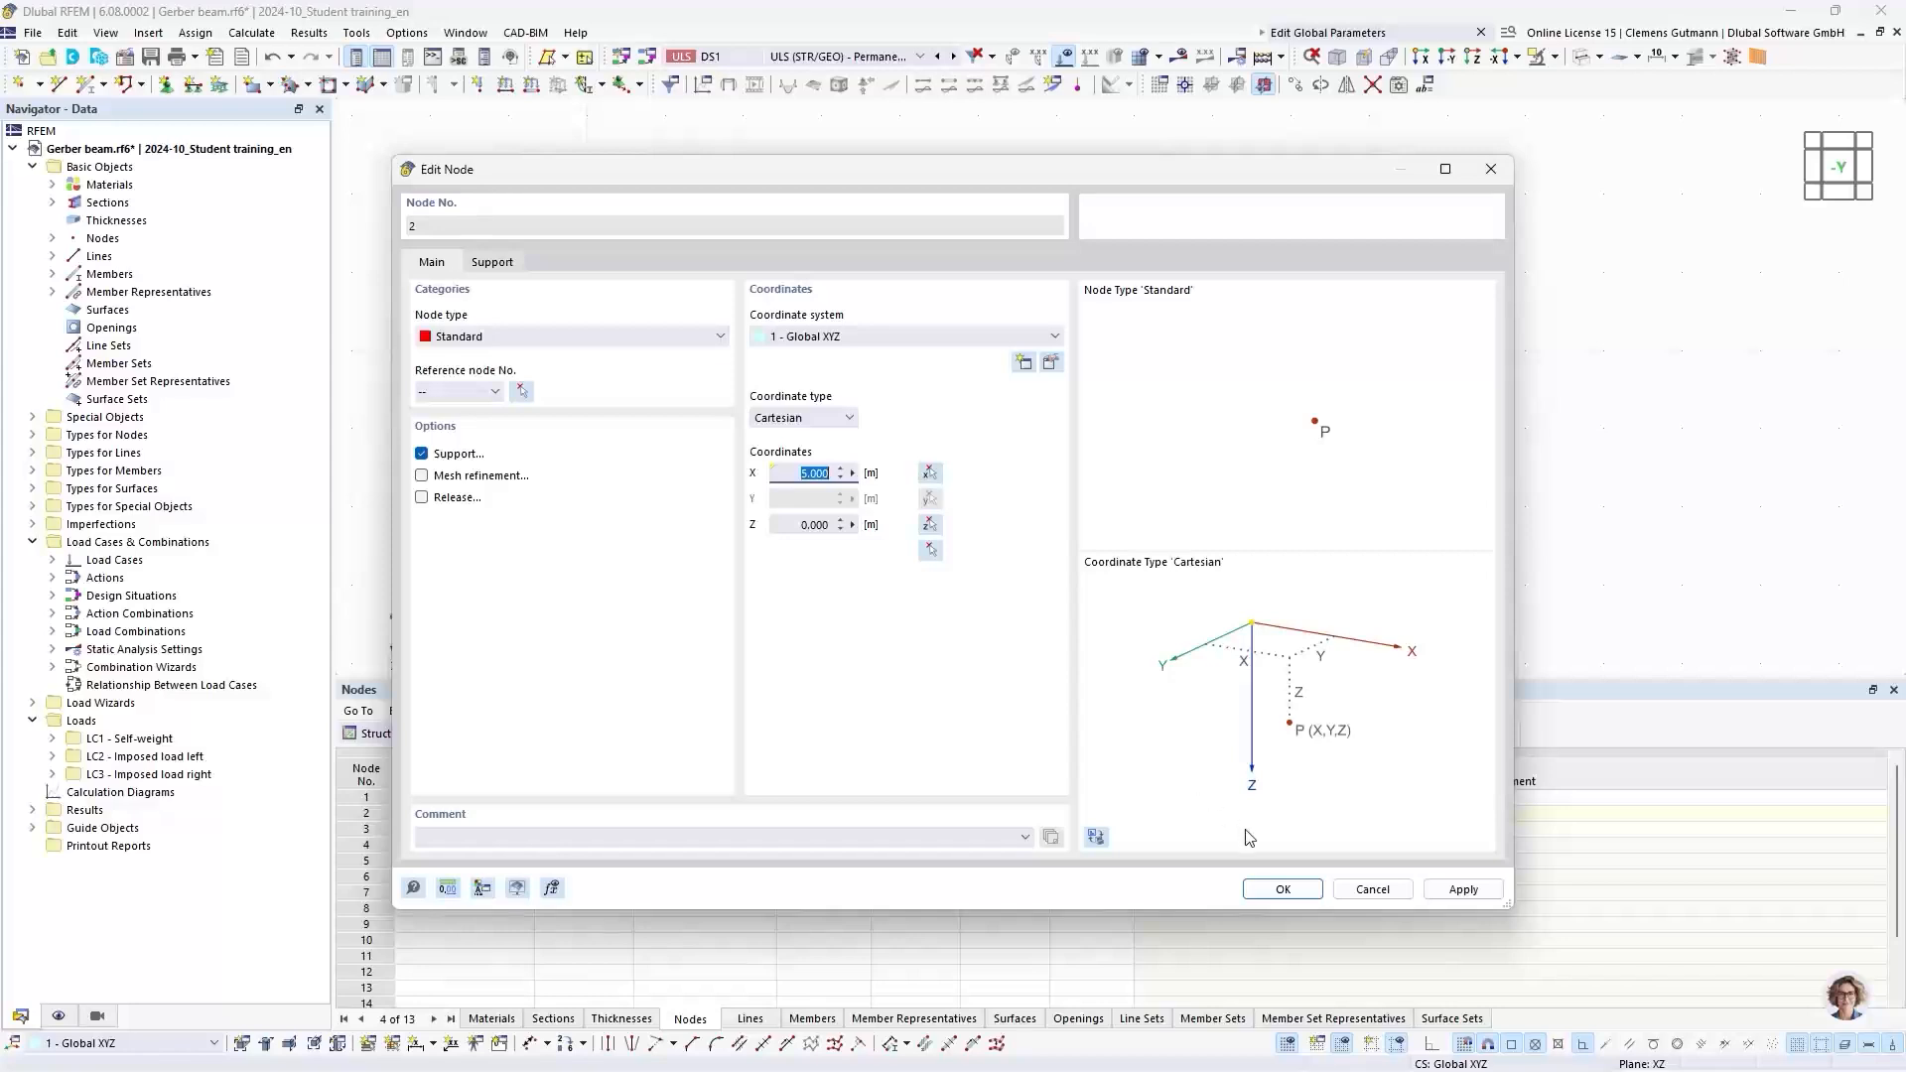
click(1283, 889)
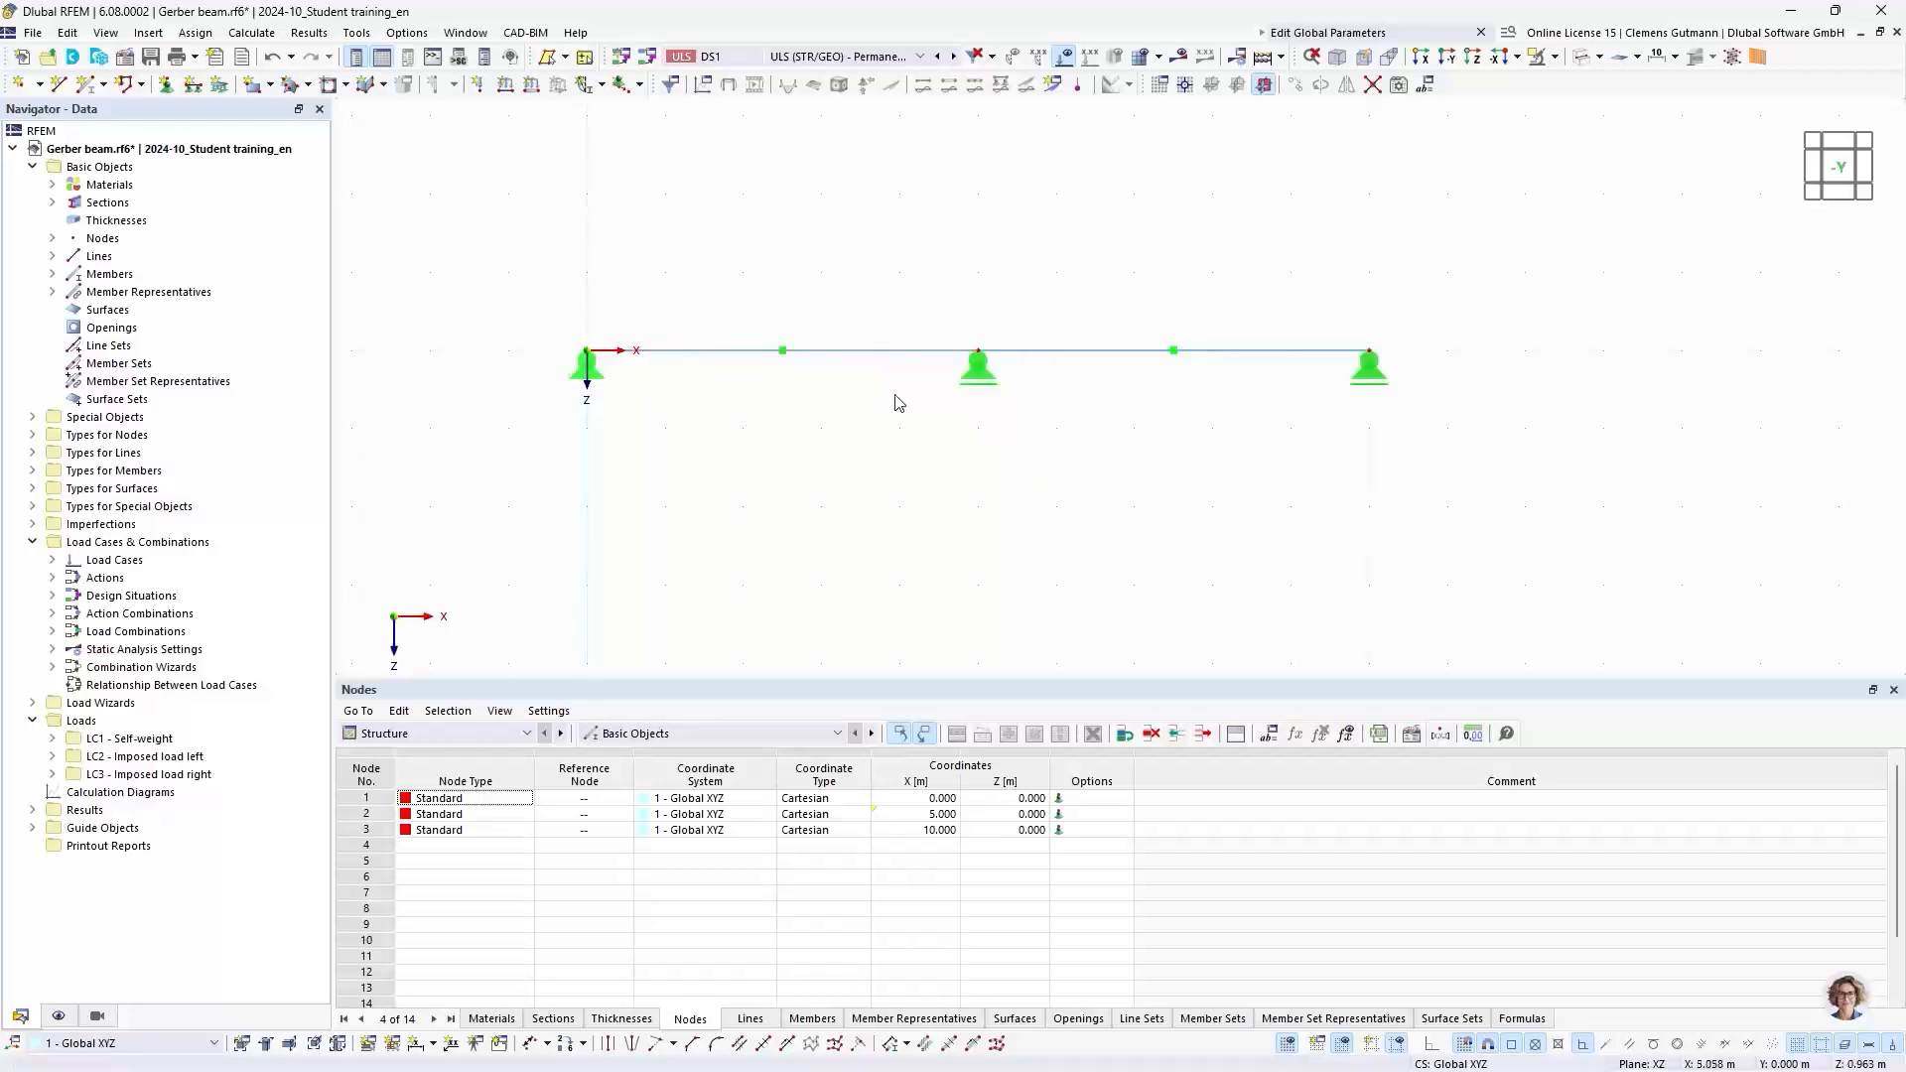
double_click(978, 357)
click(1370, 889)
Step: Define the X coordinate of the end support node 3 with the formula 2*FieldLength and confirm the node
double_click(1369, 357)
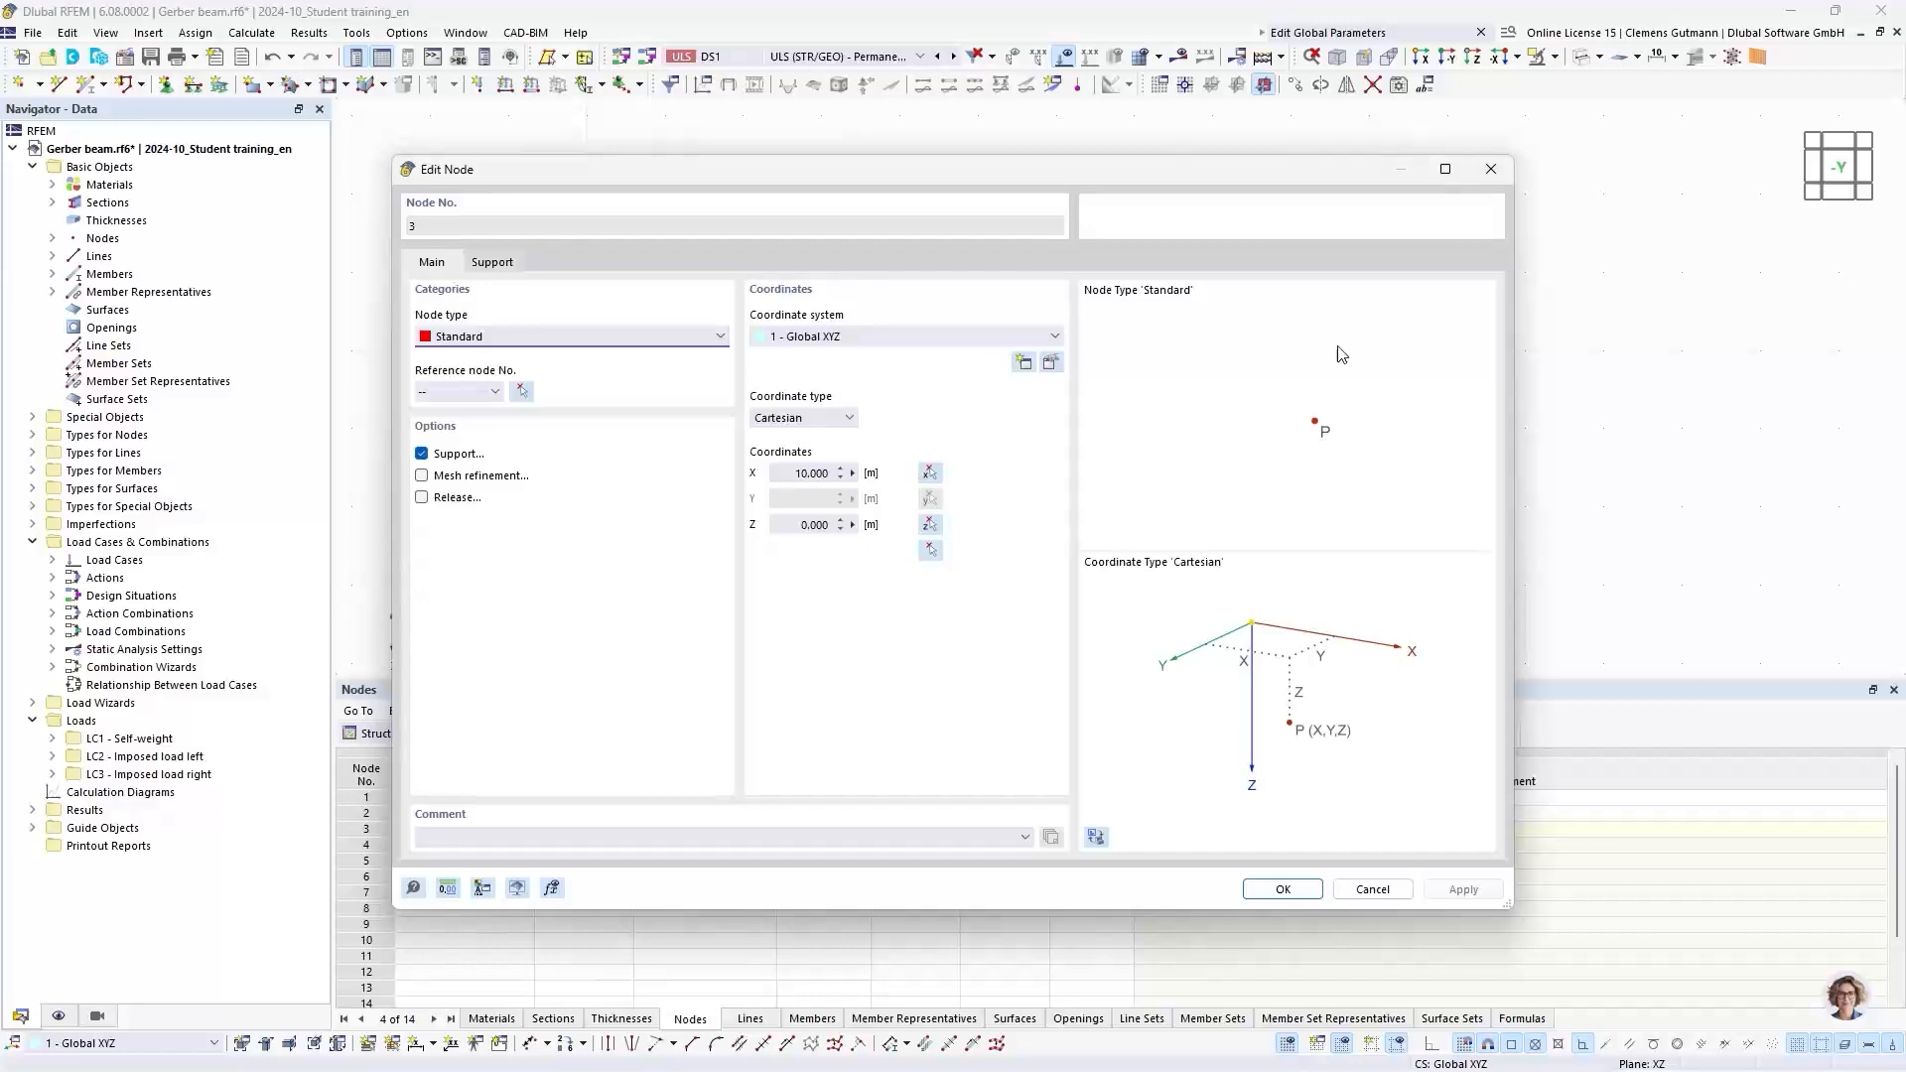
click(853, 473)
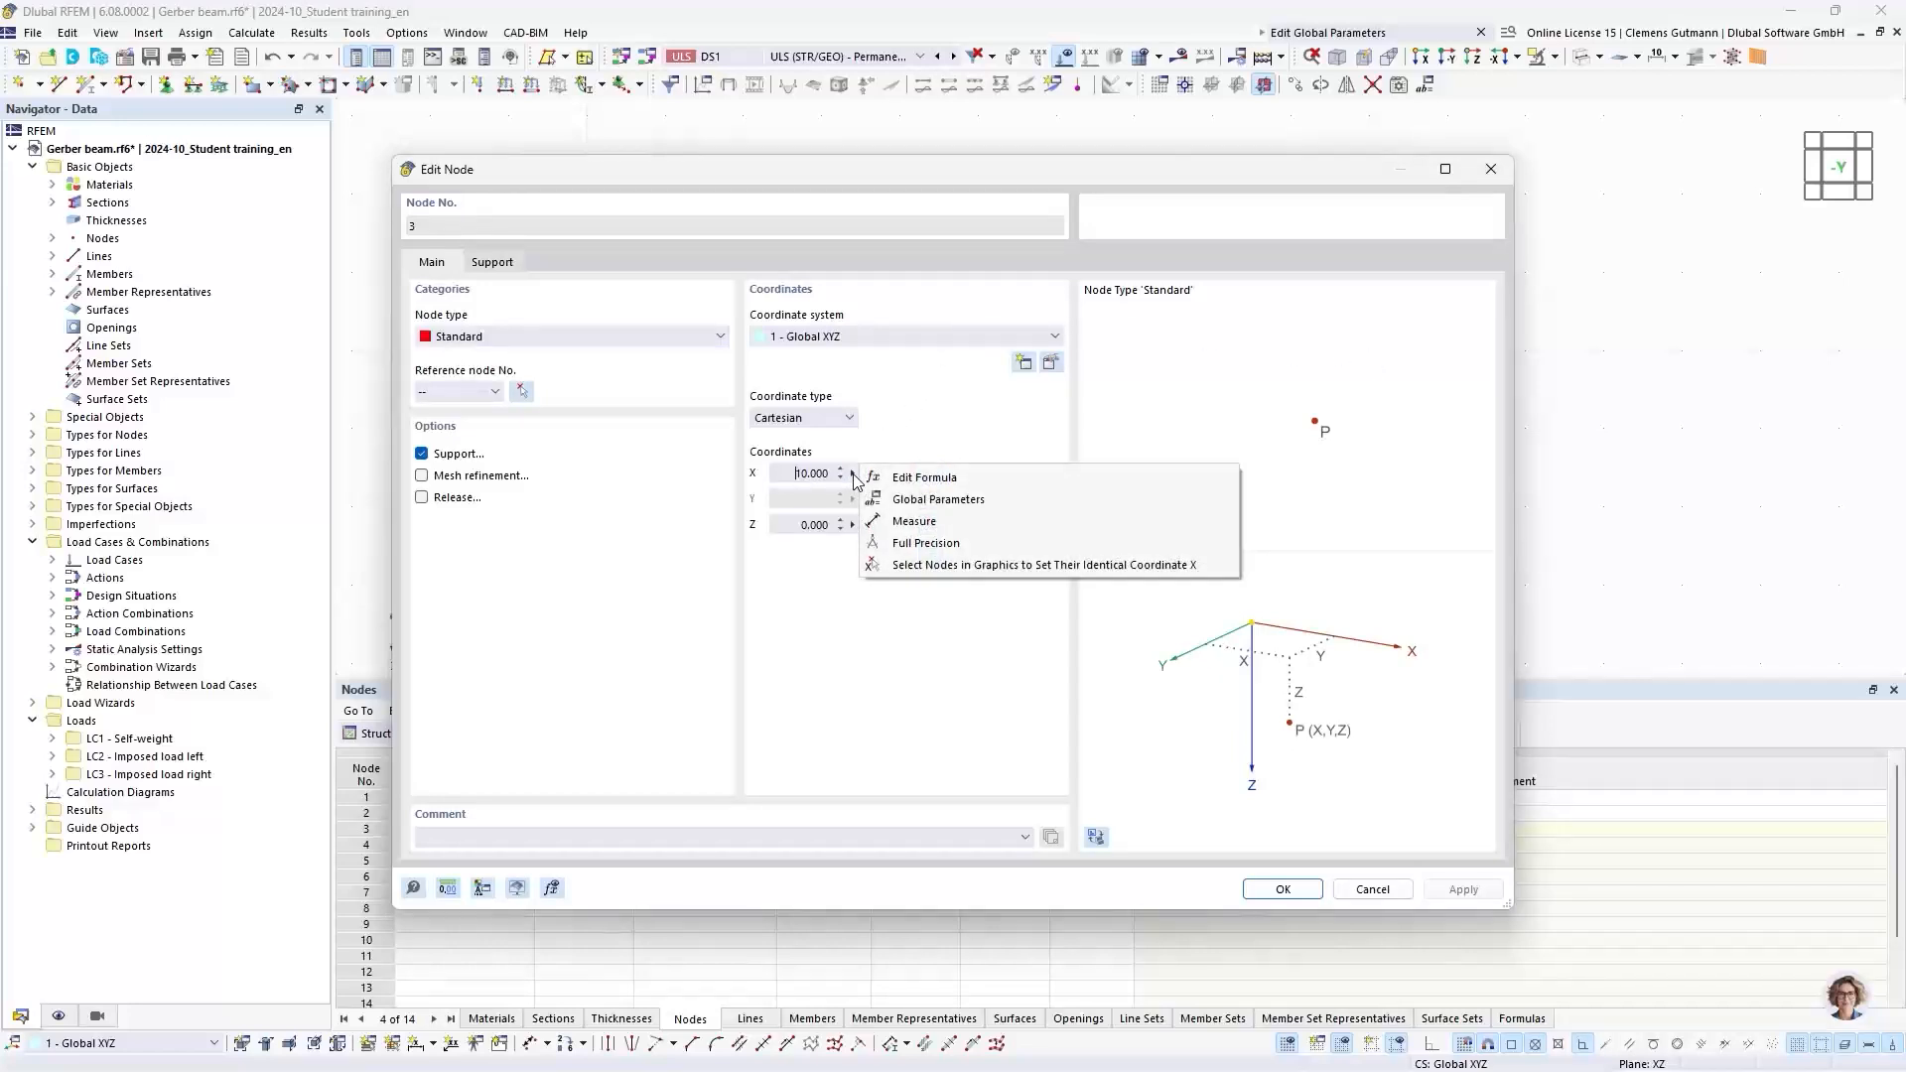
click(884, 477)
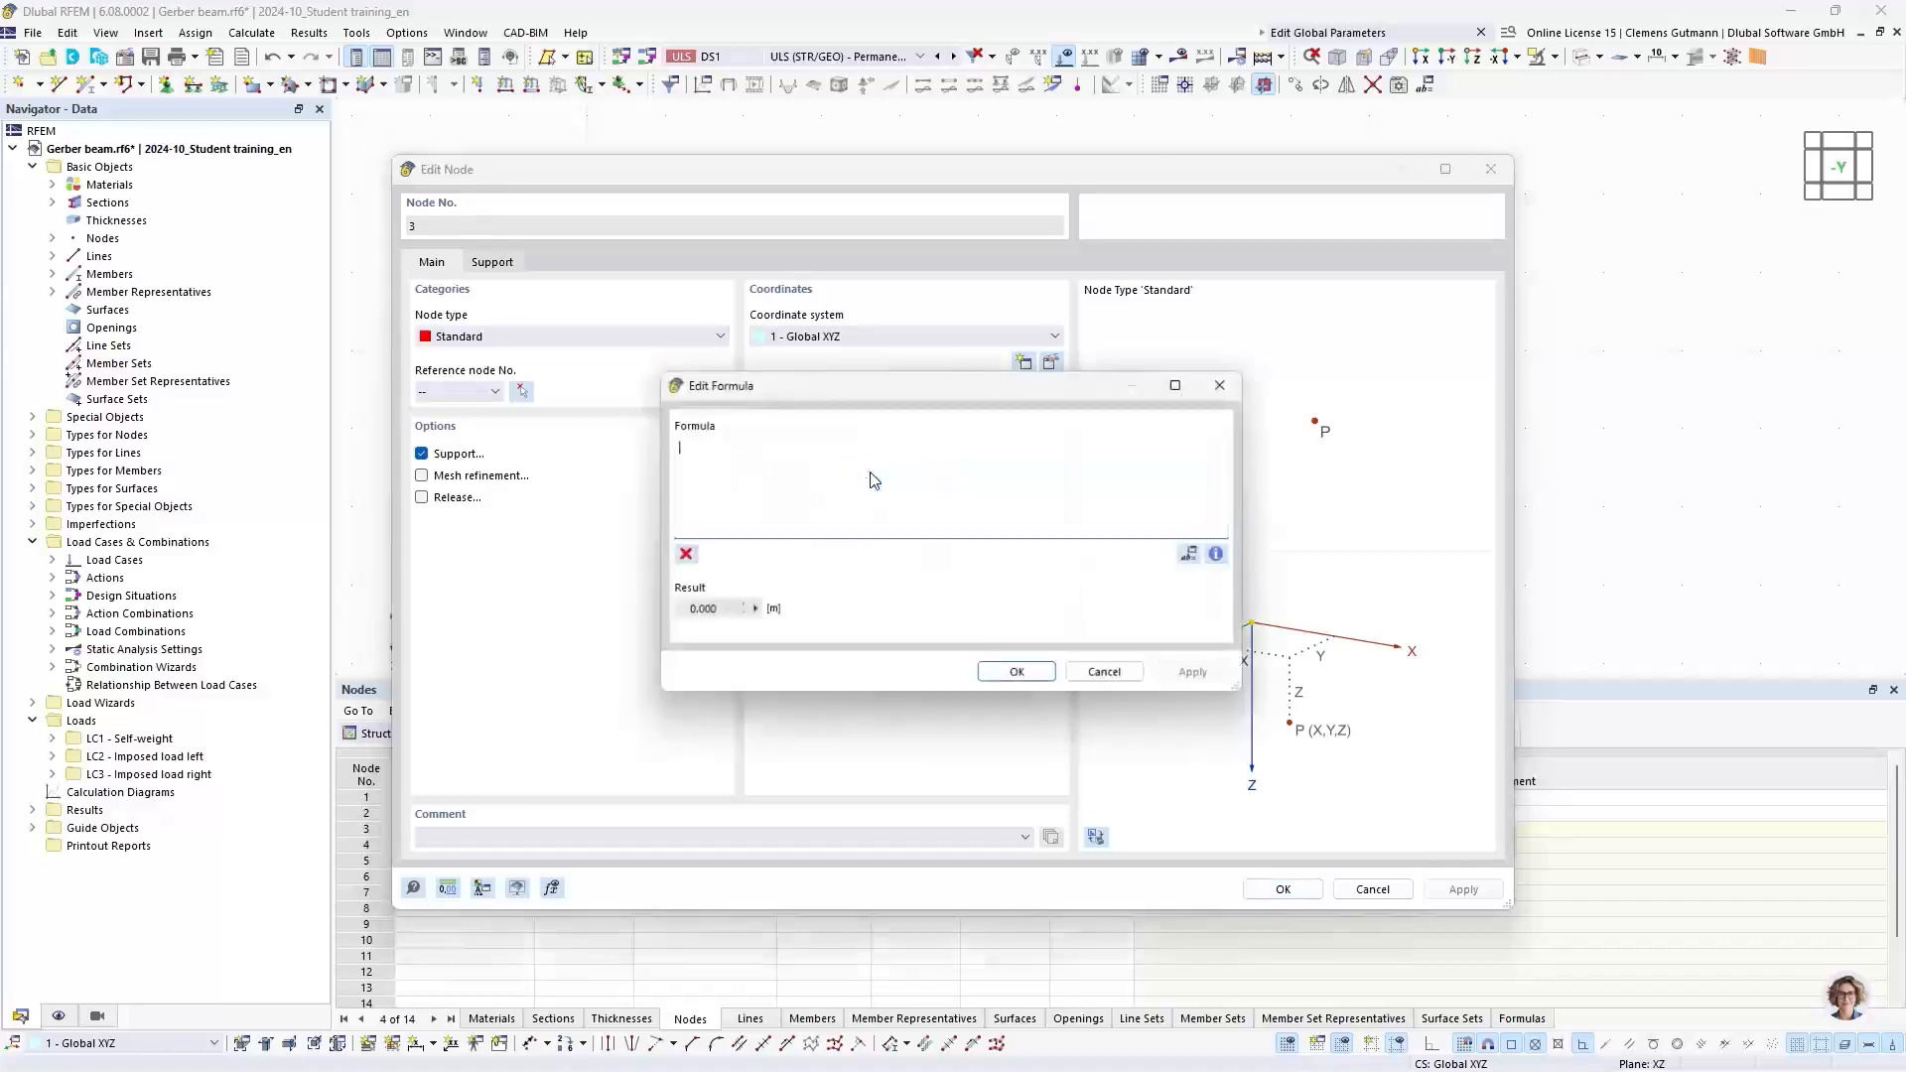
drag(871, 395, 1153, 444)
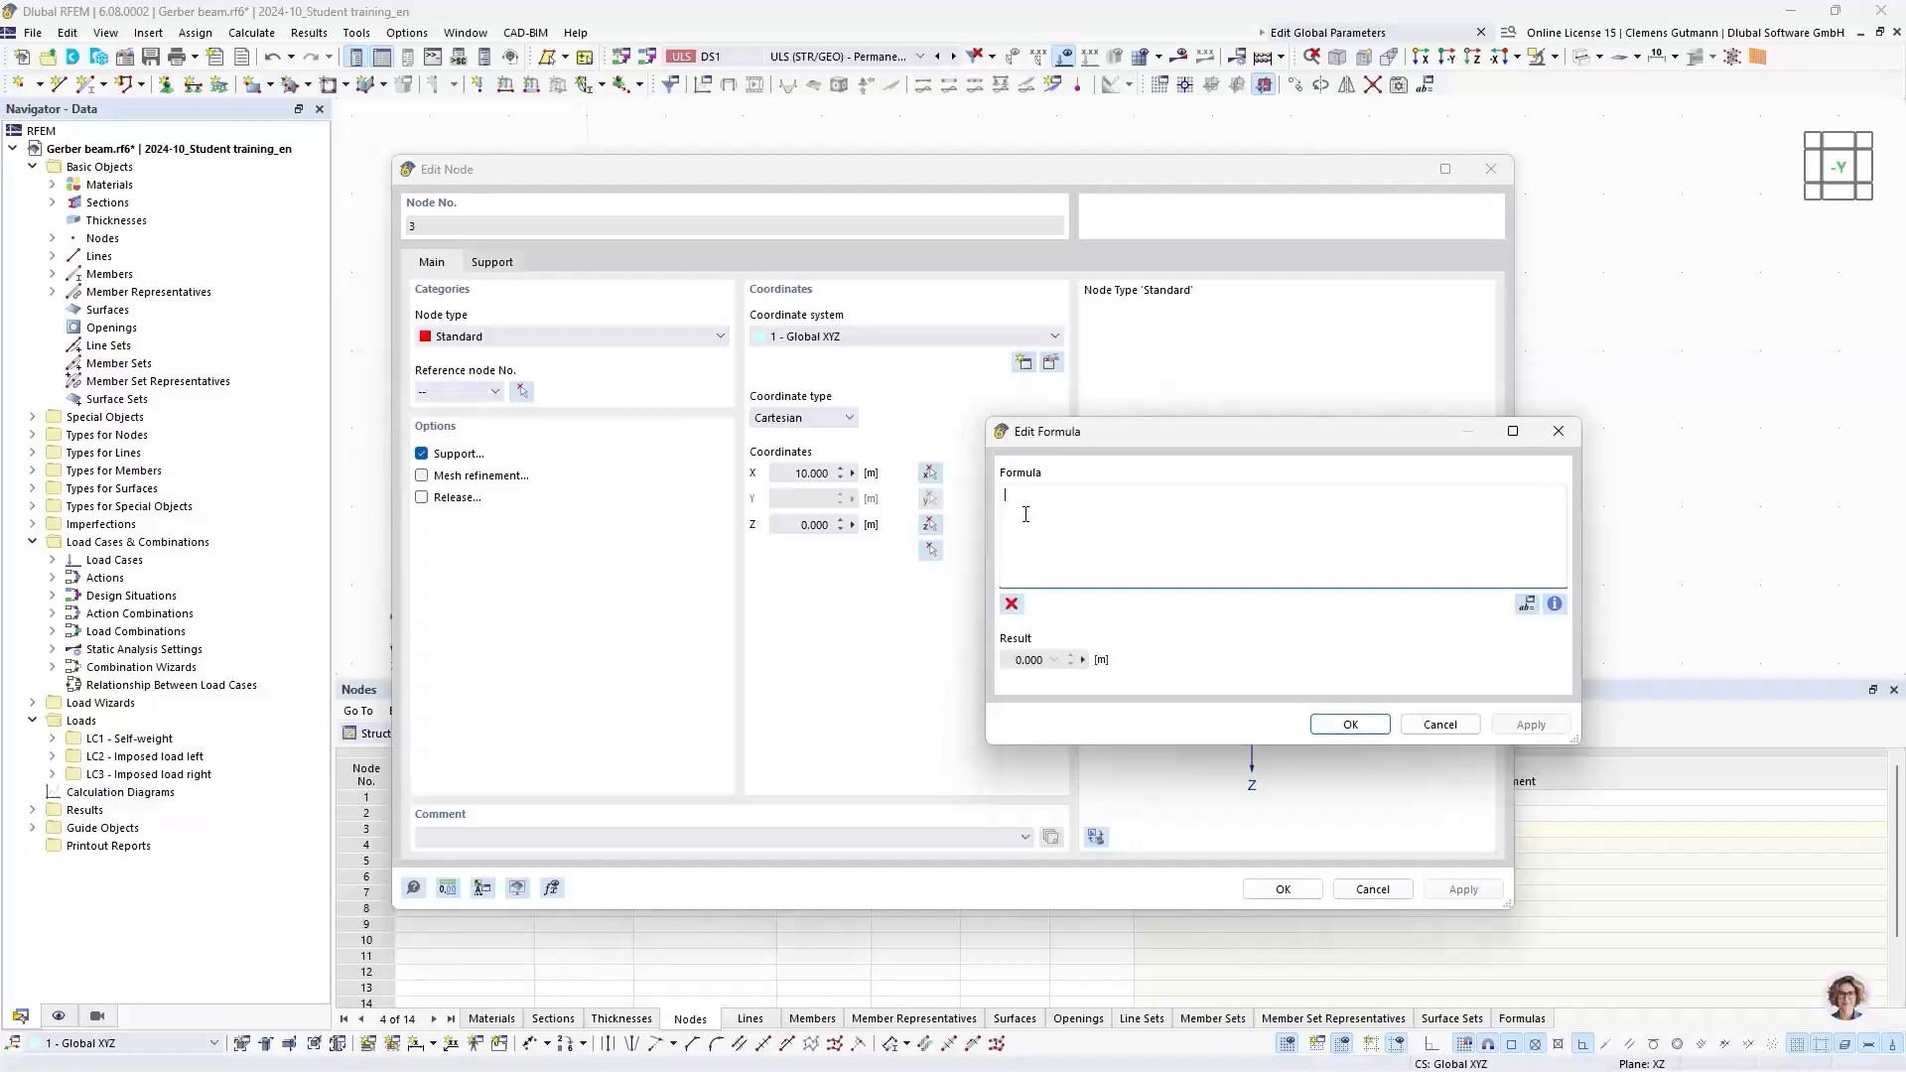
text(2*f)
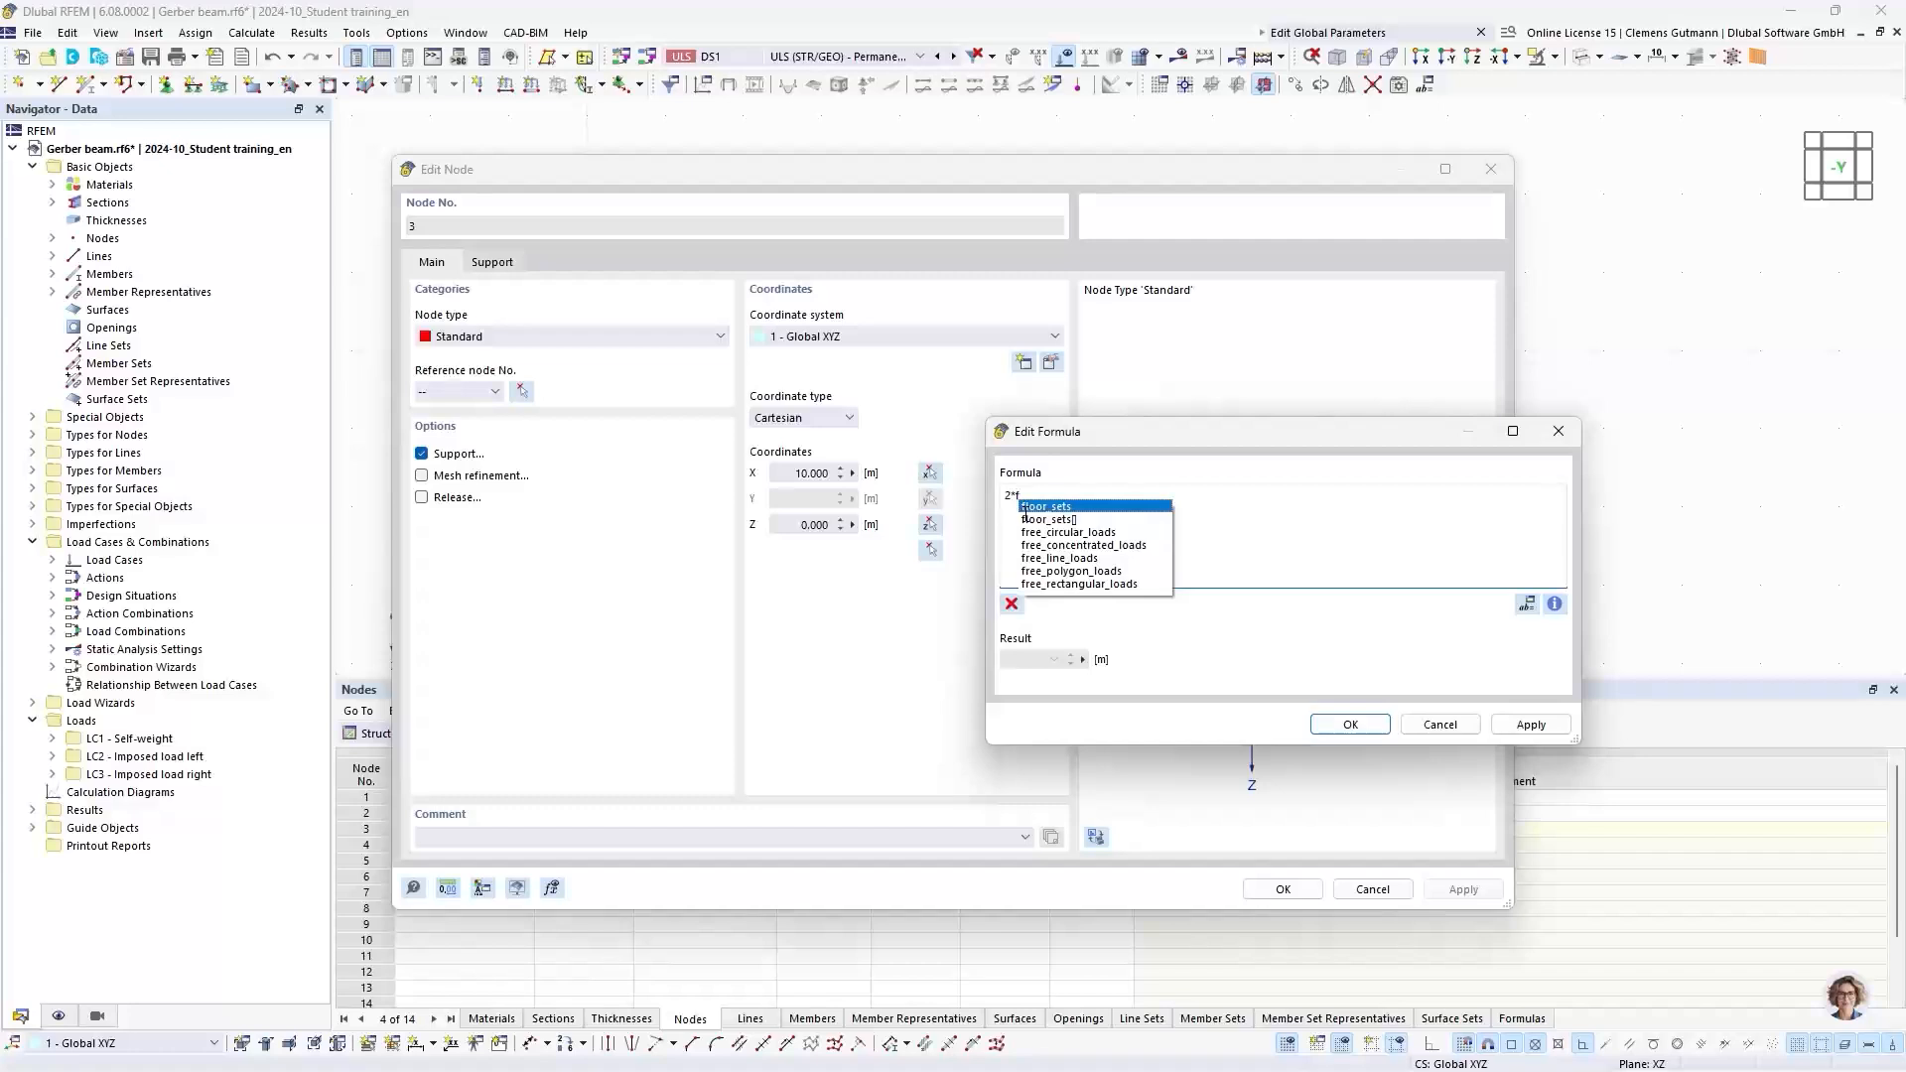
text(ie)
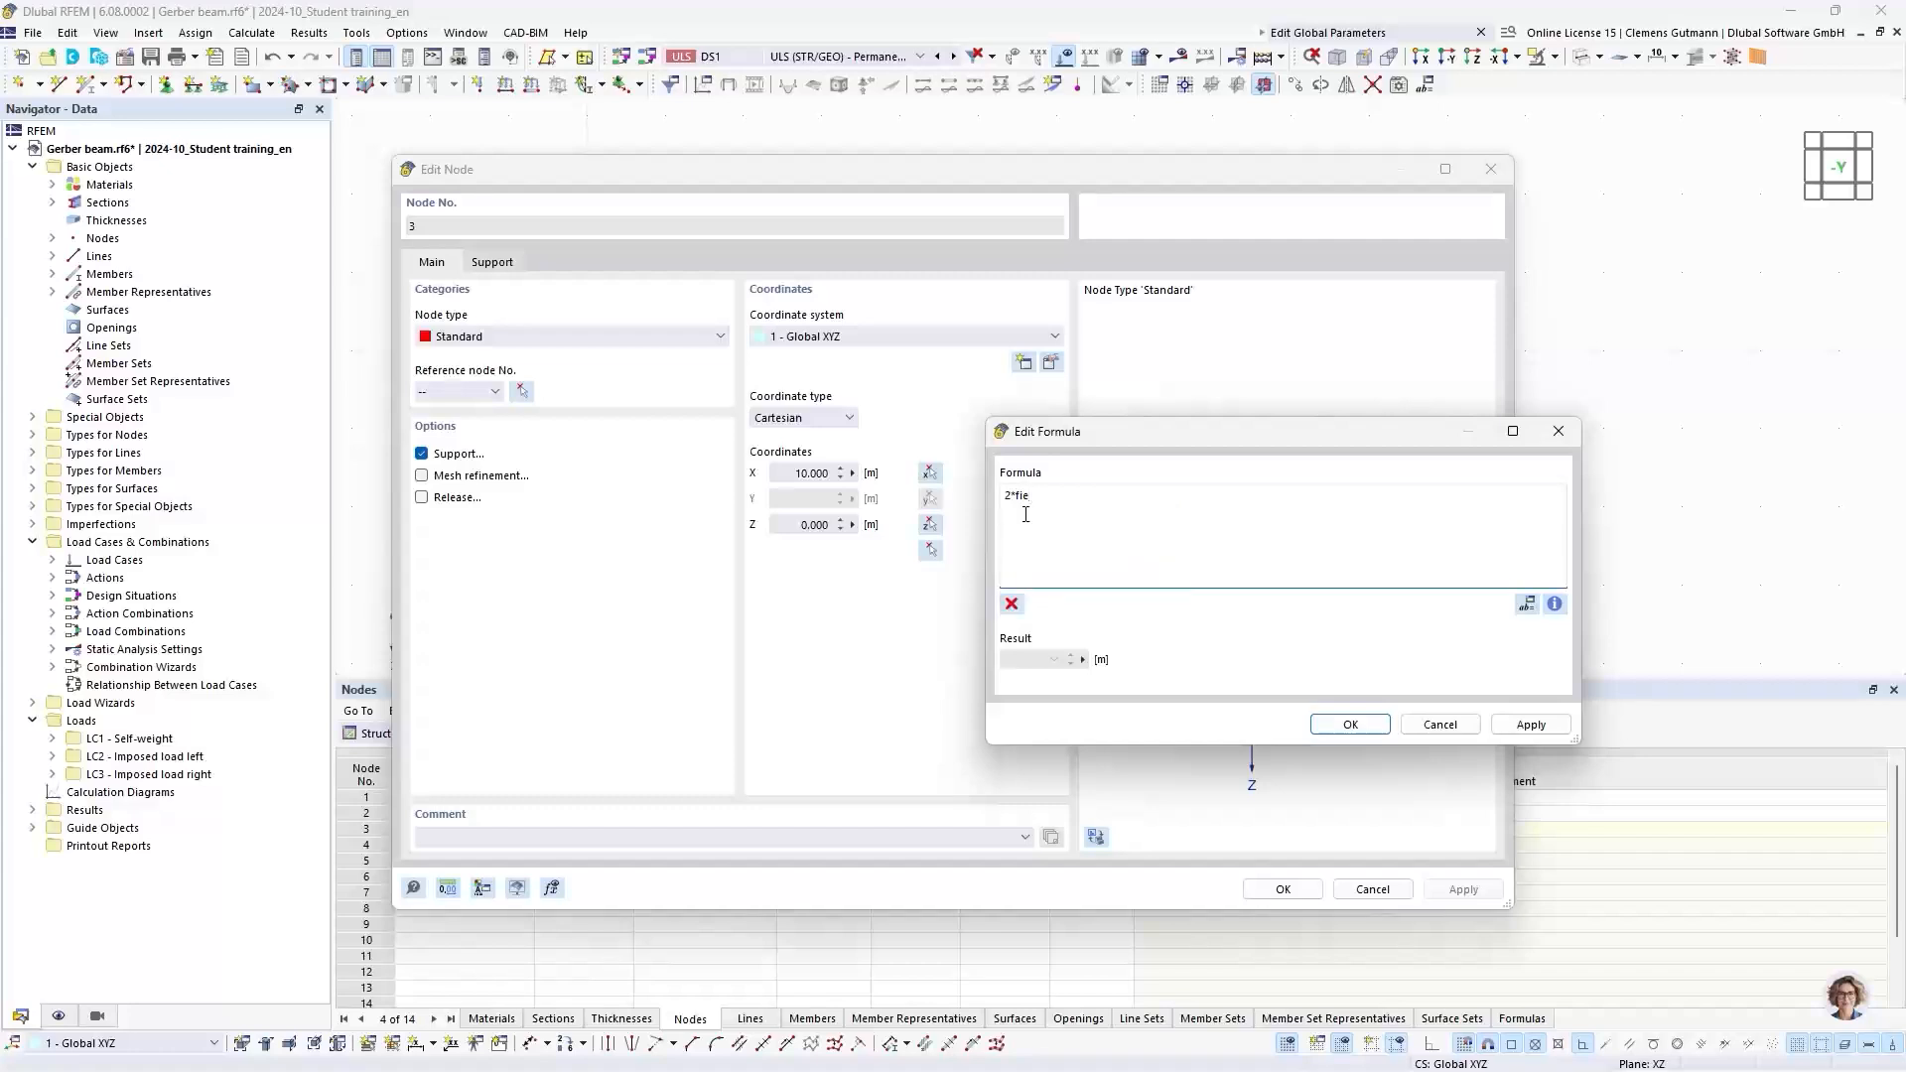
key(BackSpace)
key(BackSpace)
key(BackSpace)
text(Fi)
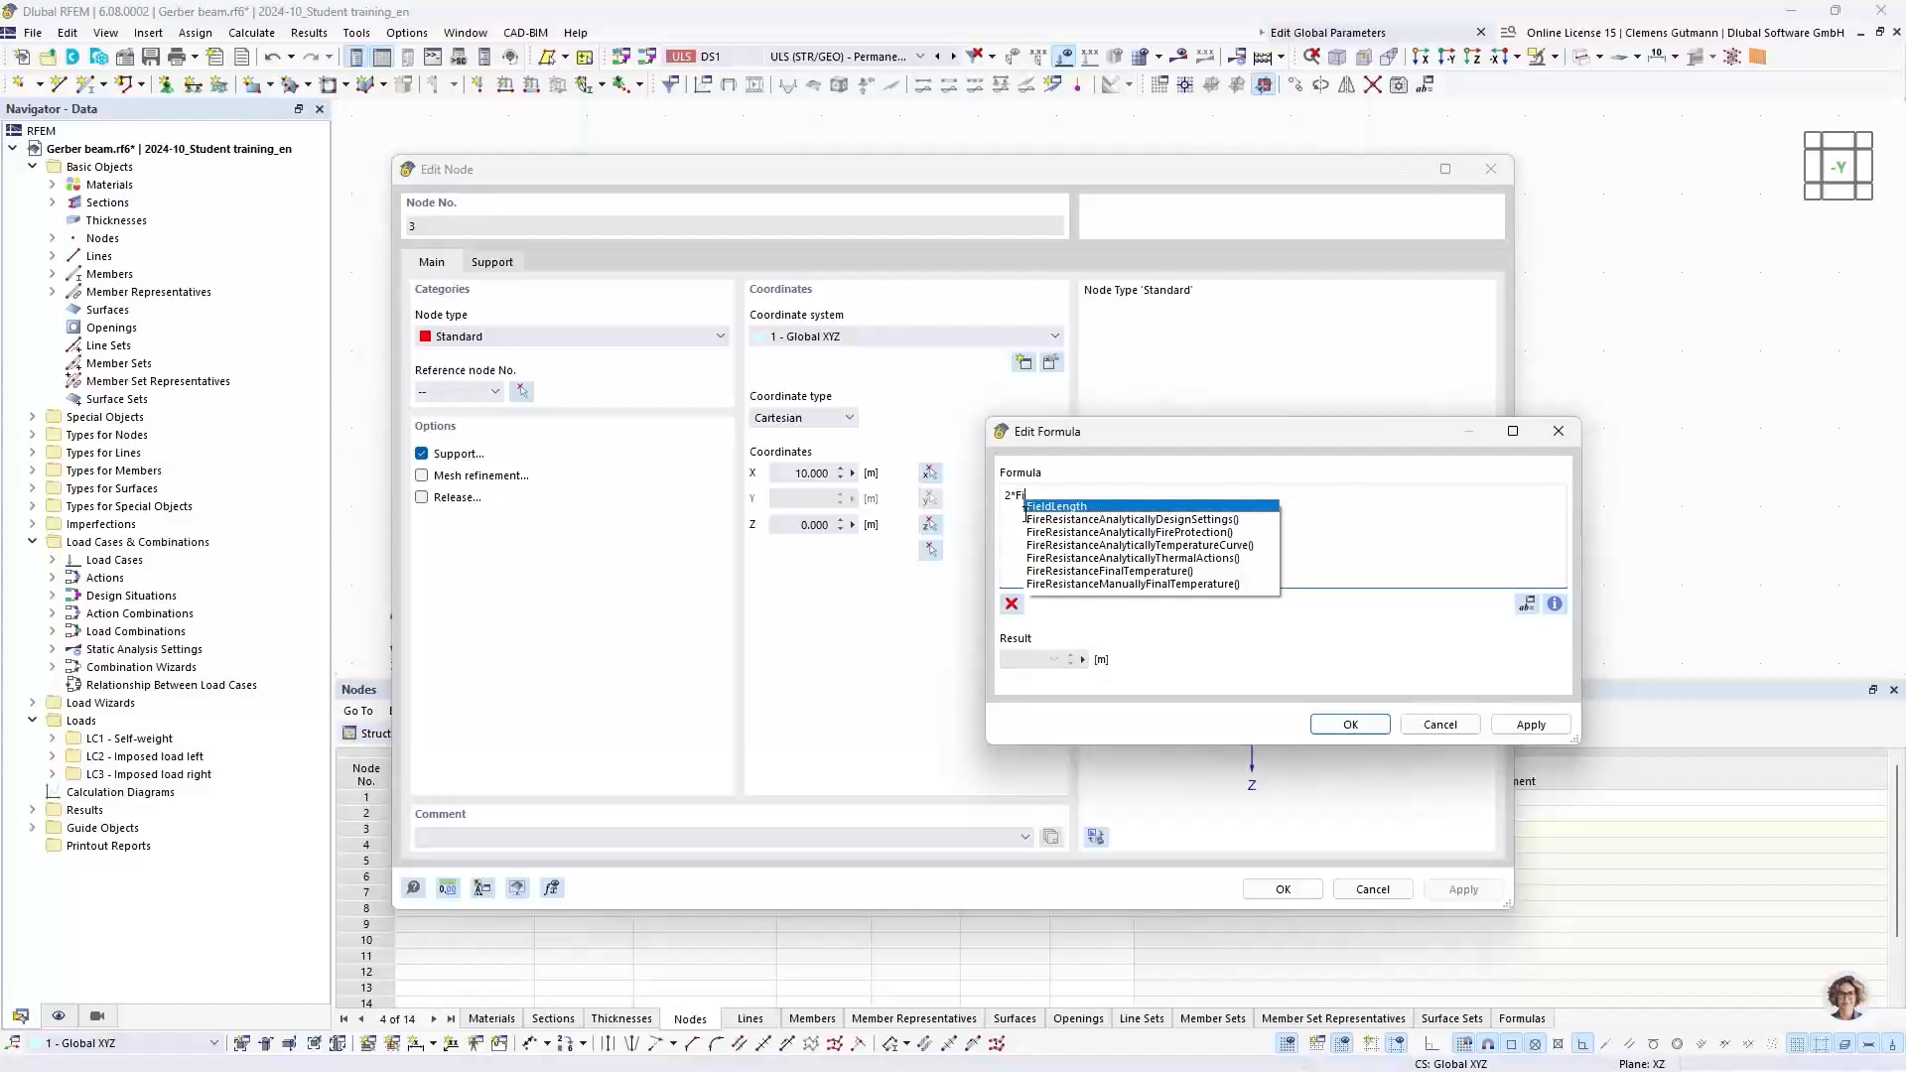
text(e)
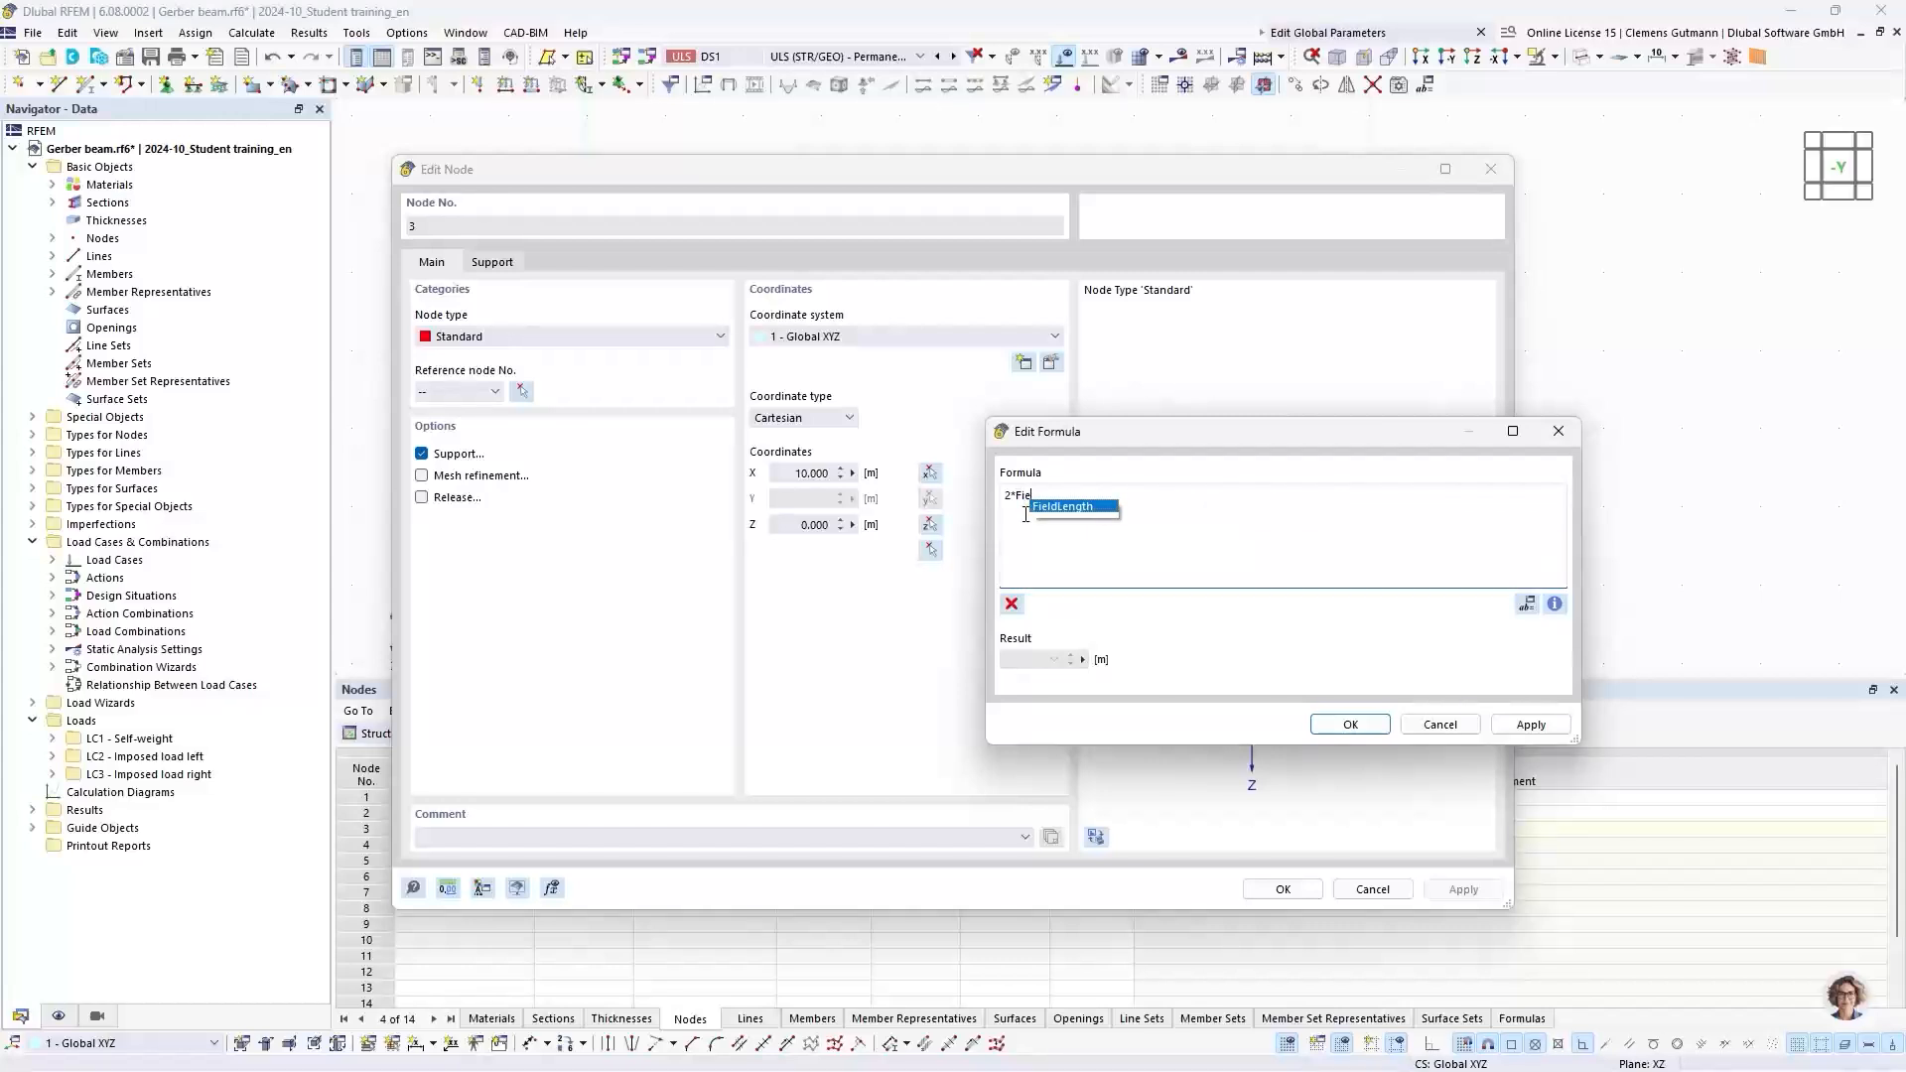
click(1089, 508)
click(1348, 724)
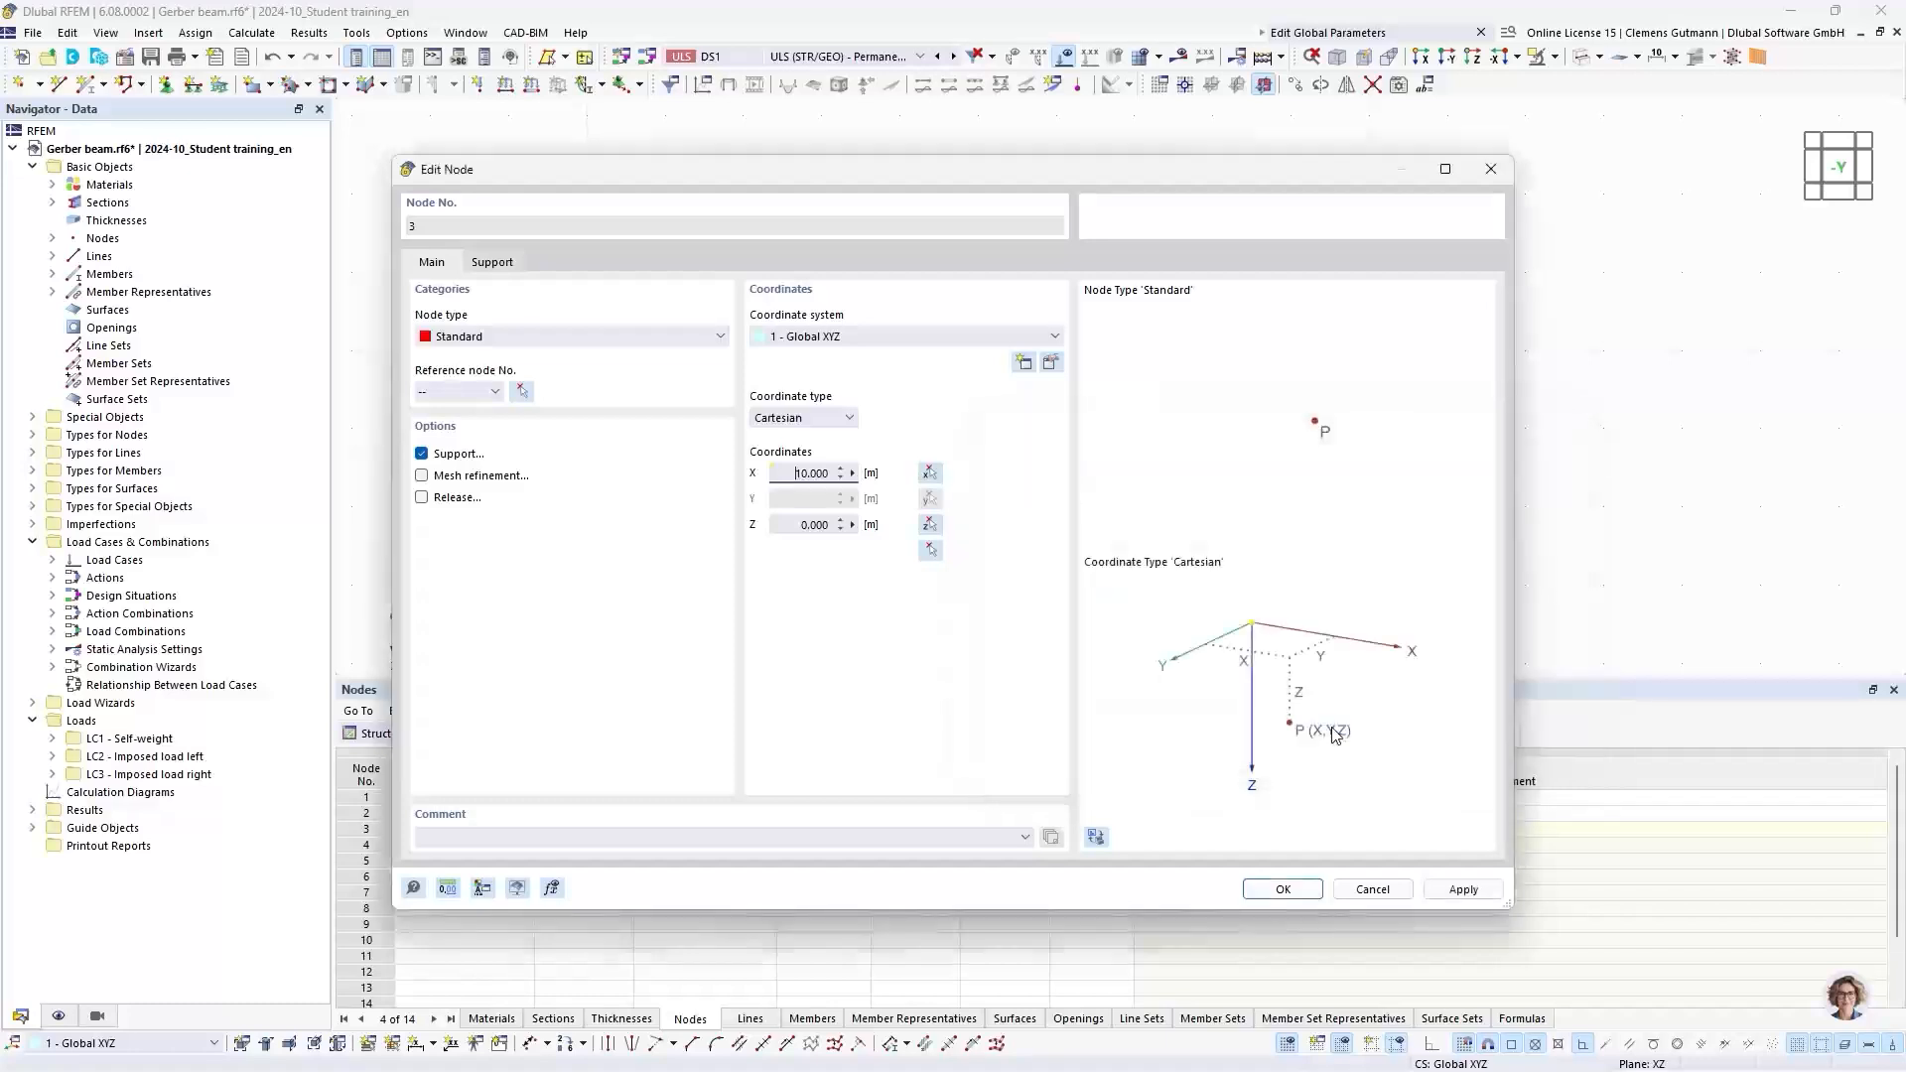
click(1287, 890)
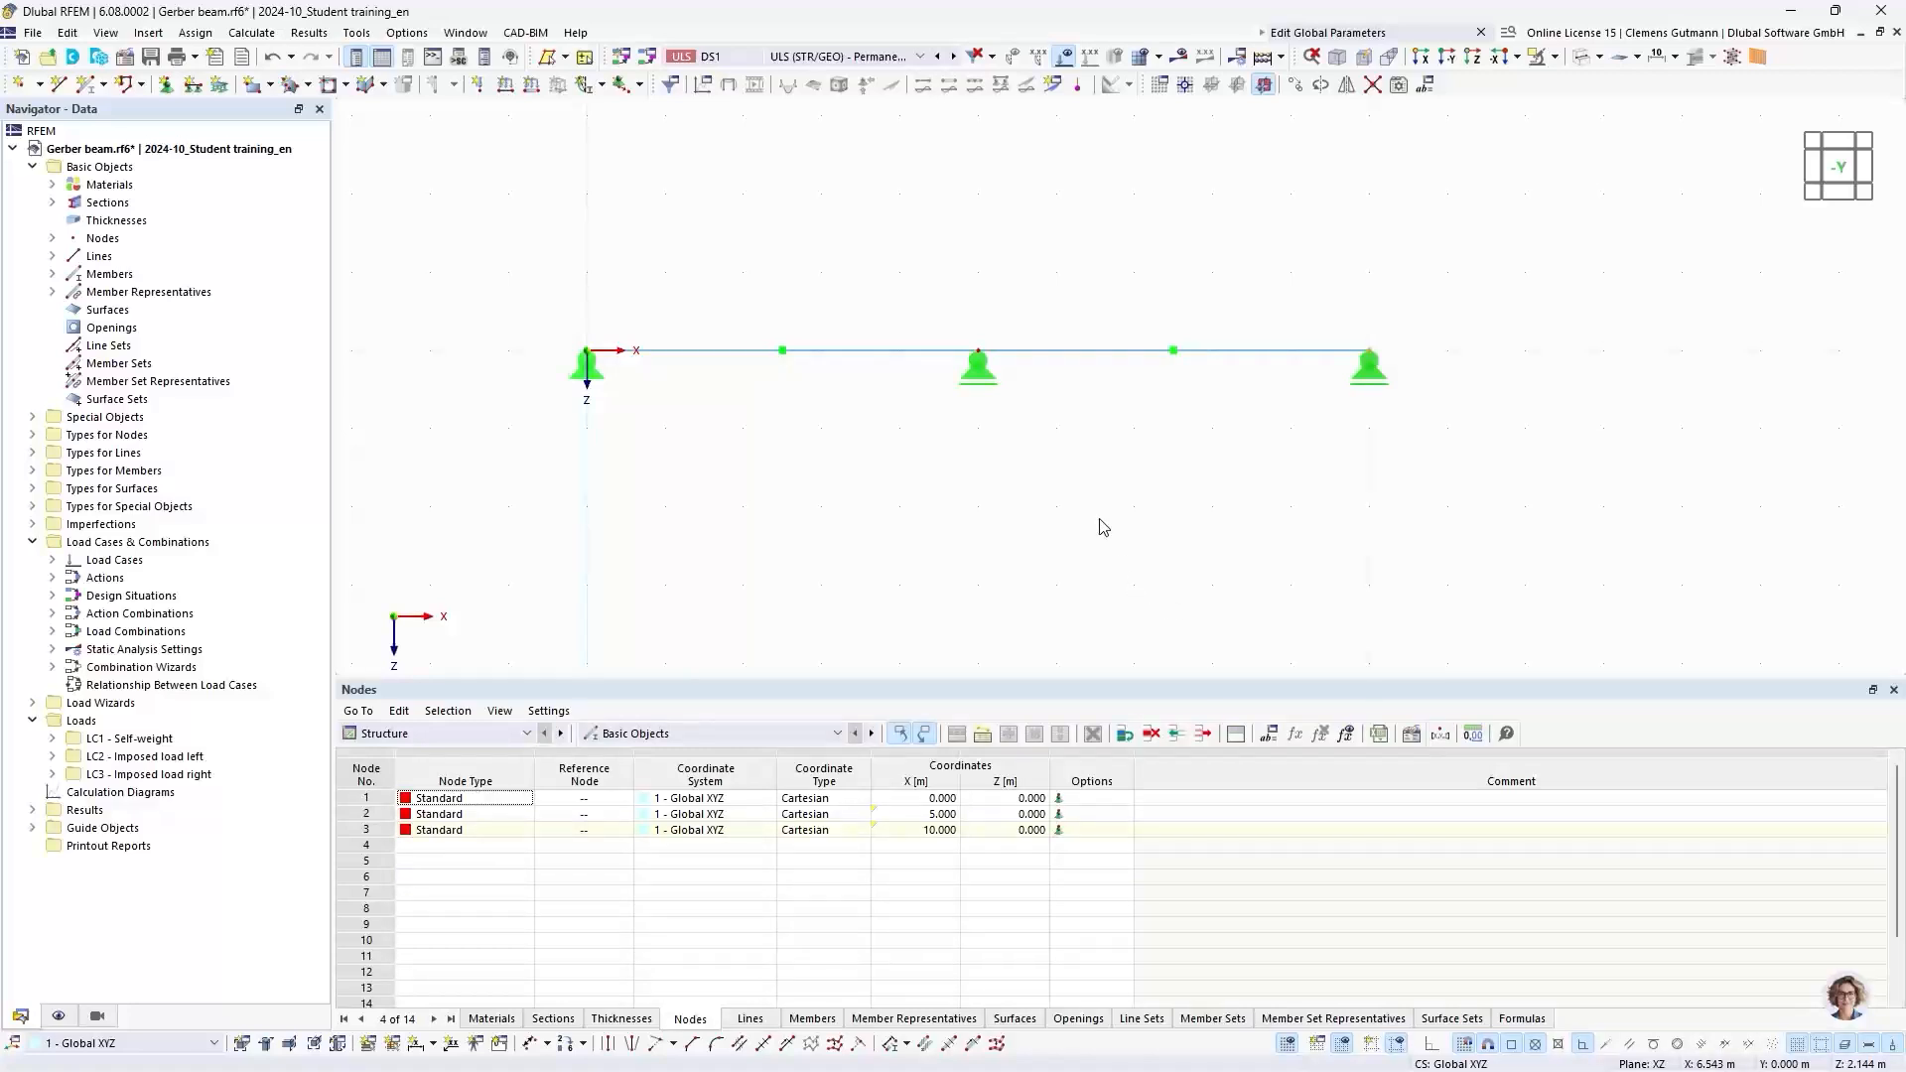
Step: Divide the right-span member by distance, placing the new node 1 m from the member start
right_click(1080, 356)
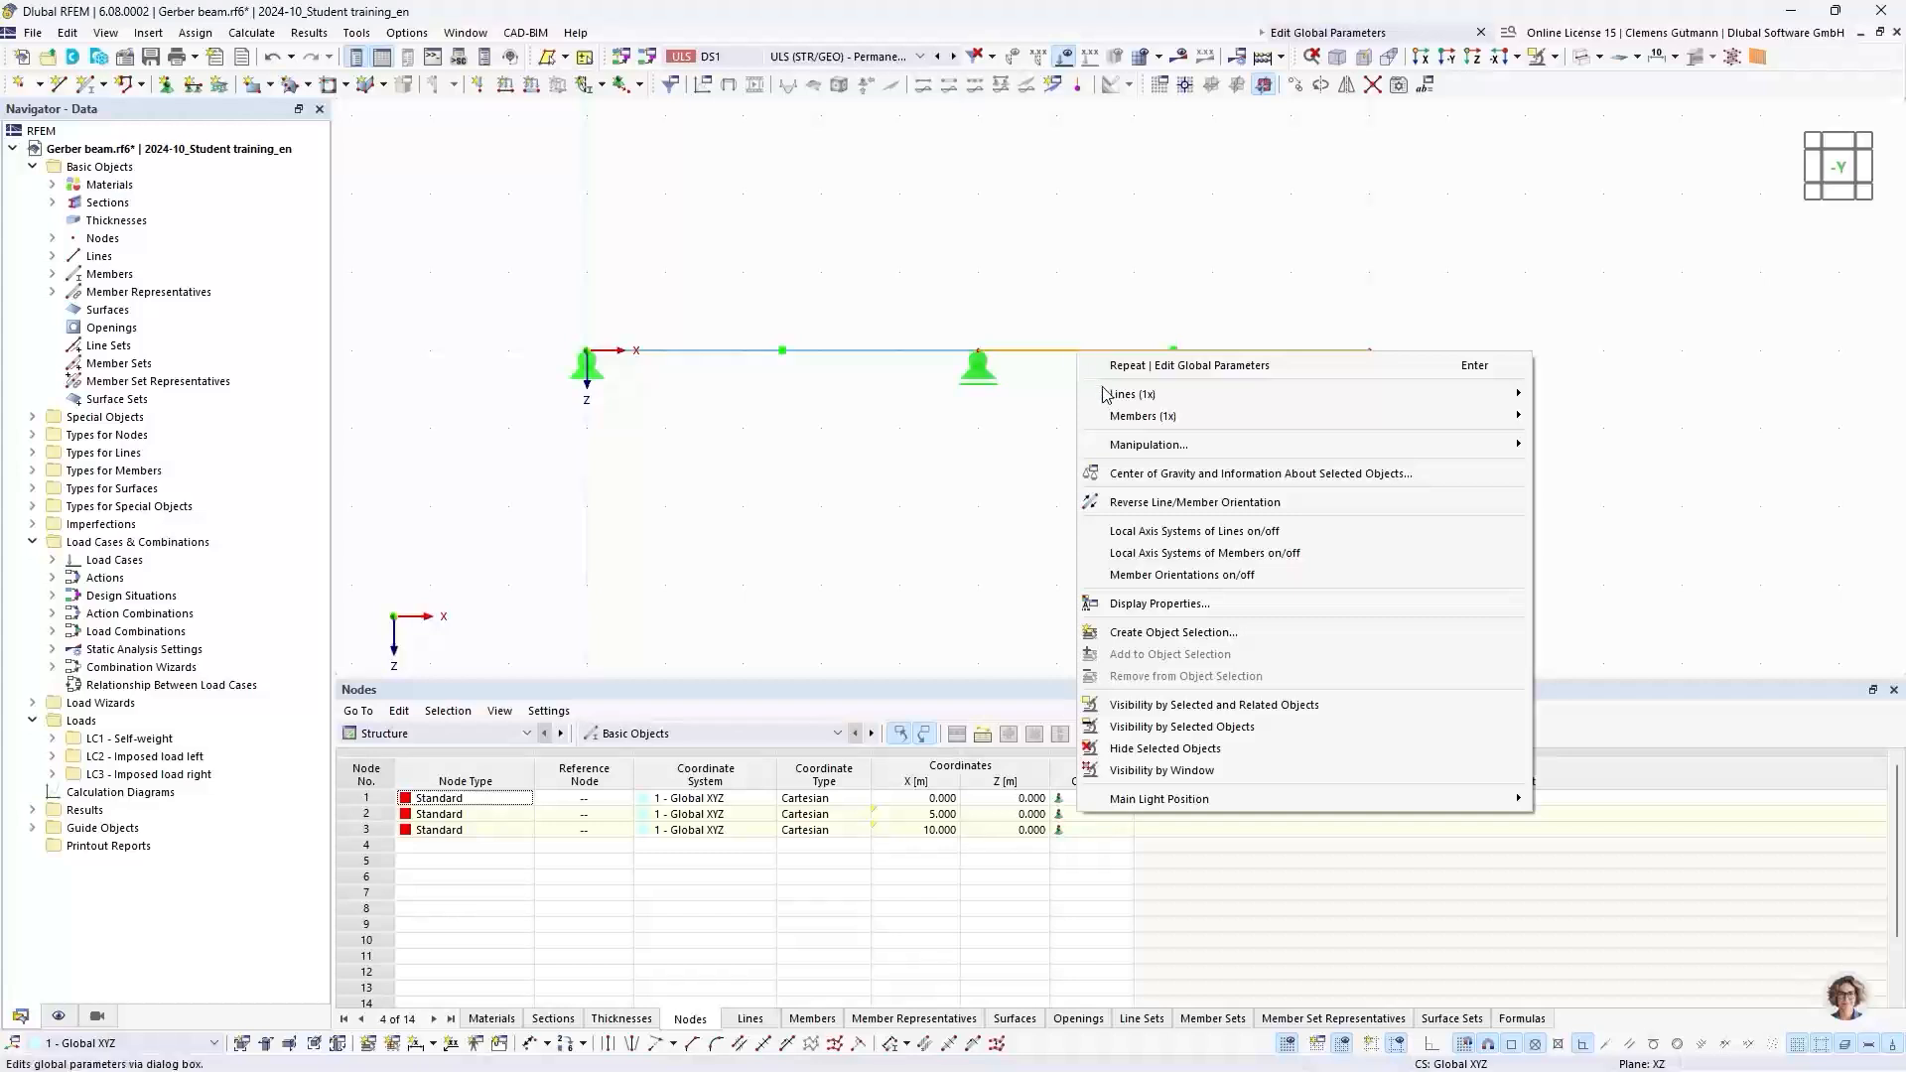
mouse_move(1278, 421)
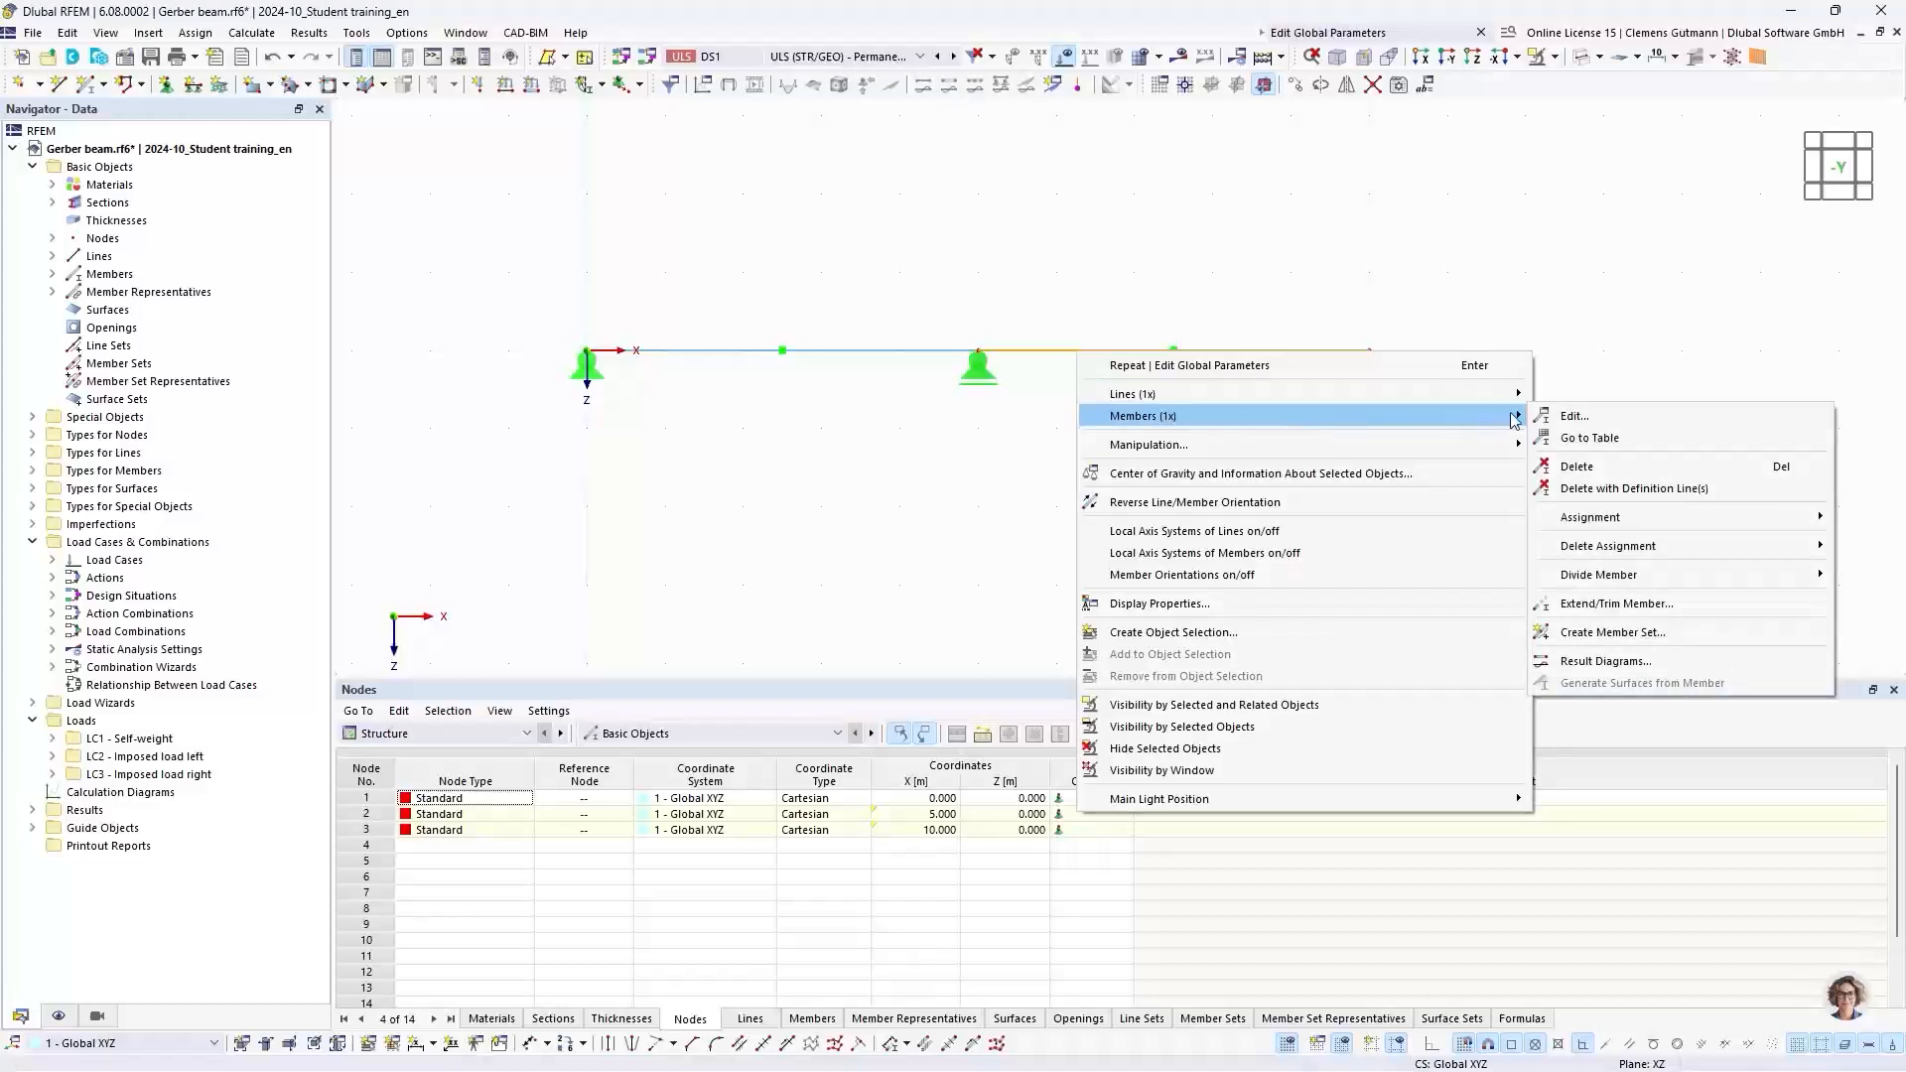
mouse_move(1592, 576)
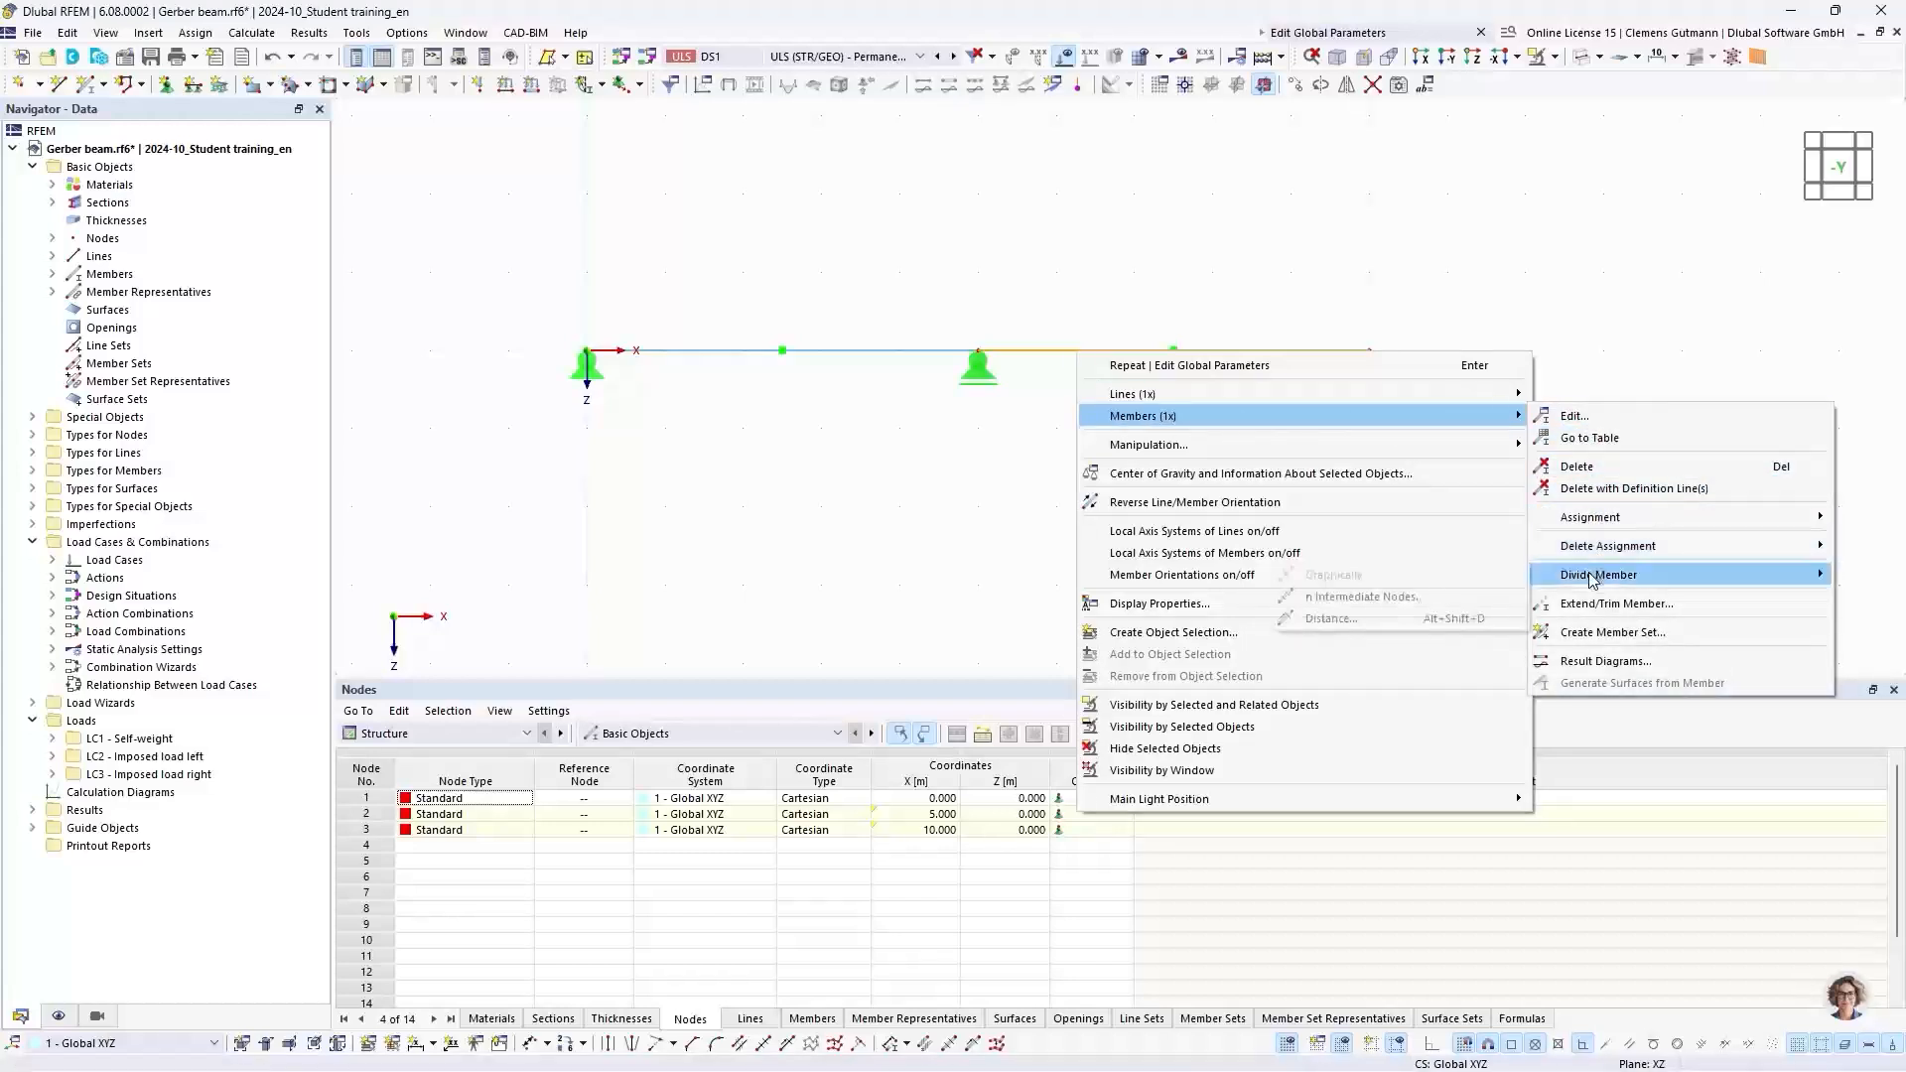
click(1331, 618)
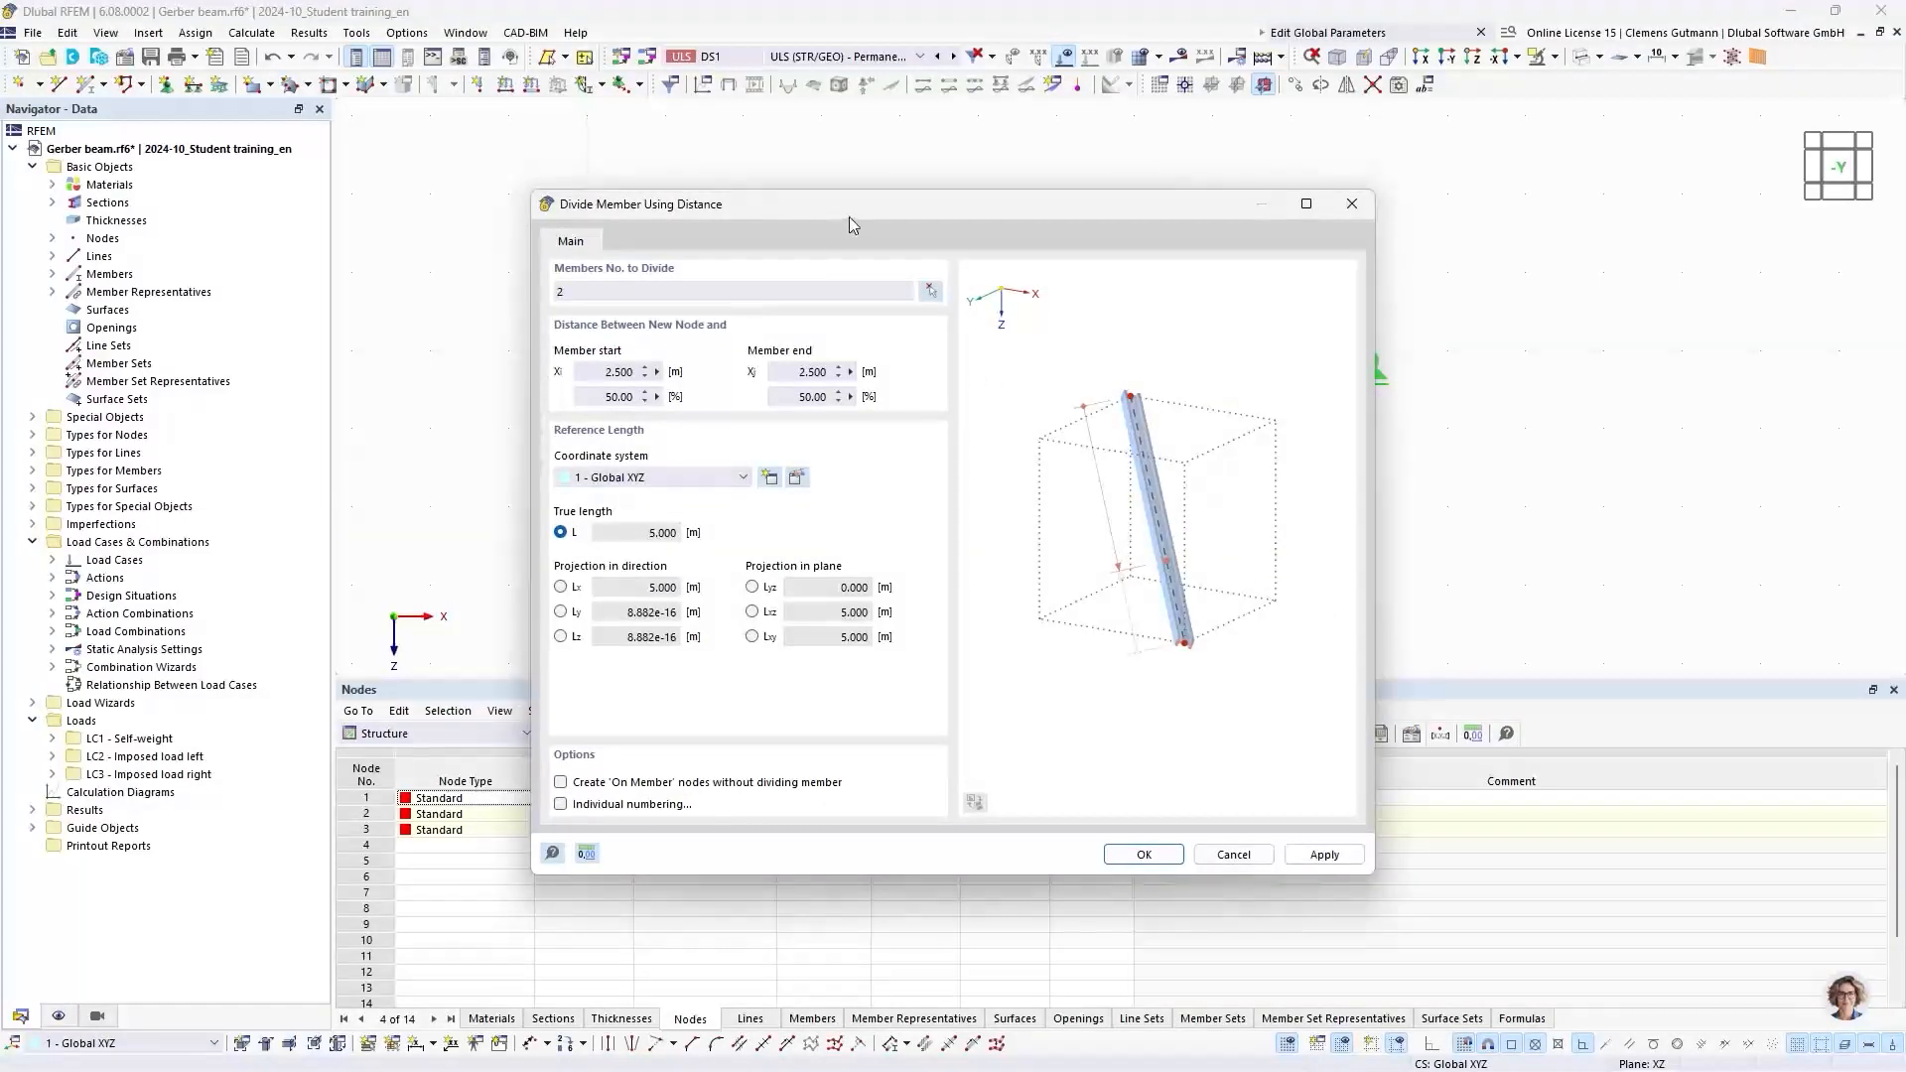
drag(855, 206, 734, 430)
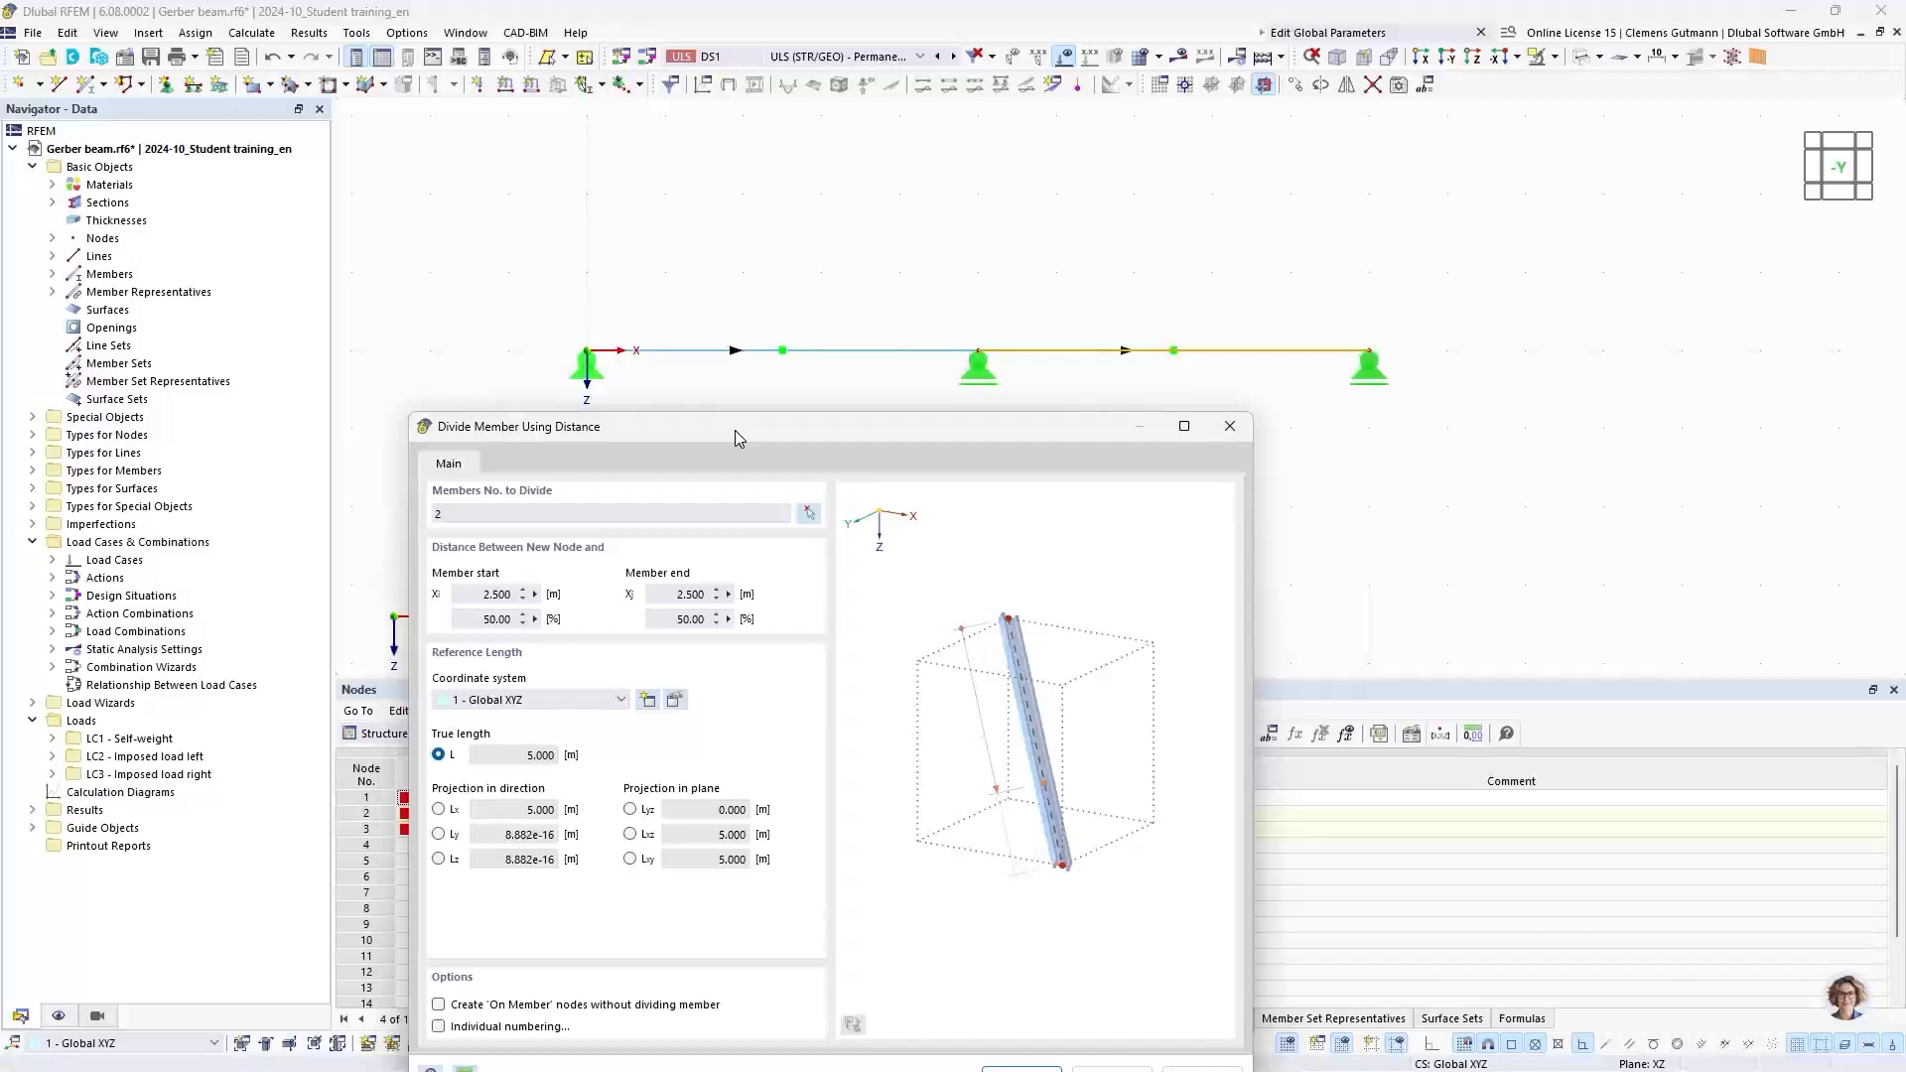
click(484, 595)
drag(485, 595, 548, 609)
text(1)
key(Tab)
drag(985, 433, 996, 289)
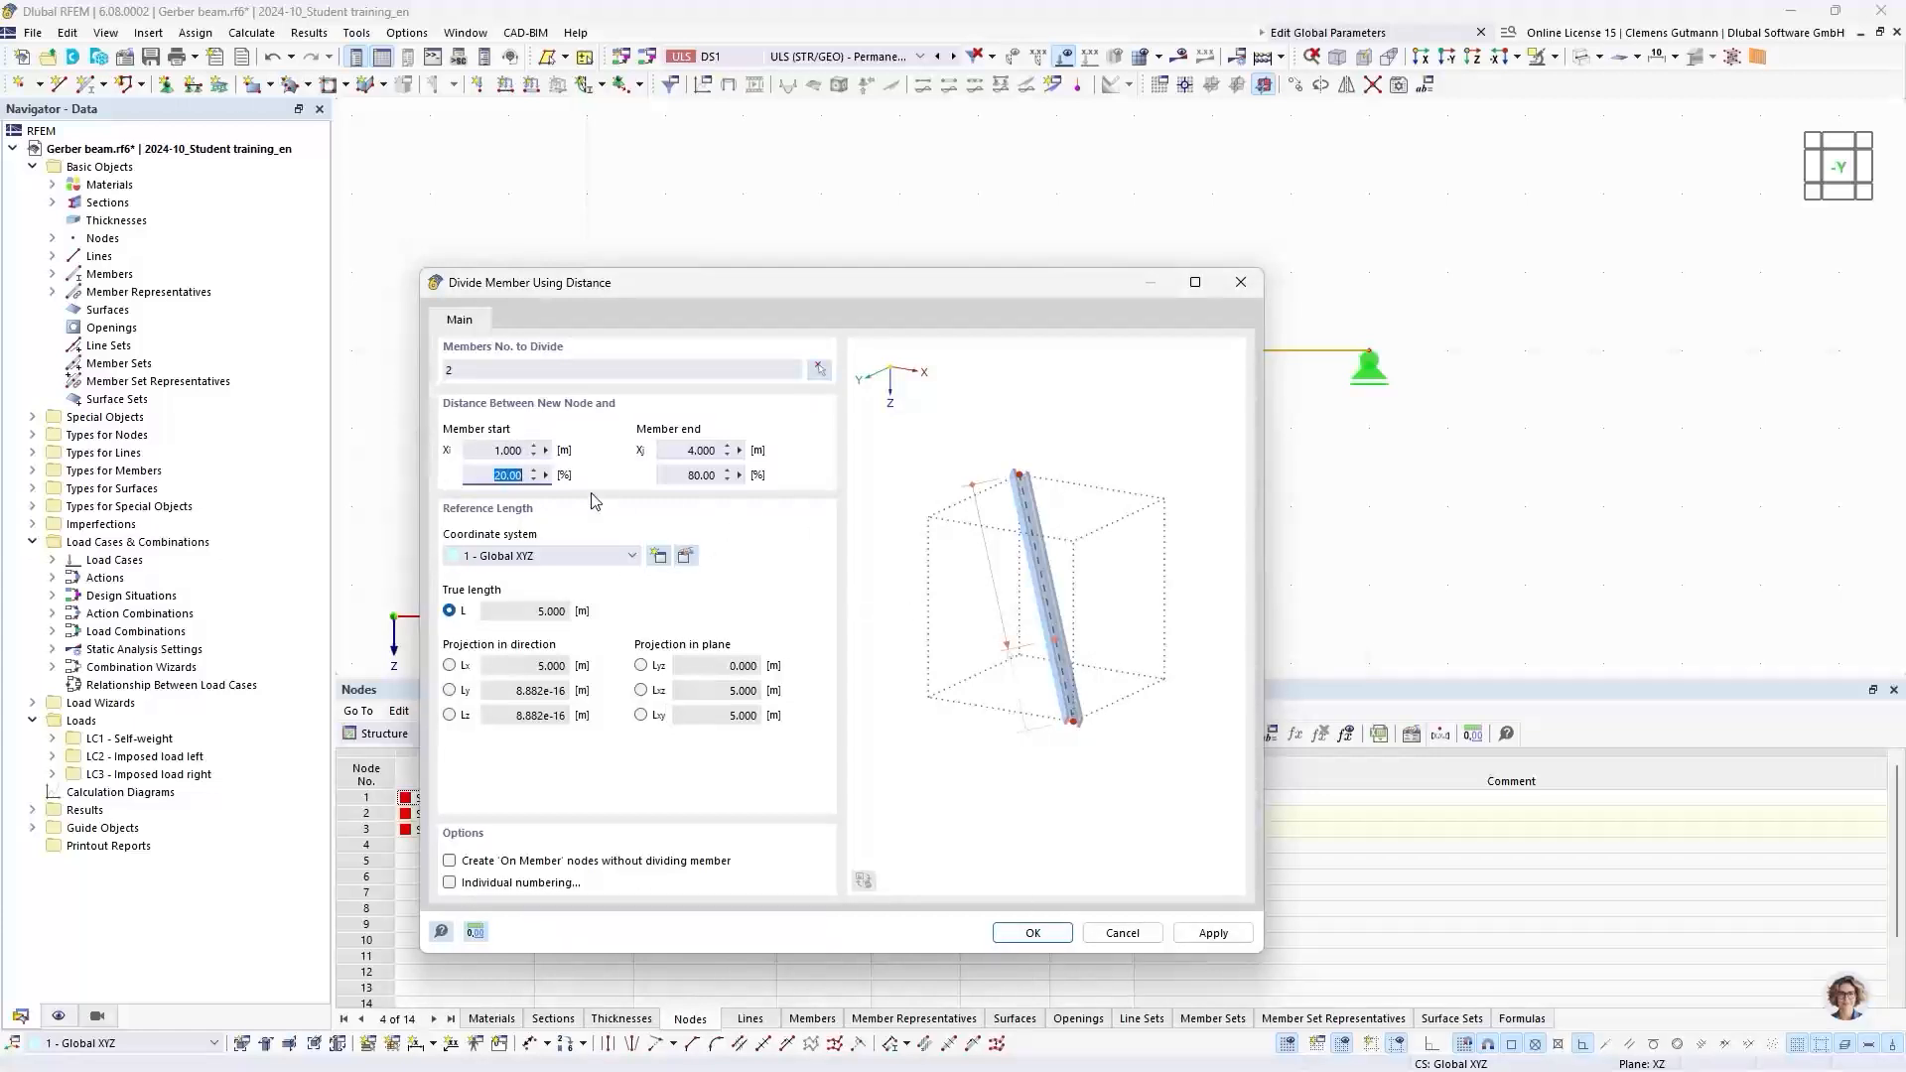
click(1037, 937)
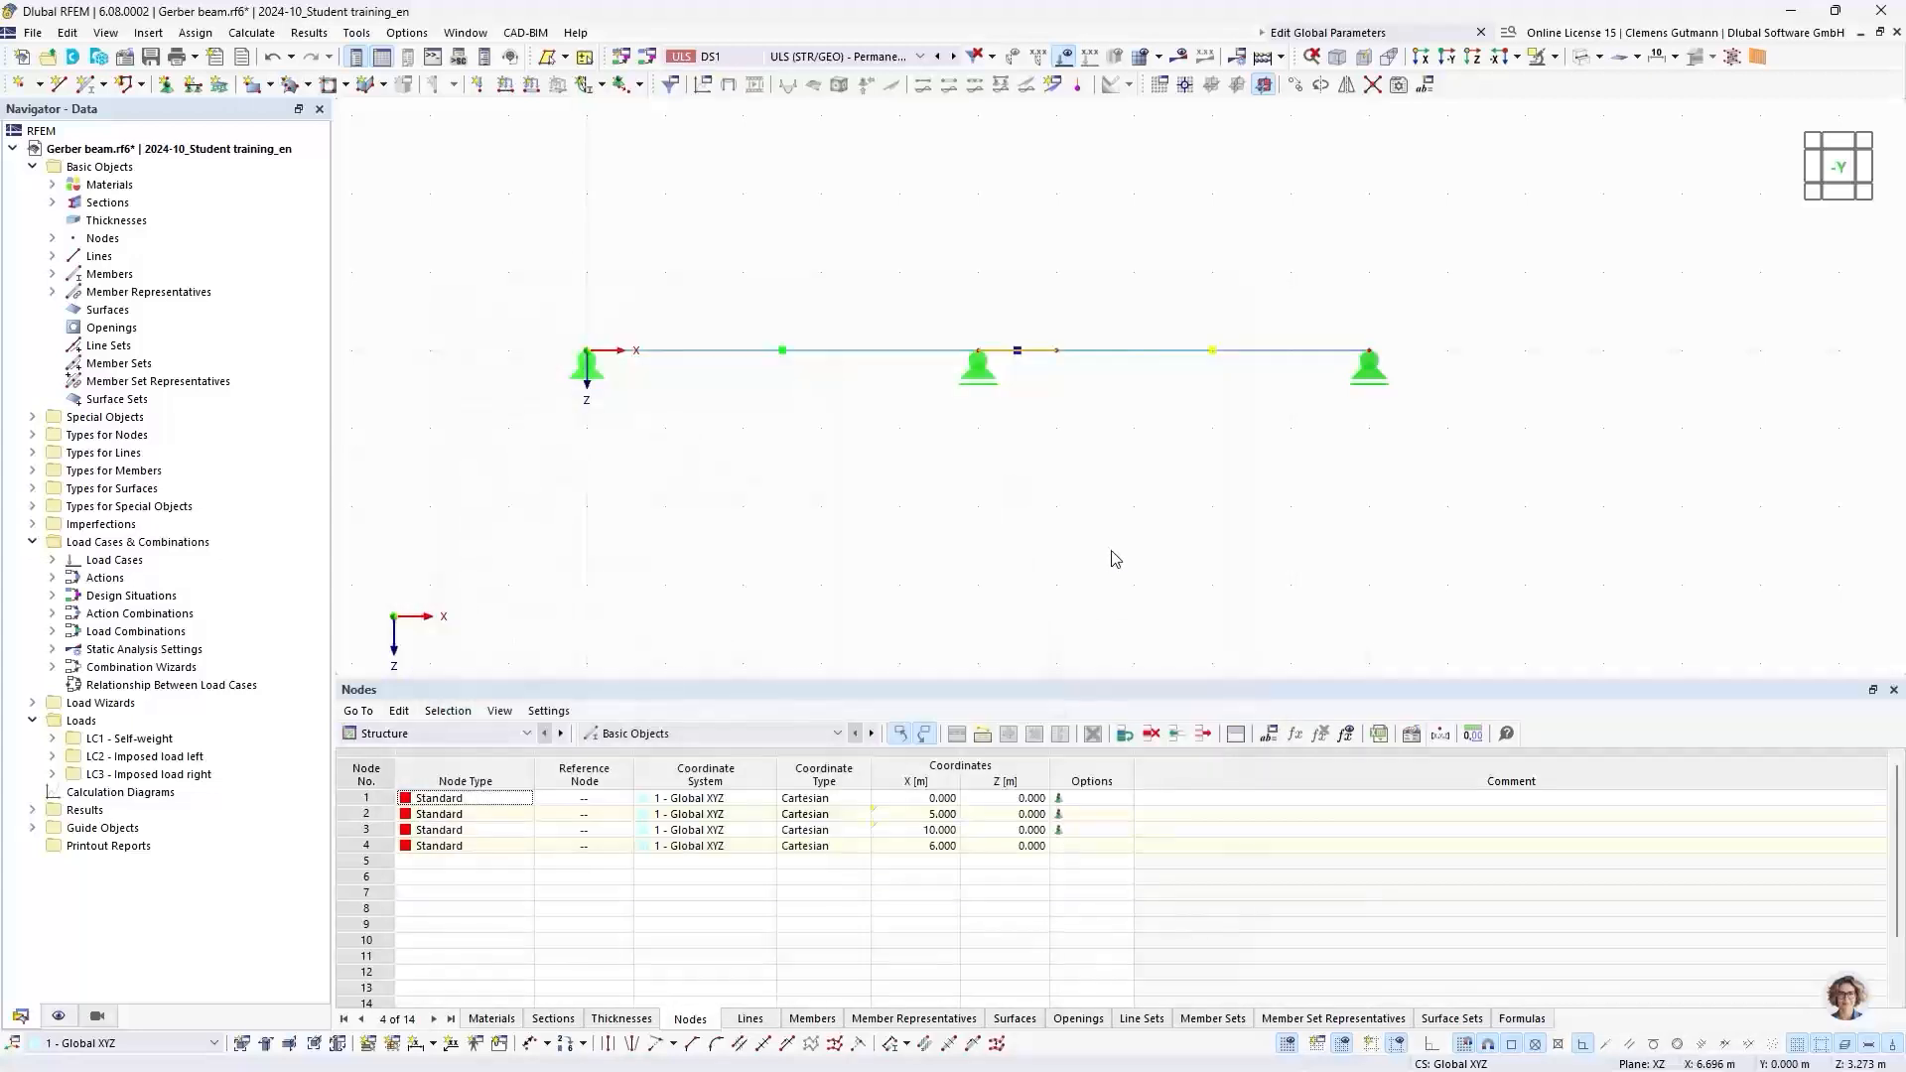
click(1069, 496)
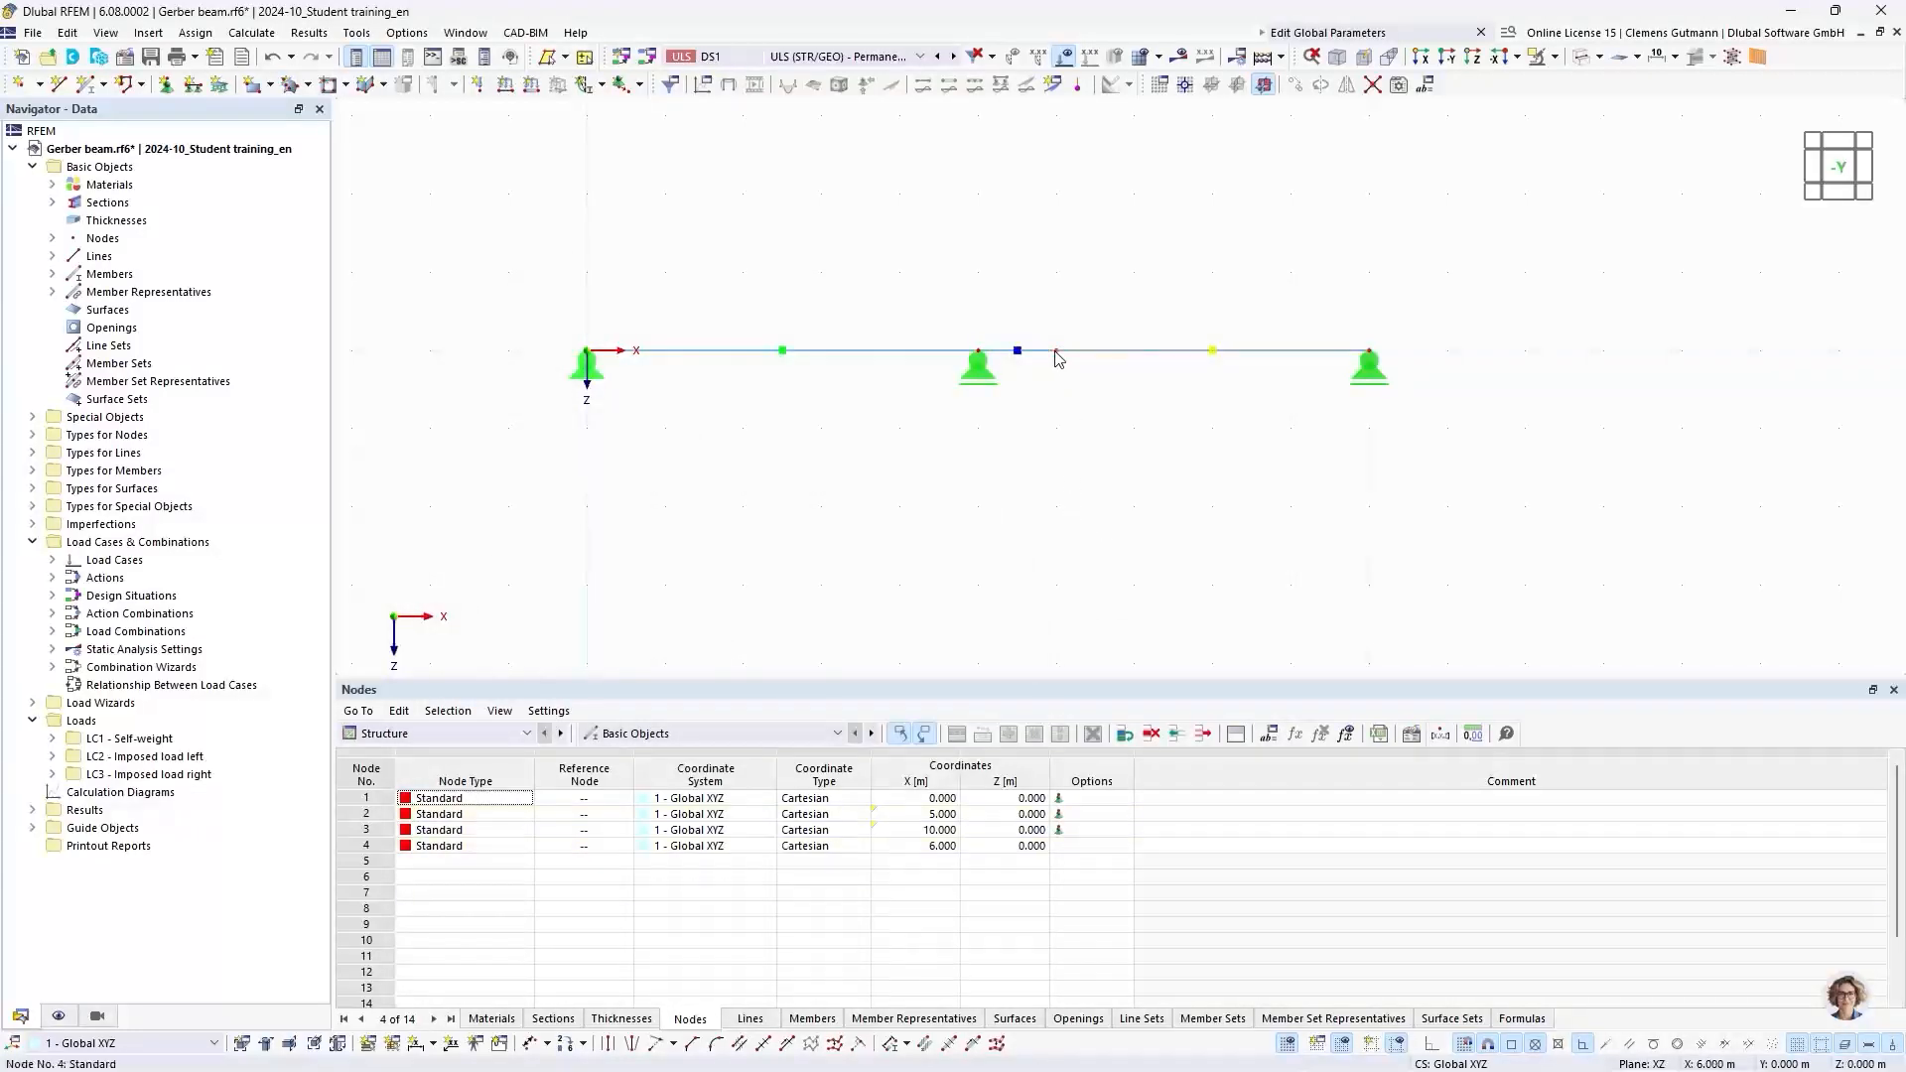
Step: Define the X coordinate of the new node in the right span with the formula (1+GerberFactor)*FieldLength
double_click(1056, 353)
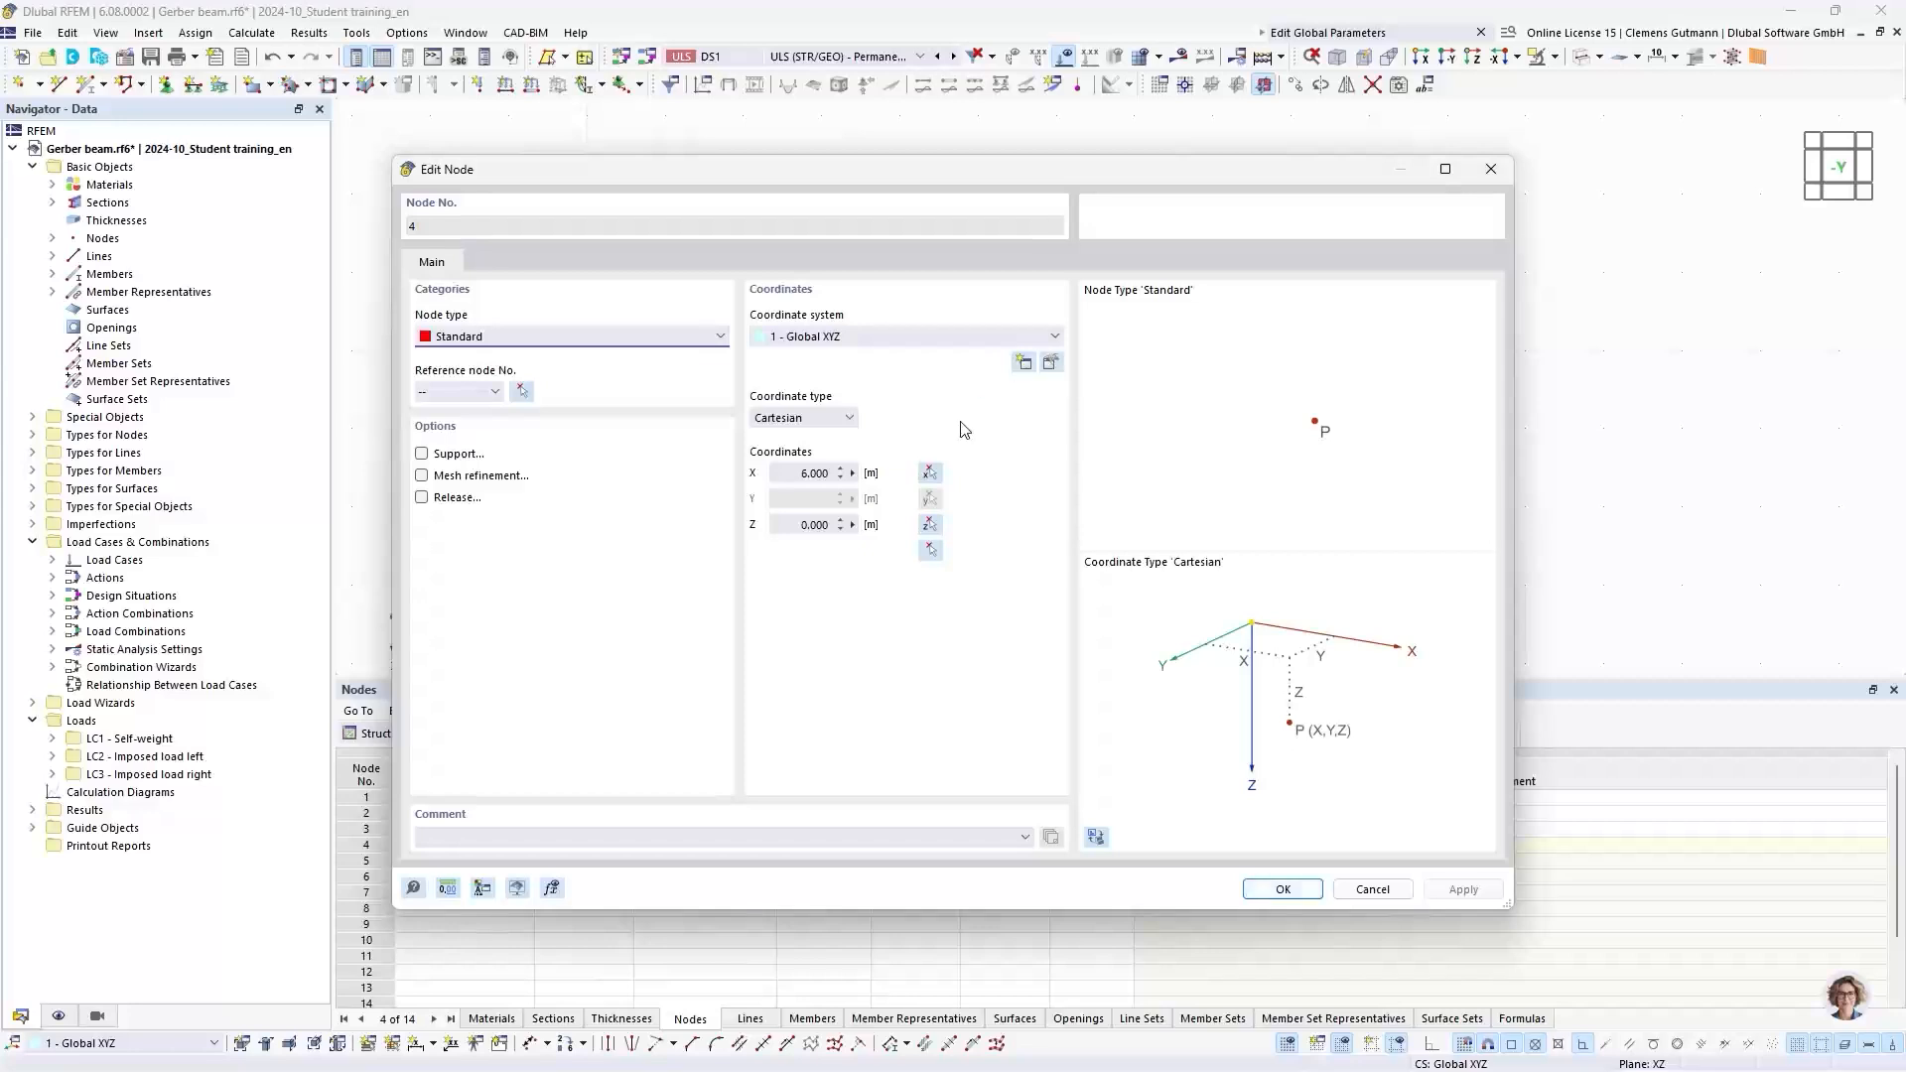
click(853, 473)
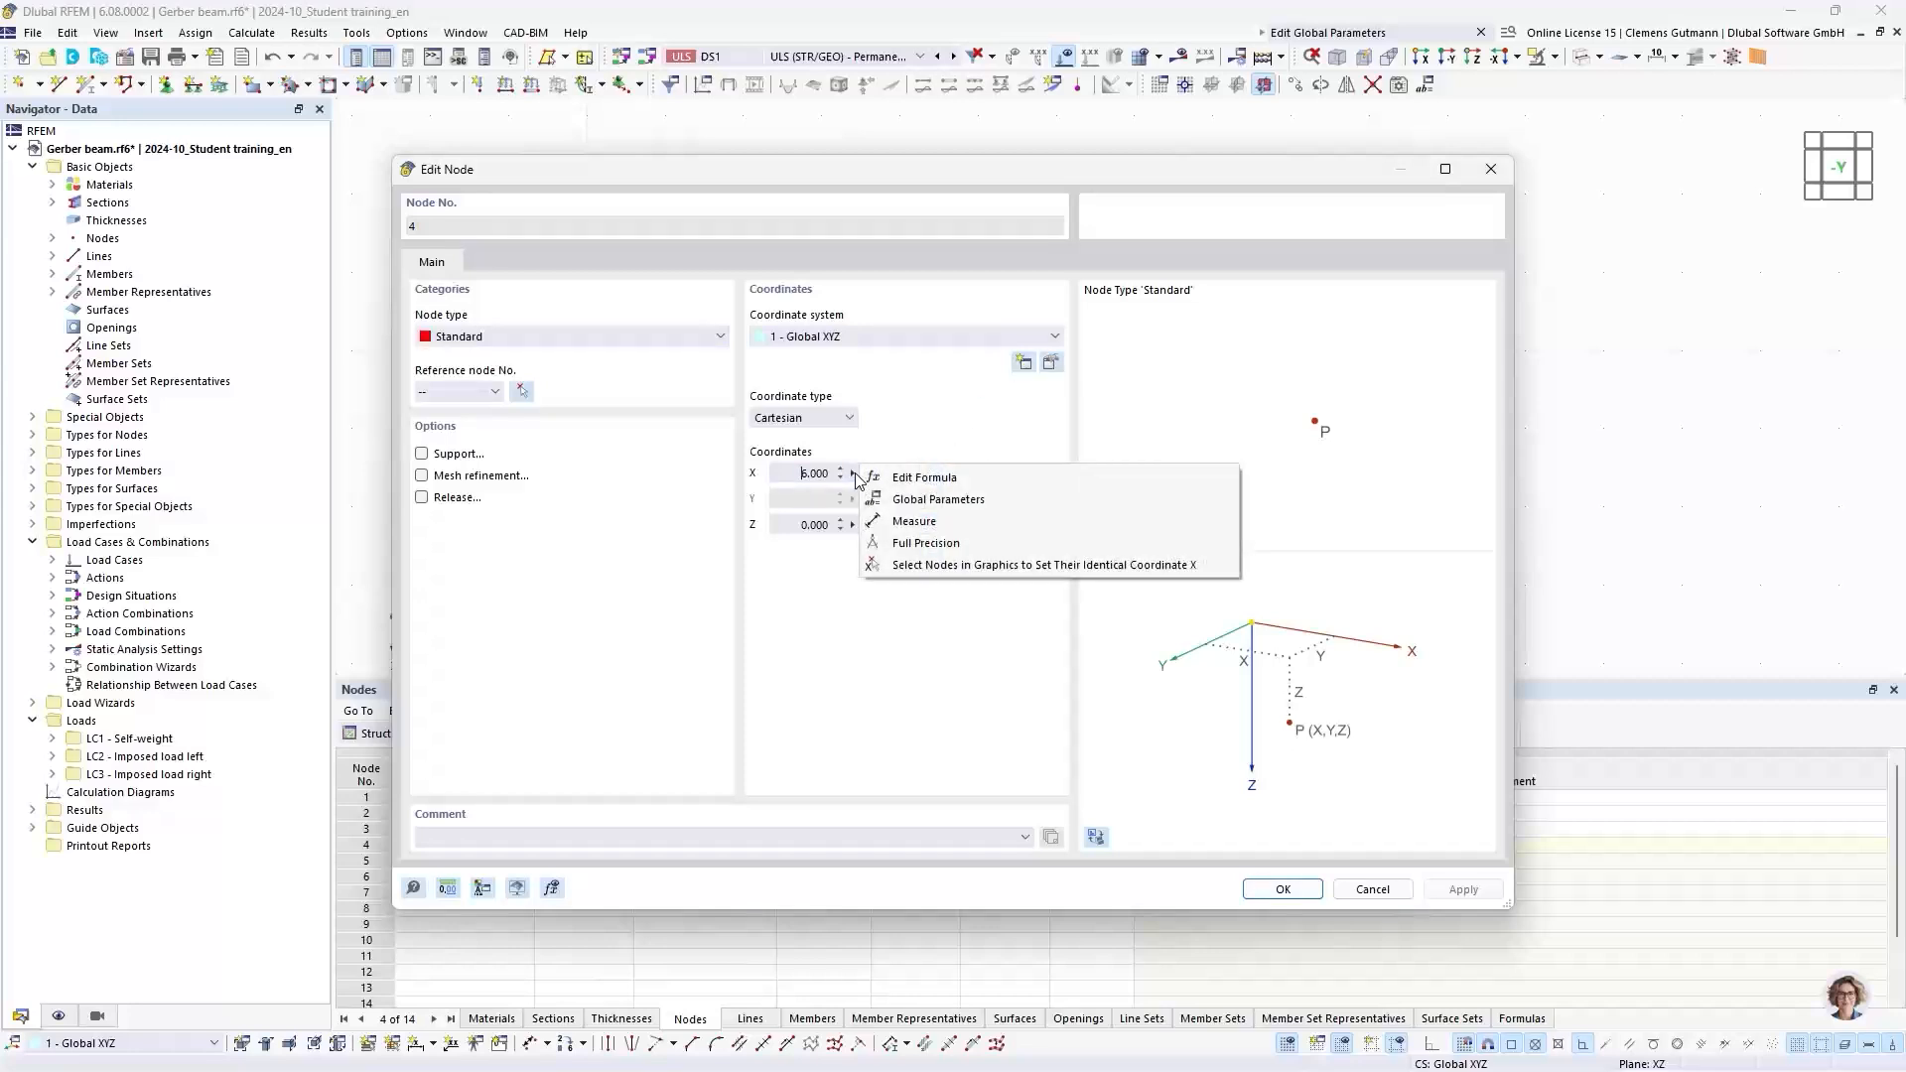
click(968, 482)
drag(899, 390, 1223, 478)
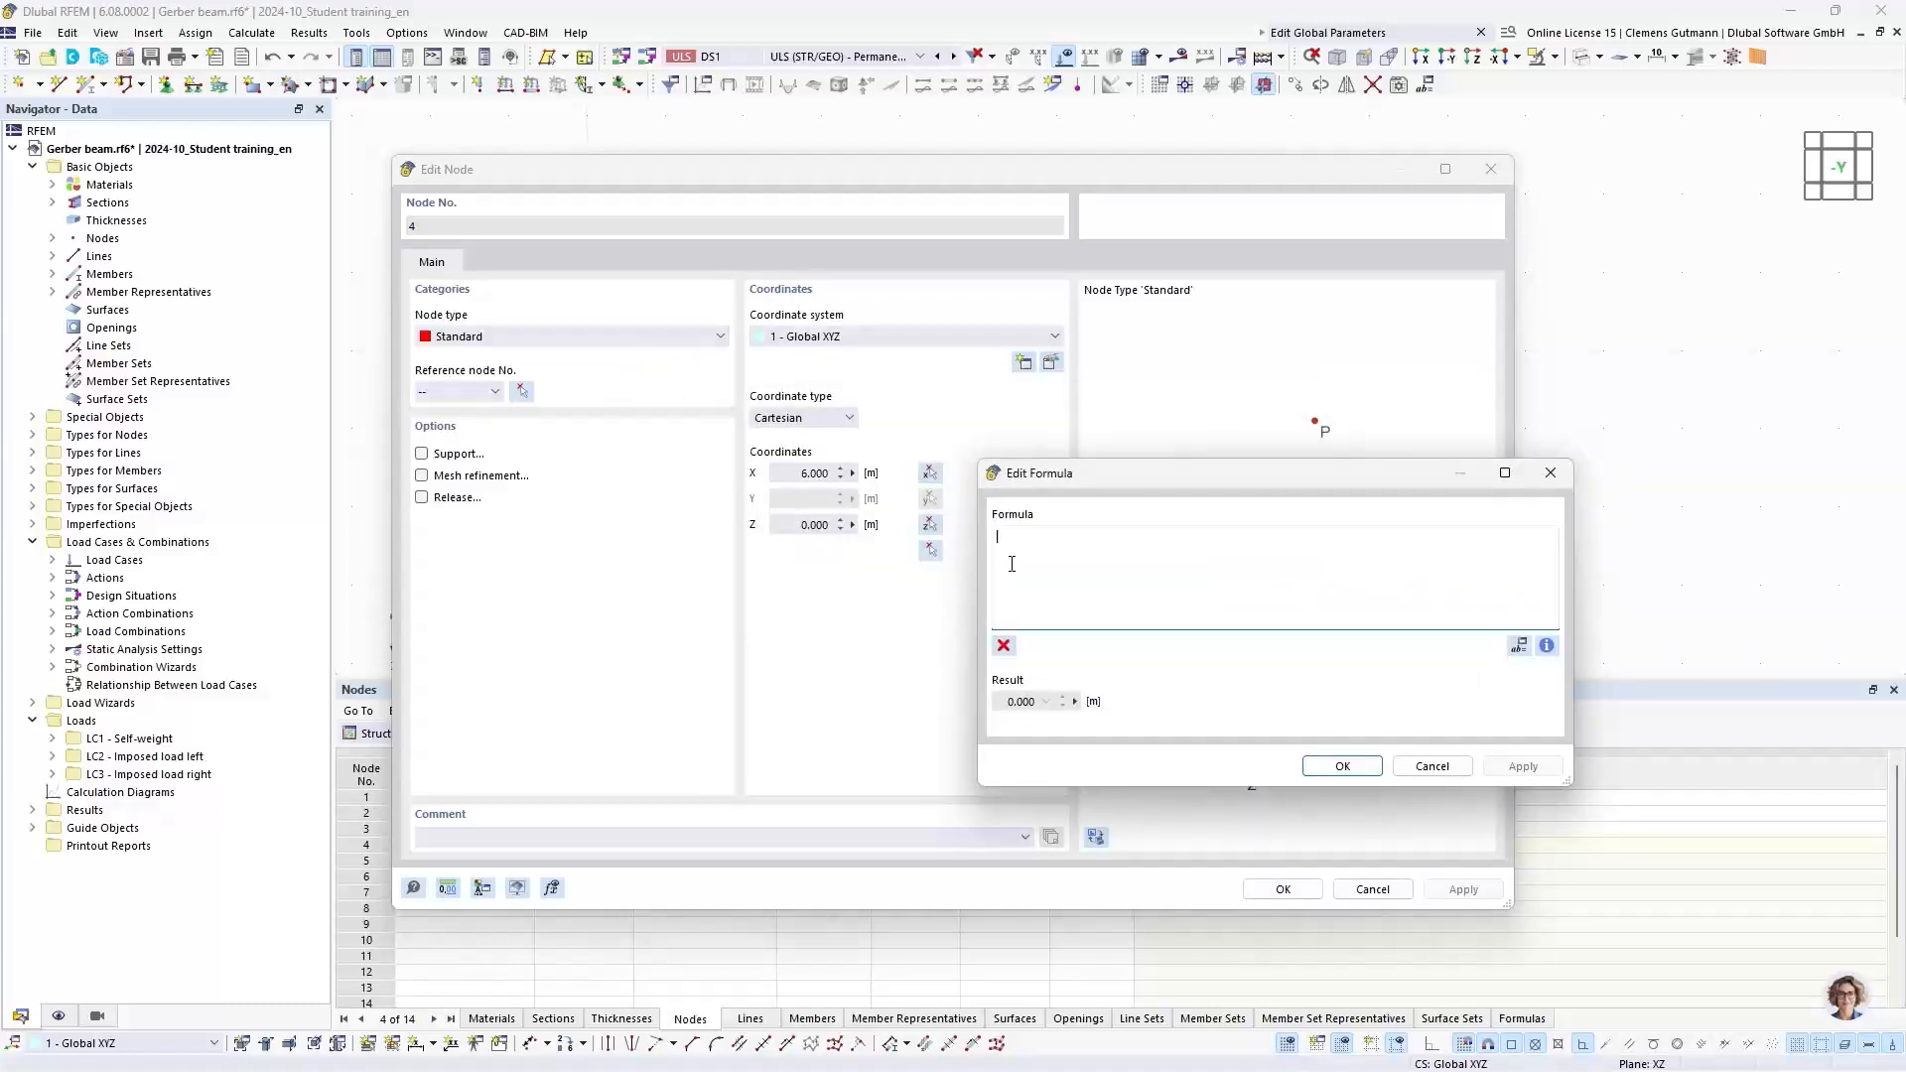
text((1+Ger)
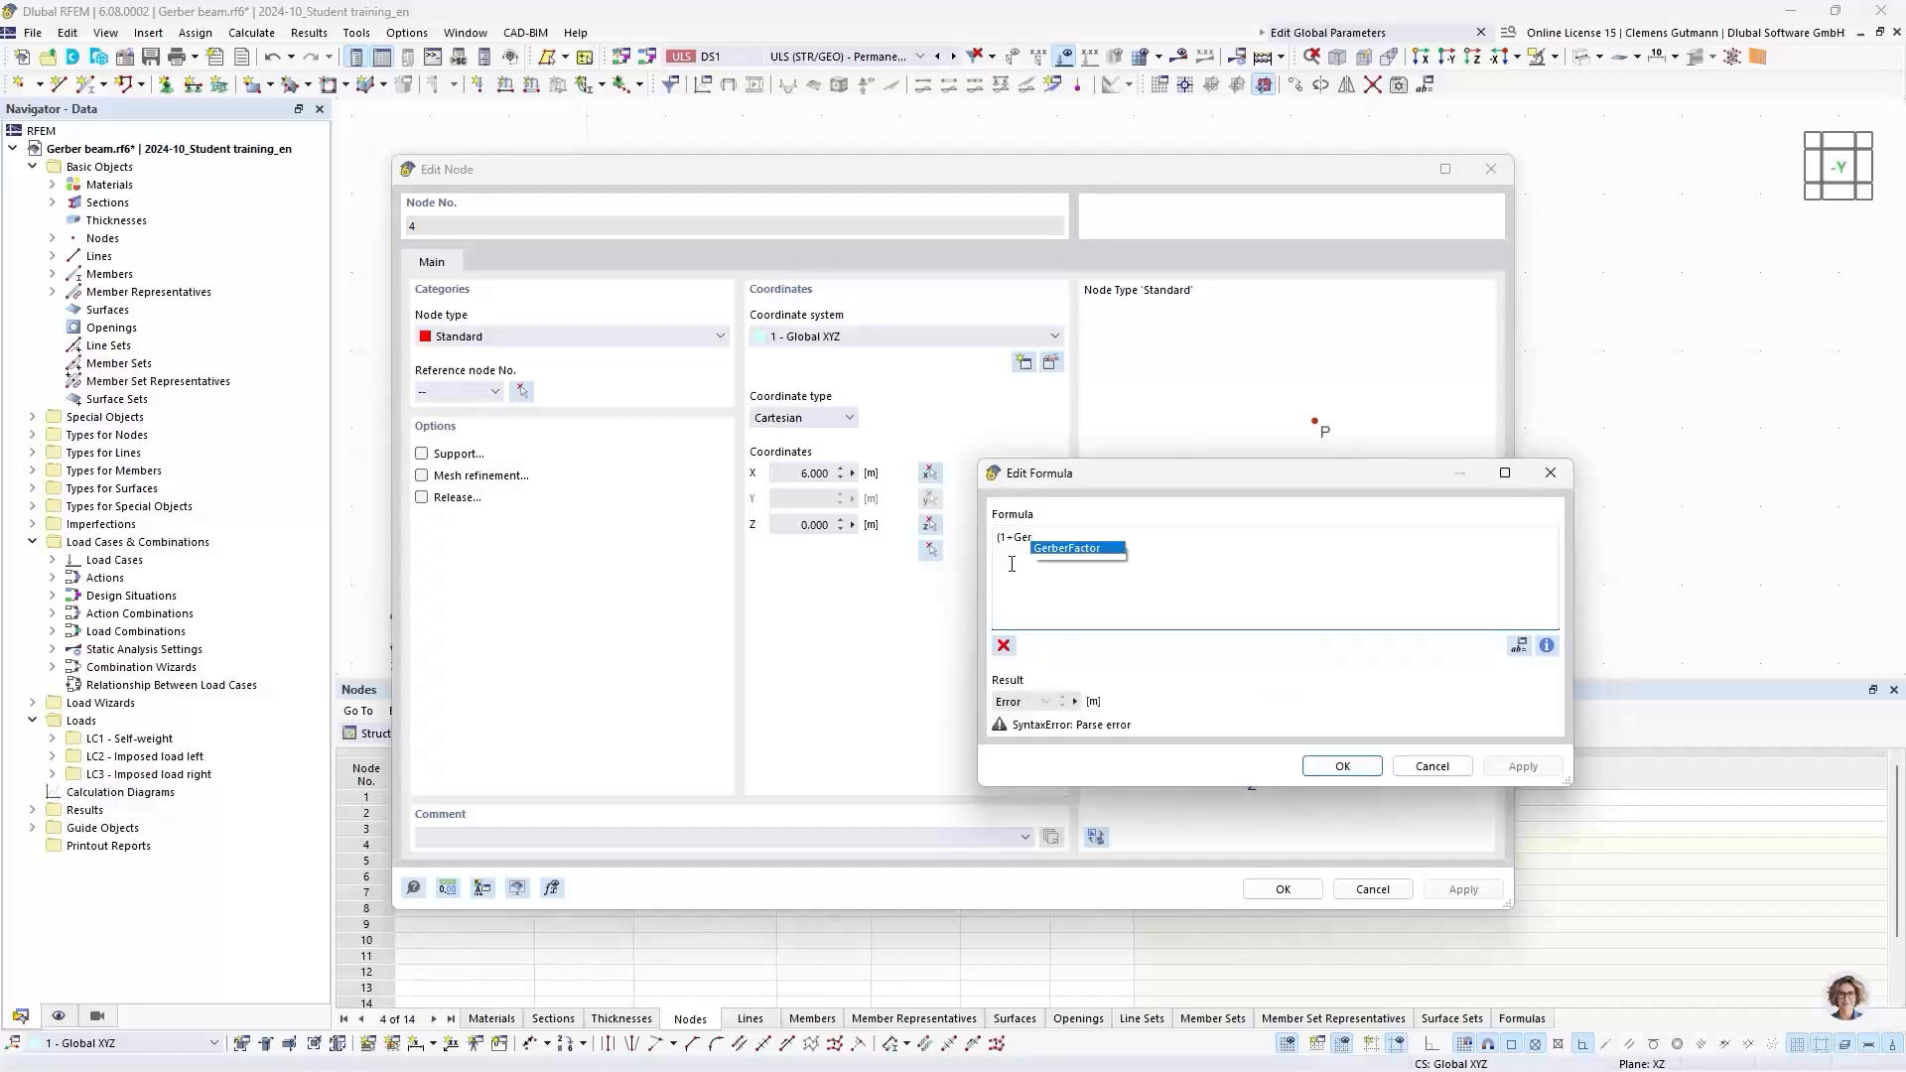
key(Return)
text())
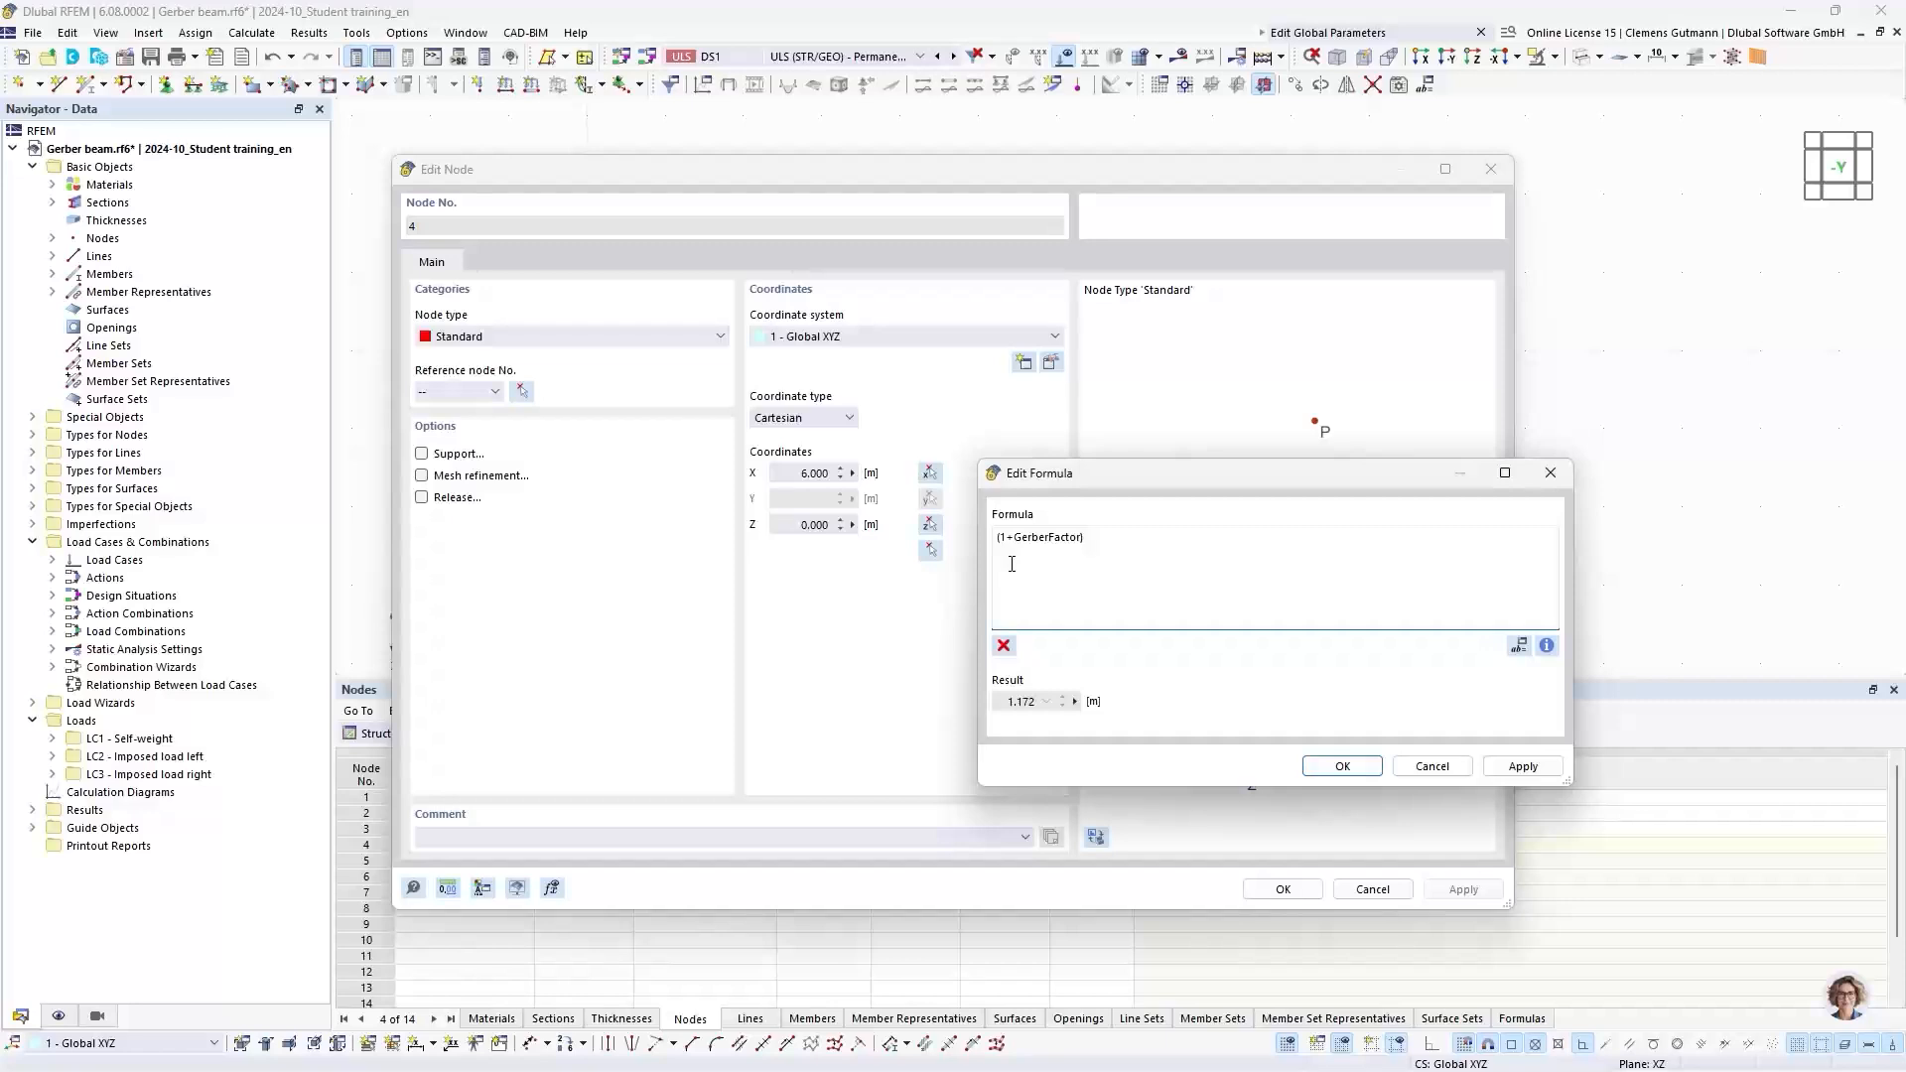
text(*Fi)
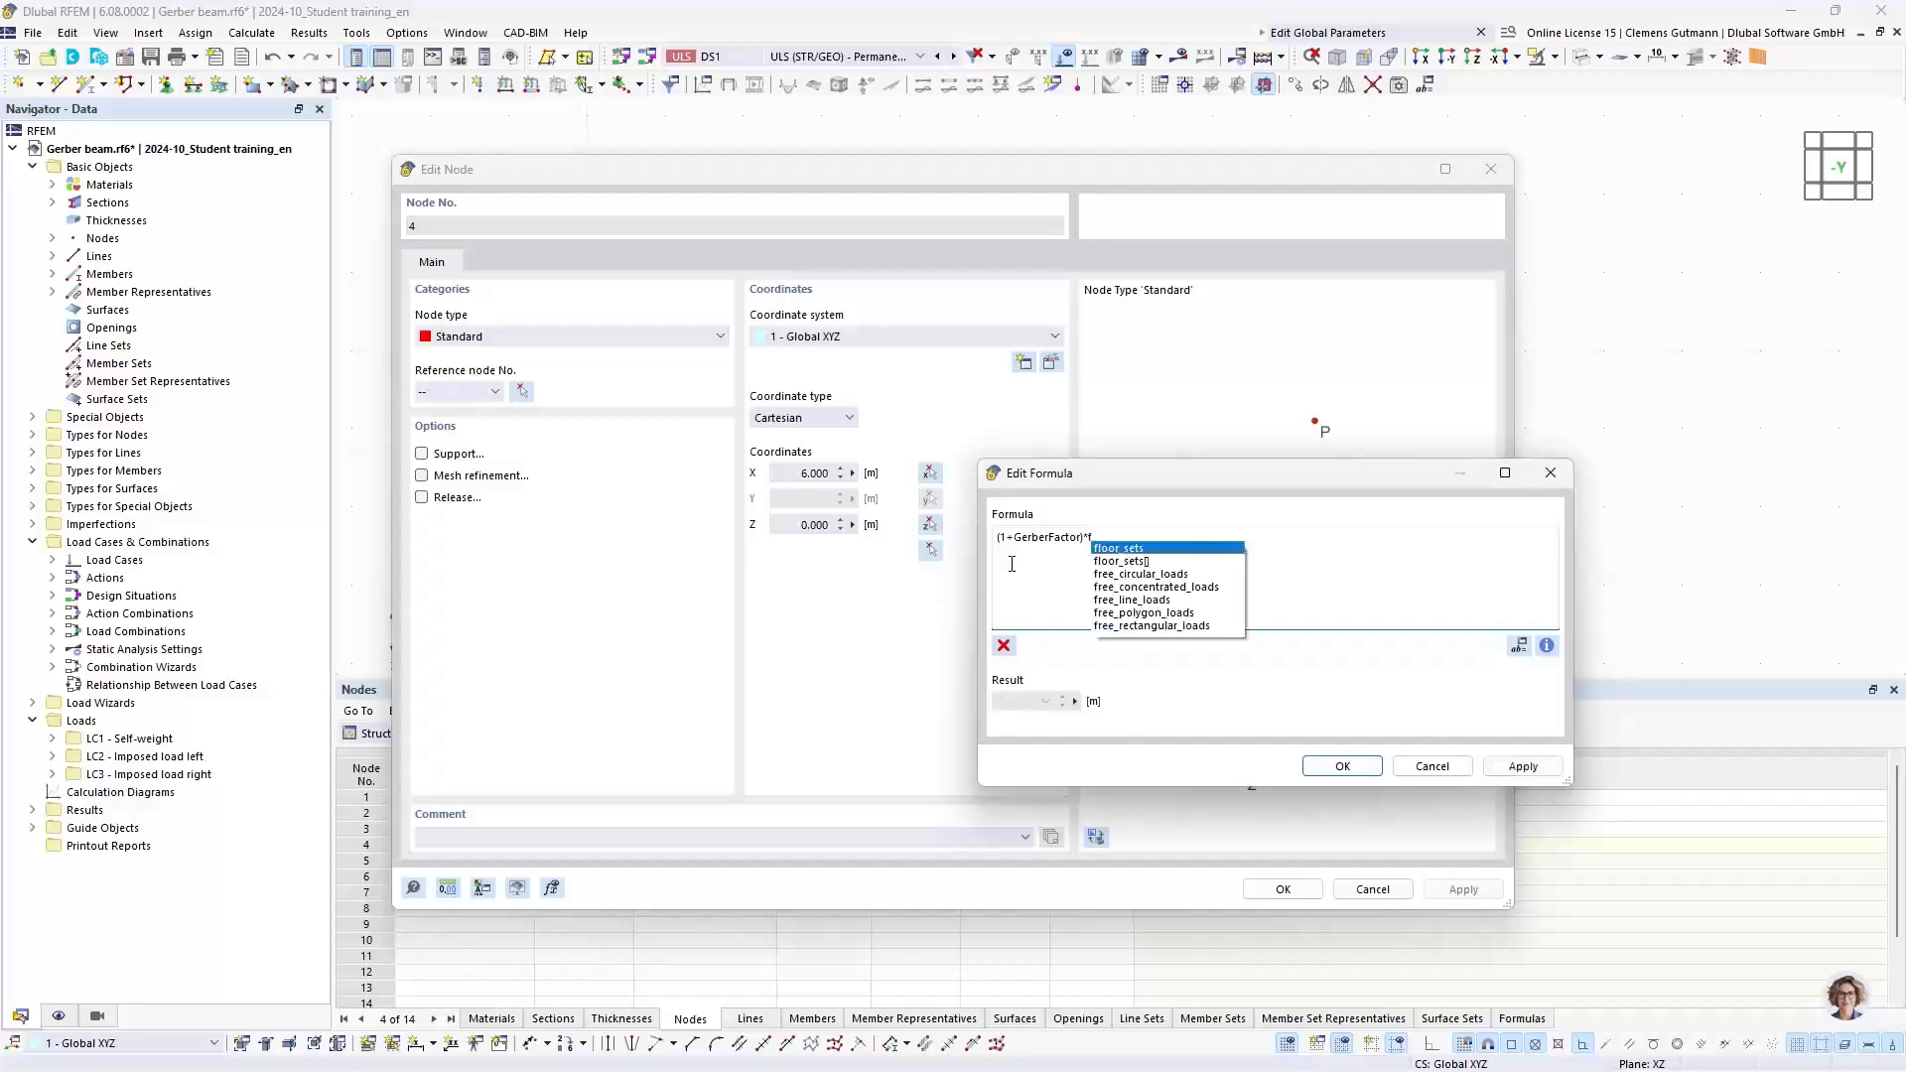
text(e)
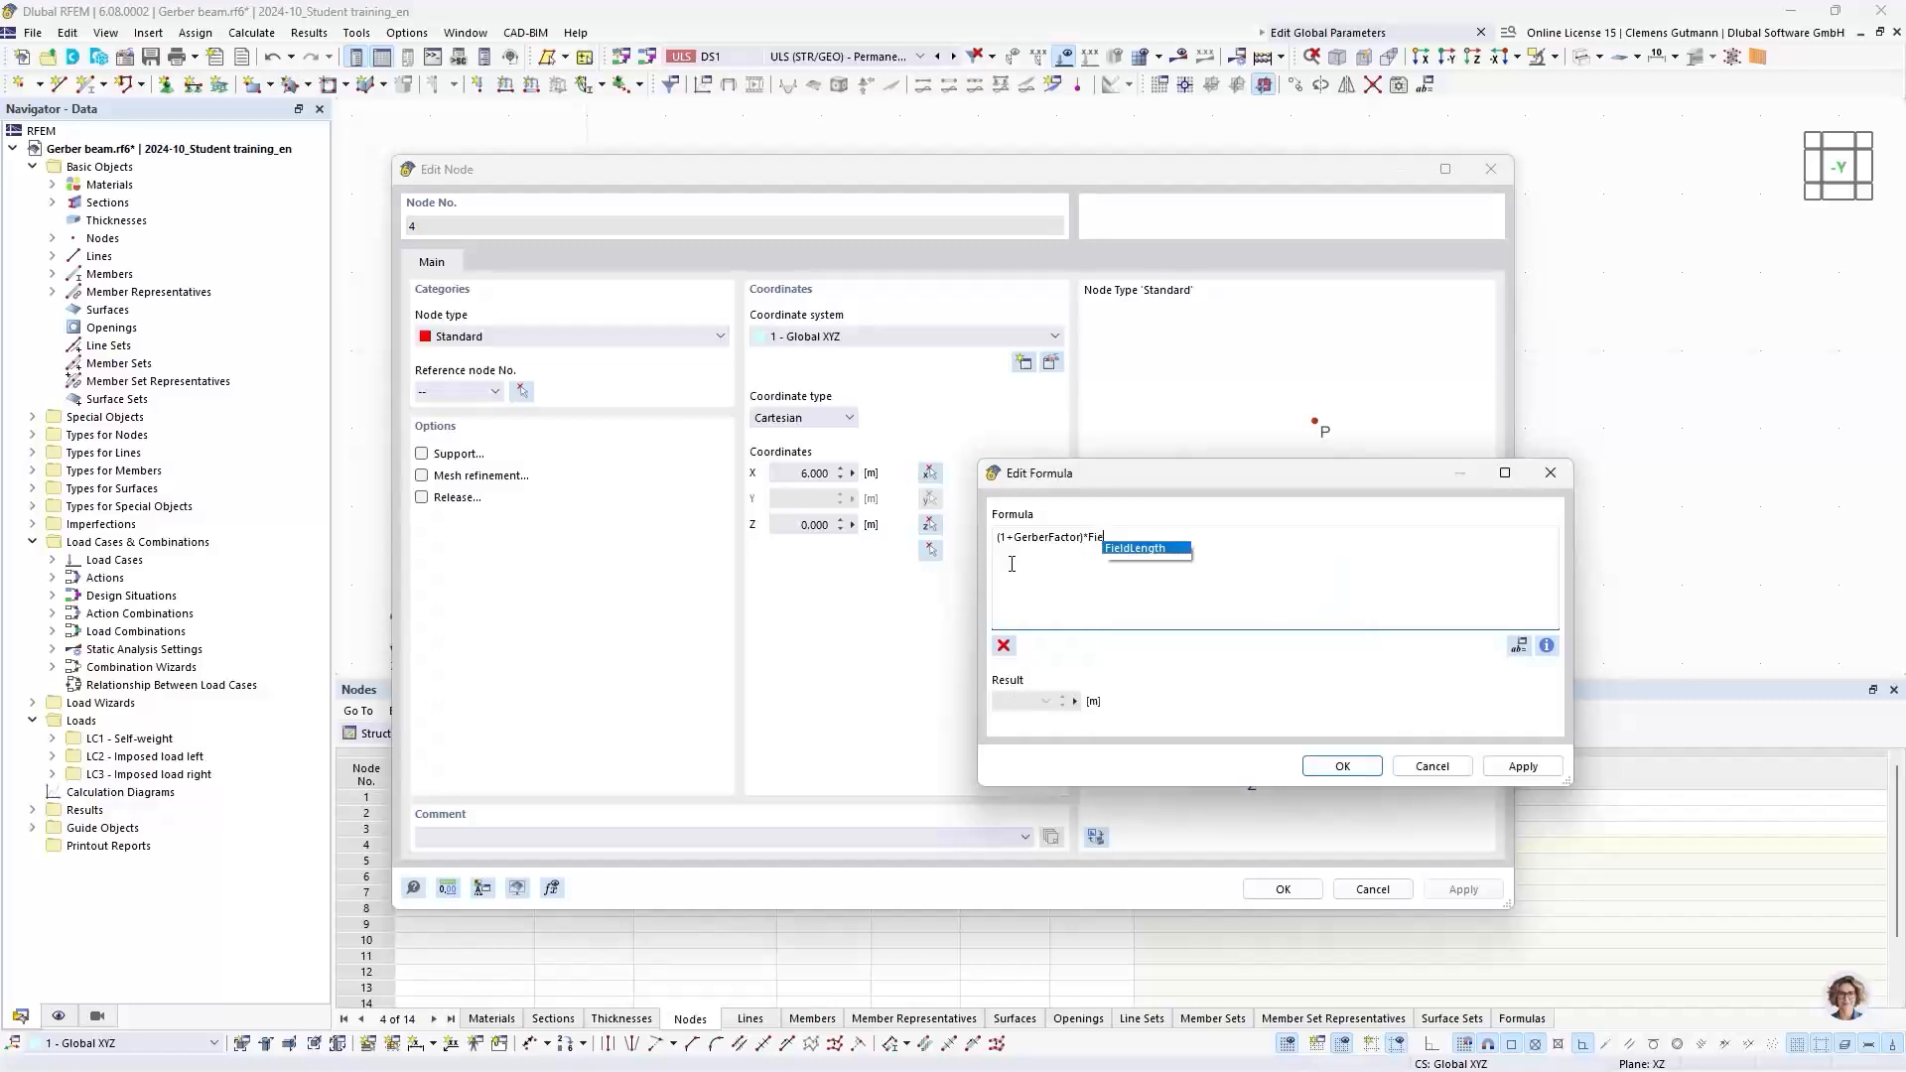
key(Return)
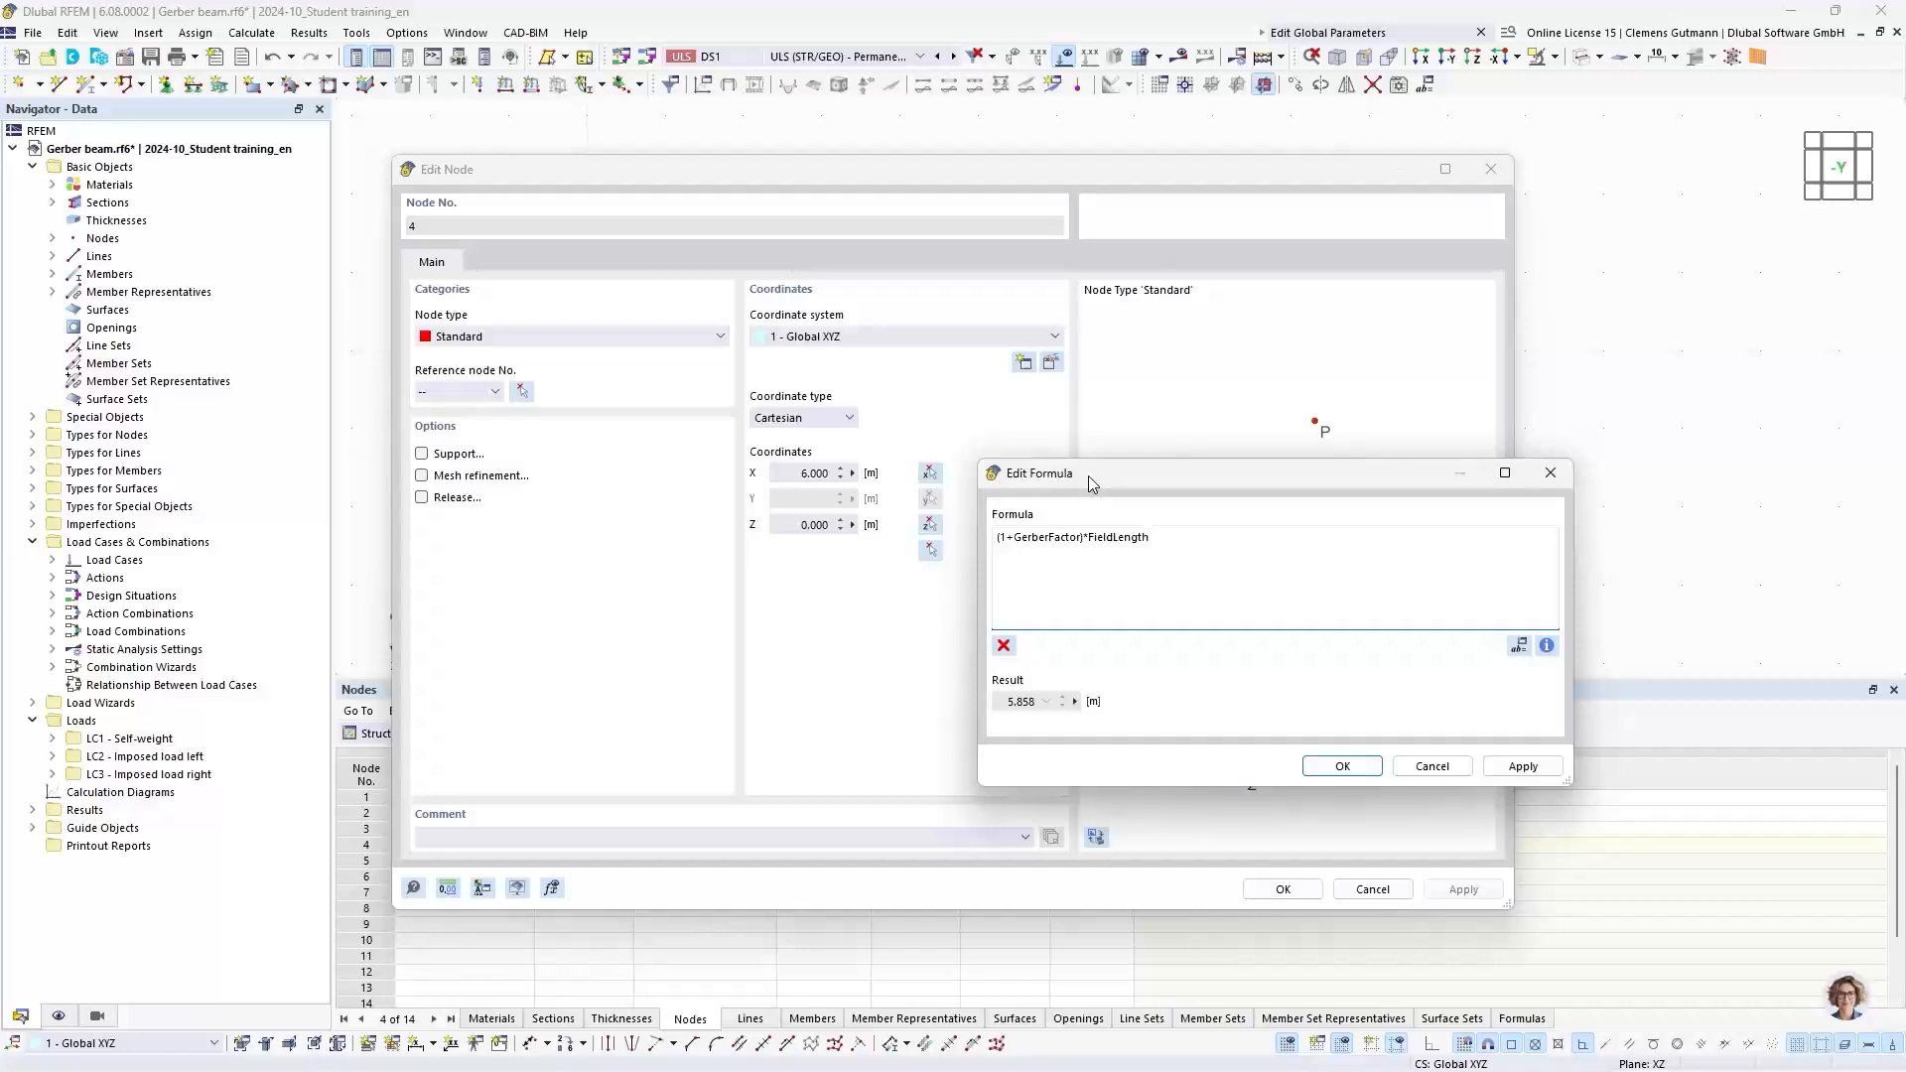
drag(1088, 474, 1015, 419)
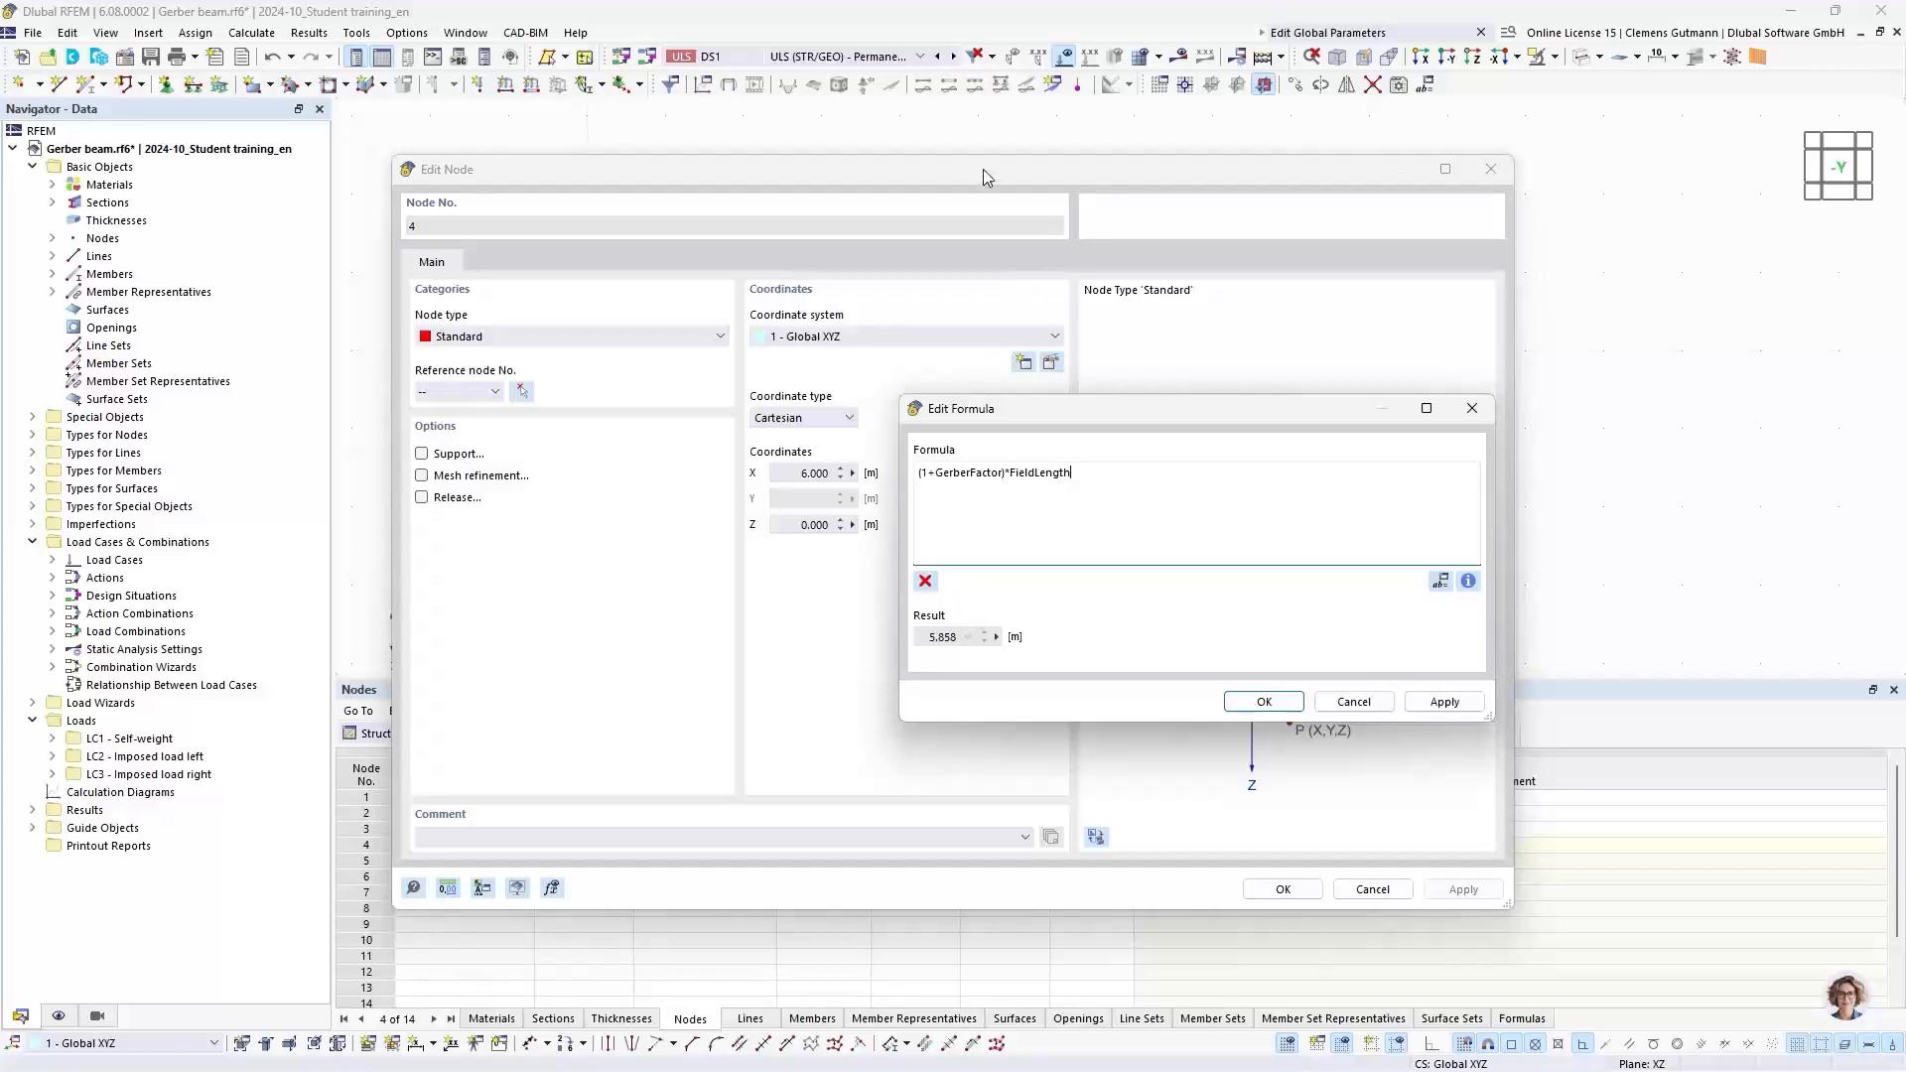
drag(990, 169, 1335, 233)
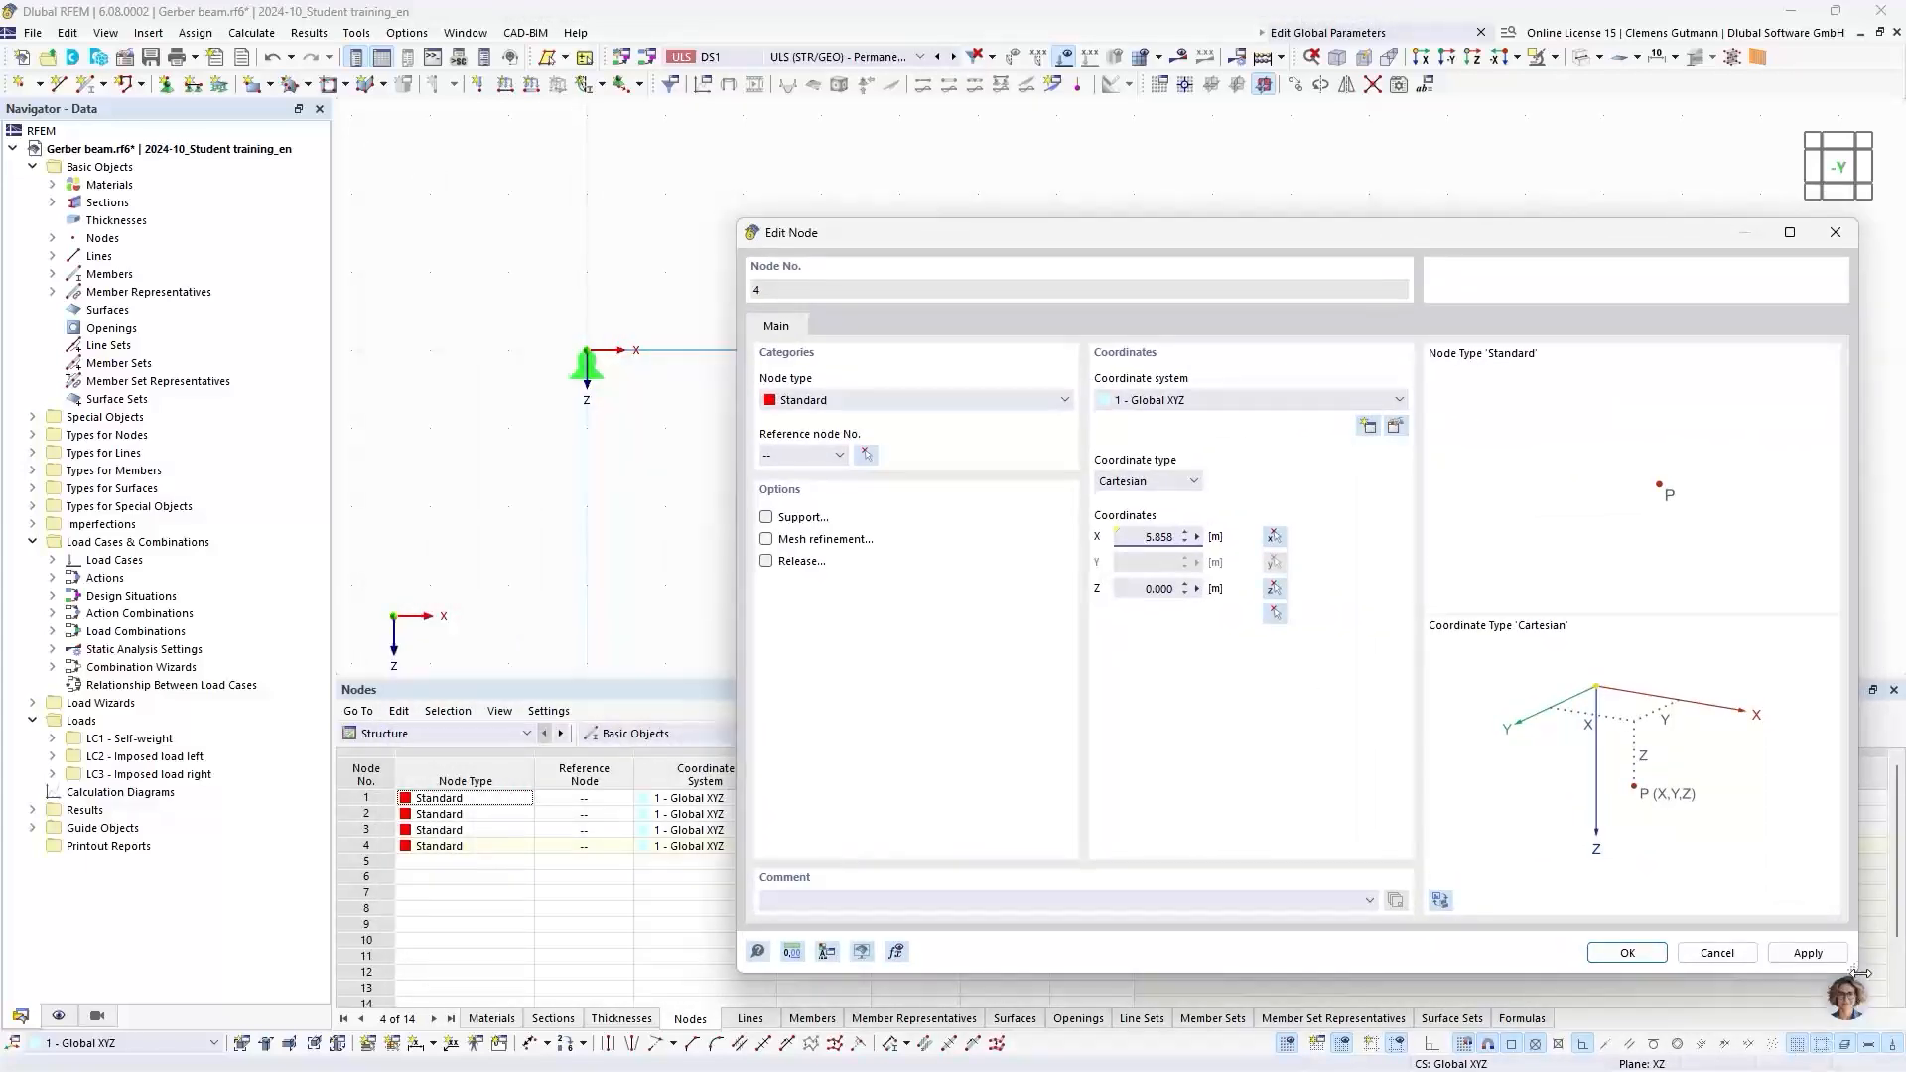
Step: Check node 4's X coordinate formula against the Gerber beam slide in PowerPoint, then return to RFEM and confirm the node
drag(1858, 973, 1727, 915)
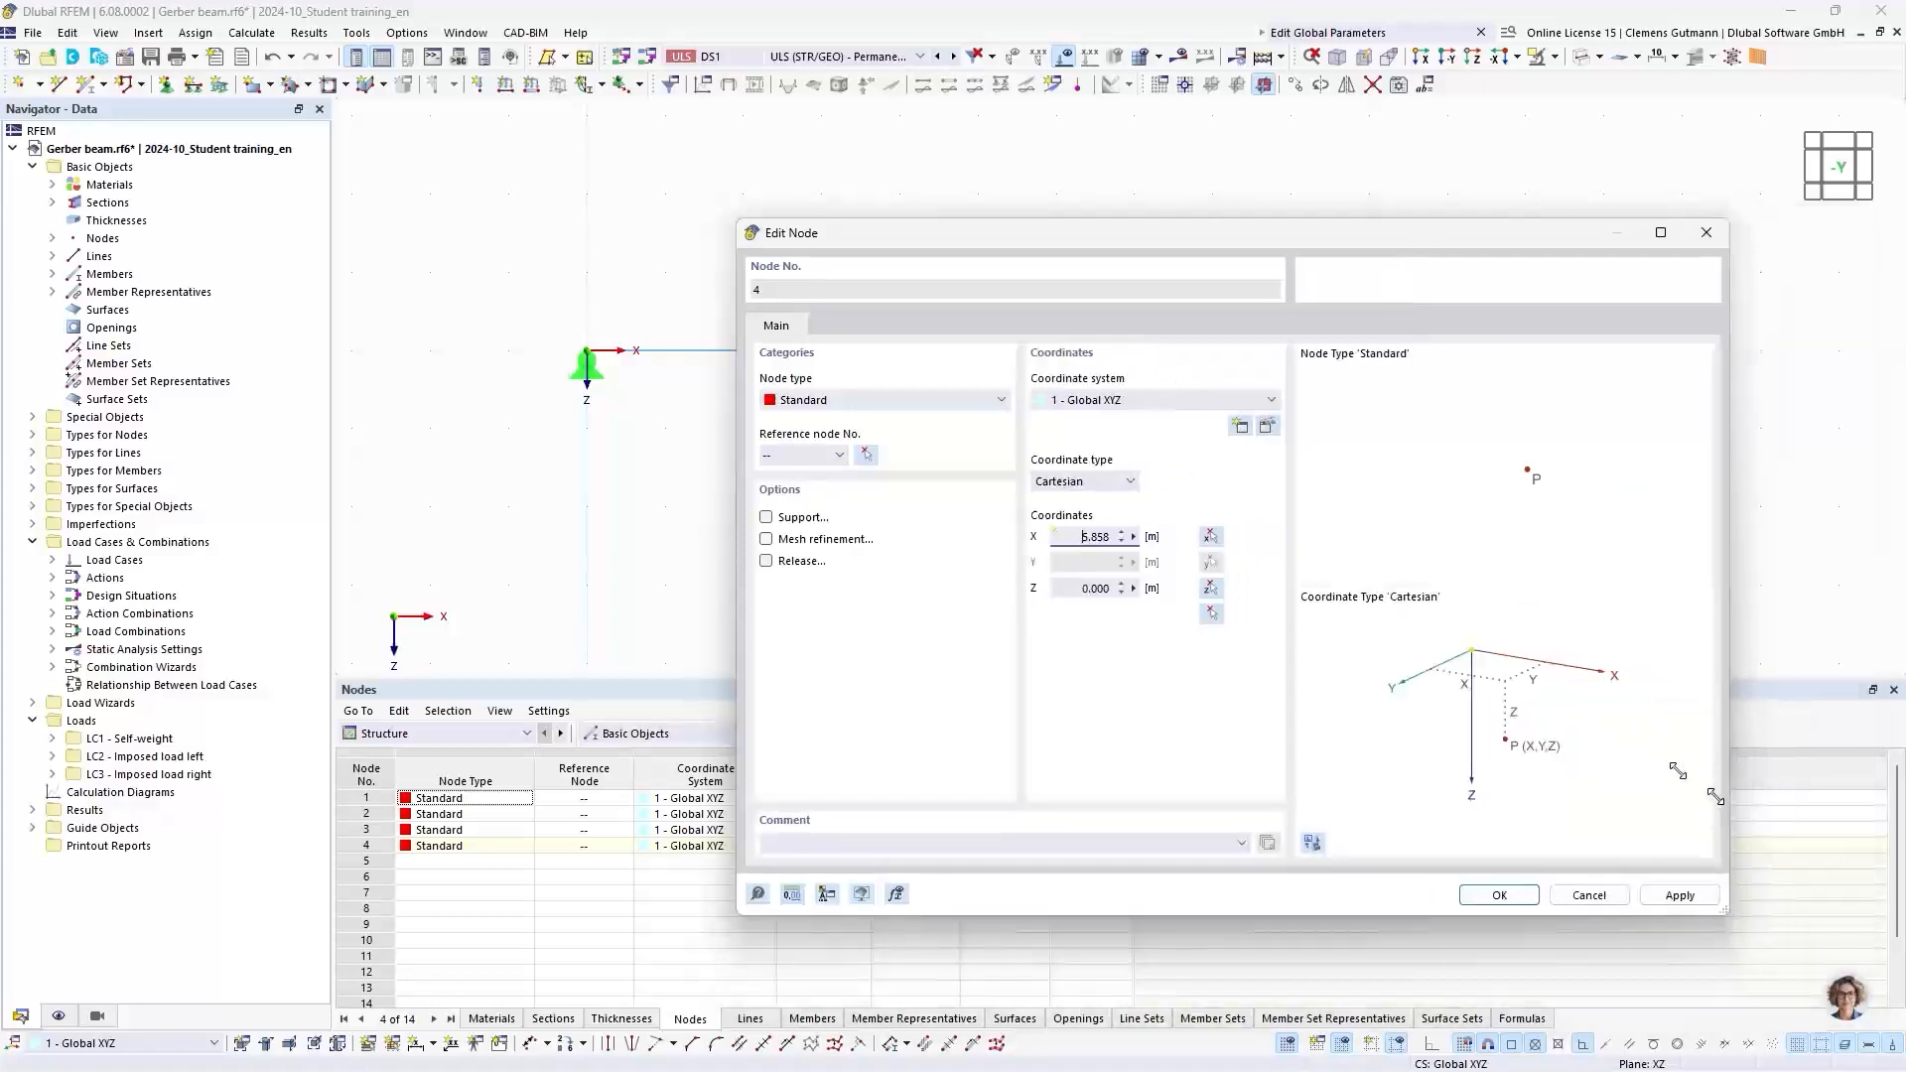
drag(1163, 234, 910, 416)
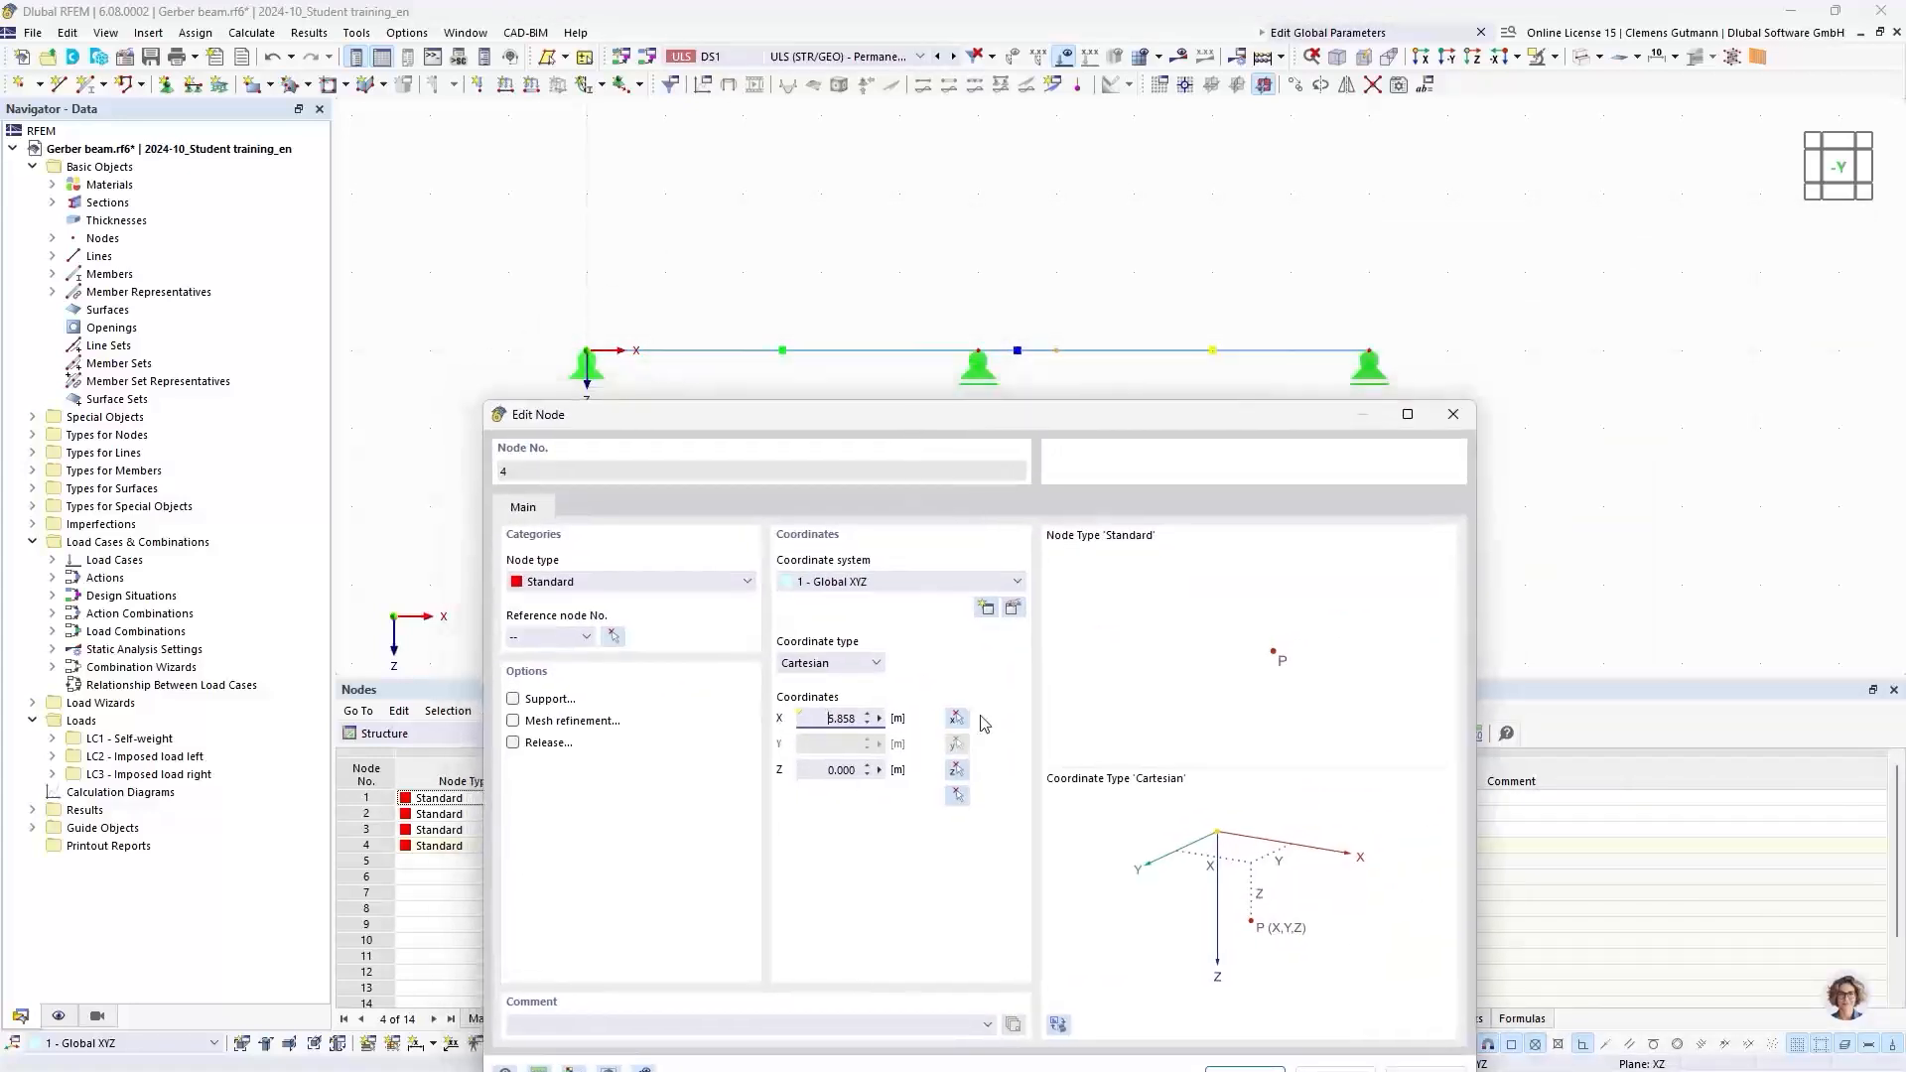
right_click(882, 719)
click(928, 724)
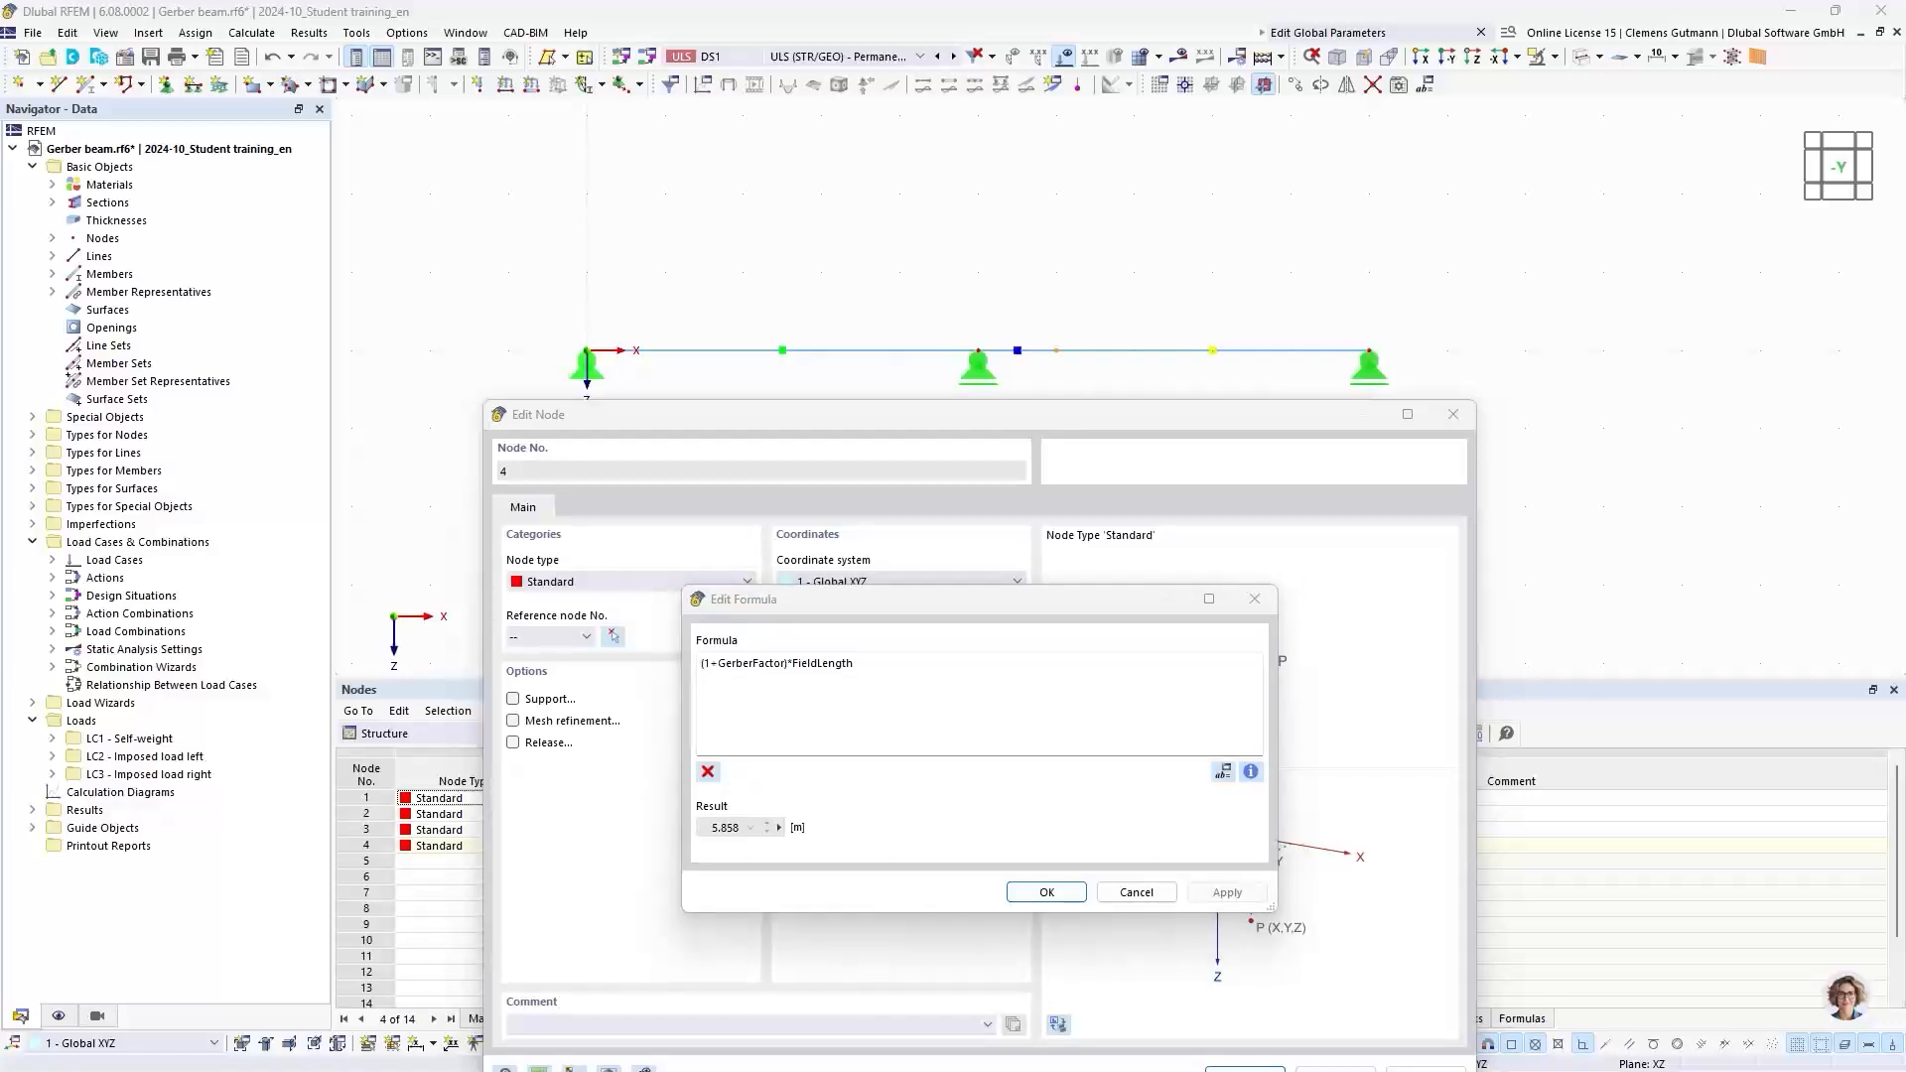
key(alt+Tab)
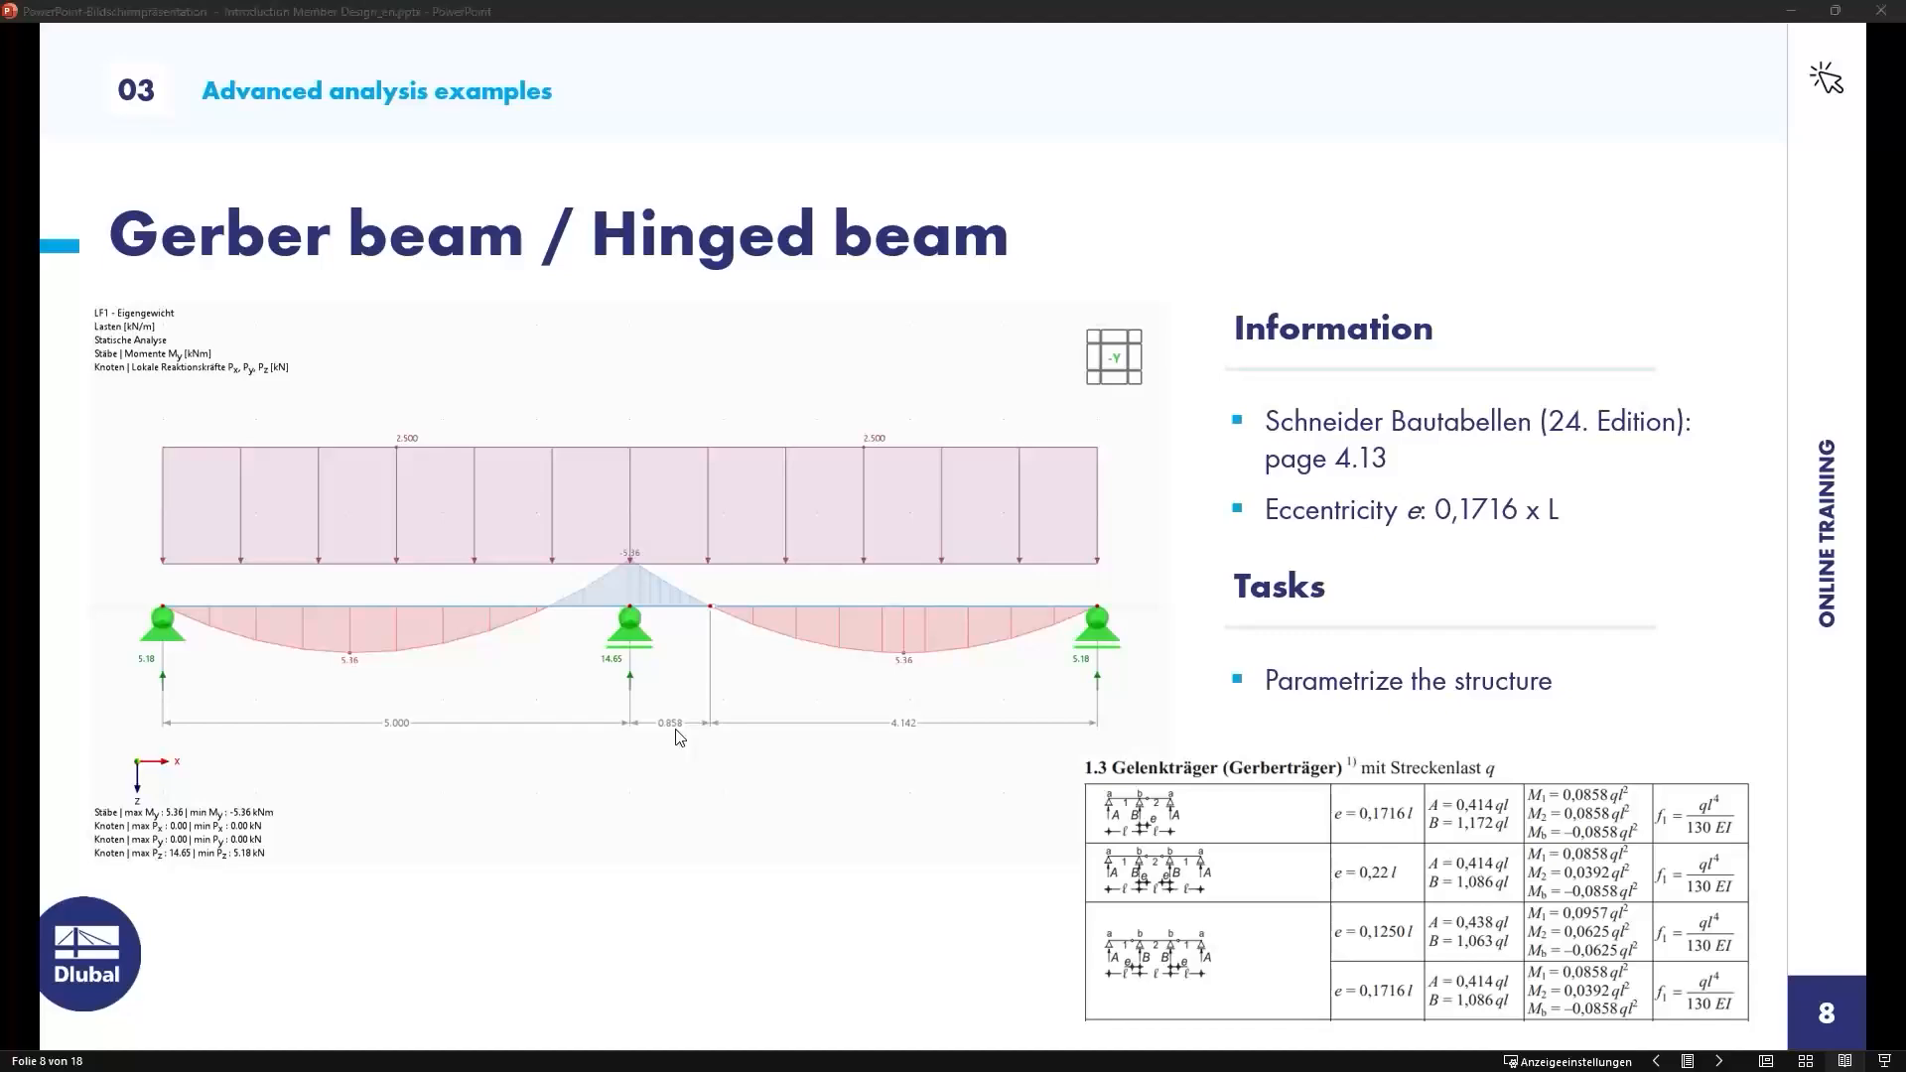
key(alt+Tab)
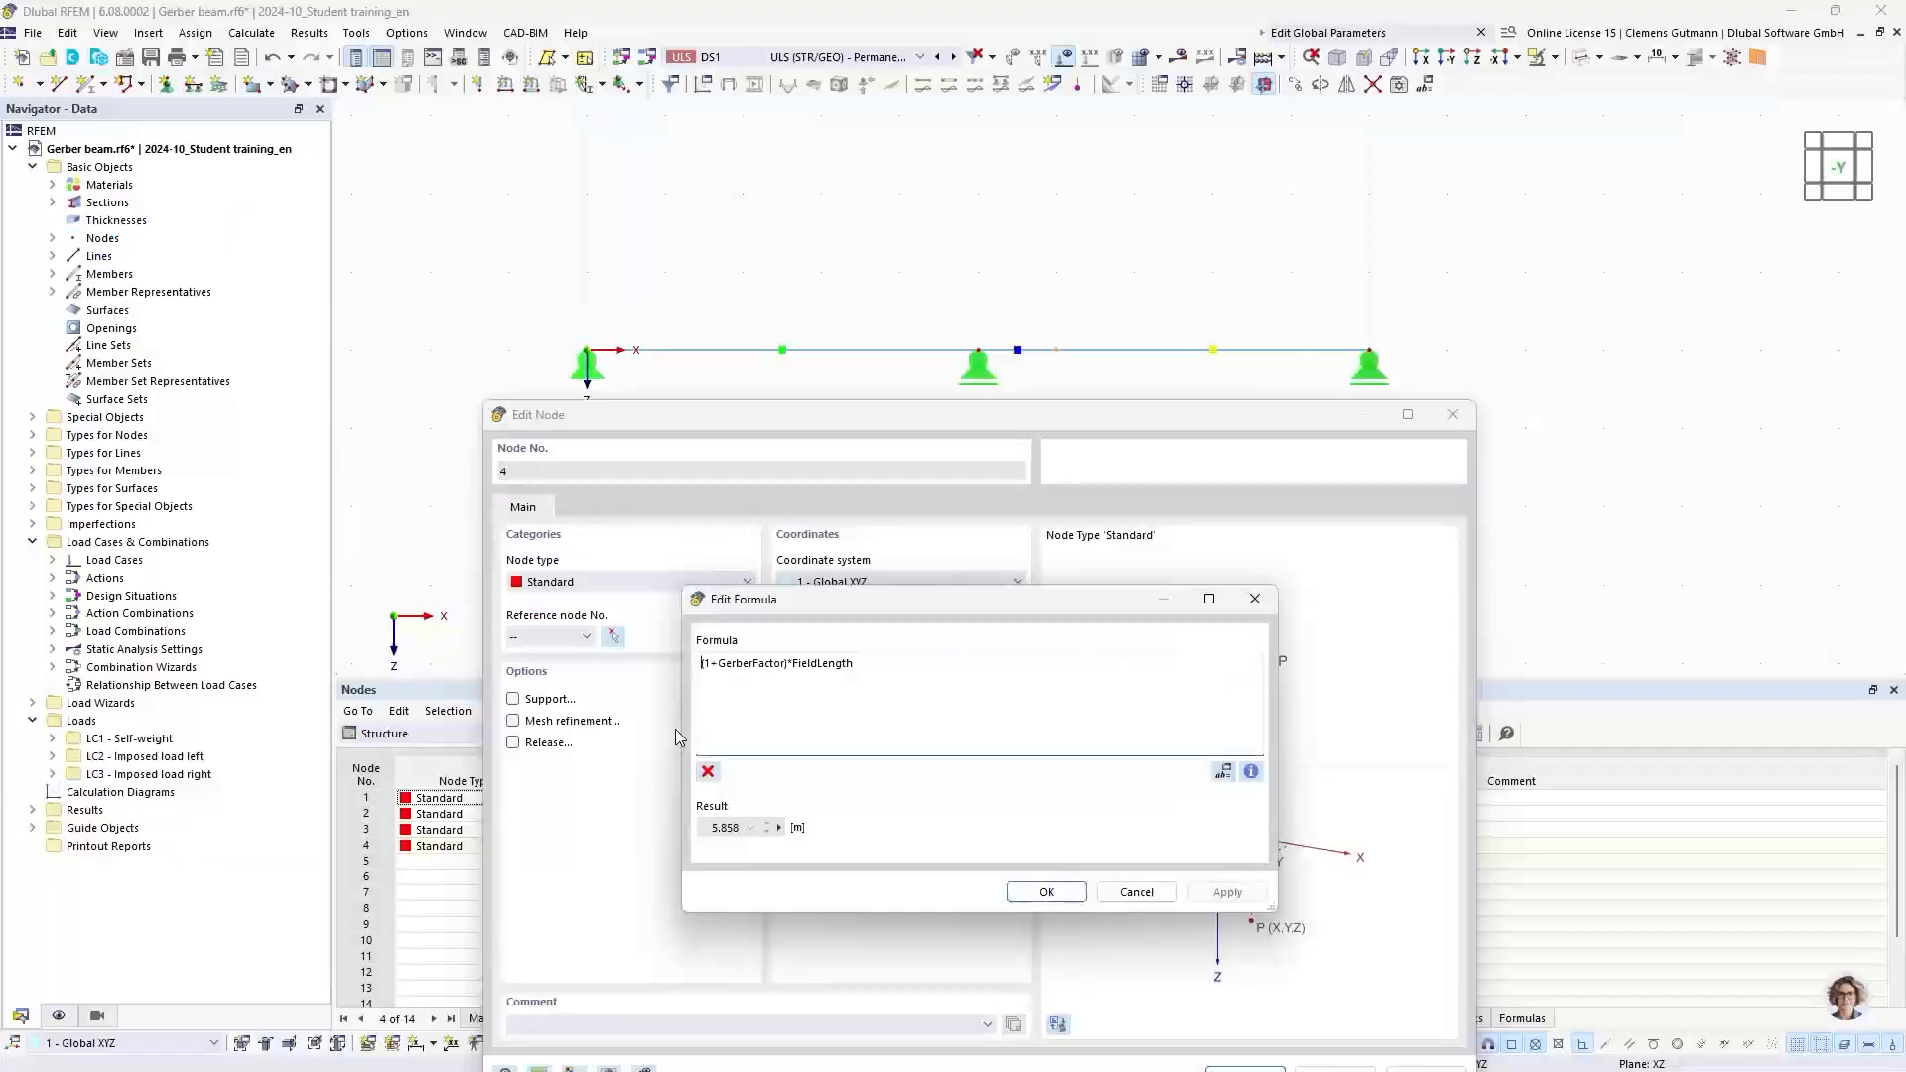
click(1043, 893)
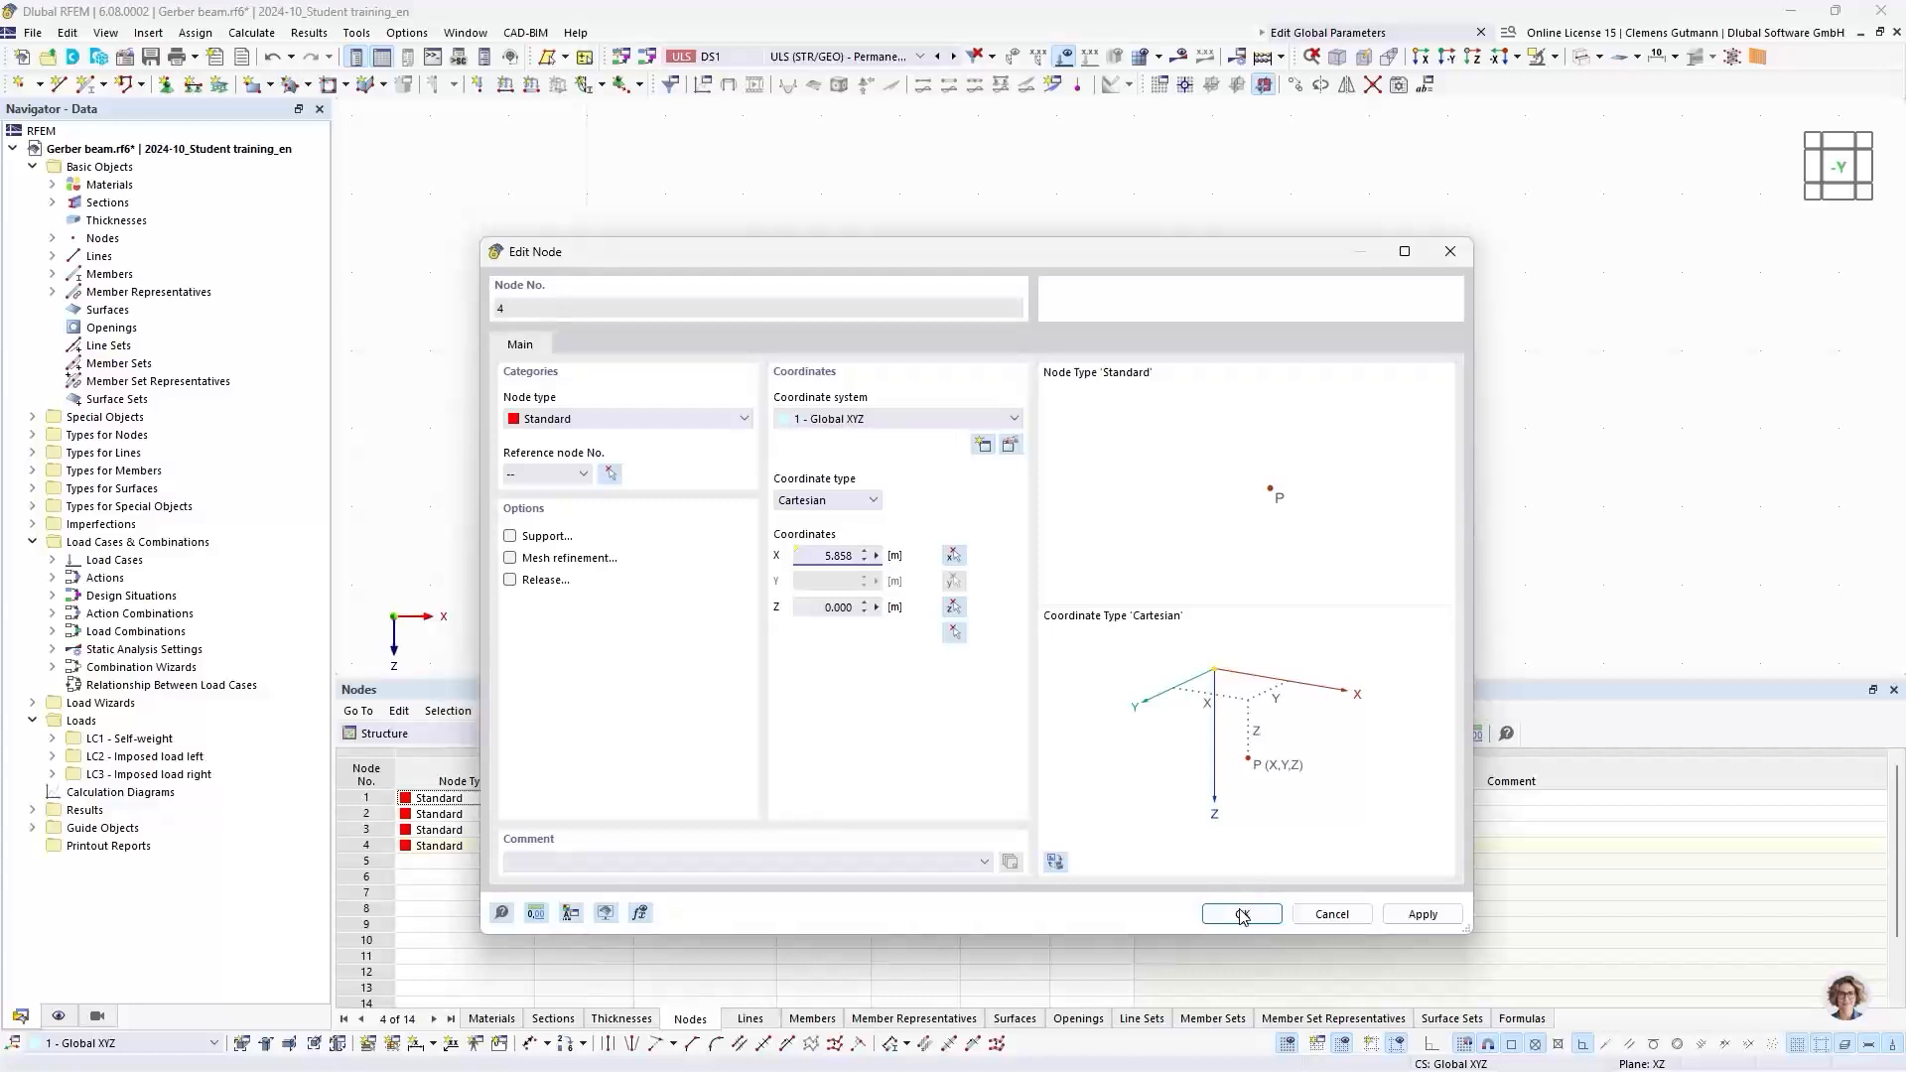
click(1242, 915)
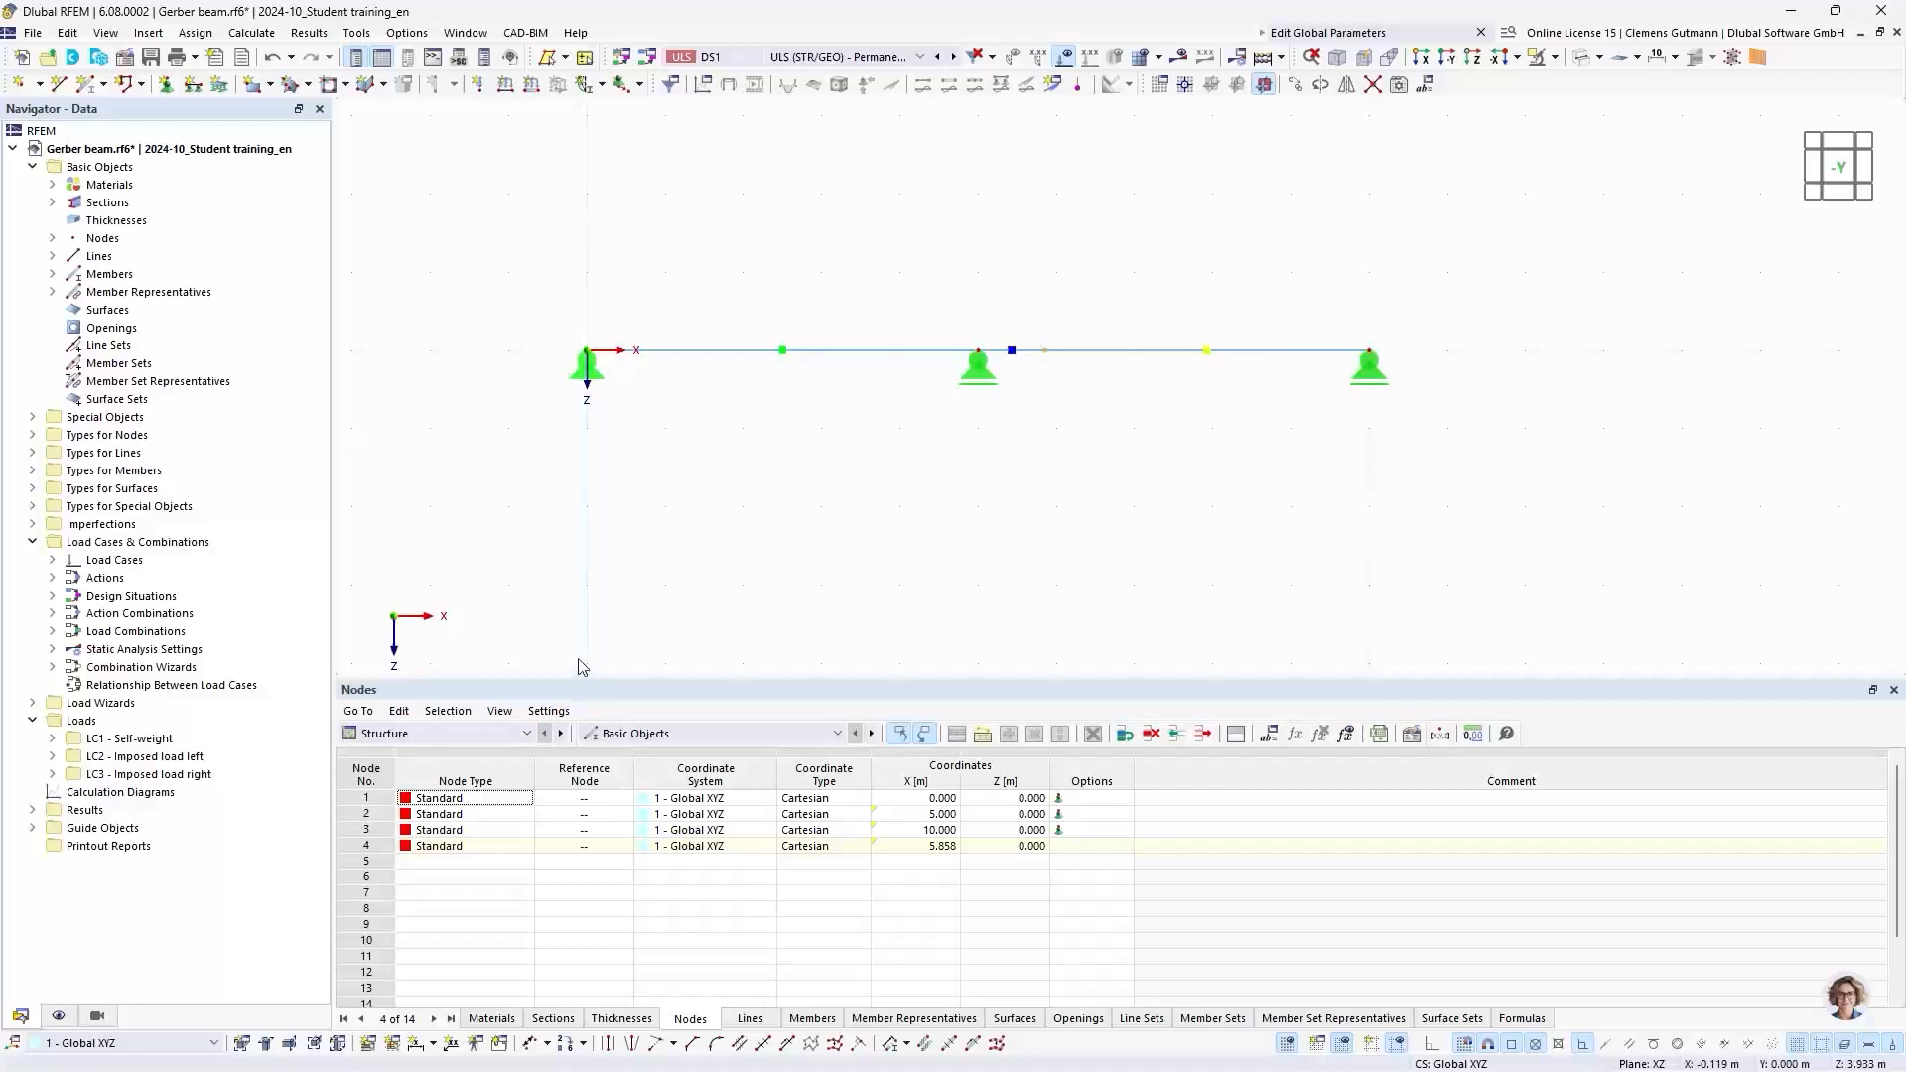
Step: Add a linear dimension chain through all four beam nodes in the second plane, about 1.29 m below the beam
click(434, 1044)
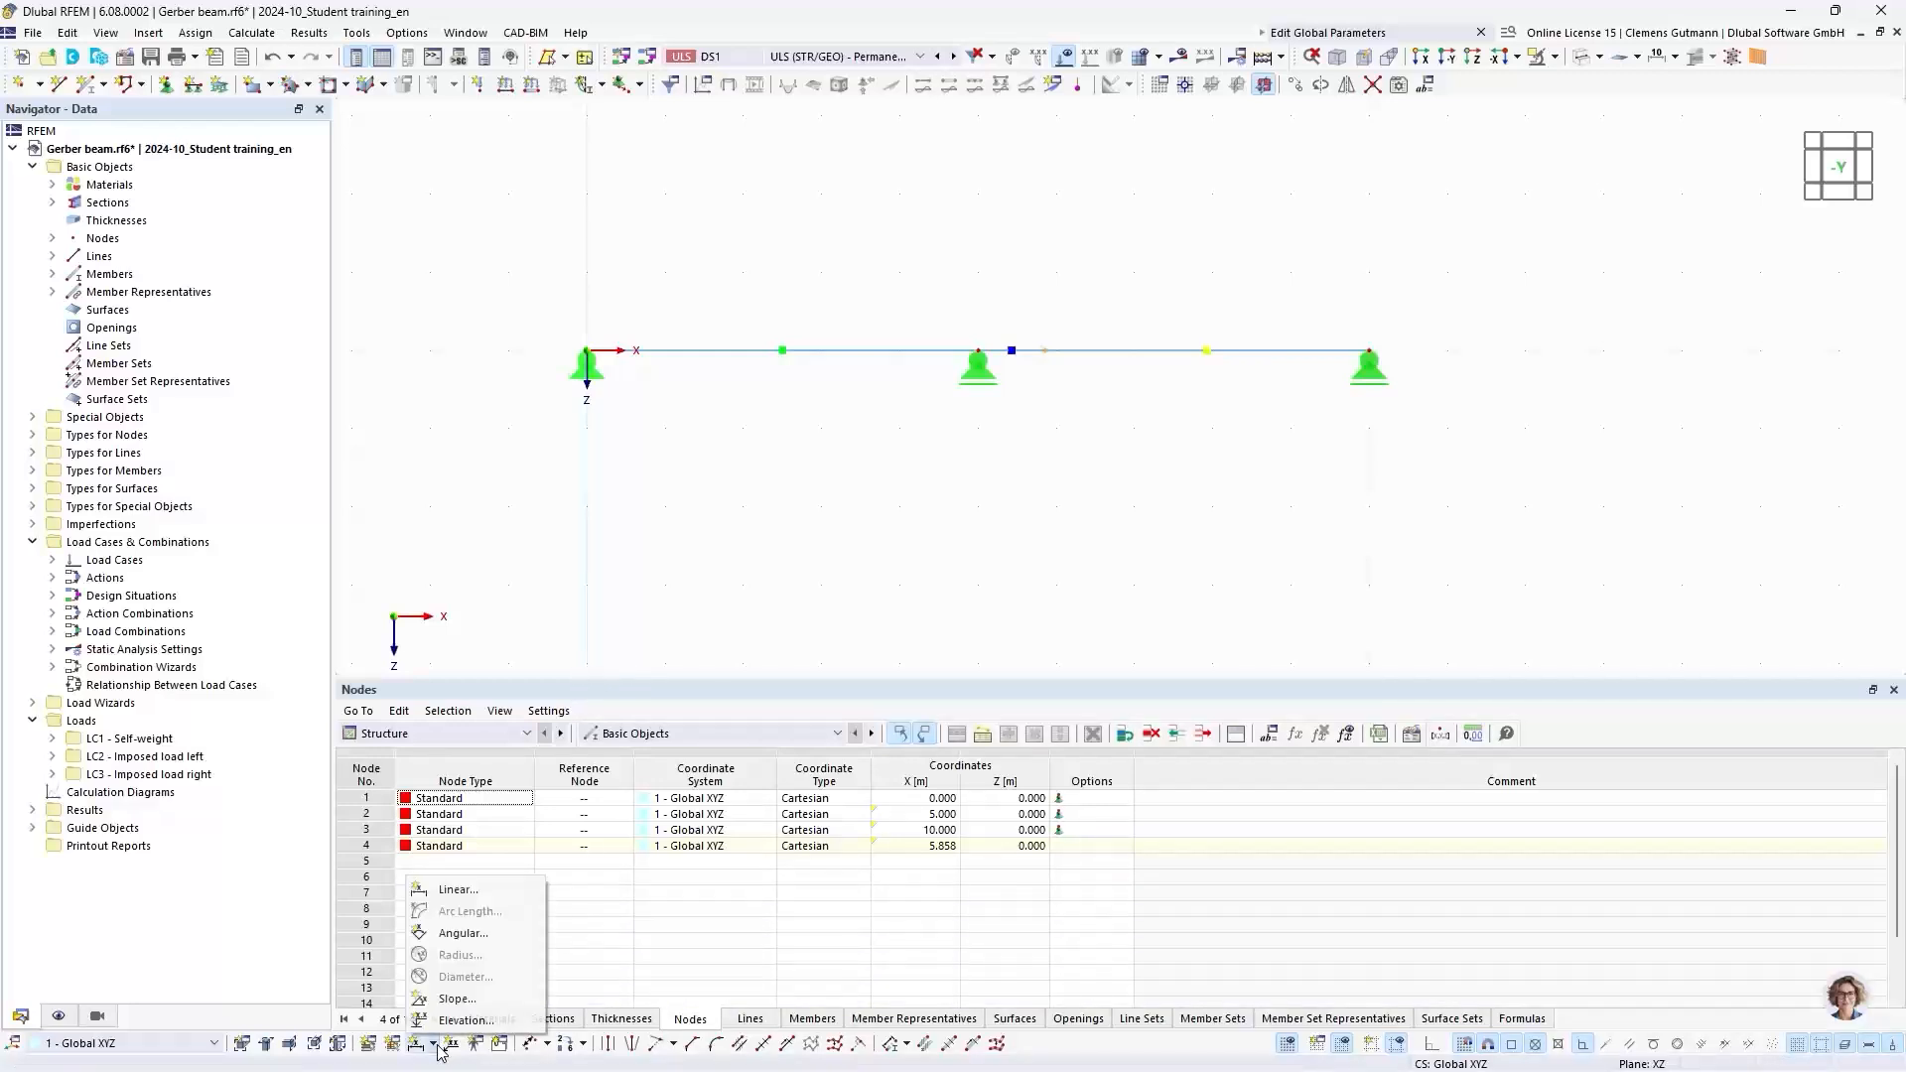
click(440, 892)
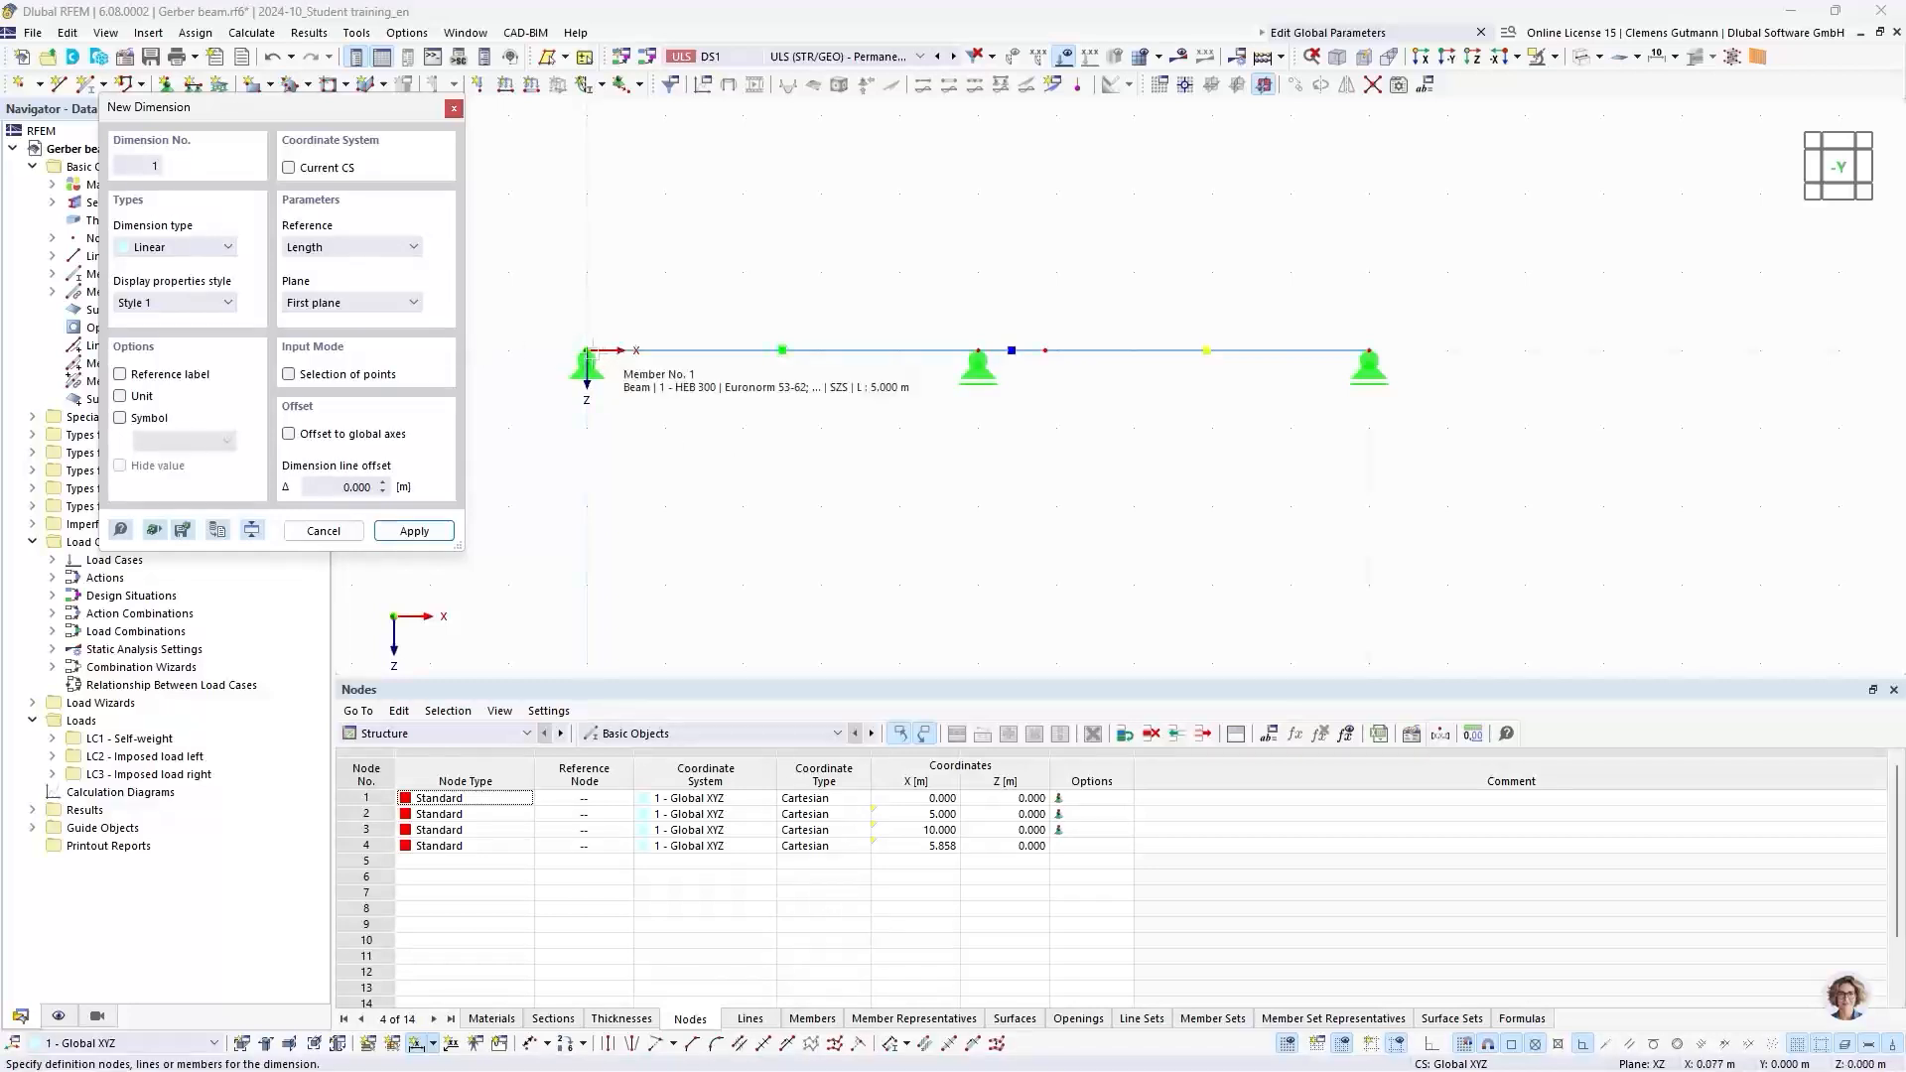
click(586, 351)
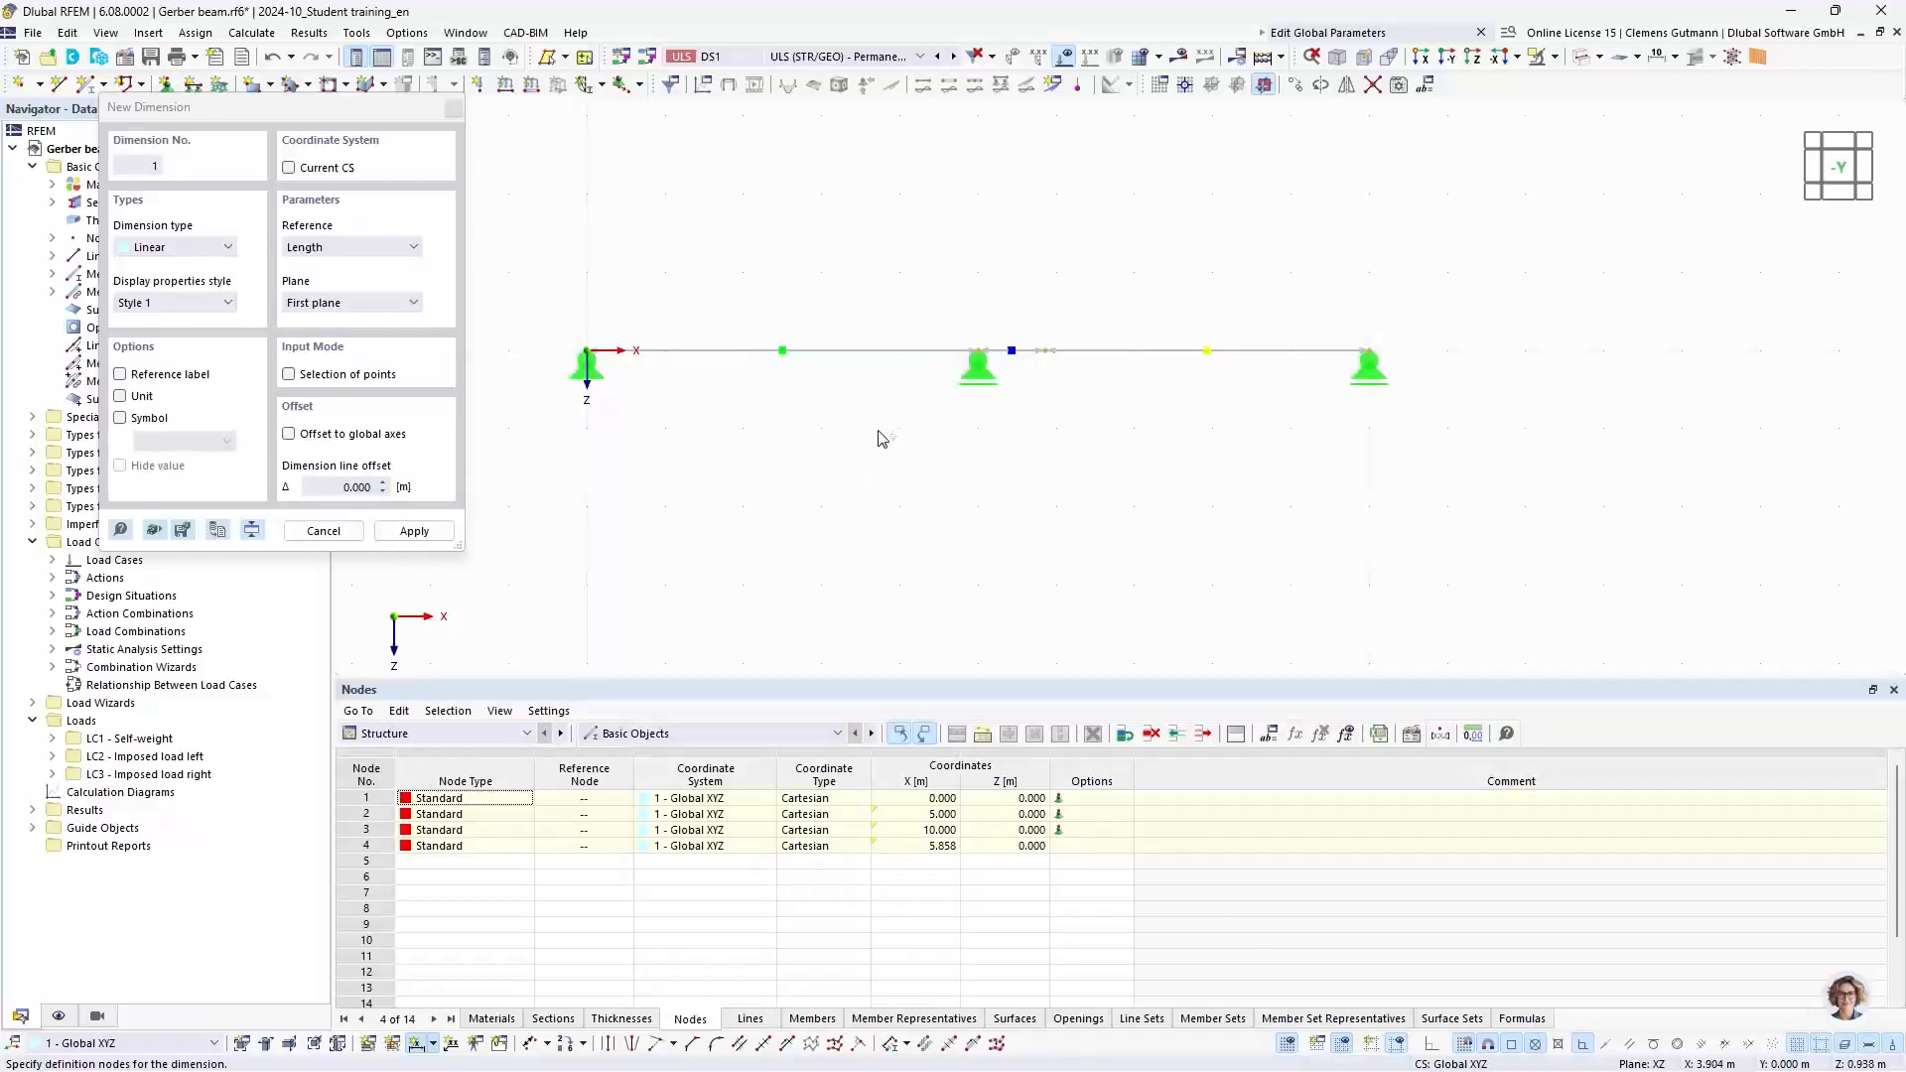
click(408, 304)
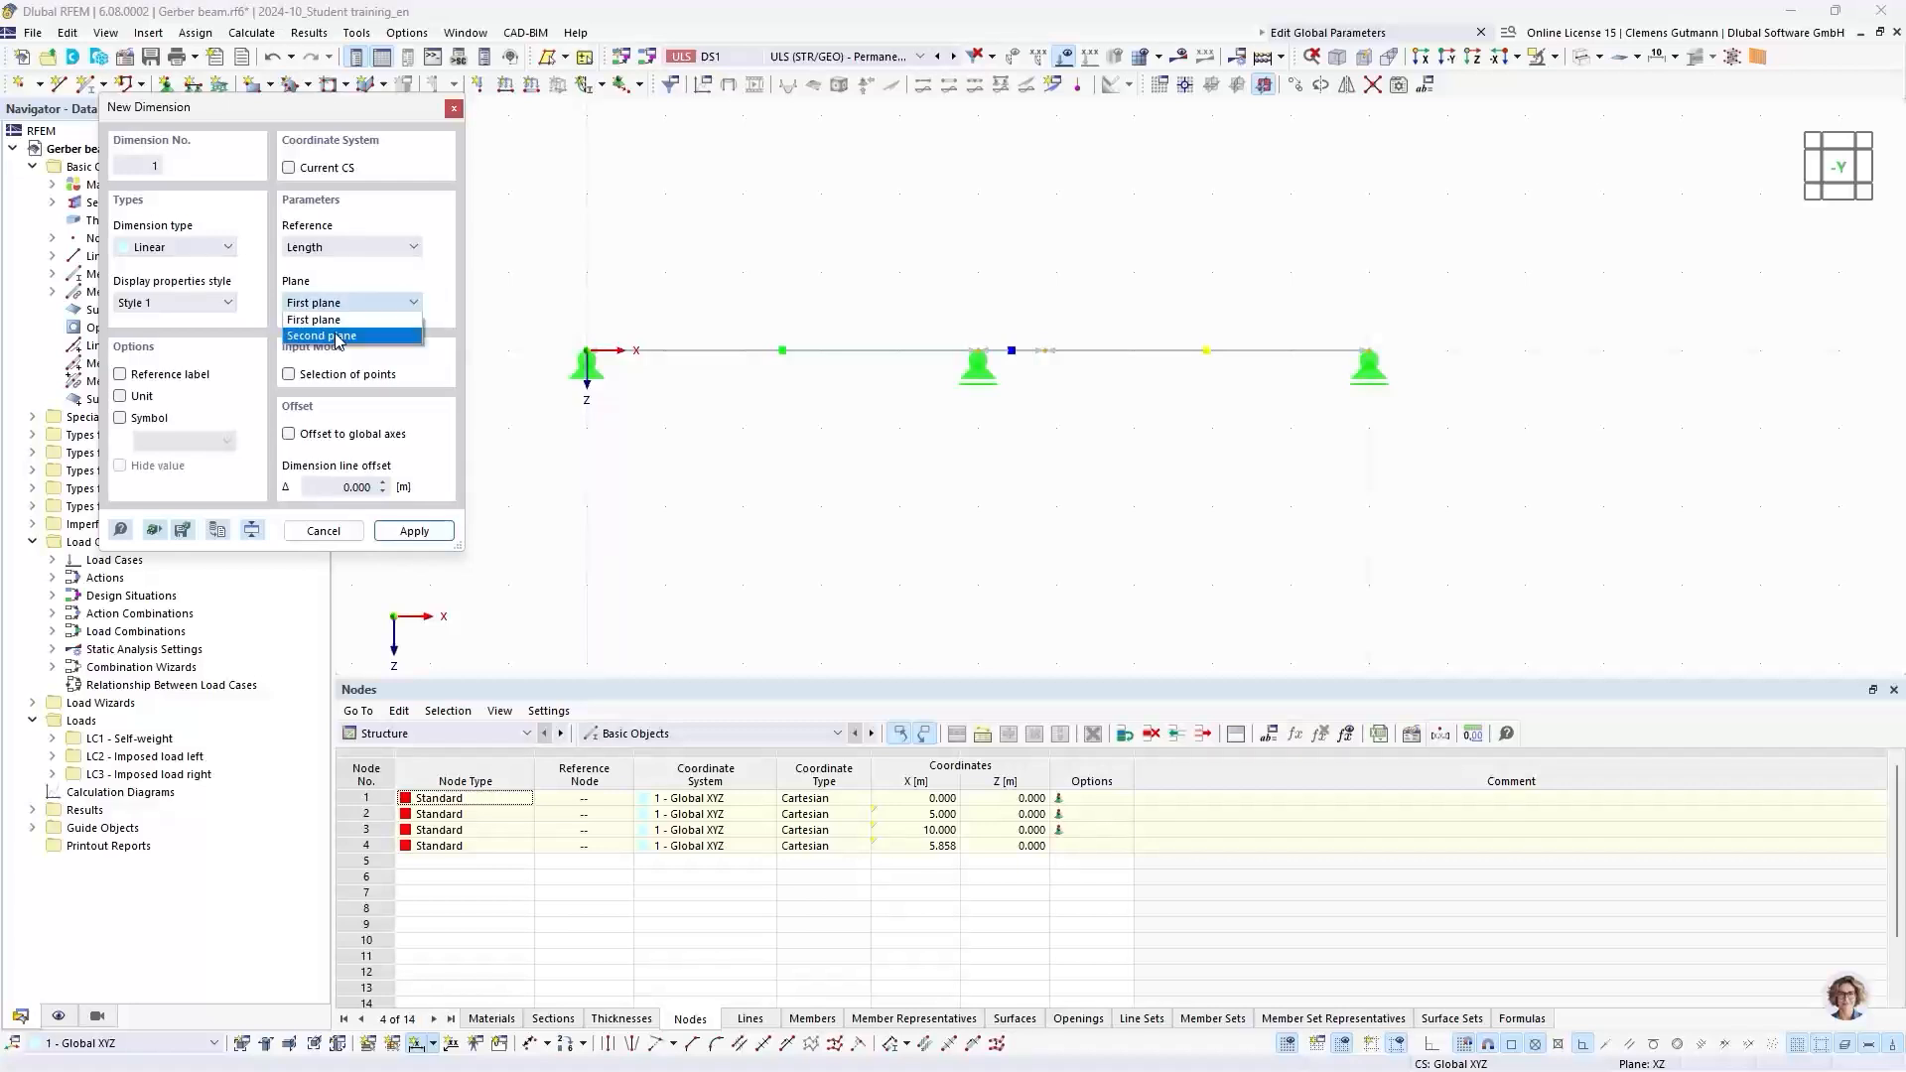
click(339, 337)
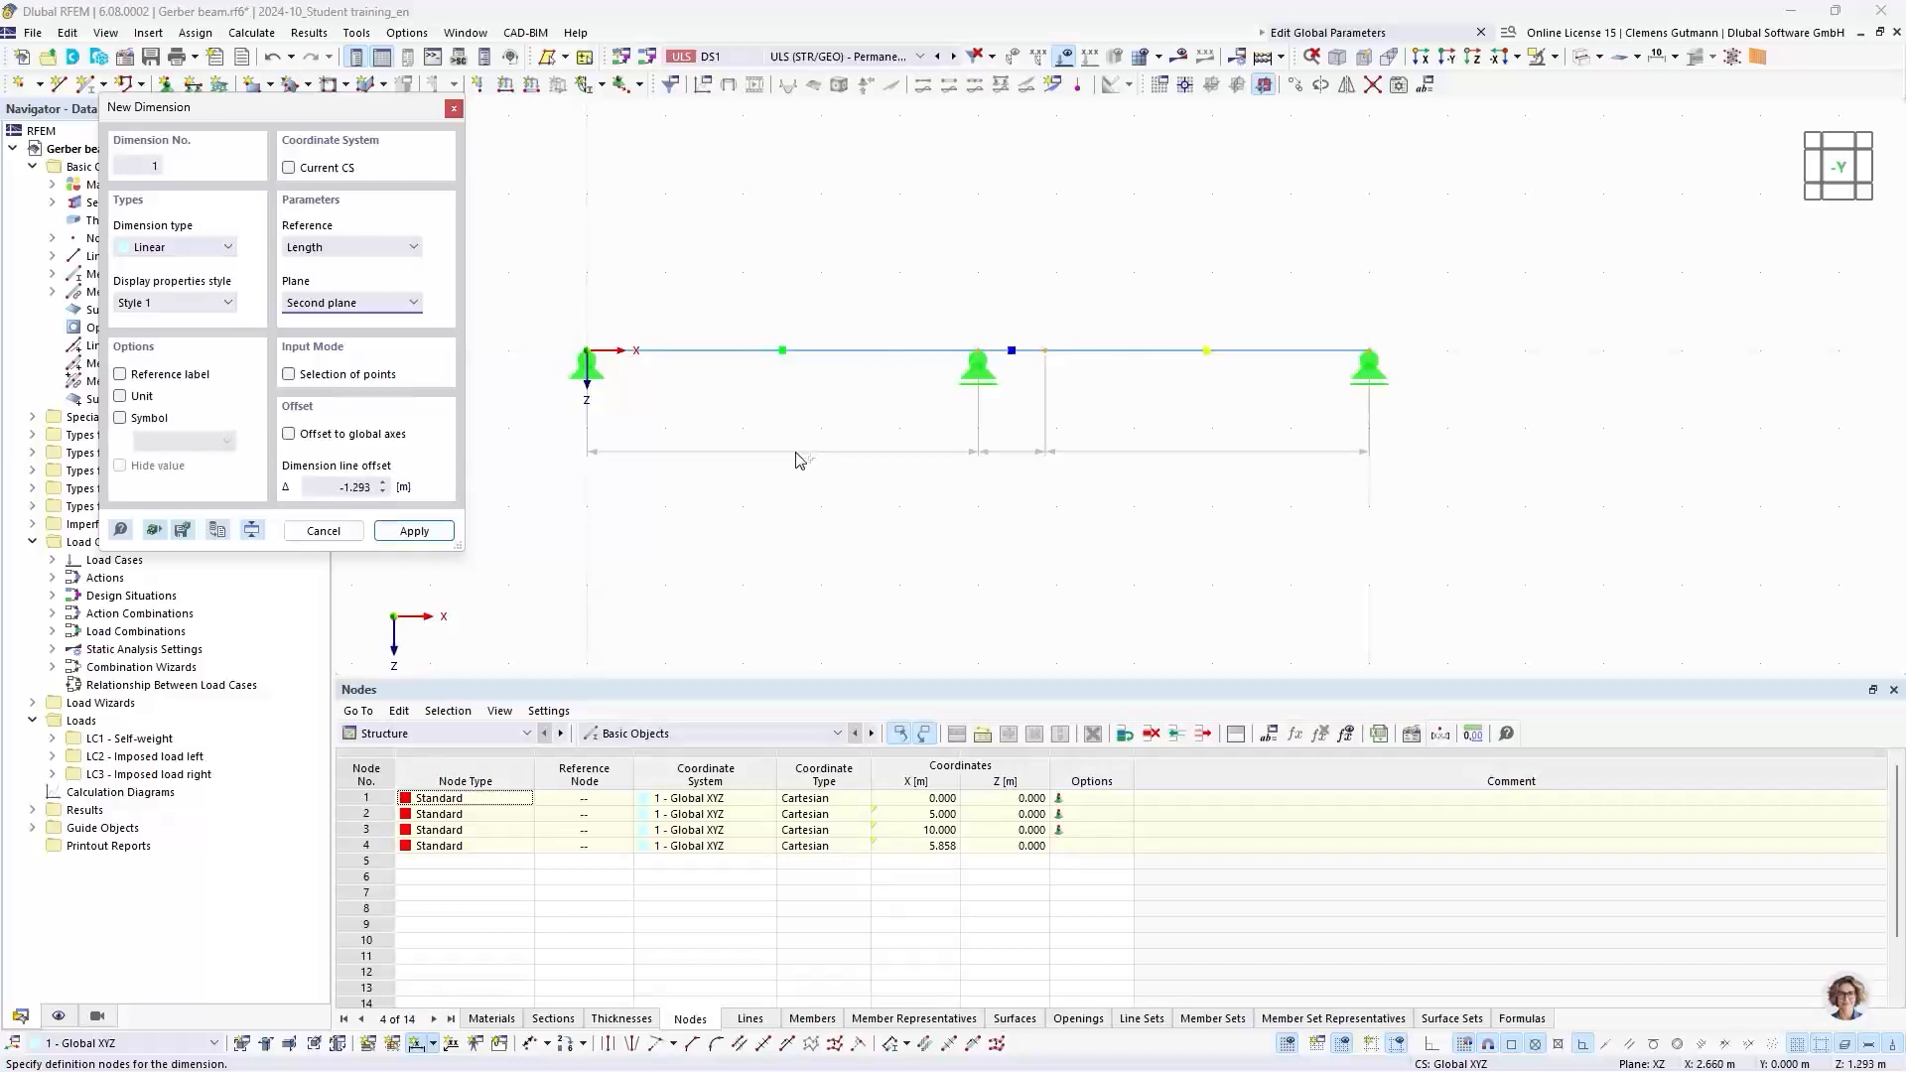
click(800, 457)
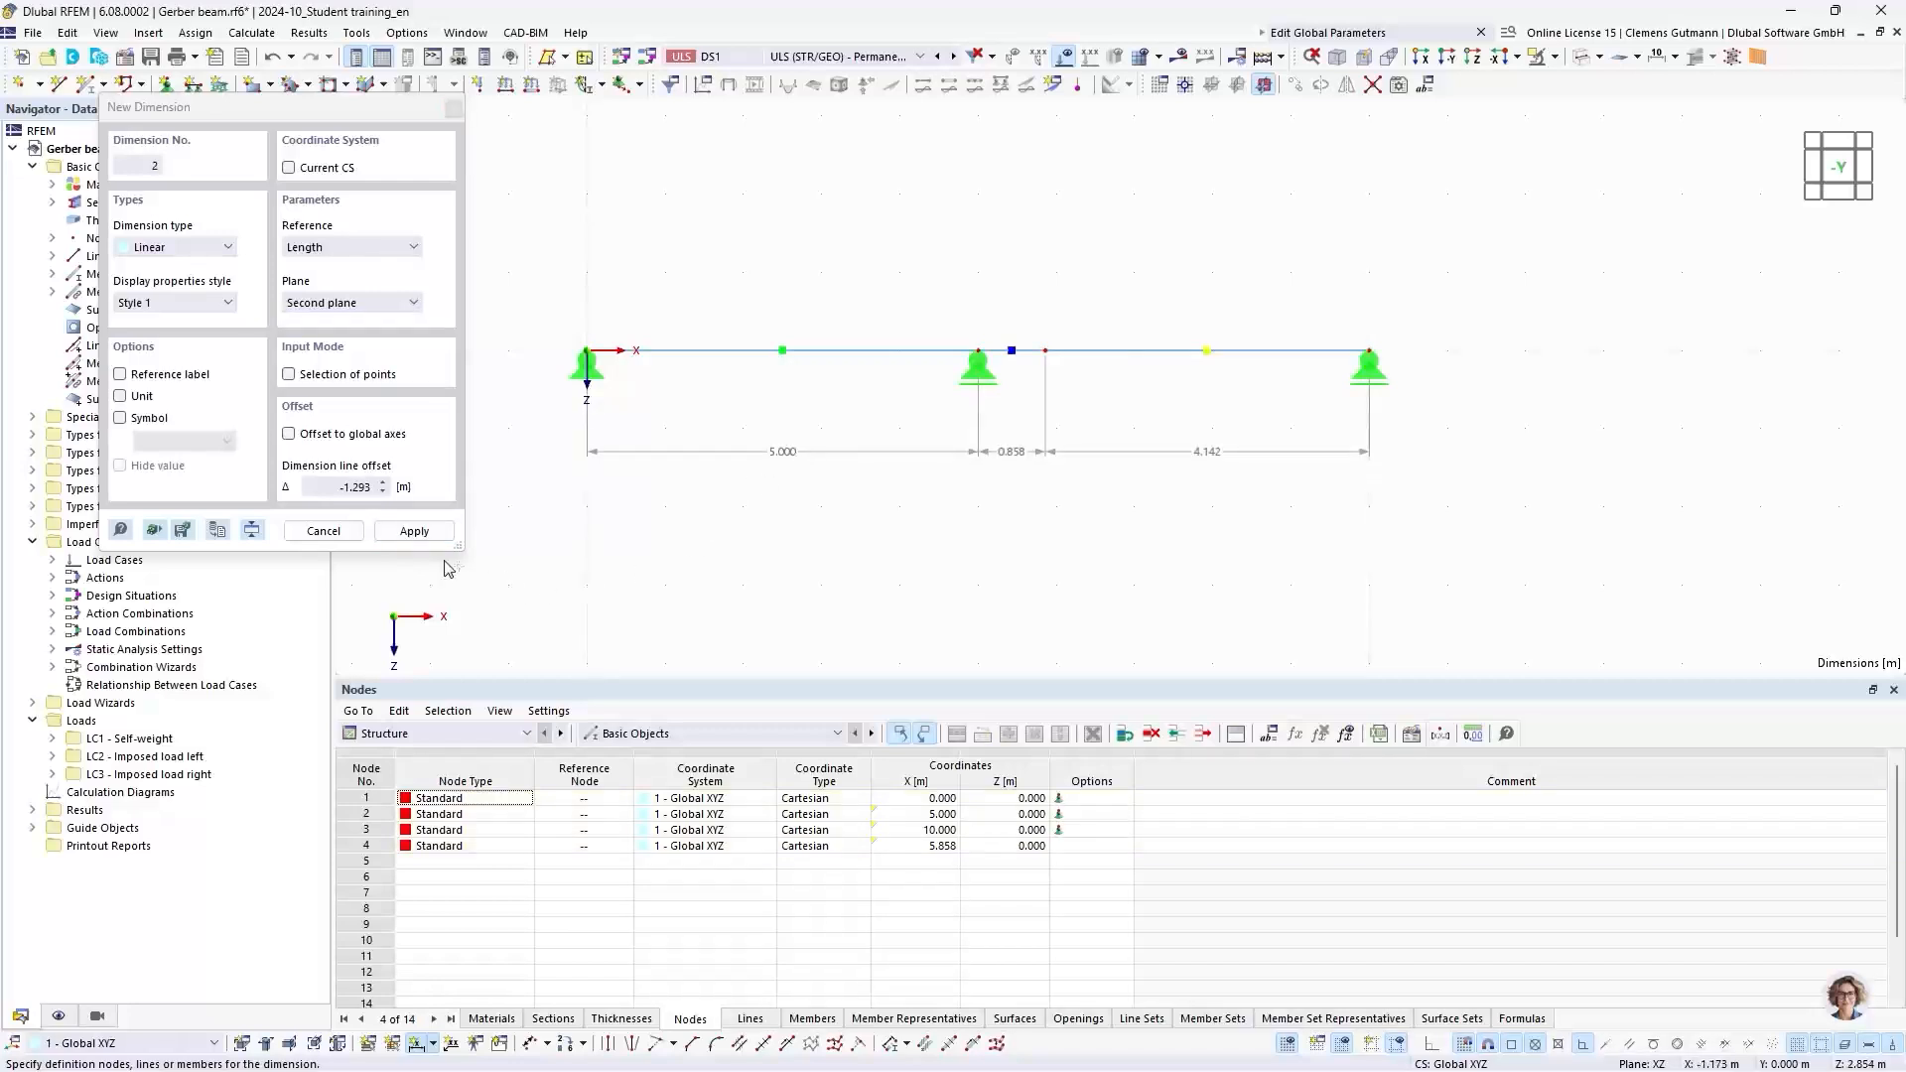
click(382, 530)
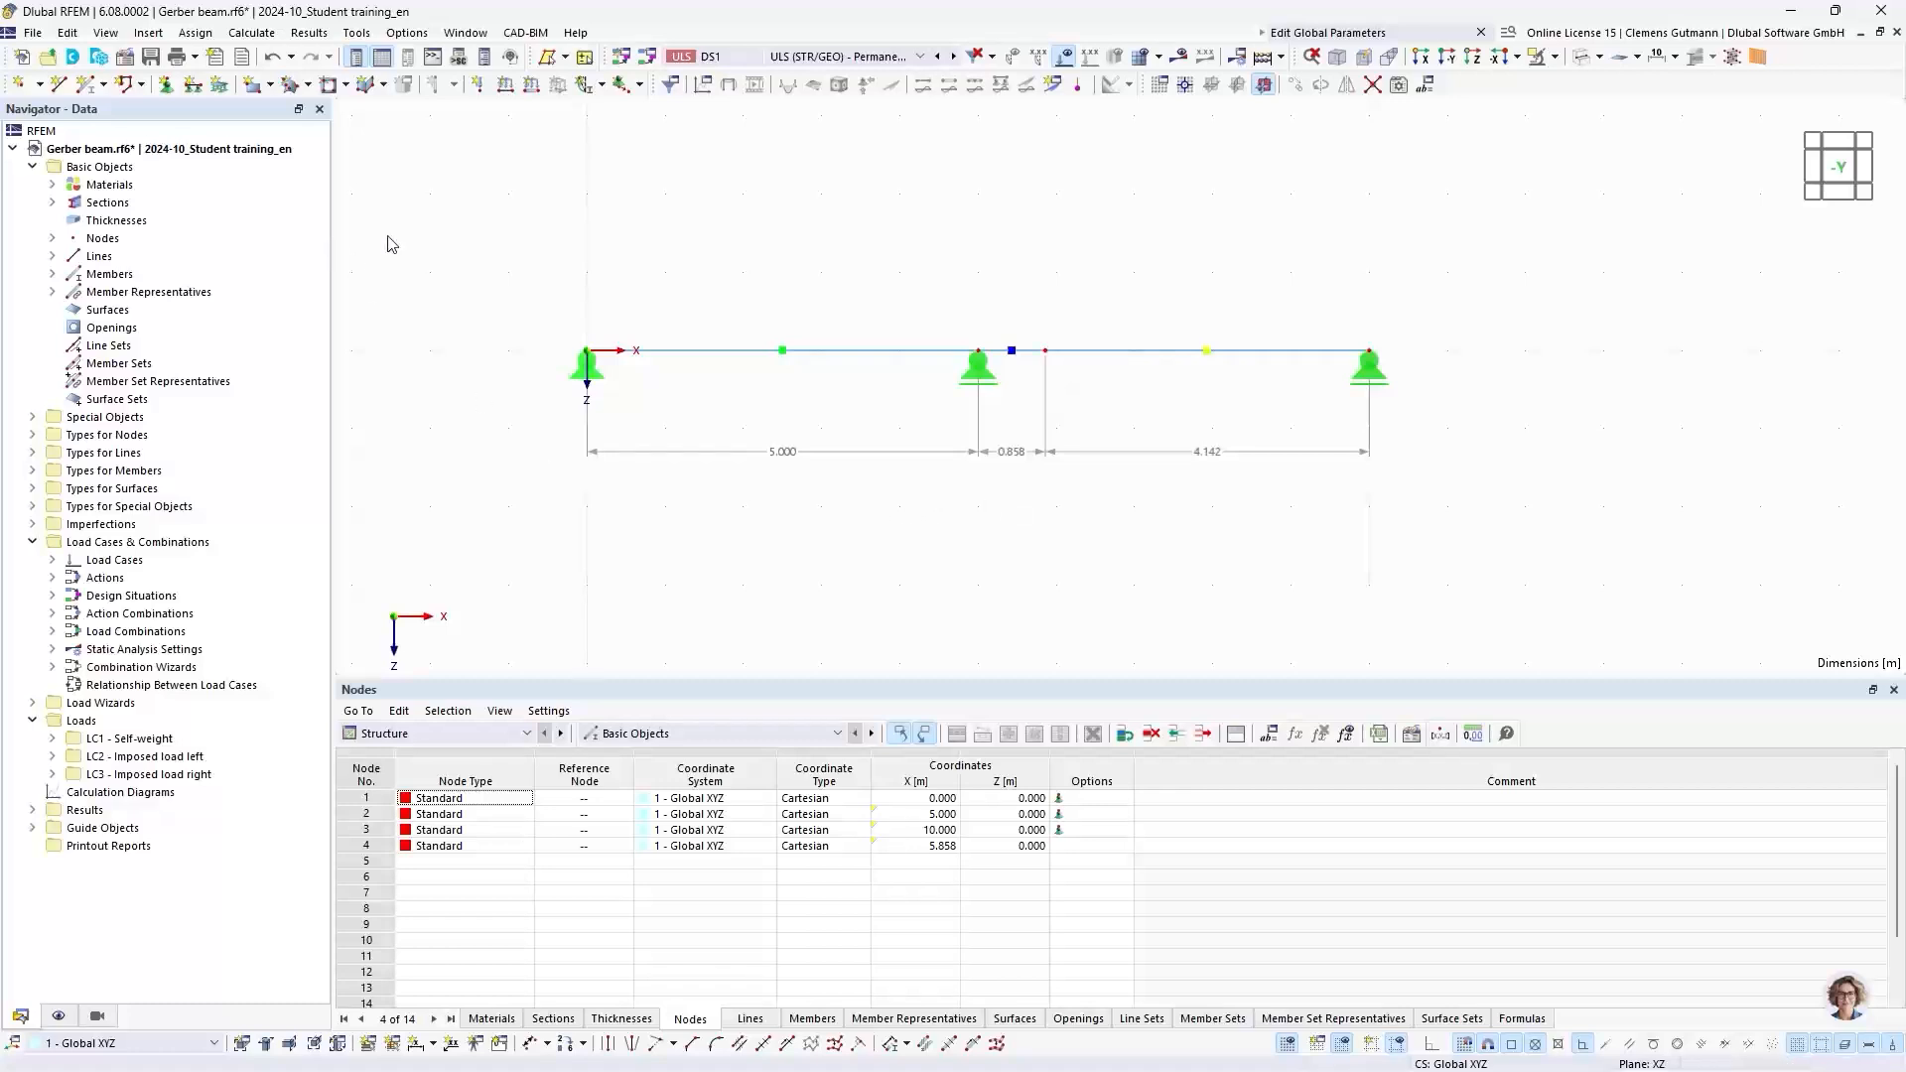
Step: Set the global parameter FieldLength to 4 m and apply it to the beam
click(1427, 87)
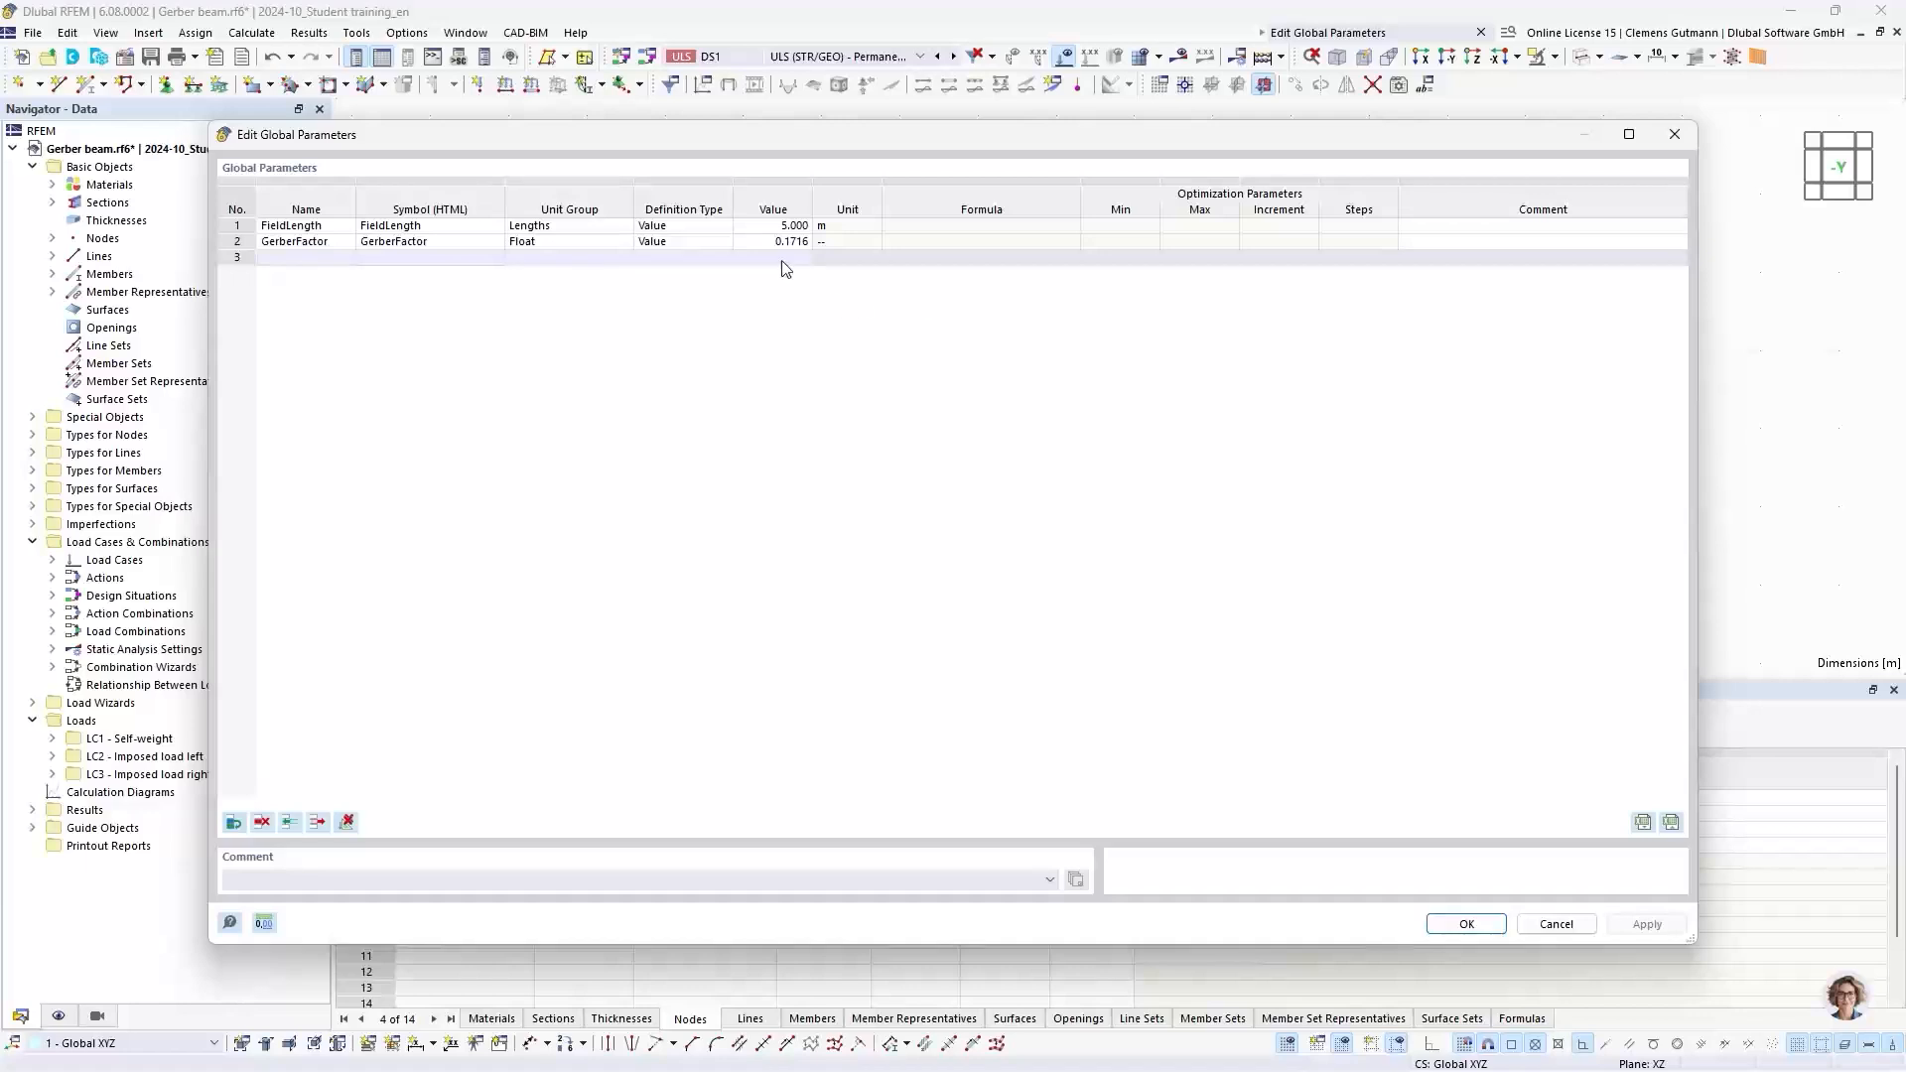
double_click(787, 226)
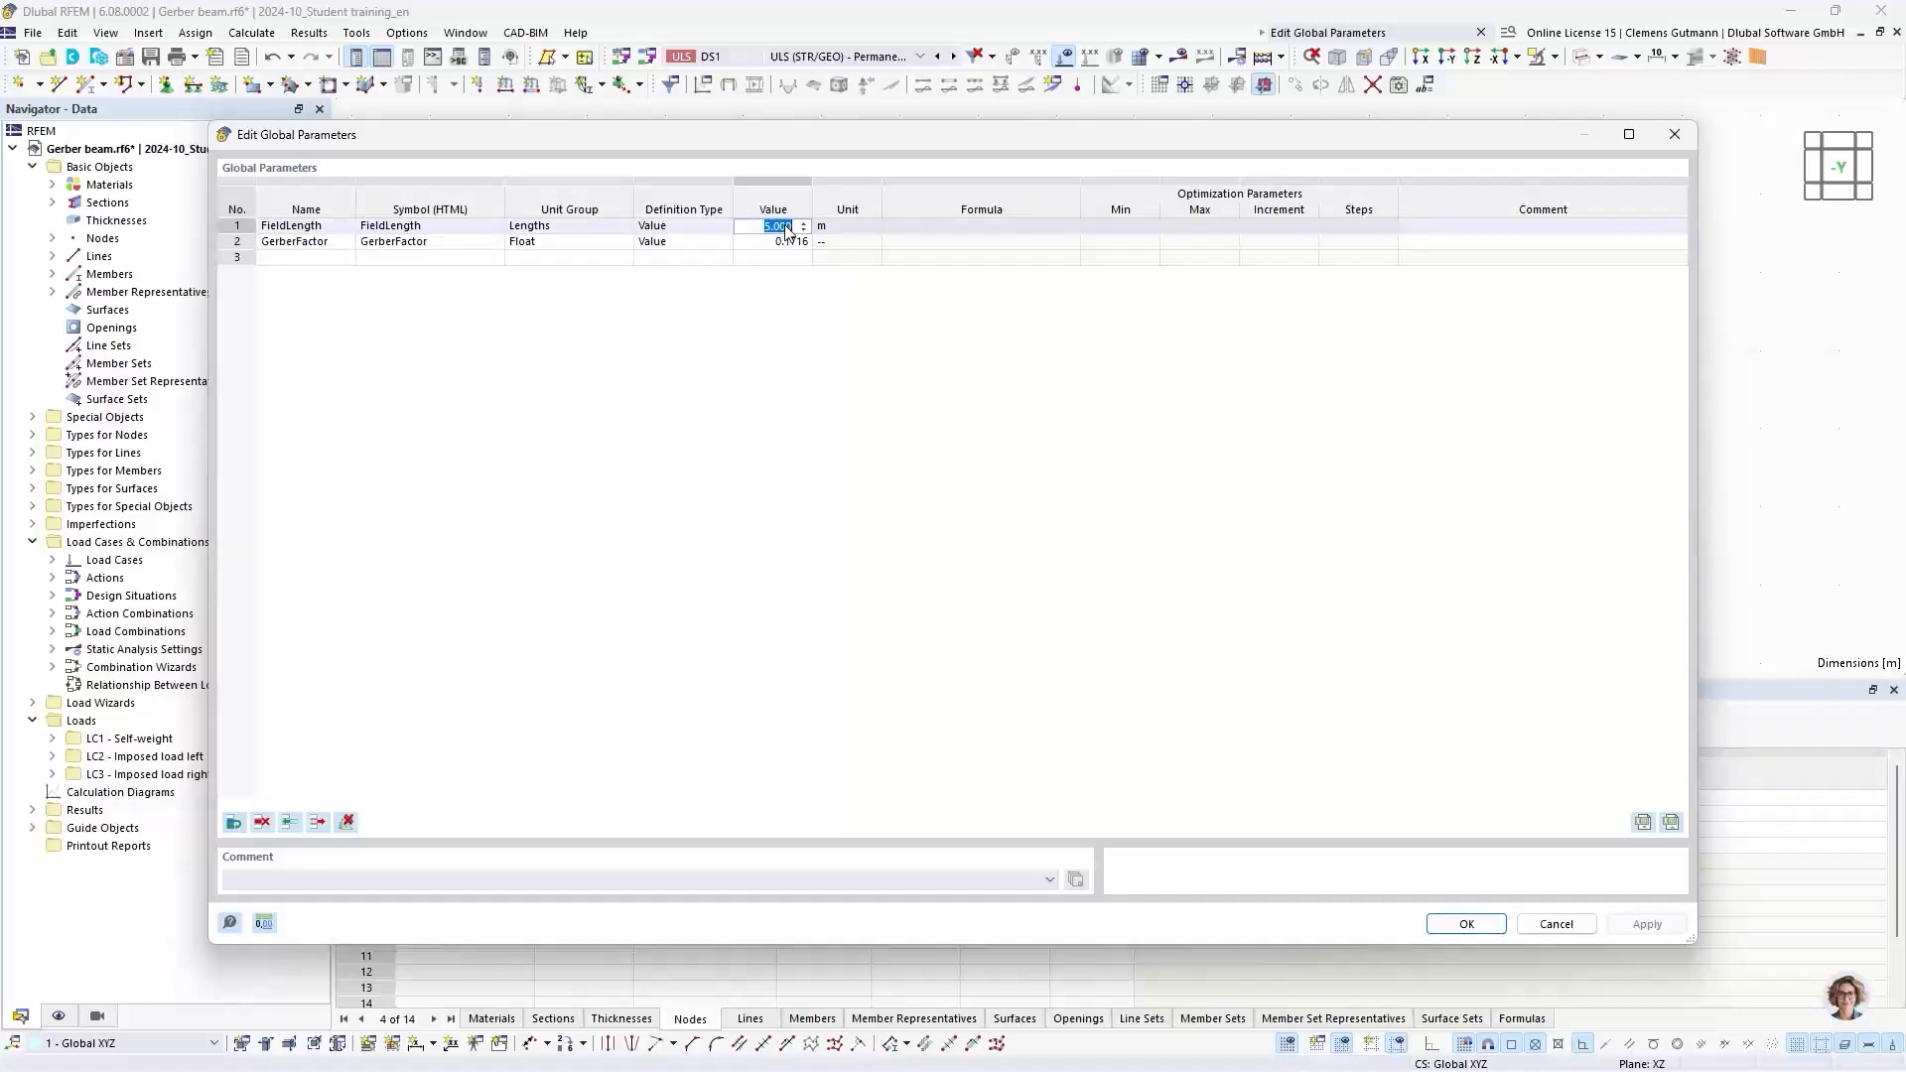
key(BackSpace)
text(4)
key(Tab)
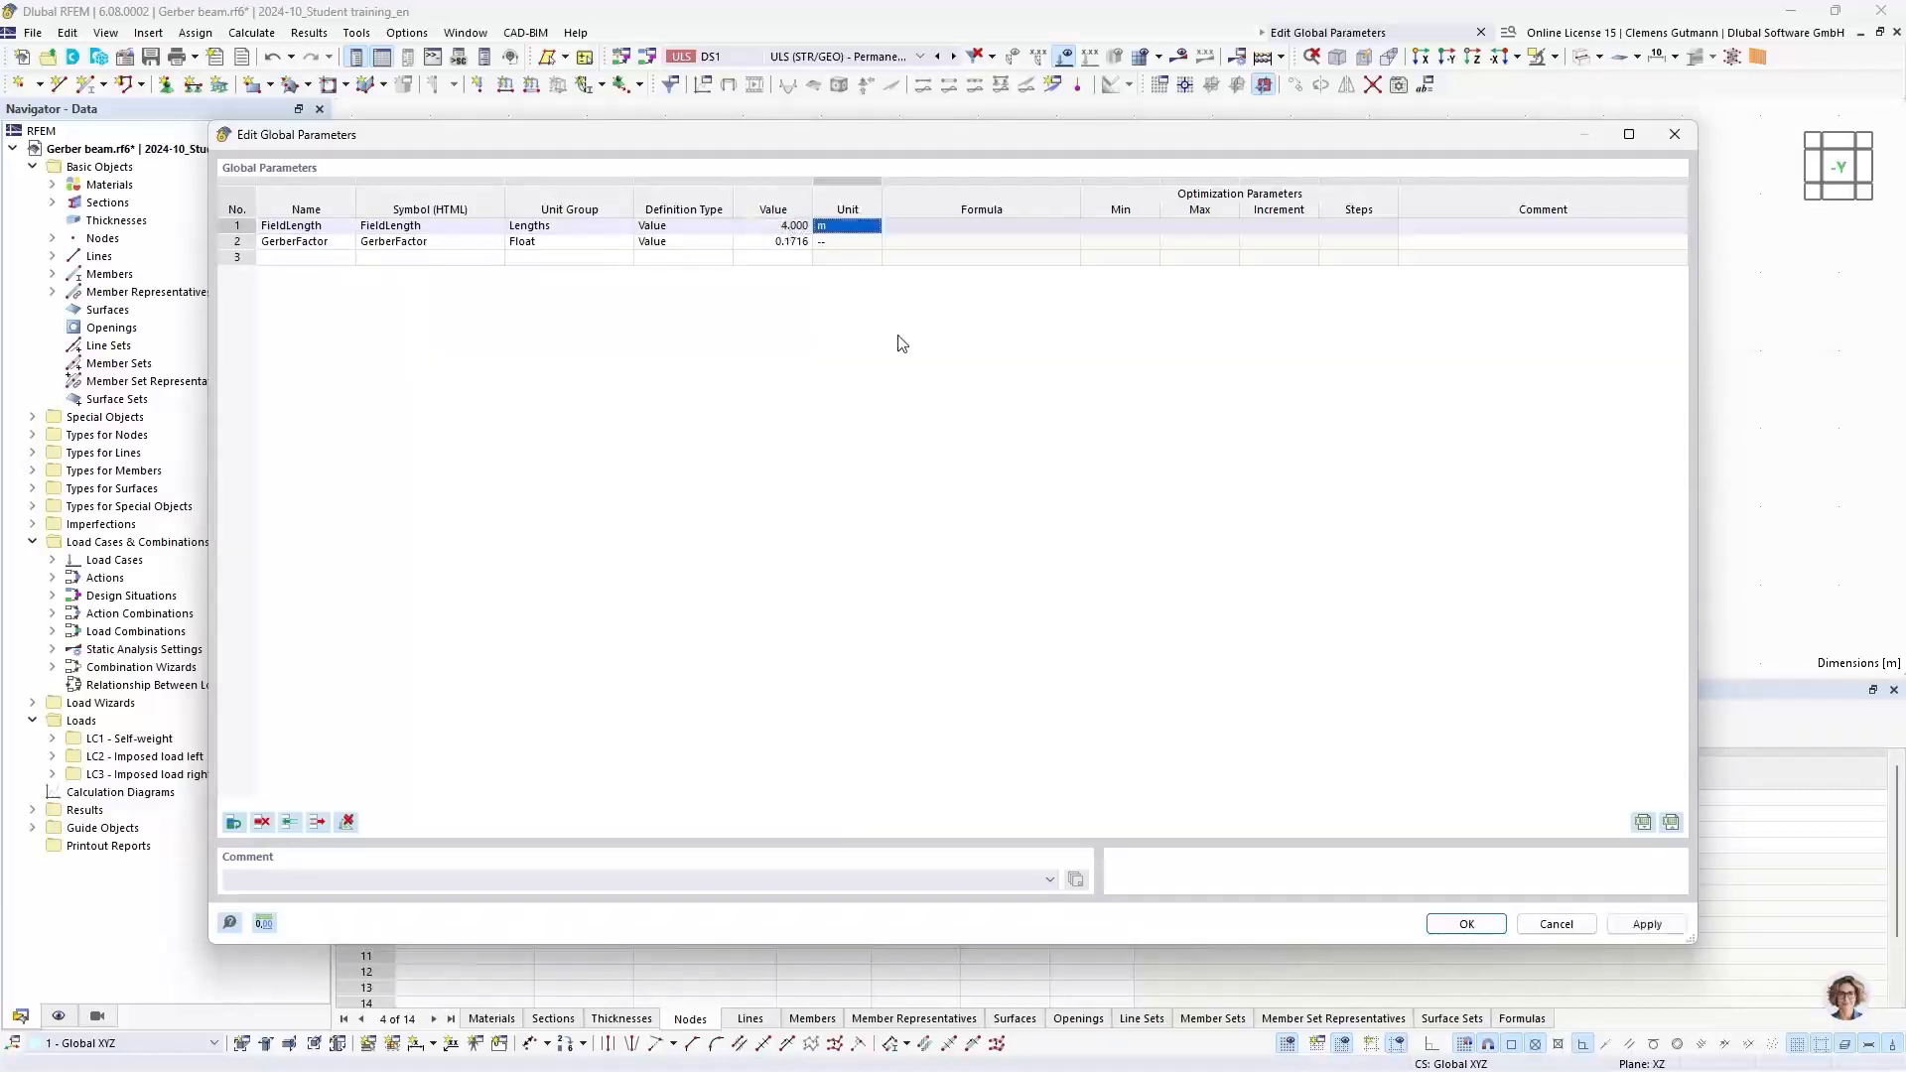
click(1466, 924)
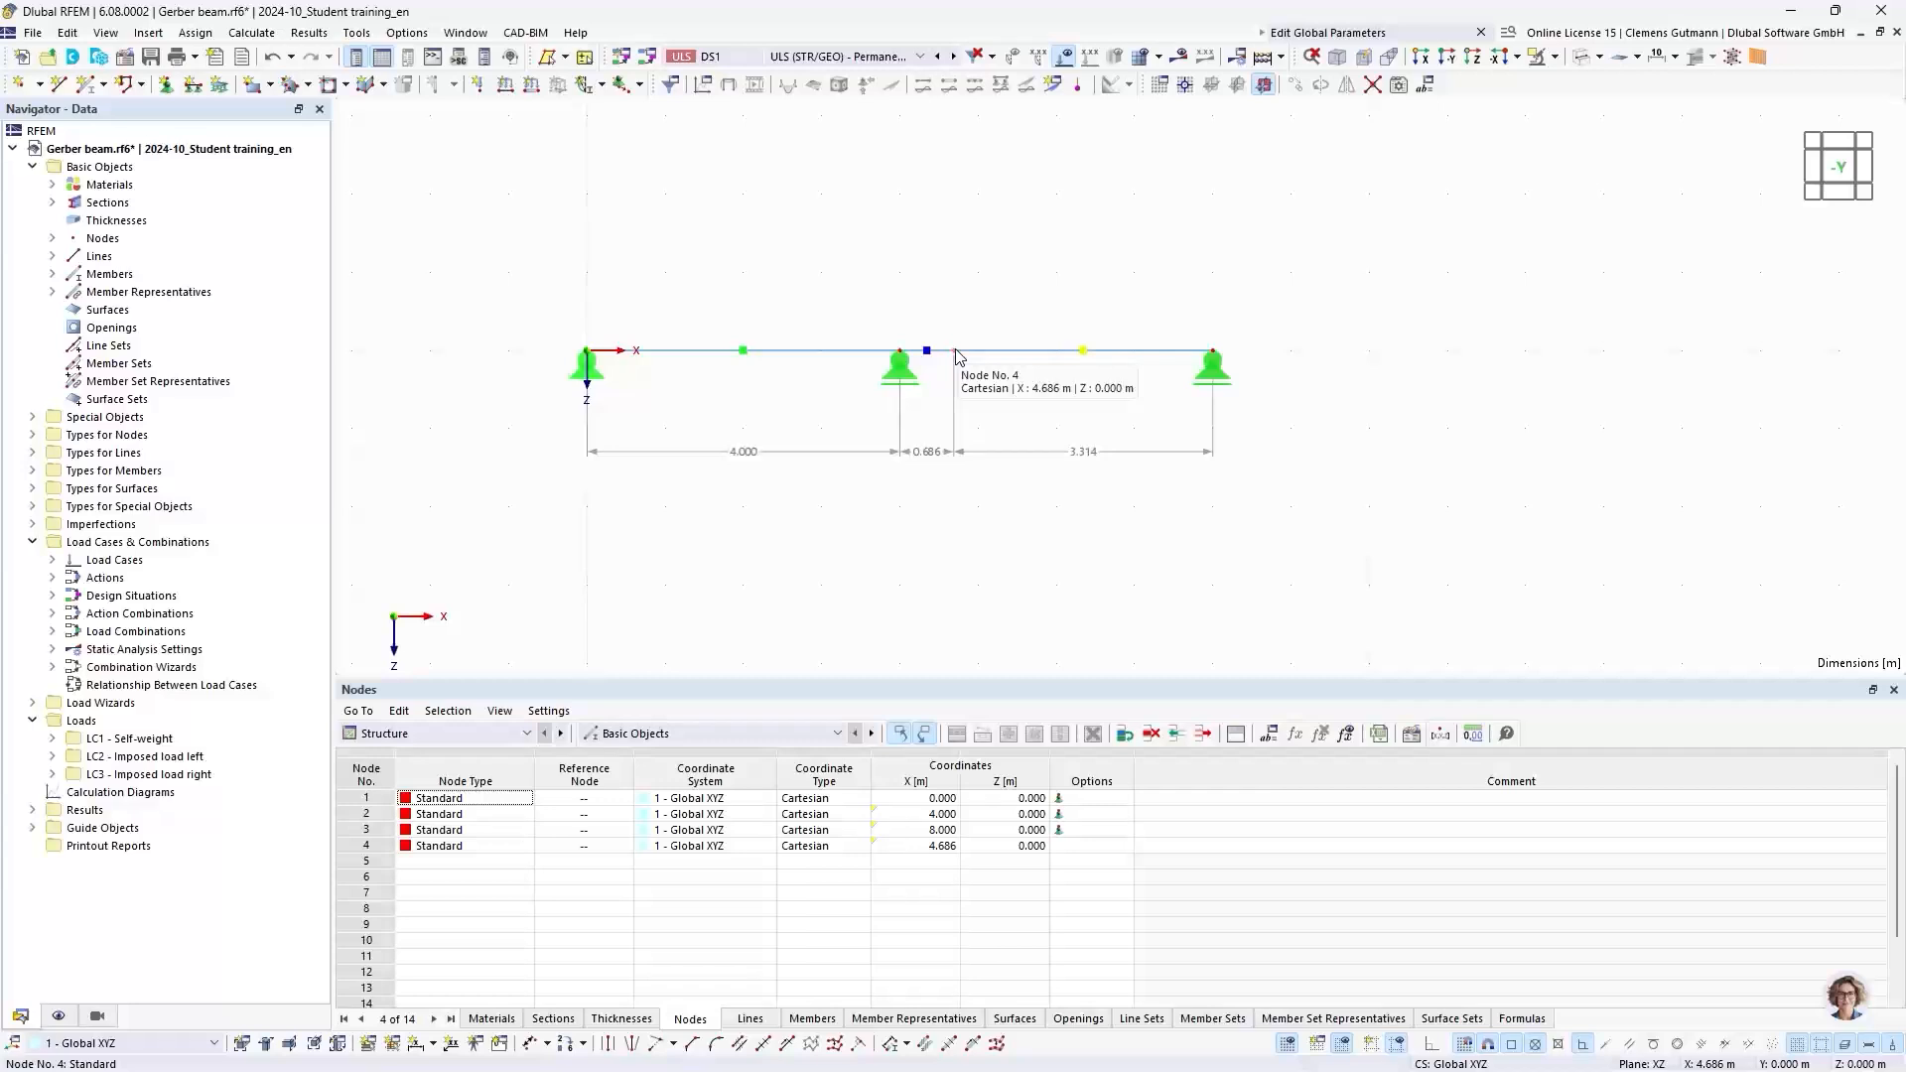
Step: Check the X coordinate and its formula options for the node between the middle and end supports
scroll(923, 468, up, 1)
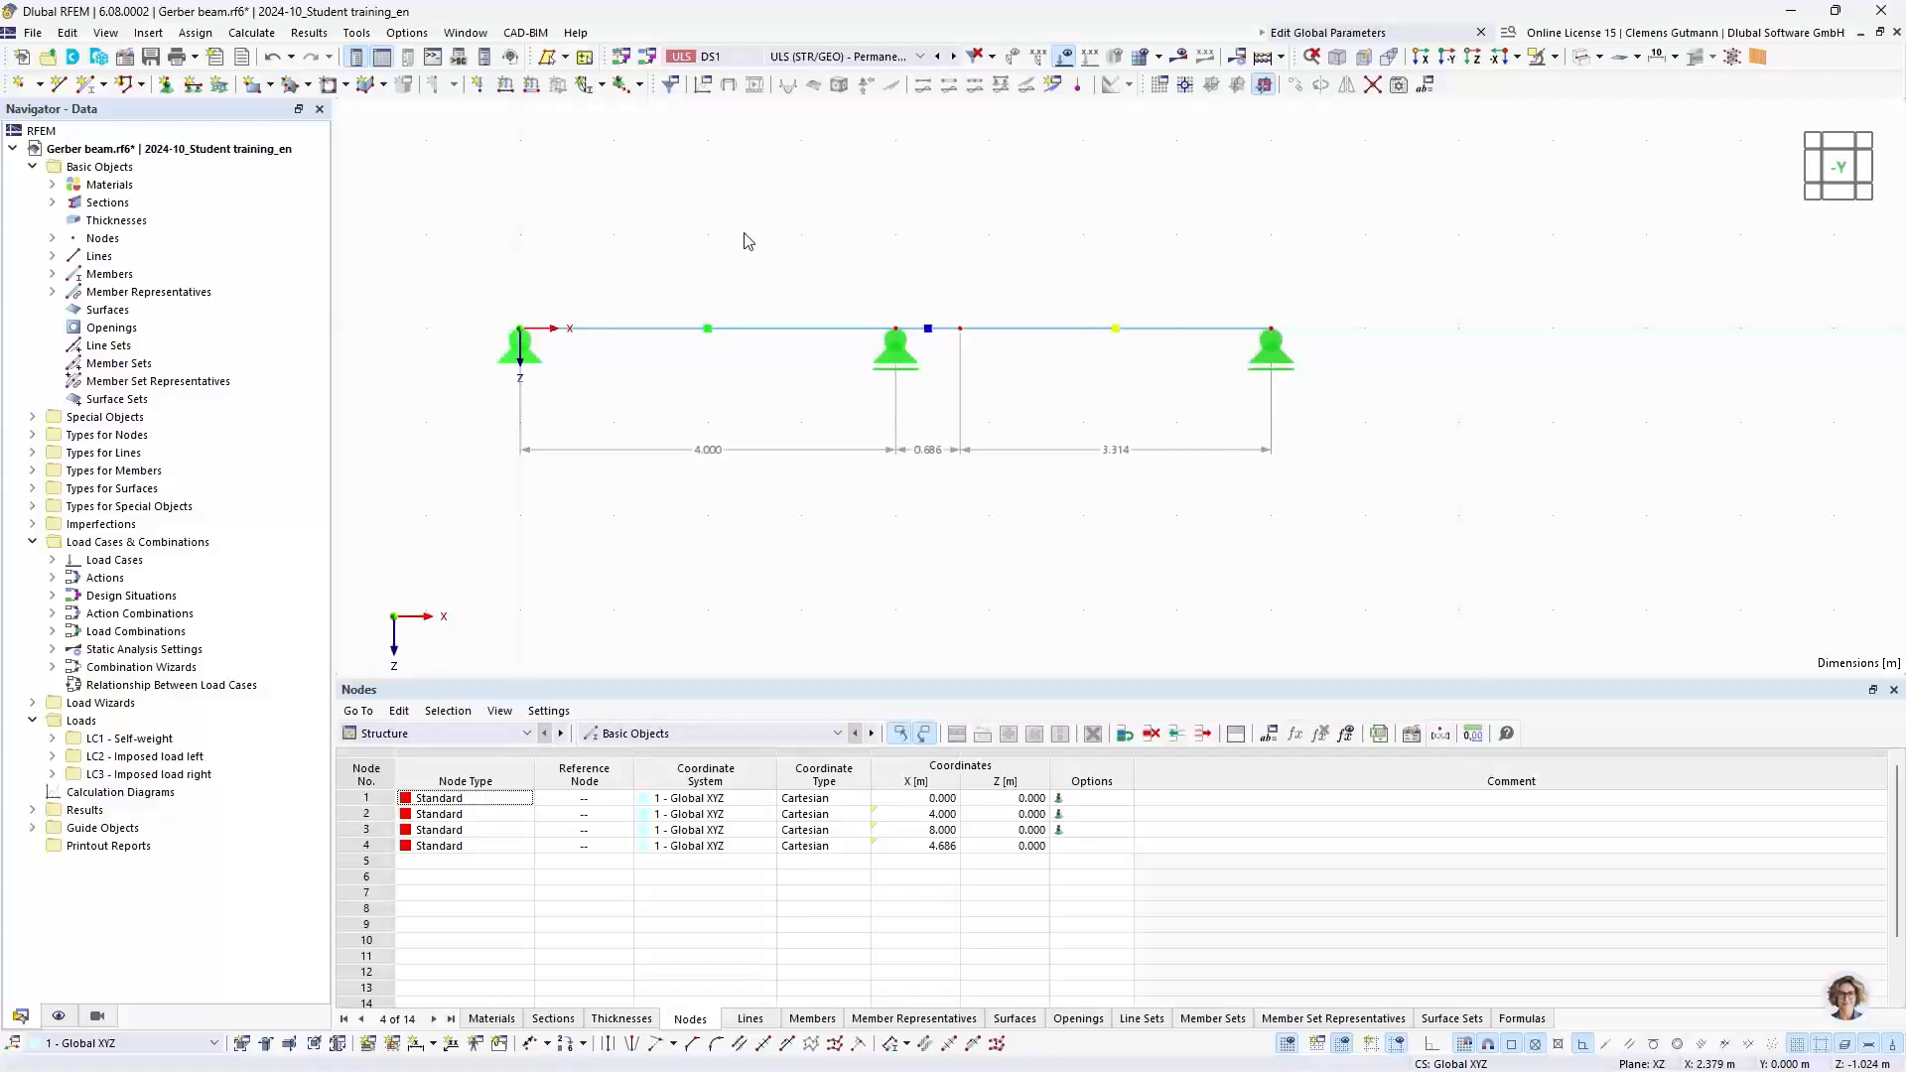
double_click(961, 331)
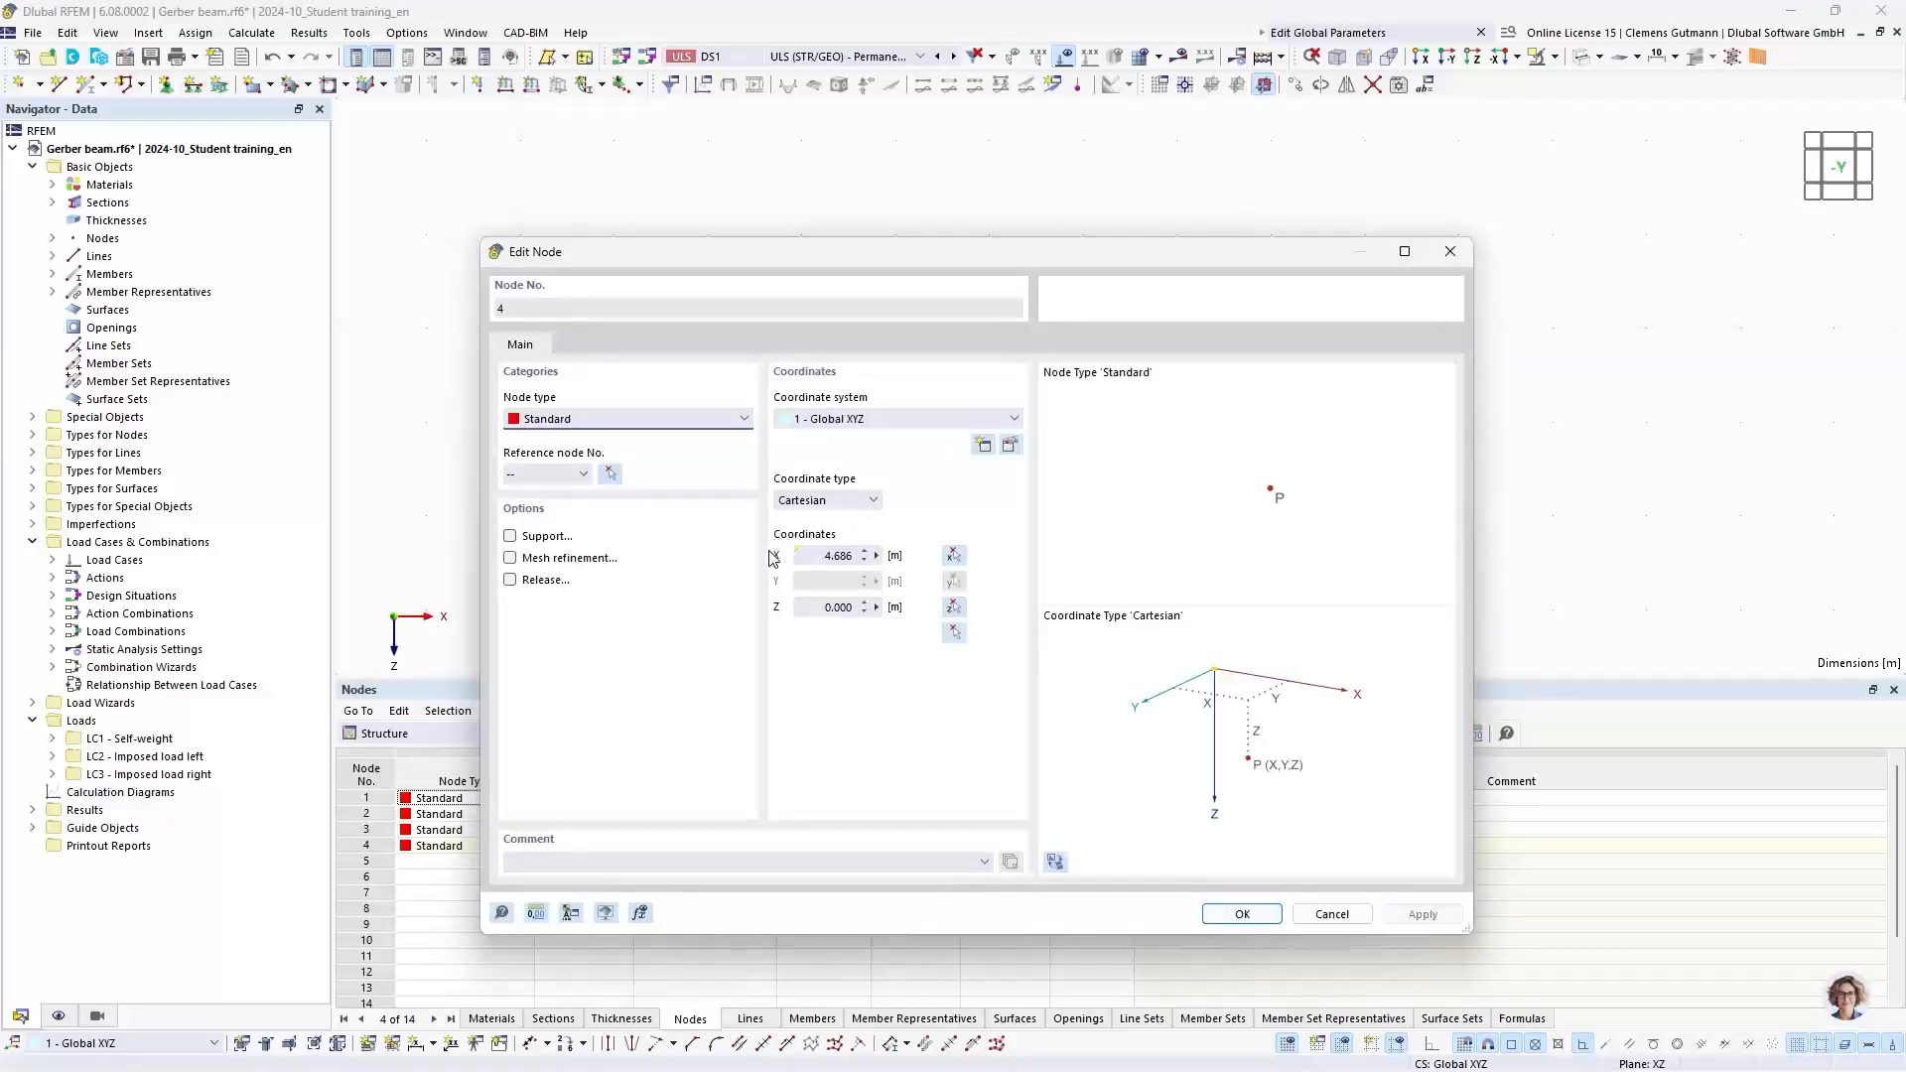
click(876, 557)
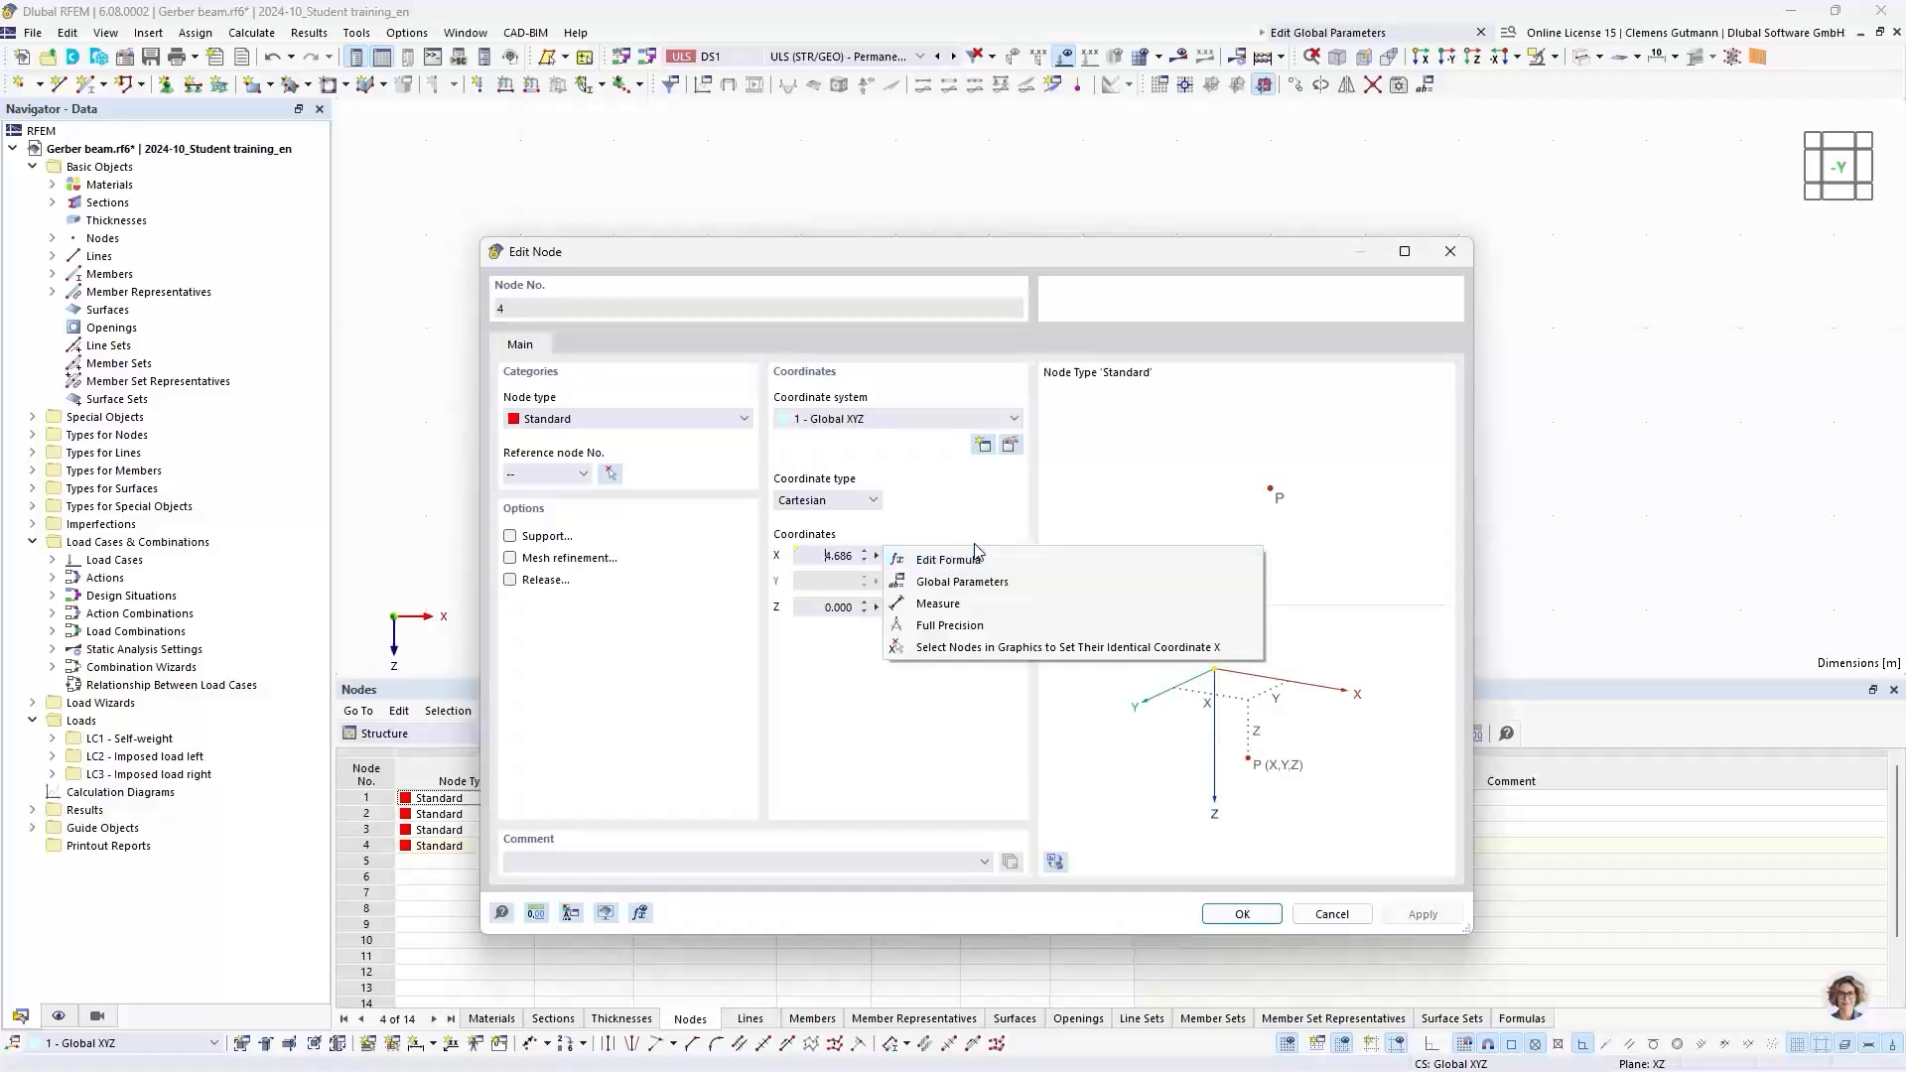
click(968, 708)
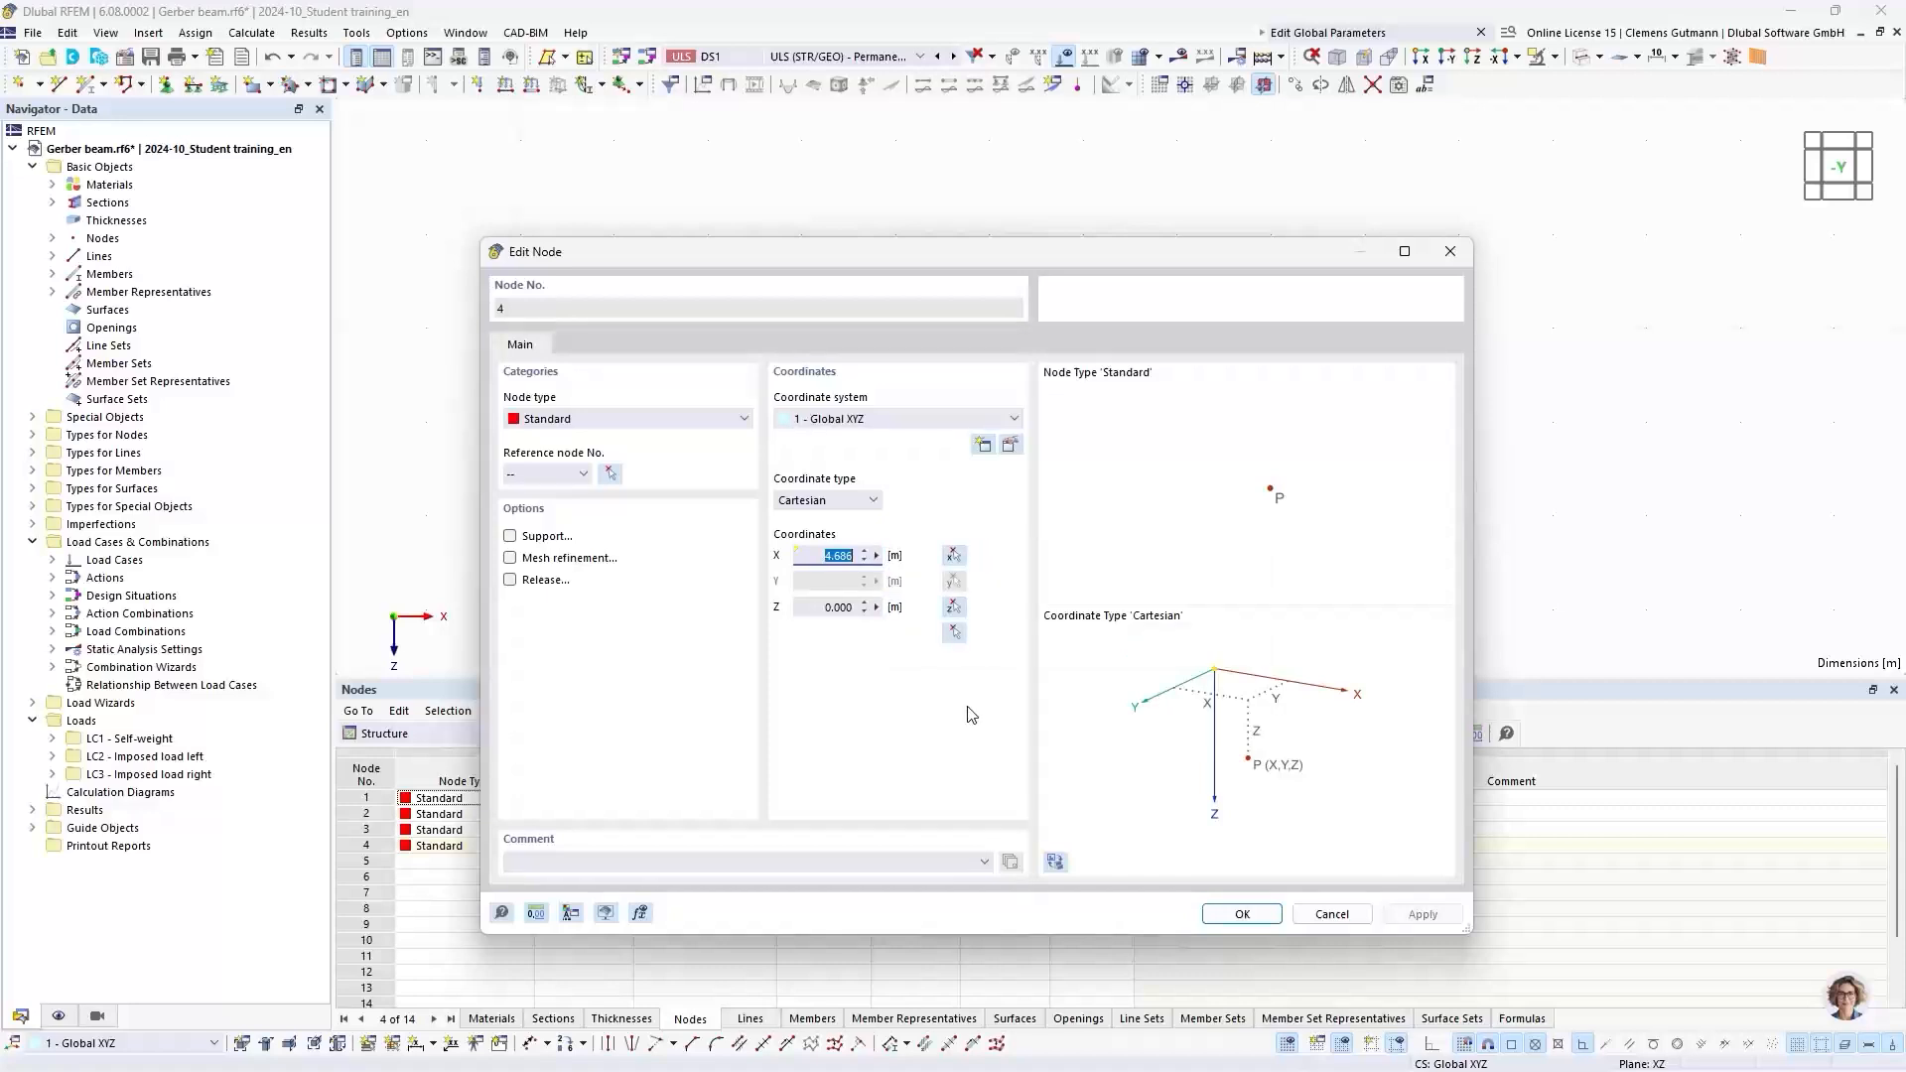
click(1242, 914)
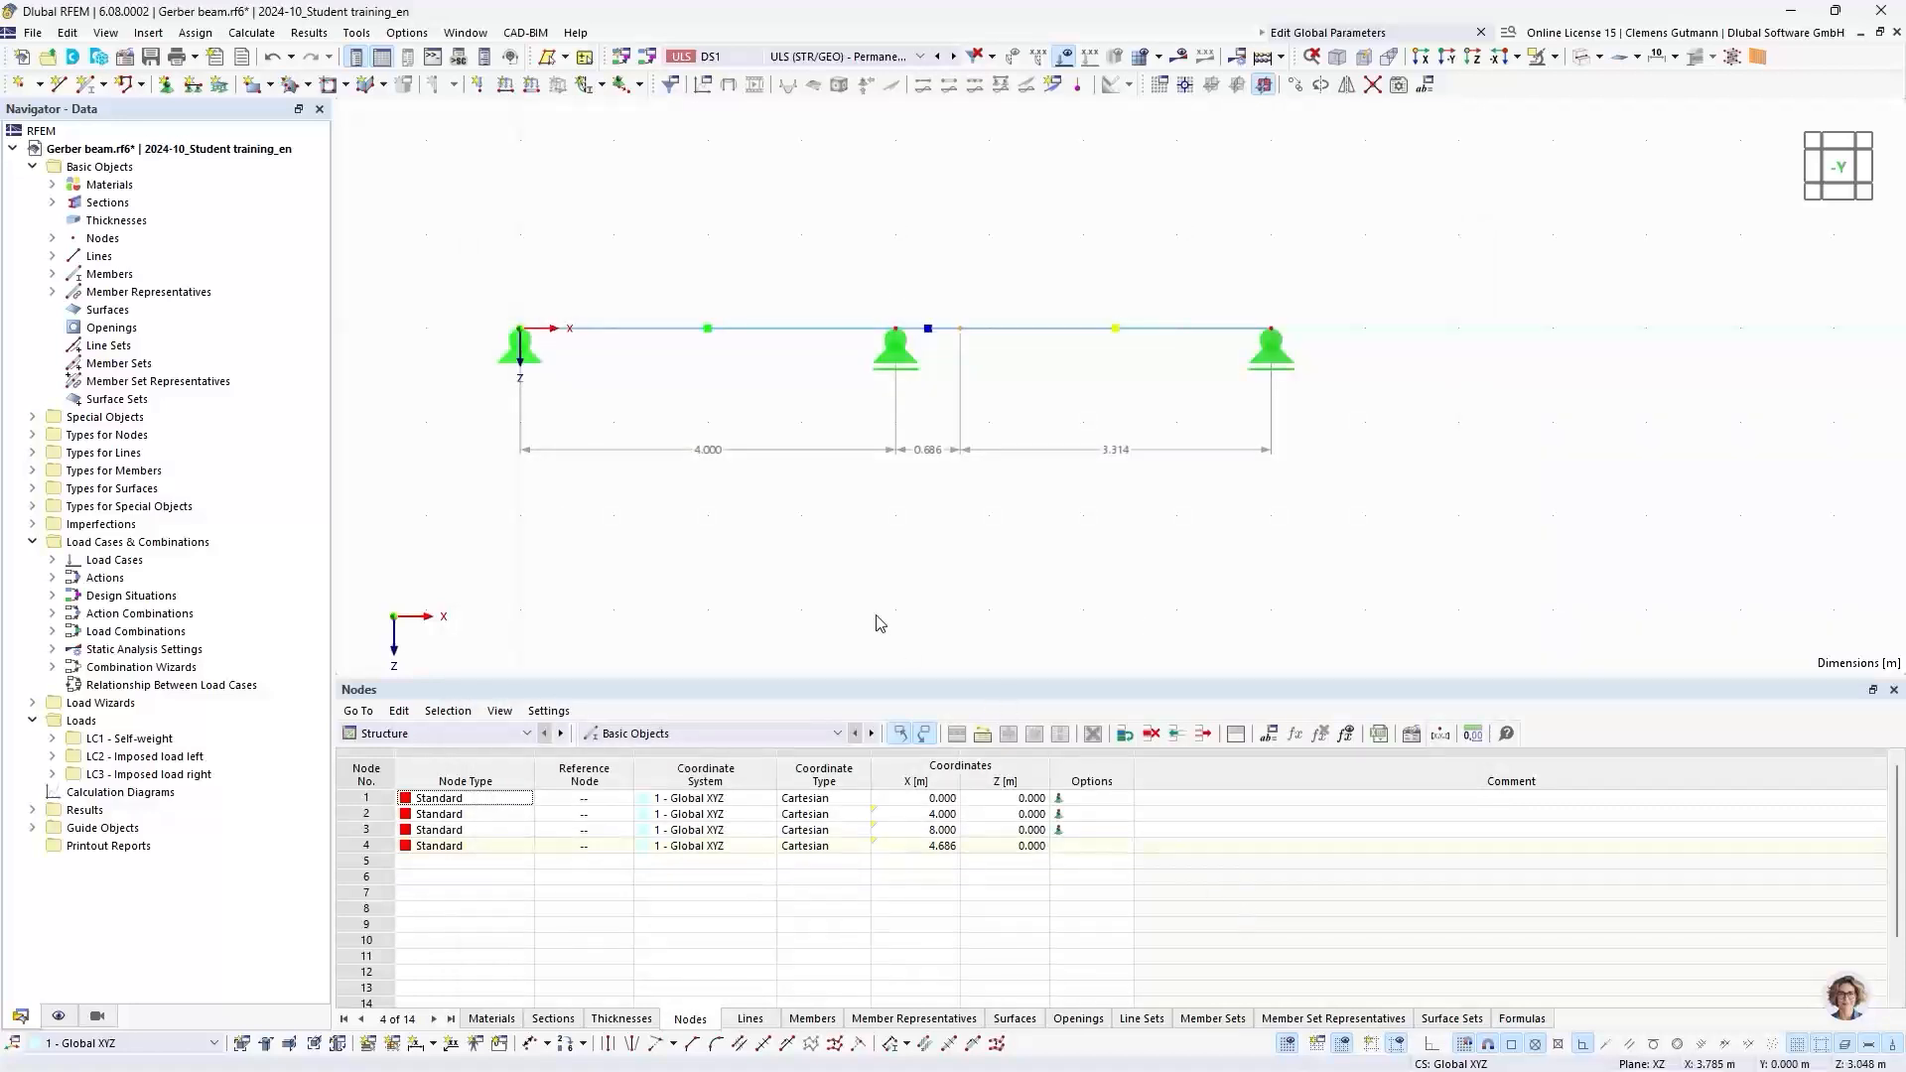
Step: Activate the Hinges option for the beam member between node 4 and the end support and open its hinge assignment
click(983, 356)
right_click(980, 337)
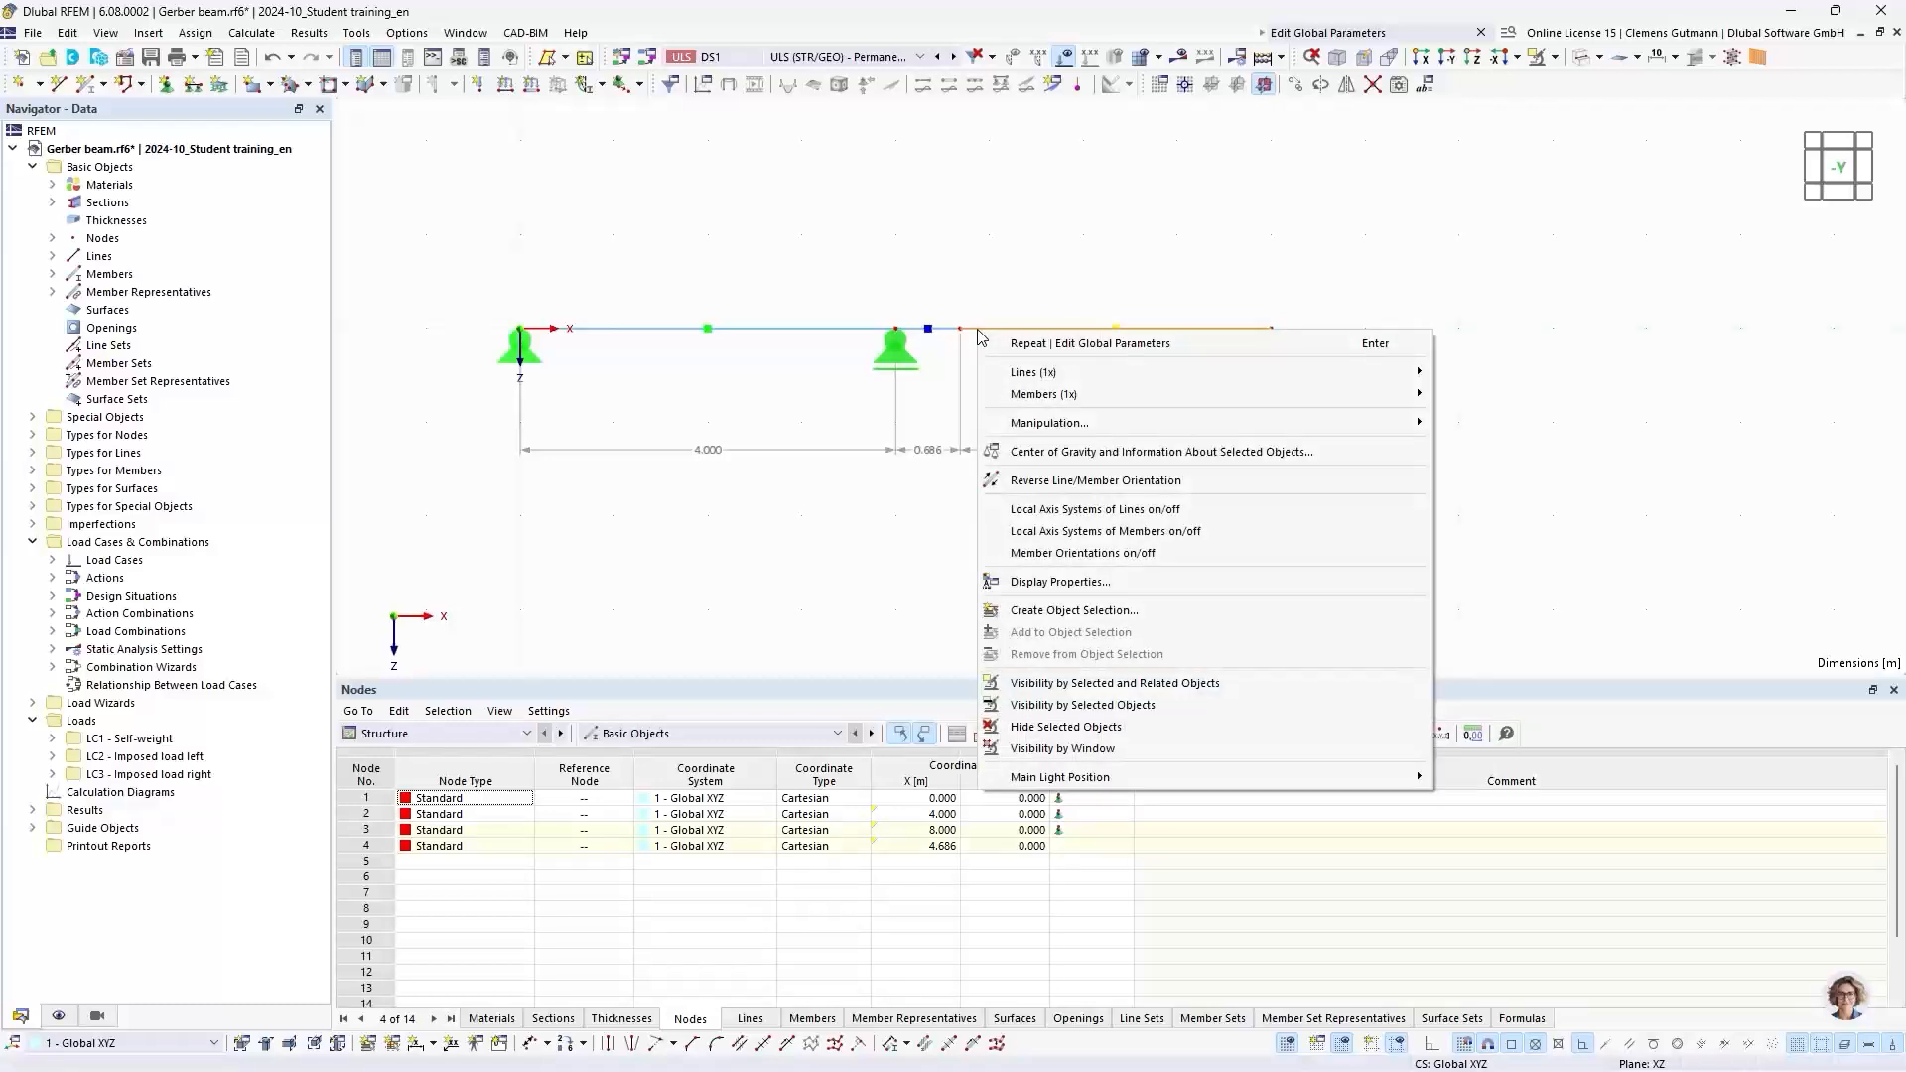
click(998, 317)
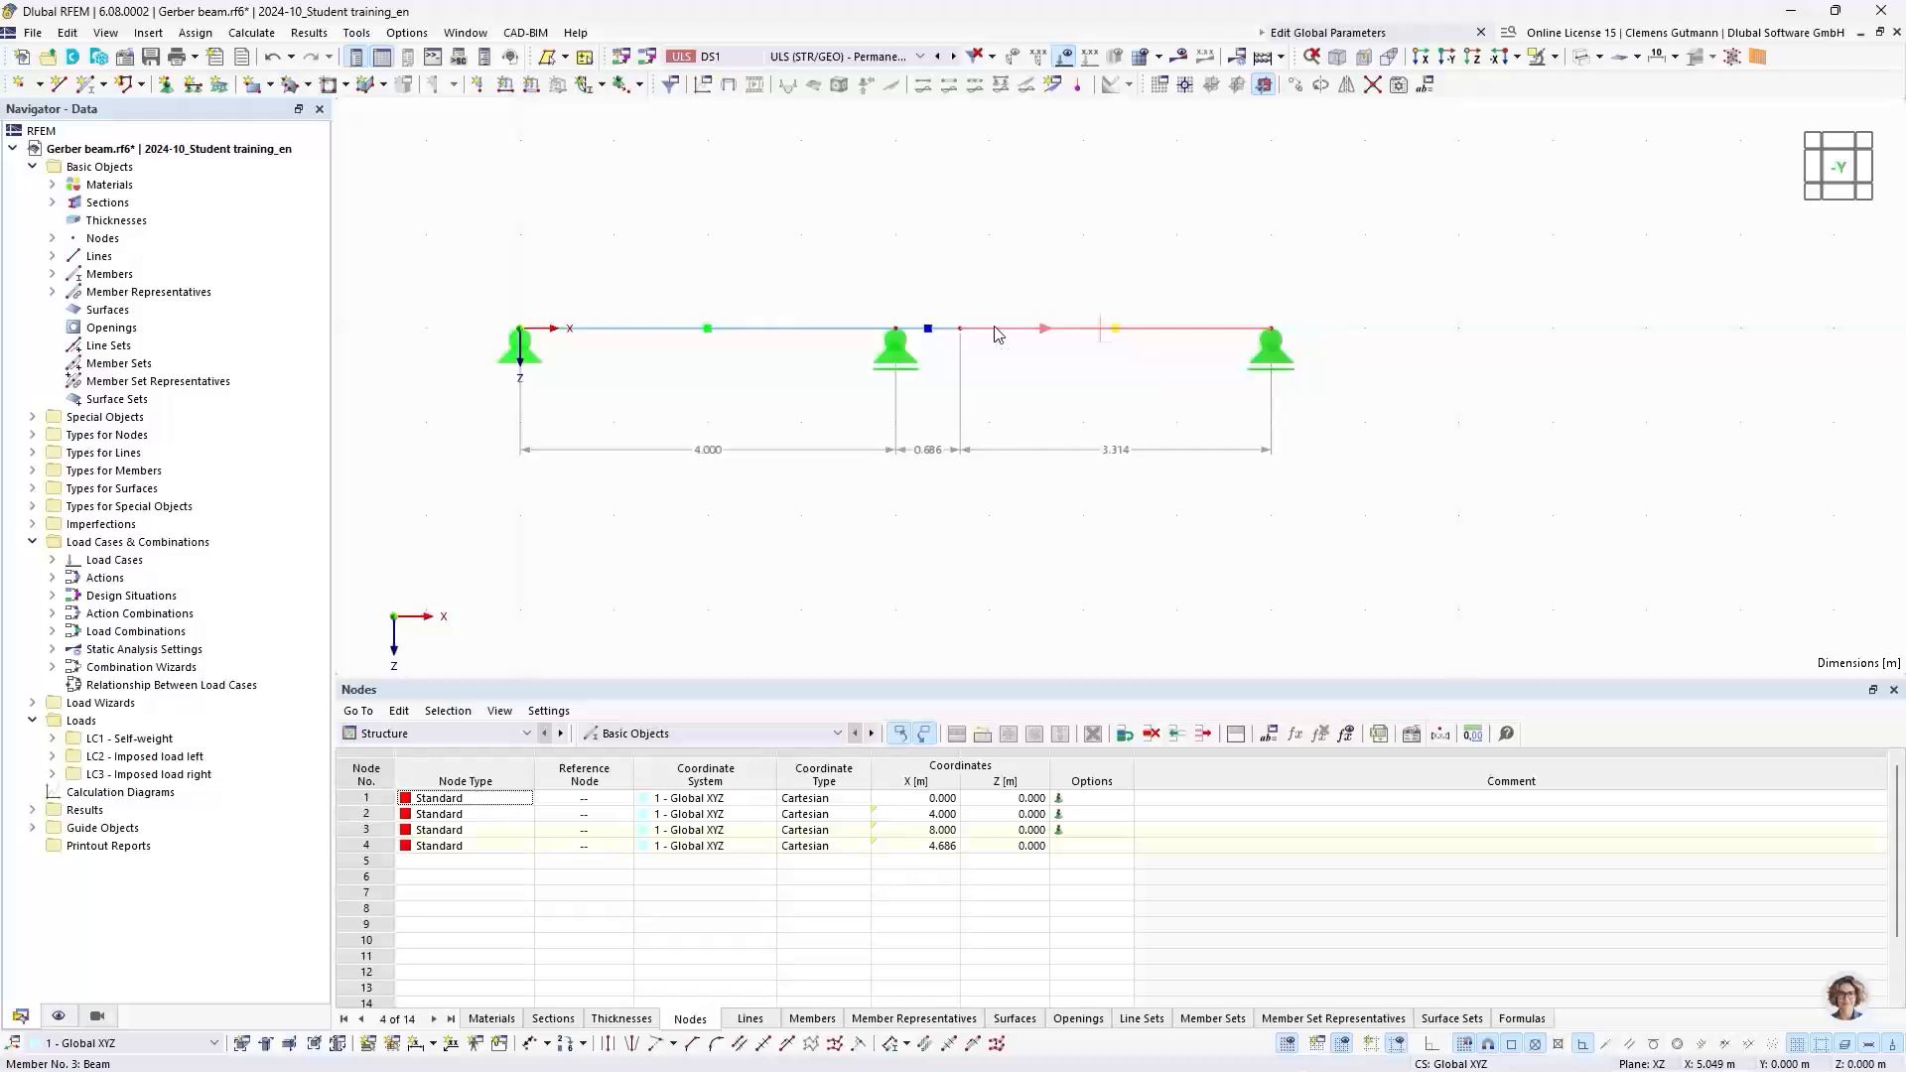
double_click(997, 334)
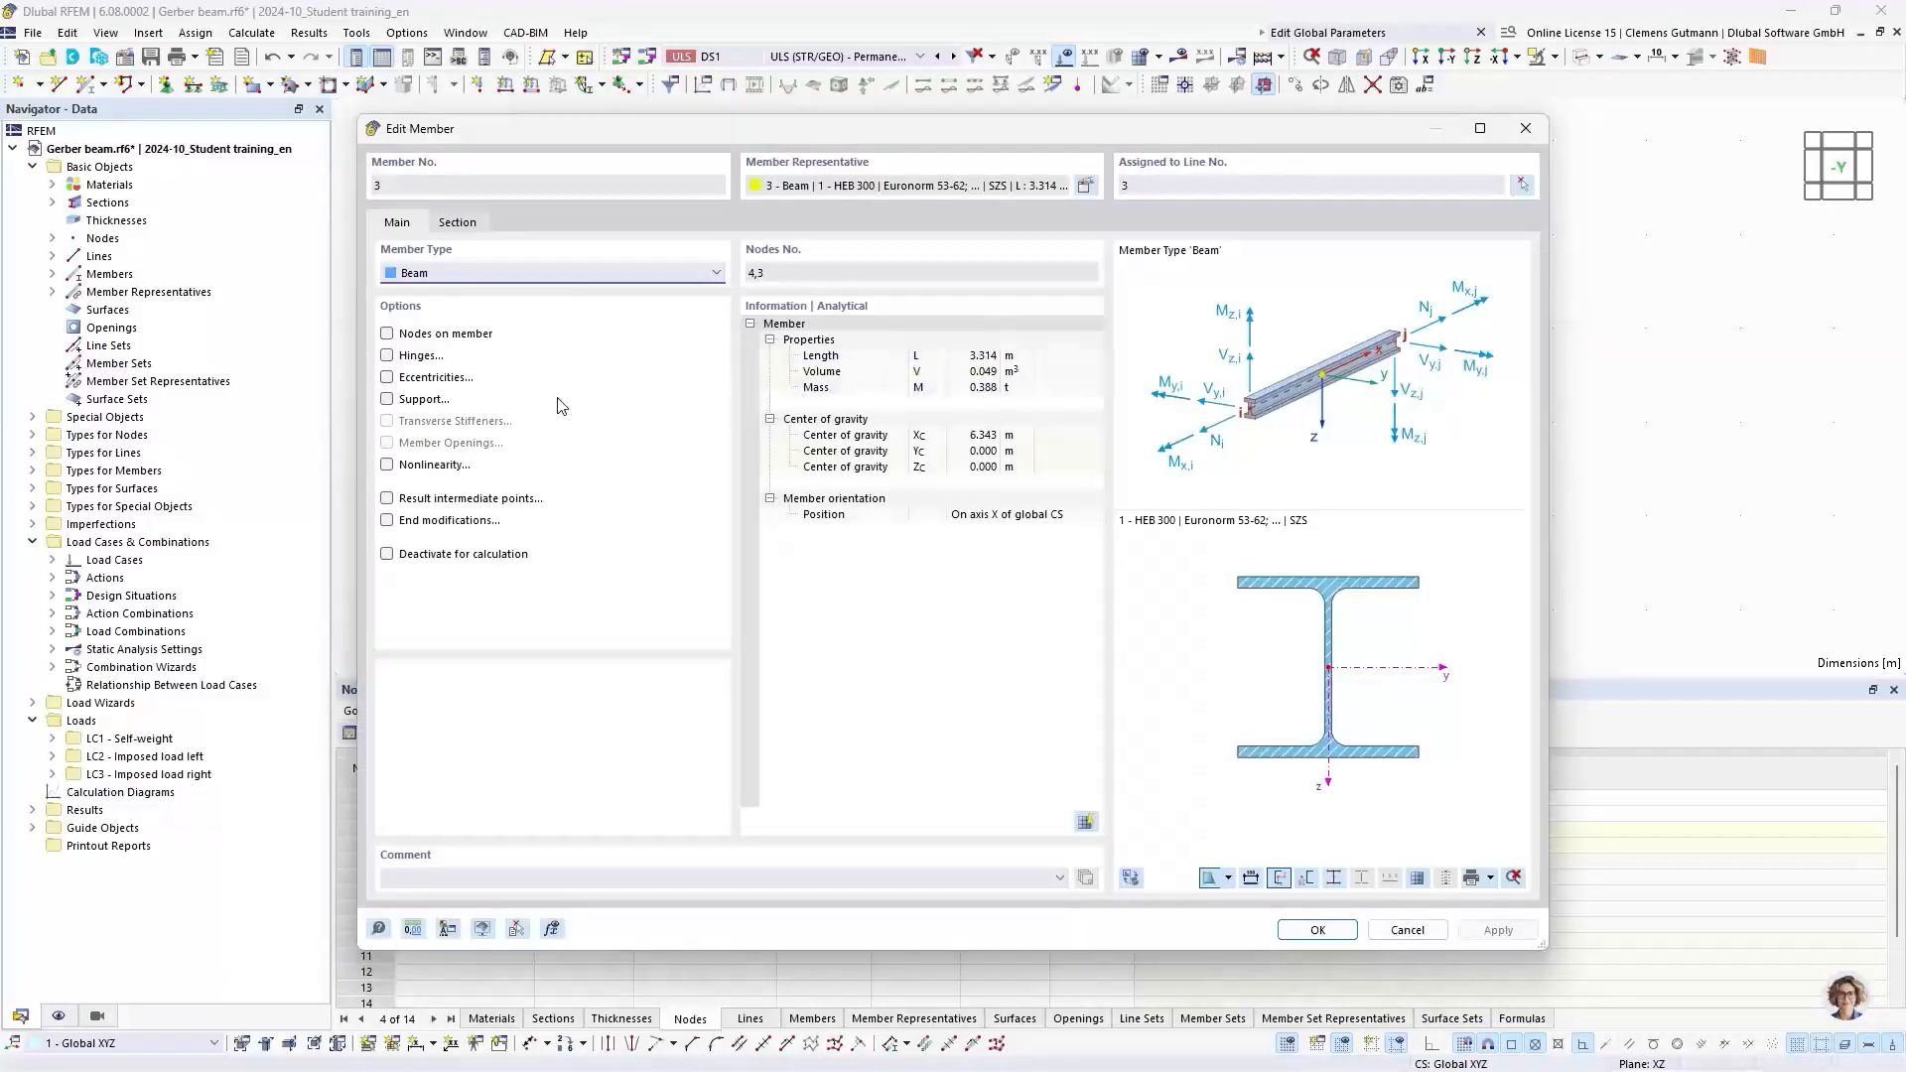
click(388, 356)
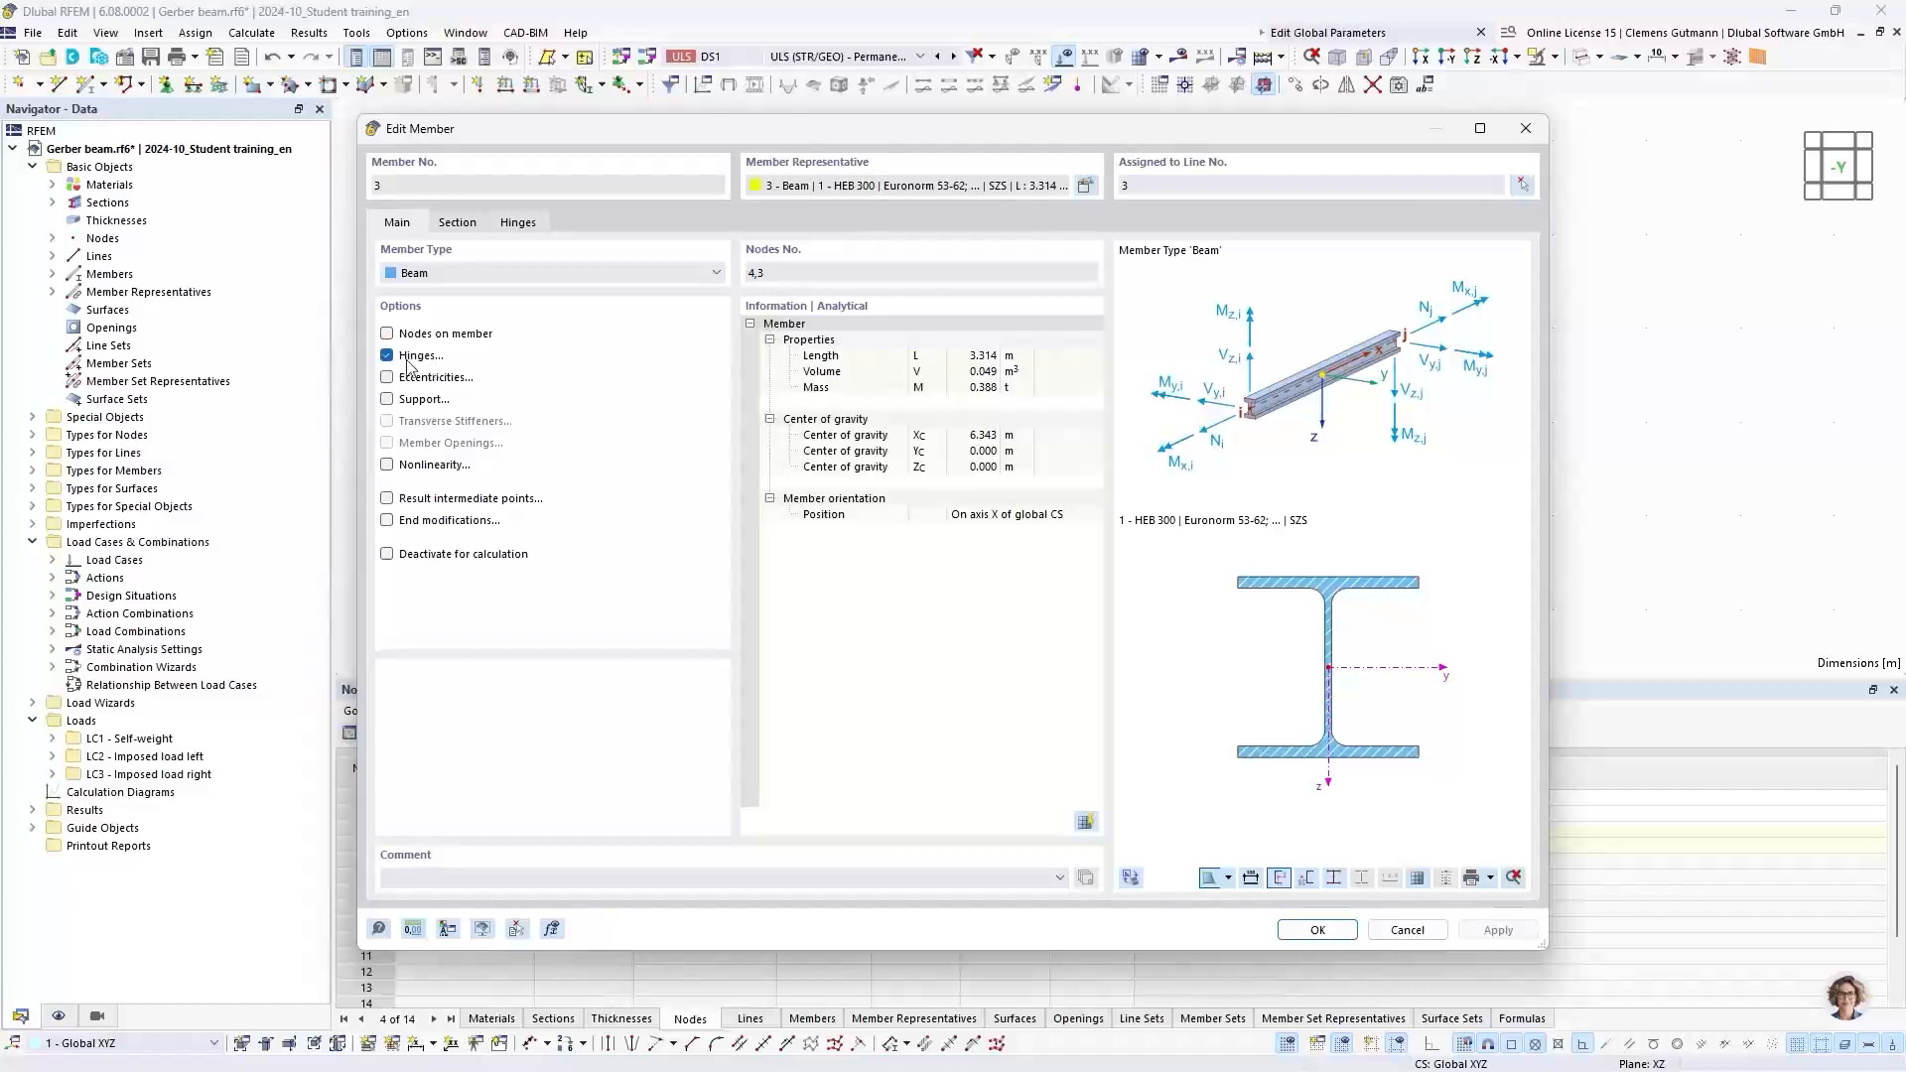
drag(809, 134, 1001, 222)
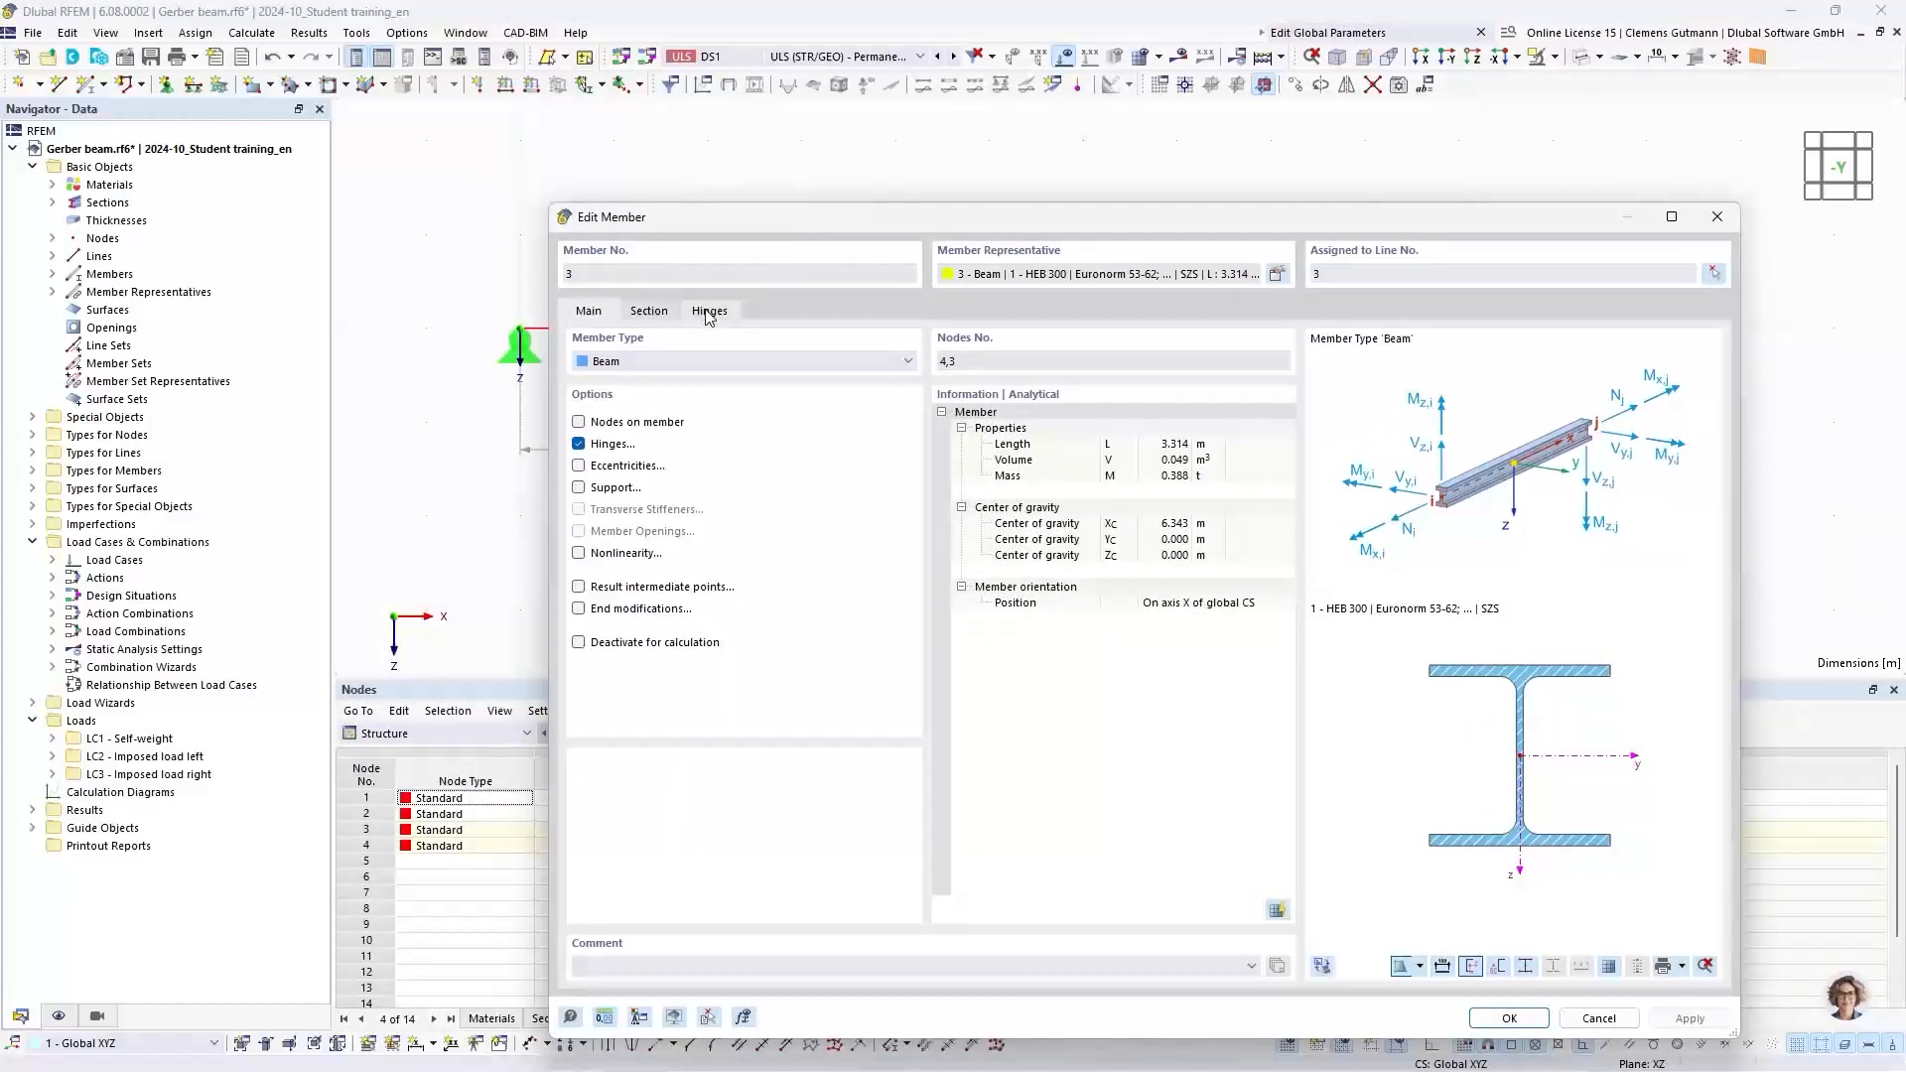
click(709, 312)
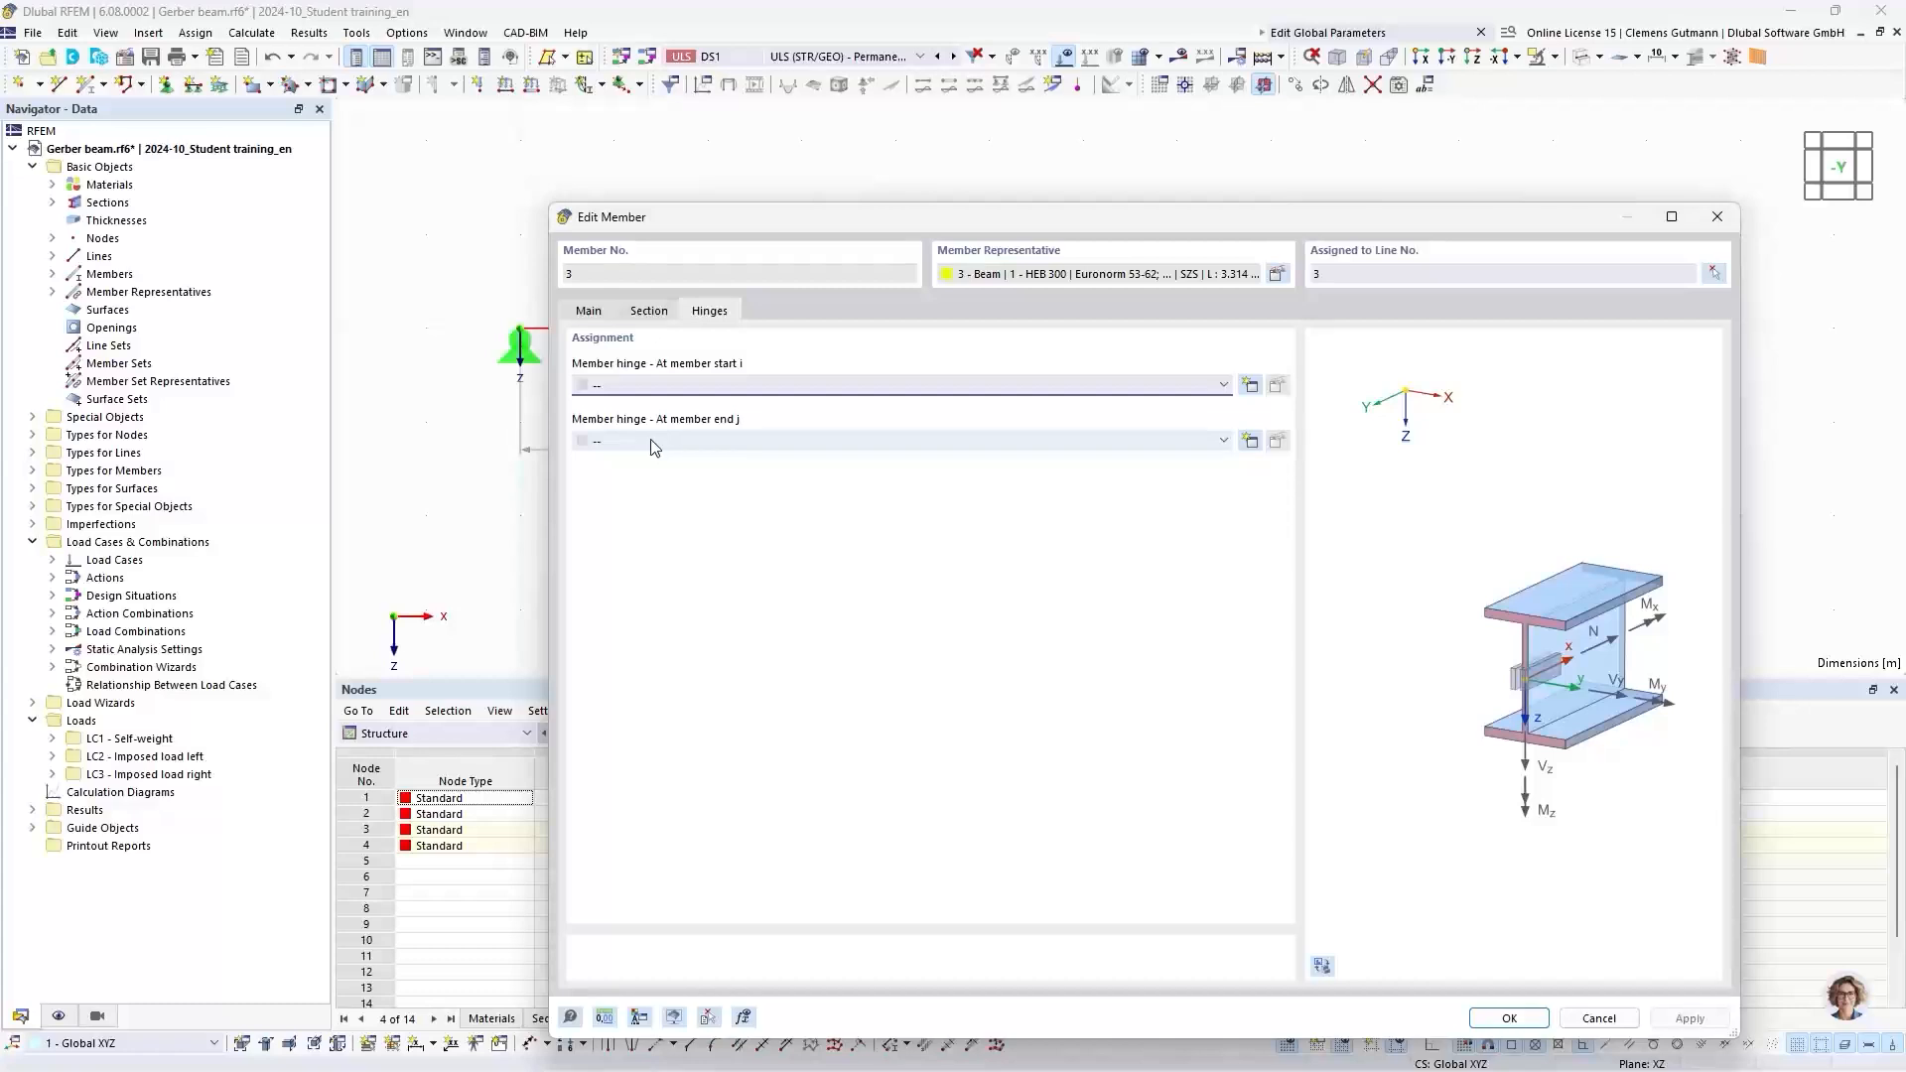
Step: Examine member 3 in the model and in the 3D preview to identify its start and end nodes
drag(1045, 225, 892, 452)
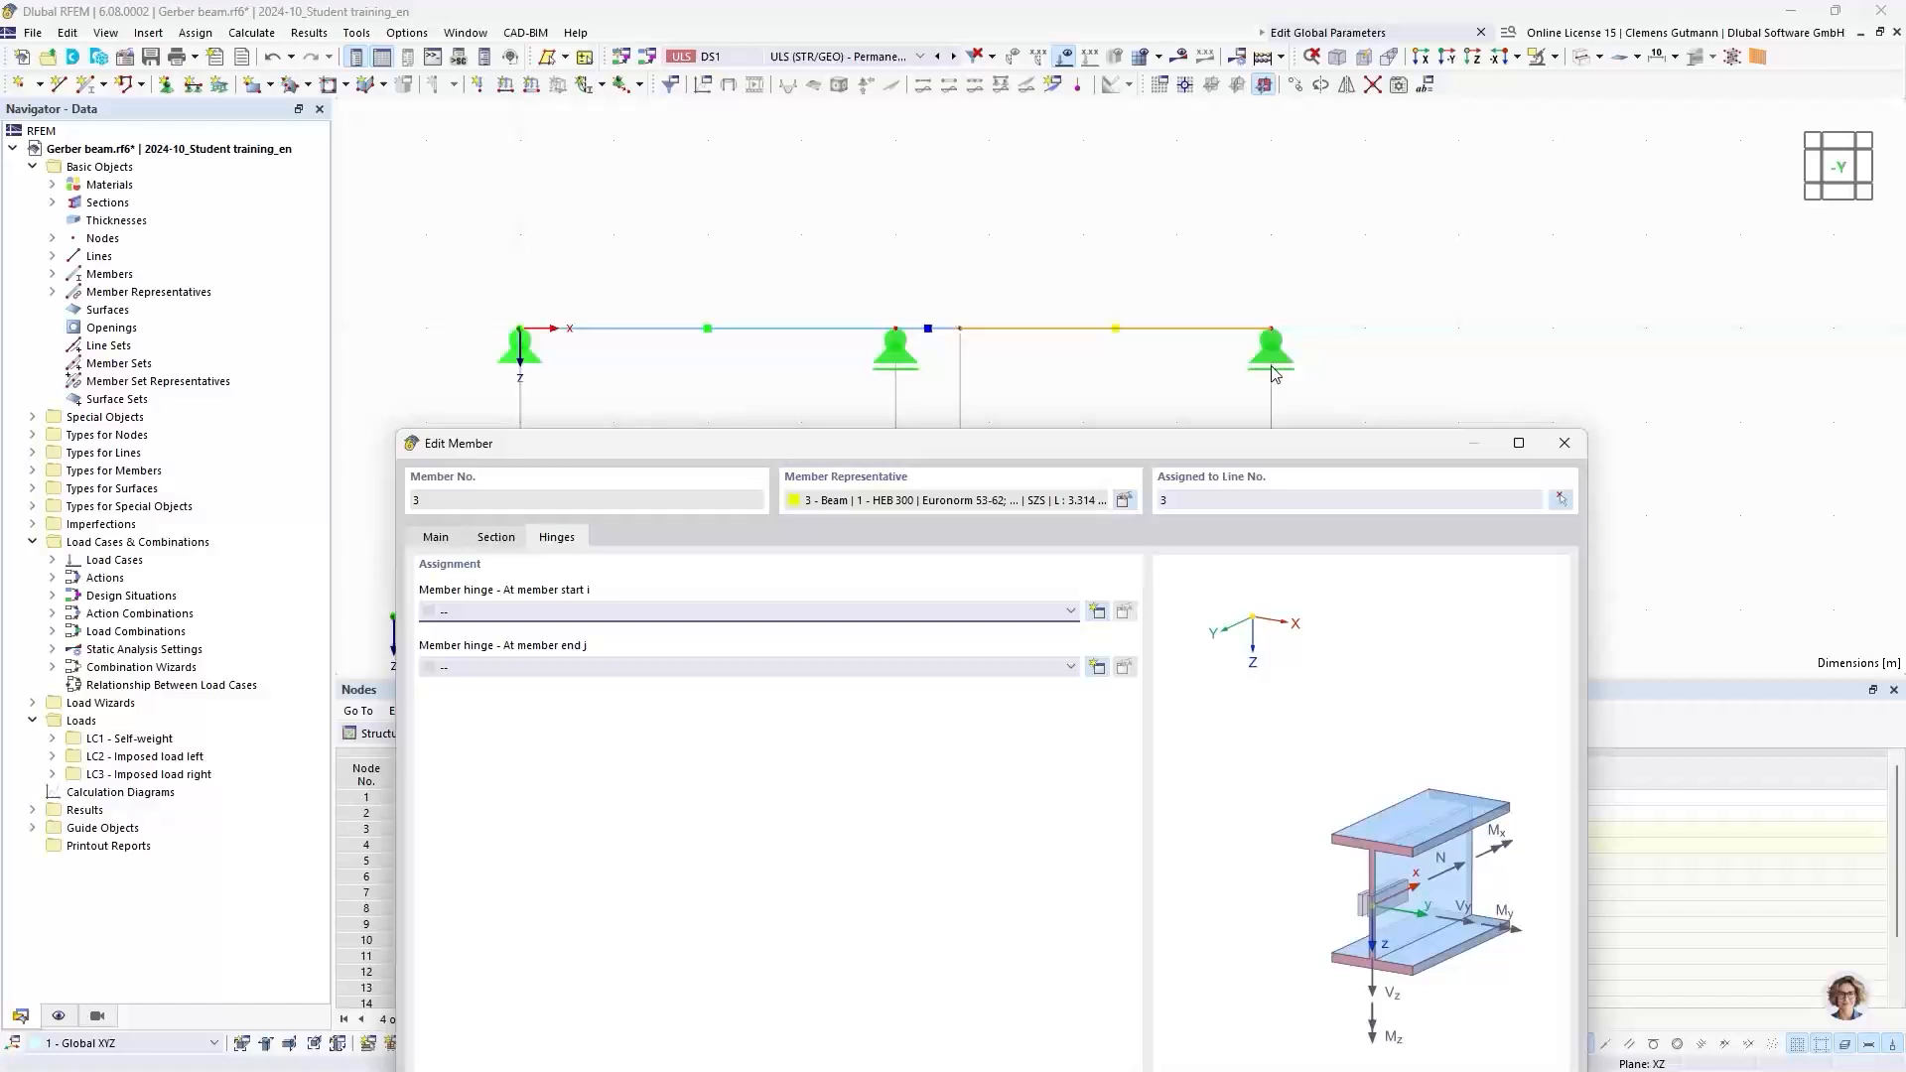
drag(1149, 448, 1073, 161)
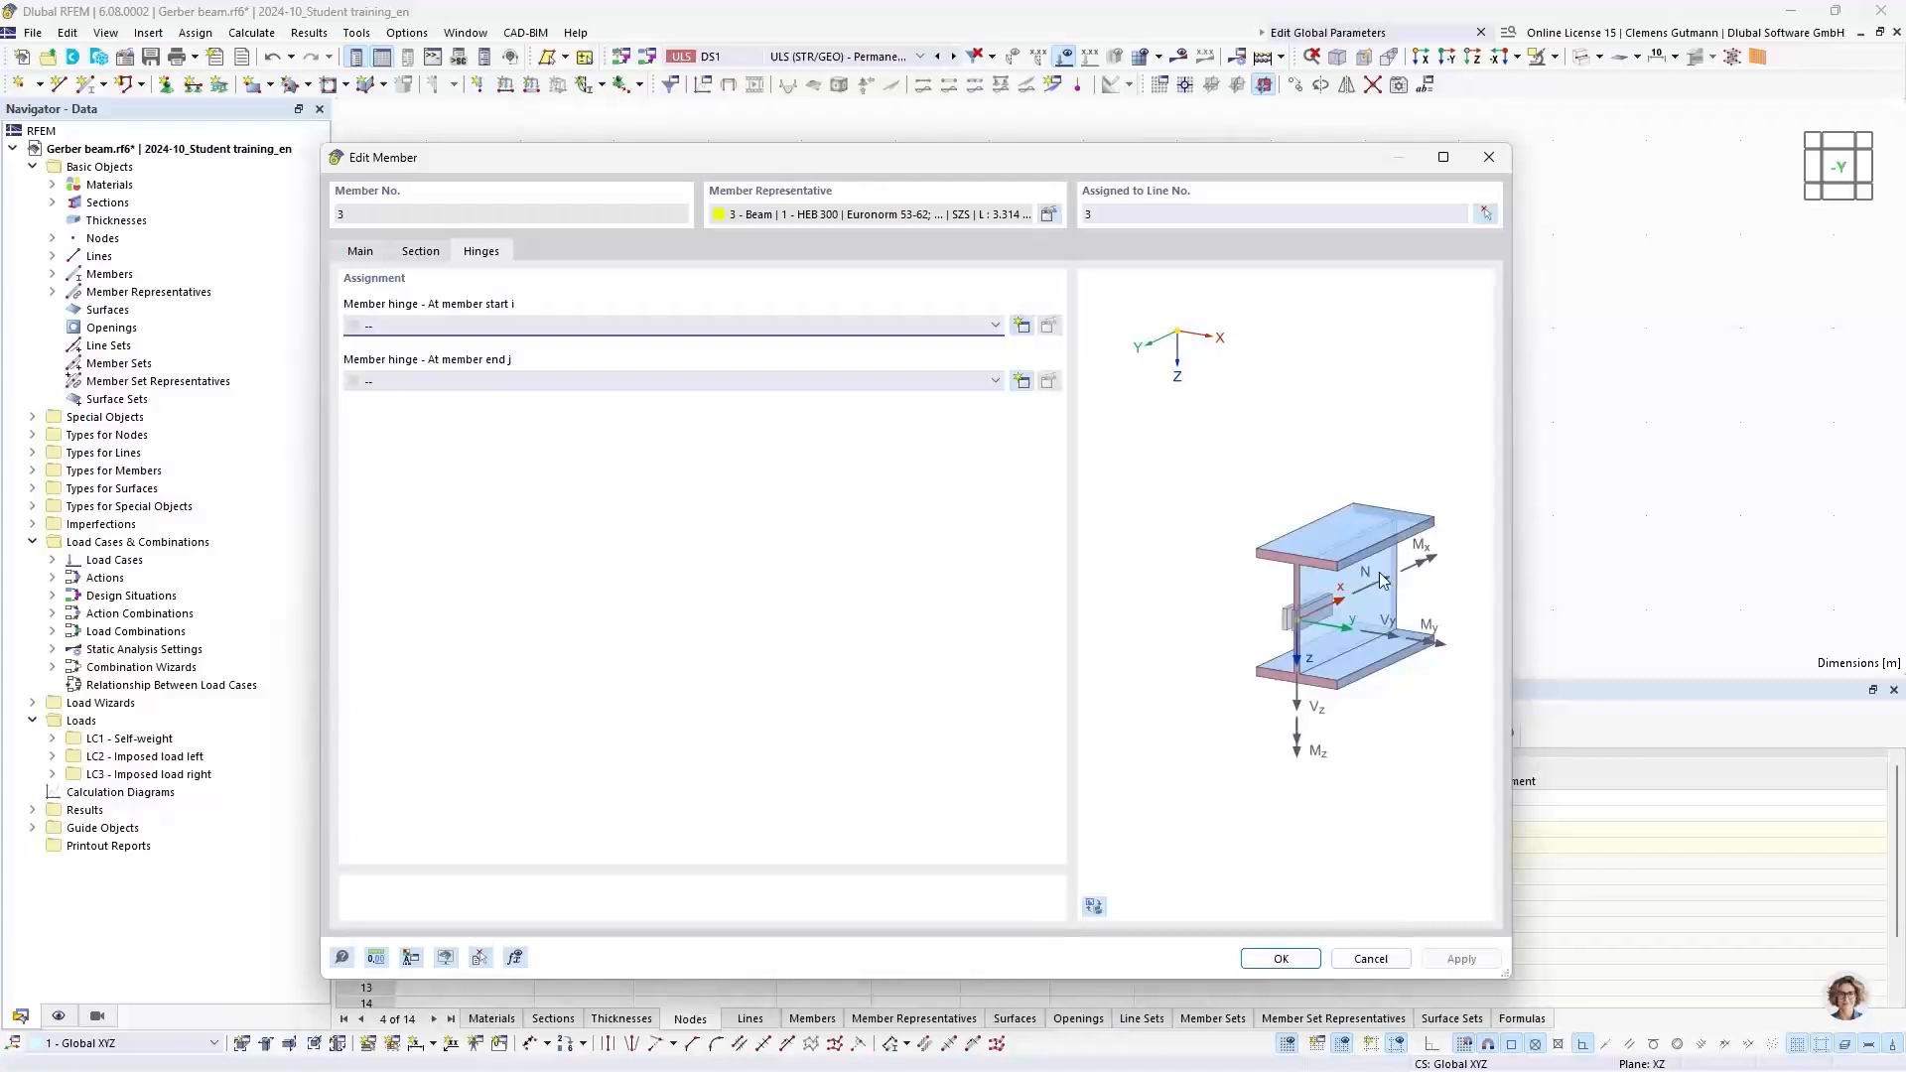
click(1093, 906)
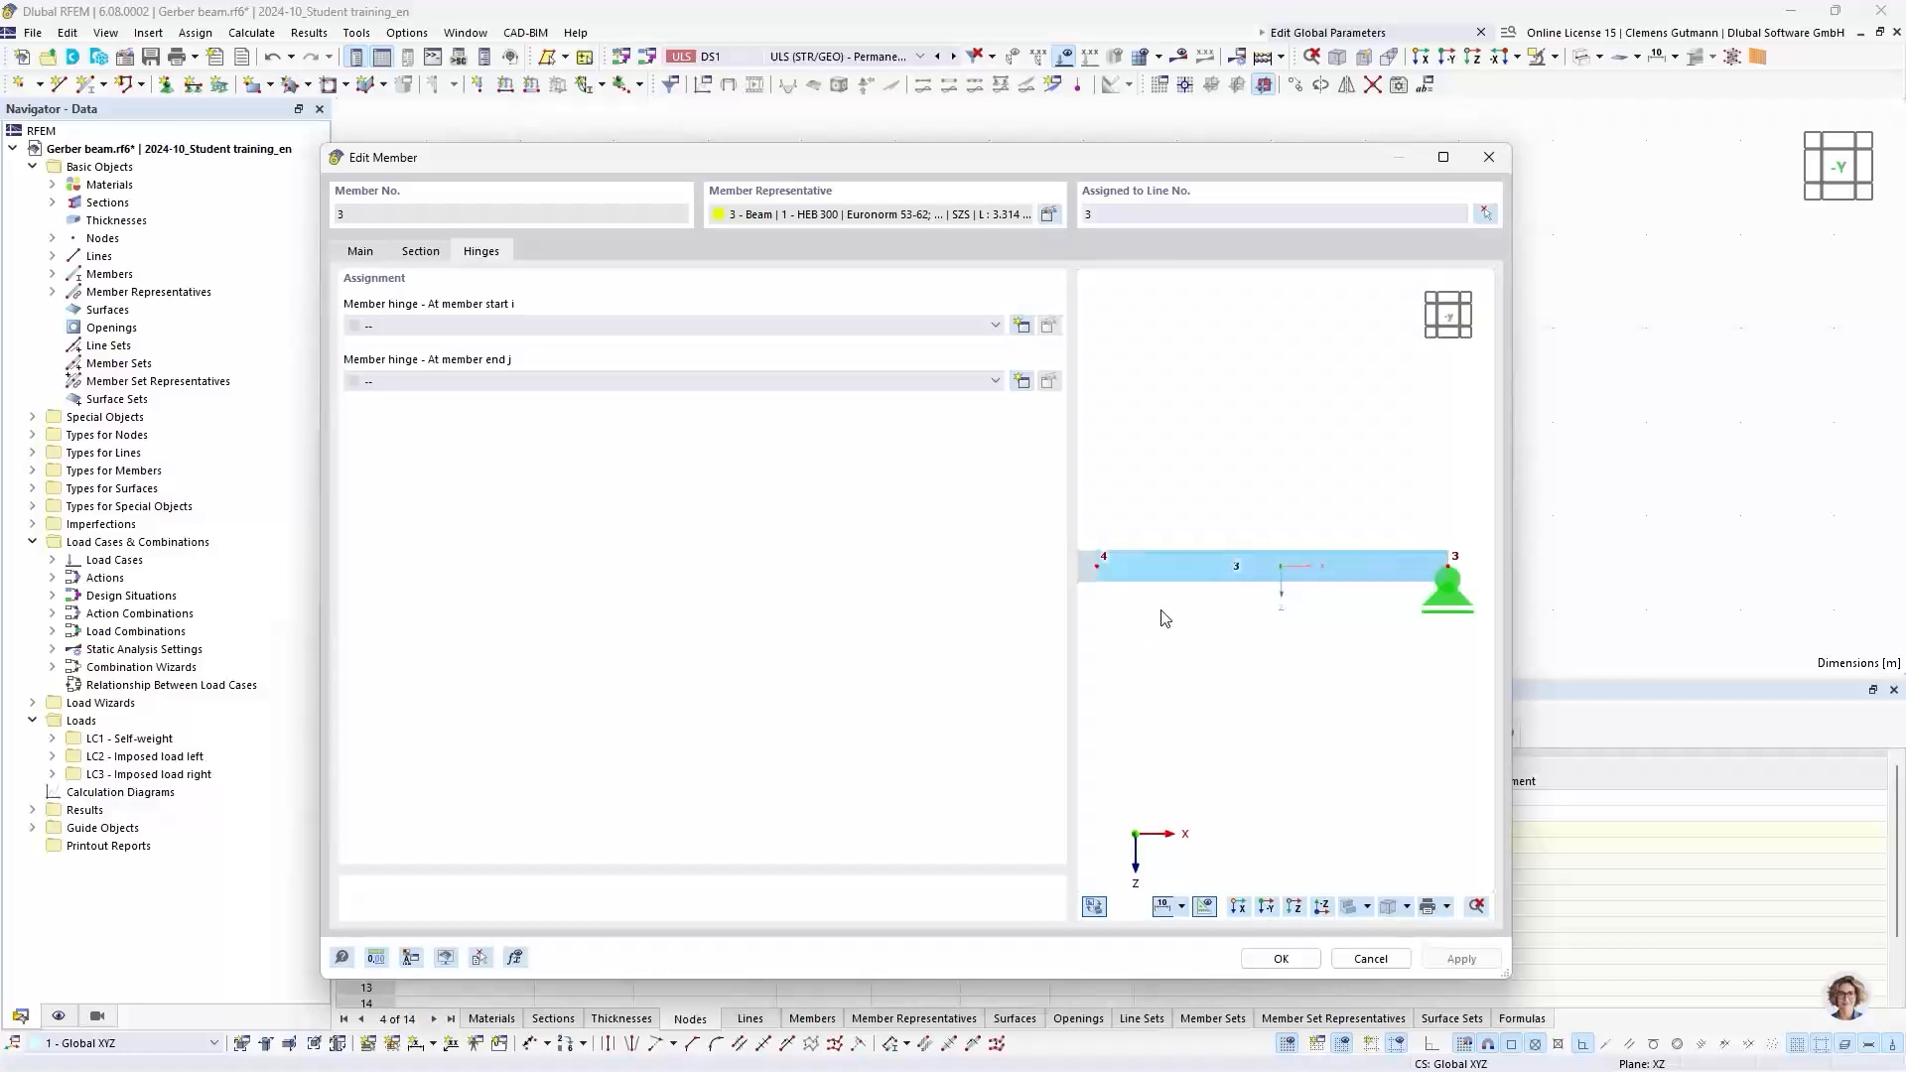
ctrl+middle_drag(1171, 625, 1208, 681)
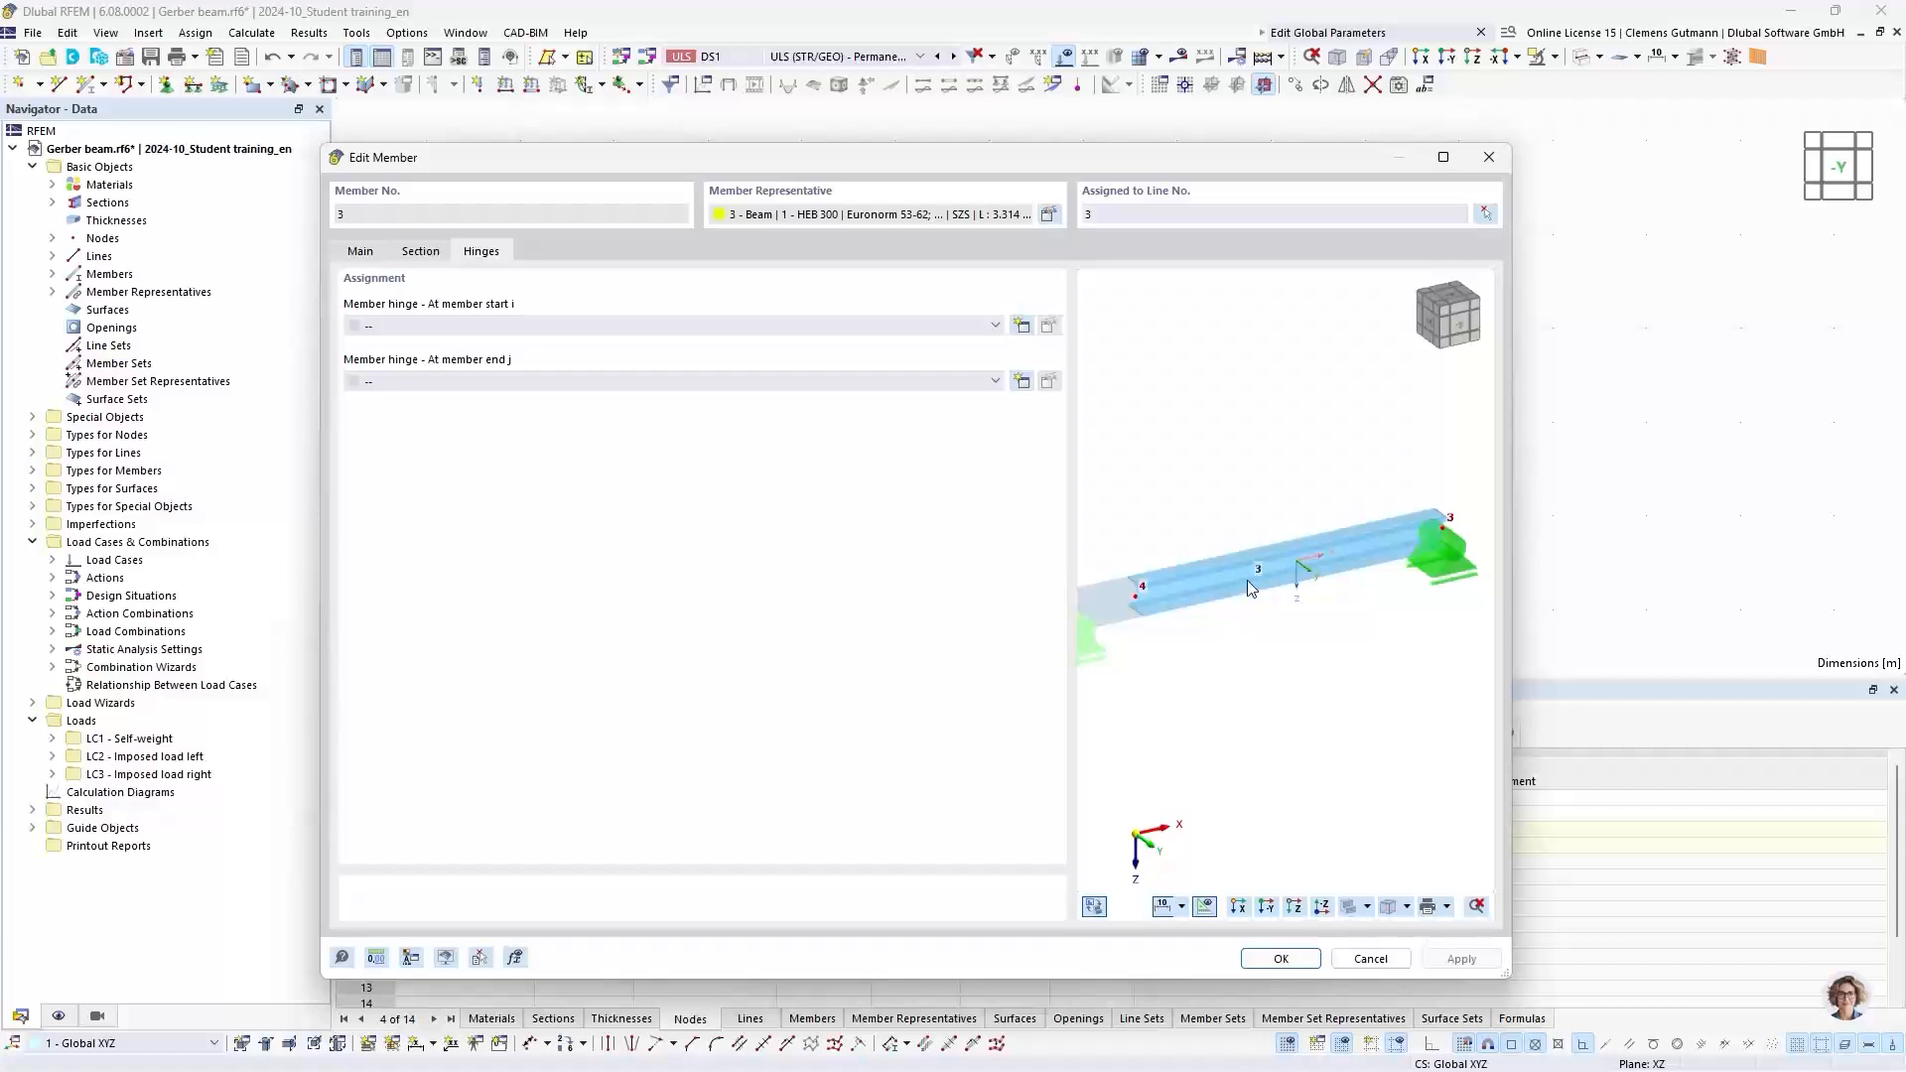
scroll(1356, 613, down, 2)
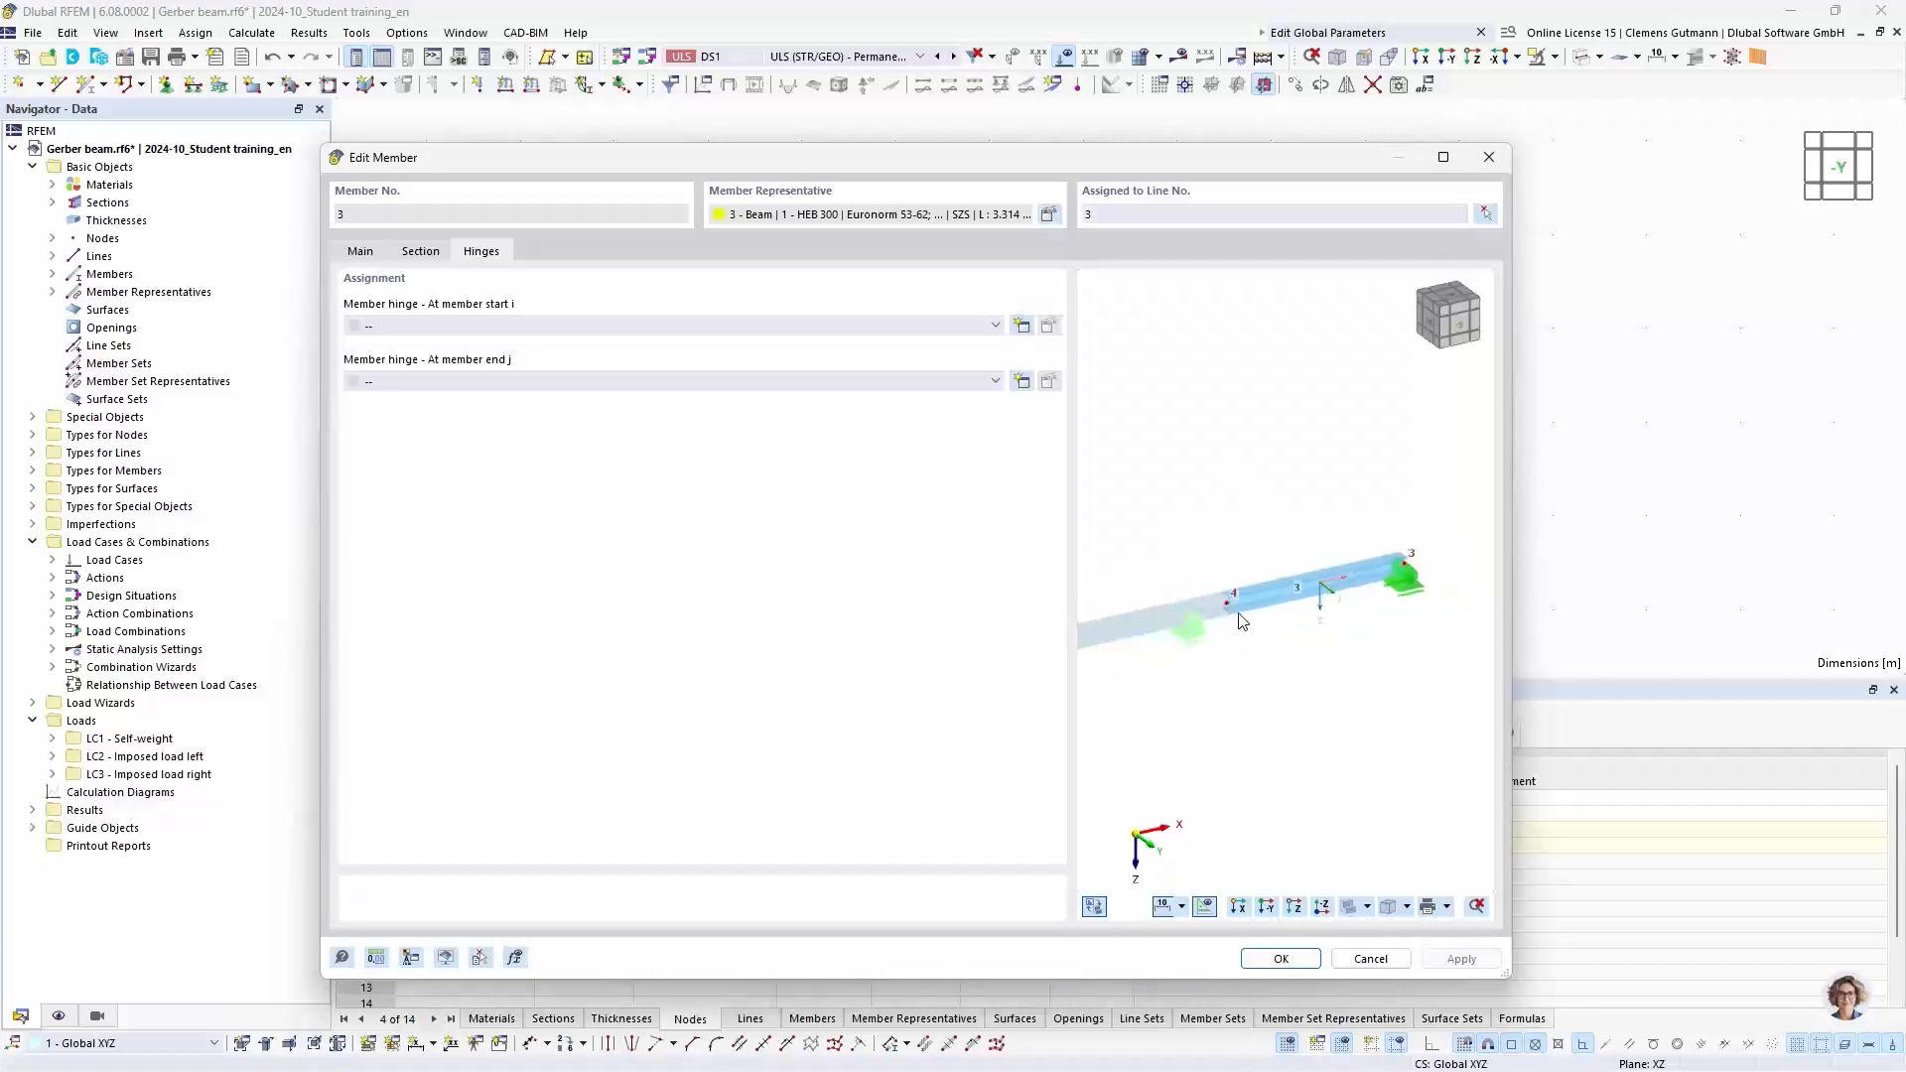
scroll(1248, 602, up, 3)
ctrl+middle_drag(1345, 709, 1276, 735)
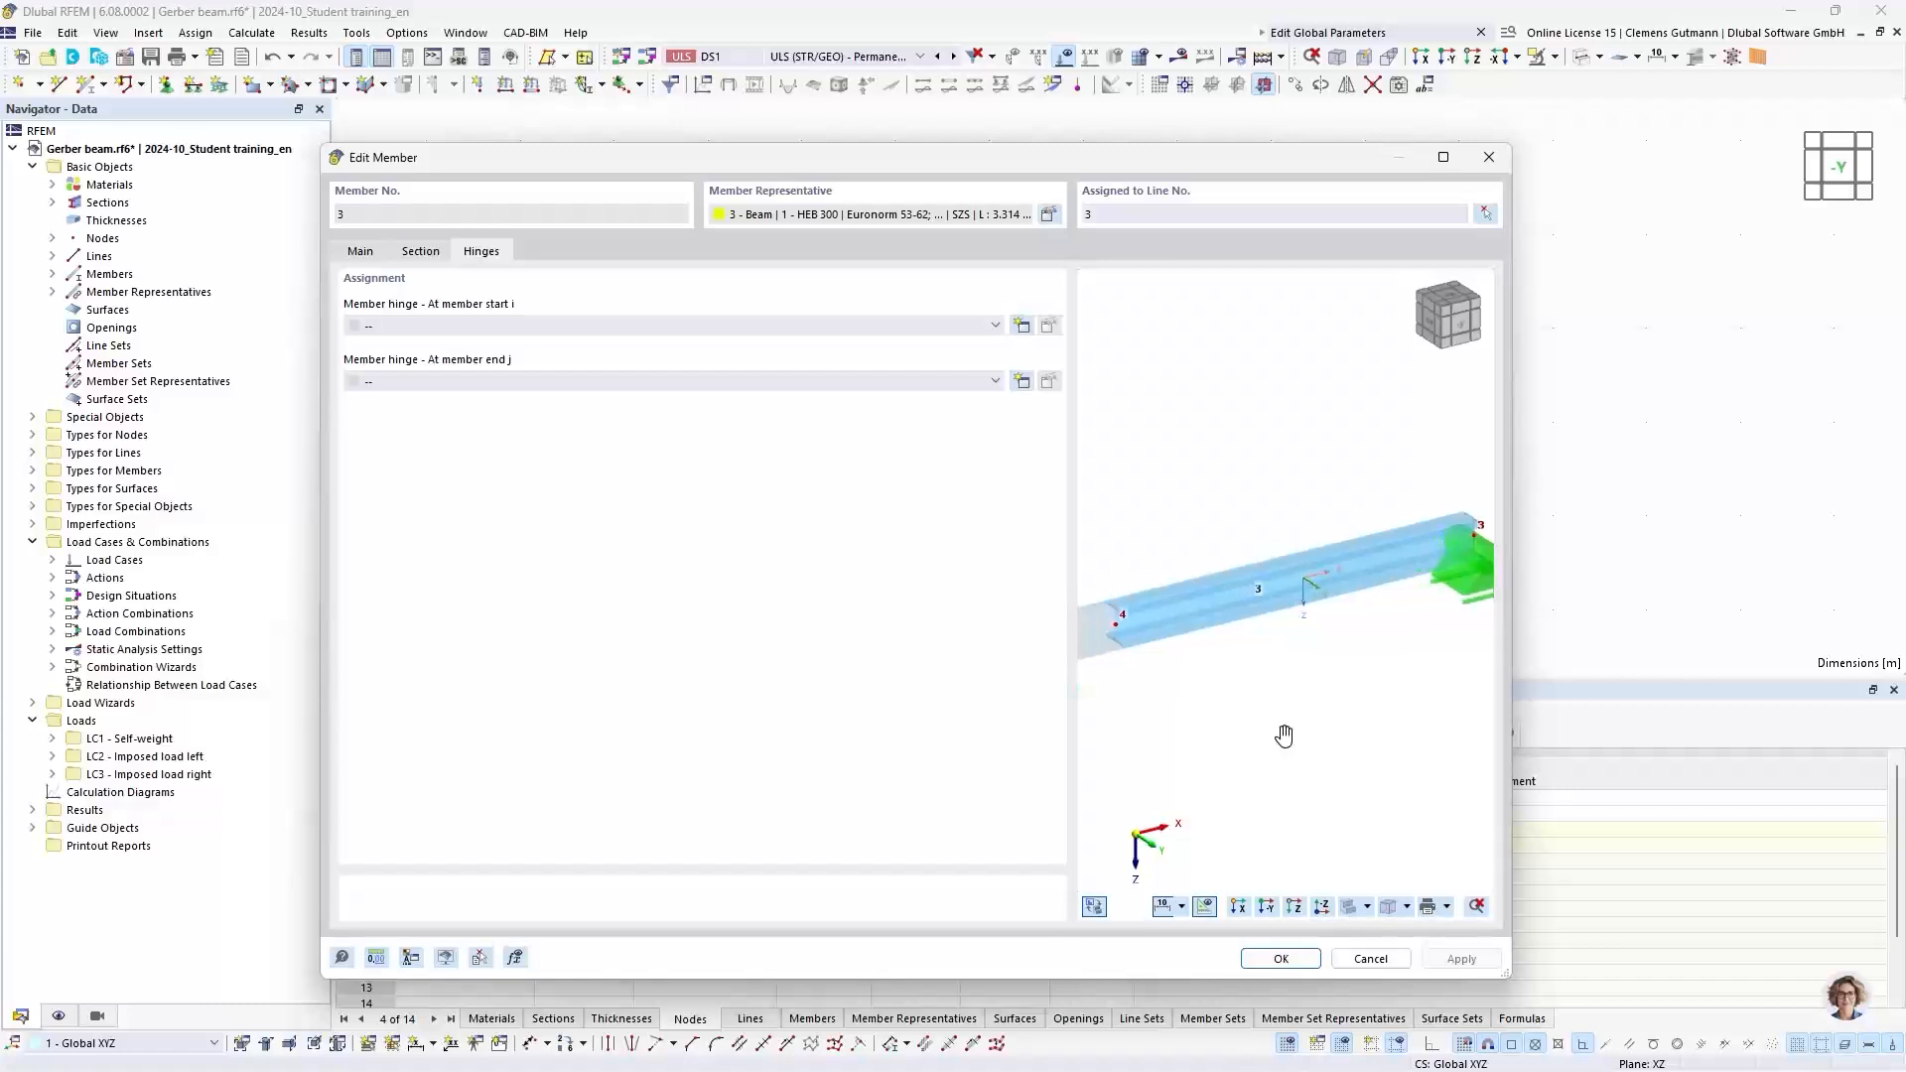
scroll(1139, 582, down, 1)
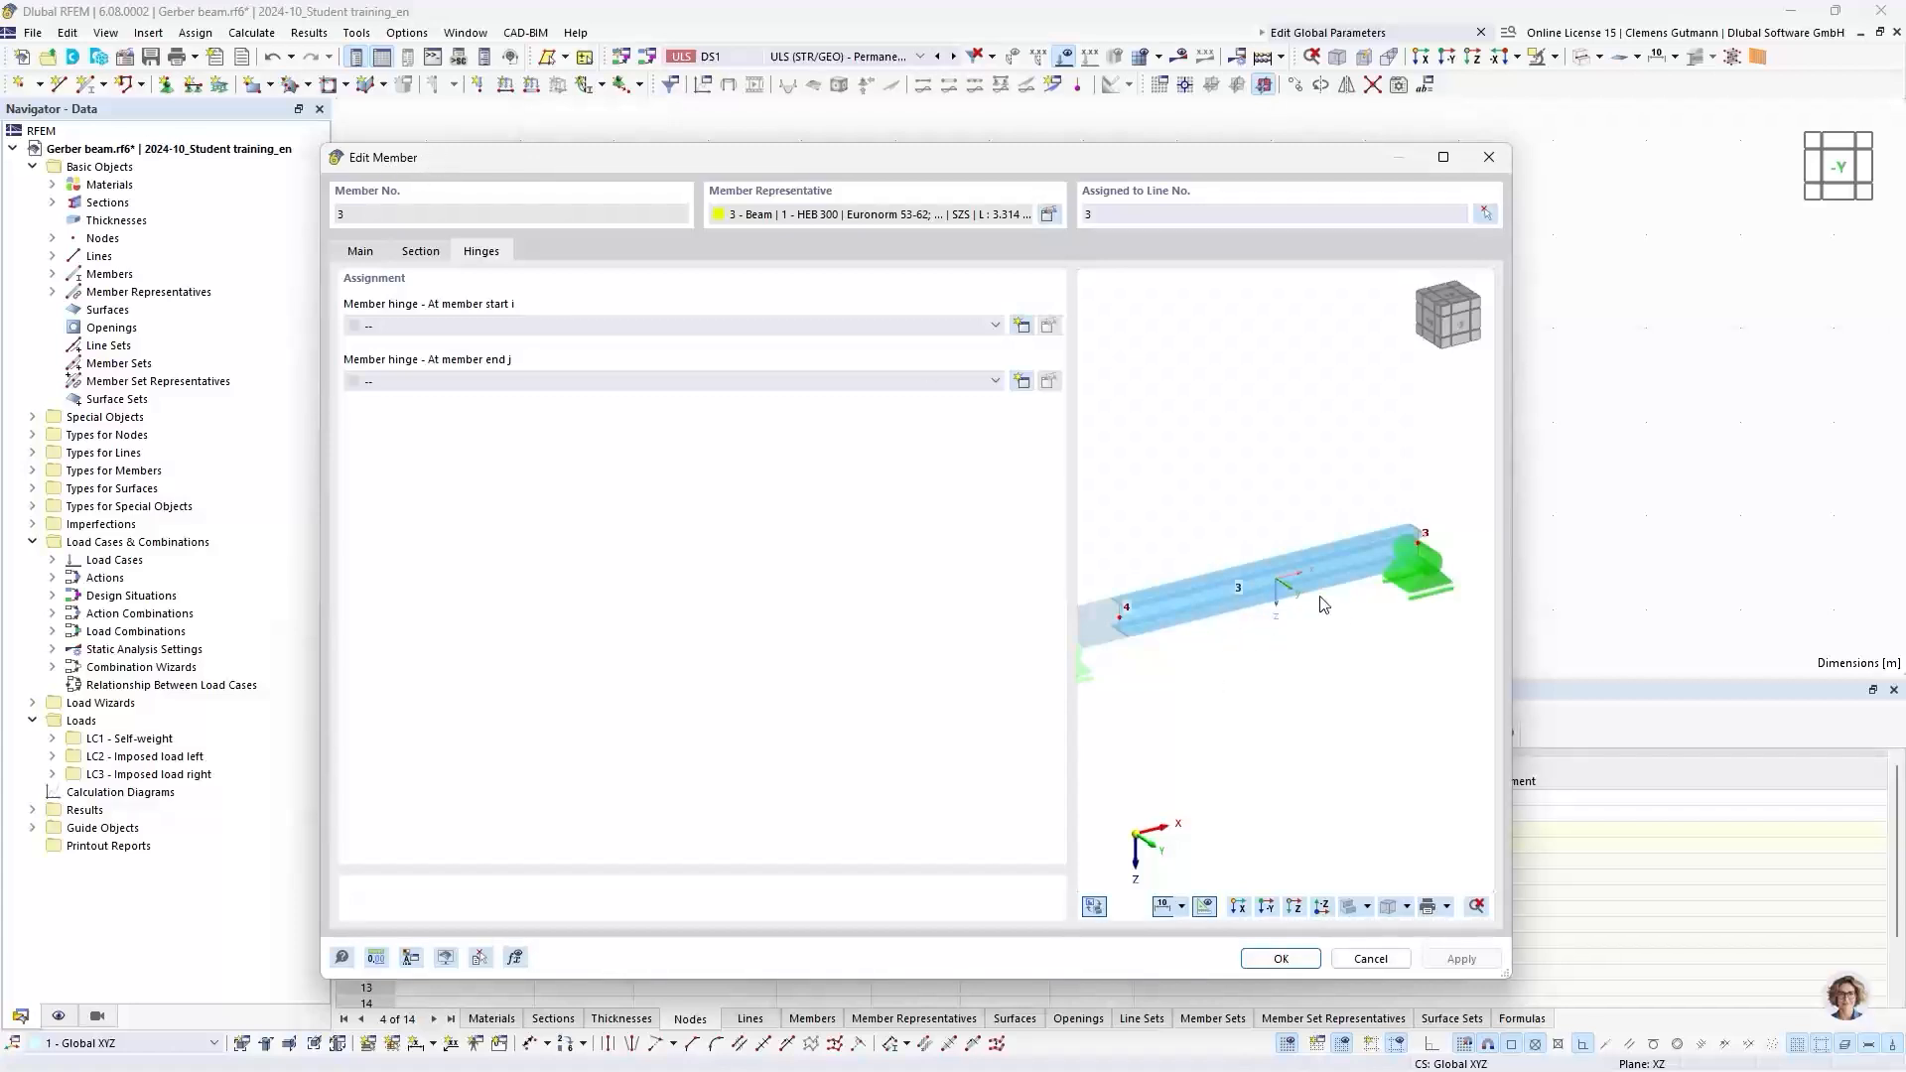
scroll(1323, 604, up, 1)
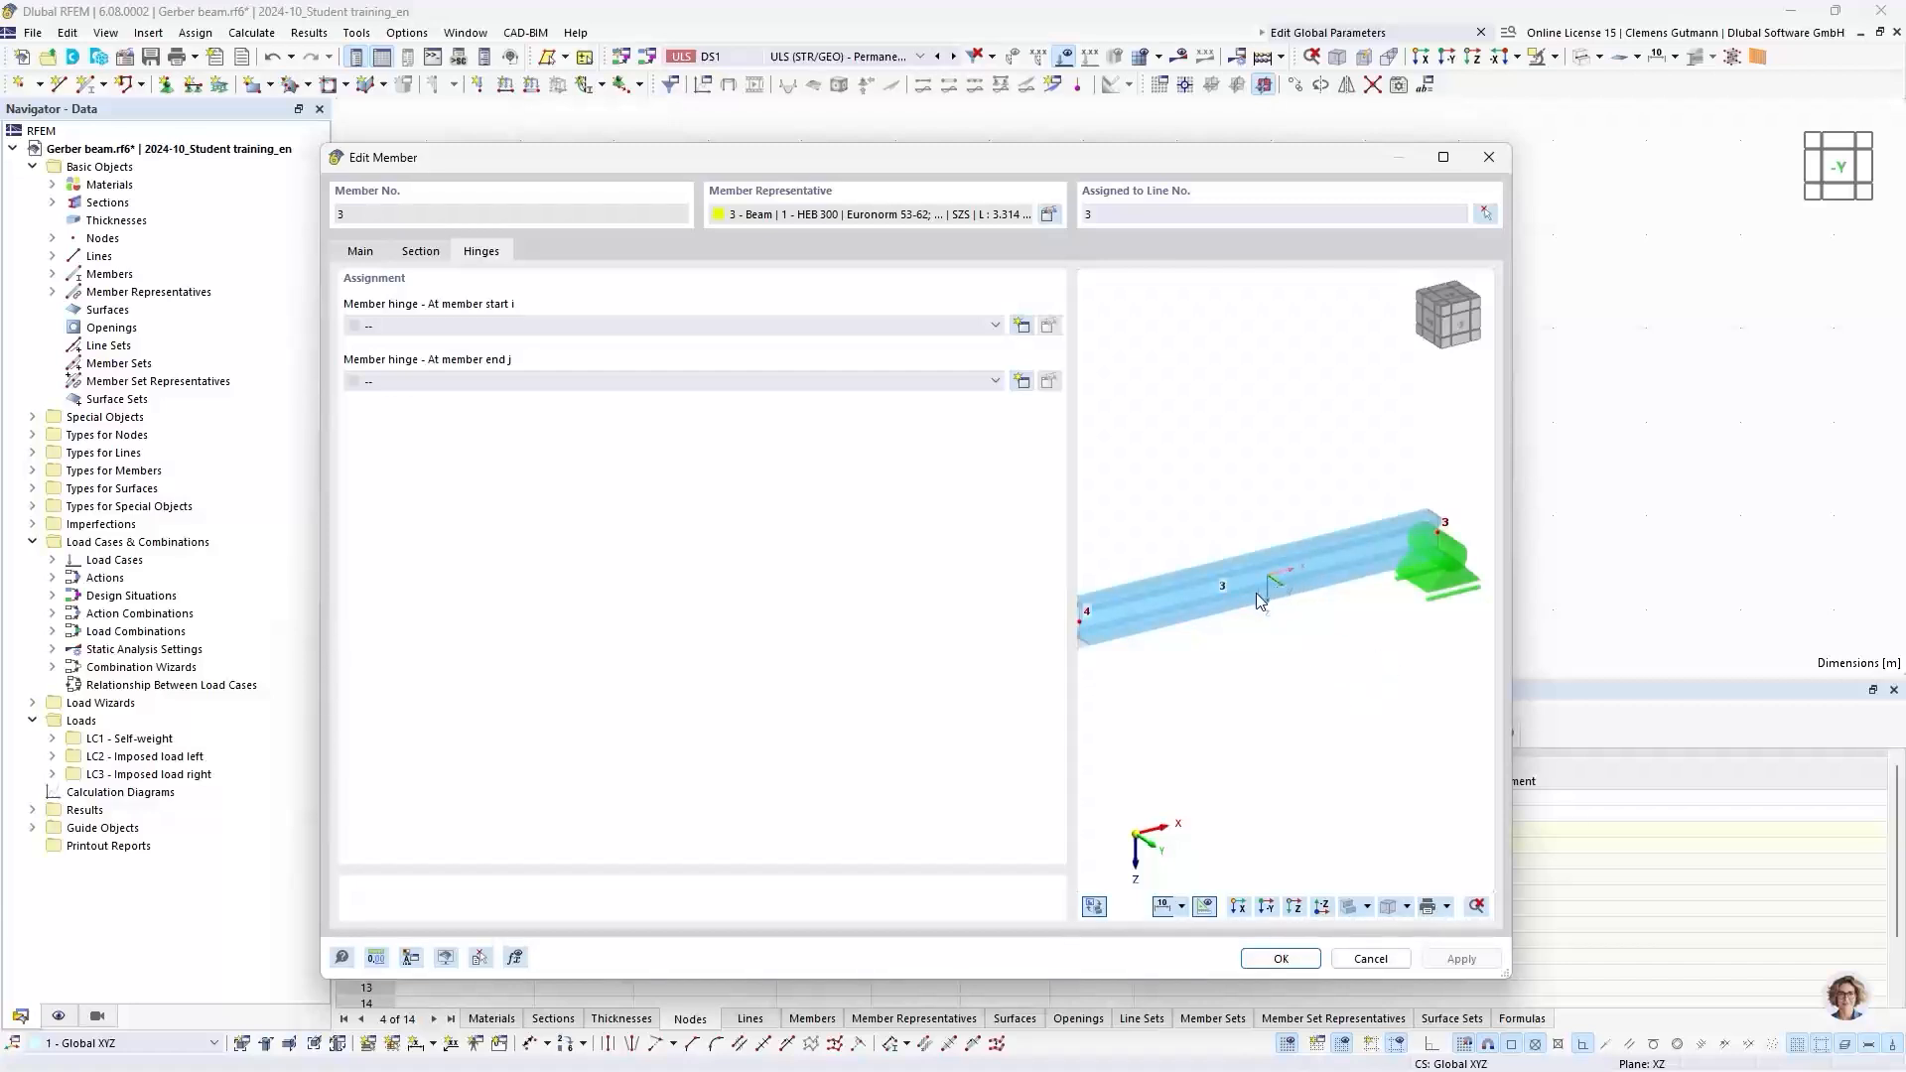
mouse_move(1188, 681)
middle_down()
mouse_move(1218, 668)
mouse_move(1201, 694)
middle_up()
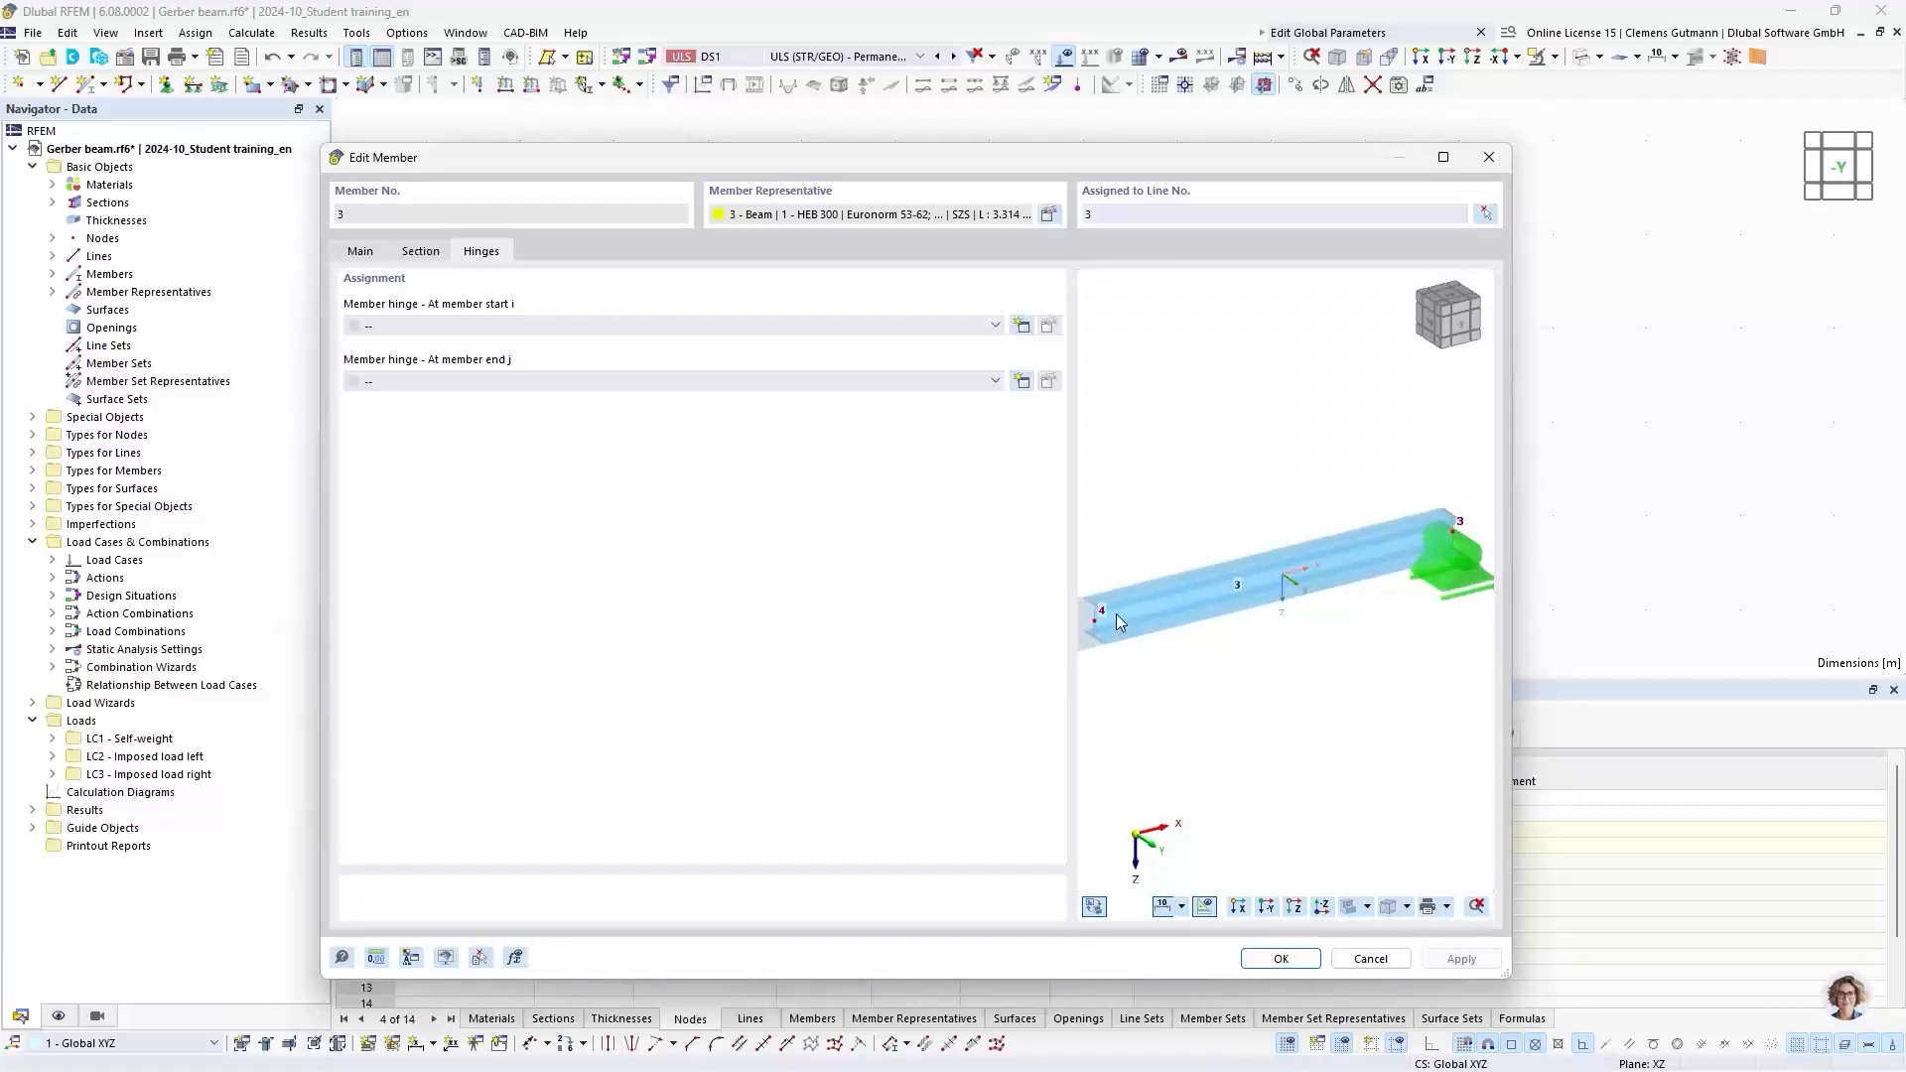
middle_drag(1133, 706, 1178, 698)
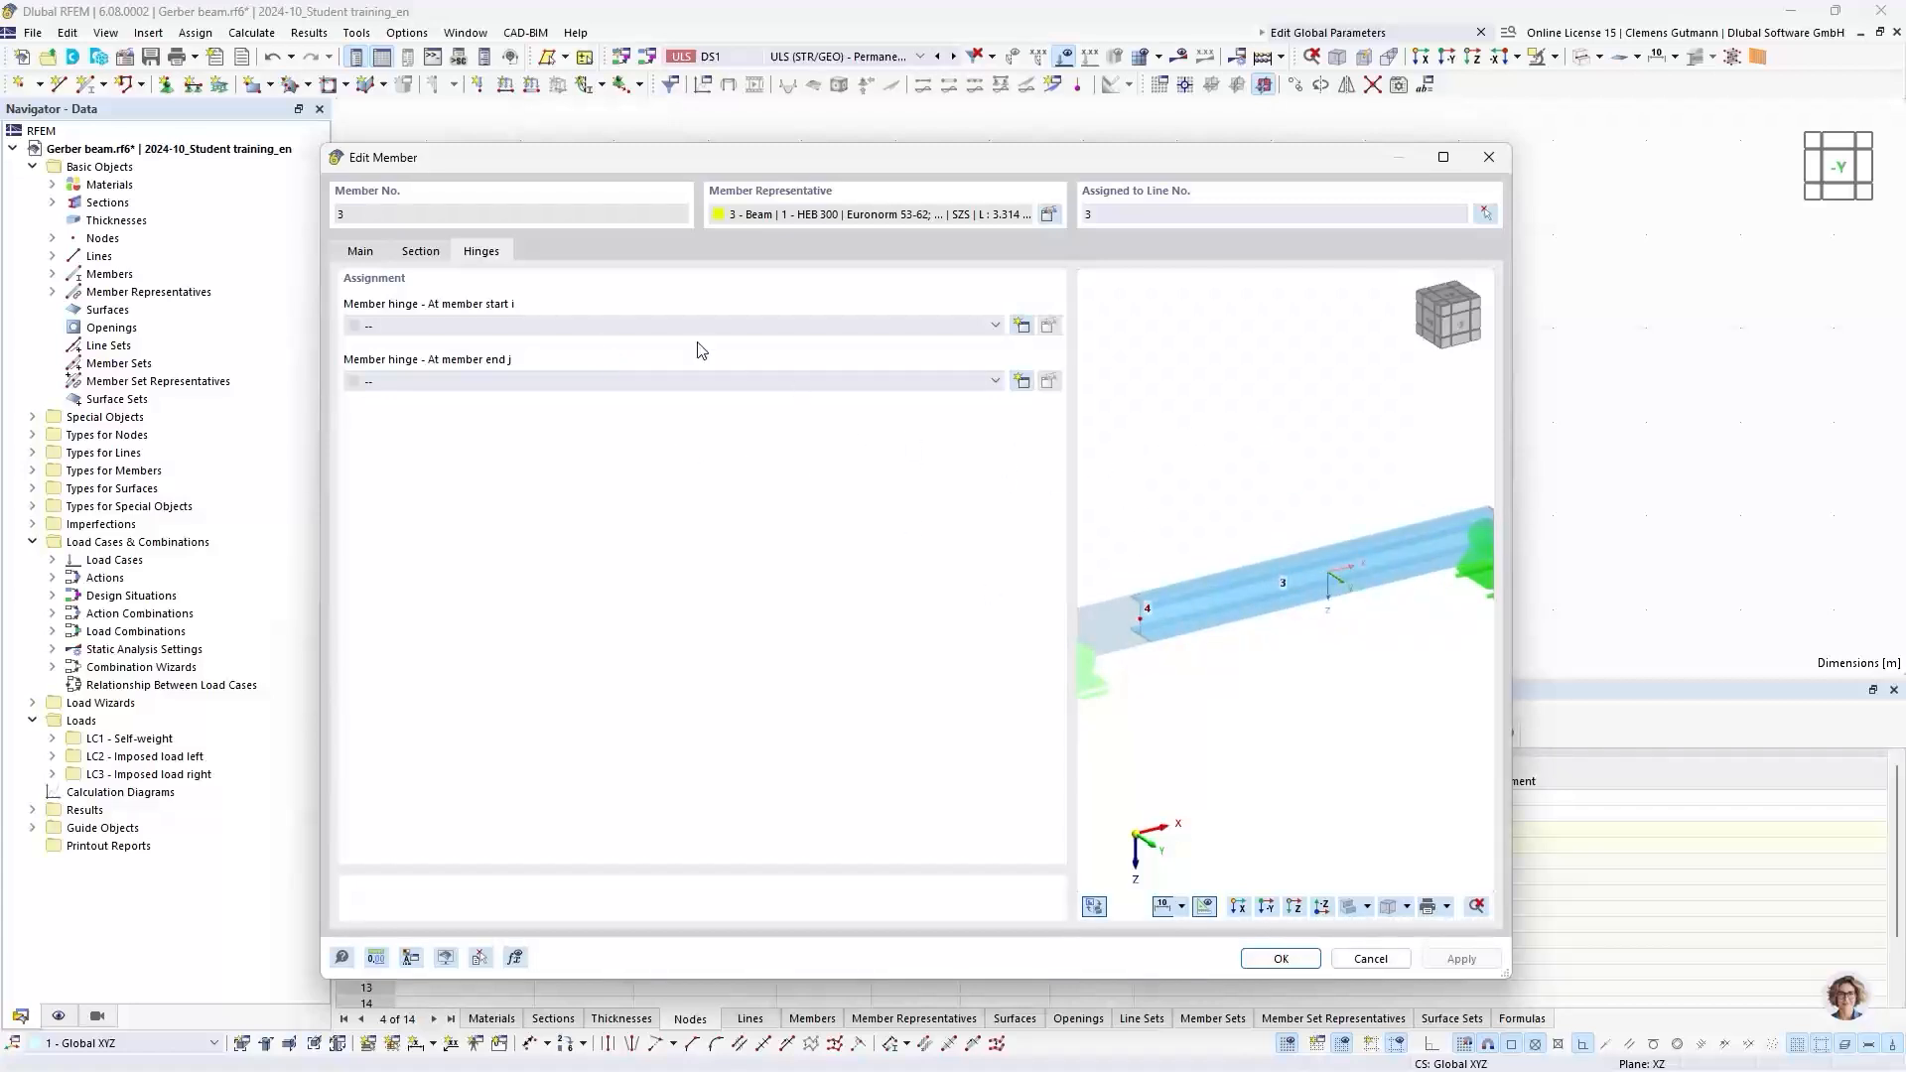
Step: Create a member hinge in local xyz with only the φy rotation released and assign it to member 3's start i
click(1022, 328)
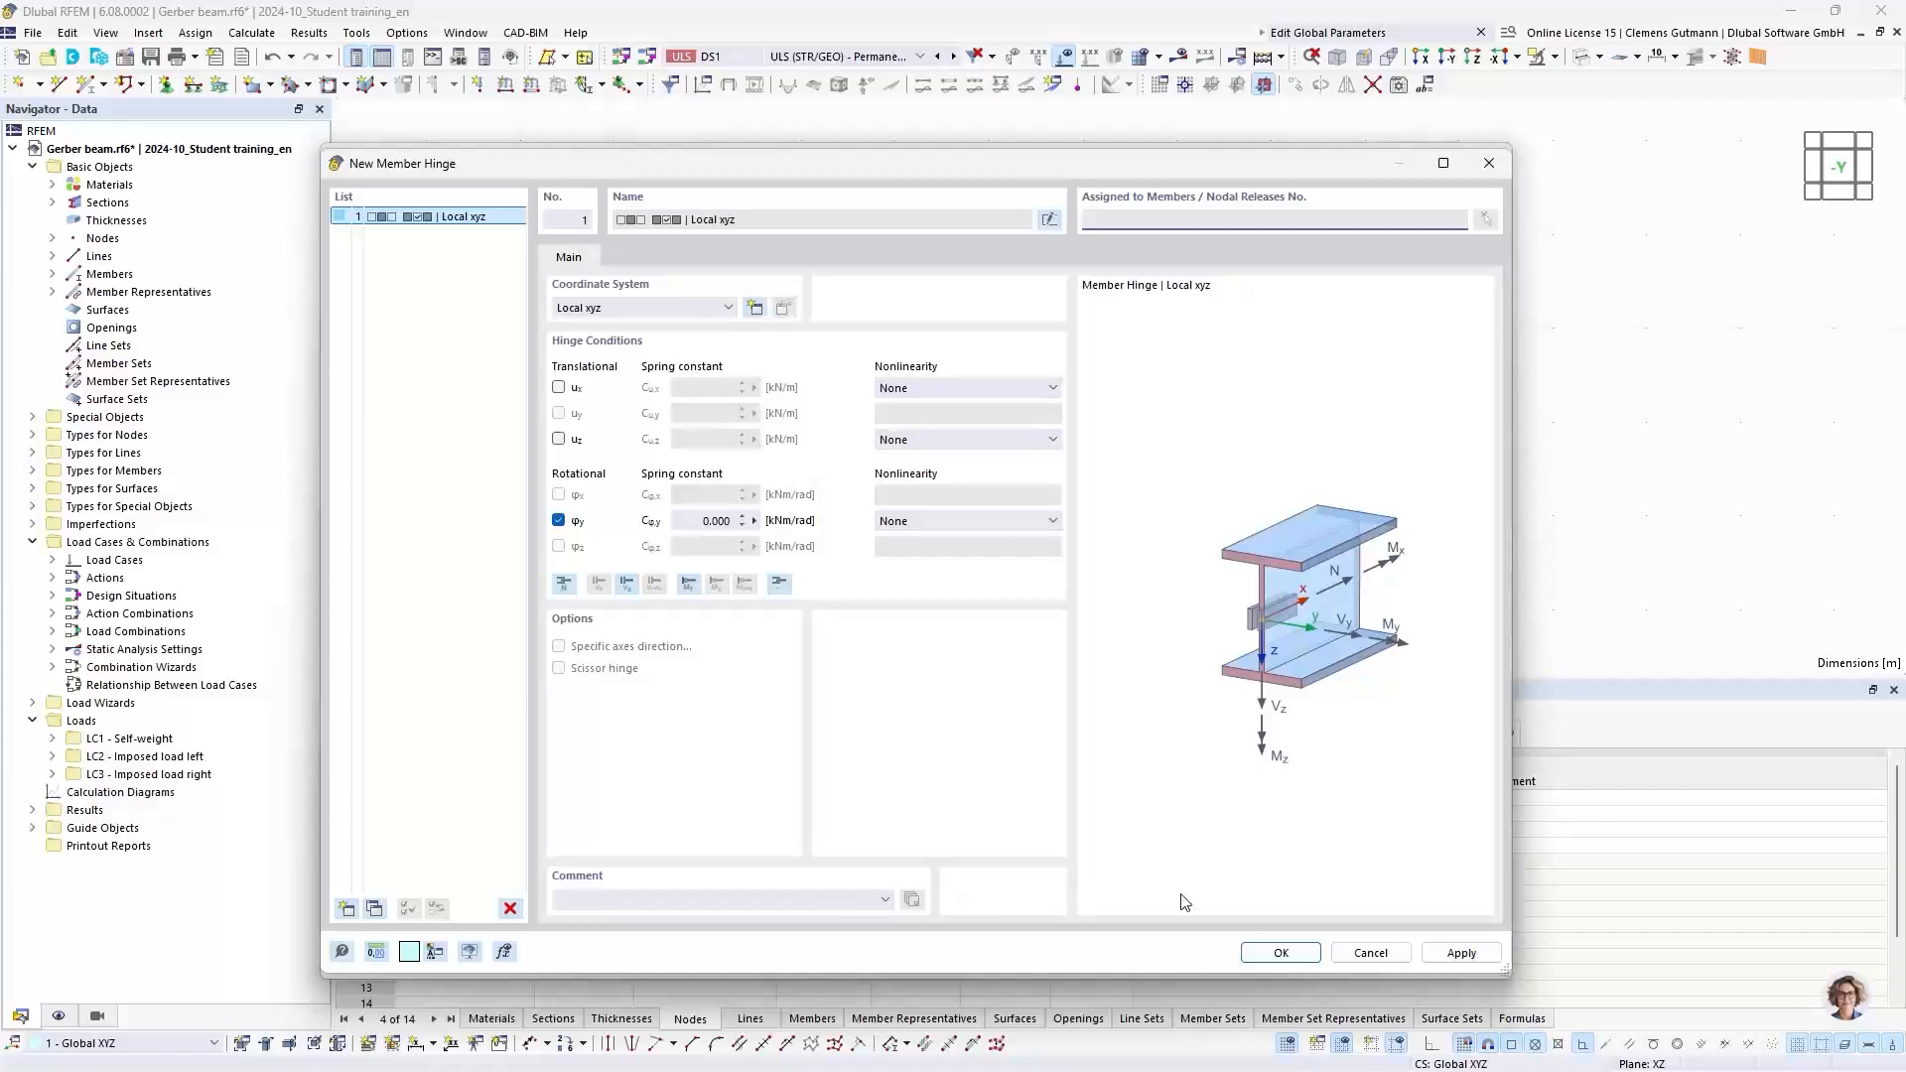
click(1251, 955)
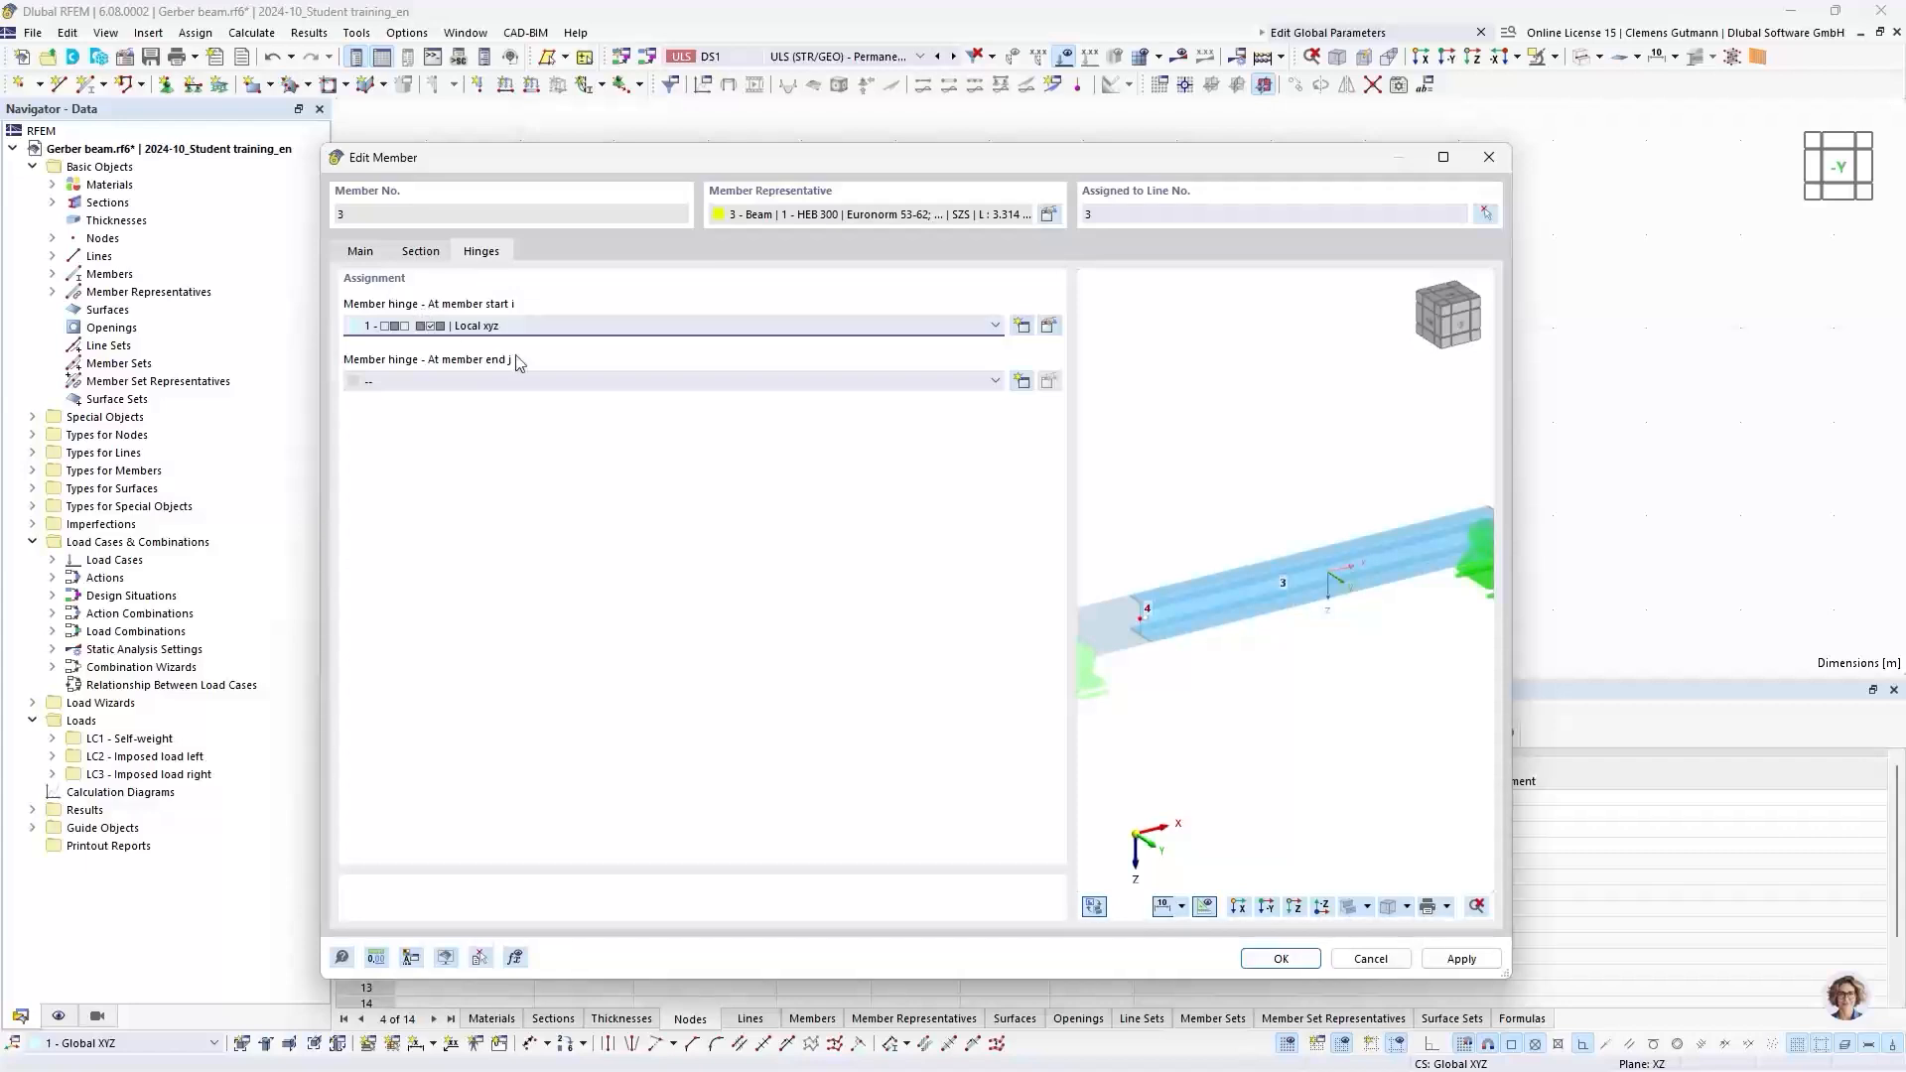
click(1281, 959)
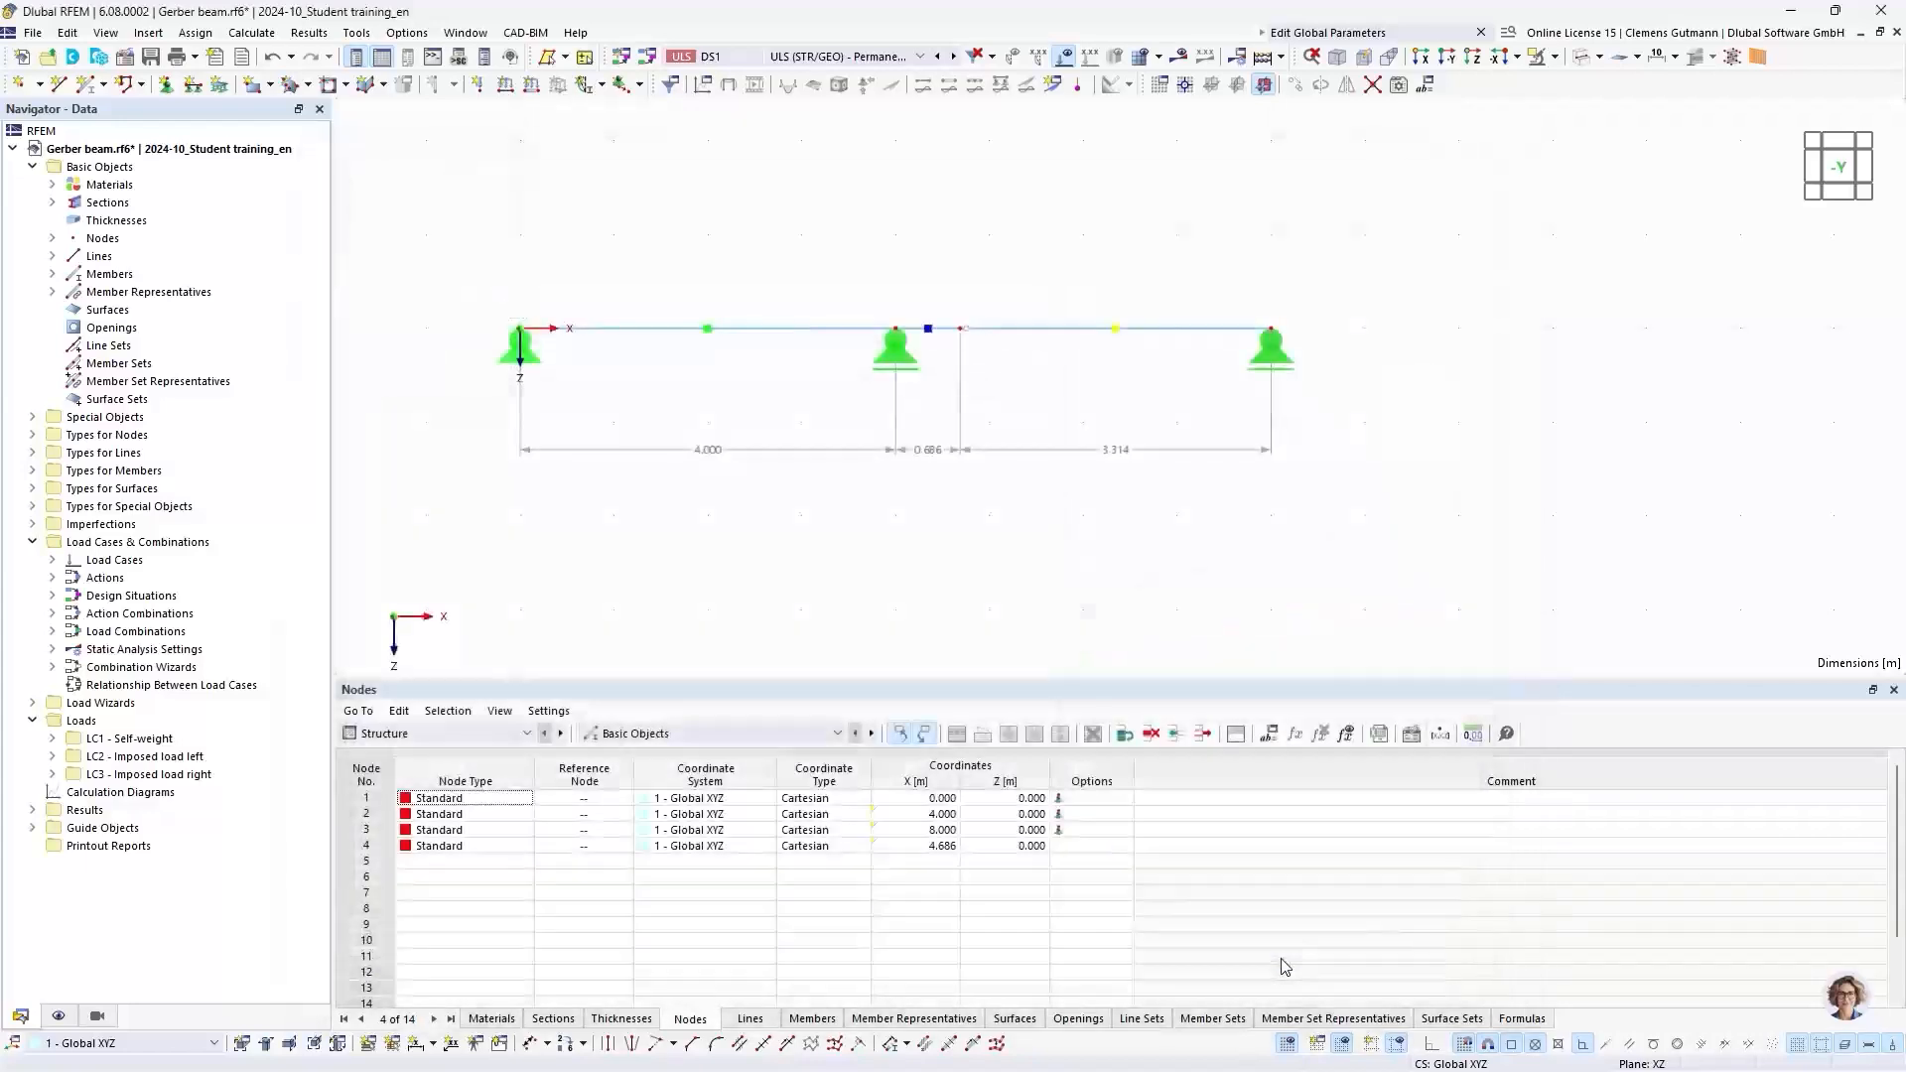
Step: Enlarge the displayed size of the member hinge symbol at node 4
right_click(968, 340)
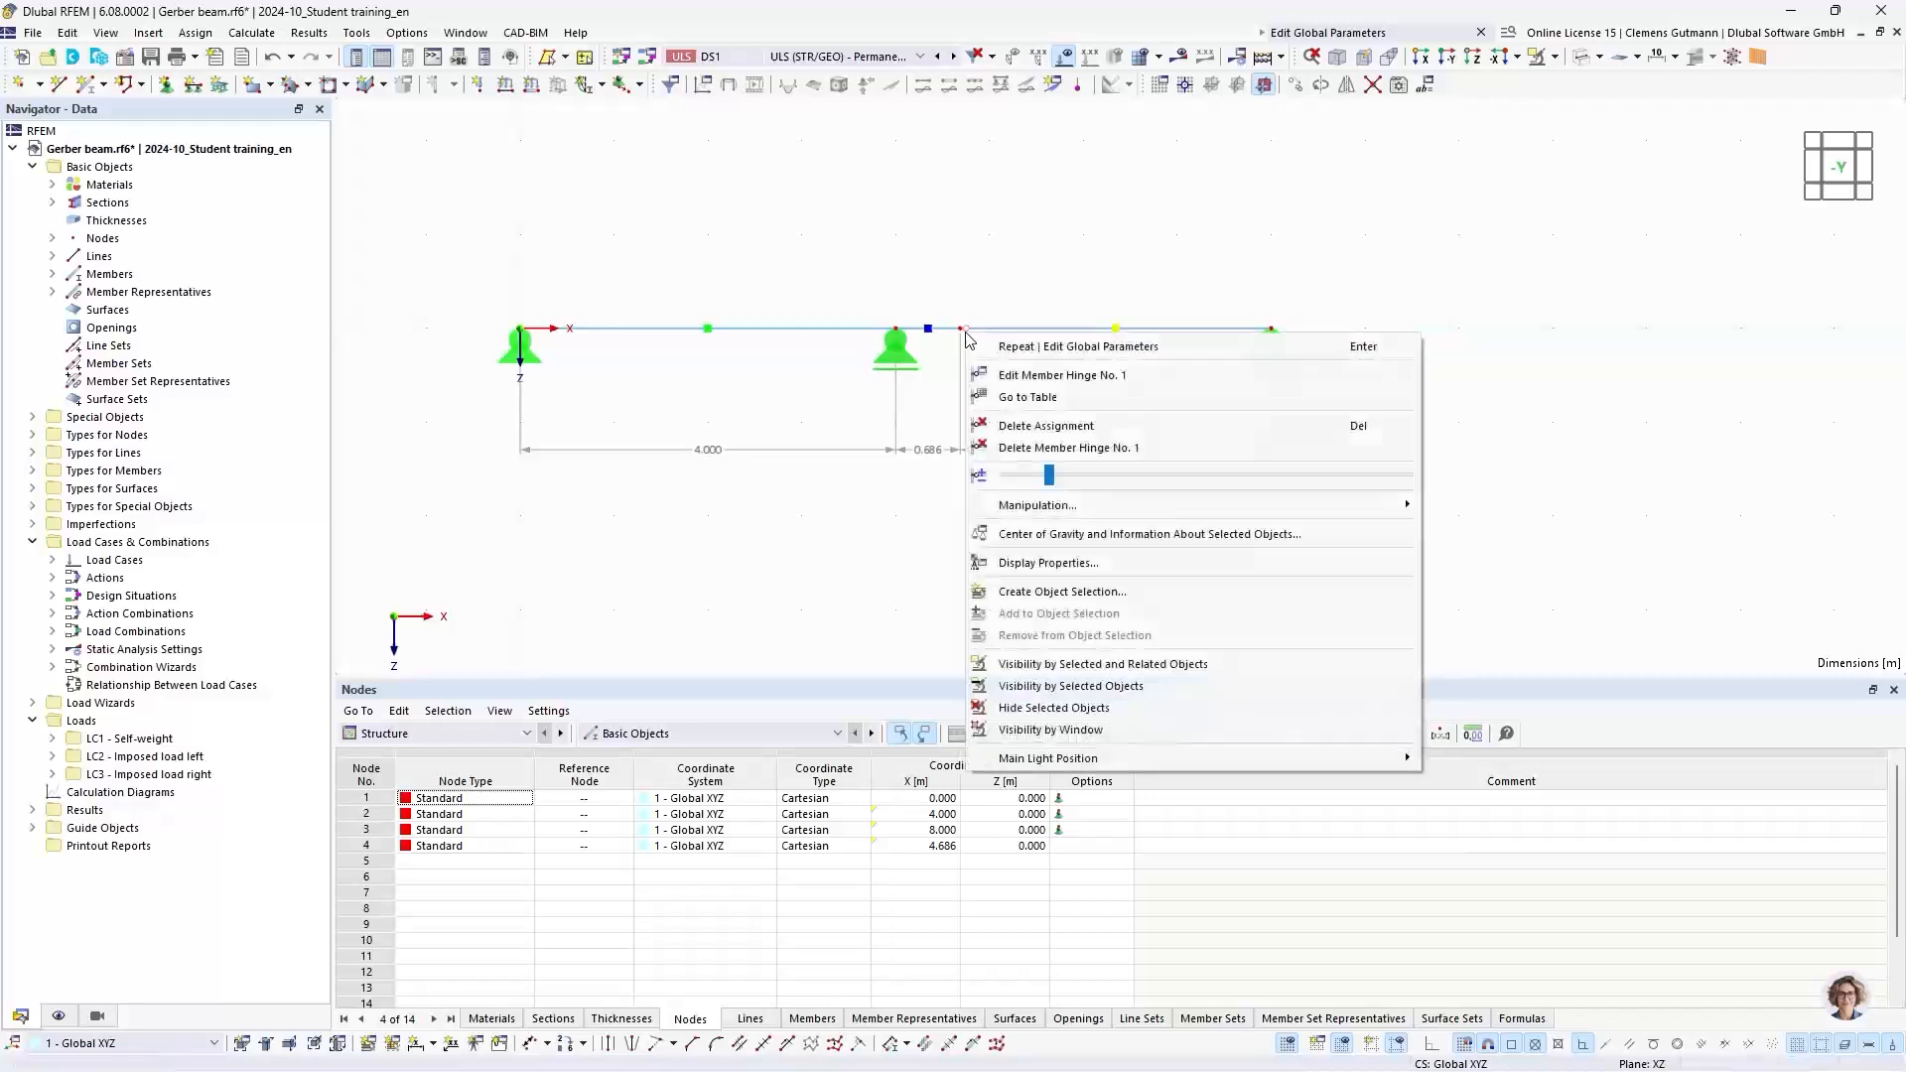
drag(1052, 474, 1201, 480)
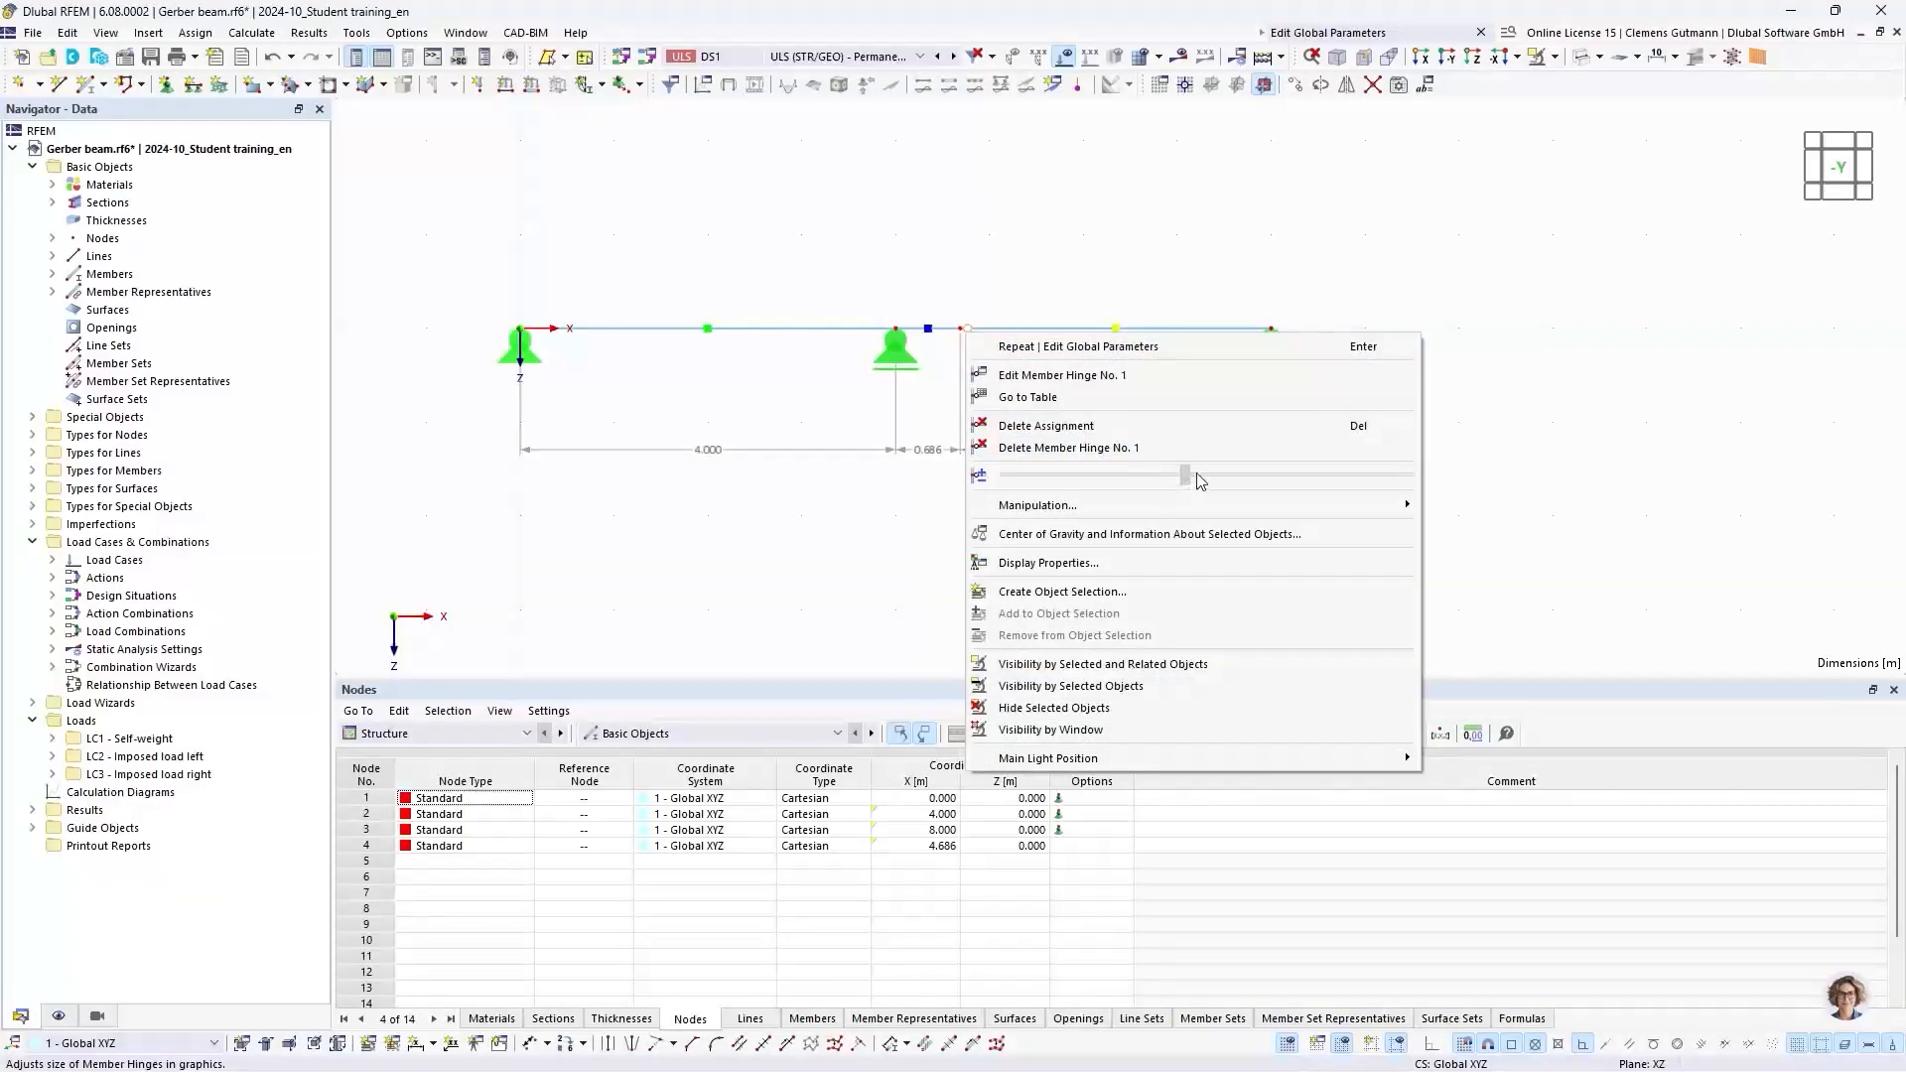
click(899, 471)
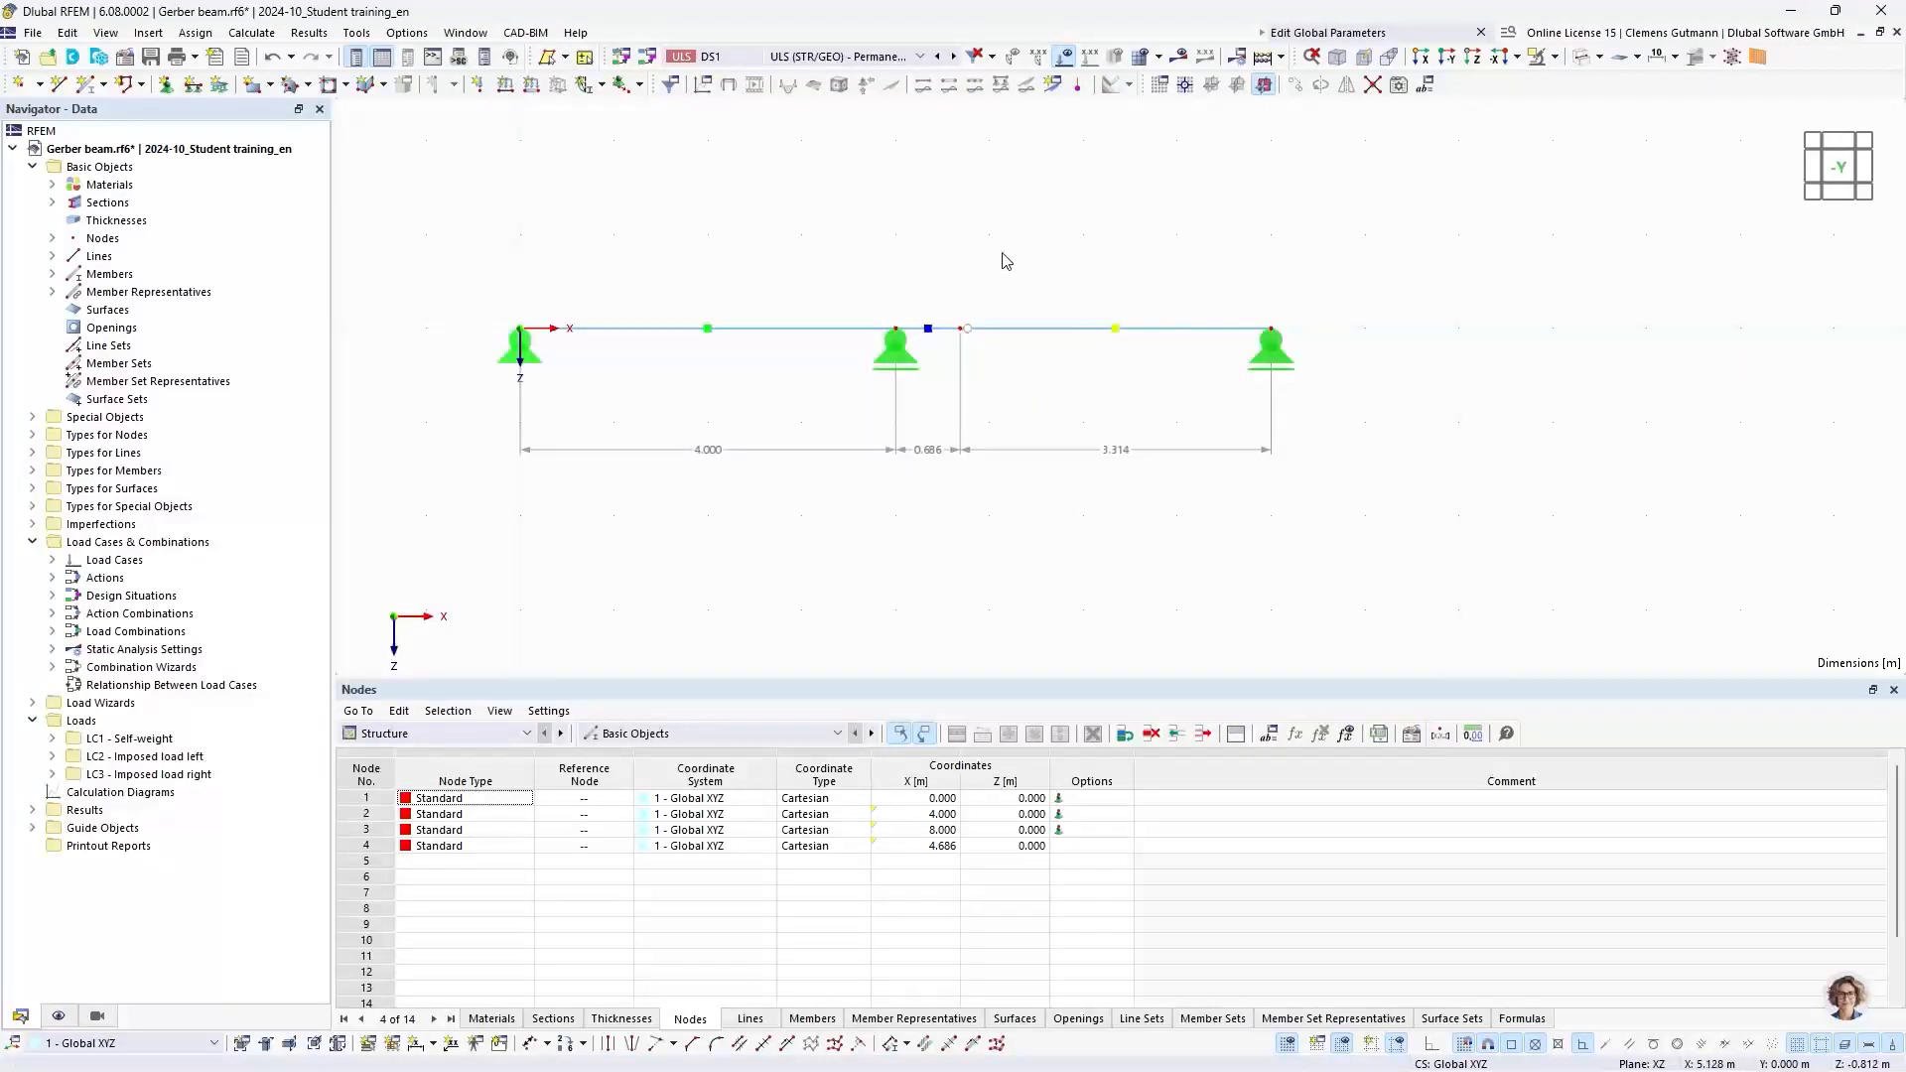
Step: Calculate the model and display the moment My results for load combination CO2 (1.35 * LC1 + 1.50 * LC2)
click(1264, 58)
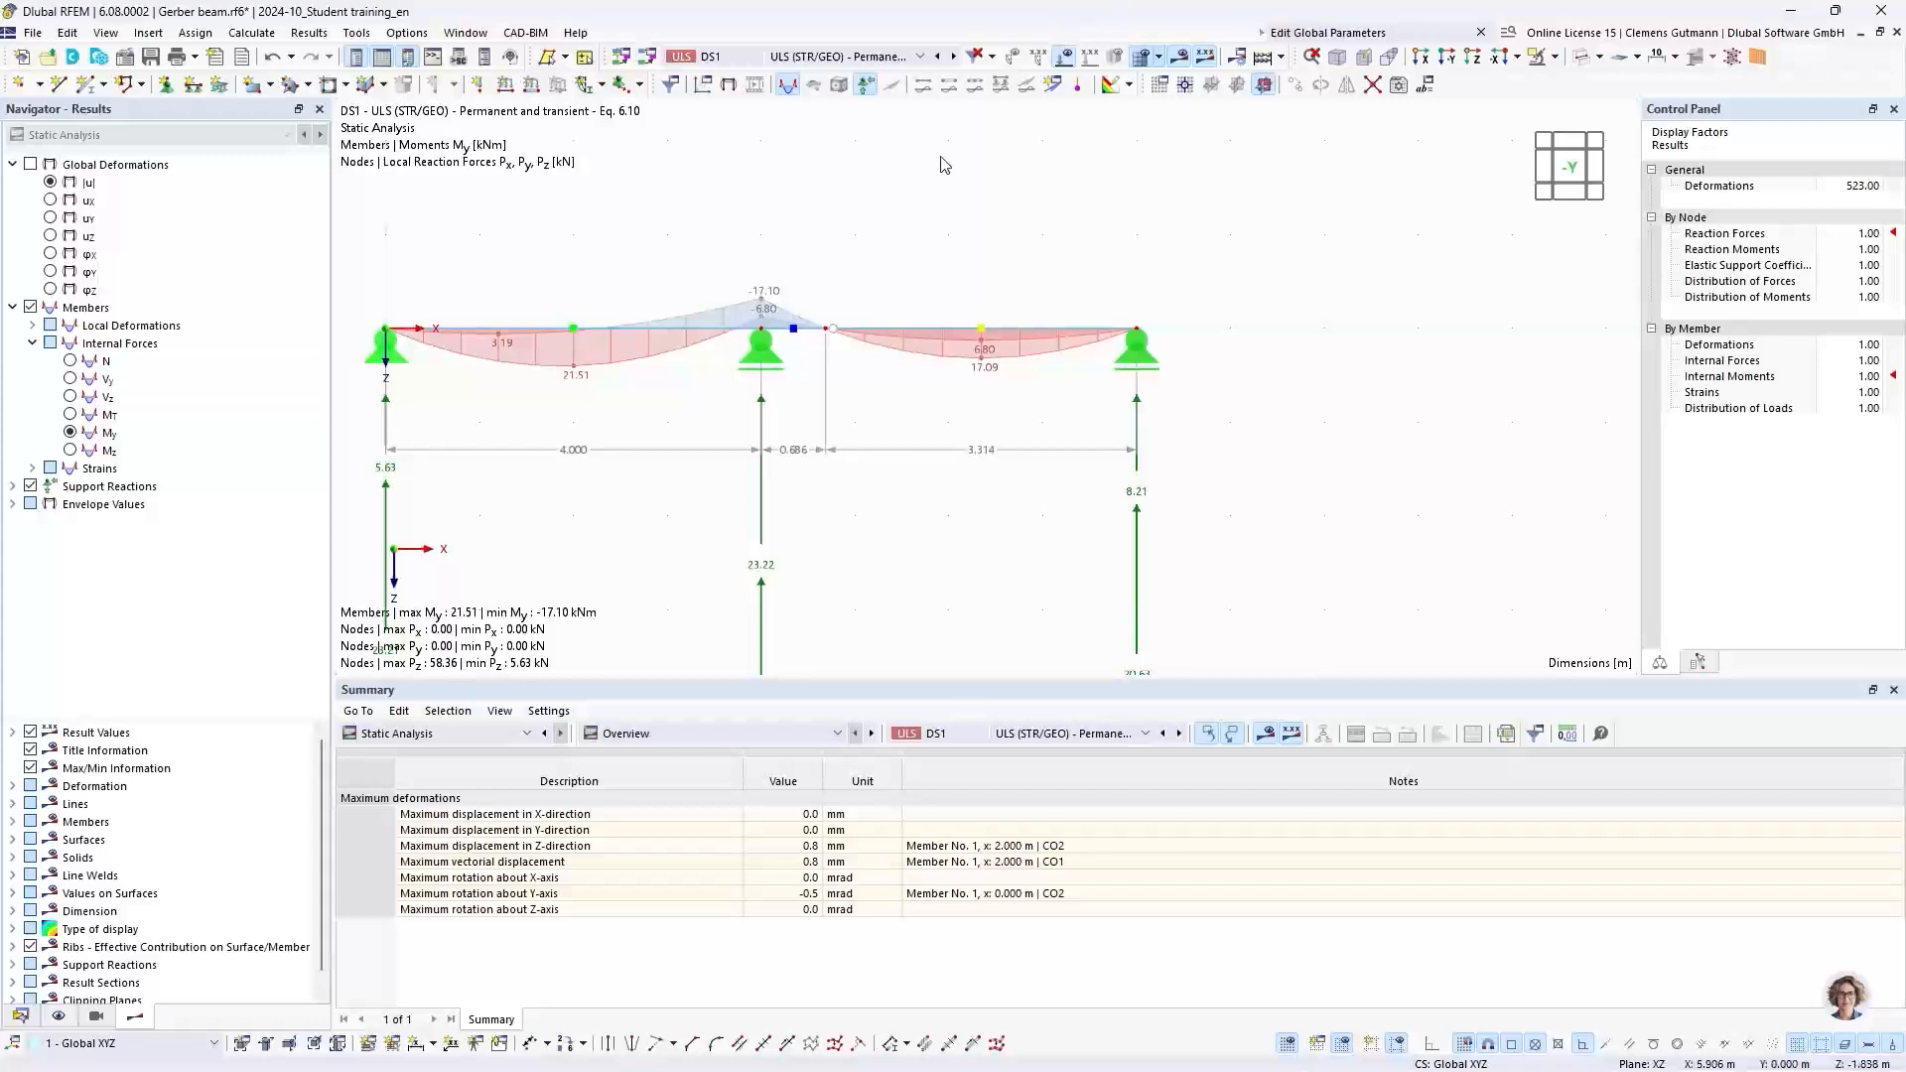
click(839, 57)
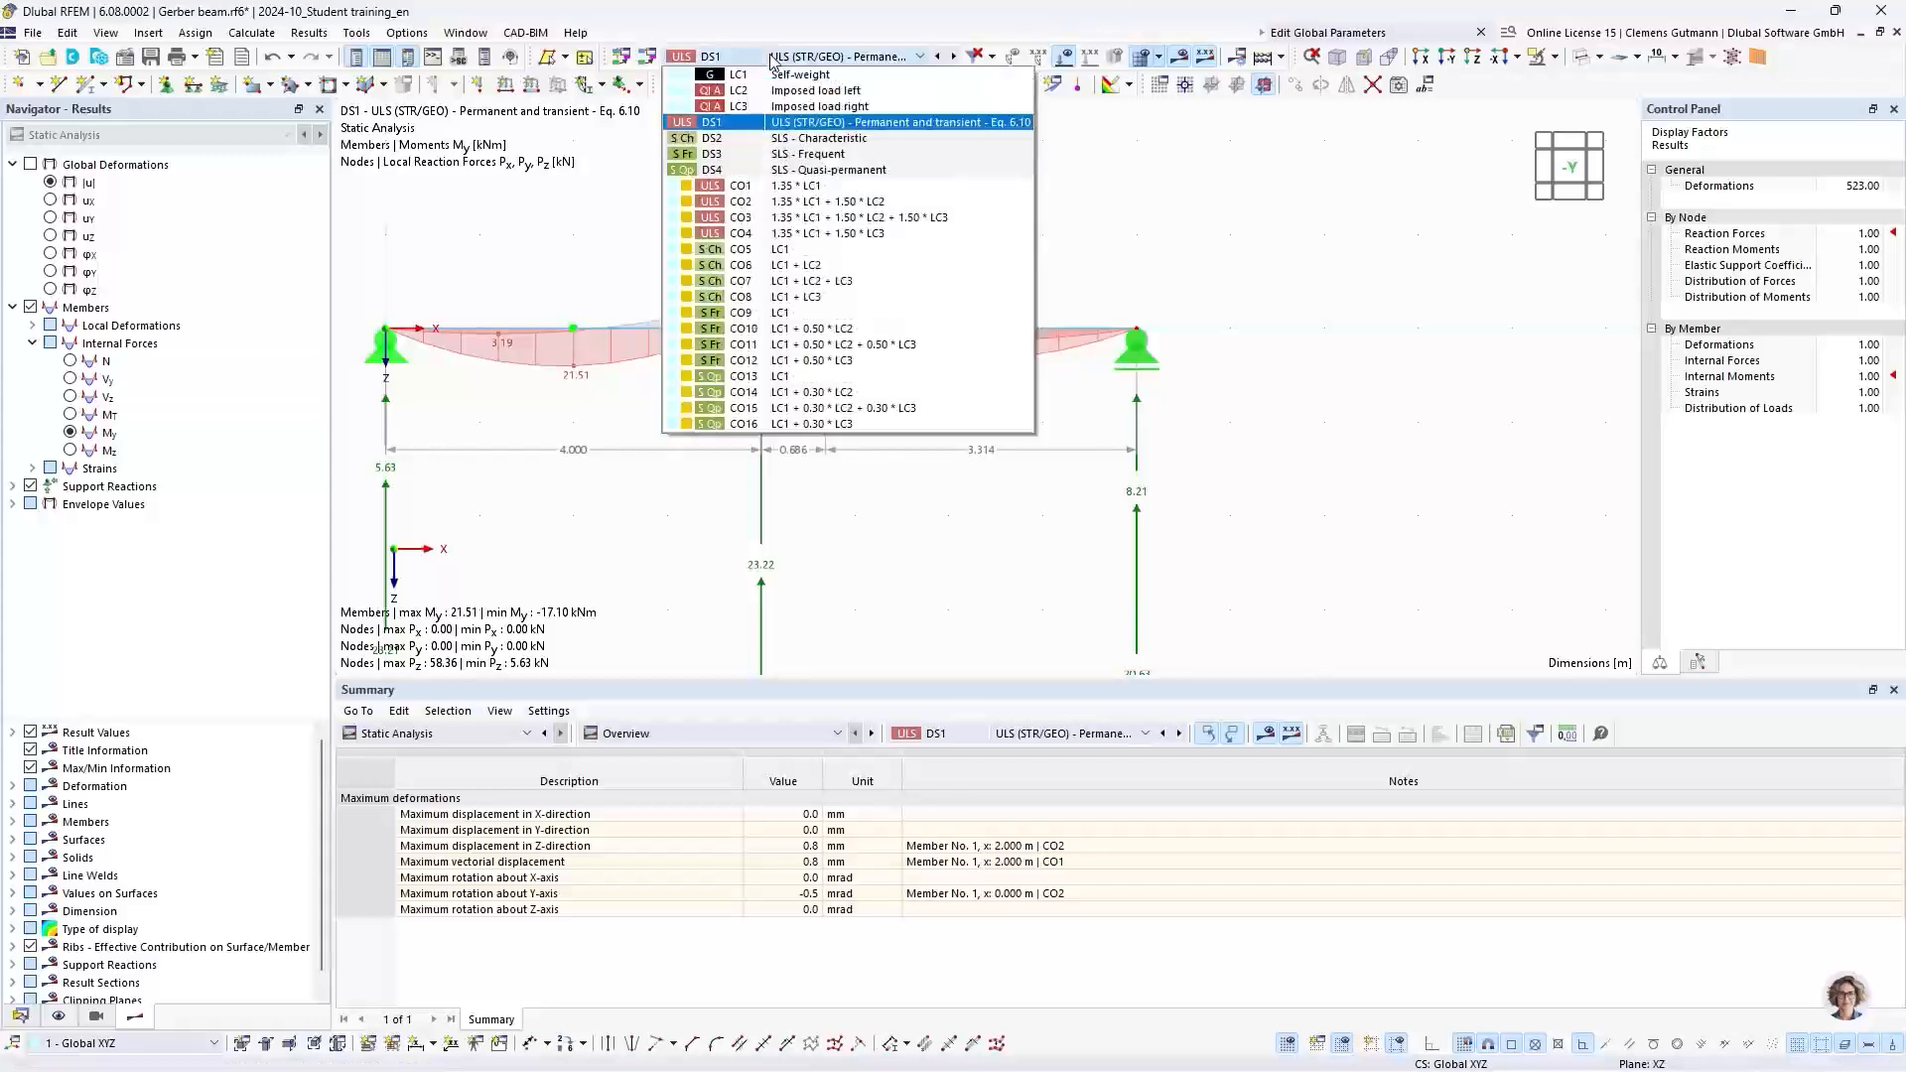
click(828, 199)
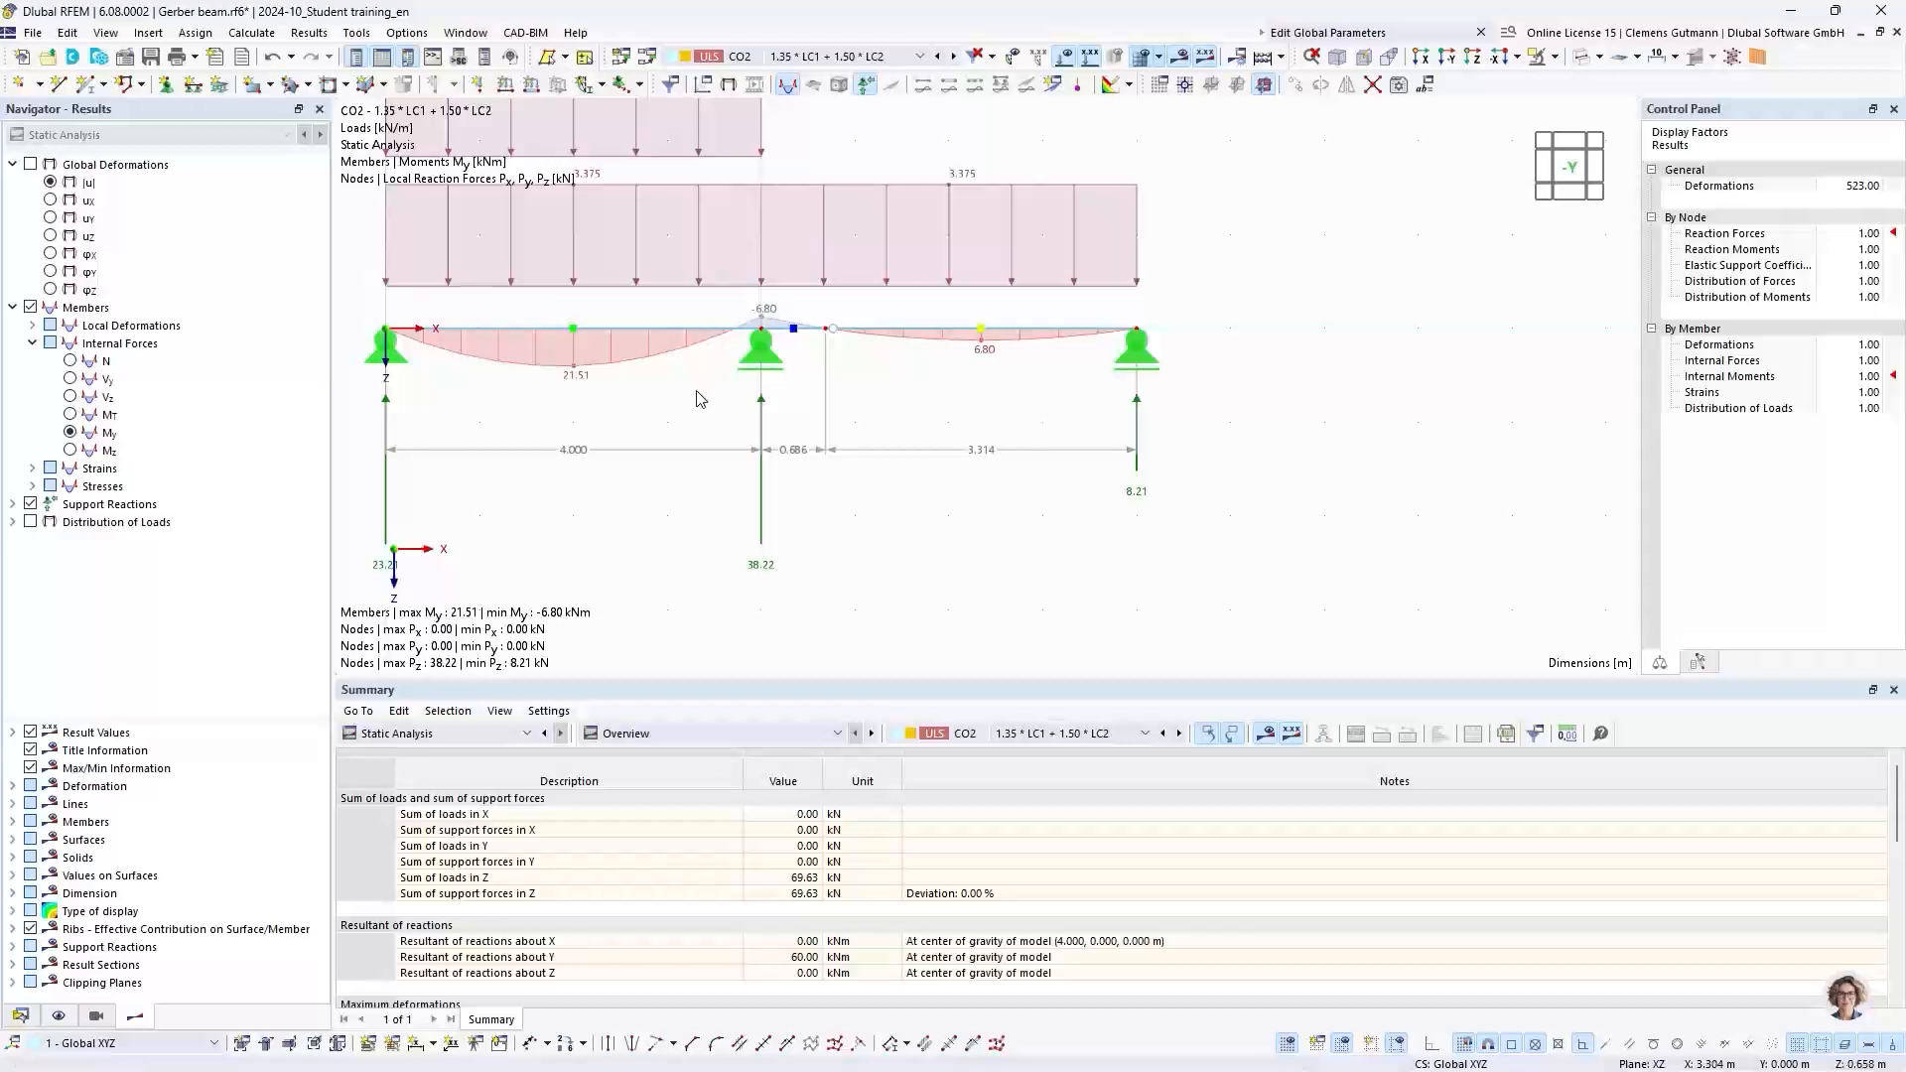
middle_drag(700, 407, 760, 529)
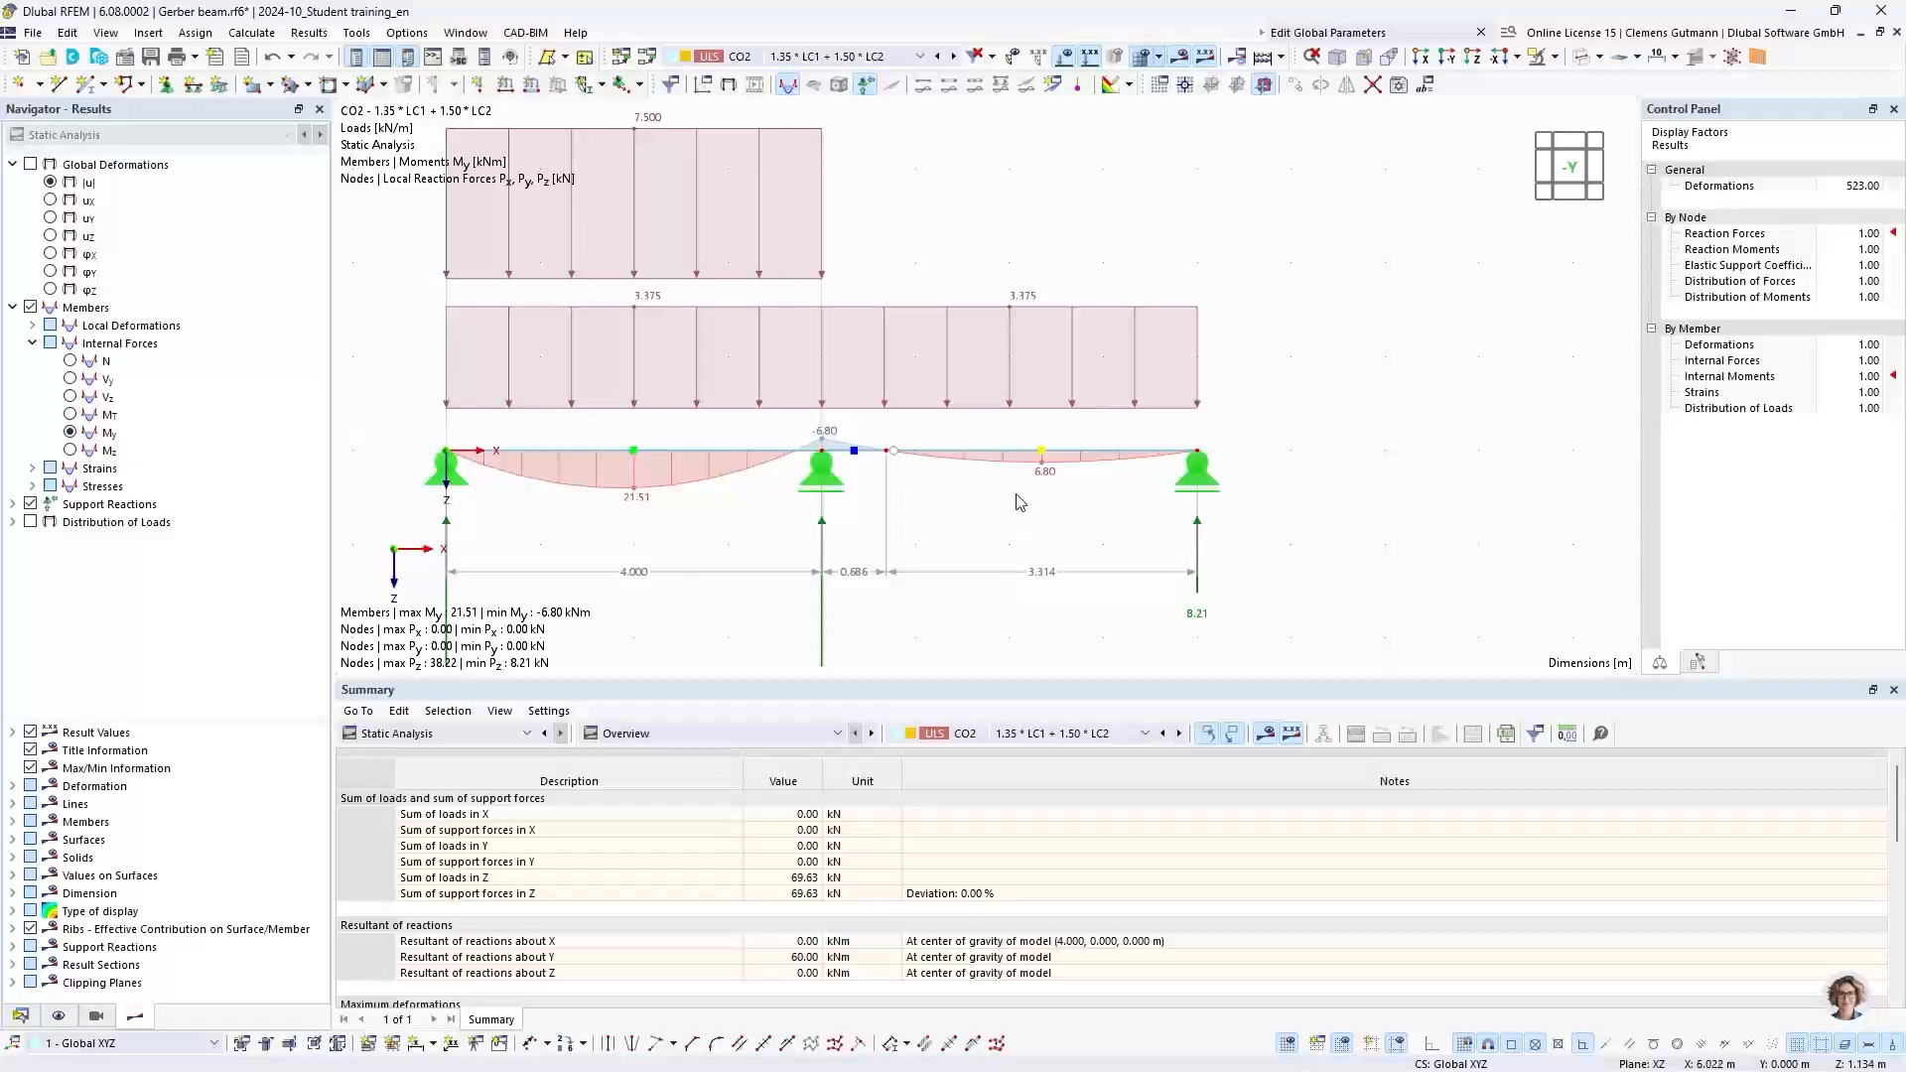
Step: Display the moment My results for load combination CO3 (1.35 * LC1 + 1.50 * LC2 + 1.50 * LC3) with the loads hidden
middle_drag(1004, 270, 1075, 340)
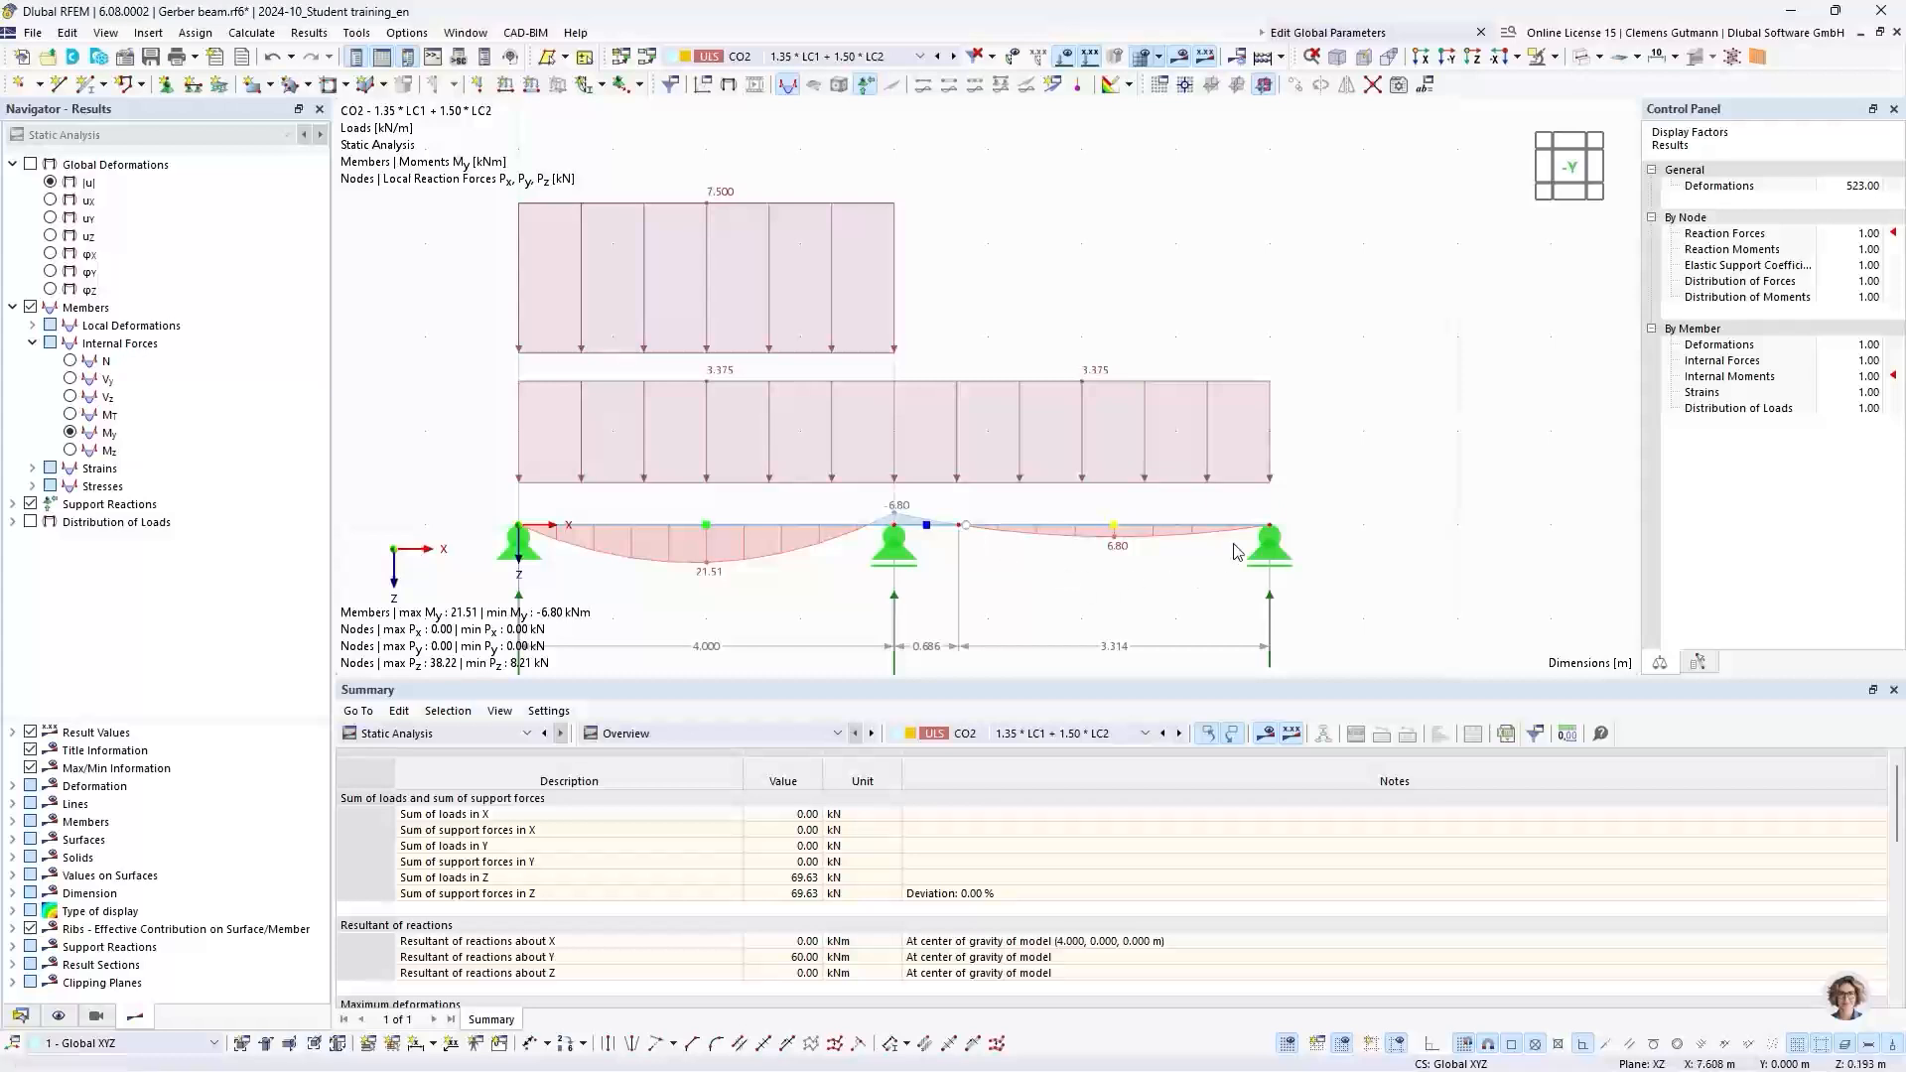
click(886, 55)
click(938, 231)
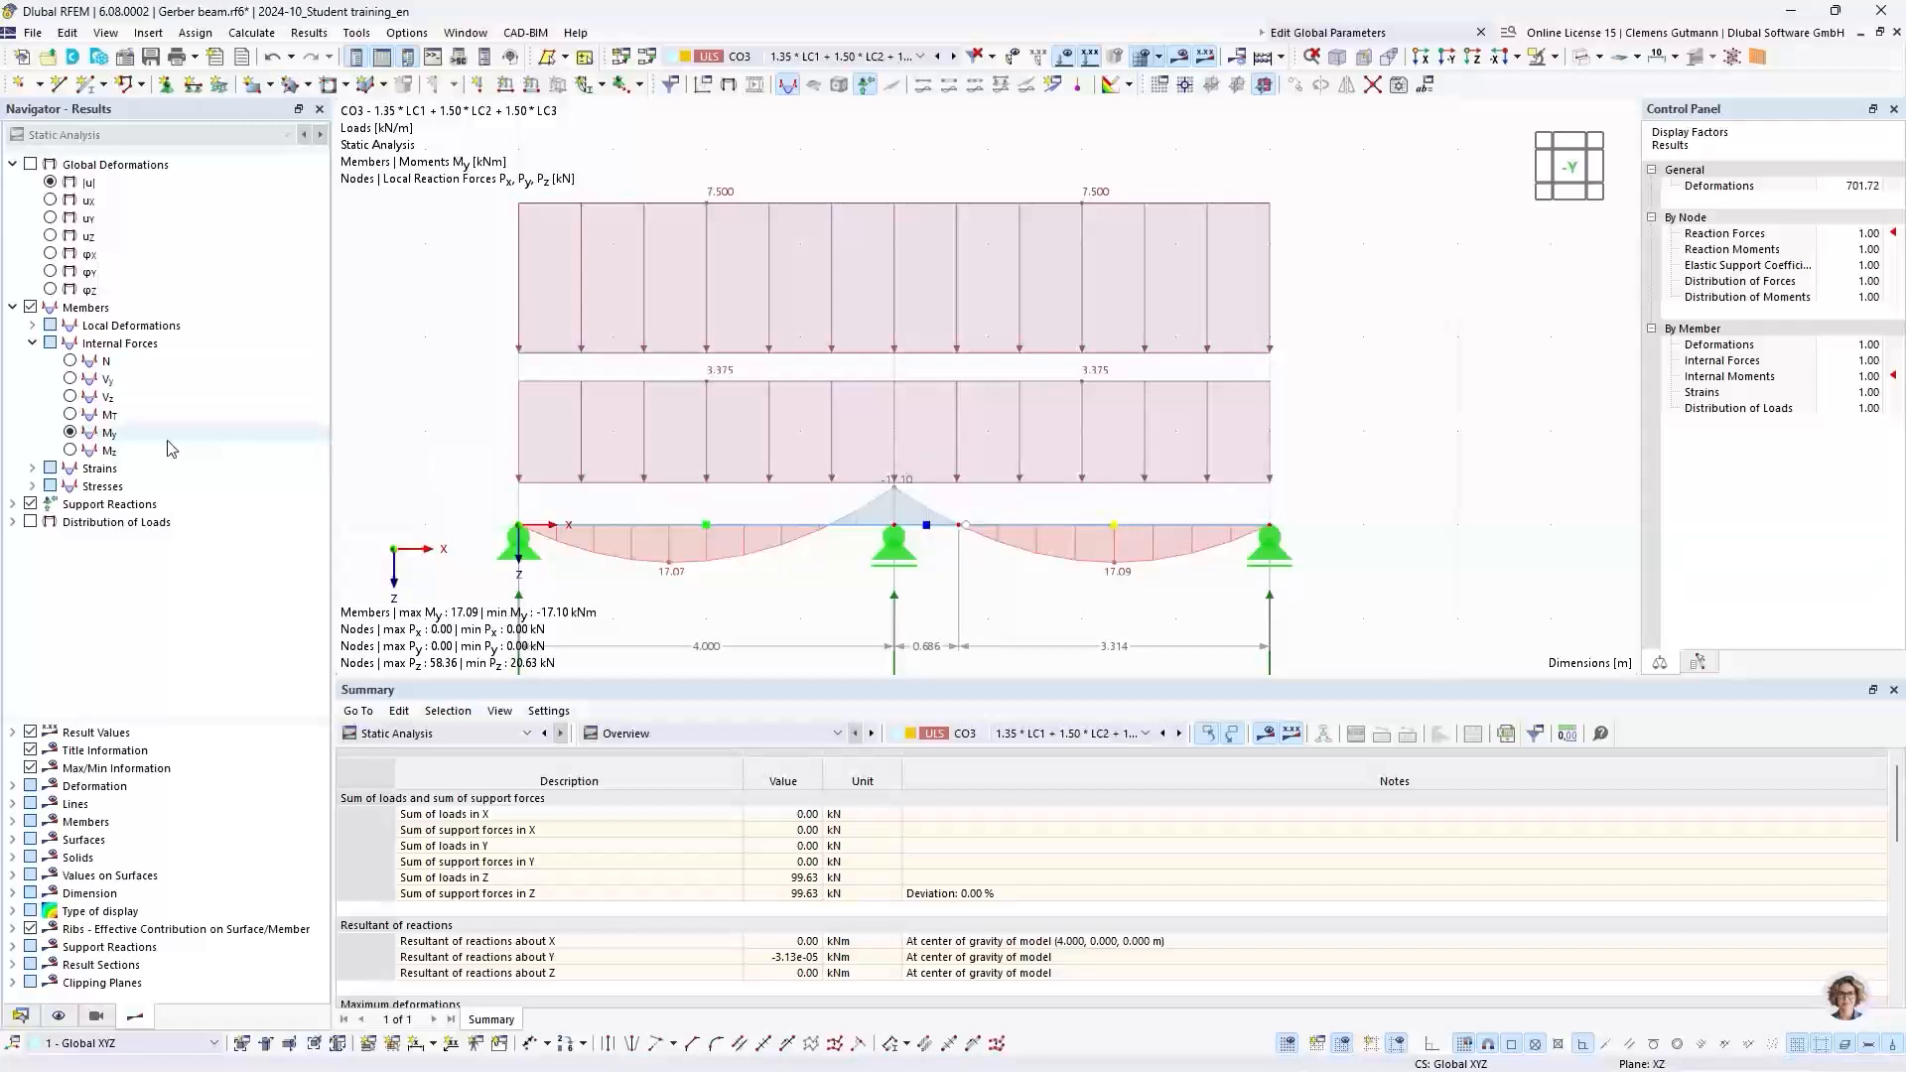
click(1064, 56)
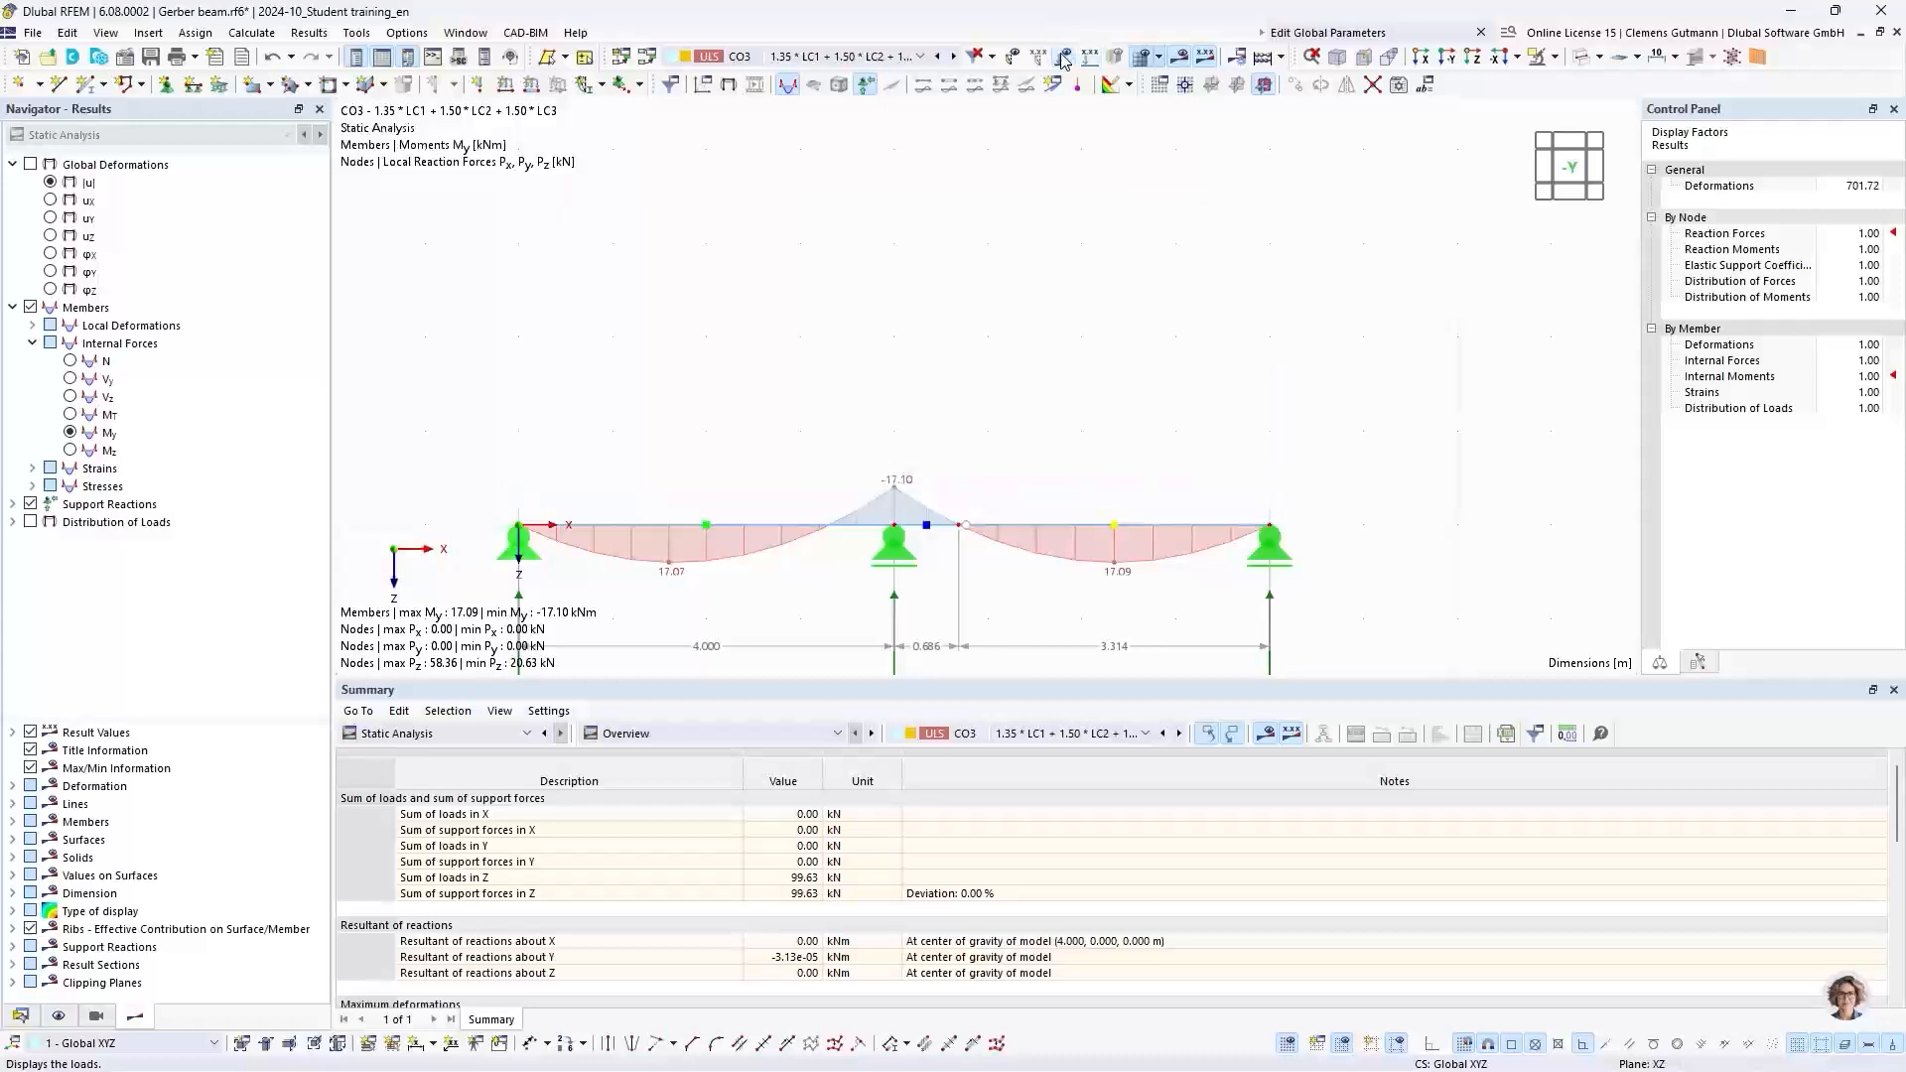
scroll(986, 533, up, 3)
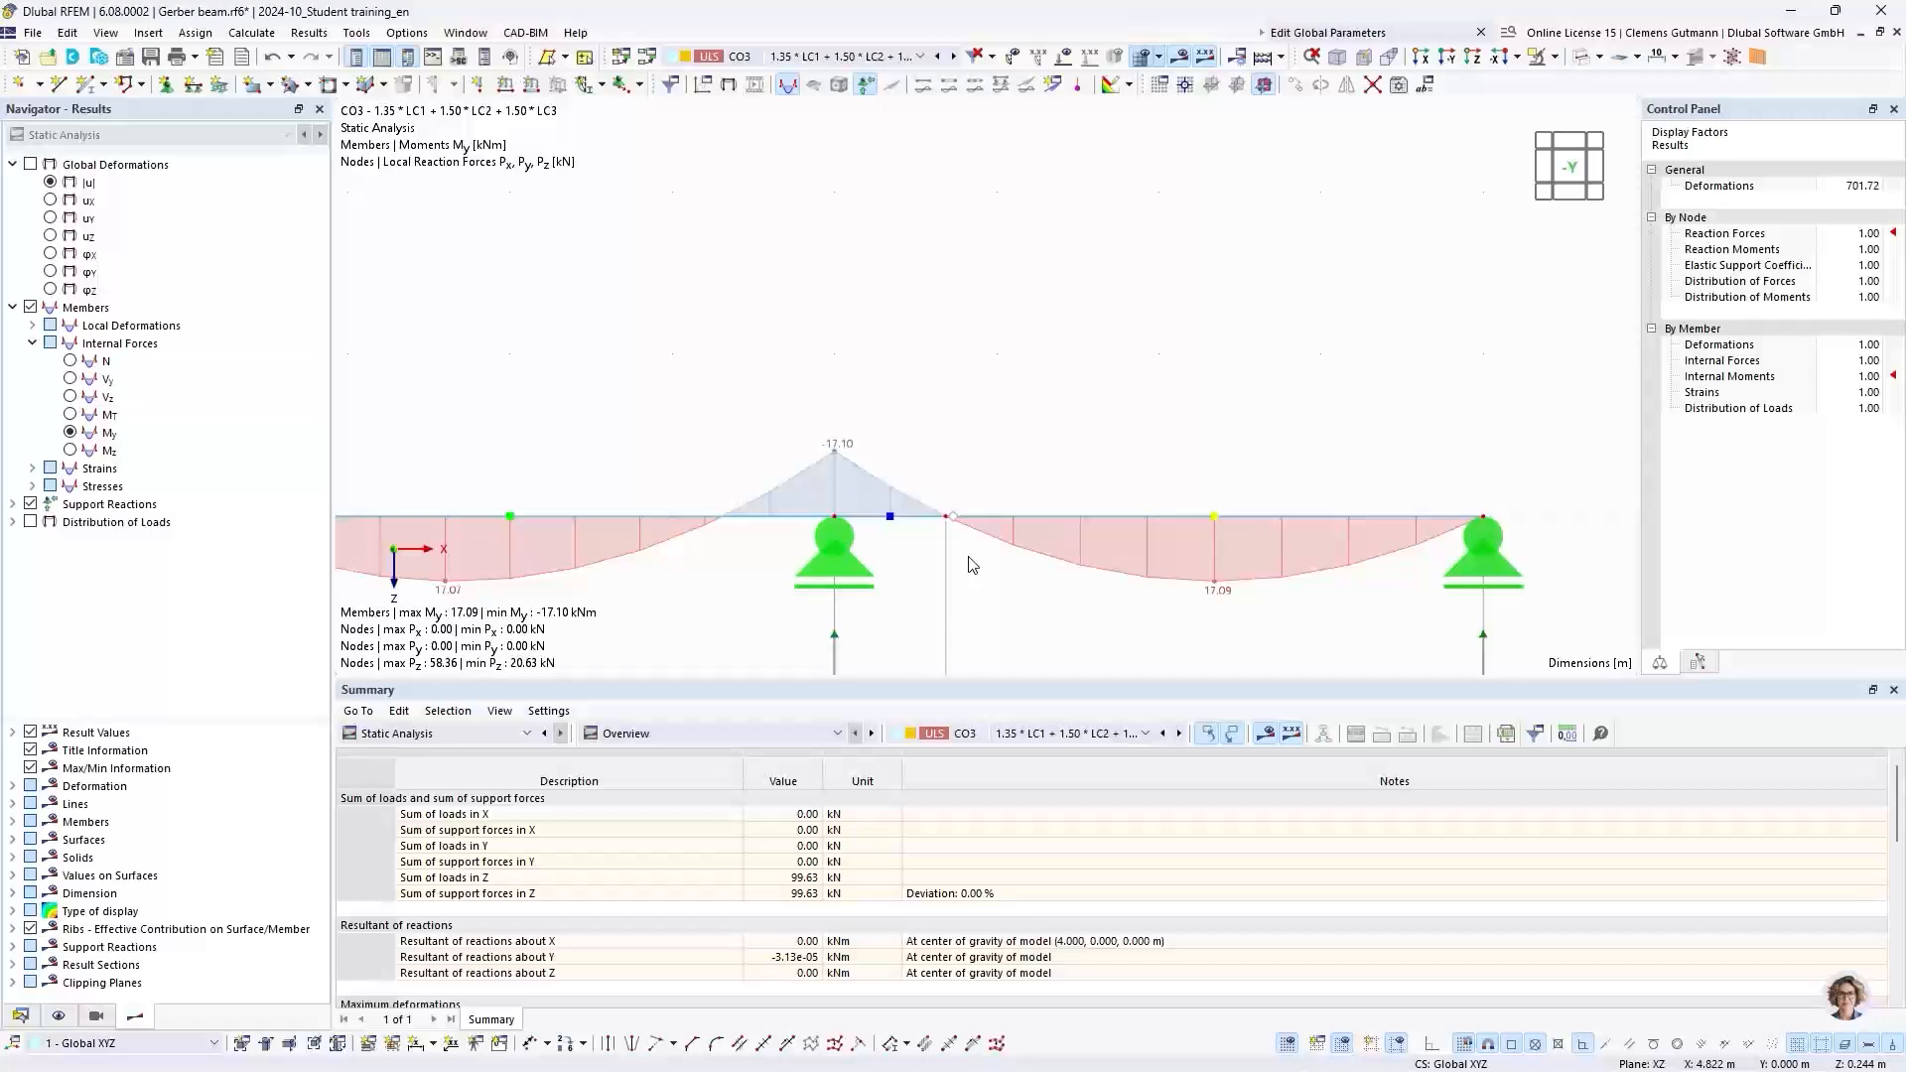
scroll(981, 494, down, 3)
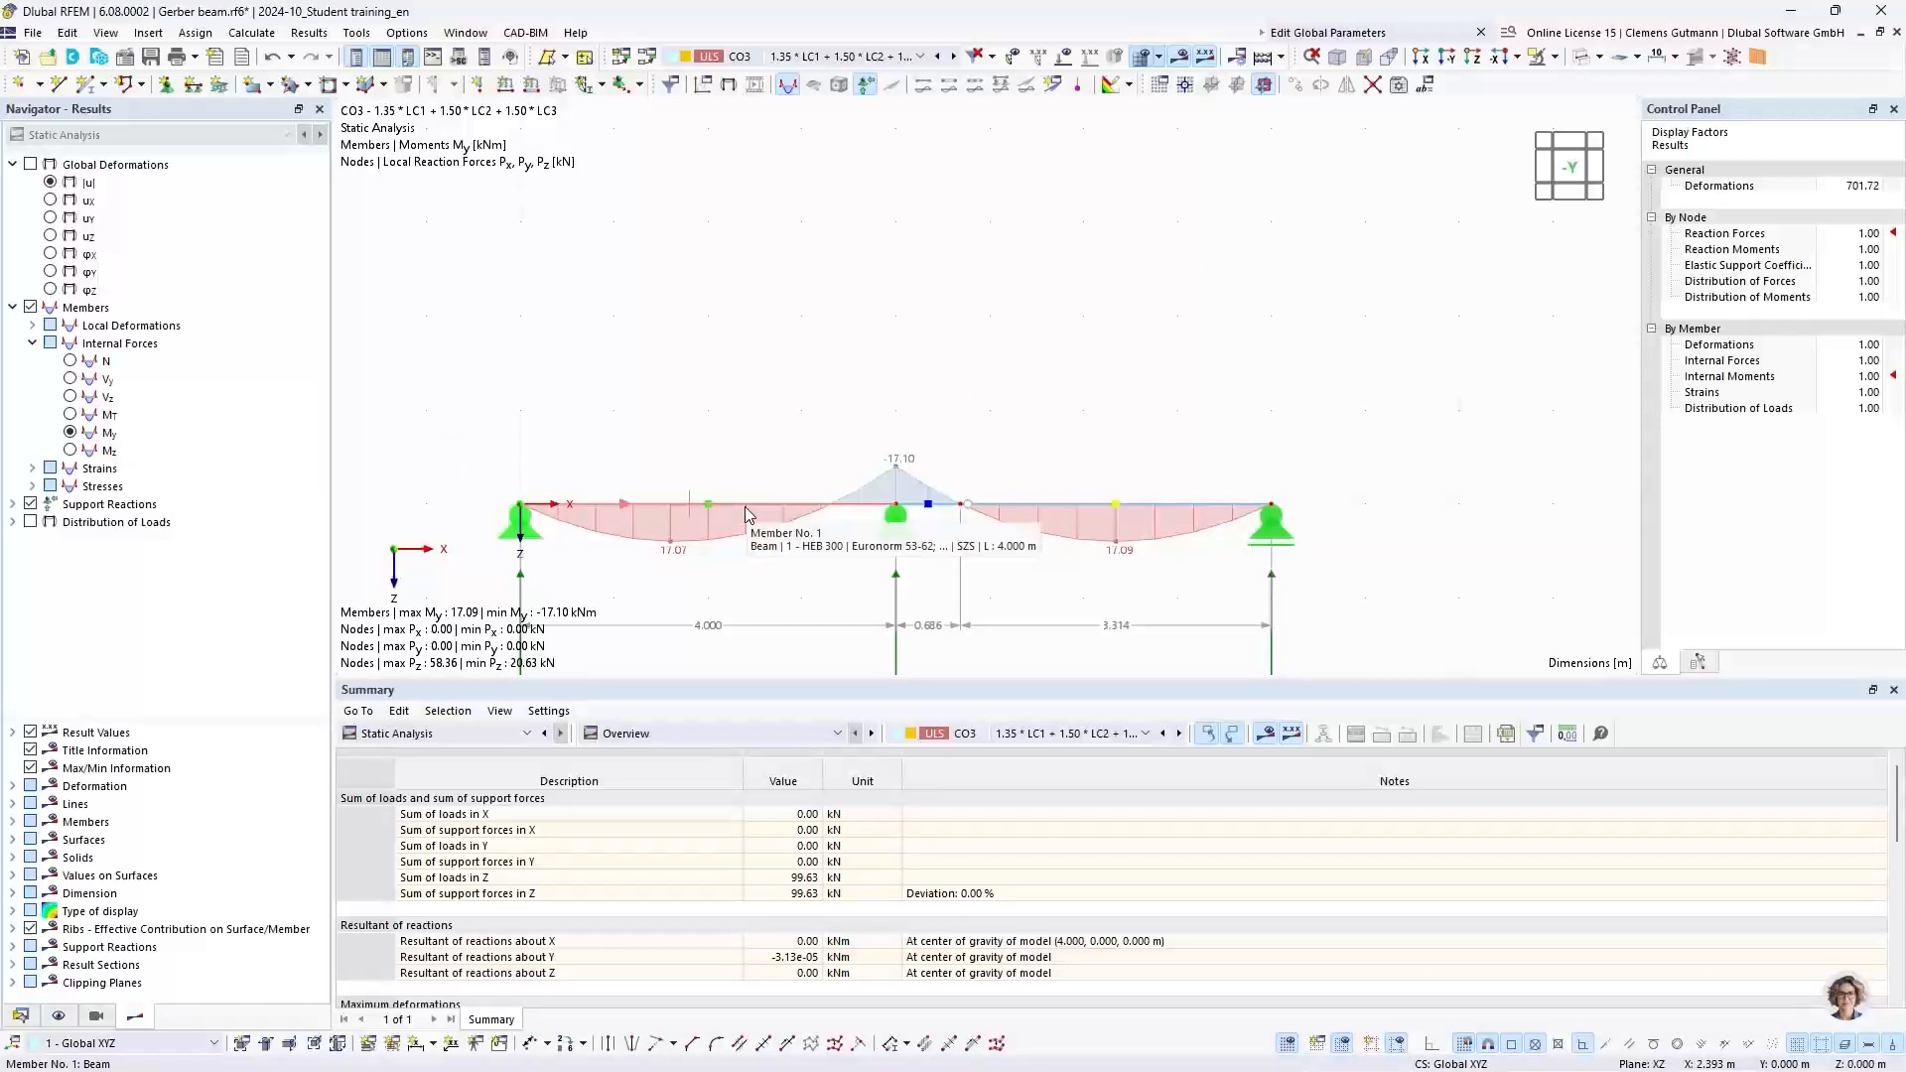
middle_drag(785, 575, 724, 454)
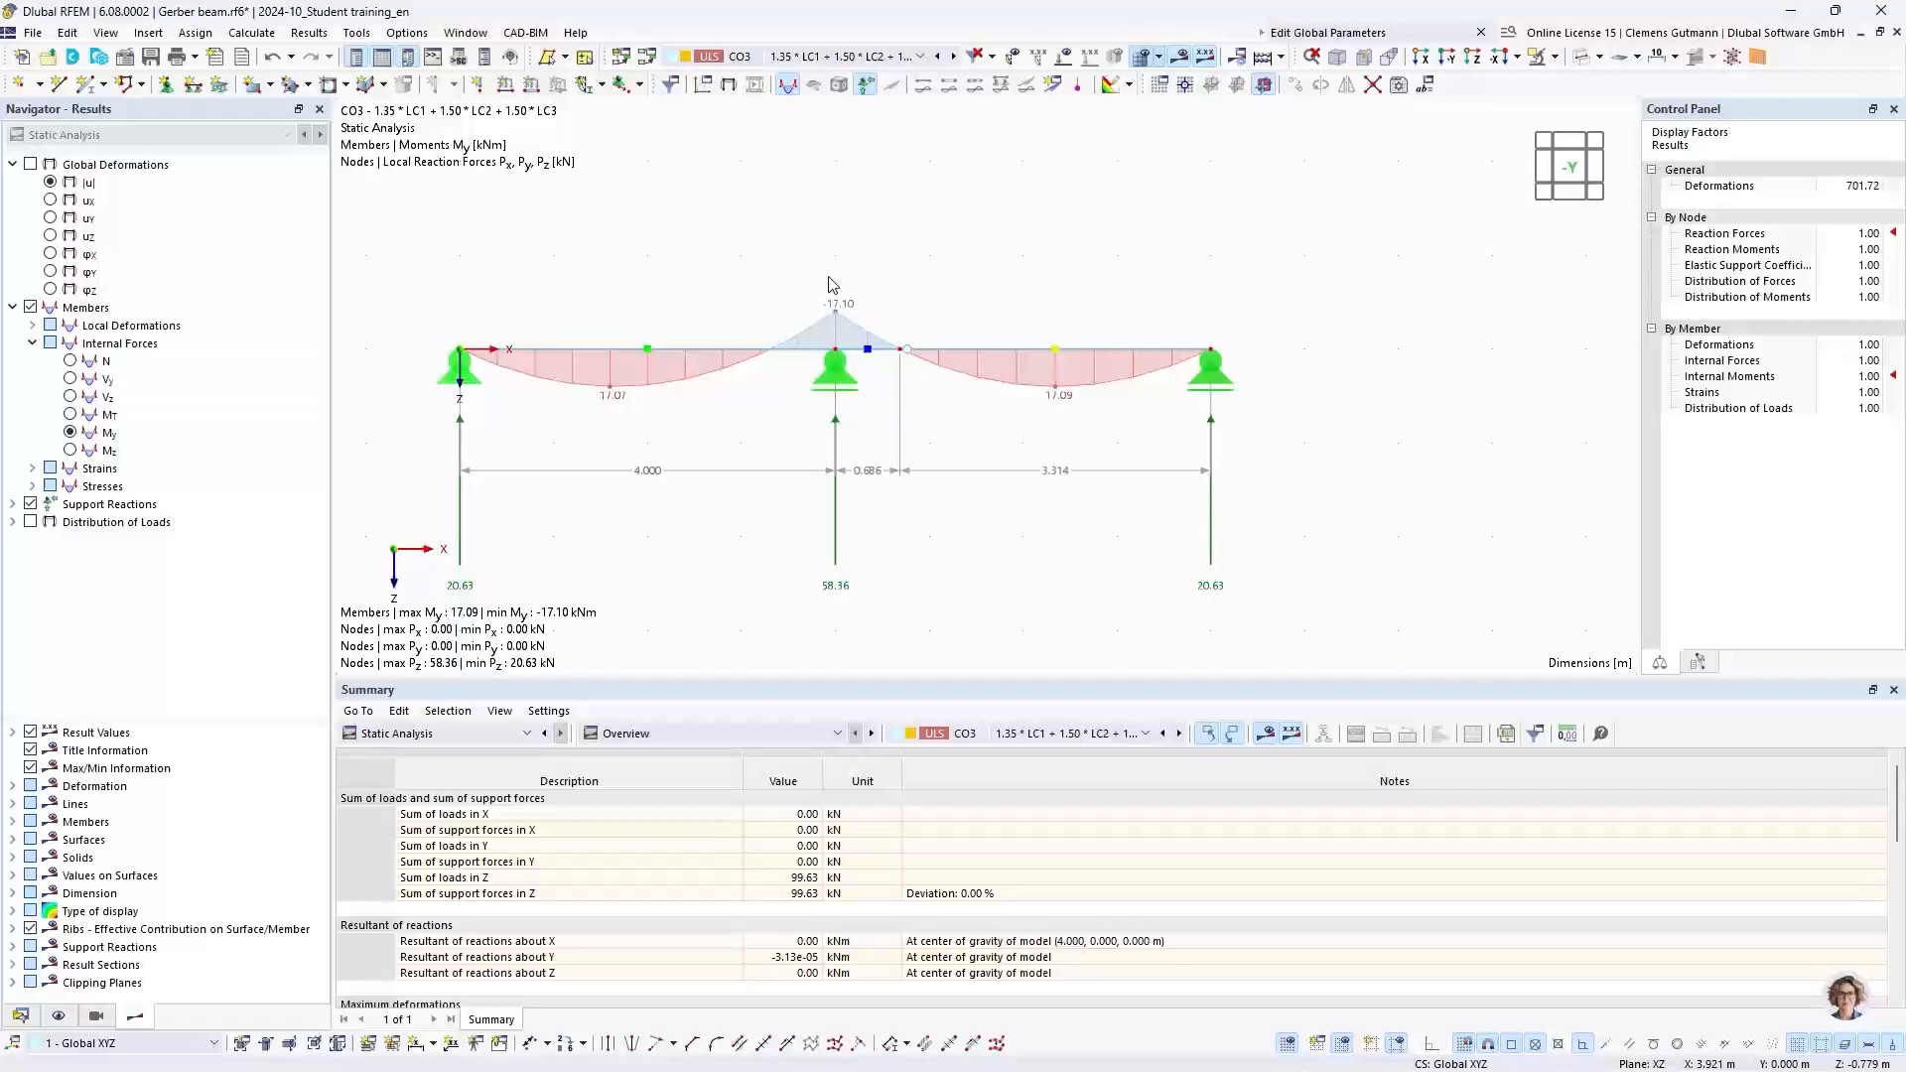
Step: Set the global parameter FieldLength to 6 m and recalculate the beam to display its CO3 moment results
click(1424, 89)
double_click(773, 226)
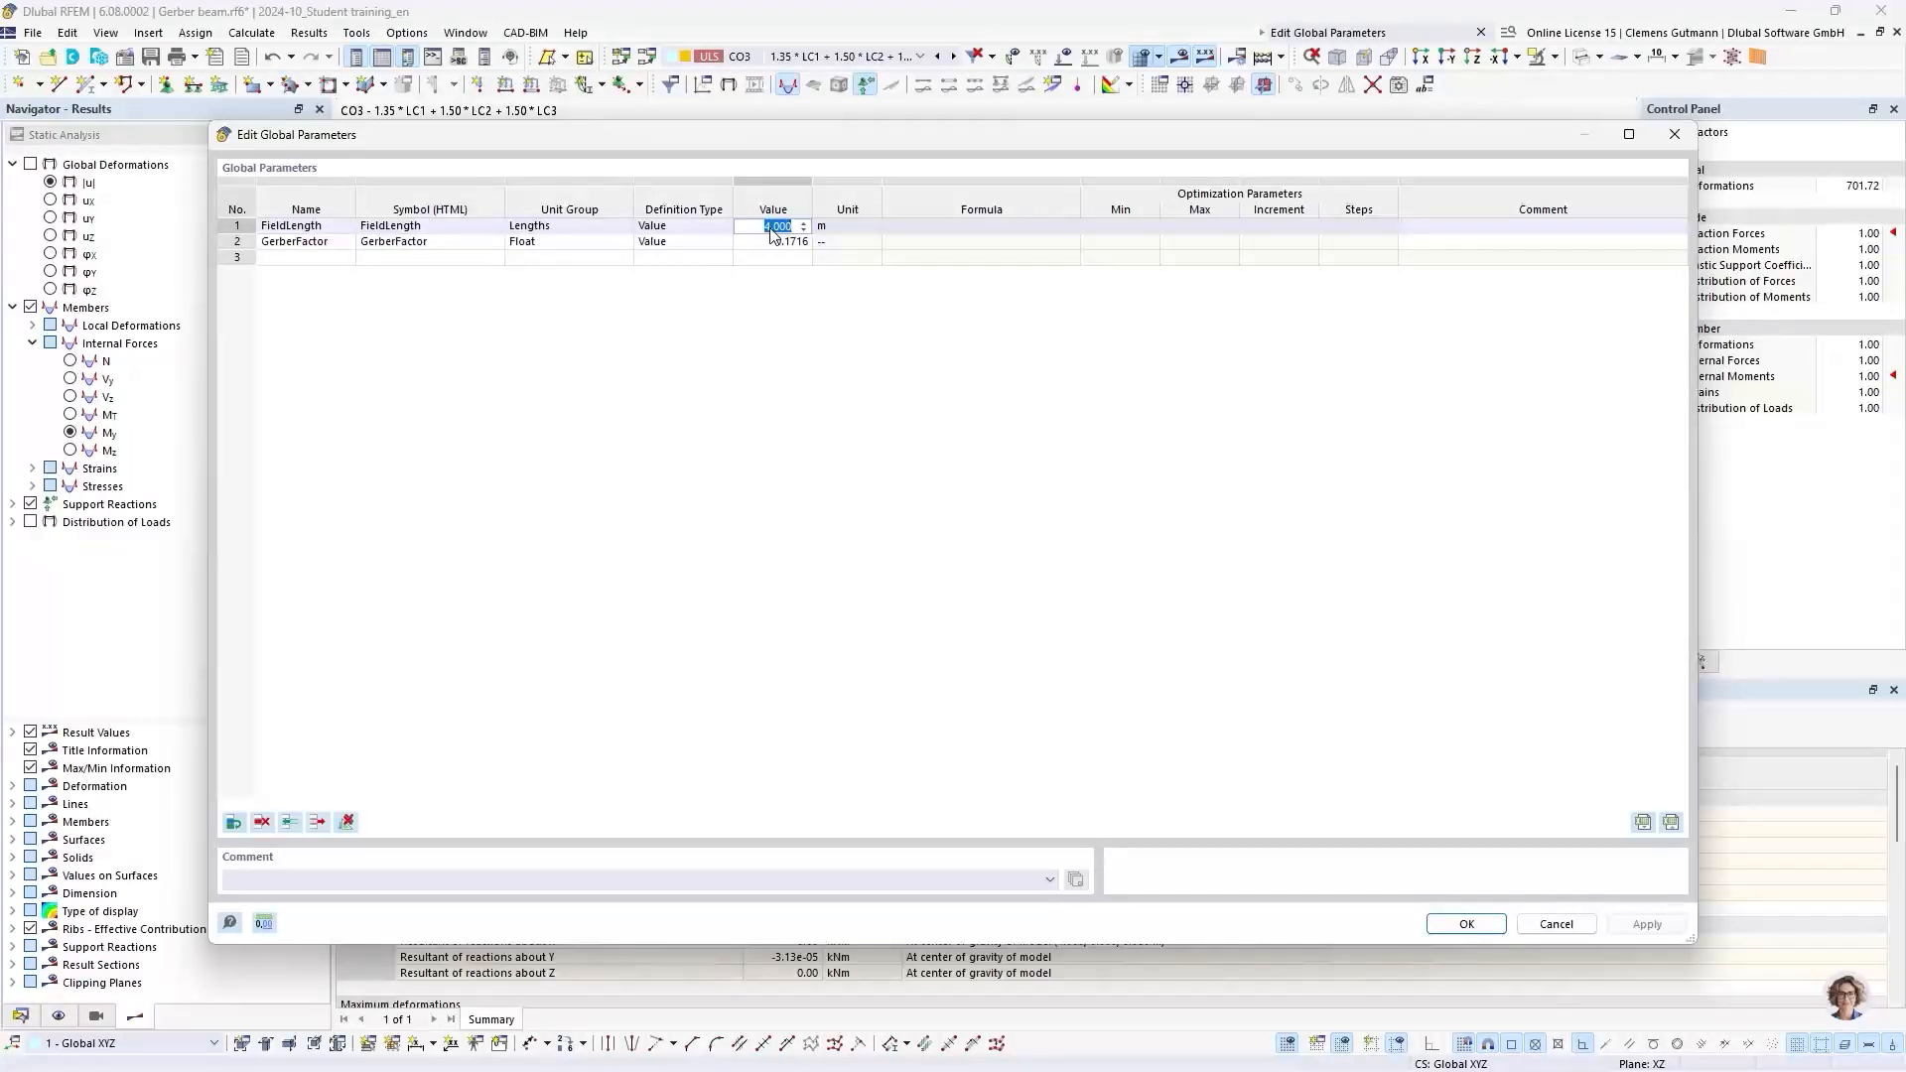
text(6)
key(Tab)
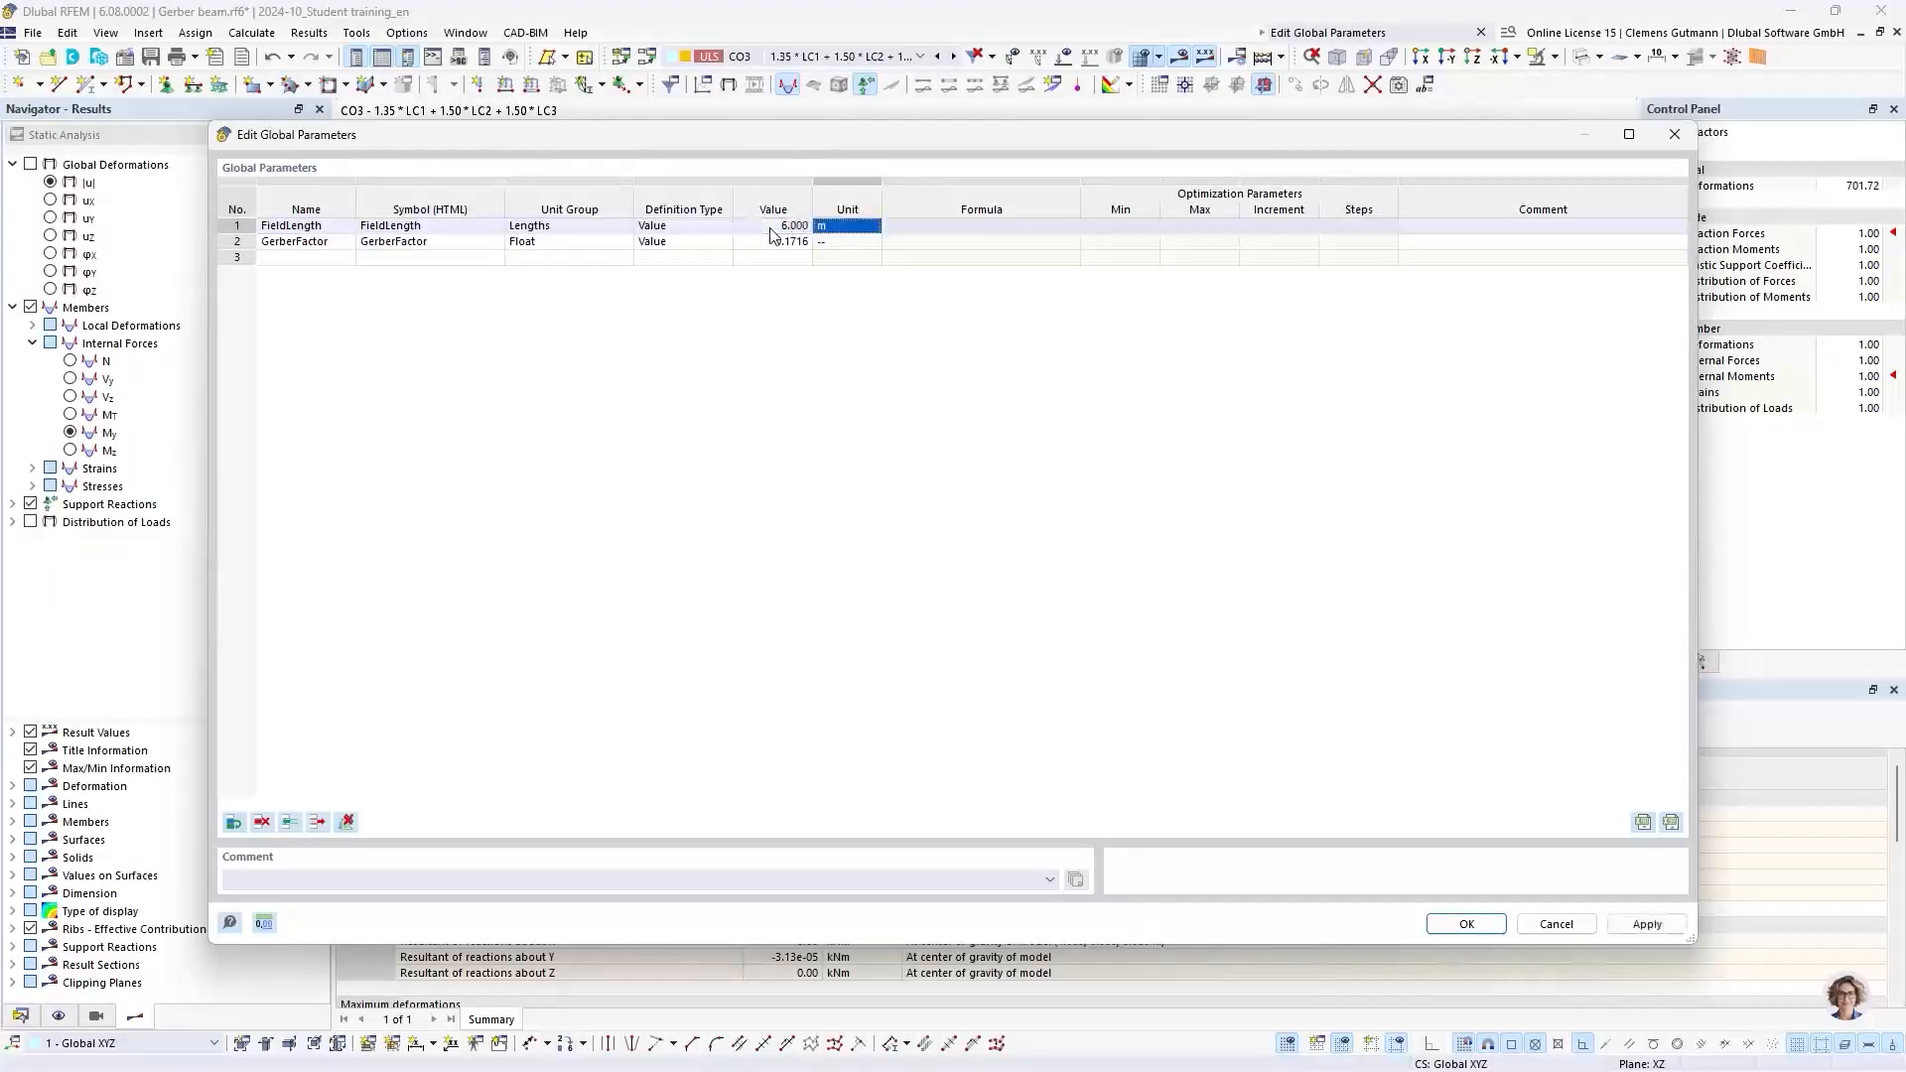
click(1466, 925)
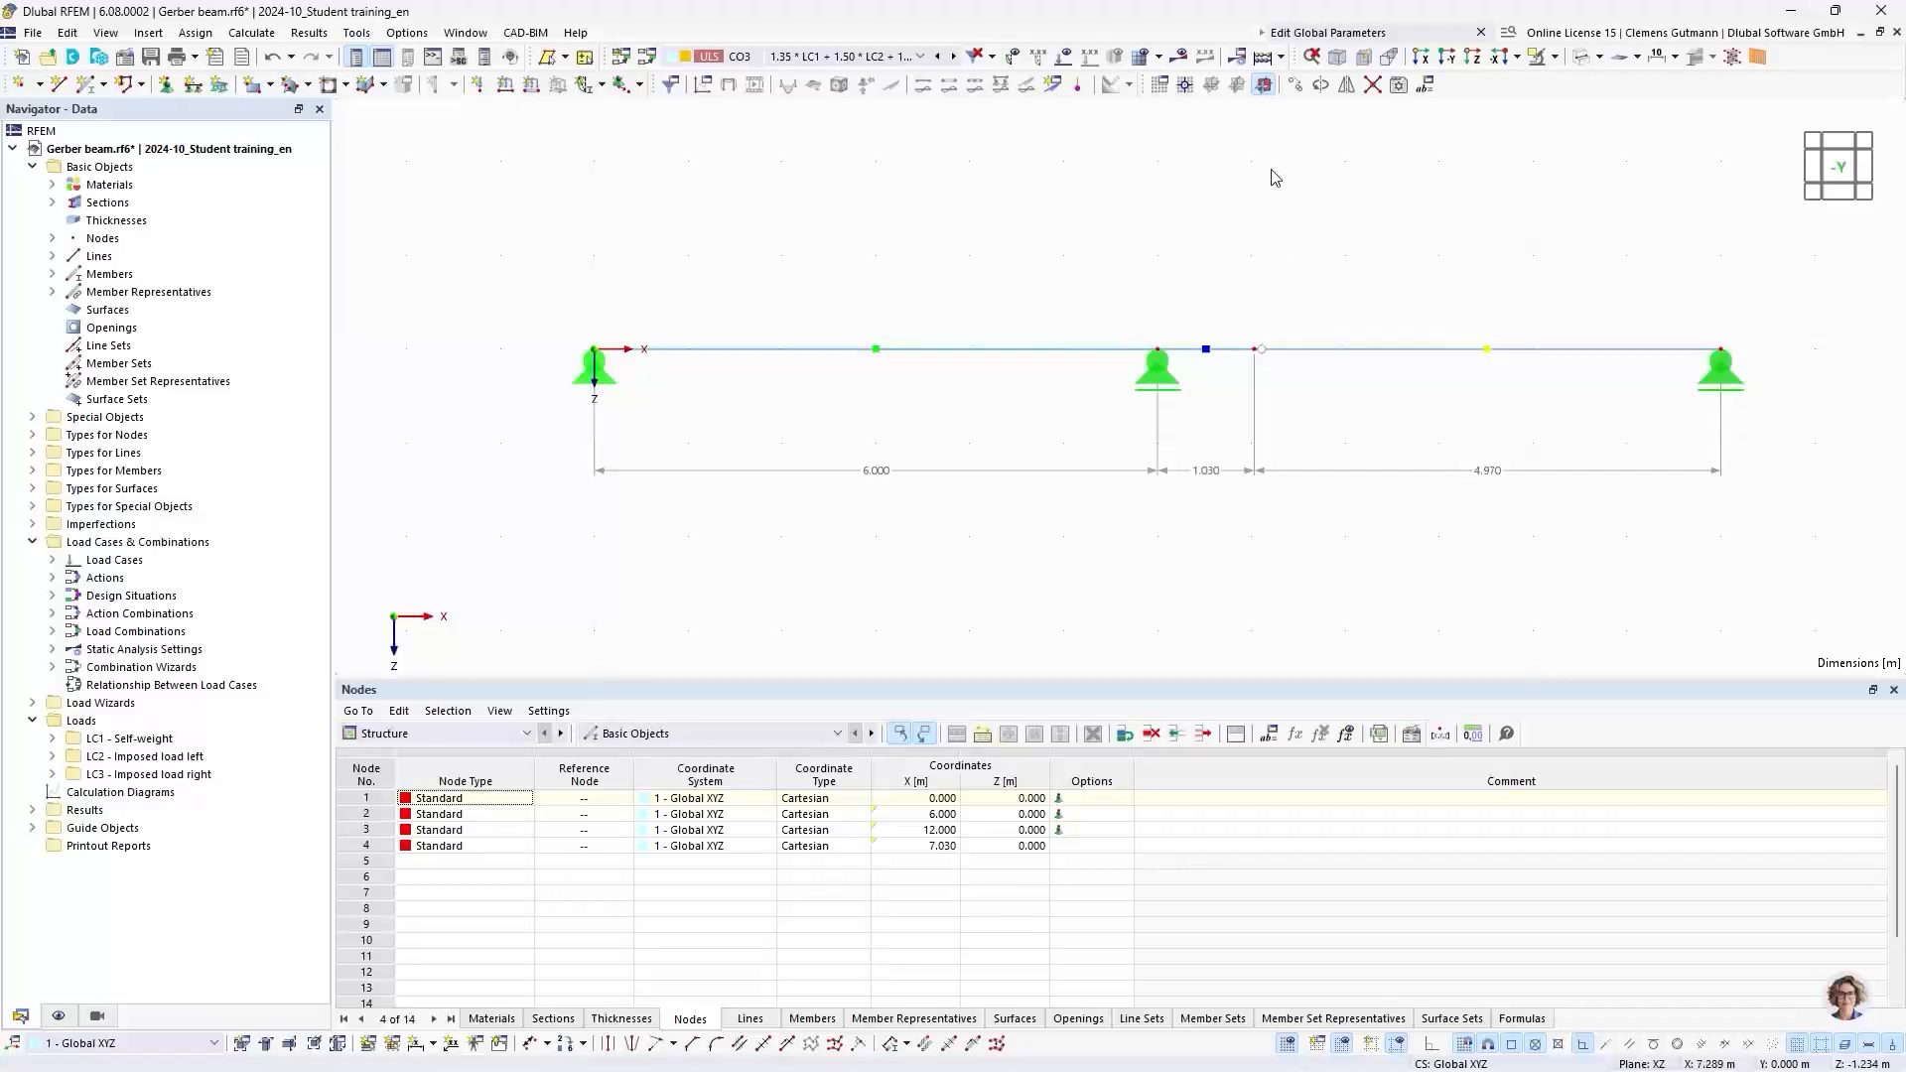
click(1178, 56)
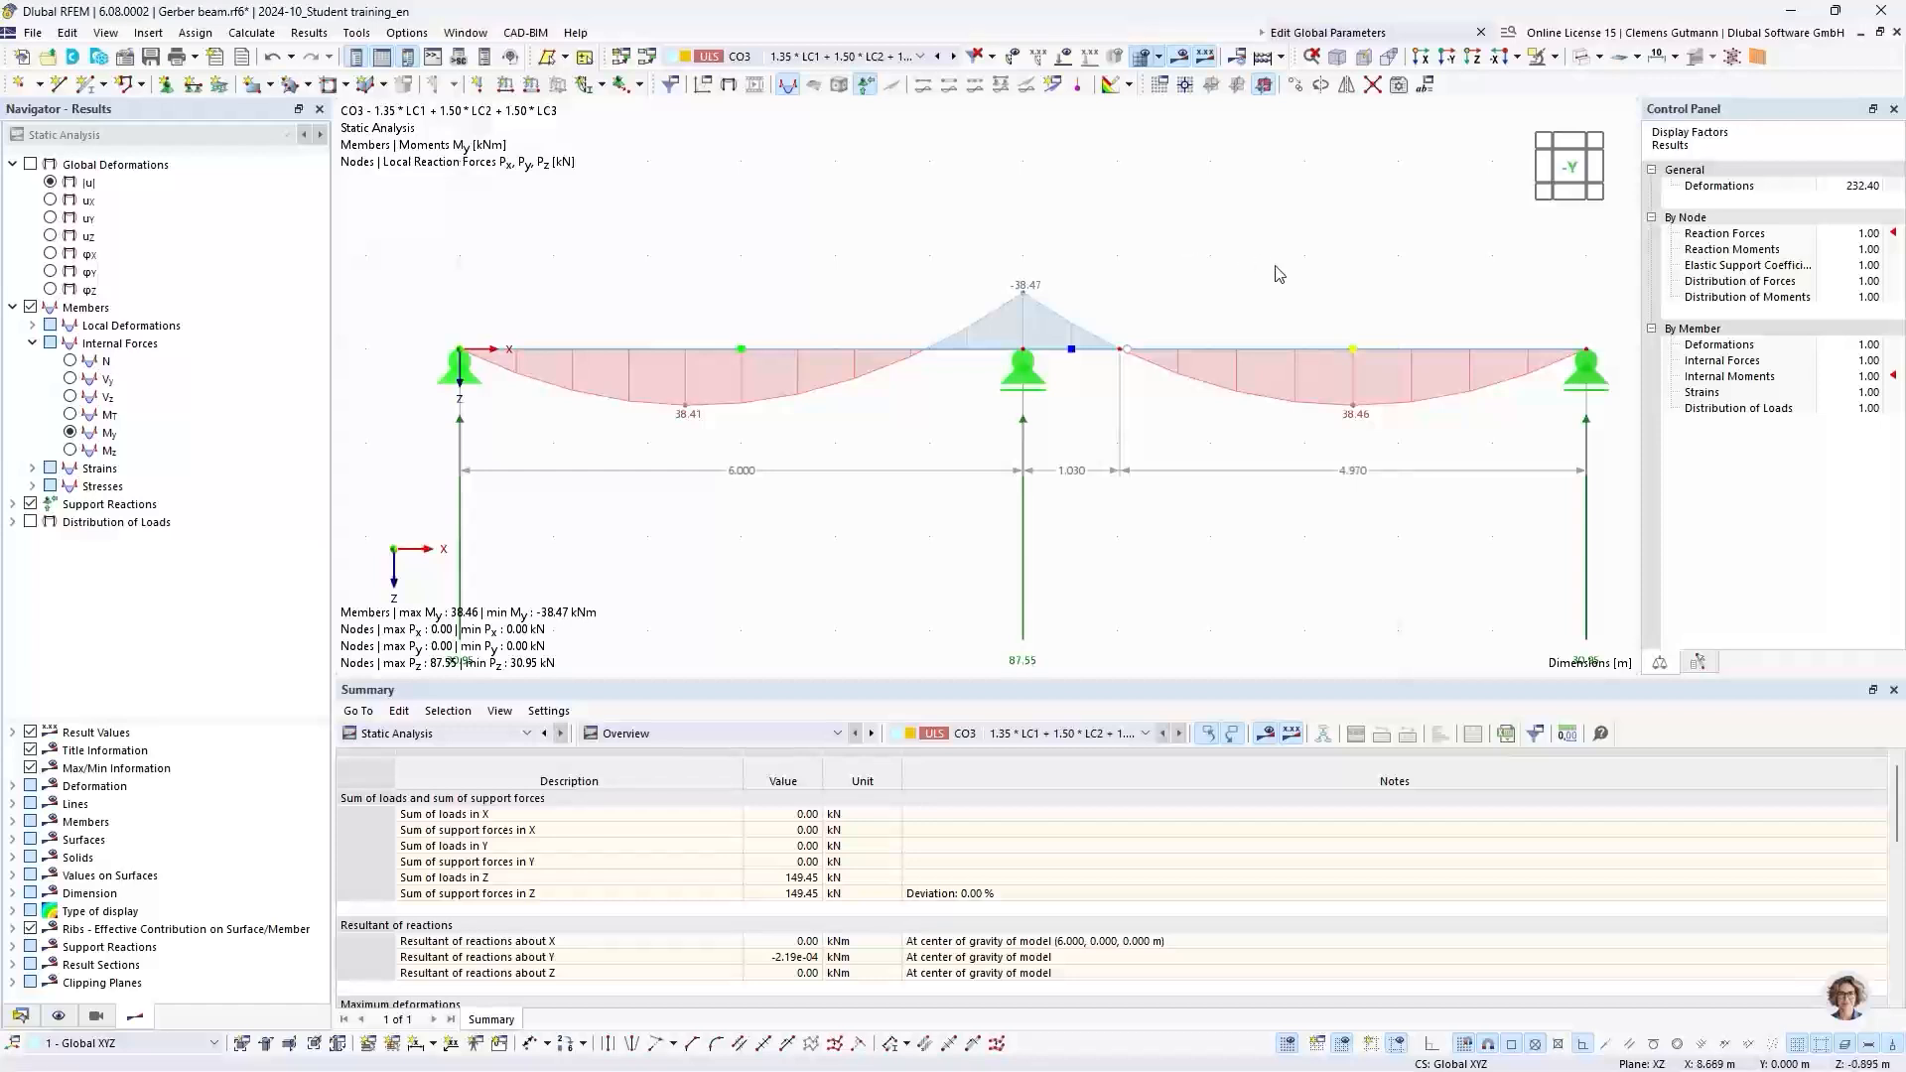
middle_drag(1271, 263, 1199, 289)
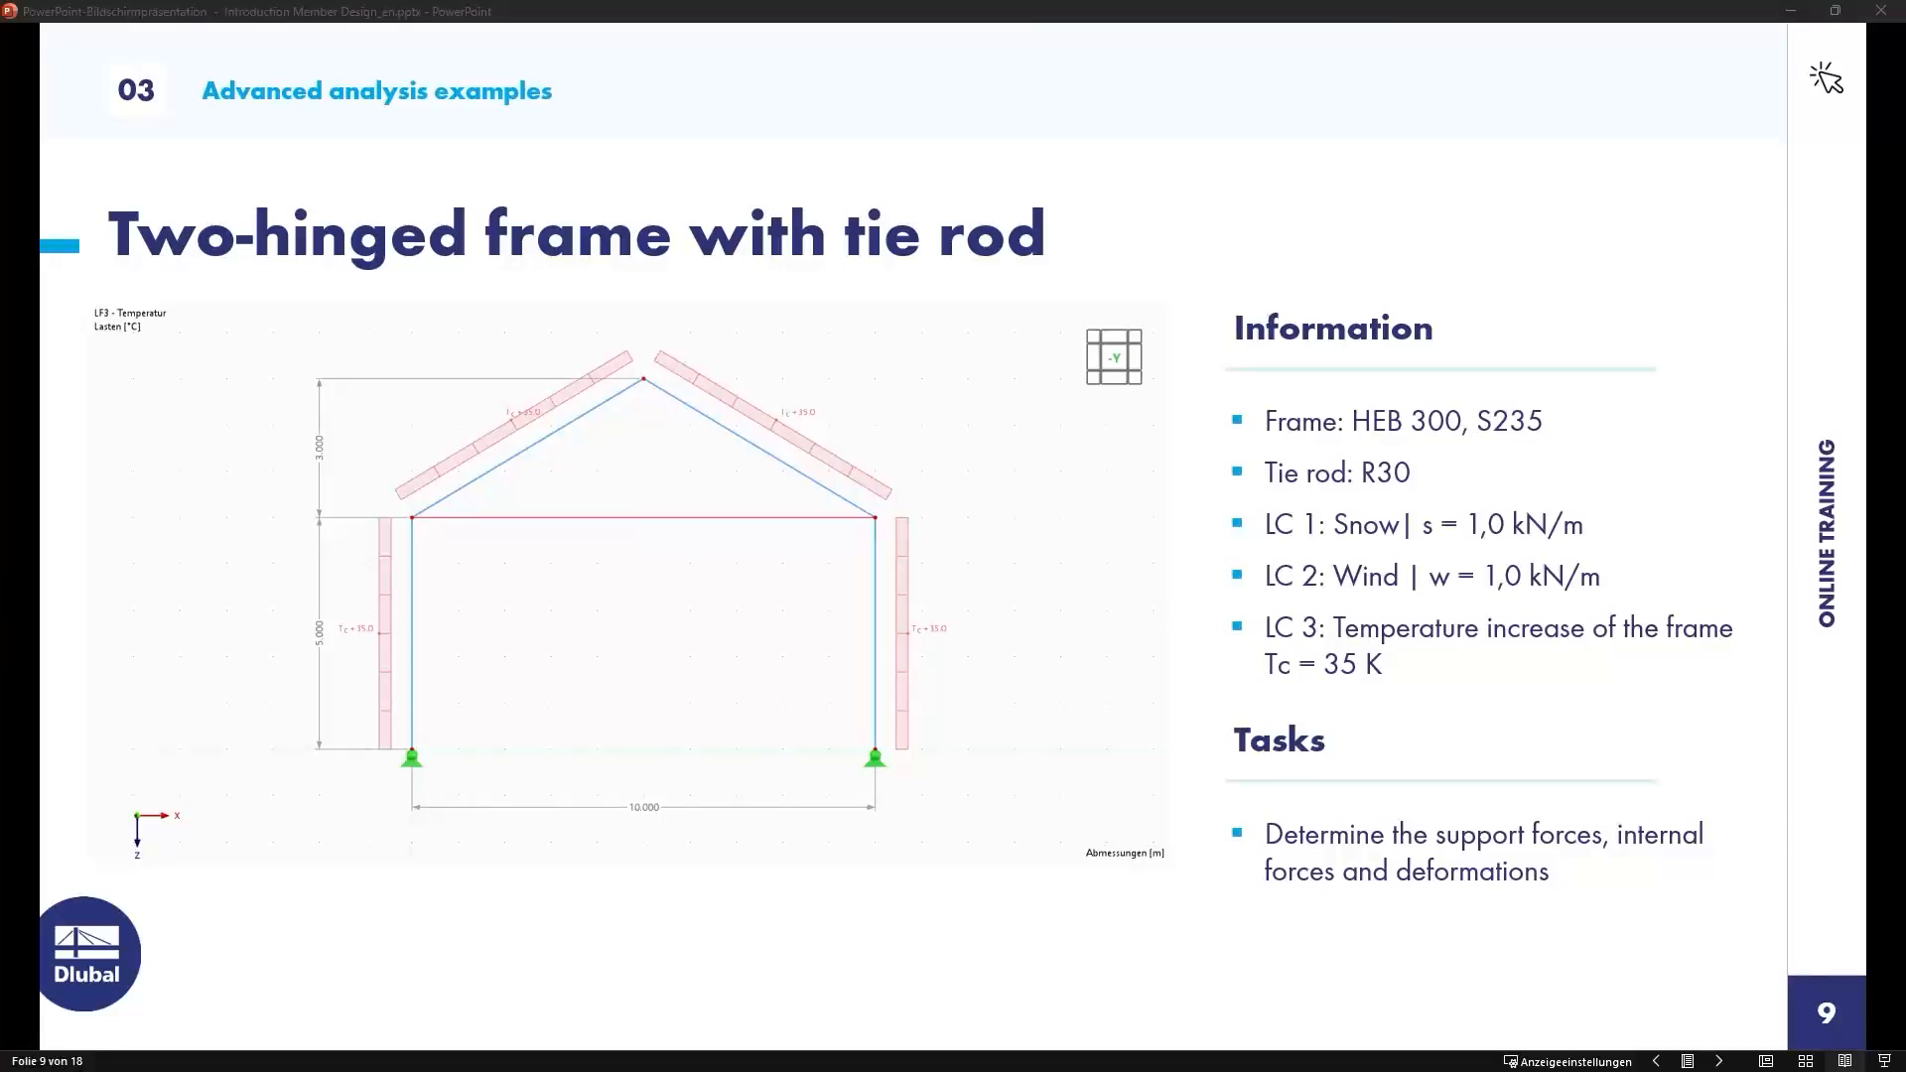
Step: Switch from the presentation to RFEM and create a blank model named Two-hinged frame of type 2D | XZ | Plane Stress
key(alt+Tab)
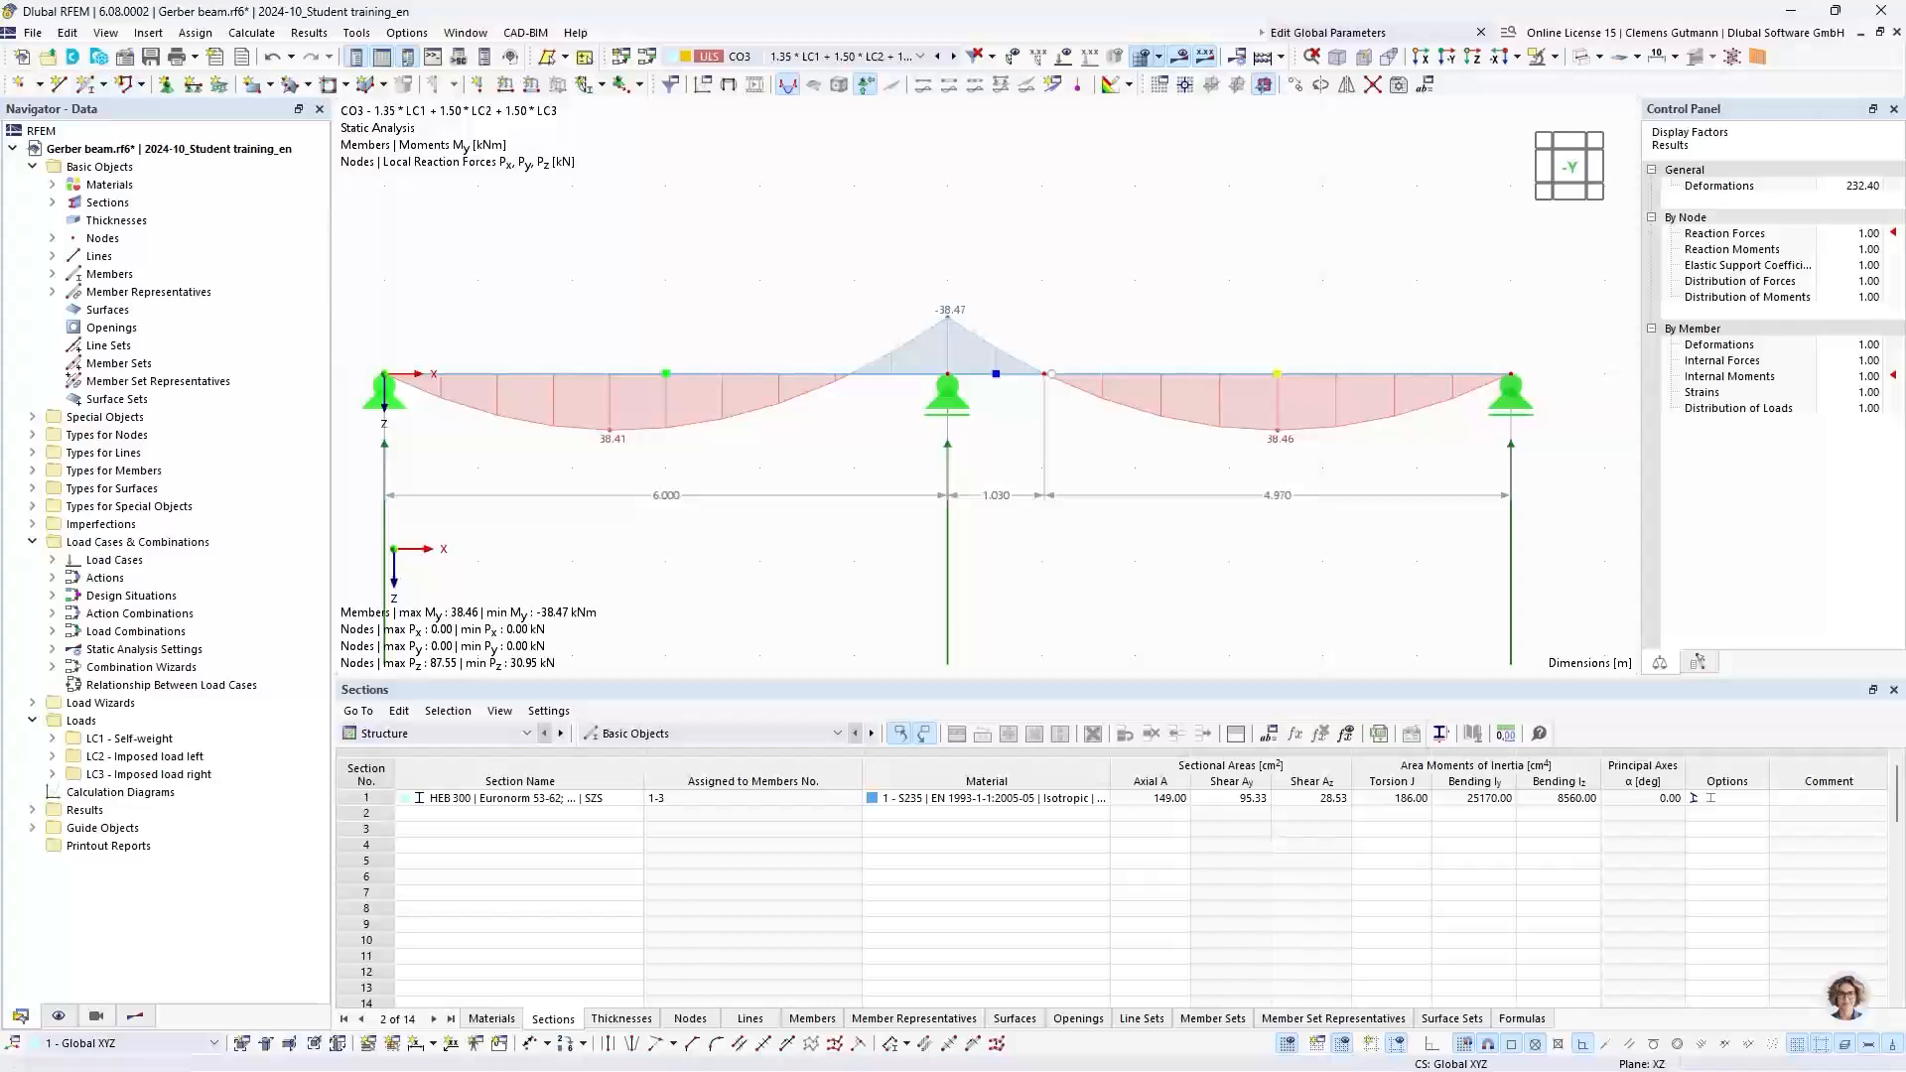
click(22, 58)
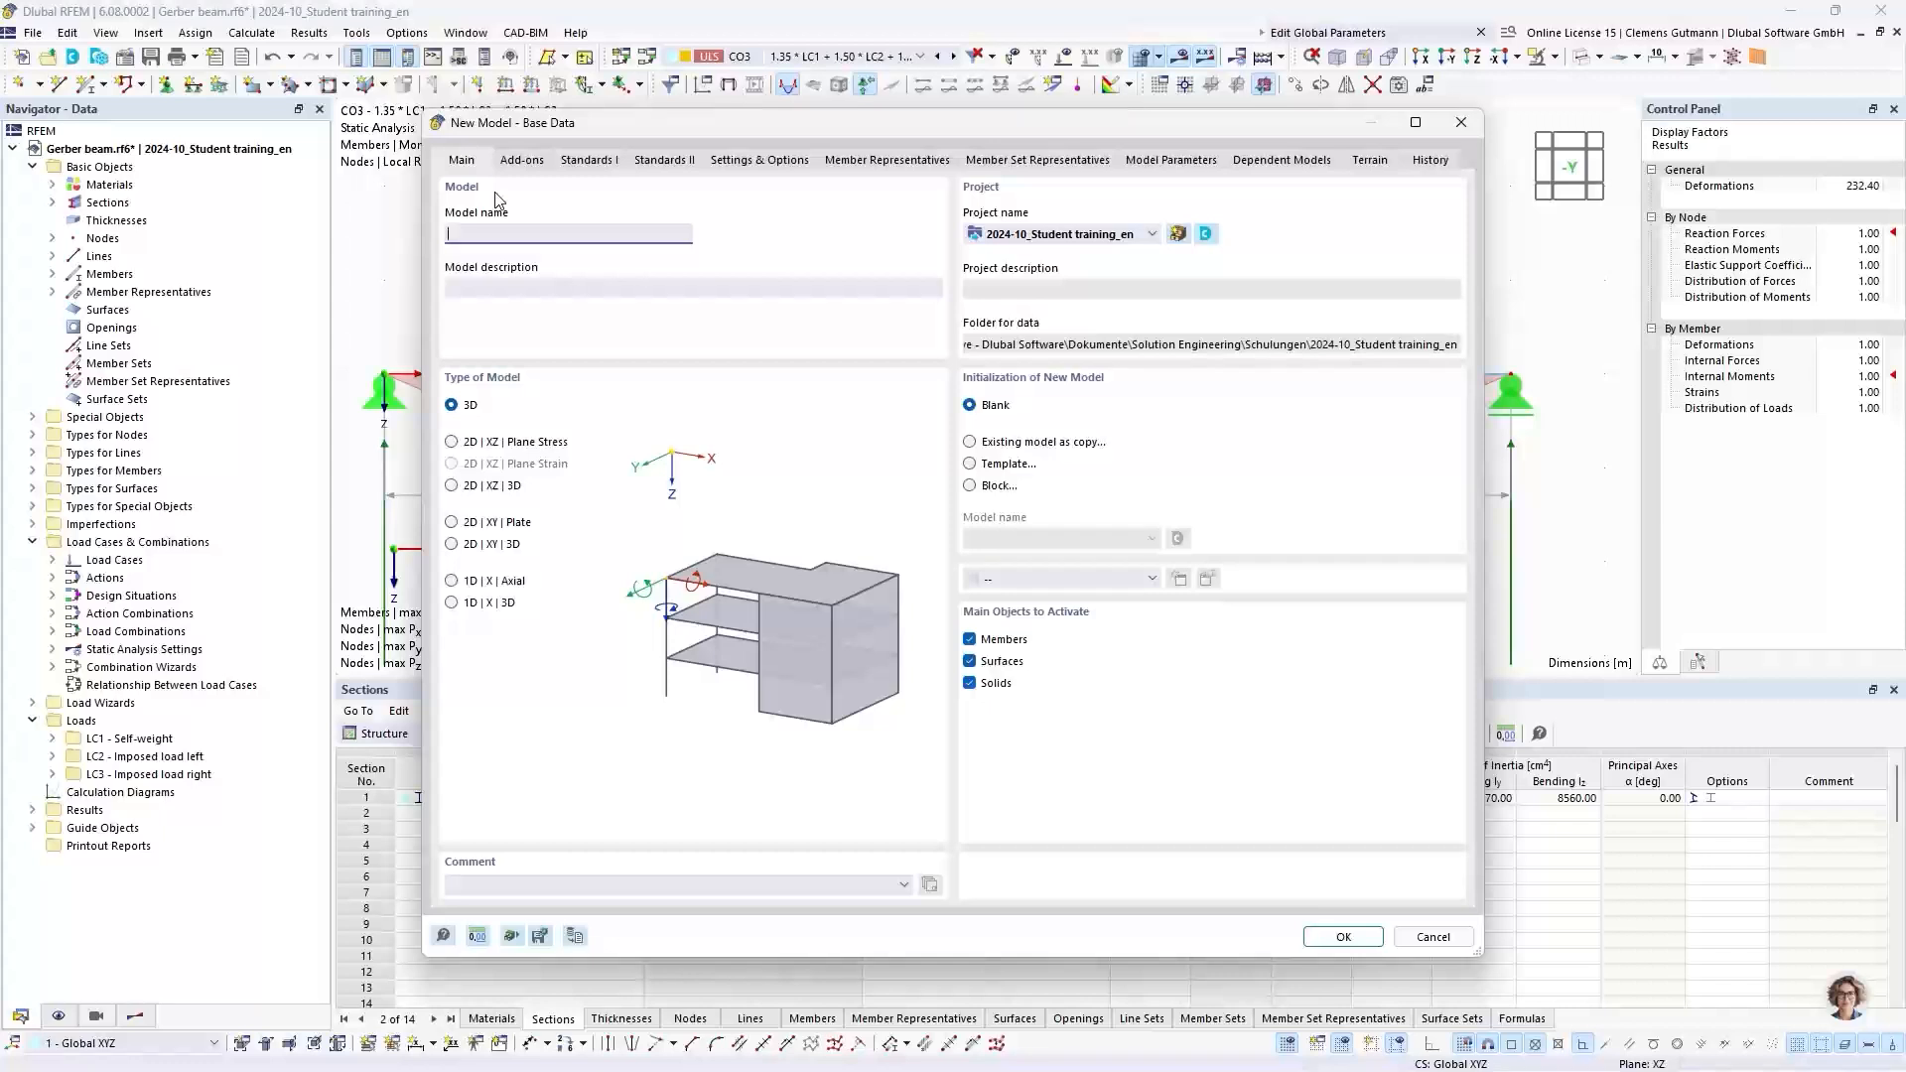
text(Two-hinged f)
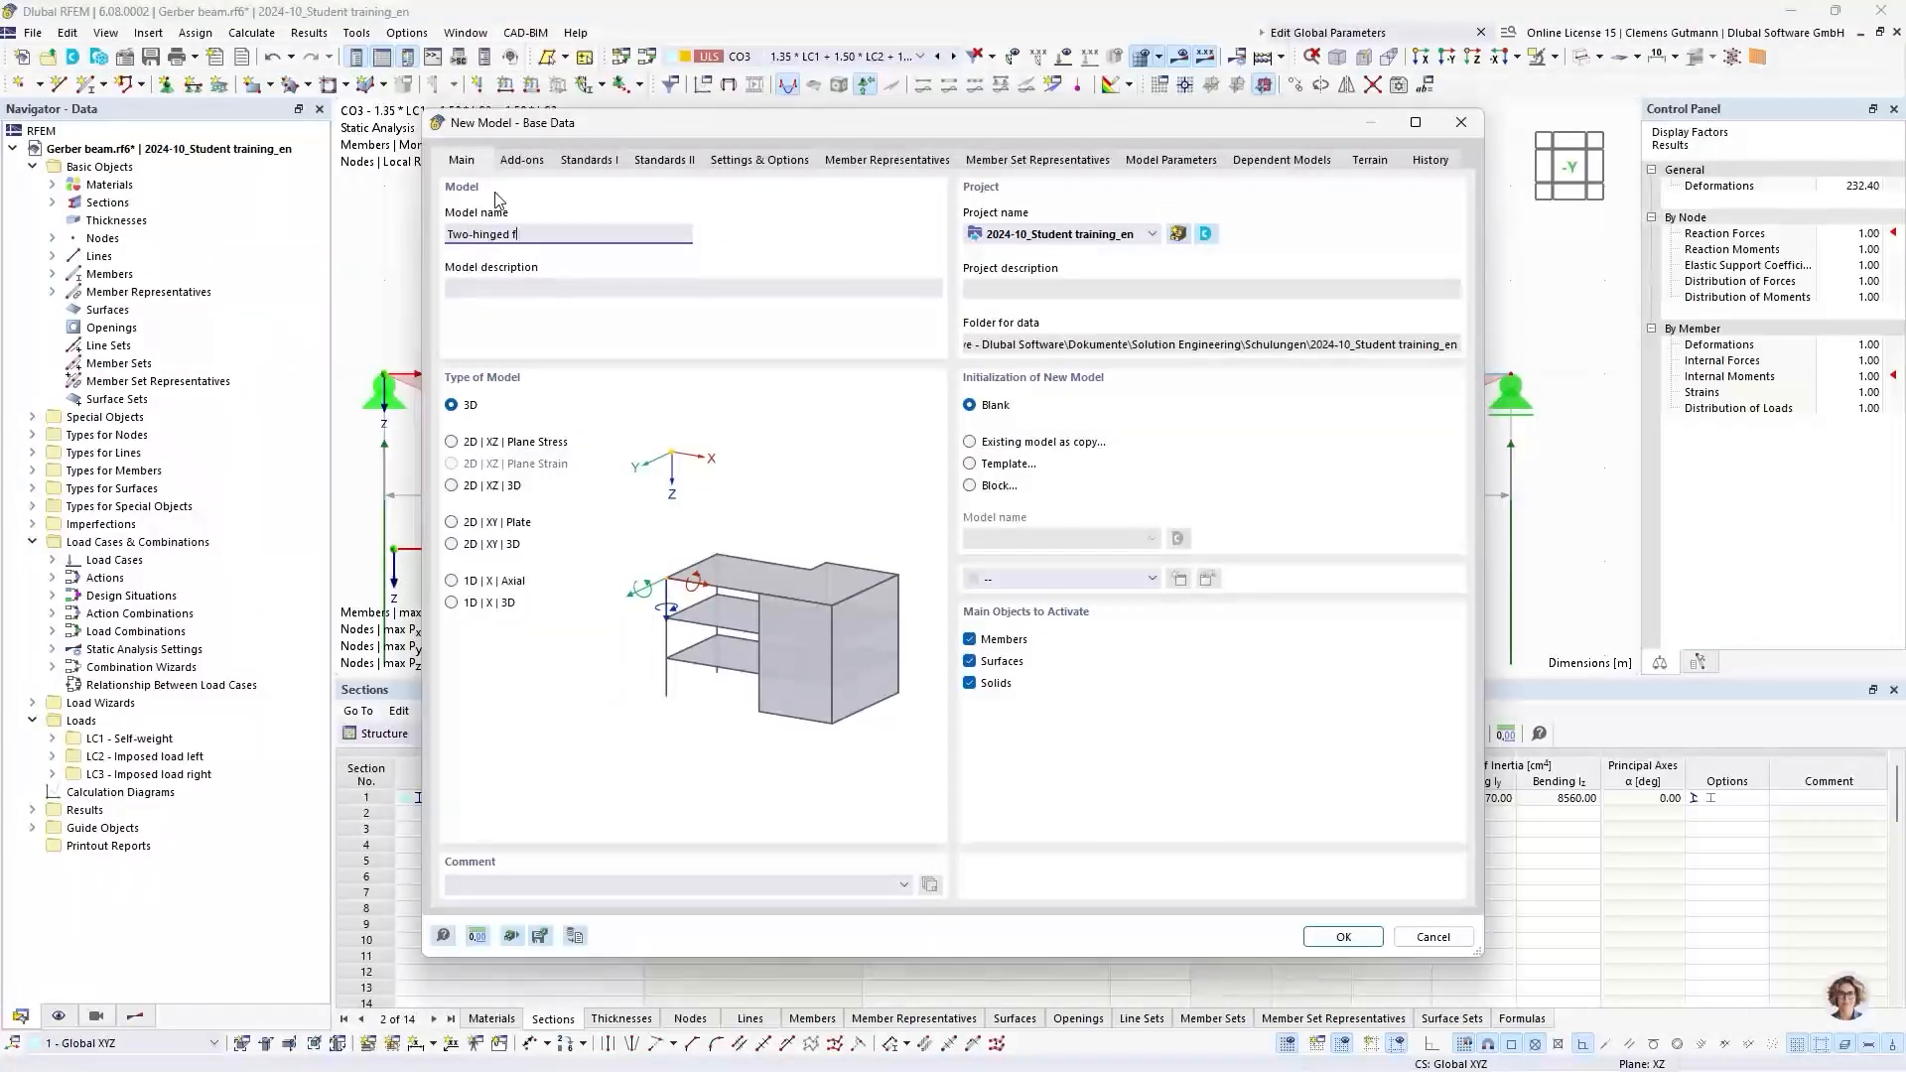
text(rame)
key(Tab)
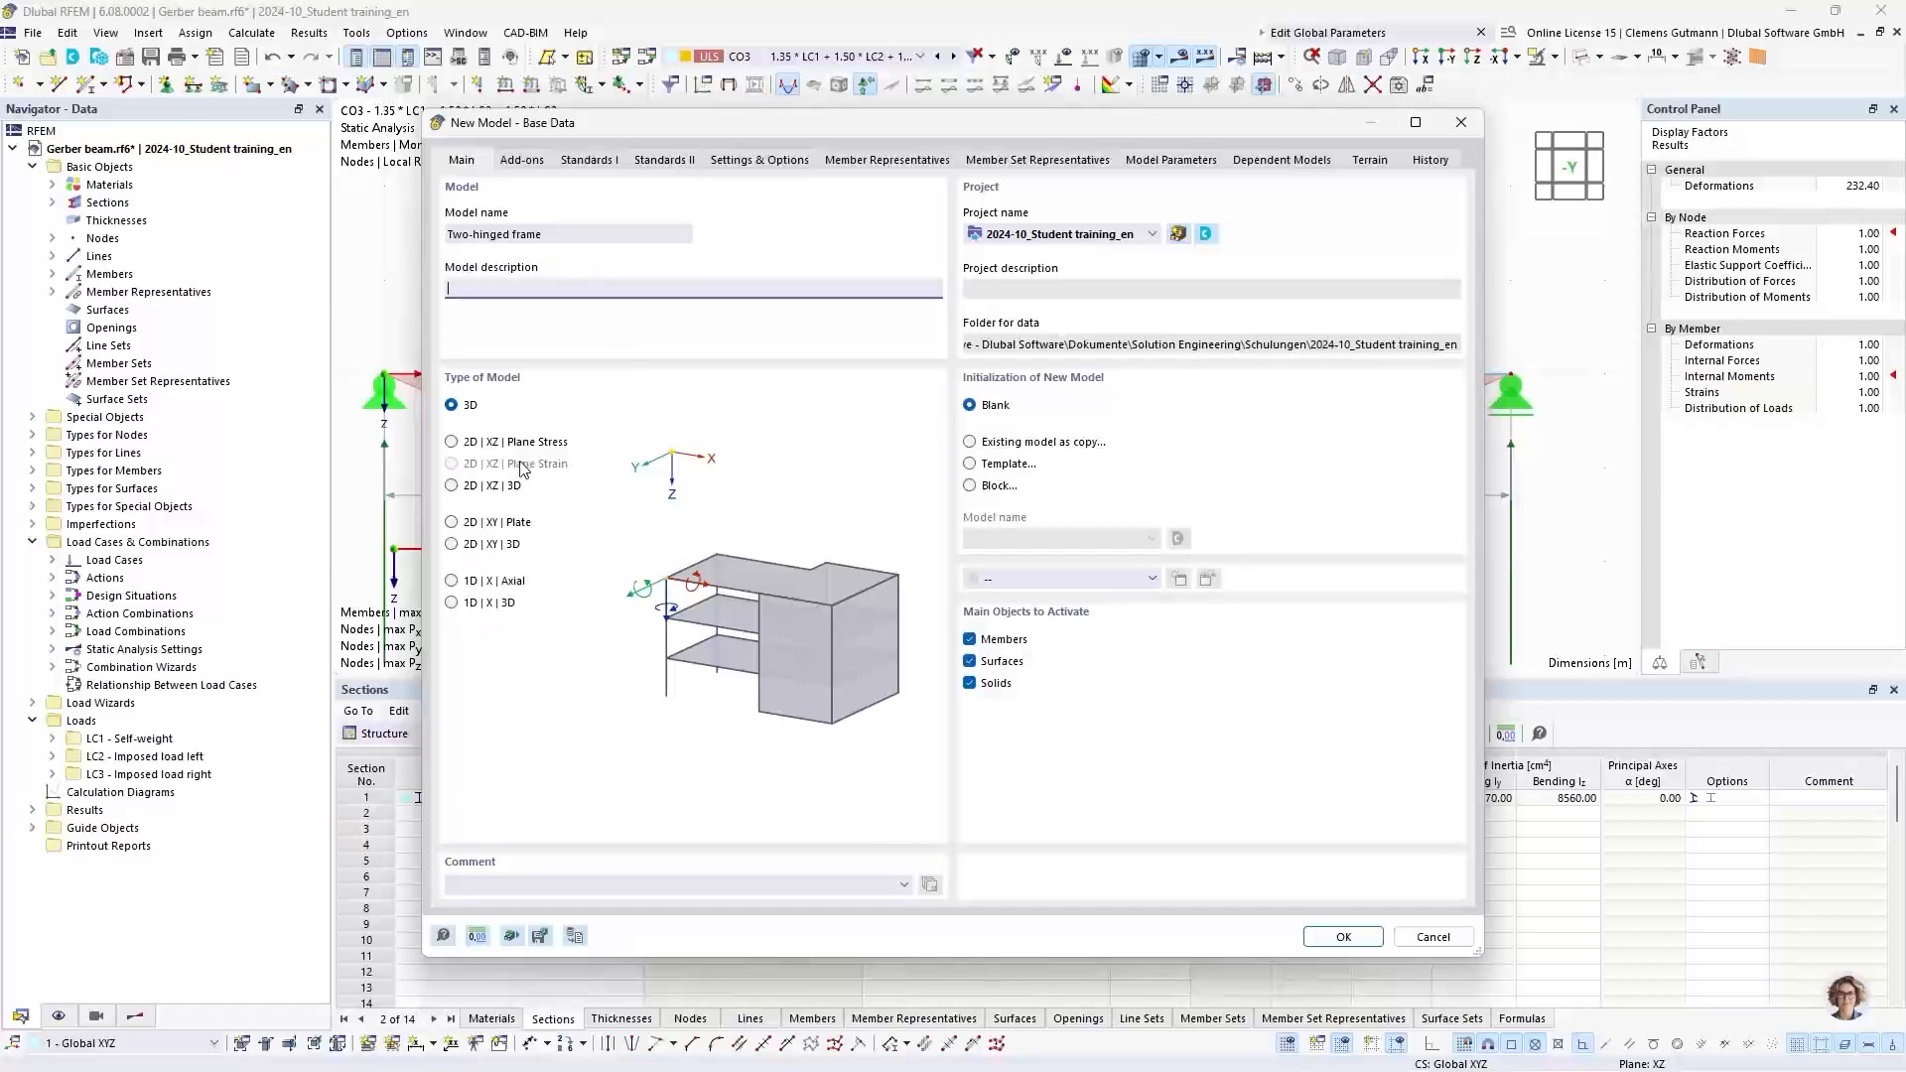
click(453, 442)
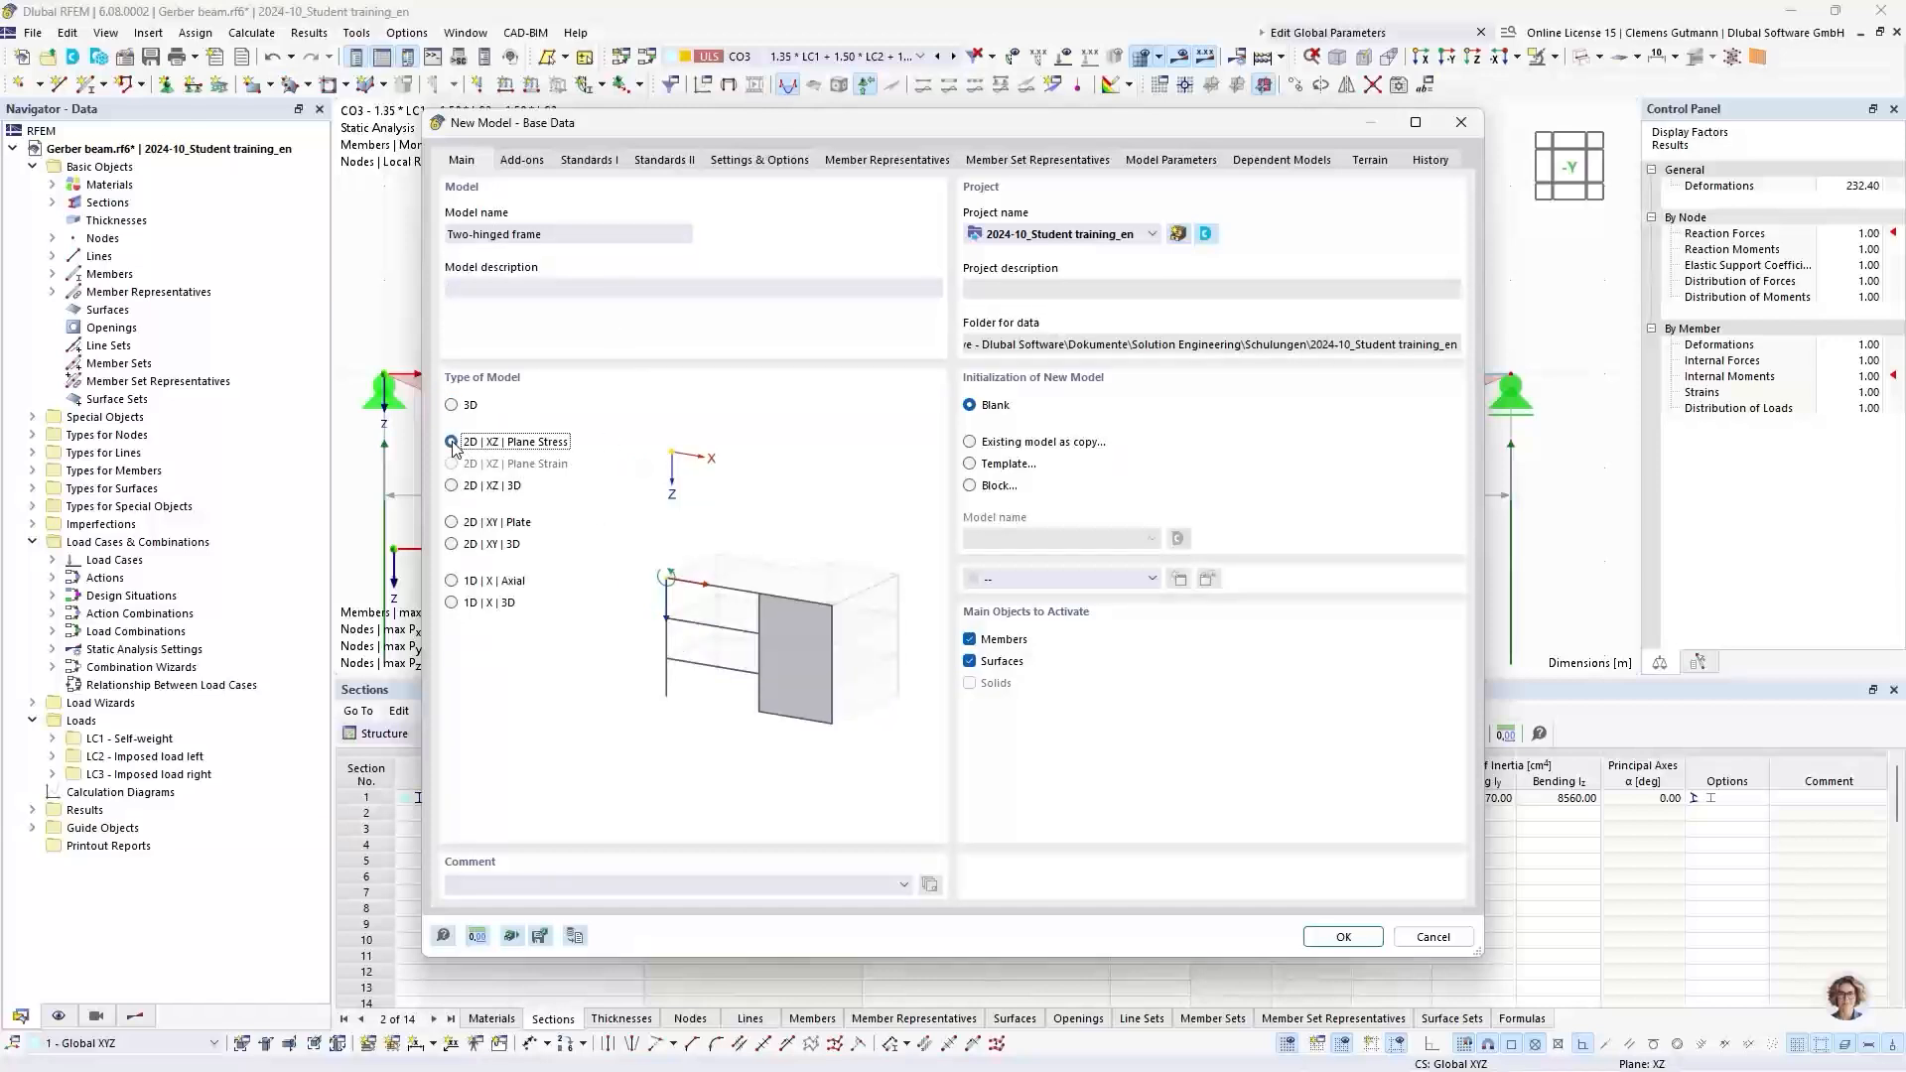
click(1325, 935)
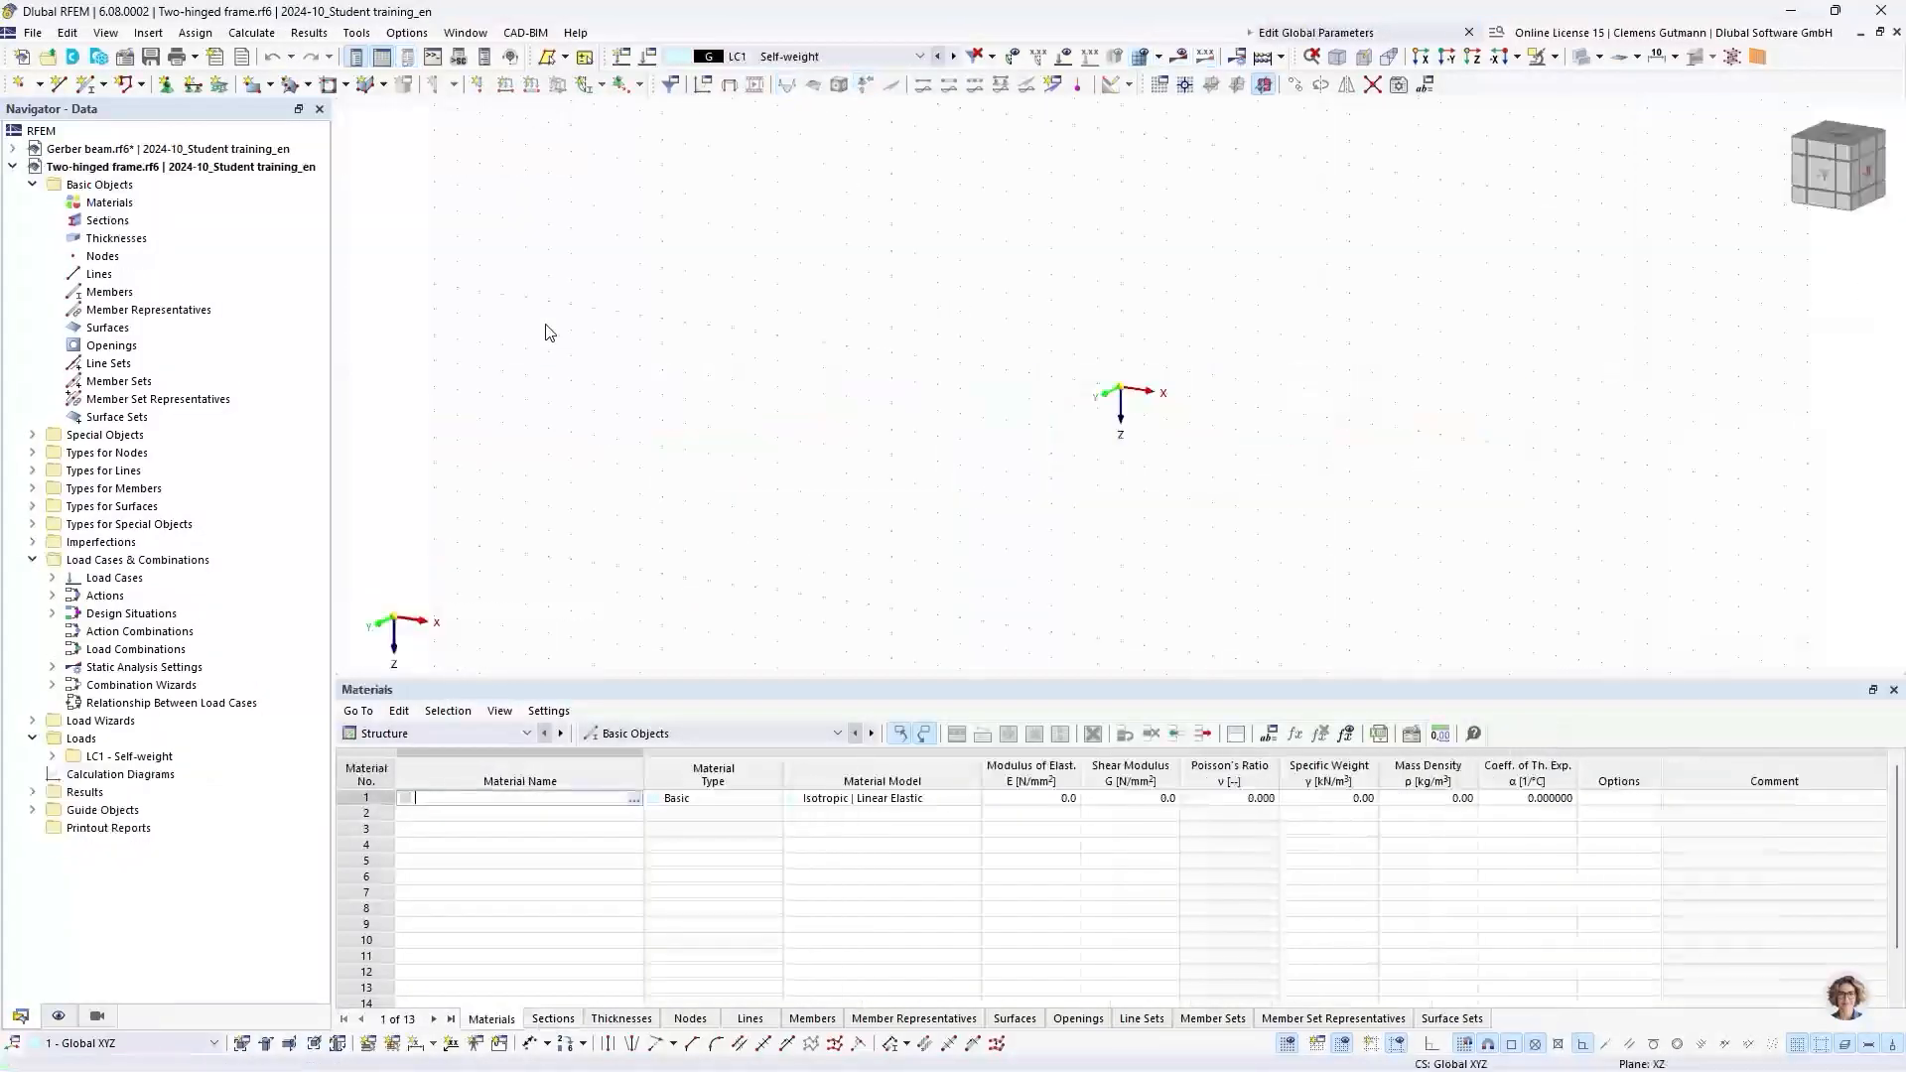
click(1830, 180)
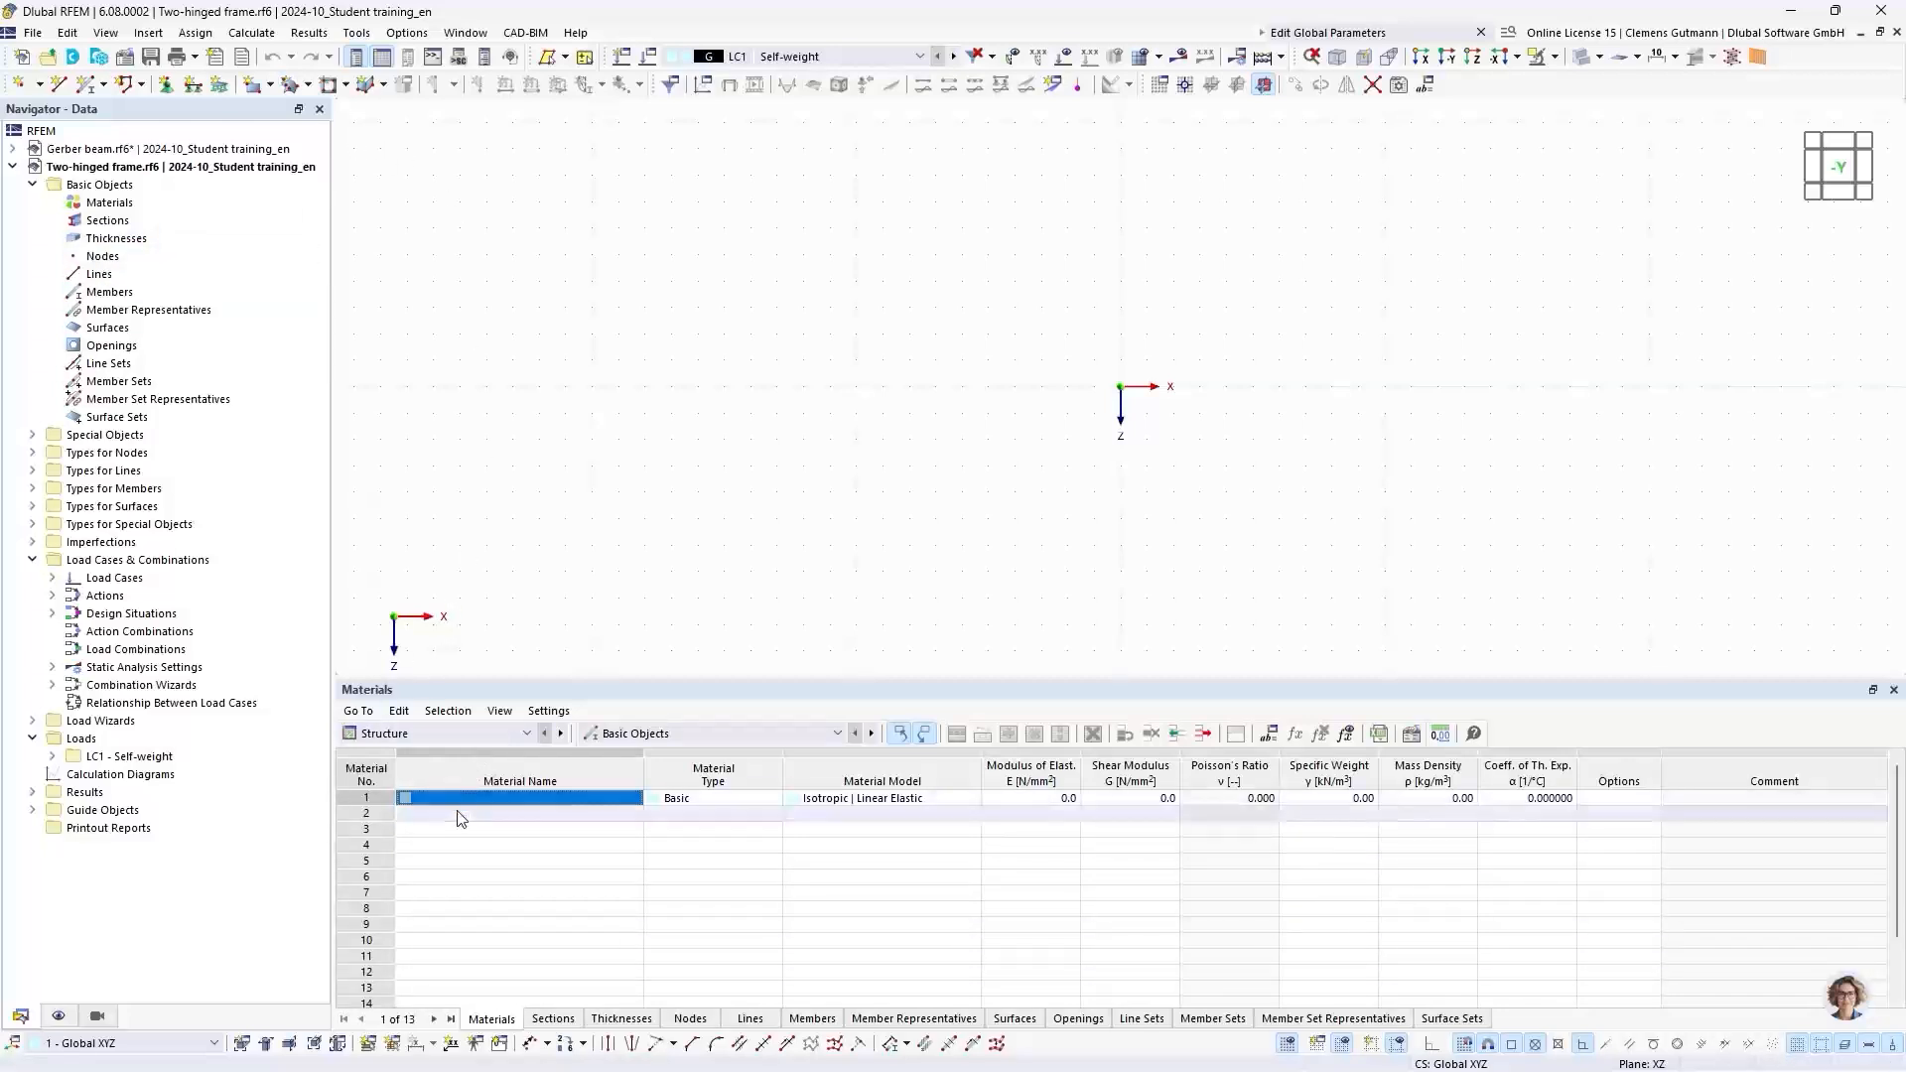
Step: Define material 1 as S235 | EN 1993-1-1:2005-05
click(523, 808)
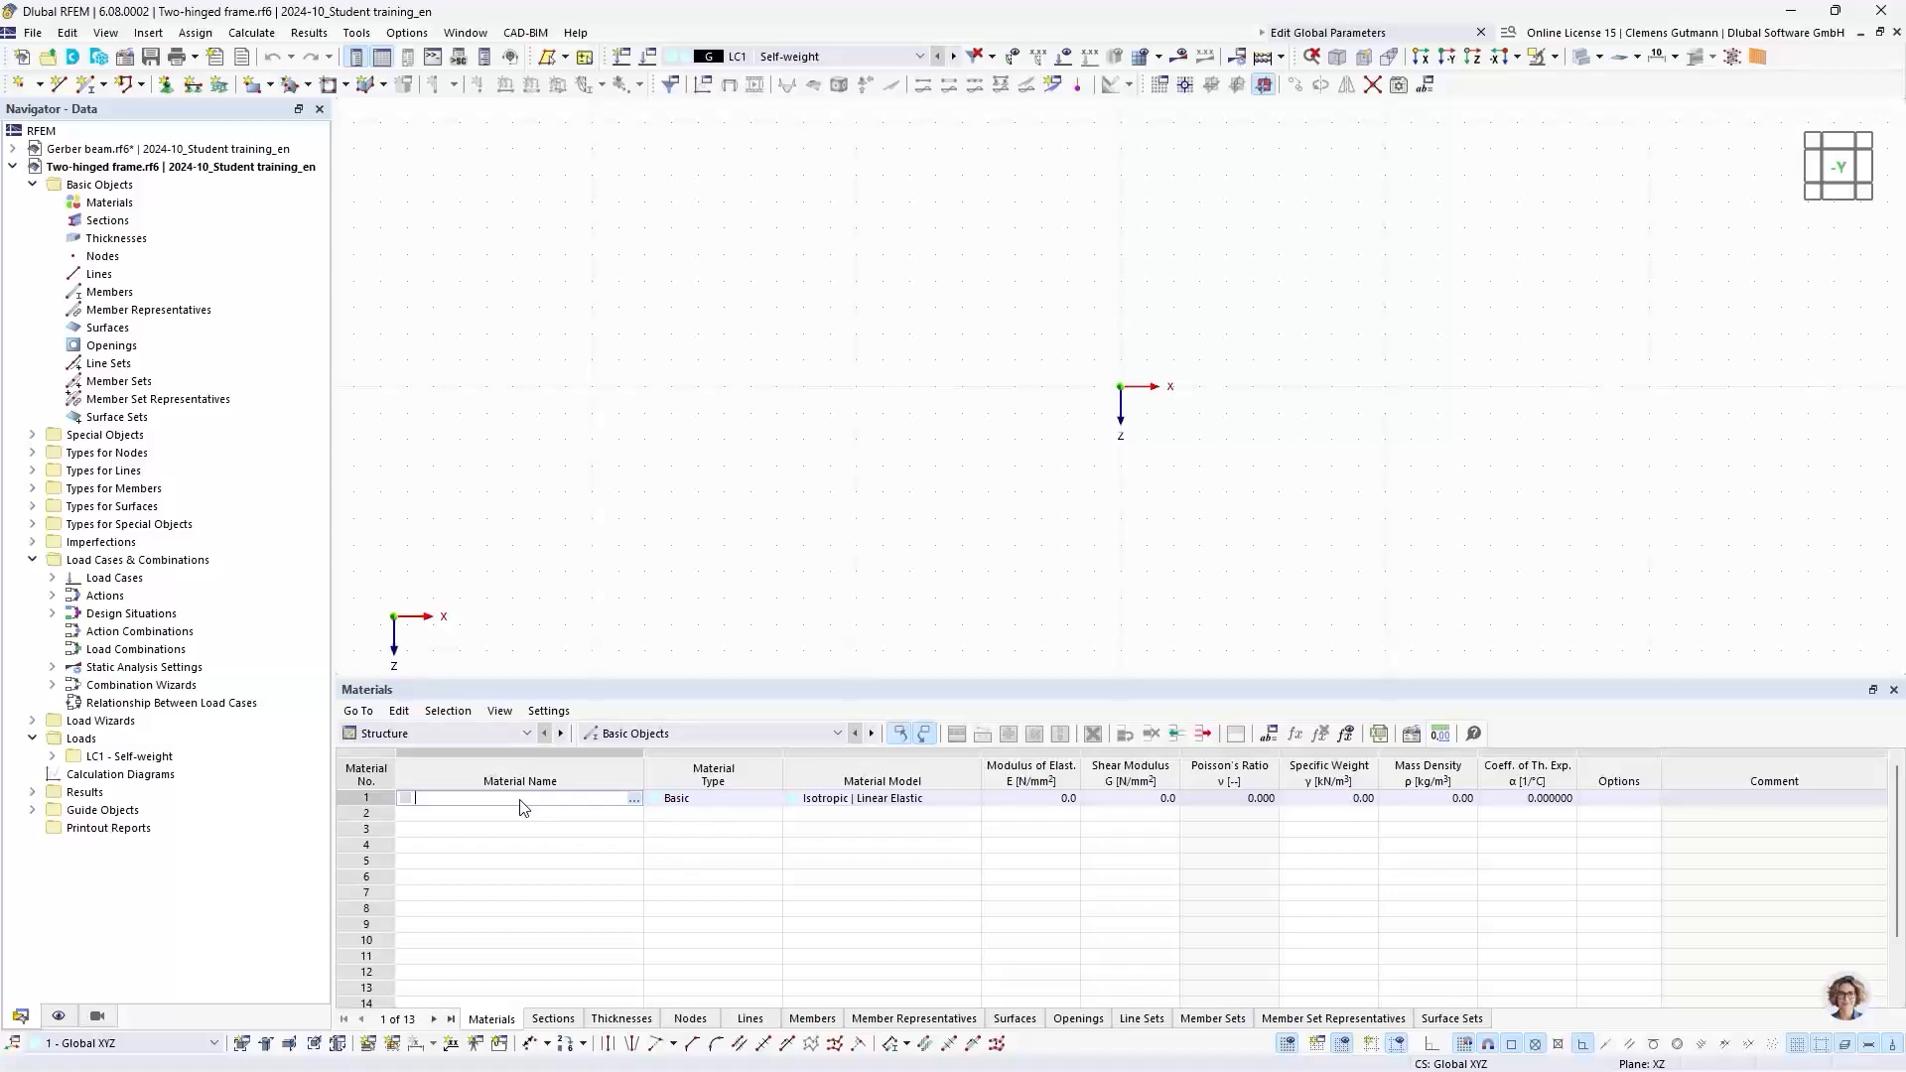
text(S235)
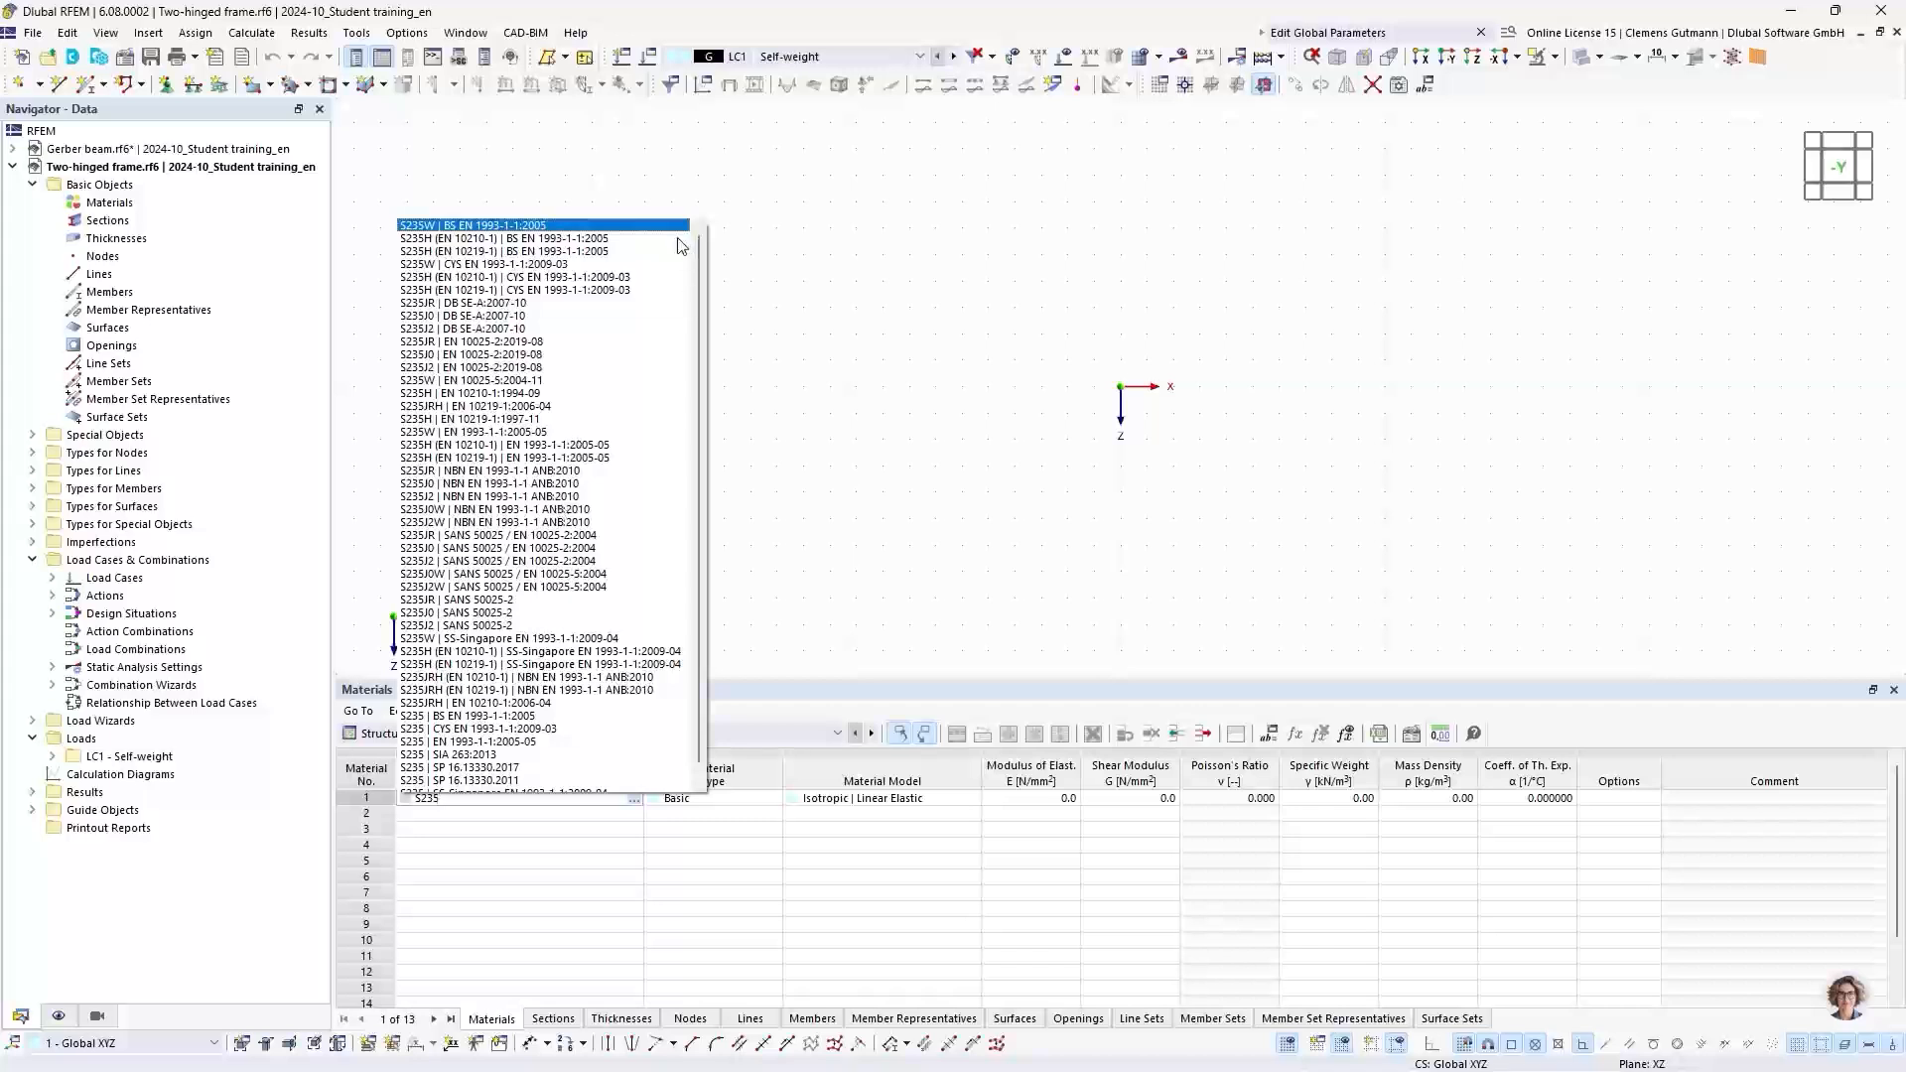
scroll(527, 547, down, 1)
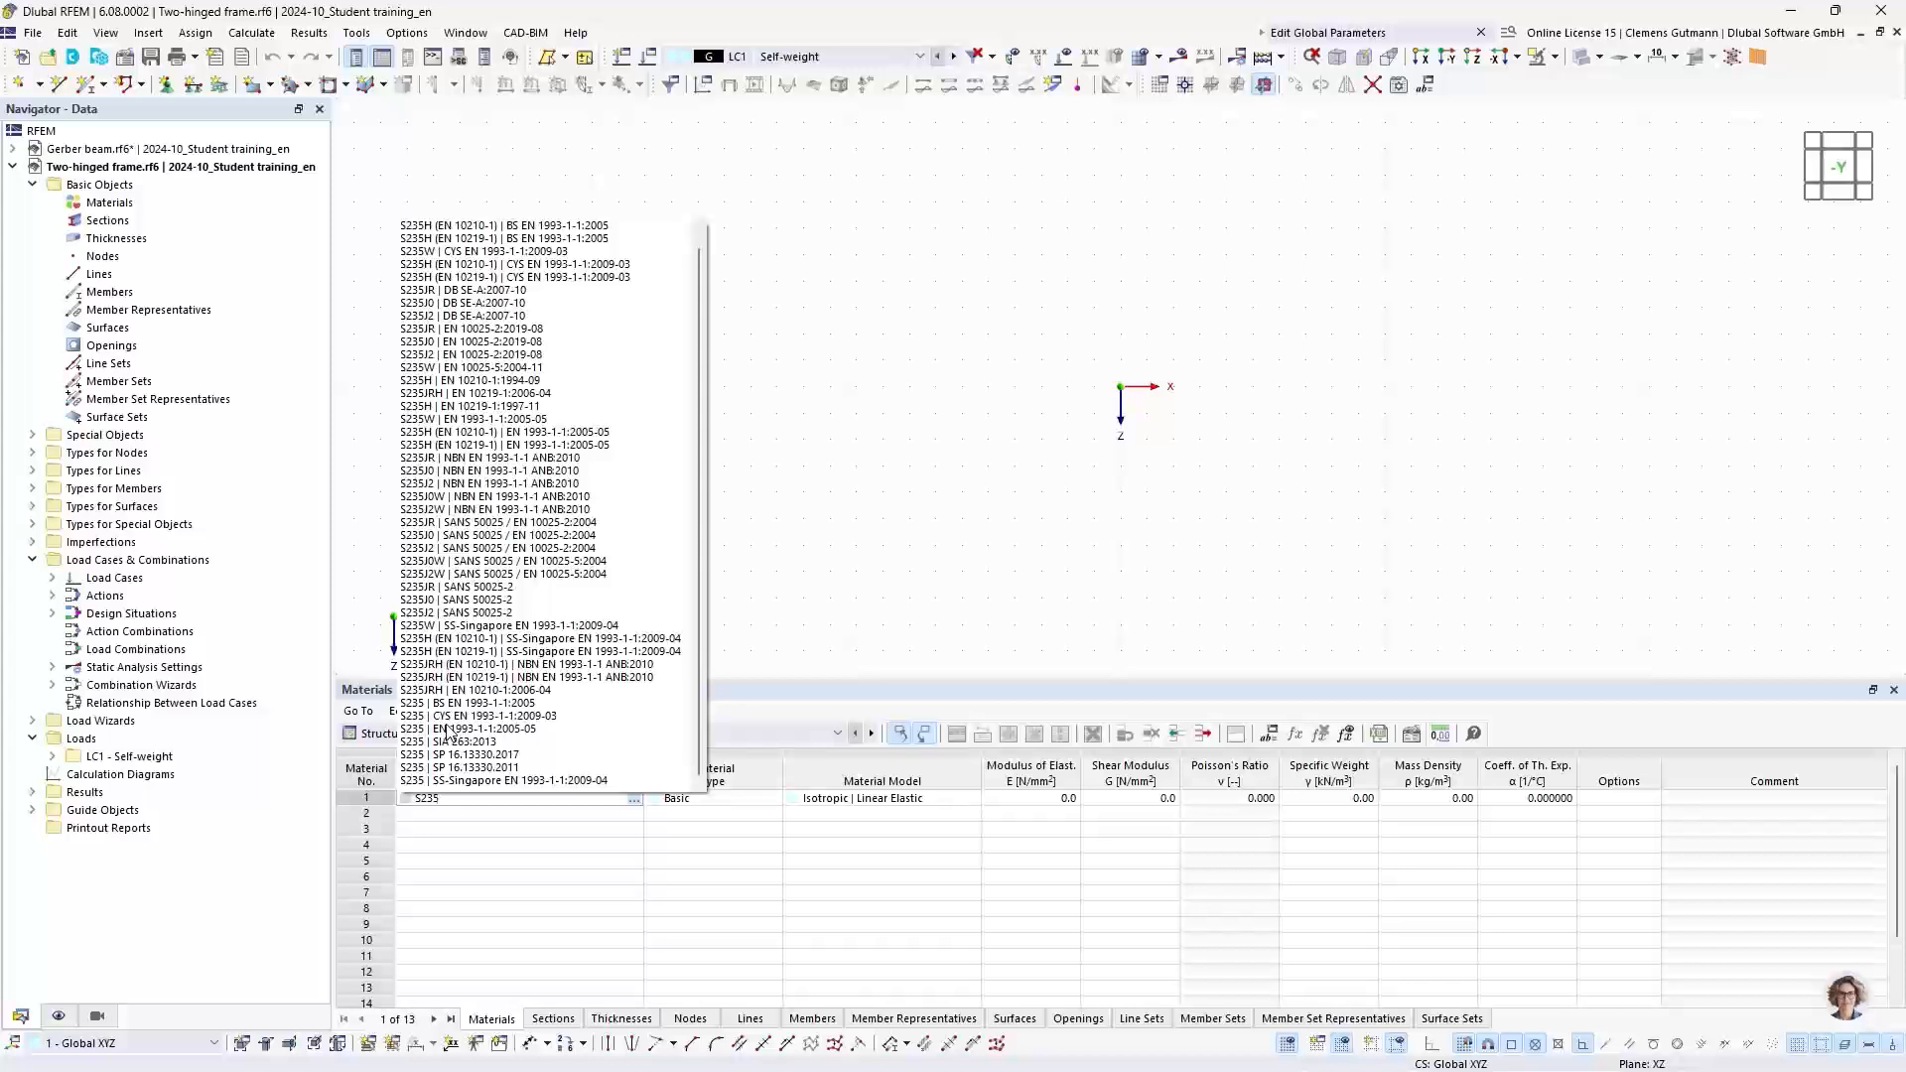
click(448, 730)
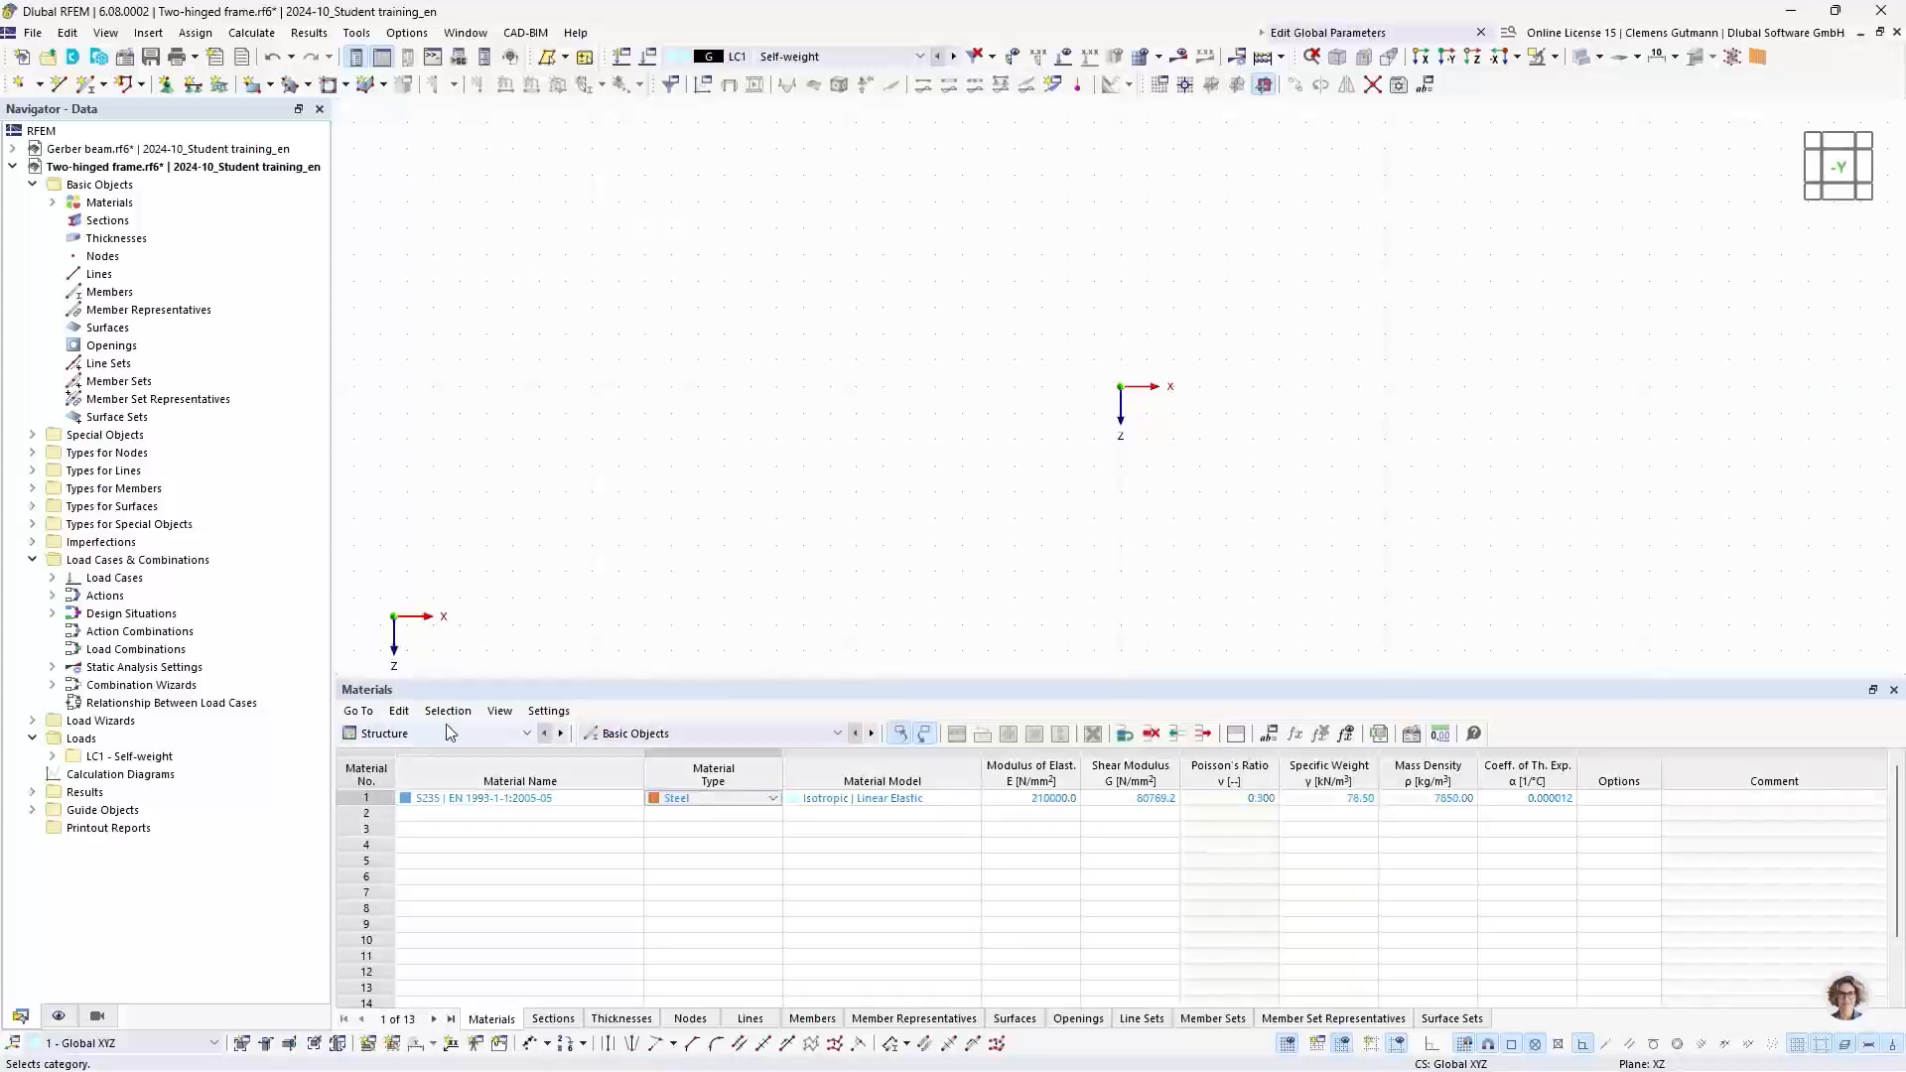
Step: Define section 1 as HEB 300 | Euronorm 53-62; DIN 1025-2 | SZS in the first material
click(555, 1020)
click(421, 799)
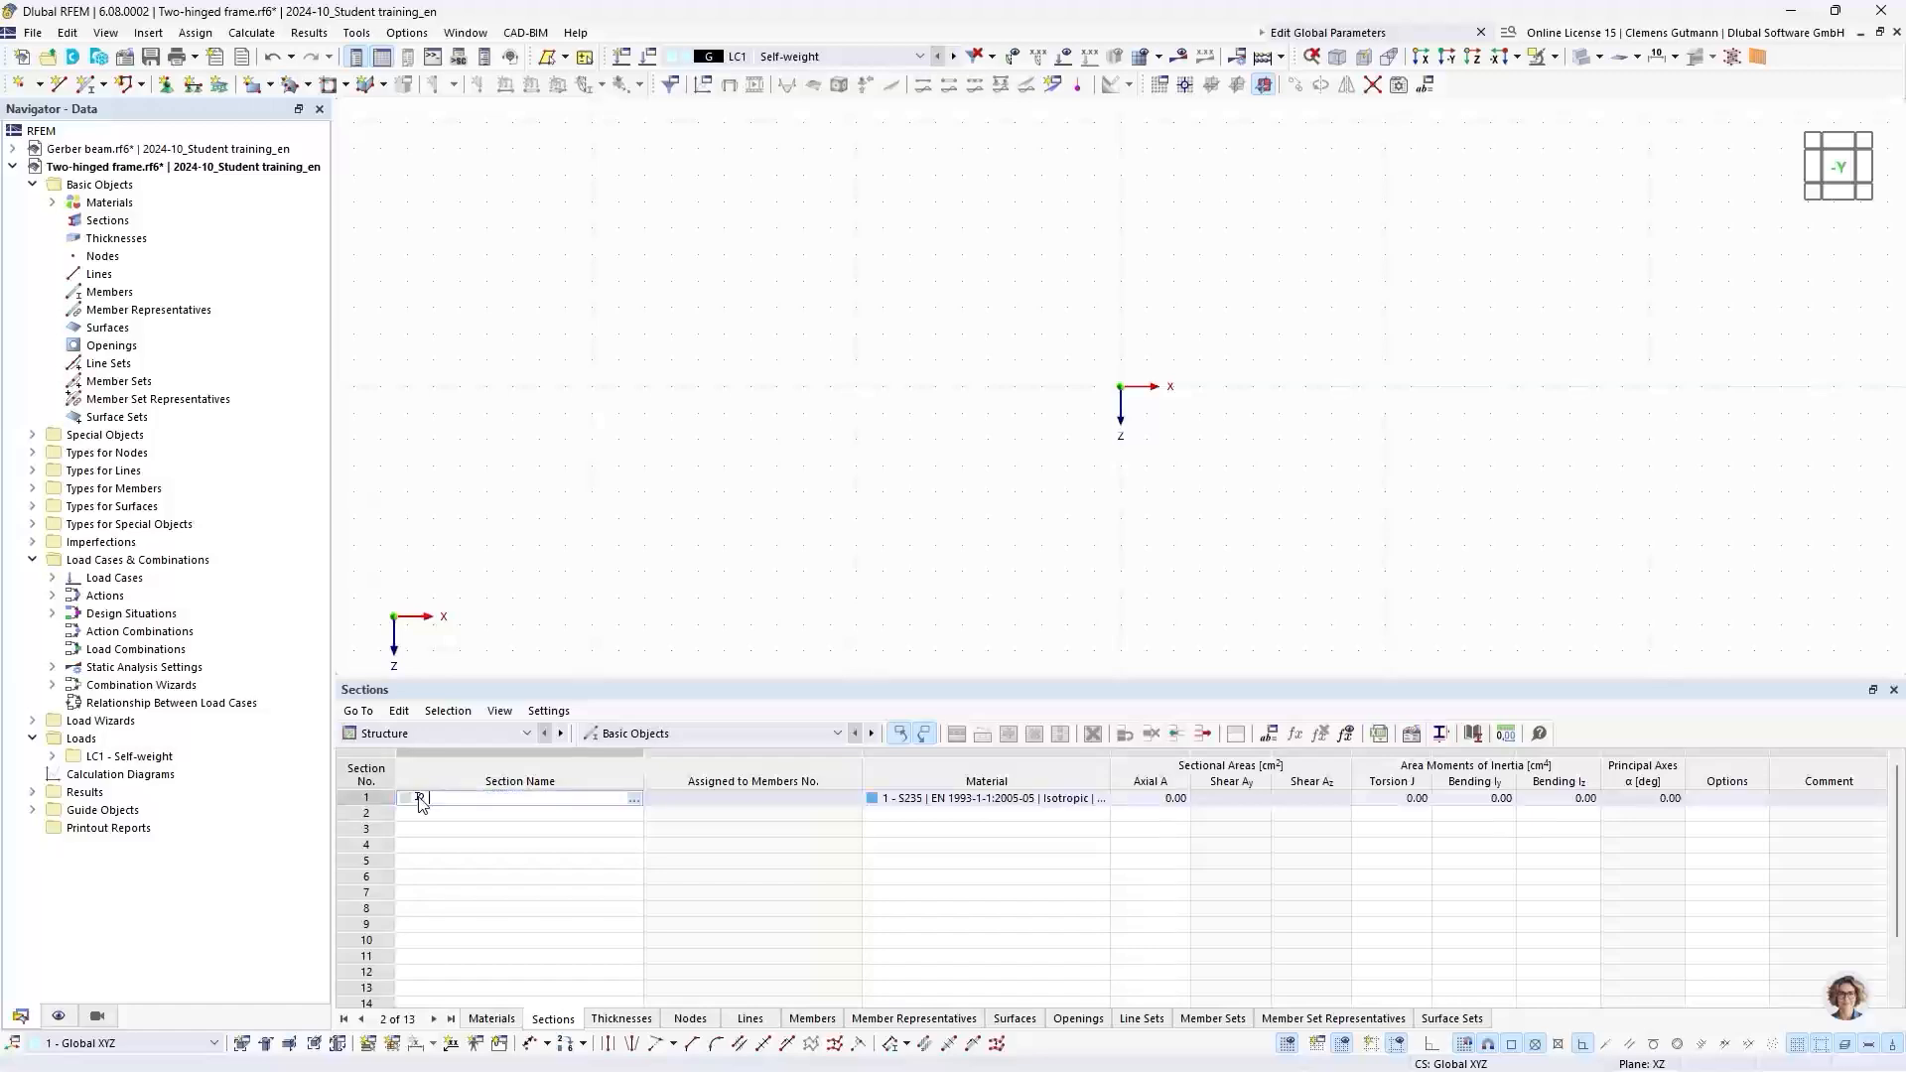
text(H)
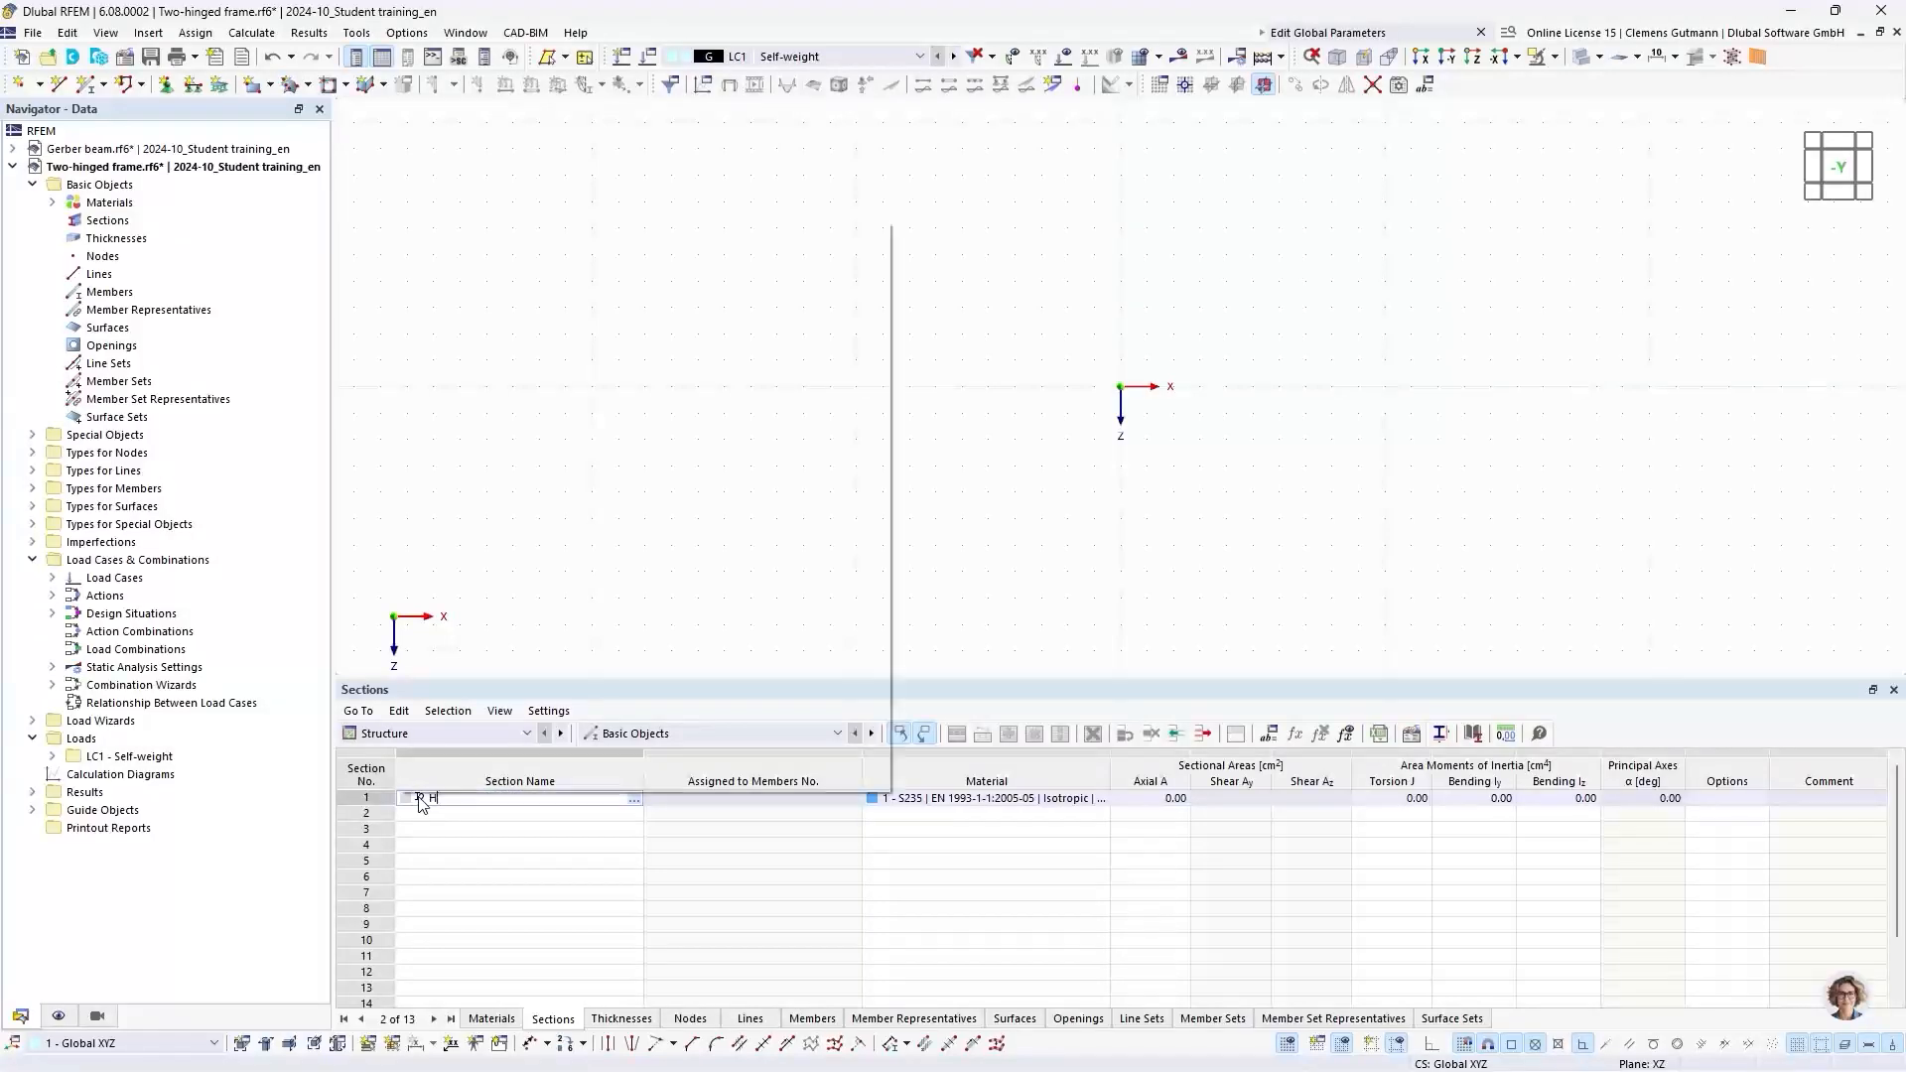
text(EB 300)
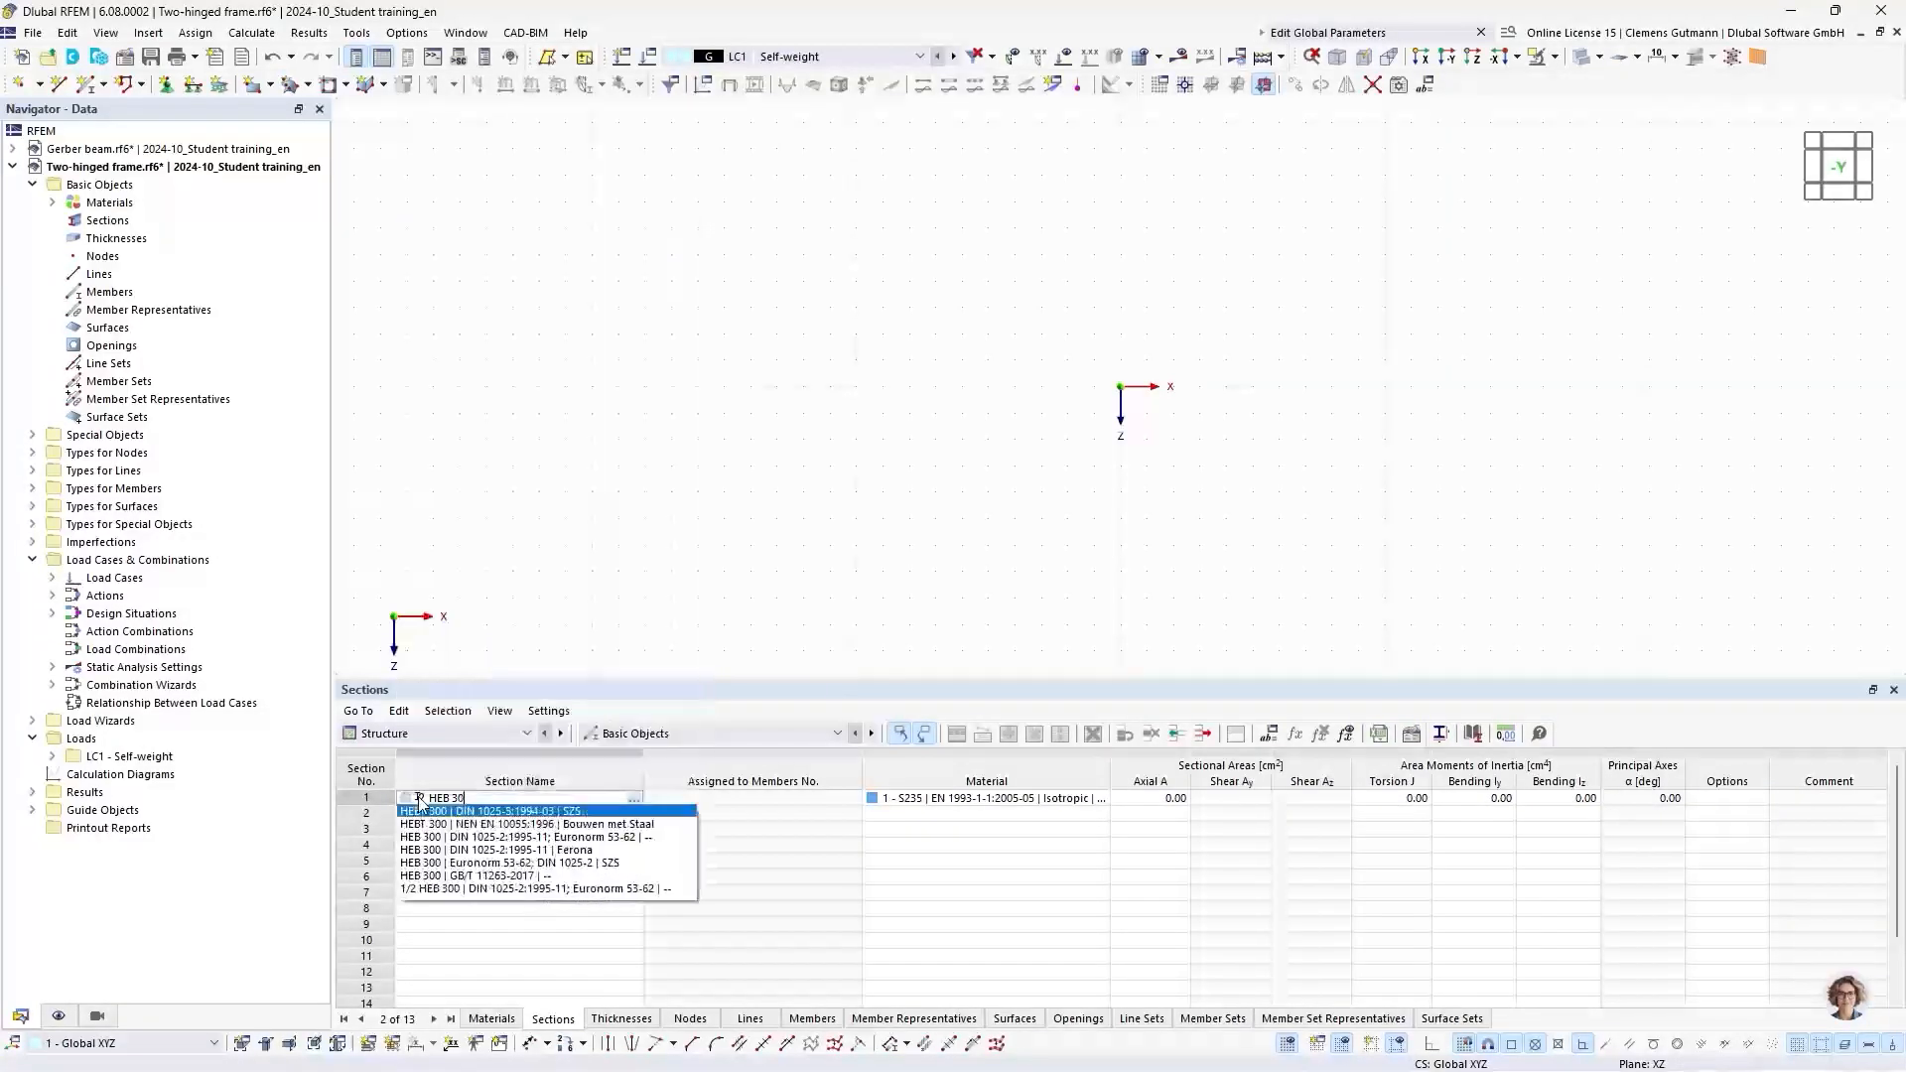
click(473, 864)
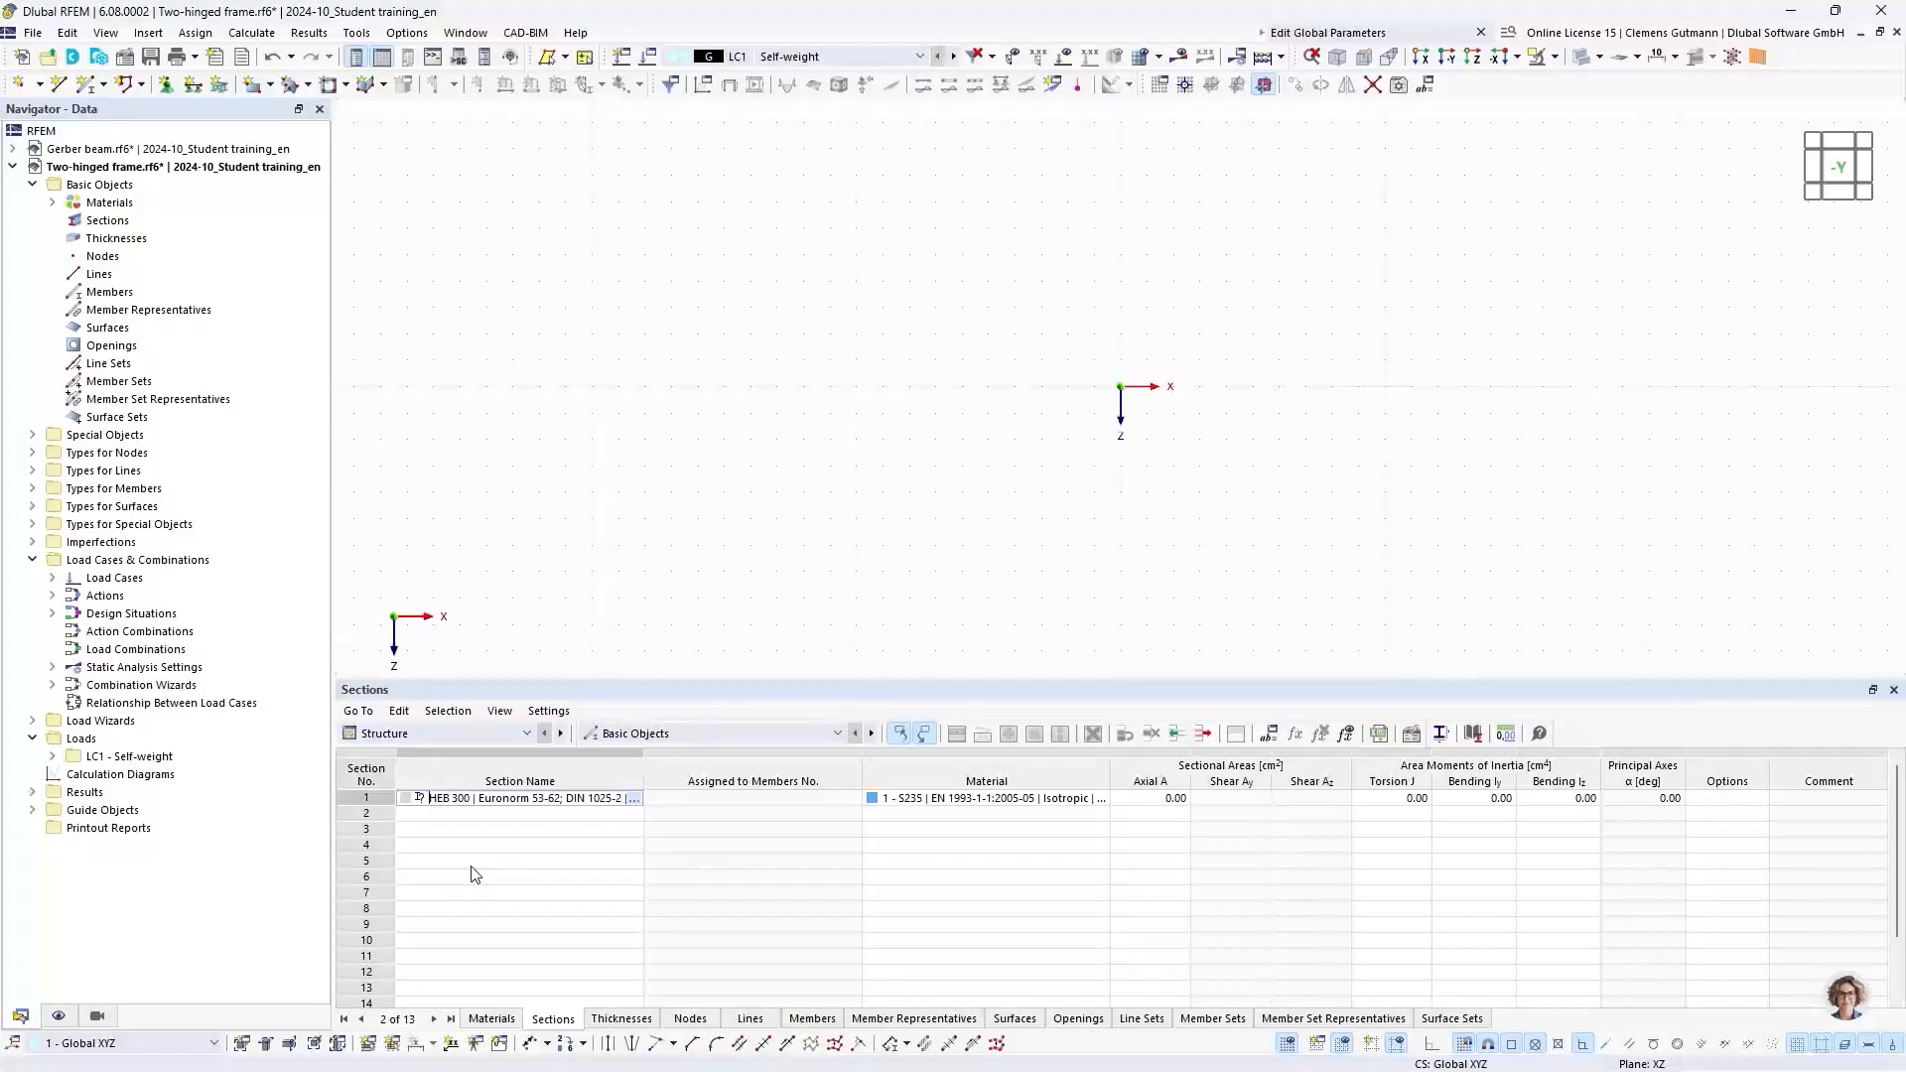
key(Return)
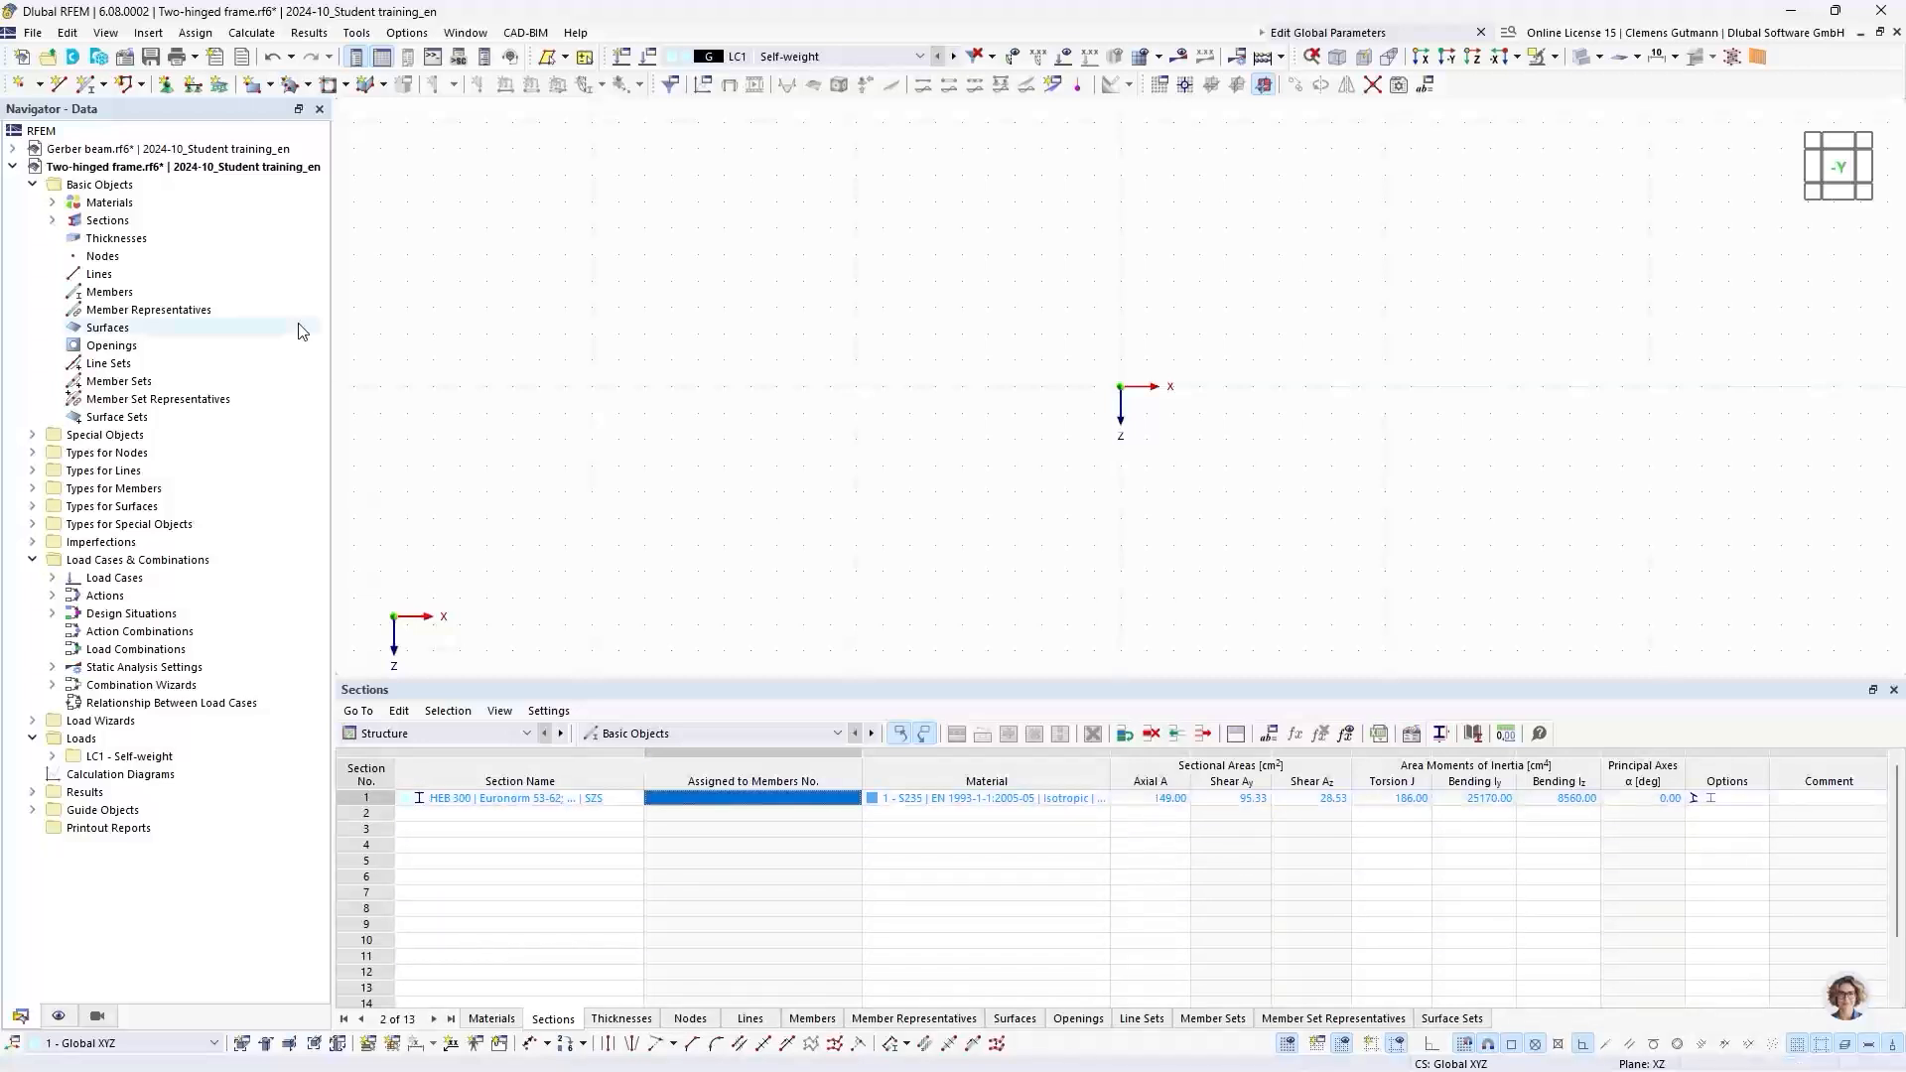
Step: Add a second section from the library as a solid round bar with a diameter of 30 mm
right_click(112, 226)
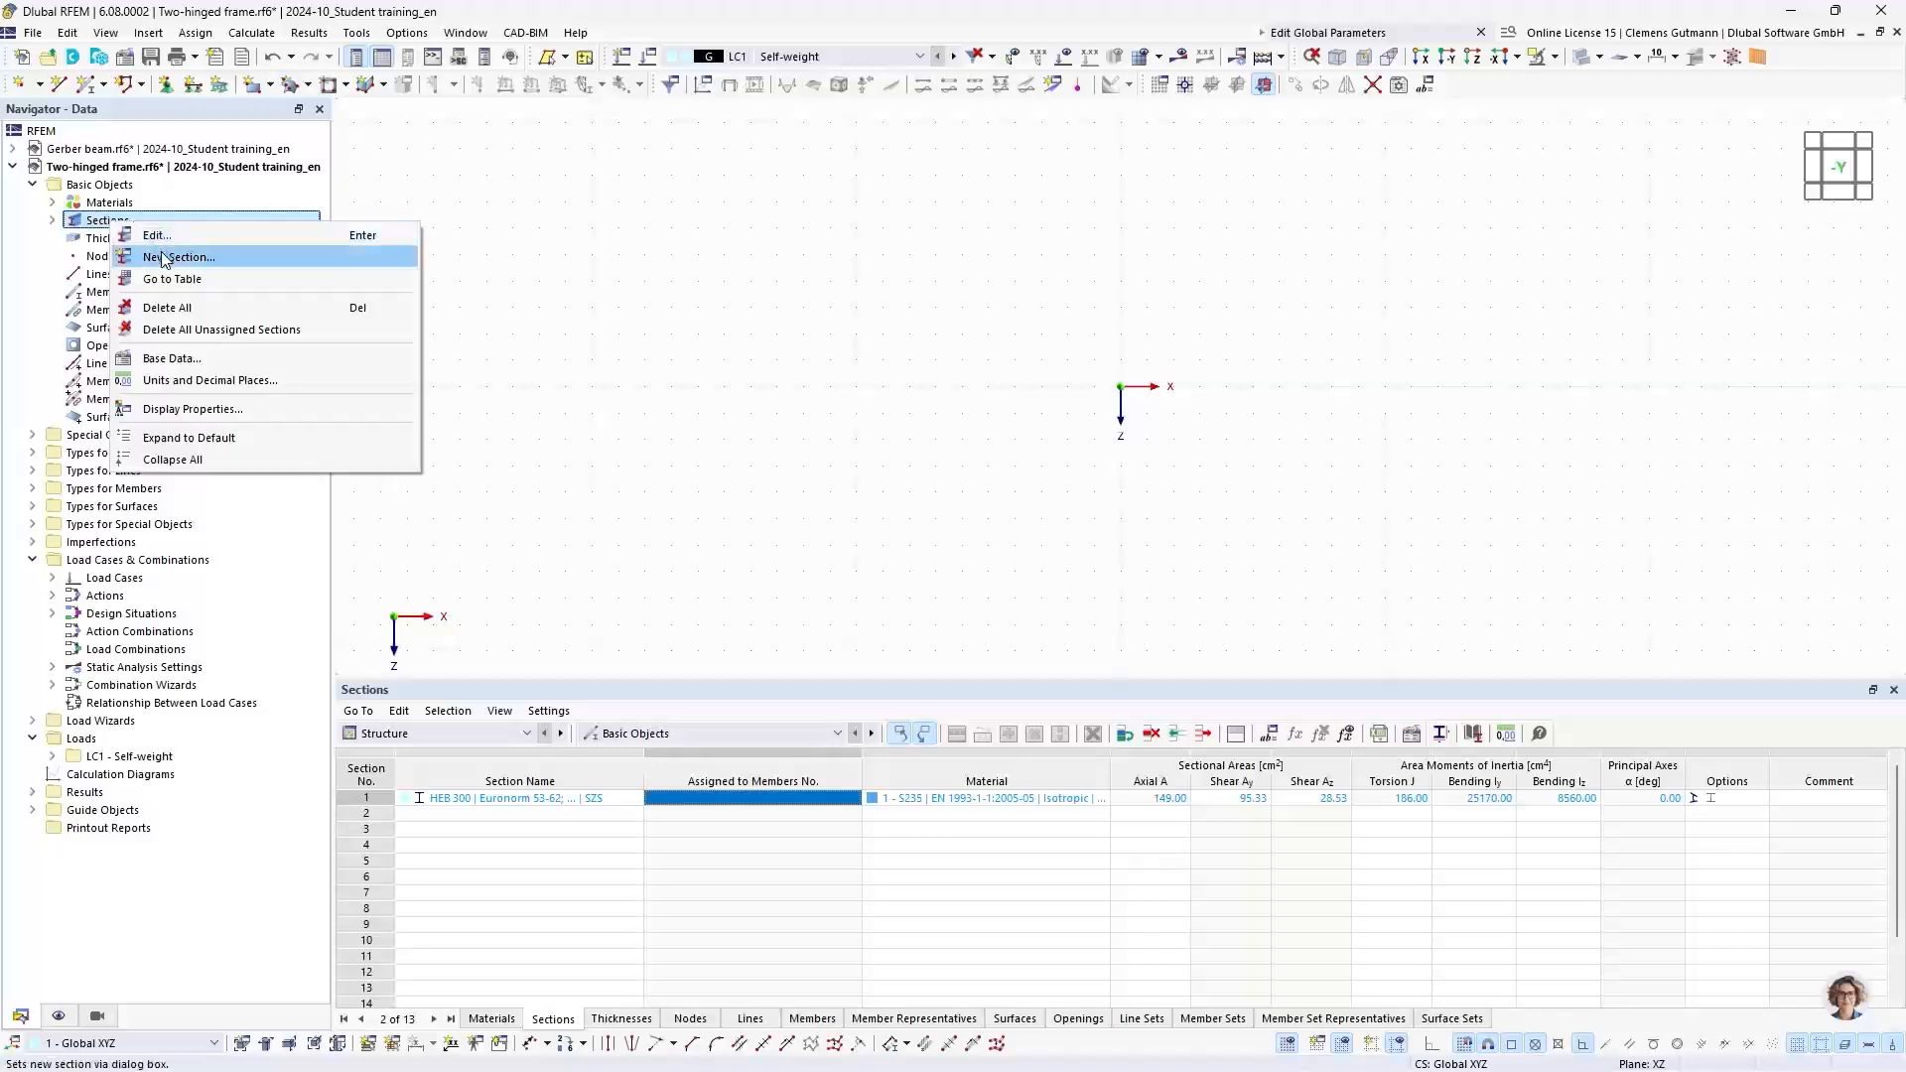
click(165, 258)
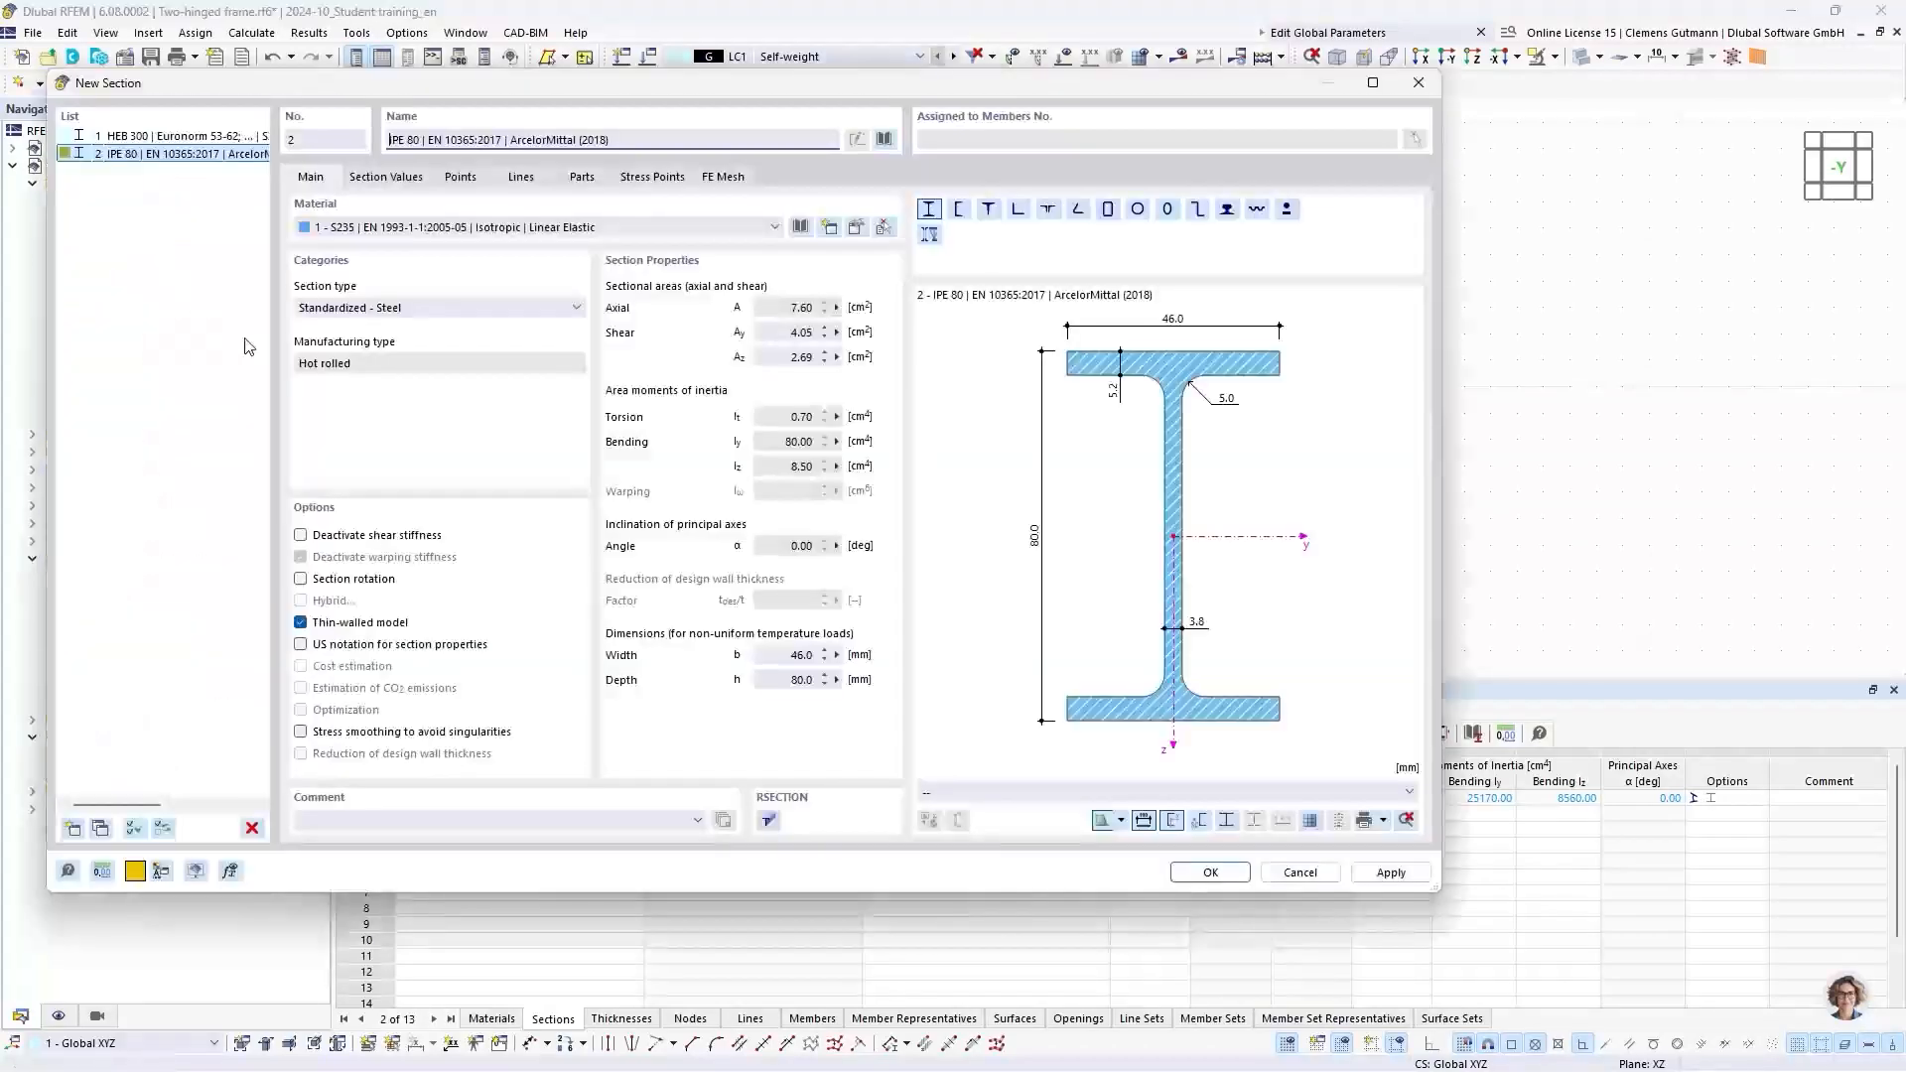
click(884, 140)
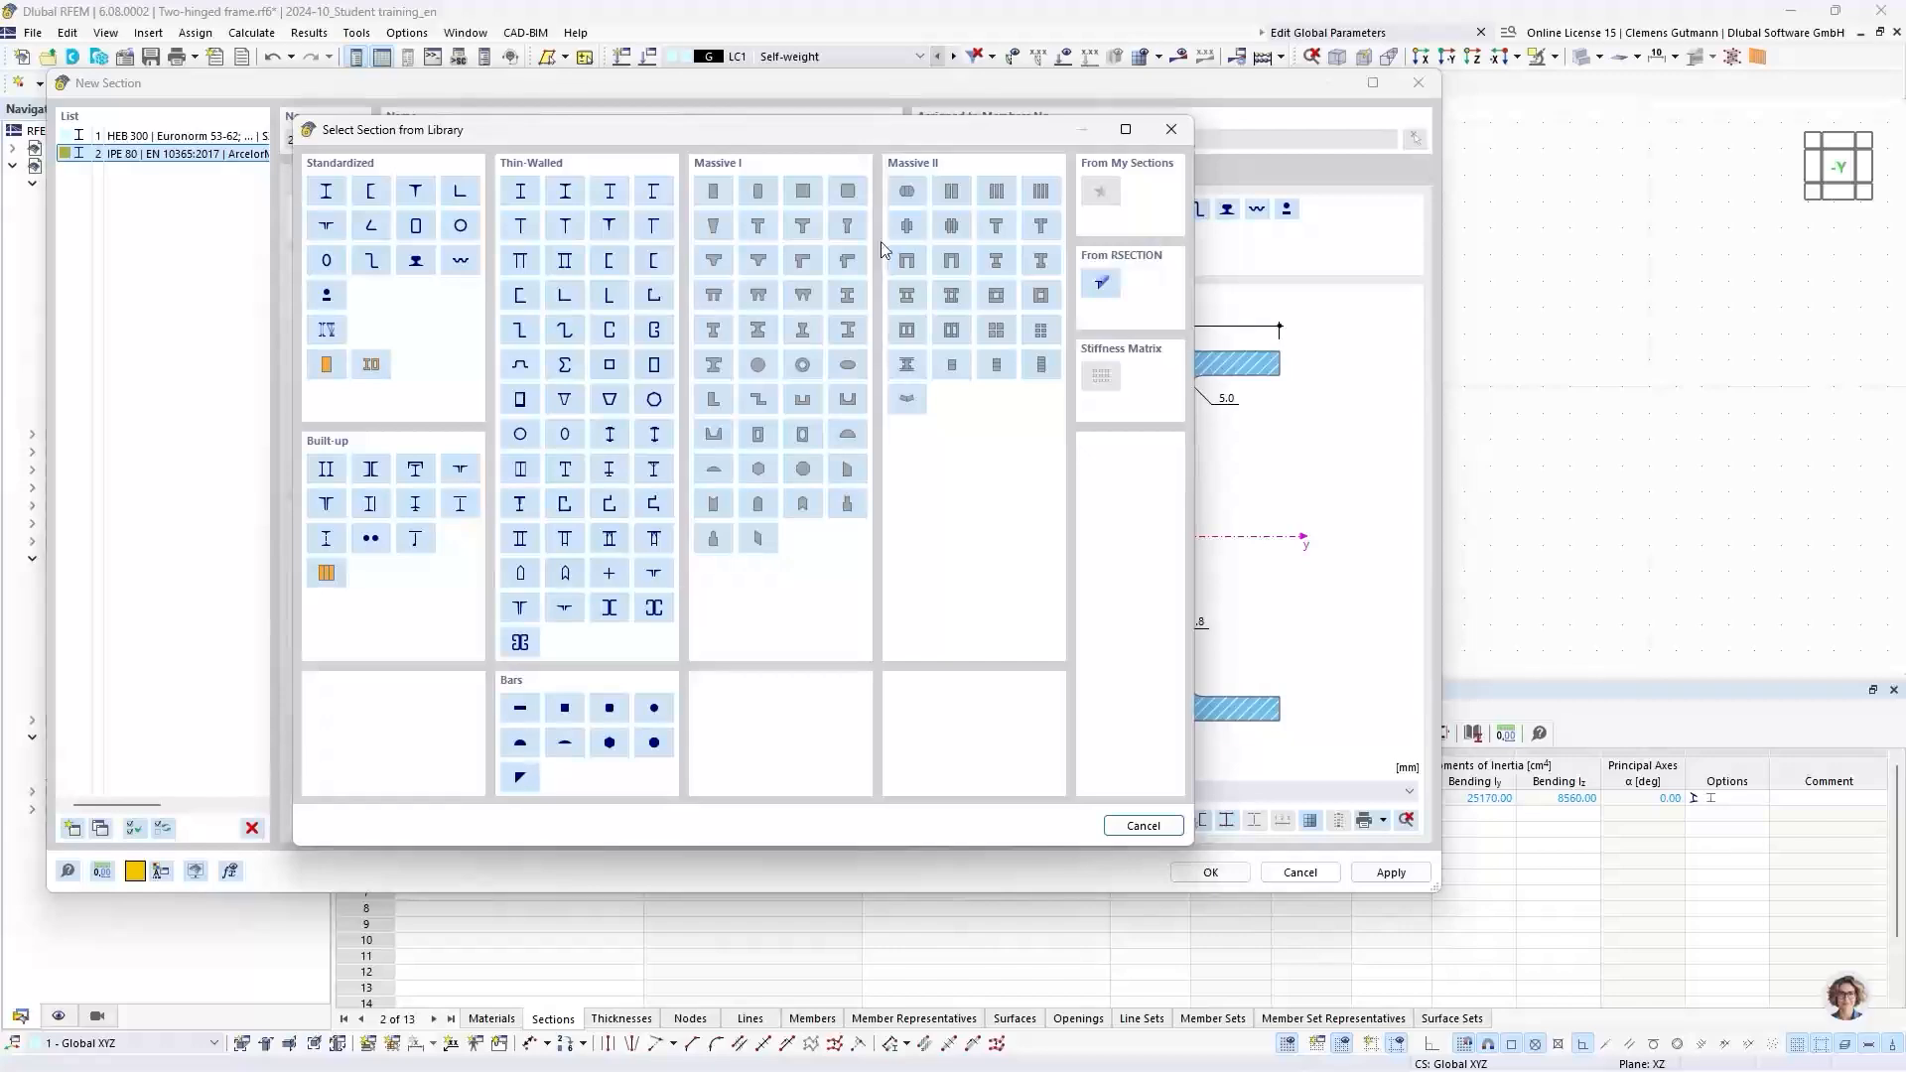
click(665, 716)
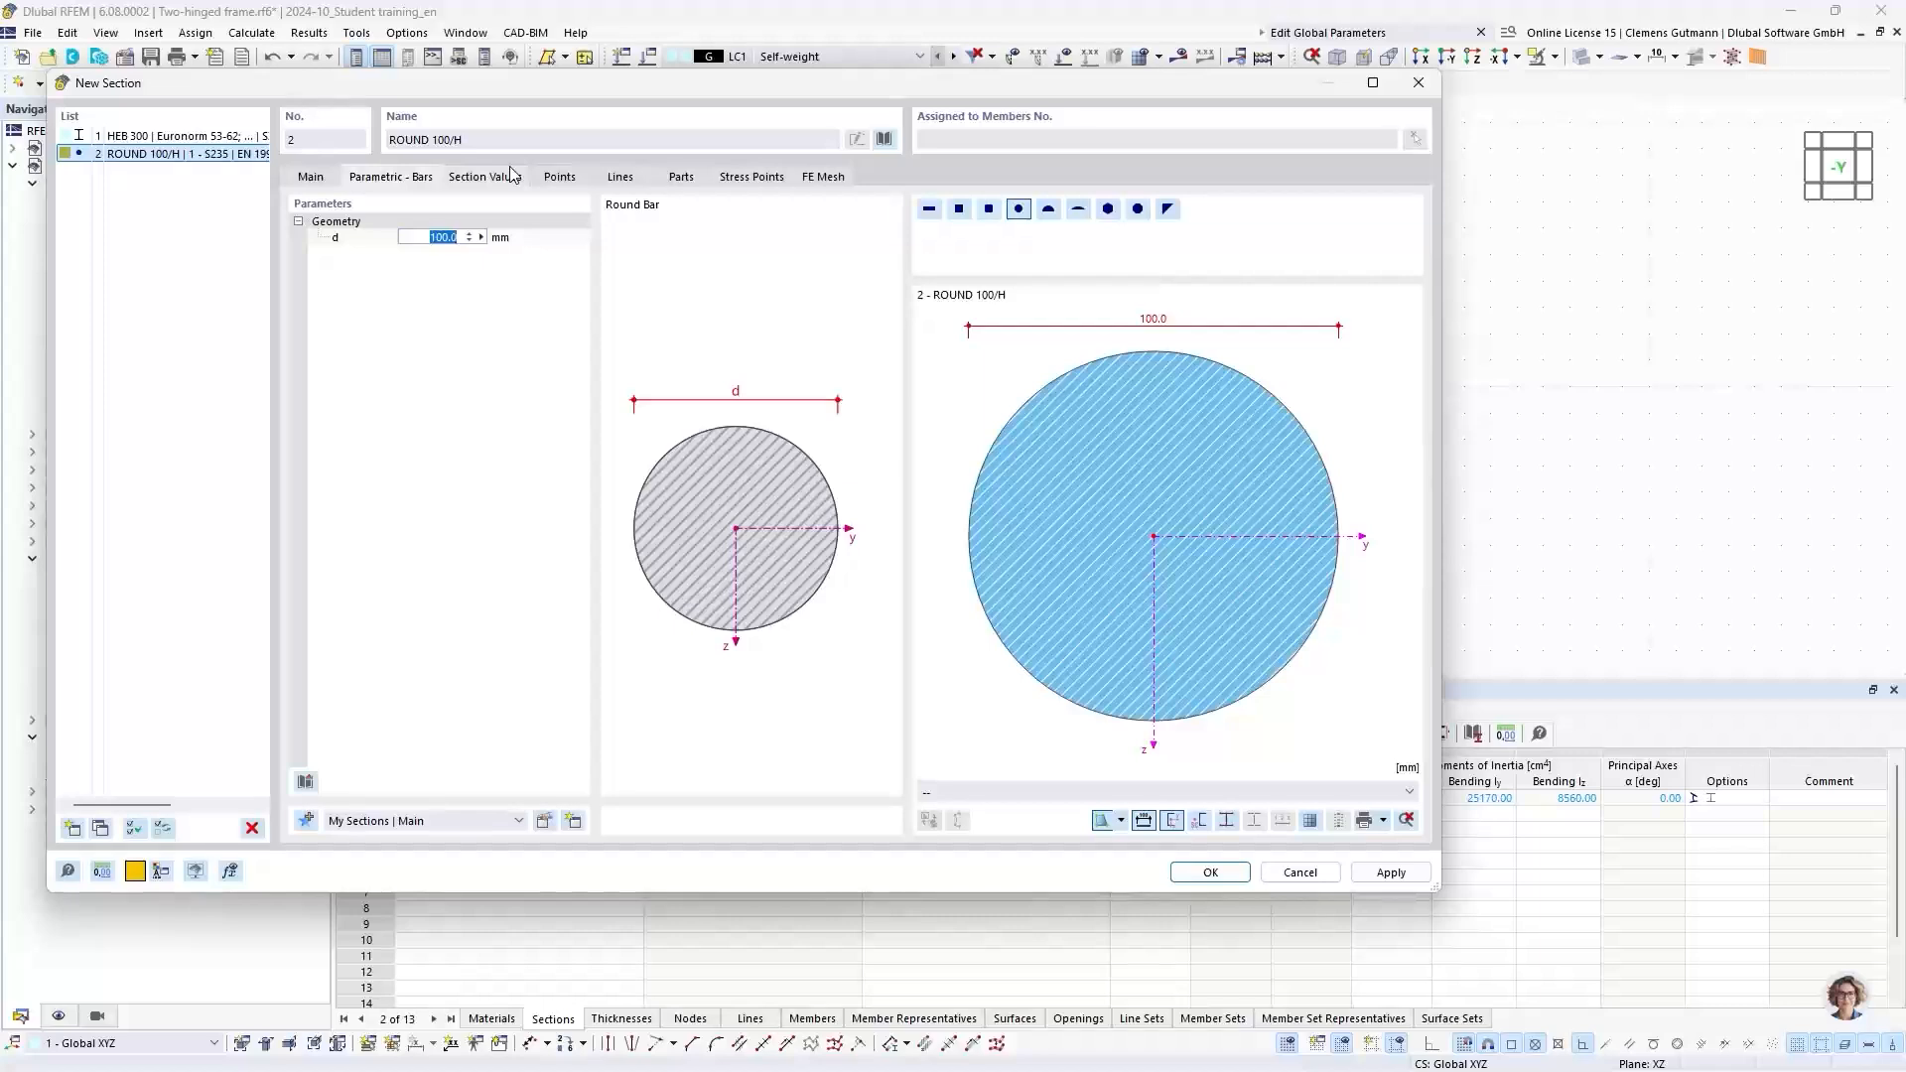
text(30)
key(Return)
click(1192, 871)
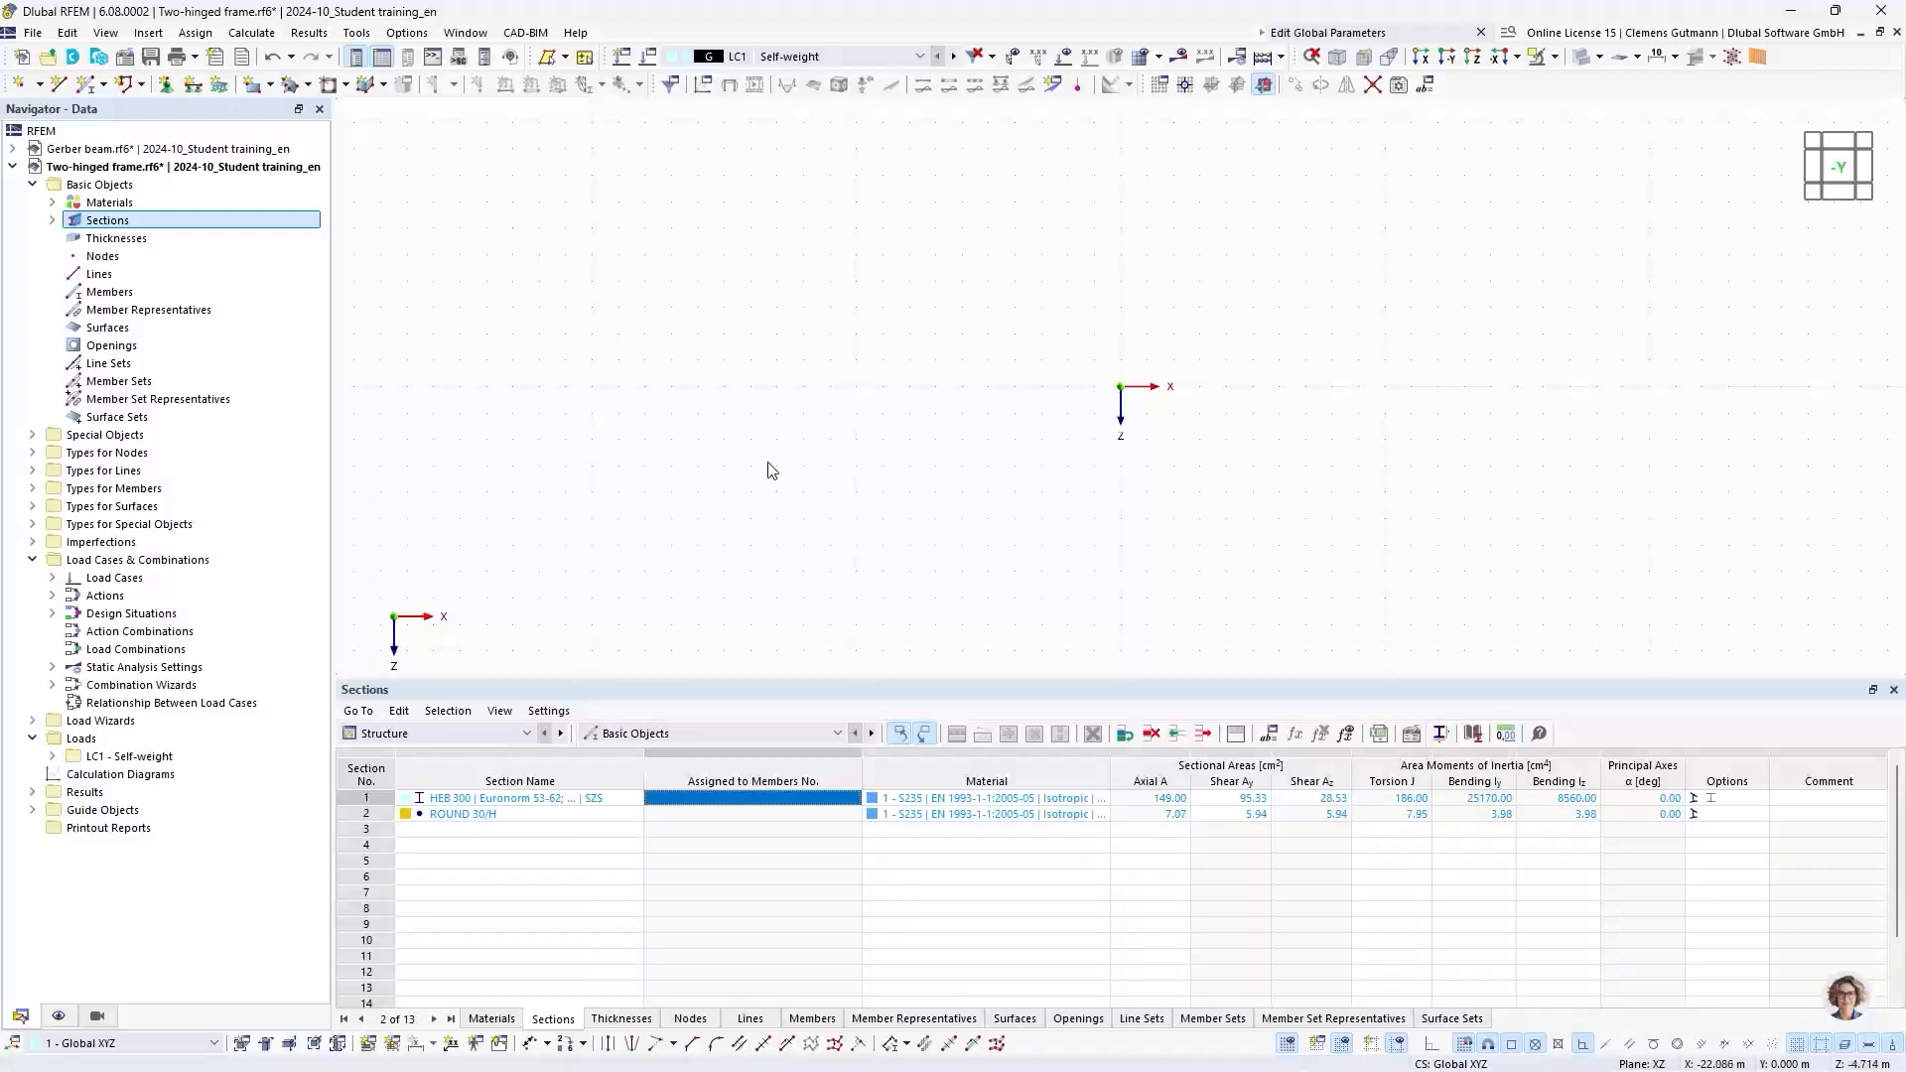
Step: Create continuous HEB 300 beam members from the origin through X 0, Z -5 m to X 5, Z -8 m
middle_drag(1260, 387, 772, 486)
click(106, 86)
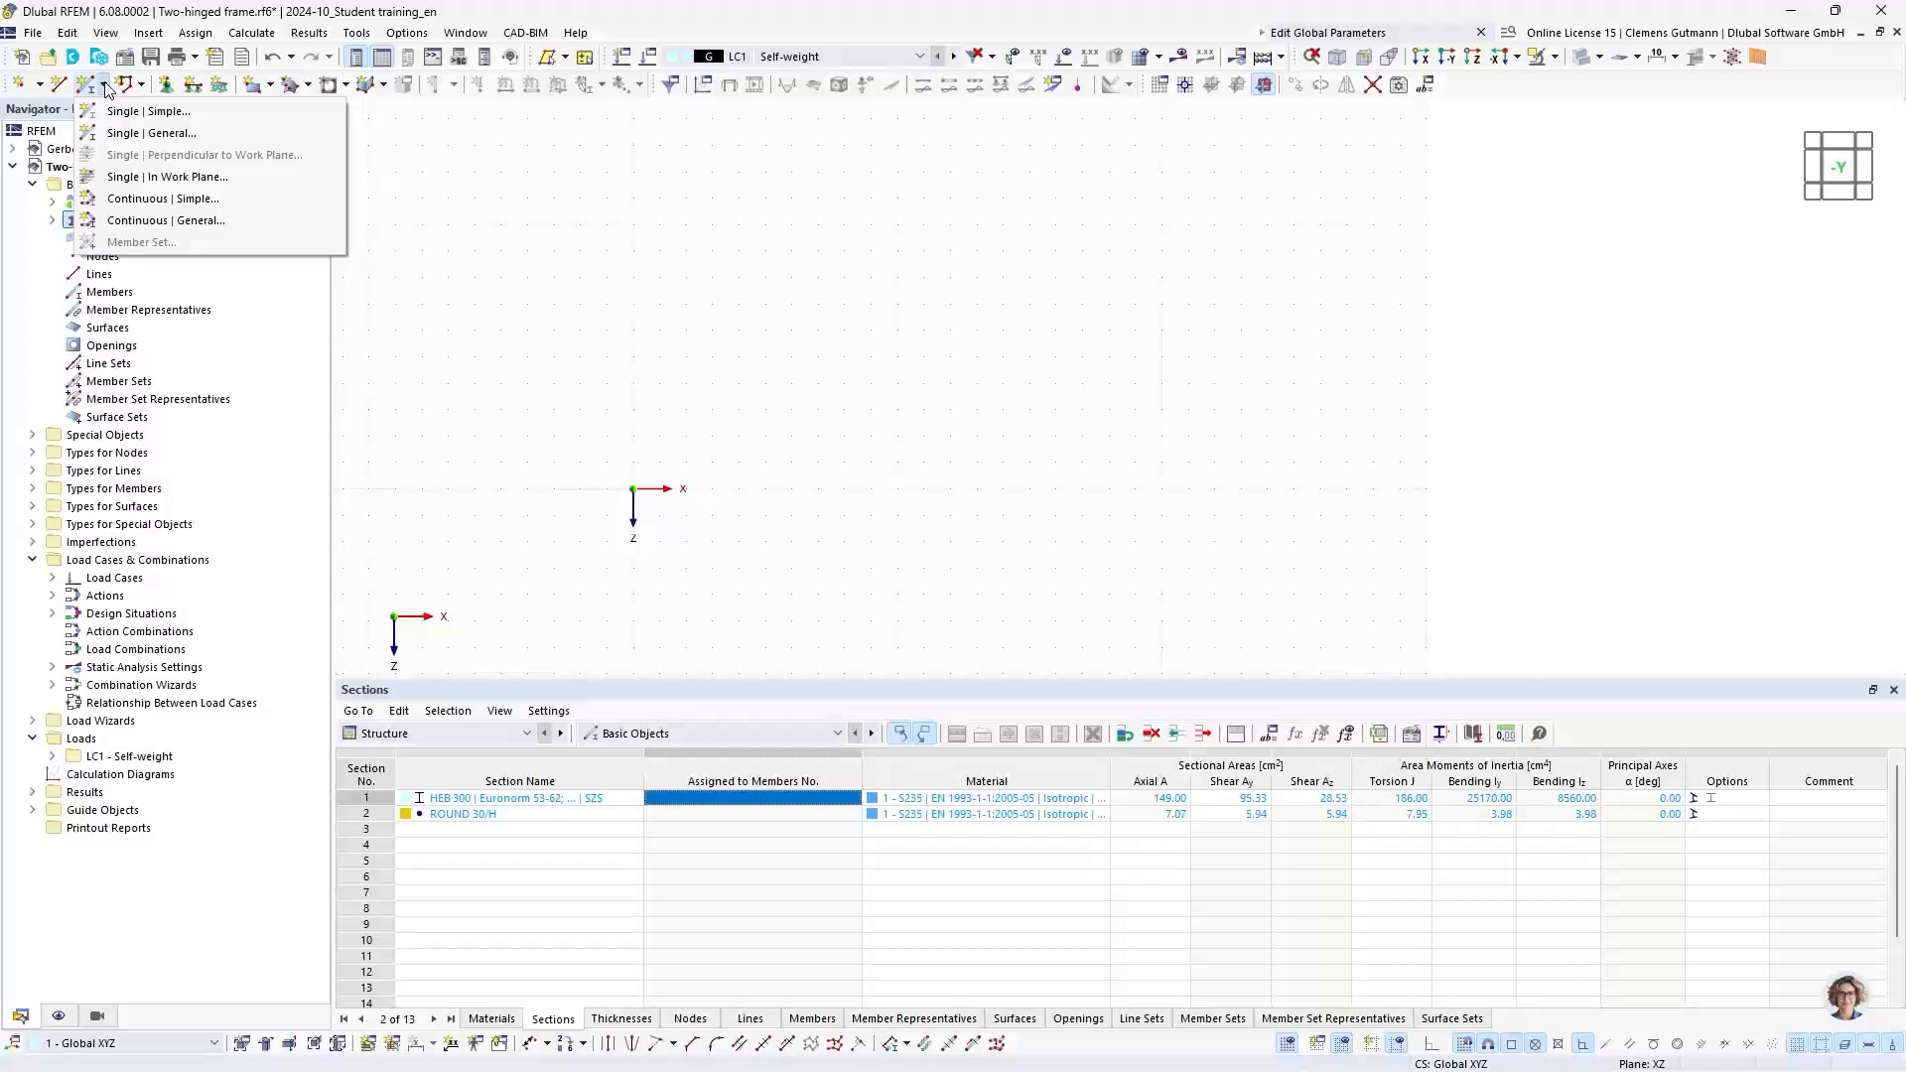
click(181, 203)
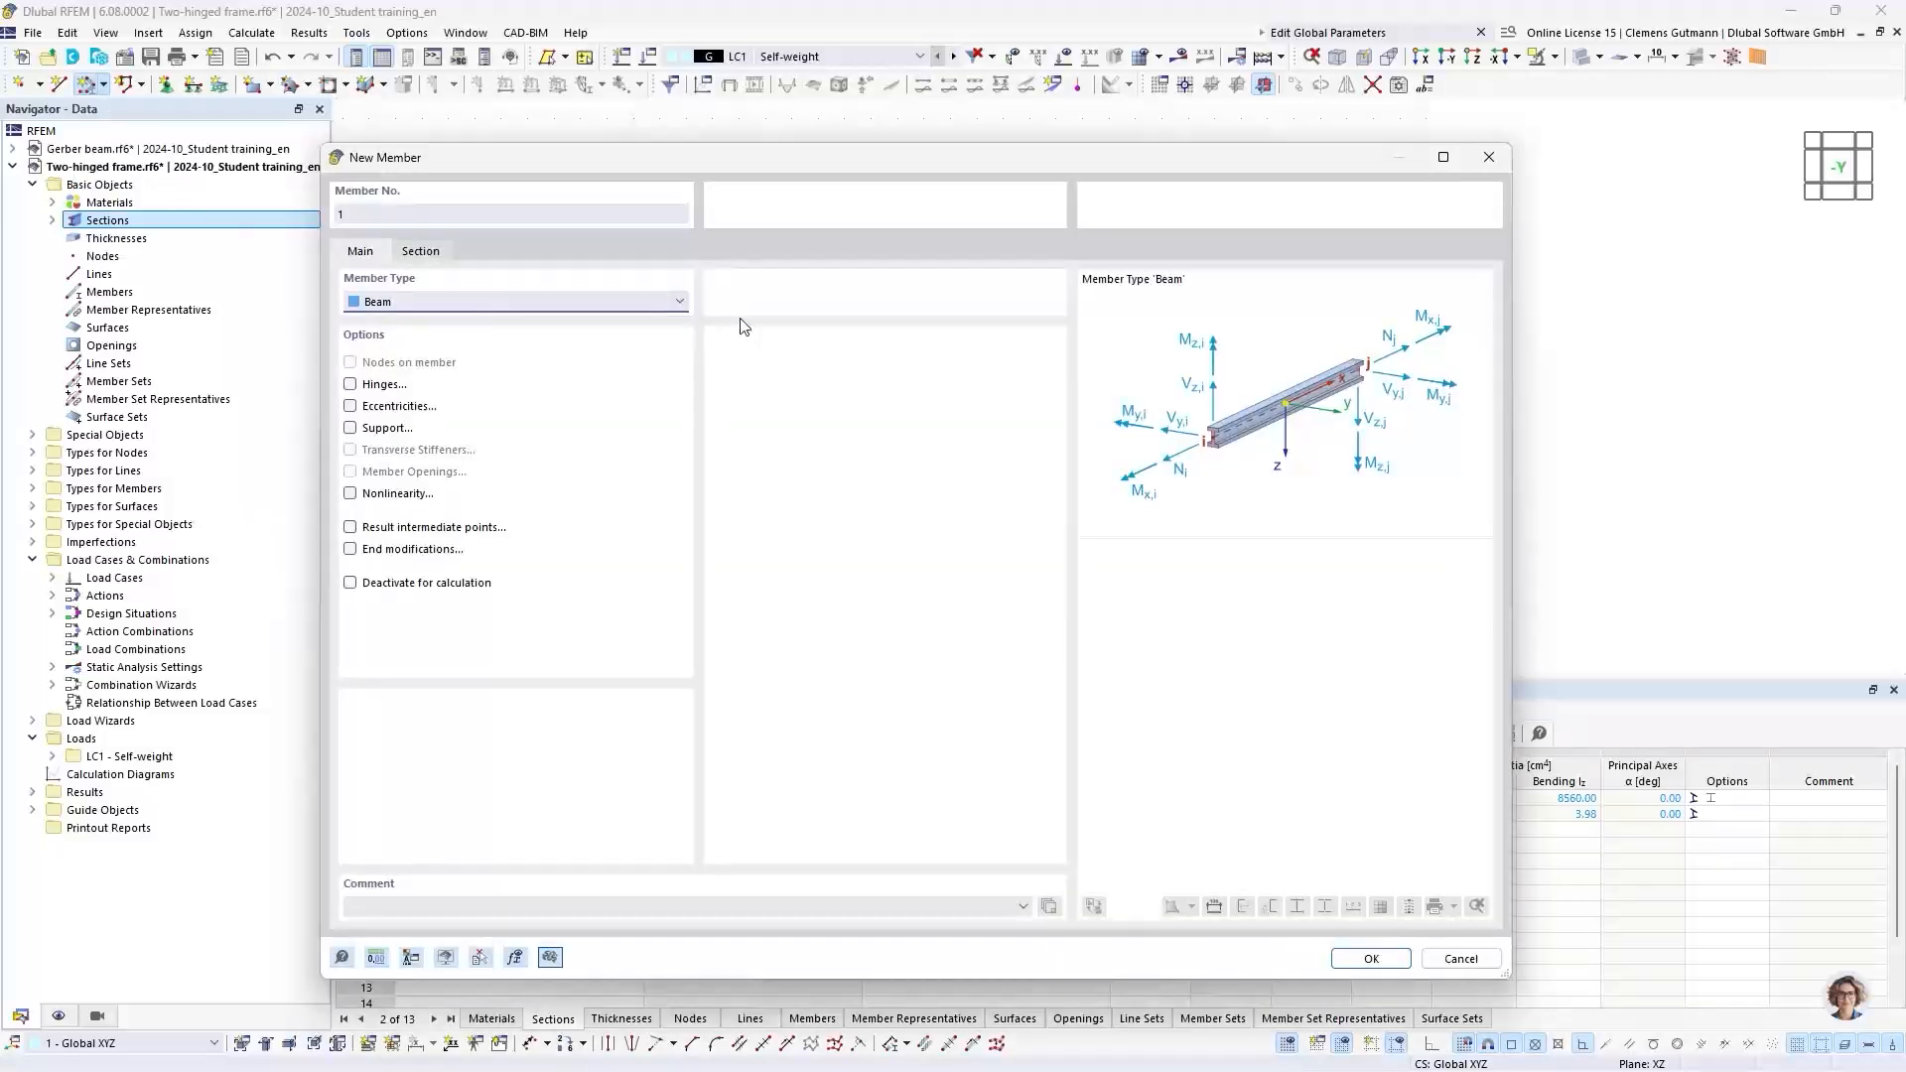
click(1376, 958)
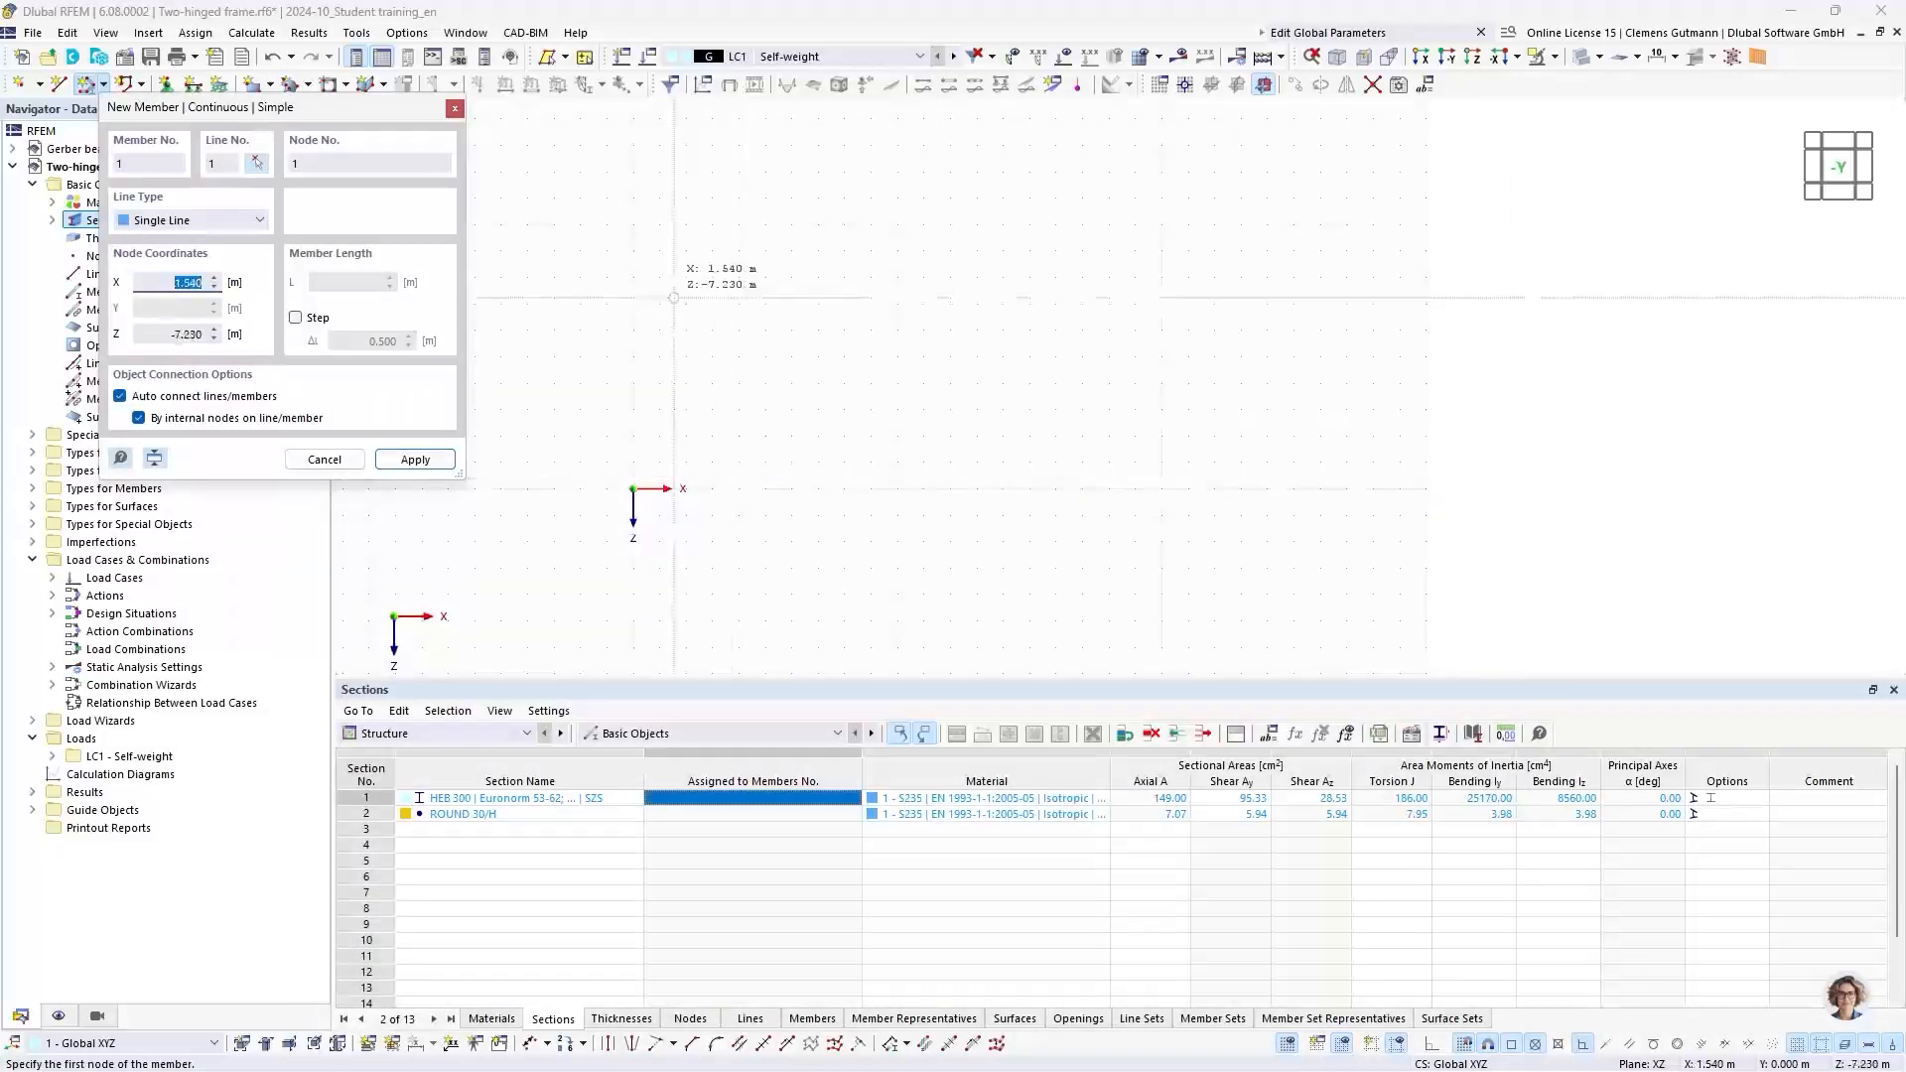
middle_drag(673, 295, 807, 365)
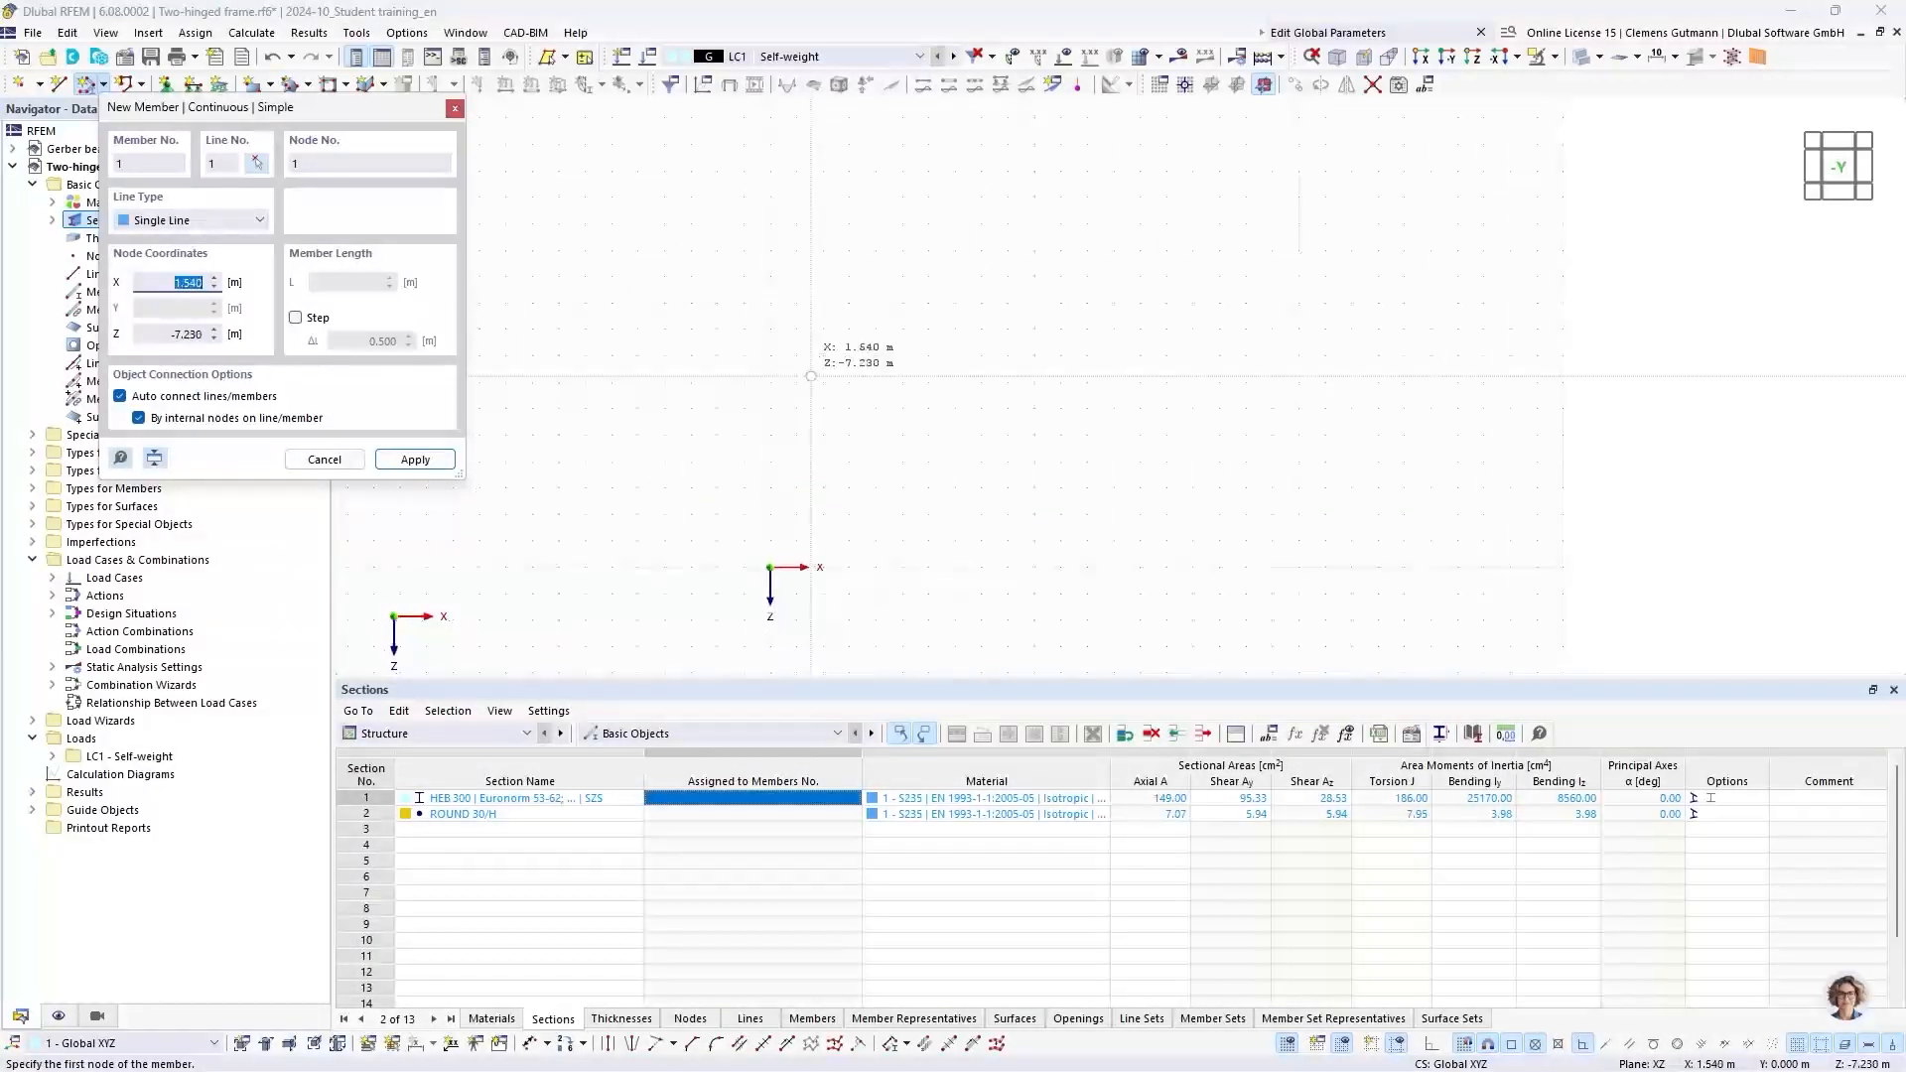
click(769, 567)
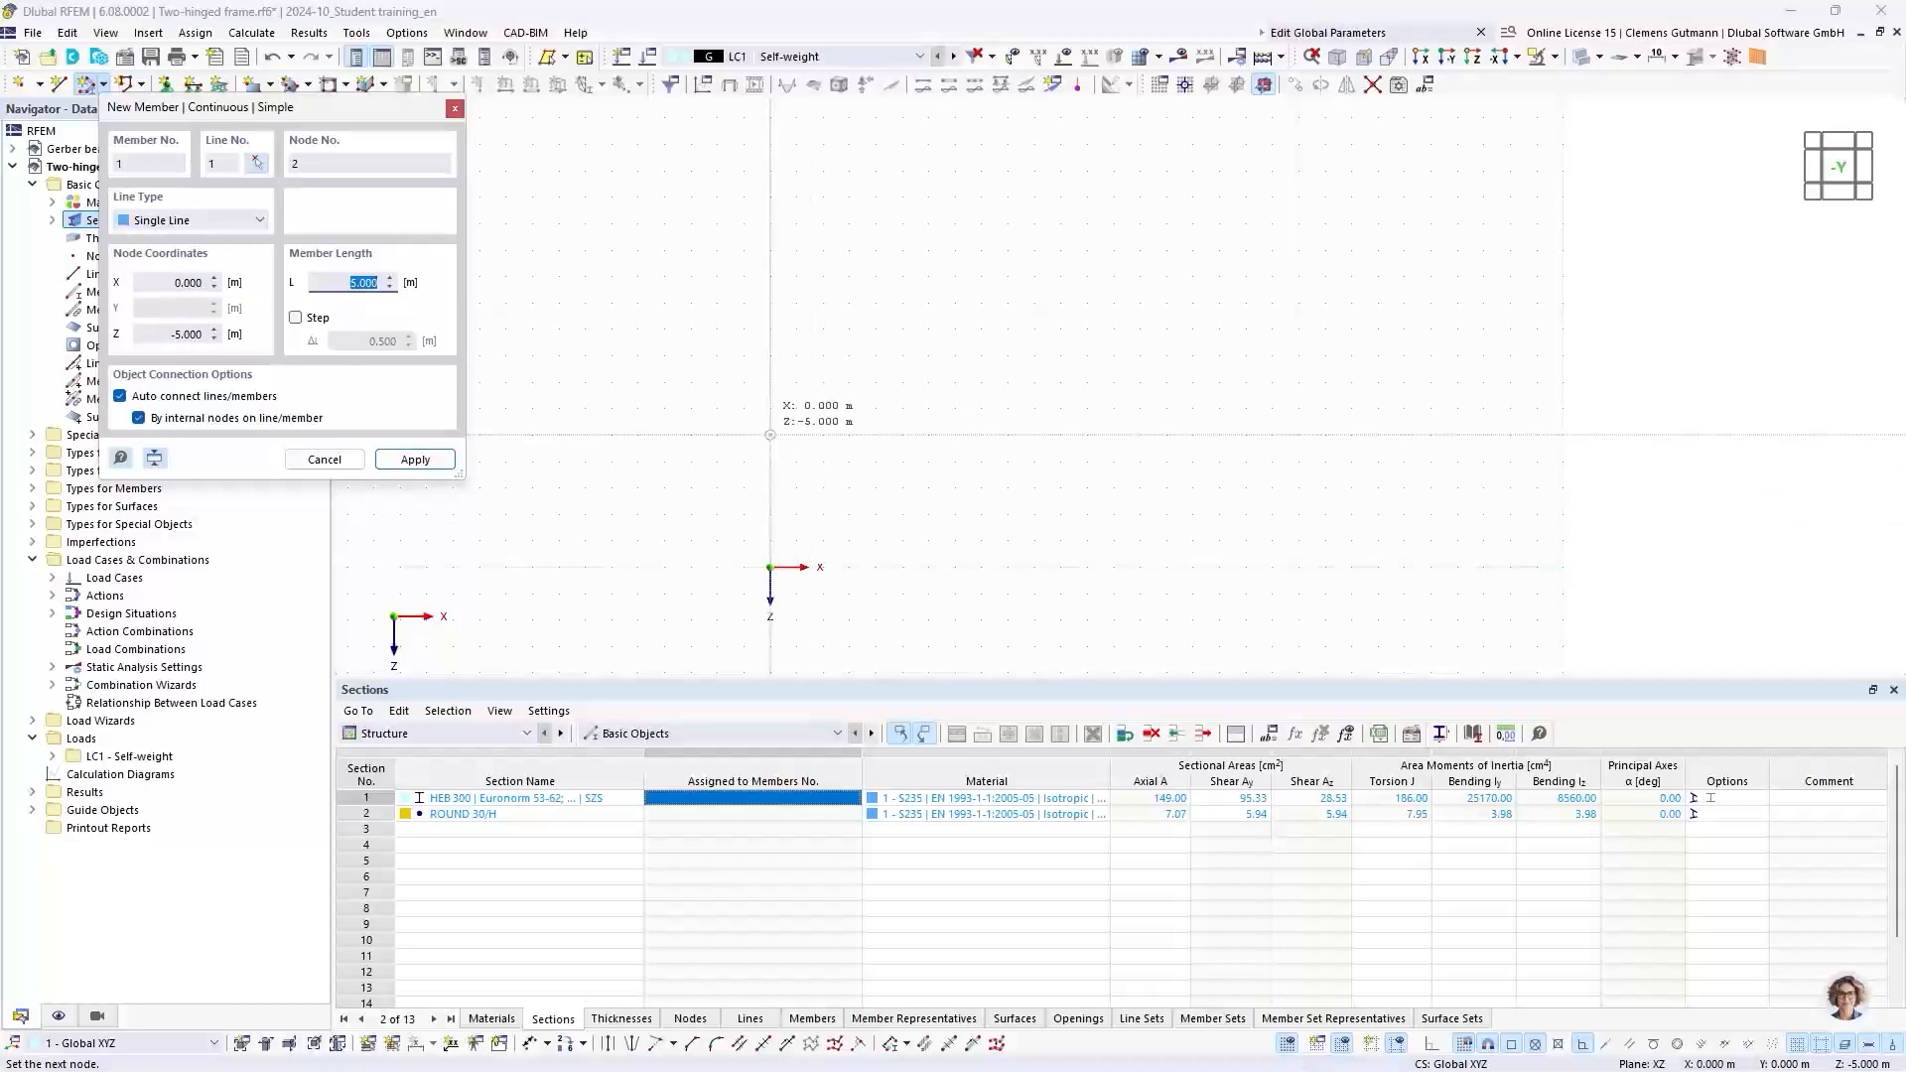
click(769, 435)
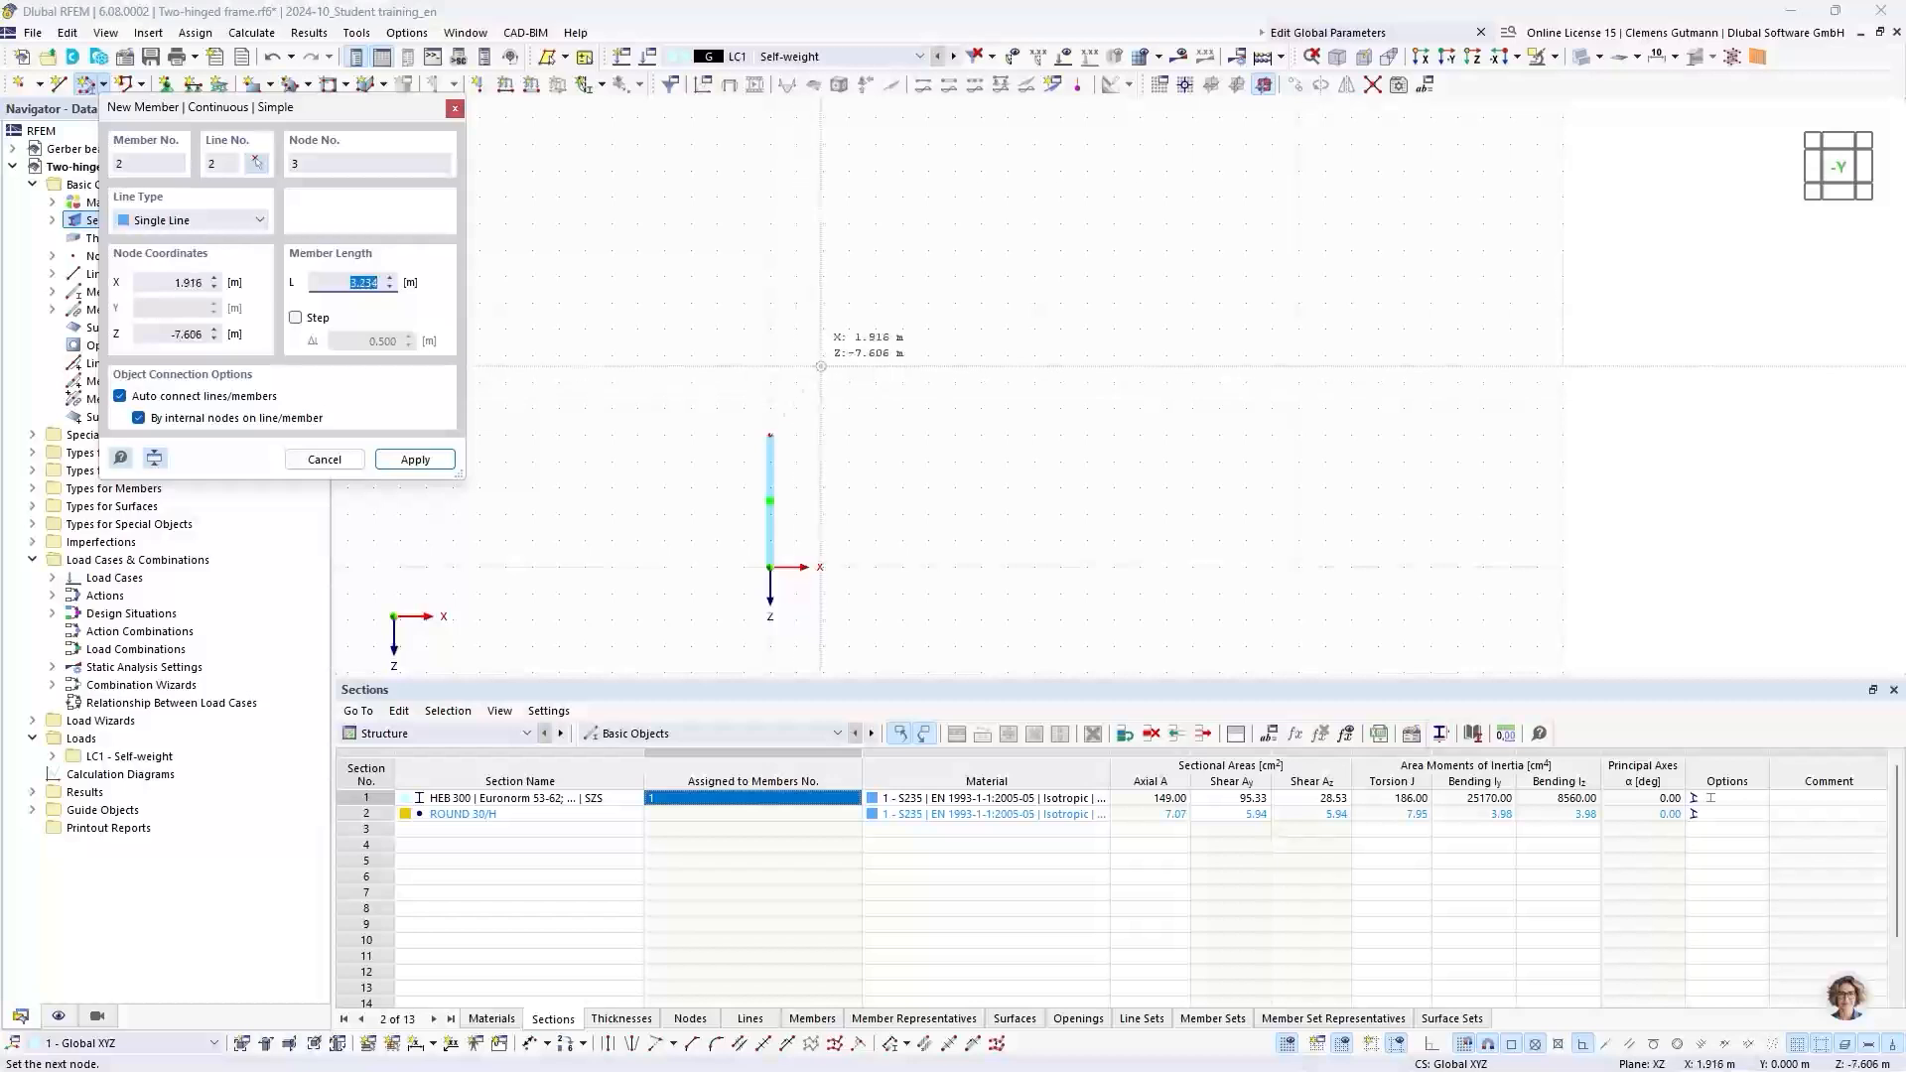
click(901, 356)
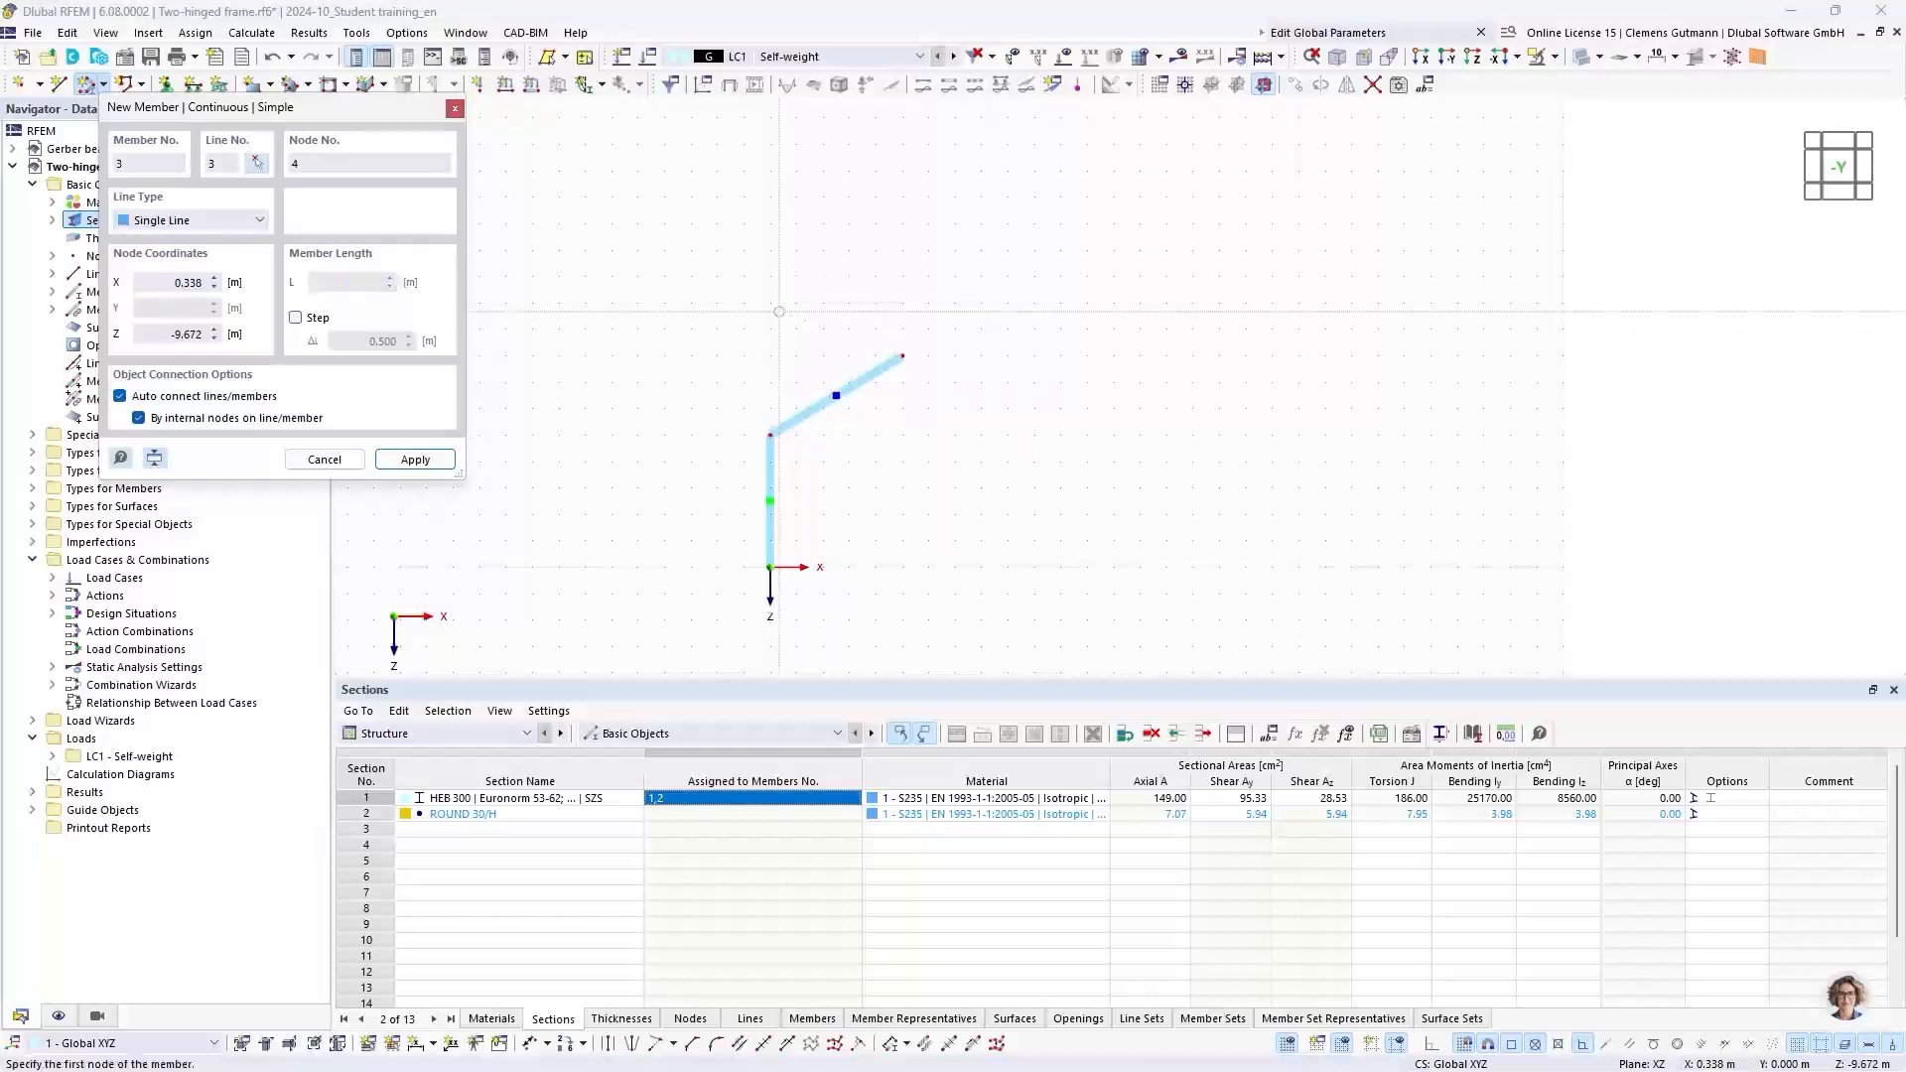
key(Escape)
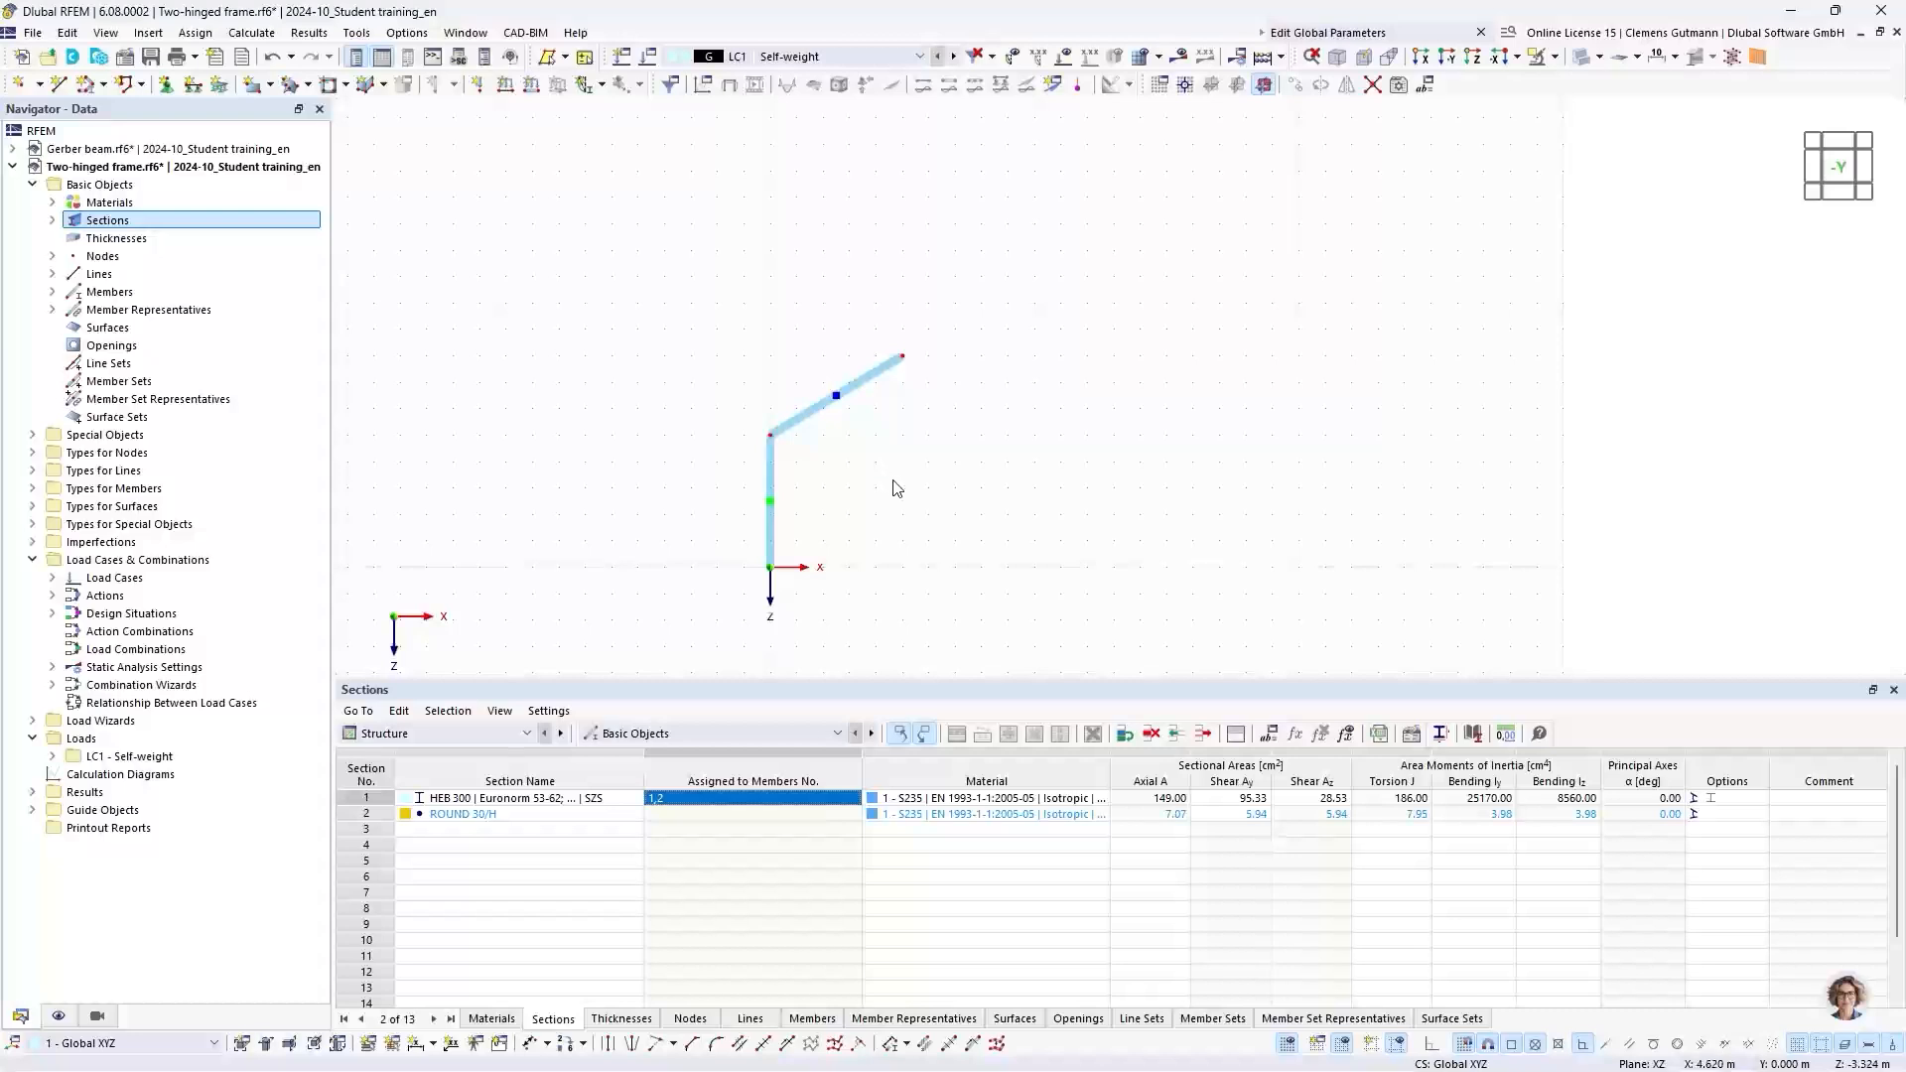
Step: Mirror a copy of the column and rafter about the YZ plane through the ridge node at X 5, Z -8 m
middle_drag(890, 479, 810, 435)
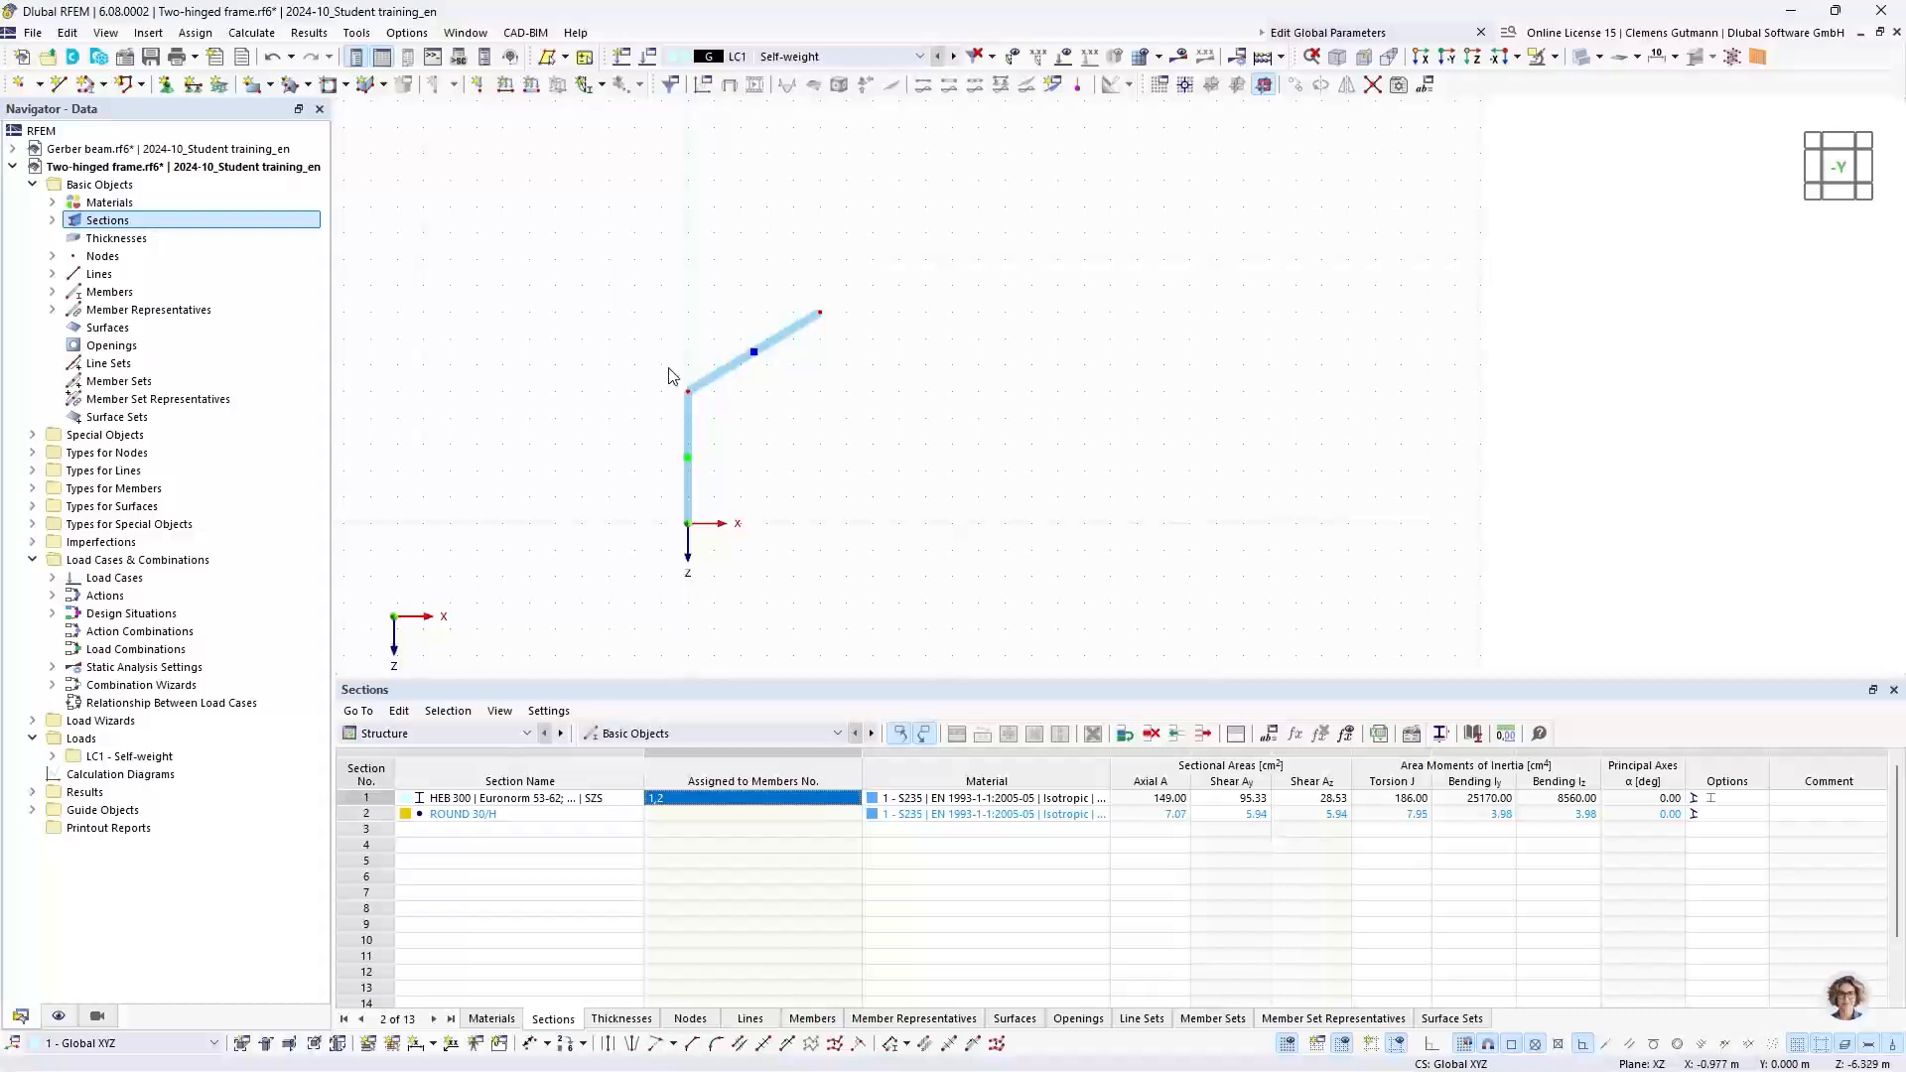
drag(609, 253, 881, 598)
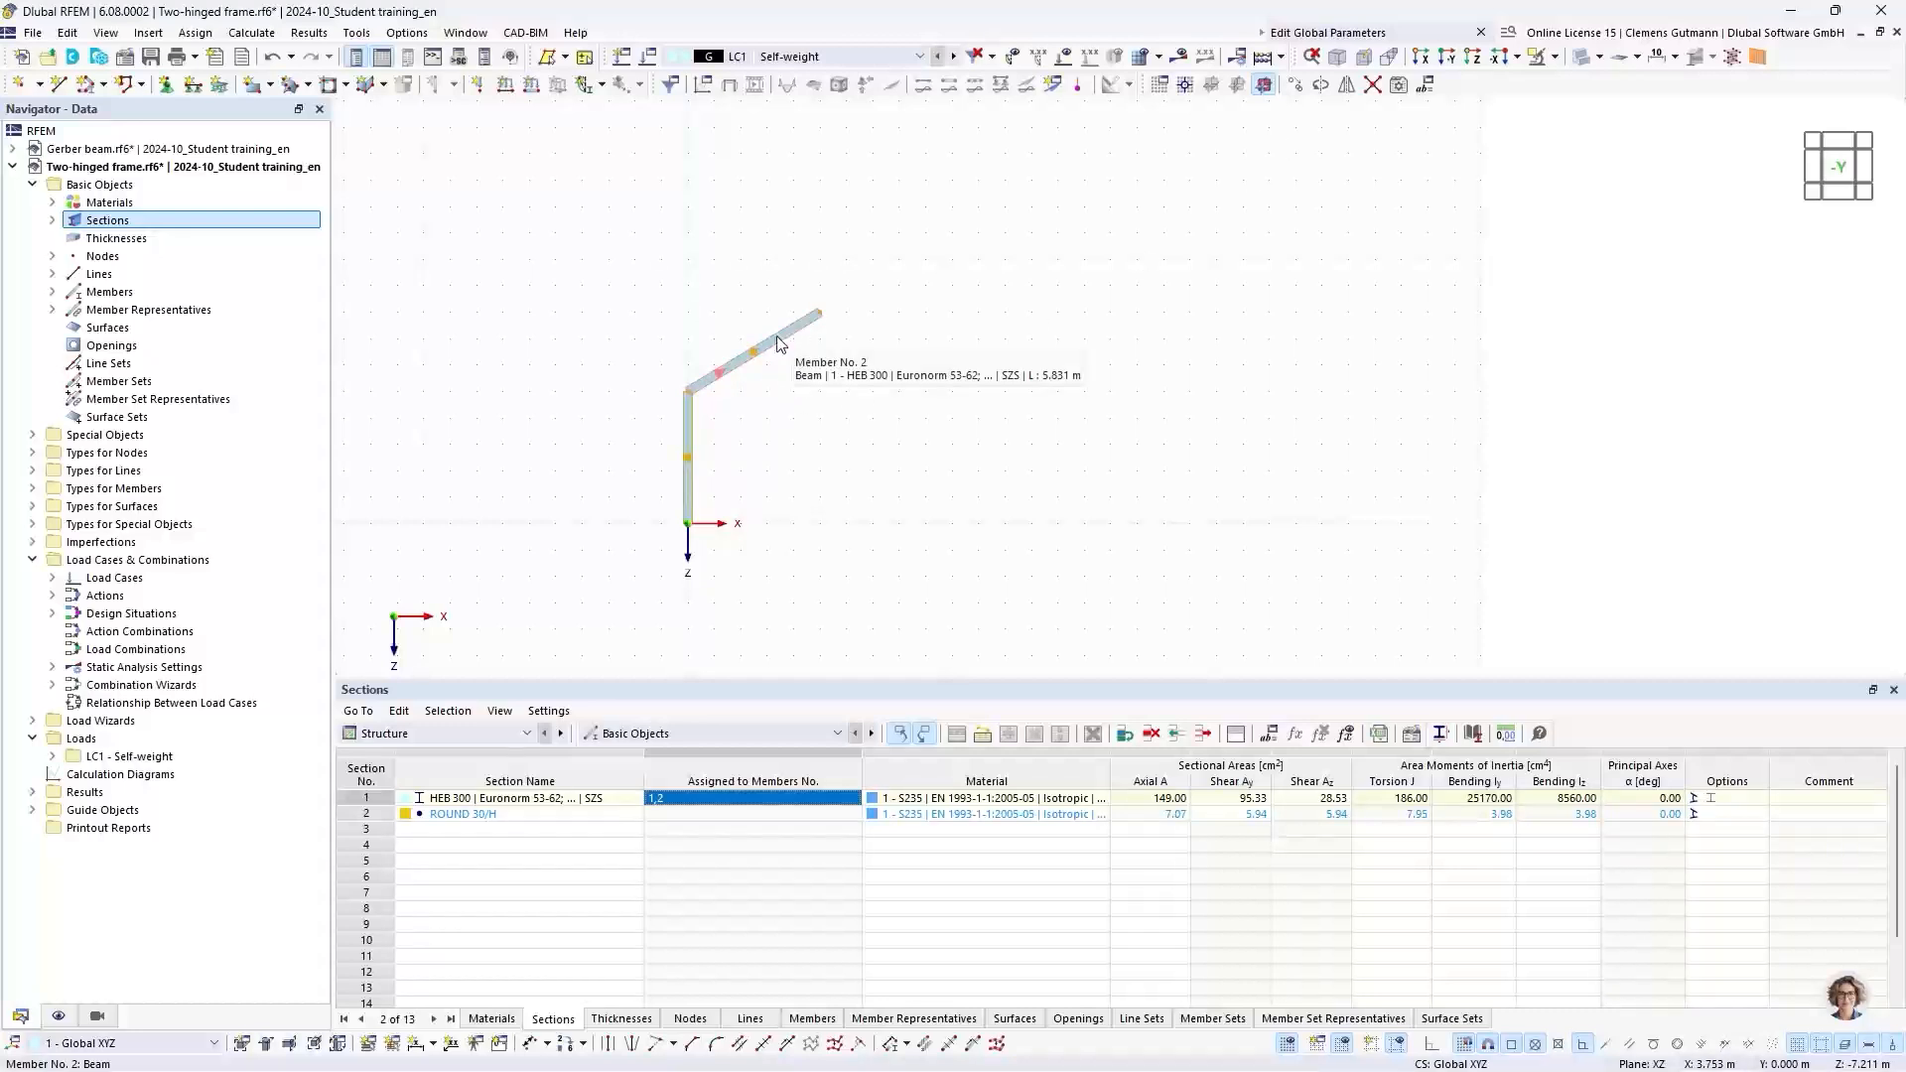
drag(583, 222, 919, 602)
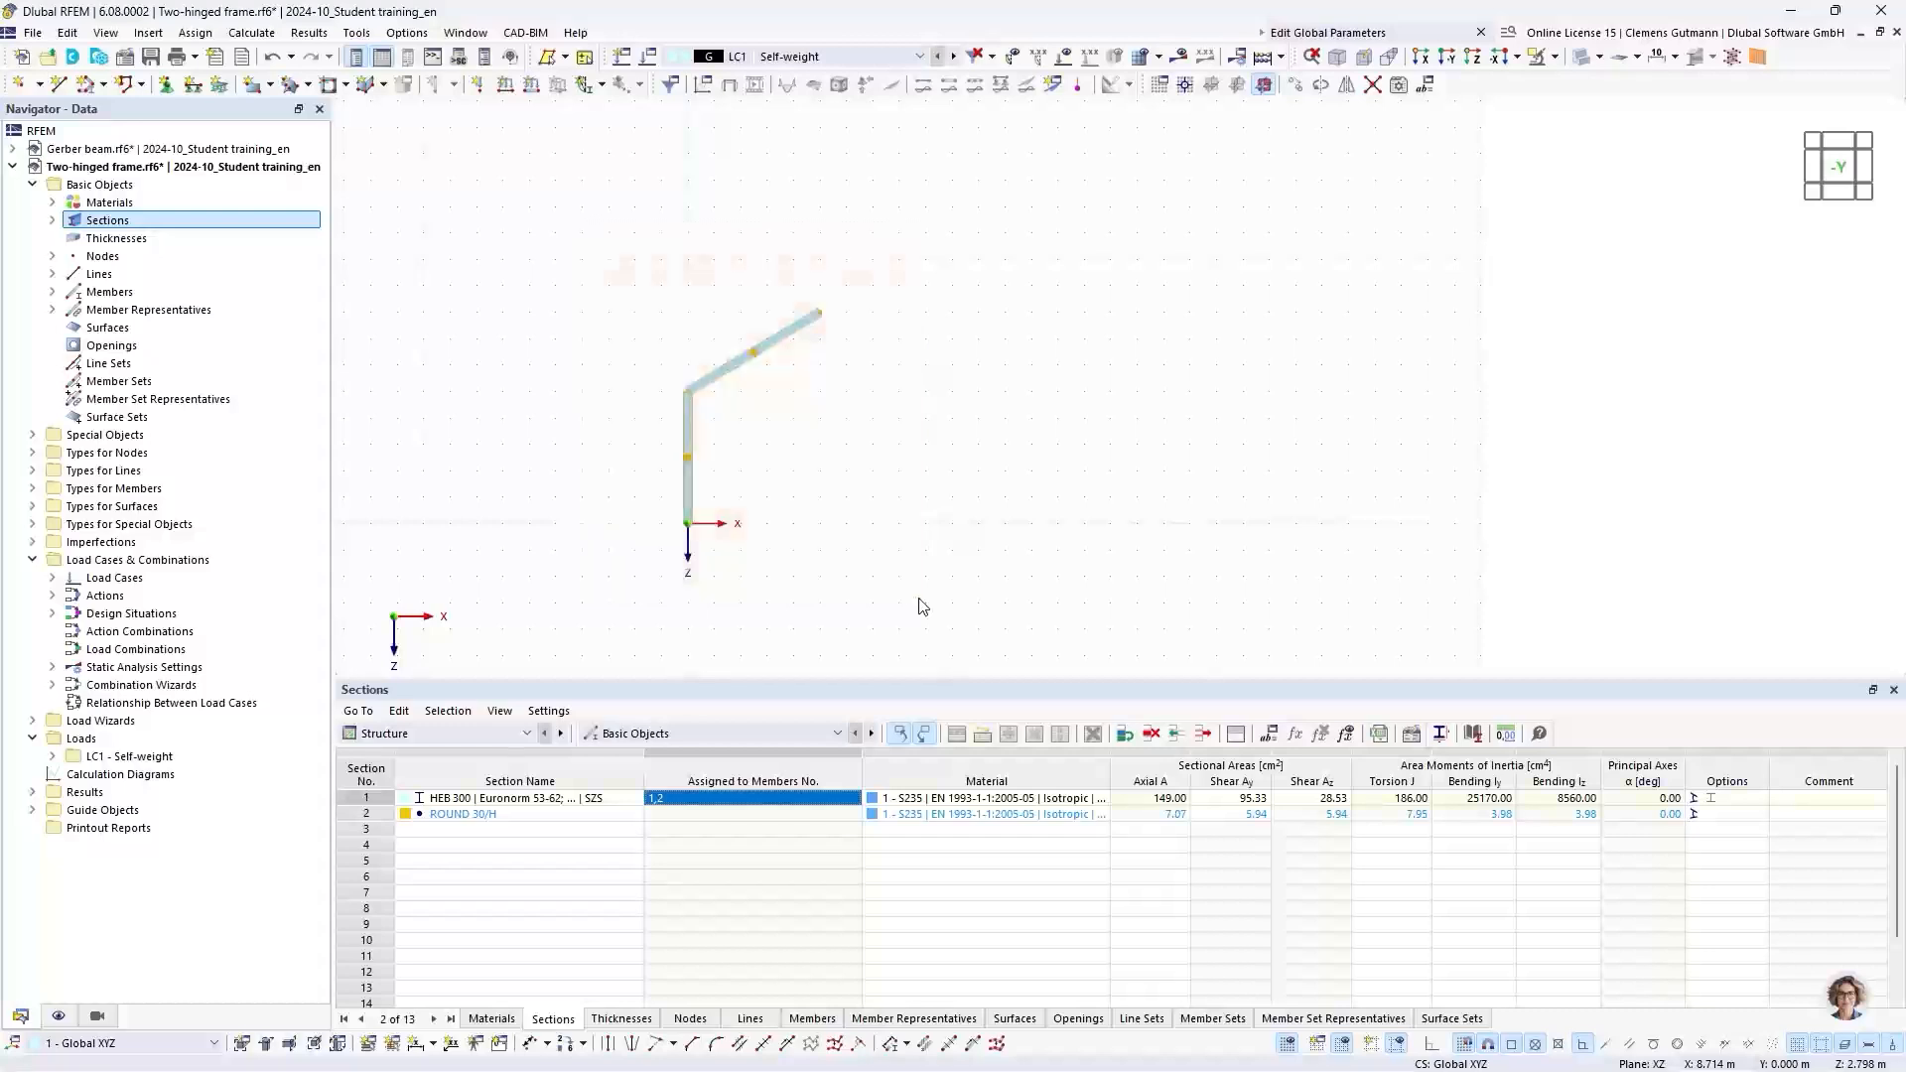
right_click(784, 342)
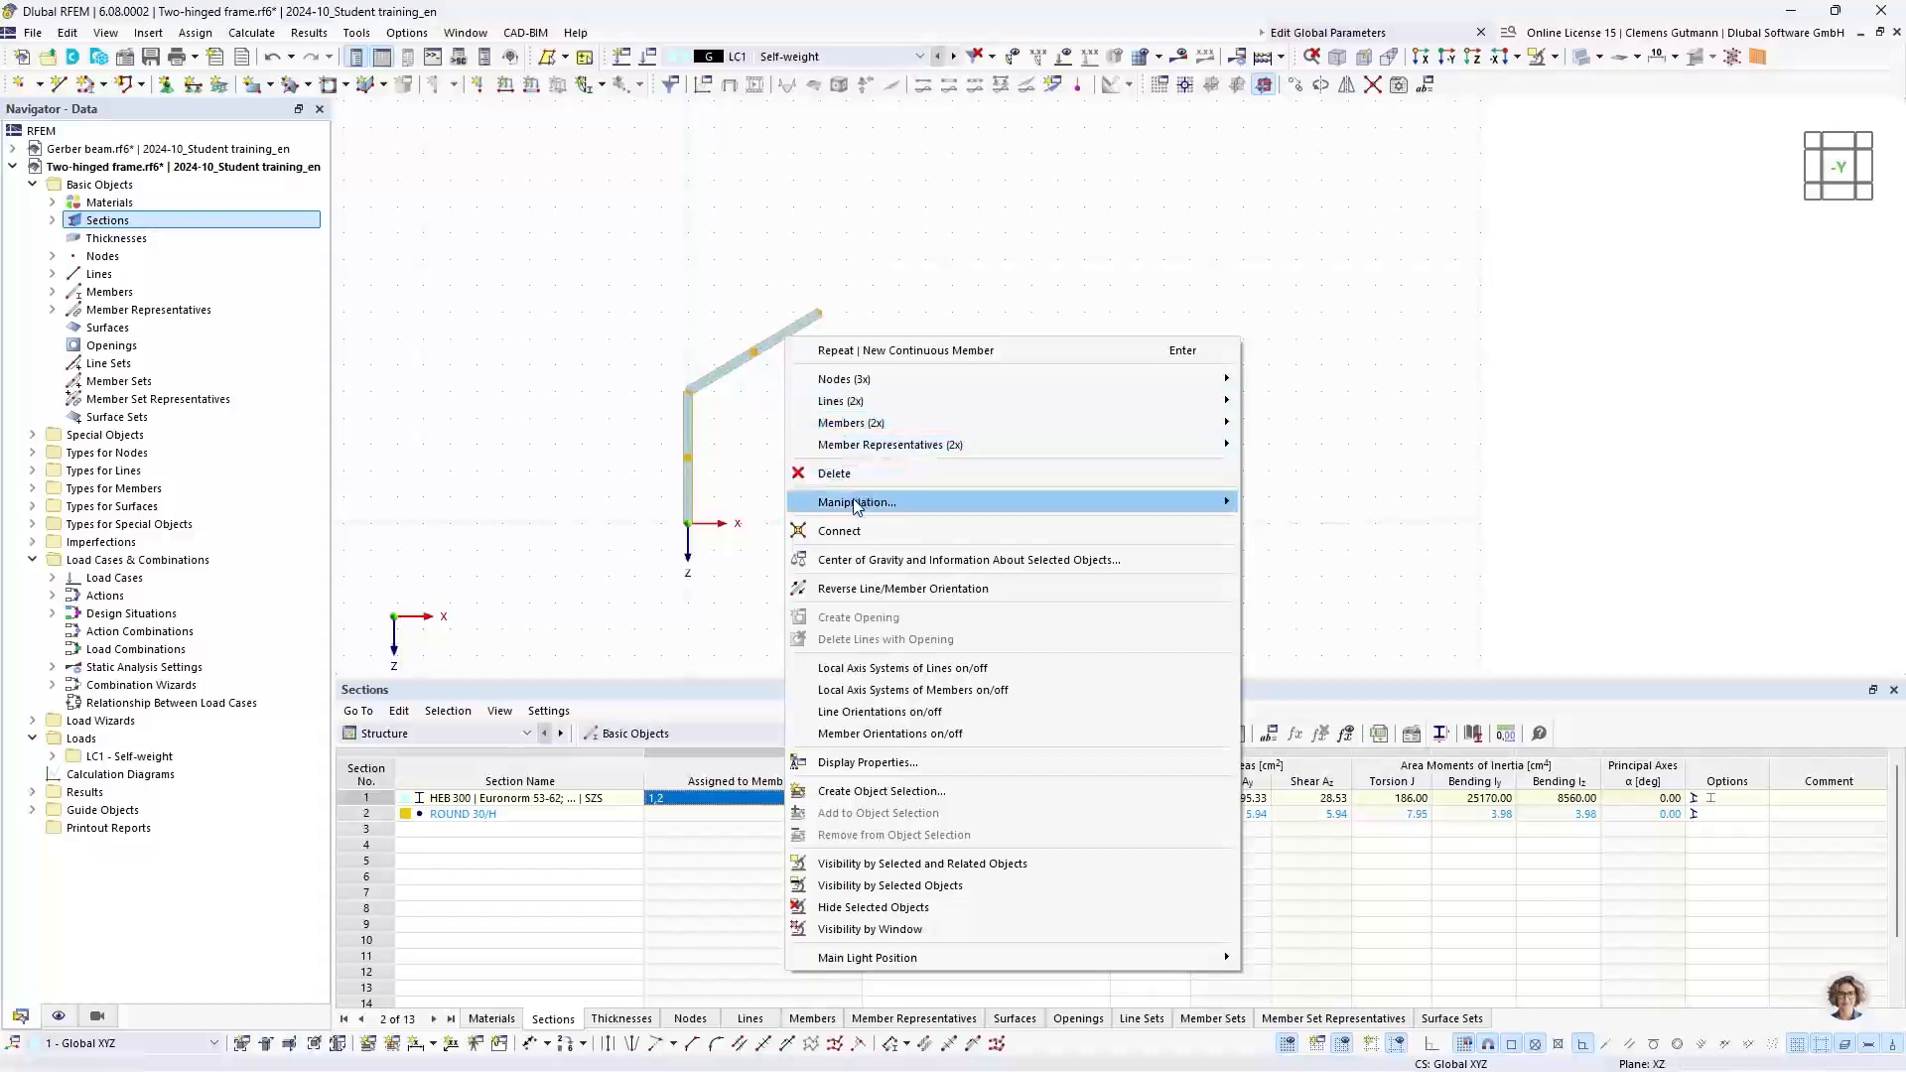
mouse_move(855, 506)
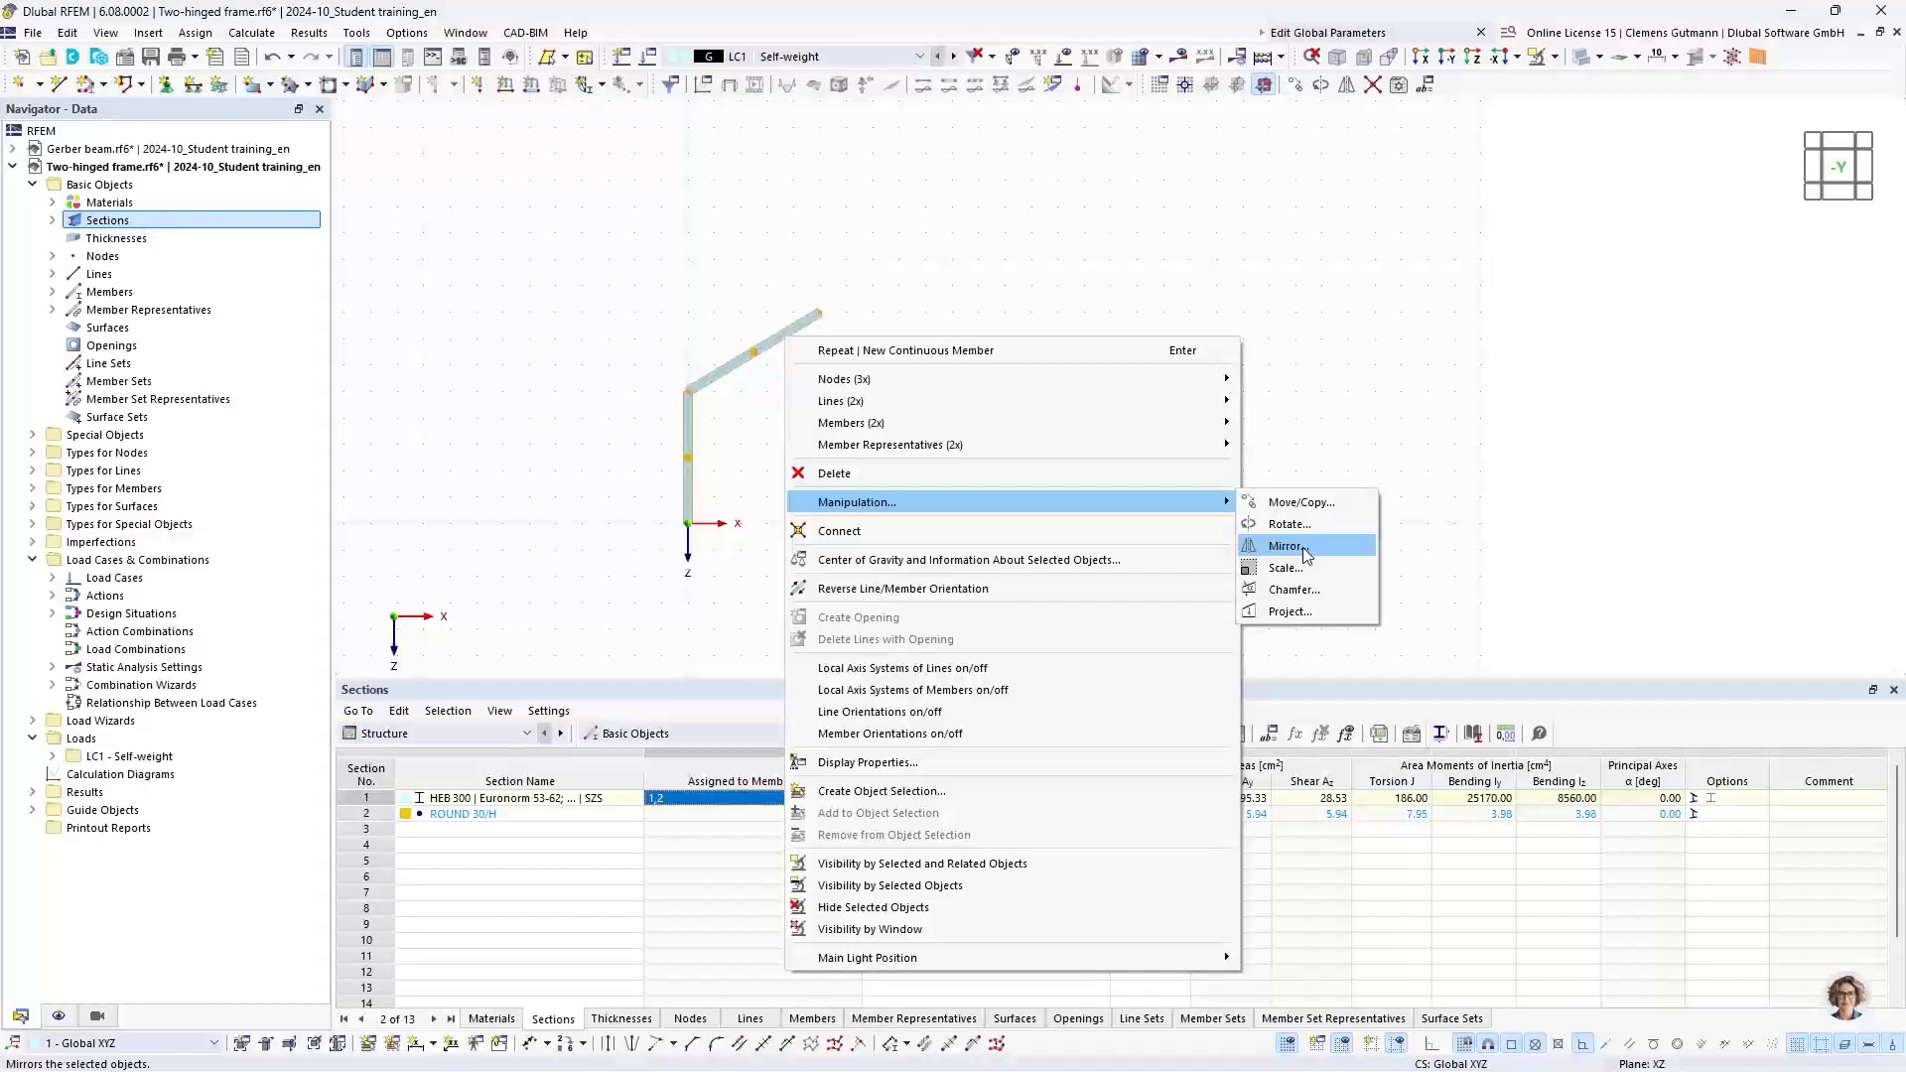
click(1284, 545)
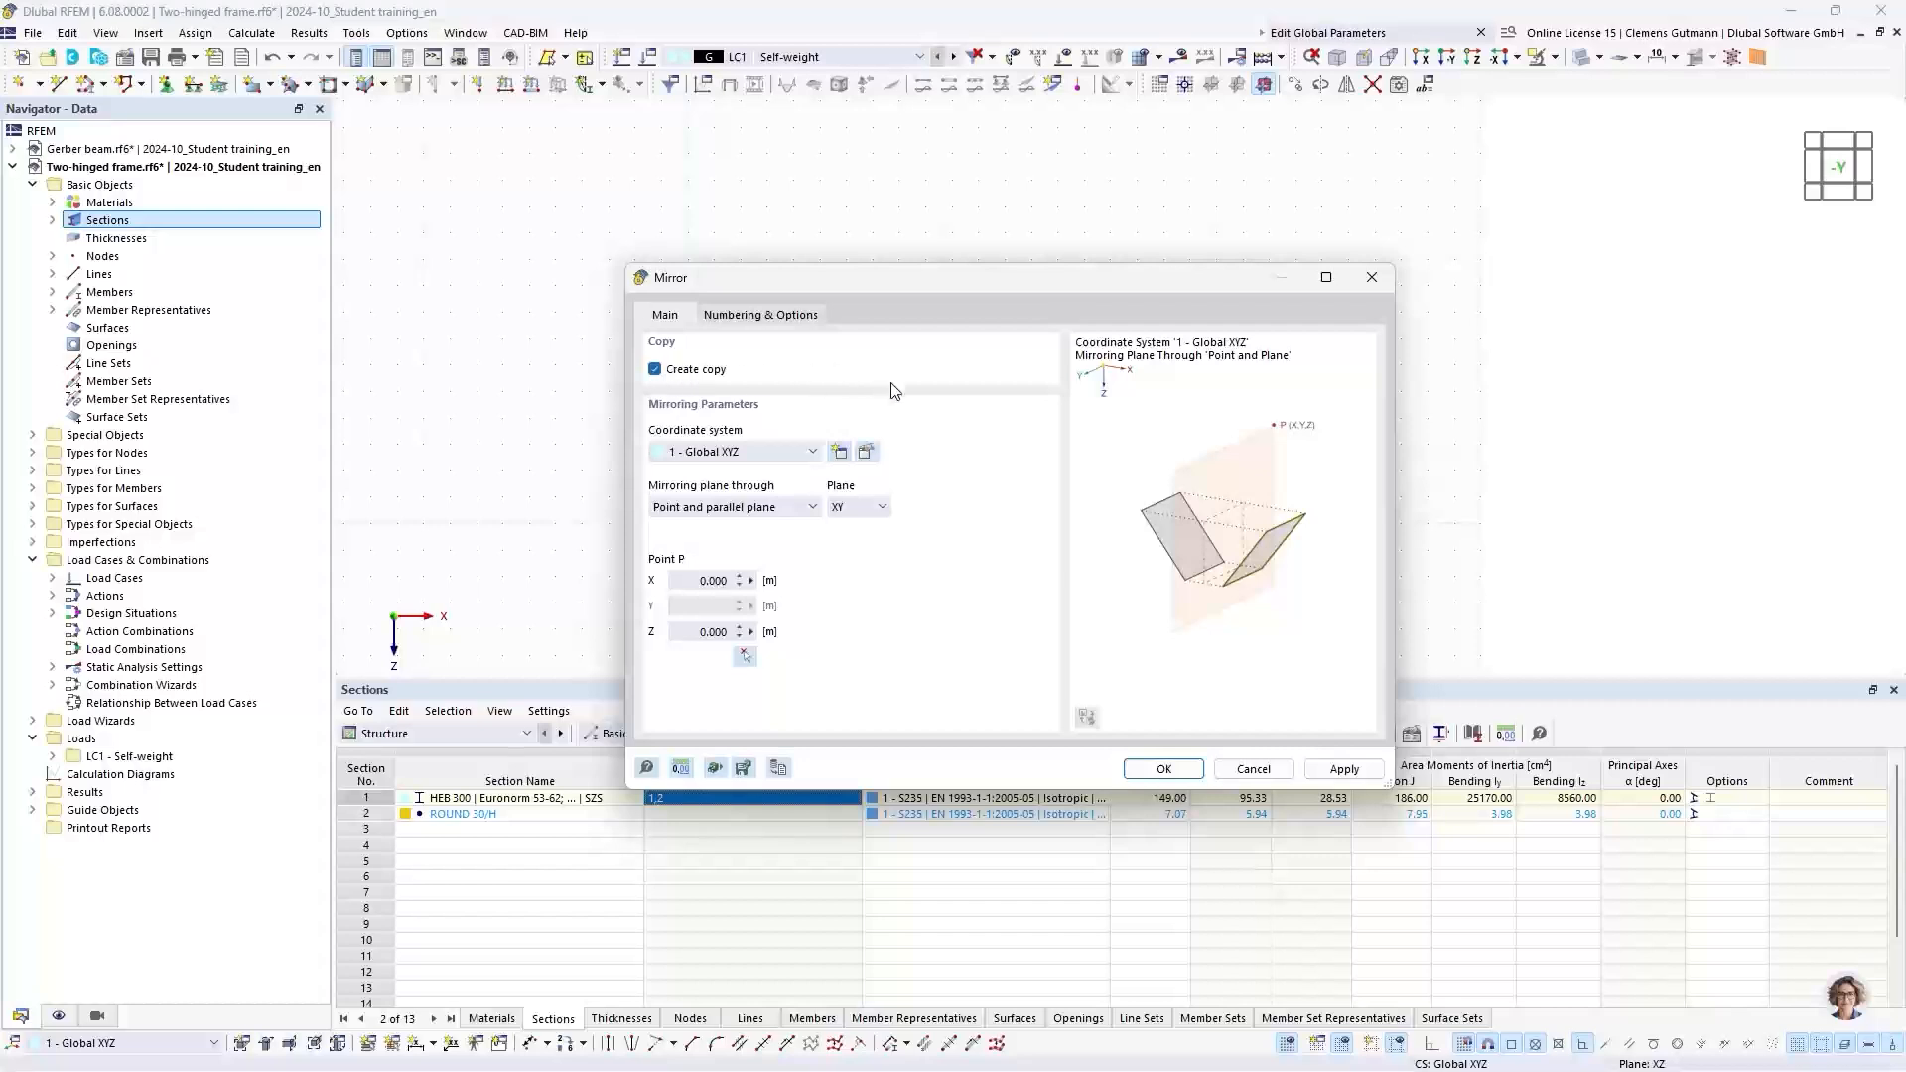
click(863, 512)
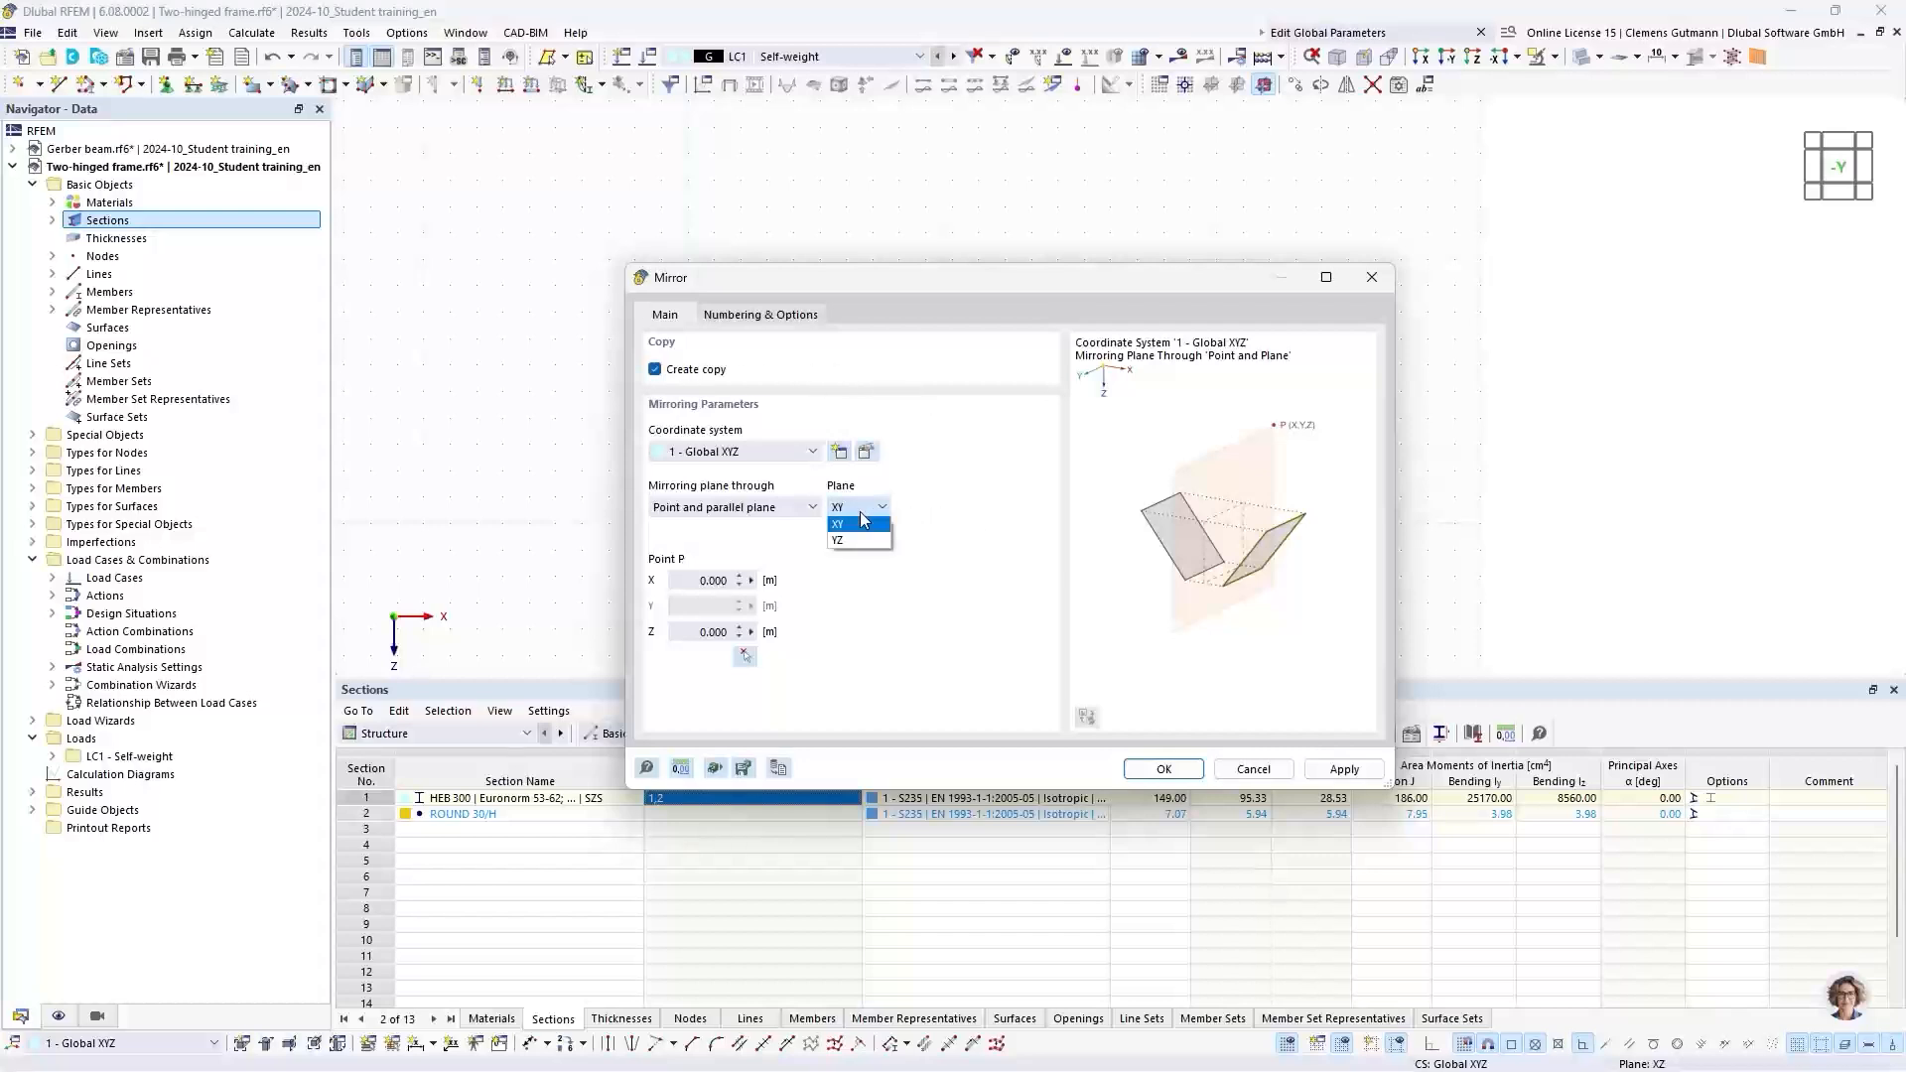
click(854, 541)
click(747, 659)
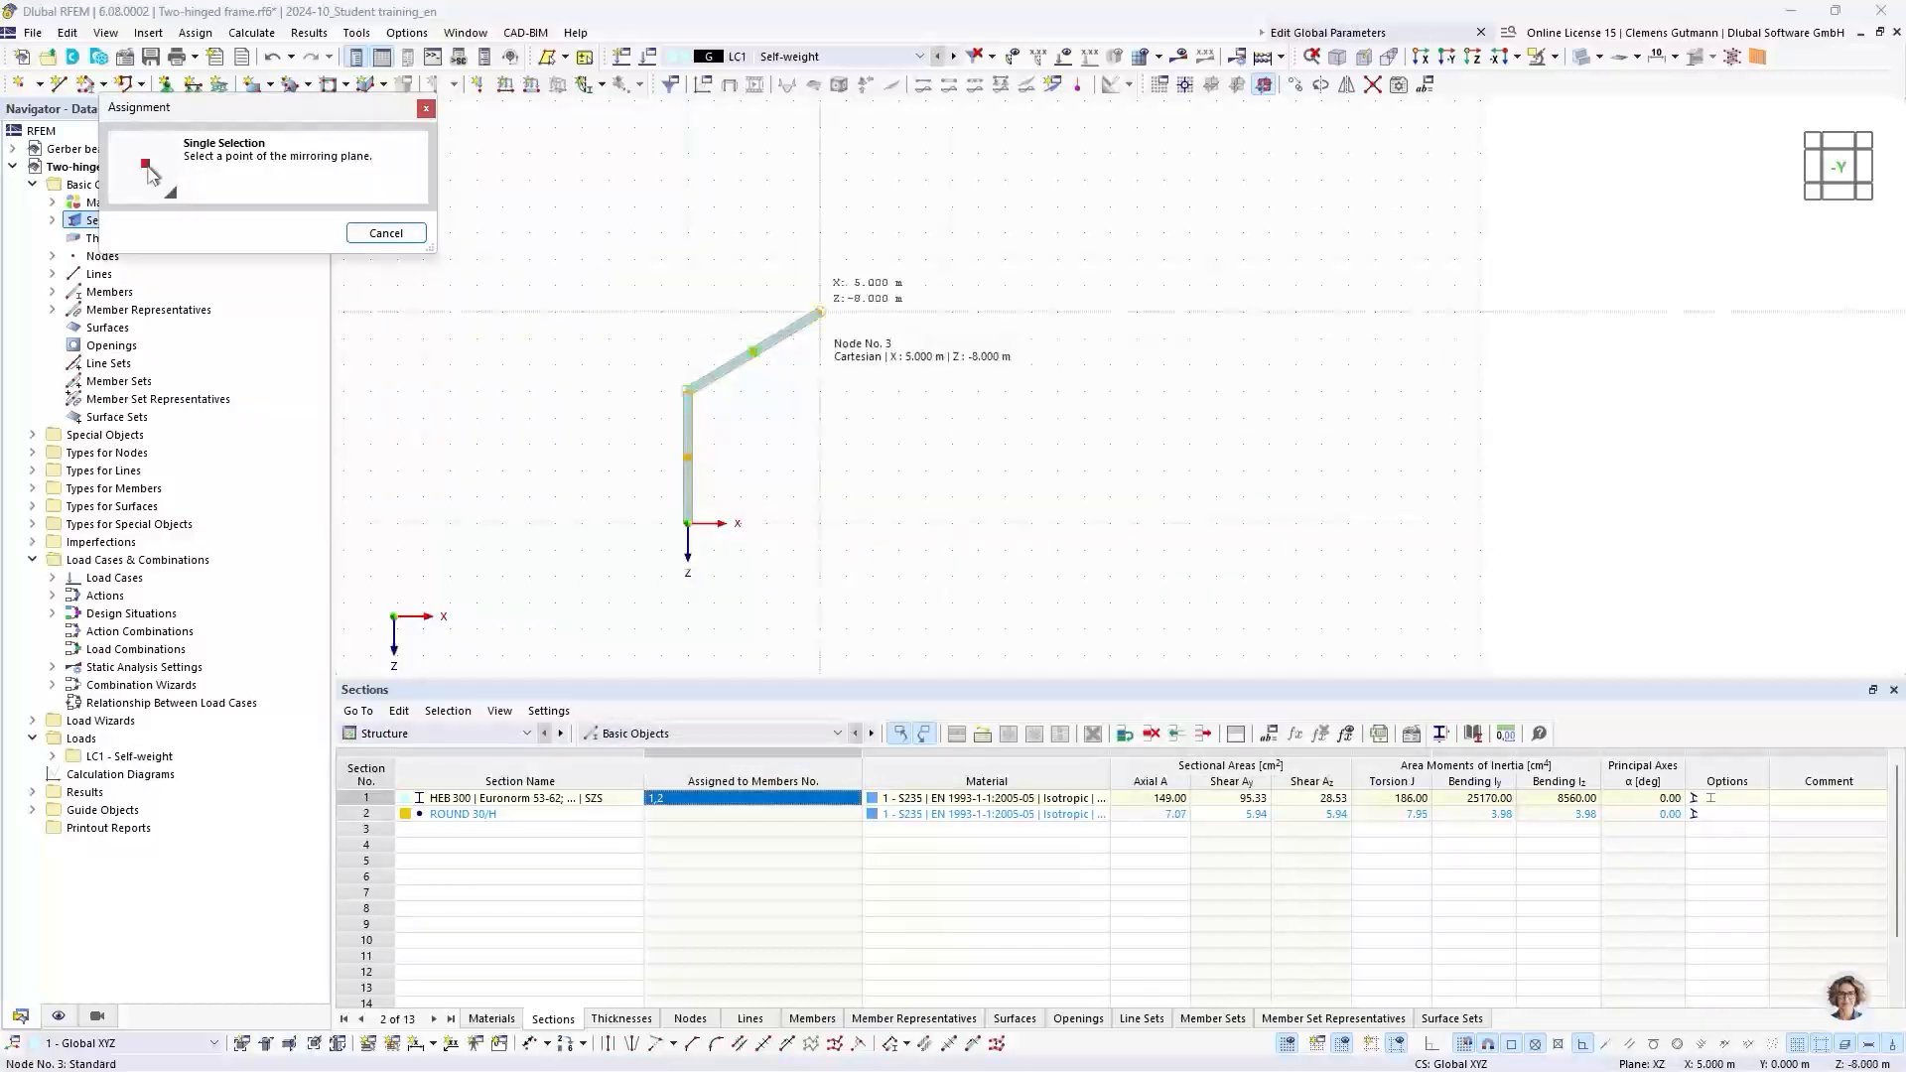
click(819, 312)
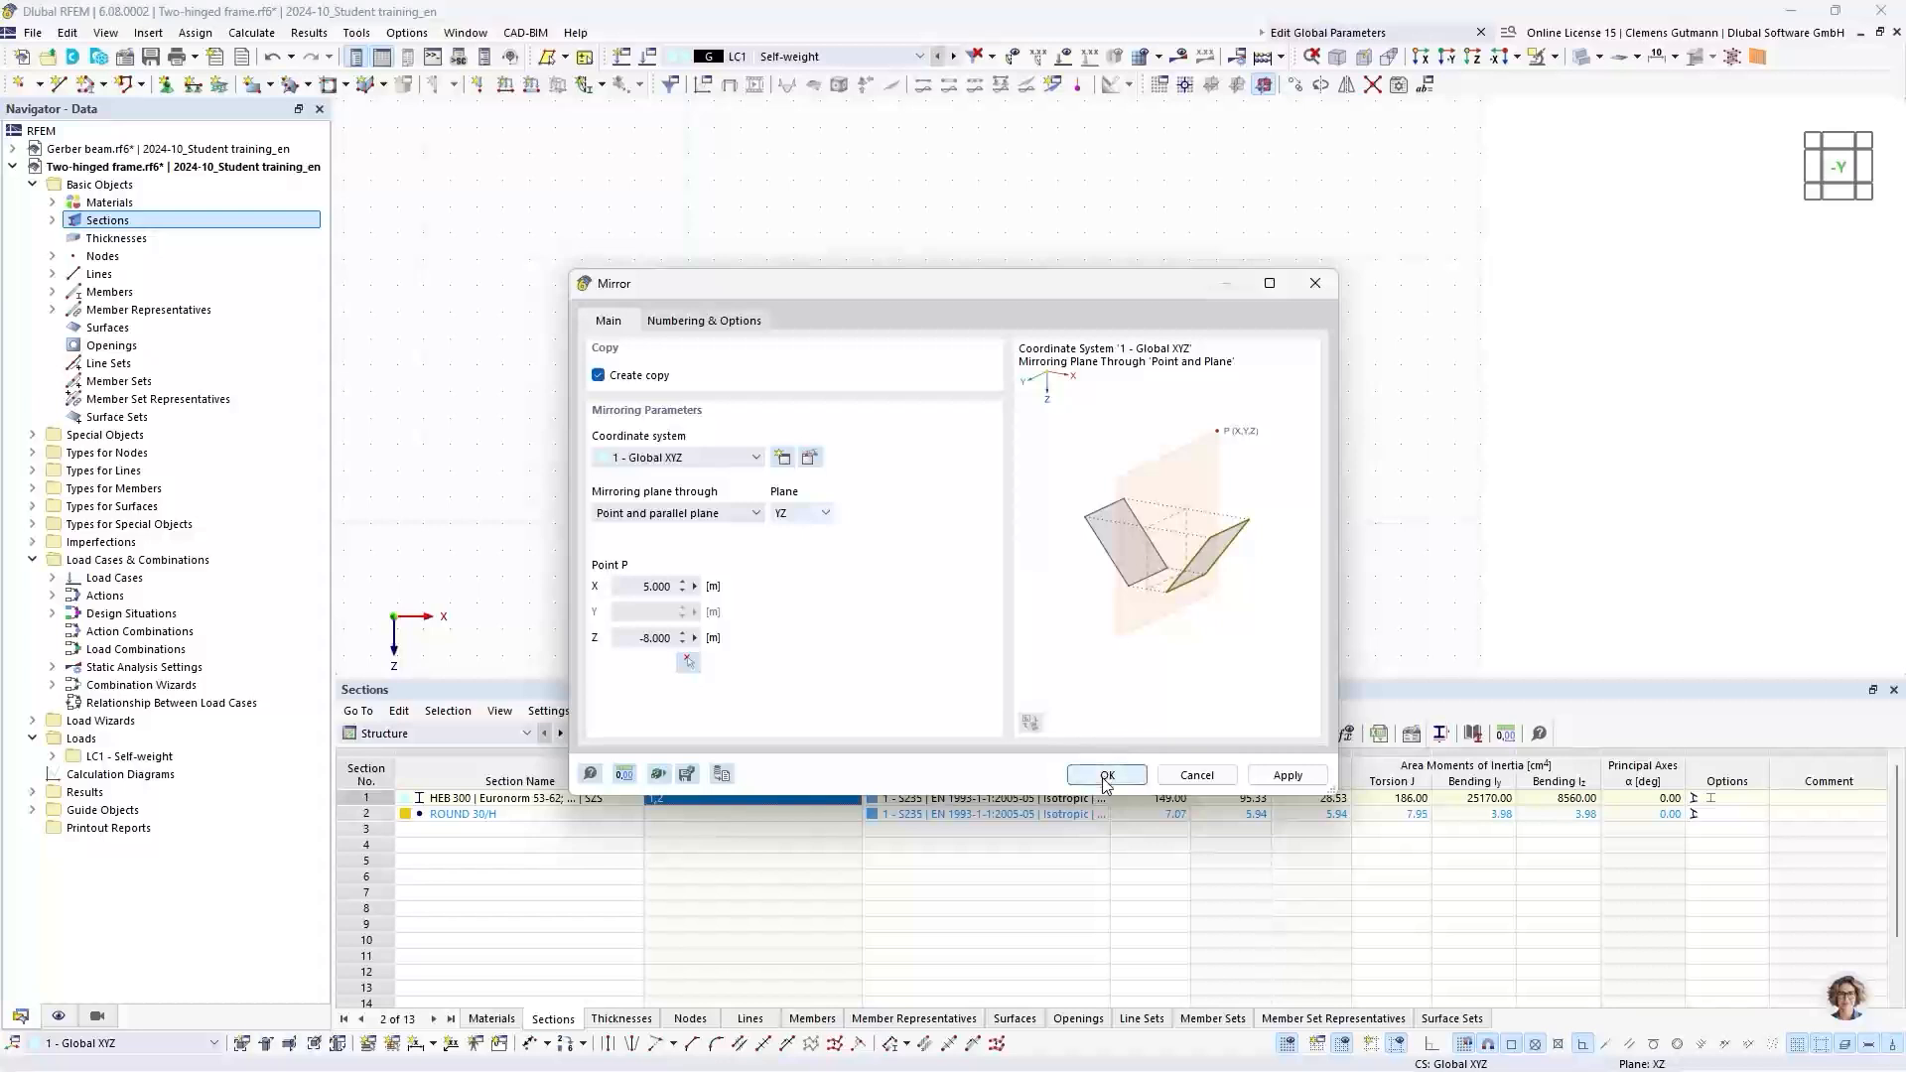
click(1105, 776)
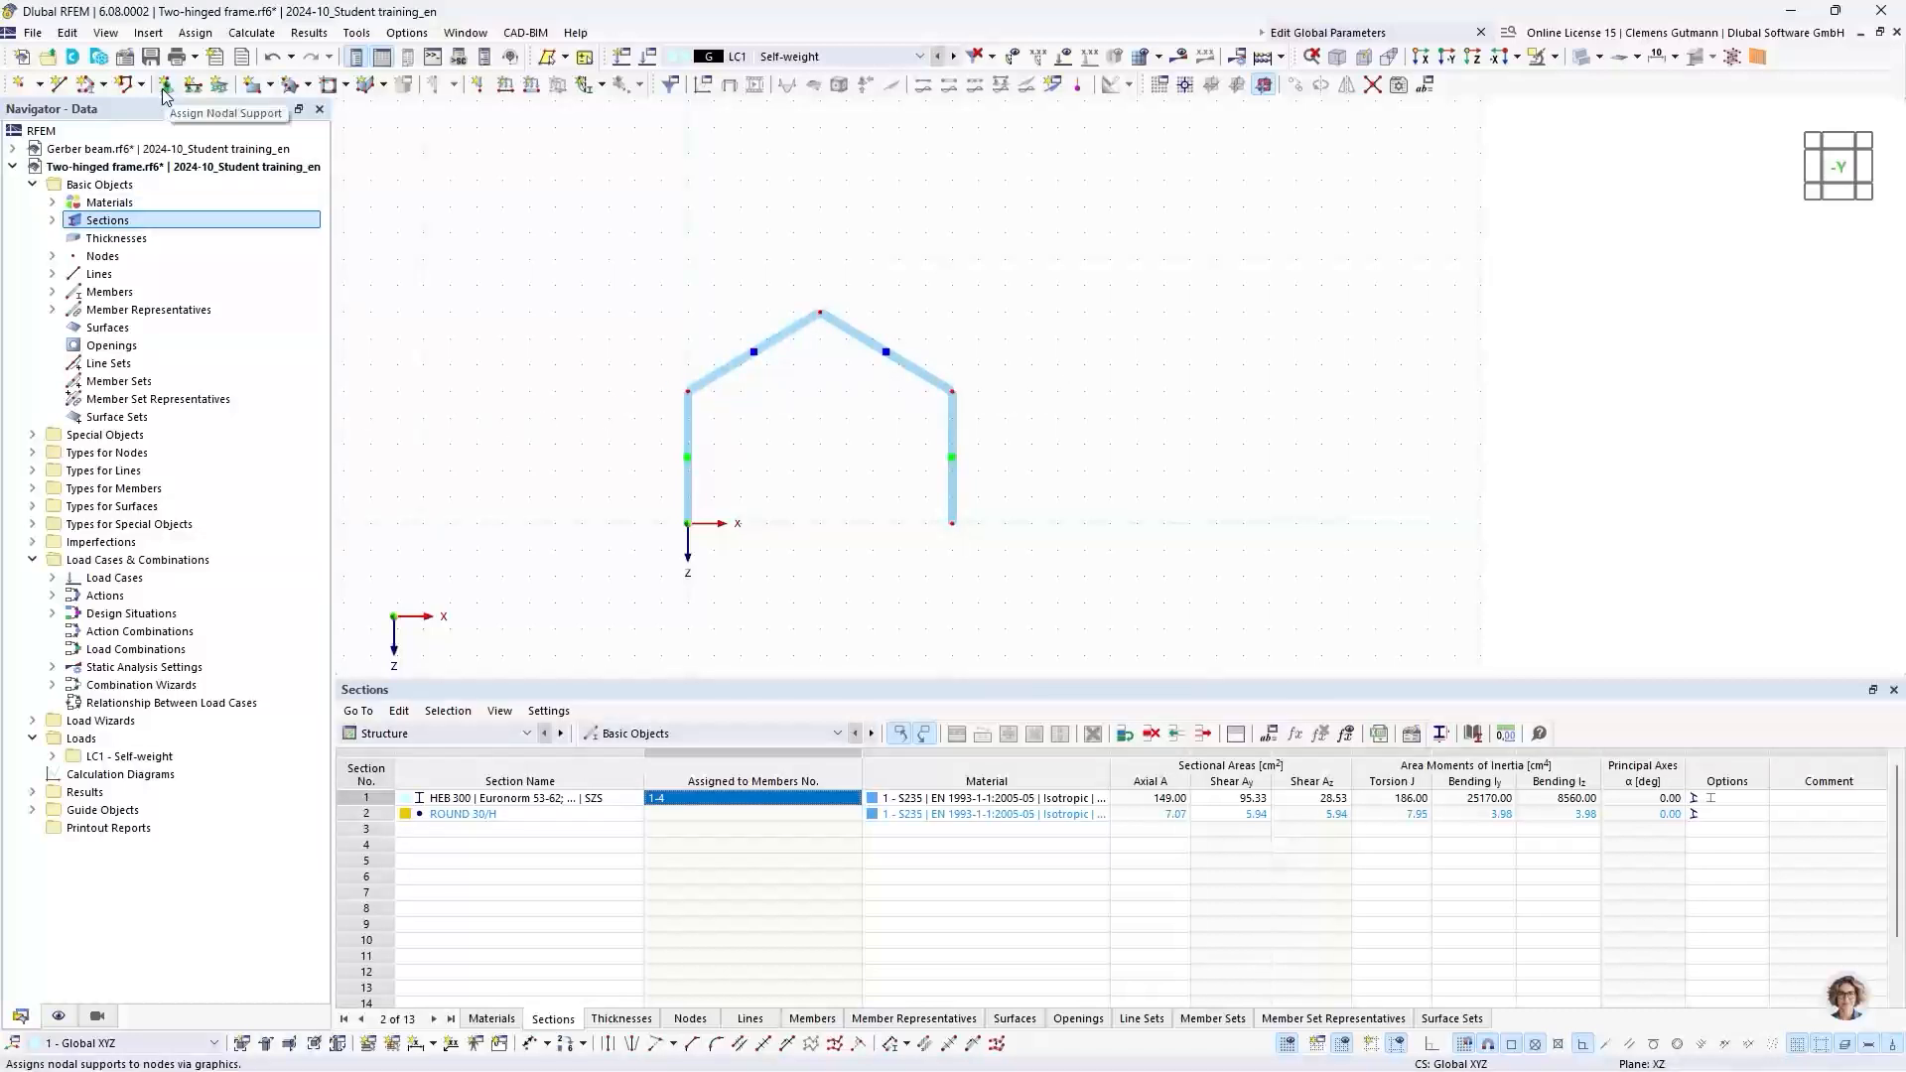
Step: Add a single member with section ROUND 30/H between the two eaves nodes as the tie rod
click(103, 85)
click(111, 111)
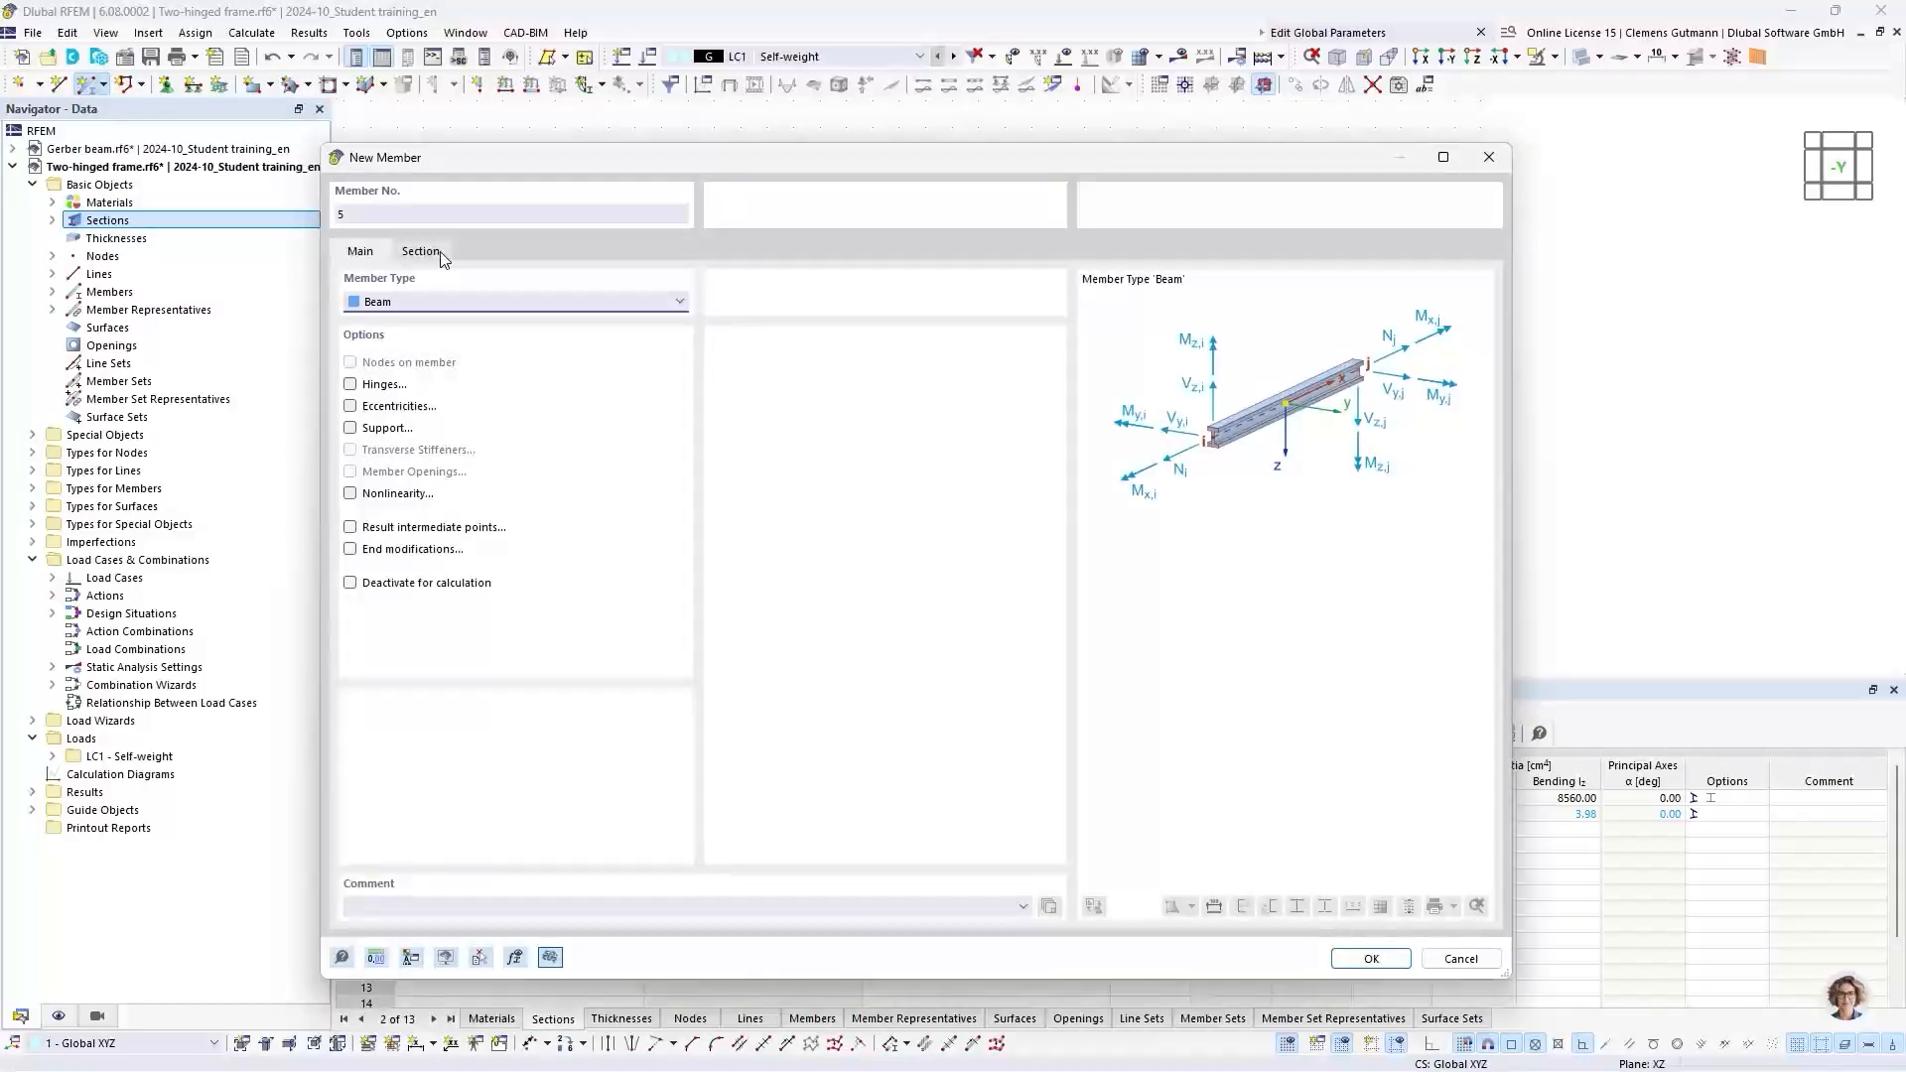
click(438, 252)
click(480, 747)
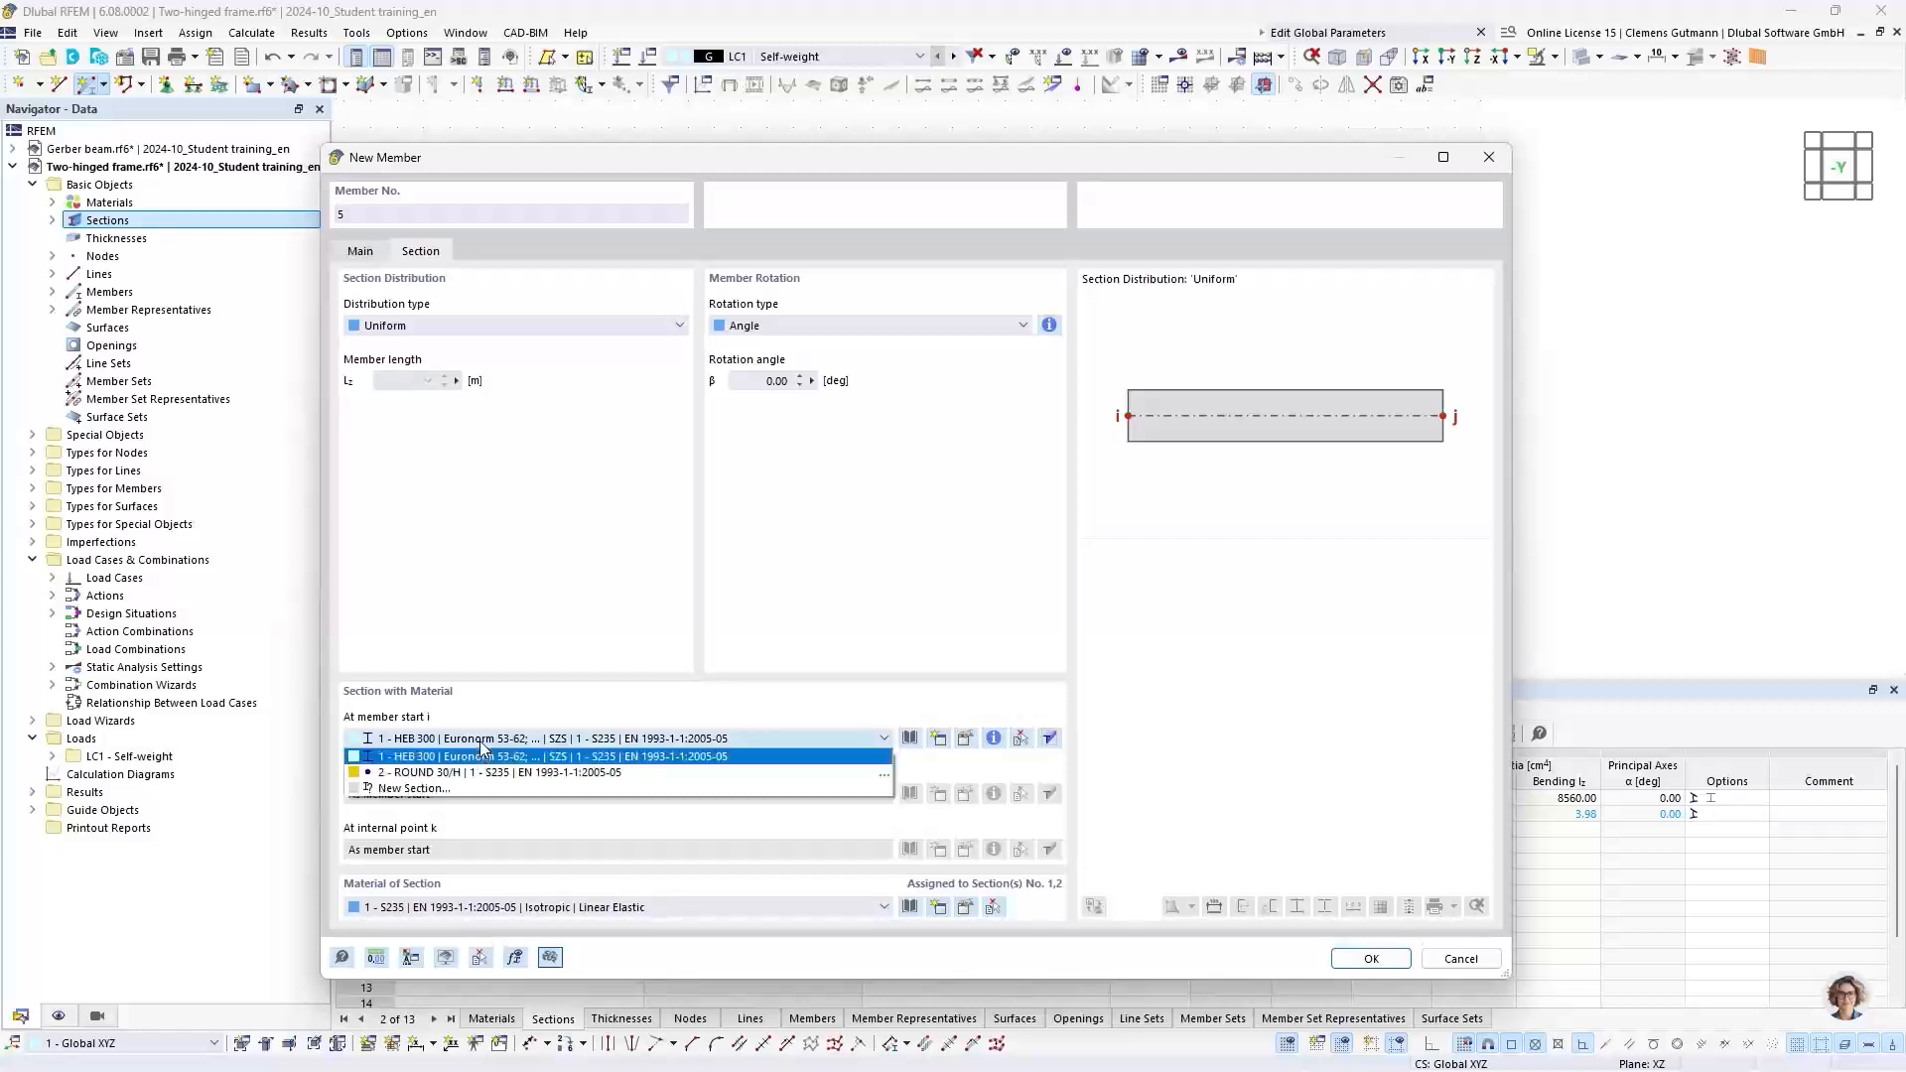
click(482, 762)
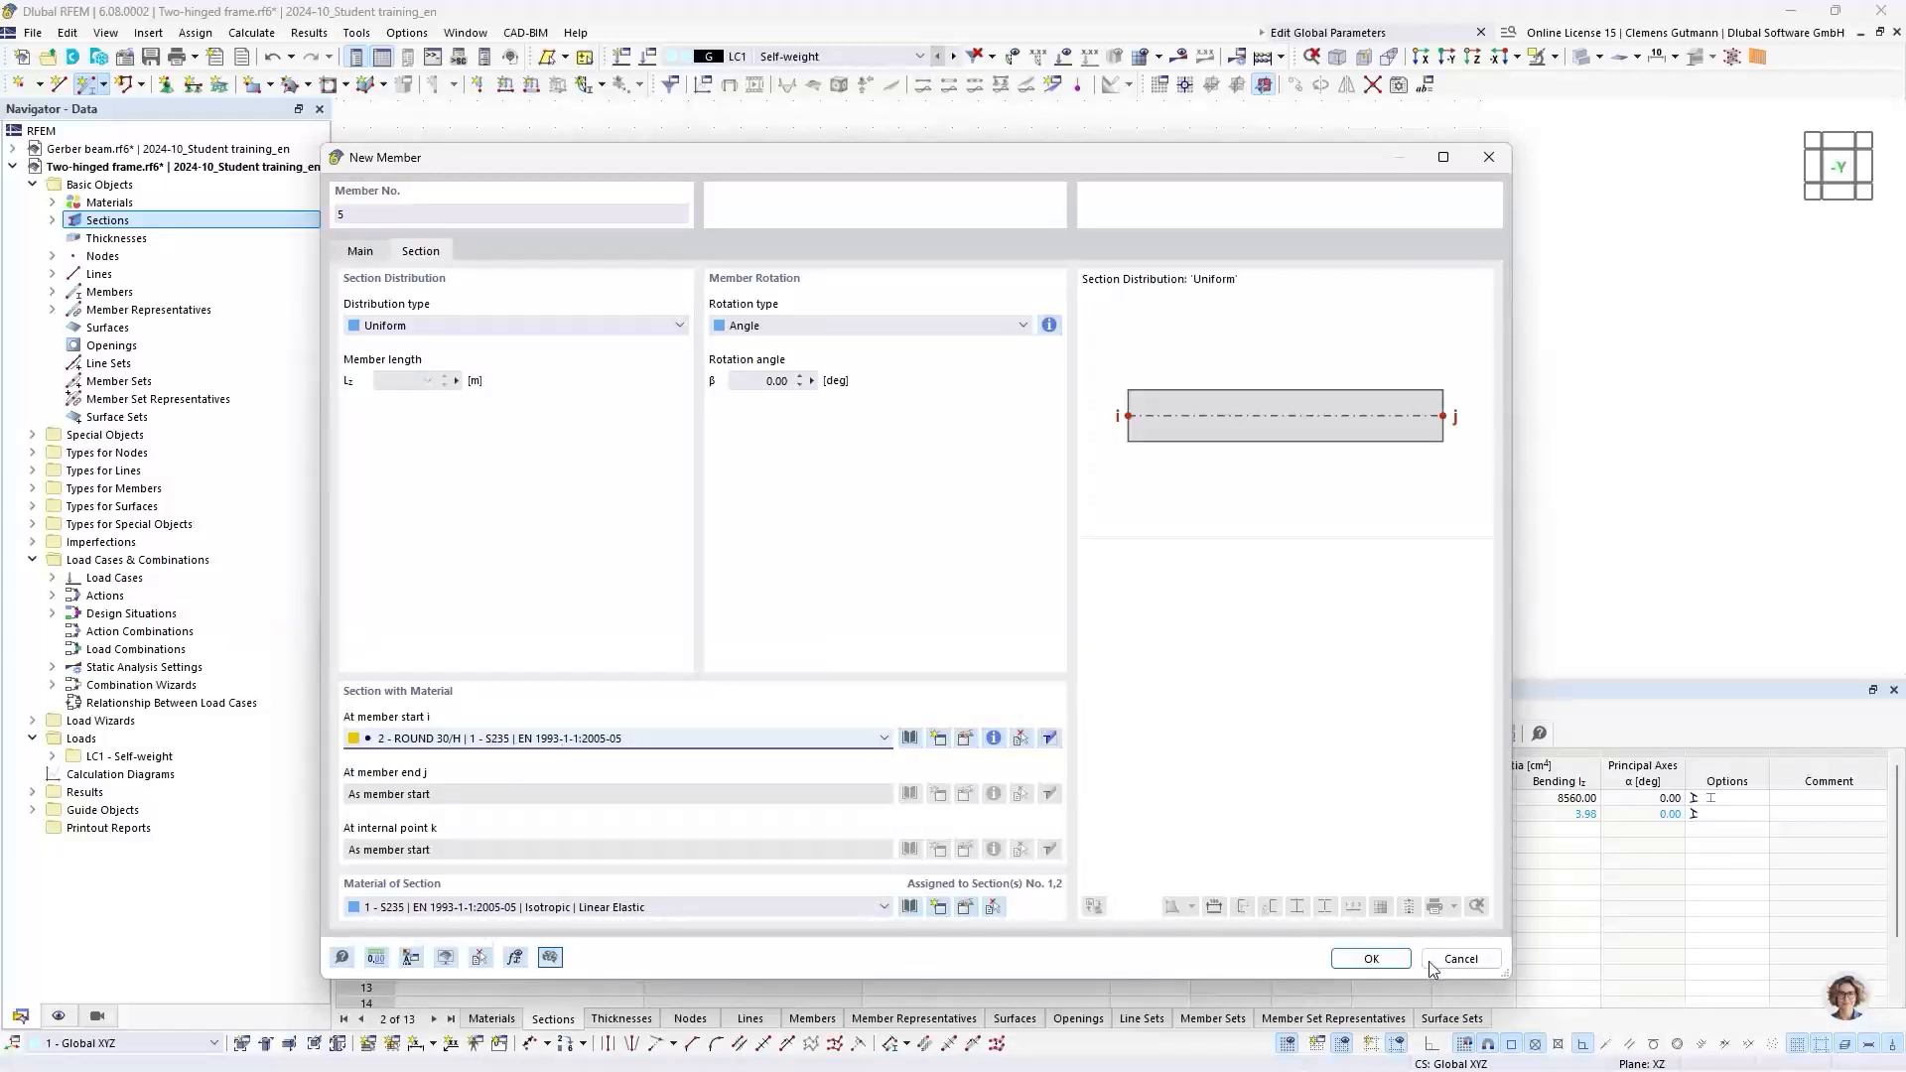
click(1368, 959)
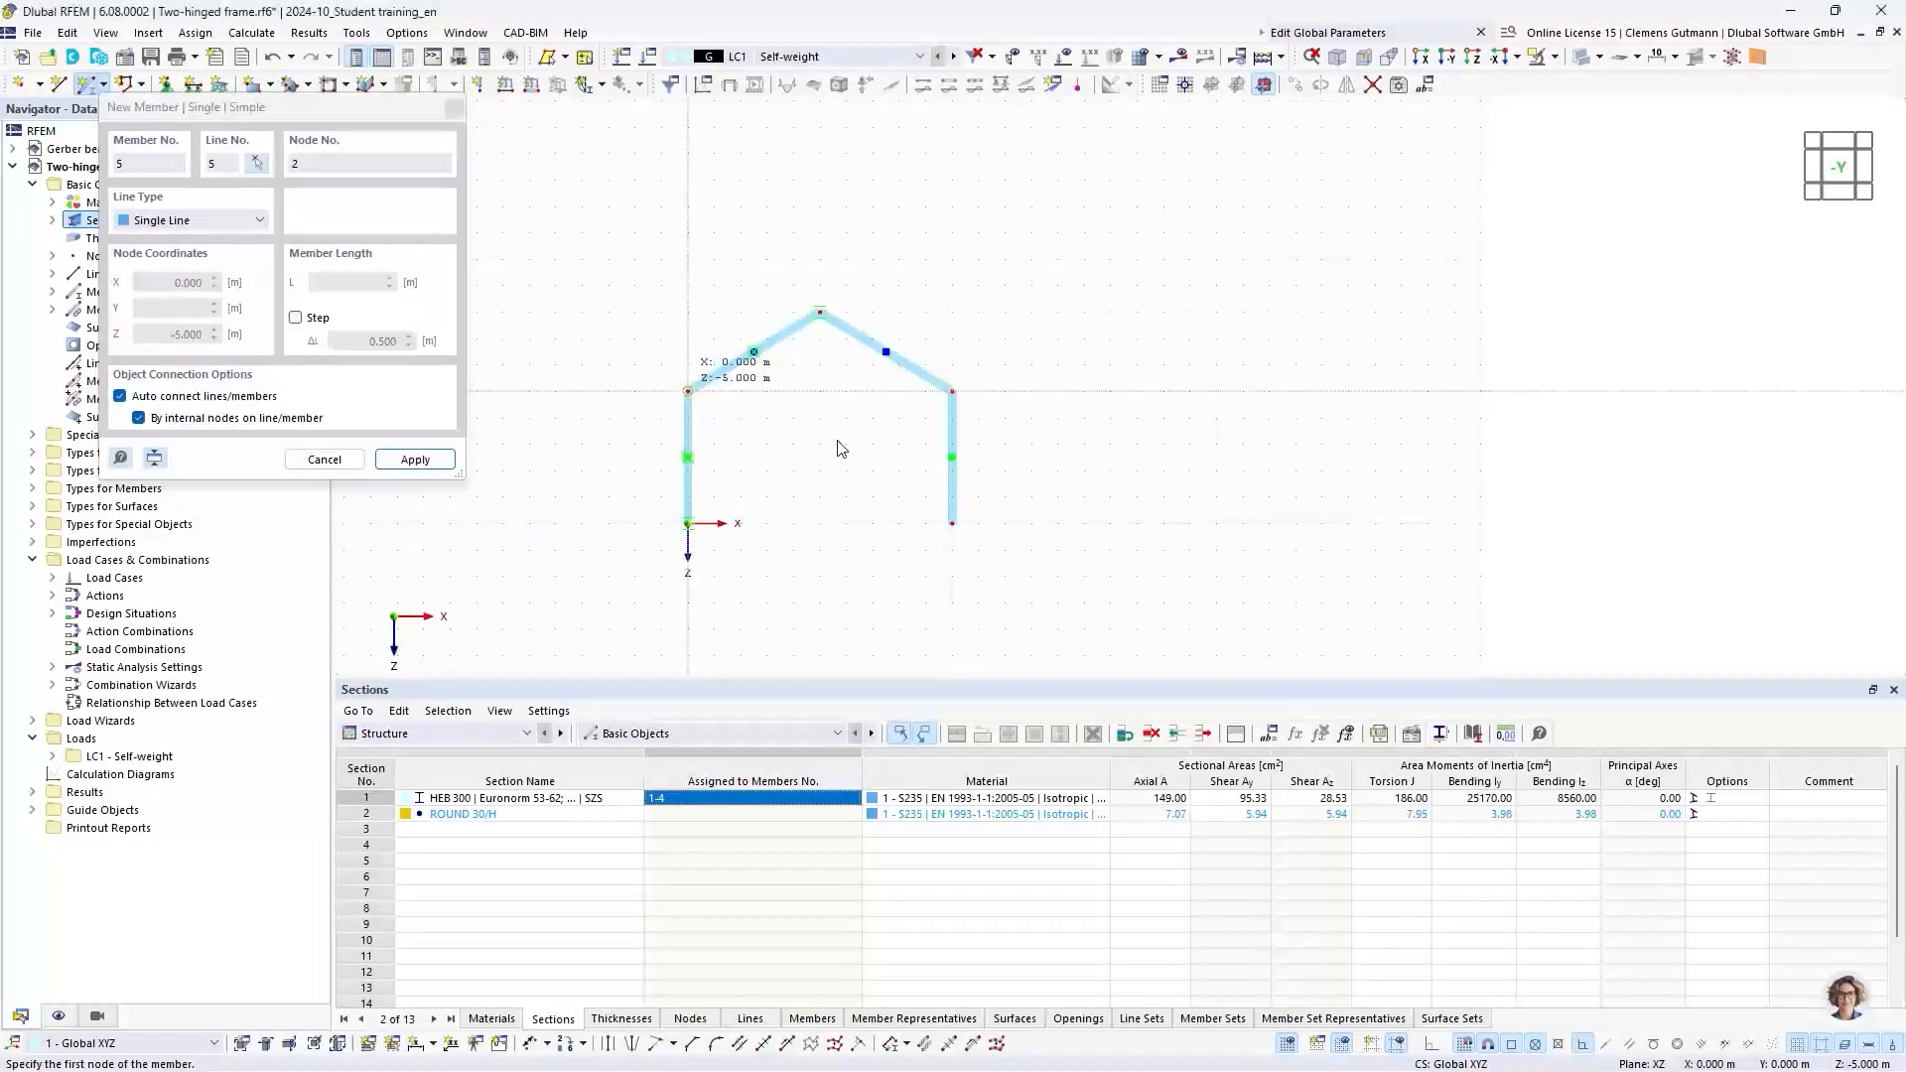
click(688, 391)
click(952, 392)
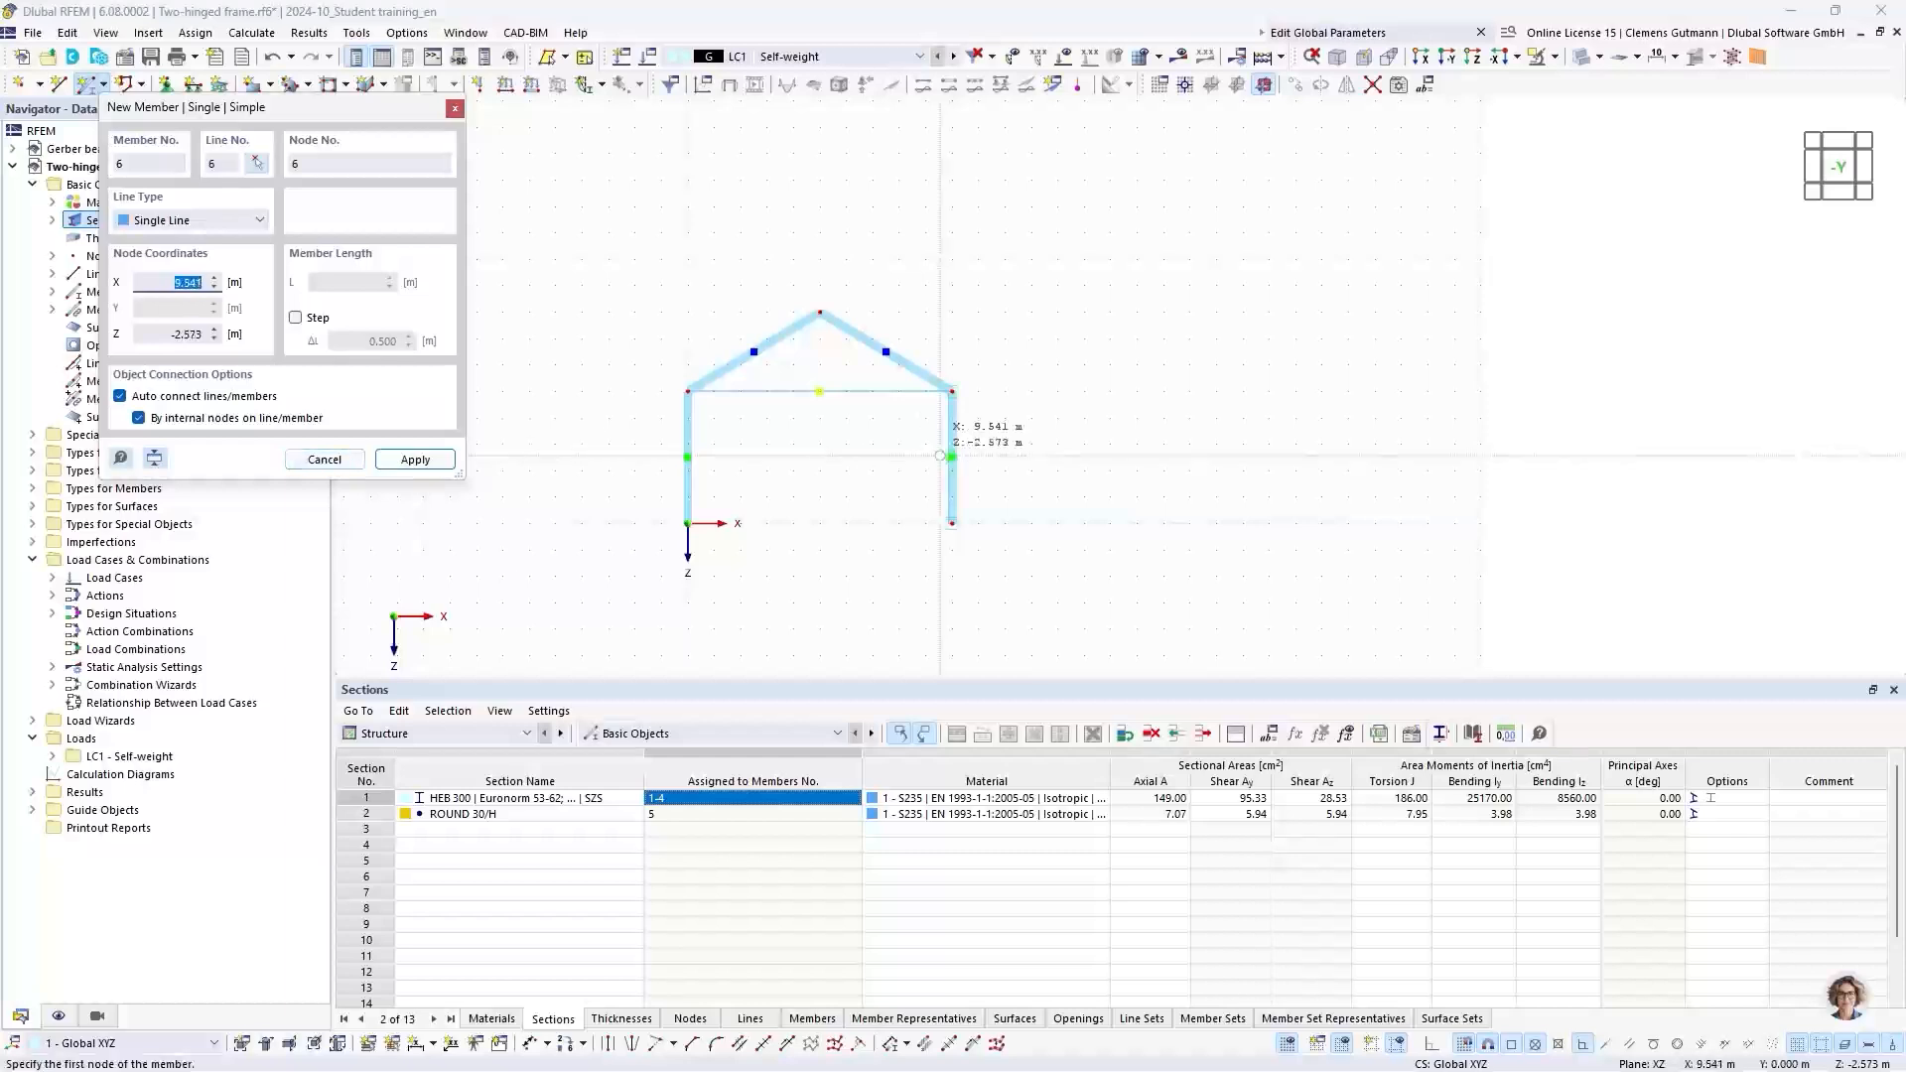
key(Escape)
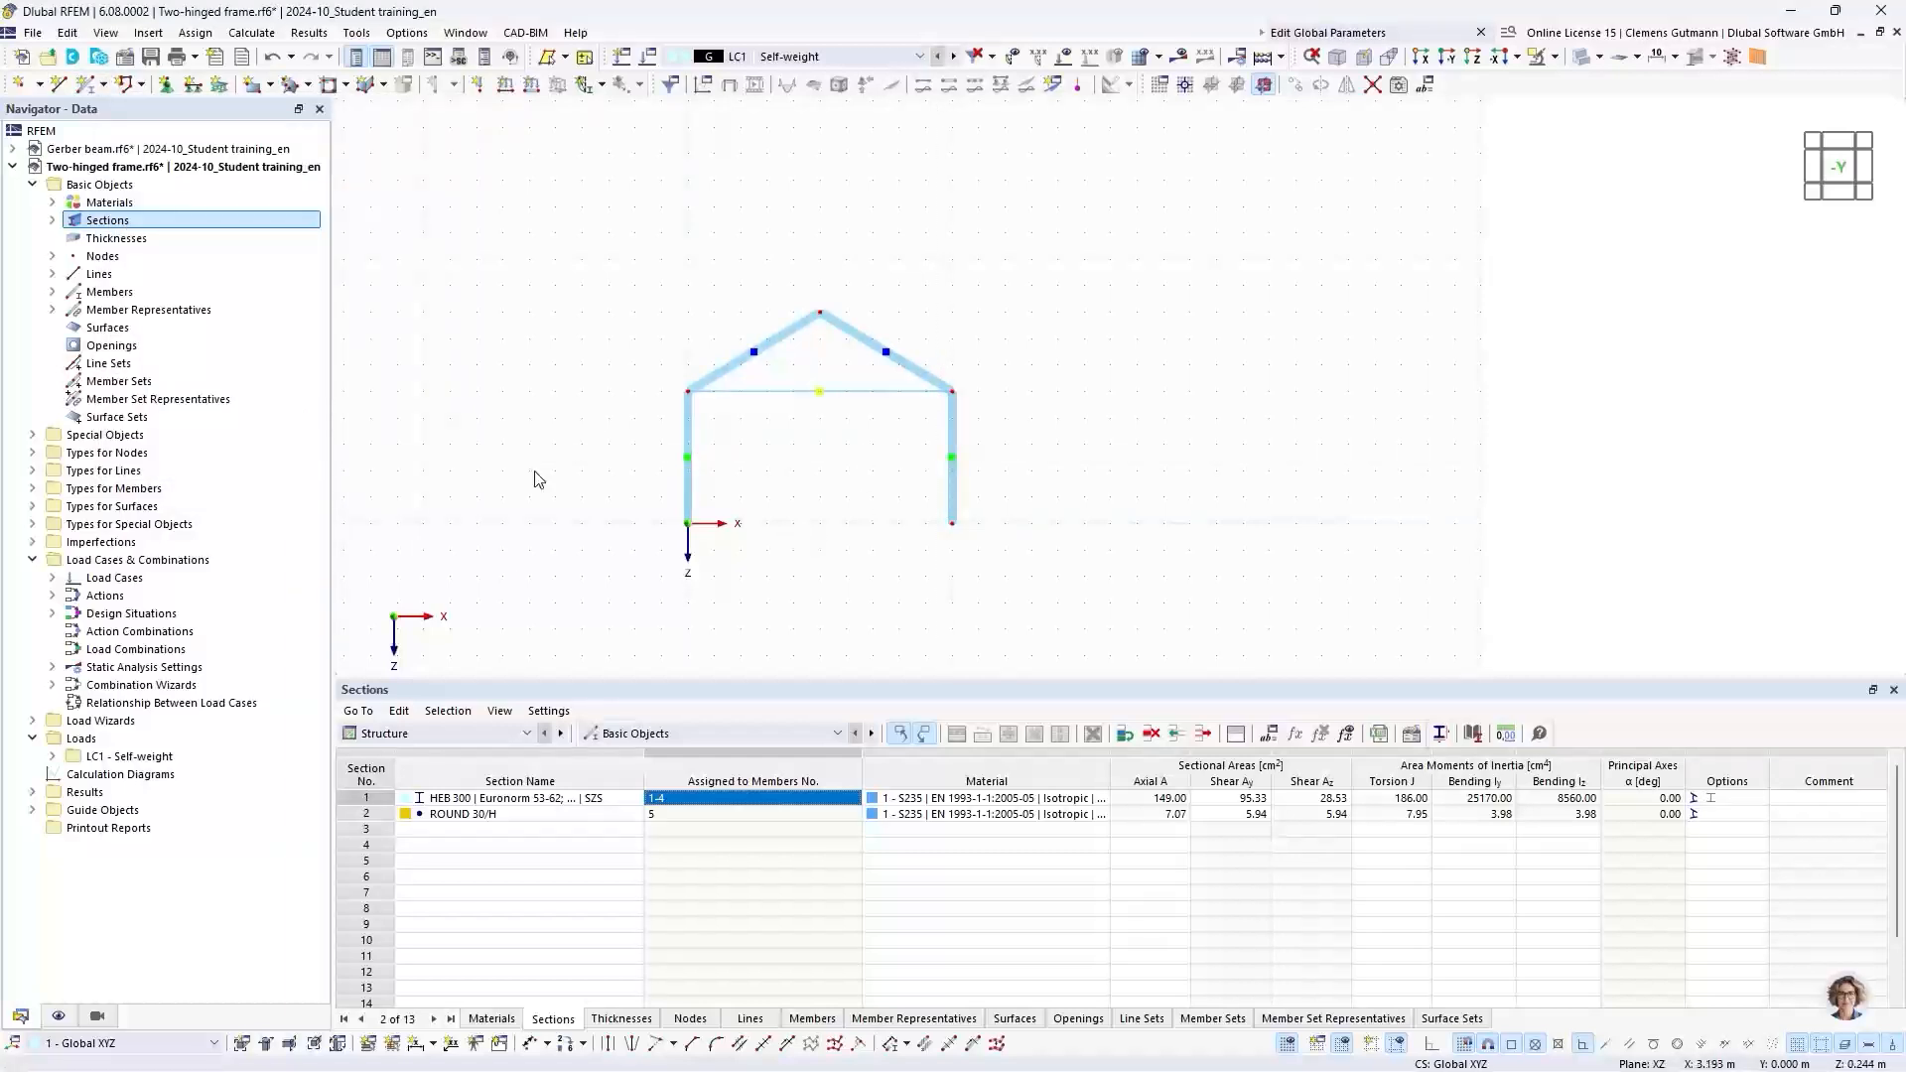
Step: Assign the Hinged nodal support to the base nodes of both columns
click(32, 453)
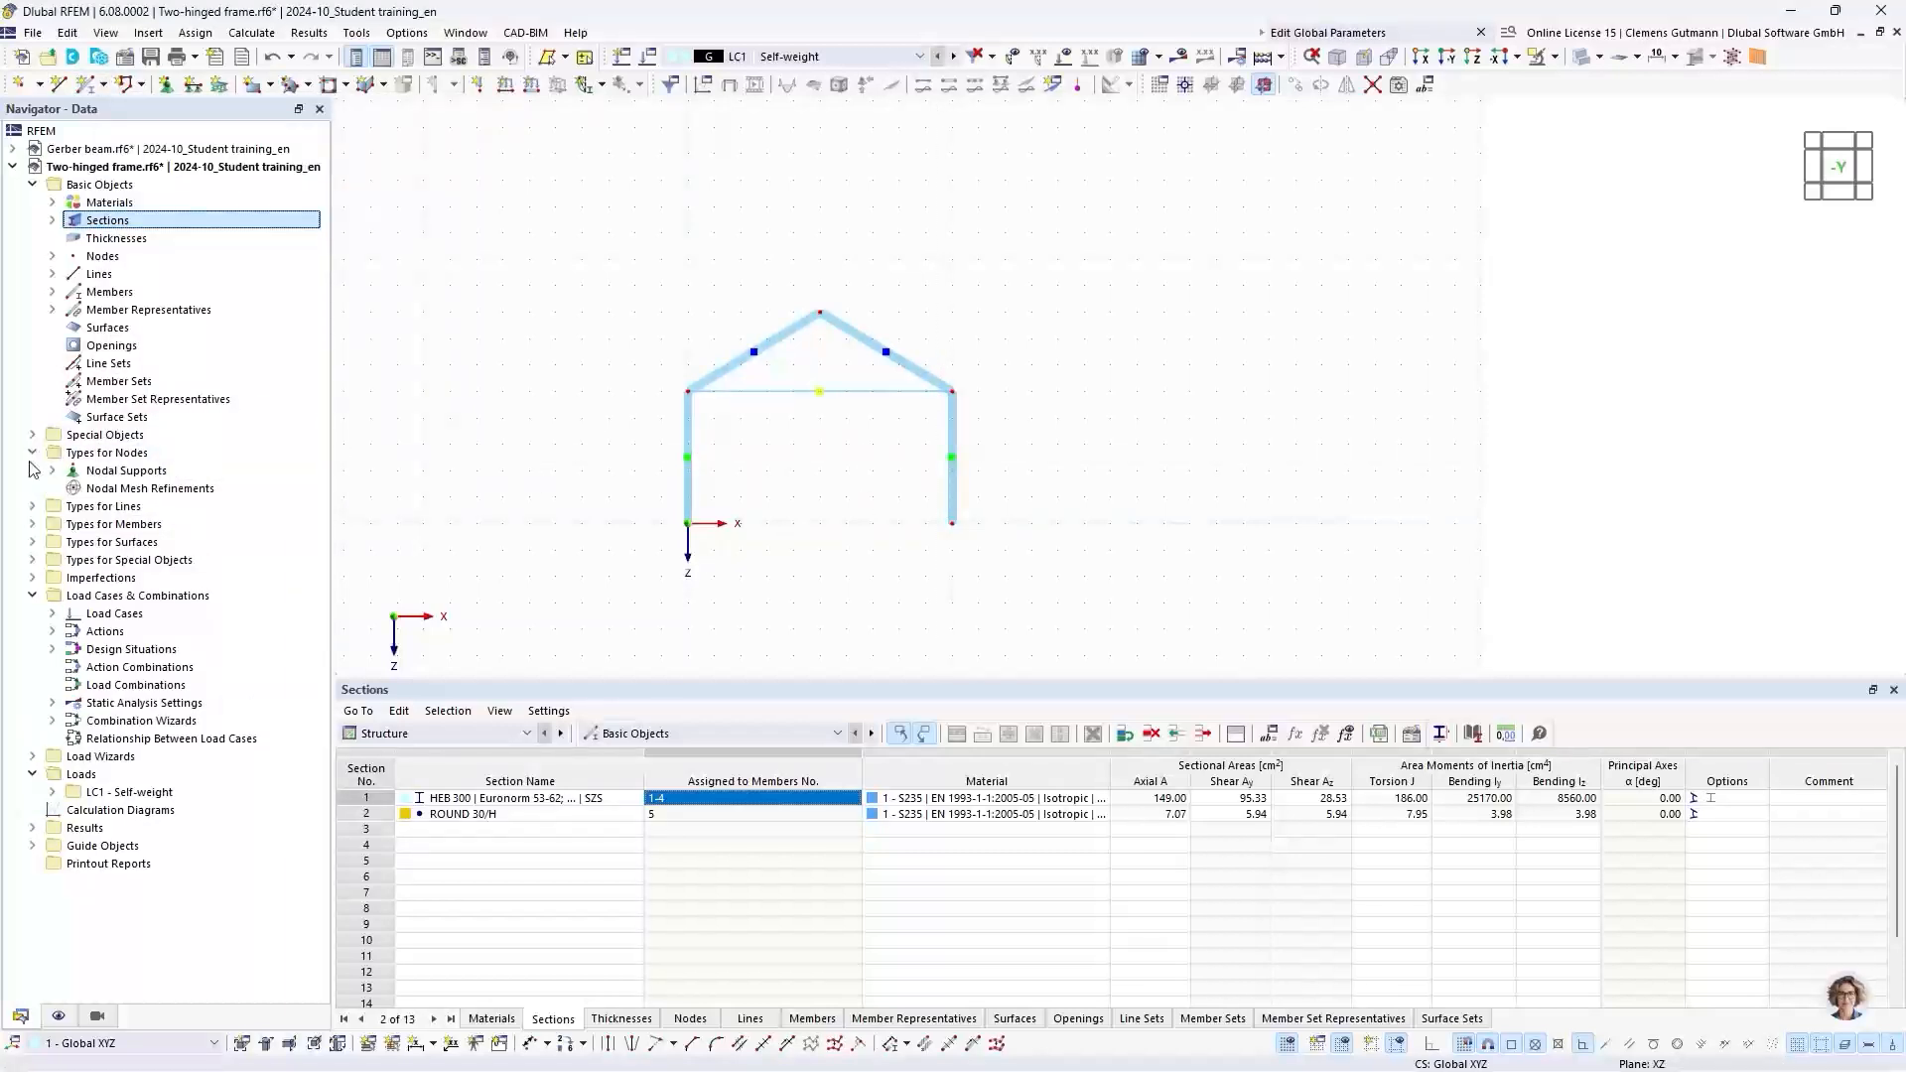
click(169, 86)
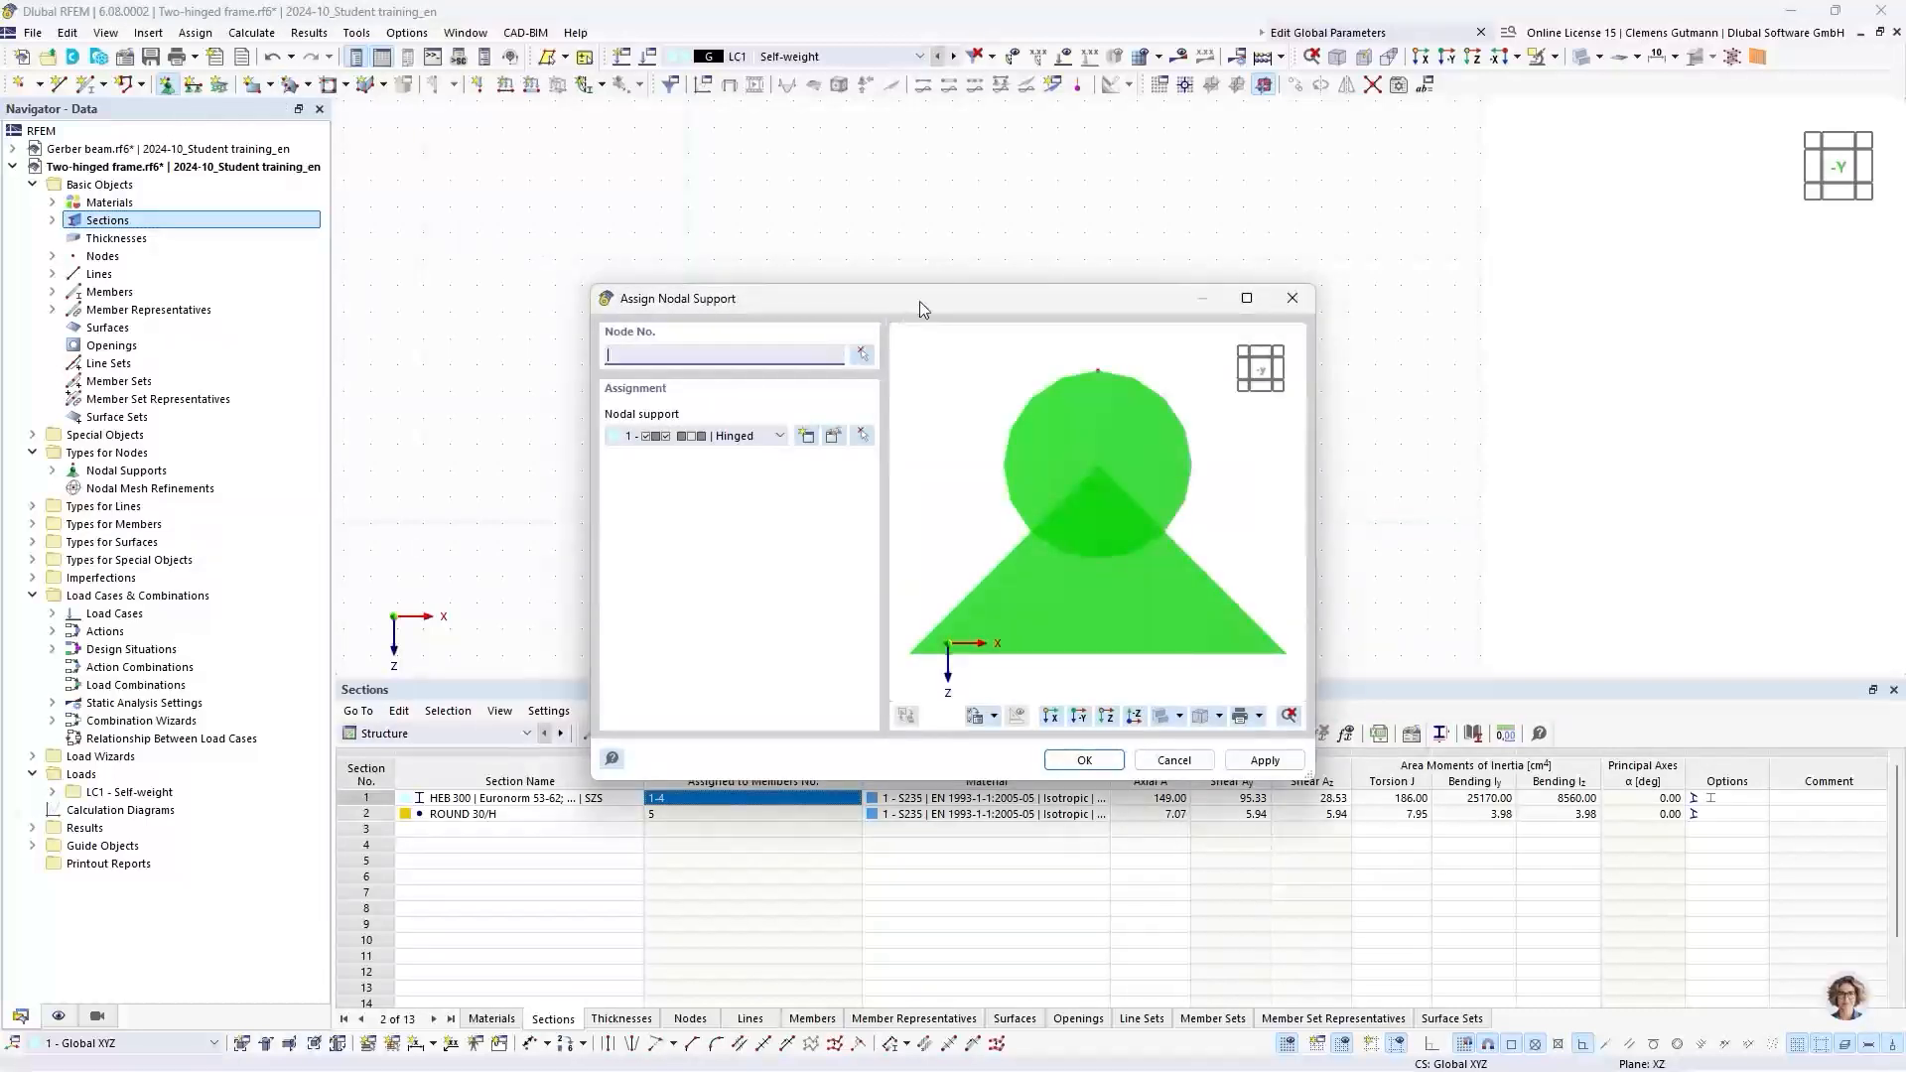
drag(919, 300, 1208, 254)
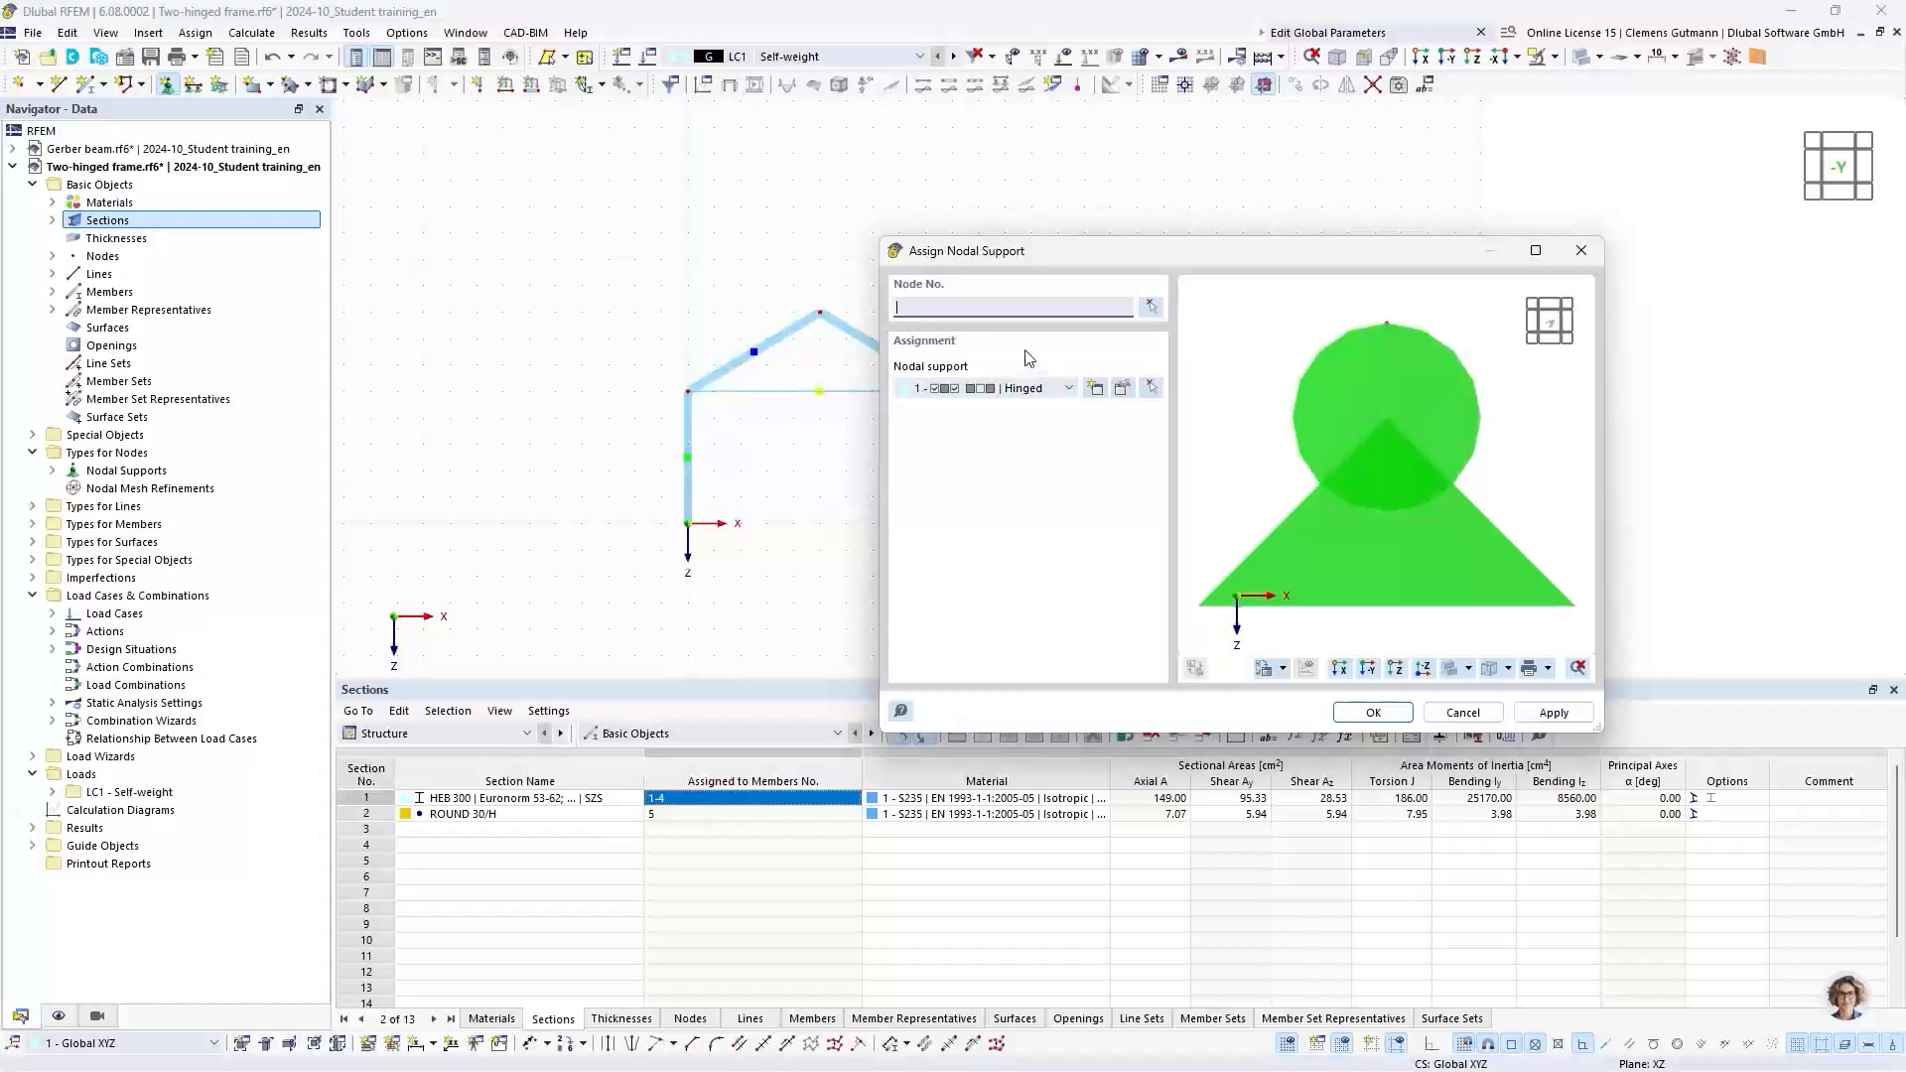
click(959, 393)
click(960, 399)
click(1152, 306)
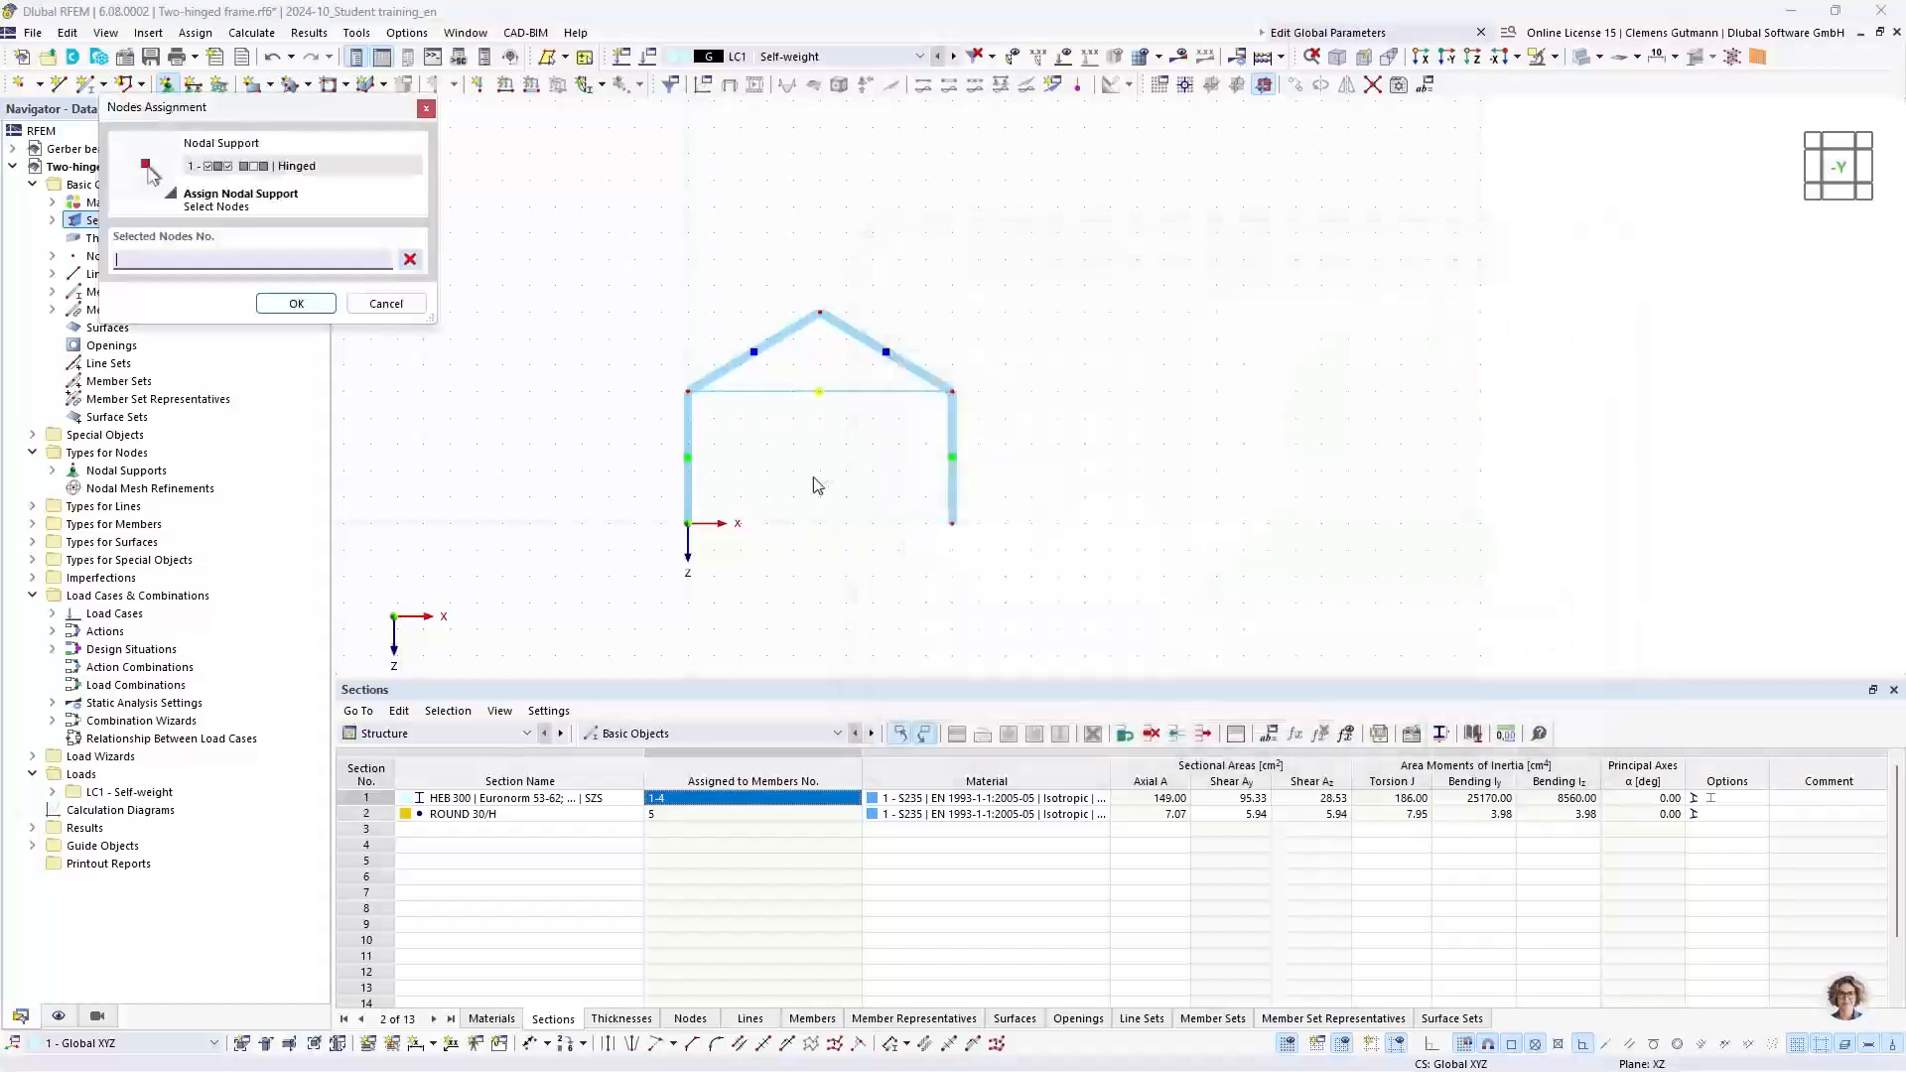
drag(634, 495, 1044, 575)
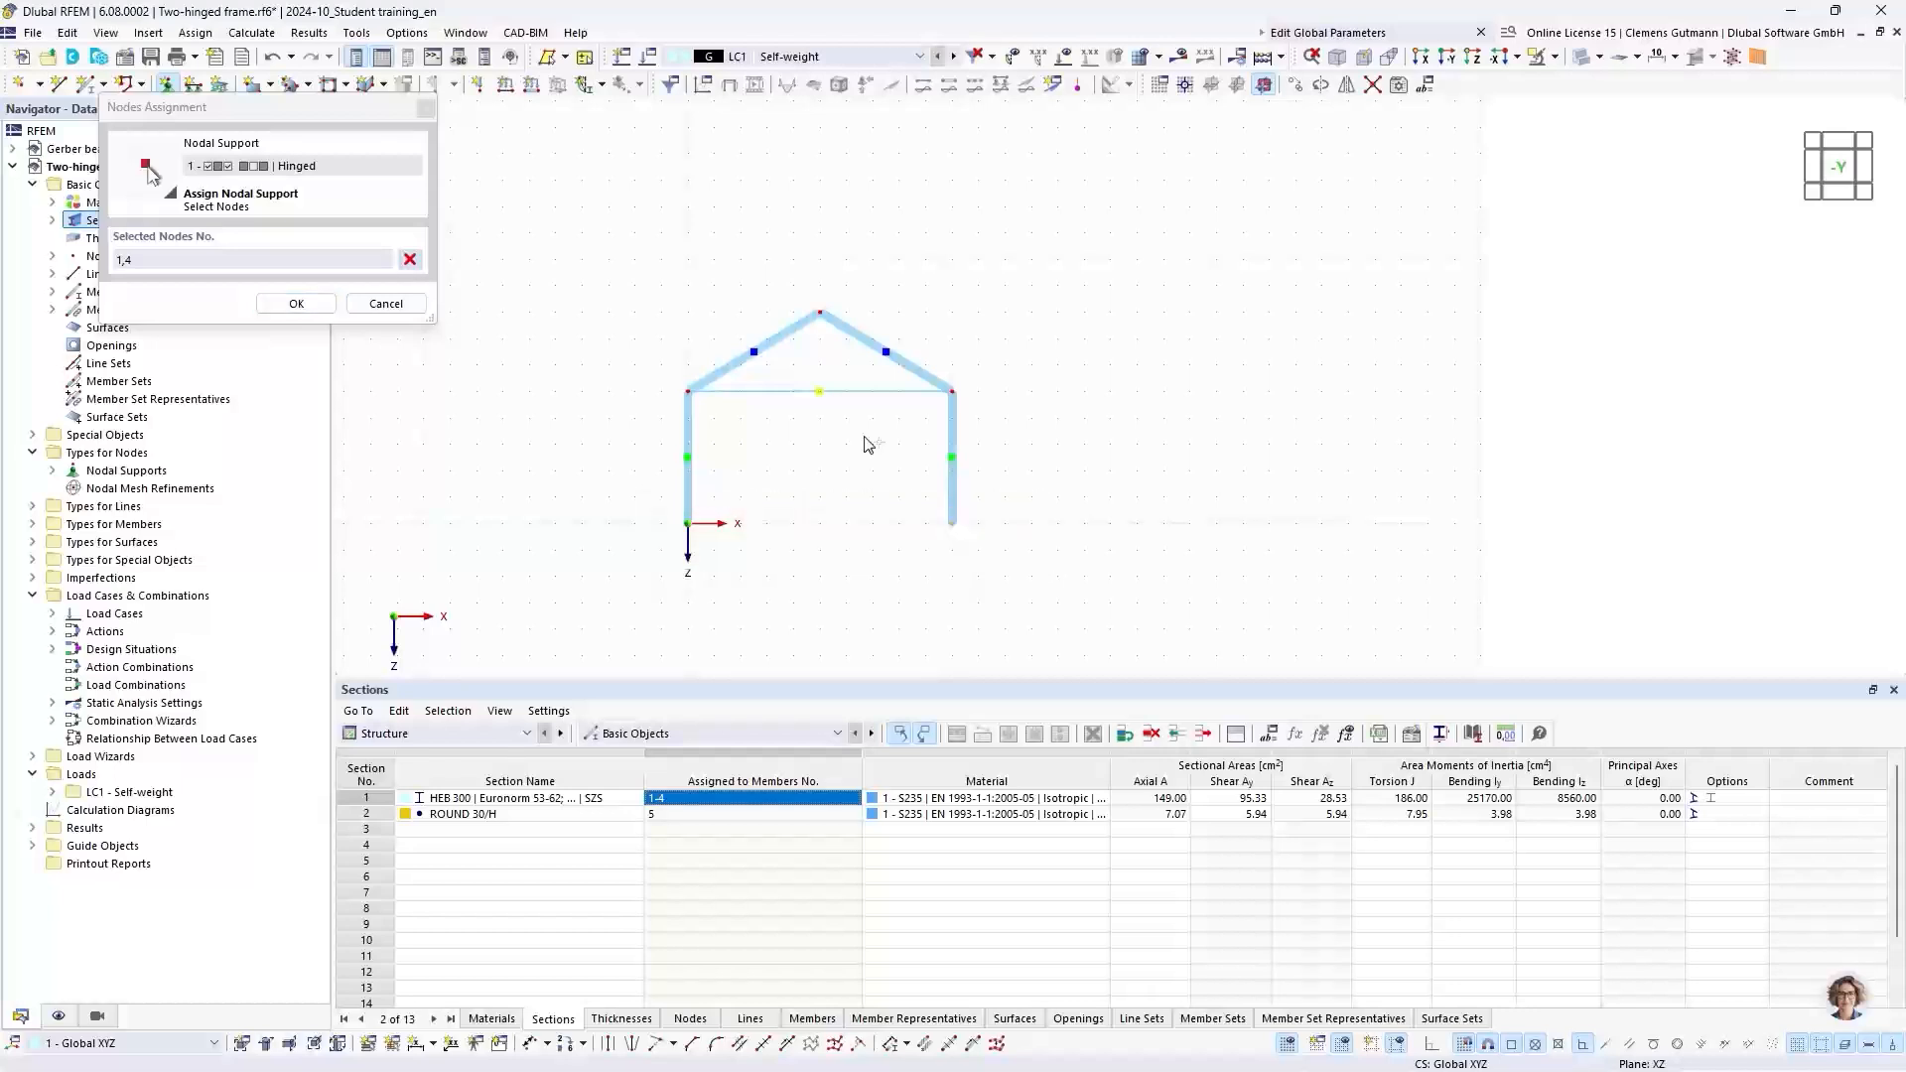
click(297, 304)
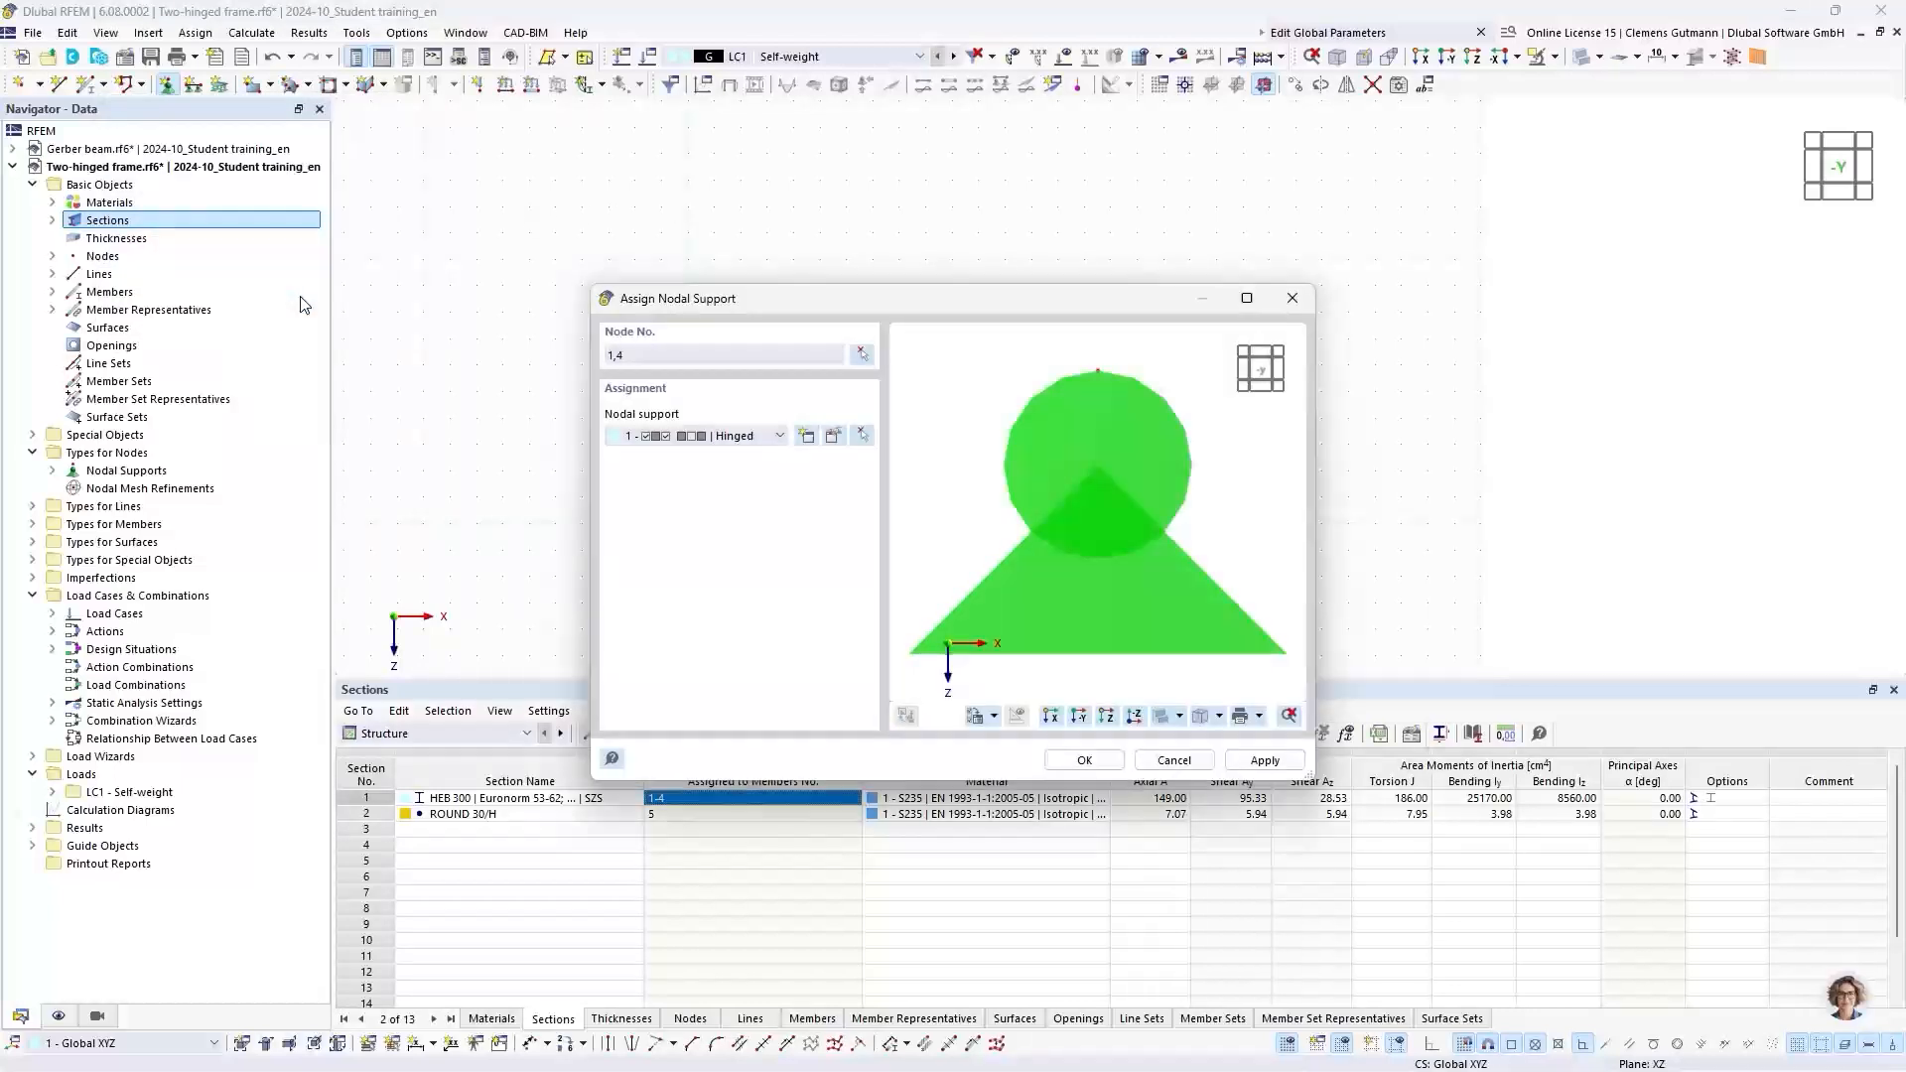
click(1083, 760)
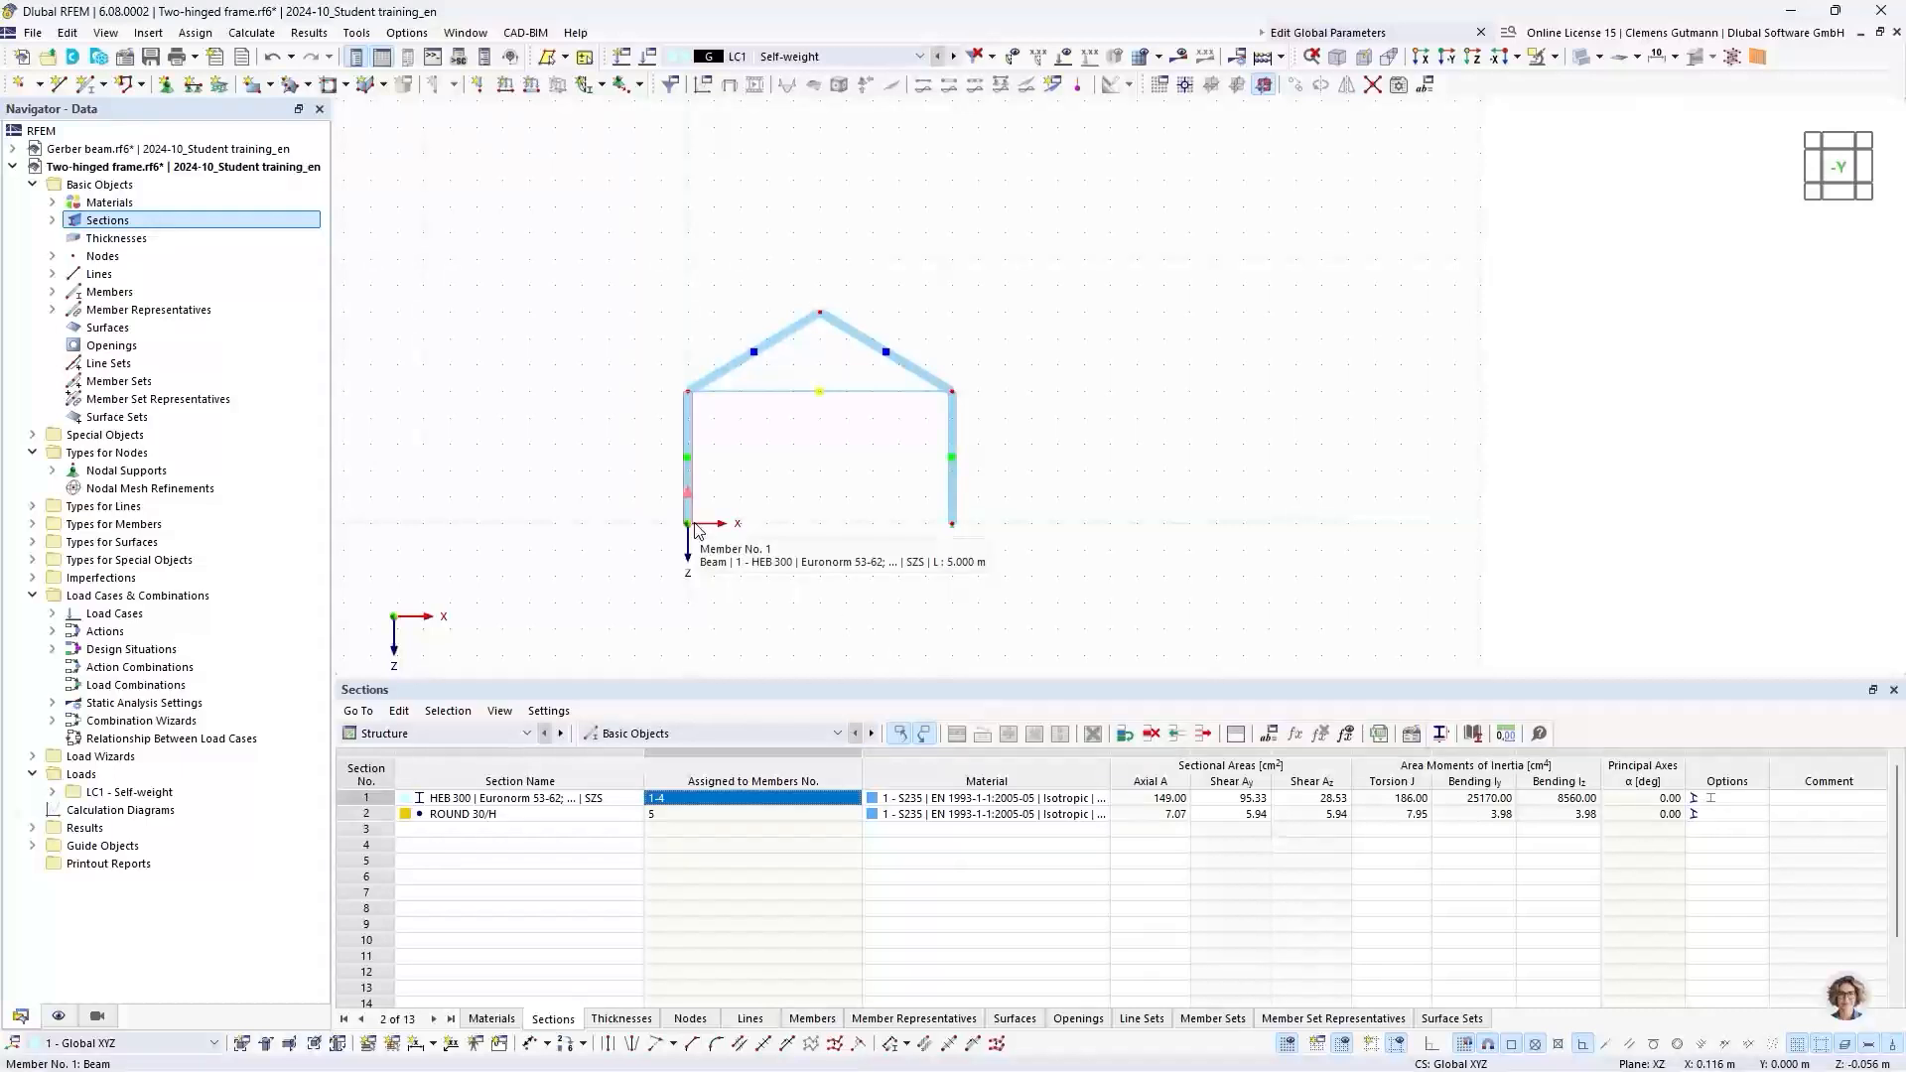
Step: Change the member type of the horizontal tie rod to Tension
double_click(776, 402)
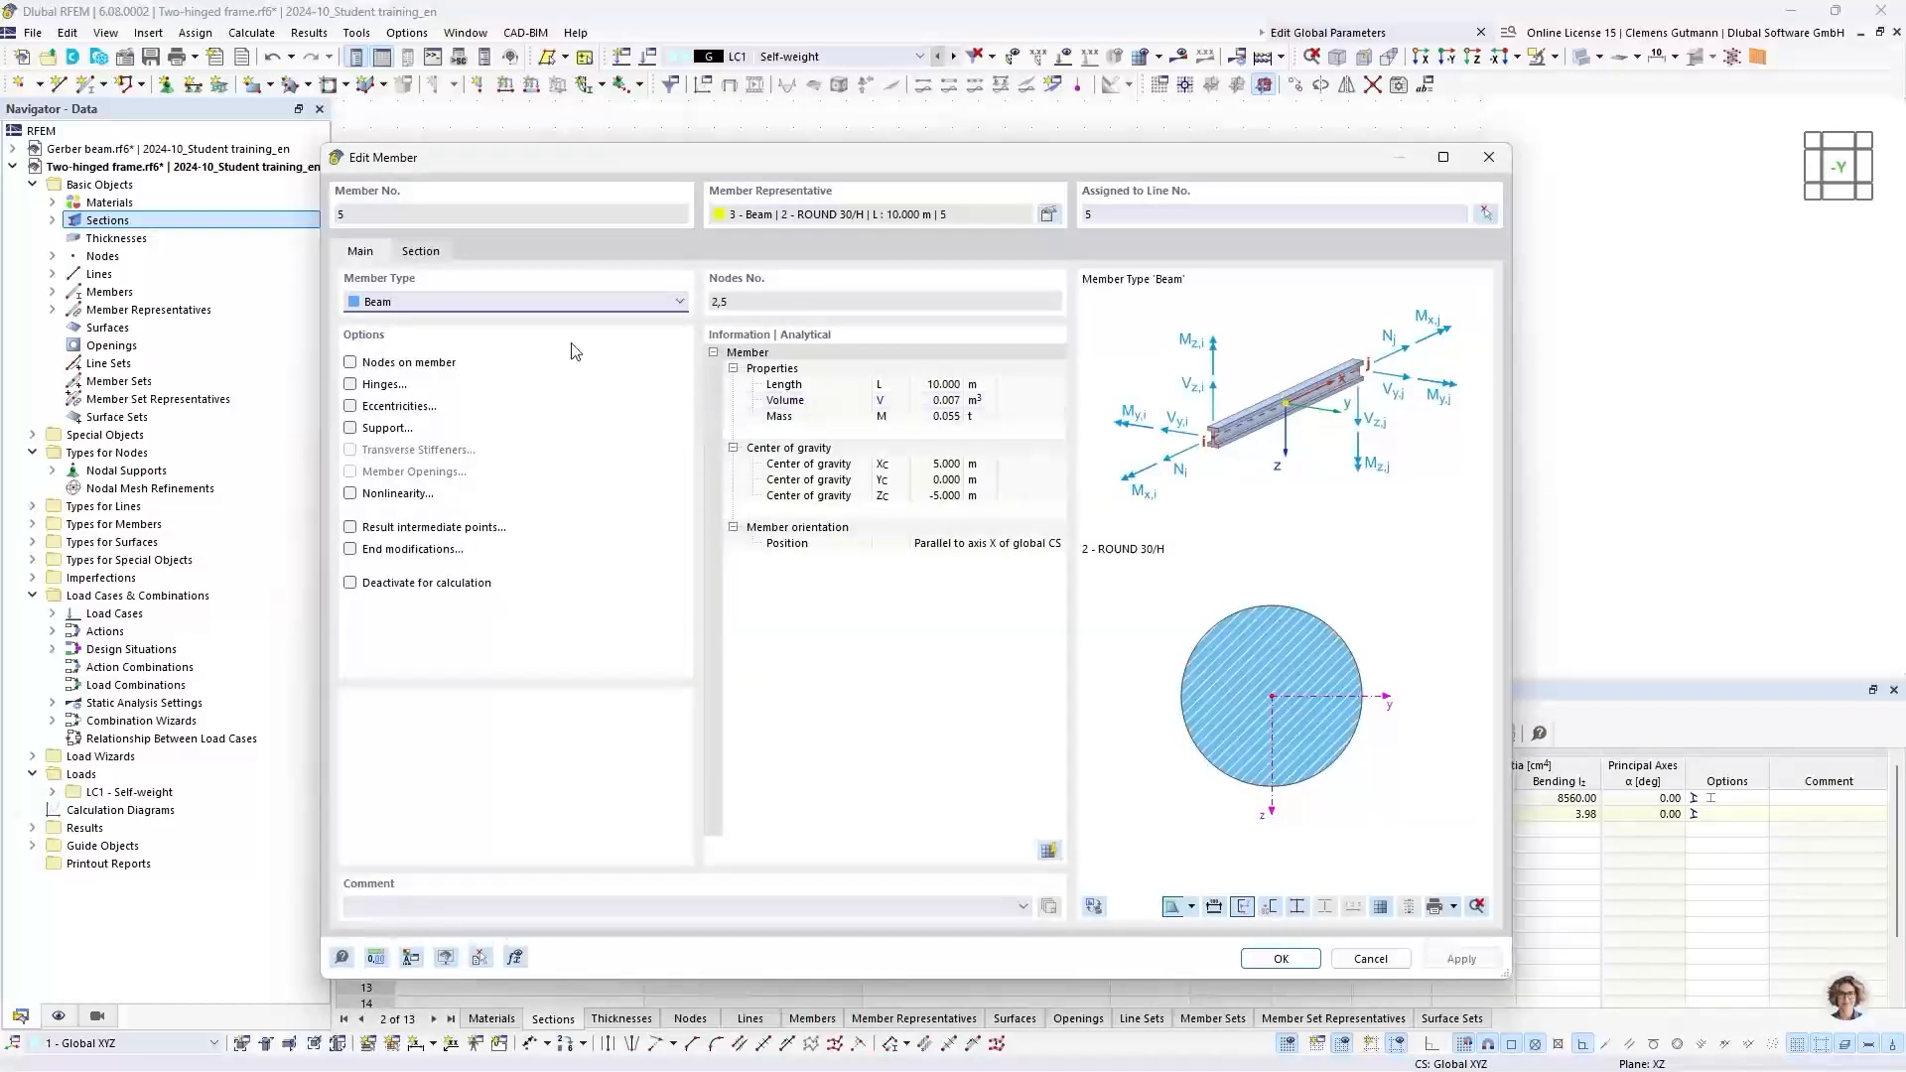
click(439, 304)
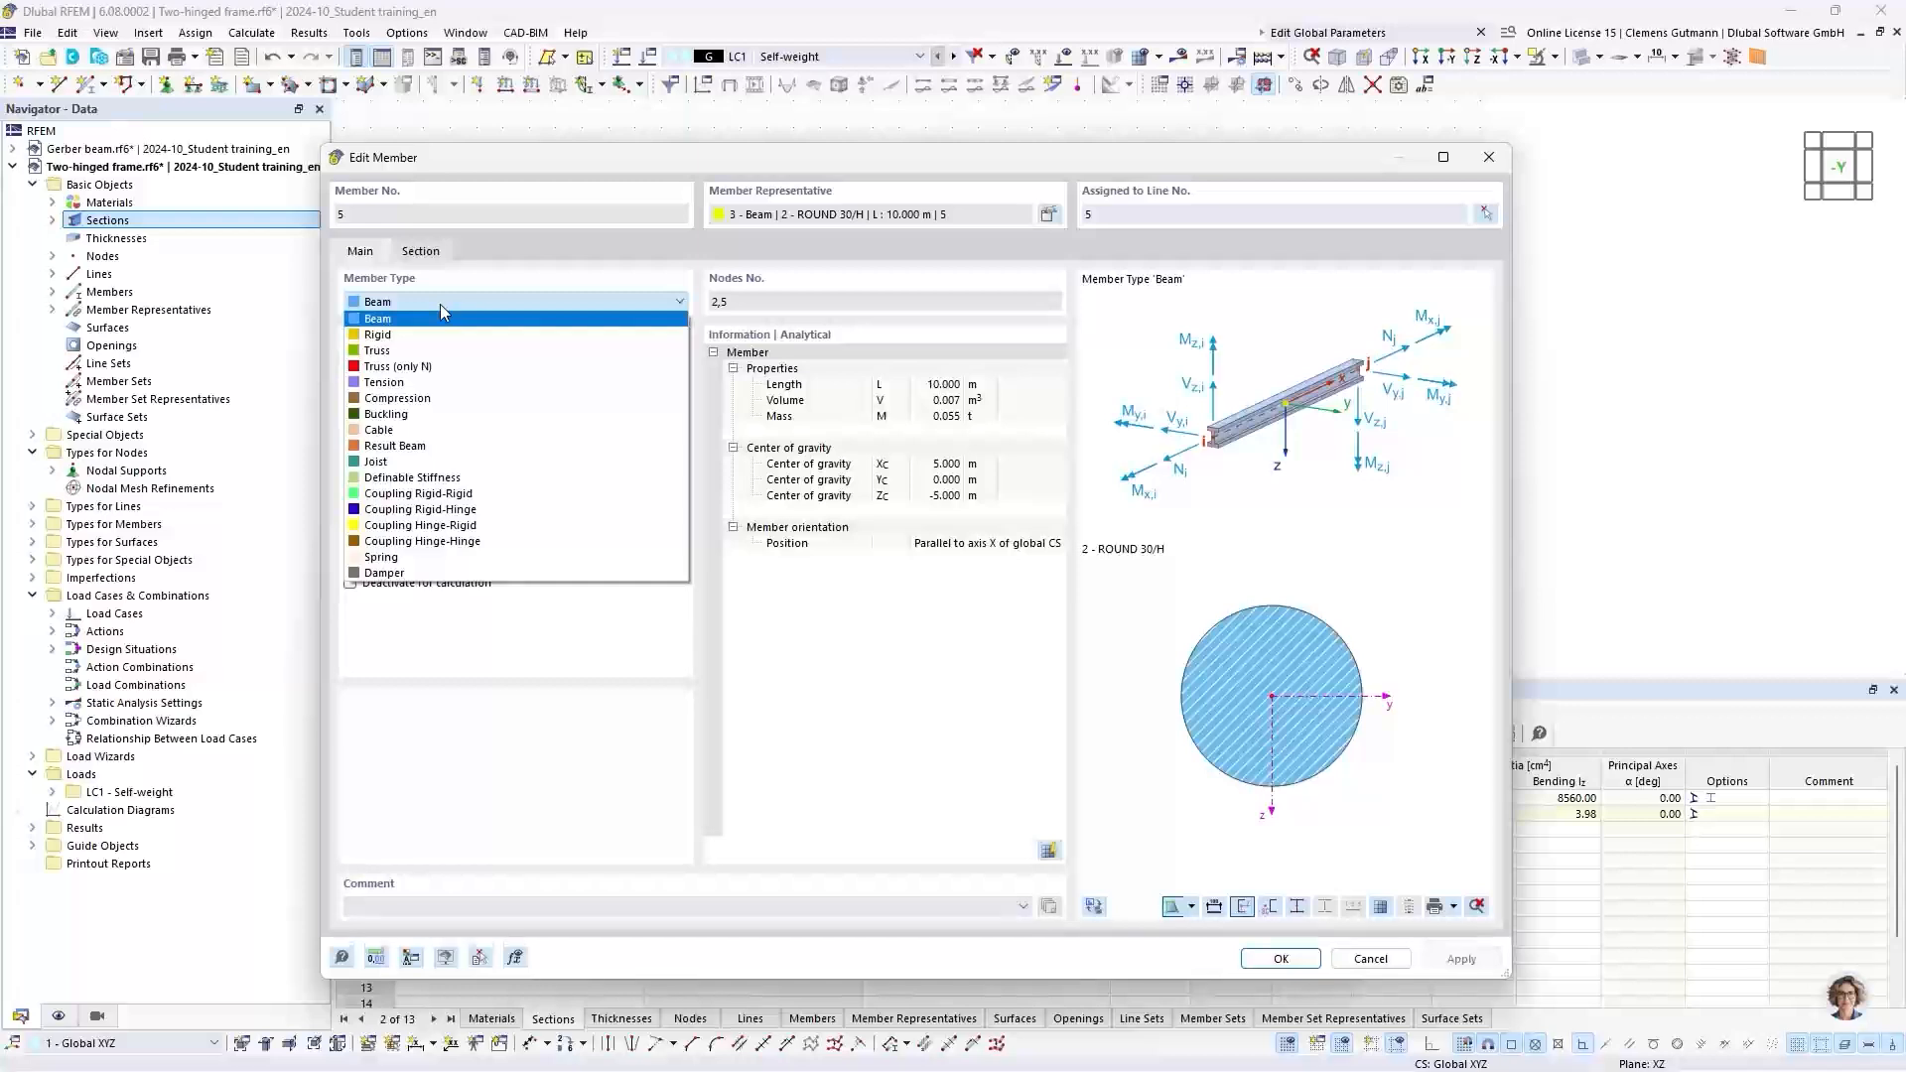
click(404, 384)
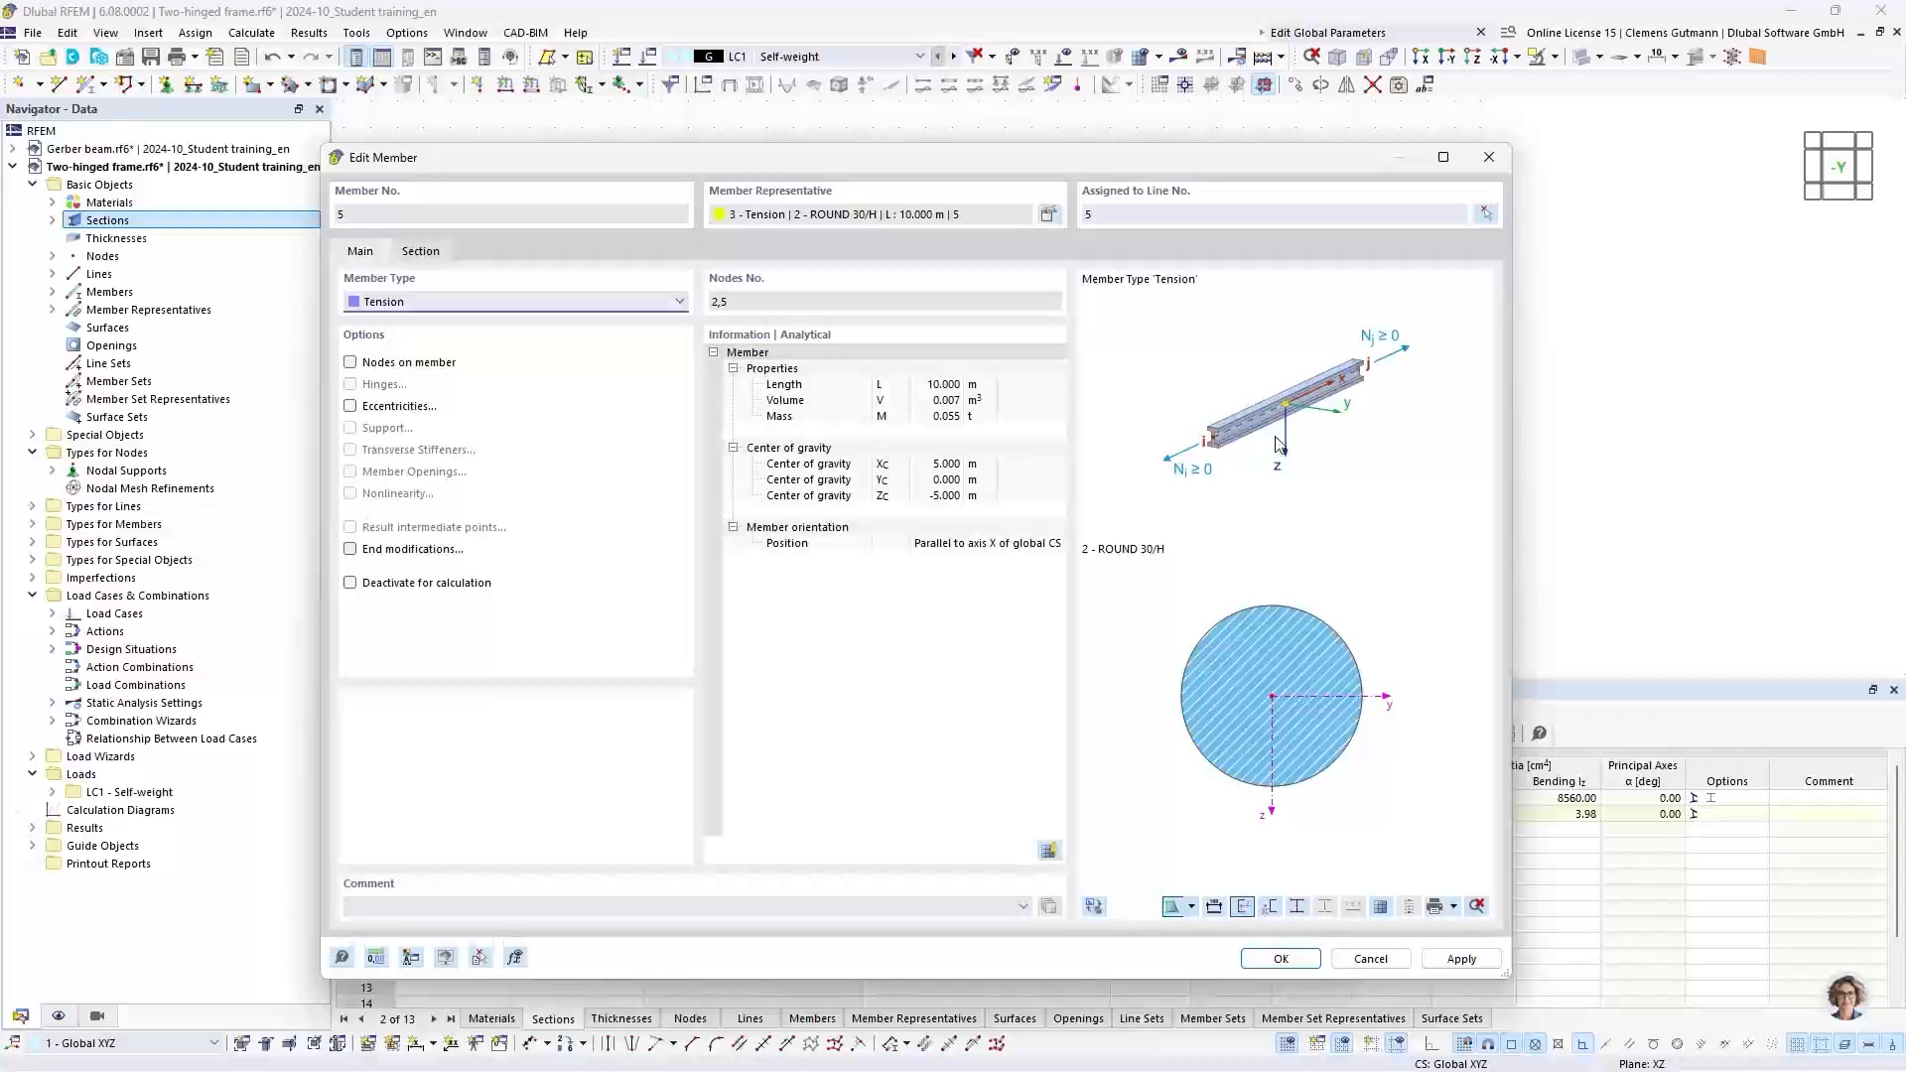
click(1281, 958)
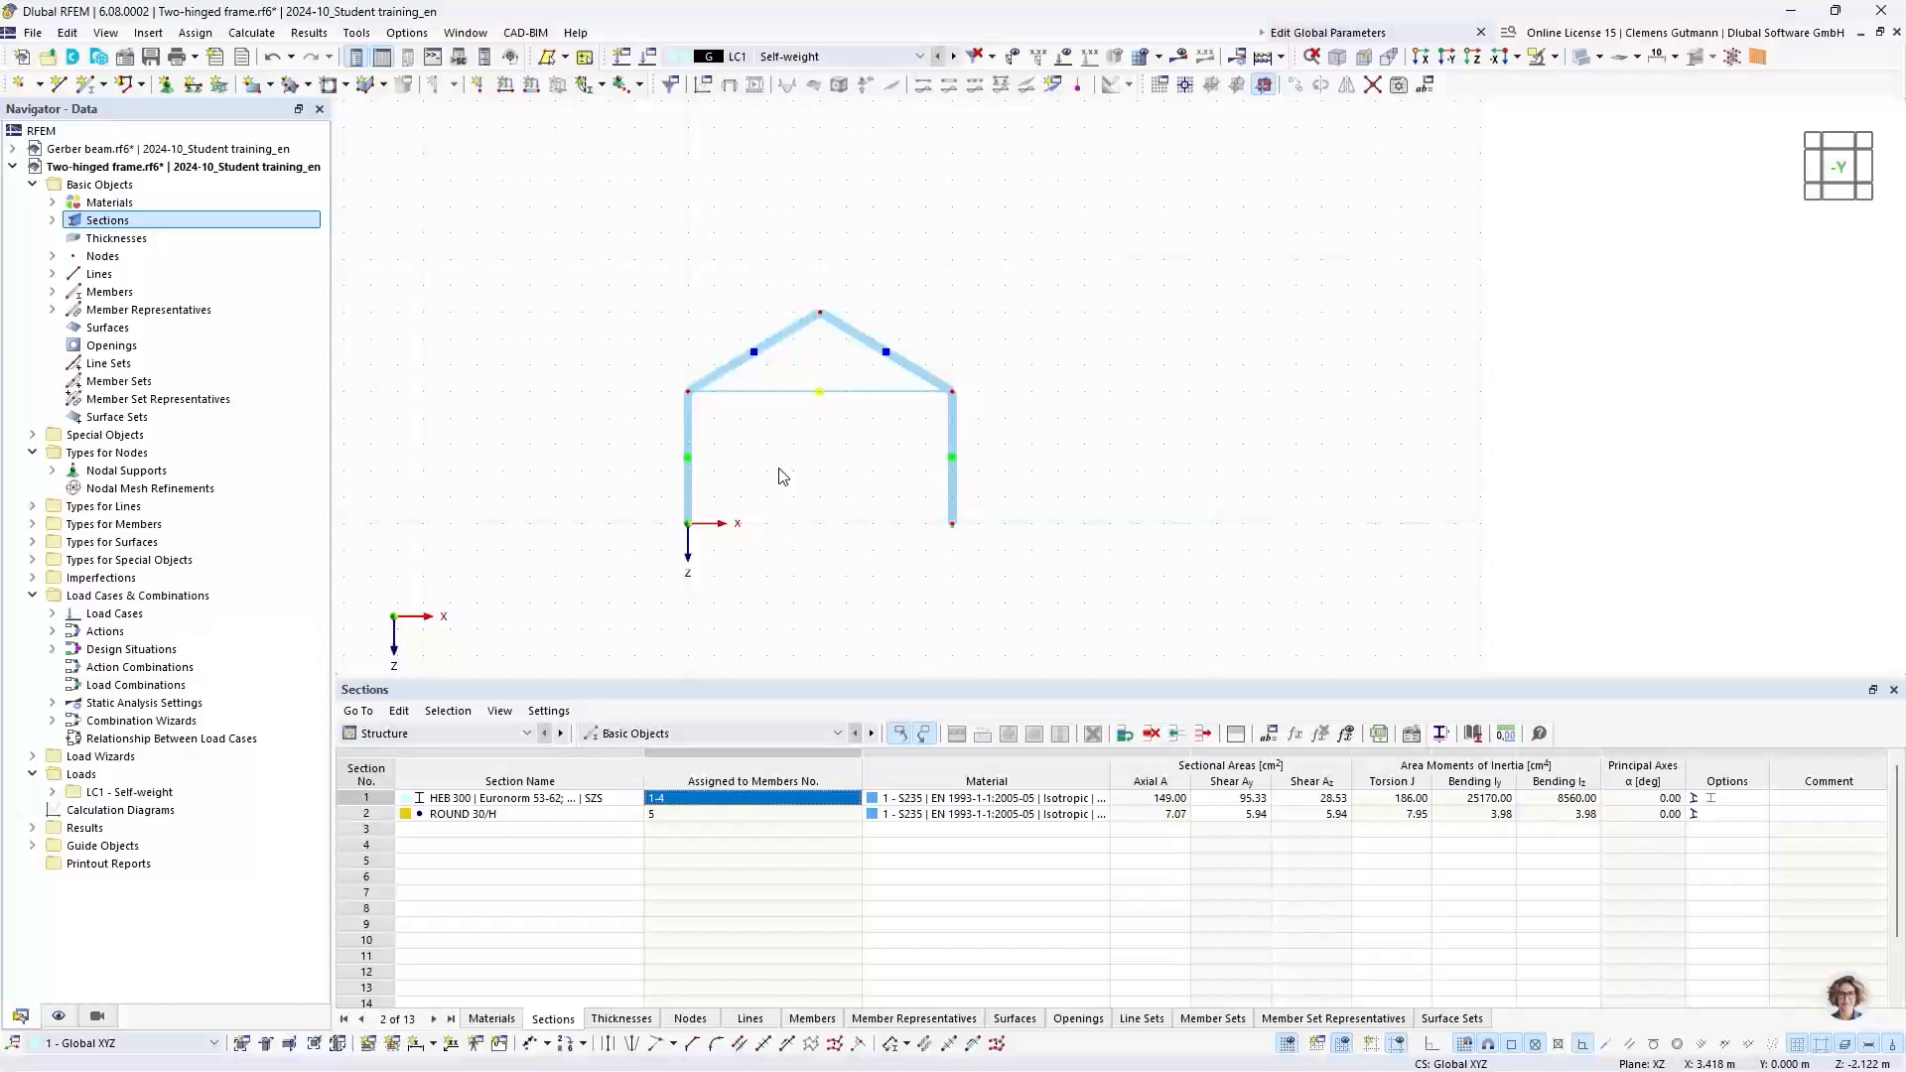
Step: Enlarge the display size of the nodal support symbols at the column bases
scroll(965, 528, up, 1)
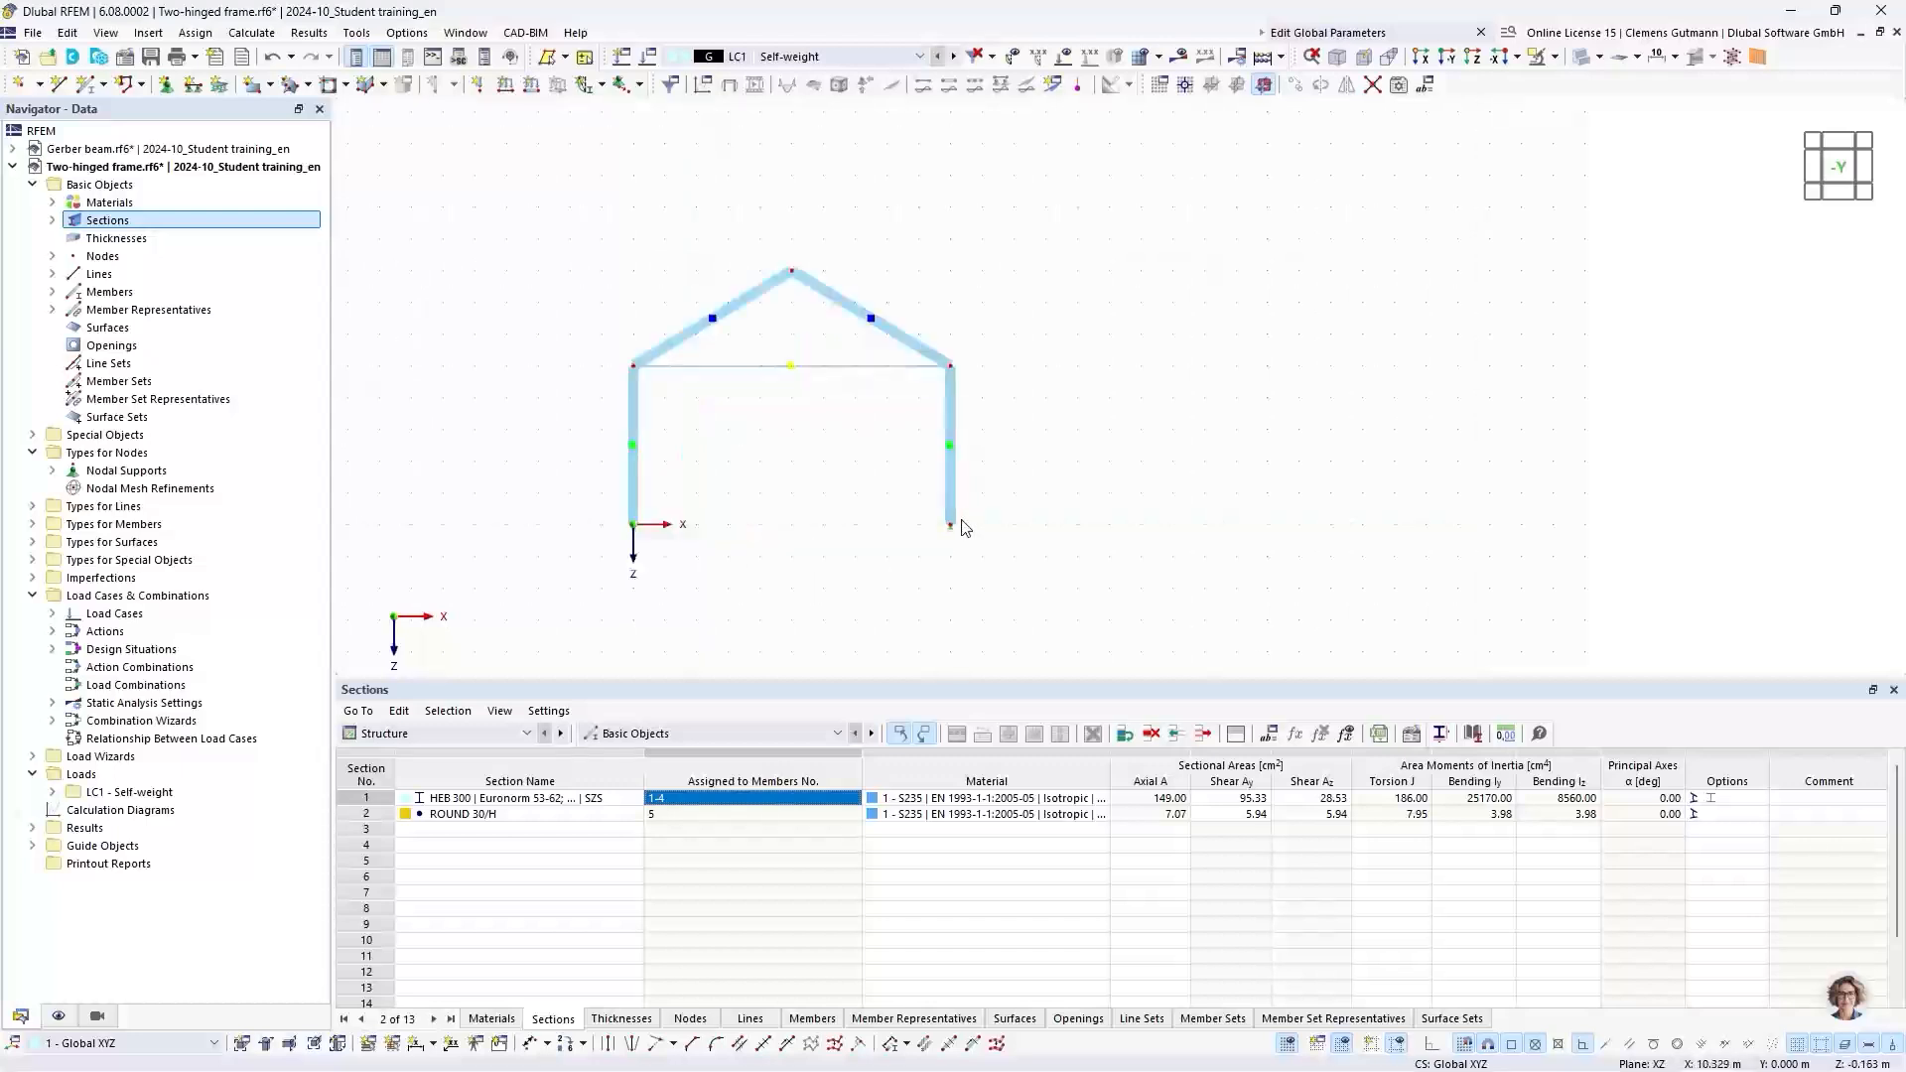
scroll(963, 528, up, 4)
right_click(951, 538)
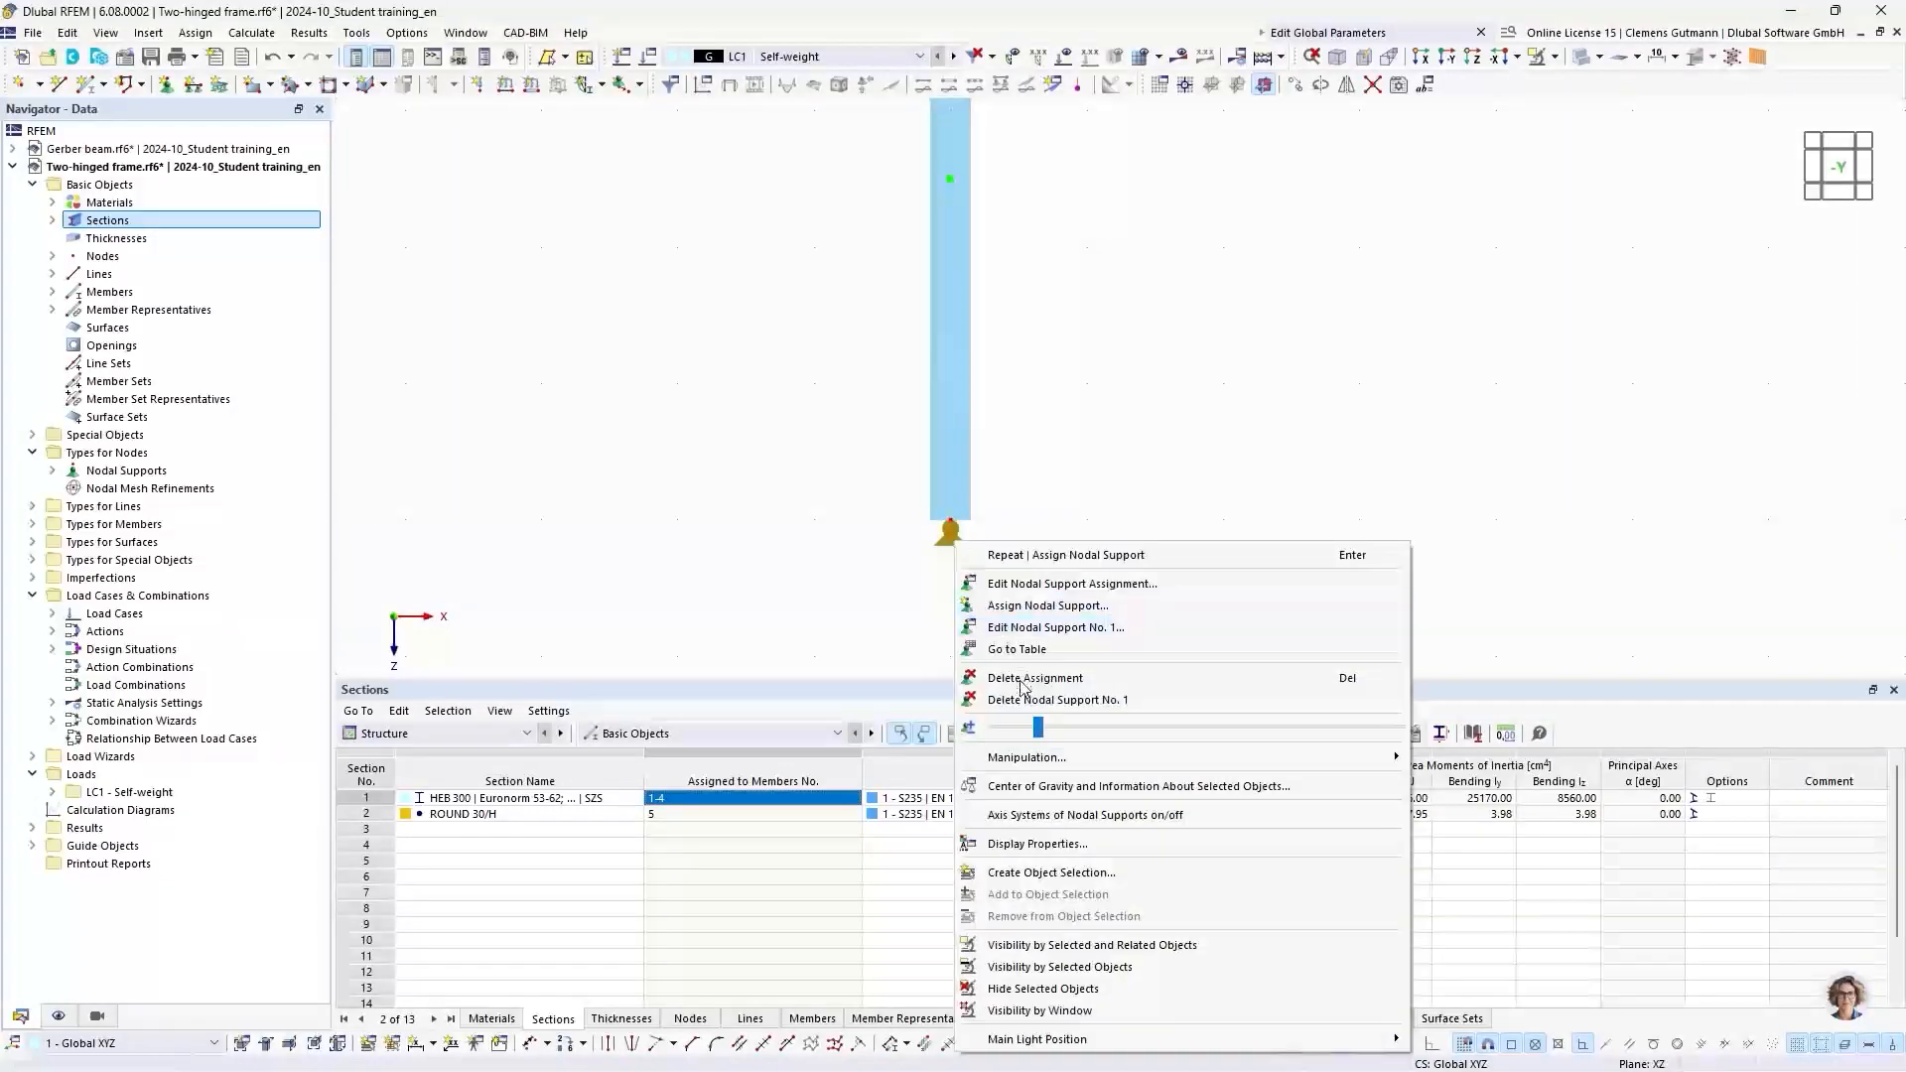
drag(1038, 728, 1258, 729)
click(769, 532)
scroll(1261, 501, down, 6)
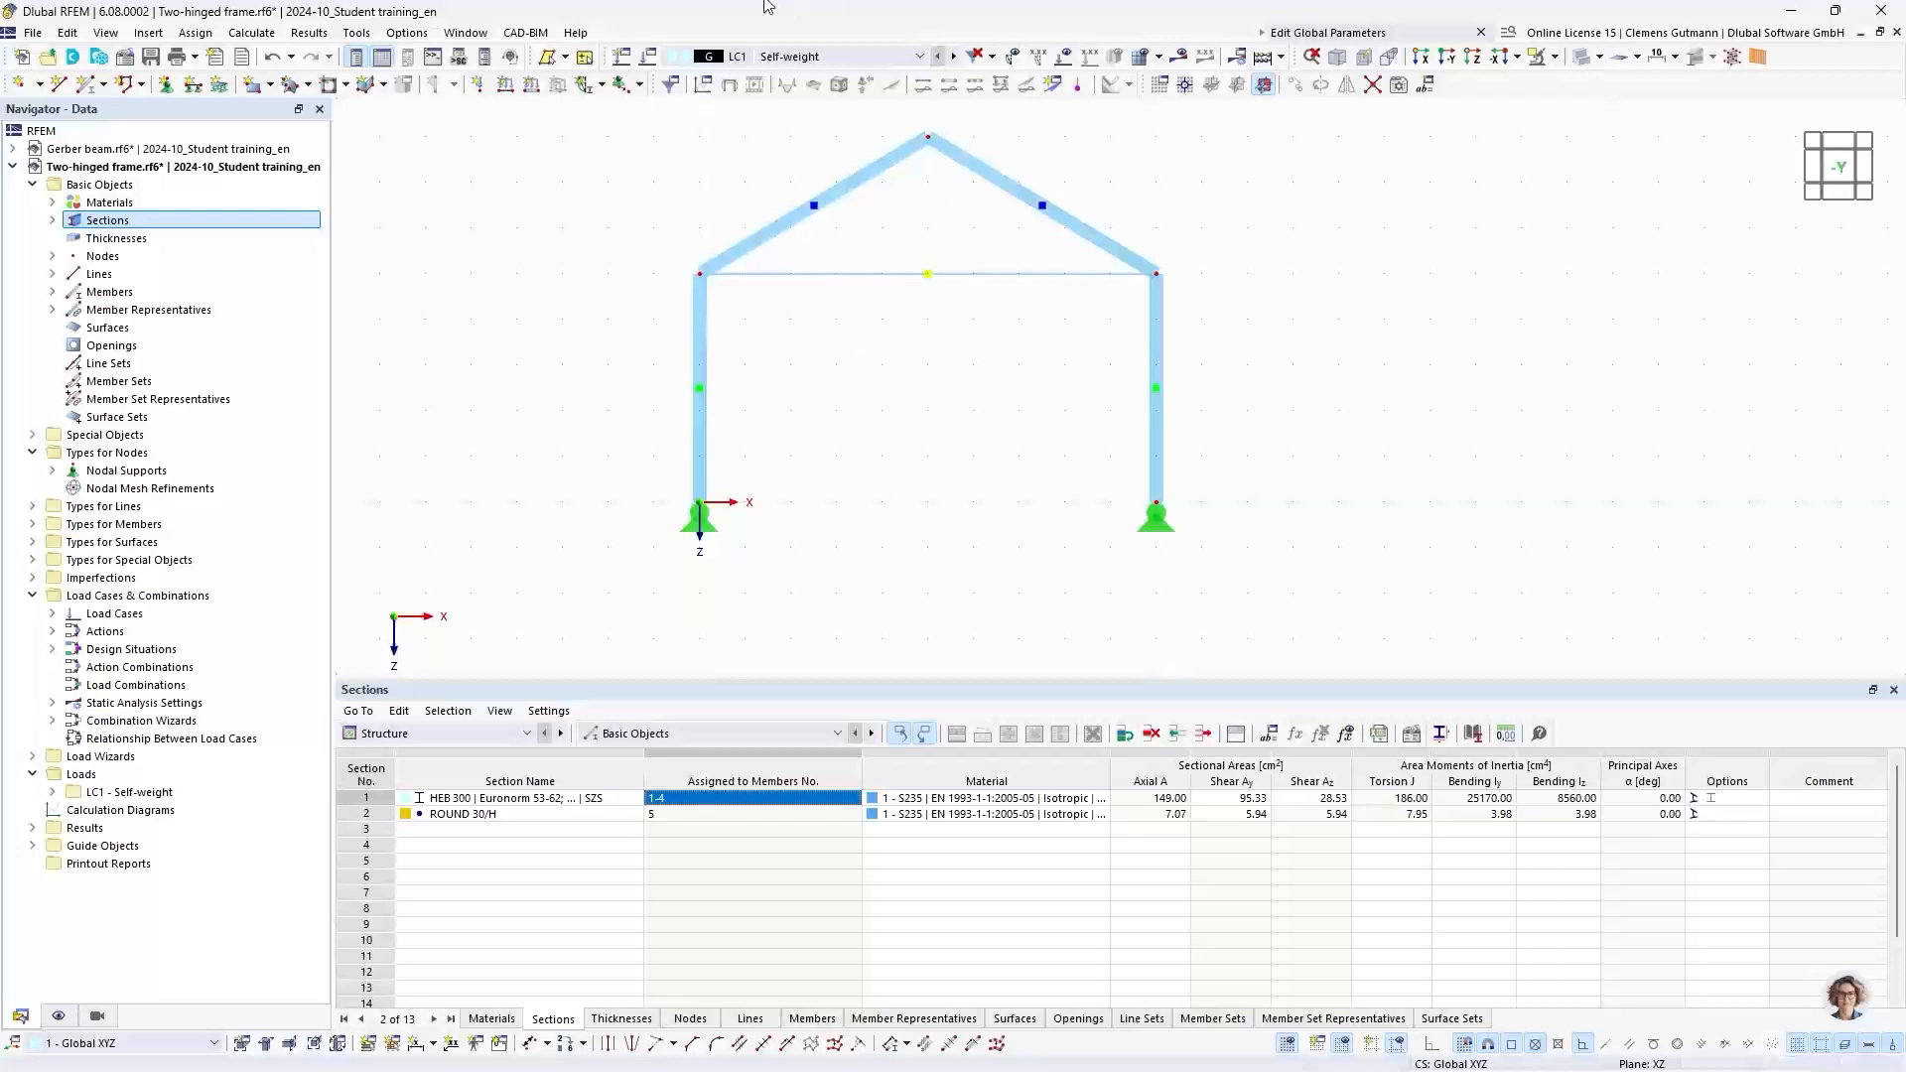
Step: Rename load case LC1 as Snow, deactivate its self-weight and set its action category to Snow/Ice loads - H <= 1000 m
click(647, 60)
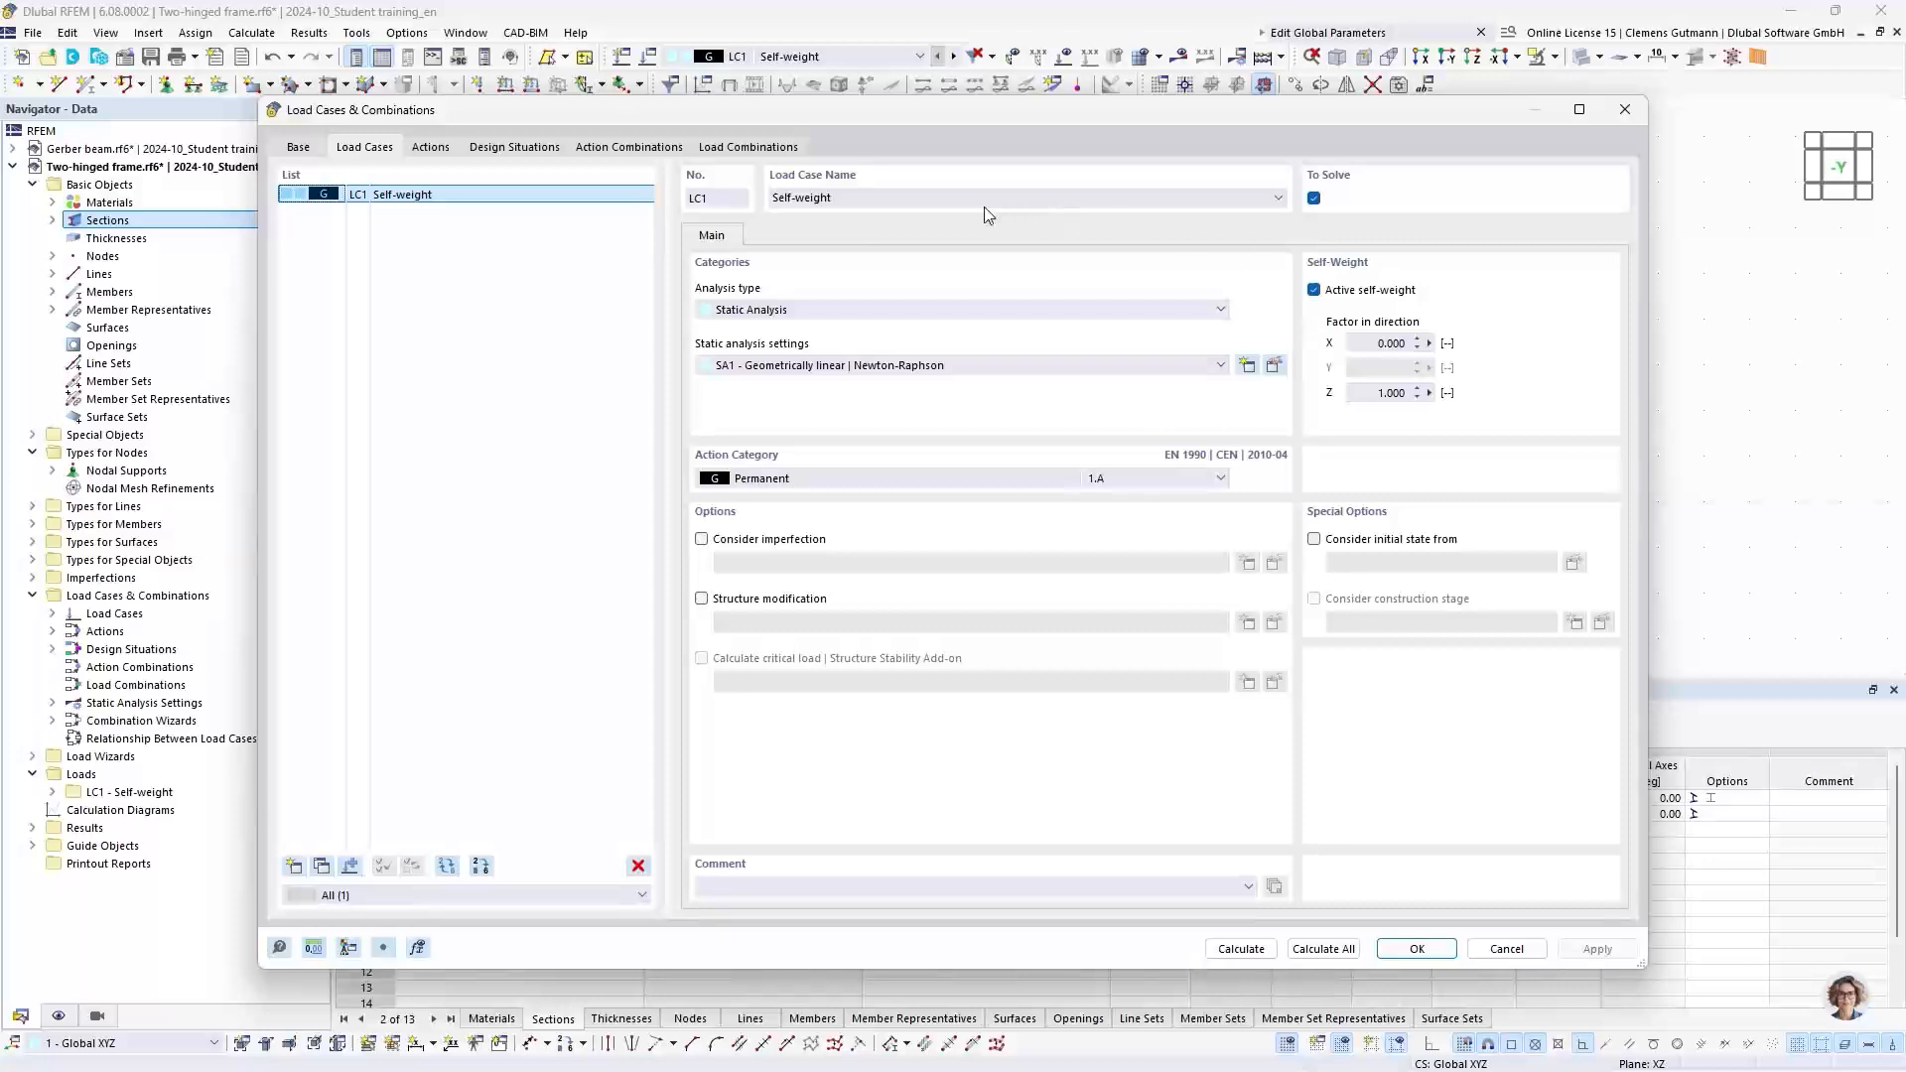
drag(910, 199, 737, 200)
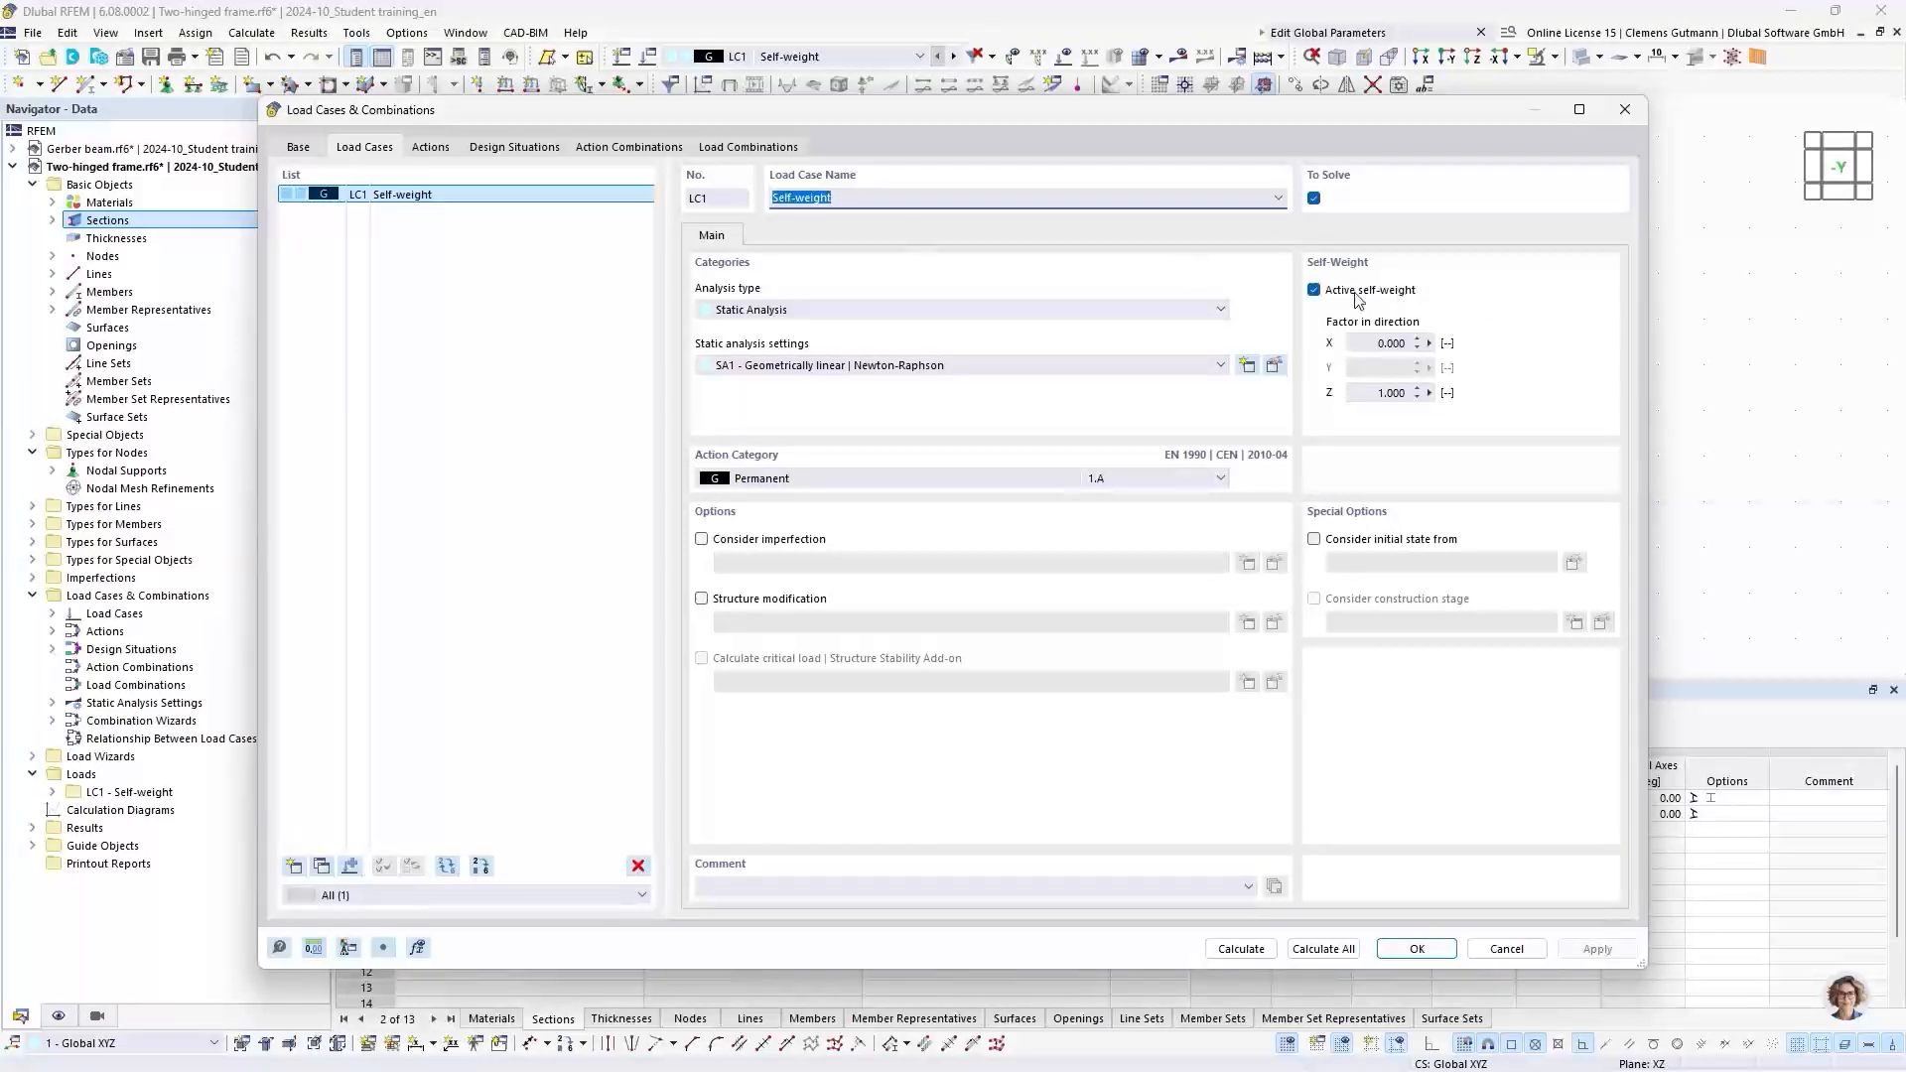
click(1314, 290)
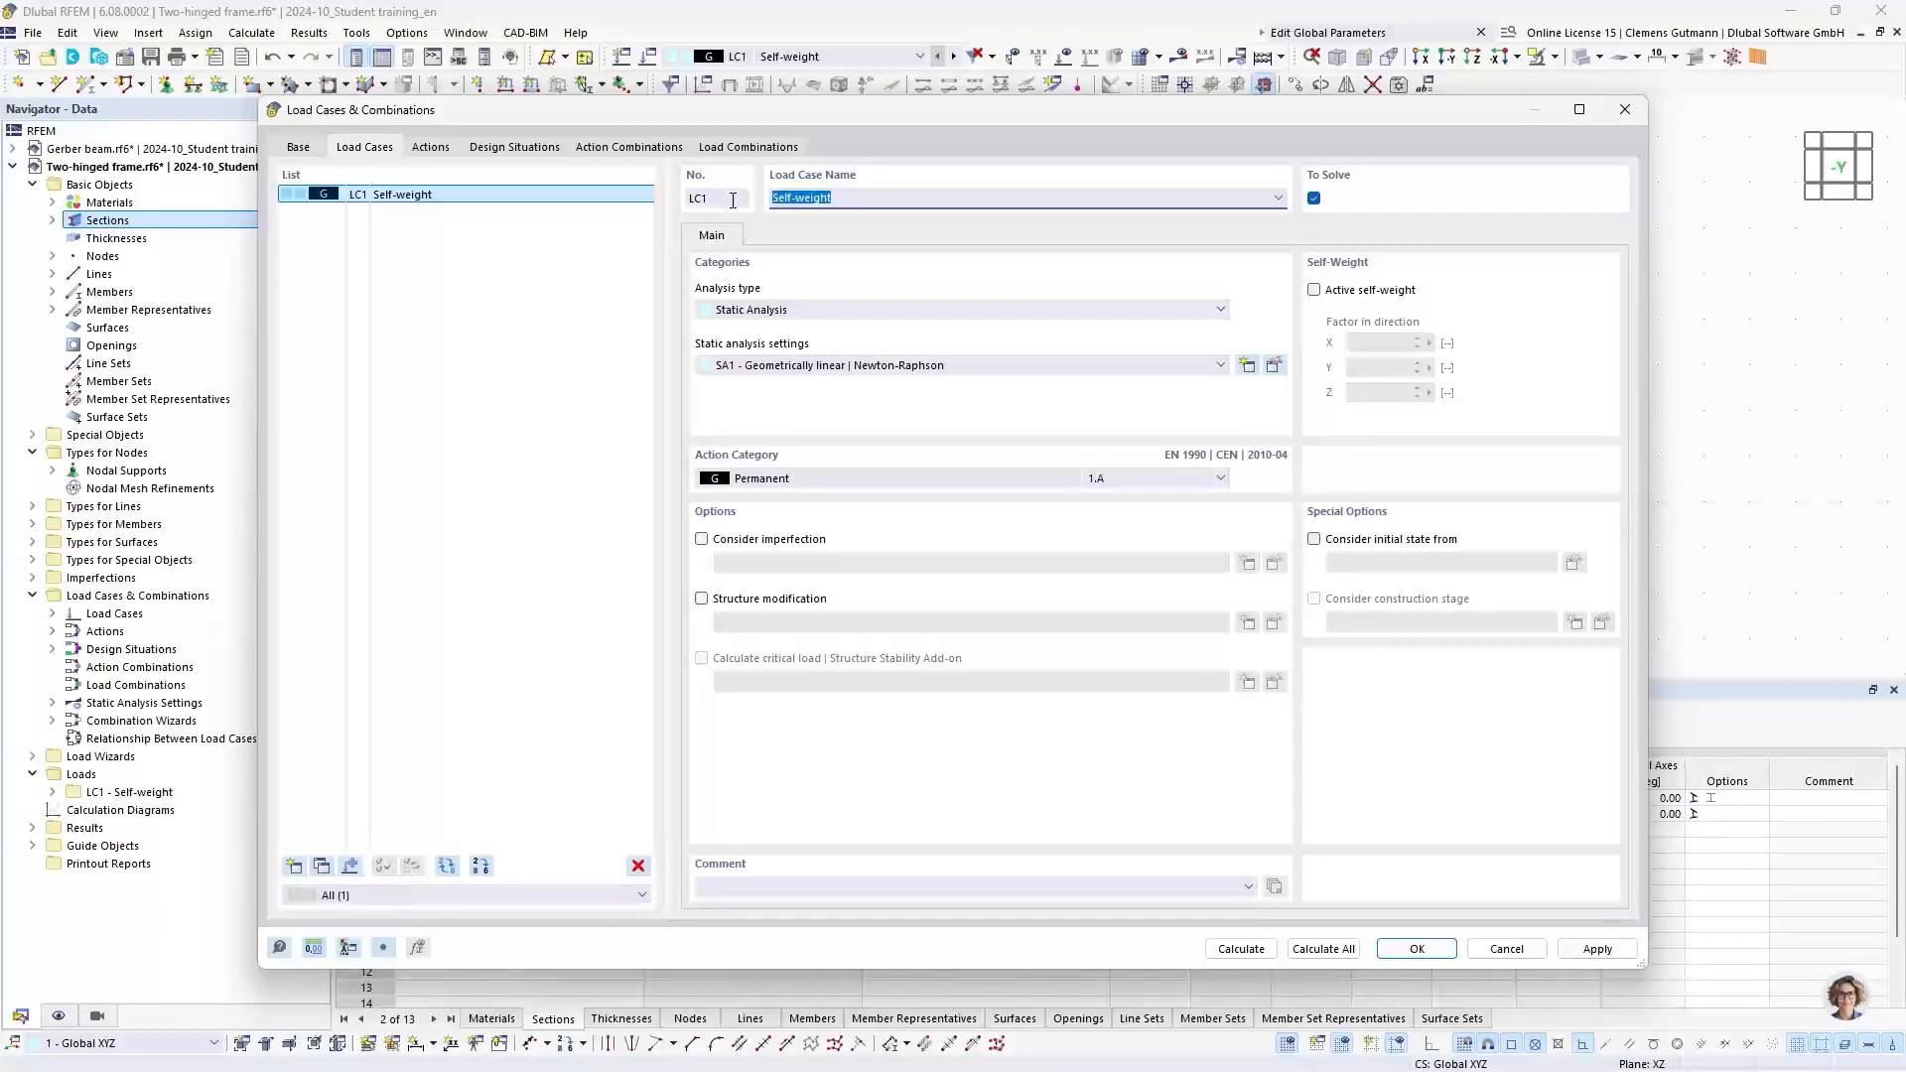
text(Snow)
key(Tab)
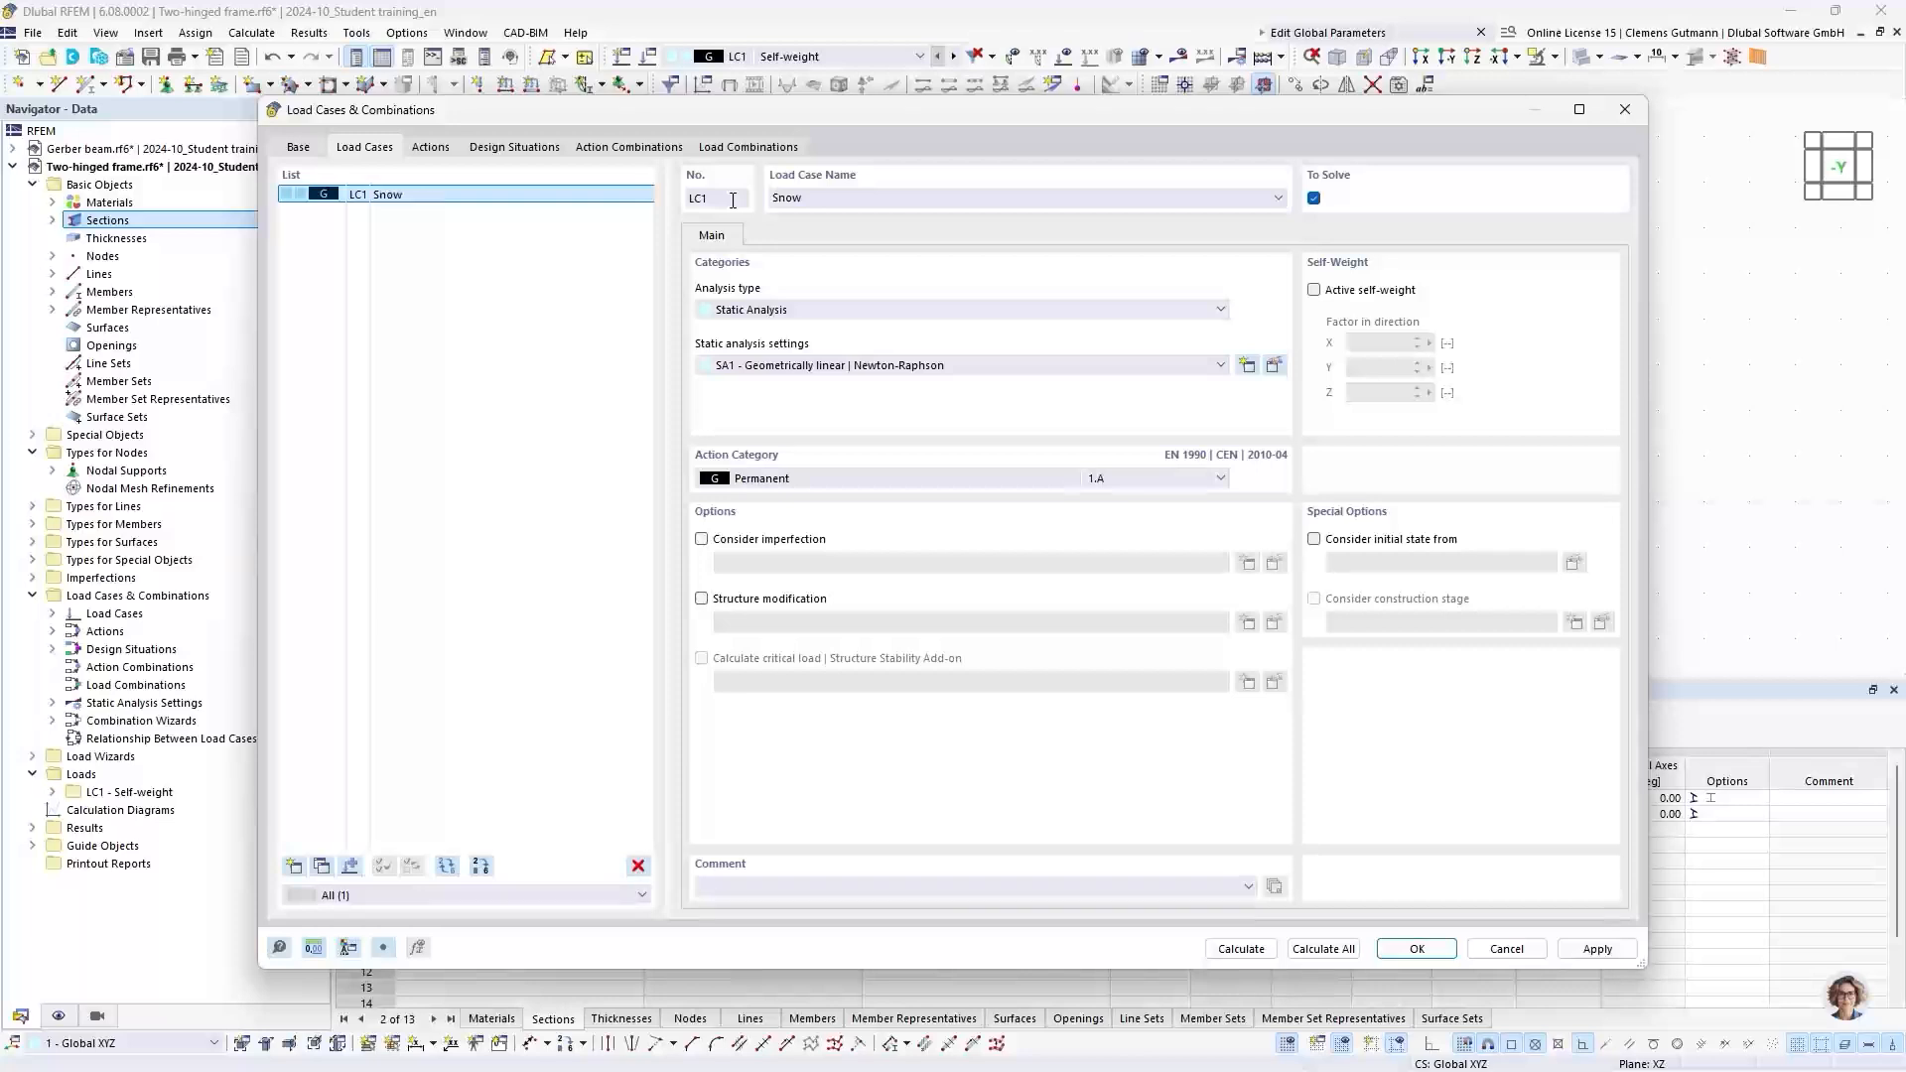
click(778, 483)
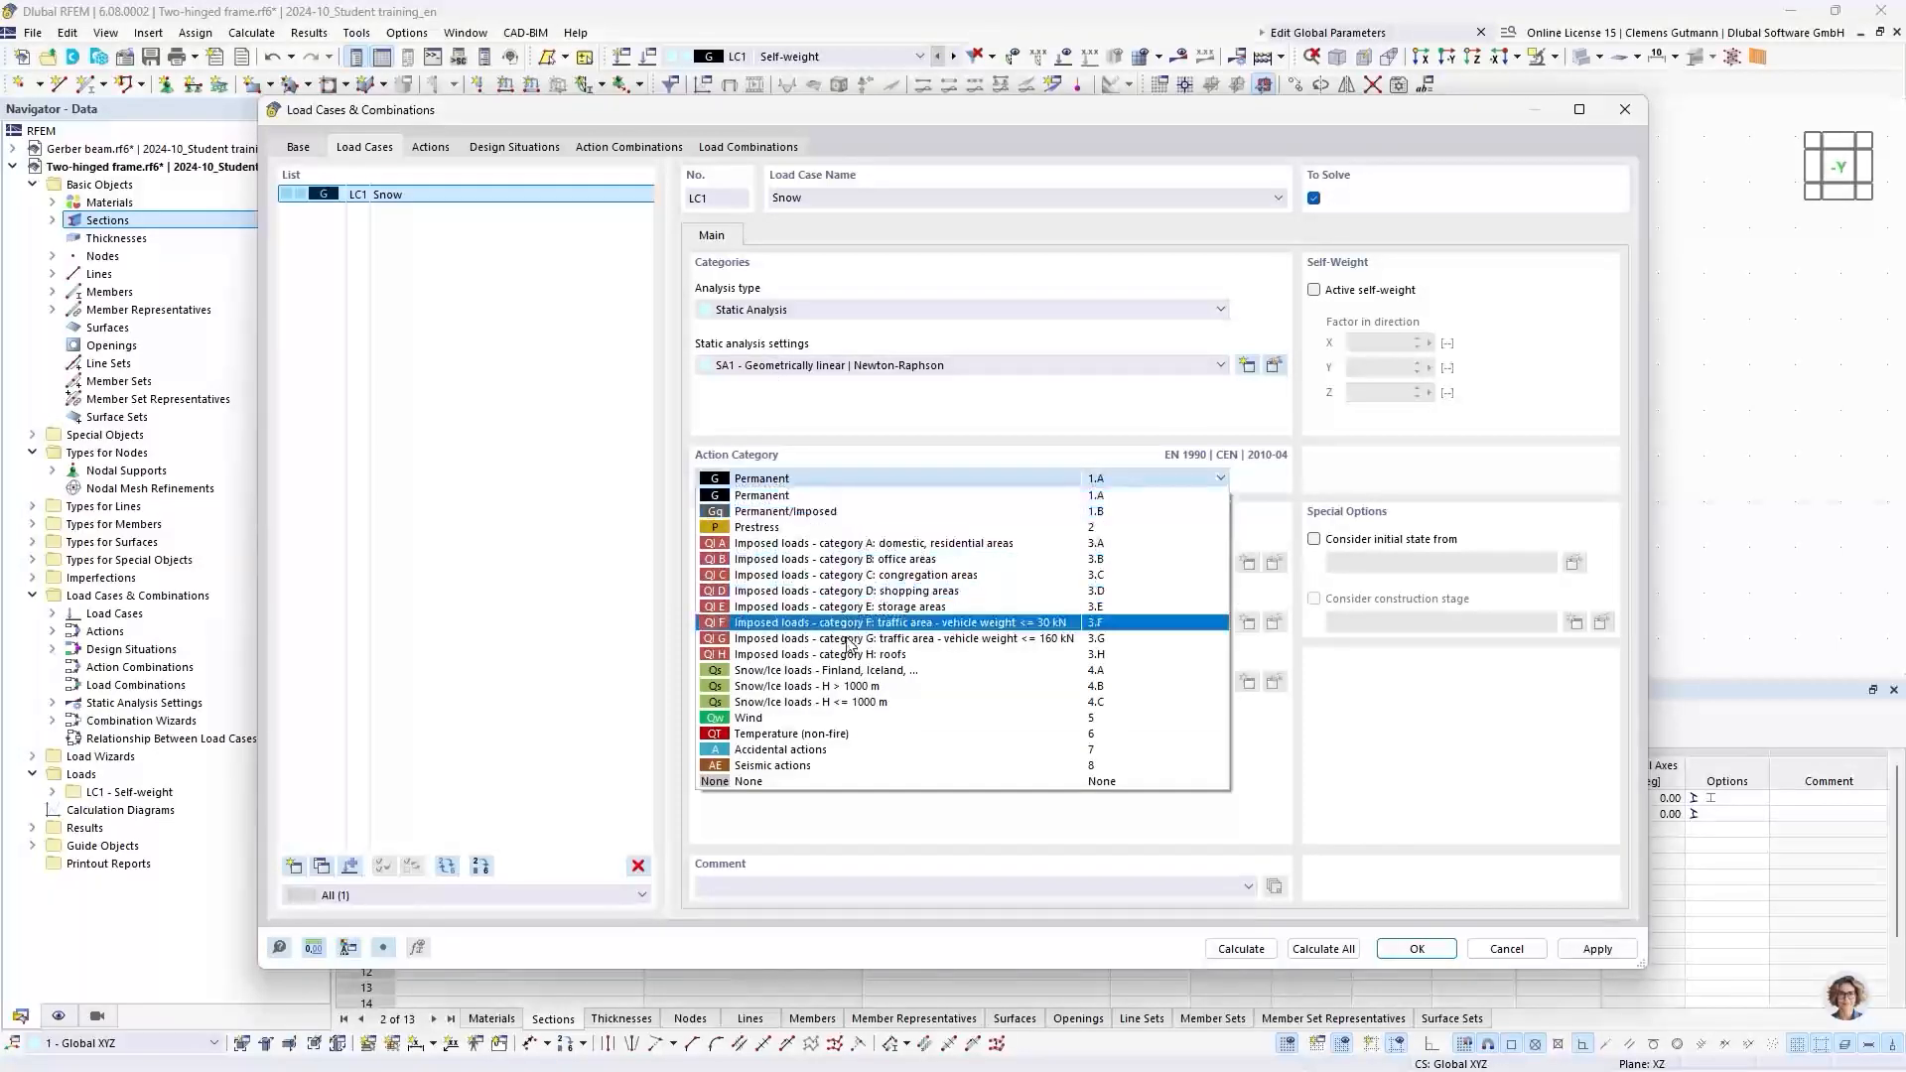
click(806, 702)
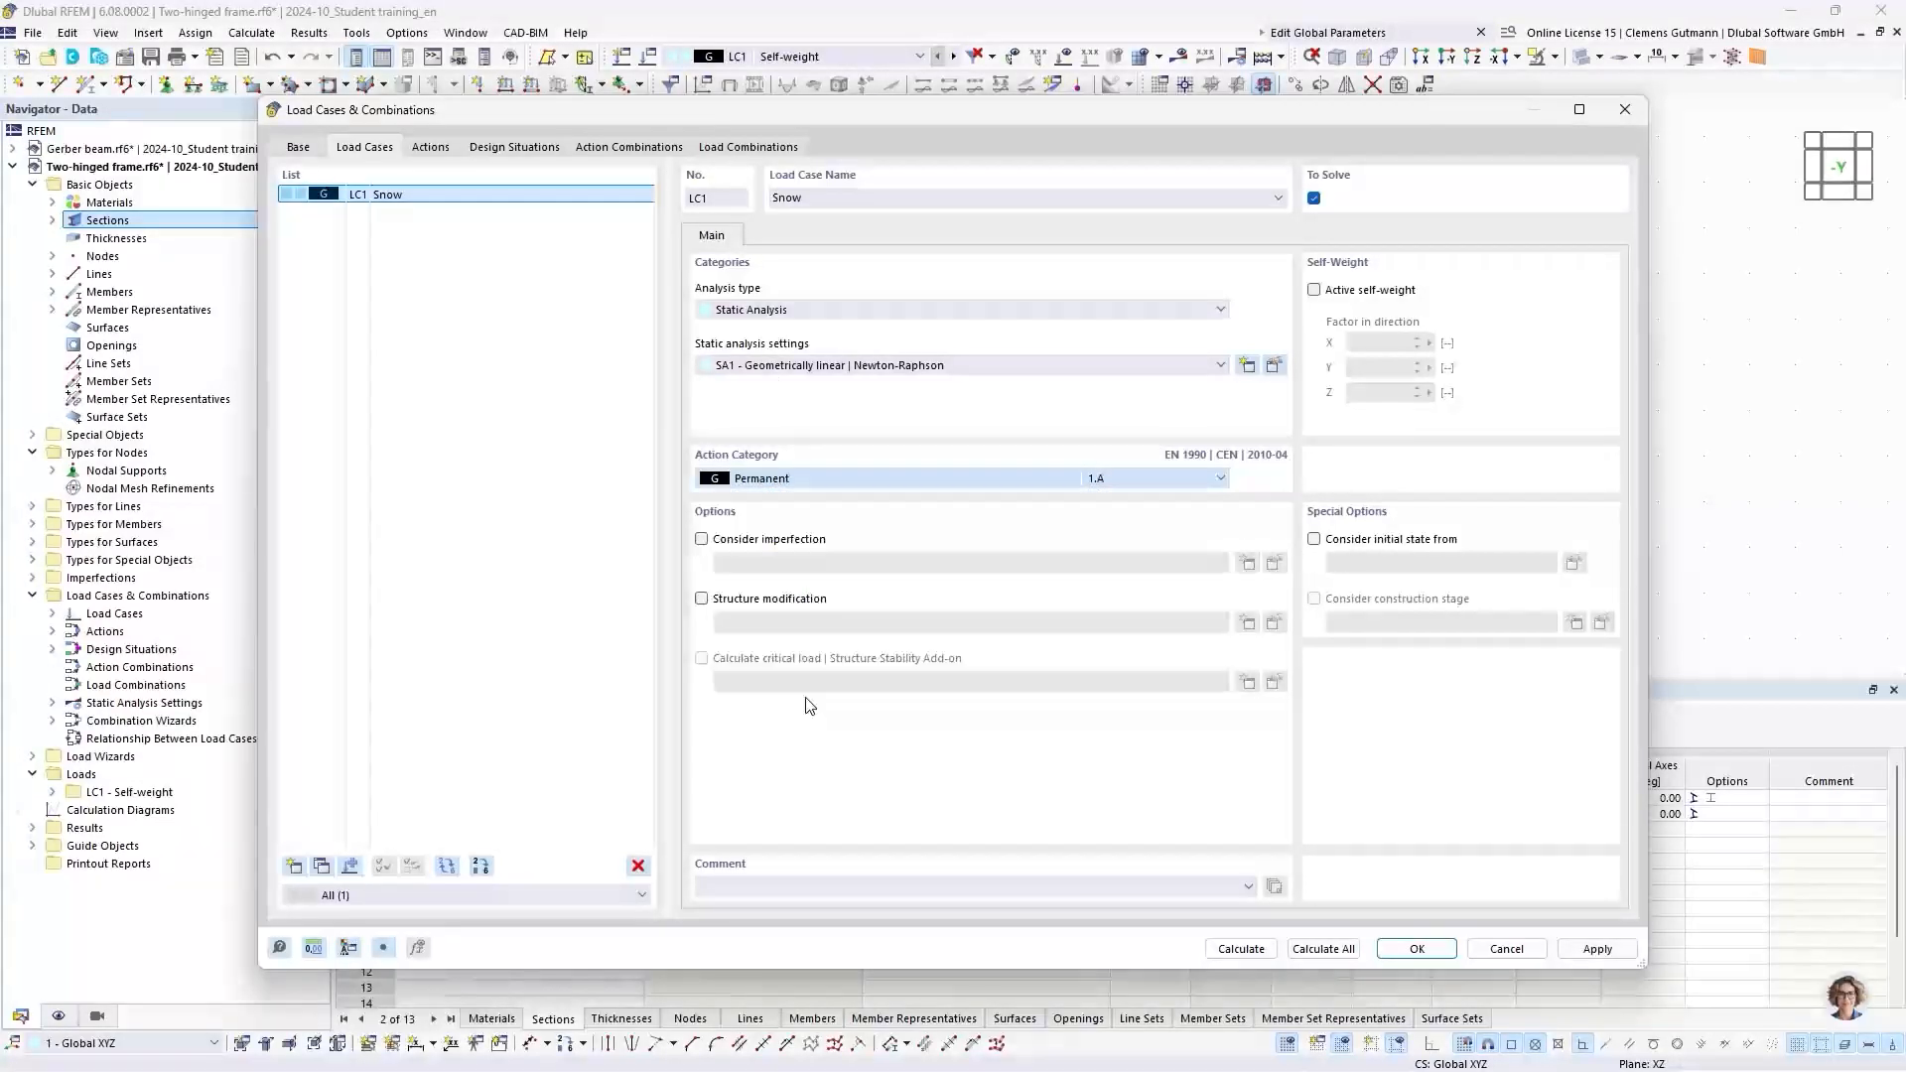
Step: Add a second load case named Wind with the action category Wind
click(293, 867)
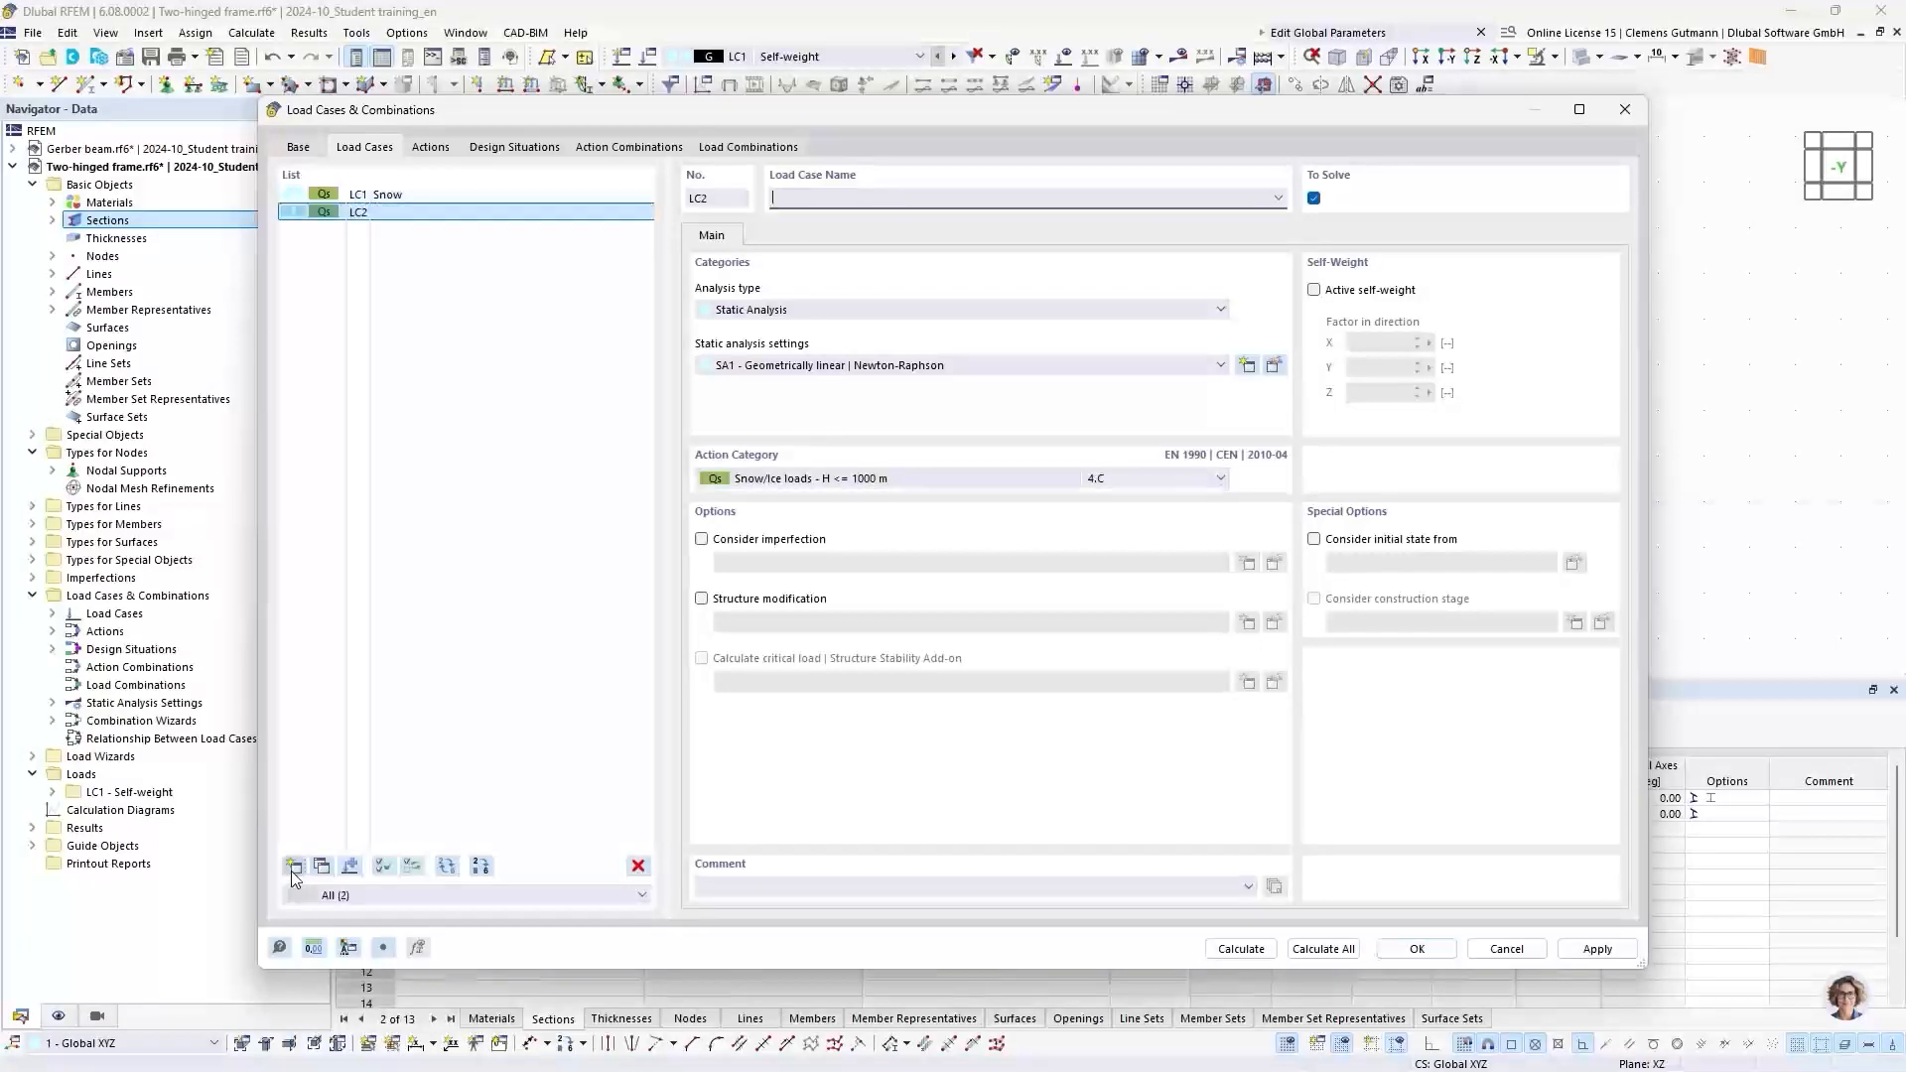
click(782, 480)
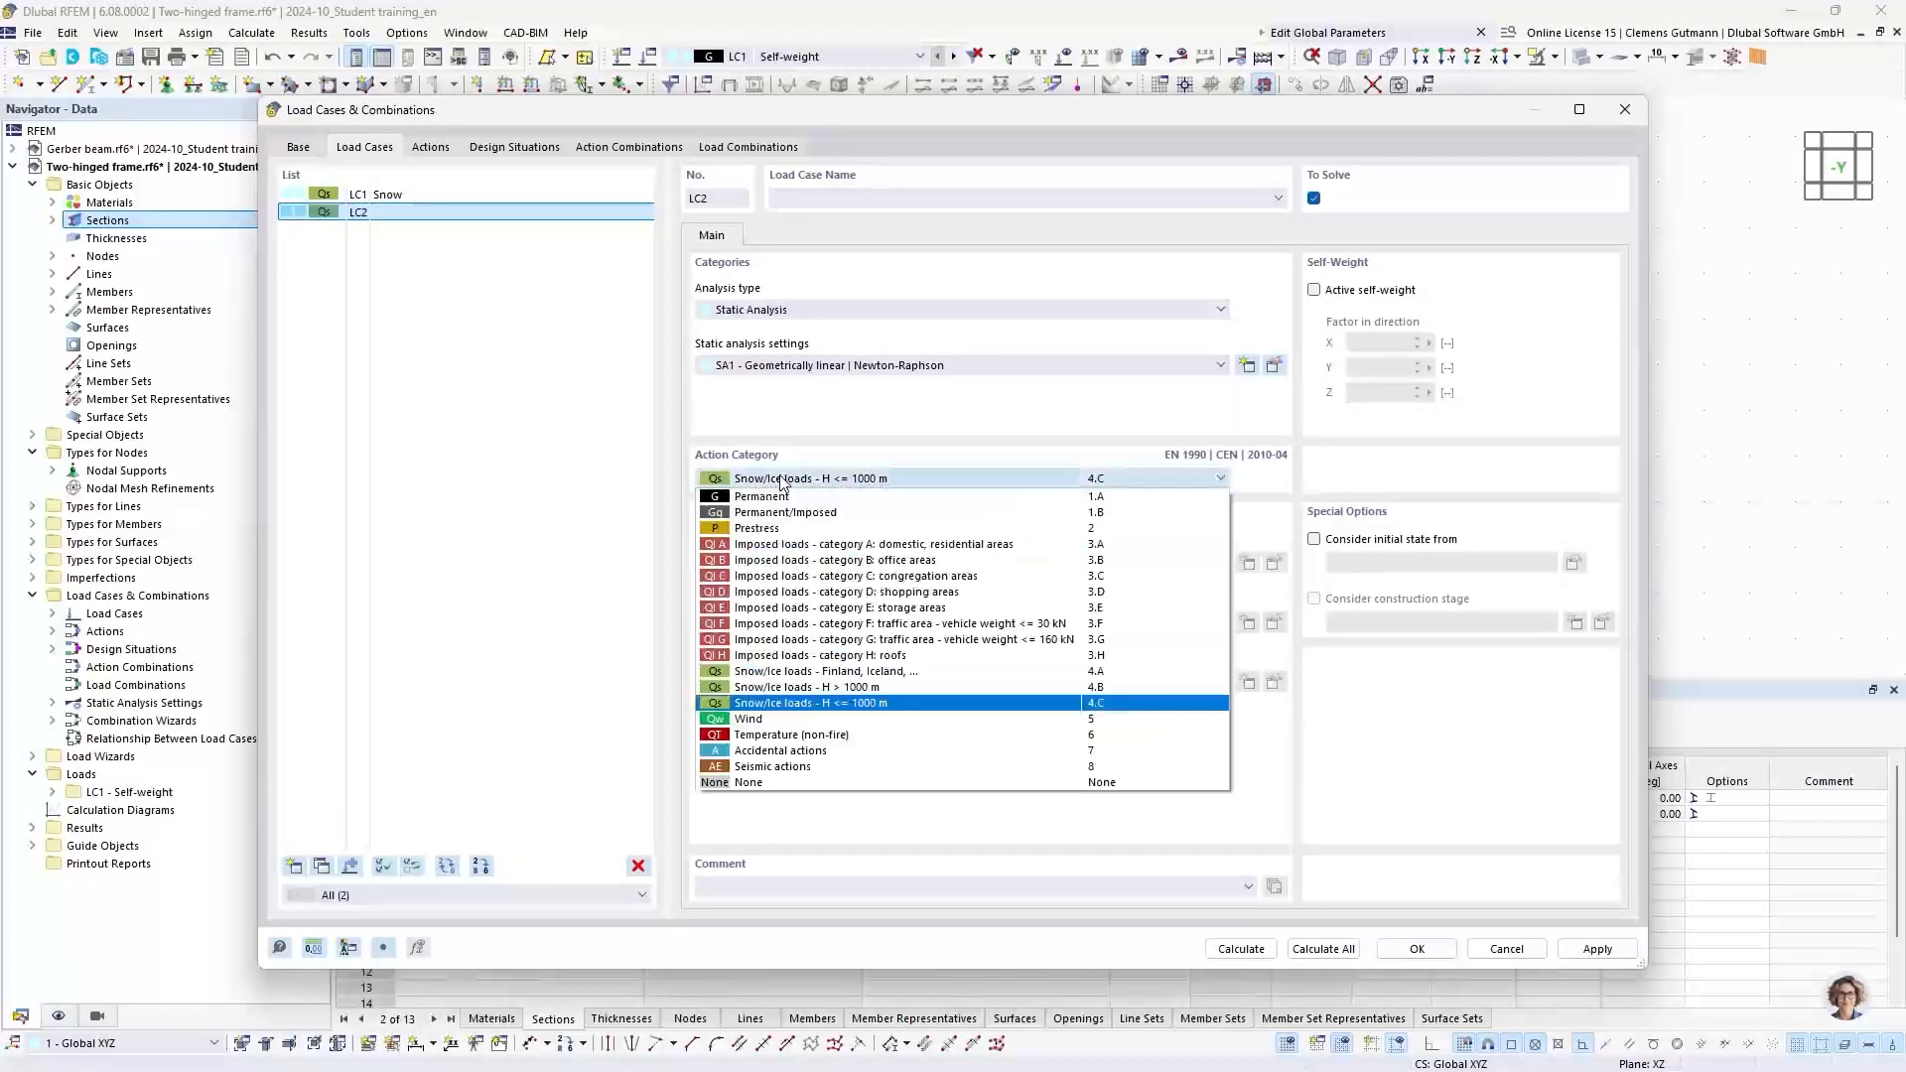
click(761, 722)
click(793, 198)
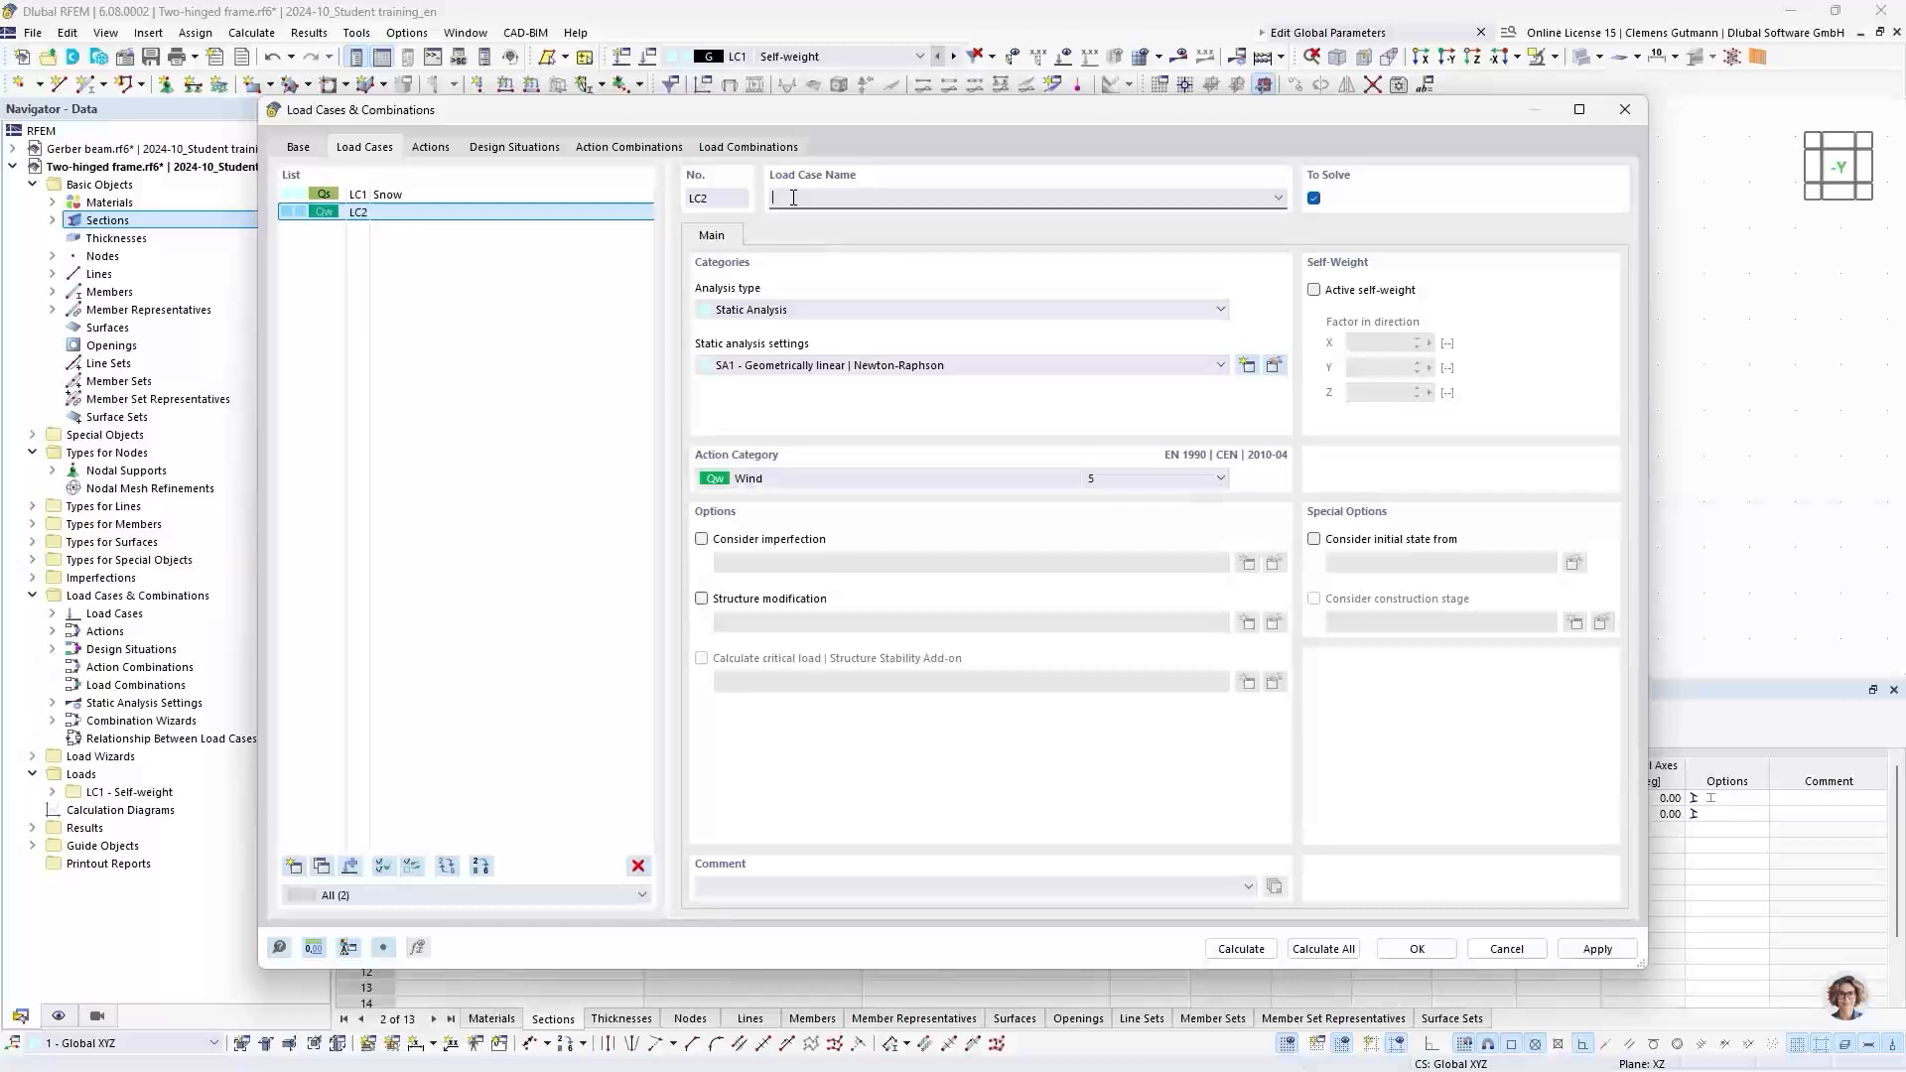
text(Wind)
key(Tab)
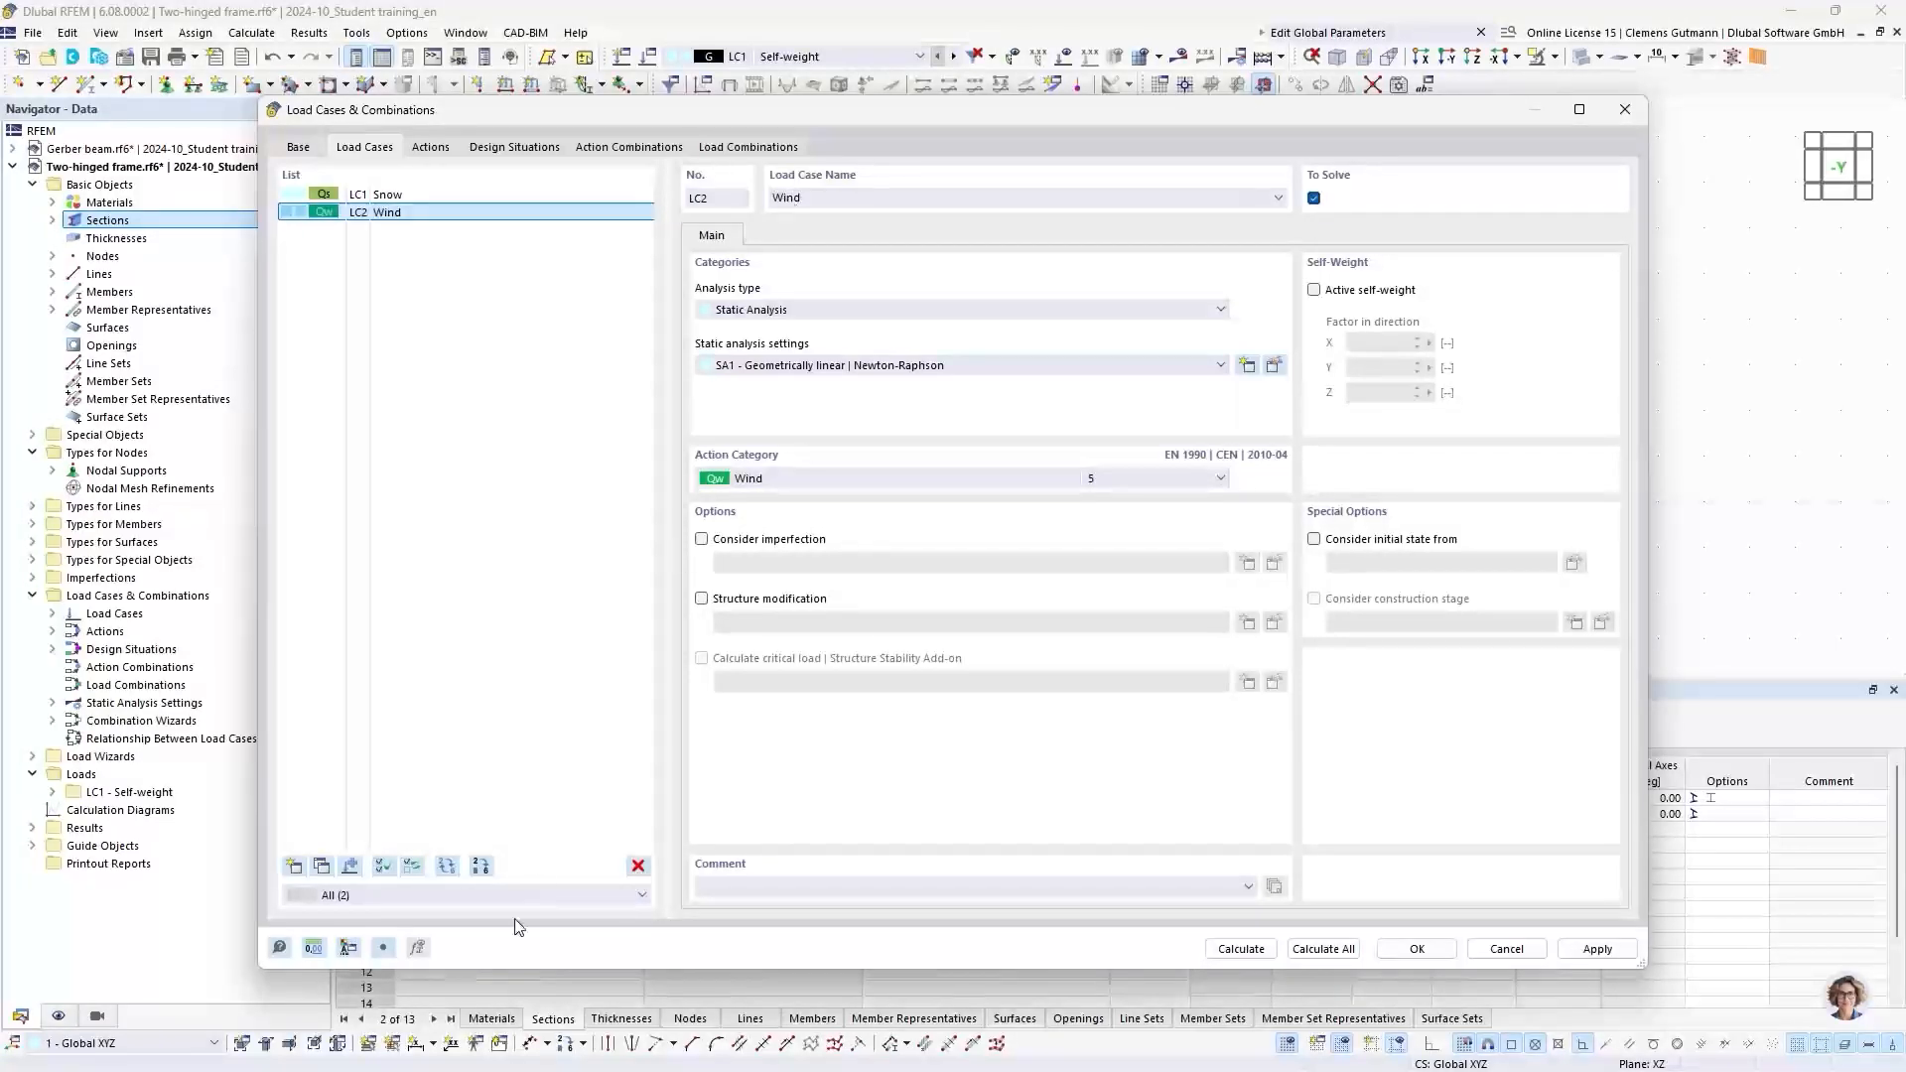
Step: Add a third load case named Temperature with the action category Temperature (non-fire)
click(293, 866)
click(746, 484)
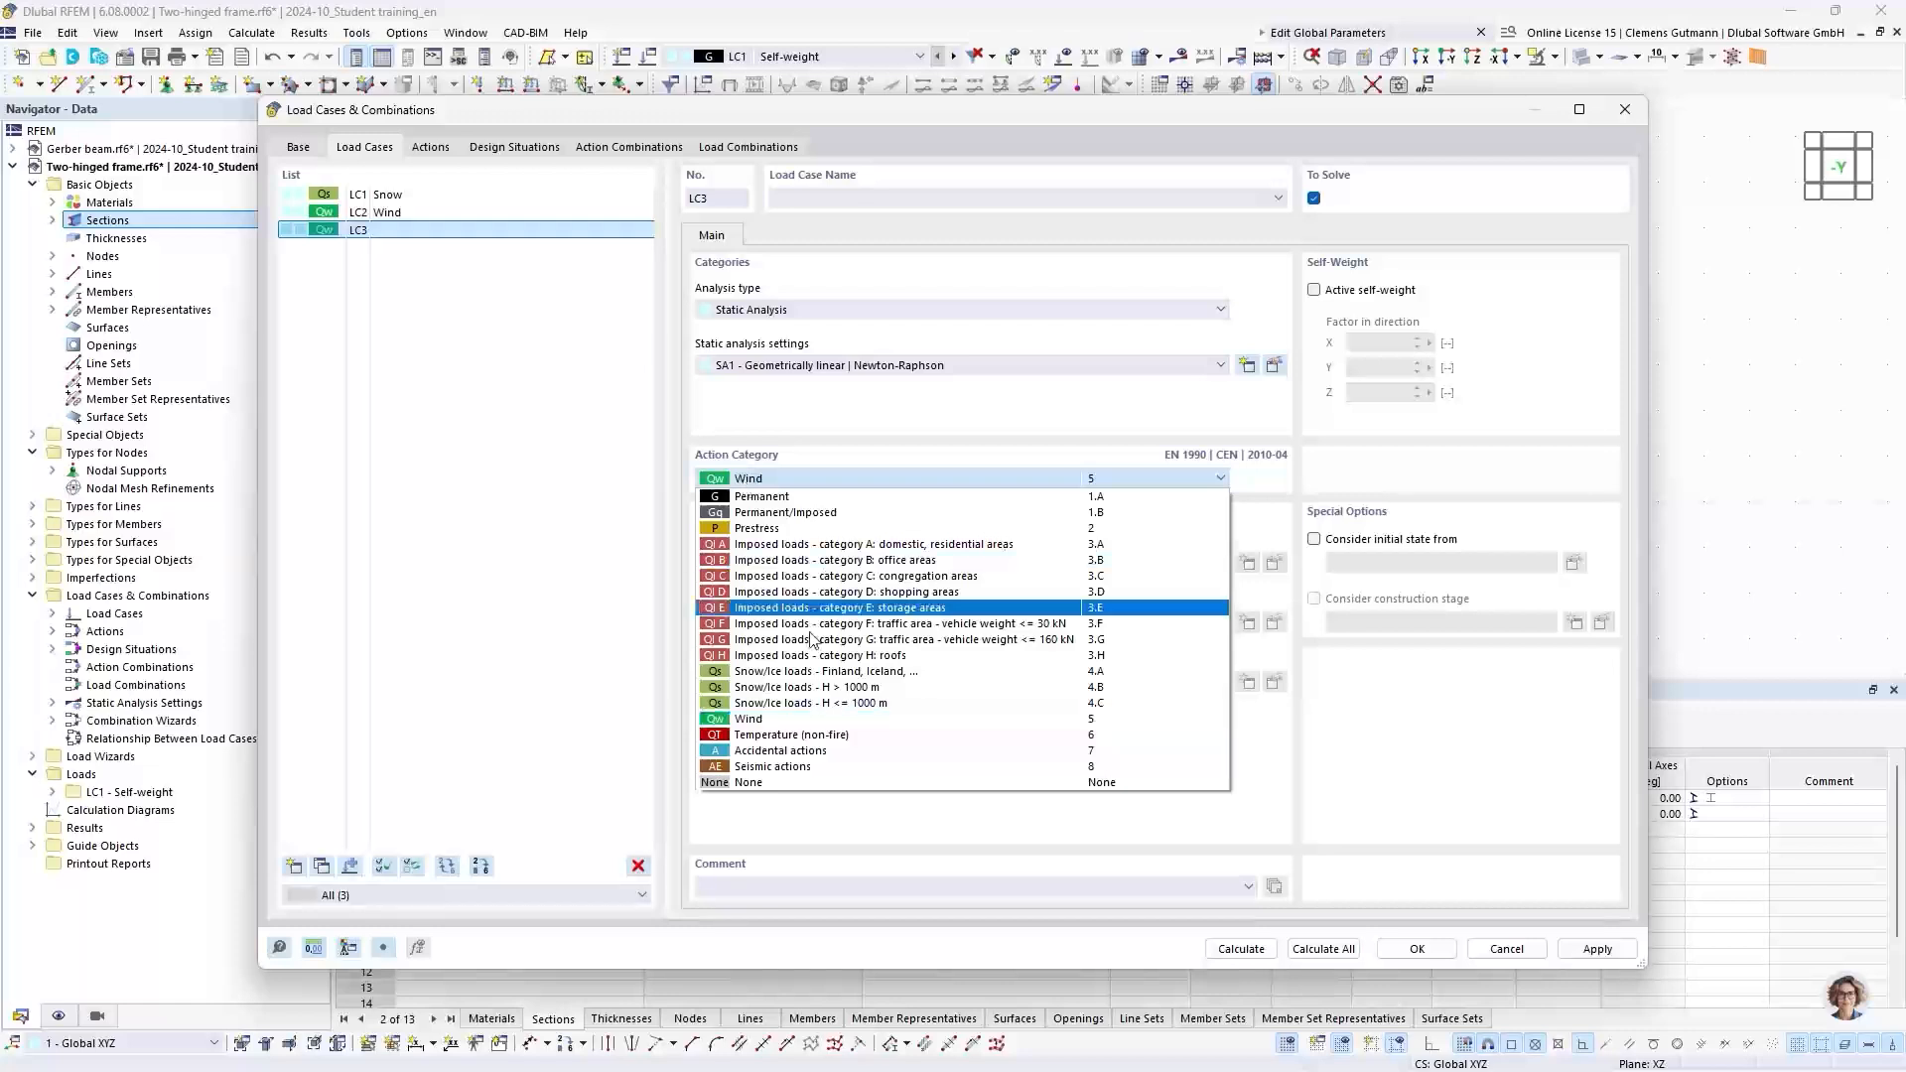
click(800, 738)
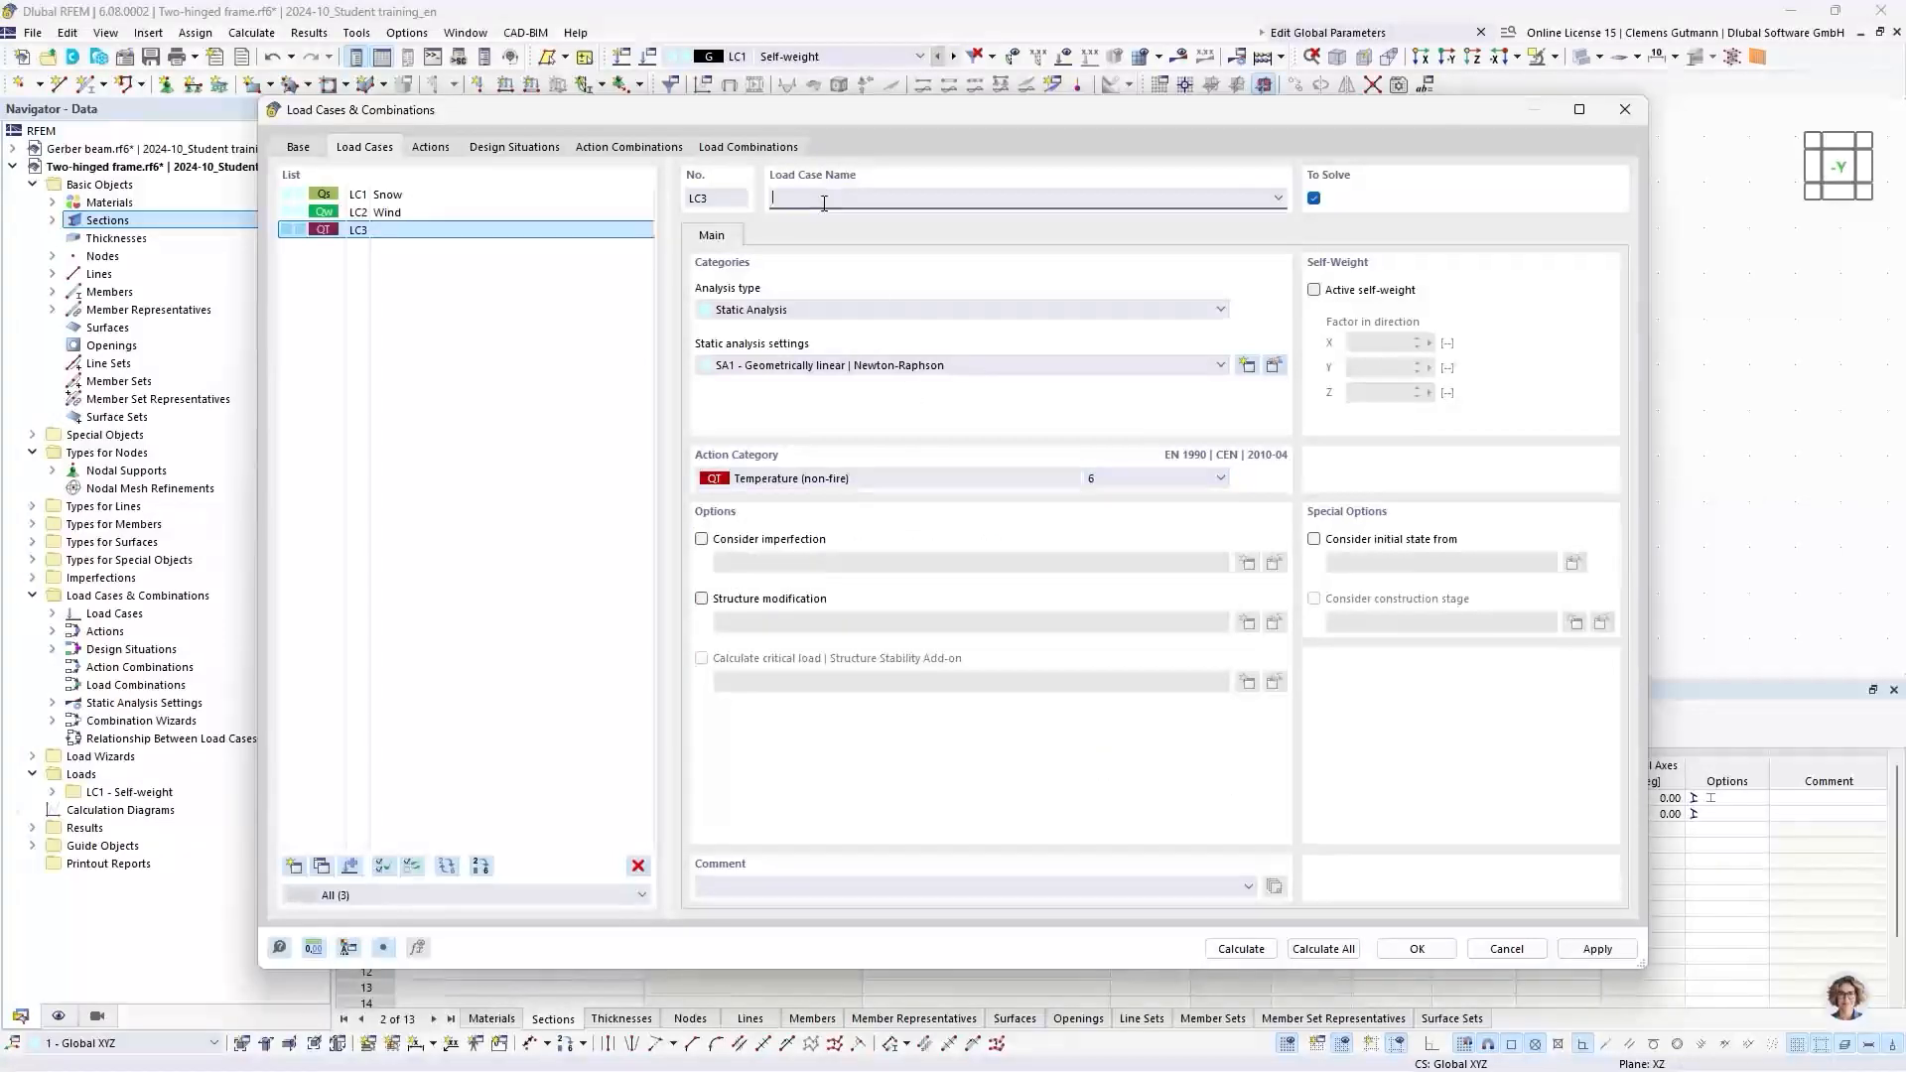
click(824, 202)
text(Temperatu)
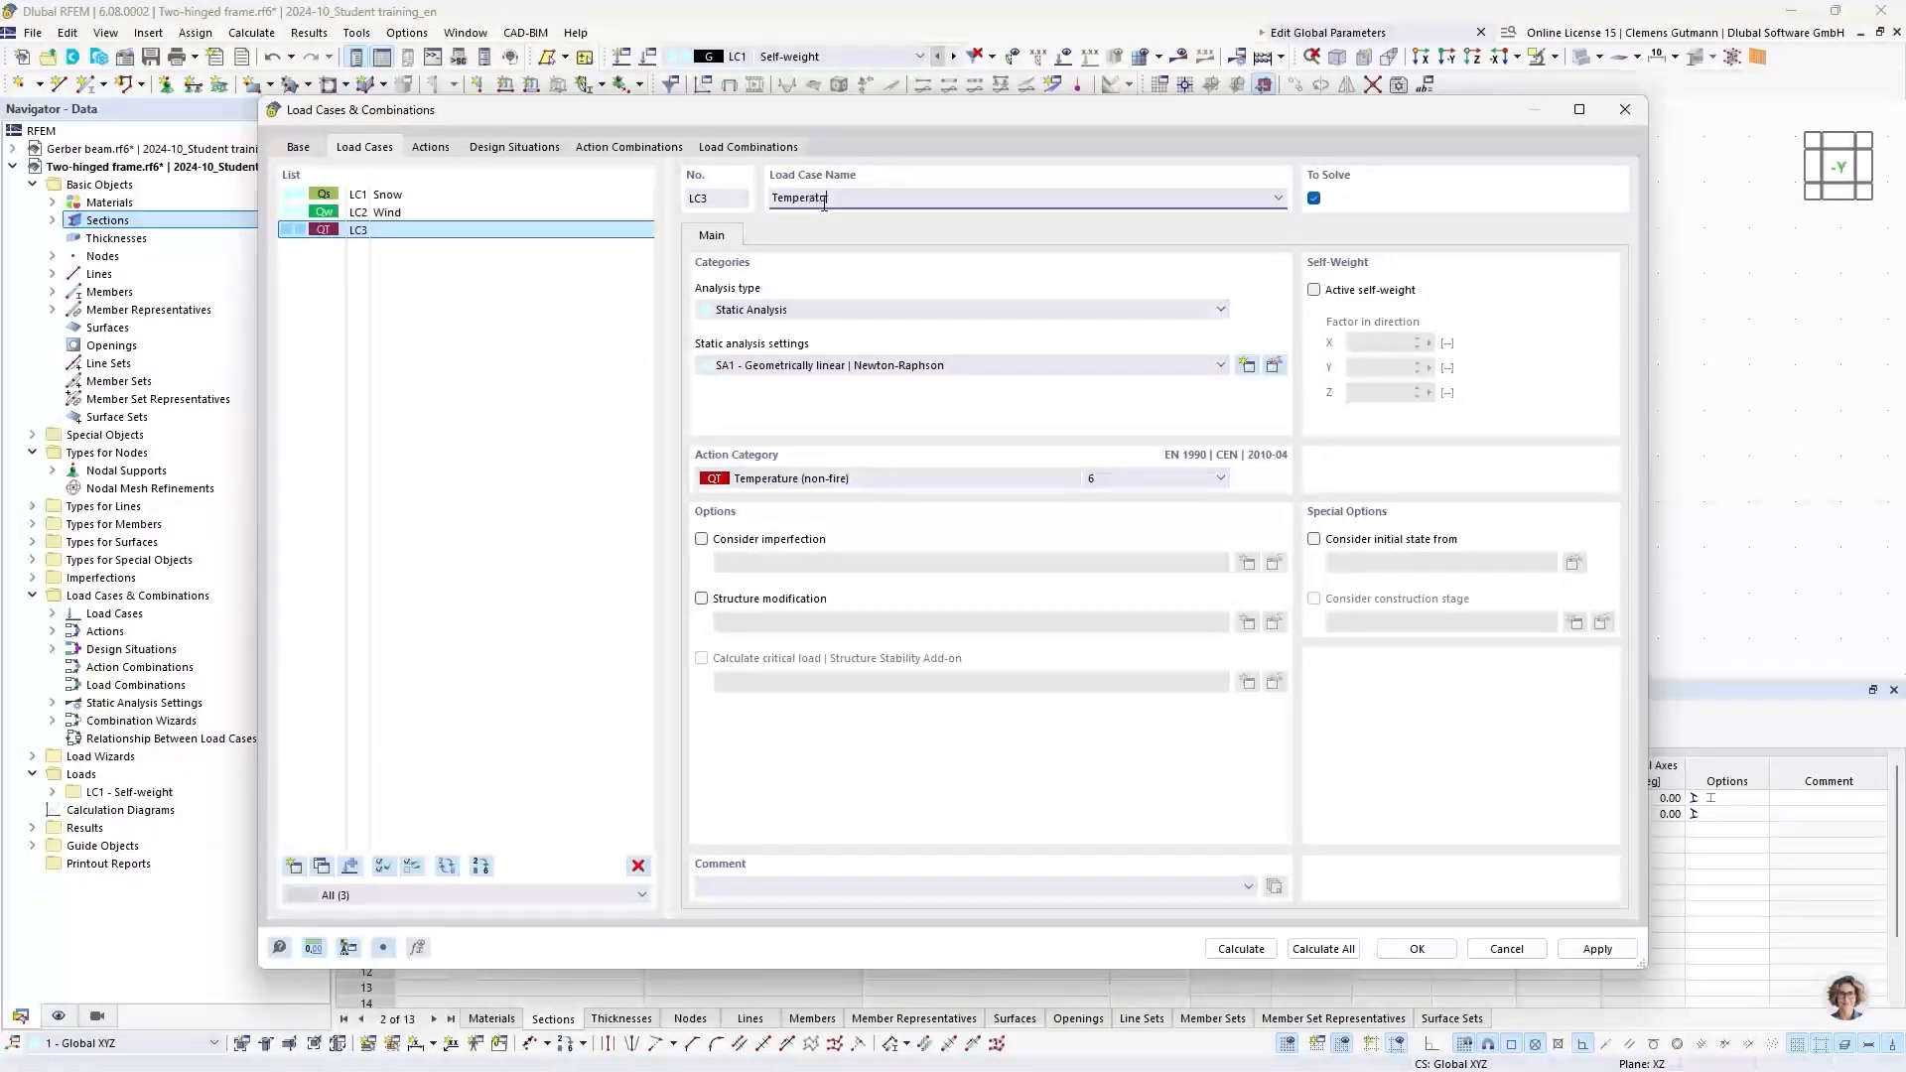
text(re)
click(959, 292)
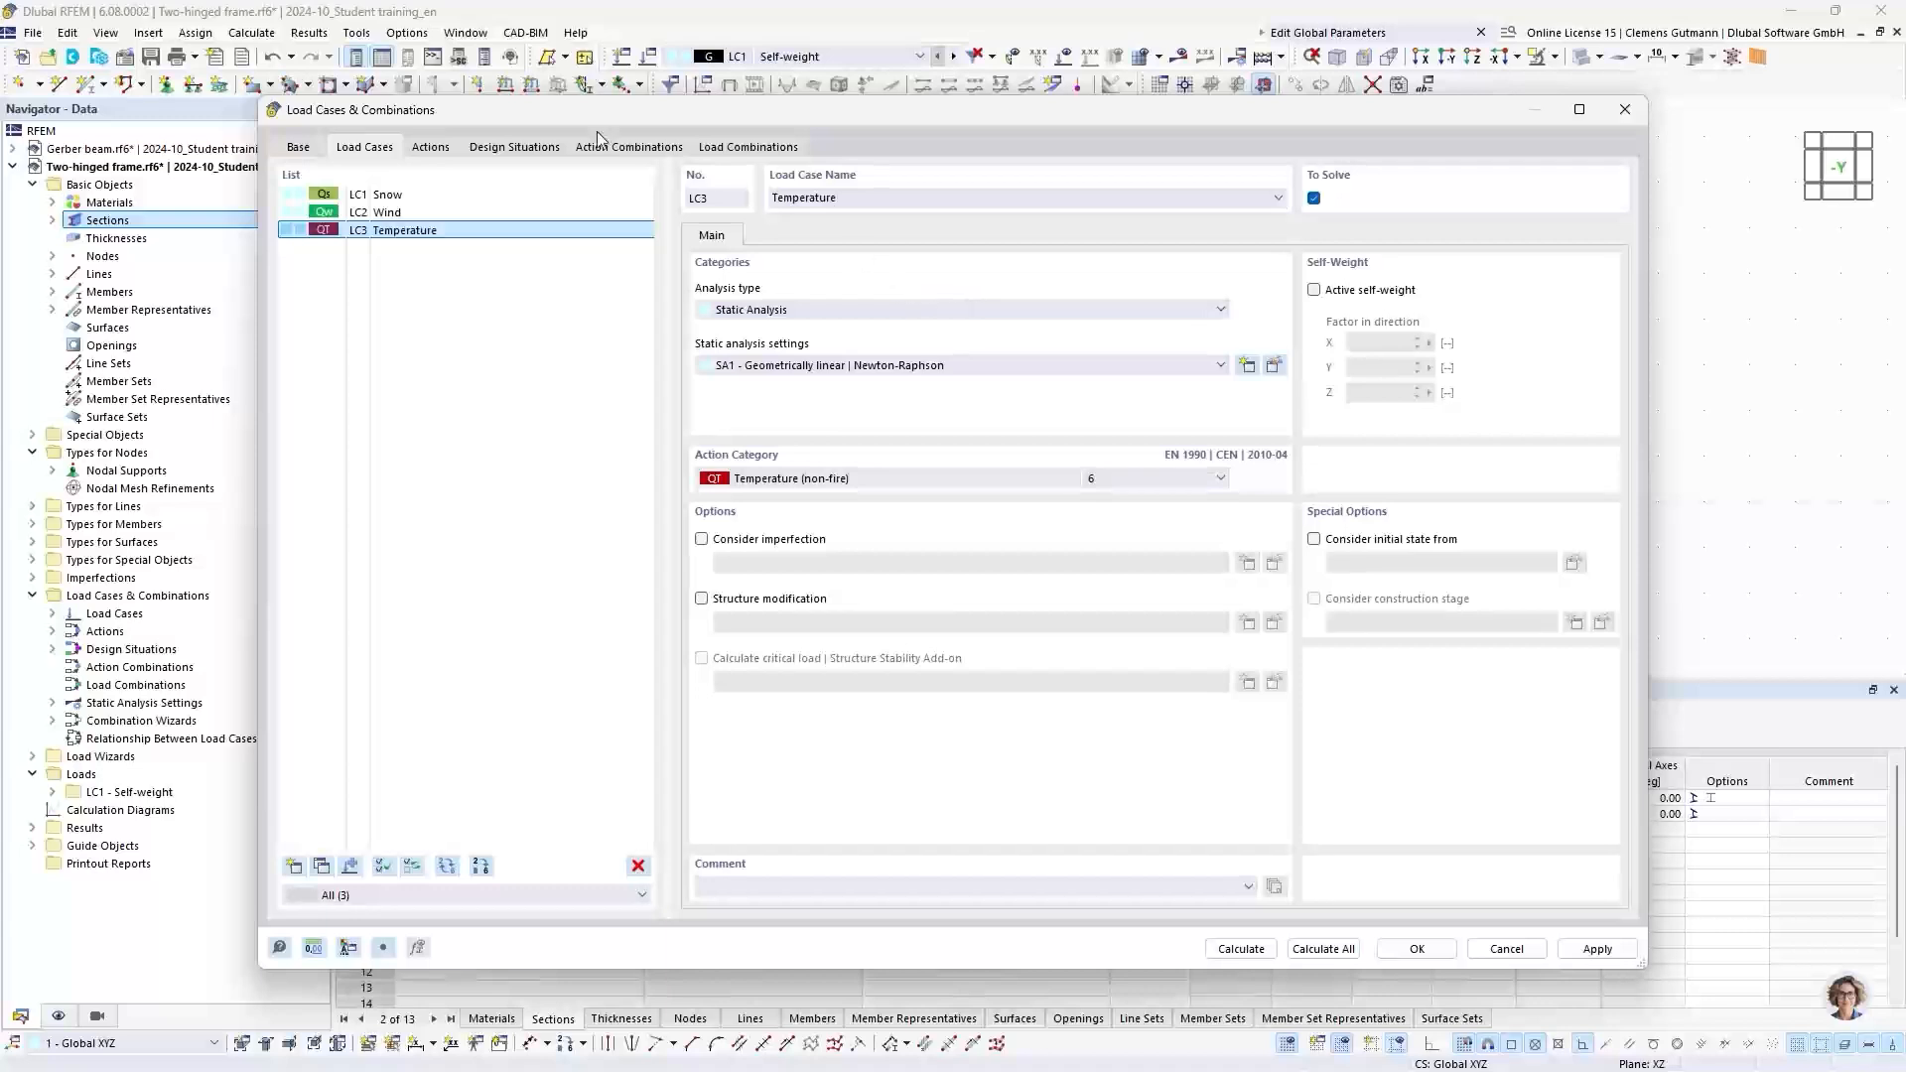
Step: Review the generated actions, design situations and action combinations, checking the active status of frequent combinations AC25 to AC28
click(428, 148)
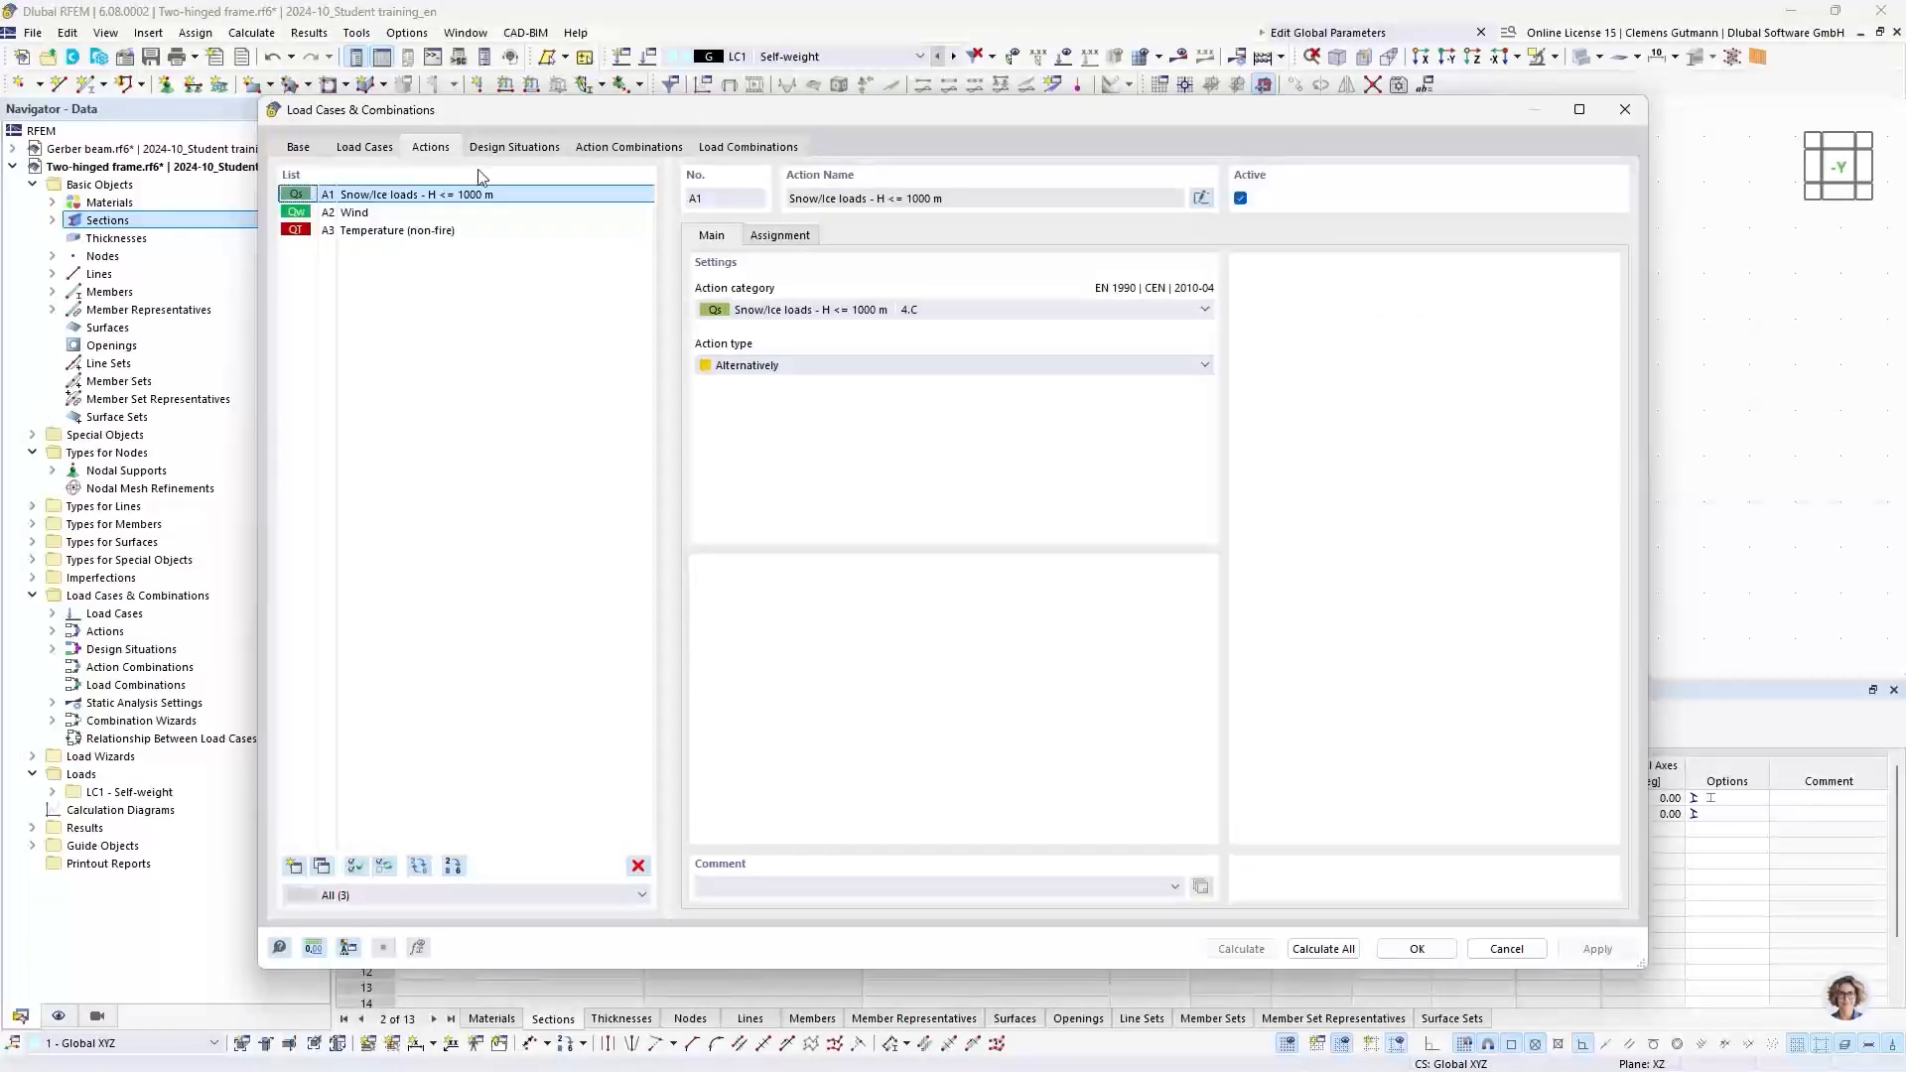
click(506, 149)
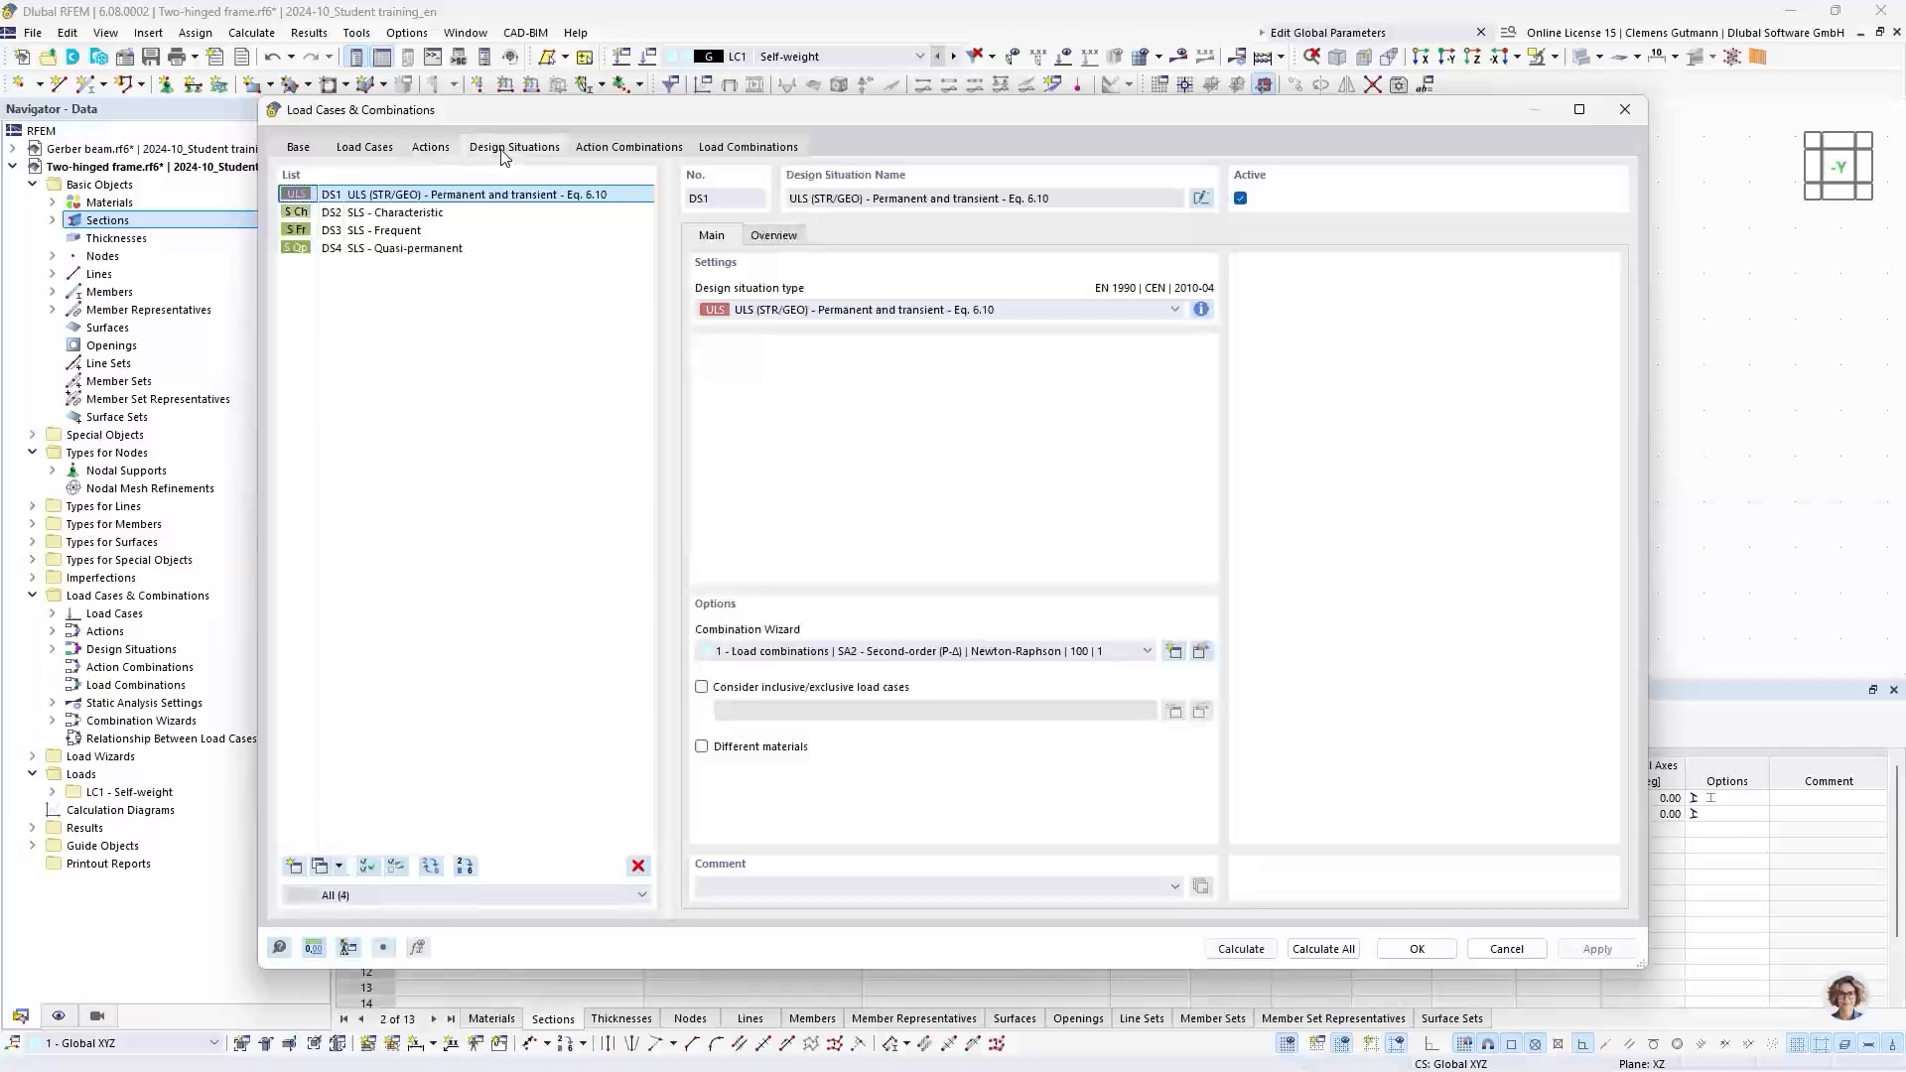
click(641, 152)
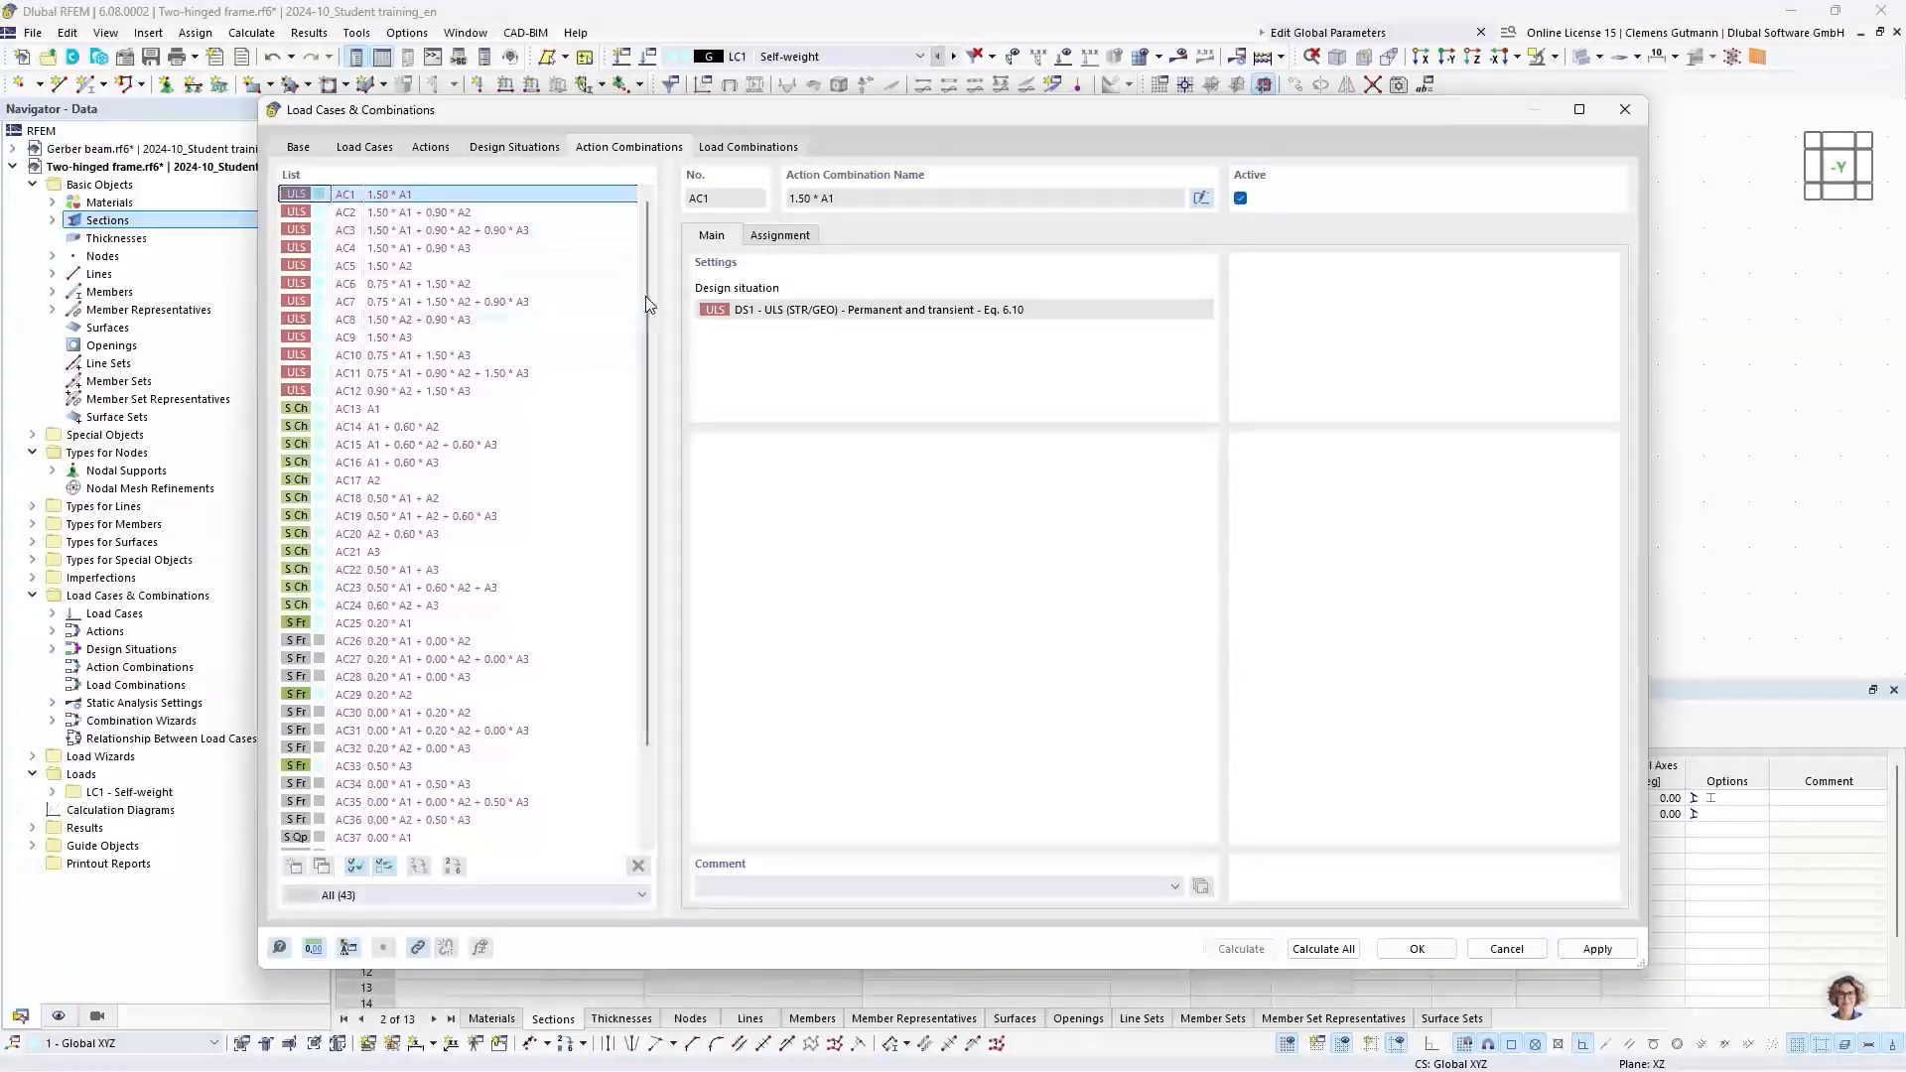
scroll(655, 312, down, 2)
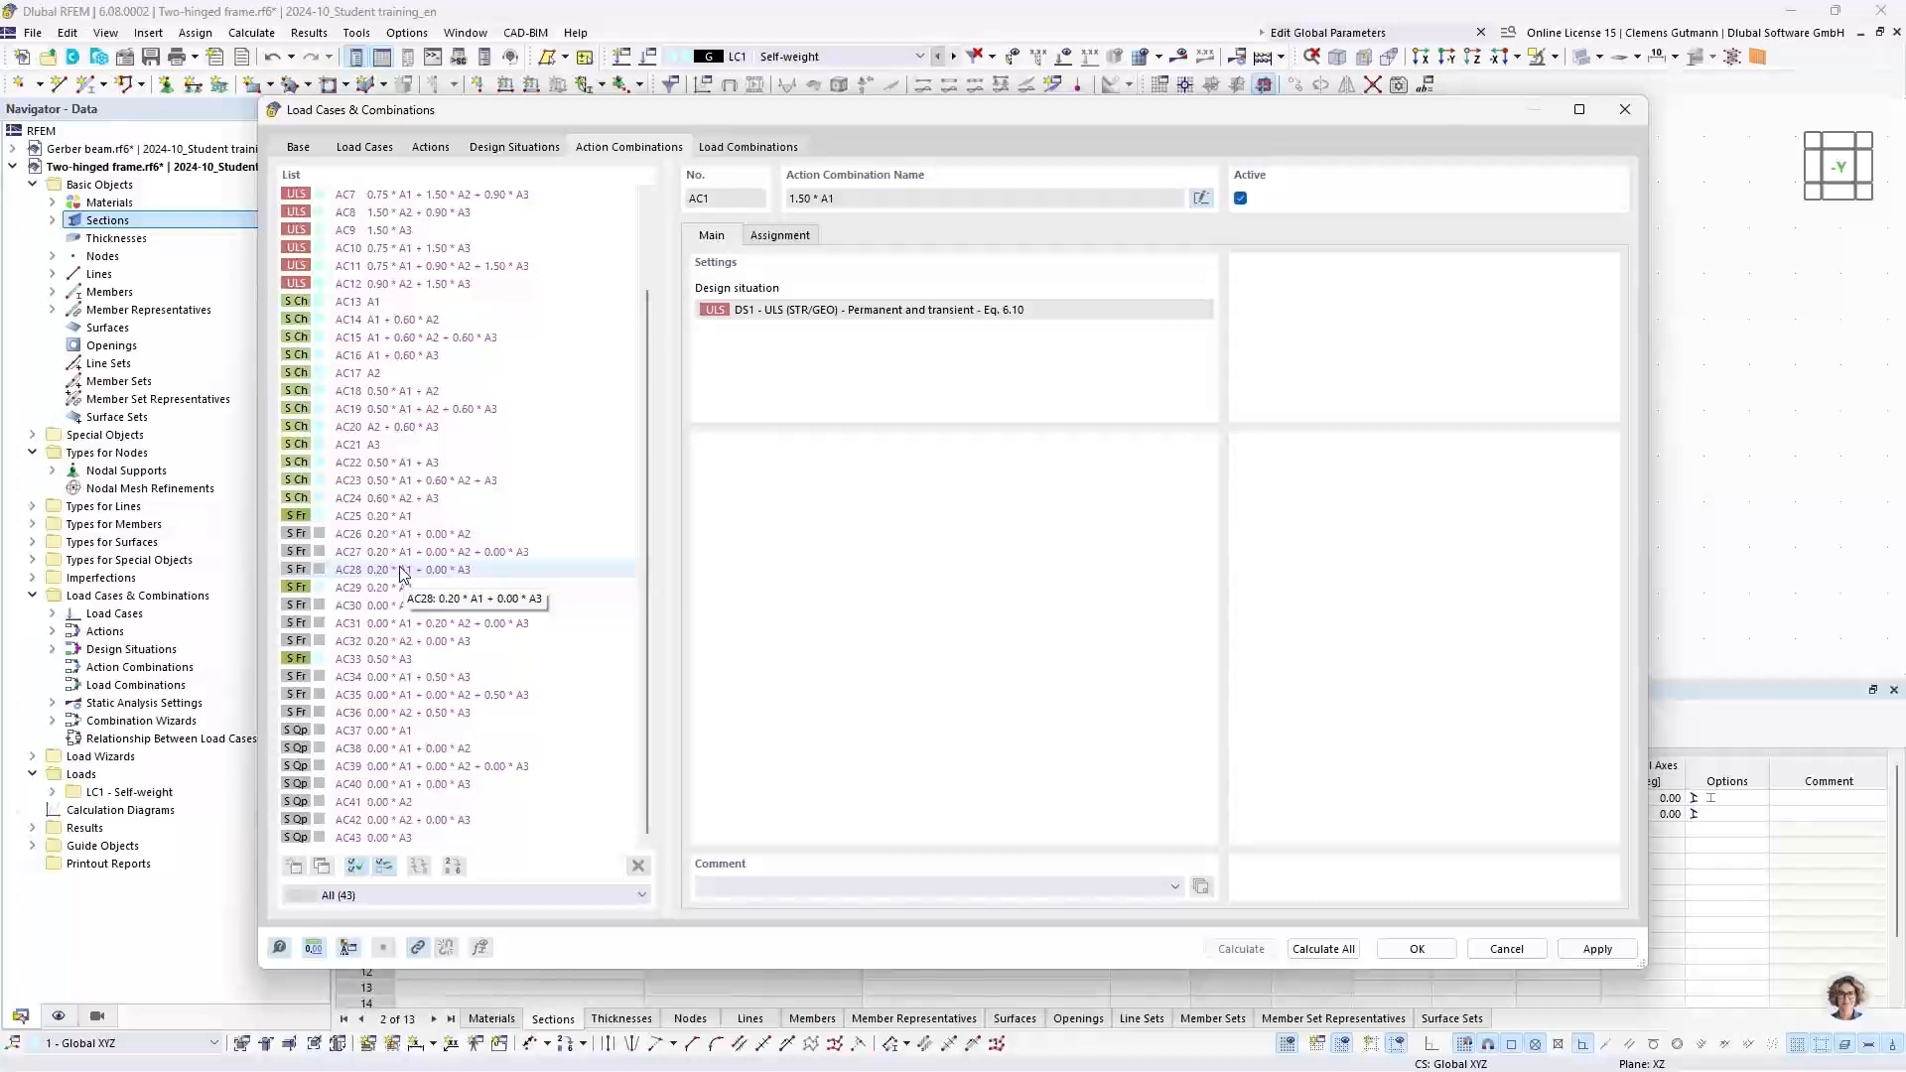
click(332, 516)
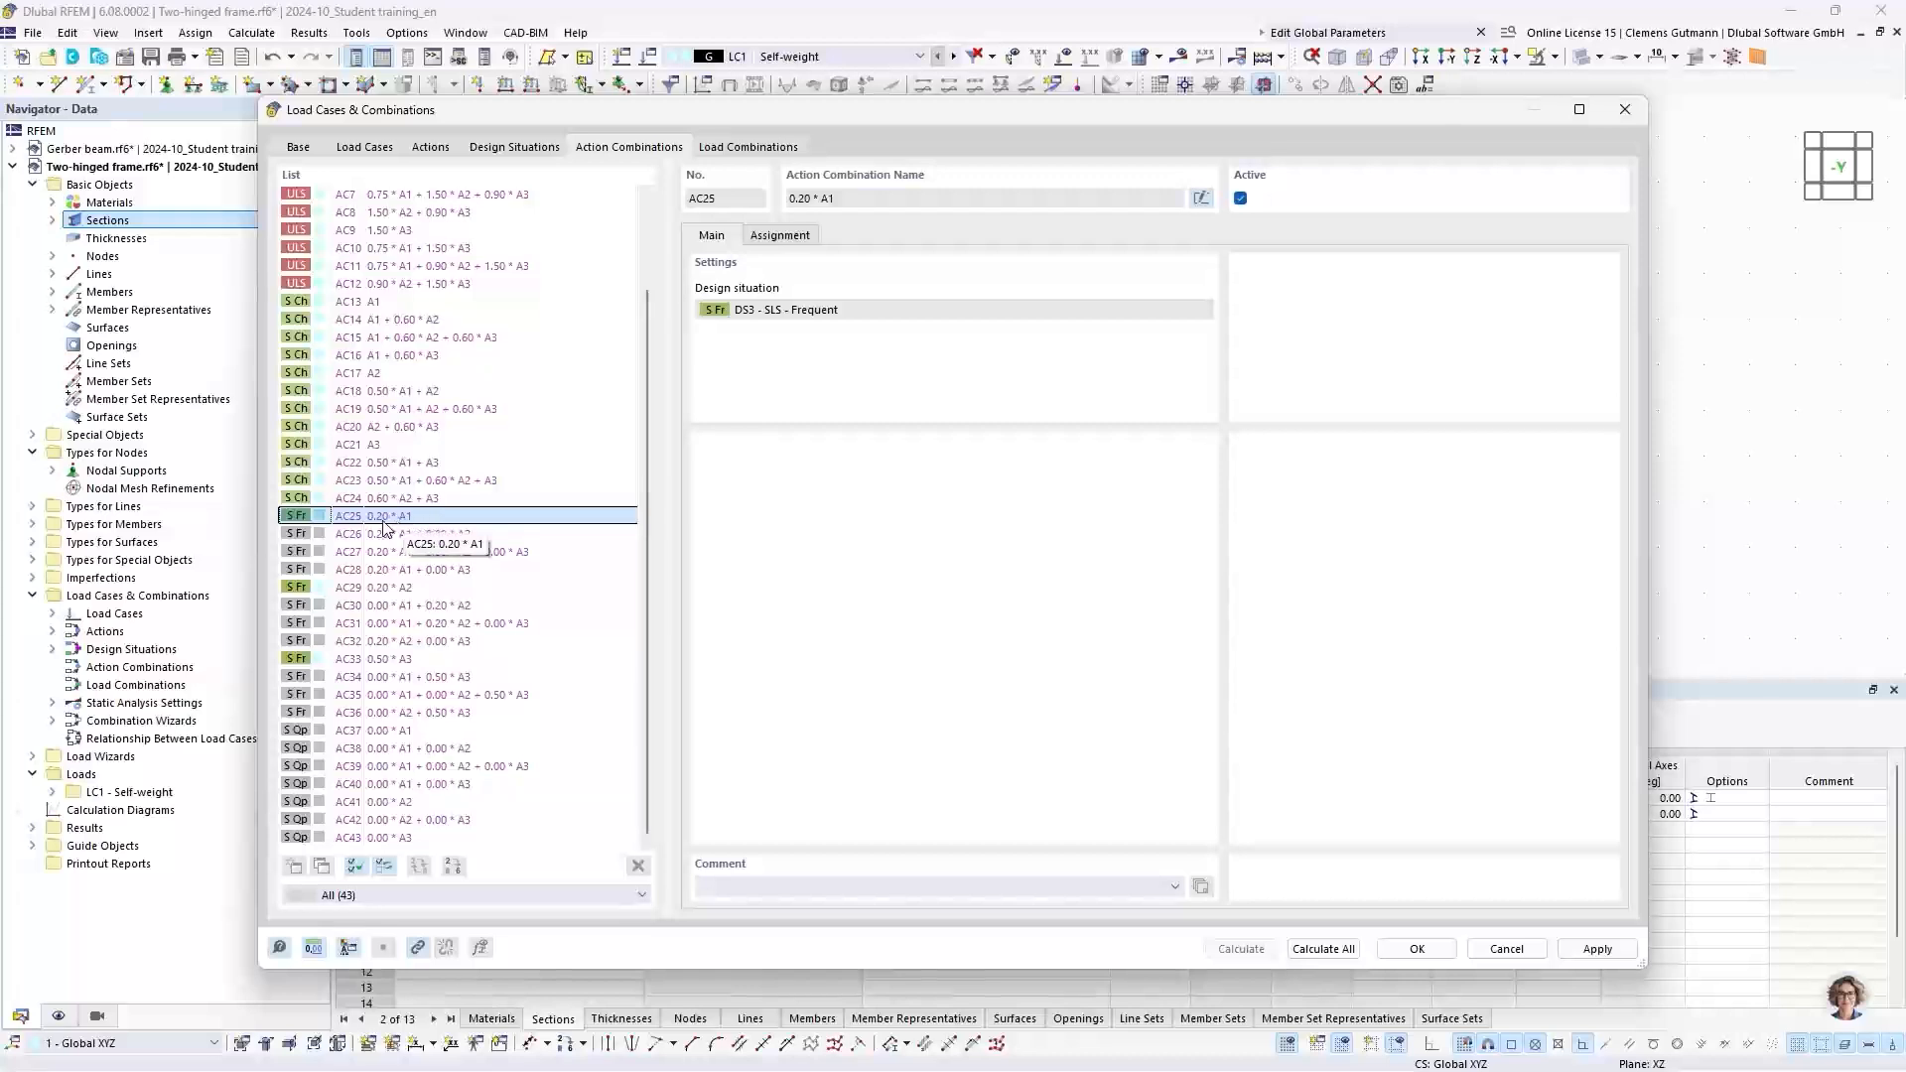
click(338, 537)
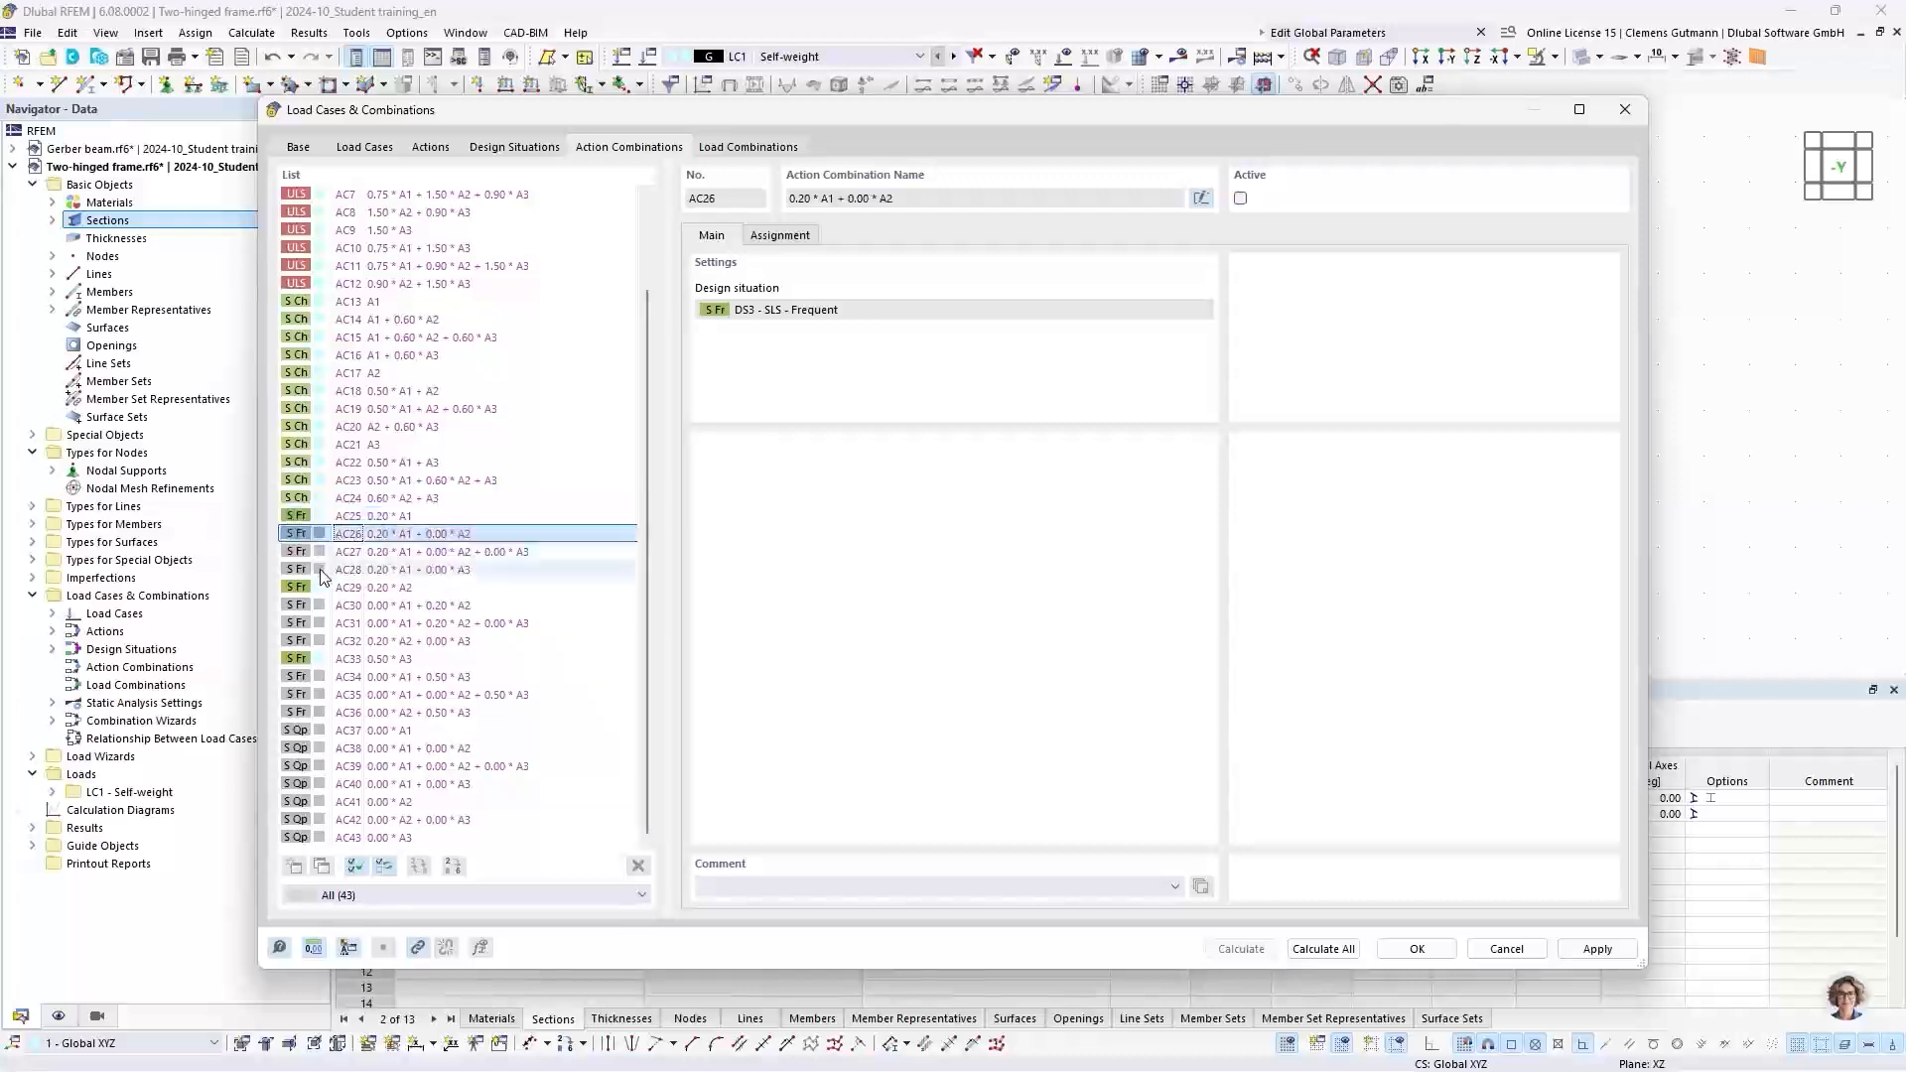
click(340, 556)
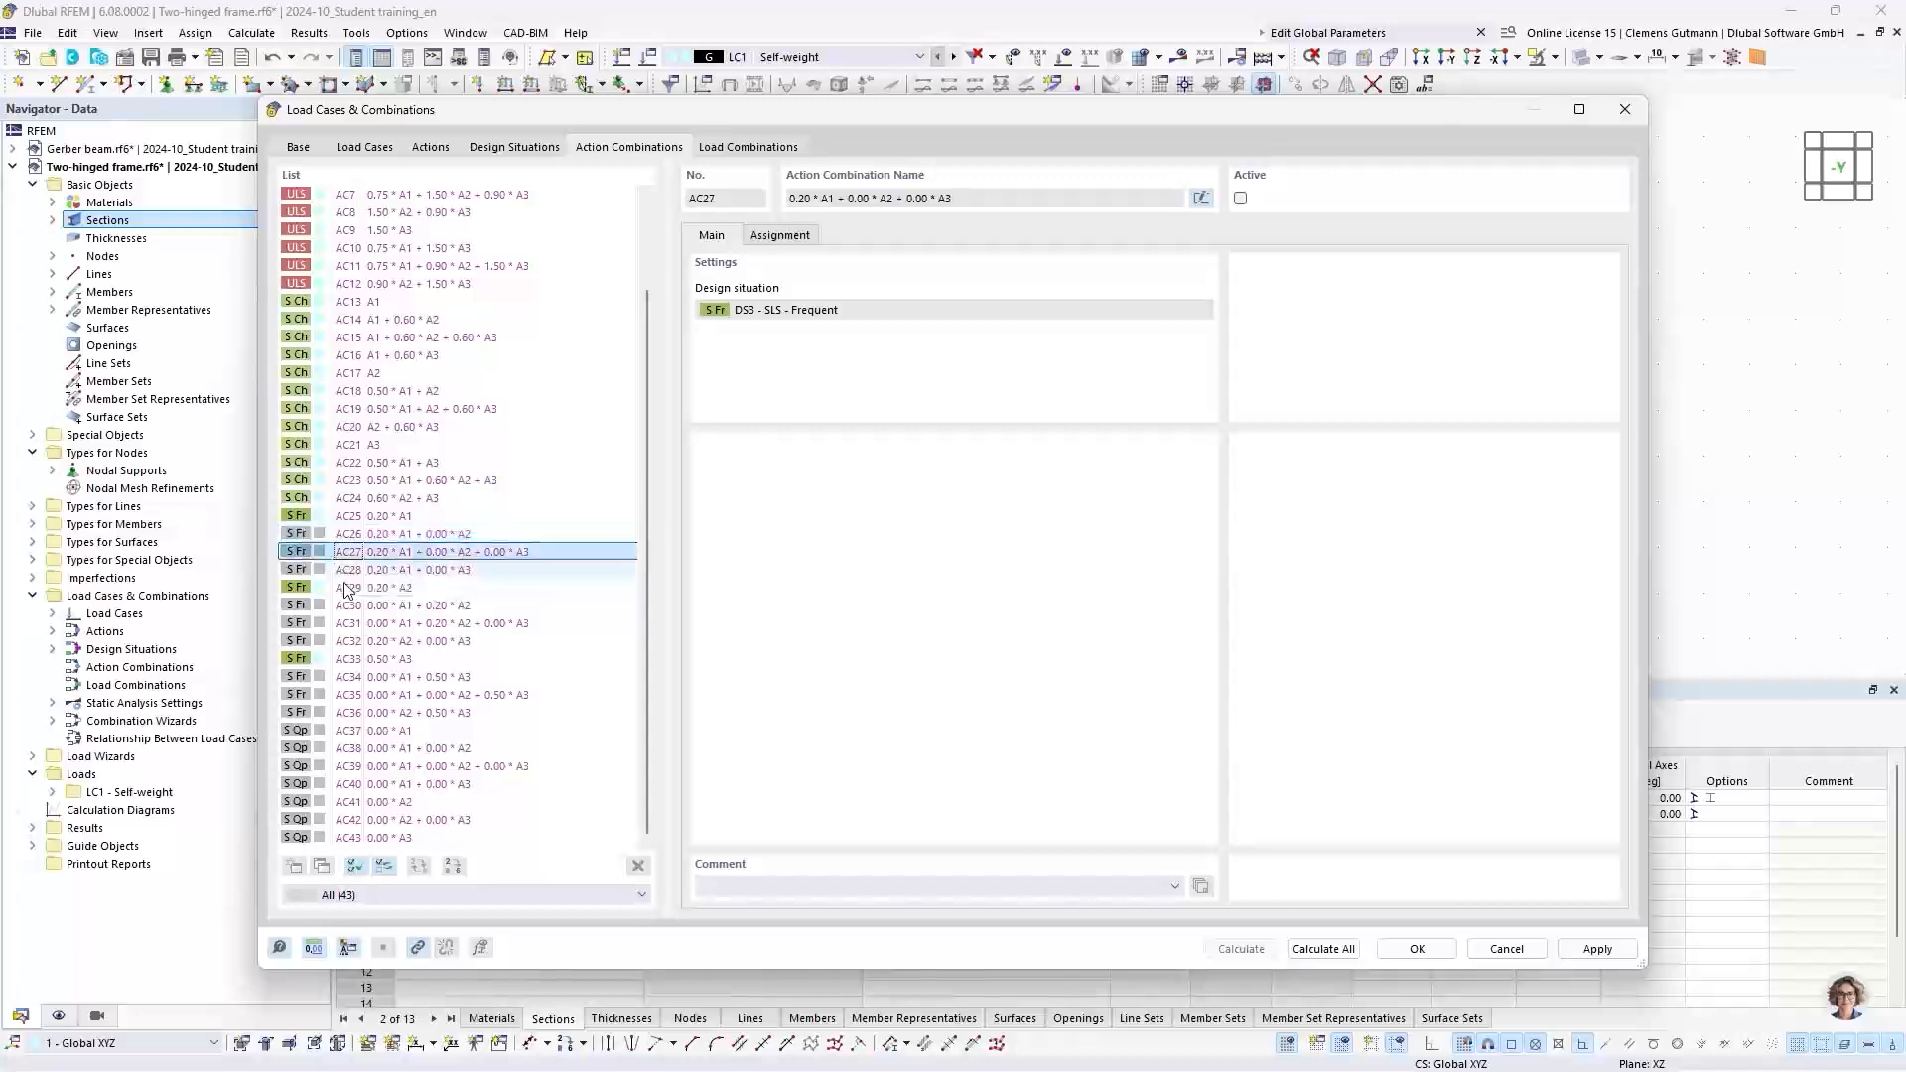
click(345, 574)
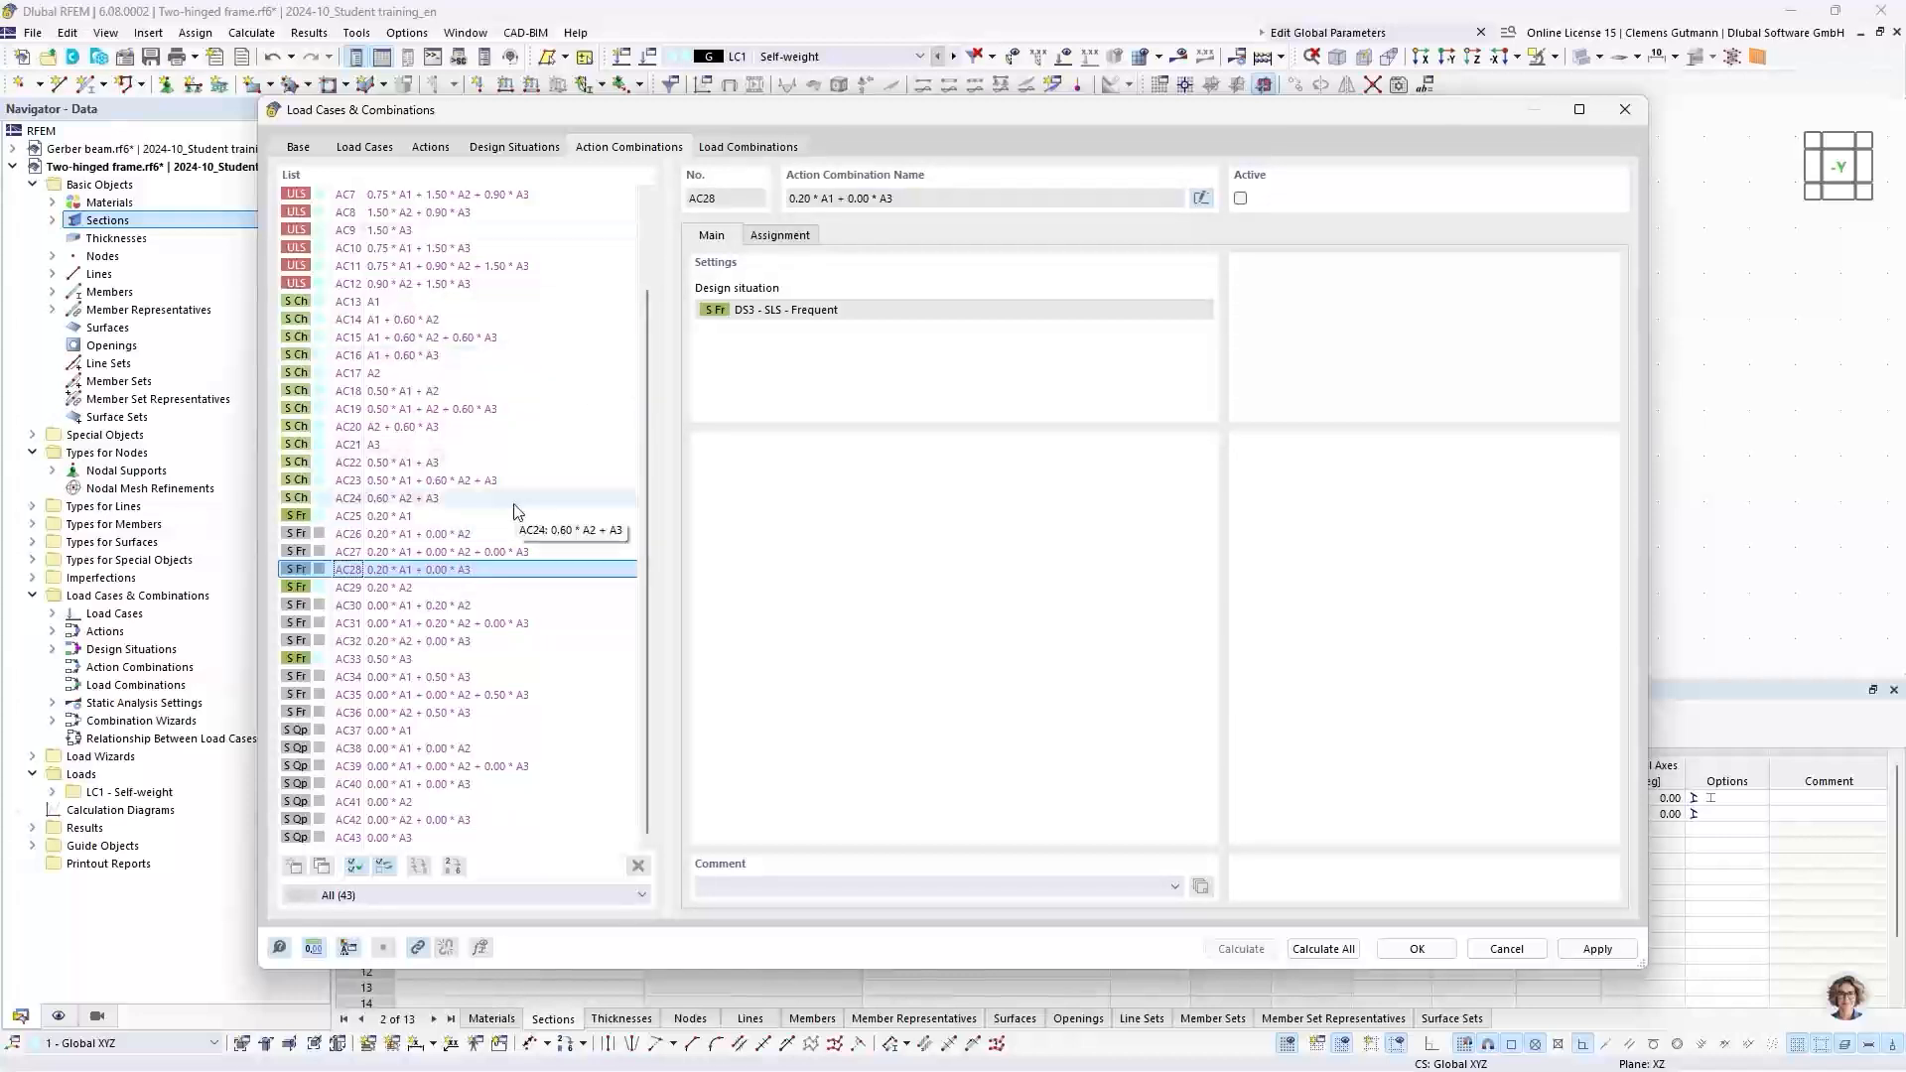
scroll(516, 511, up, 2)
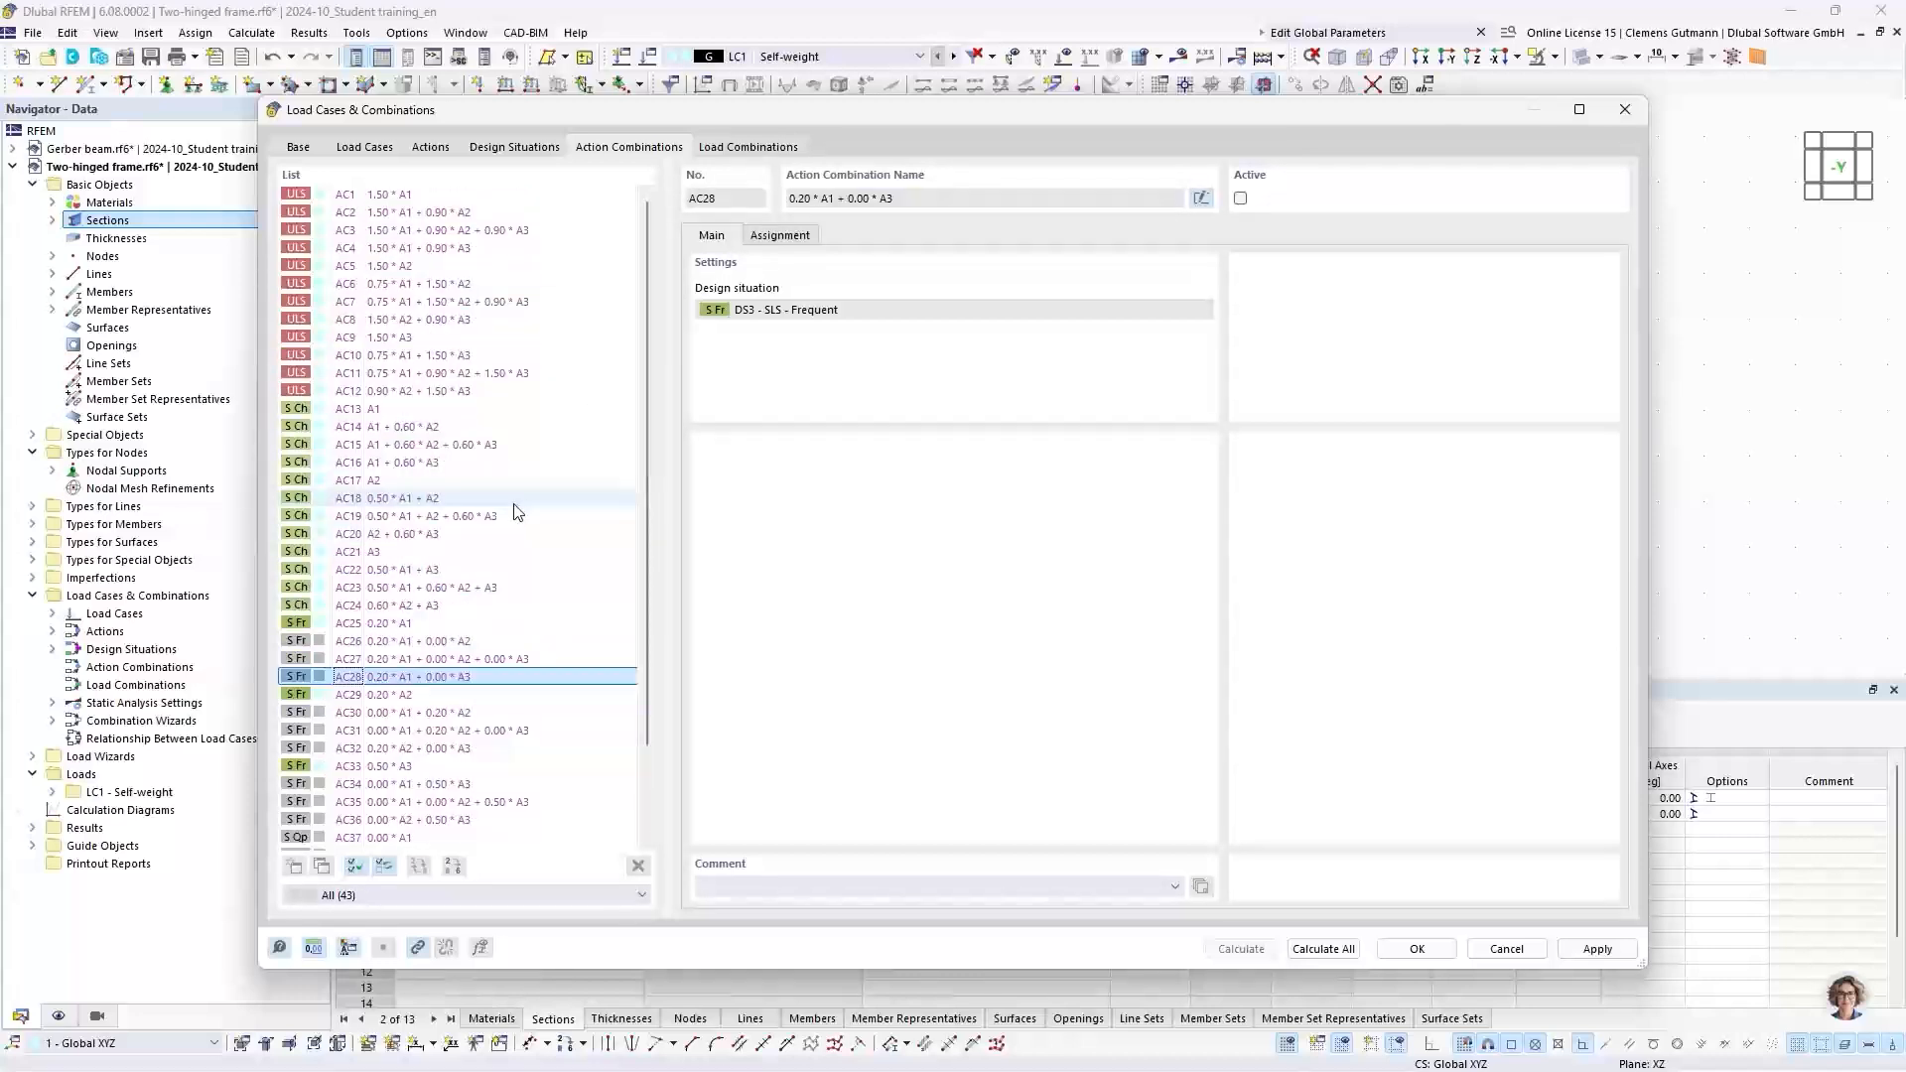
Step: Compare the load combinations with the action combinations and examine the assigned factors and leading actions of CO12, CO3, CO11 and CO7
click(747, 149)
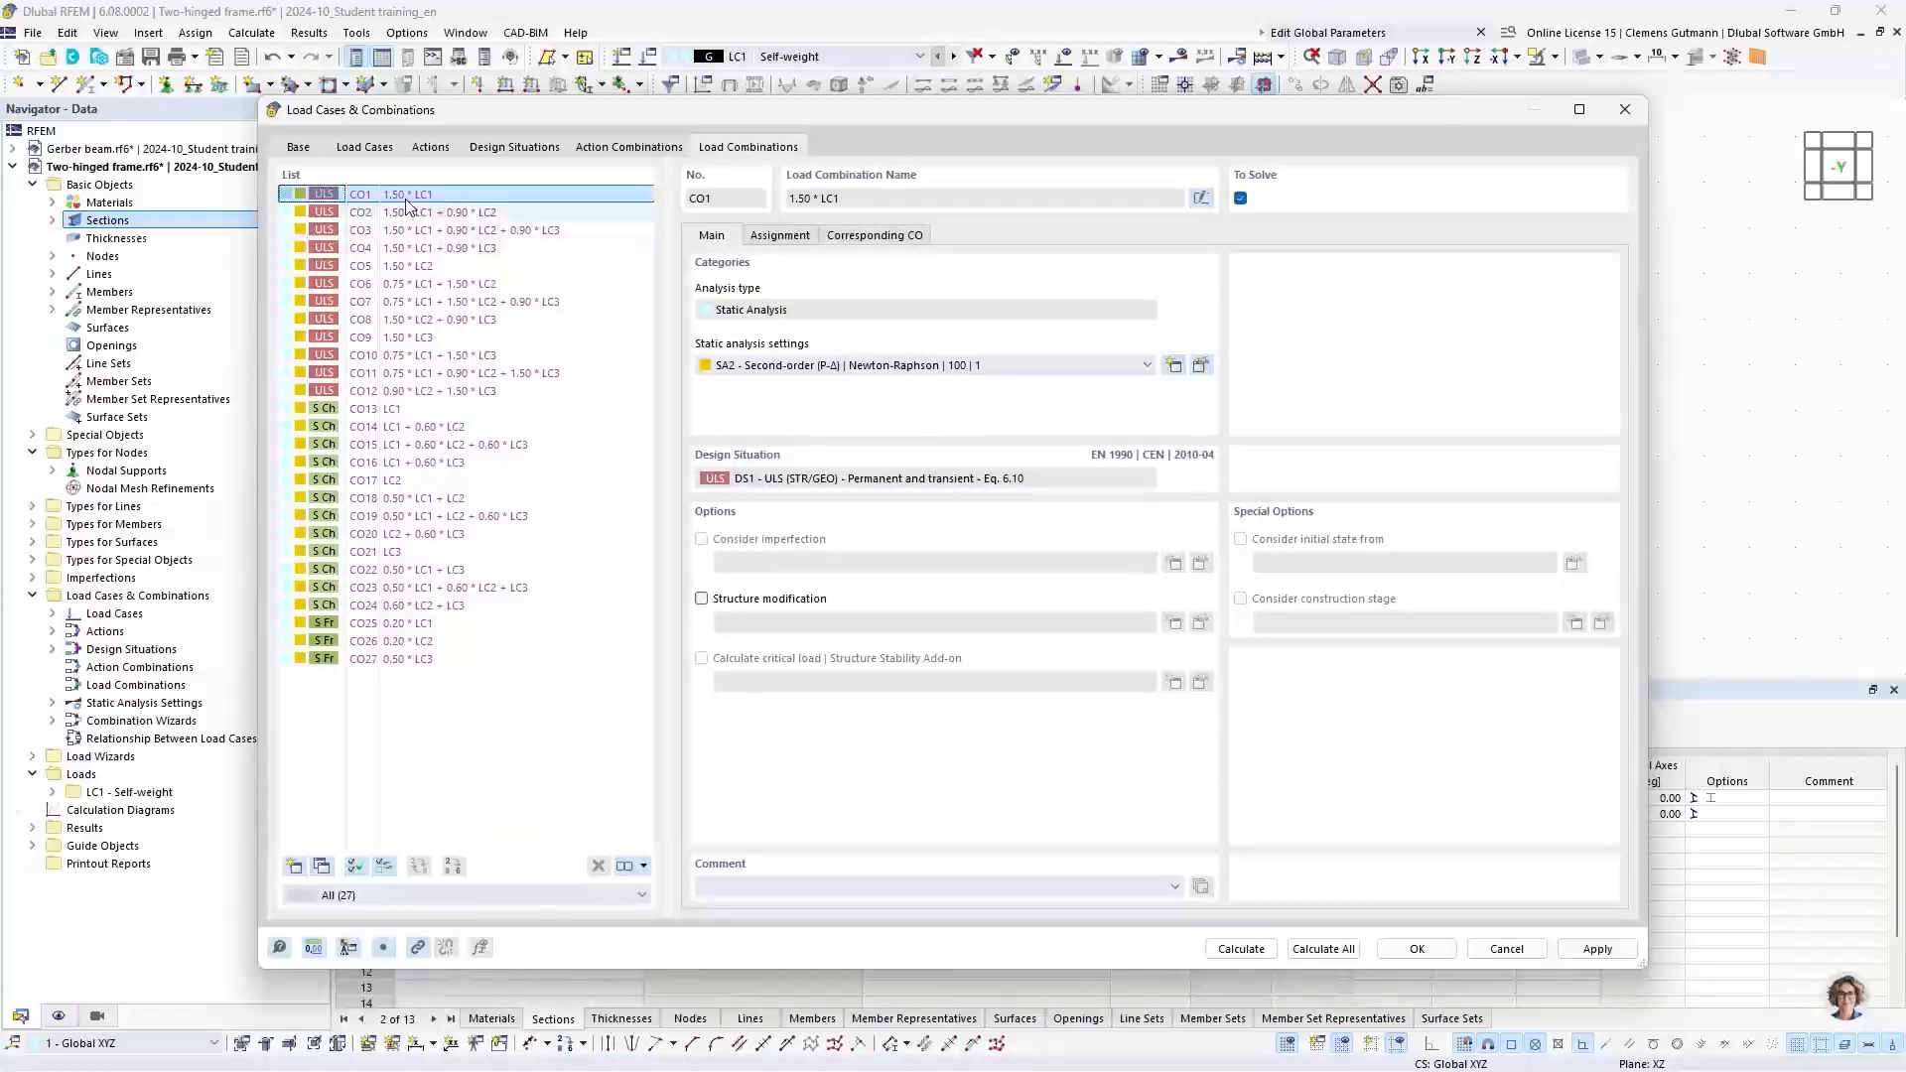
click(628, 147)
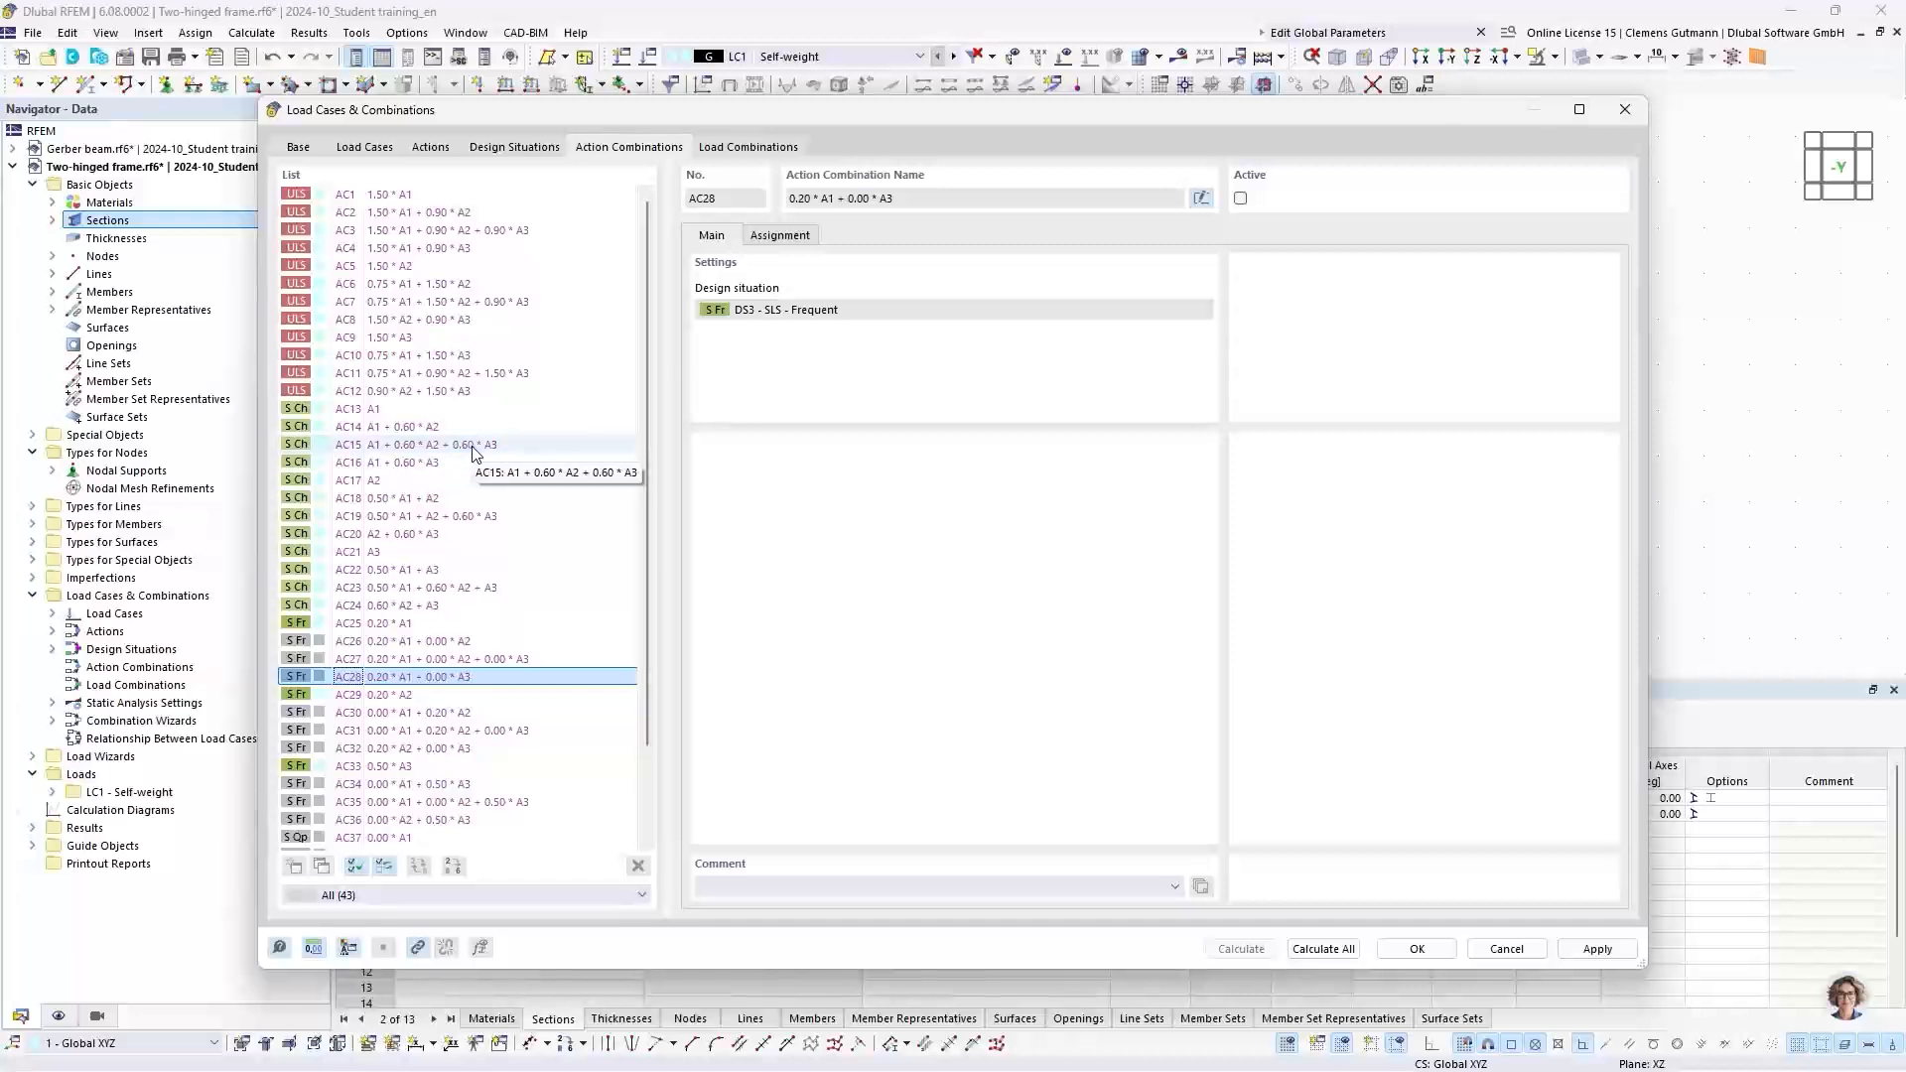
click(746, 147)
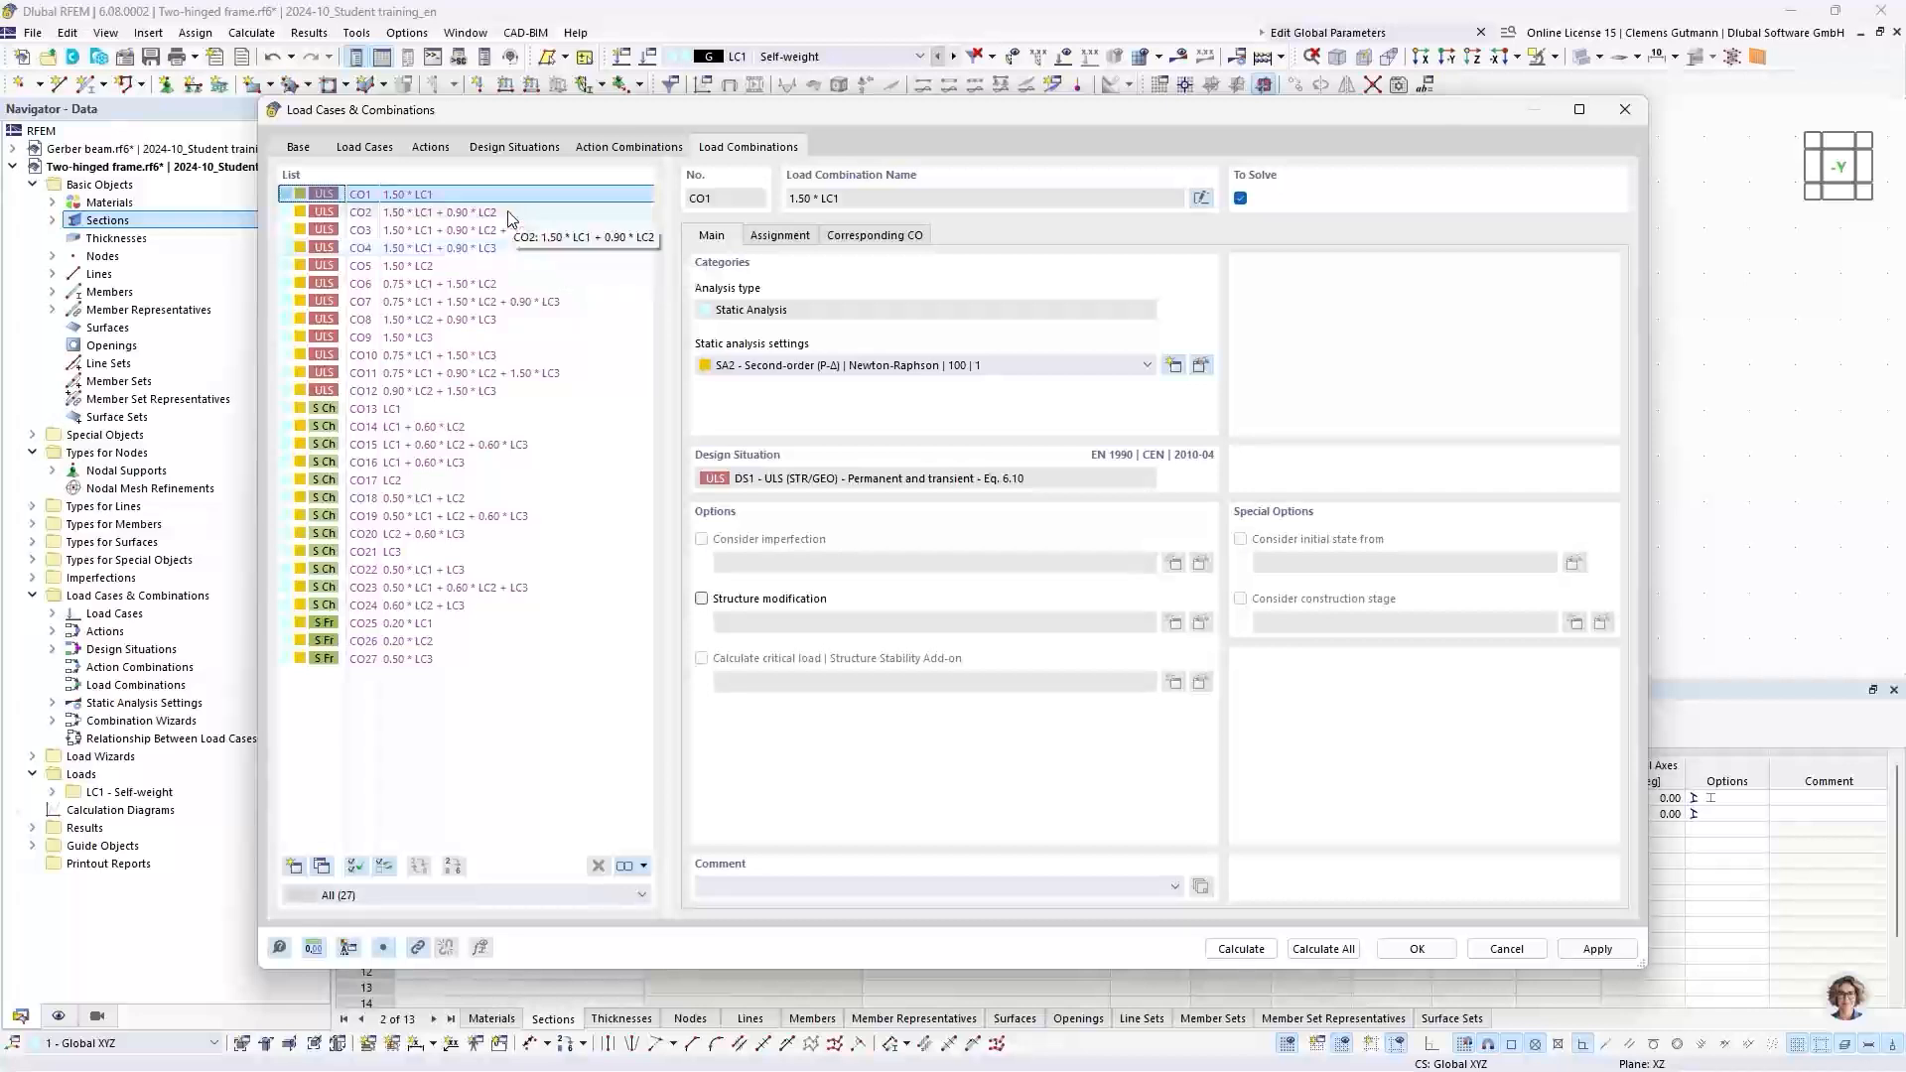
click(449, 393)
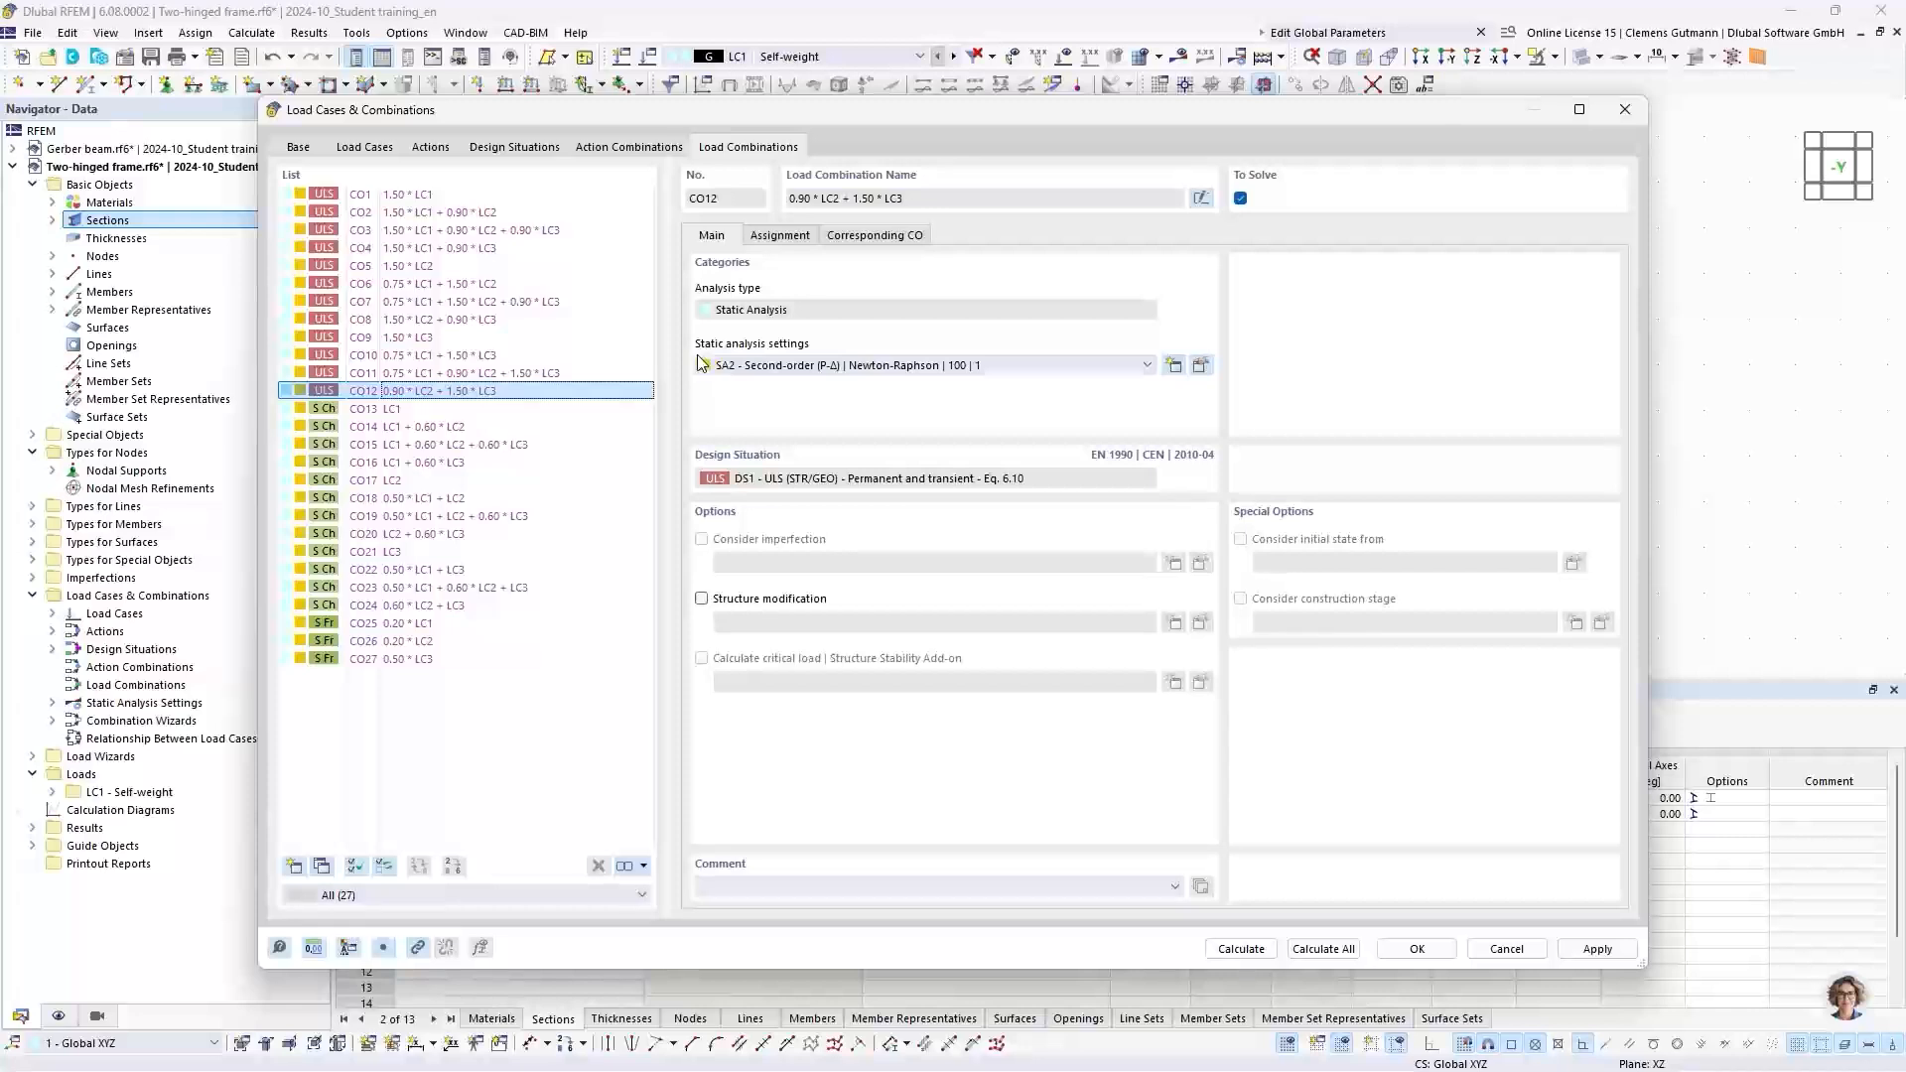
click(793, 243)
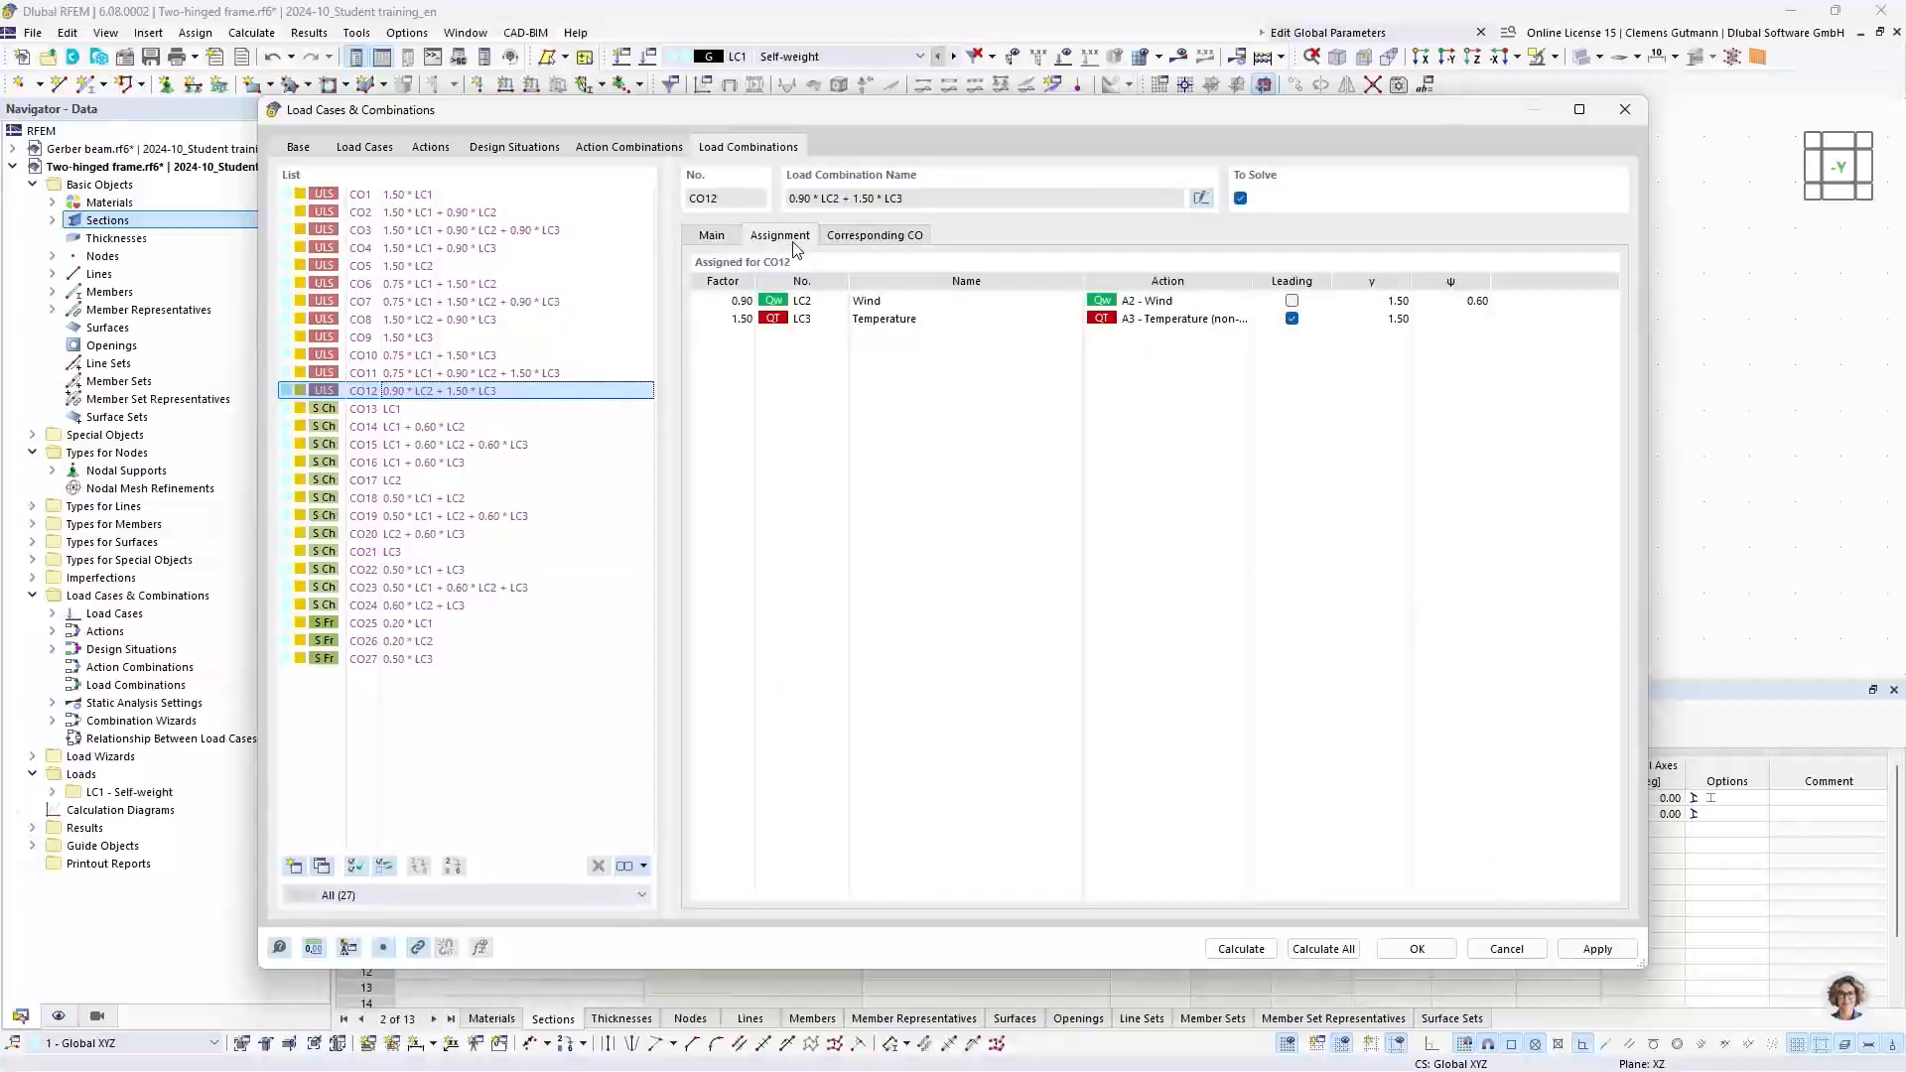
click(479, 233)
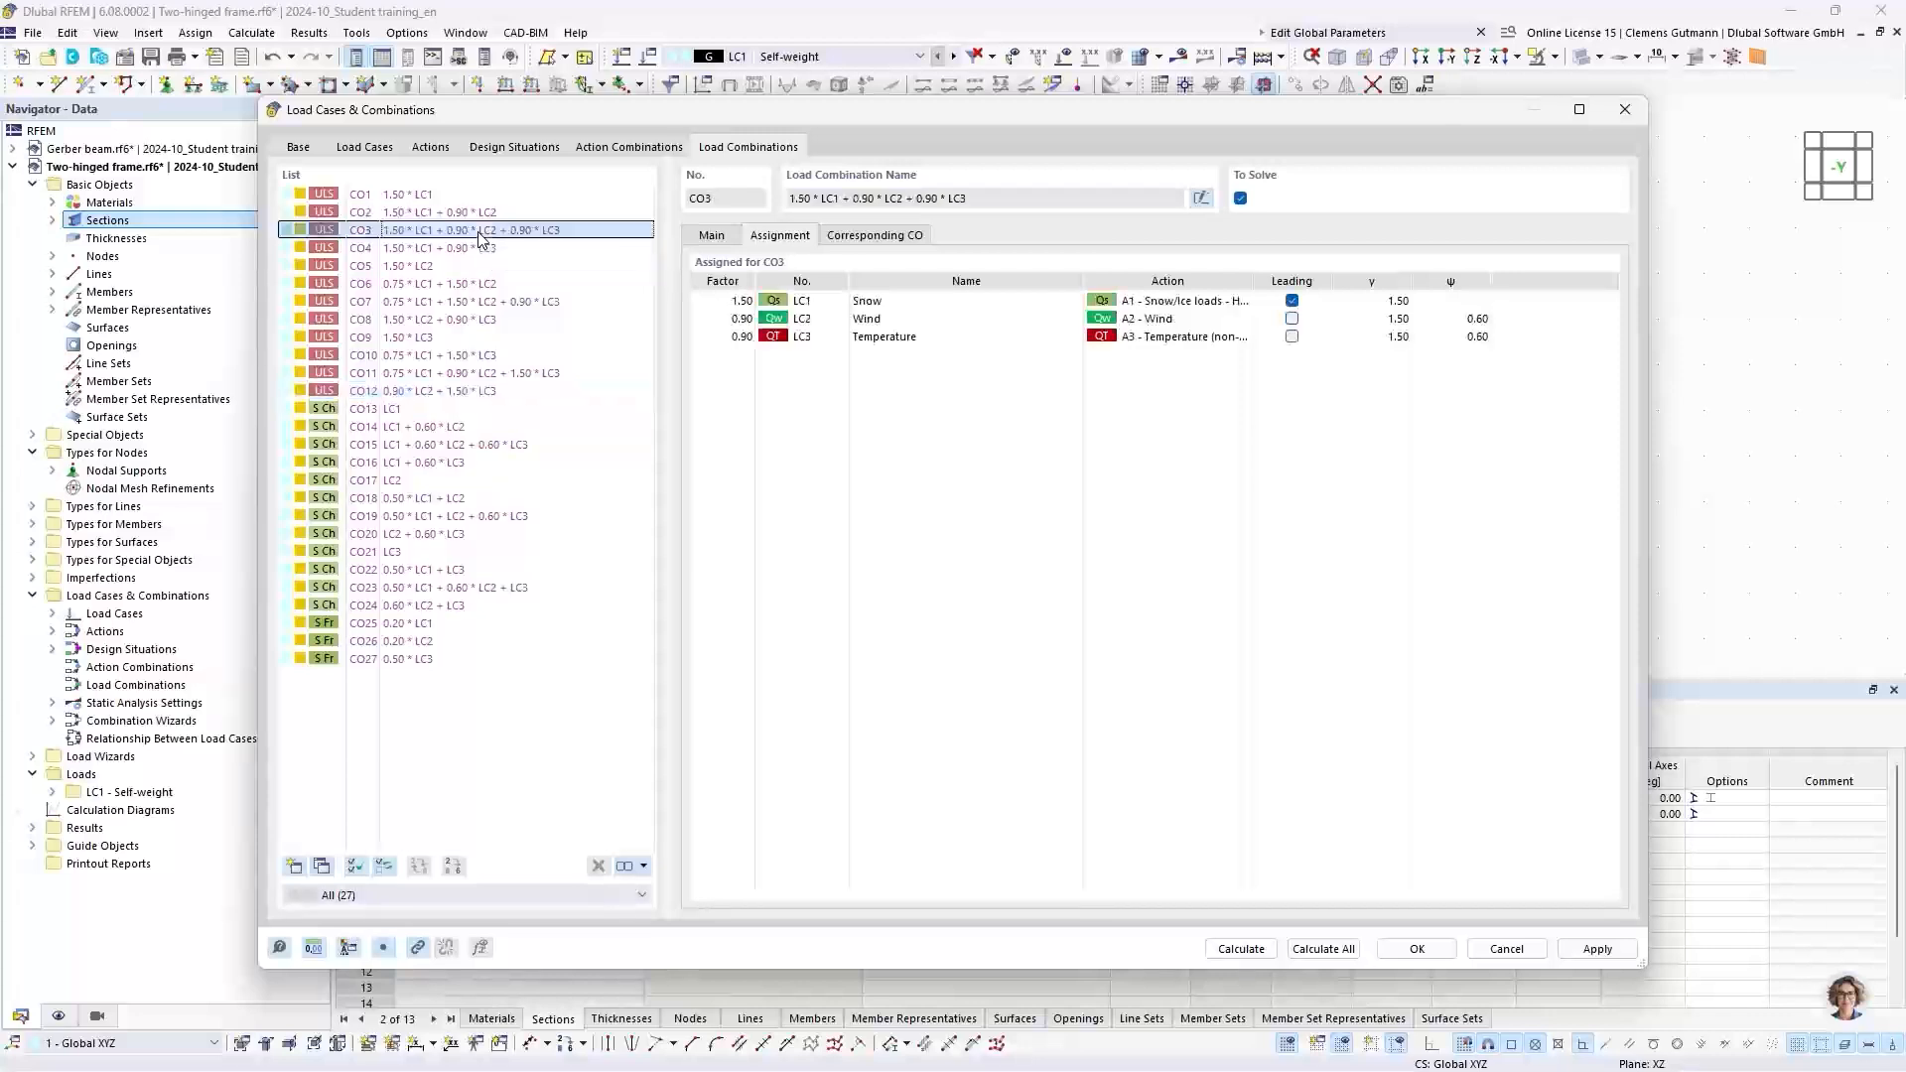
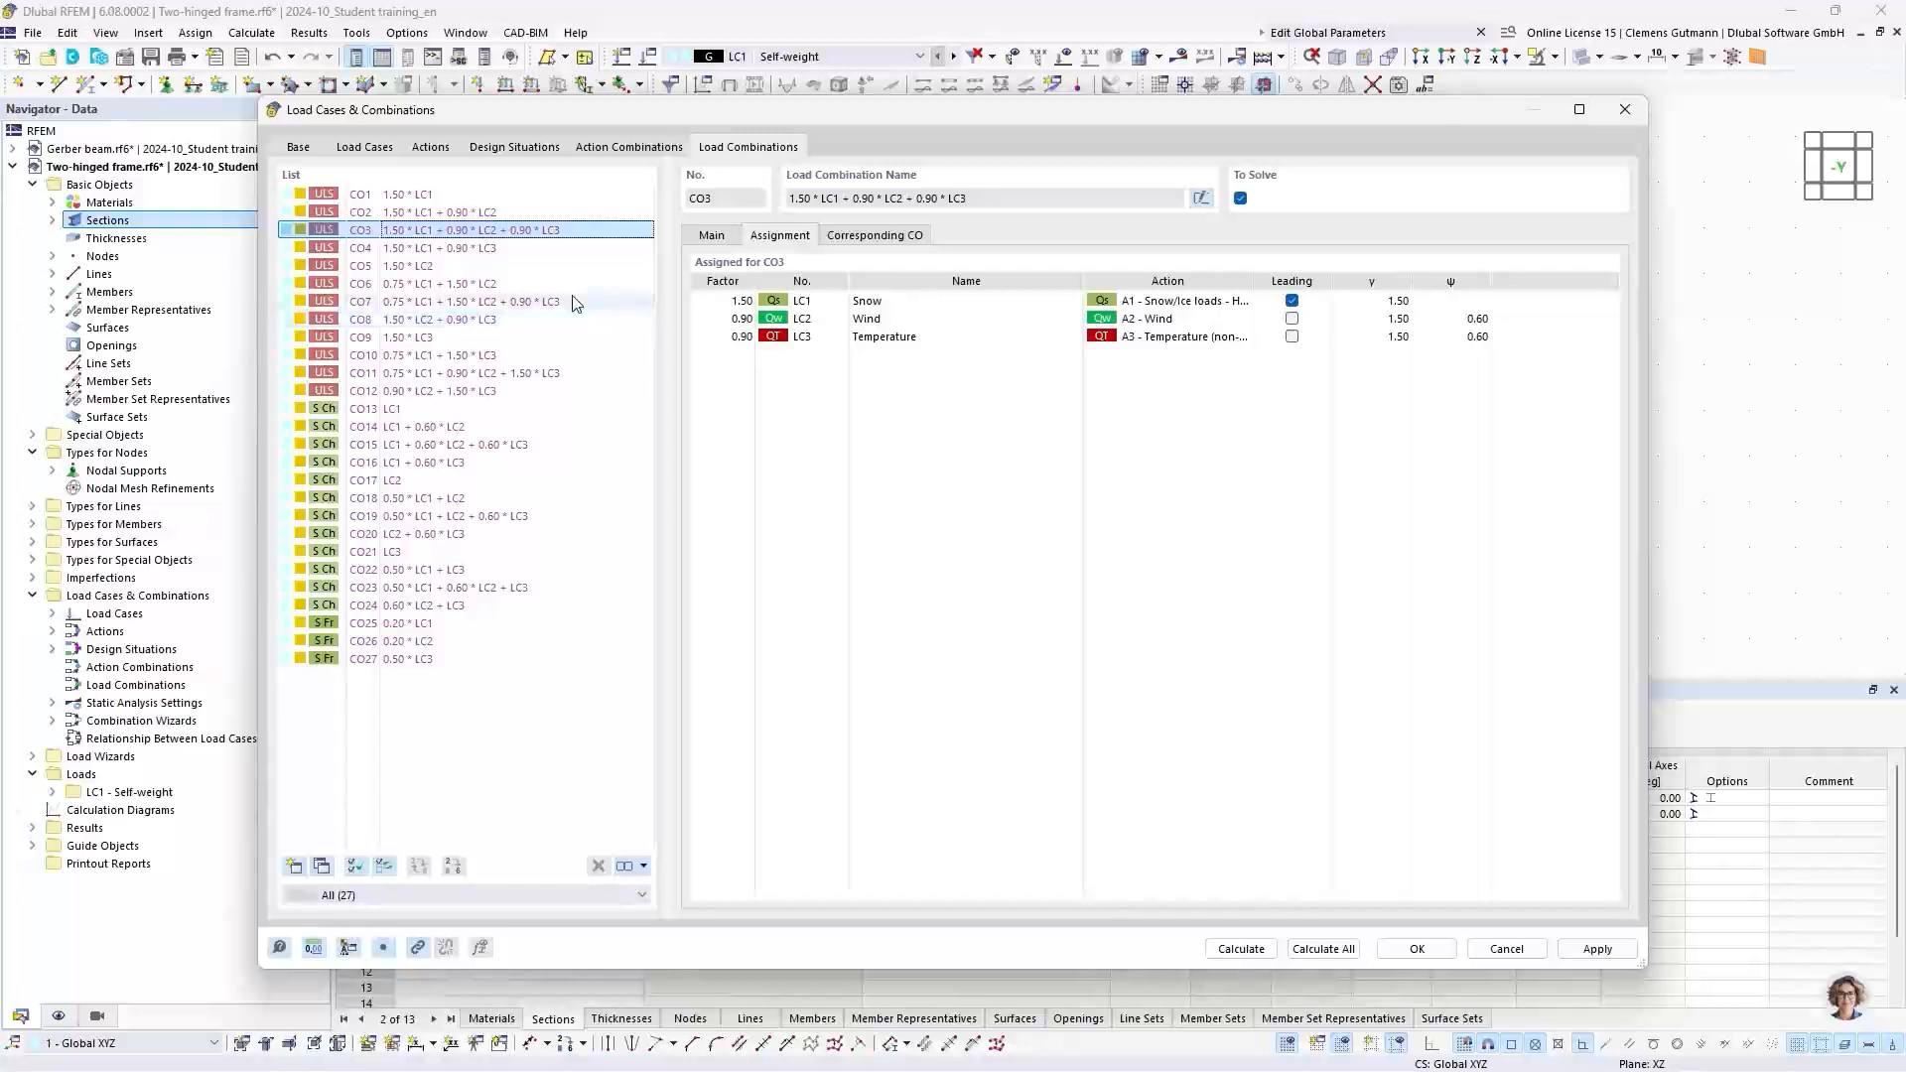
click(542, 379)
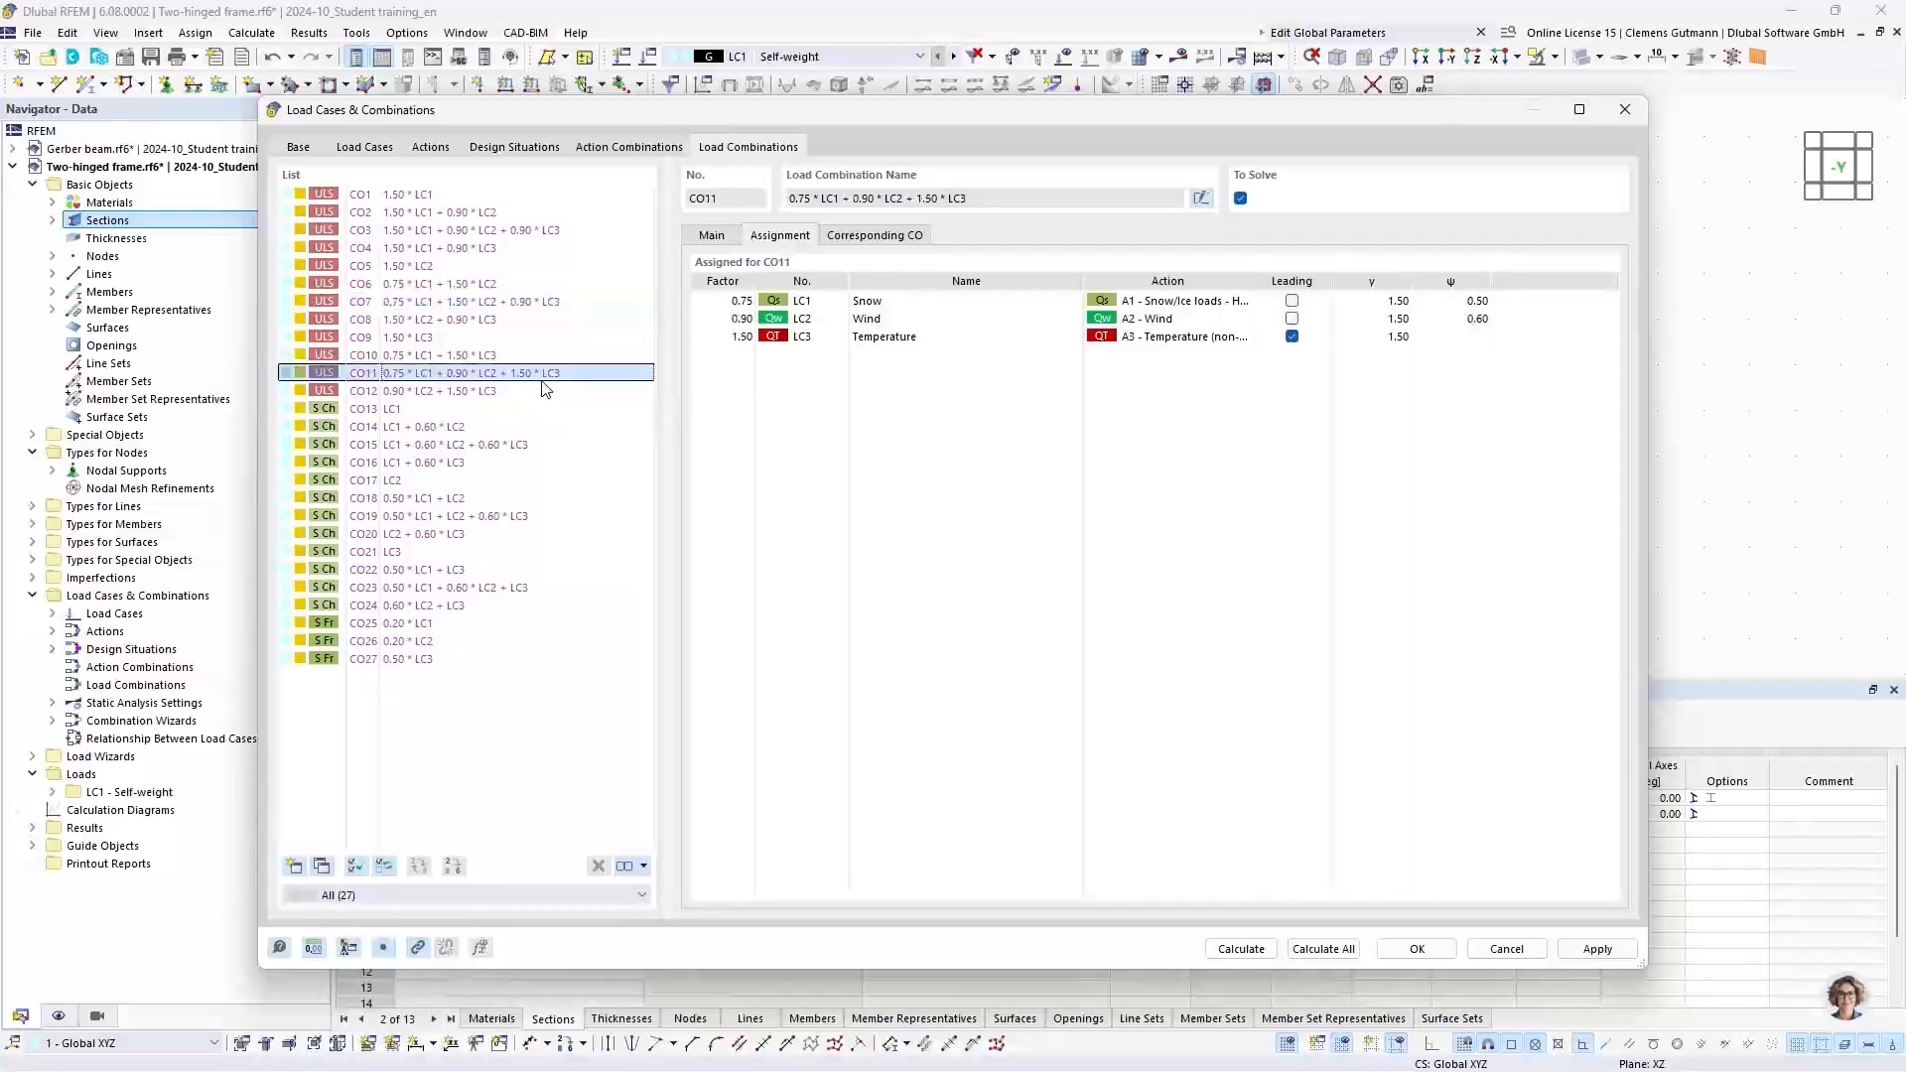
click(542, 302)
click(542, 233)
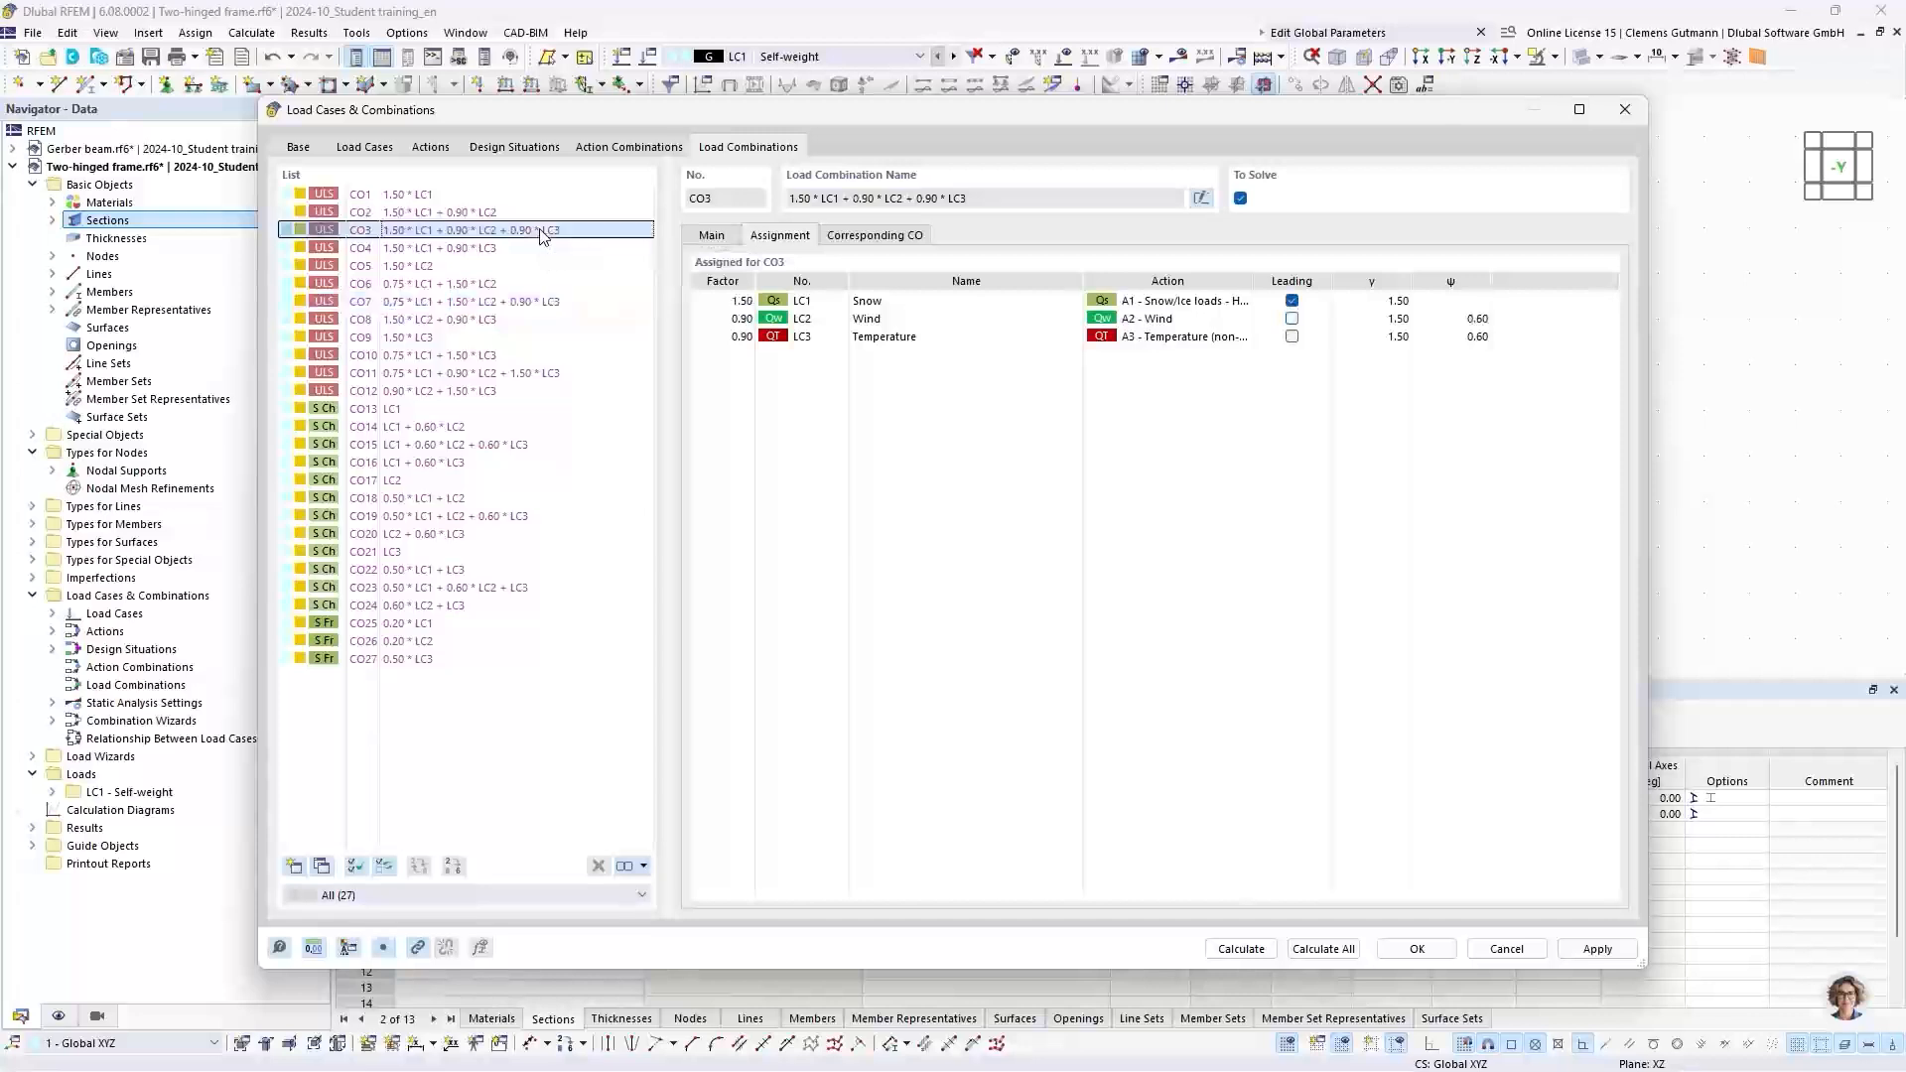
Step: Check the leading actions of CO7, CO11 and CO3 again, and accept the load case and combination definitions
click(554, 302)
click(562, 375)
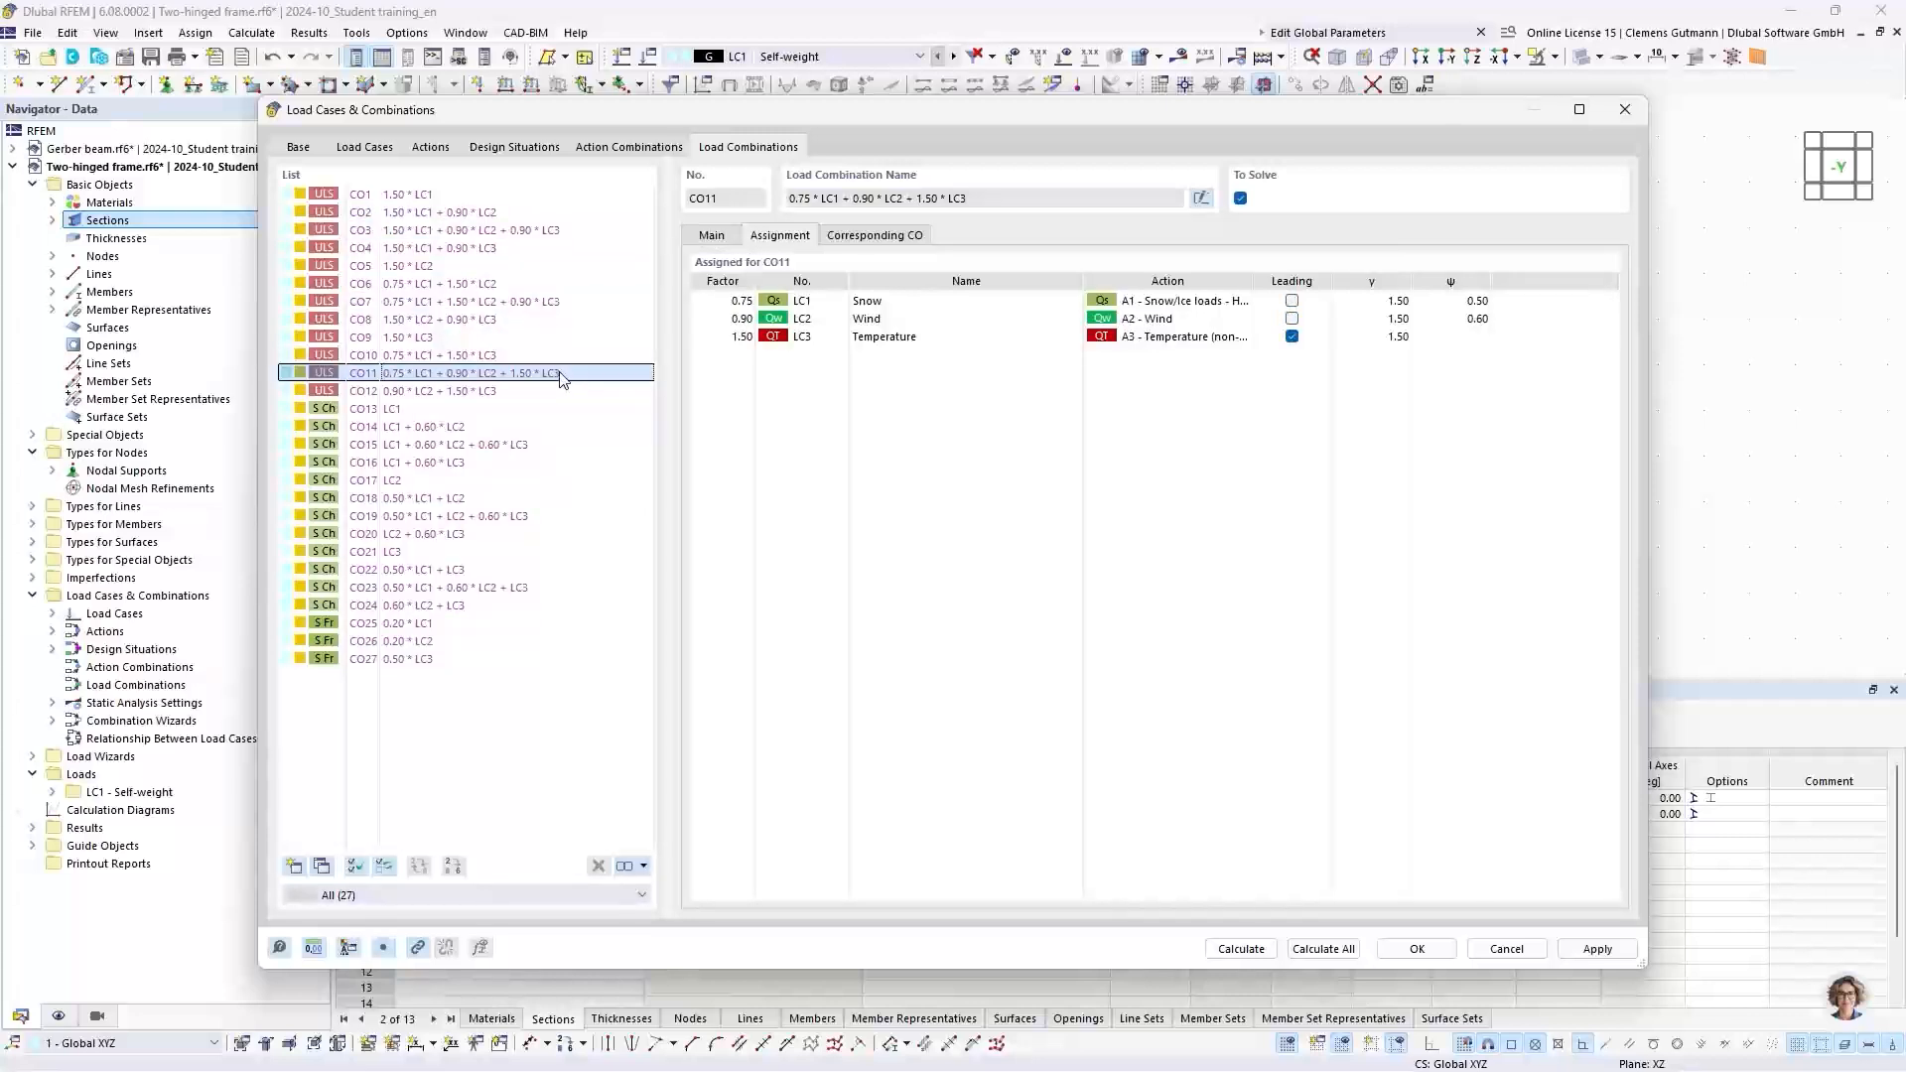
click(556, 302)
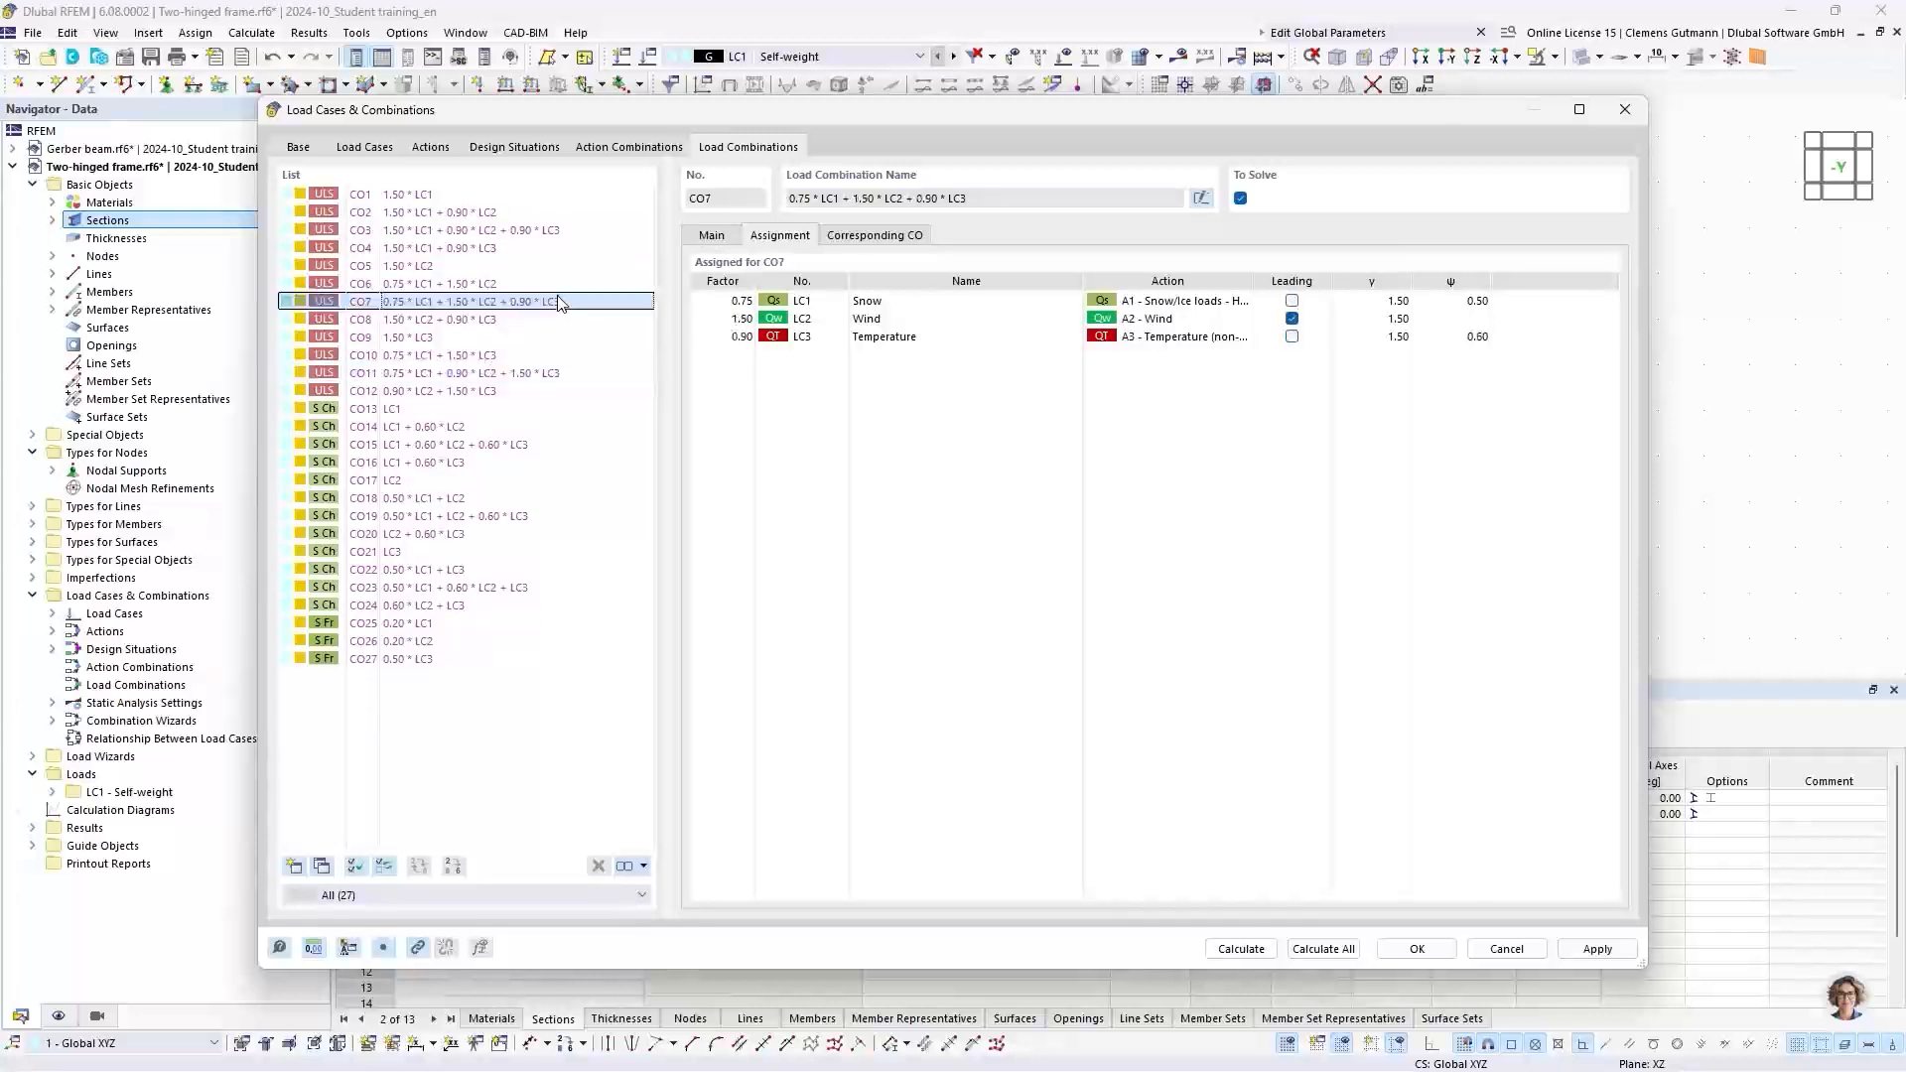
click(554, 232)
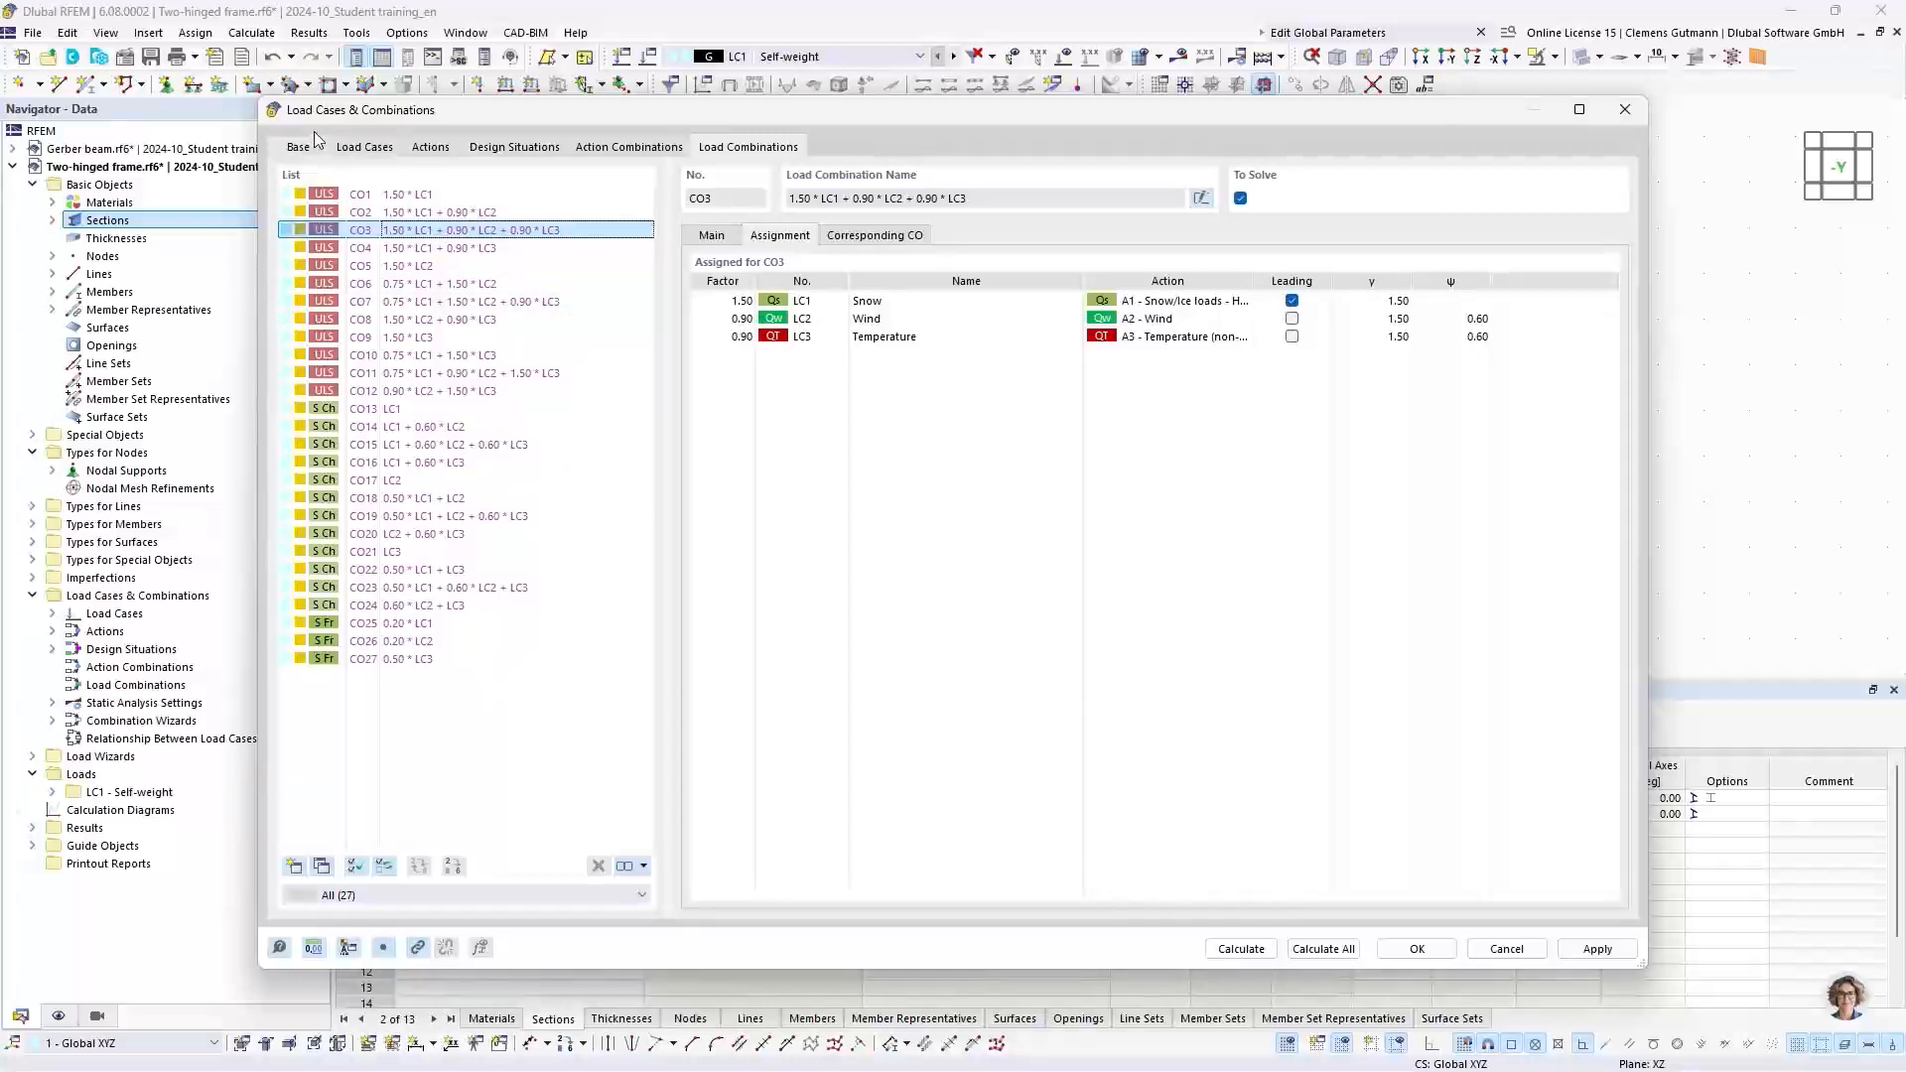
click(1393, 950)
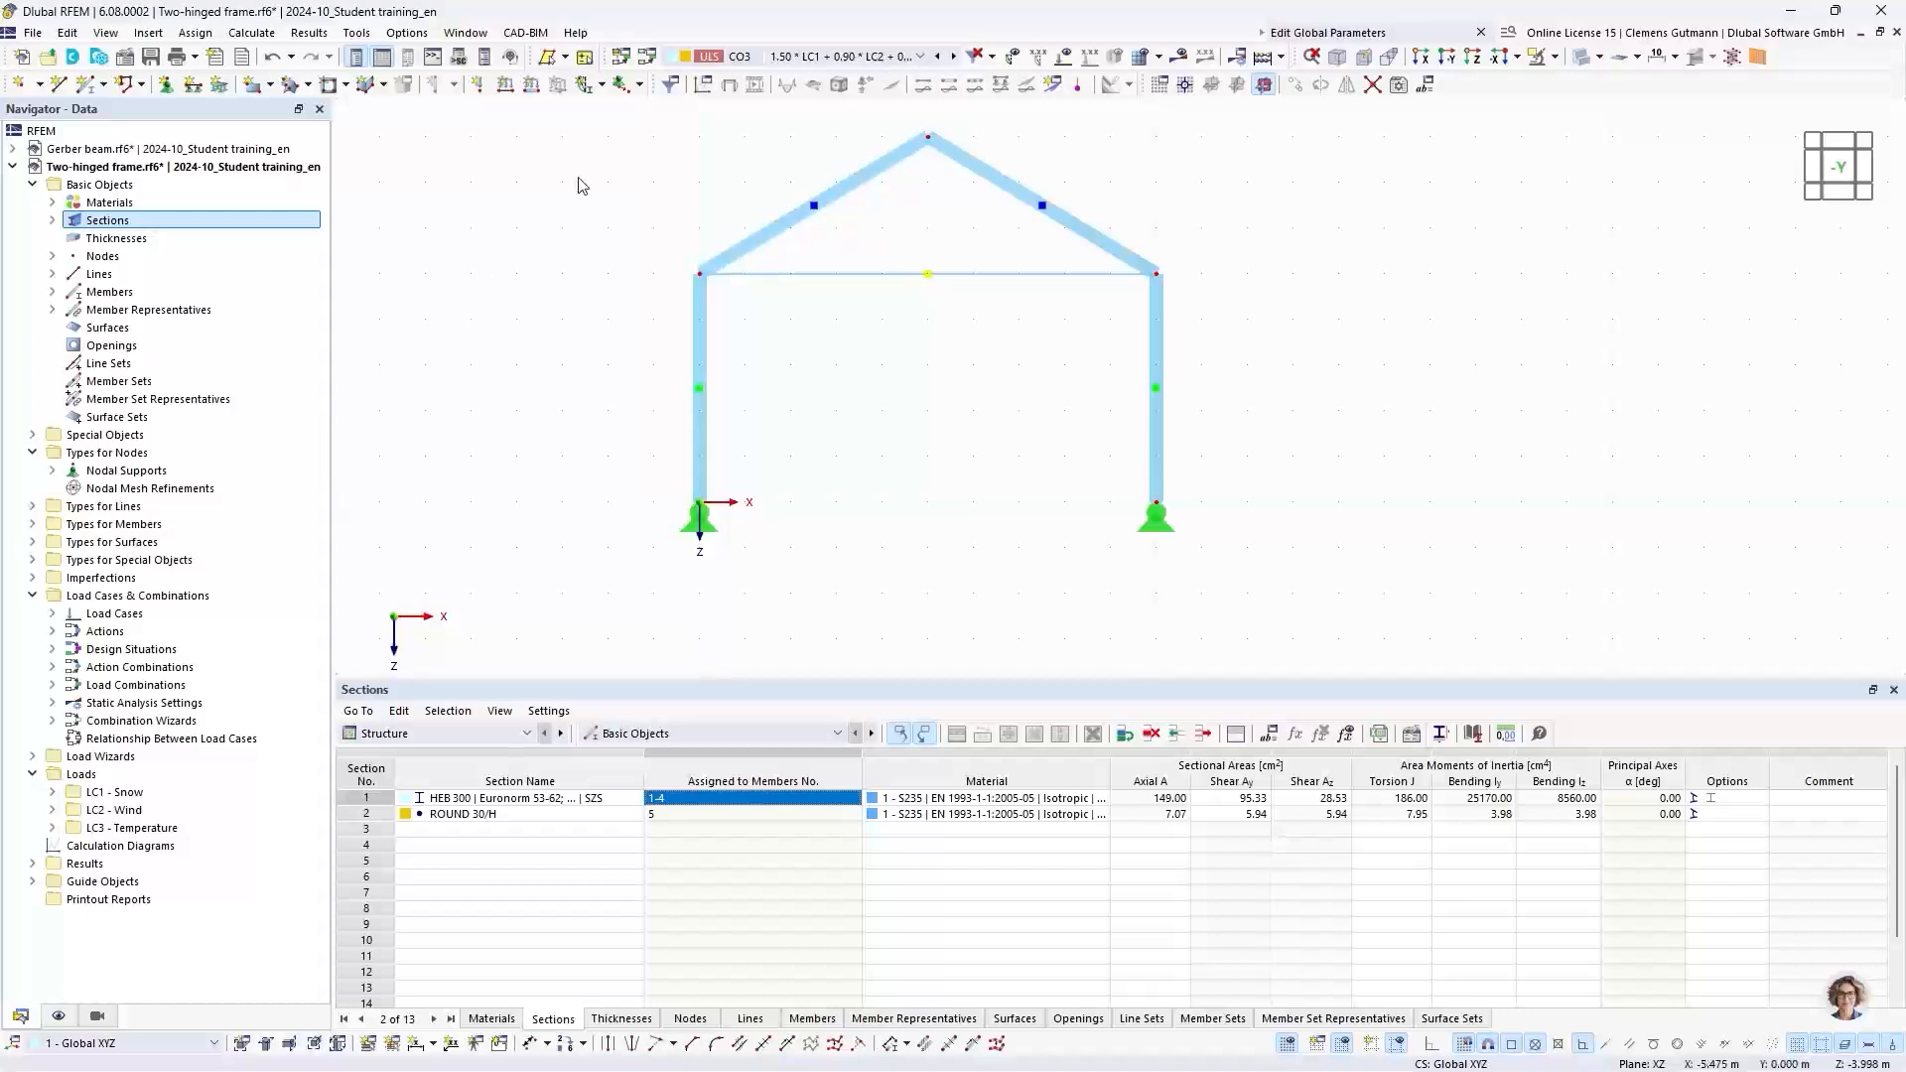
Step: Start a new uniform force member load in load case LC1 - Snow with a magnitude of 1 kN/m
click(531, 85)
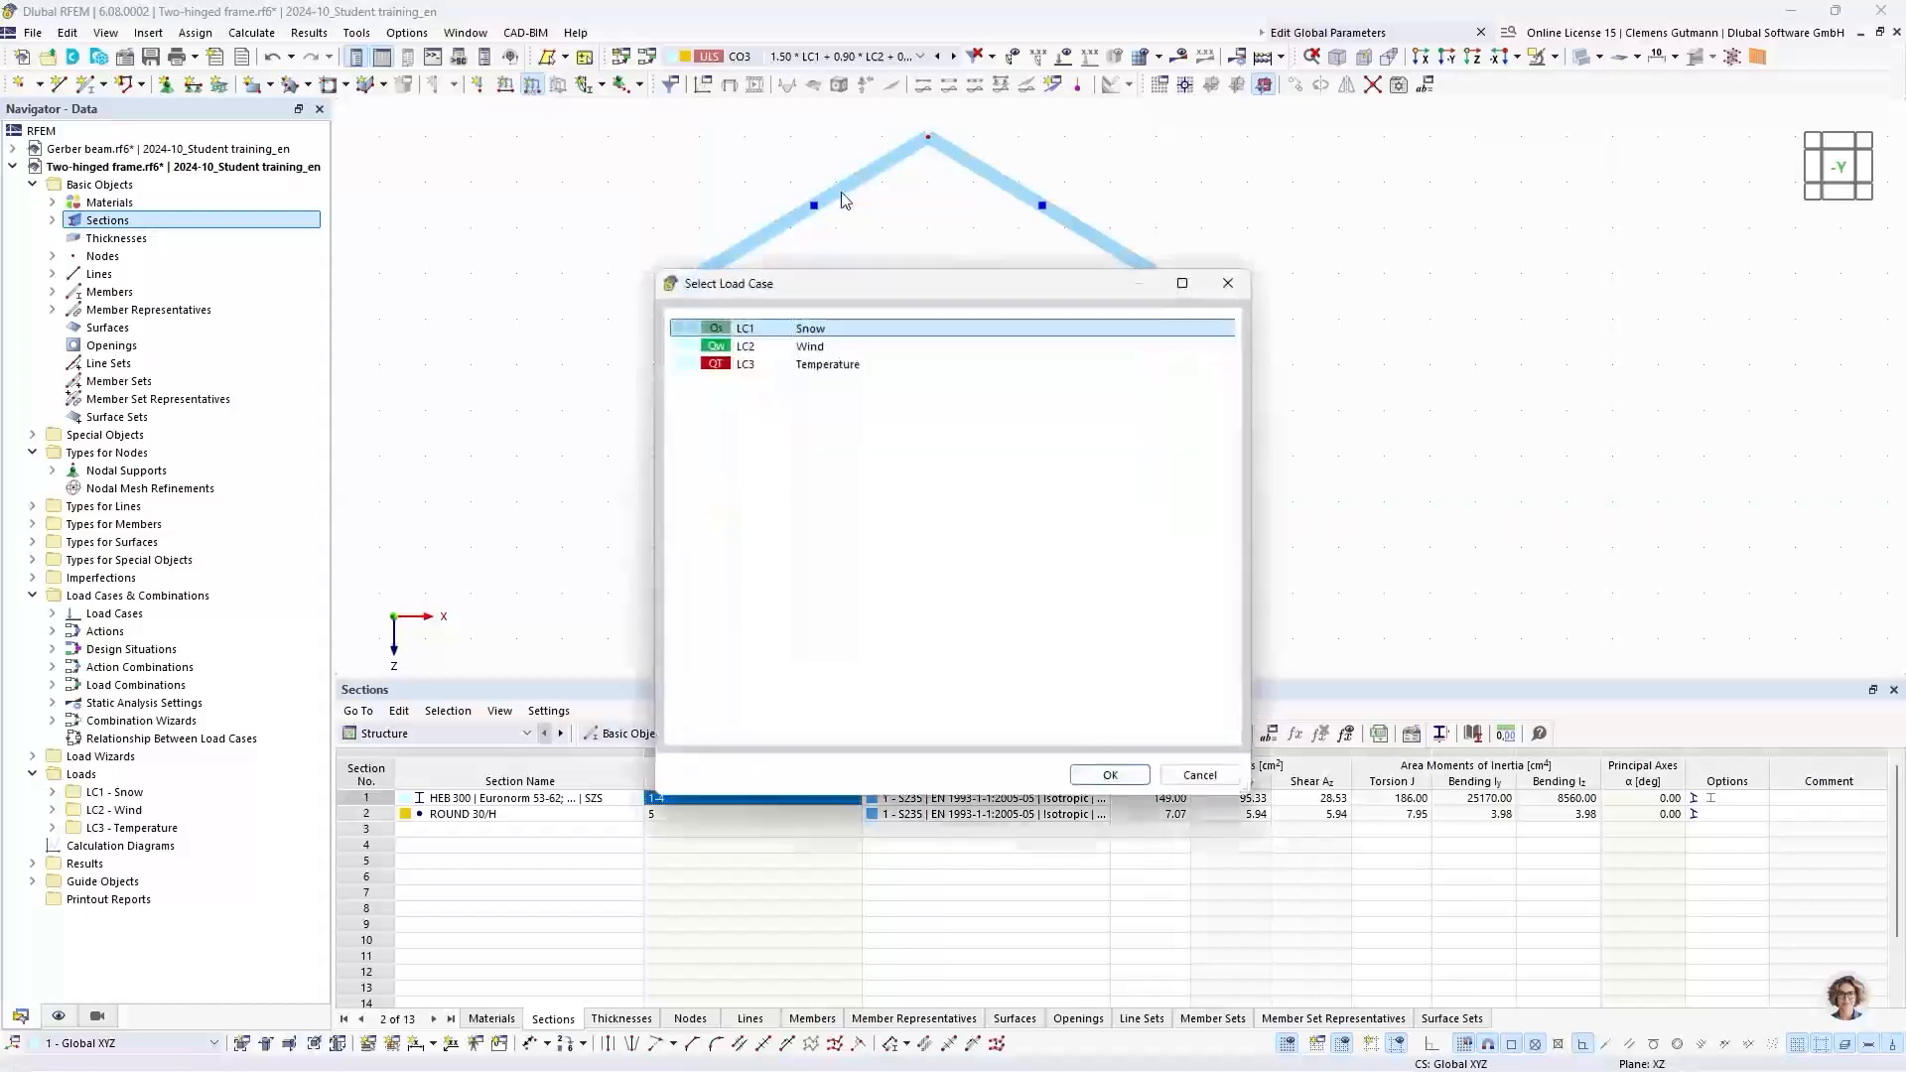
click(1107, 775)
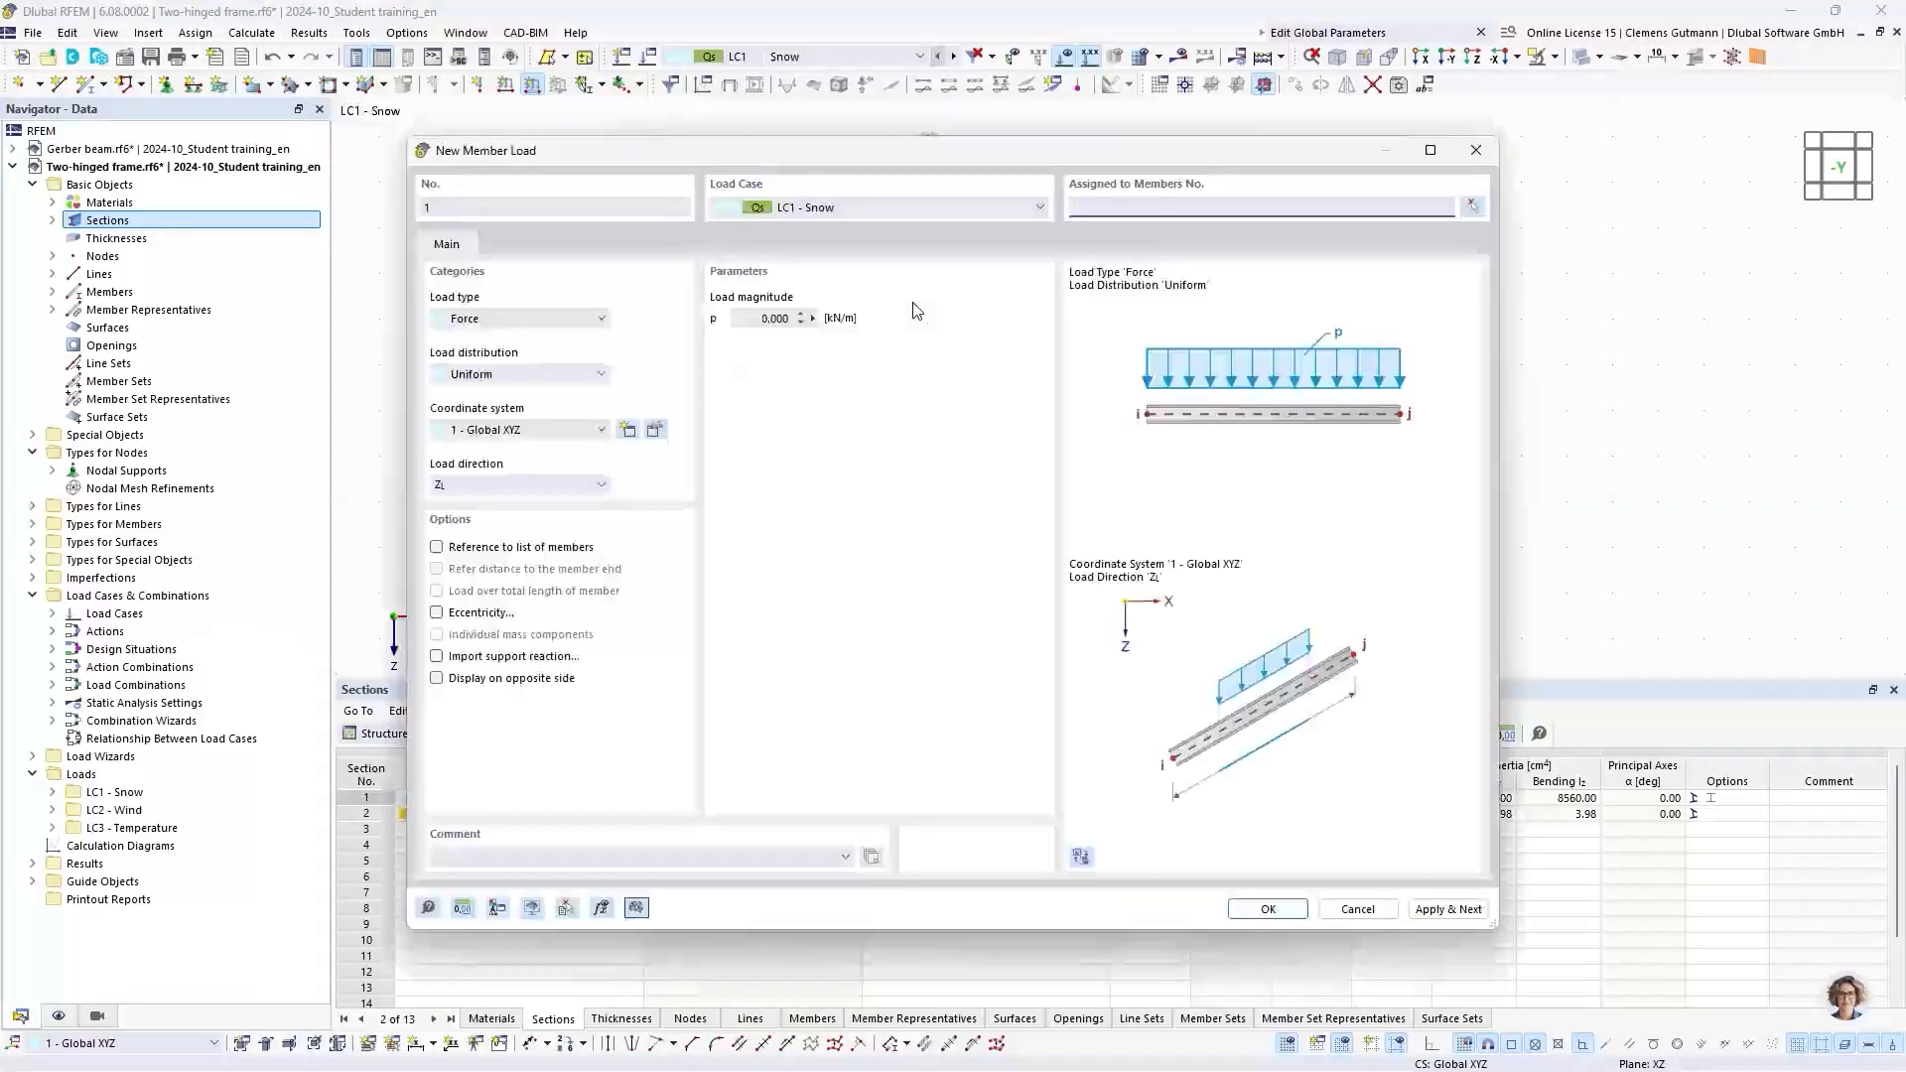
click(759, 320)
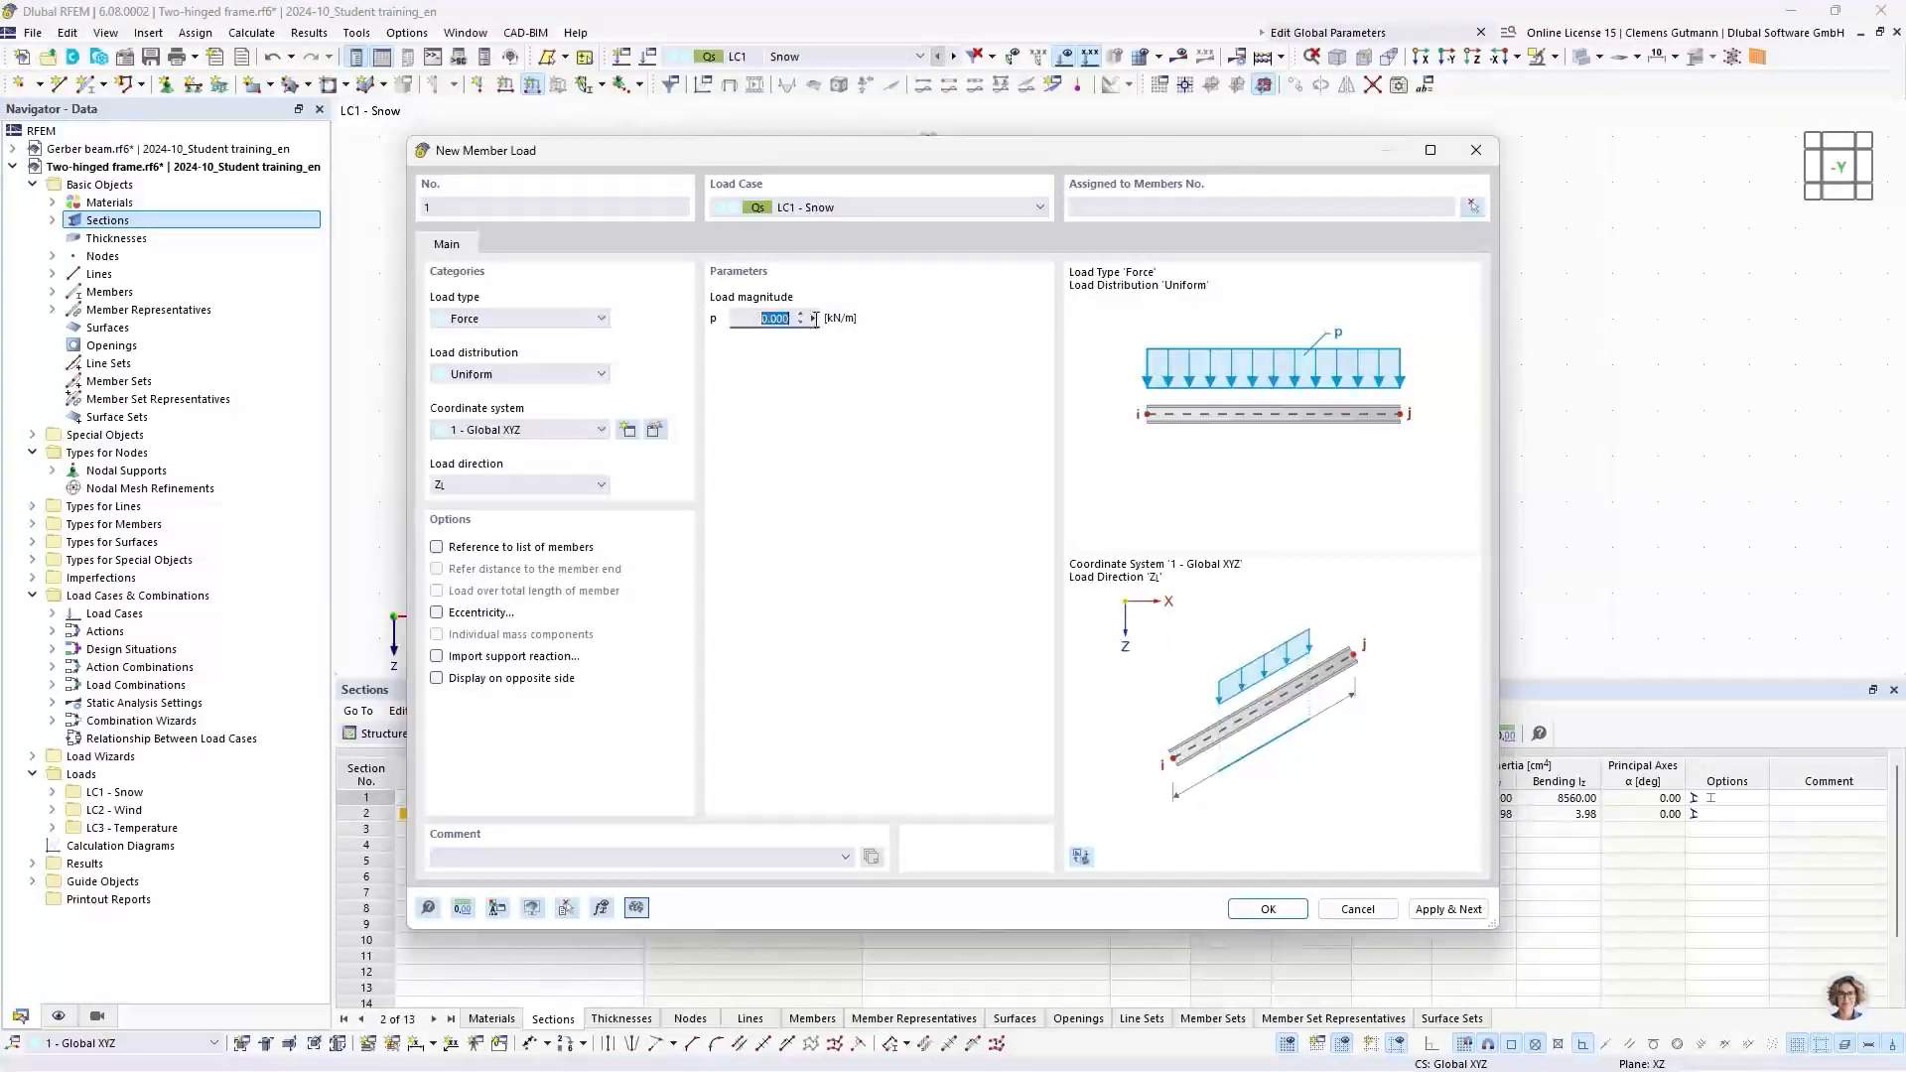
text(1)
key(Tab)
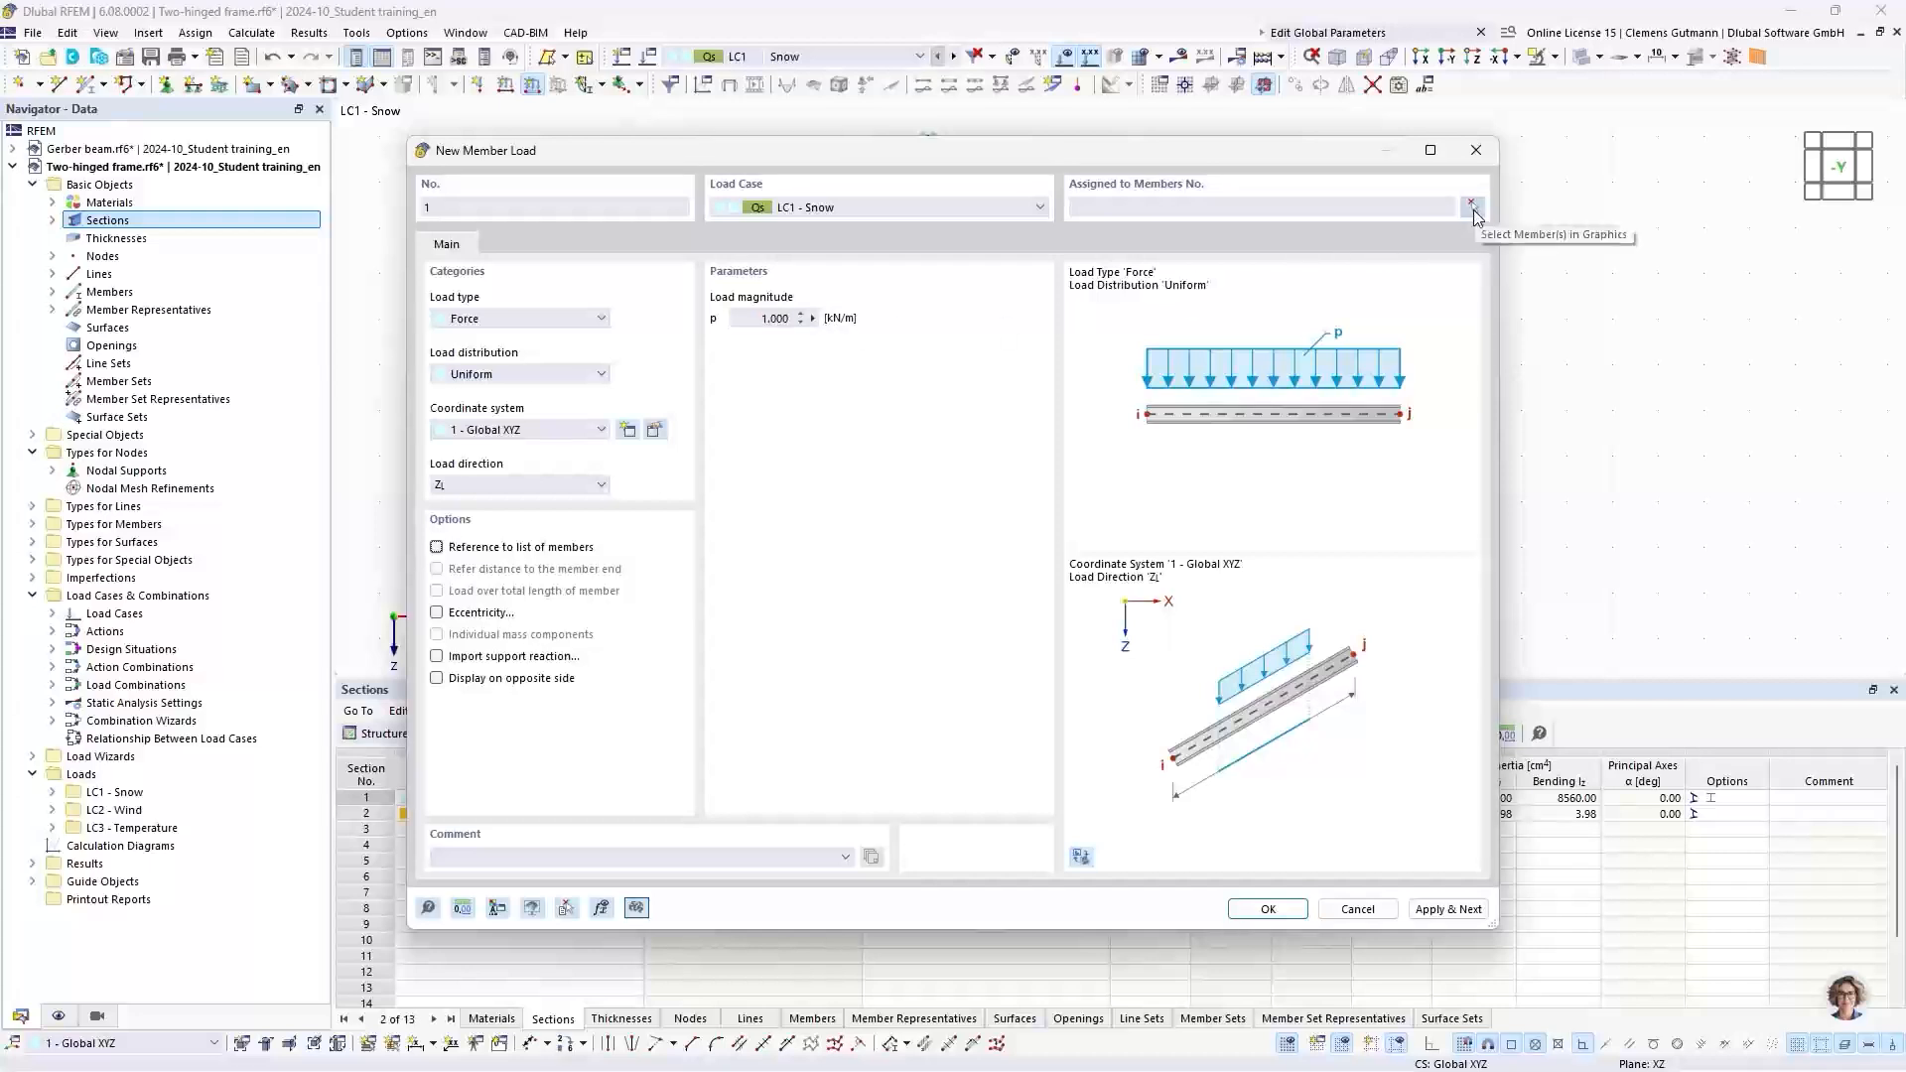
Step: Assign the snow load to rafter members 2 and 4, acting globally in Z on projected length, and apply it
click(1473, 209)
middle_drag(944, 247, 753, 412)
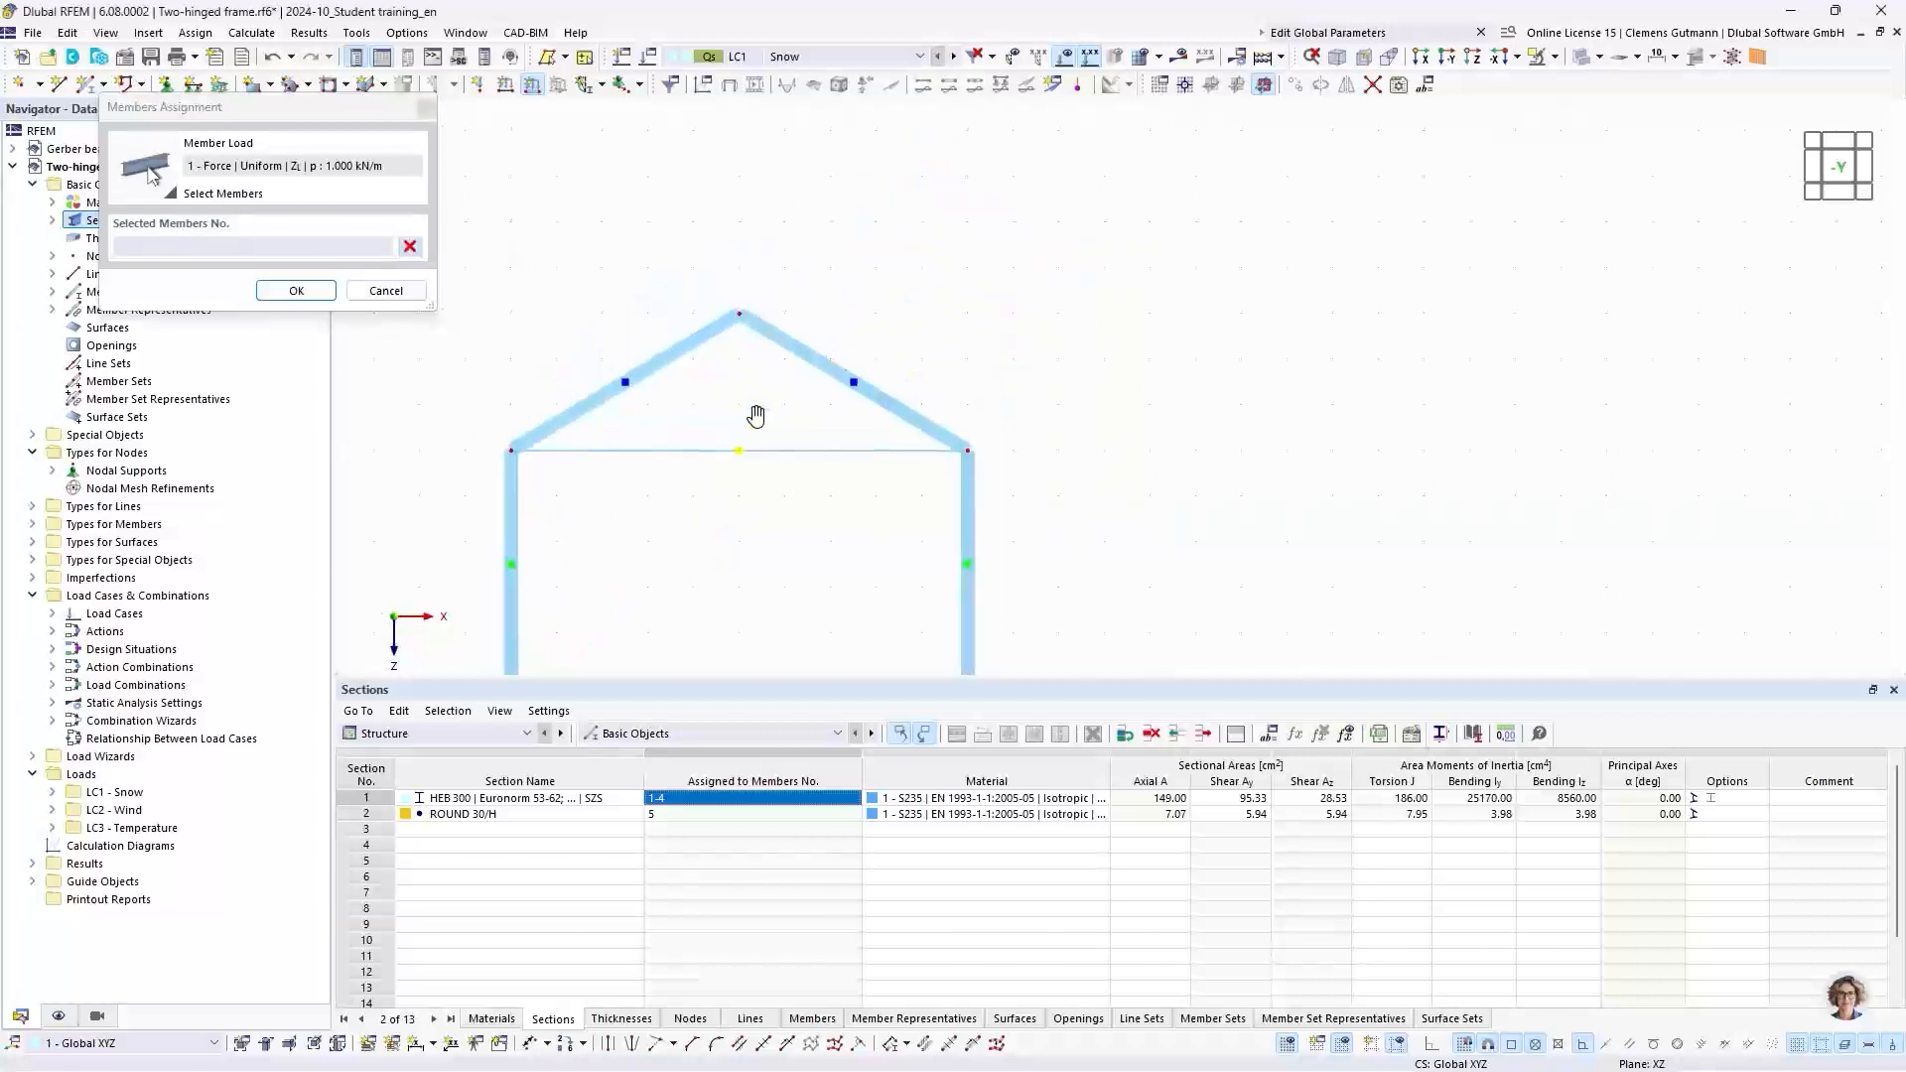
drag(828, 248, 691, 365)
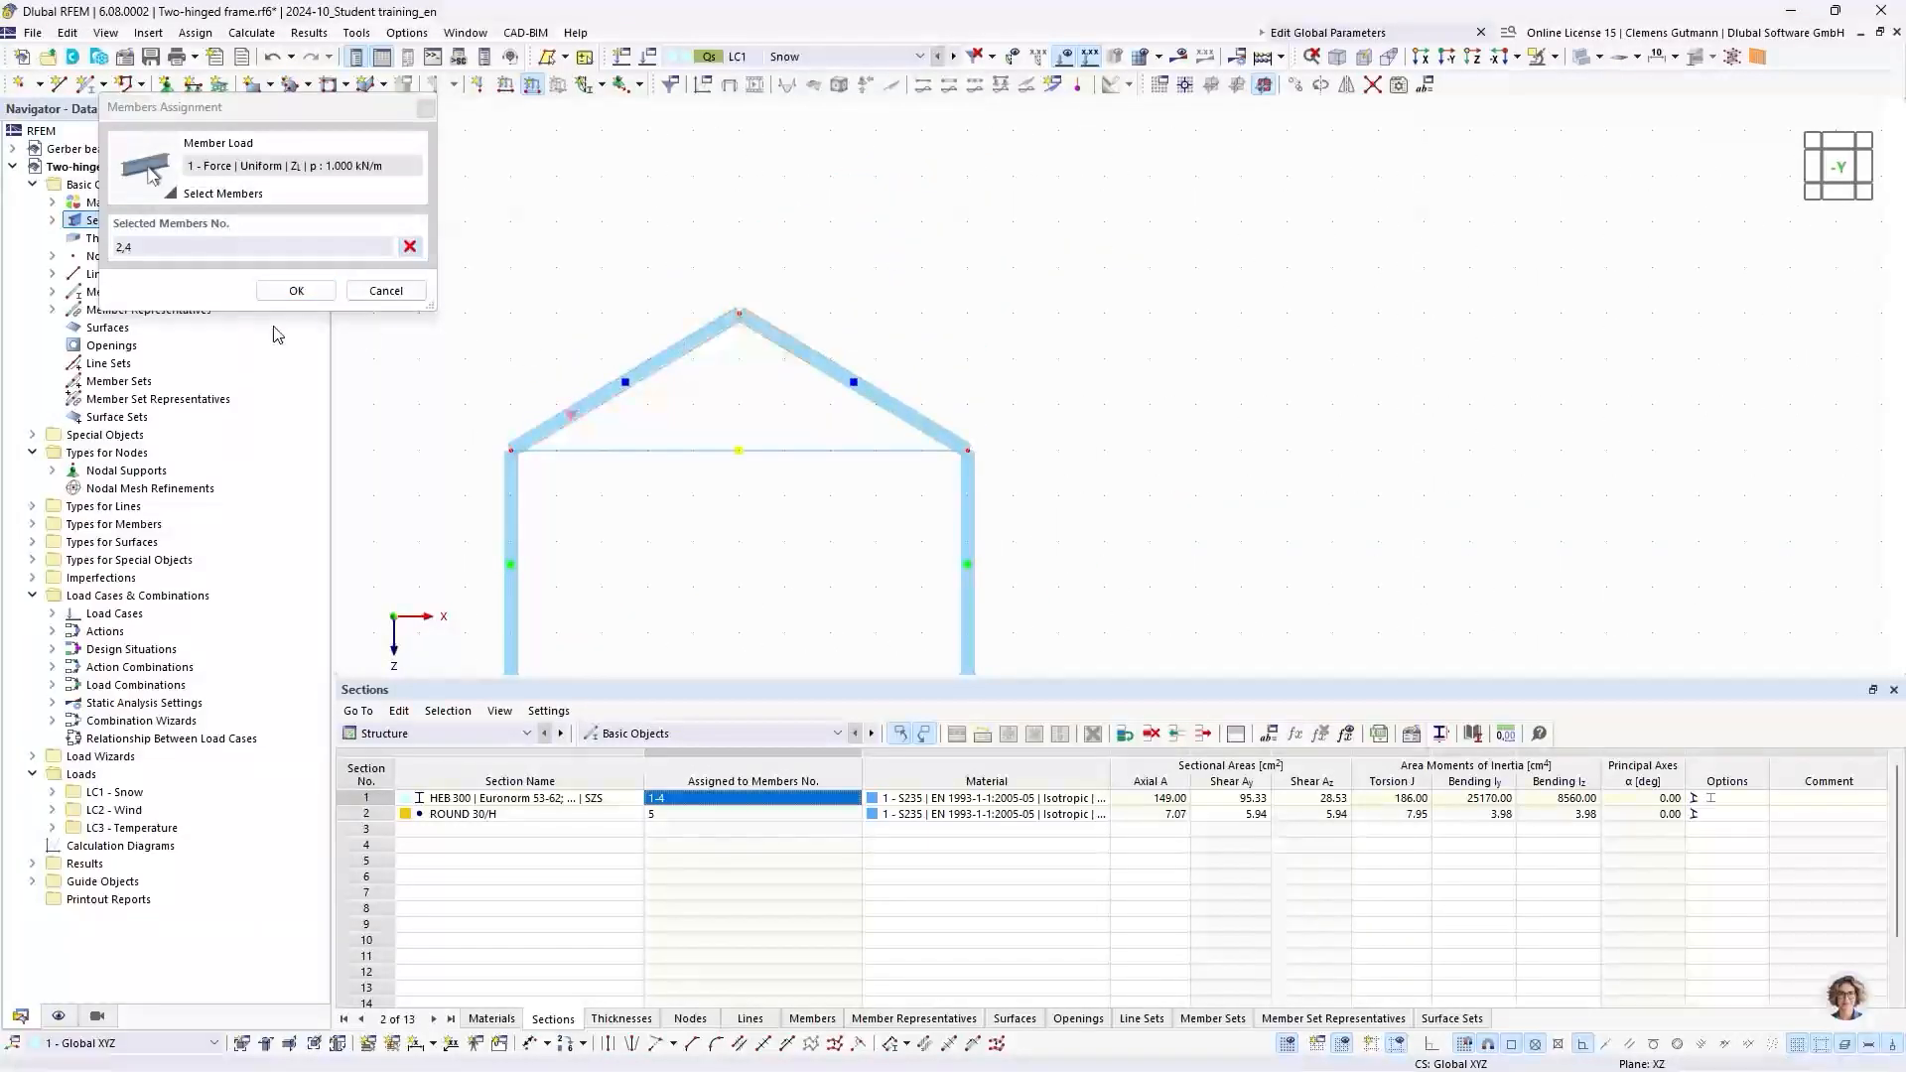
click(293, 290)
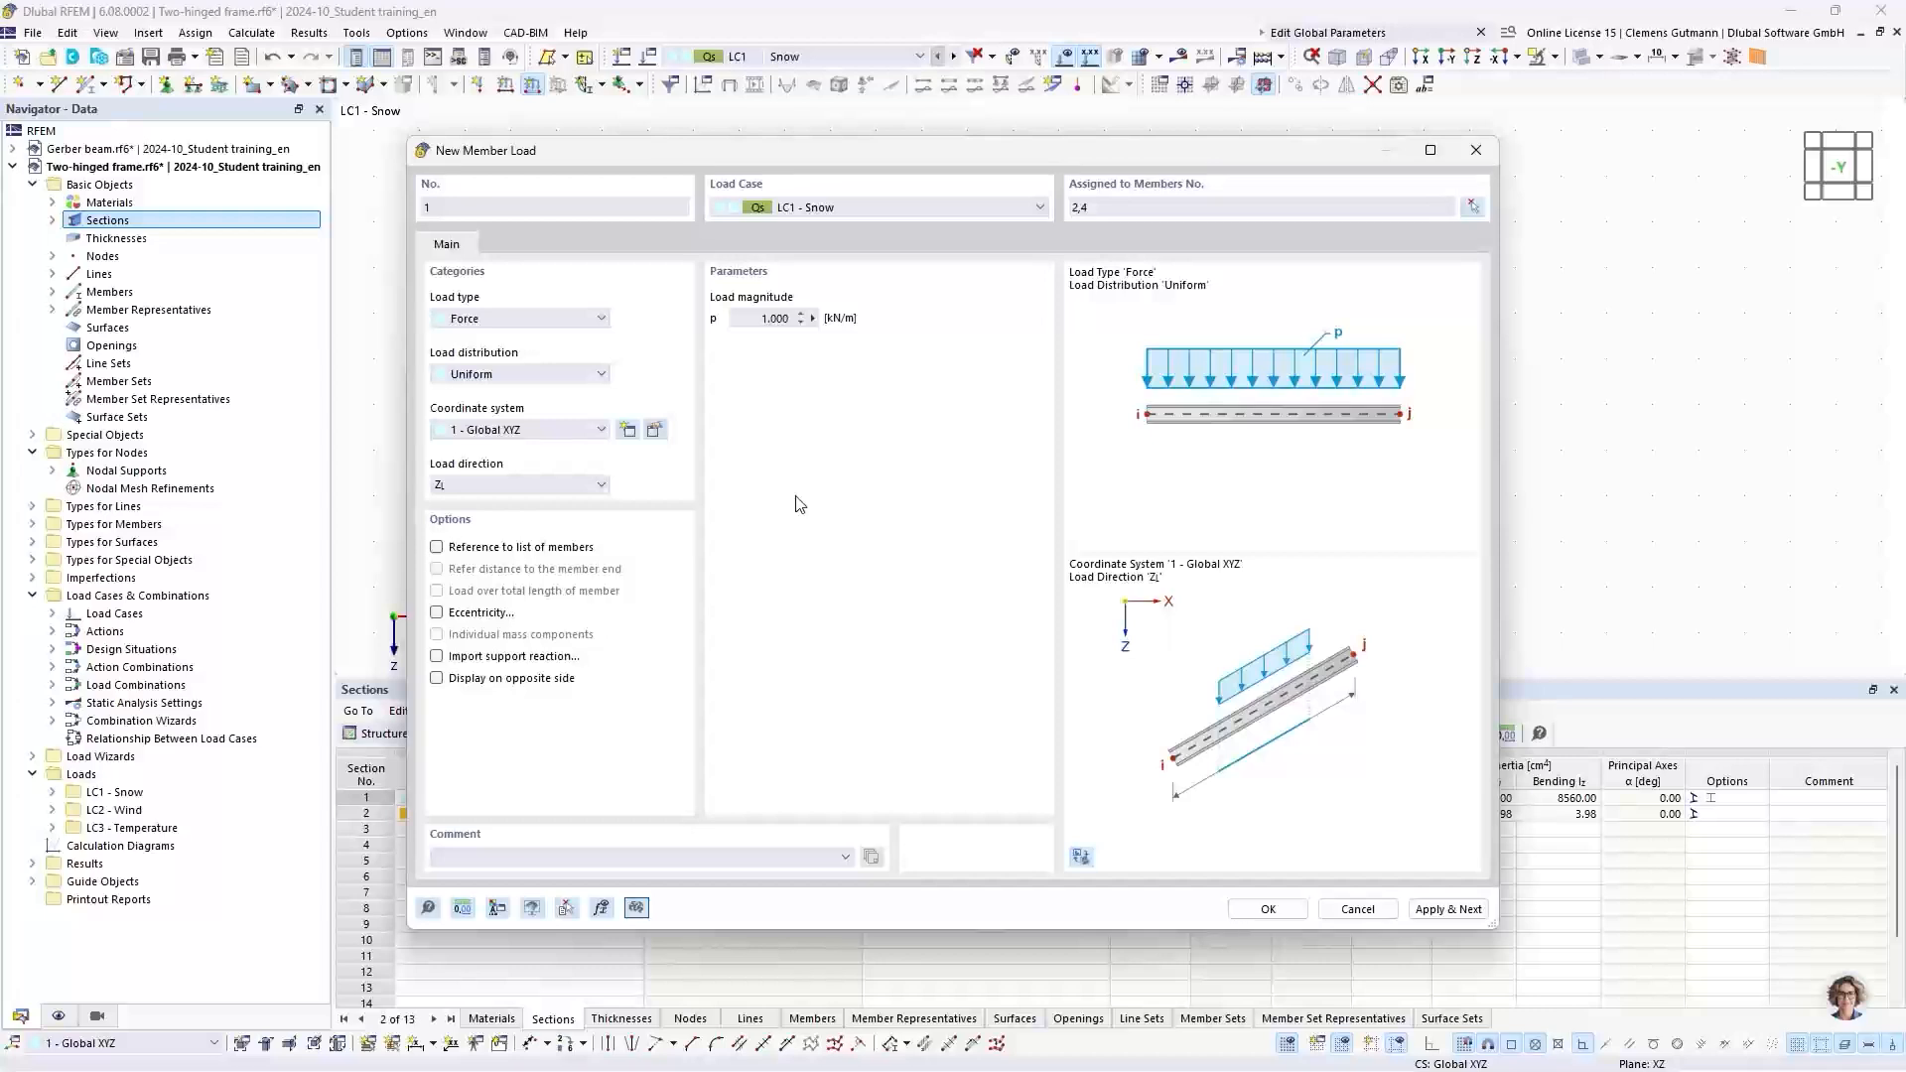
click(581, 489)
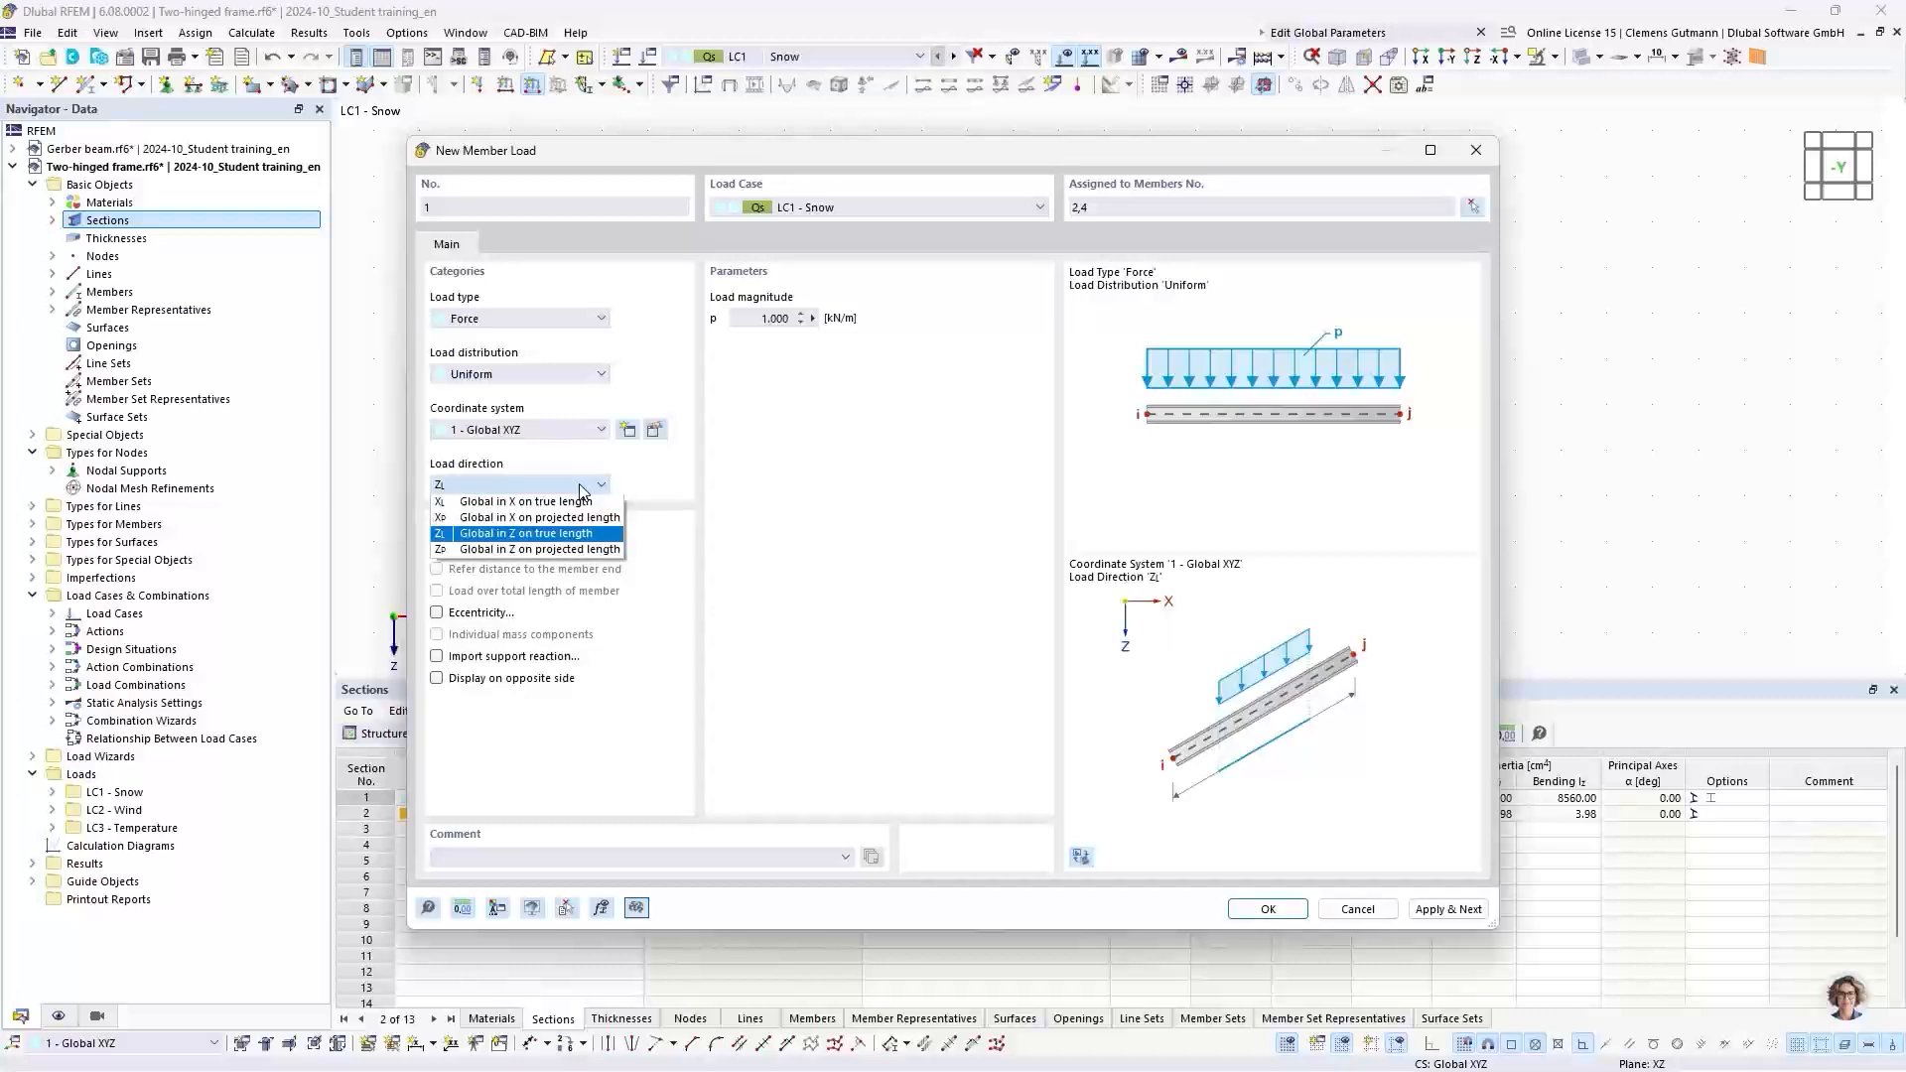
click(501, 551)
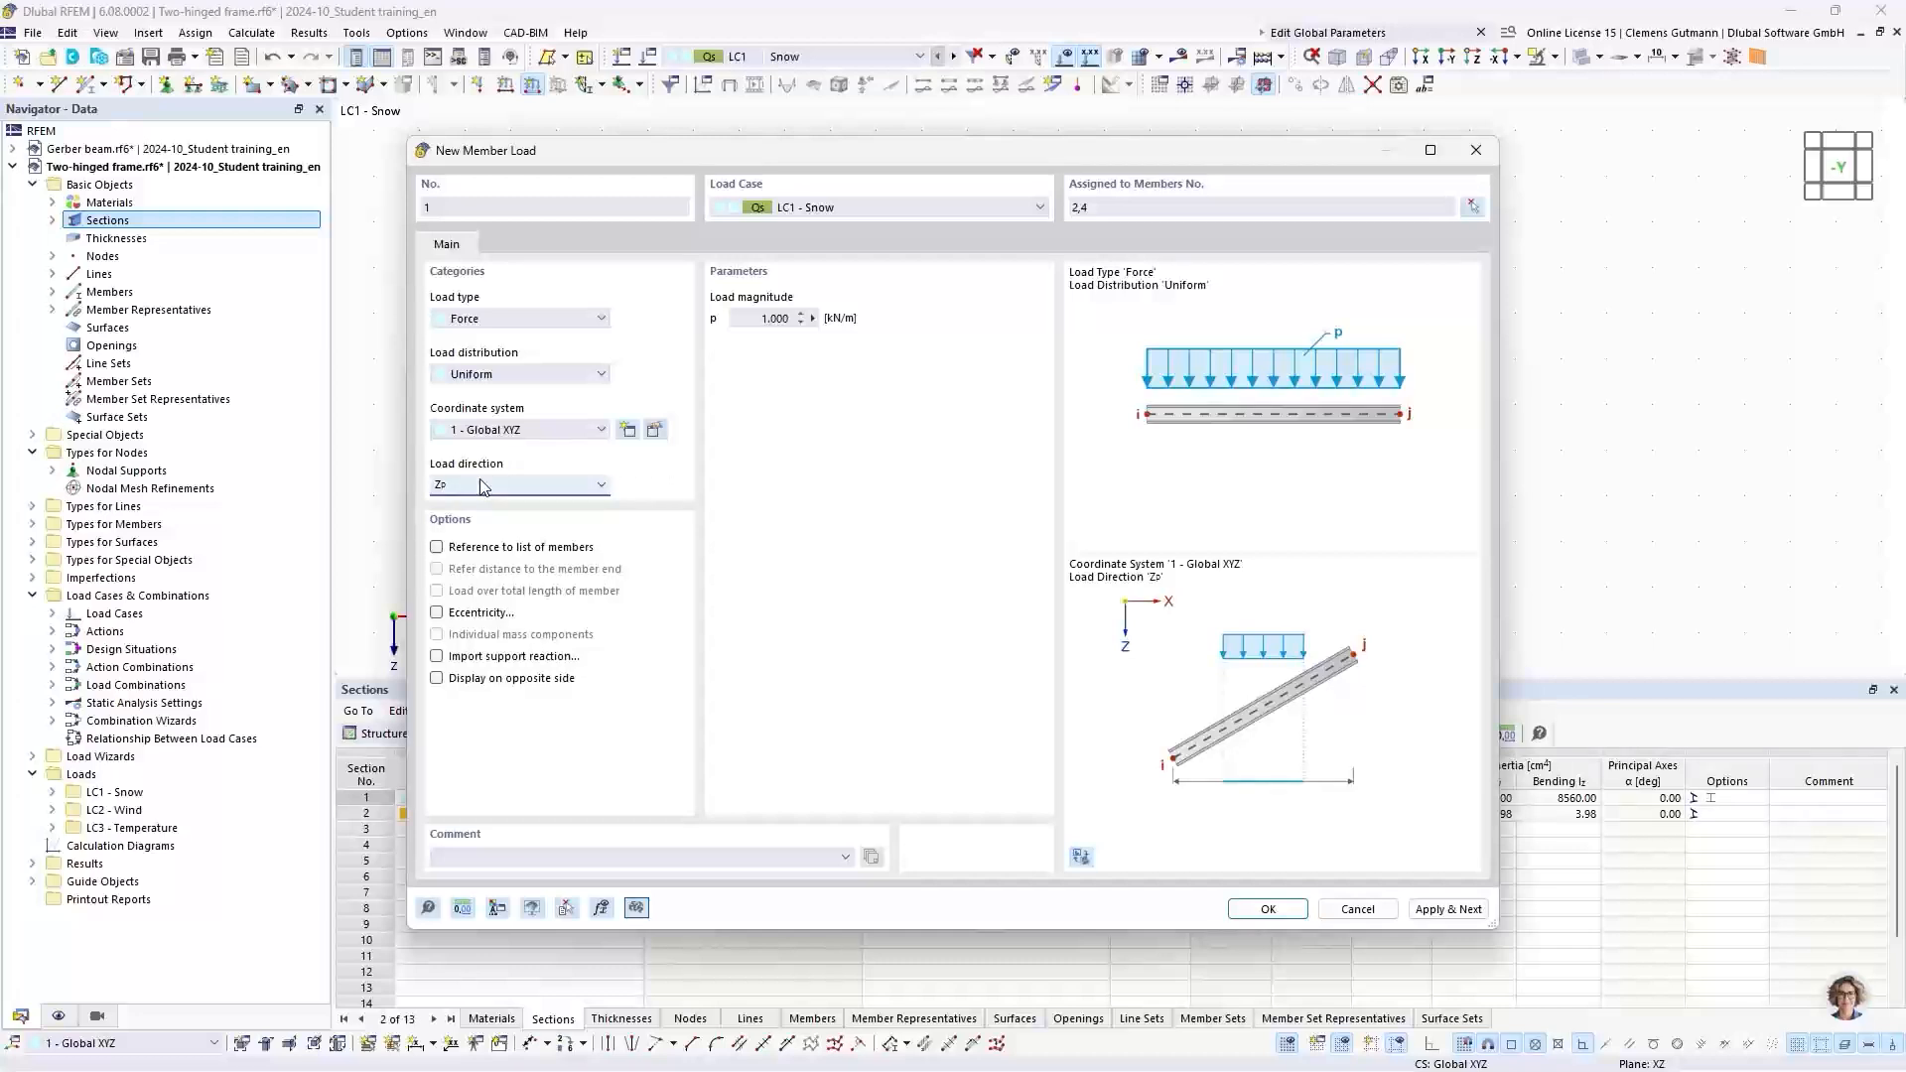
click(1449, 910)
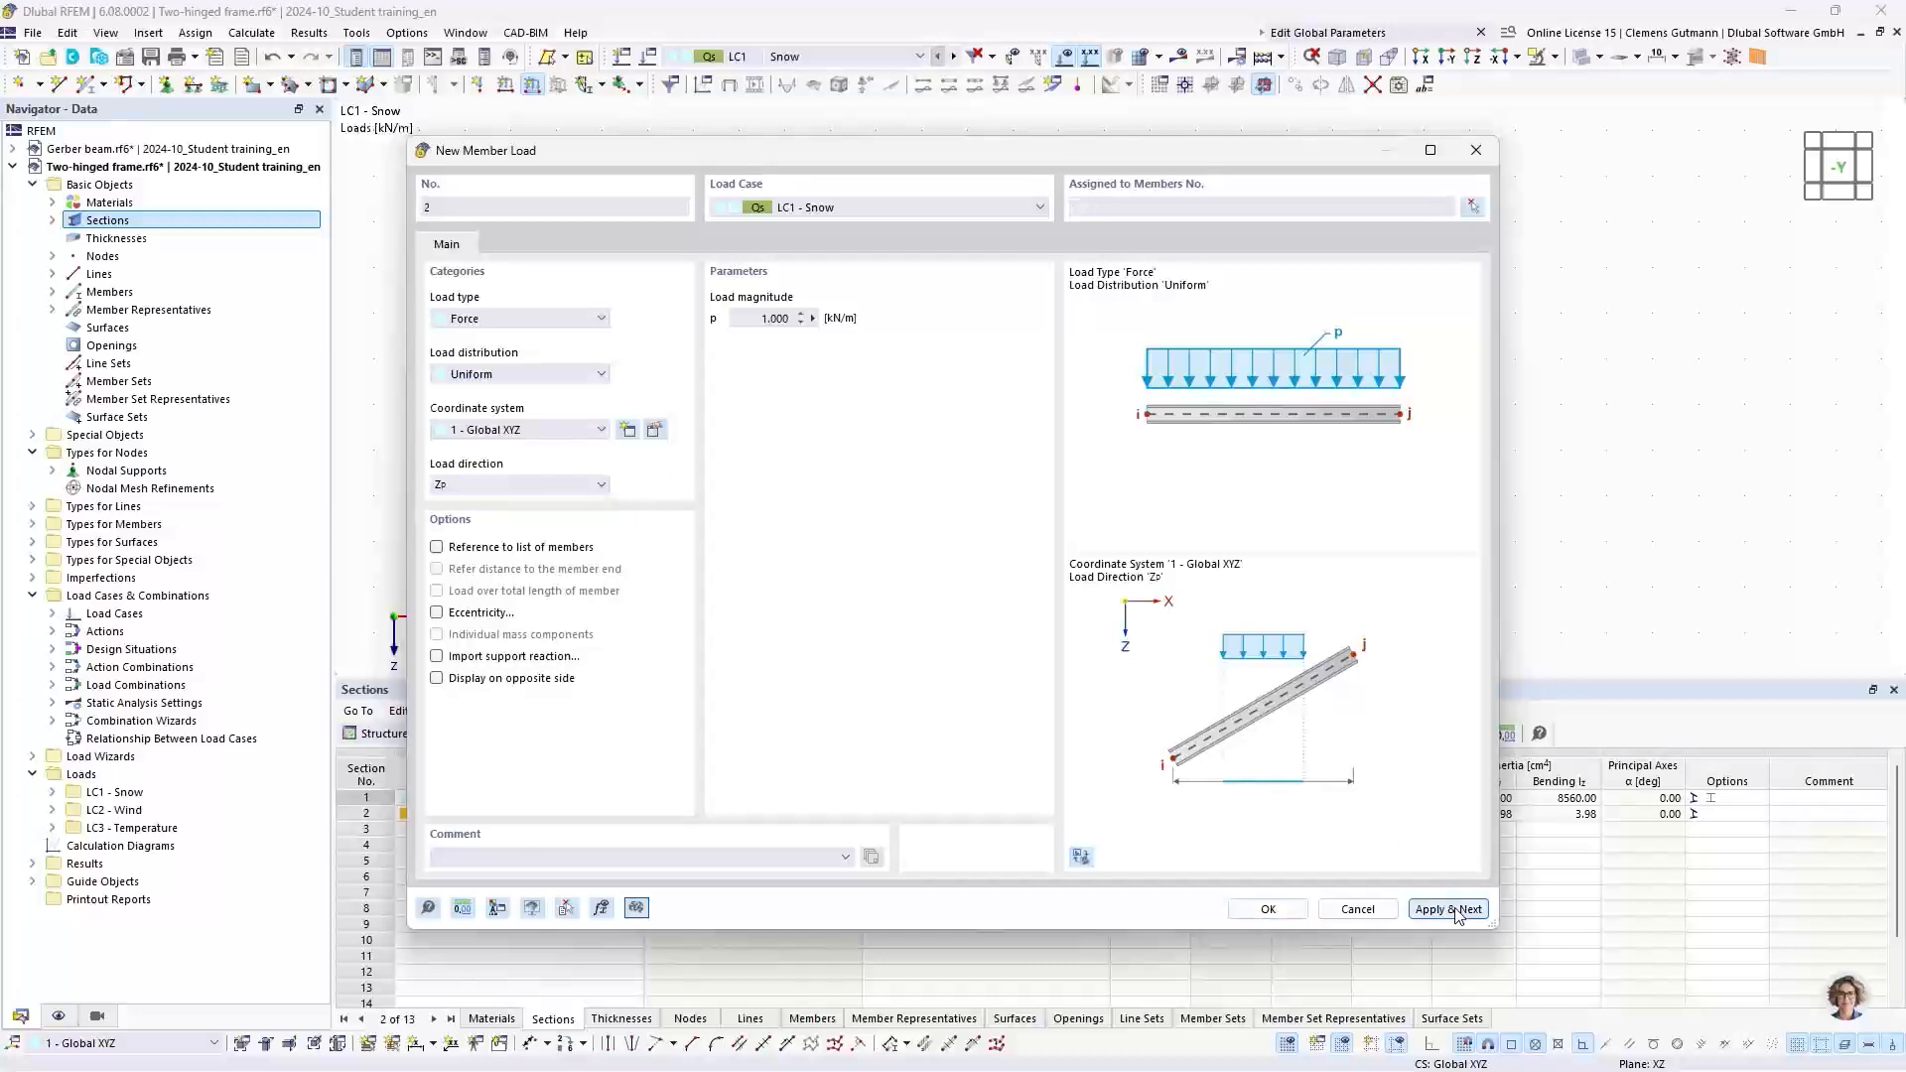
Step: Switch the next member load to LC2 - Wind and assign it to both columns and both rafters, members 1-4
click(854, 211)
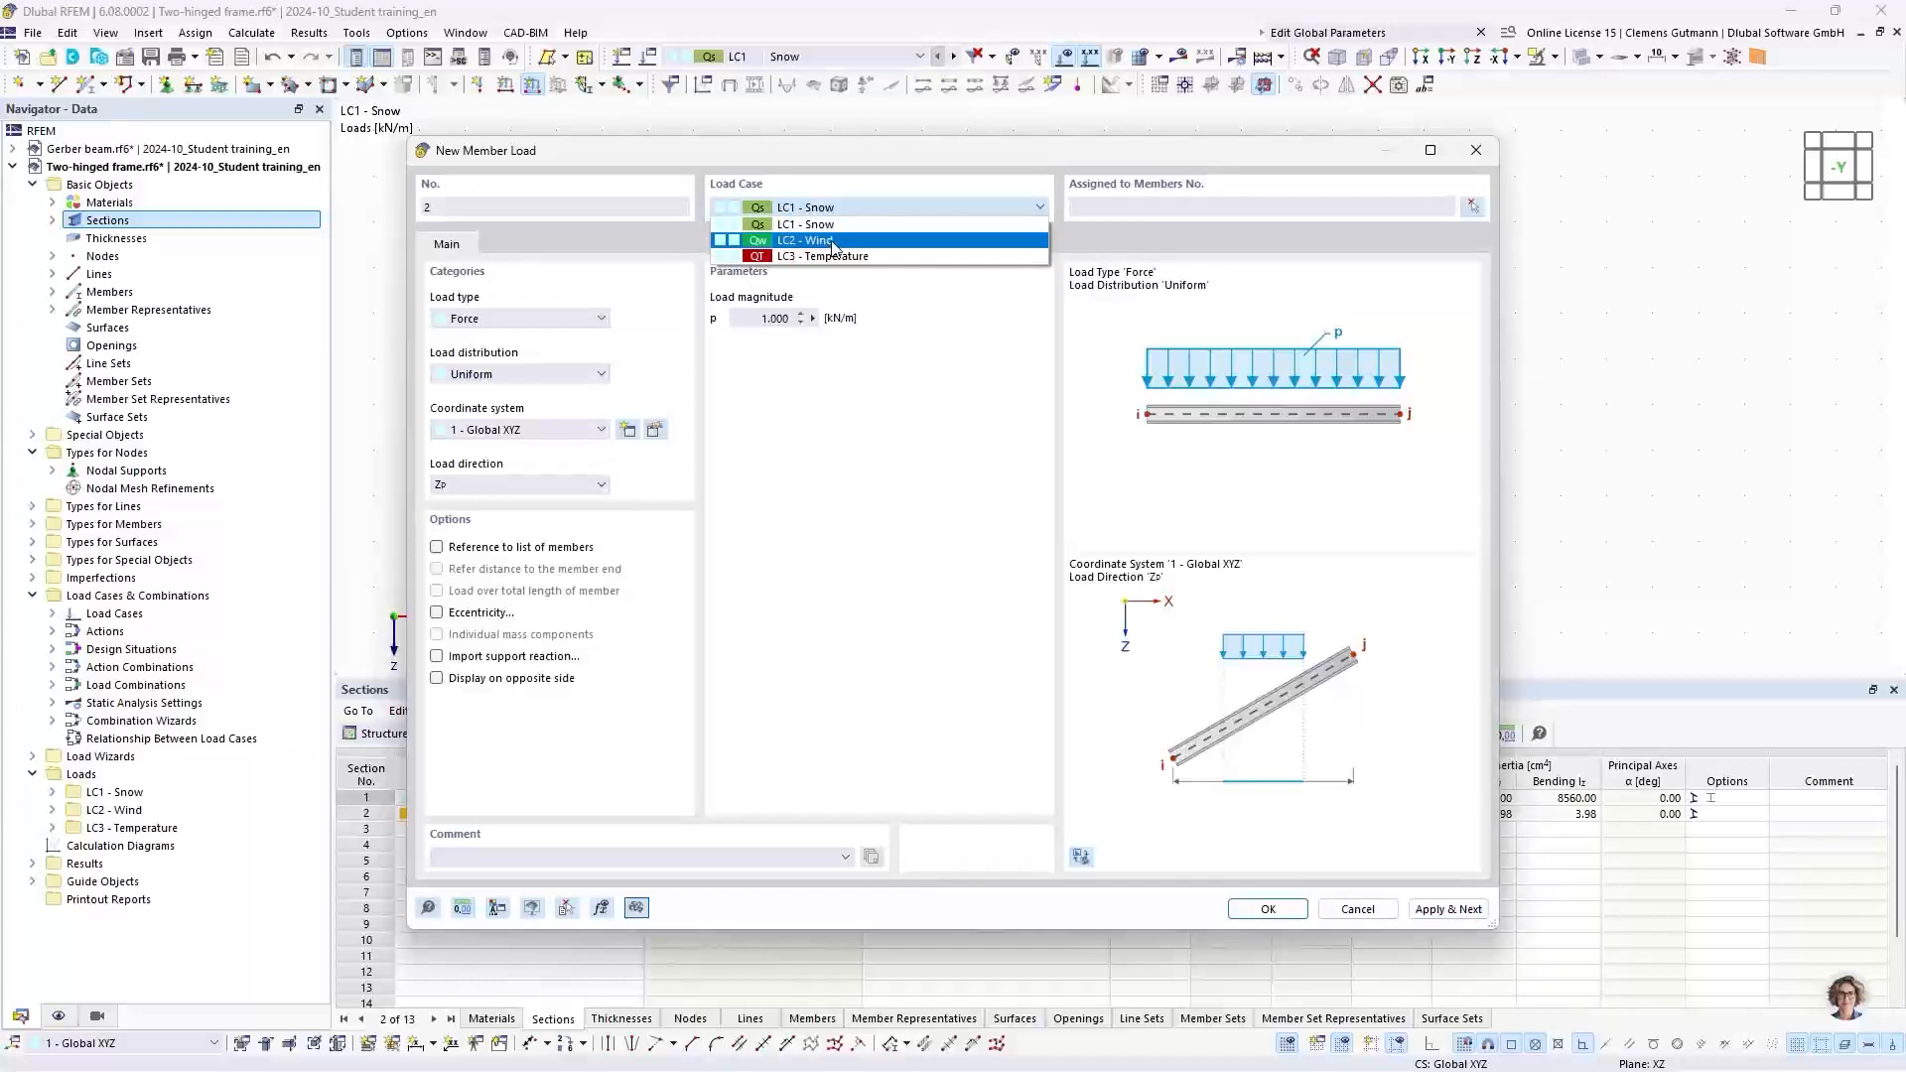
click(831, 242)
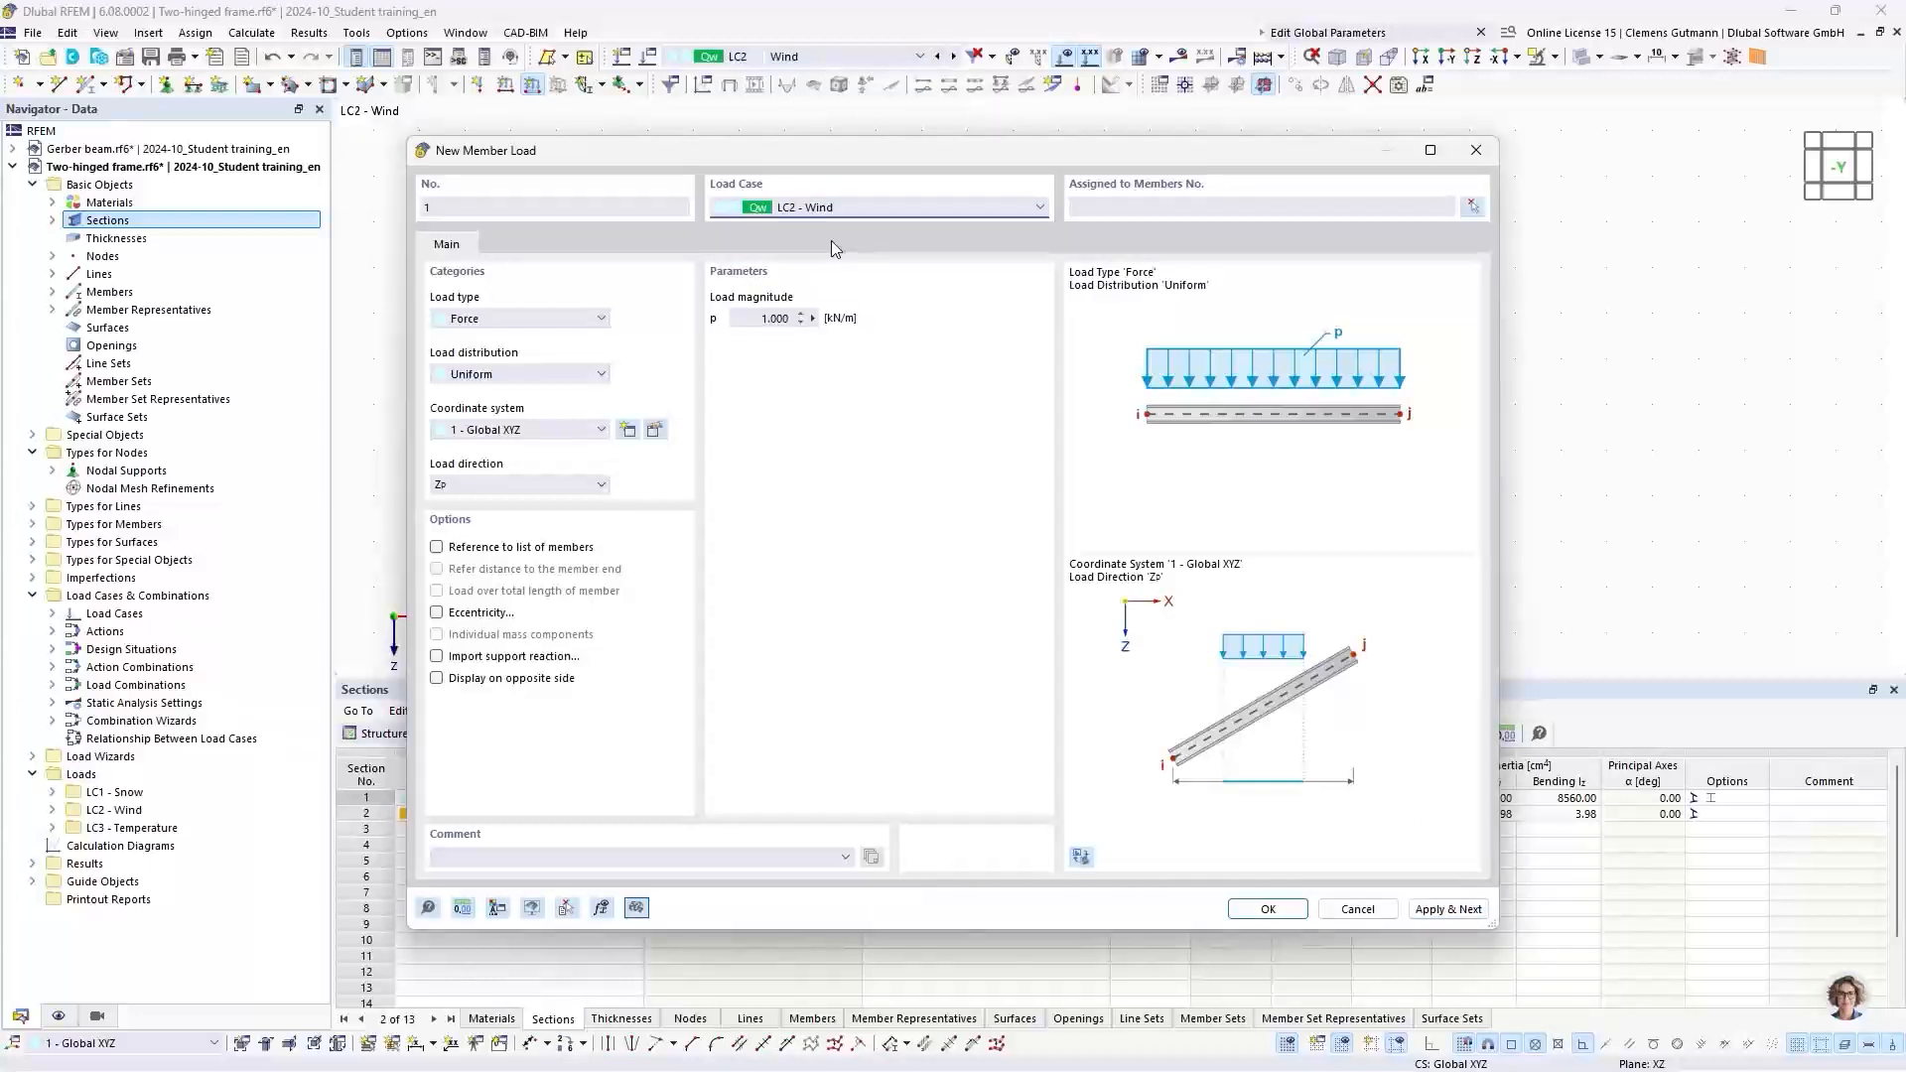
click(1480, 205)
scroll(914, 218, down, 3)
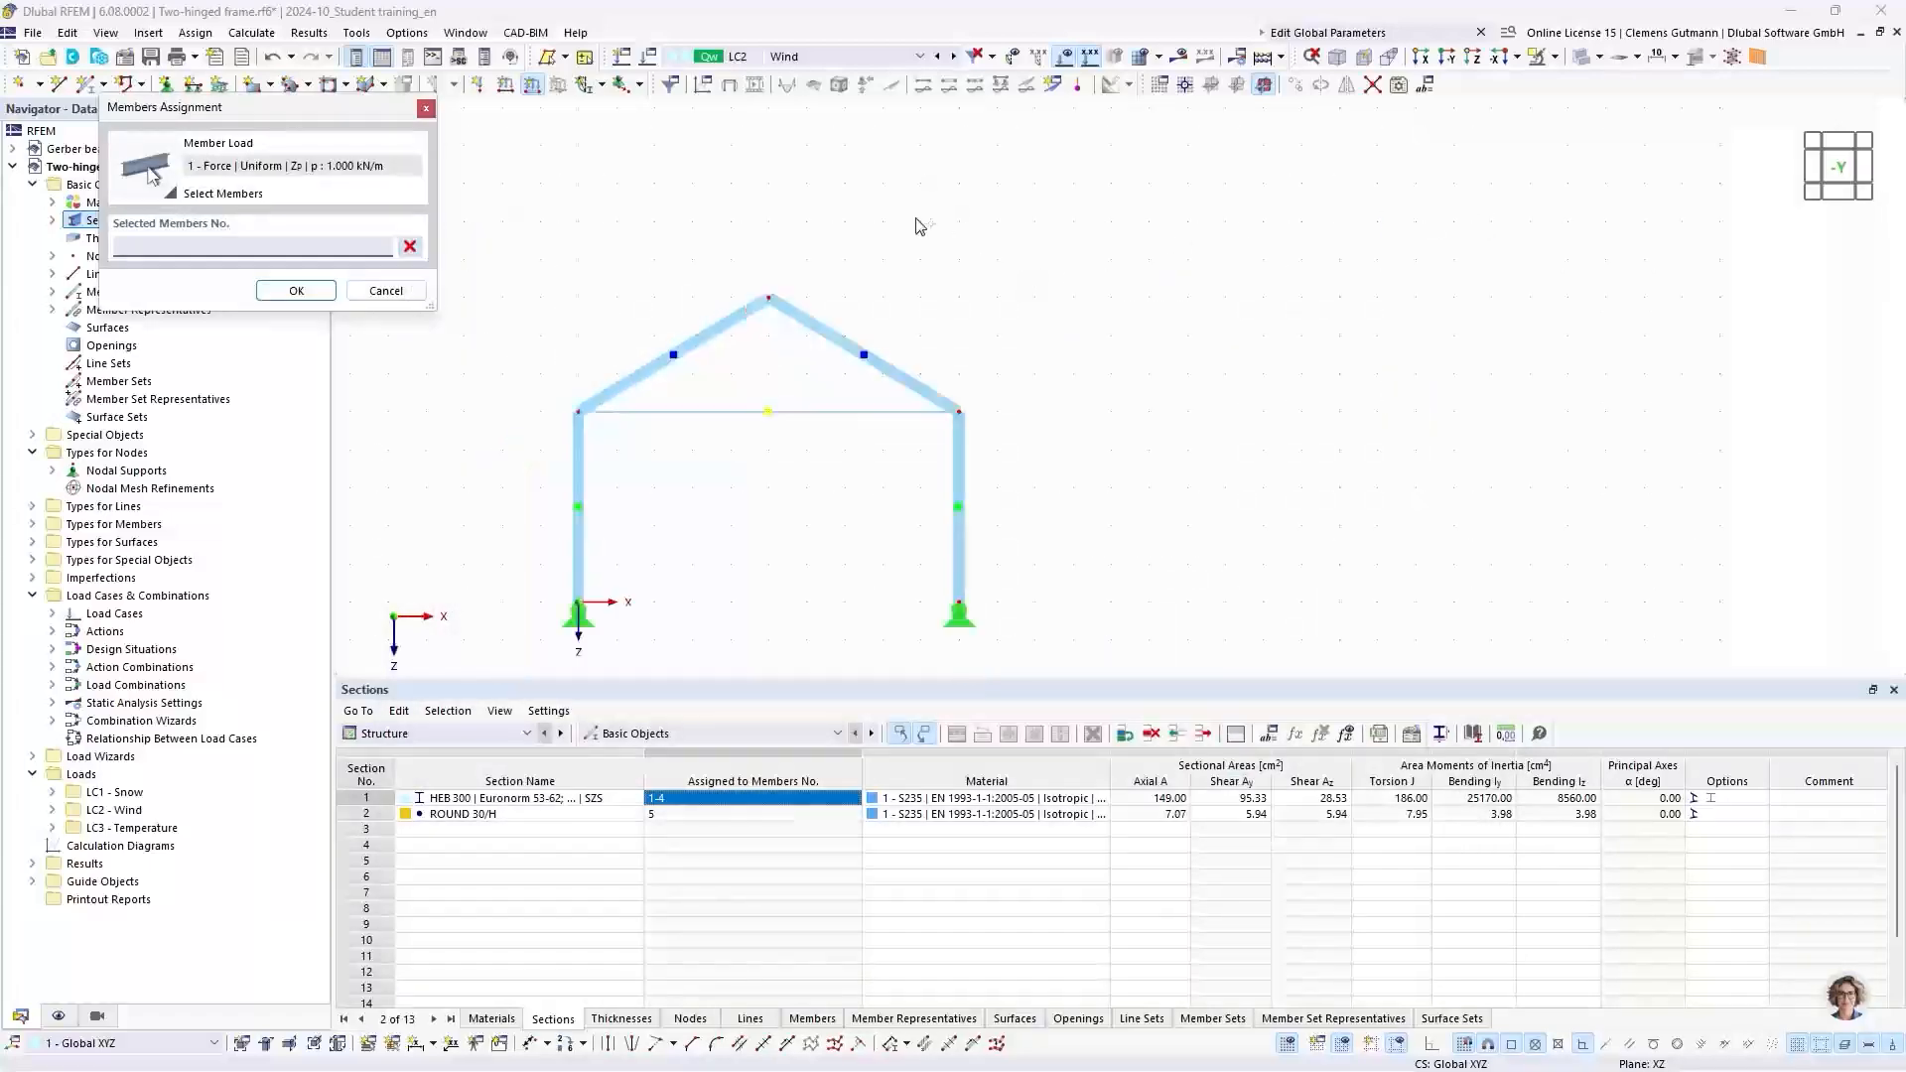
drag(742, 442, 629, 383)
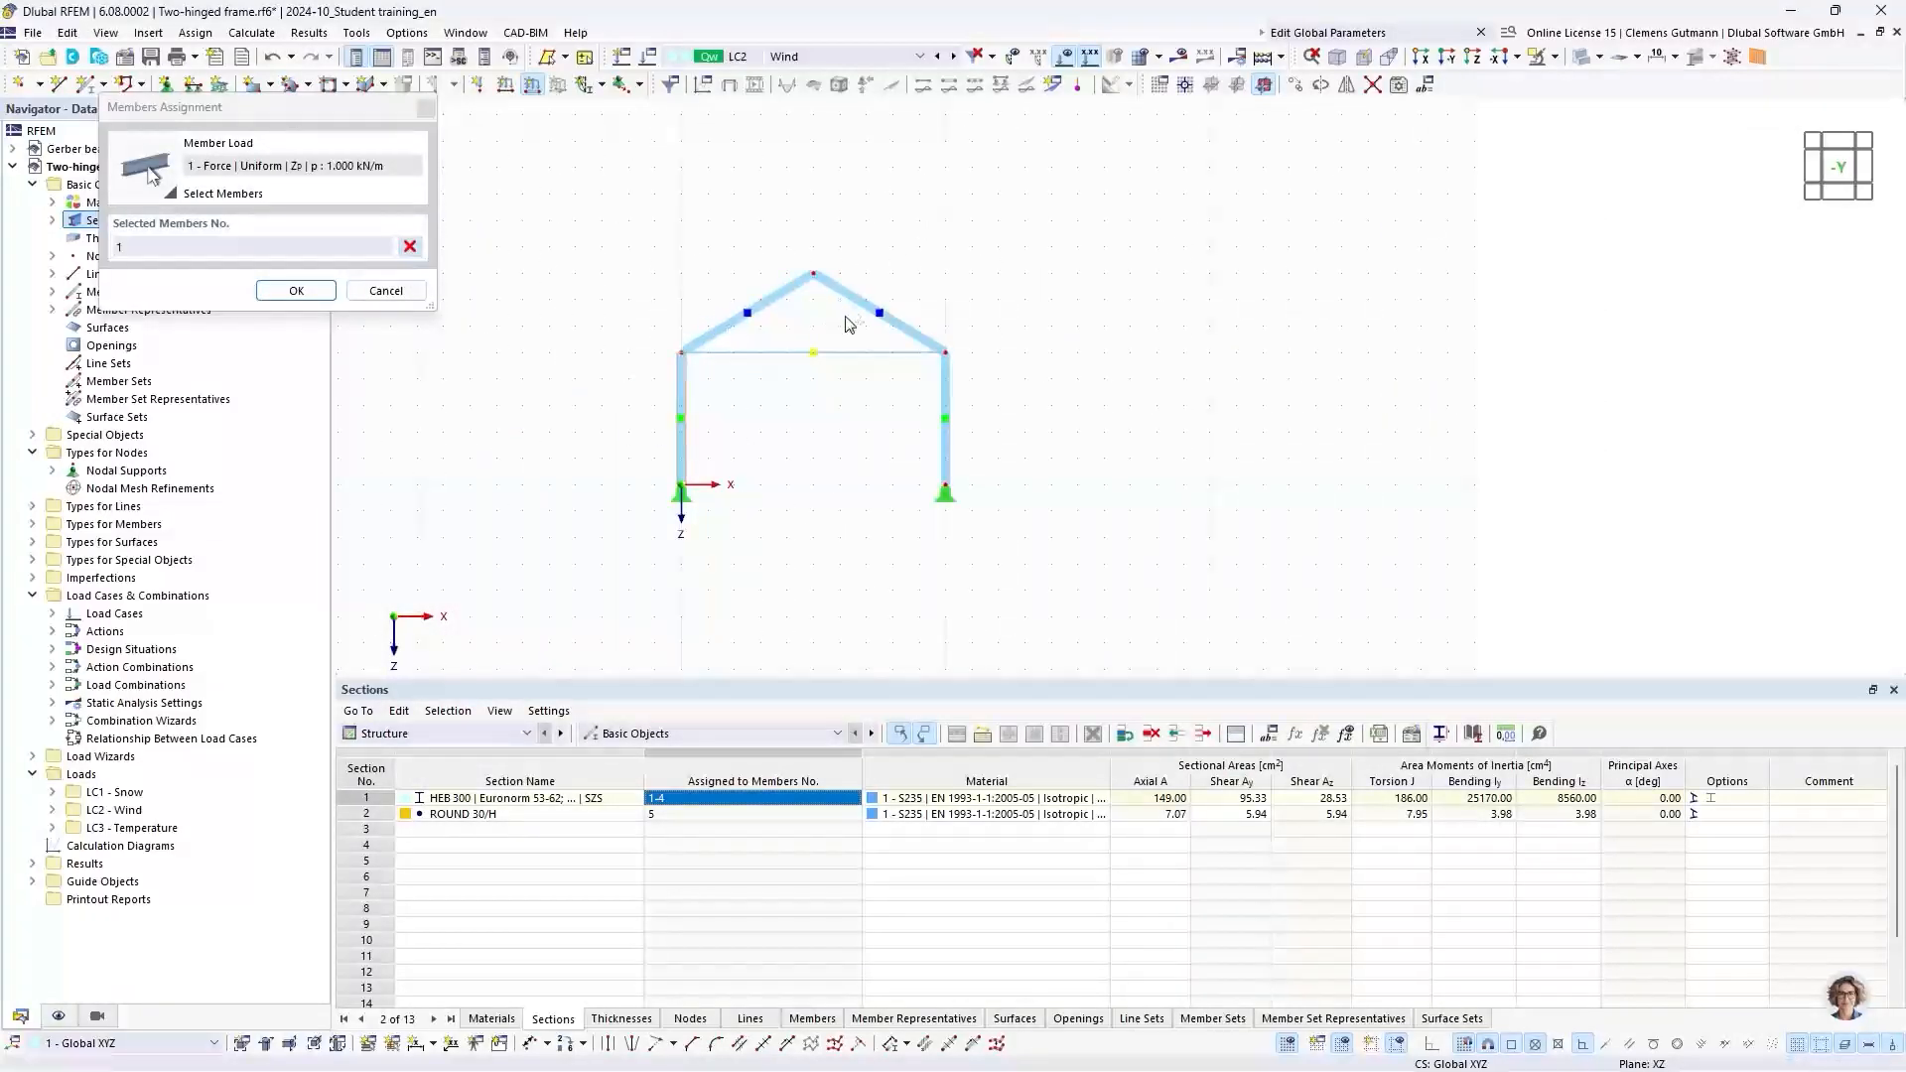
drag(844, 316, 786, 240)
drag(1019, 427, 867, 407)
click(296, 290)
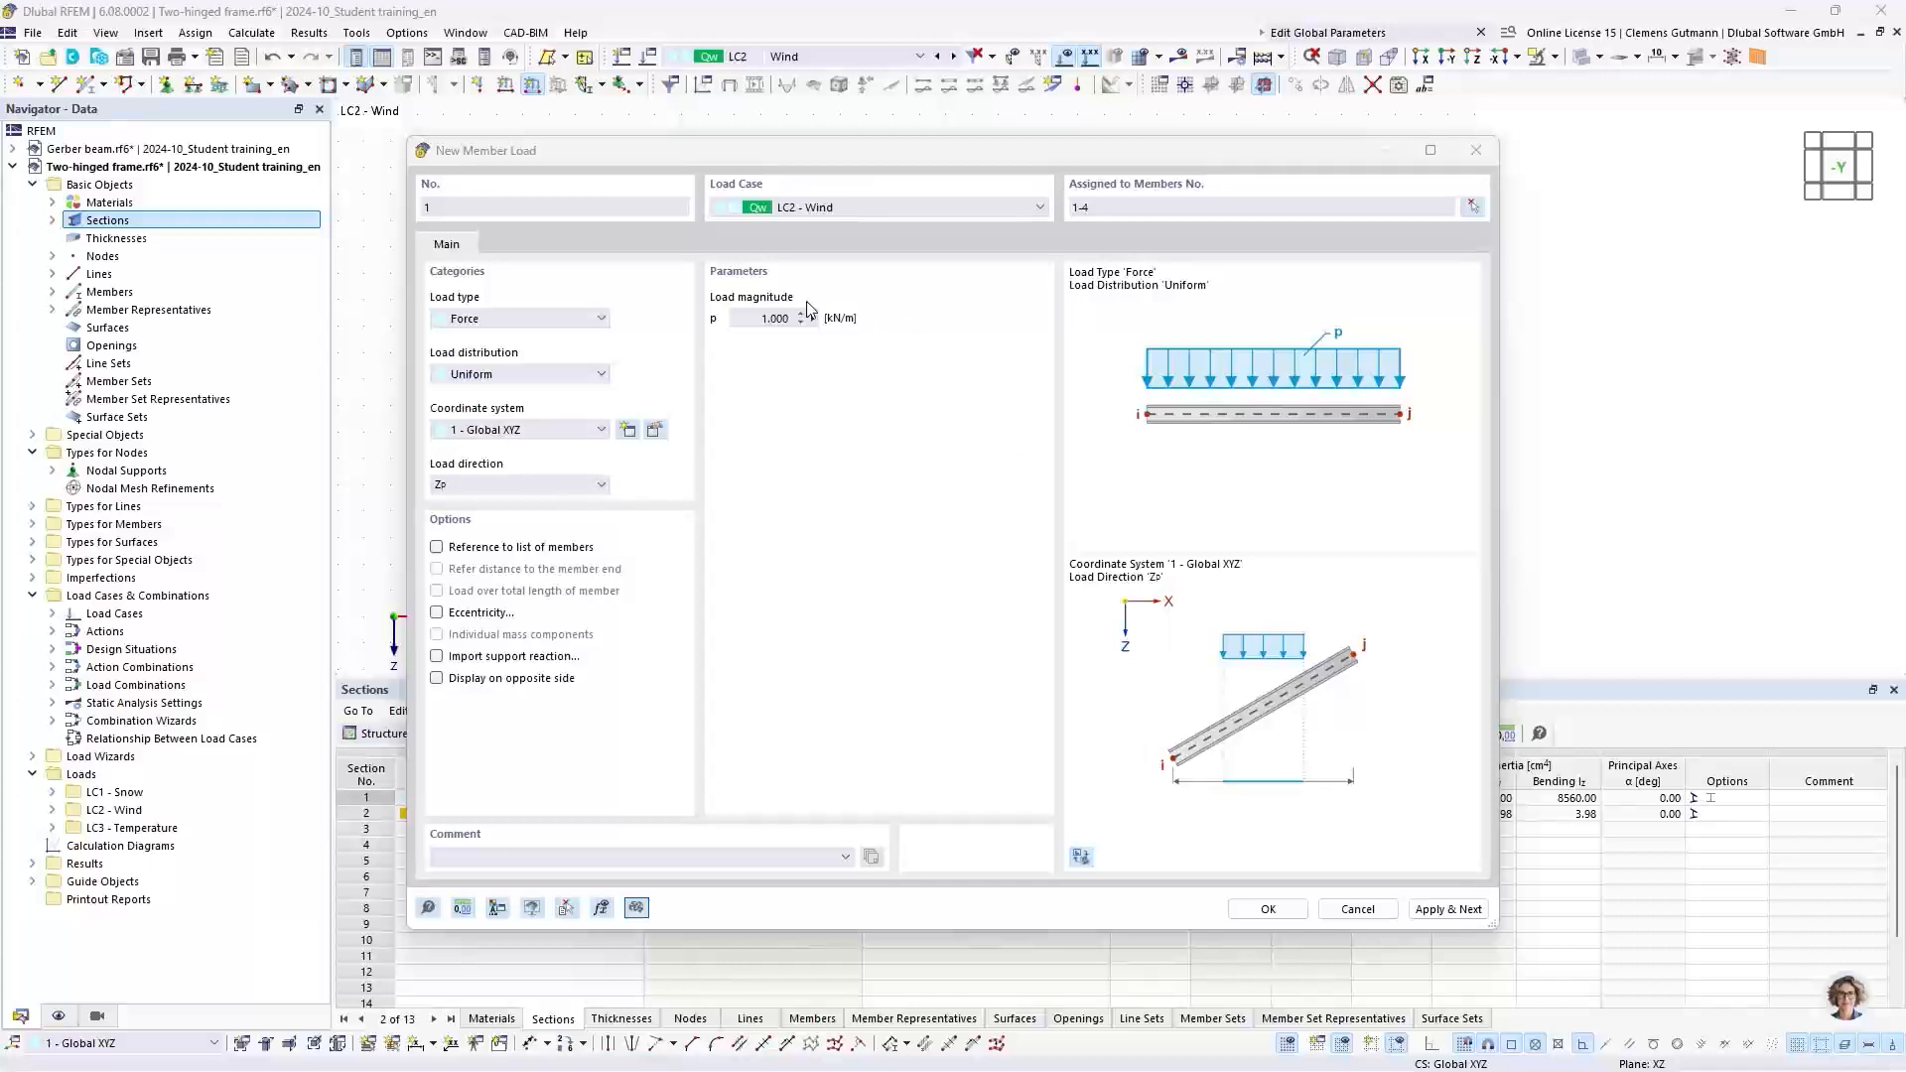
Step: Set the wind load's coordinate system to Local xyz and apply the 1 kN/m load in direction z
click(494, 429)
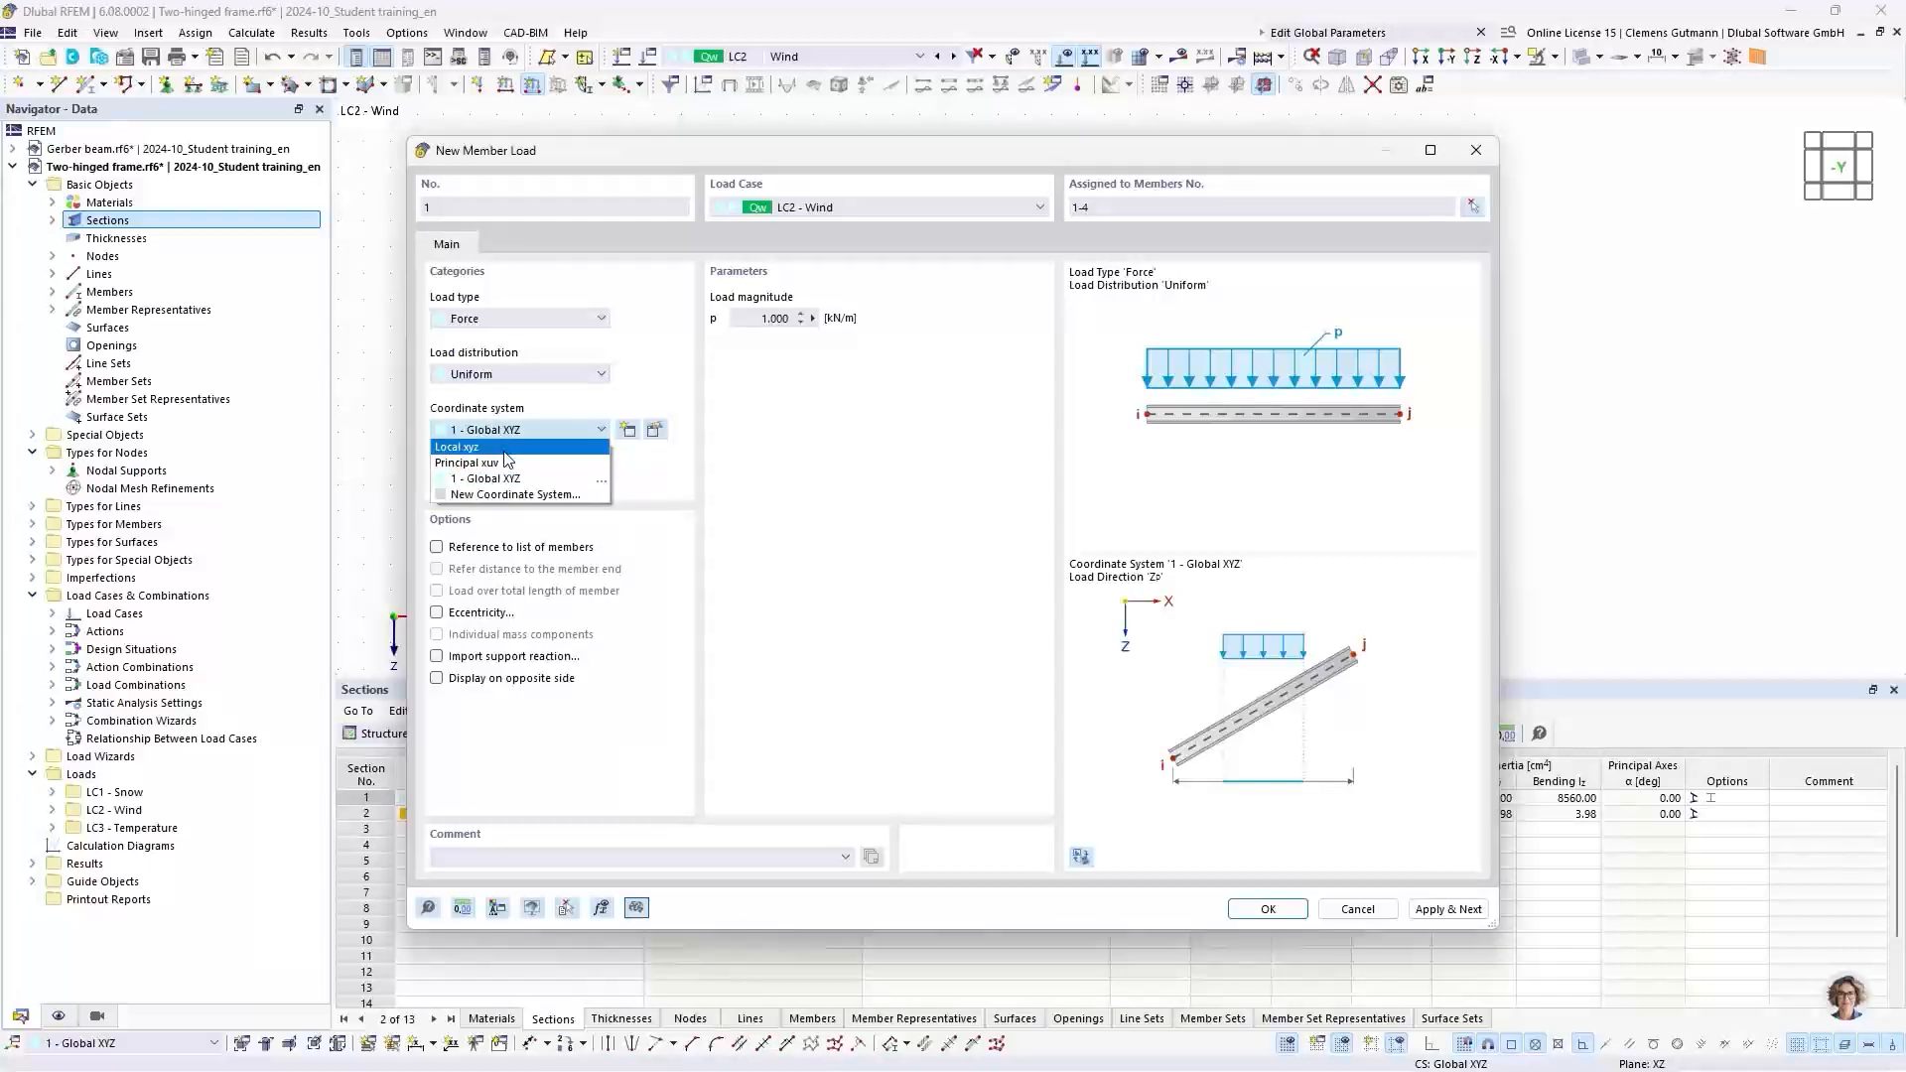
click(505, 449)
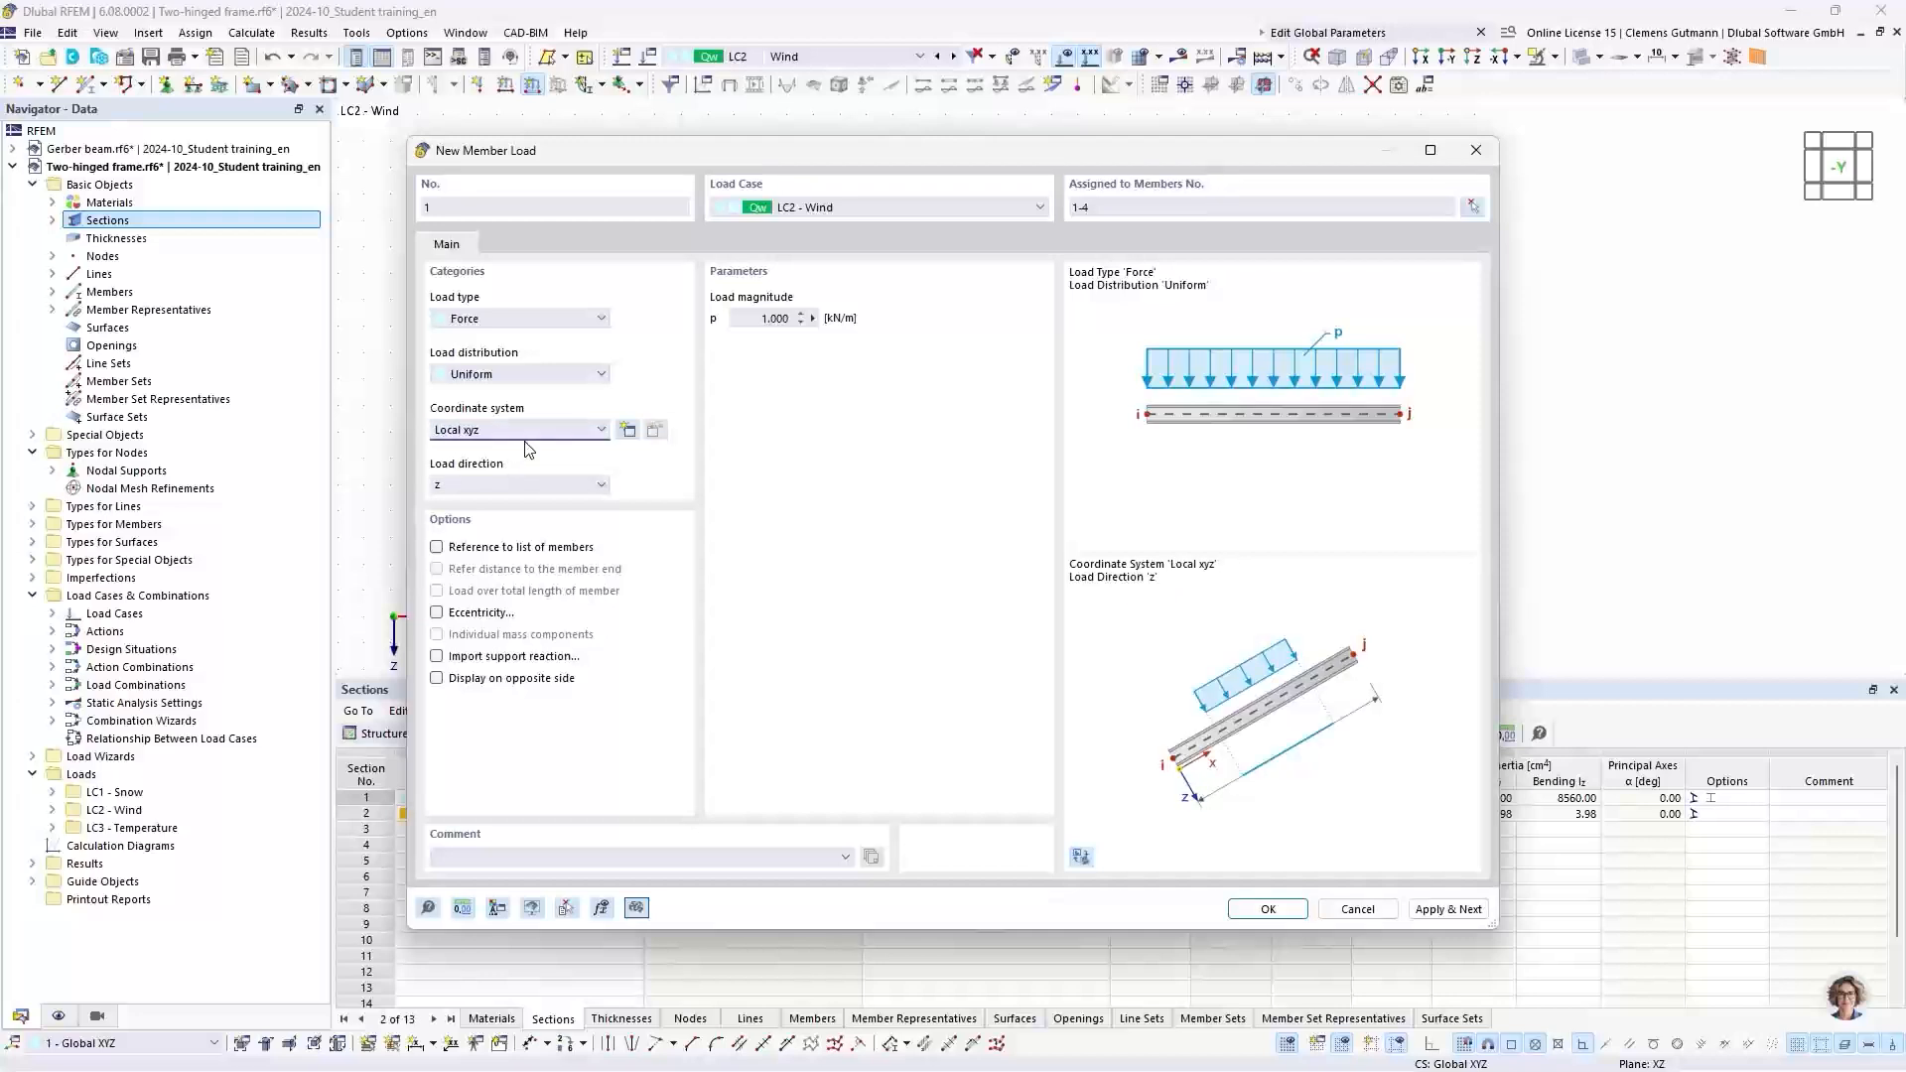
click(527, 433)
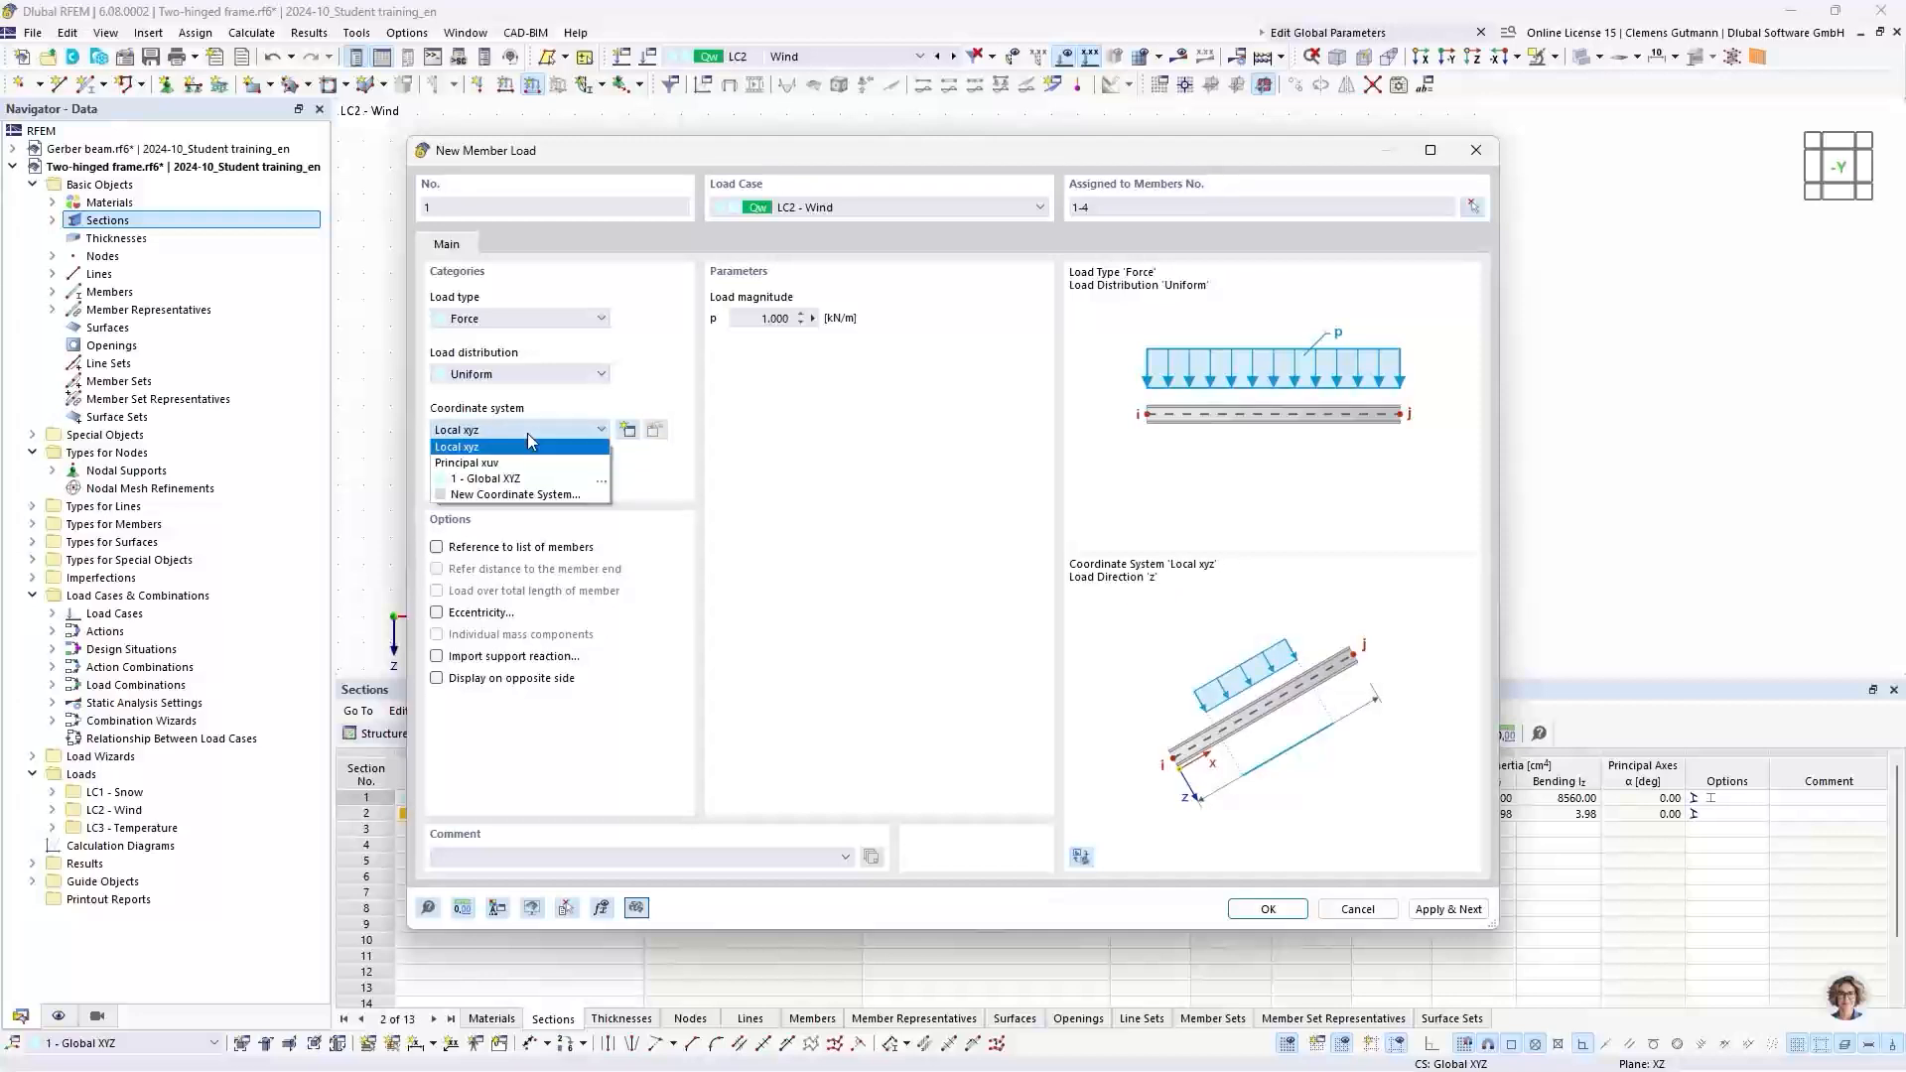
click(531, 441)
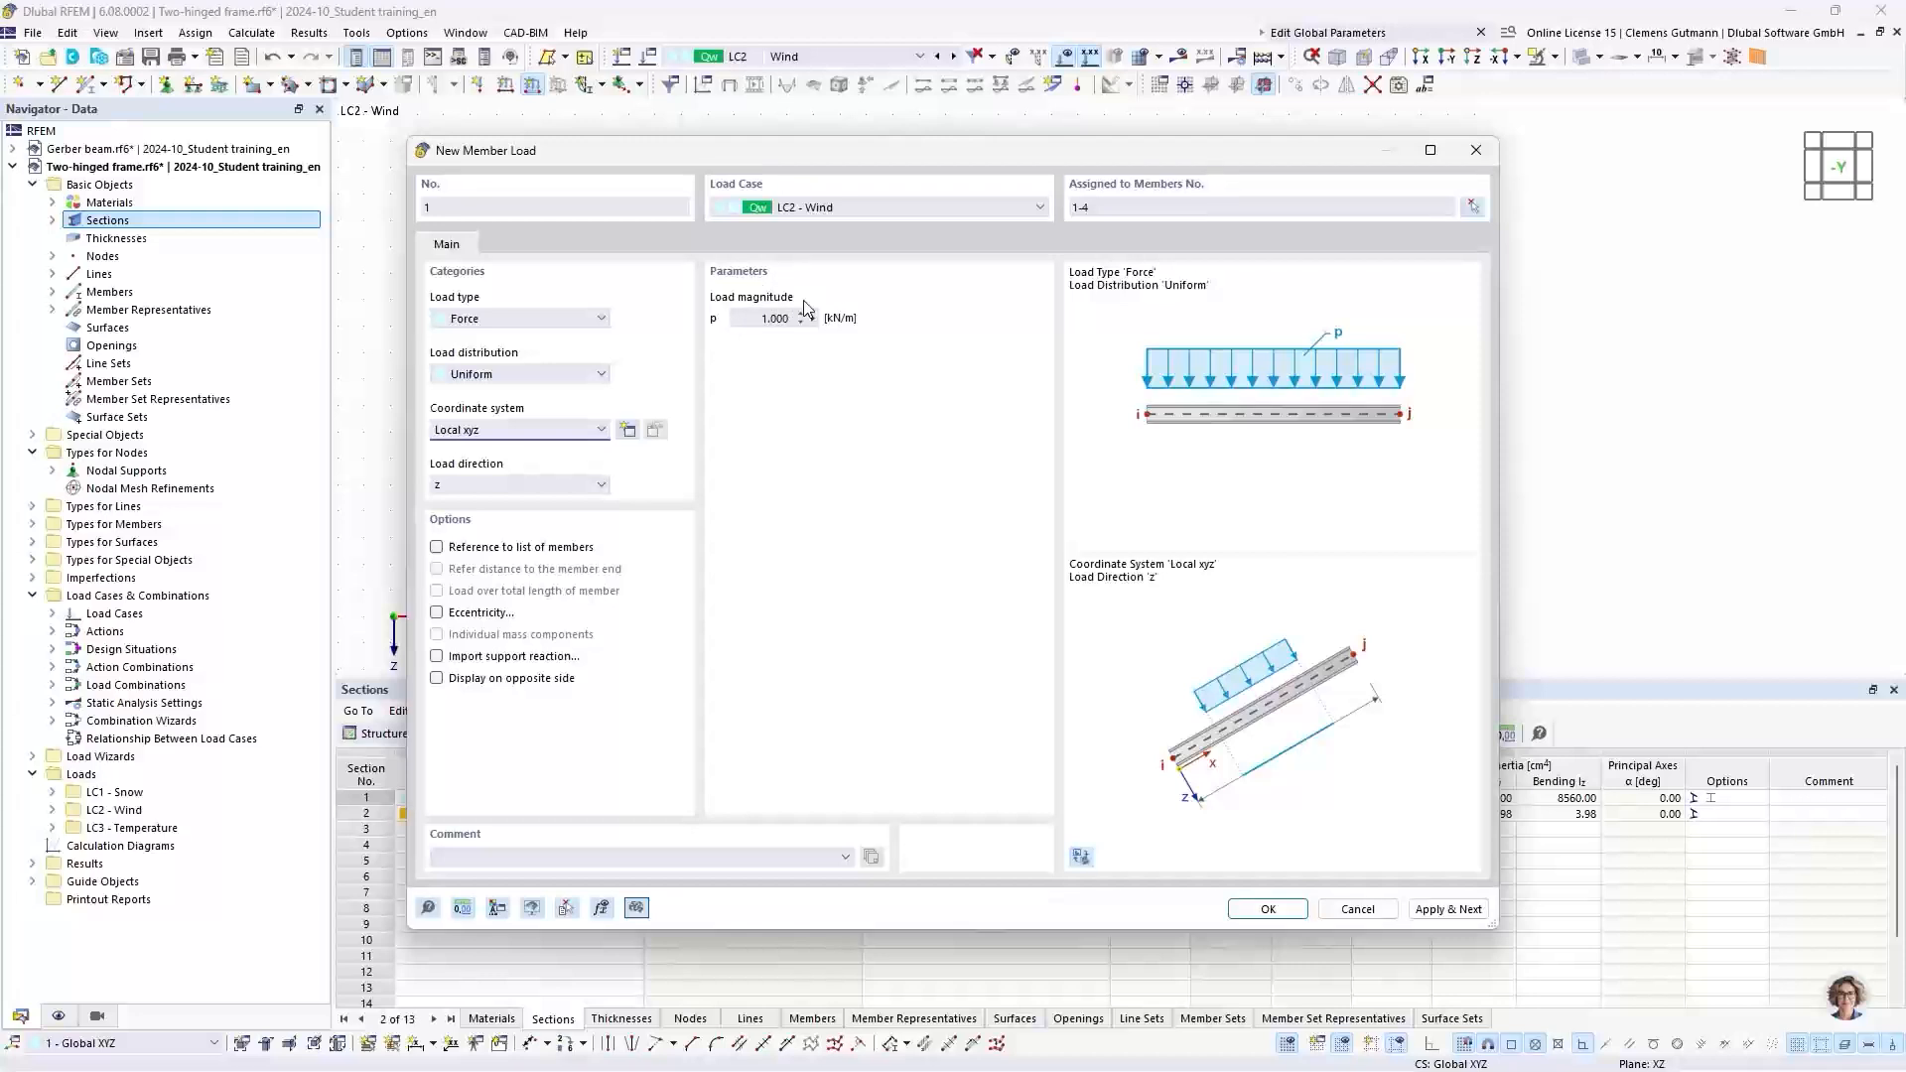
click(1421, 911)
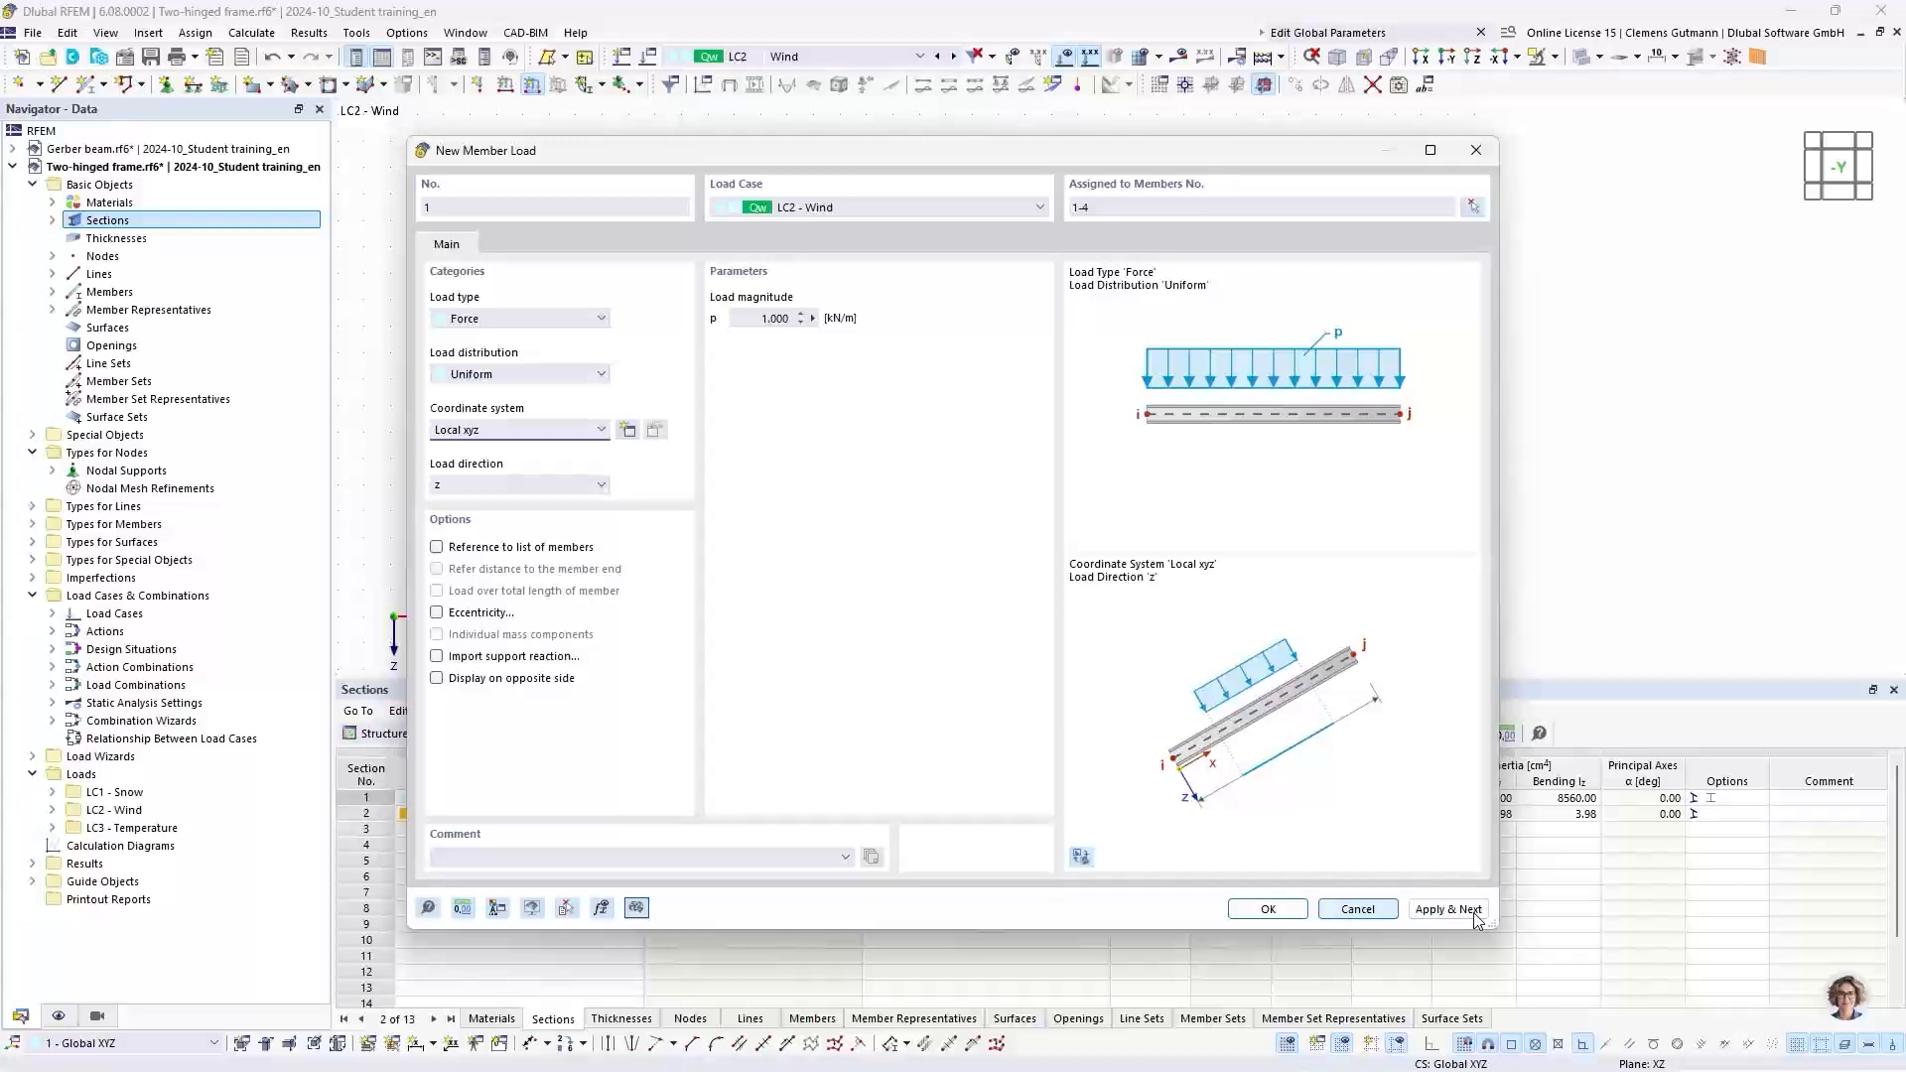
Step: Define the next member load in LC3 - Temperature as a uniform Temperature Change with Tc of 35 °C
click(842, 207)
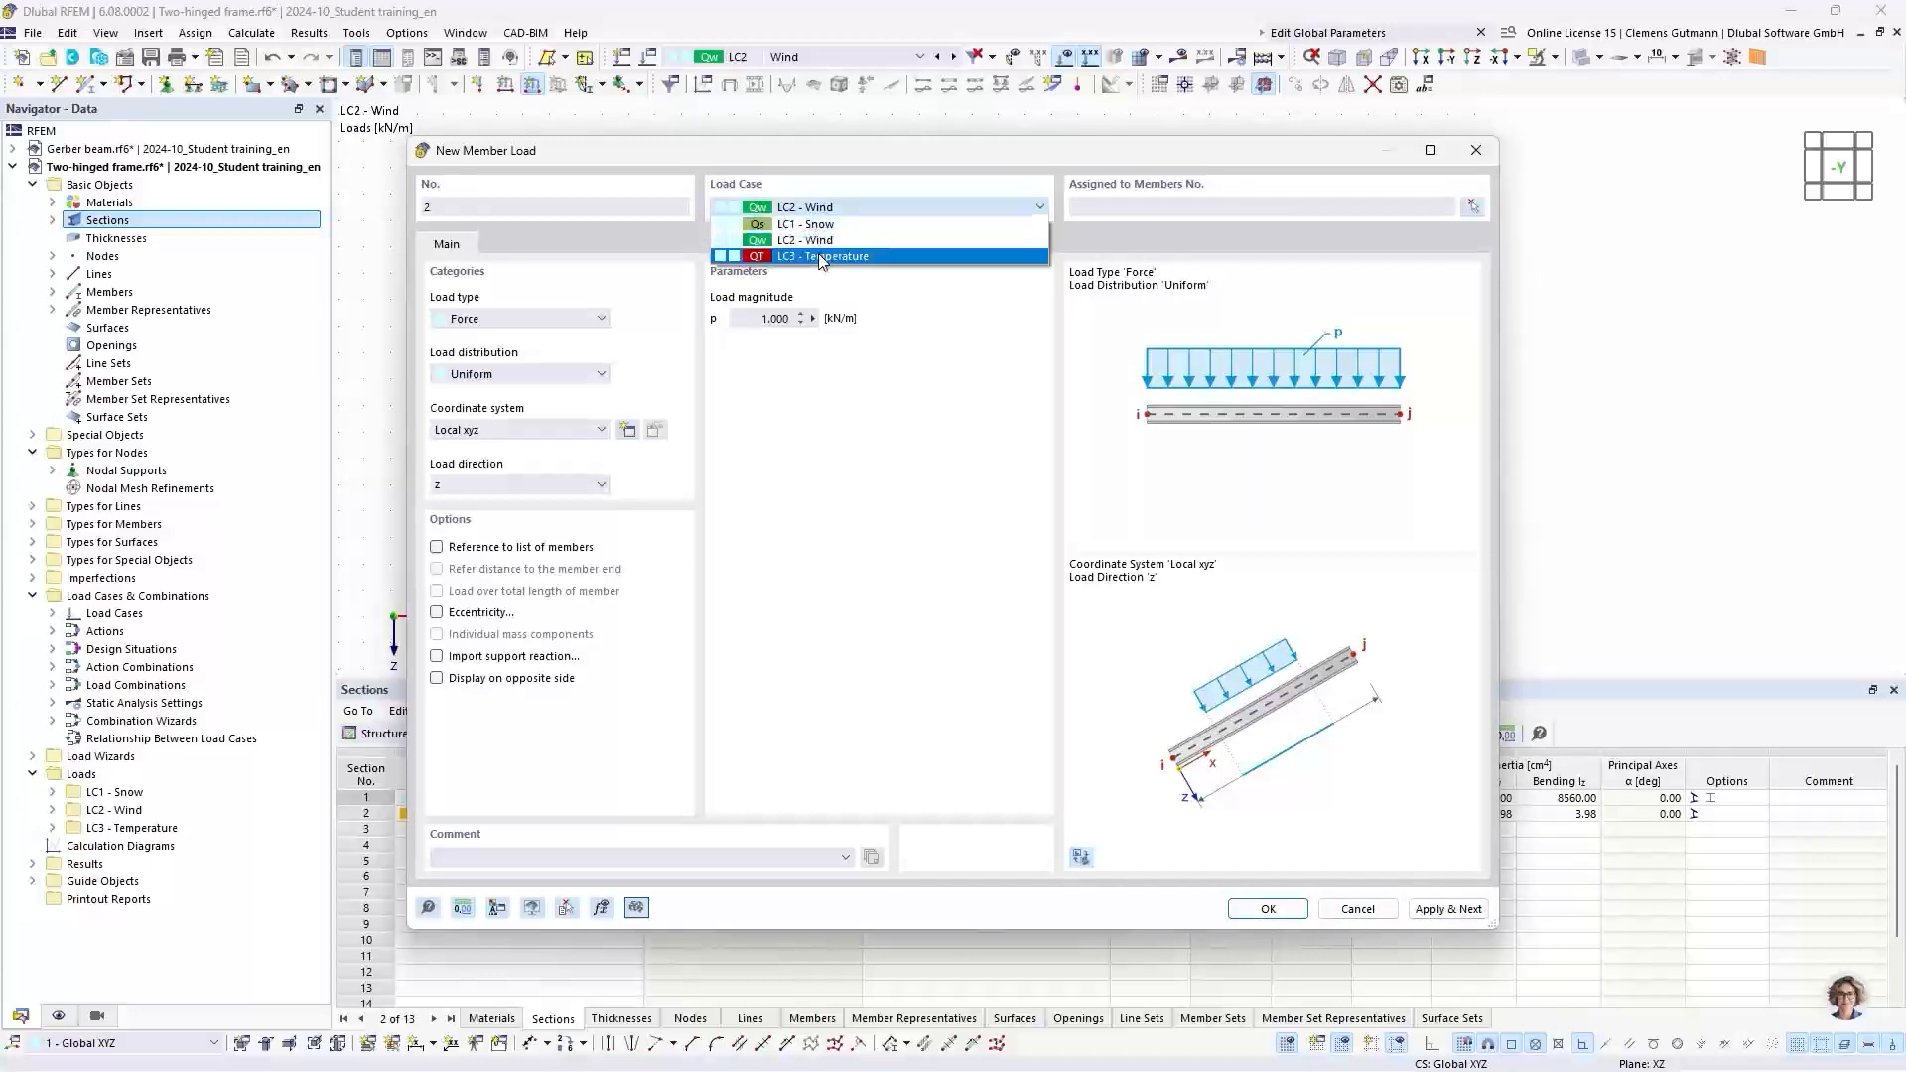
click(822, 256)
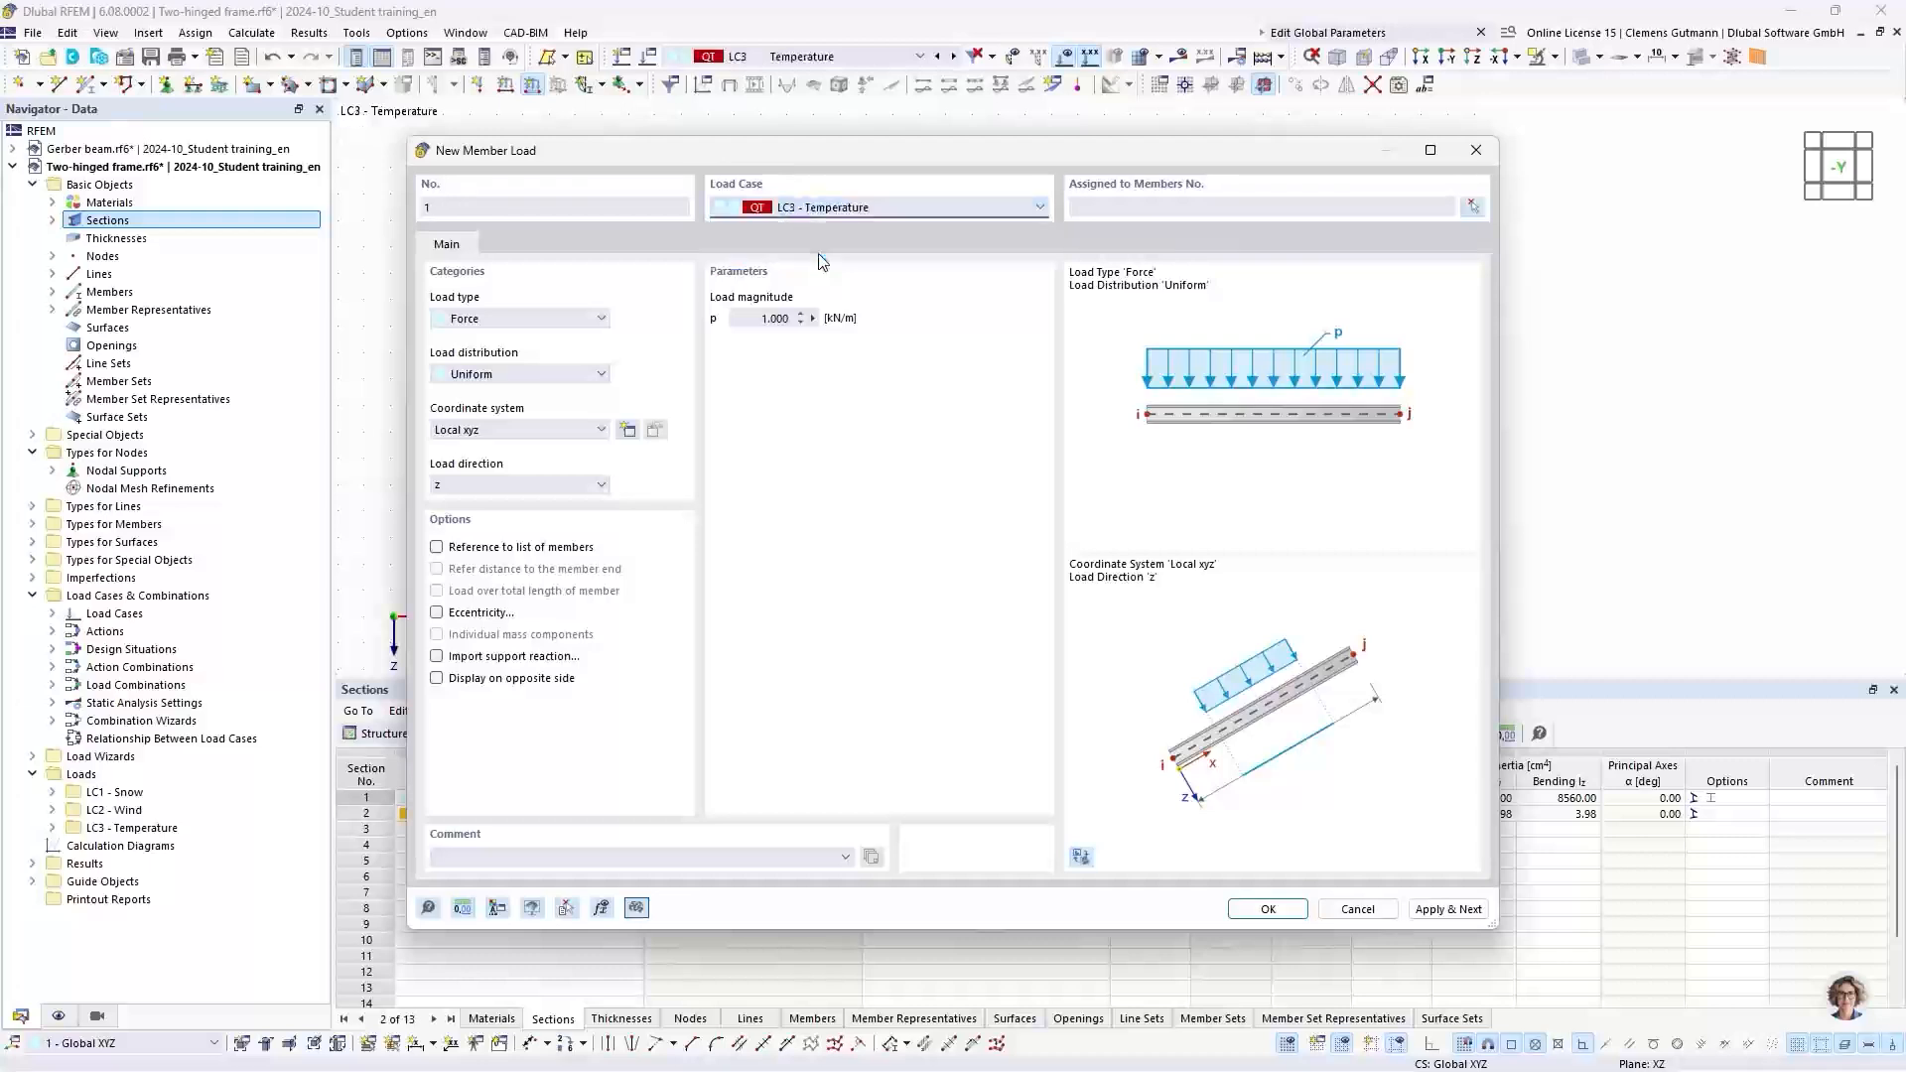
click(562, 319)
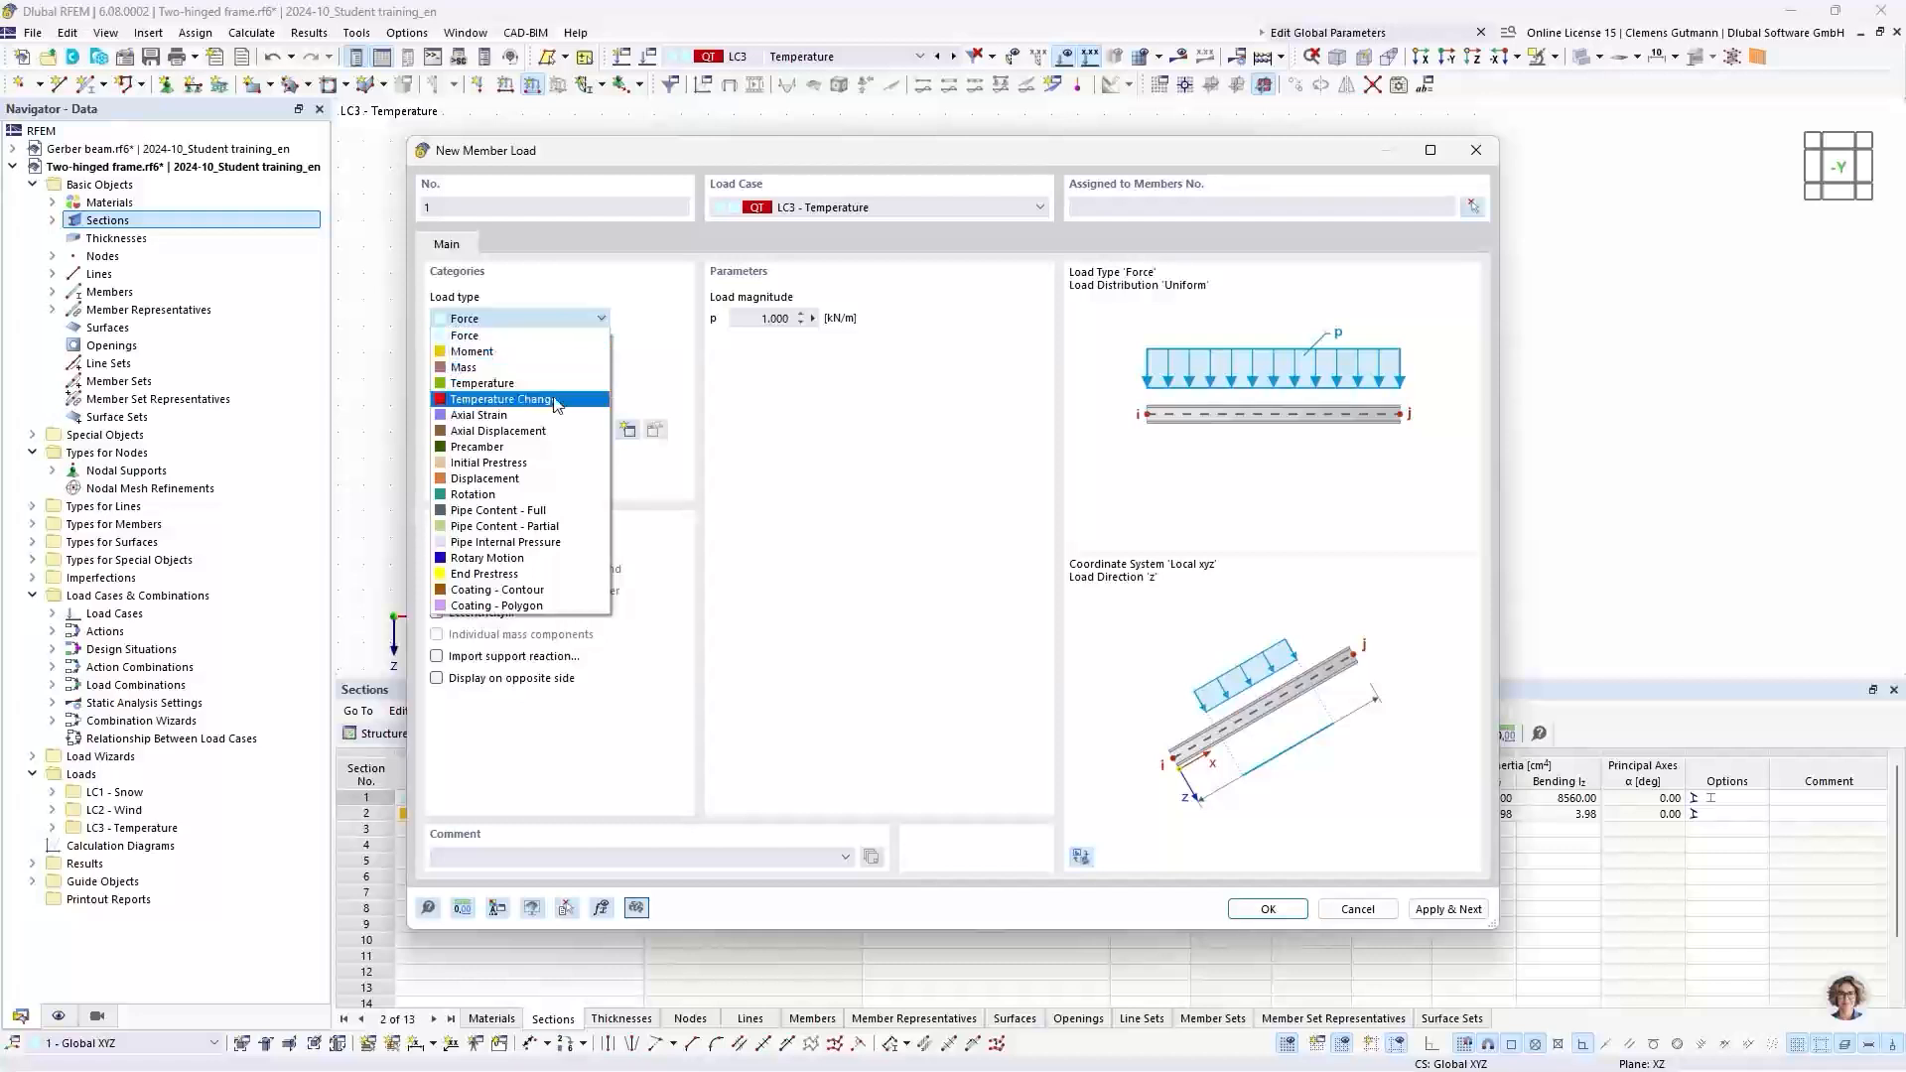
click(555, 400)
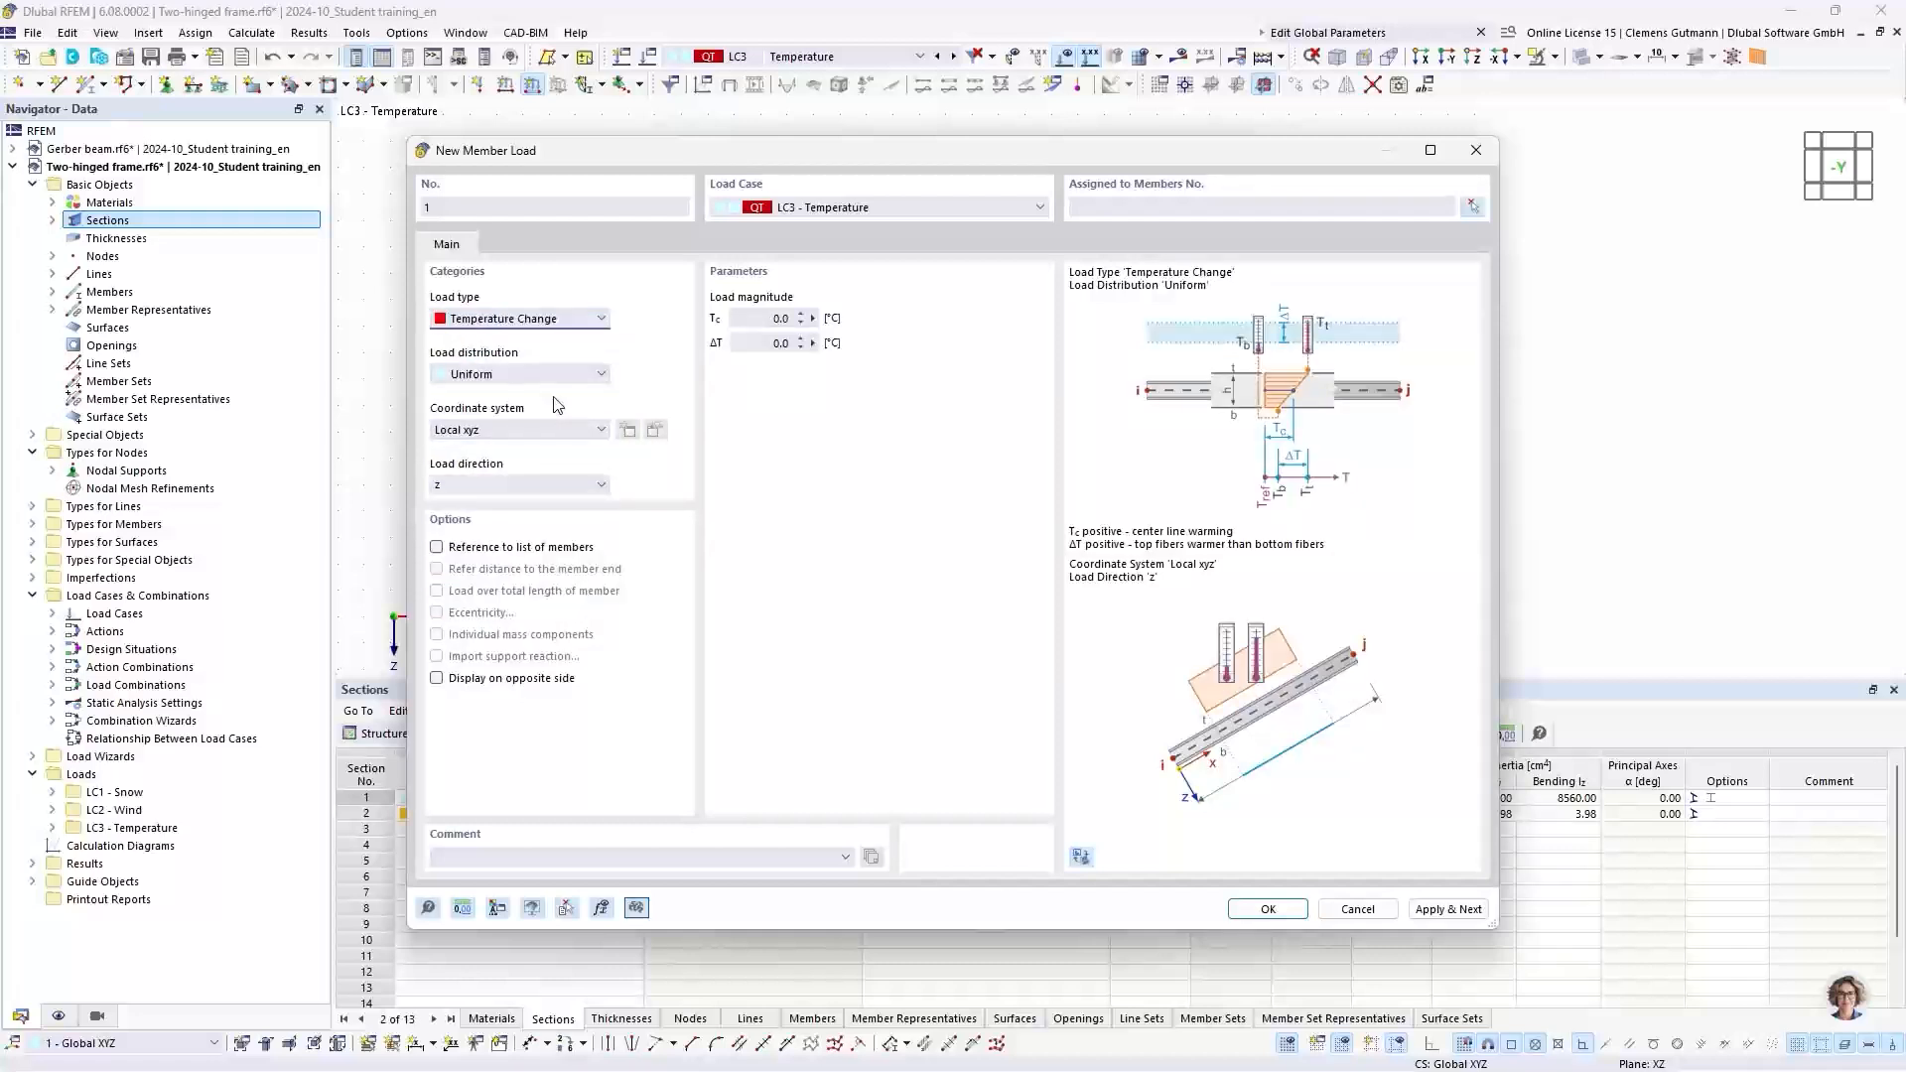
click(767, 319)
text(35)
key(Tab)
Step: Assign the temperature change to both columns and both rafters, members 1-4, and confirm the load
click(1474, 211)
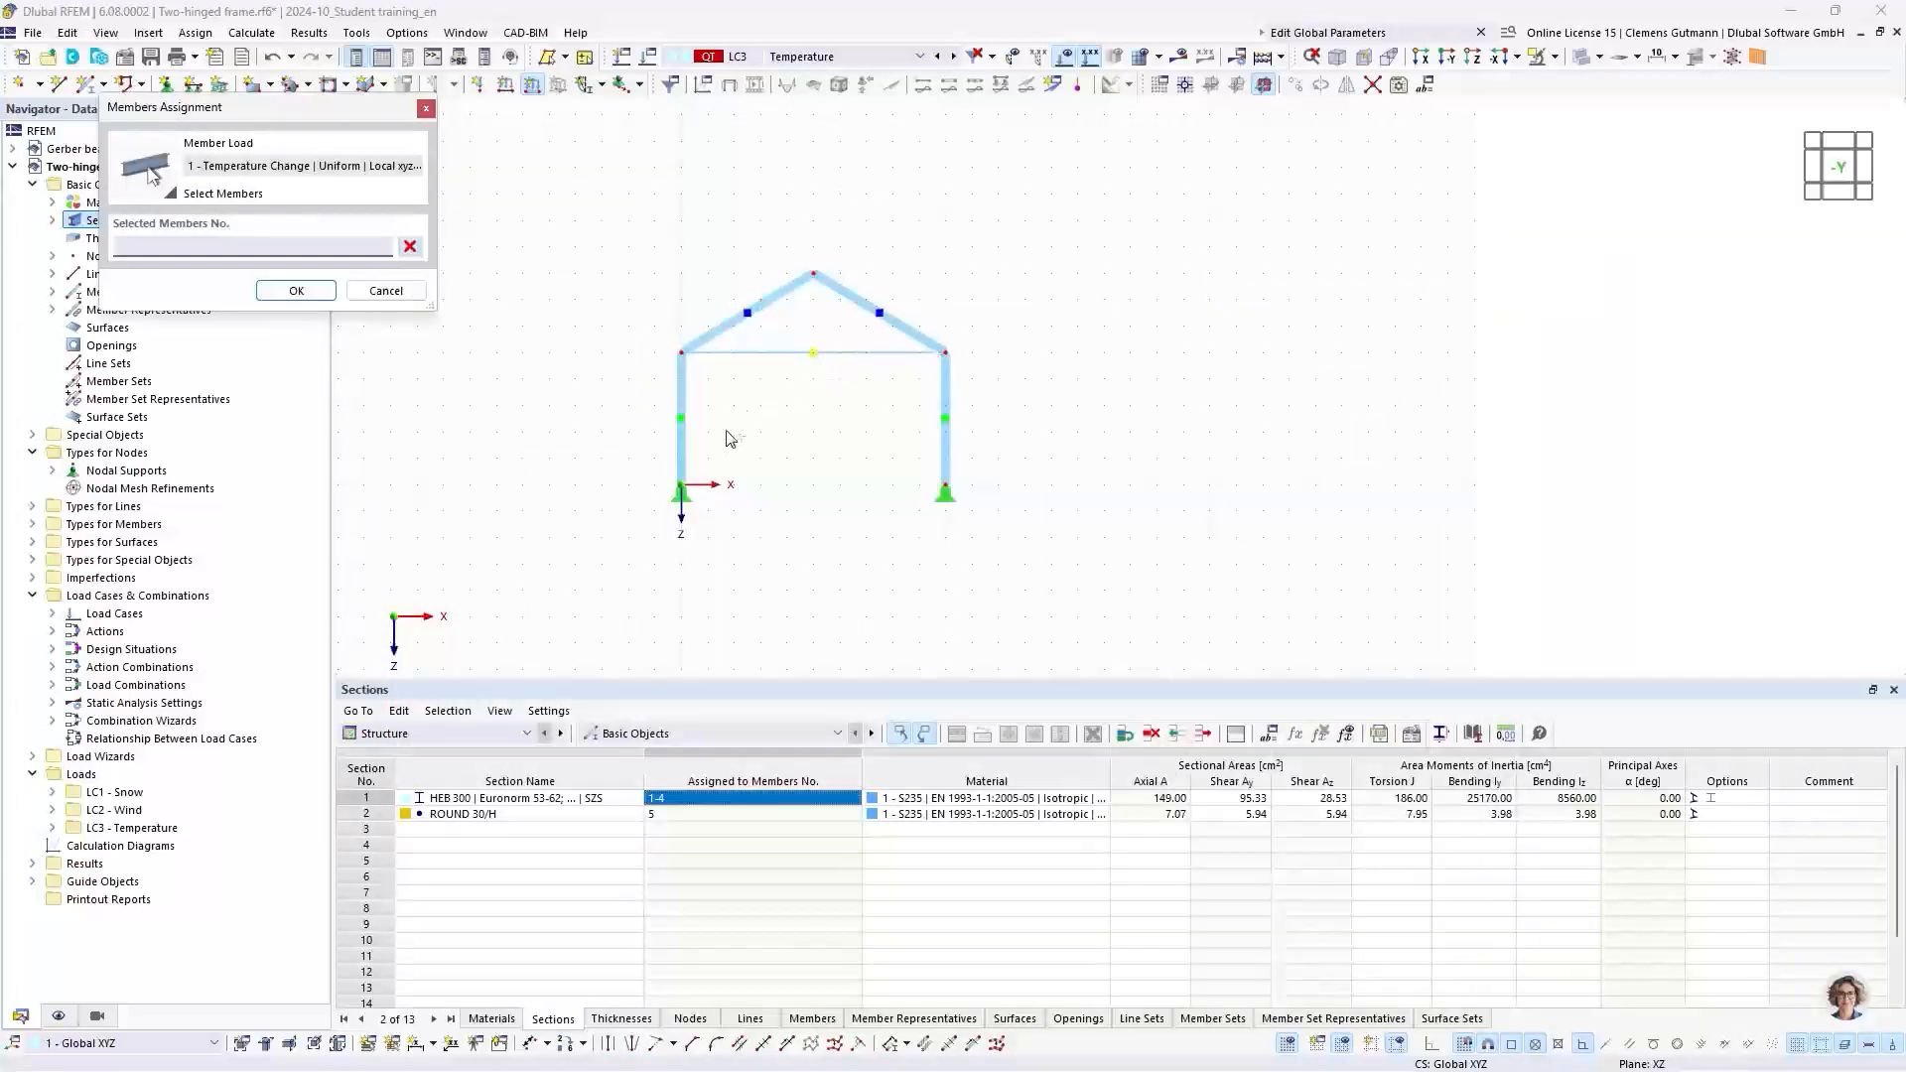
drag(724, 431, 639, 384)
drag(838, 317, 763, 241)
drag(1013, 437, 903, 406)
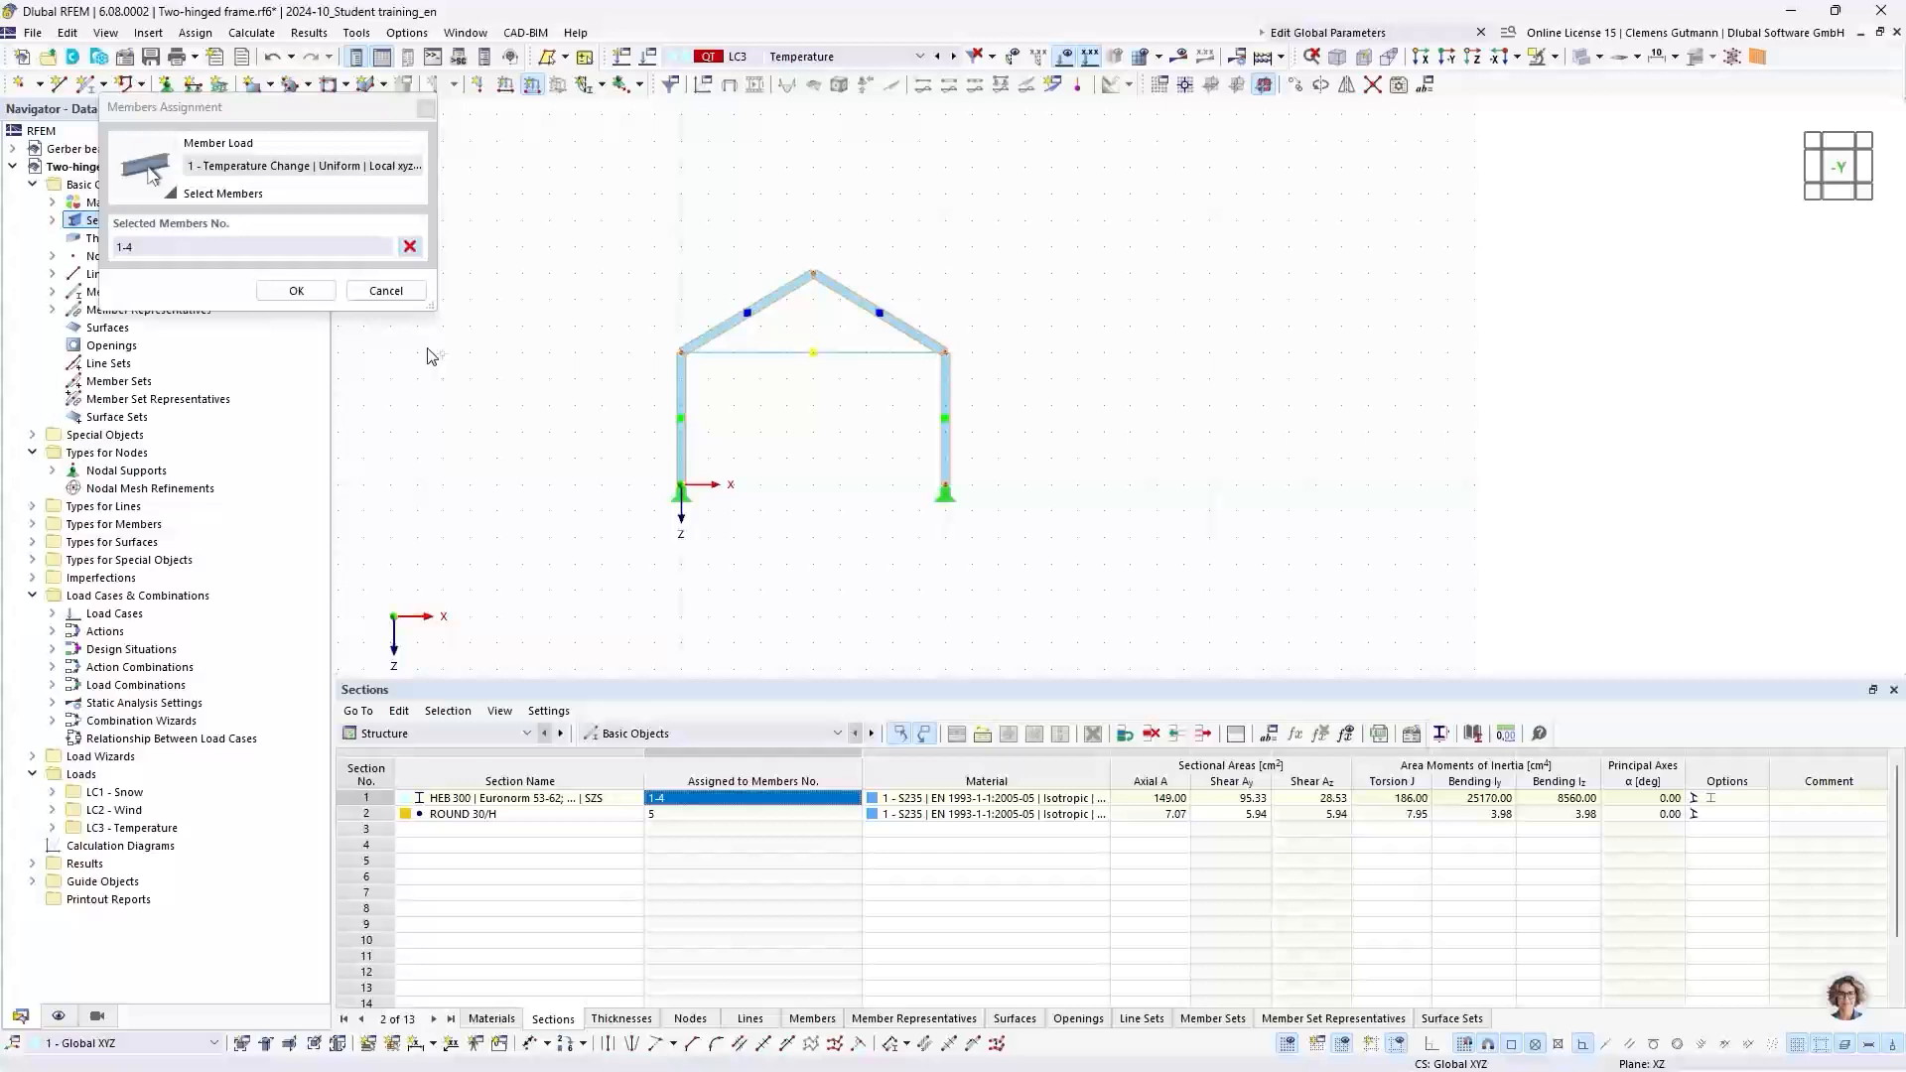
click(296, 290)
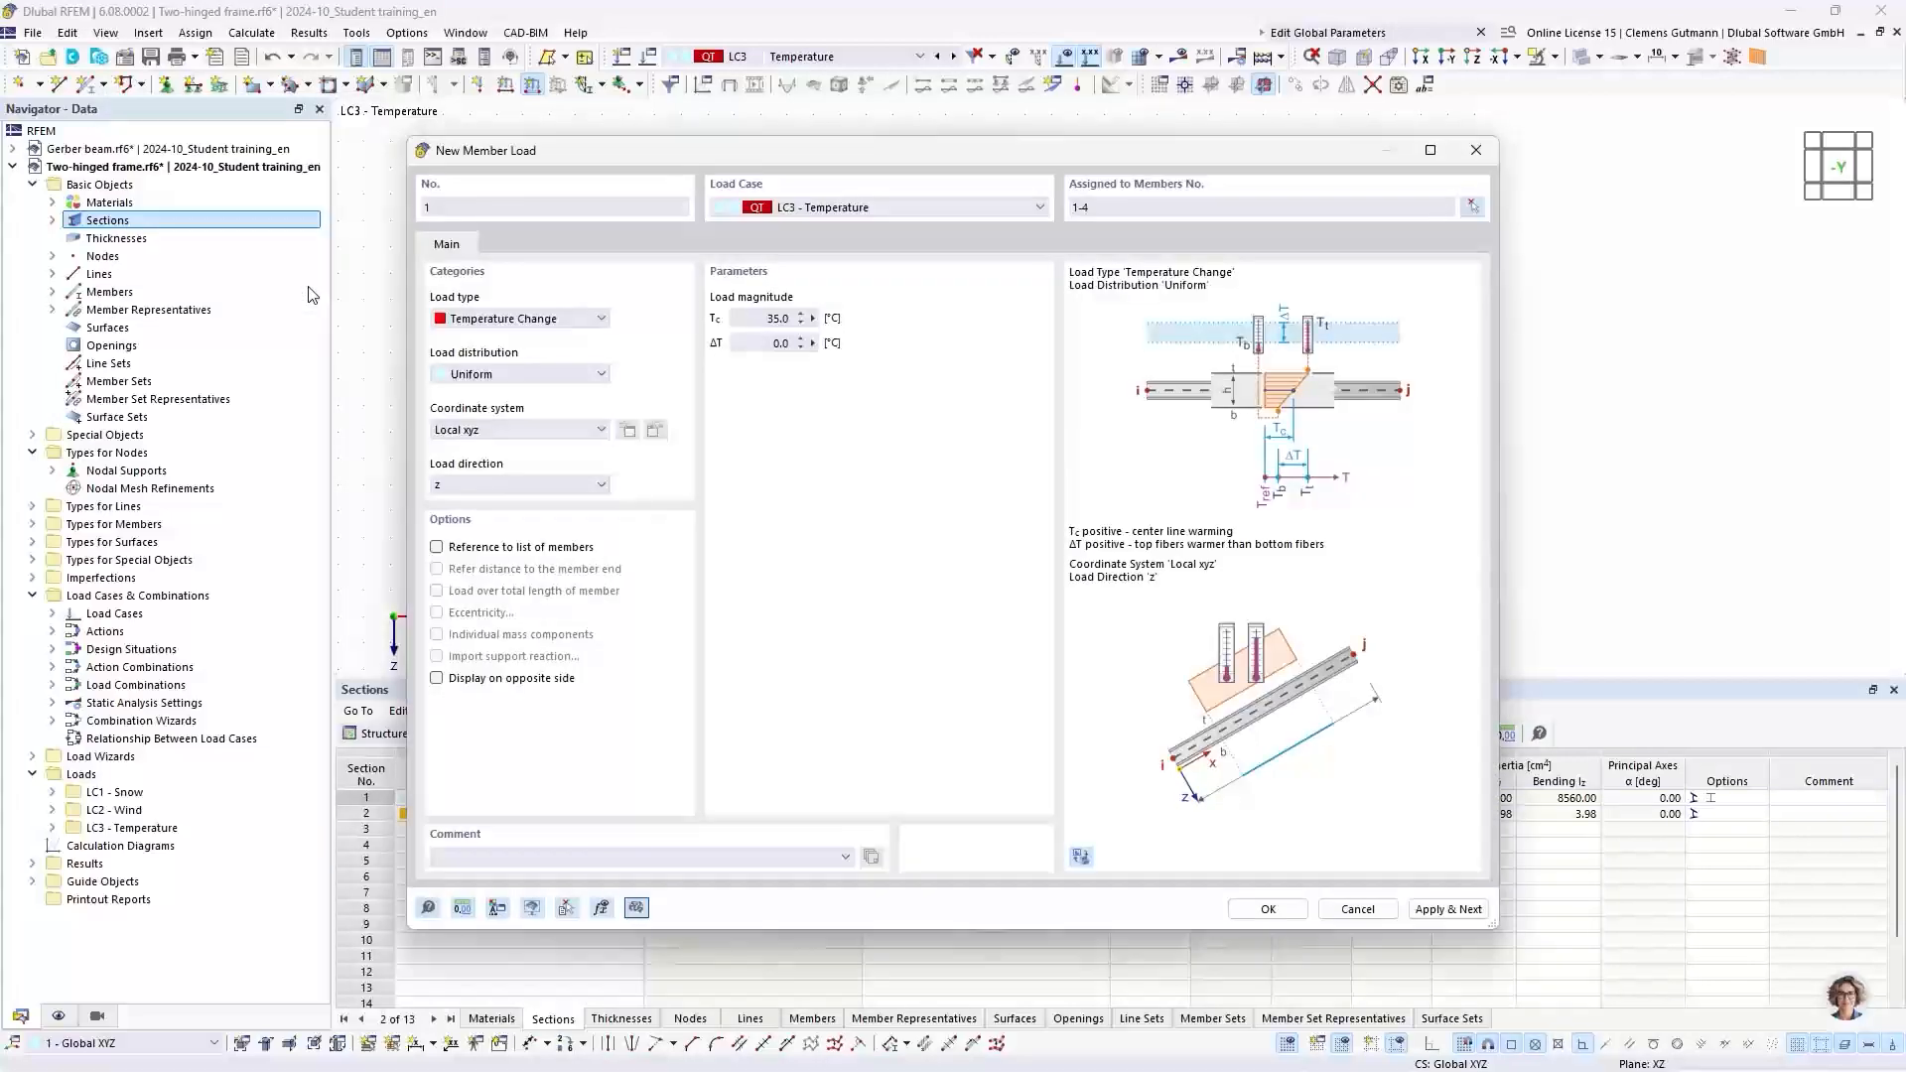
click(1253, 912)
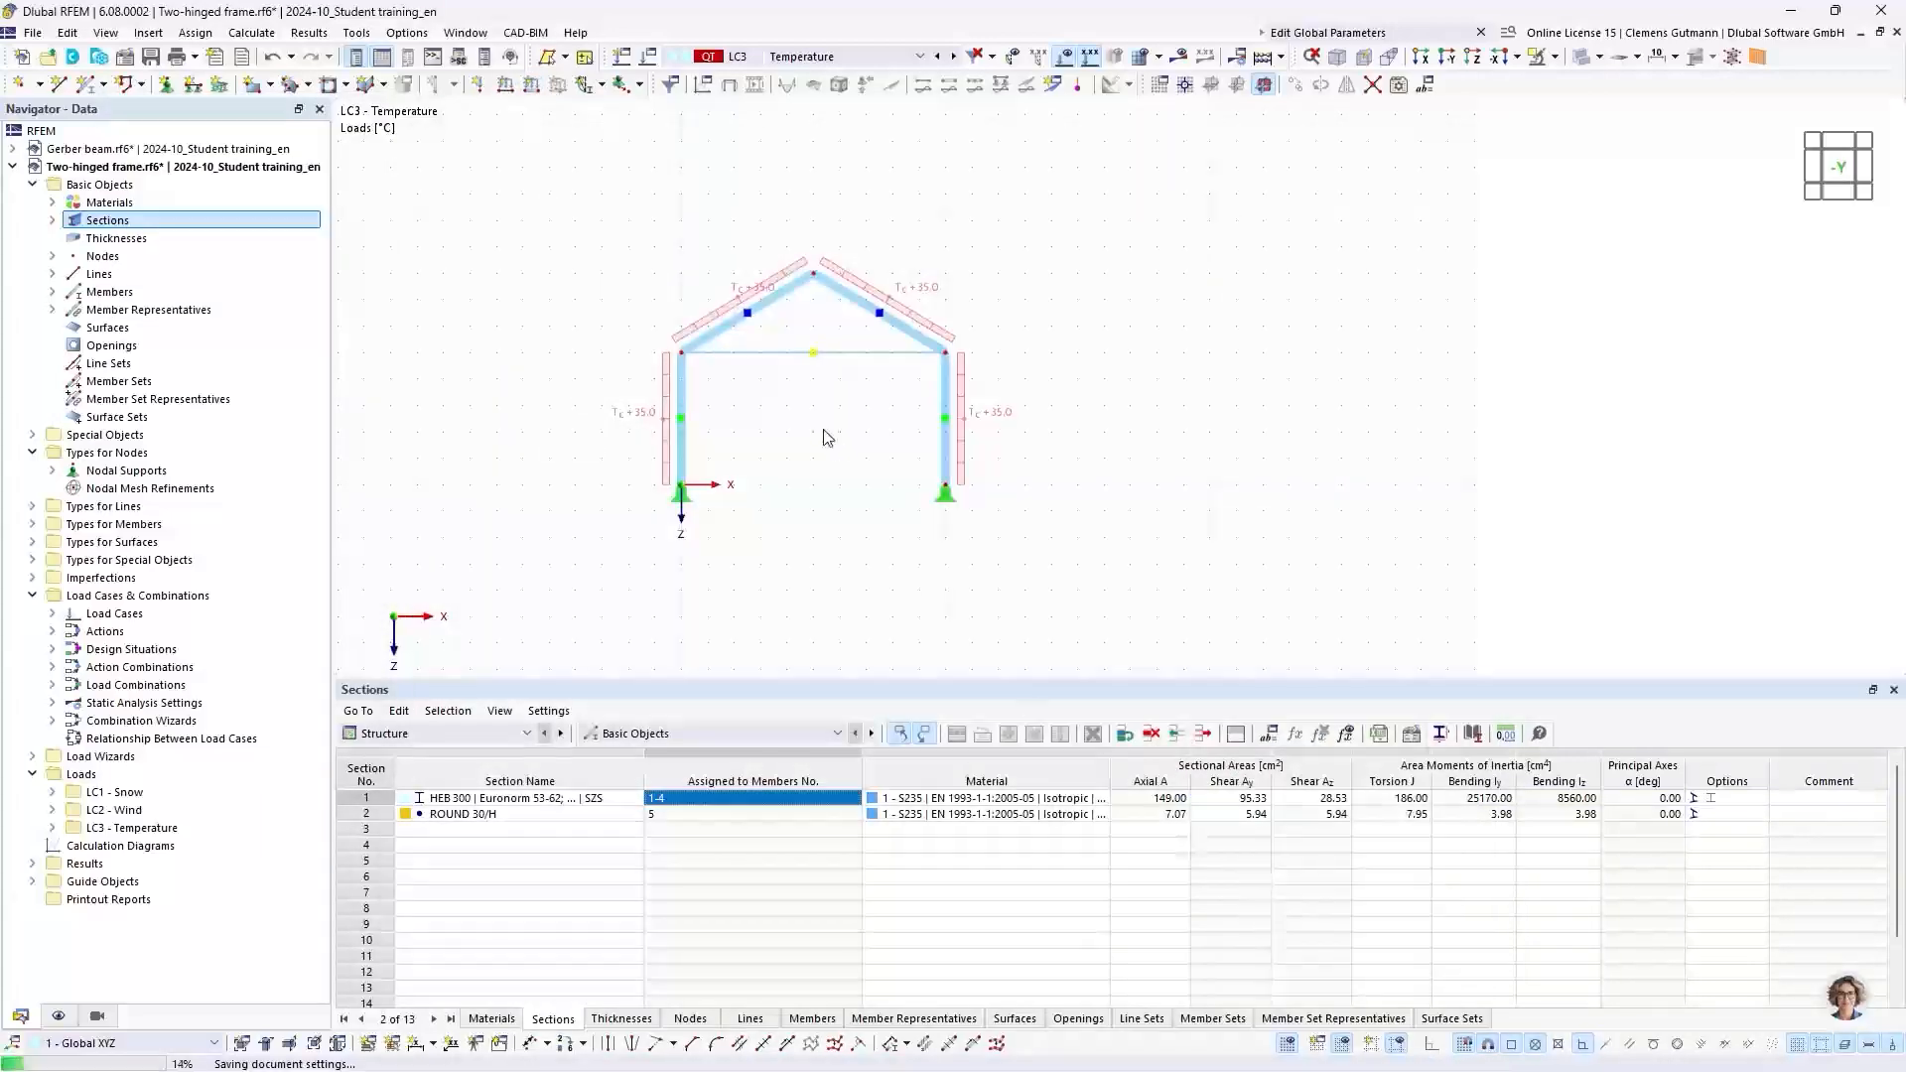
Step: In the member loads table of LC2 - Wind, limit the existing 1 kN/m load to members 1 and 2
click(943, 57)
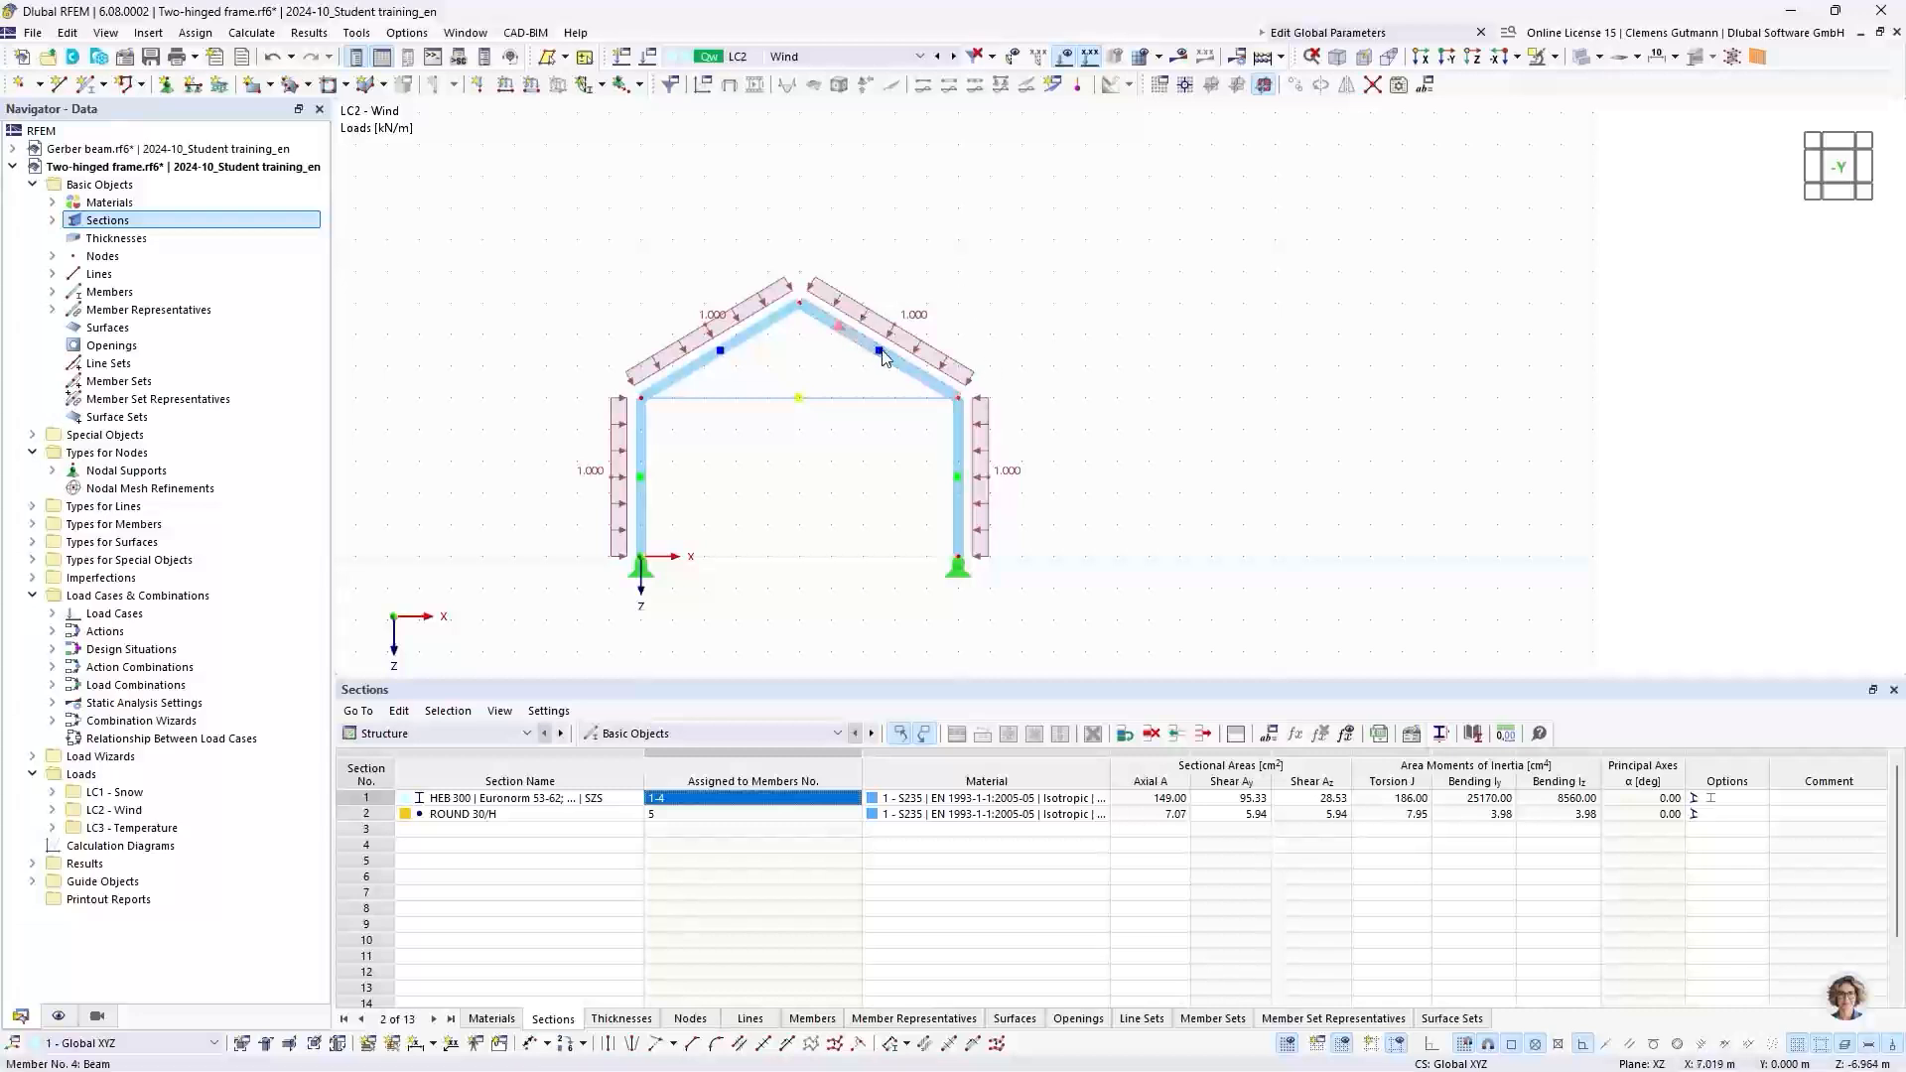
scroll(884, 353, up, 1)
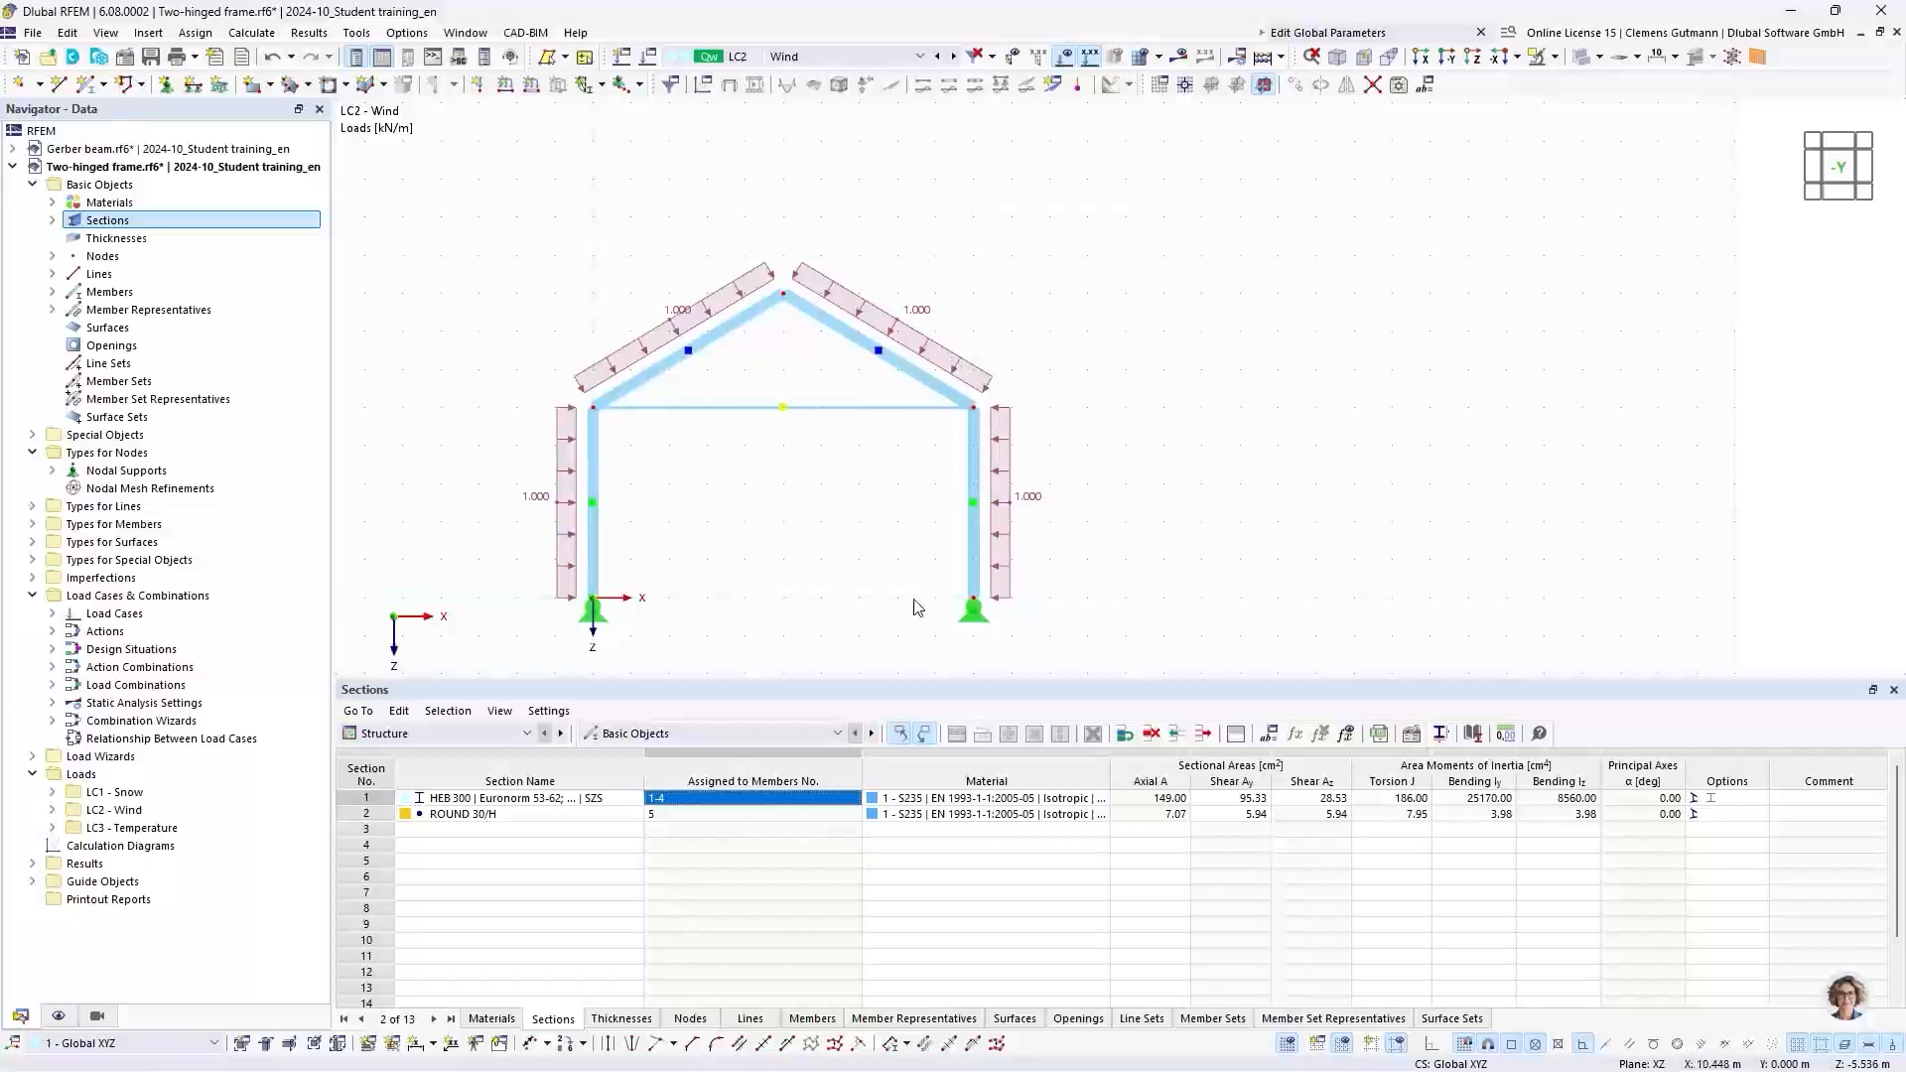
click(517, 737)
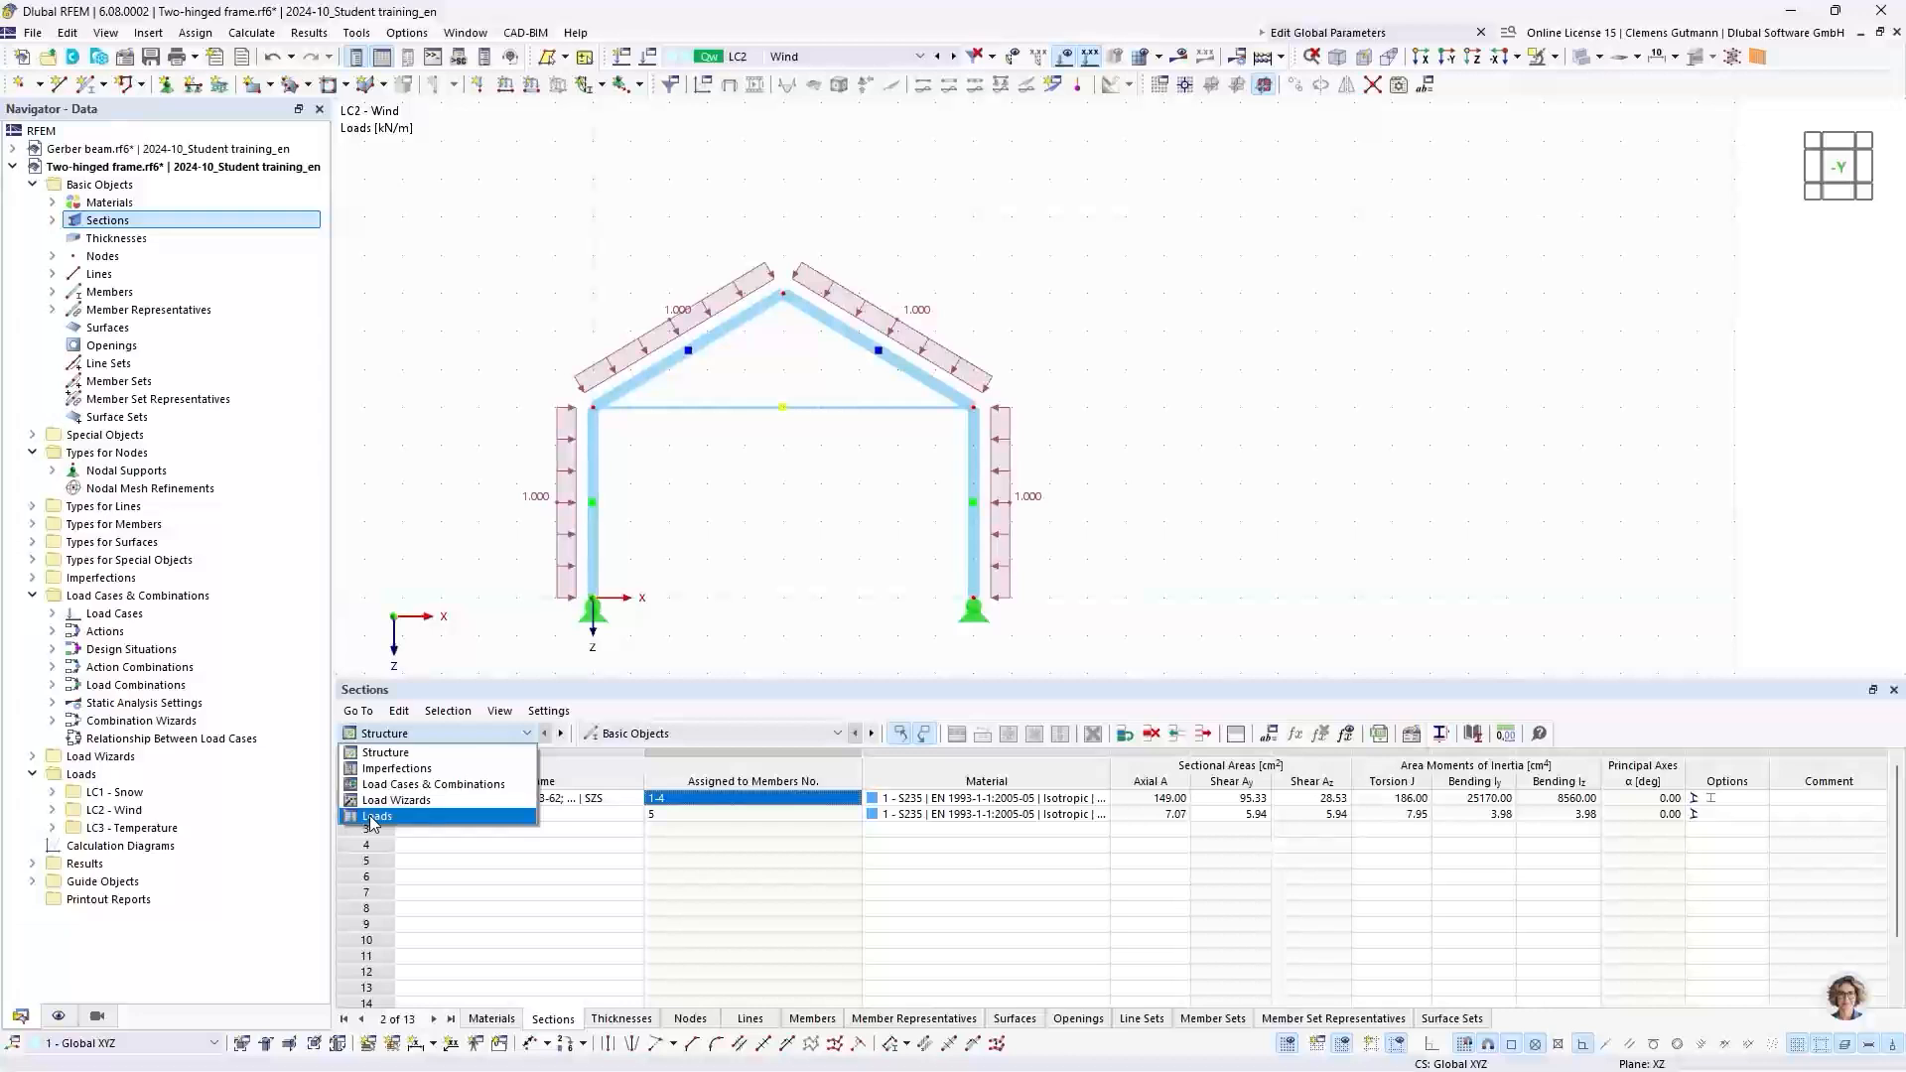
click(431, 817)
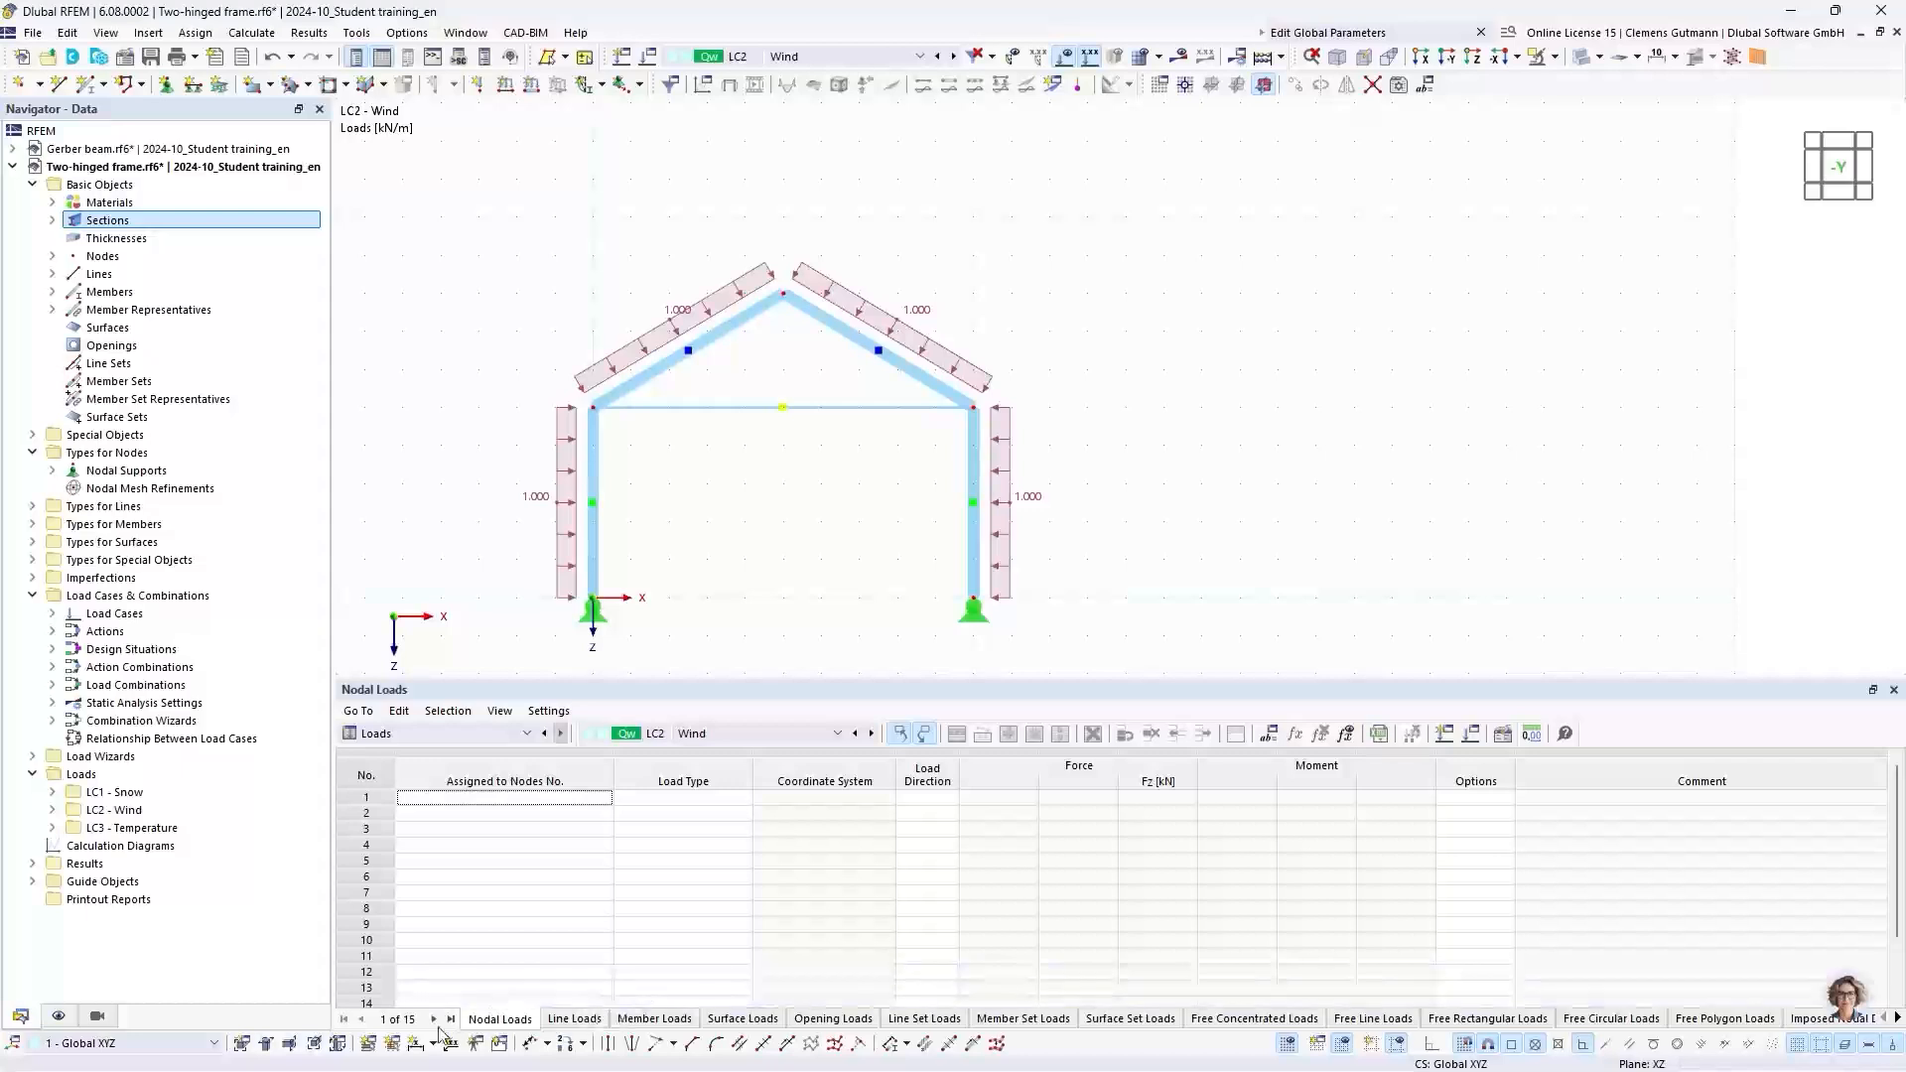
click(627, 1019)
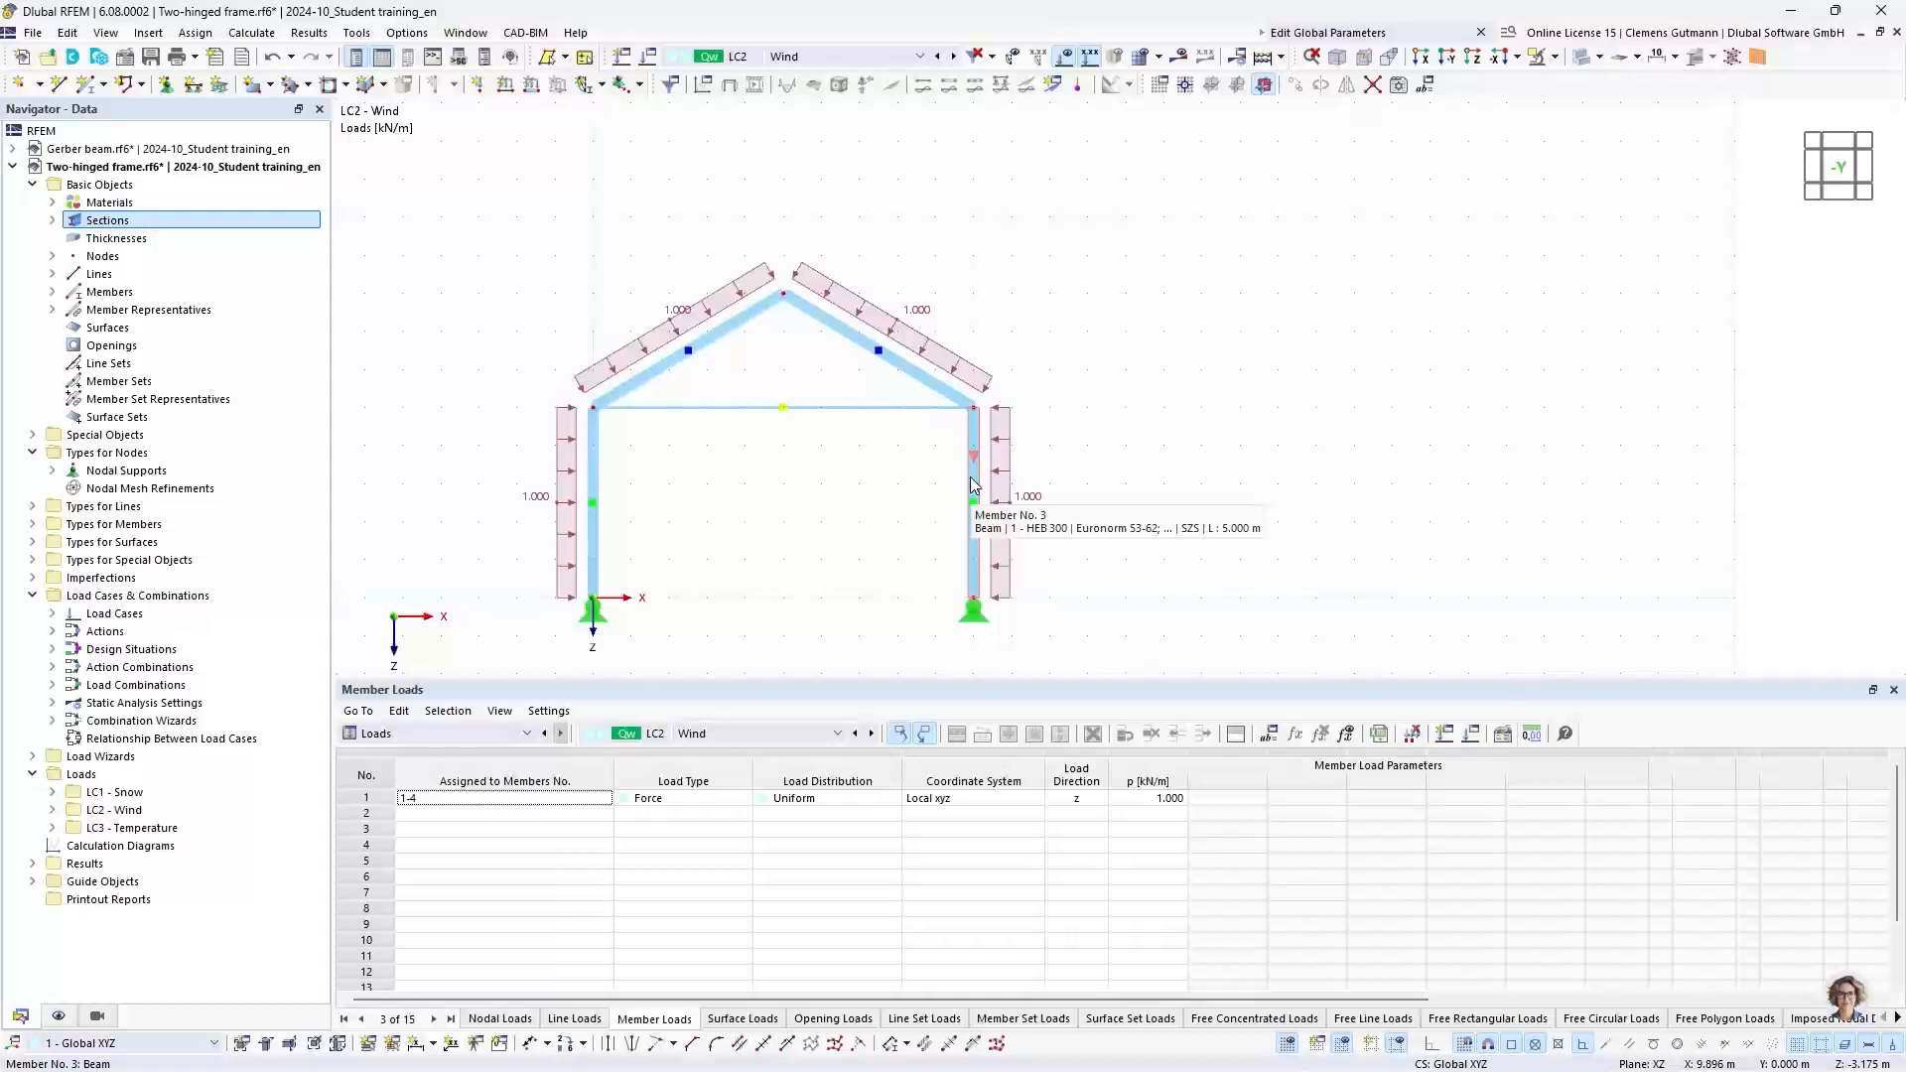
click(462, 807)
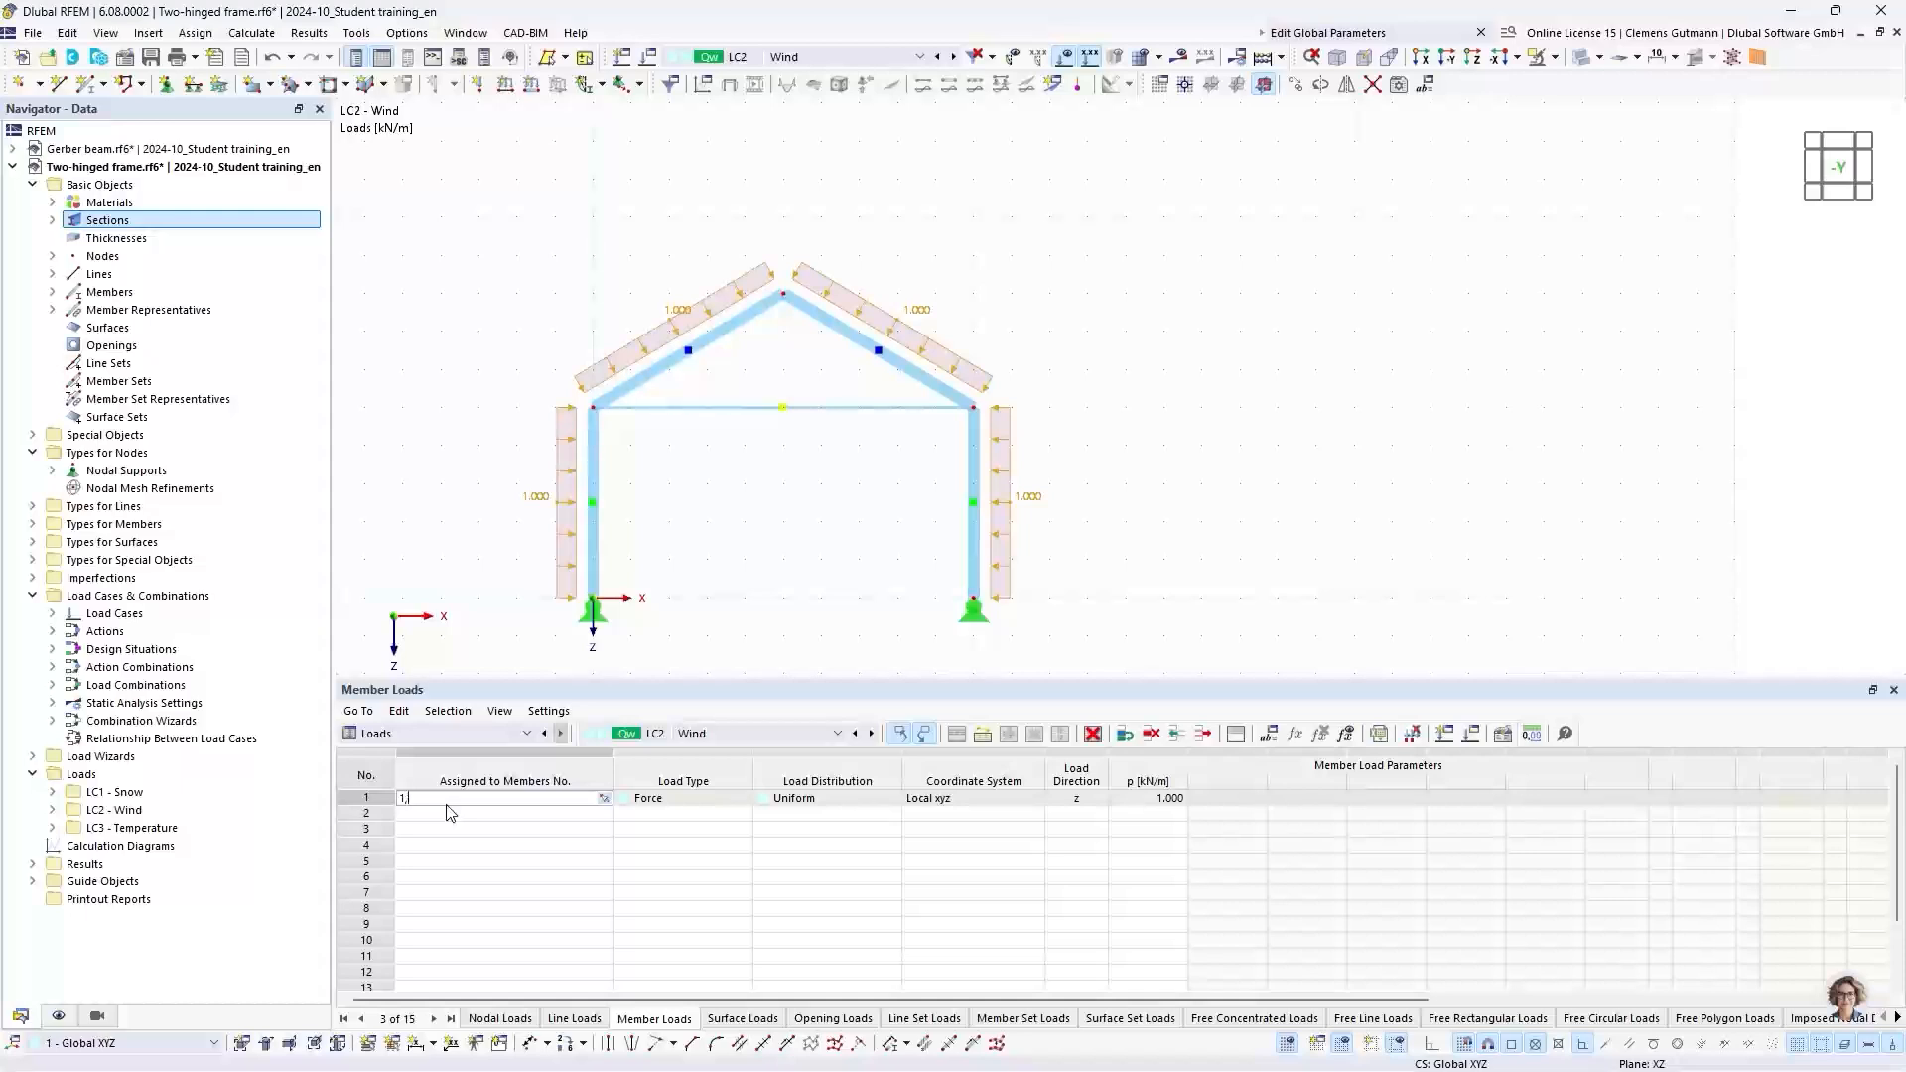
Step: Add a second uniform wind force on members 3 and 4 in local z with p set to -1 kN/m
click(445, 813)
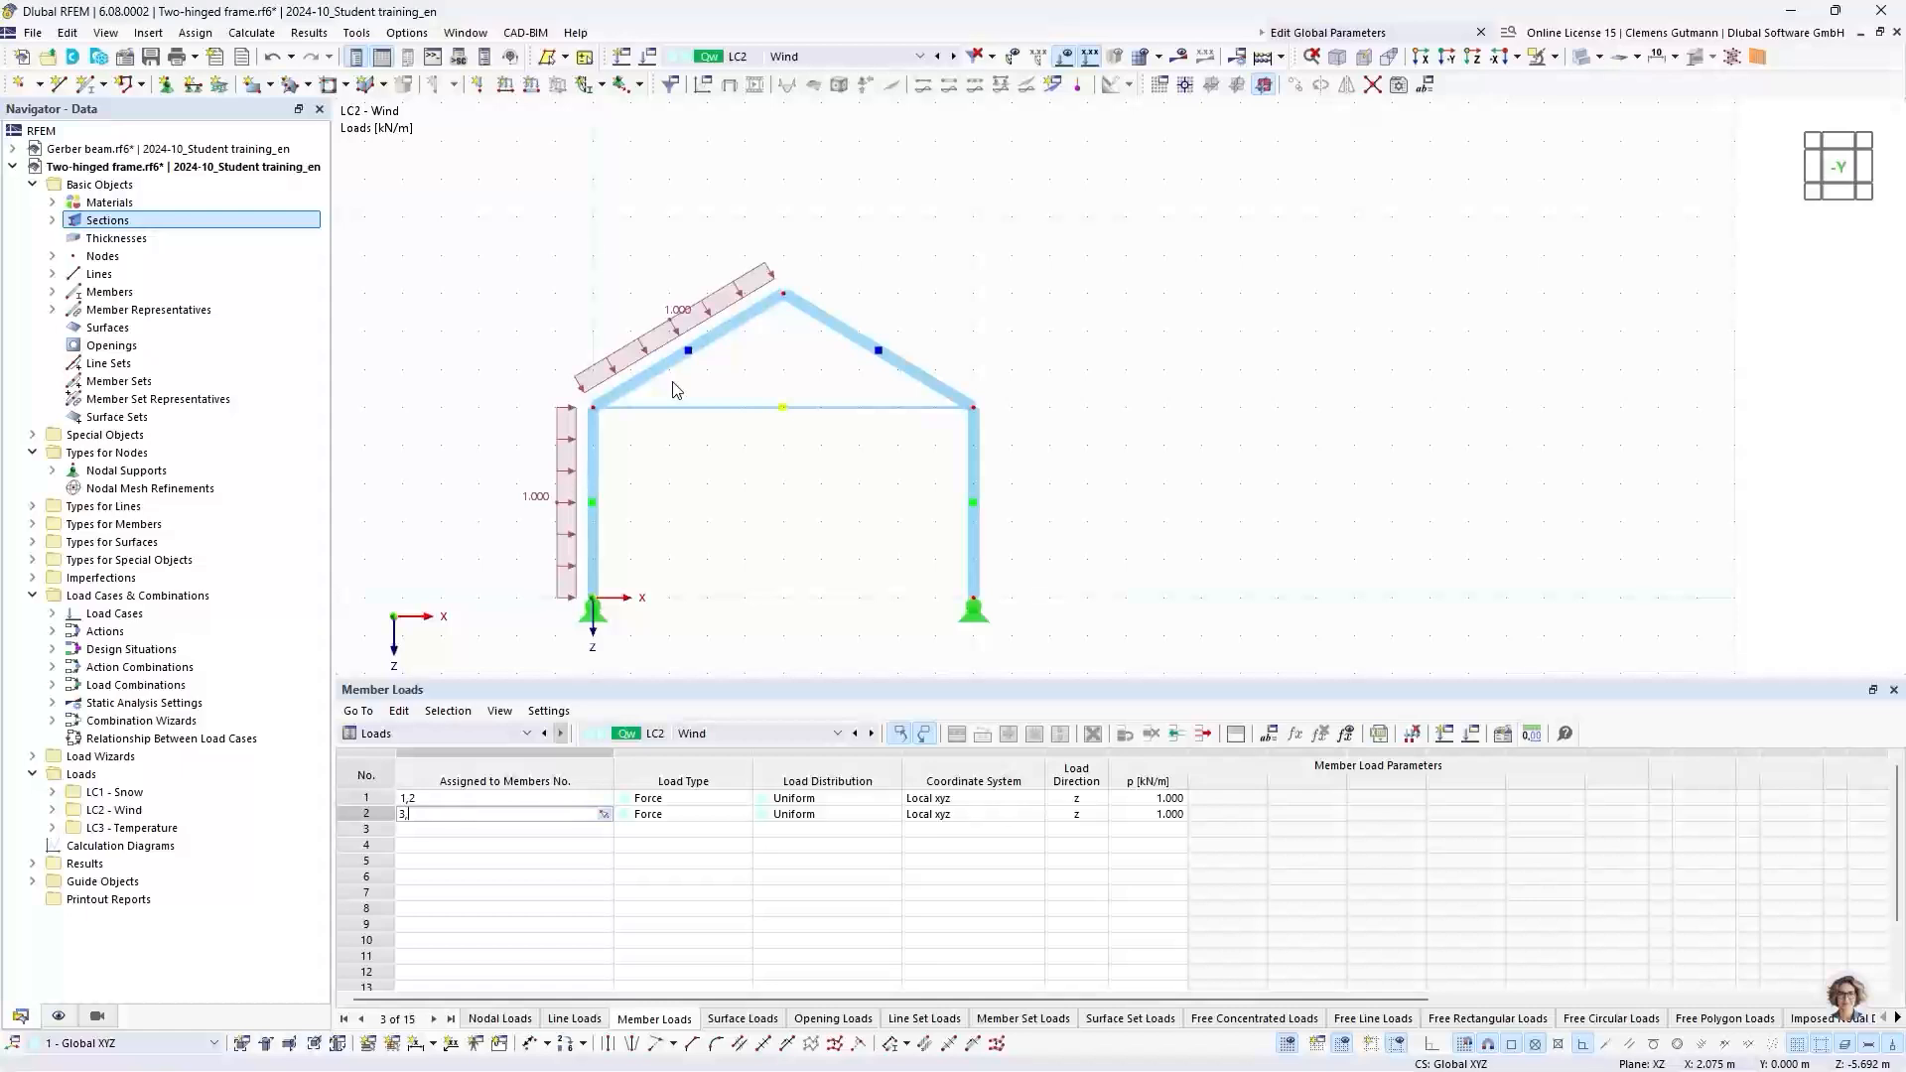
key(Tab)
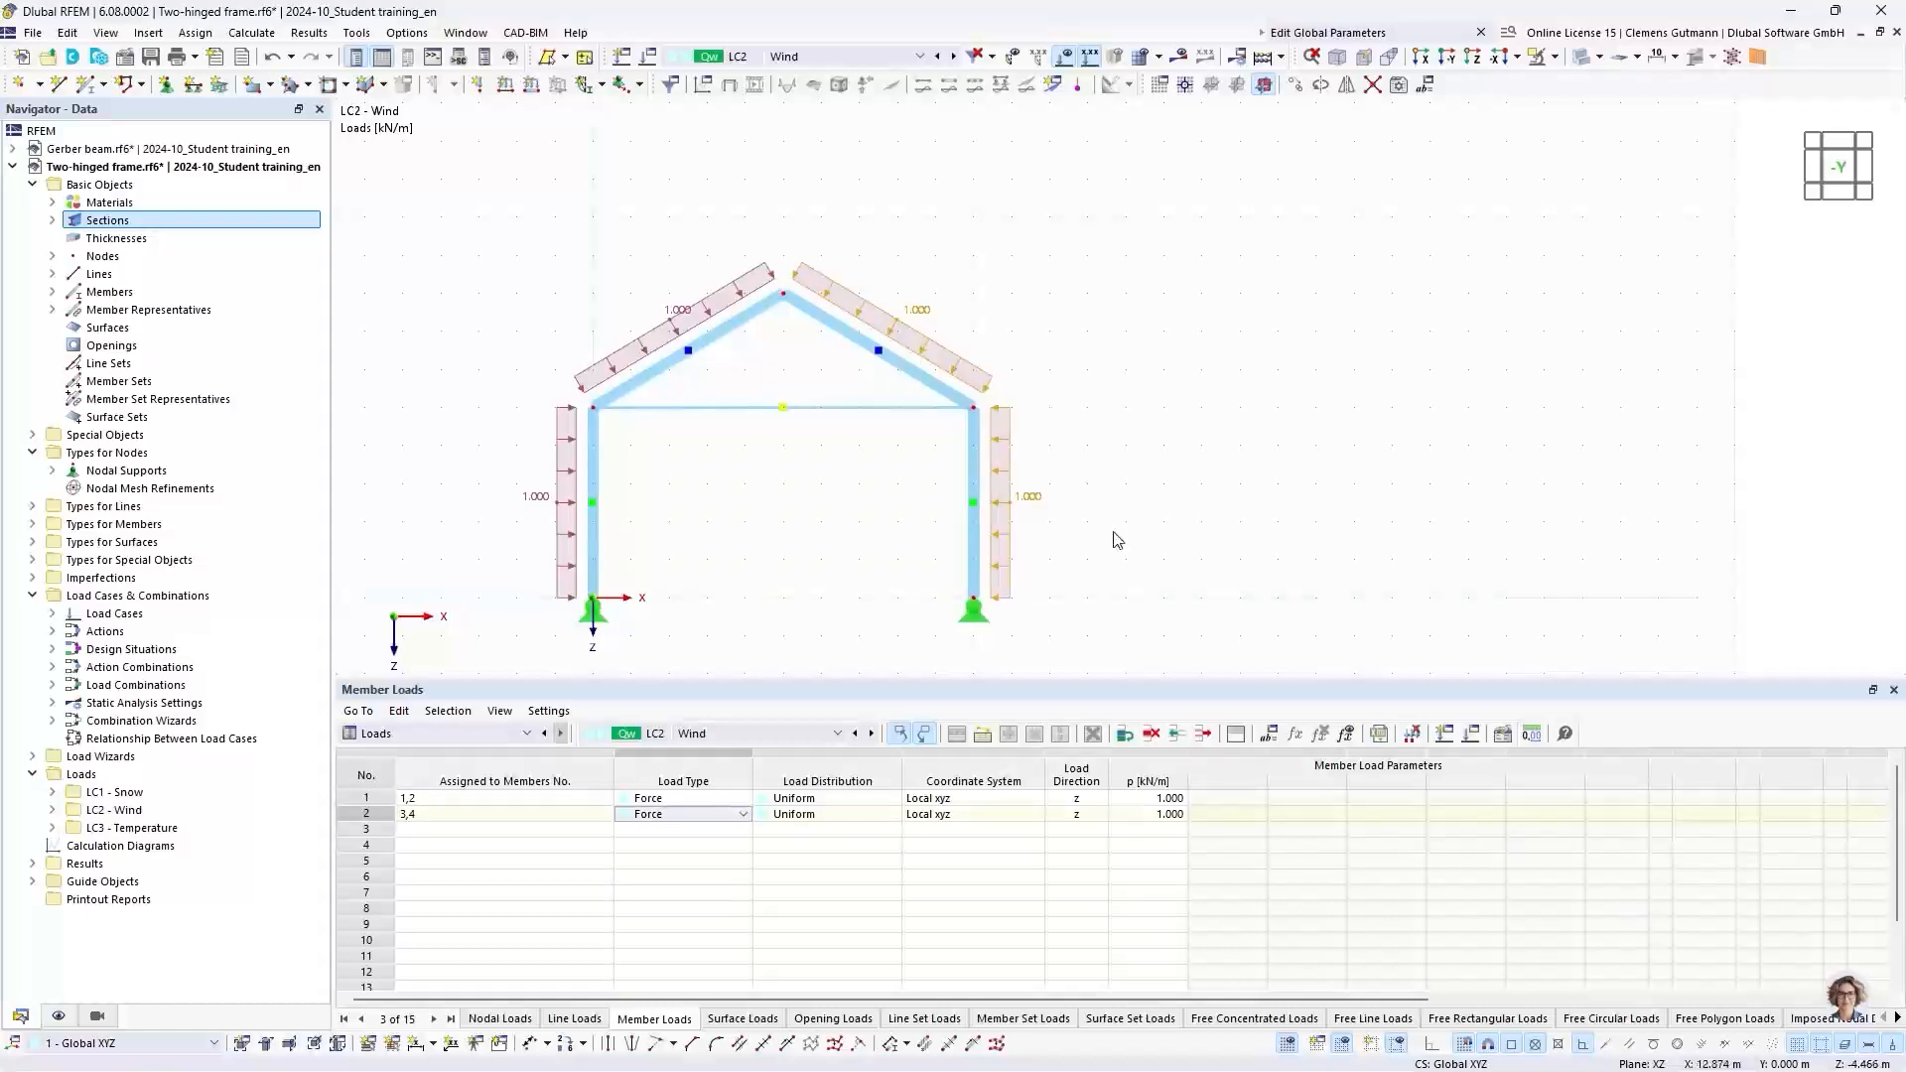
click(1156, 814)
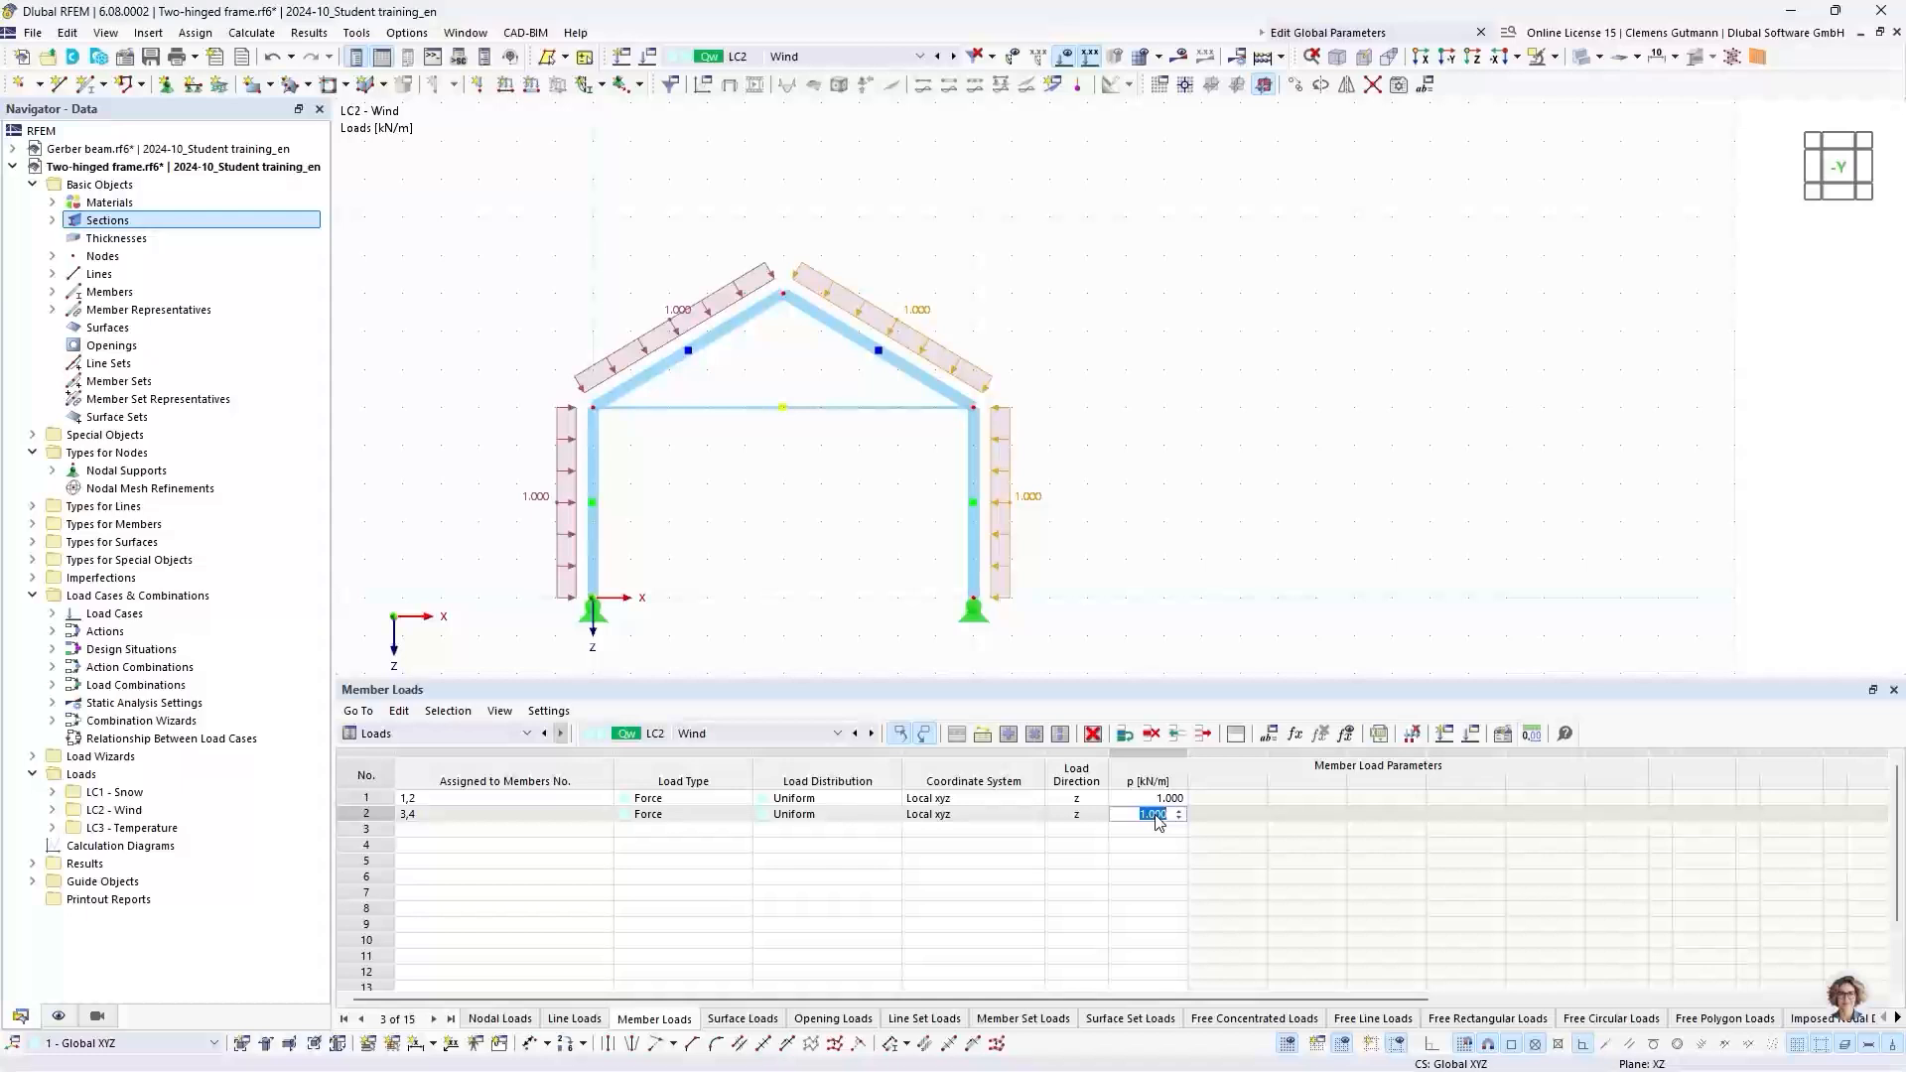
text(-1)
key(Tab)
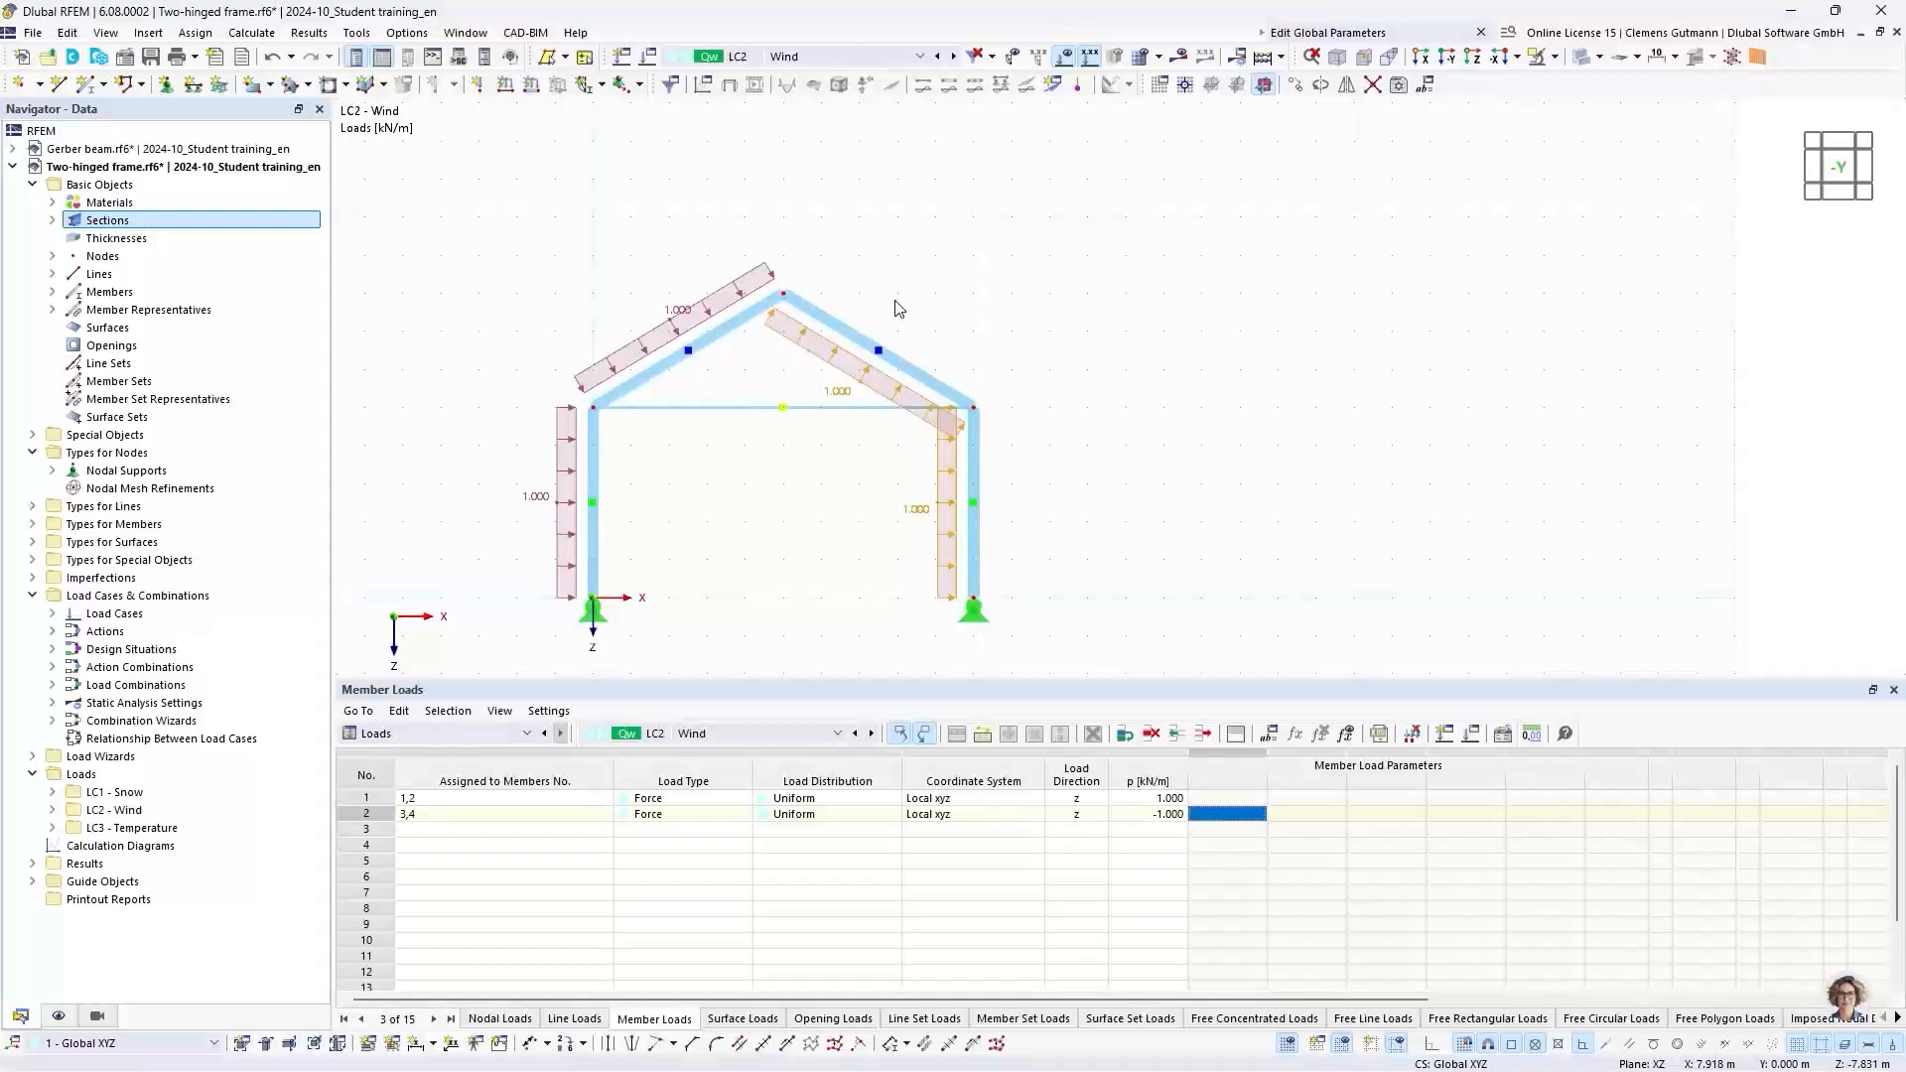
Step: Edit the wind load on members 3 and 4 to display on the opposite side and confirm
double_click(361, 816)
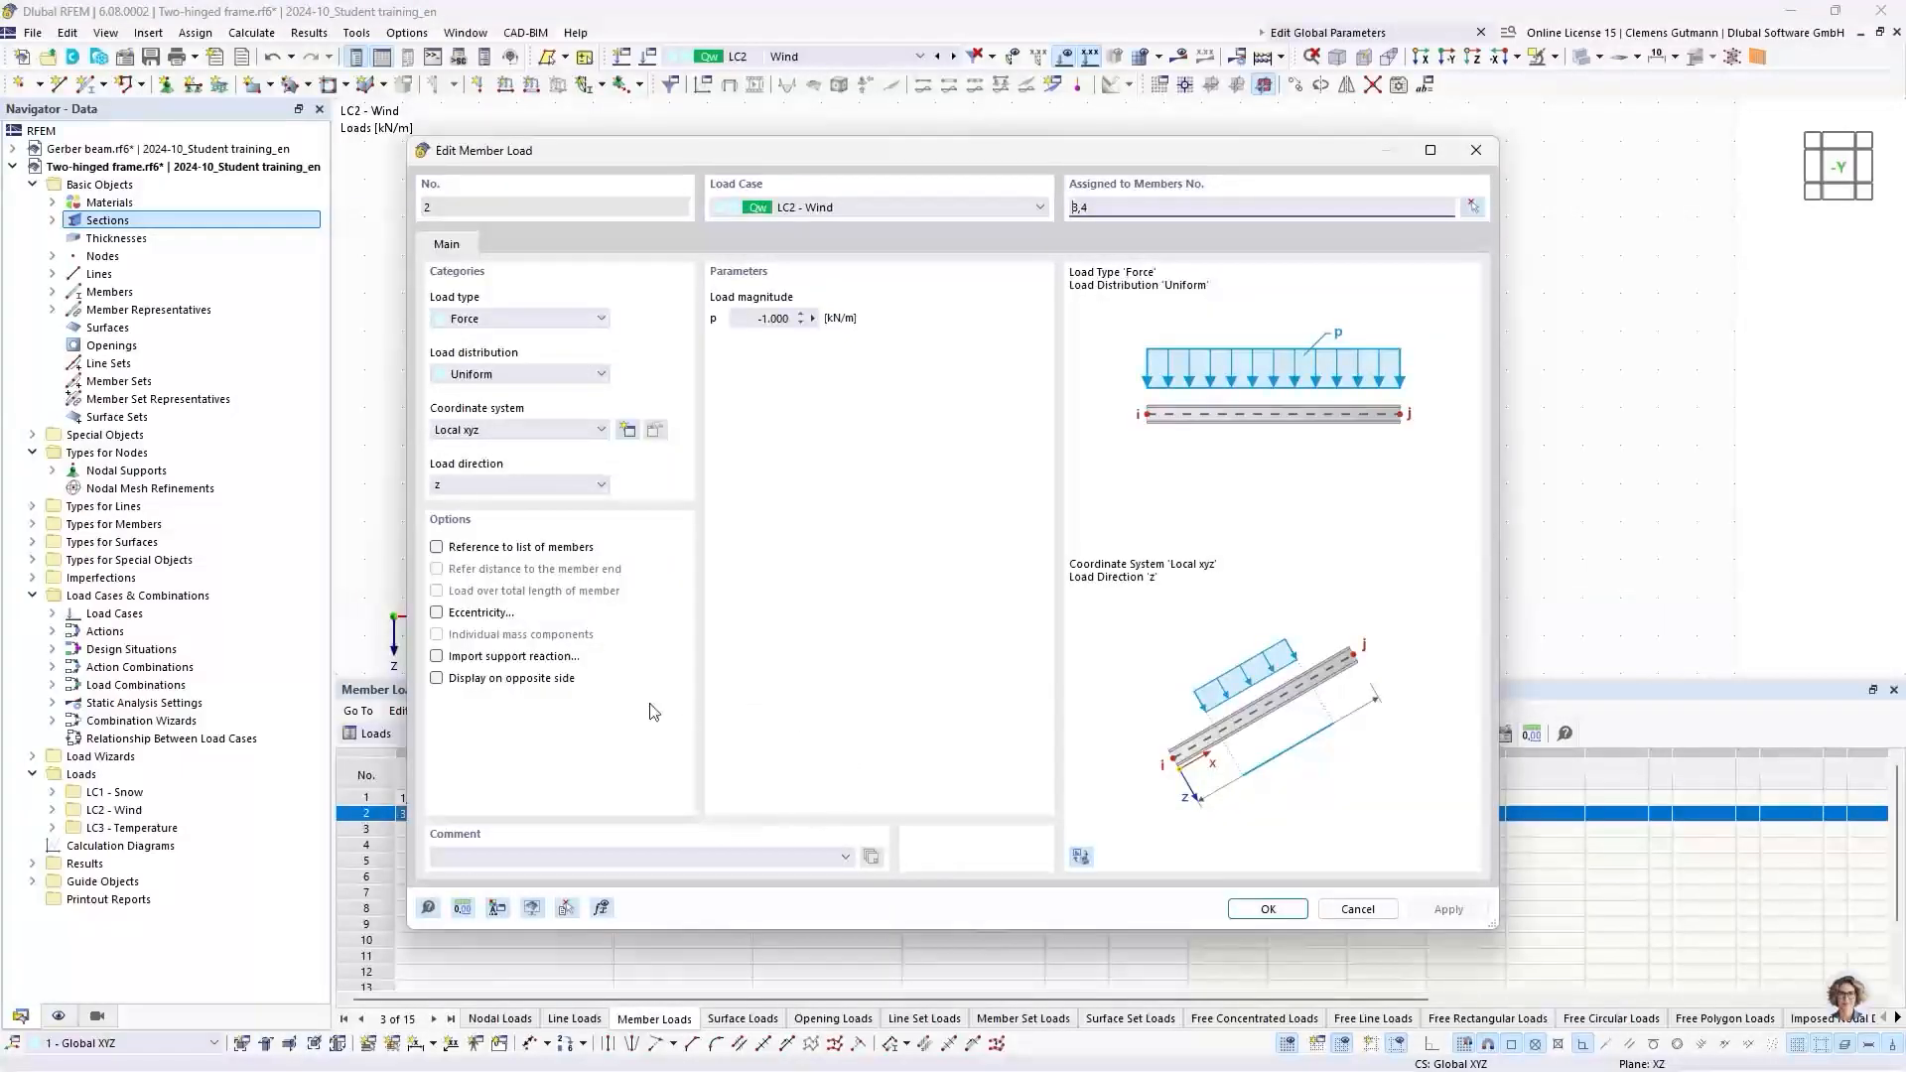
click(436, 679)
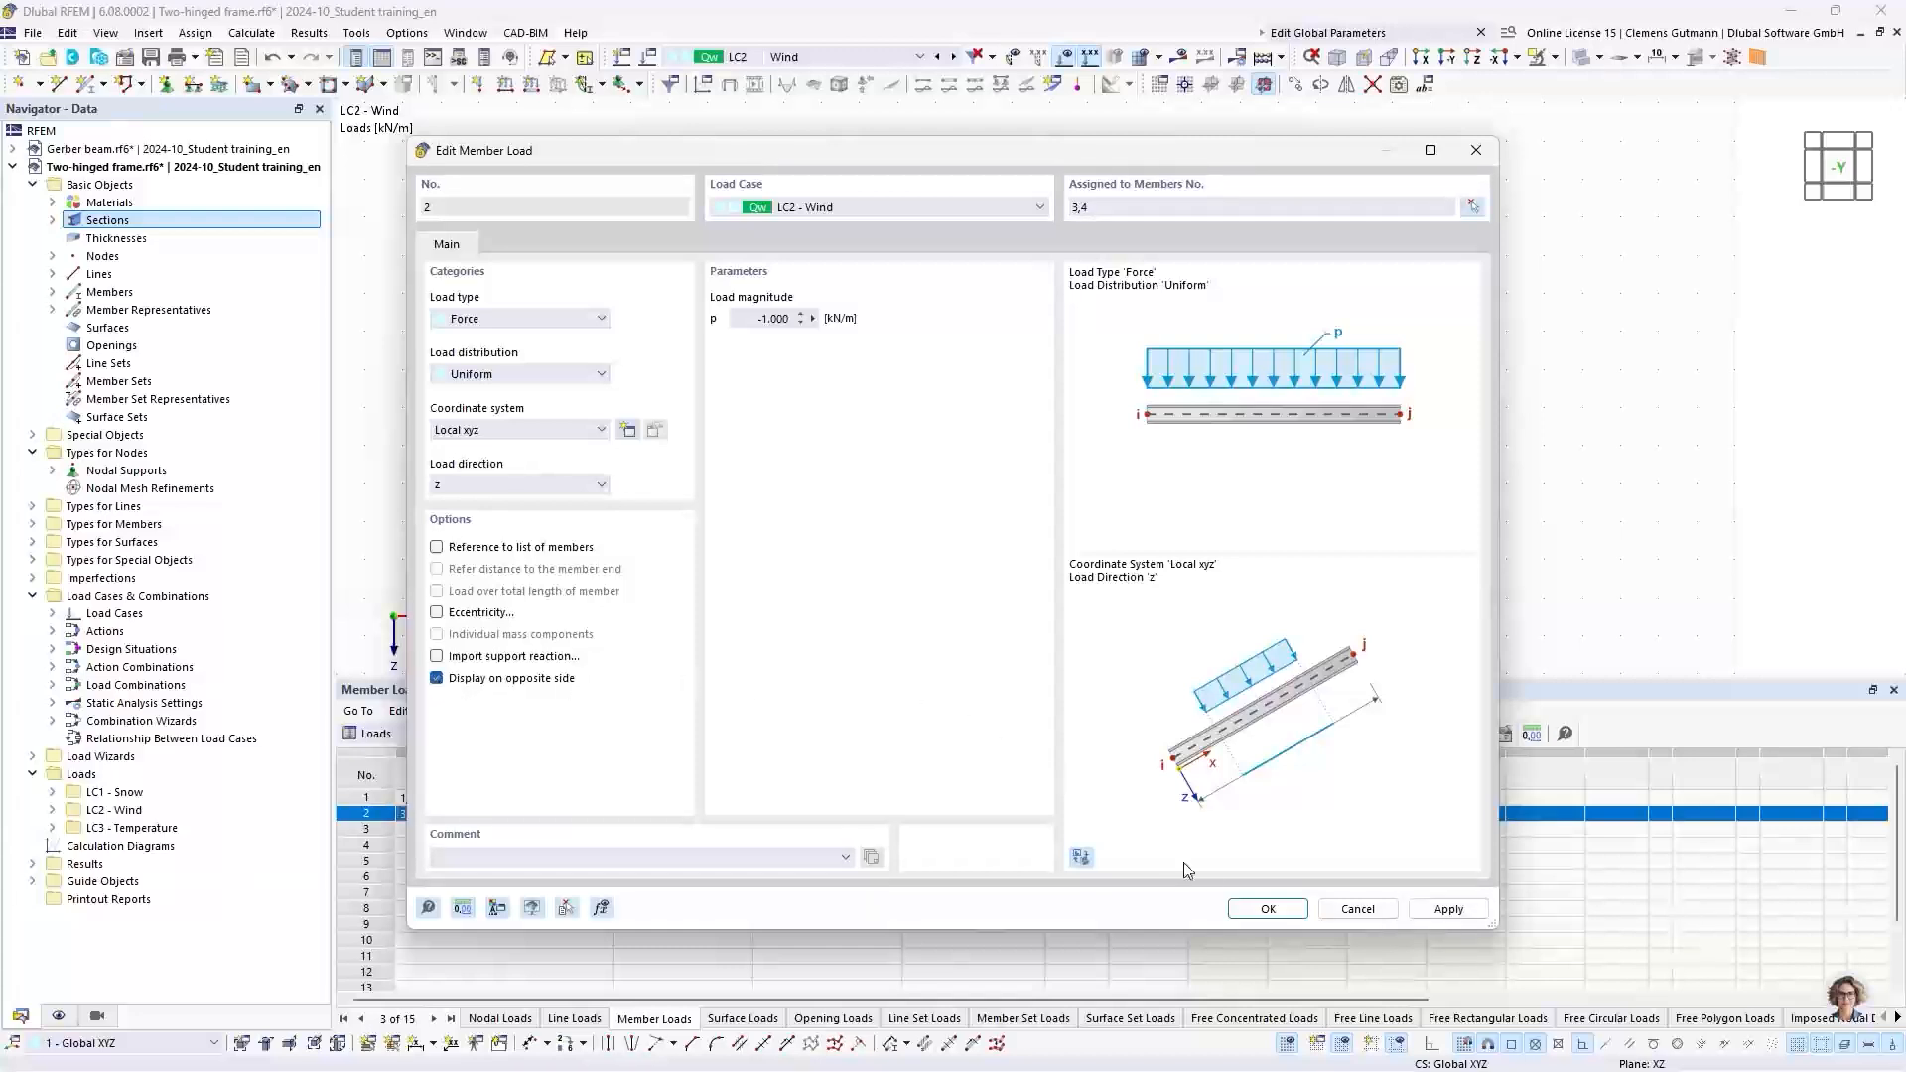
click(1270, 909)
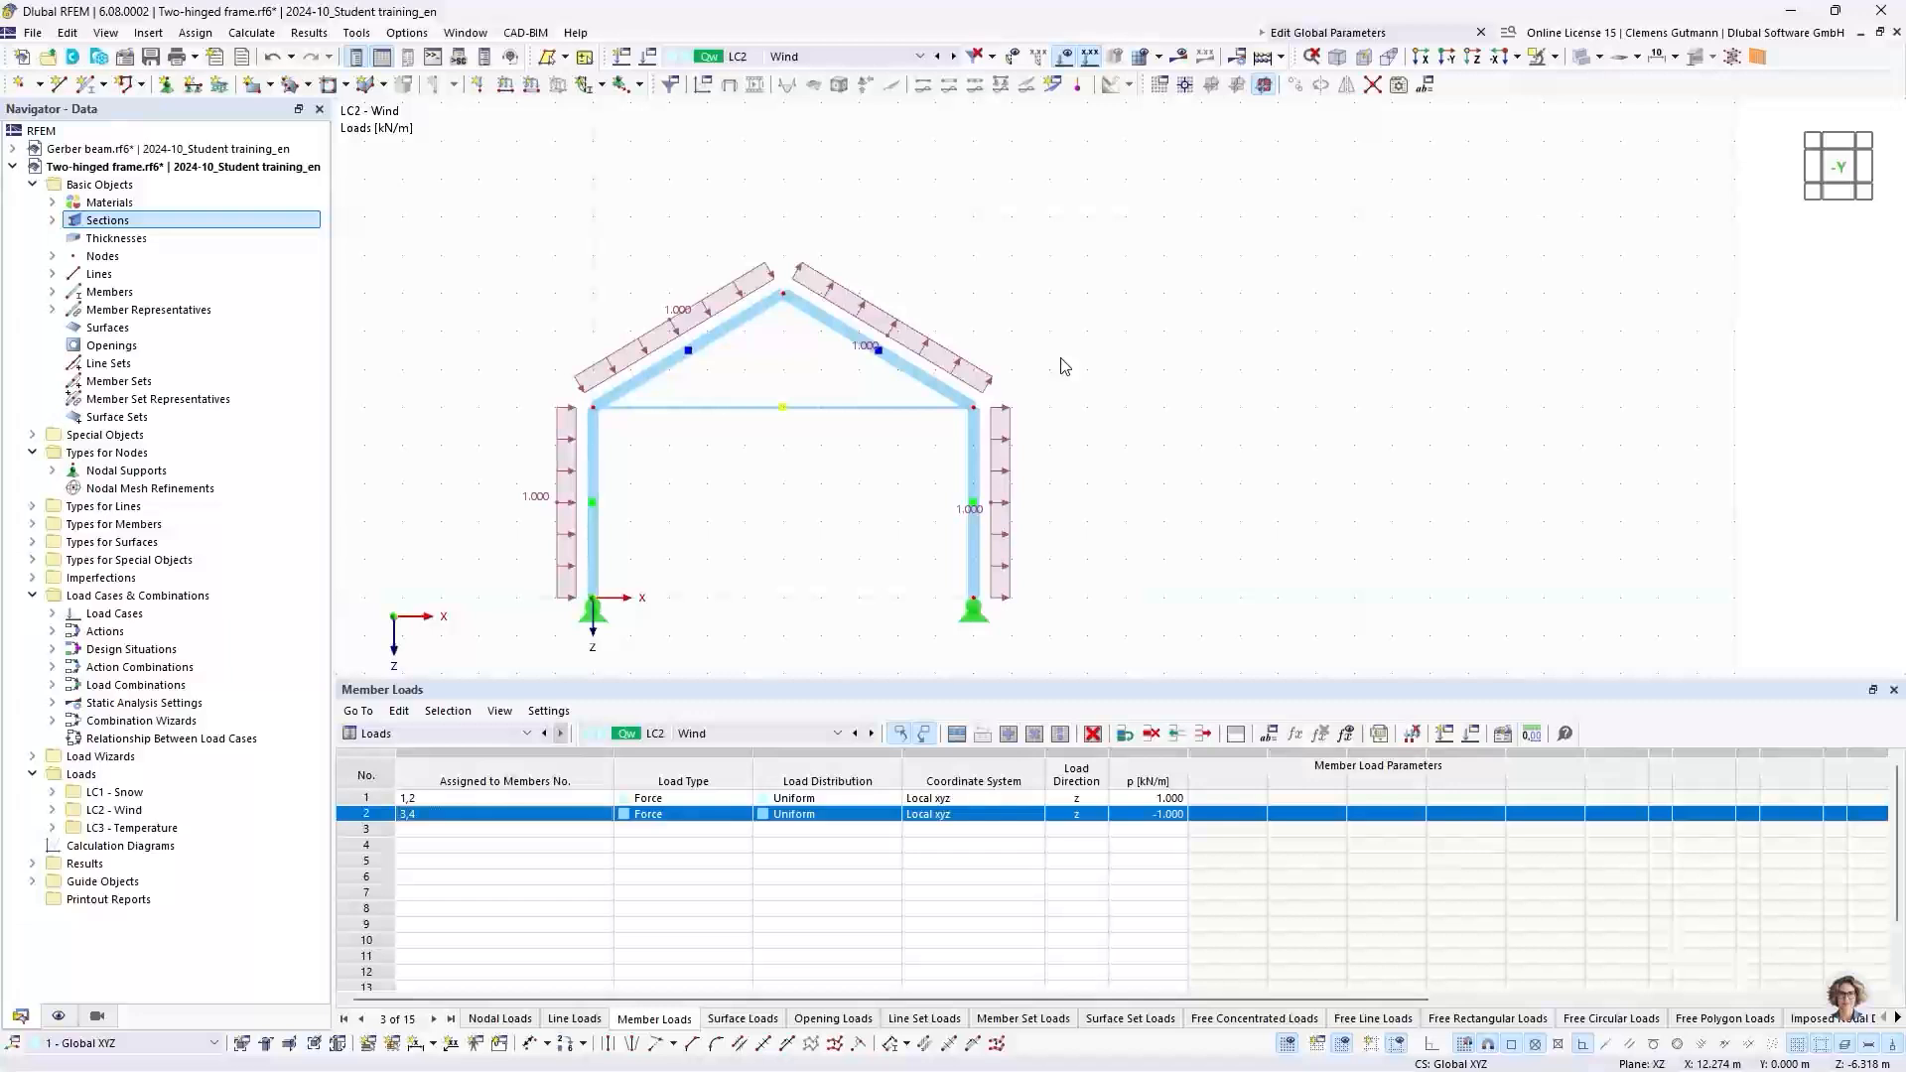
Step: Calculate all load cases and load combinations
click(1263, 60)
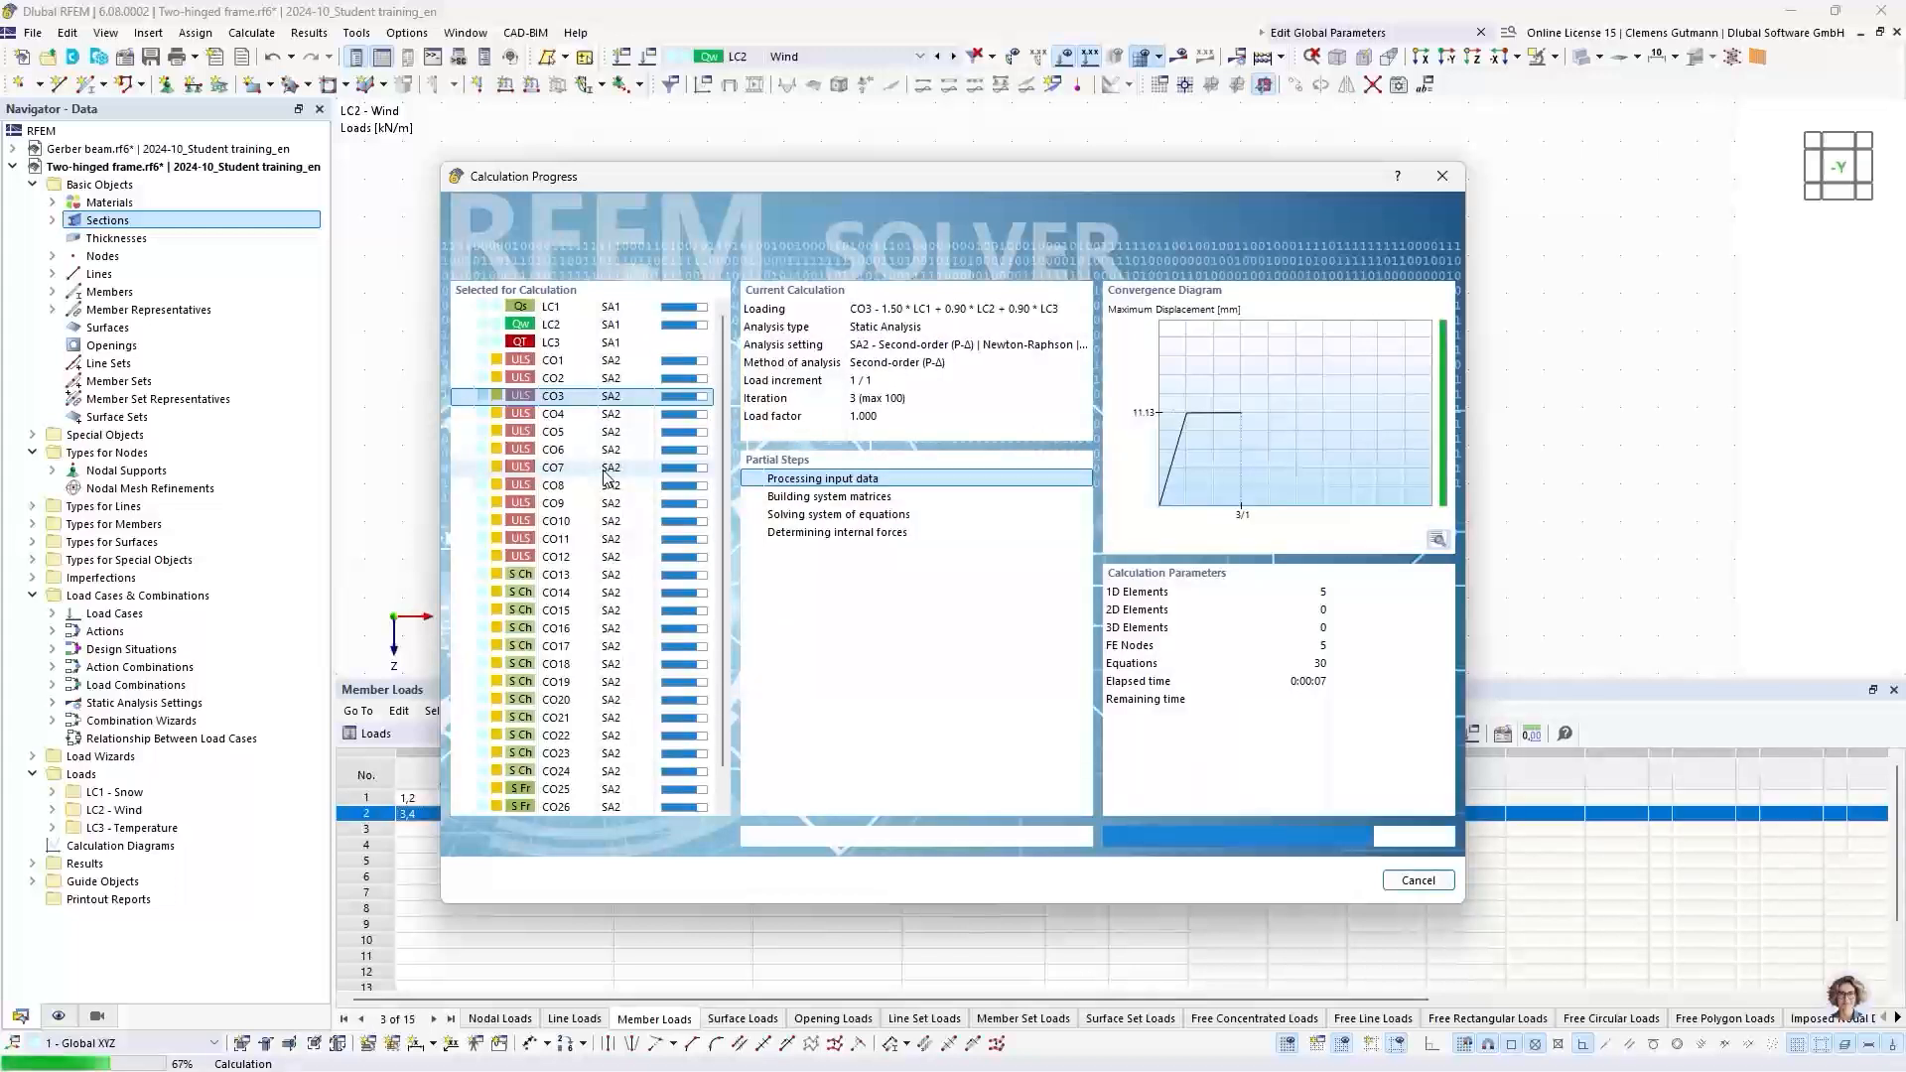
scroll(607, 478, down, 1)
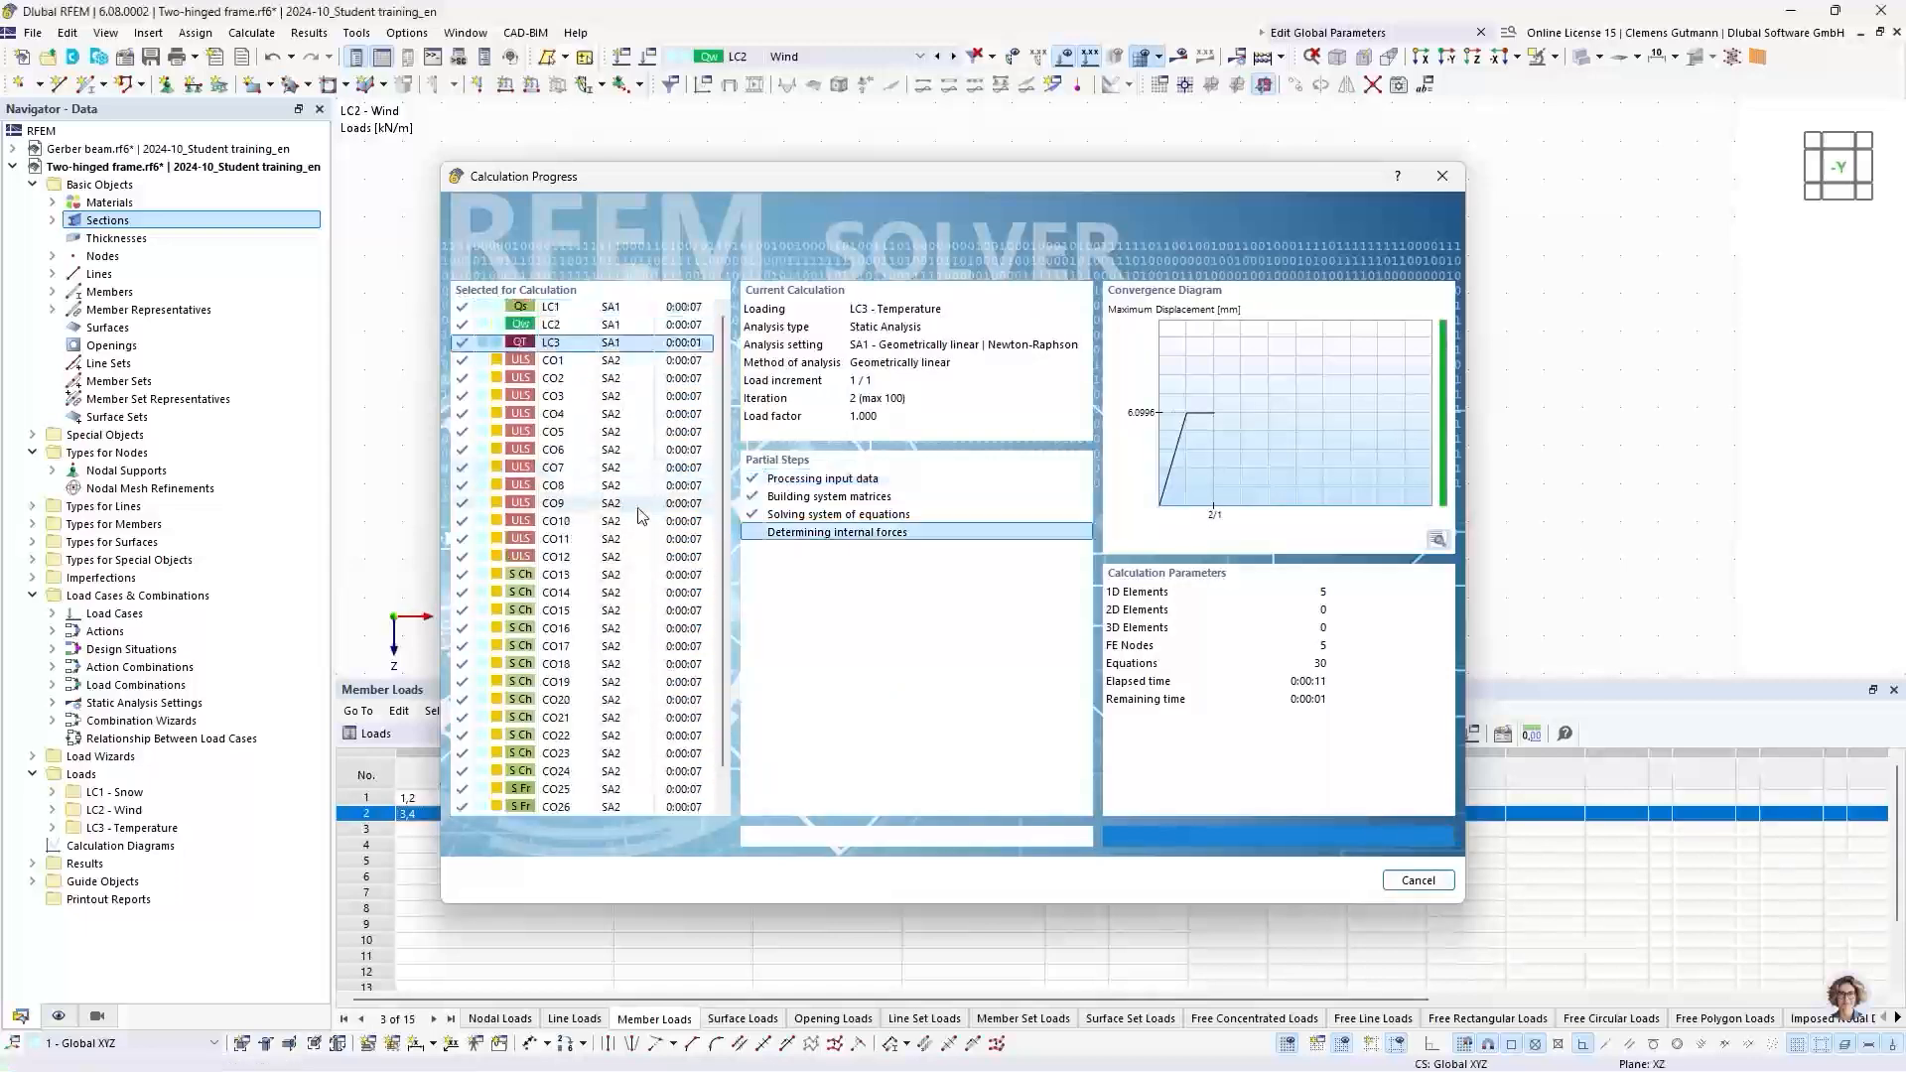
middle_drag(560, 464, 766, 450)
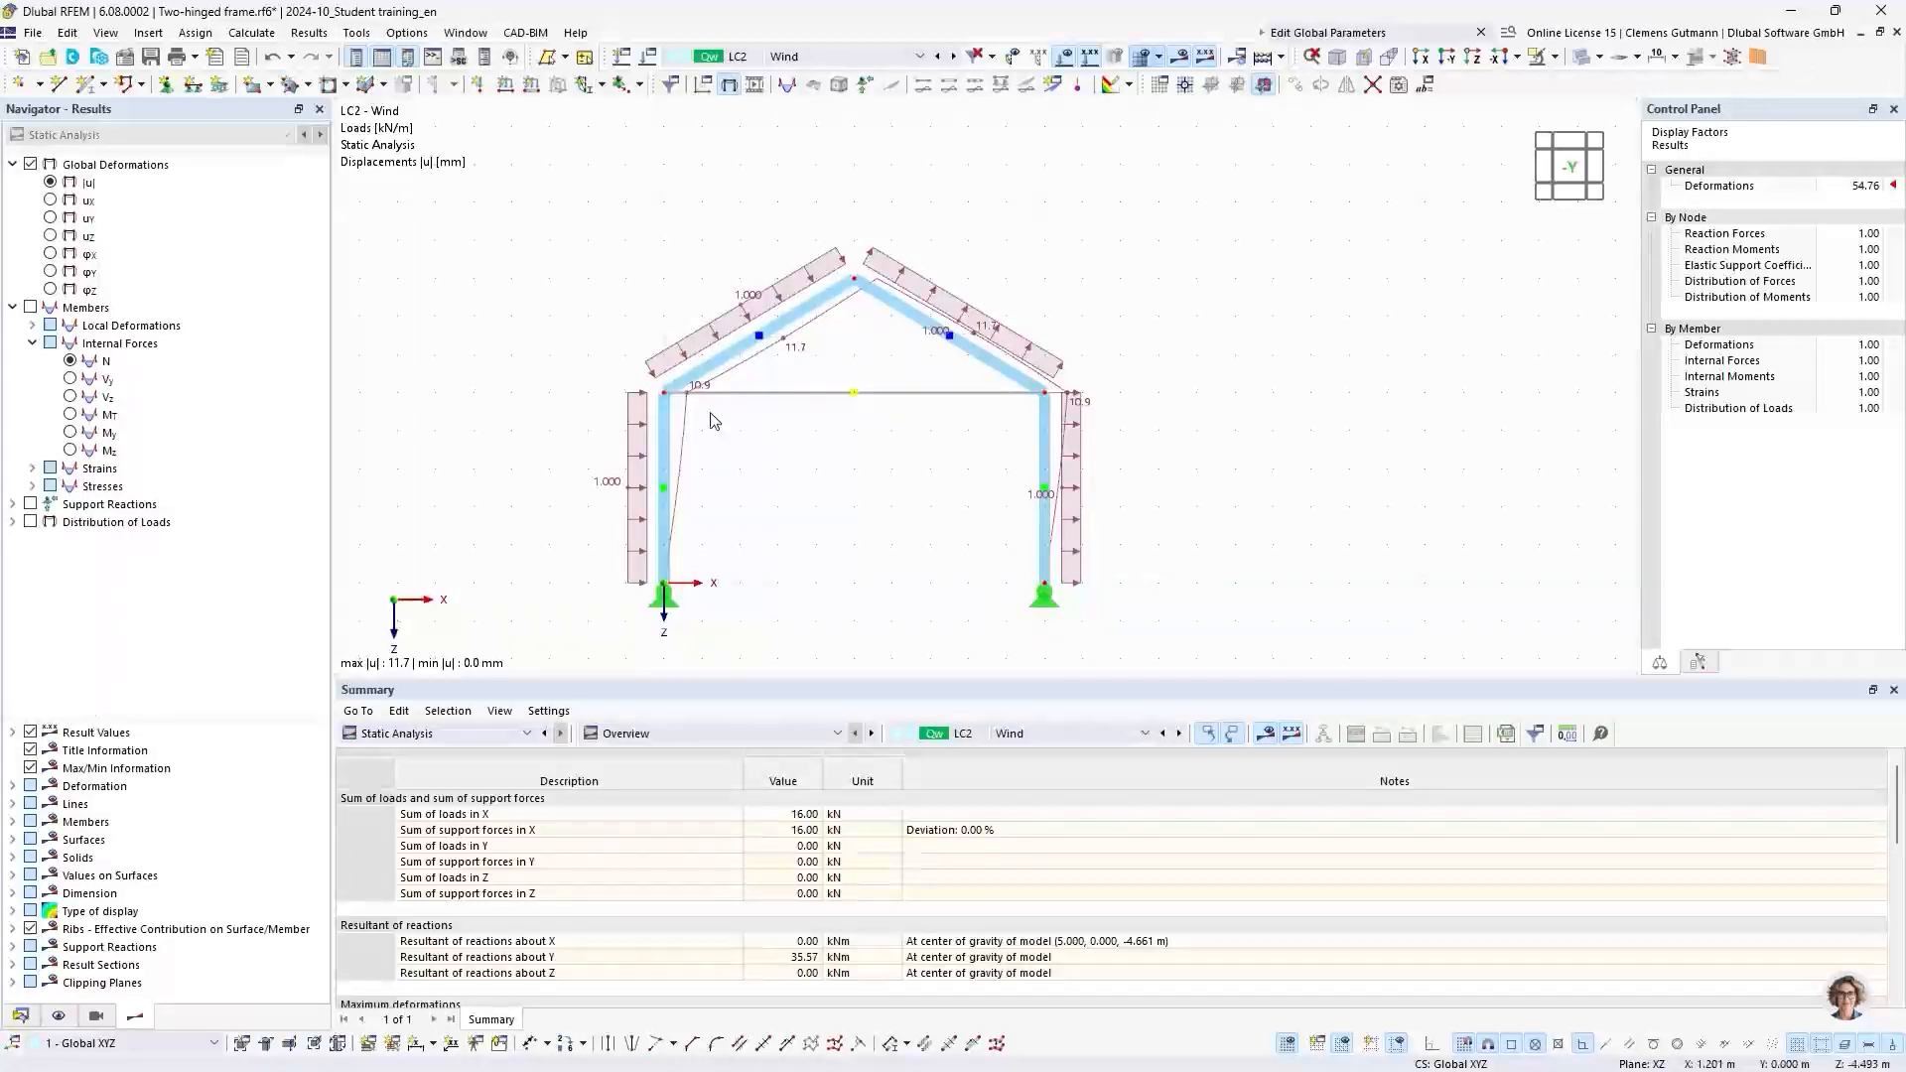
Step: Display the deformations of LC1 - Snow with the members drawn as simple lines
click(852, 58)
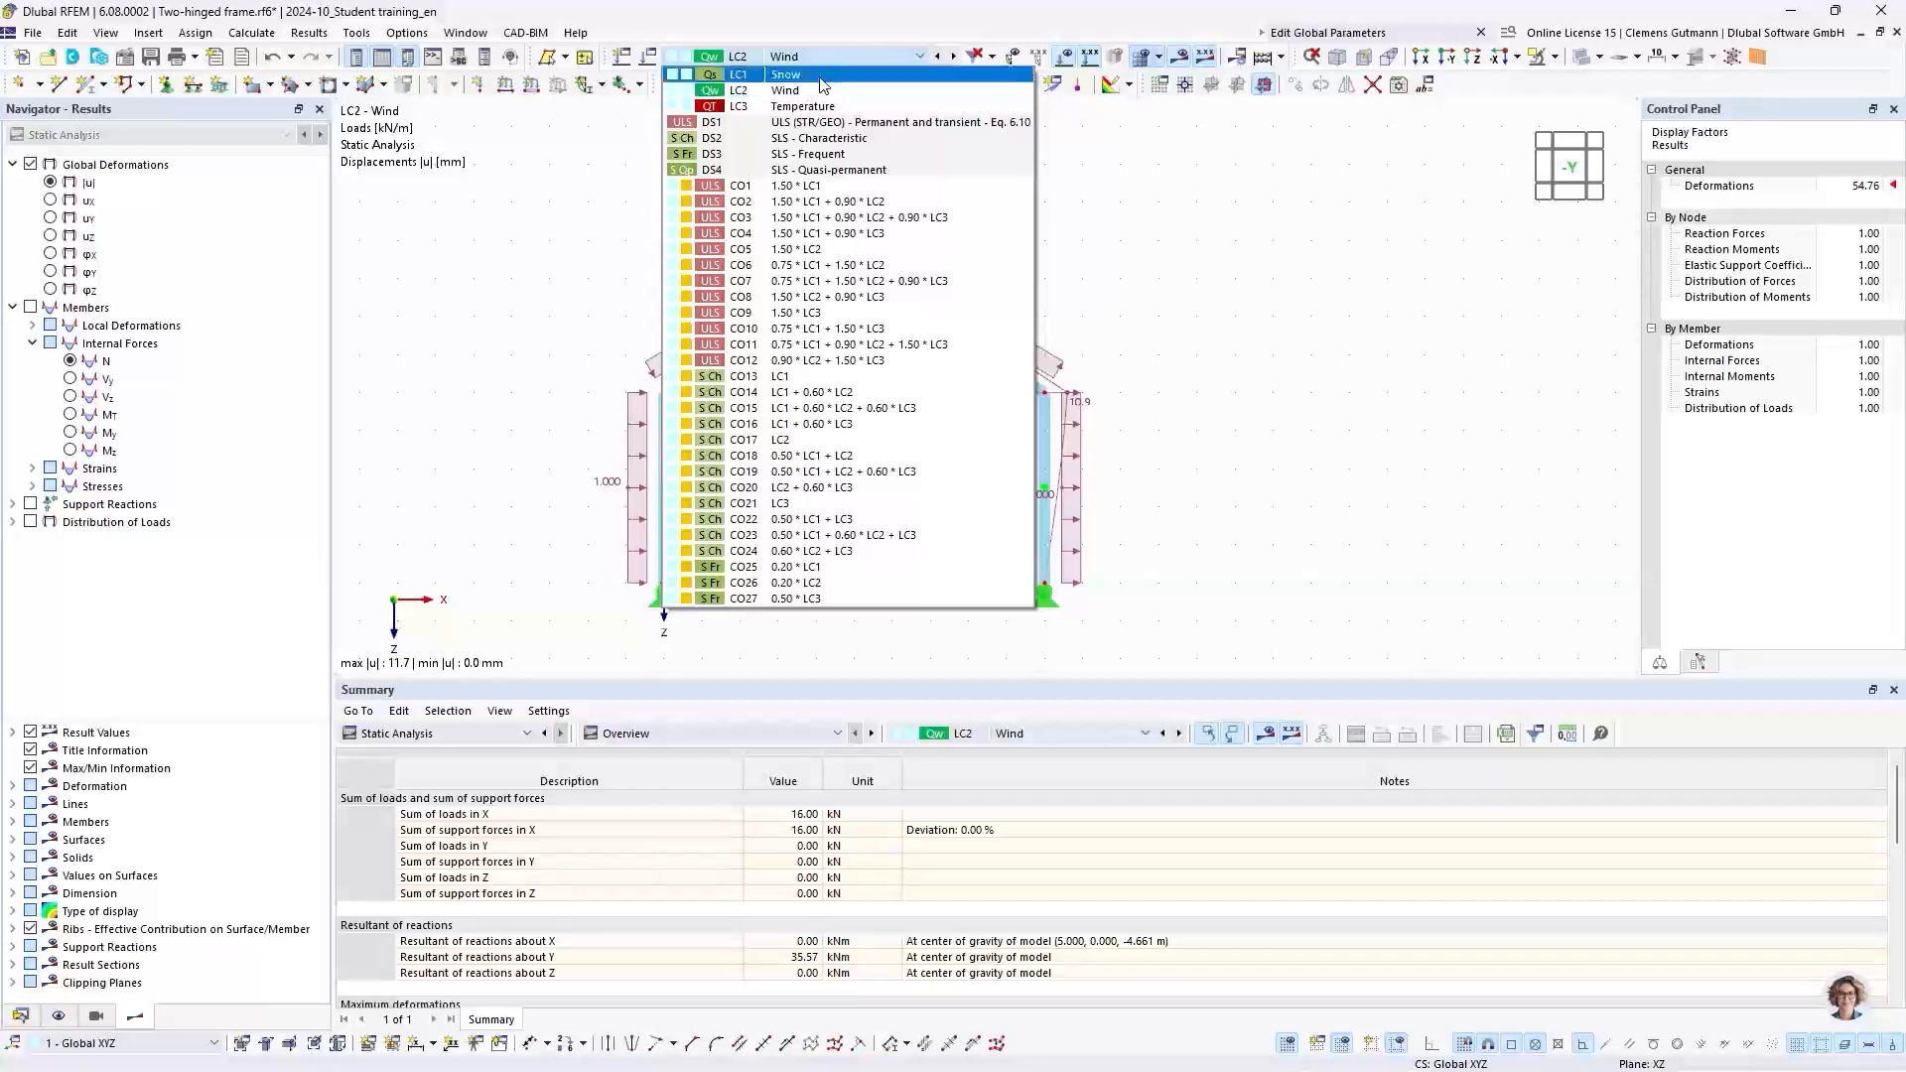
click(822, 76)
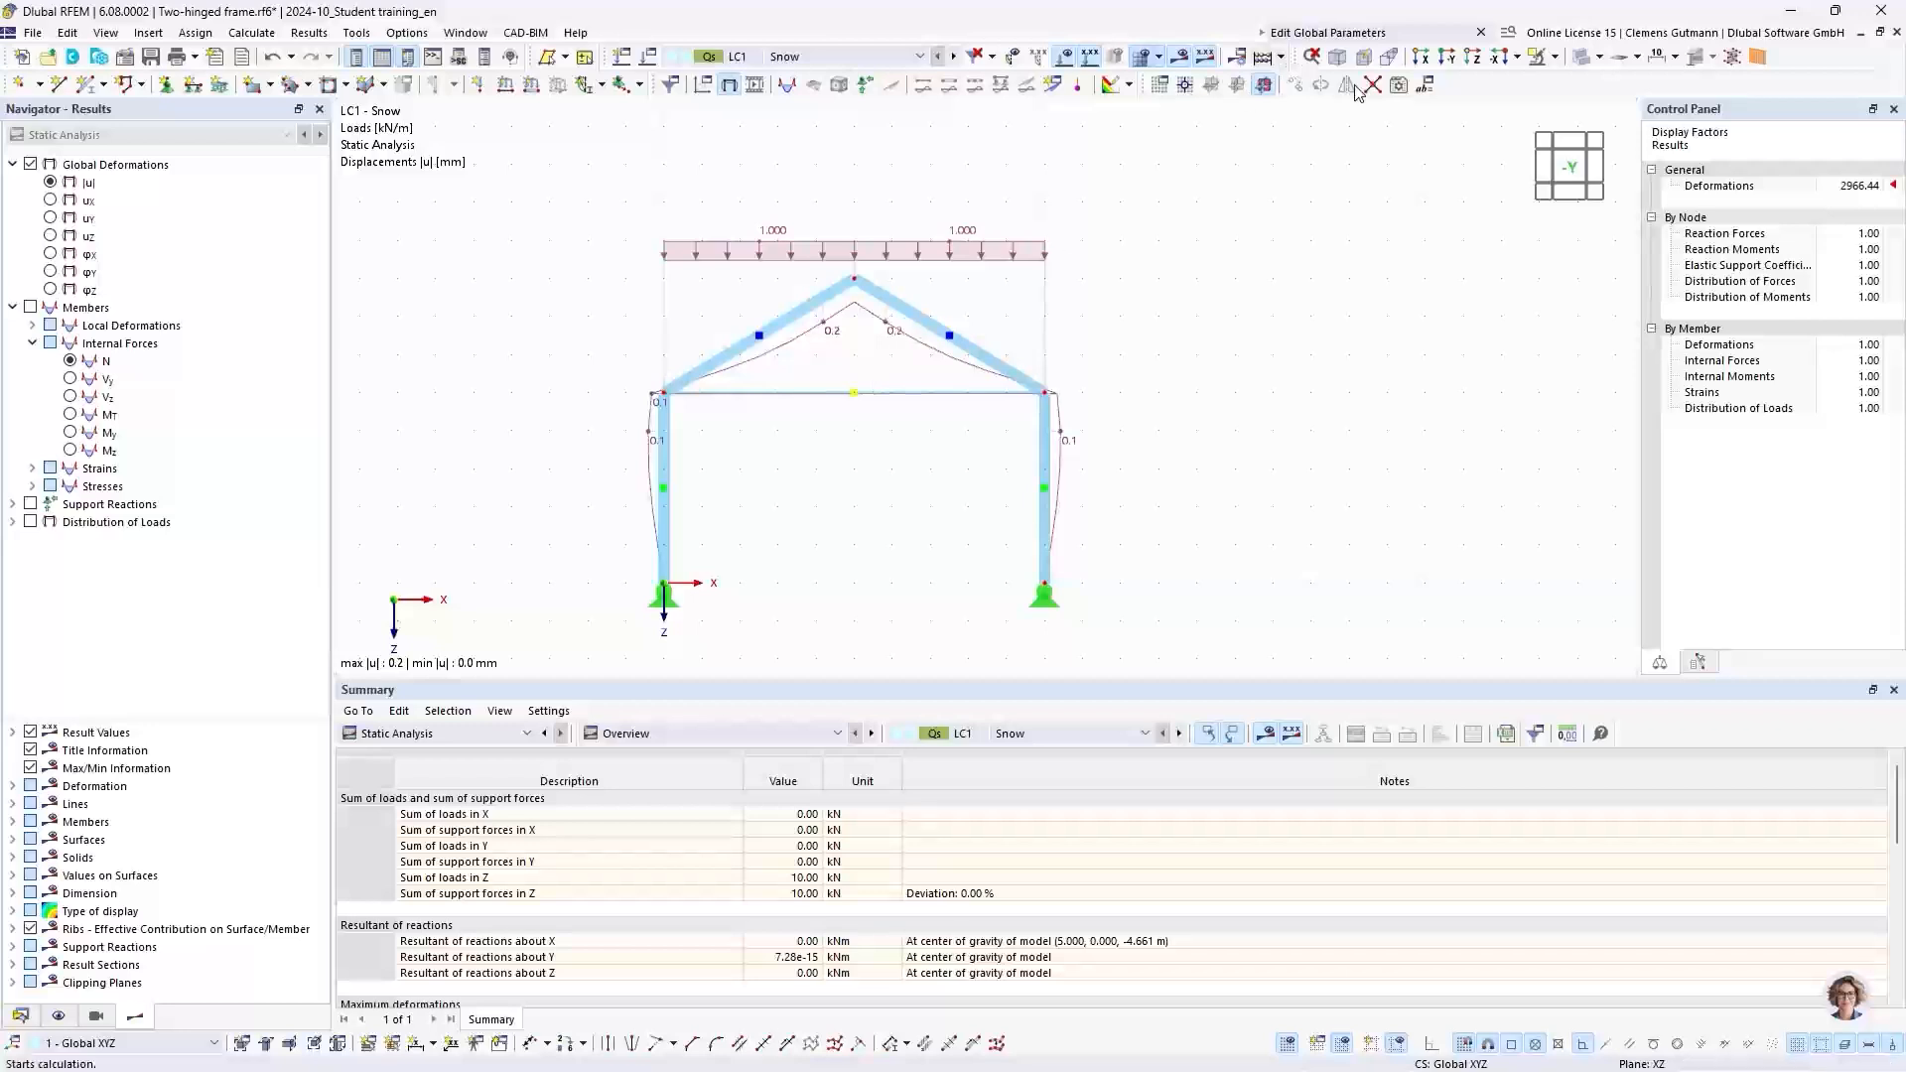
click(1585, 56)
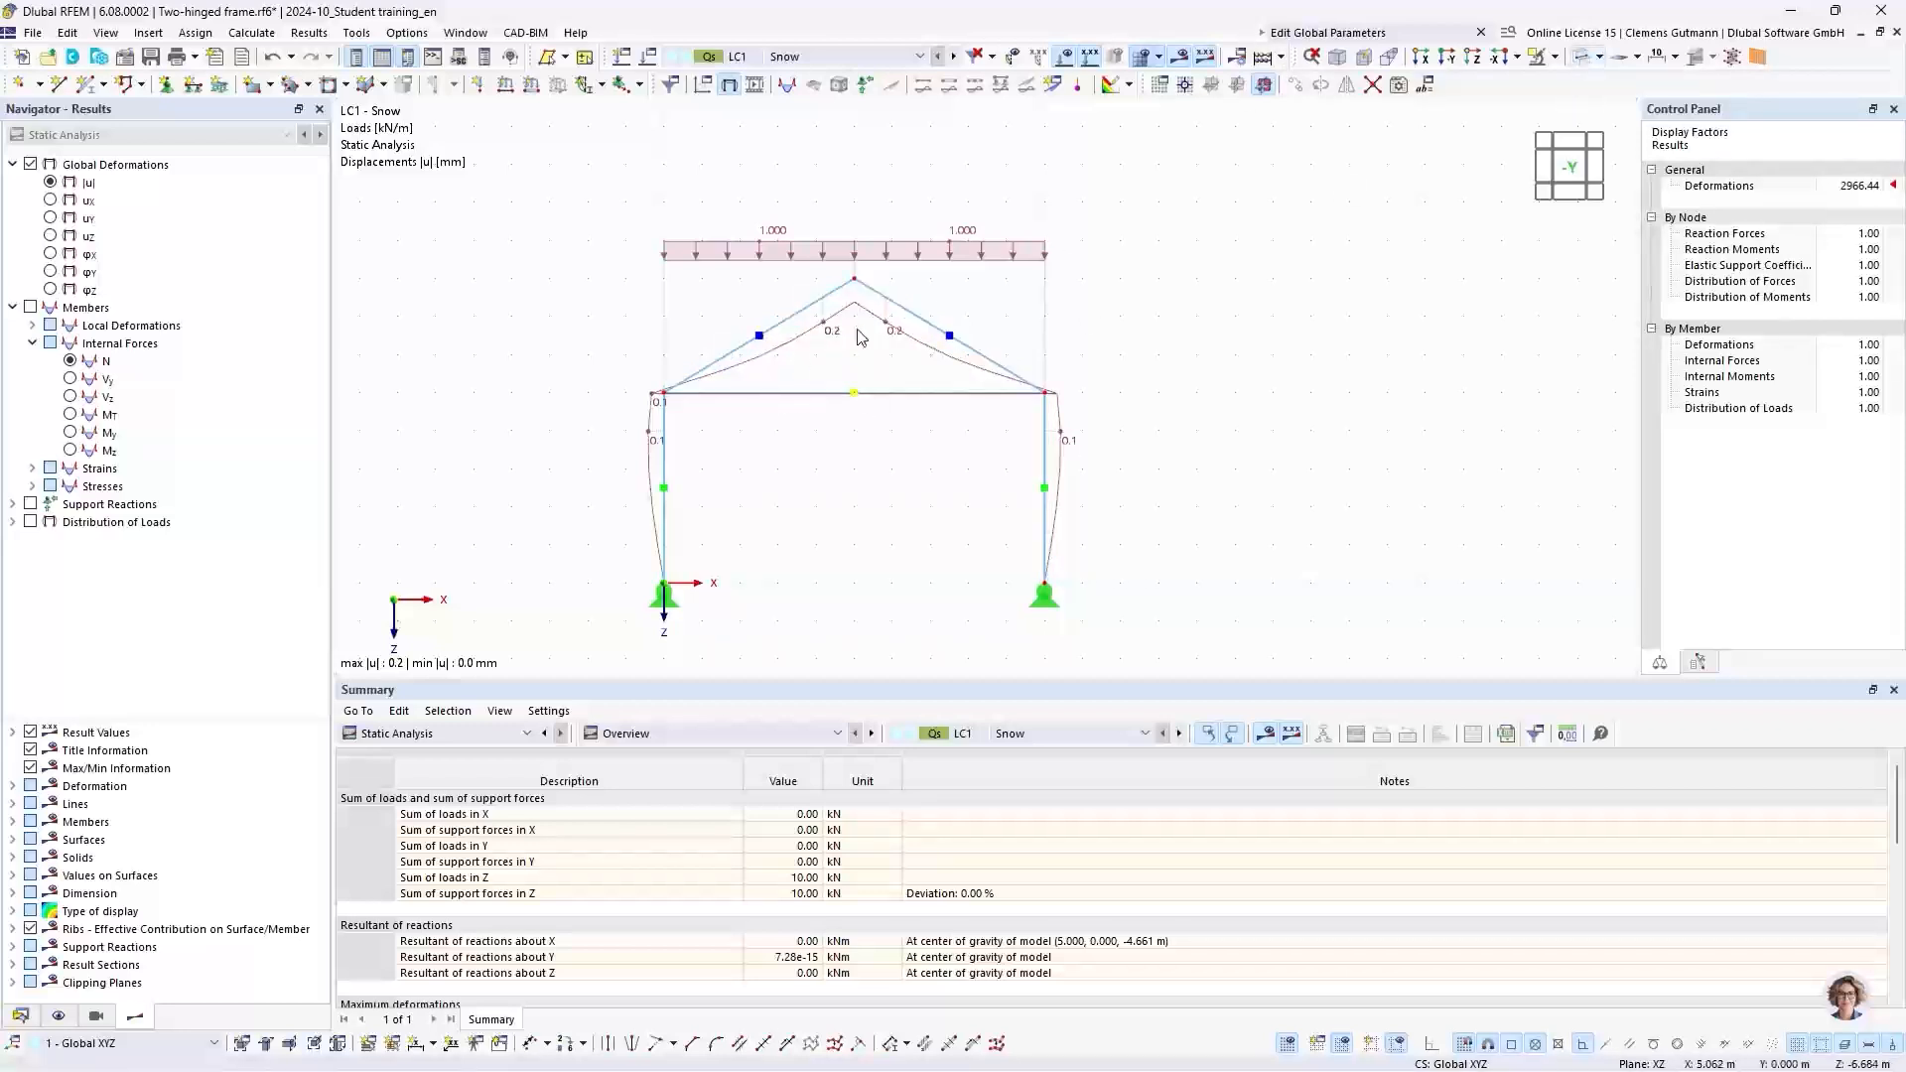
Step: Examine the axial forces N for the snow load case and return to its global deformations
scroll(869, 352, up, 1)
middle_drag(851, 404, 902, 357)
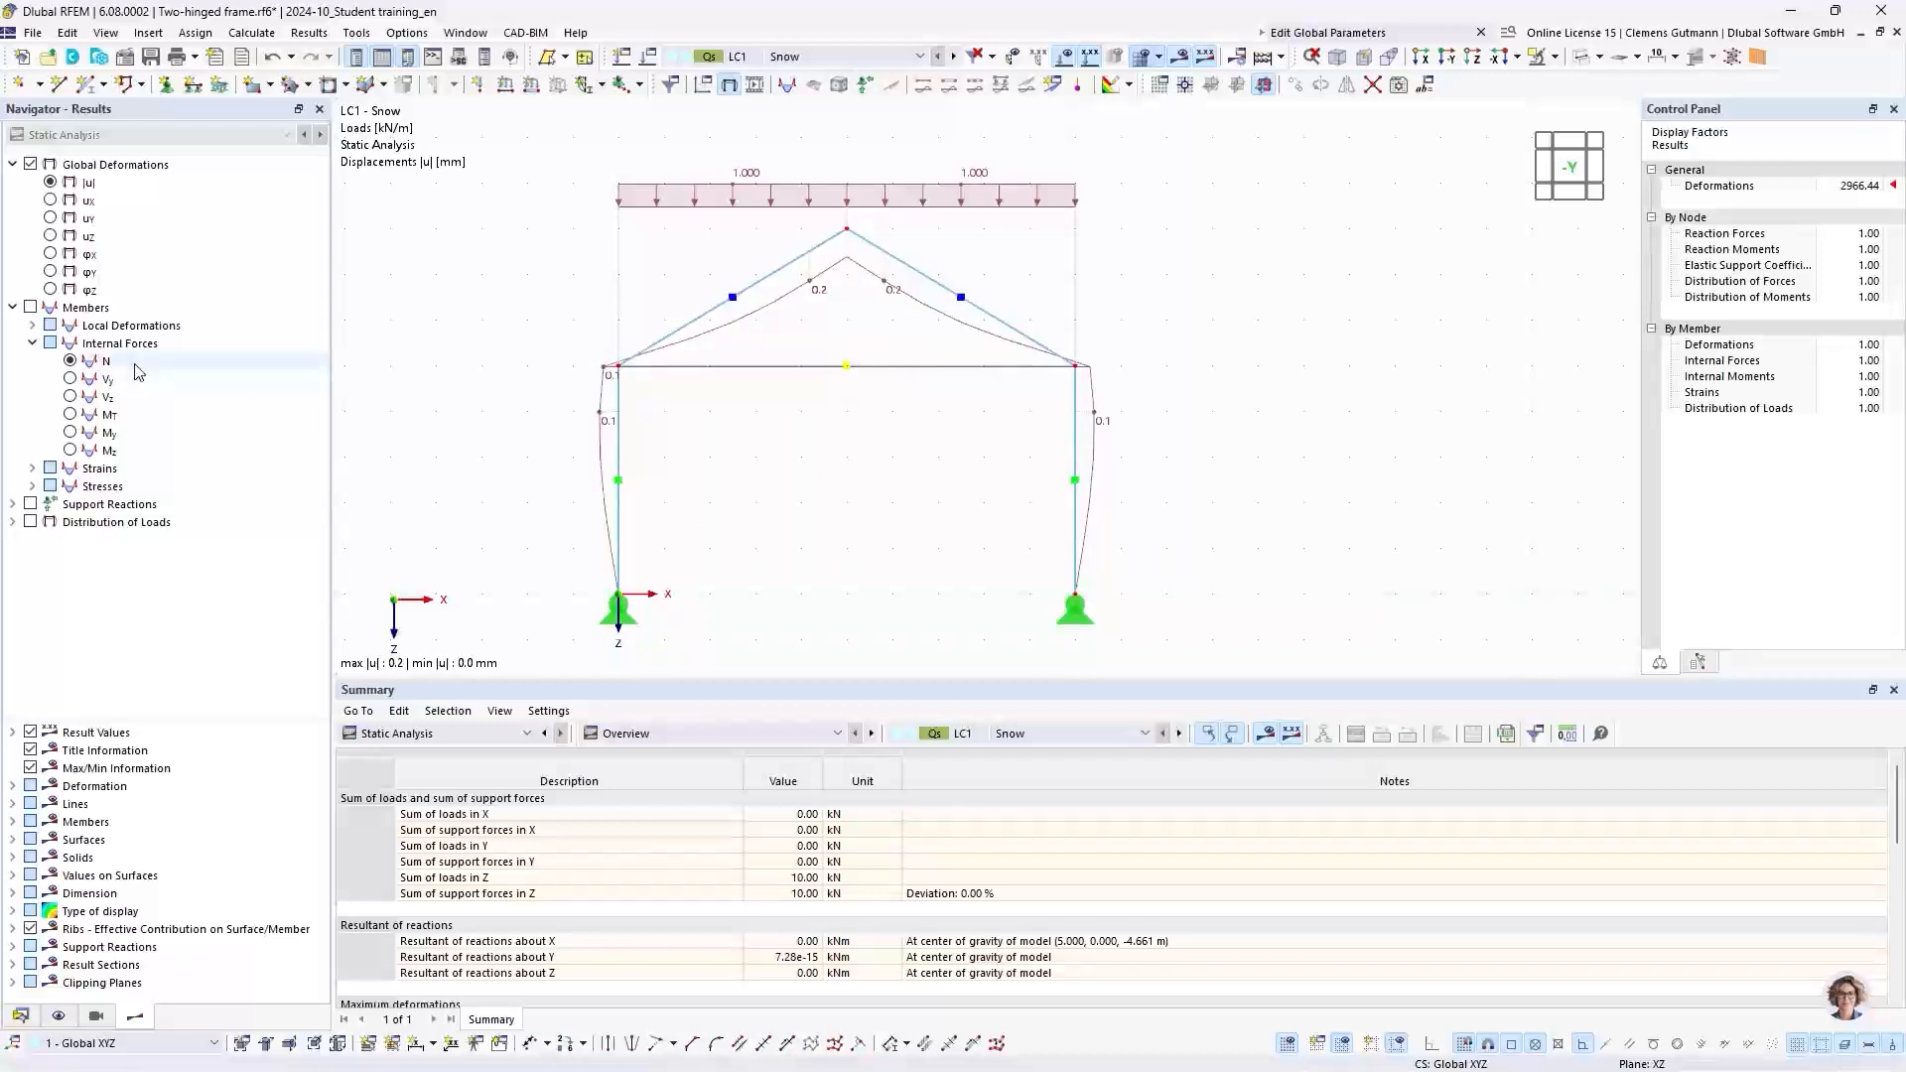
click(72, 362)
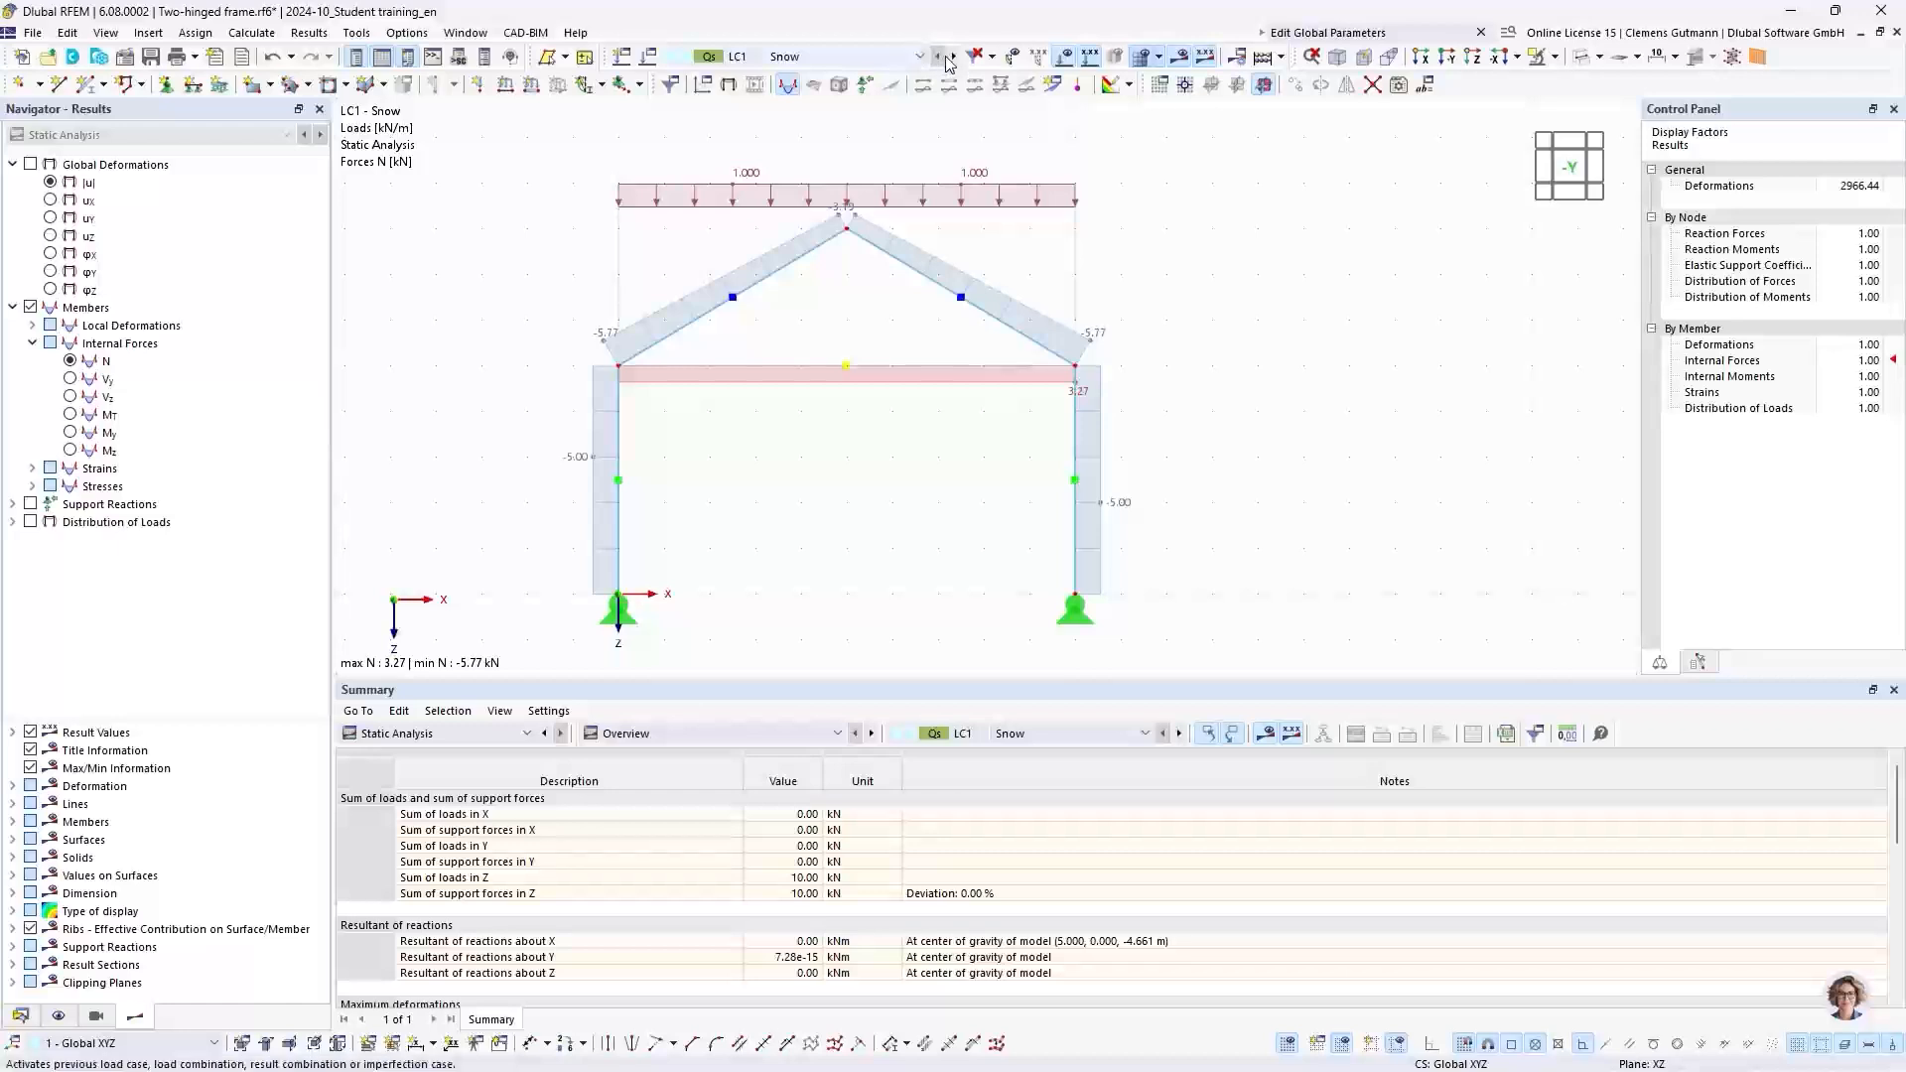
click(30, 163)
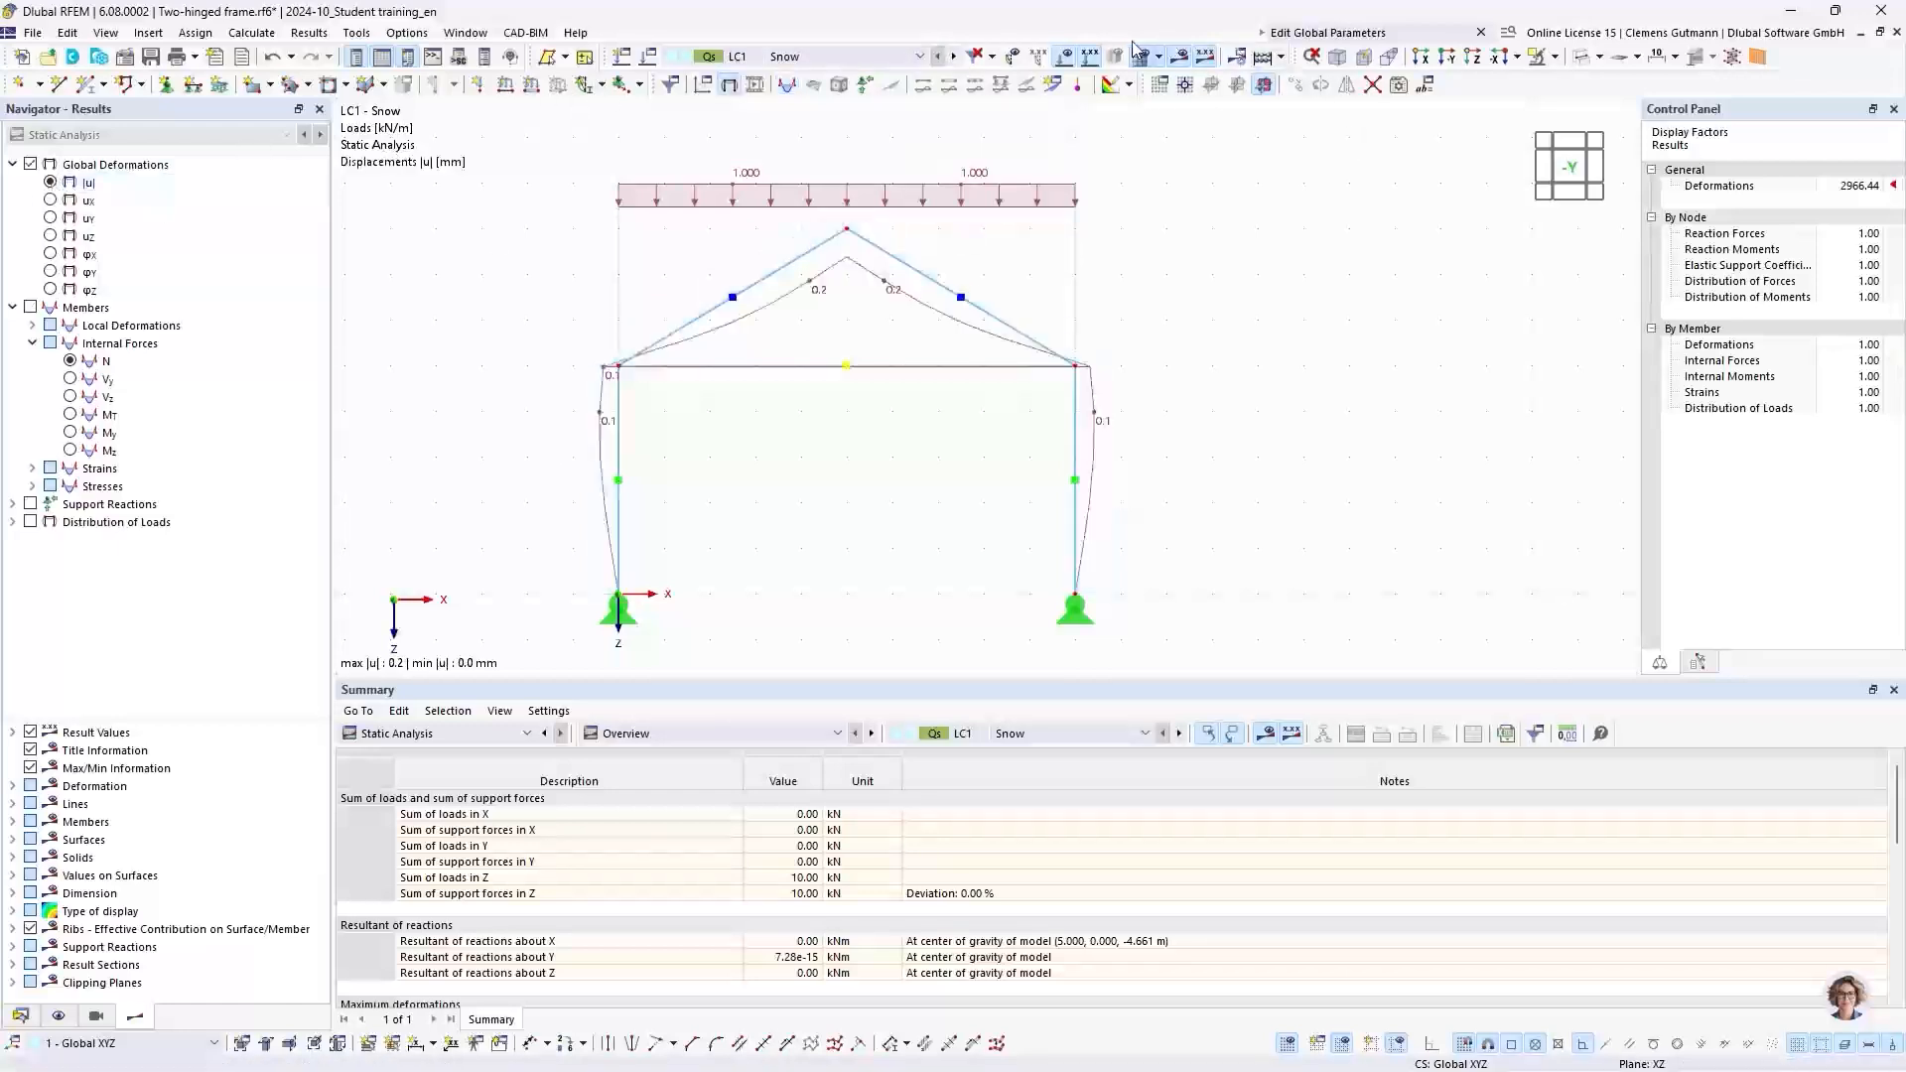
Step: Switch to the LC2 - Wind results, hide the load display, and show the members' axial forces N
click(953, 55)
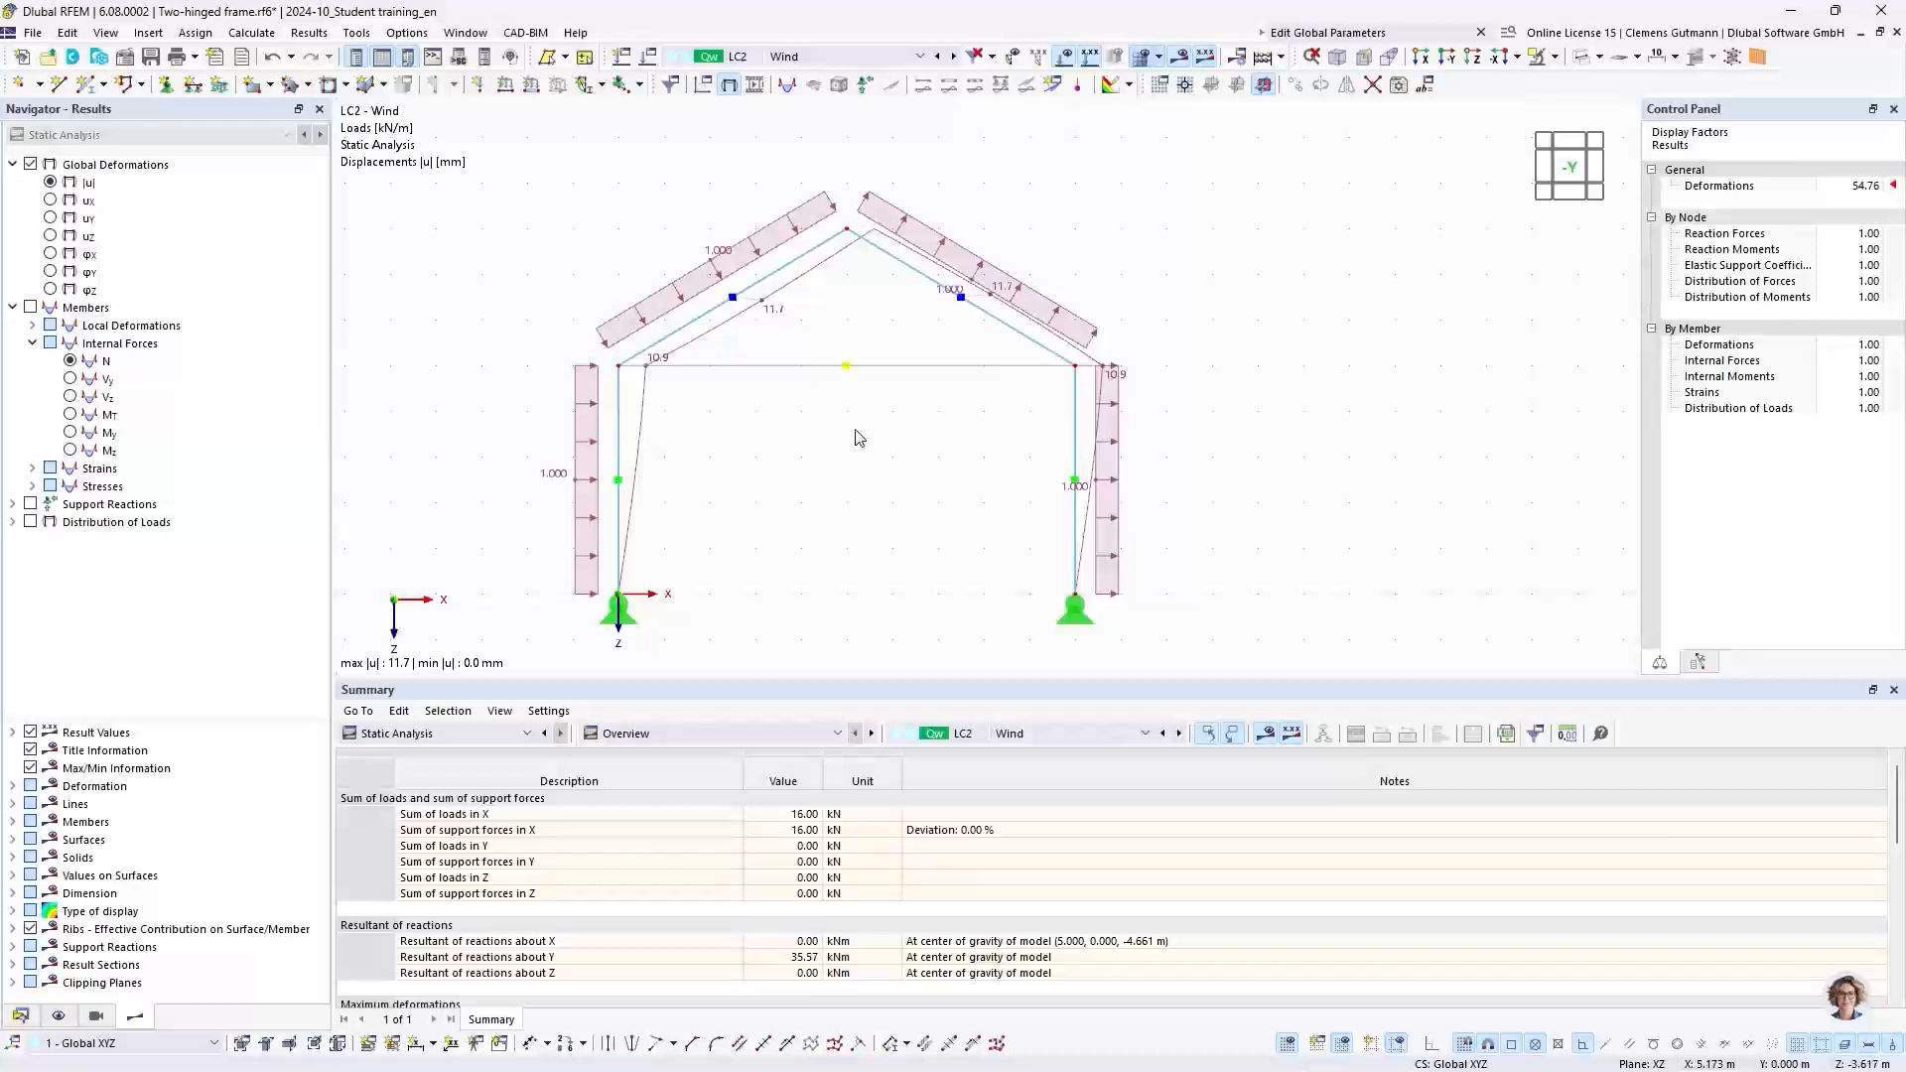
click(1067, 59)
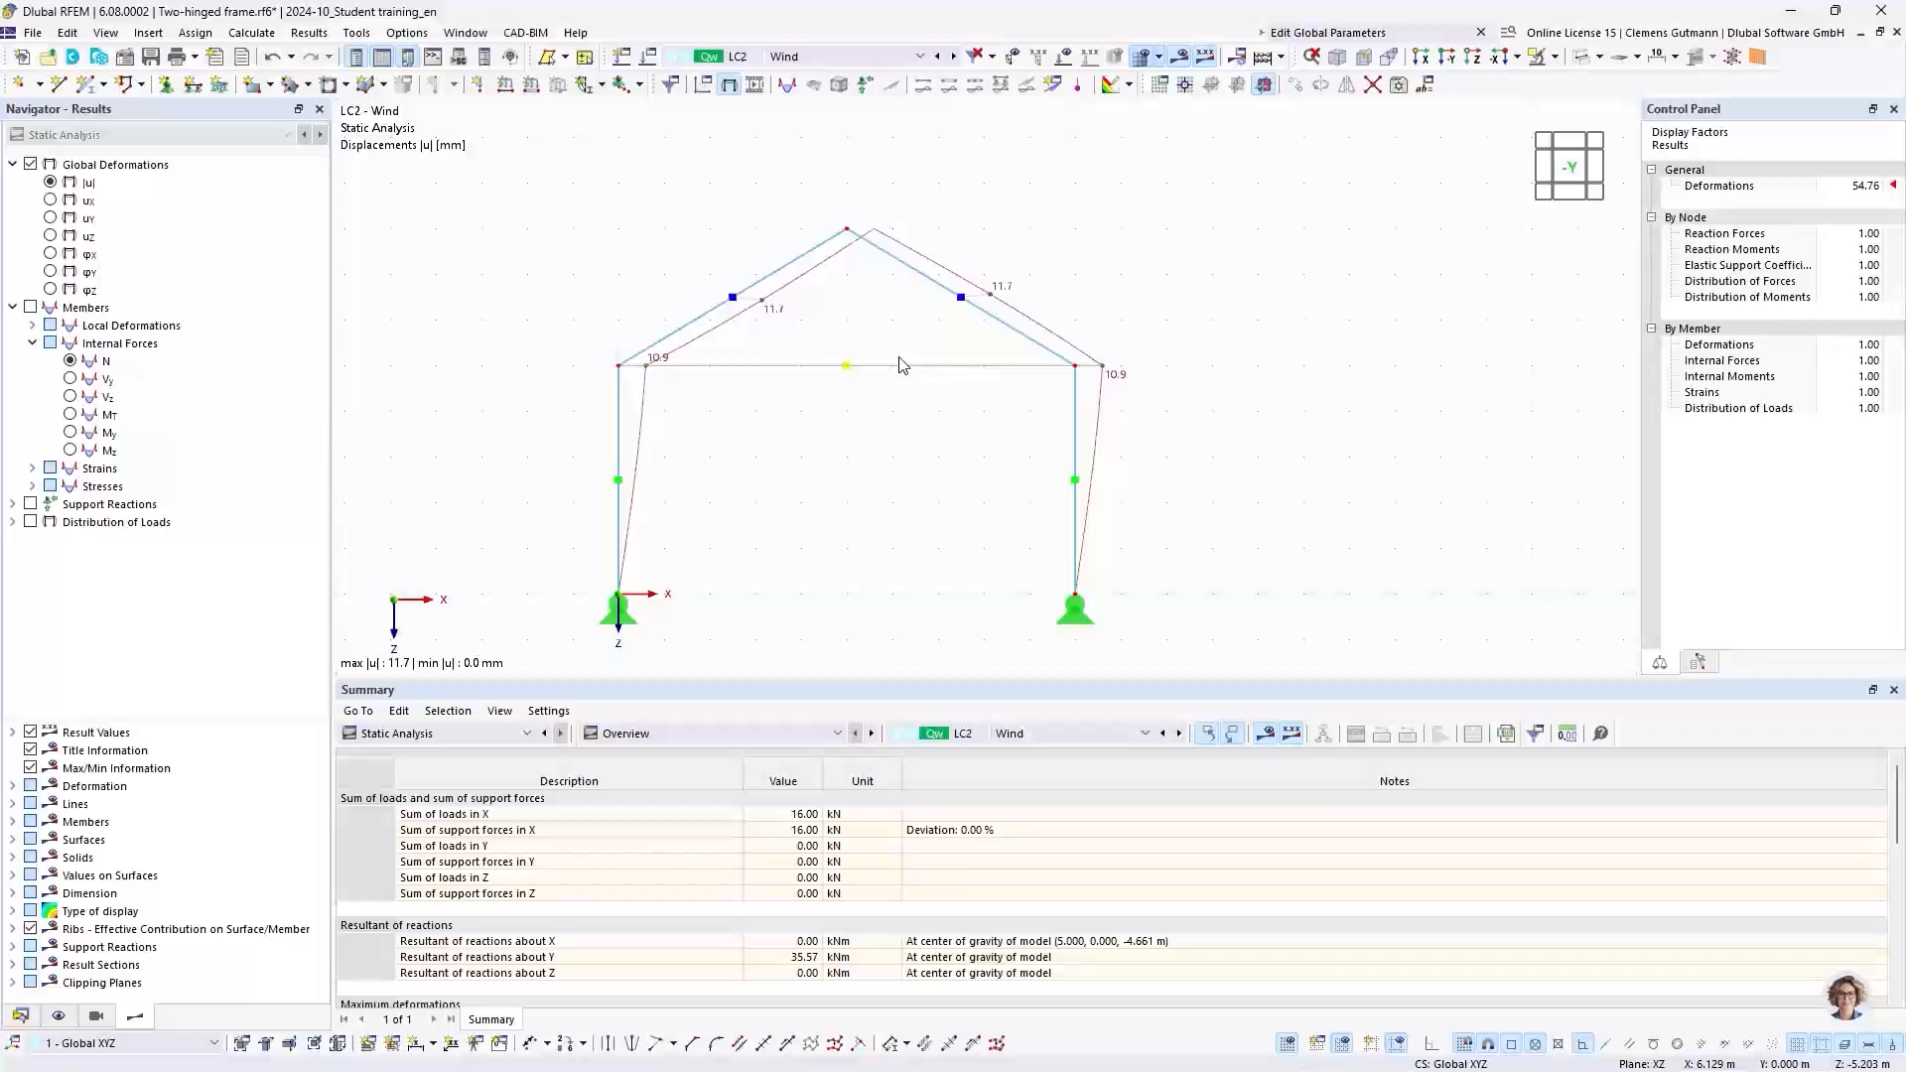
click(70, 362)
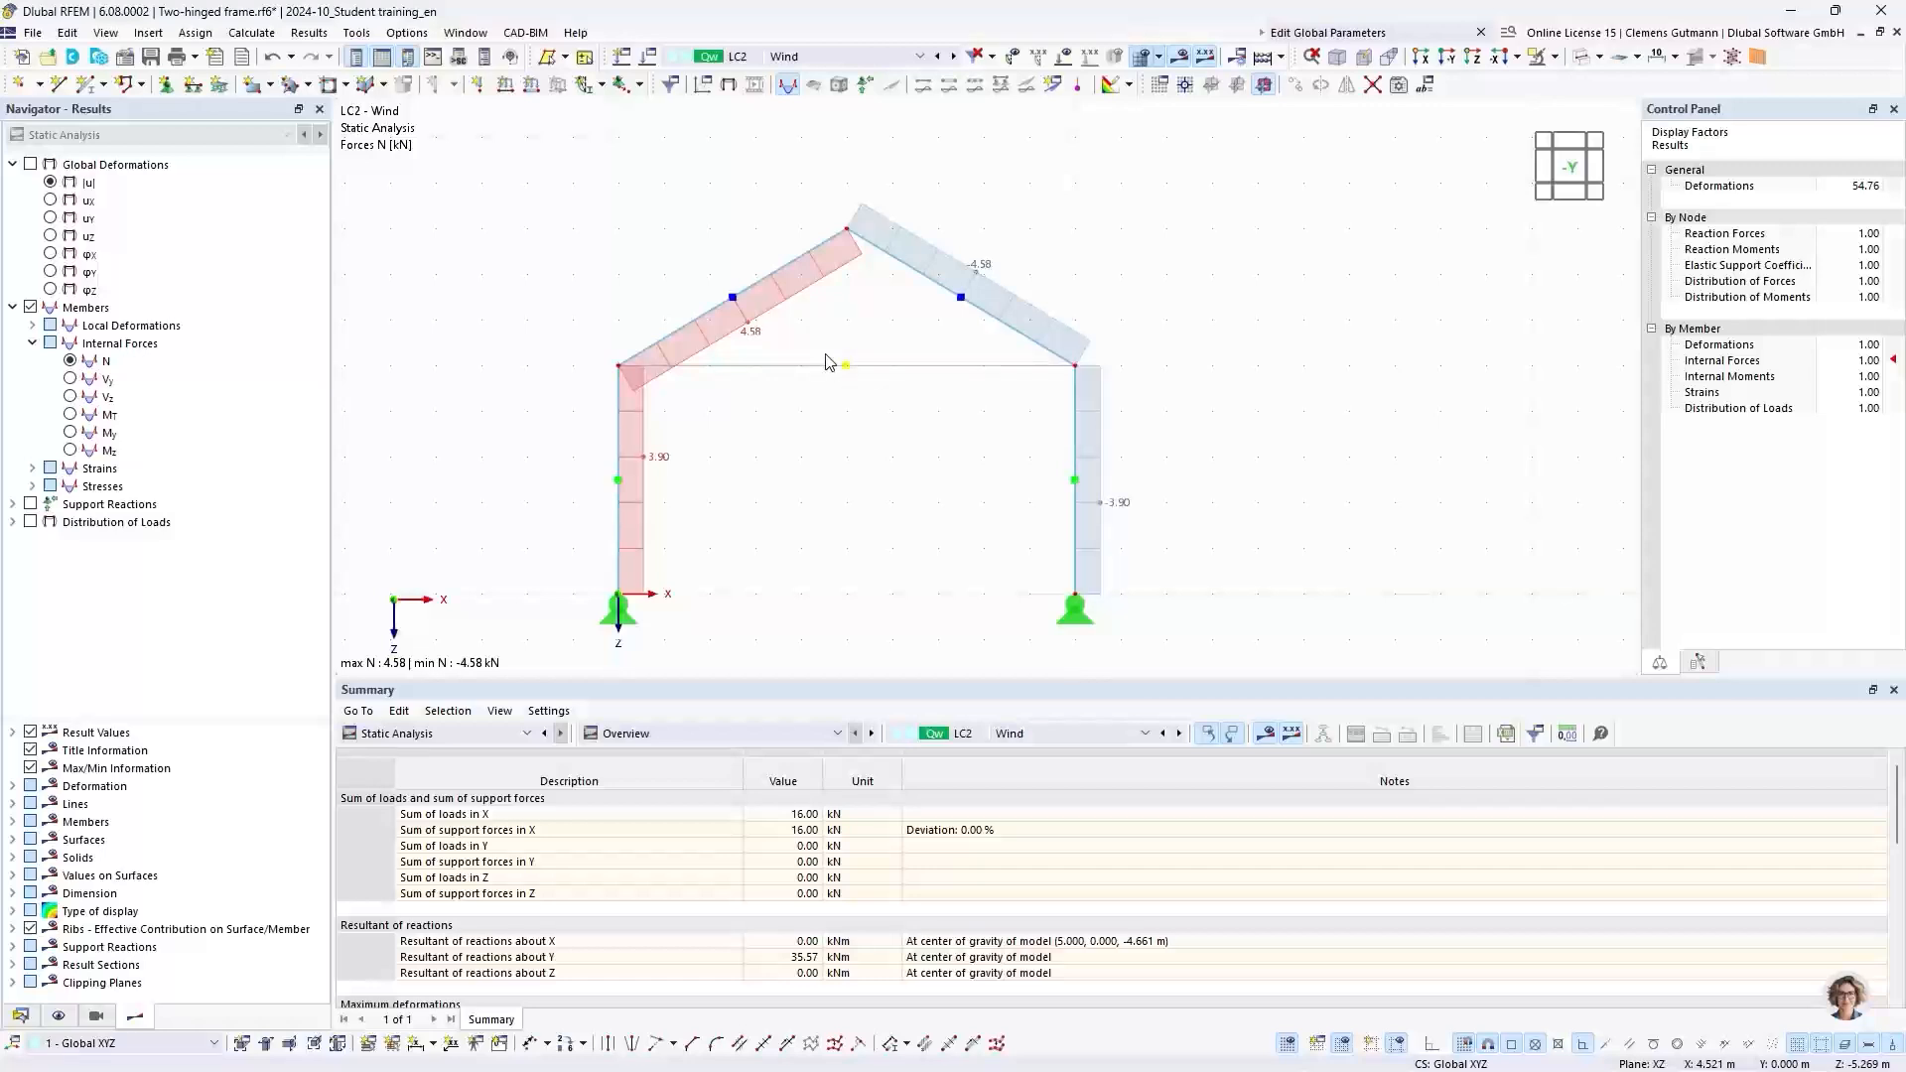
Step: Switch to LC3 - Temperature and compare its axial forces N with the global deformations |u|
click(834, 59)
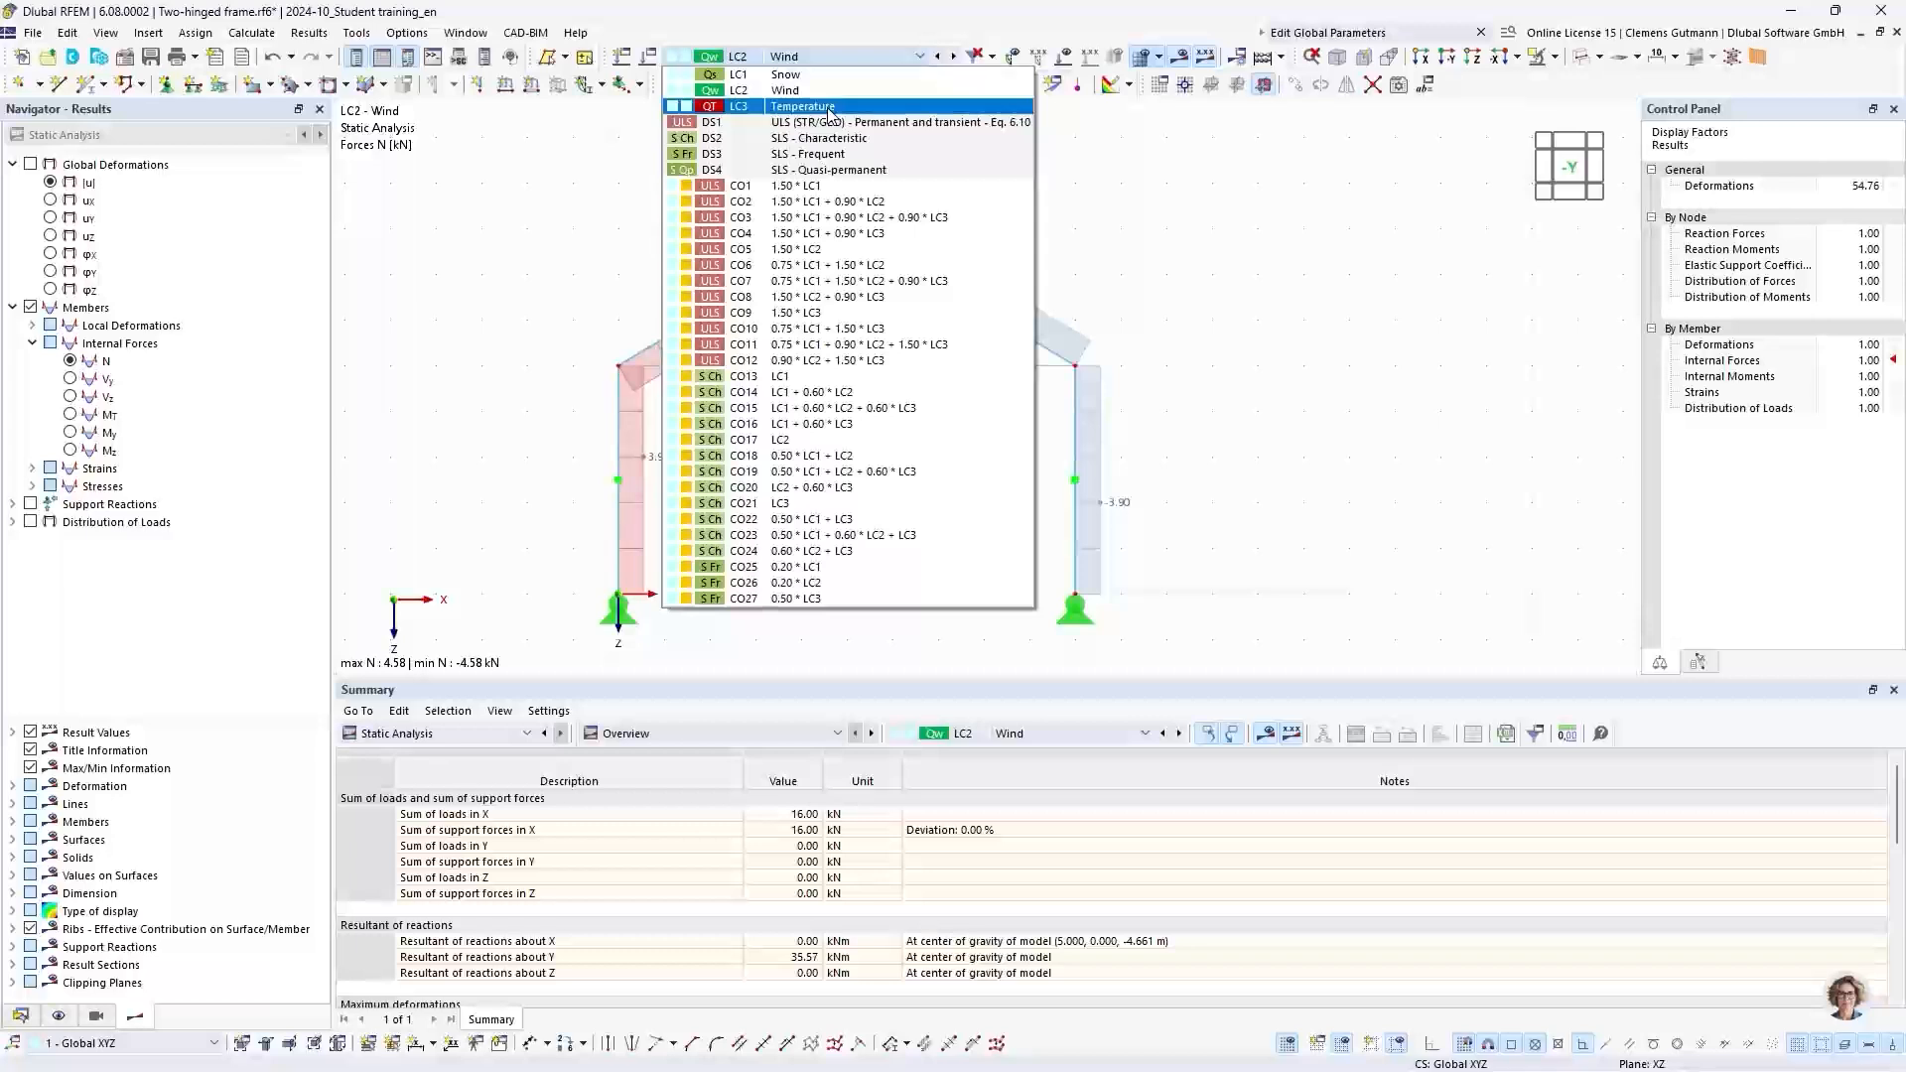
click(830, 111)
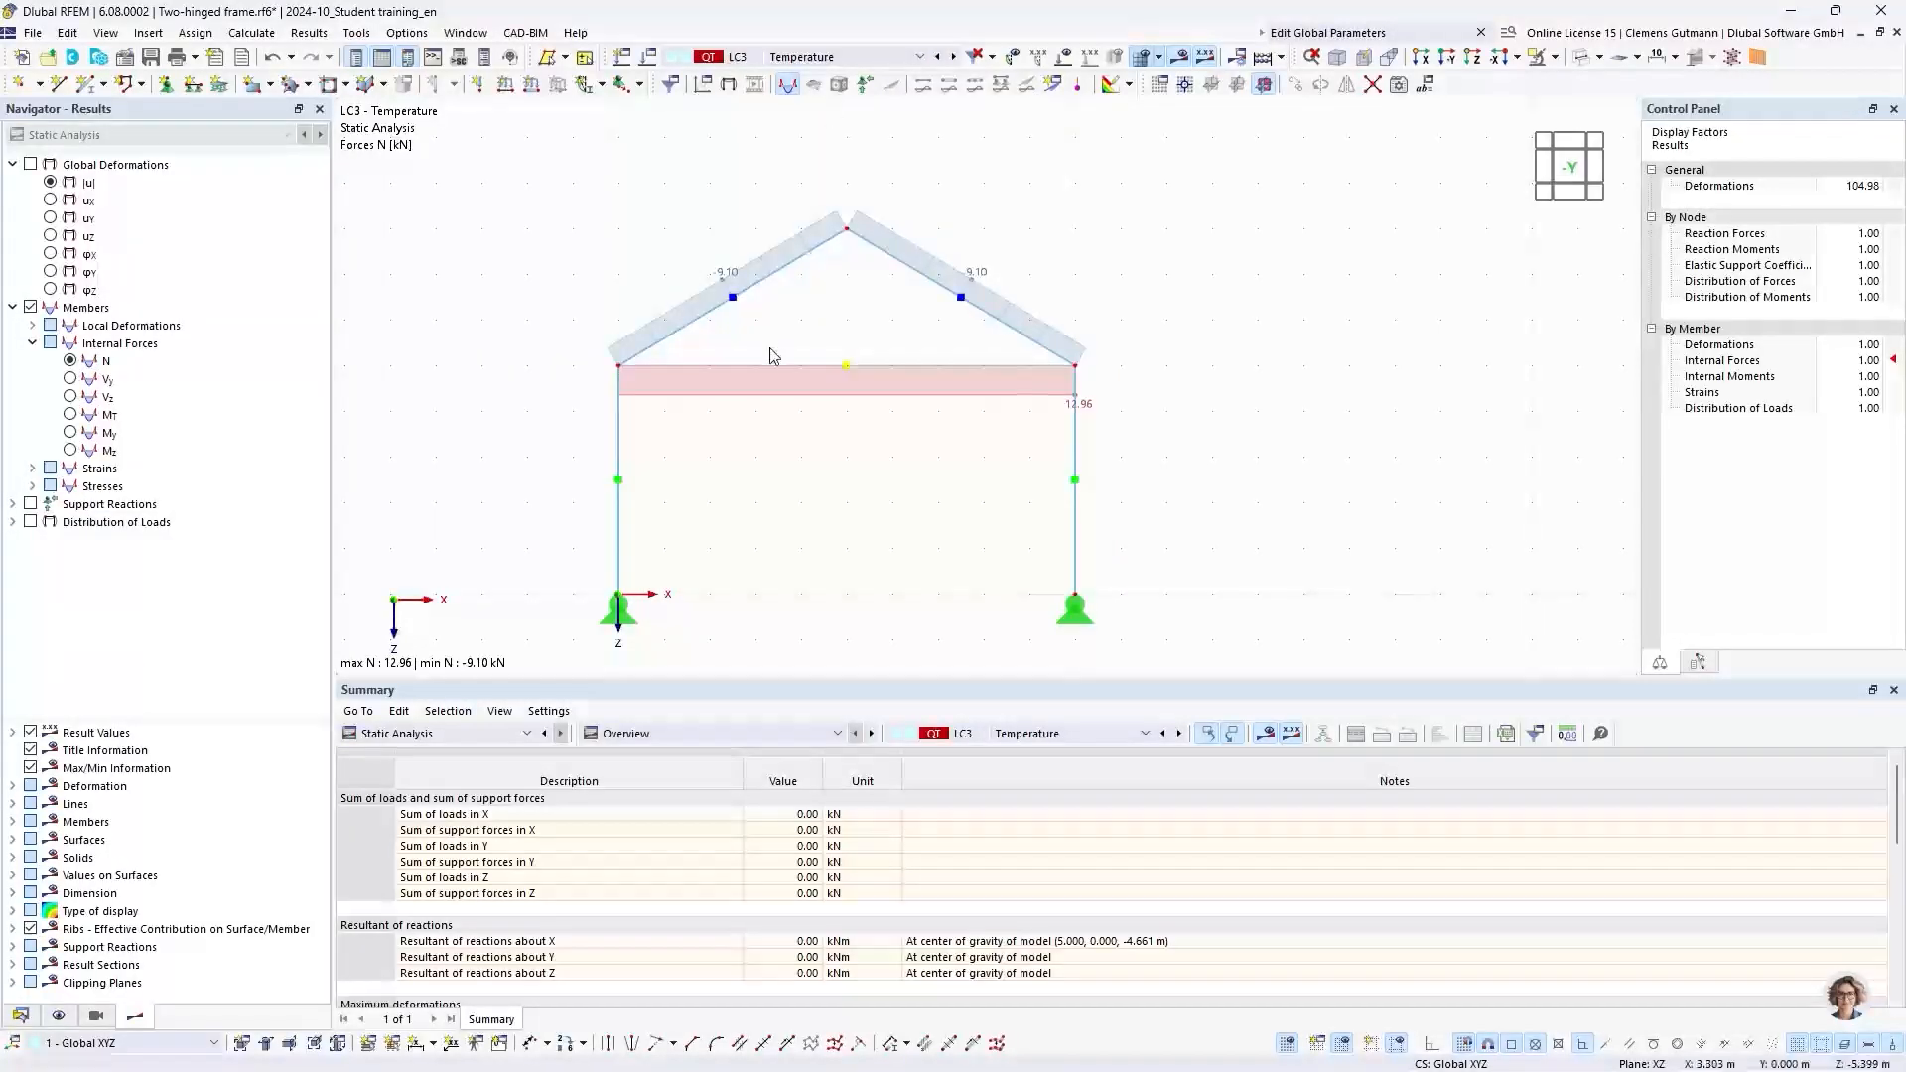
click(50, 183)
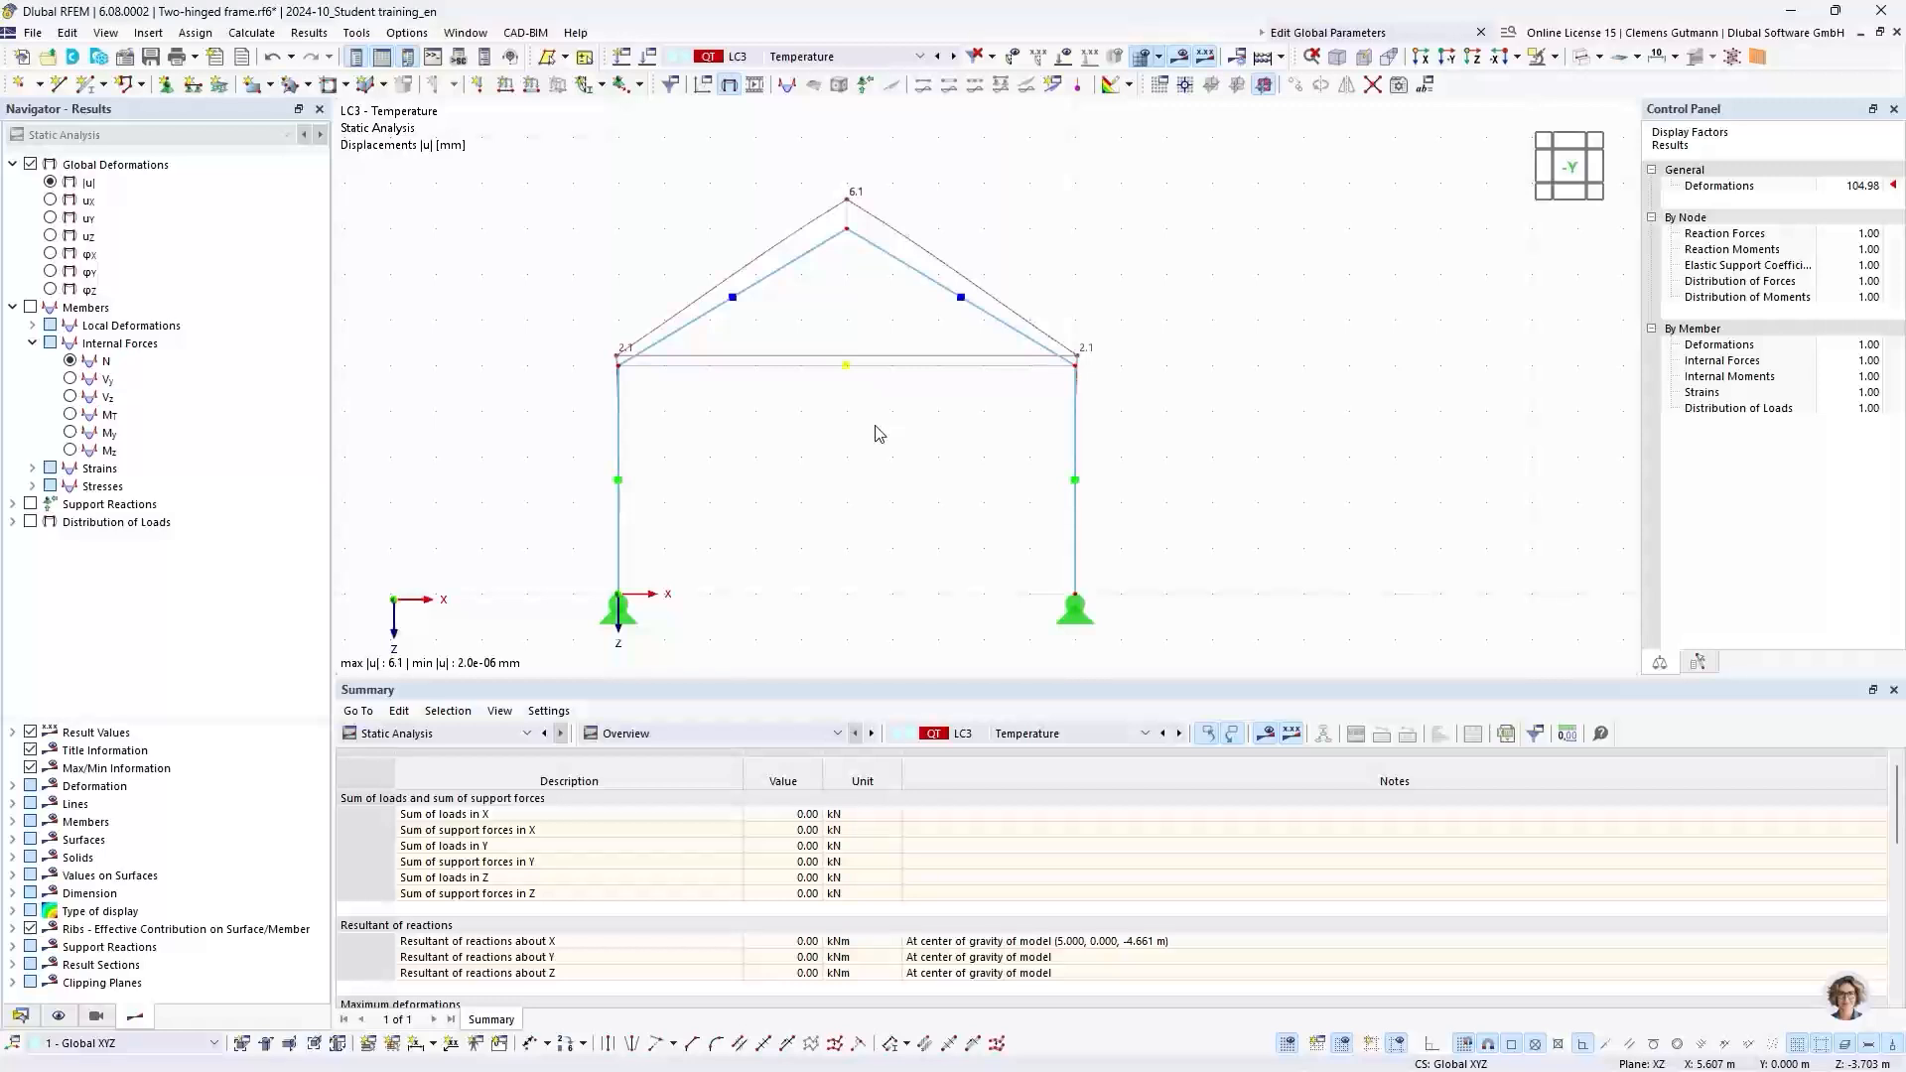
click(70, 365)
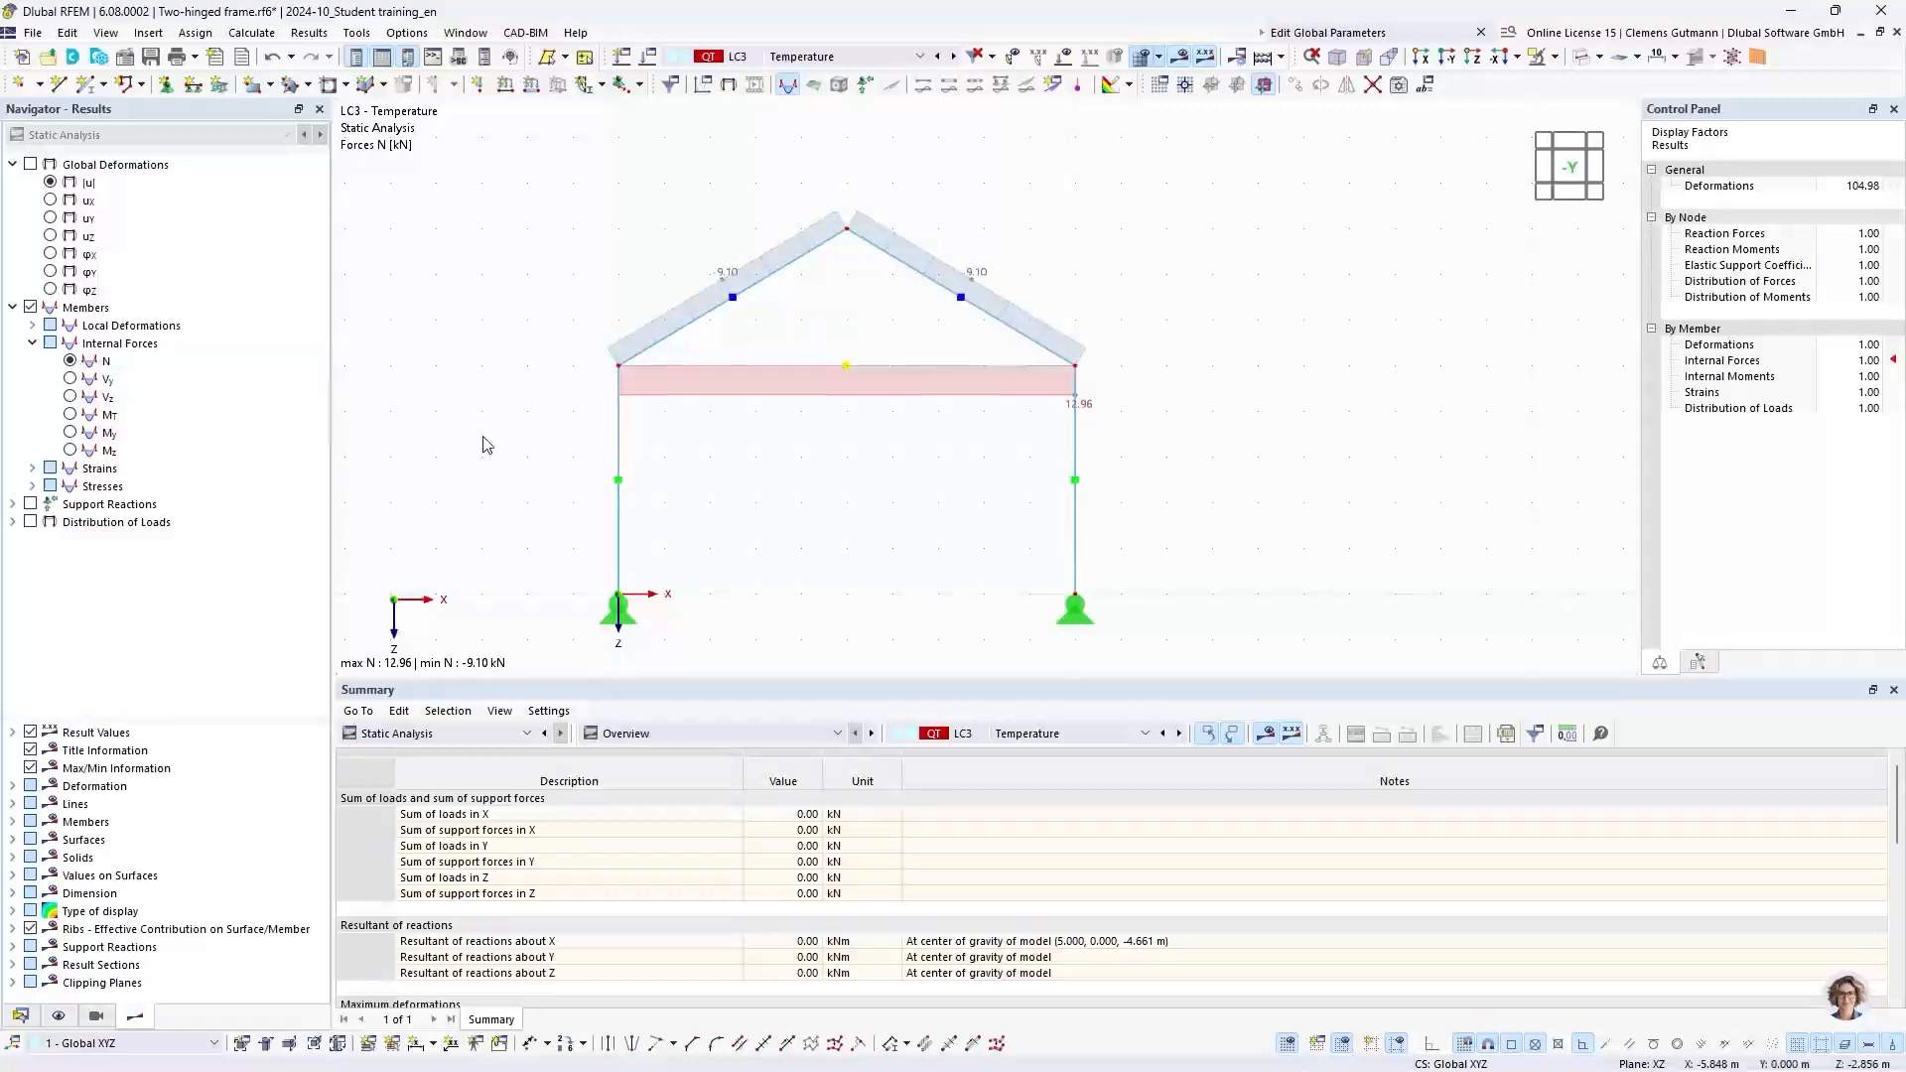
Step: Display only the support reactions, without member results, and compare them for LC3 - Temperature and LC2 - Wind
click(30, 505)
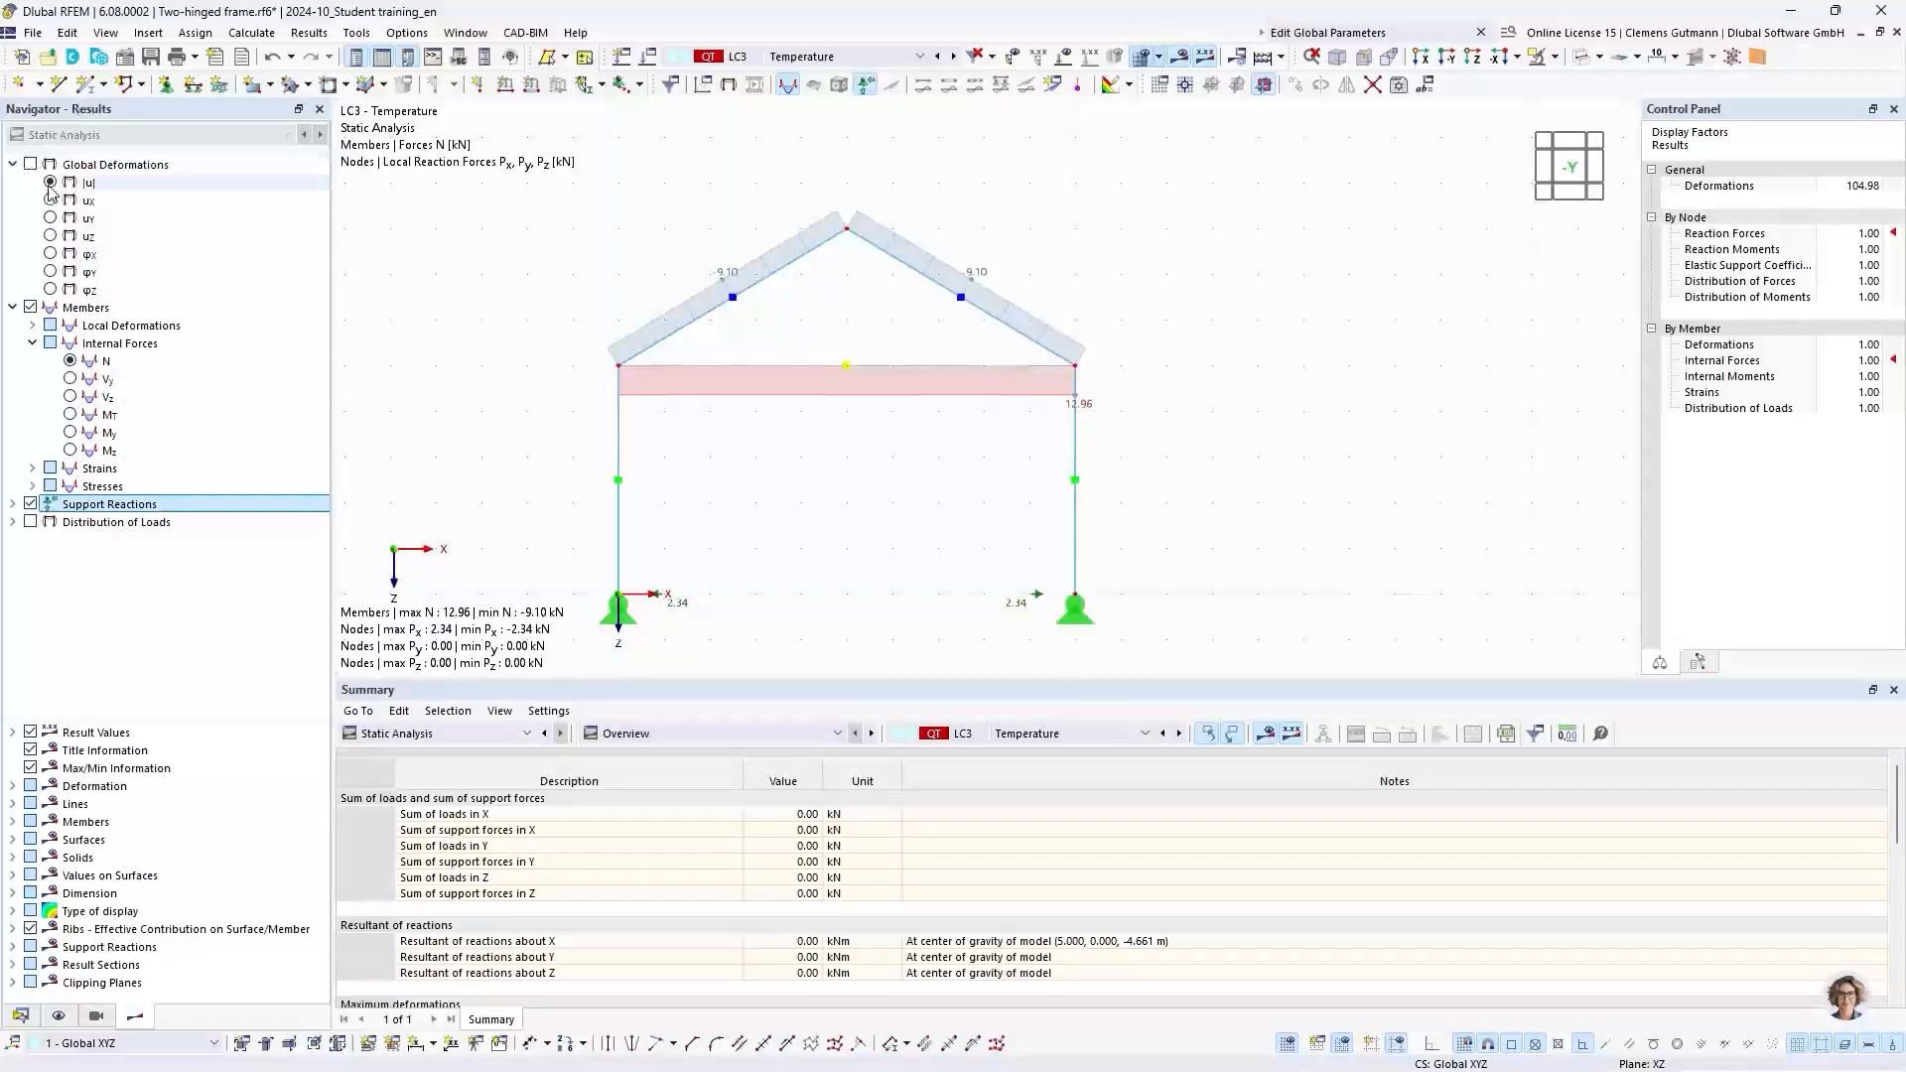
click(31, 307)
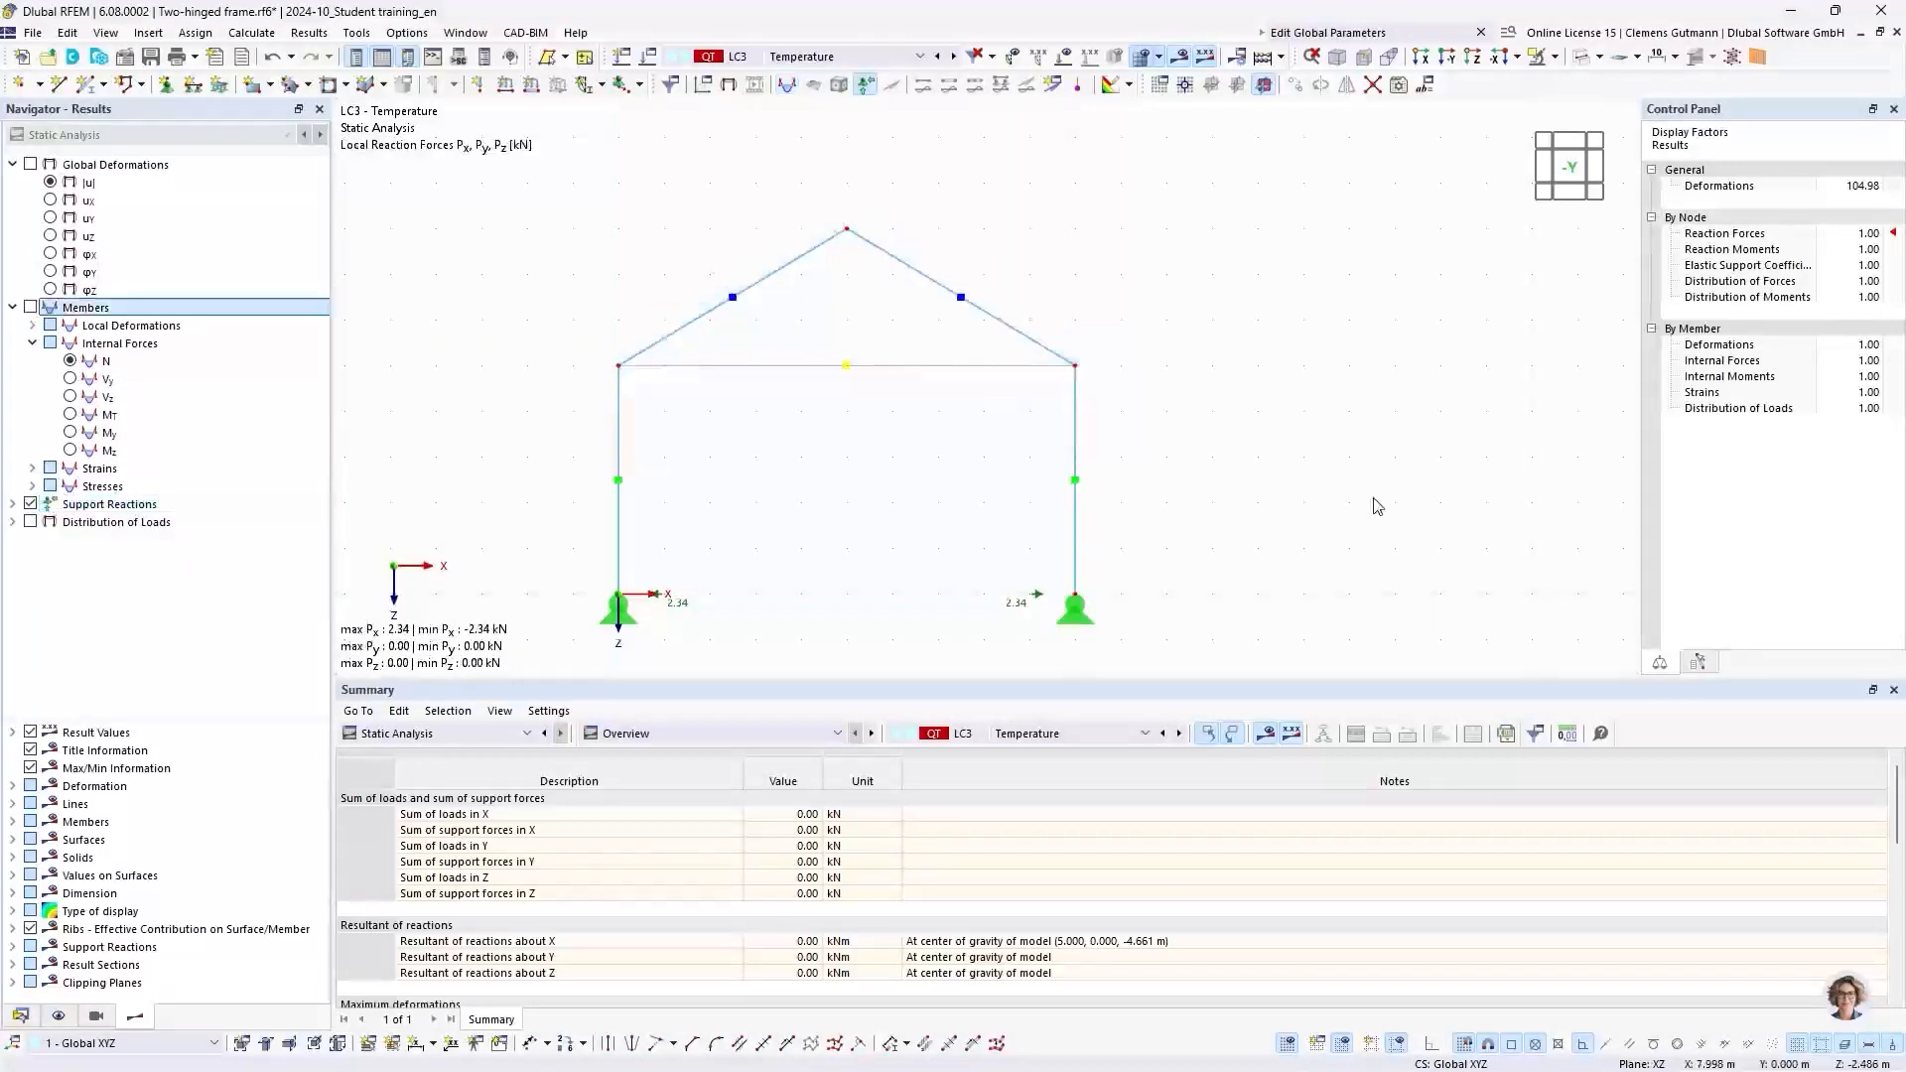
middle_drag(862, 477, 949, 321)
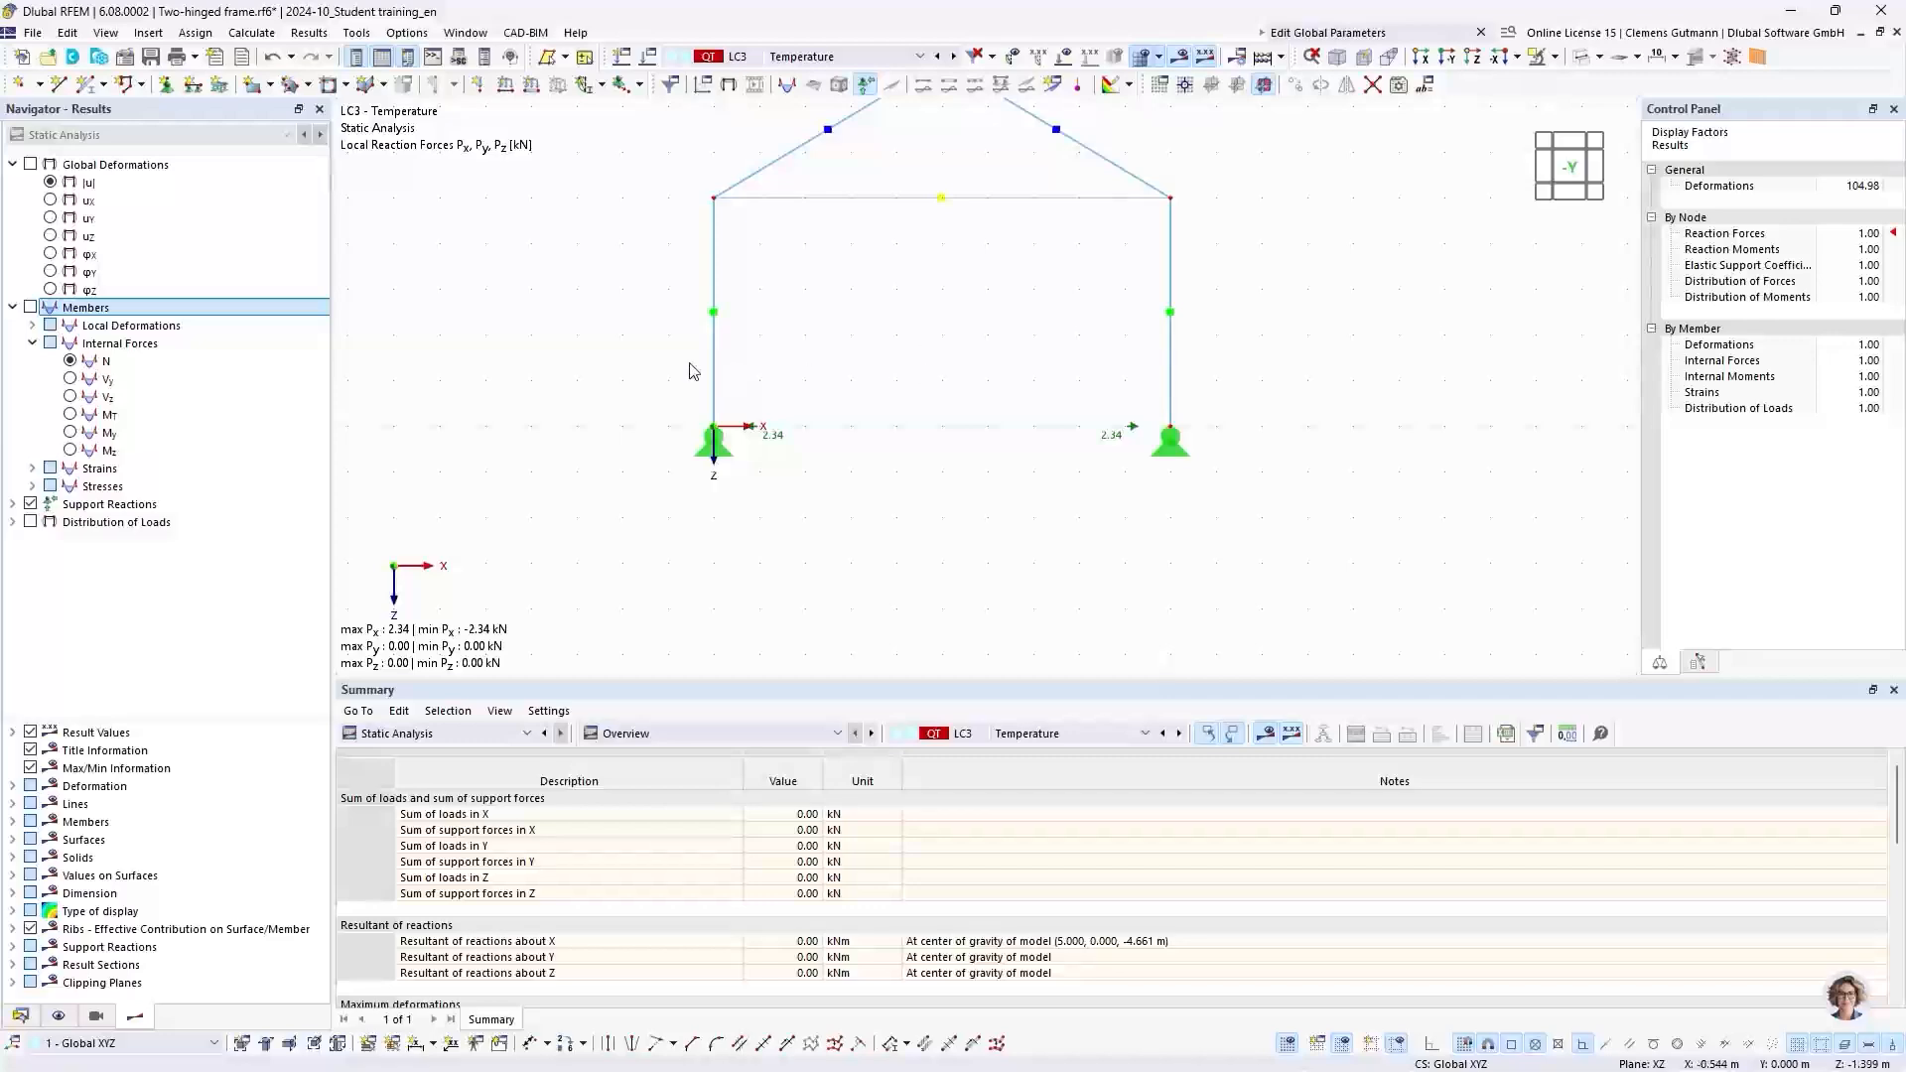
click(832, 62)
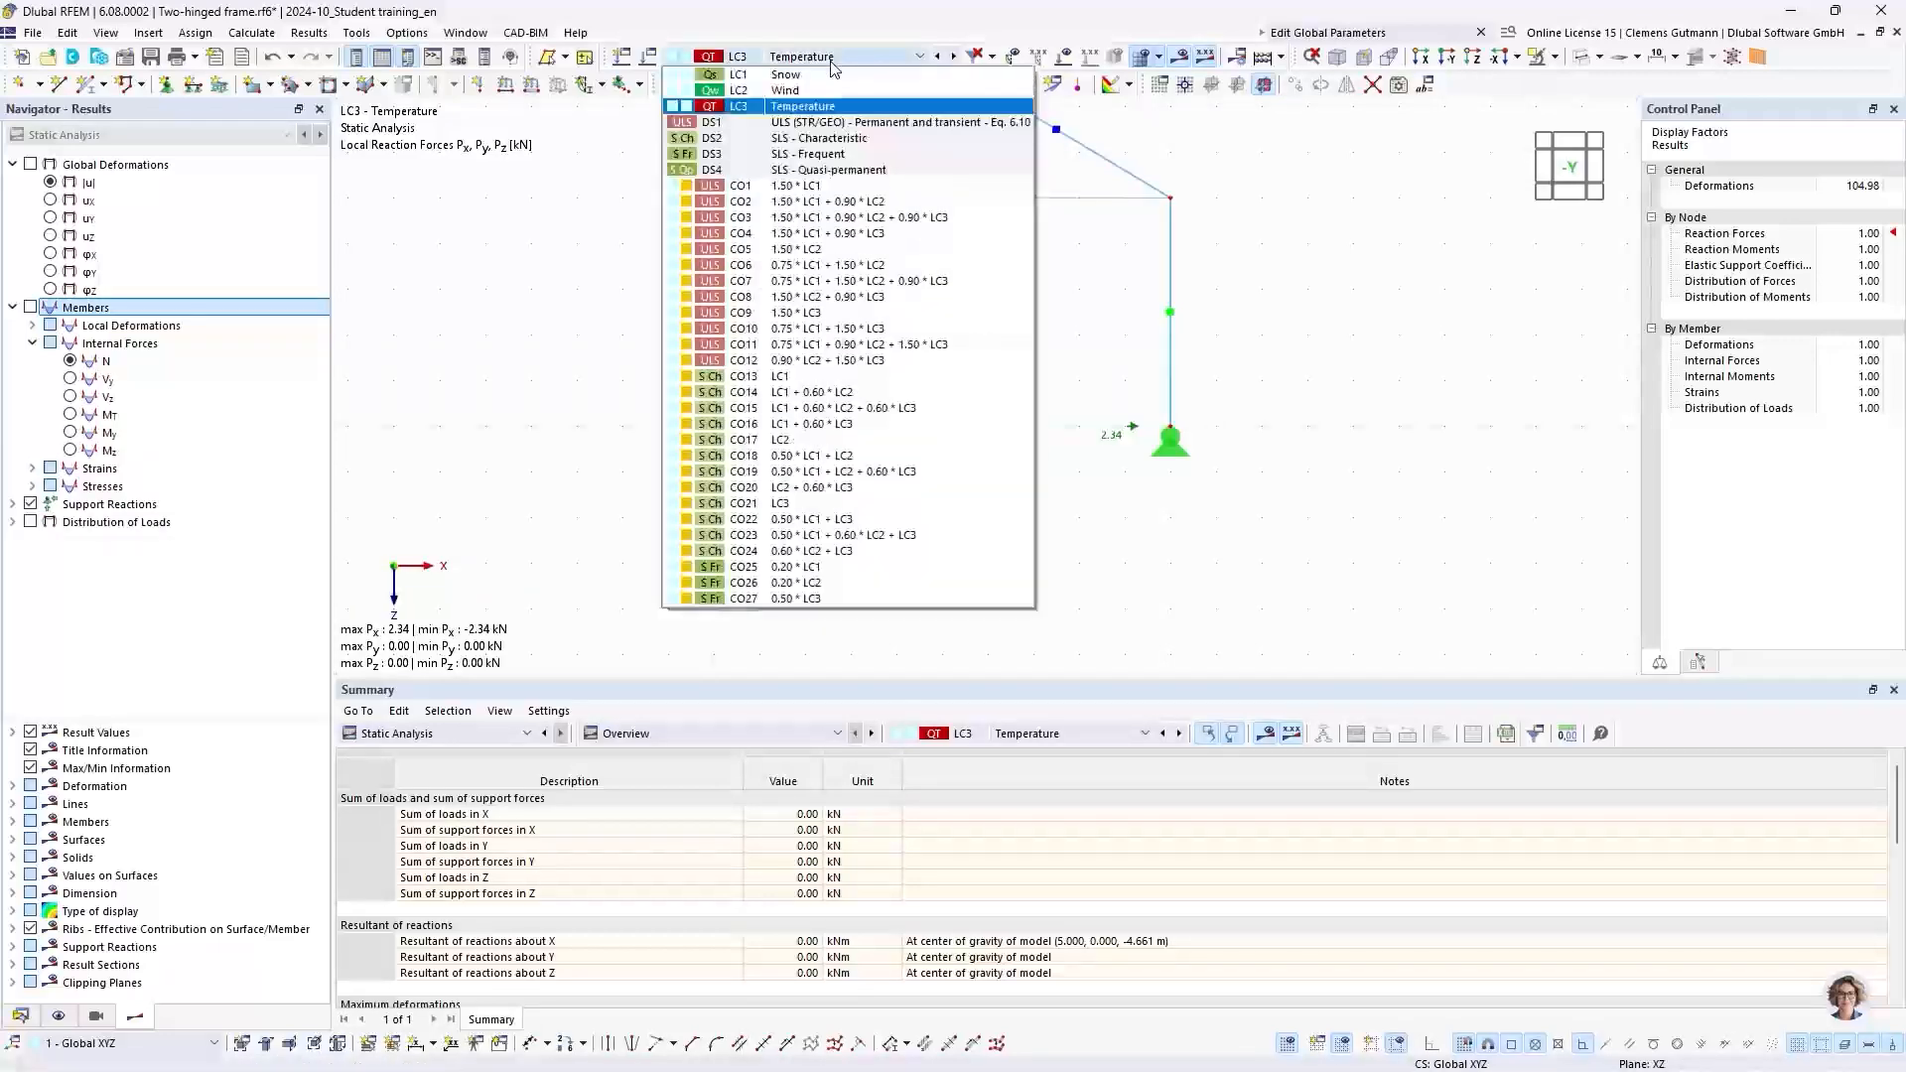
click(822, 90)
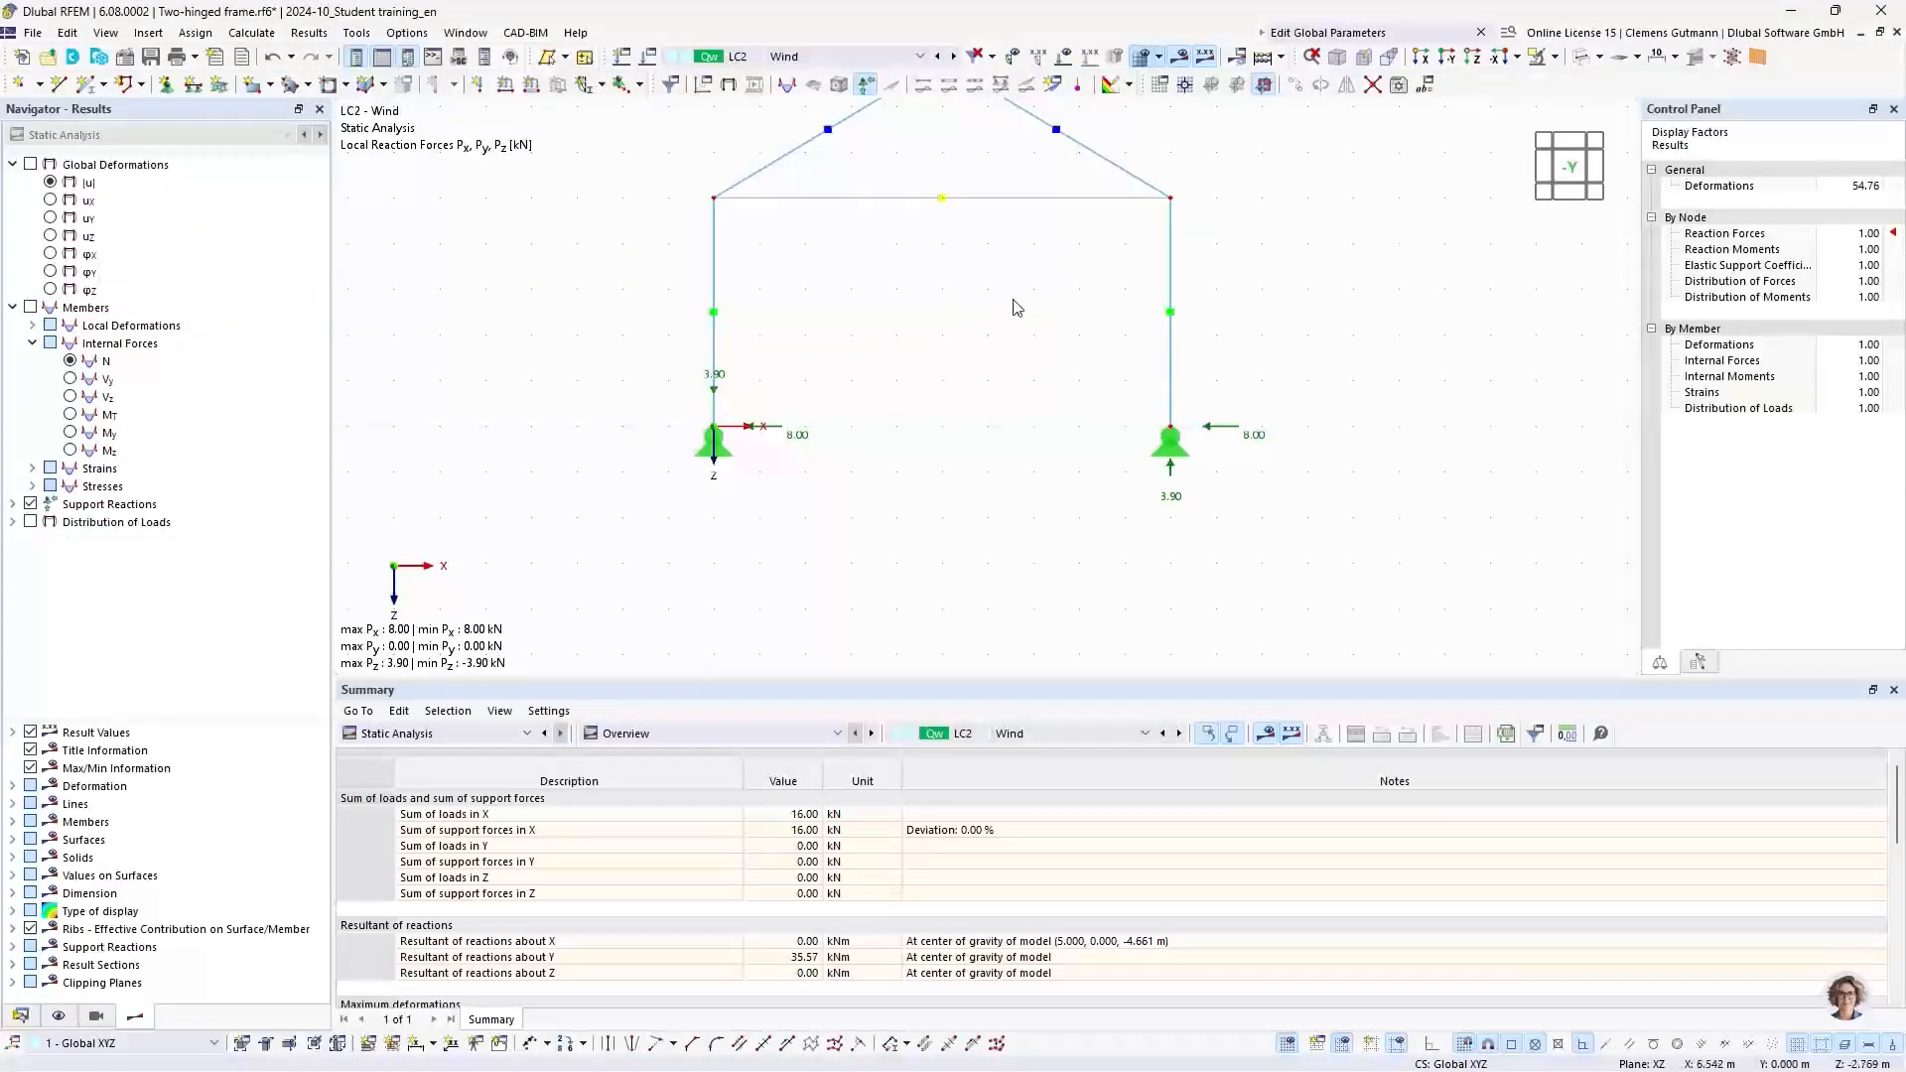
middle_drag(1018, 300, 911, 343)
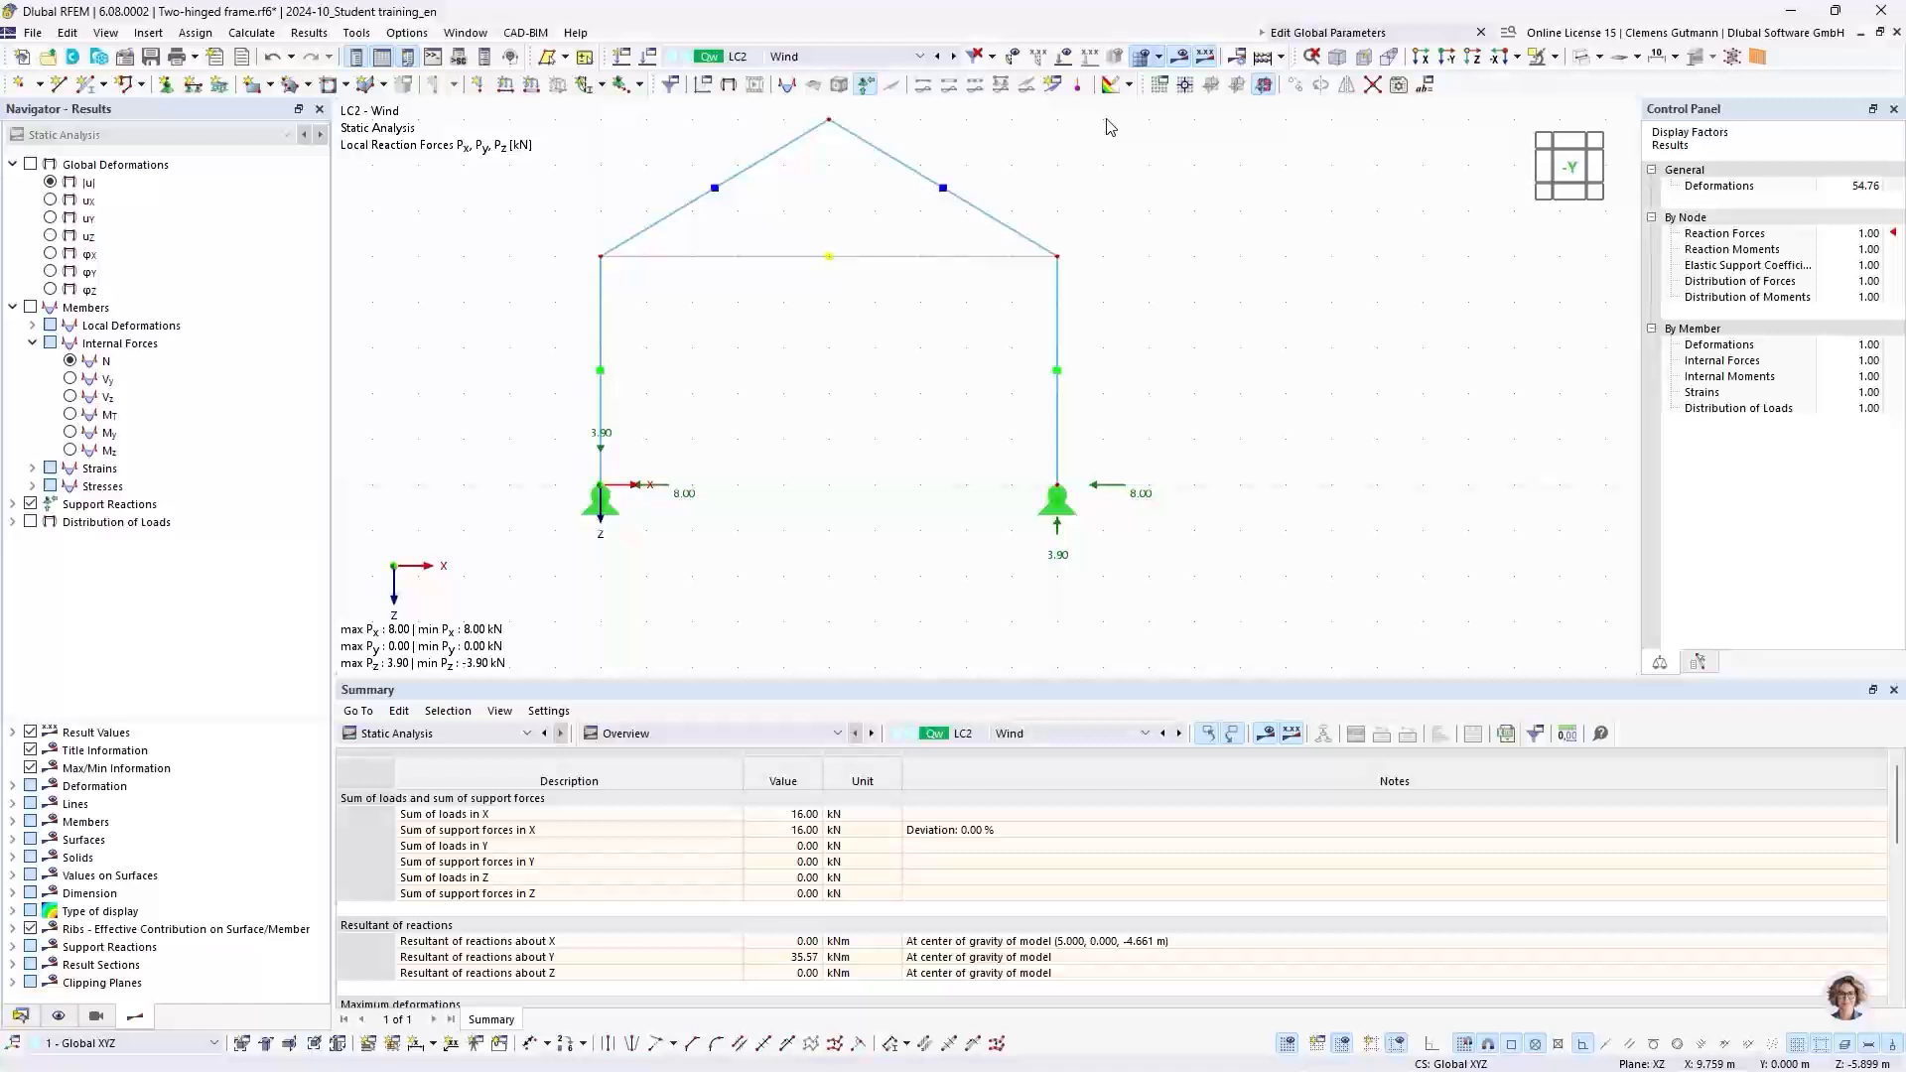
Step: Show the wind loads and the global deformations |u| together with the support reactions for LC2 - Wind
click(1064, 57)
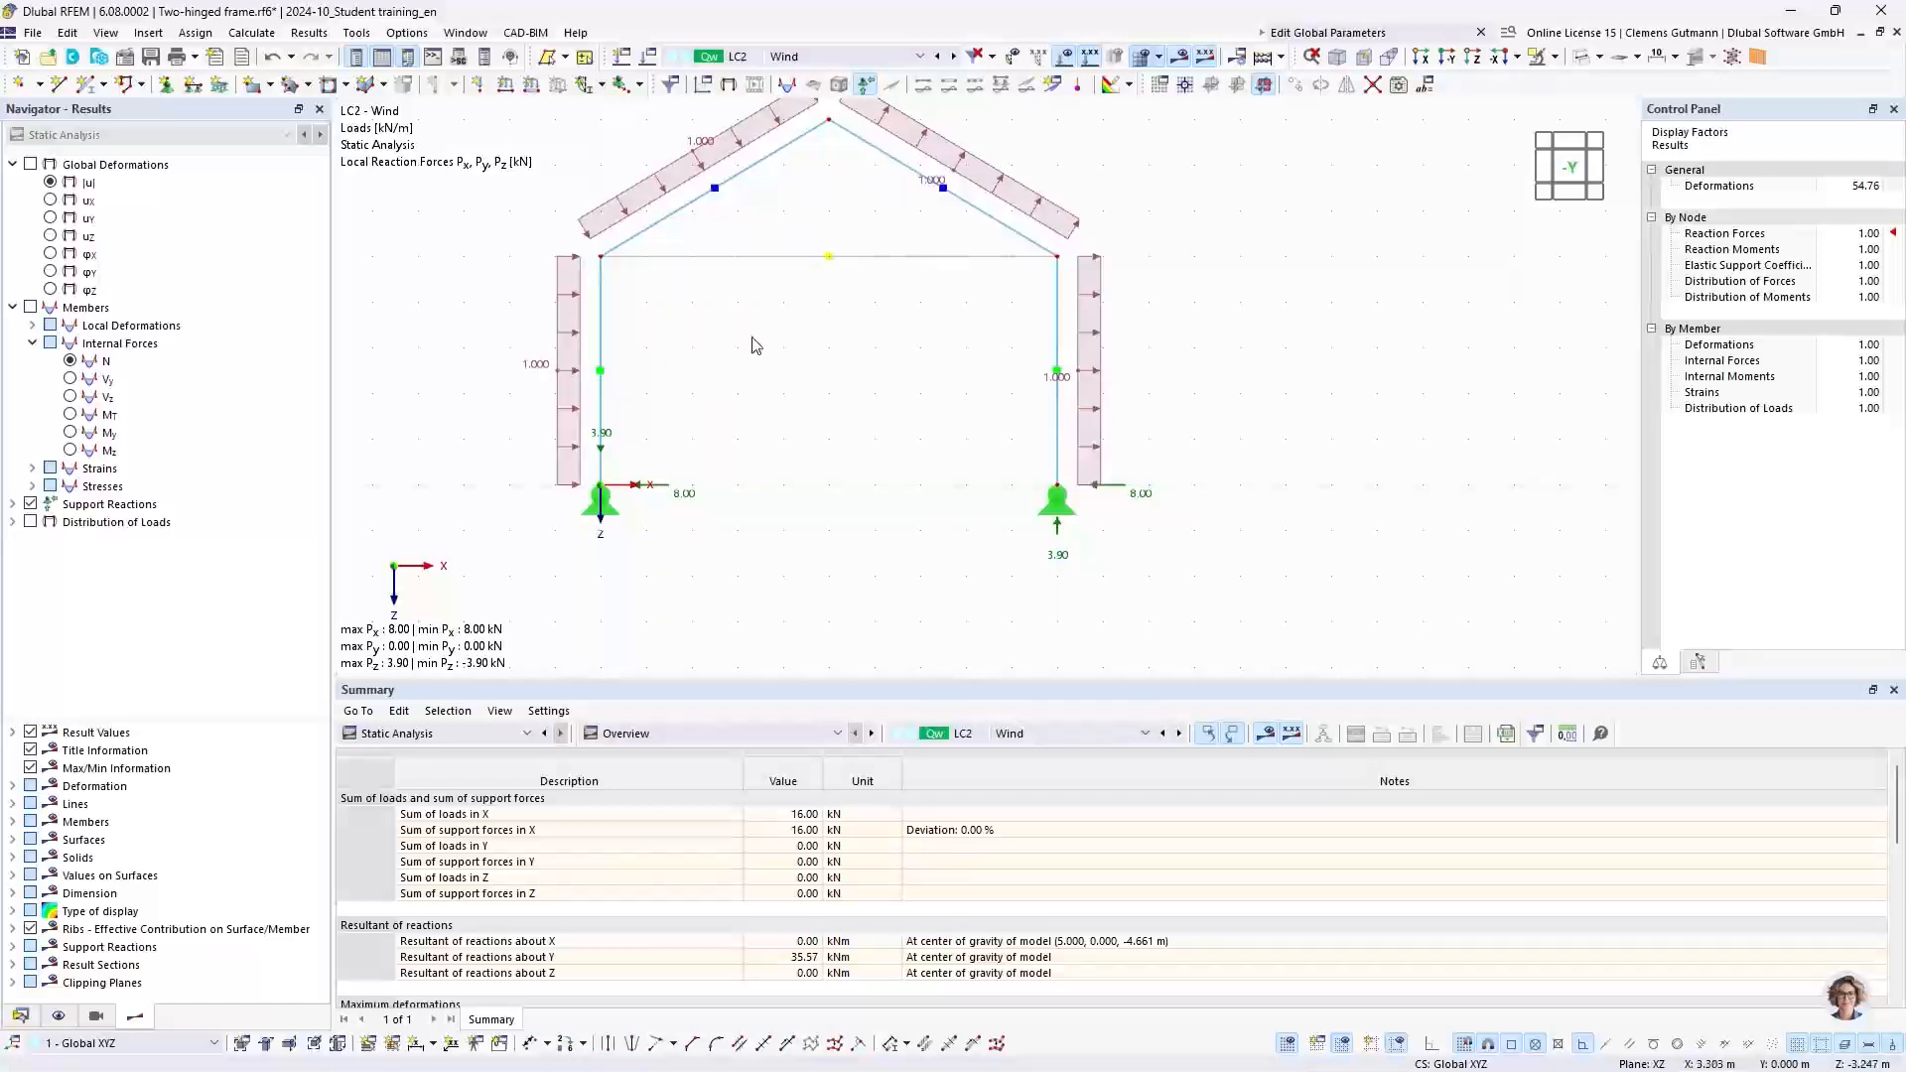
middle_drag(774, 326, 850, 411)
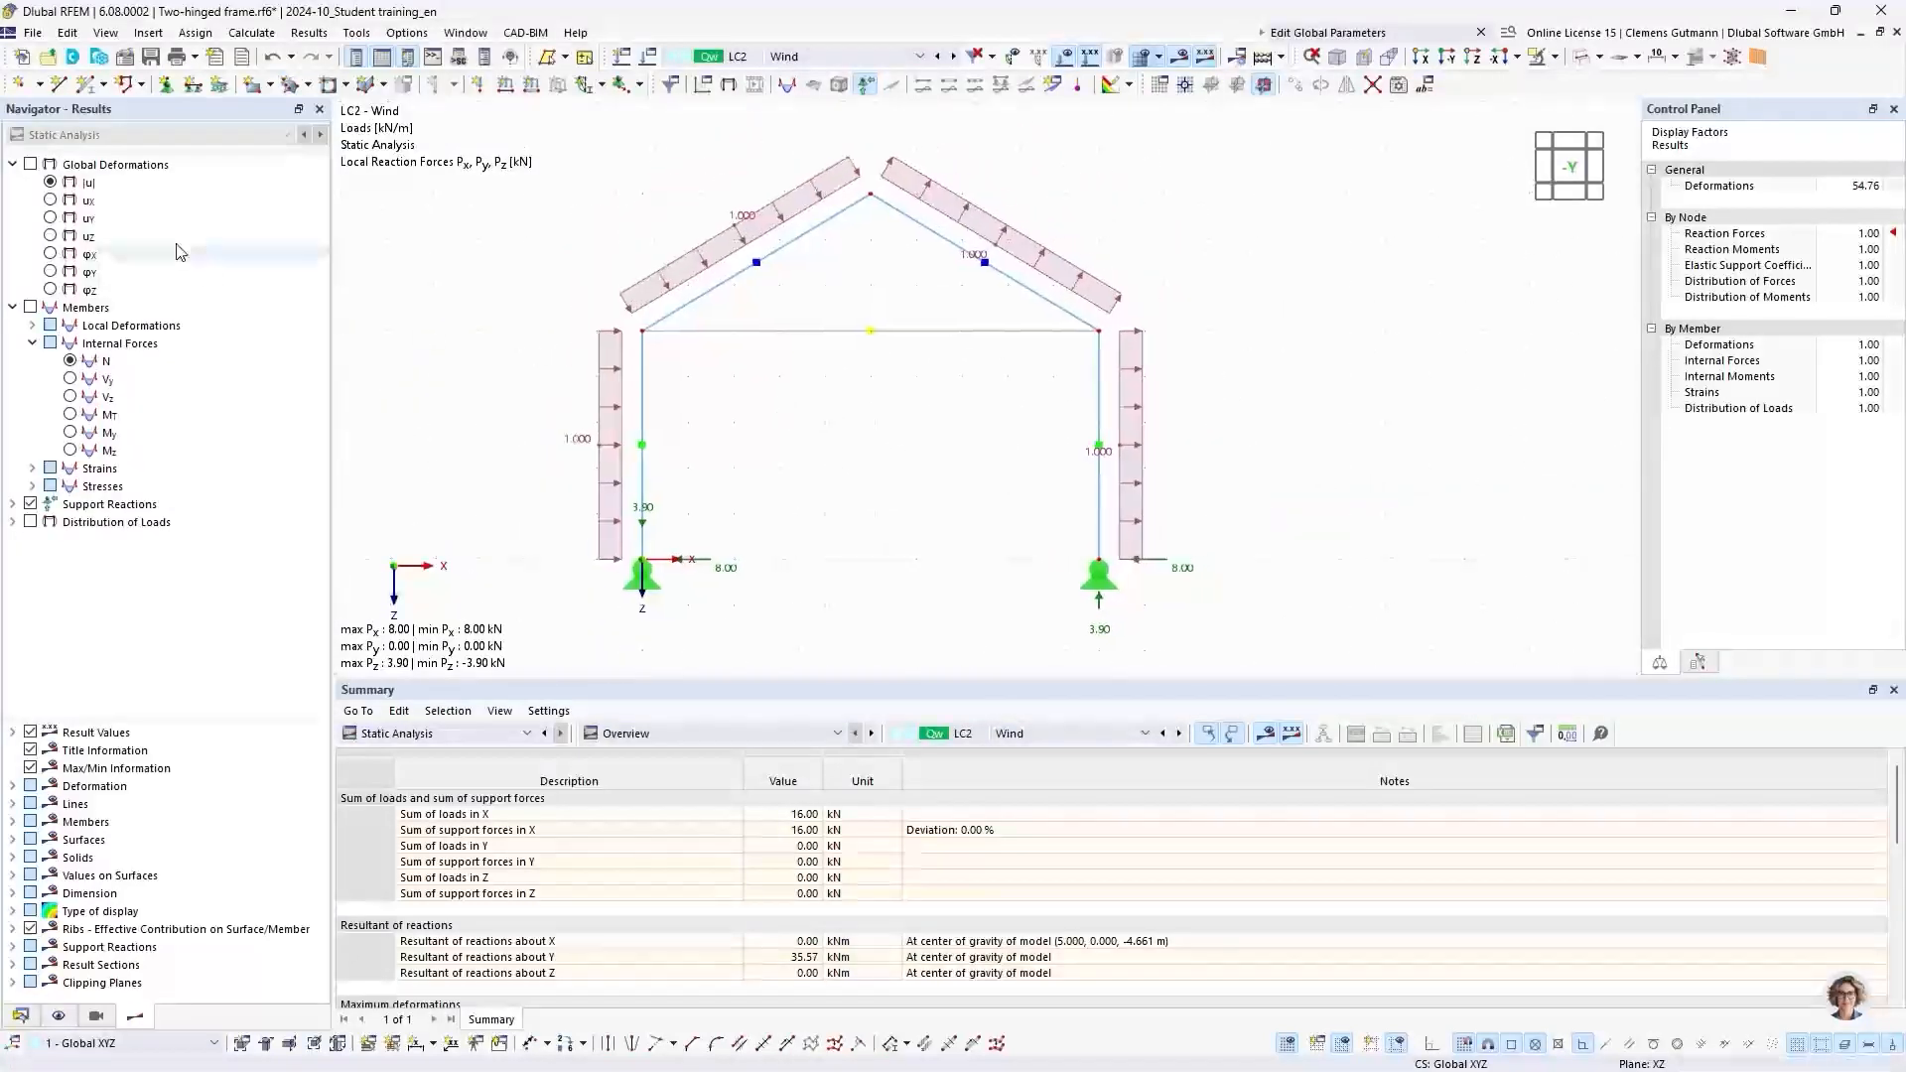
click(51, 182)
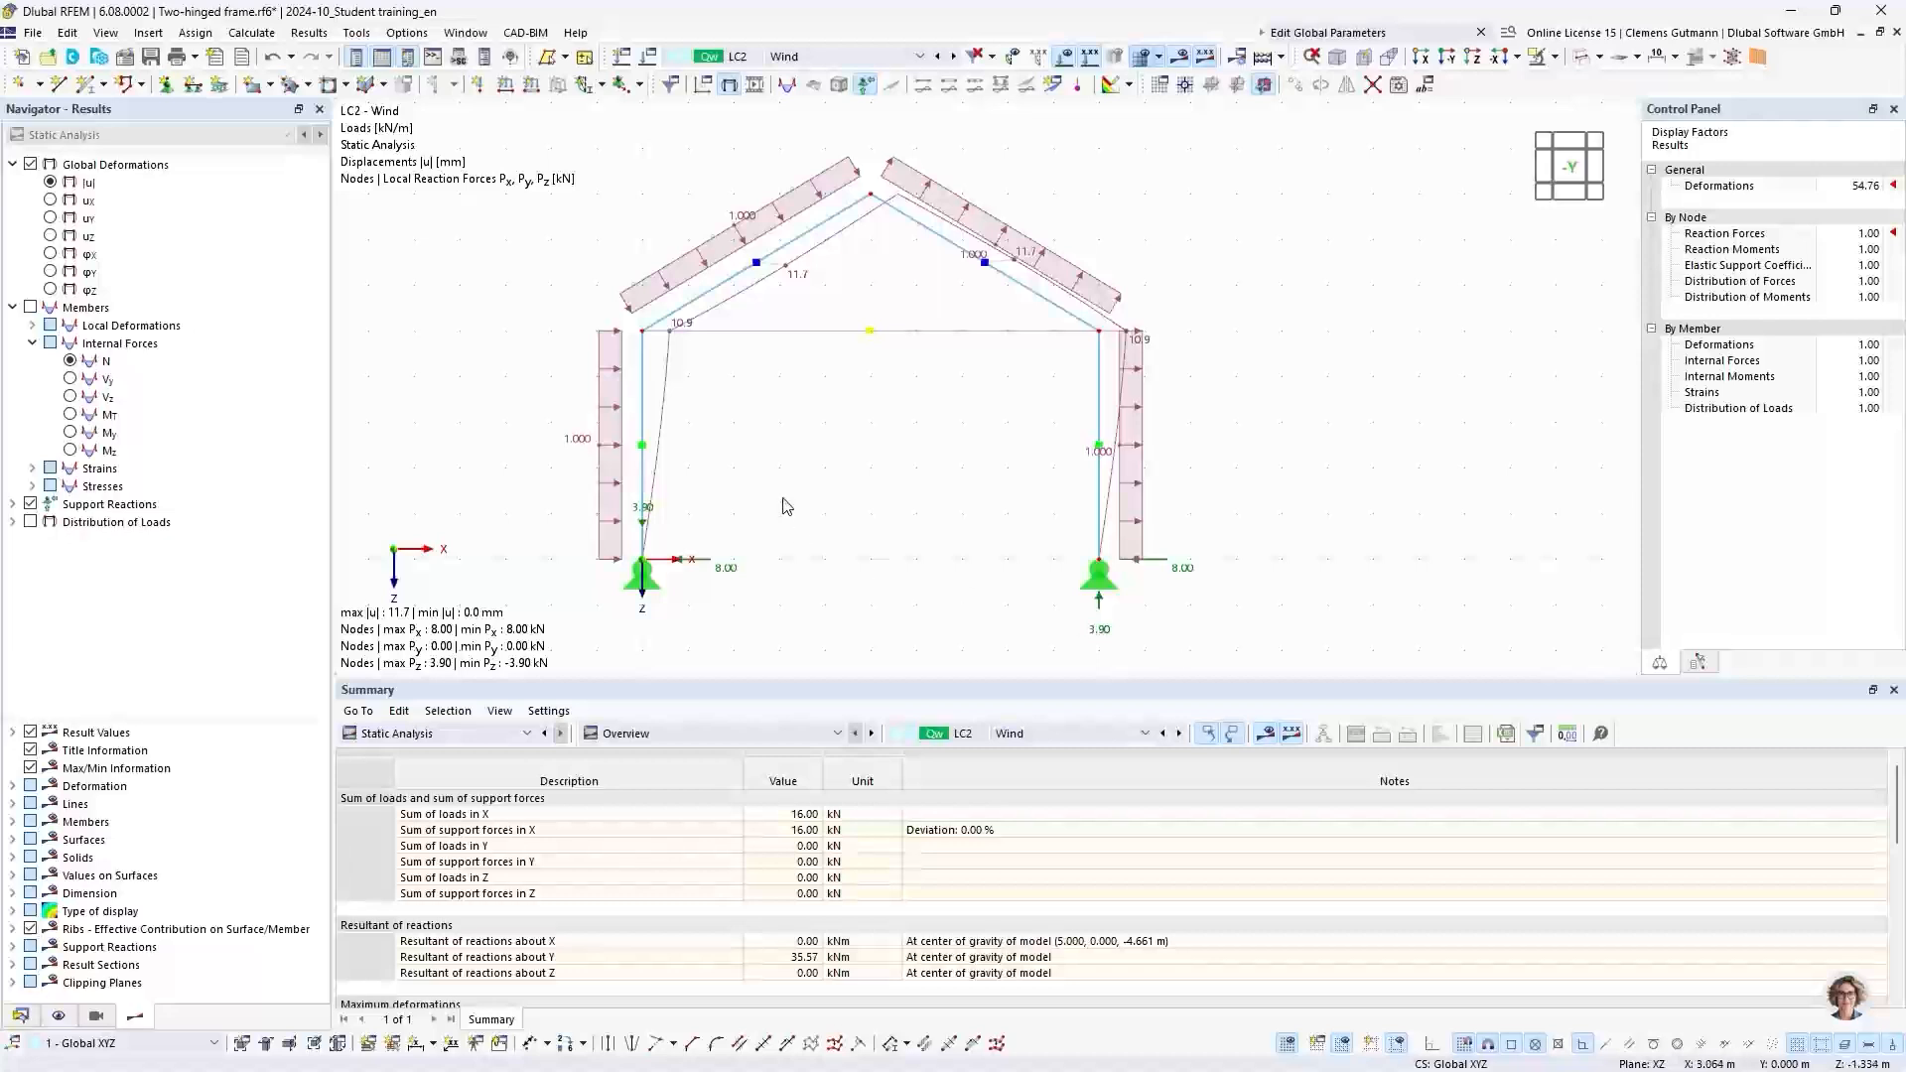
middle_drag(784, 509, 766, 394)
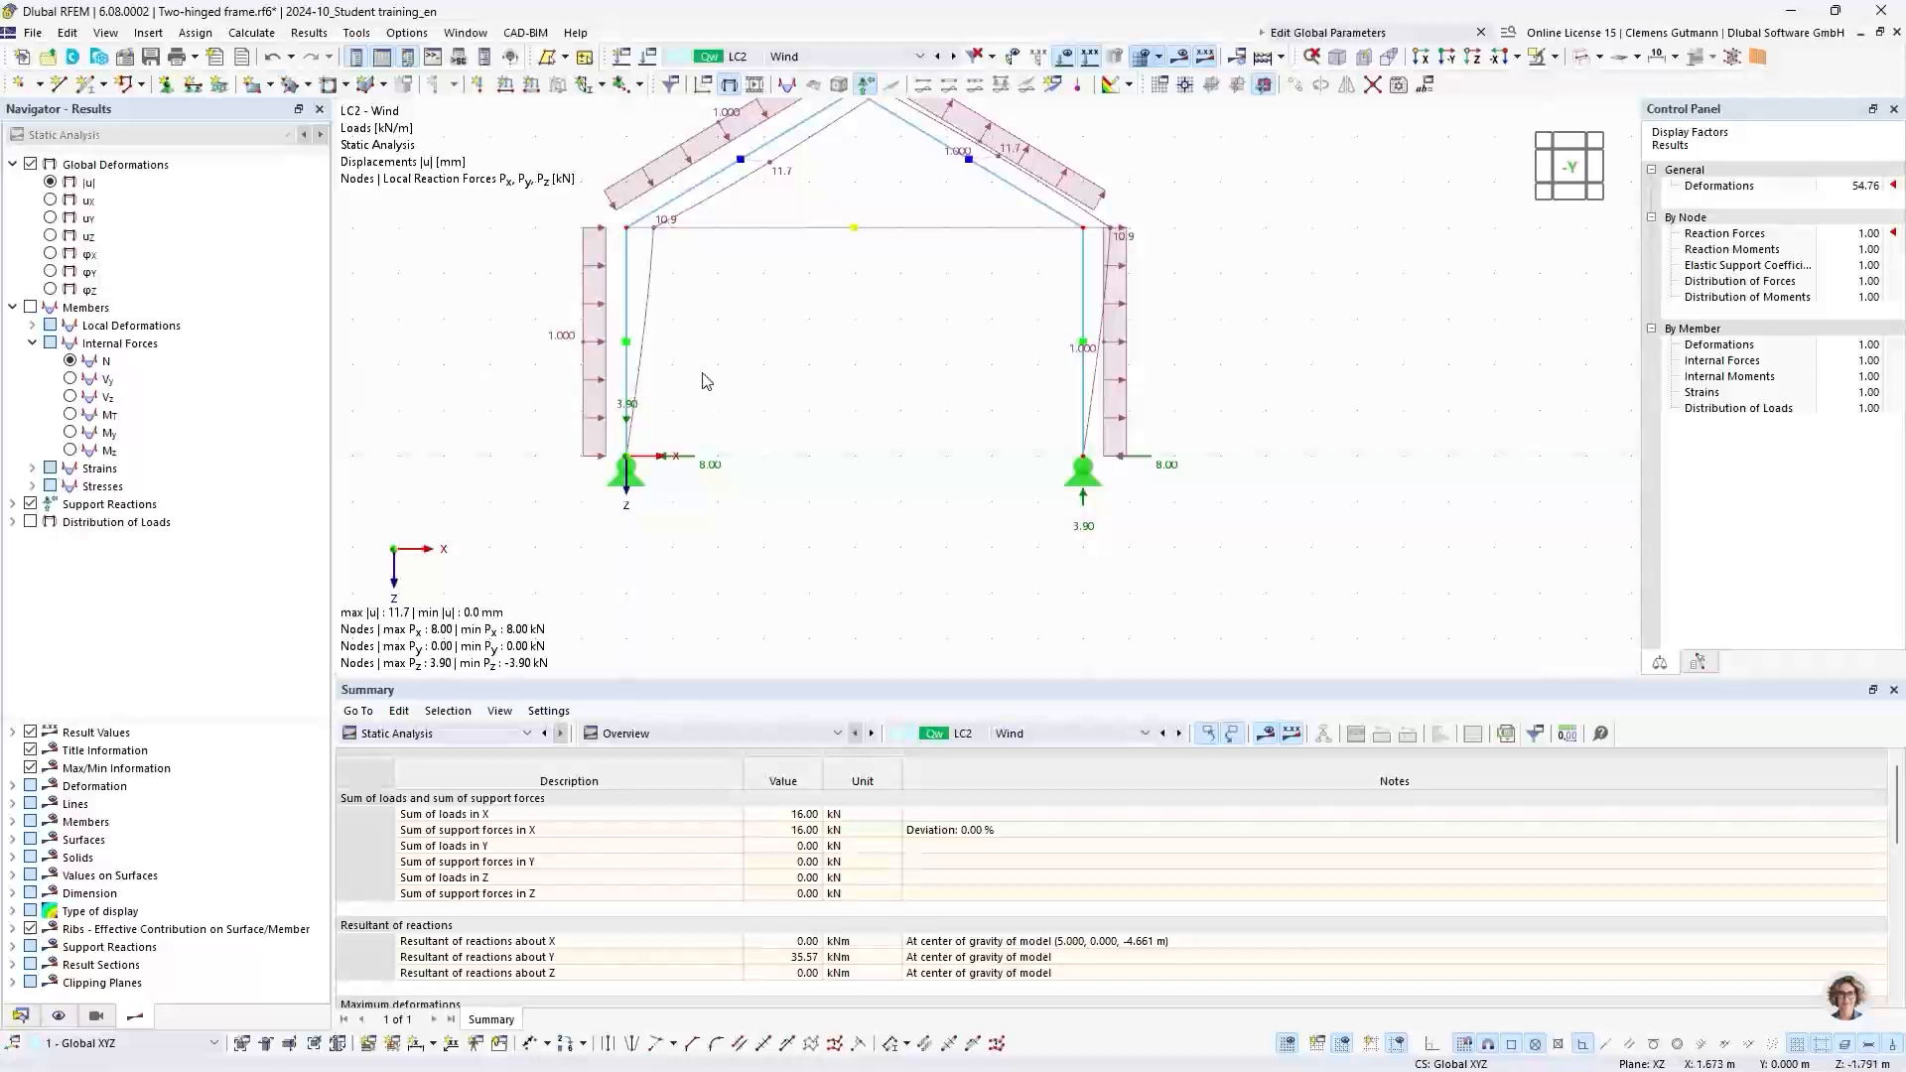
mouse_move(592, 424)
Step: Switch to the results of load combination CO2 and examine the reaction forces at both supports
click(805, 55)
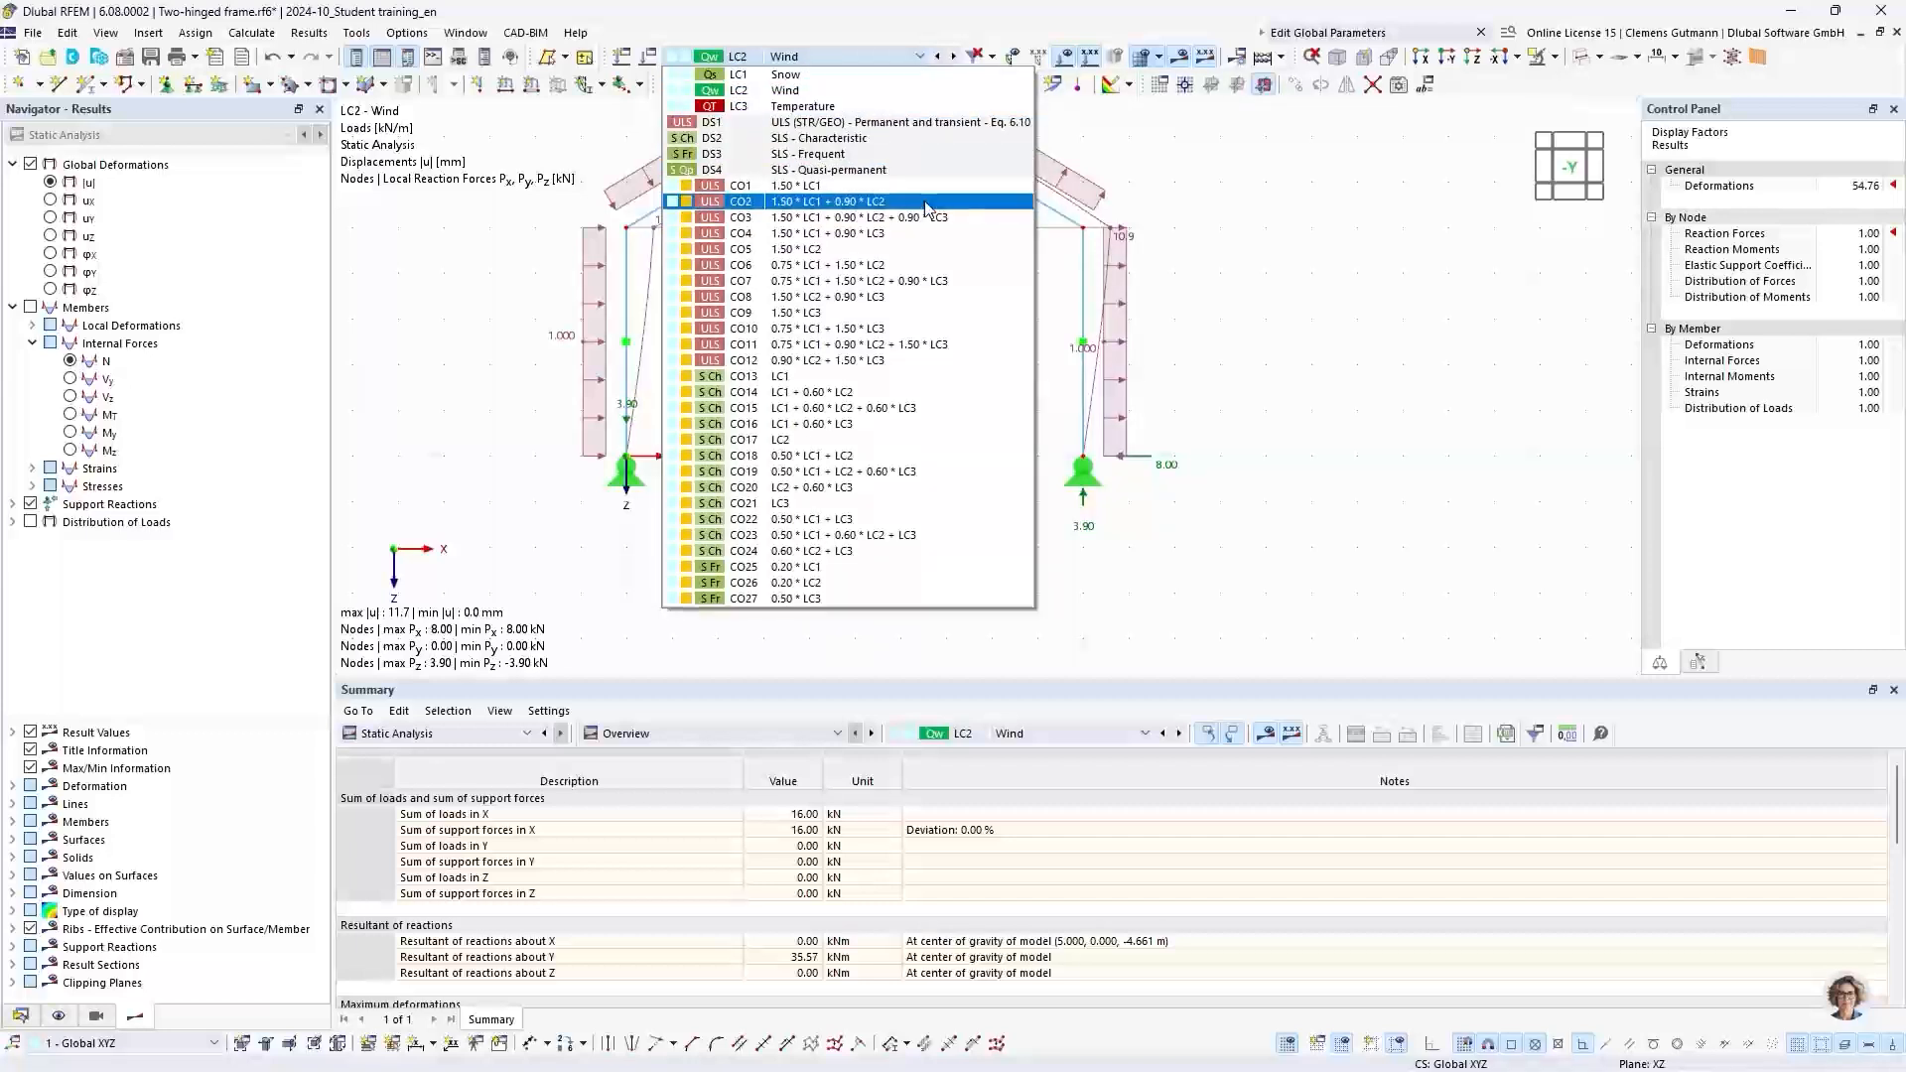
click(814, 202)
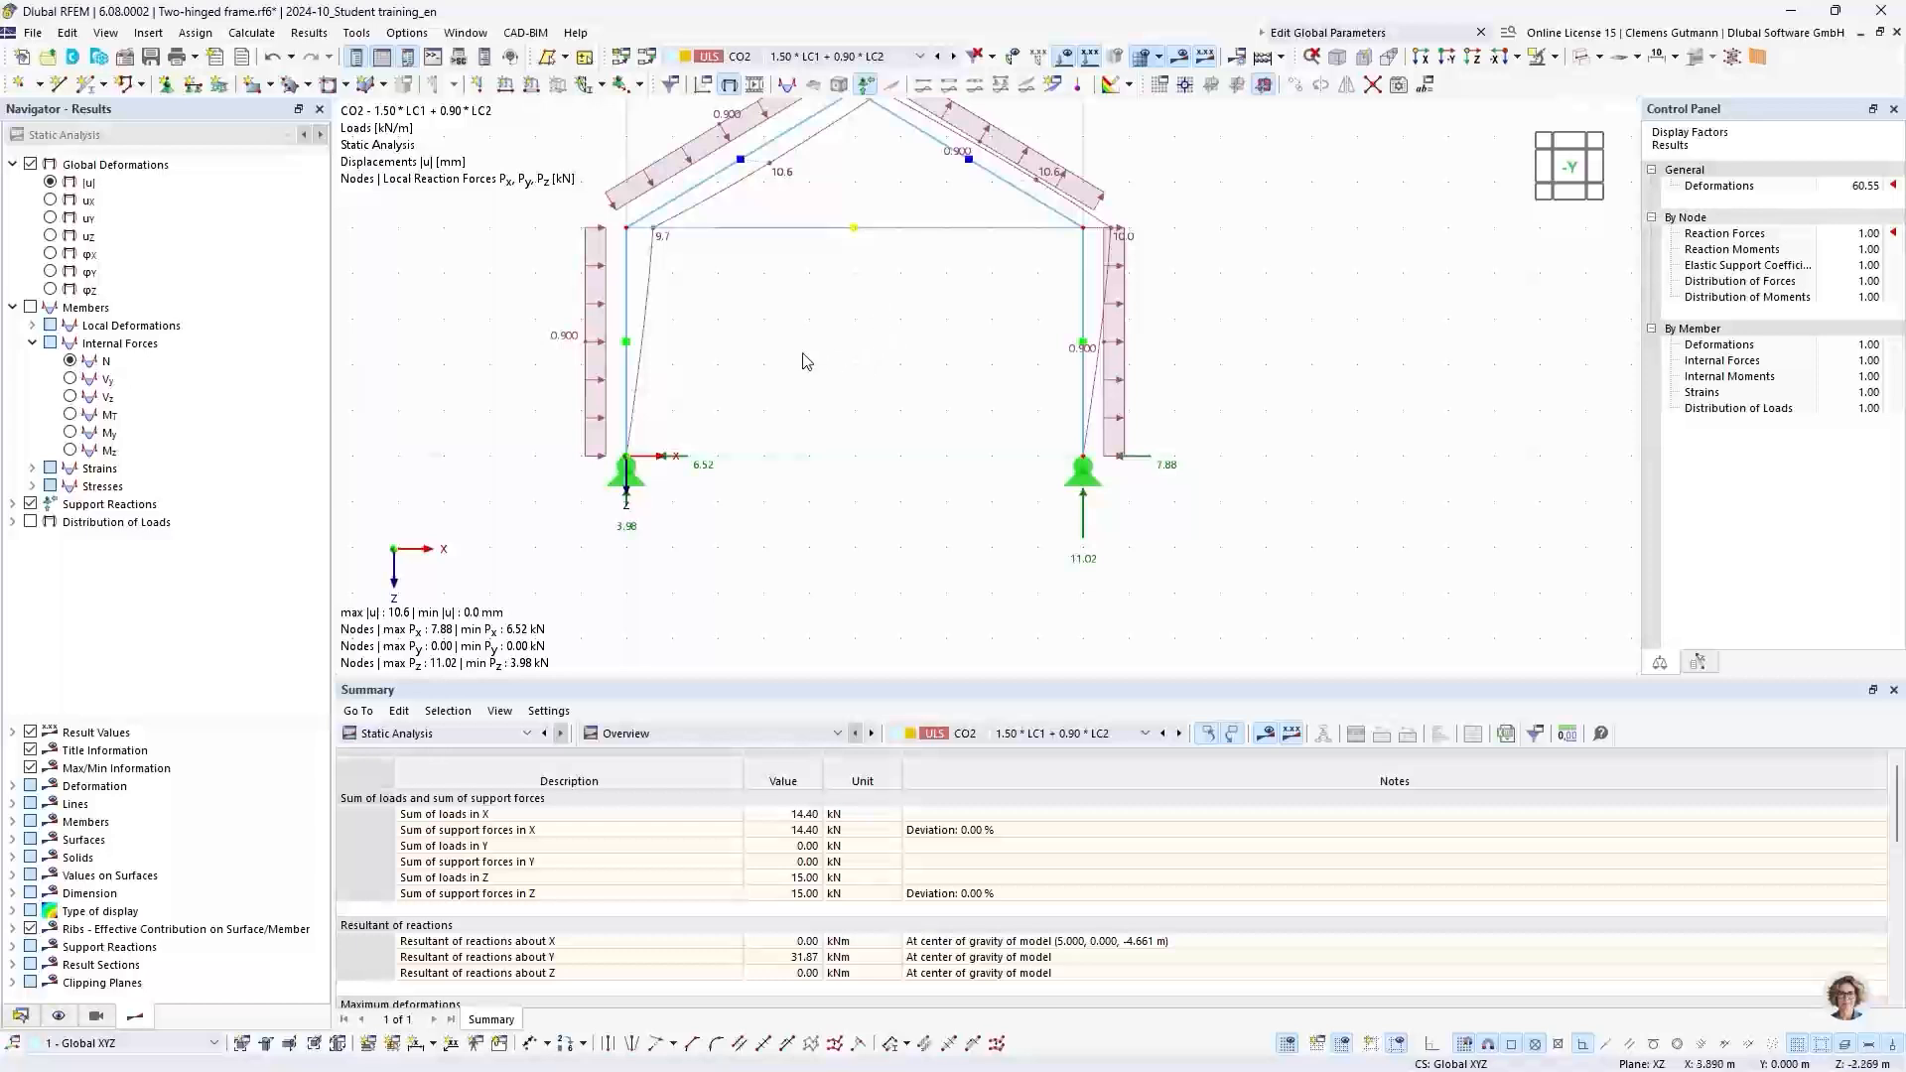
middle_drag(804, 360, 825, 362)
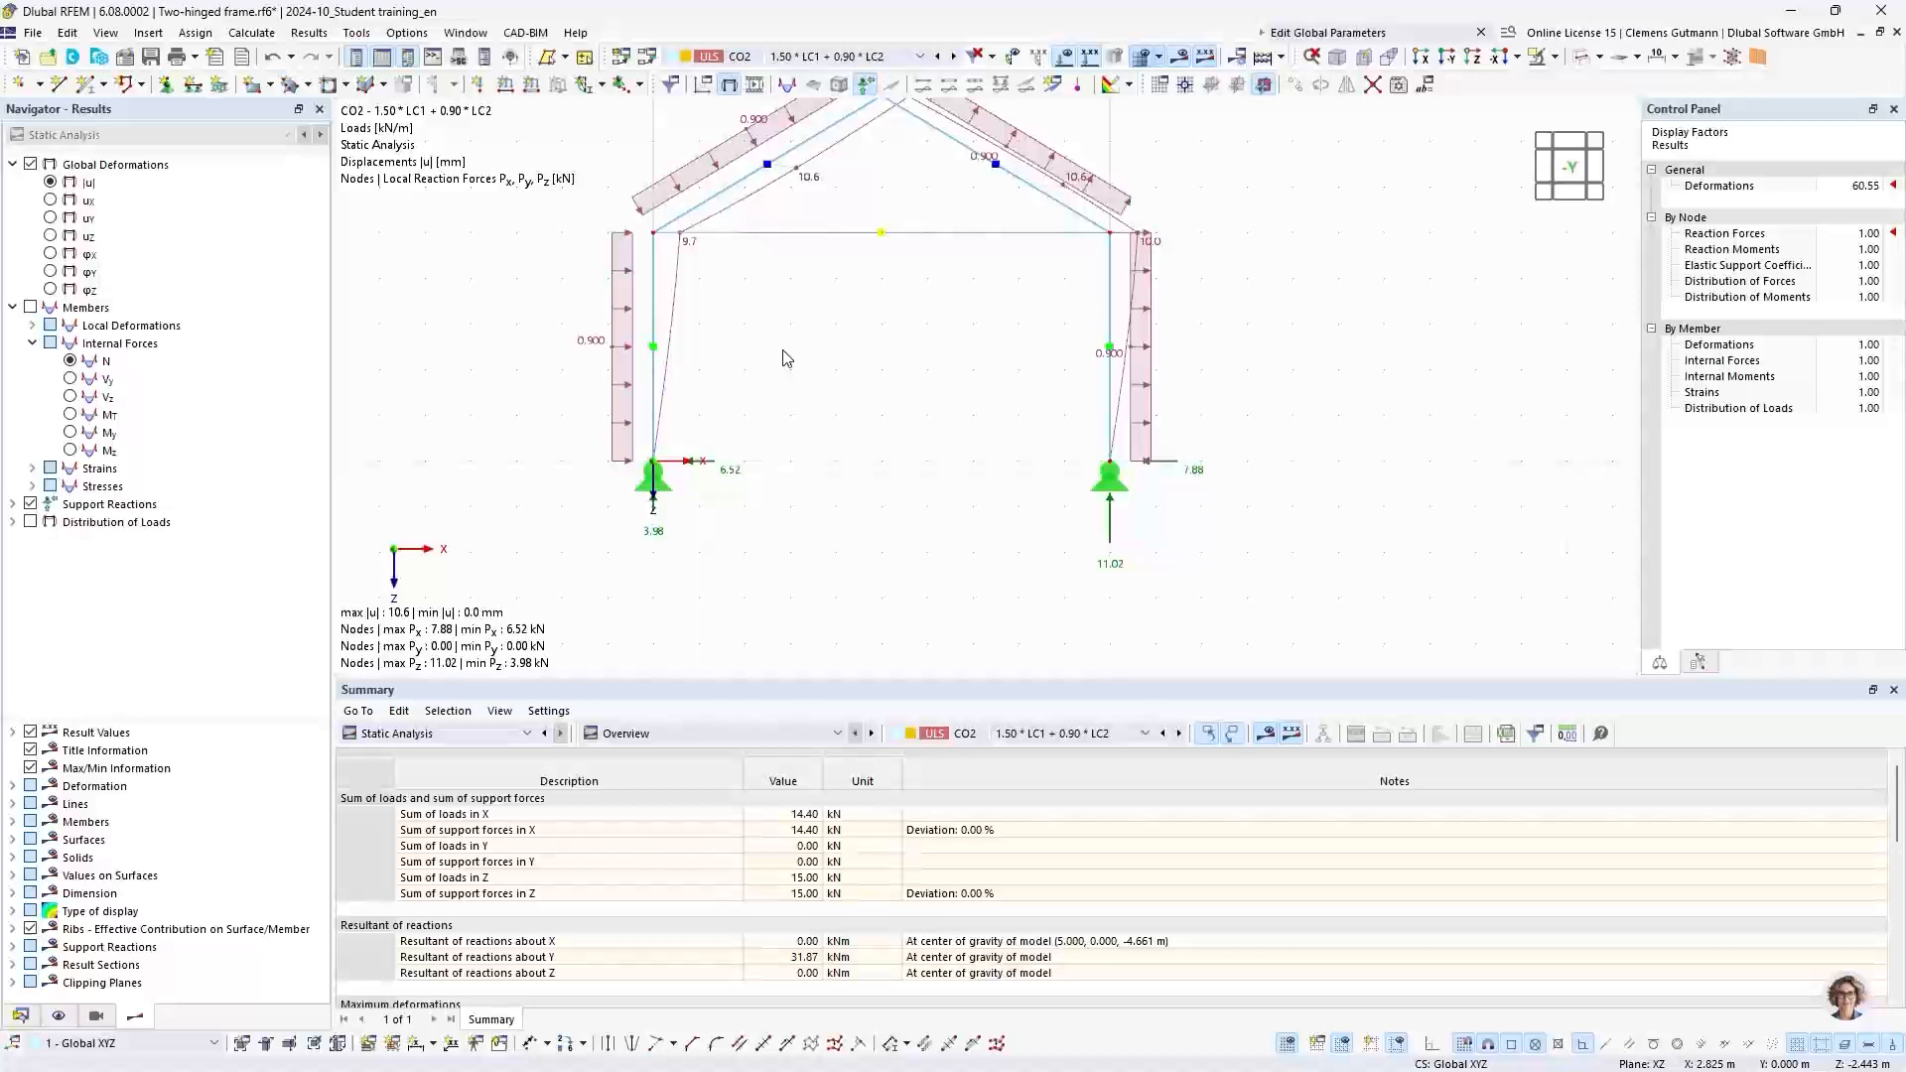
scroll(631, 506, up, 3)
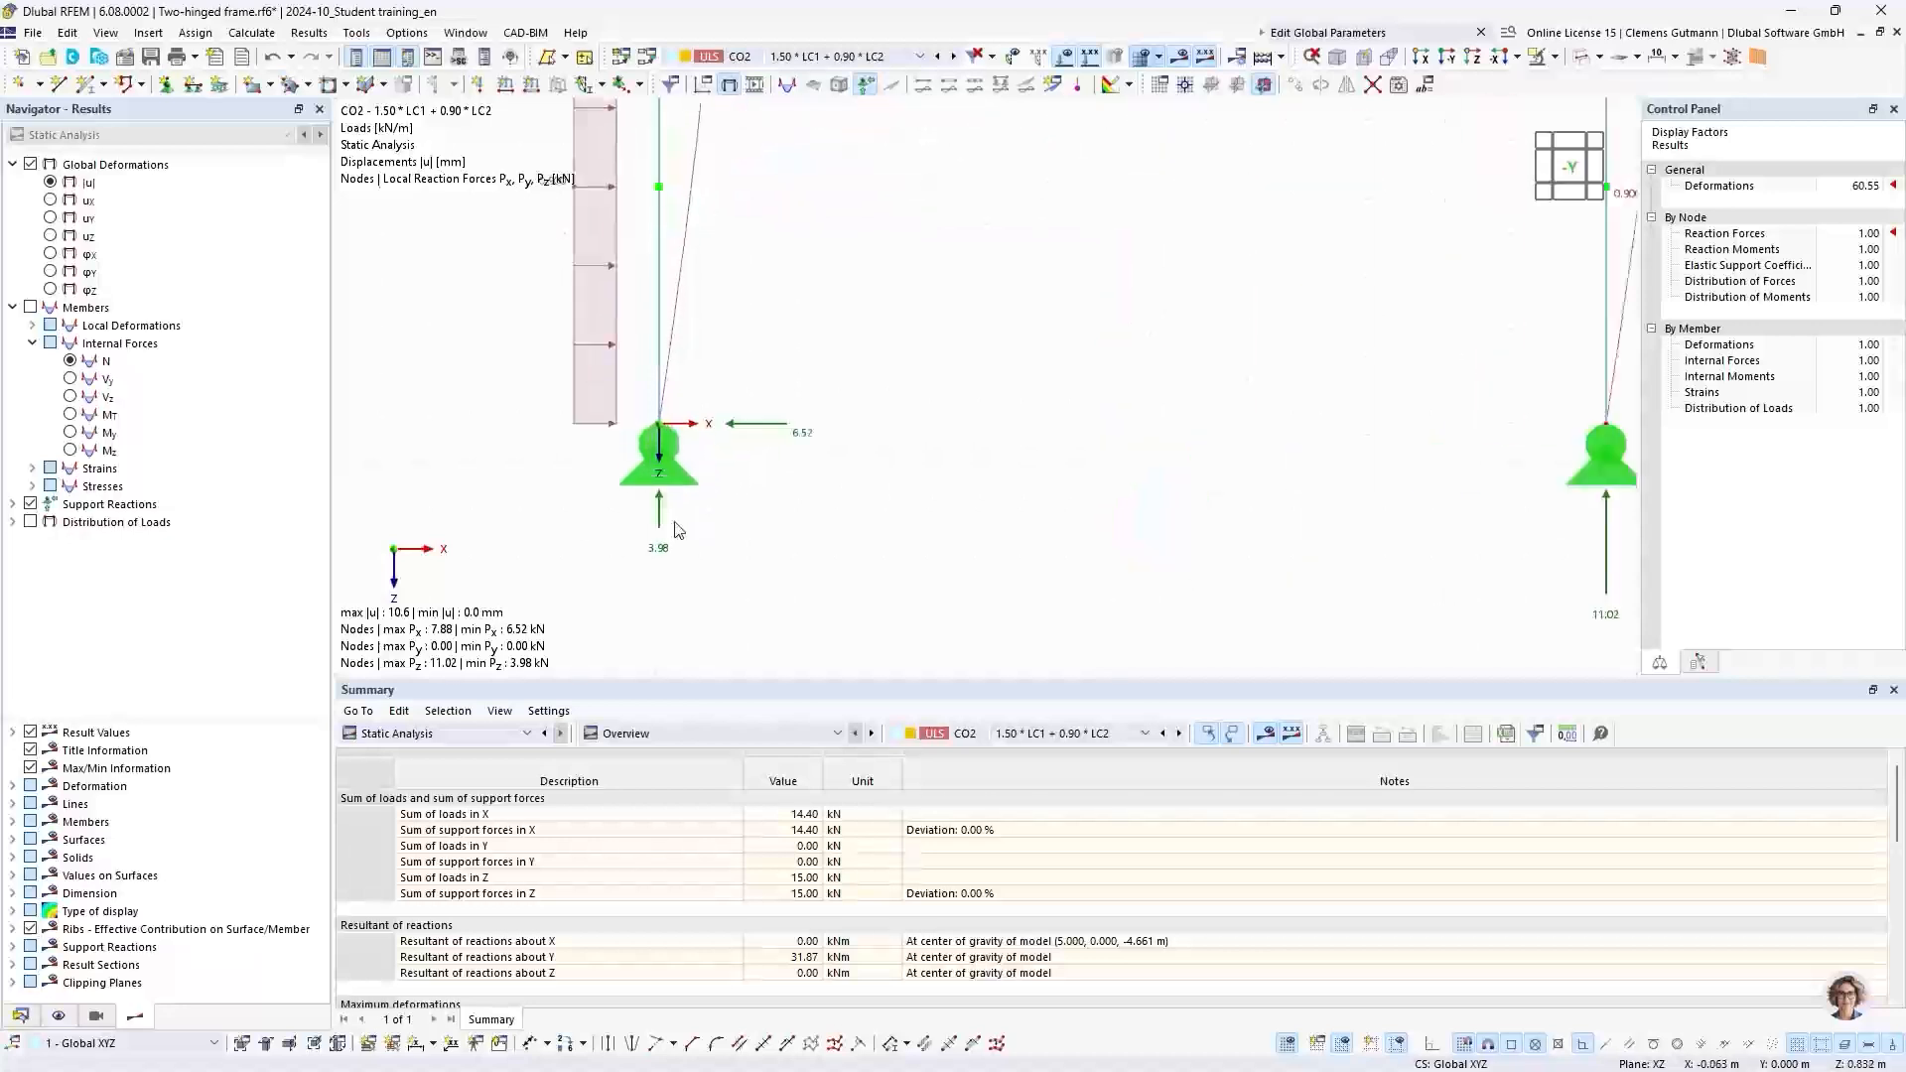
scroll(543, 491, down, 2)
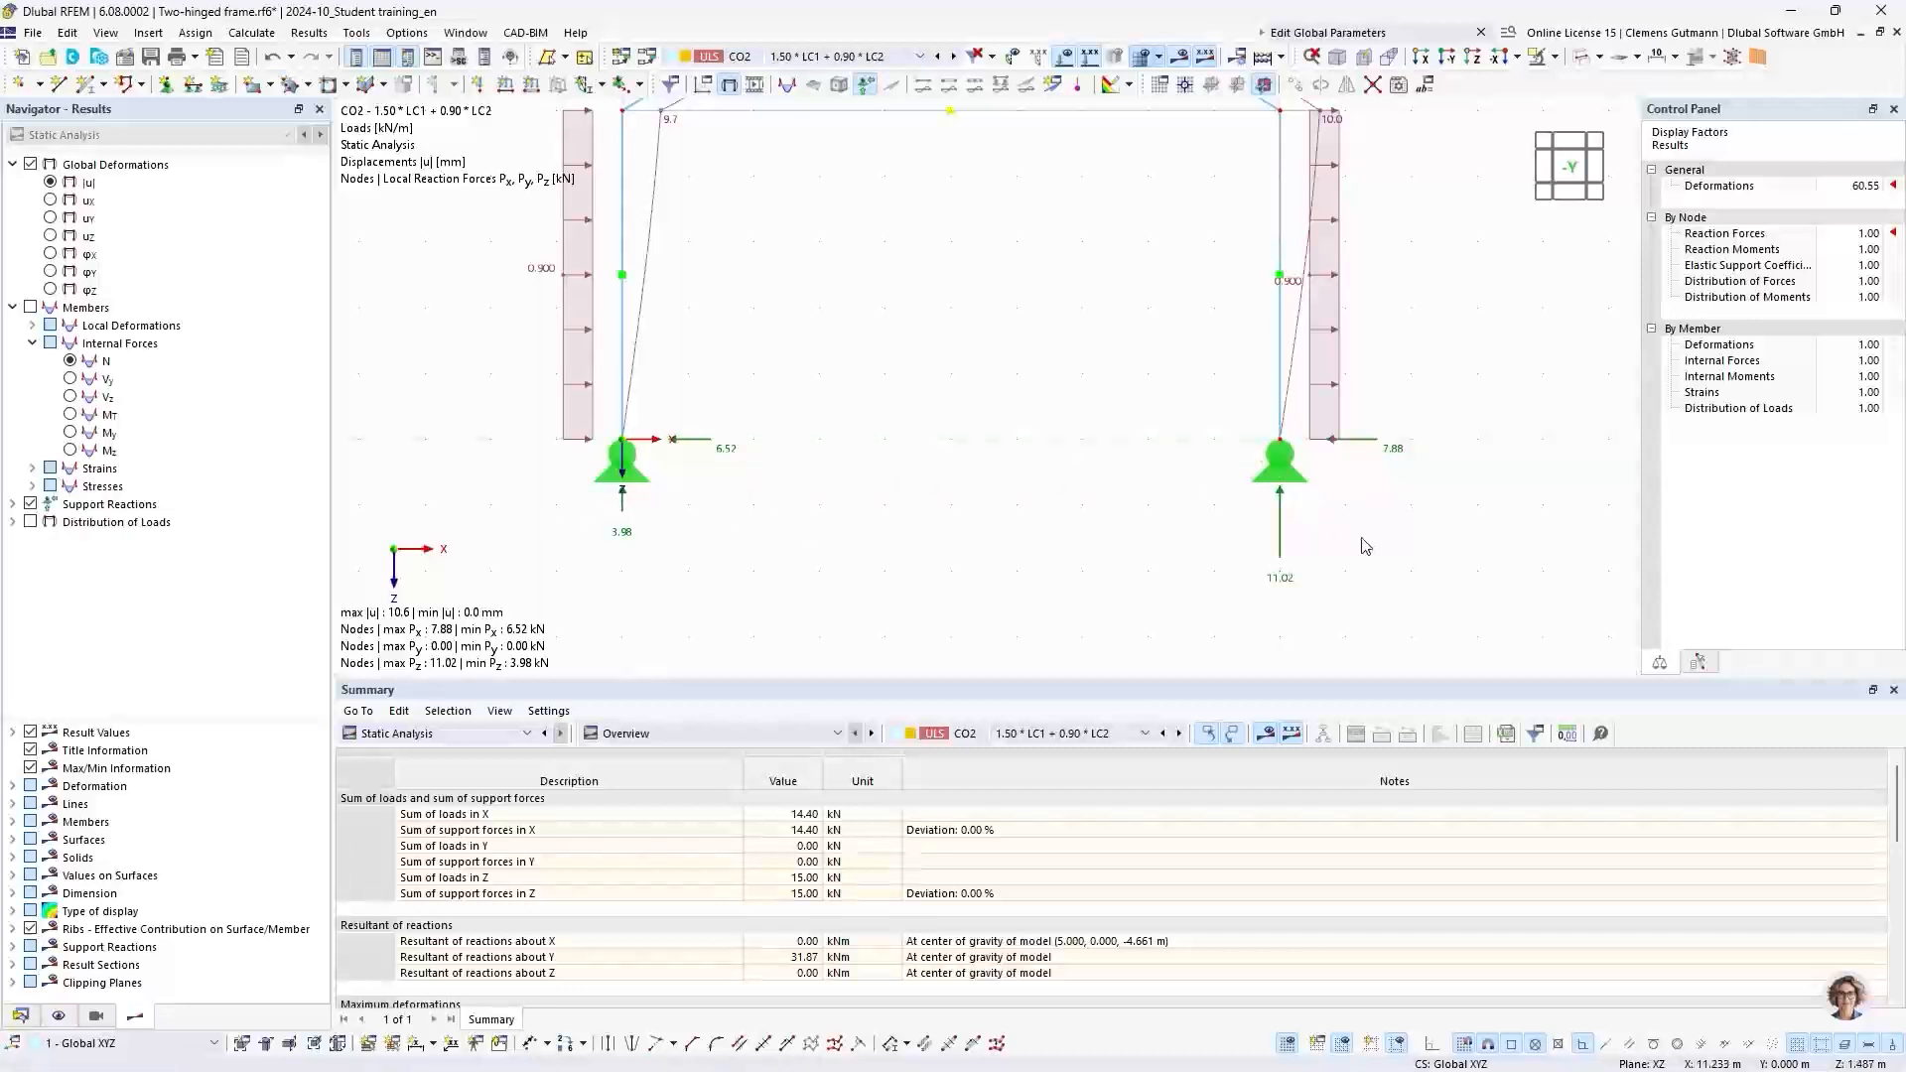
middle_drag(1365, 545, 1234, 533)
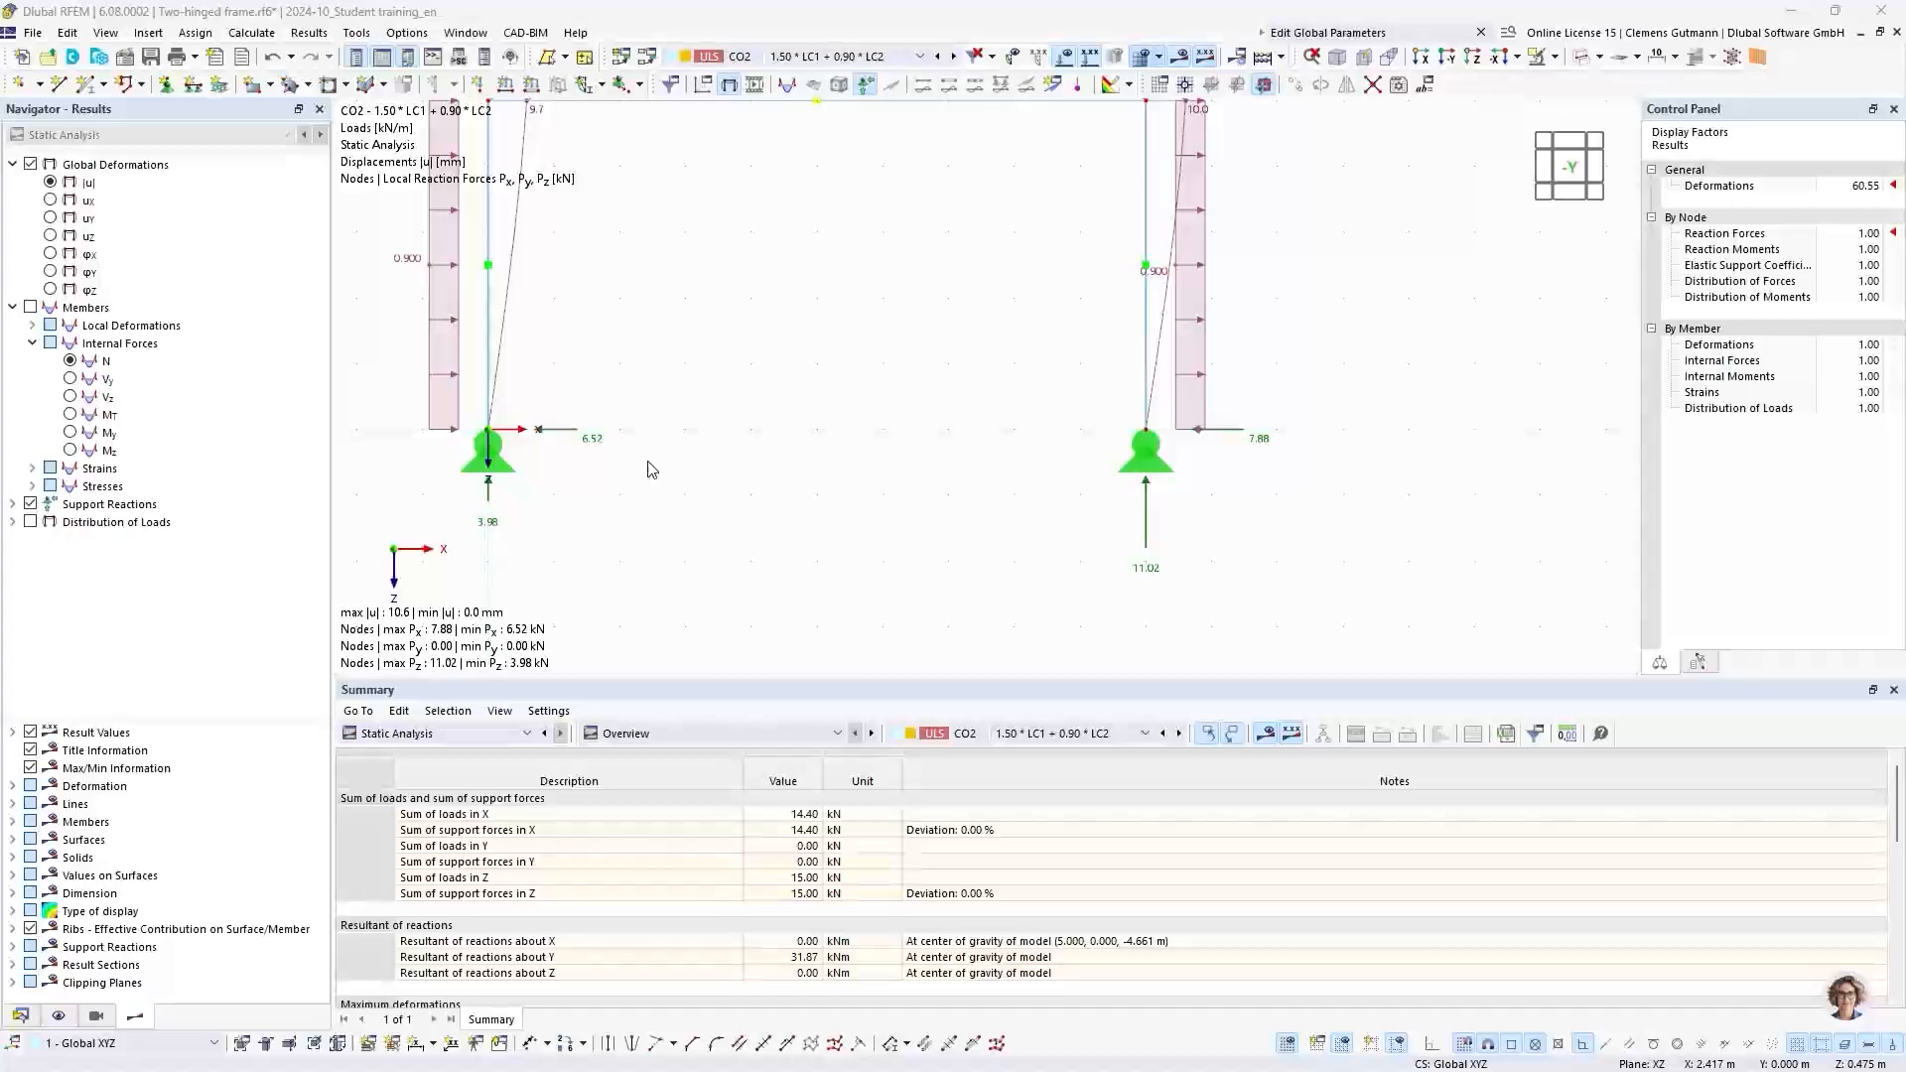
key(alt+Tab)
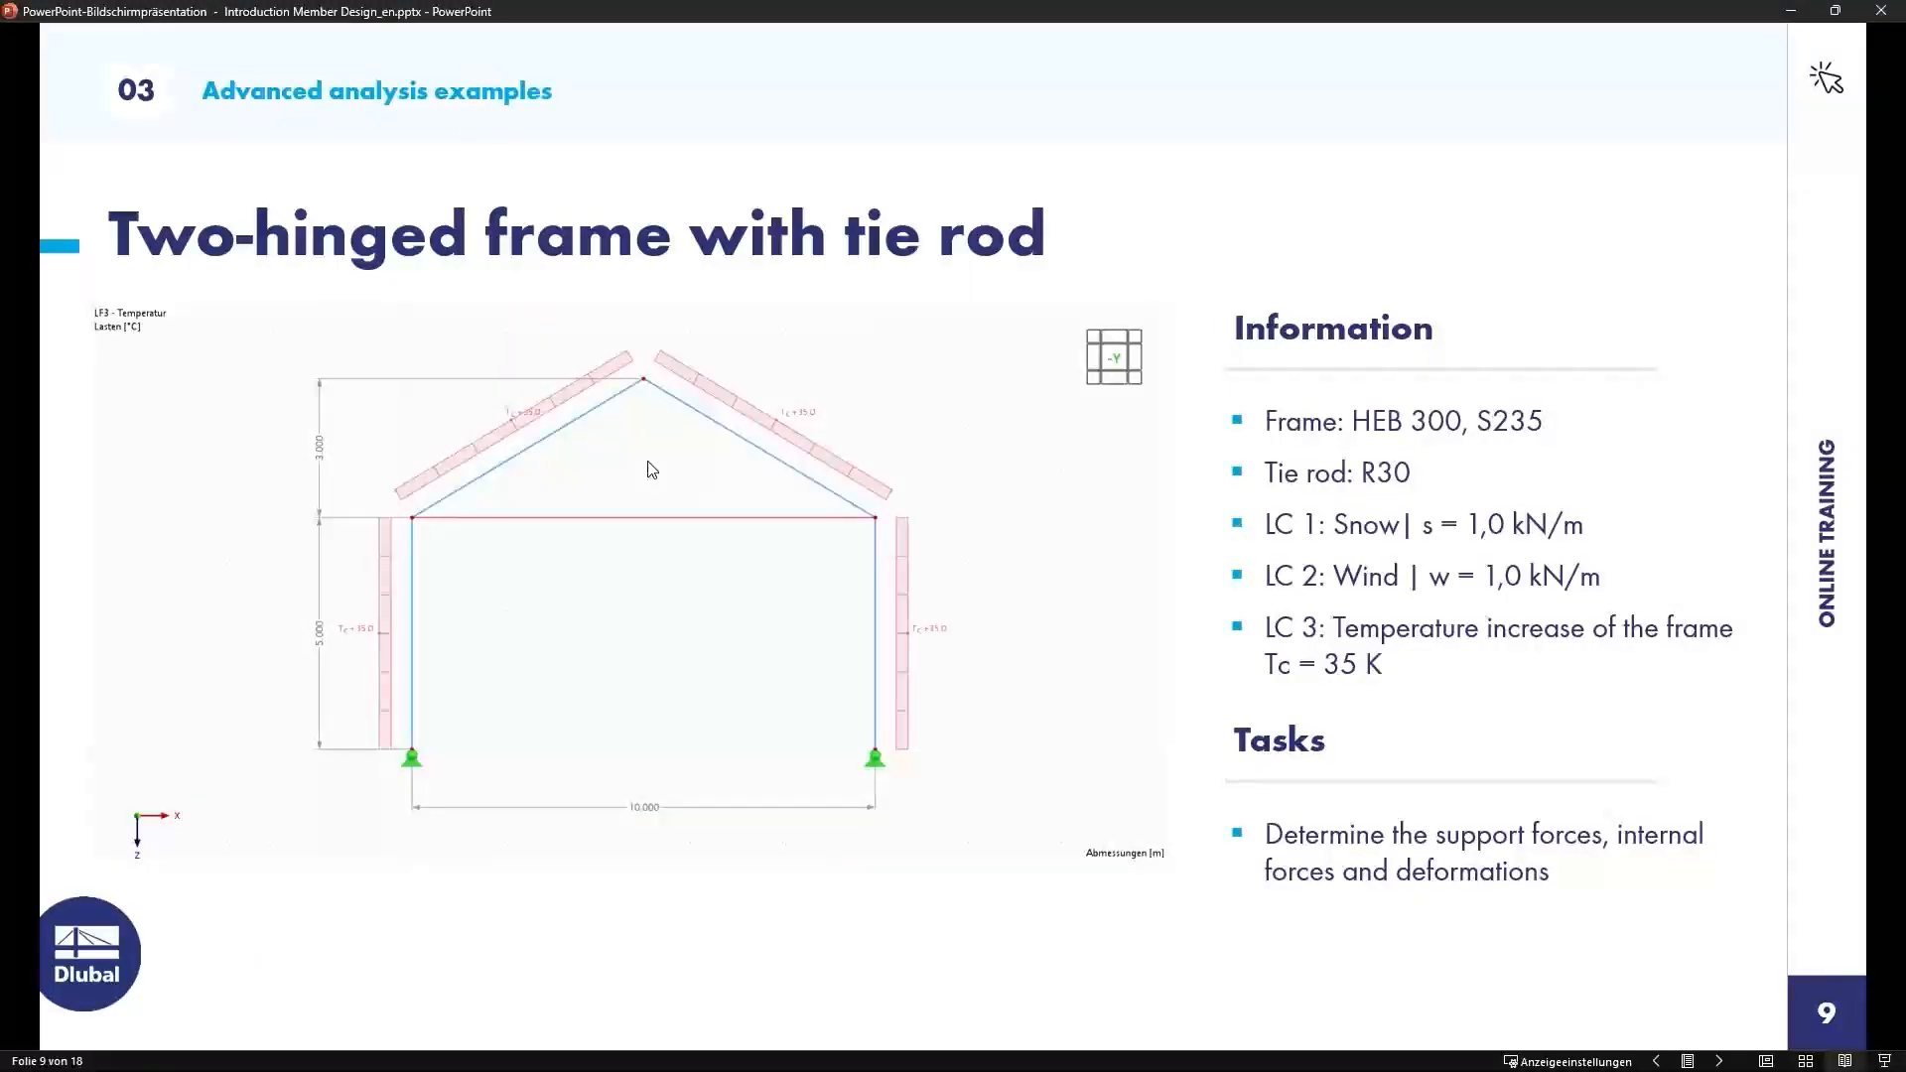
key(Right)
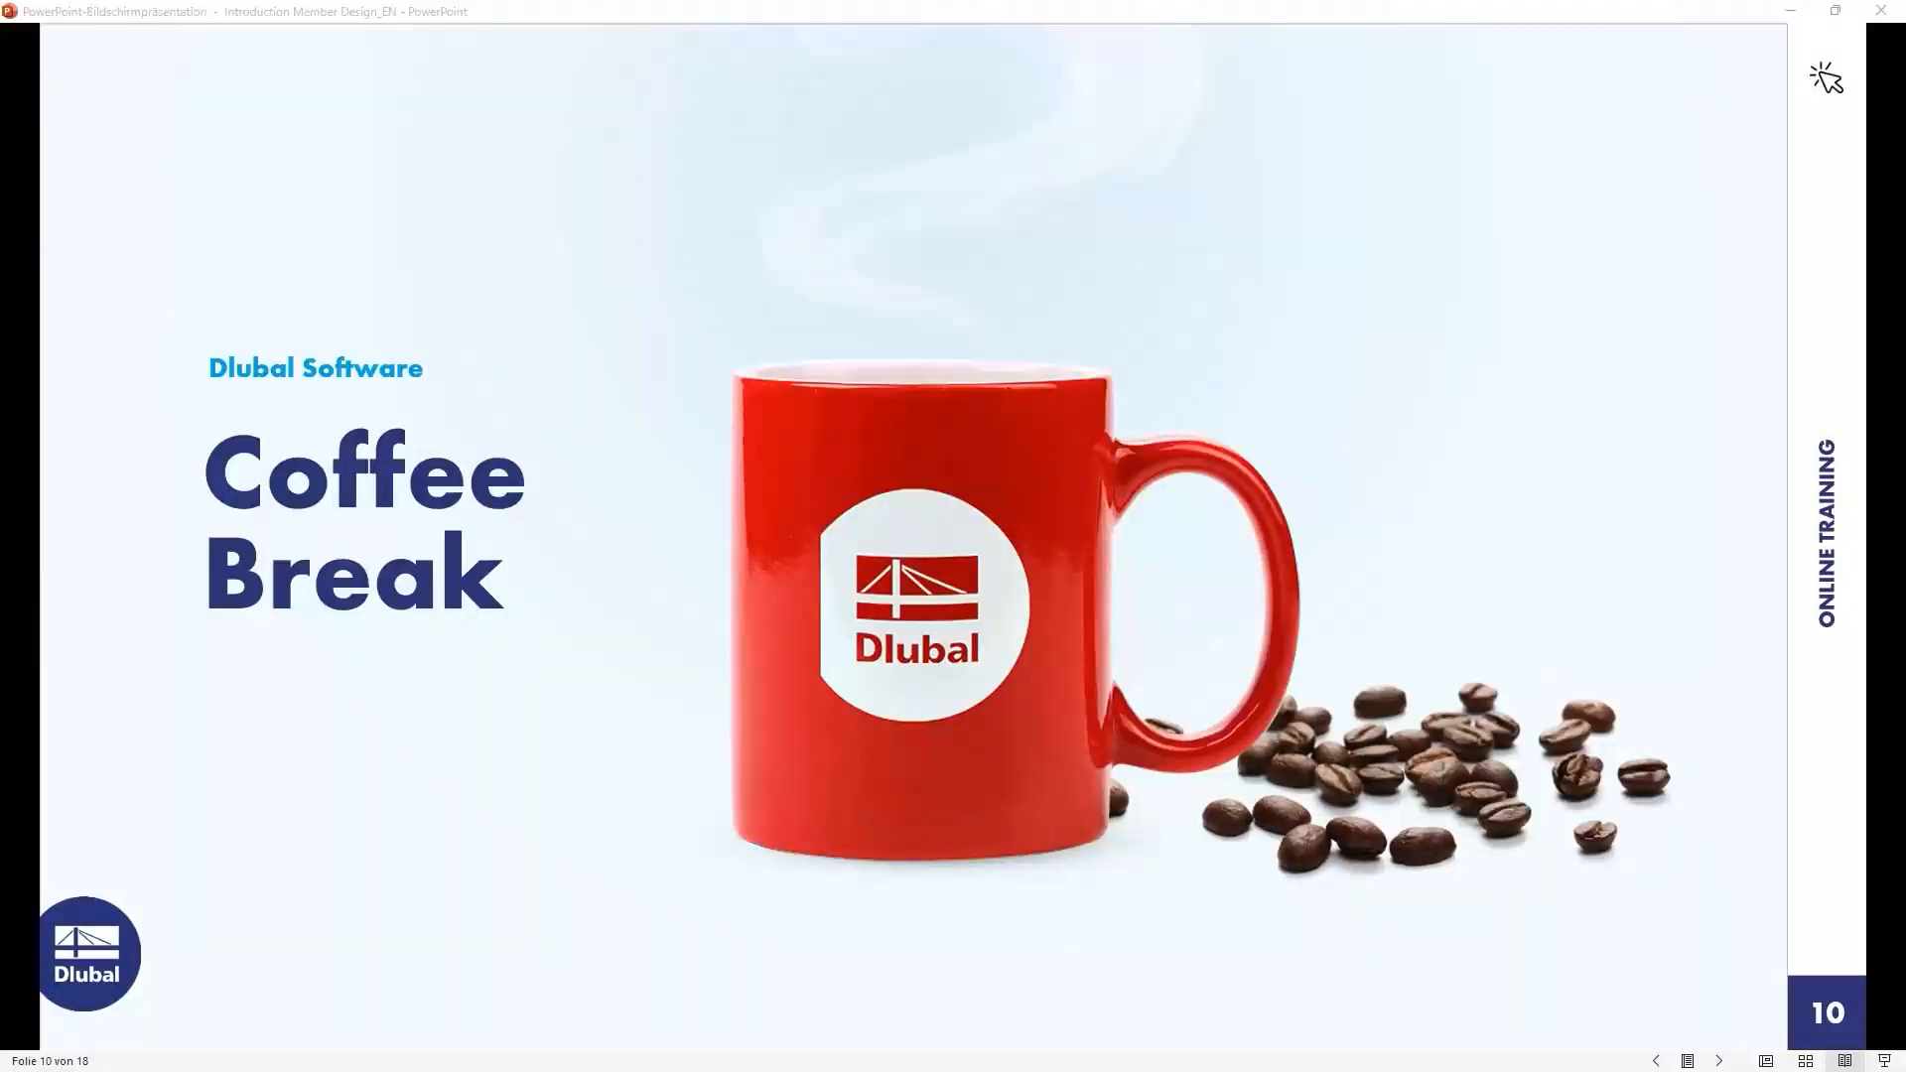
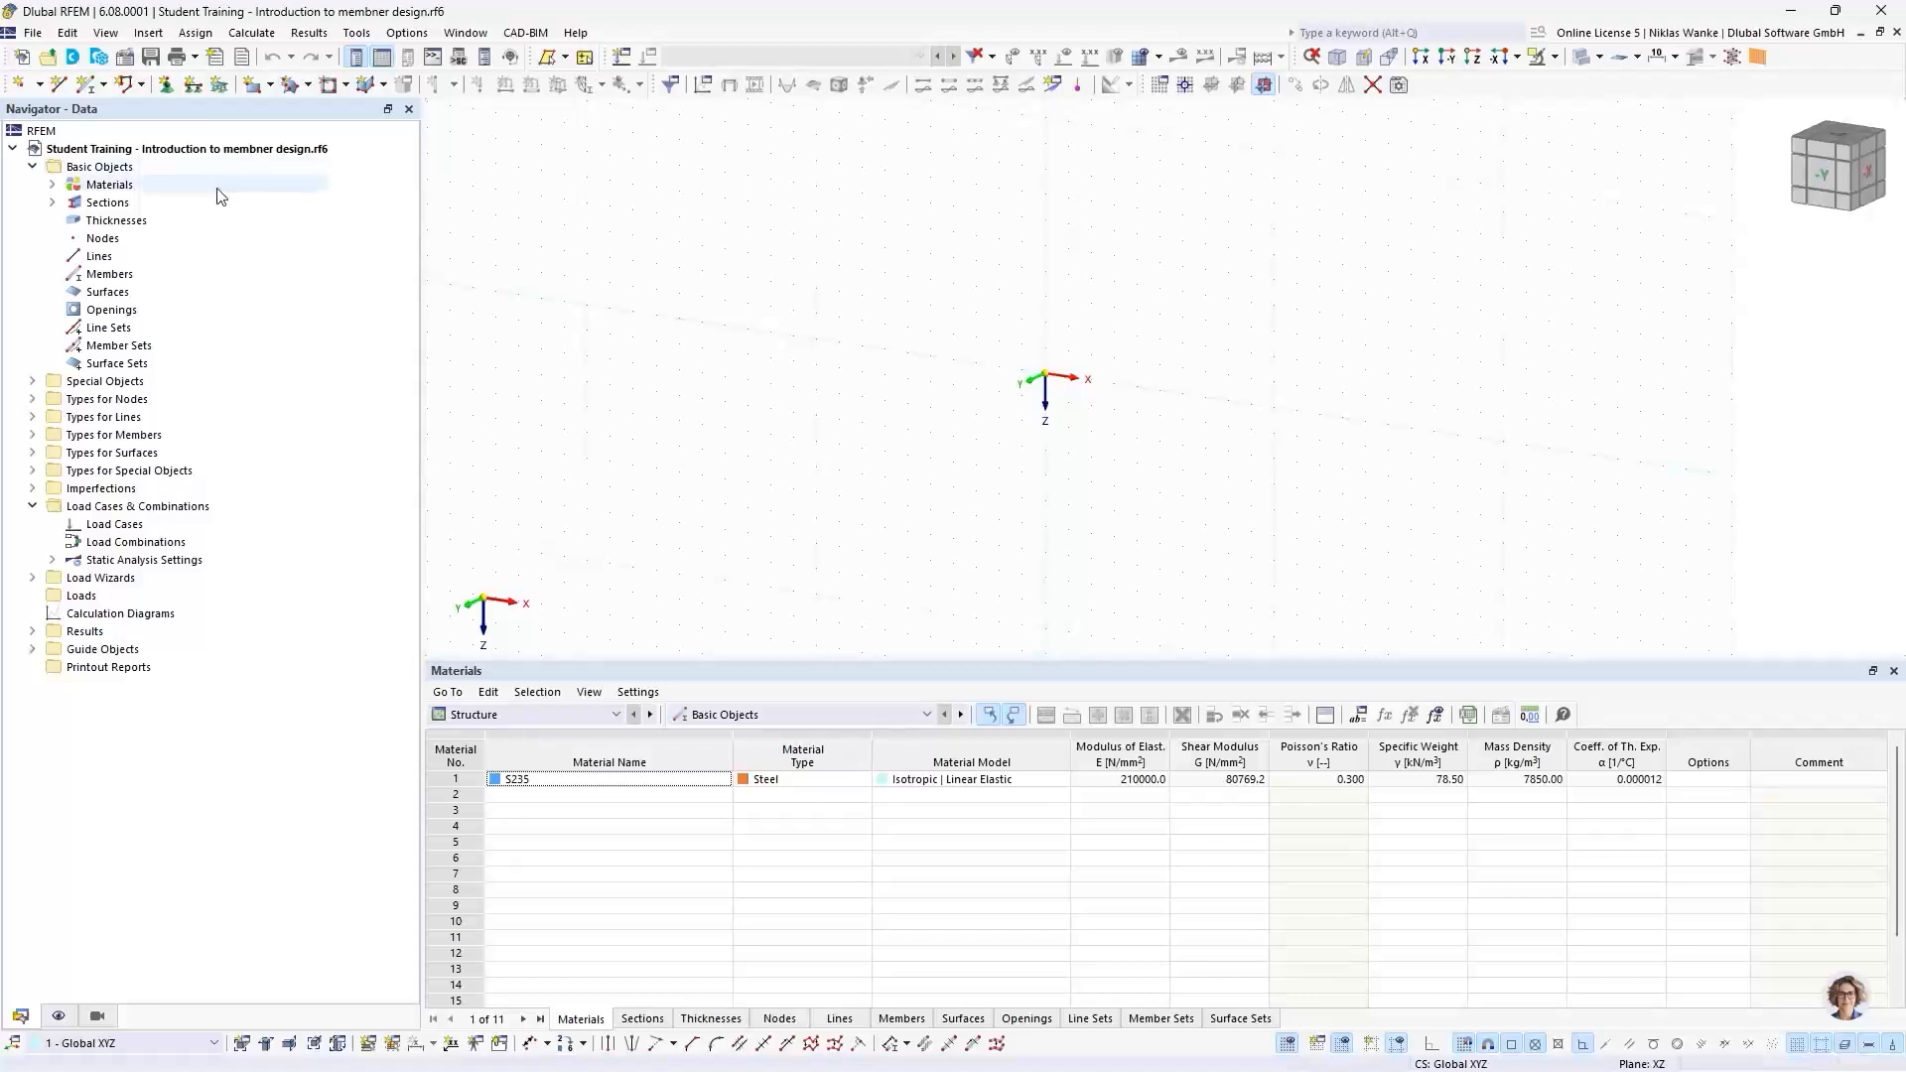
Step: Review the model's predefined material and section, and check the model type and add-ons in the base data
click(52, 185)
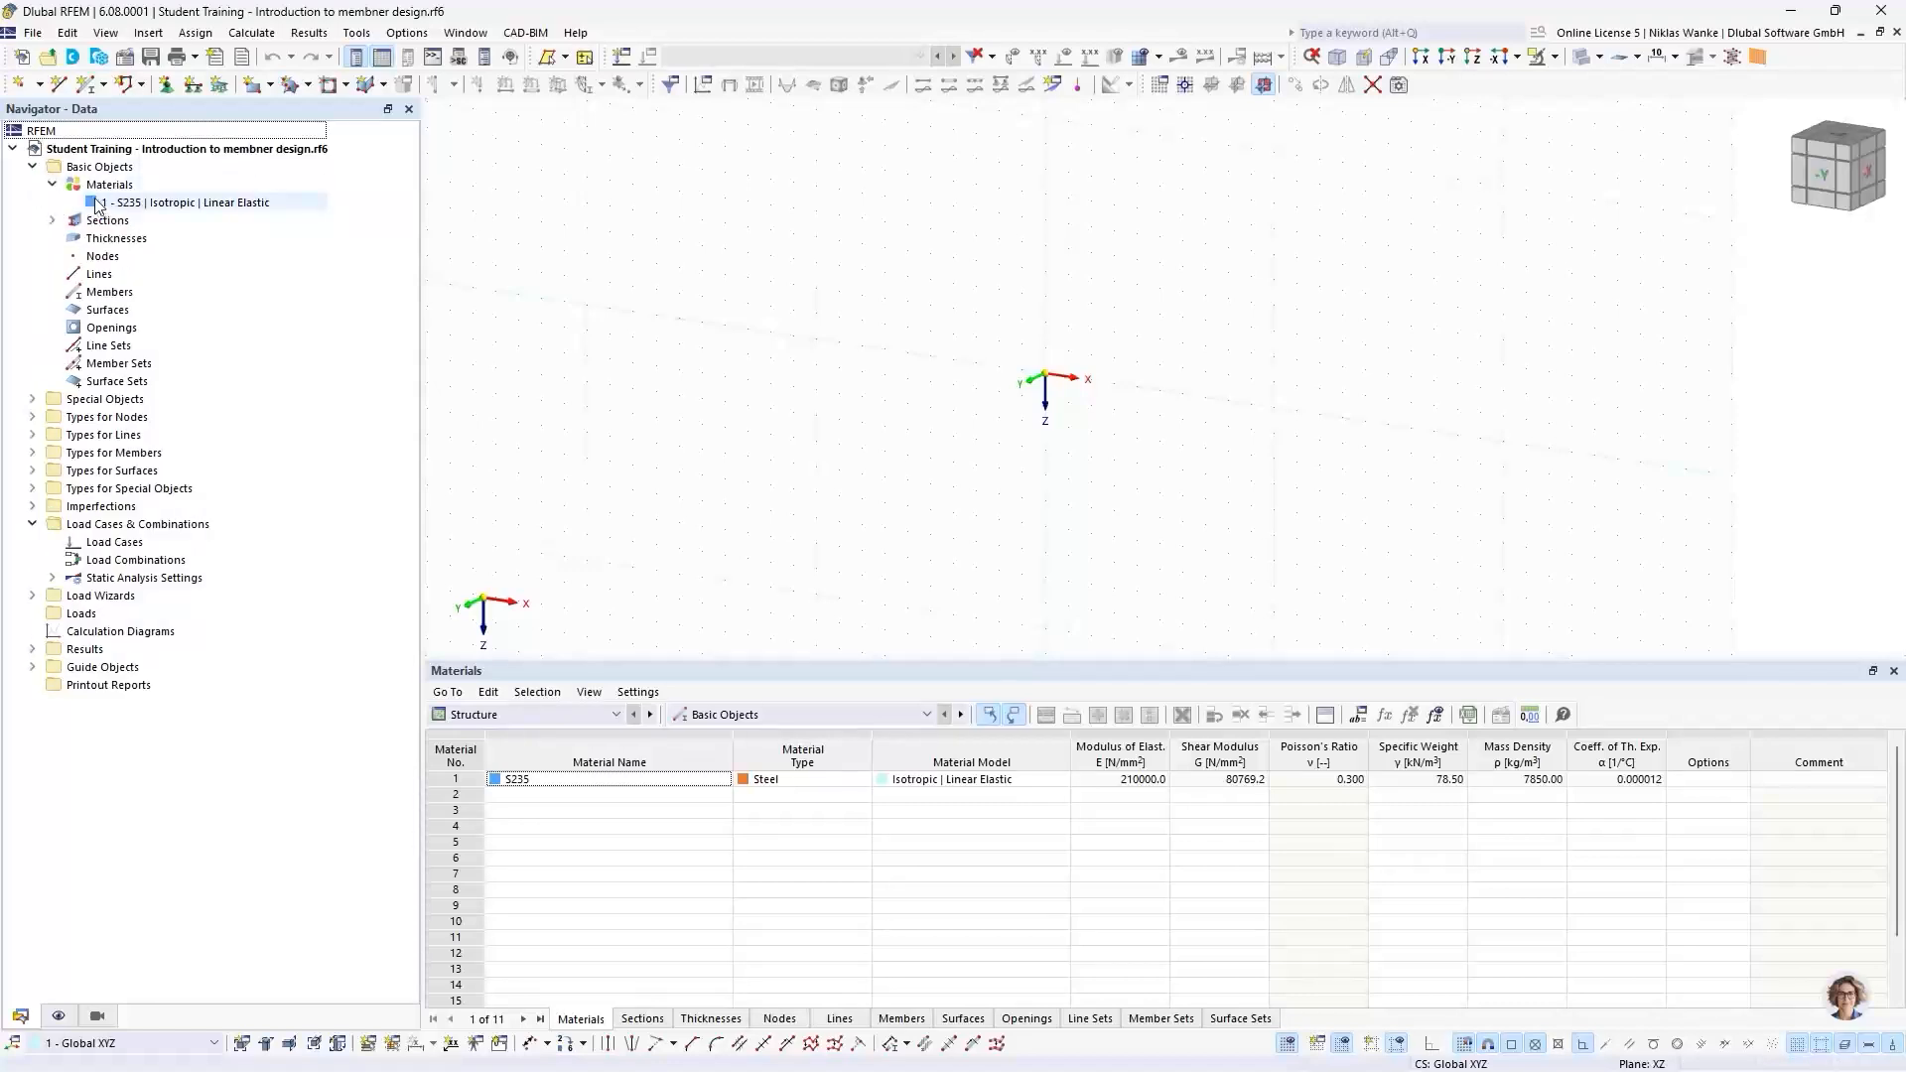
click(52, 220)
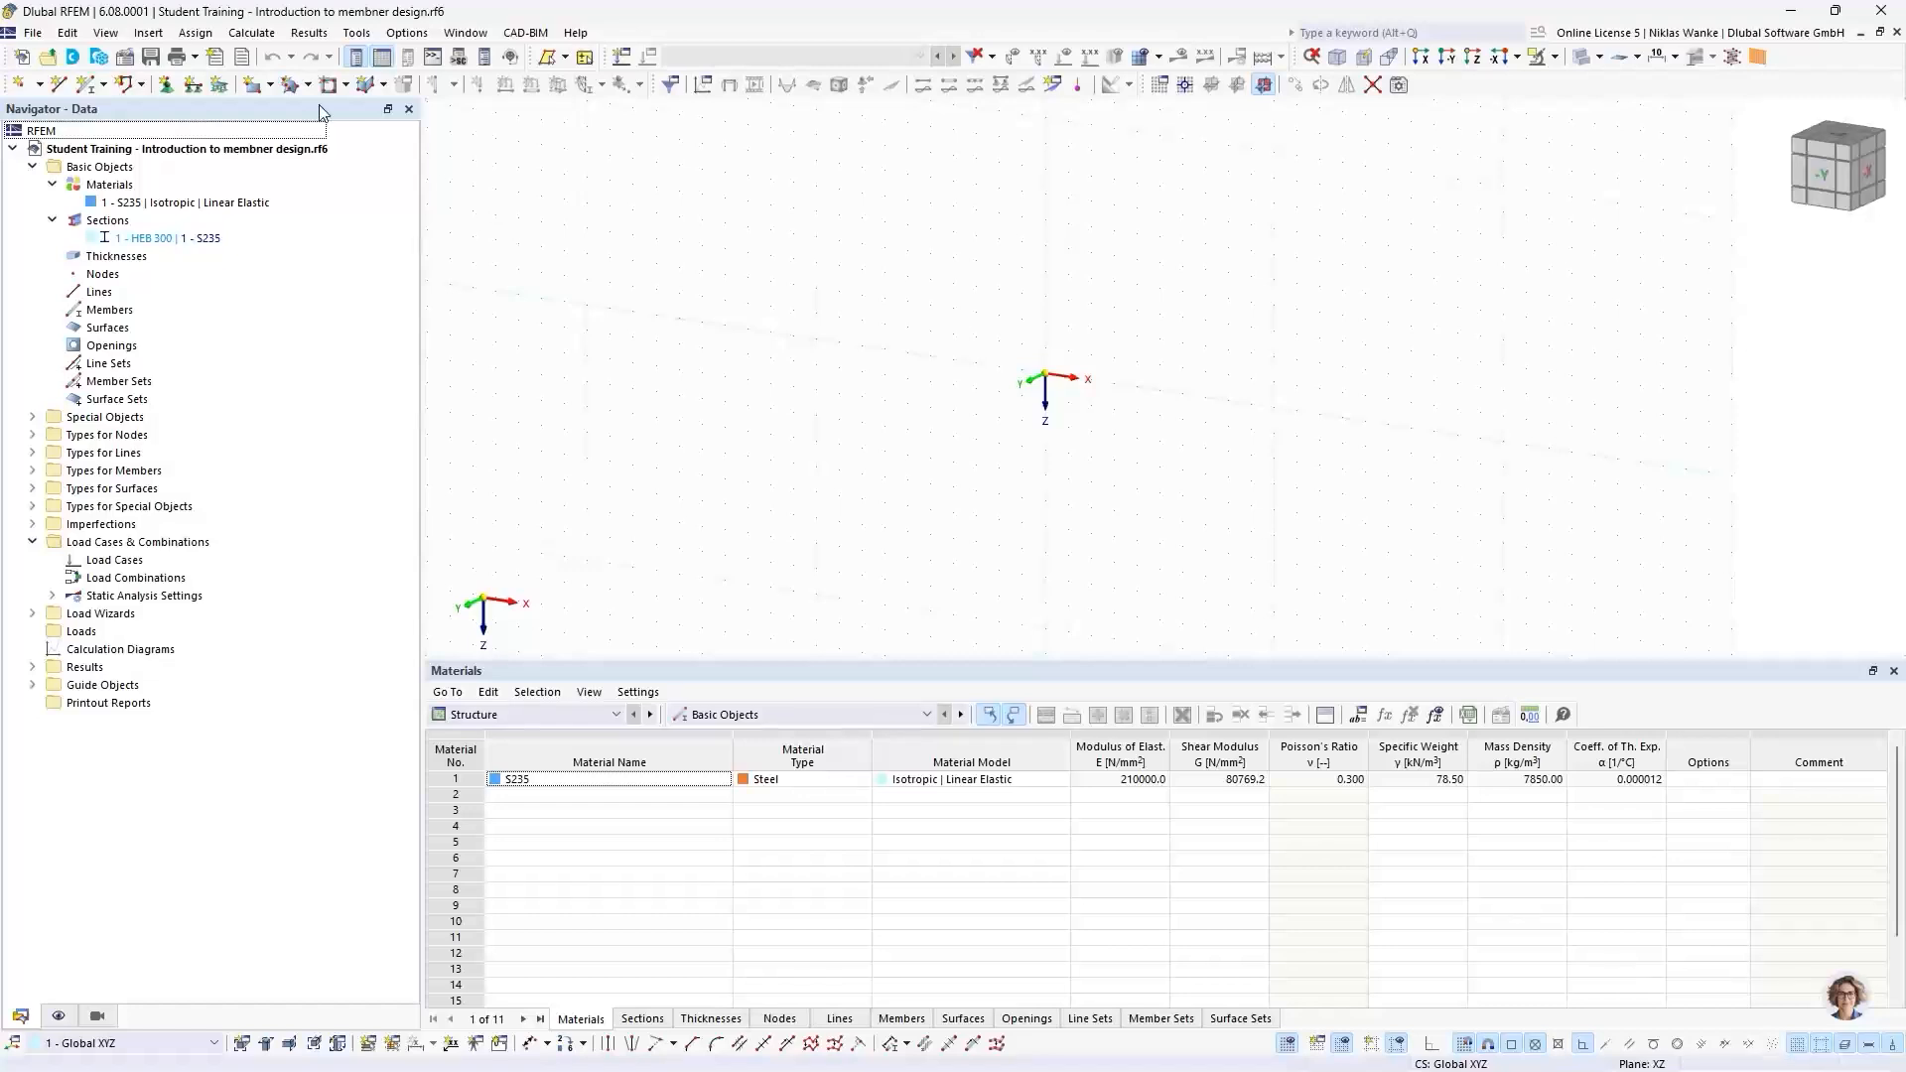
click(126, 57)
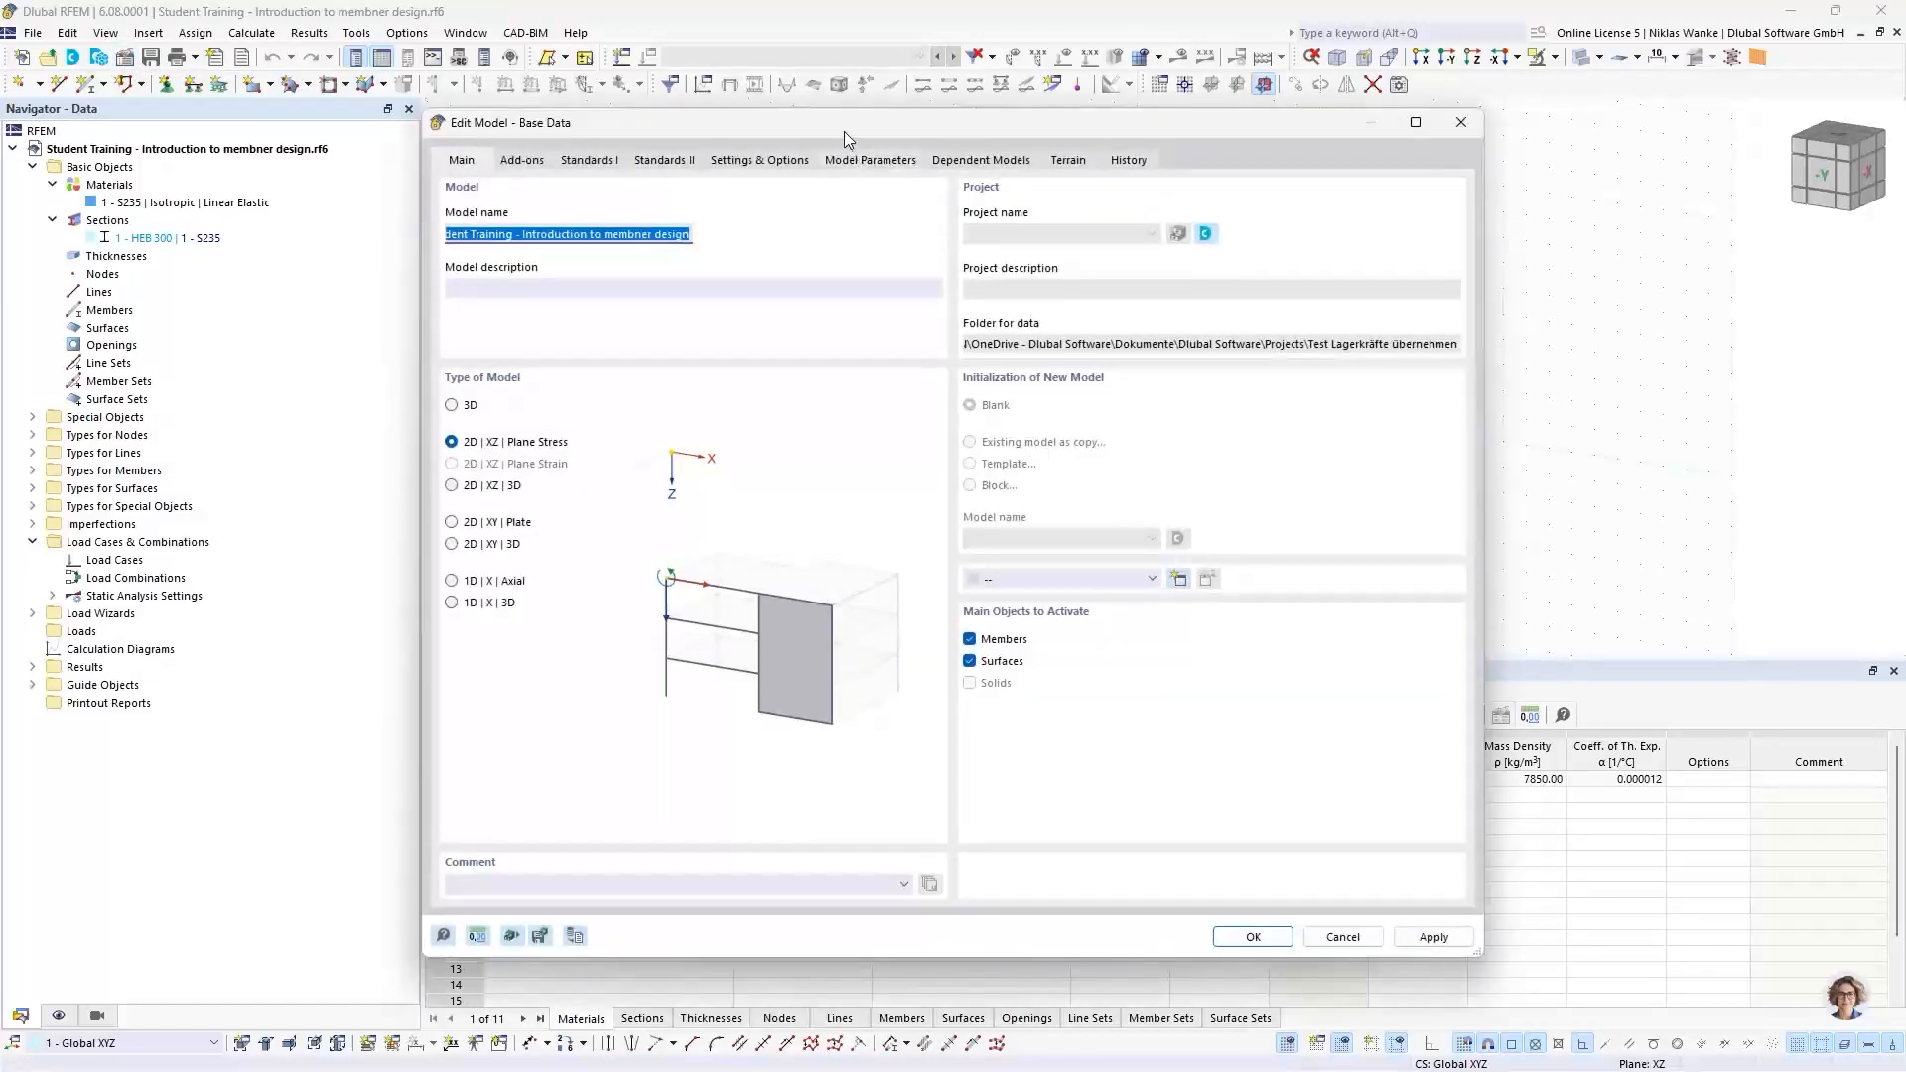
drag(844, 131, 895, 127)
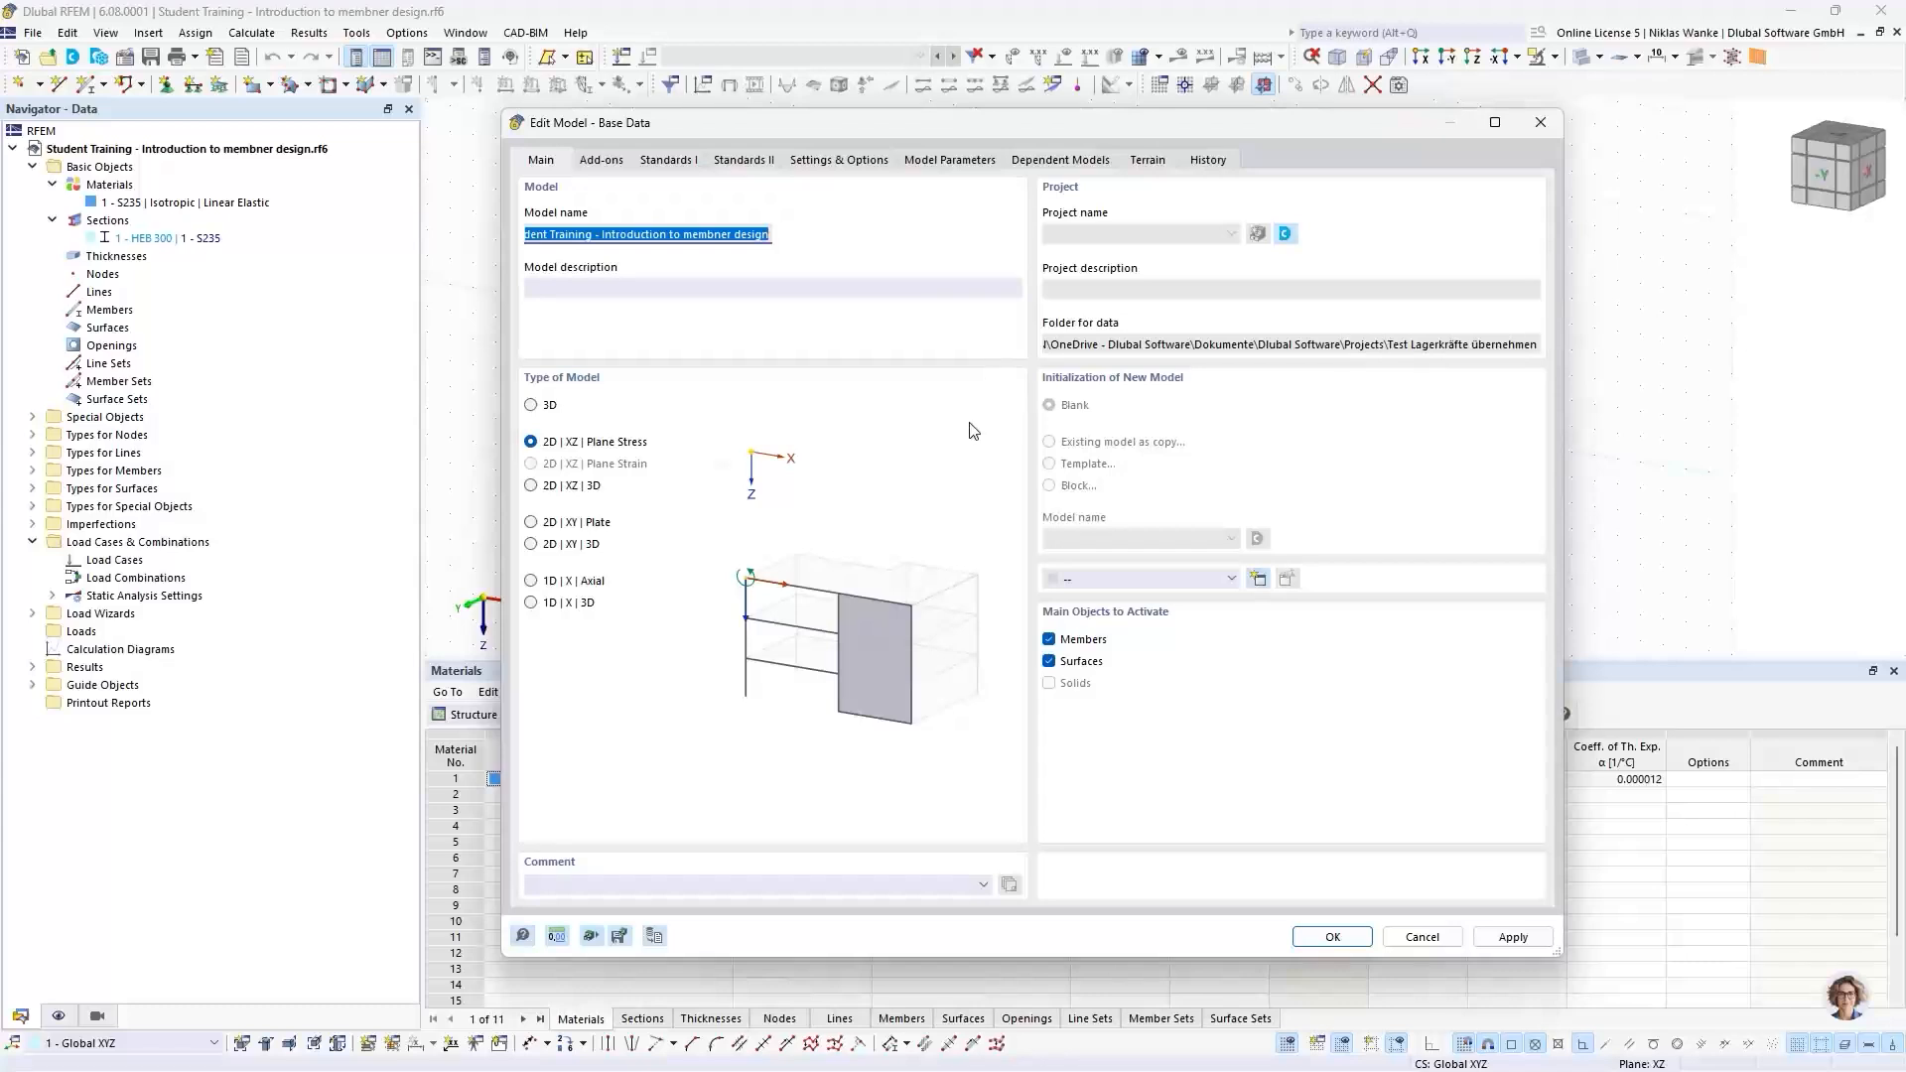
click(604, 161)
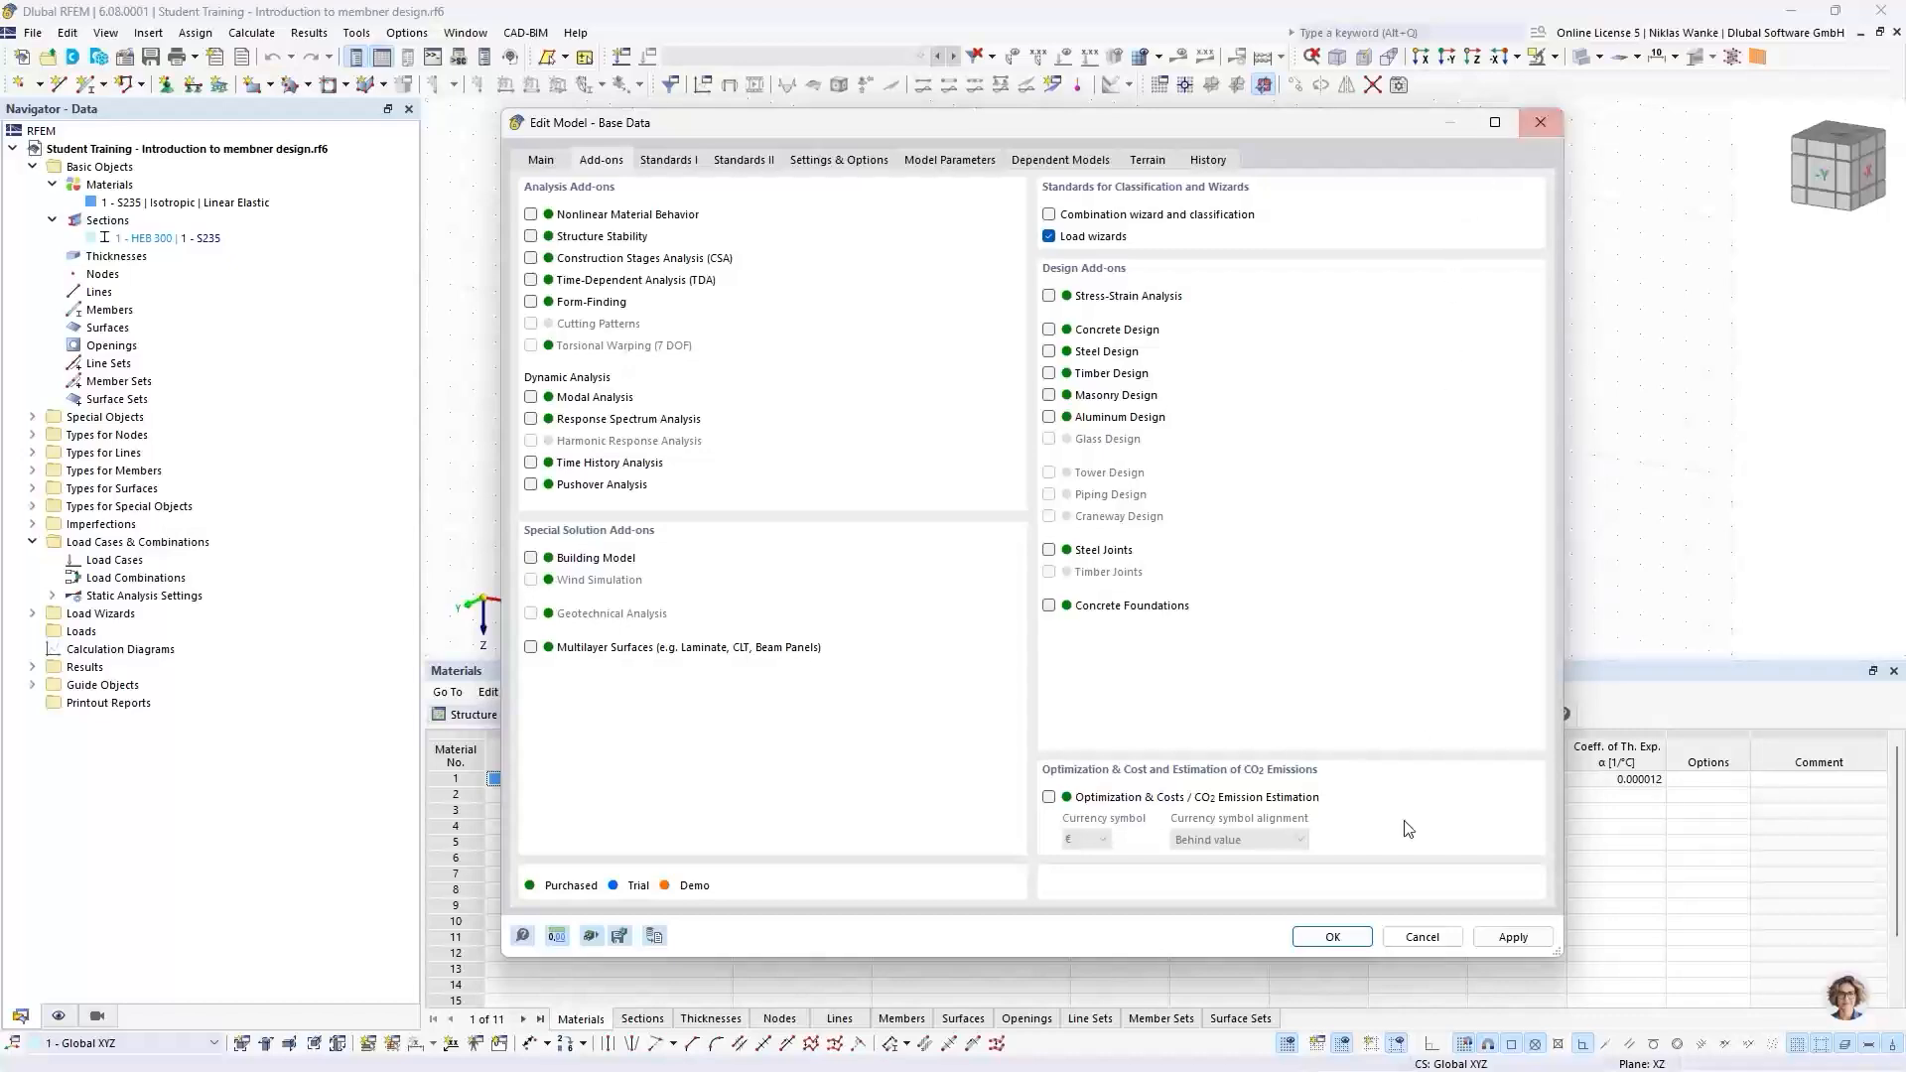
click(1332, 937)
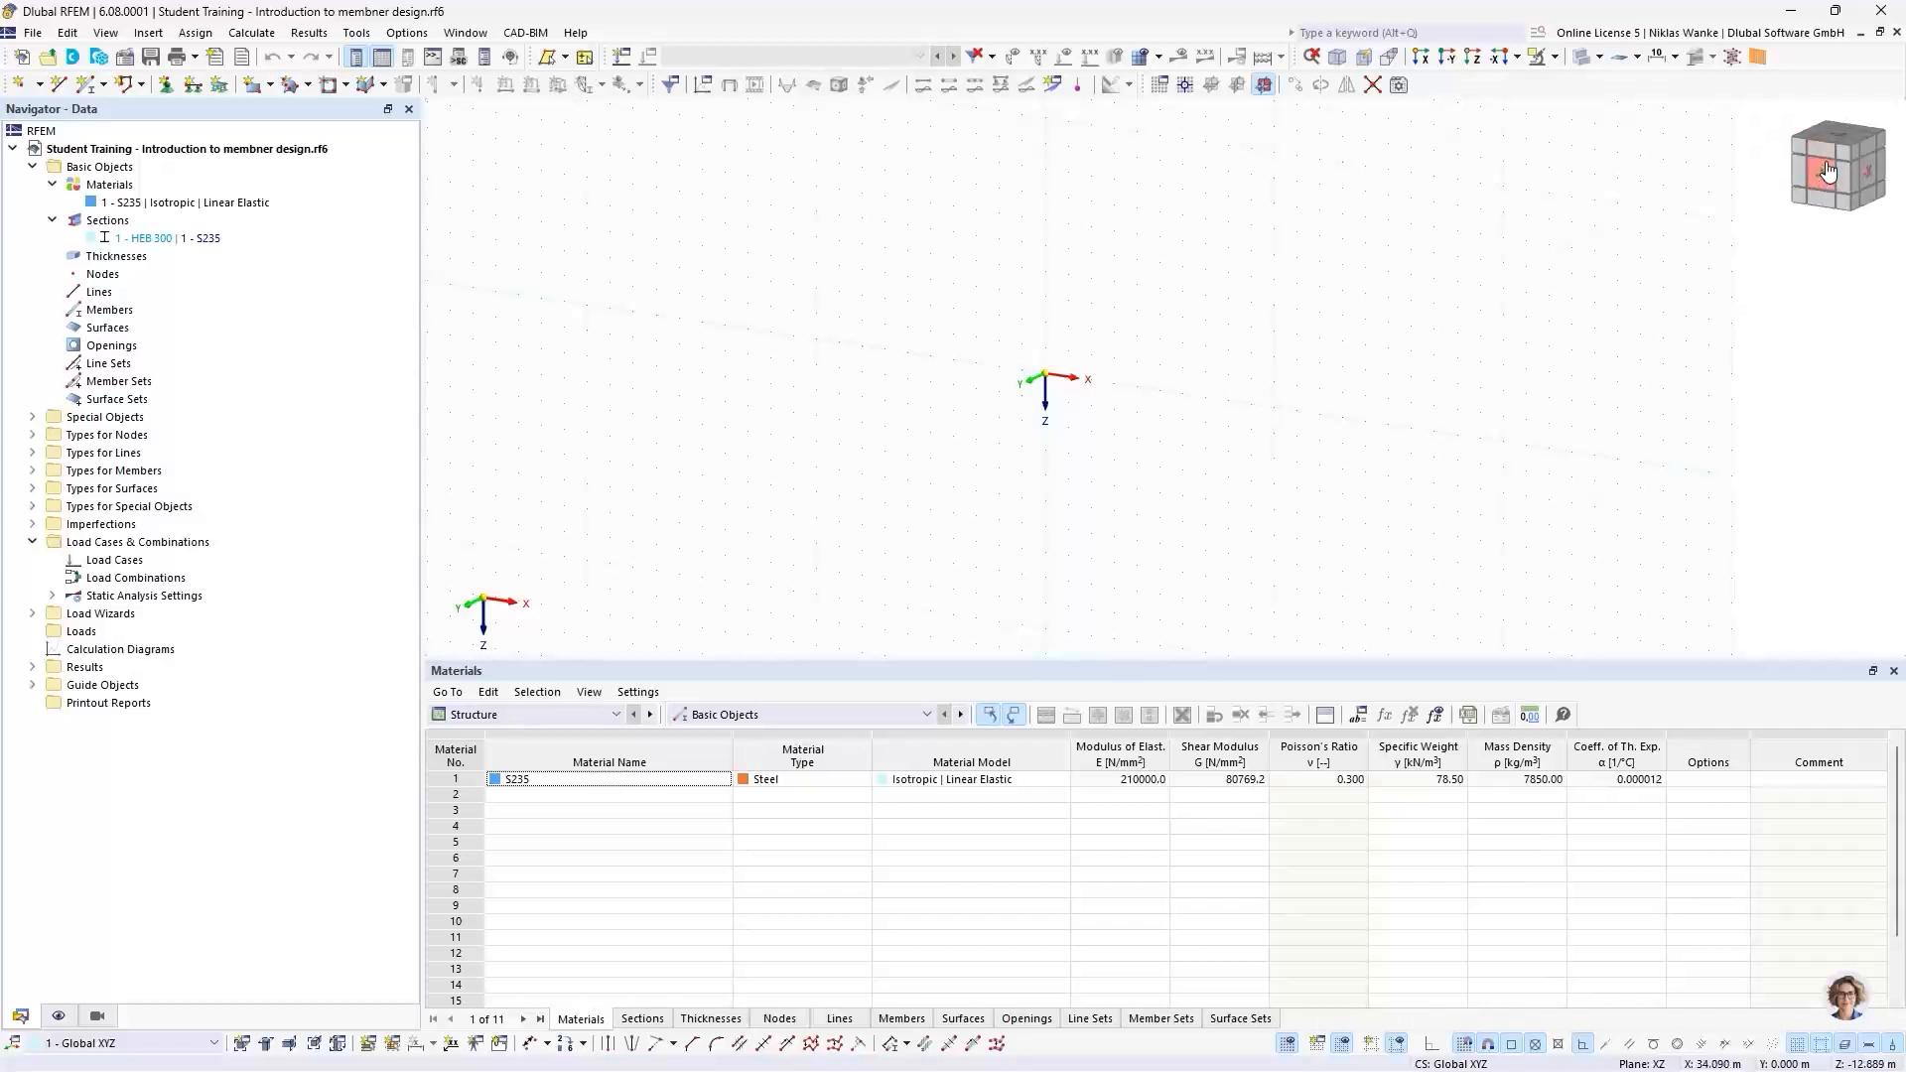
Step: Set the work view to the -Y direction and start defining a new general single member
middle_drag(1119, 411, 1126, 401)
click(1821, 184)
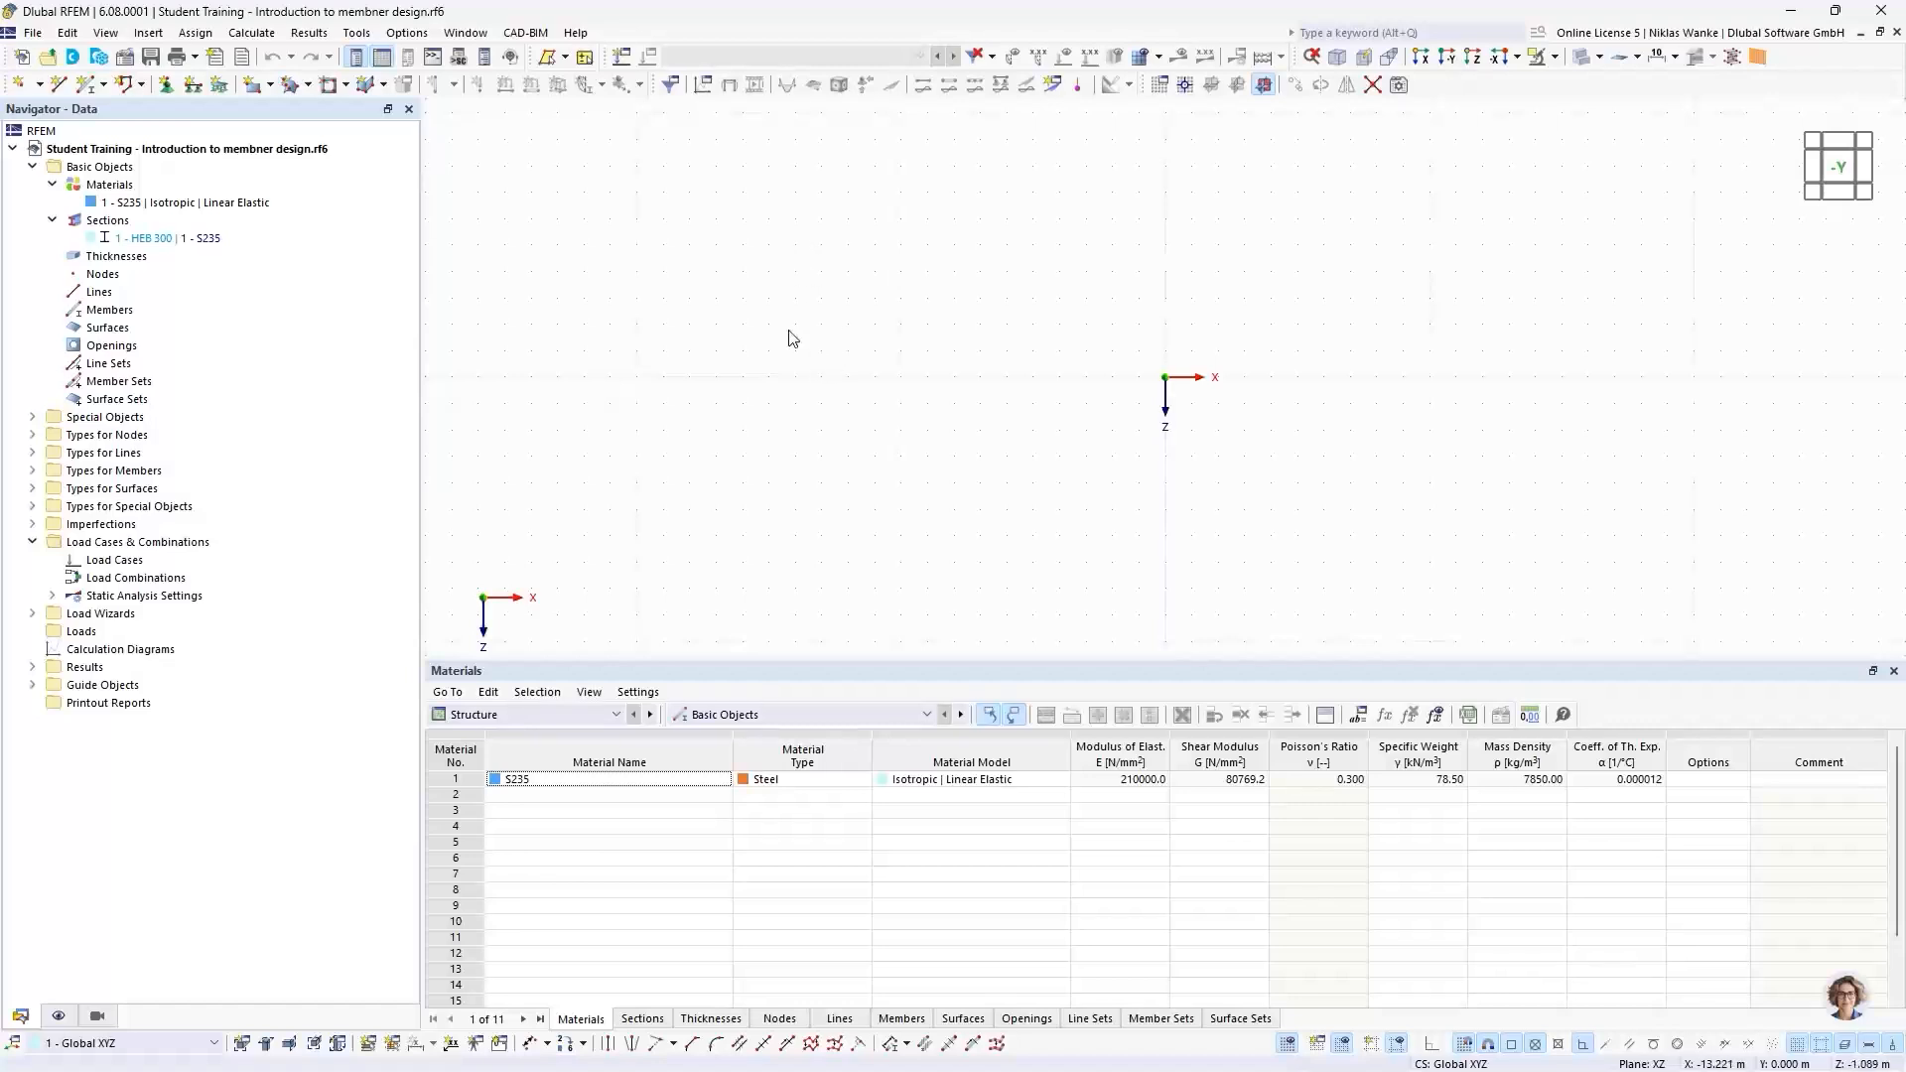
click(104, 85)
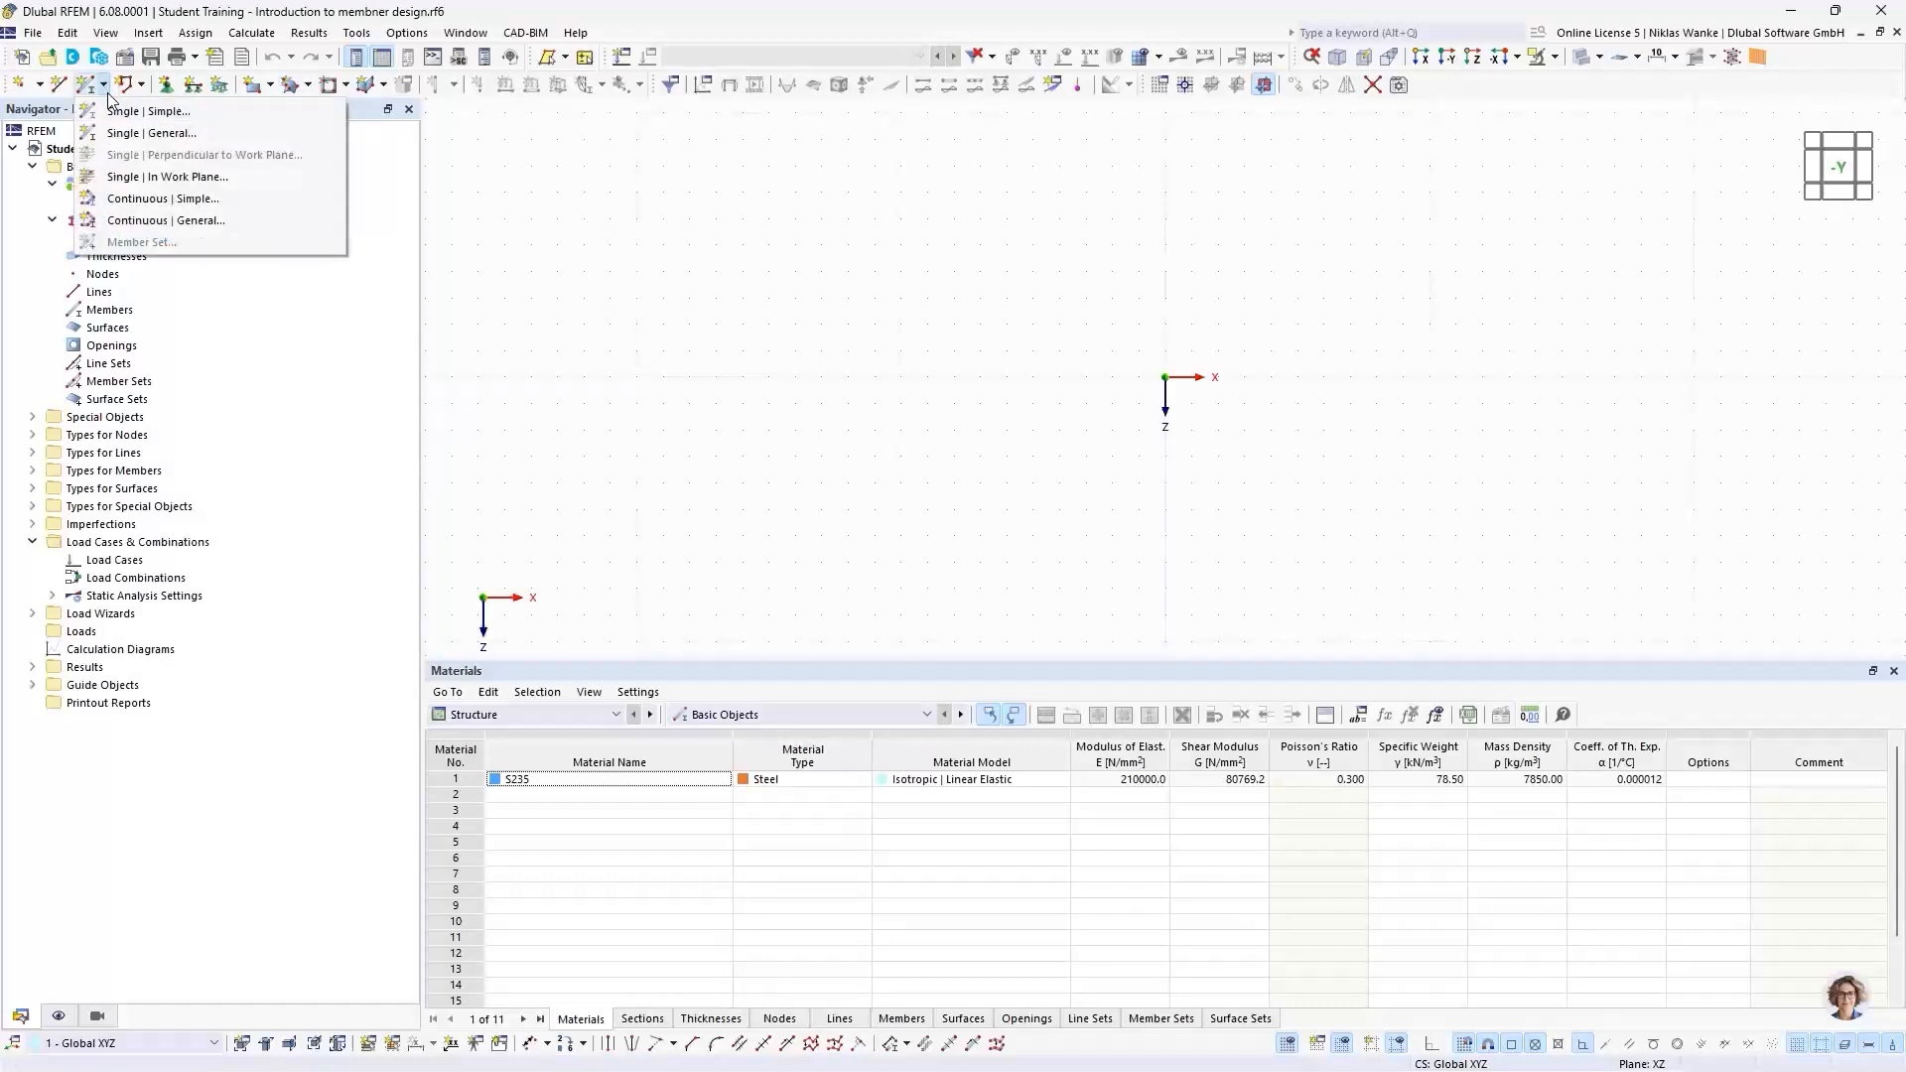
click(185, 133)
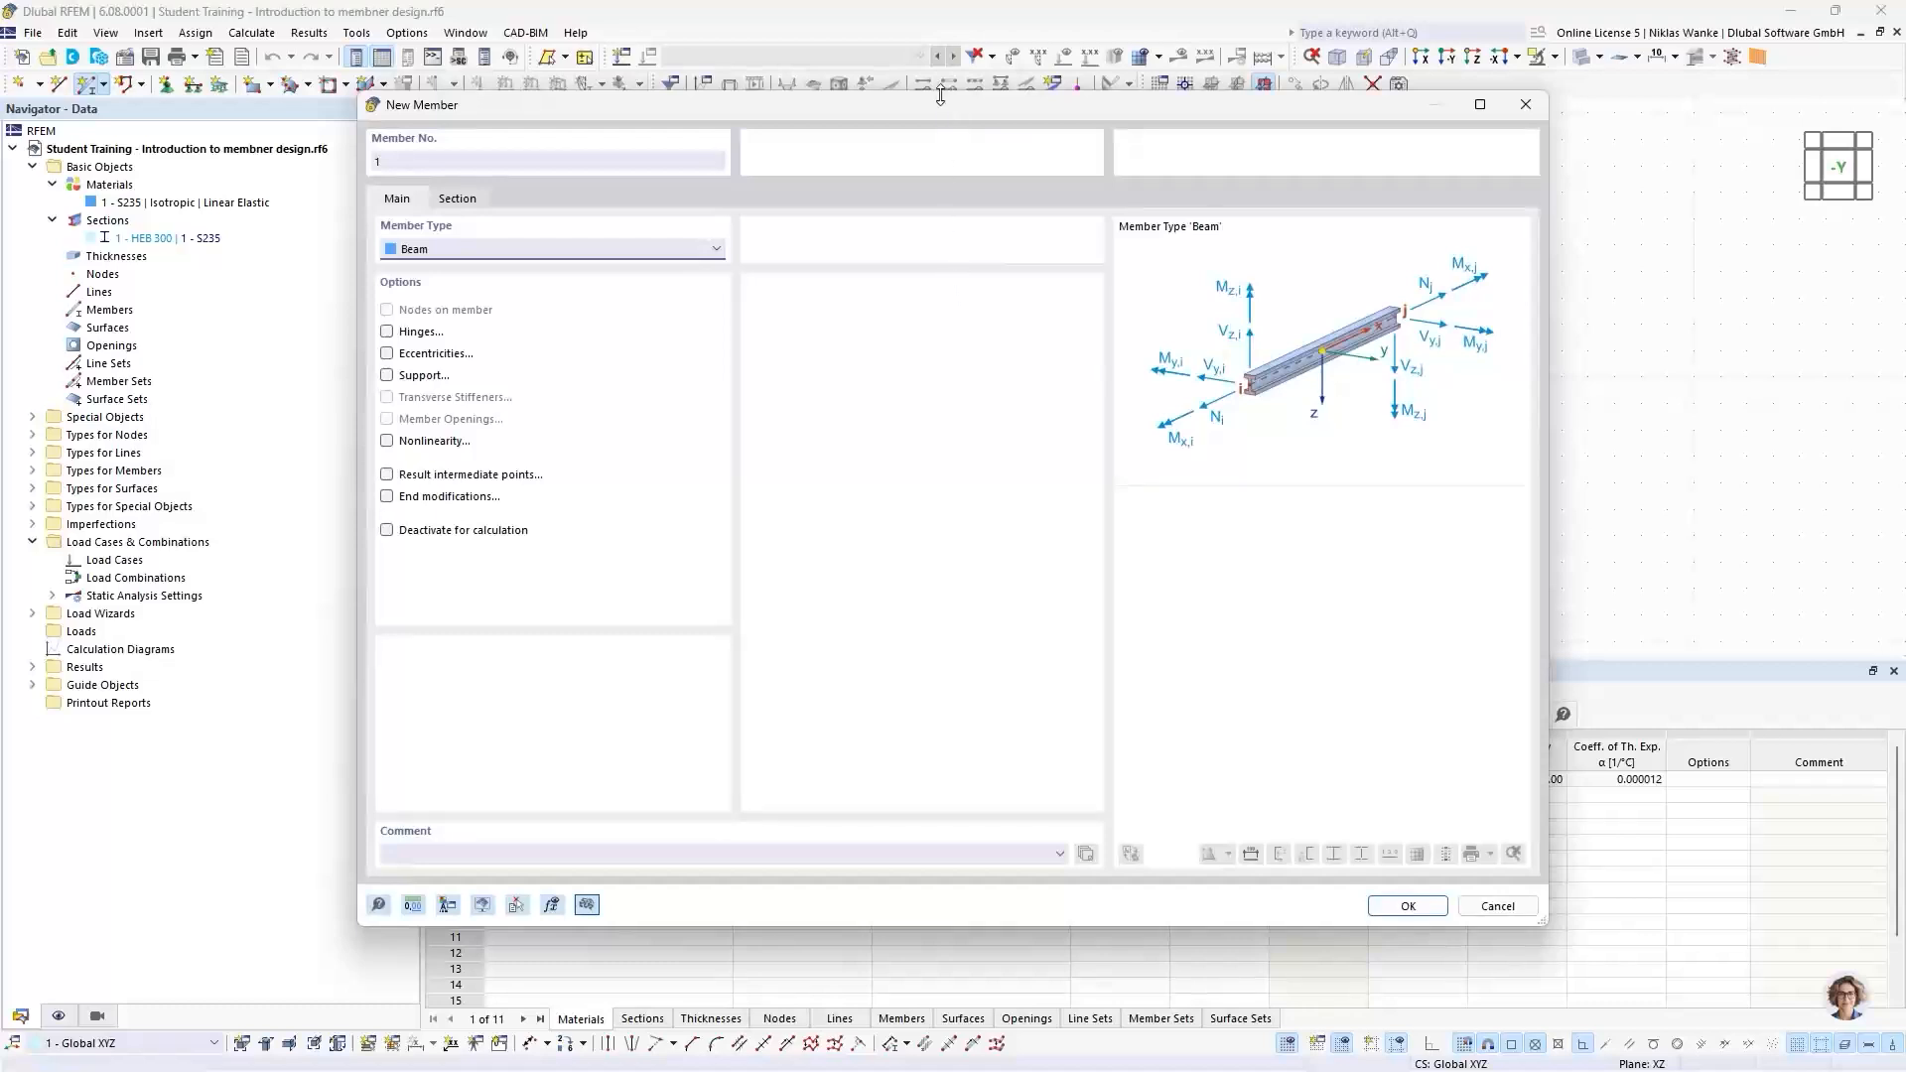
drag(919, 105, 956, 129)
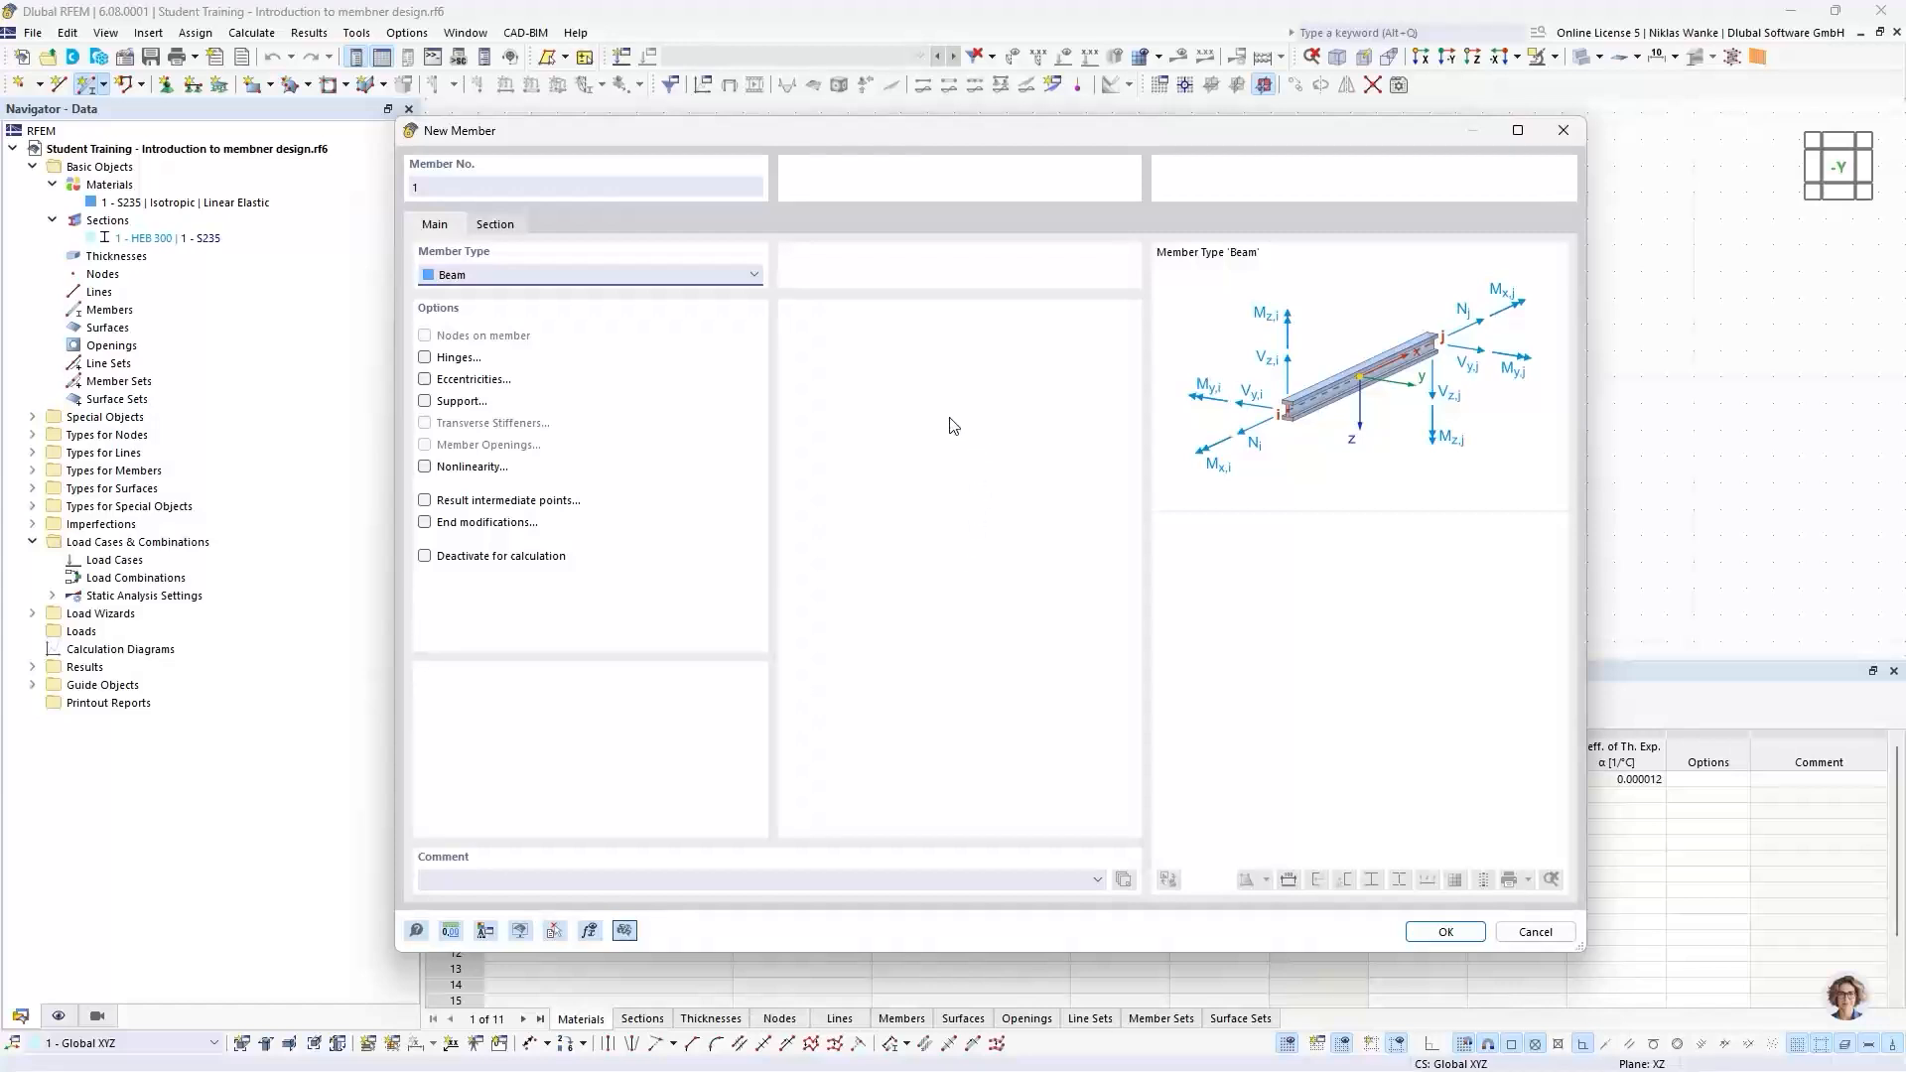
Step: Compare the Beam and Truss (only N) member types, leave Truss (only N) selected, and look through the other available types
click(729, 277)
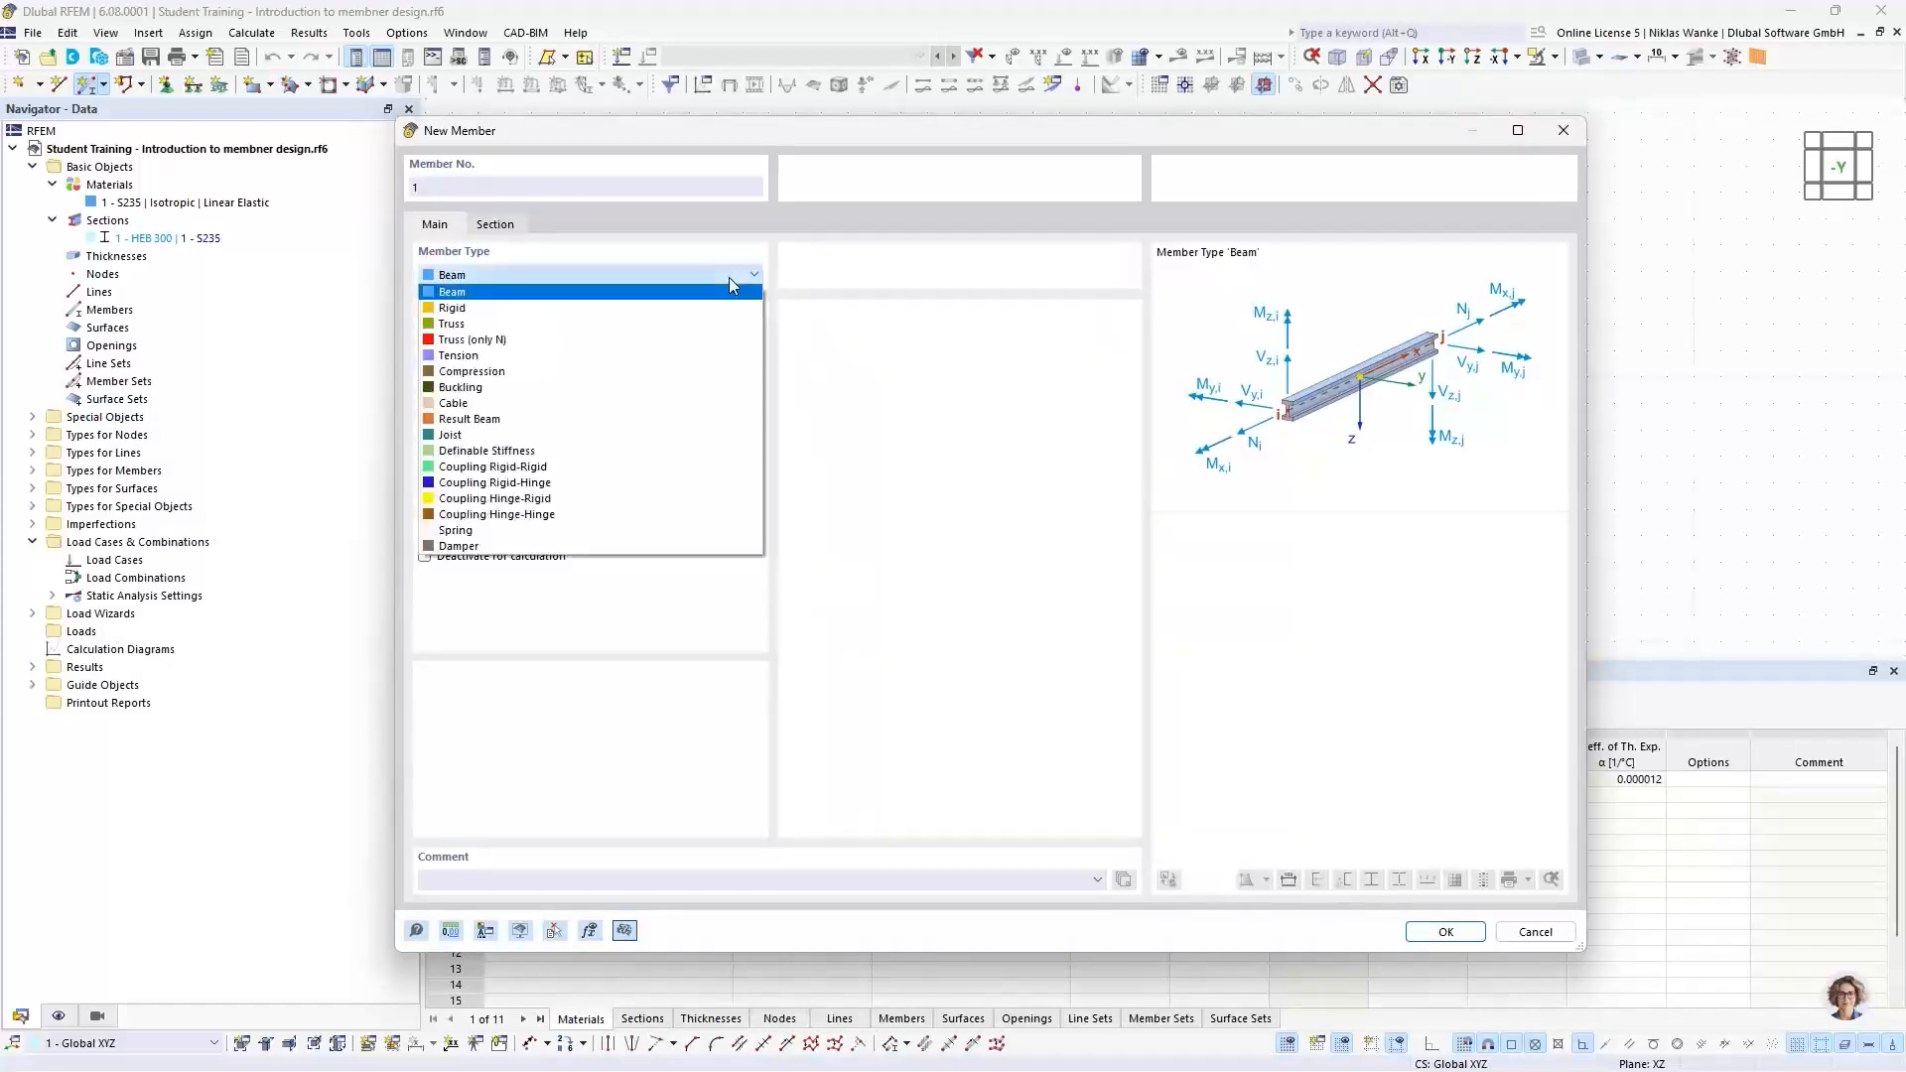
click(526, 341)
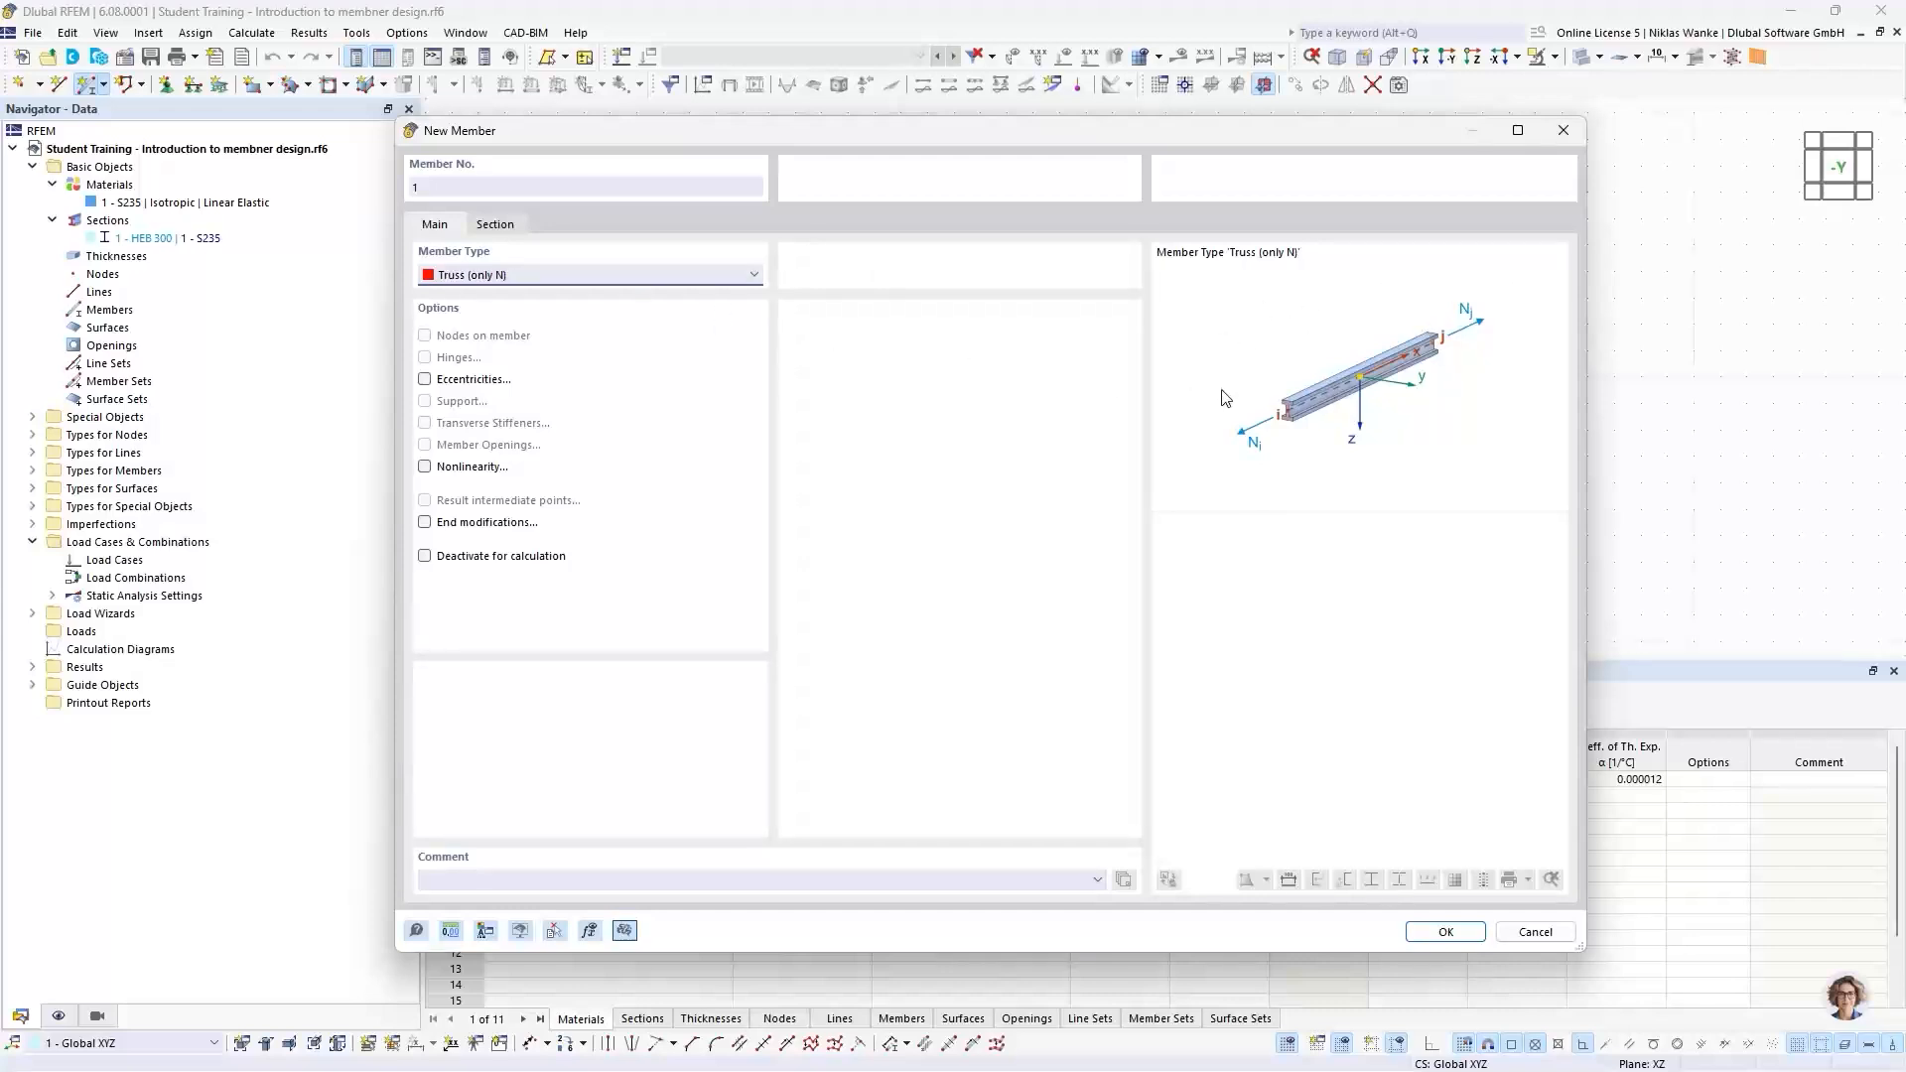
click(559, 285)
click(464, 293)
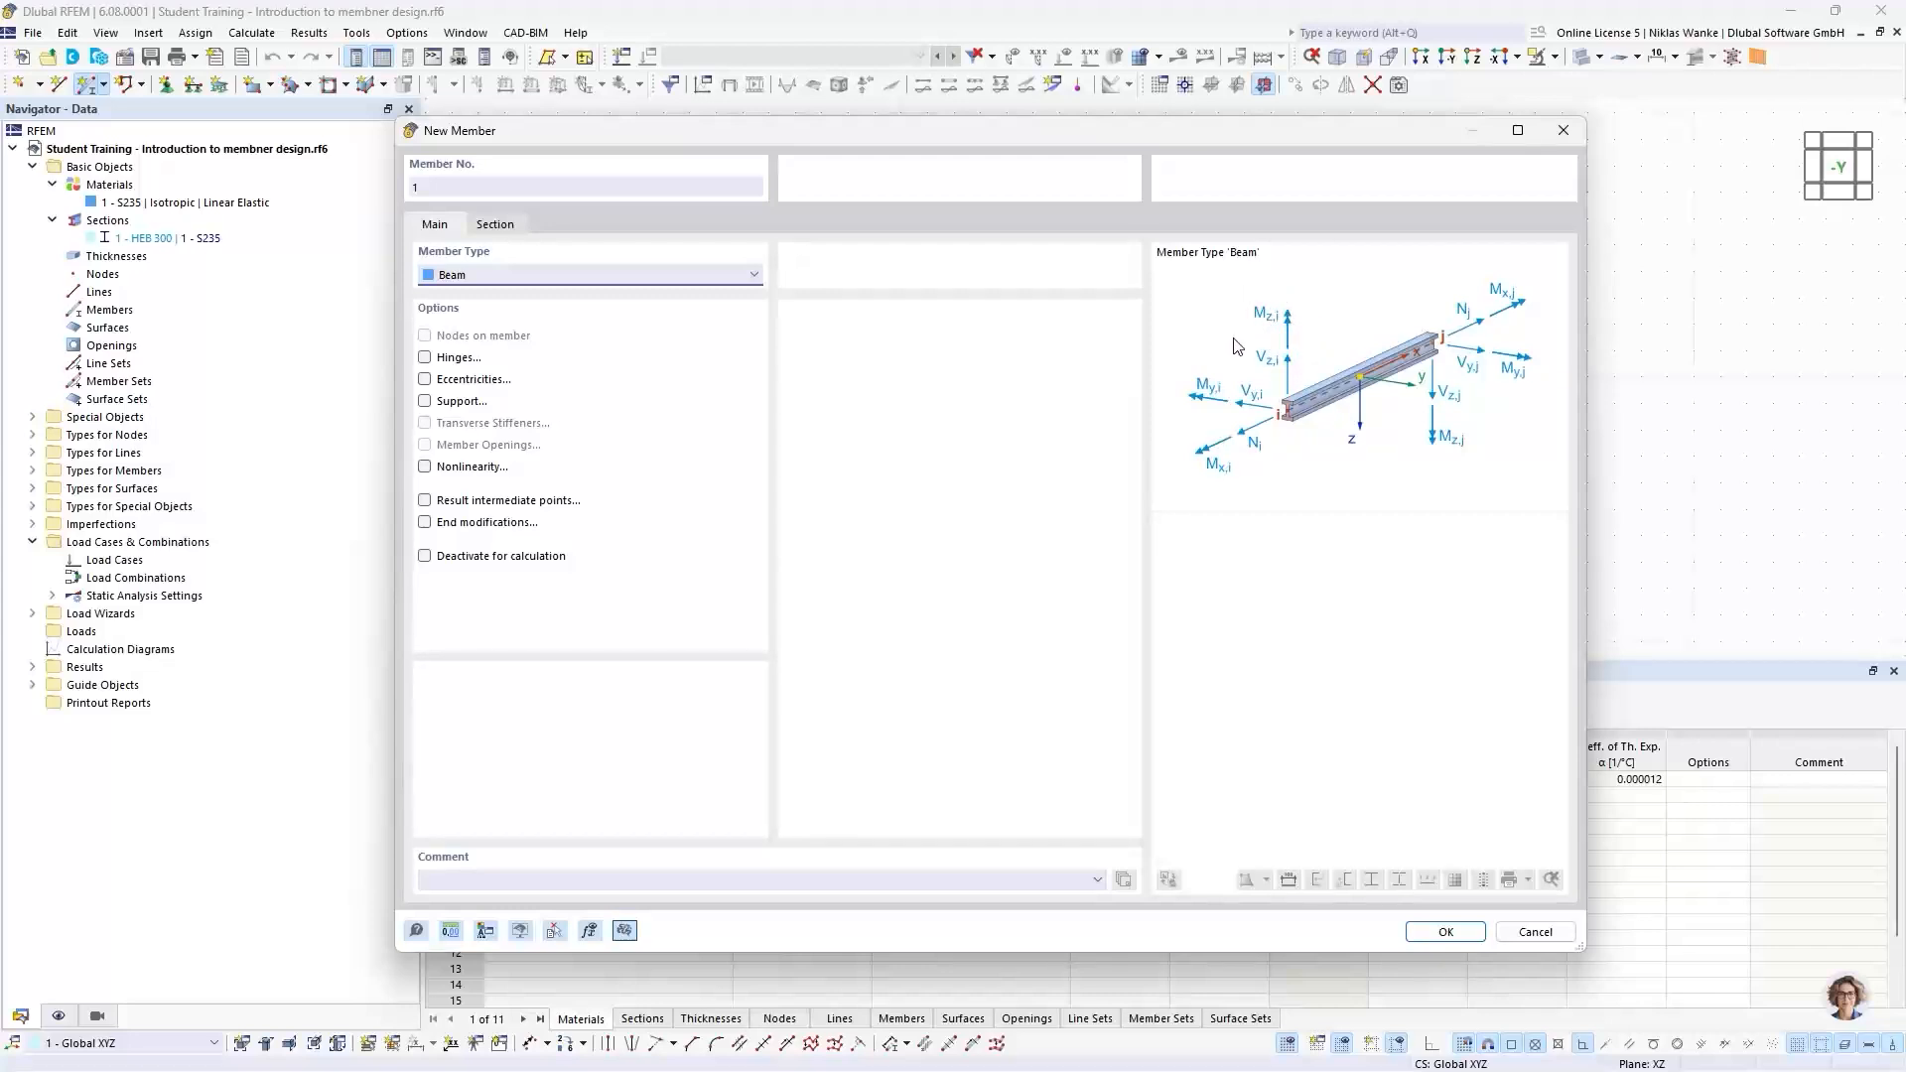
click(486, 277)
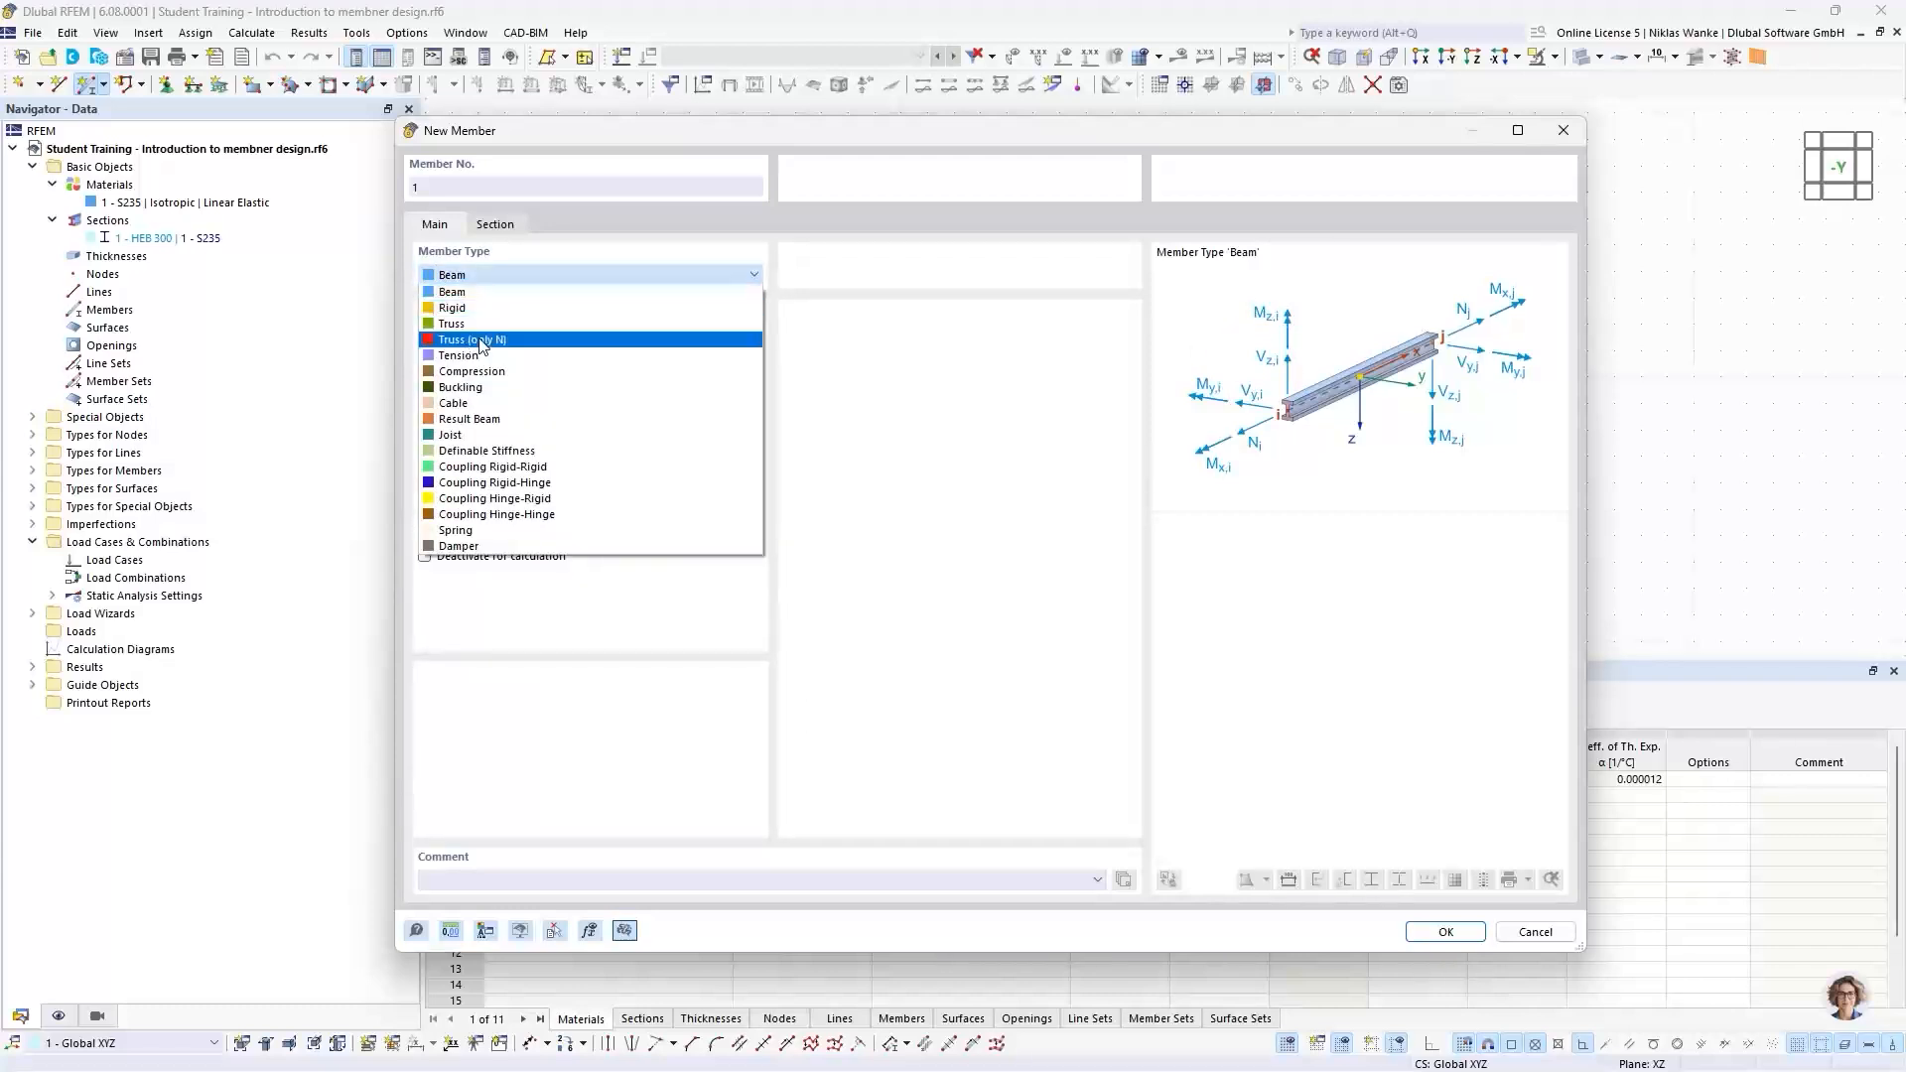
click(480, 344)
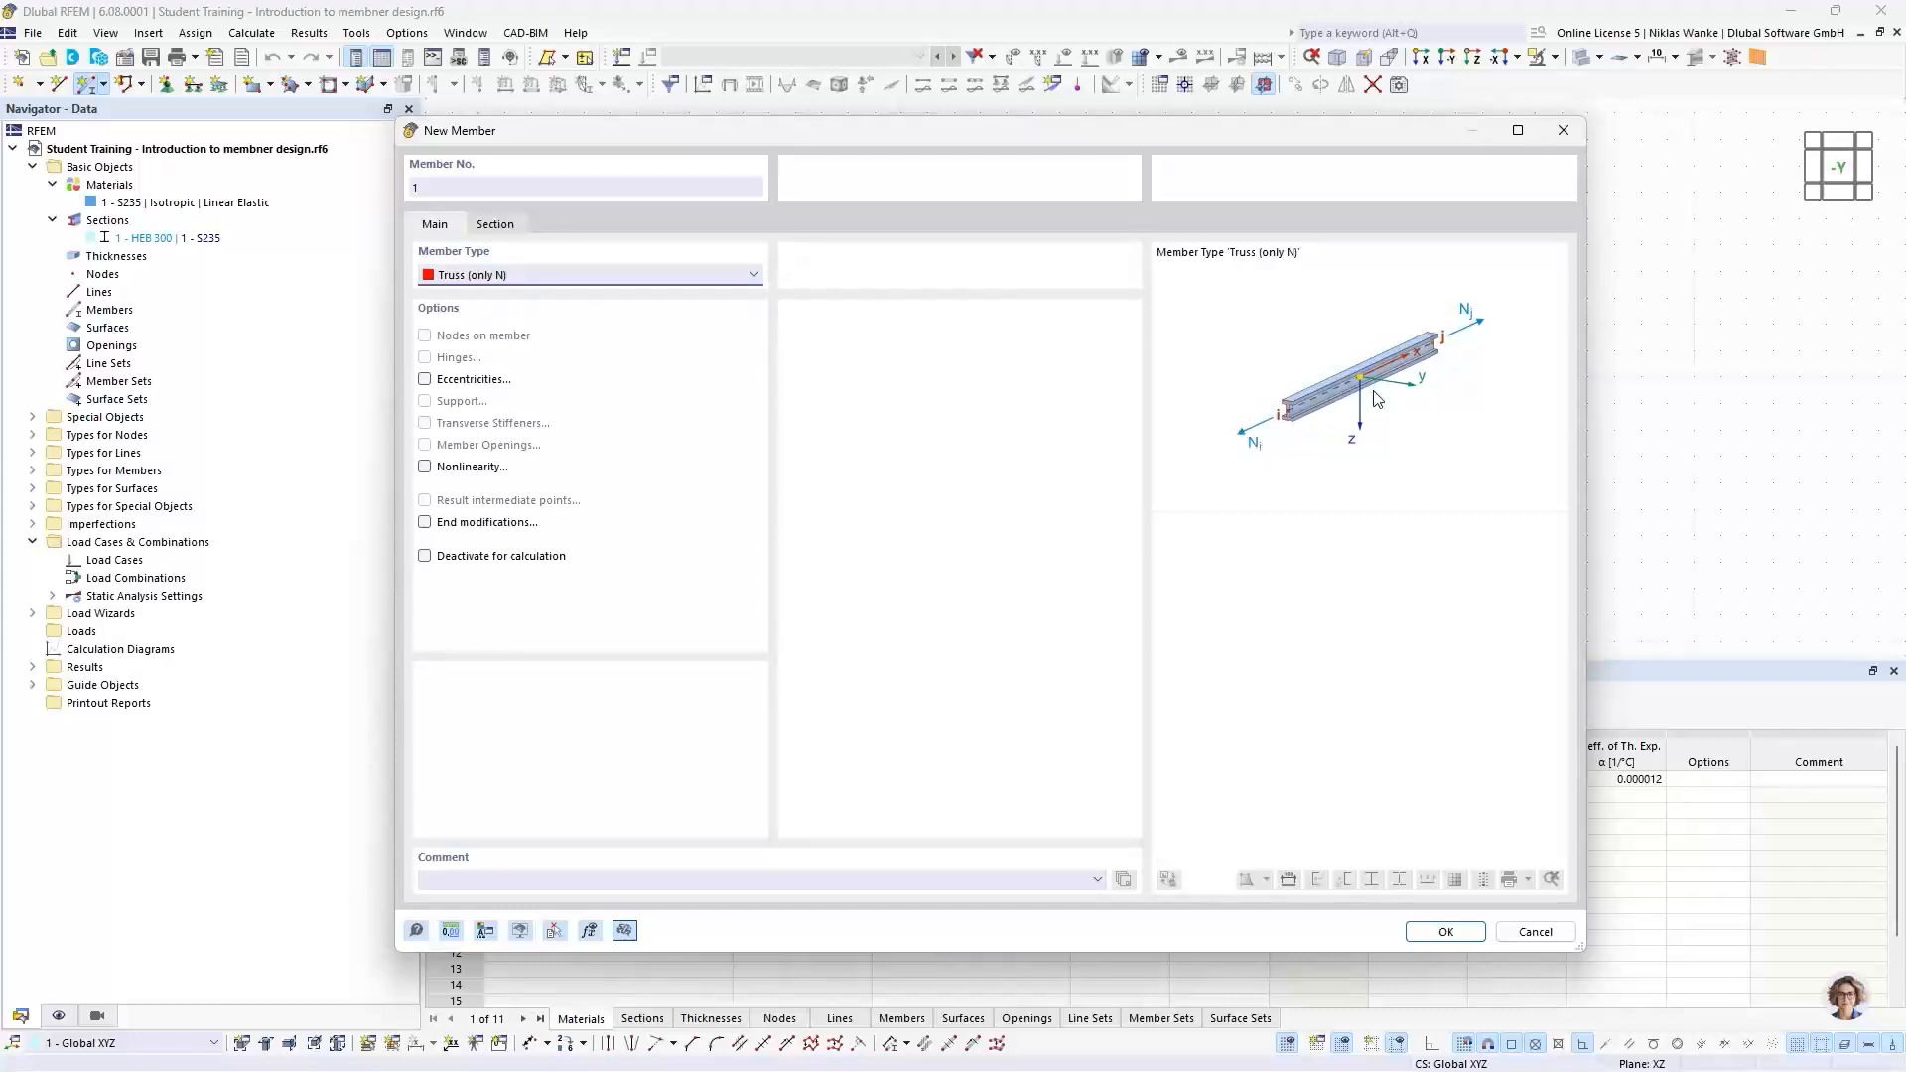
click(584, 285)
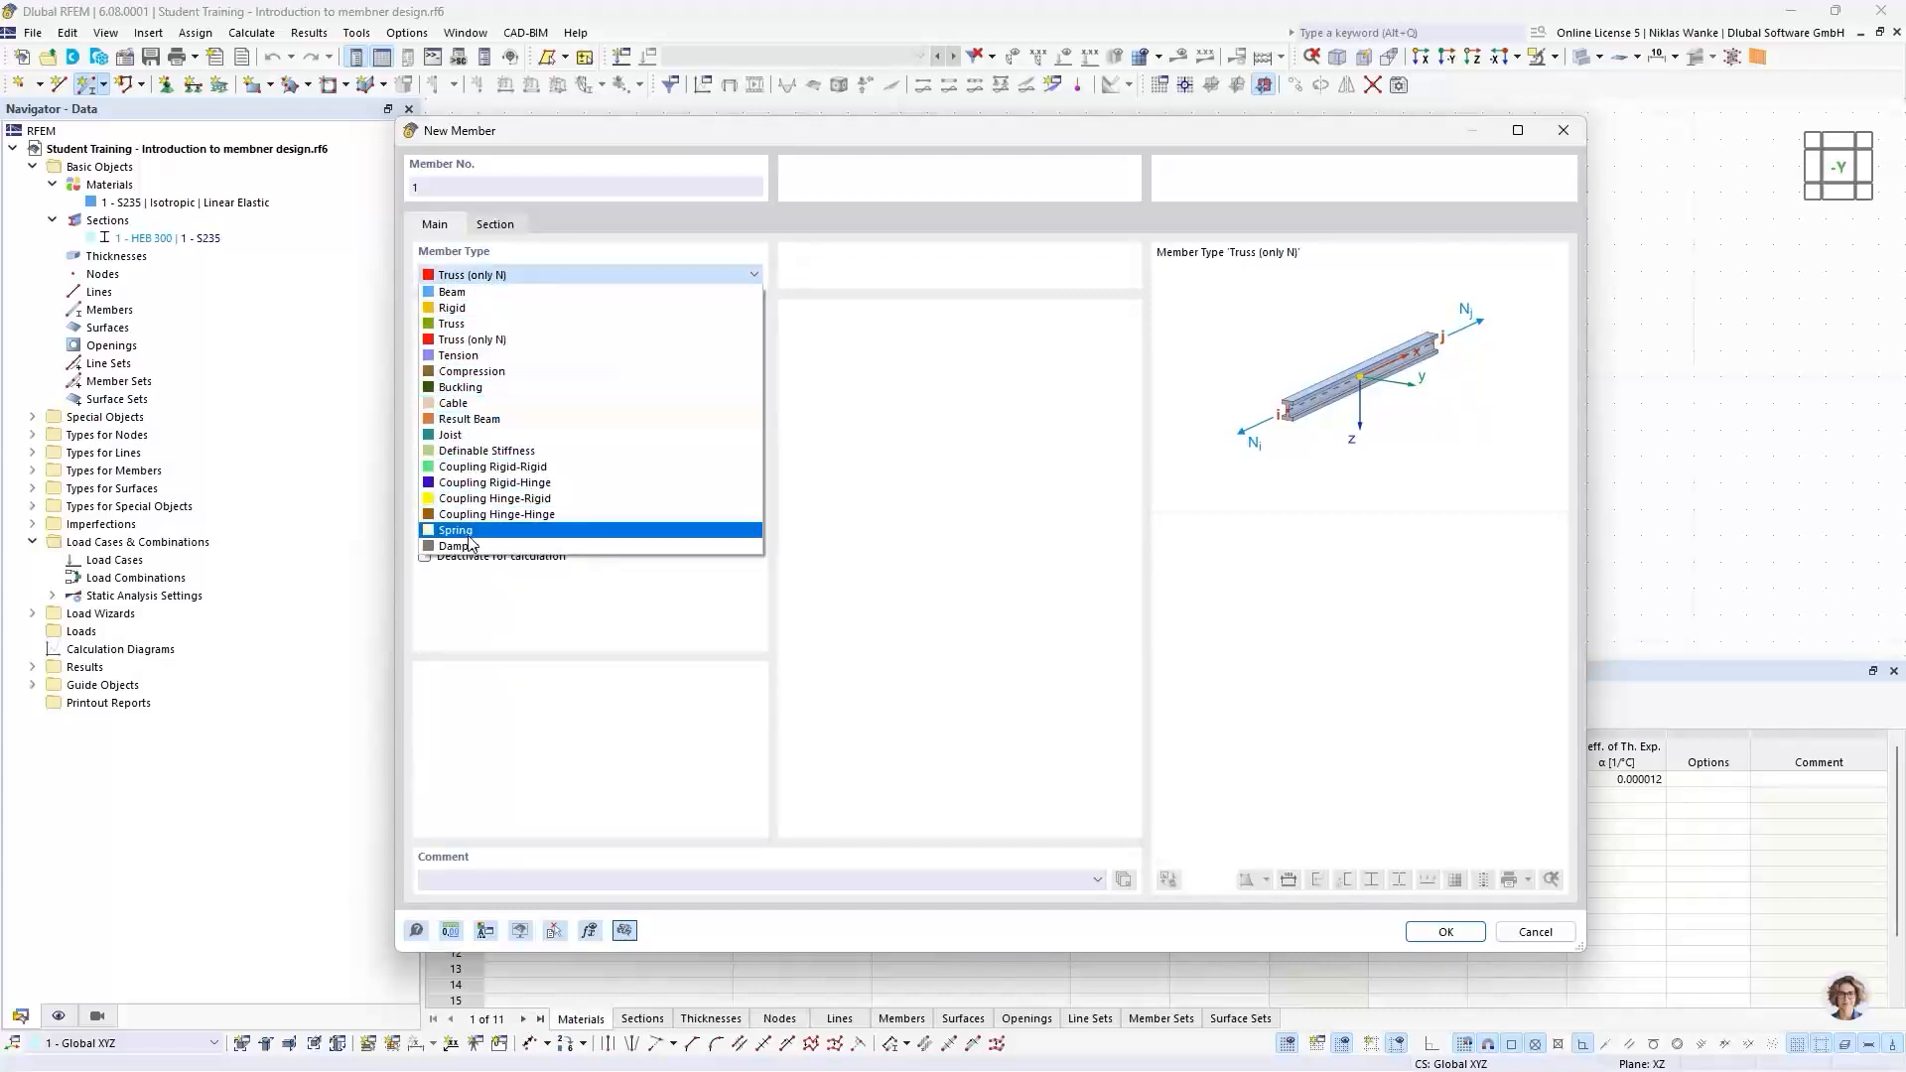
click(522, 276)
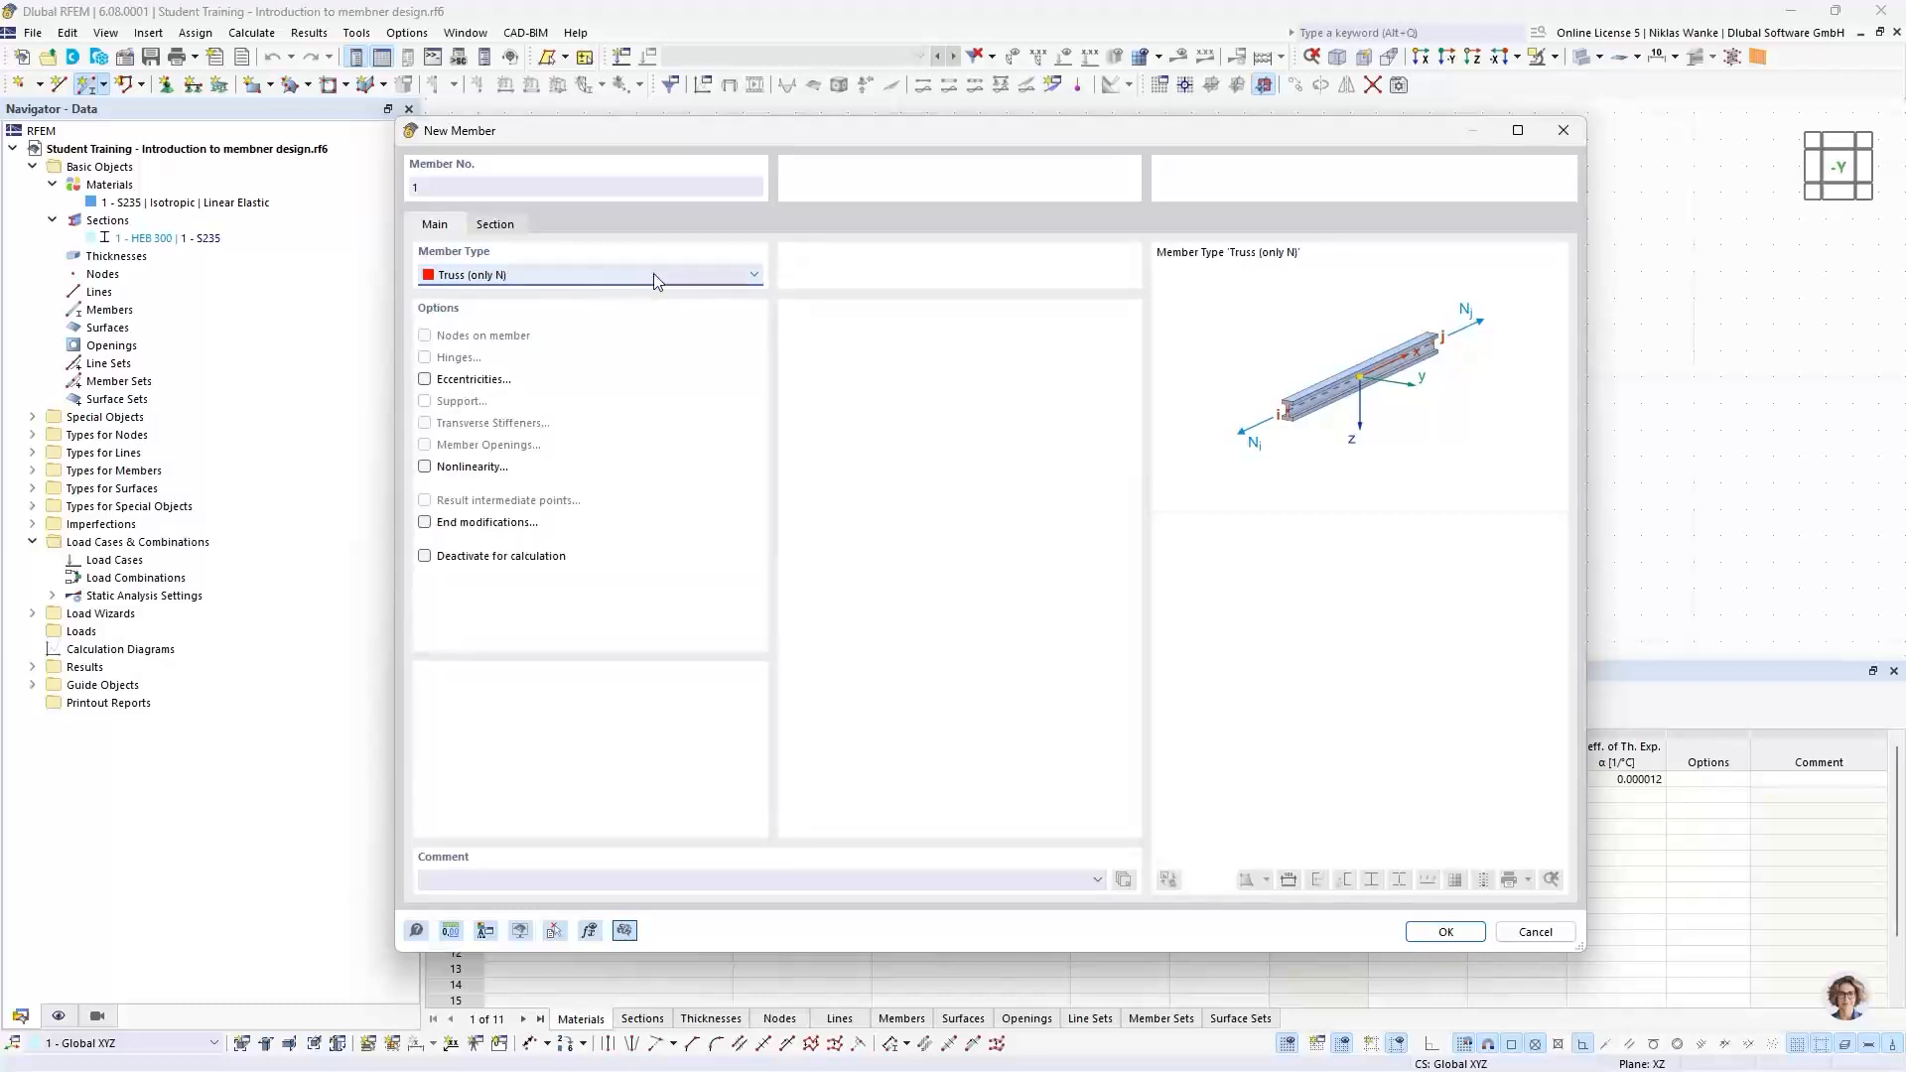
Step: Open the online manual page for the new member's main settings and read the Member Type section
click(416, 931)
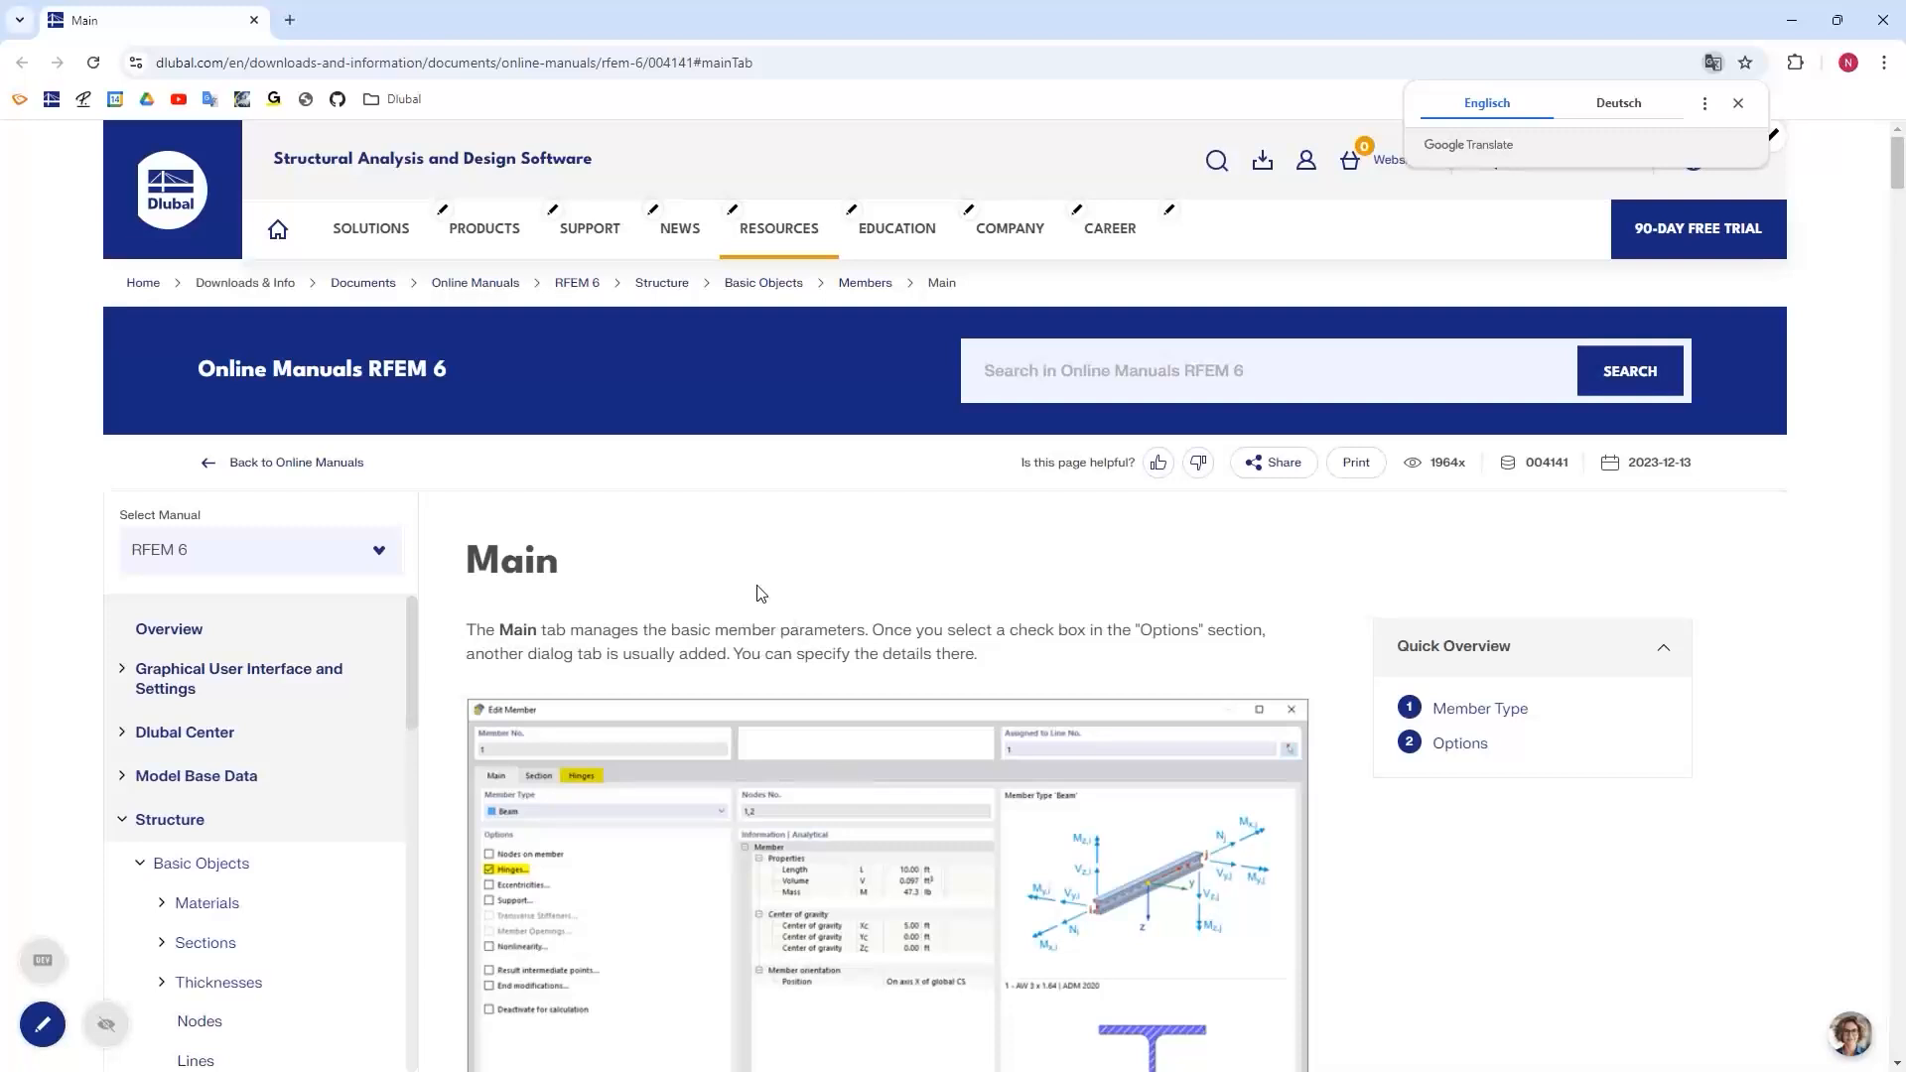
scroll(799, 623, down, 4)
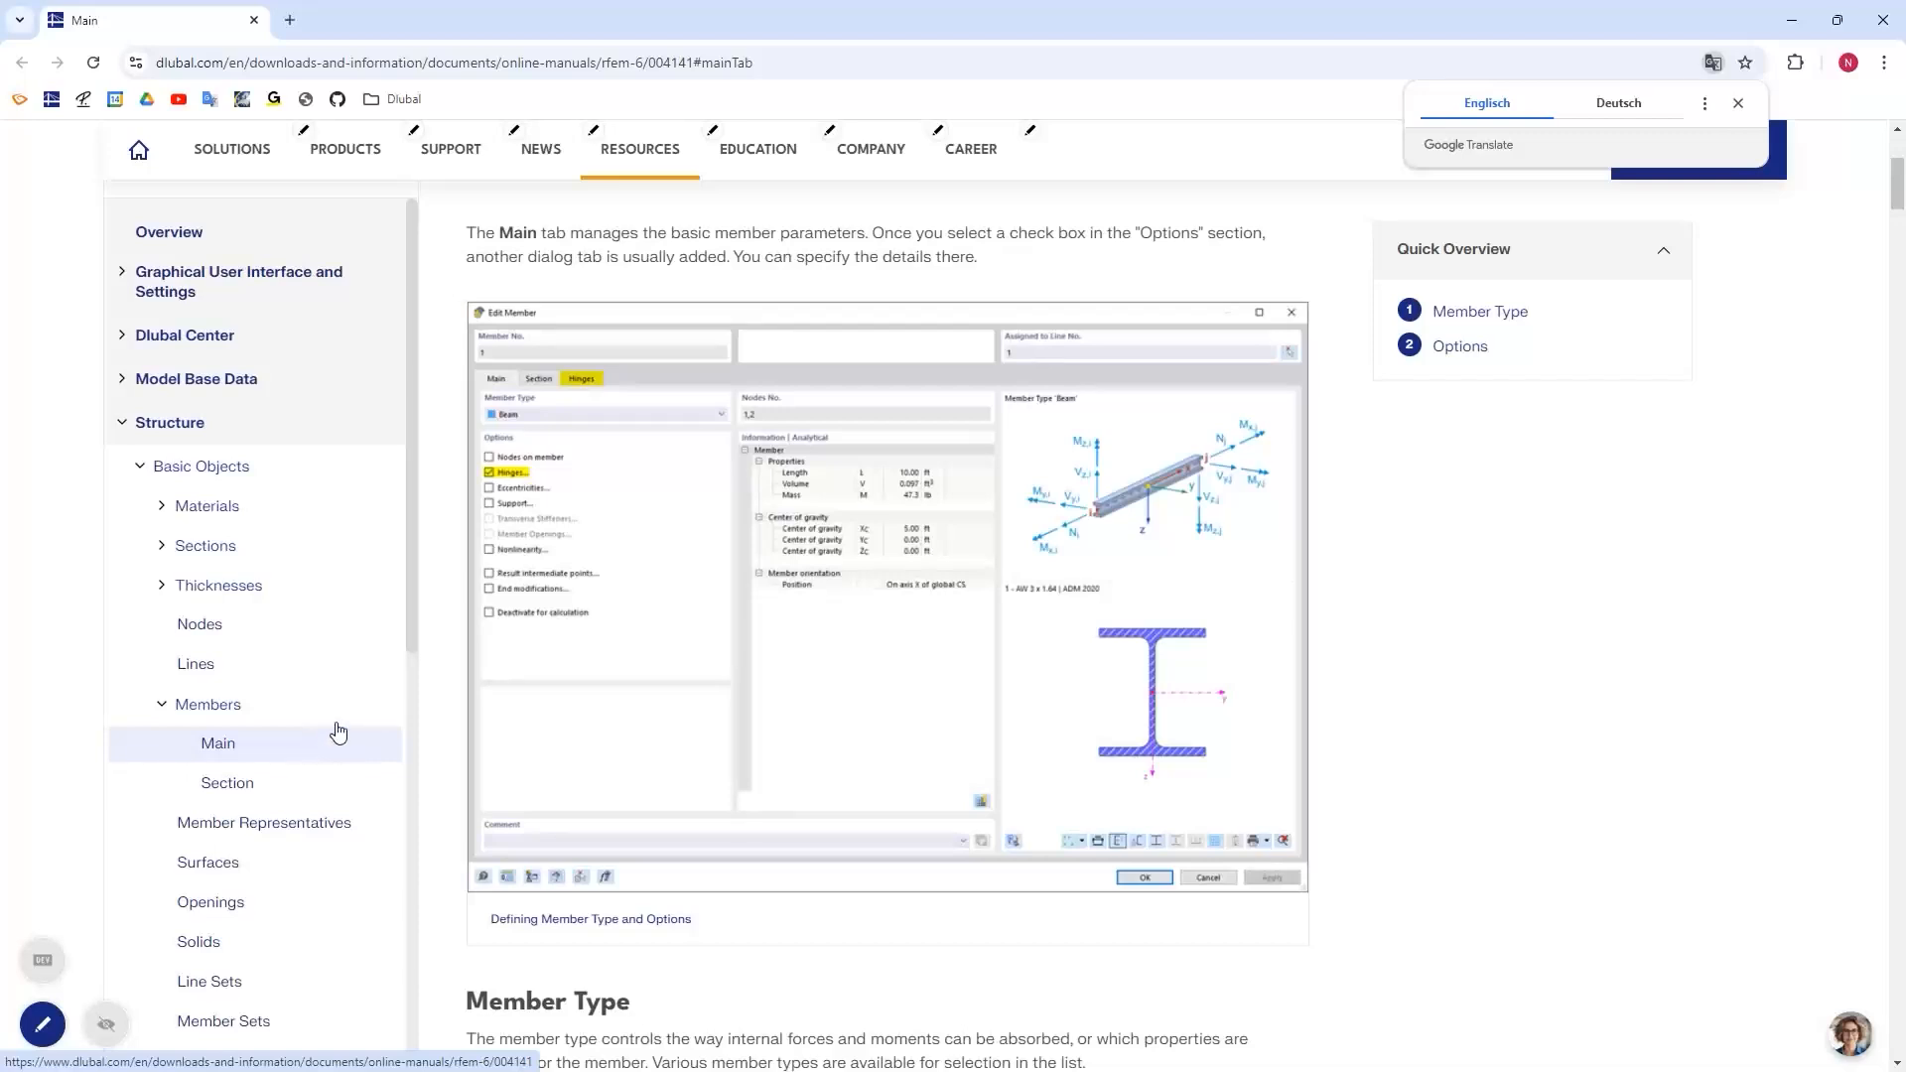
scroll(342, 725, up, 2)
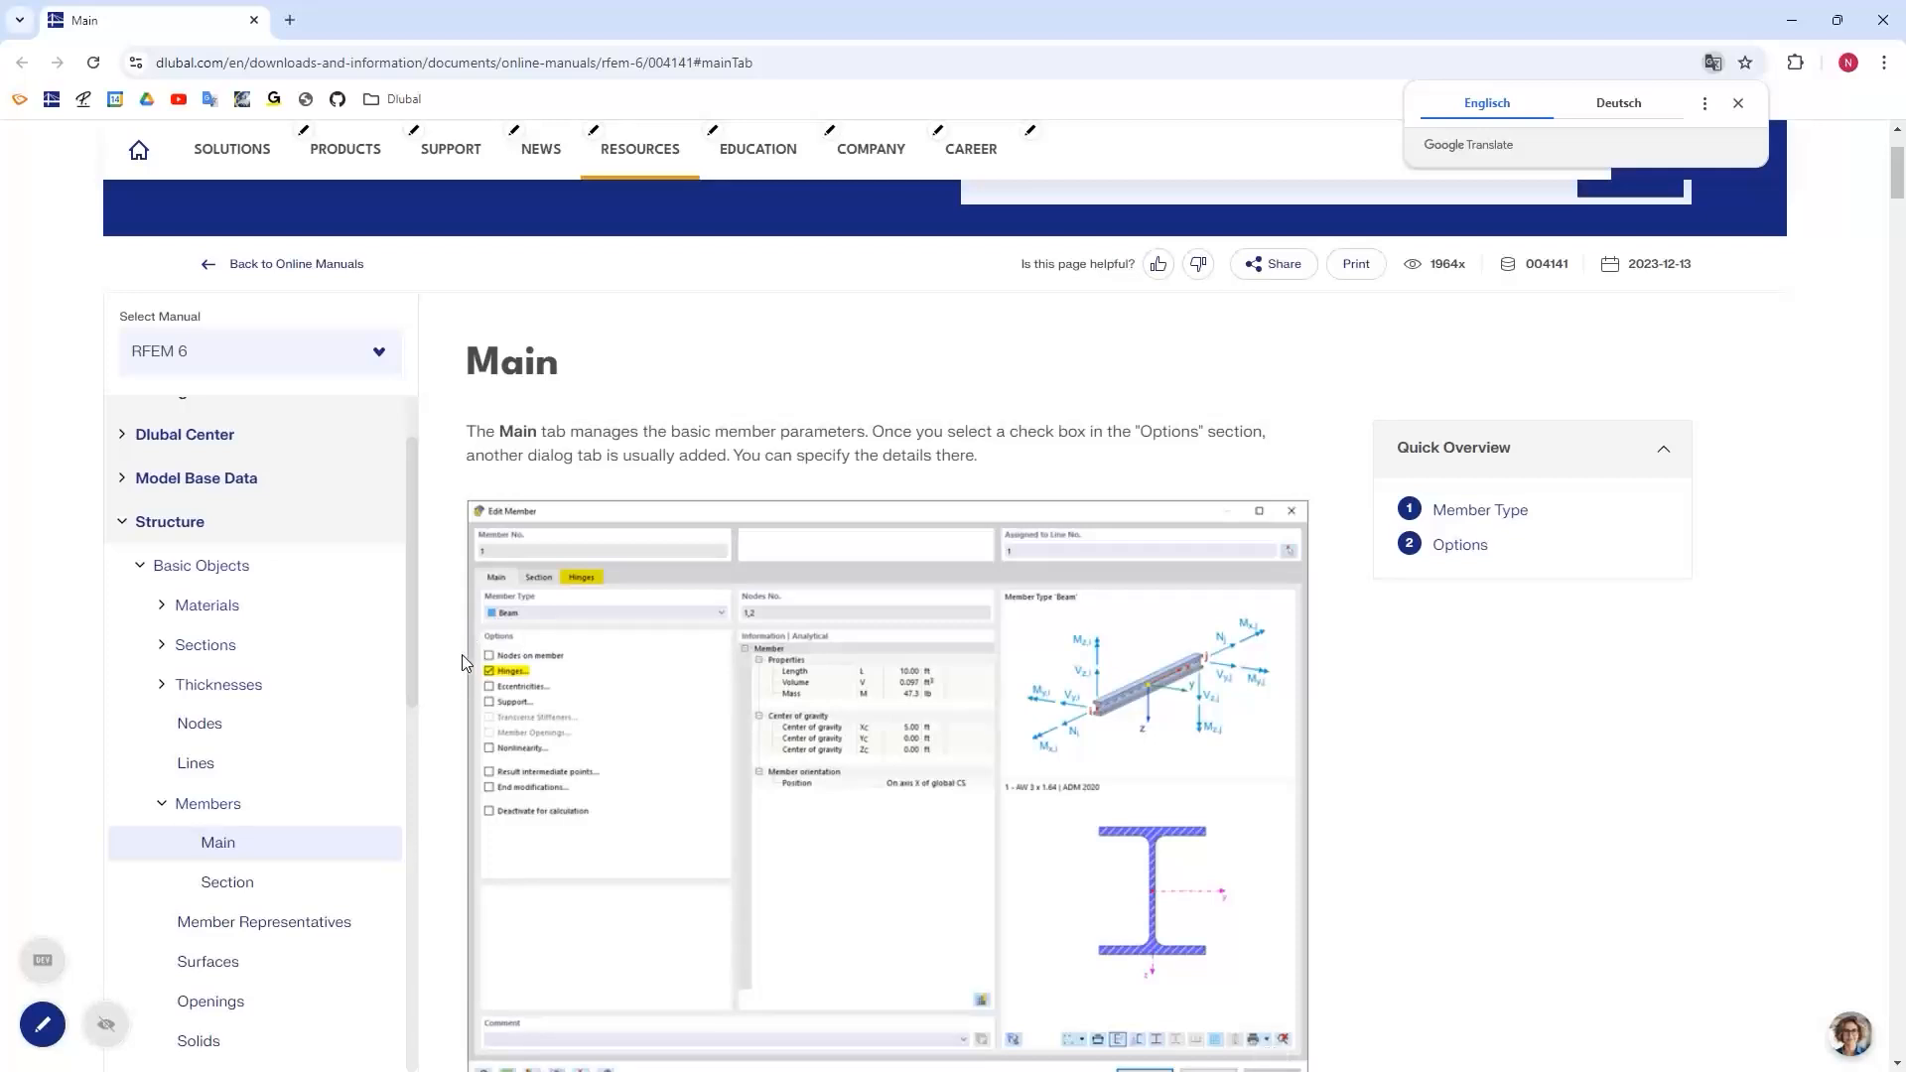
scroll(466, 645, down, 5)
scroll(472, 657, down, 4)
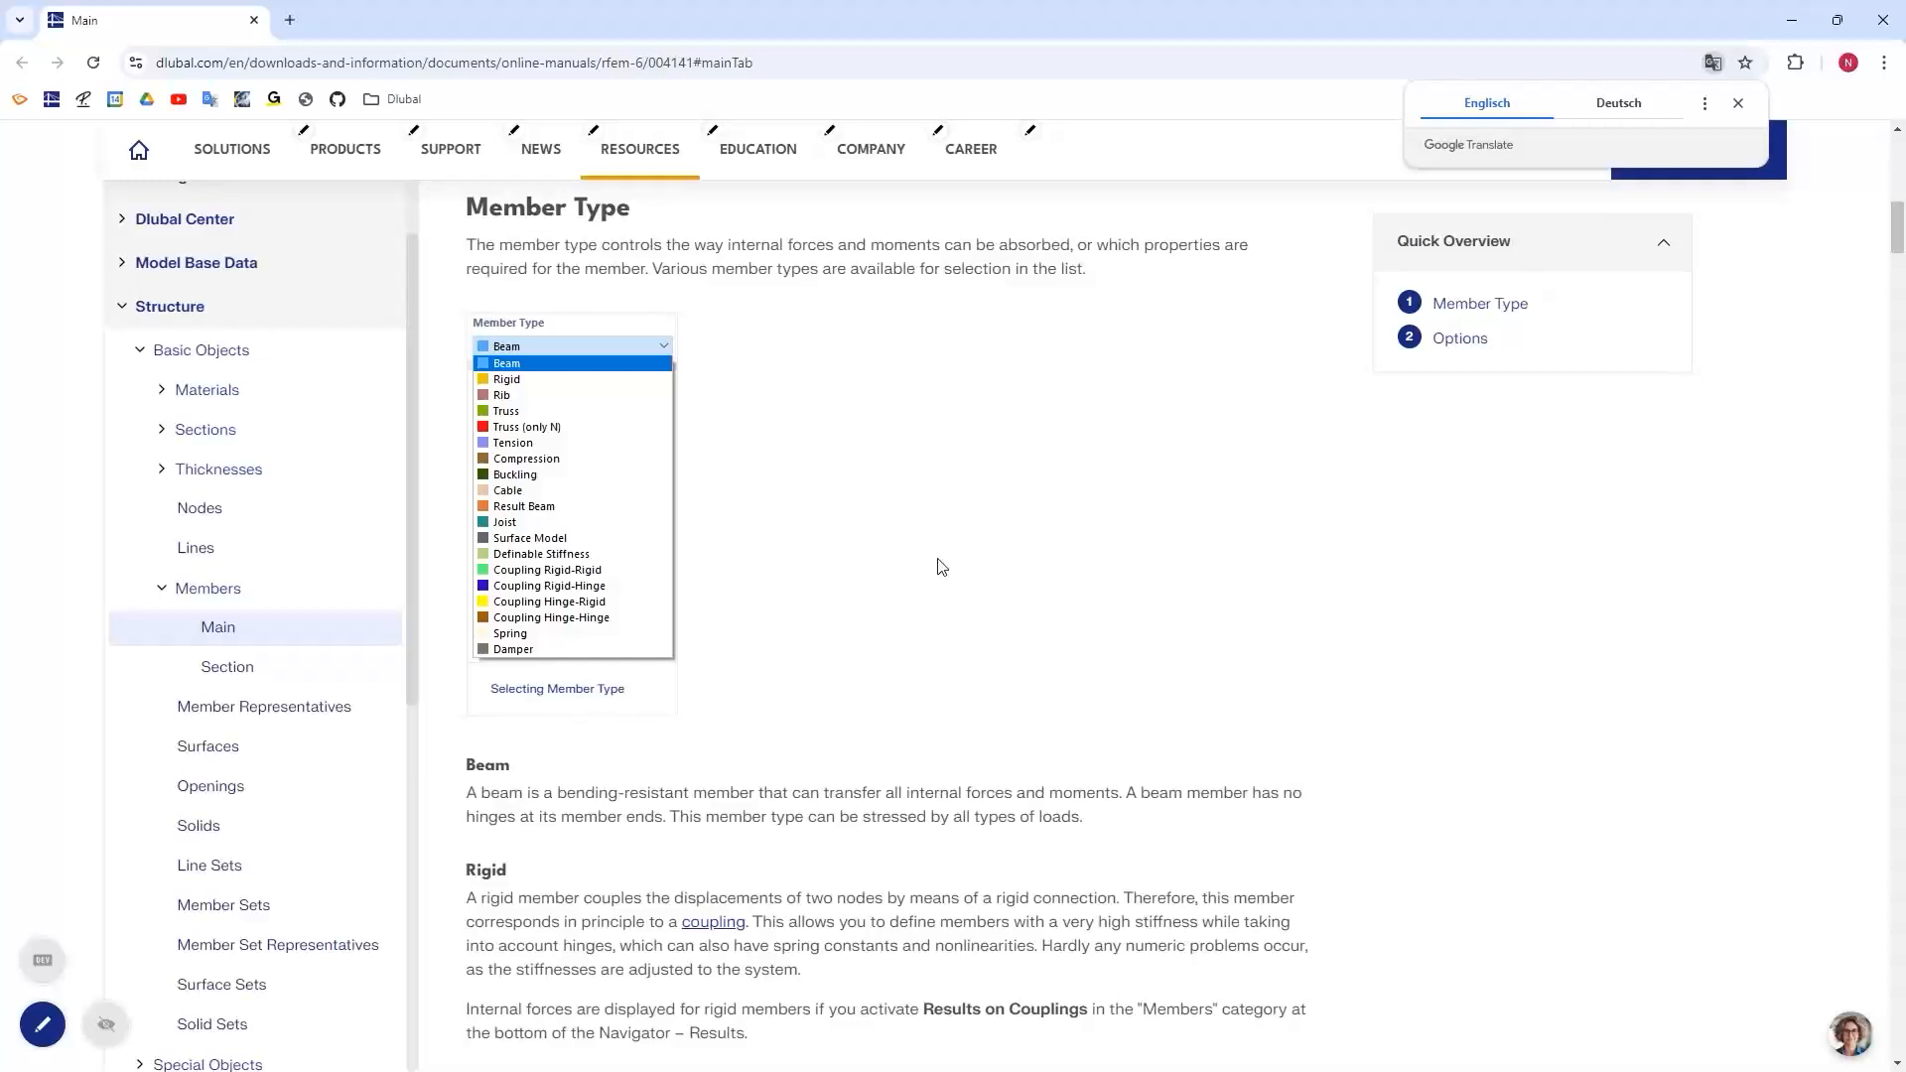
scroll(941, 567, up, 1)
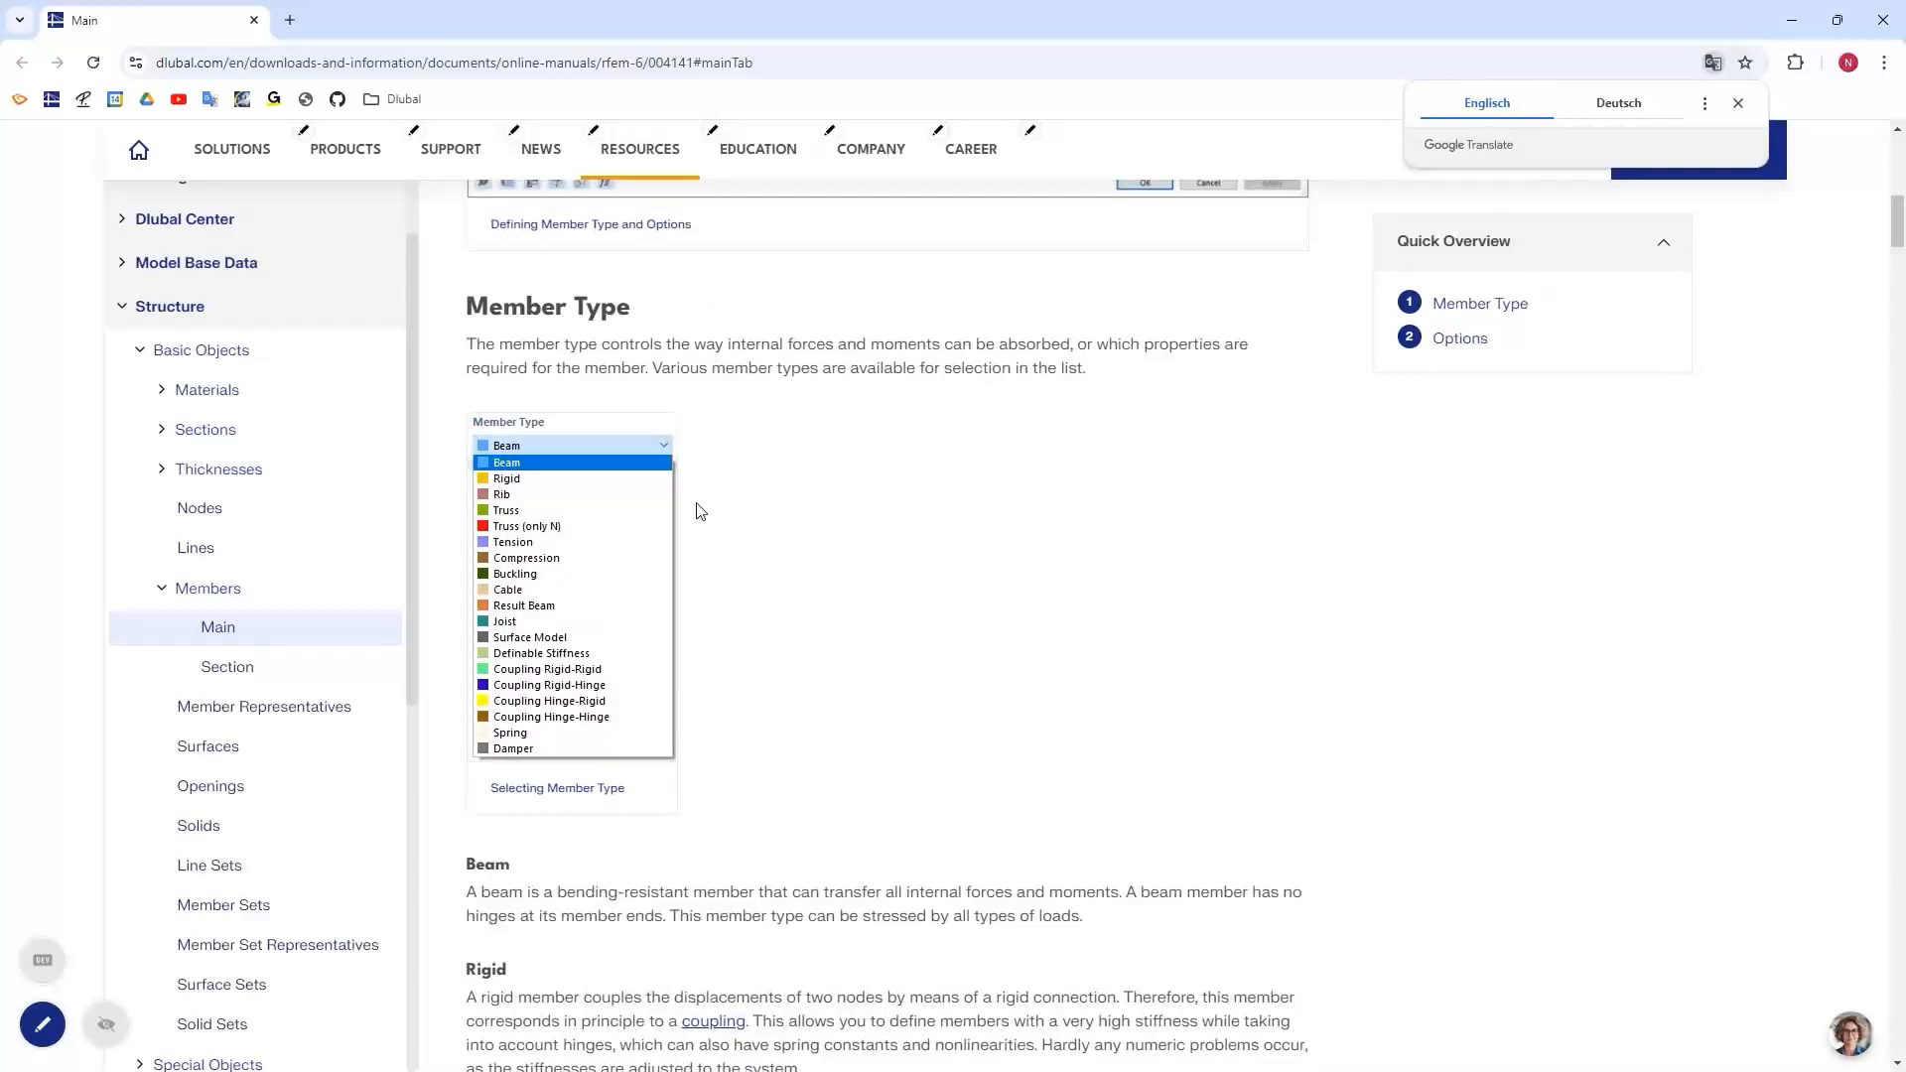
Step: Read the manual's descriptions of the member types from Beam through Truss (only N) to Tension, and close the manual page
scroll(759, 702, down, 2)
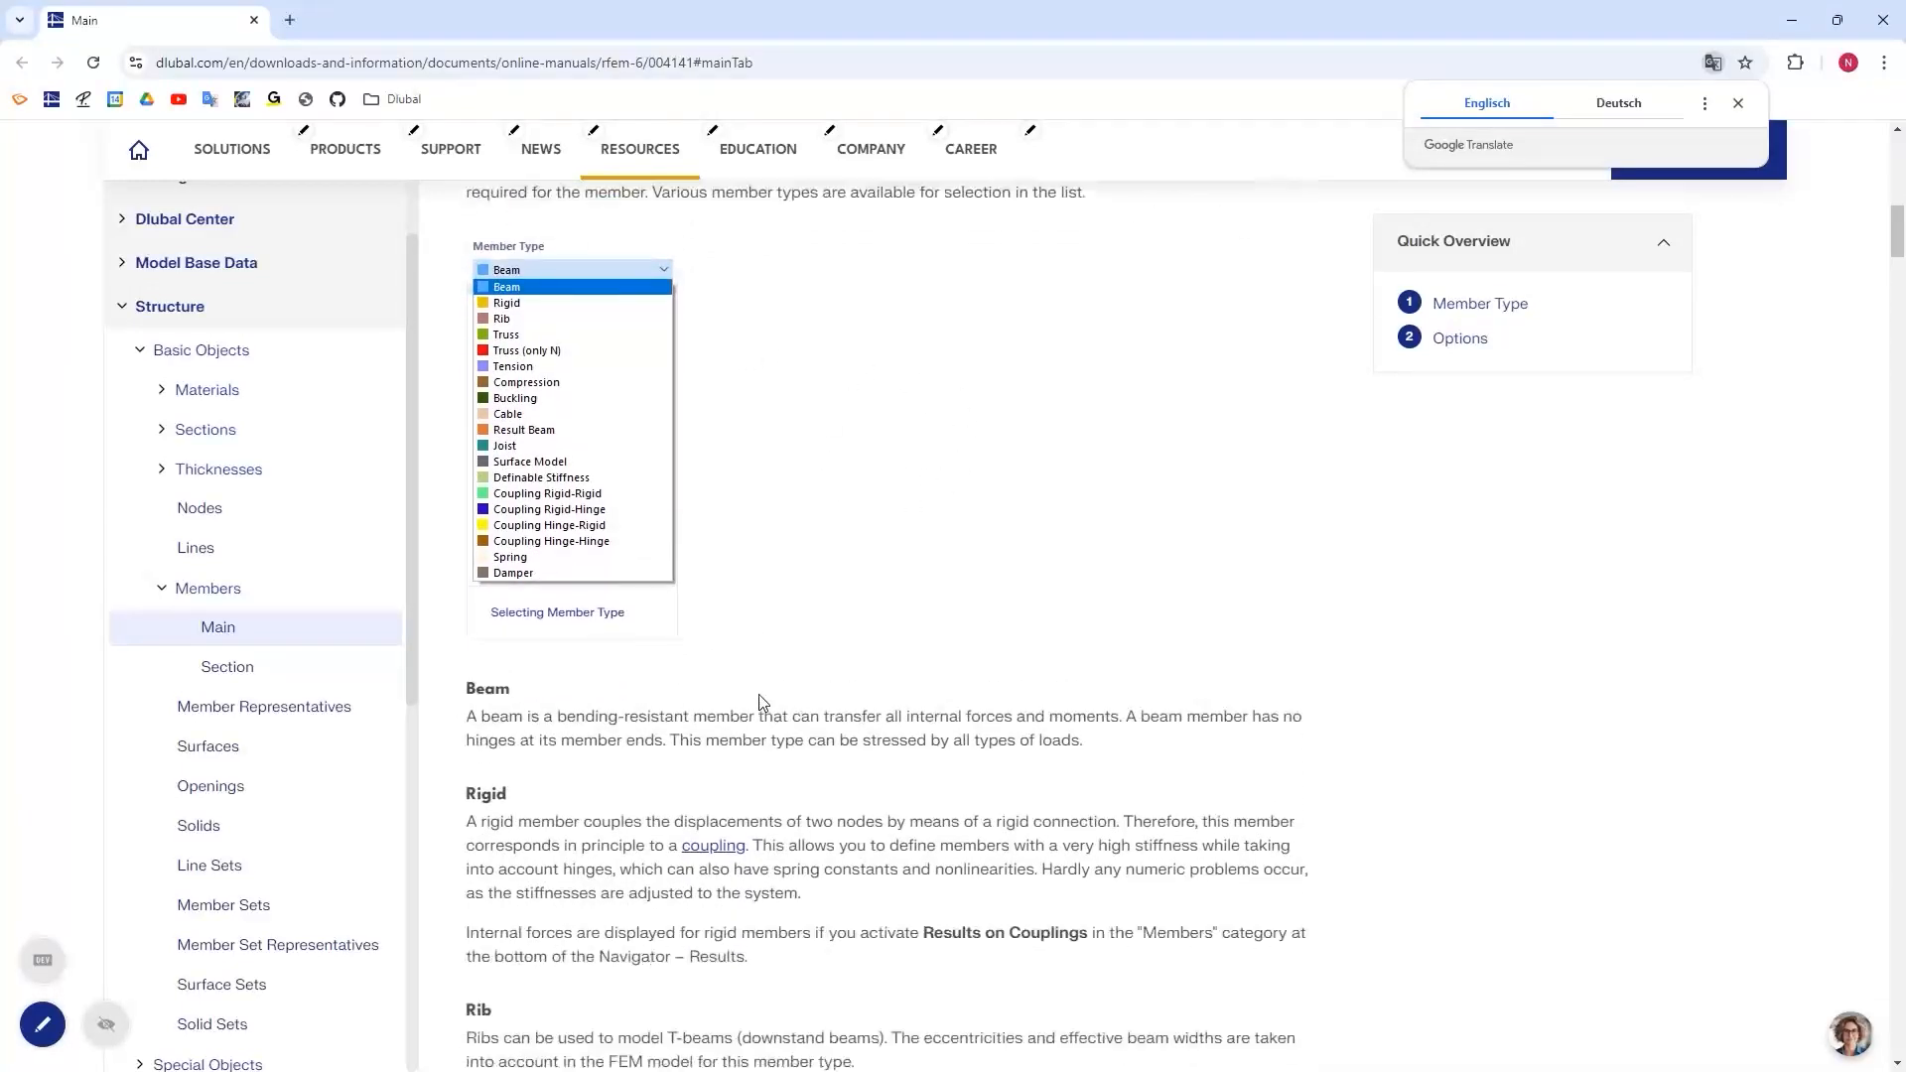
scroll(760, 701, down, 1)
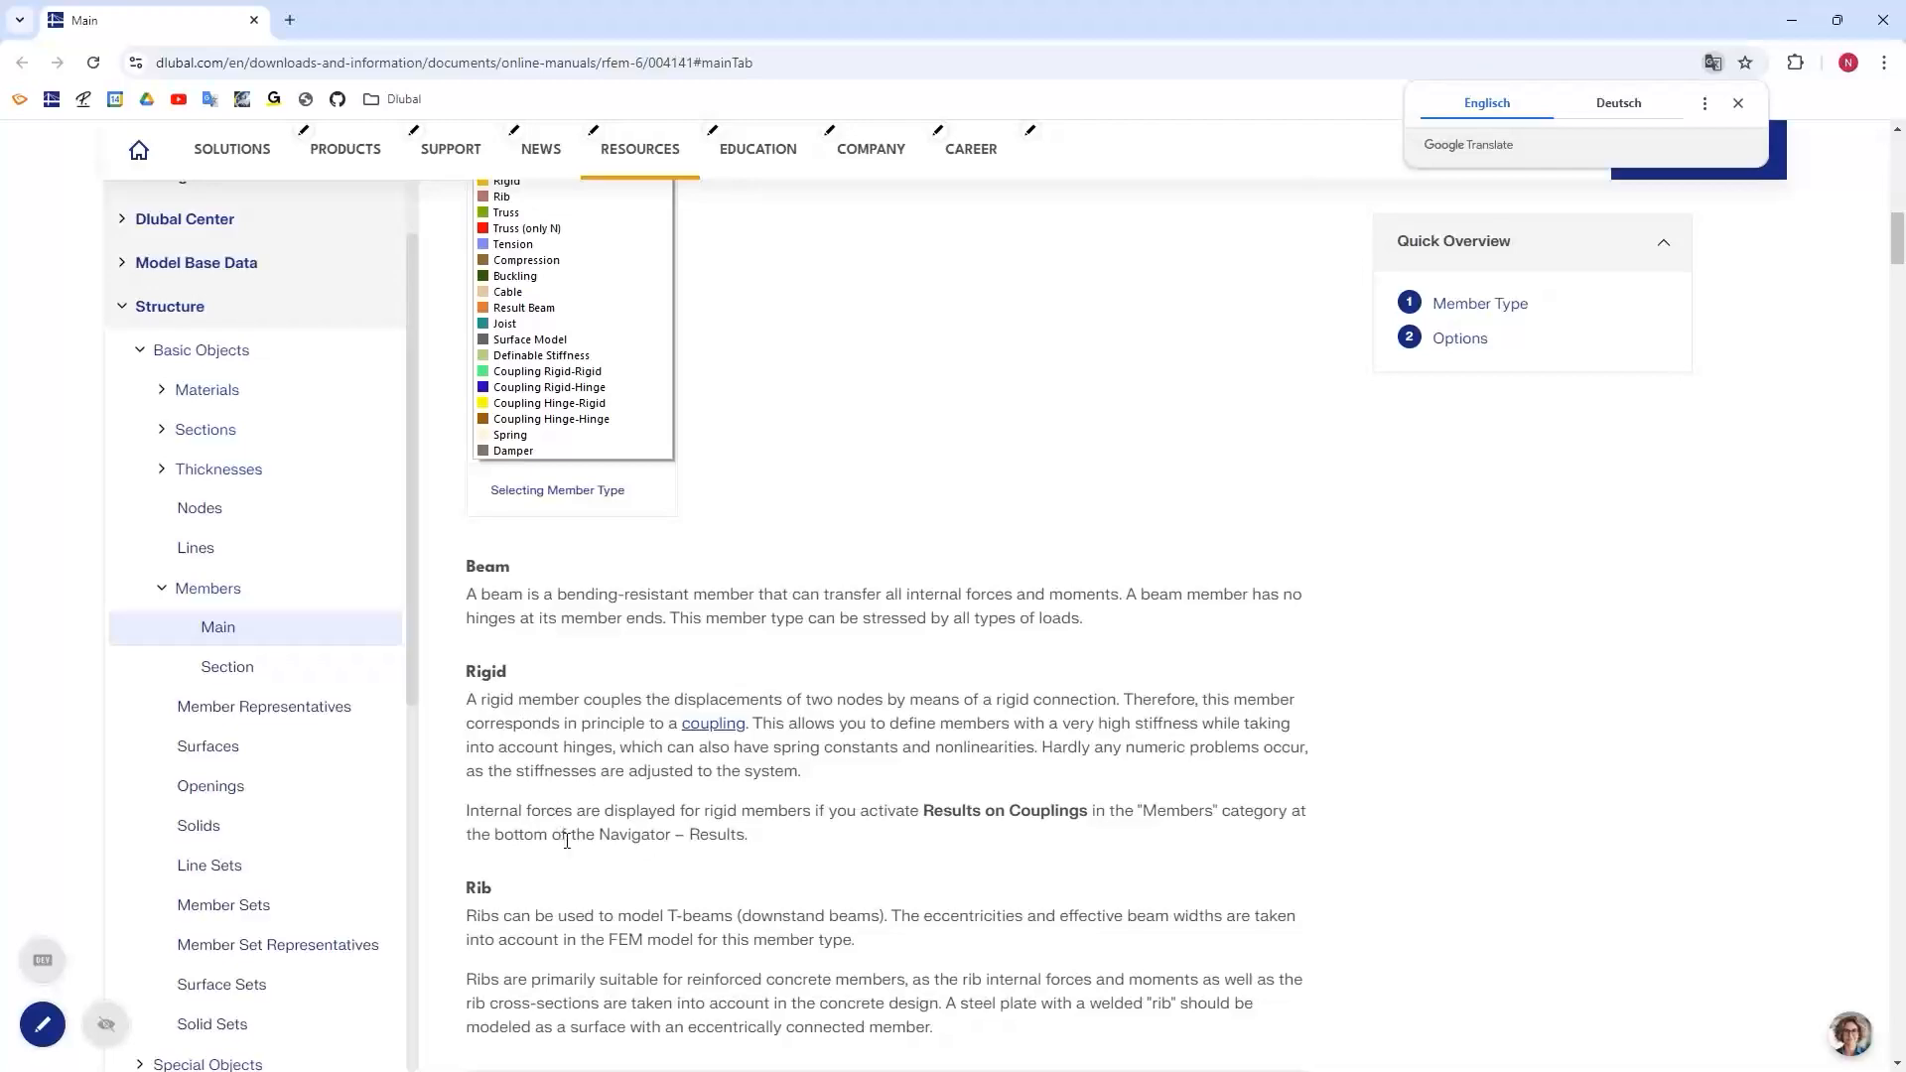
scroll(563, 852, down, 5)
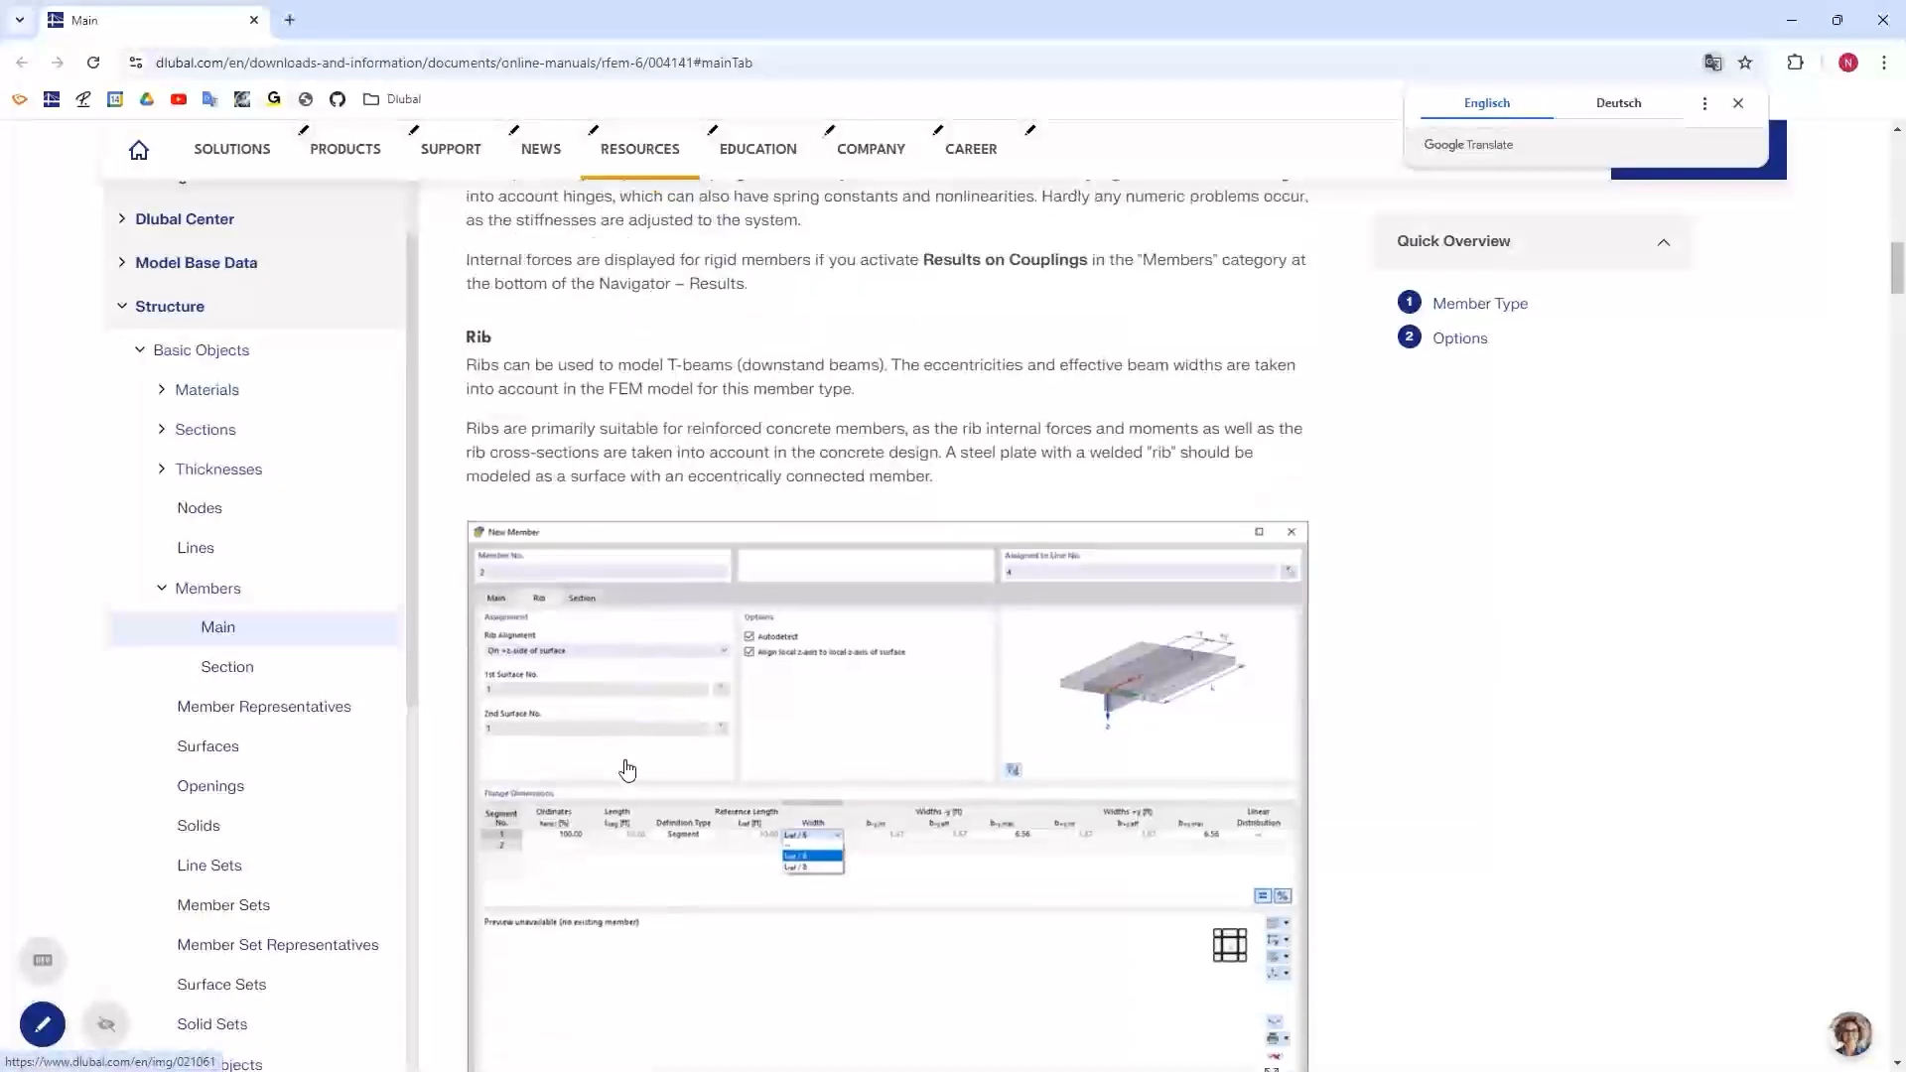
scroll(623, 698, down, 15)
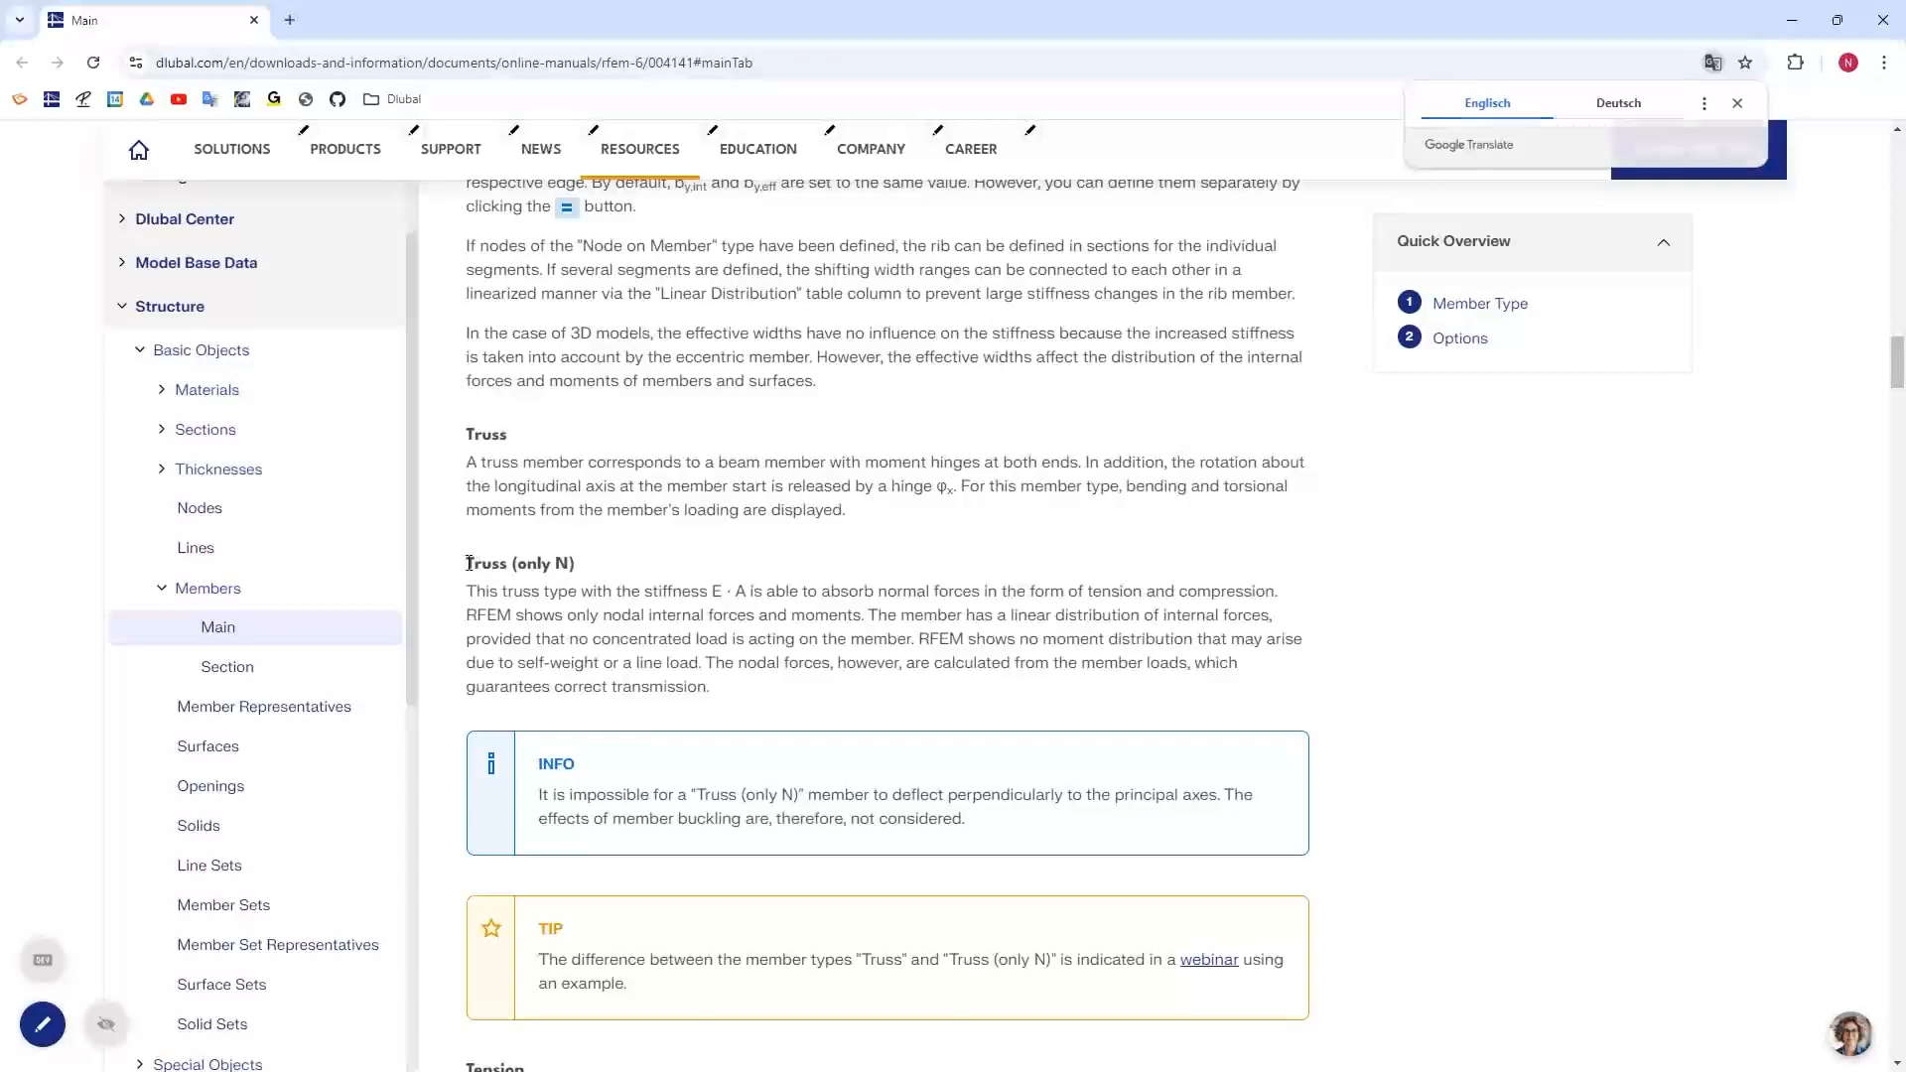
drag(469, 564, 566, 562)
click(679, 562)
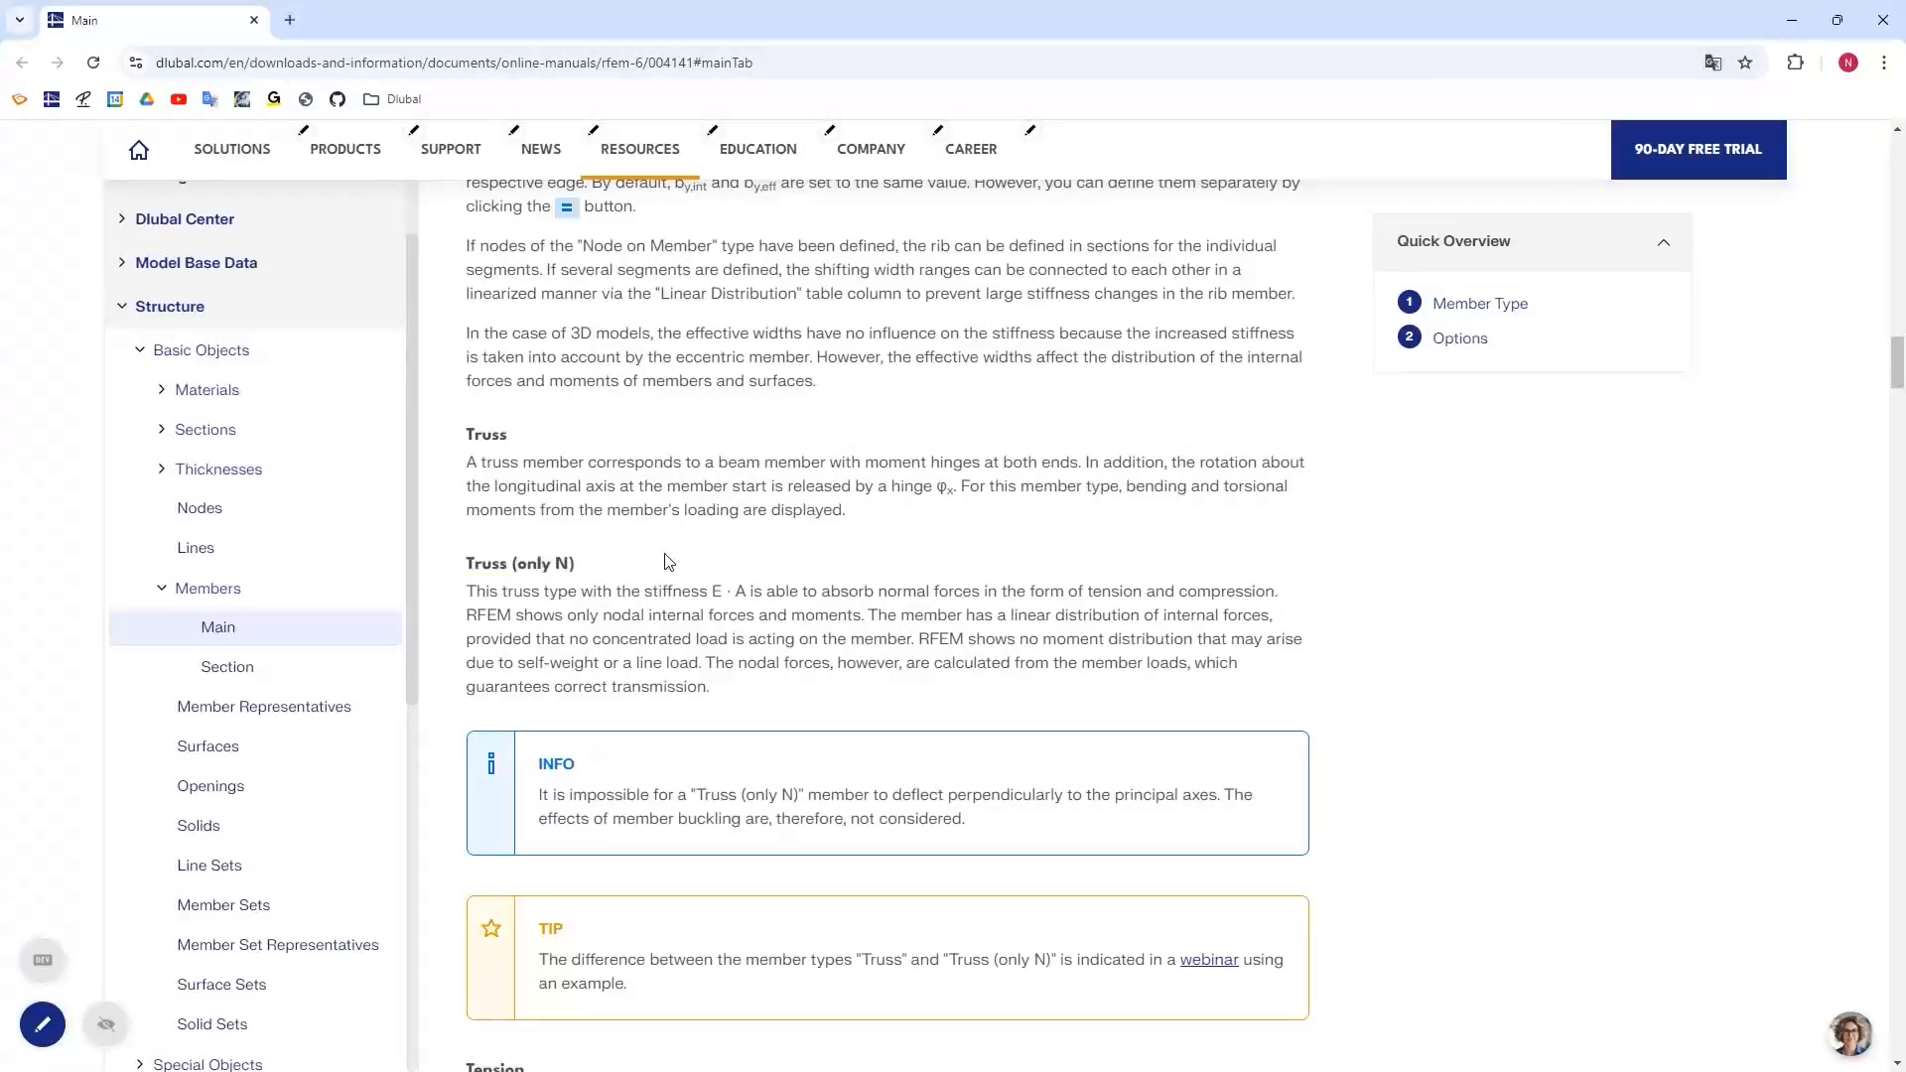
scroll(679, 562, down, 3)
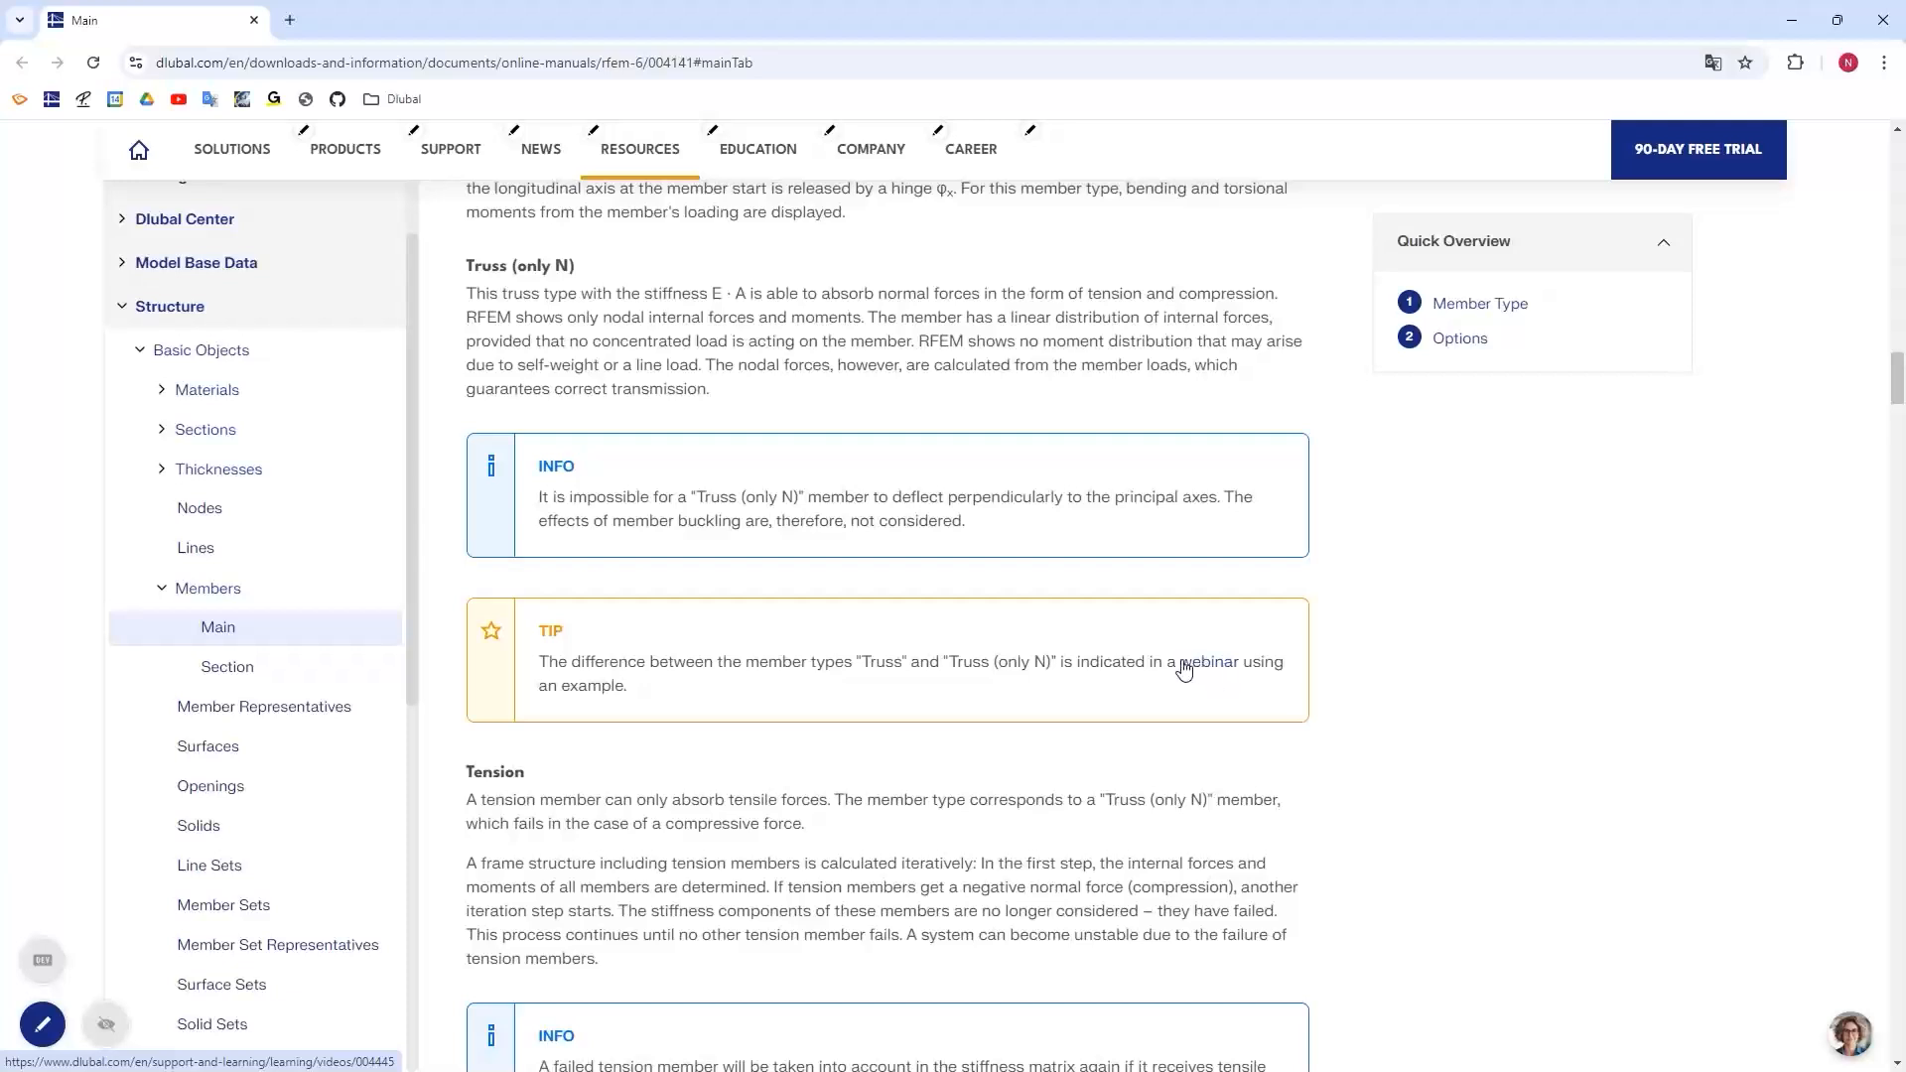
click(1881, 22)
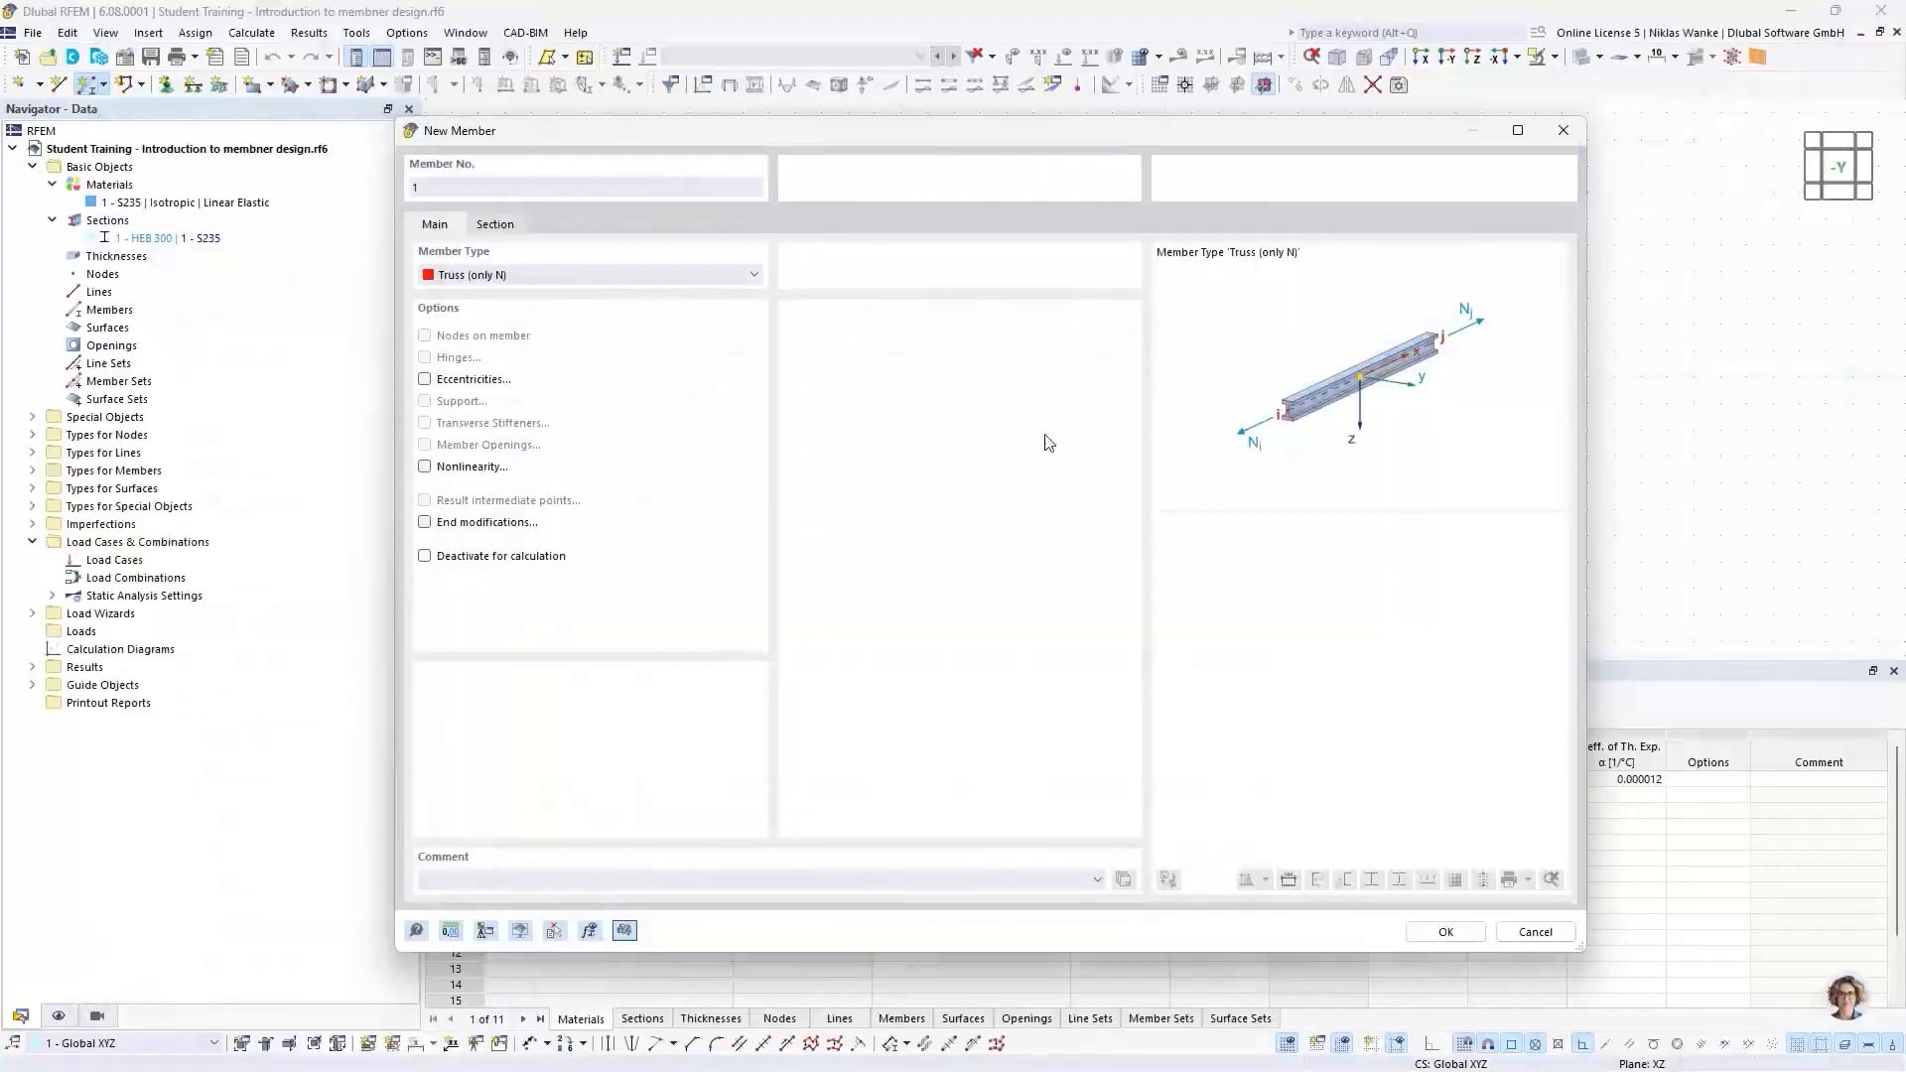
Step: Examine the new member's section settings and the list of sections available at the member start
drag(945, 149, 964, 145)
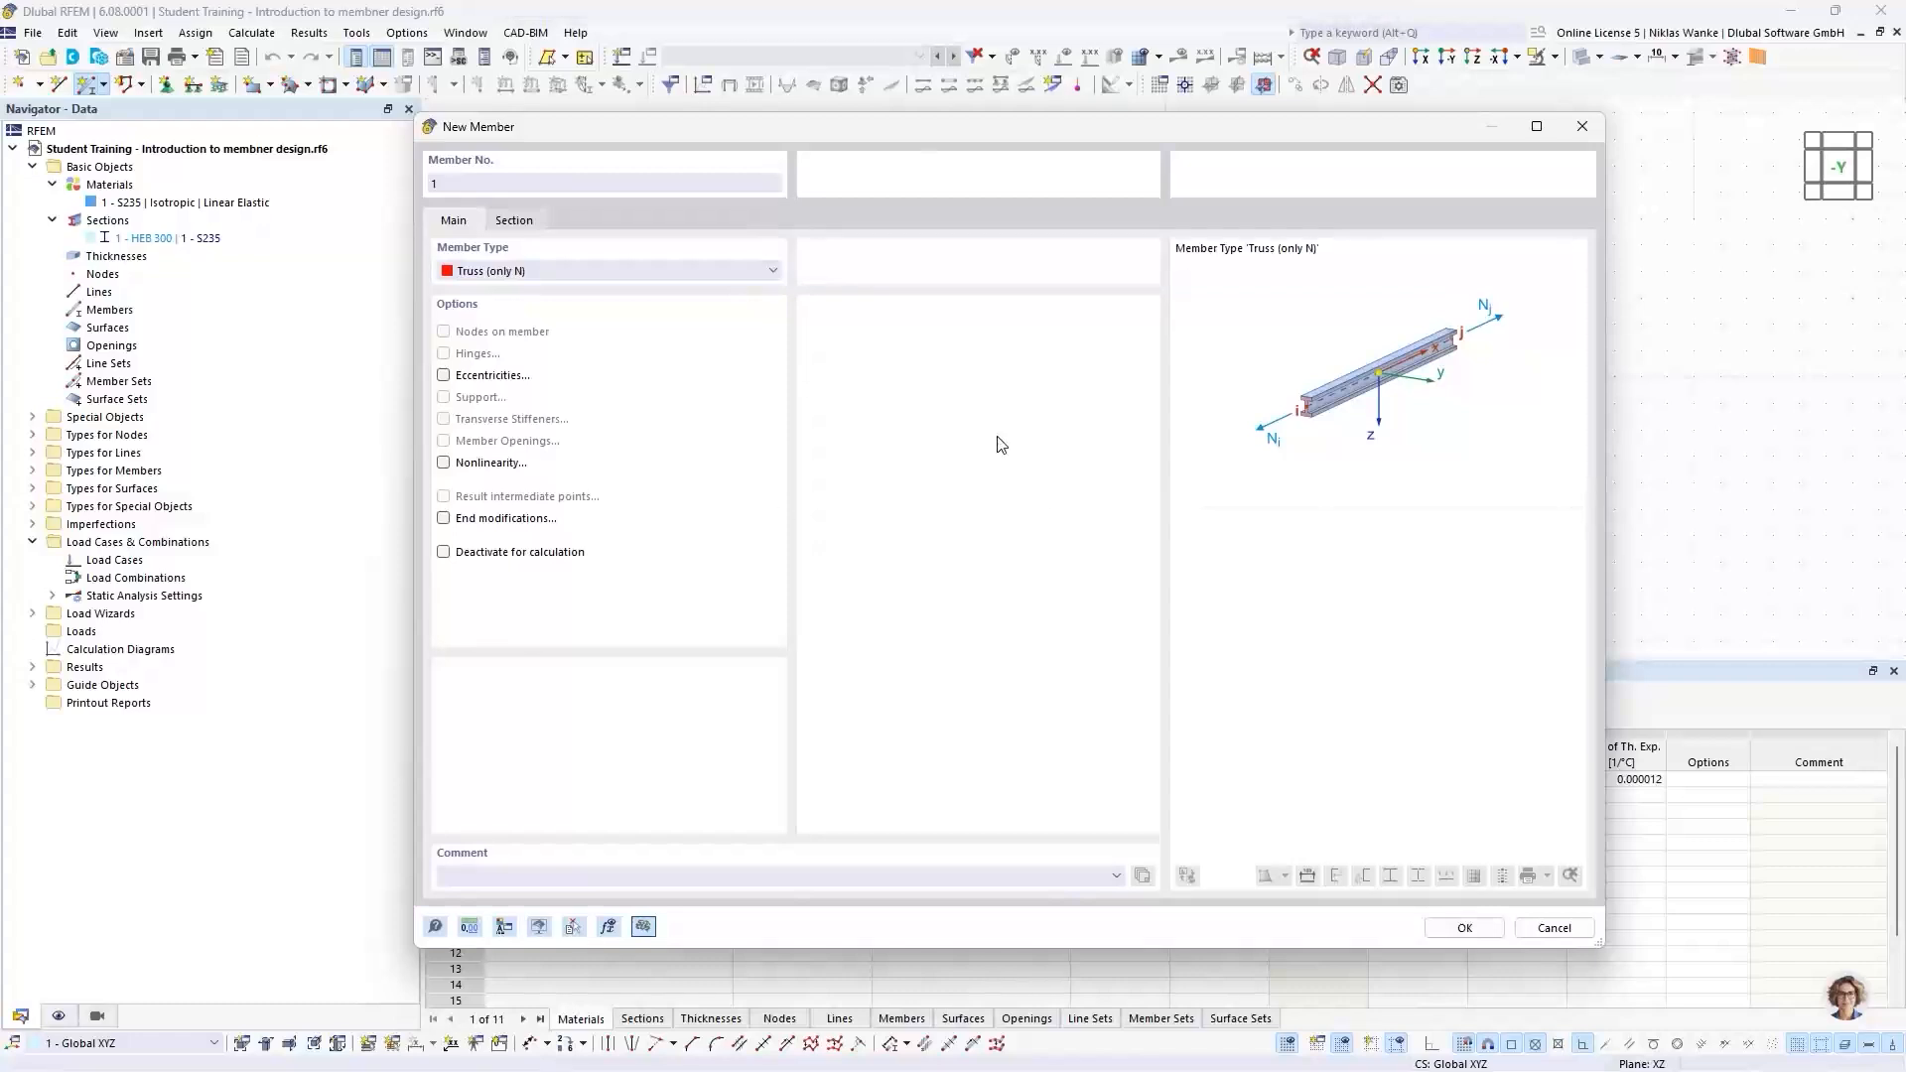
click(509, 226)
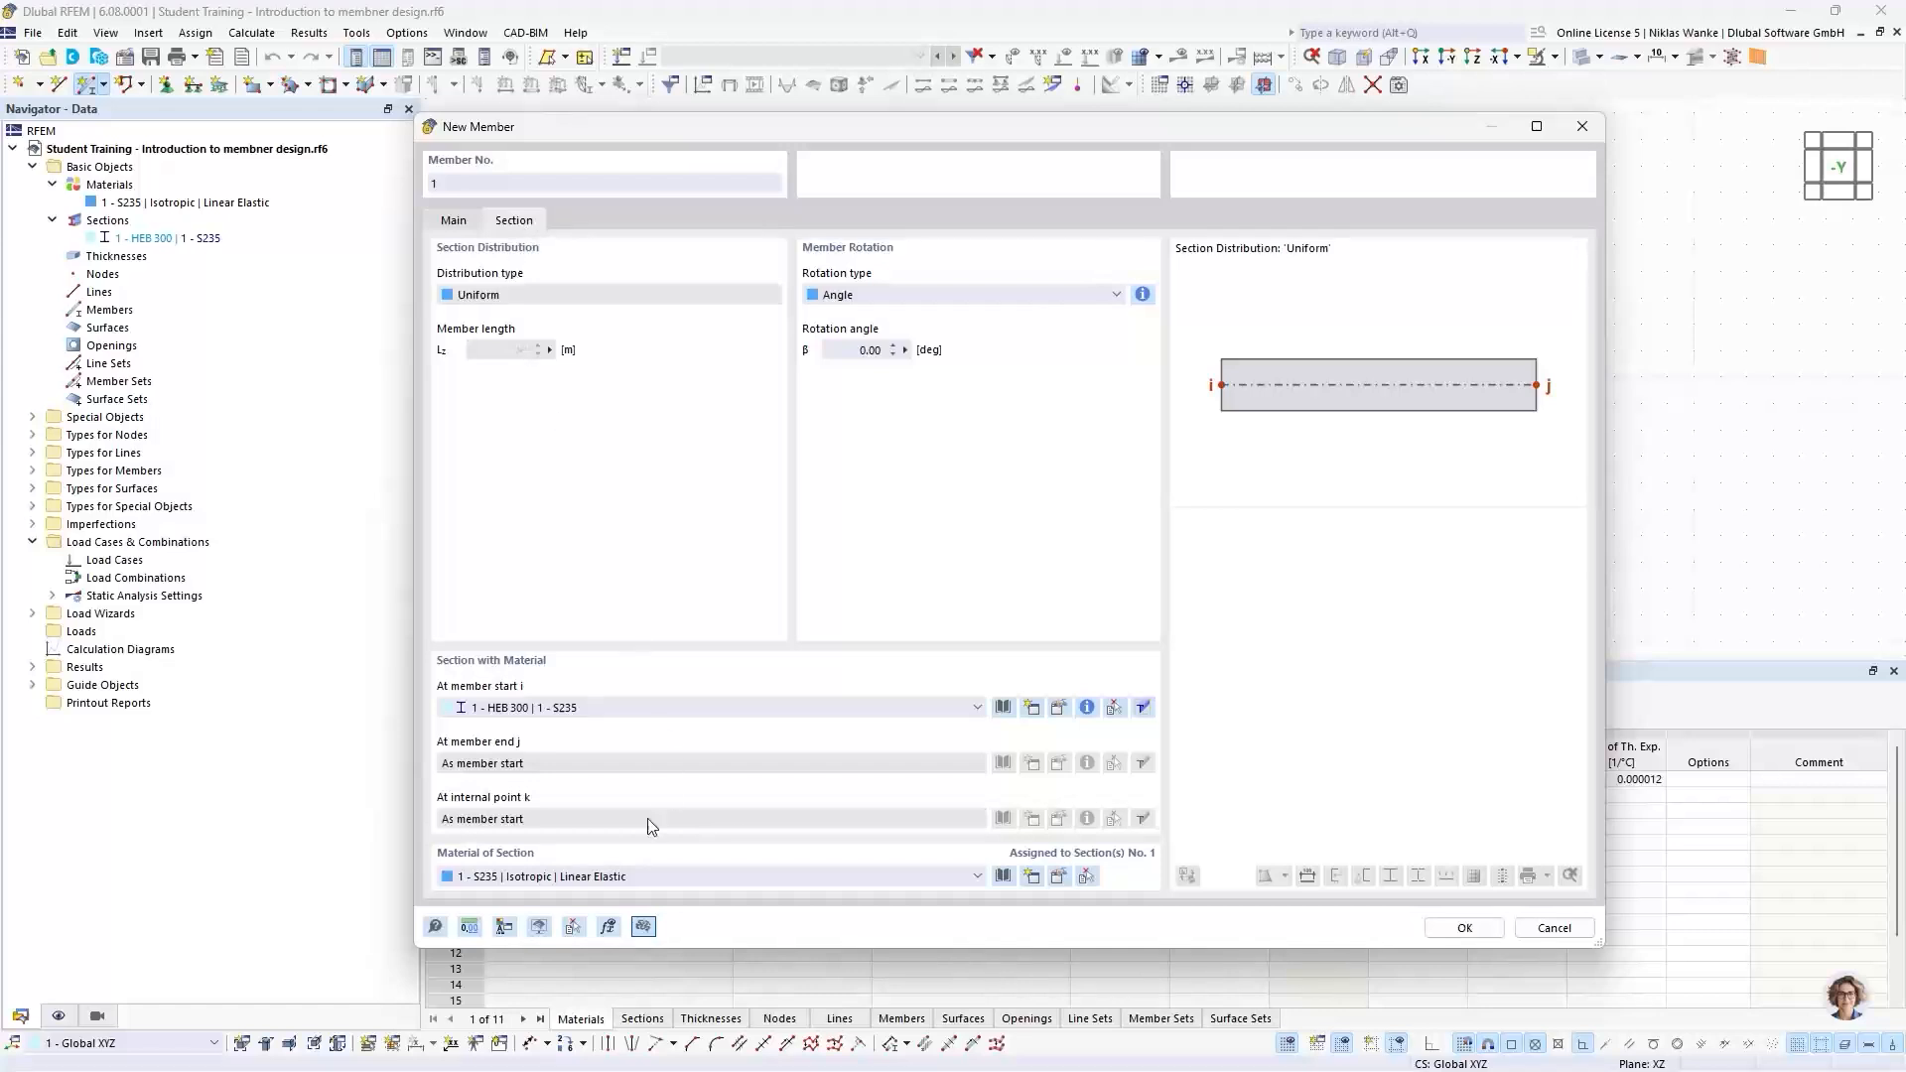
click(563, 708)
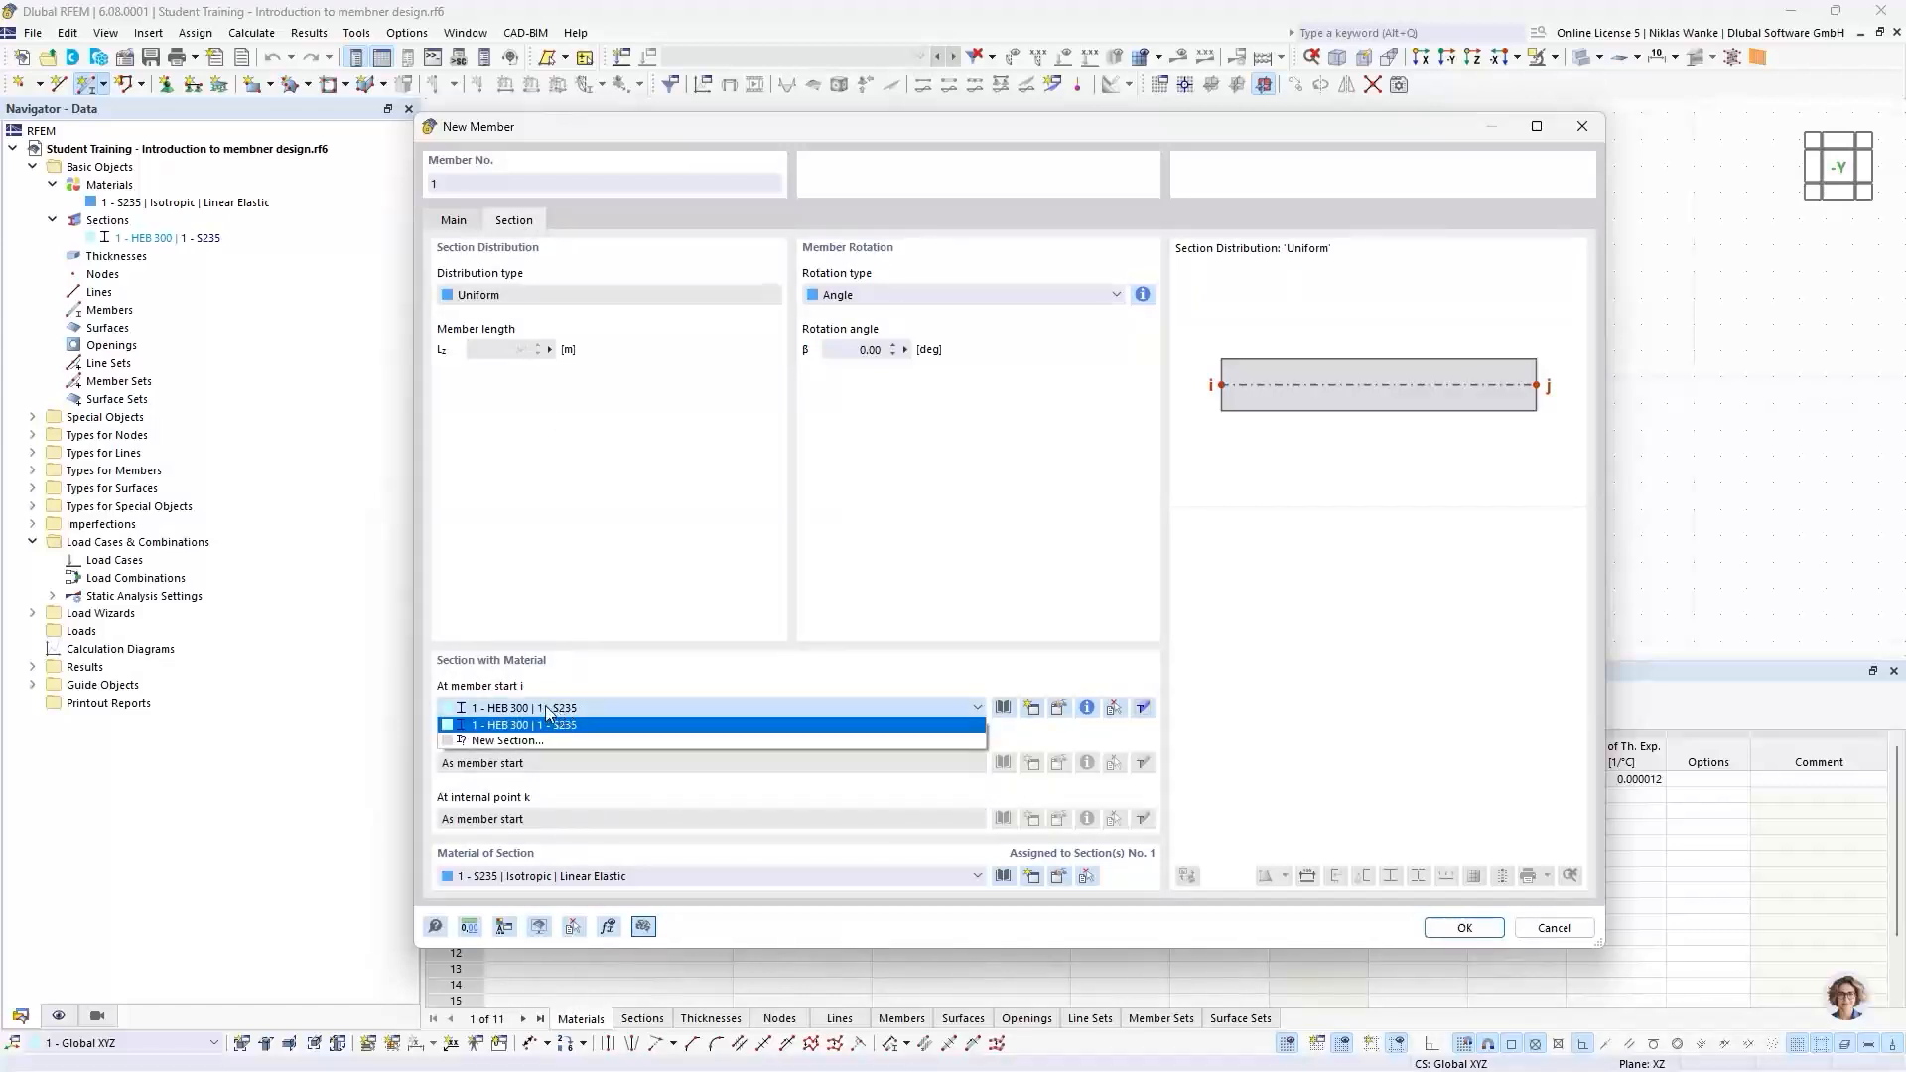
Step: Create a 3 m single member with the HEB 300 S235 section, starting at the origin at a 150° angle in the work plane
click(492, 711)
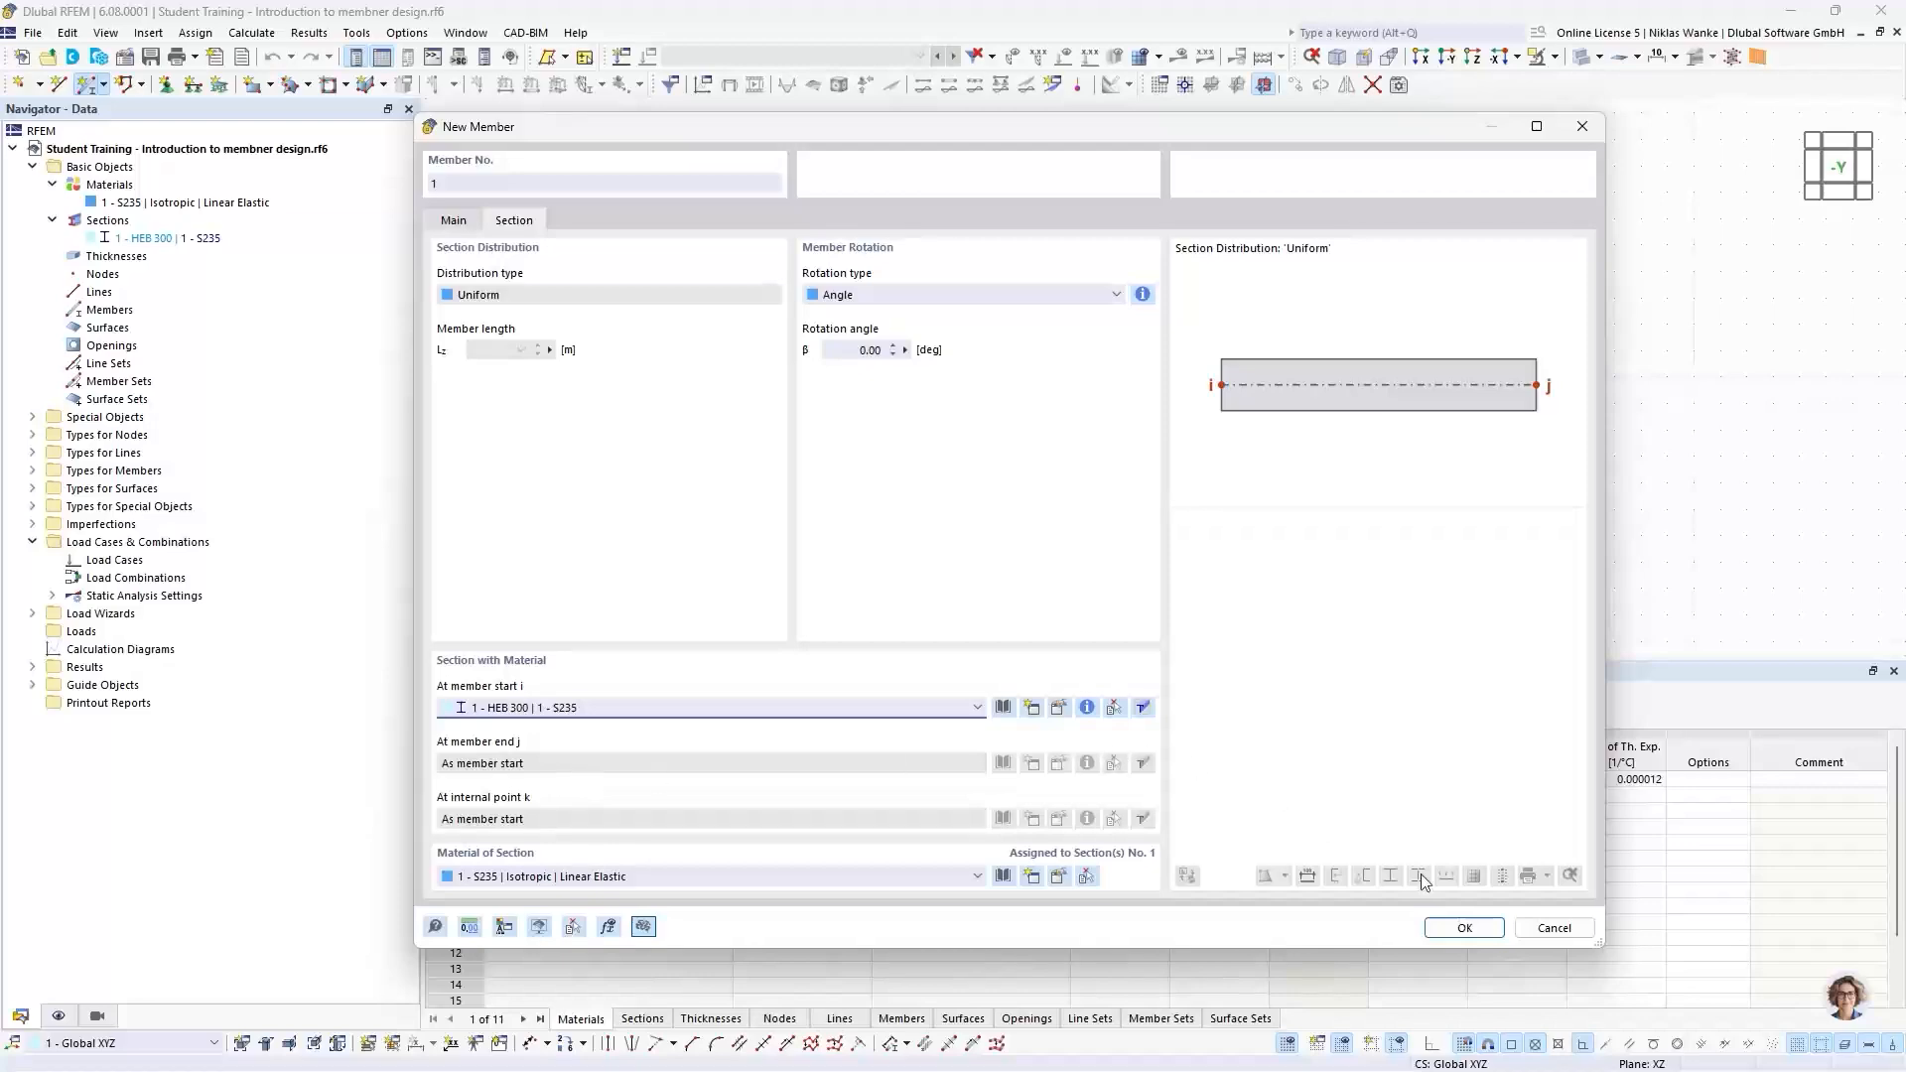
click(1459, 928)
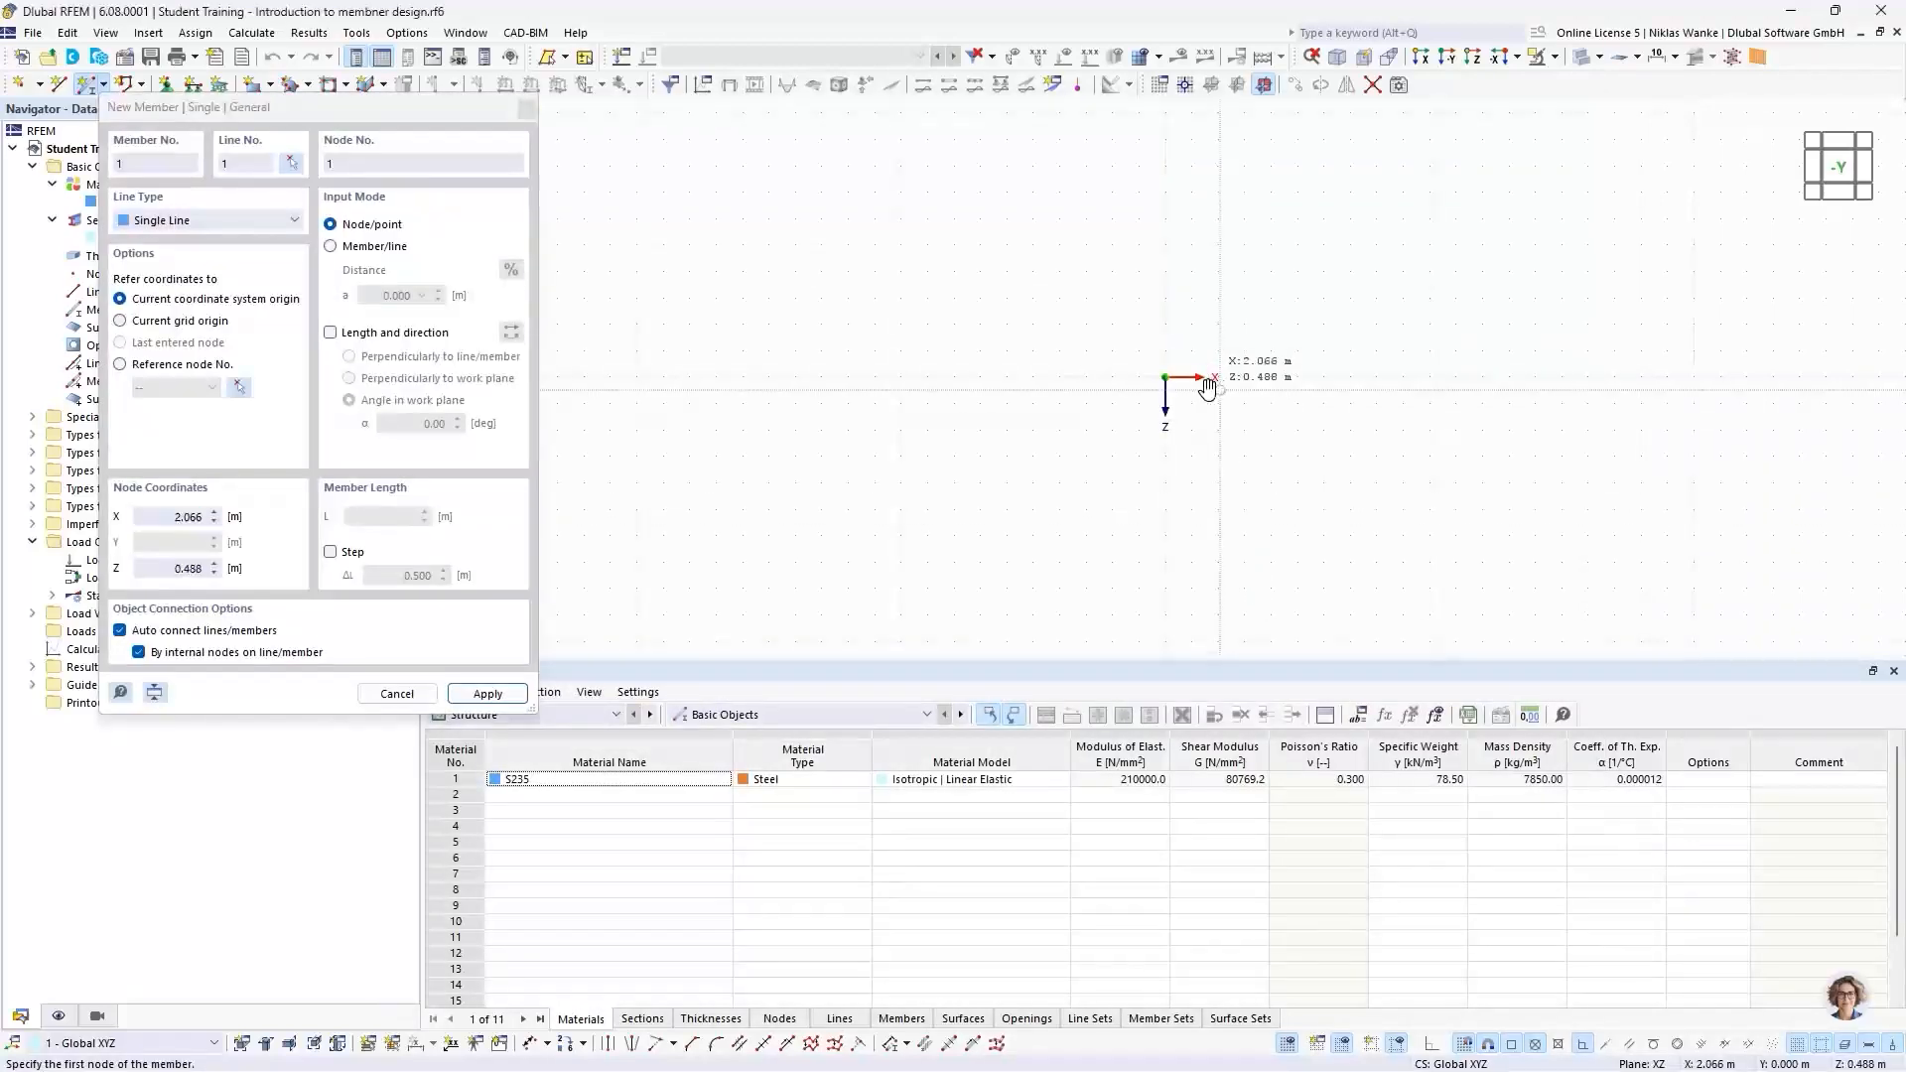
middle_drag(1208, 389, 1159, 407)
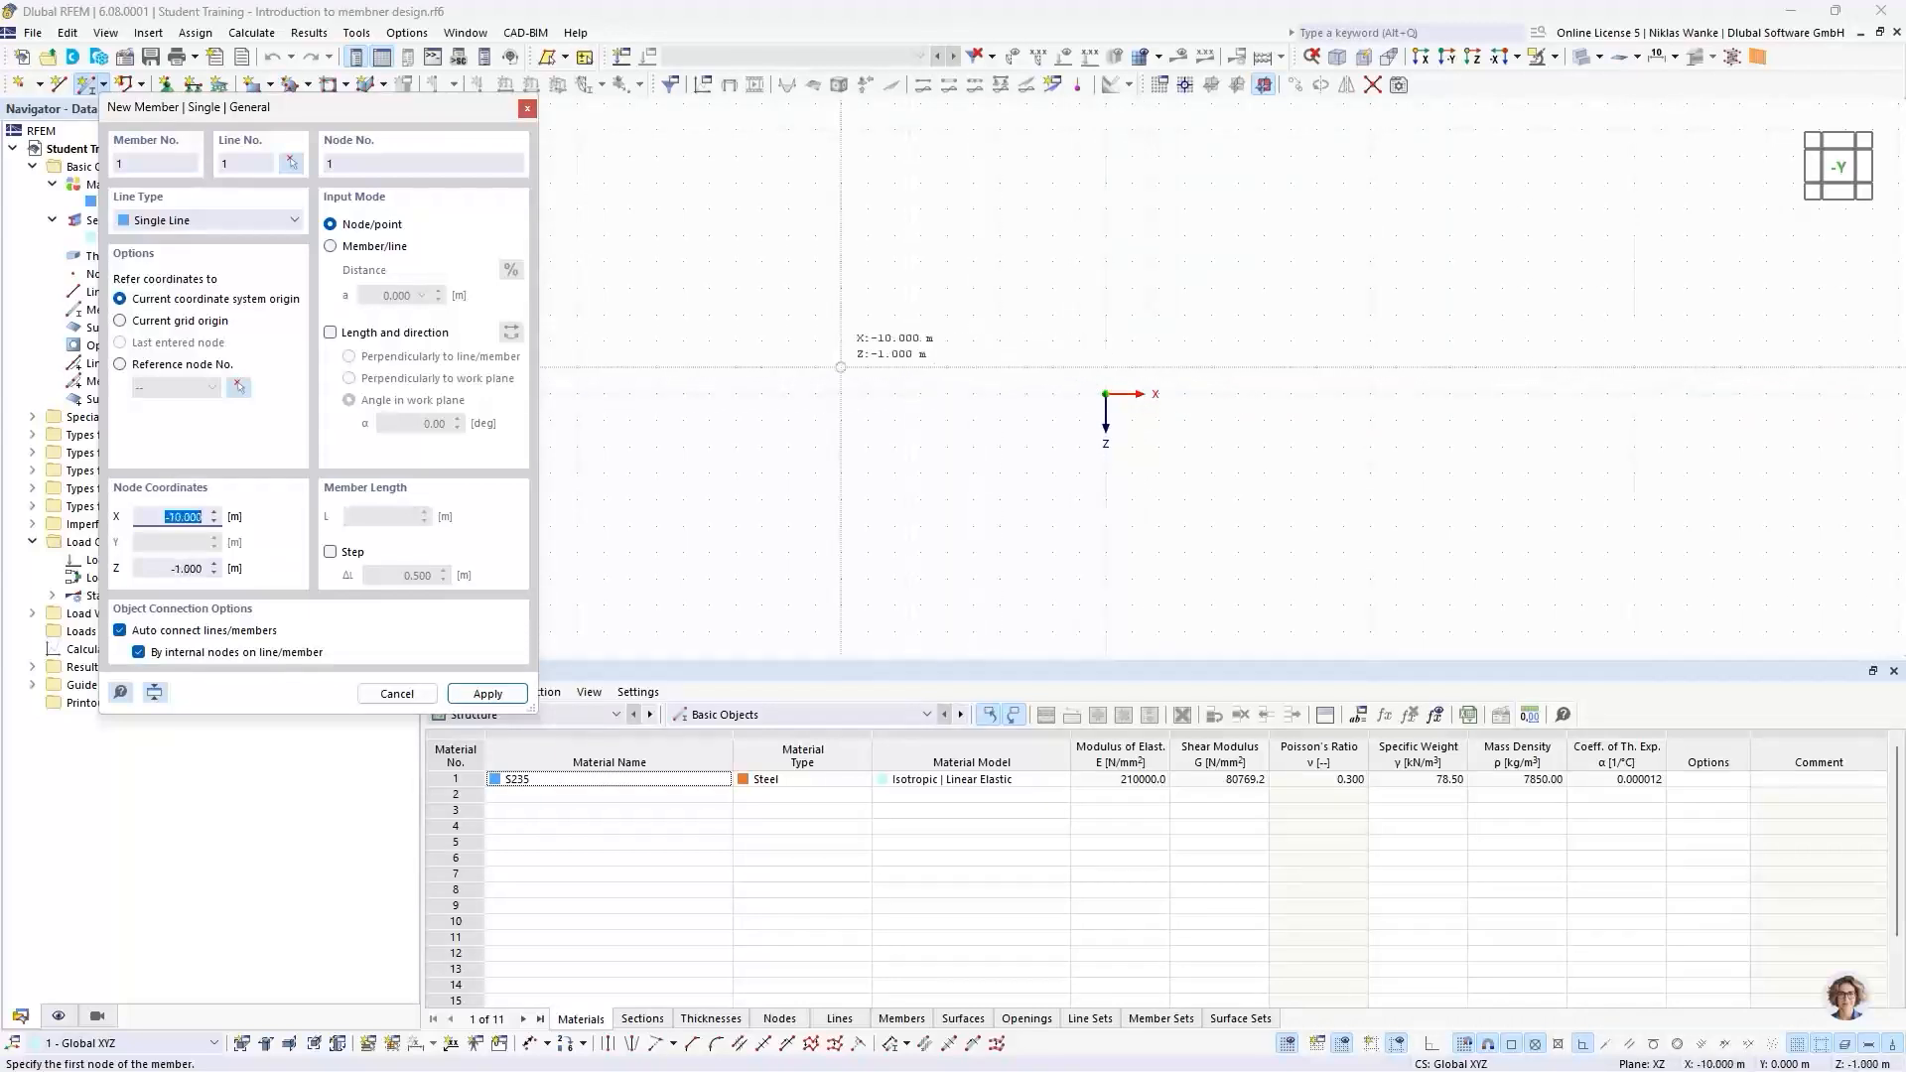
click(335, 336)
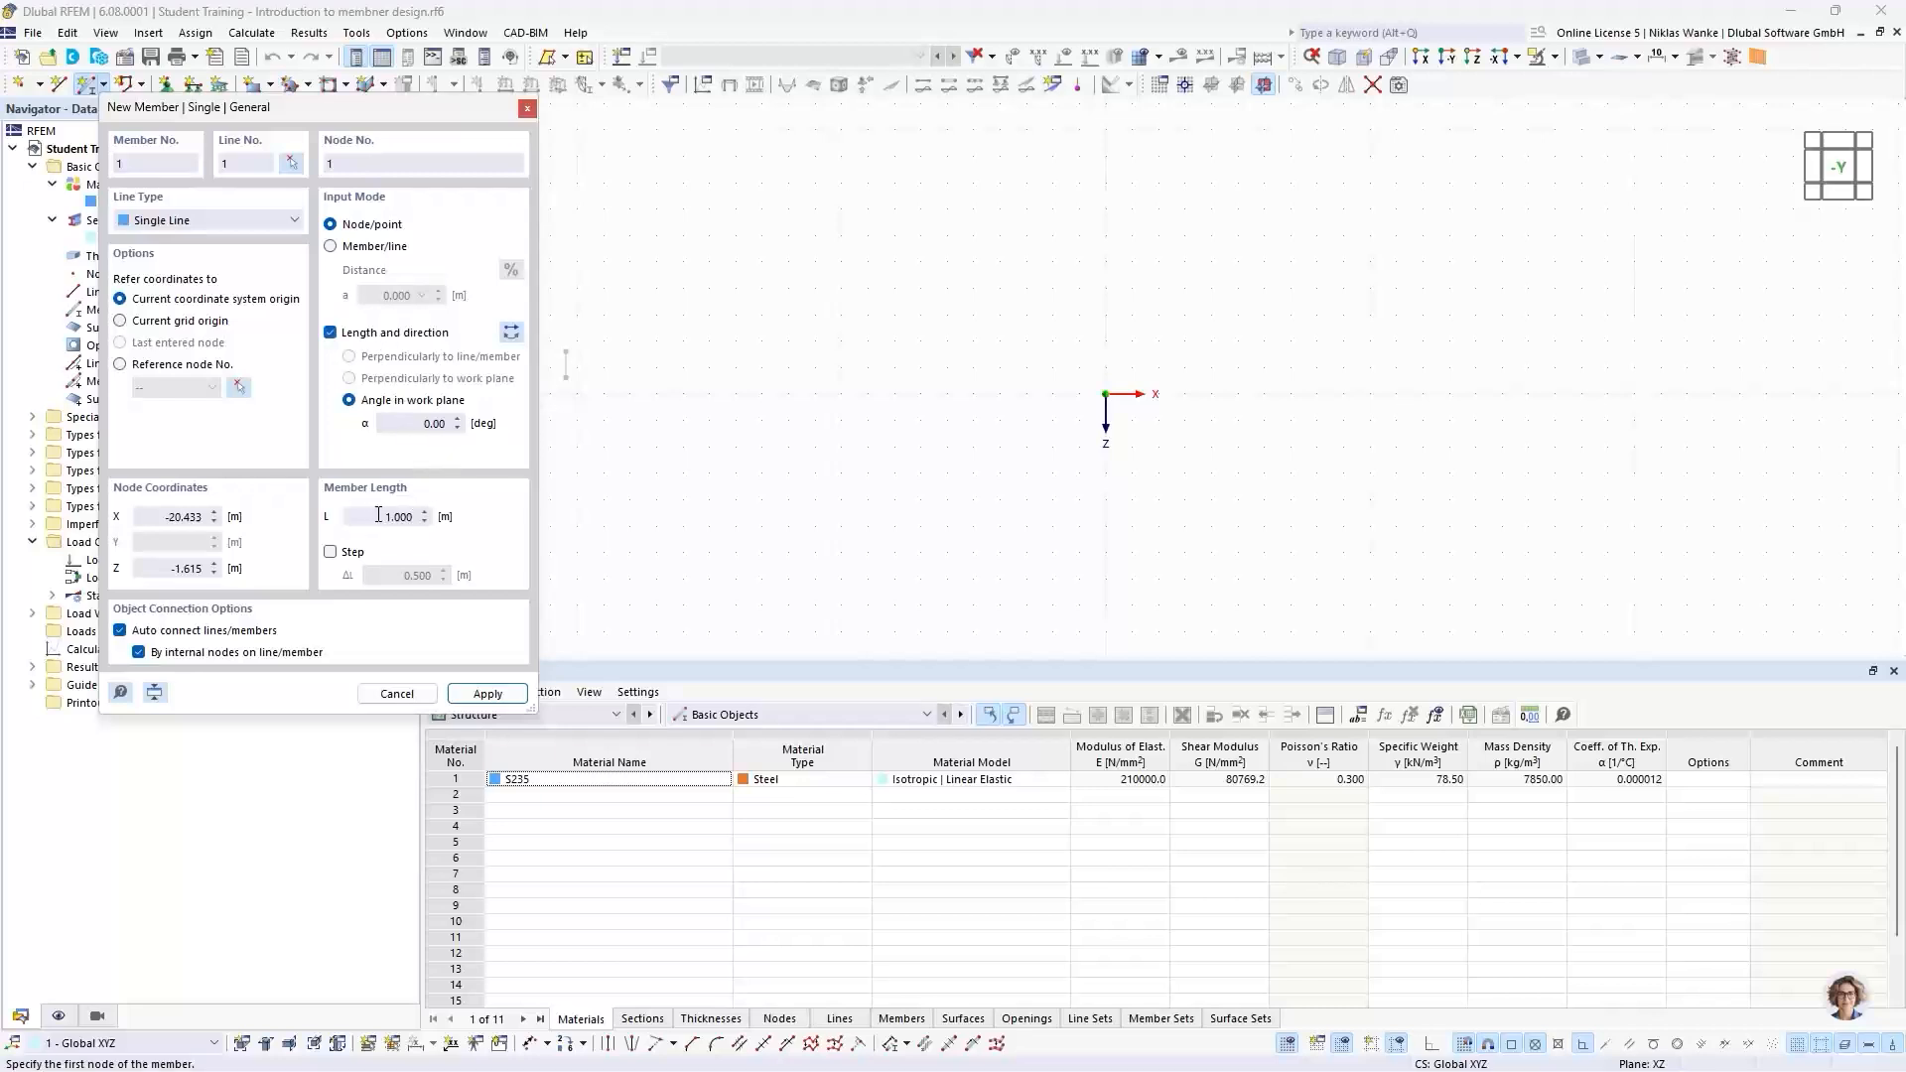
drag(378, 515, 434, 518)
text(3)
click(409, 422)
key(Tab)
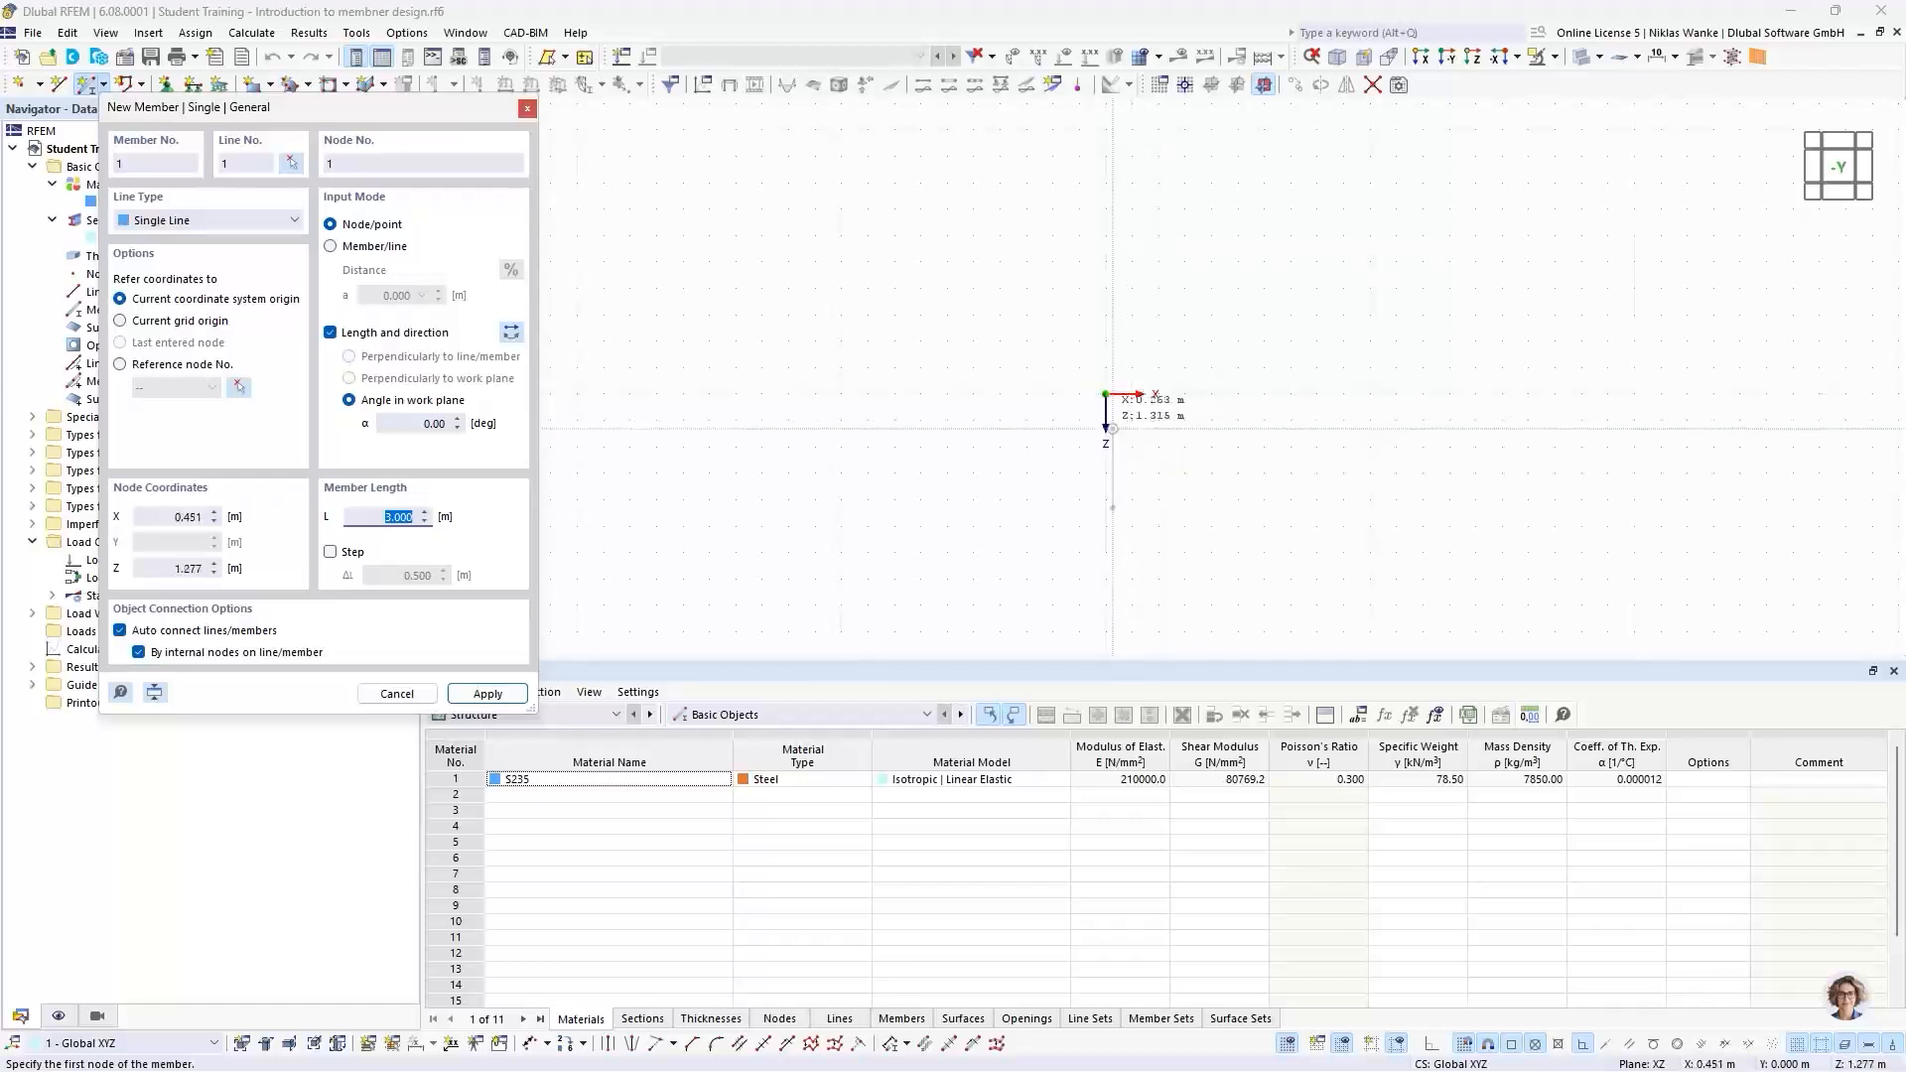
click(452, 428)
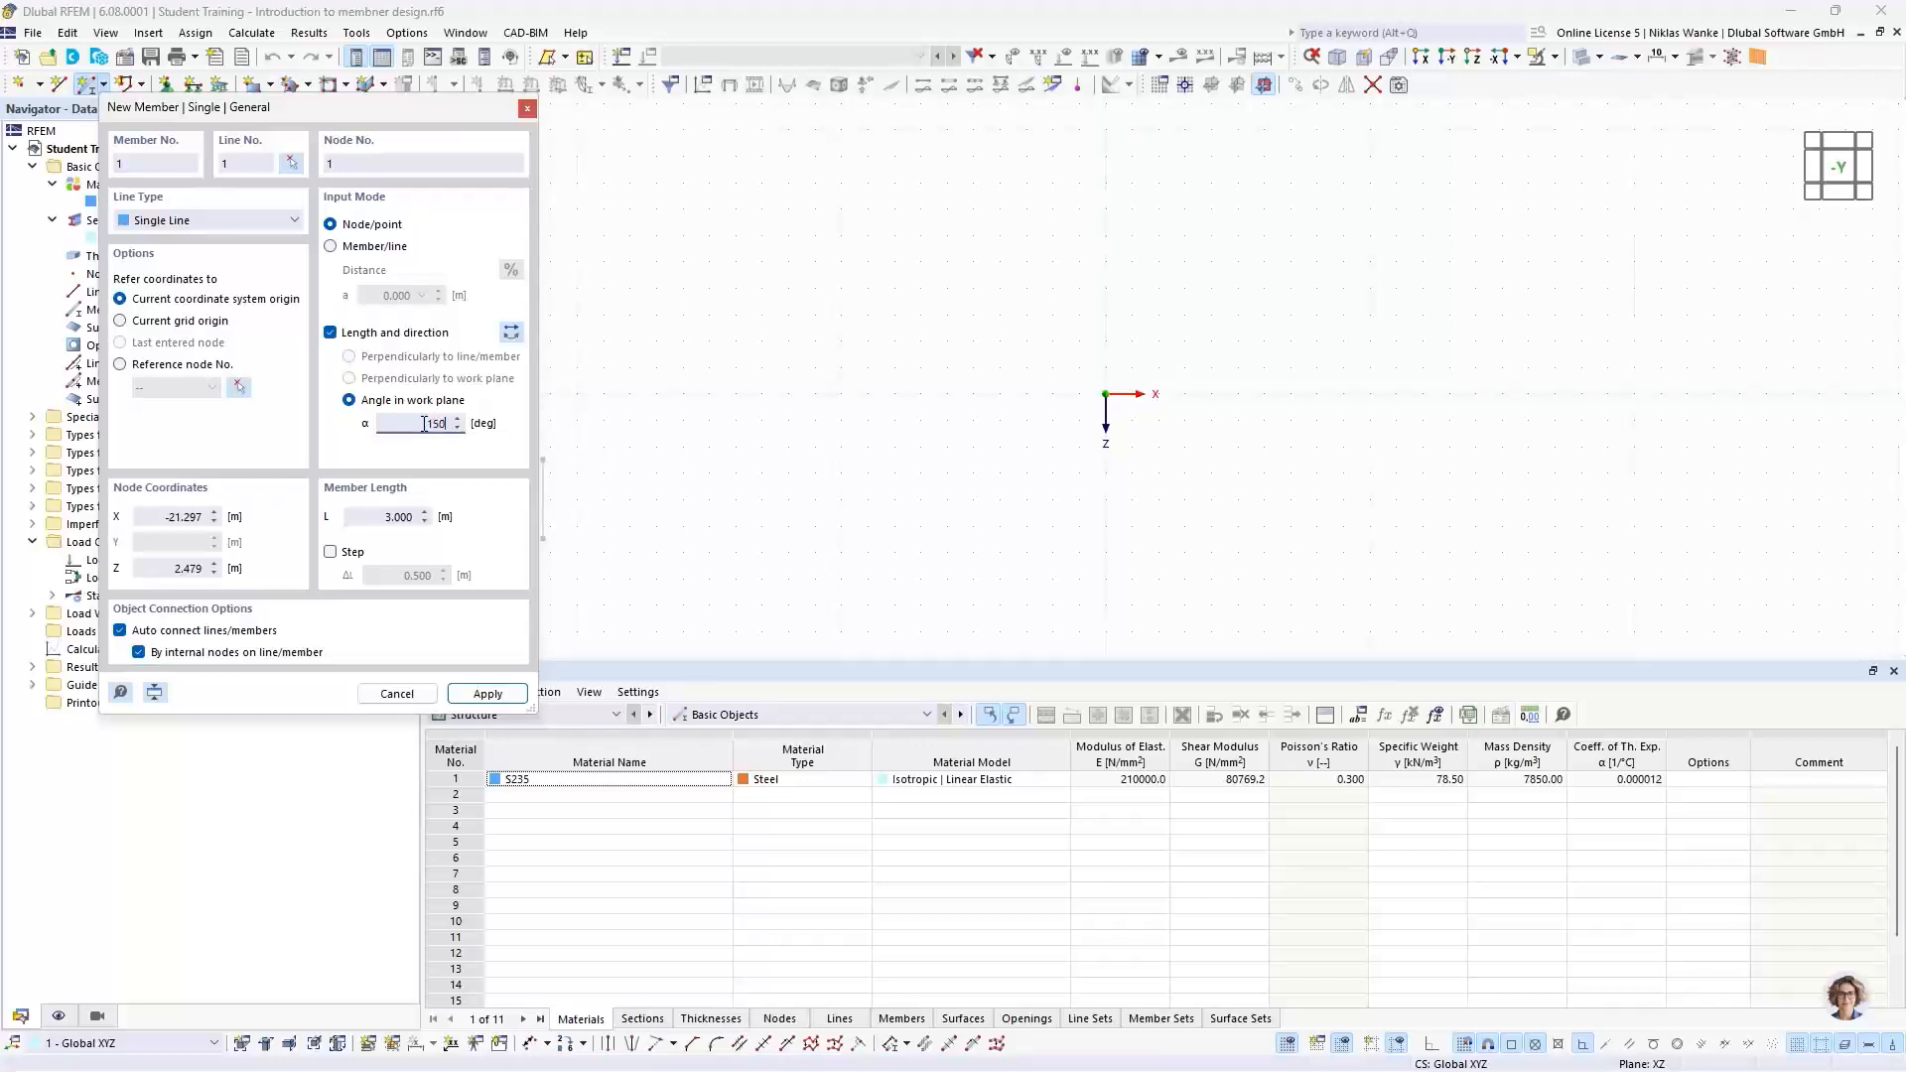
key(Tab)
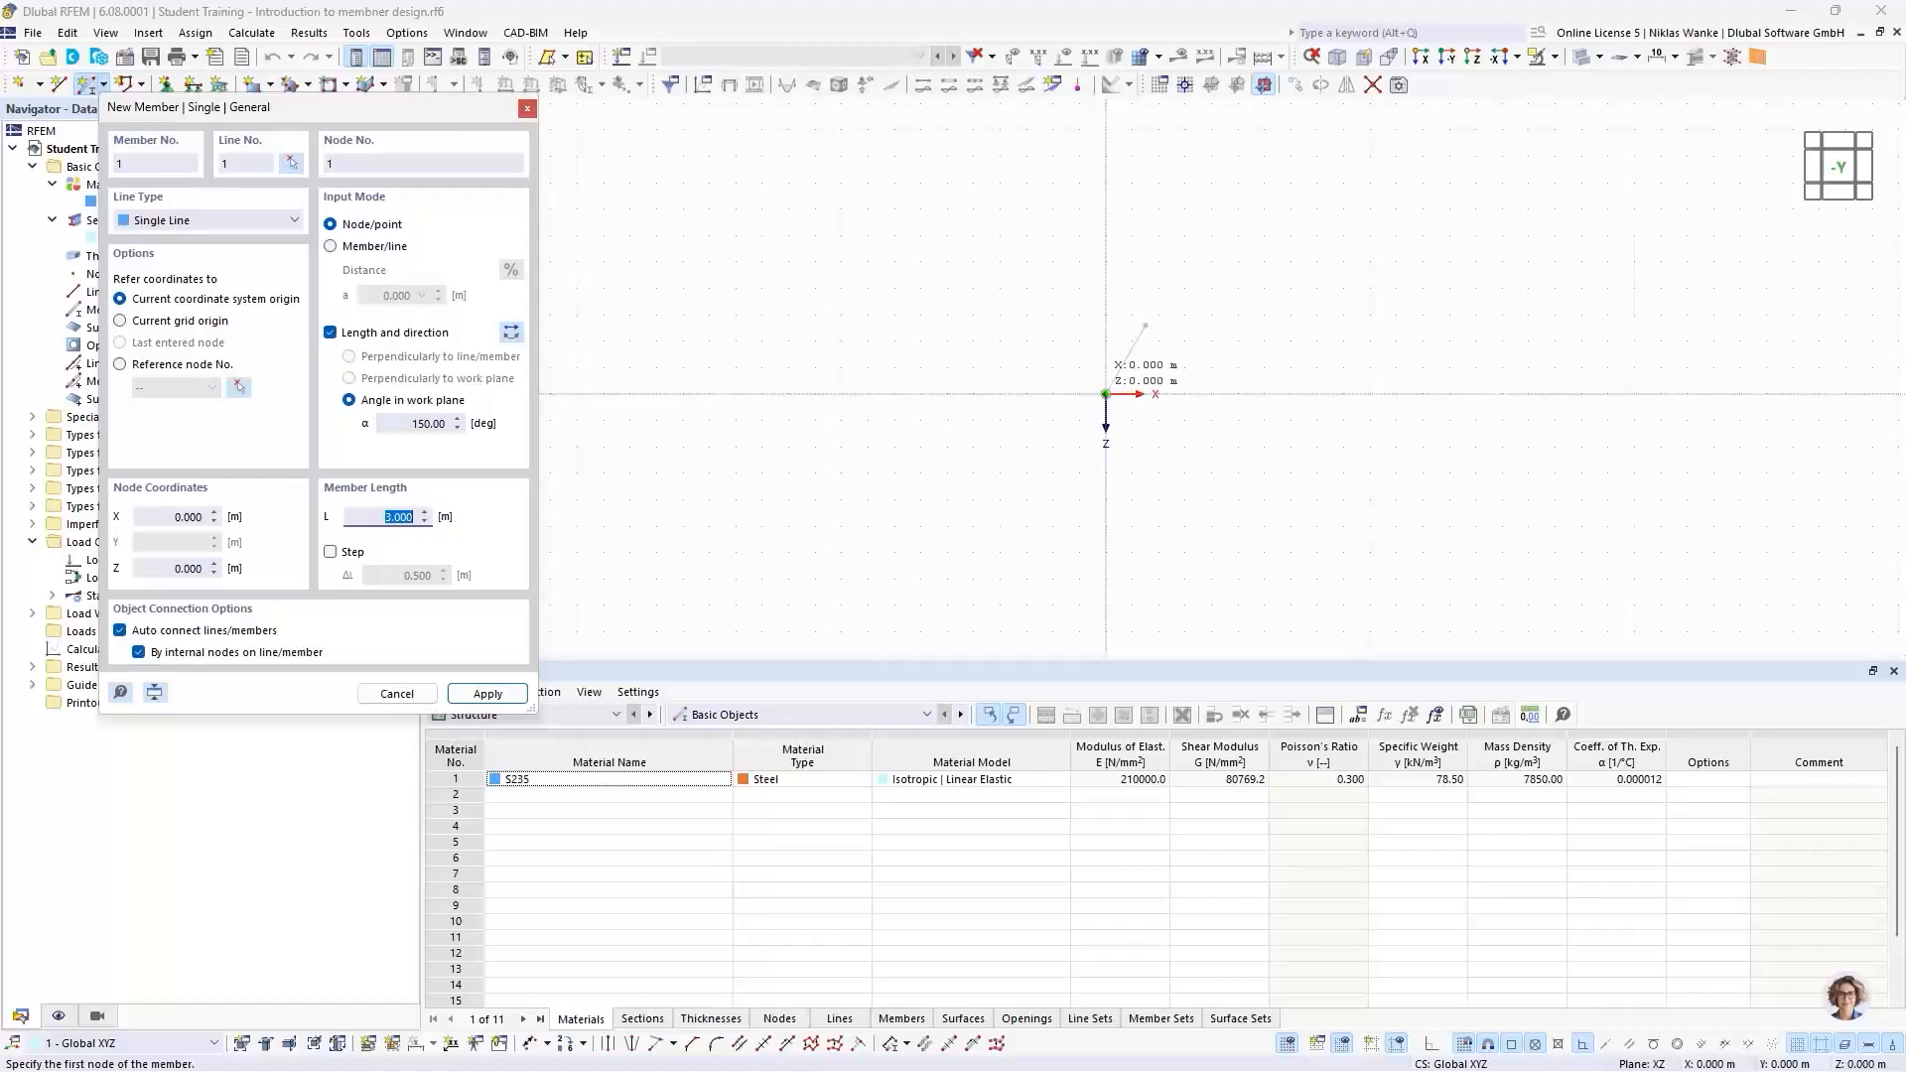
click(1105, 394)
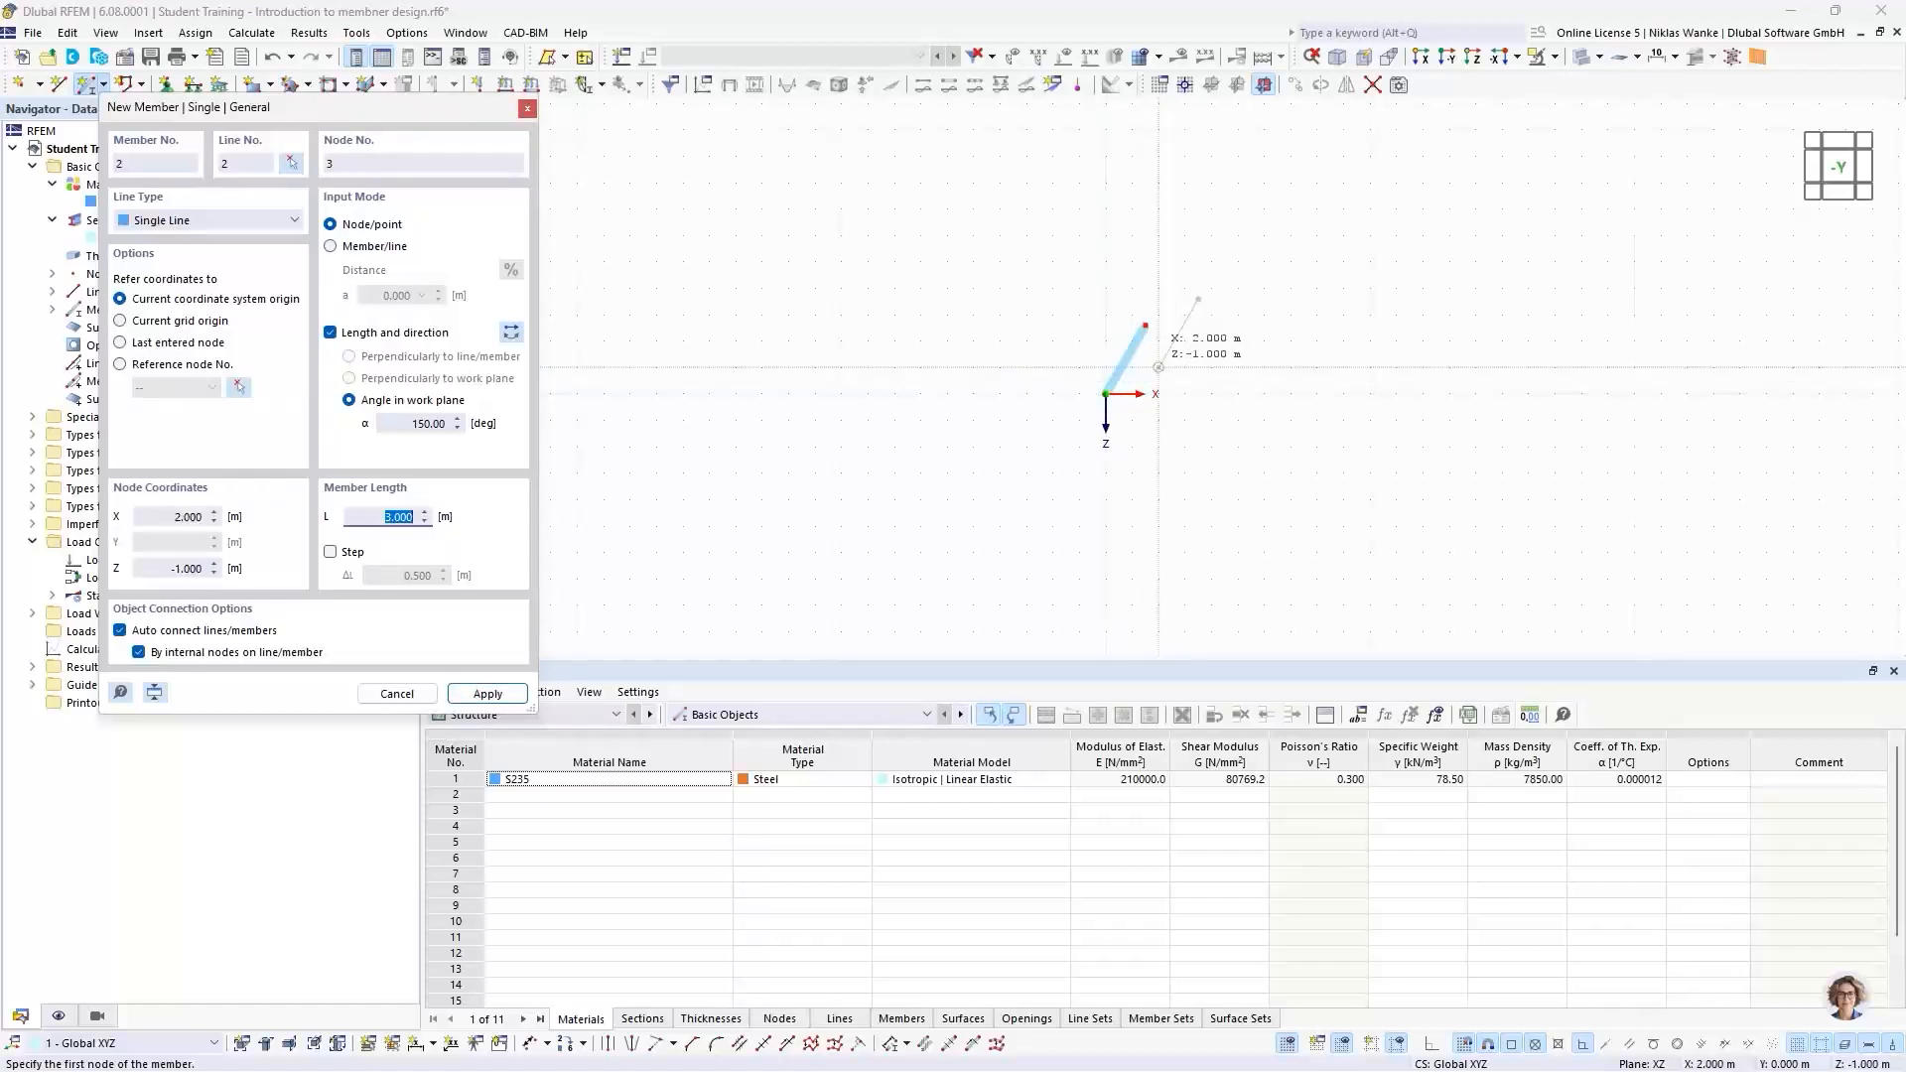
key(Escape)
Step: Create one copy of the inclined member rotated 60° about the Y axis through its upper end node
scroll(1157, 368, up, 5)
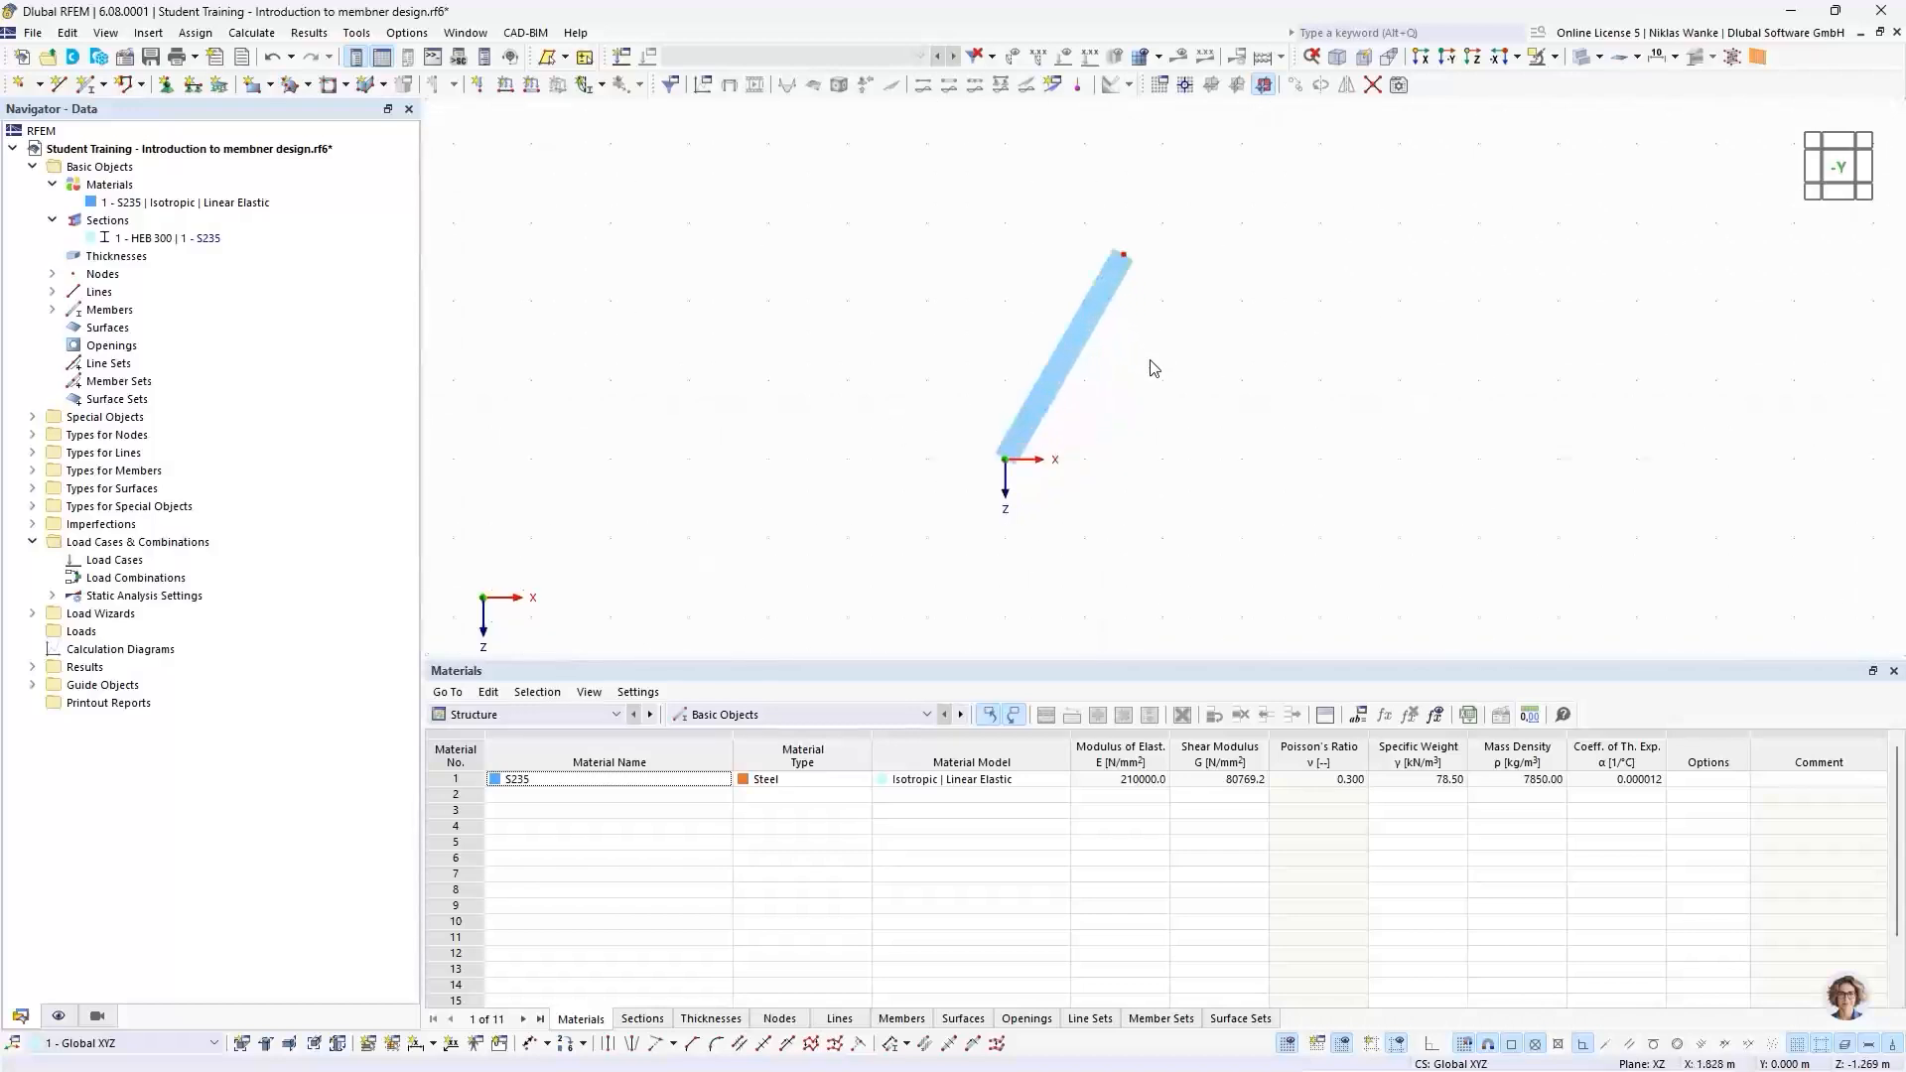
middle_drag(1069, 383, 1017, 360)
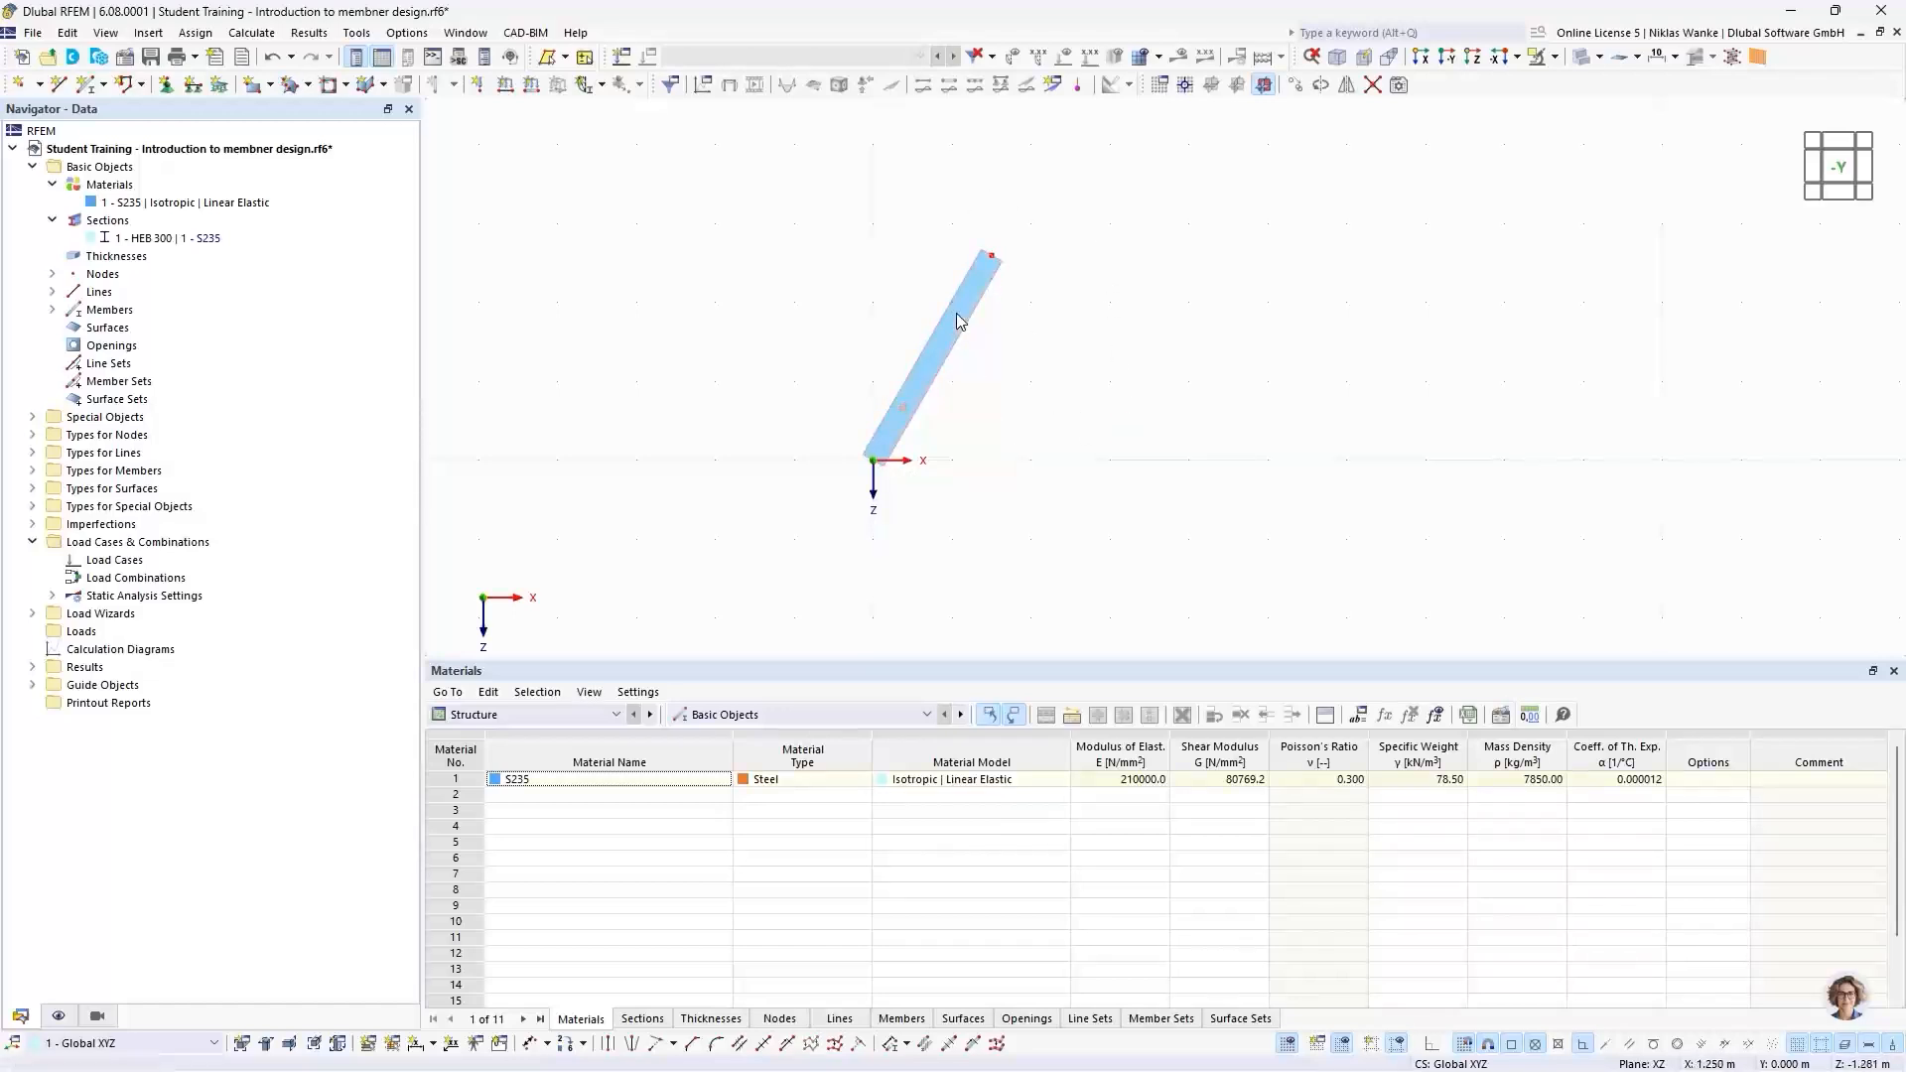
click(1321, 86)
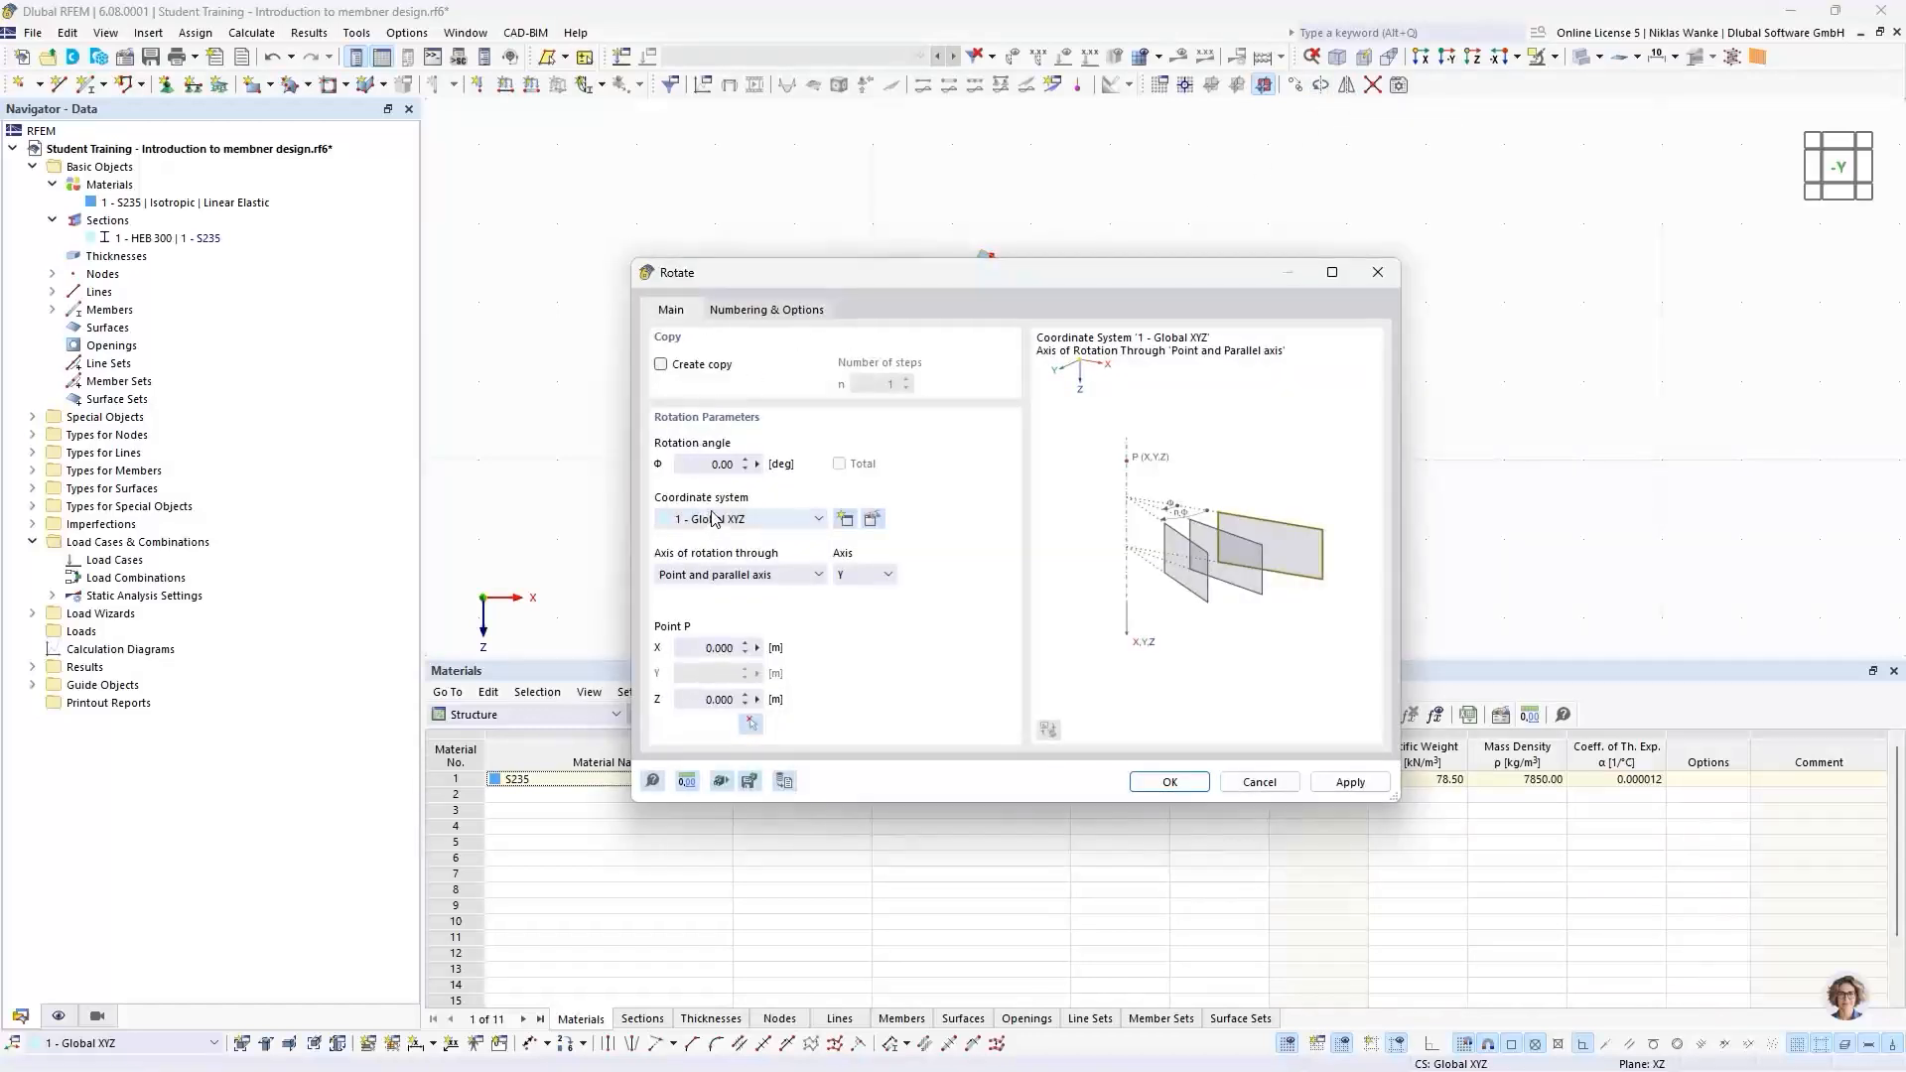
click(701, 468)
click(661, 365)
drag(987, 280, 1015, 562)
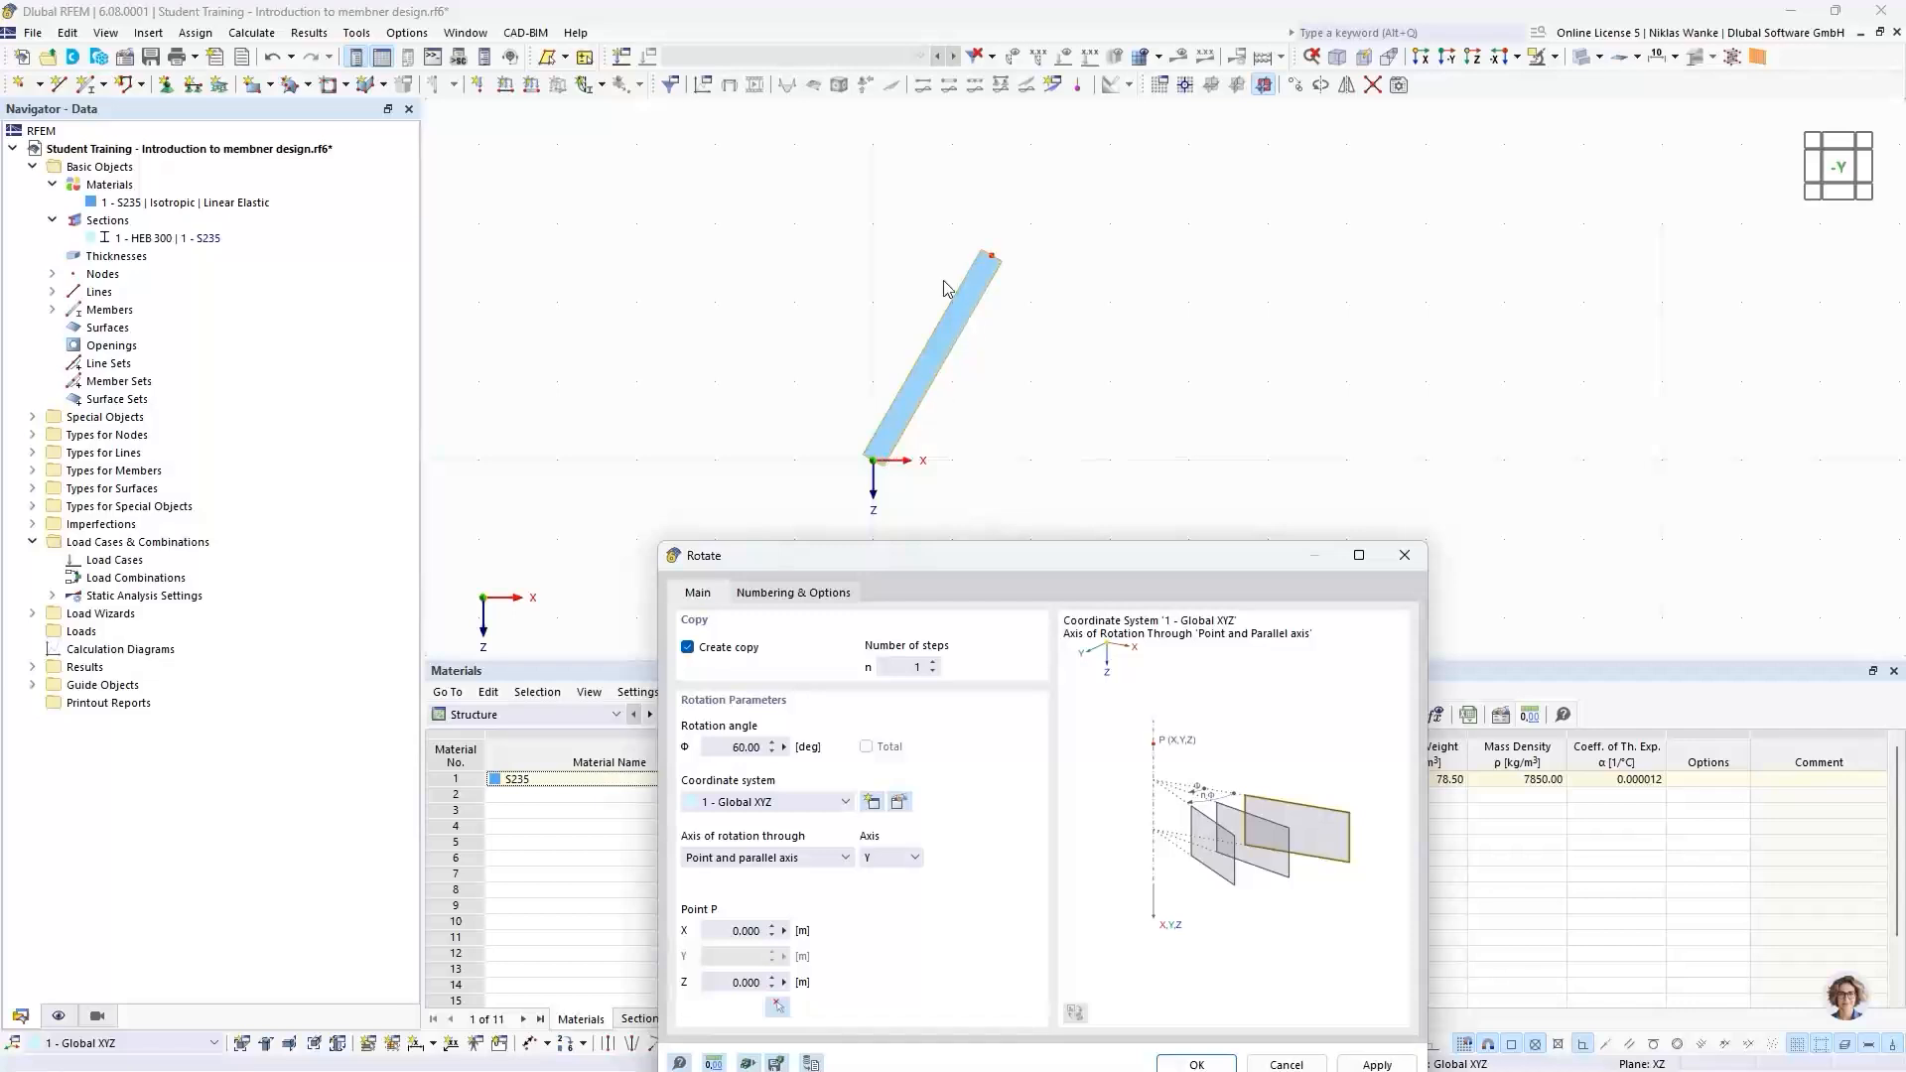
drag(996, 563, 1029, 290)
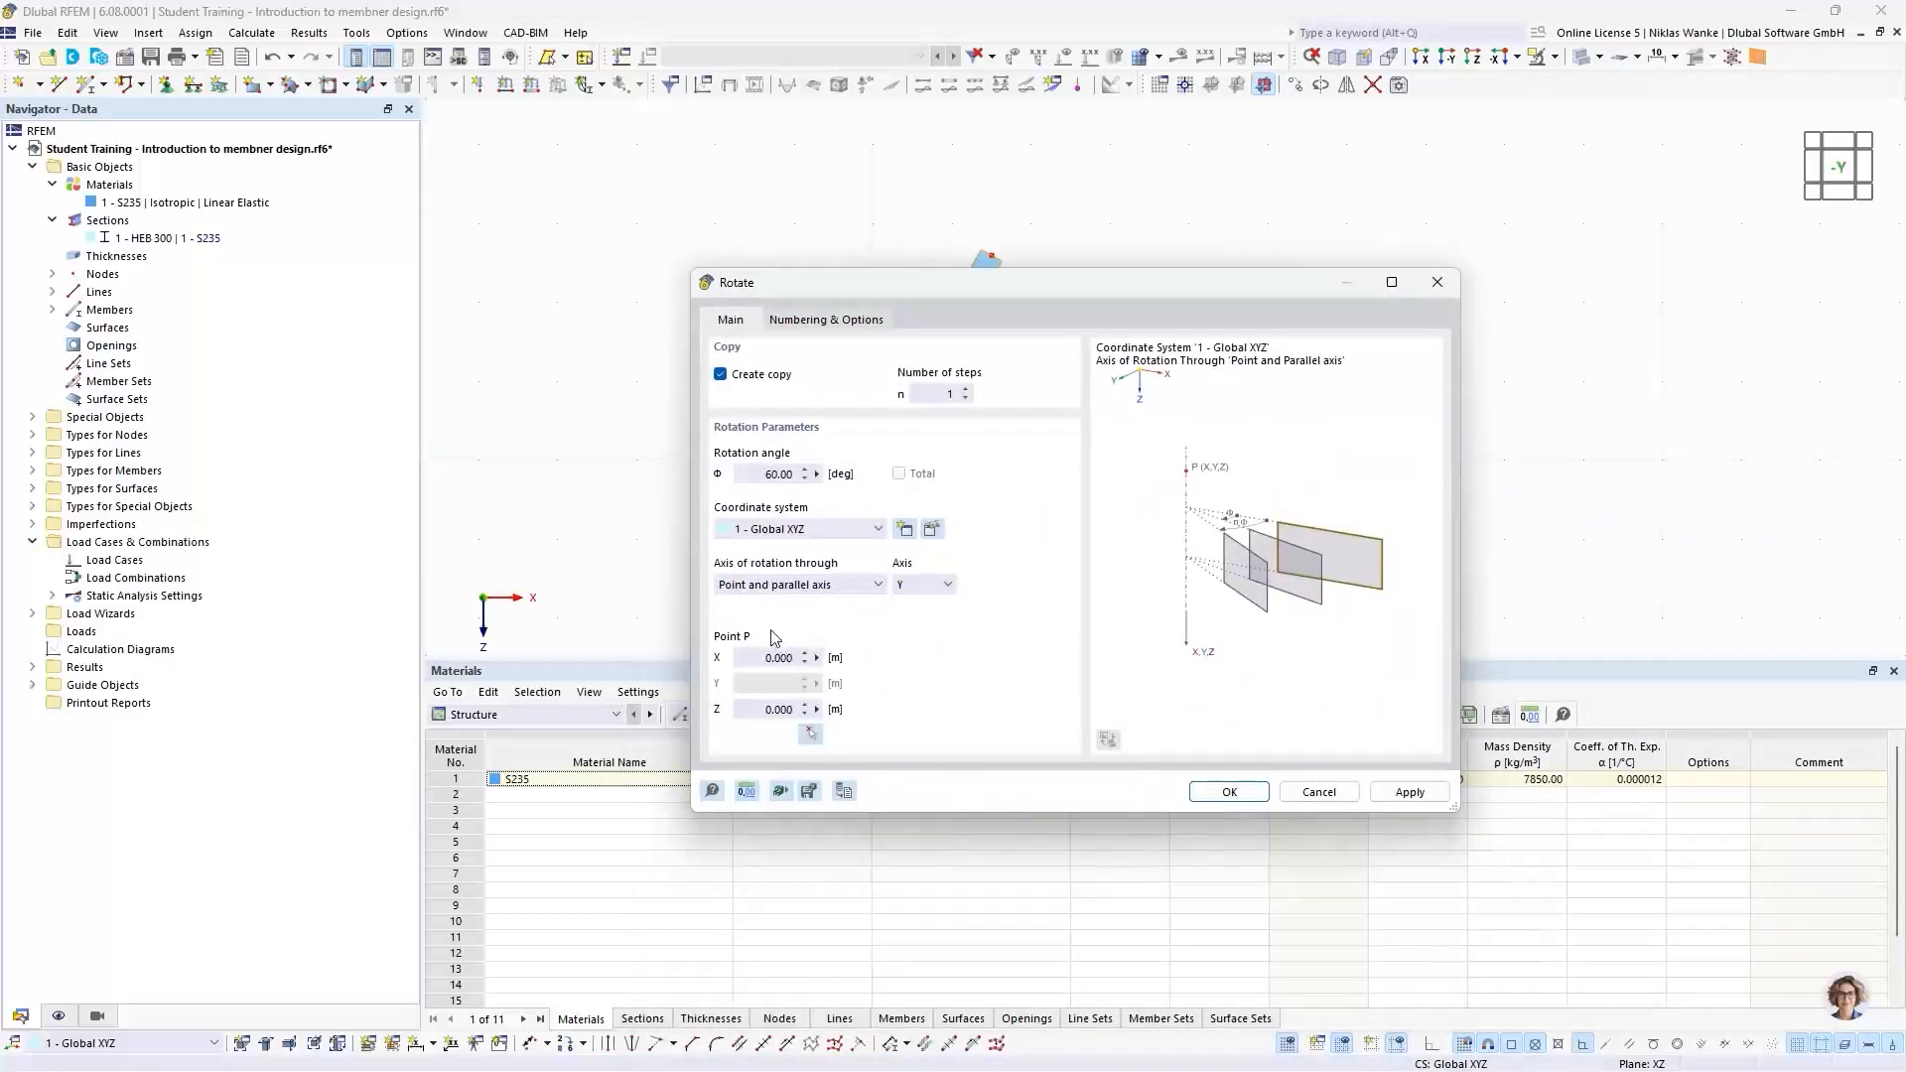
click(810, 734)
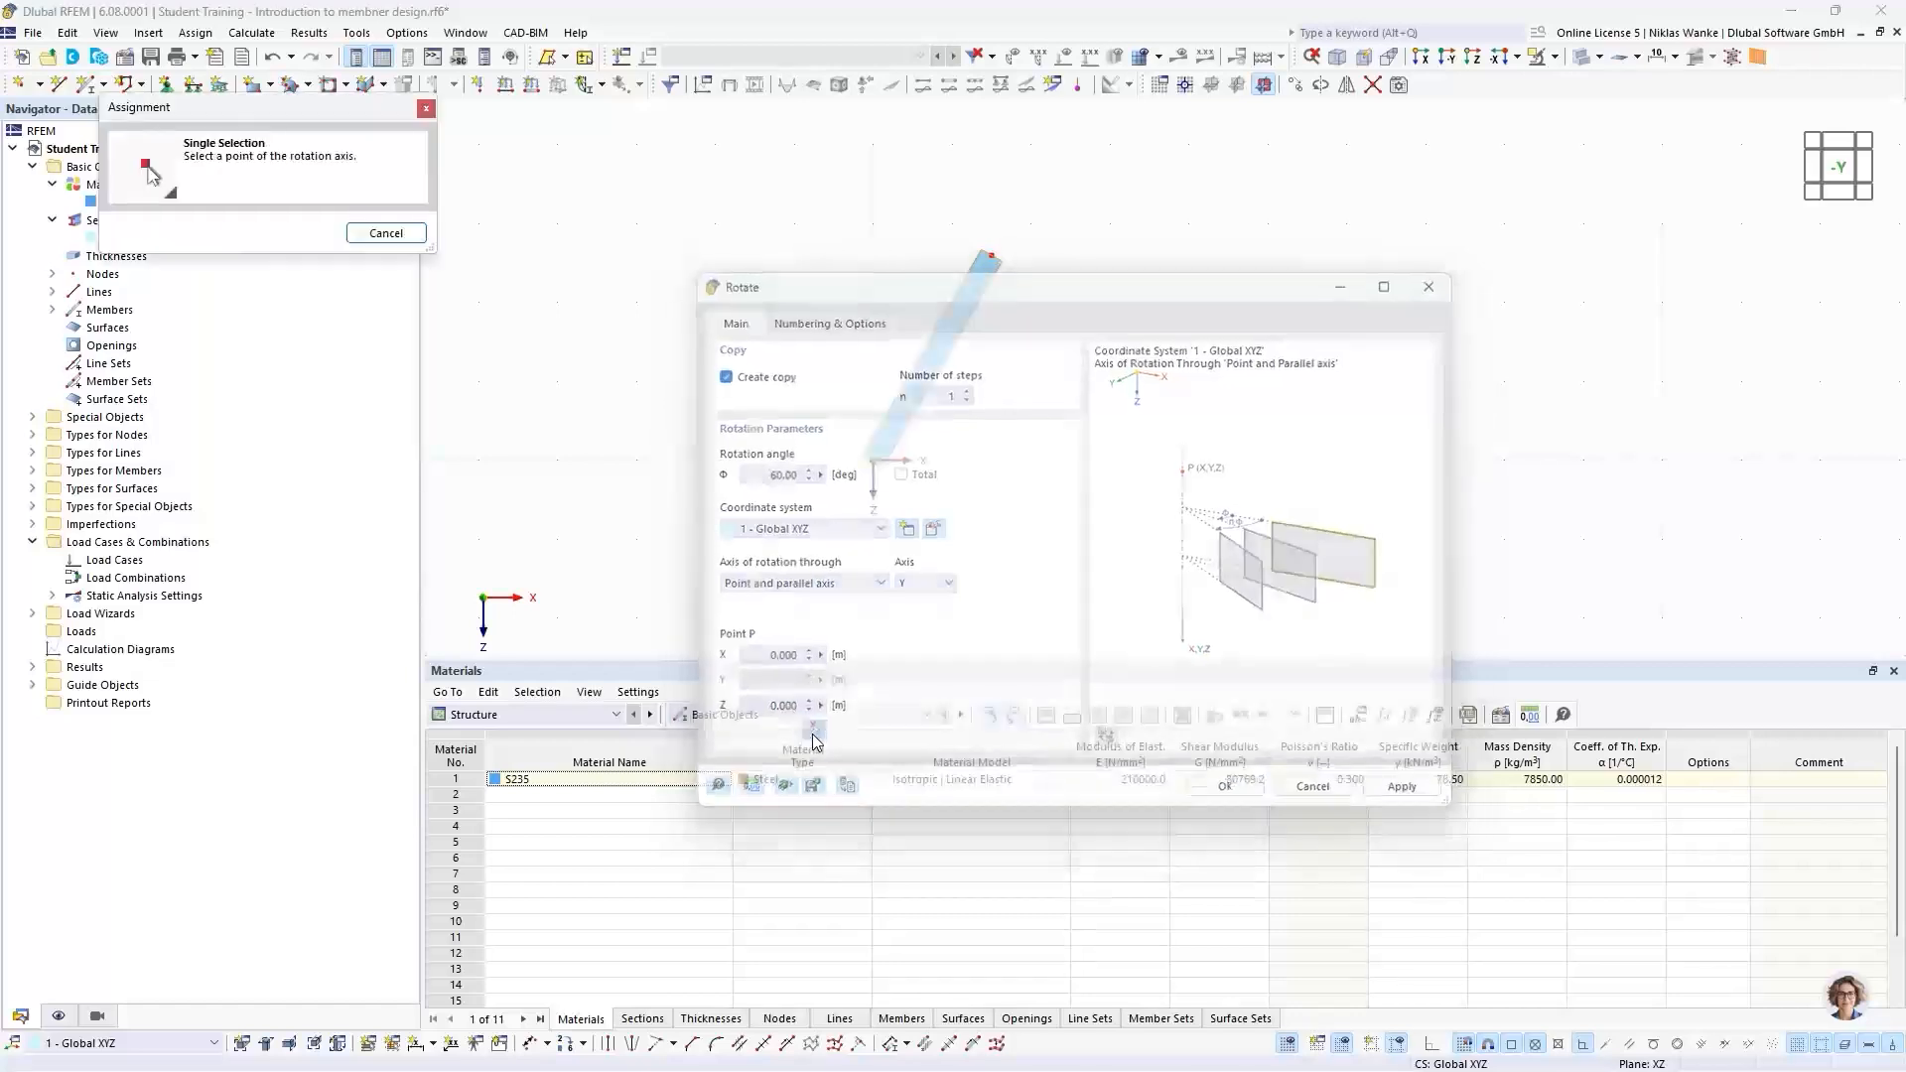
click(990, 256)
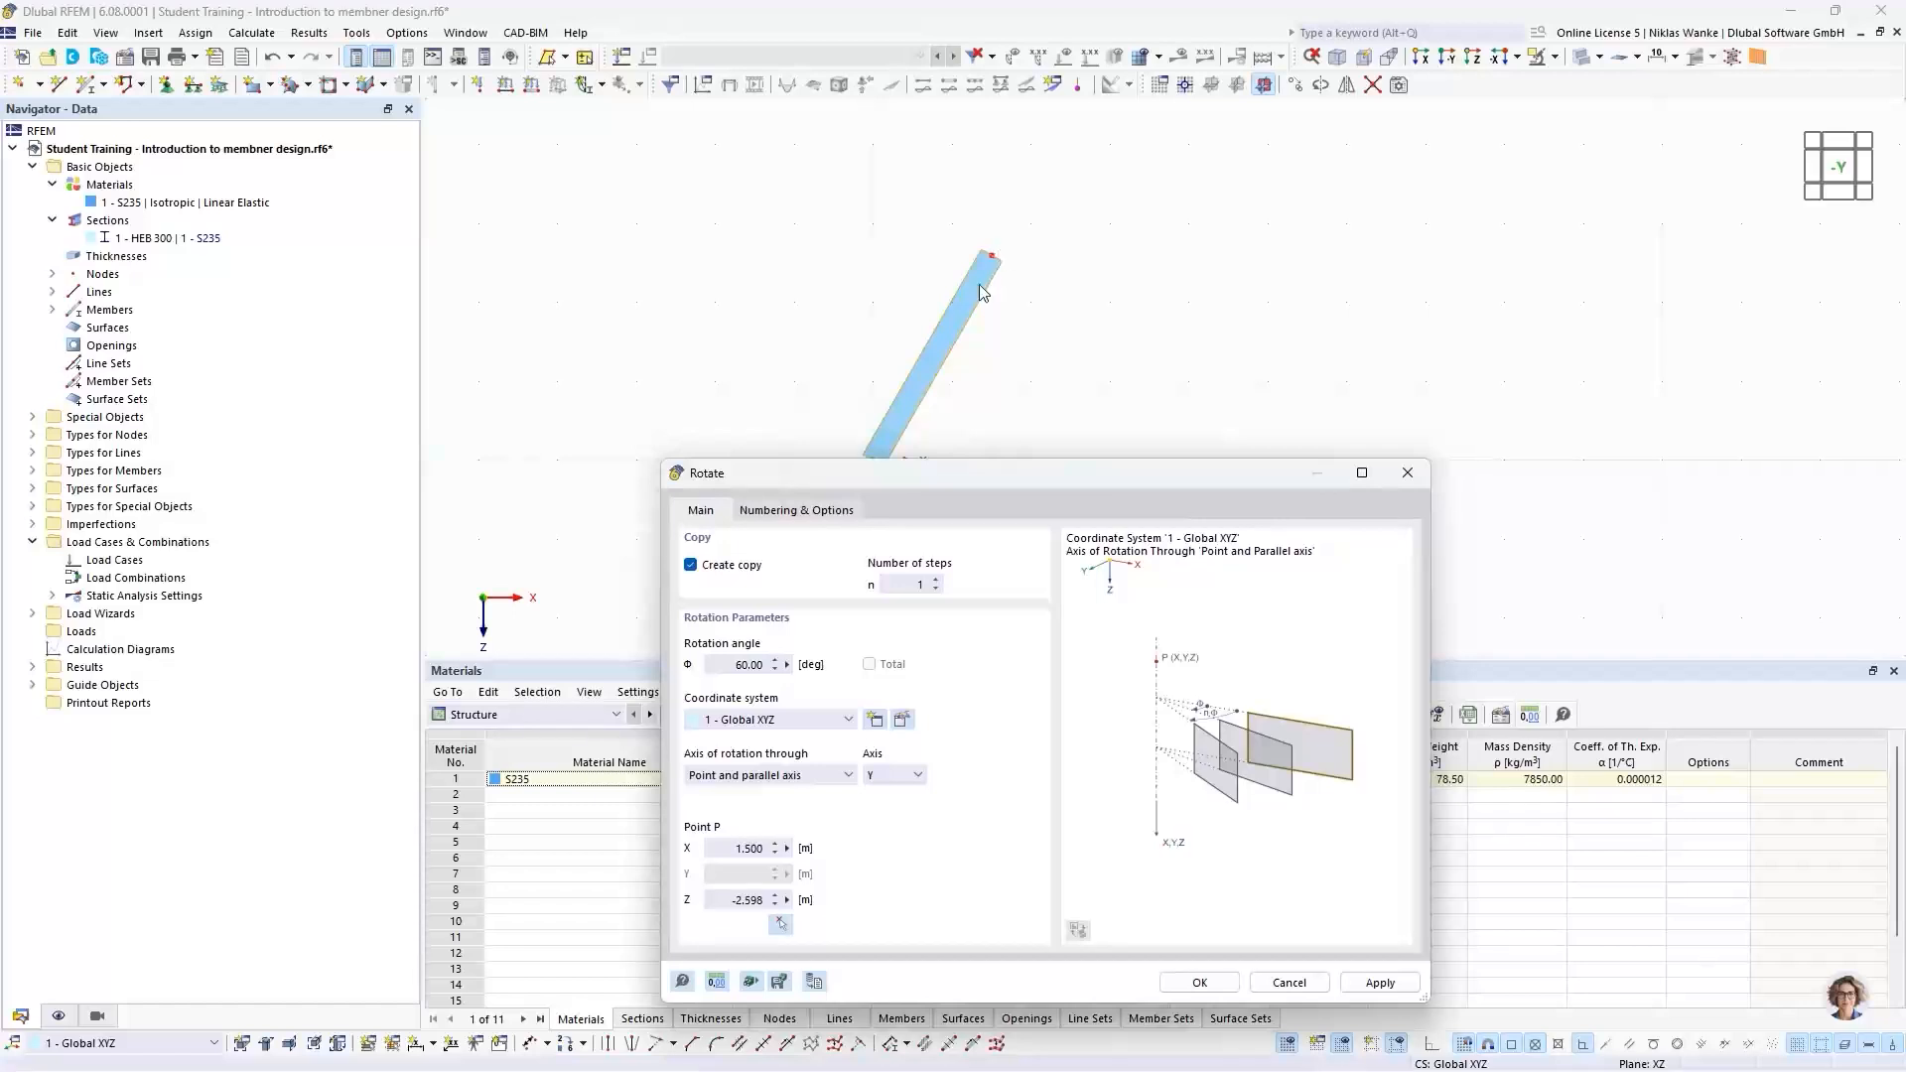
drag(1062, 474, 1046, 278)
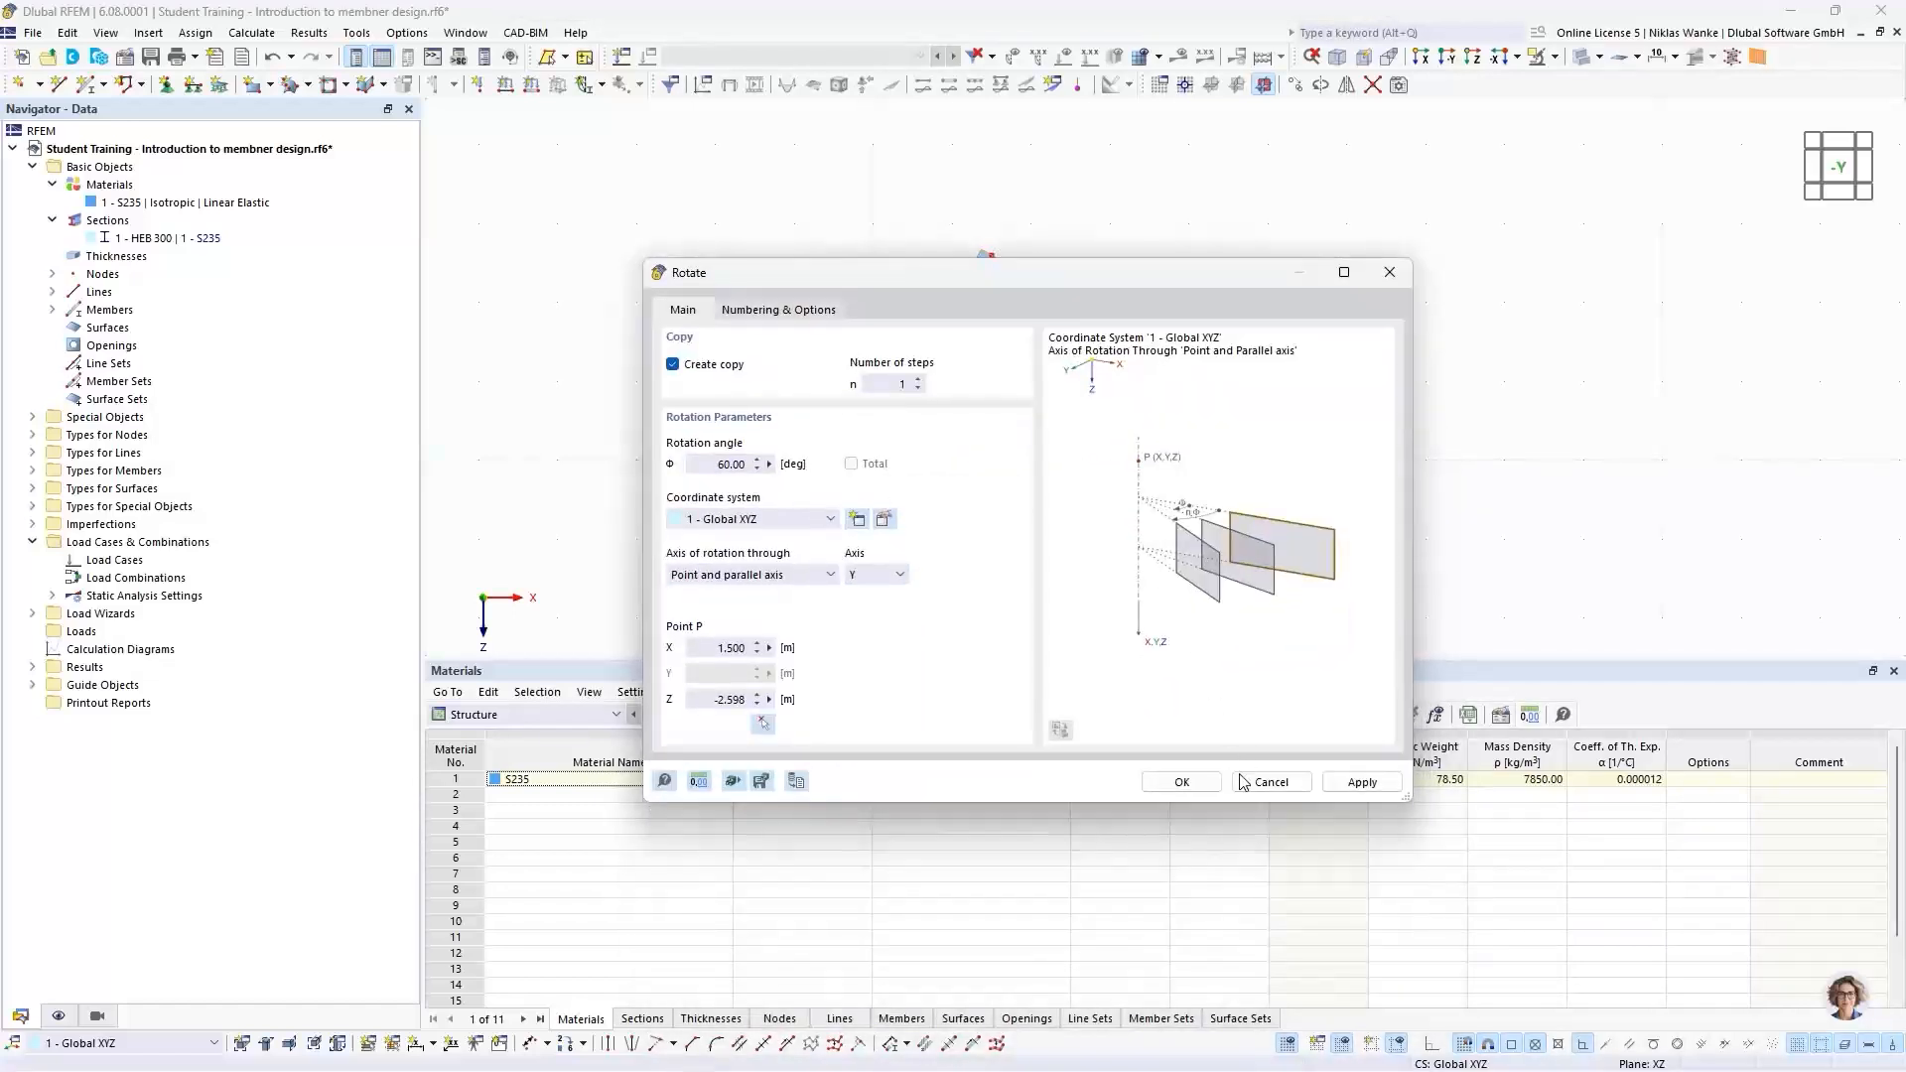
click(1183, 783)
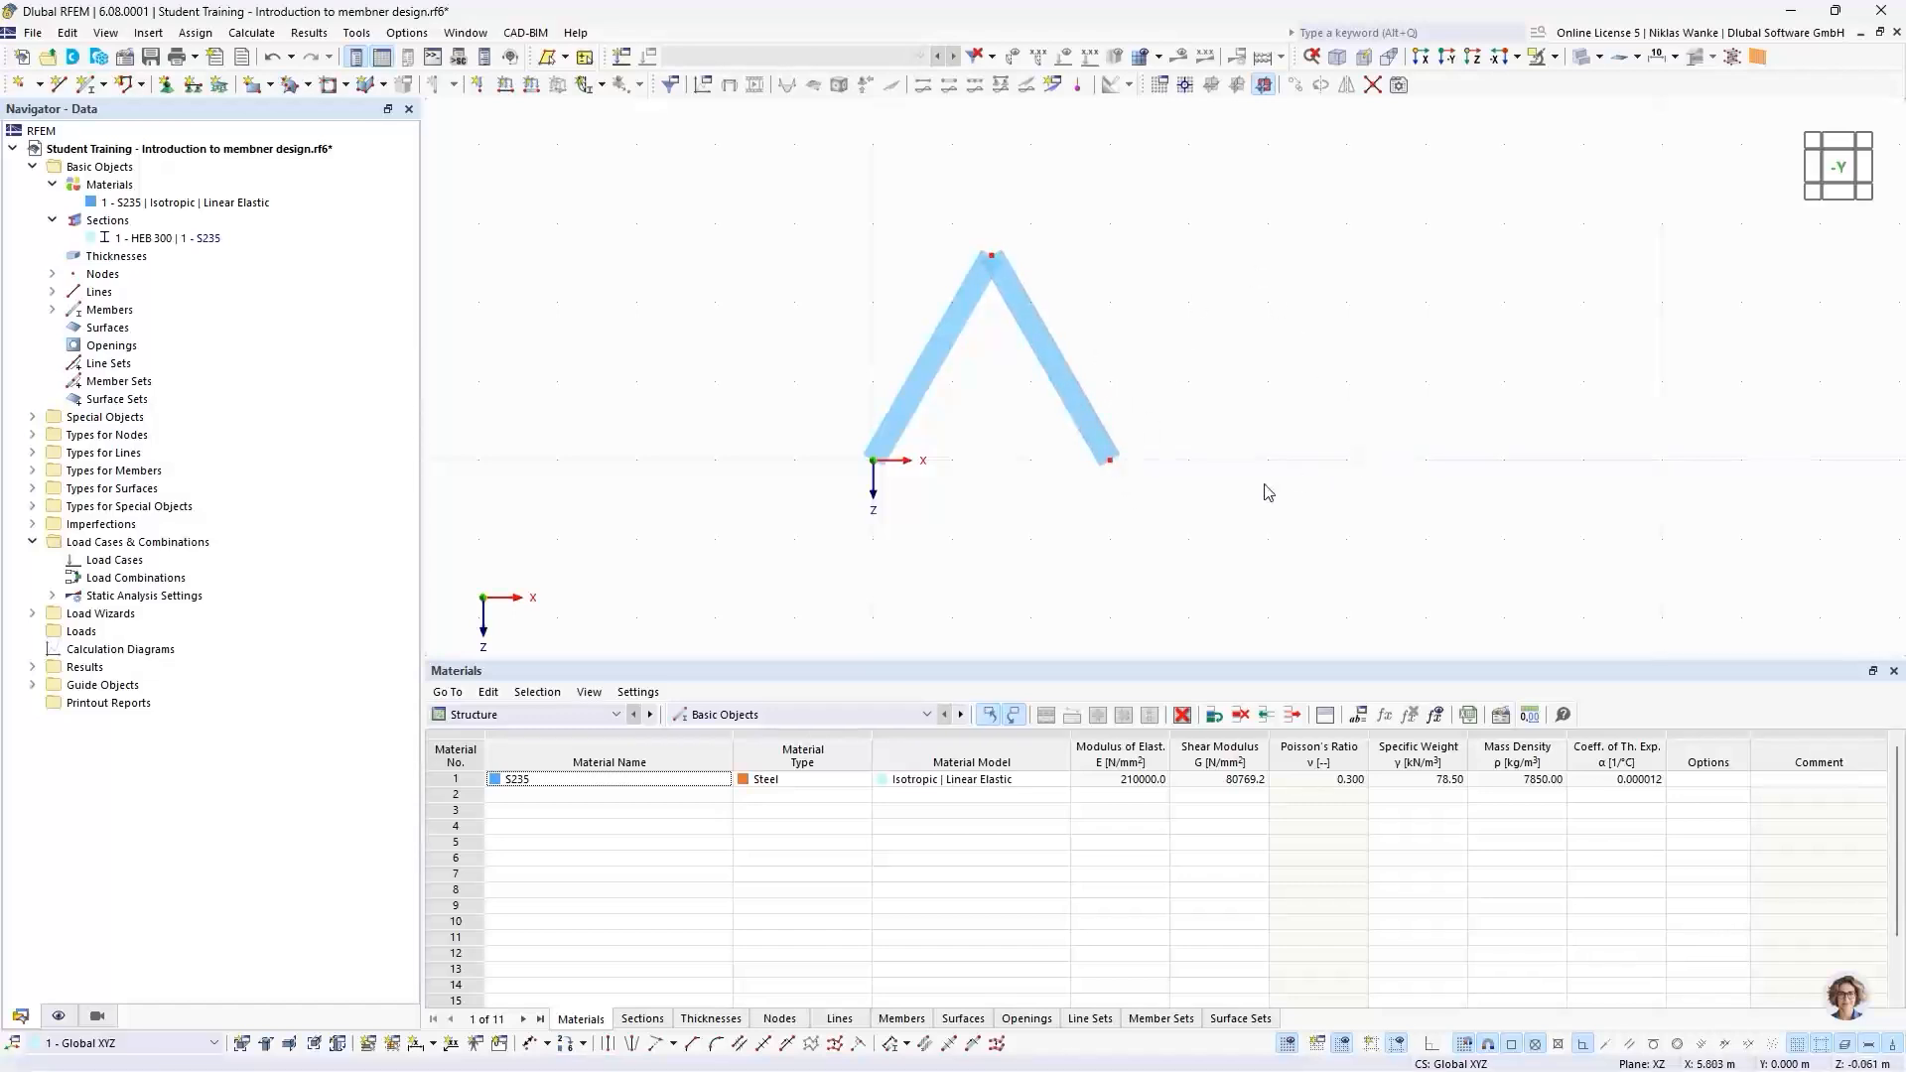
Step: Select both inclined members and set up a Move/Copy that creates copies in 2 steps
middle_drag(1261, 428, 1149, 468)
scroll(1150, 471, down, 1)
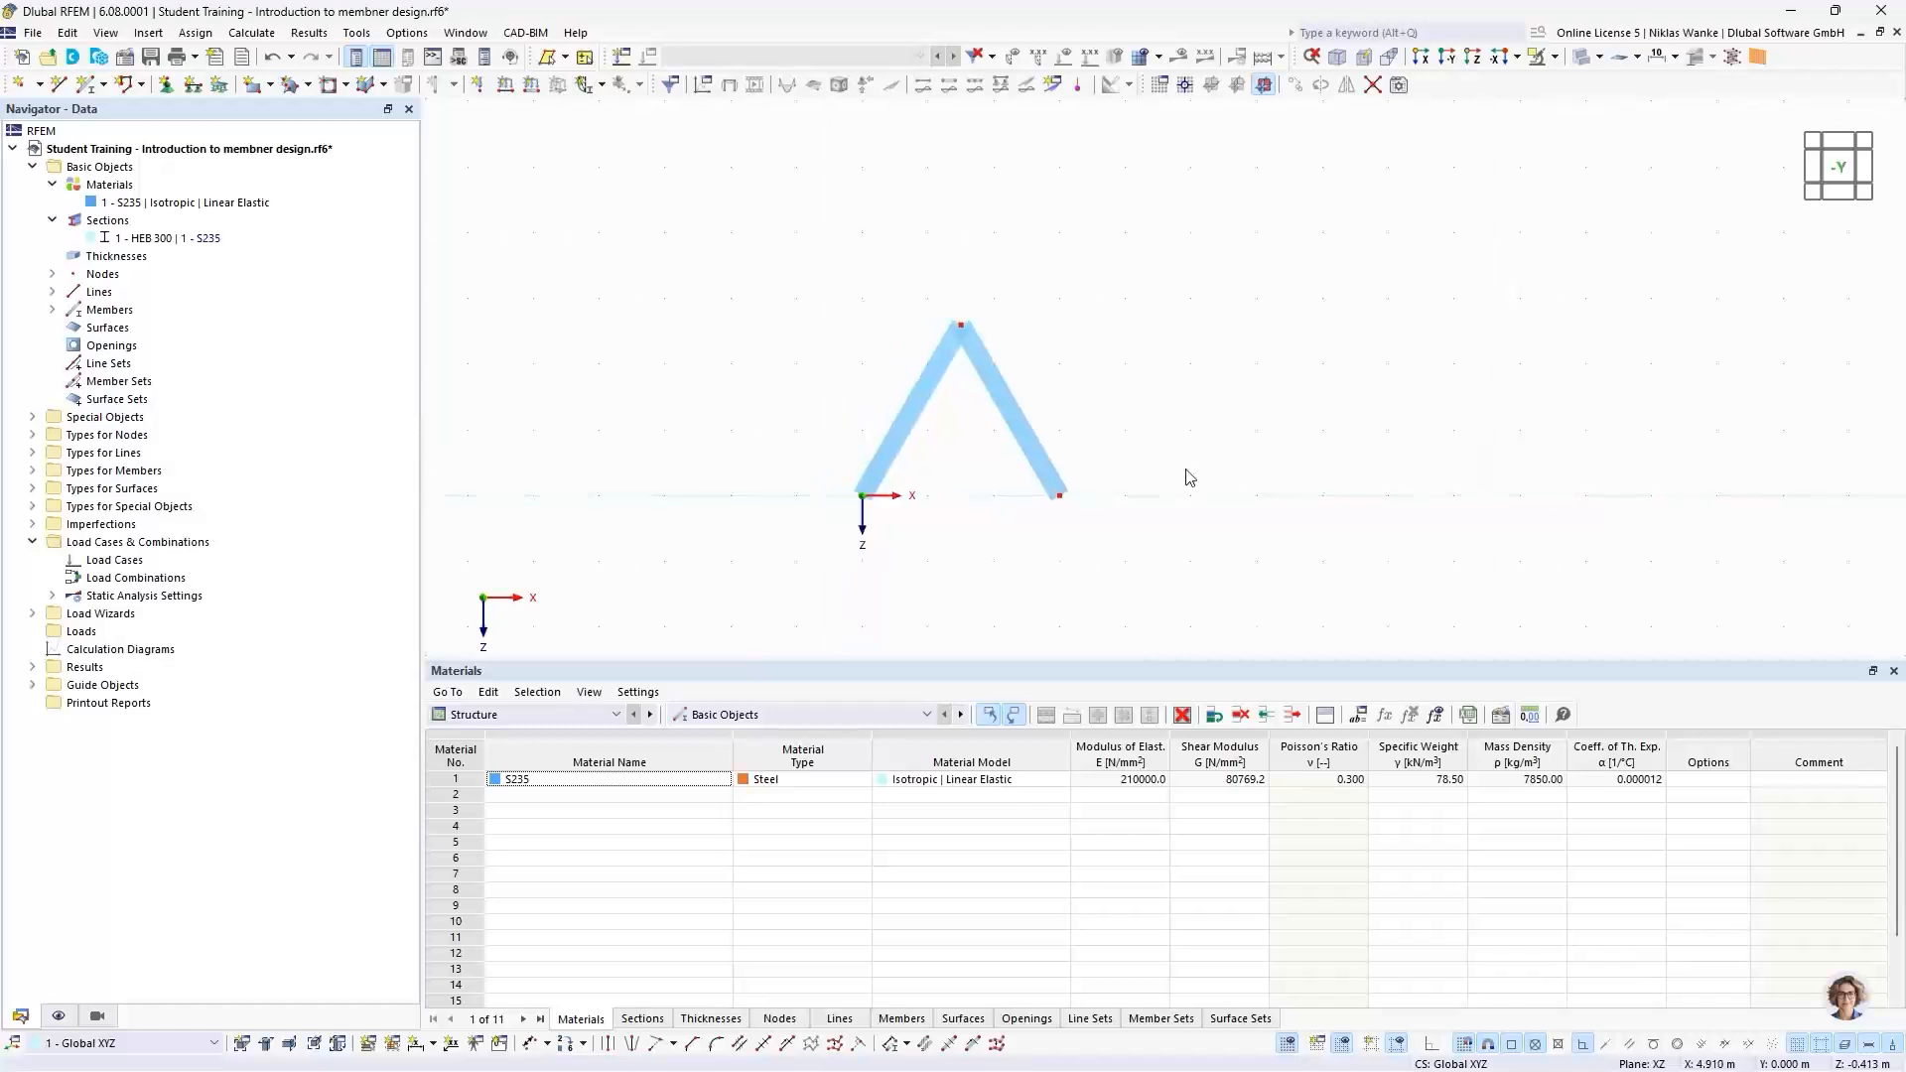
drag(1136, 563, 824, 258)
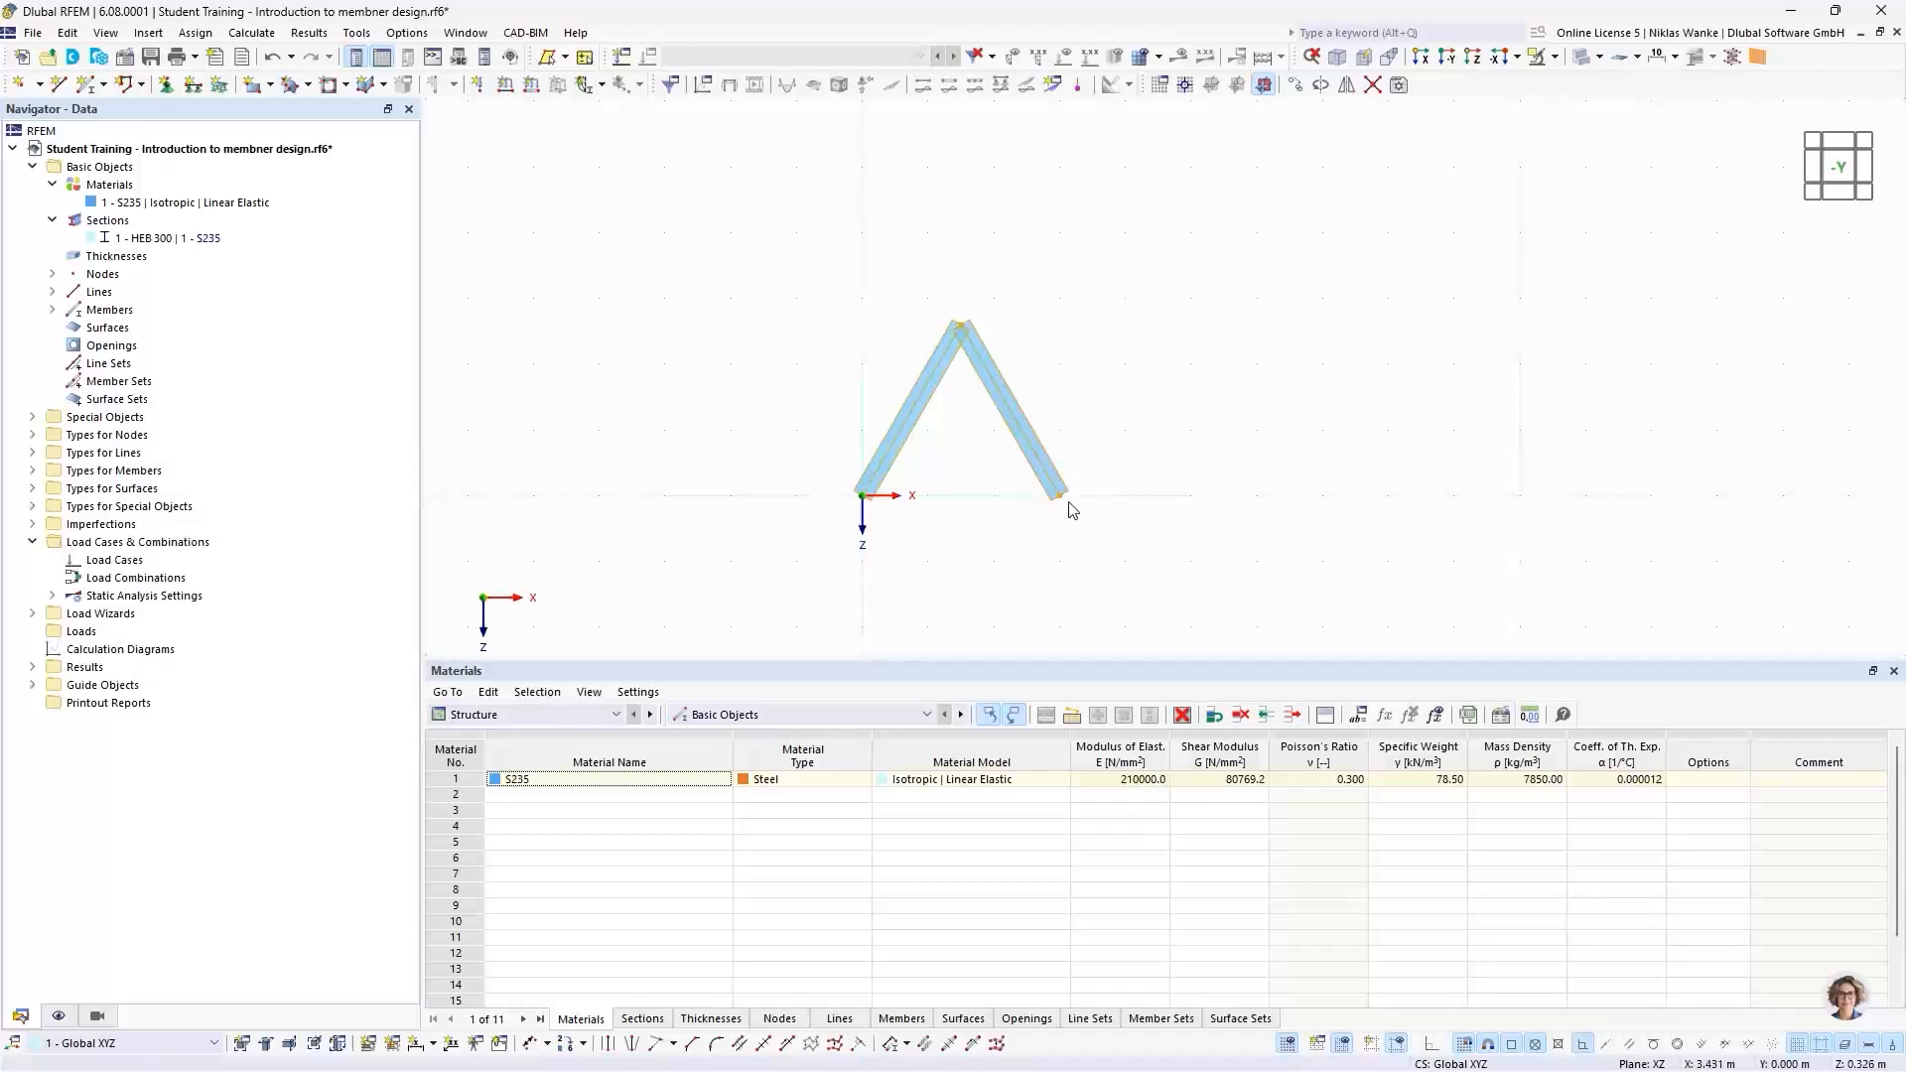
click(1295, 85)
drag(893, 282, 890, 553)
click(654, 630)
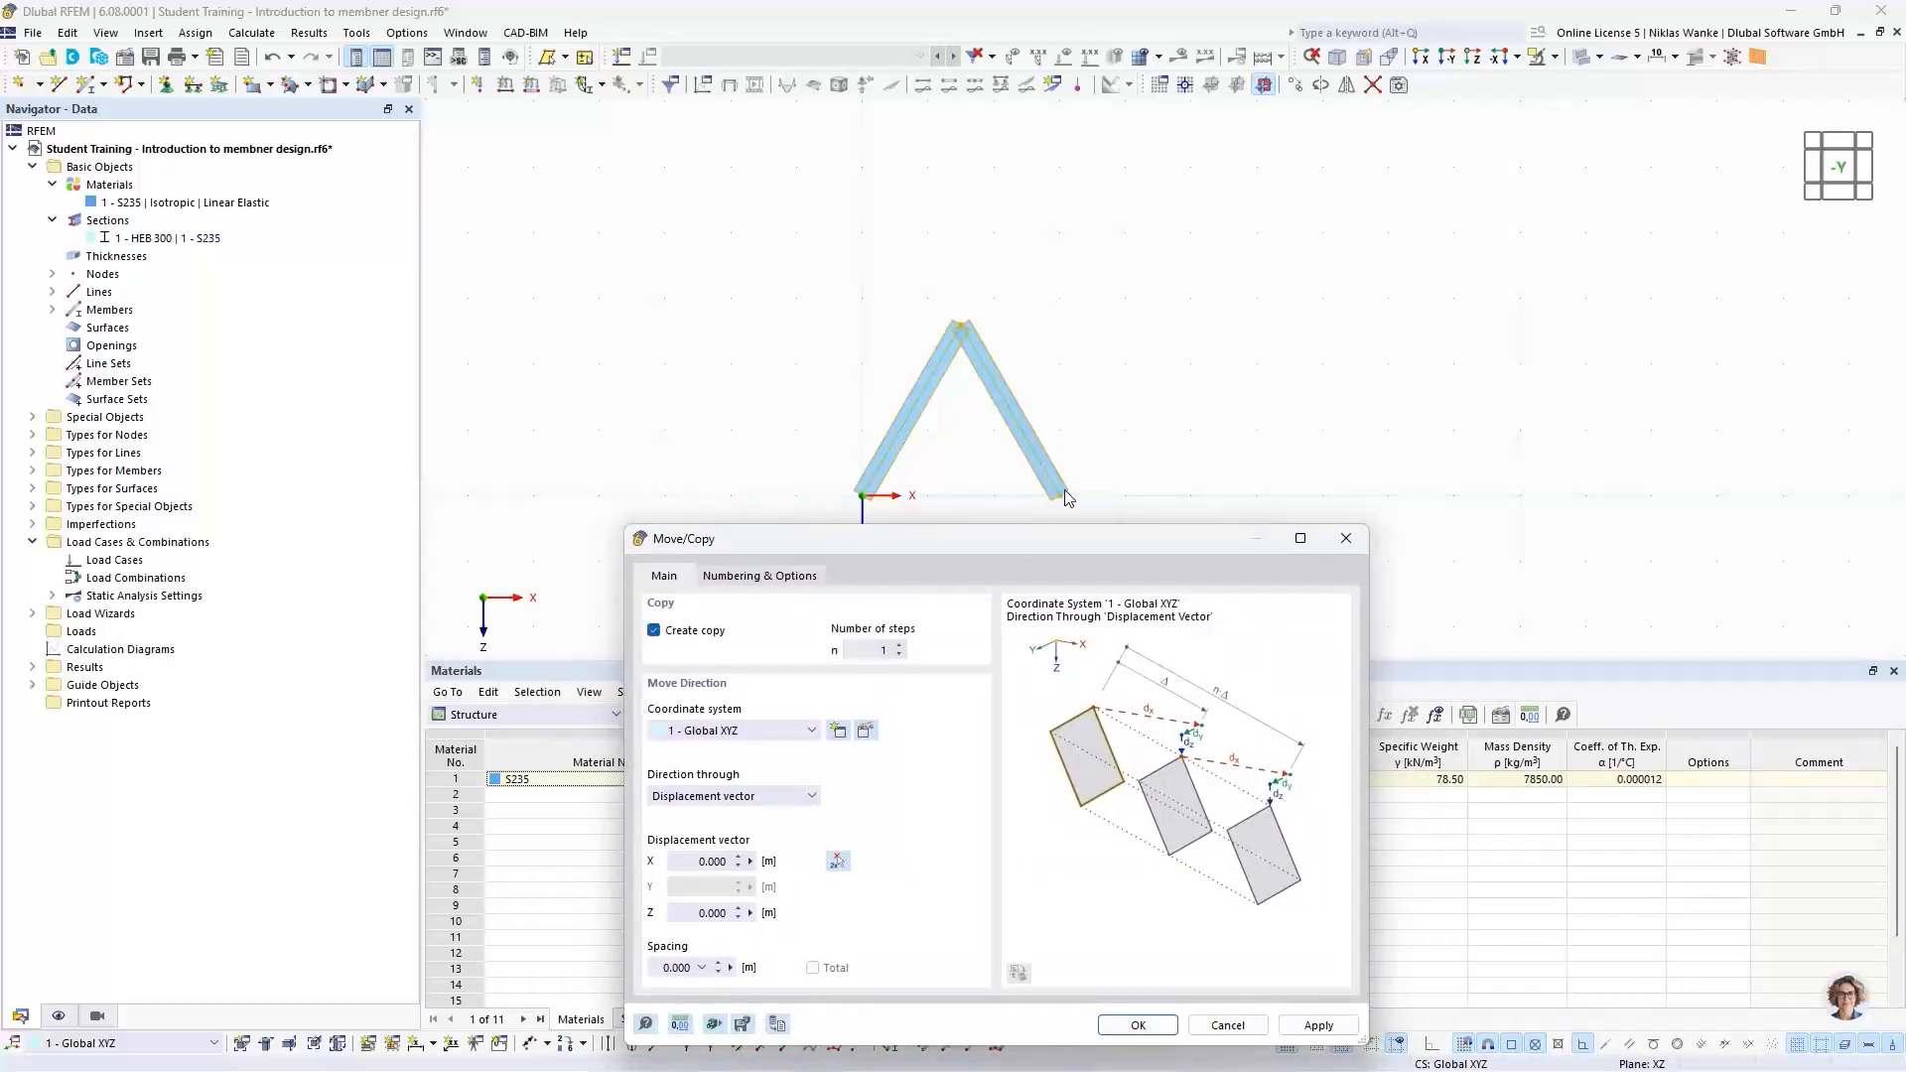
click(899, 647)
Step: Define the 3 m displacement in X from the origin node to the other foot node and create the copies
drag(1130, 543, 1197, 290)
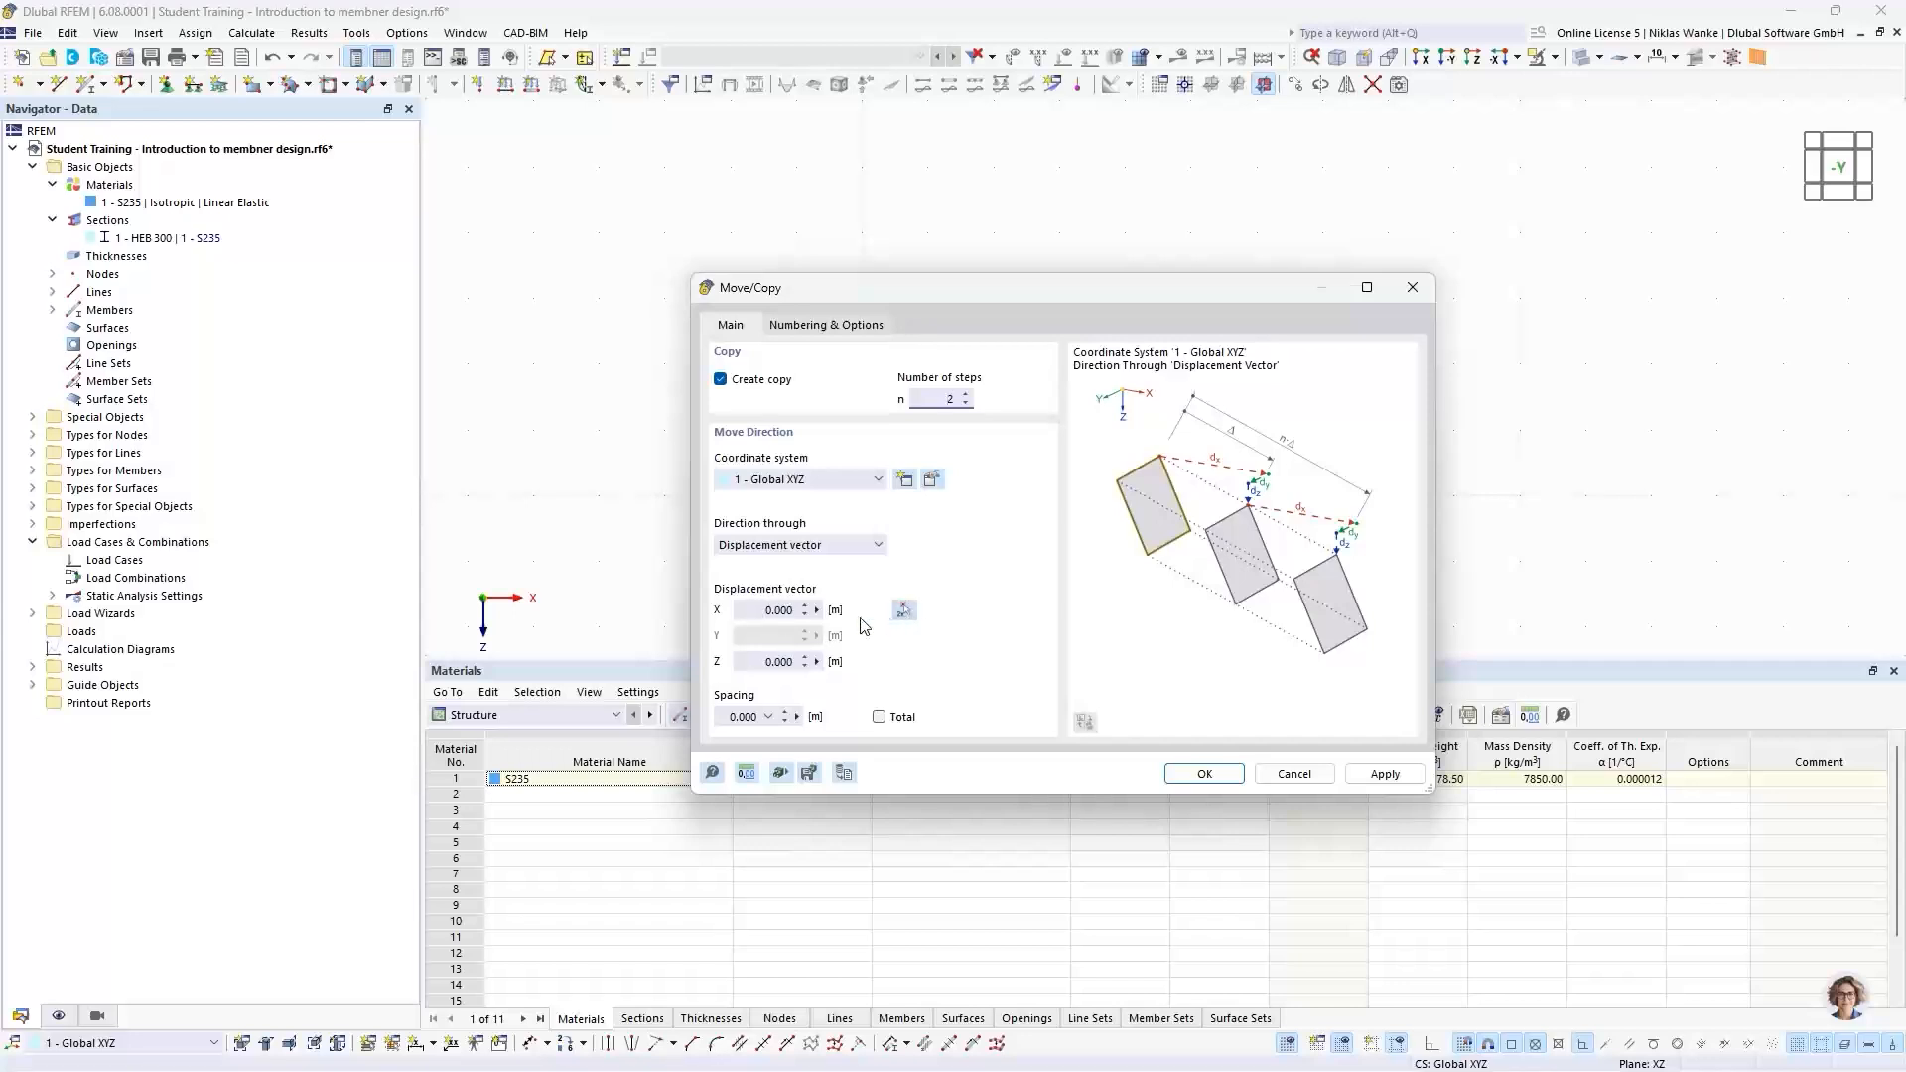
drag(751, 610, 805, 610)
drag(852, 296, 1084, 556)
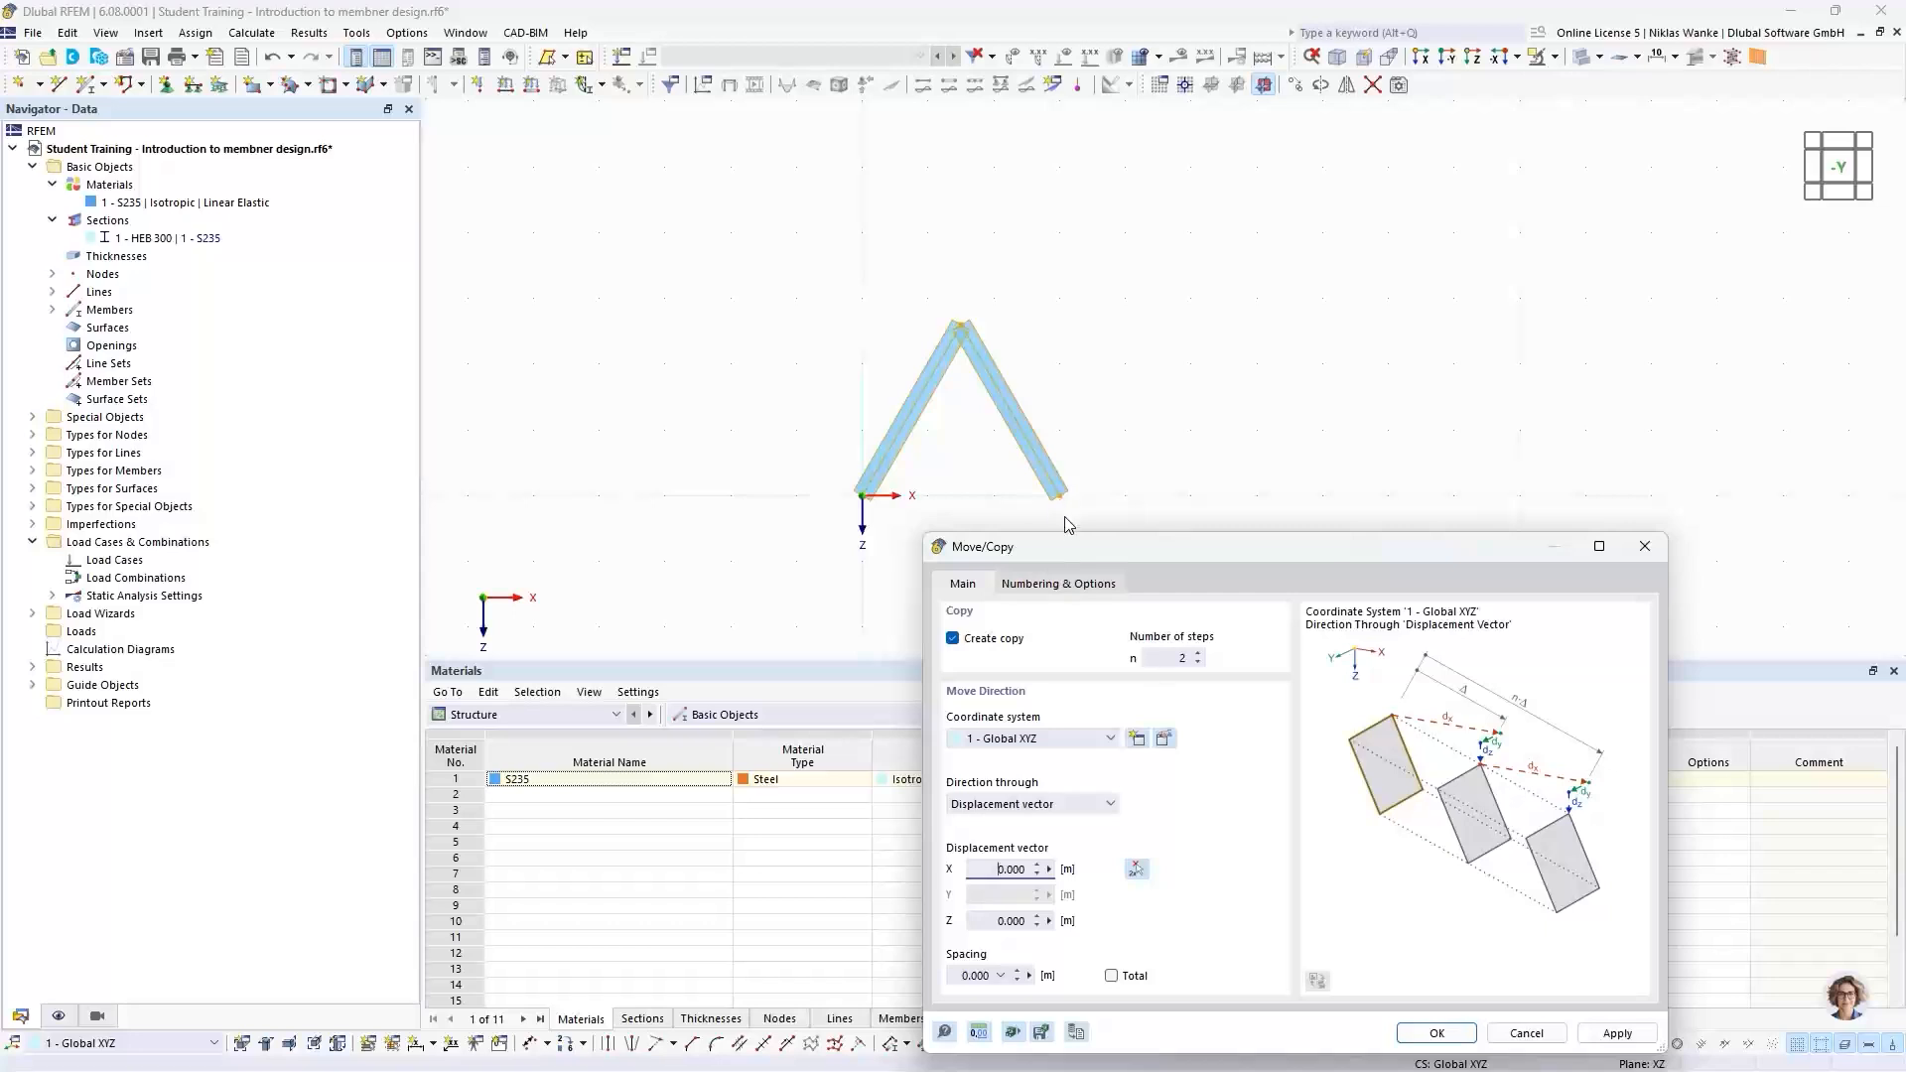
drag(1261, 545, 1246, 401)
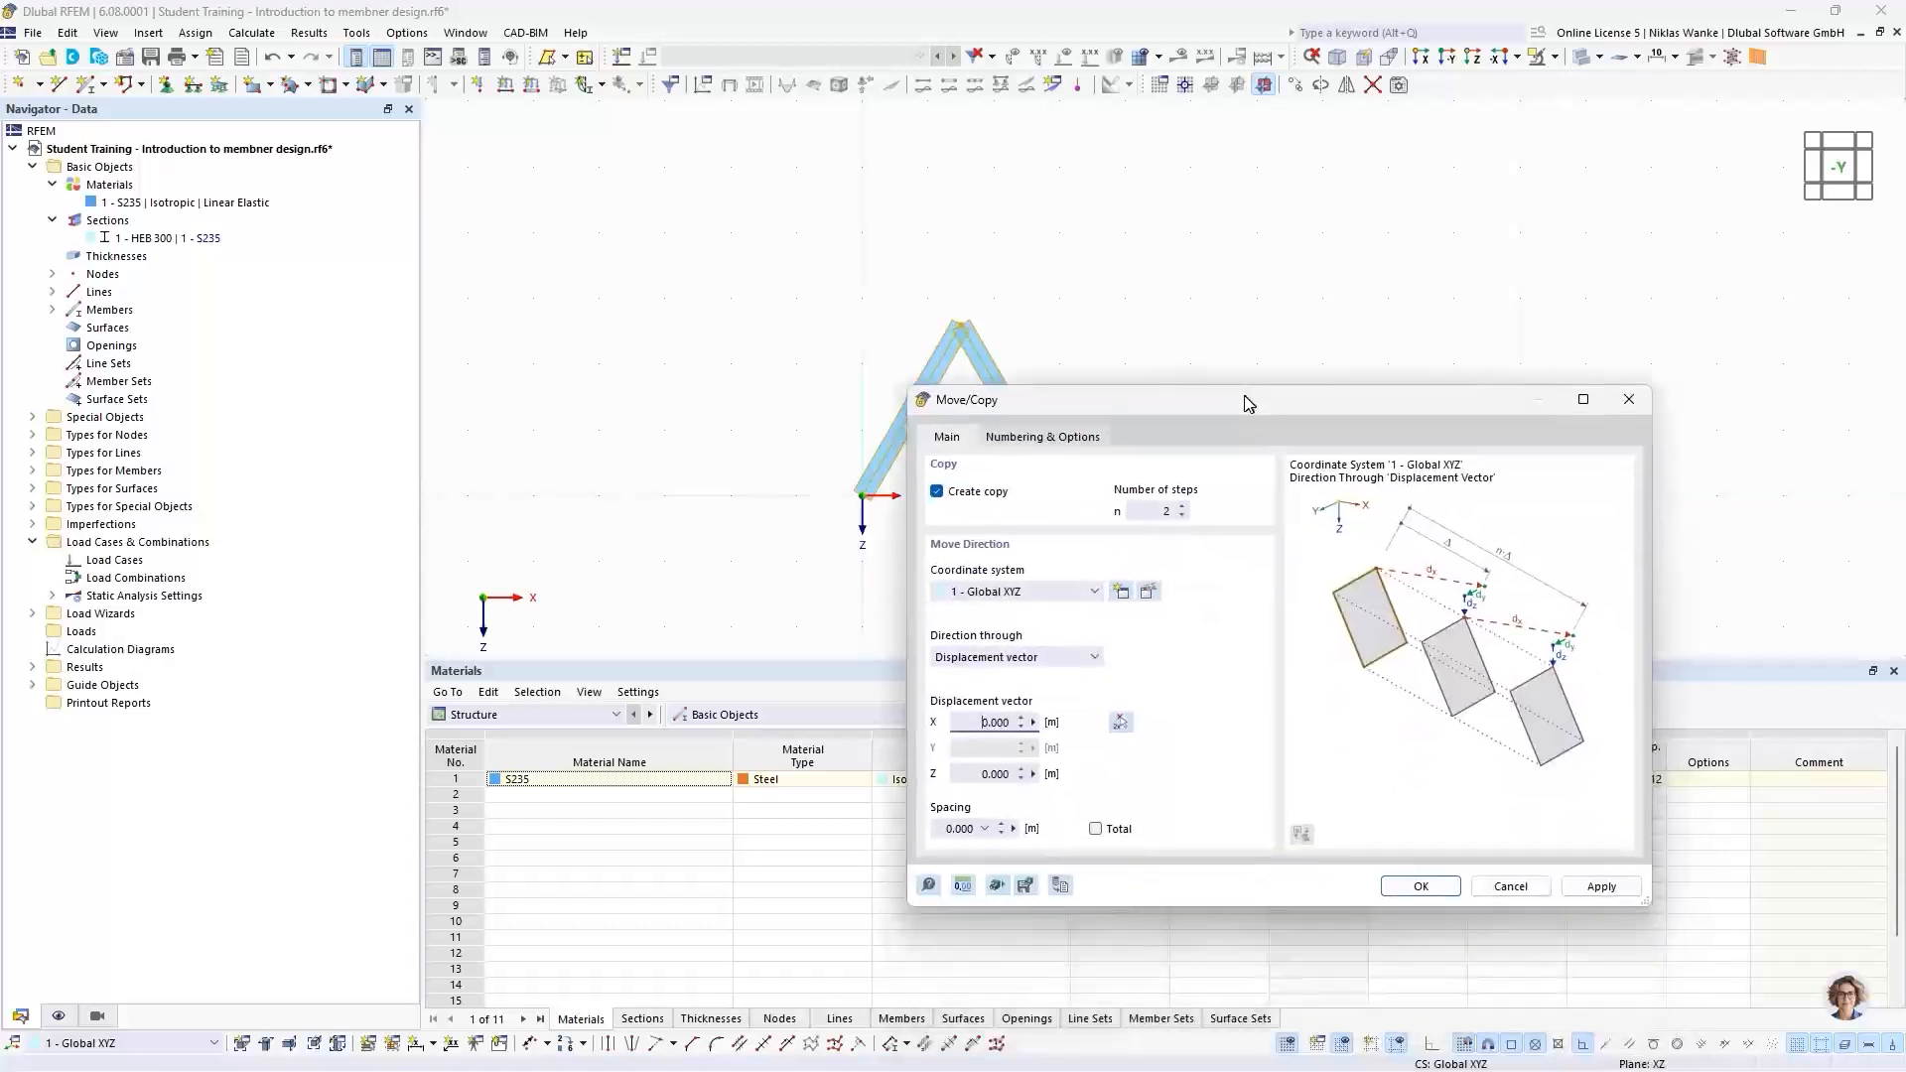
click(1119, 724)
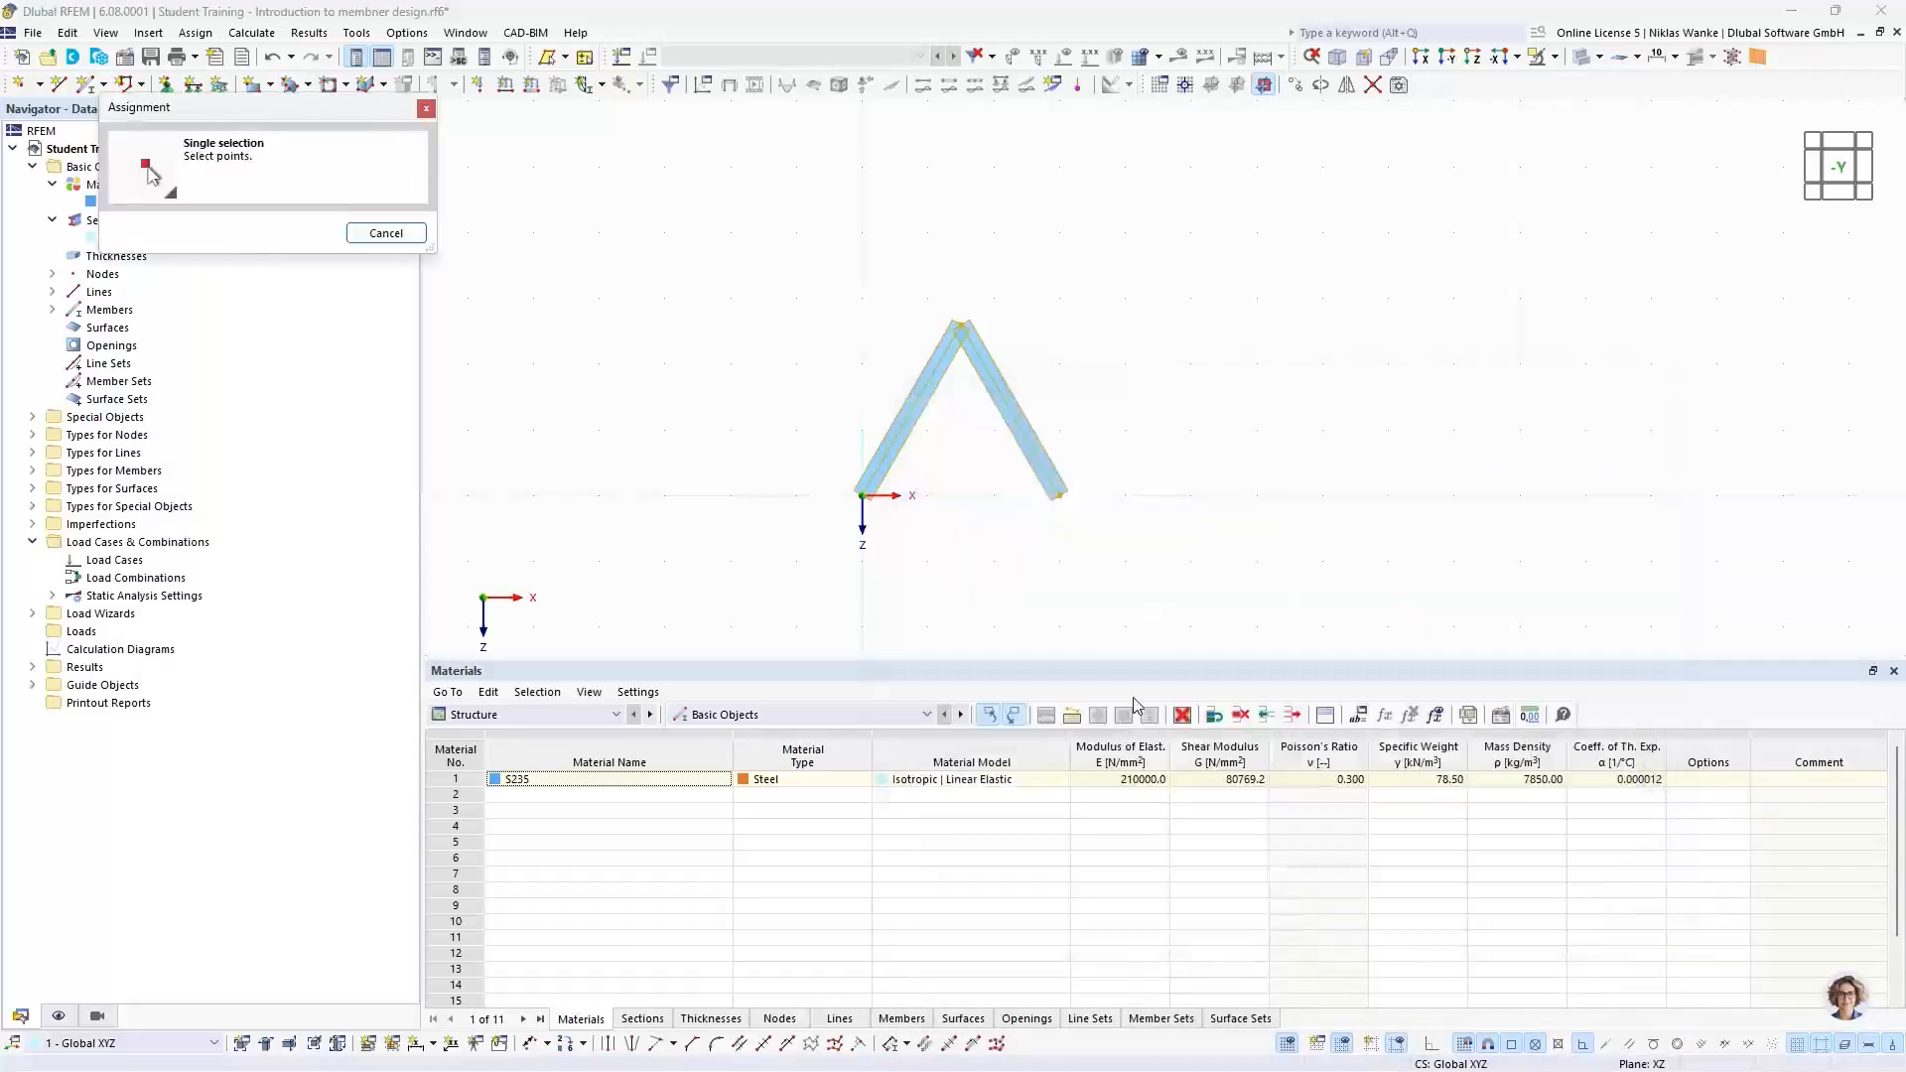
click(862, 496)
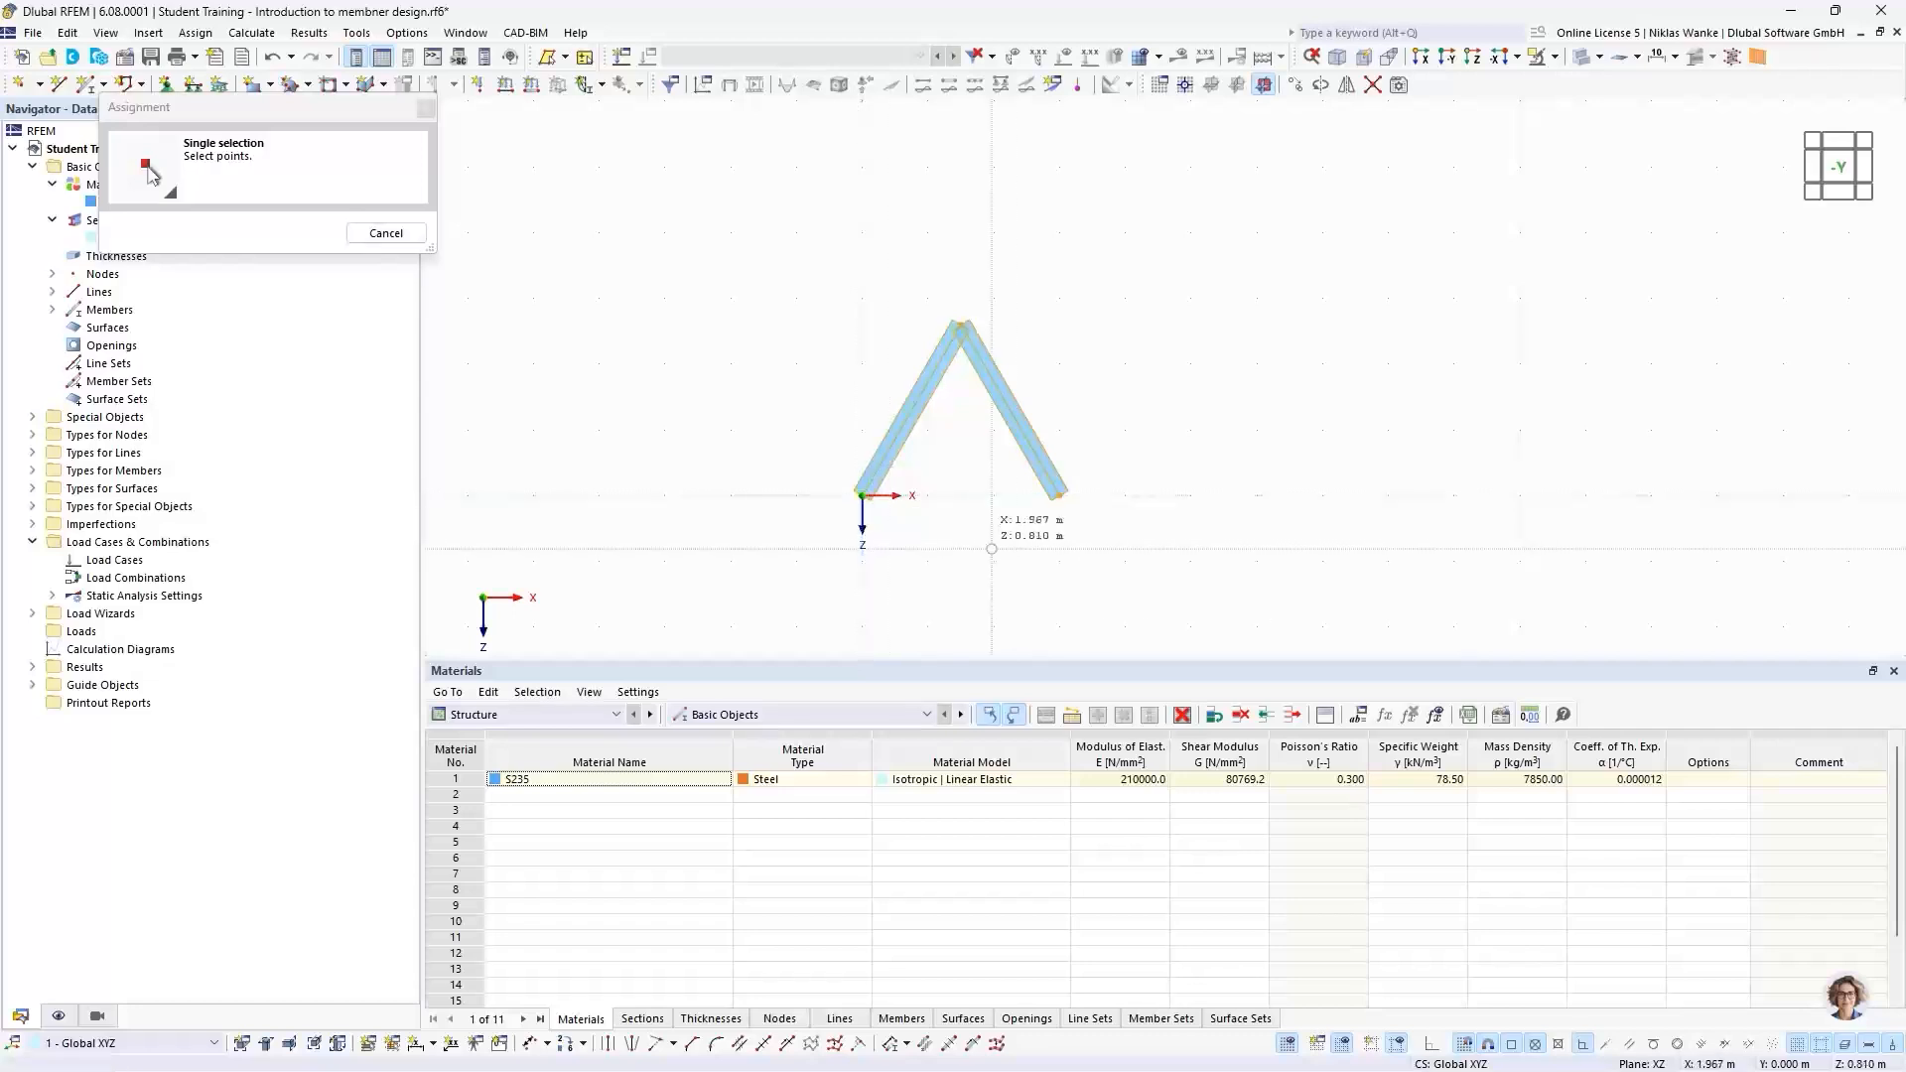
click(1059, 496)
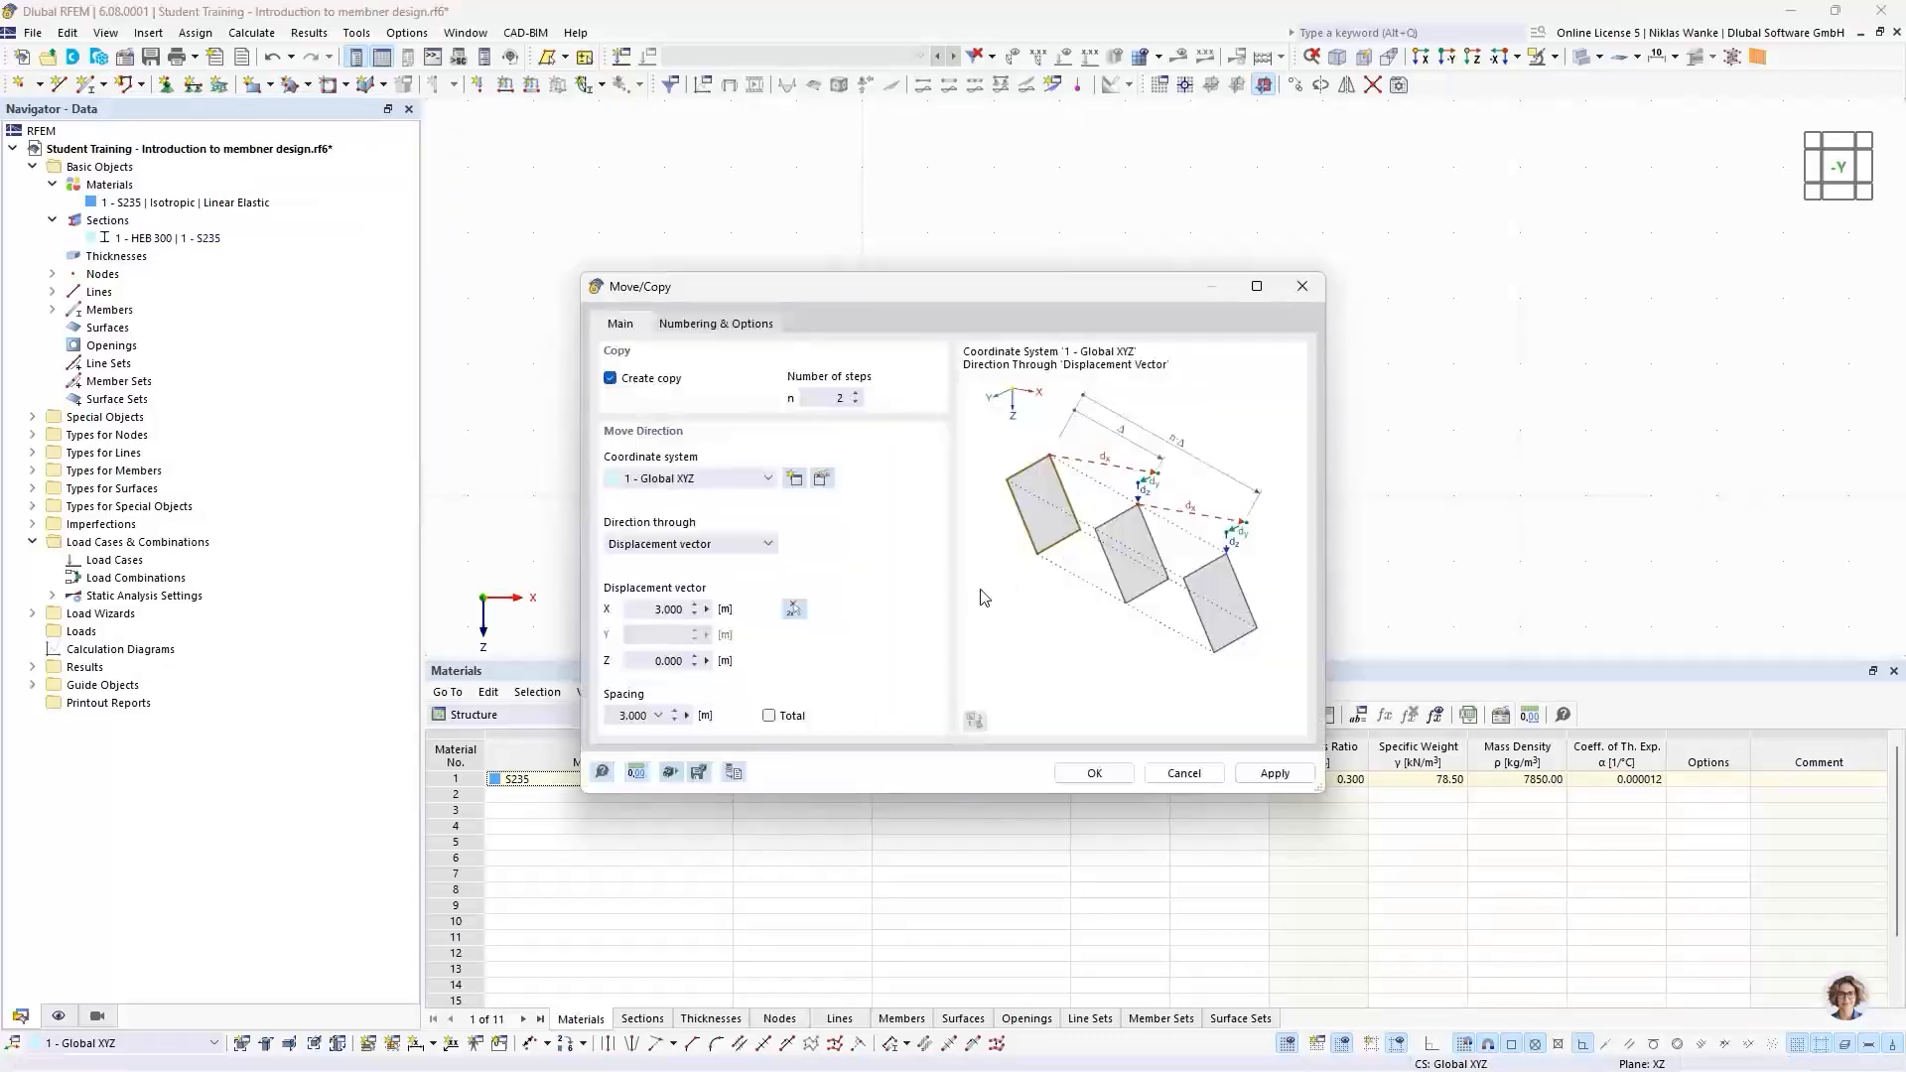
click(647, 610)
drag(649, 610, 715, 608)
click(1089, 776)
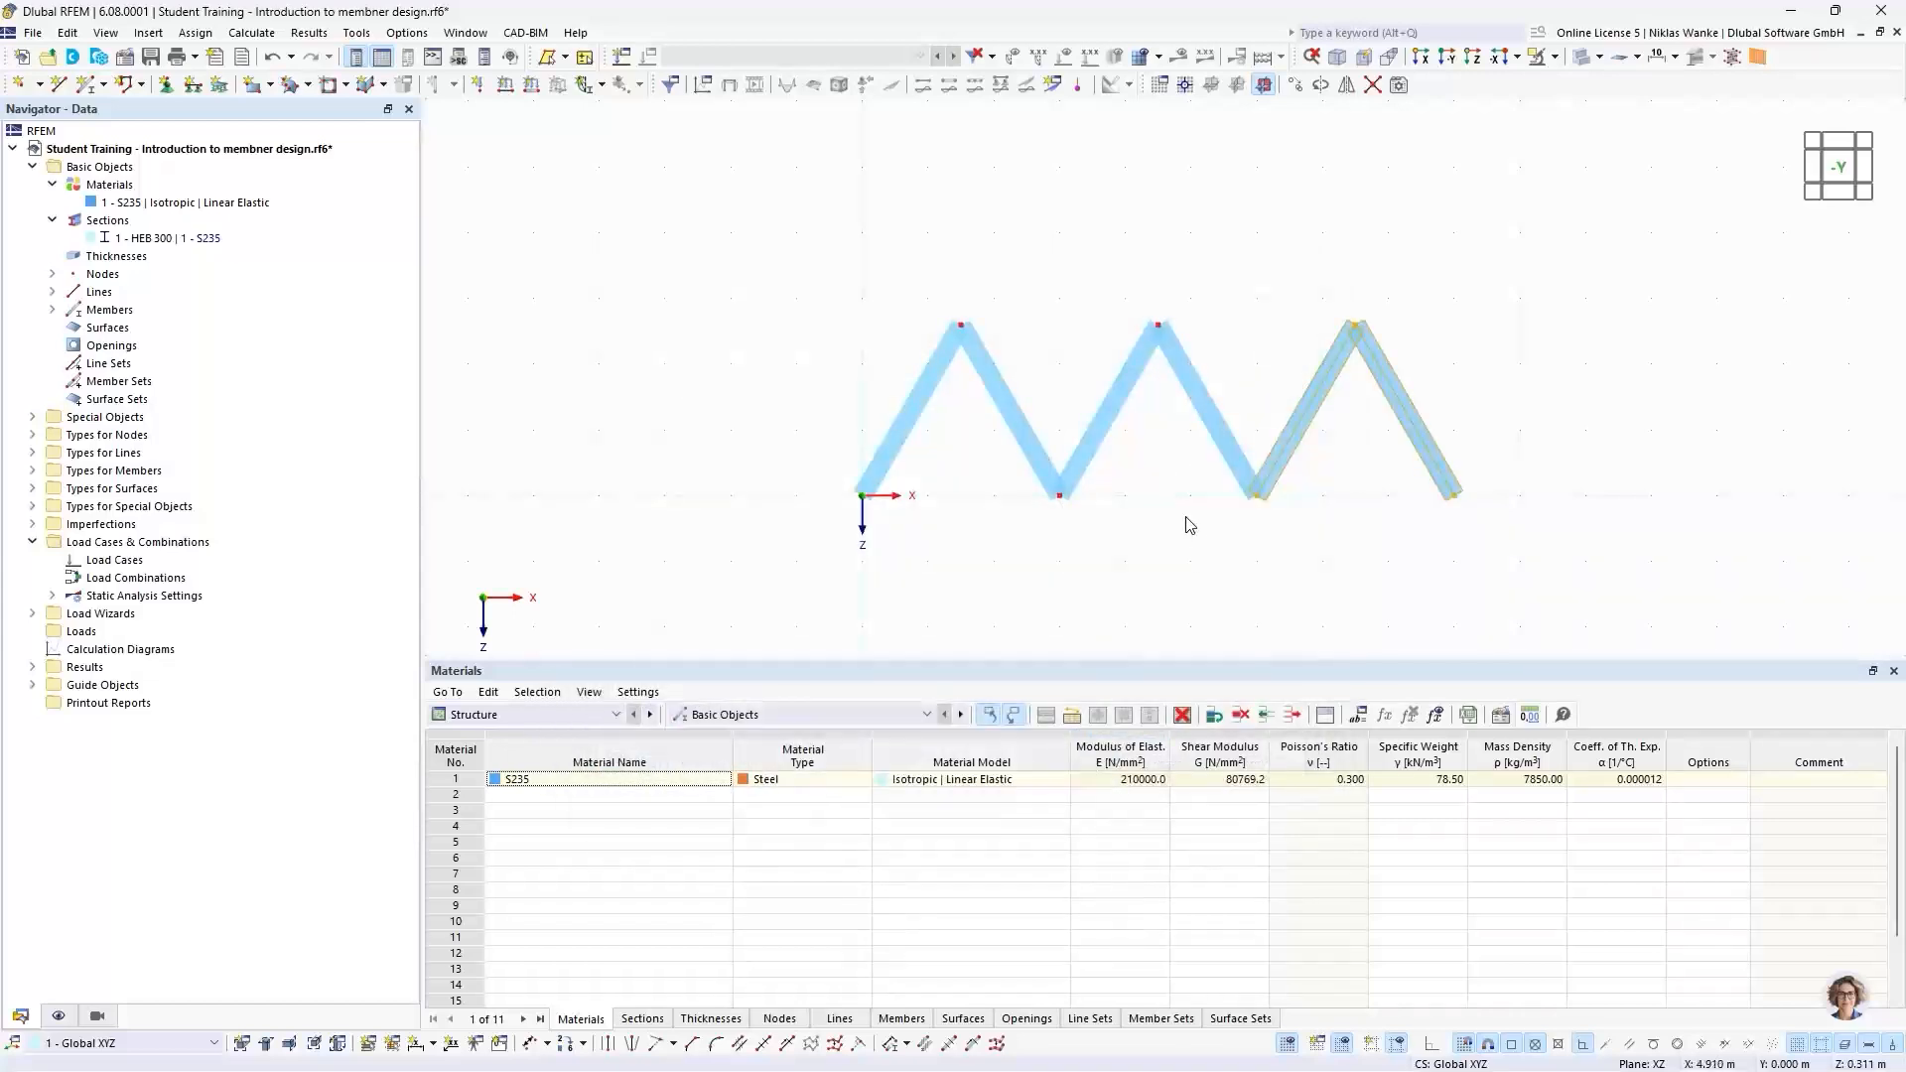
click(1190, 525)
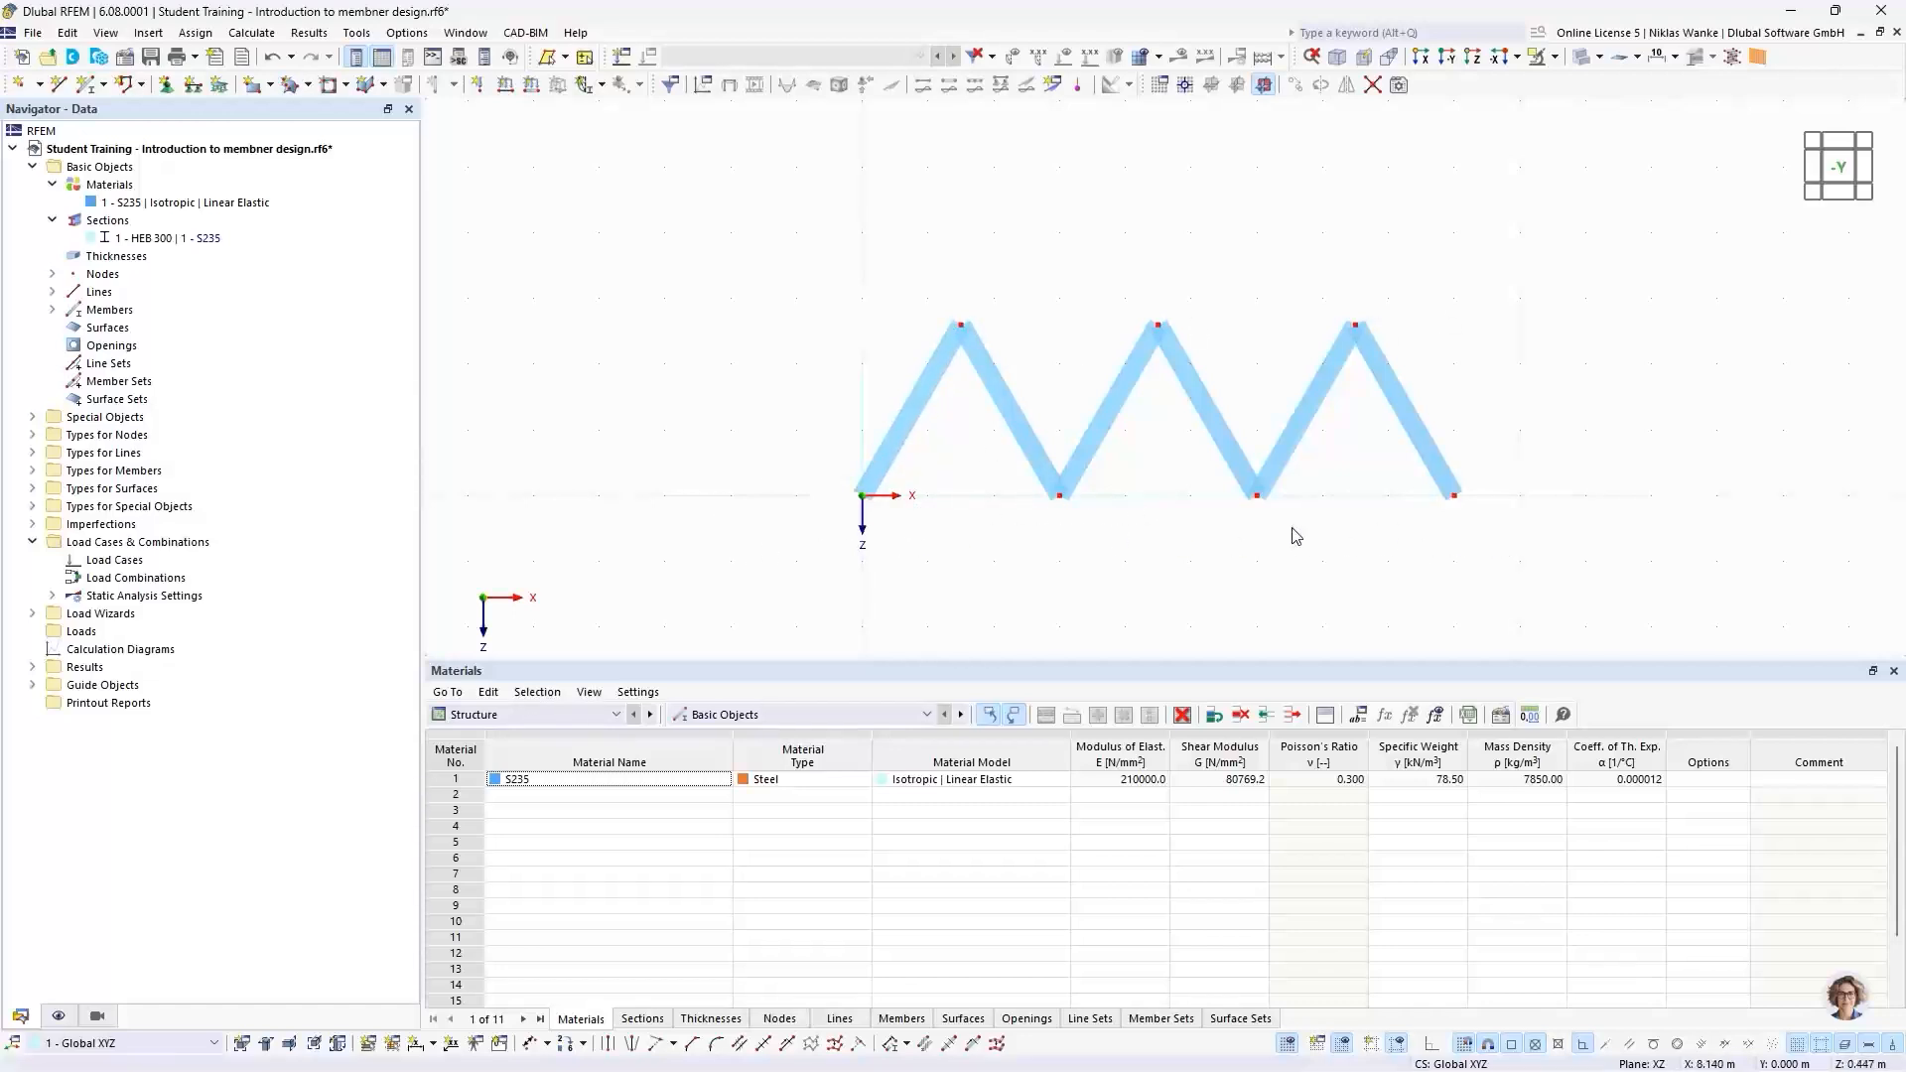
Step: Define a new single member of type Truss (only N) with the HEB 300 S235 section
click(104, 83)
click(128, 114)
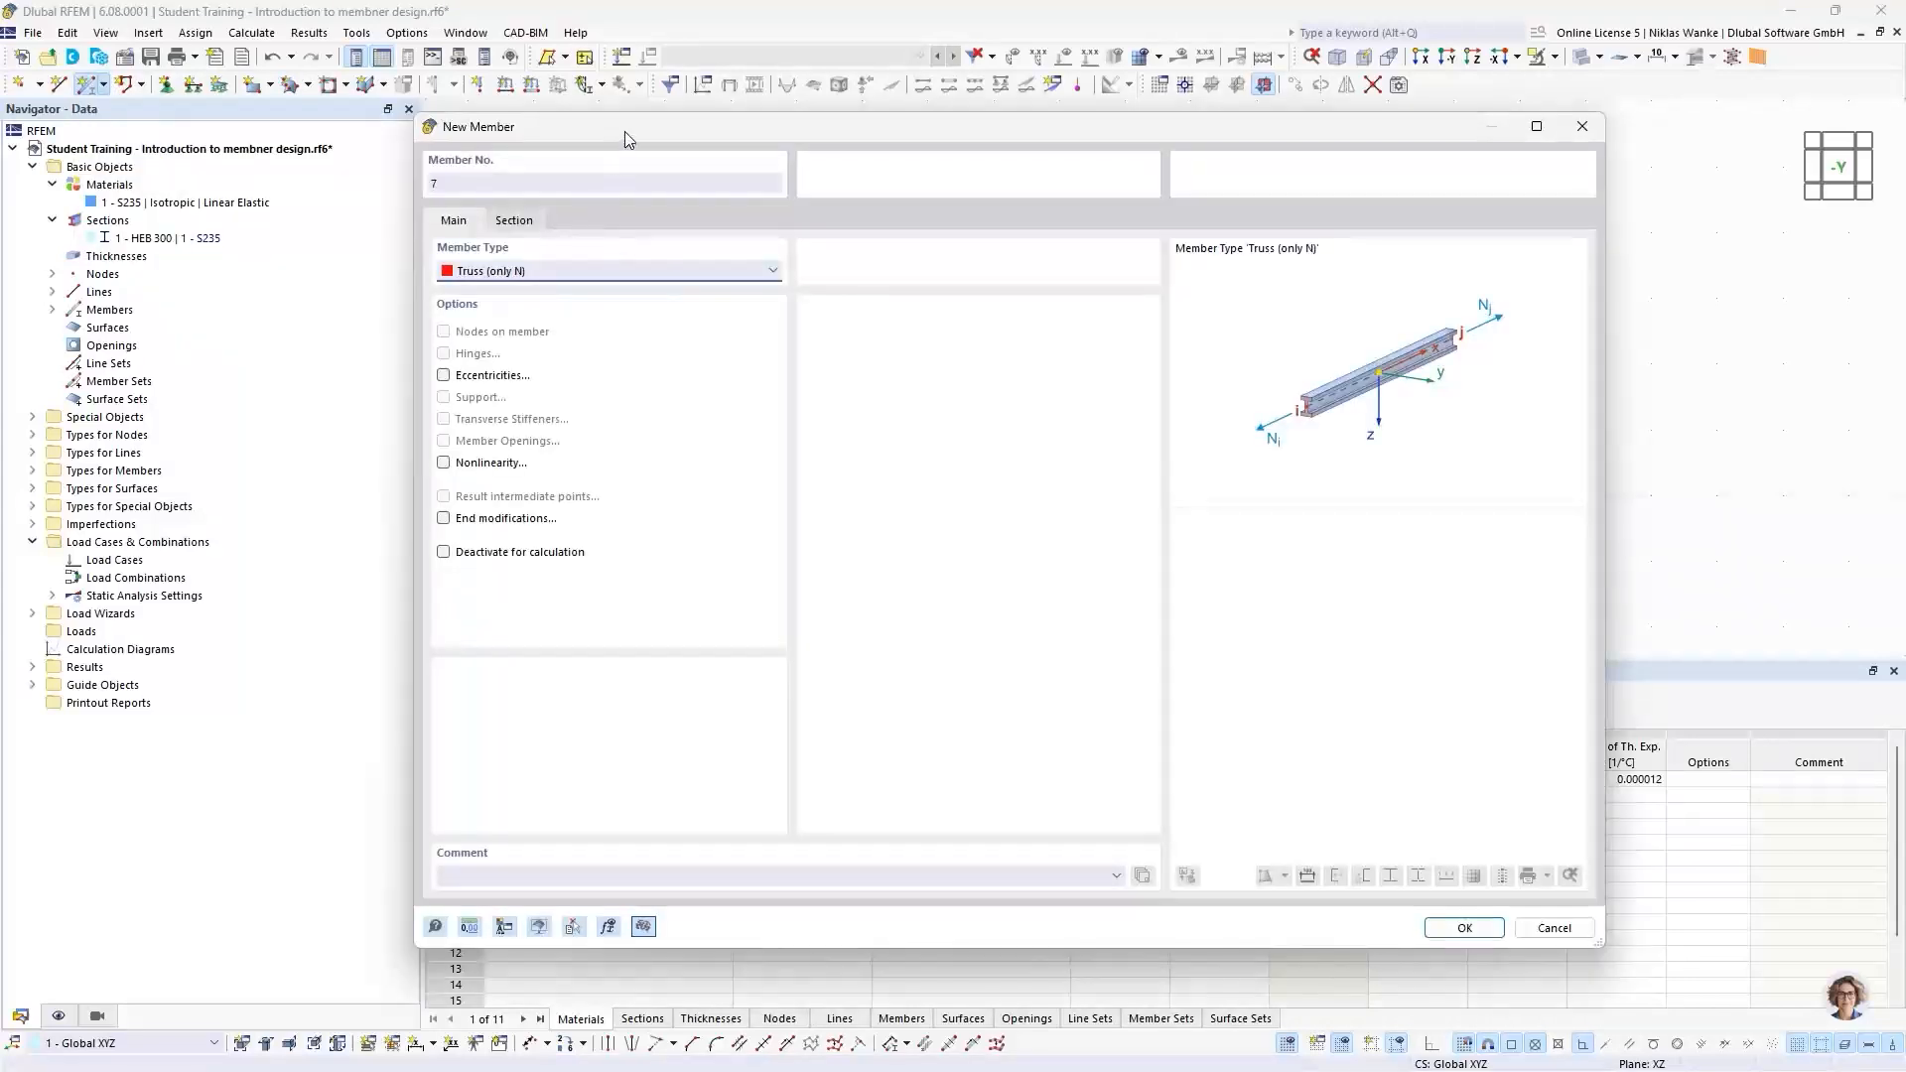
drag(625, 131, 651, 155)
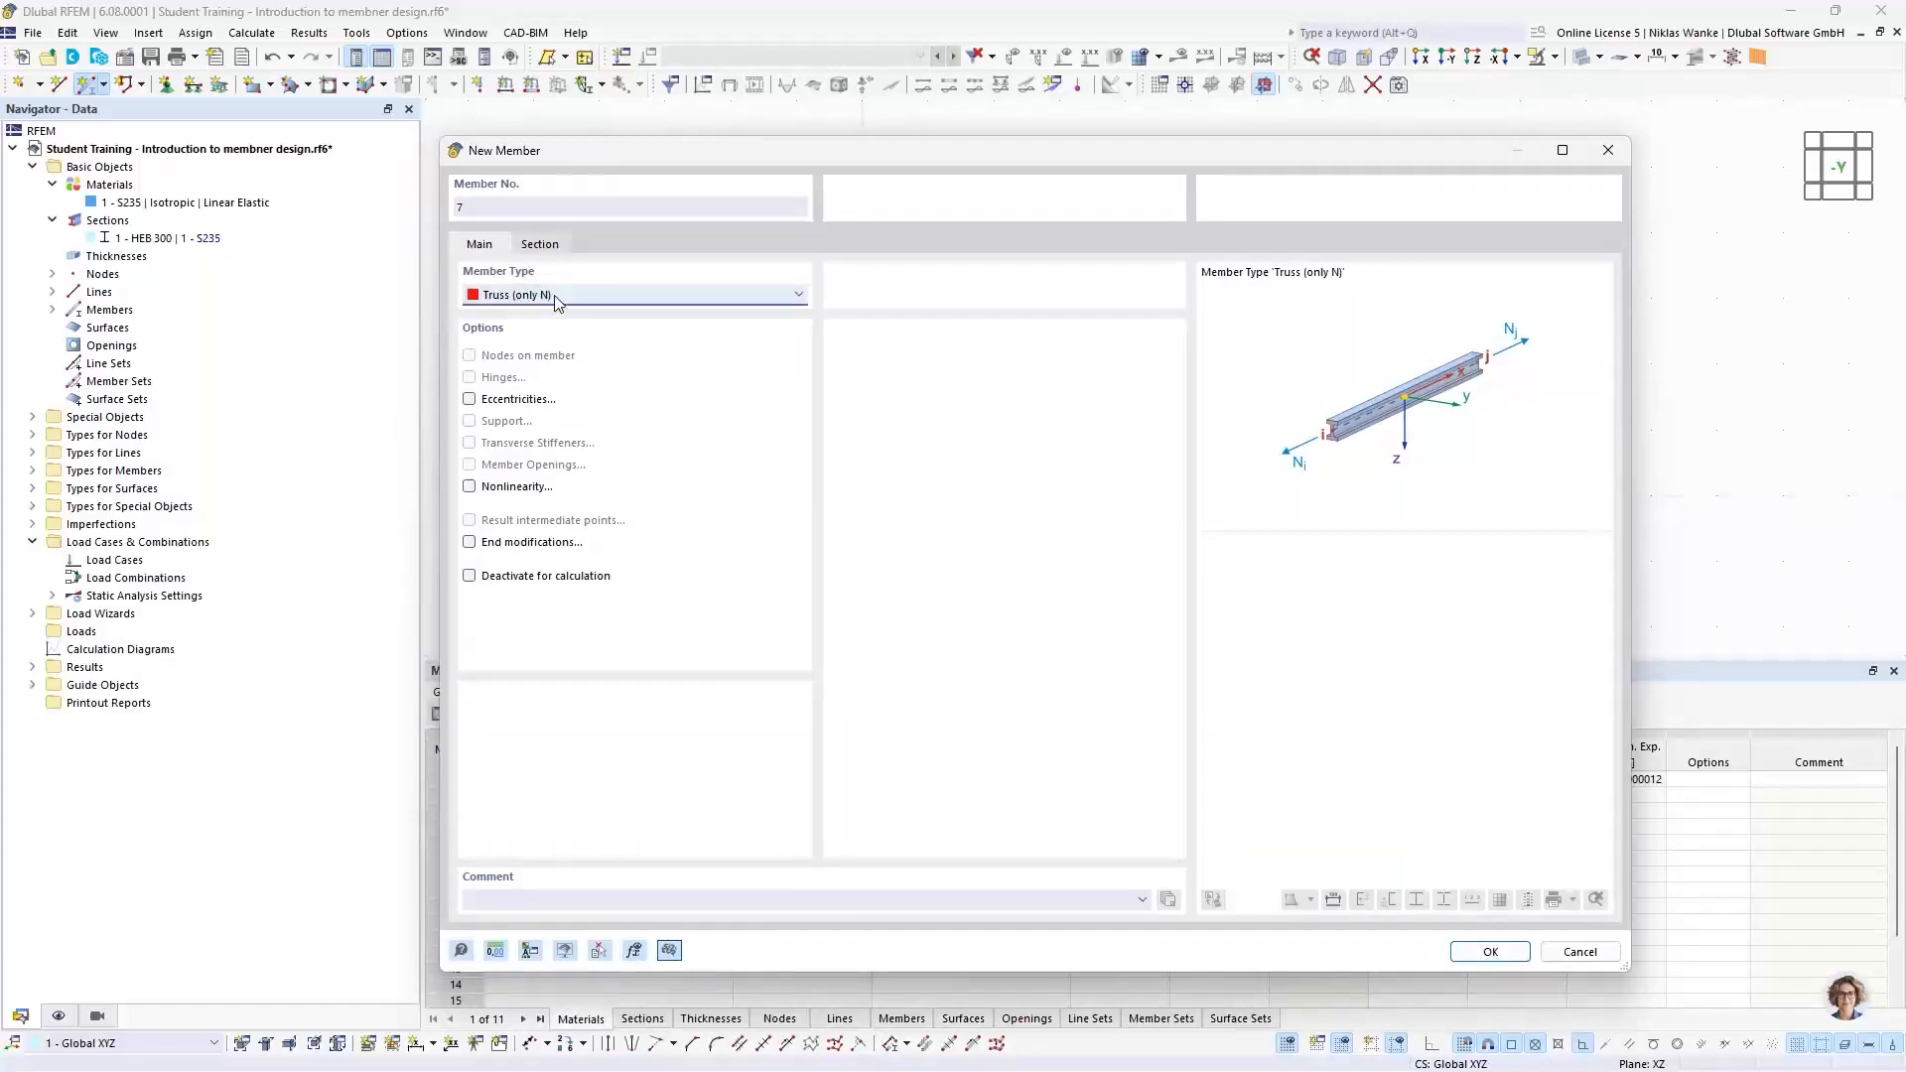
click(544, 248)
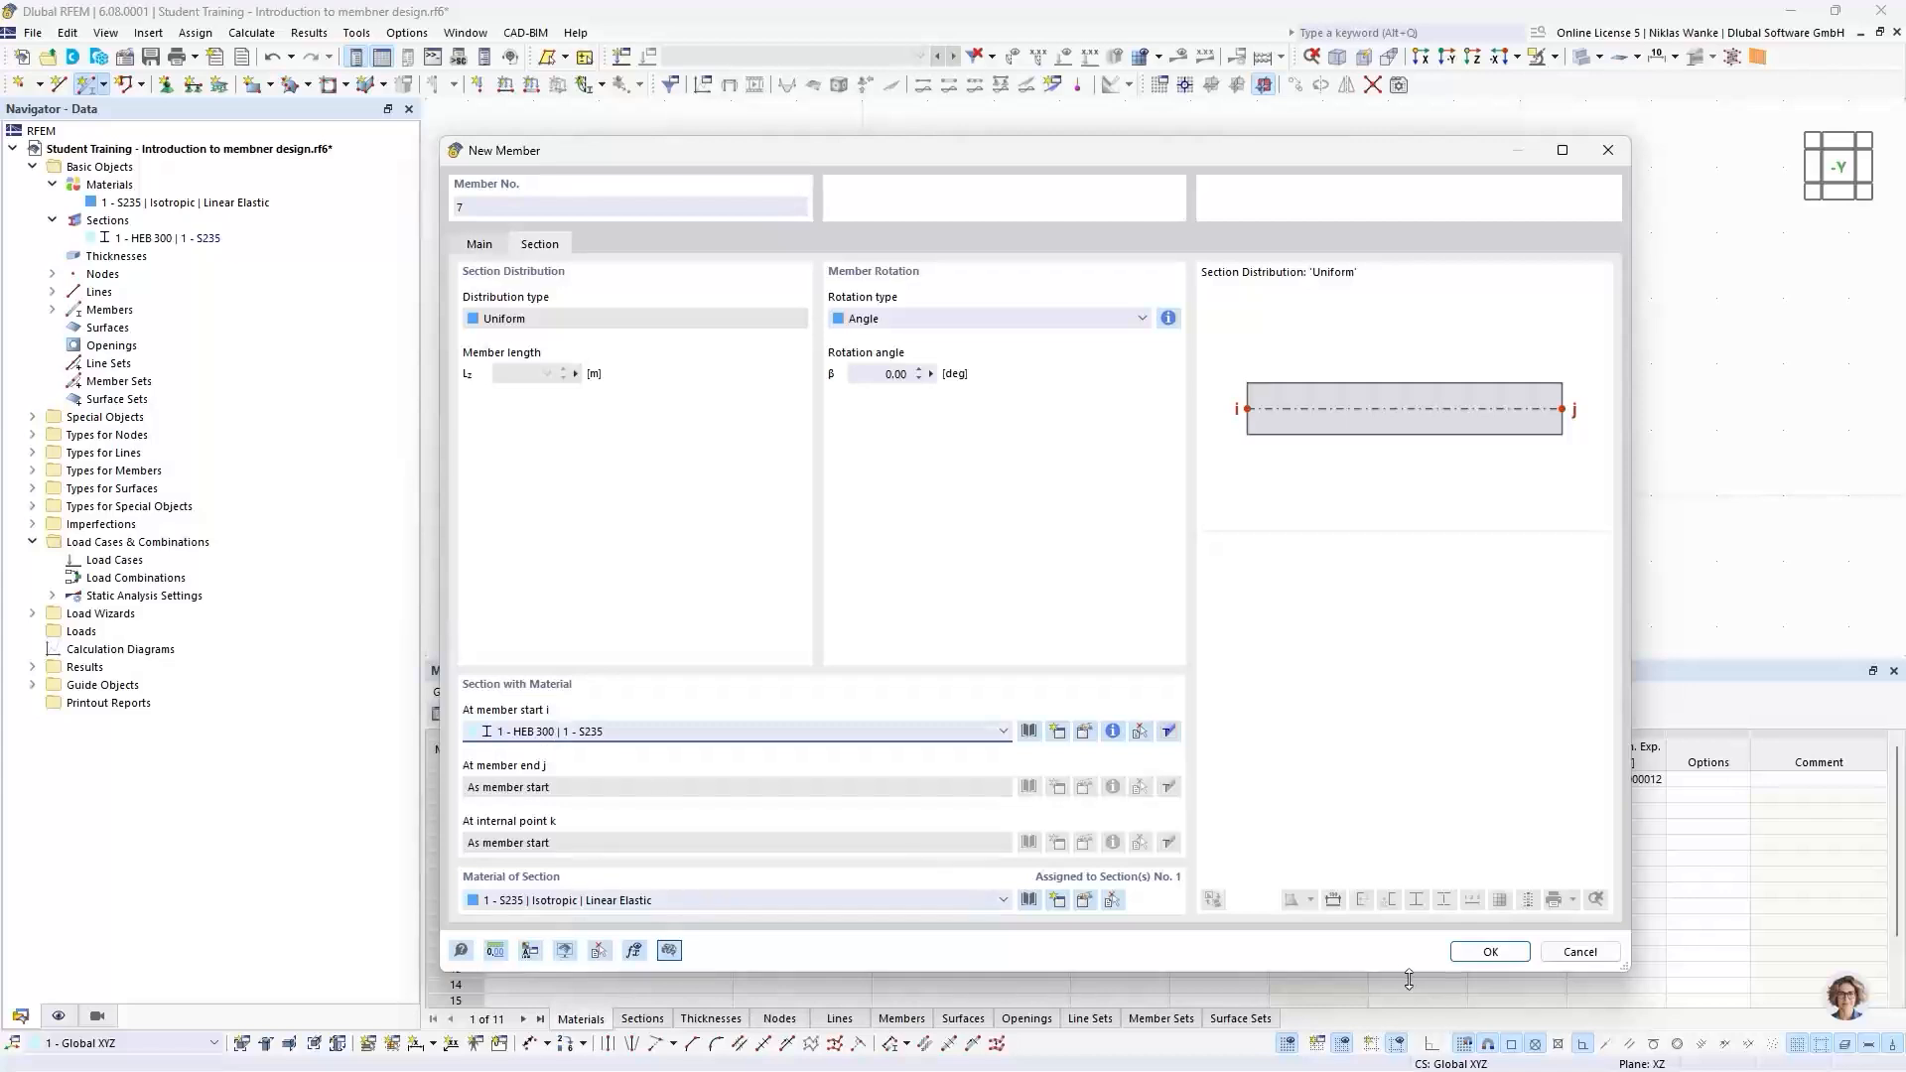
click(1490, 951)
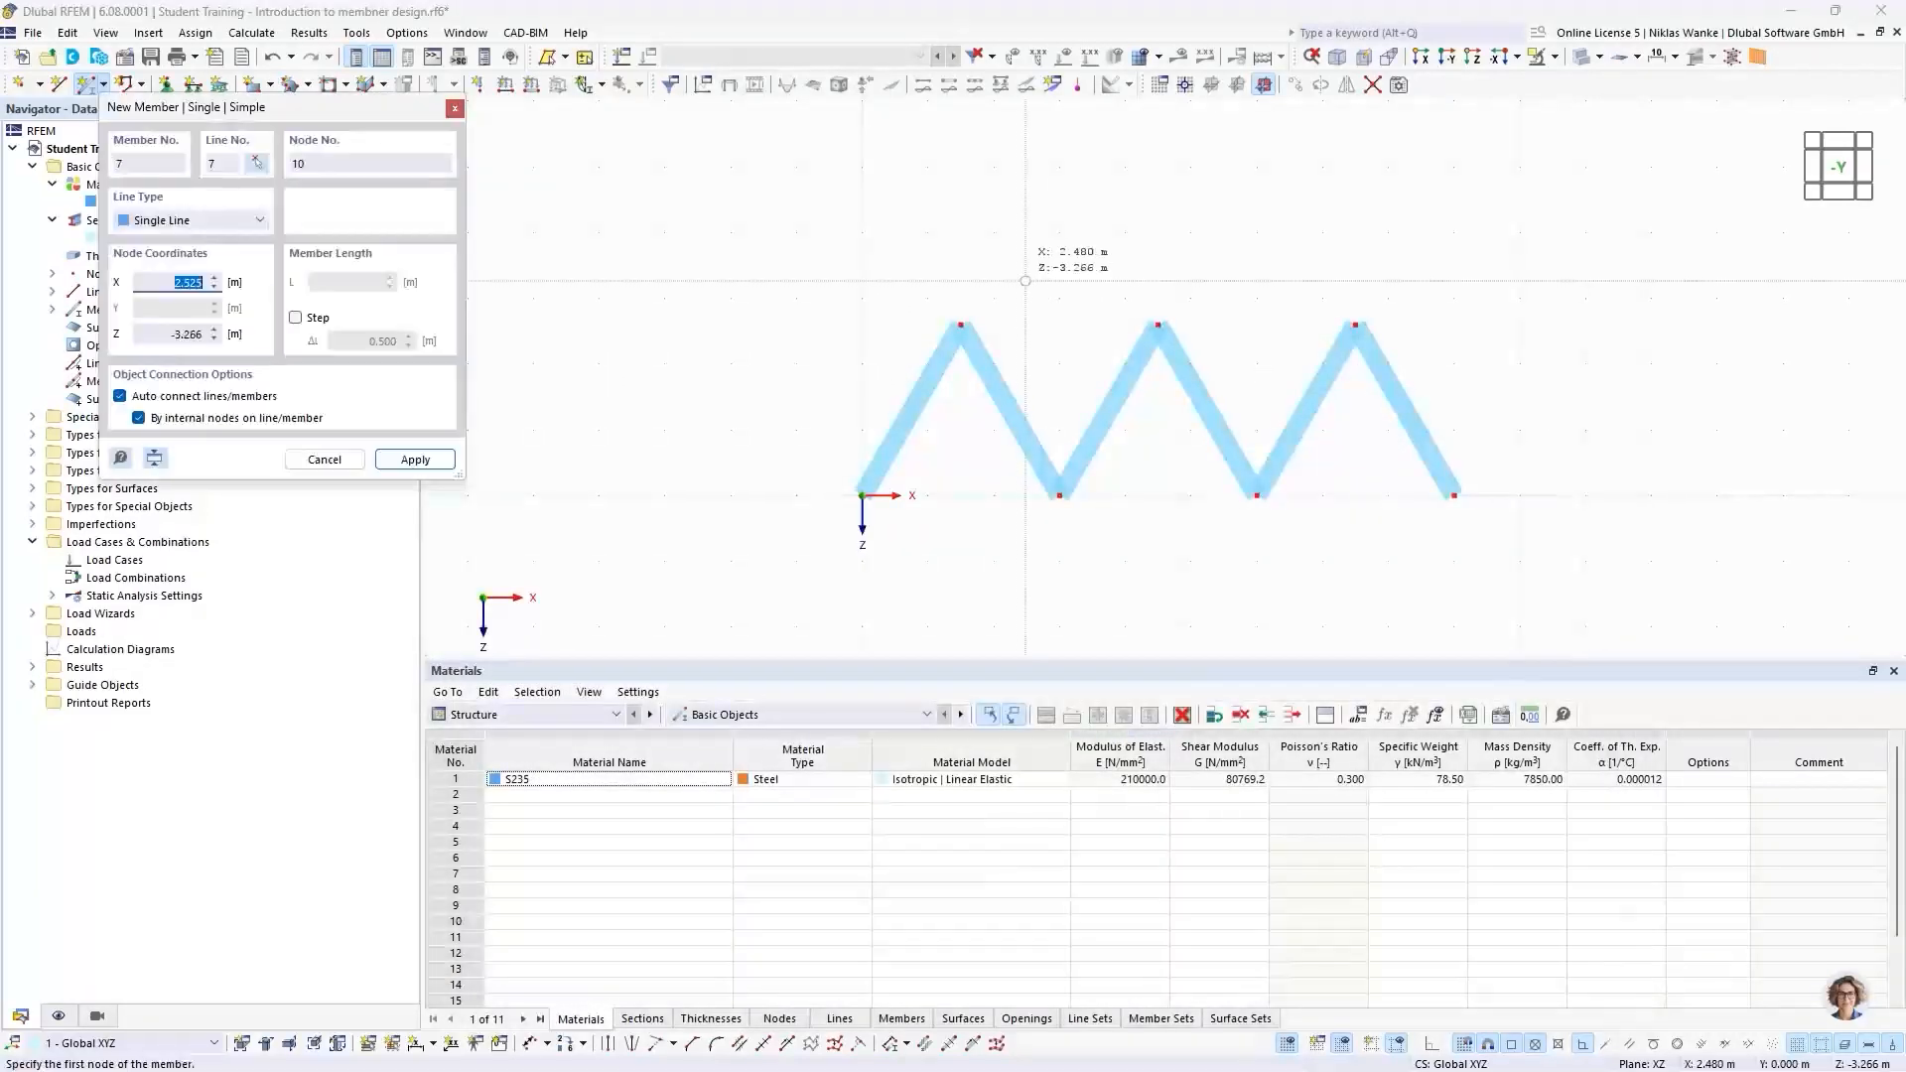
Step: Draw the top chord between the outermost upper nodes and the 9 m bottom chord from the origin to the far foot node
click(959, 324)
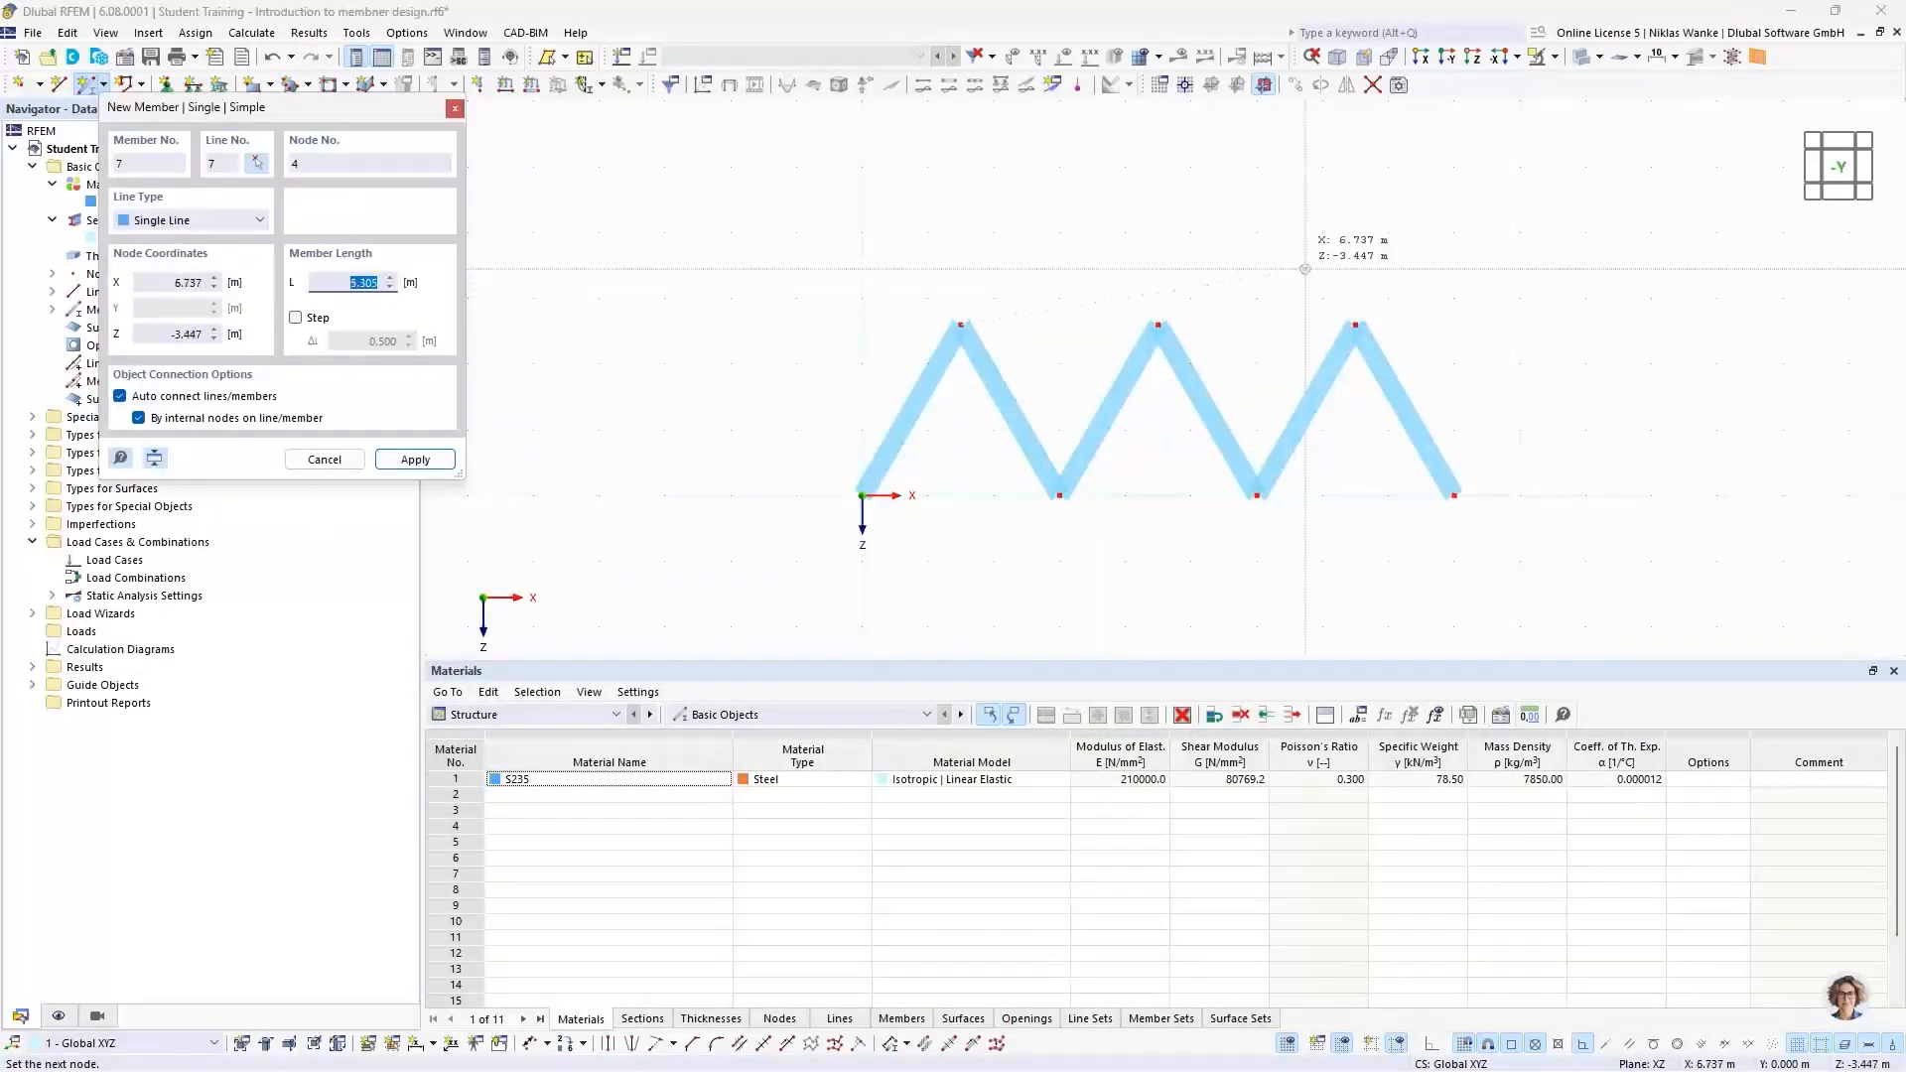
click(1356, 325)
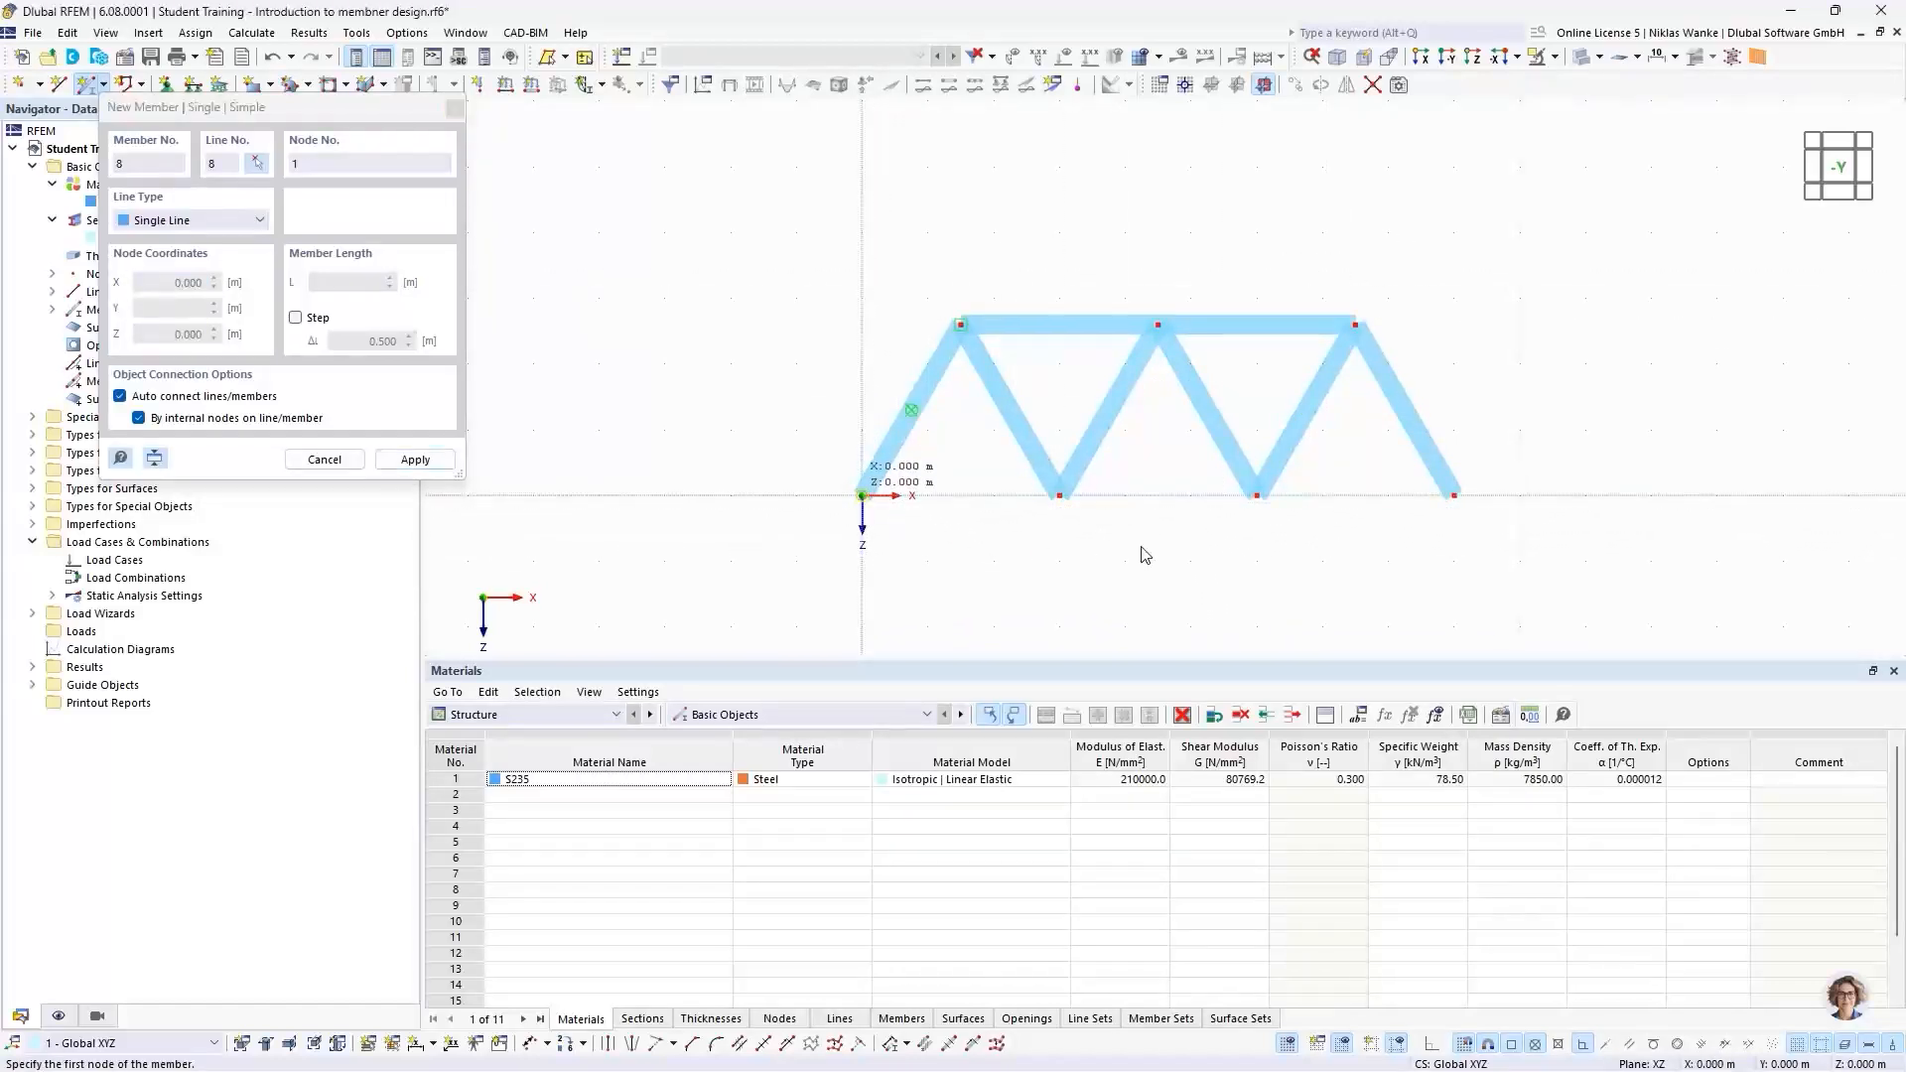
click(862, 496)
click(1453, 496)
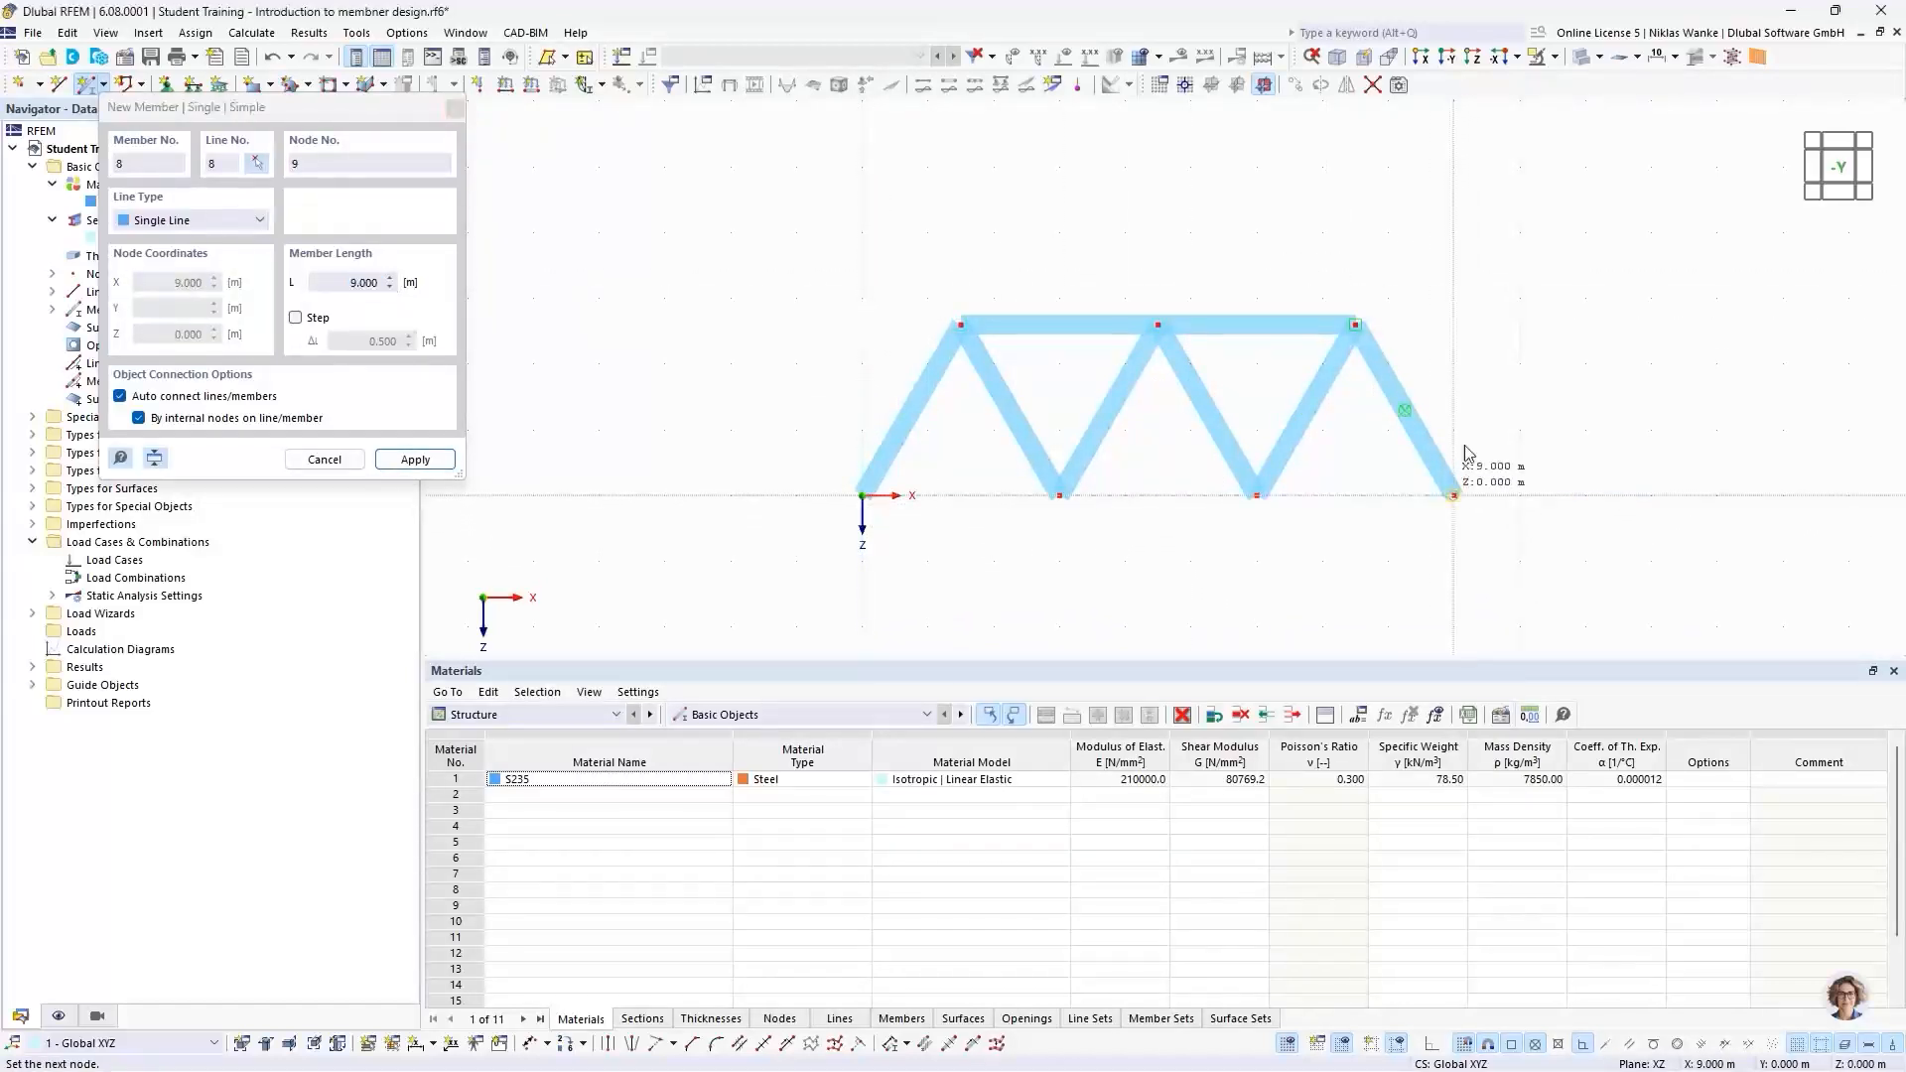
Step: Finish the bottom chord at the far foot node and connect all truss members at their intersections
click(1466, 451)
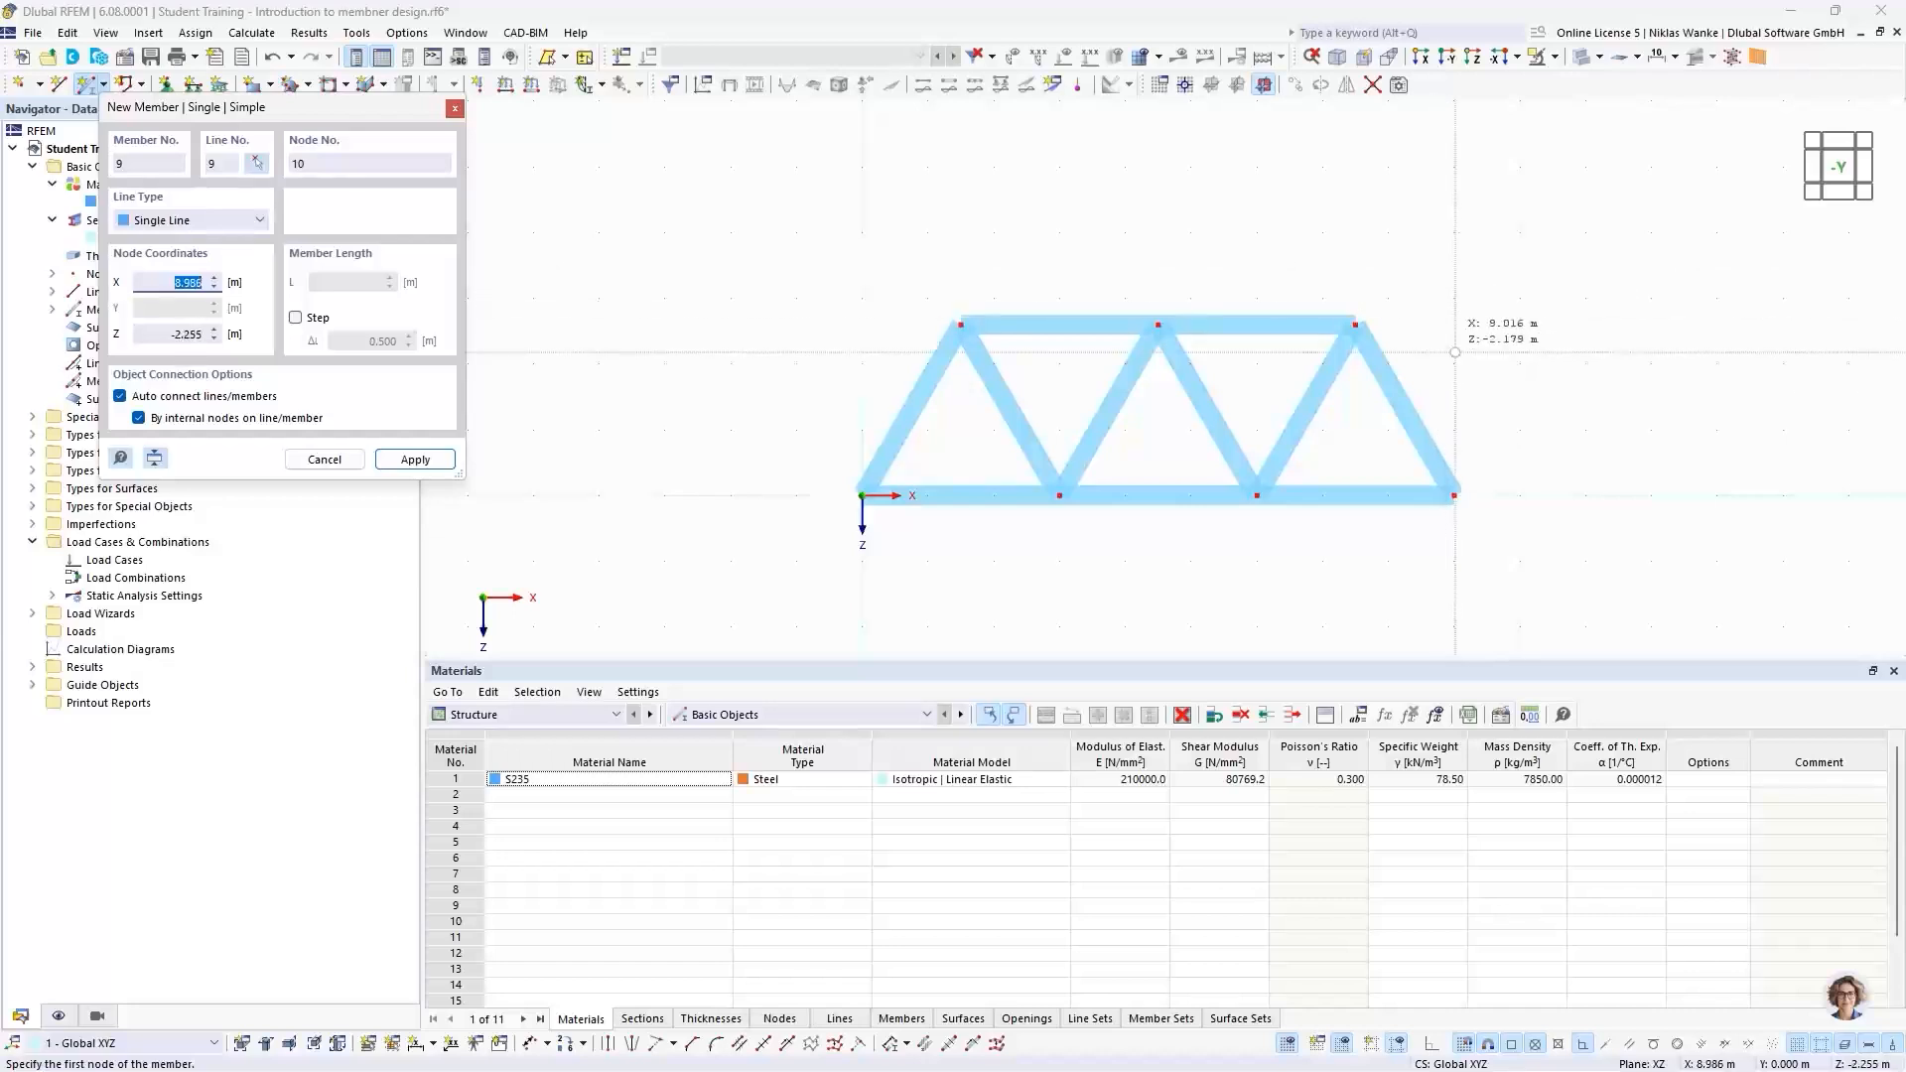
key(Escape)
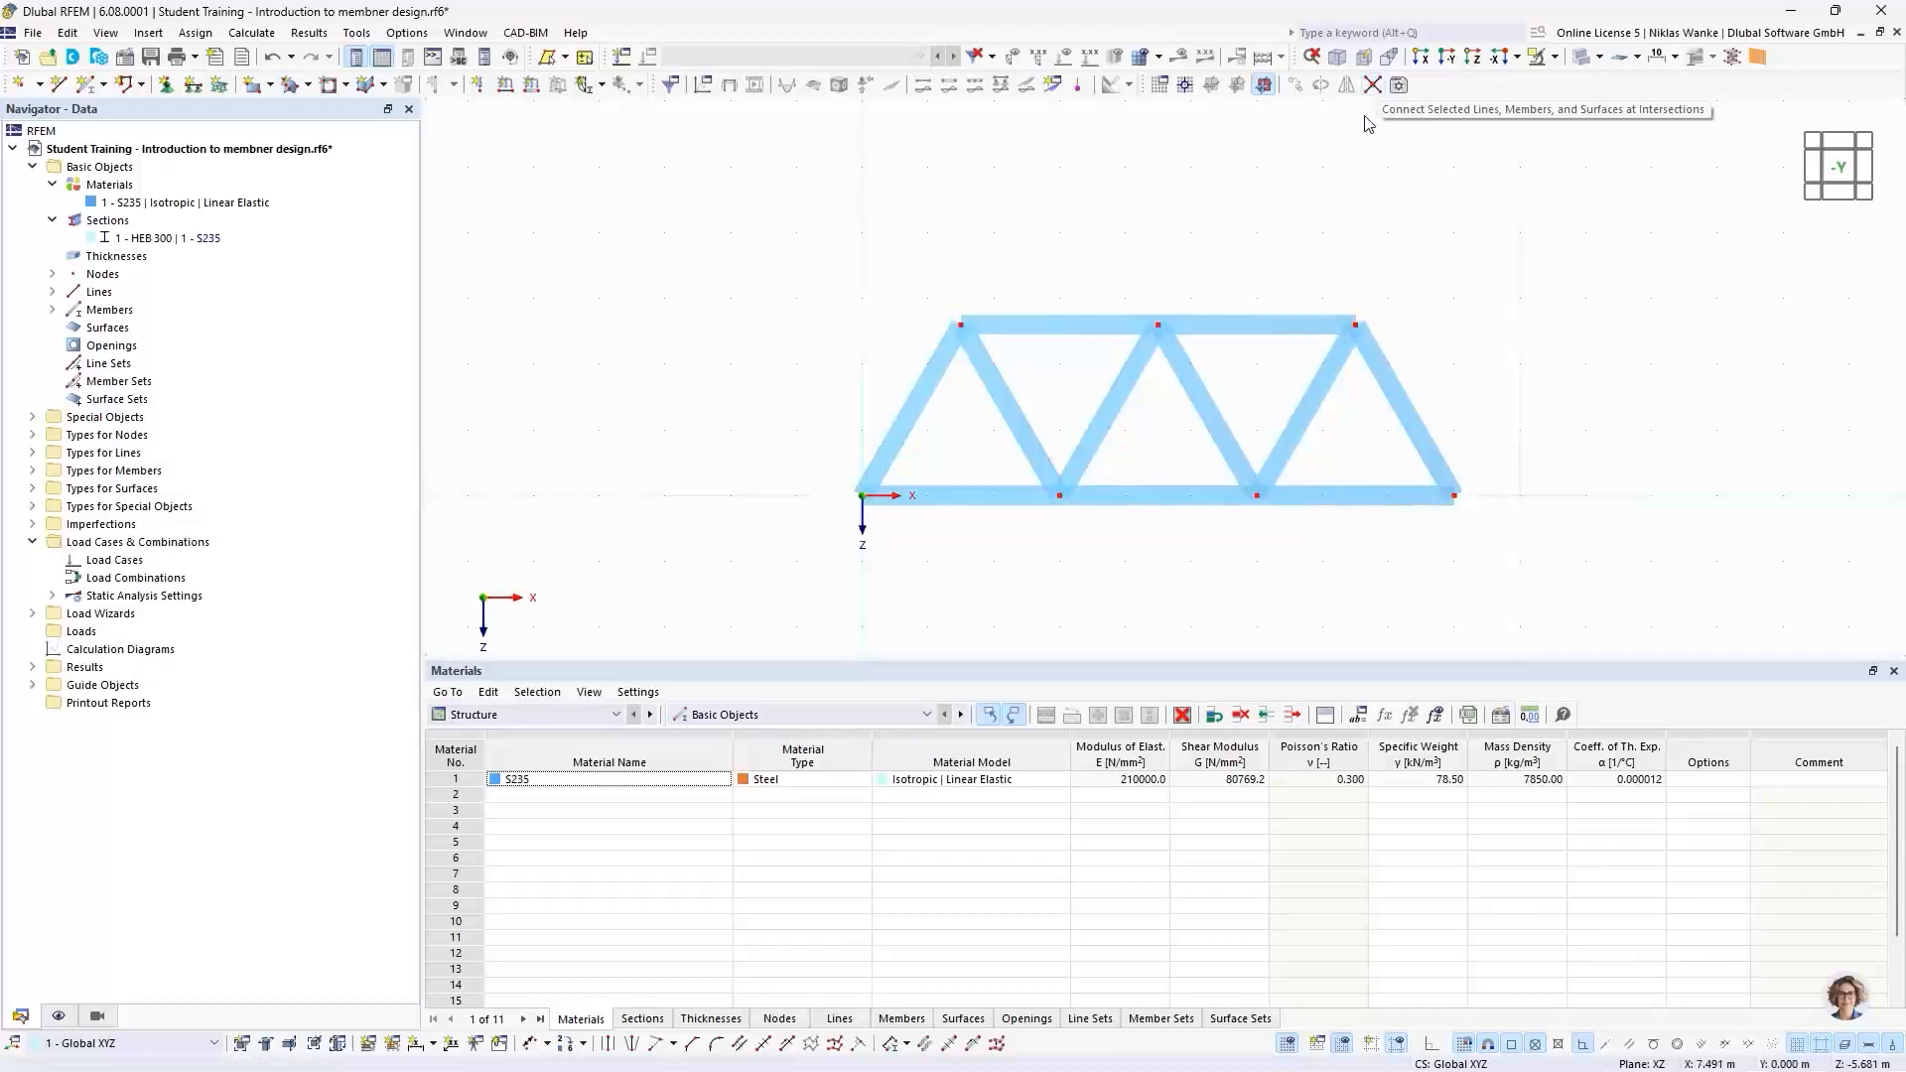
click(1373, 86)
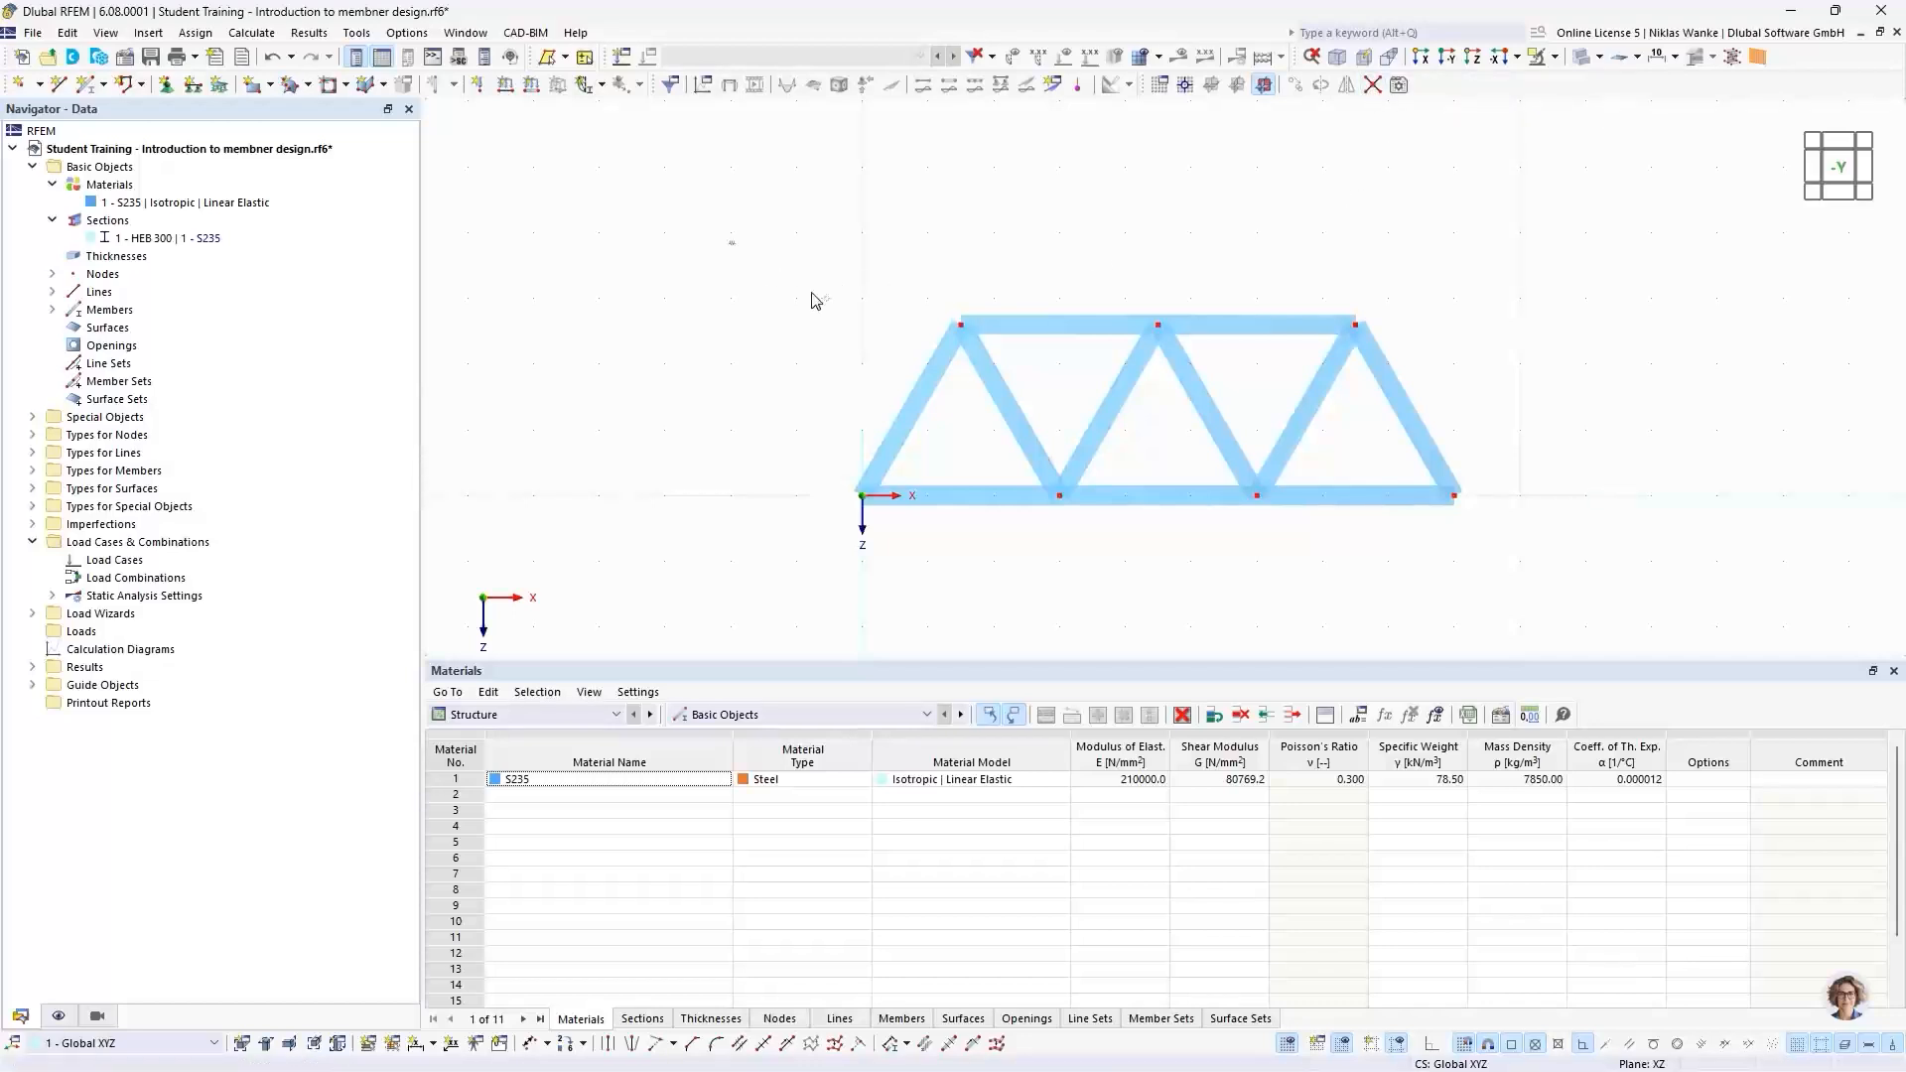
drag(812, 300, 1606, 561)
Step: Add a linear length dimension in the second plane to the outer inclined member at the origin, offset about 0.95 m
middle_drag(833, 412, 770, 387)
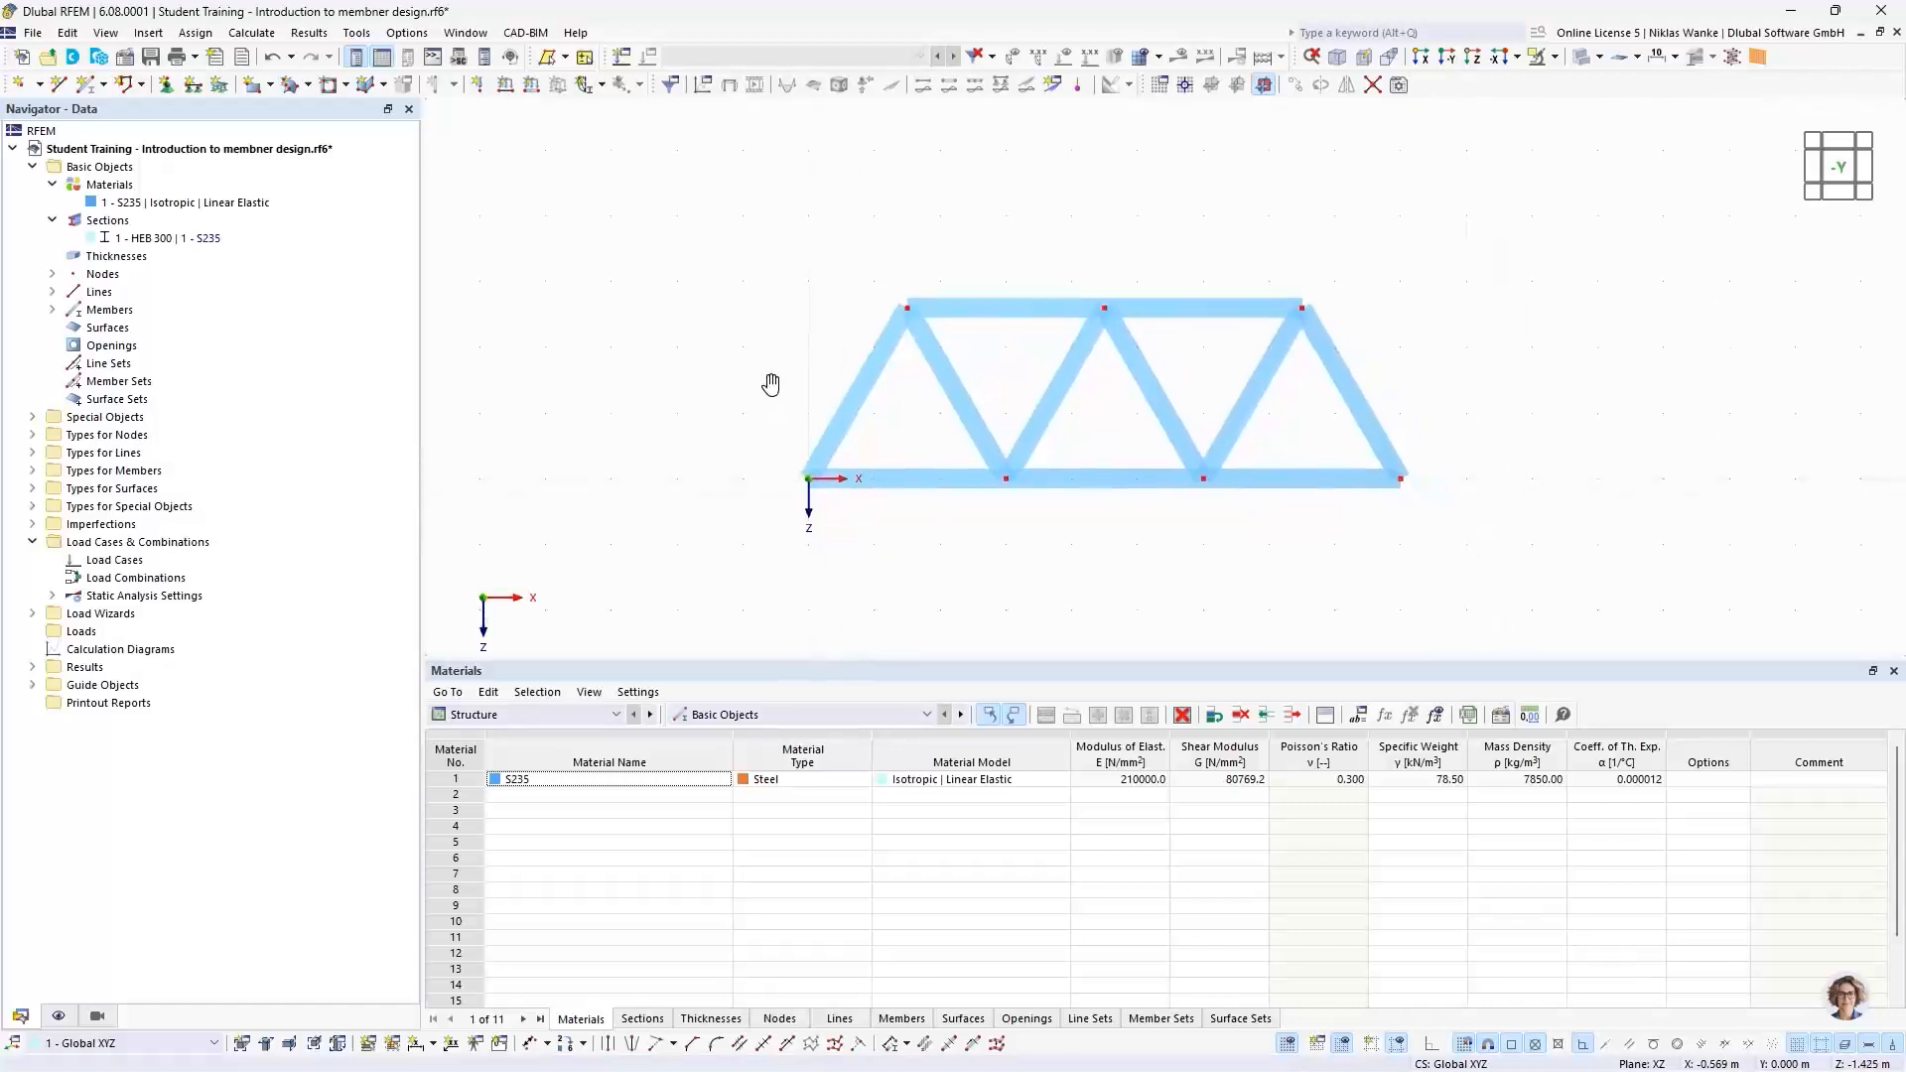
click(434, 1045)
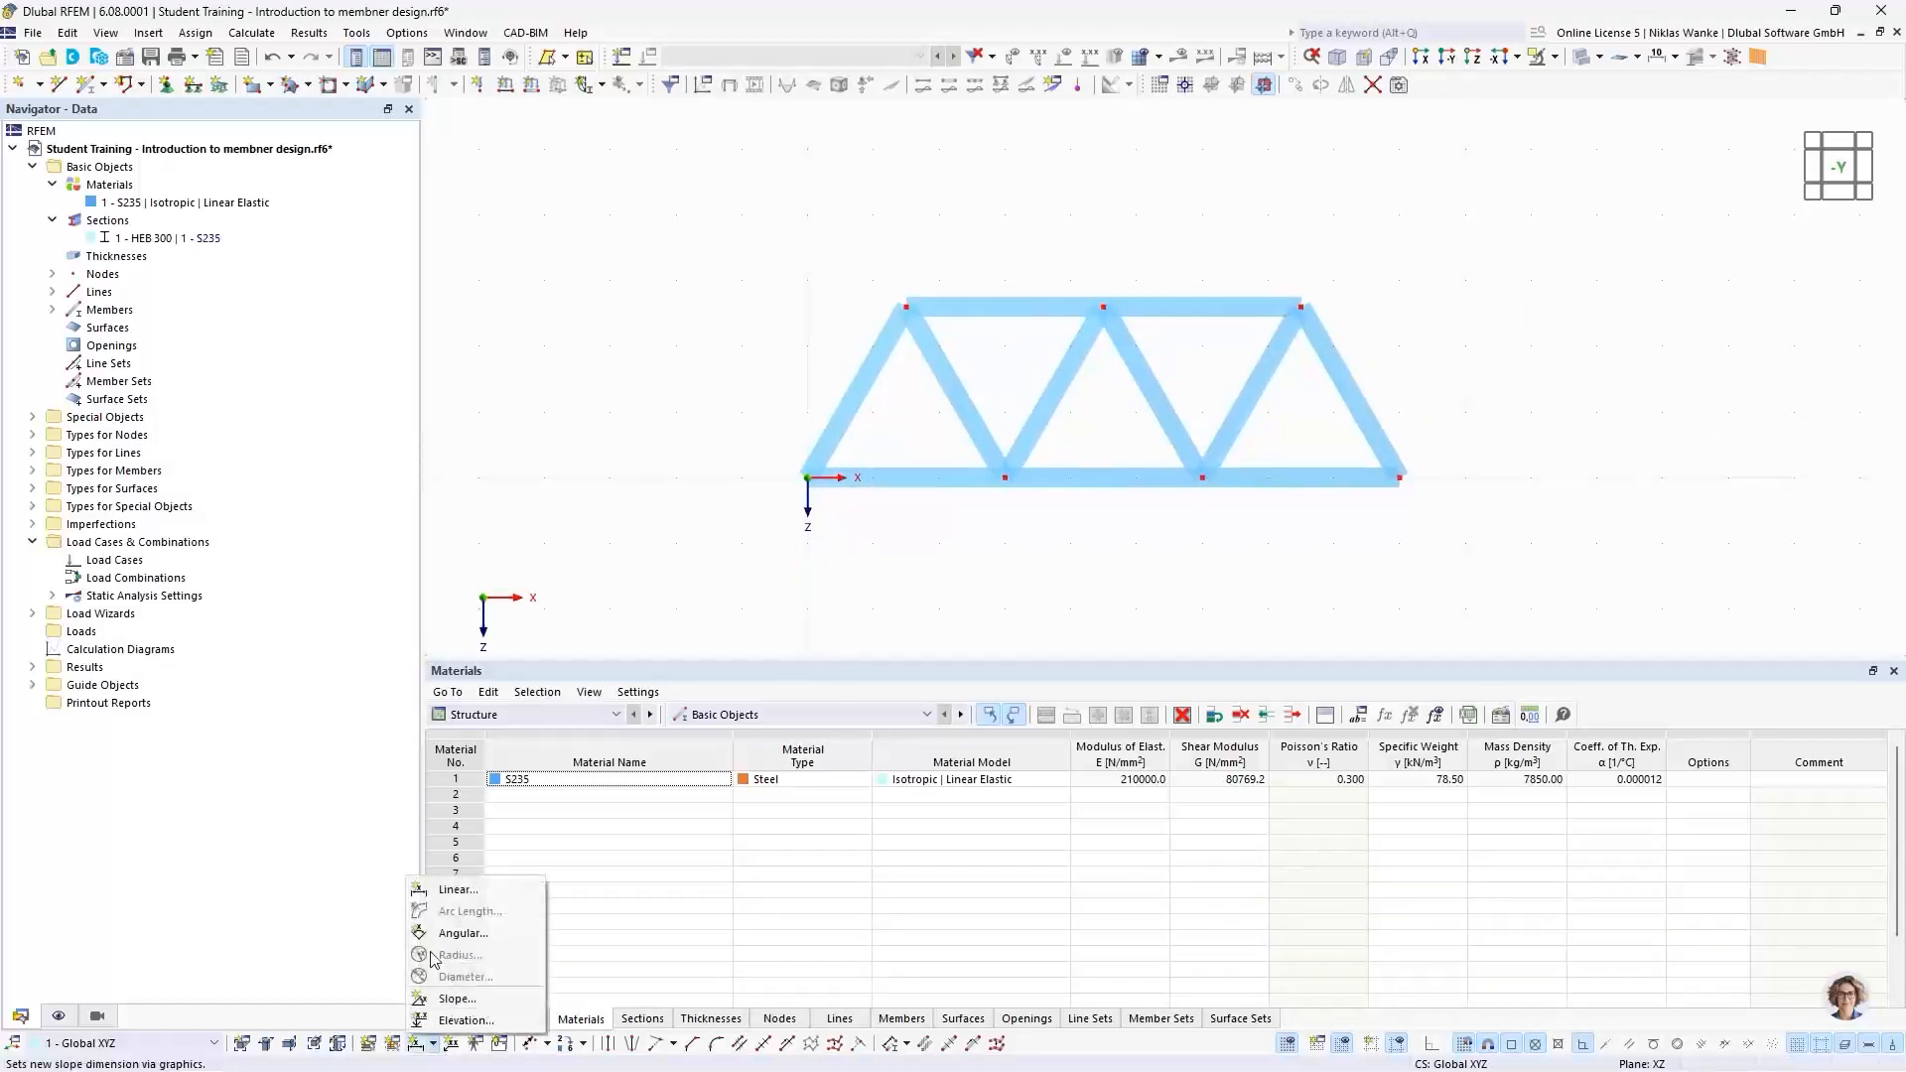
click(452, 891)
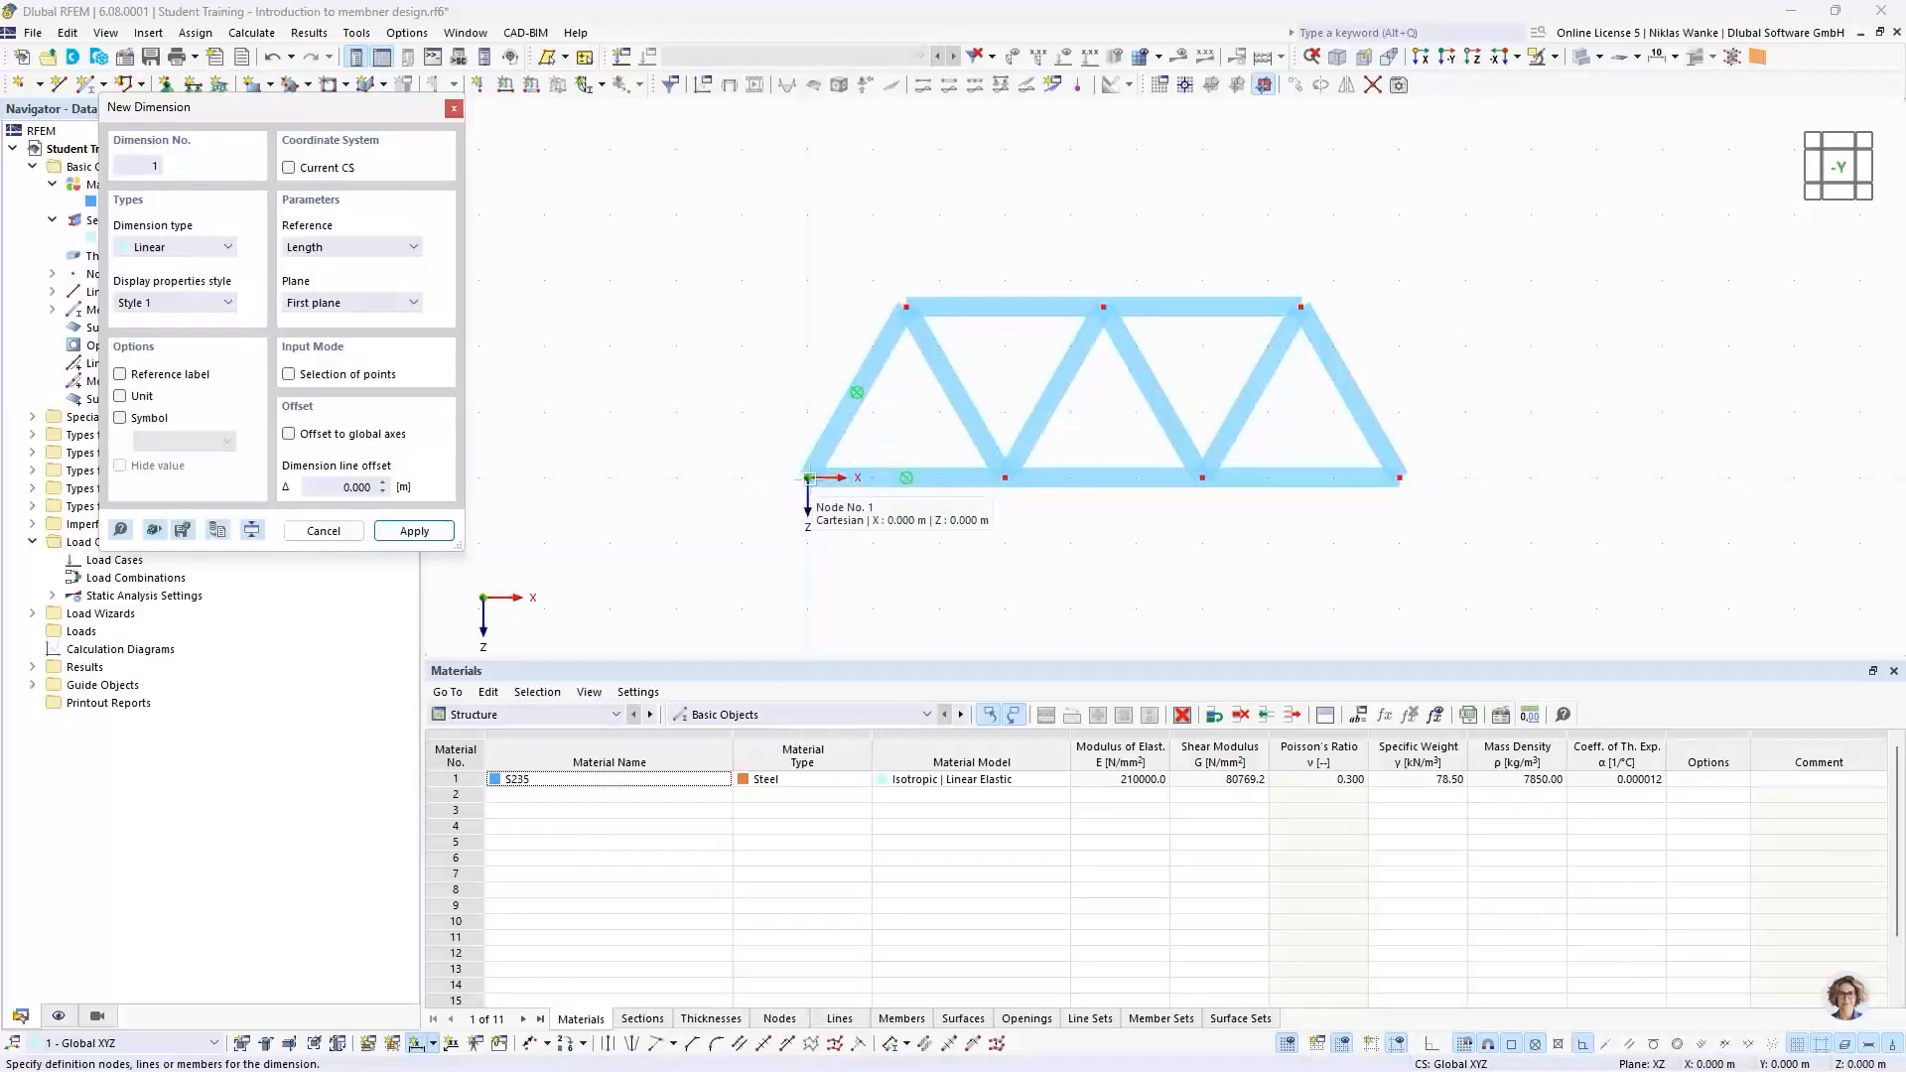
click(842, 417)
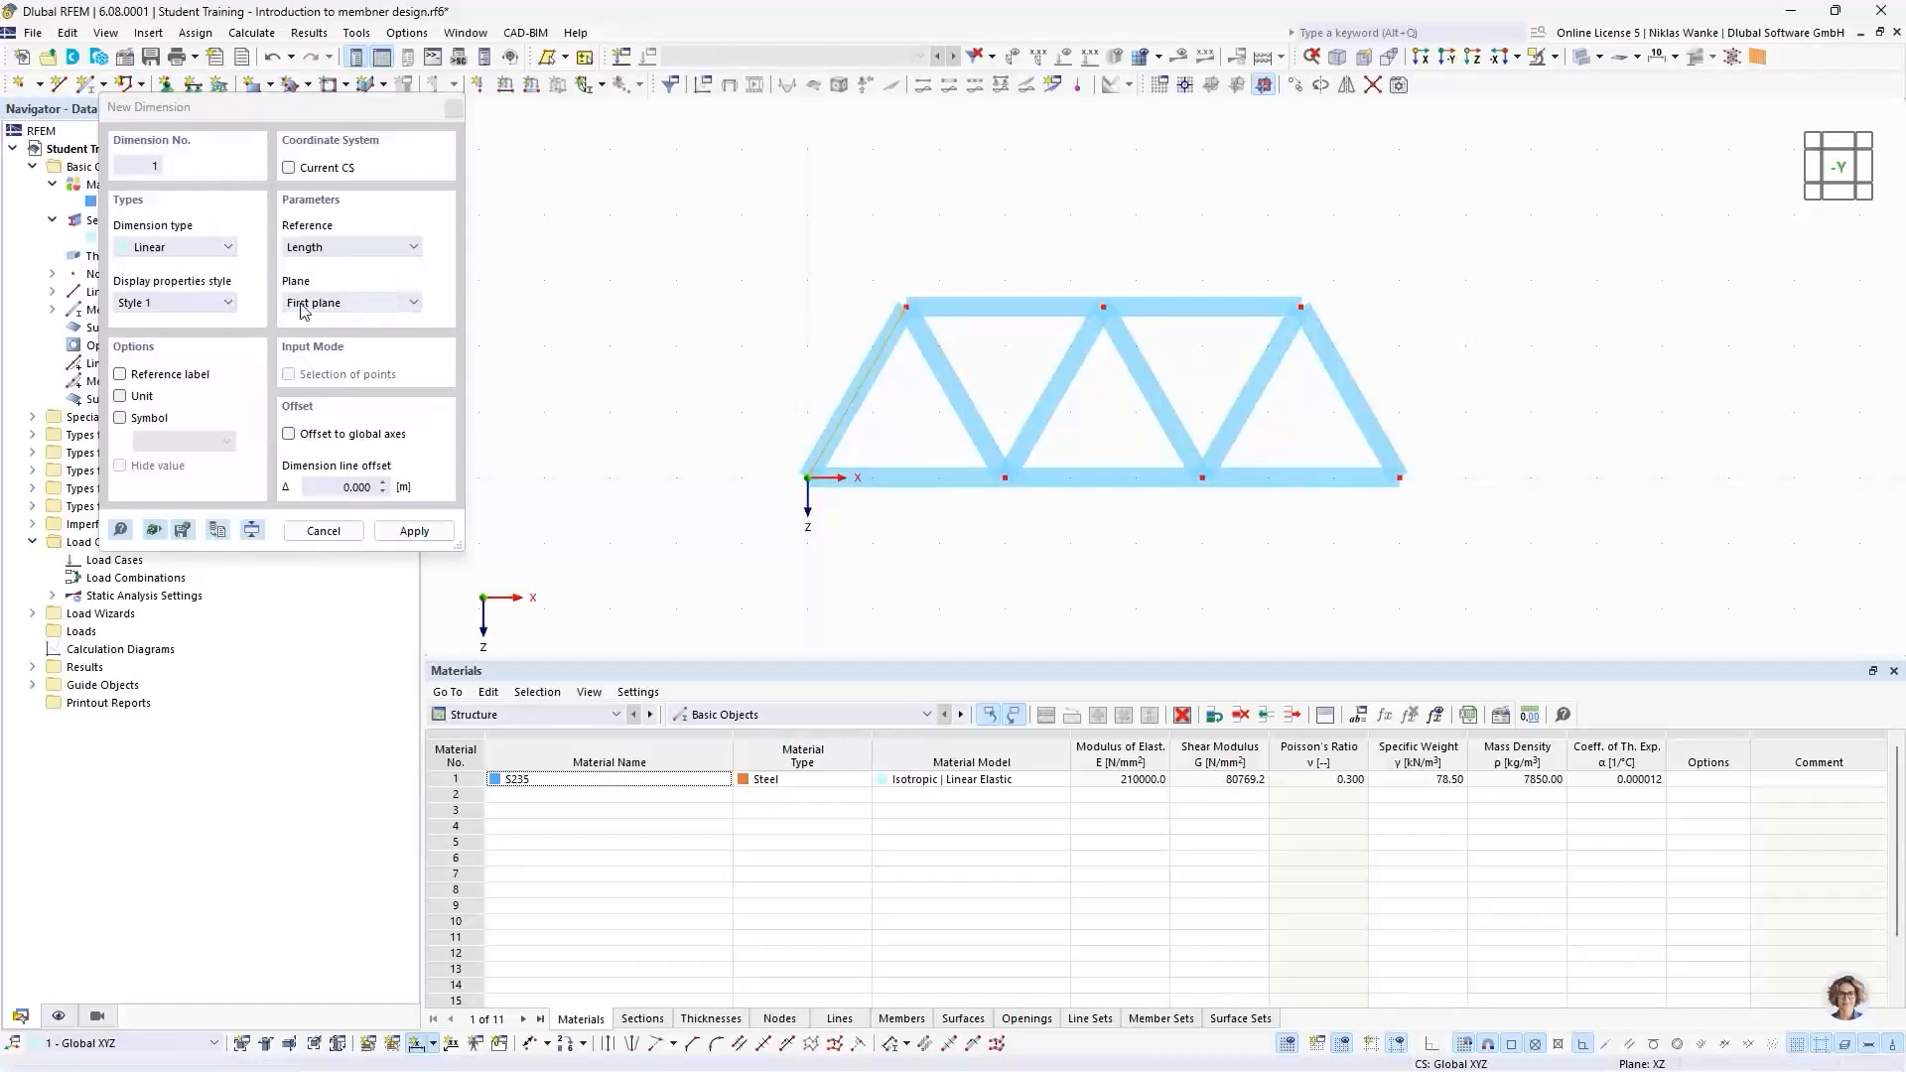
click(338, 302)
click(333, 333)
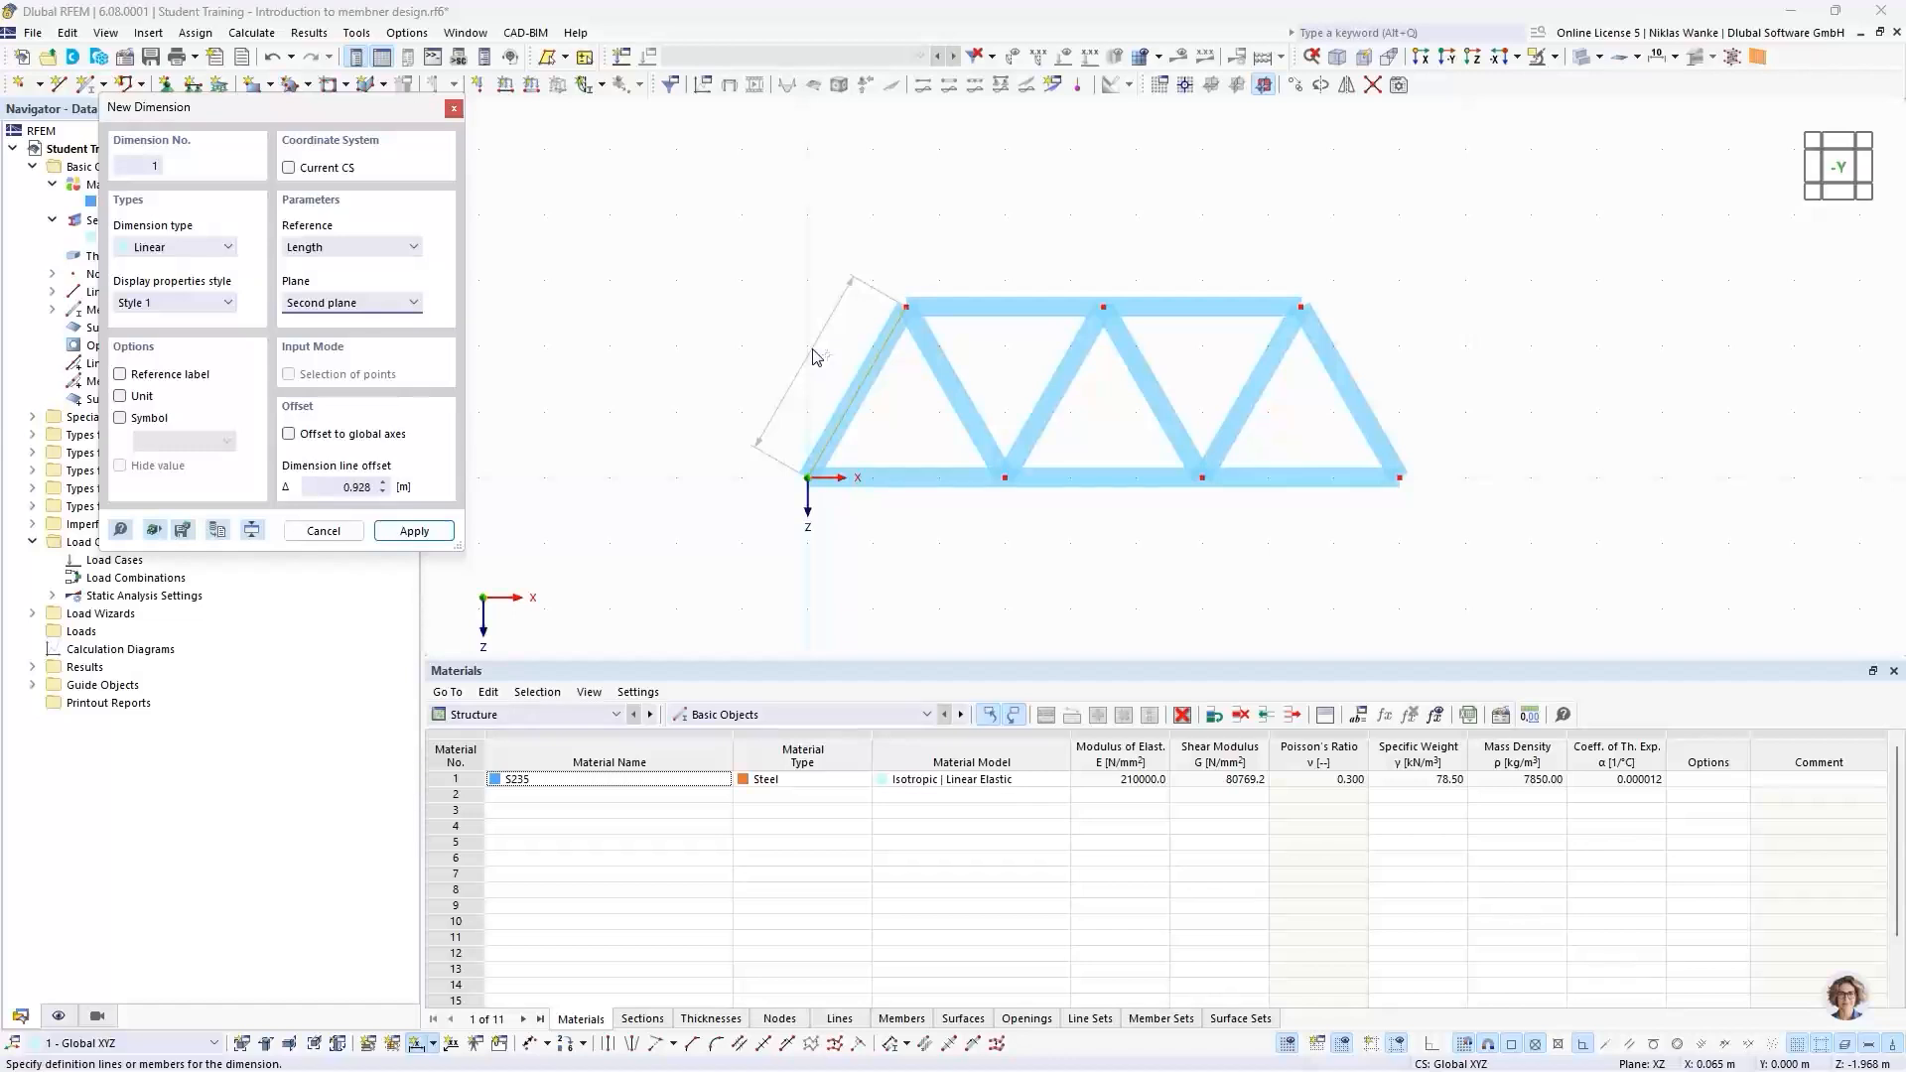
click(806, 369)
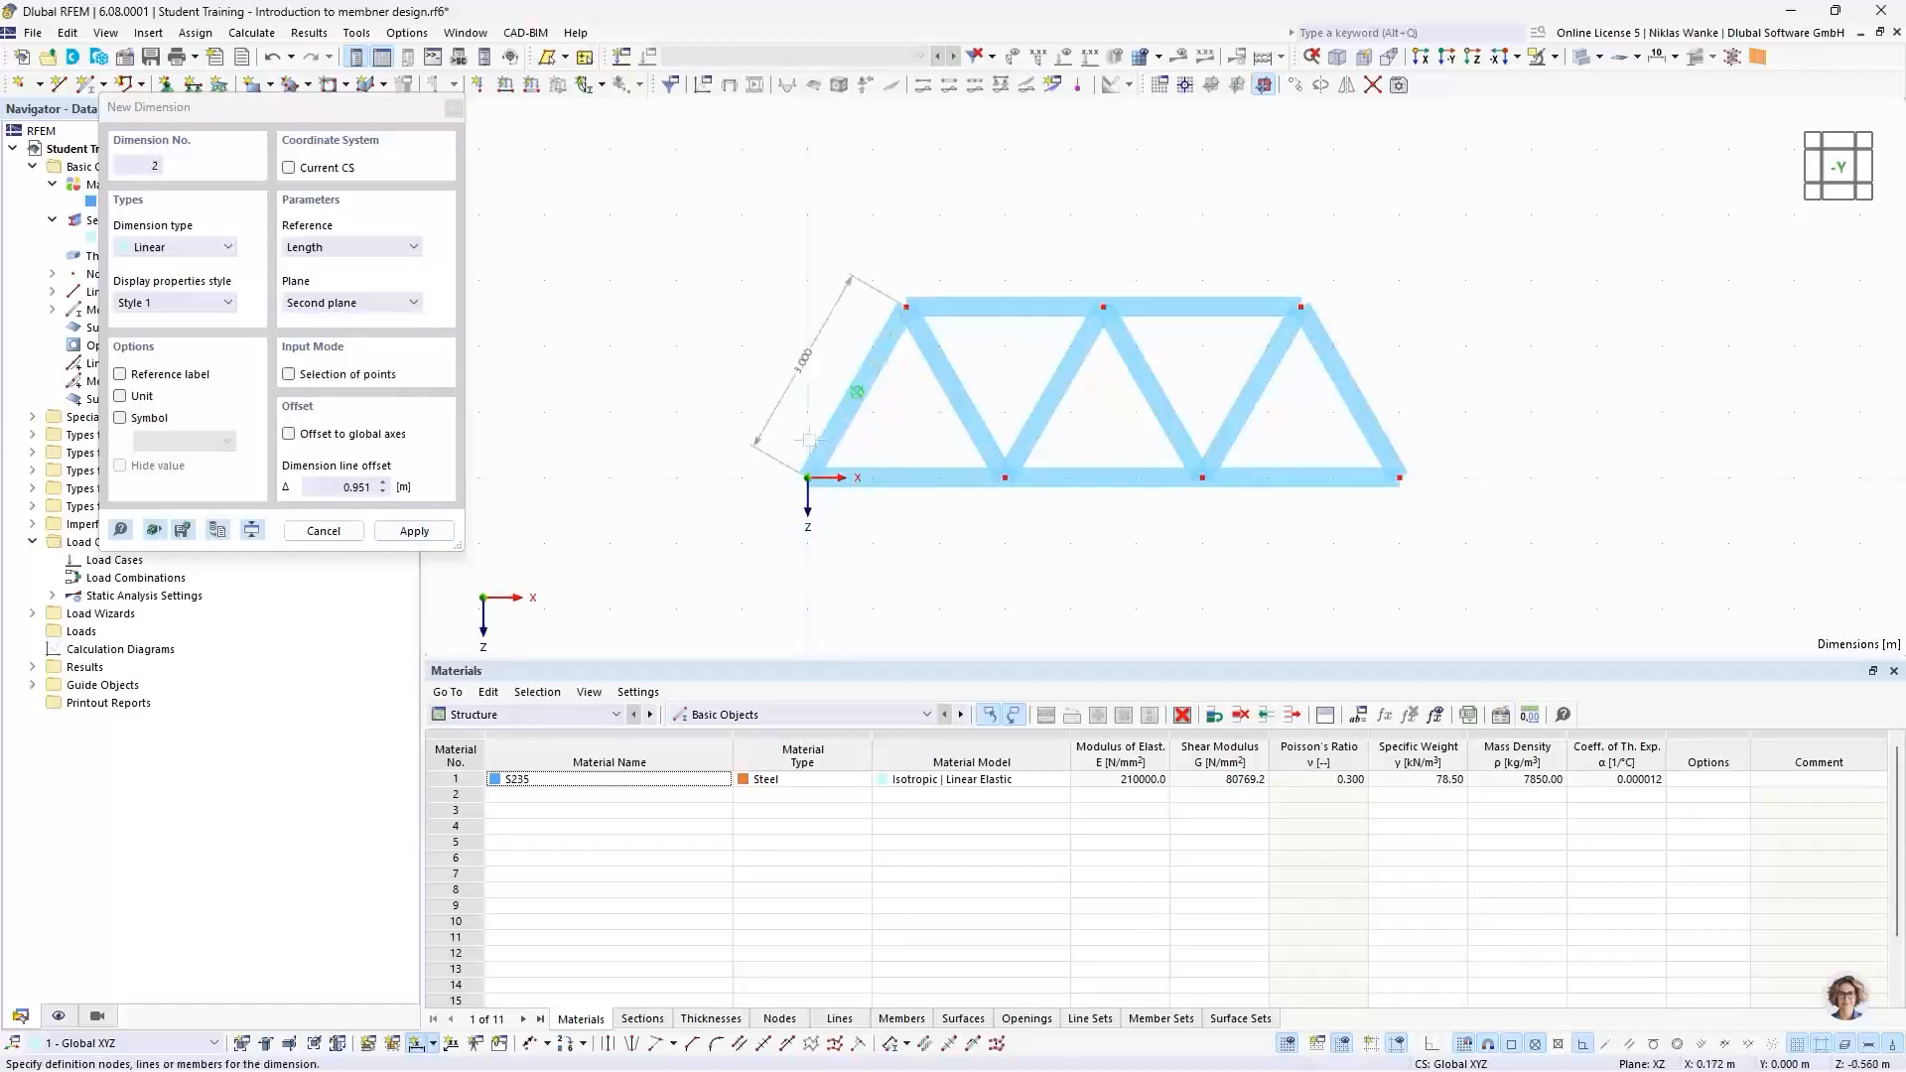
Step: Place a chain of linear dimensions through the four bottom chord nodes, positioned below the chord
click(902, 482)
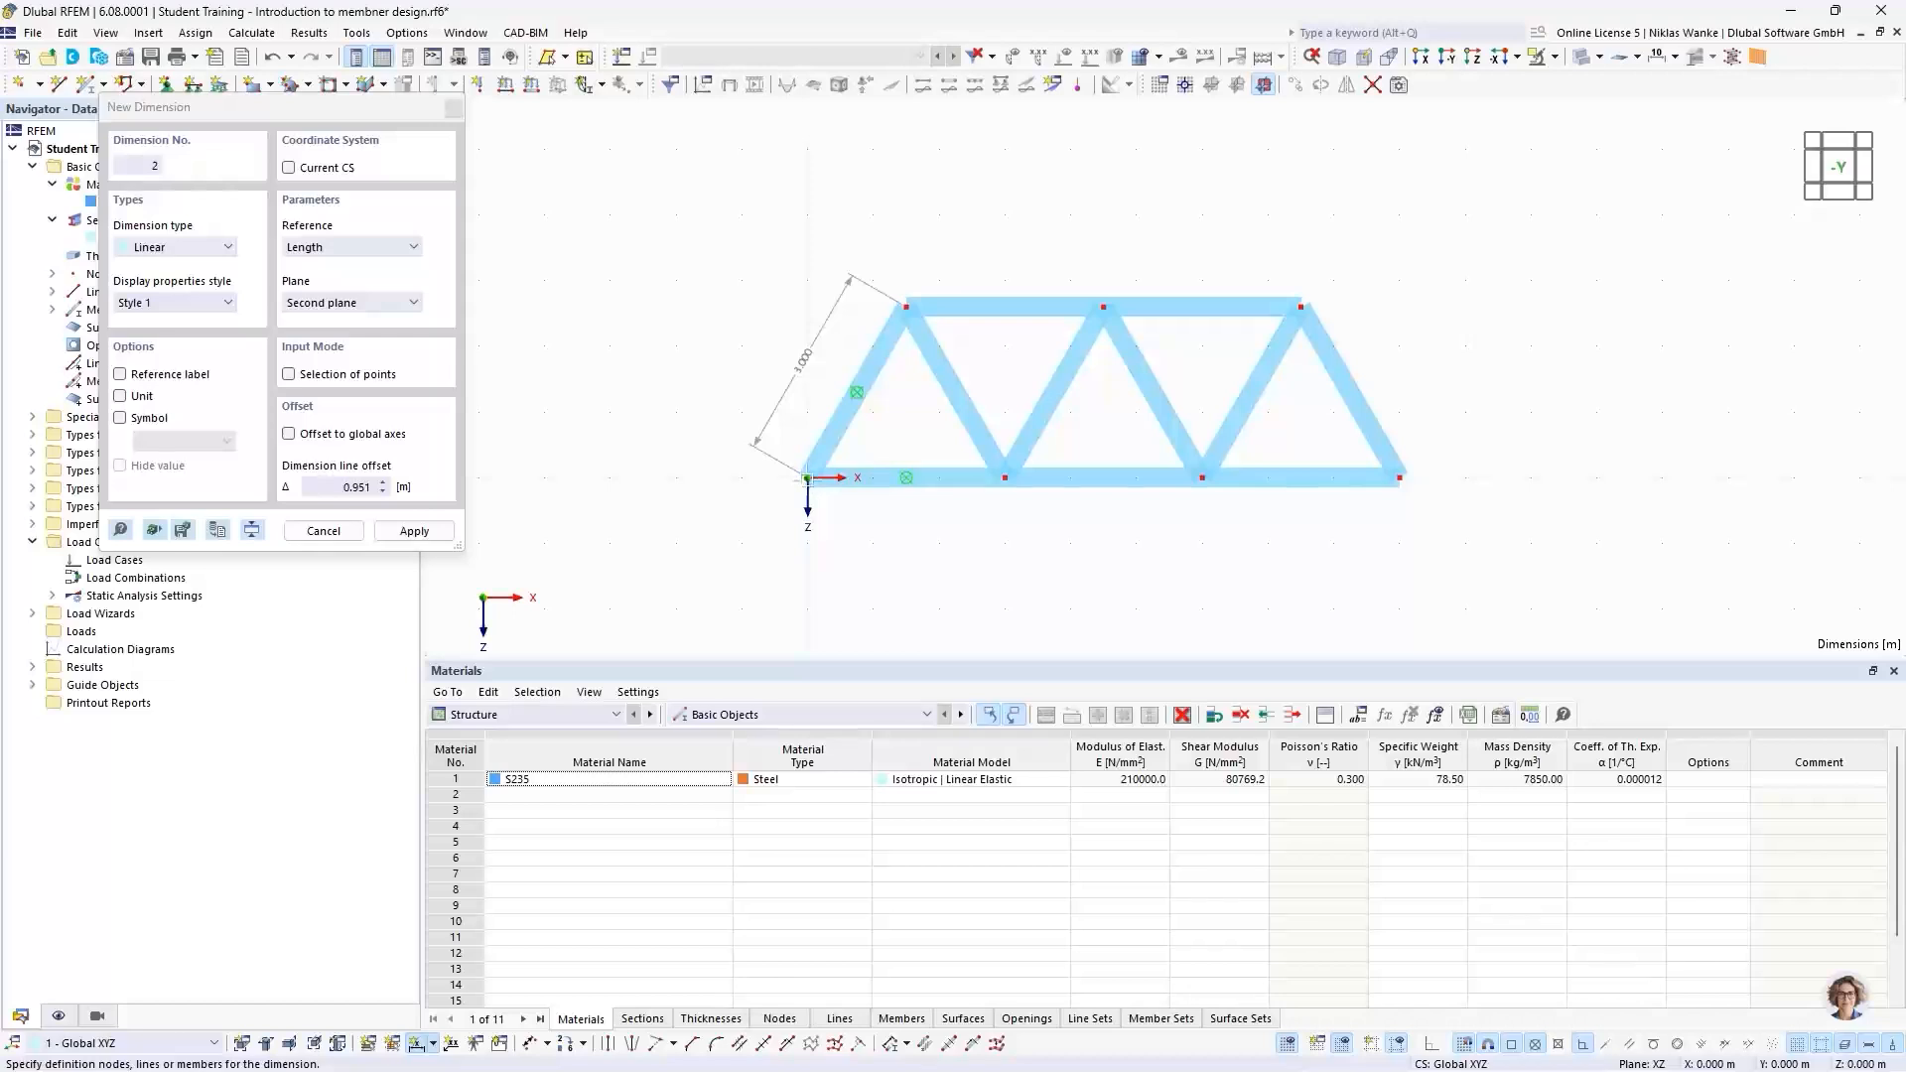
click(807, 478)
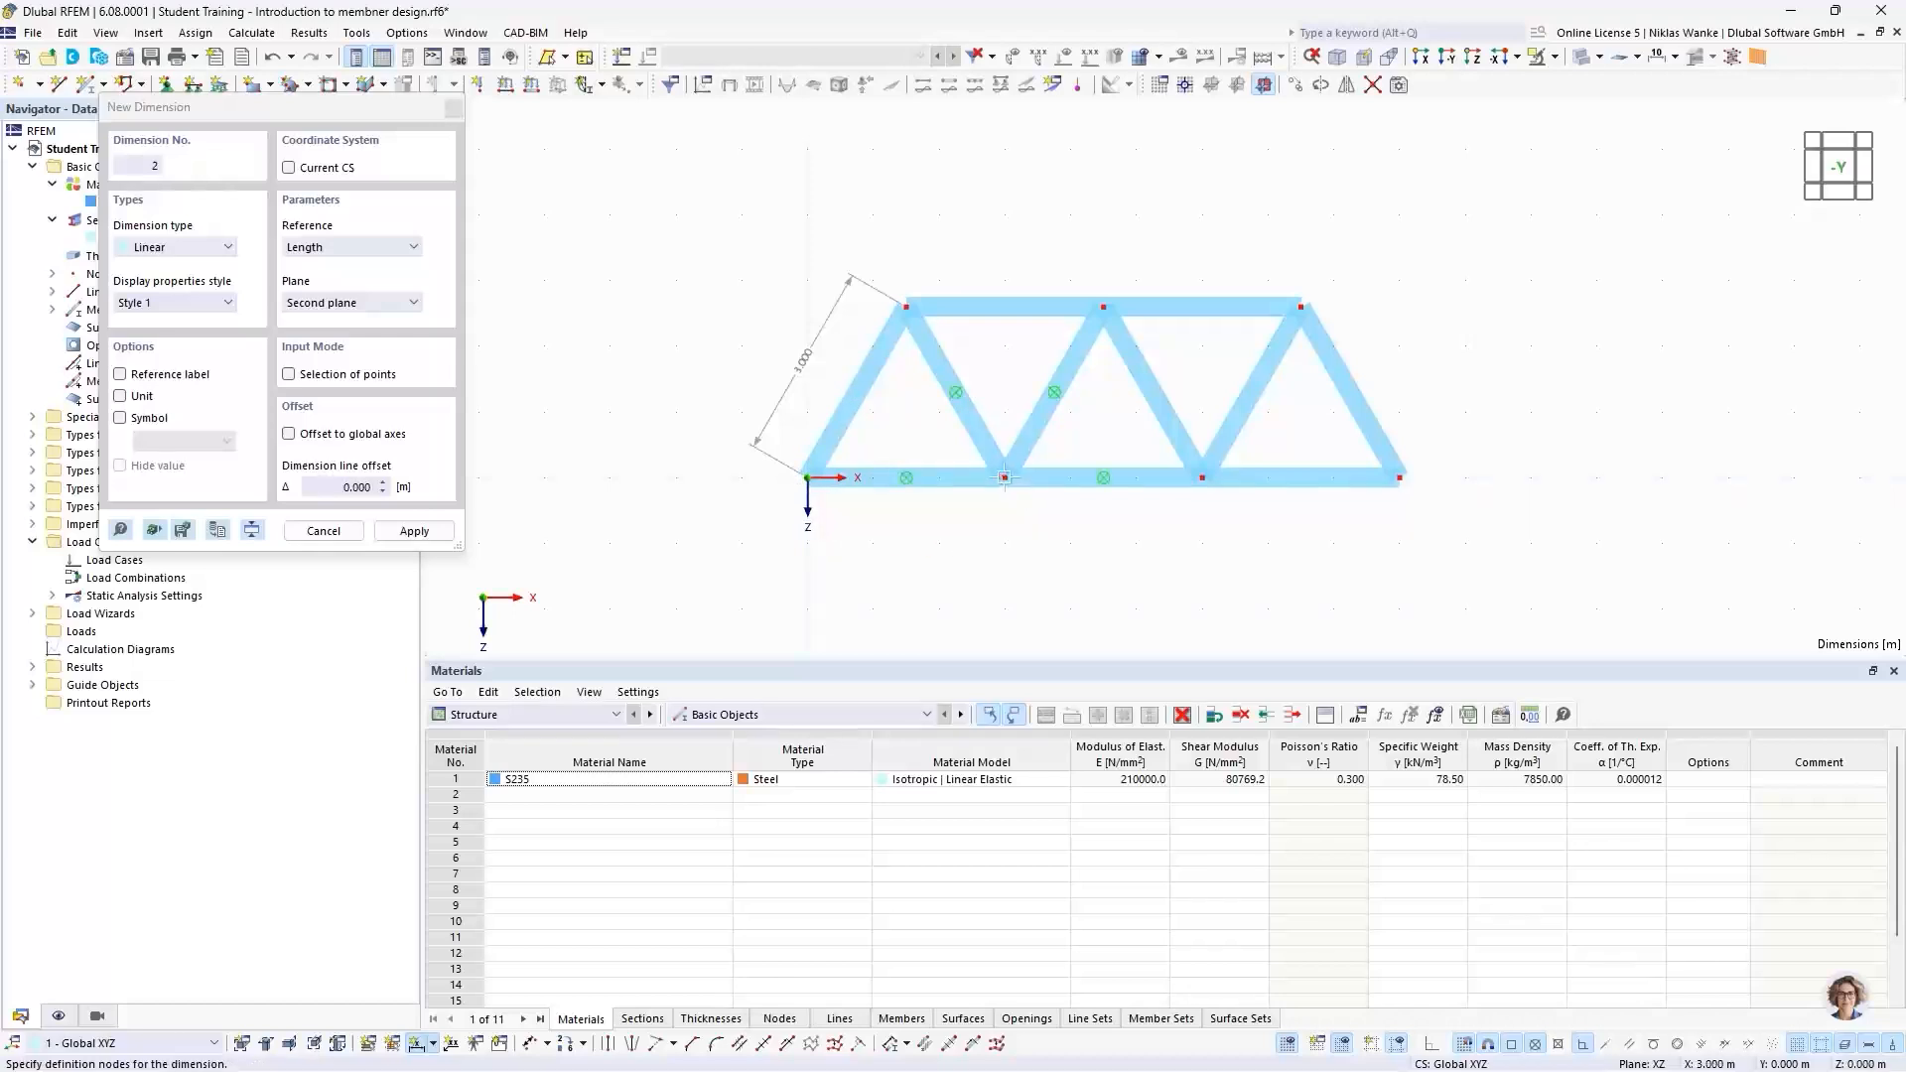
click(1033, 521)
click(1218, 520)
click(1400, 477)
click(1296, 545)
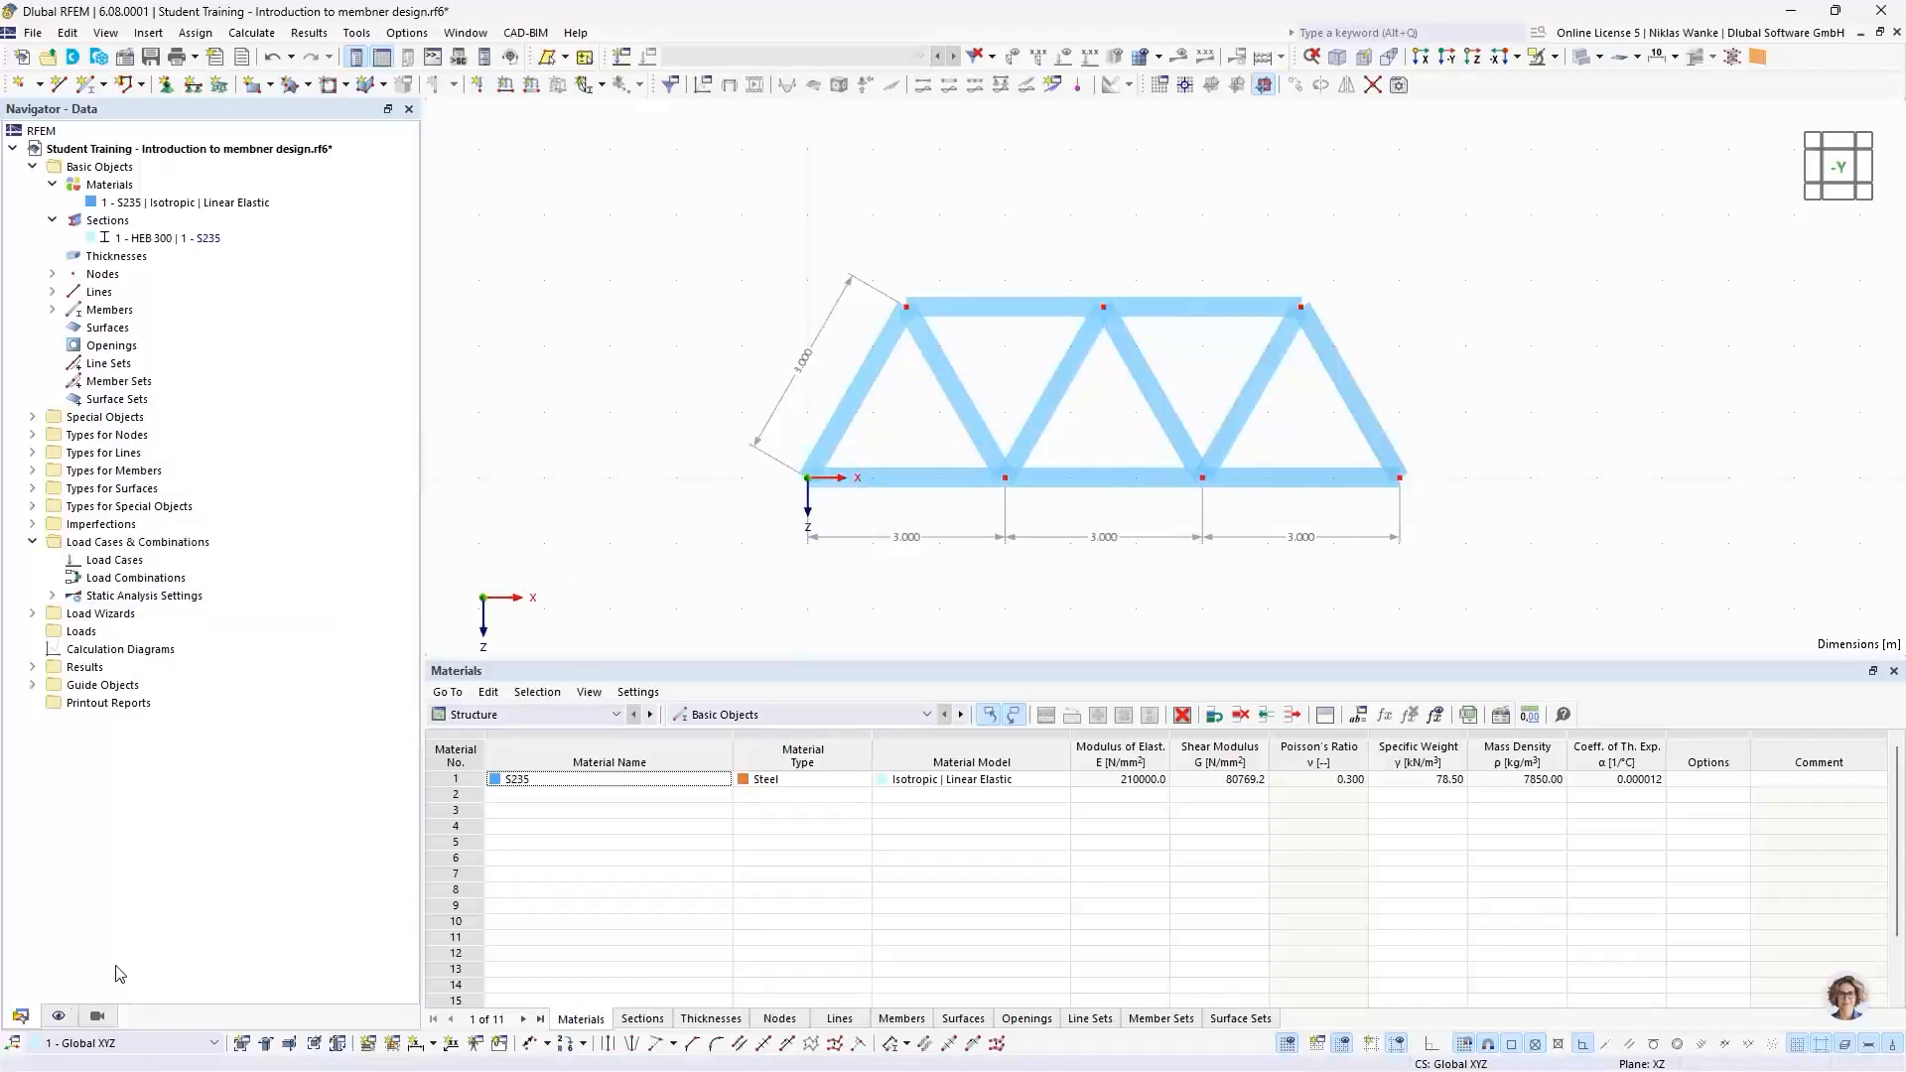
Step: Hide the Global Coordinate System X, Y, Z (in zero point) in the model display settings
click(62, 1015)
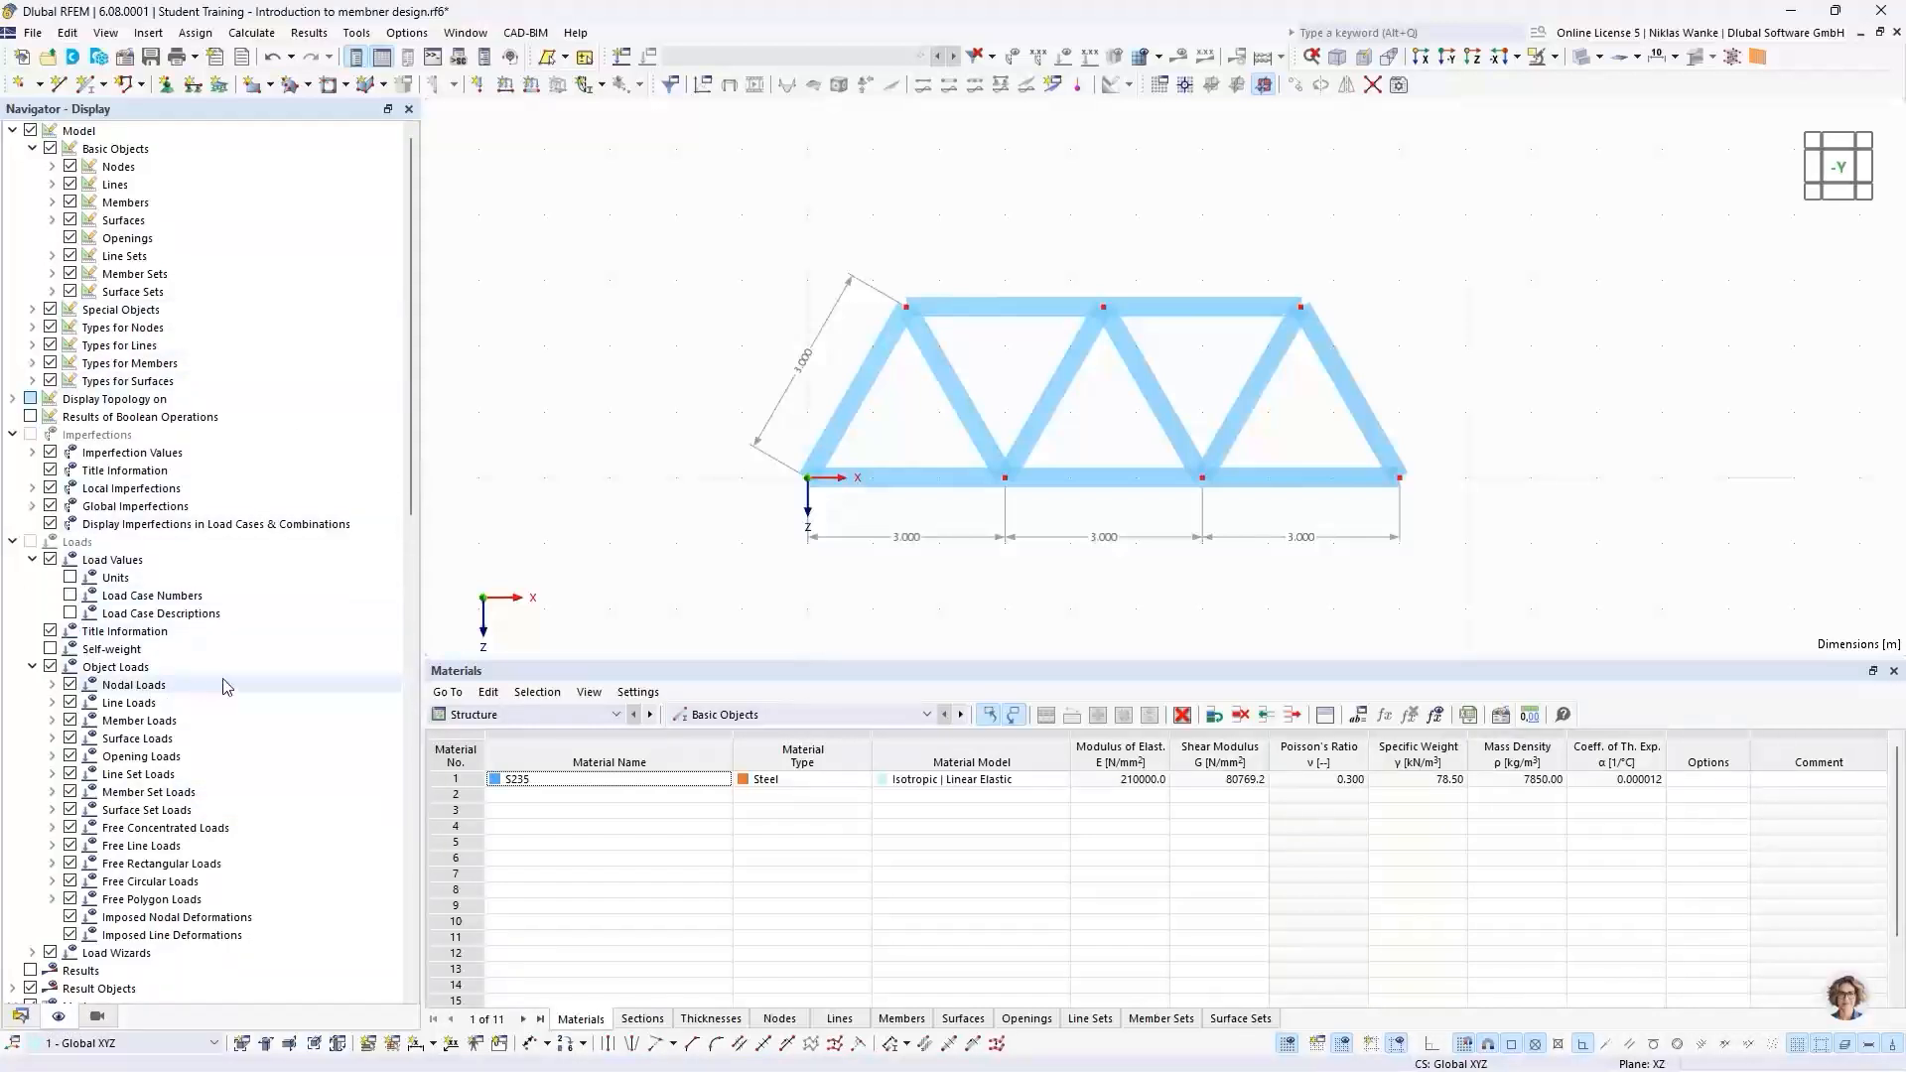
mouse_move(409, 371)
mouse_down()
mouse_move(411, 403)
mouse_move(411, 373)
mouse_up()
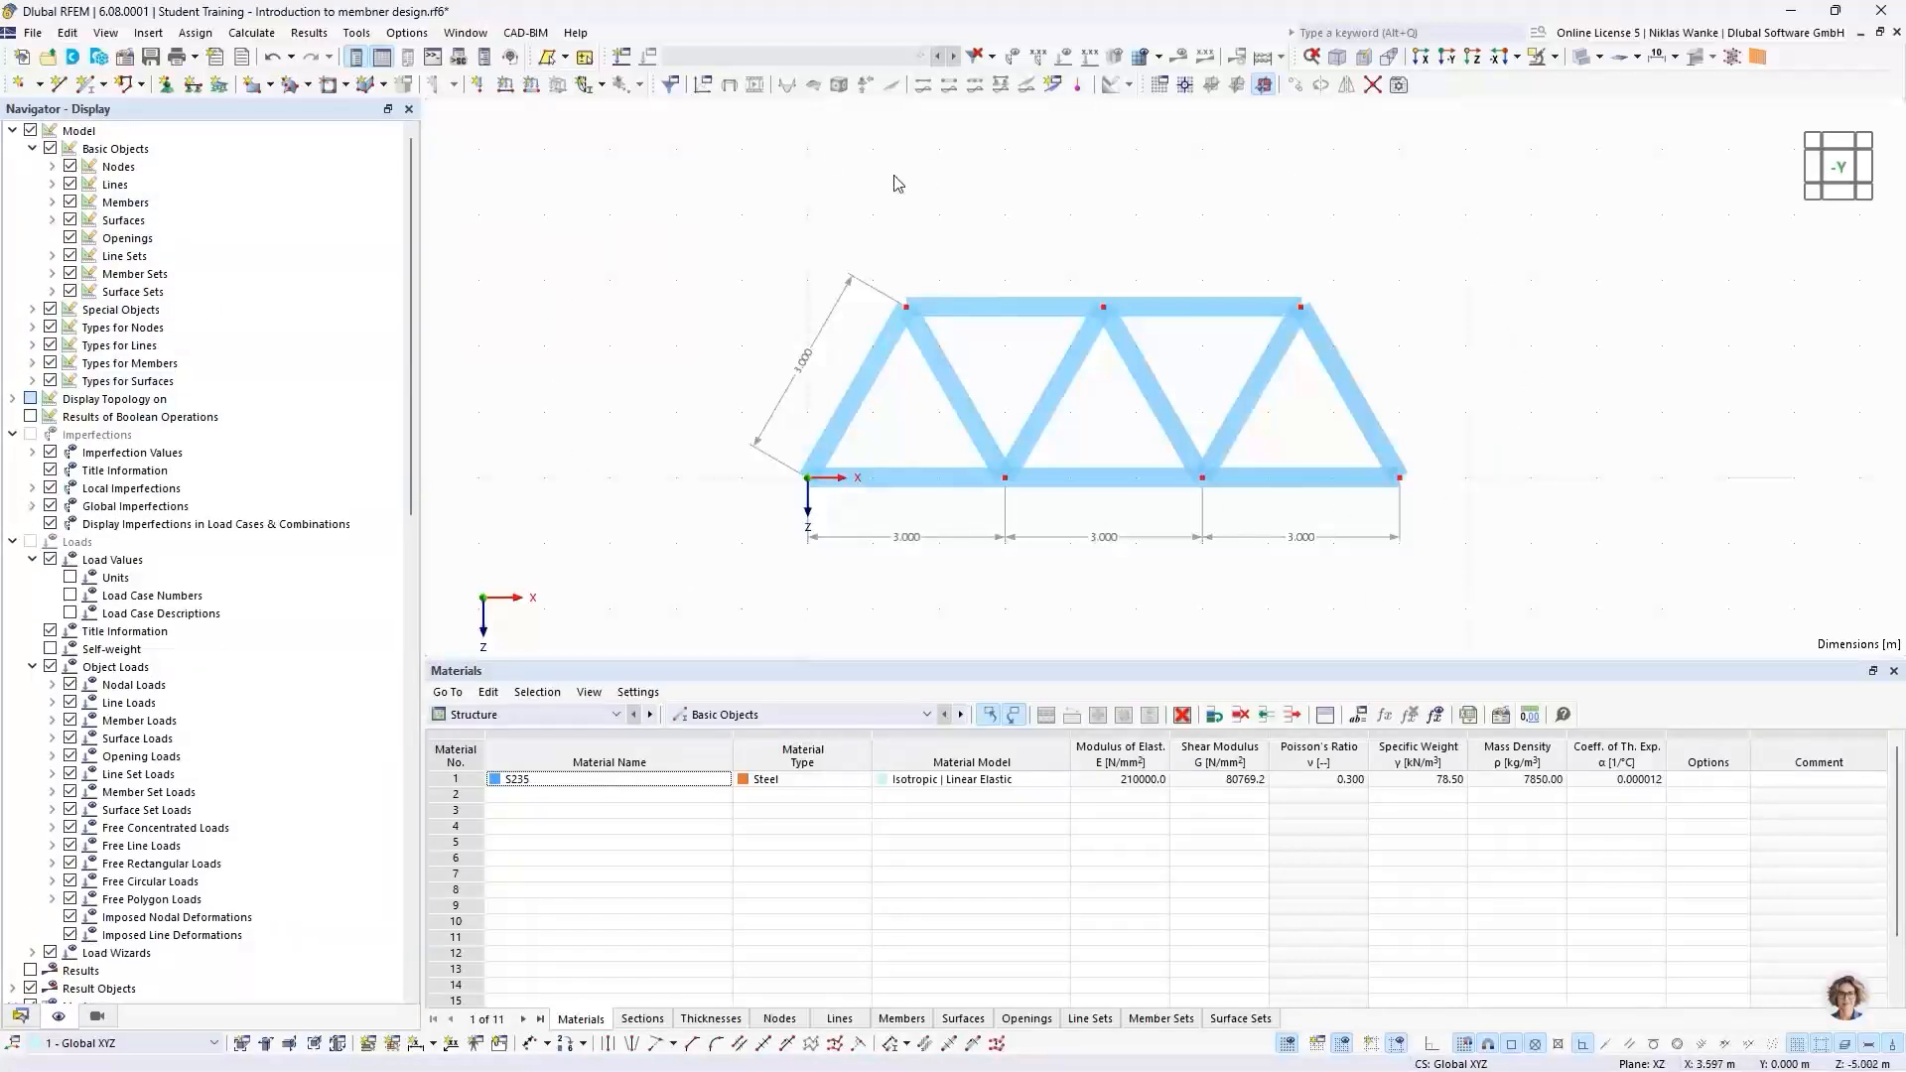
scroll(191, 640, down, 10)
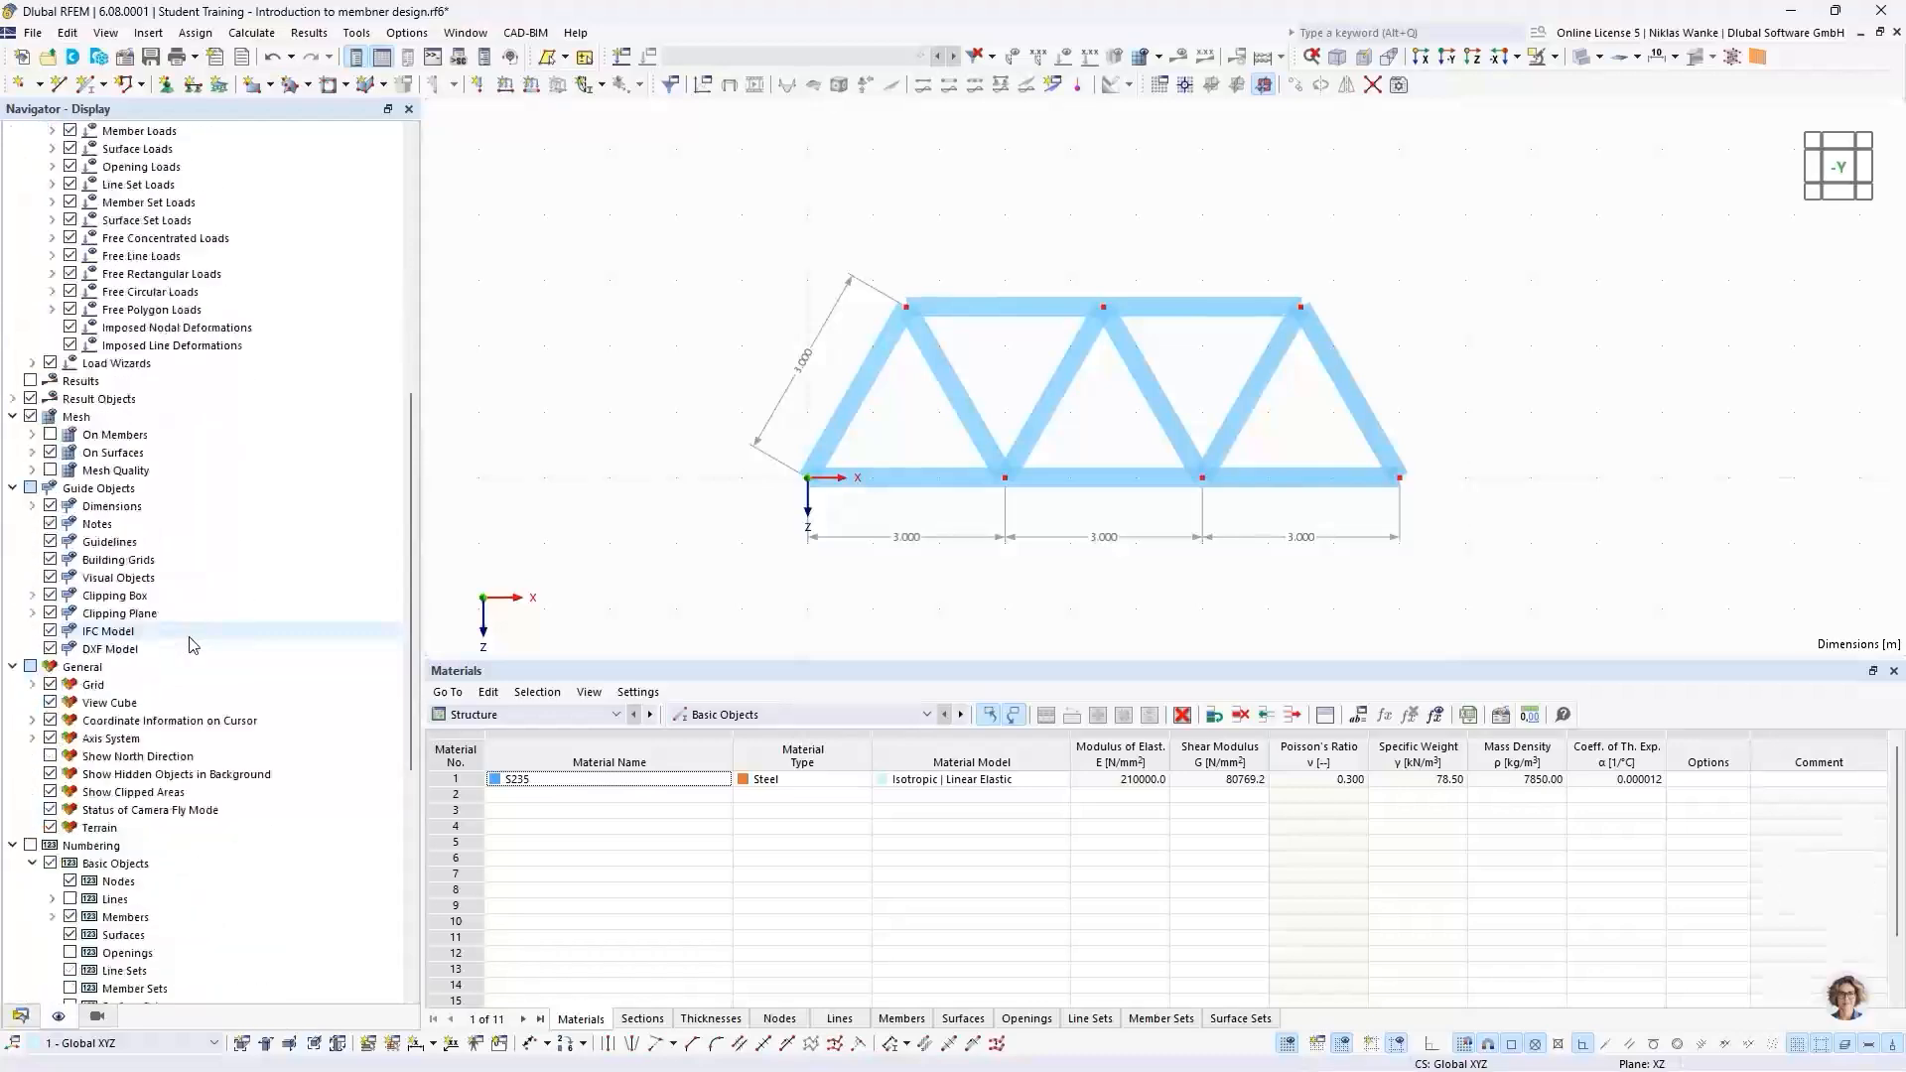
scroll(190, 646, down, 4)
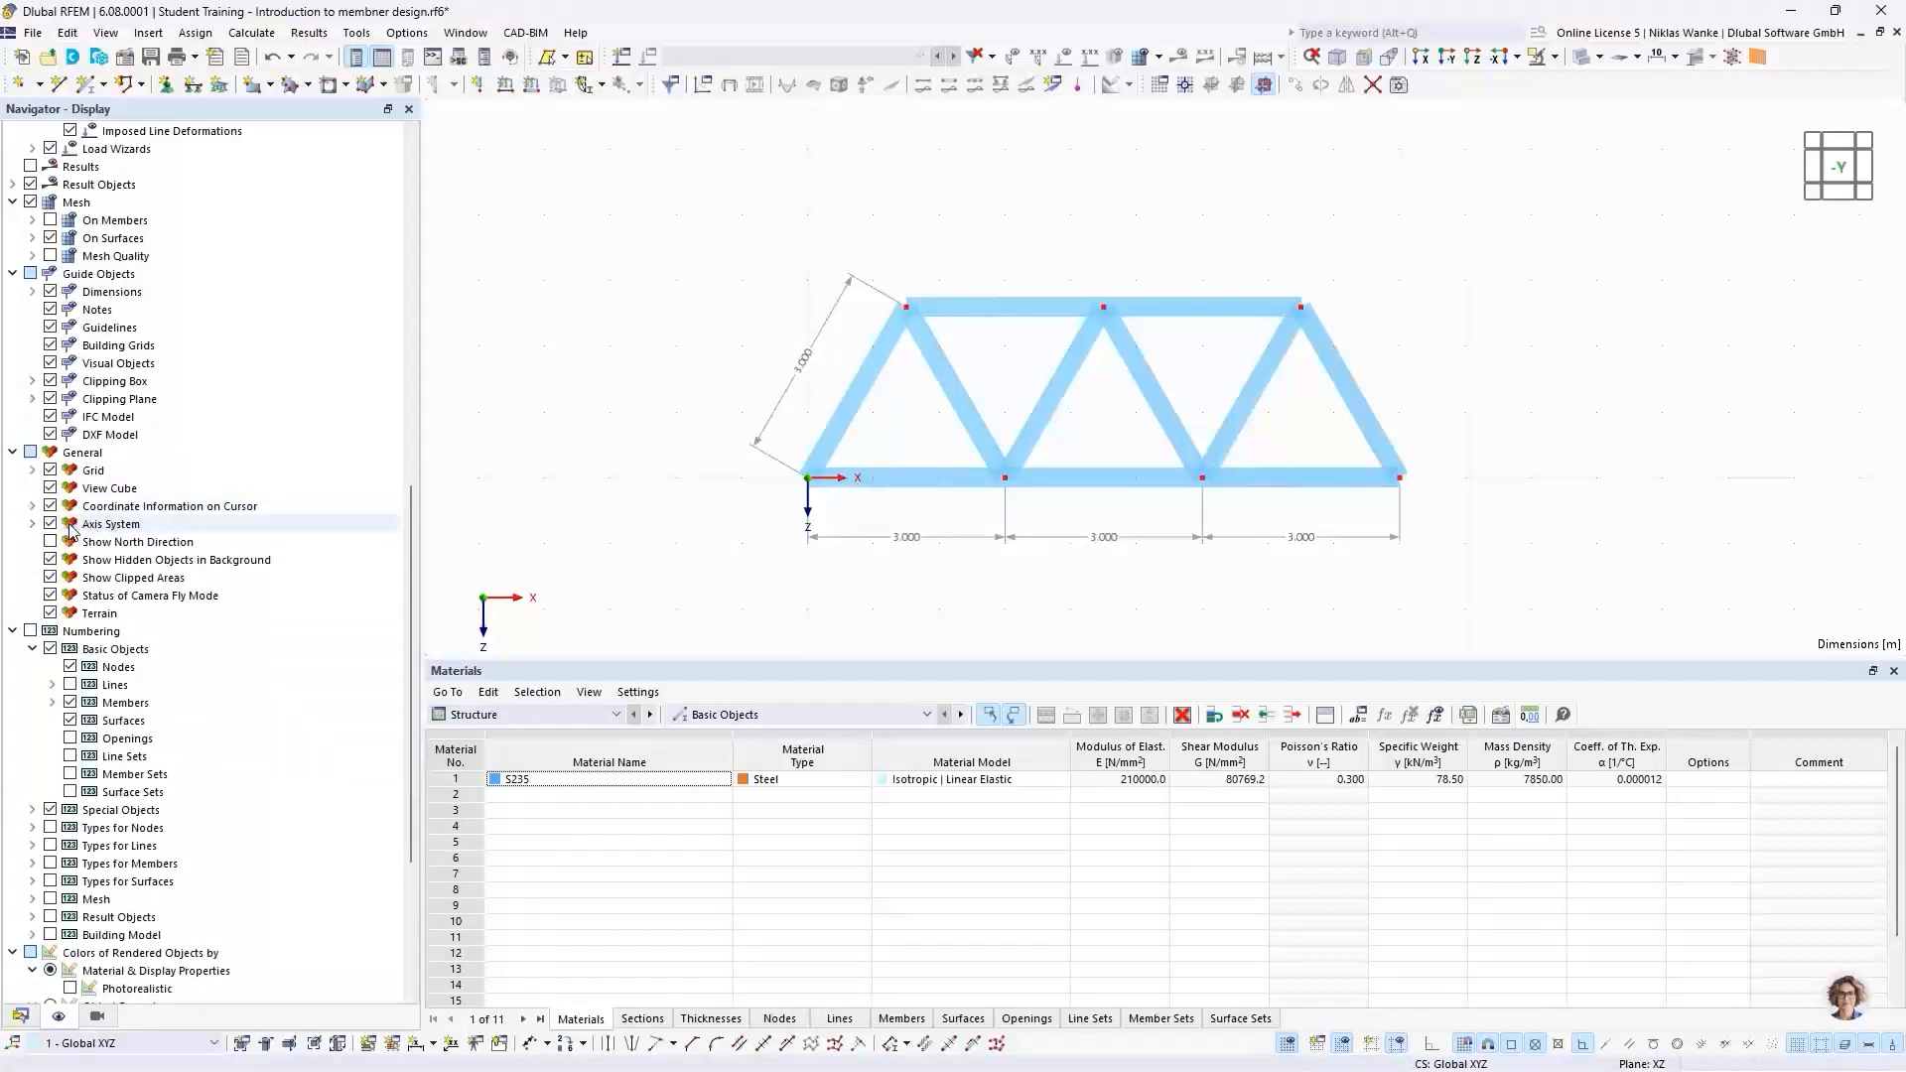
click(32, 524)
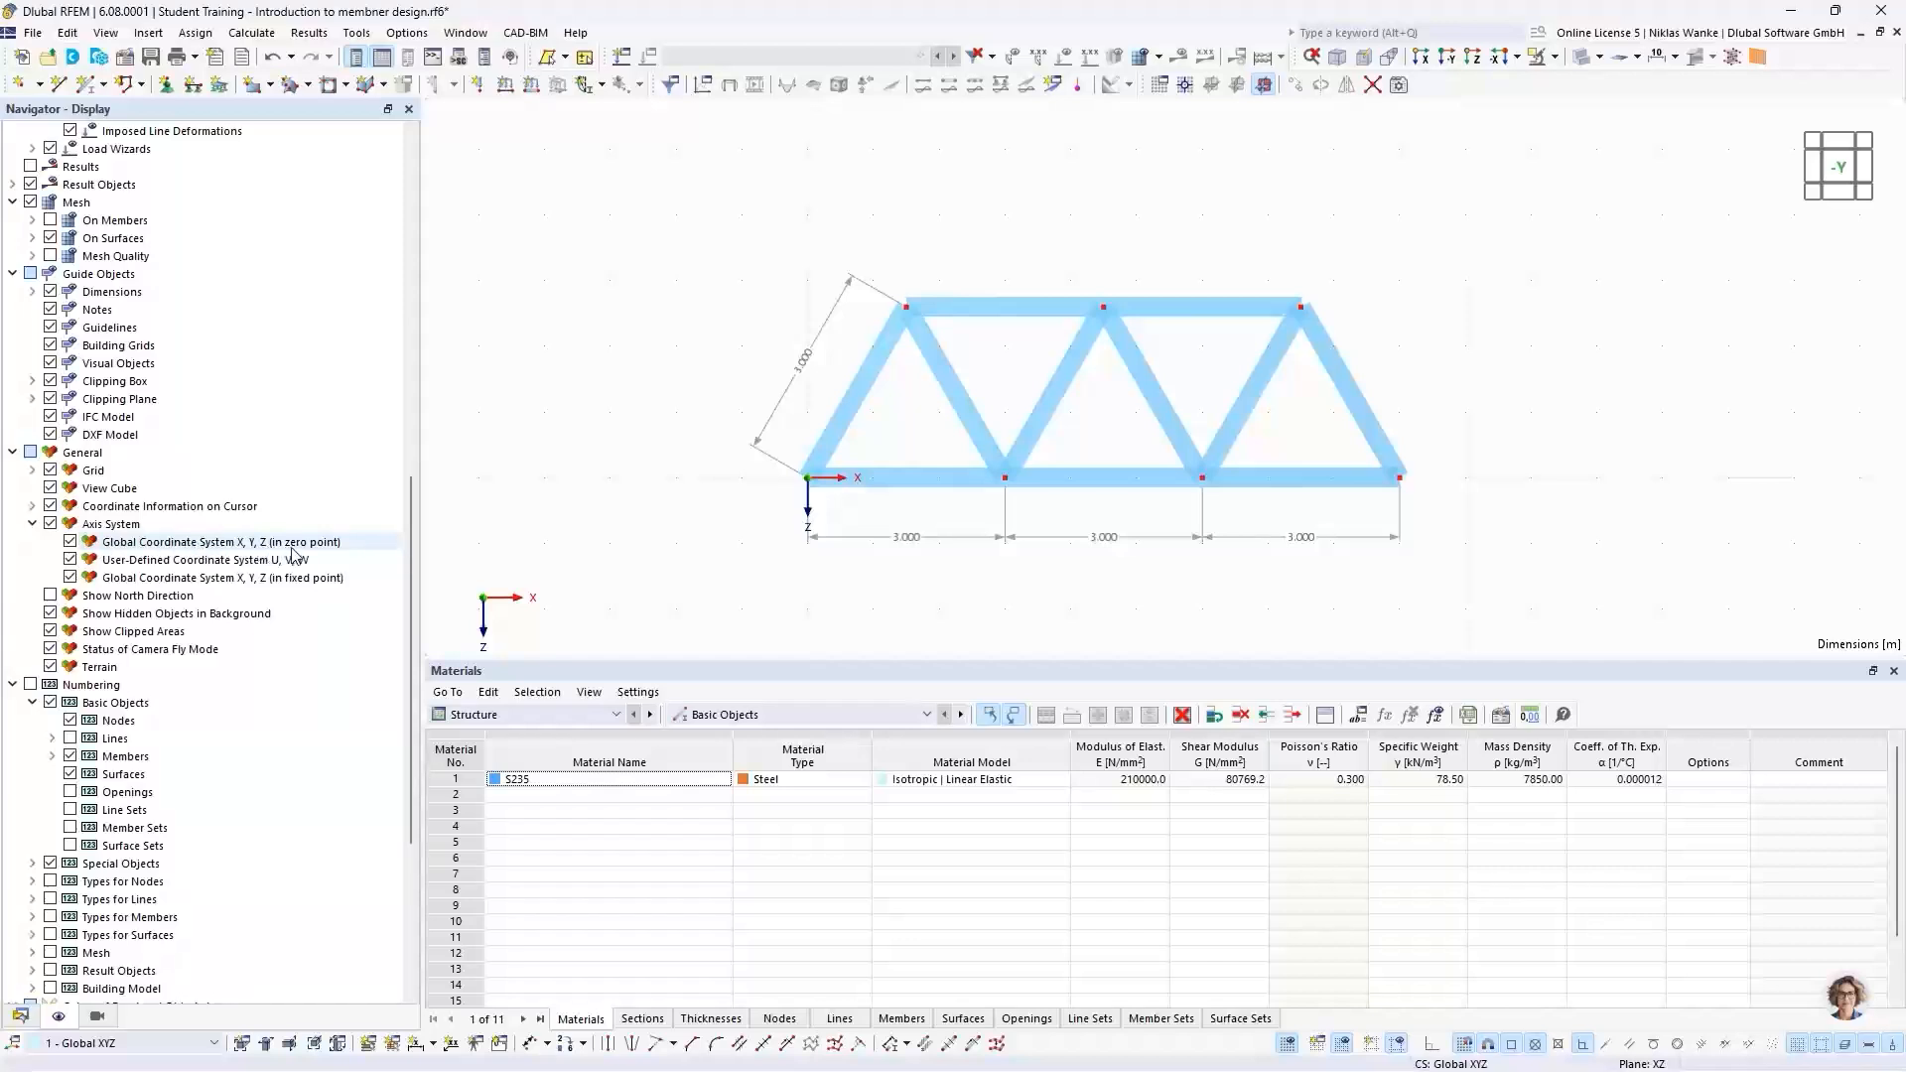
click(70, 542)
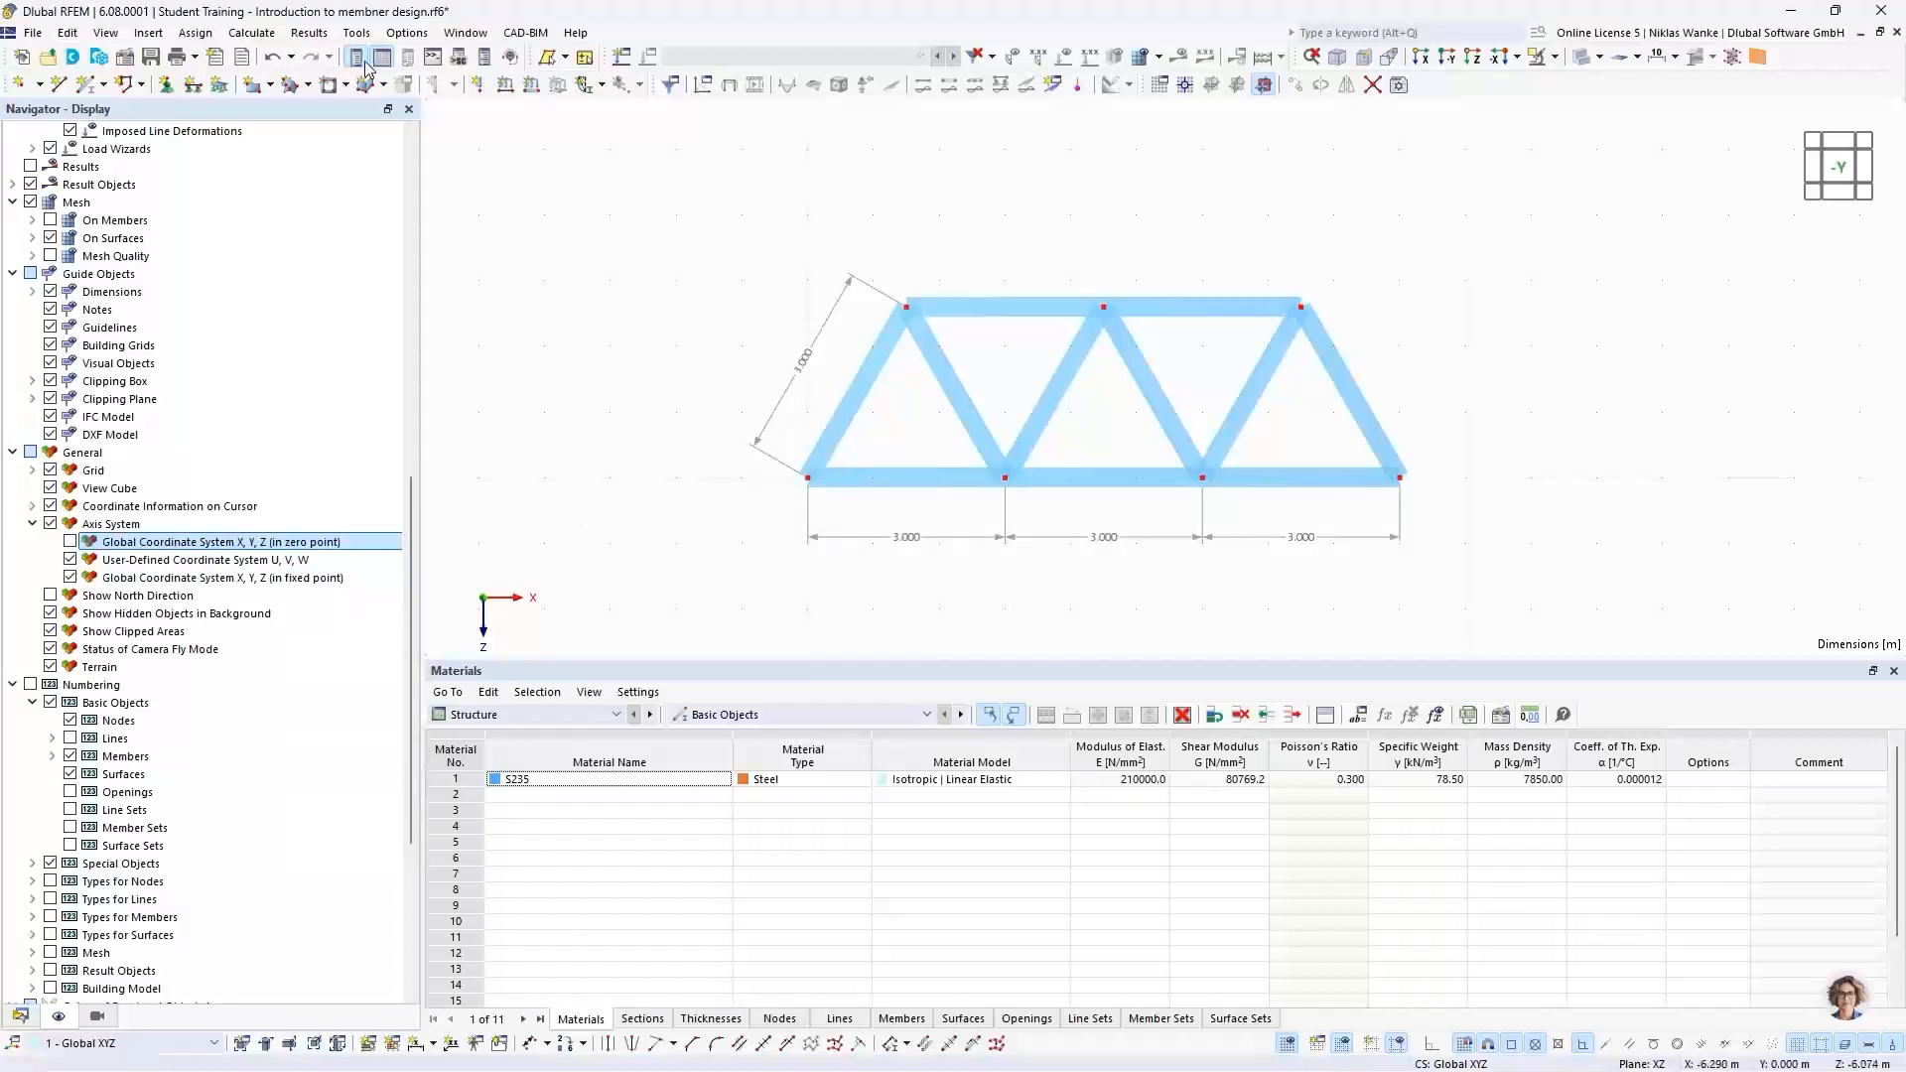
Step: Review the hinged nodal support type Gelenkig and assign it to both end nodes of the bottom chord
click(166, 87)
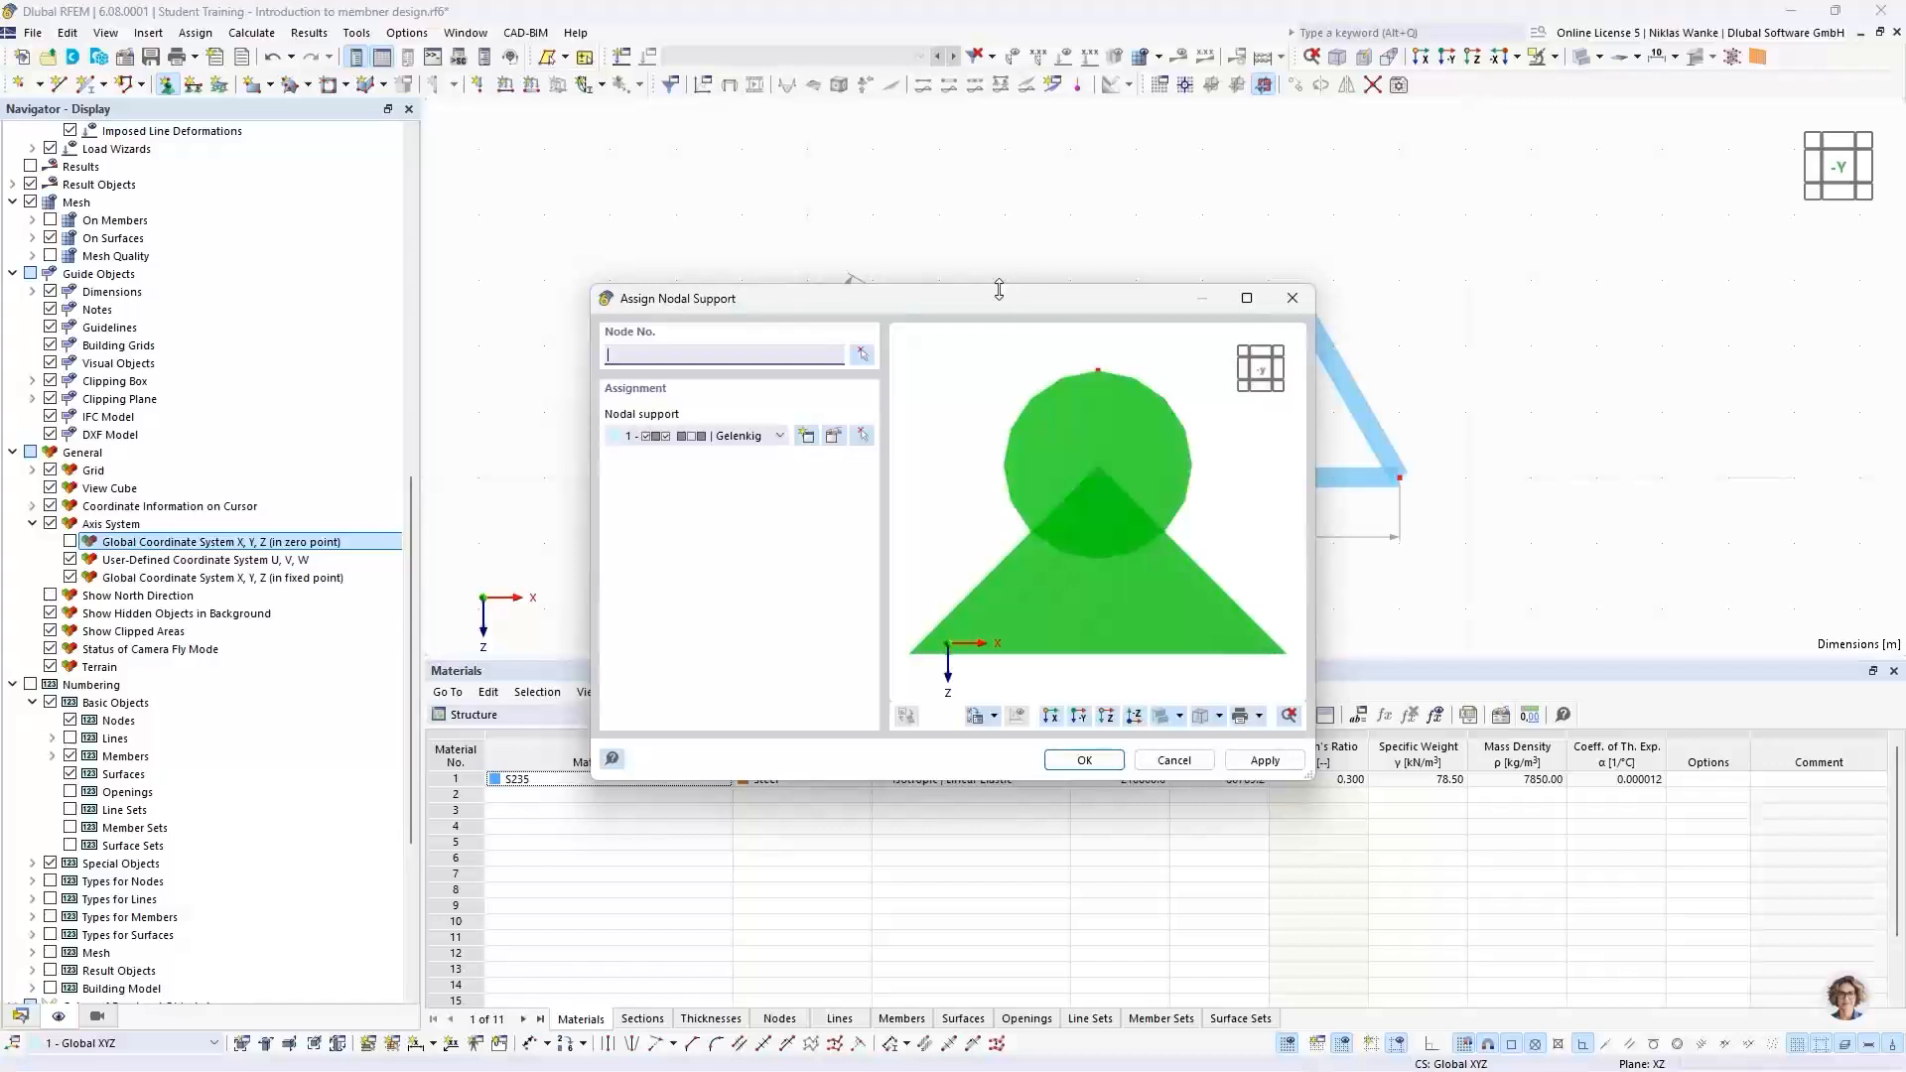
click(765, 437)
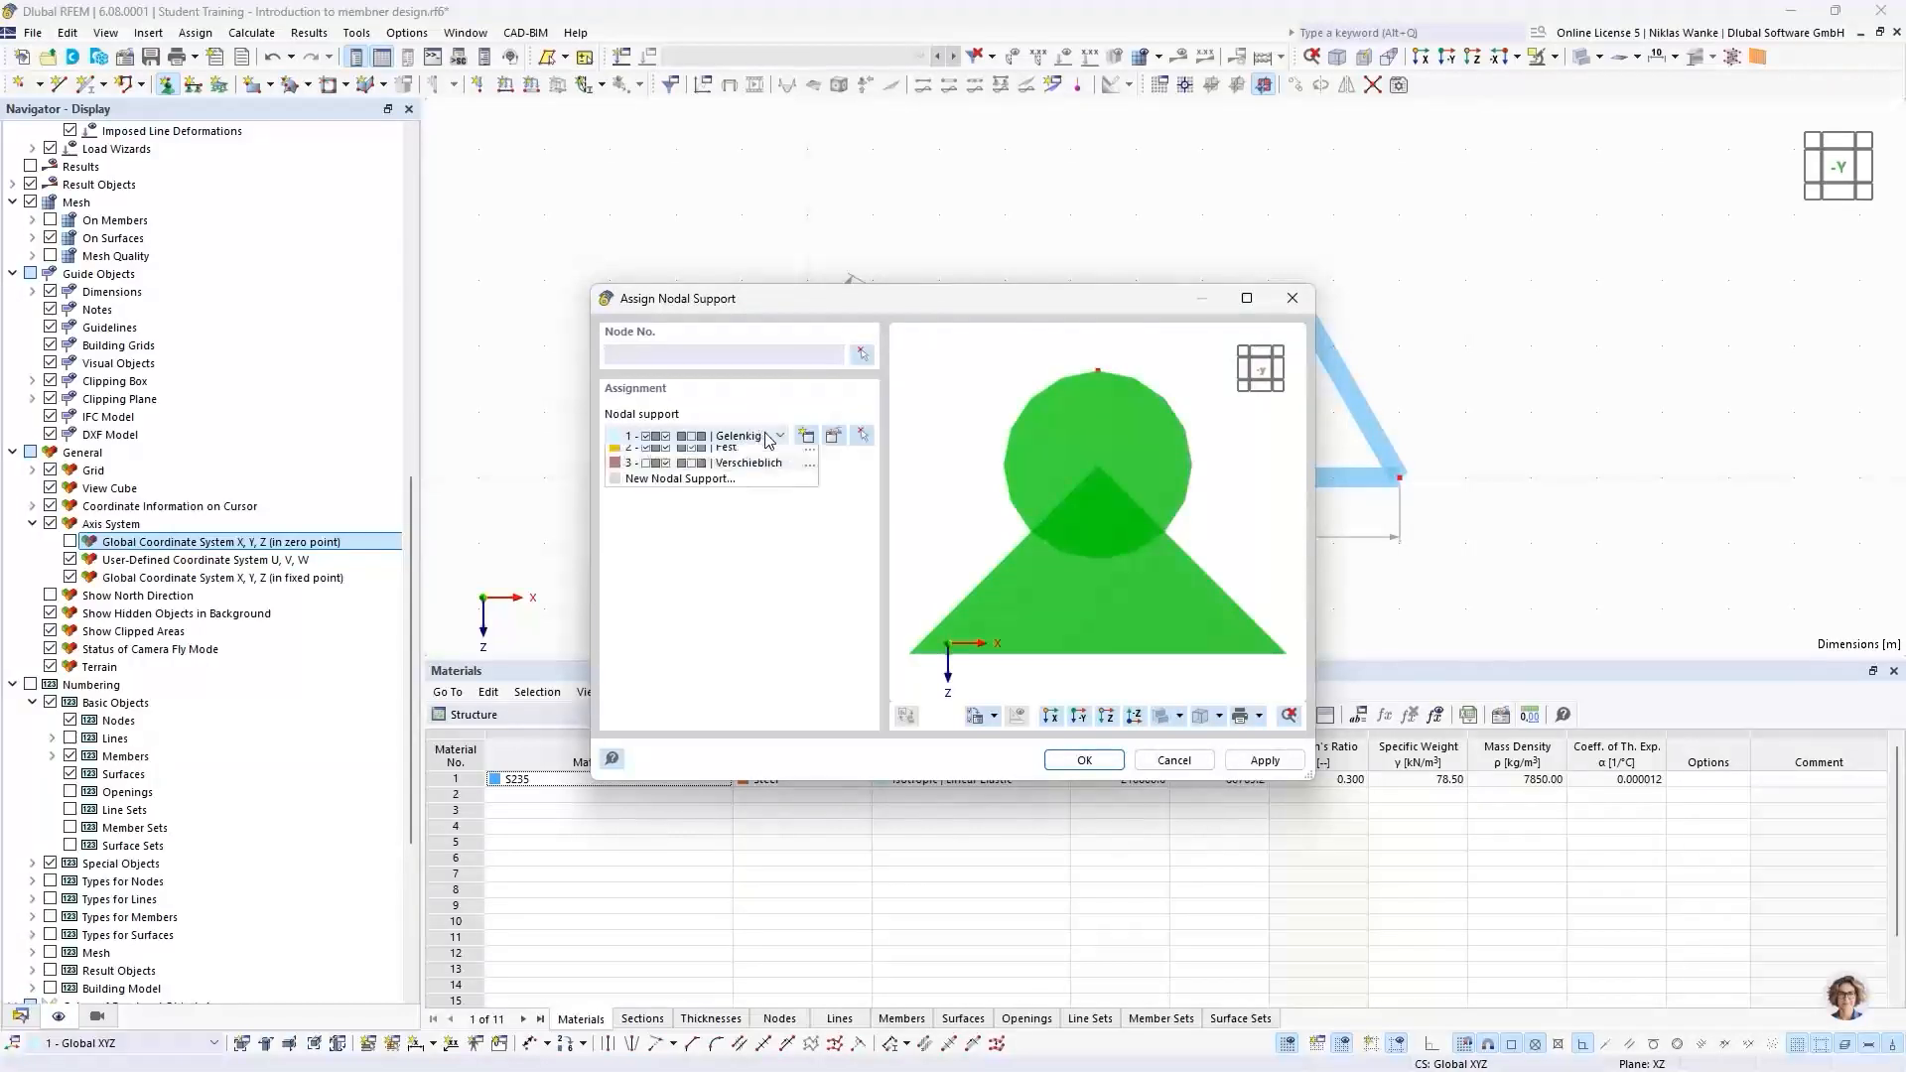
click(758, 439)
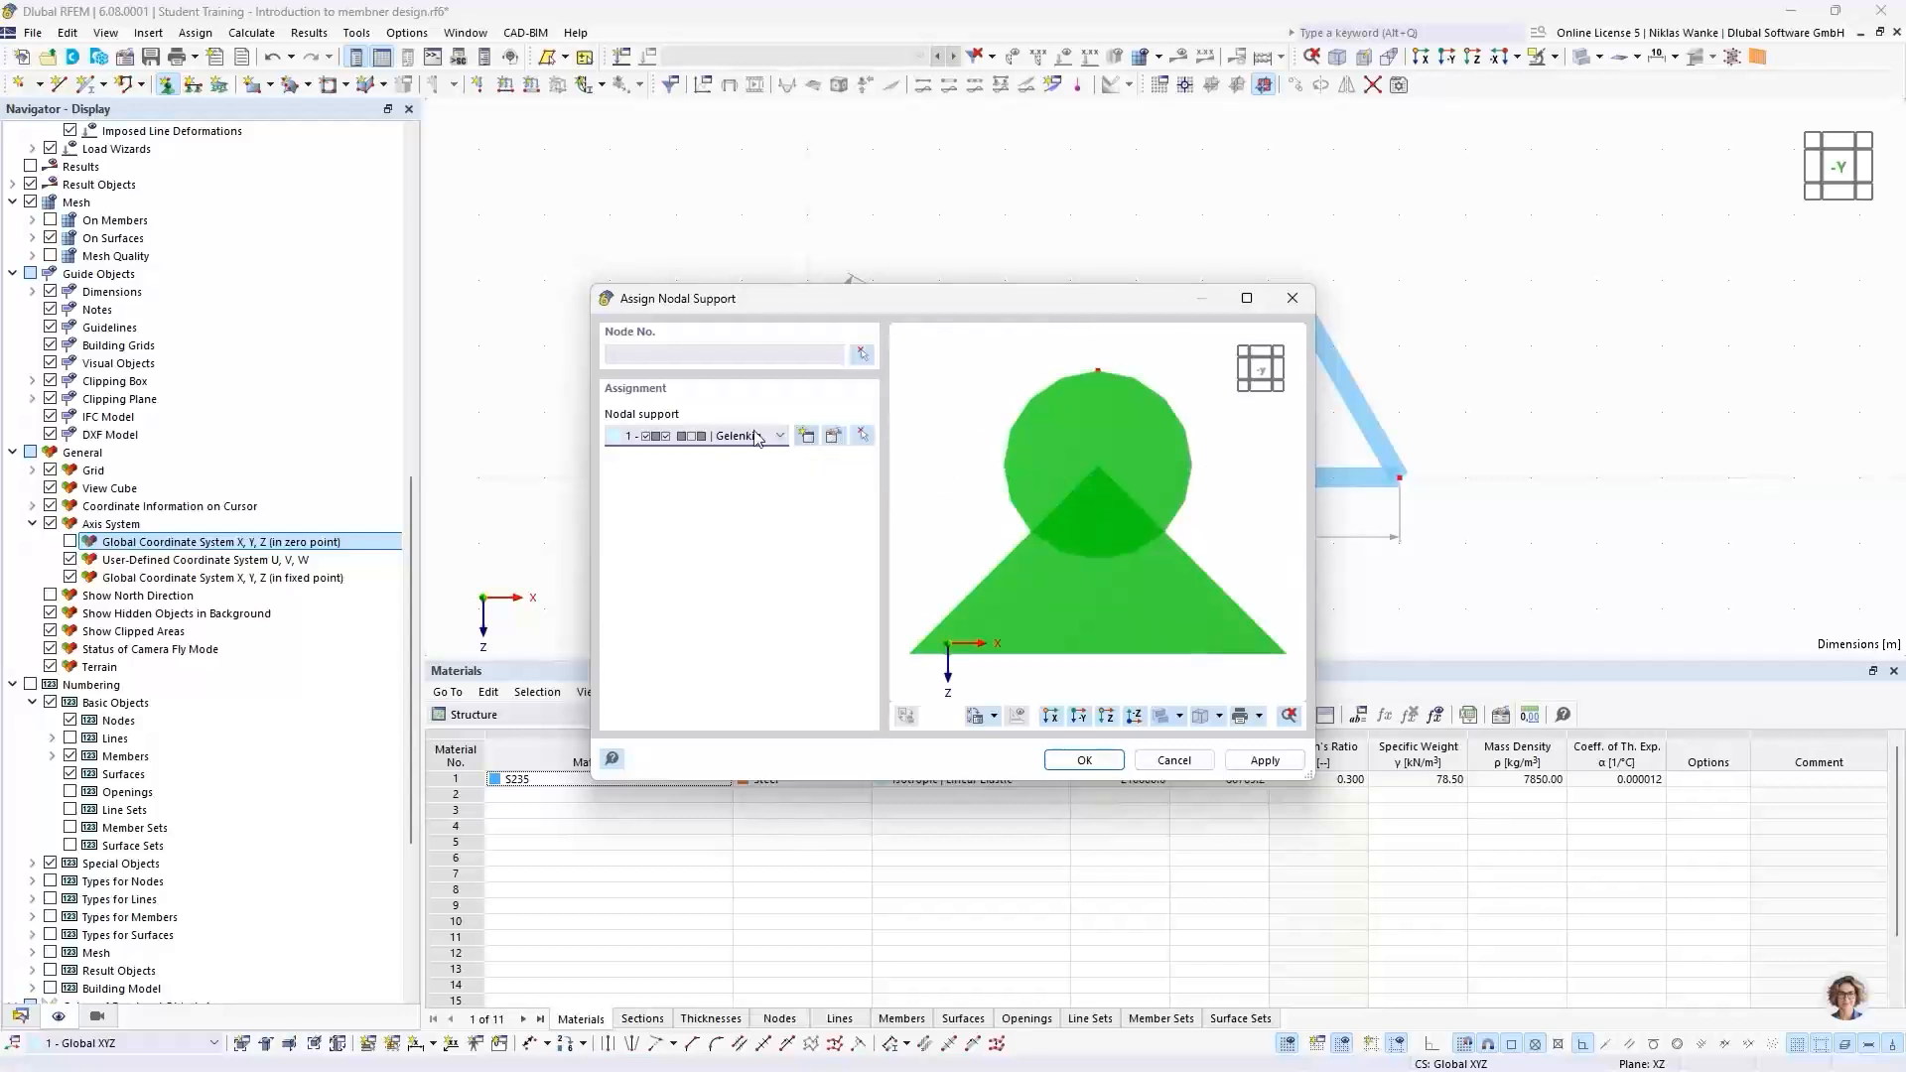
click(835, 437)
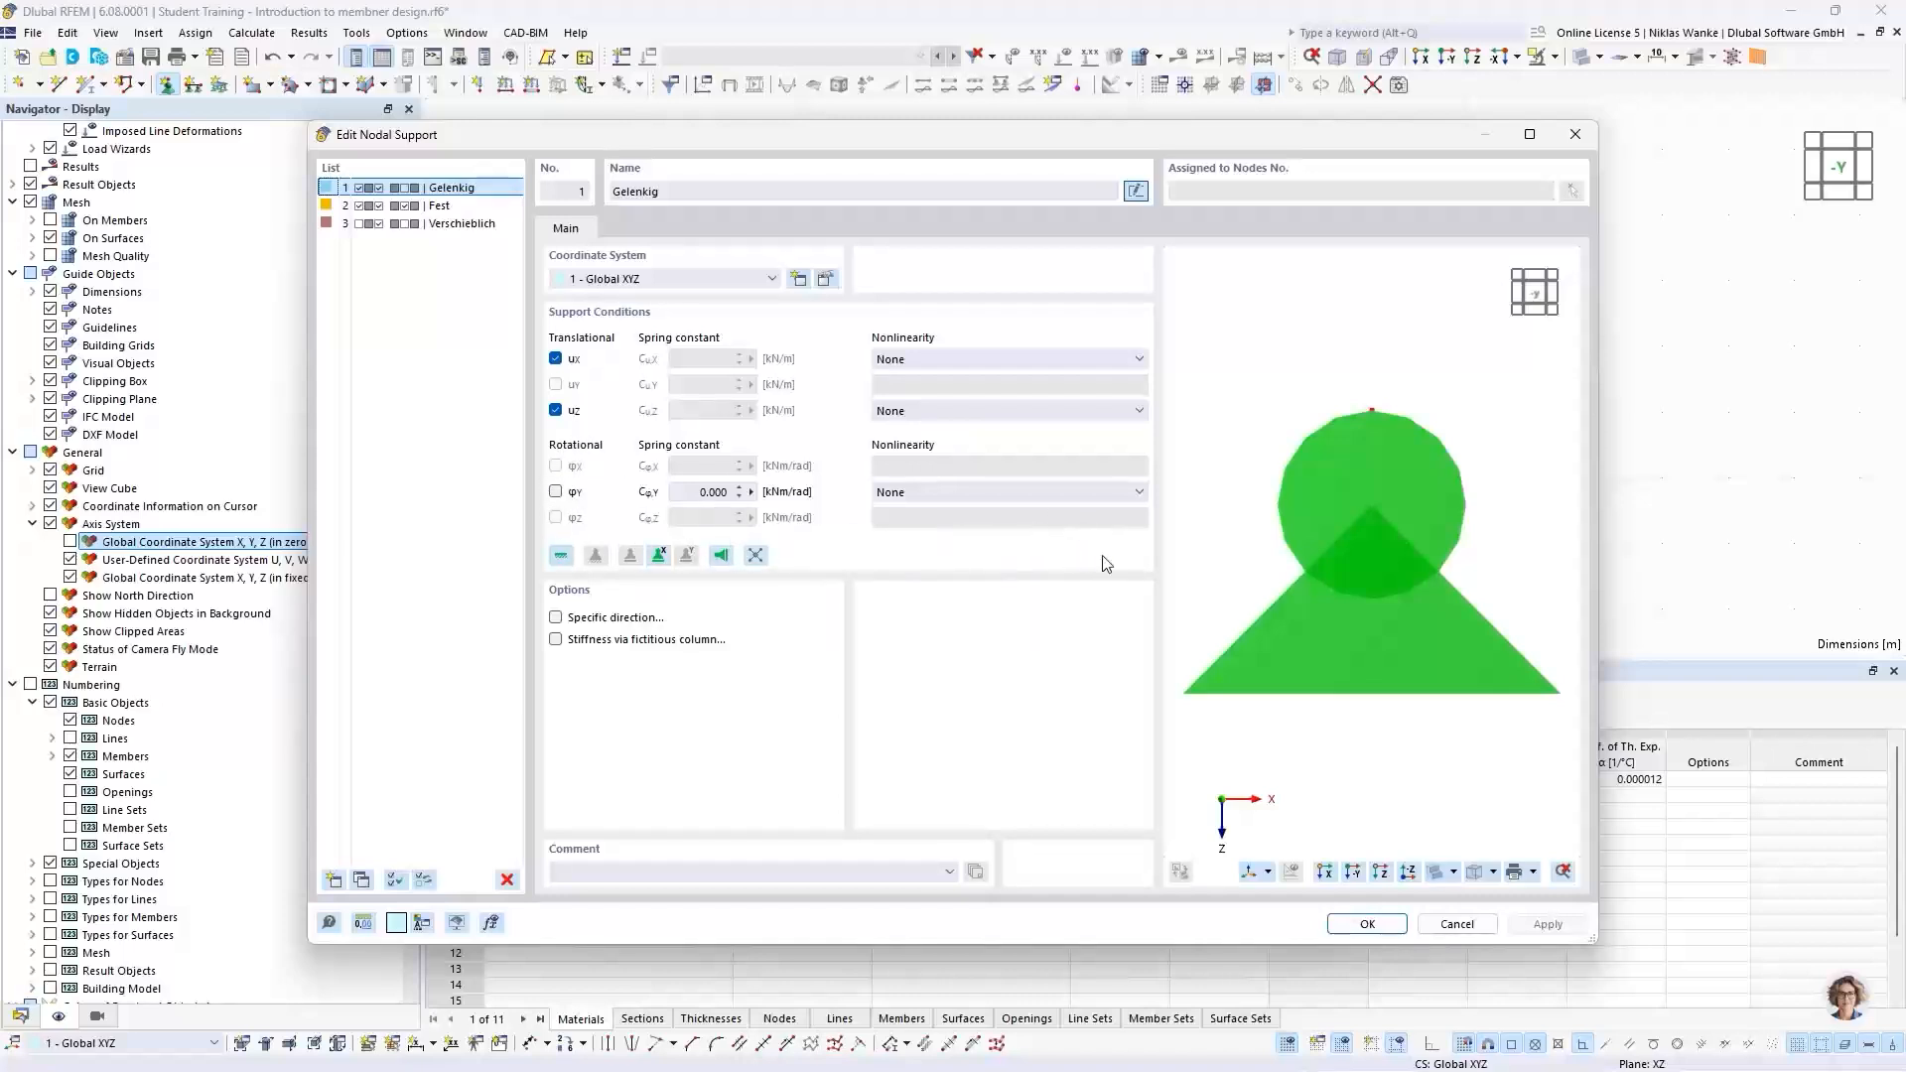
click(1351, 929)
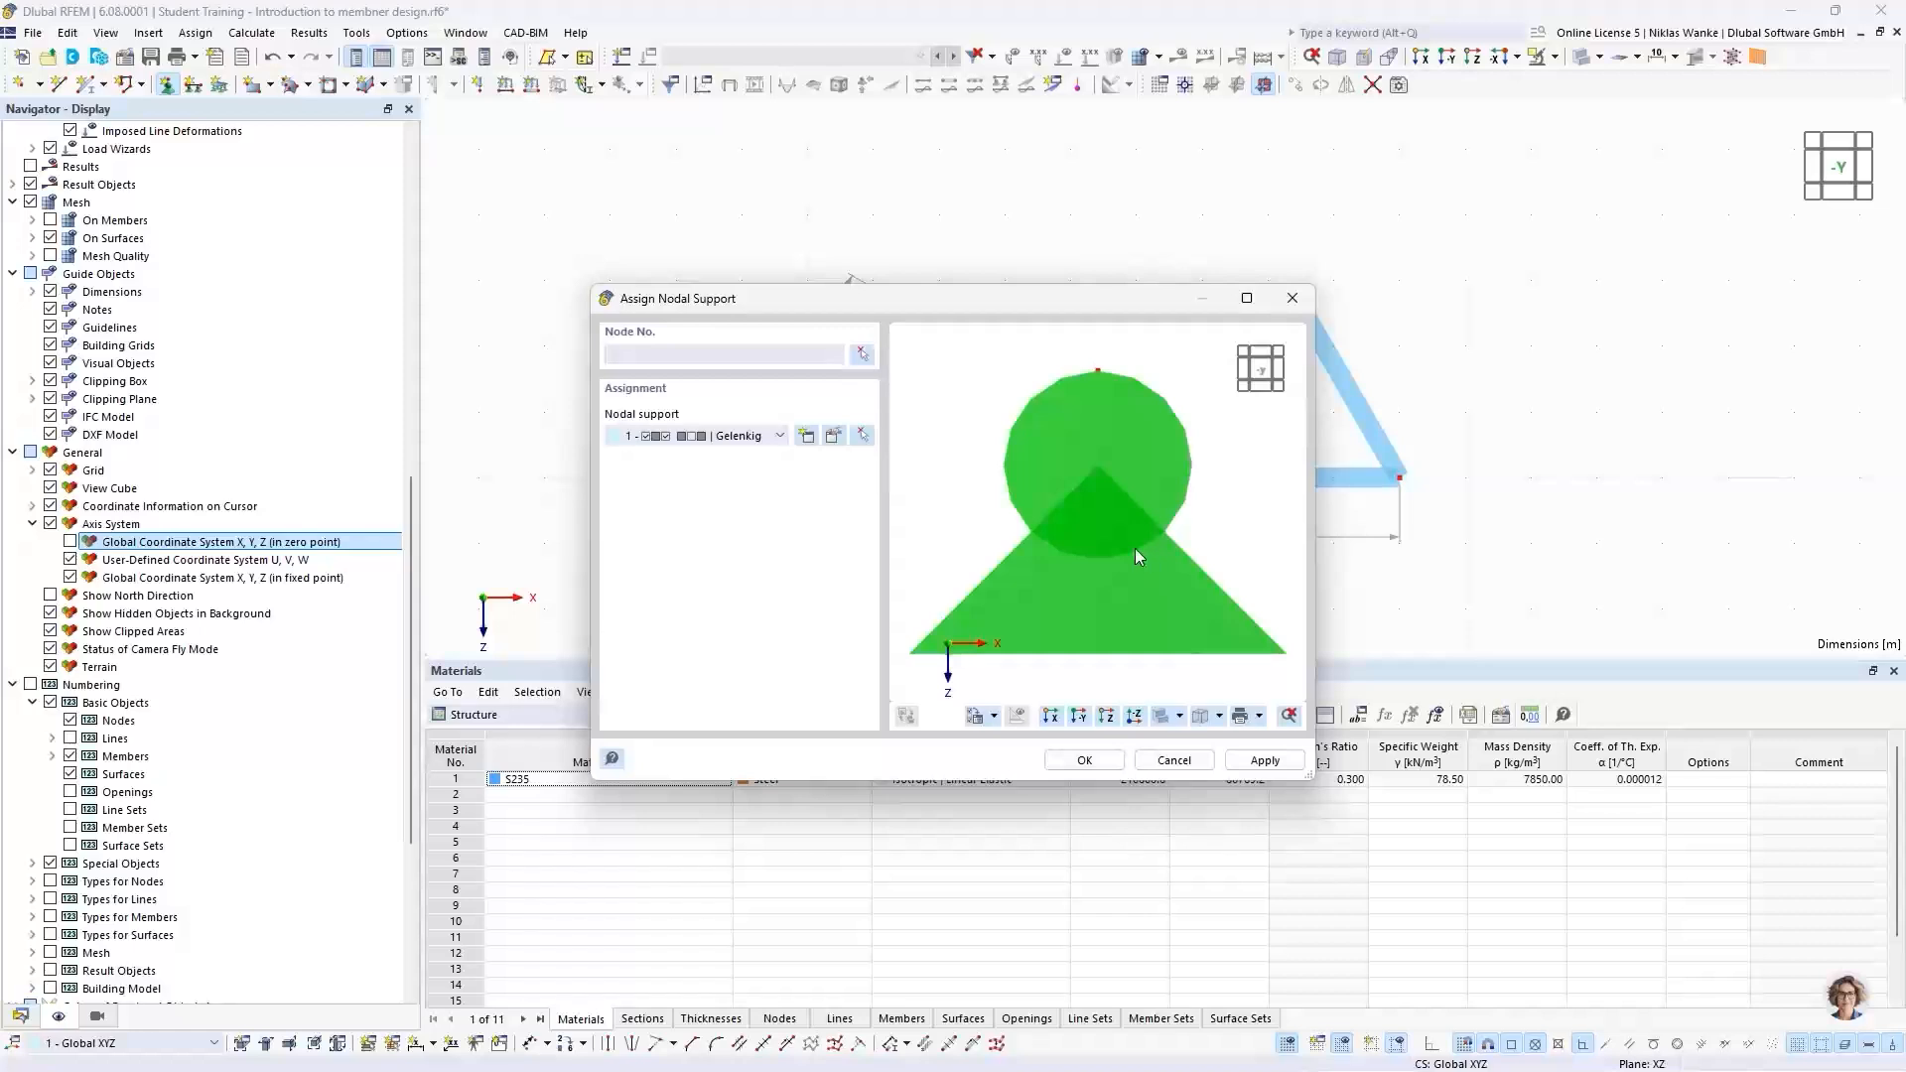
click(1092, 762)
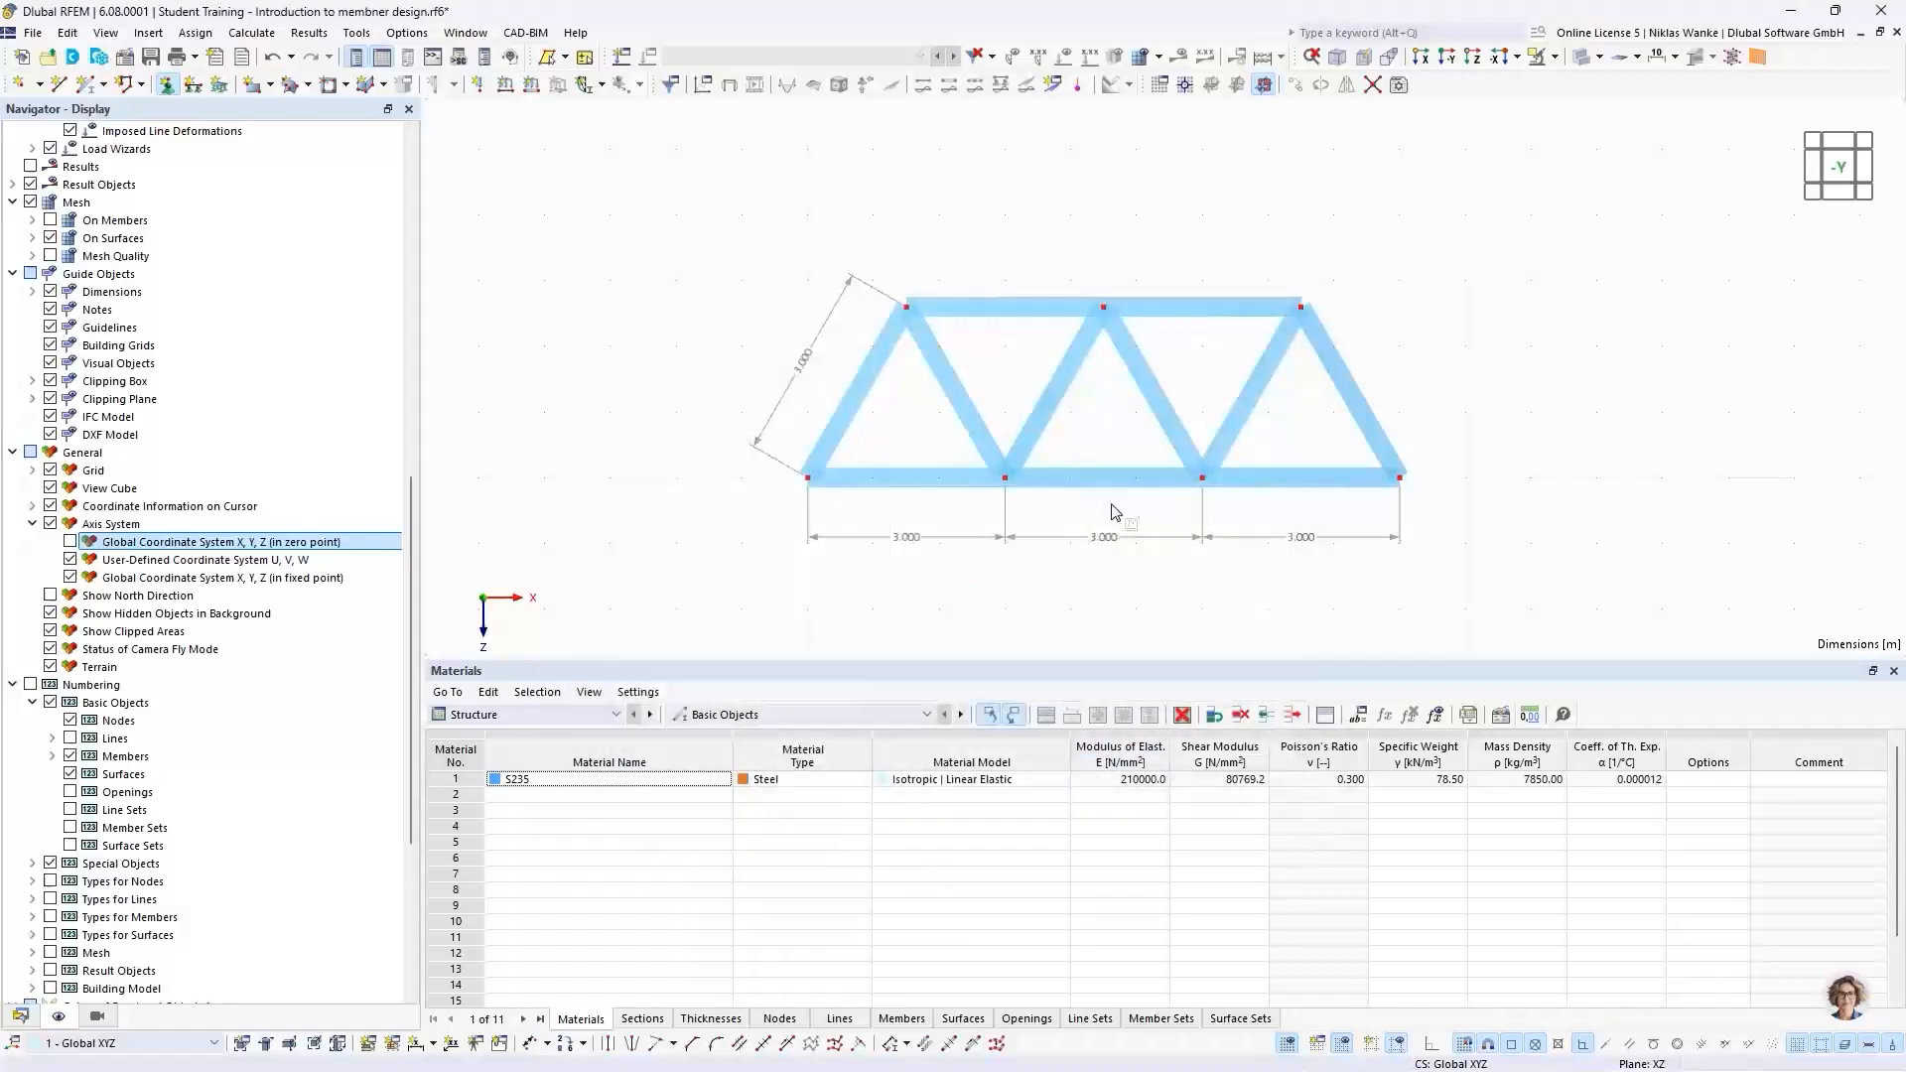
click(808, 477)
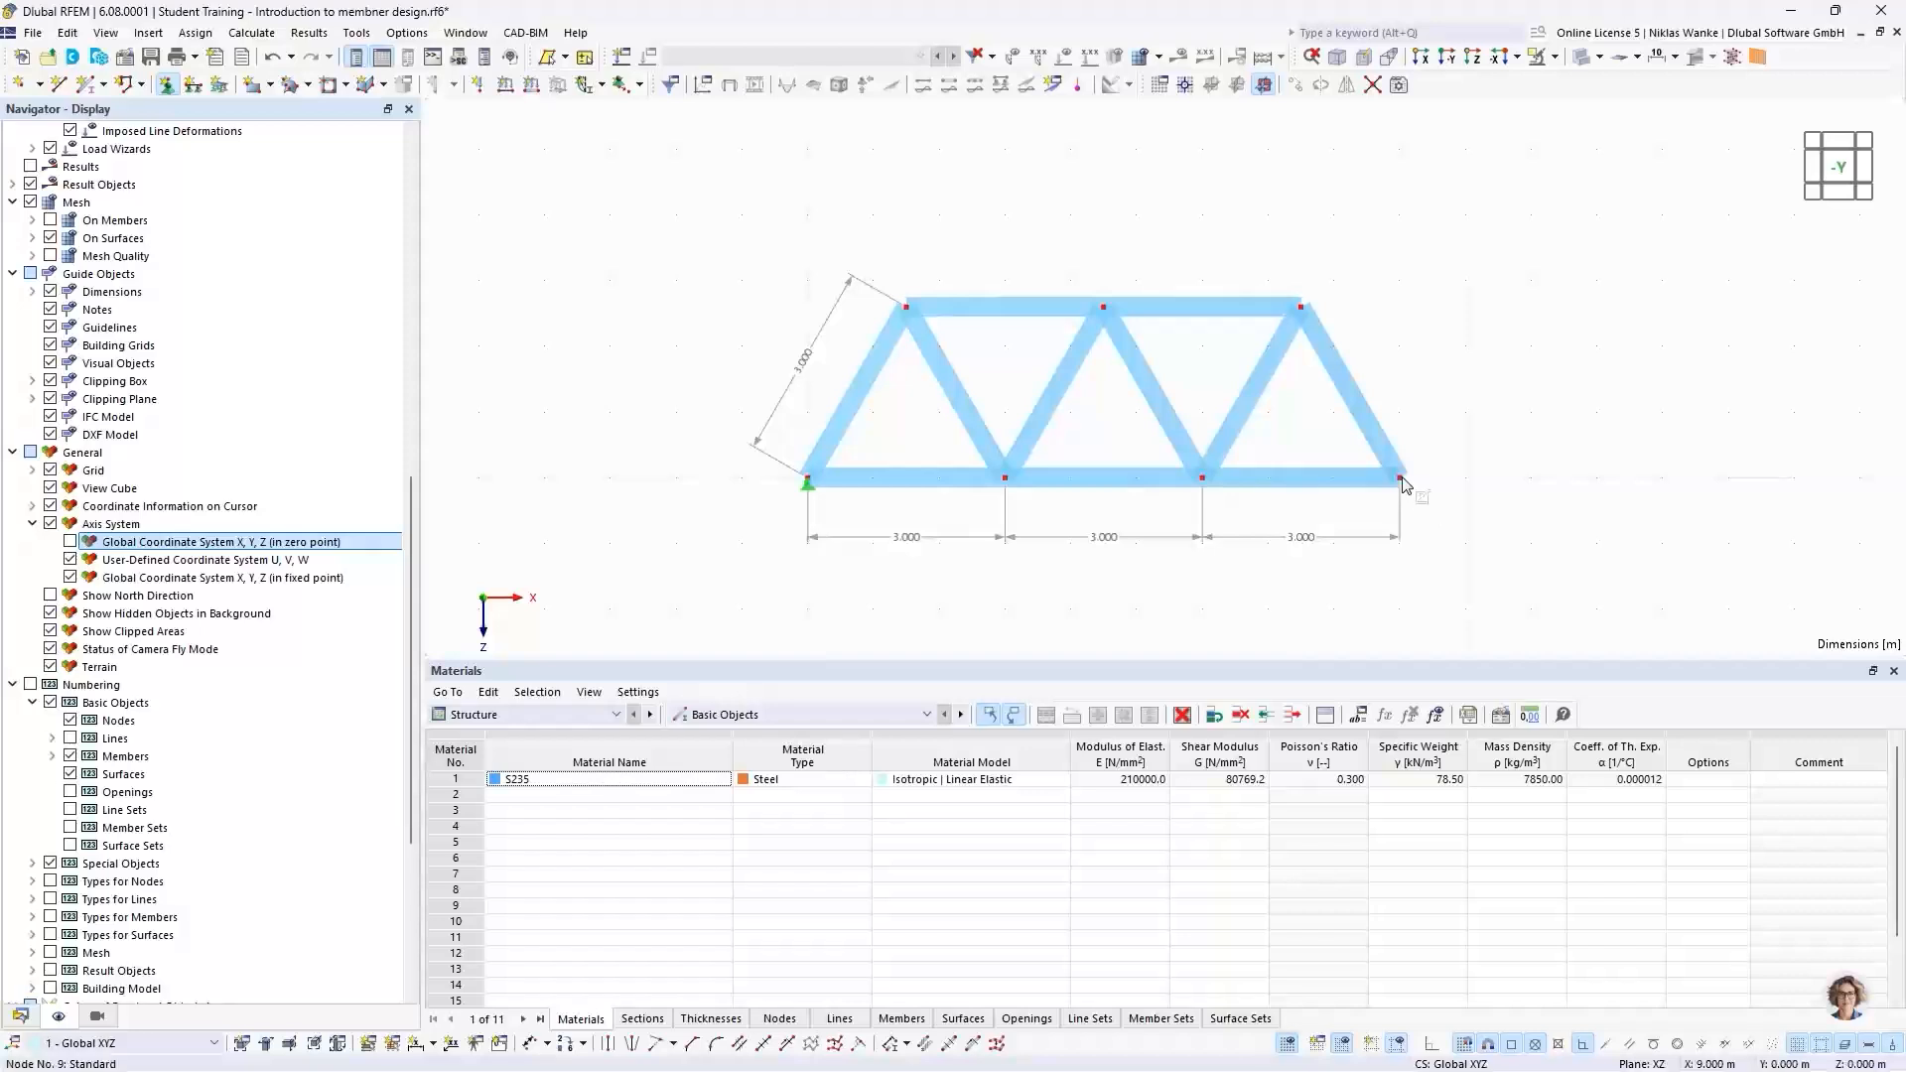
click(1400, 477)
key(Escape)
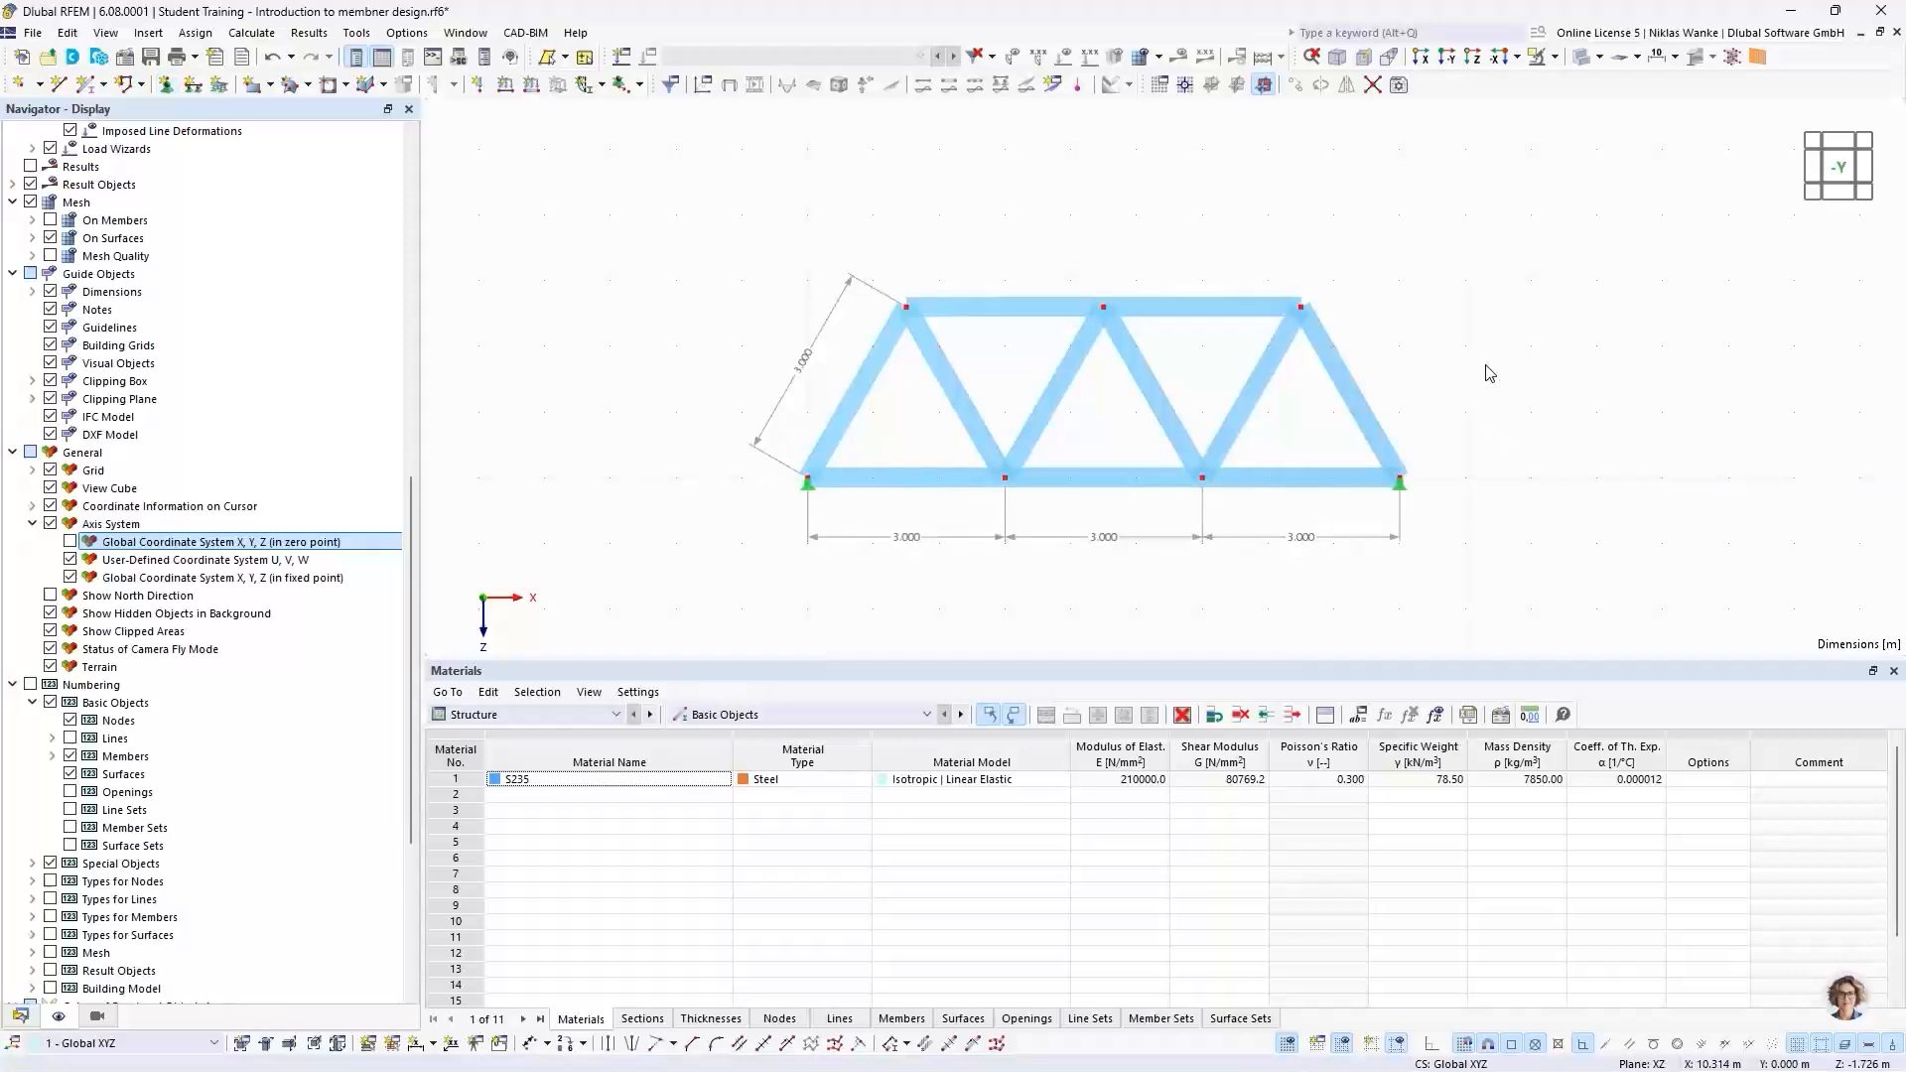
Step: Enlarge the displayed size of the nodal support symbols
right_click(1411, 495)
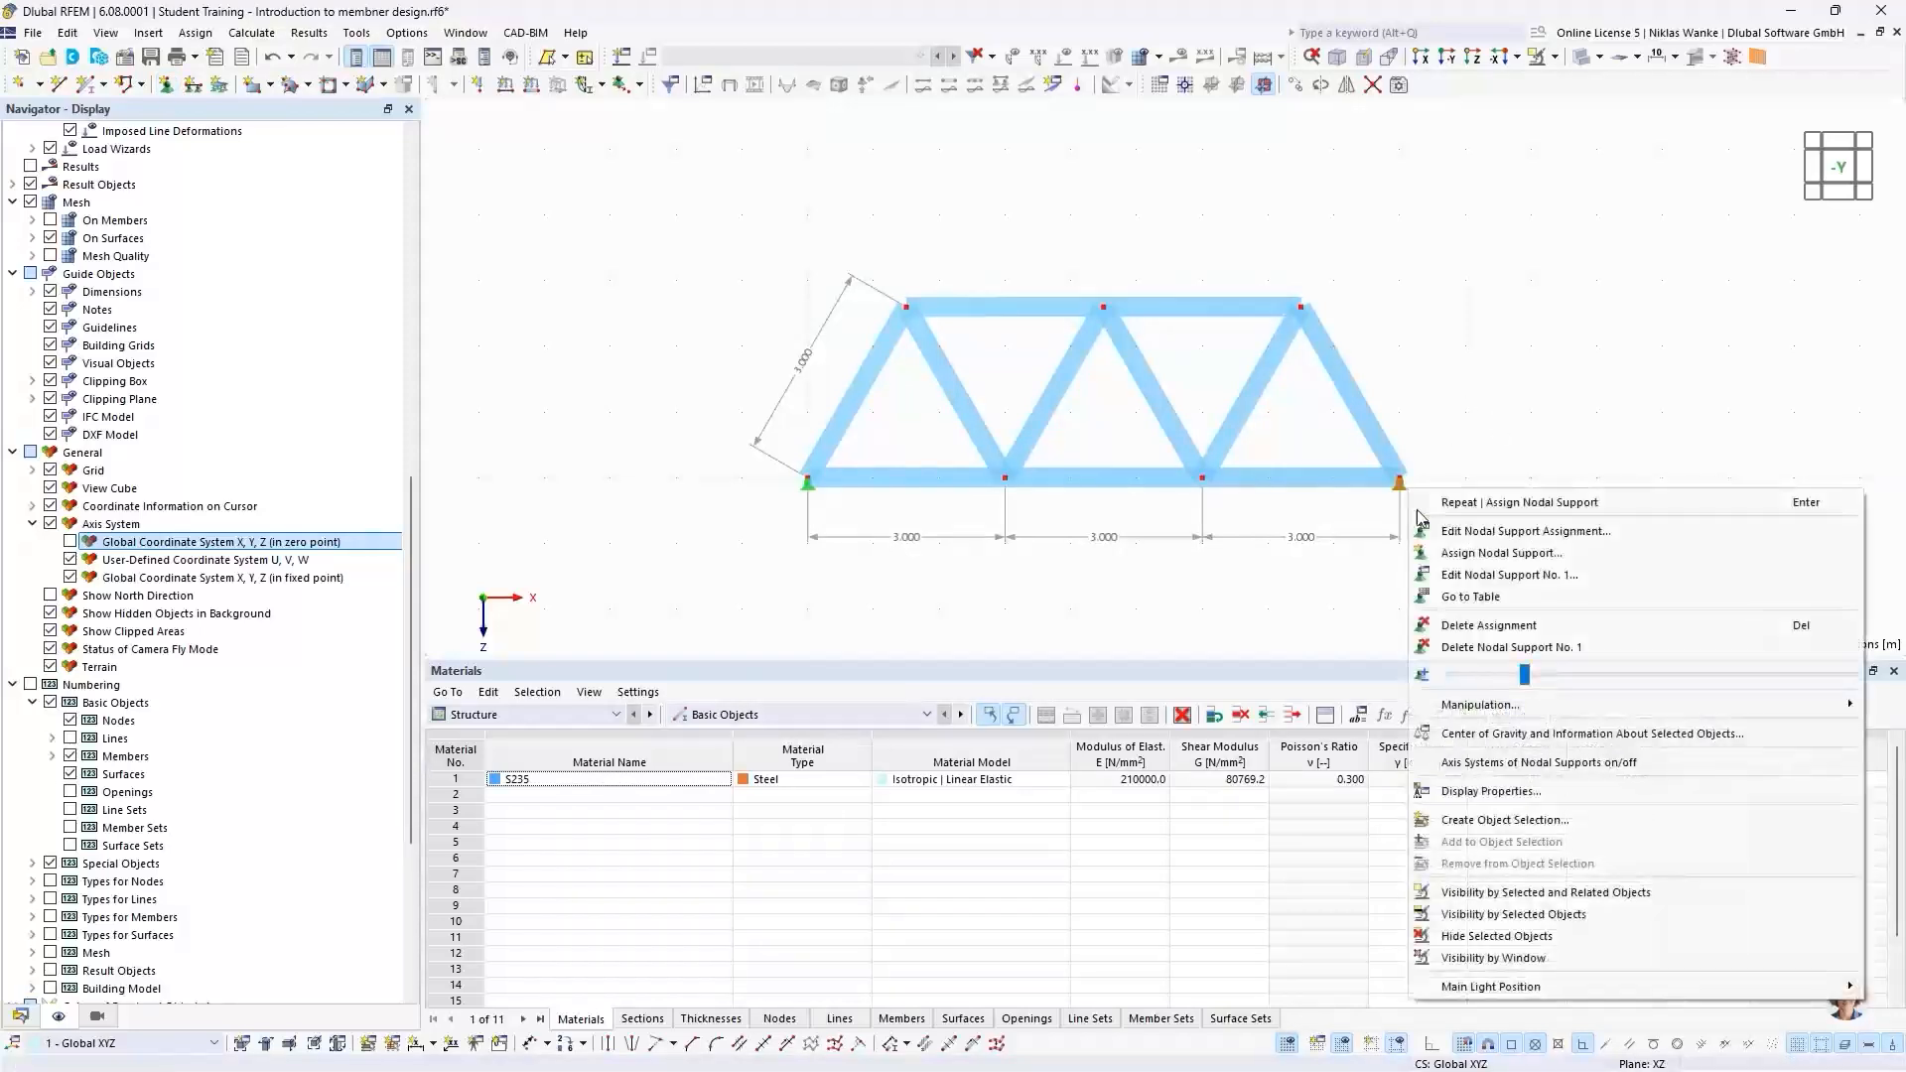
drag(1523, 684, 1603, 689)
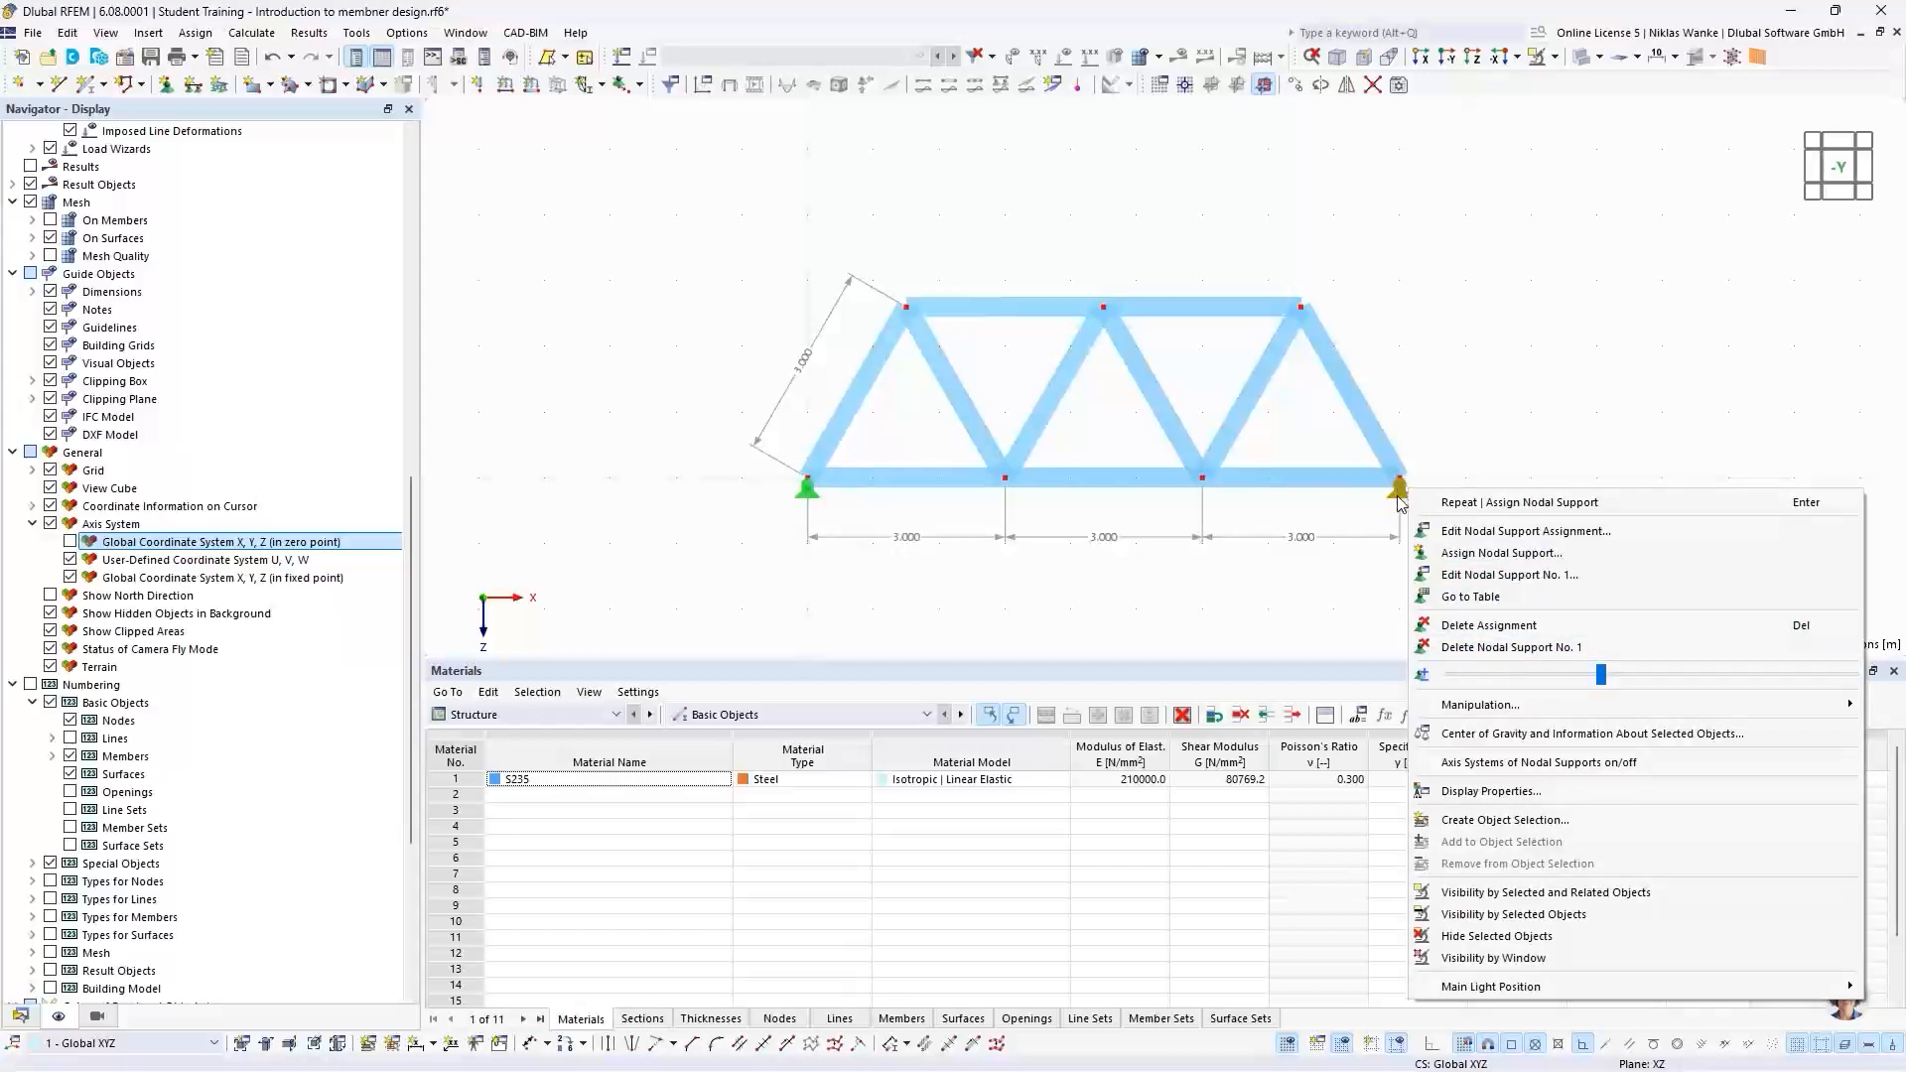
drag(1601, 675, 1735, 685)
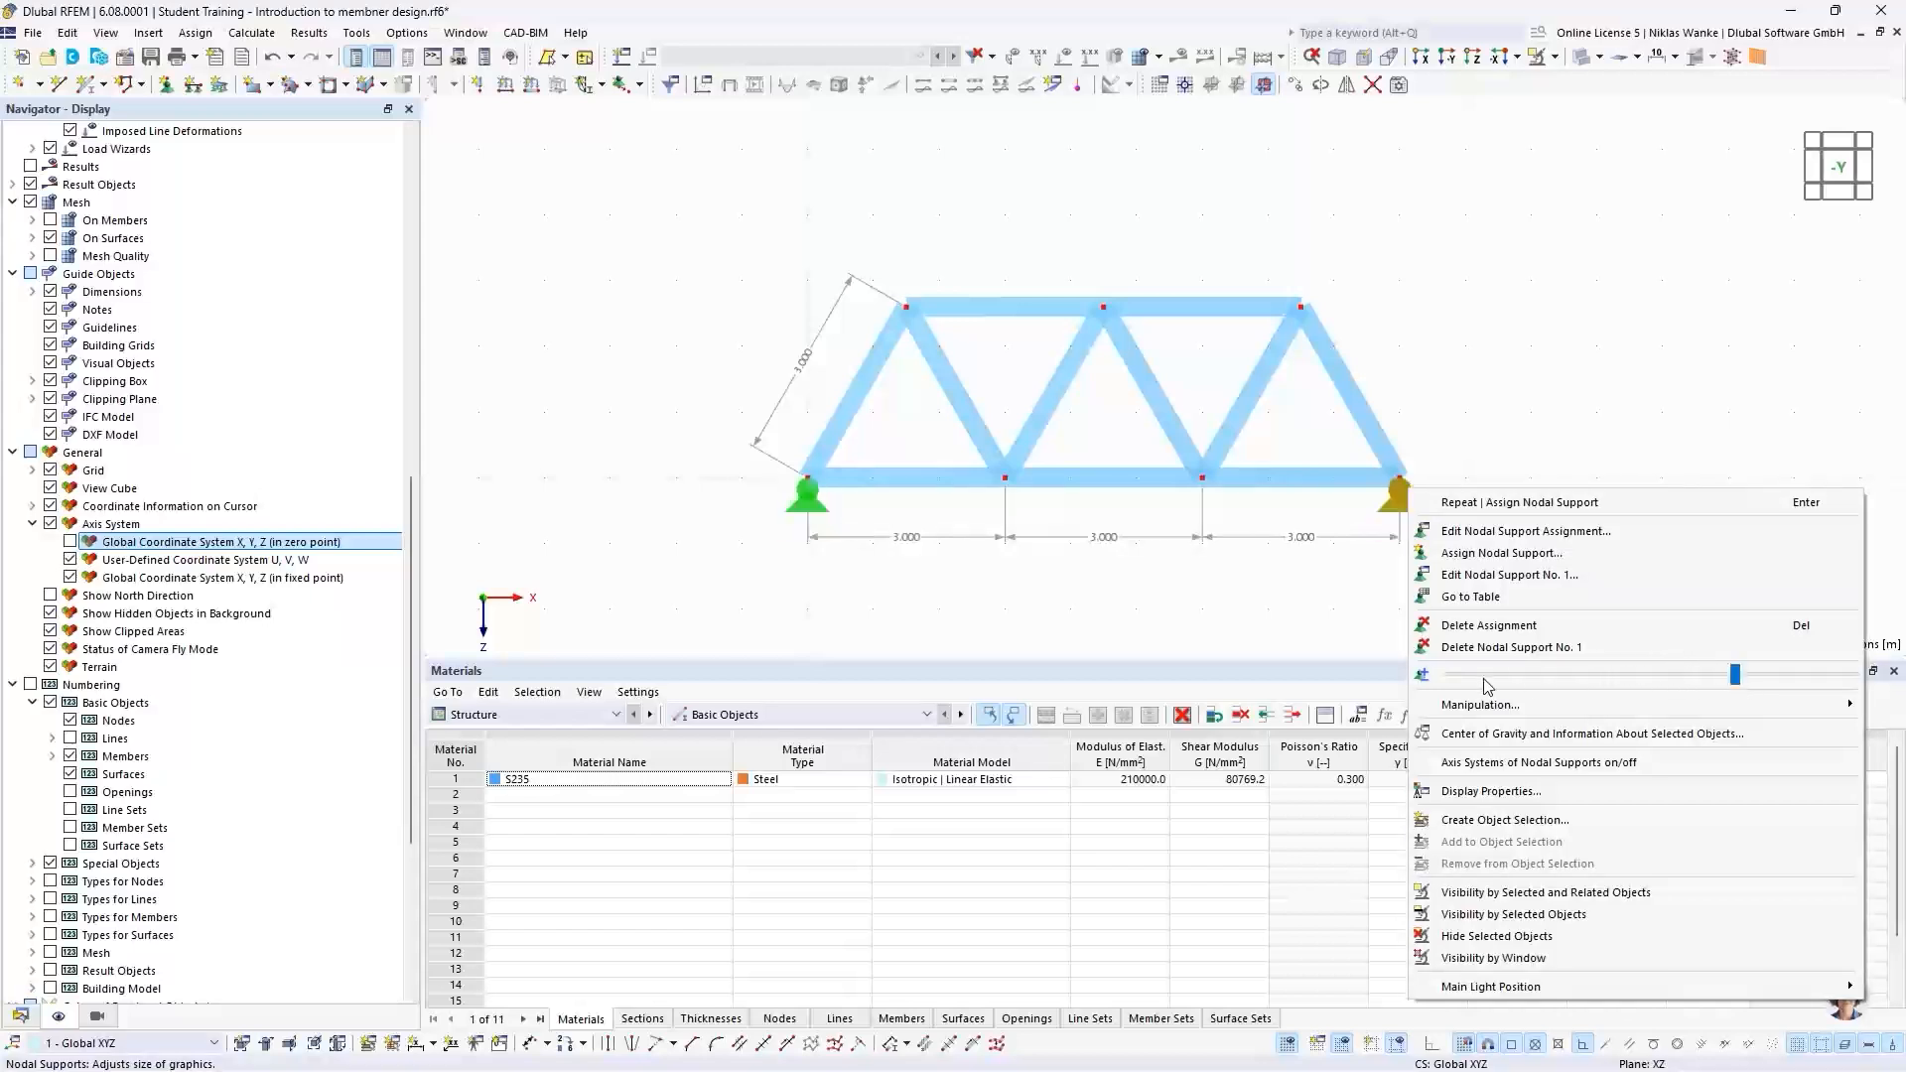
click(1730, 685)
mouse_move(1729, 683)
mouse_down()
mouse_move(1537, 681)
mouse_move(1733, 683)
mouse_up()
click(1455, 386)
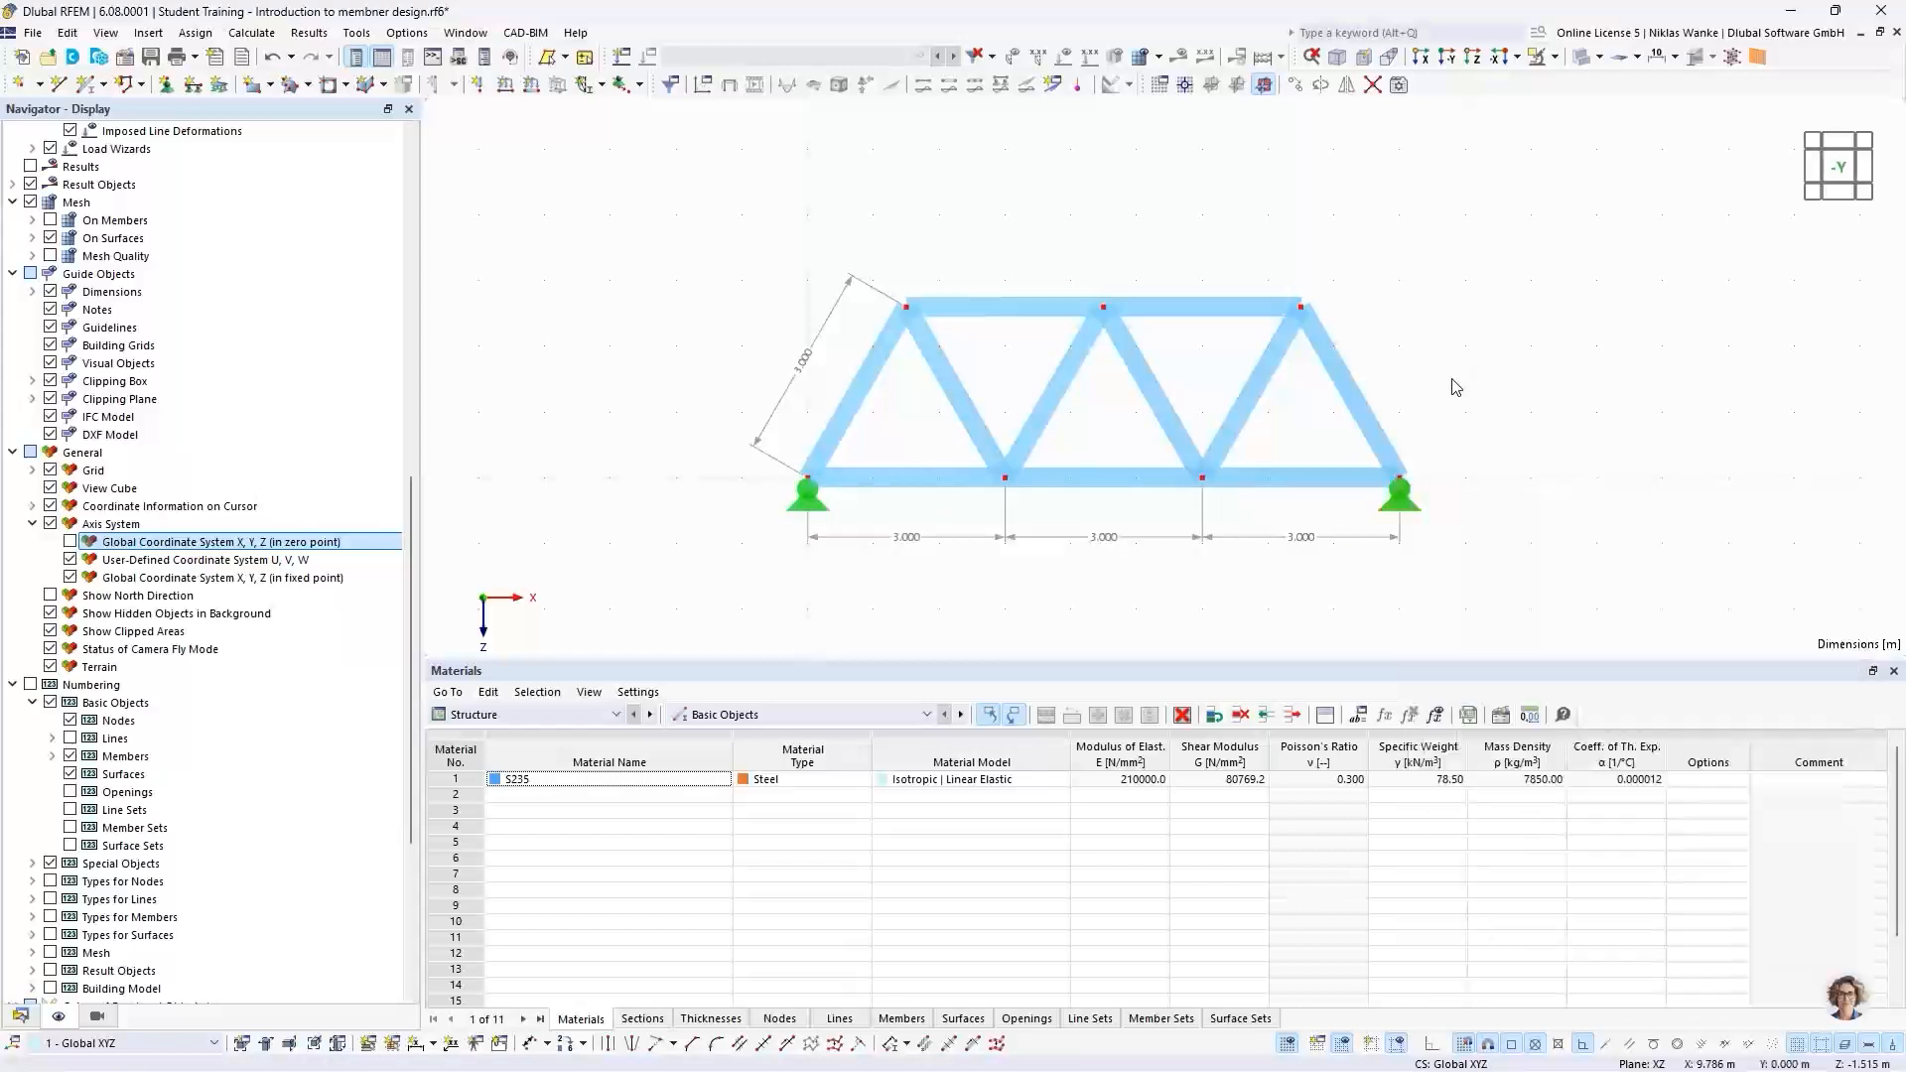
Step: Give the right end node of the bottom chord a new nodal support that is free in uX and fixed in uZ
double_click(1411, 511)
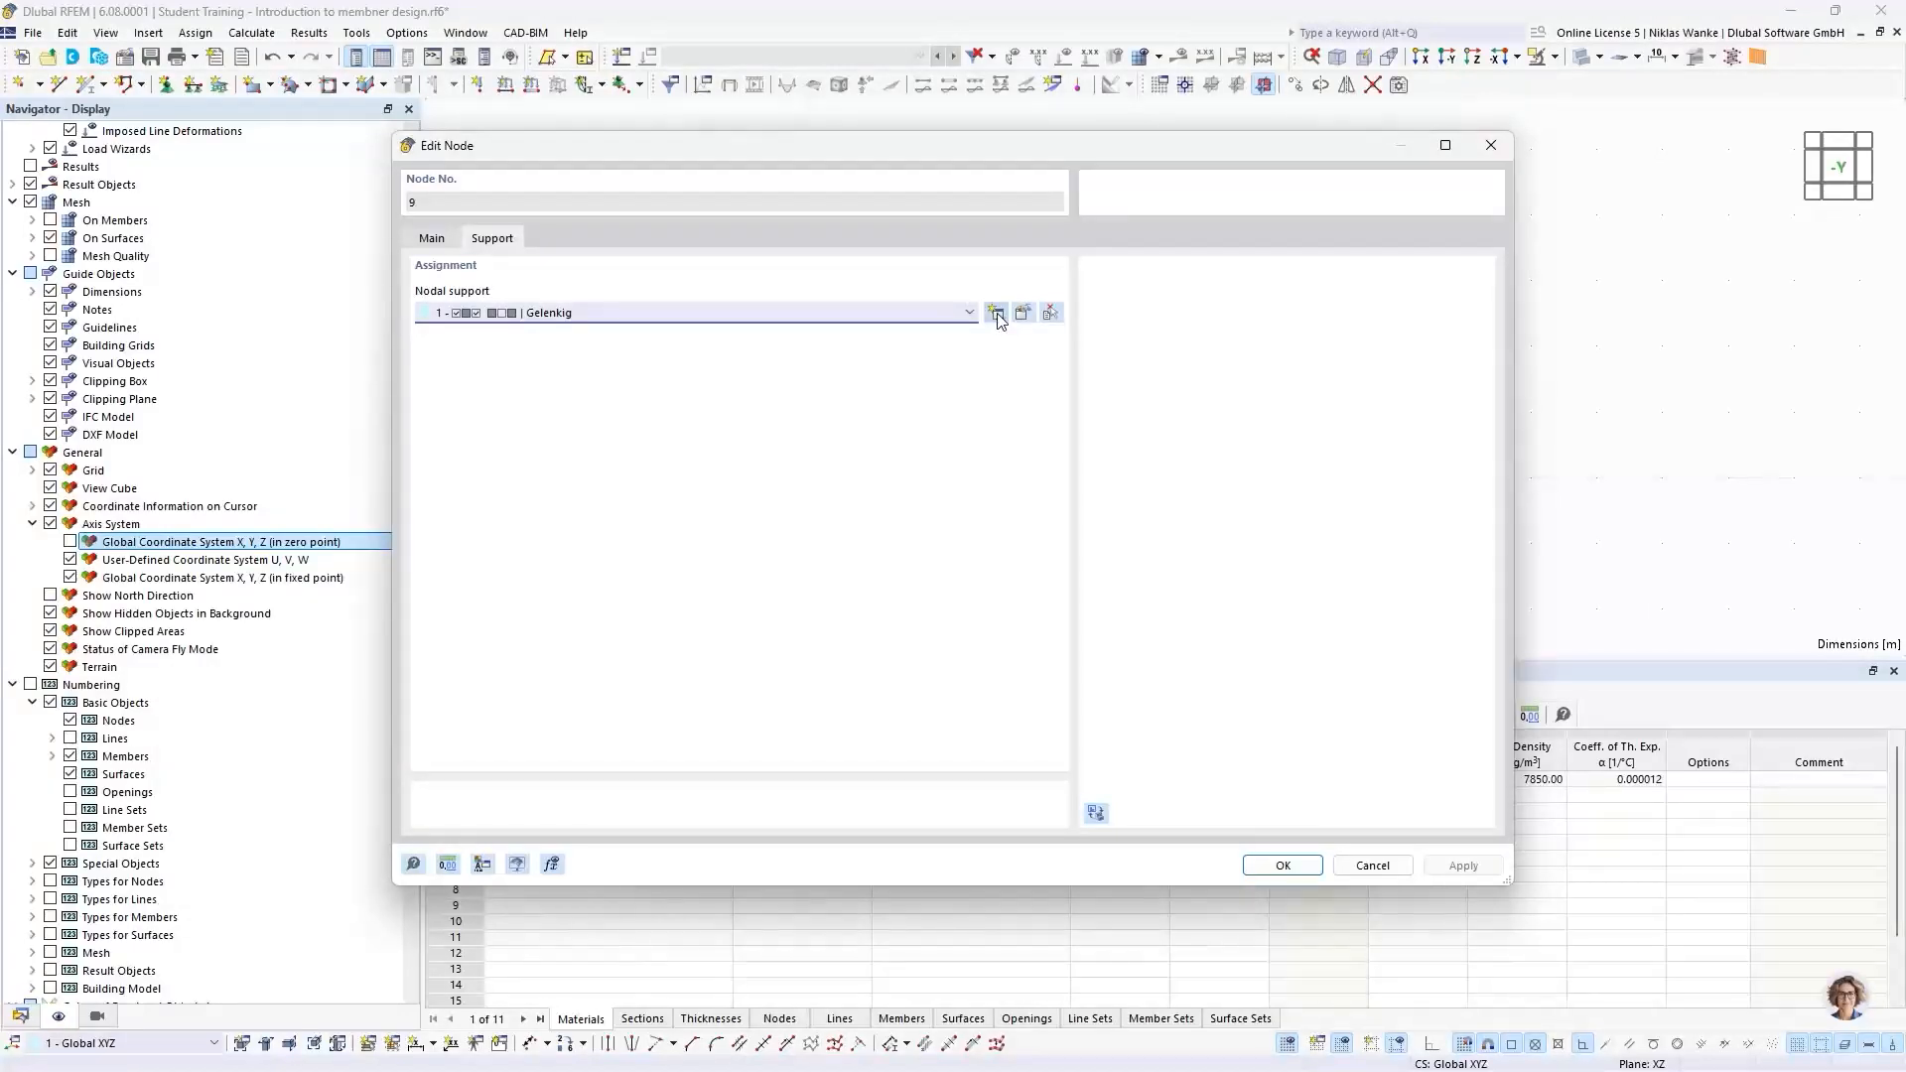
click(968, 313)
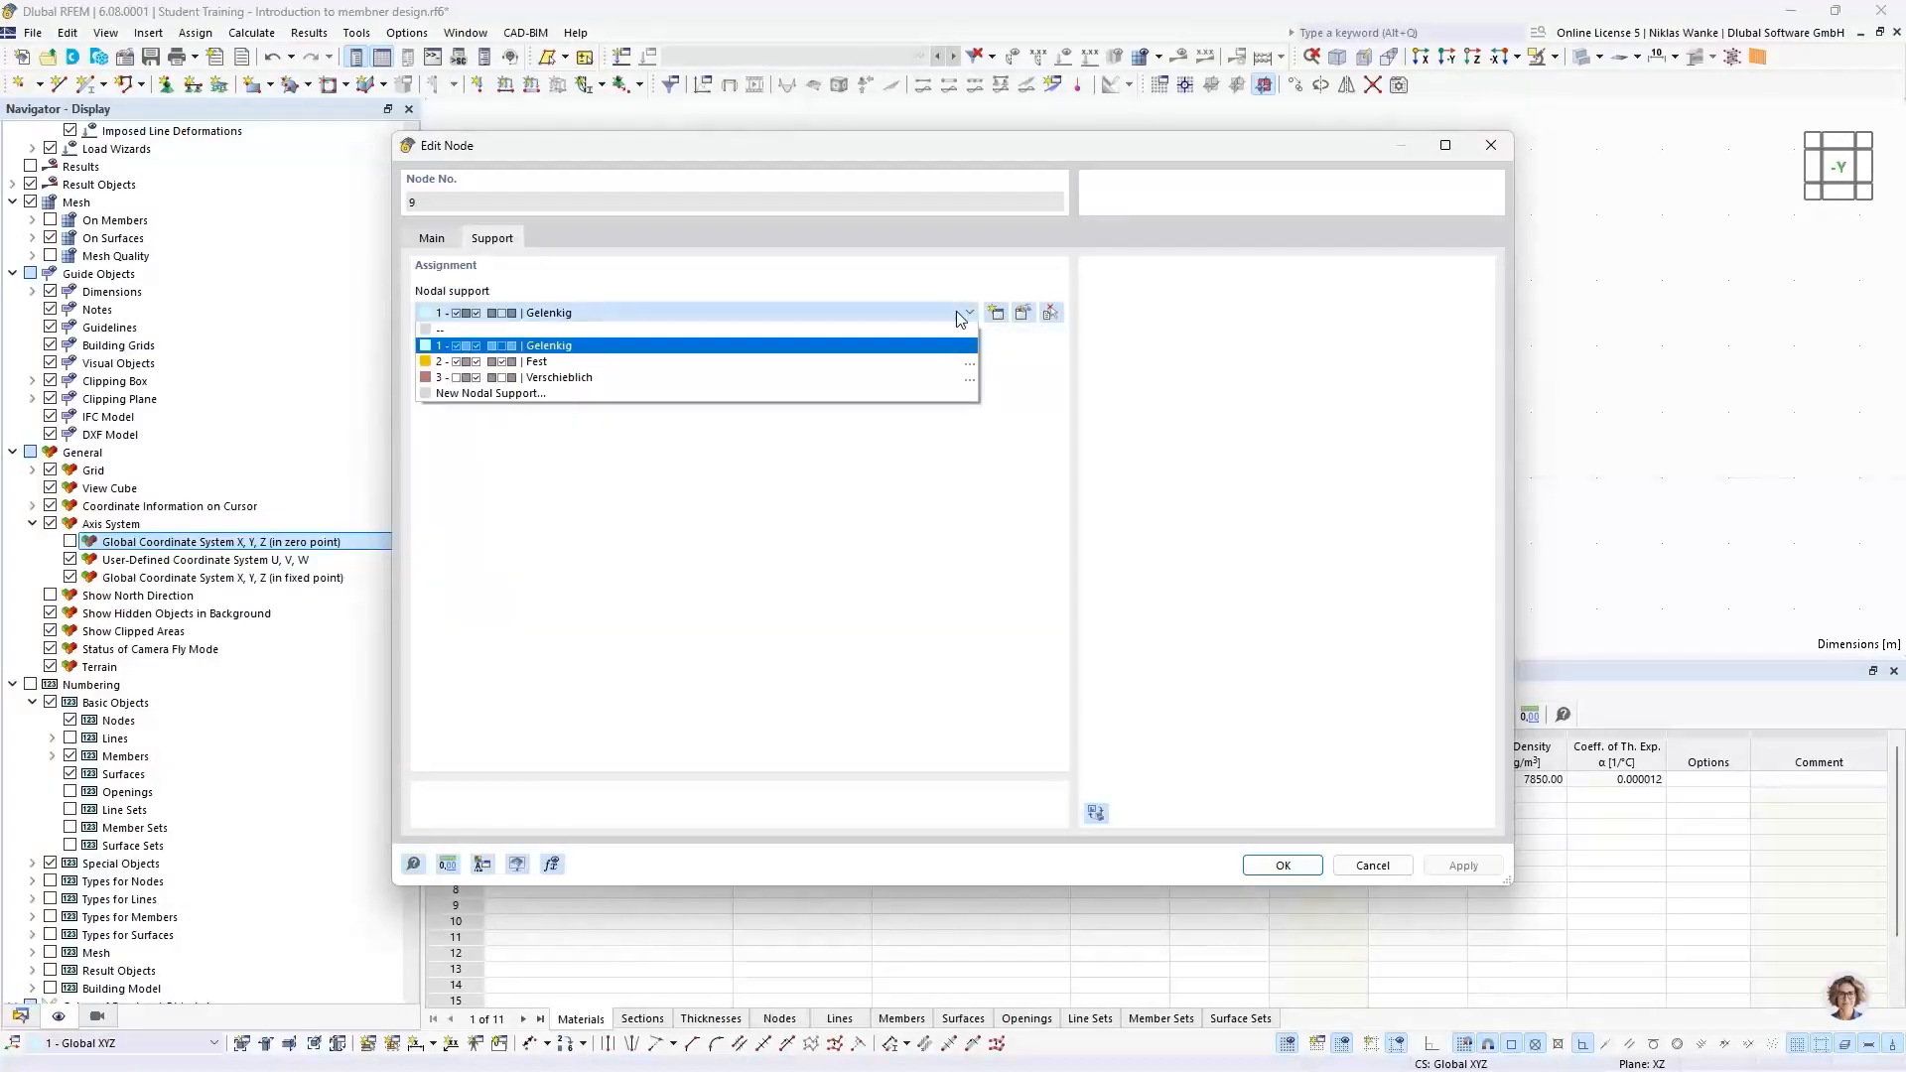
click(960, 316)
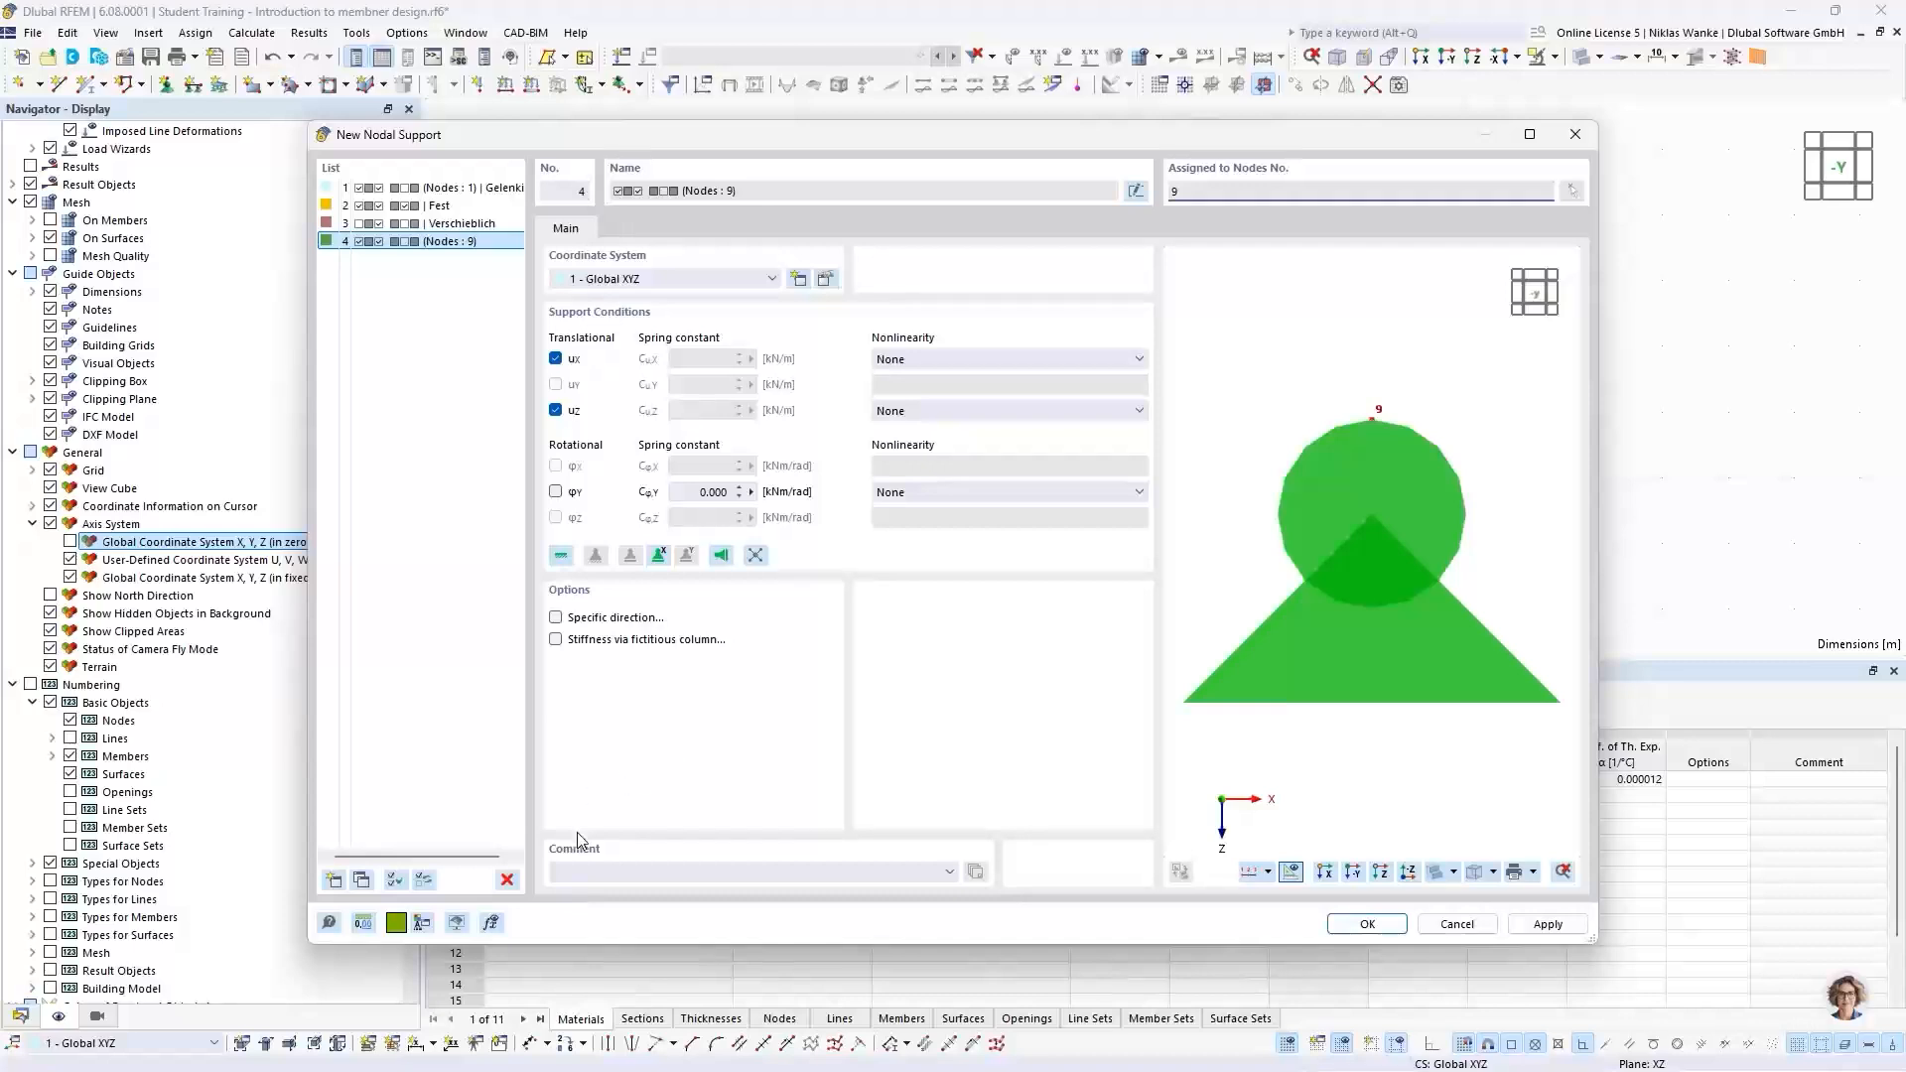
drag(819, 136, 899, 97)
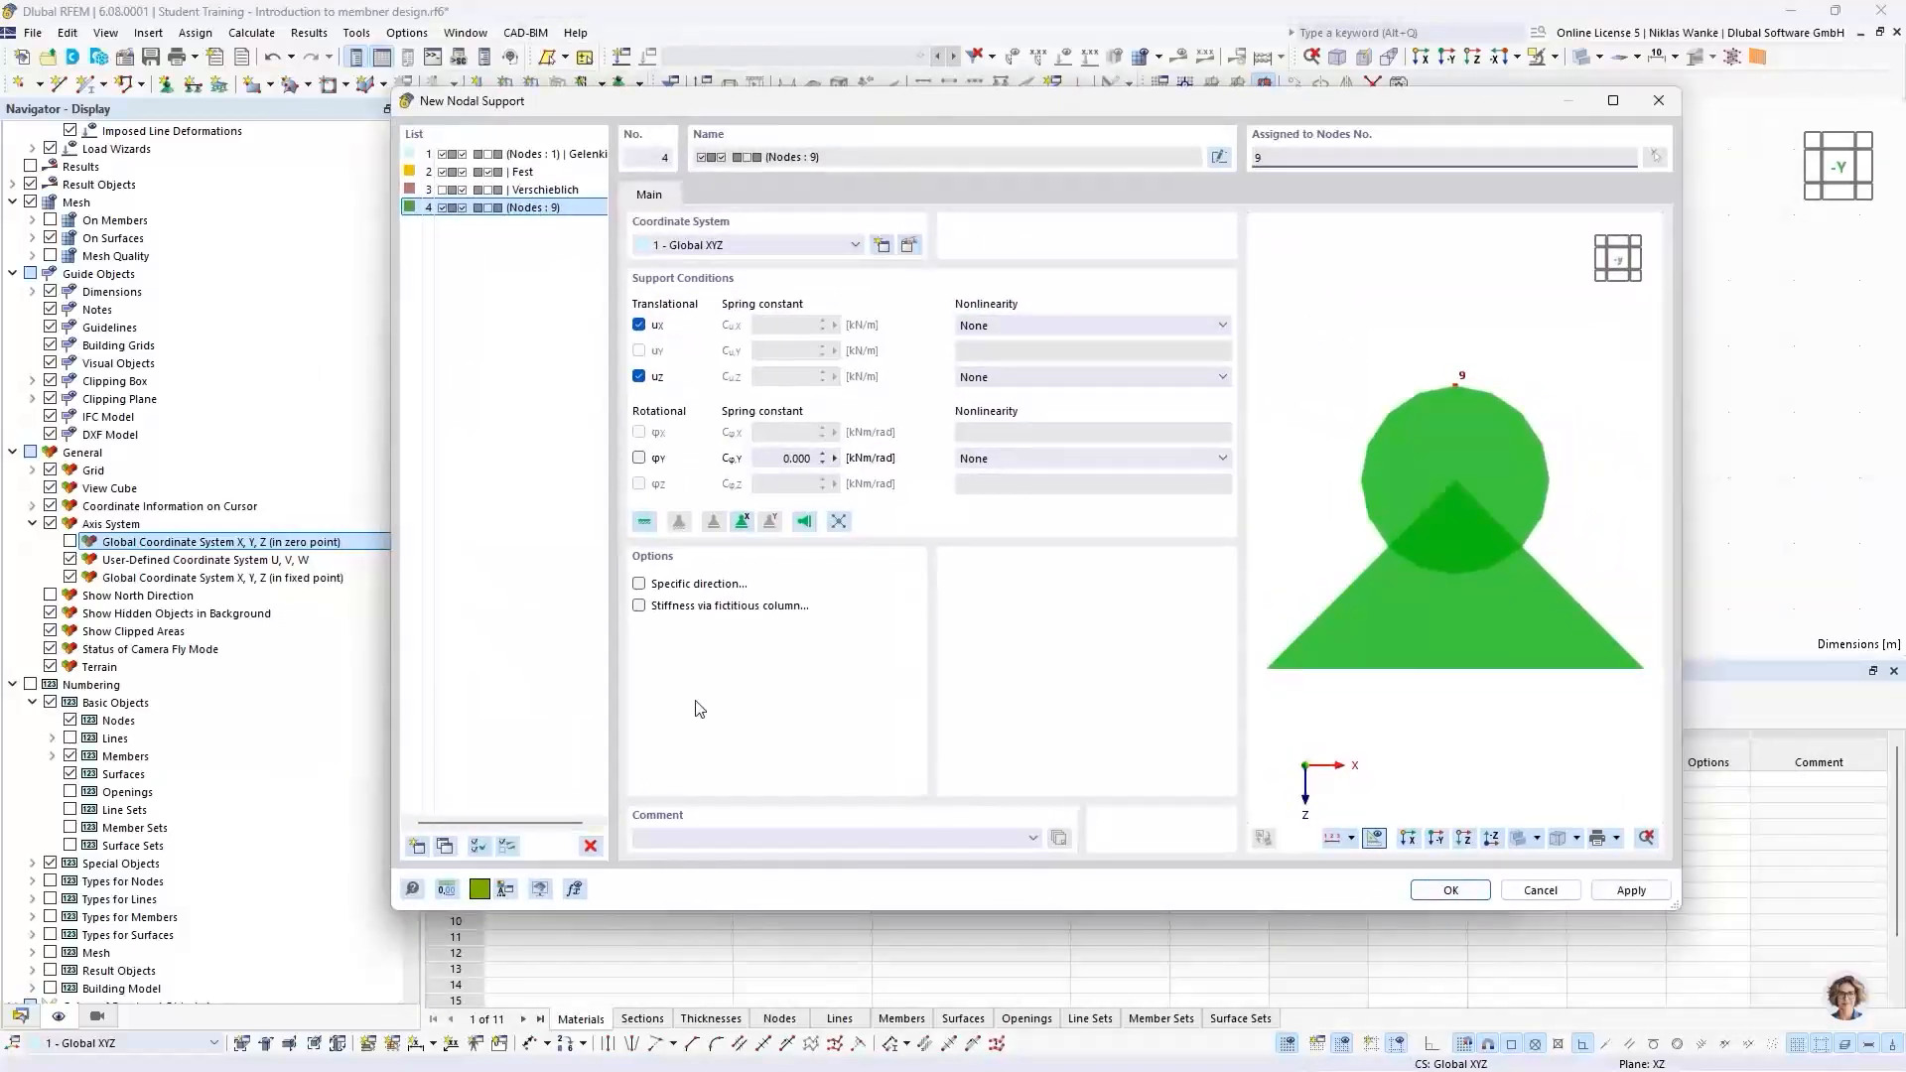
click(638, 325)
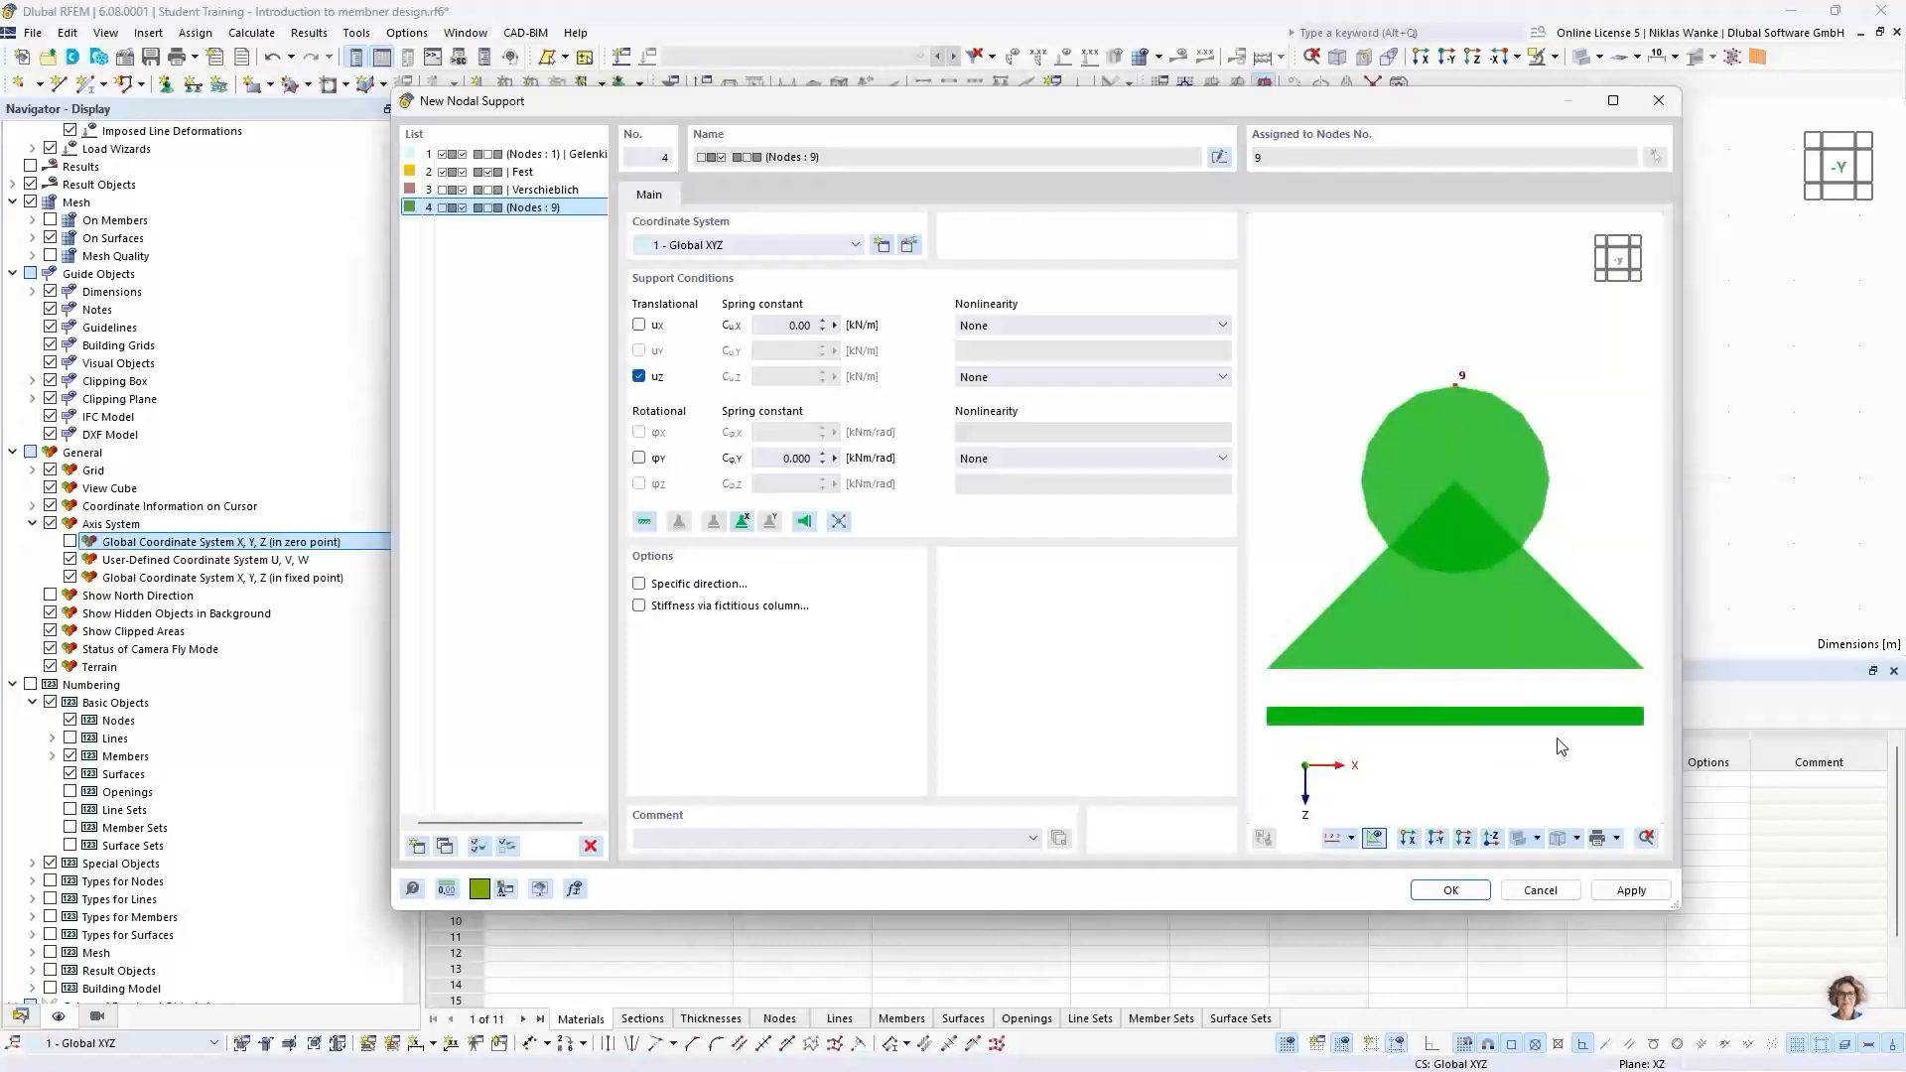
ctrl+middle_drag(1441, 684, 1438, 607)
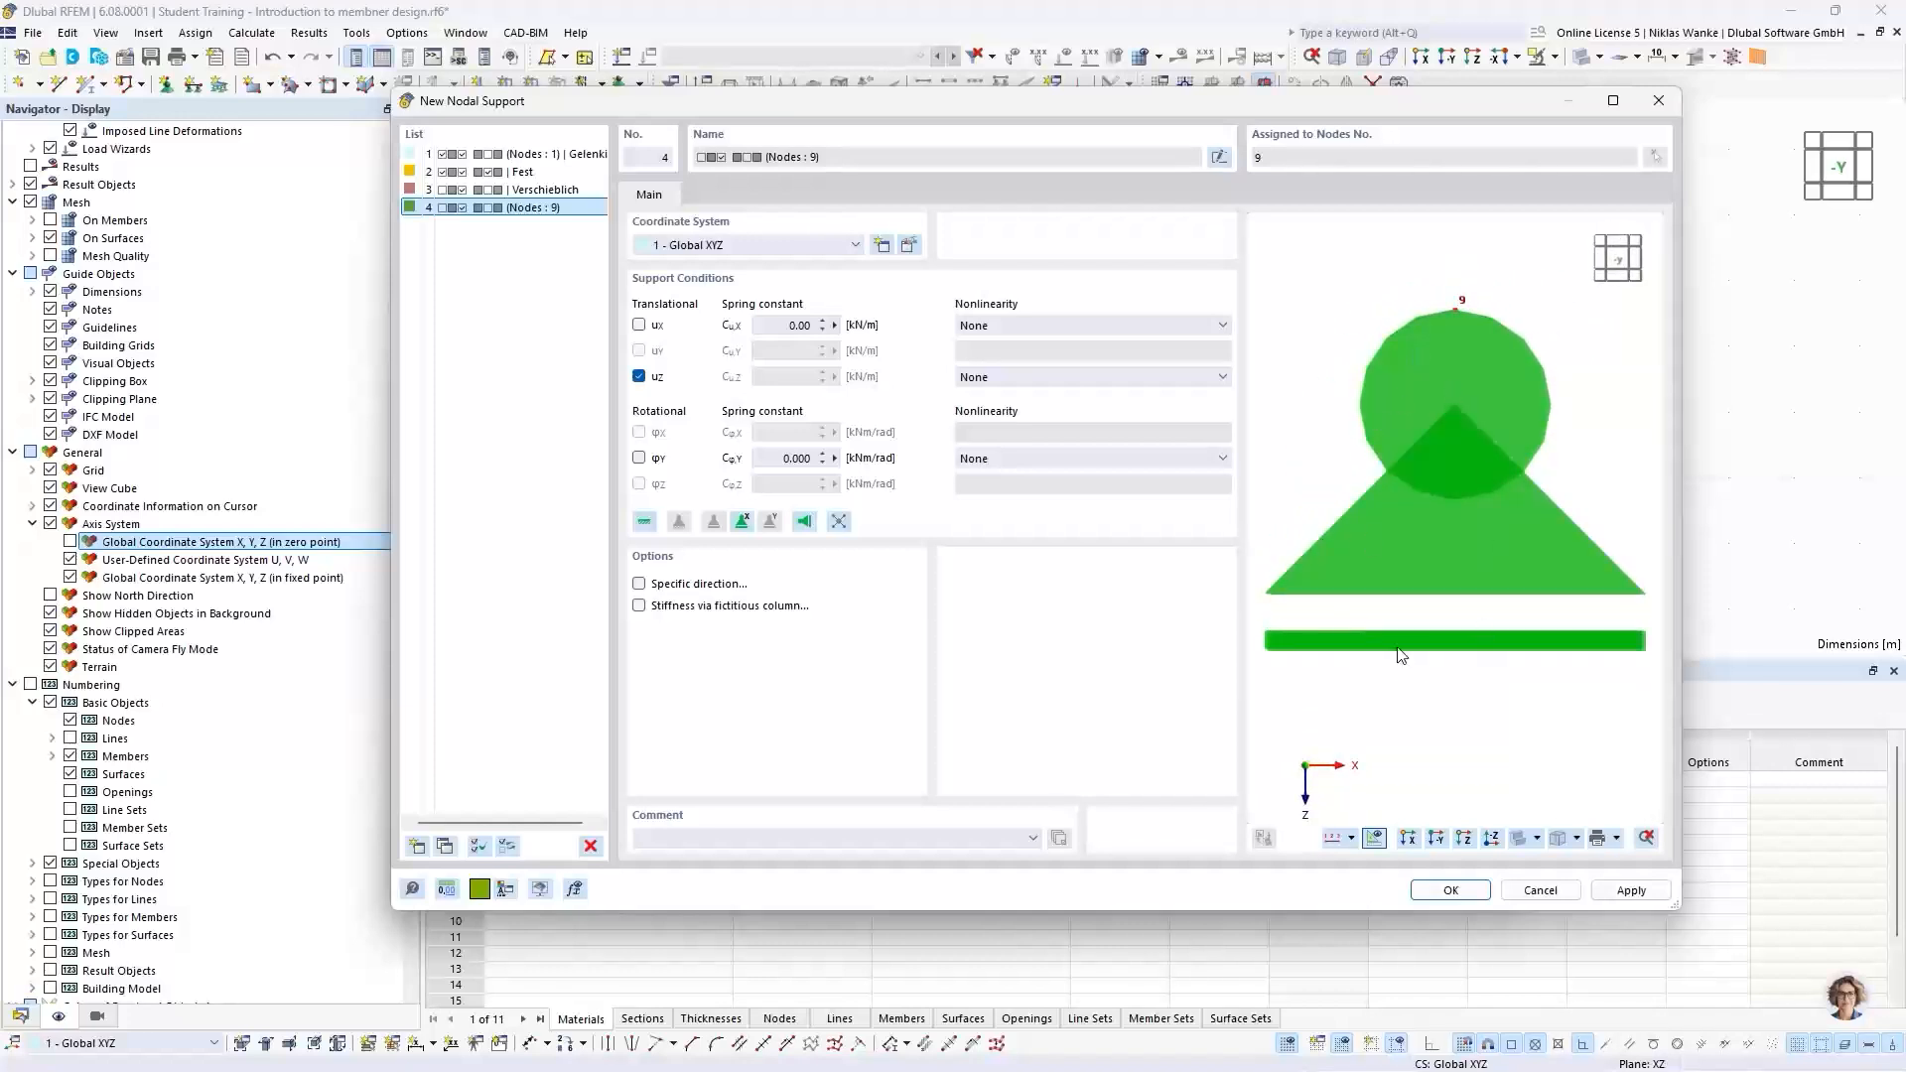
click(1451, 890)
click(1279, 863)
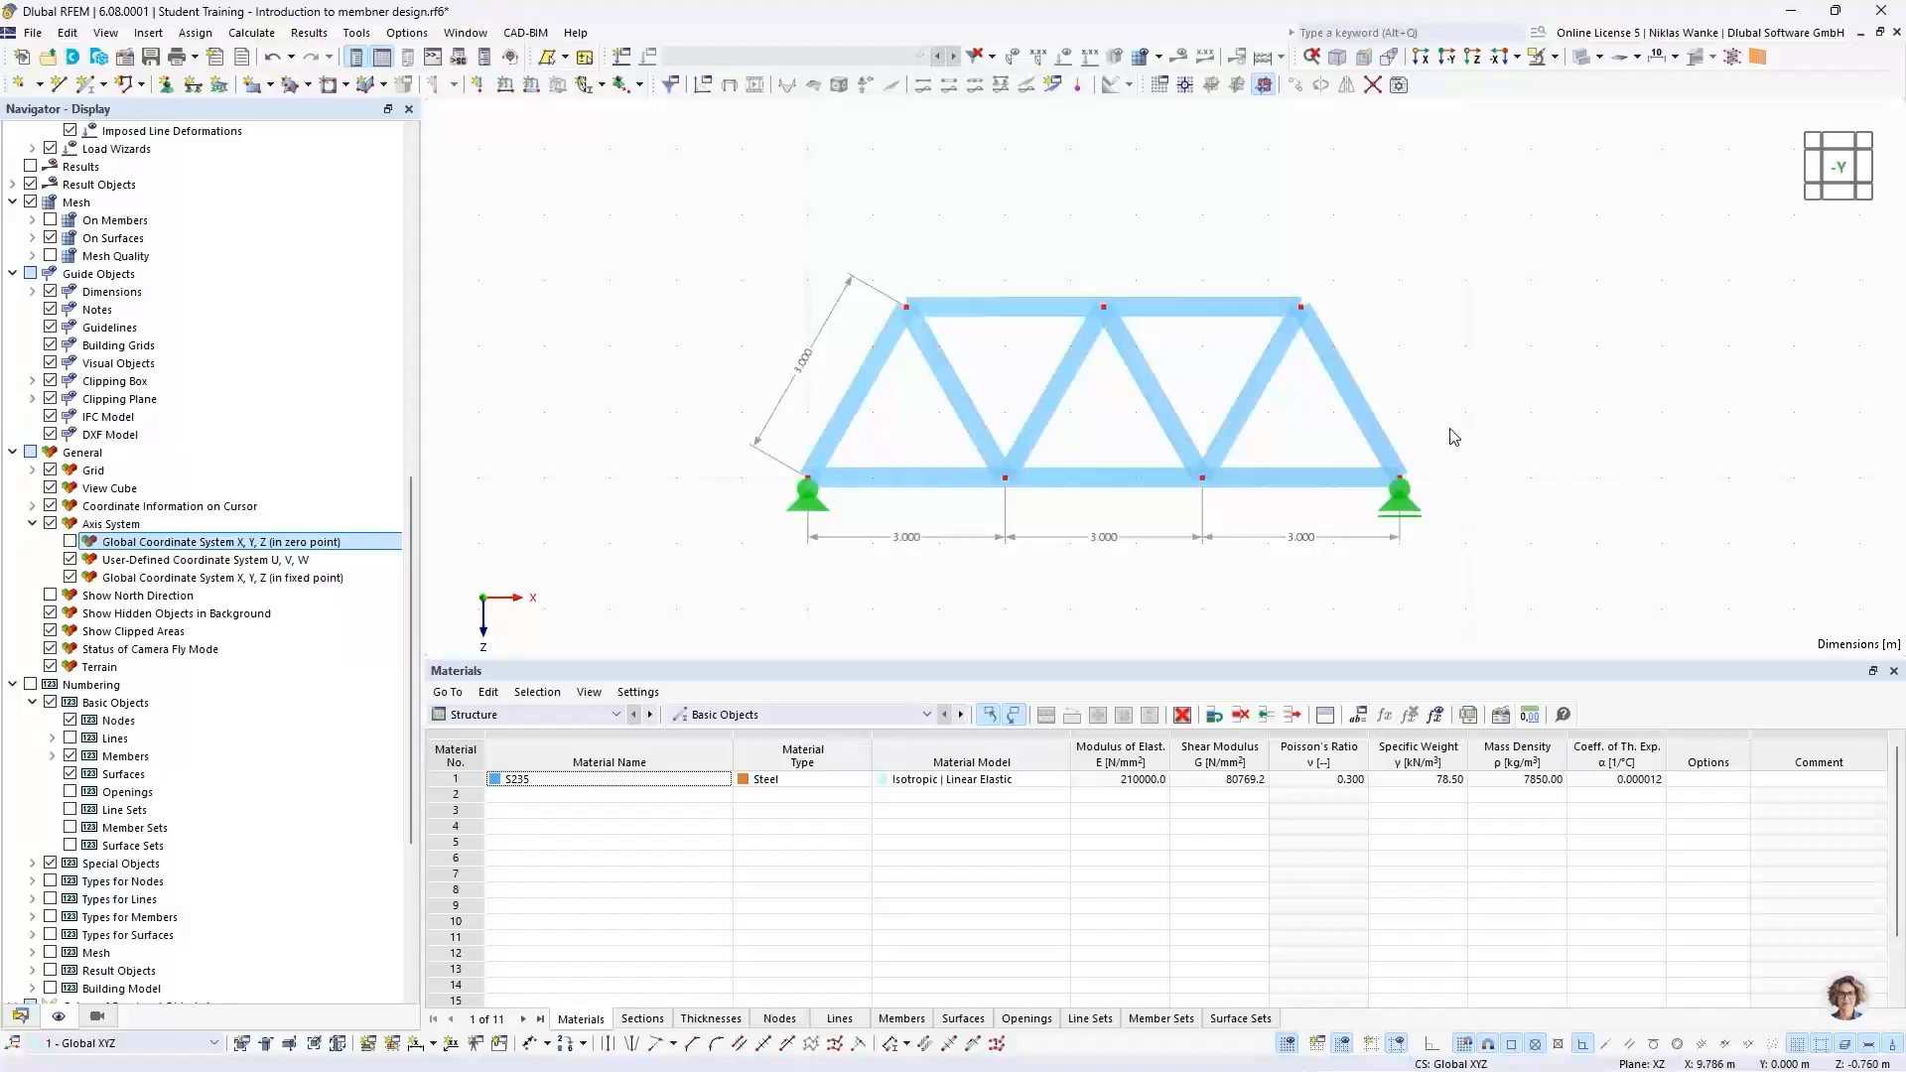
Step: Create a new static analysis load case named Design Loads
scroll(1414, 362, down, 1)
middle_drag(1413, 362, 1432, 475)
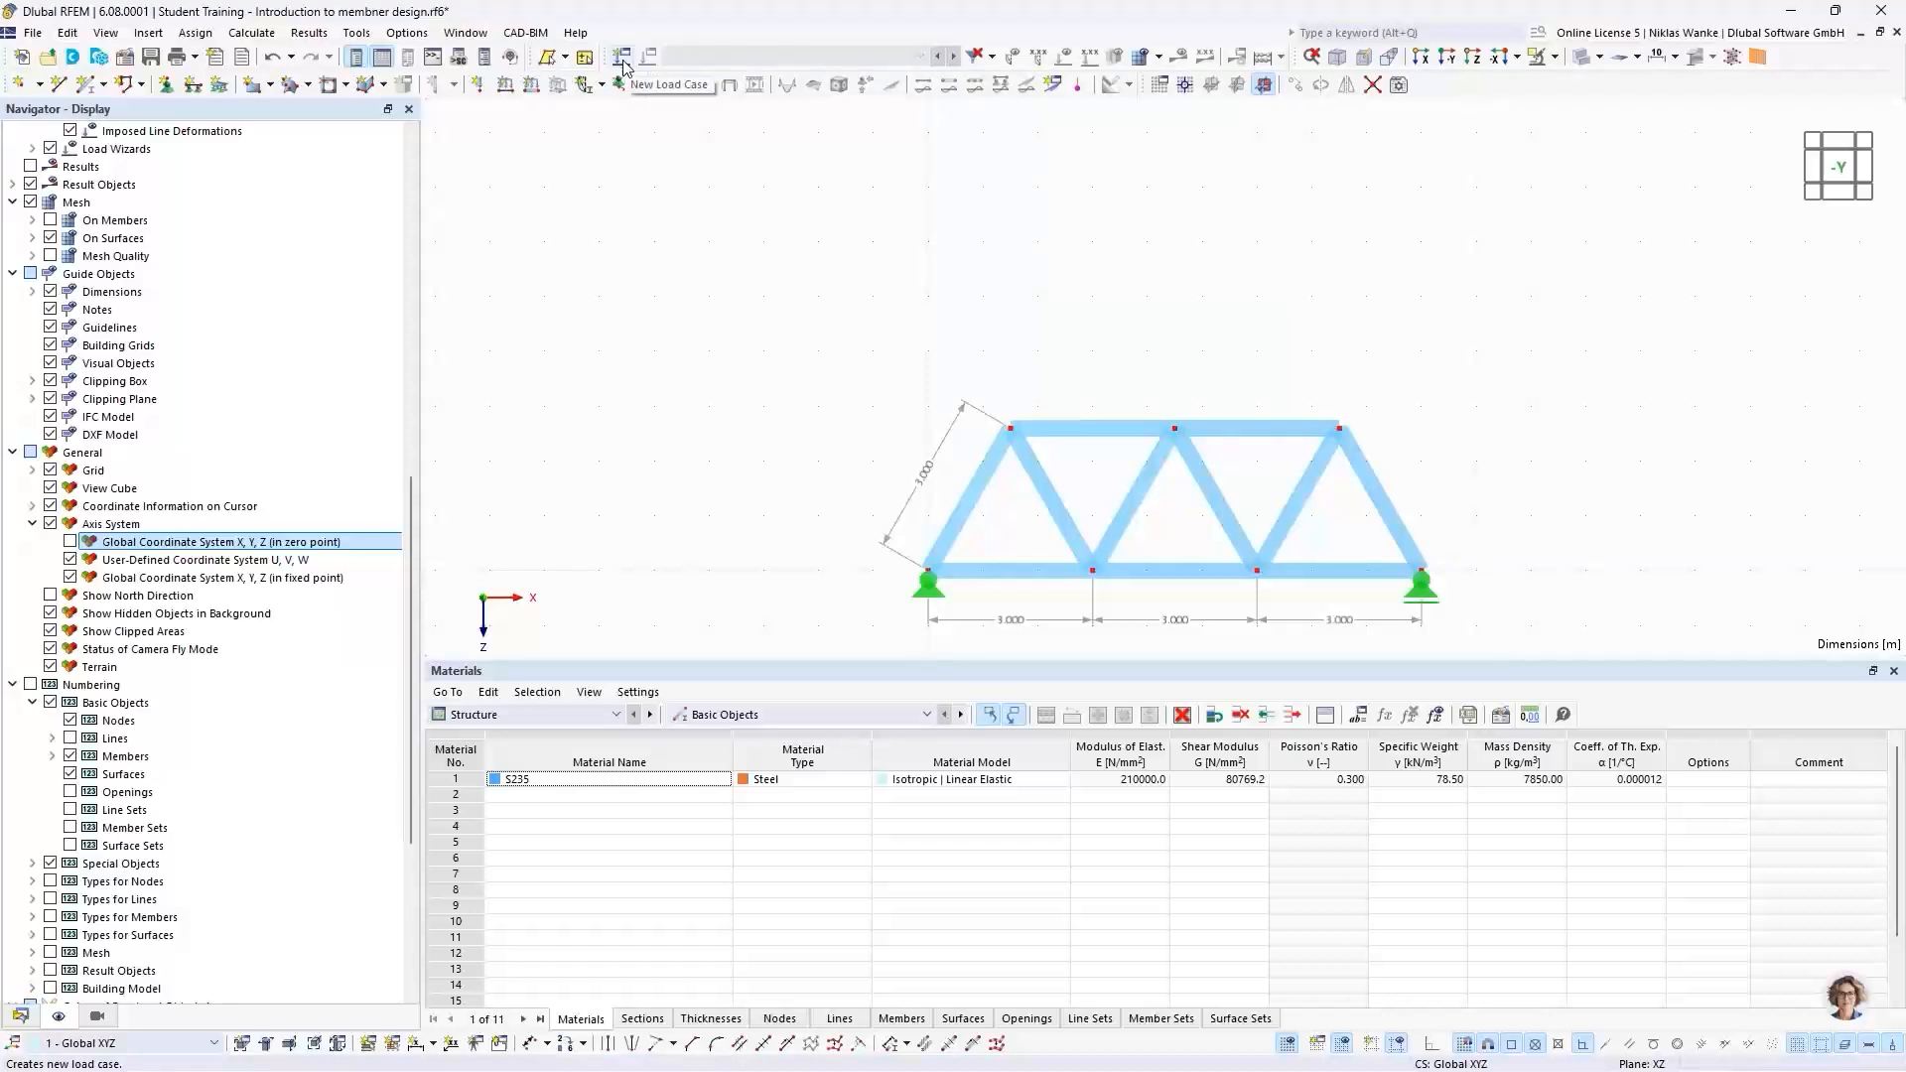
click(21, 1017)
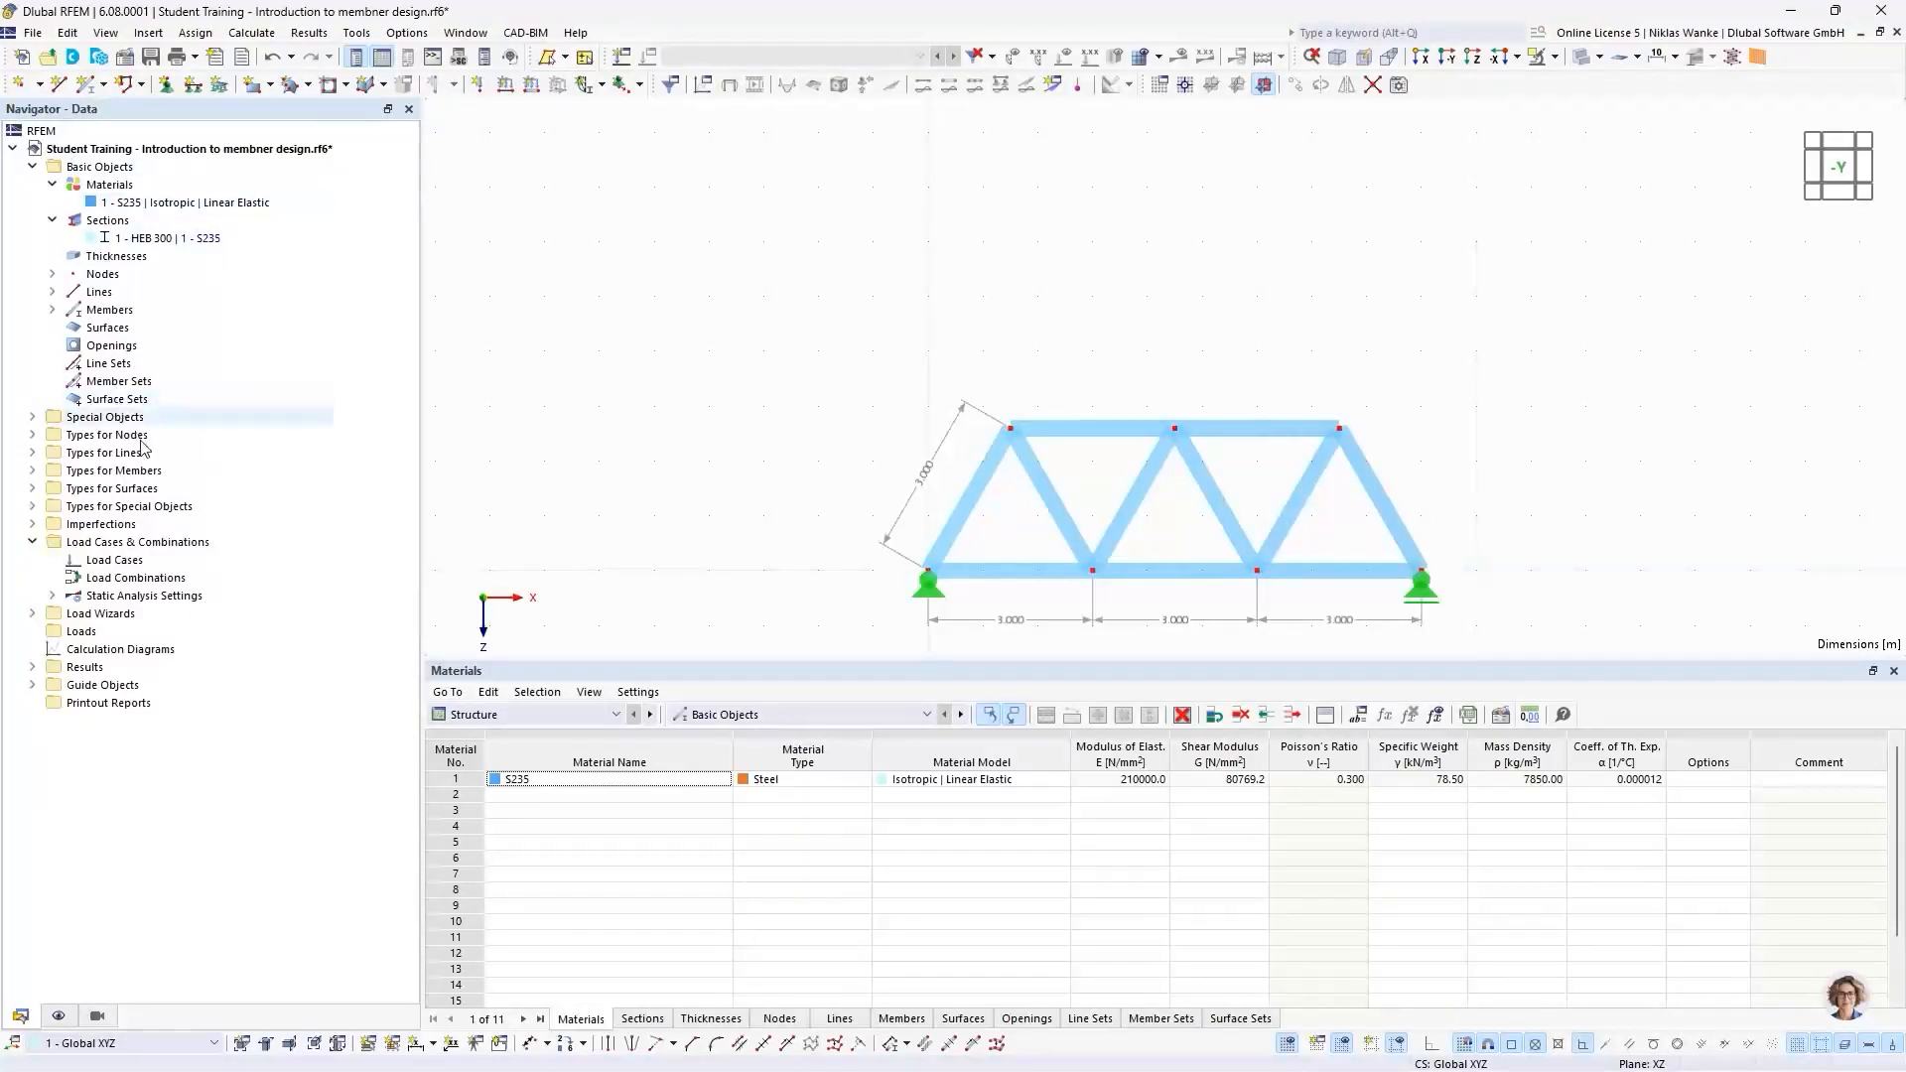
right_click(124, 563)
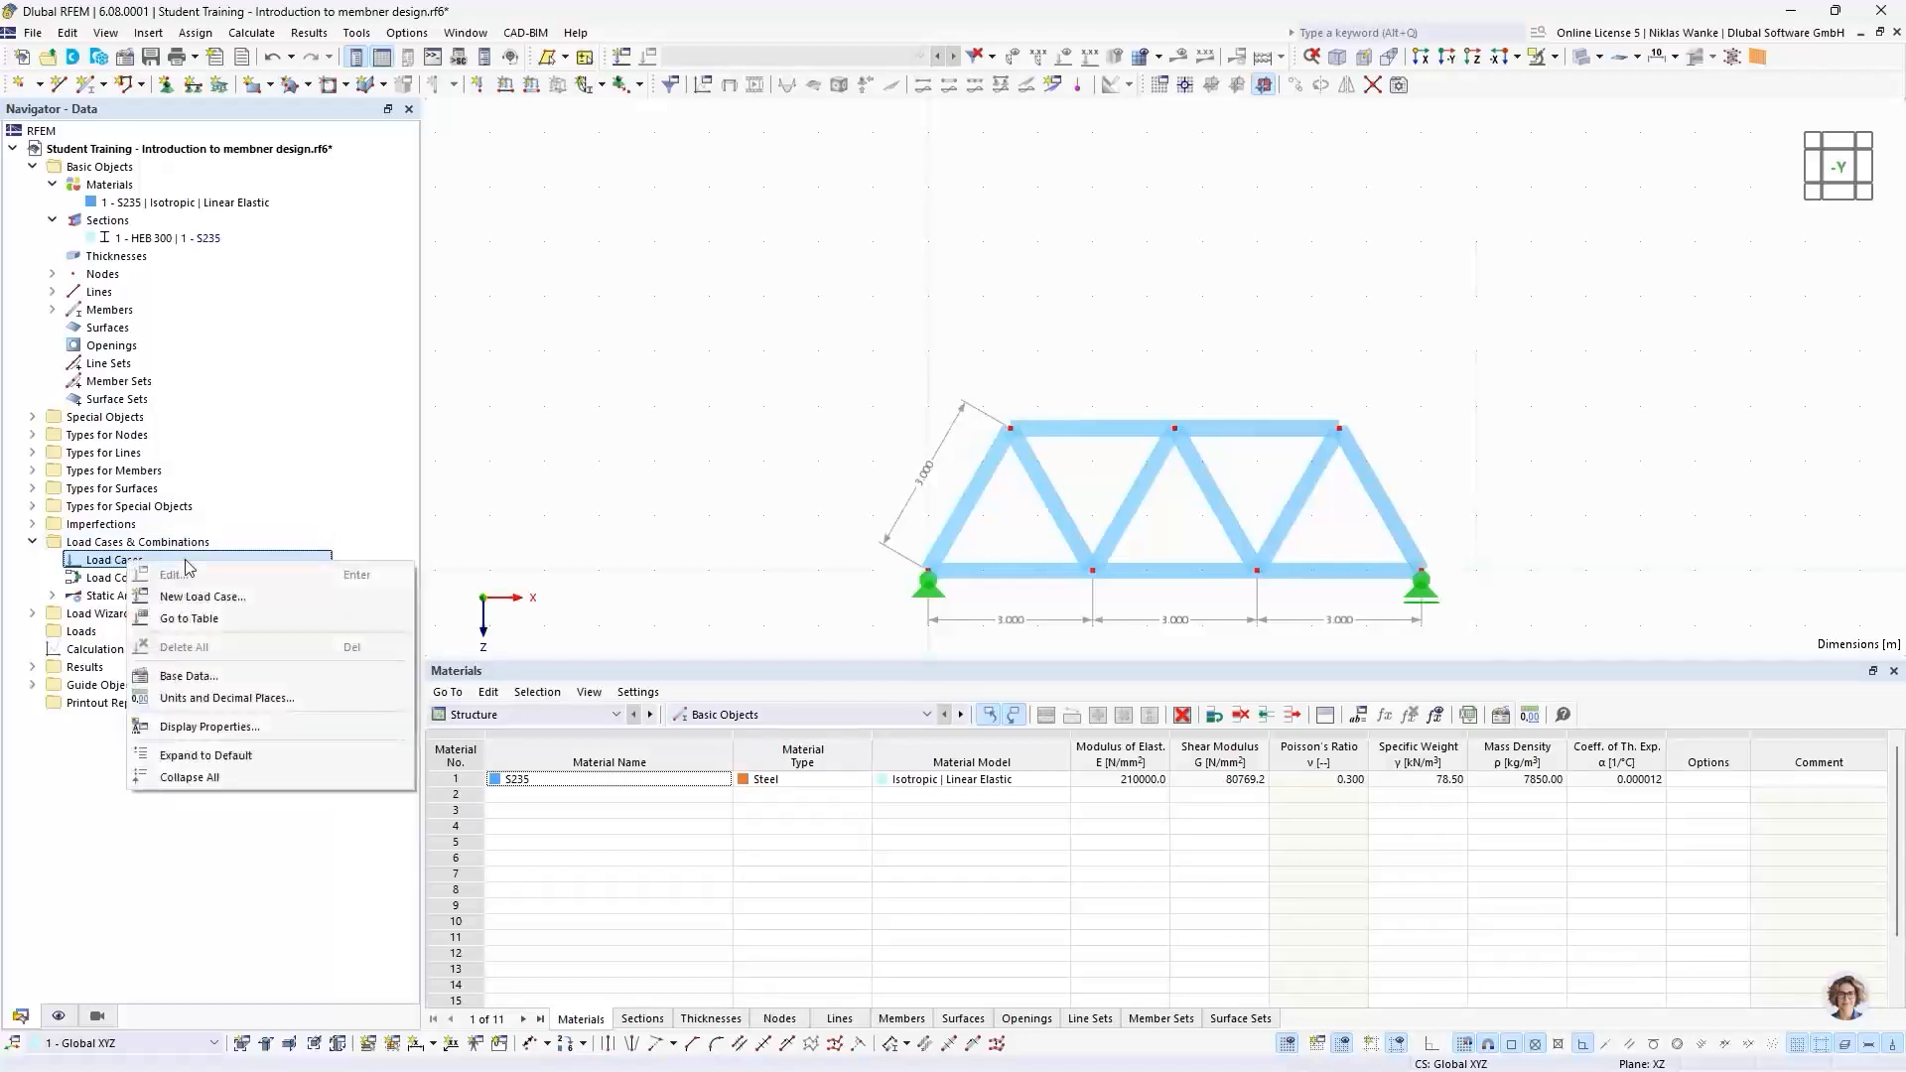
click(246, 597)
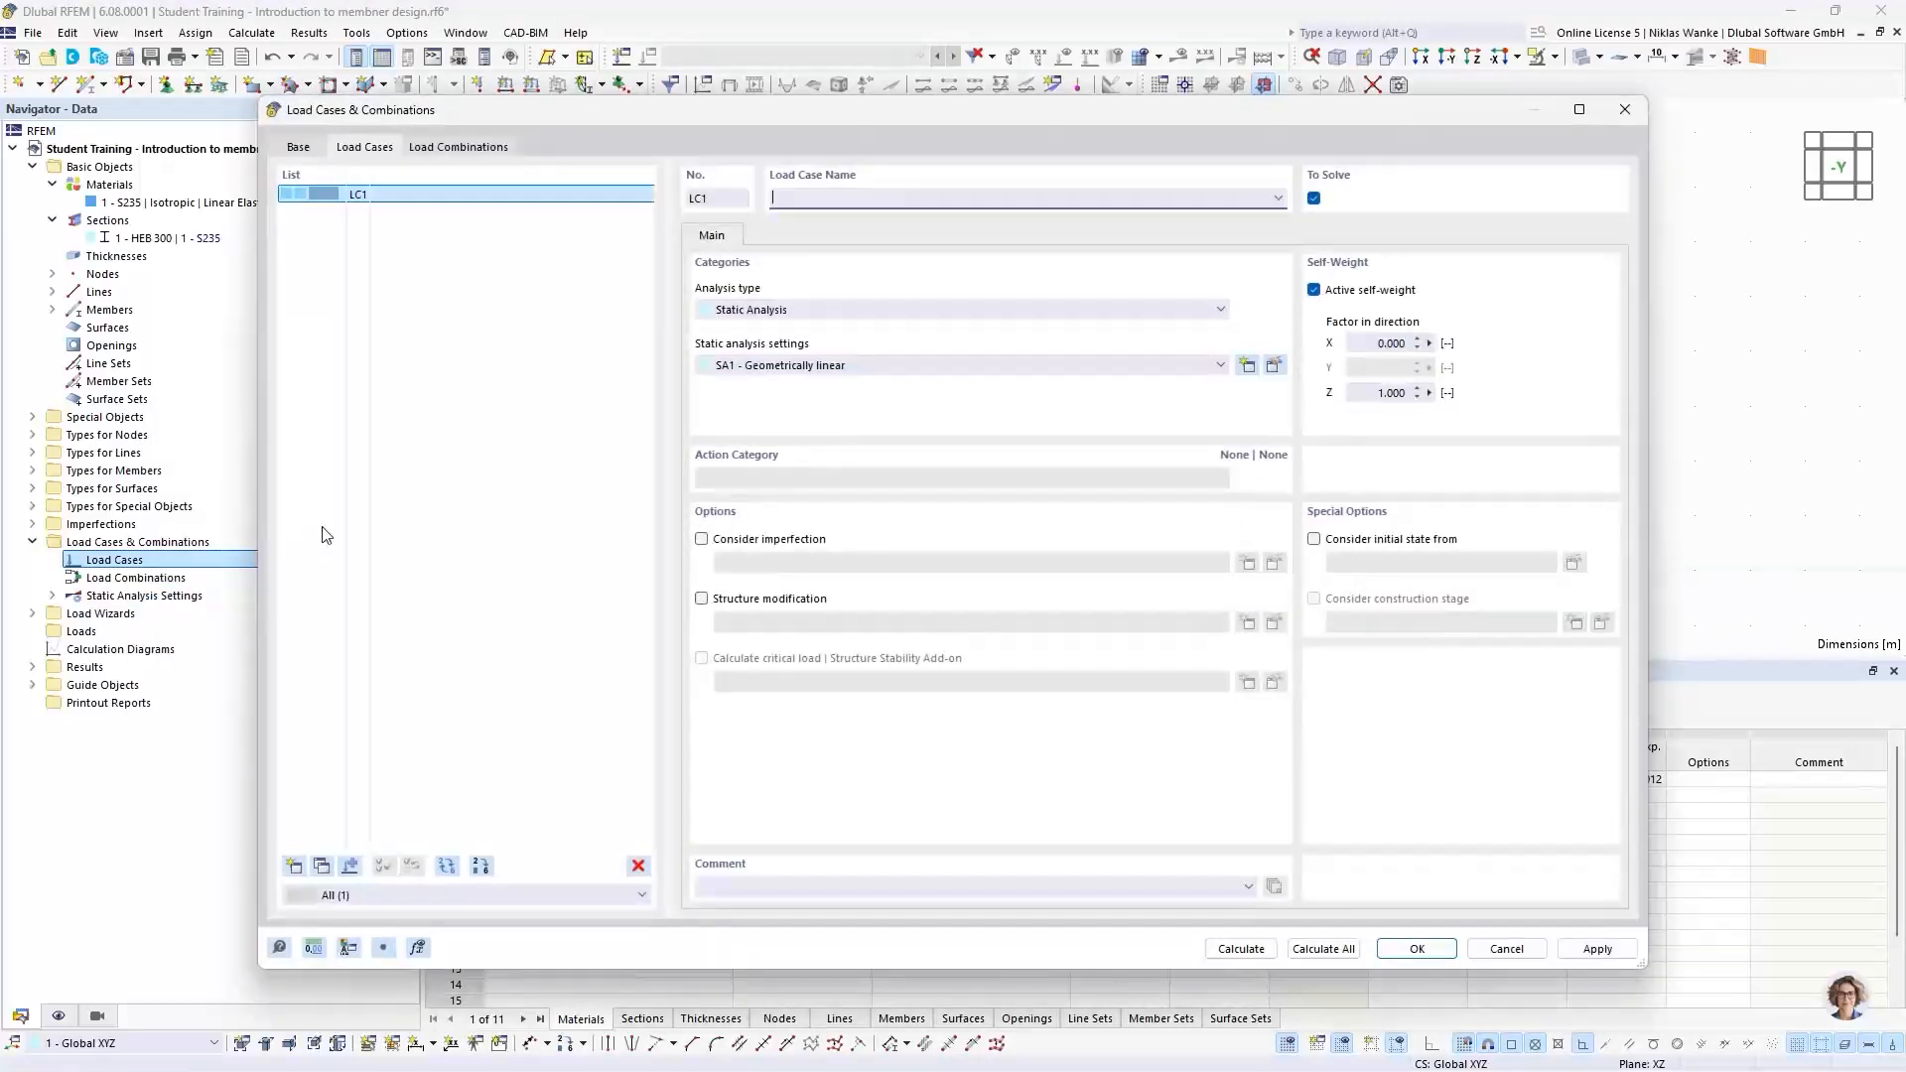
click(344, 194)
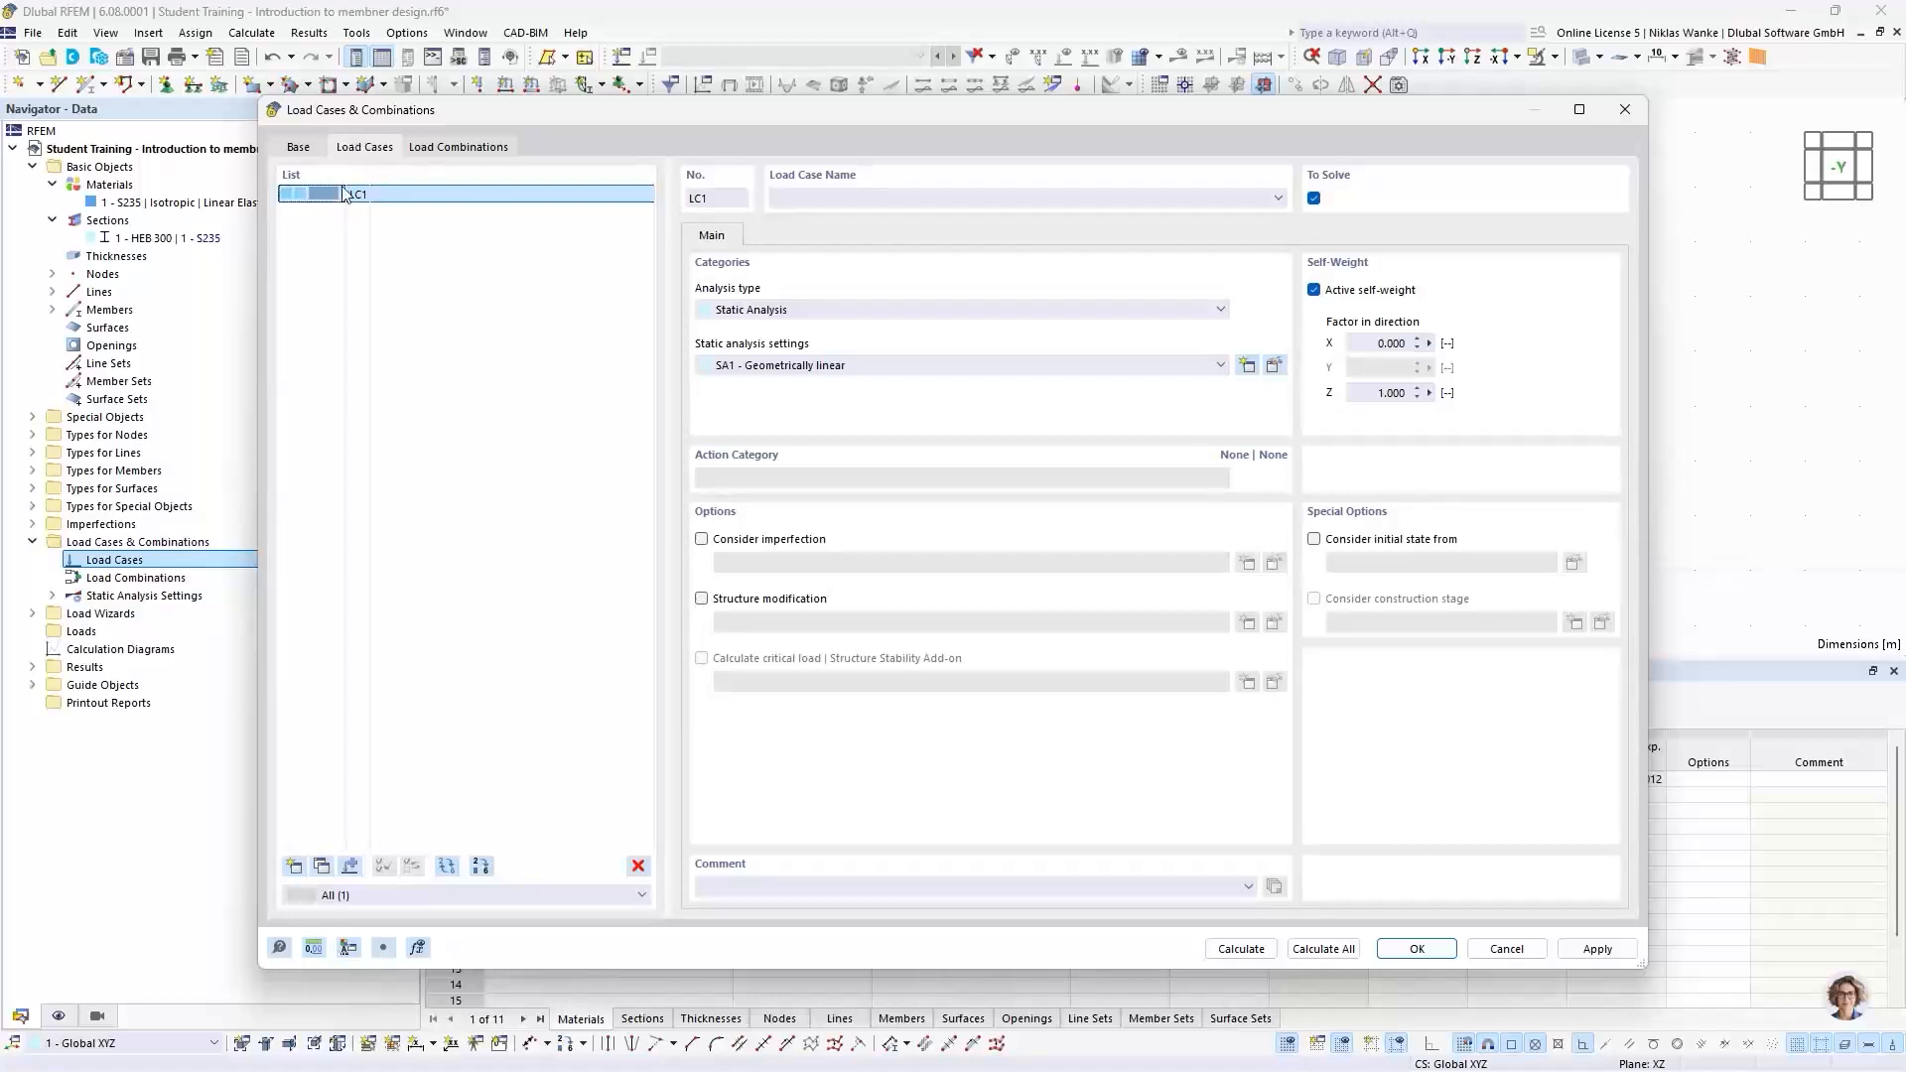
drag(355, 117, 350, 124)
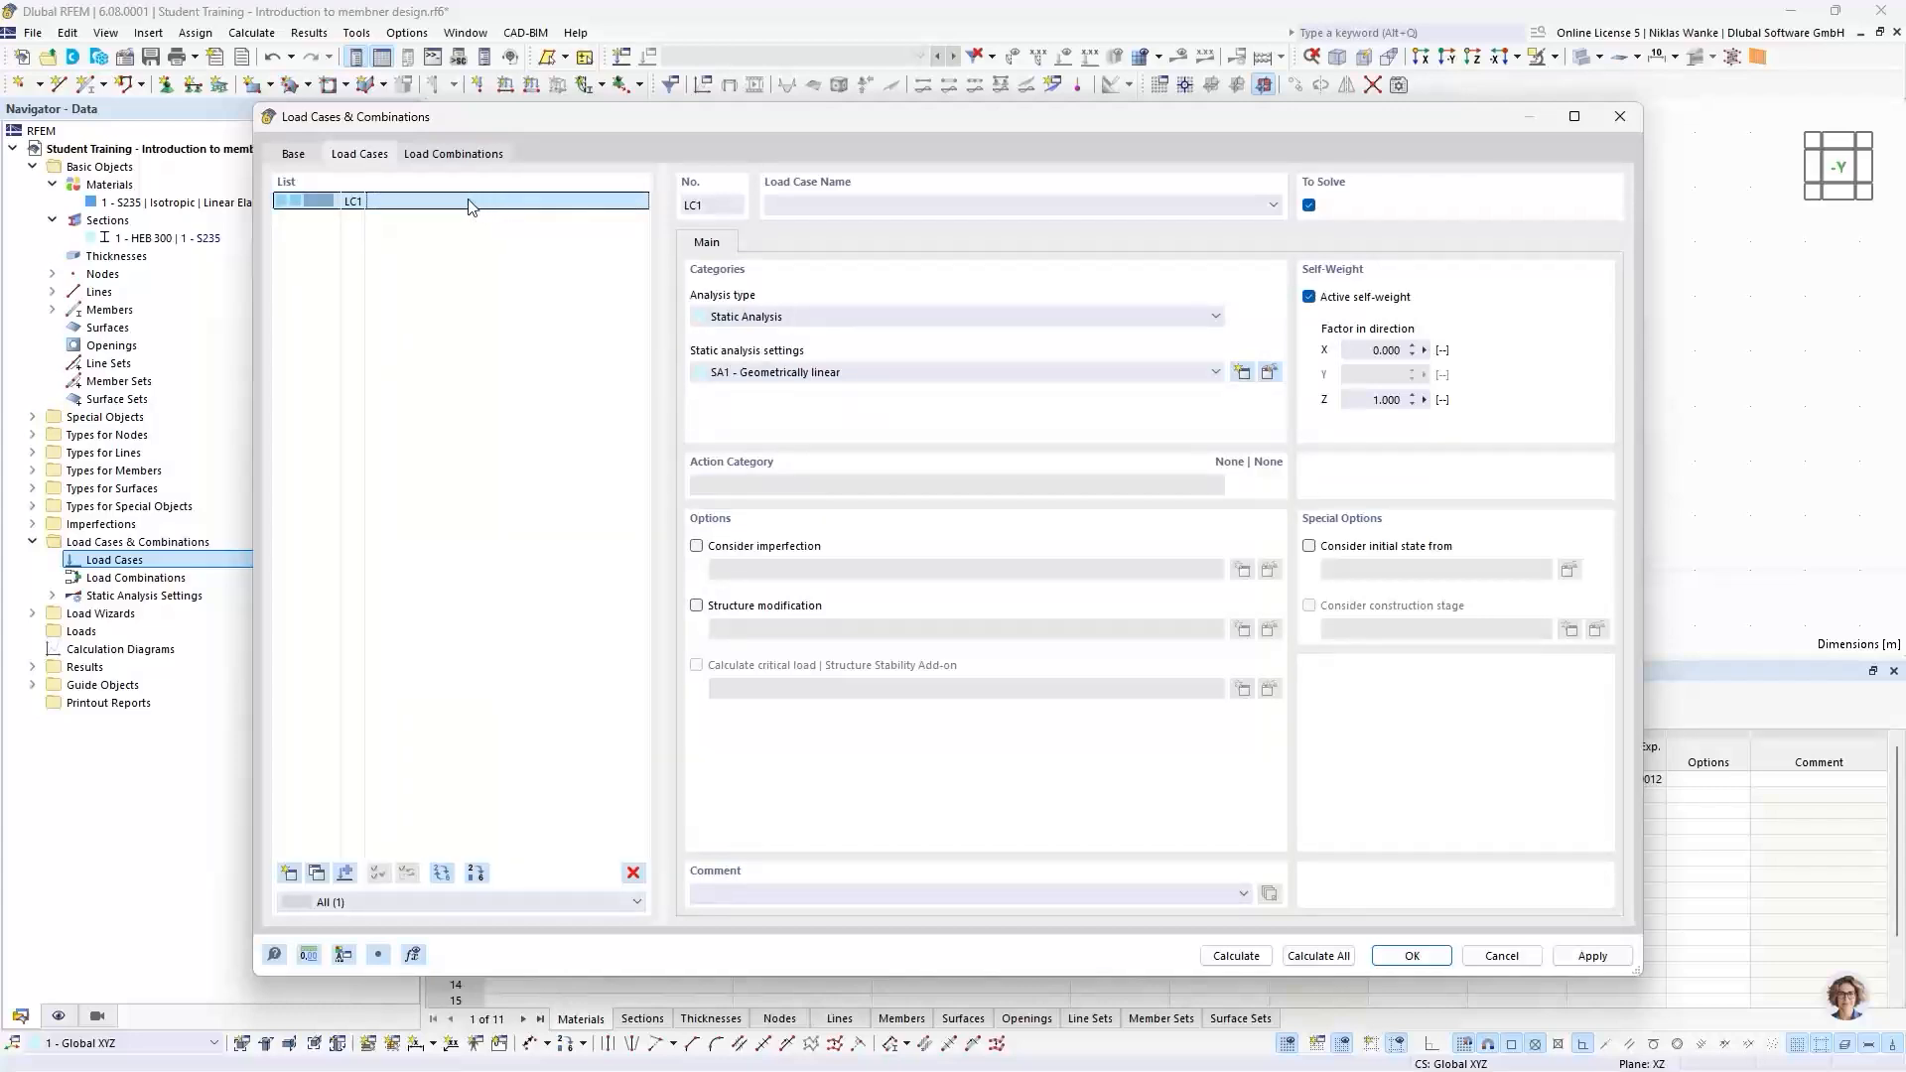
click(850, 205)
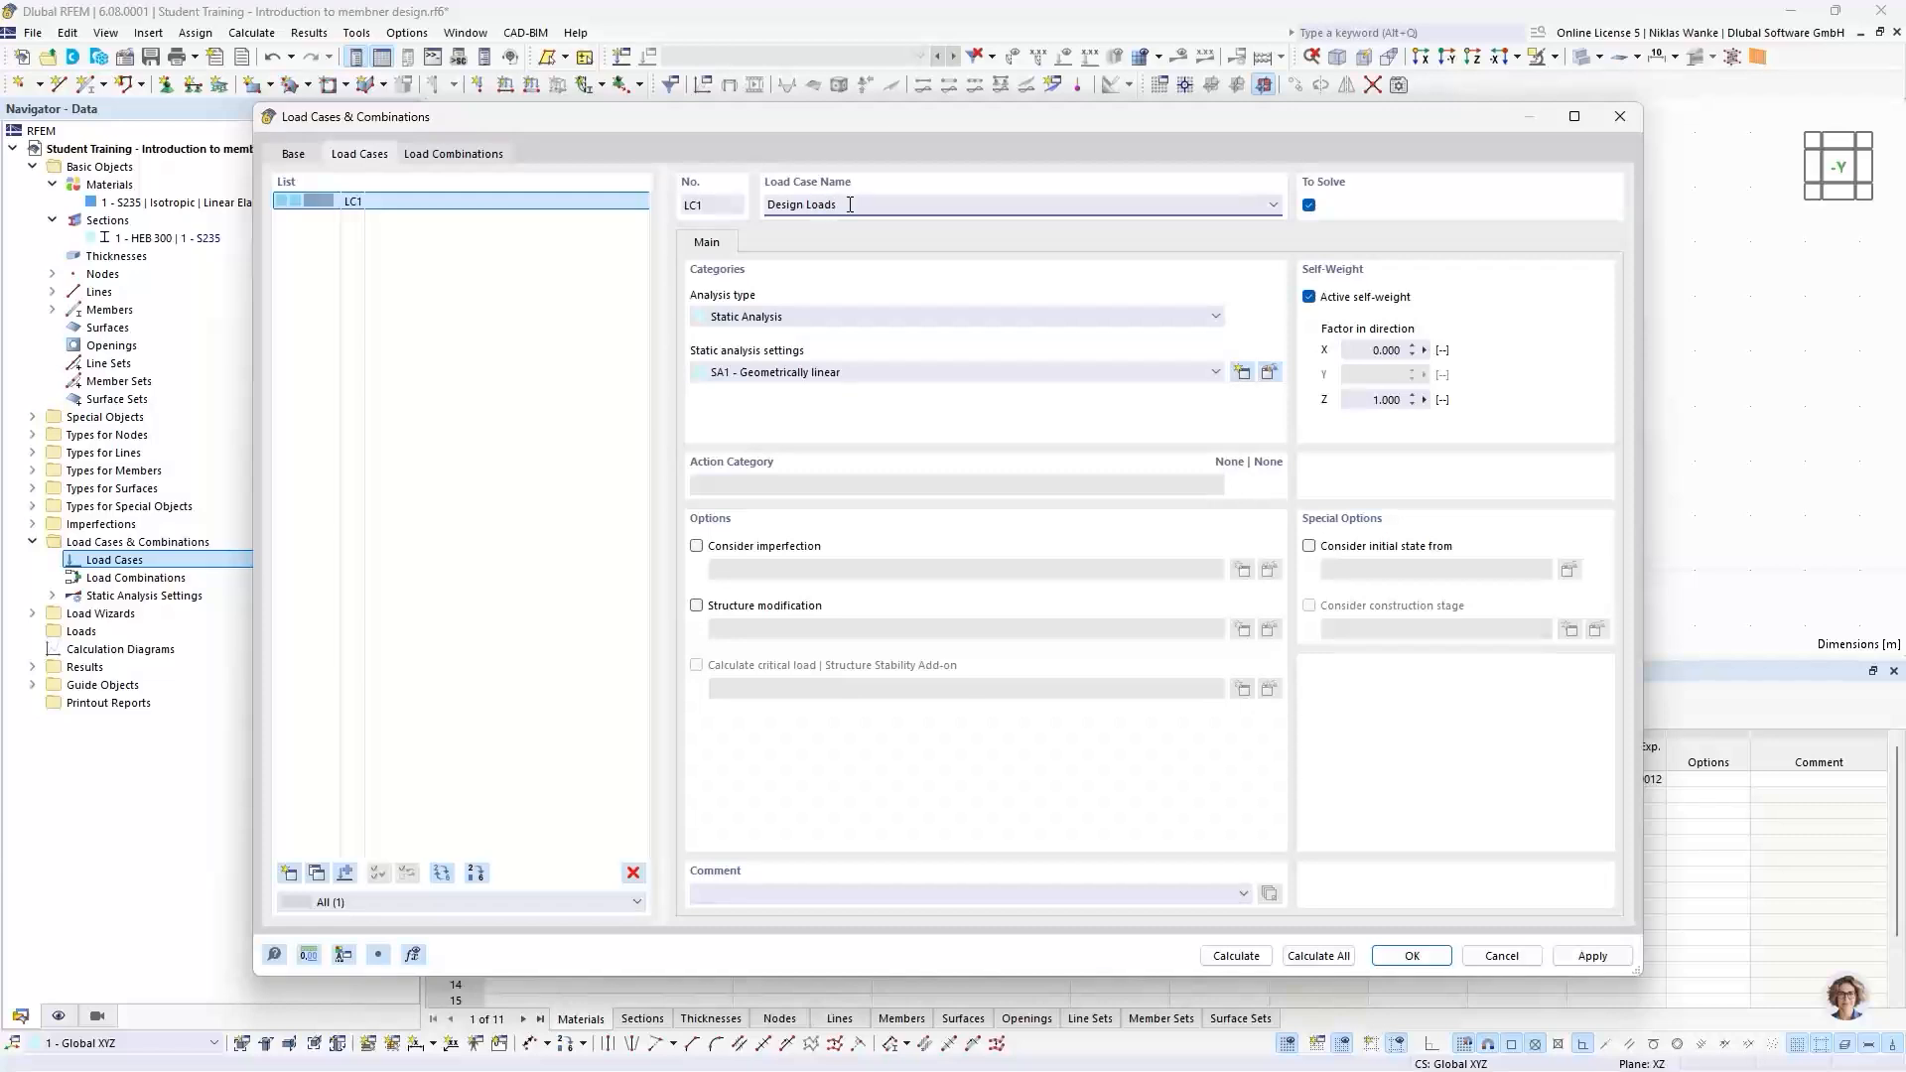
Step: Deactivate the self-weight for the Design Loads load case and accept the load case settings
drag(908, 123, 1098, 134)
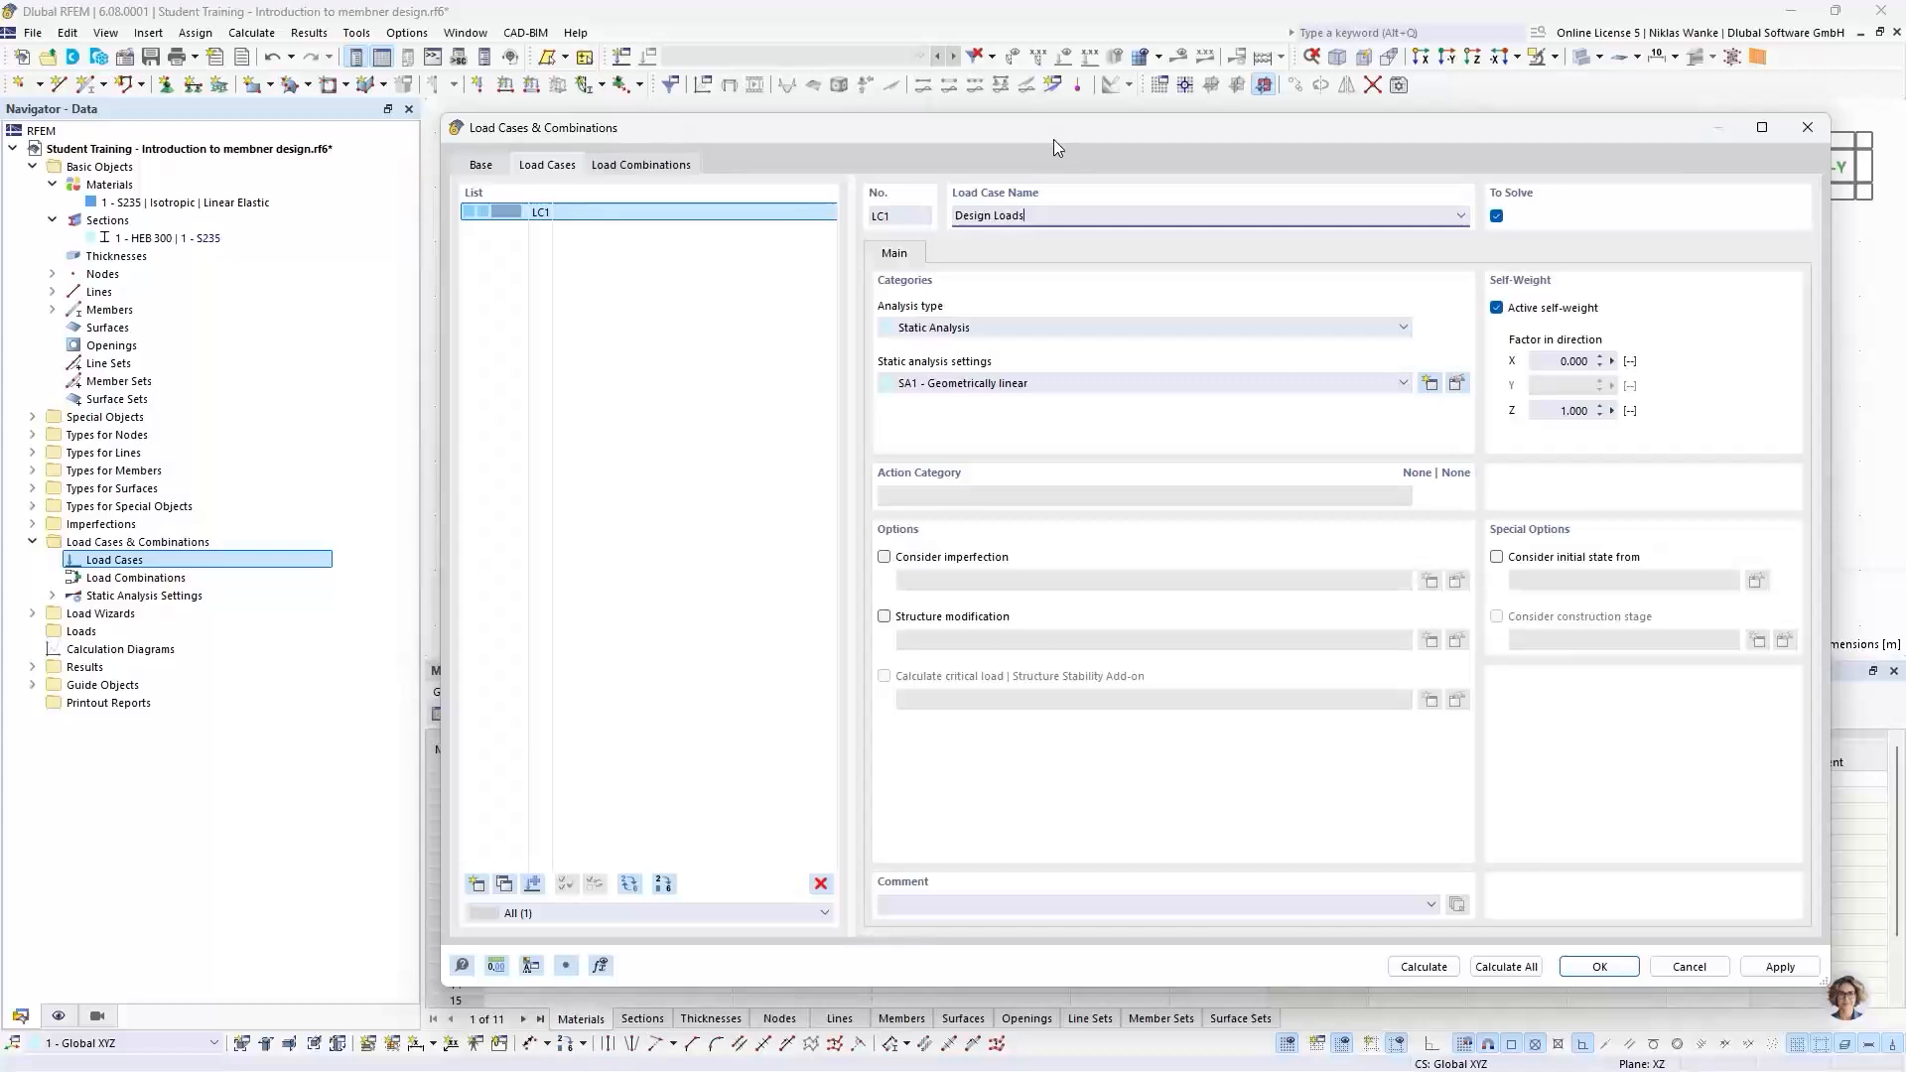
mouse_move(1052, 139)
mouse_down()
mouse_move(1051, 159)
mouse_move(1050, 132)
mouse_up()
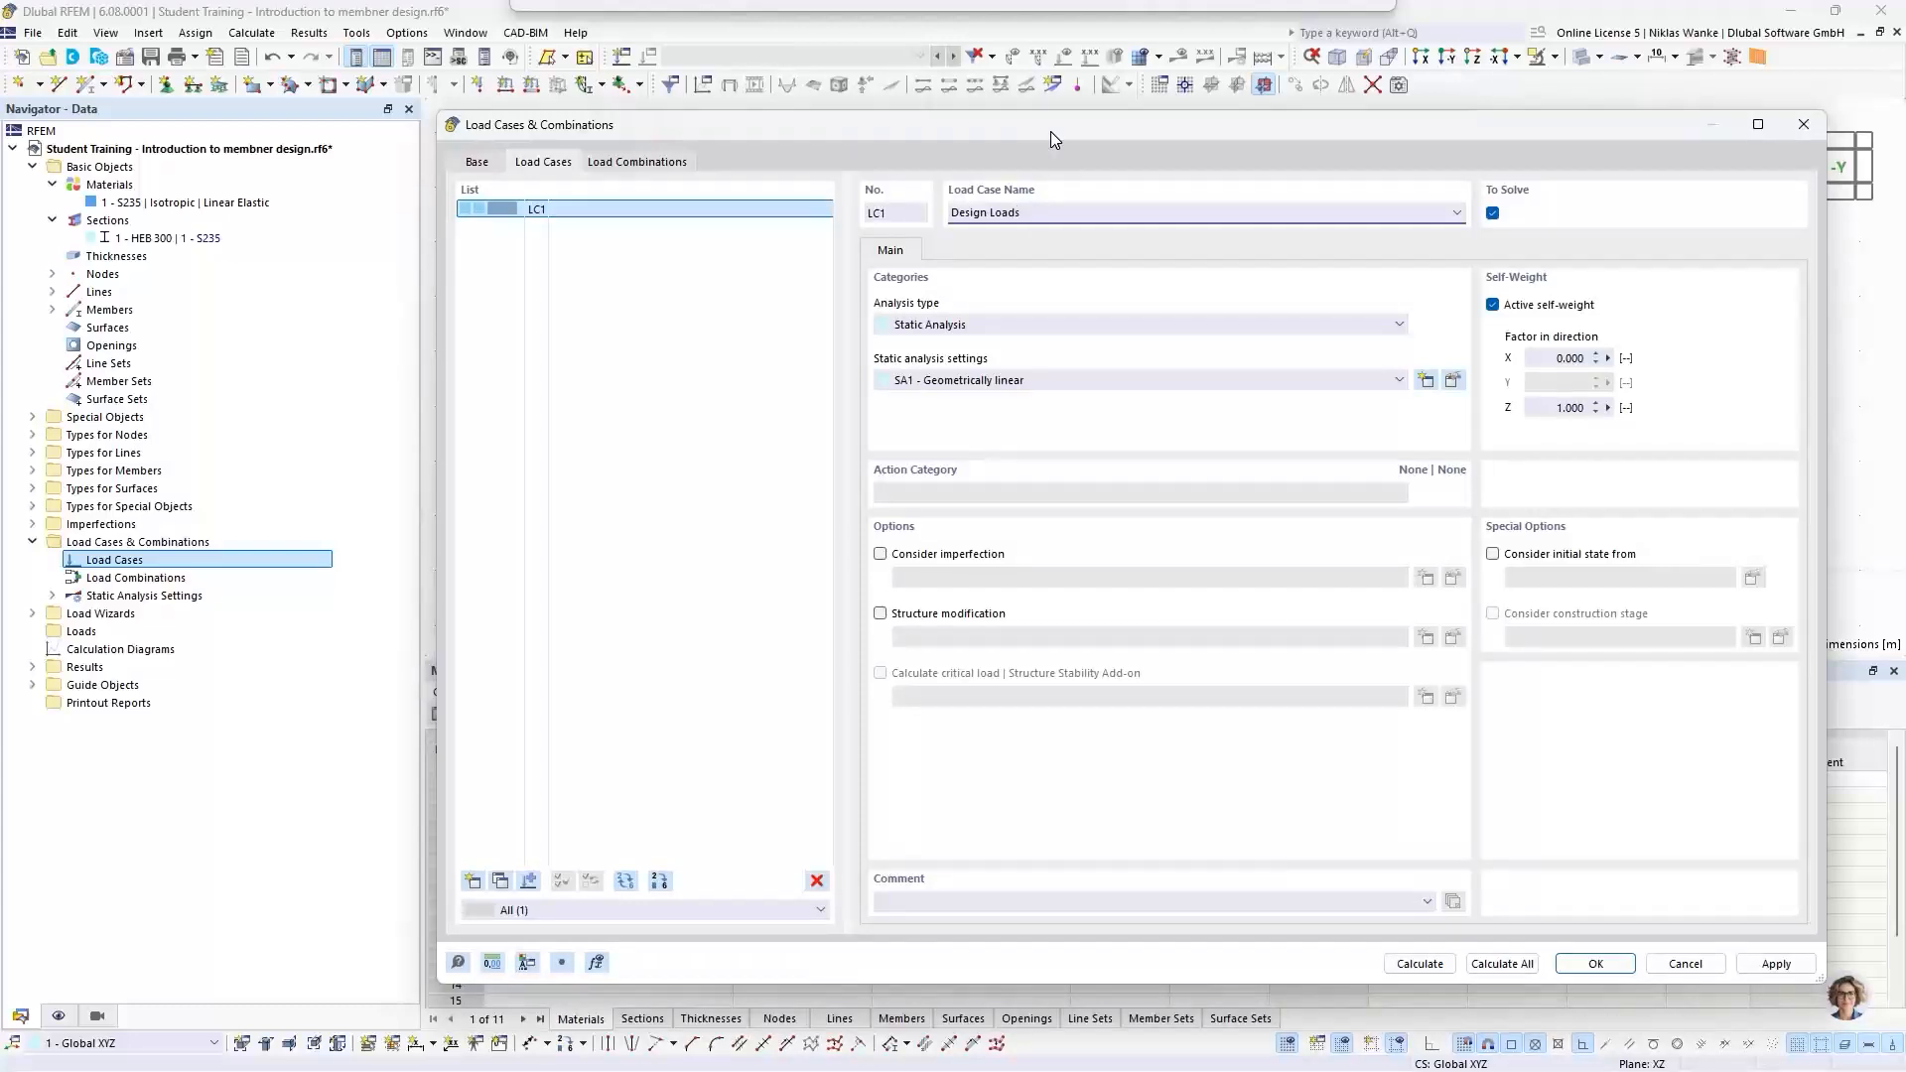
drag(1050, 131, 1052, 133)
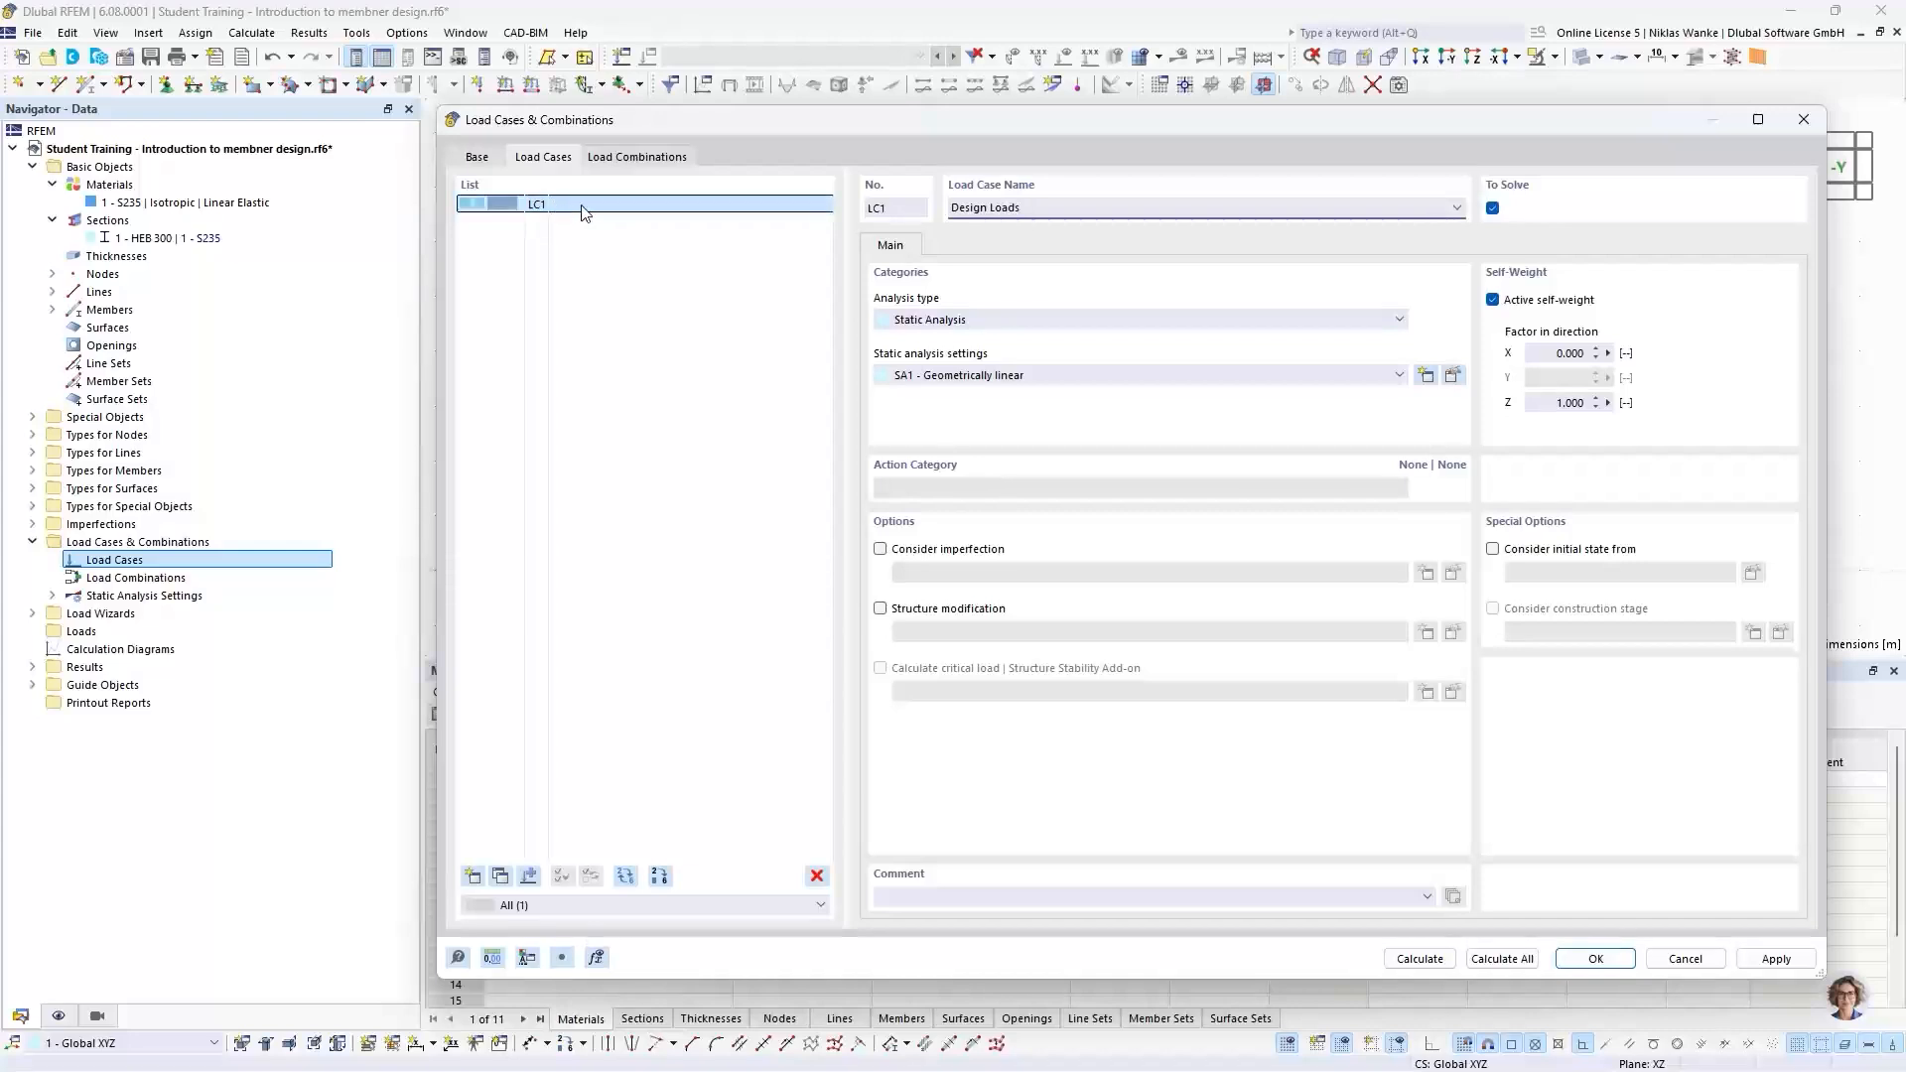
click(986, 207)
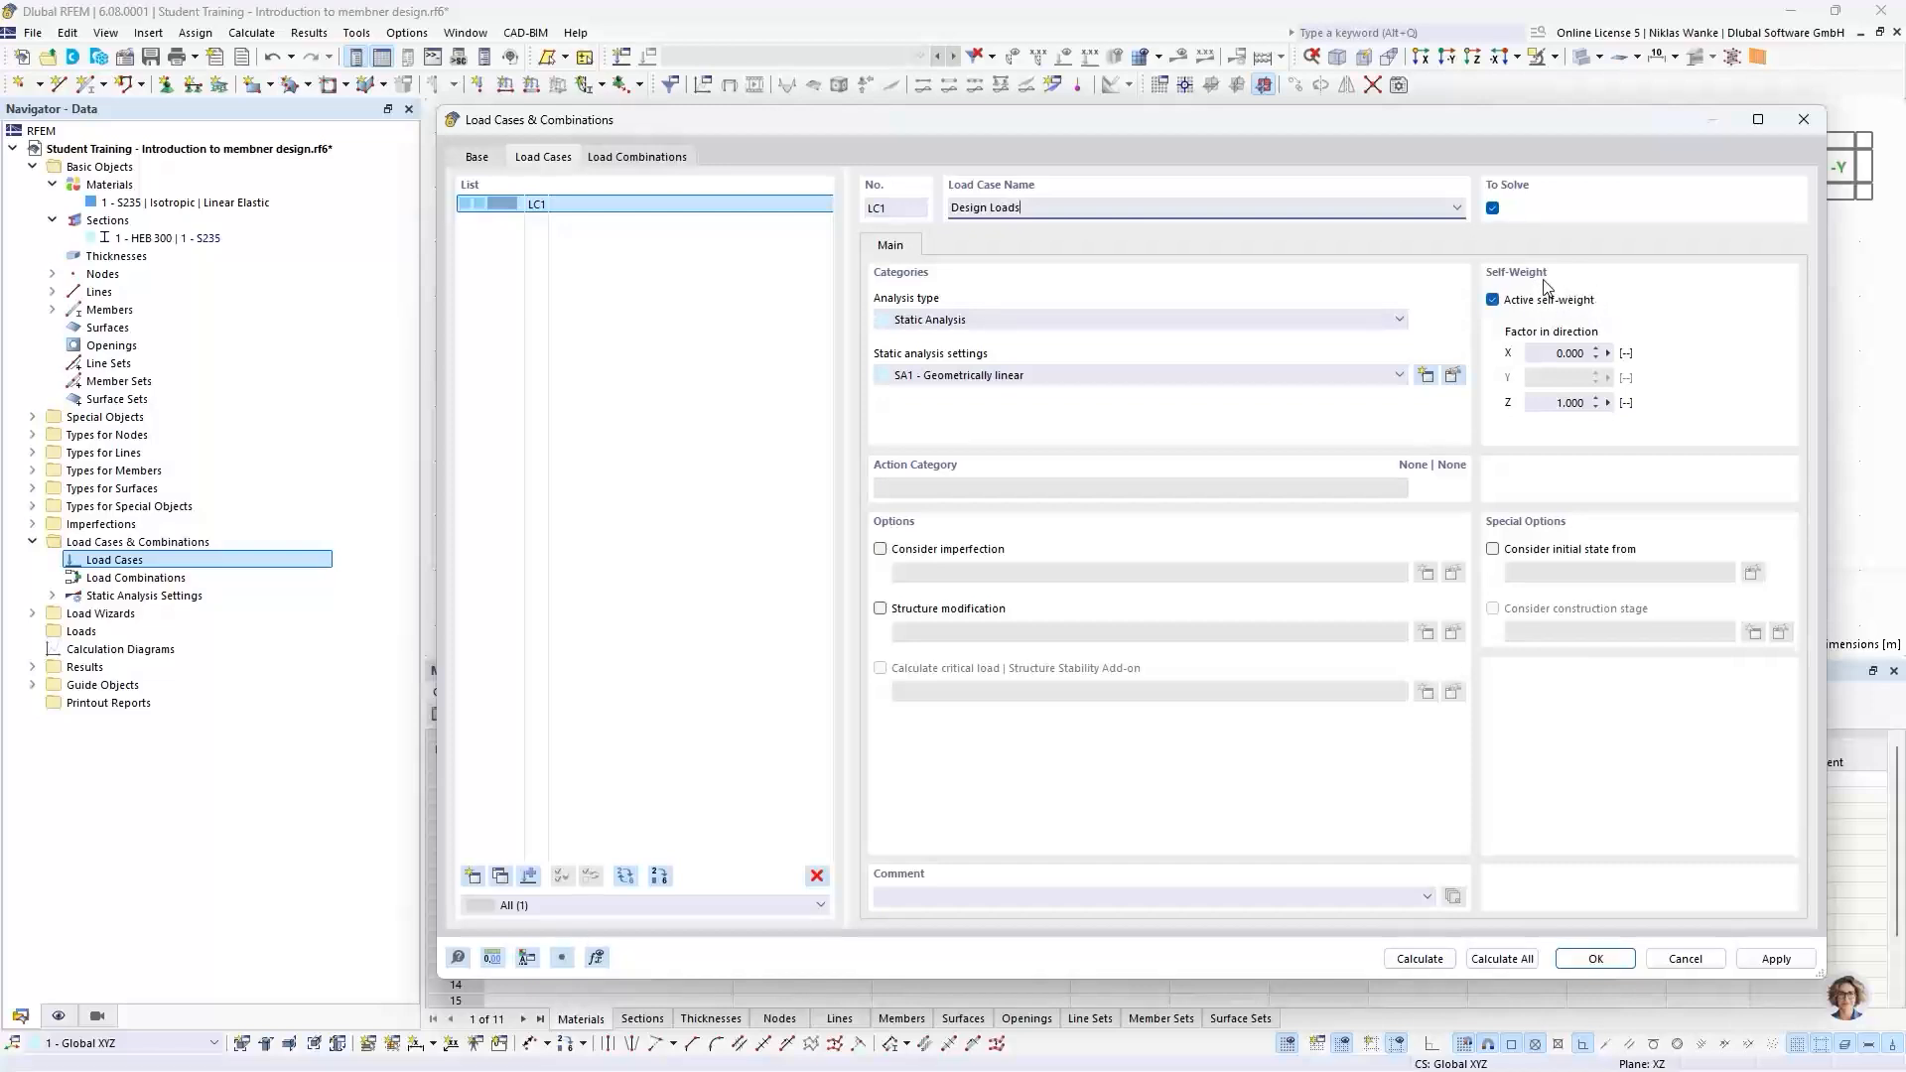
click(1493, 301)
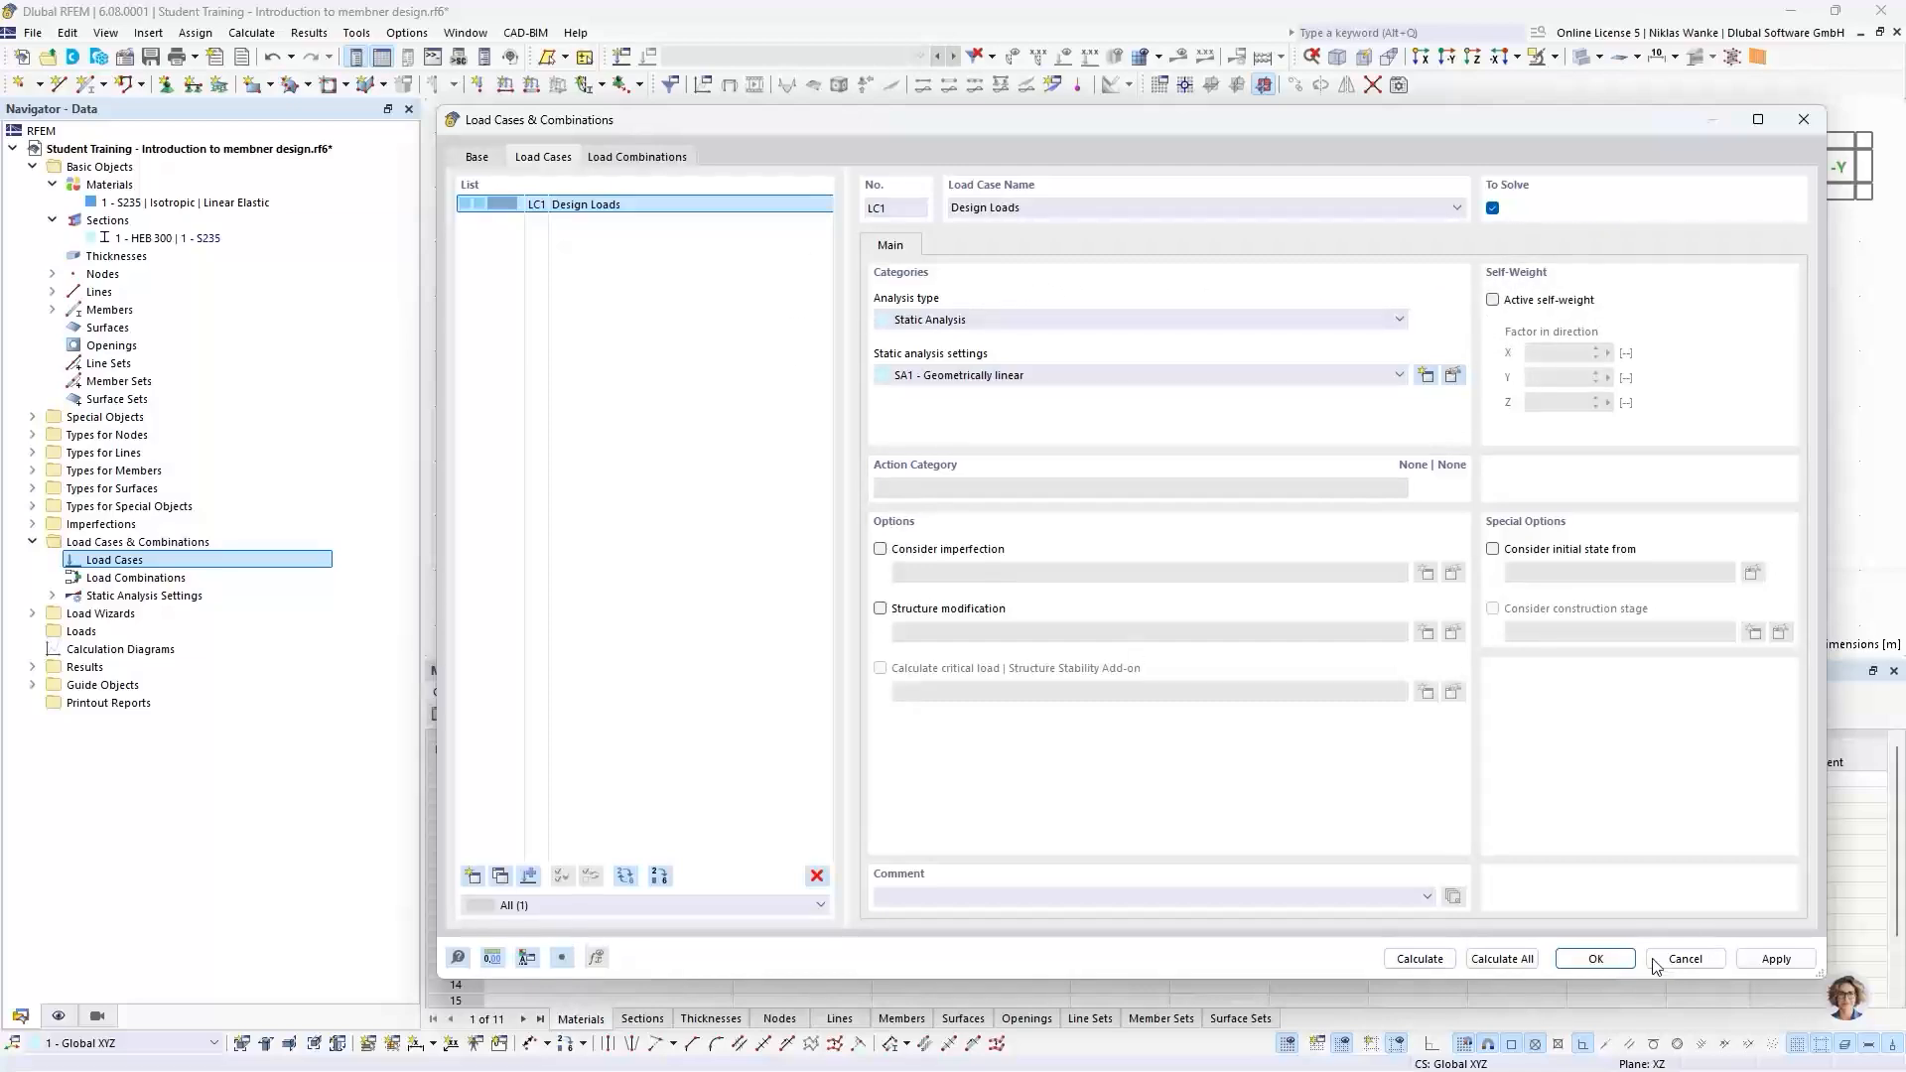
click(1600, 959)
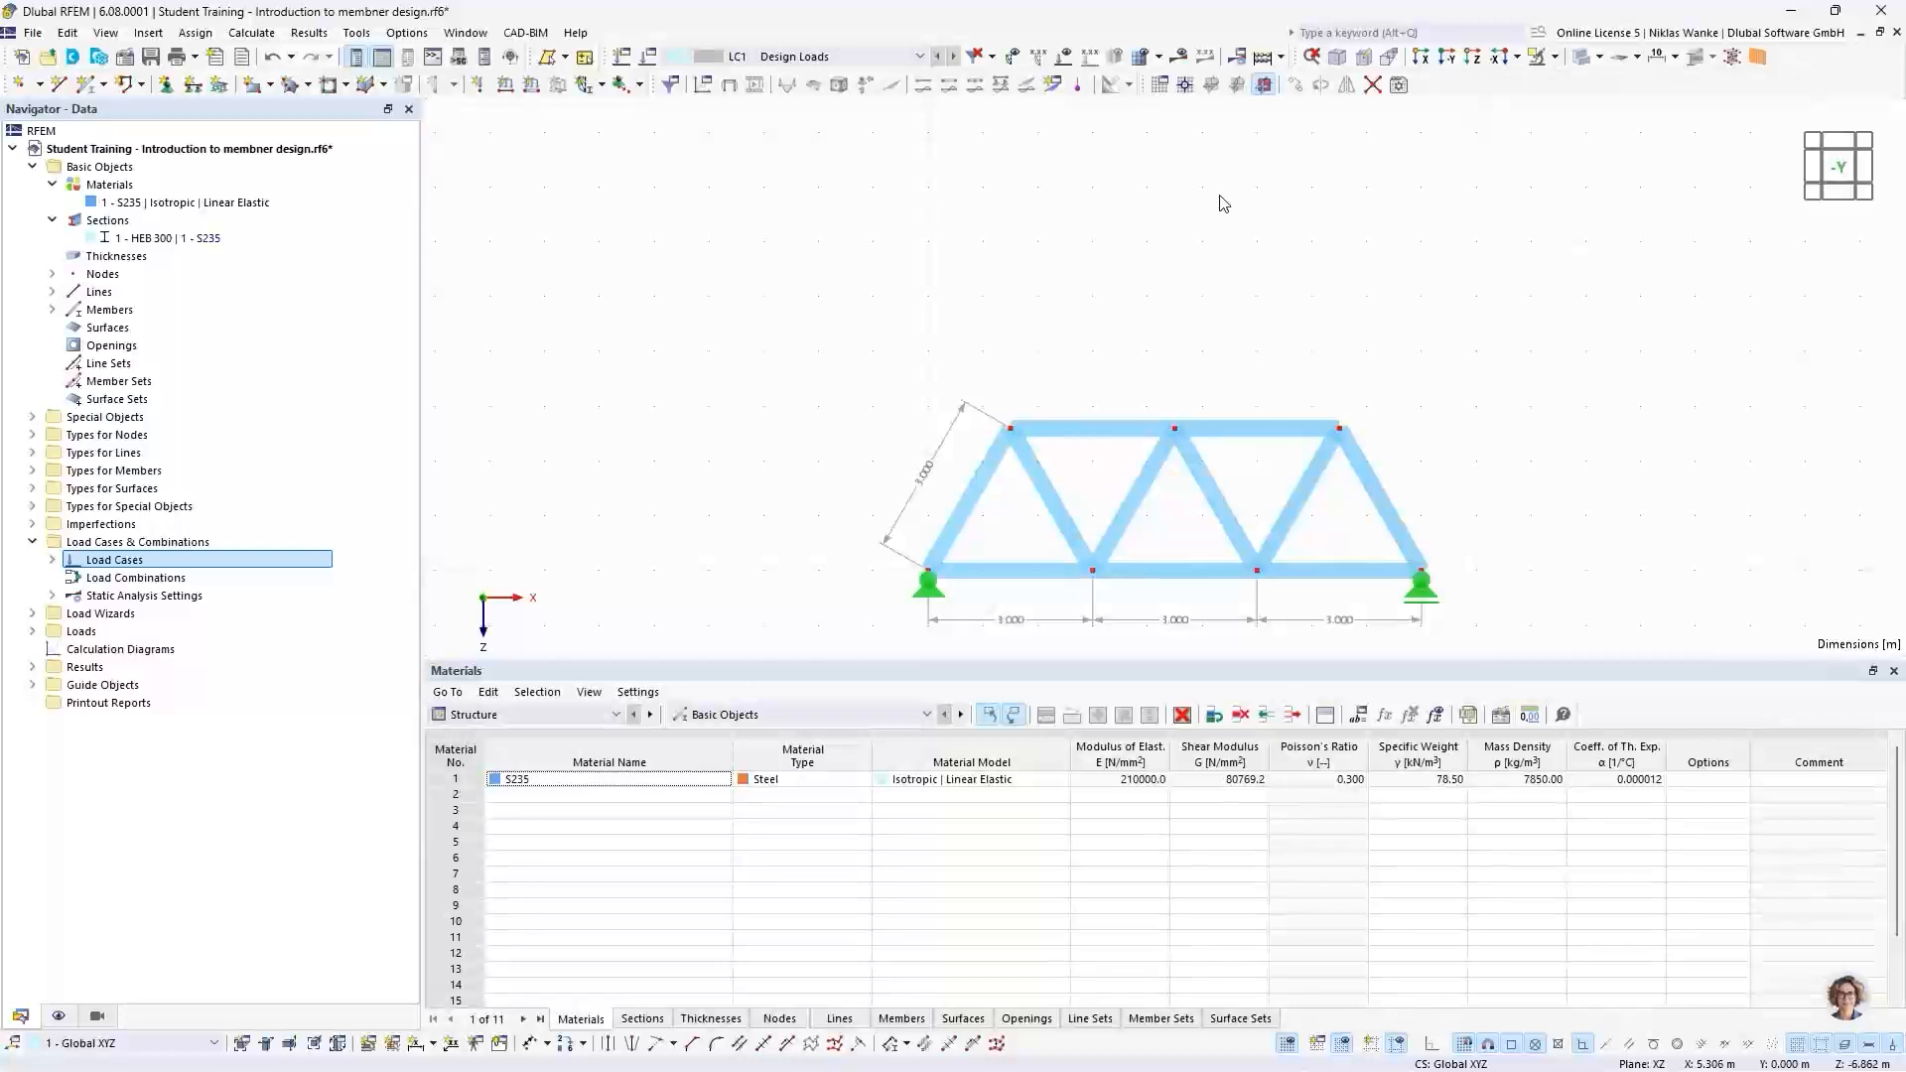
Step: Define a nodal force of 10 kN in the global Z direction for the Design Loads load case
middle_drag(1222, 323, 1157, 251)
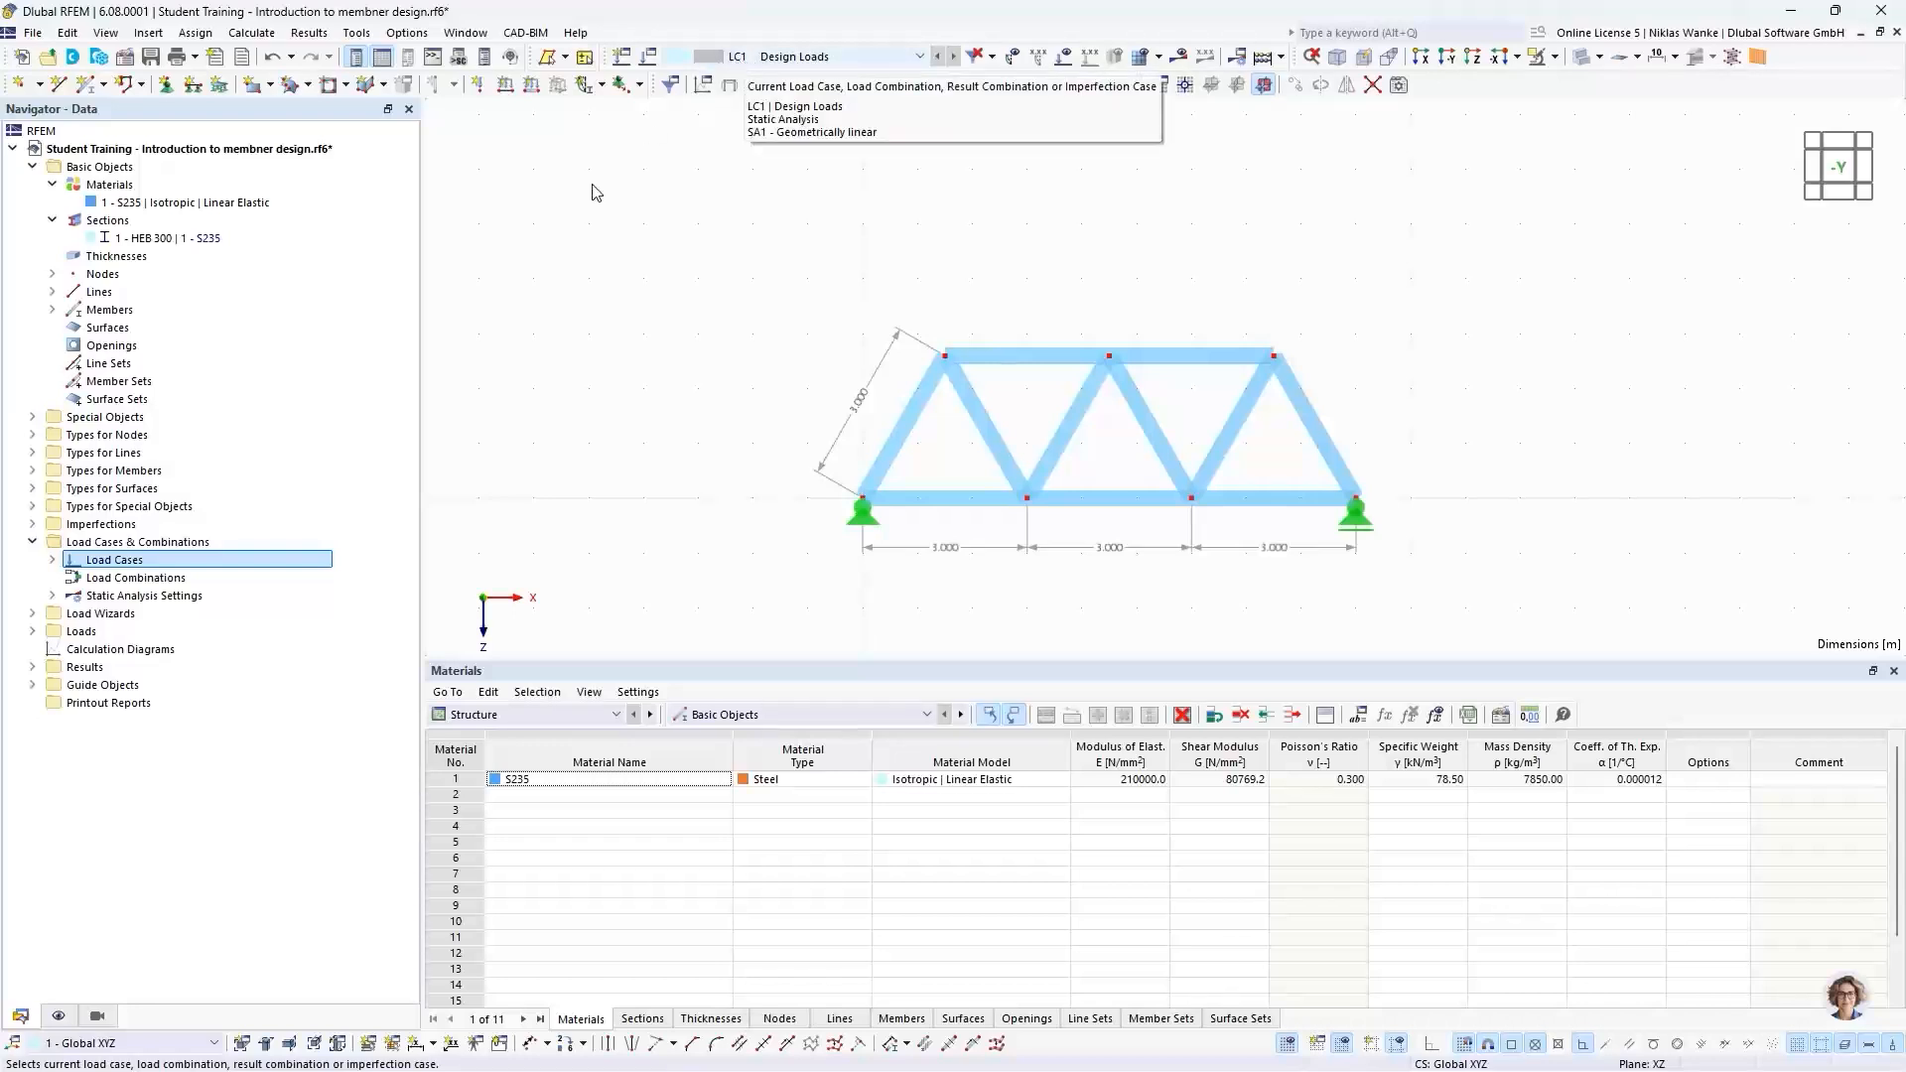
click(477, 88)
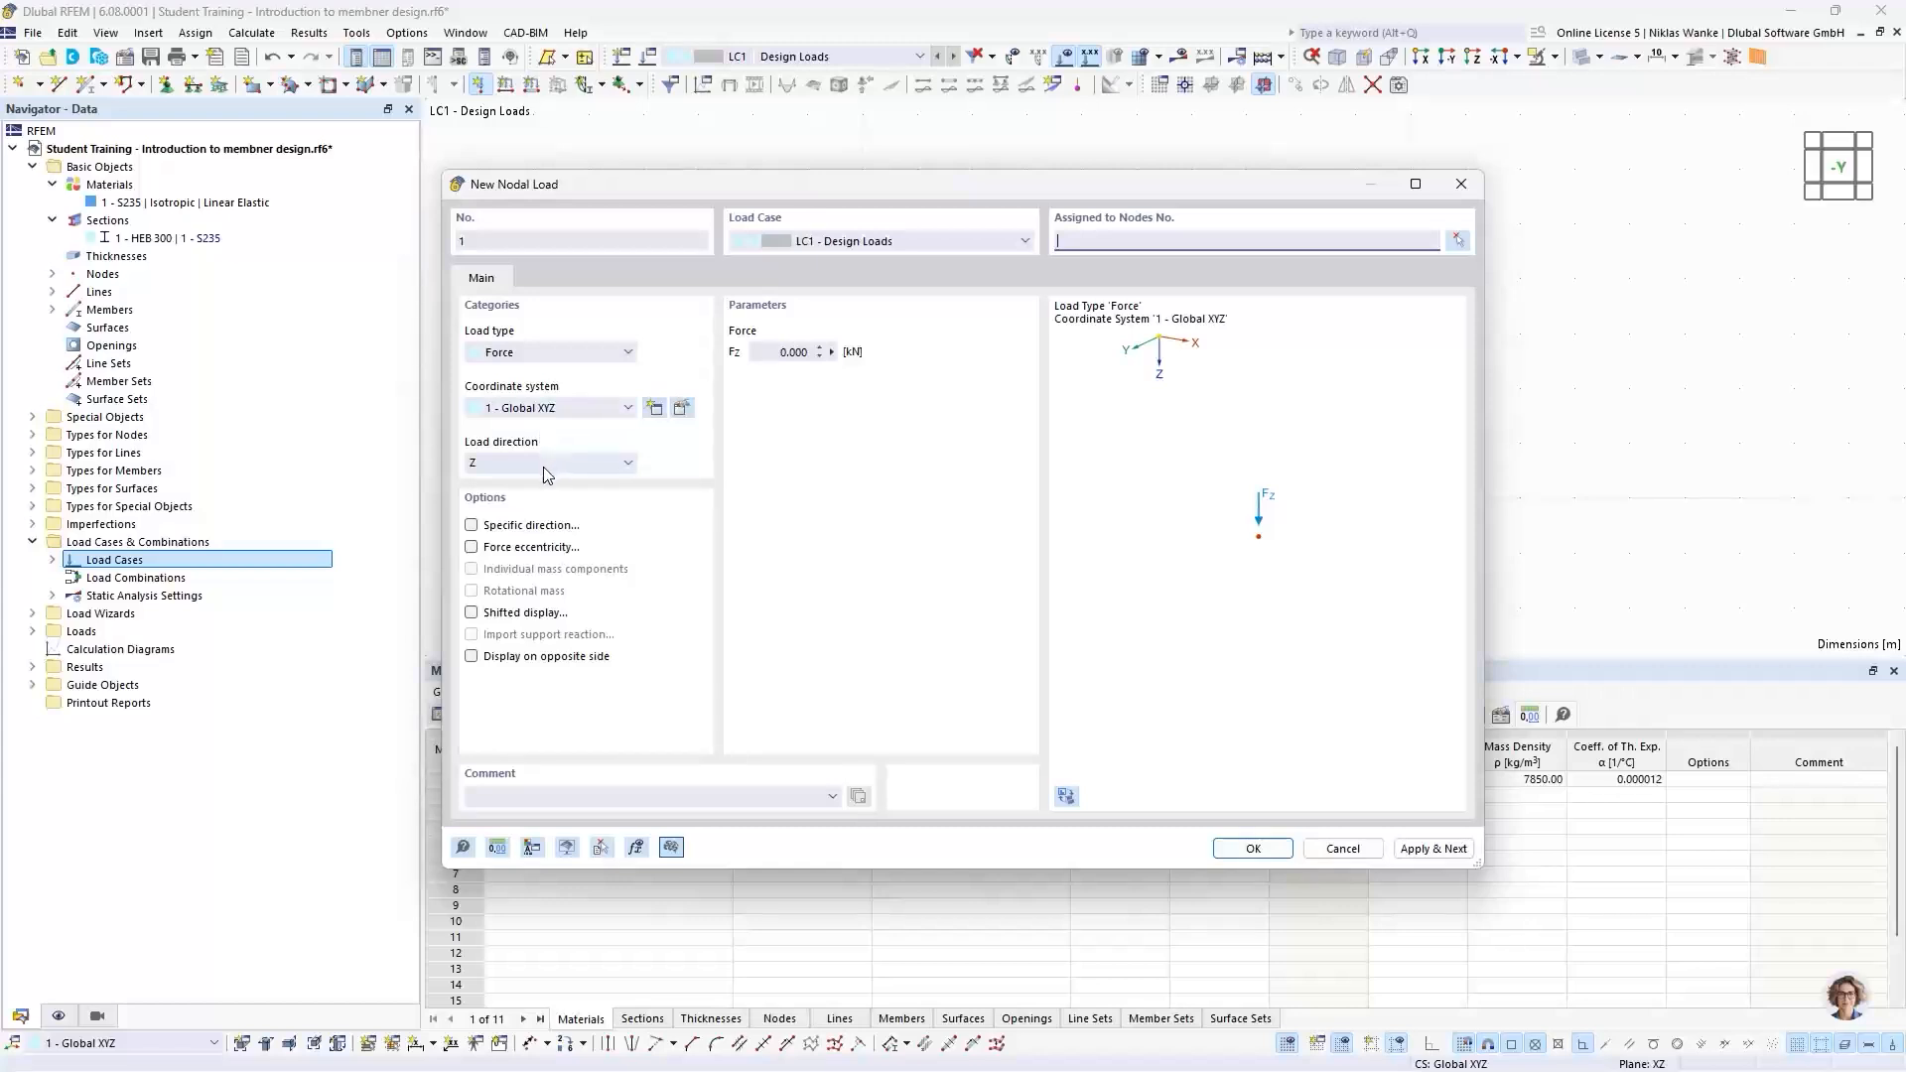
drag(794, 186, 957, 179)
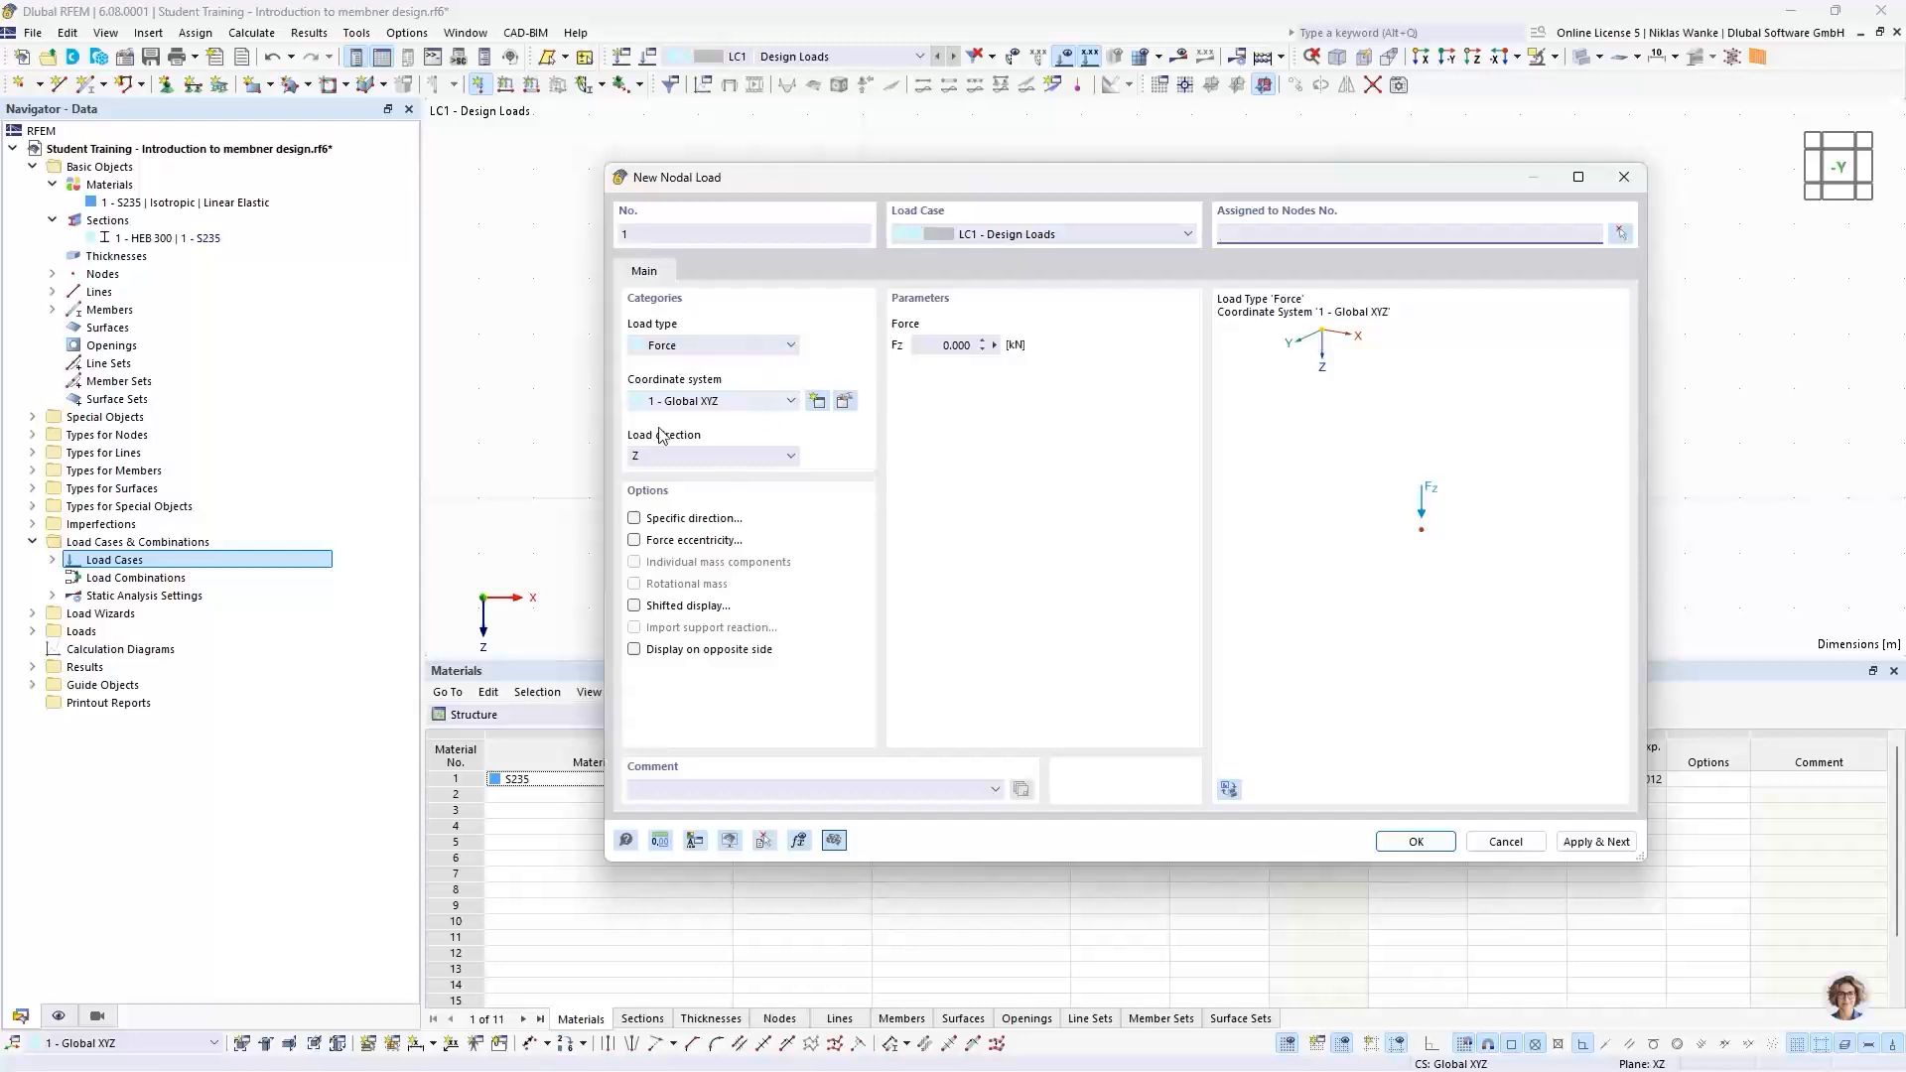
click(930, 345)
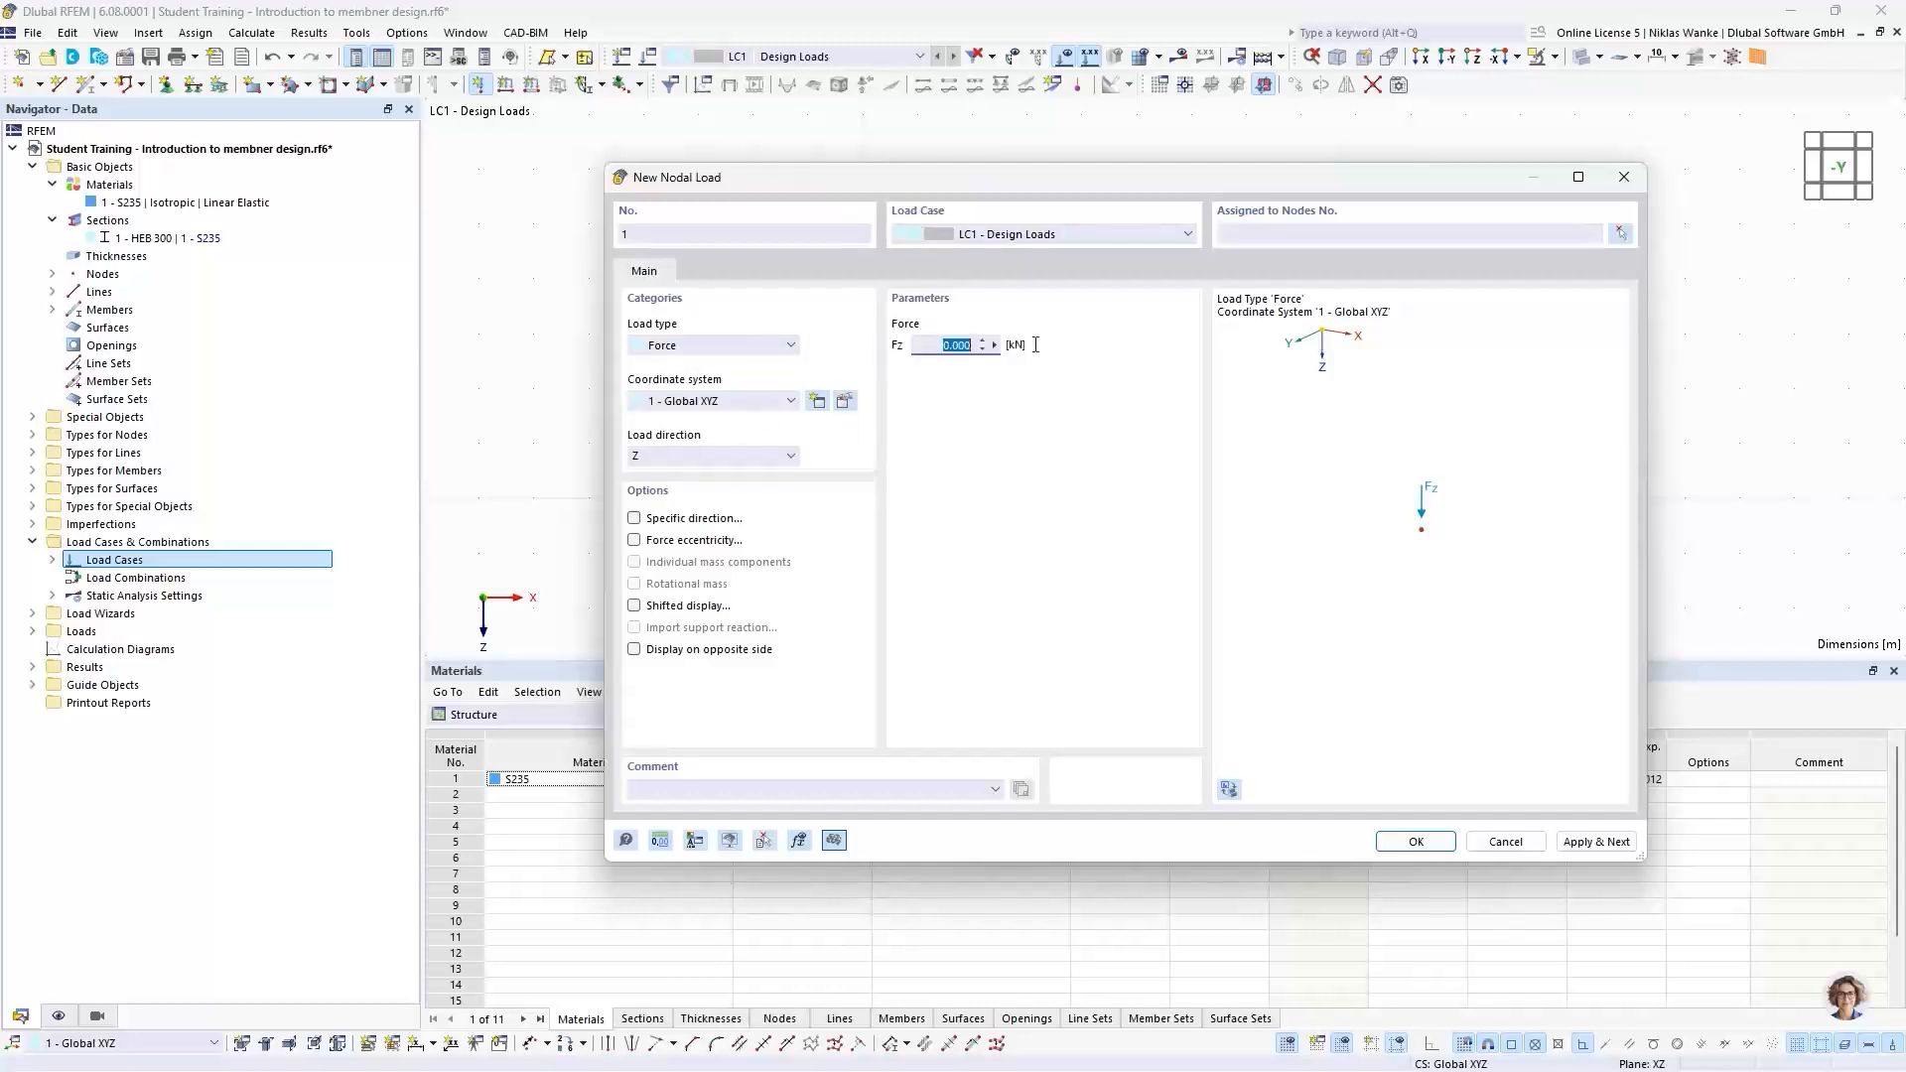
text(10)
drag(1461, 193, 1360, 217)
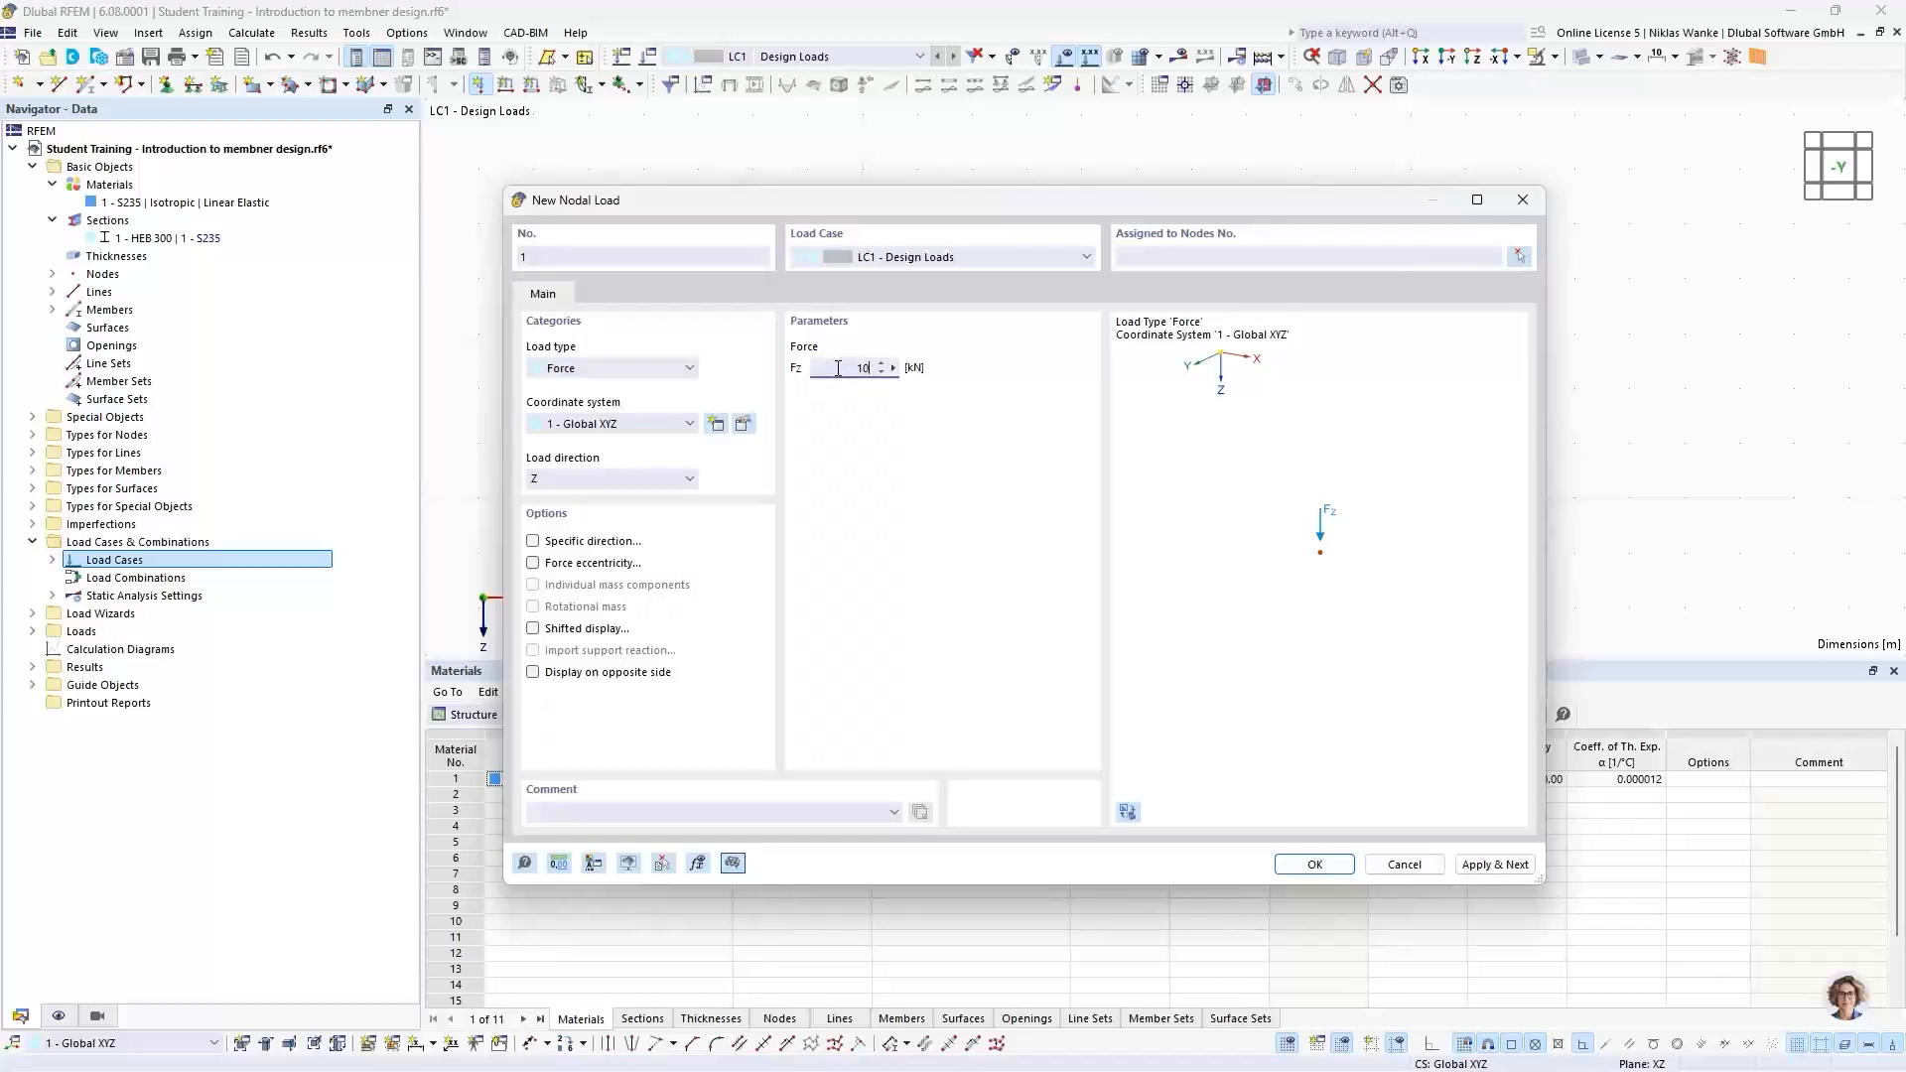
Step: Assign the 10 kN nodal force to the left and middle nodes of the top chord and apply it
click(1519, 260)
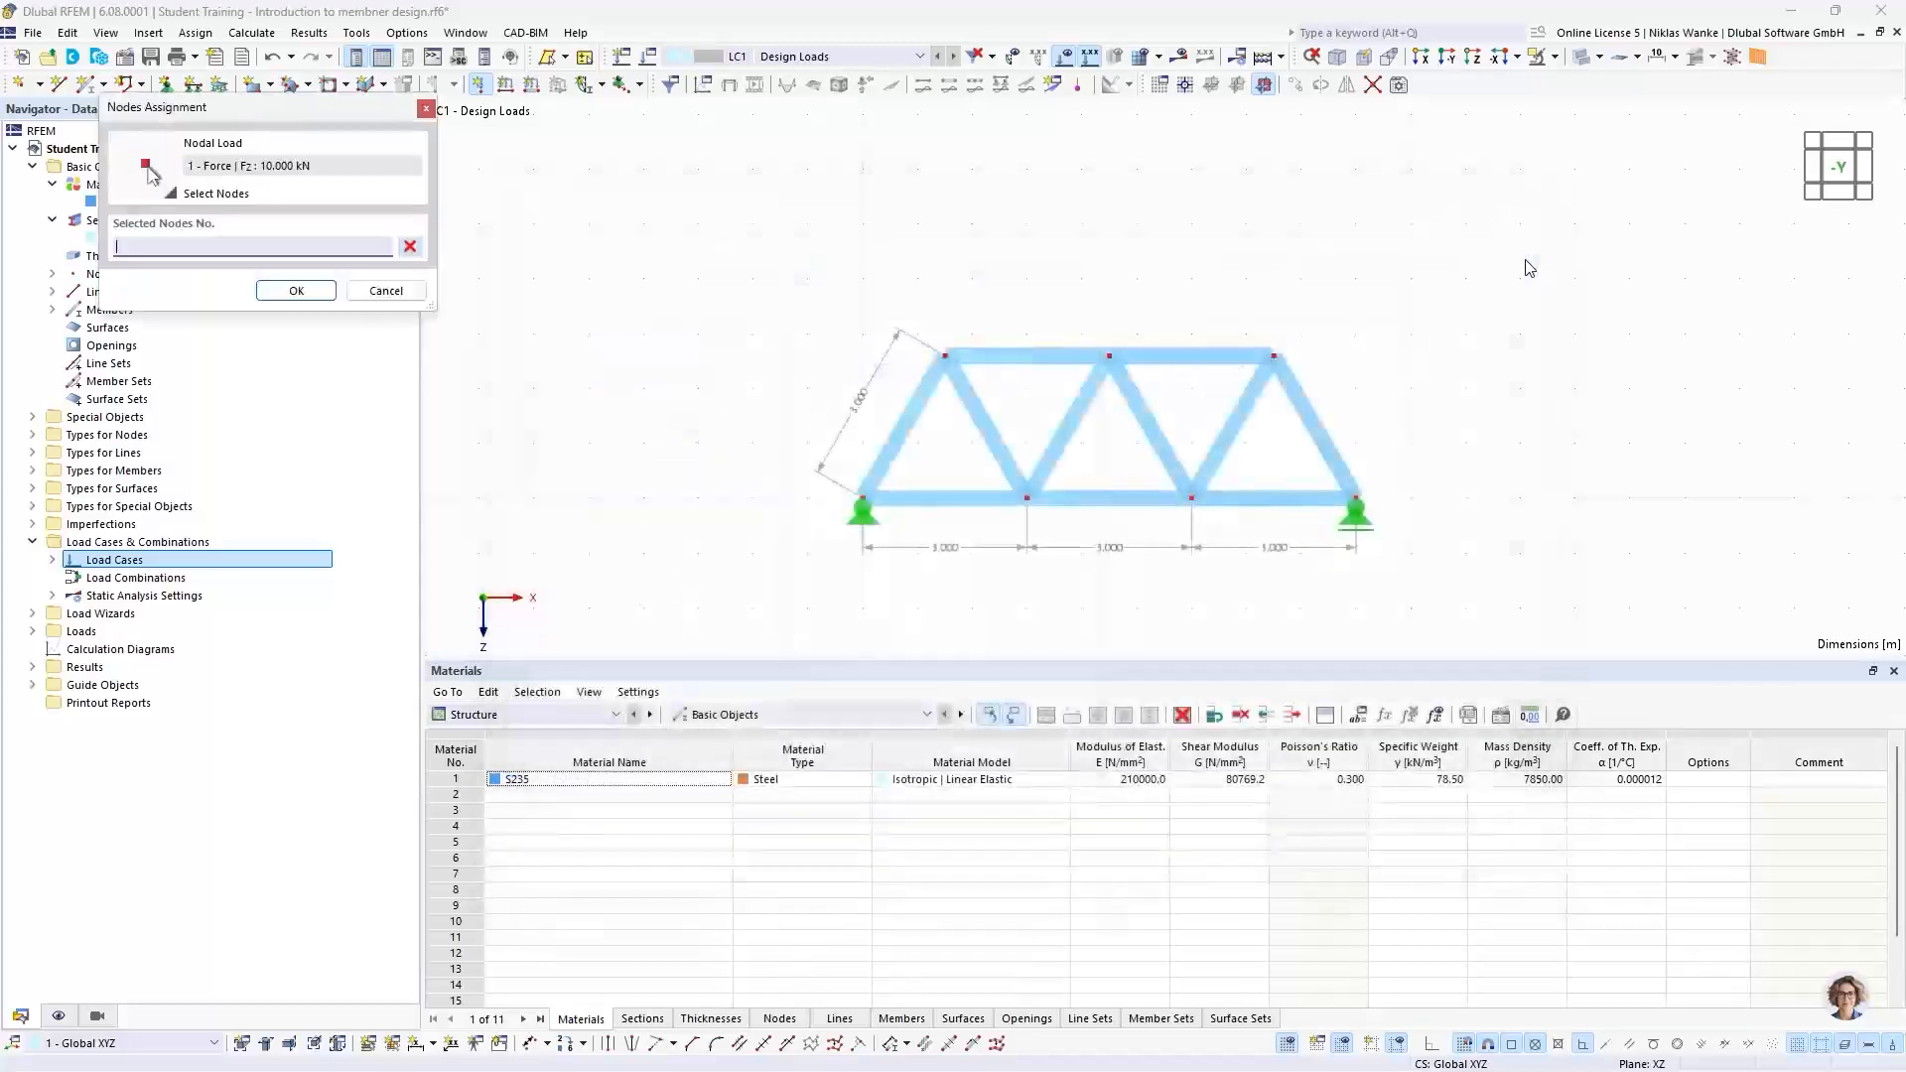
click(943, 356)
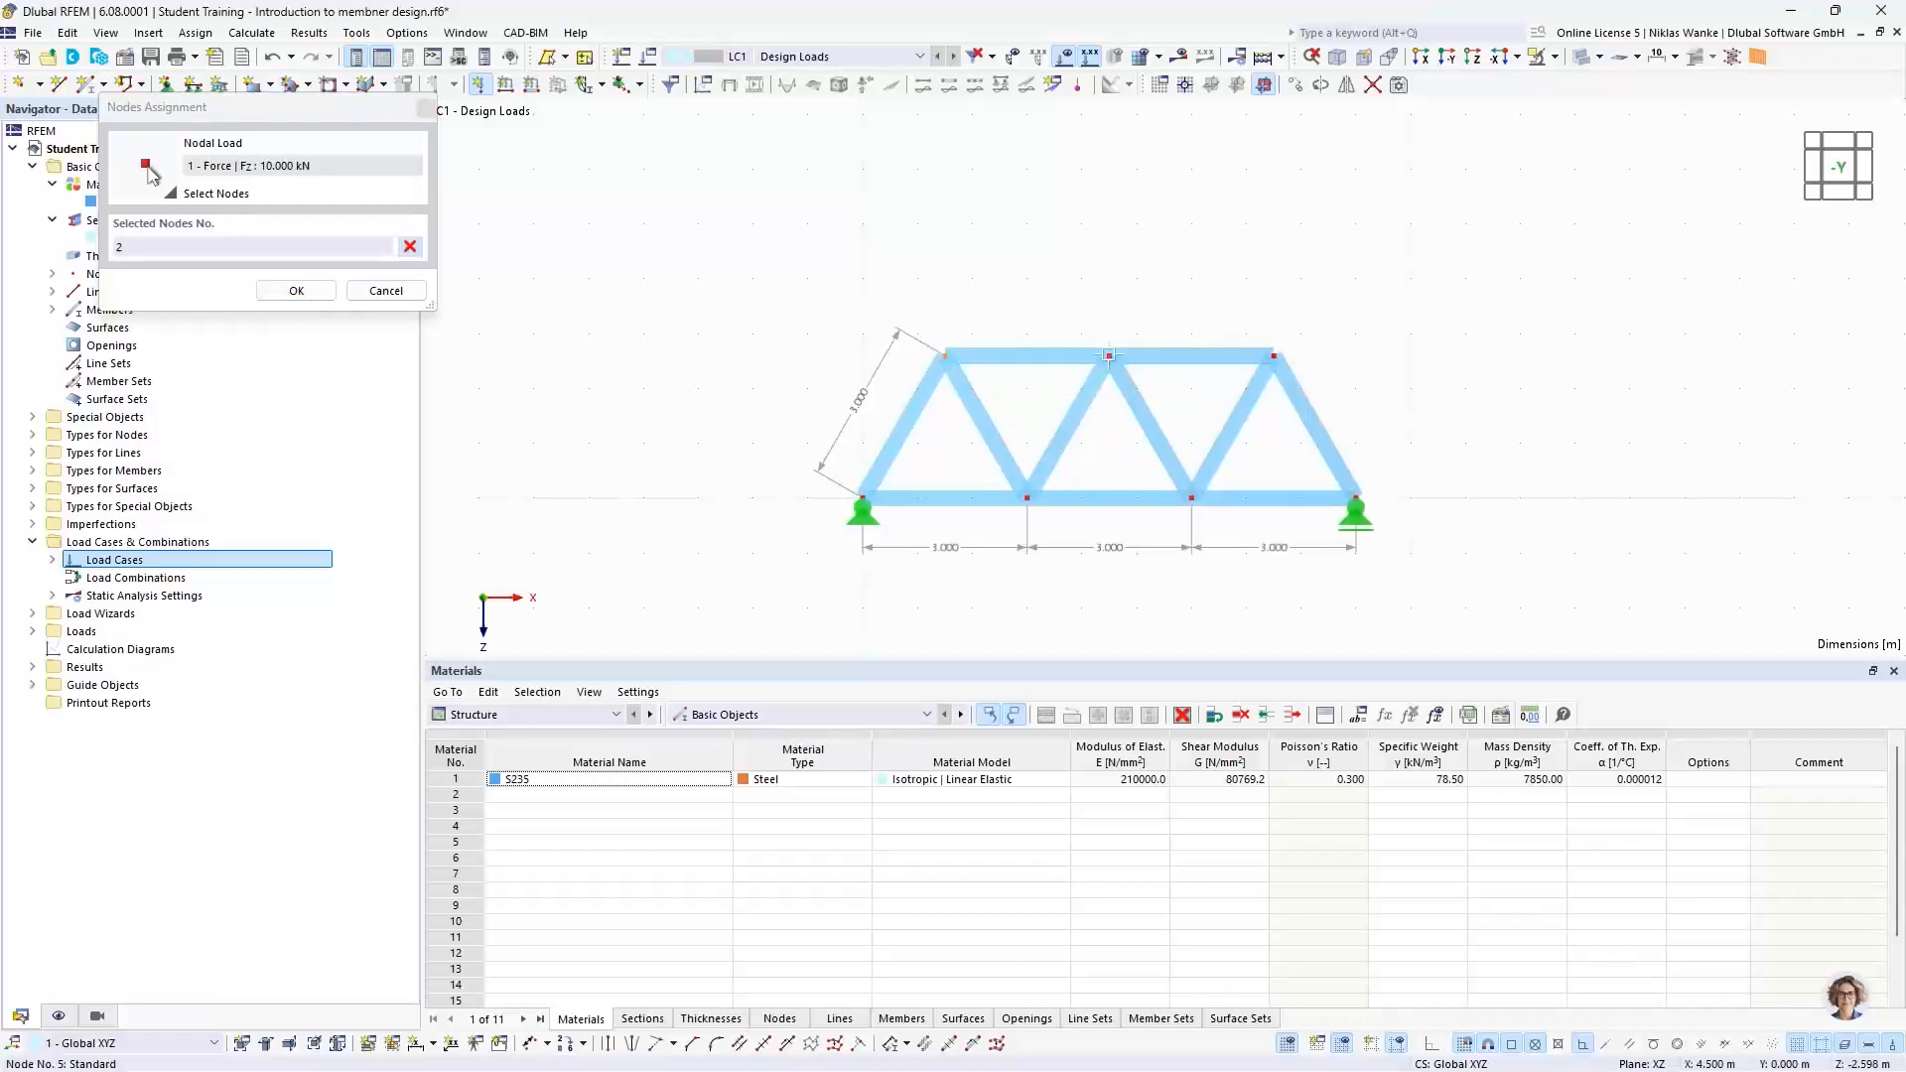
click(1109, 355)
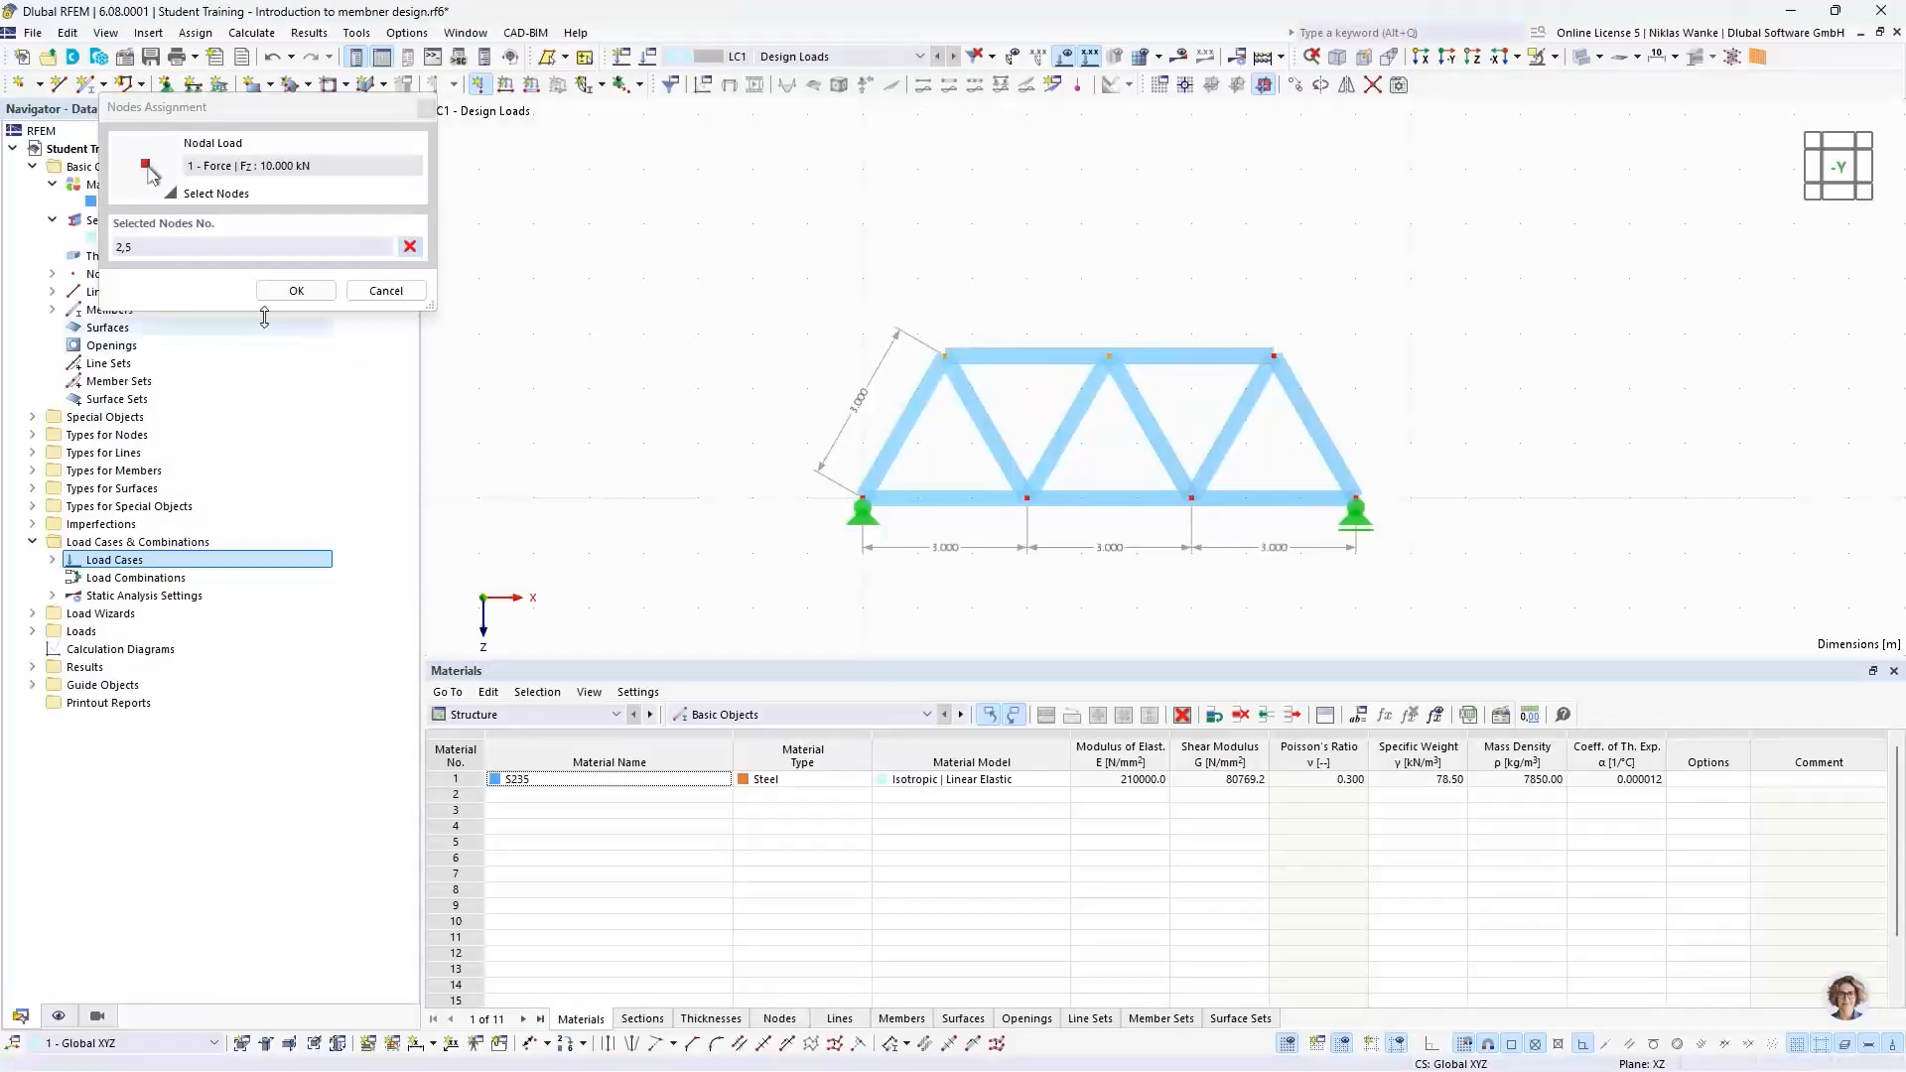
click(296, 290)
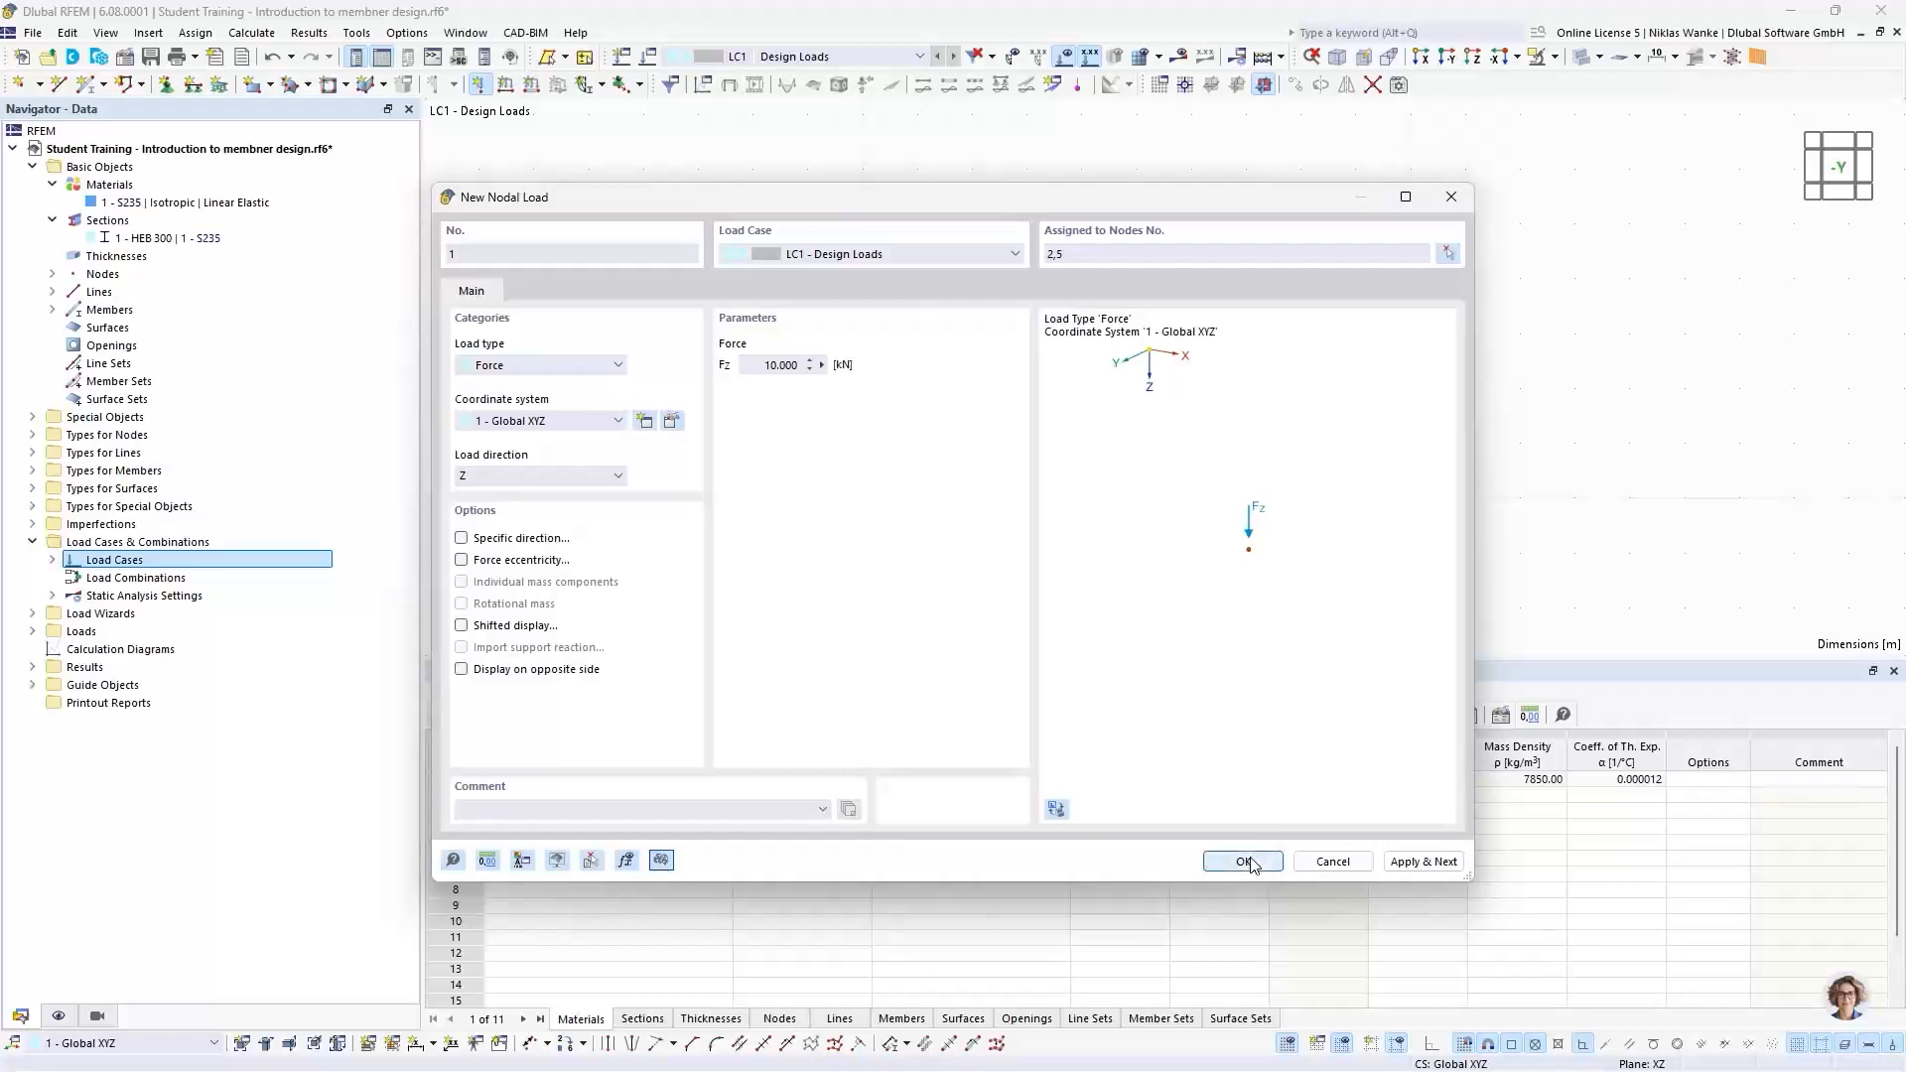
click(1244, 862)
click(1427, 866)
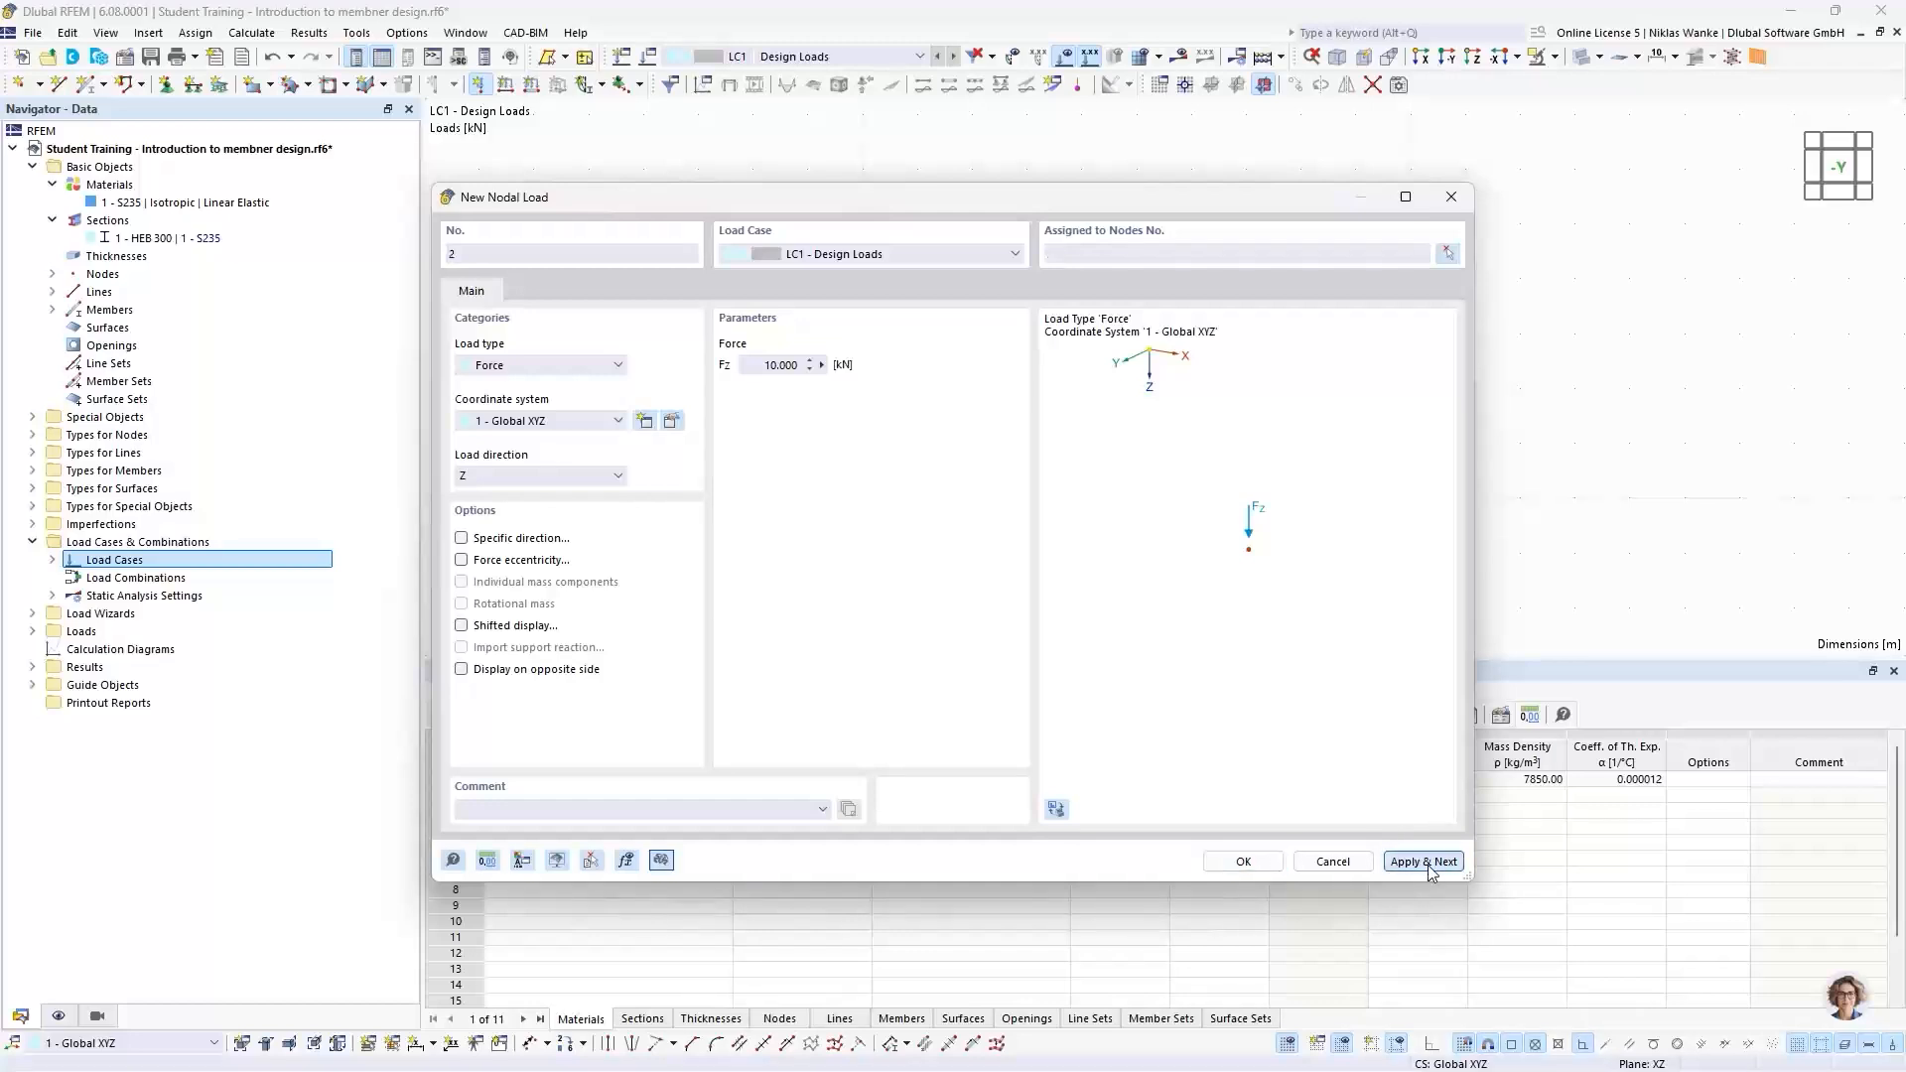
Step: Set the force of the second nodal load in the Design Loads load case to 20 kN in the global Z direction
mouse_move(1088, 194)
mouse_down()
mouse_move(1199, 352)
mouse_move(1208, 404)
mouse_up()
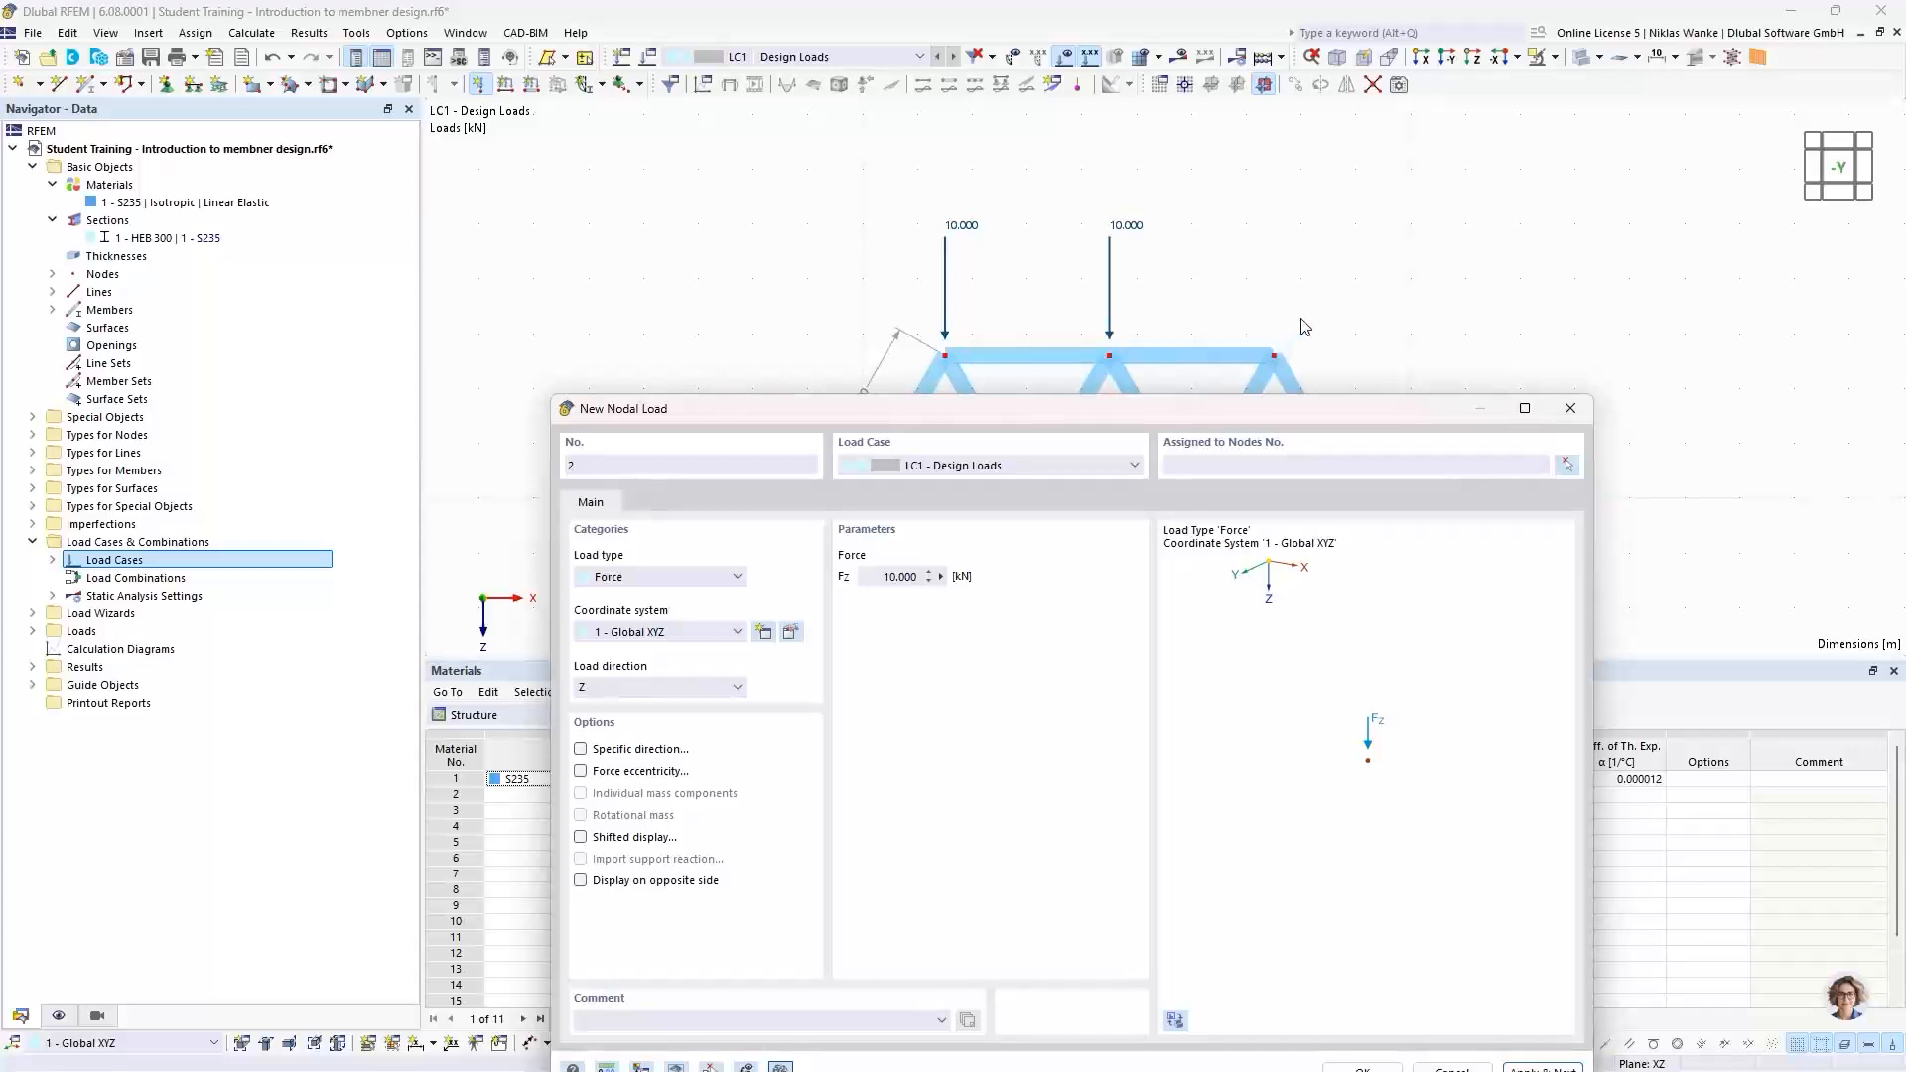
drag(1246, 424, 1249, 447)
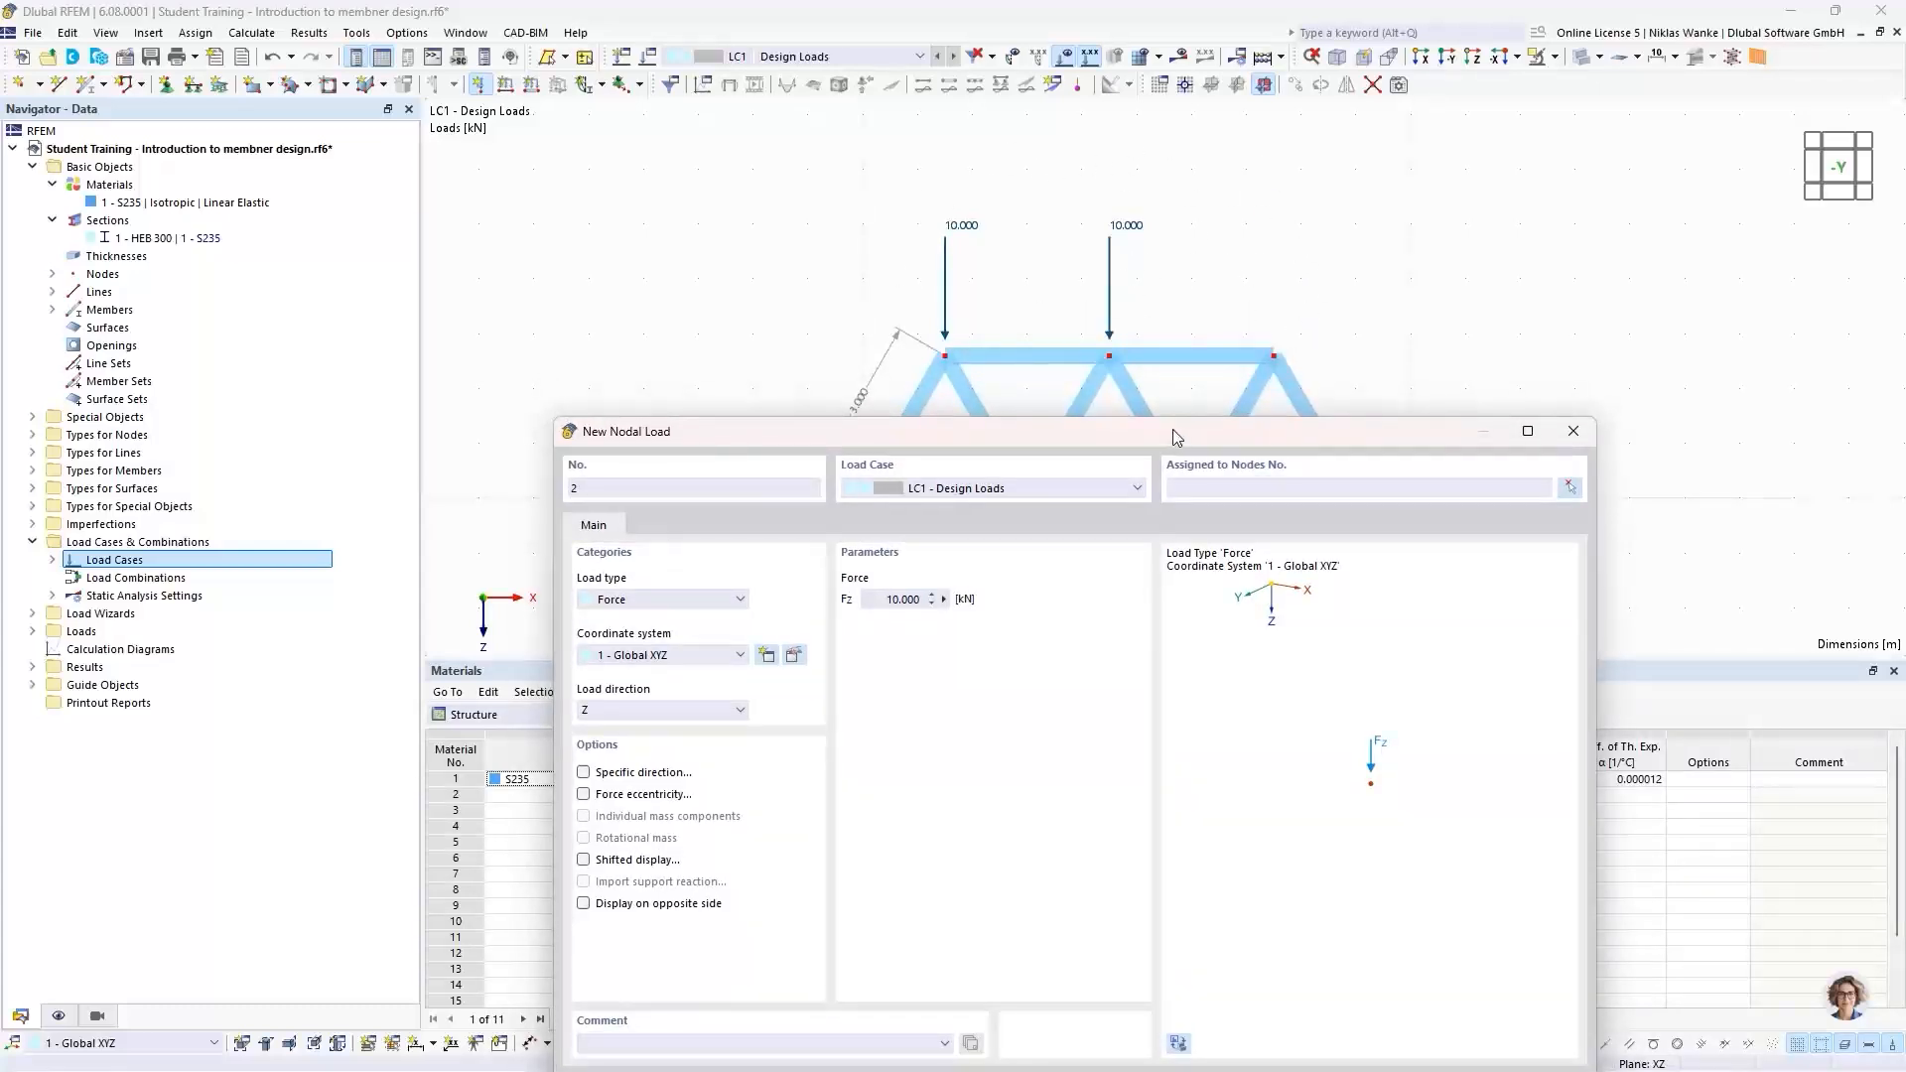
drag(1174, 437, 1175, 222)
double_click(902, 384)
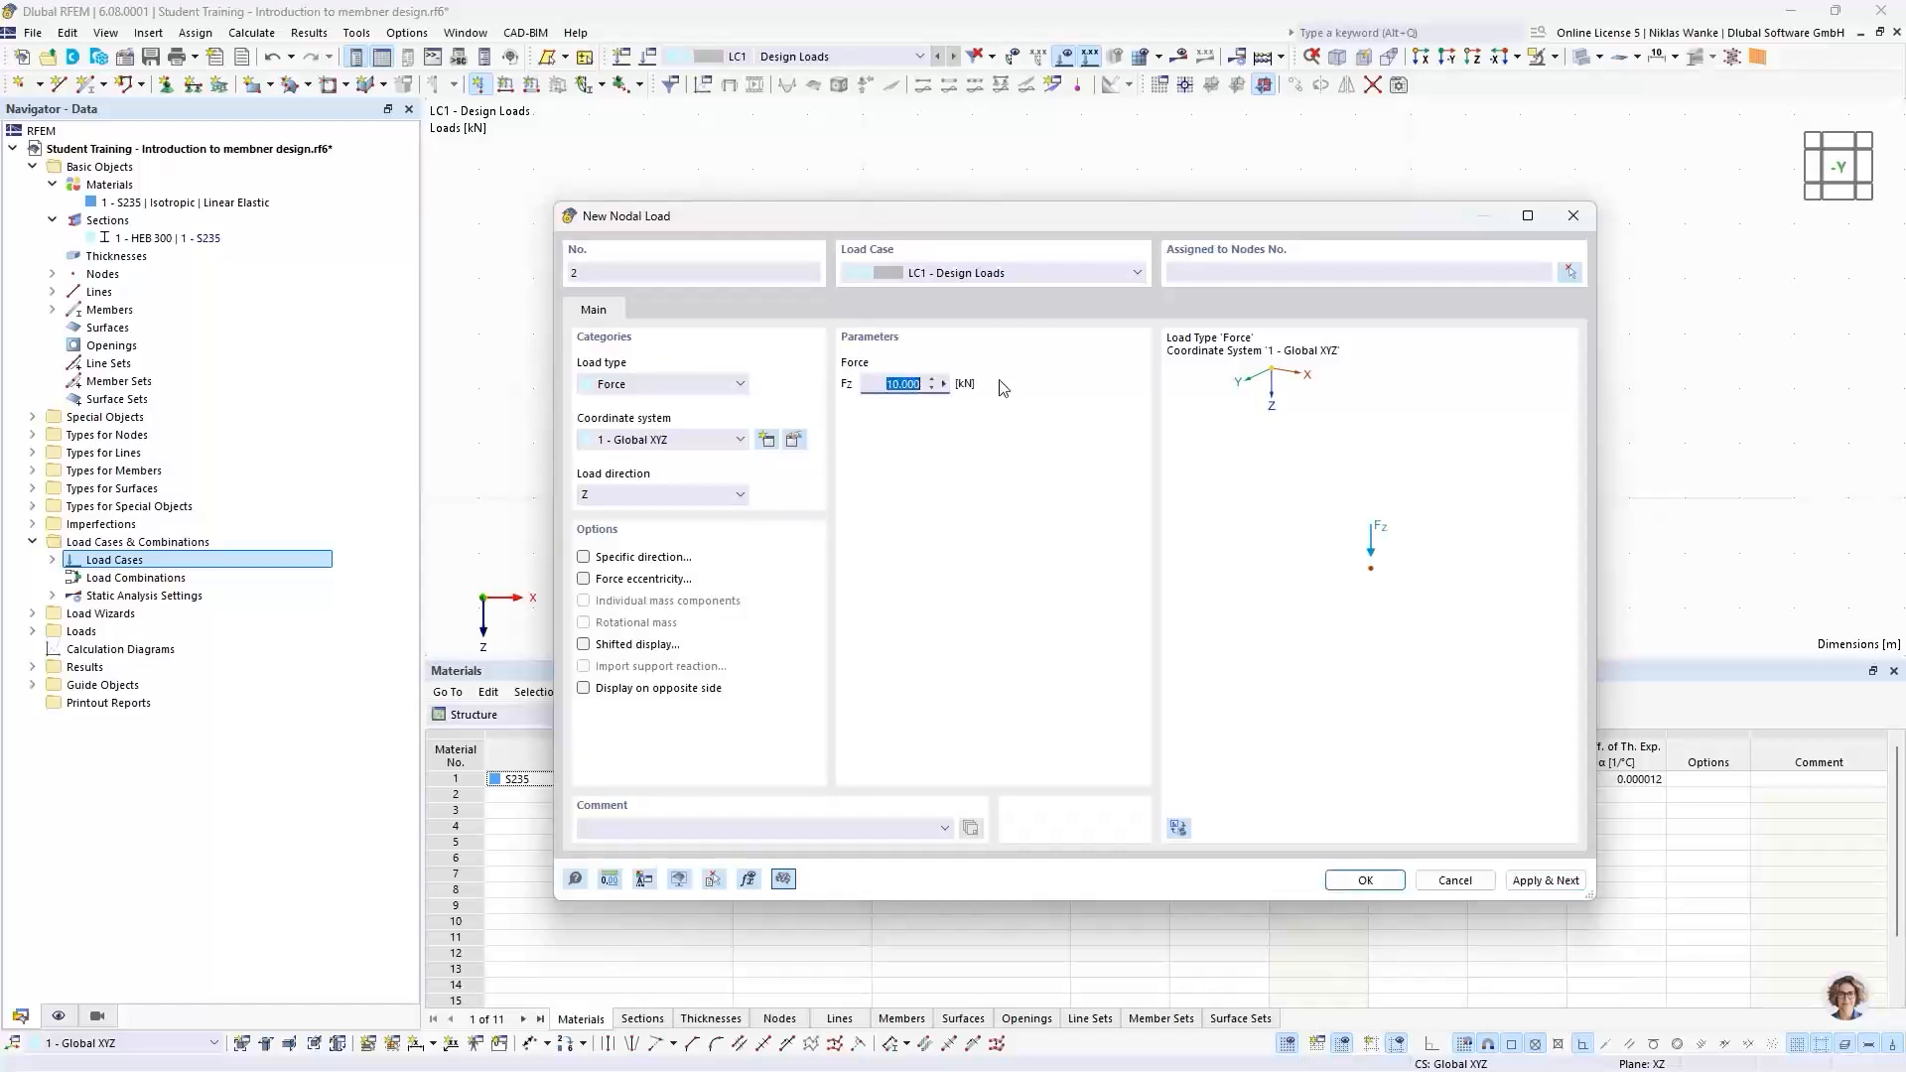
text(20)
drag(1367, 212, 1316, 219)
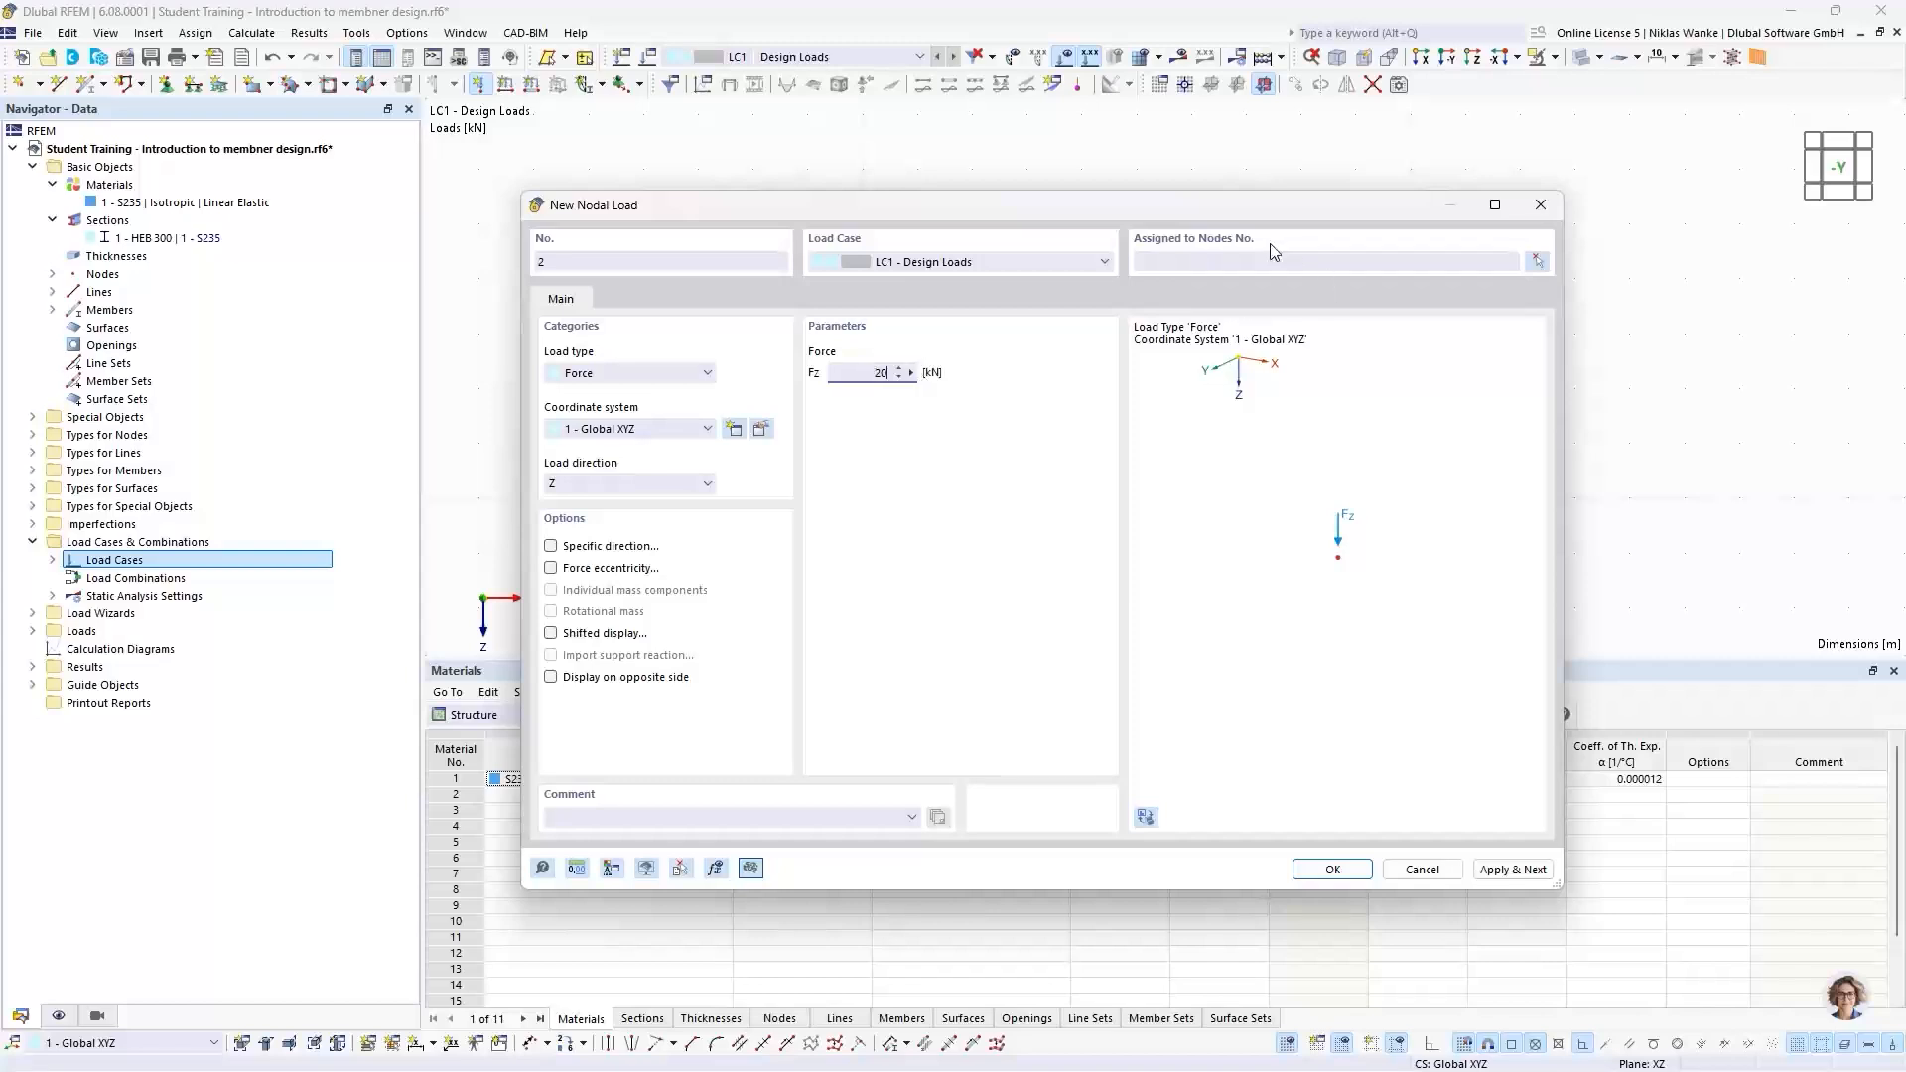
Step: Accept the 20 kN nodal load and assign it to the right node of the top chord
click(1331, 869)
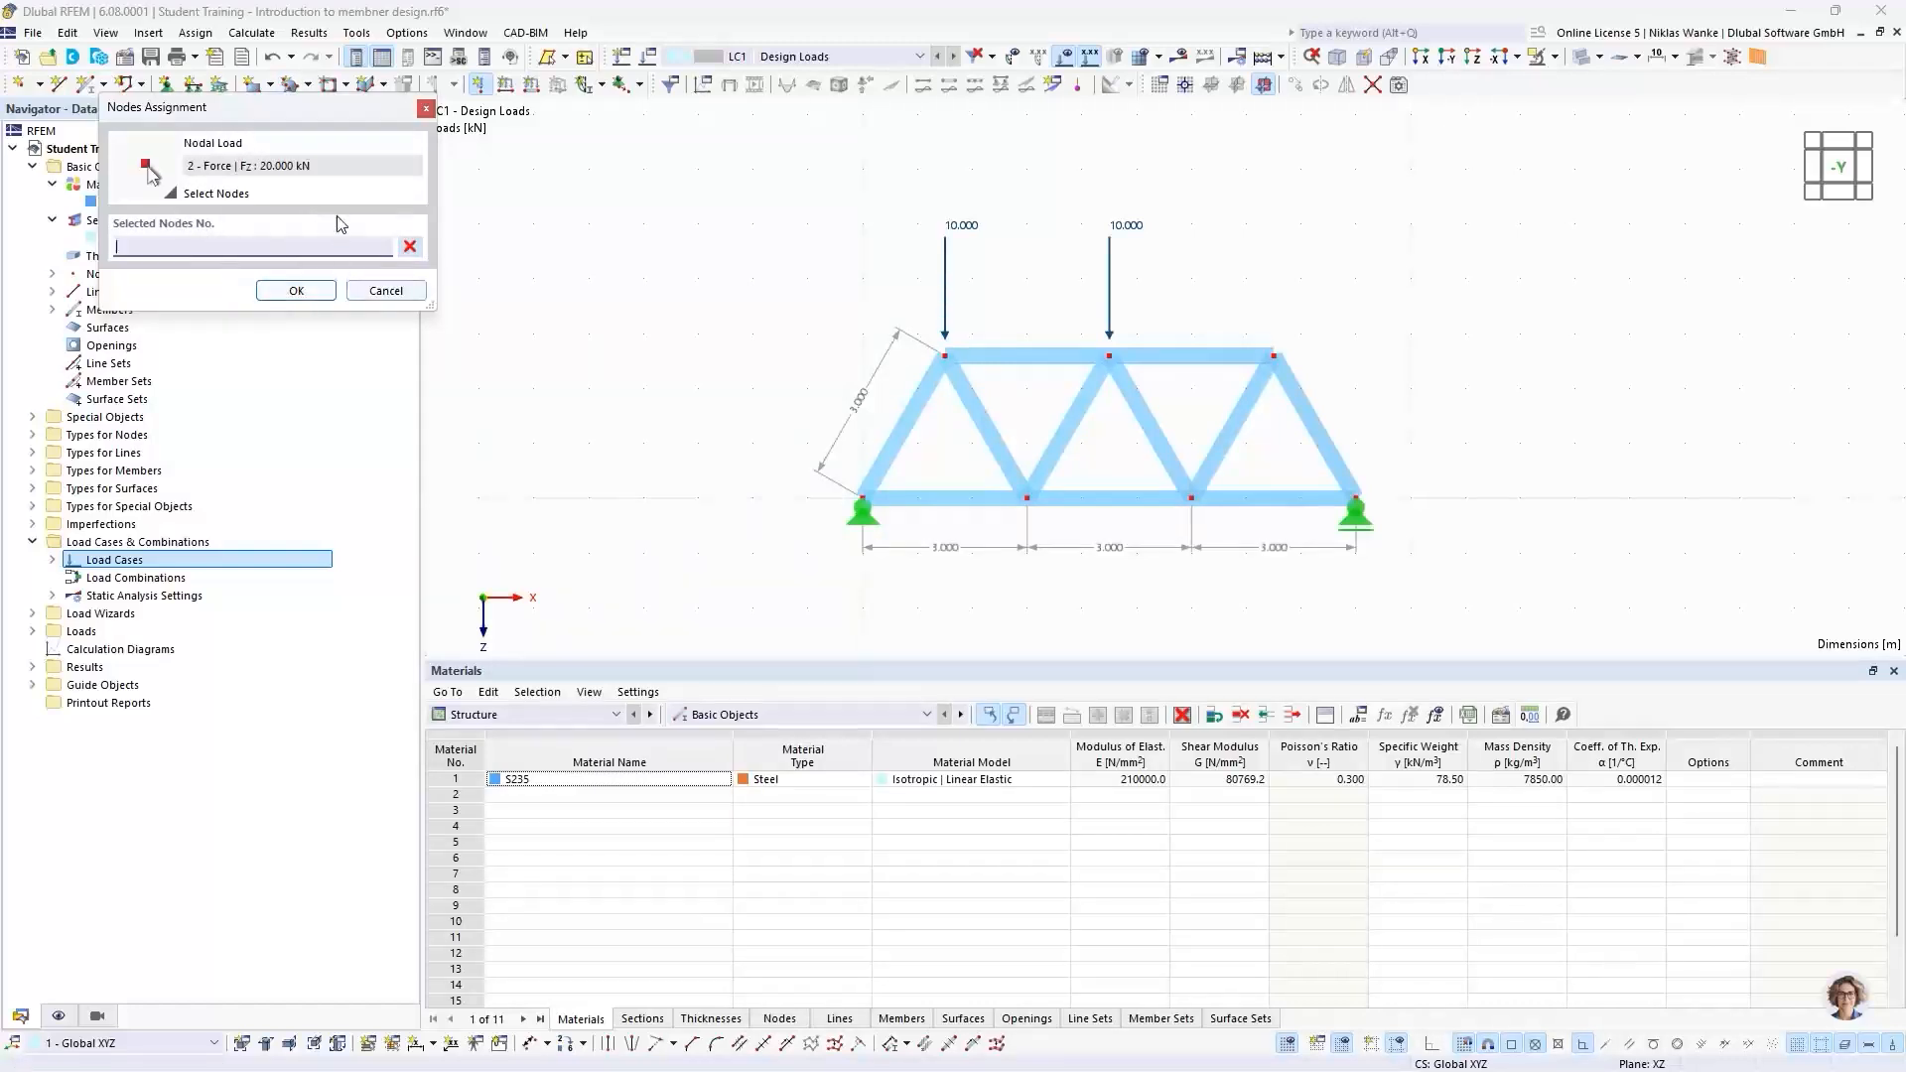
click(1276, 356)
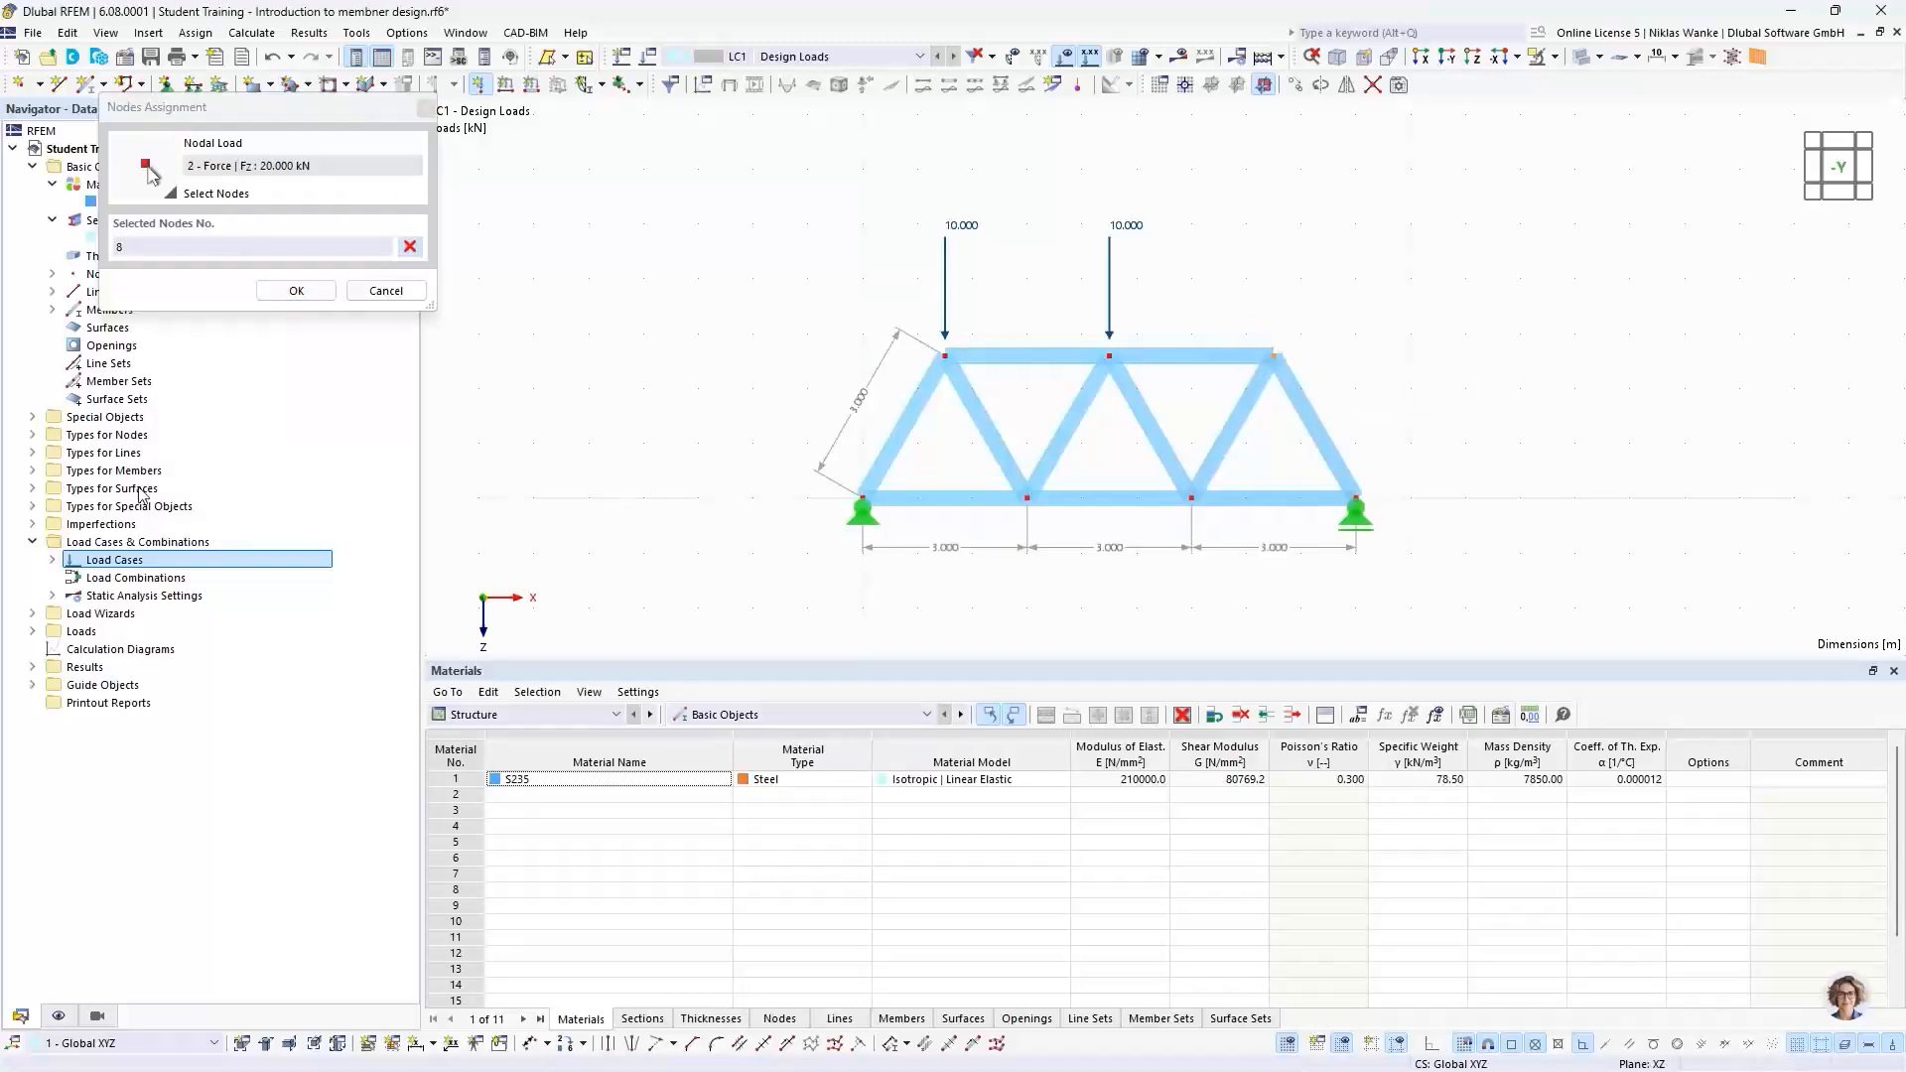
click(294, 291)
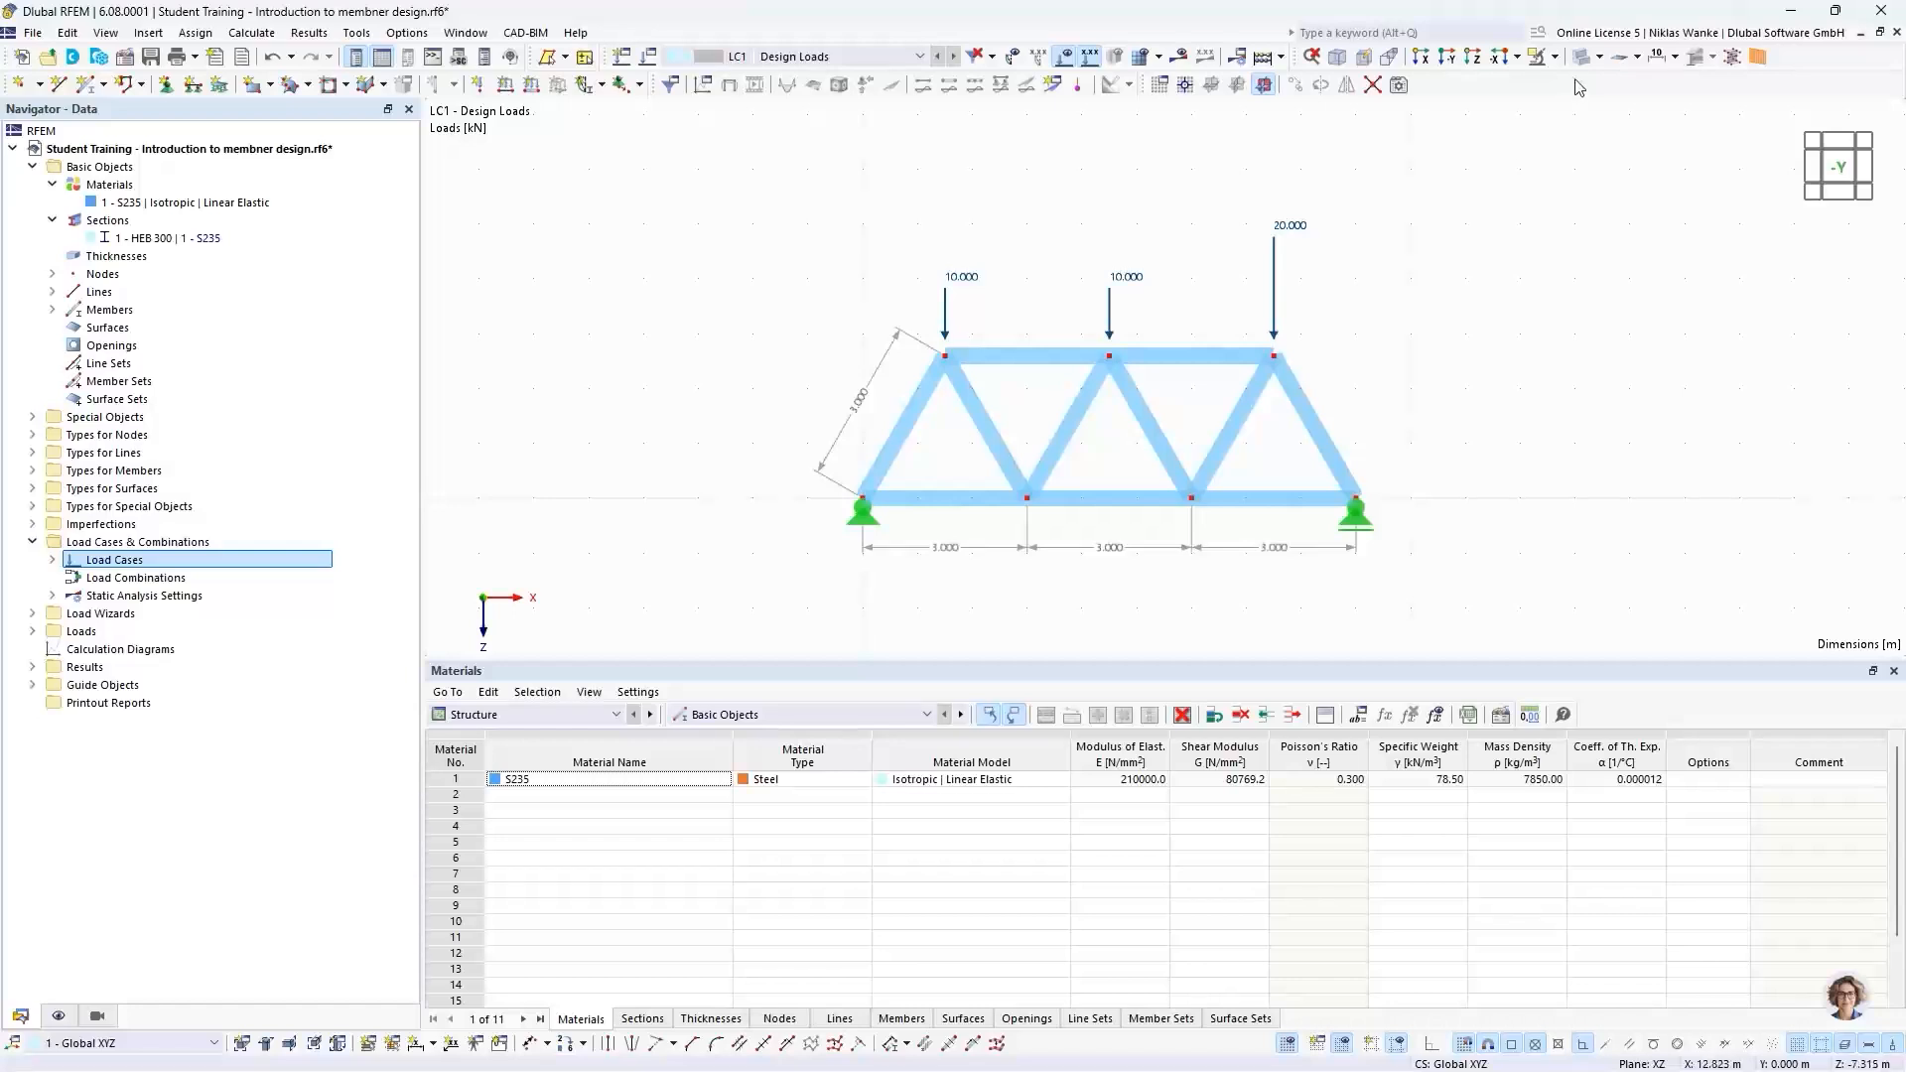
Step: Switch the truss display to the wireframe model
click(1598, 57)
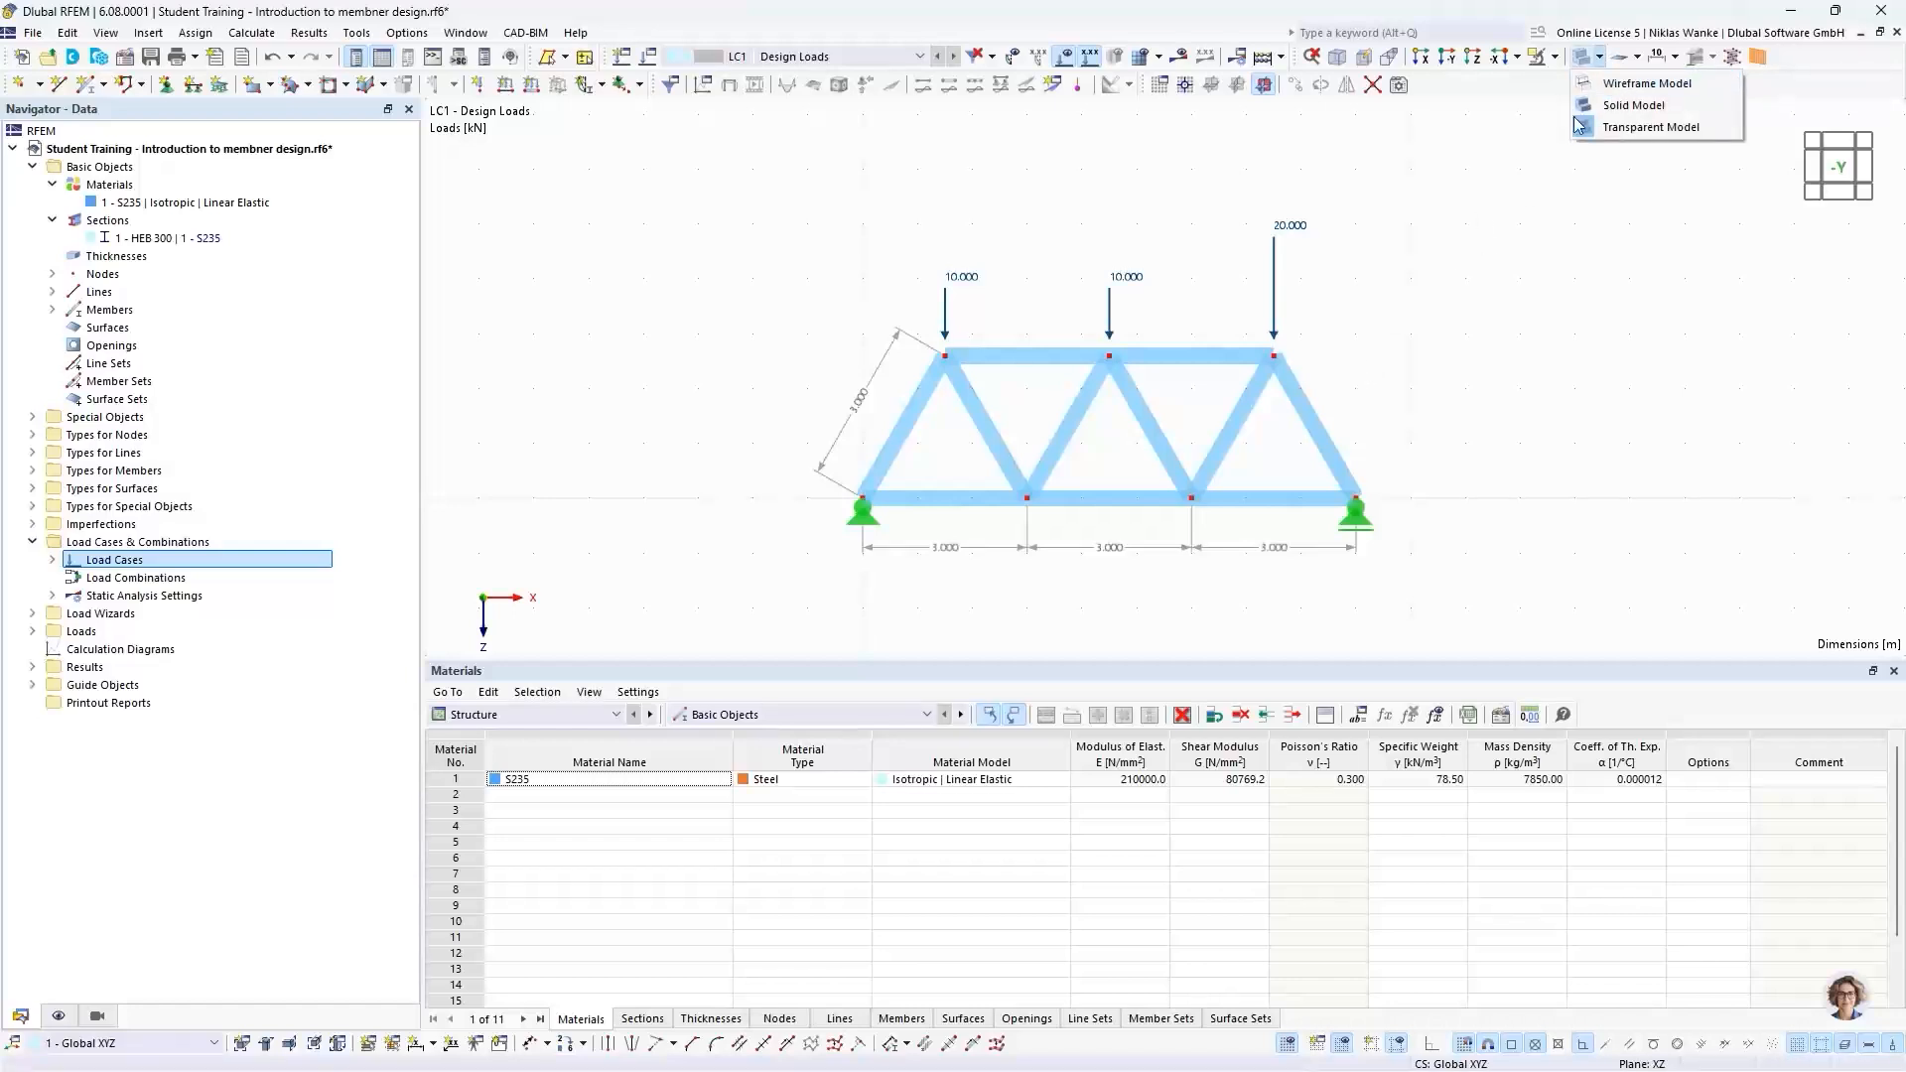
click(1608, 83)
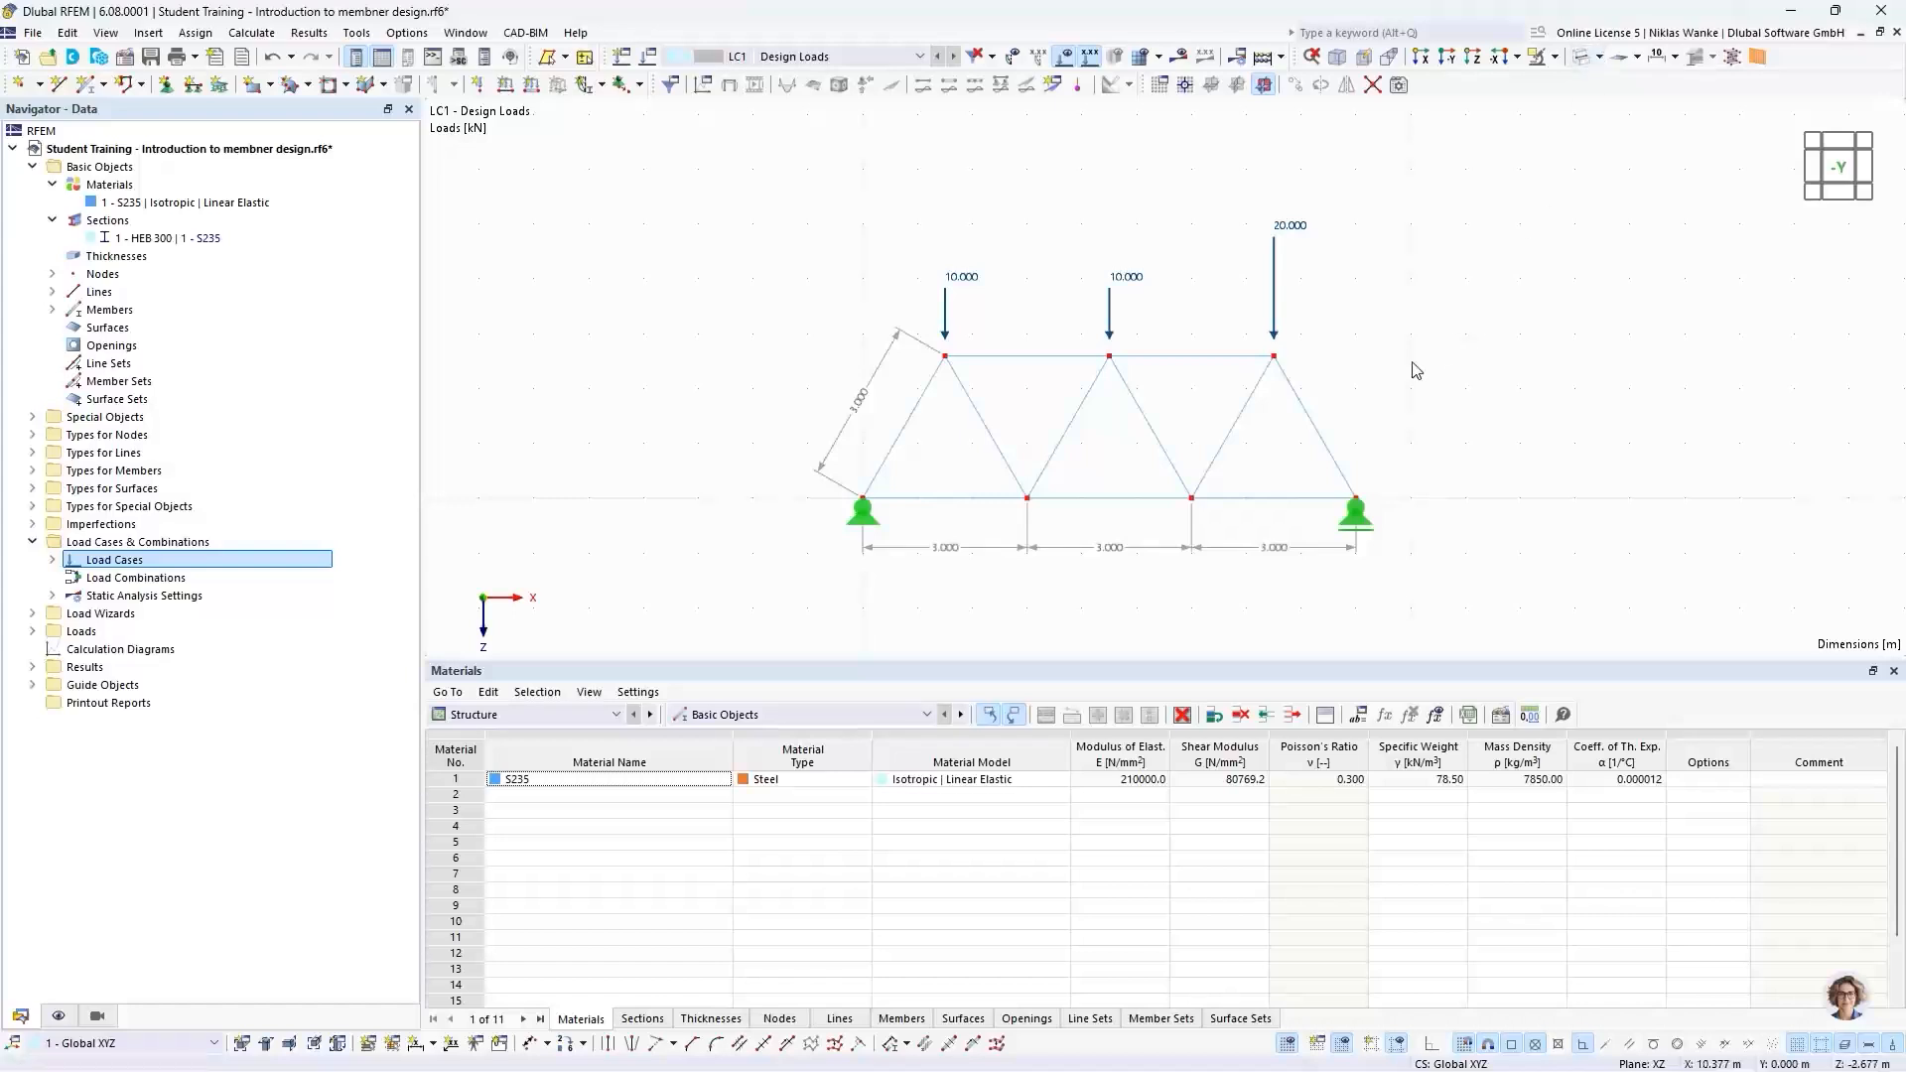
scroll(1330, 457, up, 2)
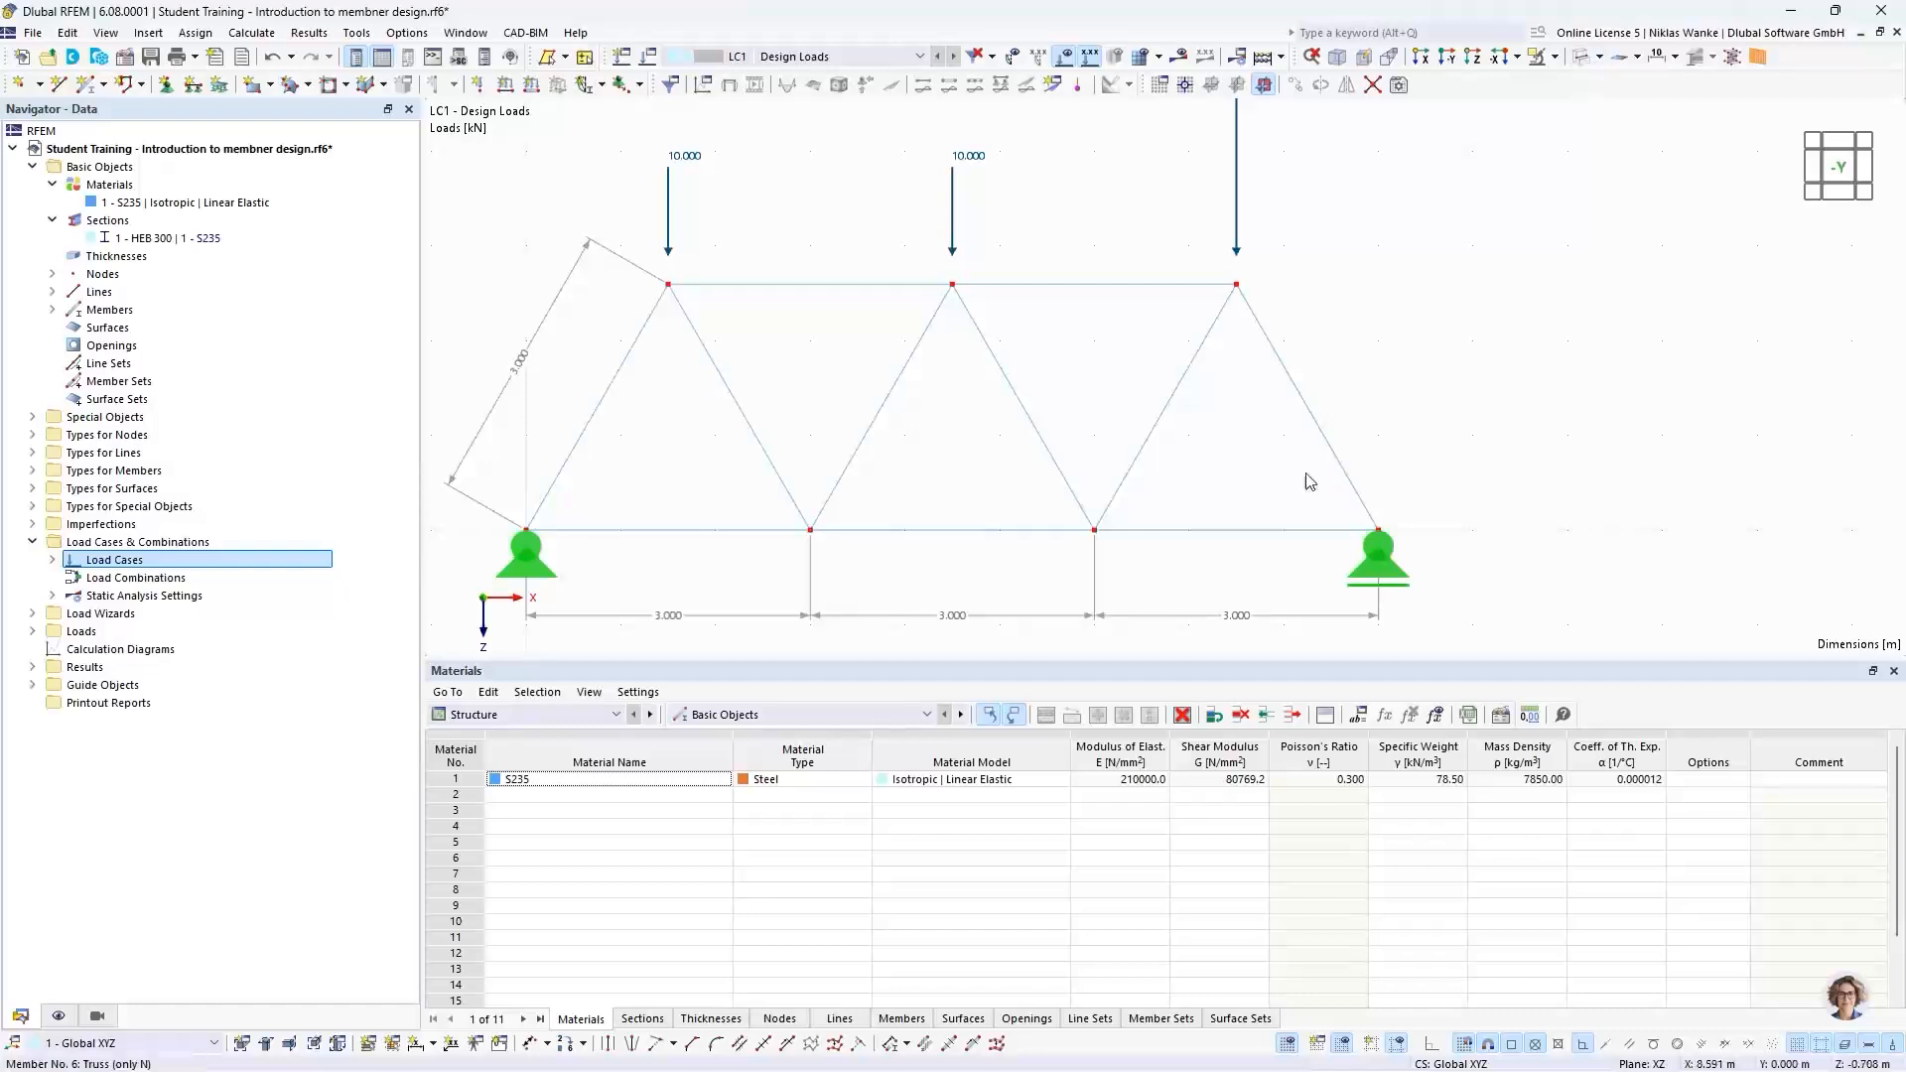
scroll(1470, 366, down, 2)
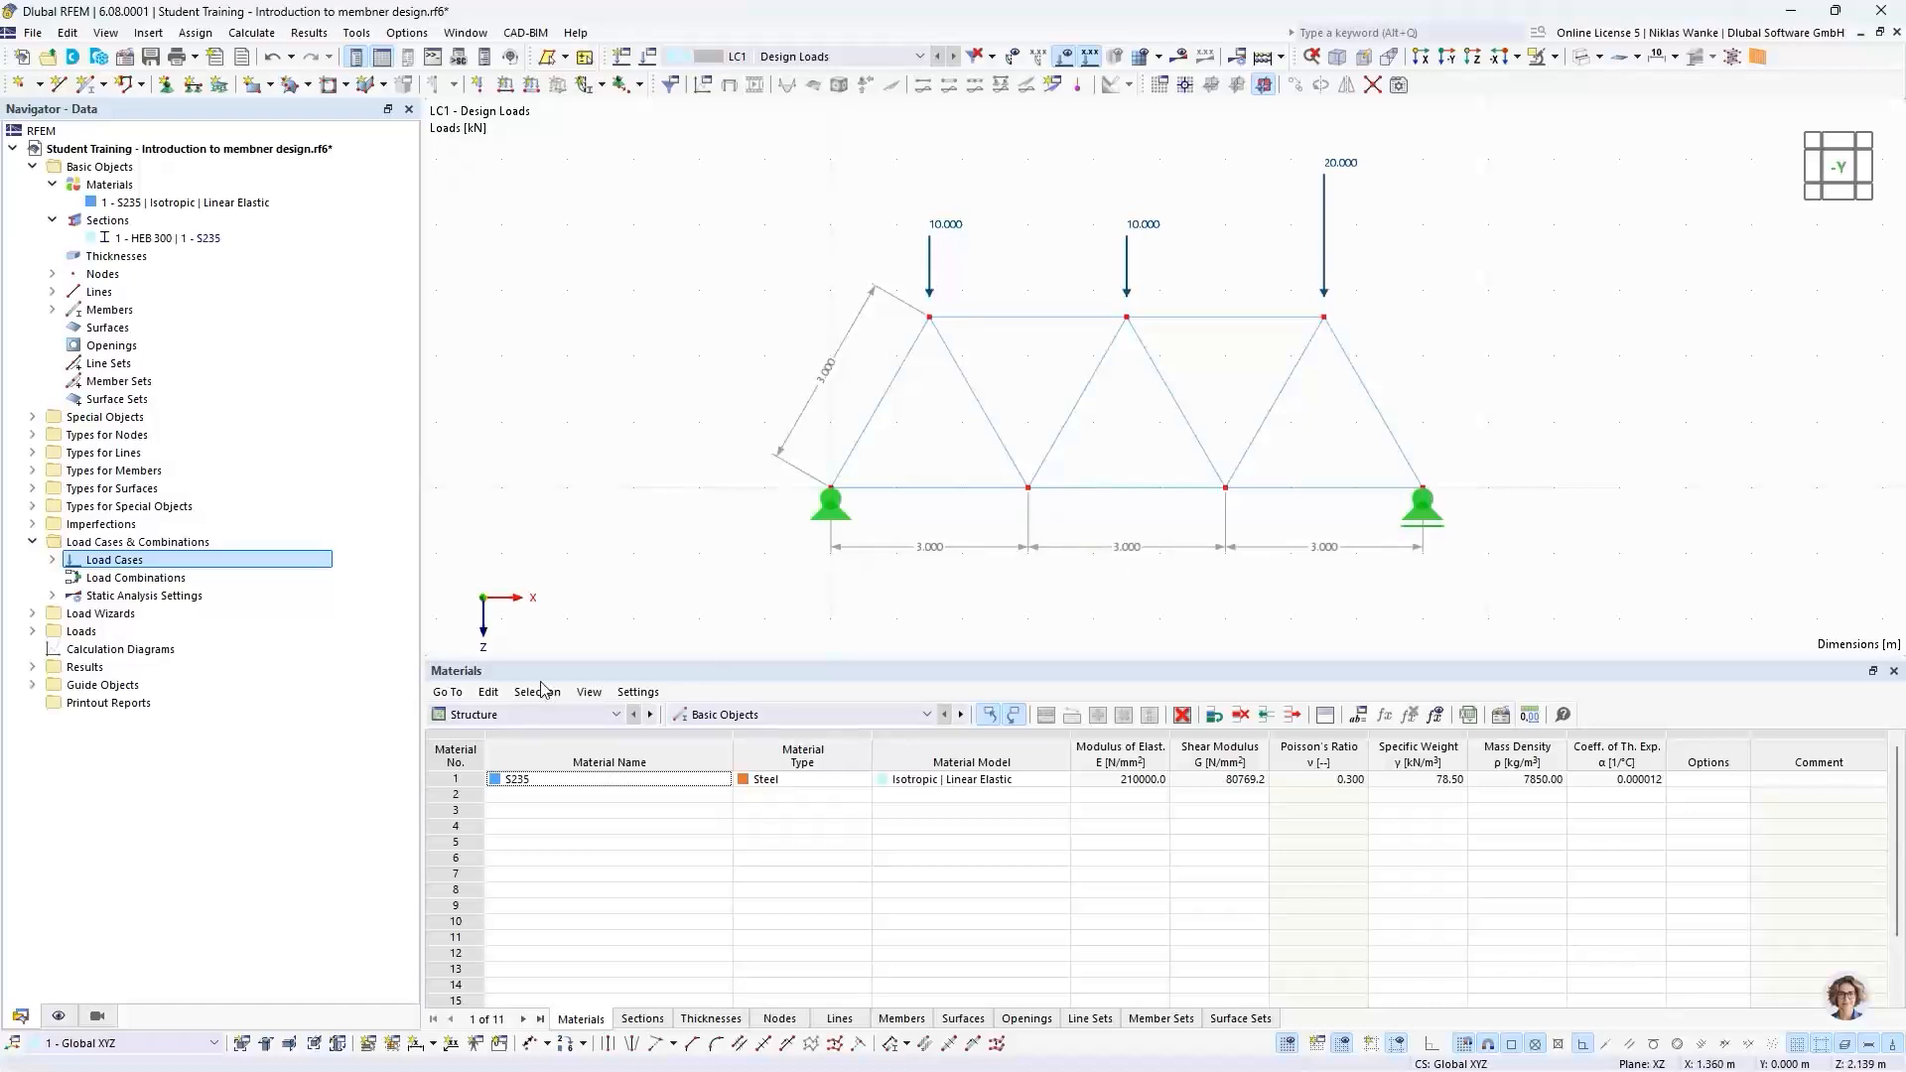
Step: Hide the dimensions among the guide objects in the model display
click(58, 1017)
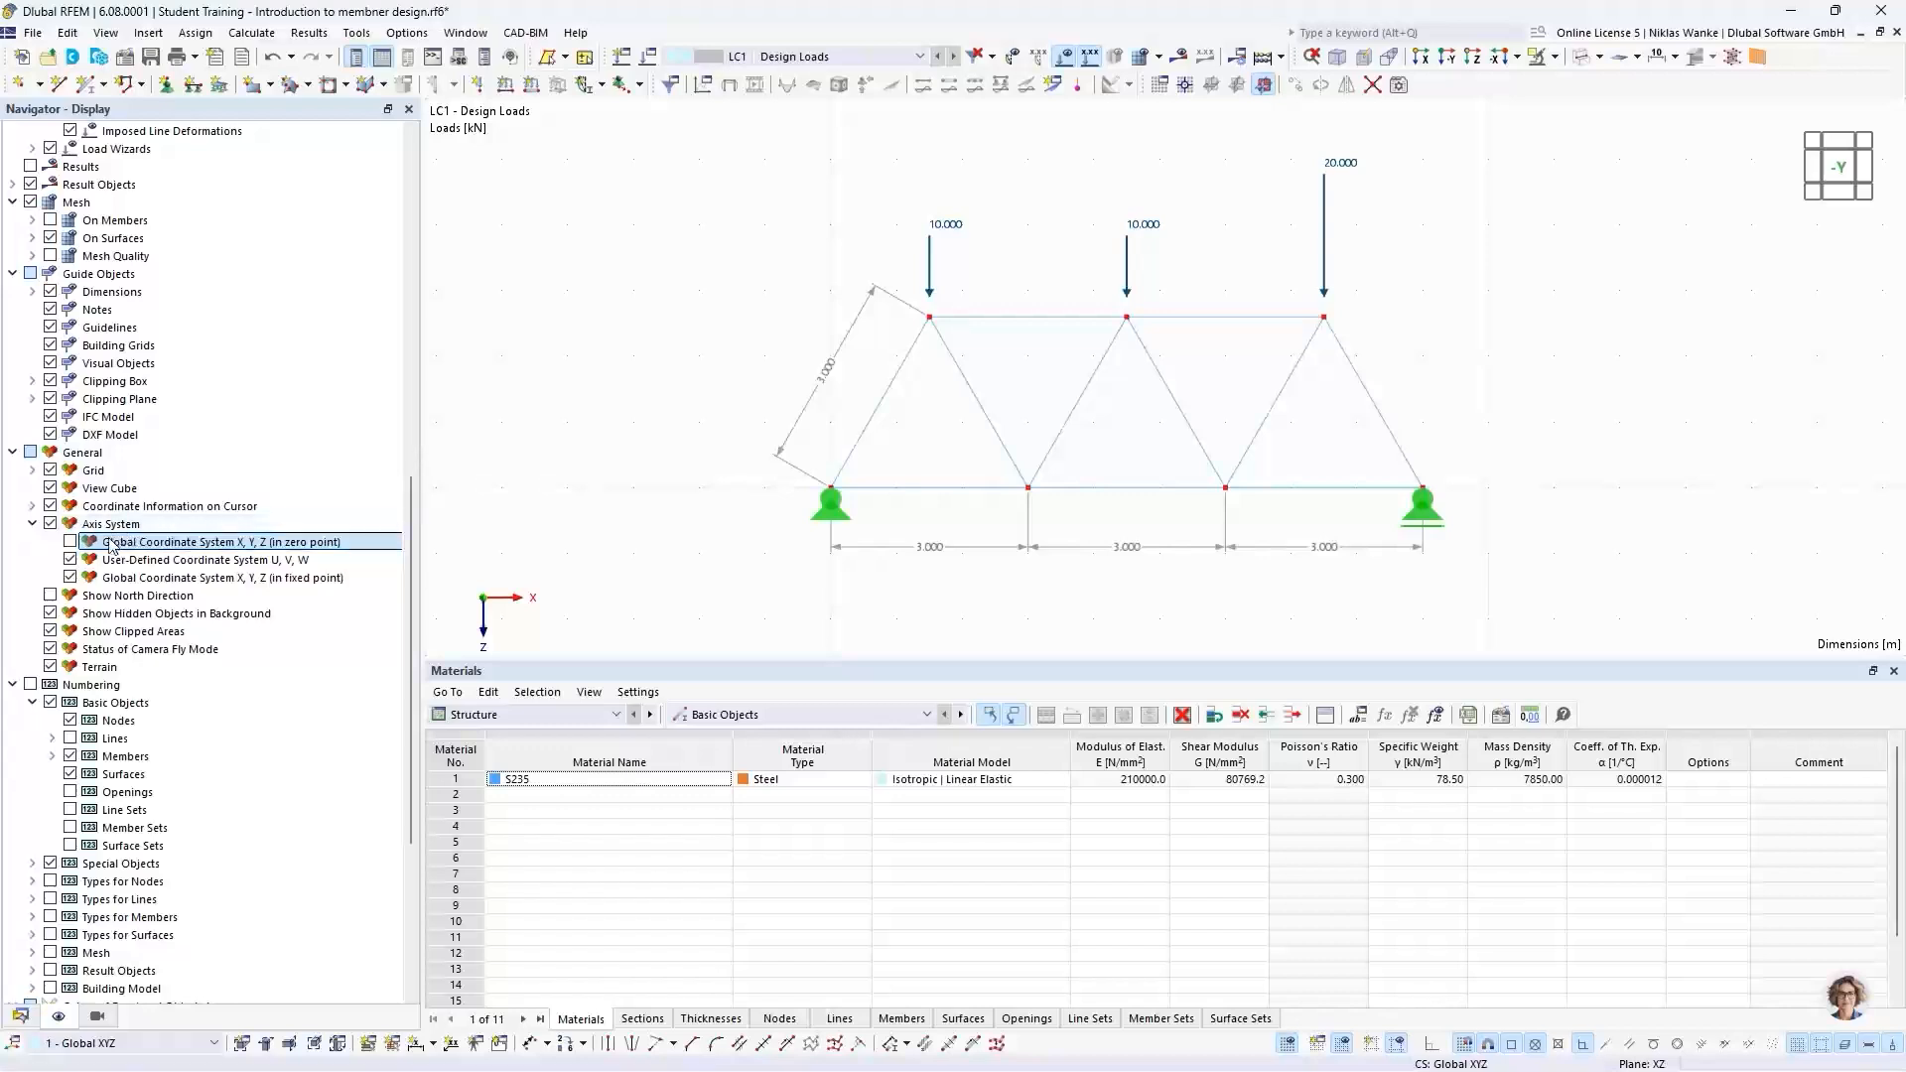
scroll(164, 640, down, 1)
scroll(164, 640, up, 2)
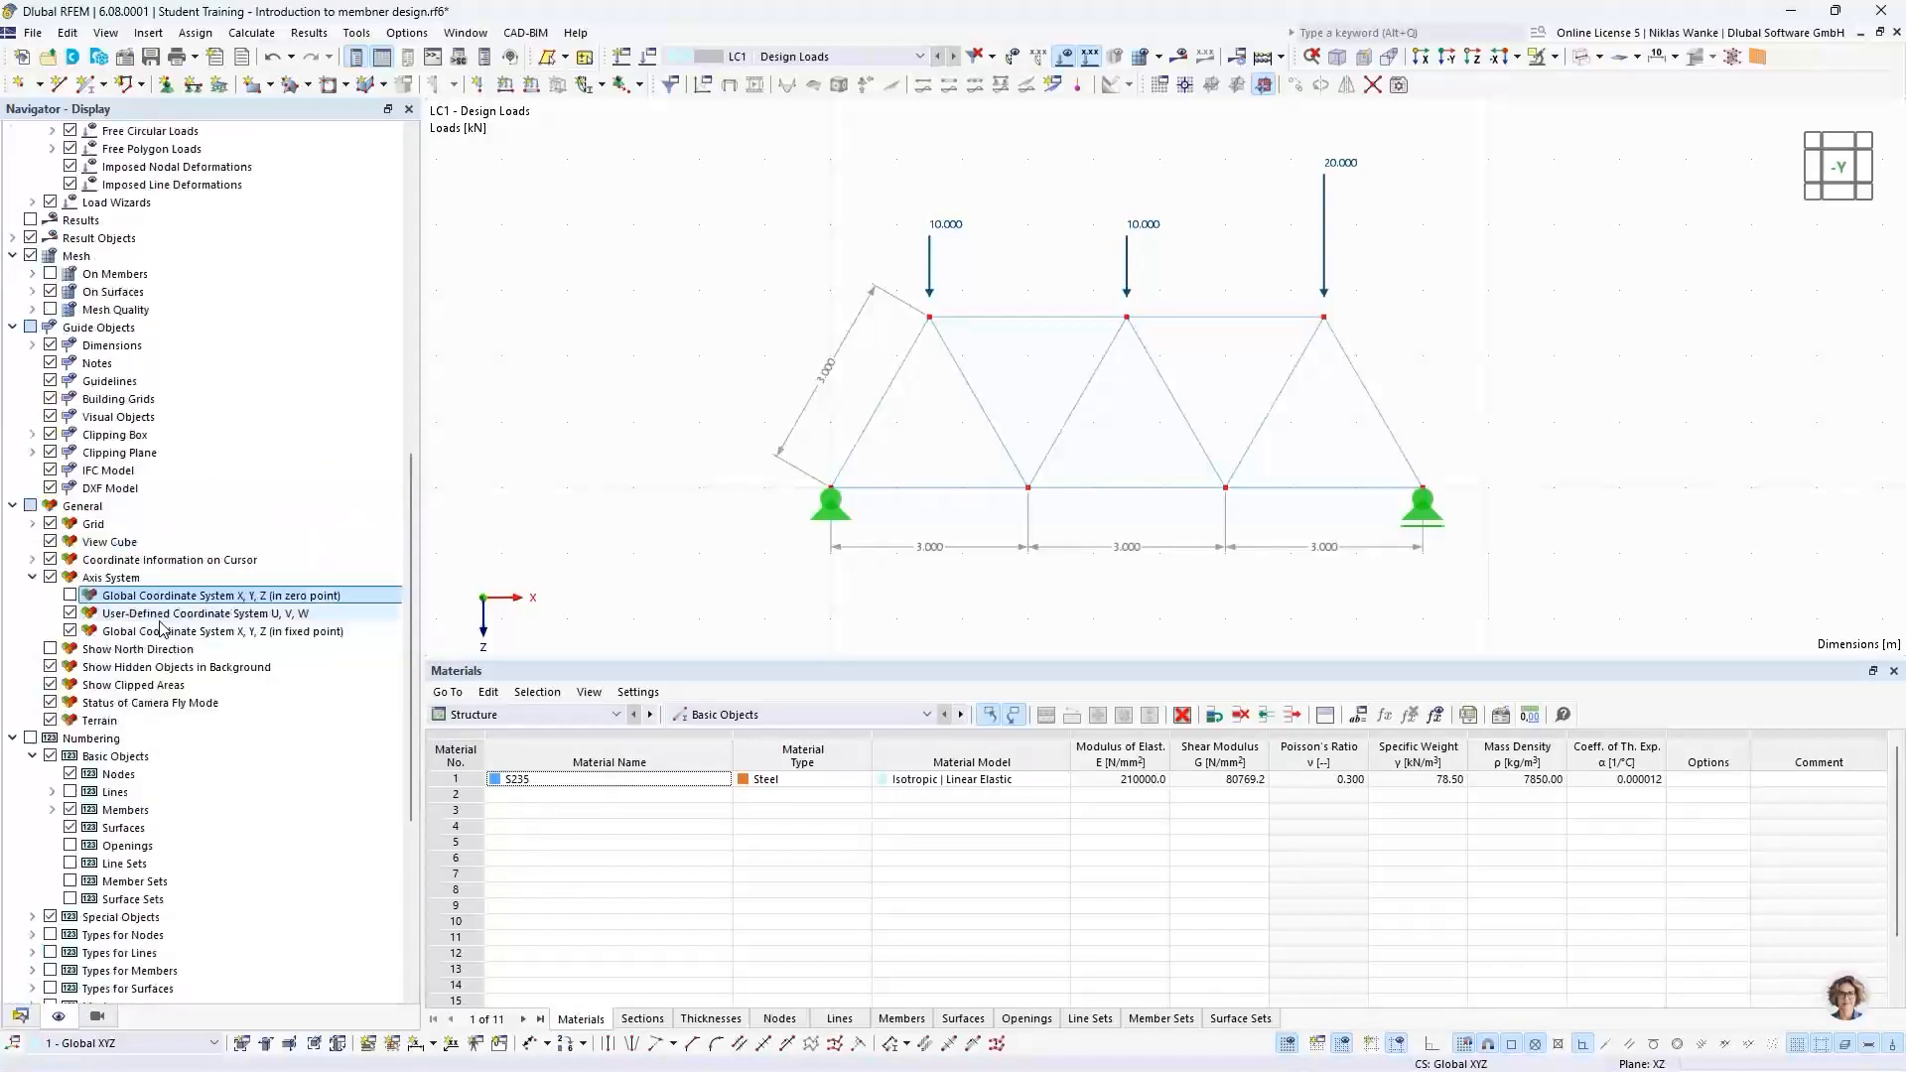
scroll(164, 627, up, 1)
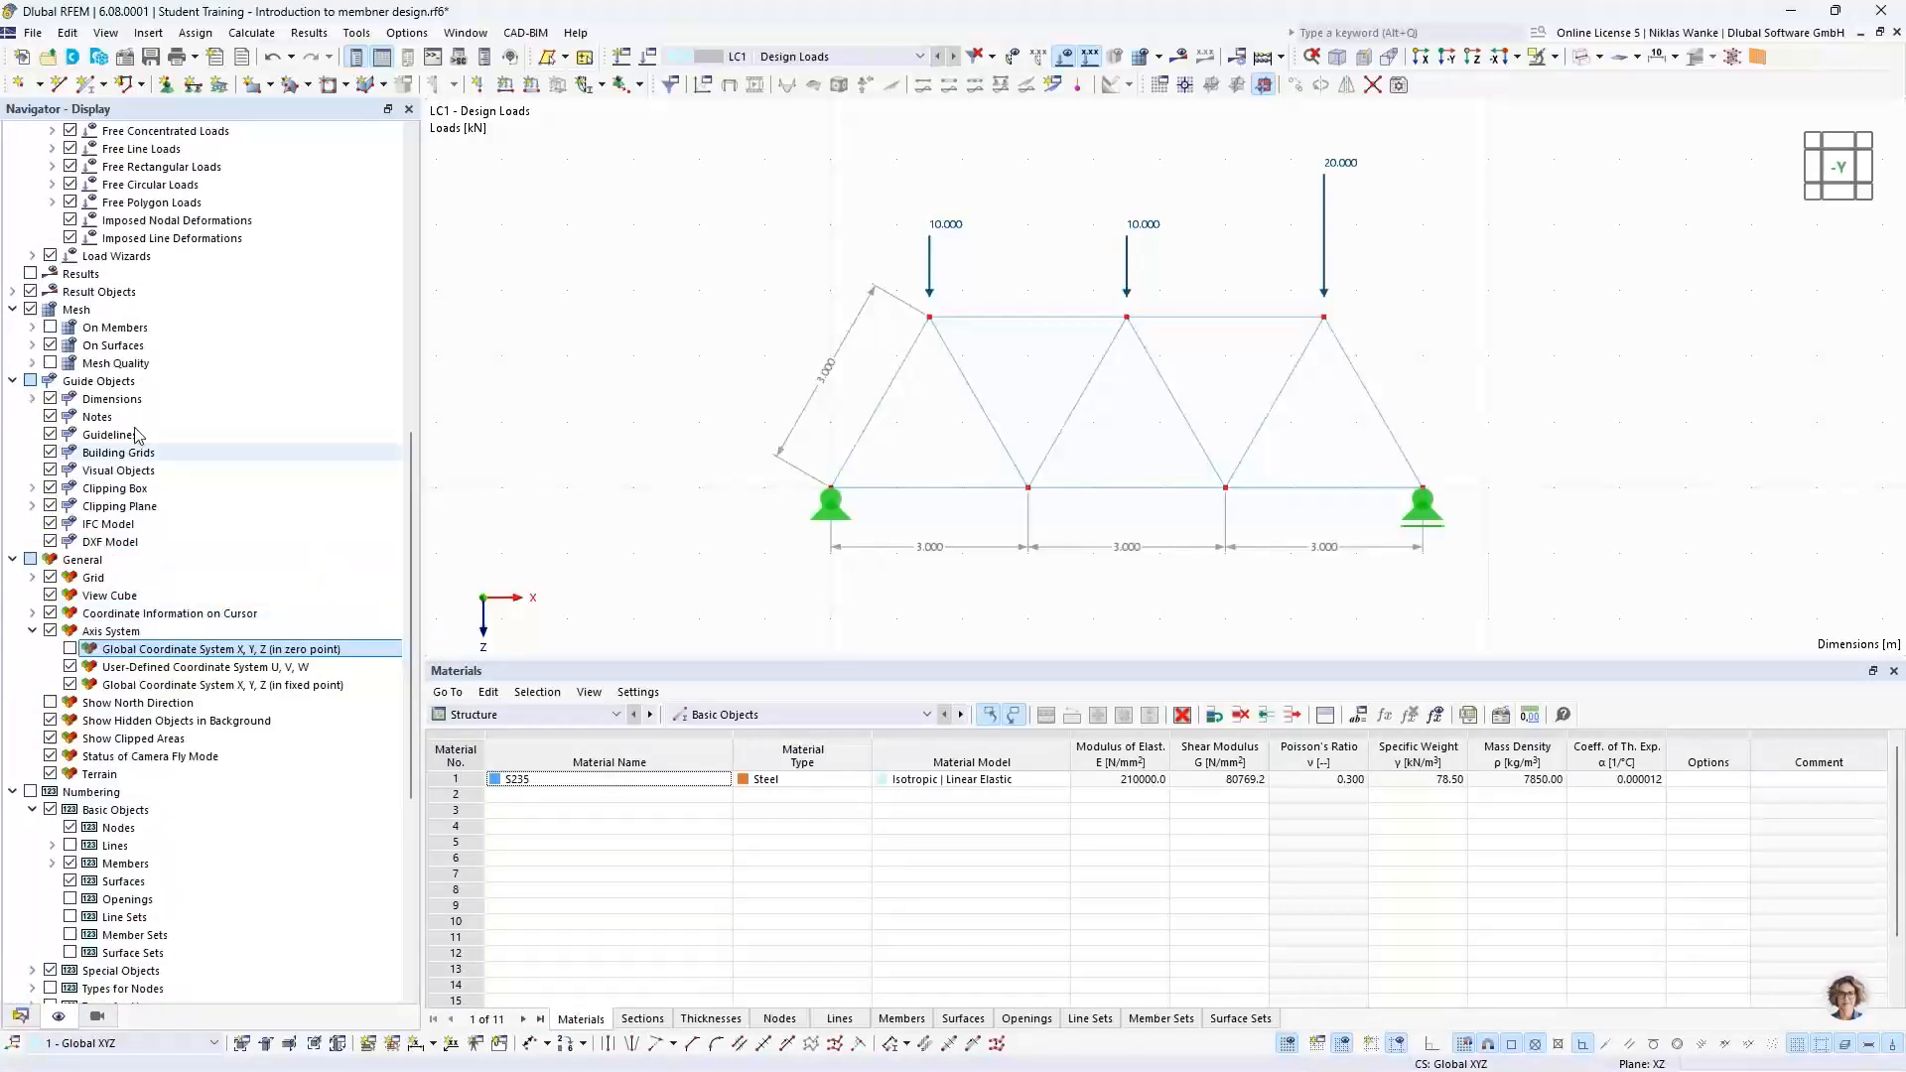
click(50, 399)
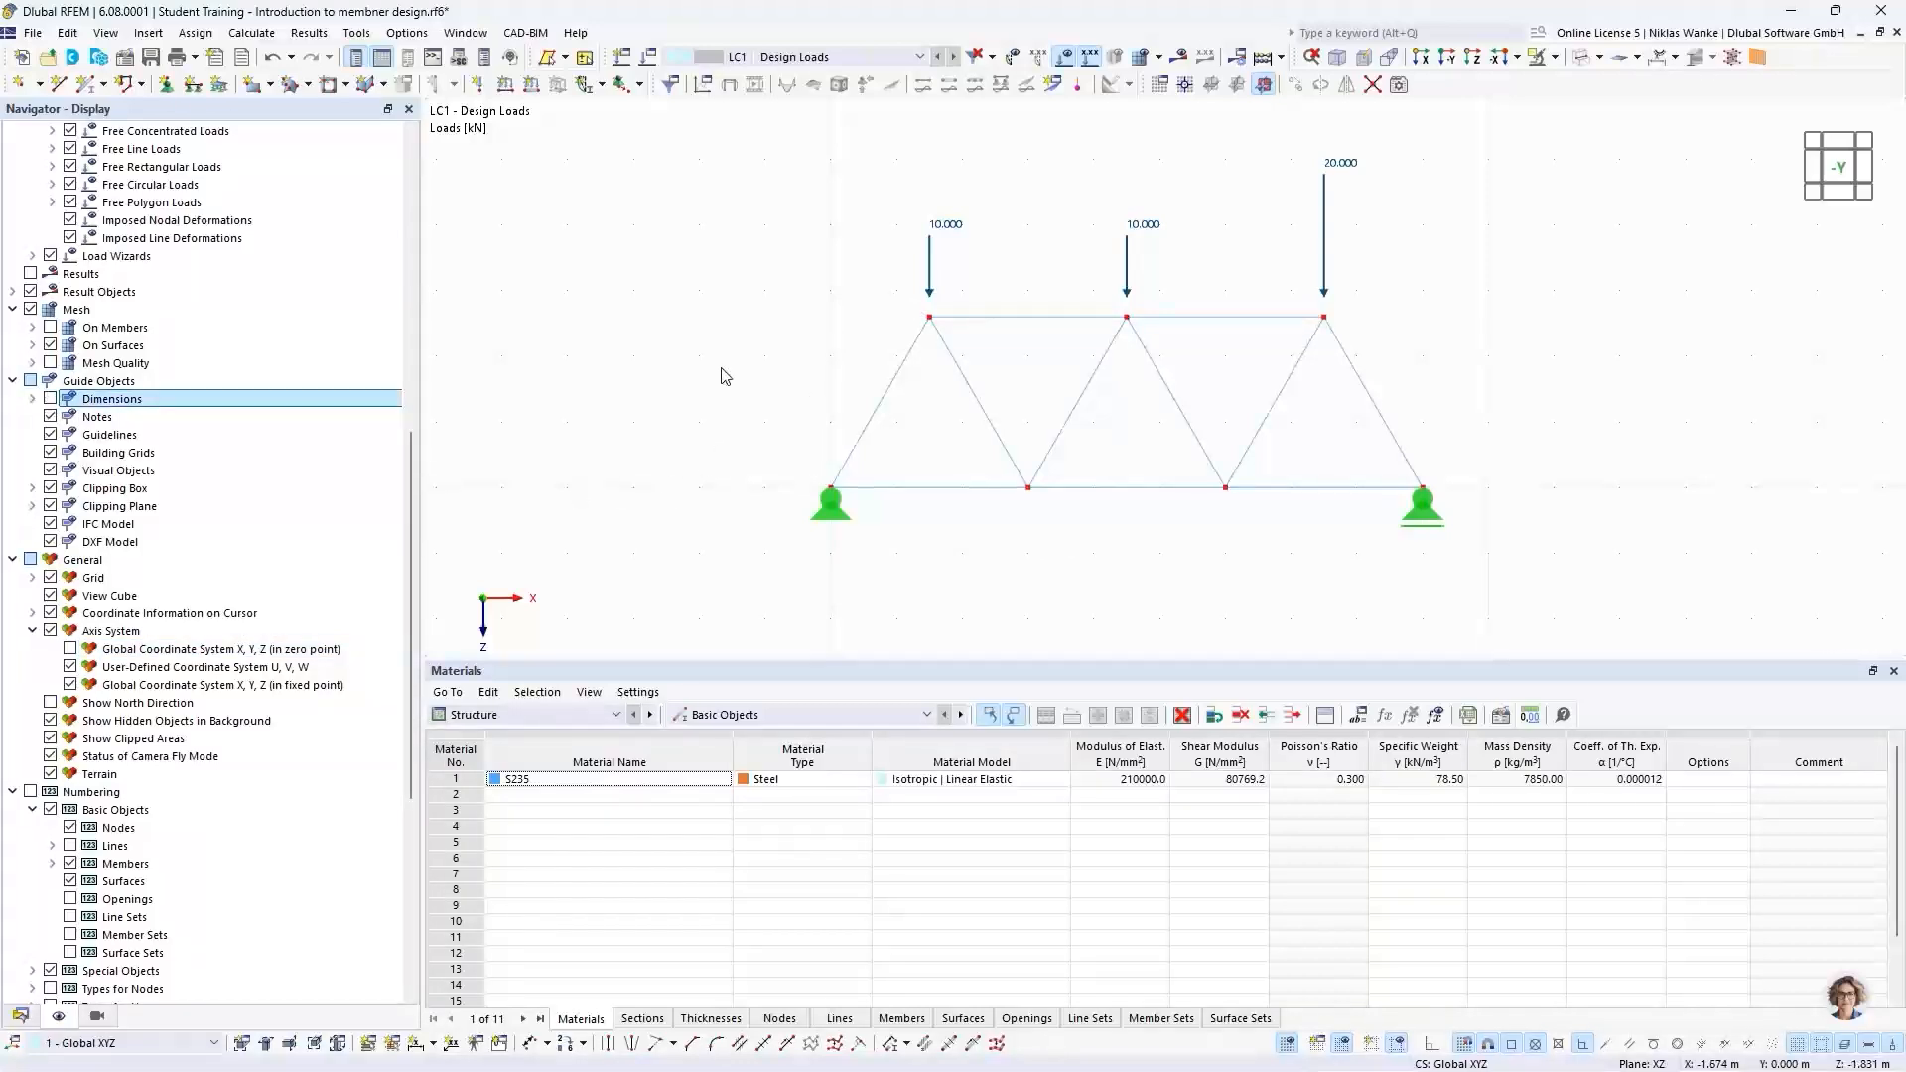
scroll(749, 395, down, 1)
middle_drag(749, 395, 705, 455)
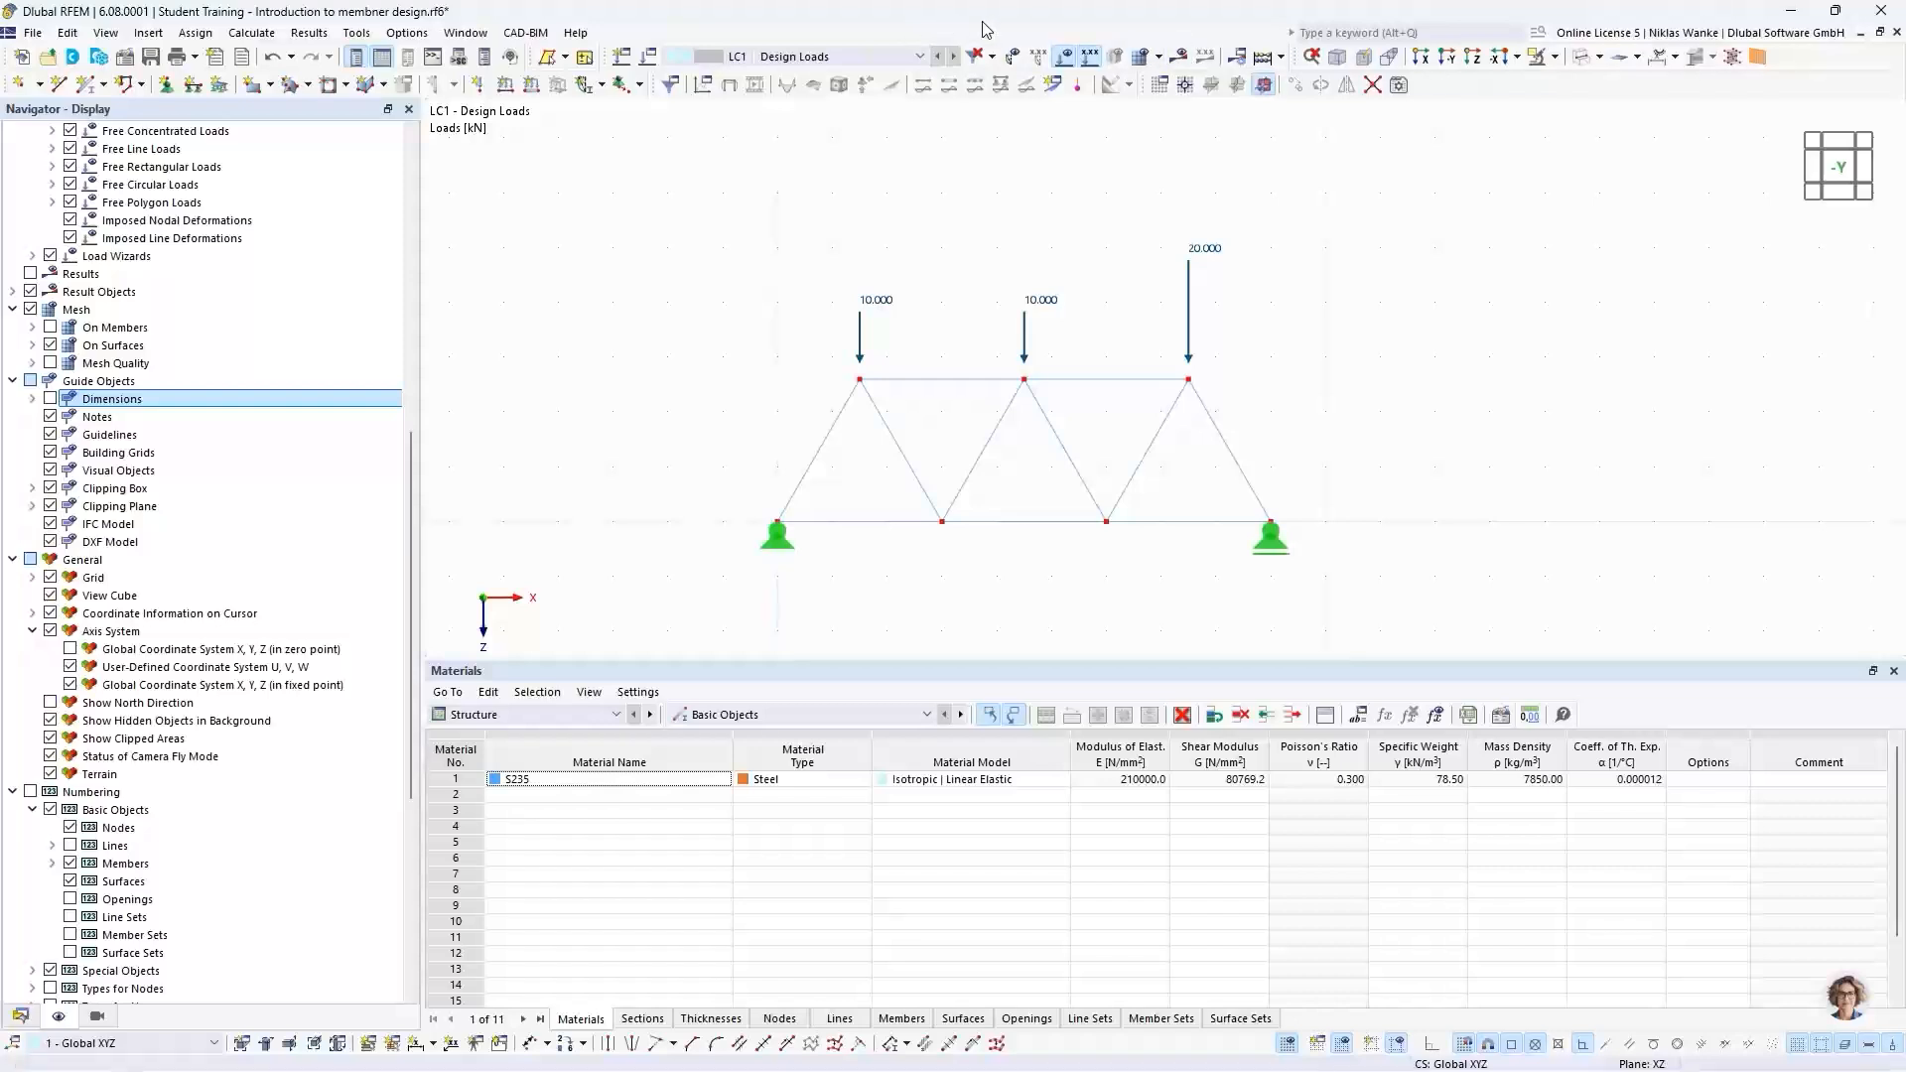
Step: Run the calculation of all loadings for the truss
click(254, 32)
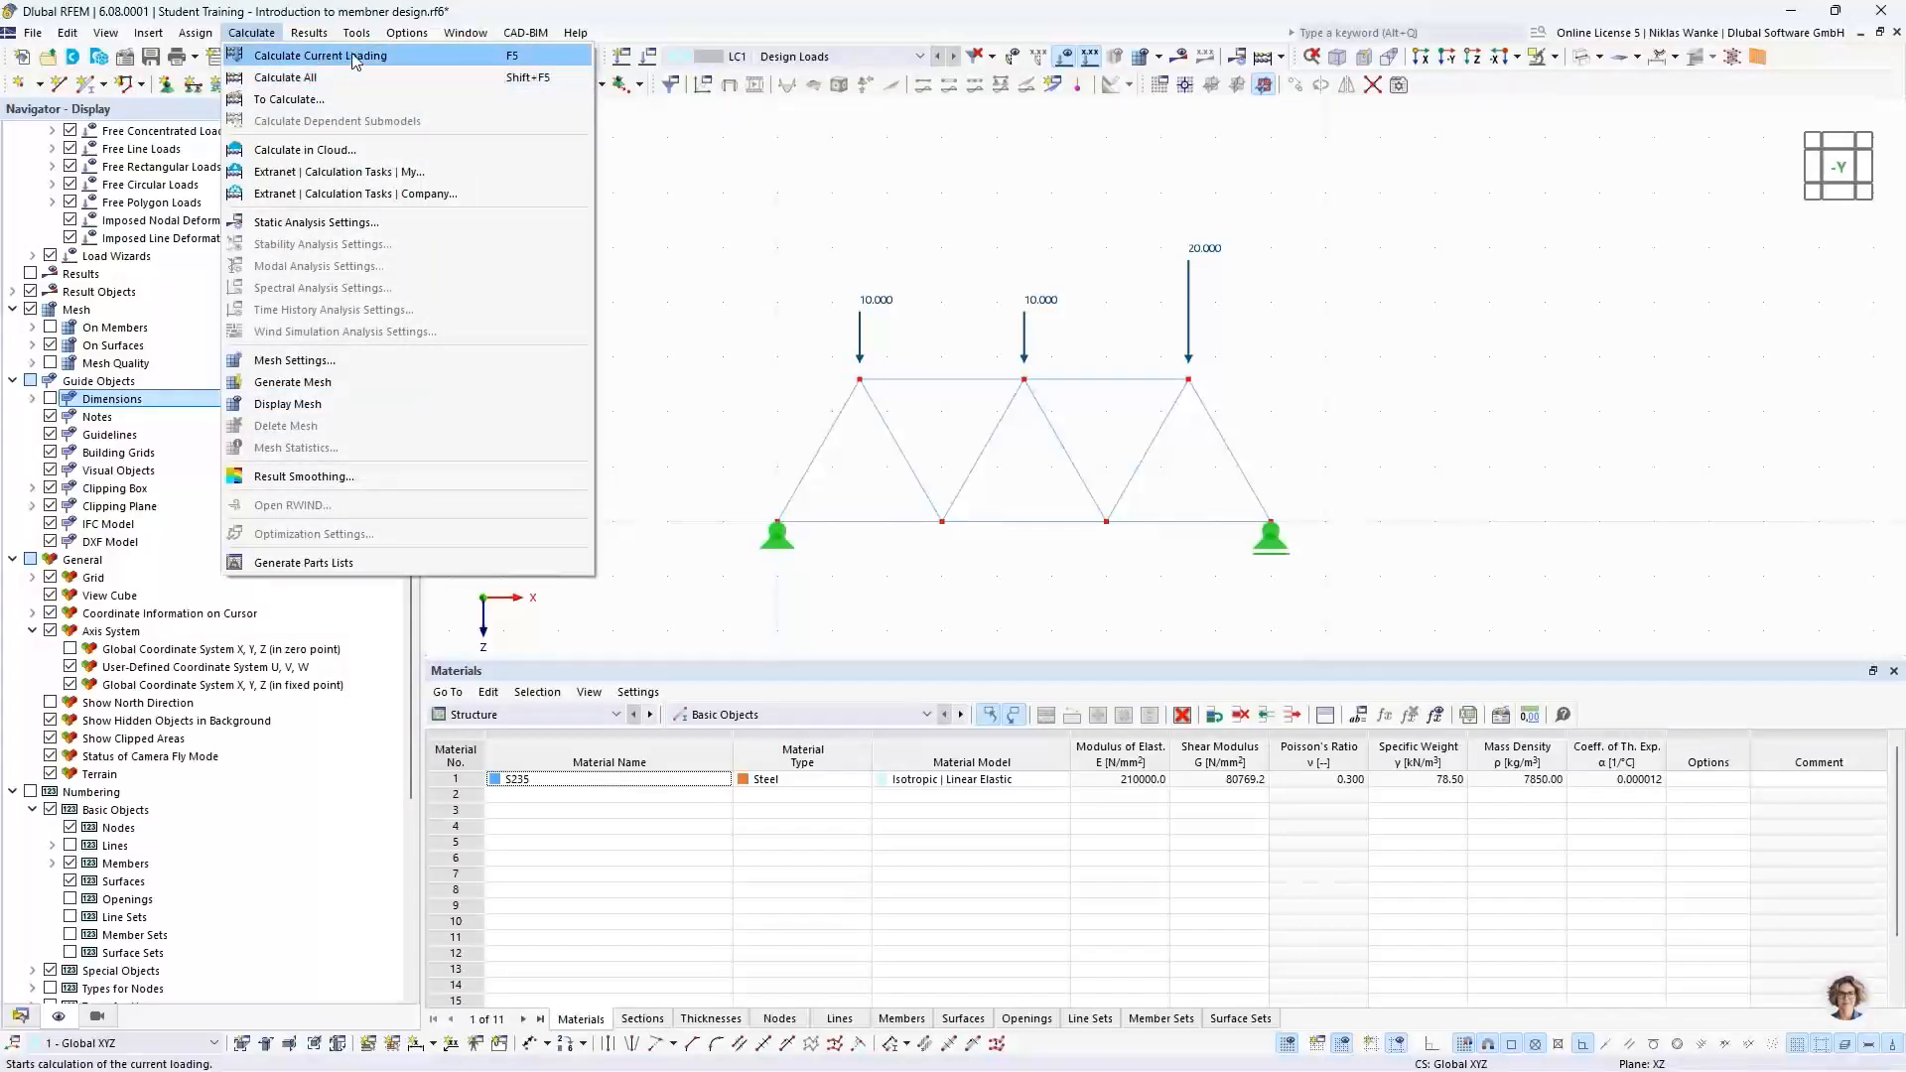
click(316, 80)
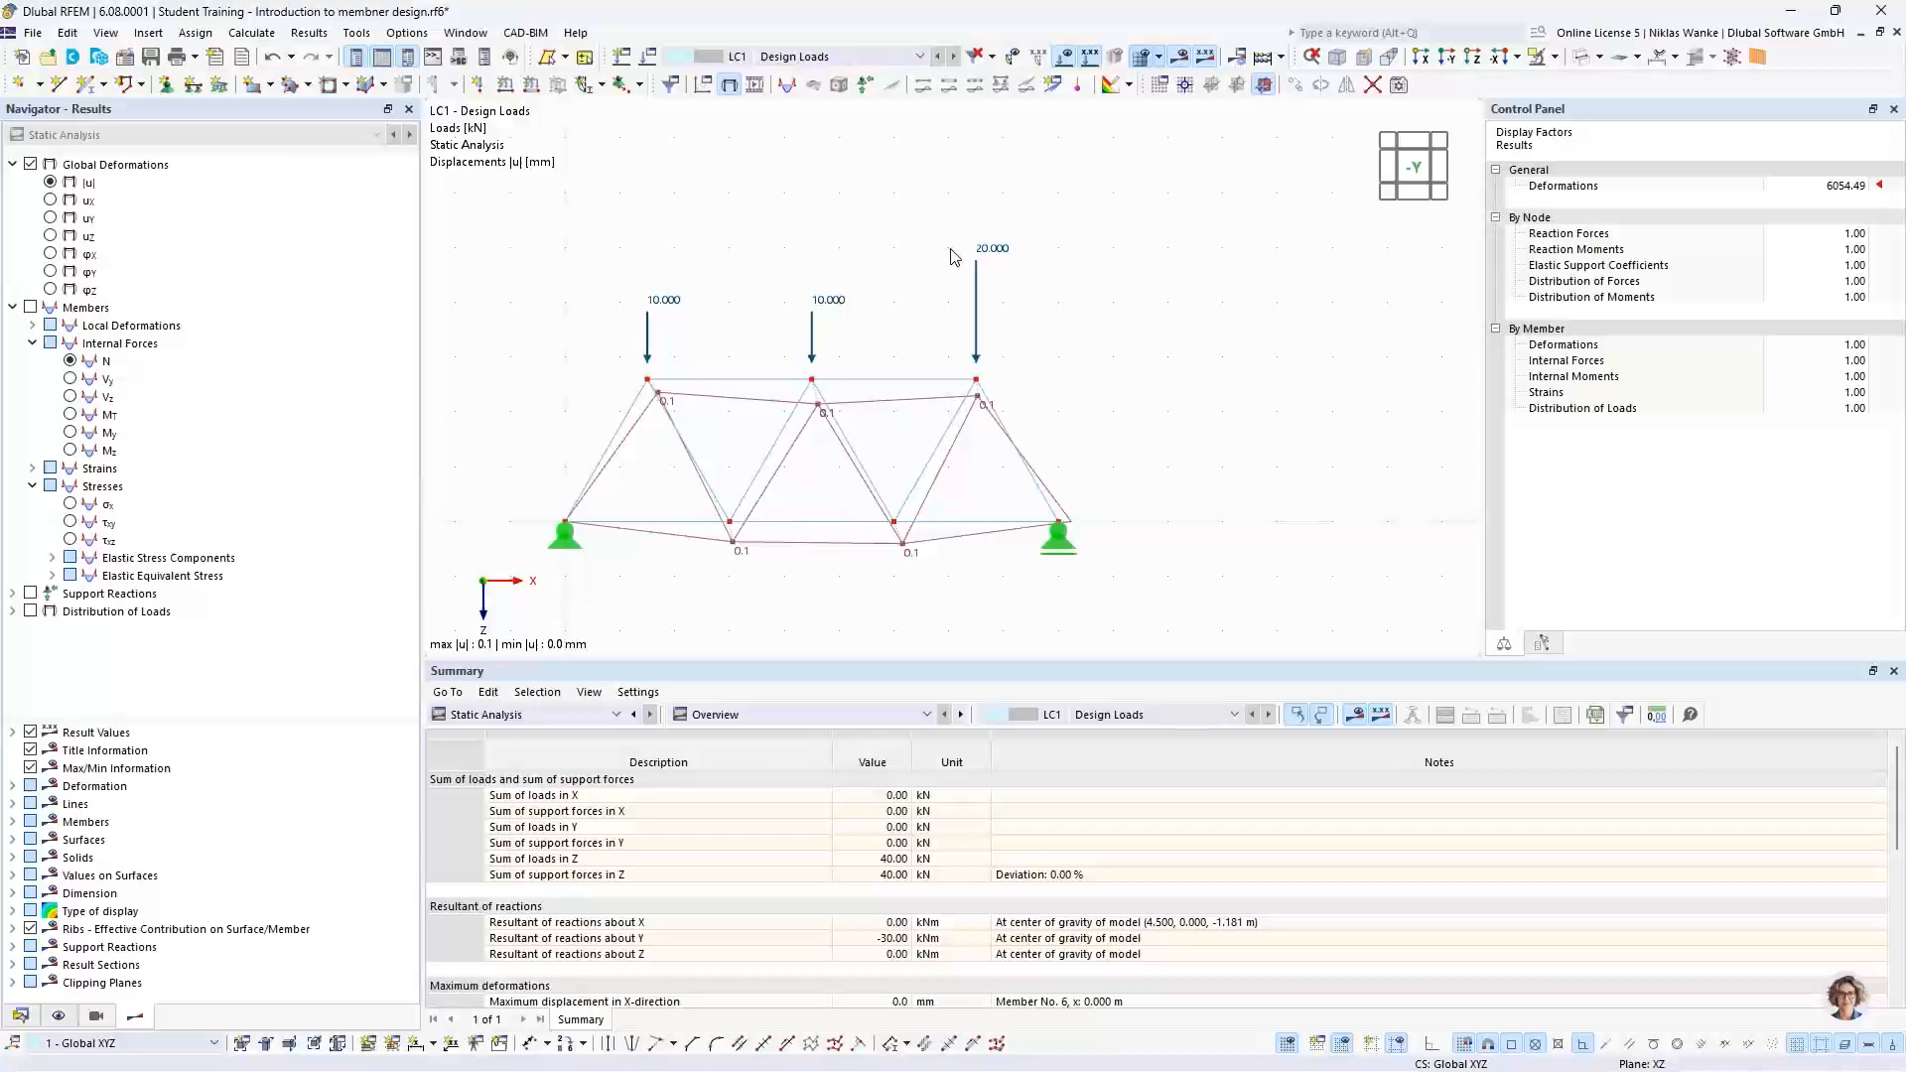
middle_drag(903, 268, 1022, 233)
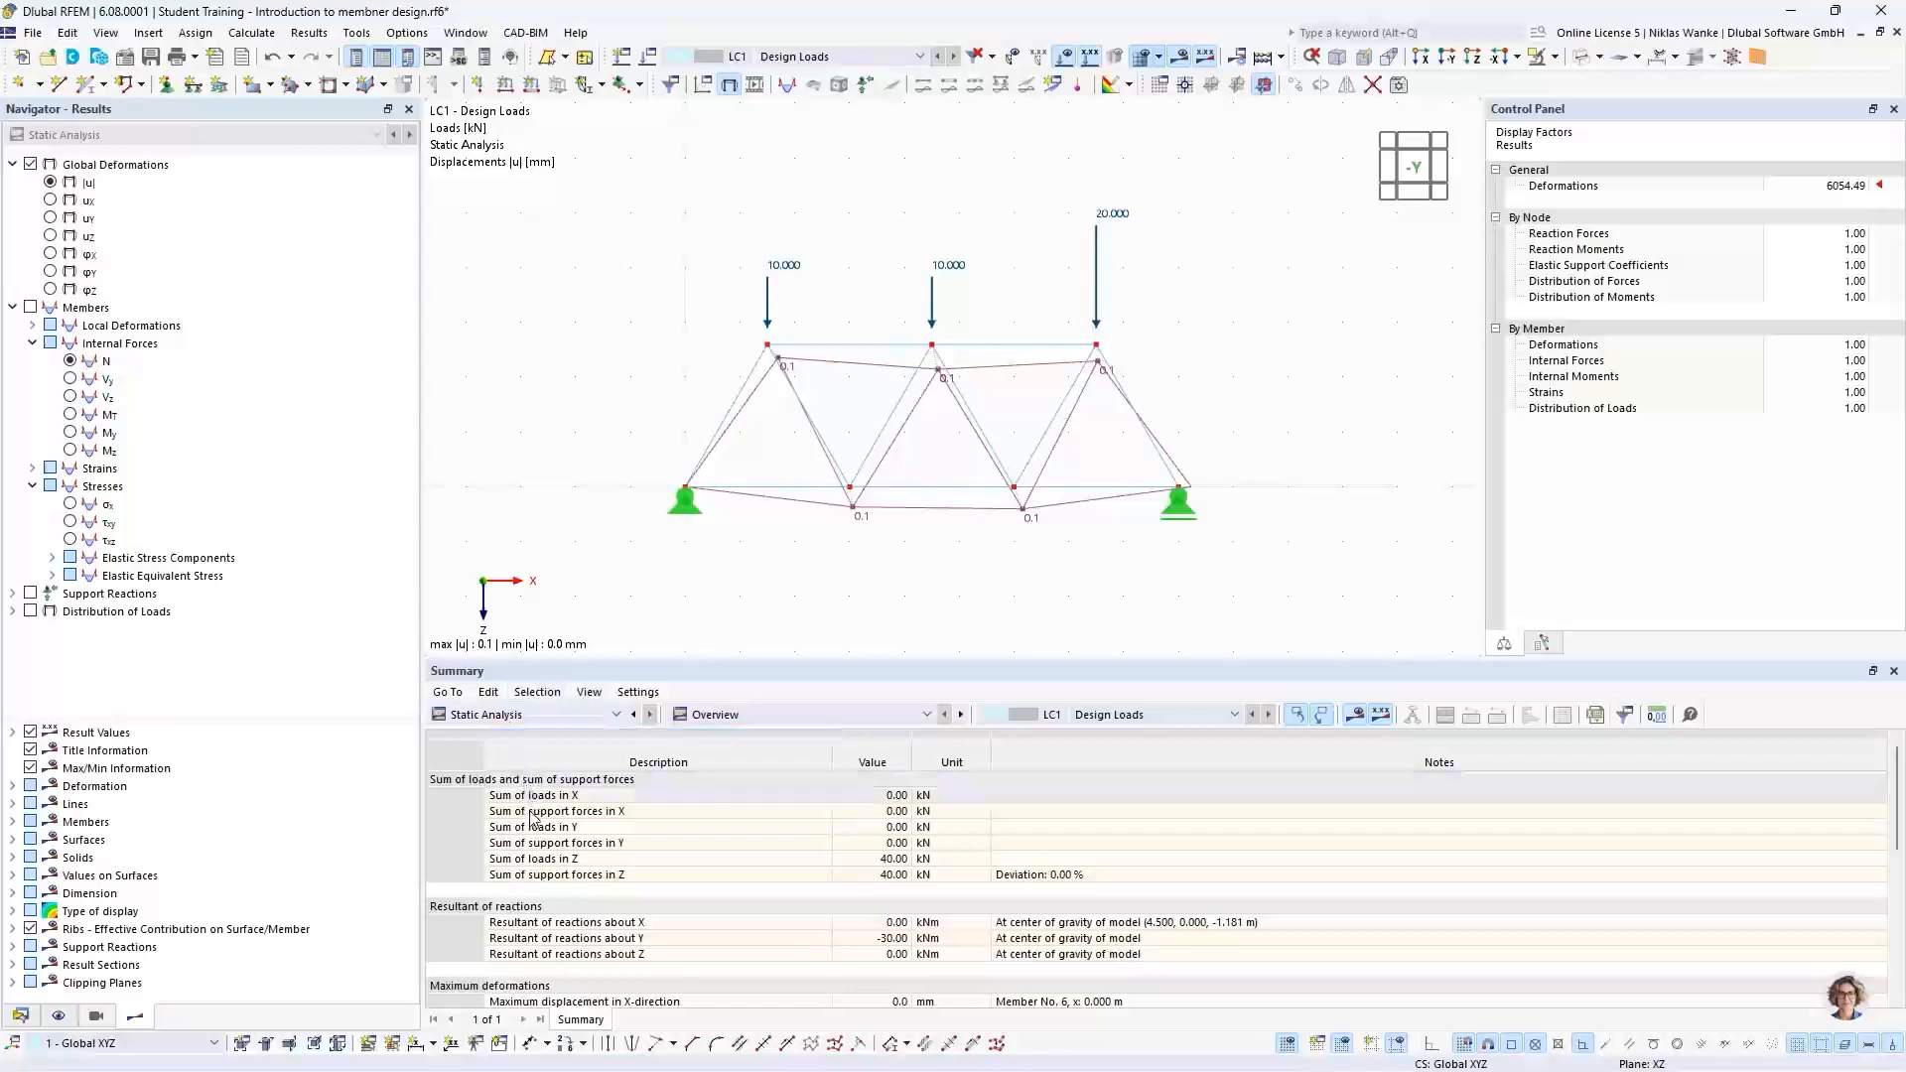
Step: Examine the static analysis overview, comparing the sums of loads and support forces for the Design Loads load case
click(486, 720)
click(448, 722)
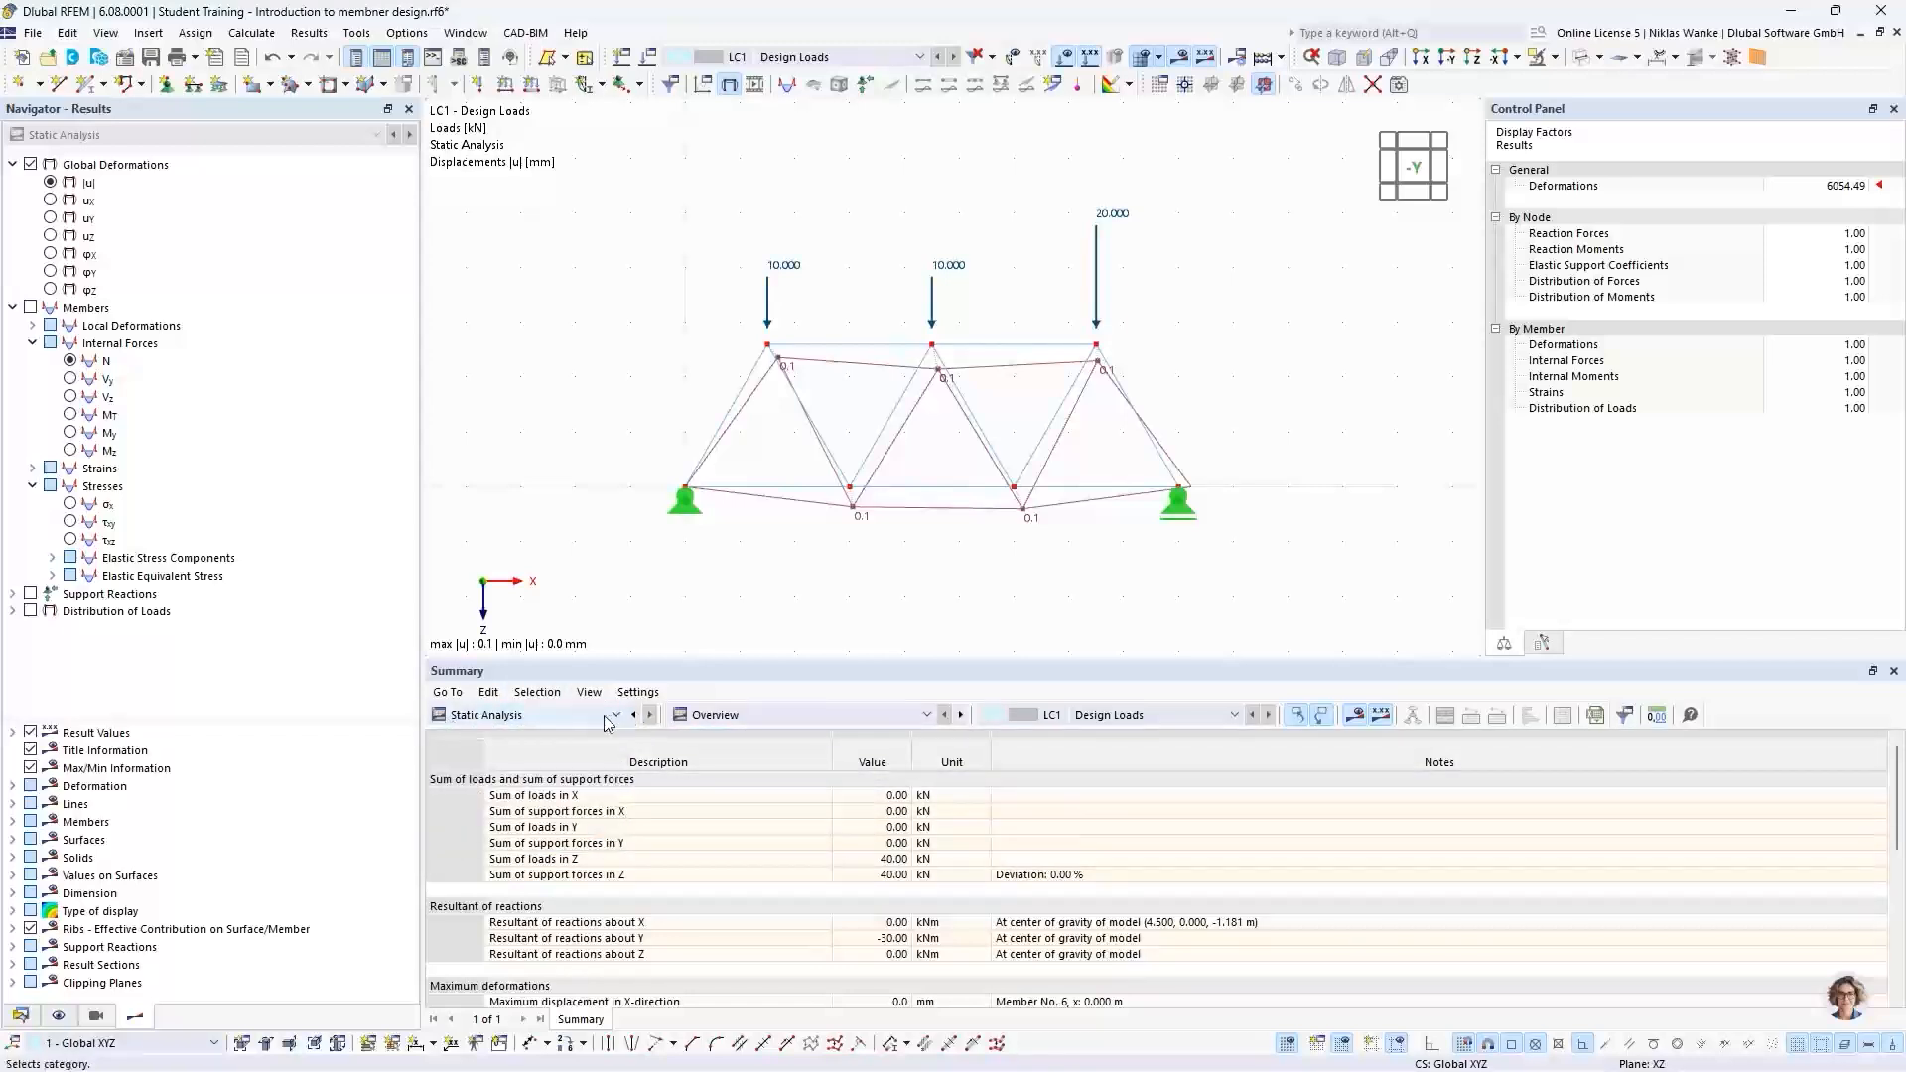
click(782, 715)
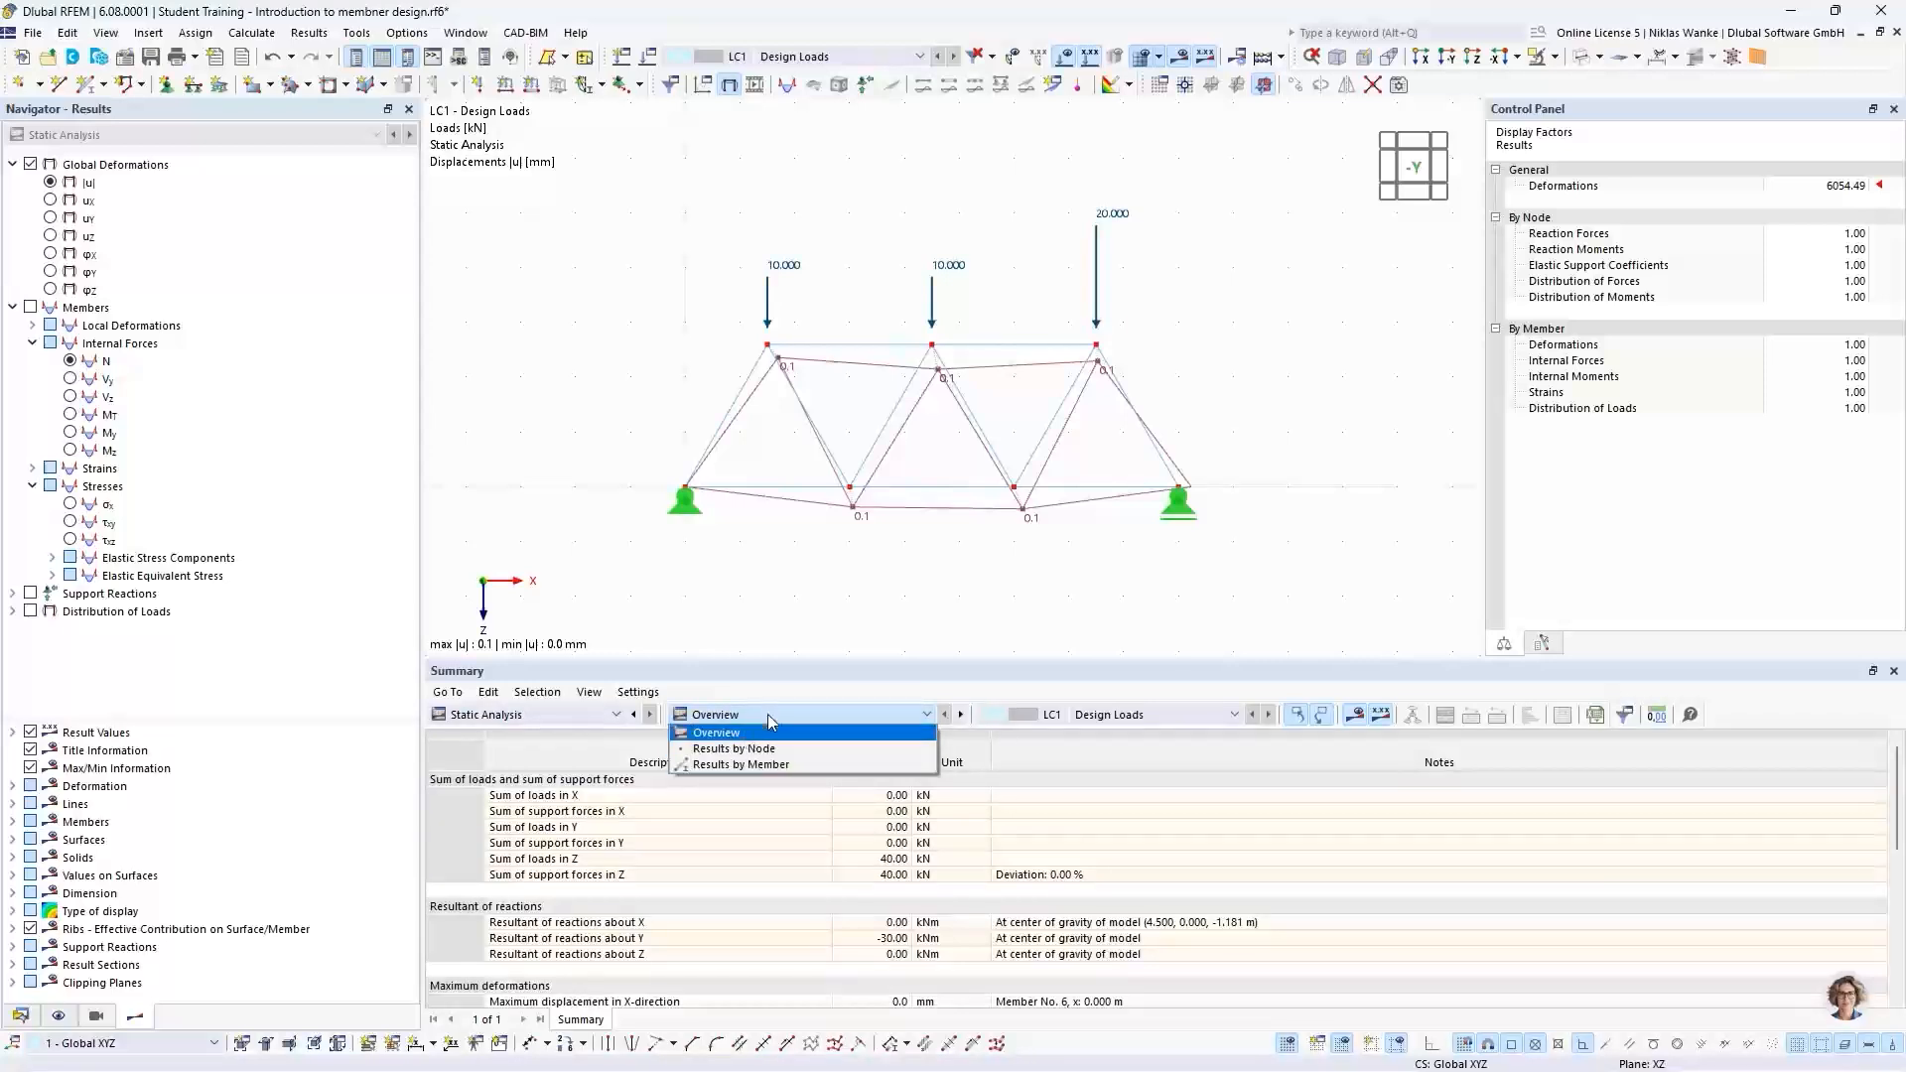
click(767, 712)
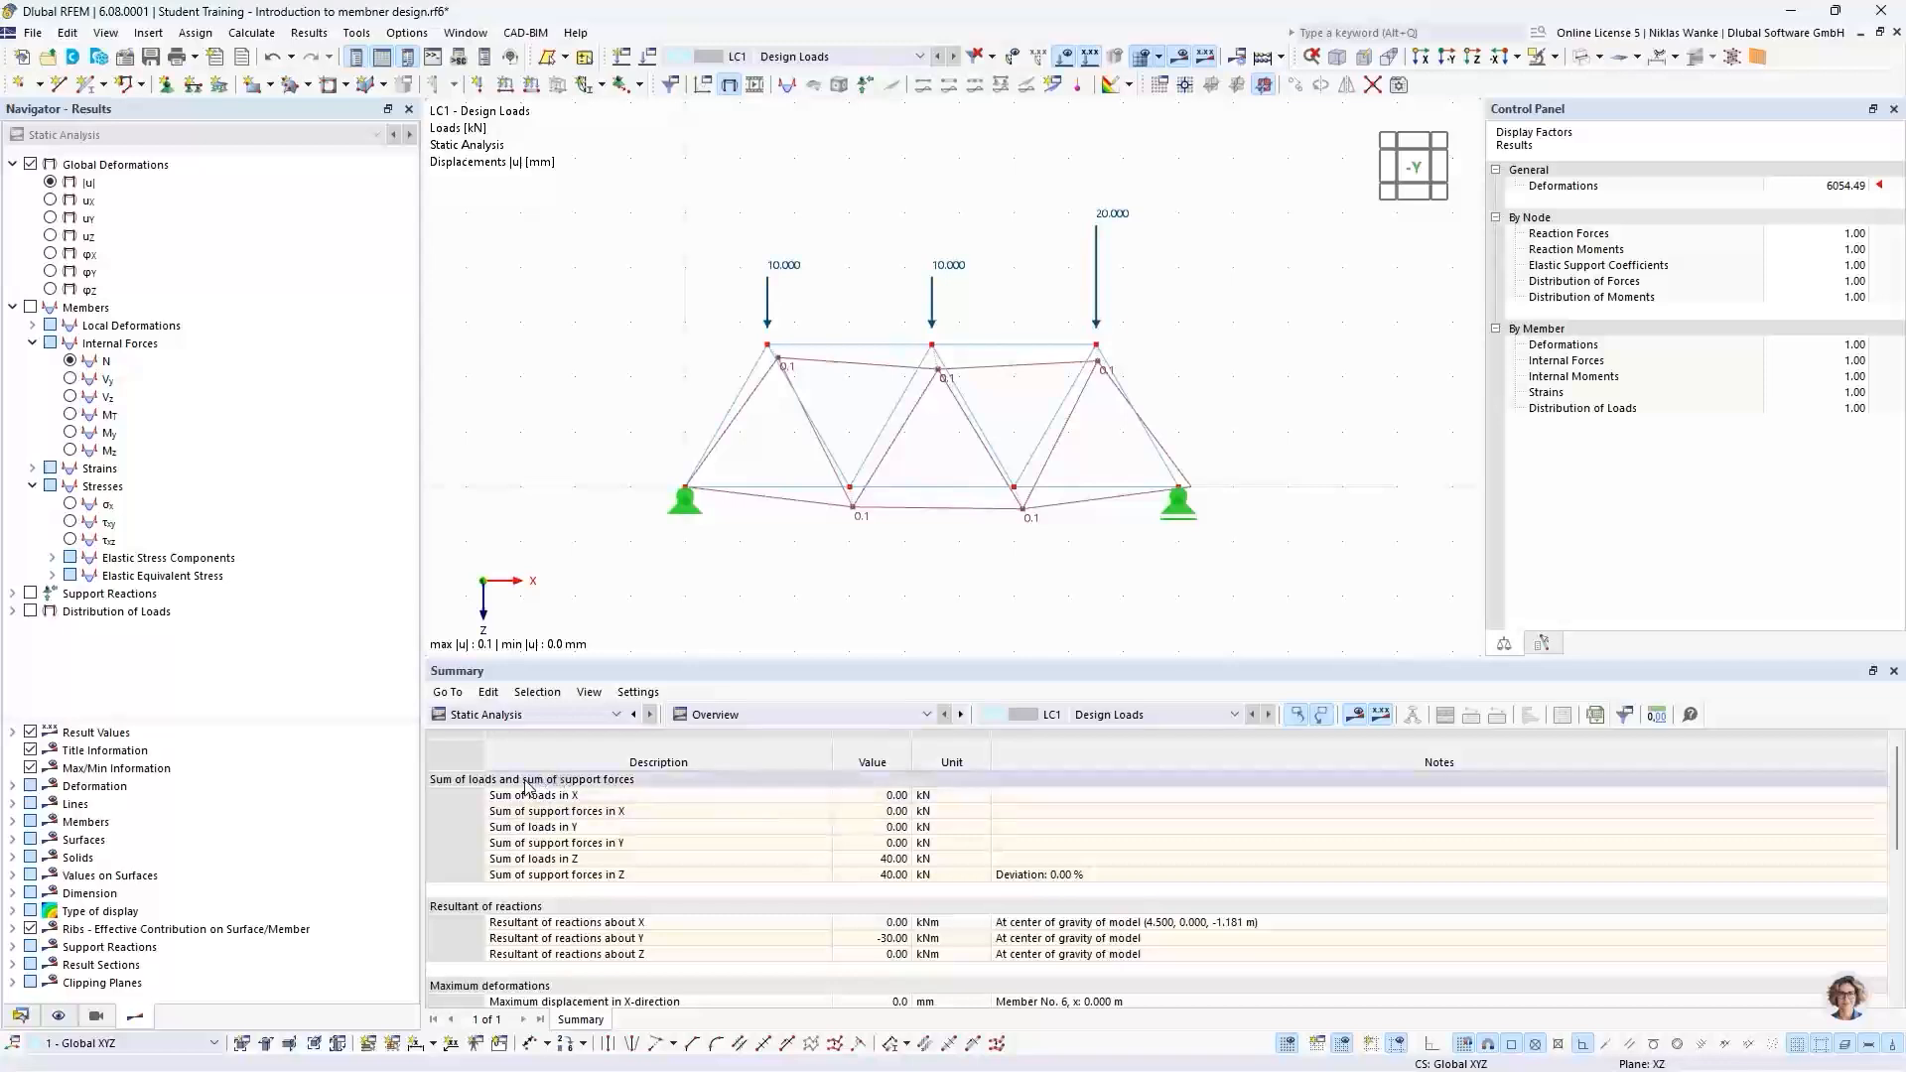
click(459, 782)
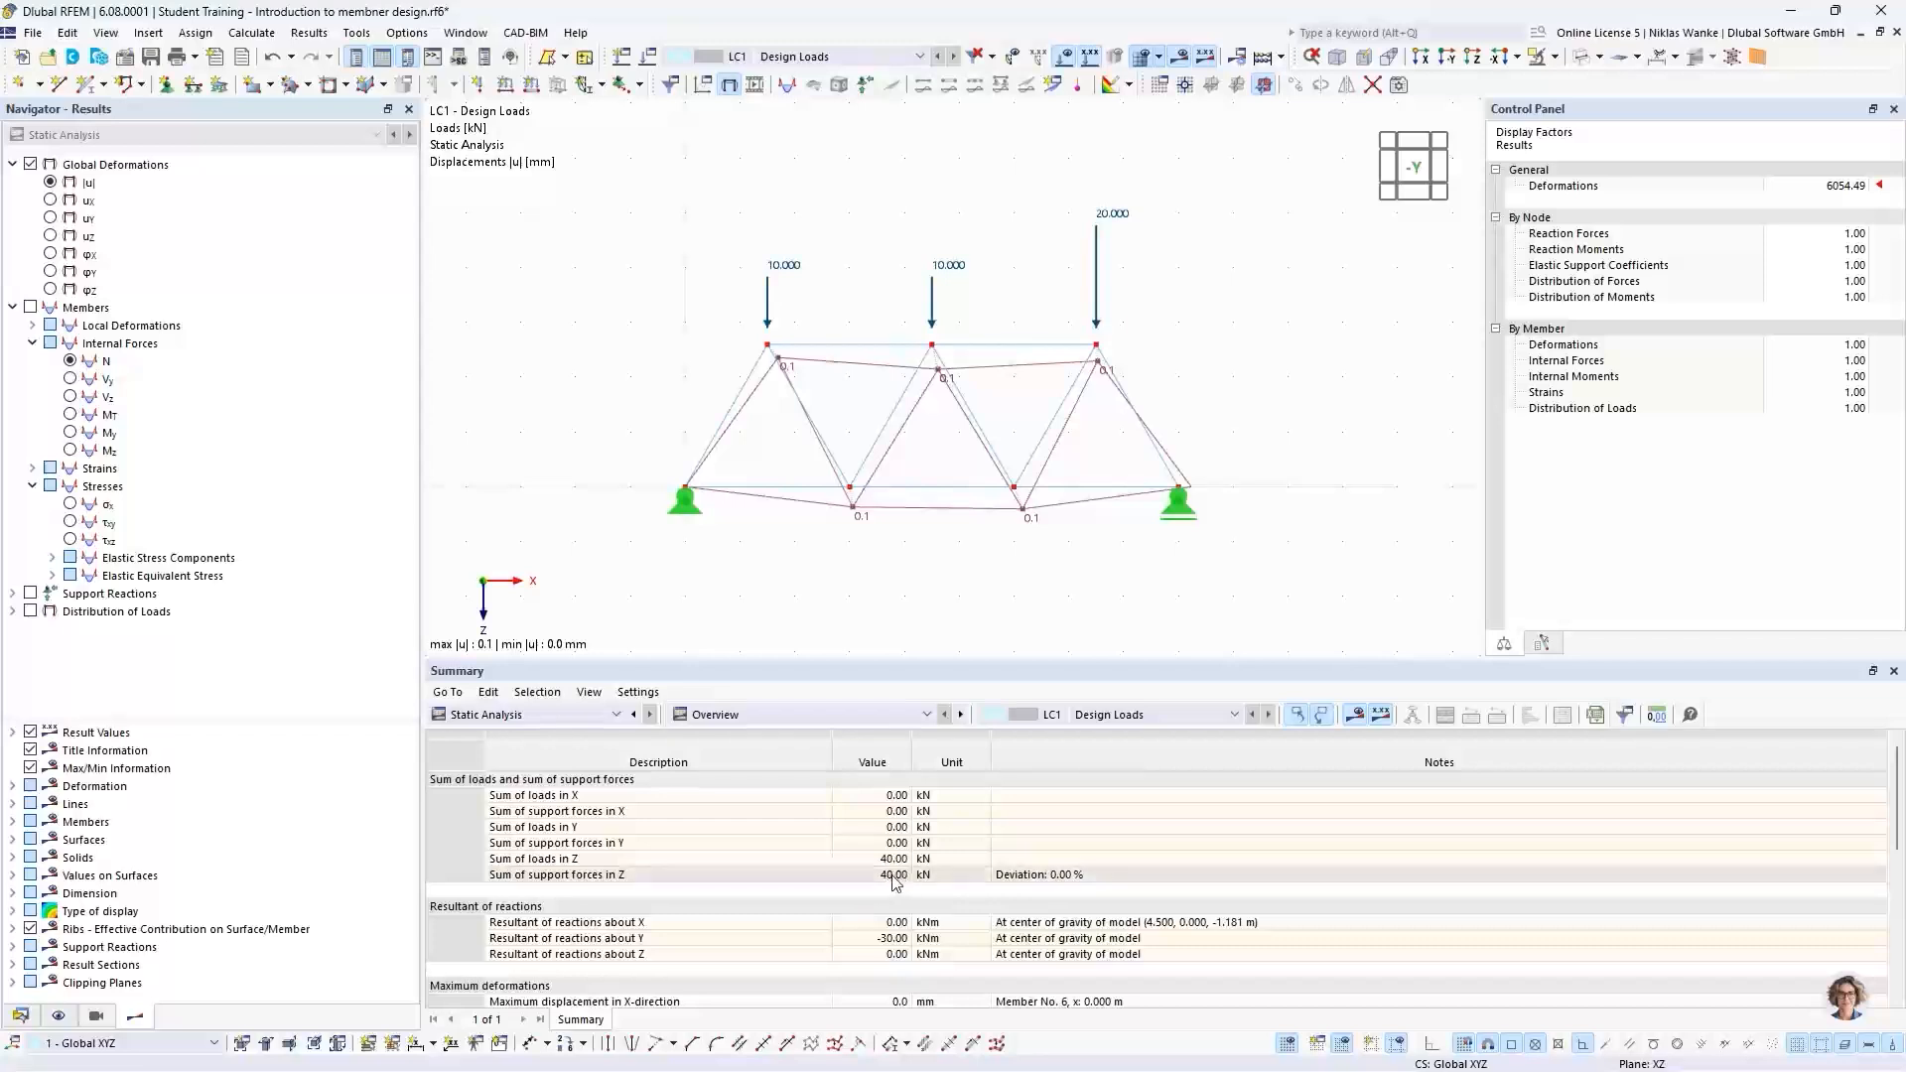
Step: Show the support reactions on the truss together with the global deformations
middle_drag(1046, 561, 1026, 449)
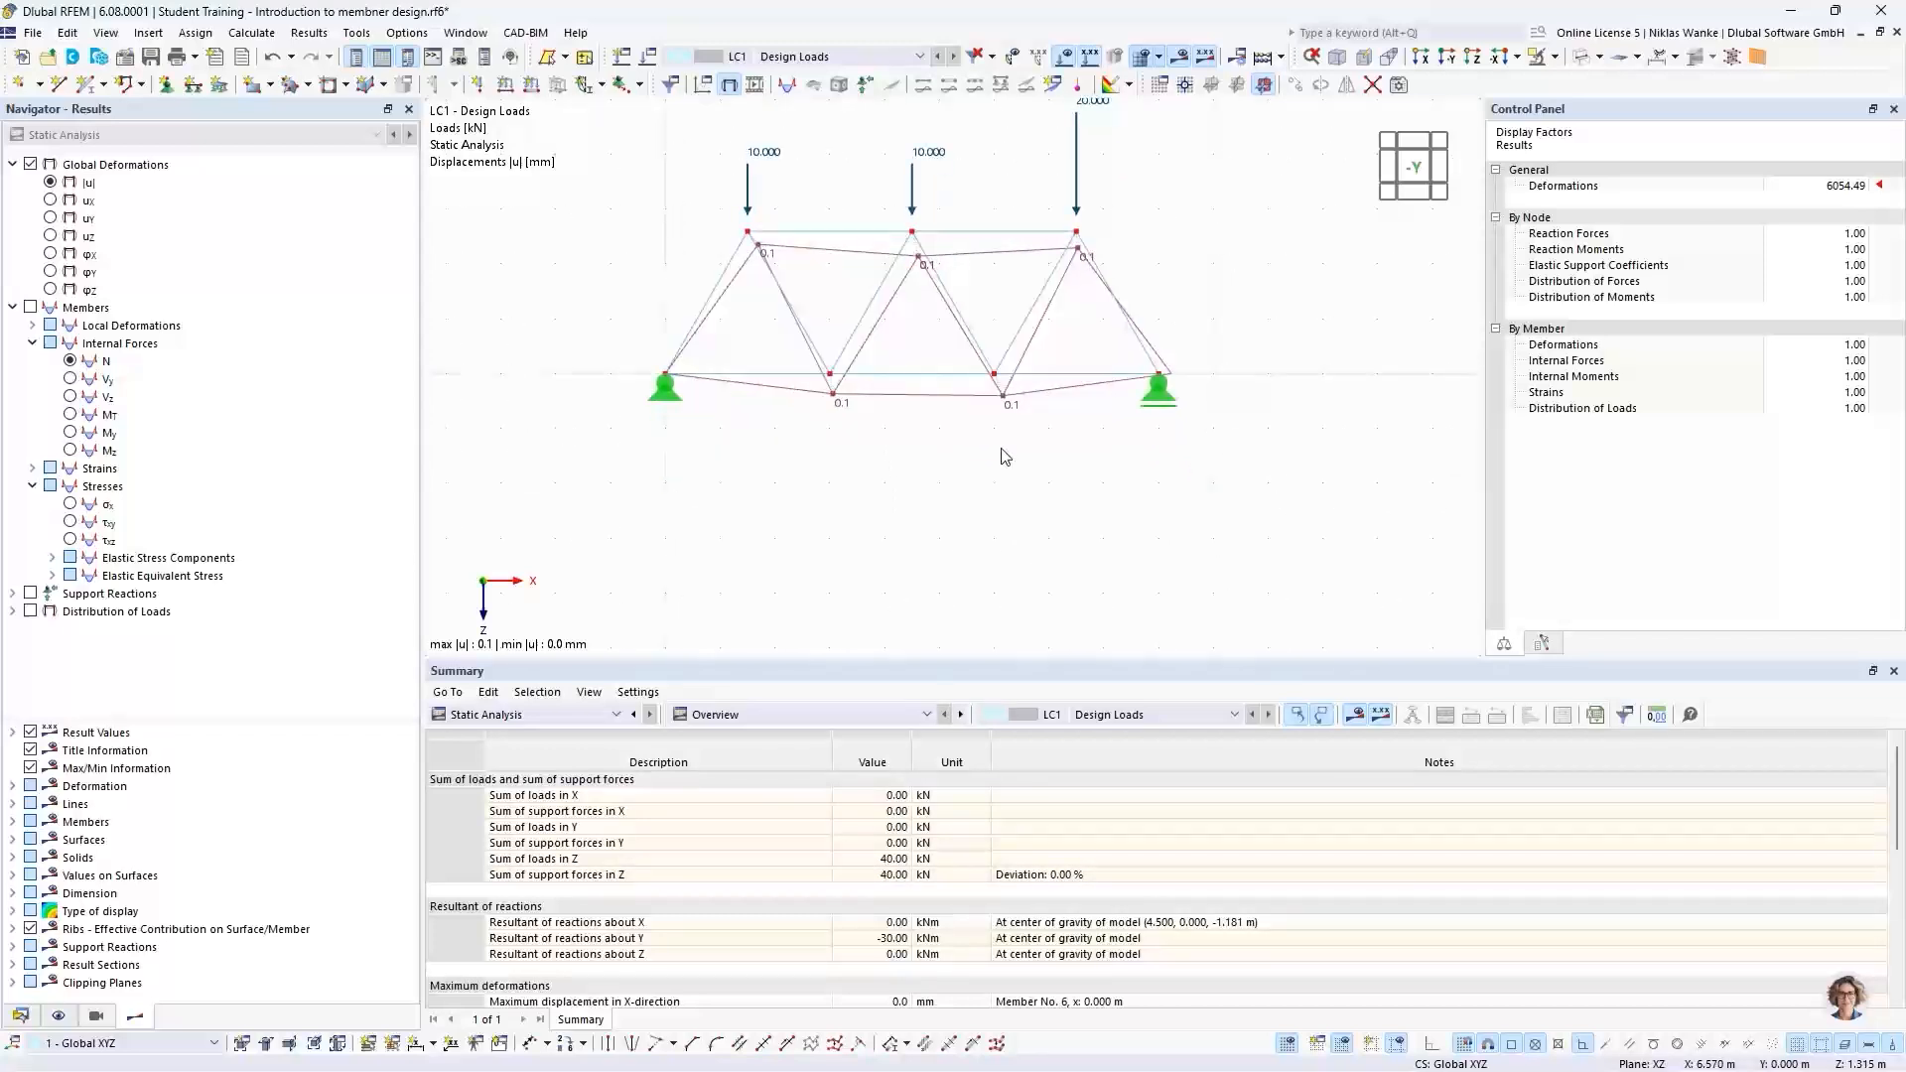
click(31, 593)
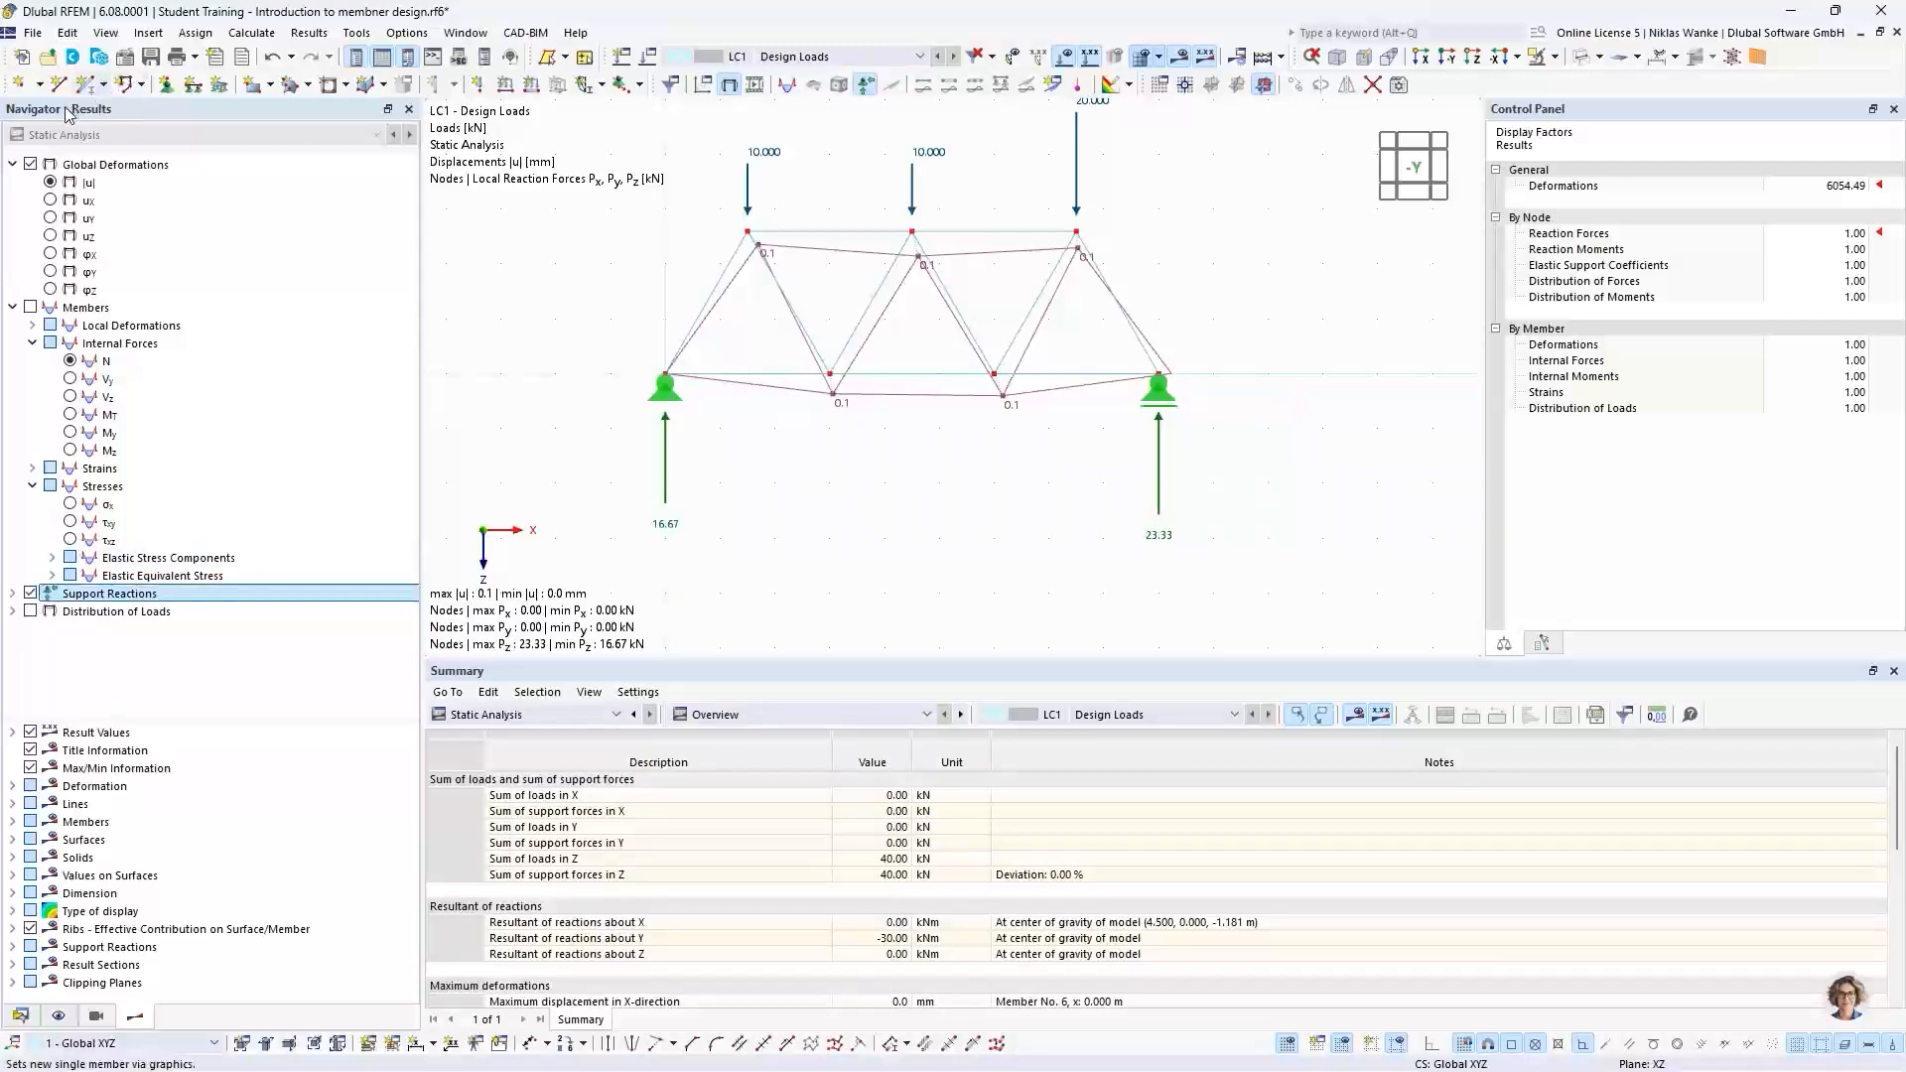
middle_drag(923, 518, 945, 538)
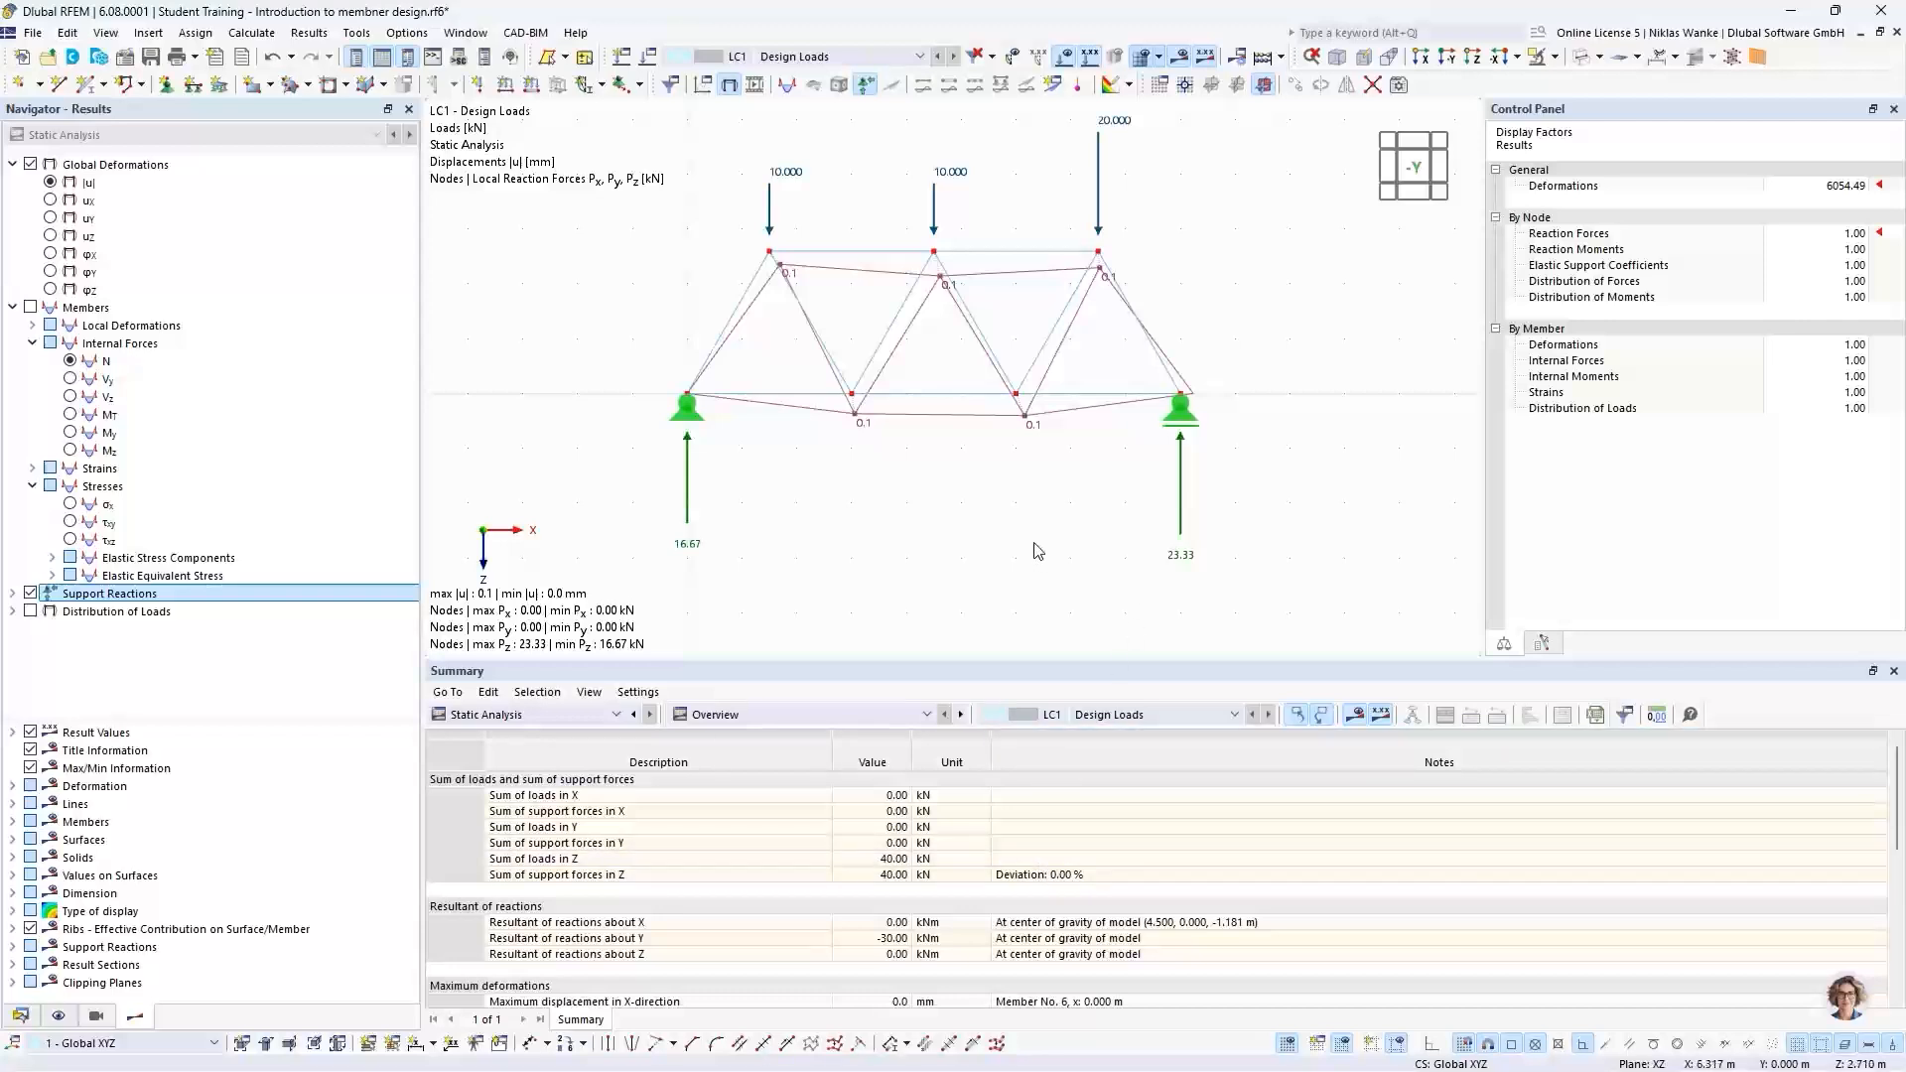
scroll(1000, 537, down, 3)
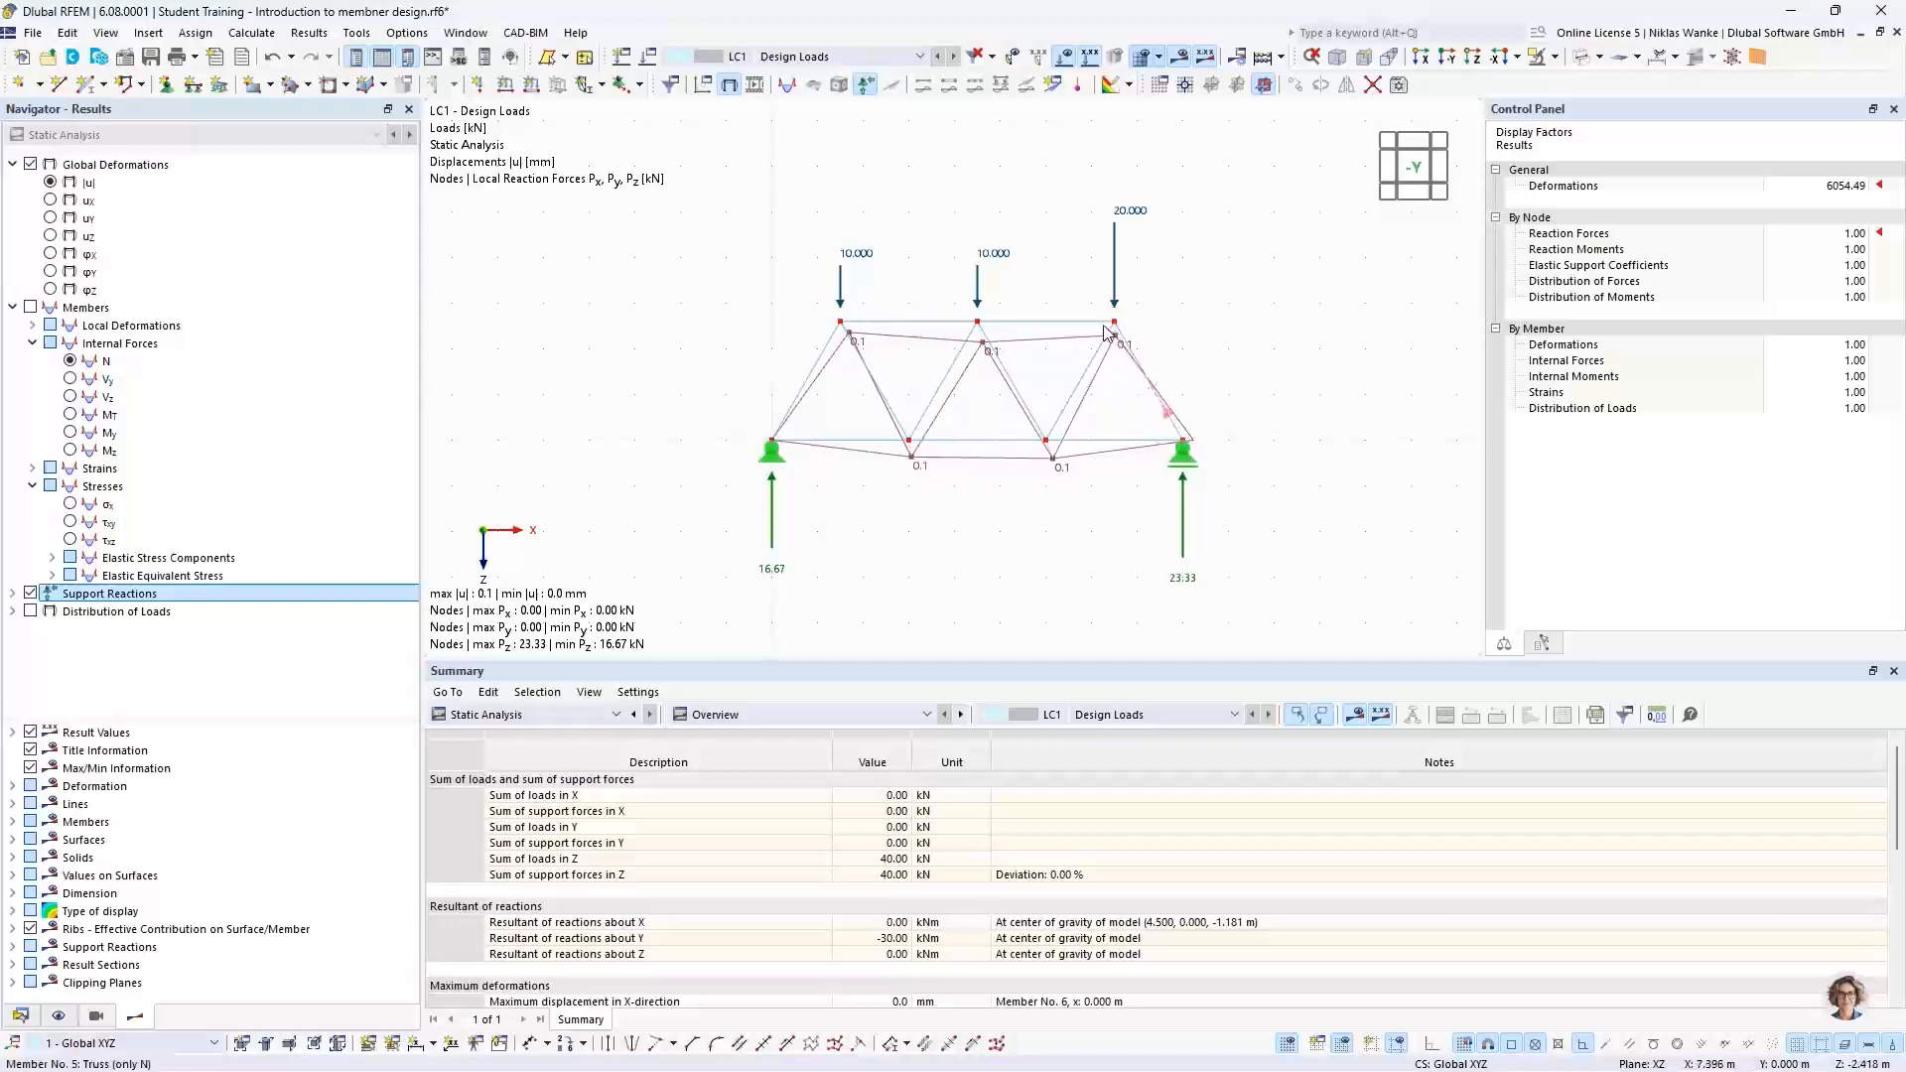
scroll(851, 345, up, 2)
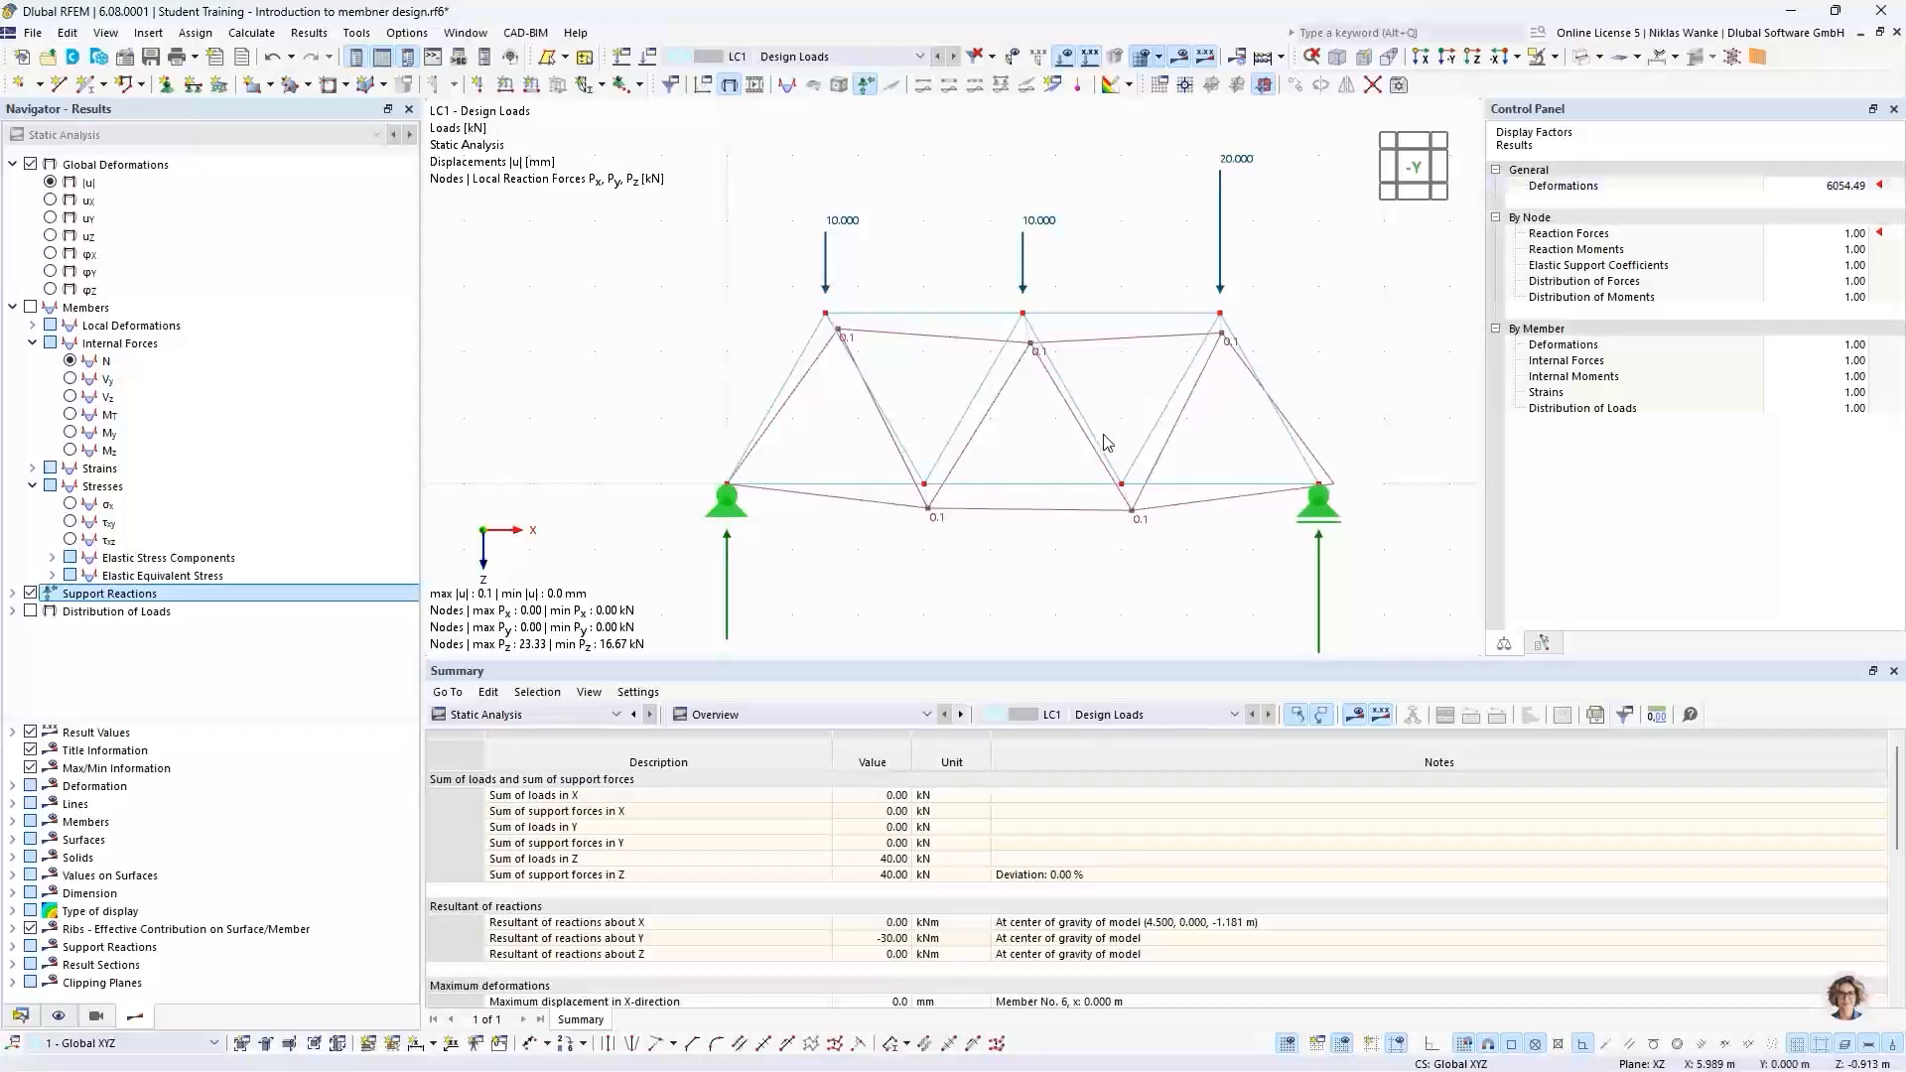
Step: Set the deformations display factor to 1 and inspect the displacement of the left inner node of the bottom chord
click(1817, 186)
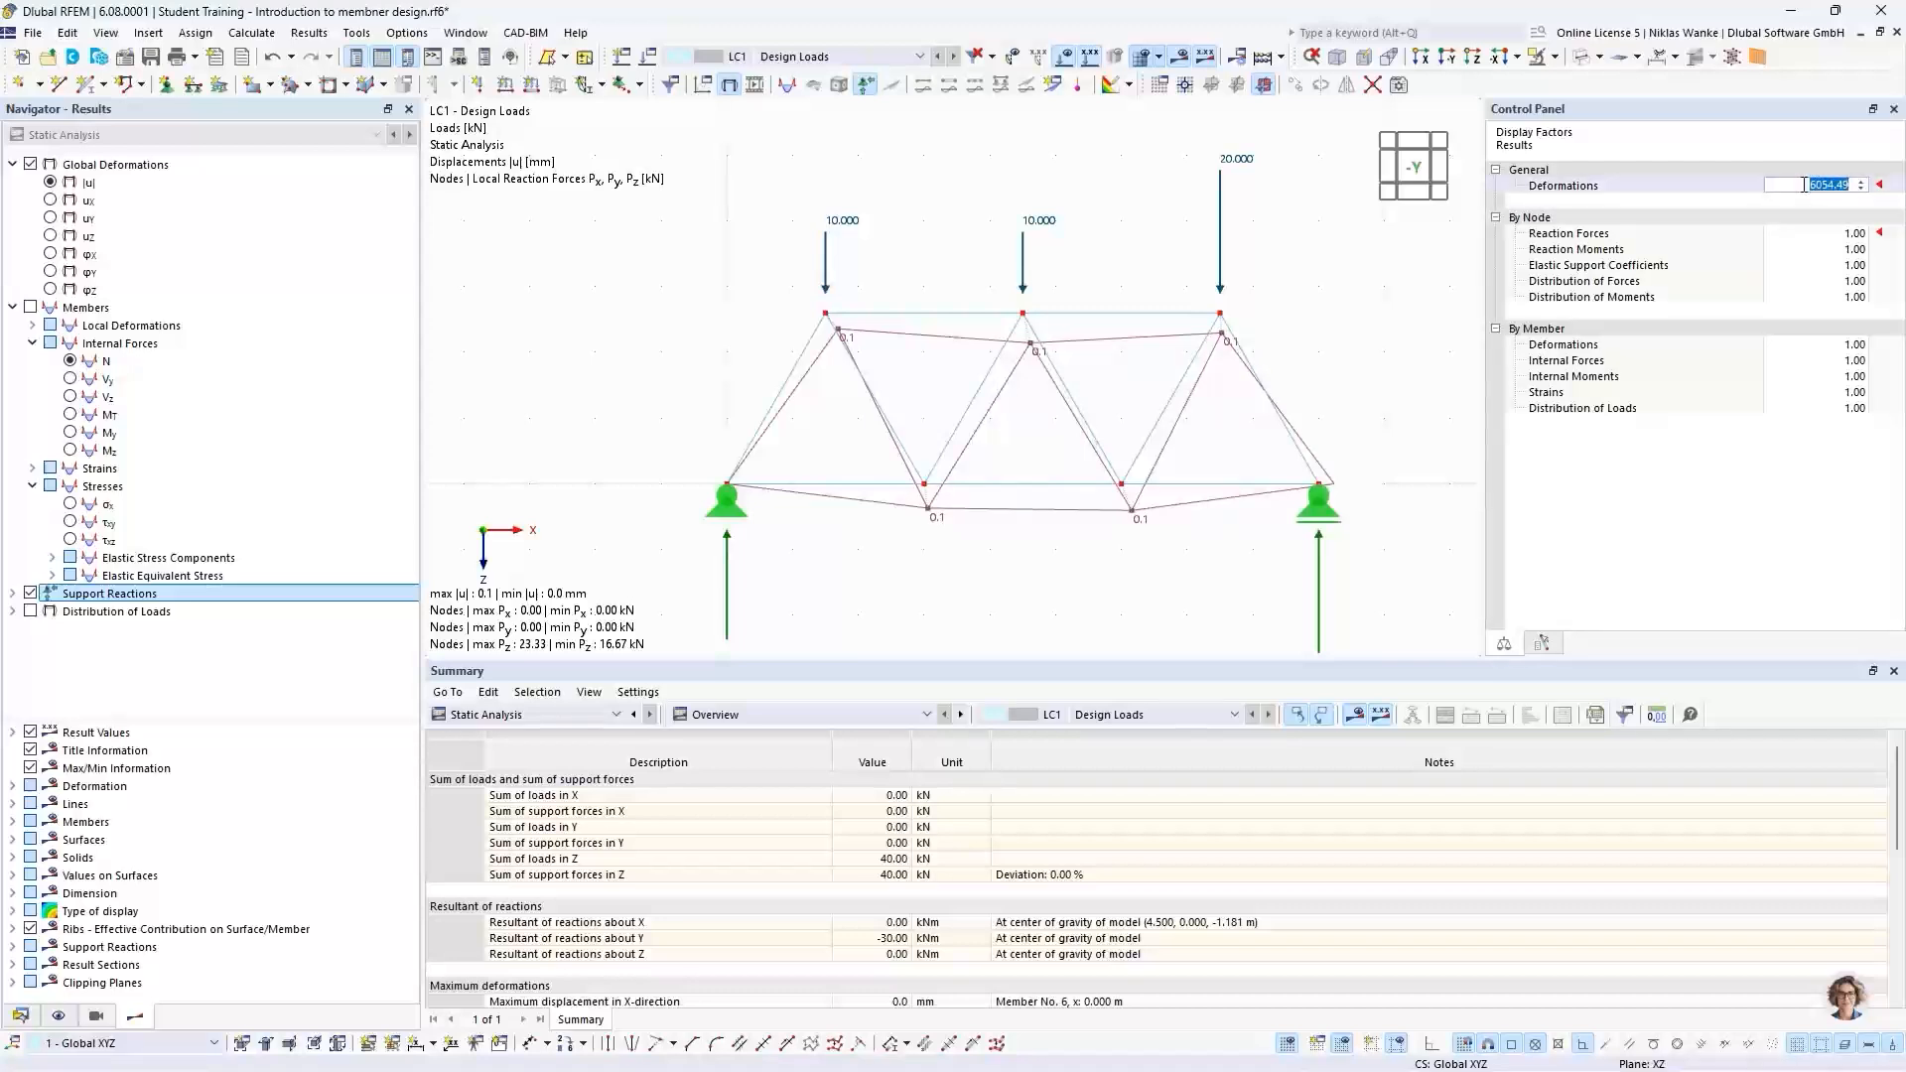
click(1804, 186)
text(1)
key(Tab)
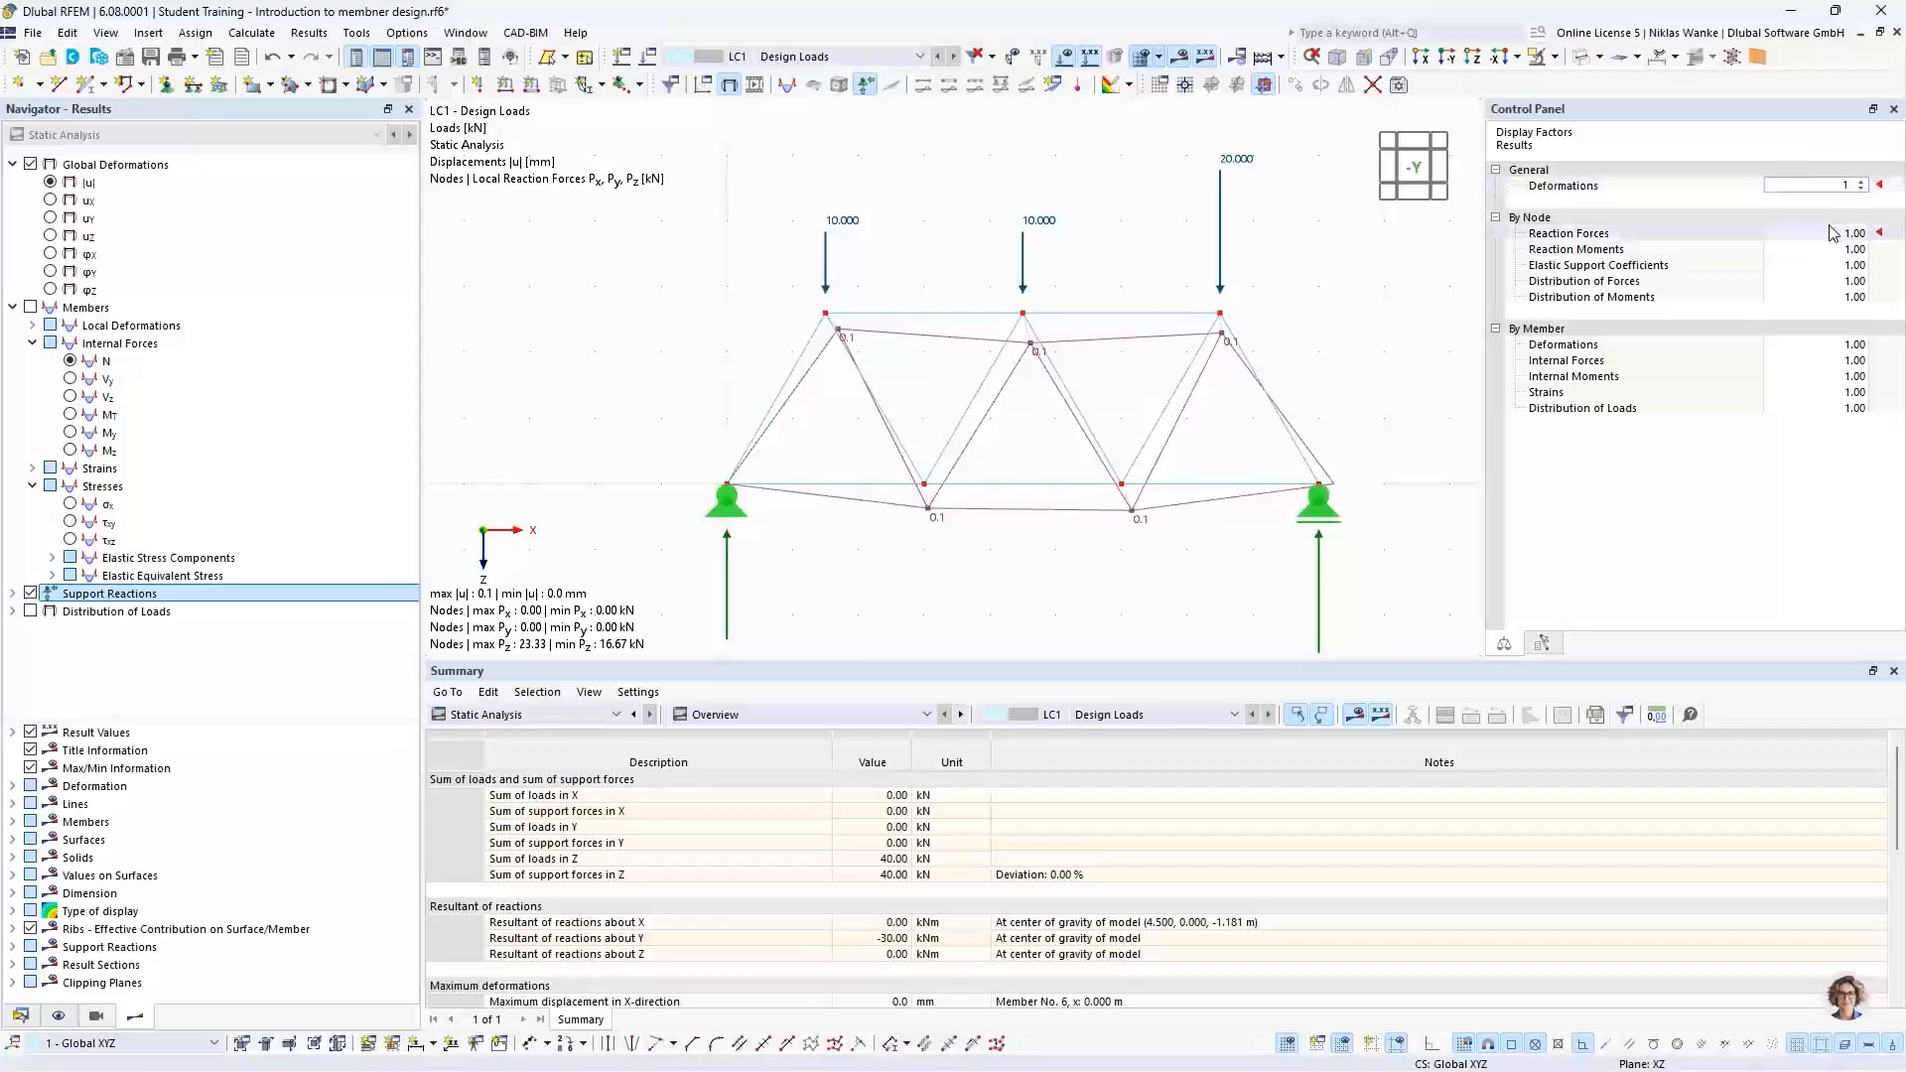
click(1835, 188)
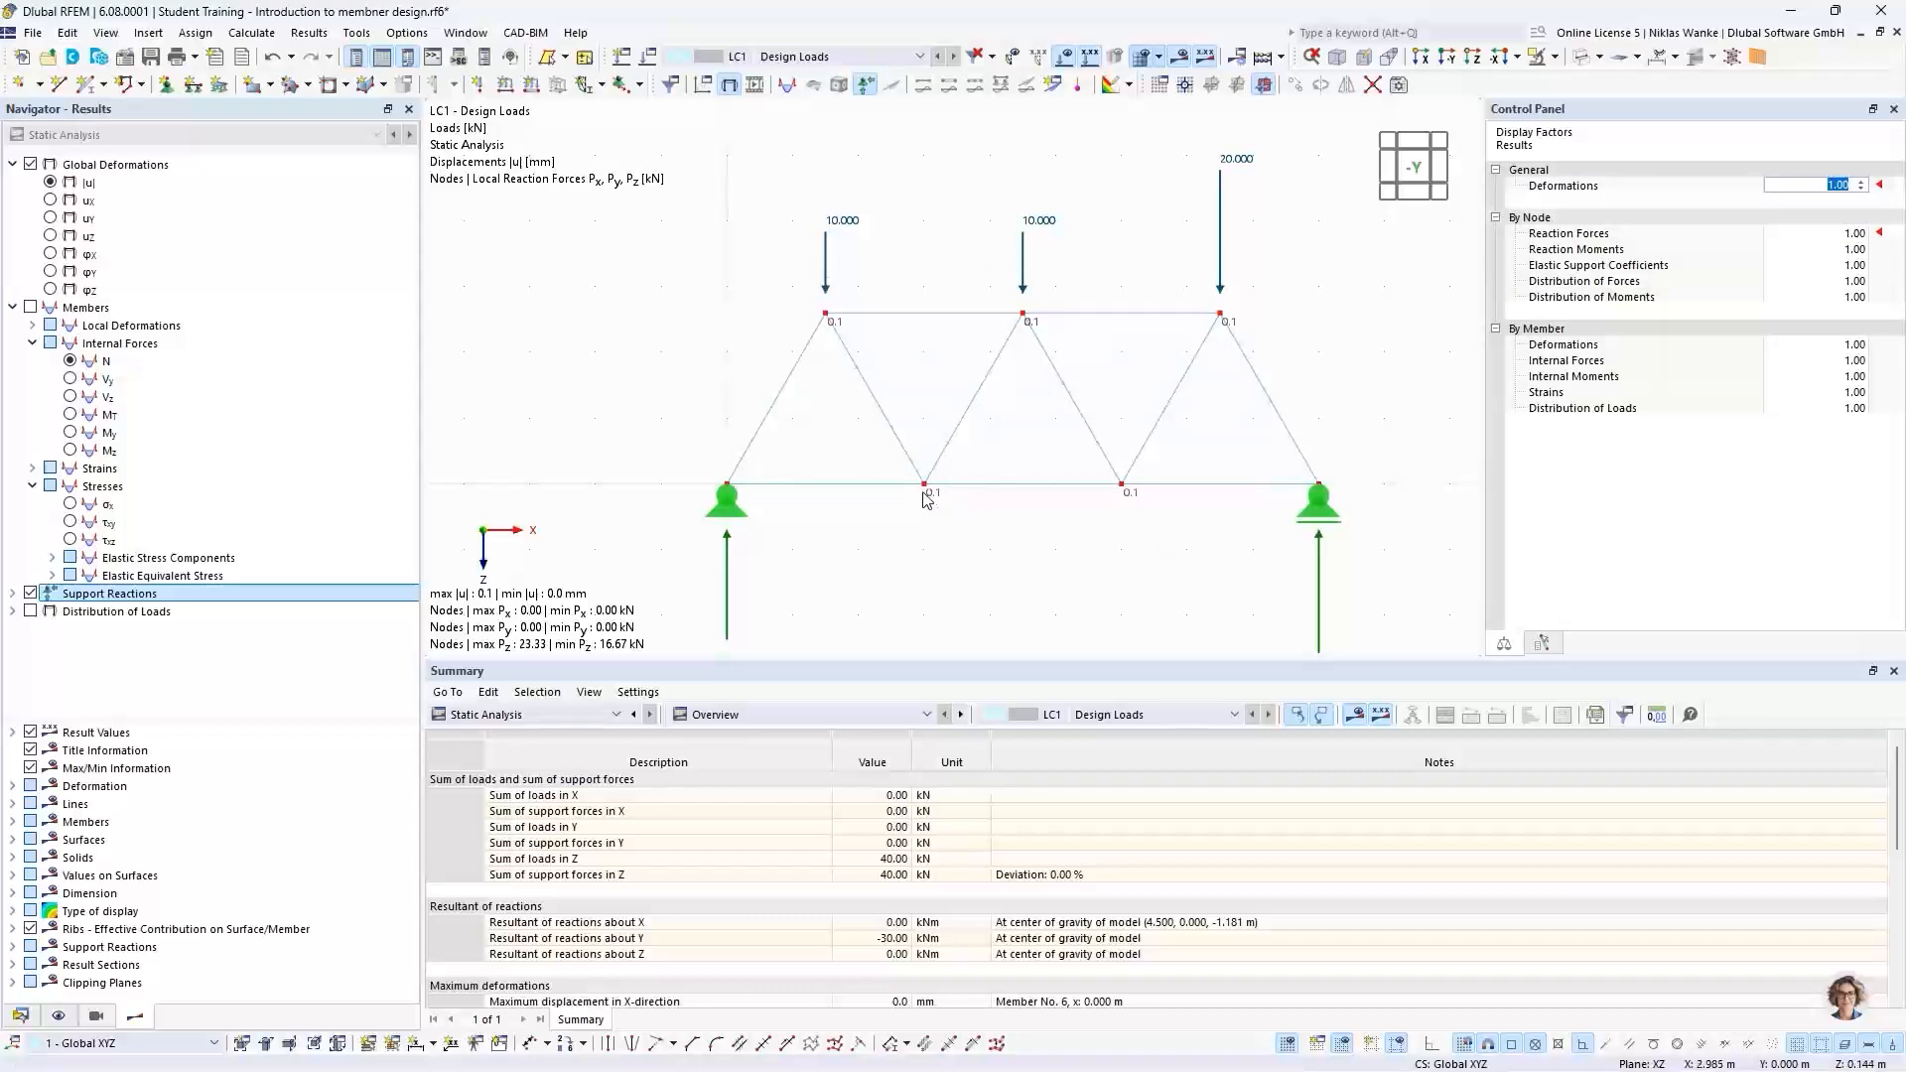
scroll(924, 494, up, 4)
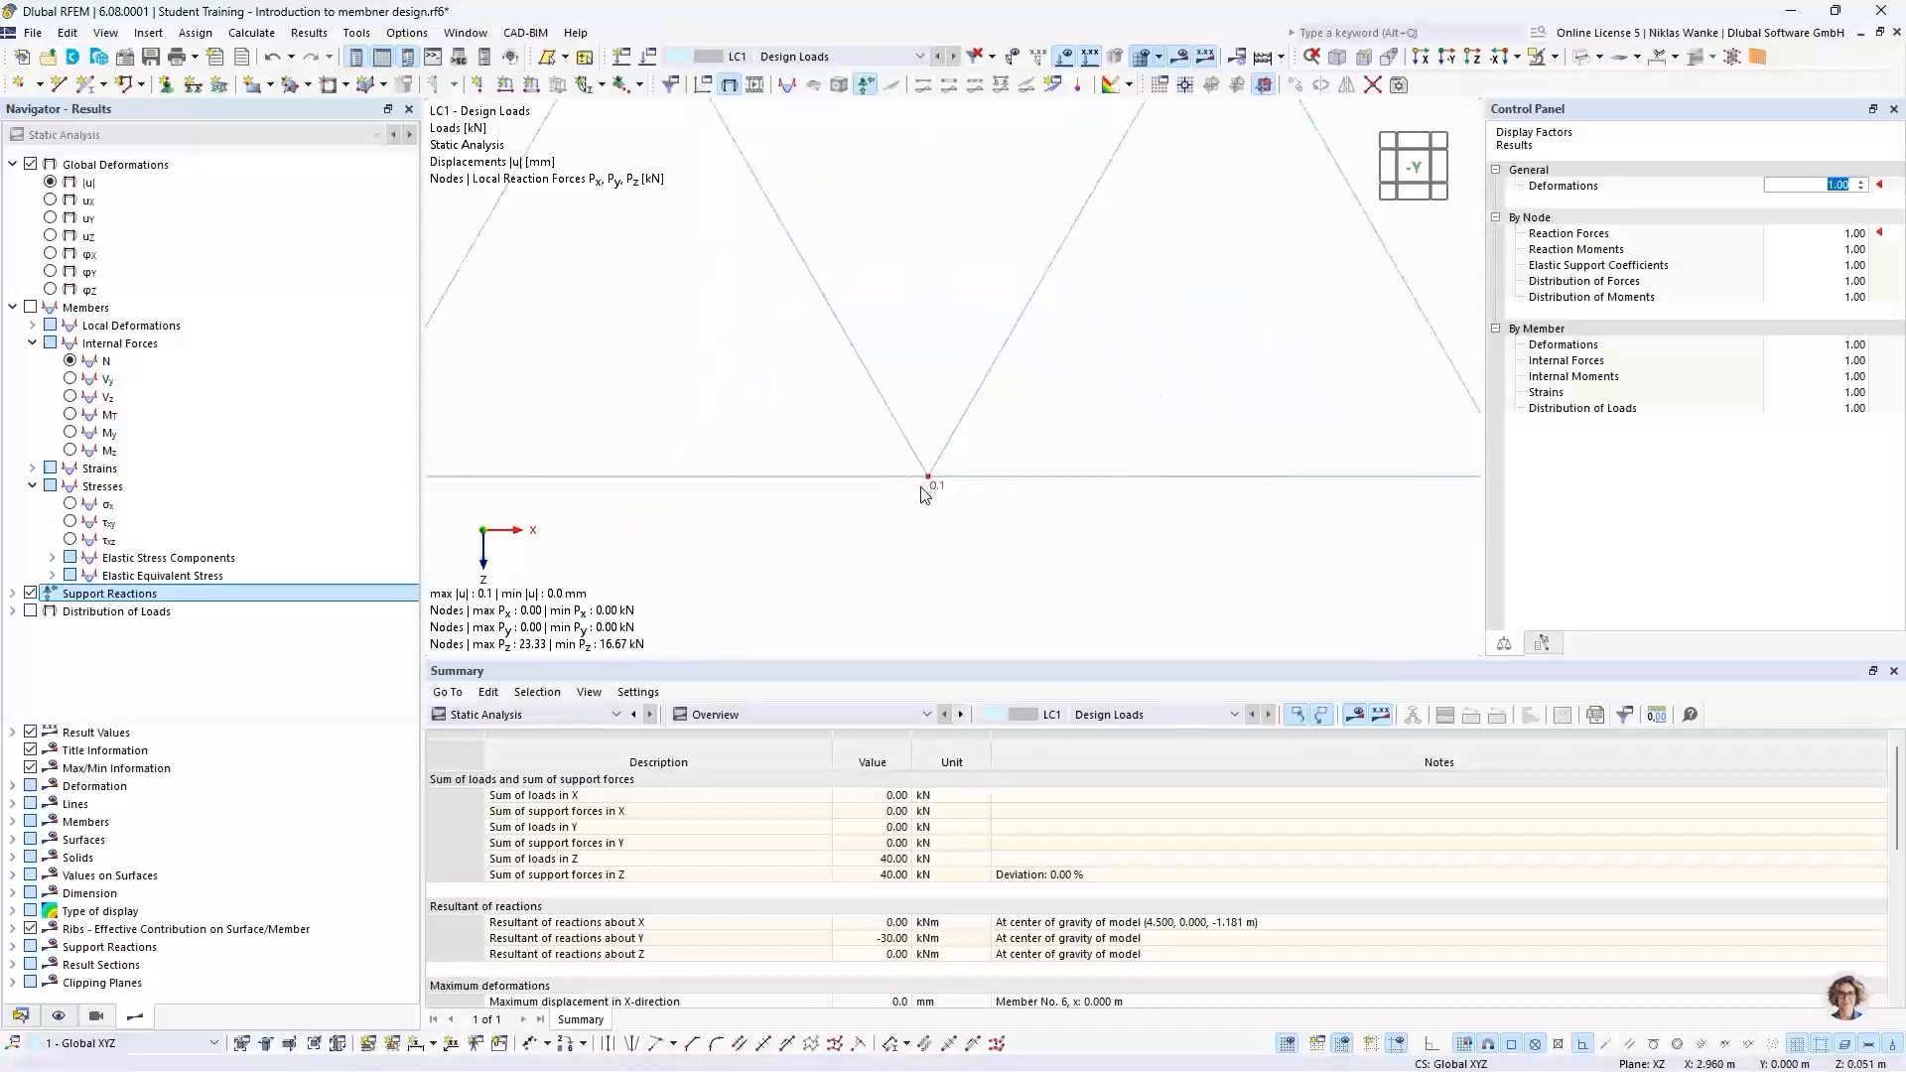
scroll(931, 485, up, 4)
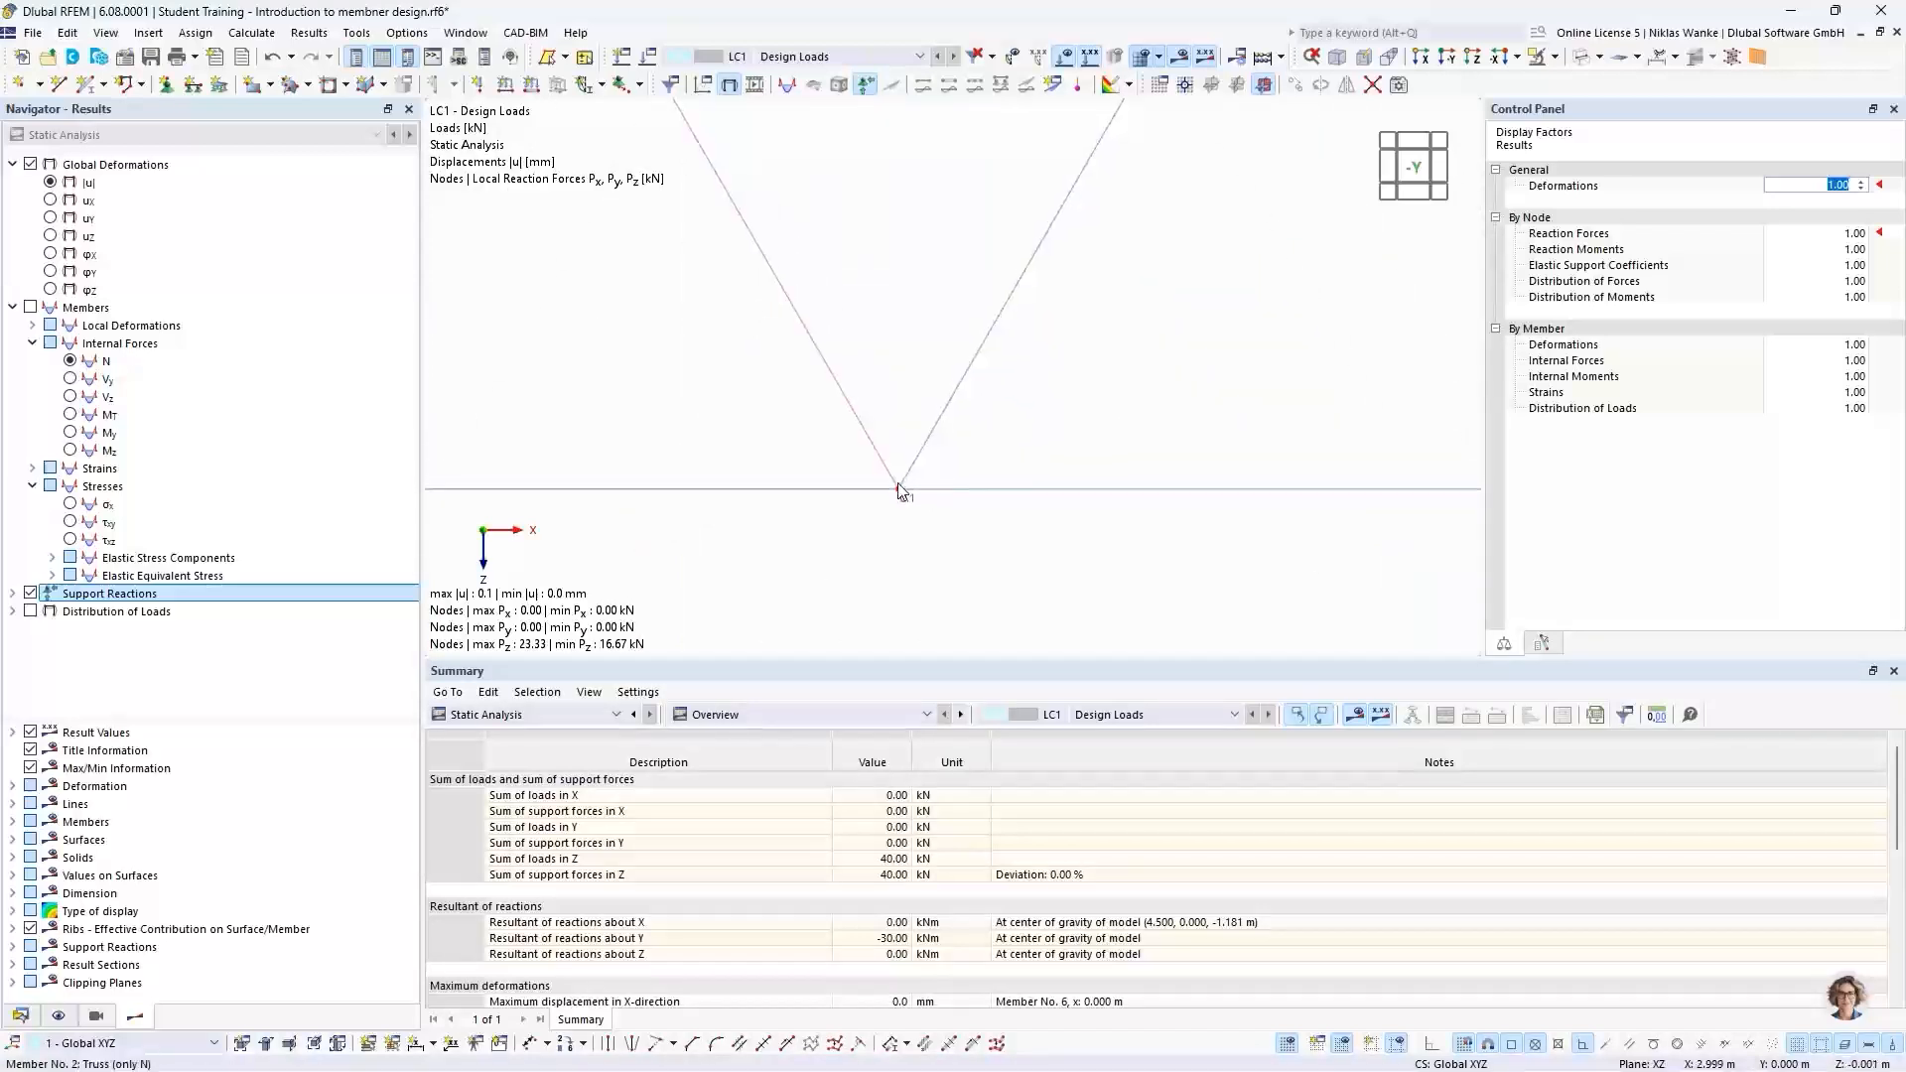
scroll(907, 499, up, 8)
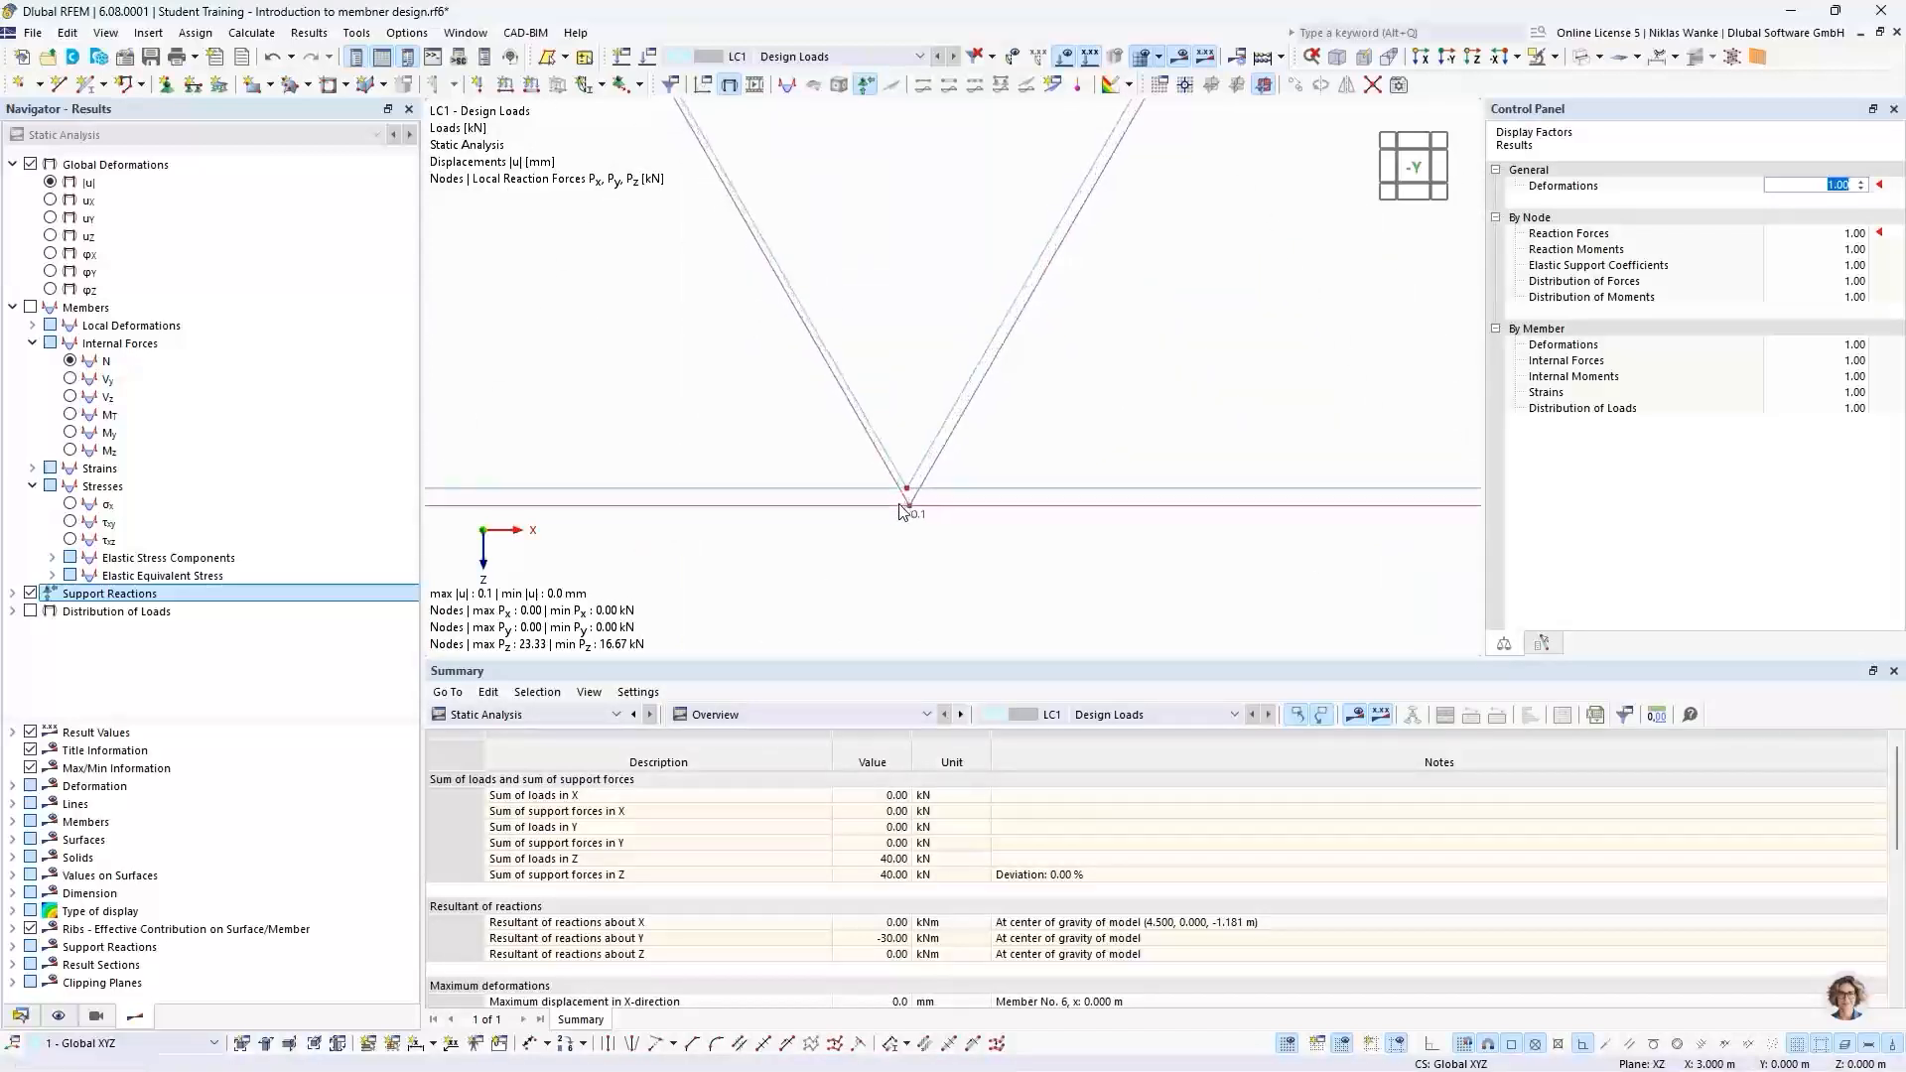
scroll(921, 490, up, 6)
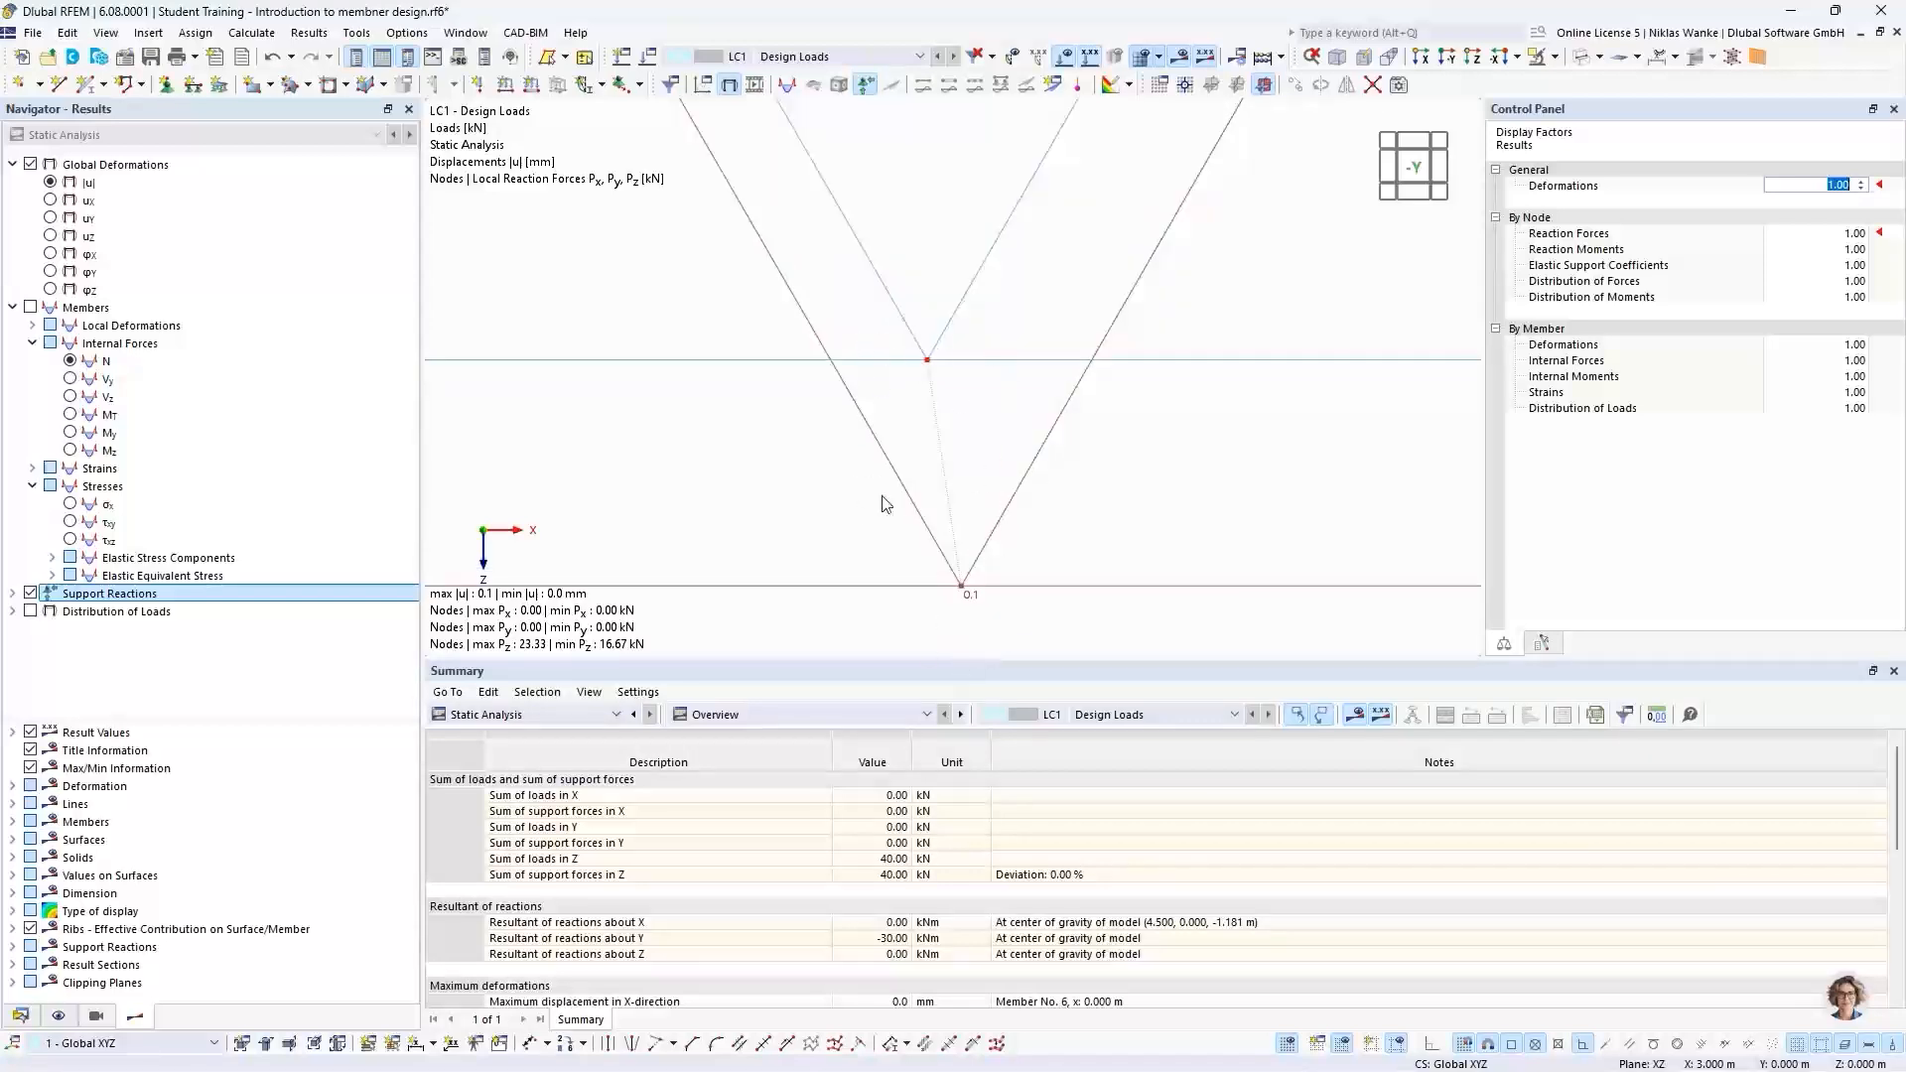
Step: Set the deformations display factor to 6000 for the whole truss
scroll(914, 539, down, 8)
scroll(908, 536, down, 6)
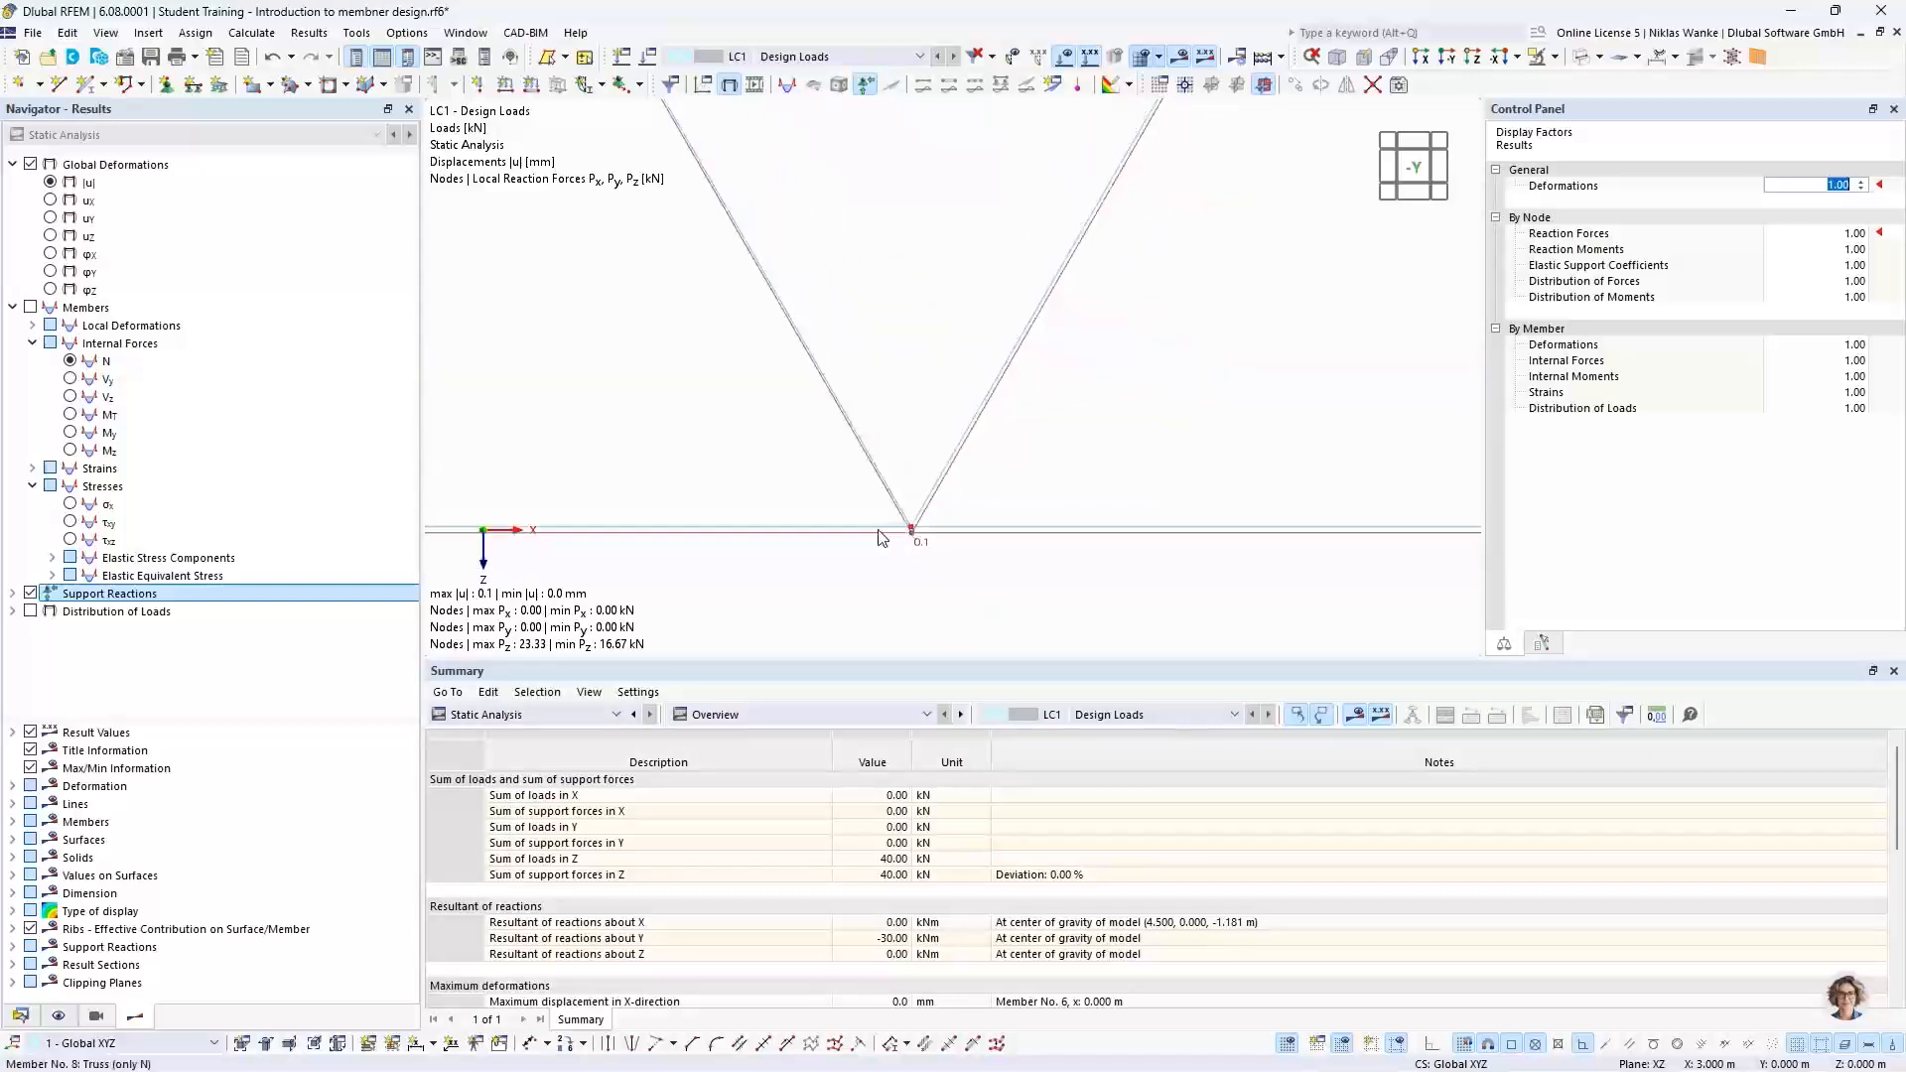
scroll(879, 536, down, 5)
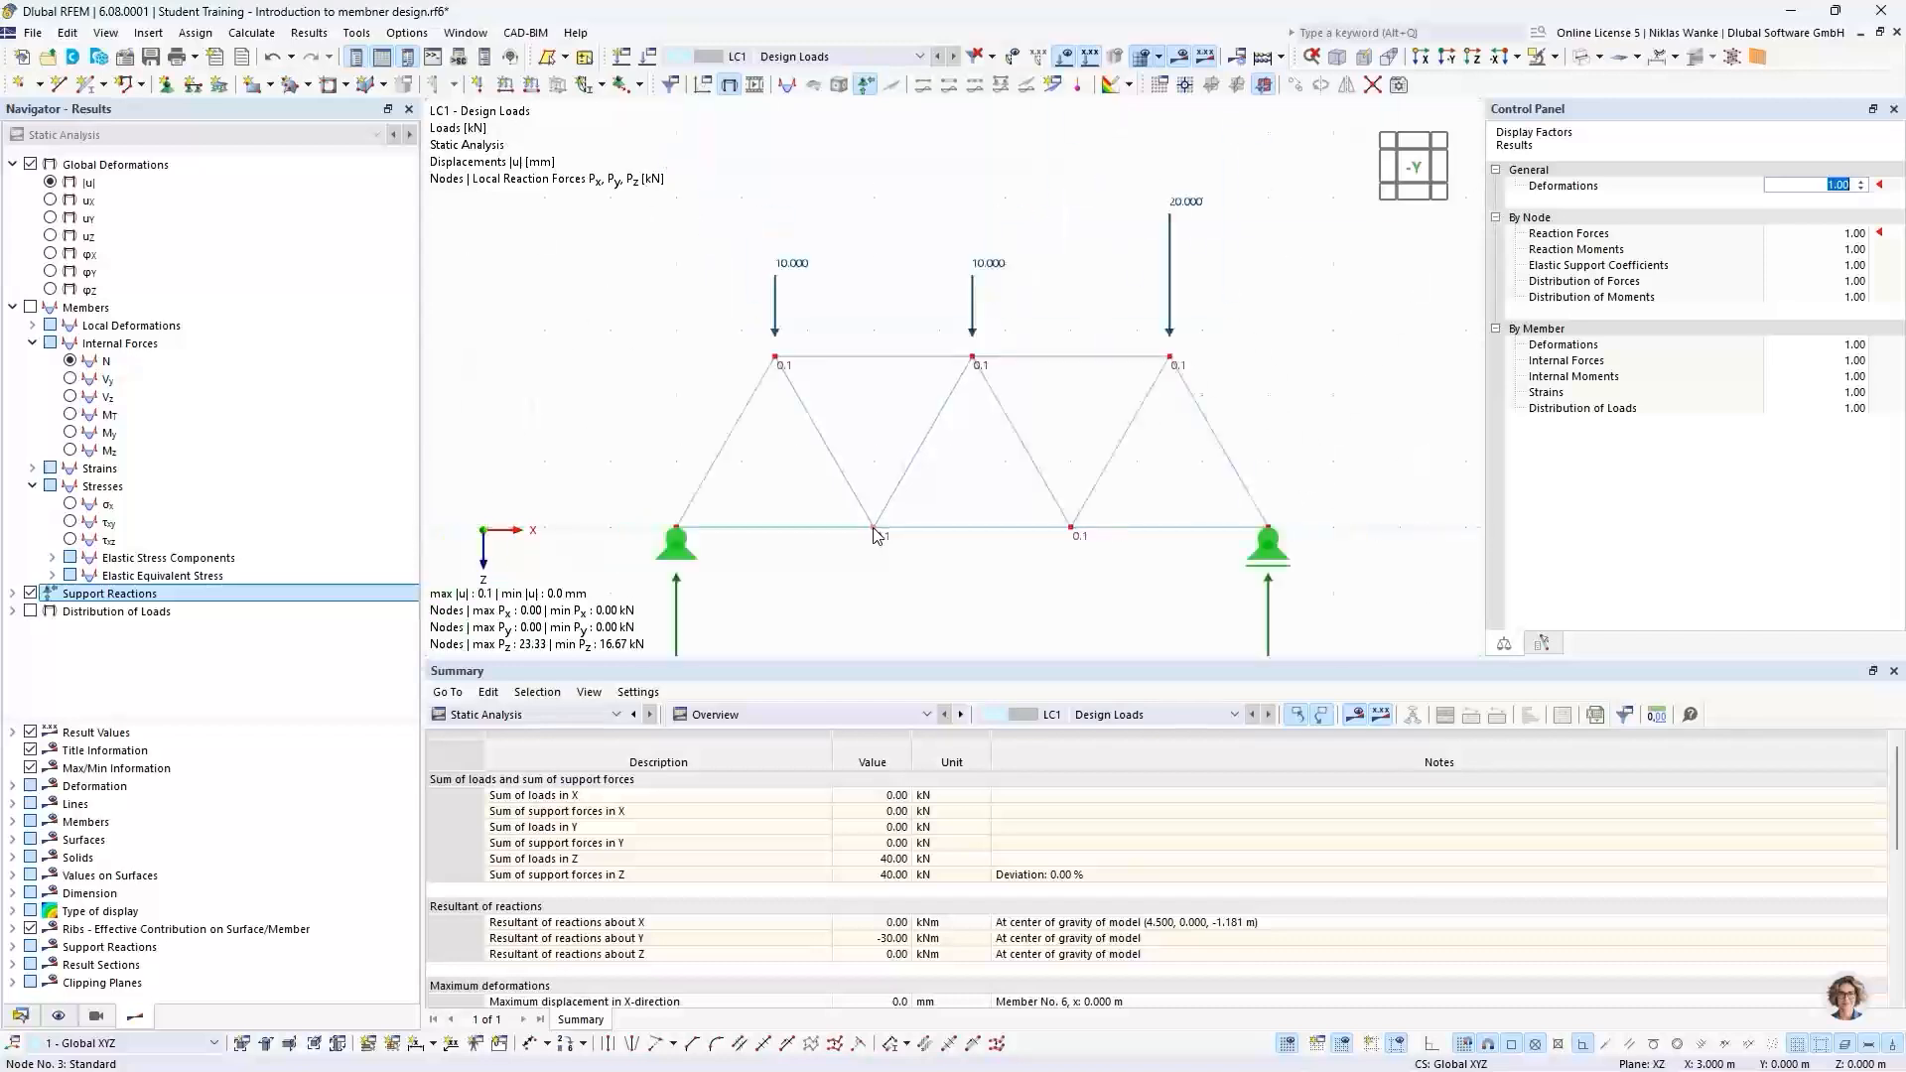
scroll(881, 519, down, 2)
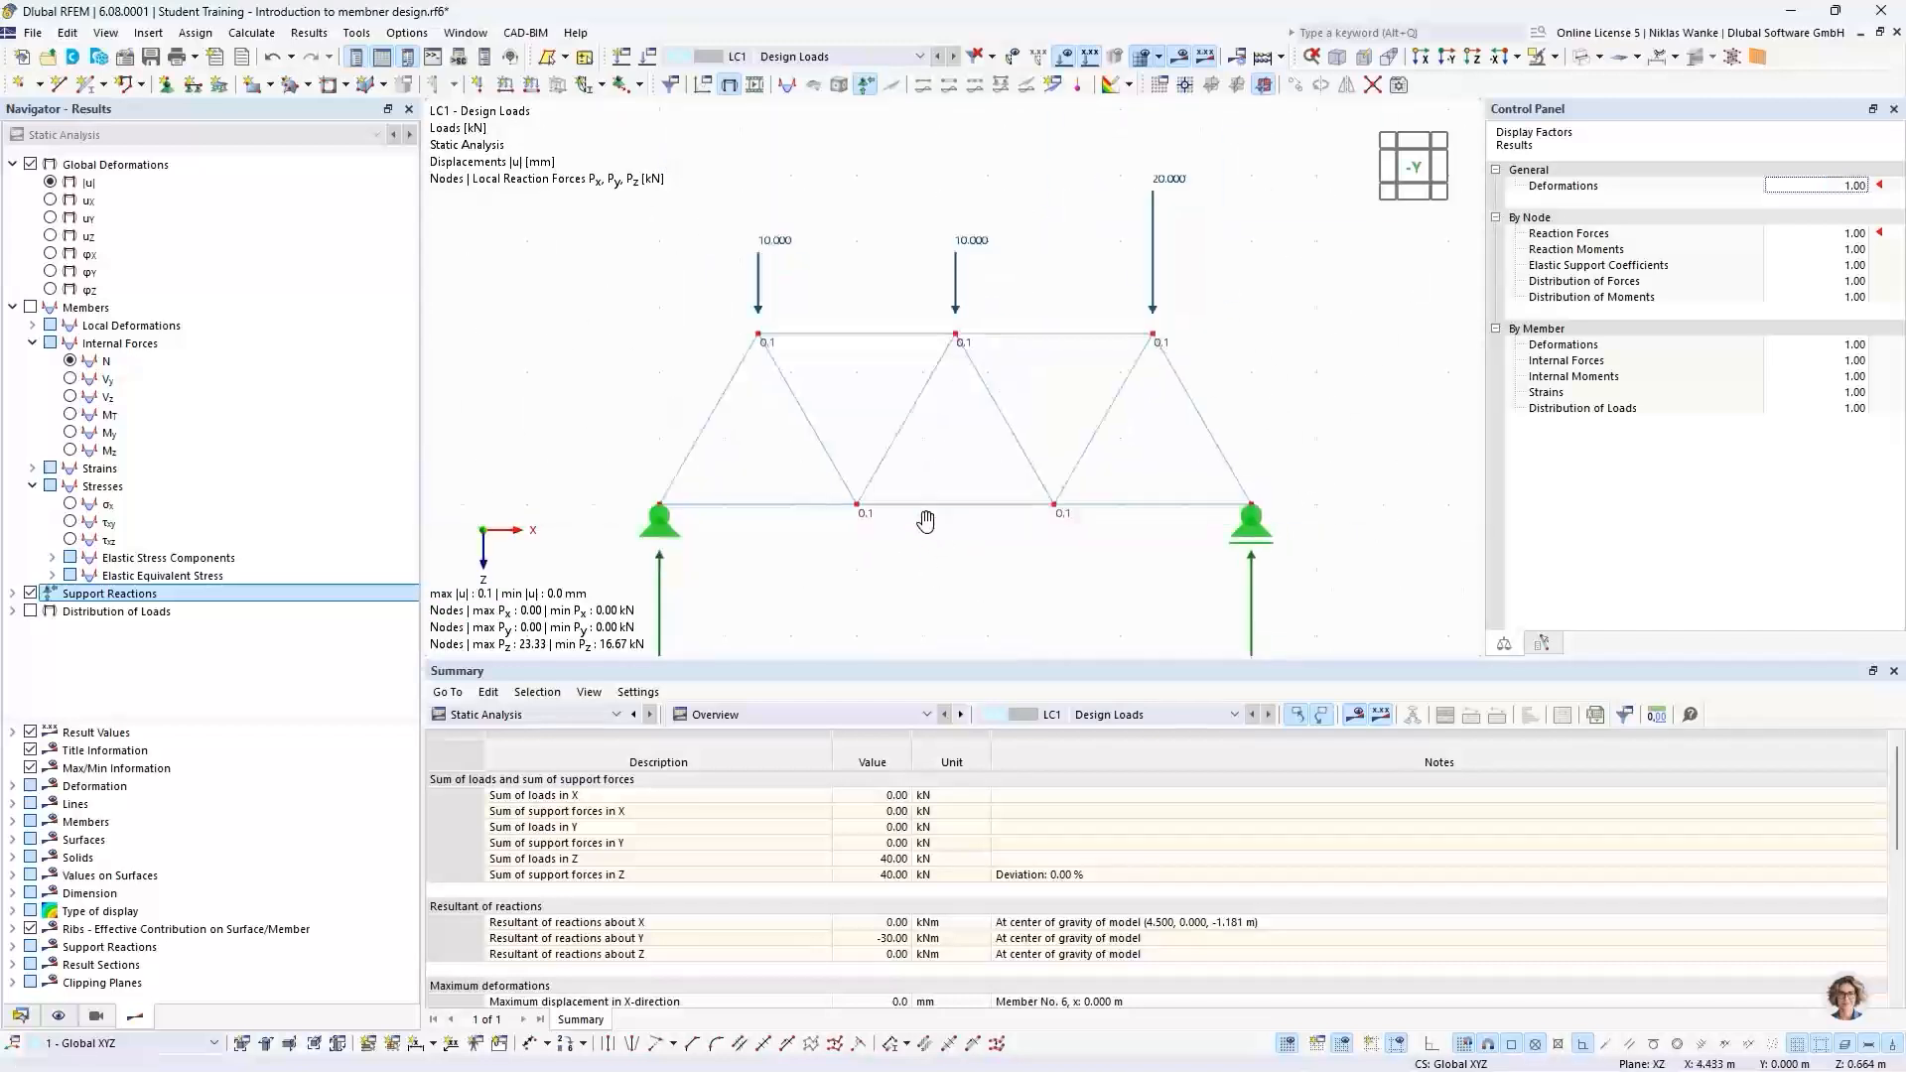
click(1837, 185)
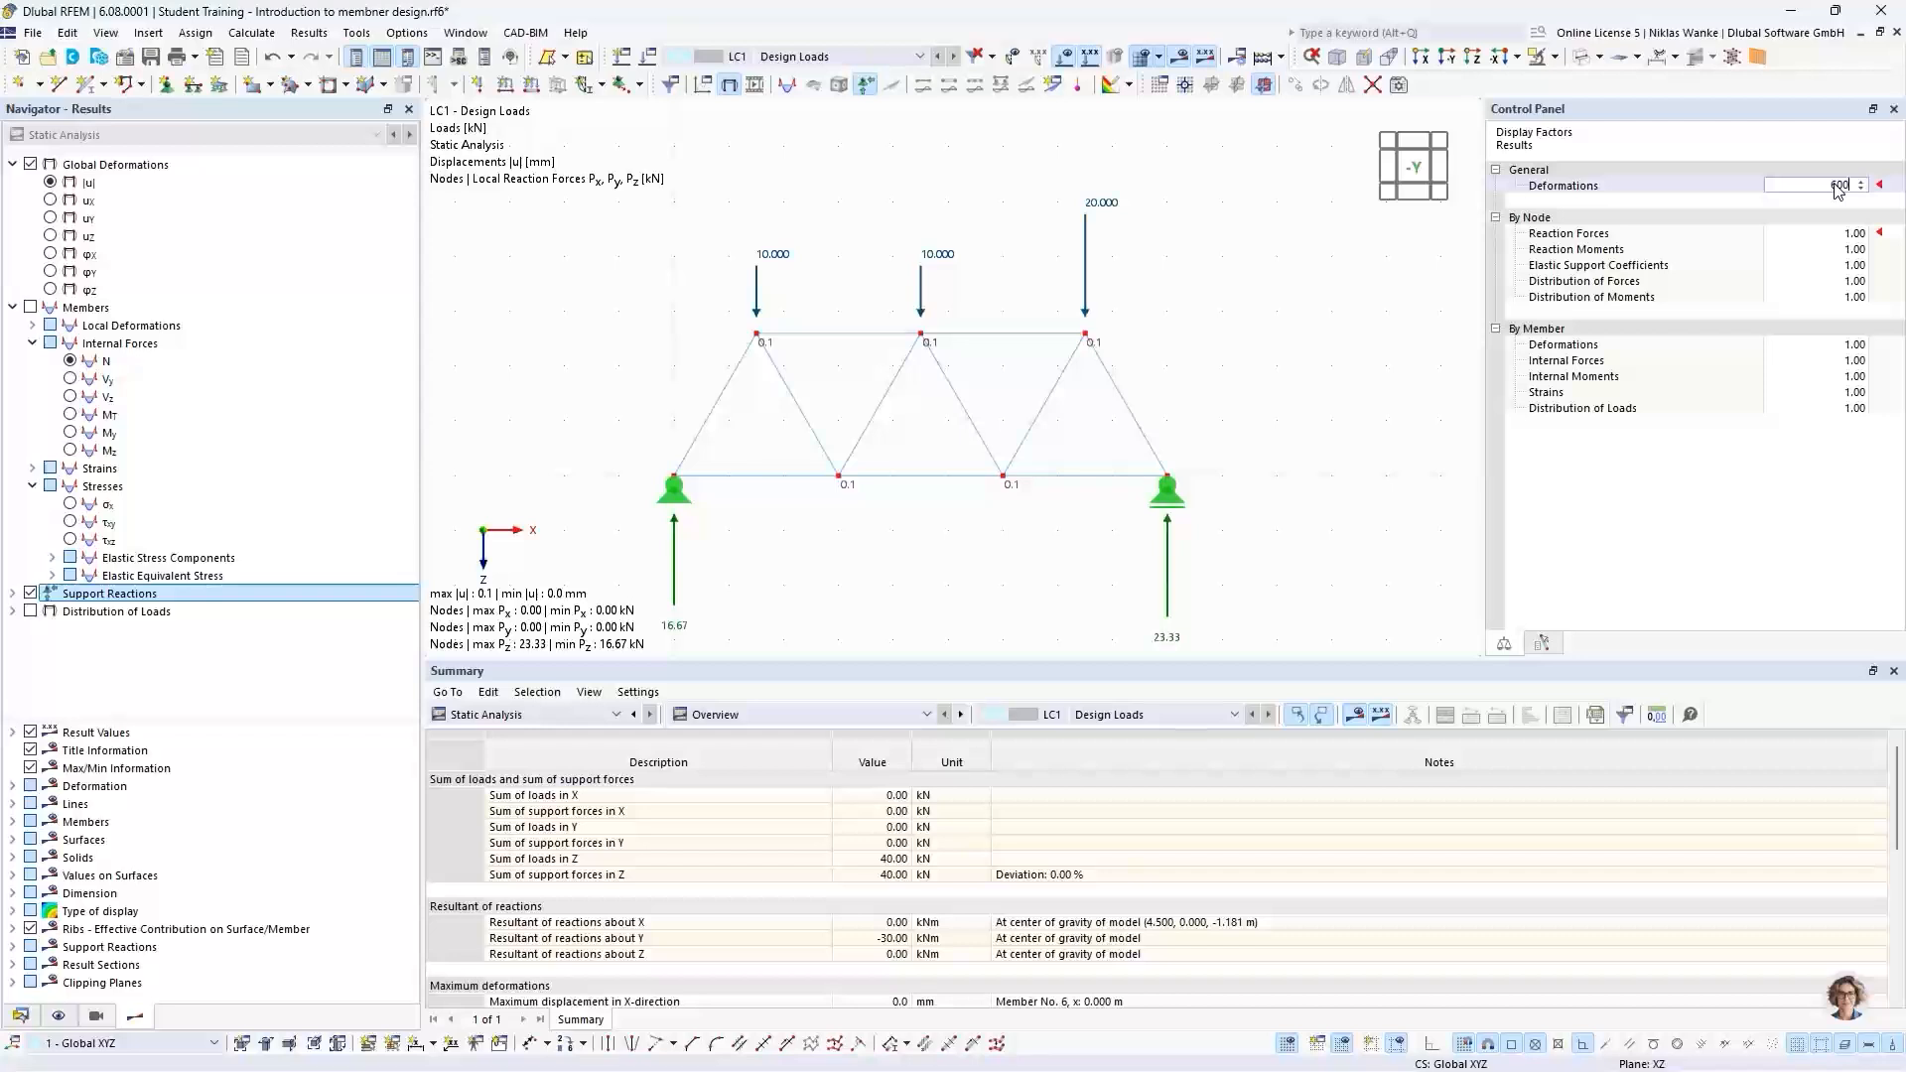
click(1837, 233)
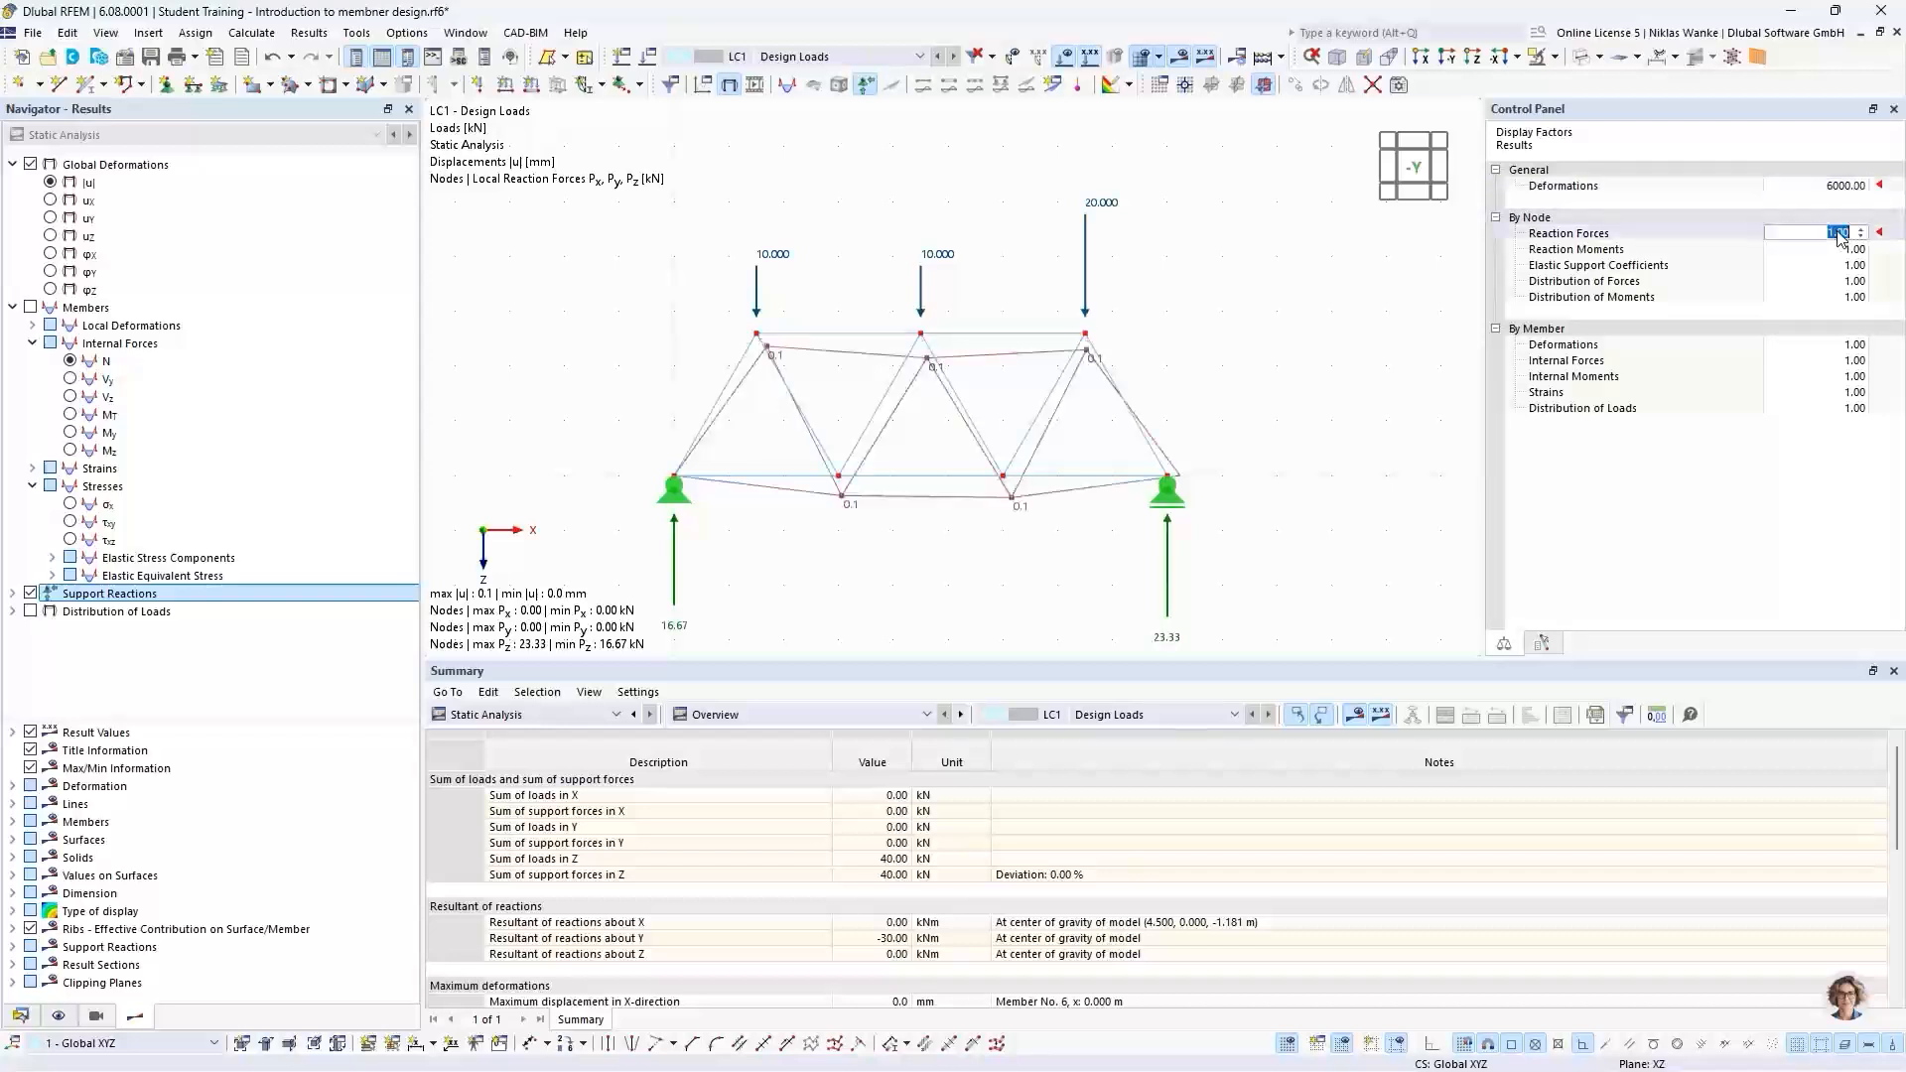
click(1139, 355)
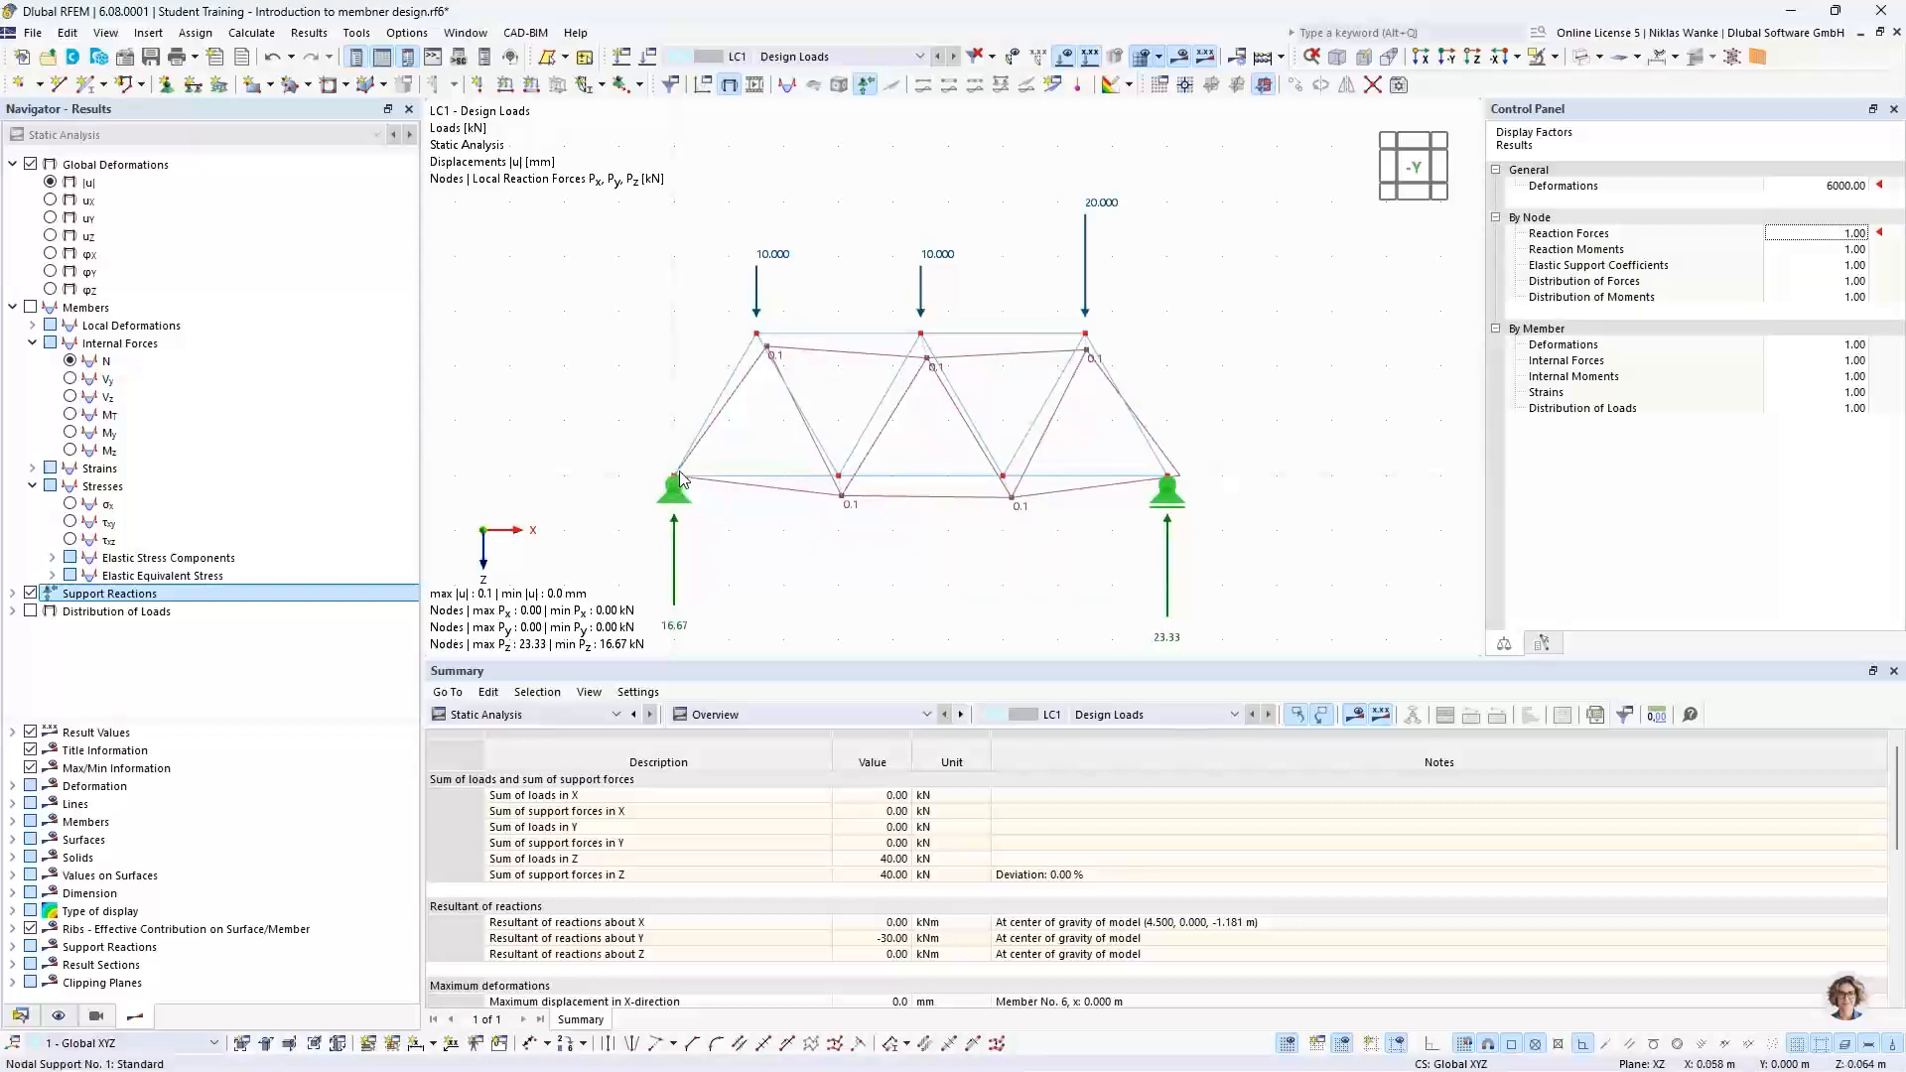
Step: Examine the deformed shape at the left and right supports, comparing the horizontal displacement of both support nodes
scroll(669, 475, up, 5)
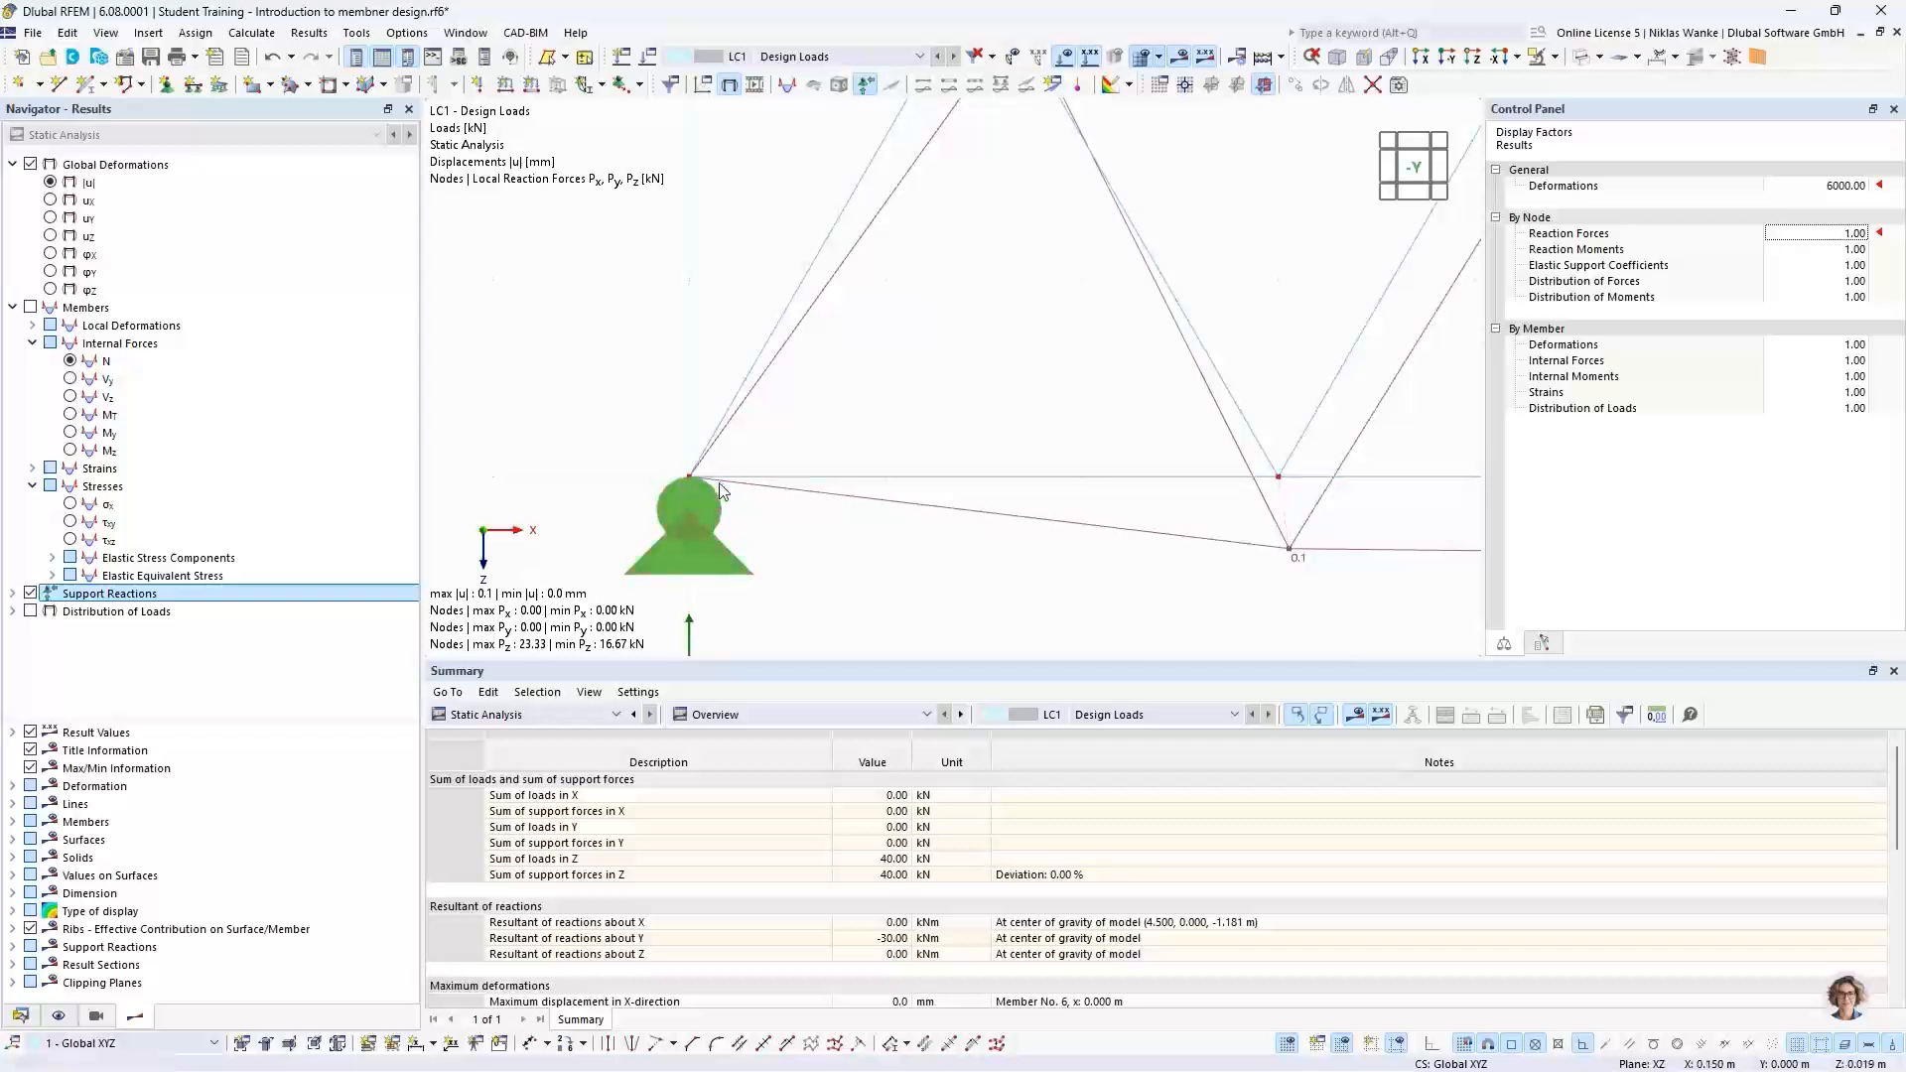
scroll(651, 467, up, 3)
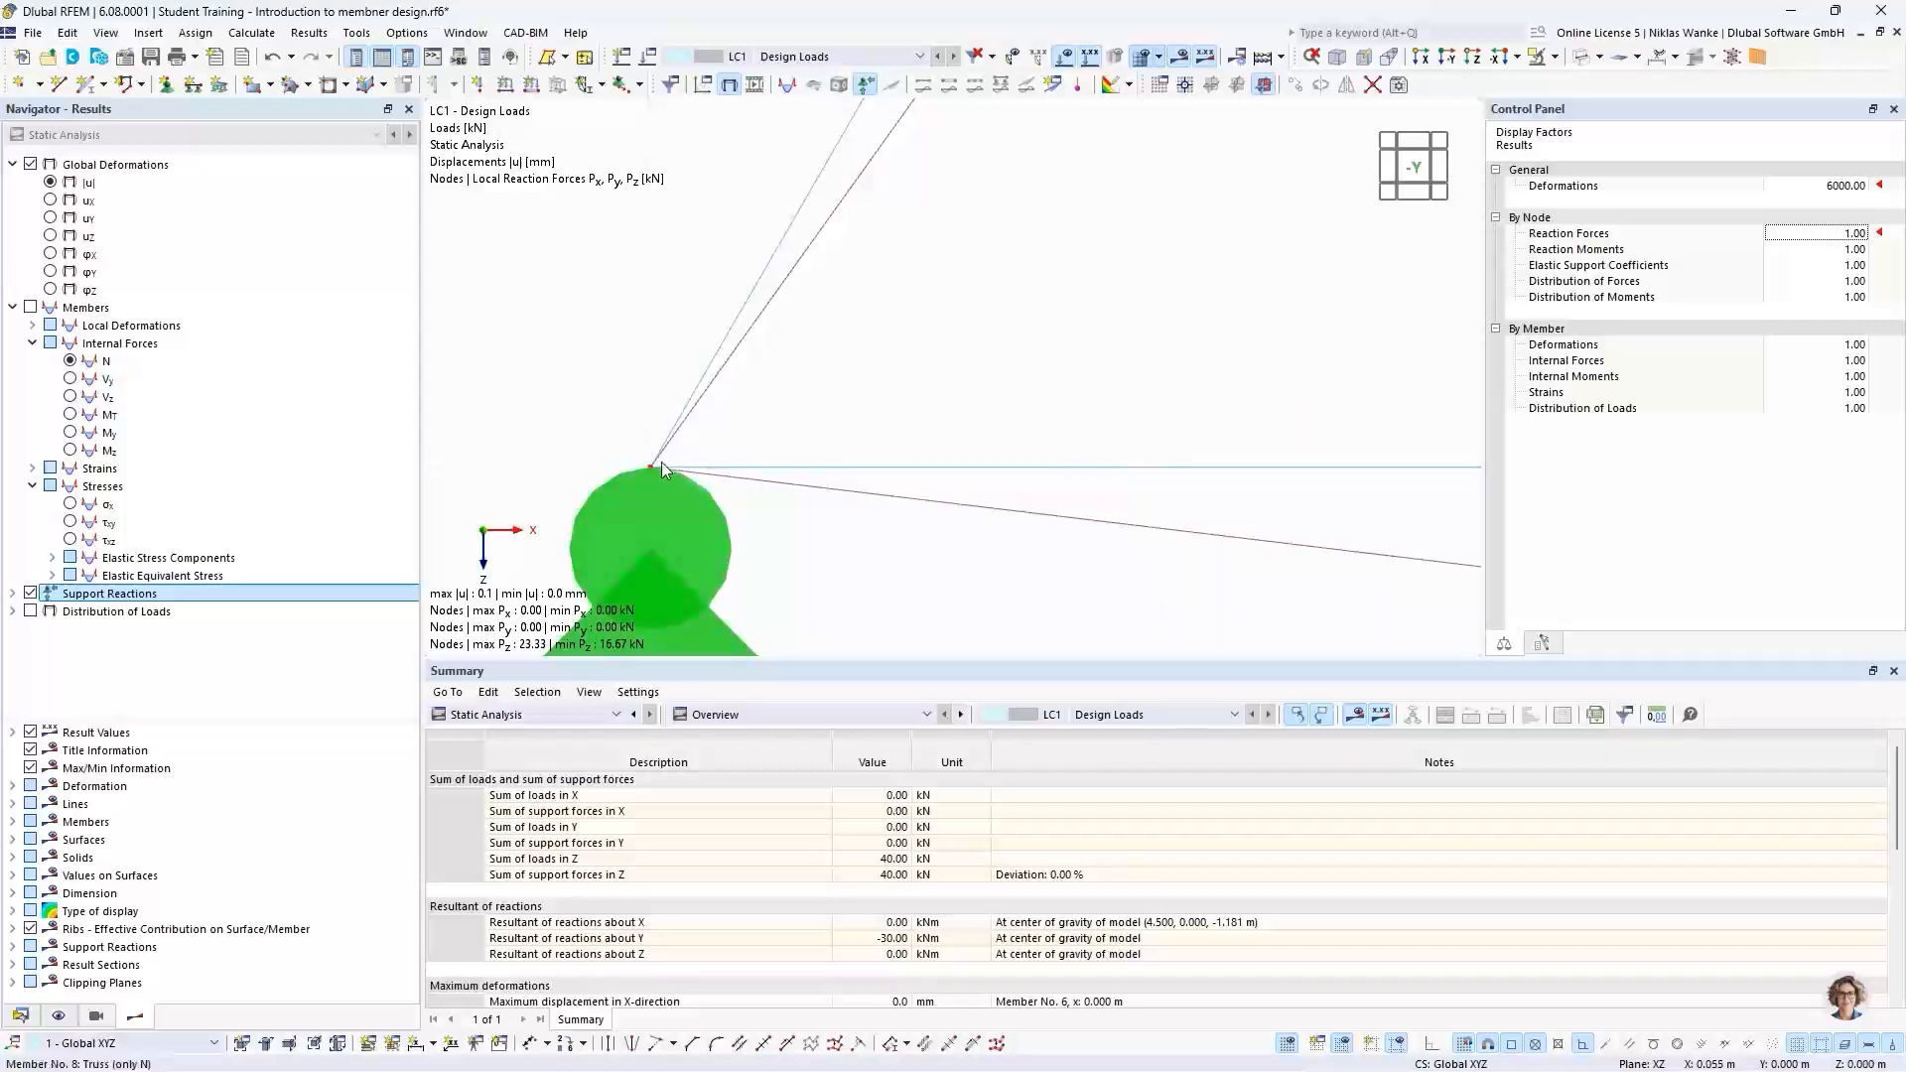
scroll(704, 434, down, 3)
scroll(704, 429, down, 7)
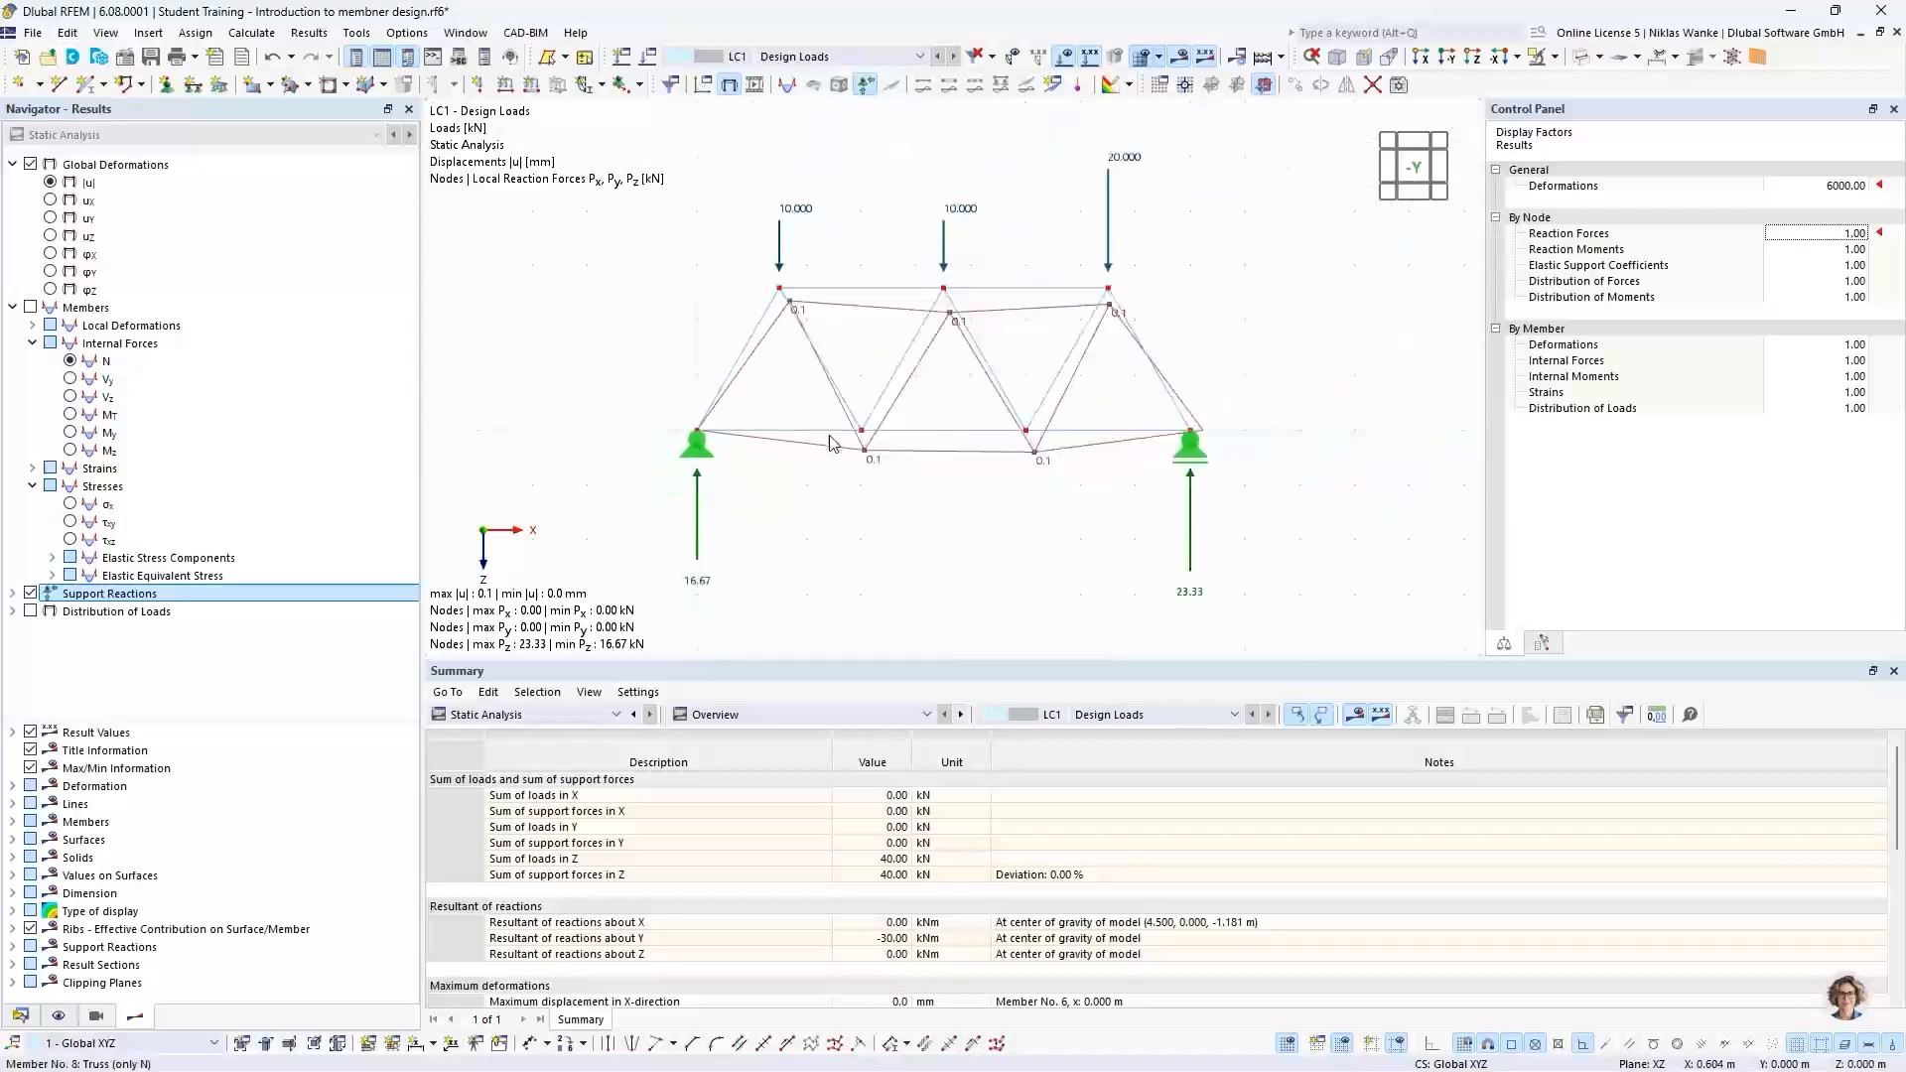
middle_drag(851, 440, 677, 445)
scroll(1024, 444, up, 6)
scroll(1010, 445, up, 3)
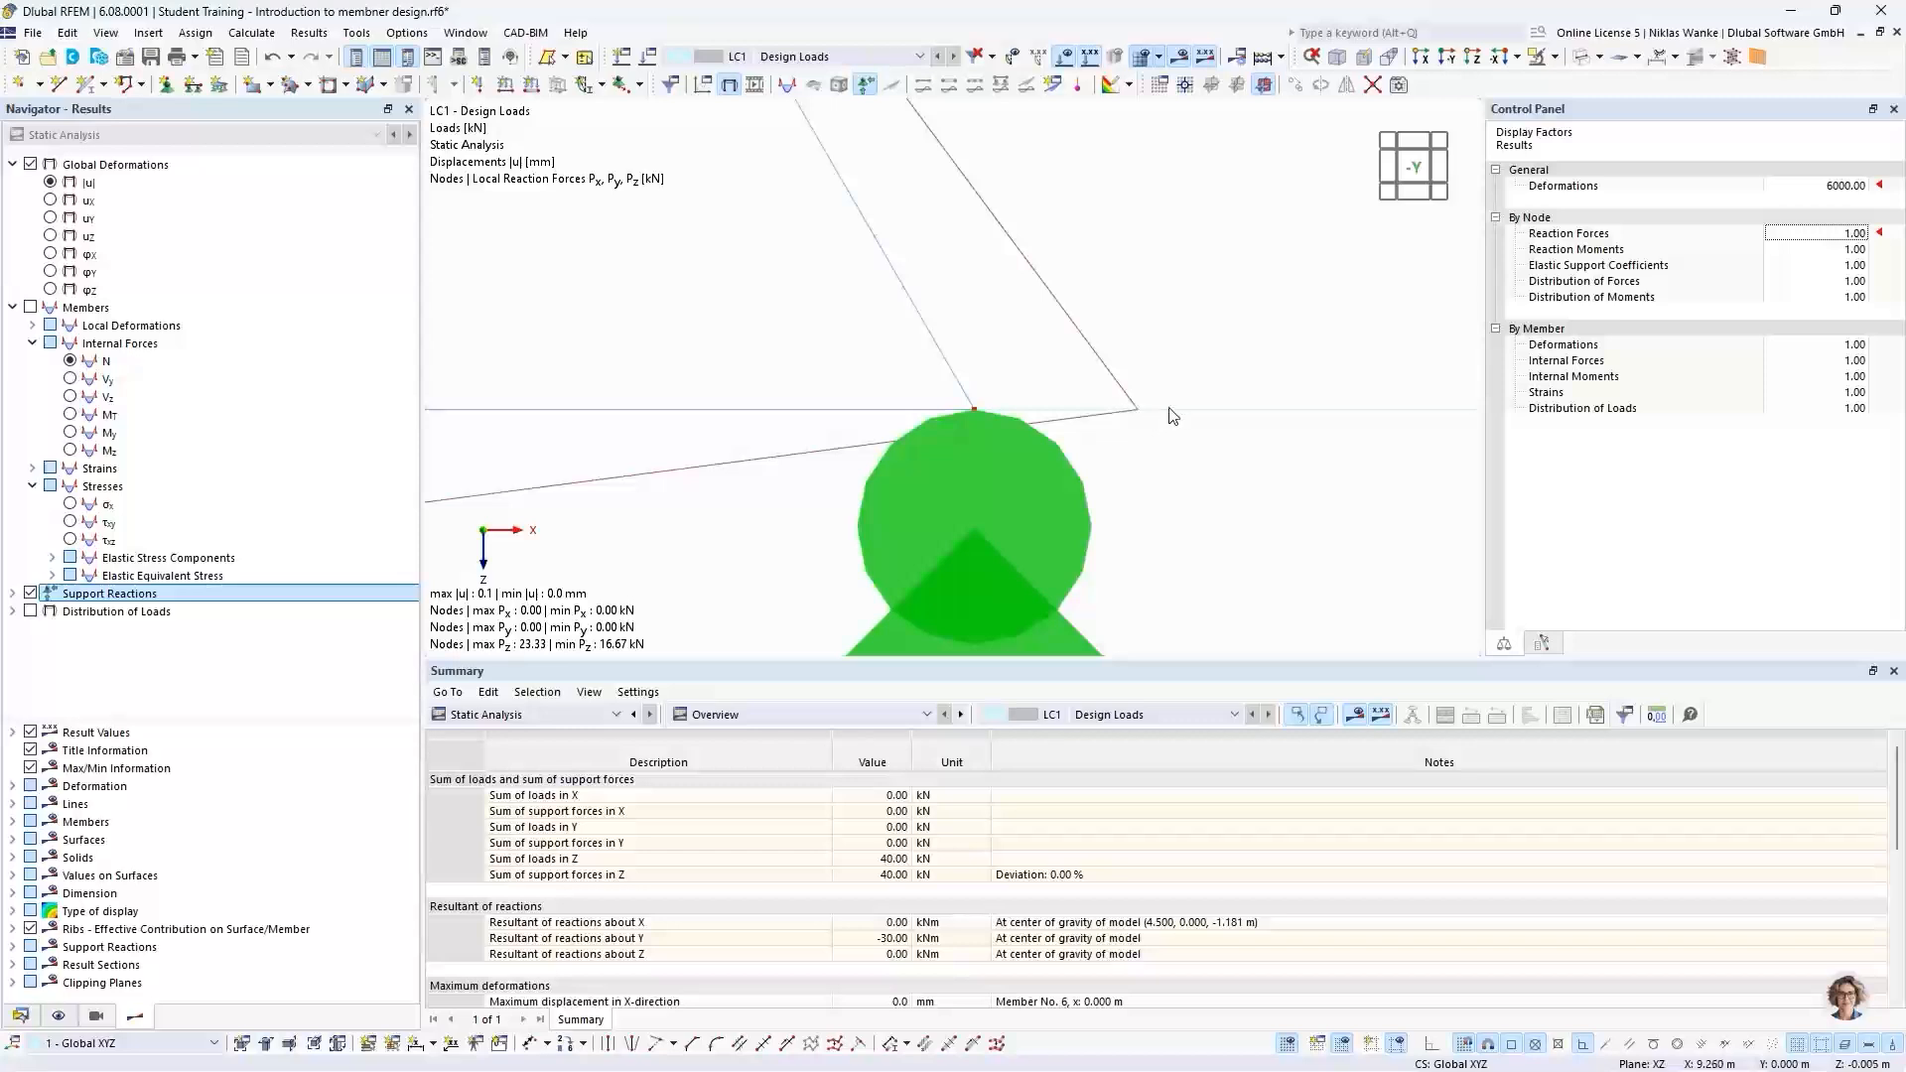
scroll(1172, 415, down, 8)
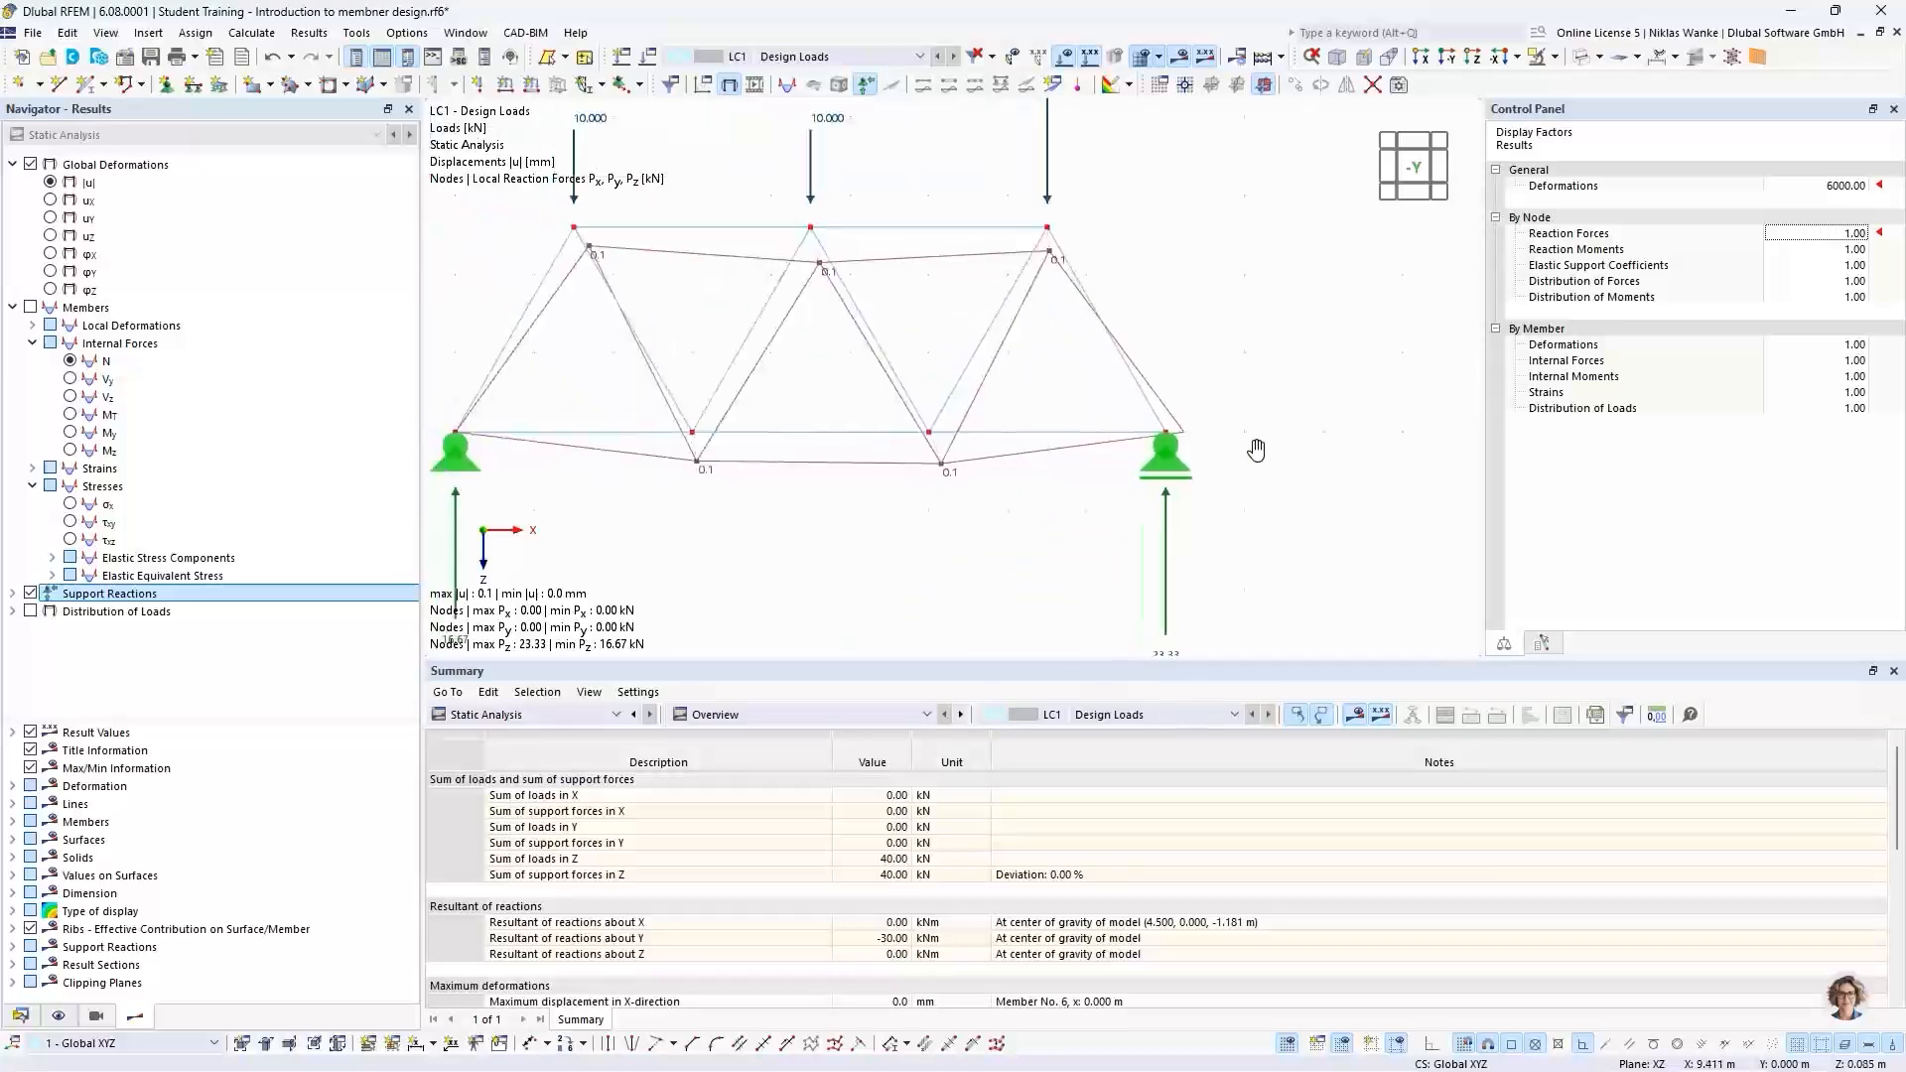
middle_drag(1257, 450, 1307, 448)
scroll(1308, 448, down, 2)
scroll(1028, 484, down, 1)
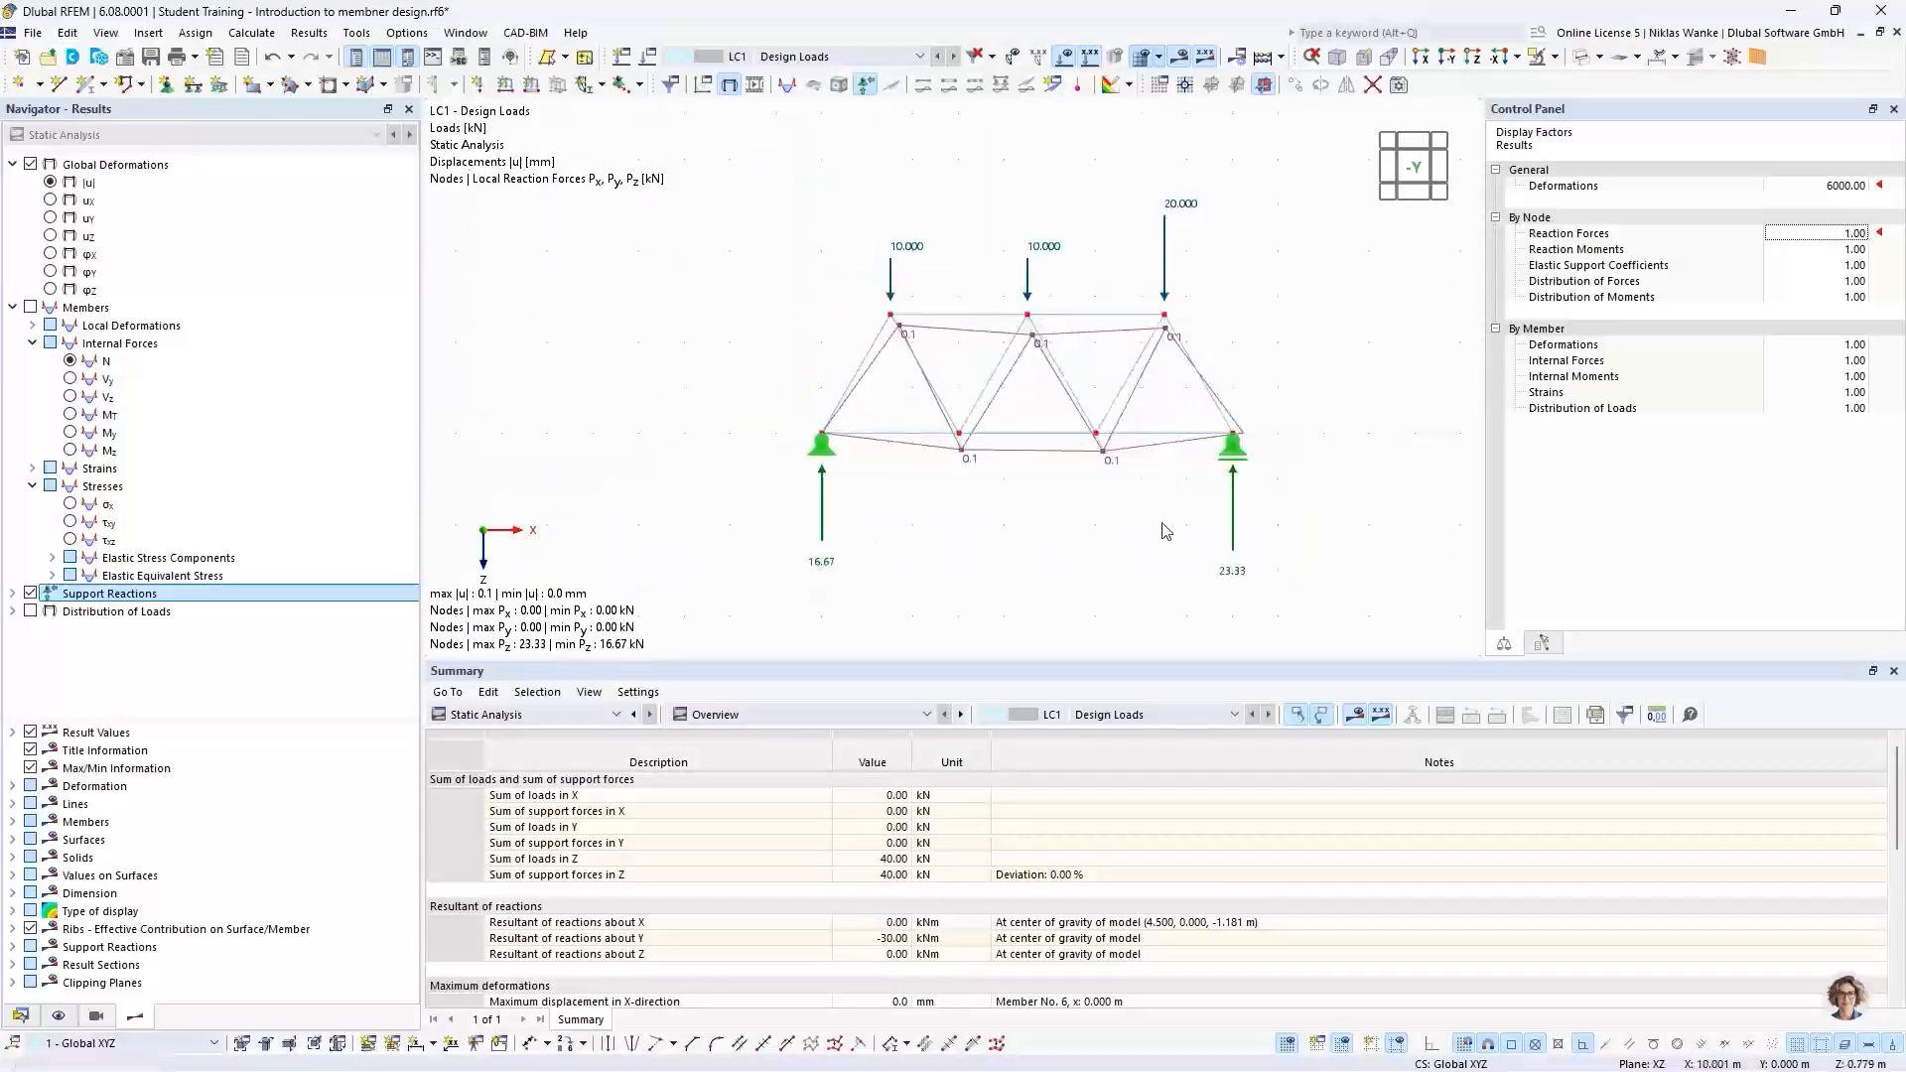
middle_drag(1023, 489, 978, 469)
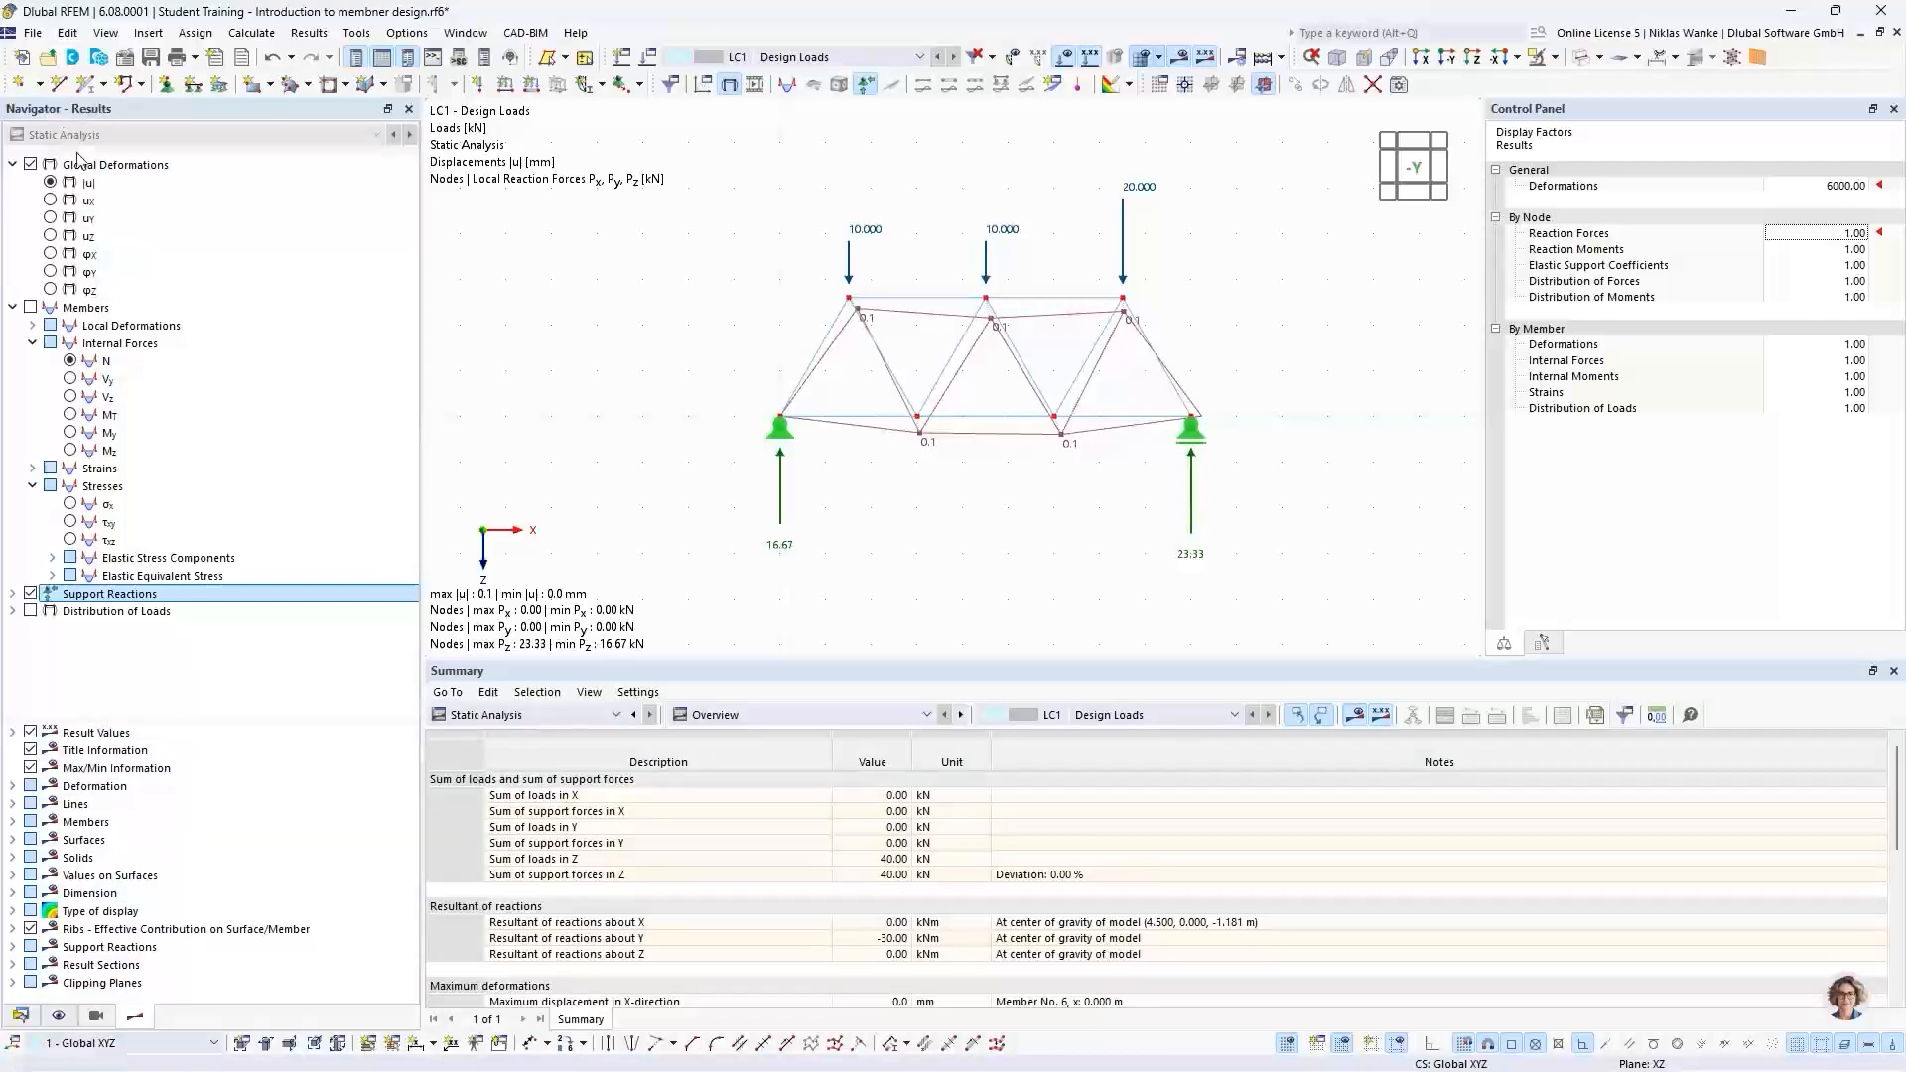
Step: Display the member deformations as Section Colored and show the colour scale for the global deformations
click(13, 786)
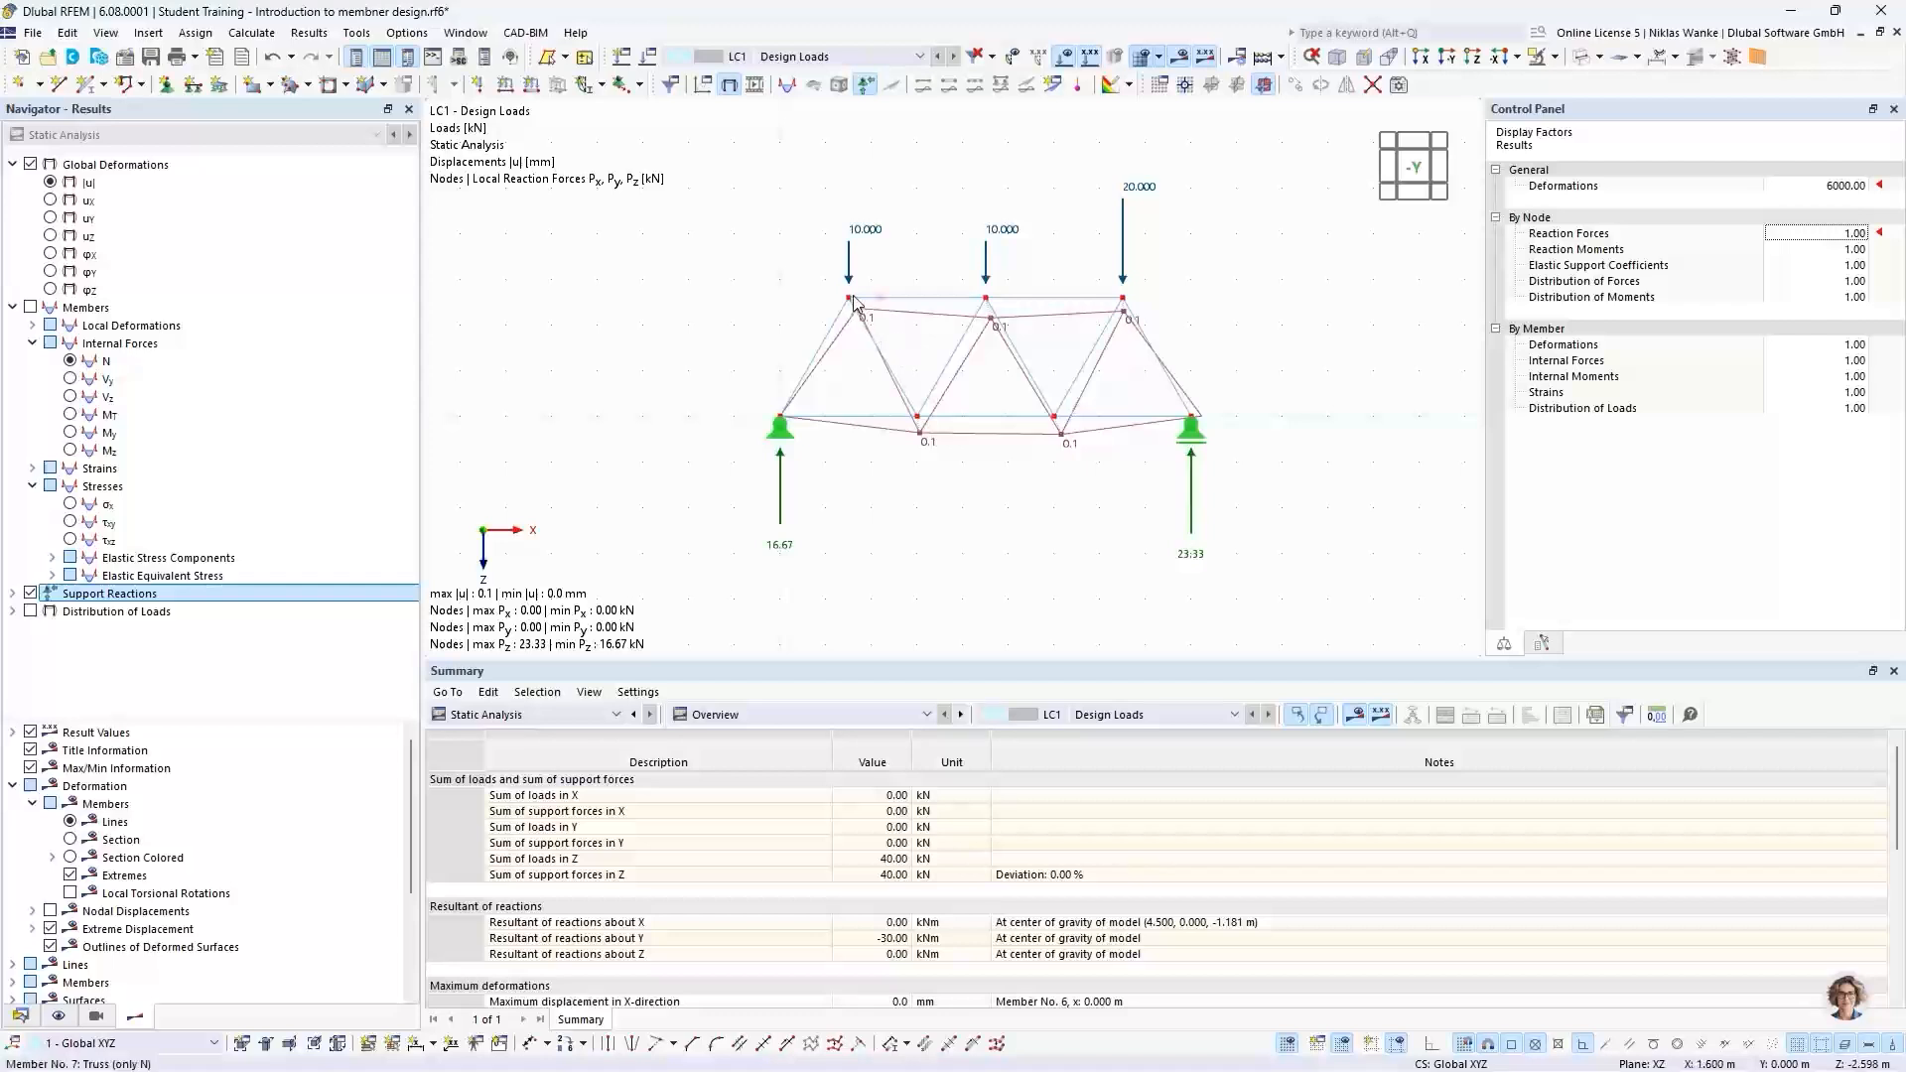
click(70, 858)
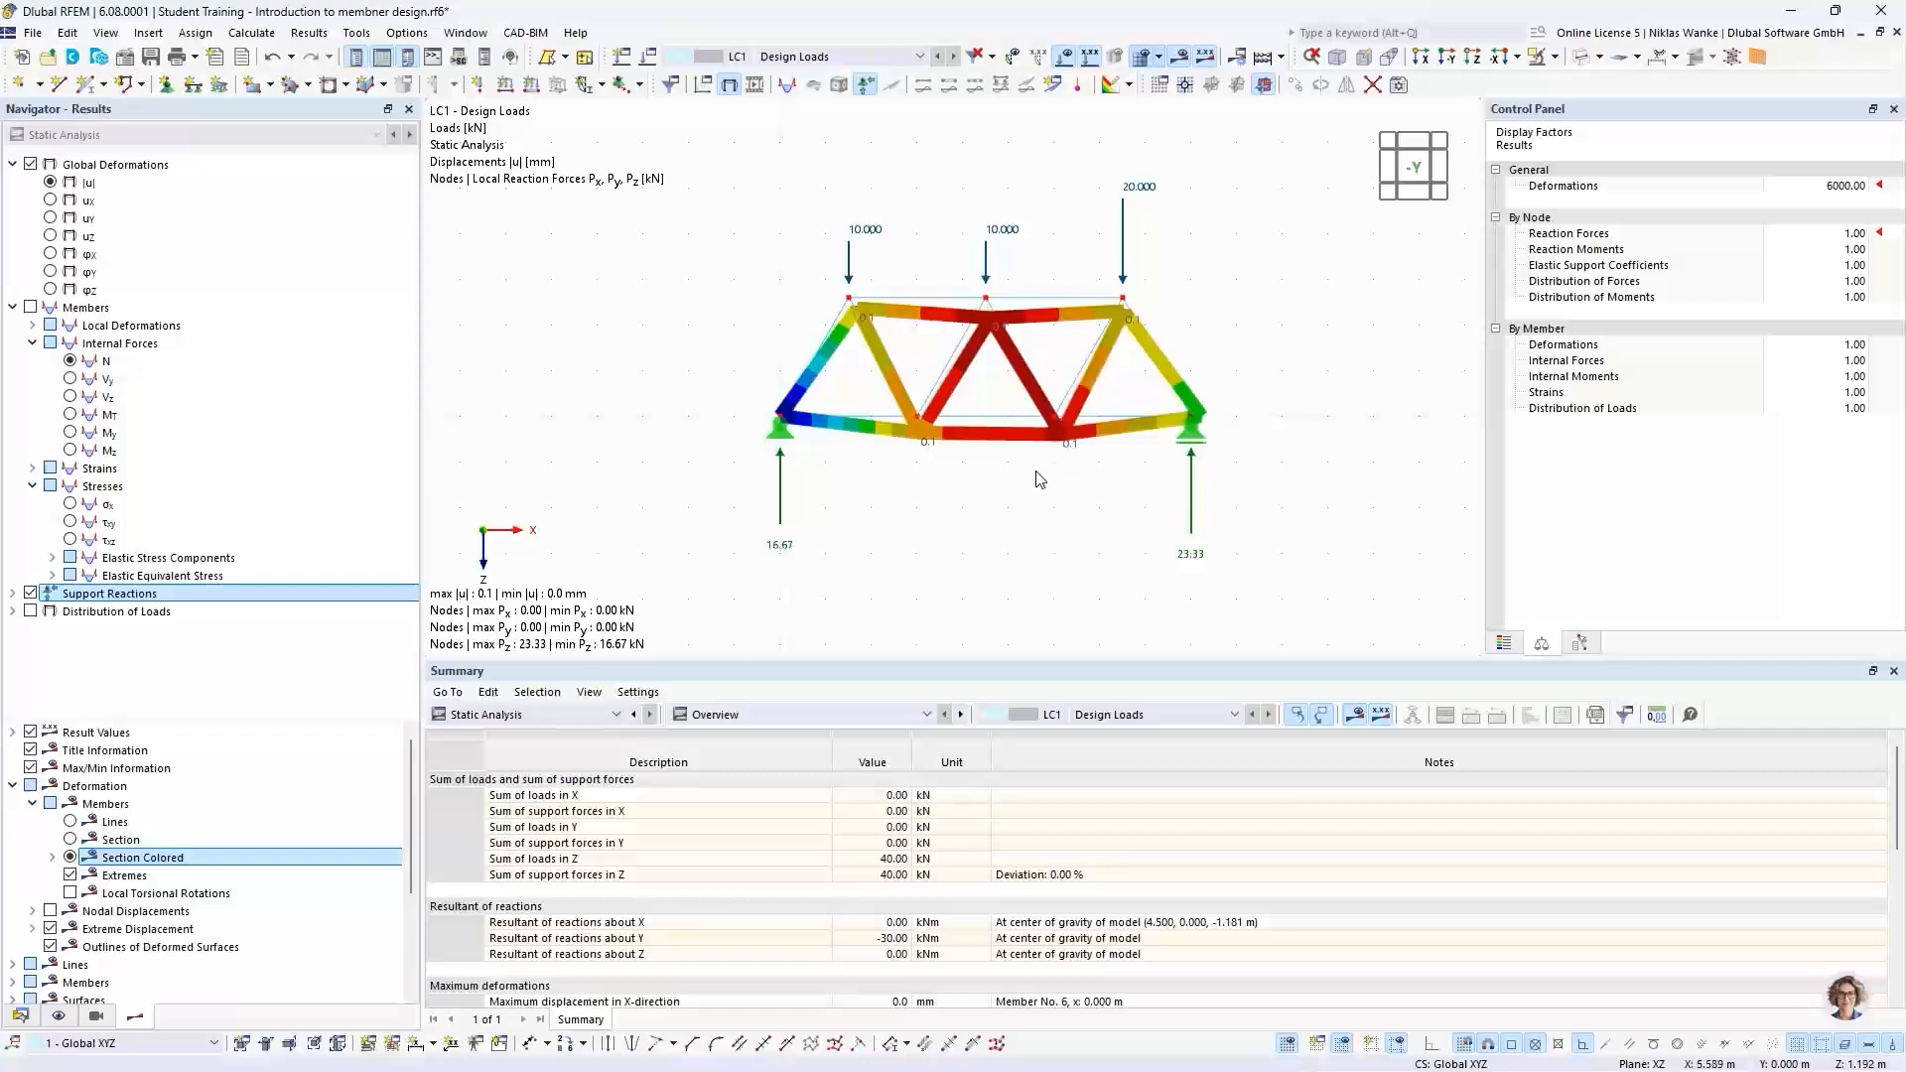
scroll(1012, 389, up, 2)
middle_drag(1019, 386, 995, 427)
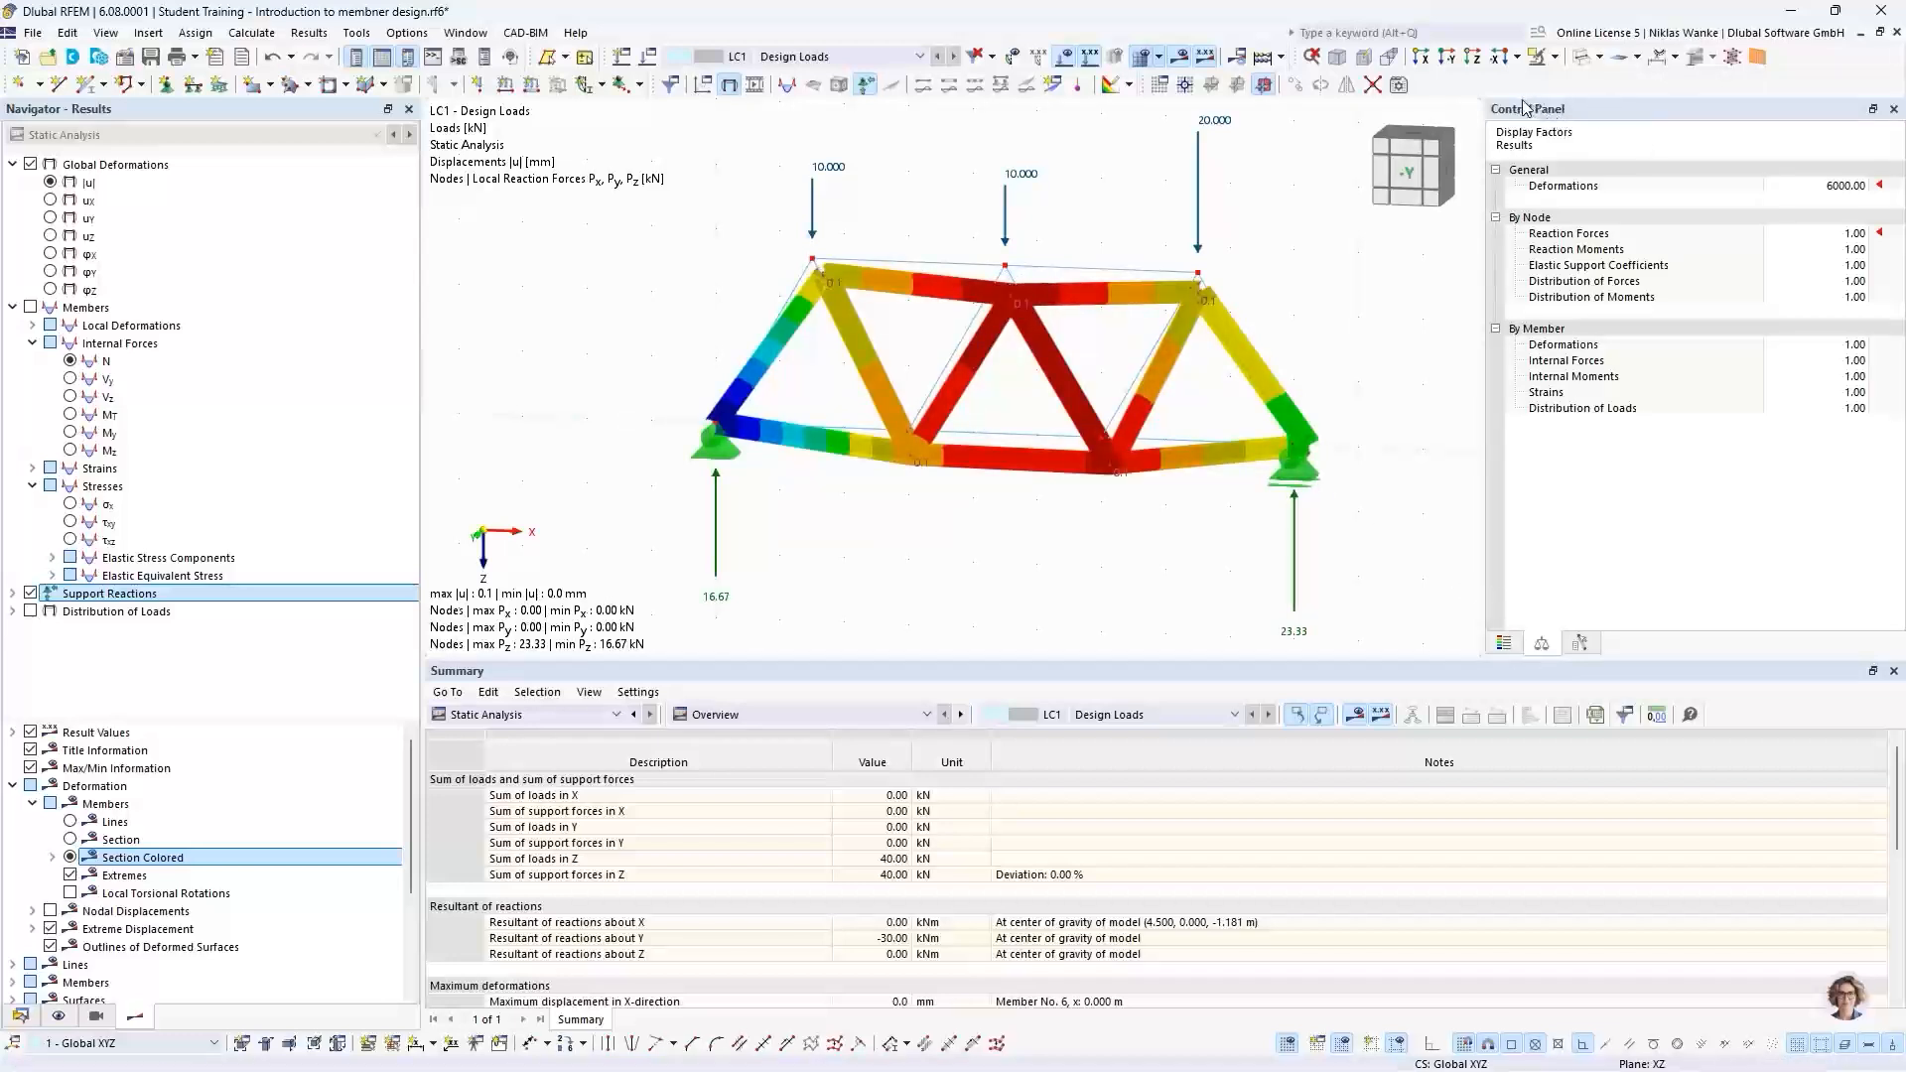
click(1505, 646)
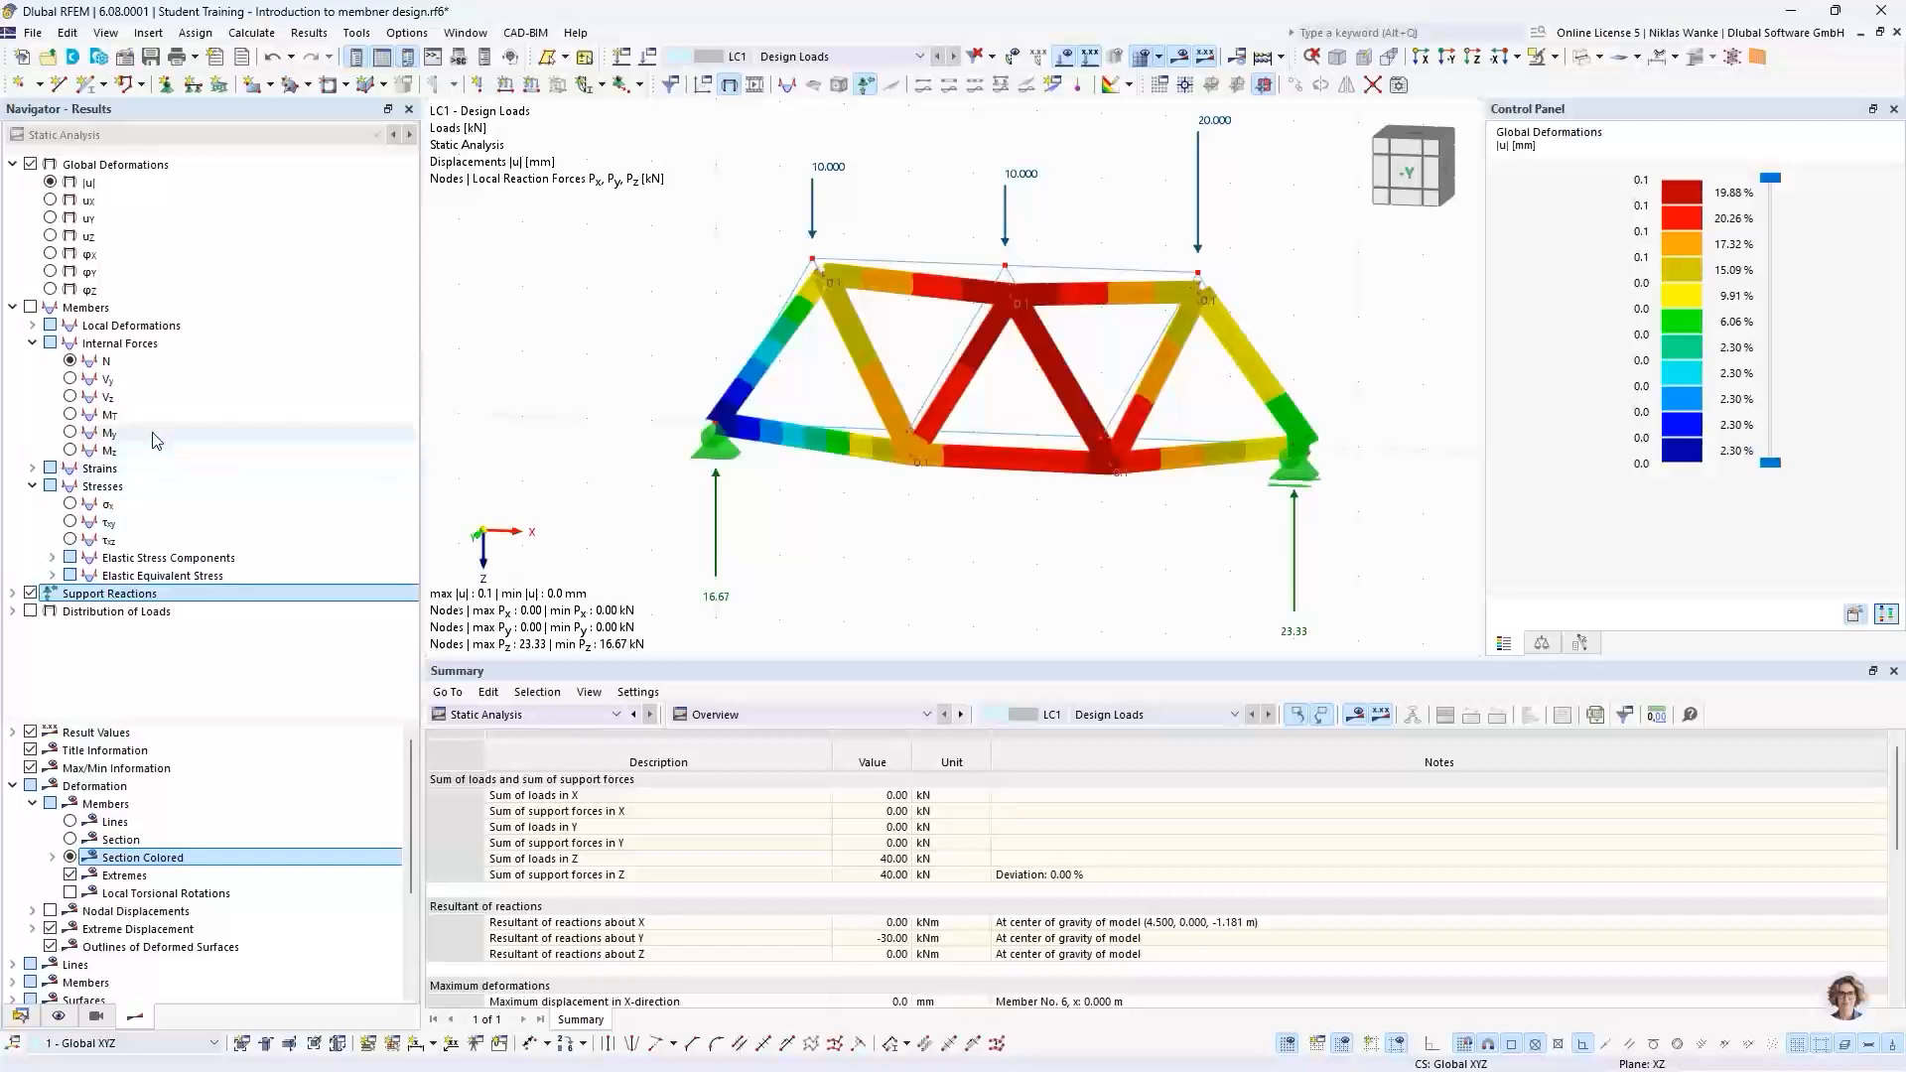
Step: Display the member axial forces N and view the truss from the -Y direction
click(71, 361)
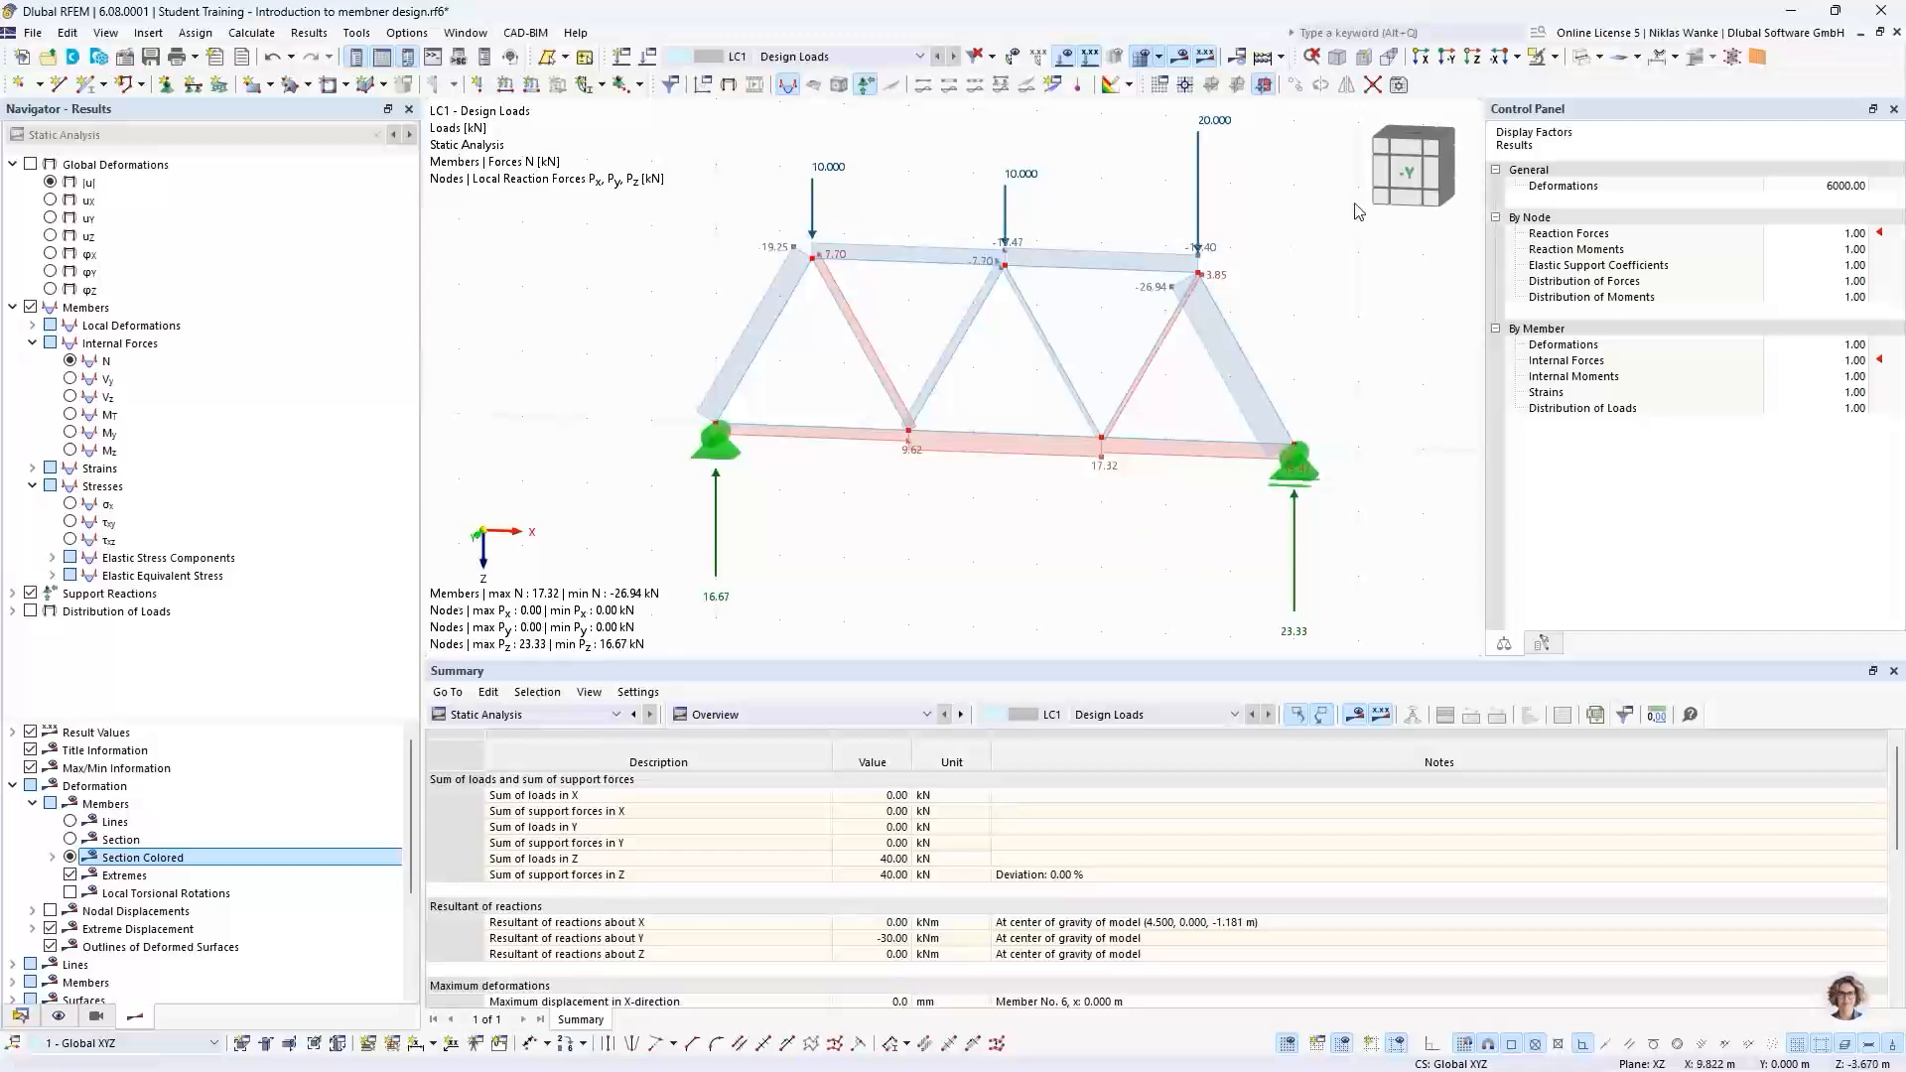
click(1406, 175)
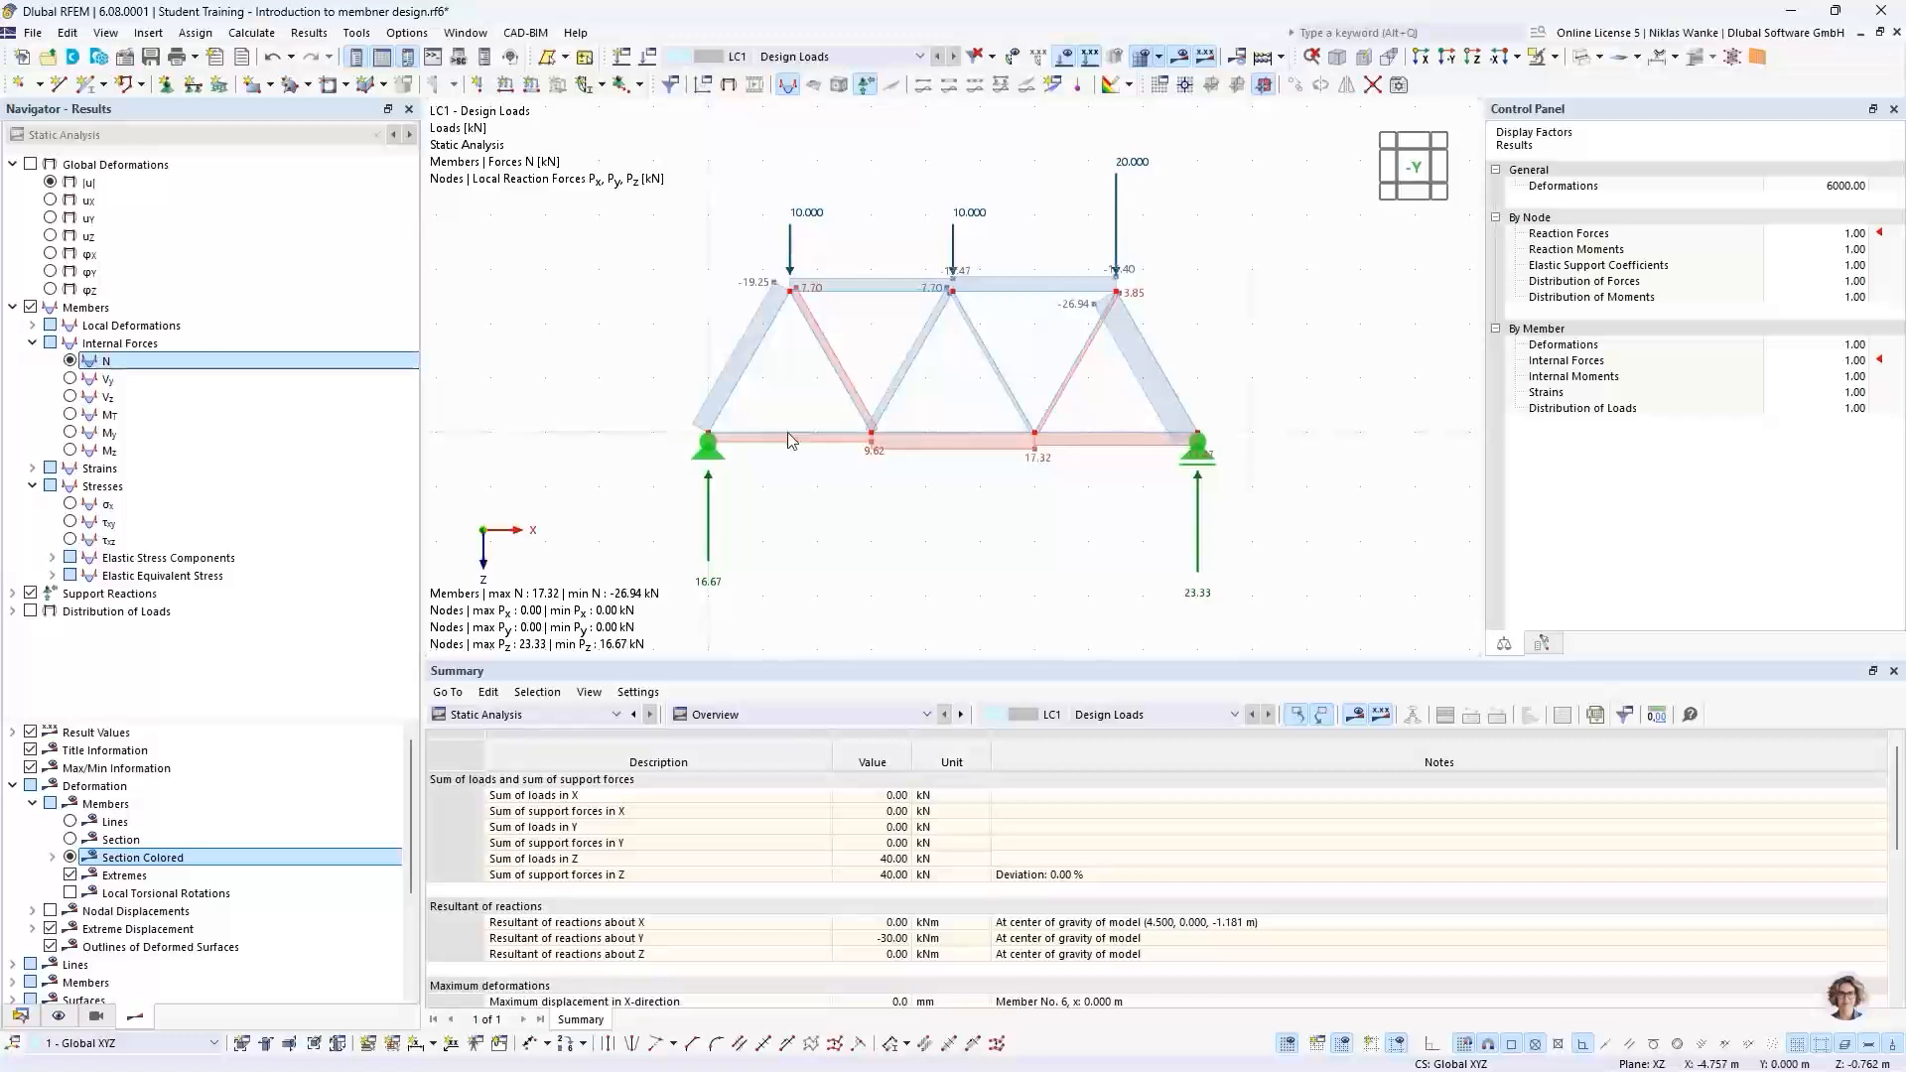
scroll(963, 390, up, 2)
middle_drag(963, 388, 983, 385)
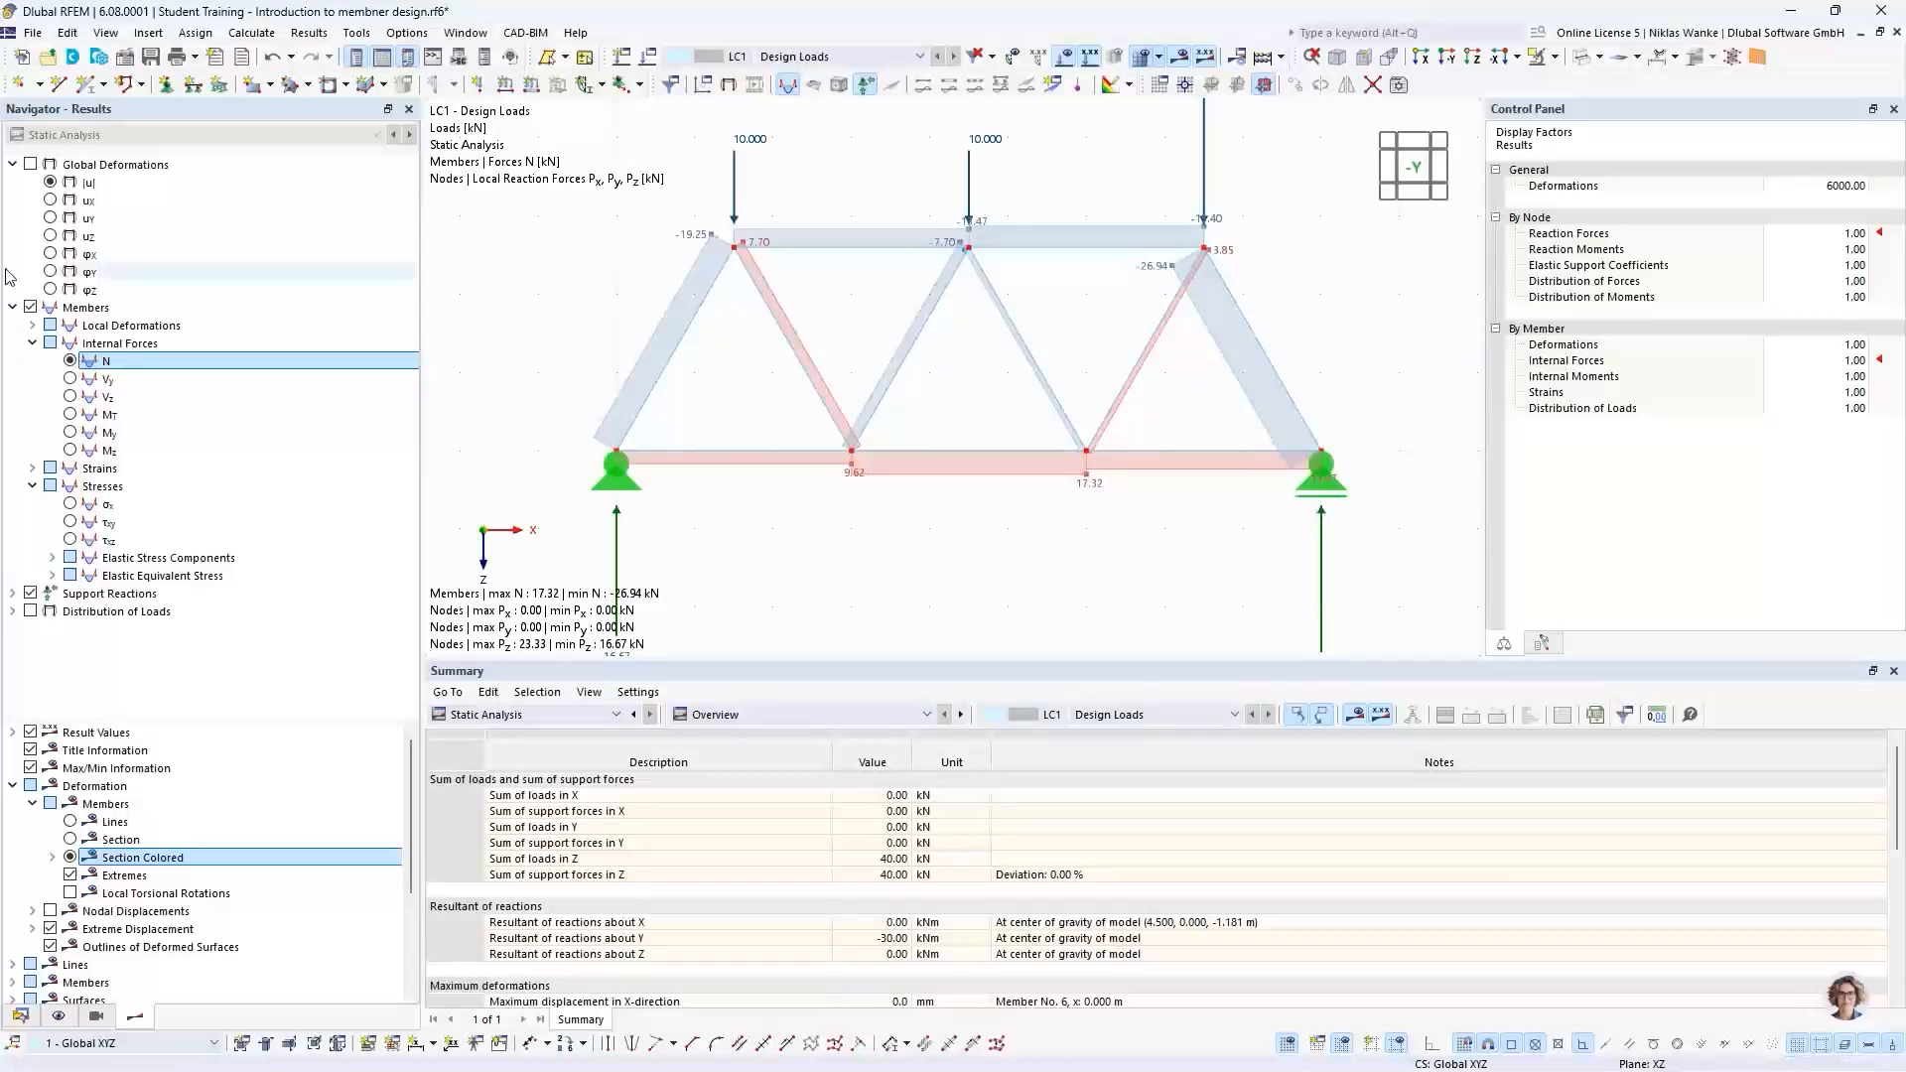
Step: Check the members' shear forces Vy and Vz, torsional moment MT and bending moments My and Mz one after another
click(71, 379)
middle_drag(804, 453, 734, 491)
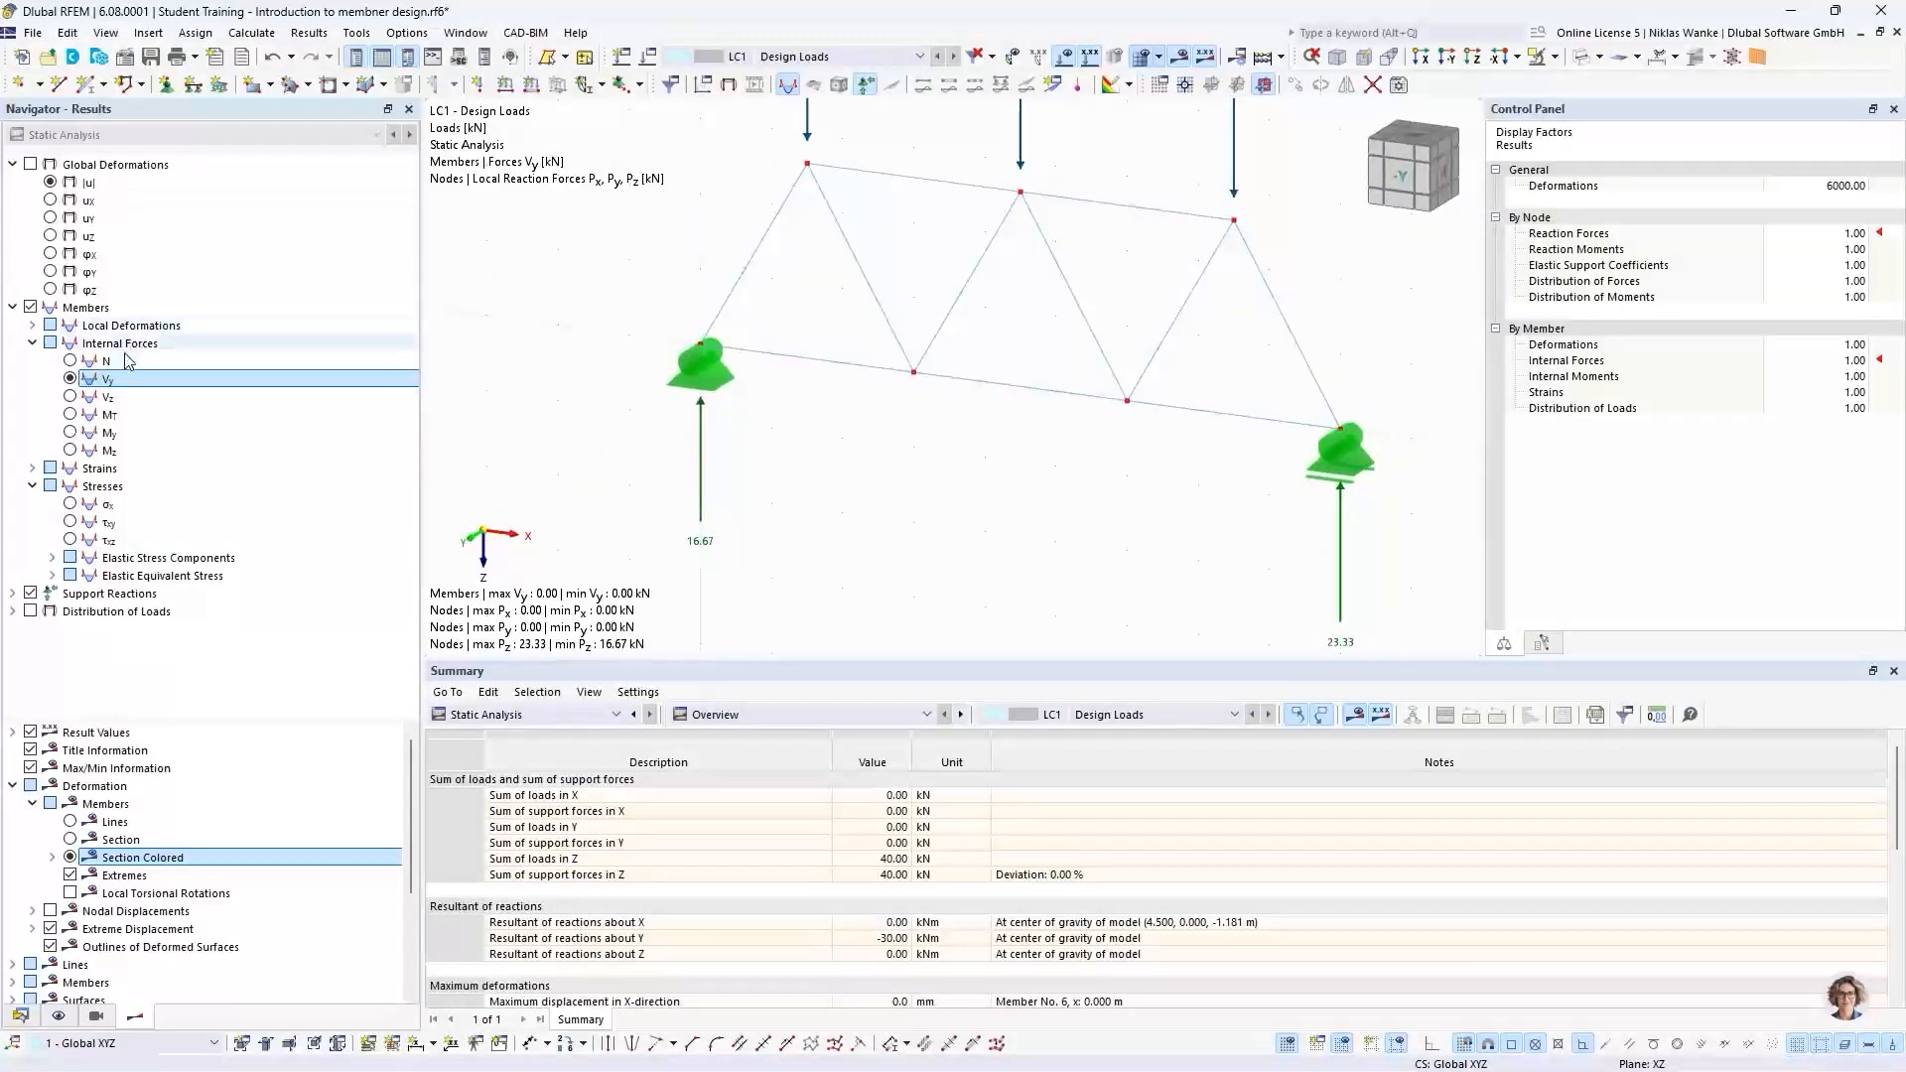
click(69, 397)
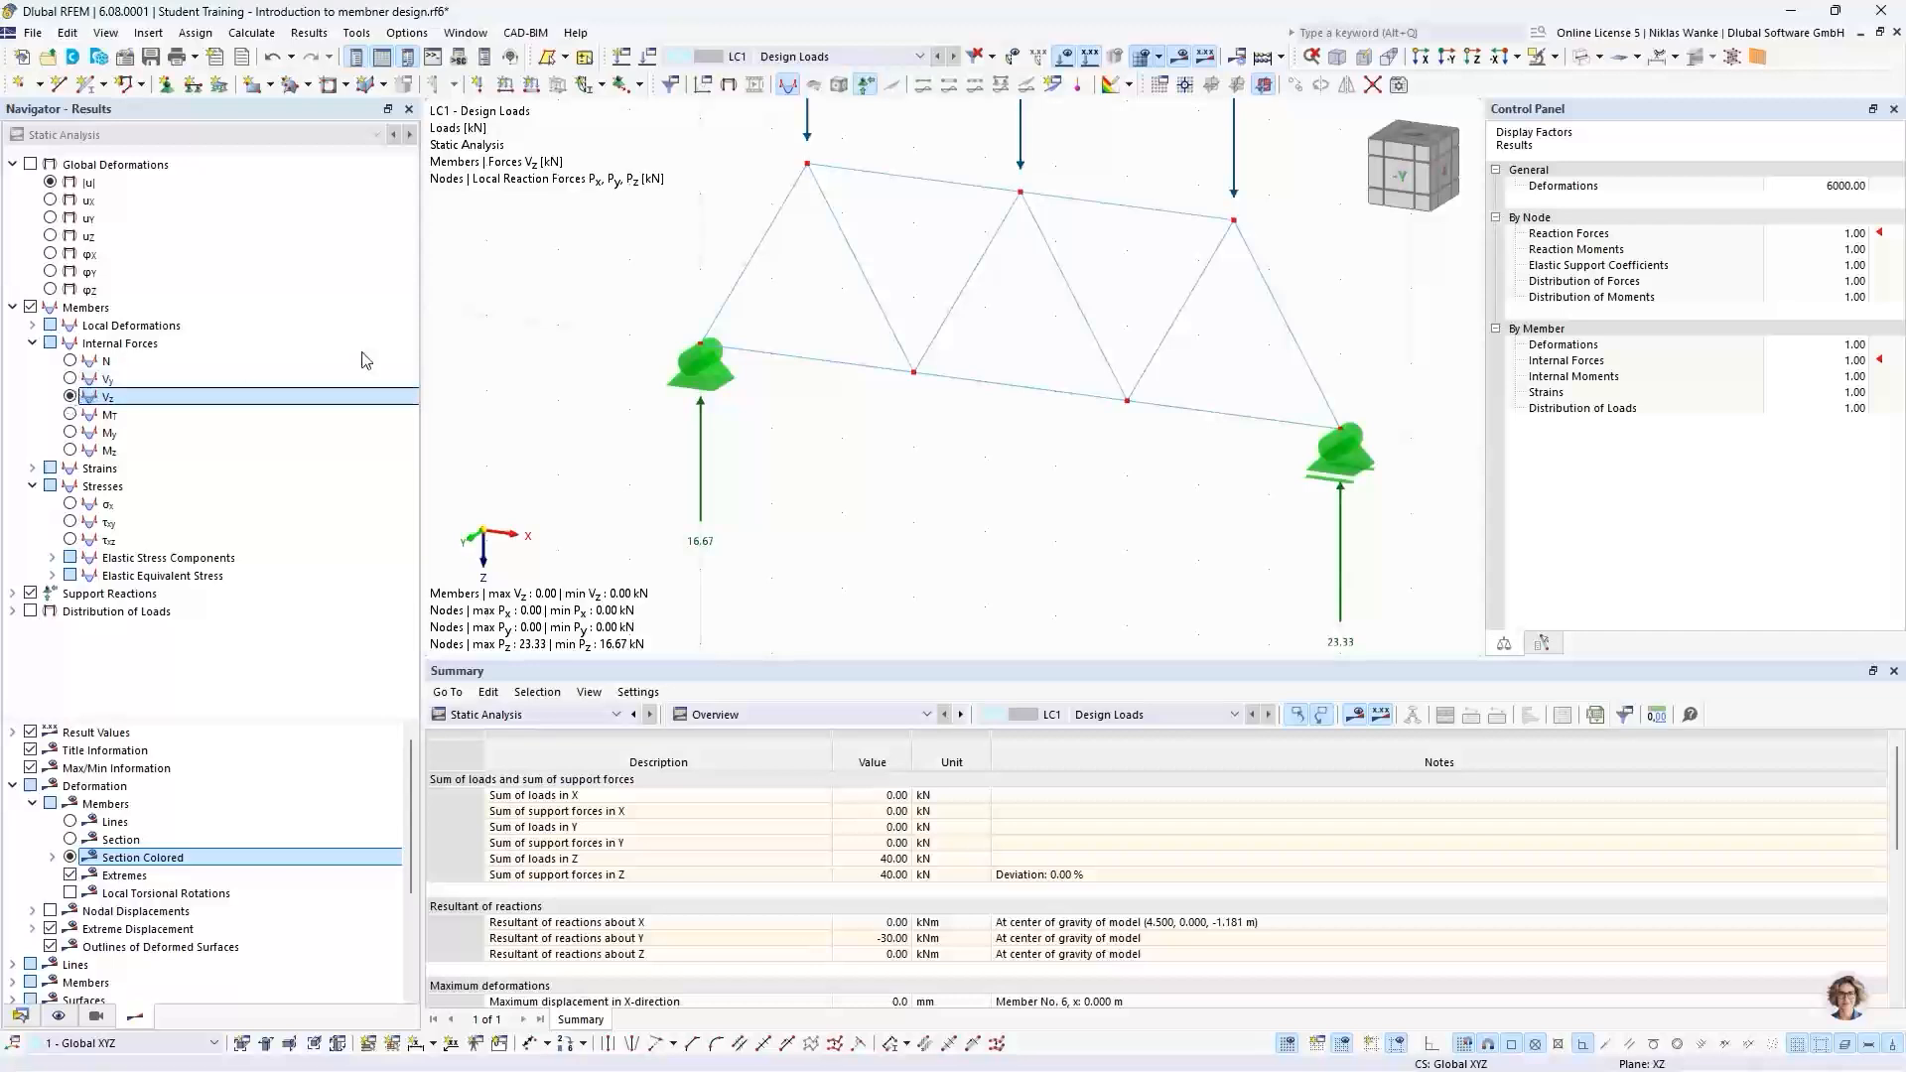
click(70, 415)
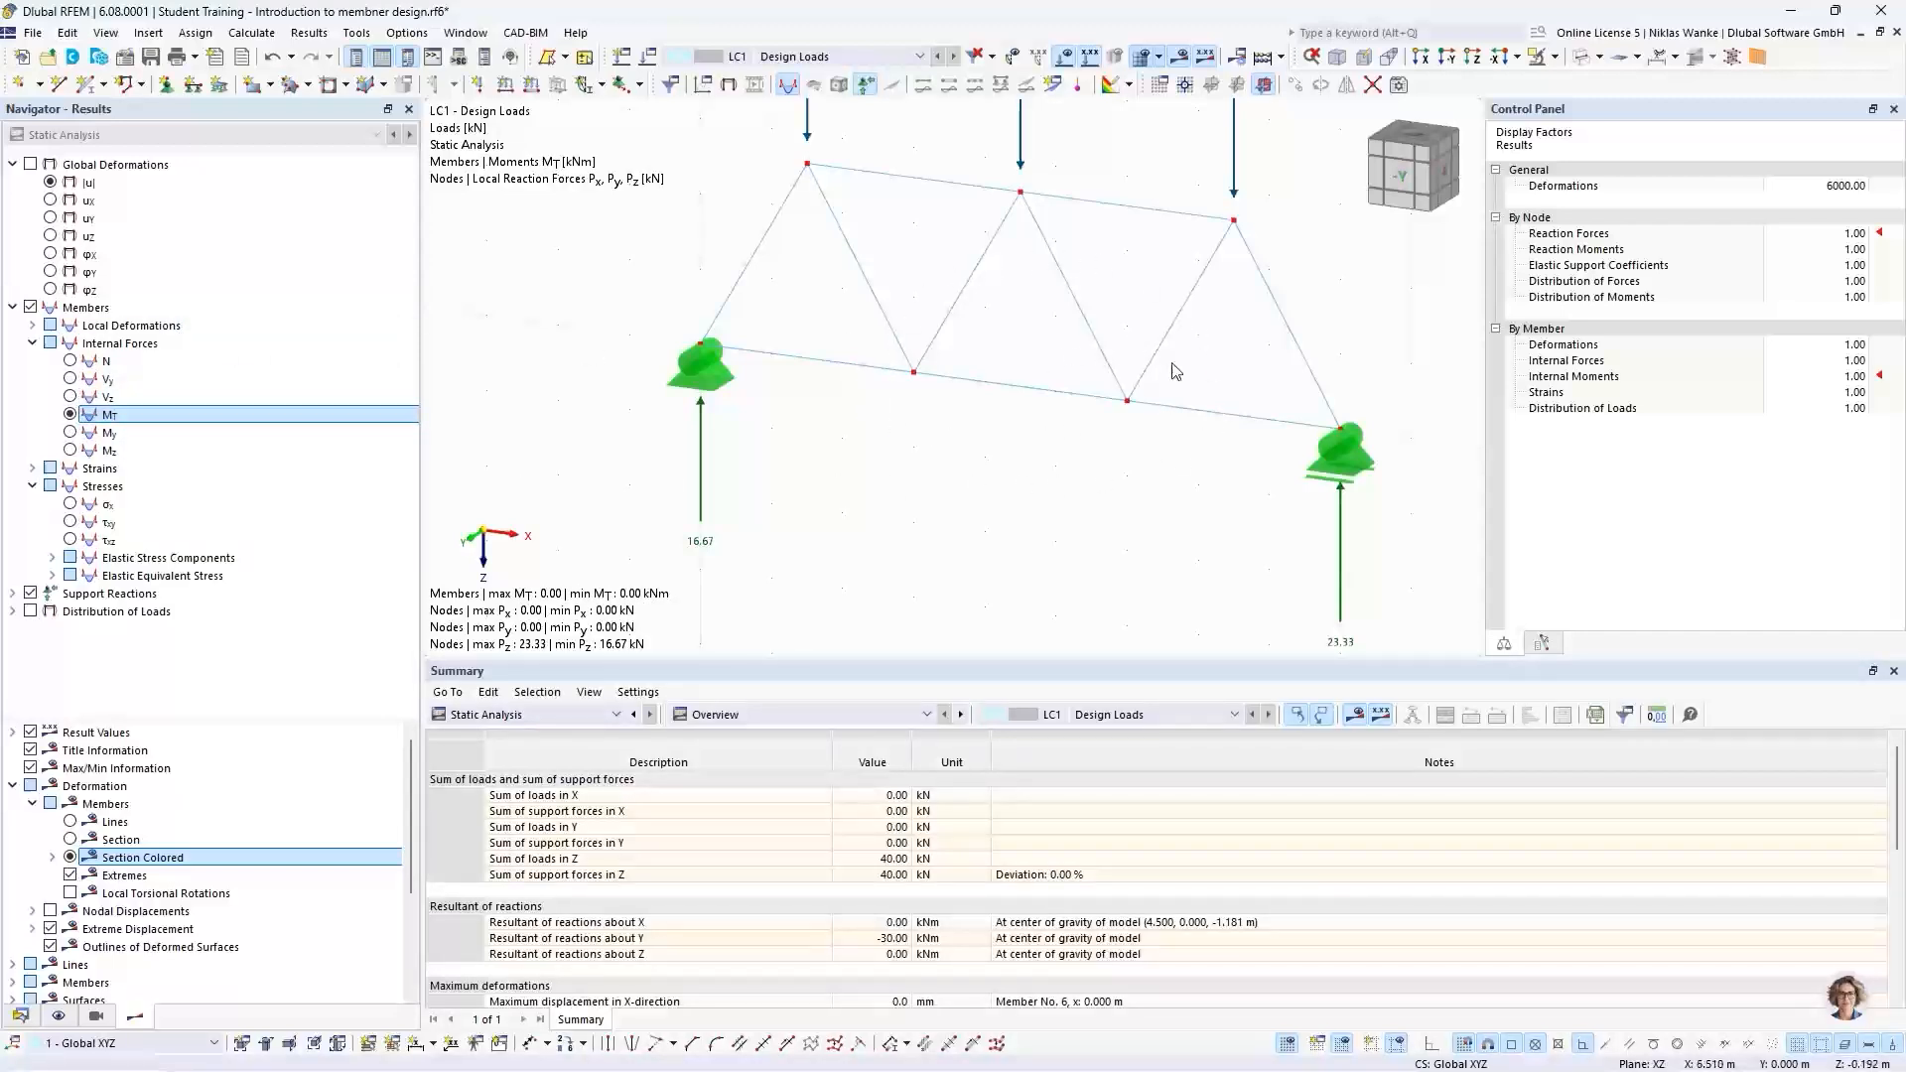
click(69, 433)
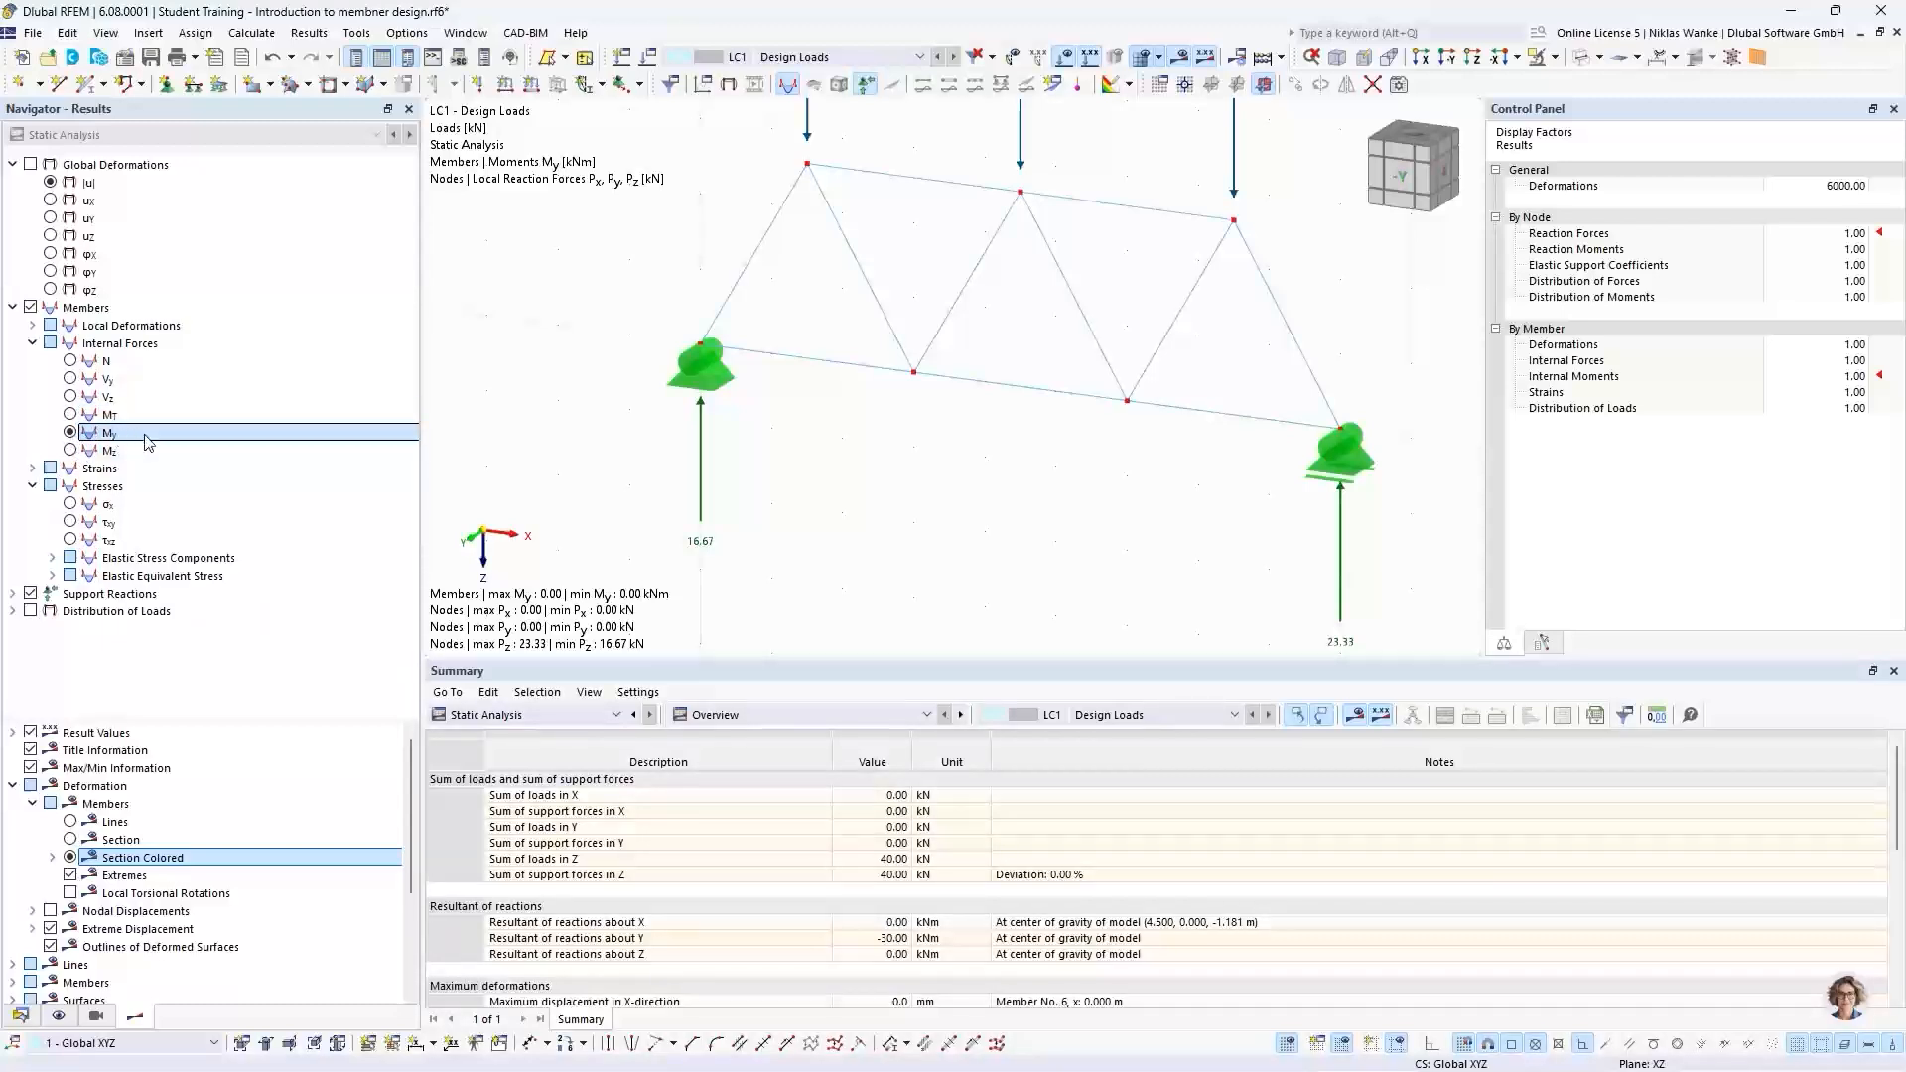
click(70, 449)
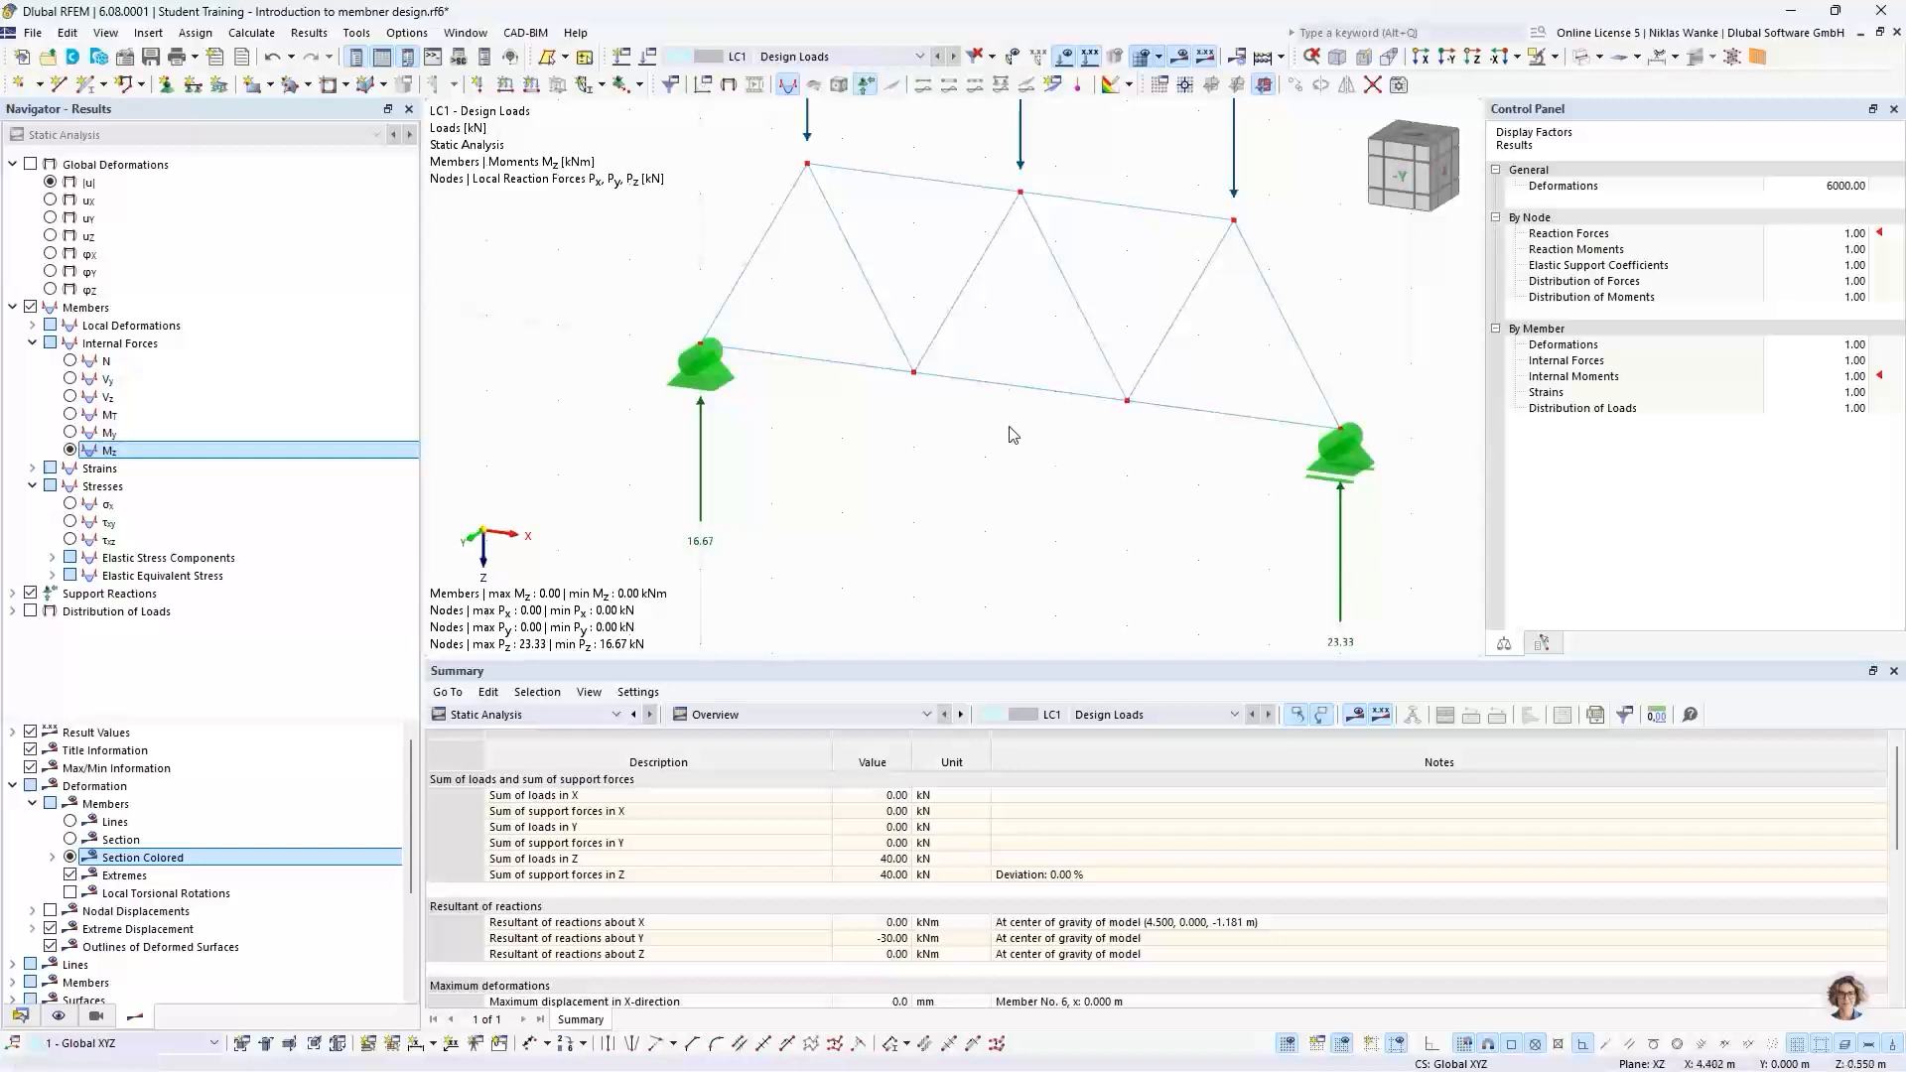
Step: Return to the axial force N diagrams and align the truss to the -Y view
click(62, 361)
mouse_move(1144, 443)
middle_down()
mouse_move(1084, 506)
mouse_move(1166, 452)
middle_up()
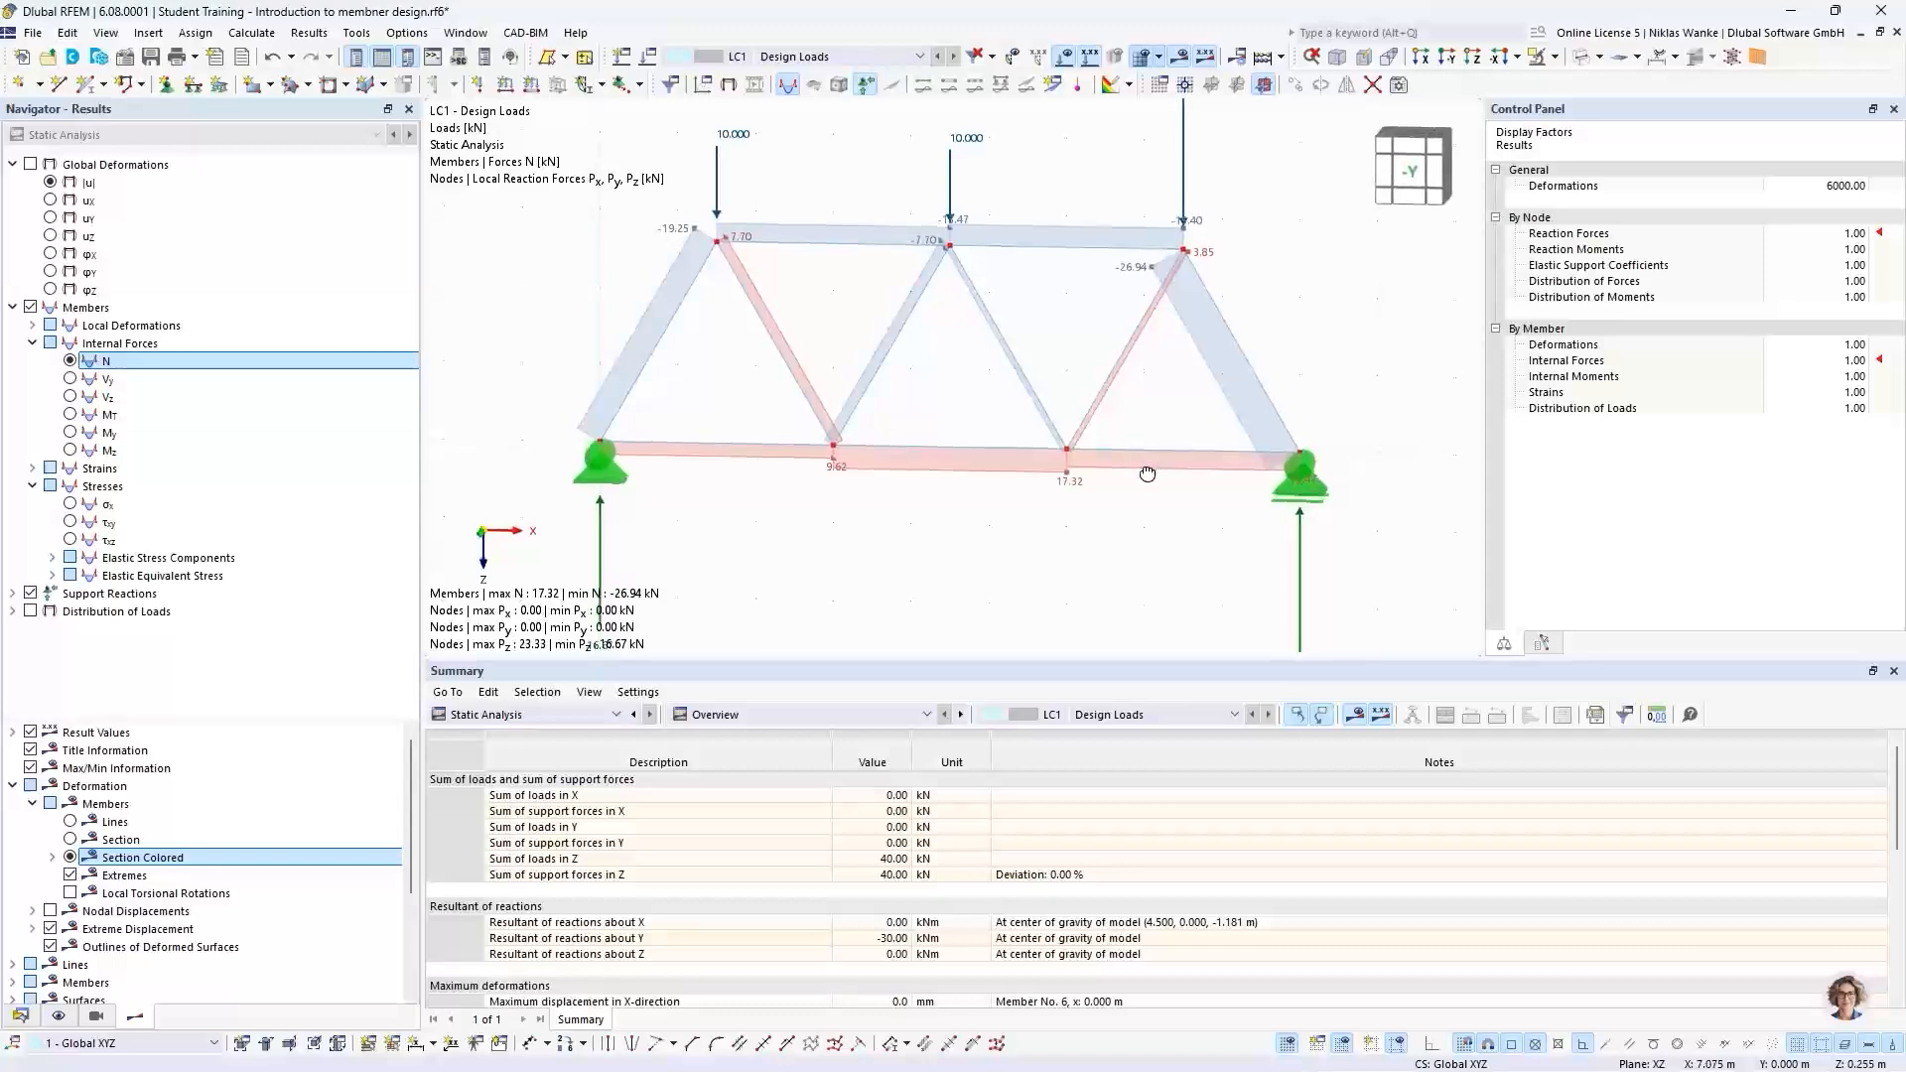
click(1394, 179)
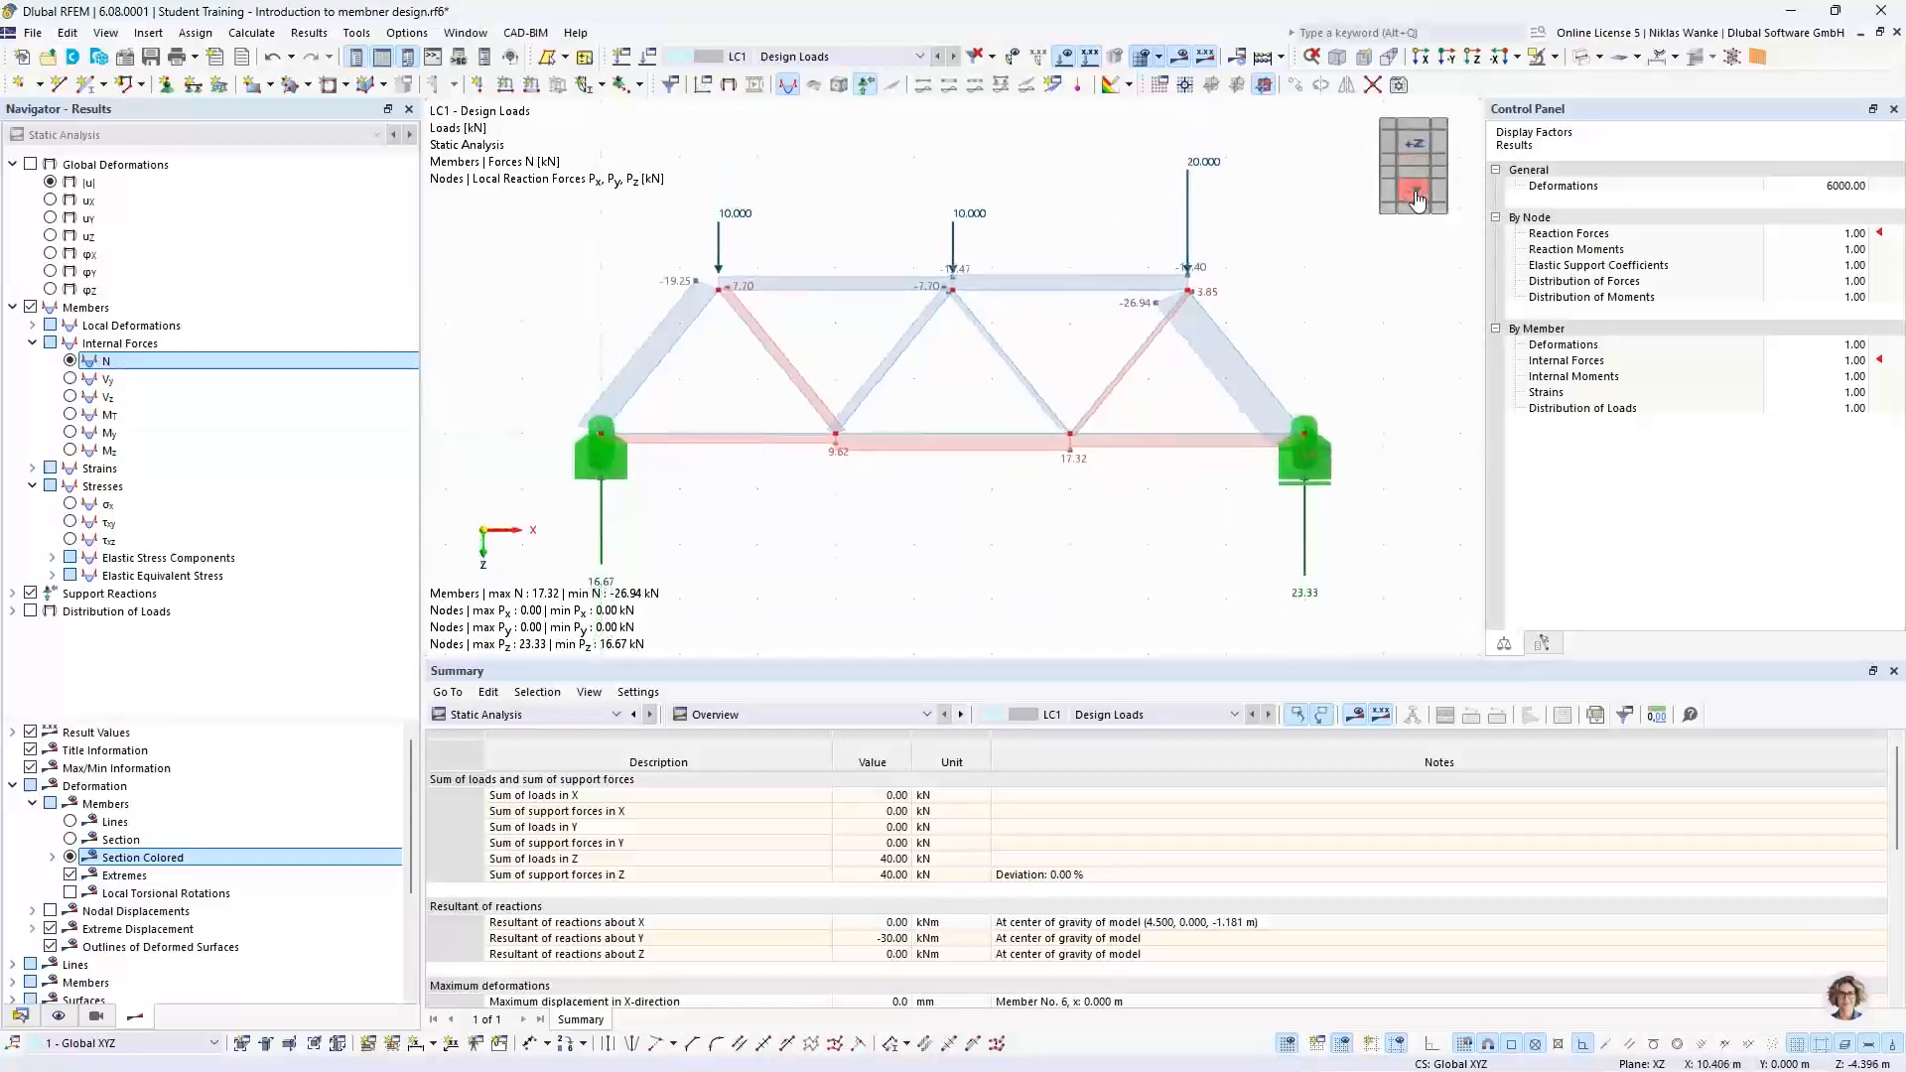
scroll(1023, 375, up, 3)
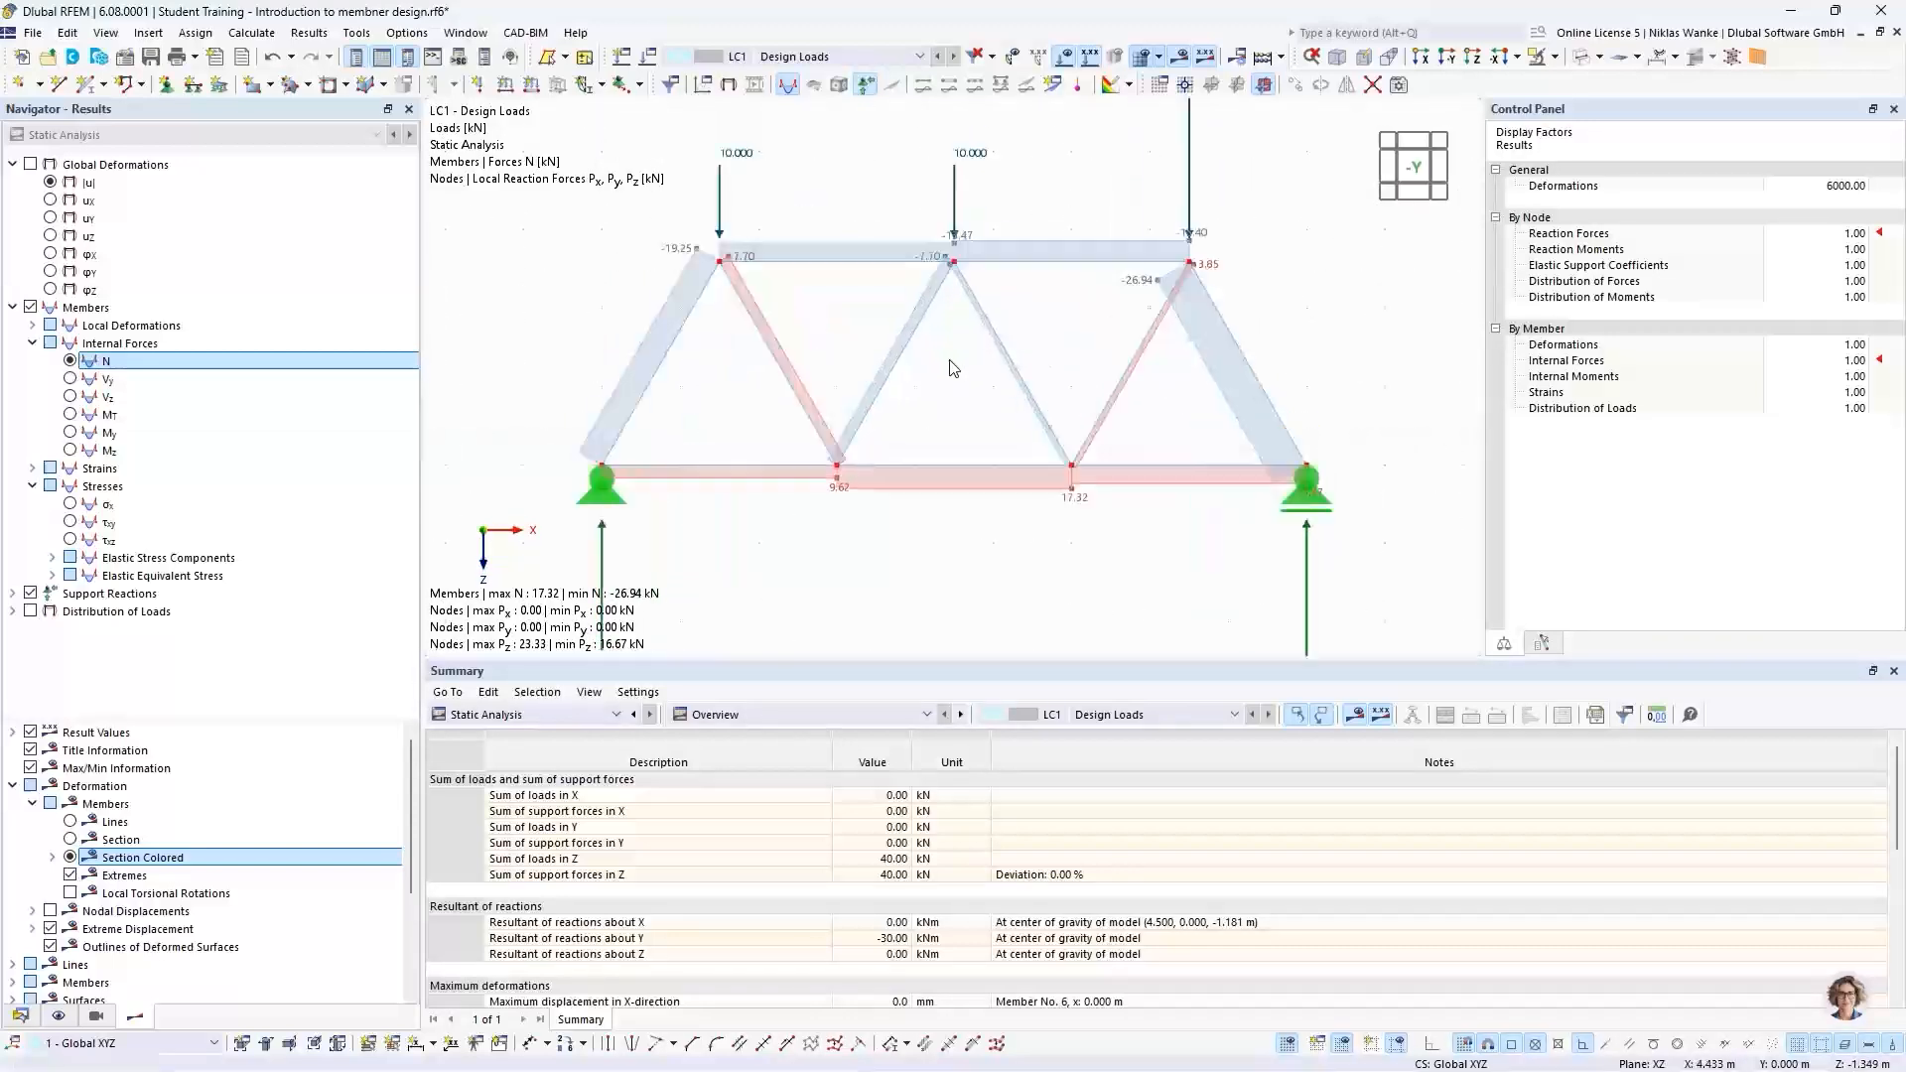
middle_drag(987, 374, 1000, 368)
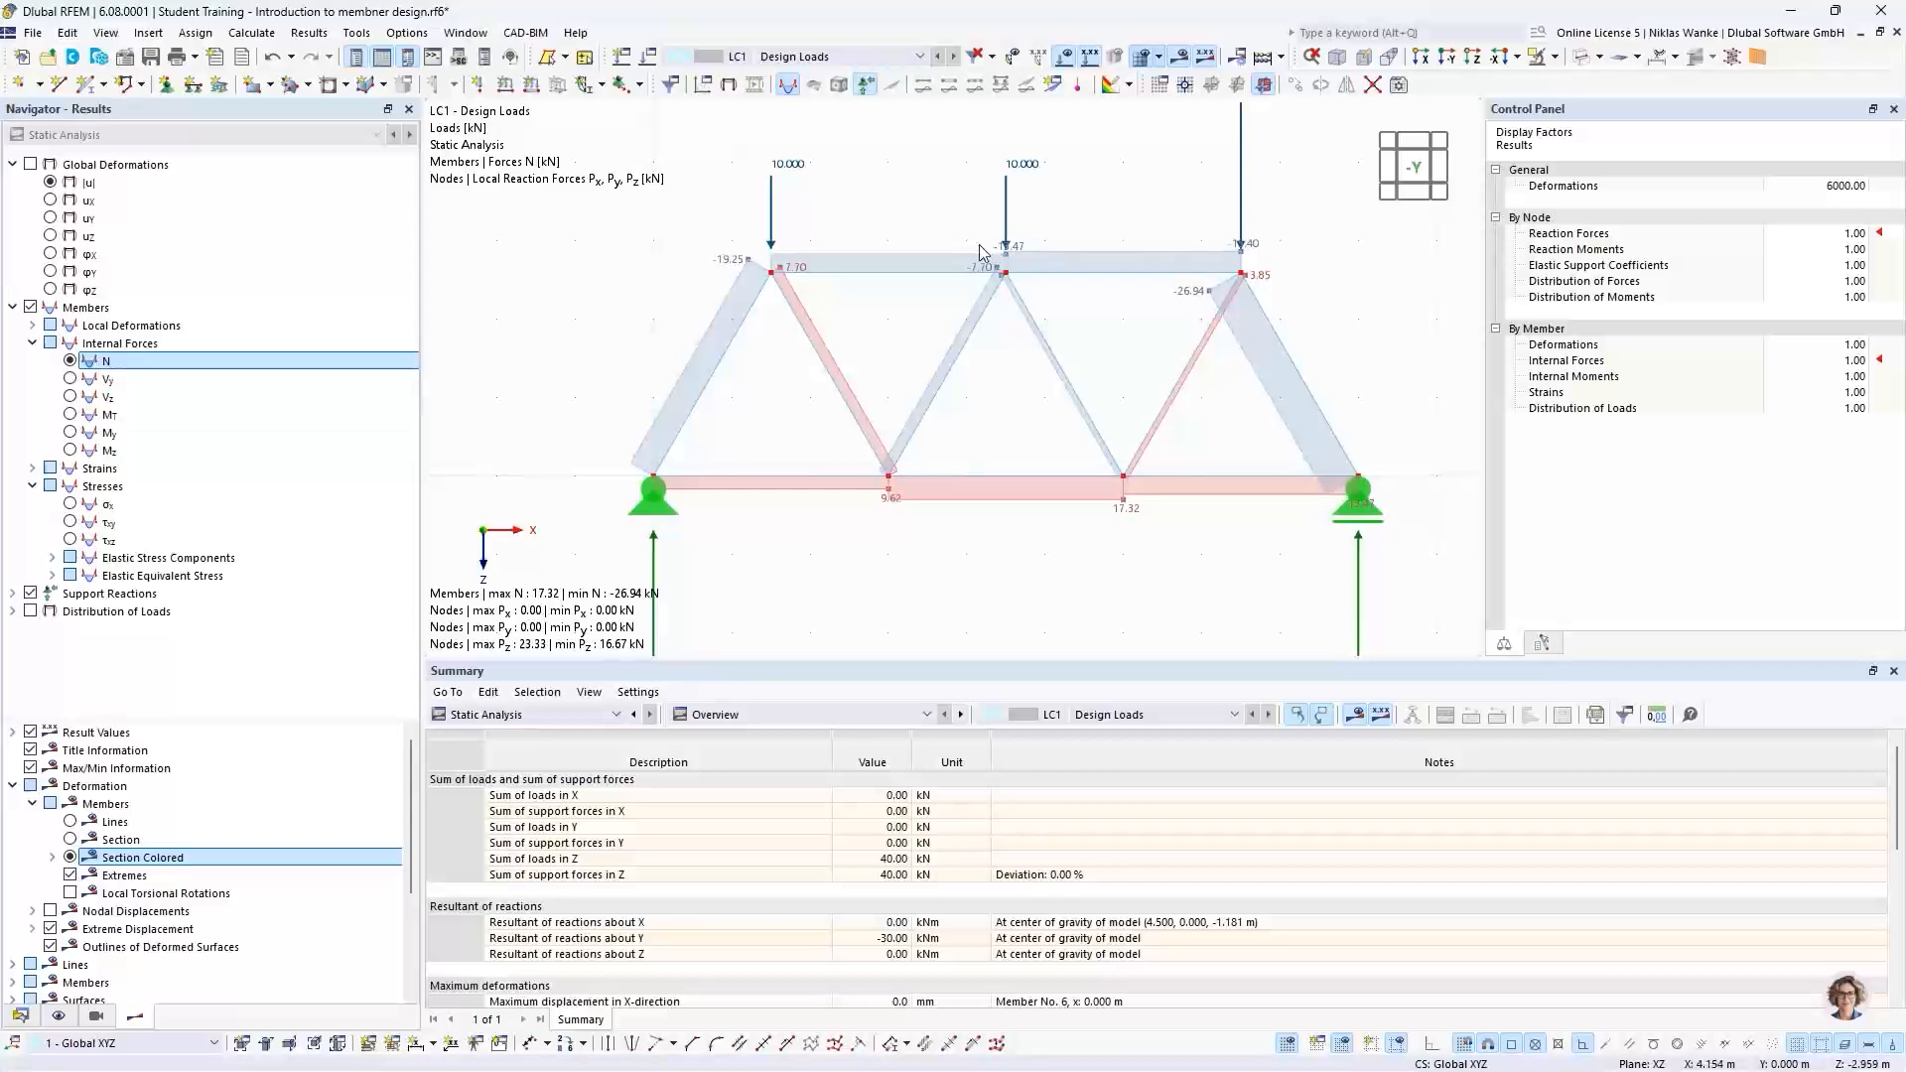
Step: Inspect the axial forces at the top chord's middle node, and switch to the Ideal truss structure slide in PowerPoint
scroll(1008, 253, up, 4)
scroll(968, 300, up, 1)
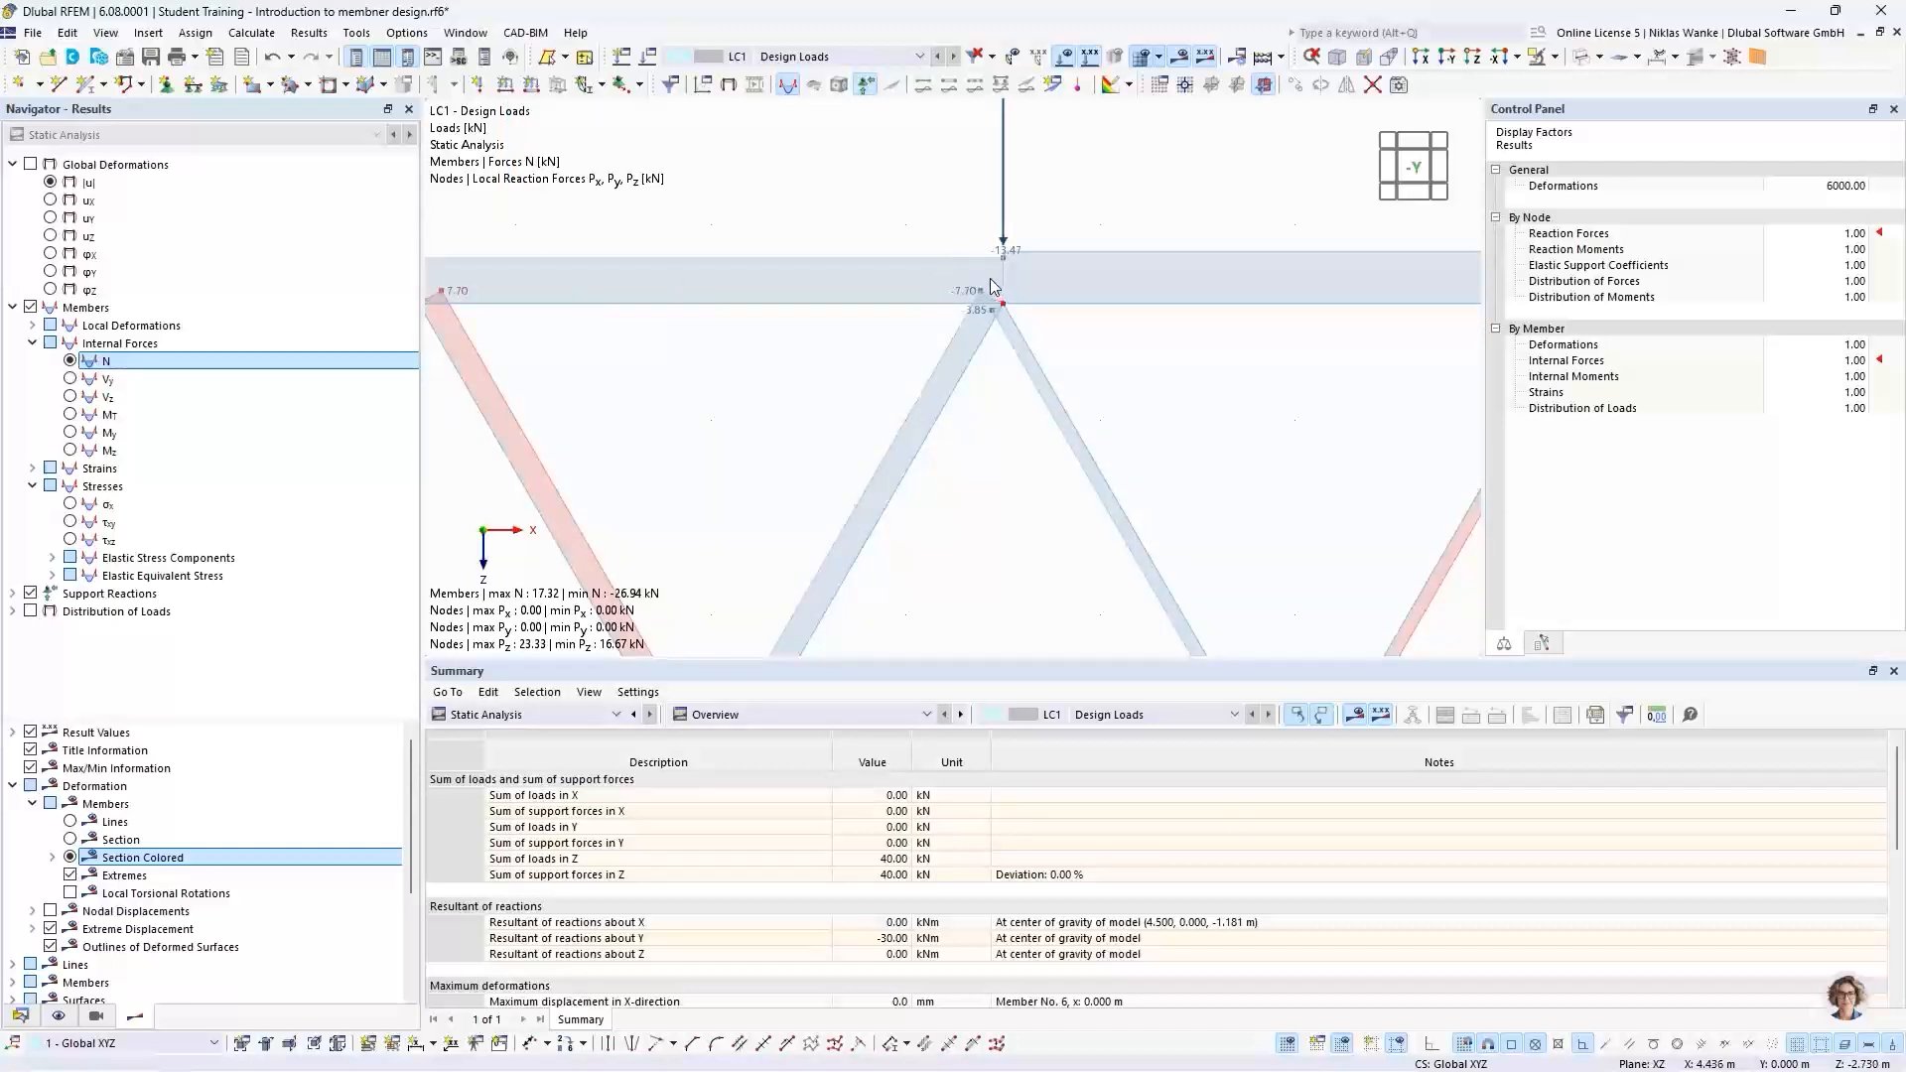
scroll(990, 287, down, 3)
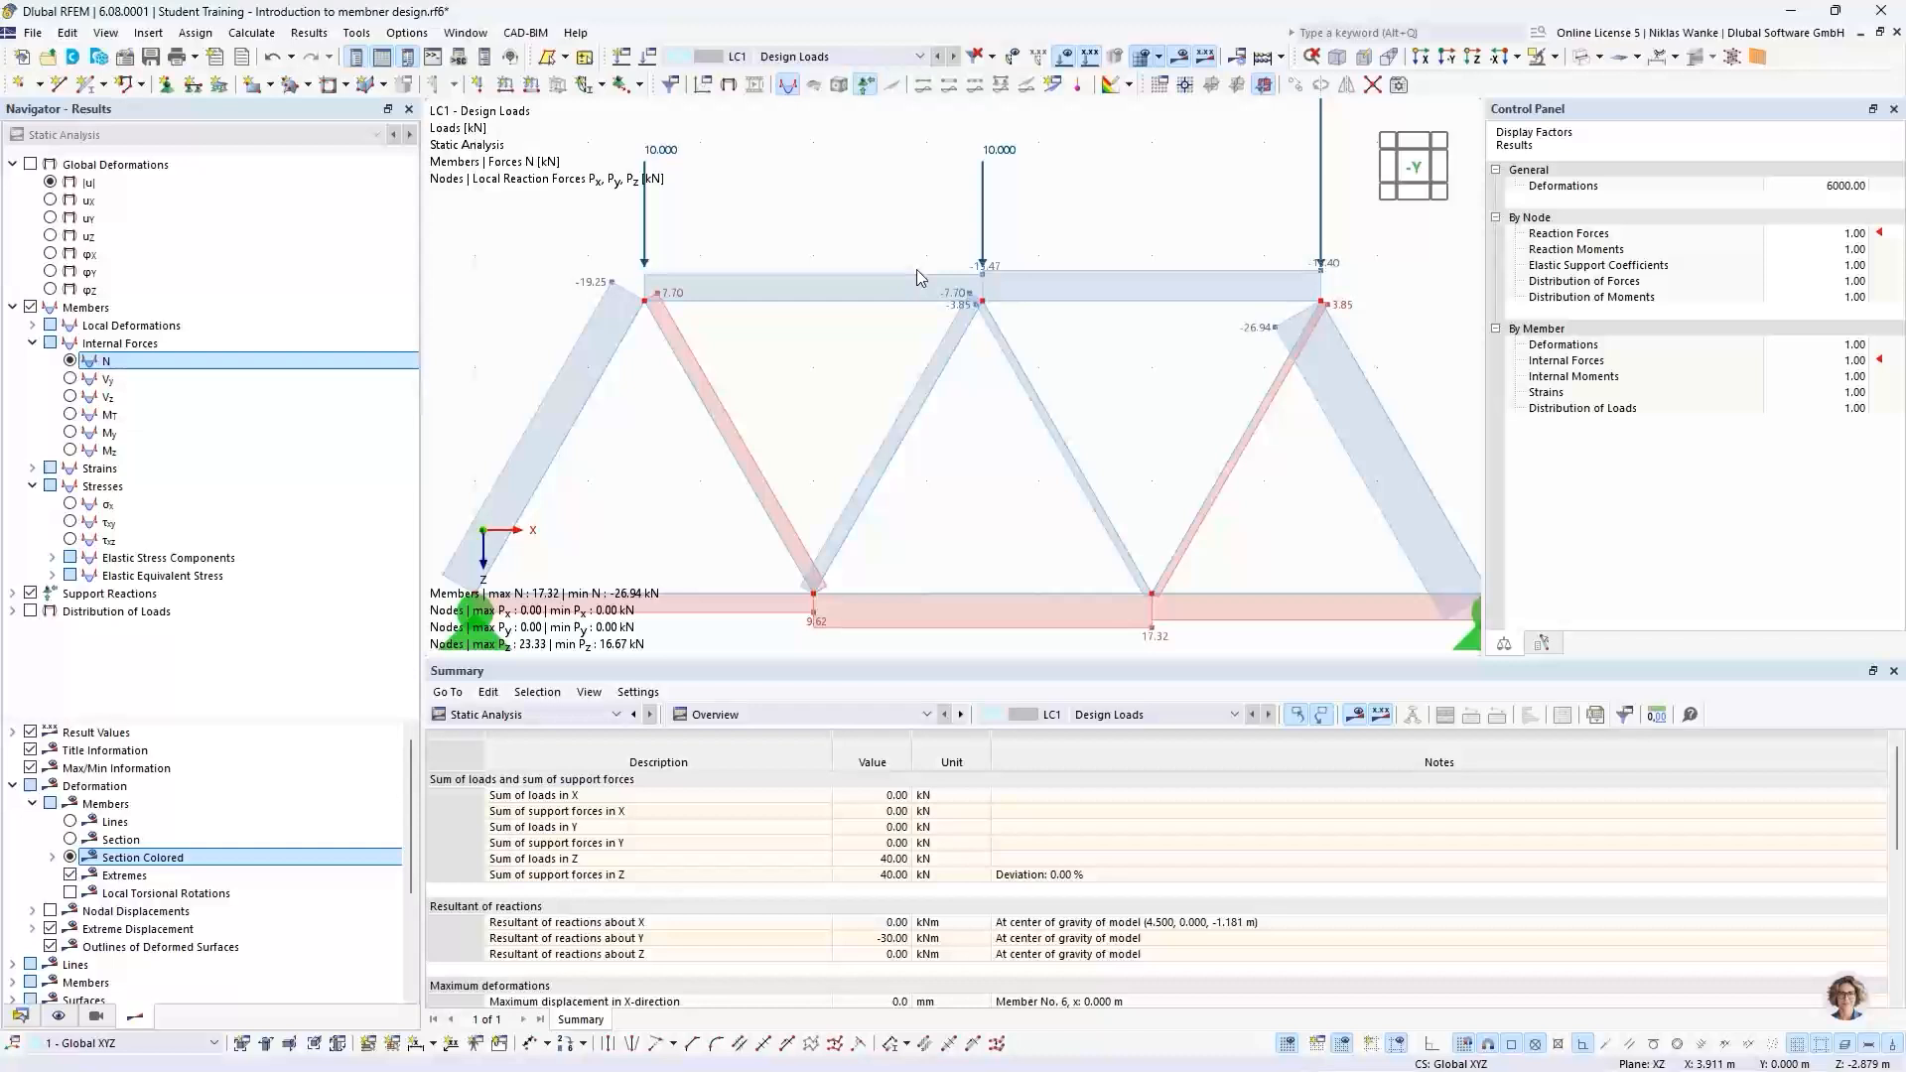
scroll(915, 270, down, 2)
mouse_move(915, 270)
middle_down()
mouse_move(940, 303)
mouse_move(944, 288)
middle_up()
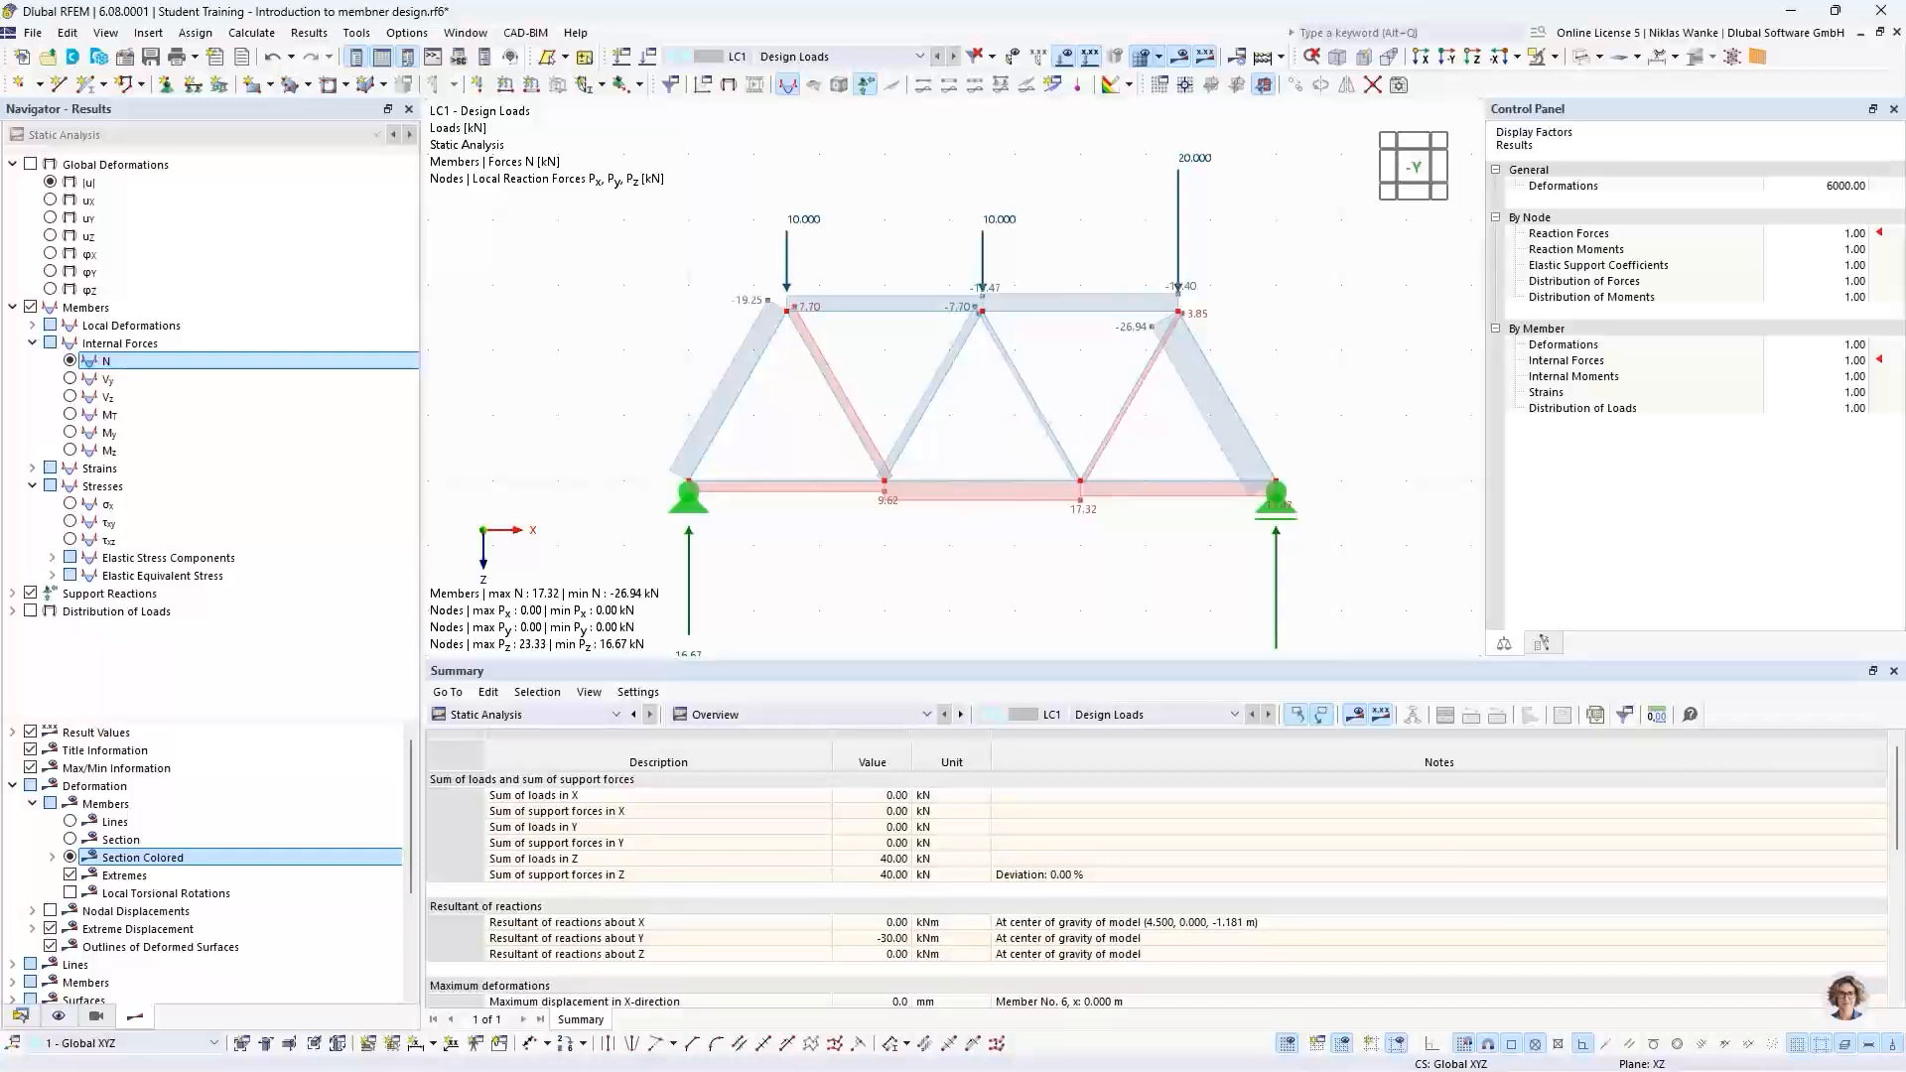
key(alt+Tab)
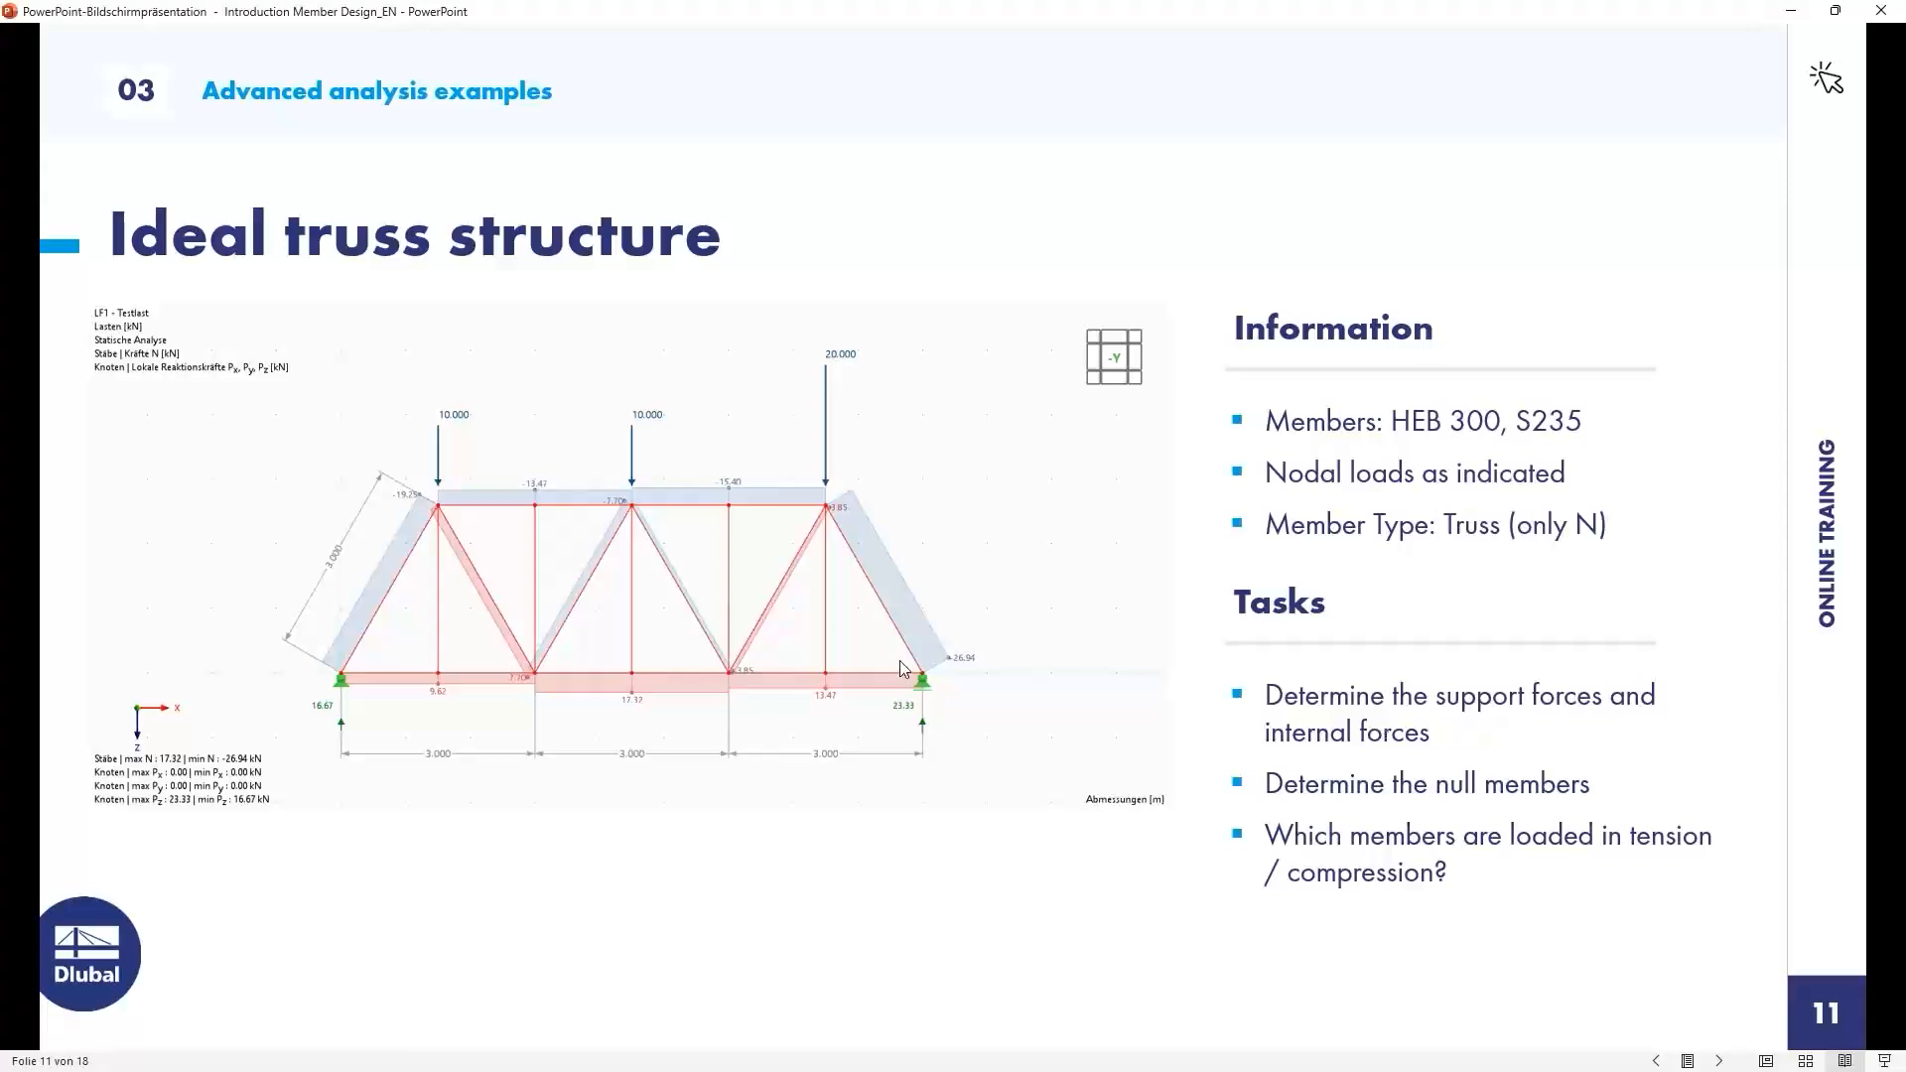
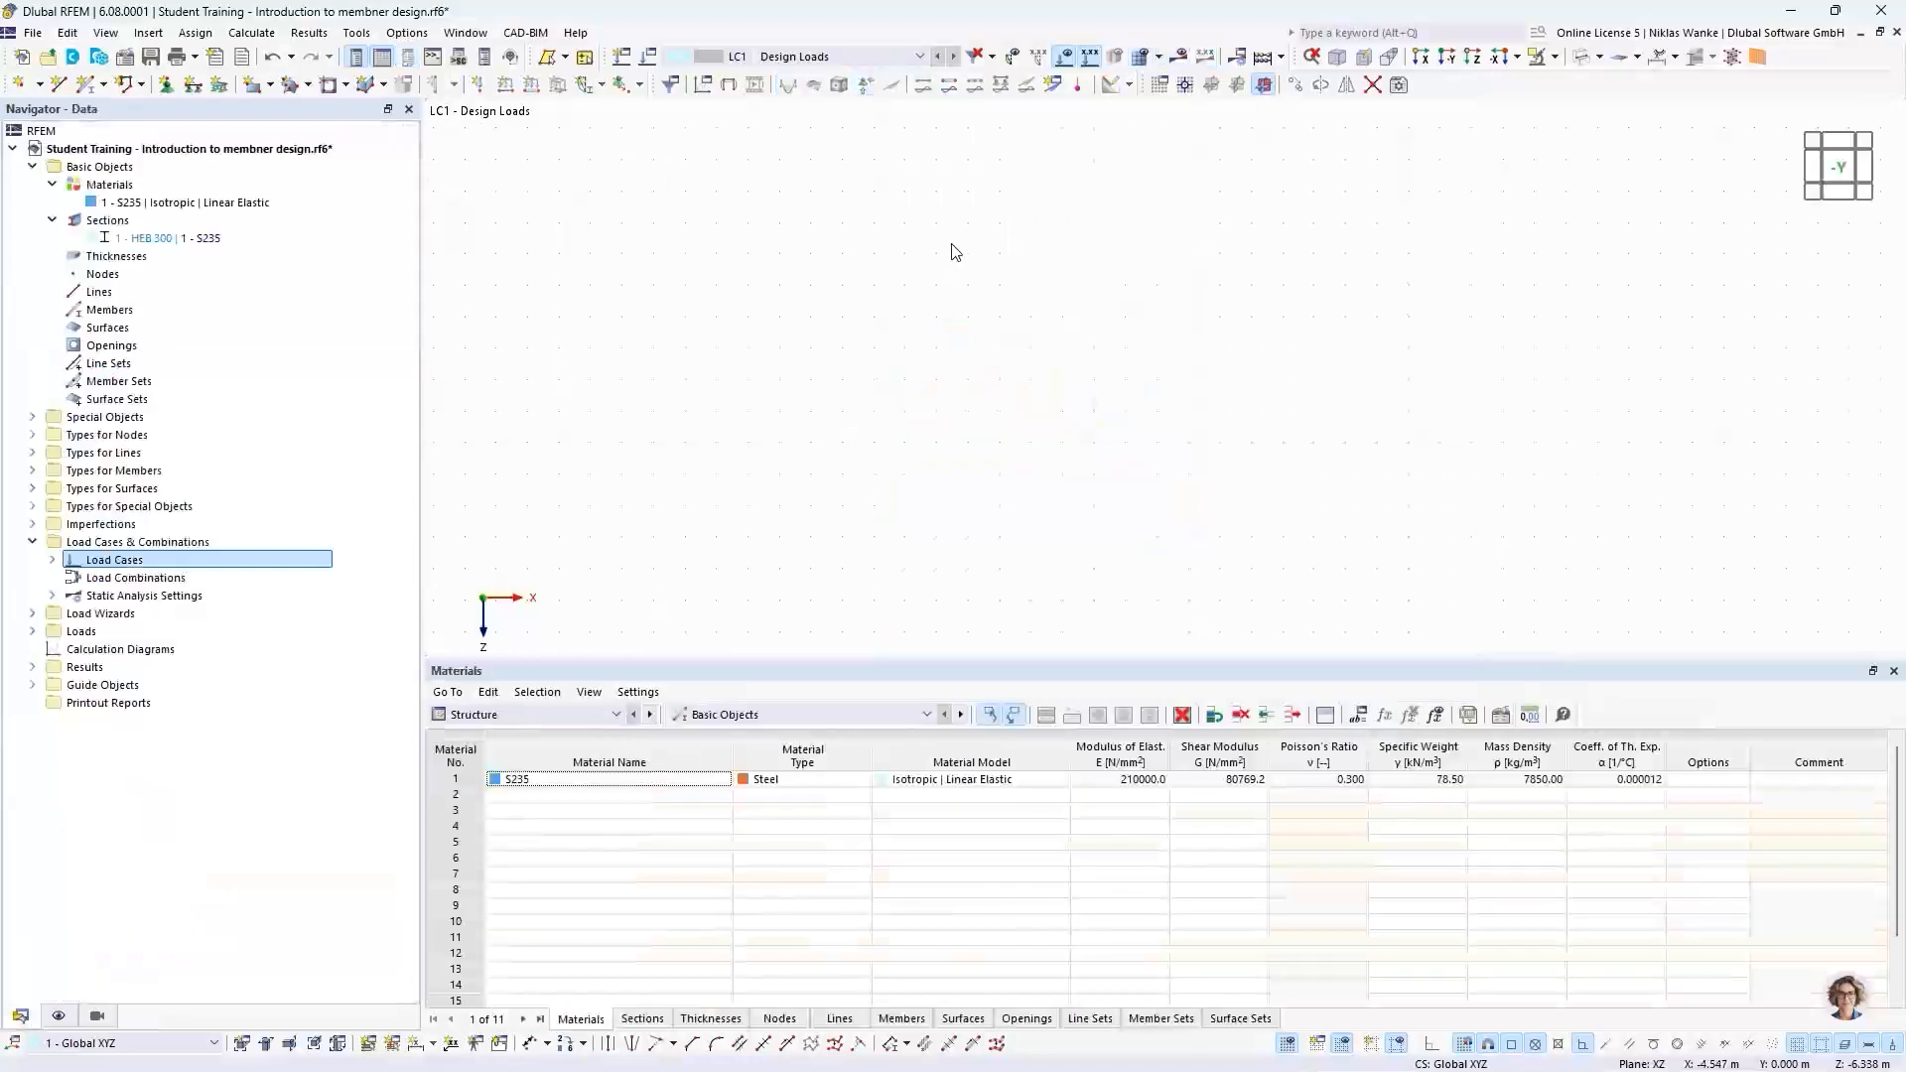
middle_drag(1075, 430, 1081, 415)
scroll(1069, 430, down, 1)
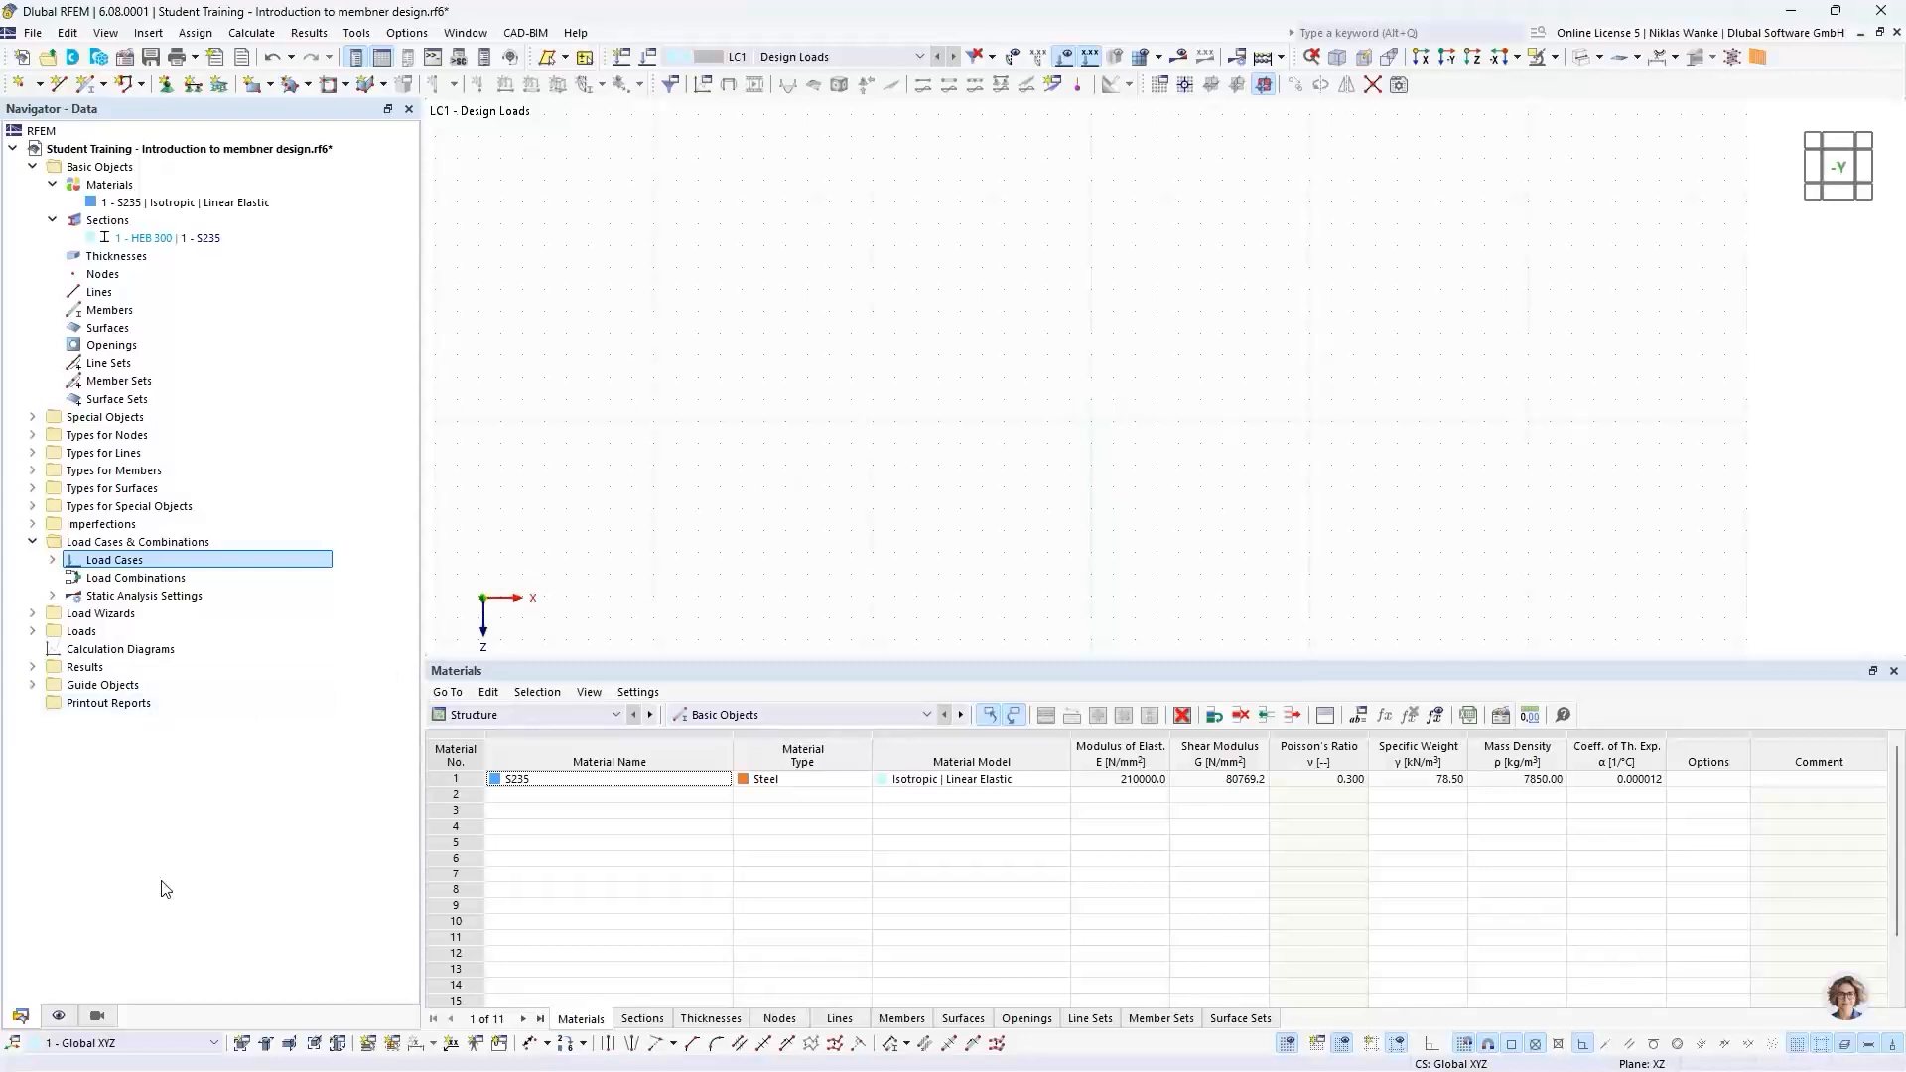
Step: Turn on the display of the global coordinate system at the zero point and of dimensions
click(62, 1015)
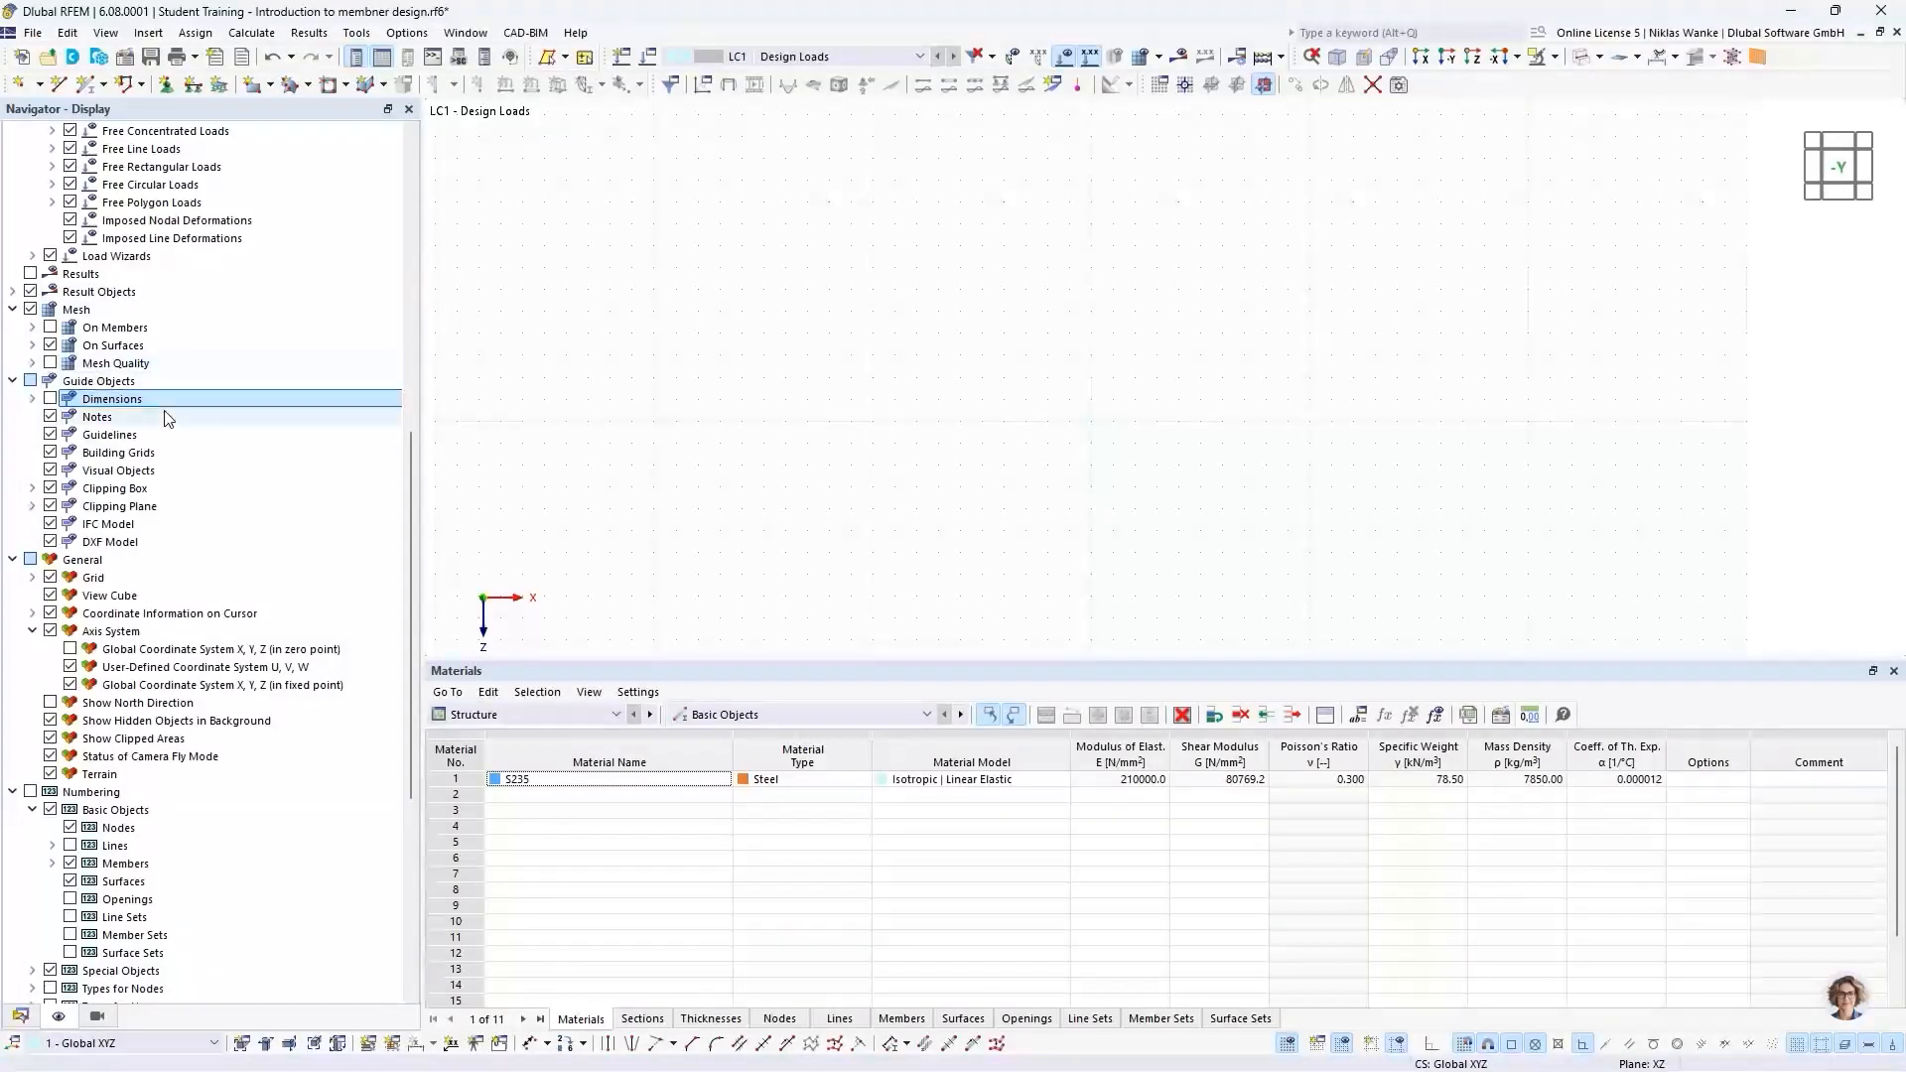
click(69, 650)
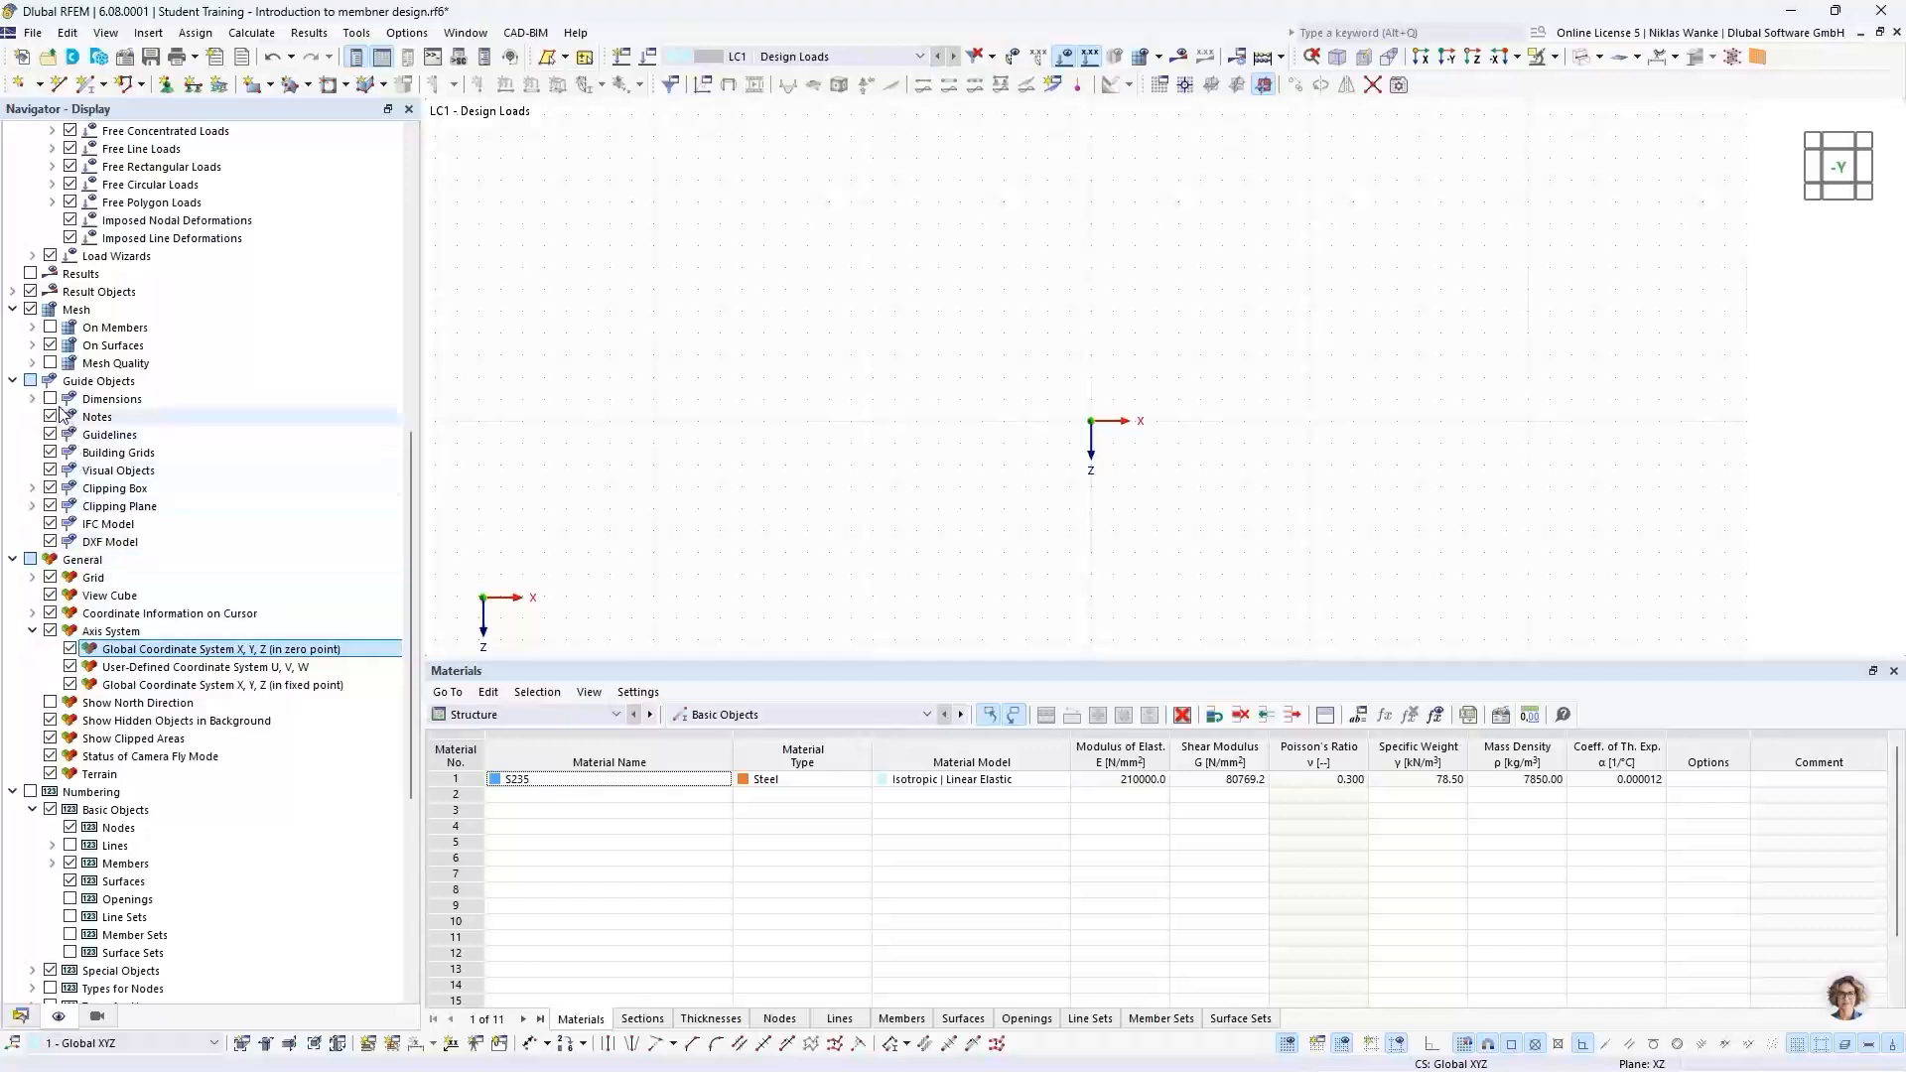
click(50, 399)
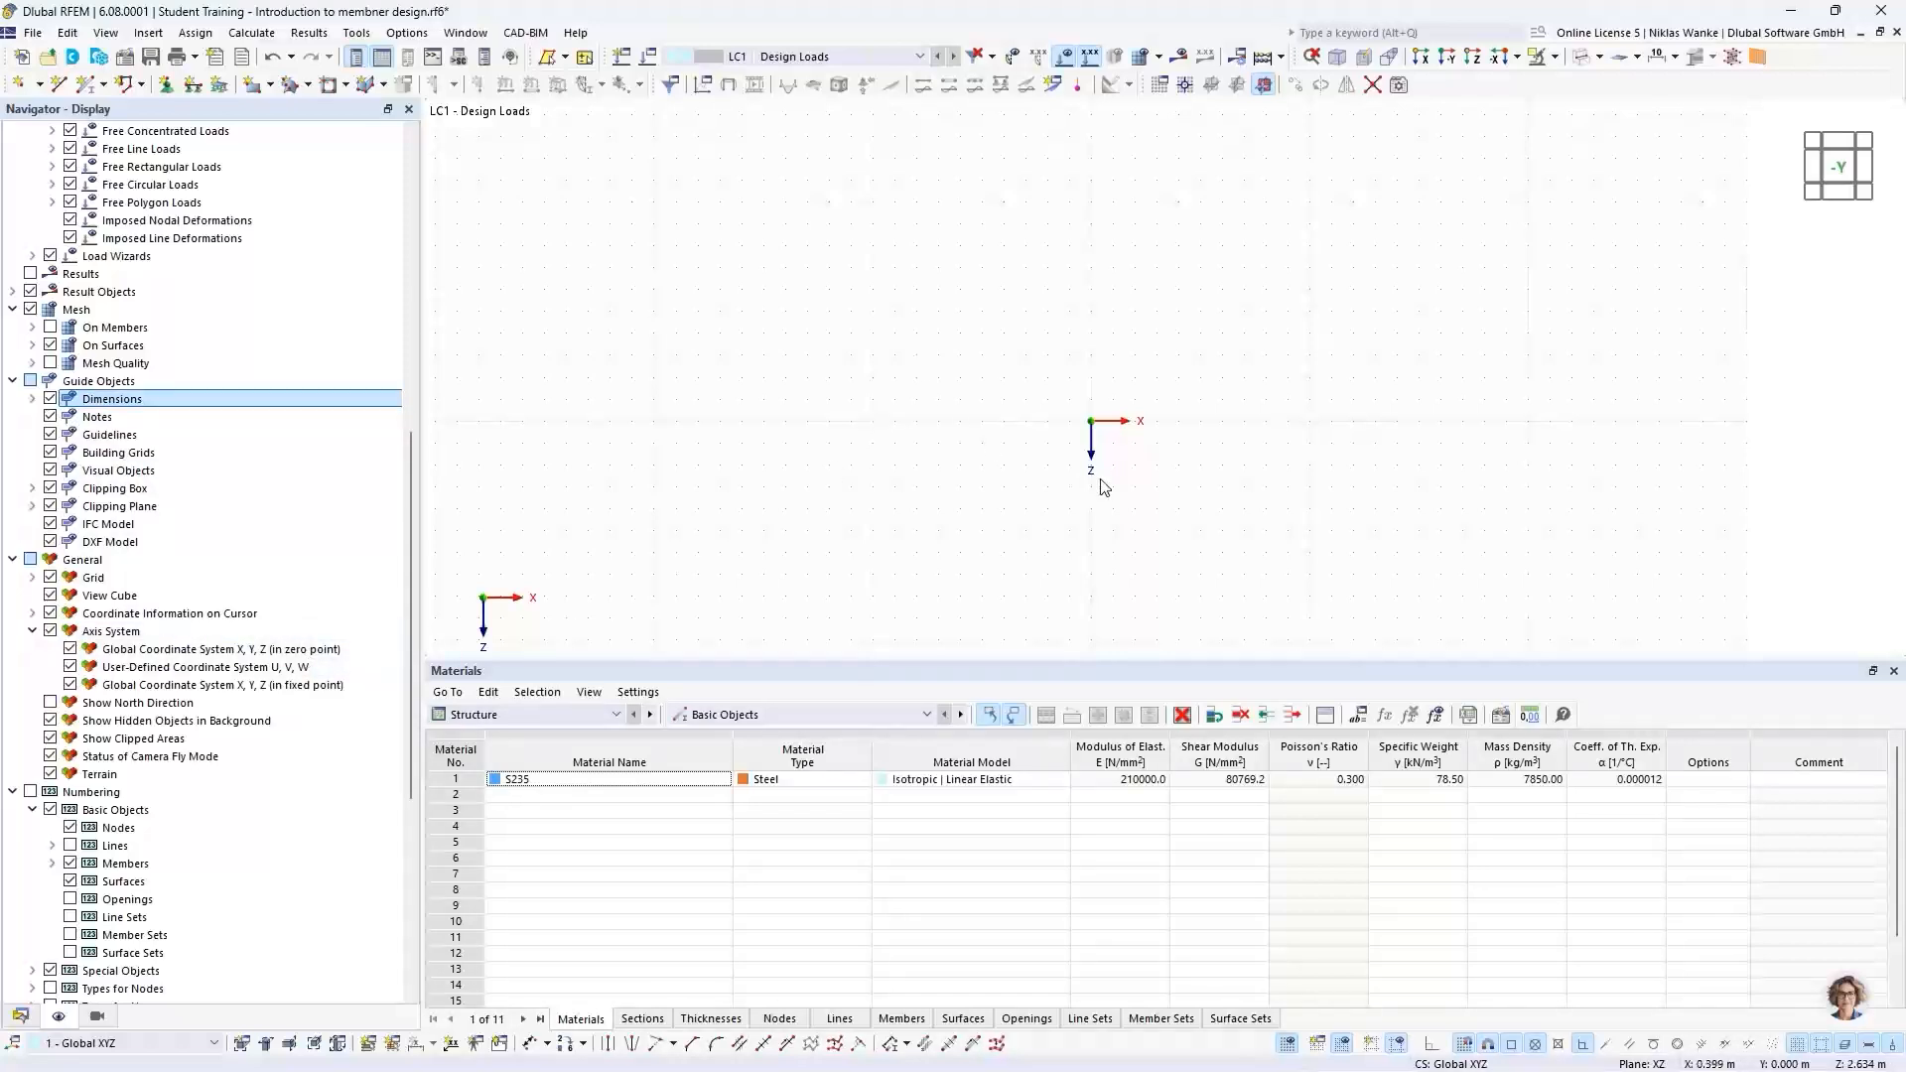
Step: Check the grid point spacing in the work plane and grid/snap settings
scroll(1122, 472, up, 1)
middle_drag(1136, 454, 748, 433)
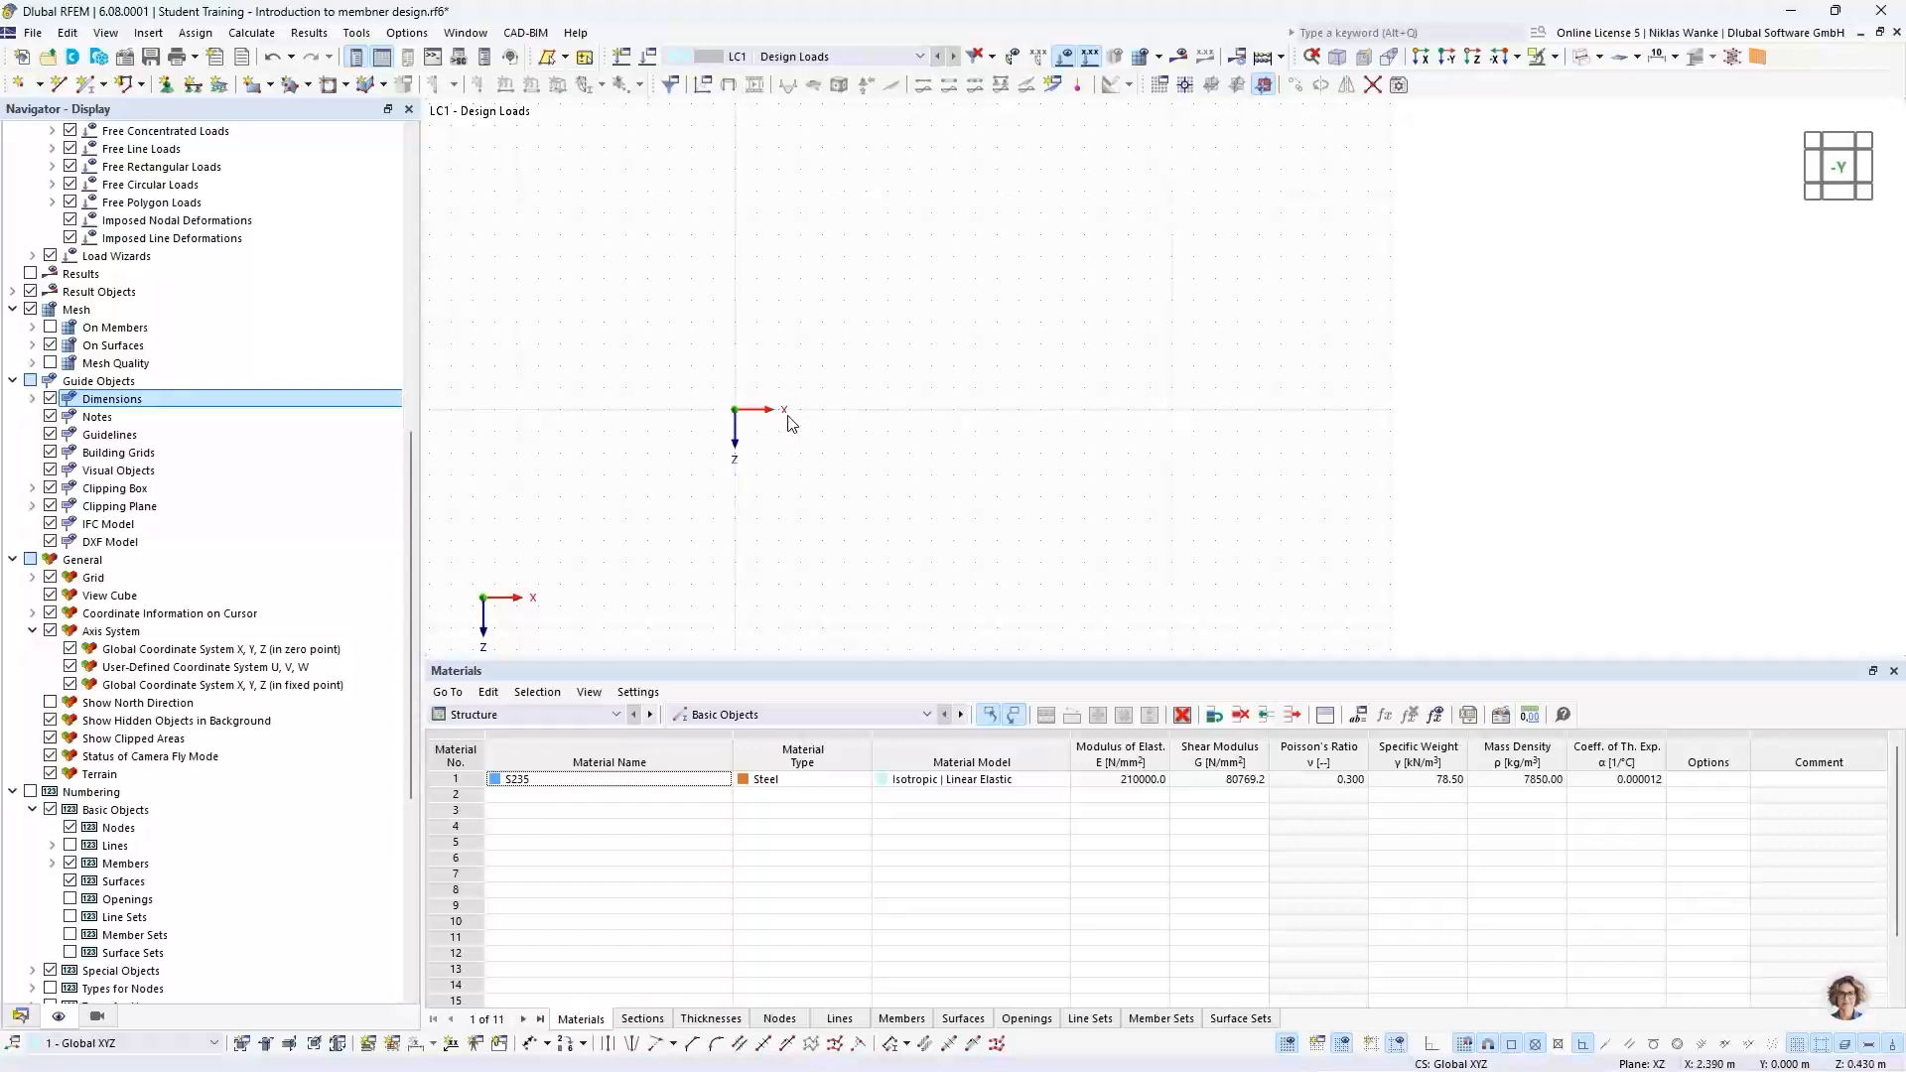
scroll(837, 422, up, 2)
click(1159, 83)
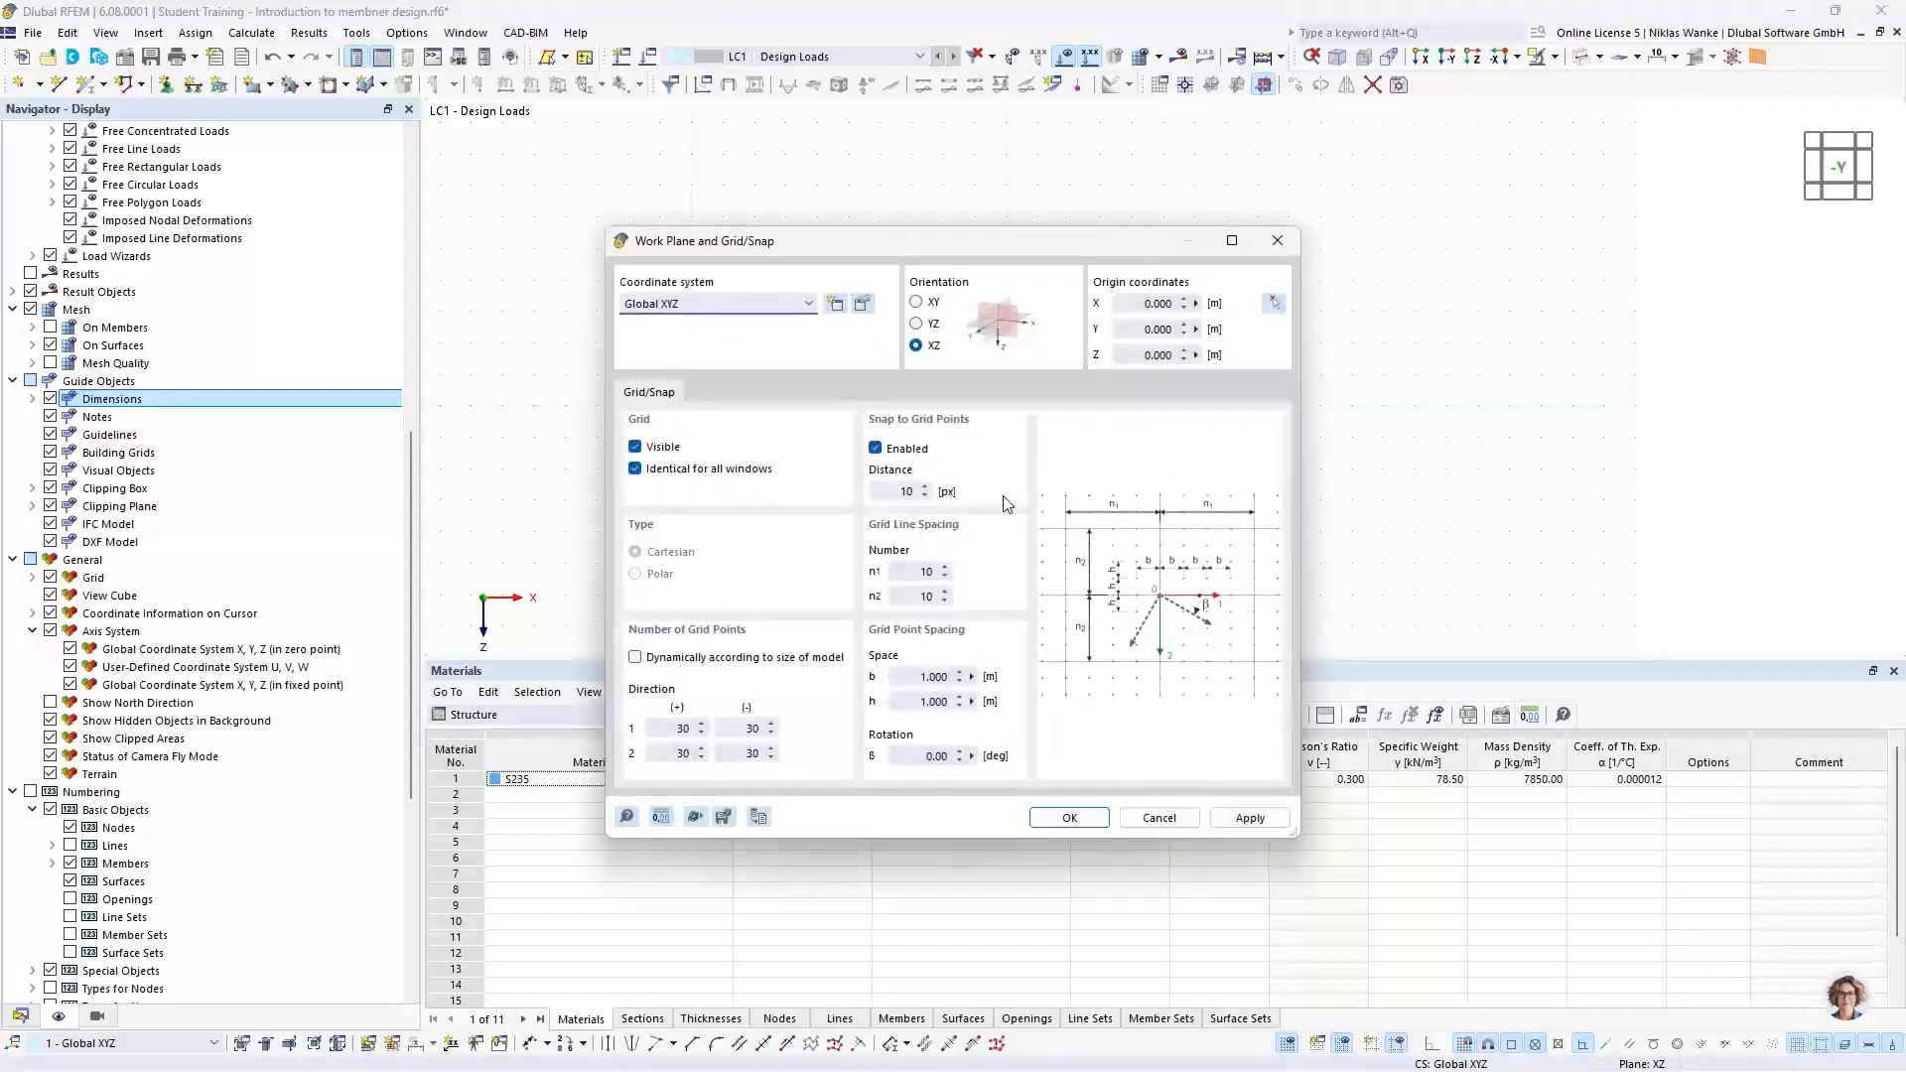
click(912, 676)
click(1276, 241)
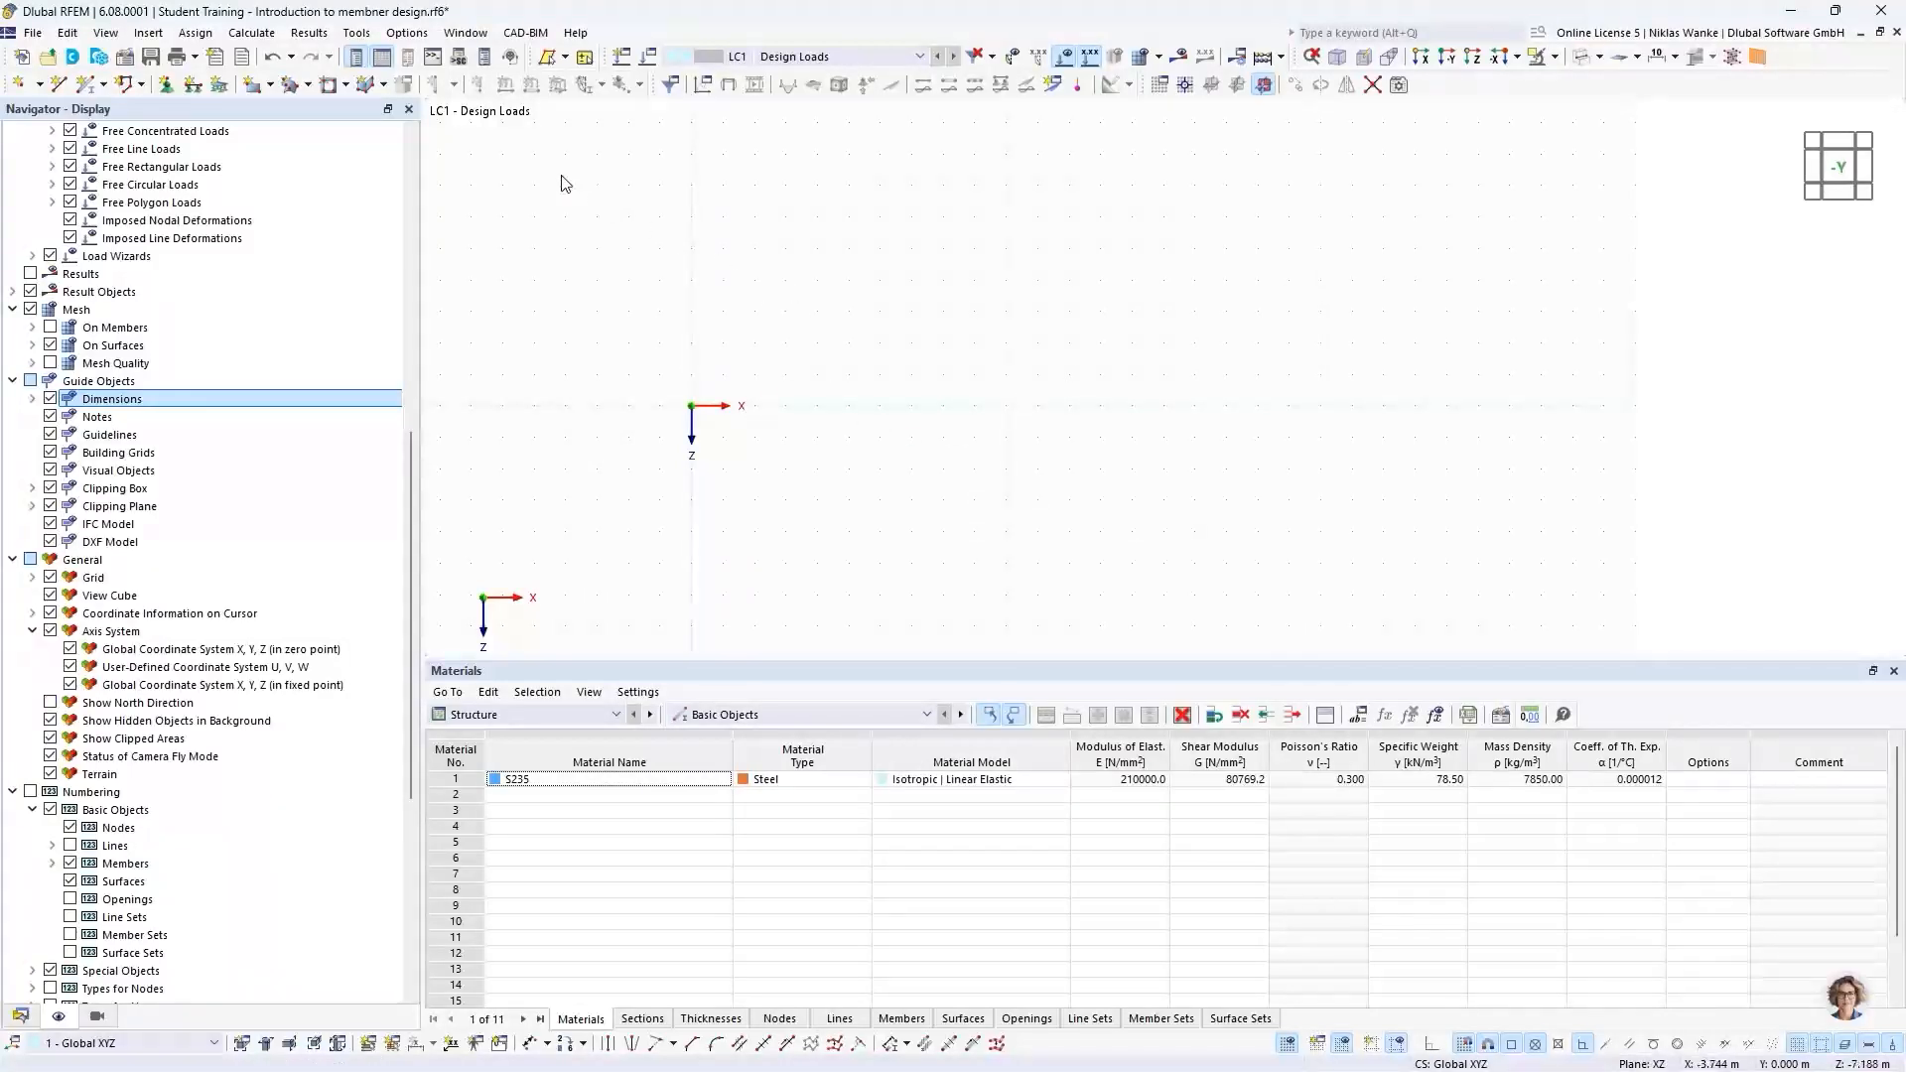
Step: Define a new single member of type Beam with the HEB 300 section in S235
click(86, 87)
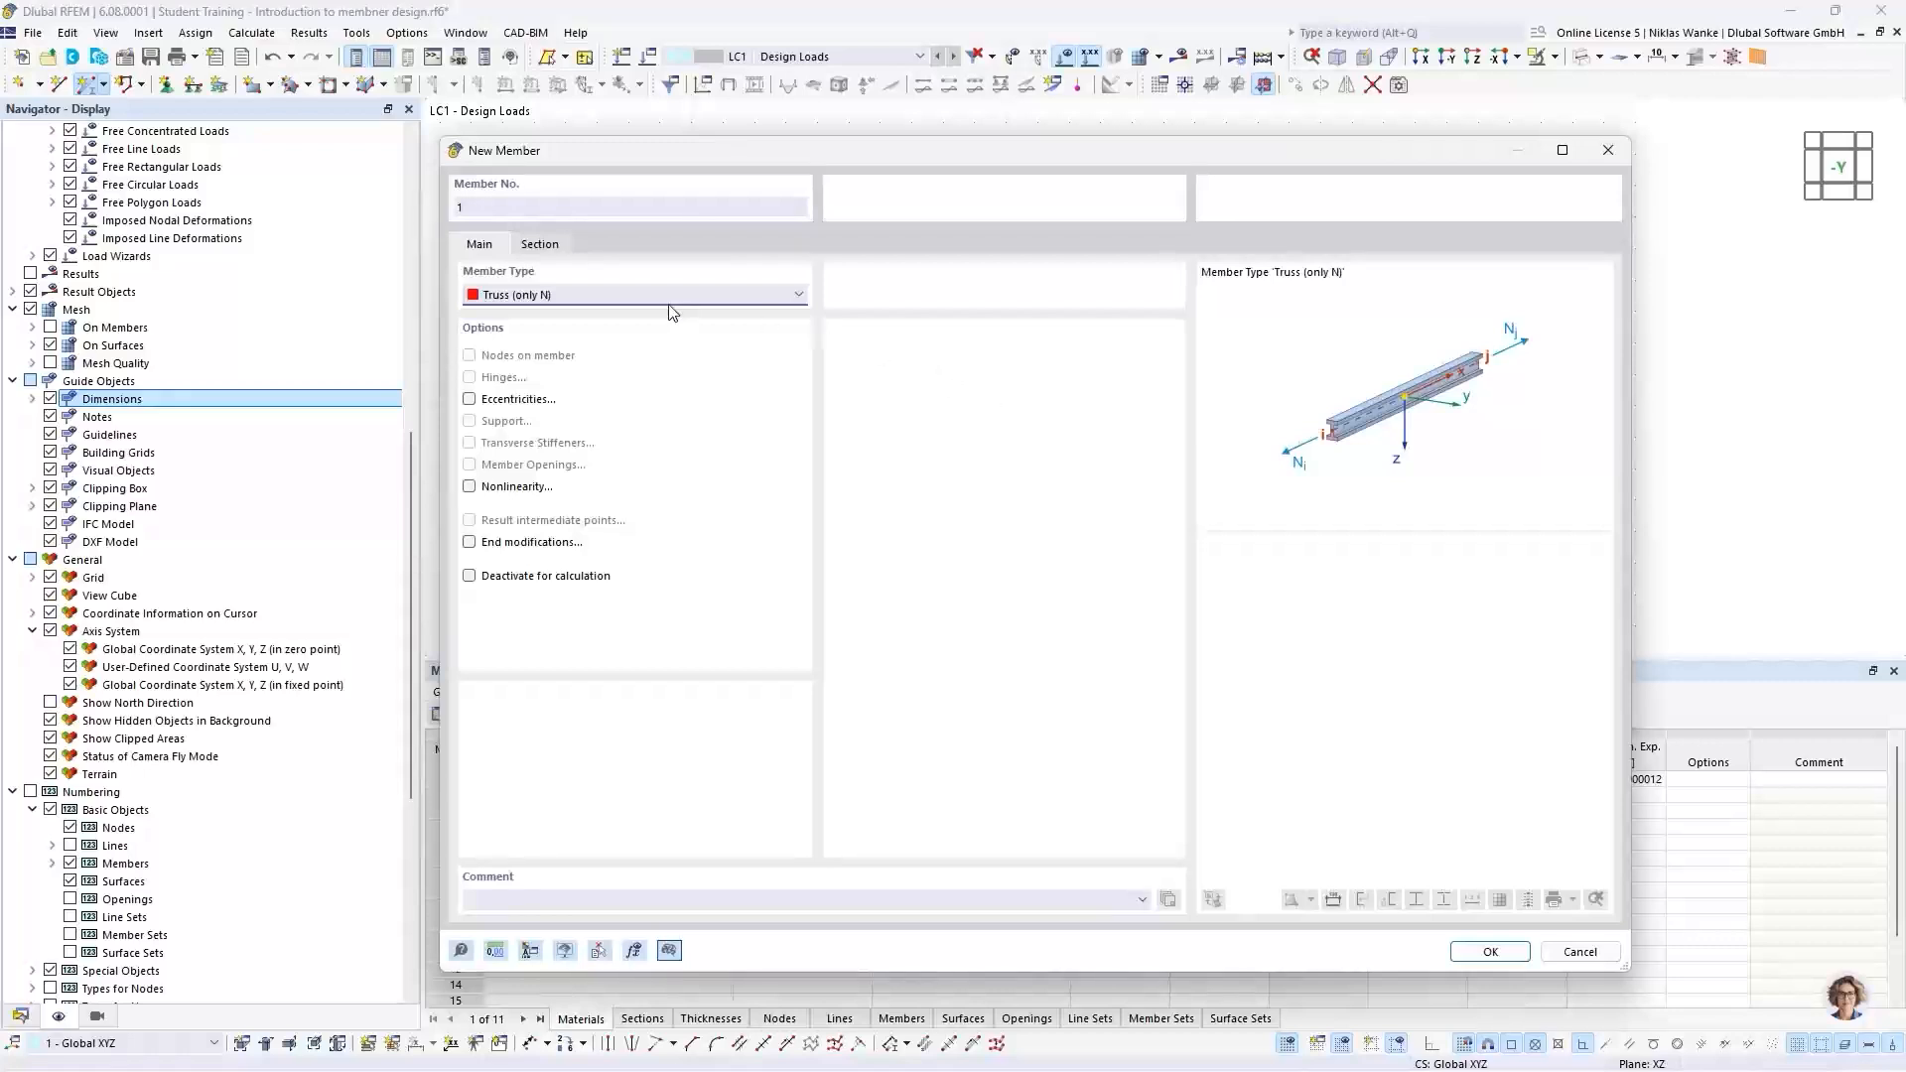
click(655, 295)
scroll(655, 308, up, 1)
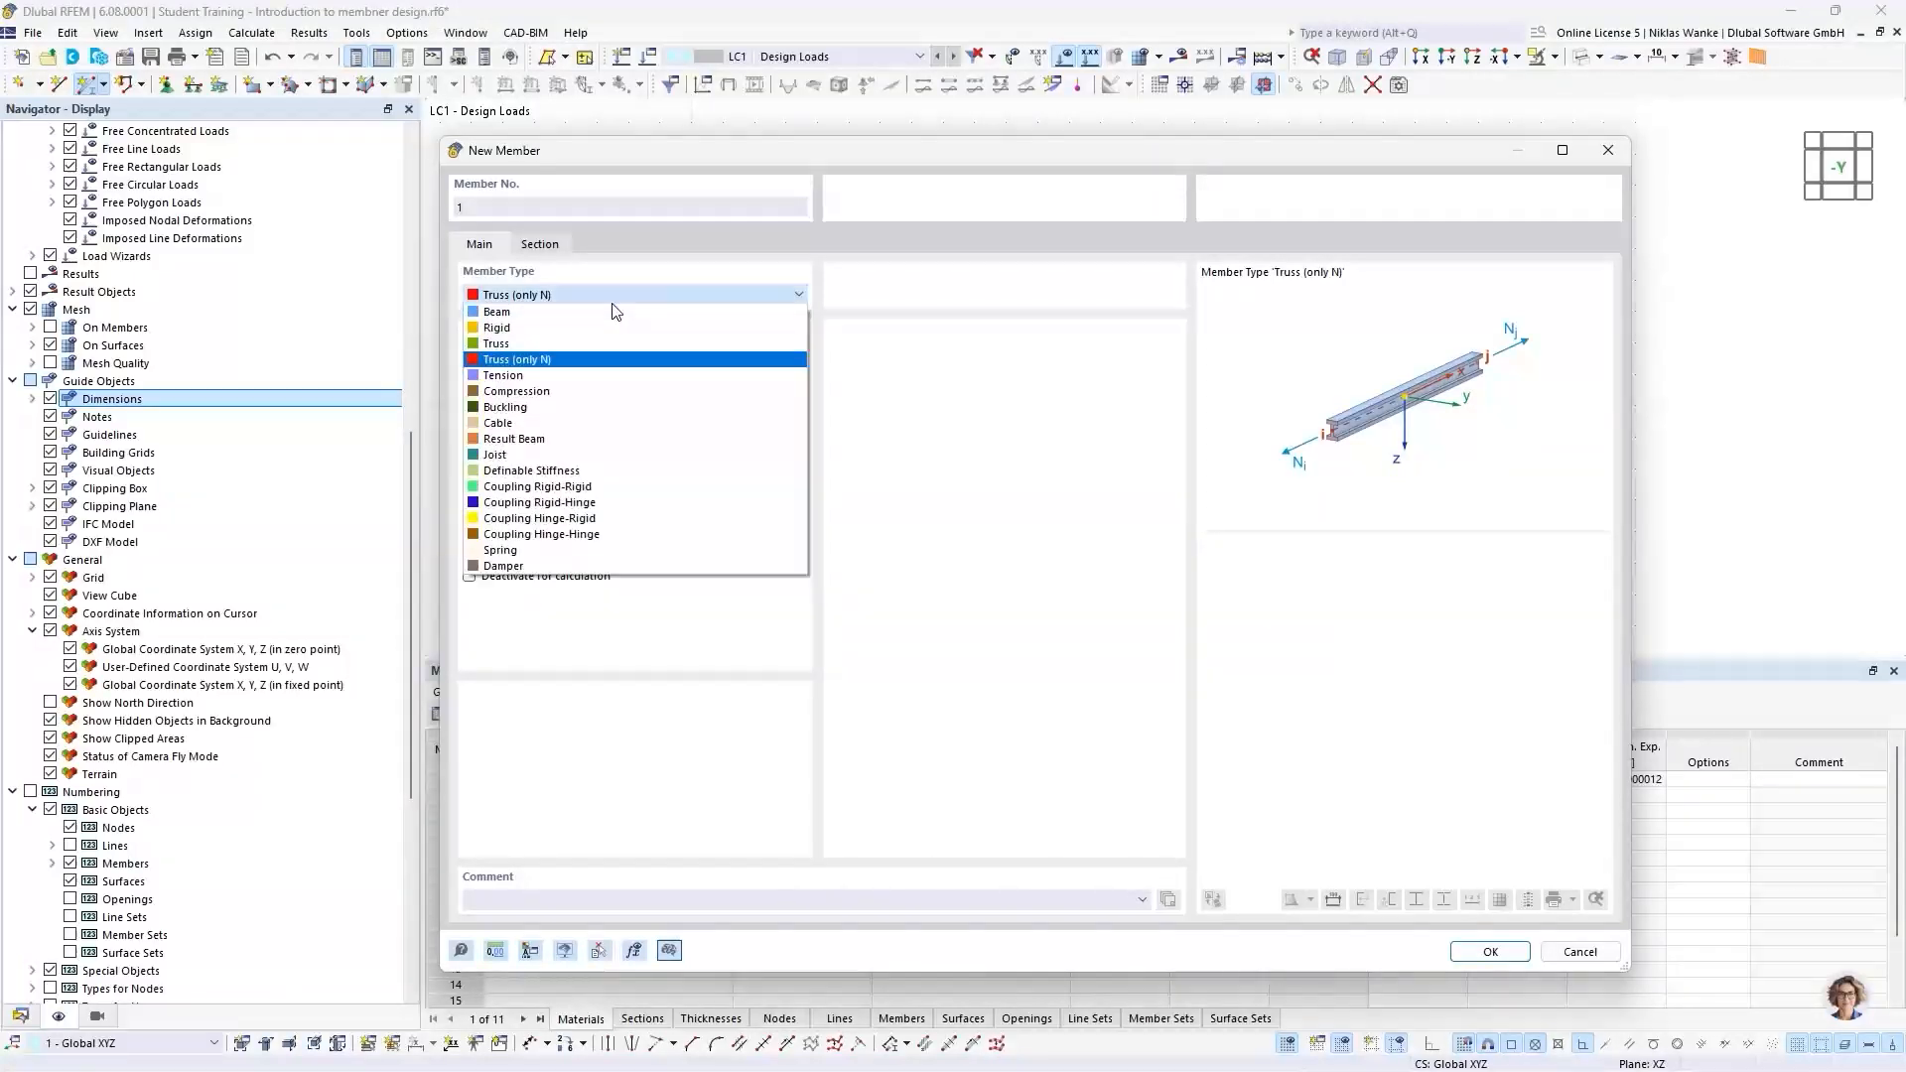
click(506, 312)
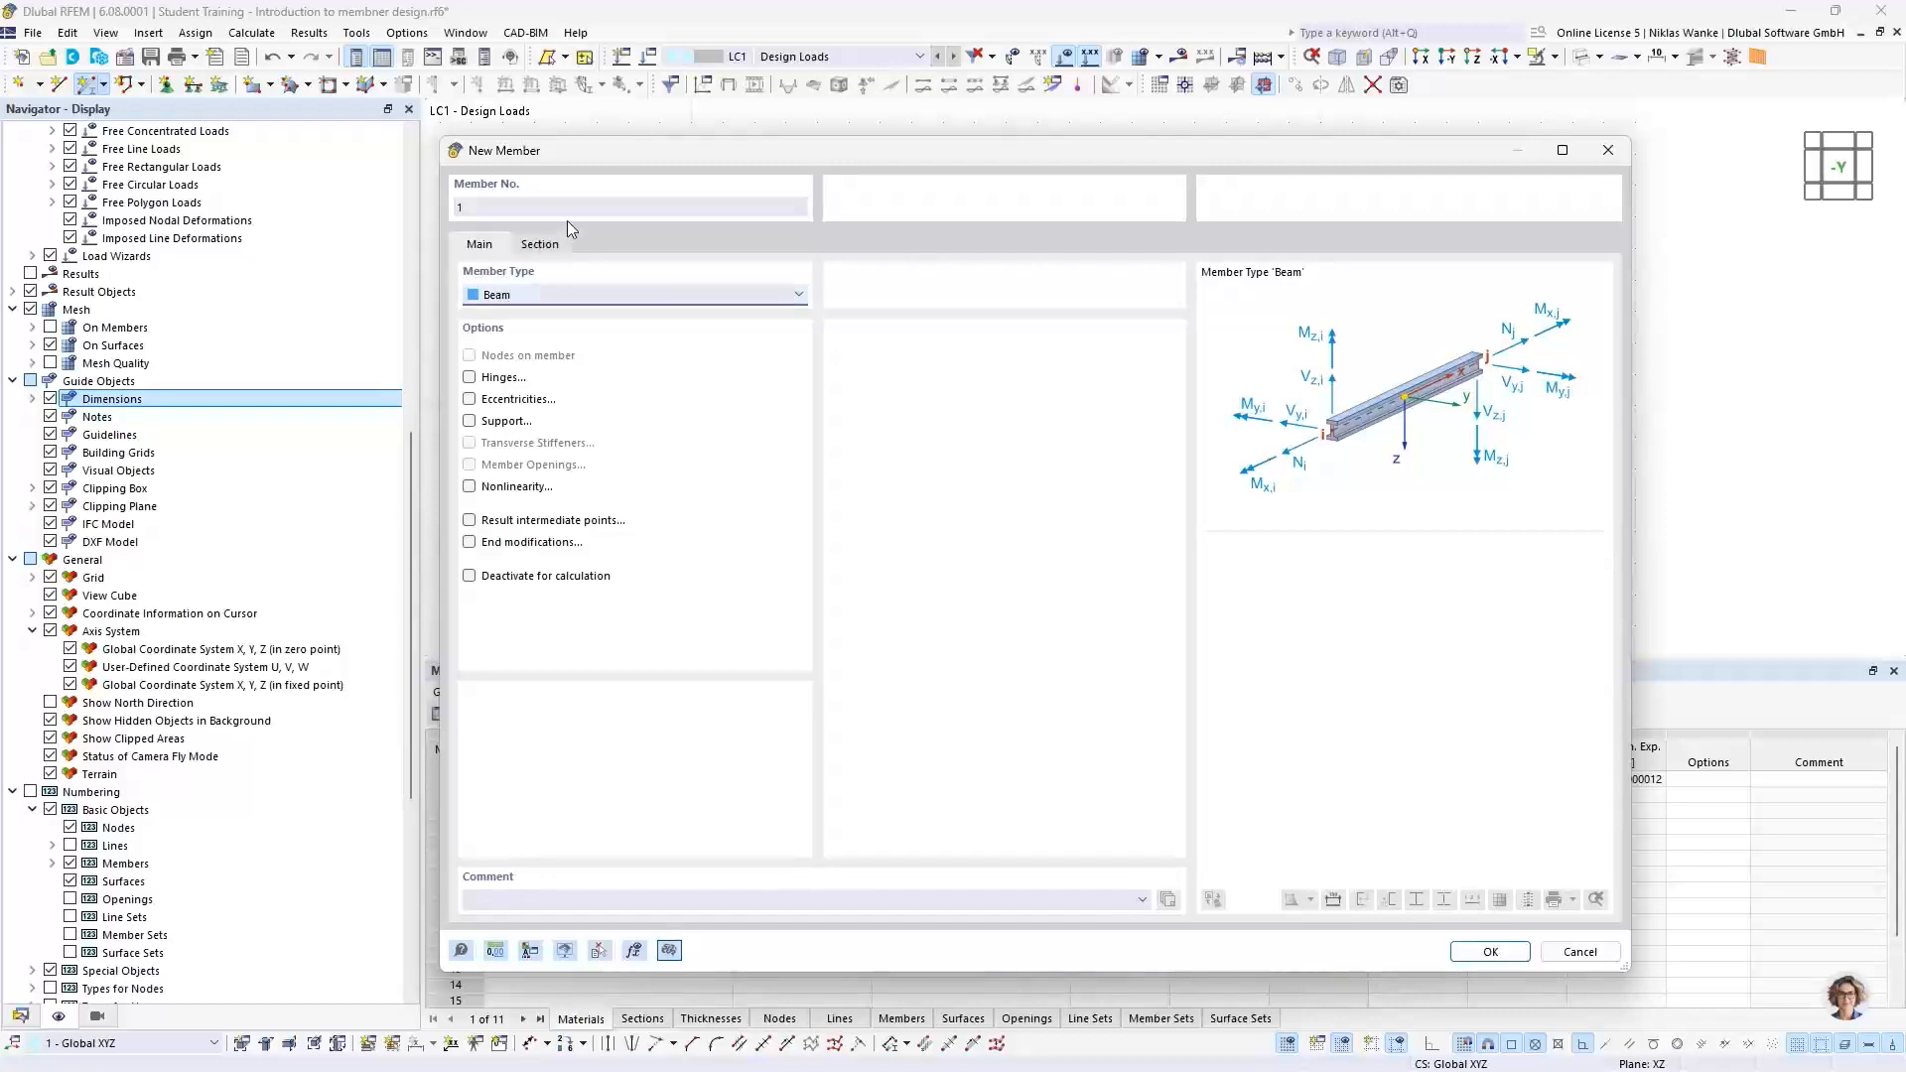
click(551, 247)
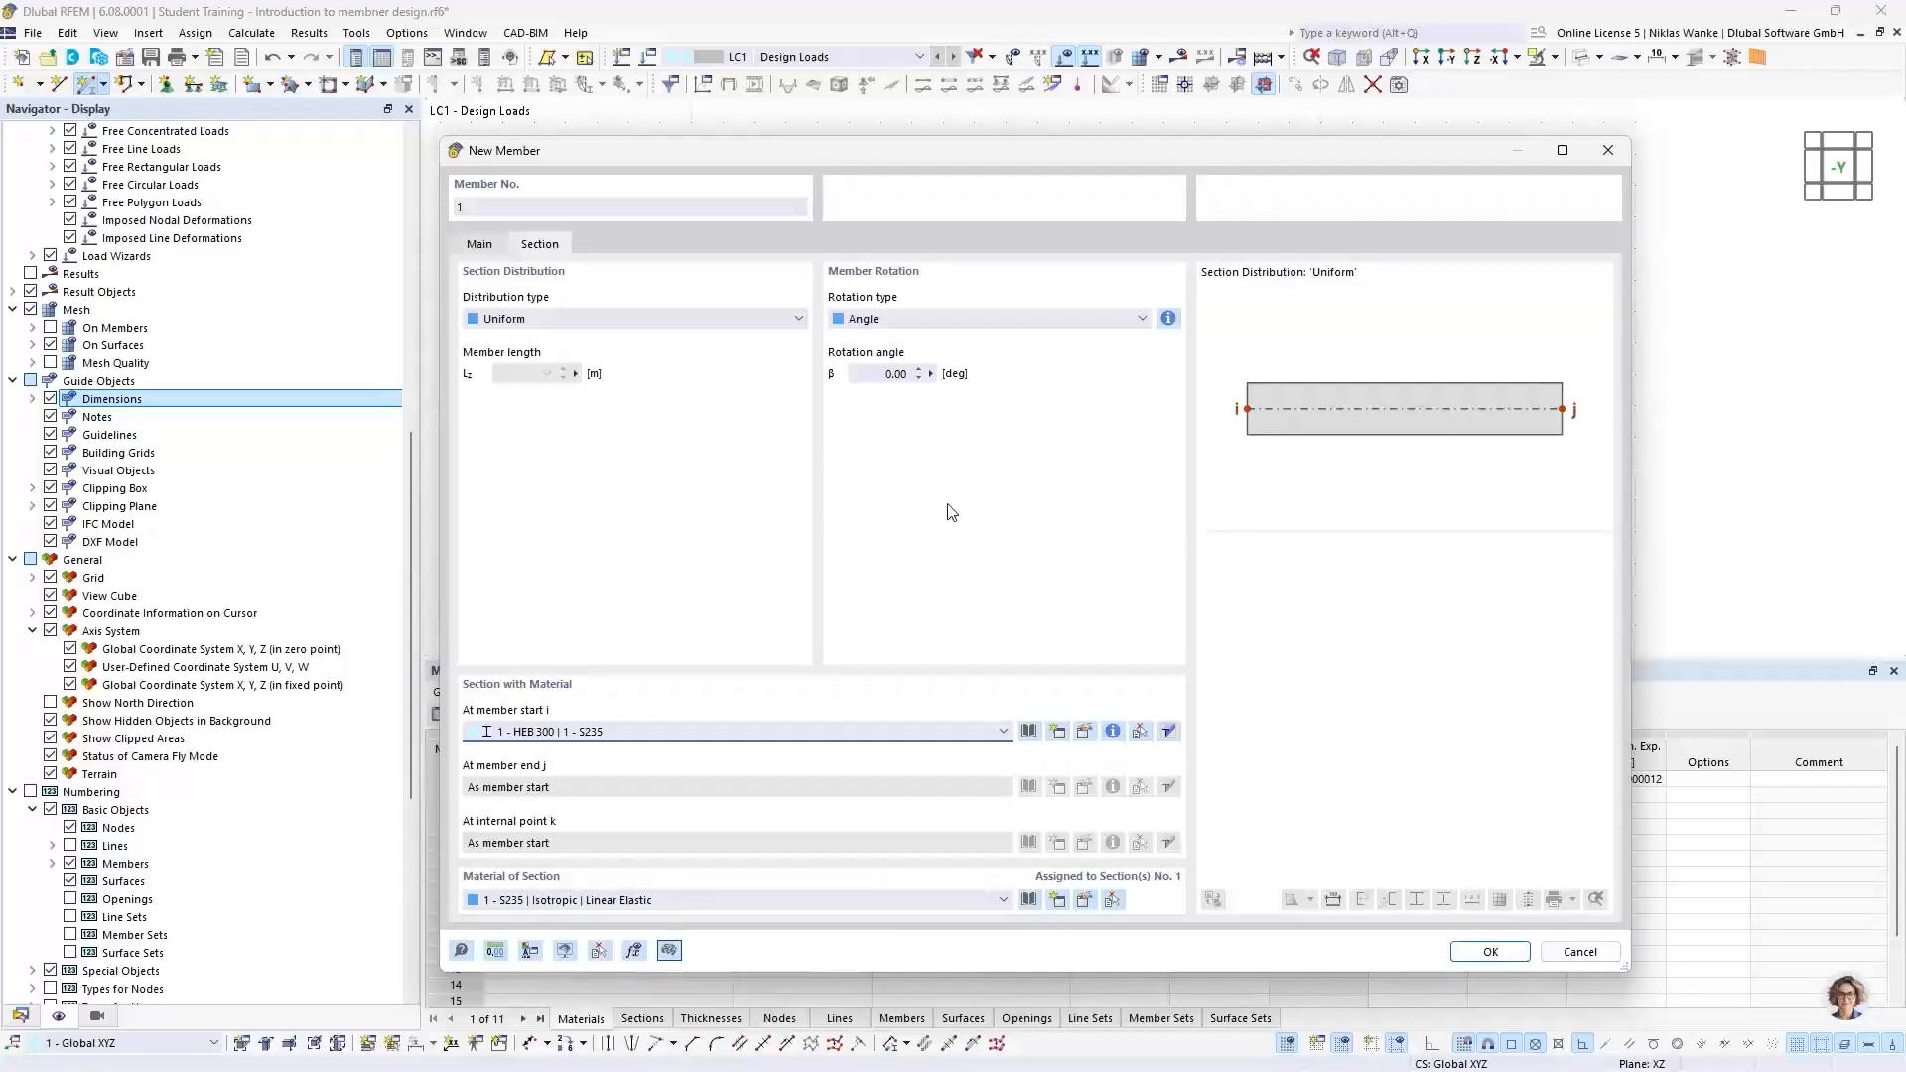
click(1484, 953)
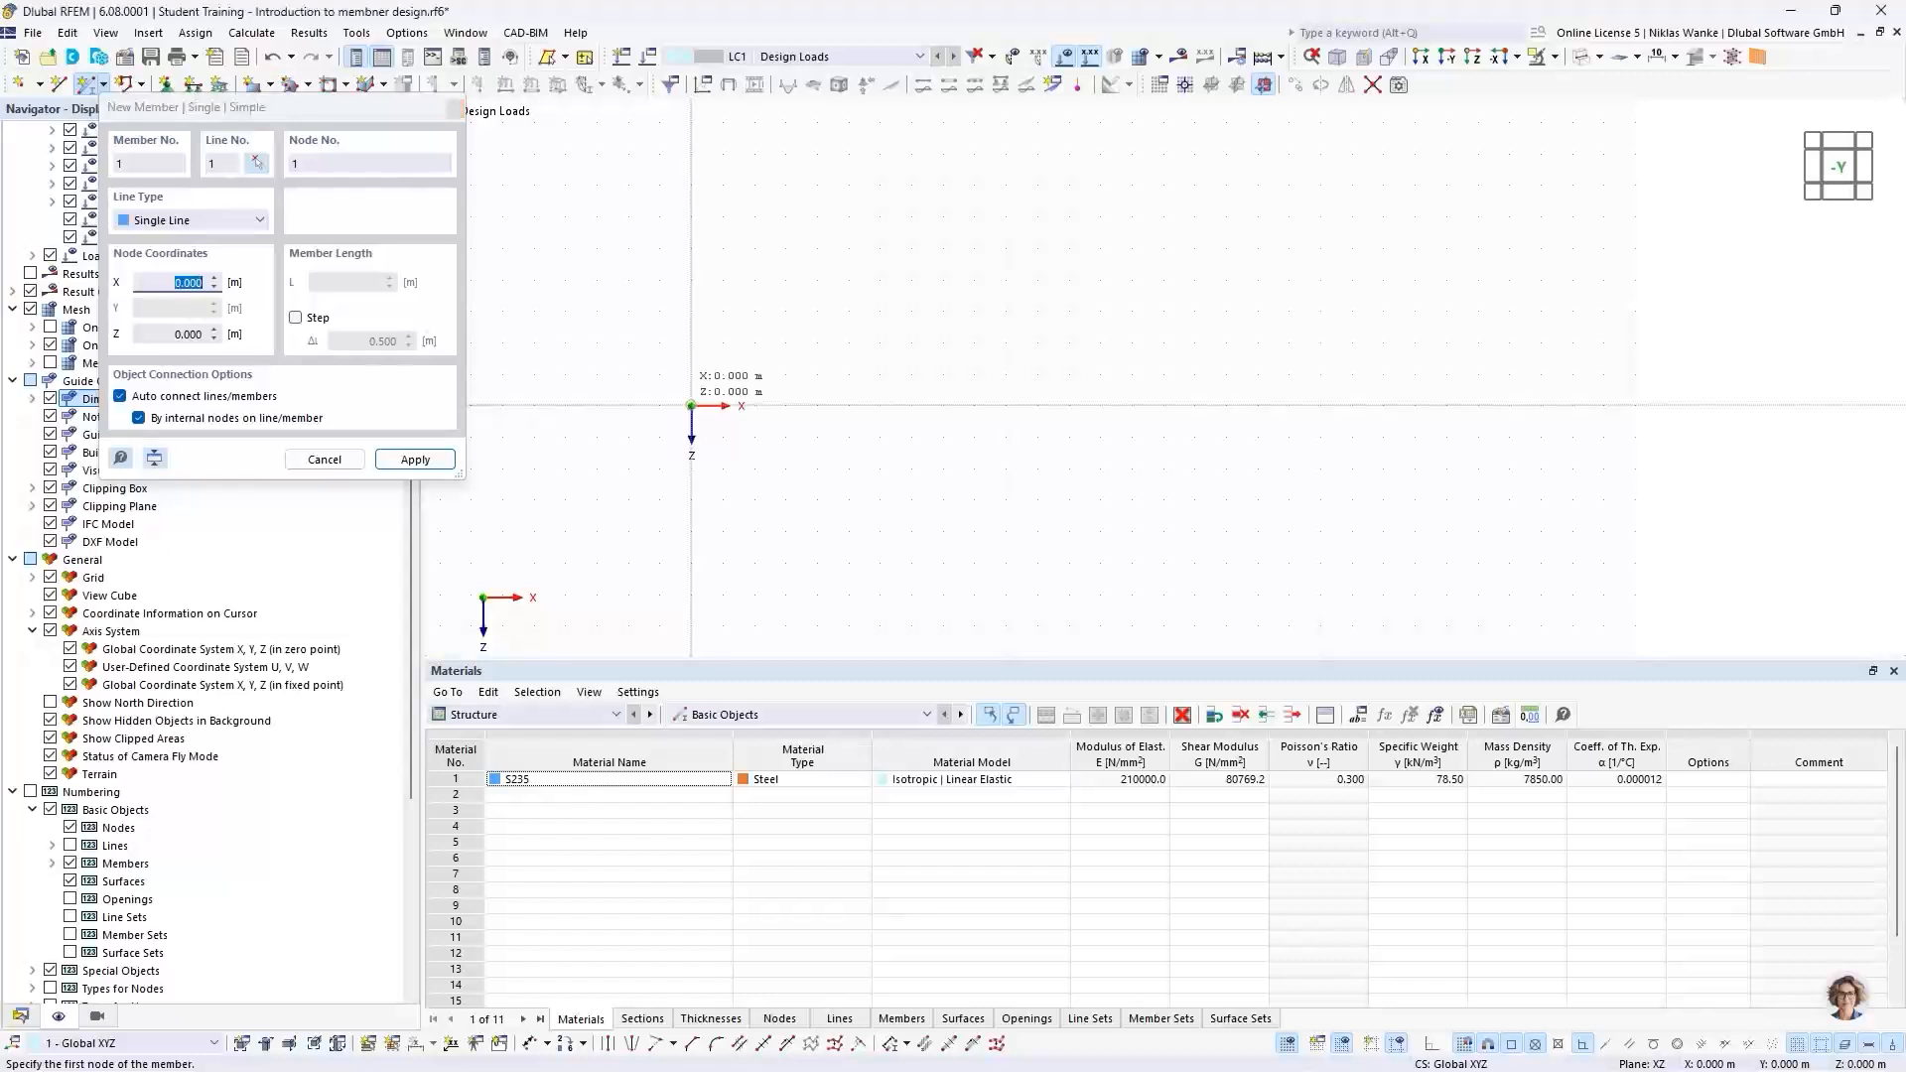
Step: Draw the beam horizontally from the origin to X 2.000 m and end member placement
click(691, 405)
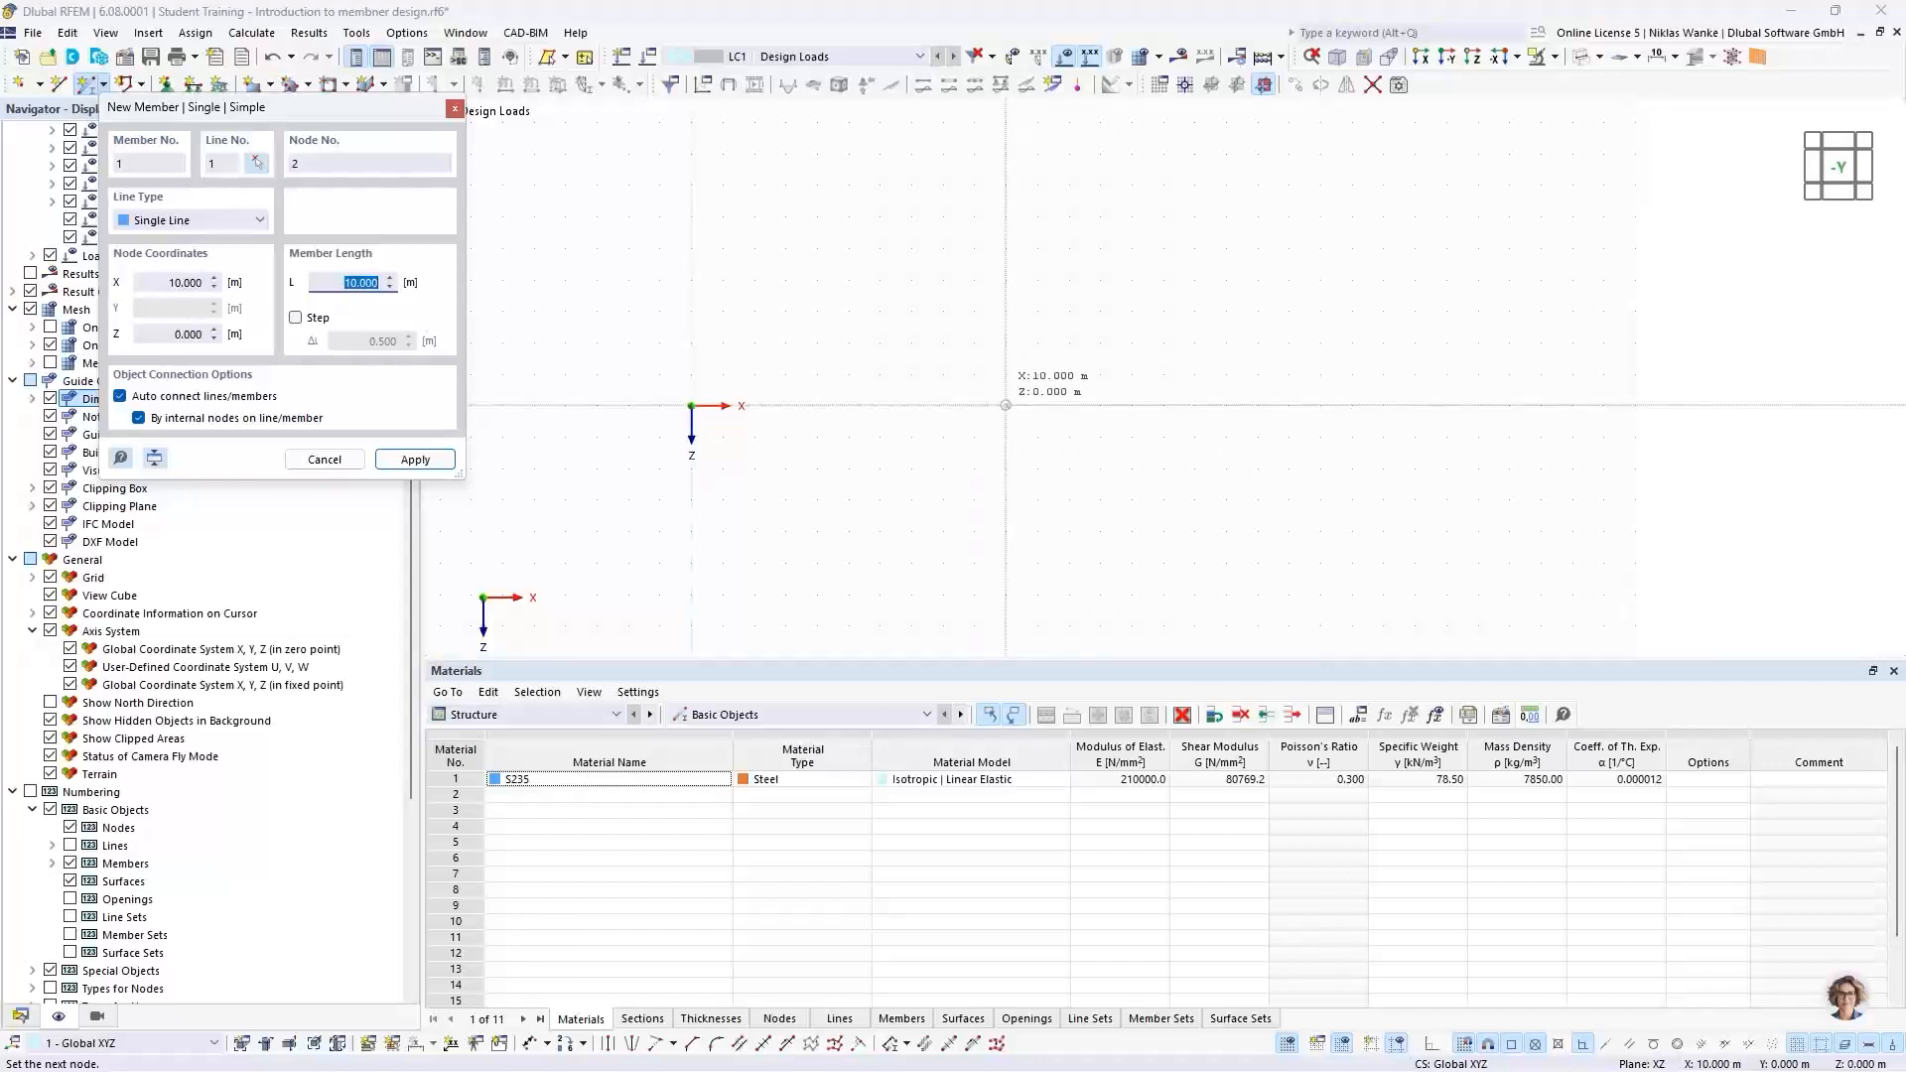
click(752, 422)
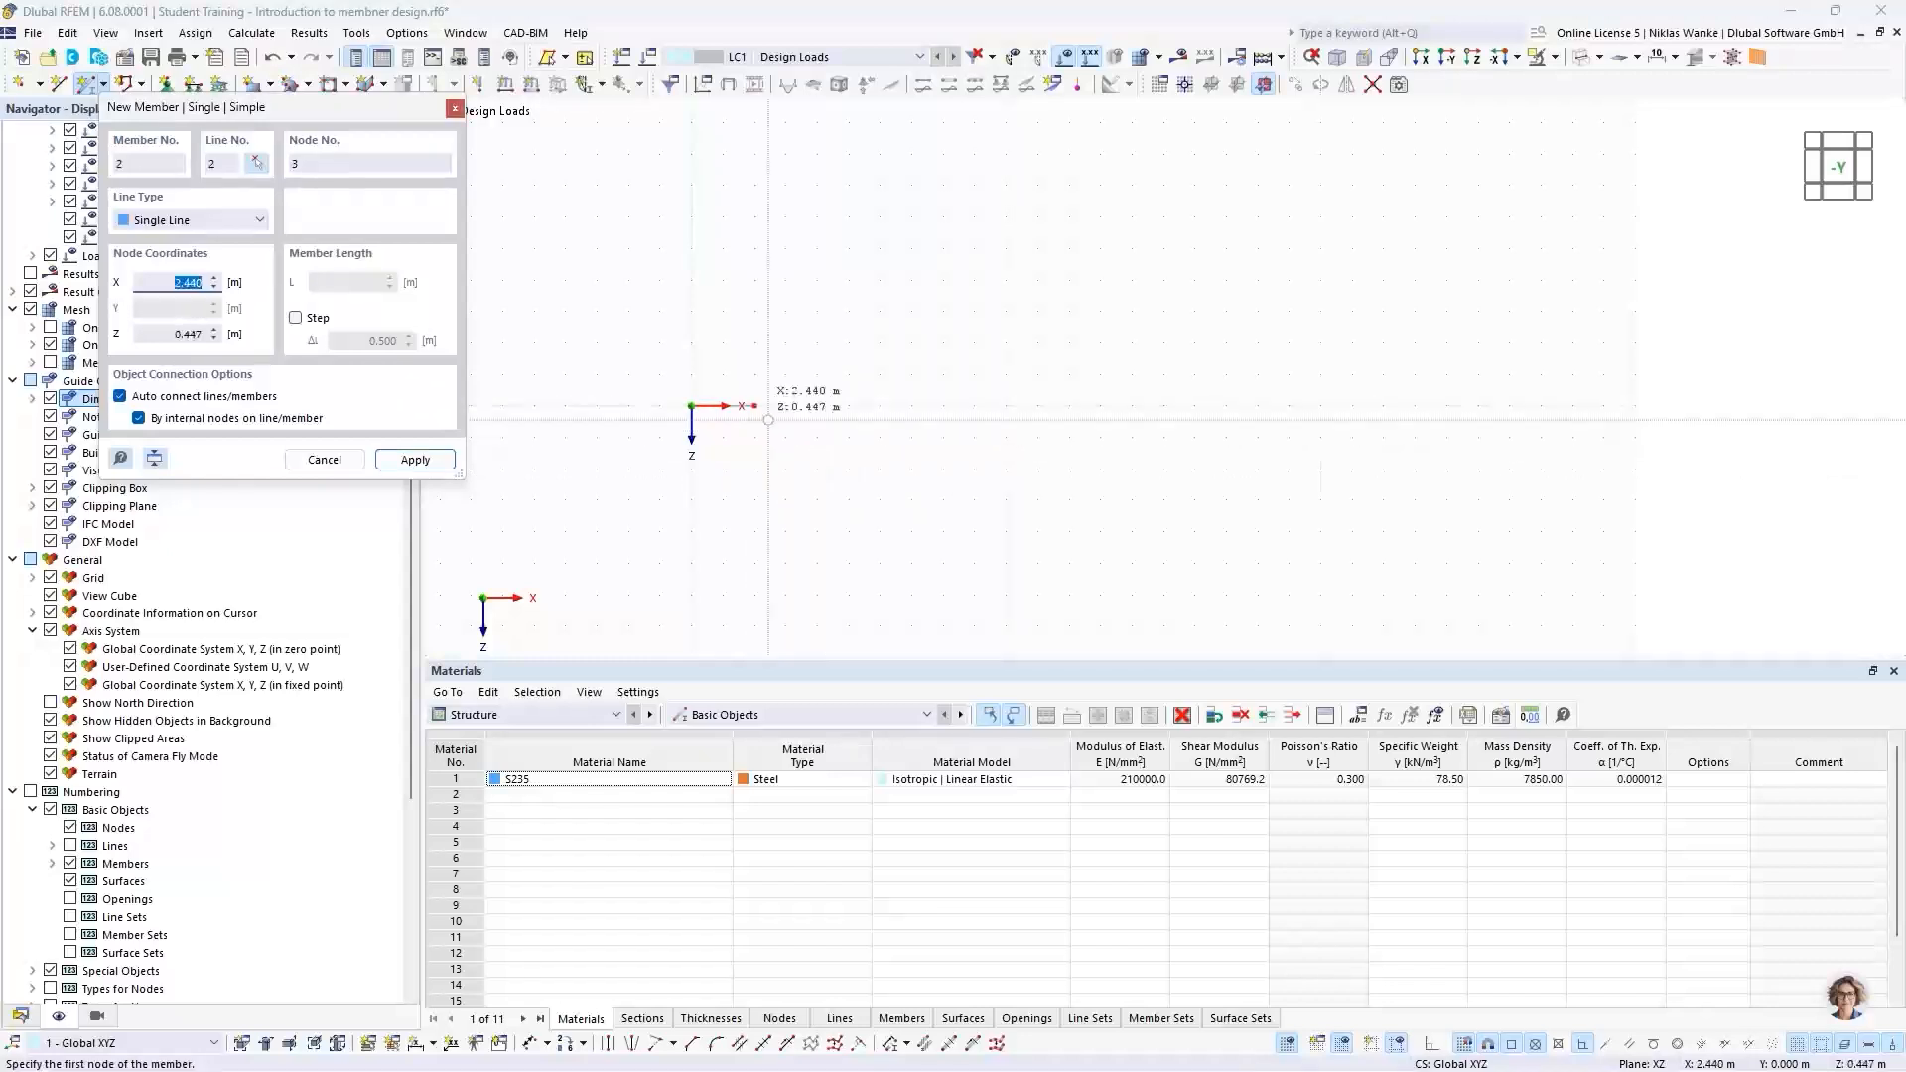
key(Escape)
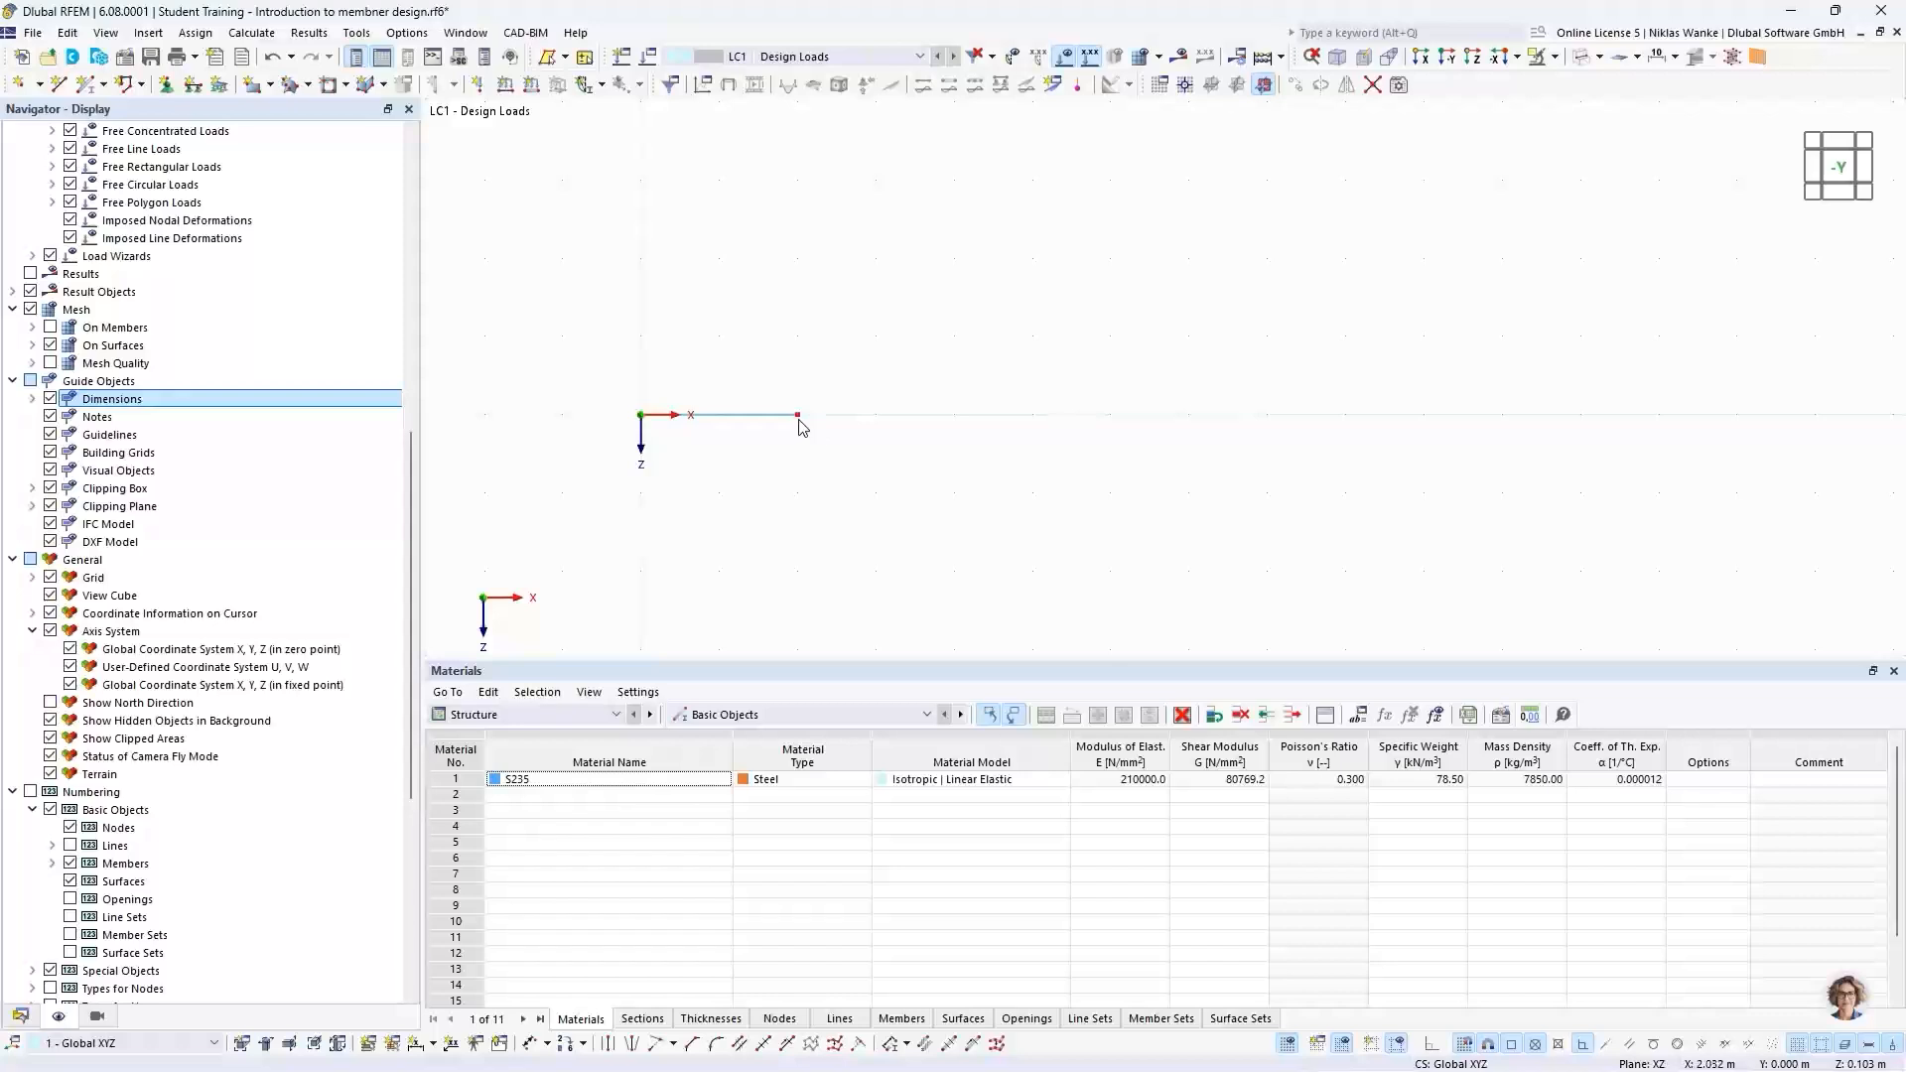
Step: Set the X coordinate of the beam's end node to 16.5 m
mouse_move(802, 421)
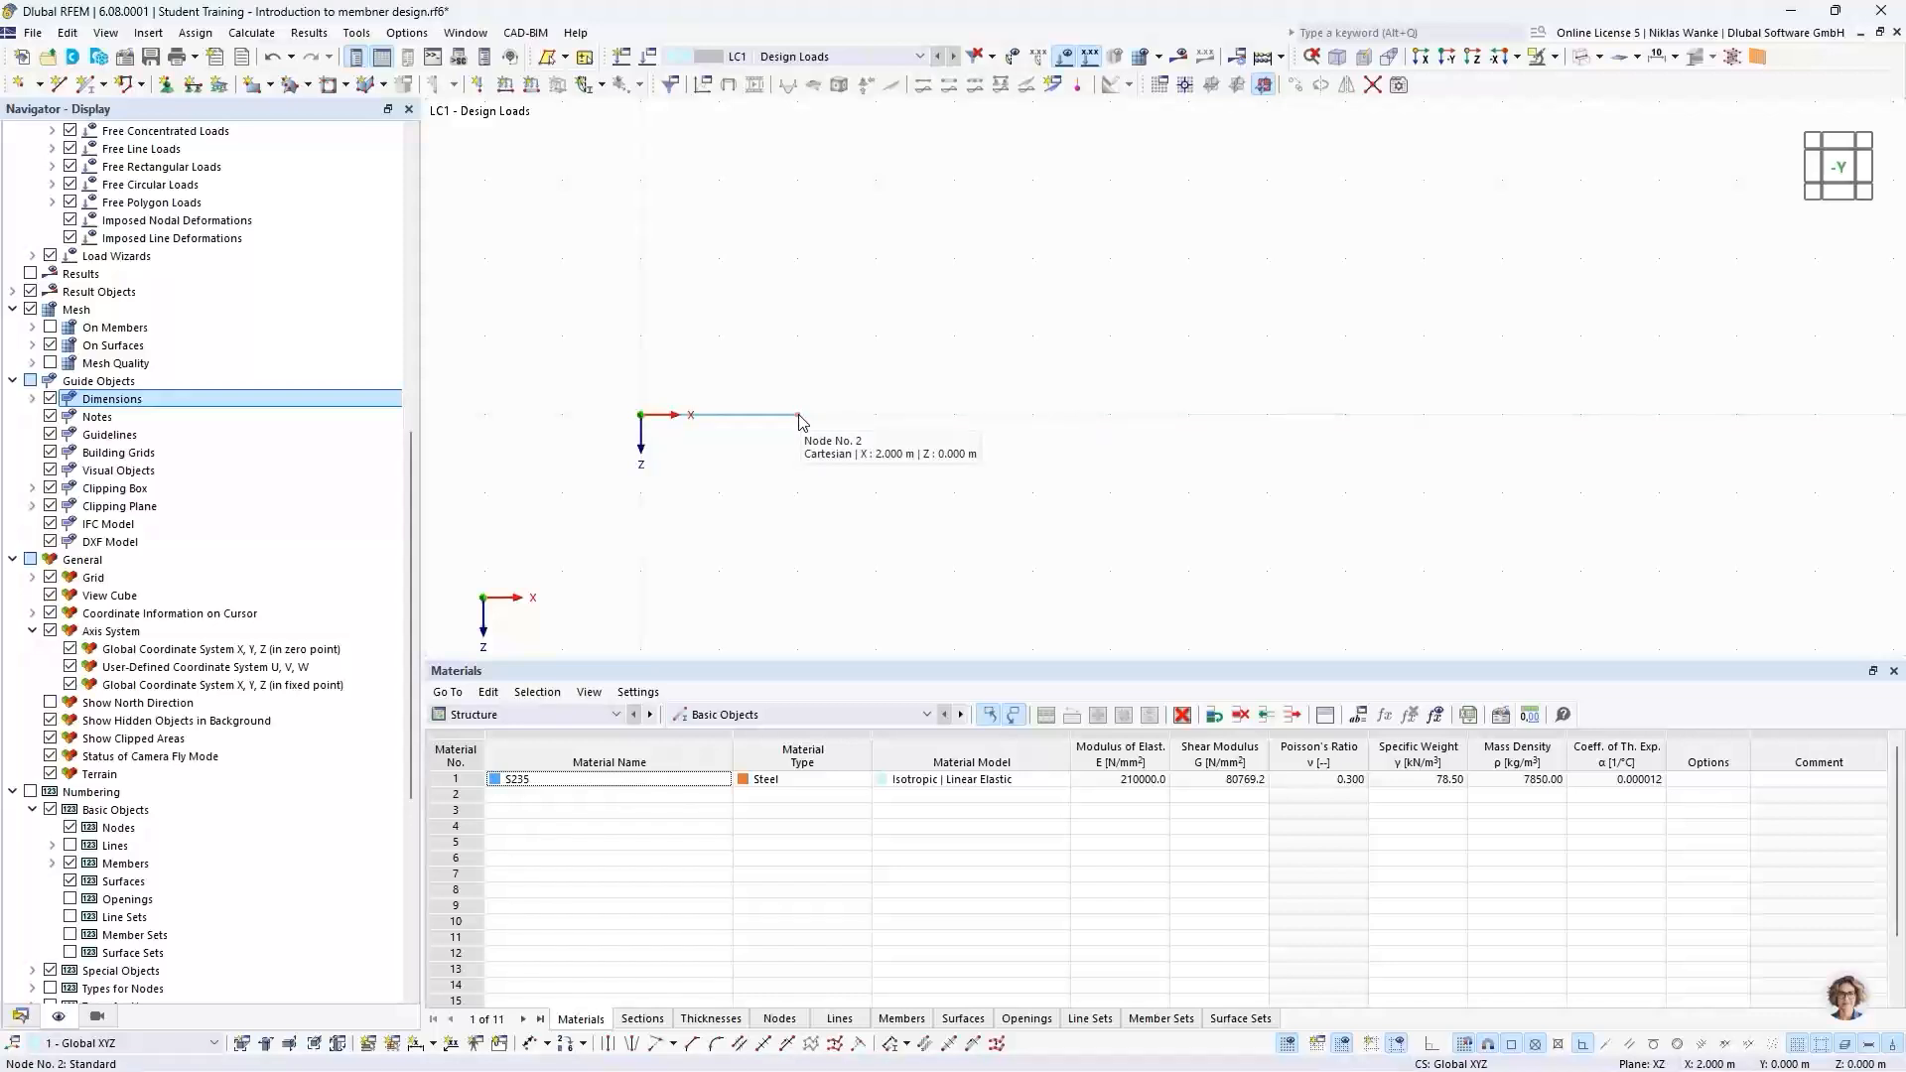
double_click(802, 419)
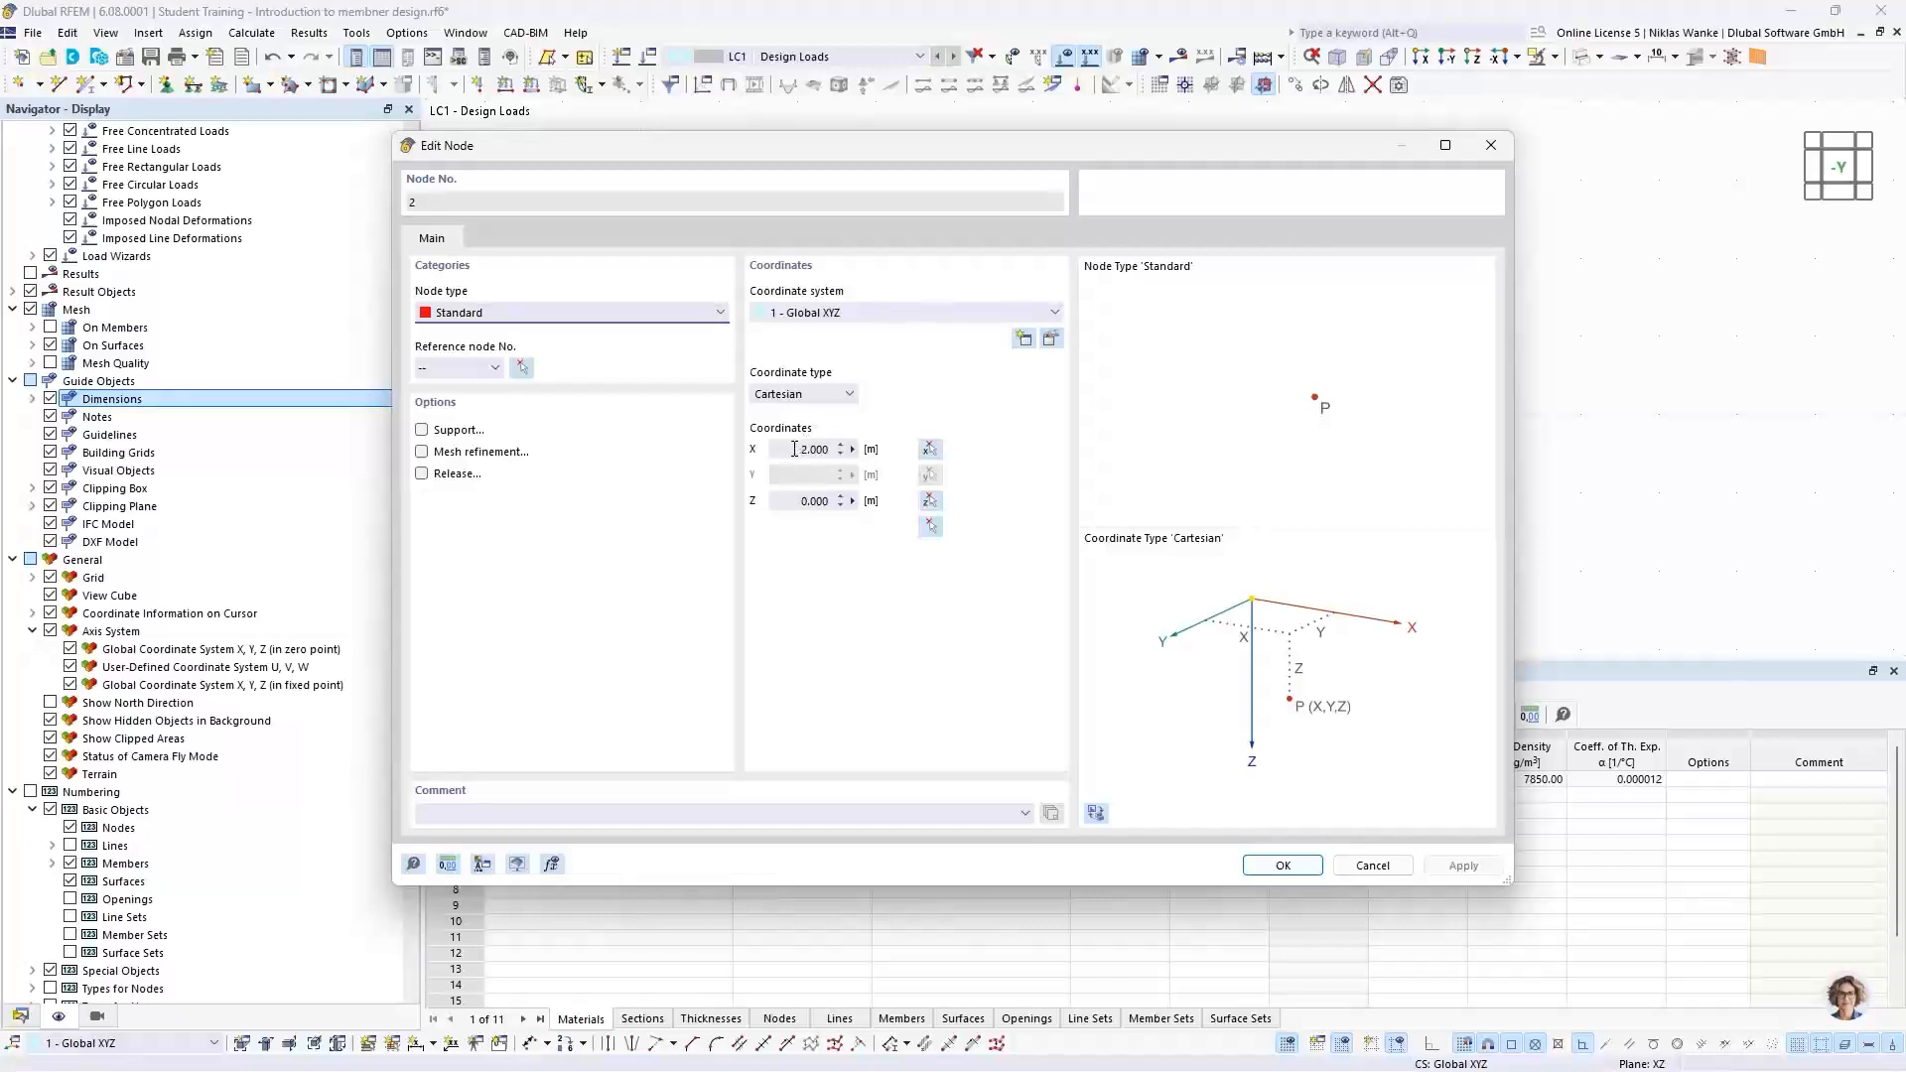
double_click(812, 449)
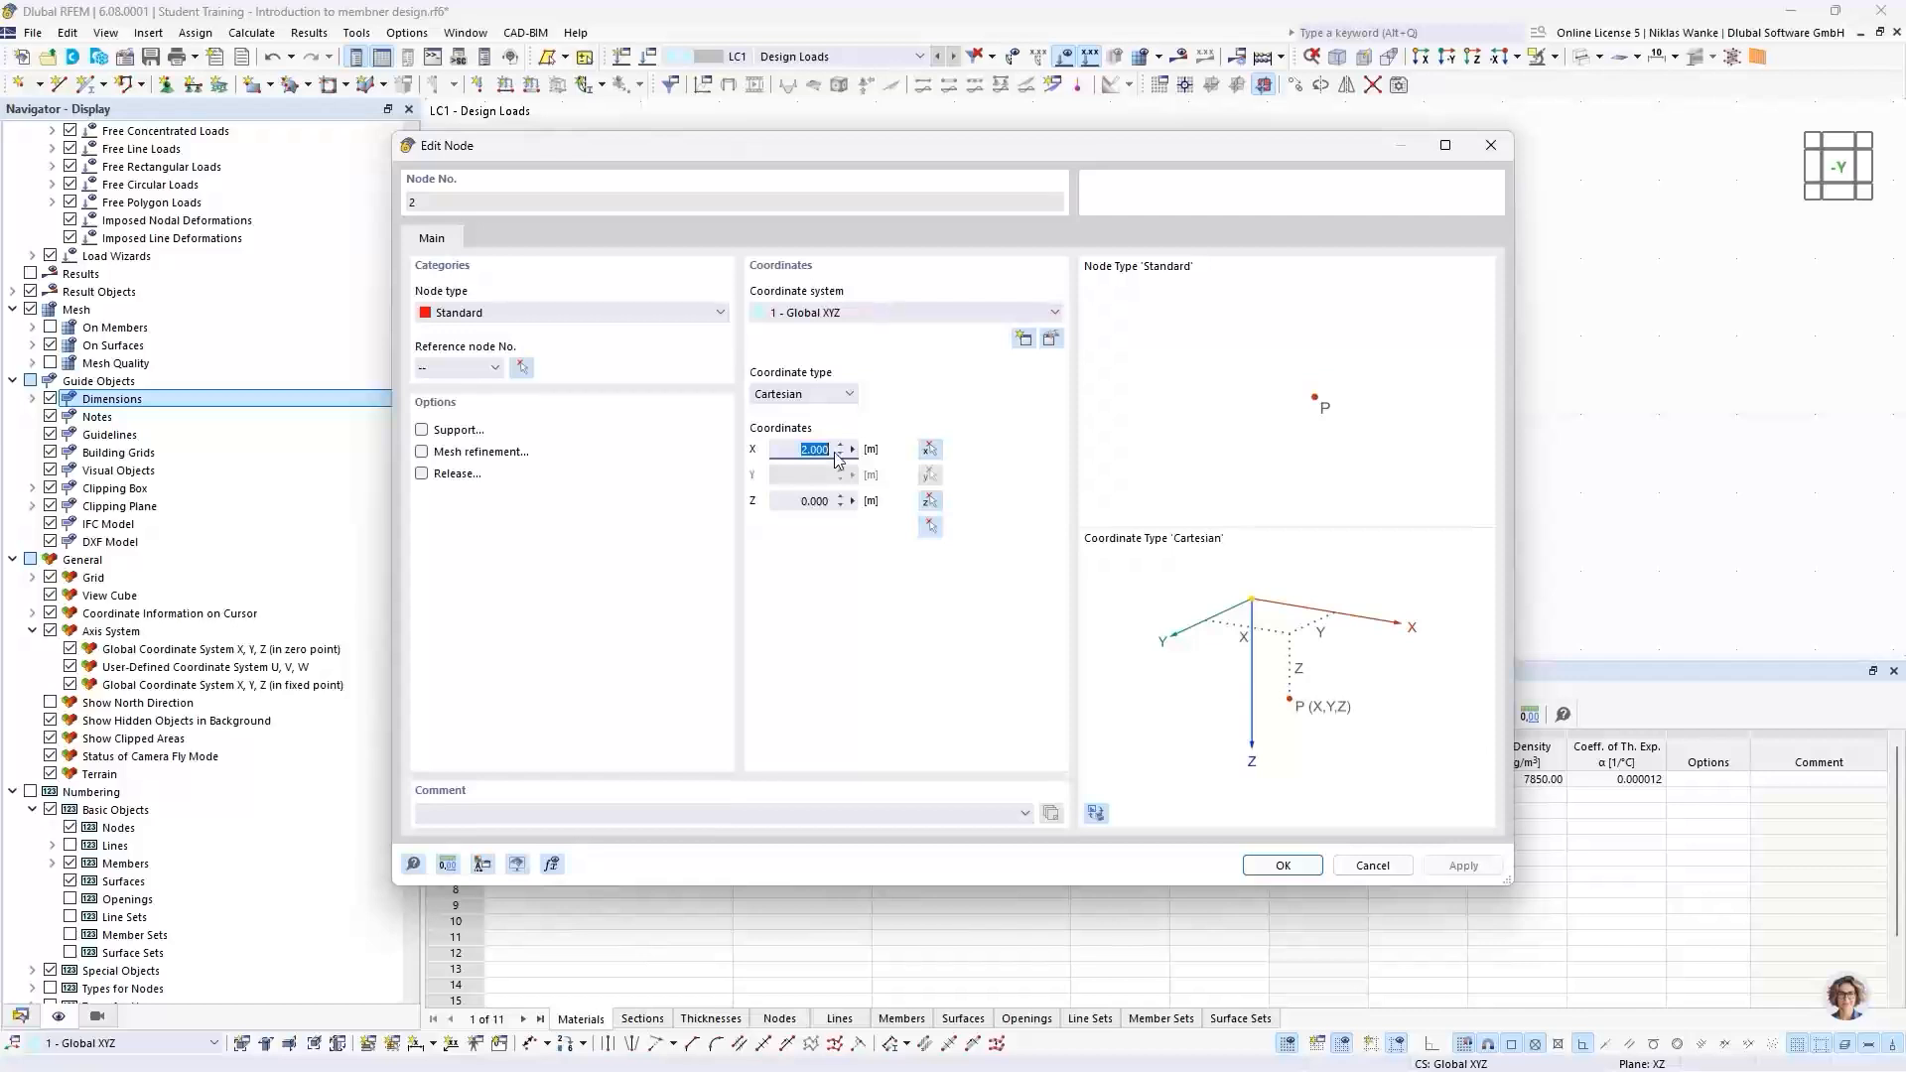
text(16,5)
click(1282, 865)
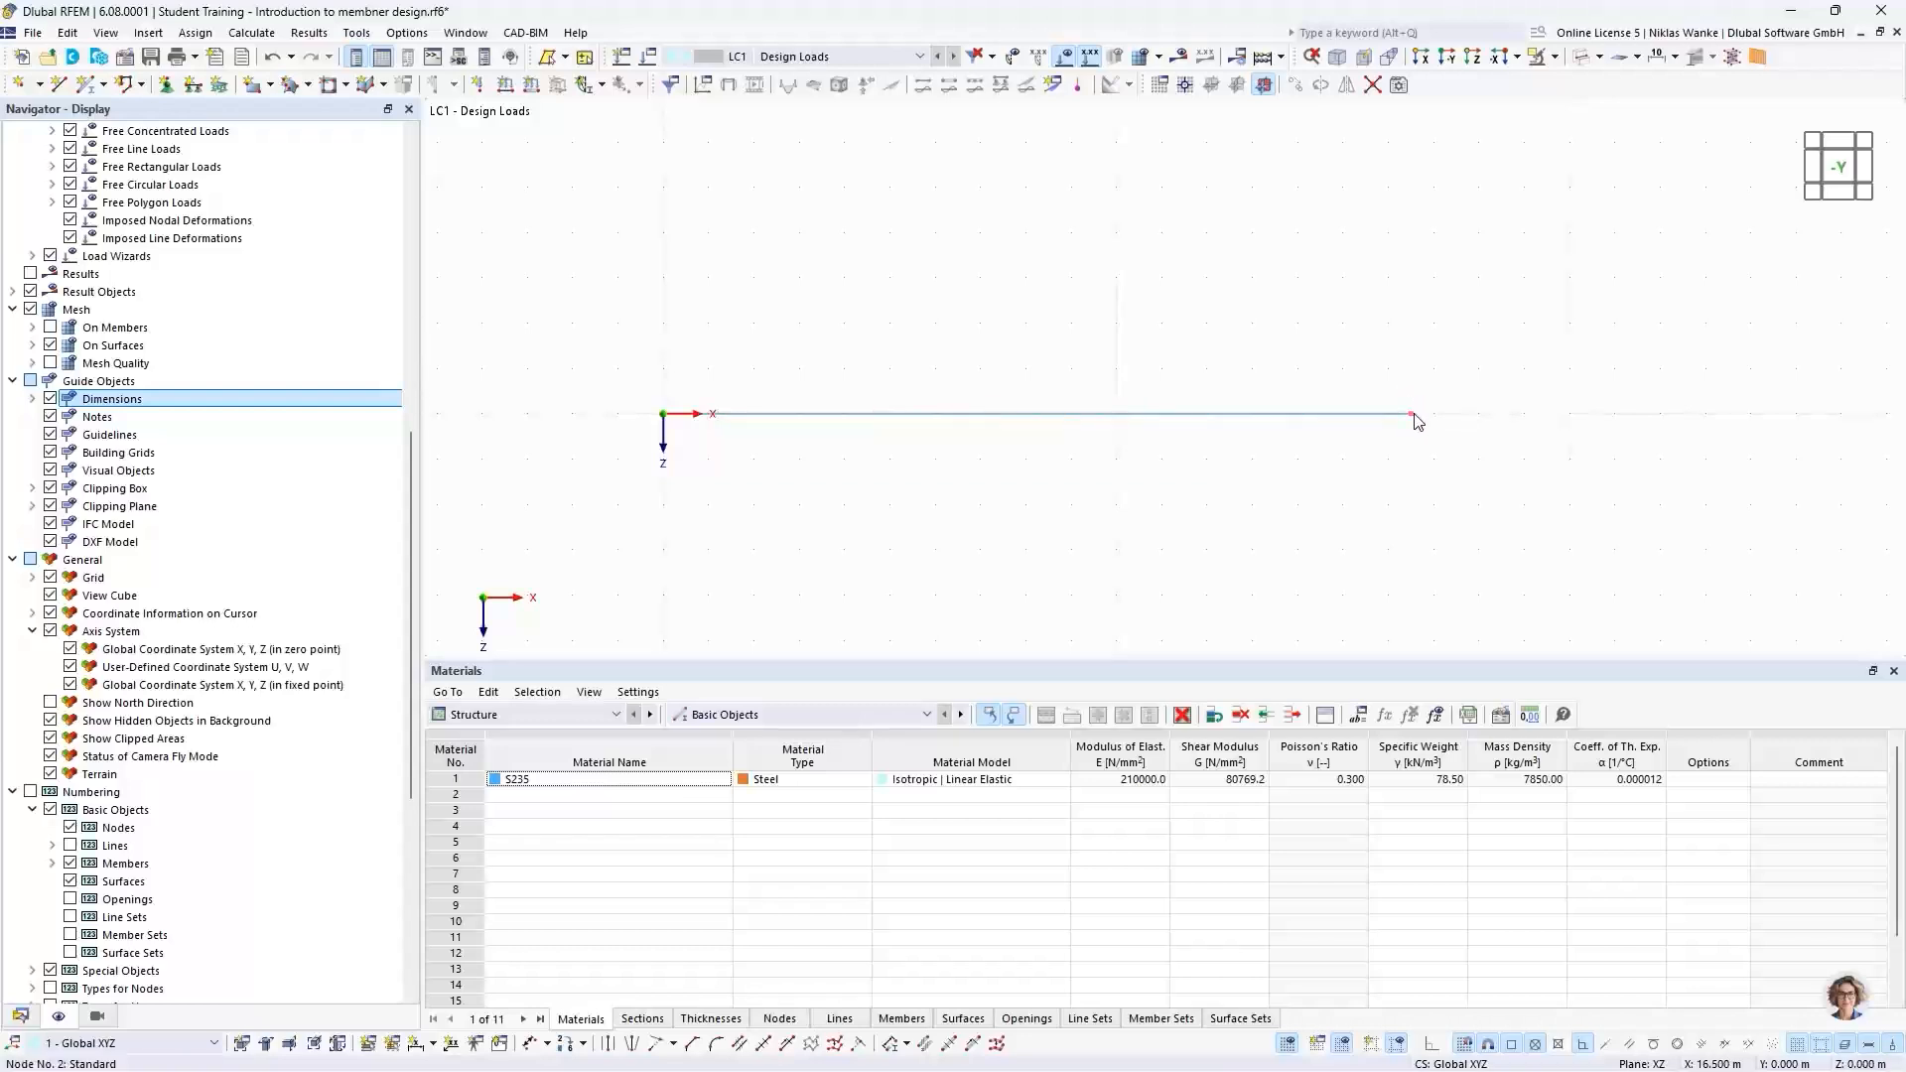
mouse_move(1418, 421)
drag(1155, 455, 1057, 355)
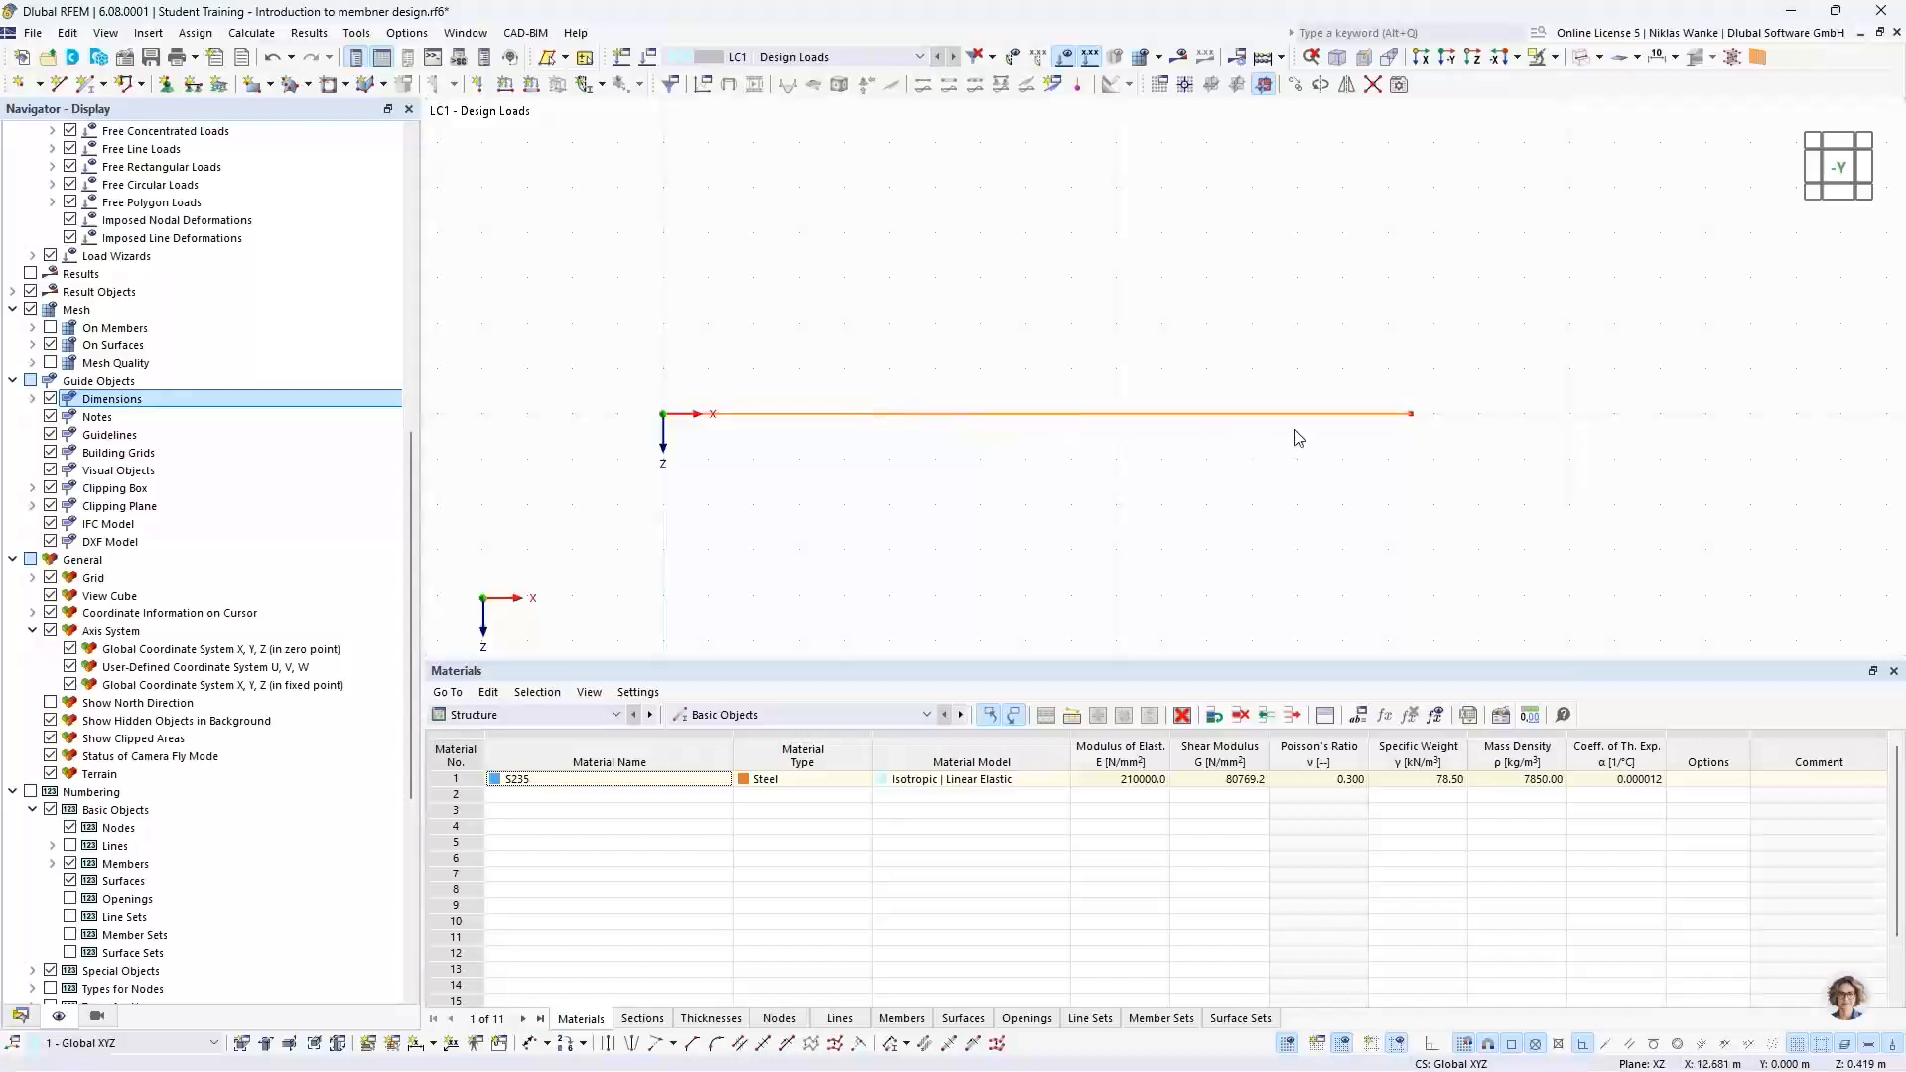
click(1408, 415)
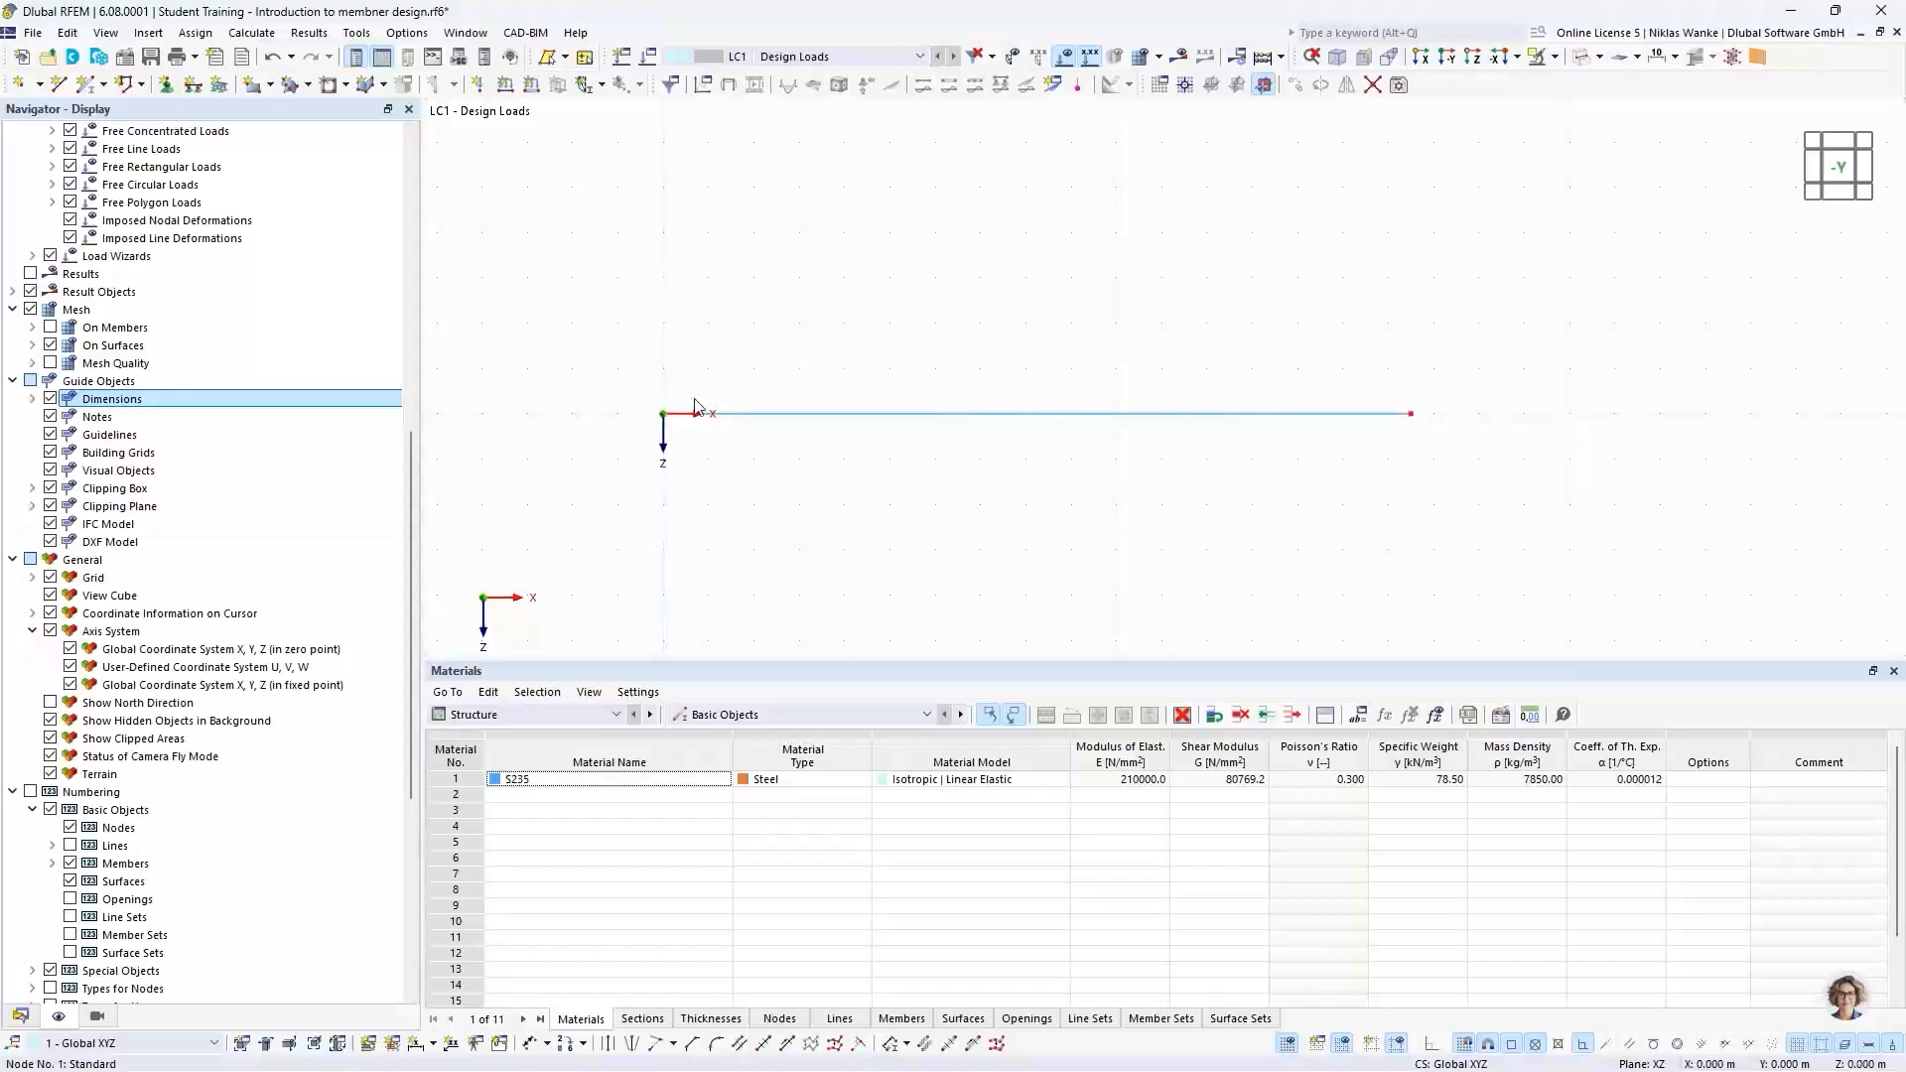
mouse_move(1414, 422)
click(883, 413)
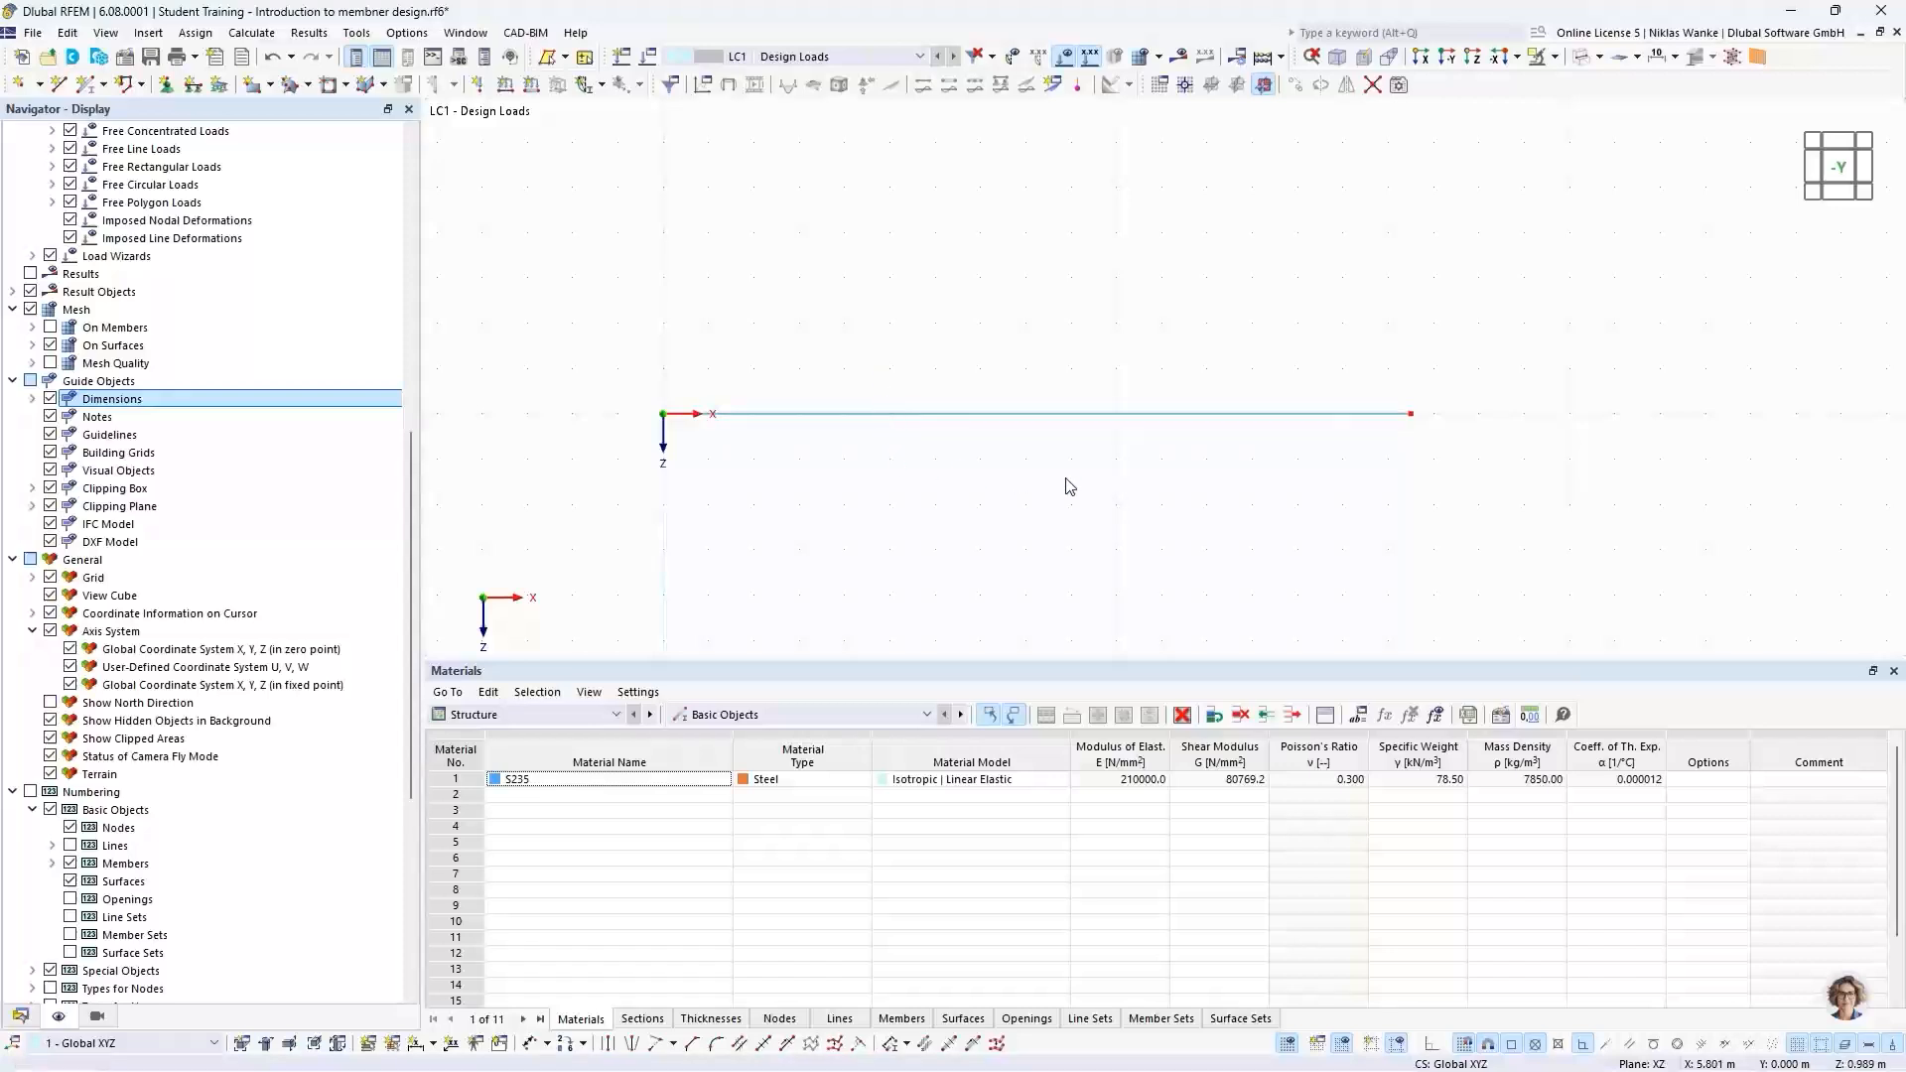
Step: Begin dividing the beam using n intermediate nodes and set the number of intermediate nodes to 2
right_click(1149, 421)
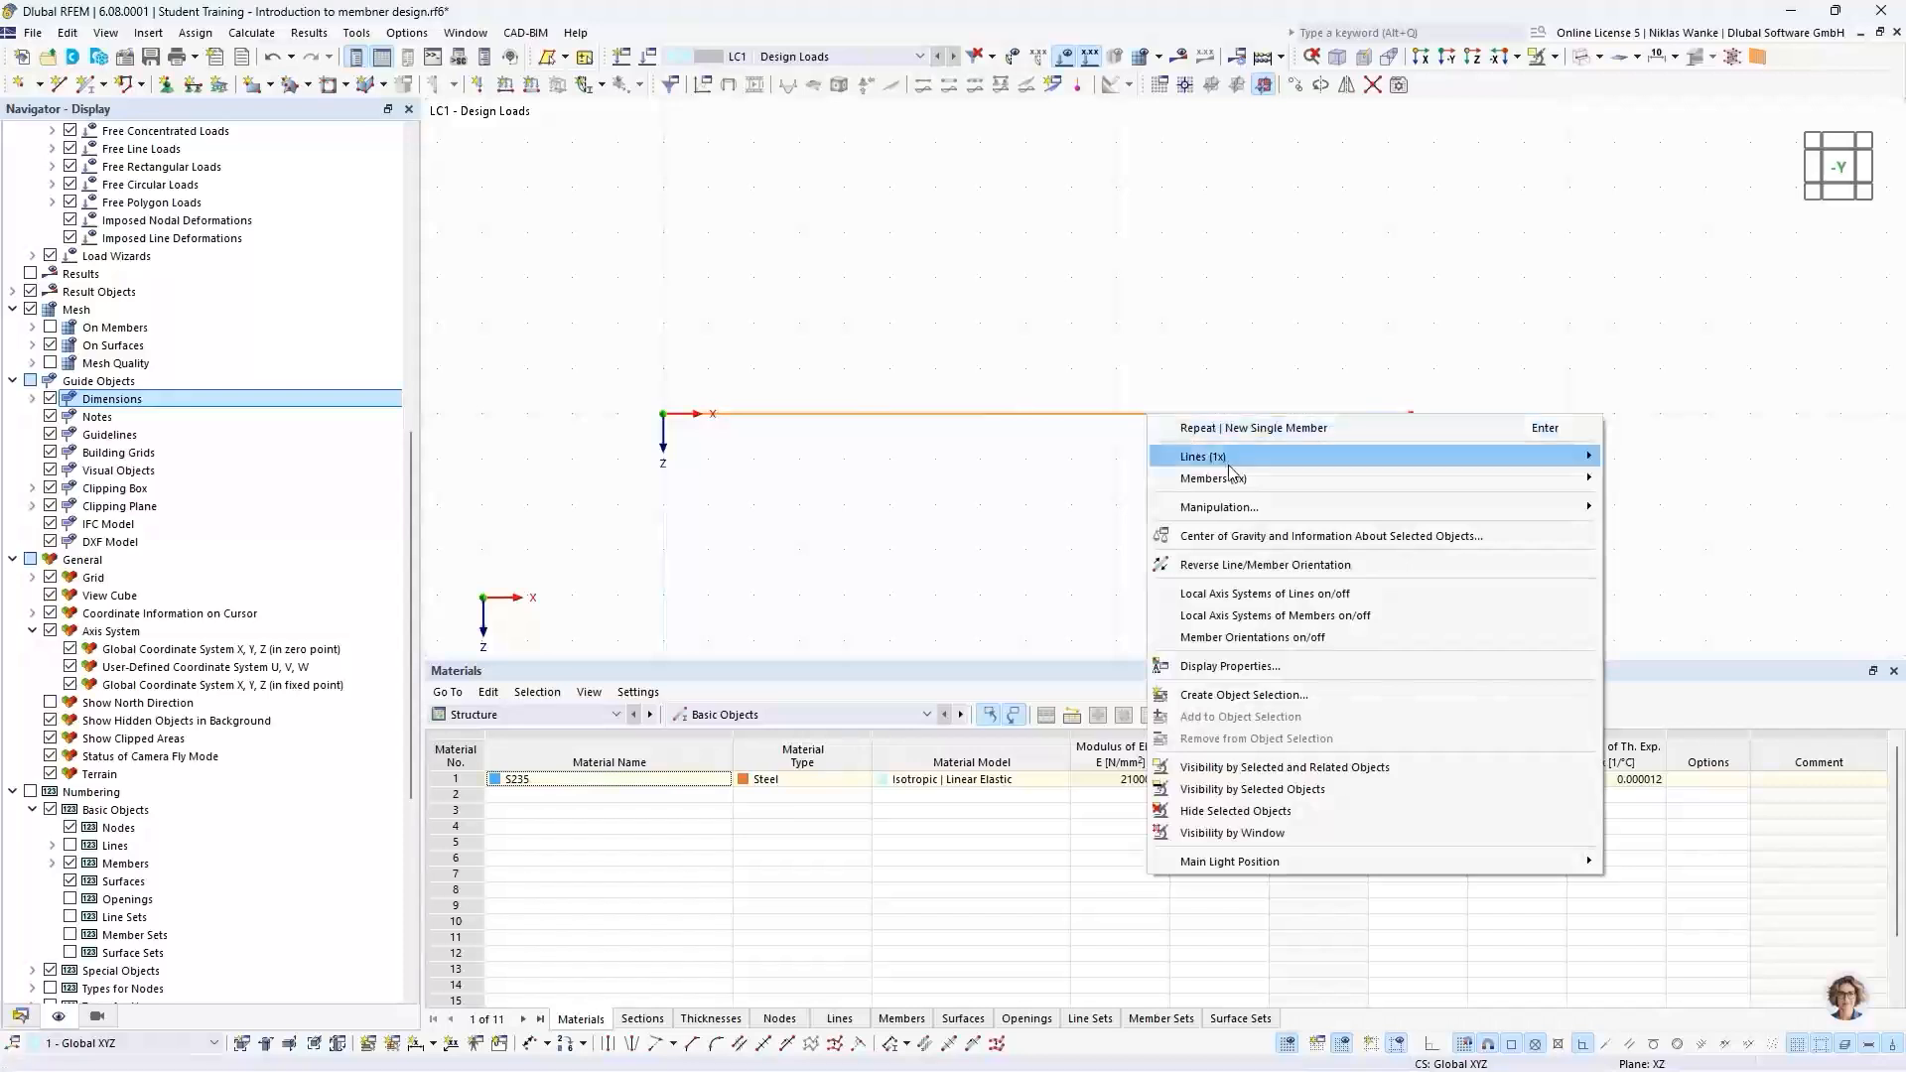
mouse_move(1463, 484)
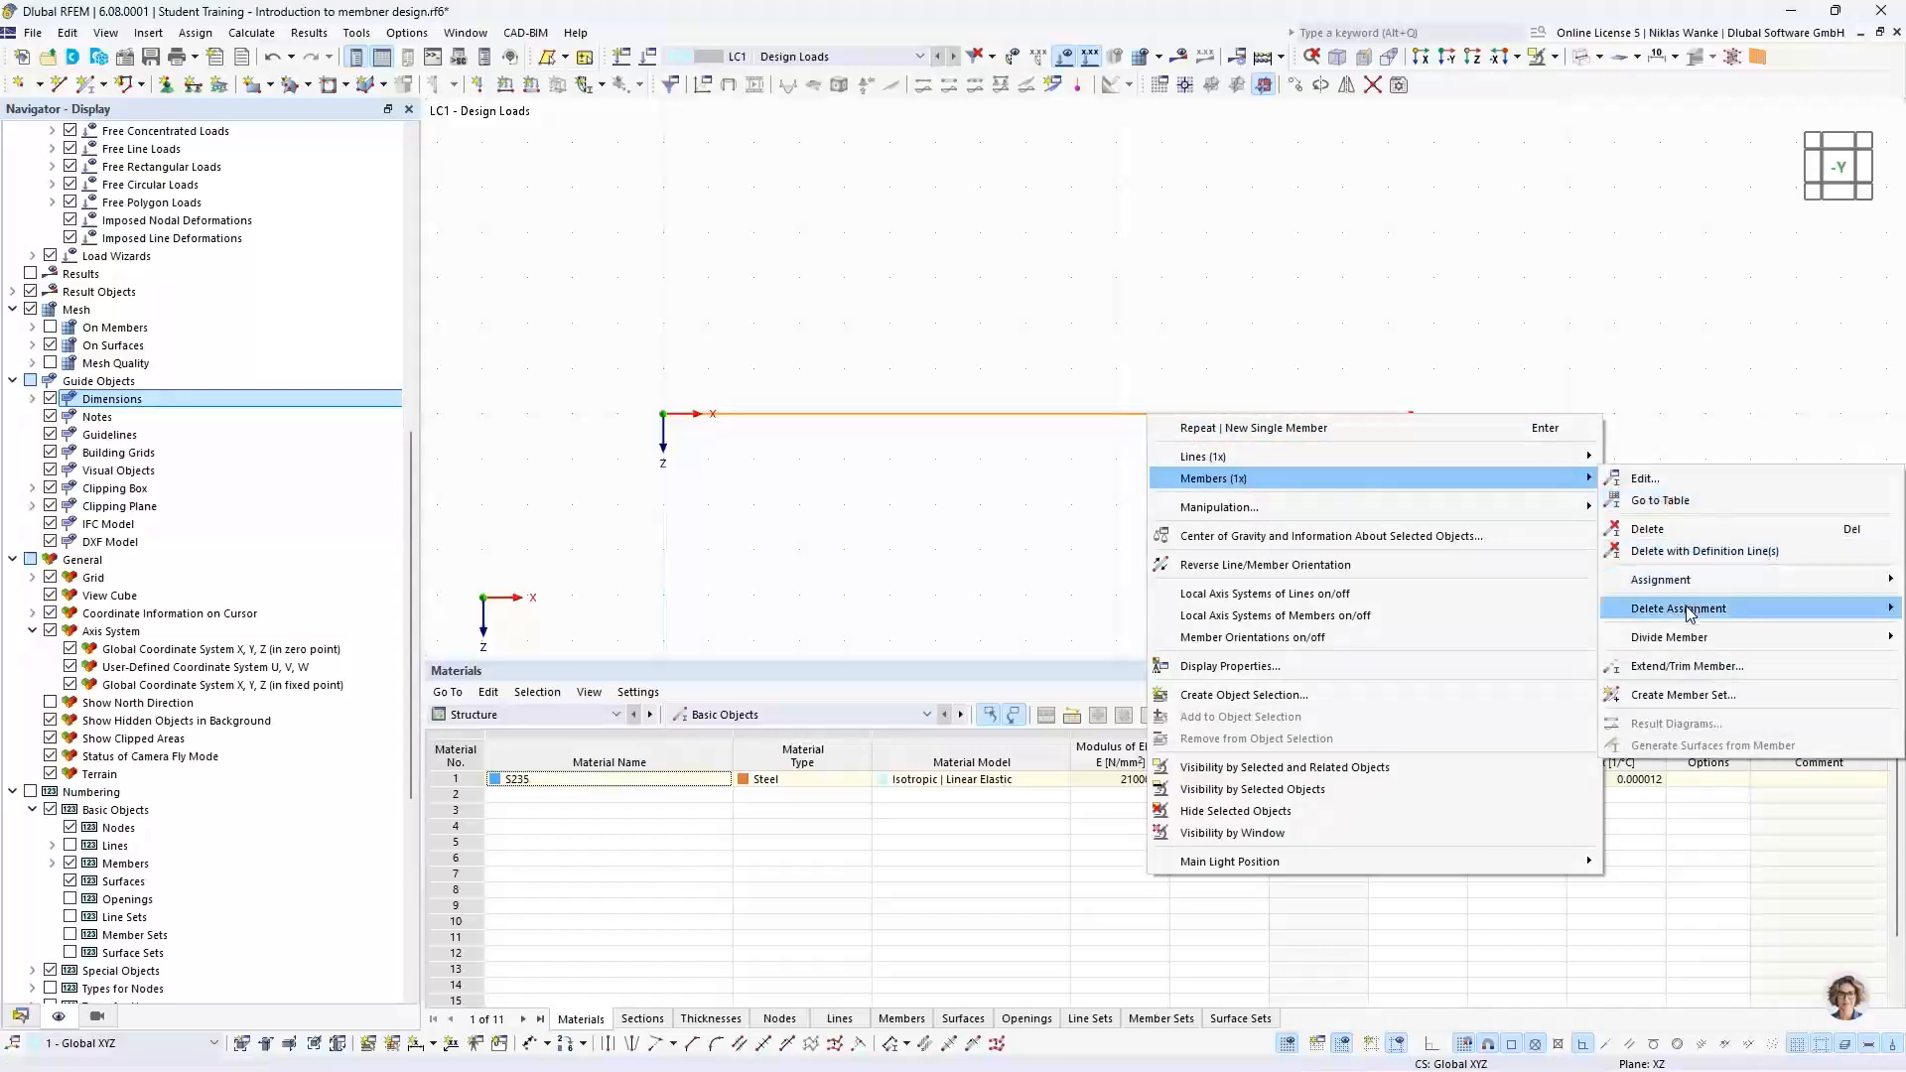
mouse_move(1669, 641)
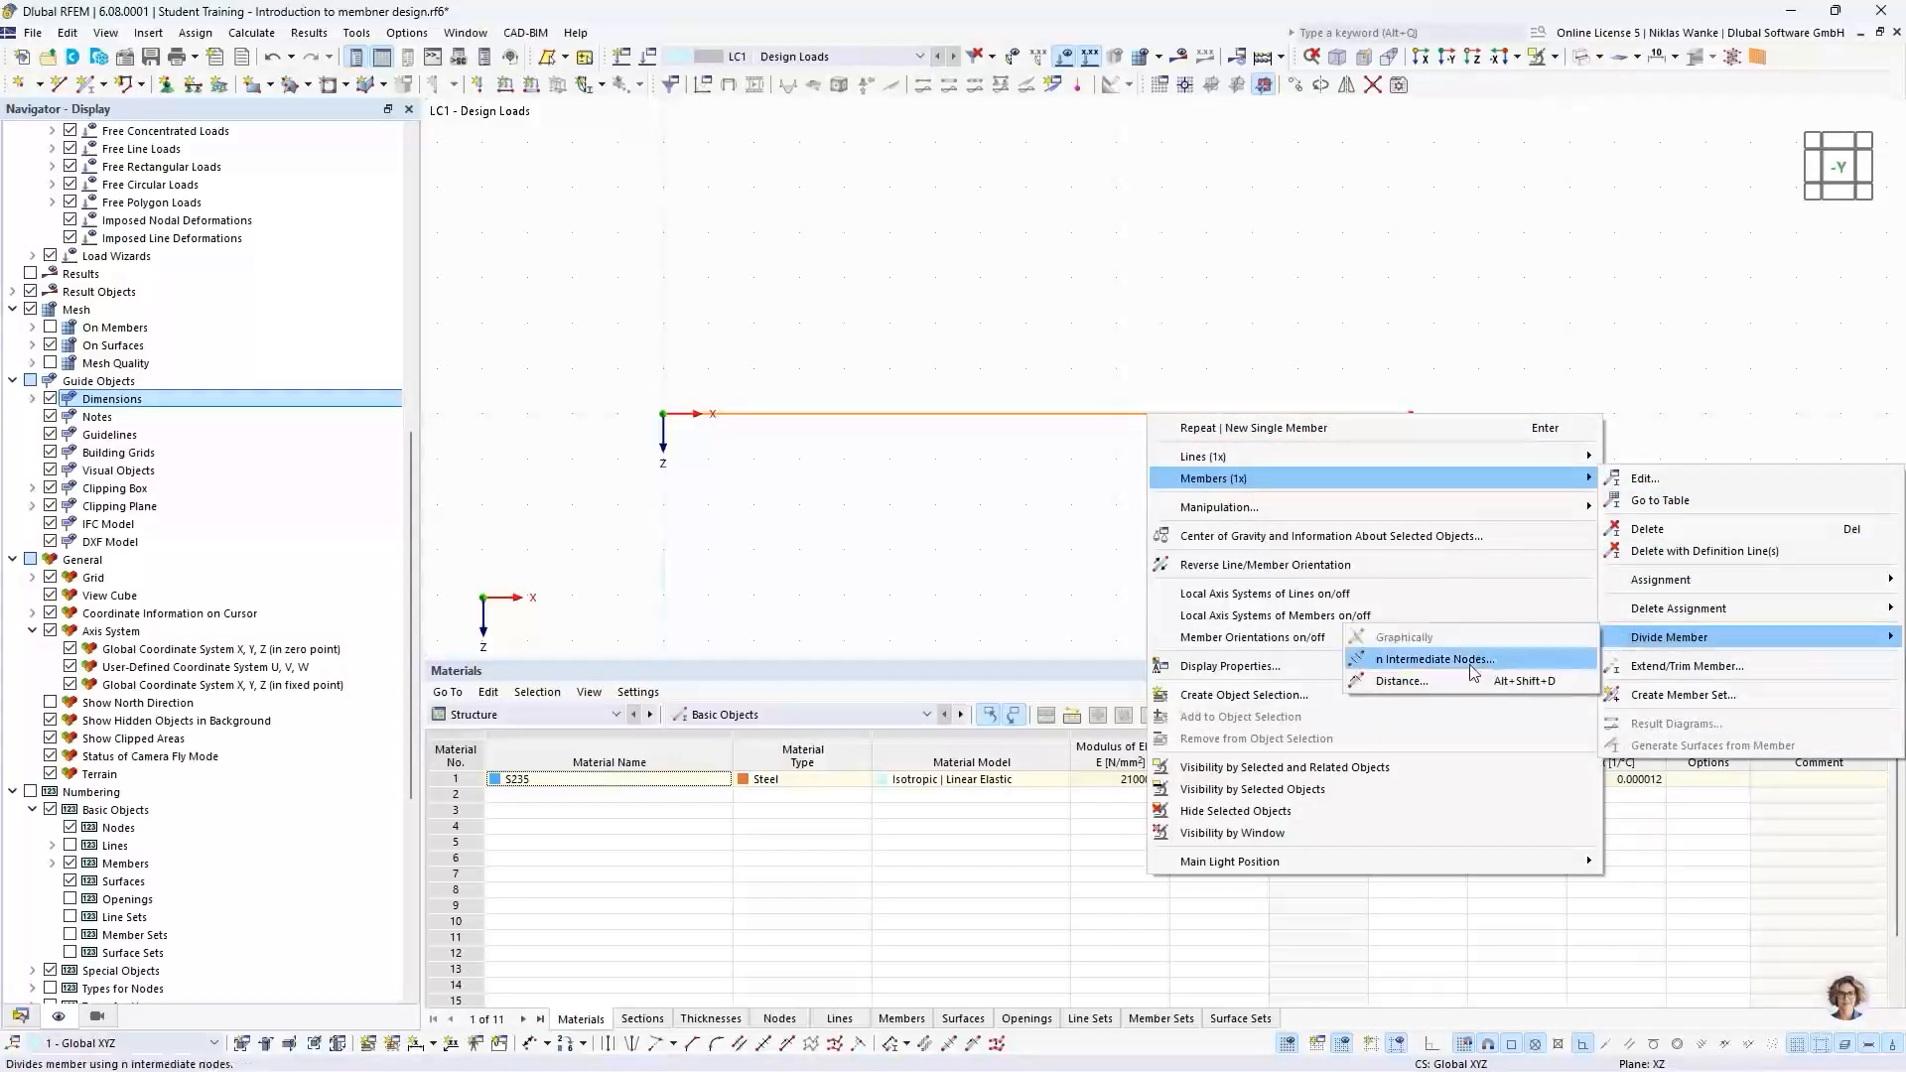
click(1418, 661)
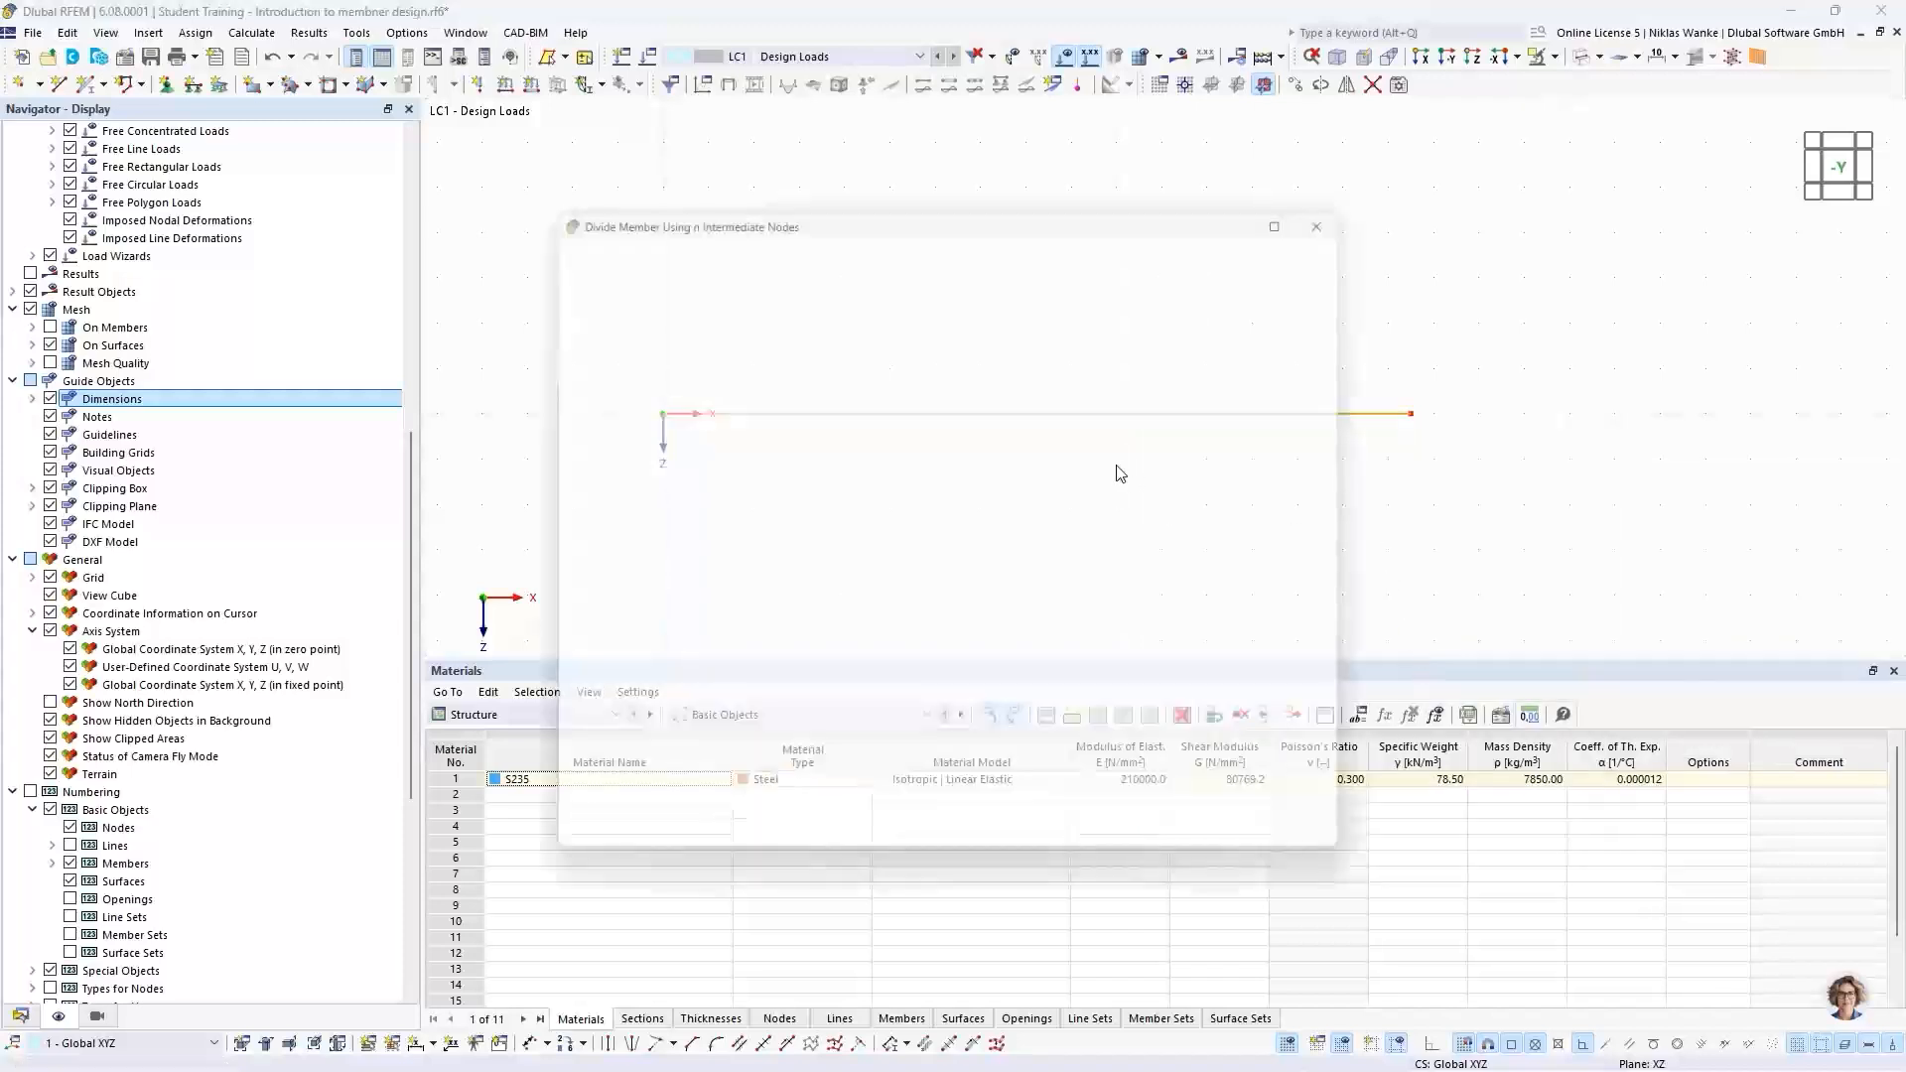
drag(1033, 208, 1142, 468)
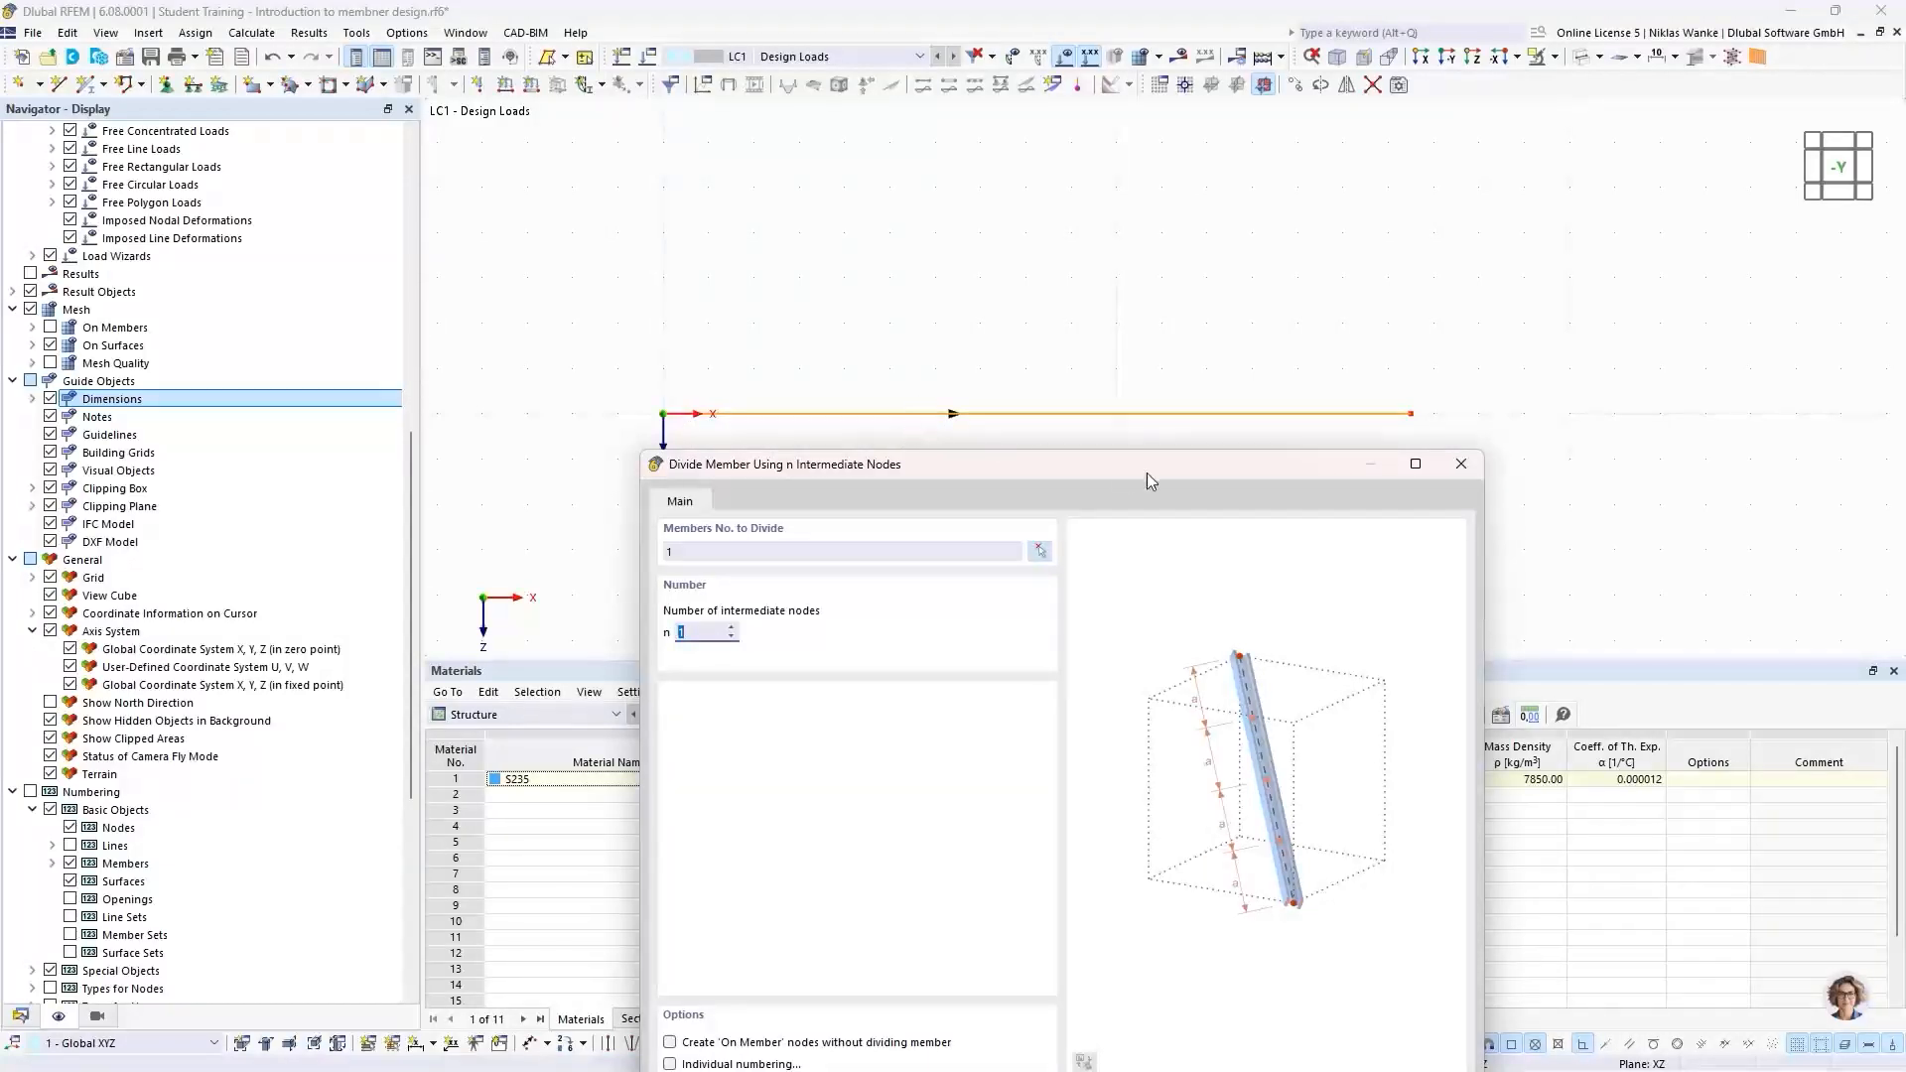
drag(1194, 458, 1223, 249)
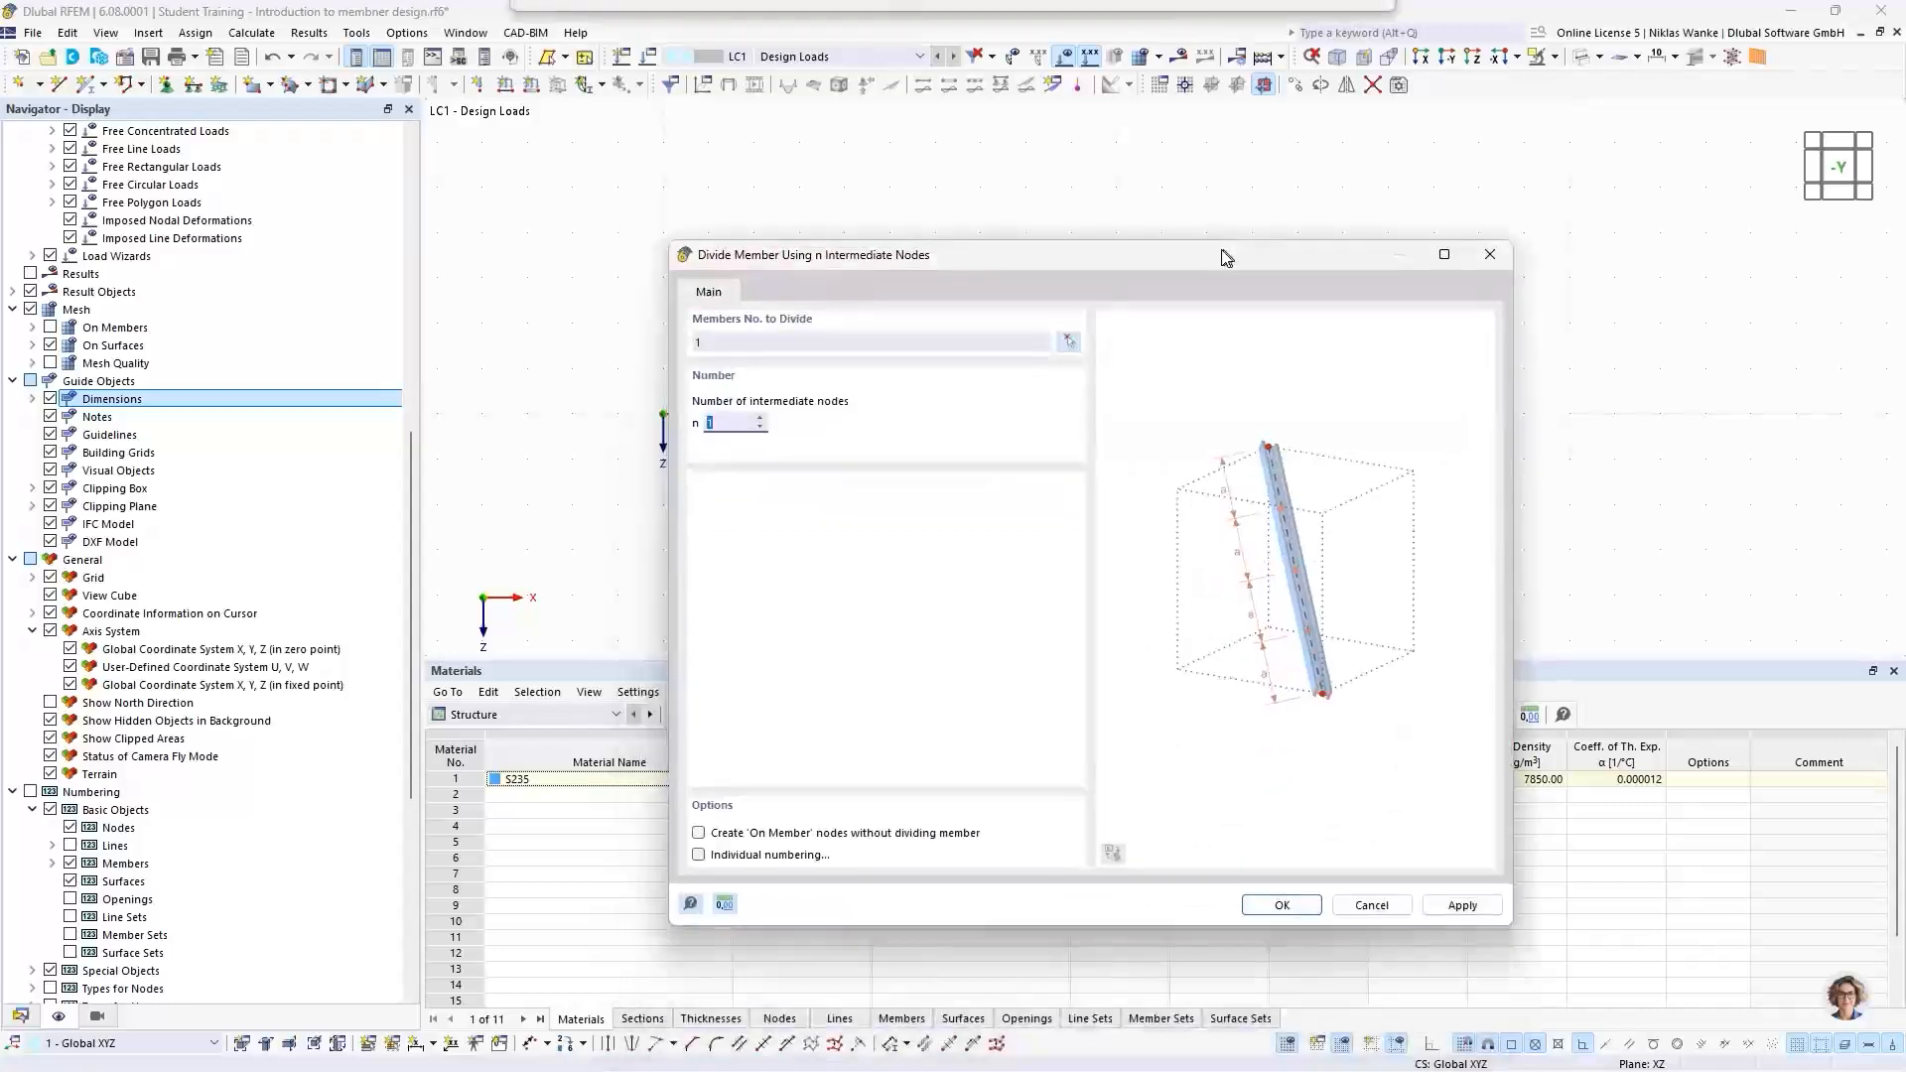
click(760, 418)
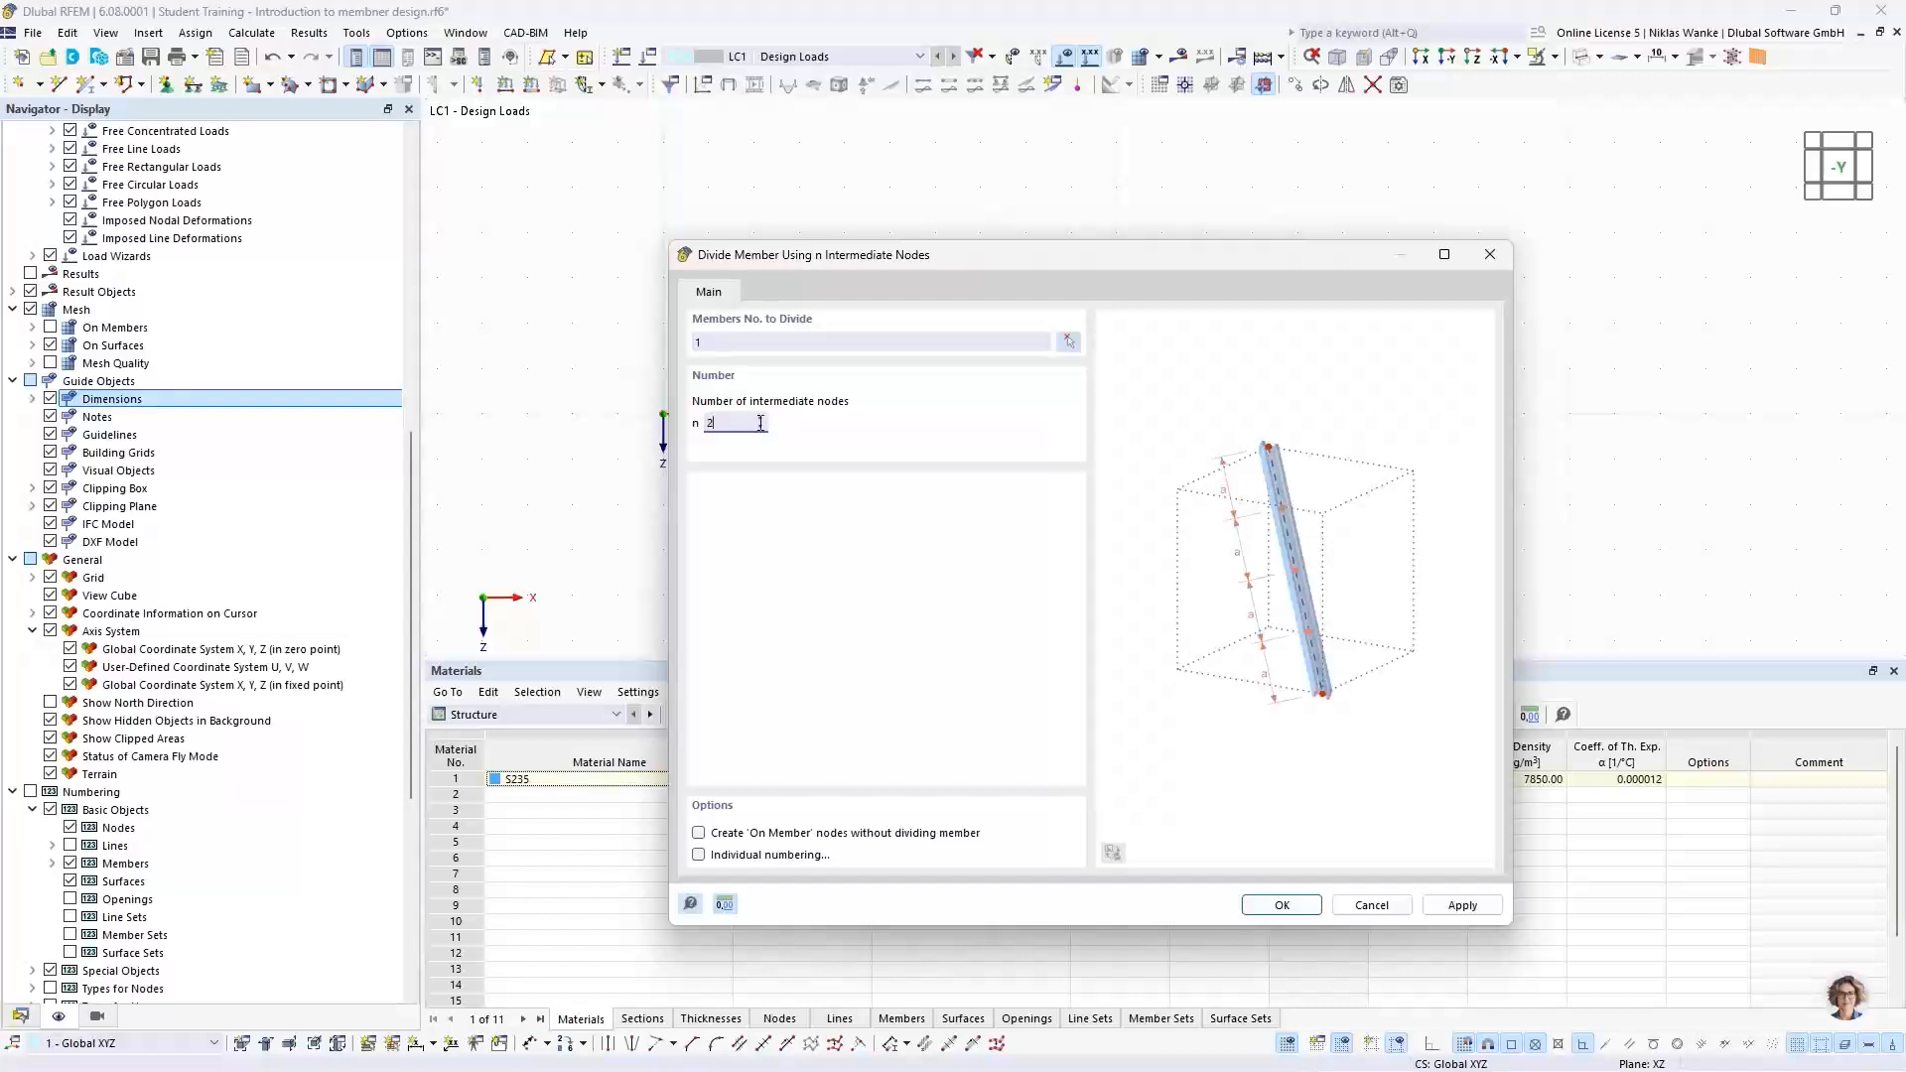
Step: Create the intermediate nodes as 'On Member' nodes without dividing the beam
drag(1085, 258, 1082, 194)
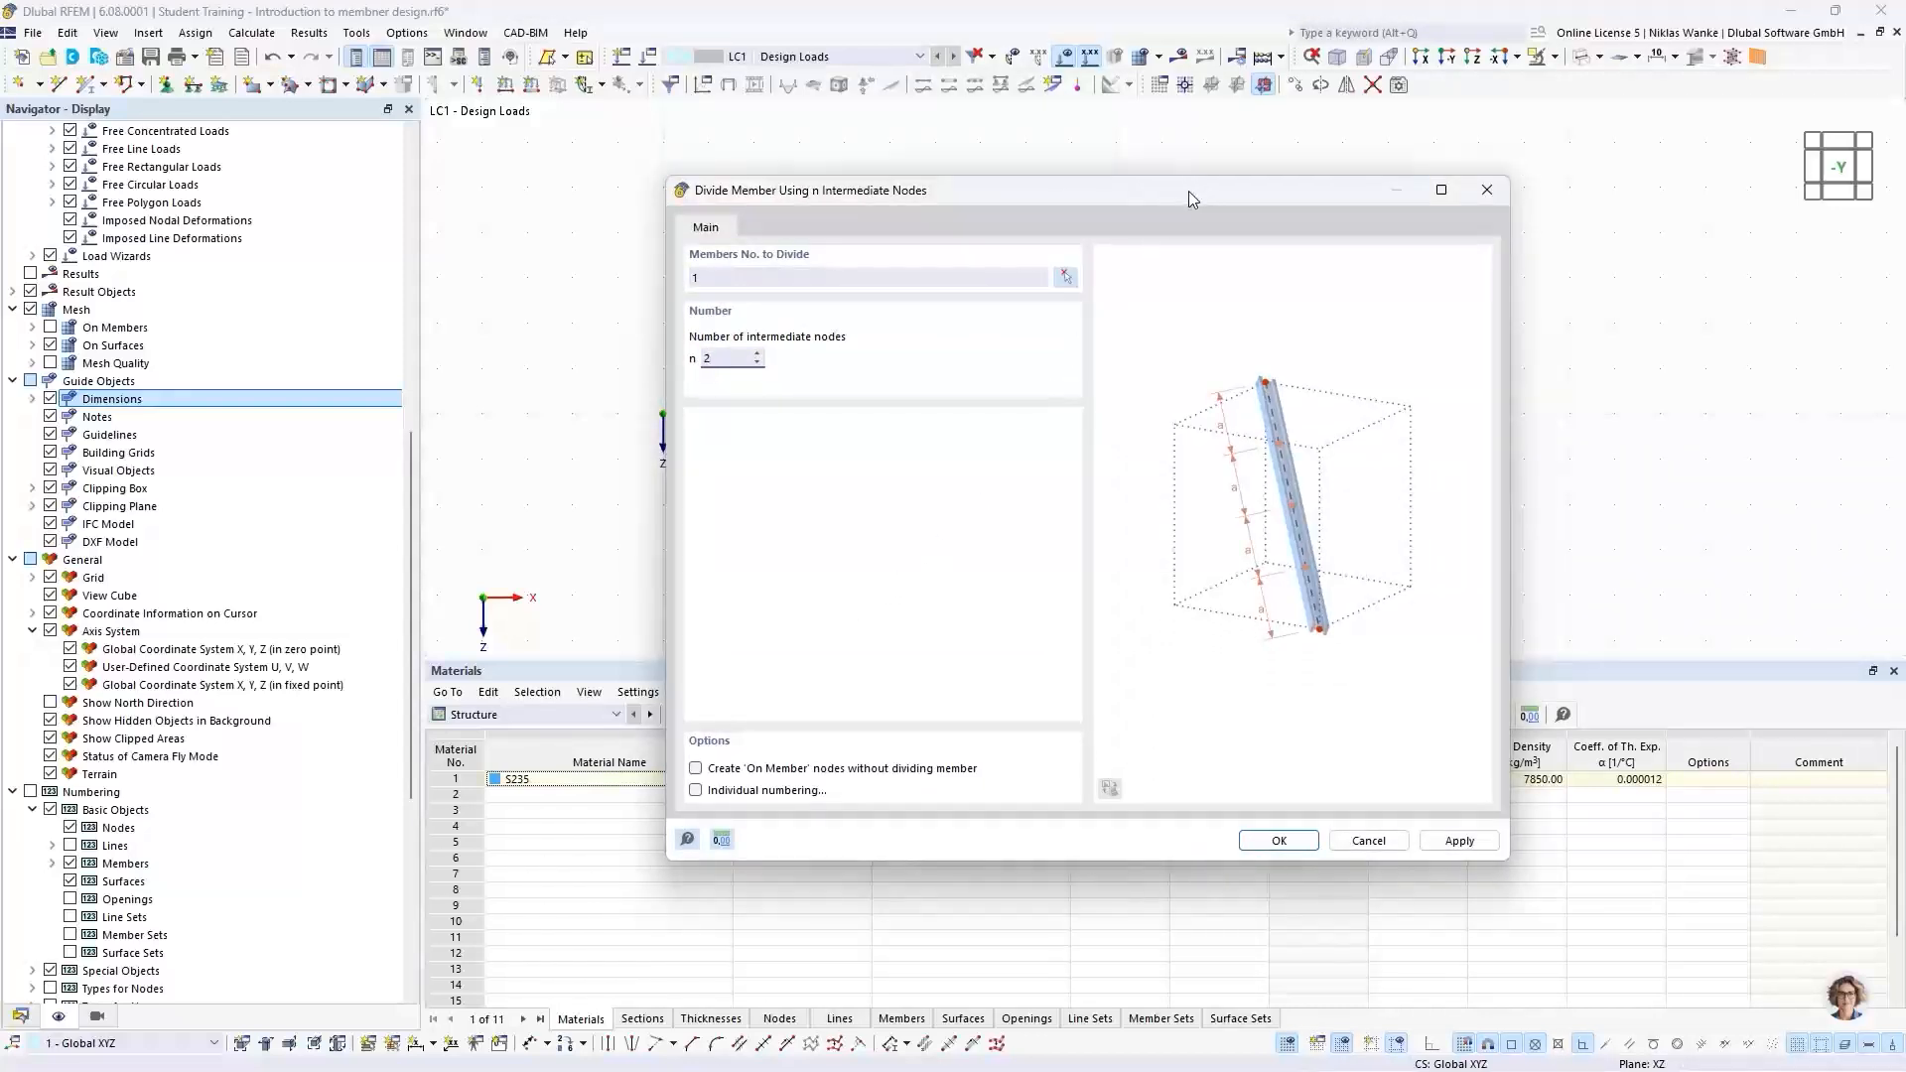
drag(1188, 191, 1159, 510)
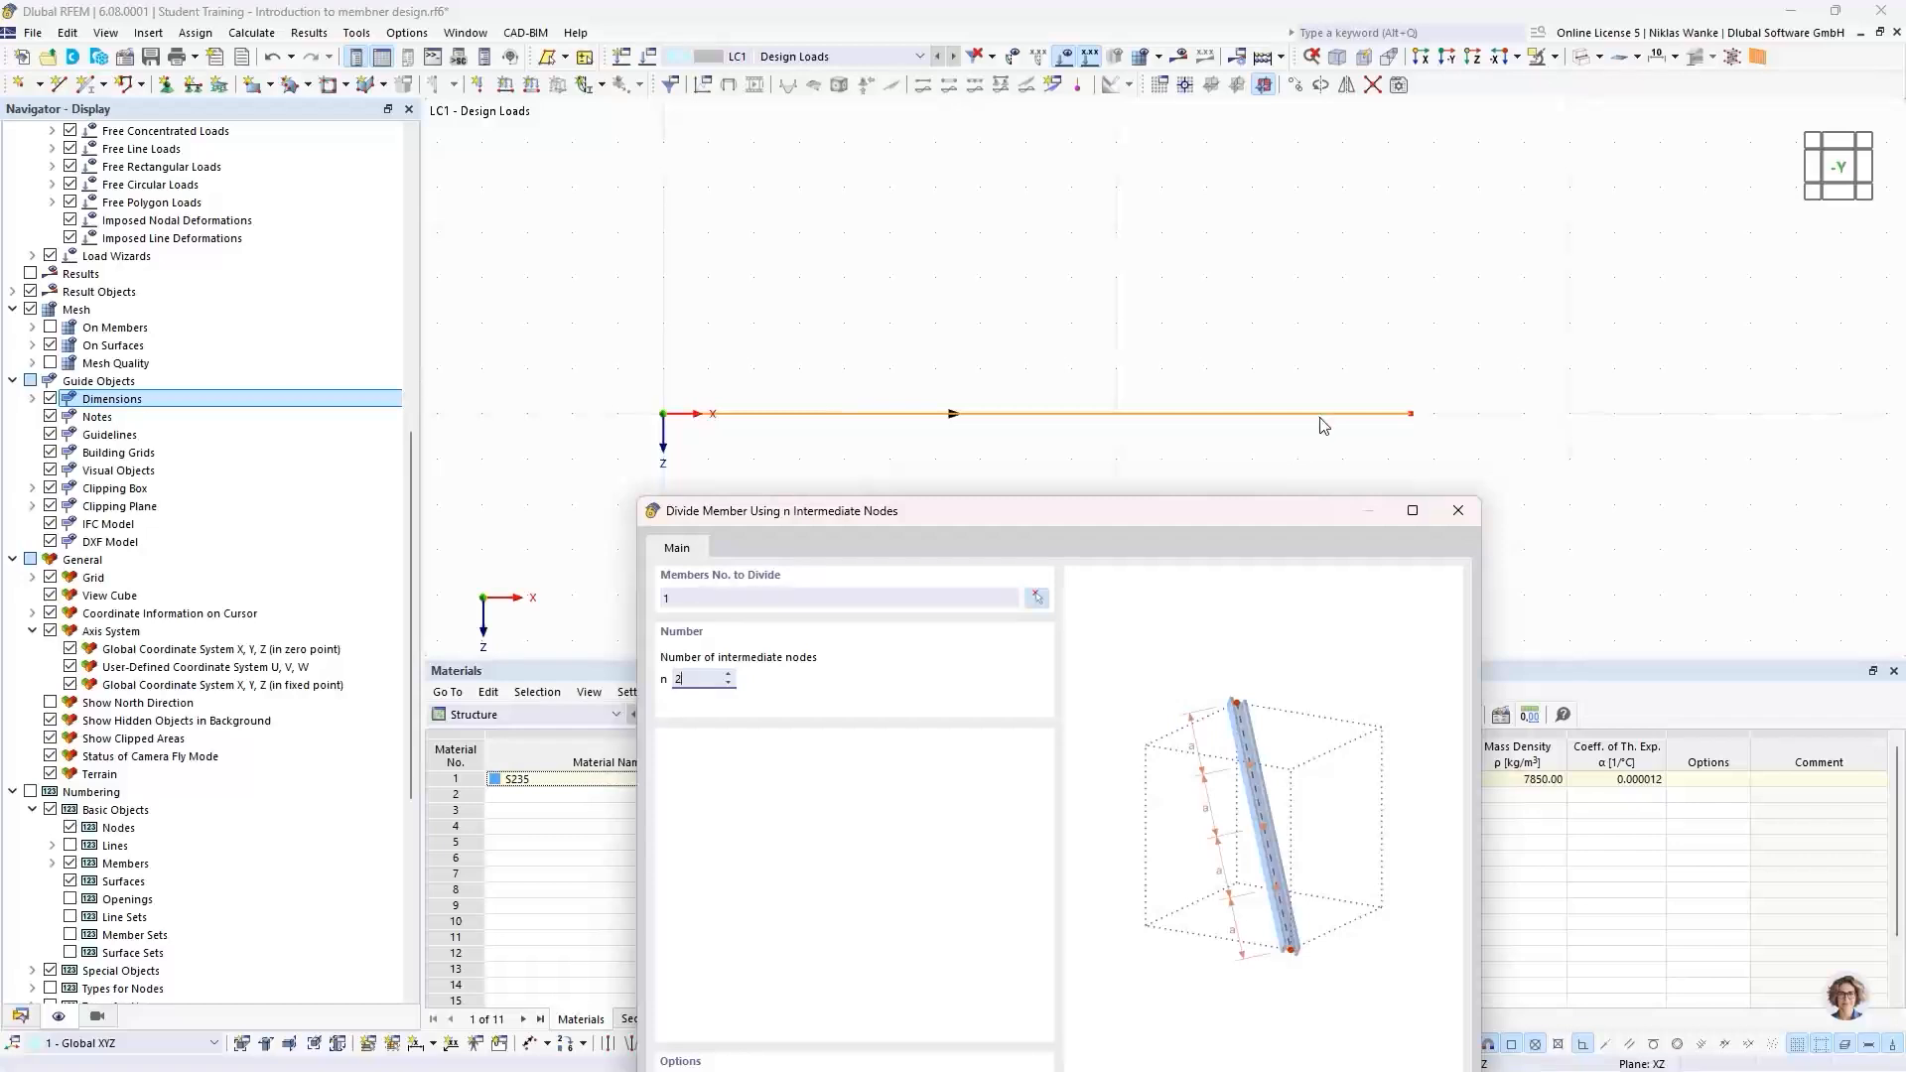
drag(1095, 516, 1086, 477)
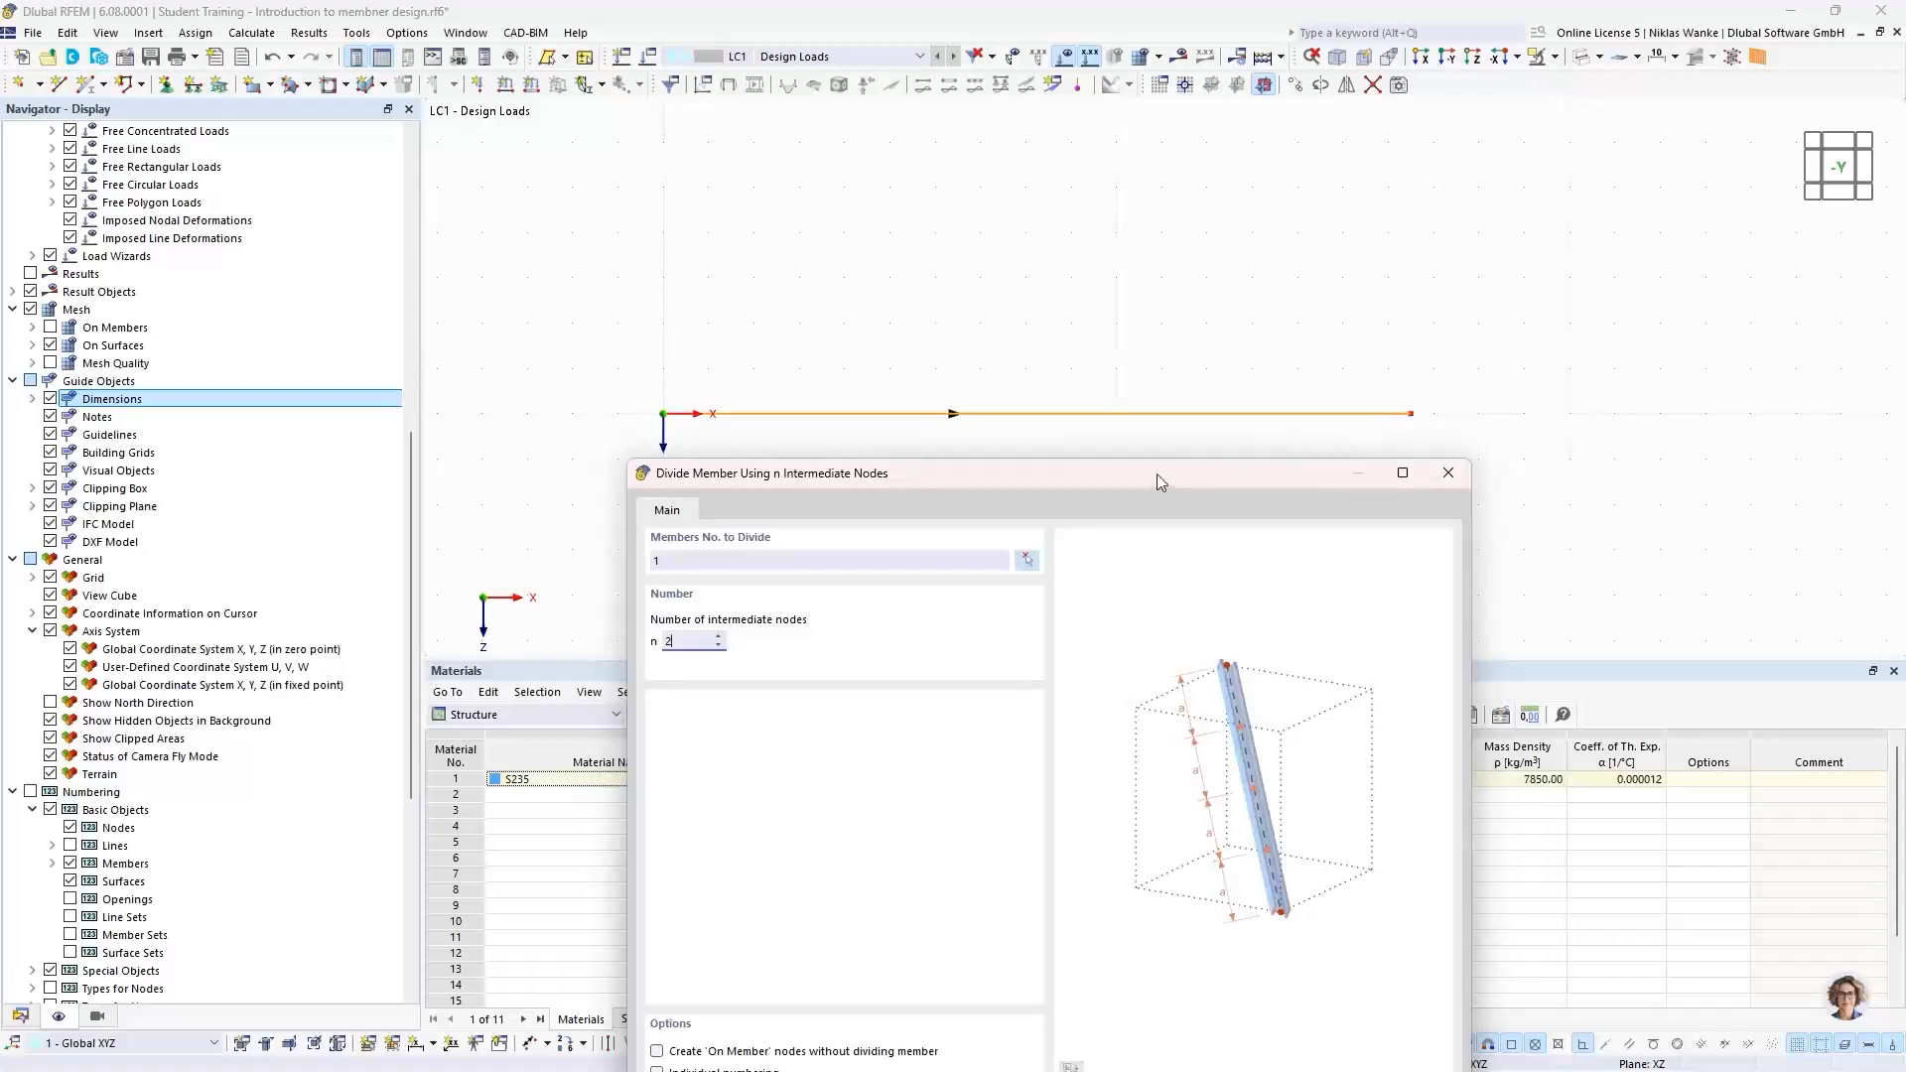
drag(1154, 476, 1200, 246)
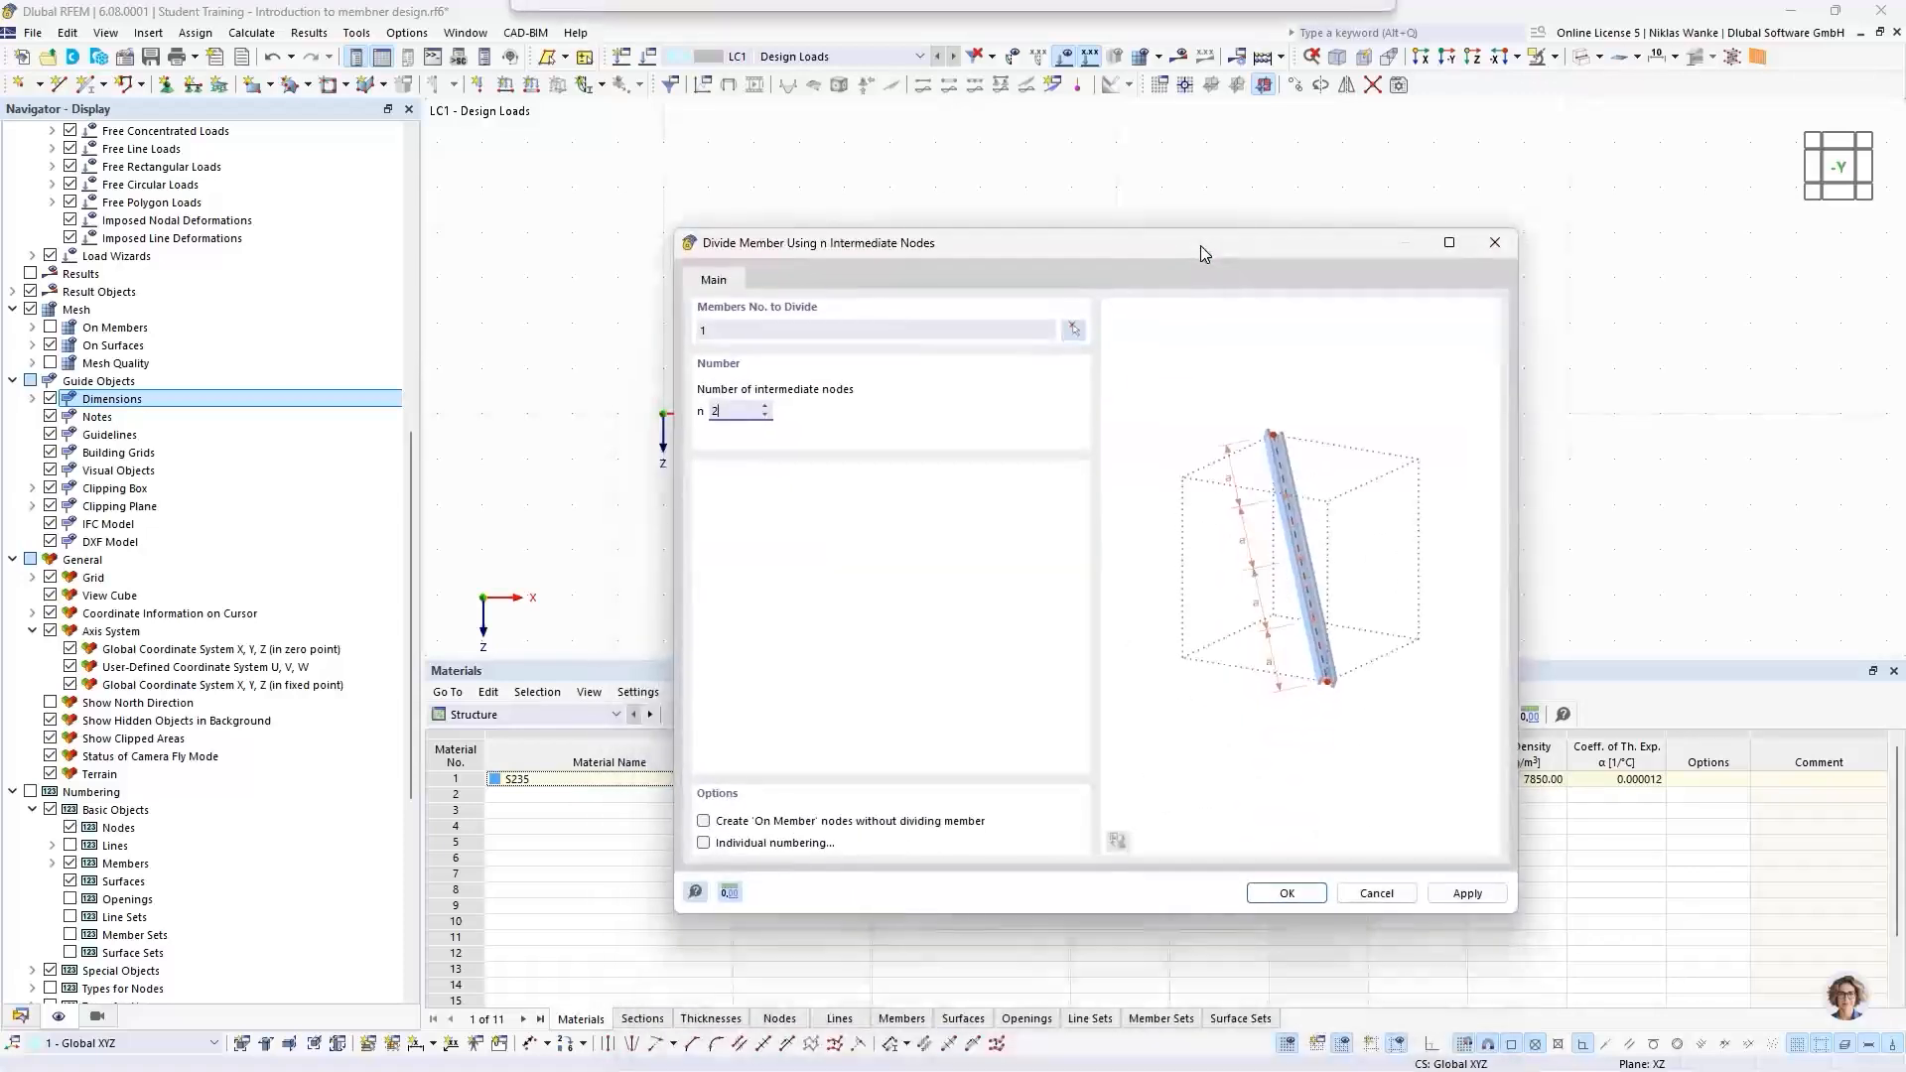
click(703, 822)
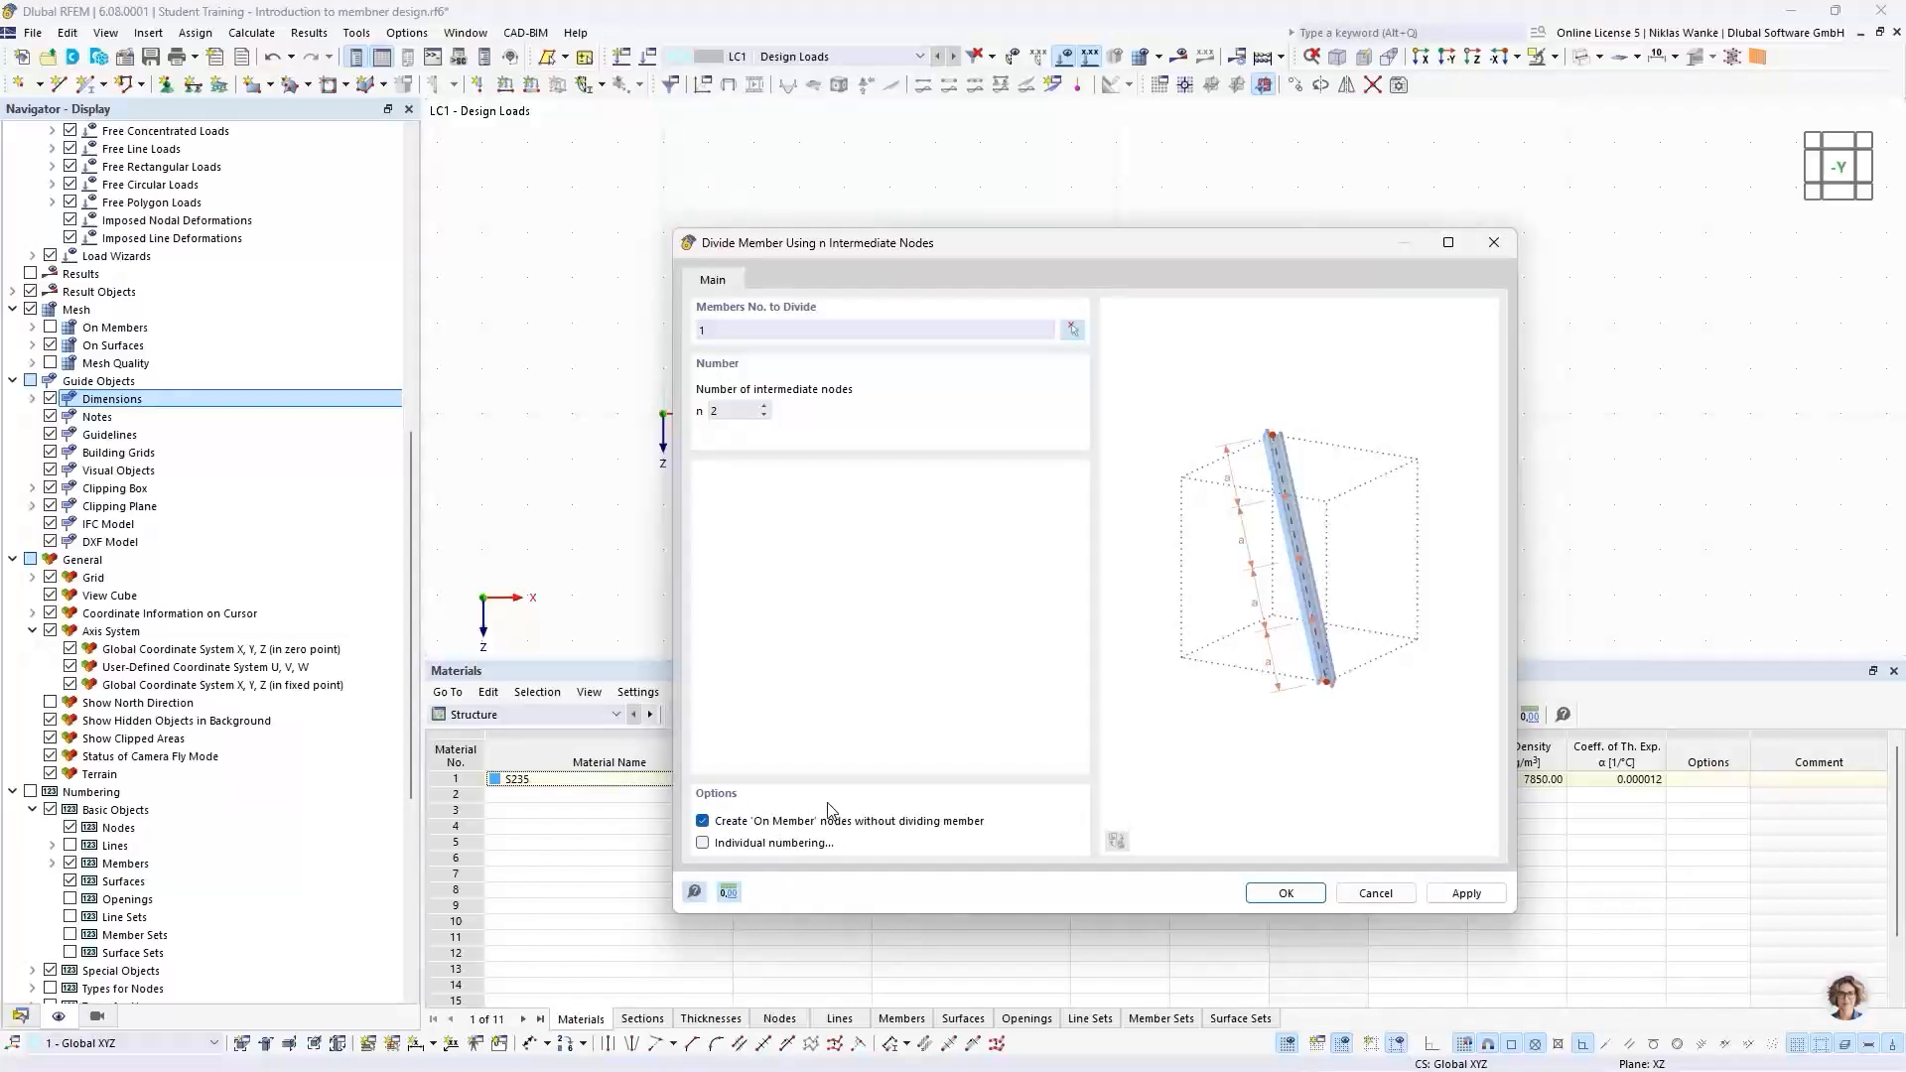
click(1272, 897)
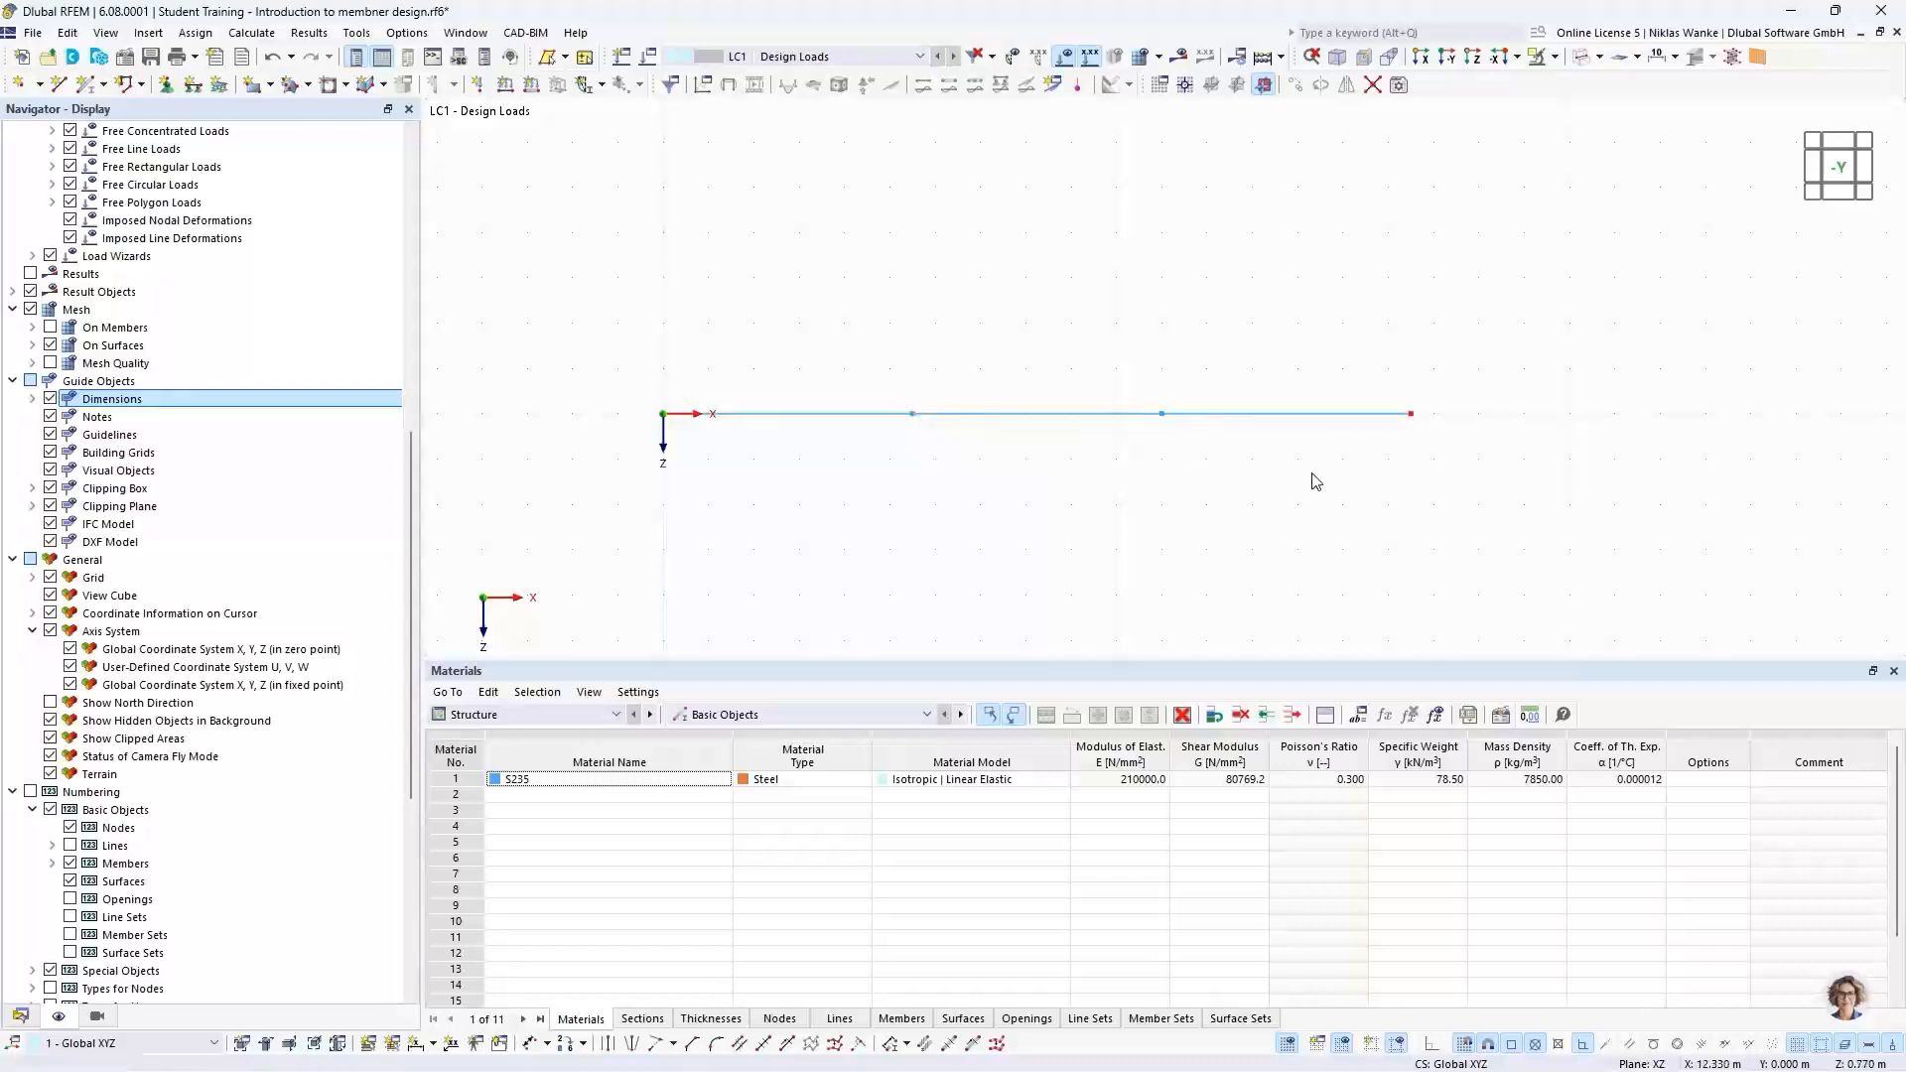
Step: Examine the first intermediate node's member distances, node type and coordinates, and check how the node and beam can be selected
double_click(914, 415)
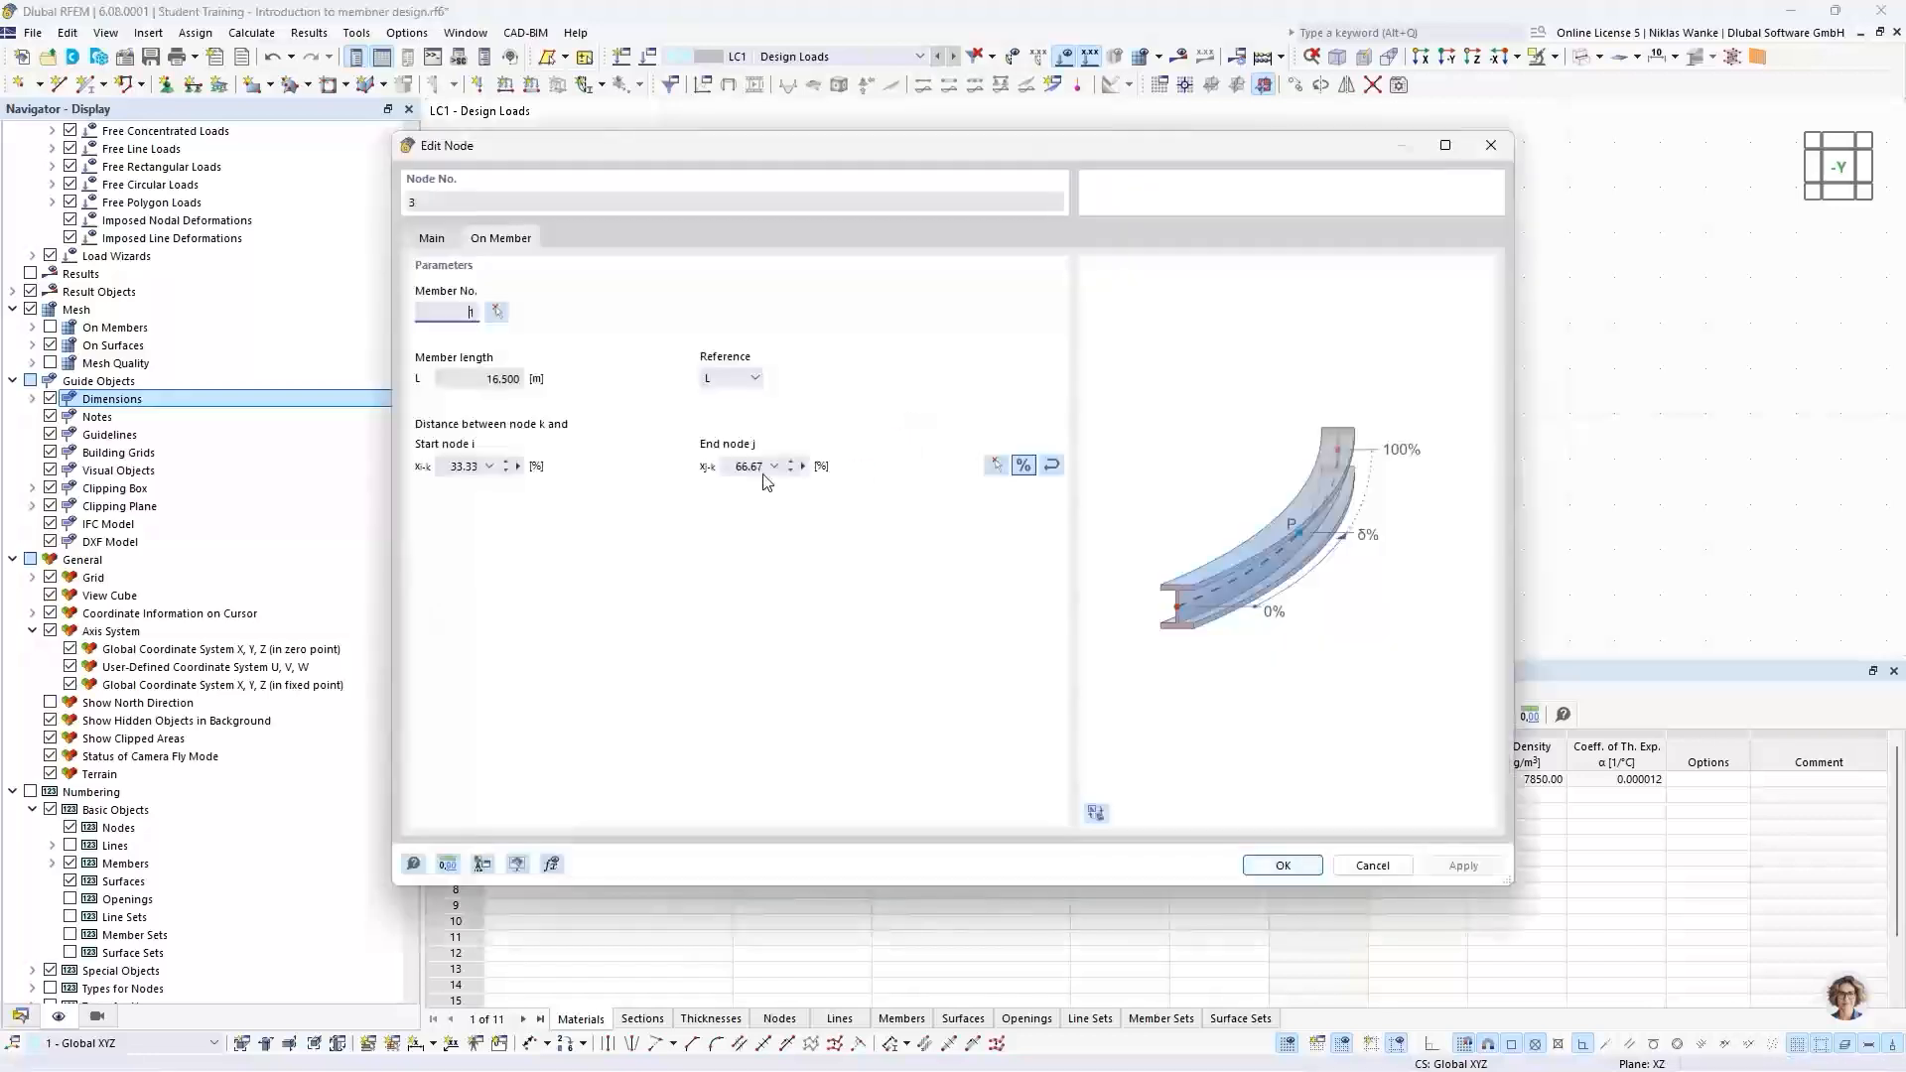
click(442, 245)
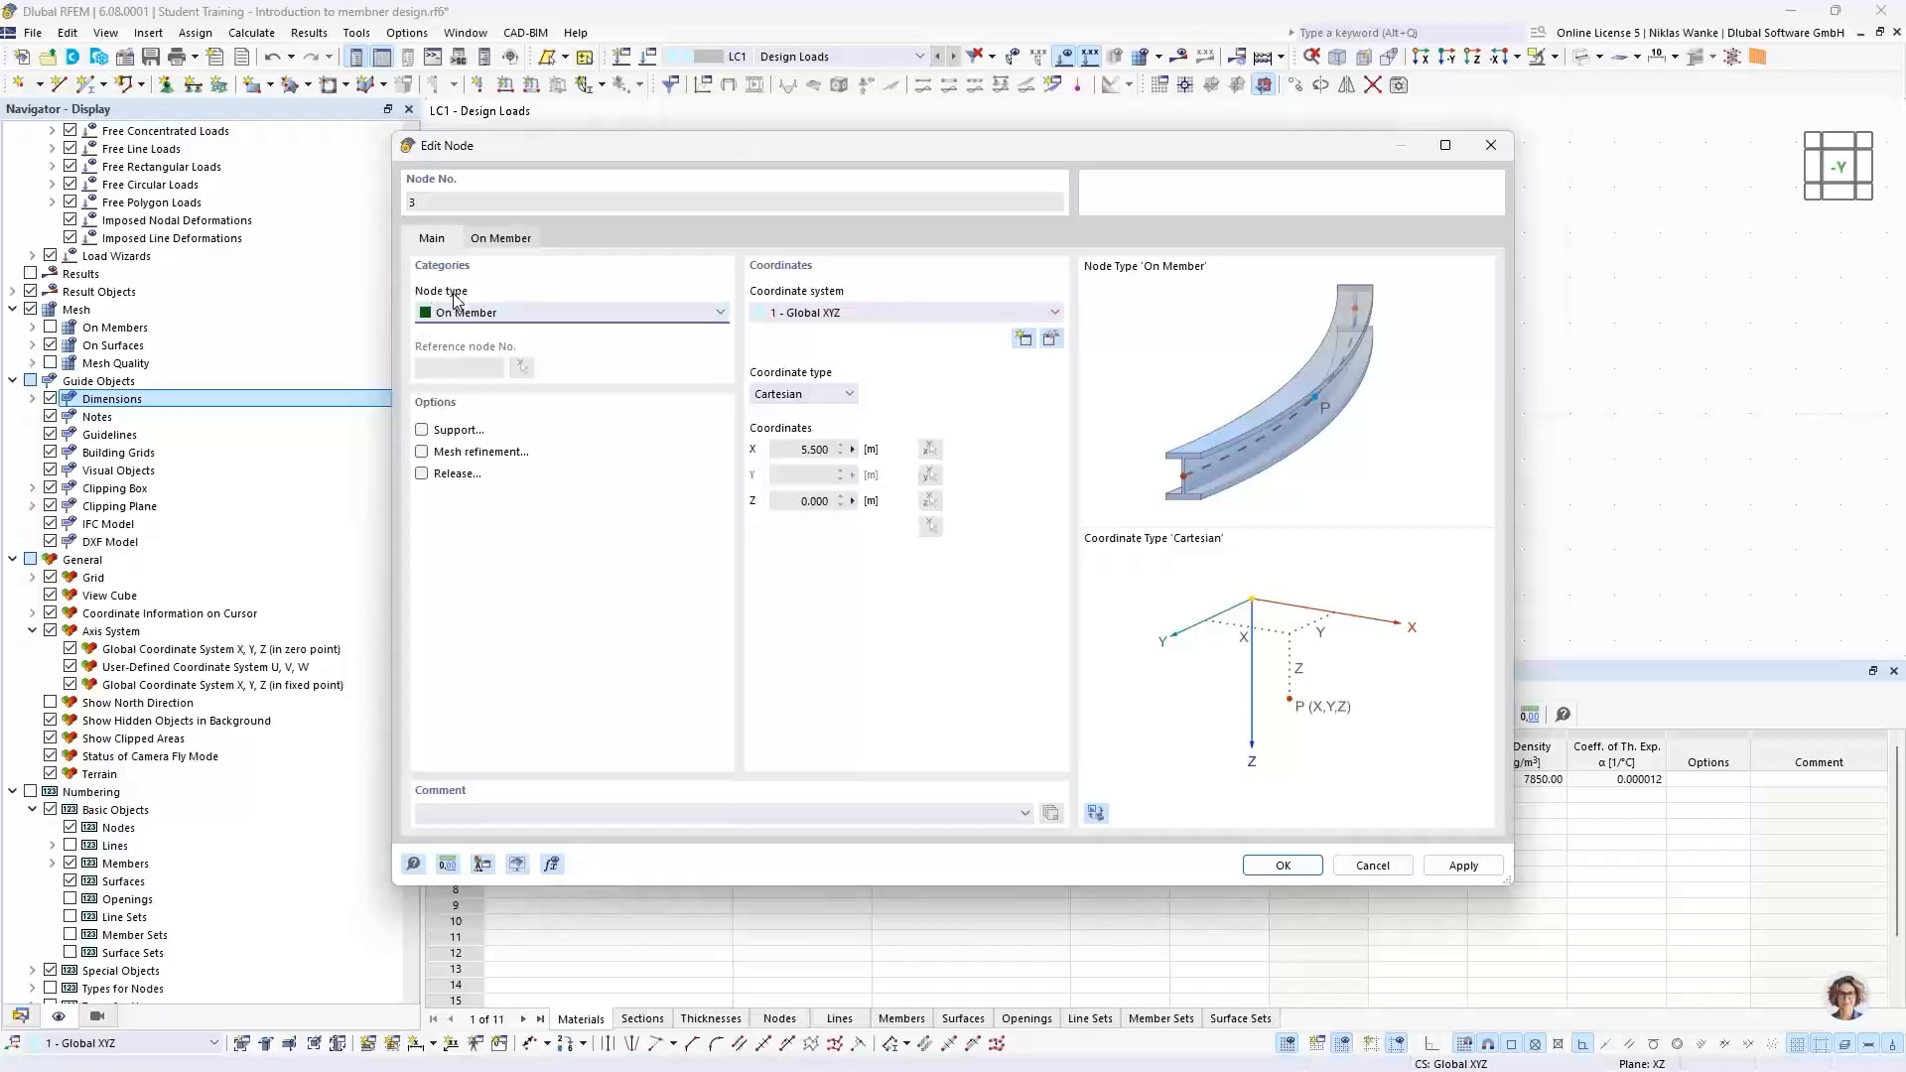
click(474, 314)
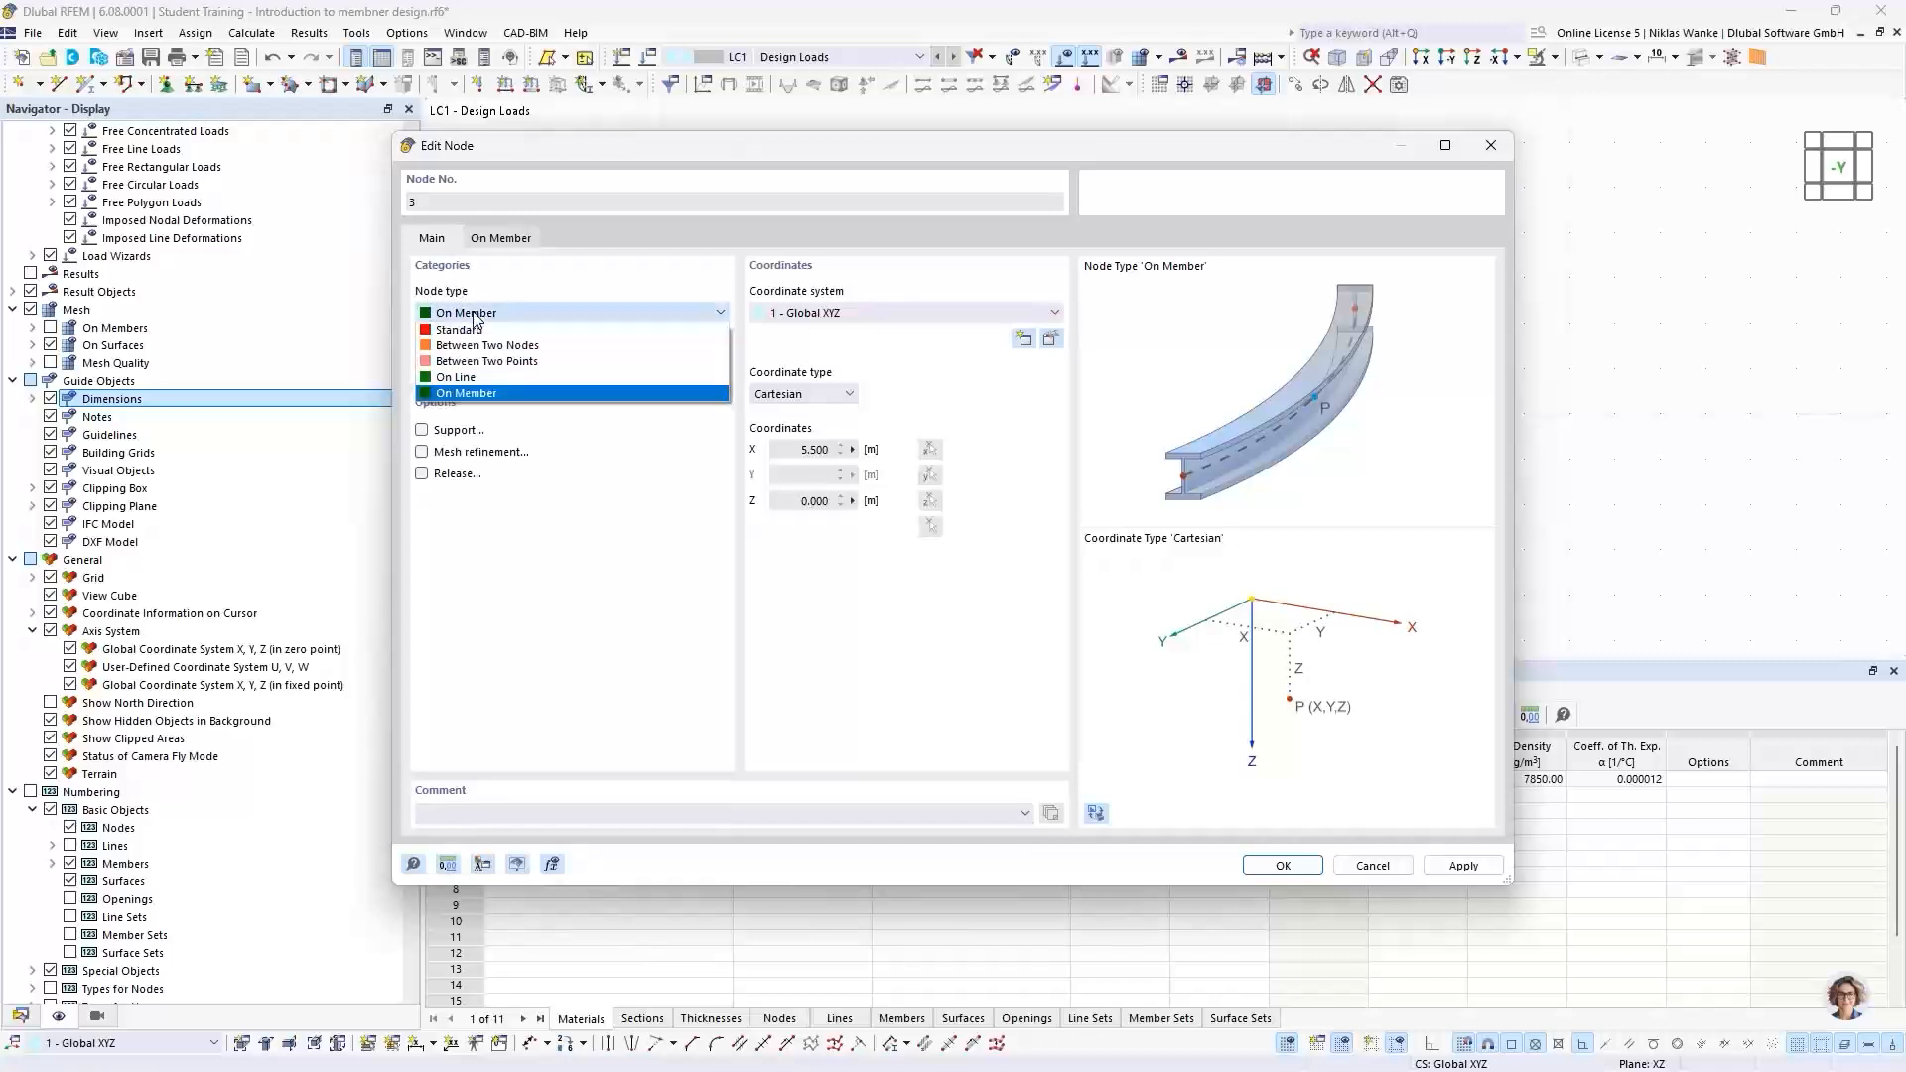
click(655, 287)
click(1490, 145)
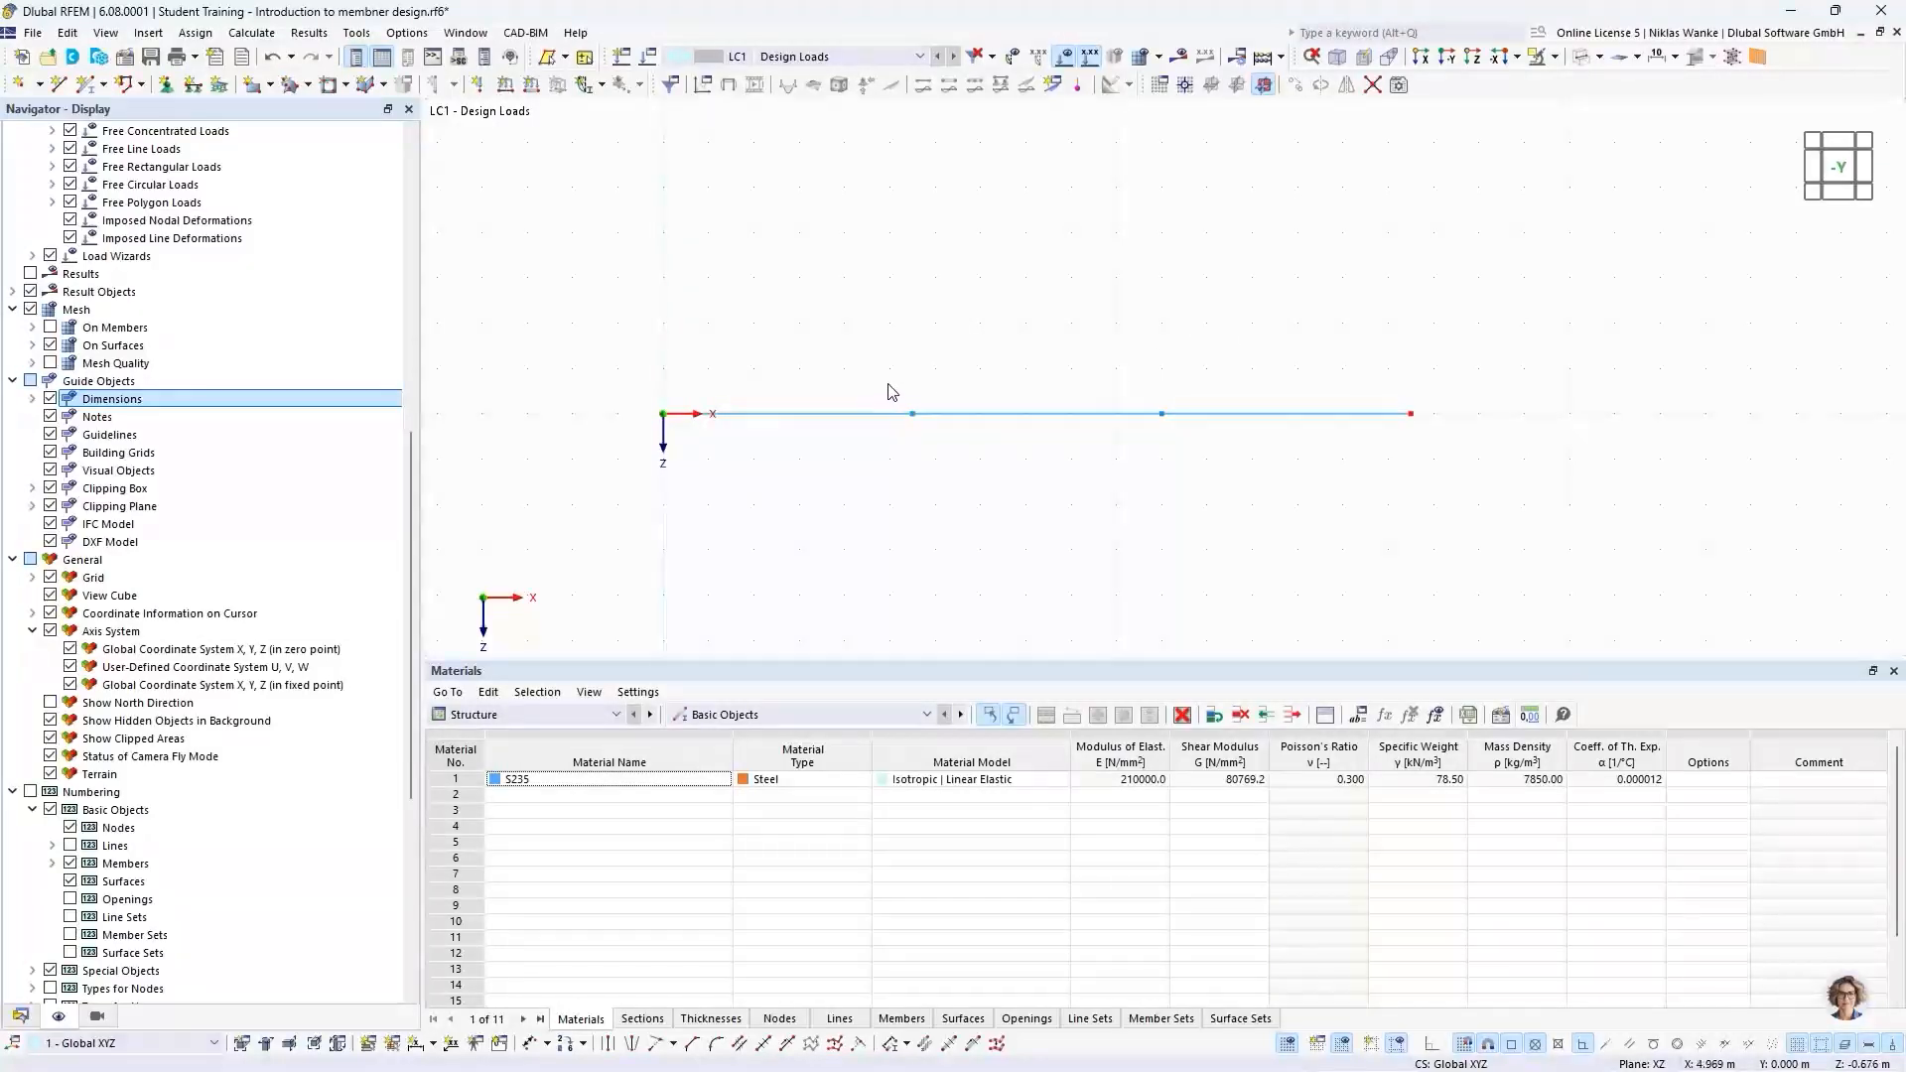
drag(897, 388, 935, 444)
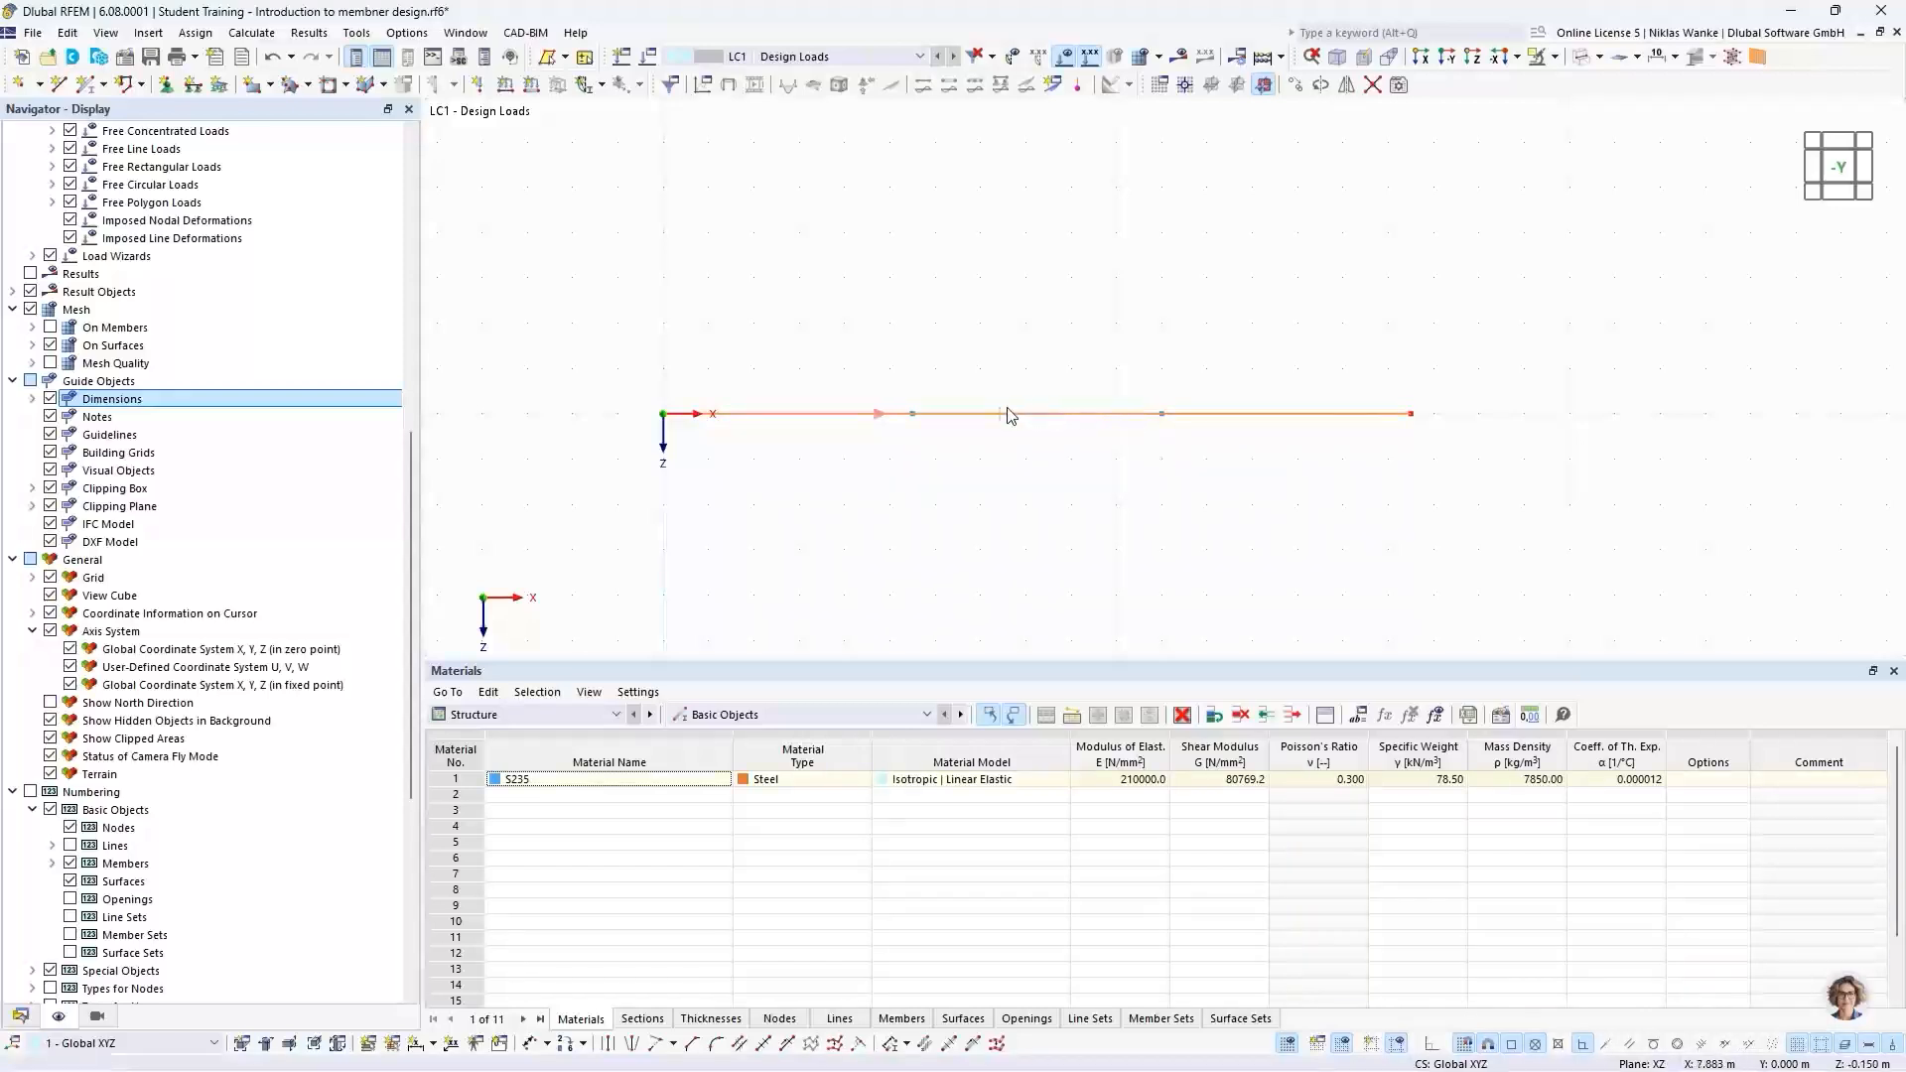
drag(1080, 460, 1026, 335)
click(1045, 443)
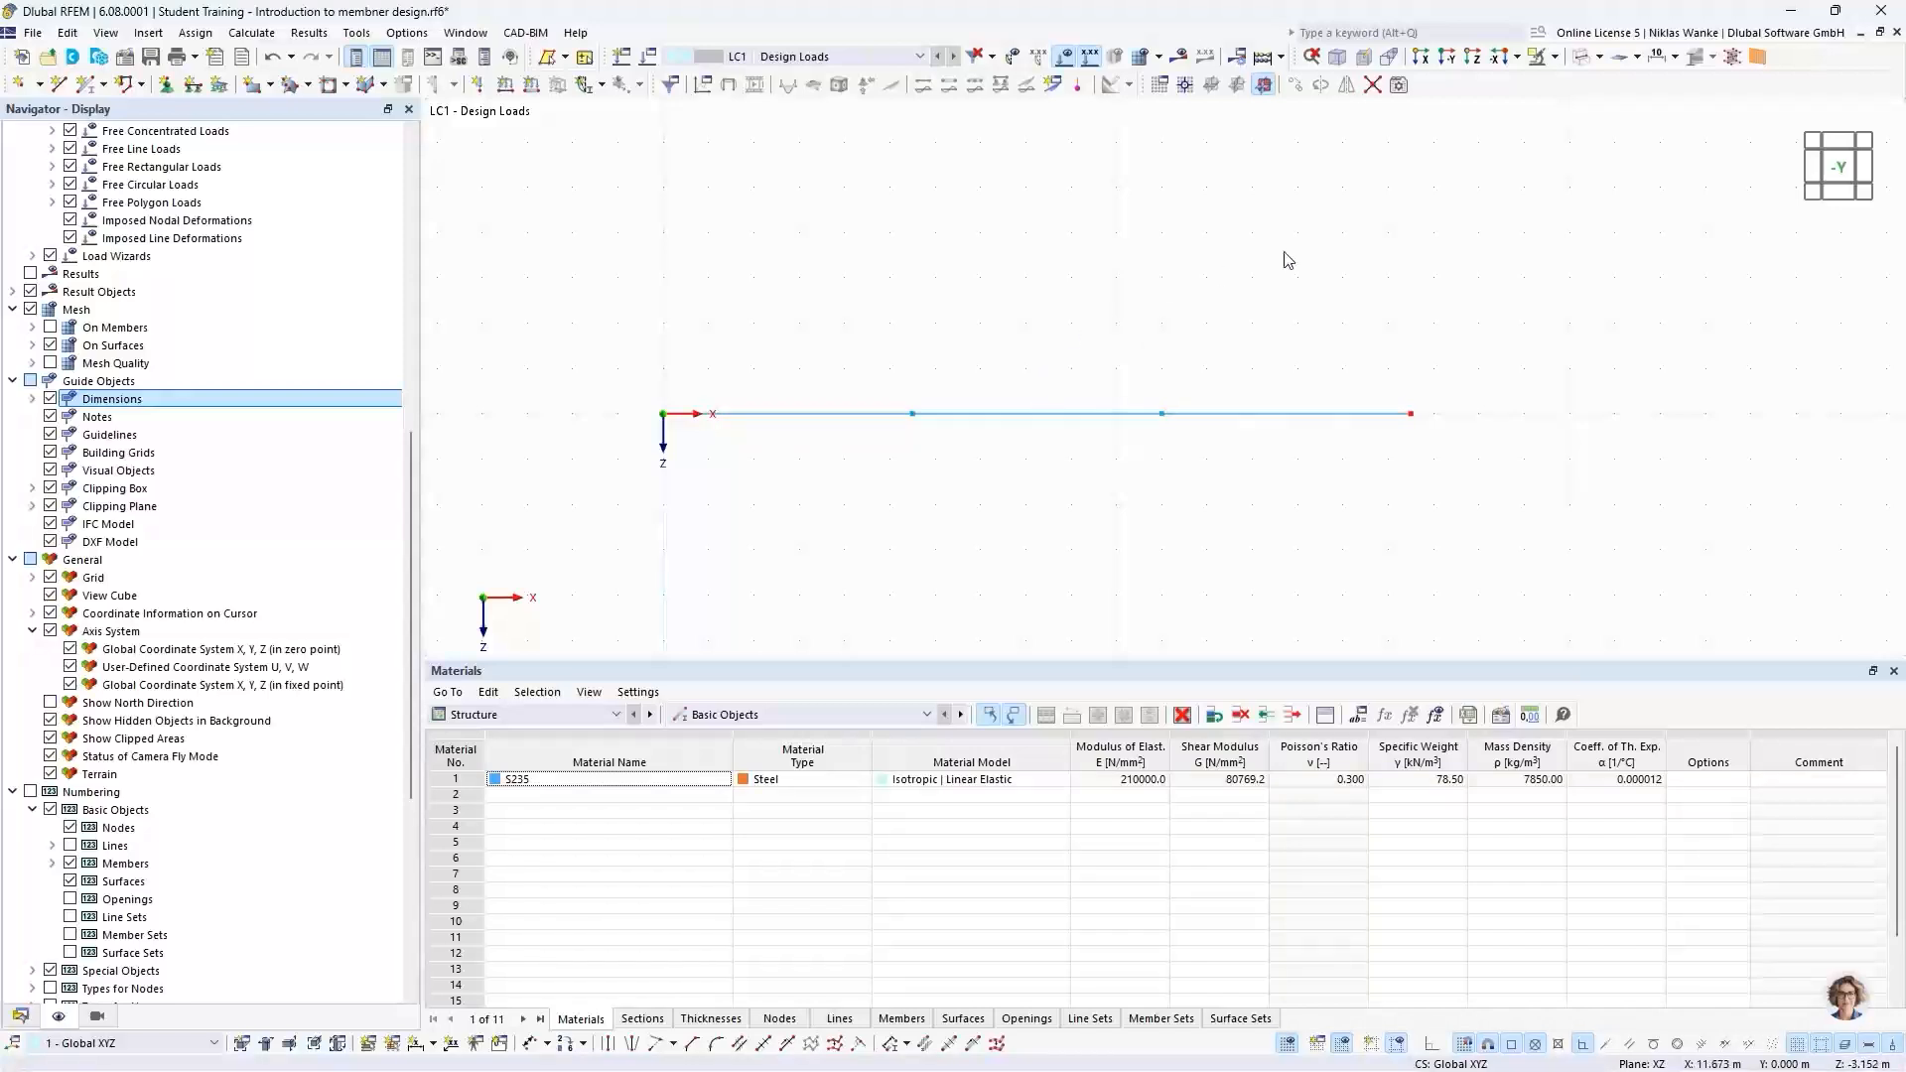
Step: Display the beam as a Solid Model and inspect it in 3D before restoring the -Y view
click(1599, 57)
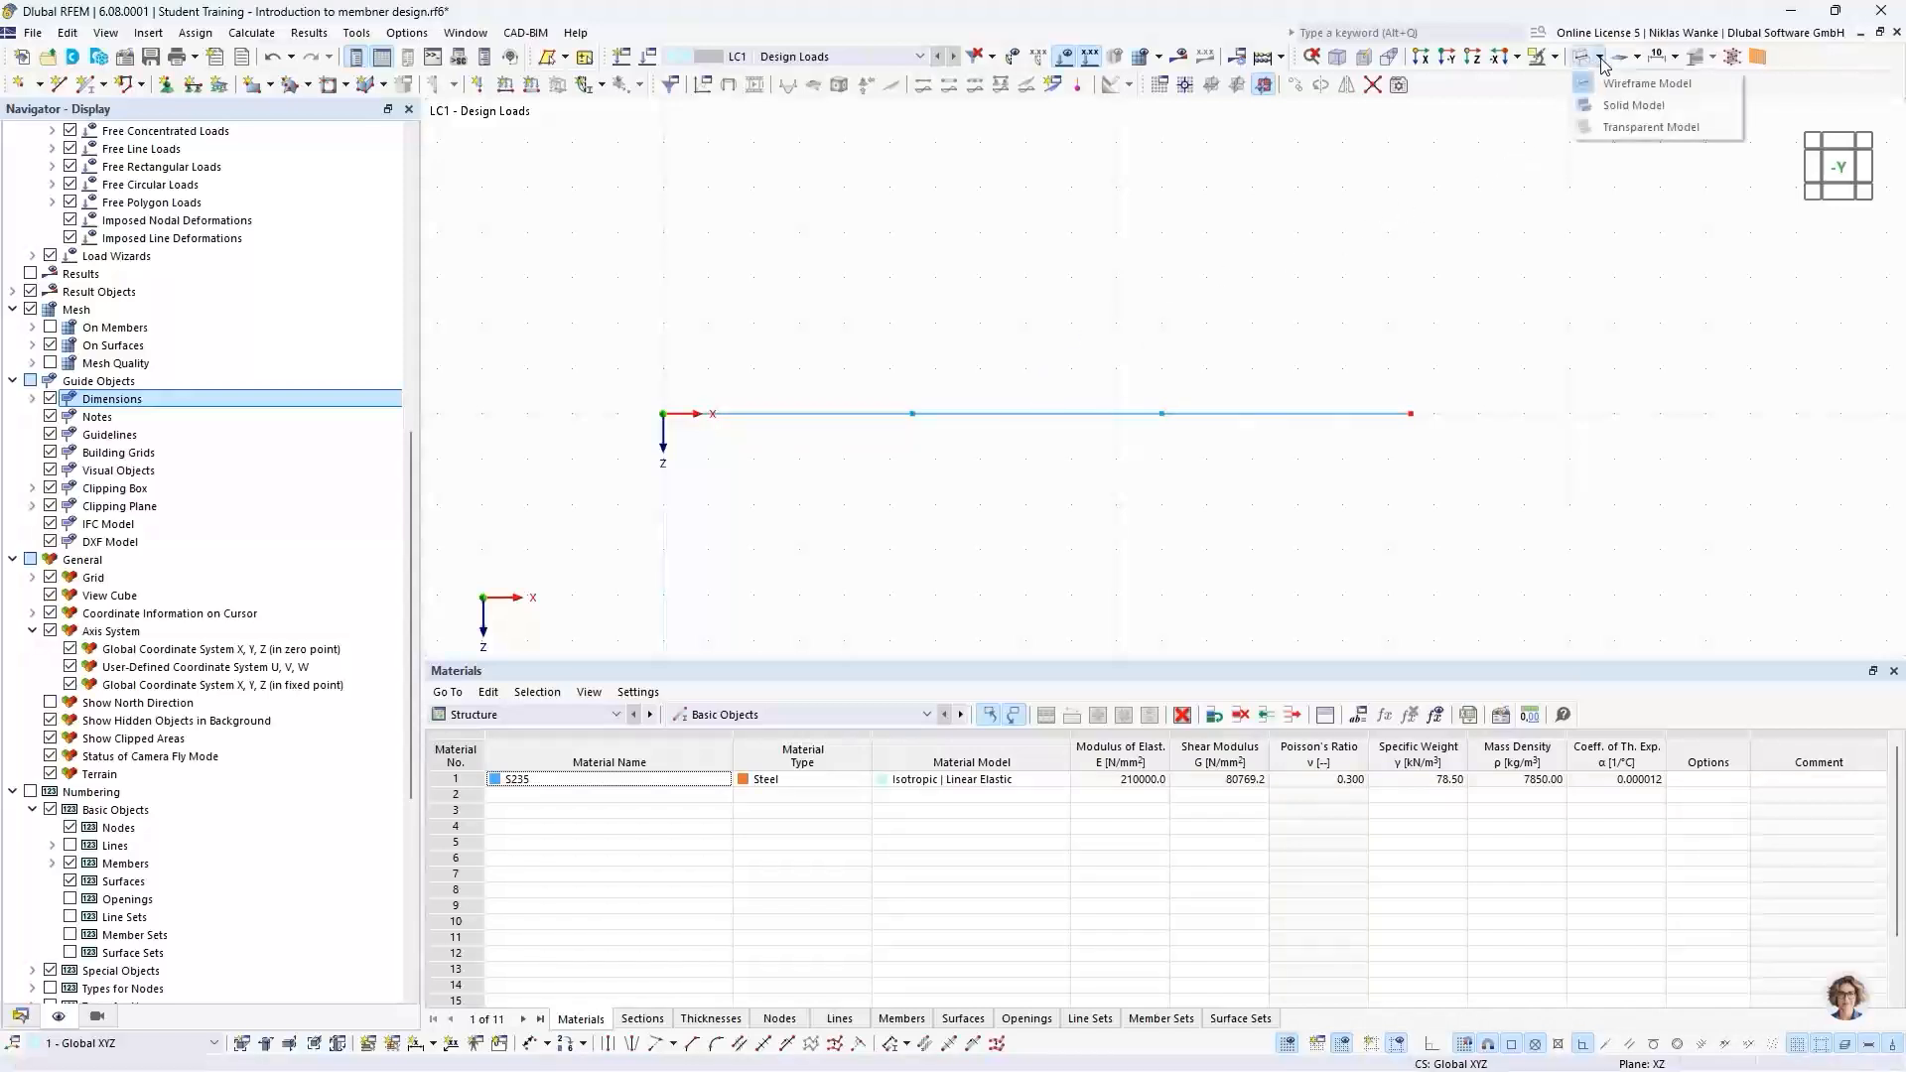
click(1628, 105)
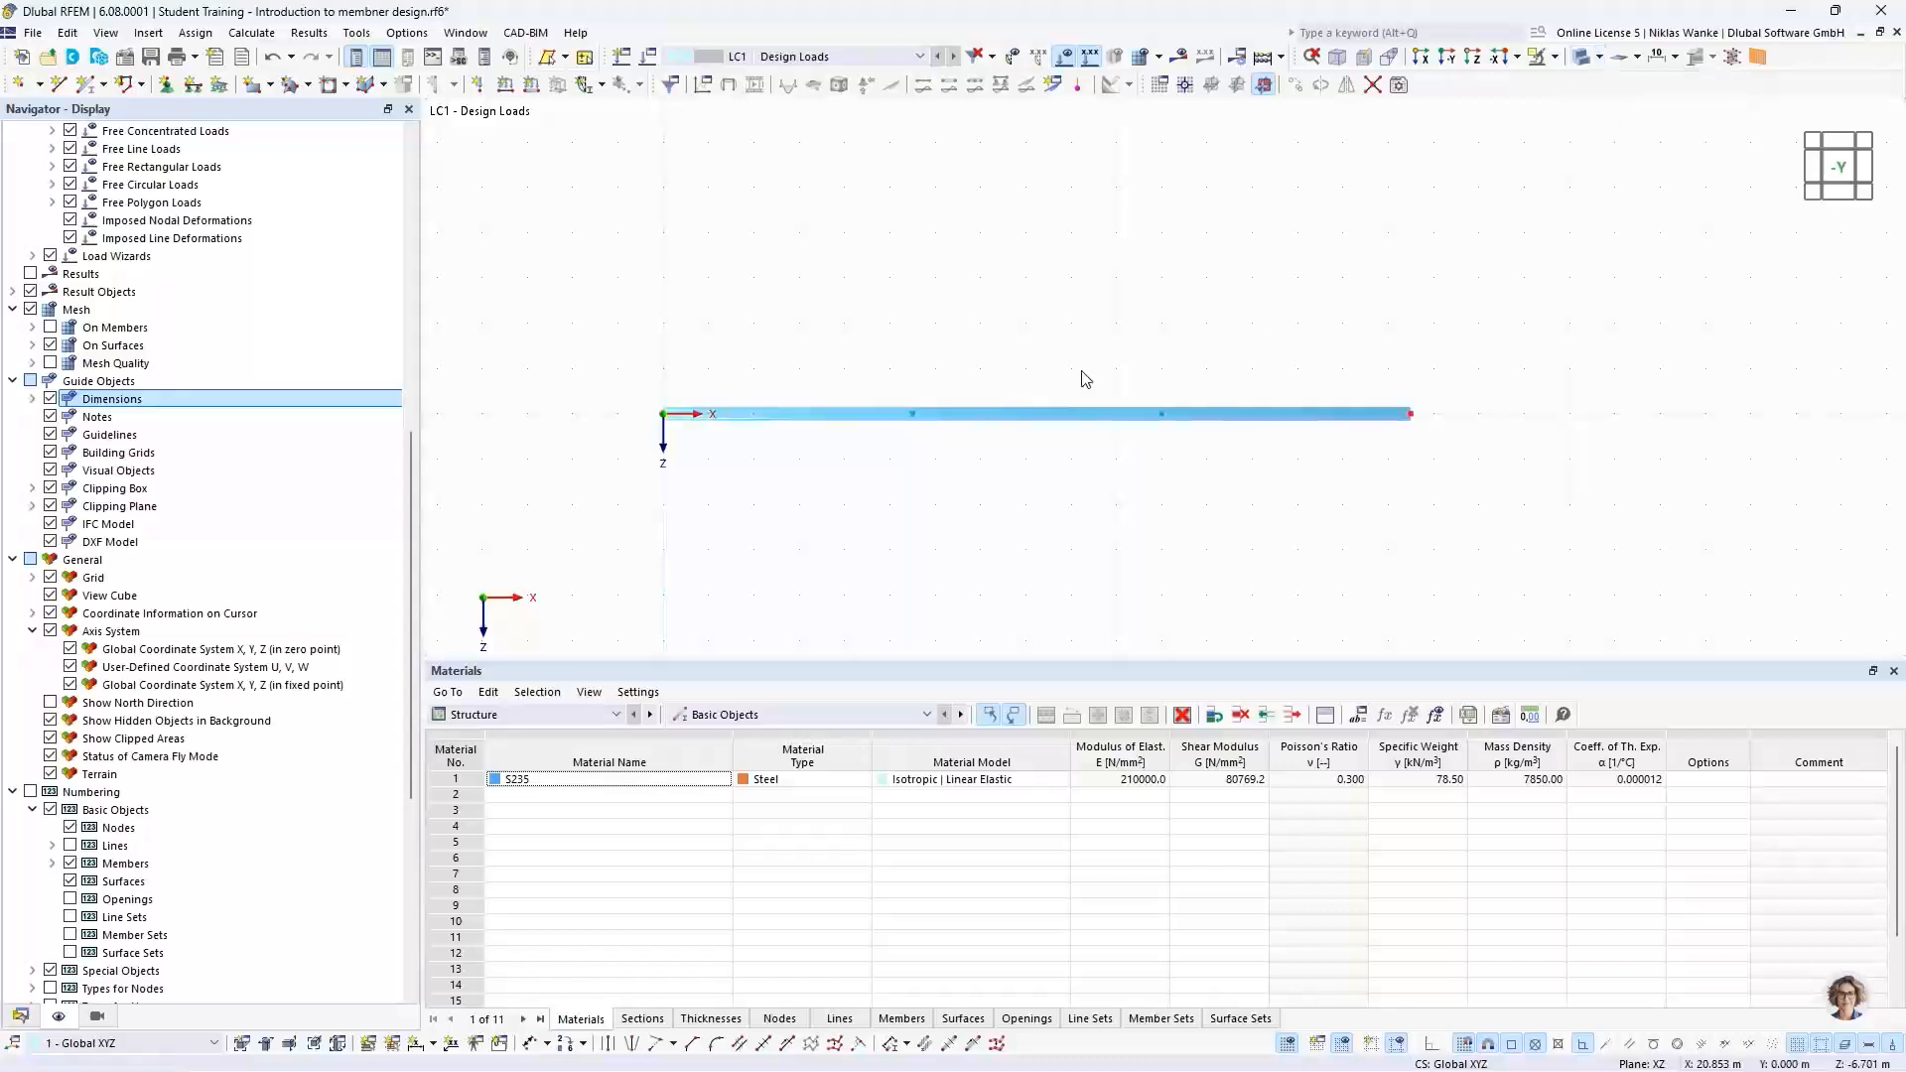
scroll(1378, 438, up, 1)
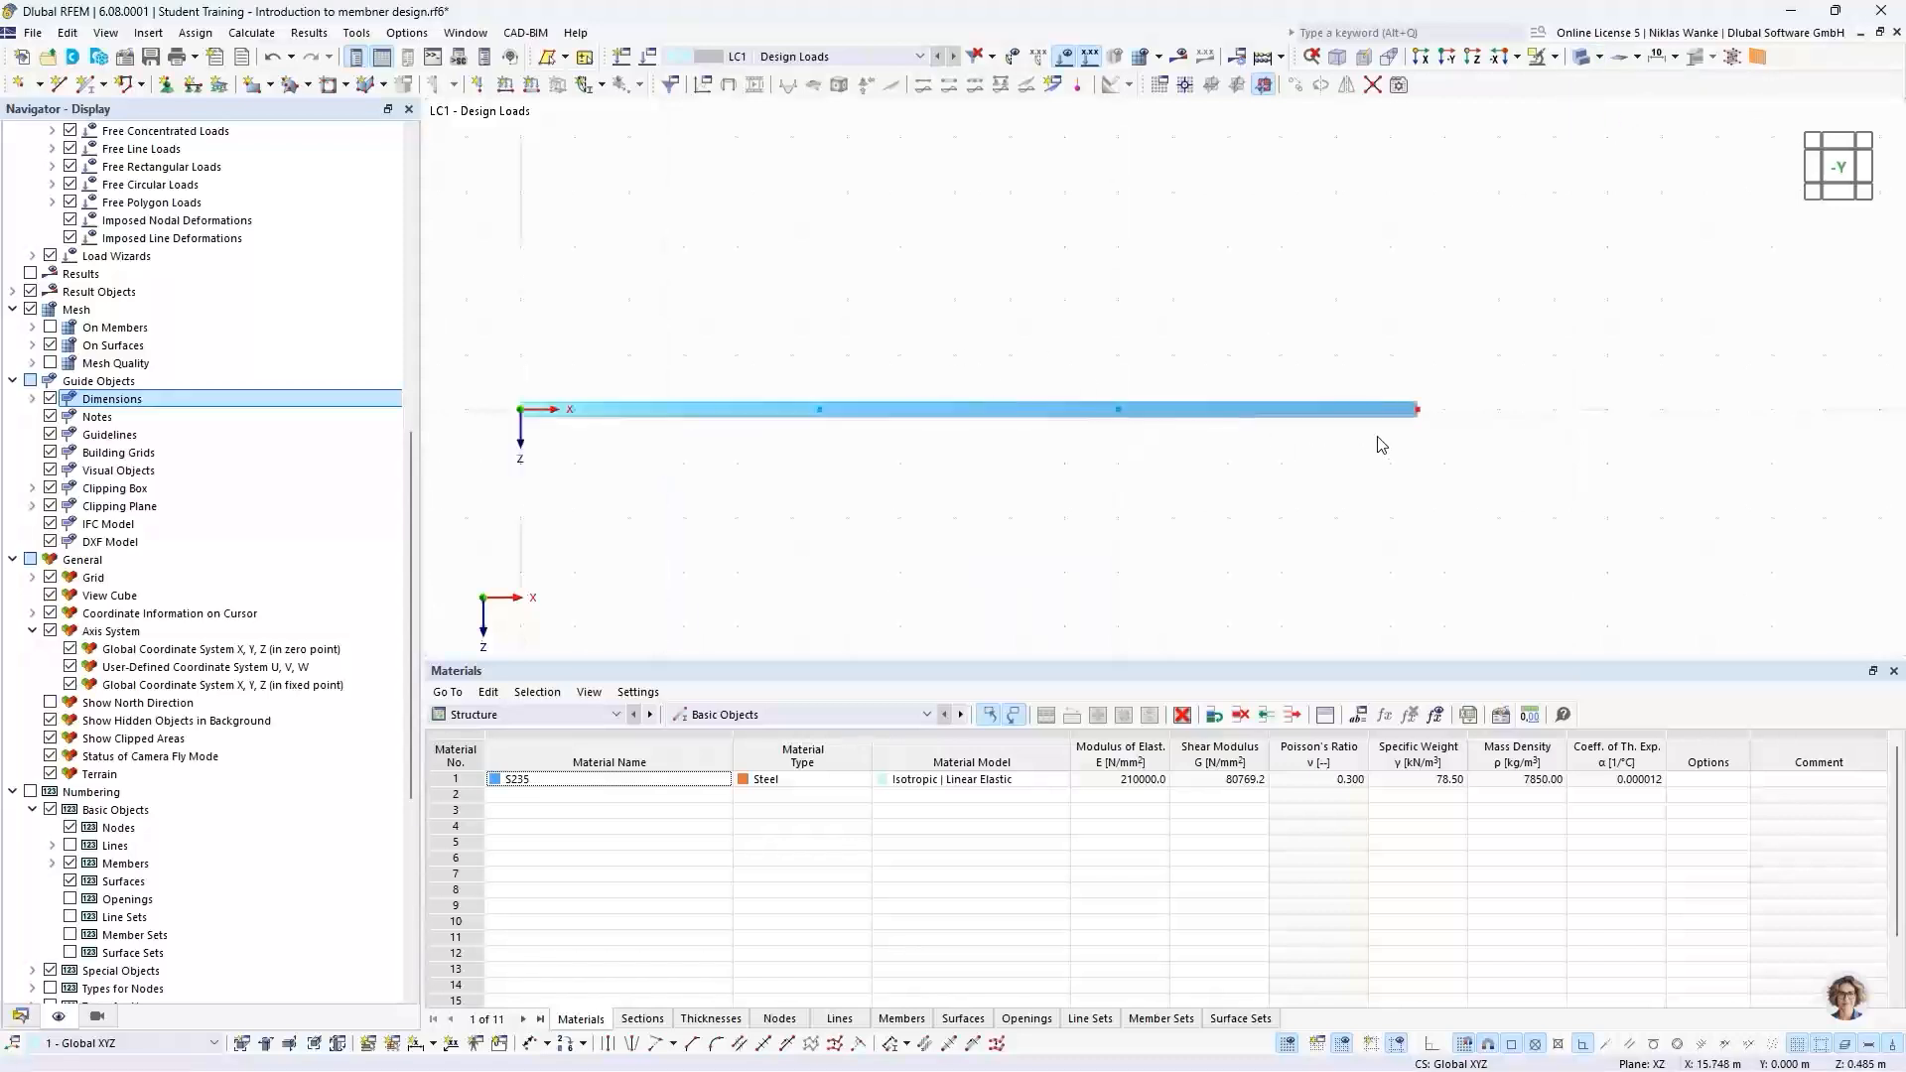
middle_drag(1378, 438, 1318, 434)
scroll(1402, 401, up, 5)
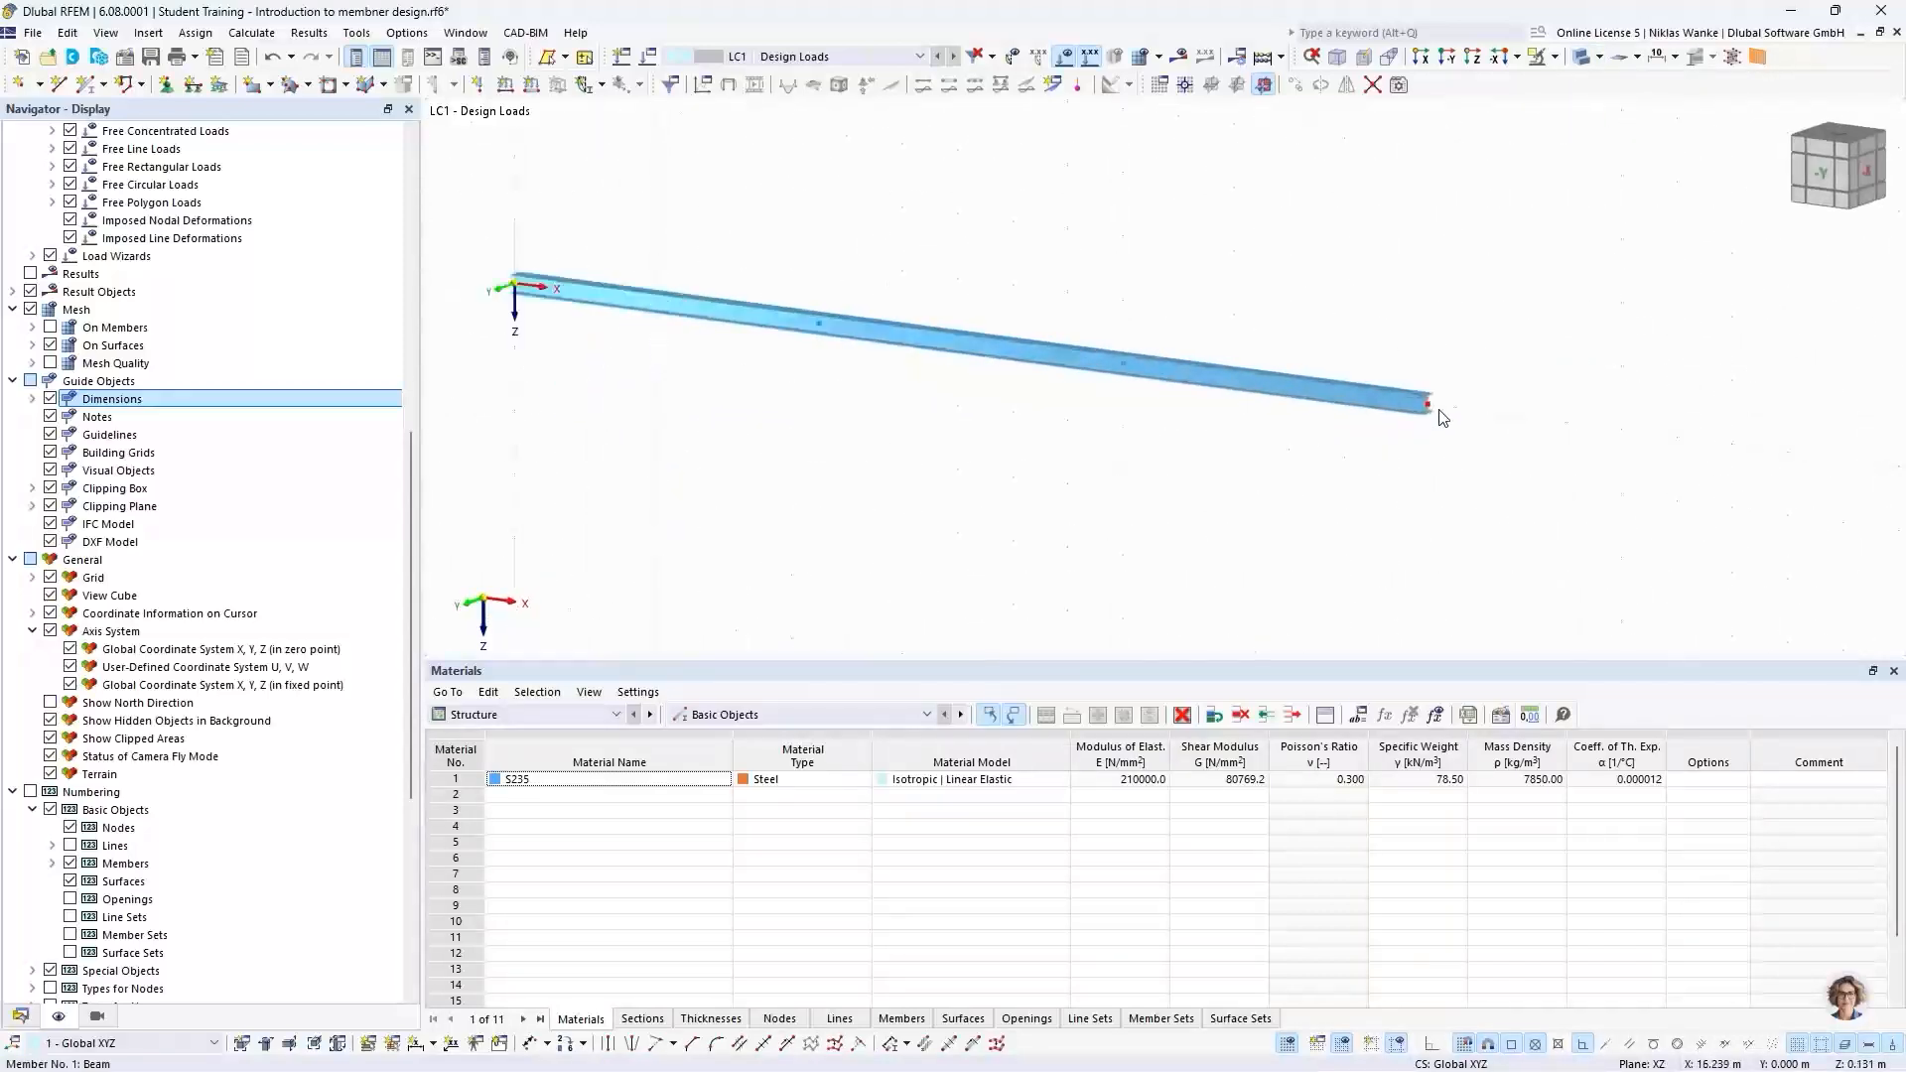
scroll(1401, 401, down, 3)
scroll(1402, 401, down, 4)
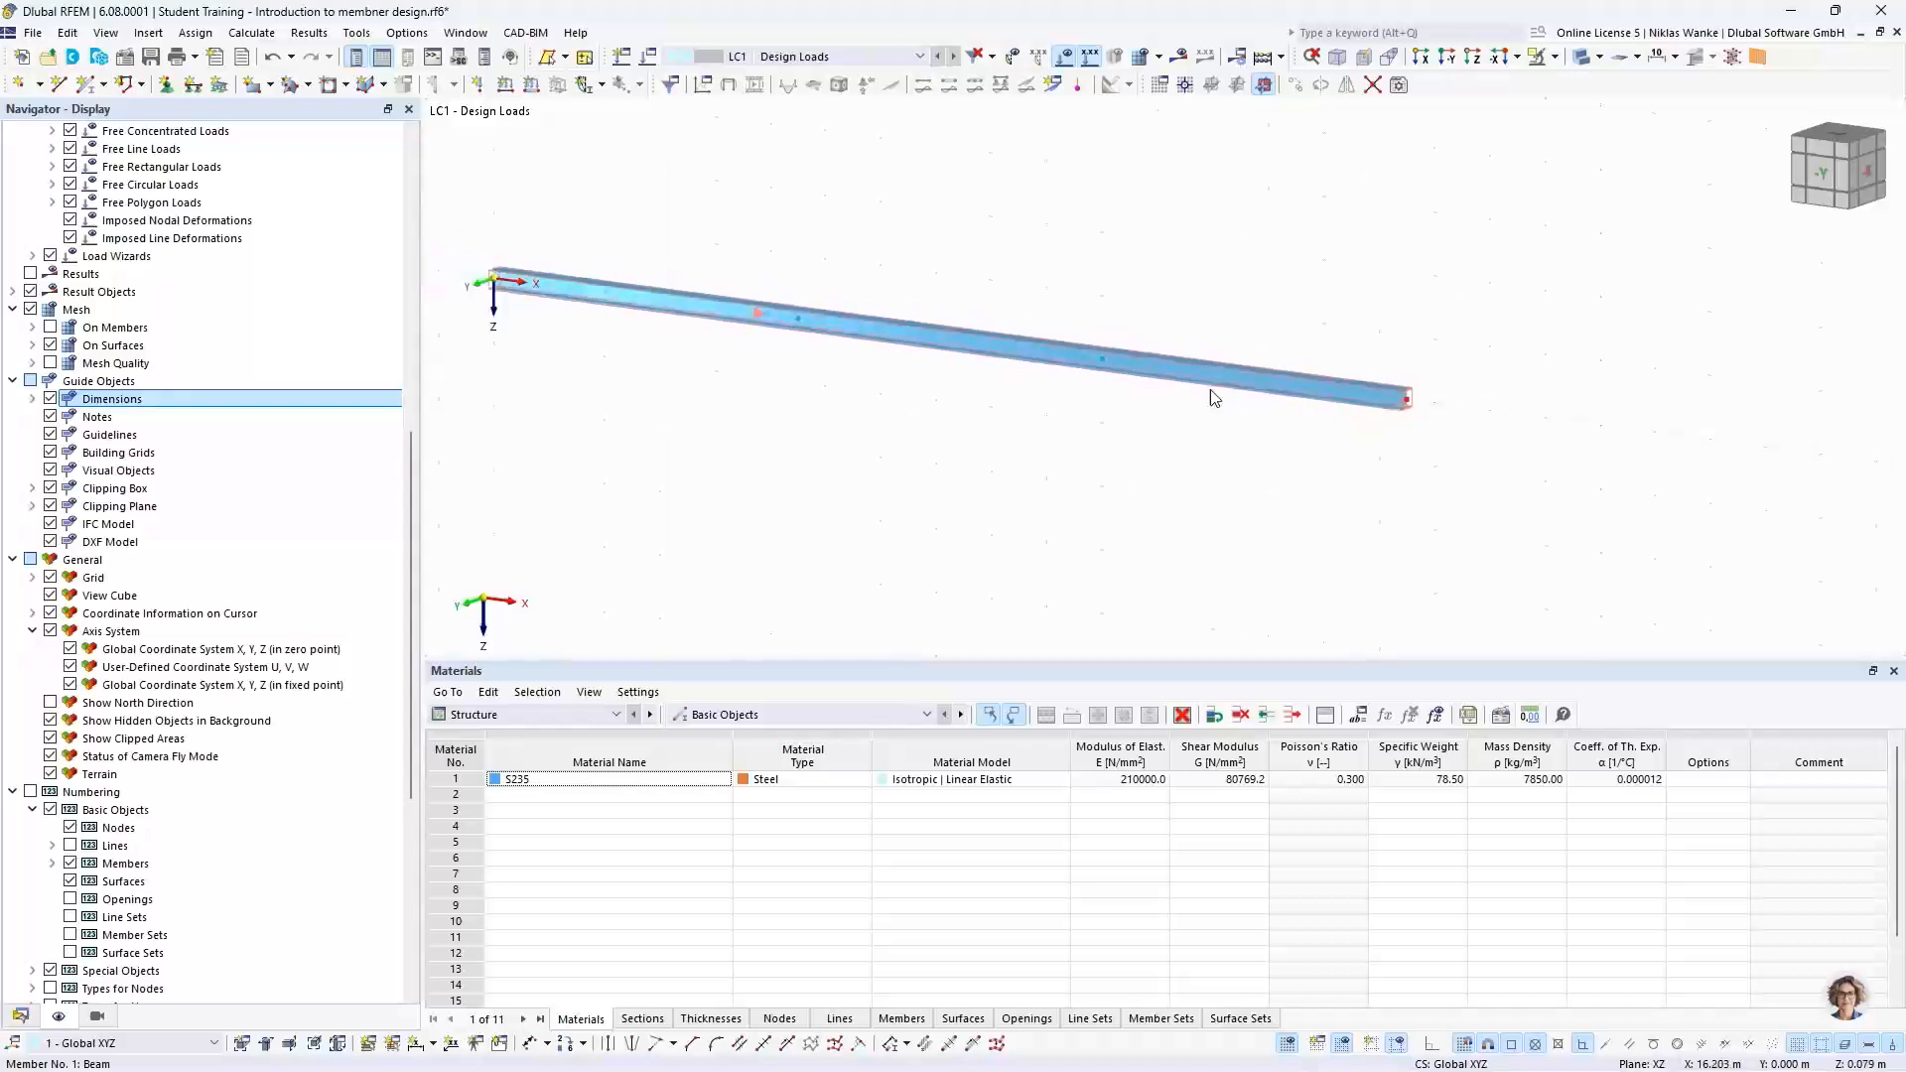
click(1833, 183)
scroll(1200, 489, down, 1)
middle_drag(1200, 489, 1136, 480)
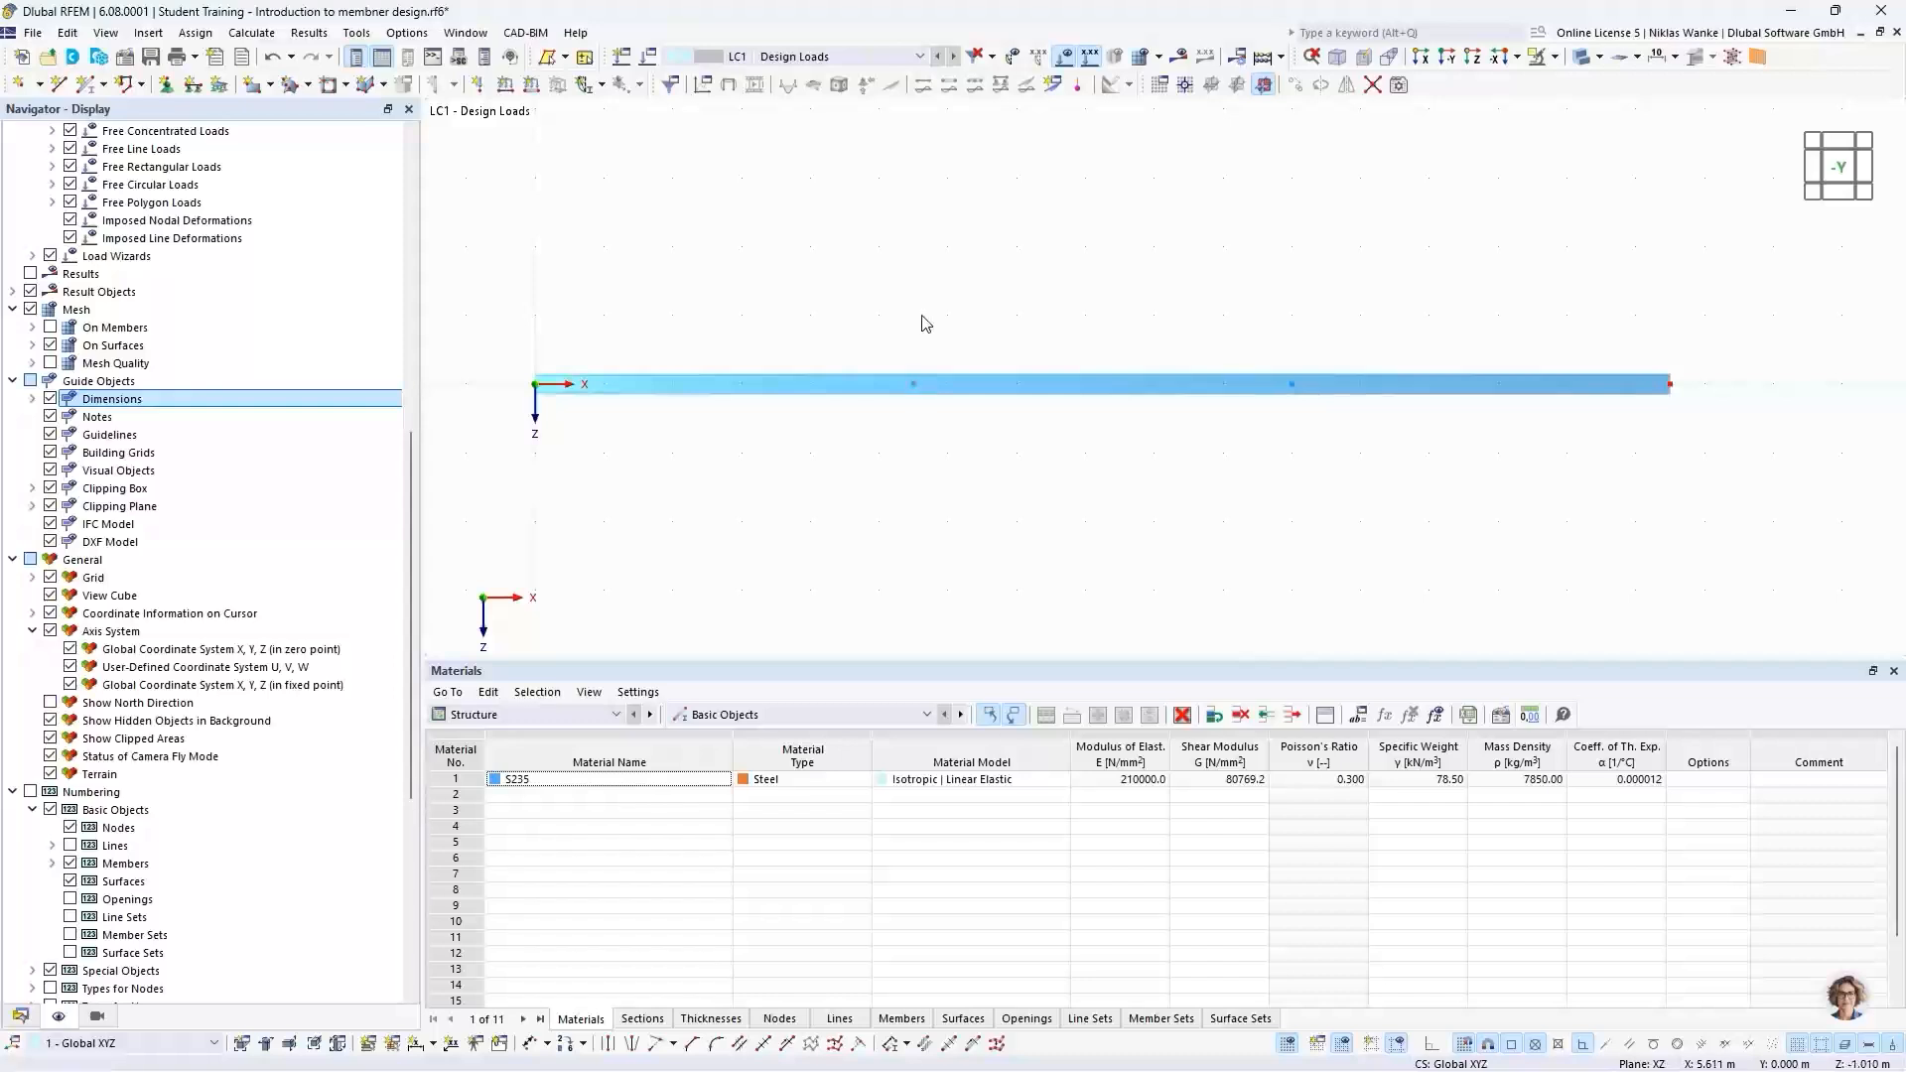
Step: Start a Move/Copy of the beam's two intermediate nodes with copy creation enabled and the number of steps set to 1
click(913, 384)
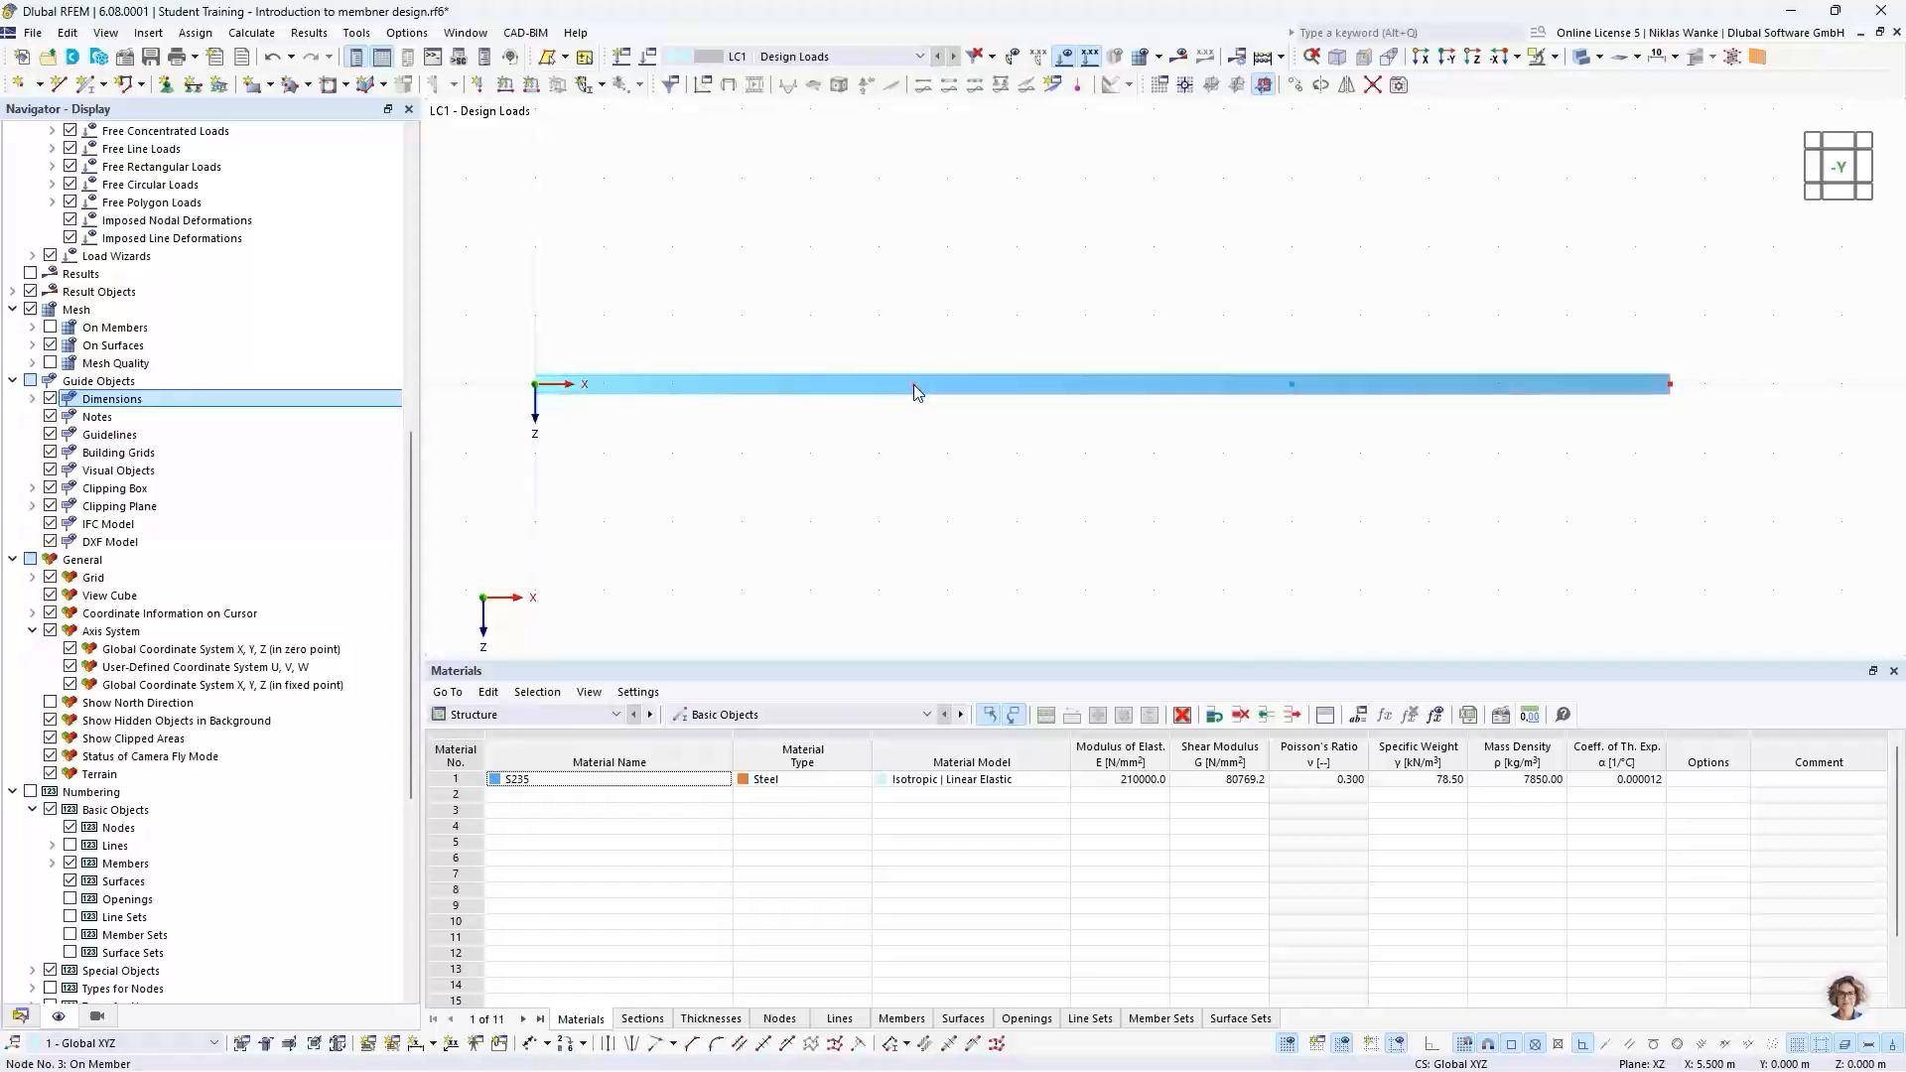
click(1292, 385)
click(1296, 90)
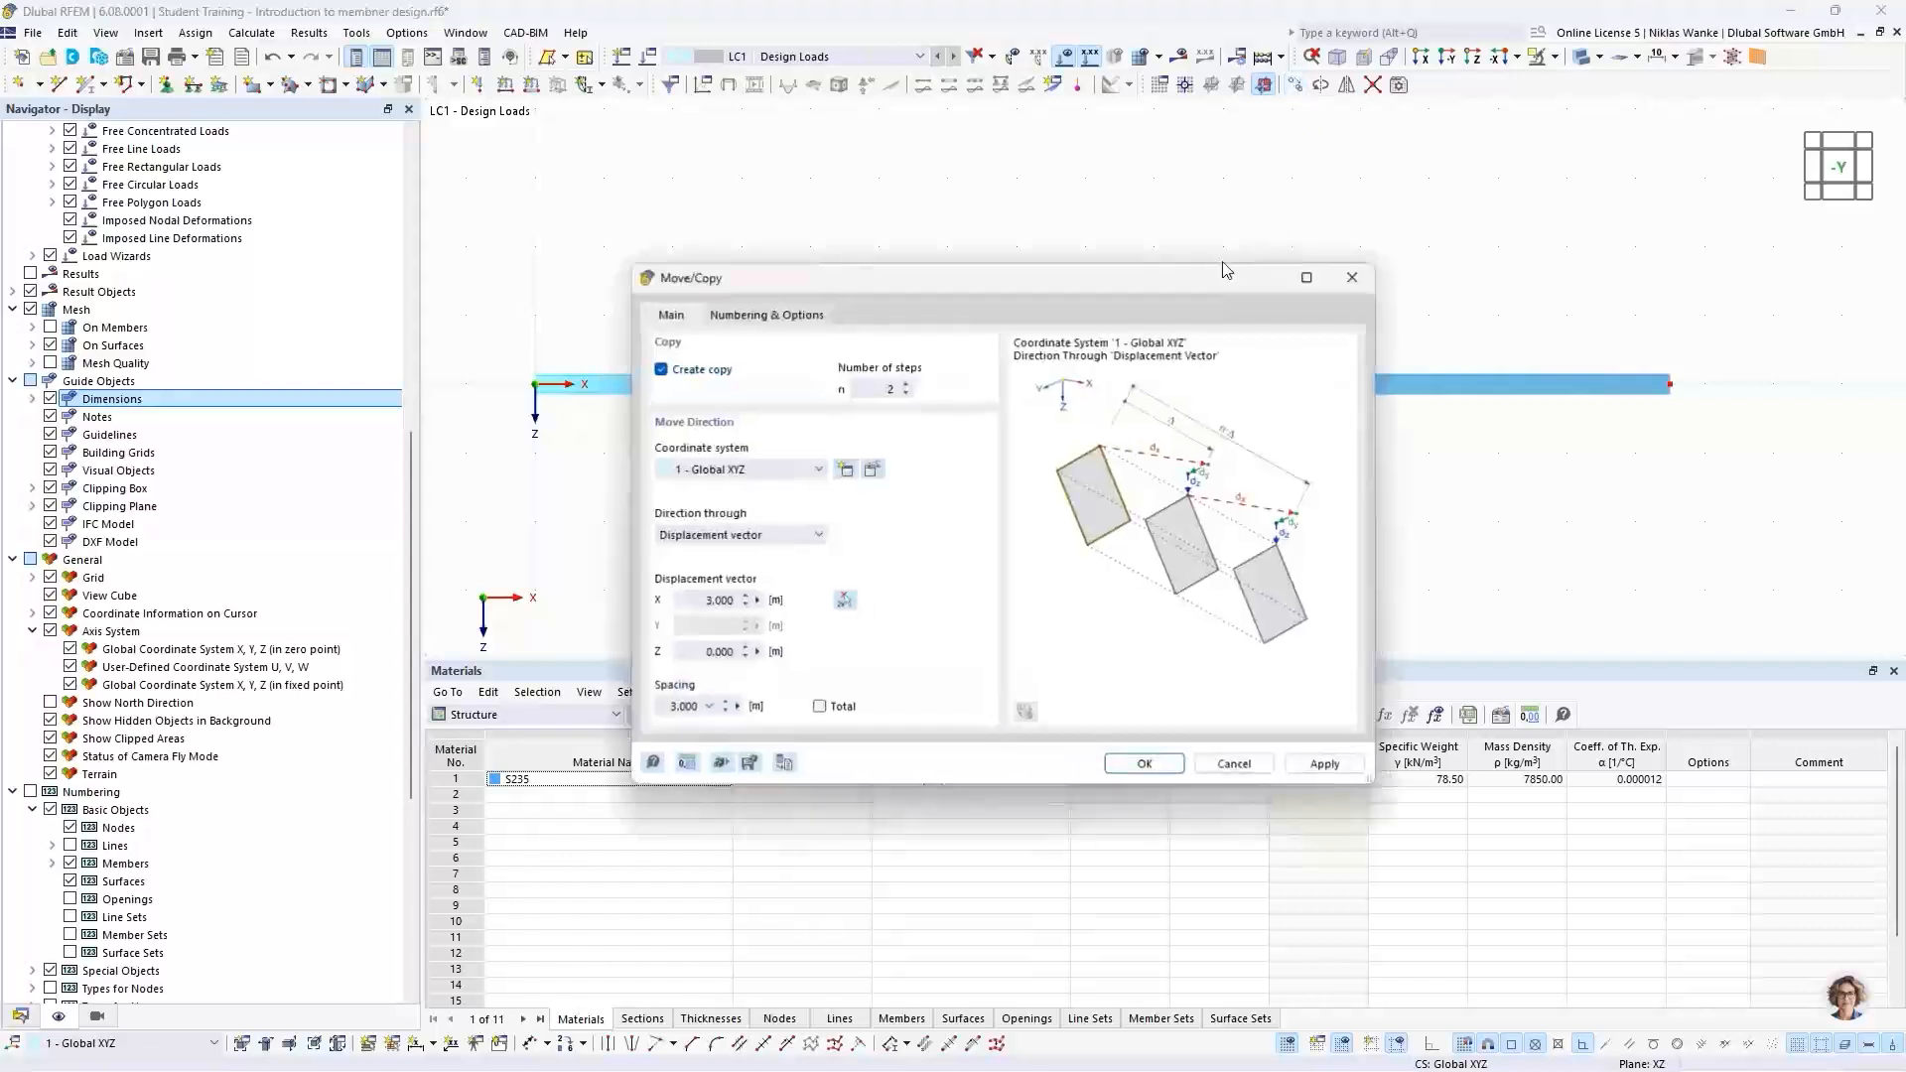
drag(1104, 288, 1286, 248)
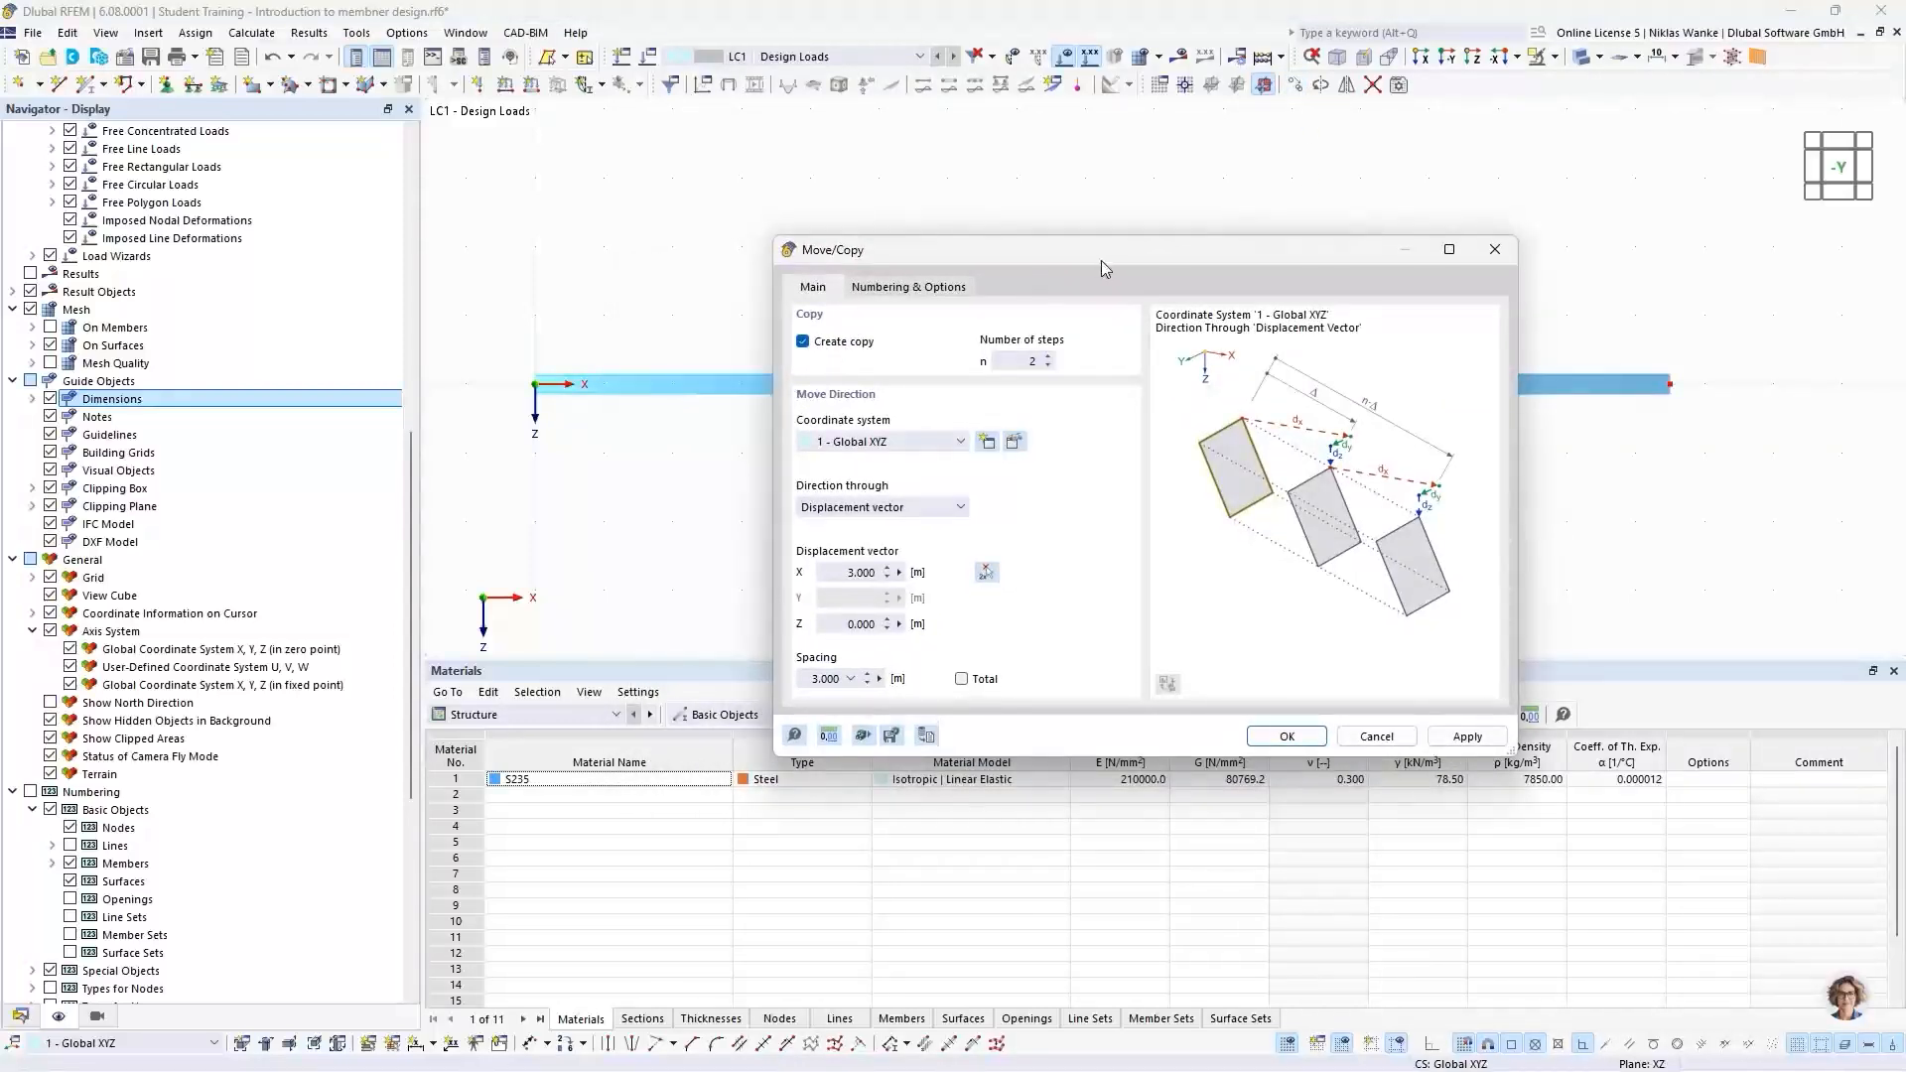
drag(1100, 260, 1277, 260)
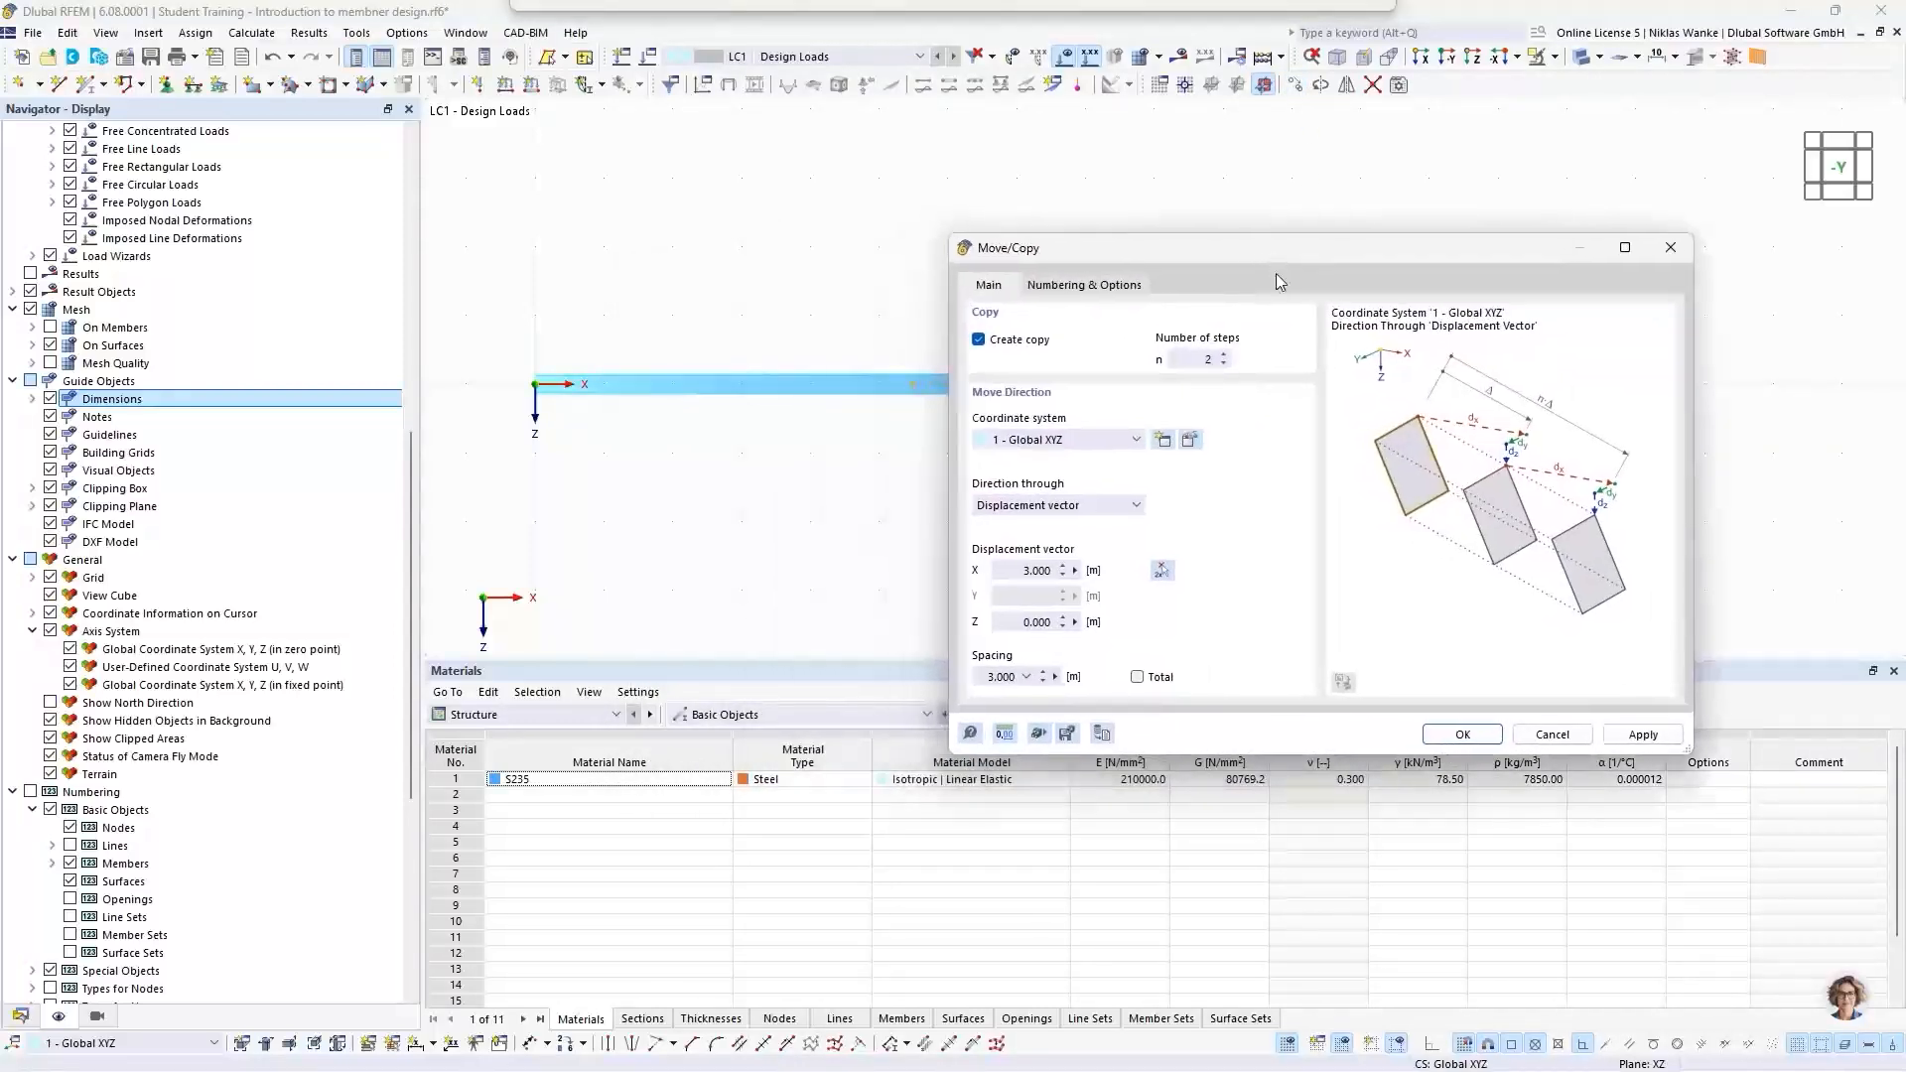
click(1224, 364)
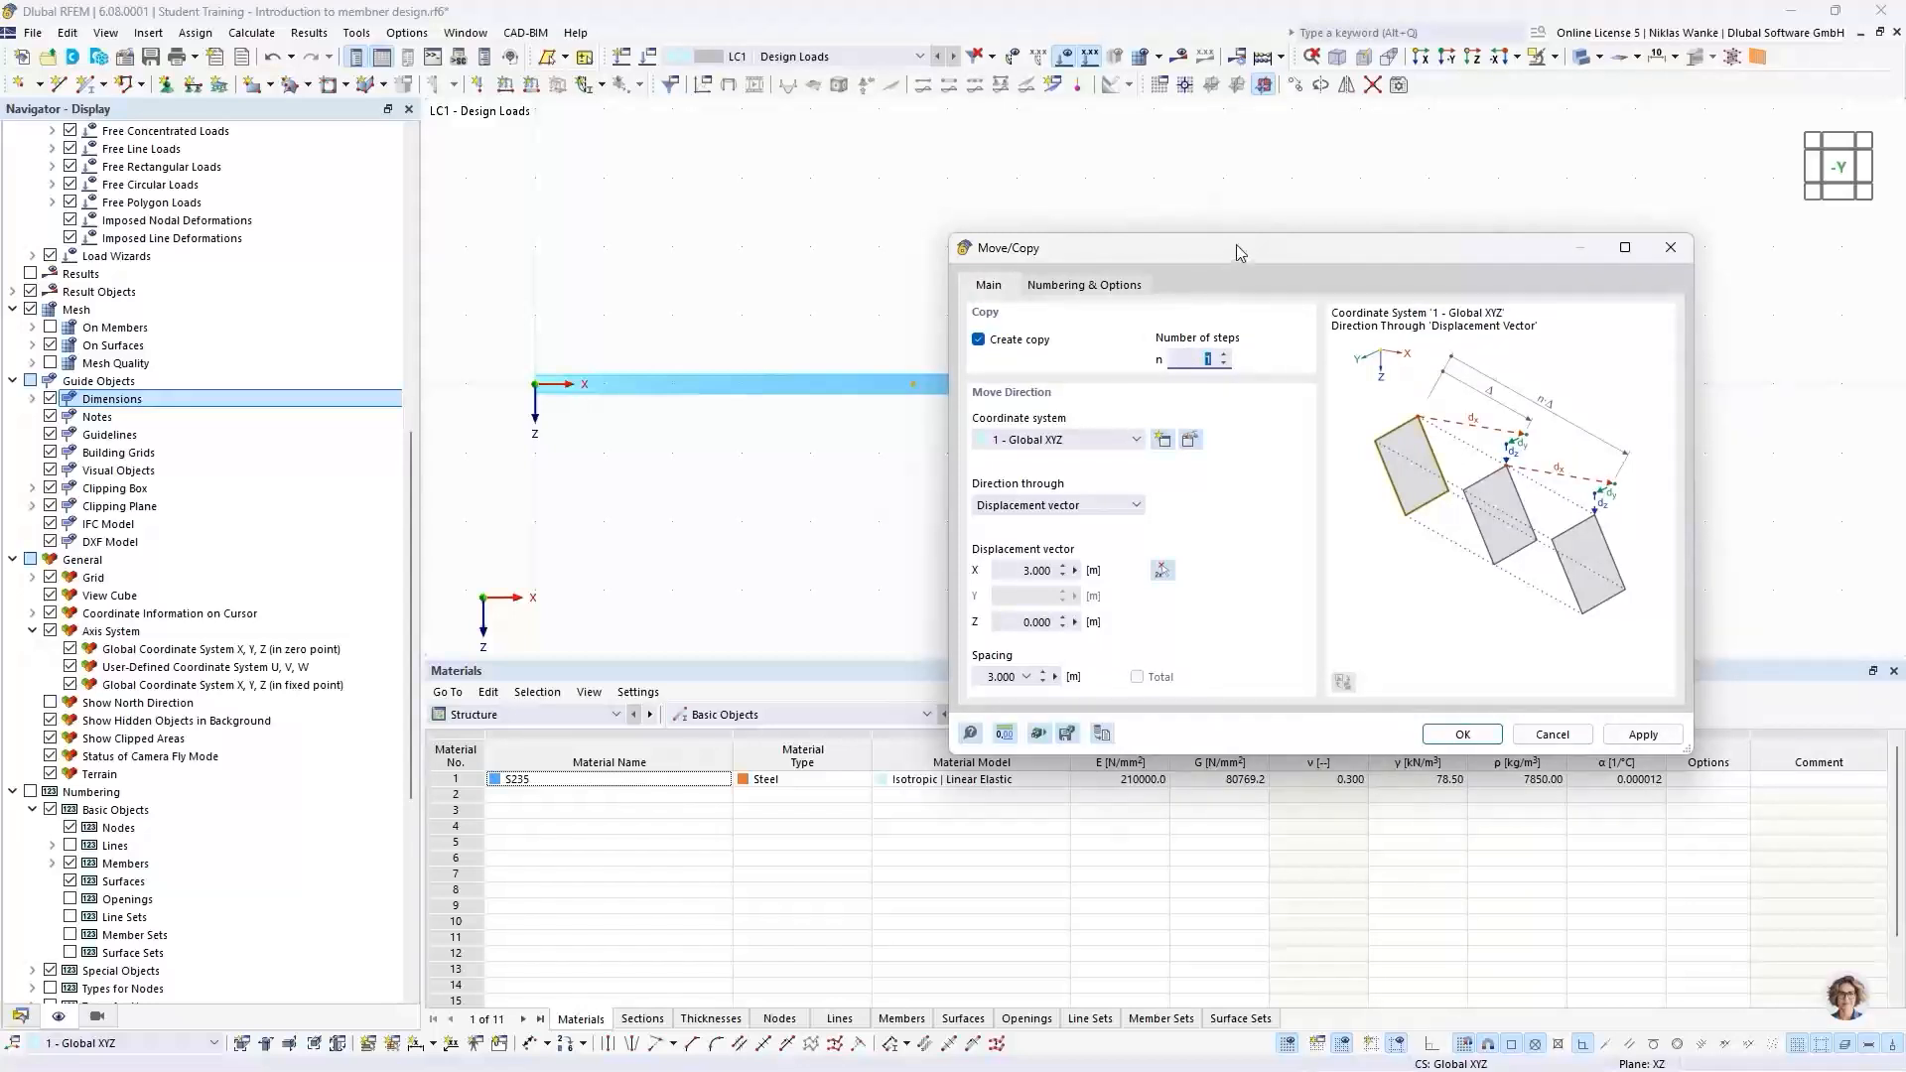
mouse_move(1236, 244)
mouse_down()
mouse_move(1241, 218)
mouse_move(1237, 236)
mouse_up()
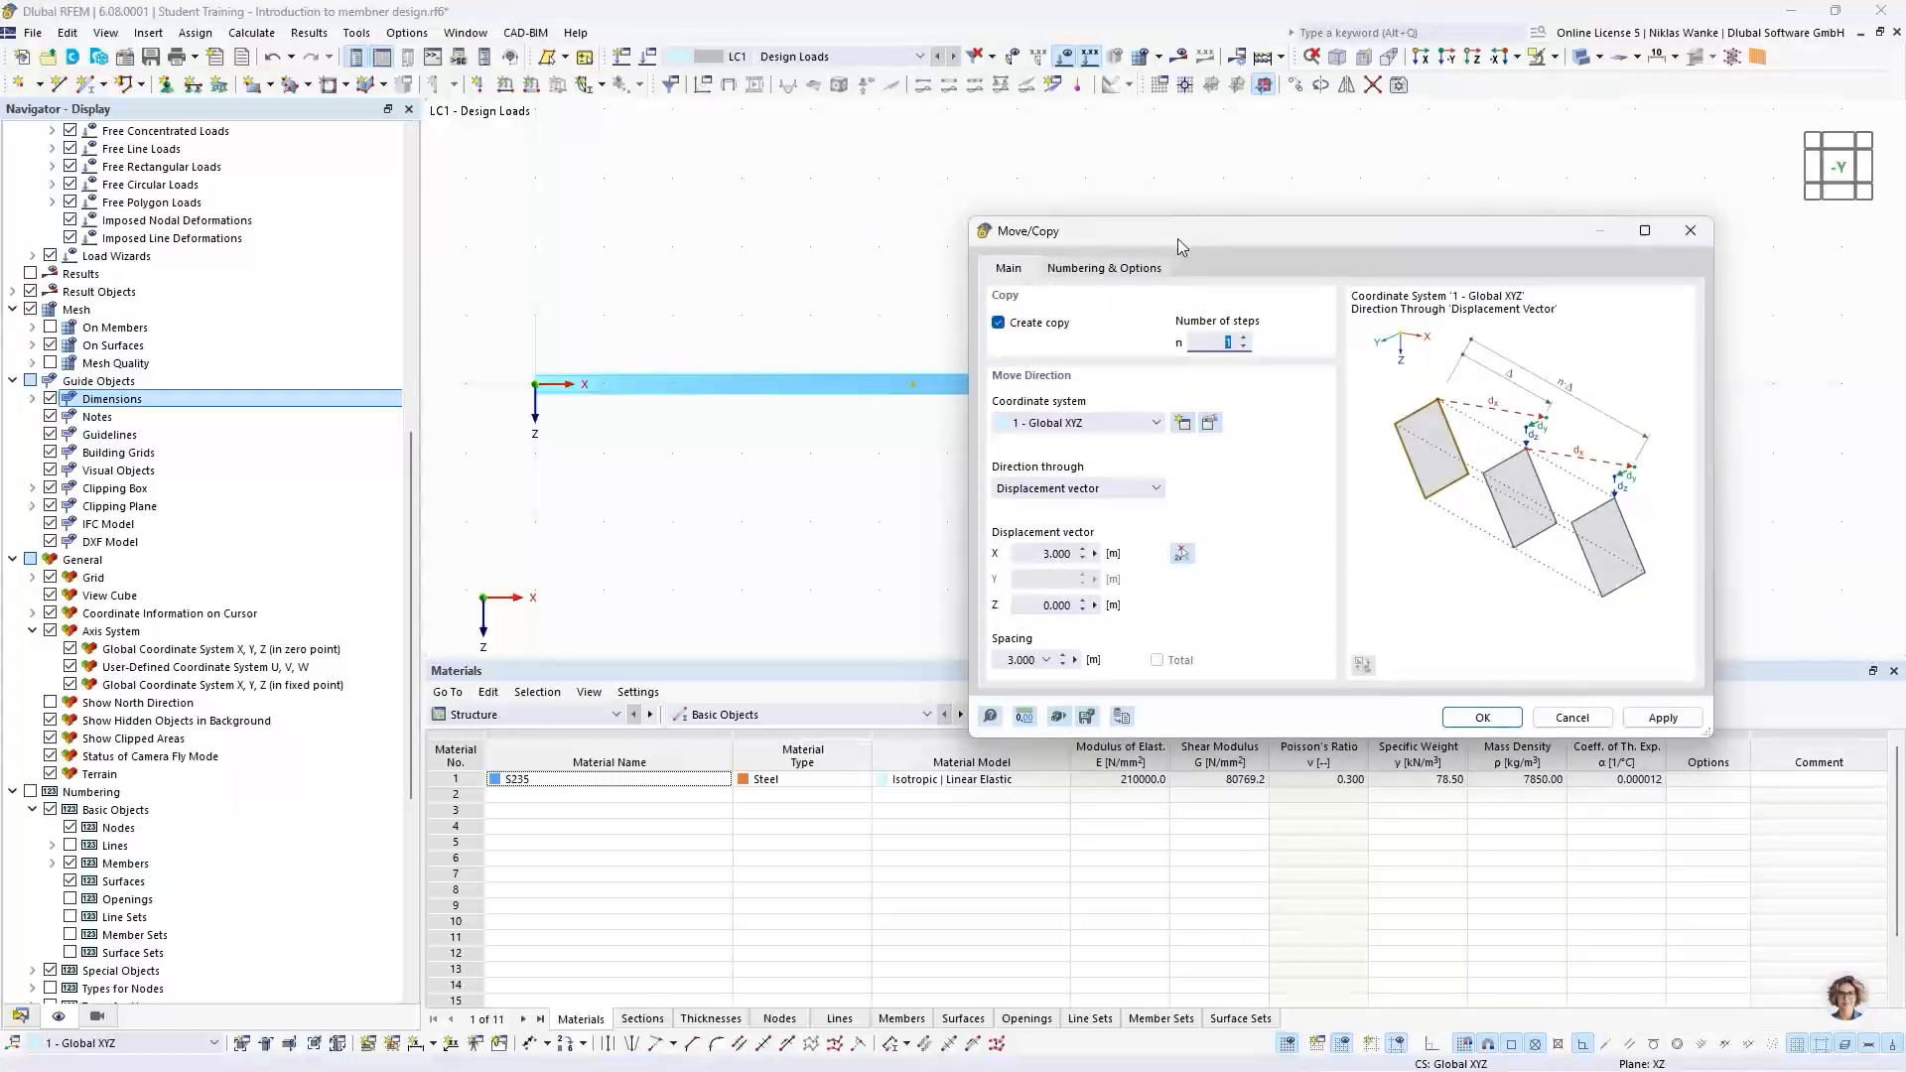
drag(1199, 238, 943, 443)
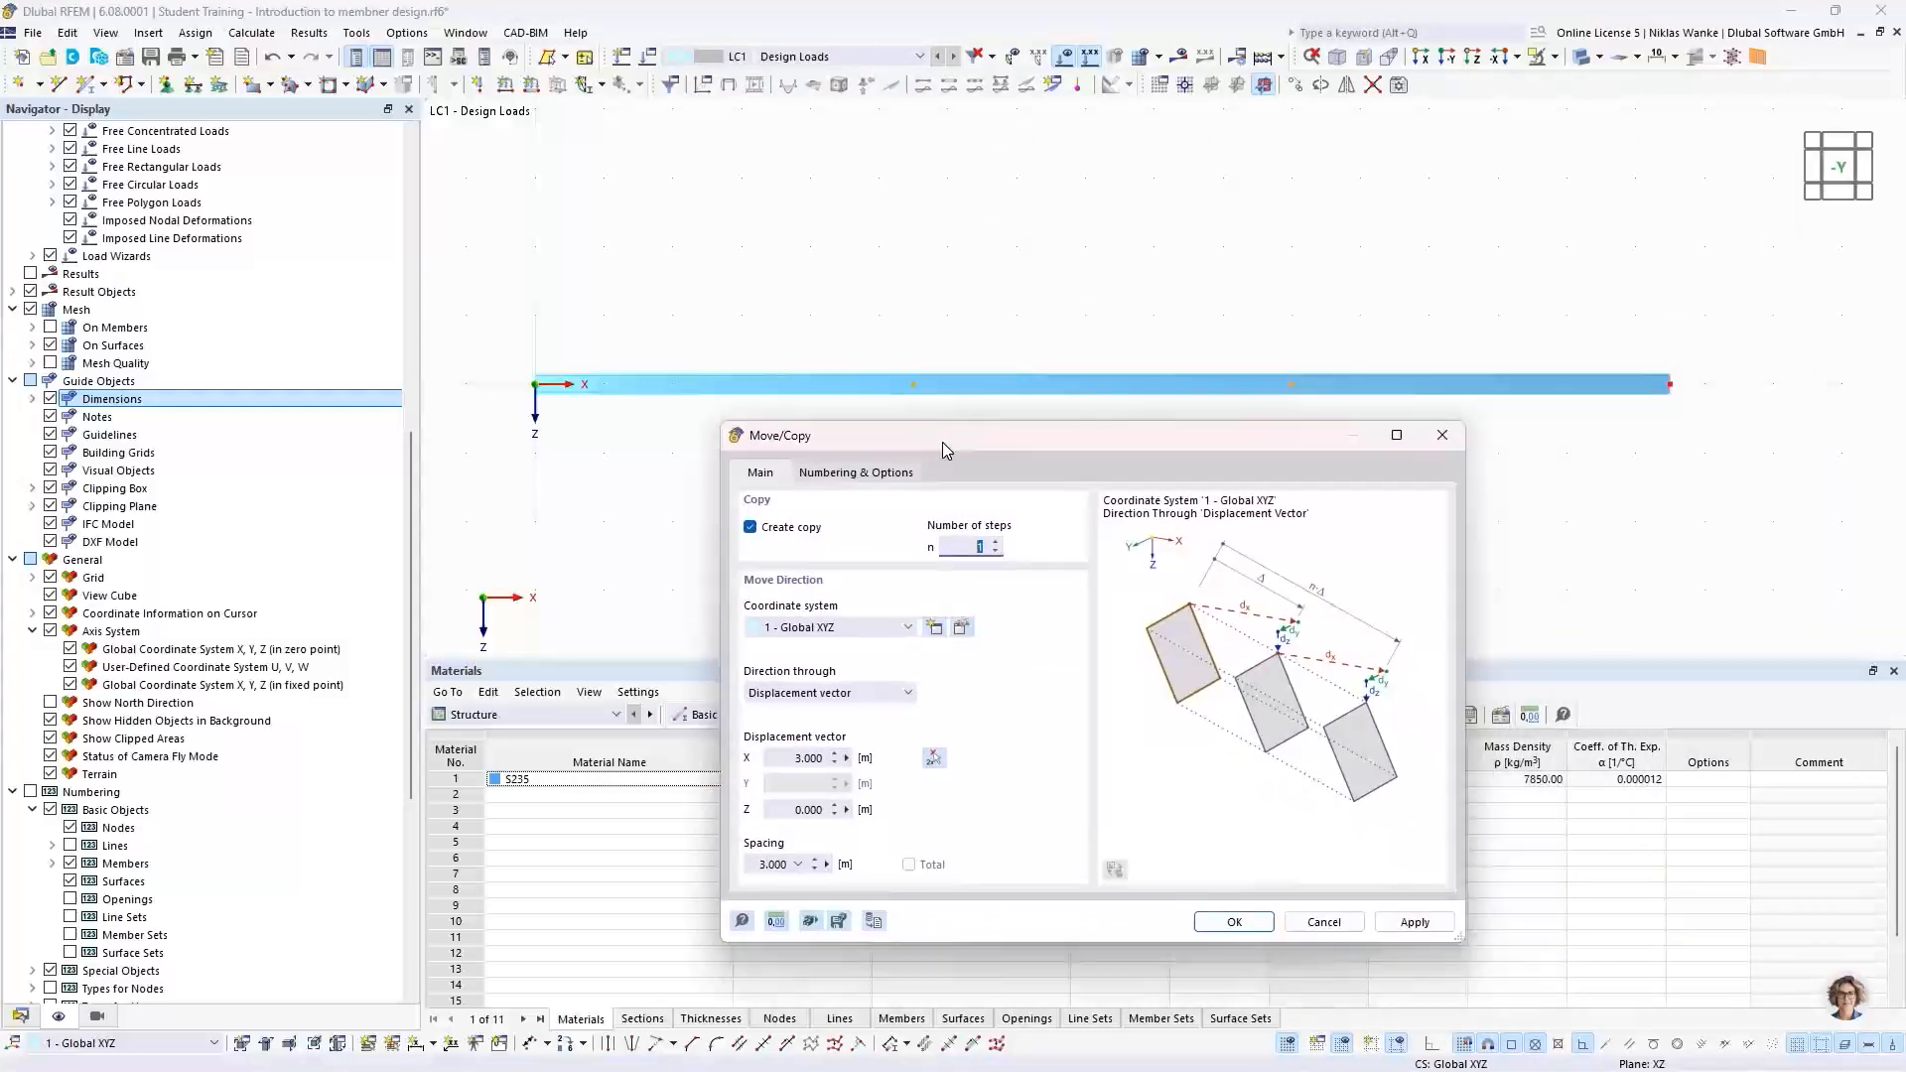
Step: Enable step links for the copy and have the nodes linked with a member
click(873, 470)
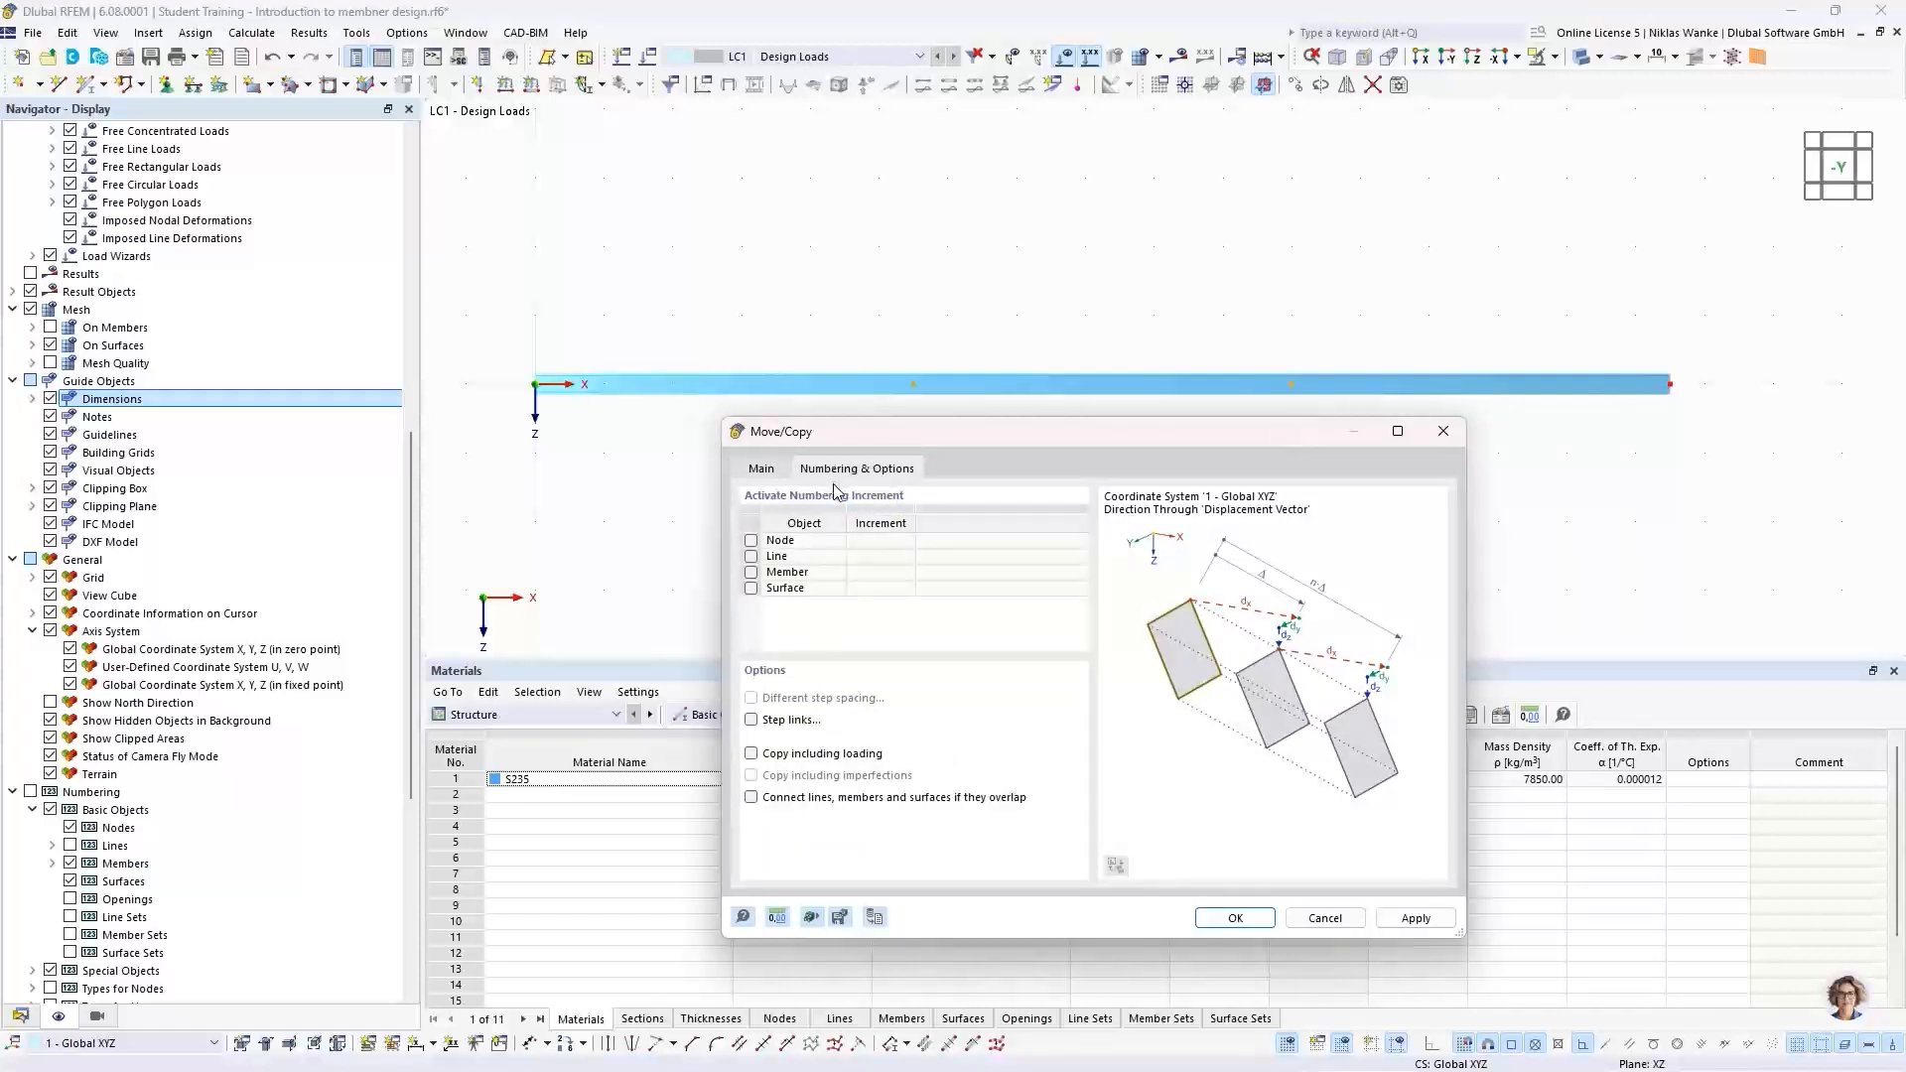
click(751, 721)
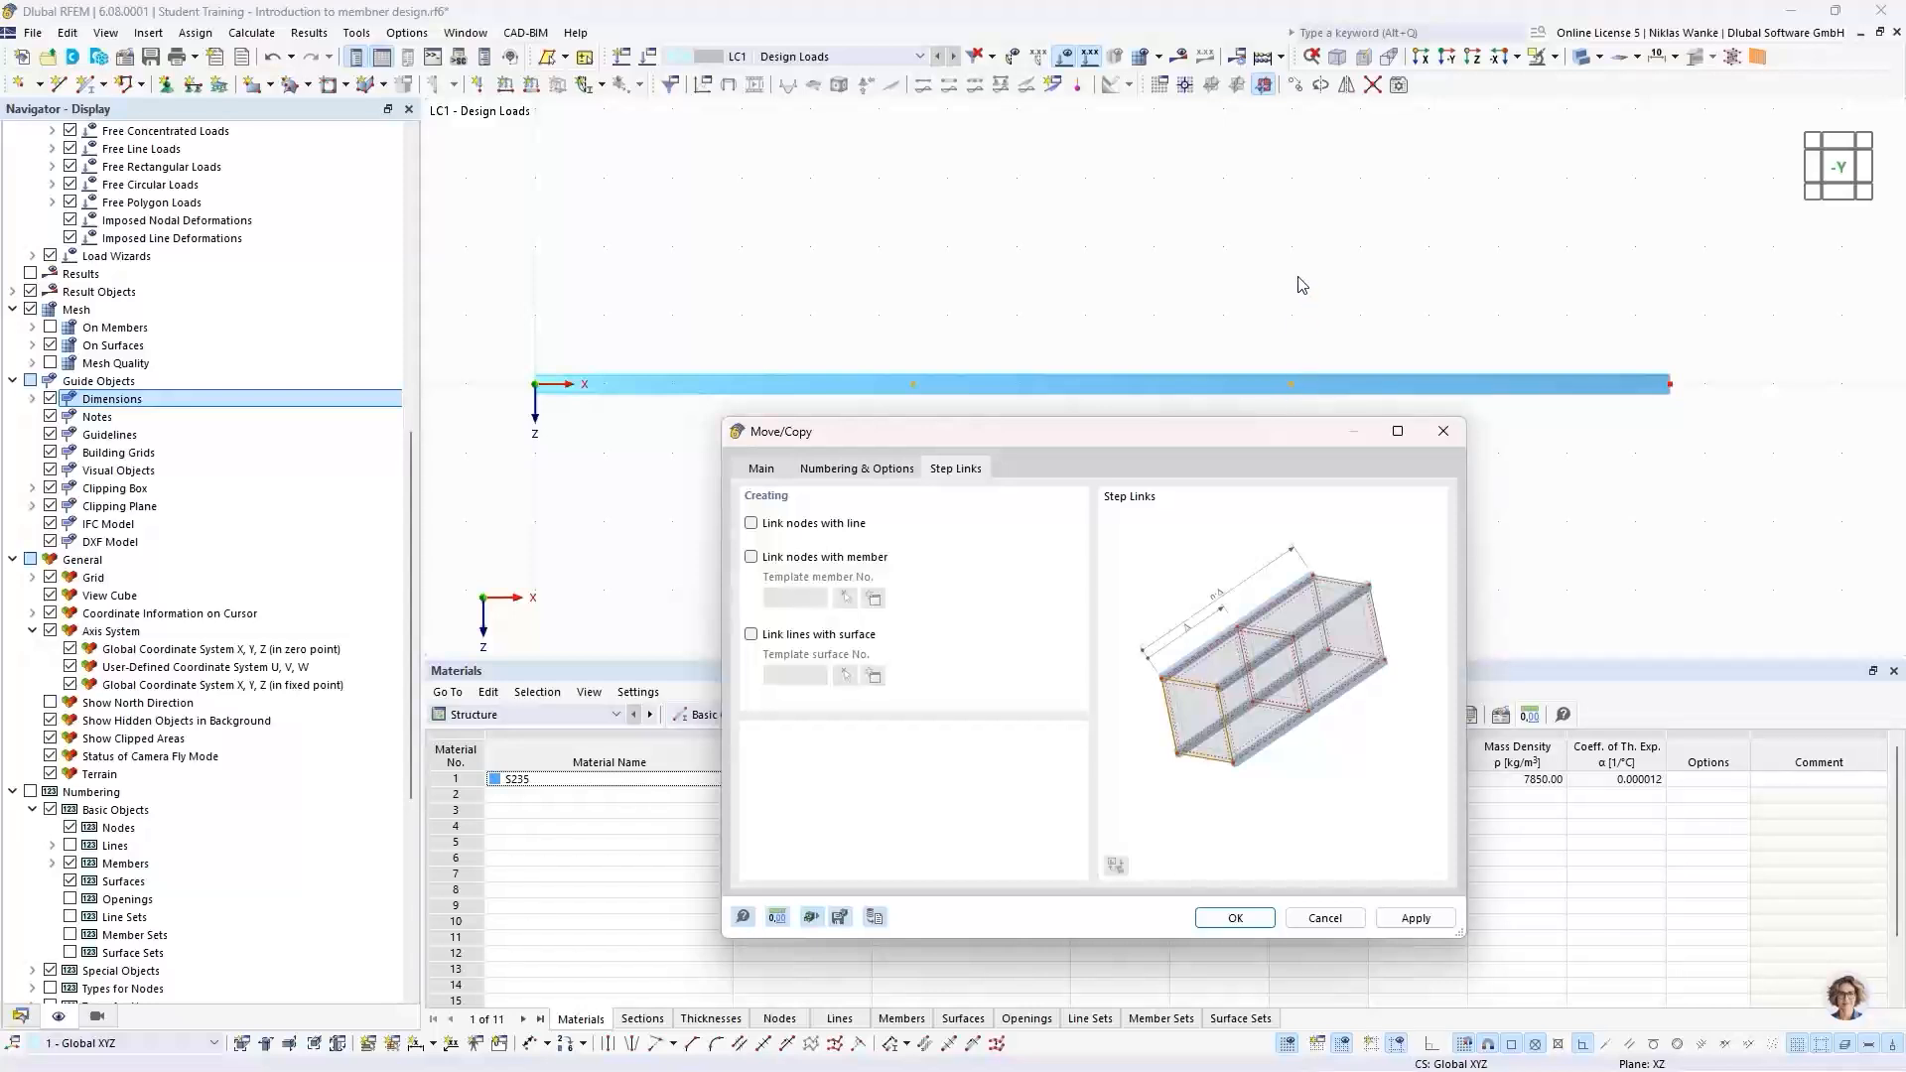
click(751, 558)
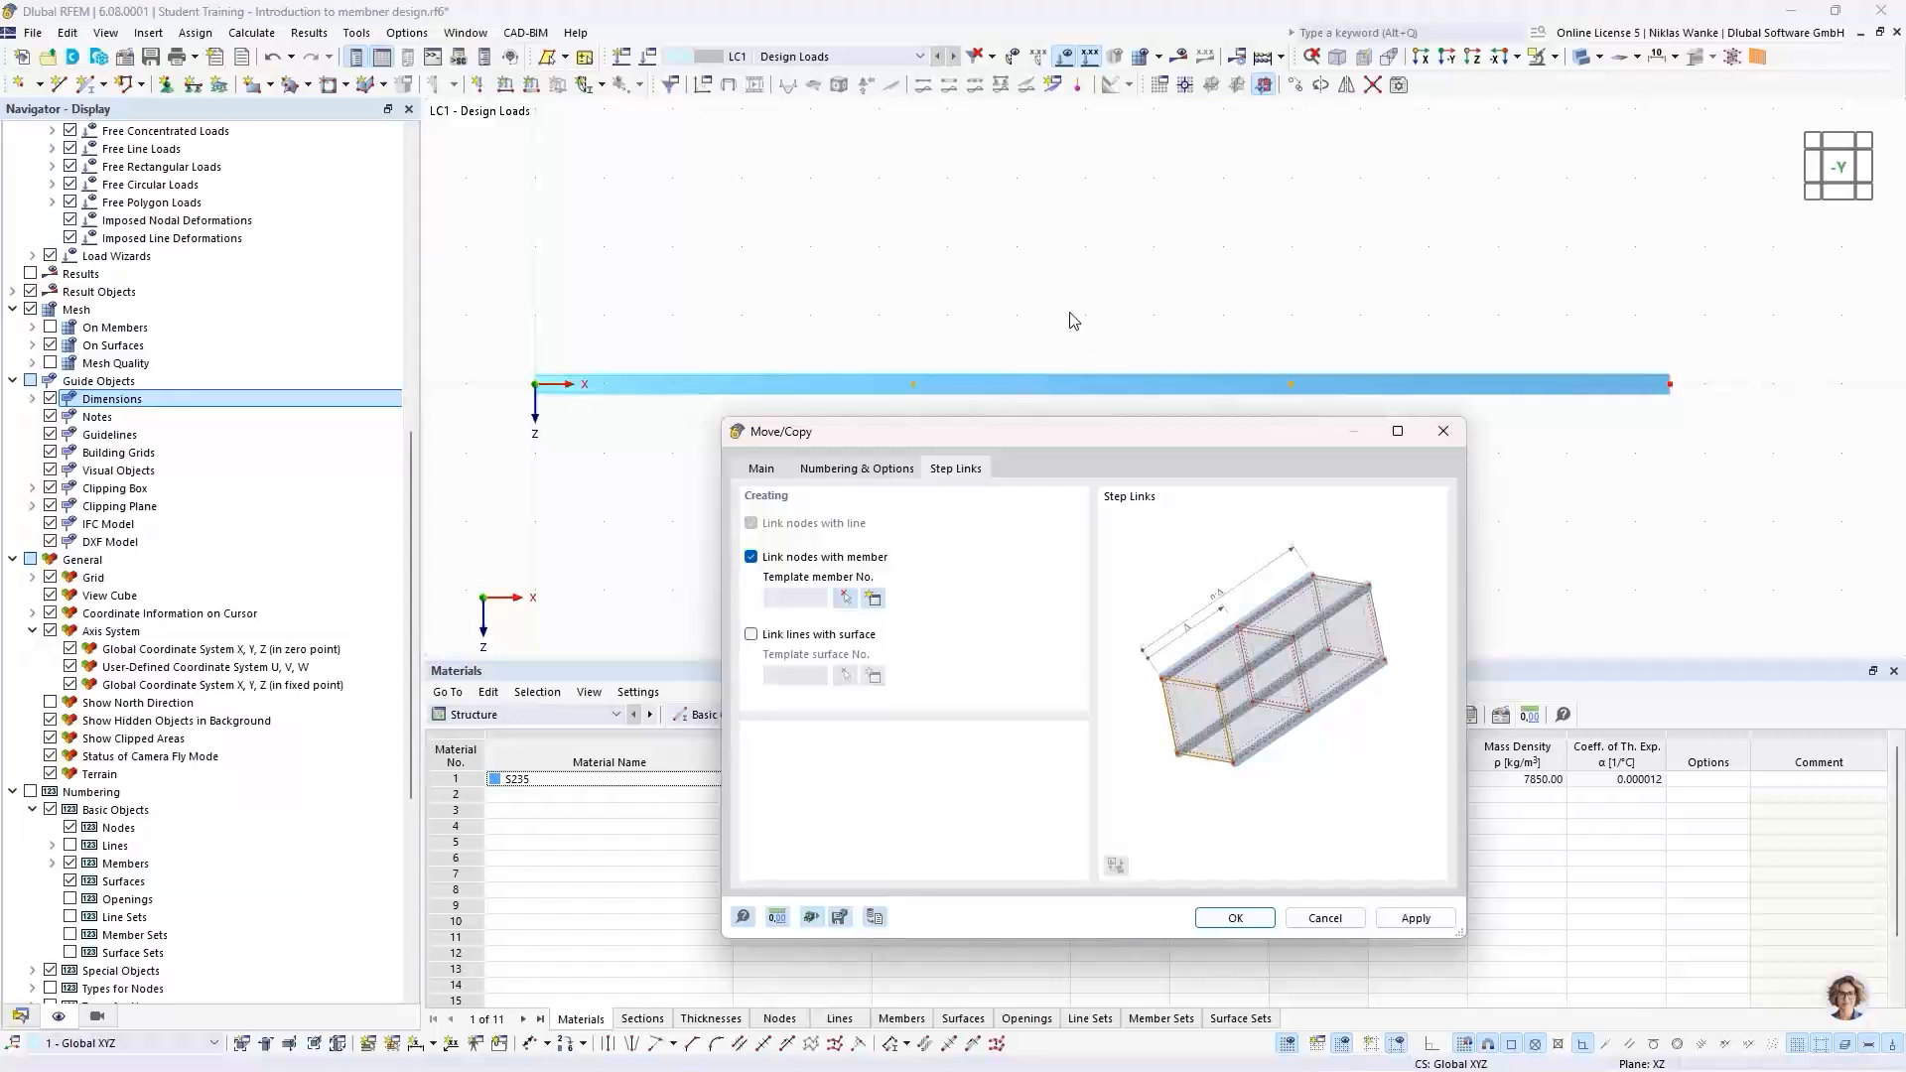
Step: Begin a new template member for the step links and set its member type to Truss
click(875, 599)
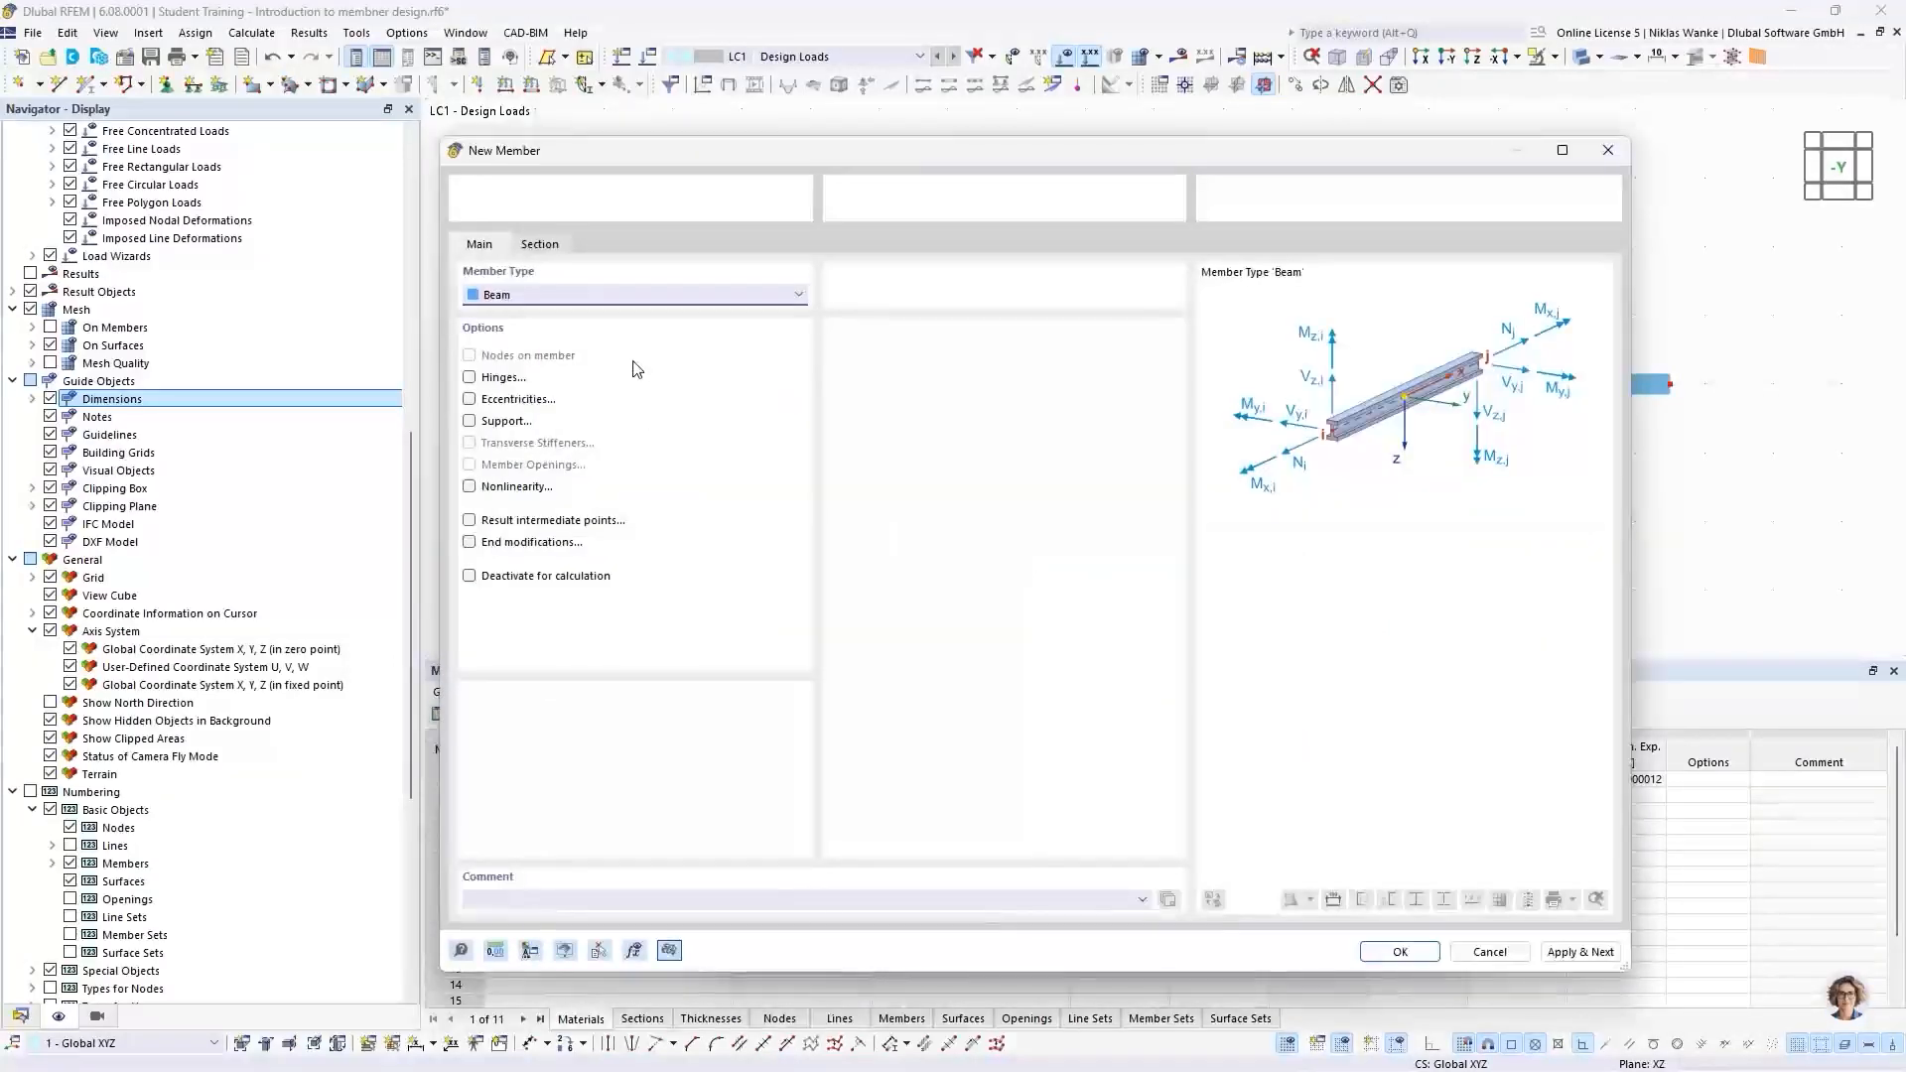
click(633, 297)
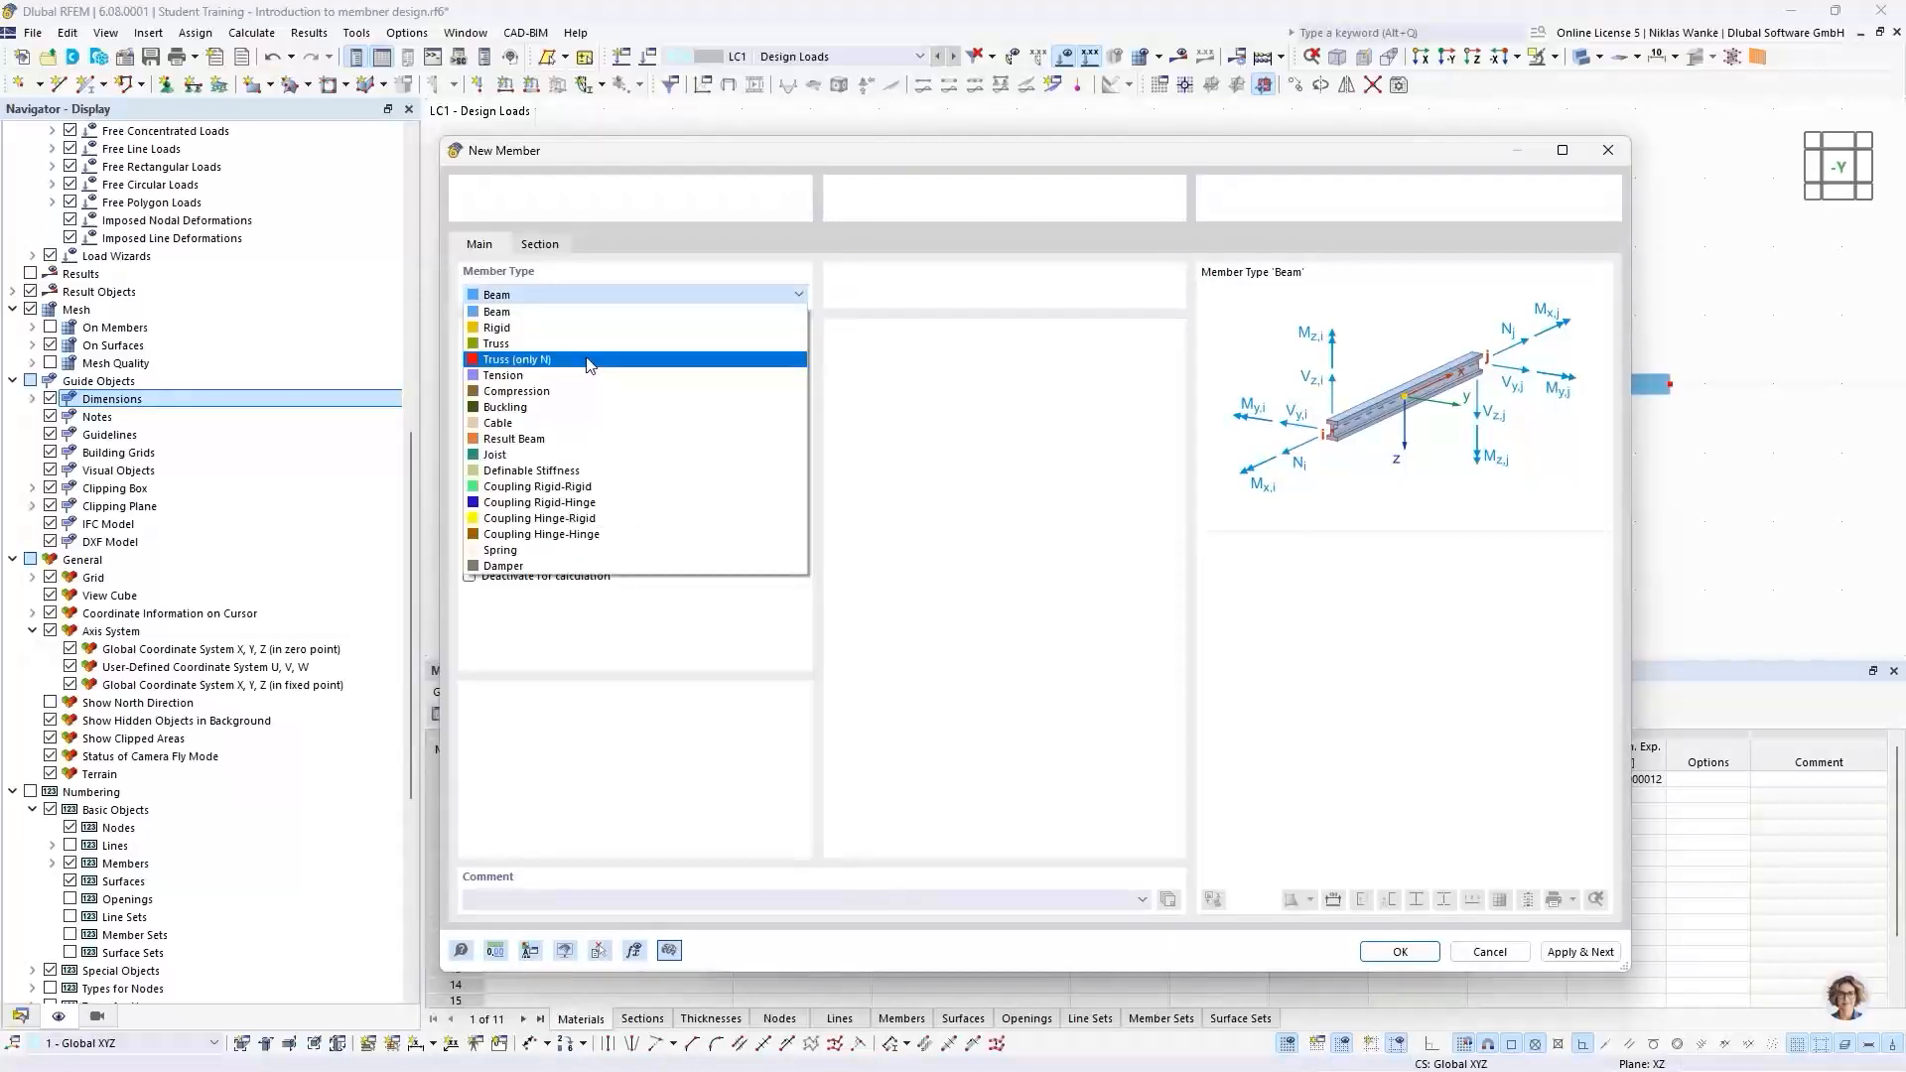
click(492, 345)
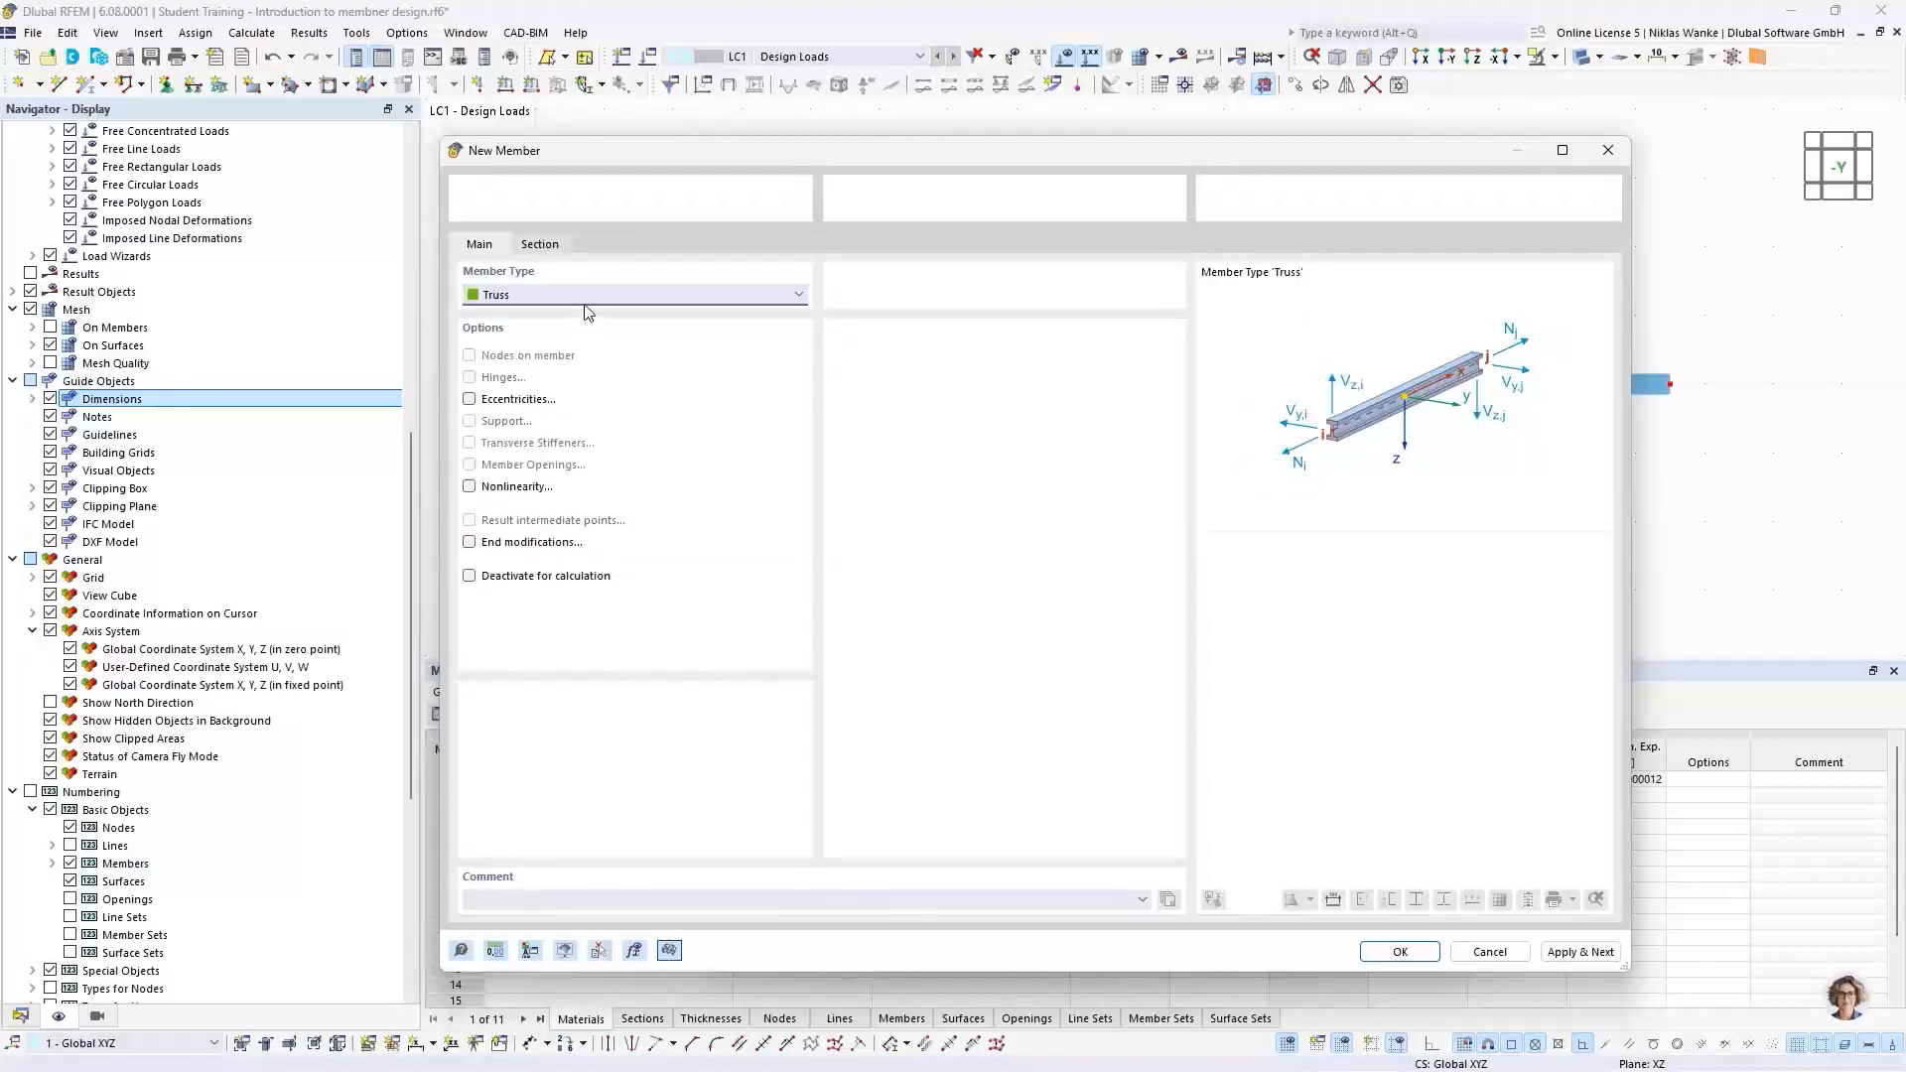
Step: Create a British Steel IPE 200 section in S235, assign it to the template member and accept the member
click(540, 244)
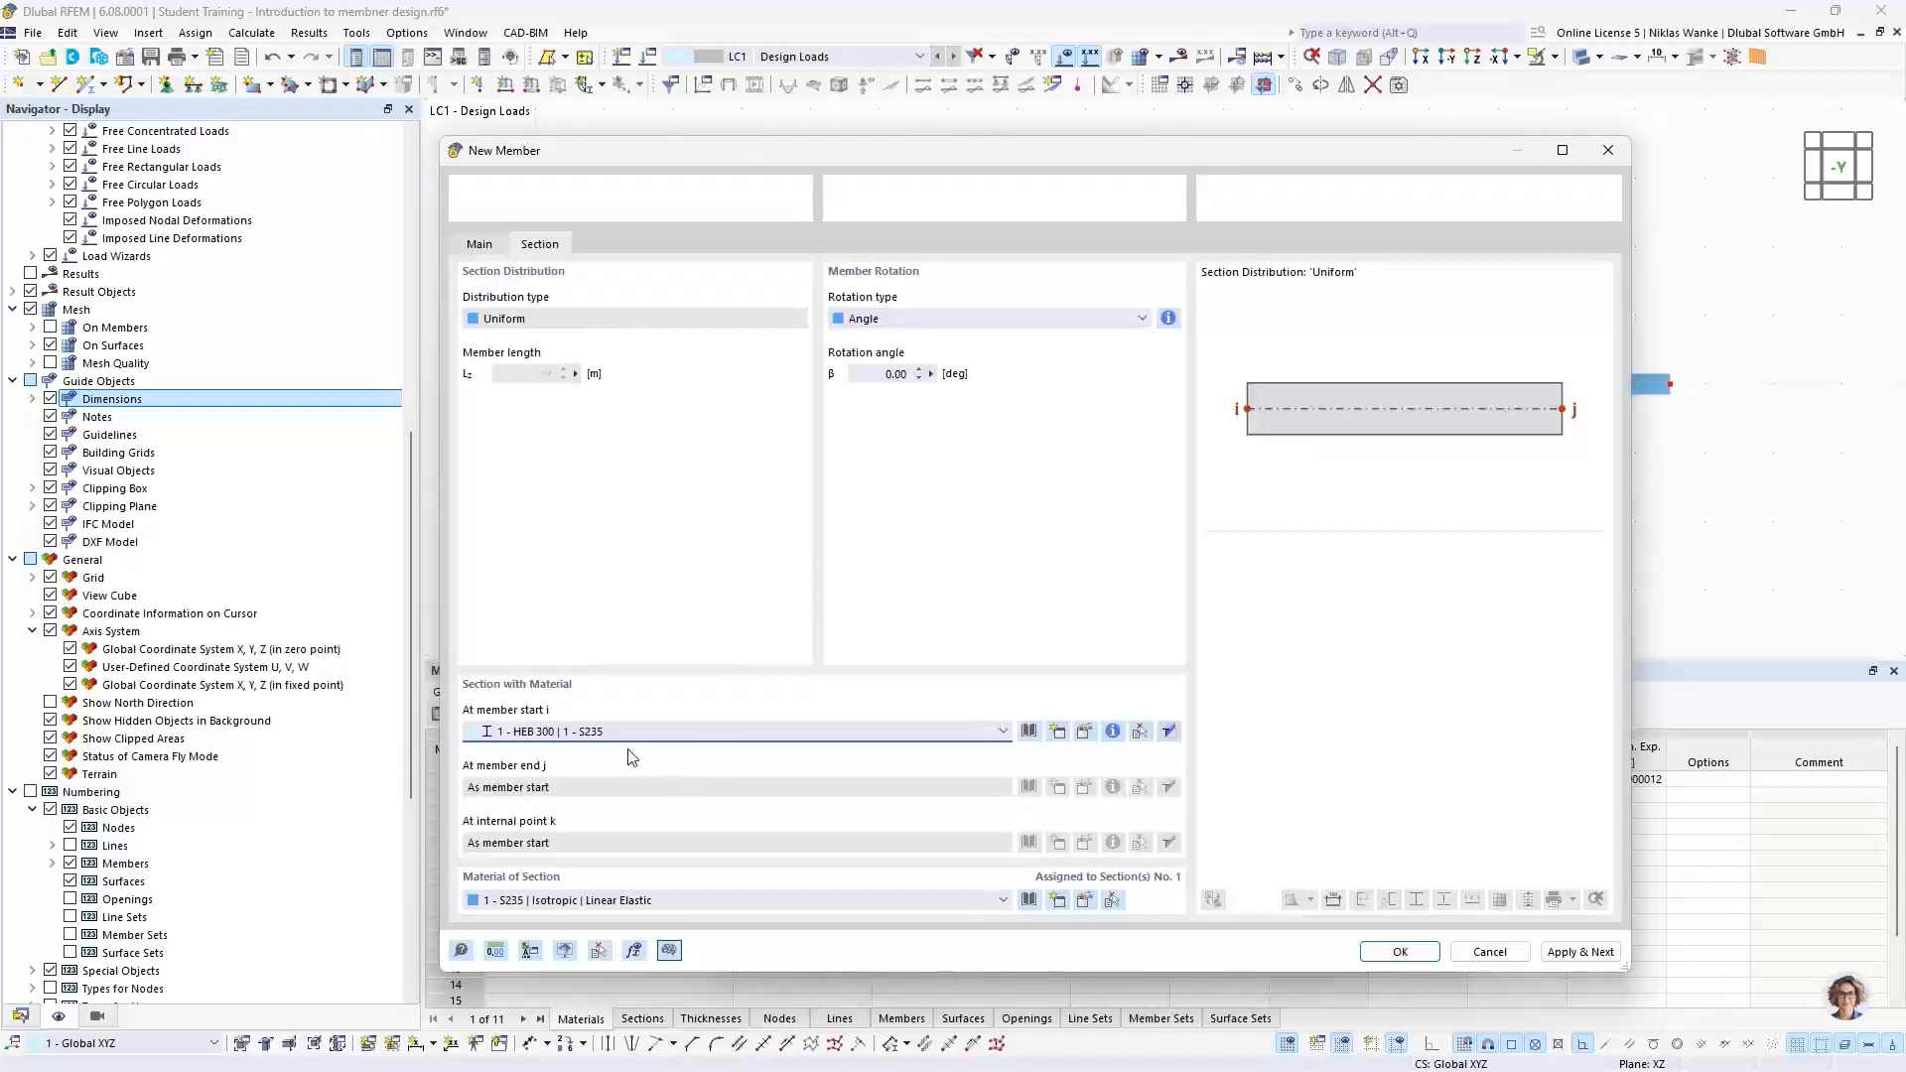
click(582, 731)
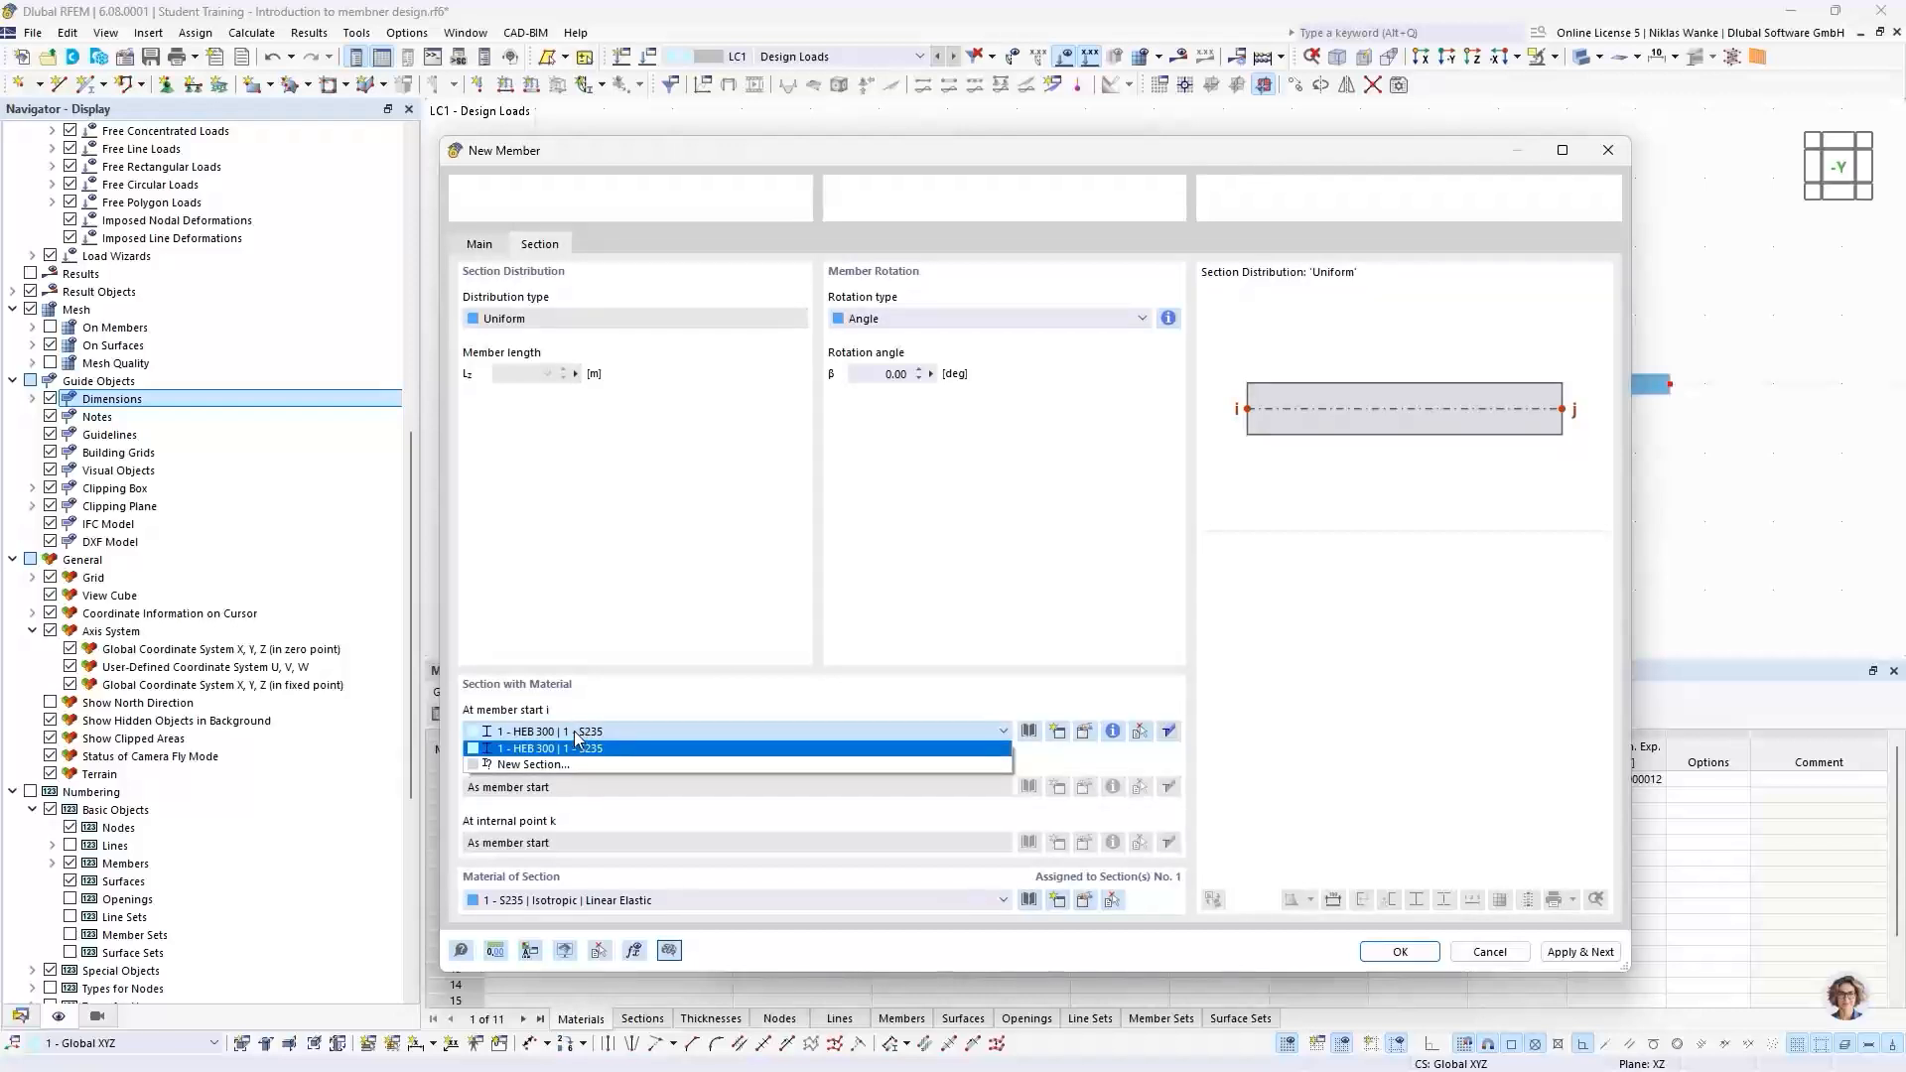
click(539, 770)
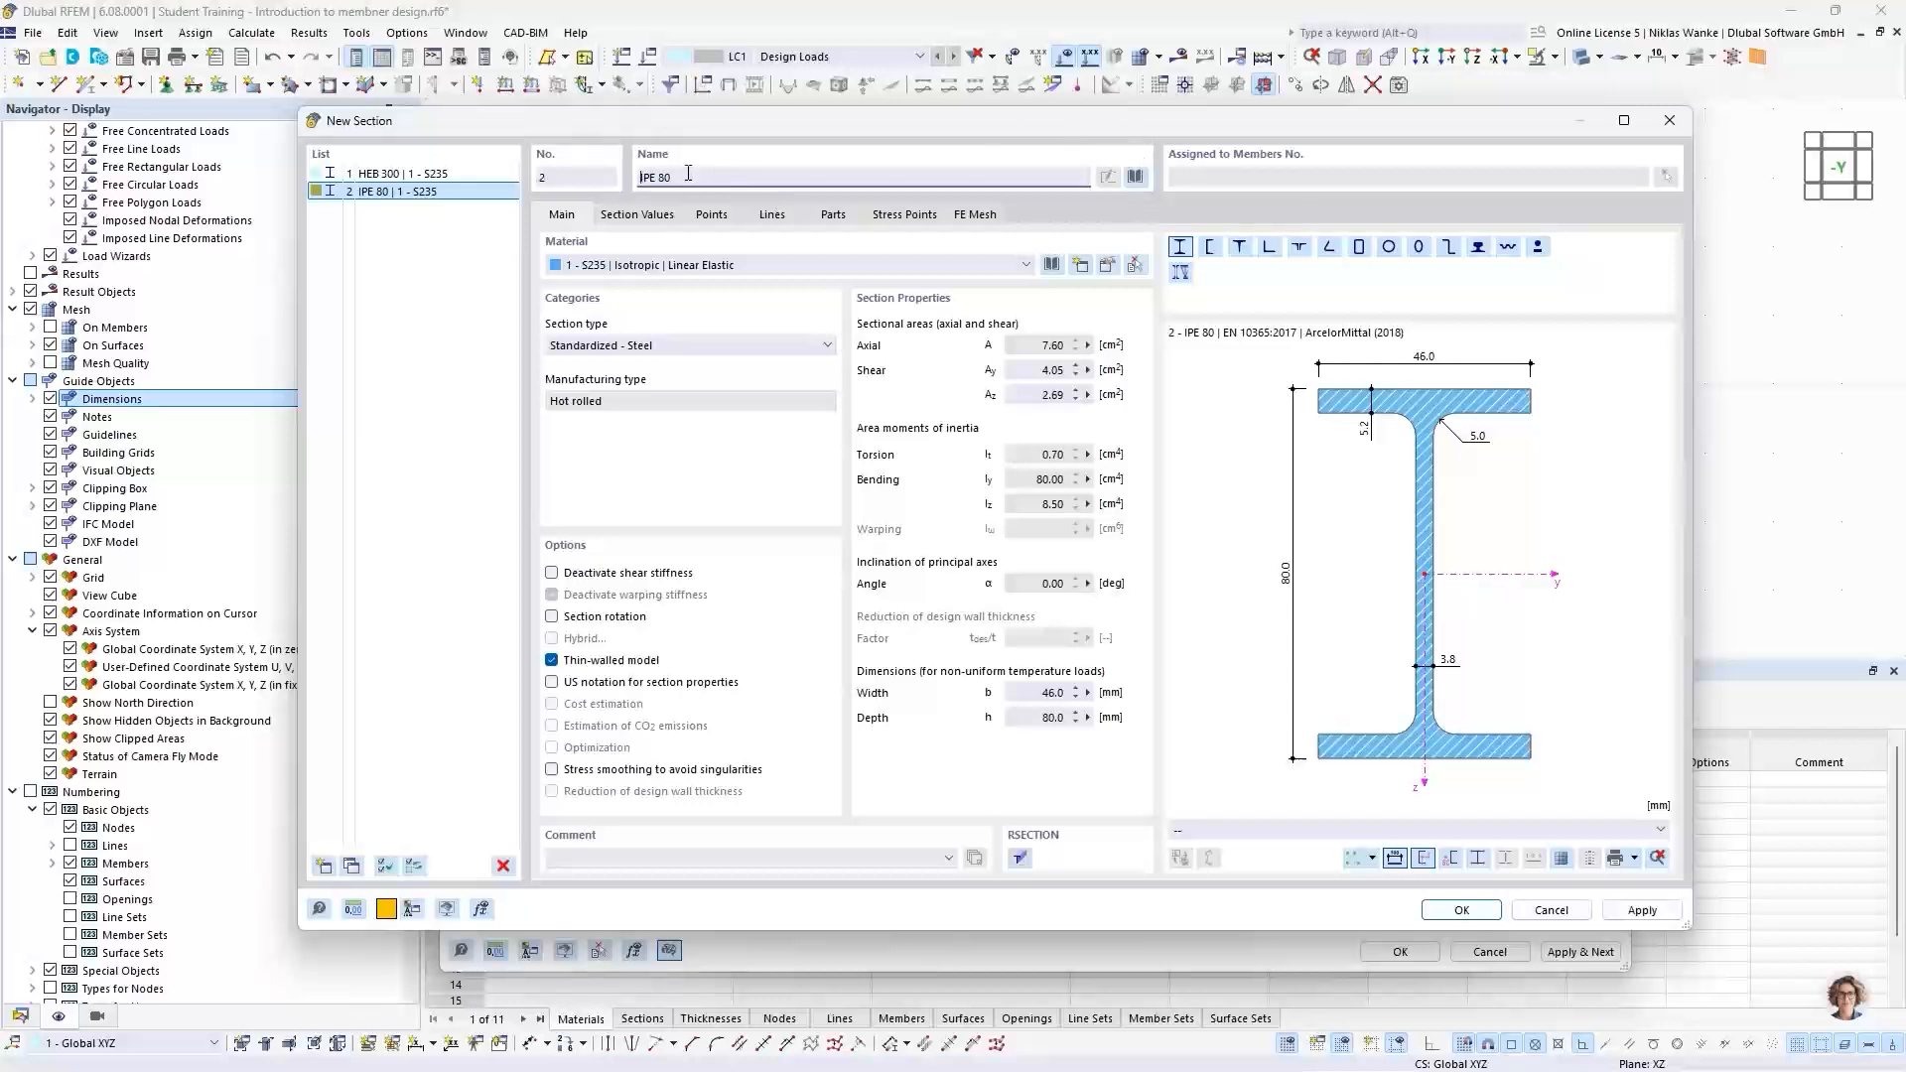
key(BackSpace)
key(BackSpace)
key(BackSpace)
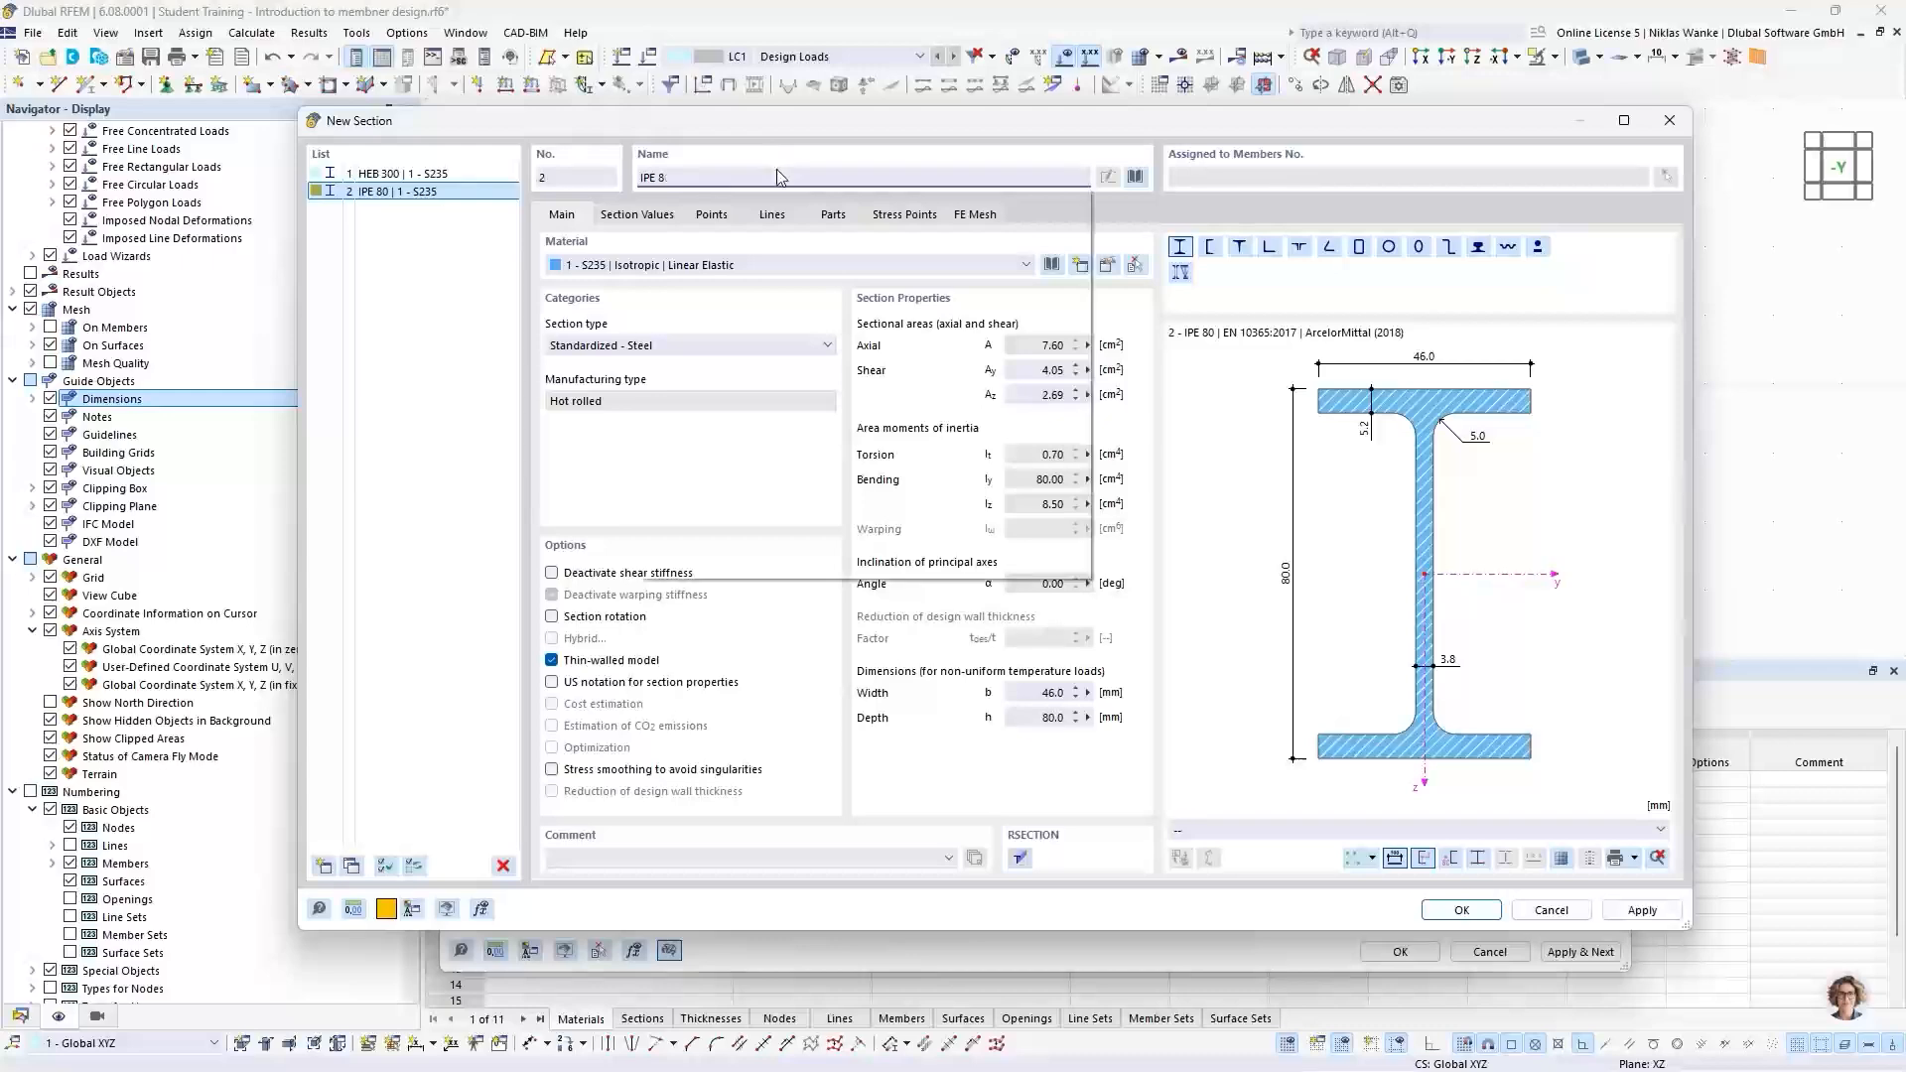
text(200)
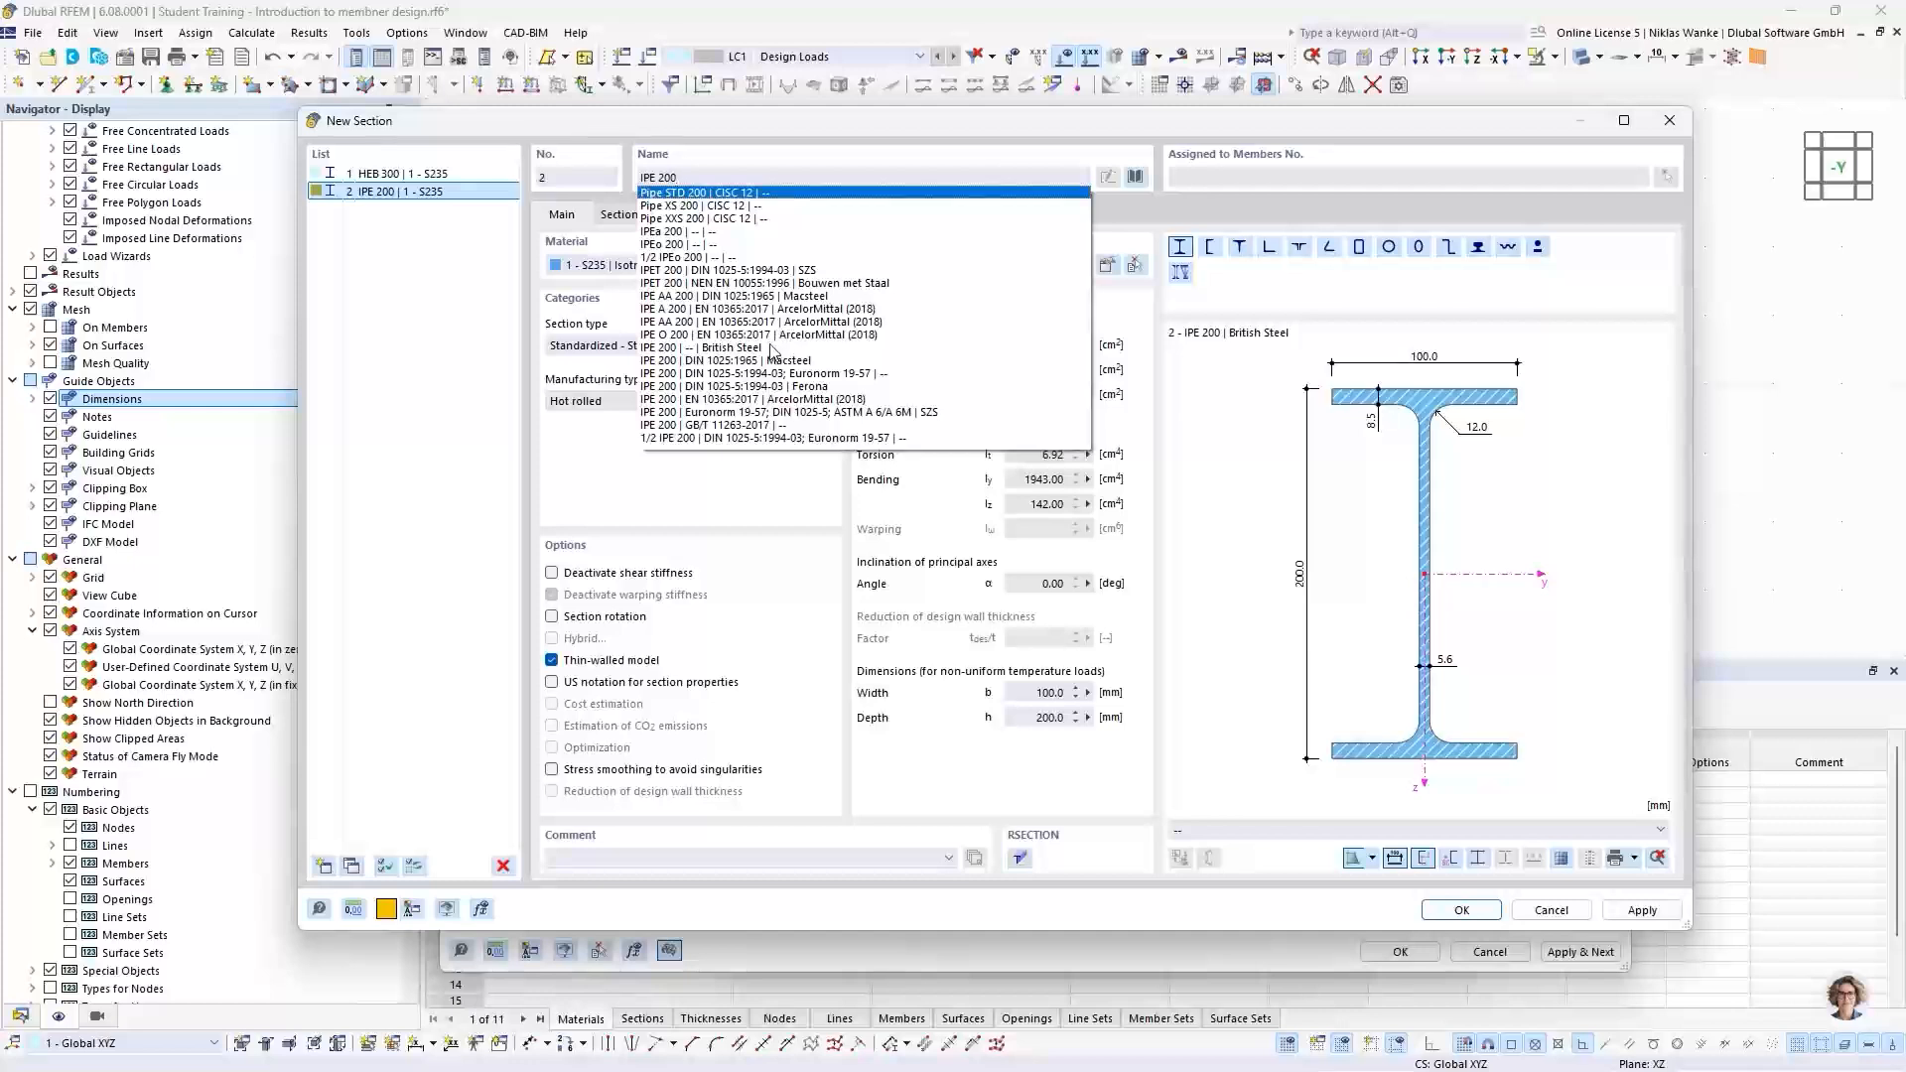
click(739, 349)
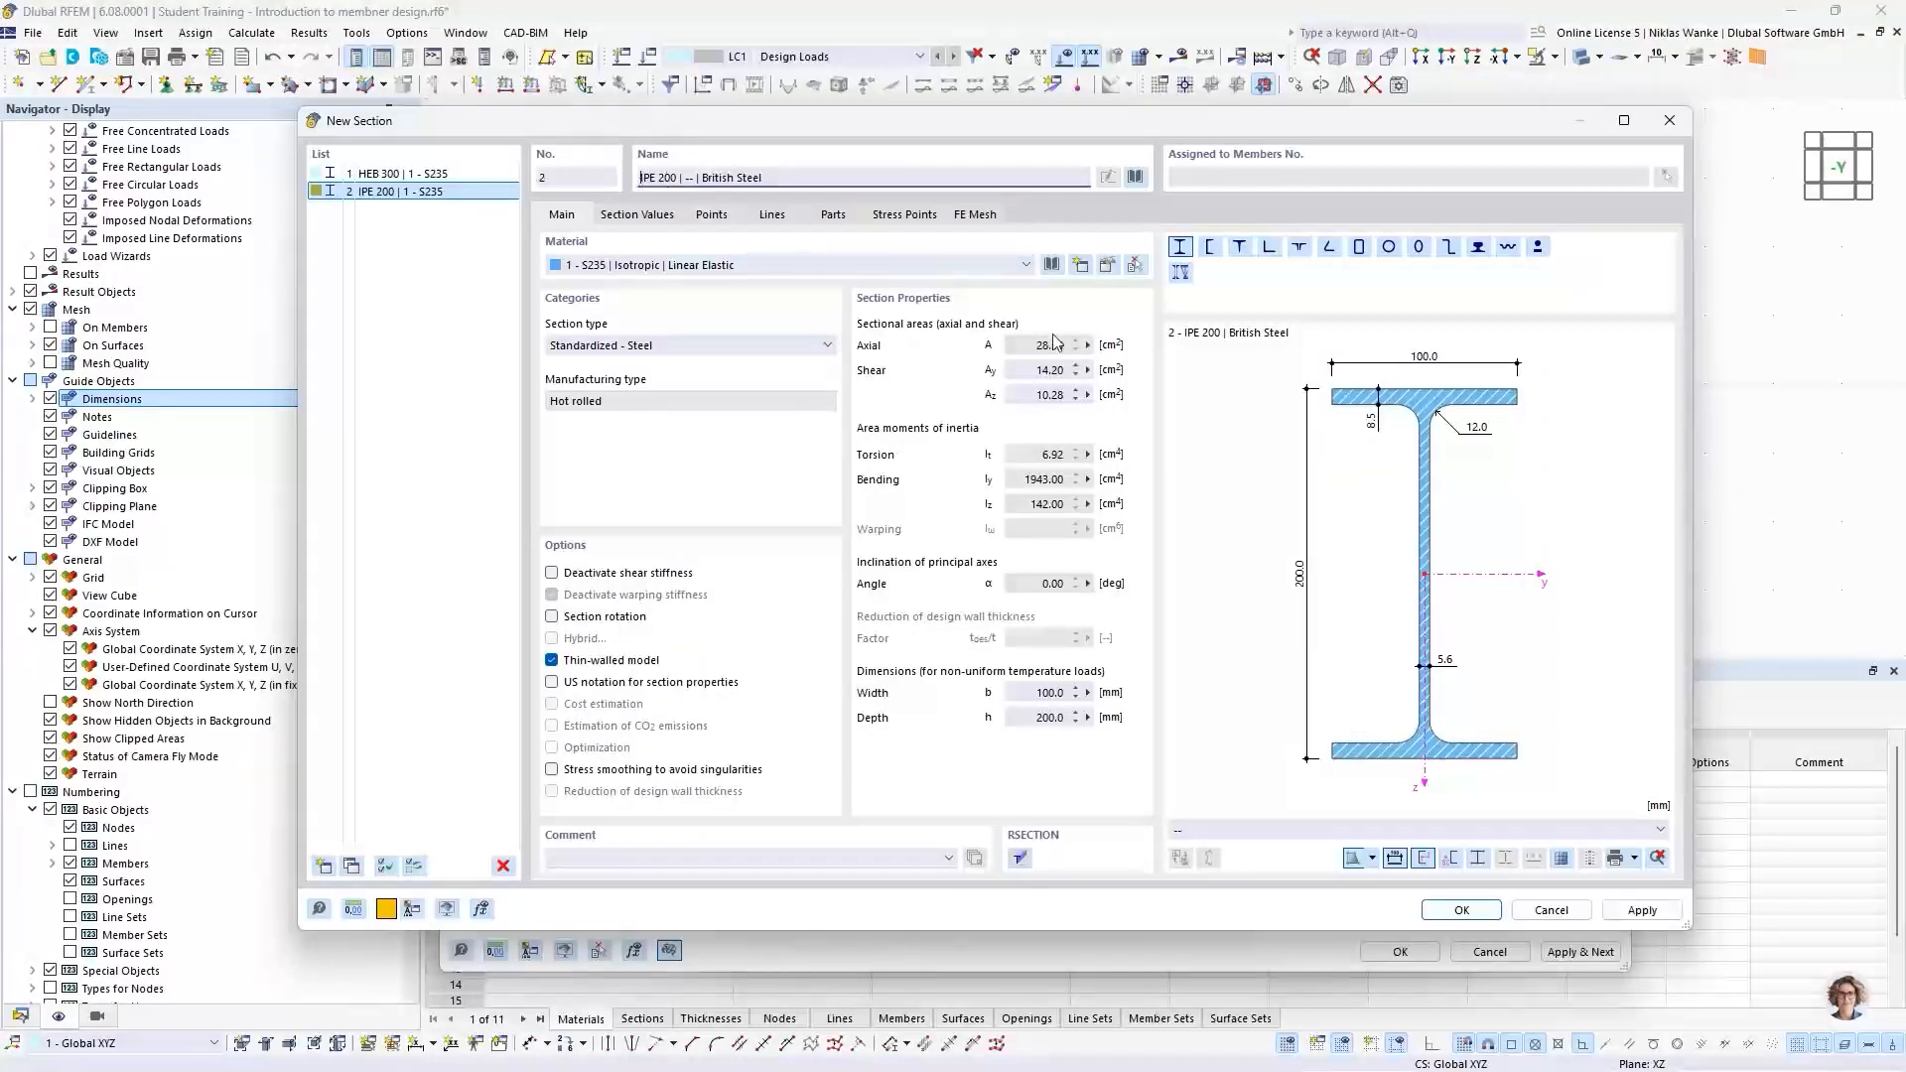
click(1461, 910)
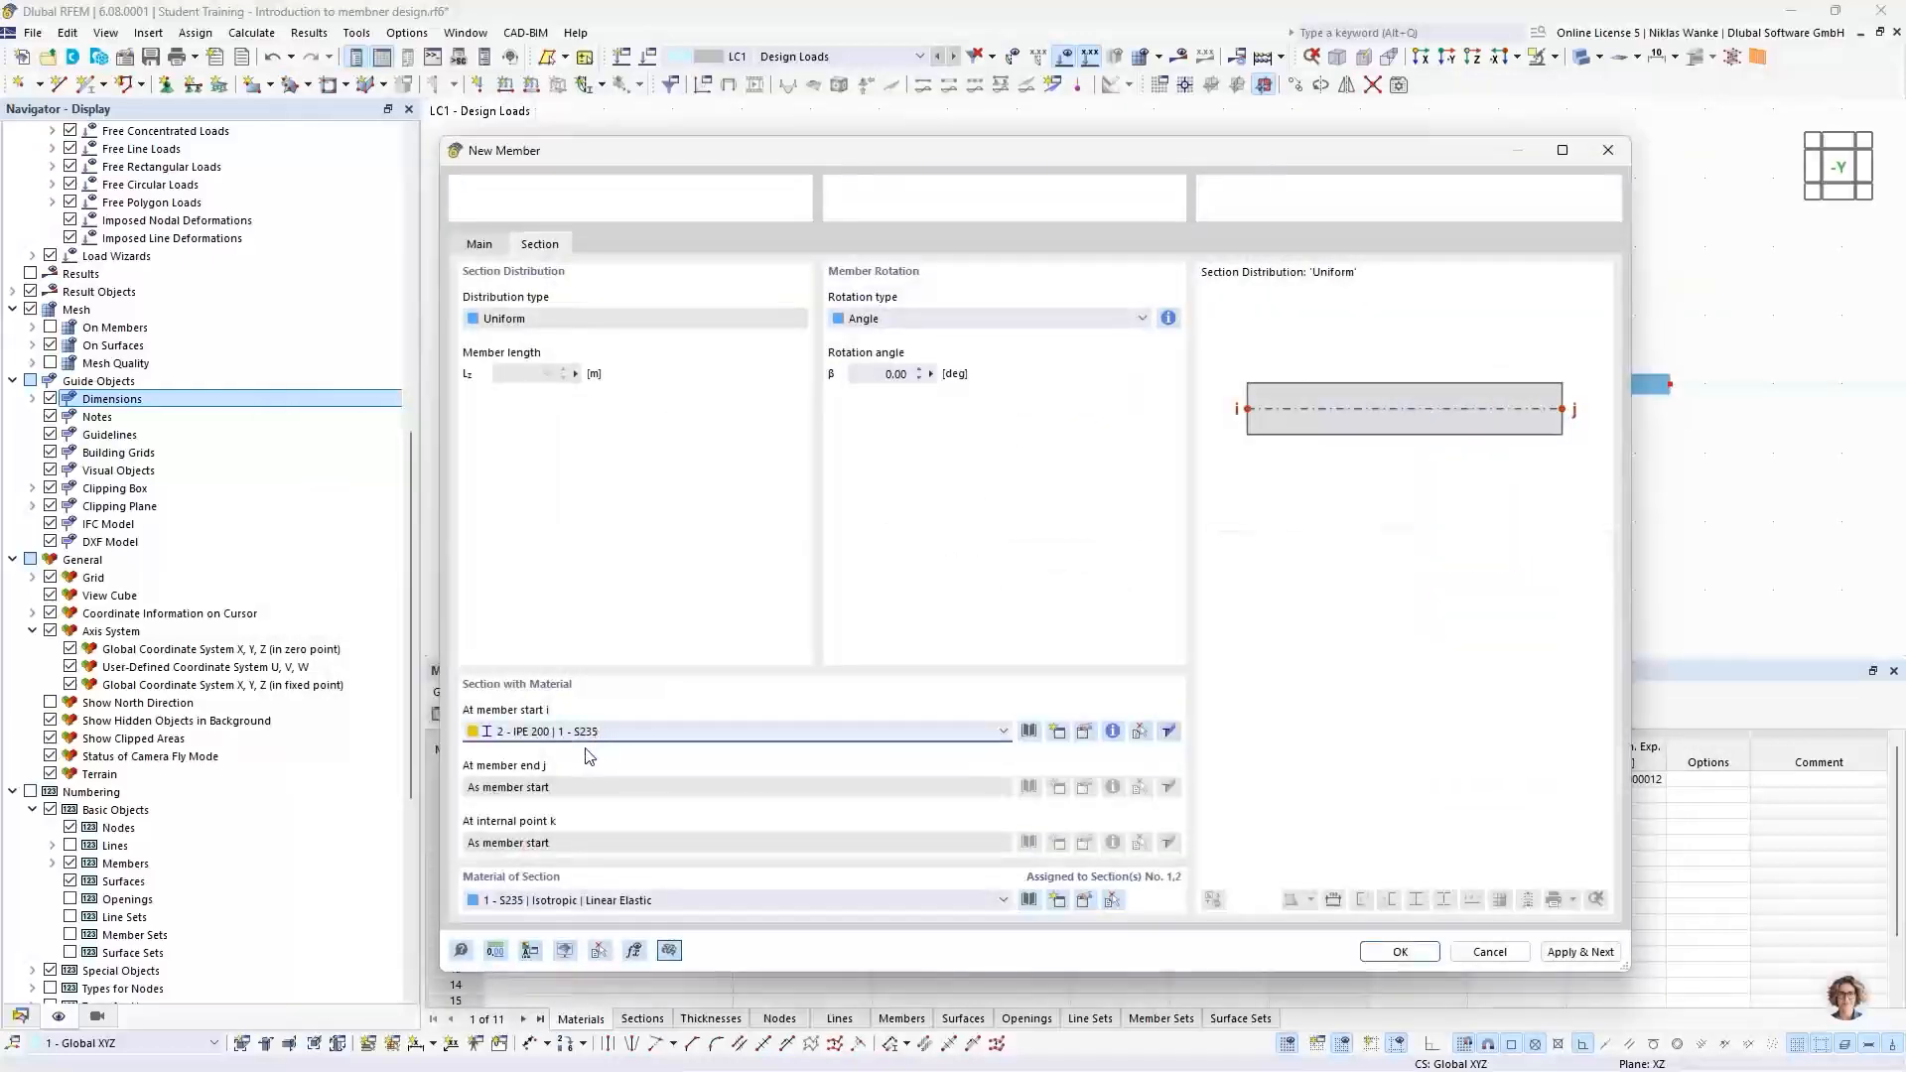
click(1400, 951)
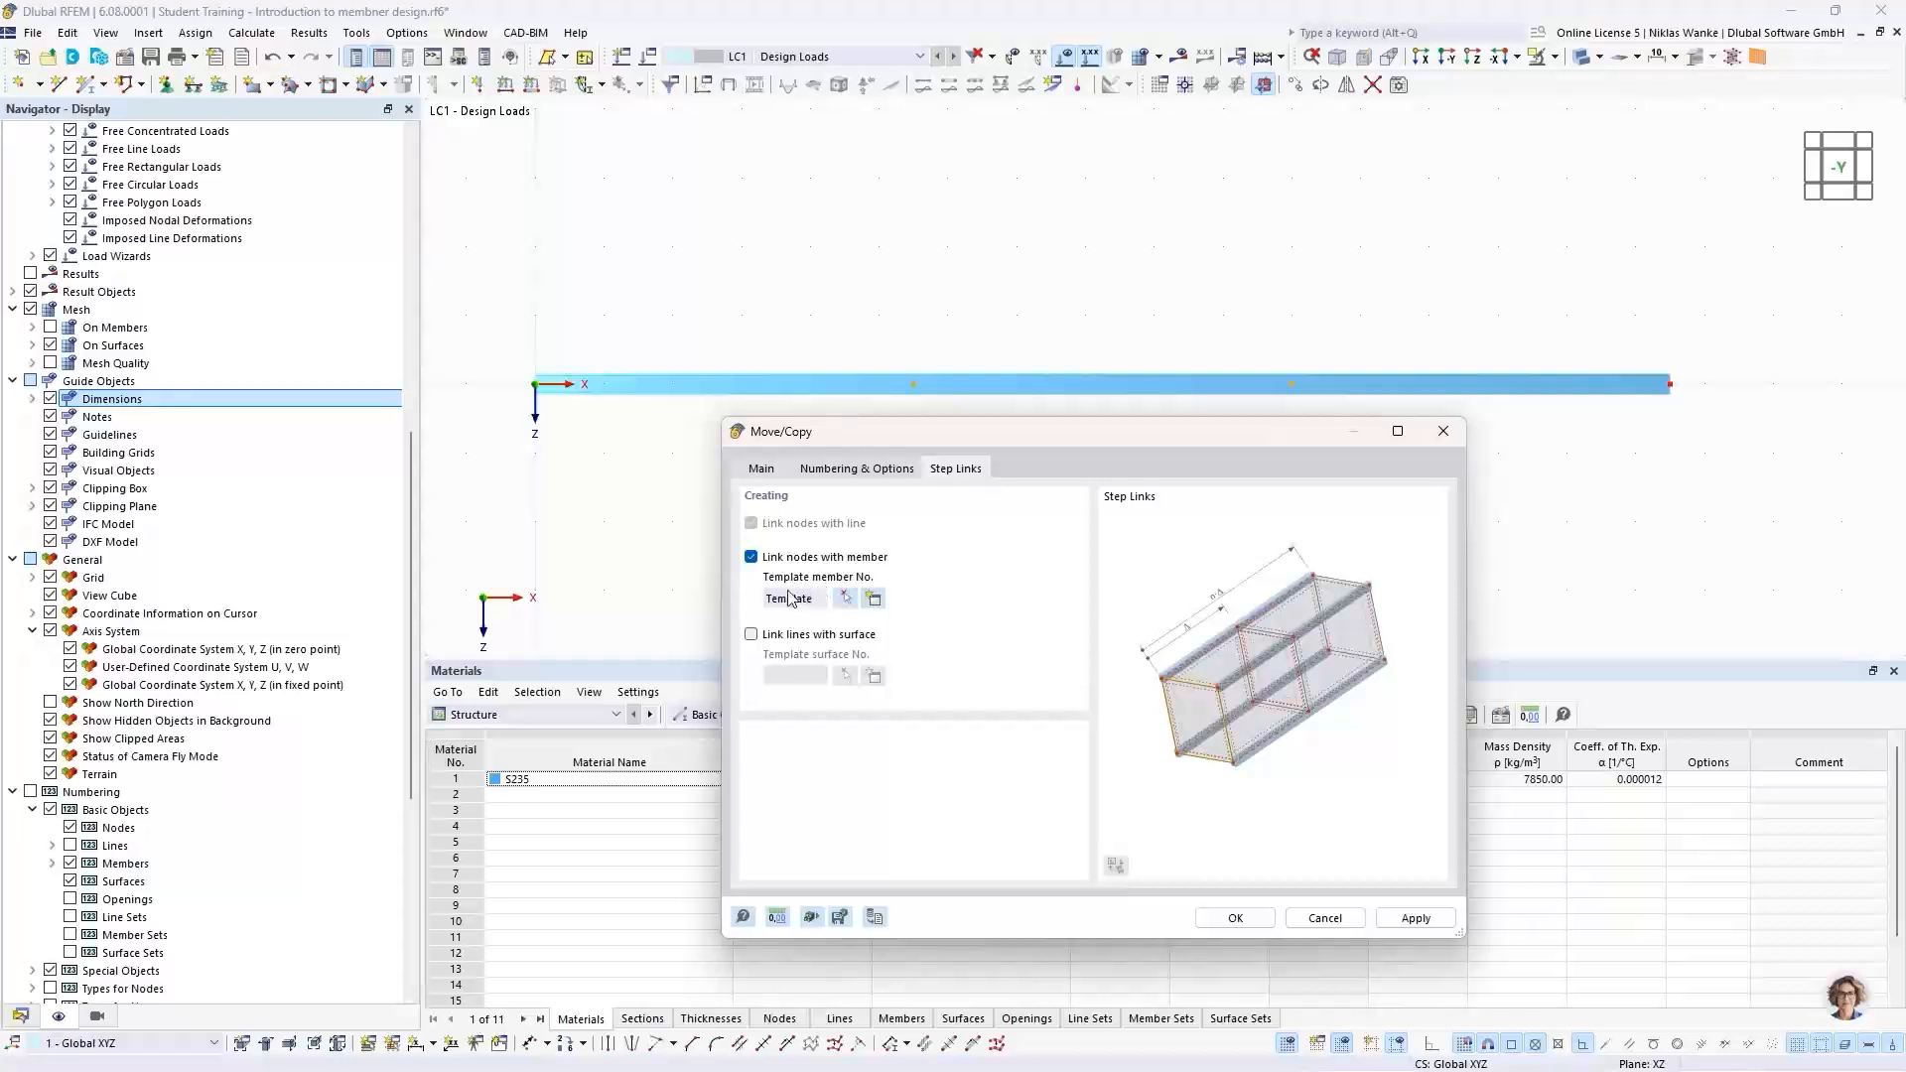
Step: Copy the two intermediate nodes with a displacement vector of X 0 and Z -1.4 m, creating the linked truss posts
click(859, 471)
click(763, 471)
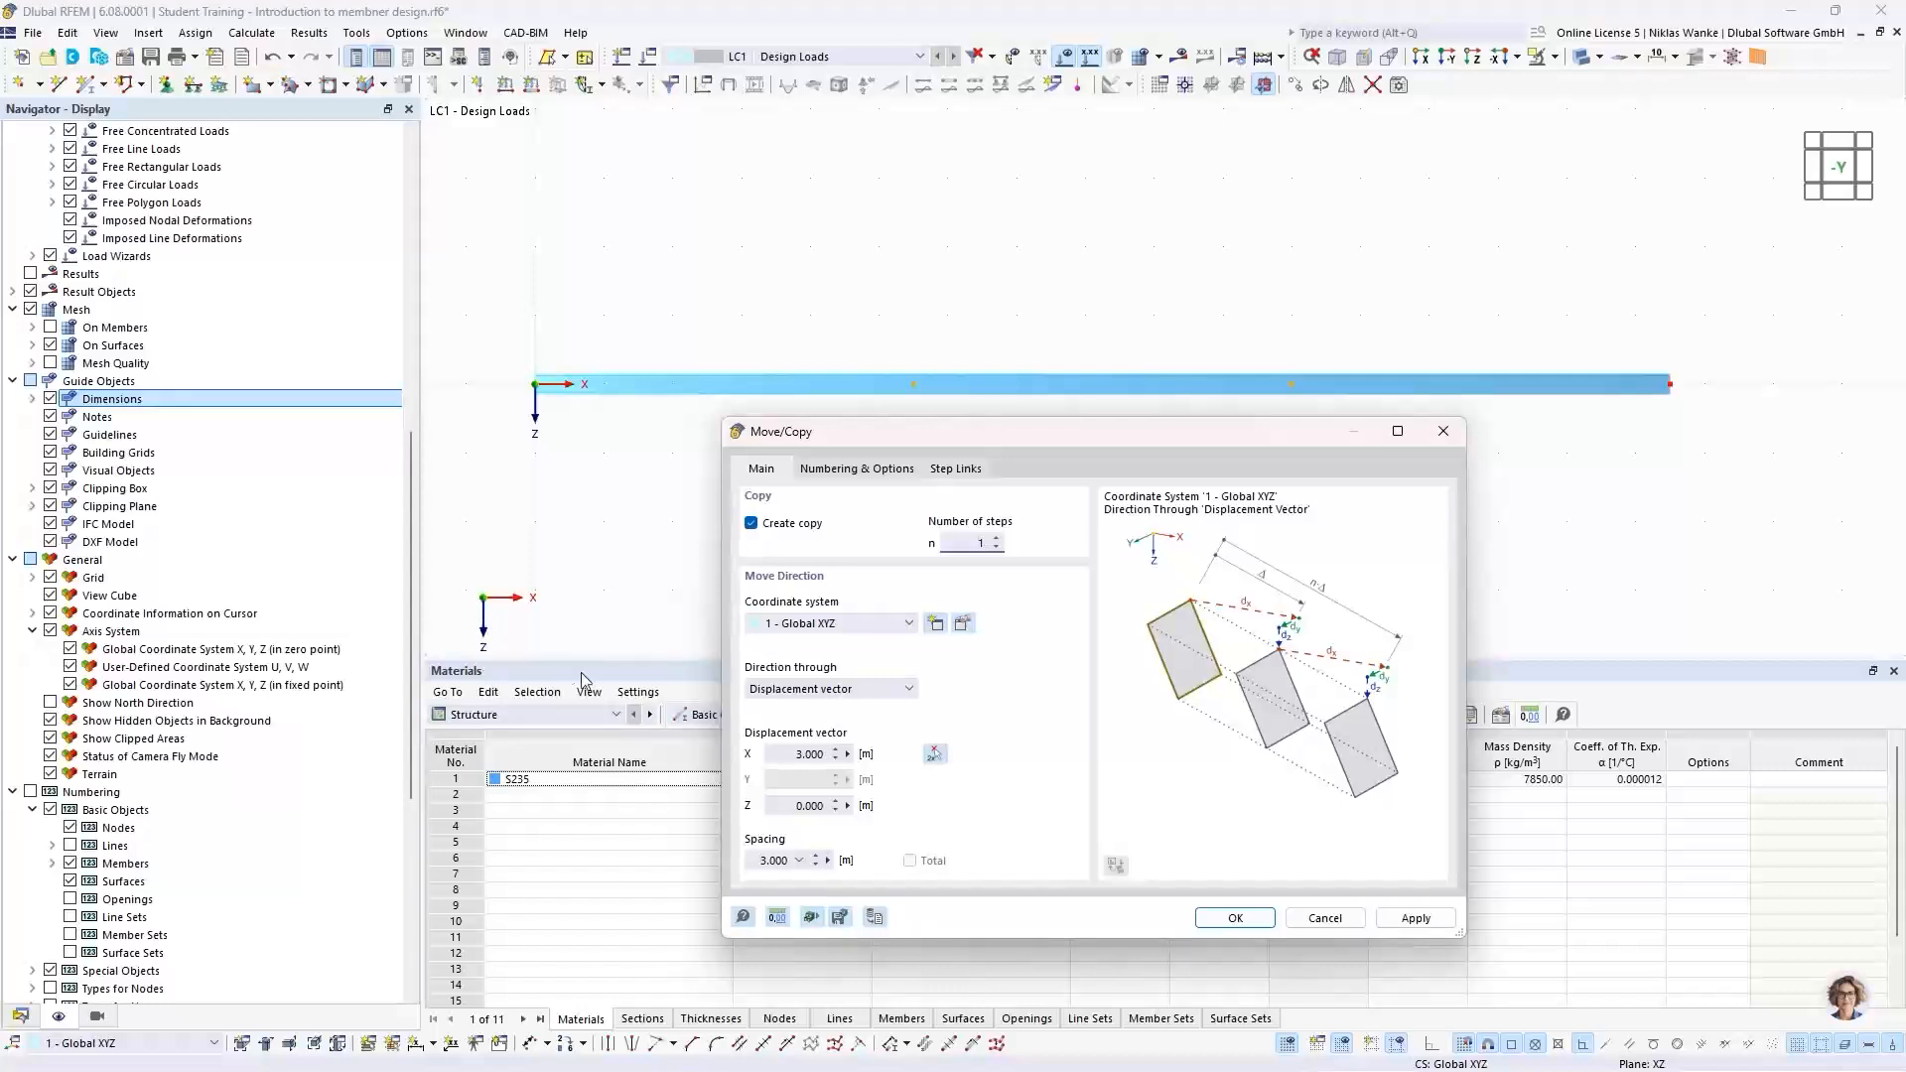
double_click(794, 754)
text(0)
drag(781, 807, 867, 806)
text(-1,4)
click(1237, 918)
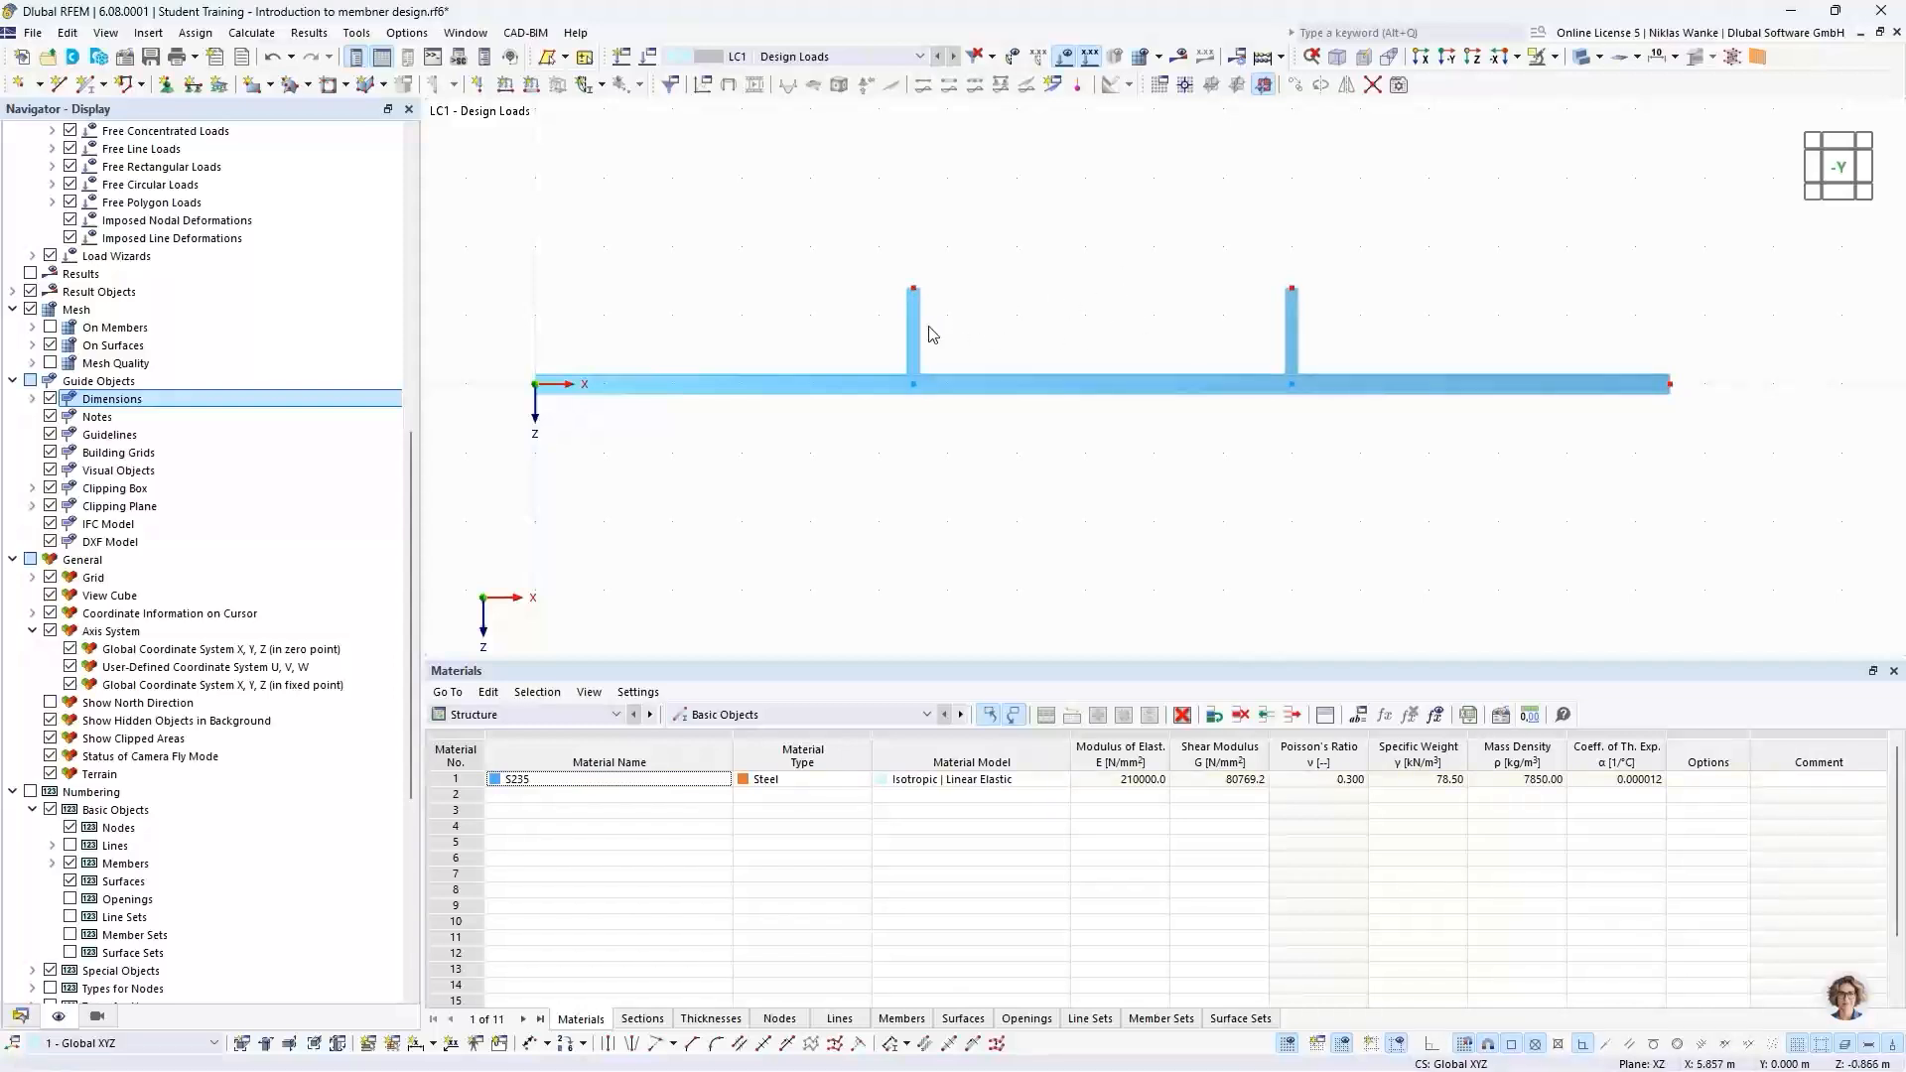
Step: Copy the beam's two end nodes with a displacement vector of X 0 and Z -2.3 m, with step links disabled
middle_drag(1093, 336, 1122, 443)
scroll(1100, 435, down, 1)
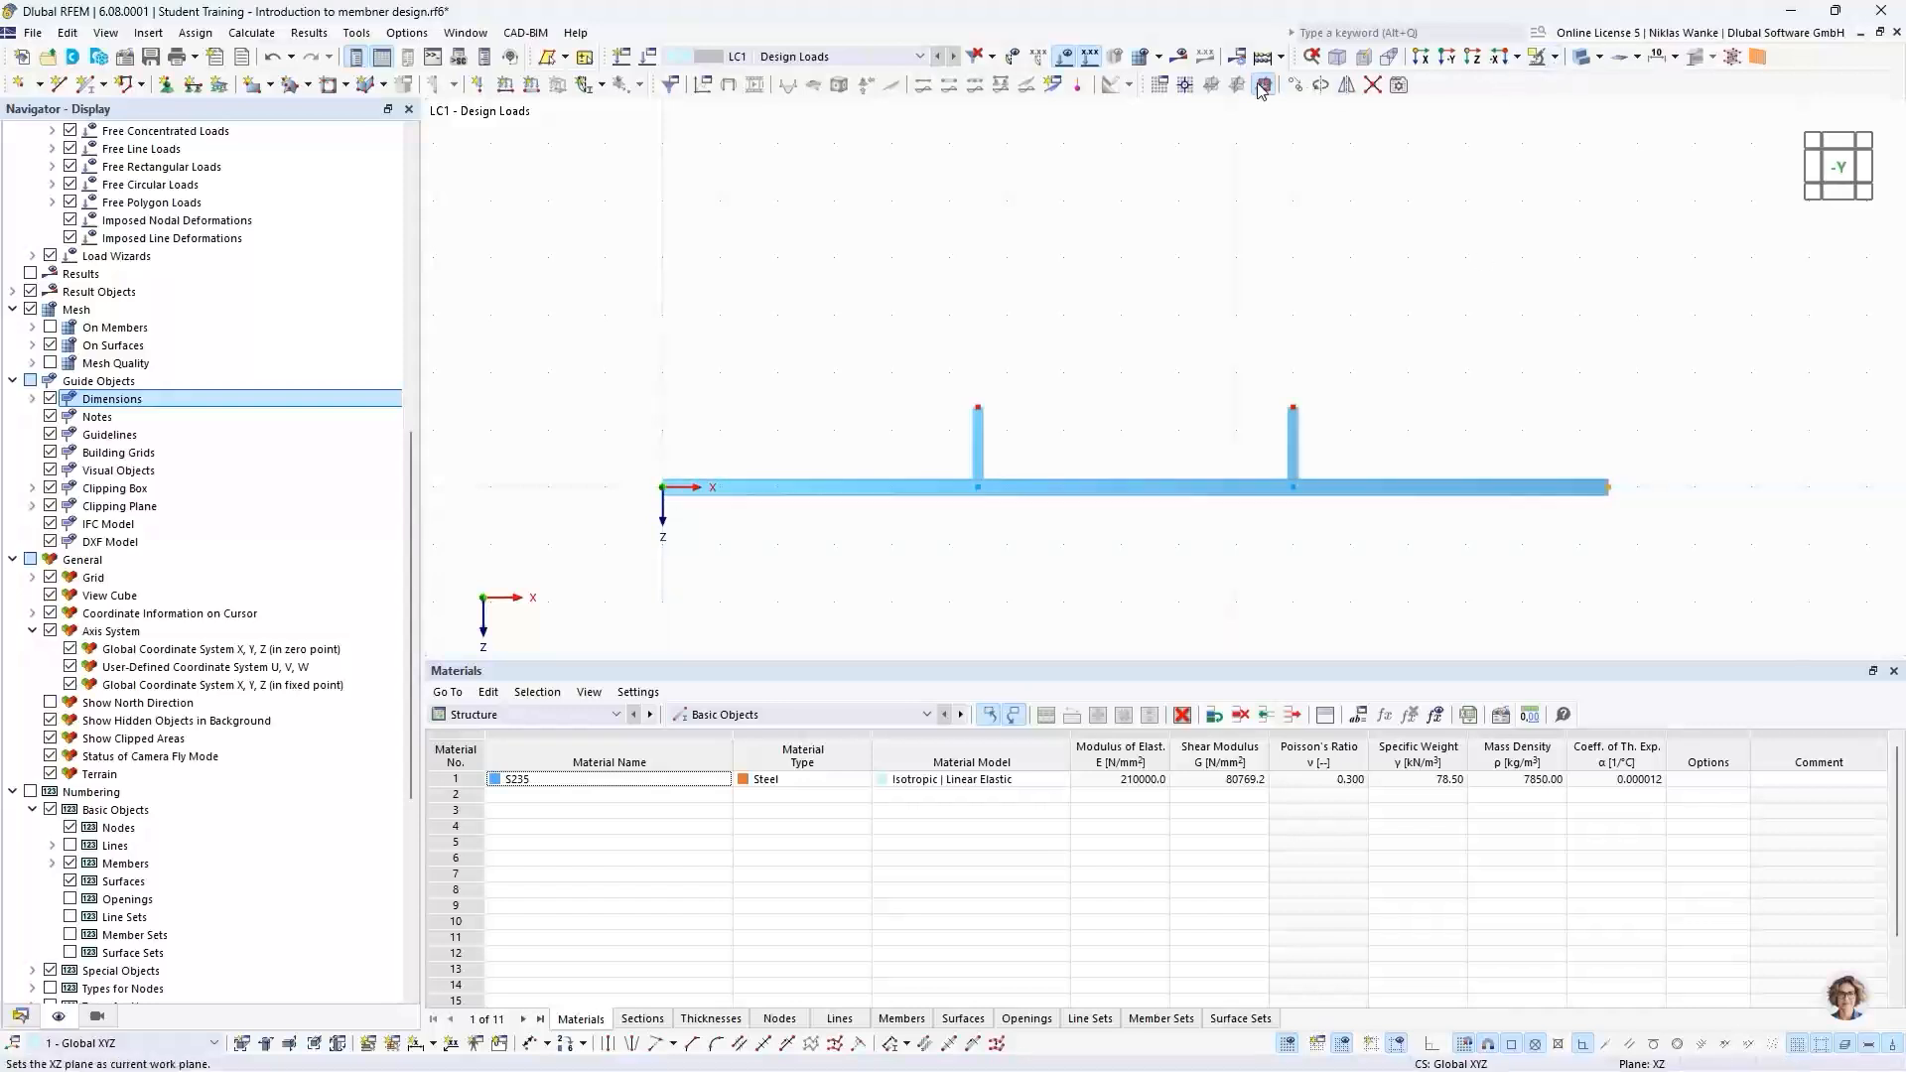
click(1298, 86)
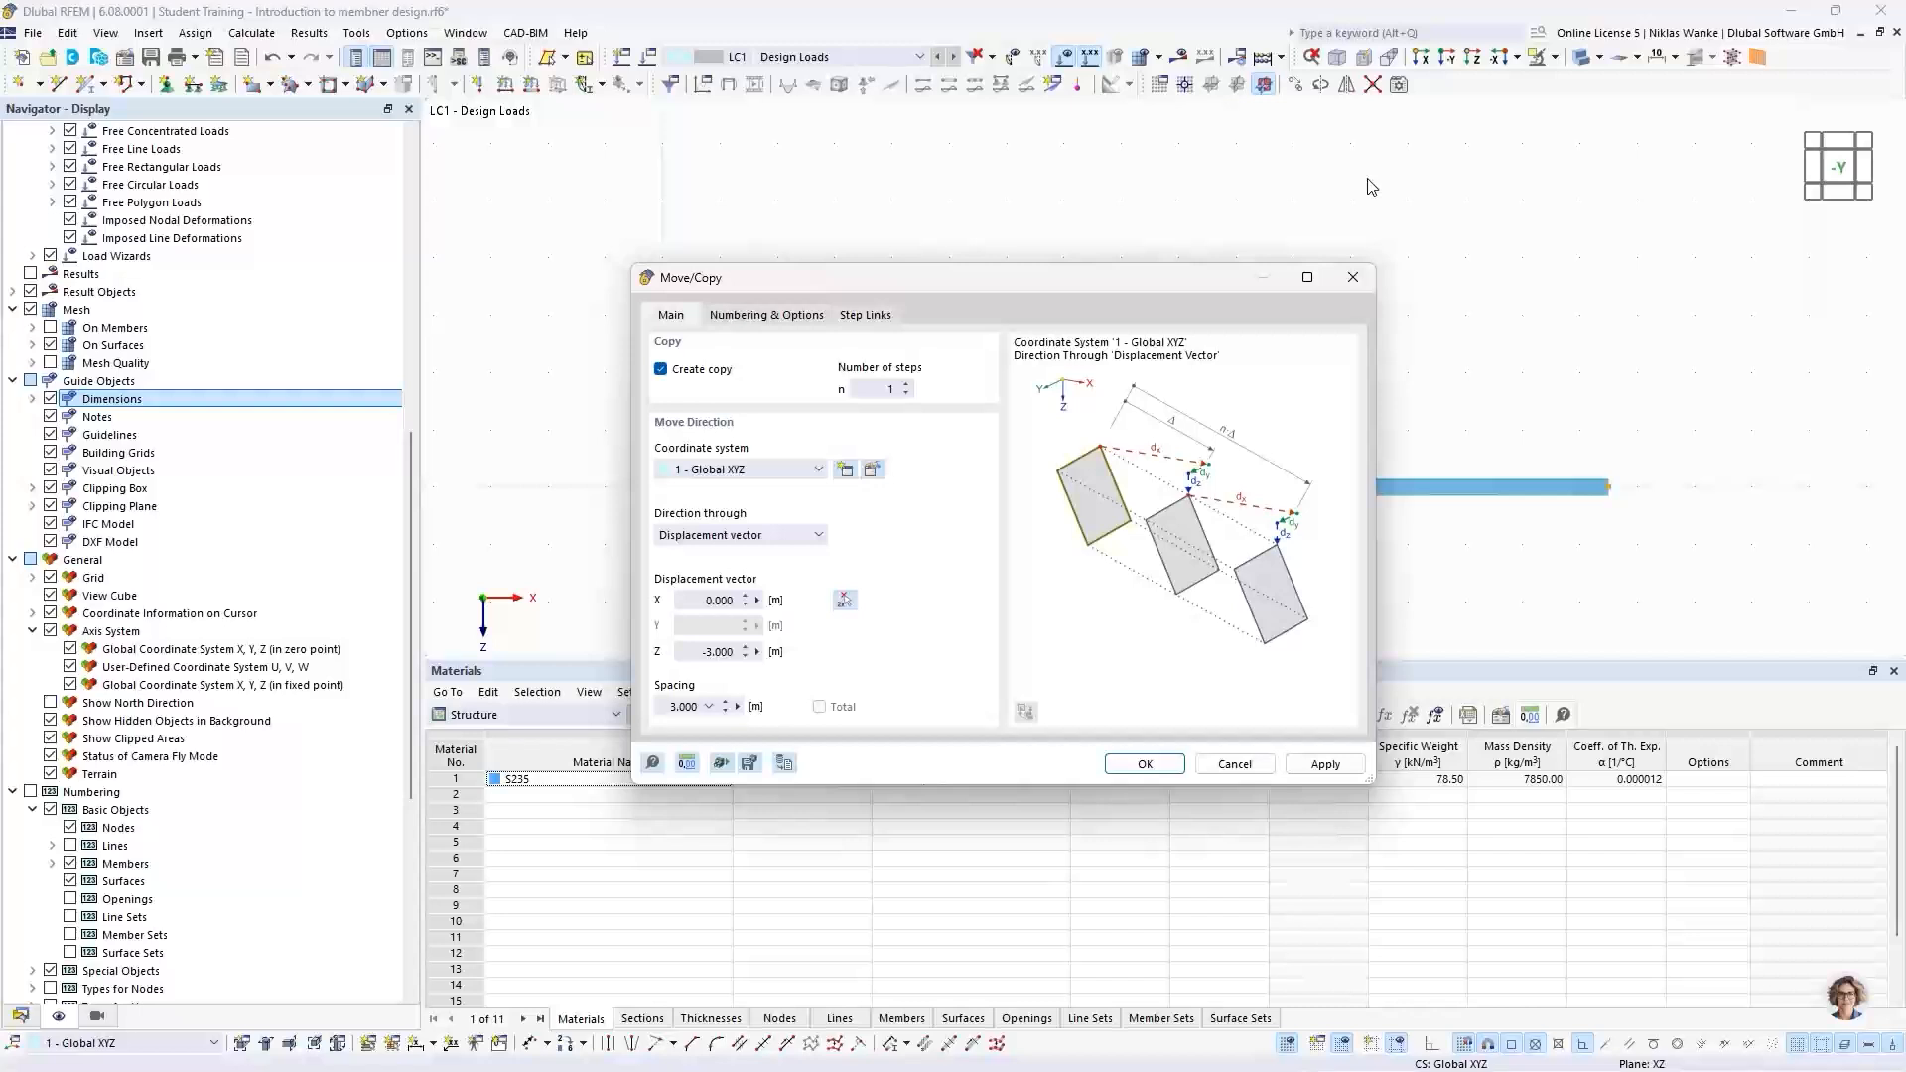
drag(1040, 279, 1084, 243)
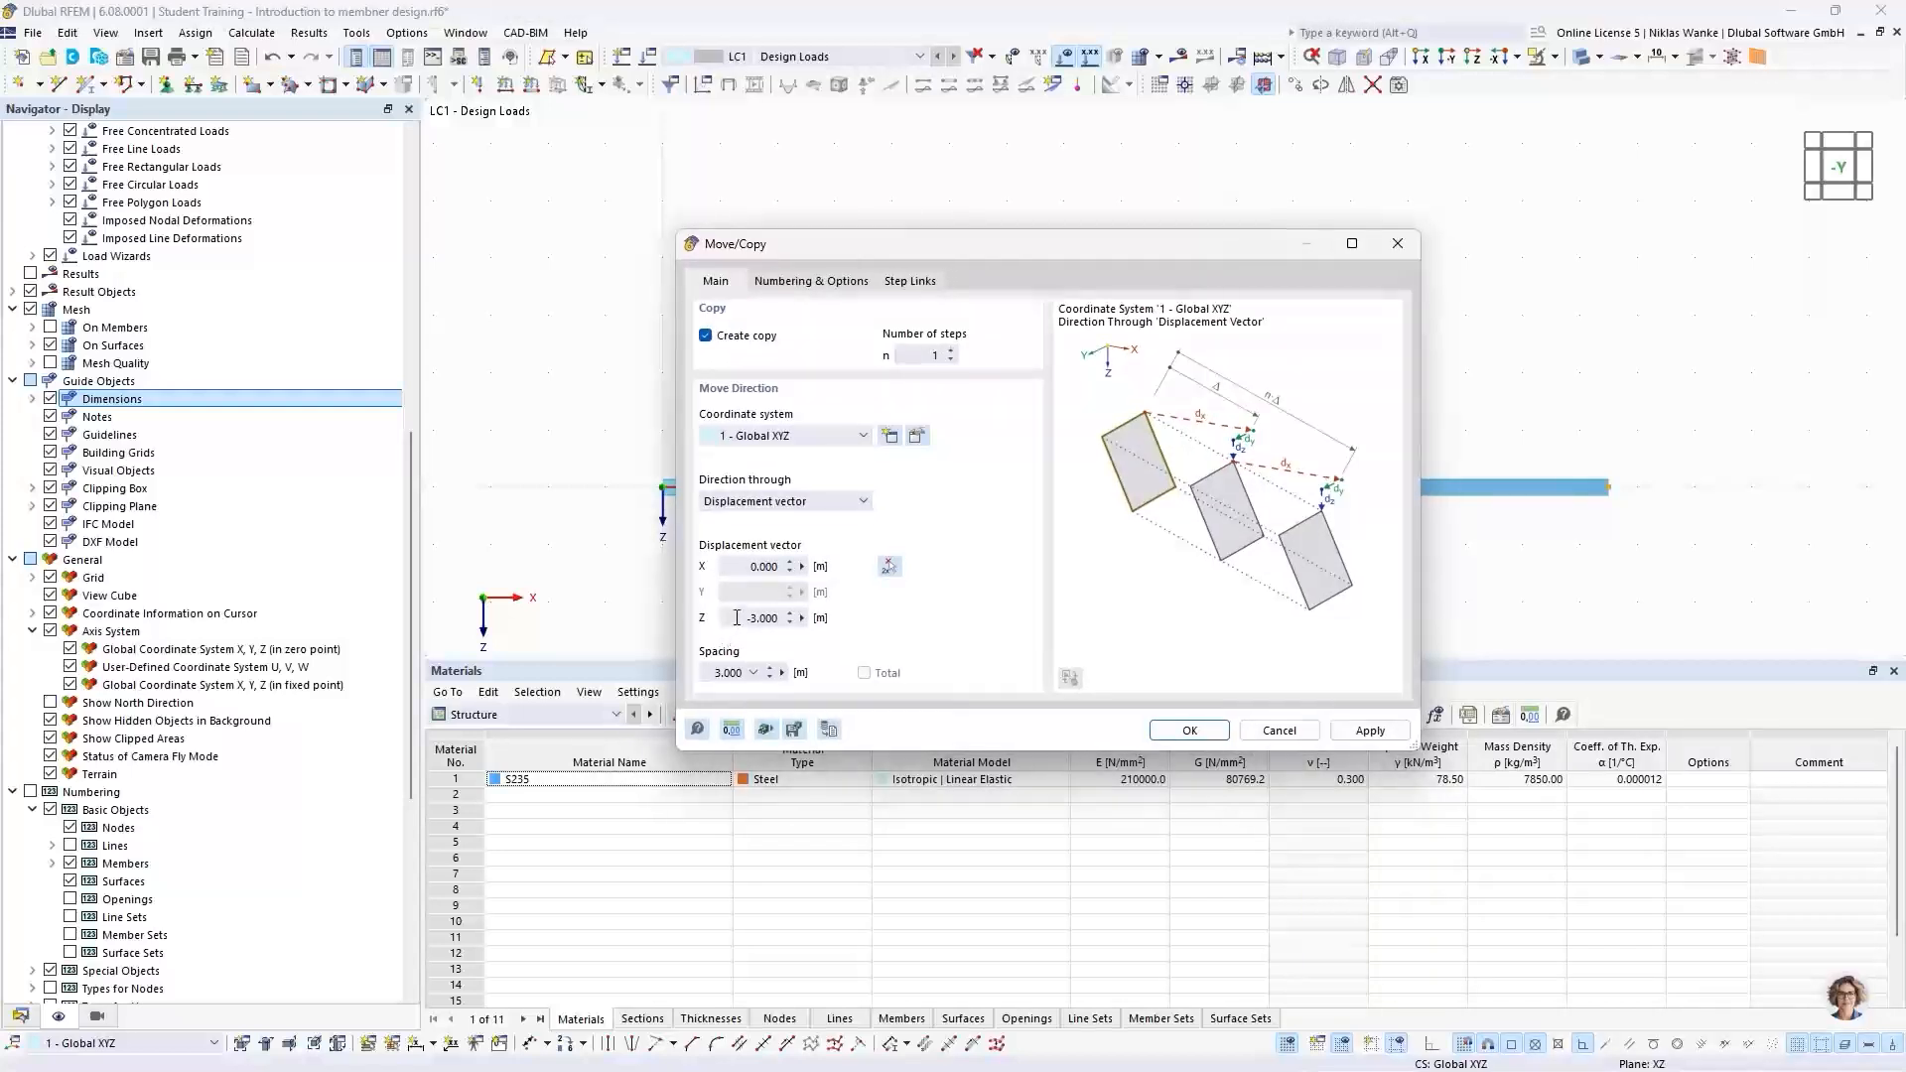
drag(736, 617, 793, 616)
text(2,3)
click(812, 281)
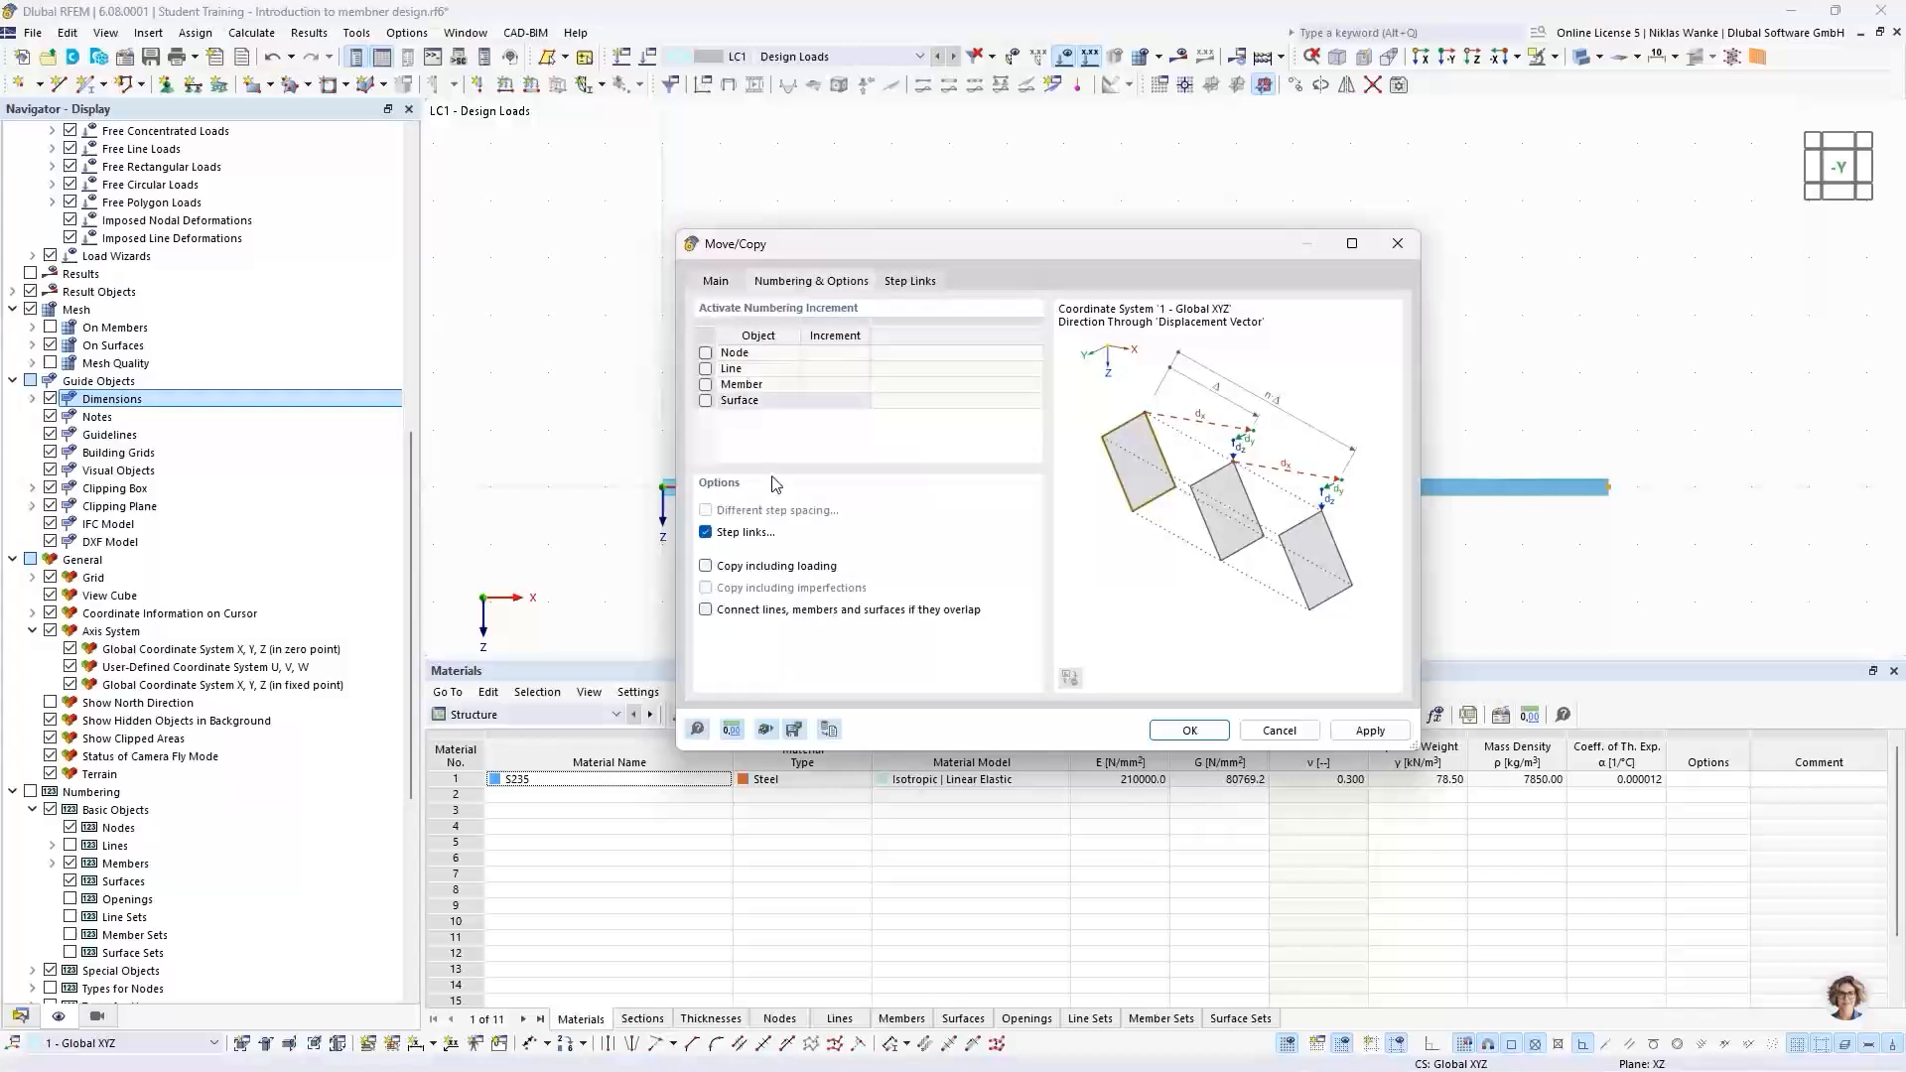
click(707, 533)
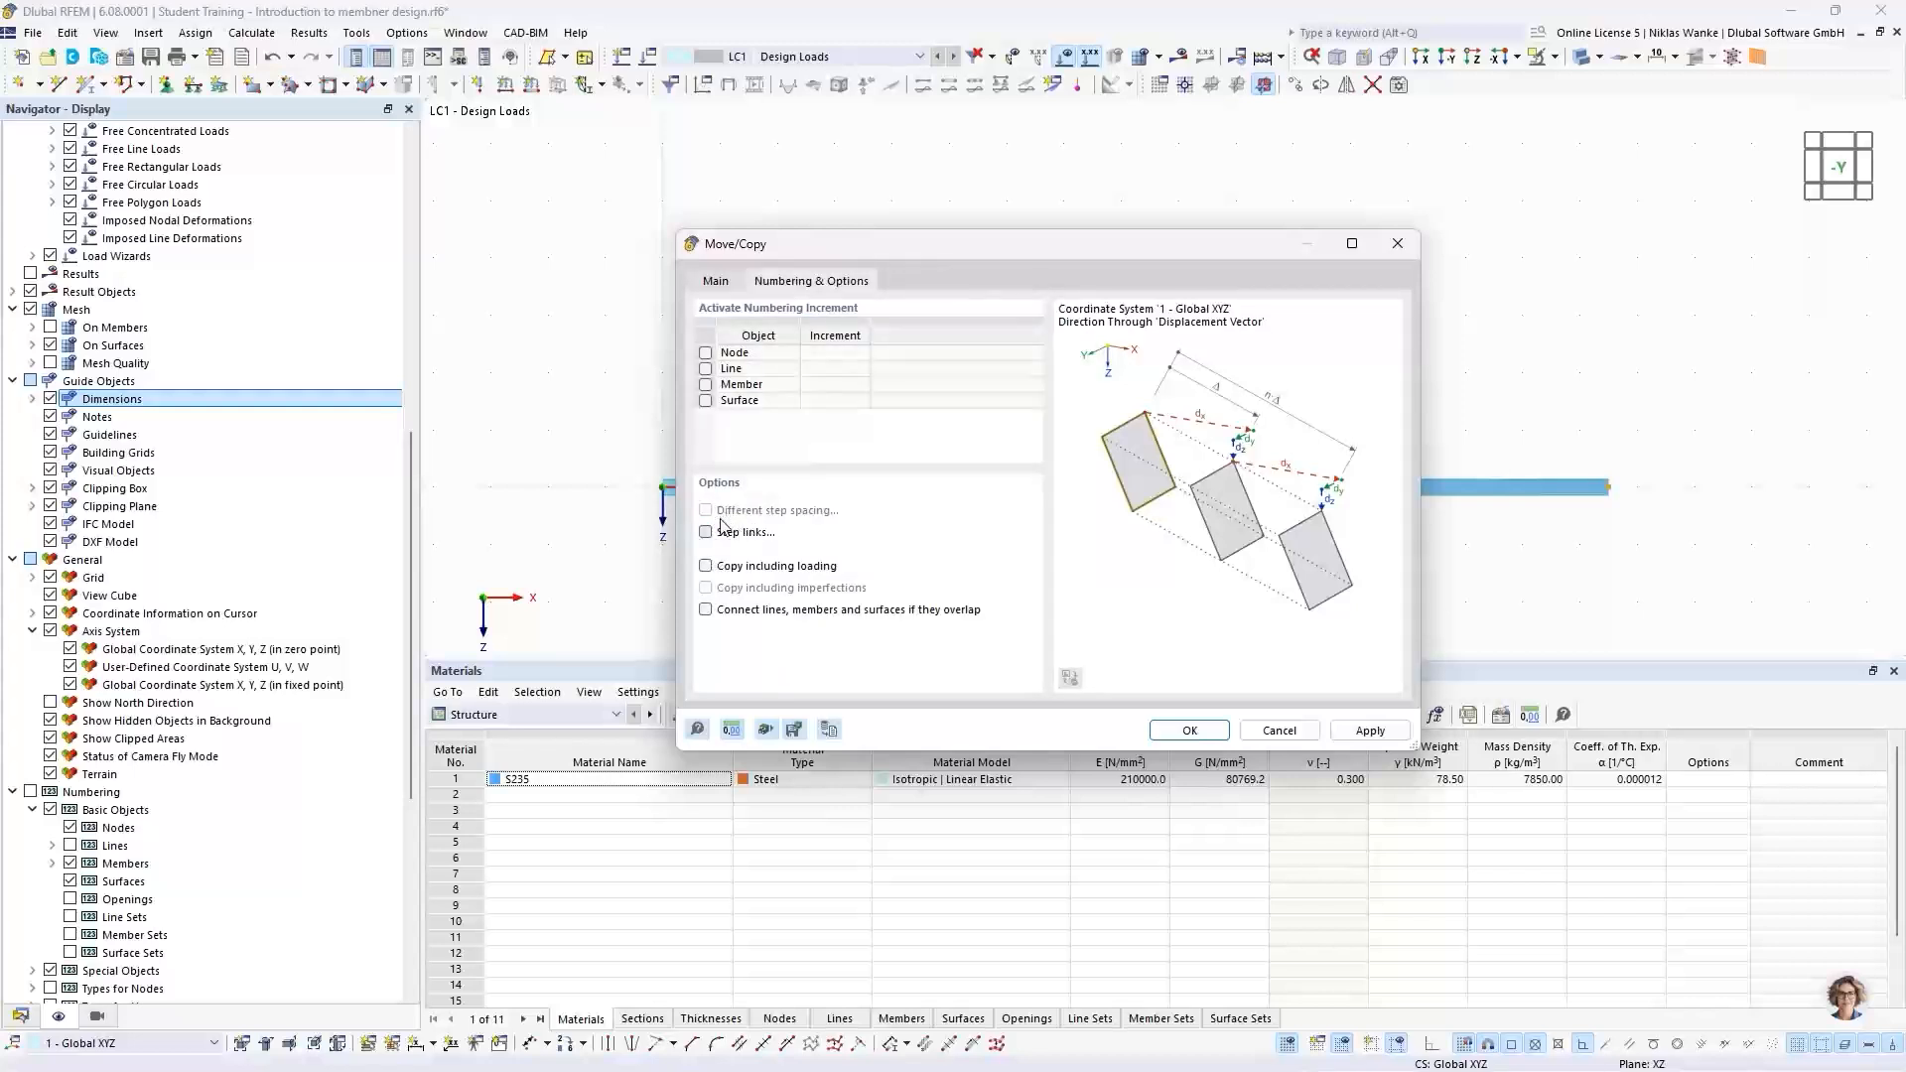
click(1213, 731)
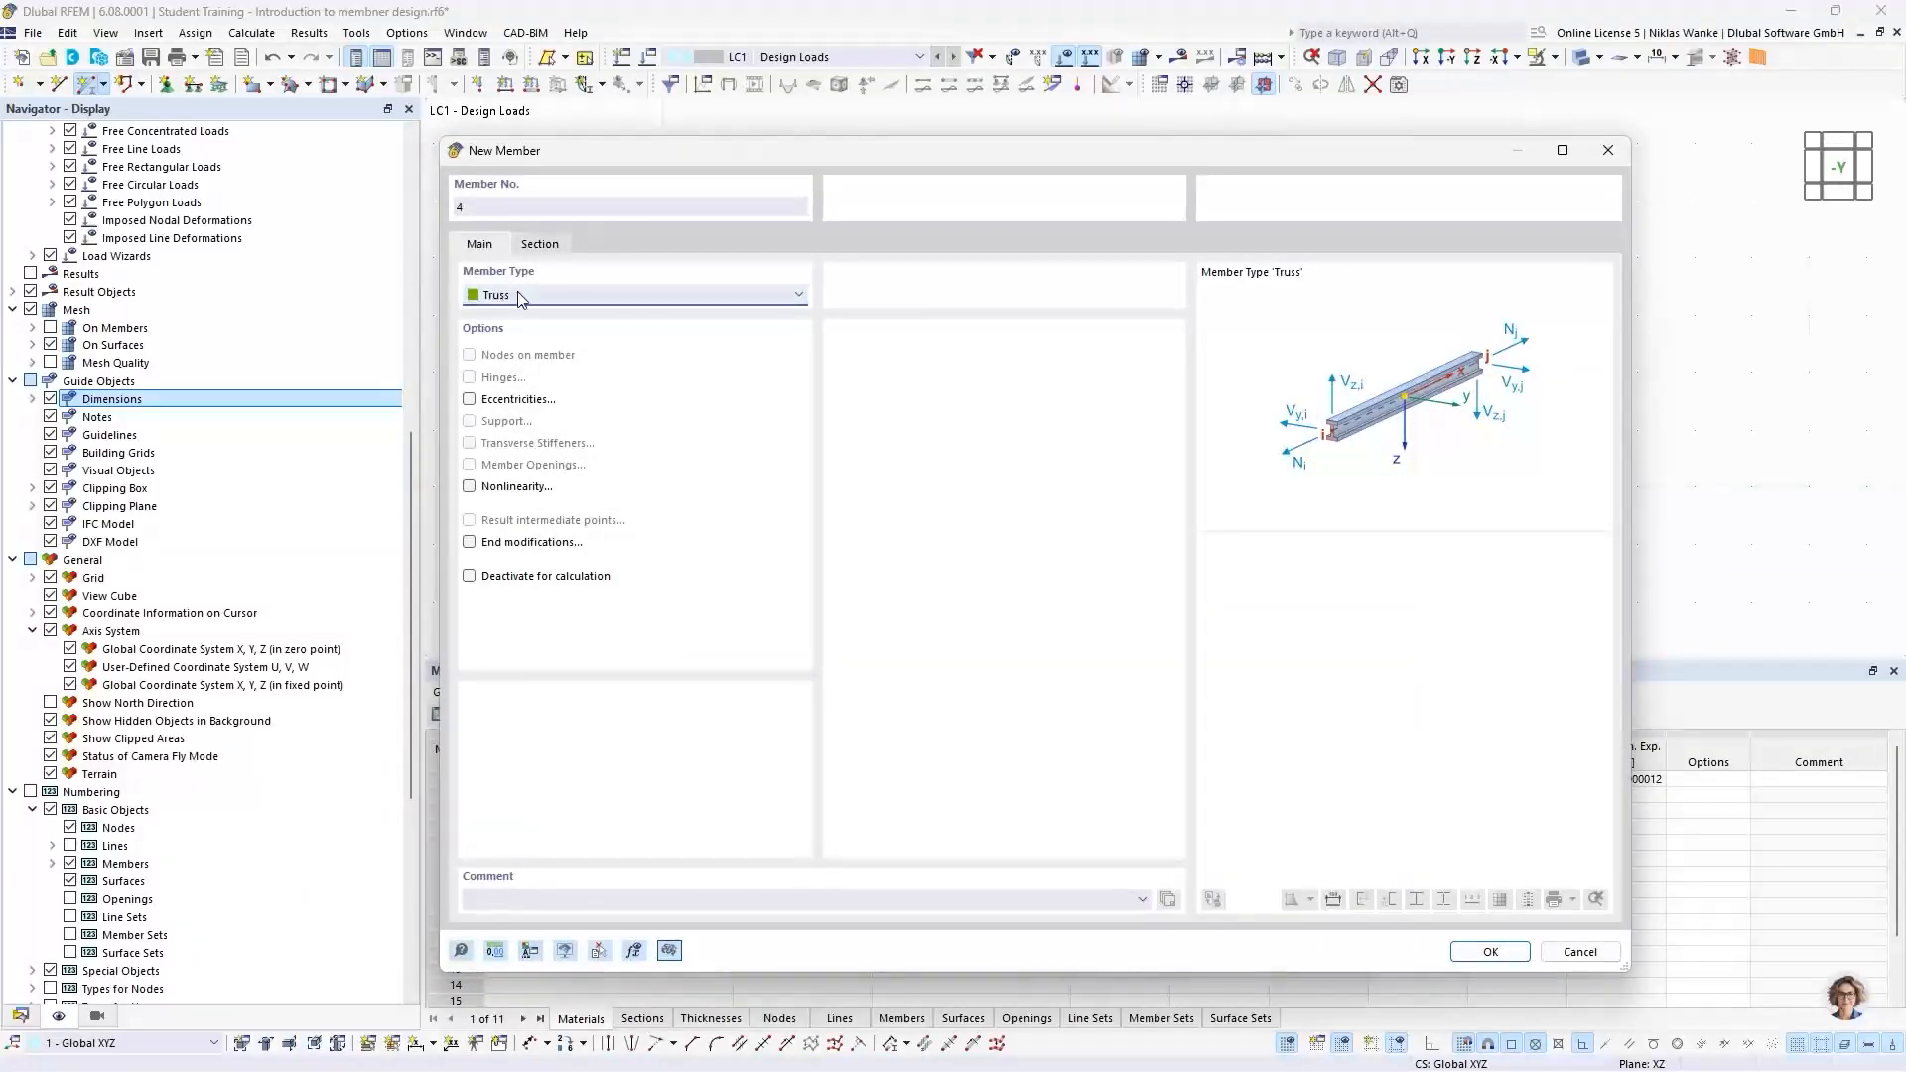
Step: Draw three IPE 200 S235 truss members from one upper end node over both post tops to the opposite upper end node
click(542, 248)
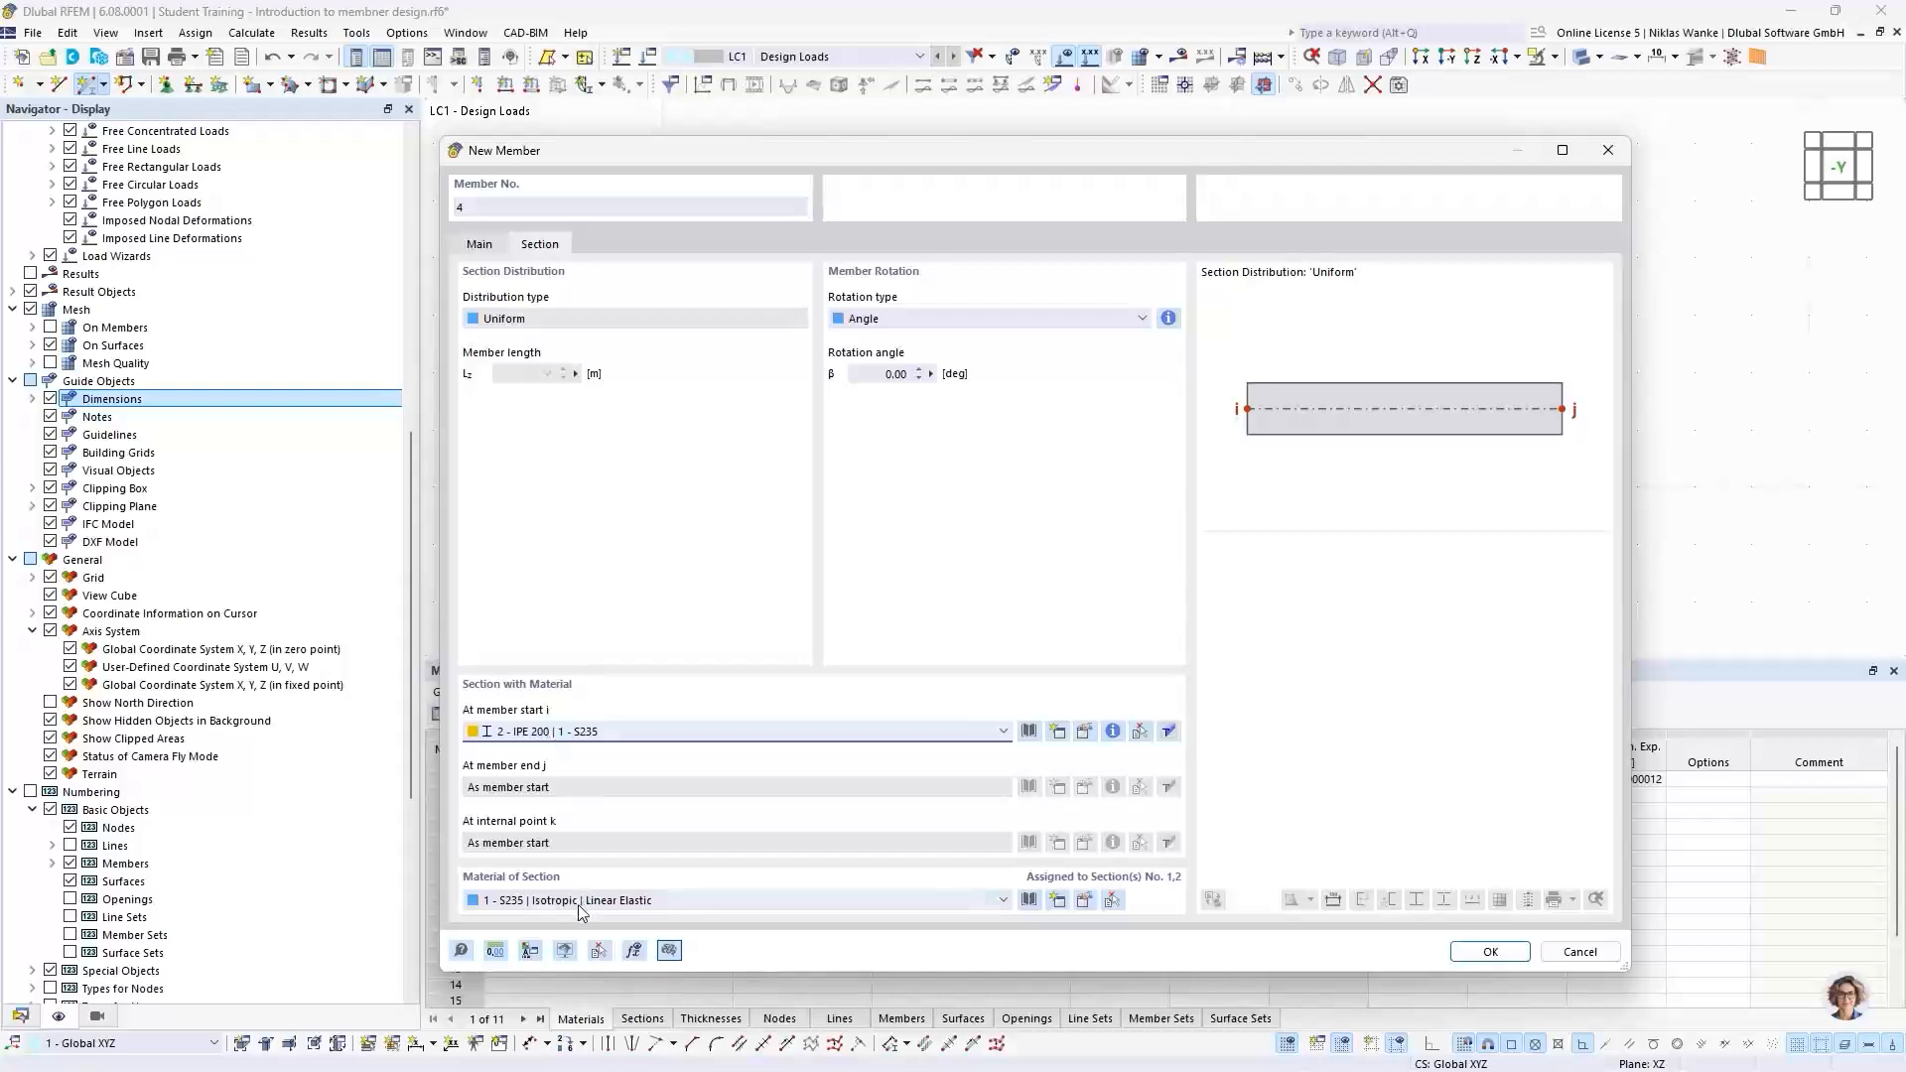
click(1489, 952)
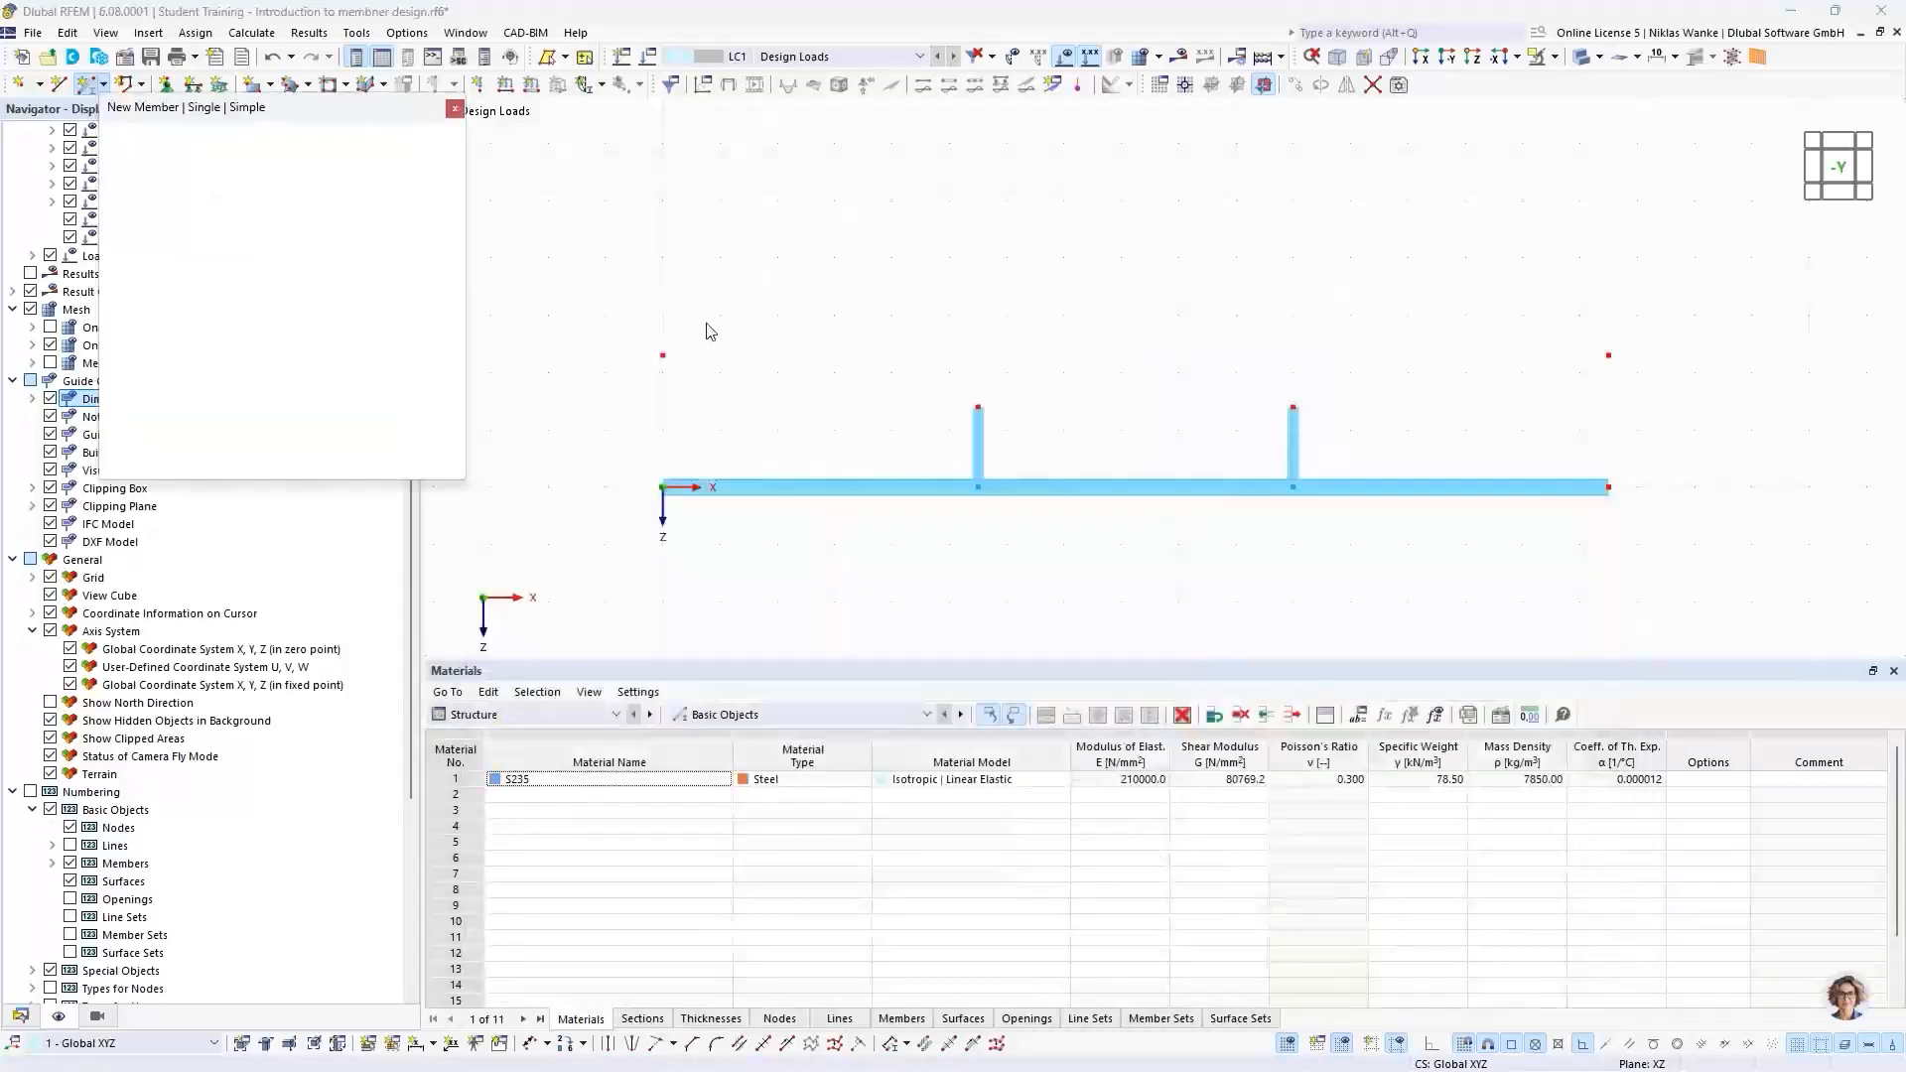
click(663, 355)
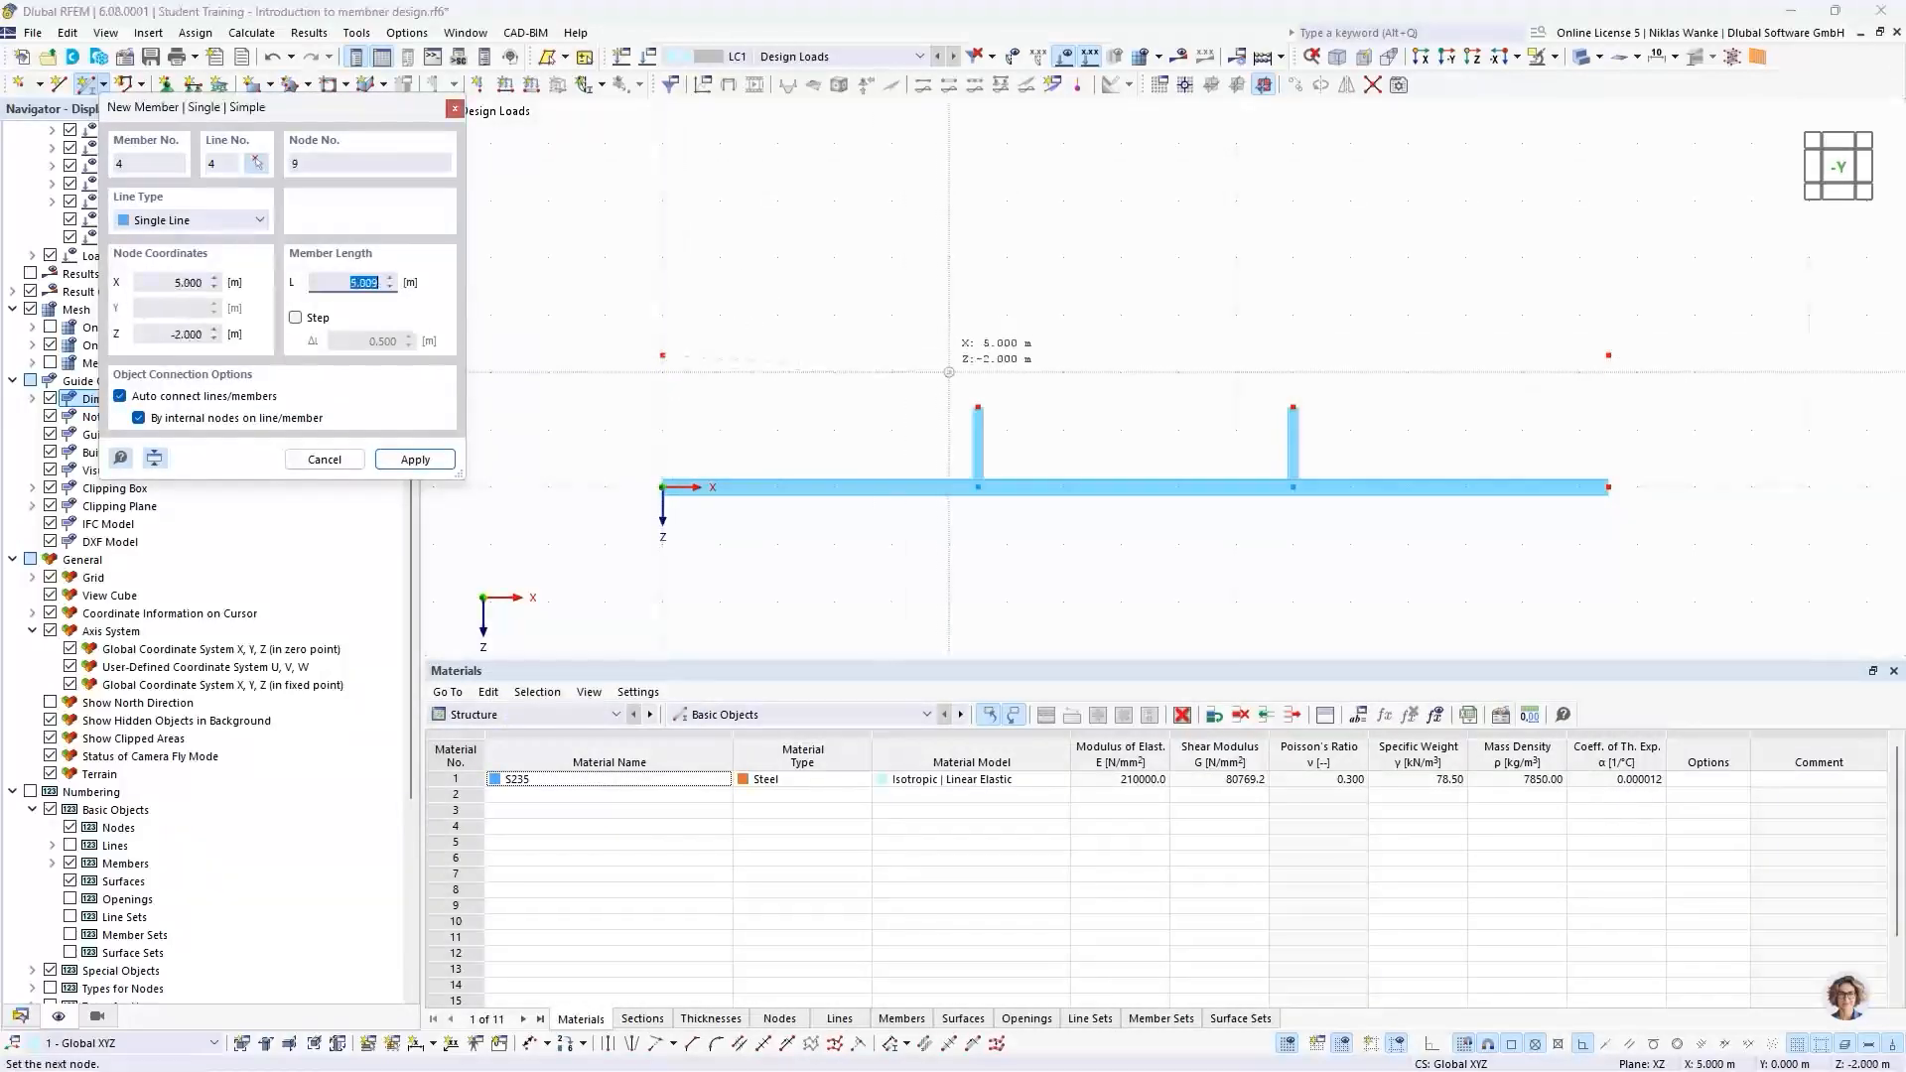
click(977, 407)
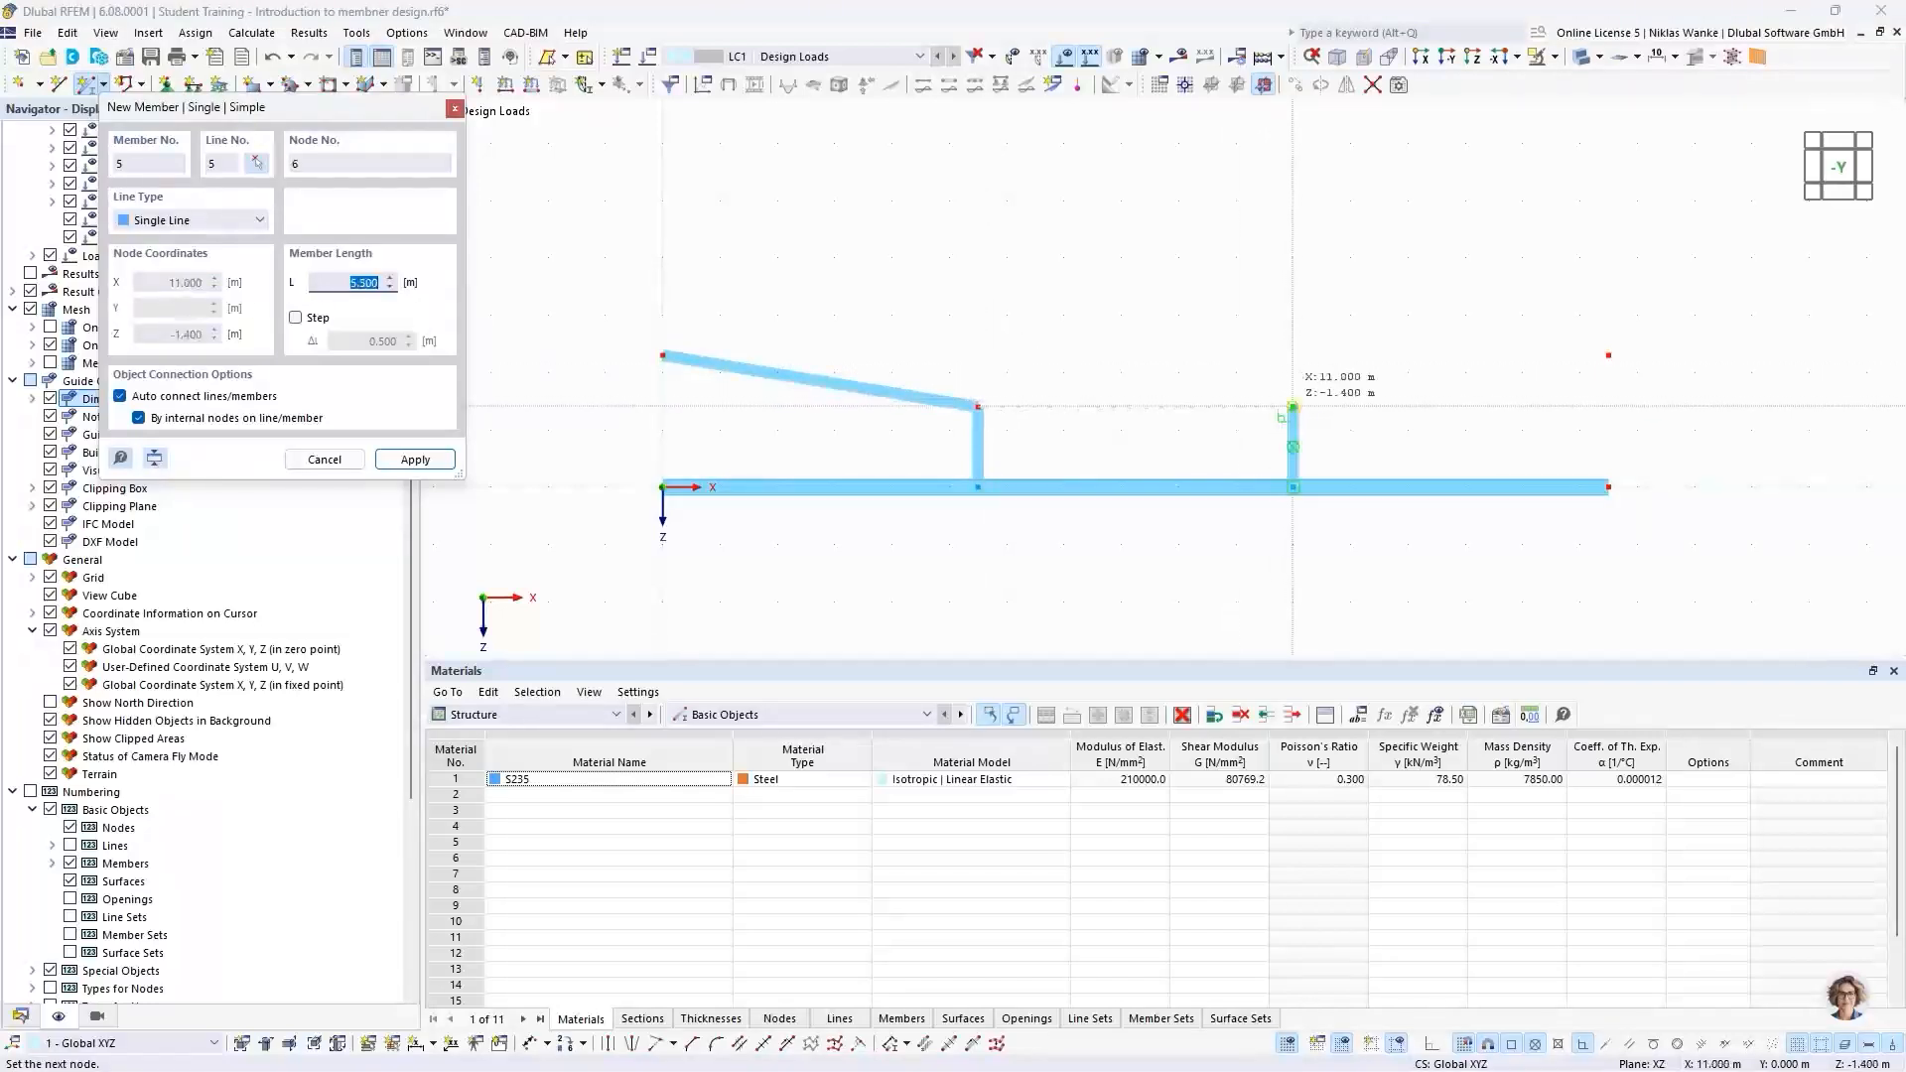
click(1292, 407)
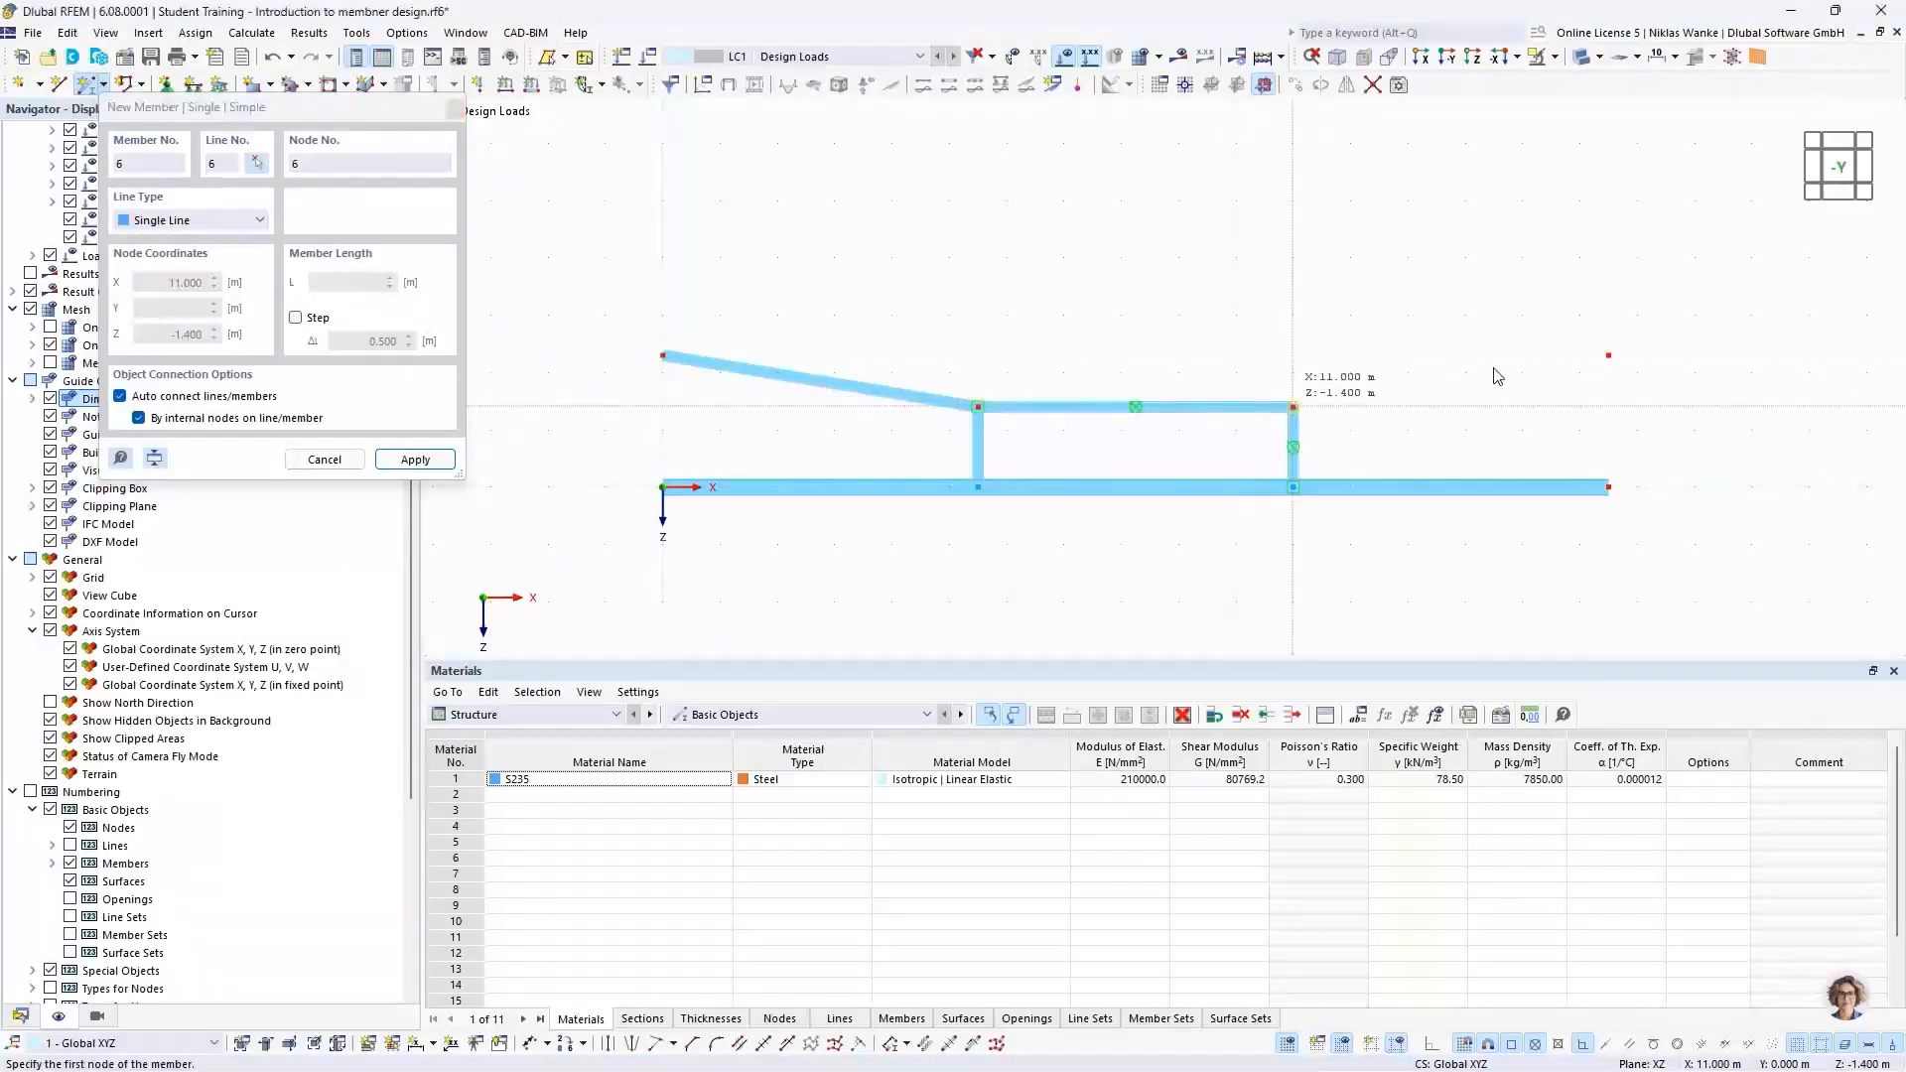
click(1293, 407)
click(1608, 355)
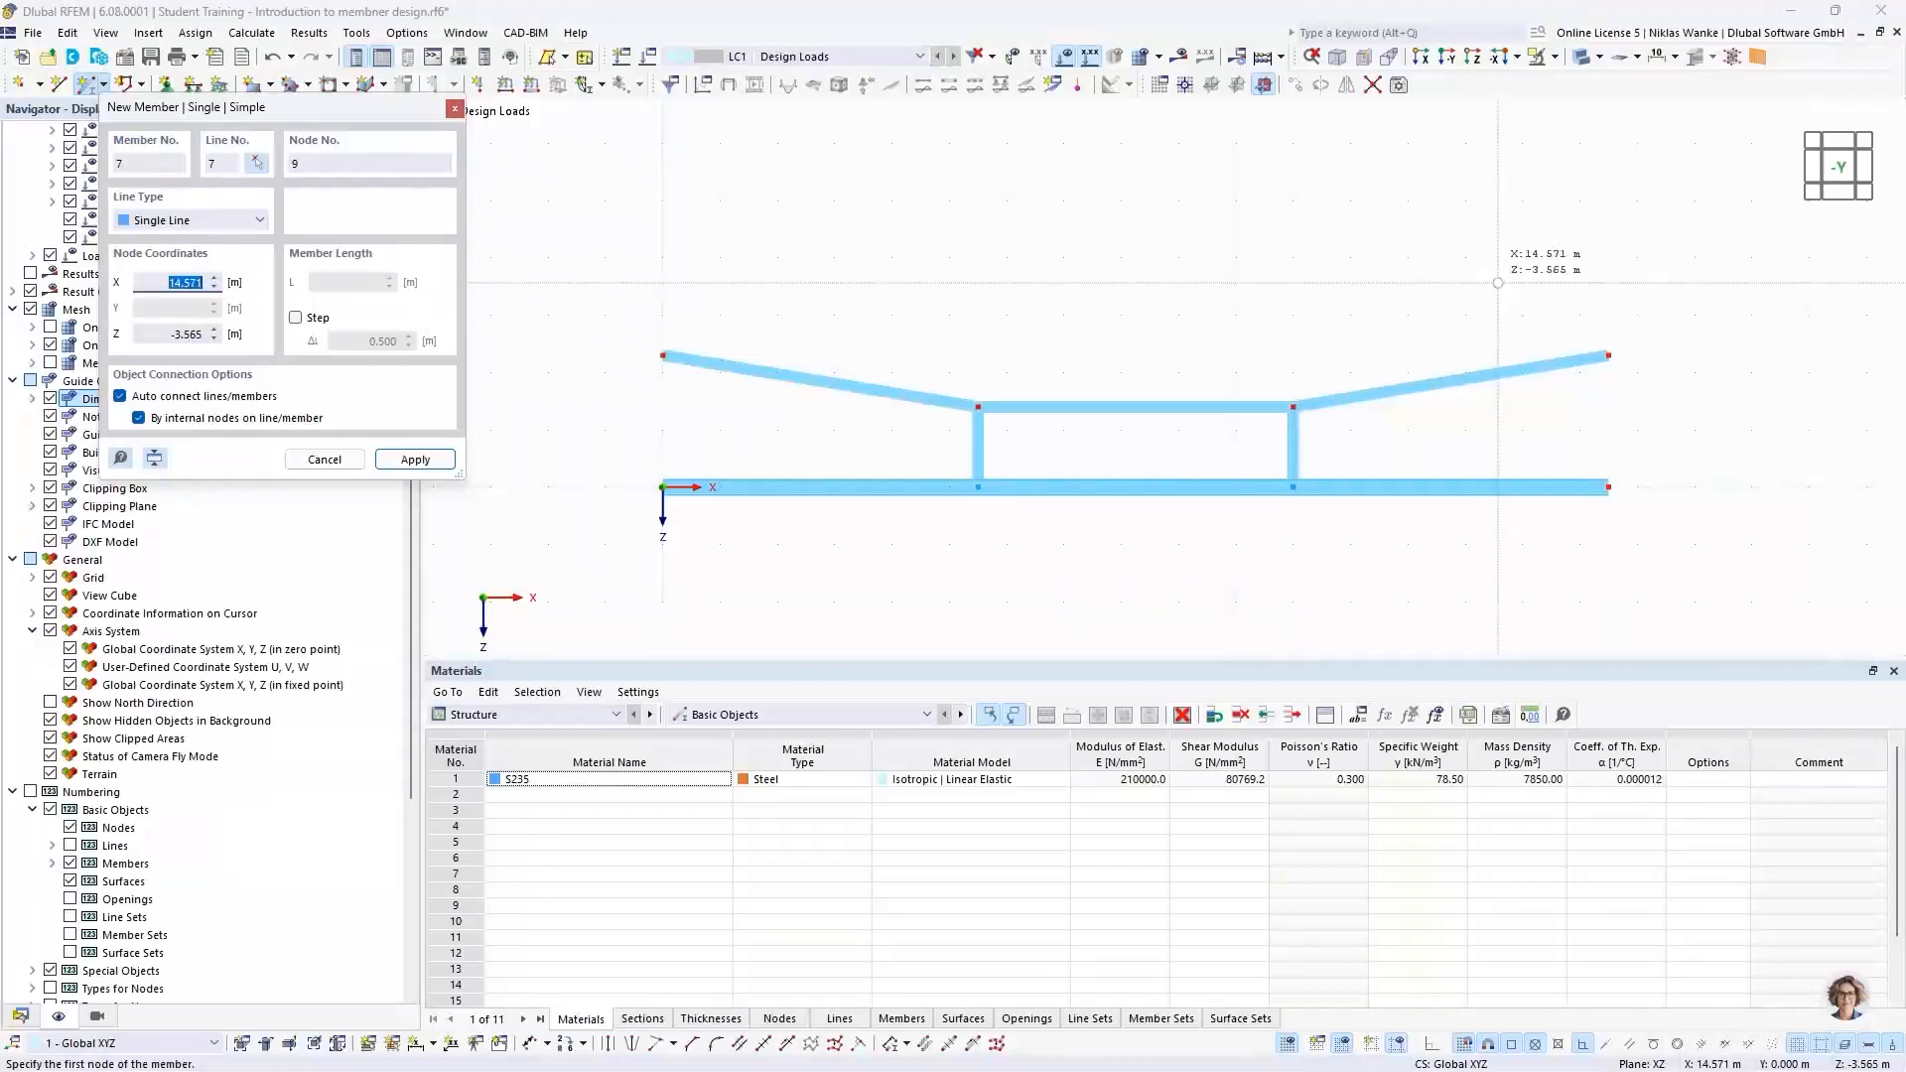
key(Escape)
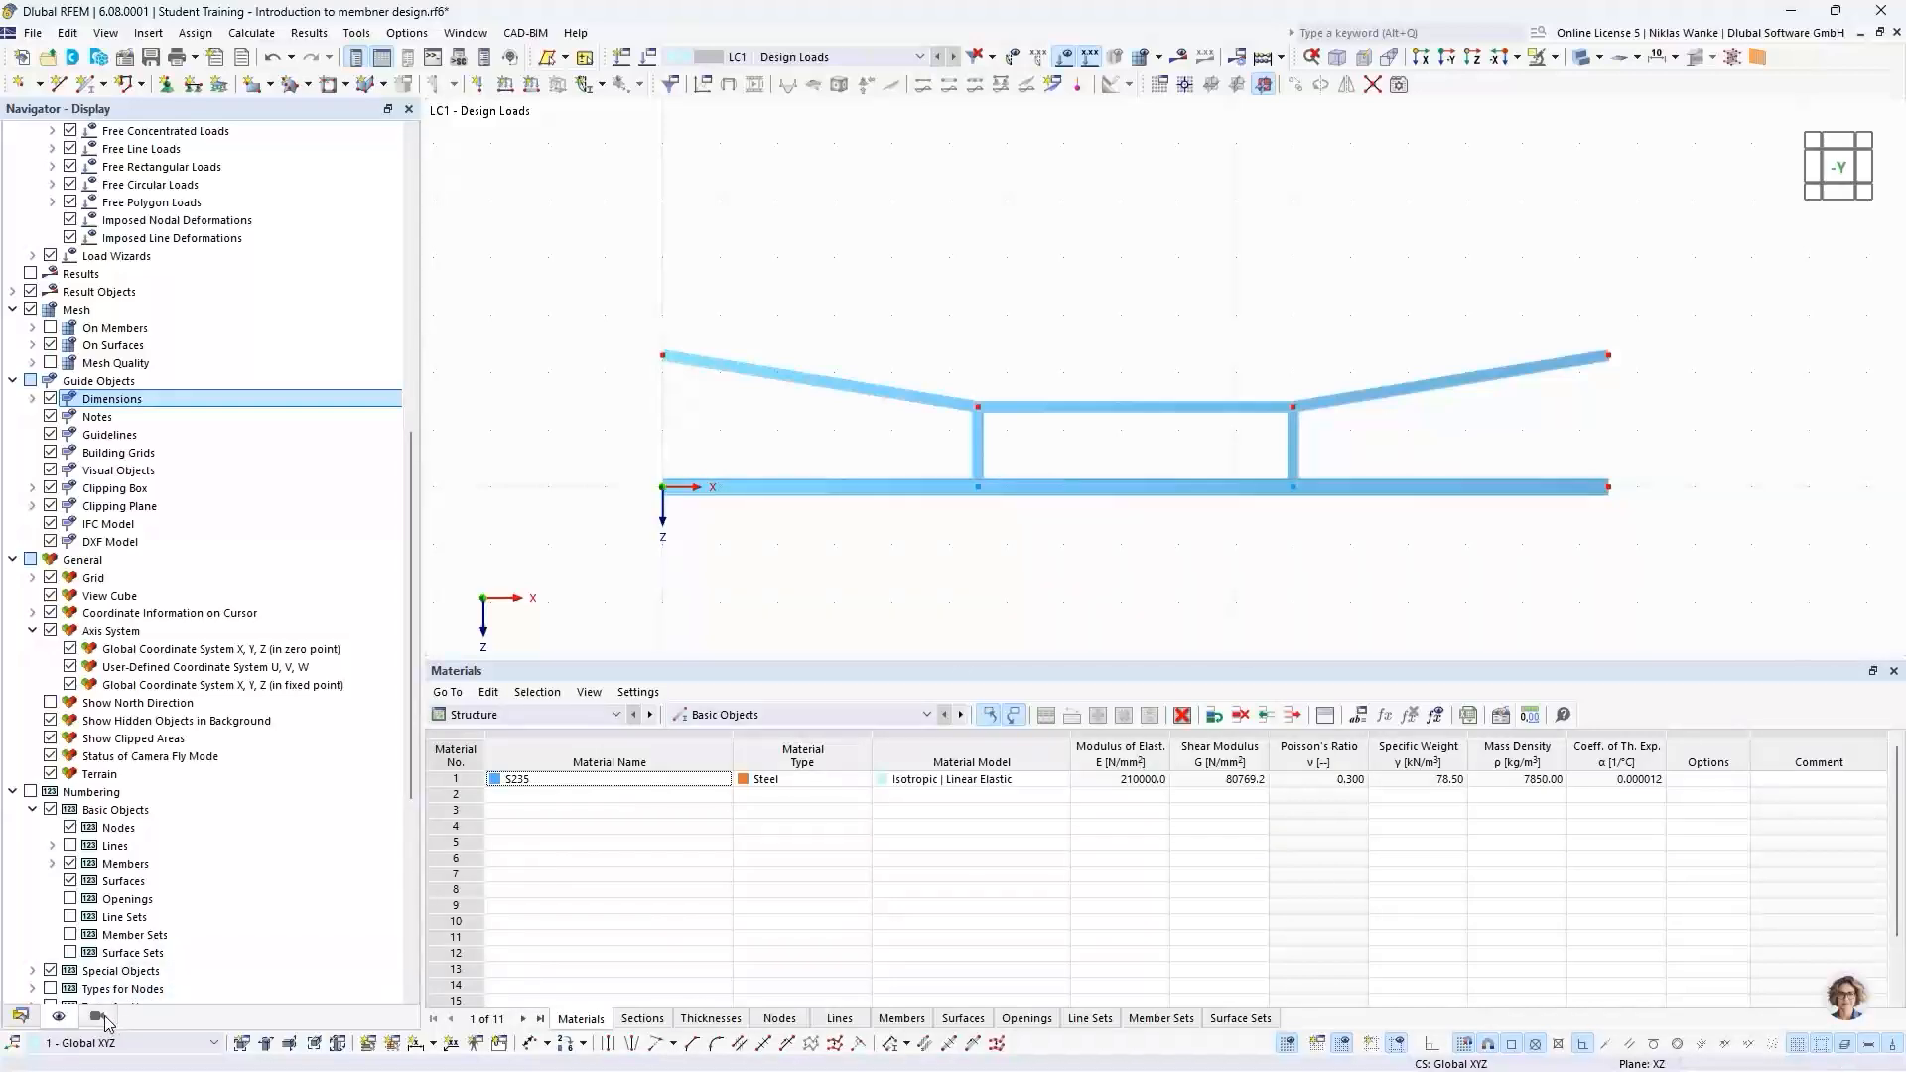
Step: Color the rendered members by their section property and highlight the HEB 300 and IPE 200 legend entries
scroll(159, 933, down, 6)
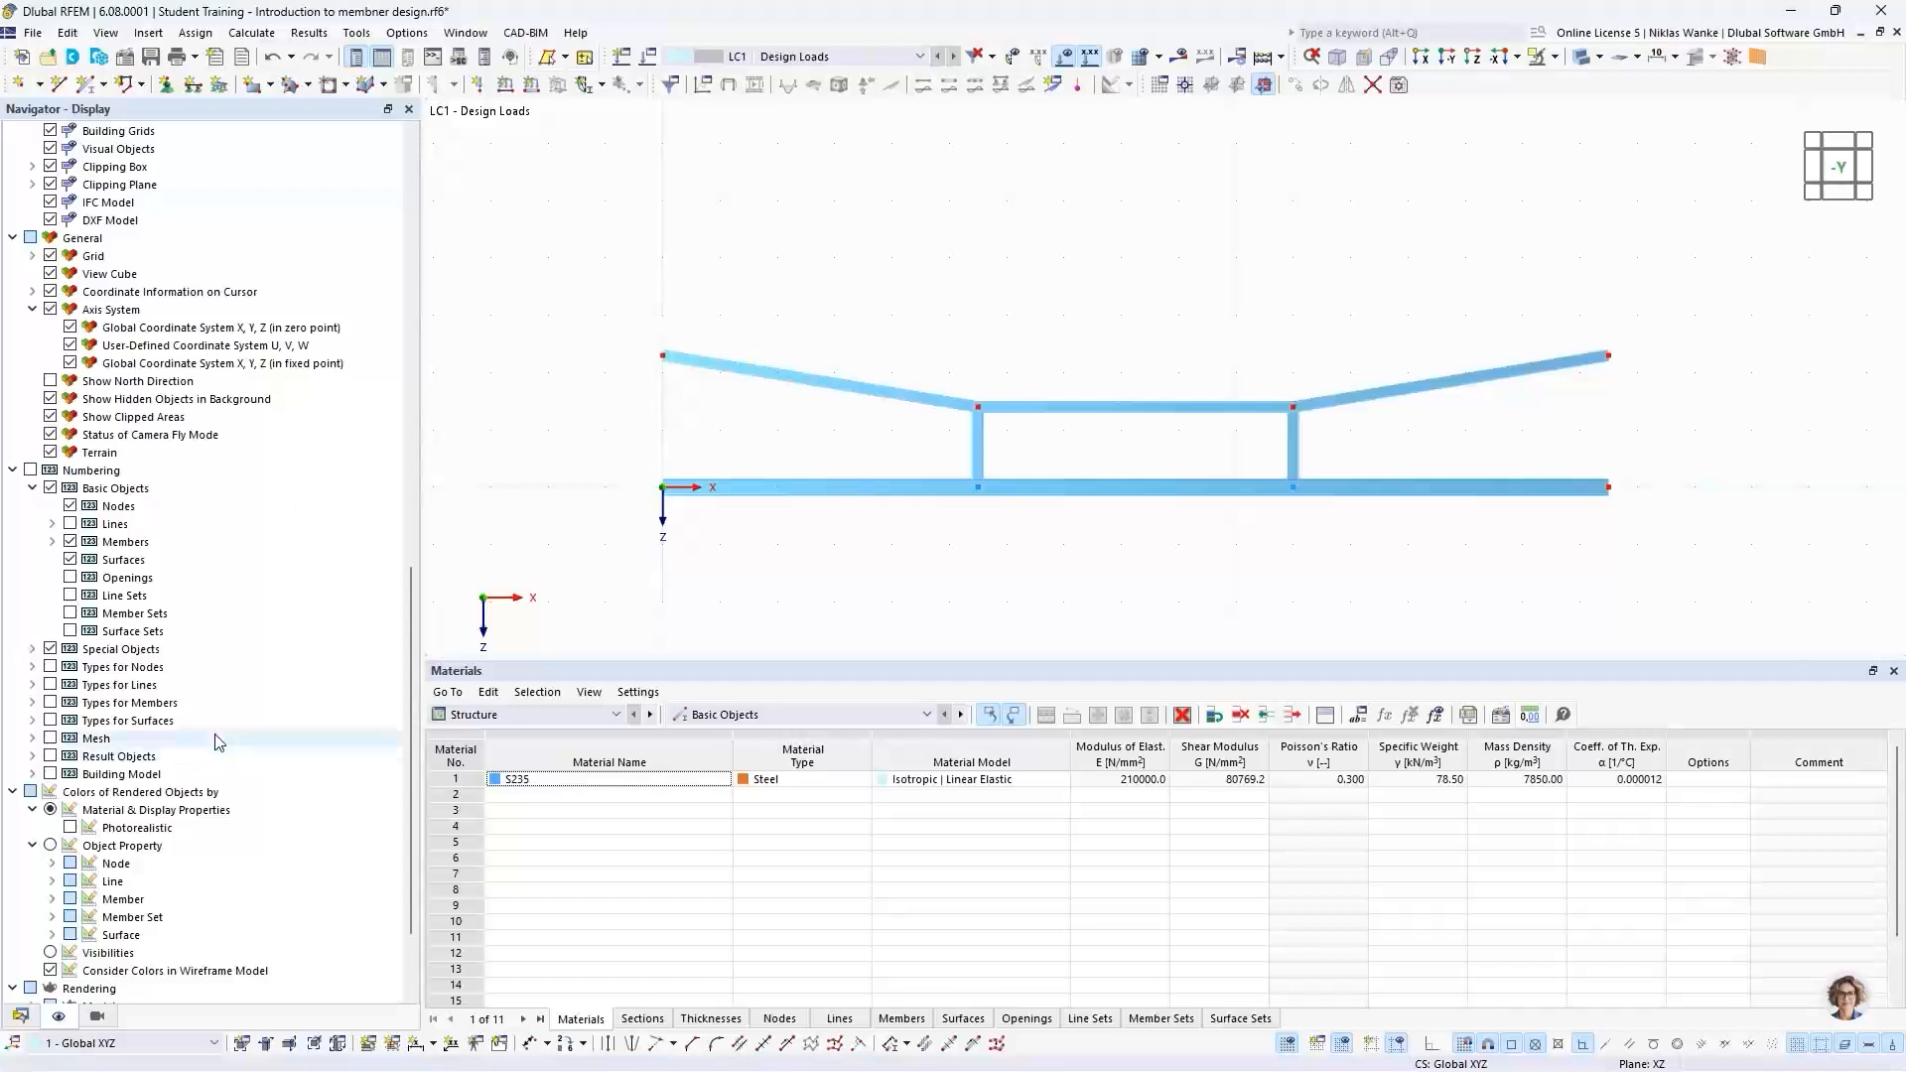
scroll(156, 781, down, 3)
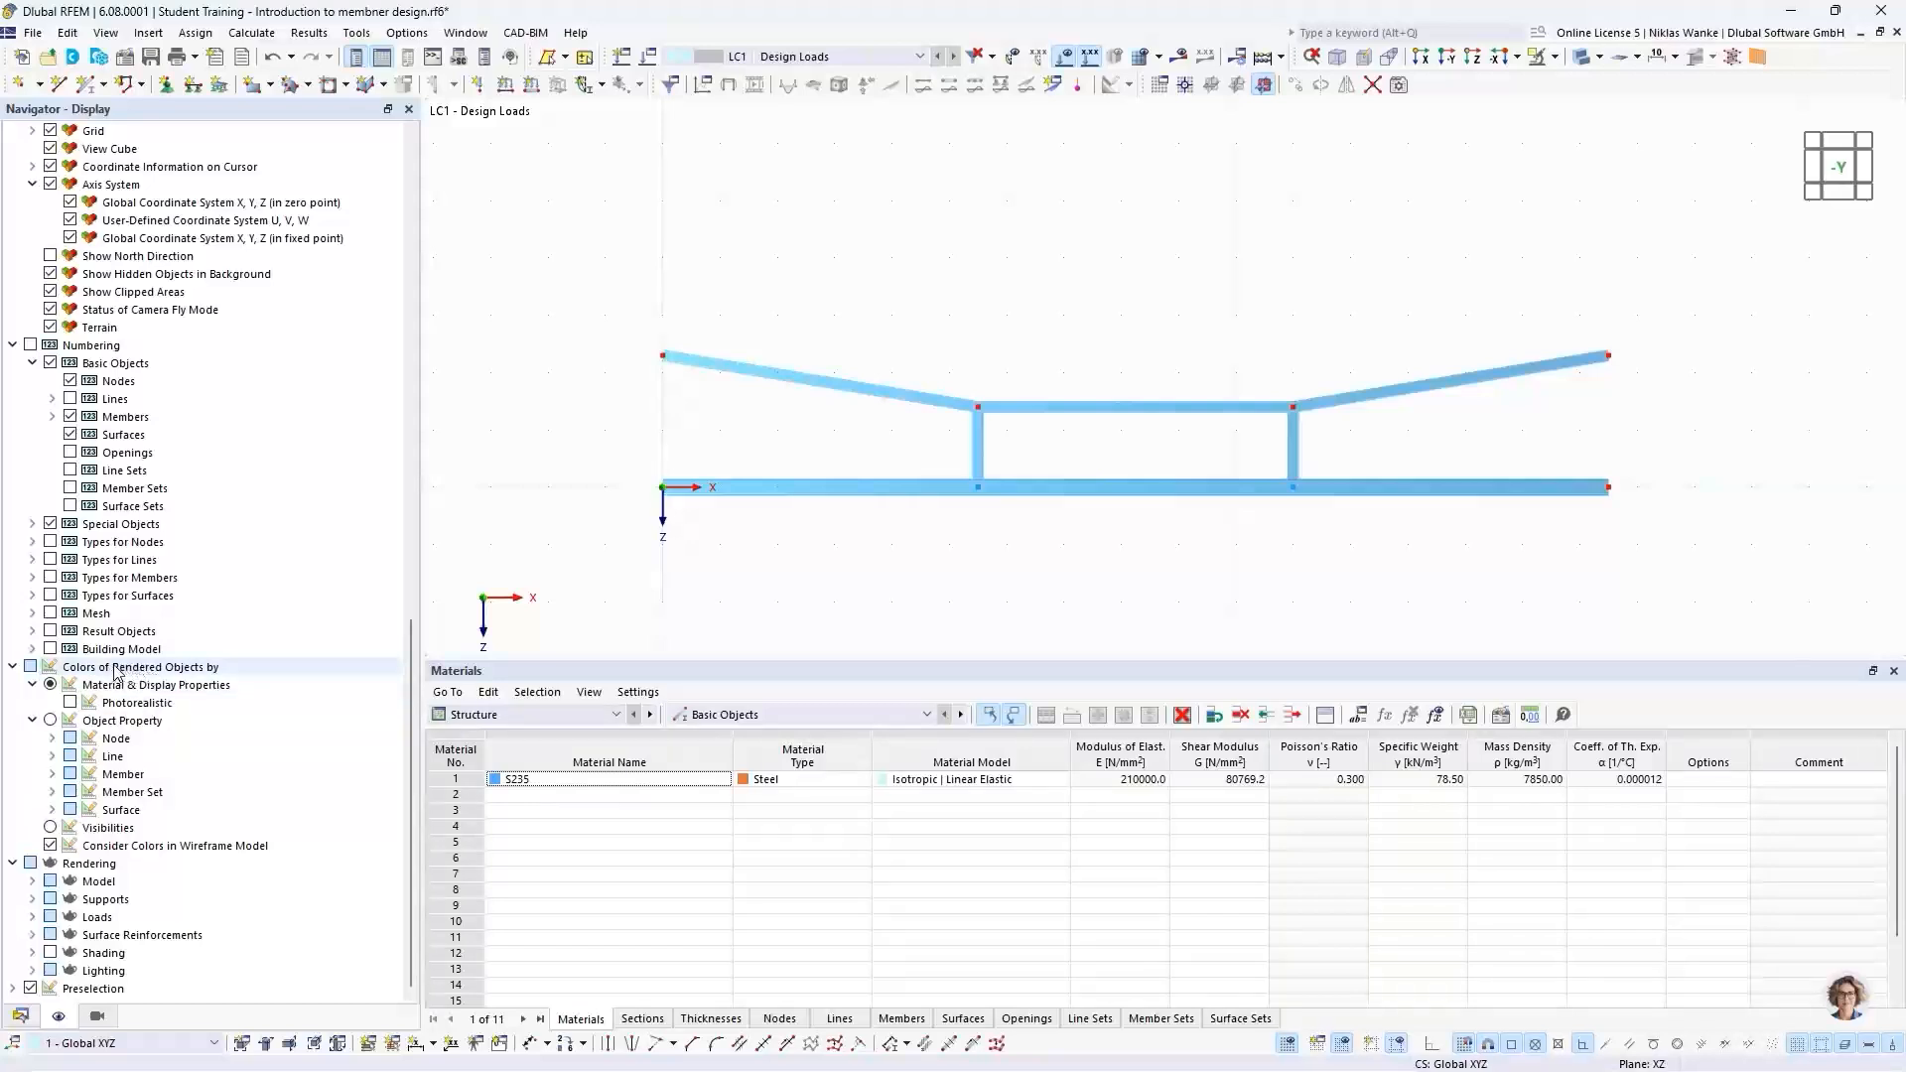
click(50, 683)
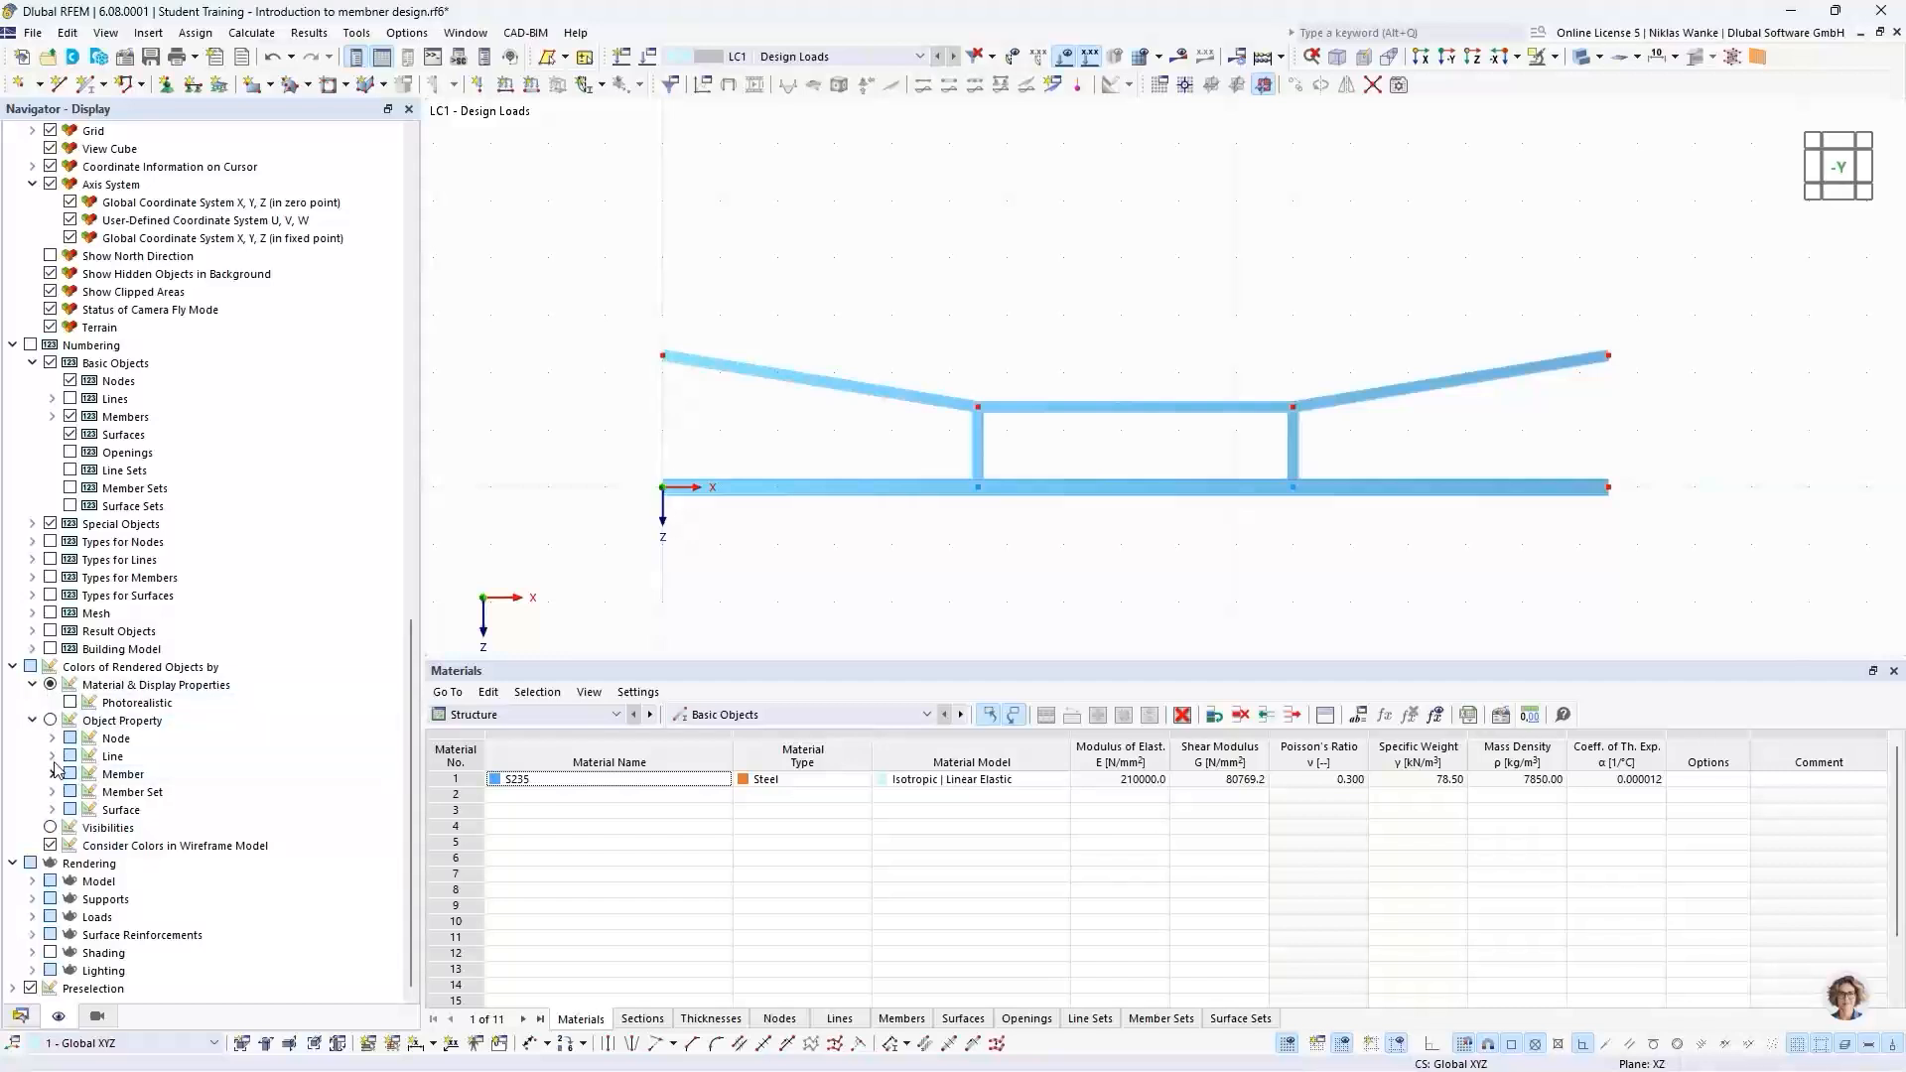
click(50, 719)
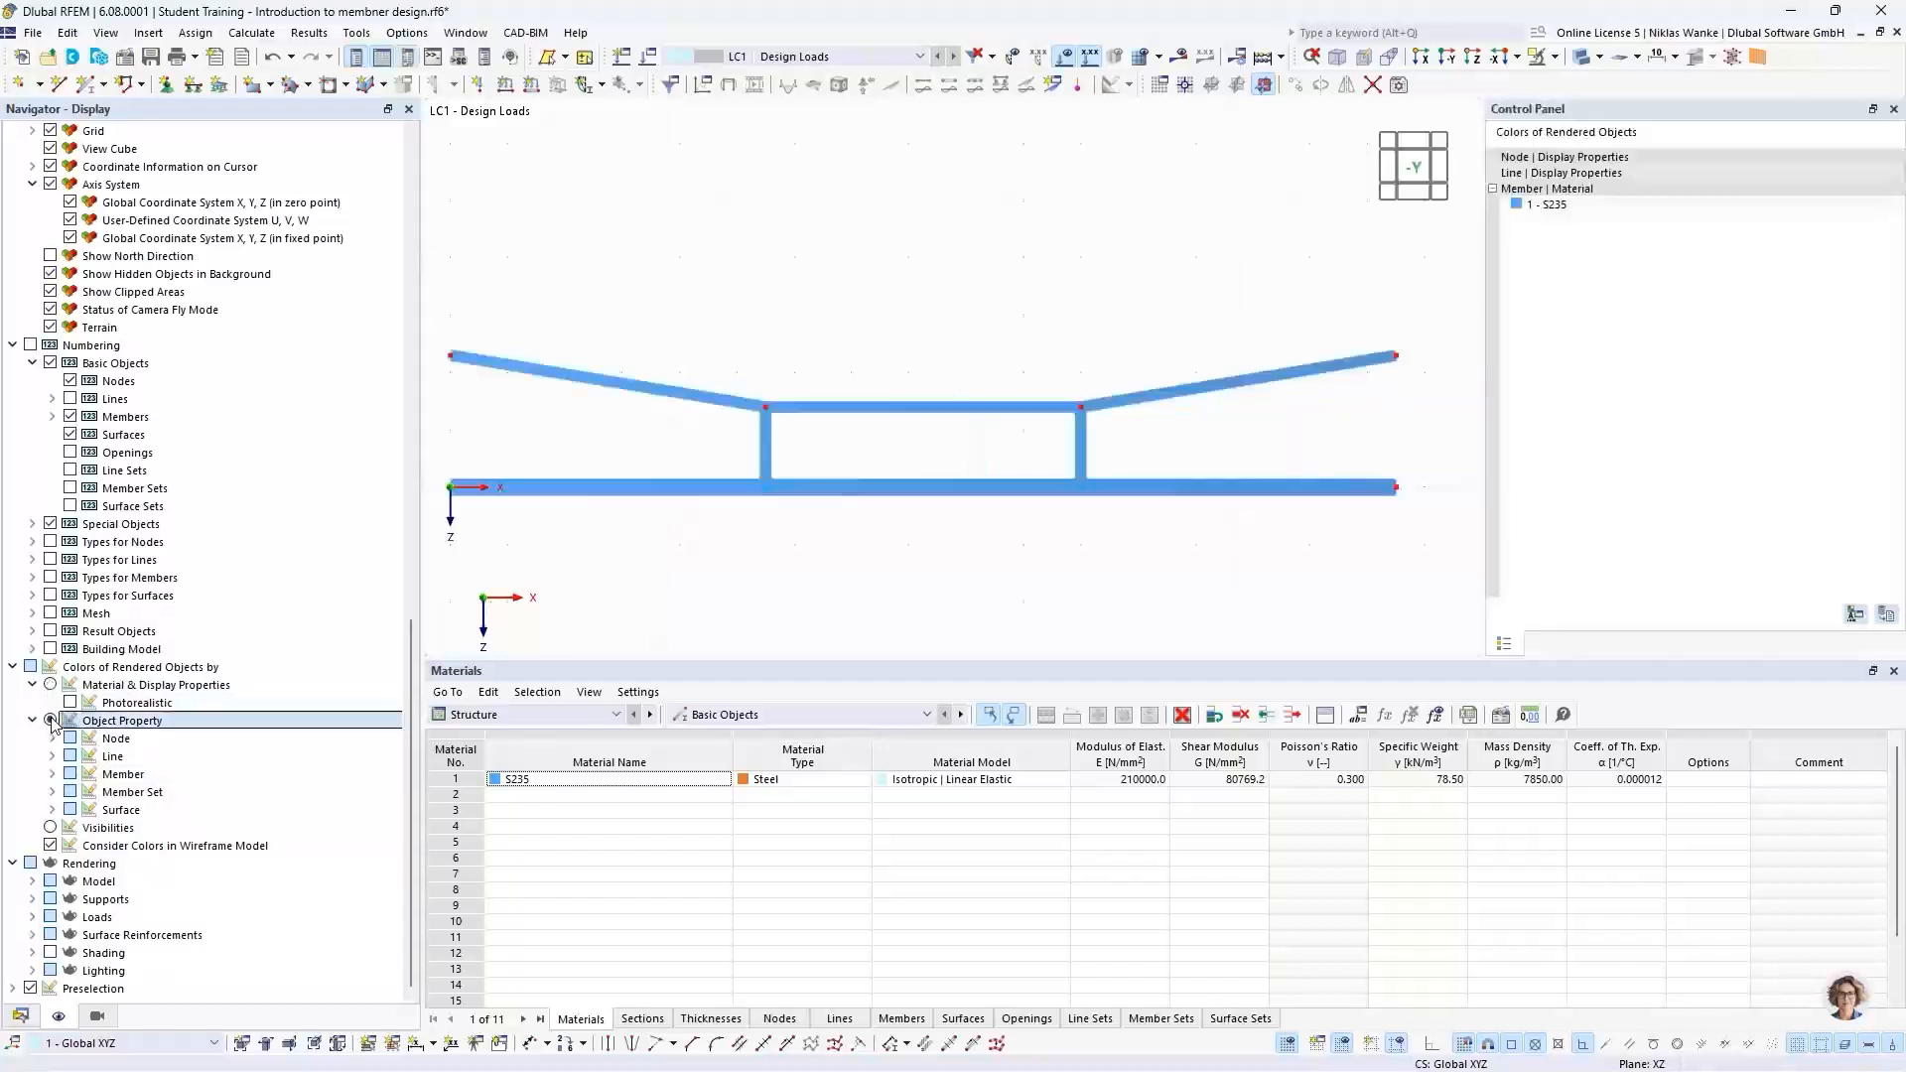
click(52, 775)
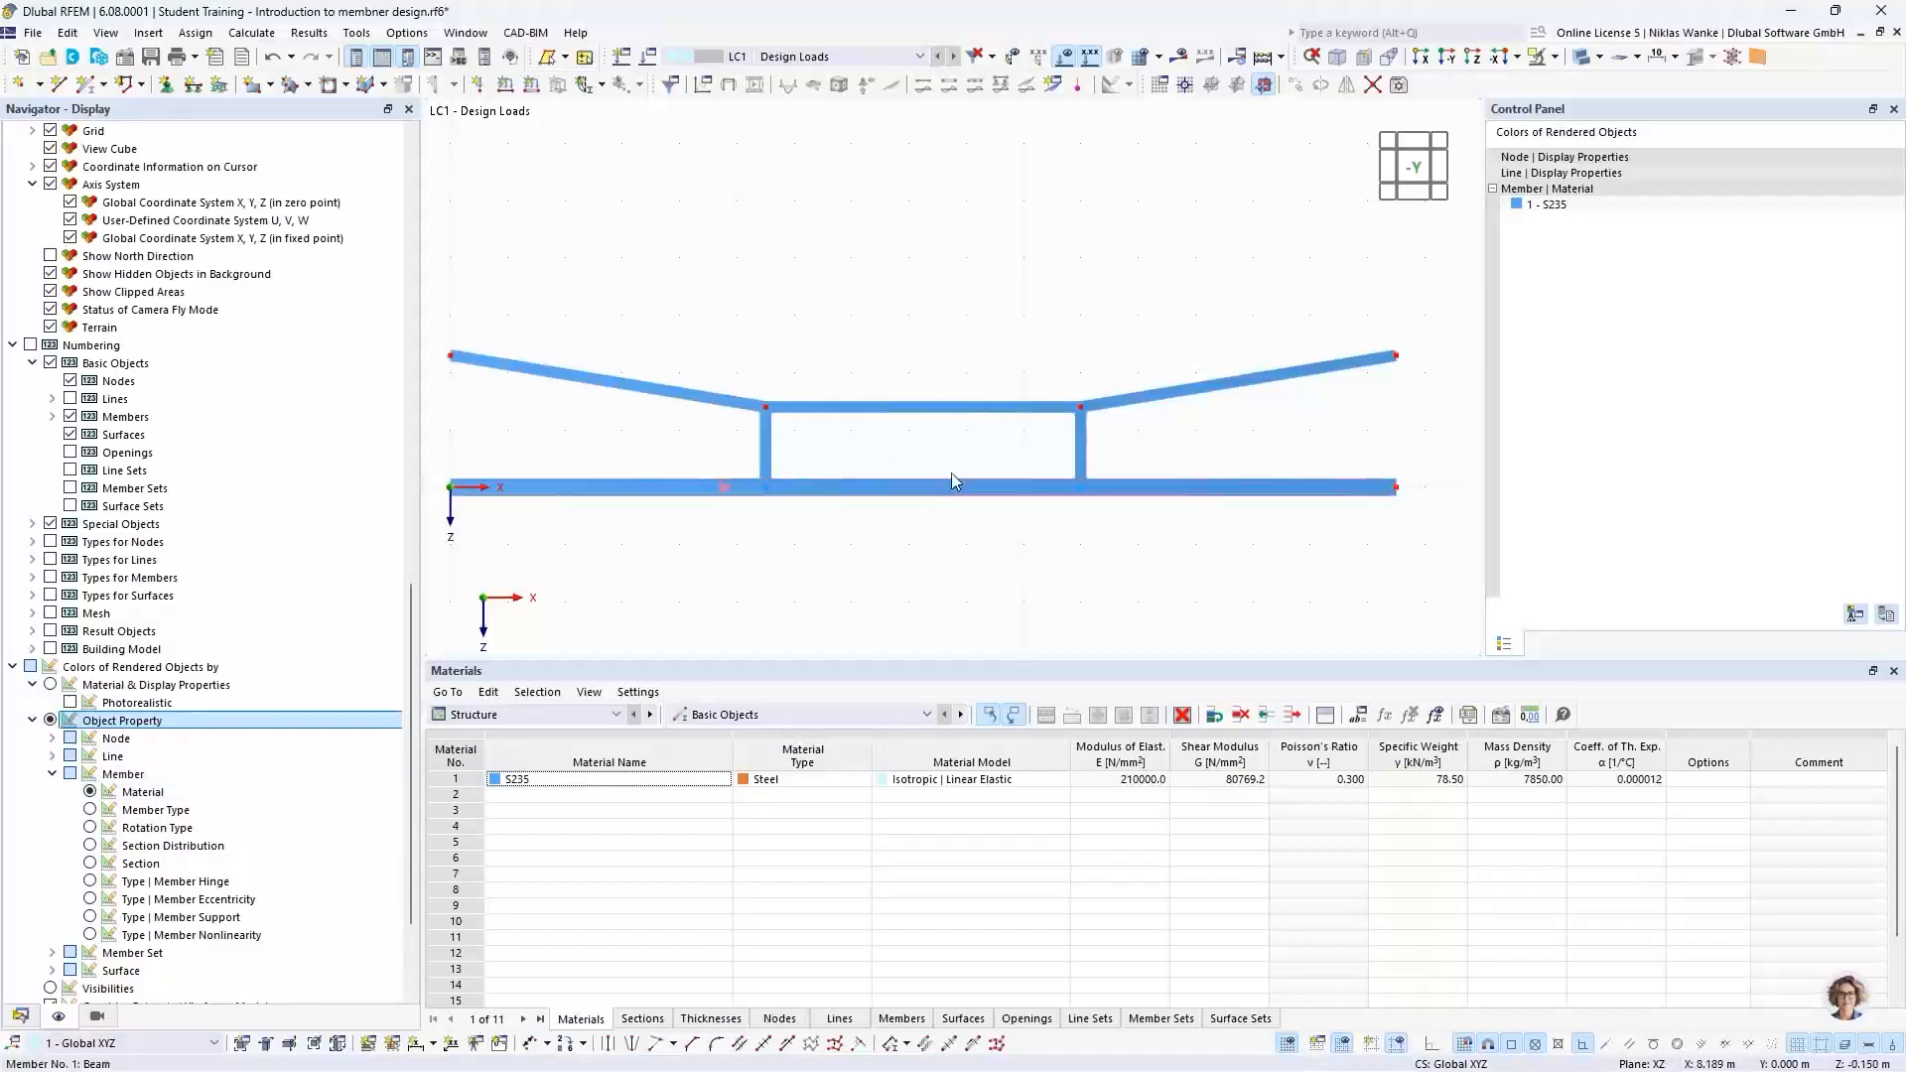
scroll(923, 382, down, 1)
middle_drag(923, 382, 962, 399)
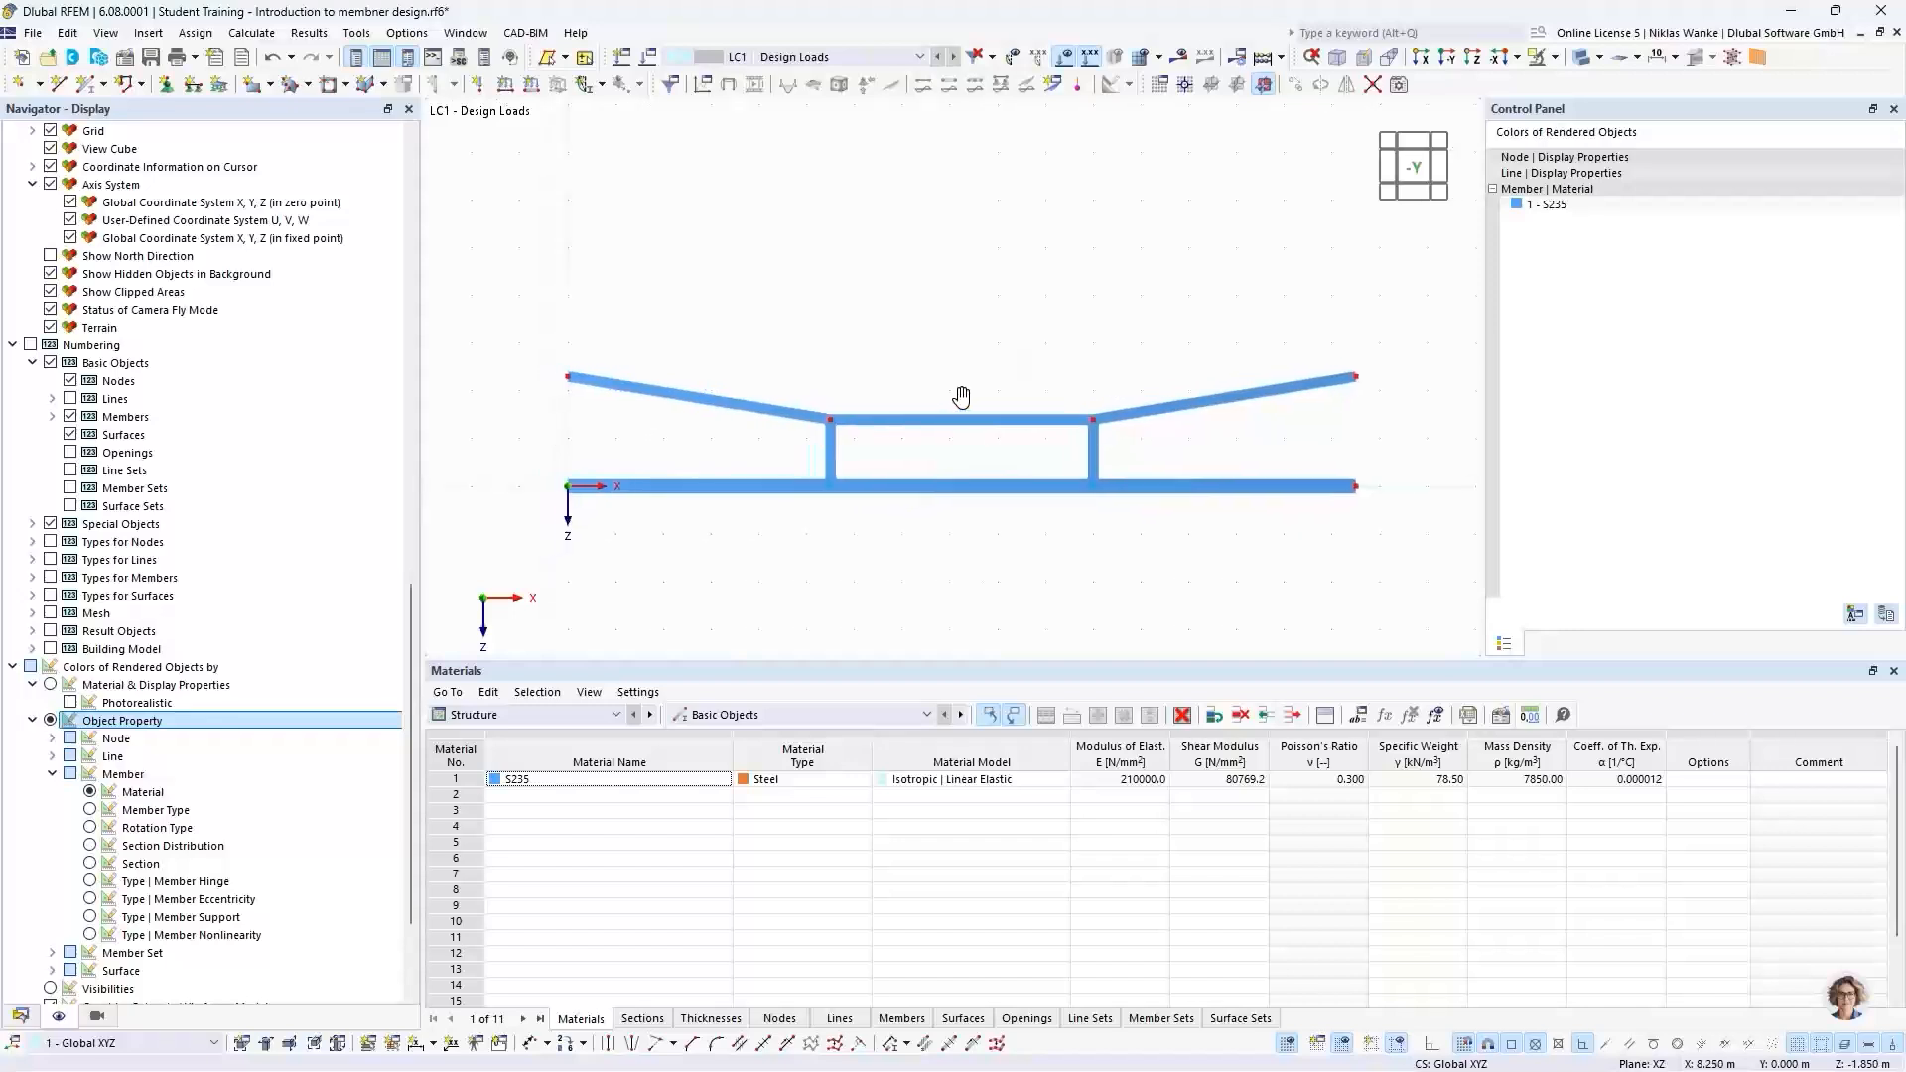
click(90, 864)
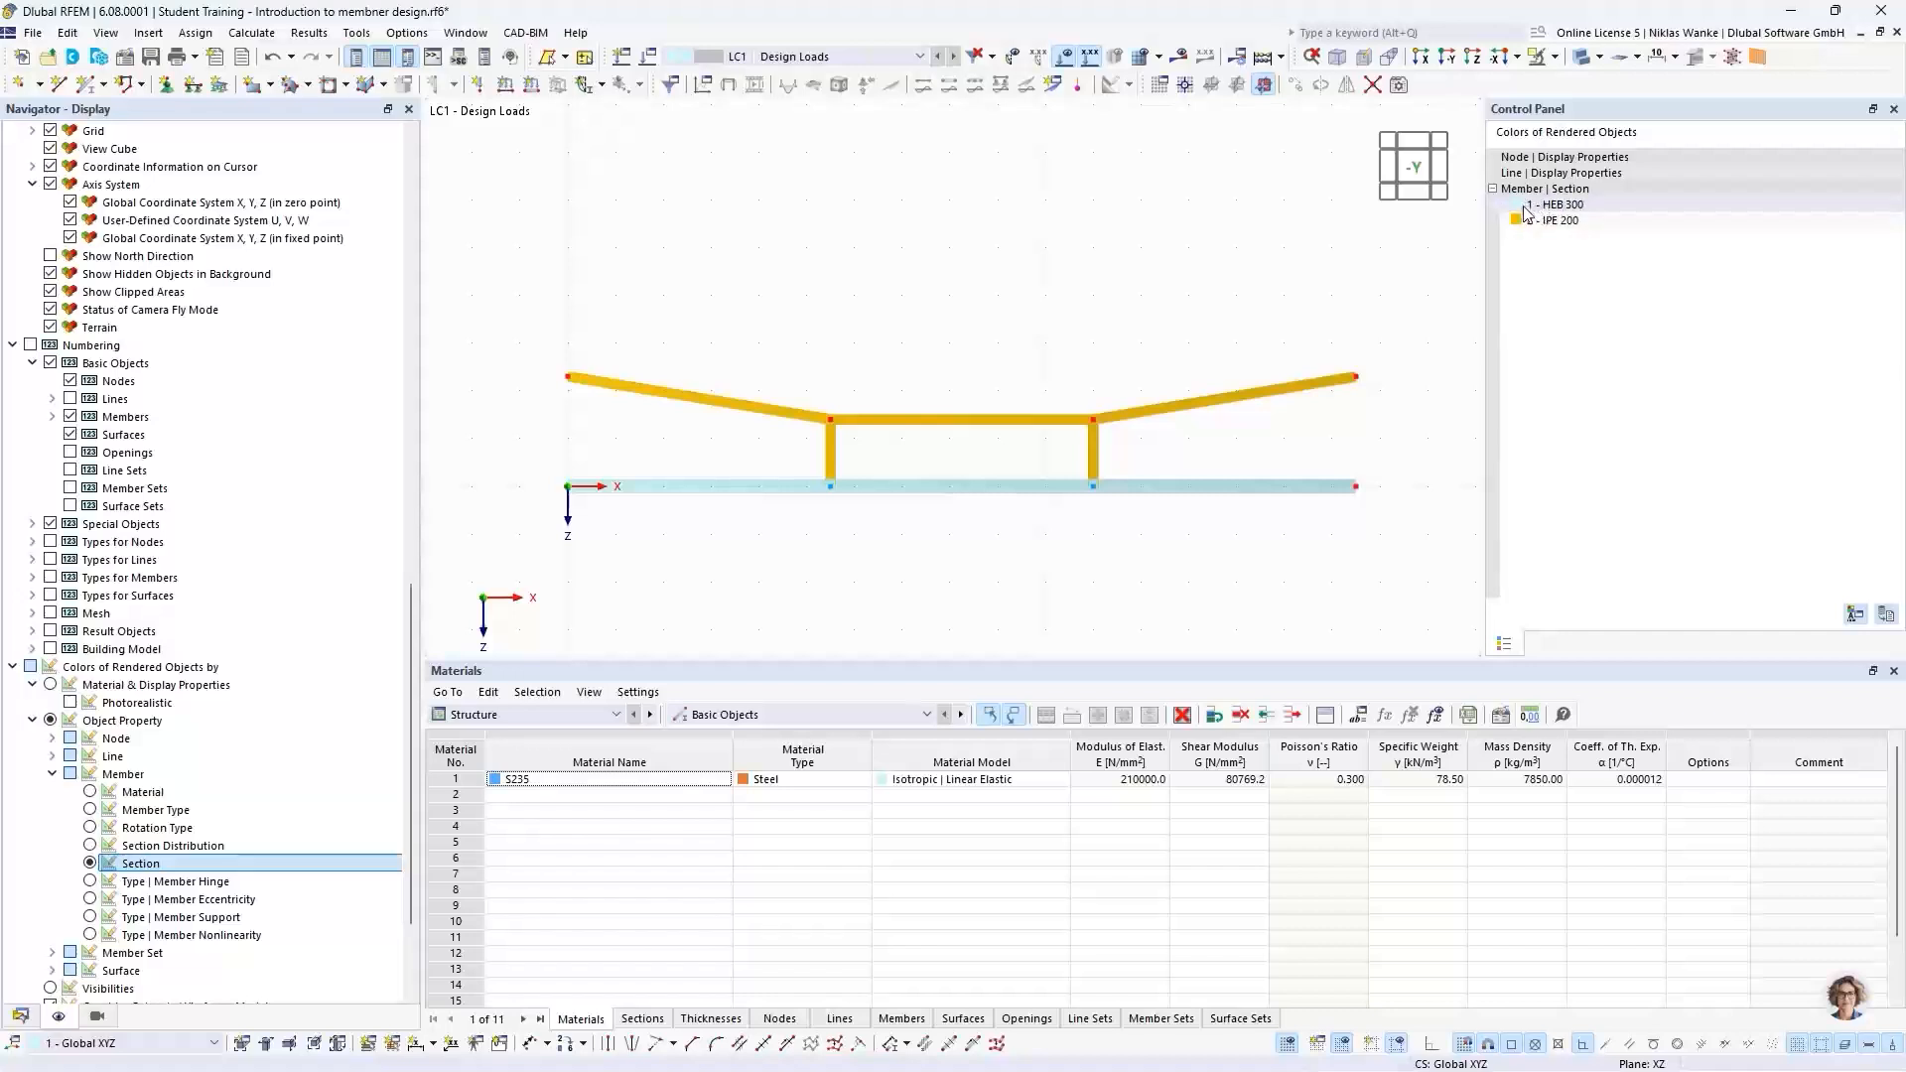
click(1609, 208)
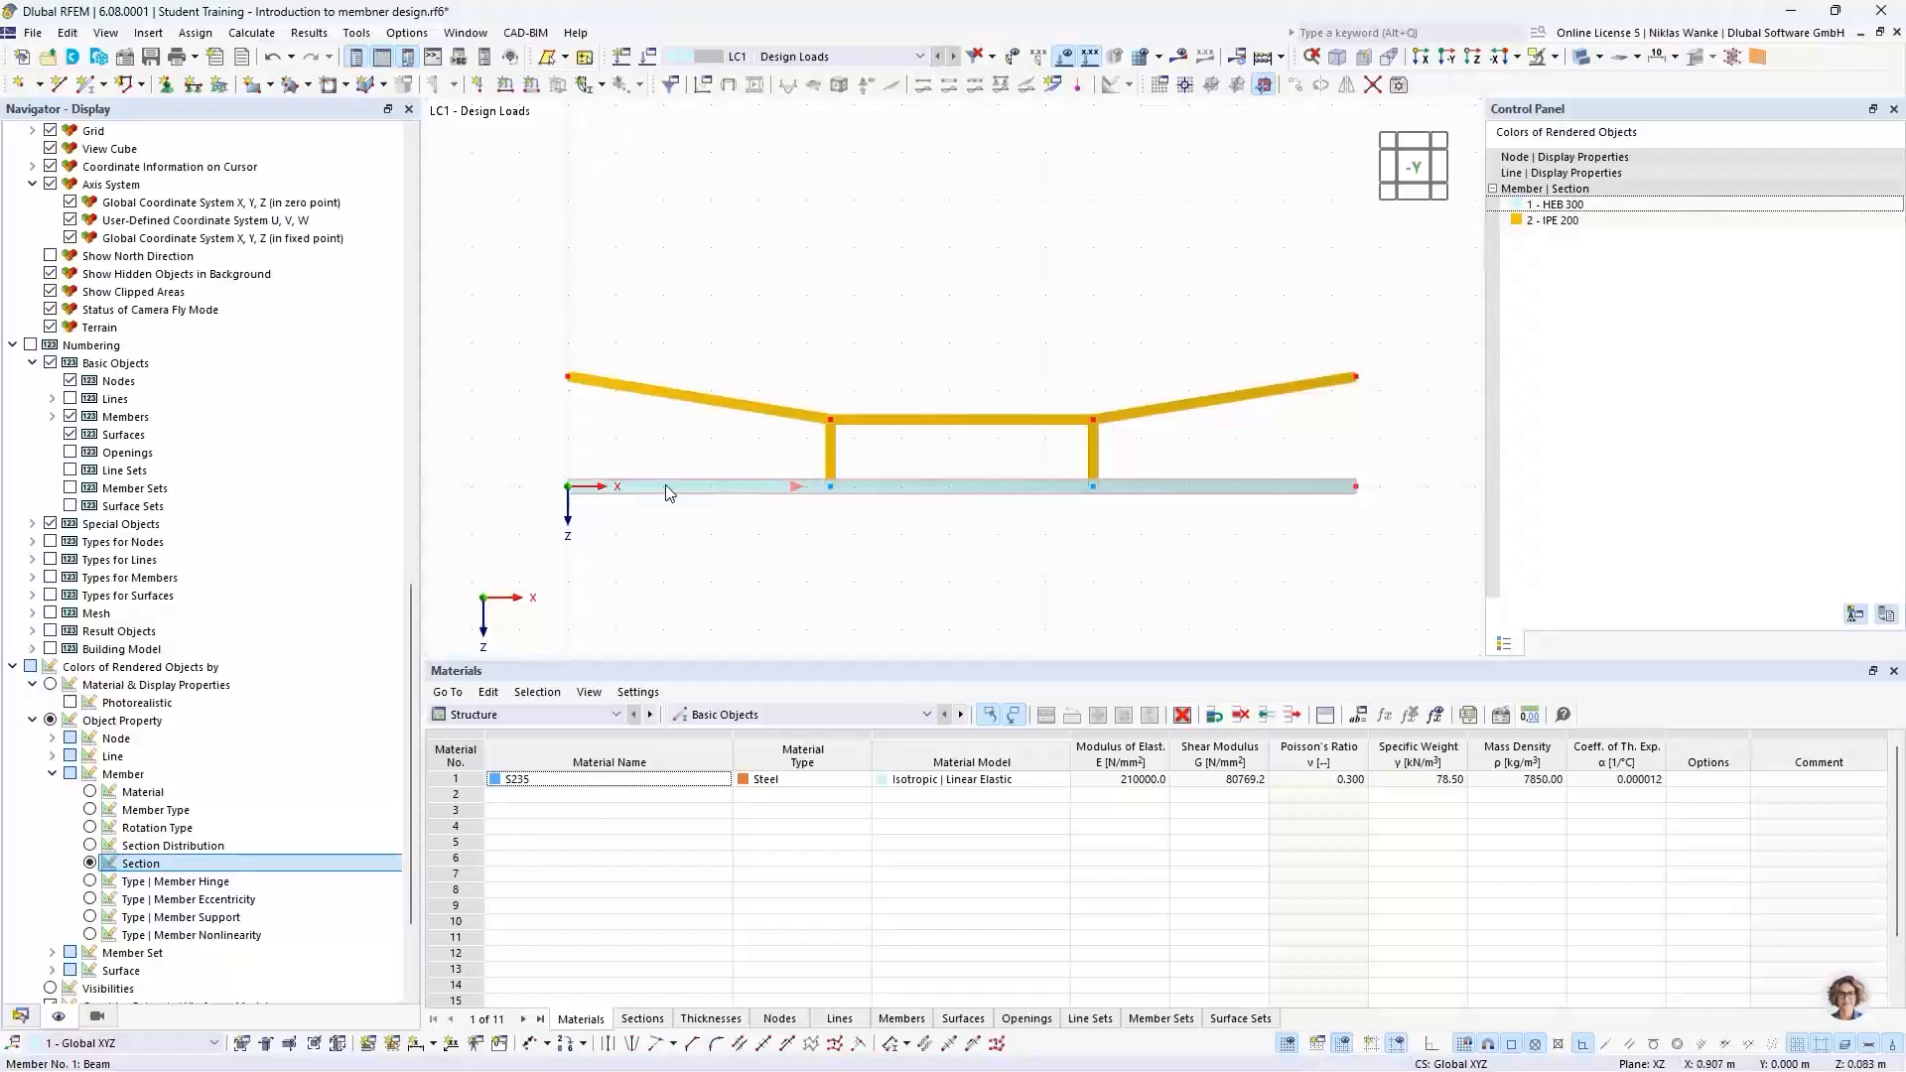
click(1562, 223)
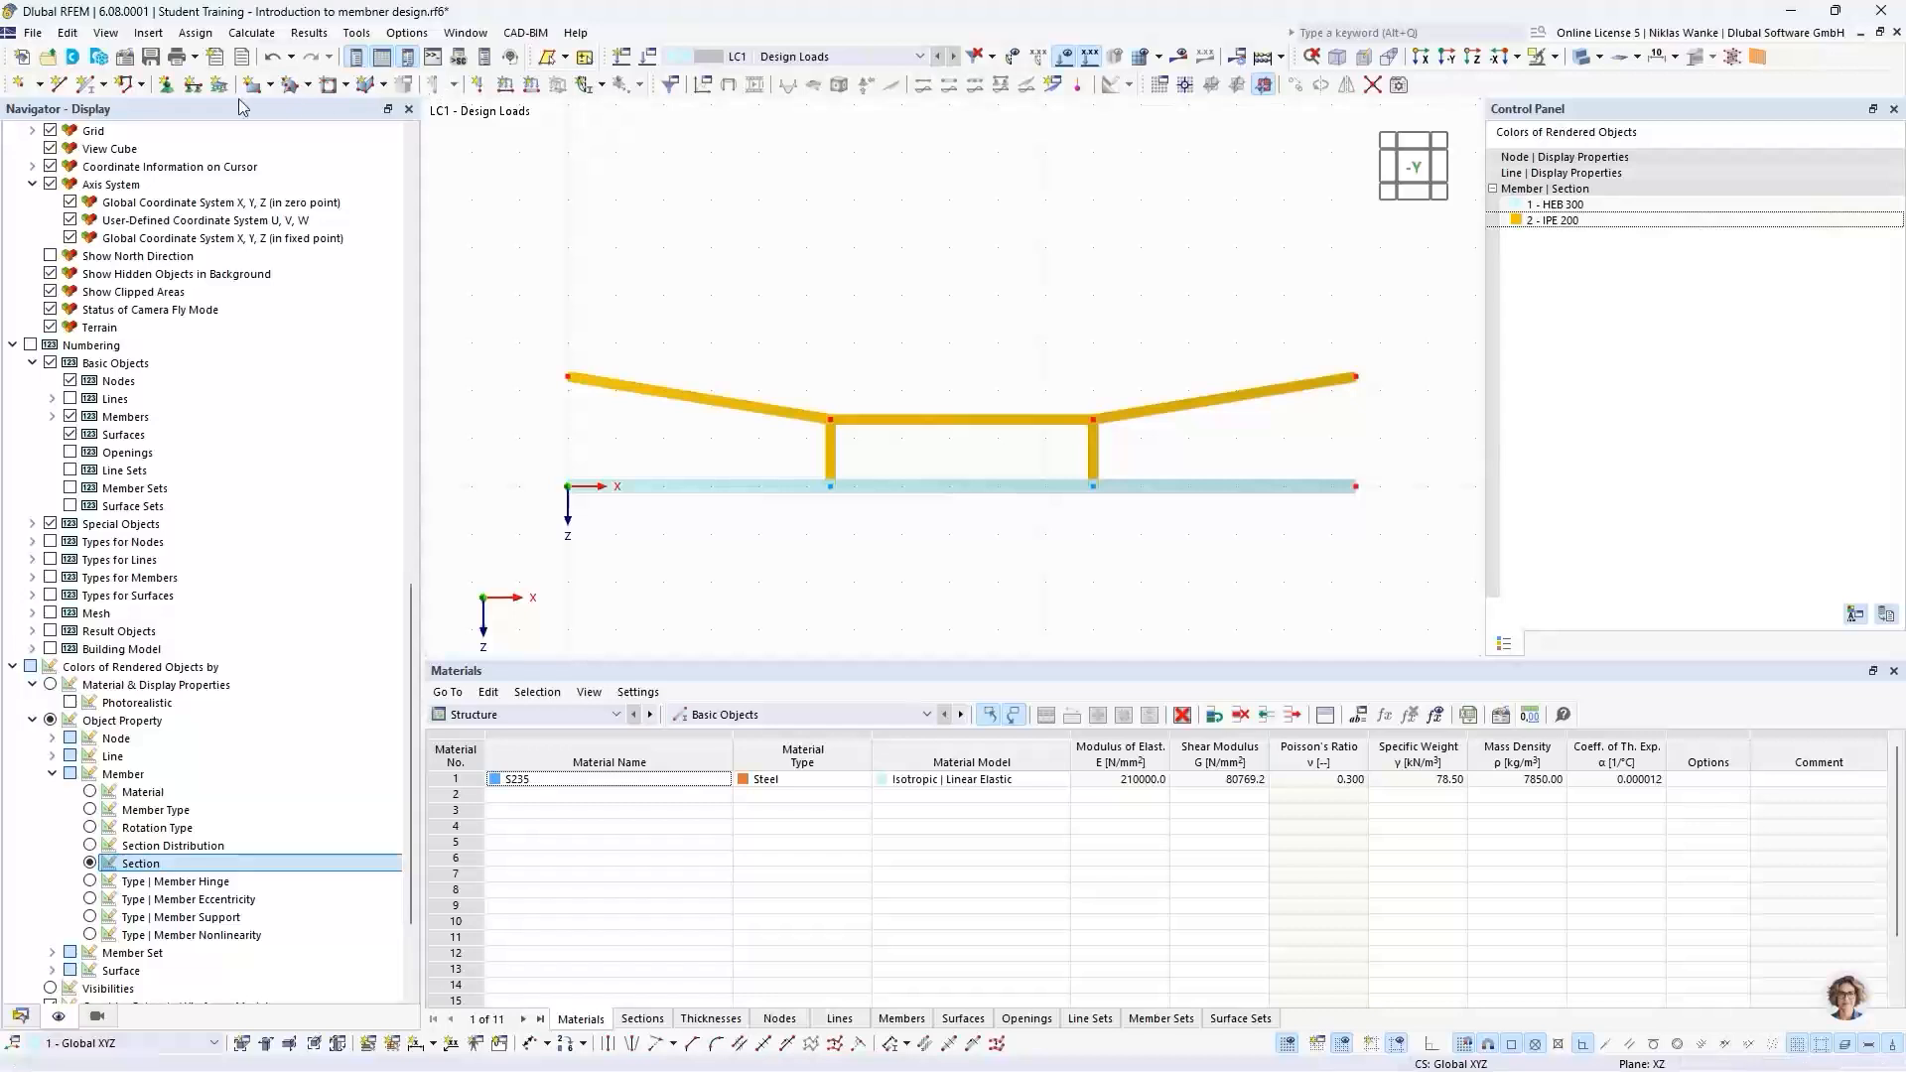
Step: Assign the hinged nodal support (Gelenkig) to both outer end nodes of the upper truss members
click(166, 83)
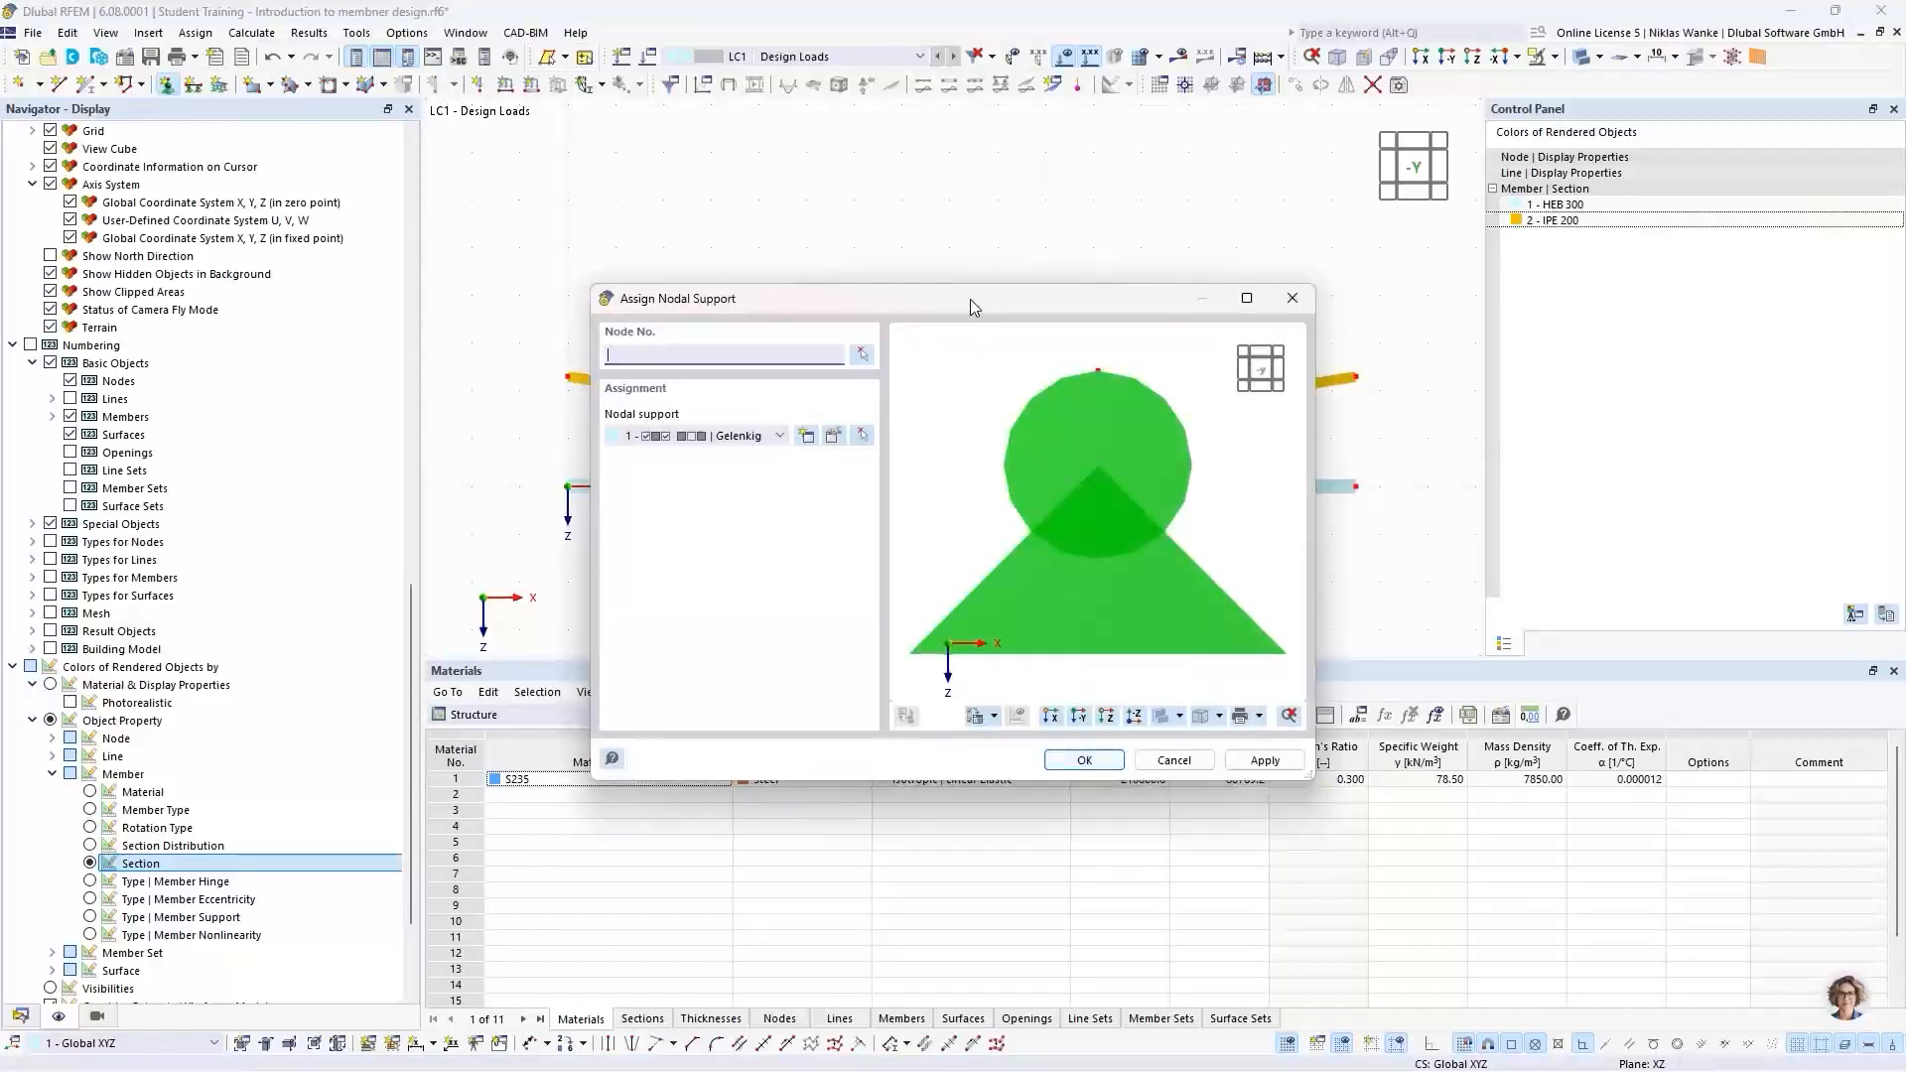
drag(969, 299, 1004, 278)
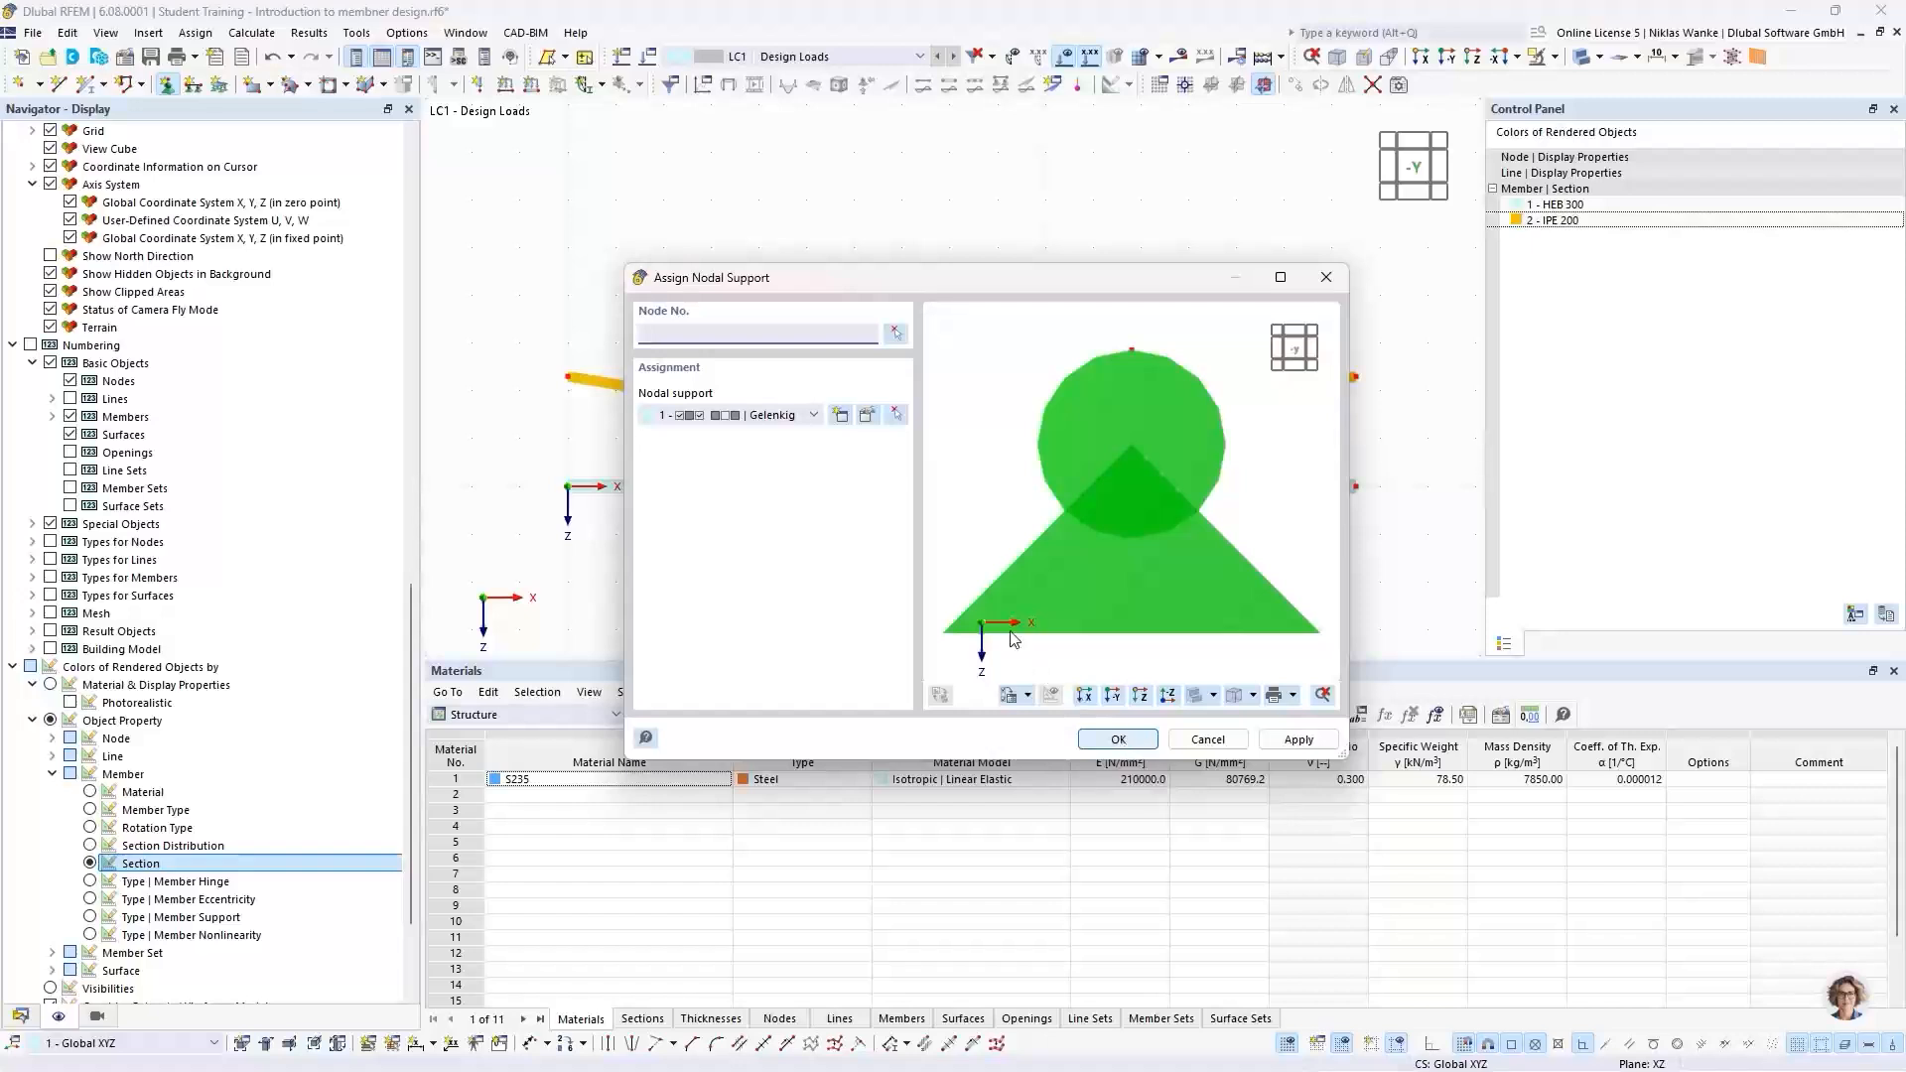
click(1119, 740)
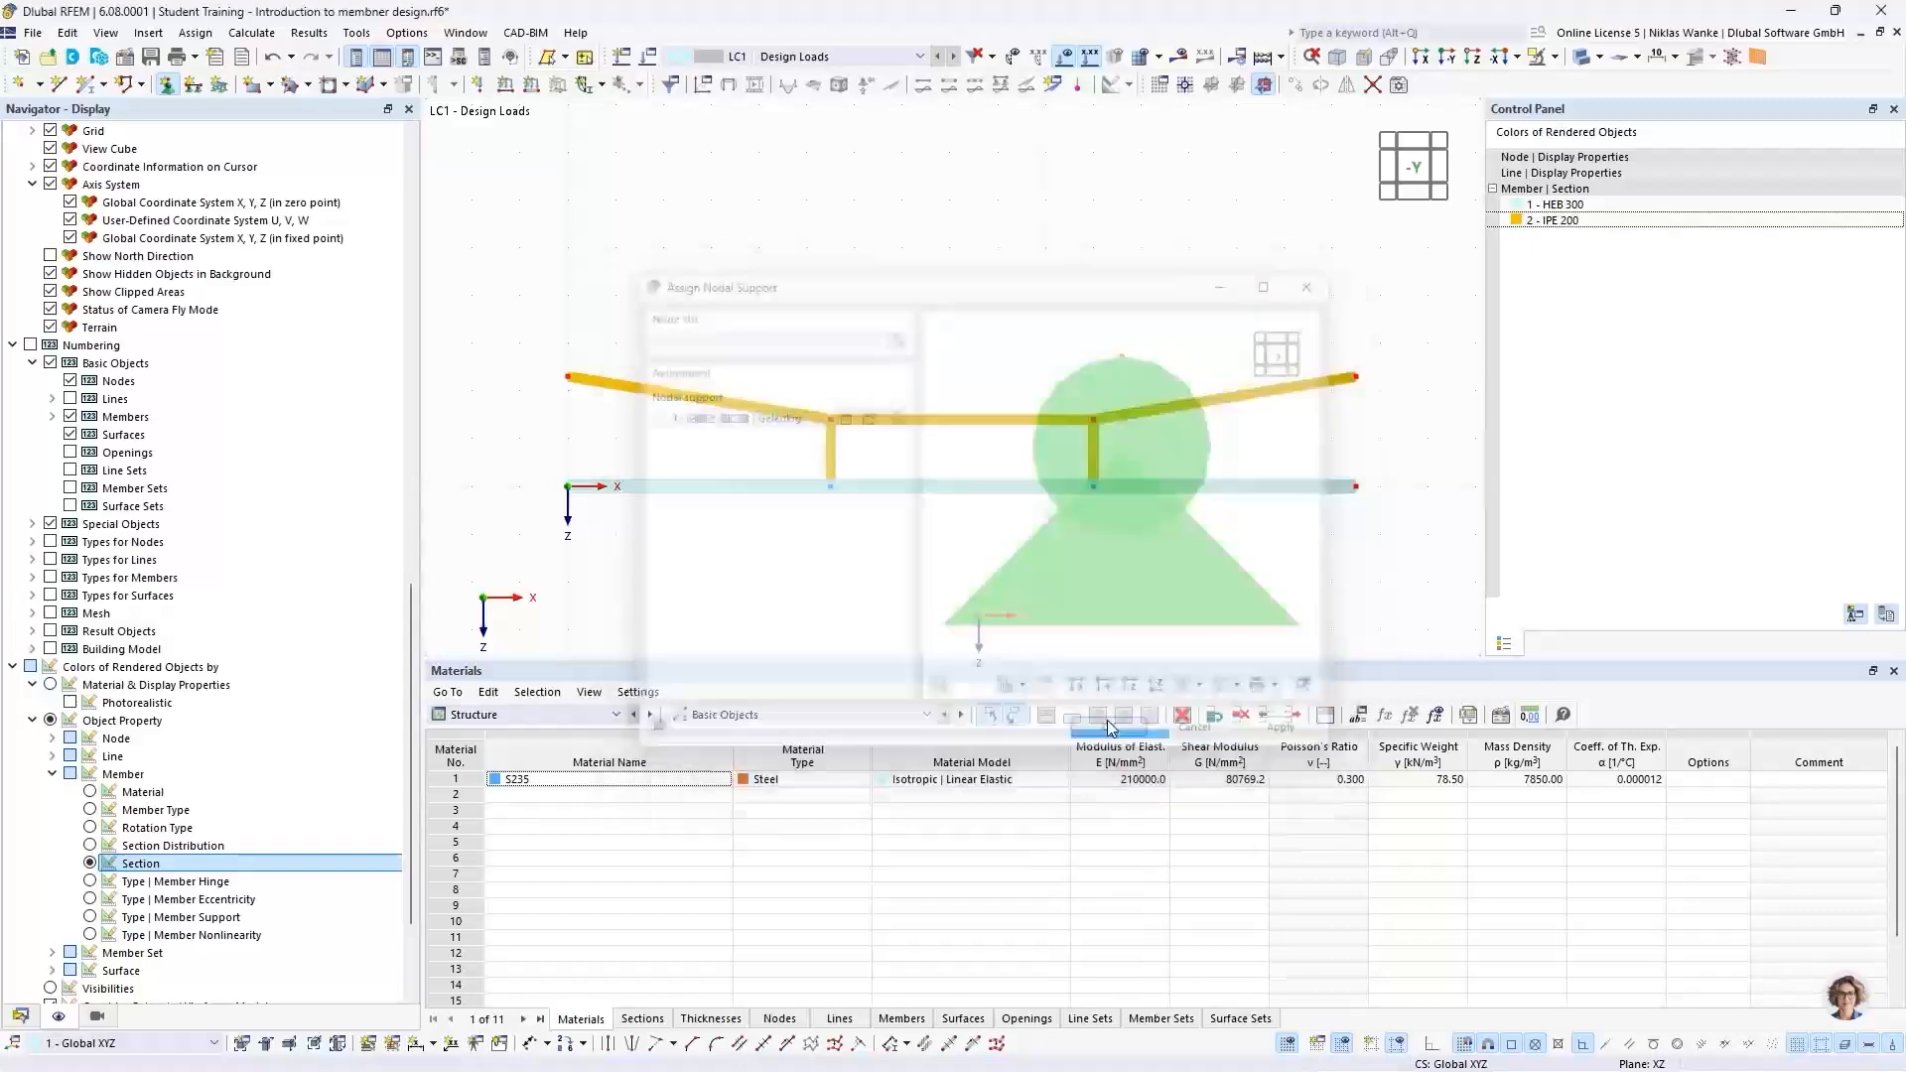
click(567, 377)
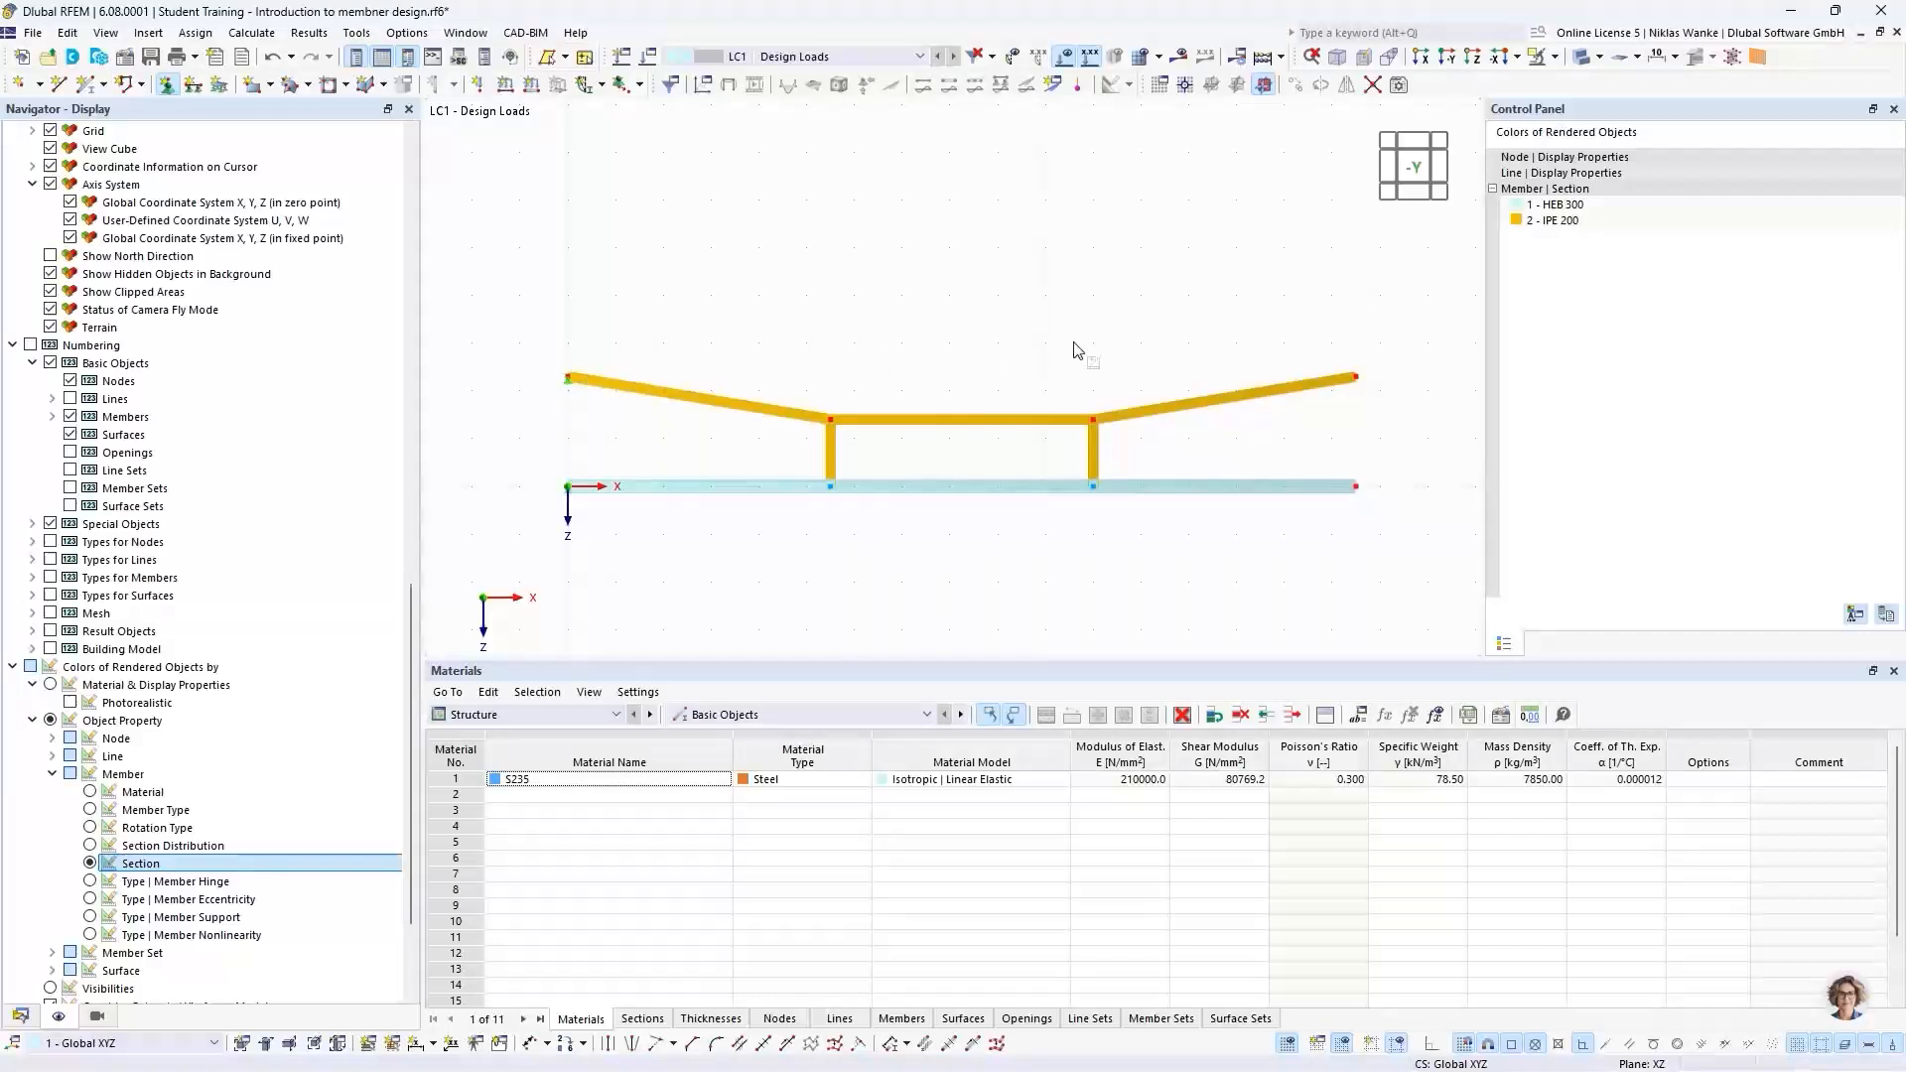
click(1358, 379)
Step: Enlarge the displayed size of the nodal support symbols
right_click(1358, 384)
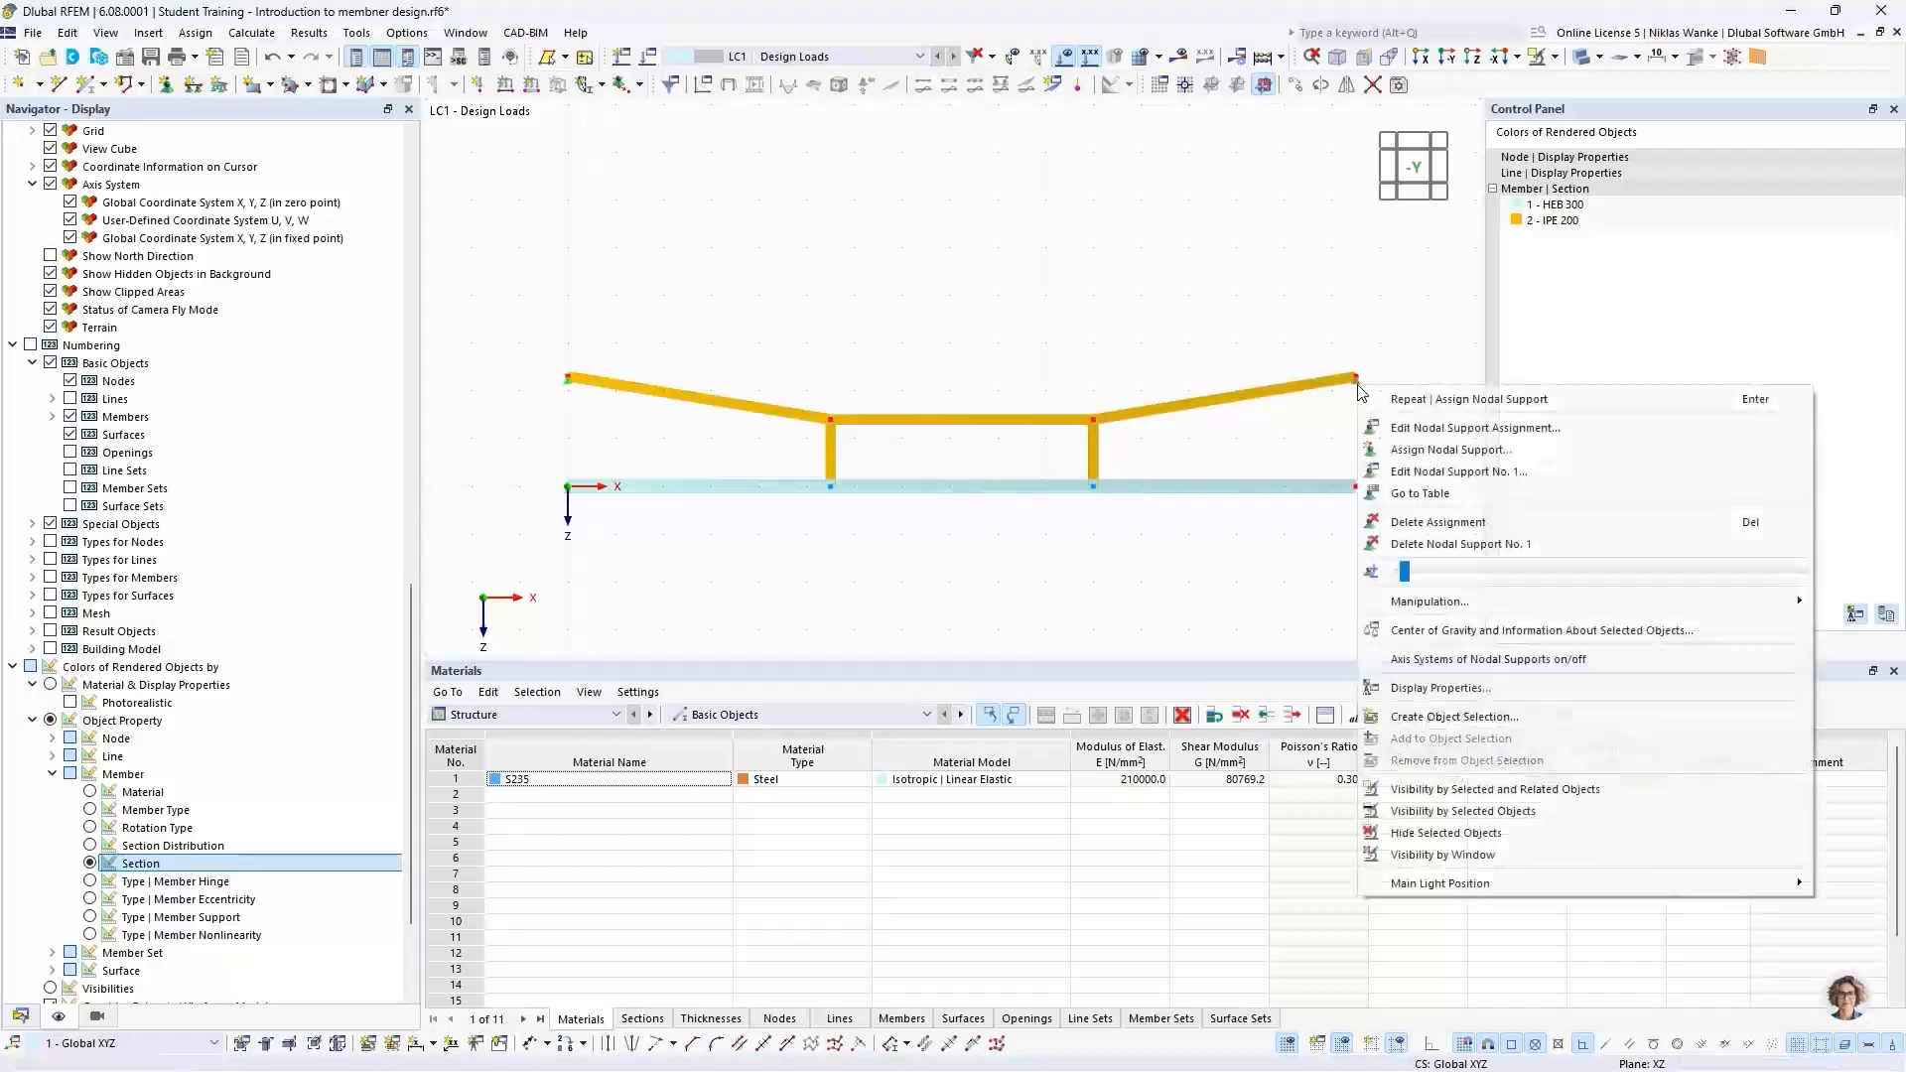
drag(1407, 572, 1558, 572)
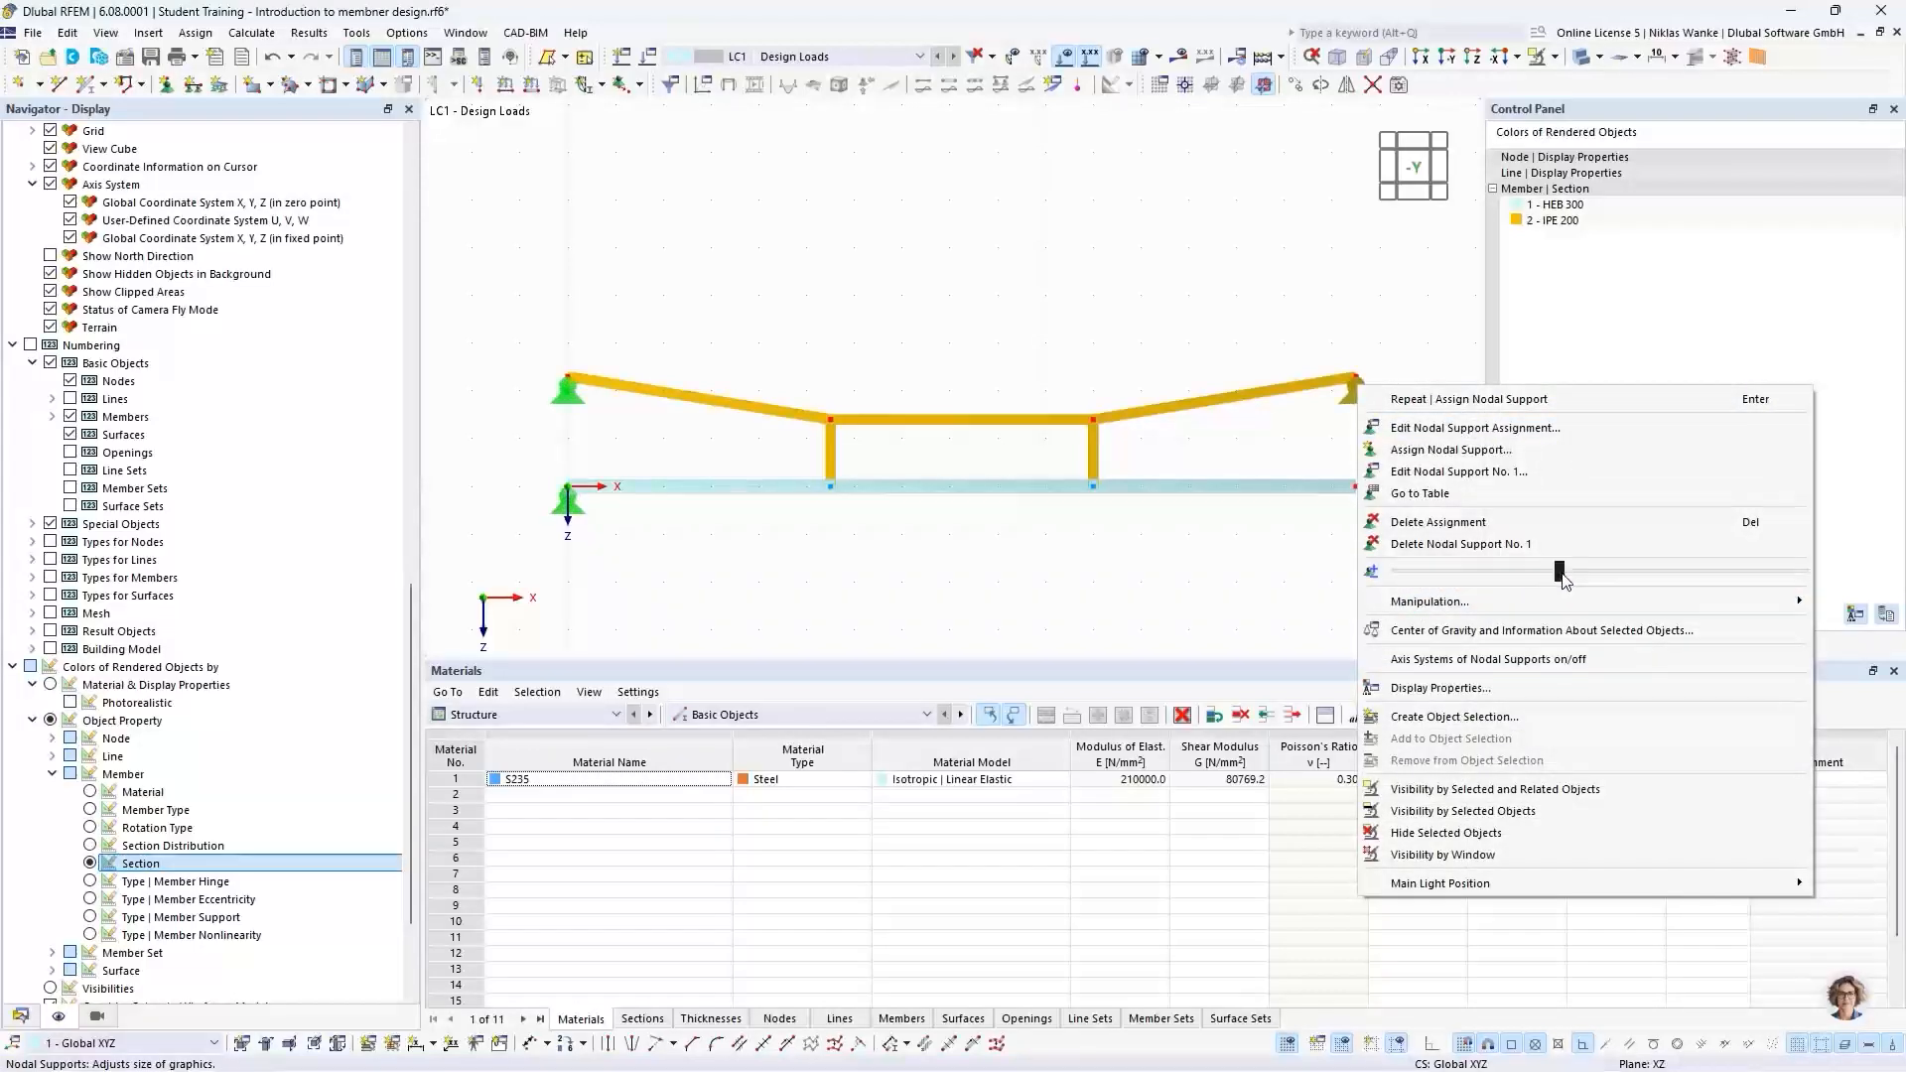
click(1290, 263)
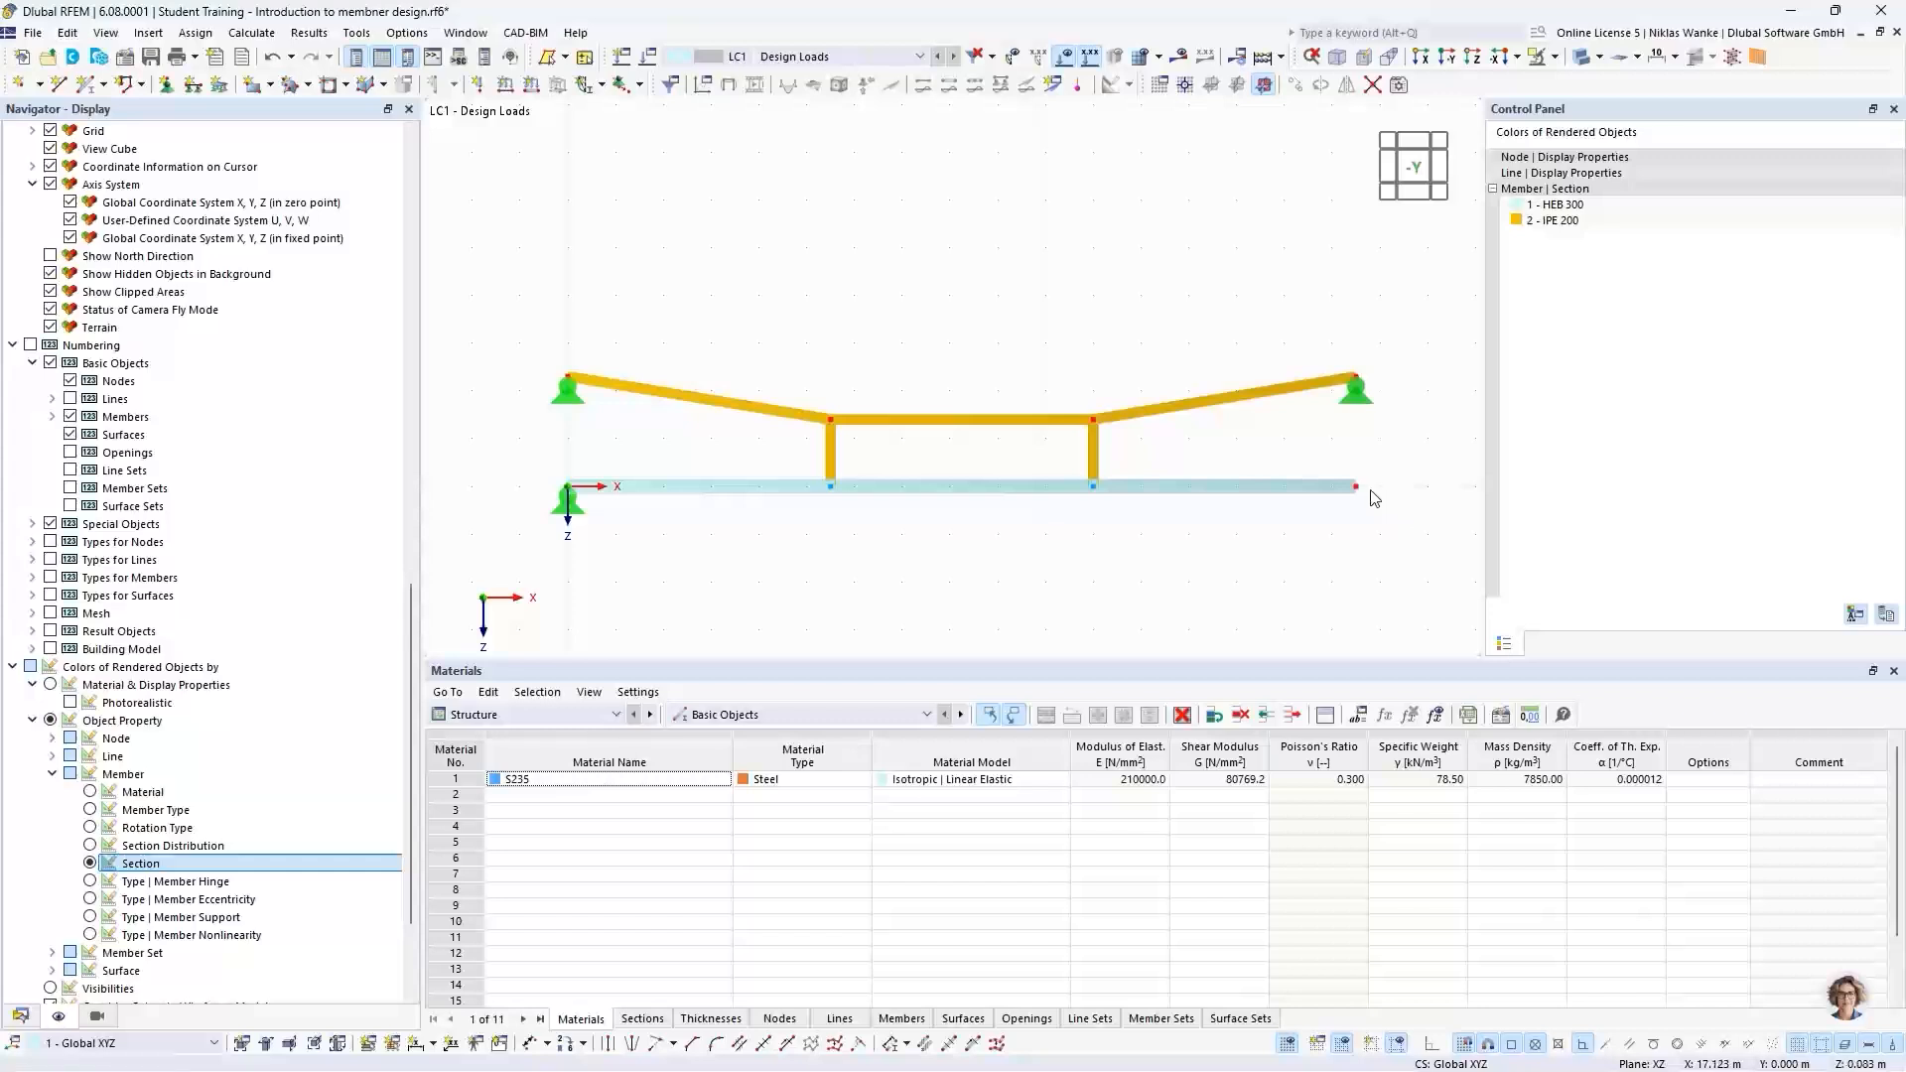
Step: Create a nodal support that restrains only uZ, with uX released, and assign it to the HEB 300 beam's free end node
click(166, 84)
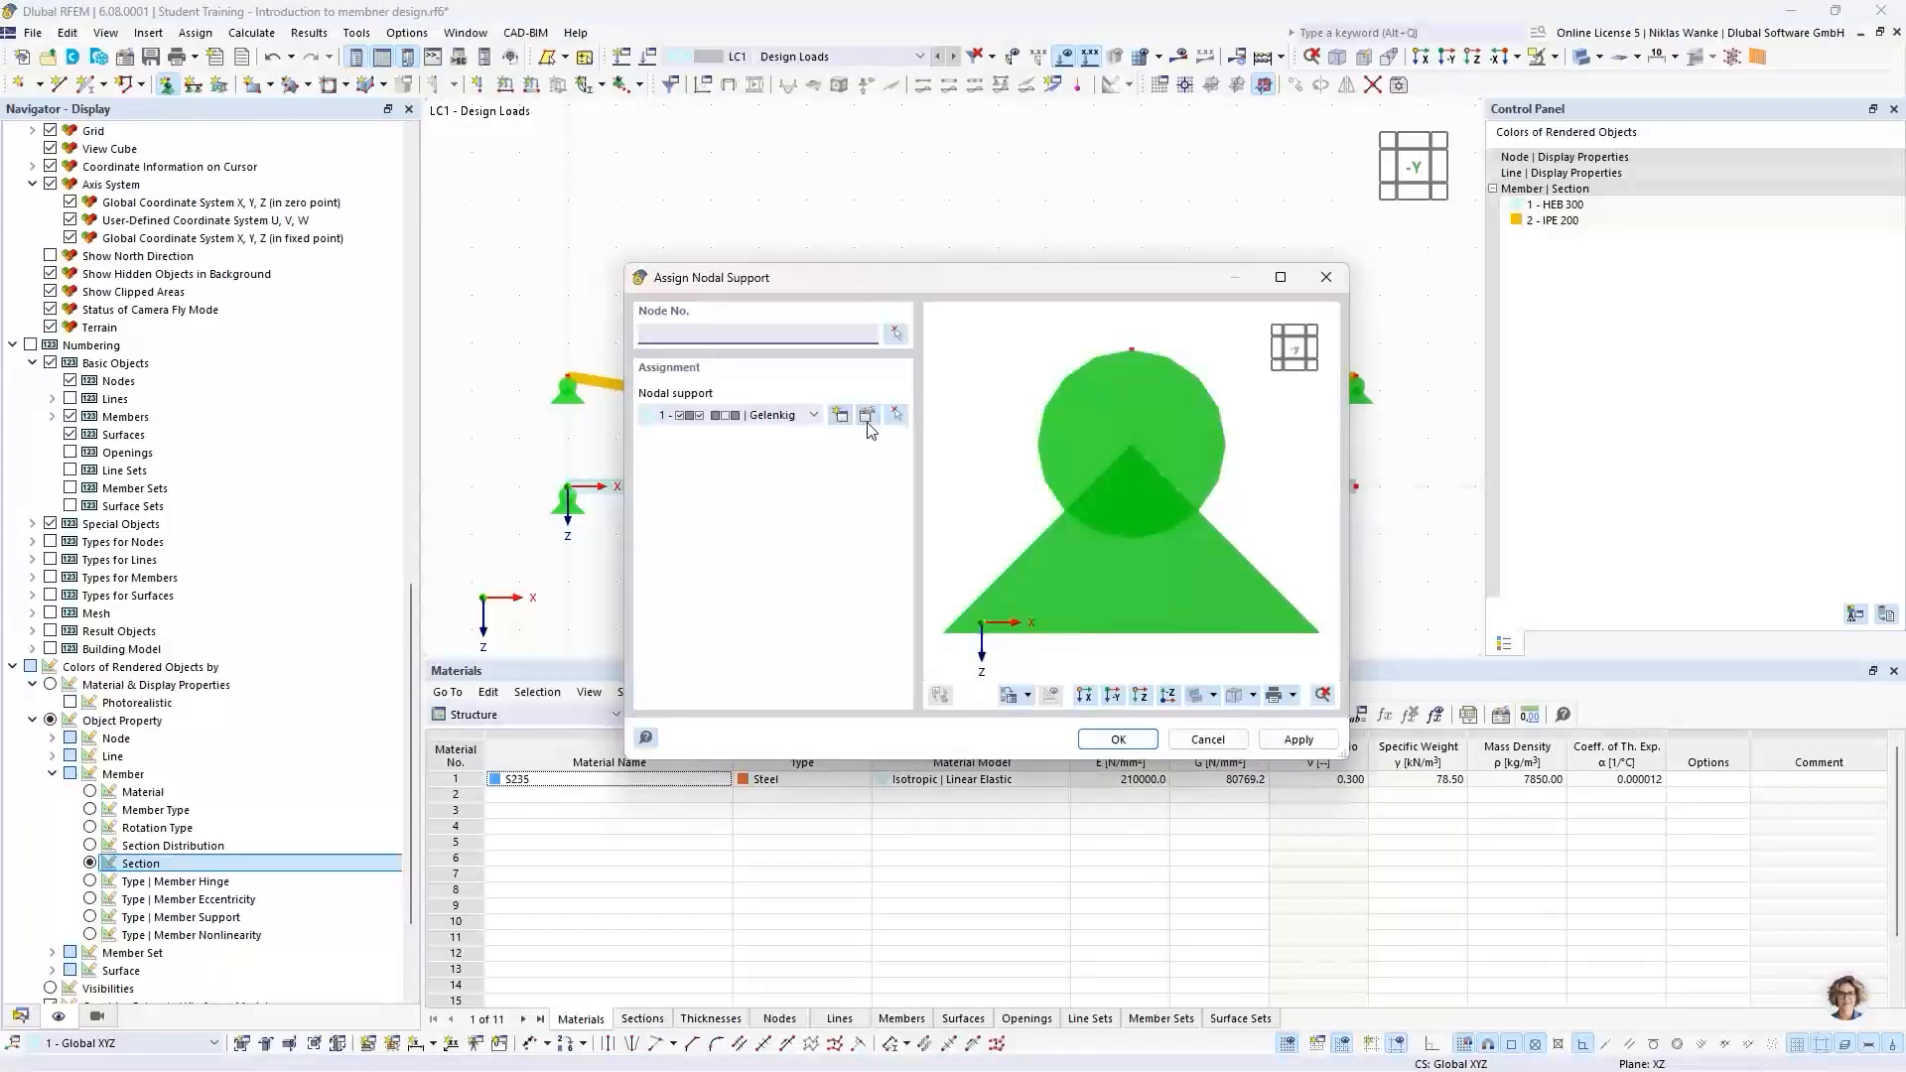
click(843, 417)
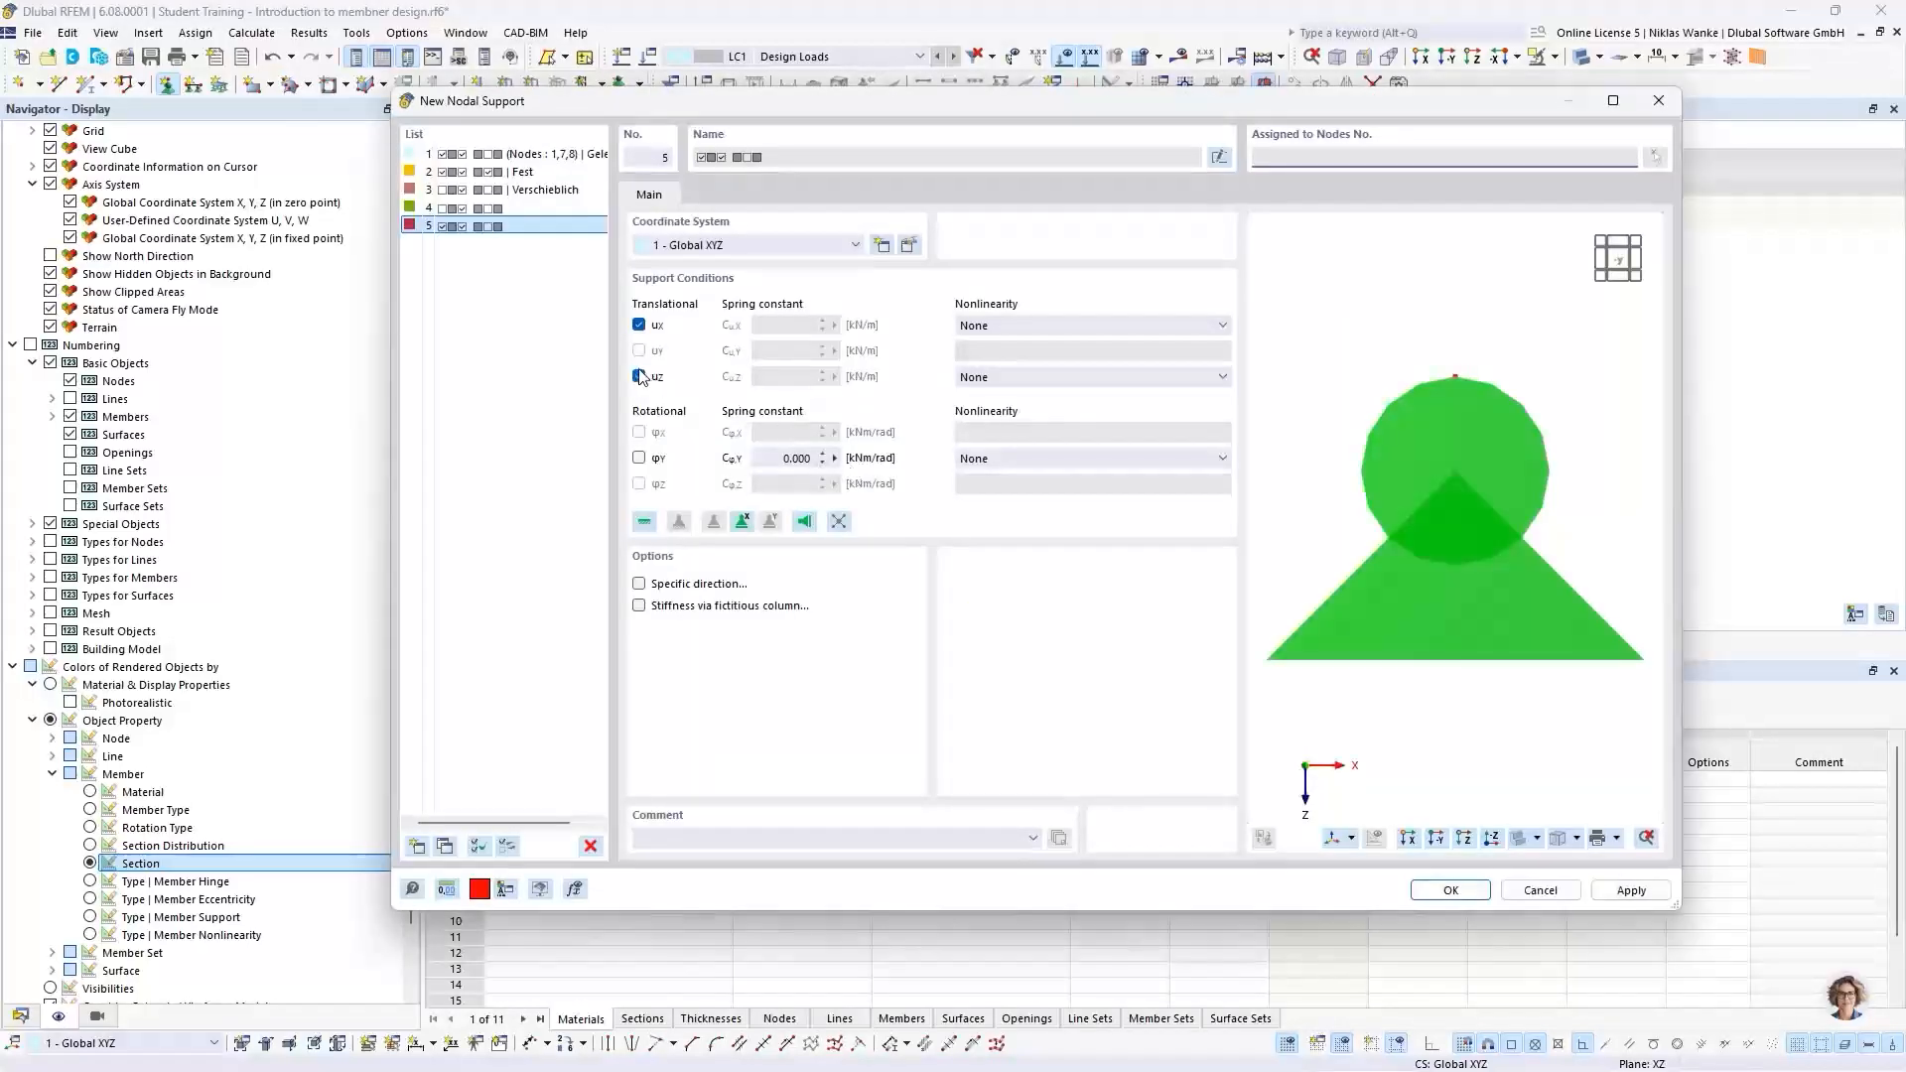
click(639, 376)
click(639, 325)
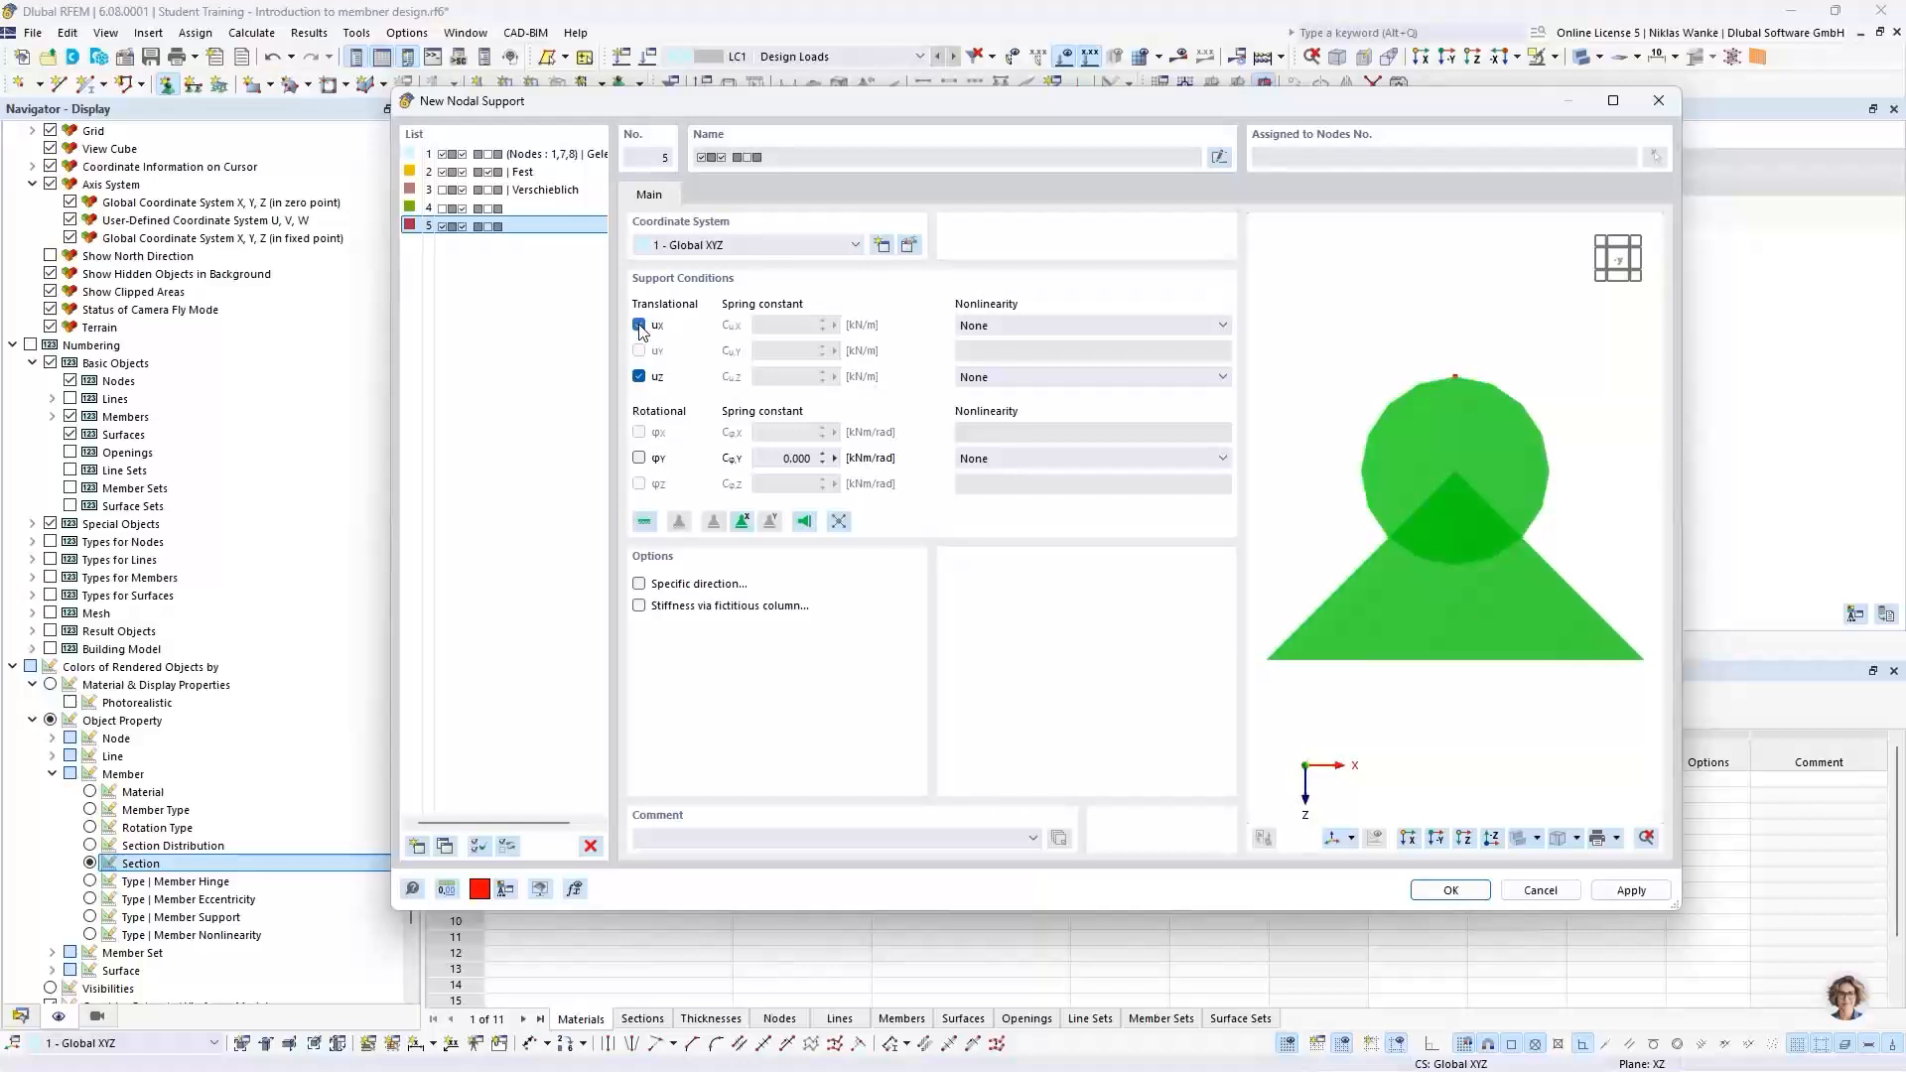
click(639, 326)
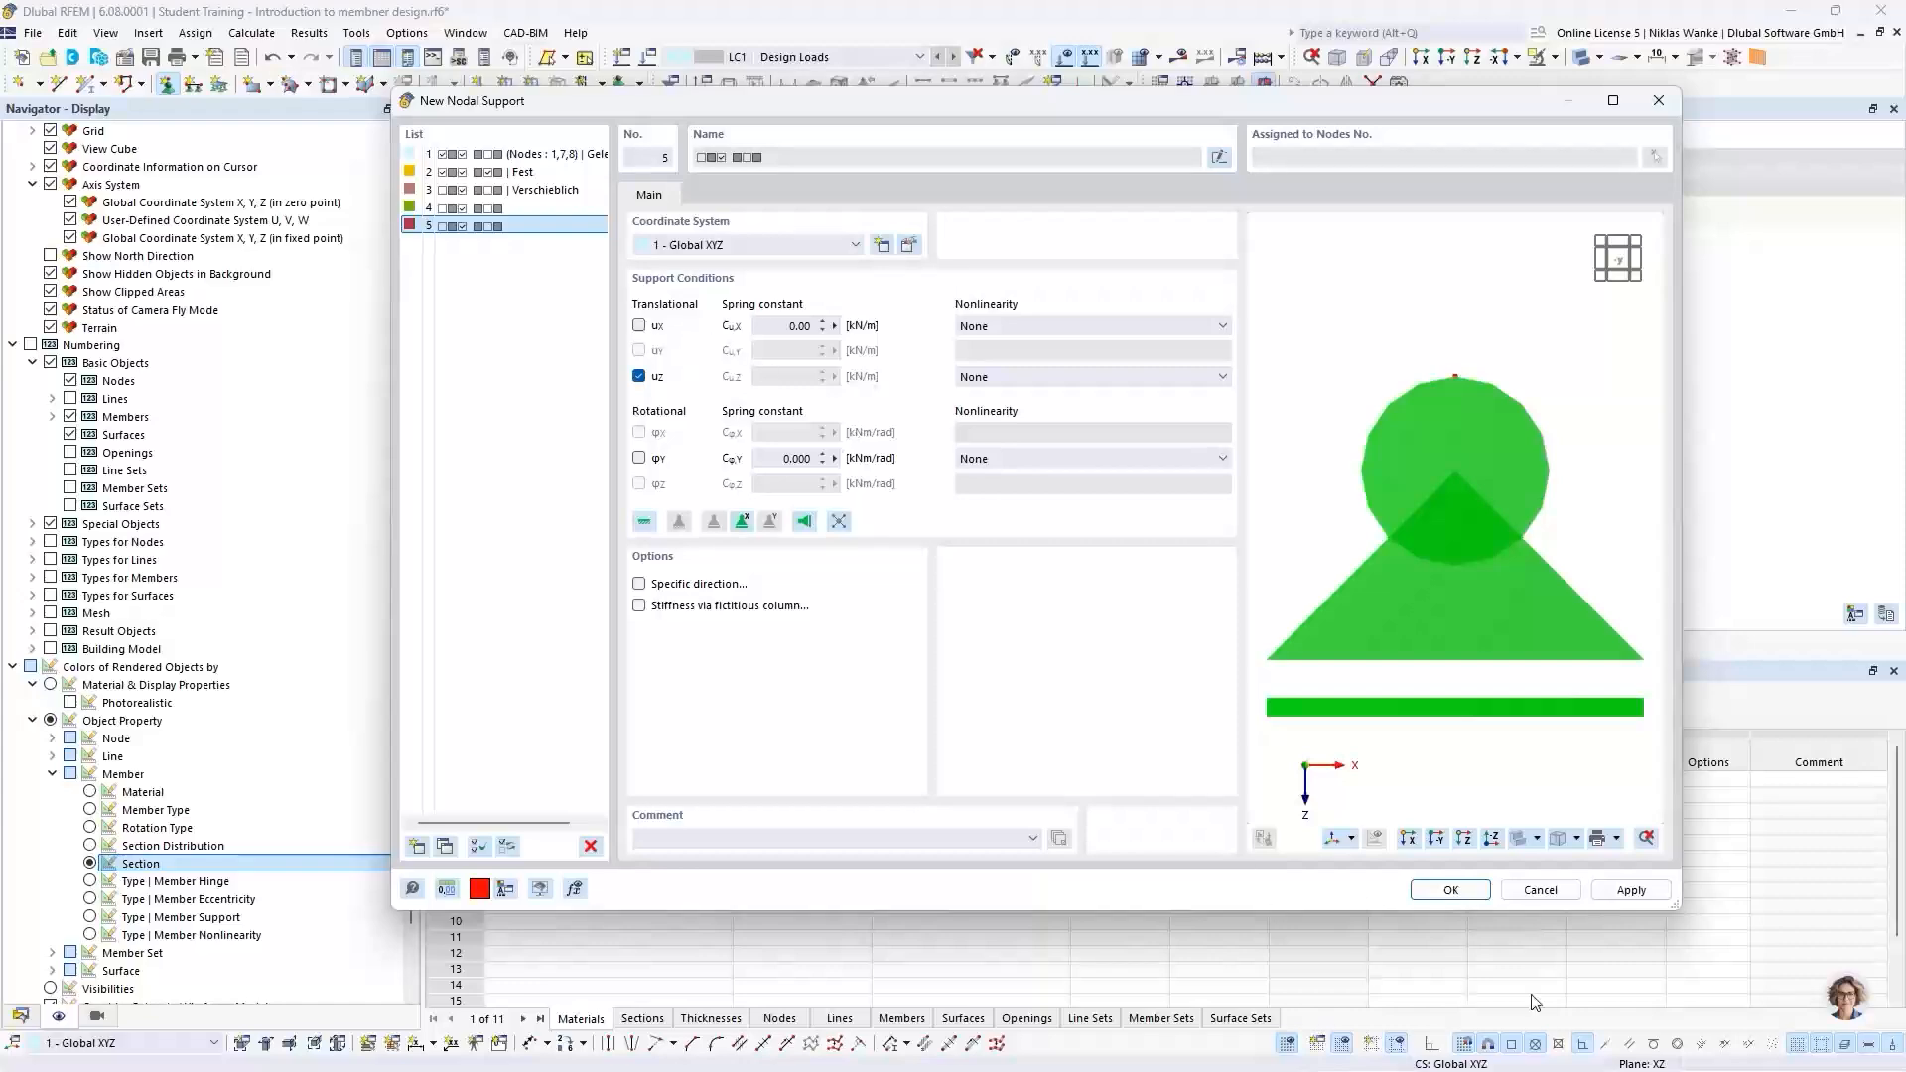
click(1451, 889)
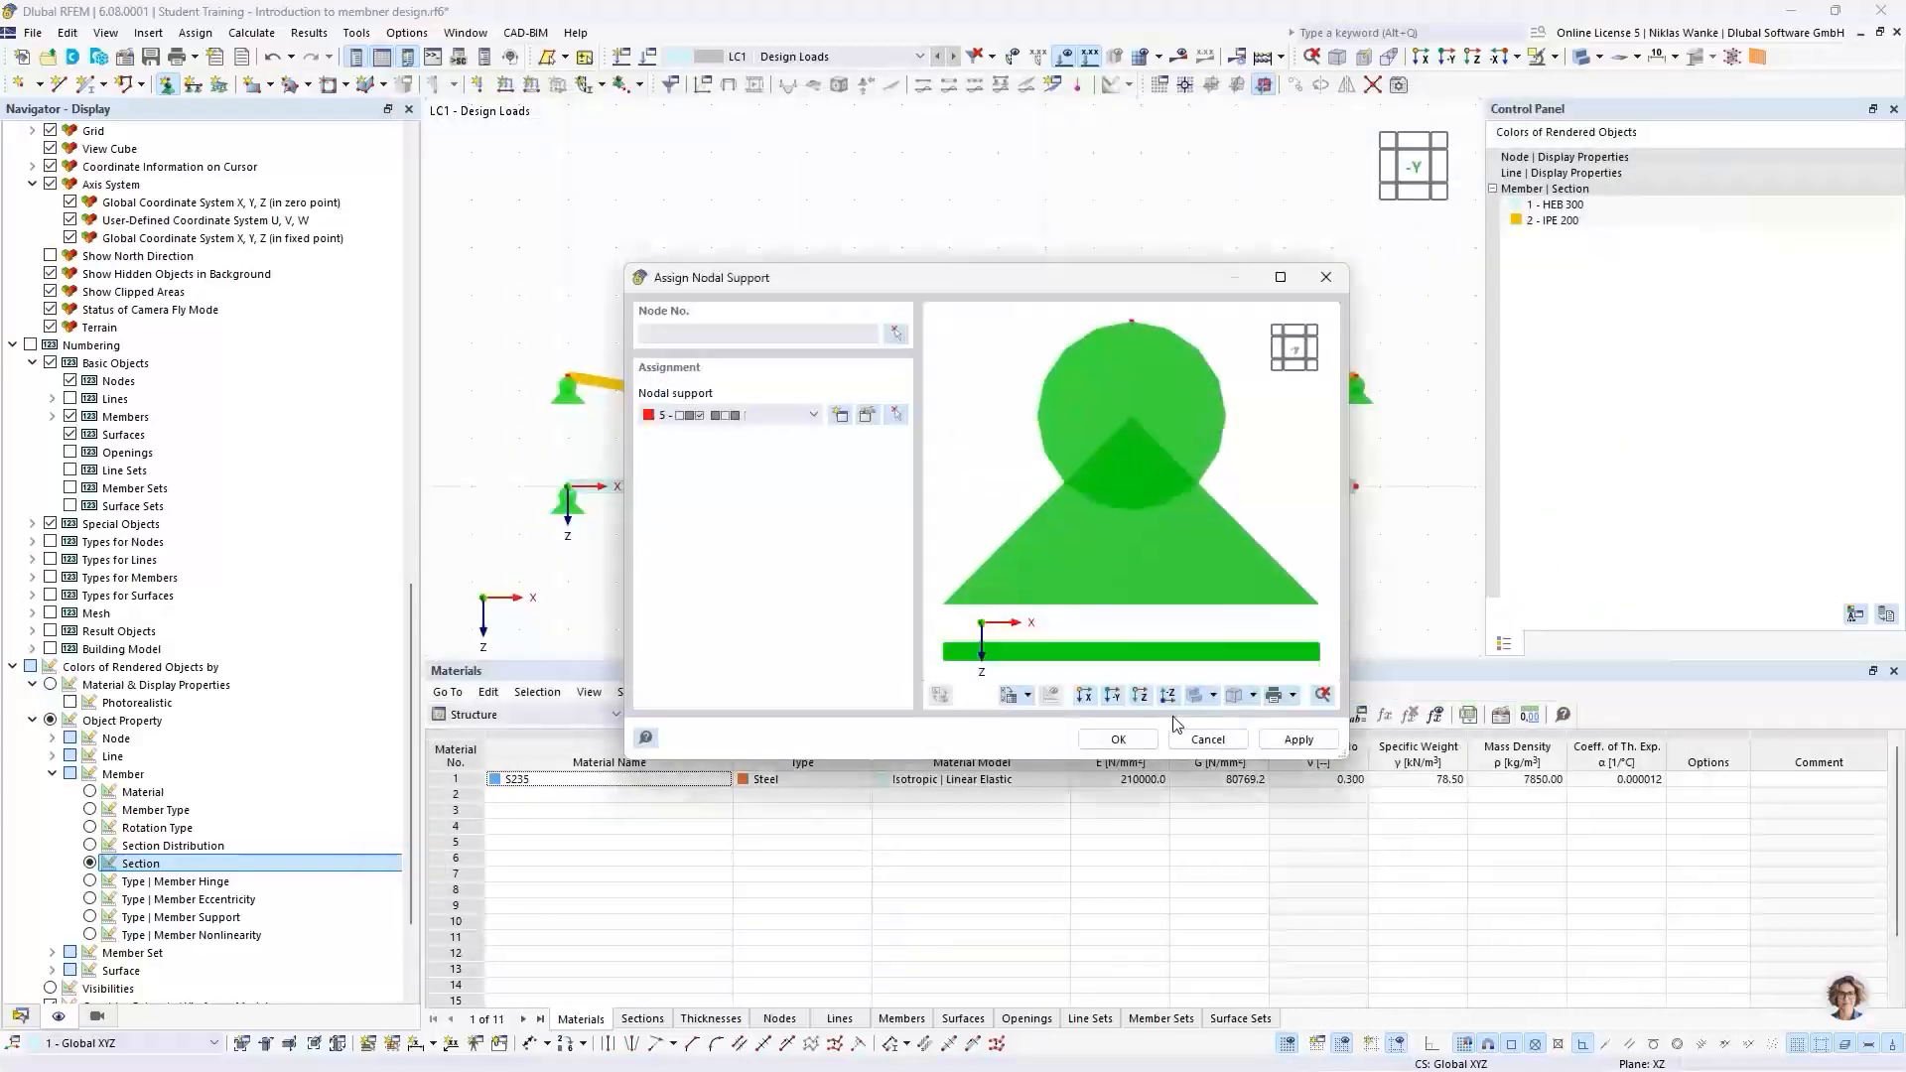
click(1118, 741)
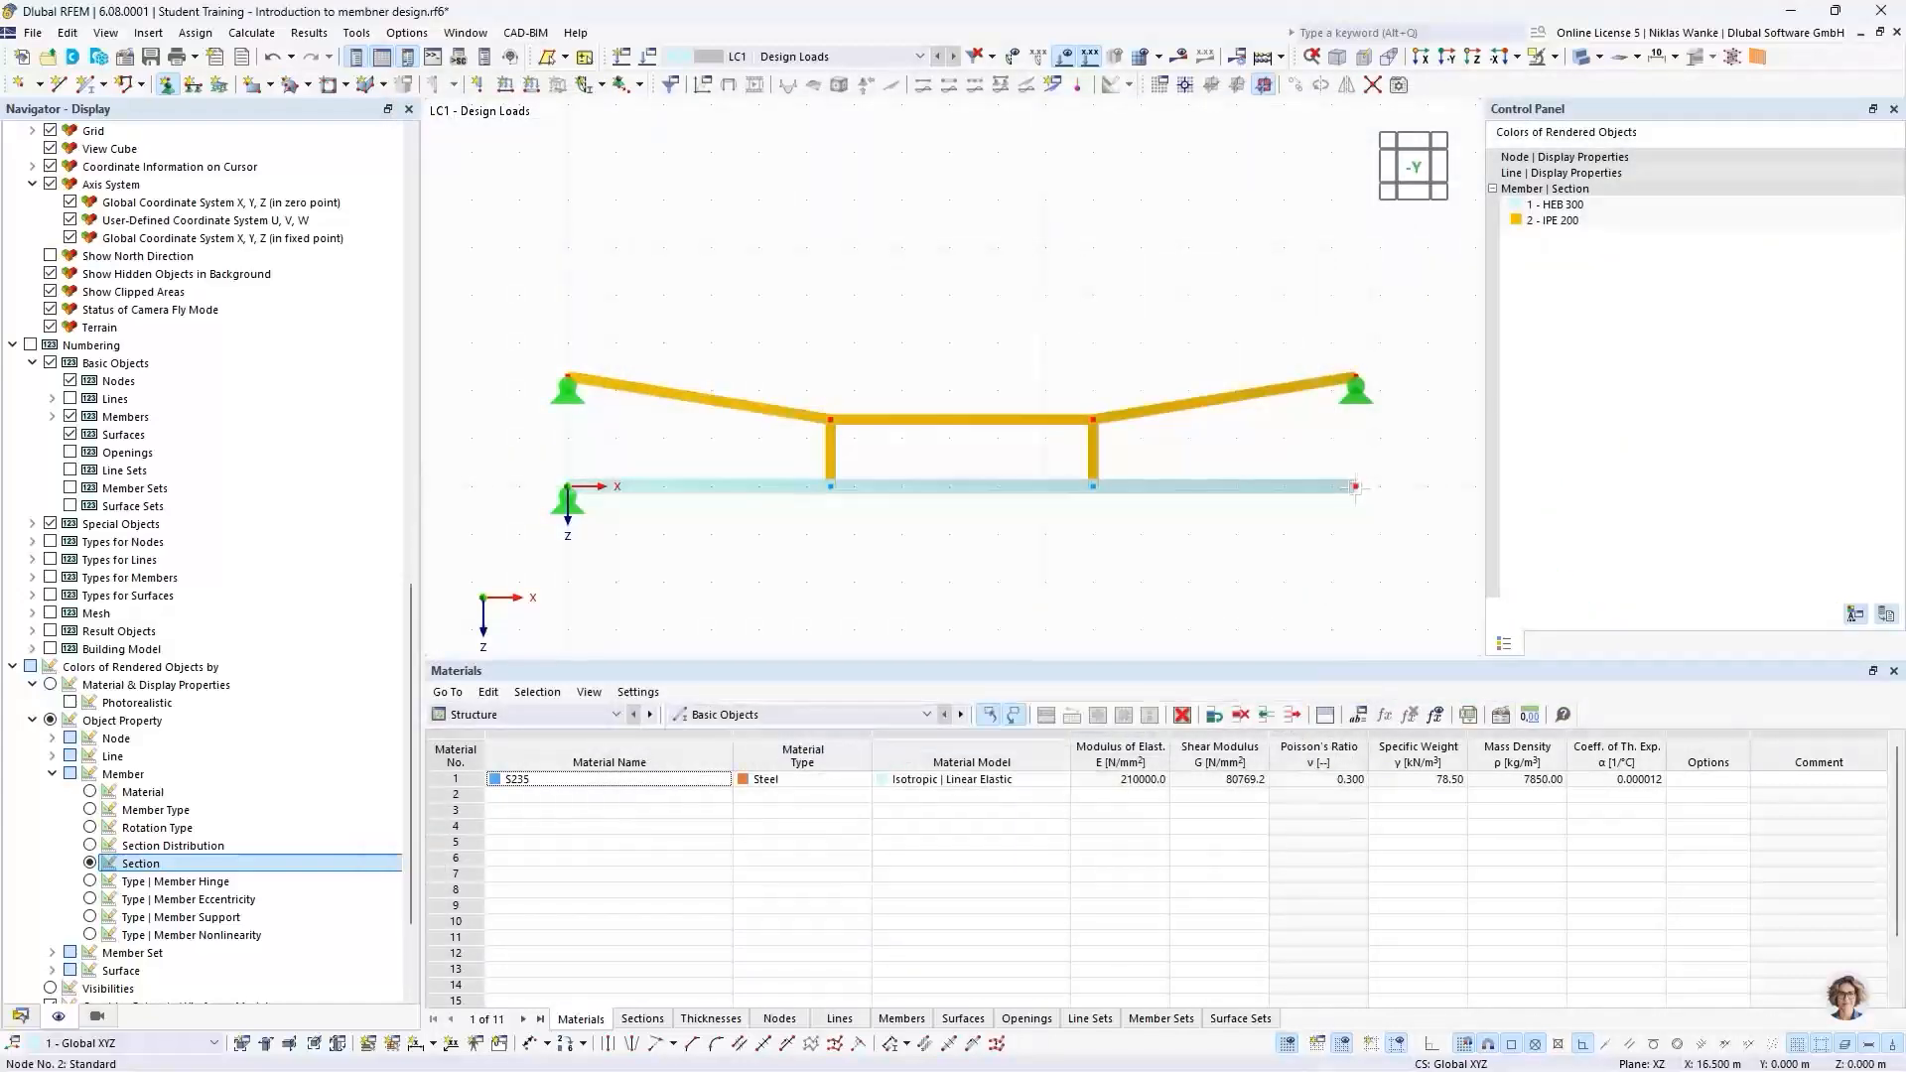
click(1355, 486)
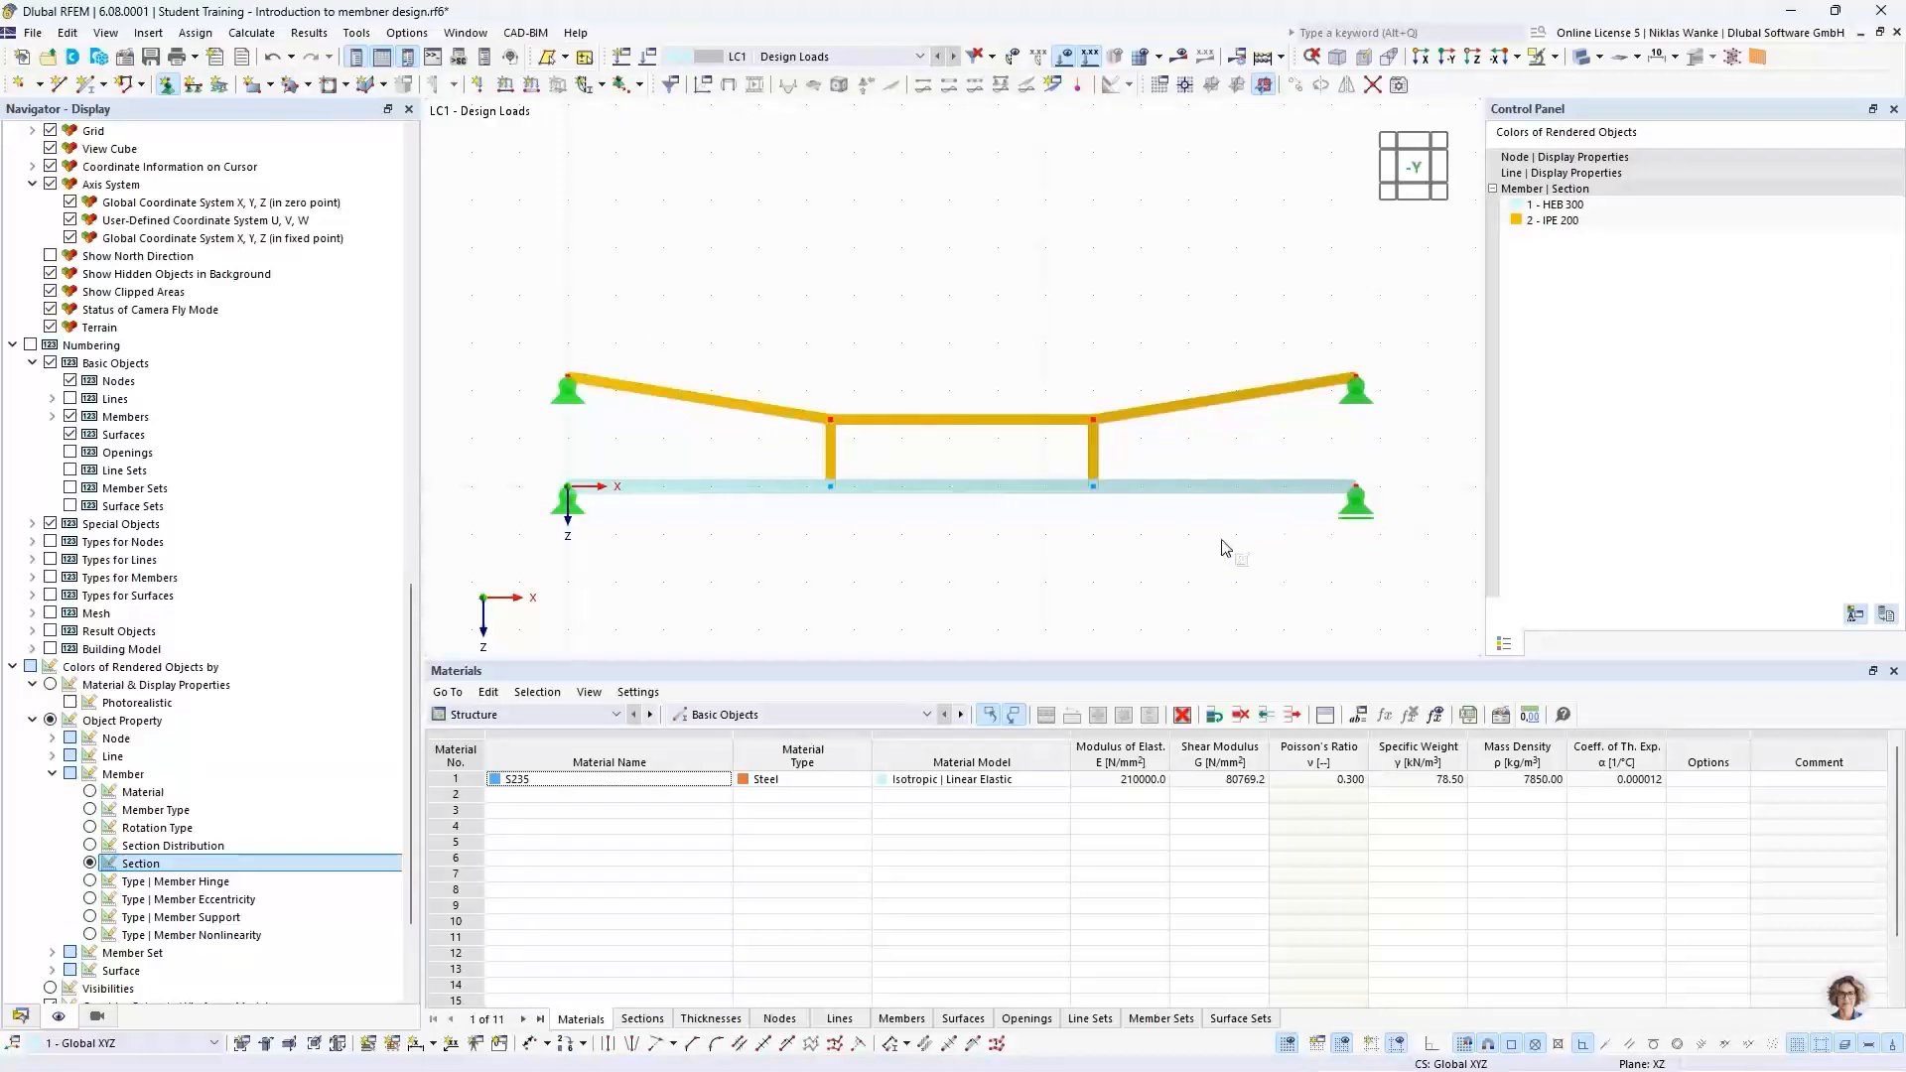
Step: Start a new member load in LC1 - Design Loads and review the available load types, keeping Force
scroll(1195, 549, down, 2)
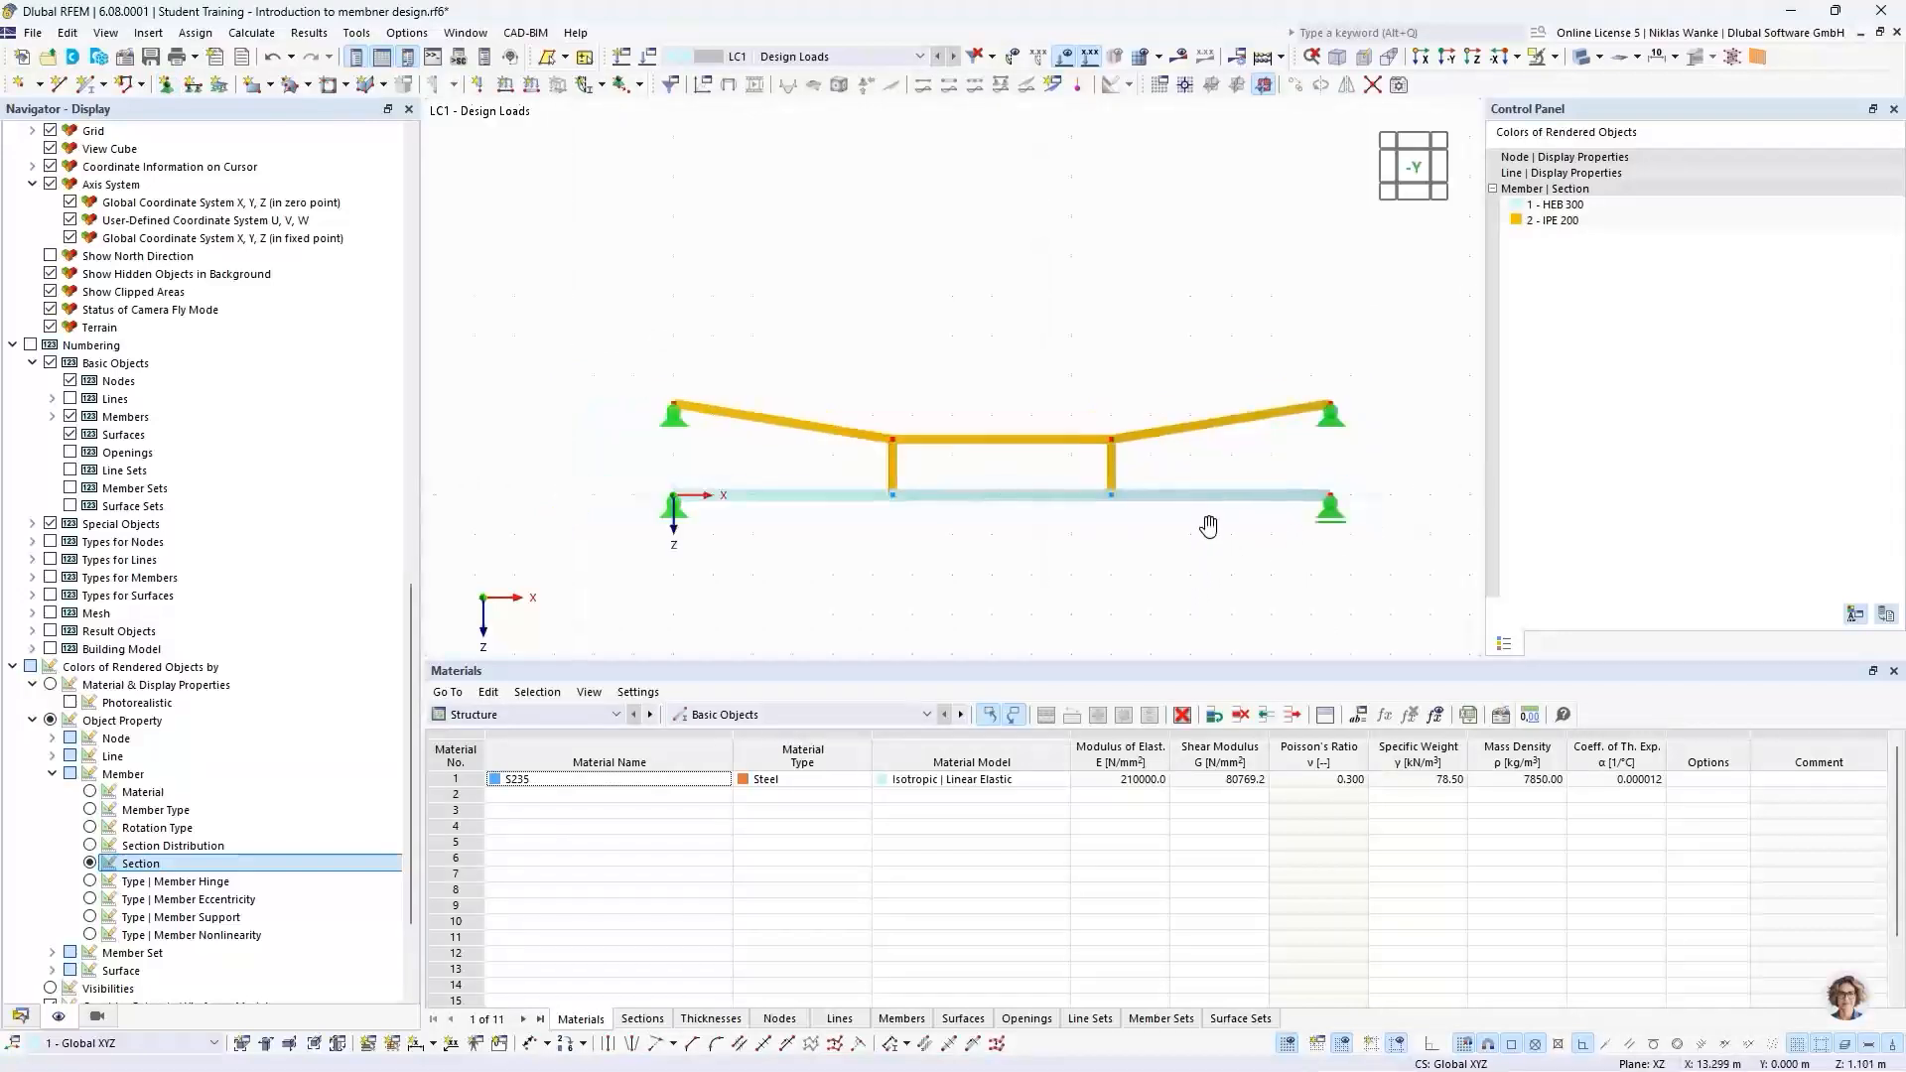
middle_drag(1212, 523, 1178, 489)
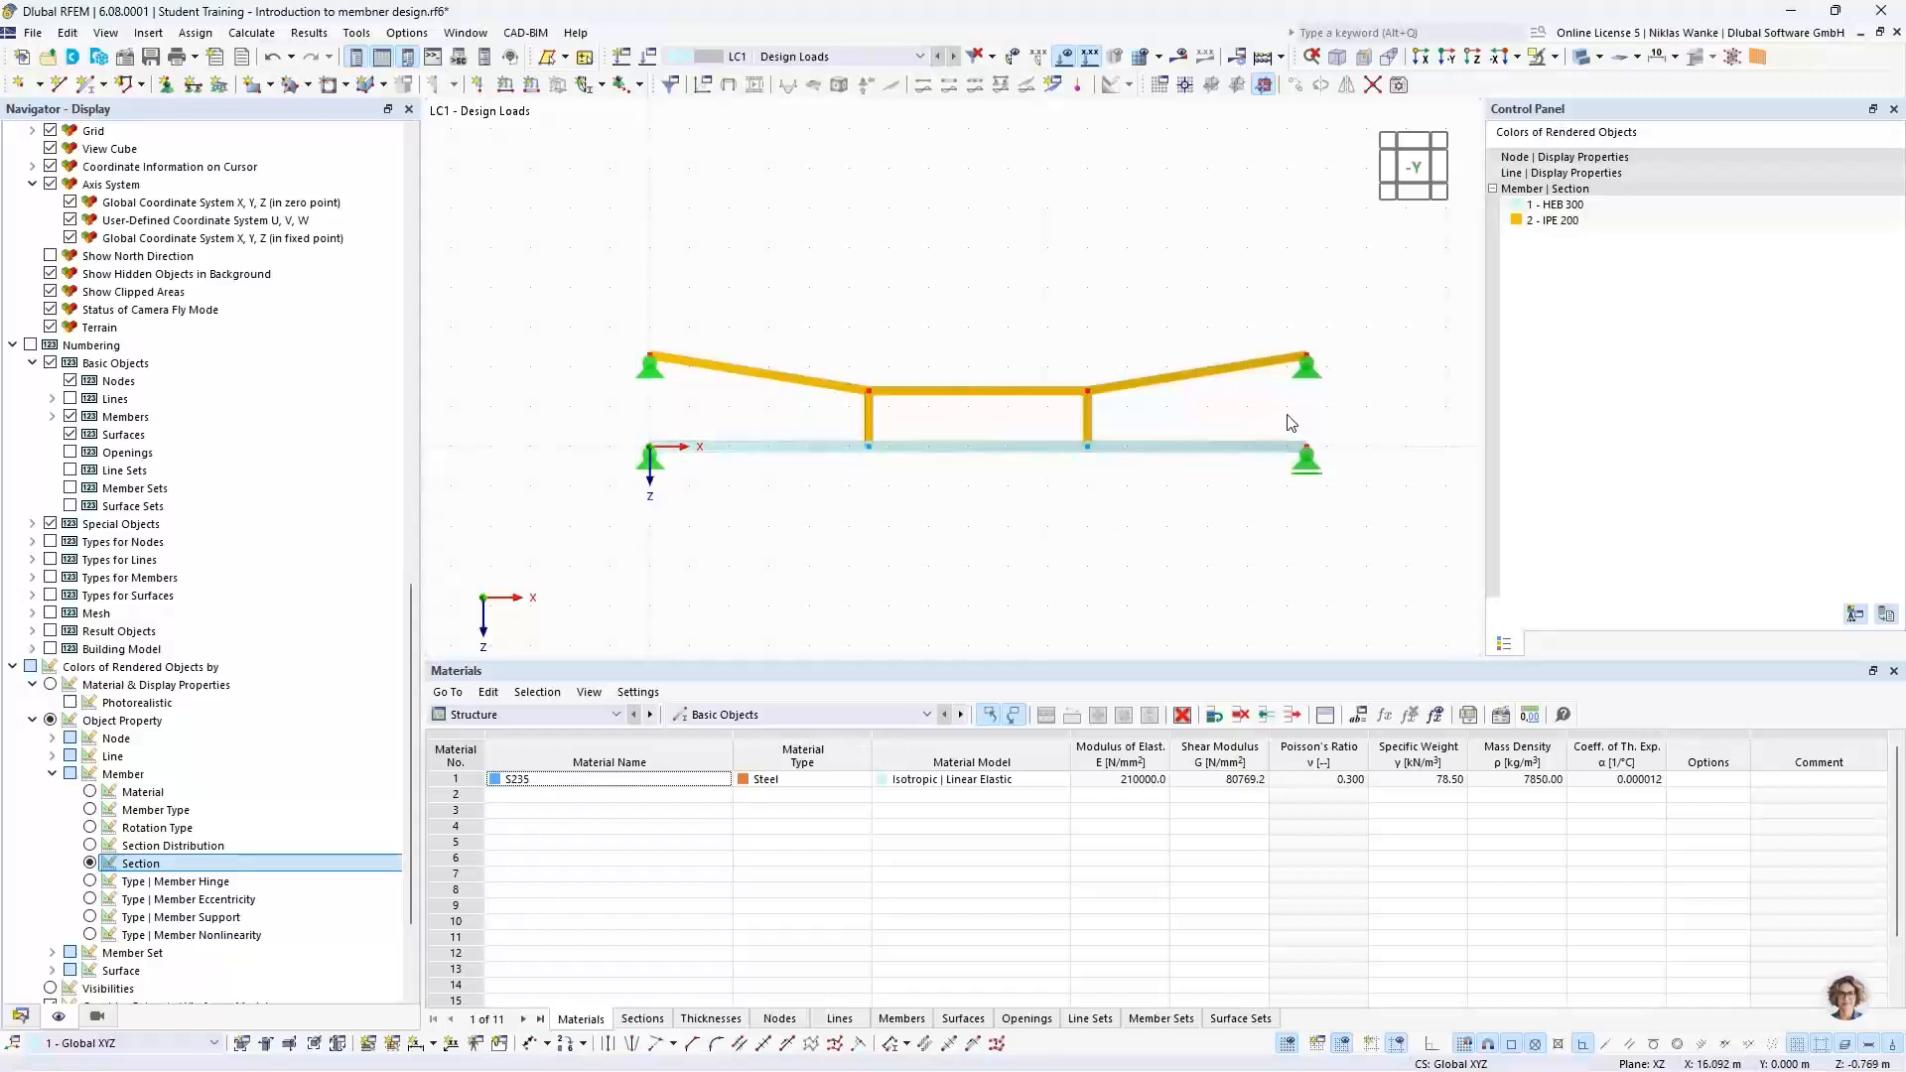
click(532, 85)
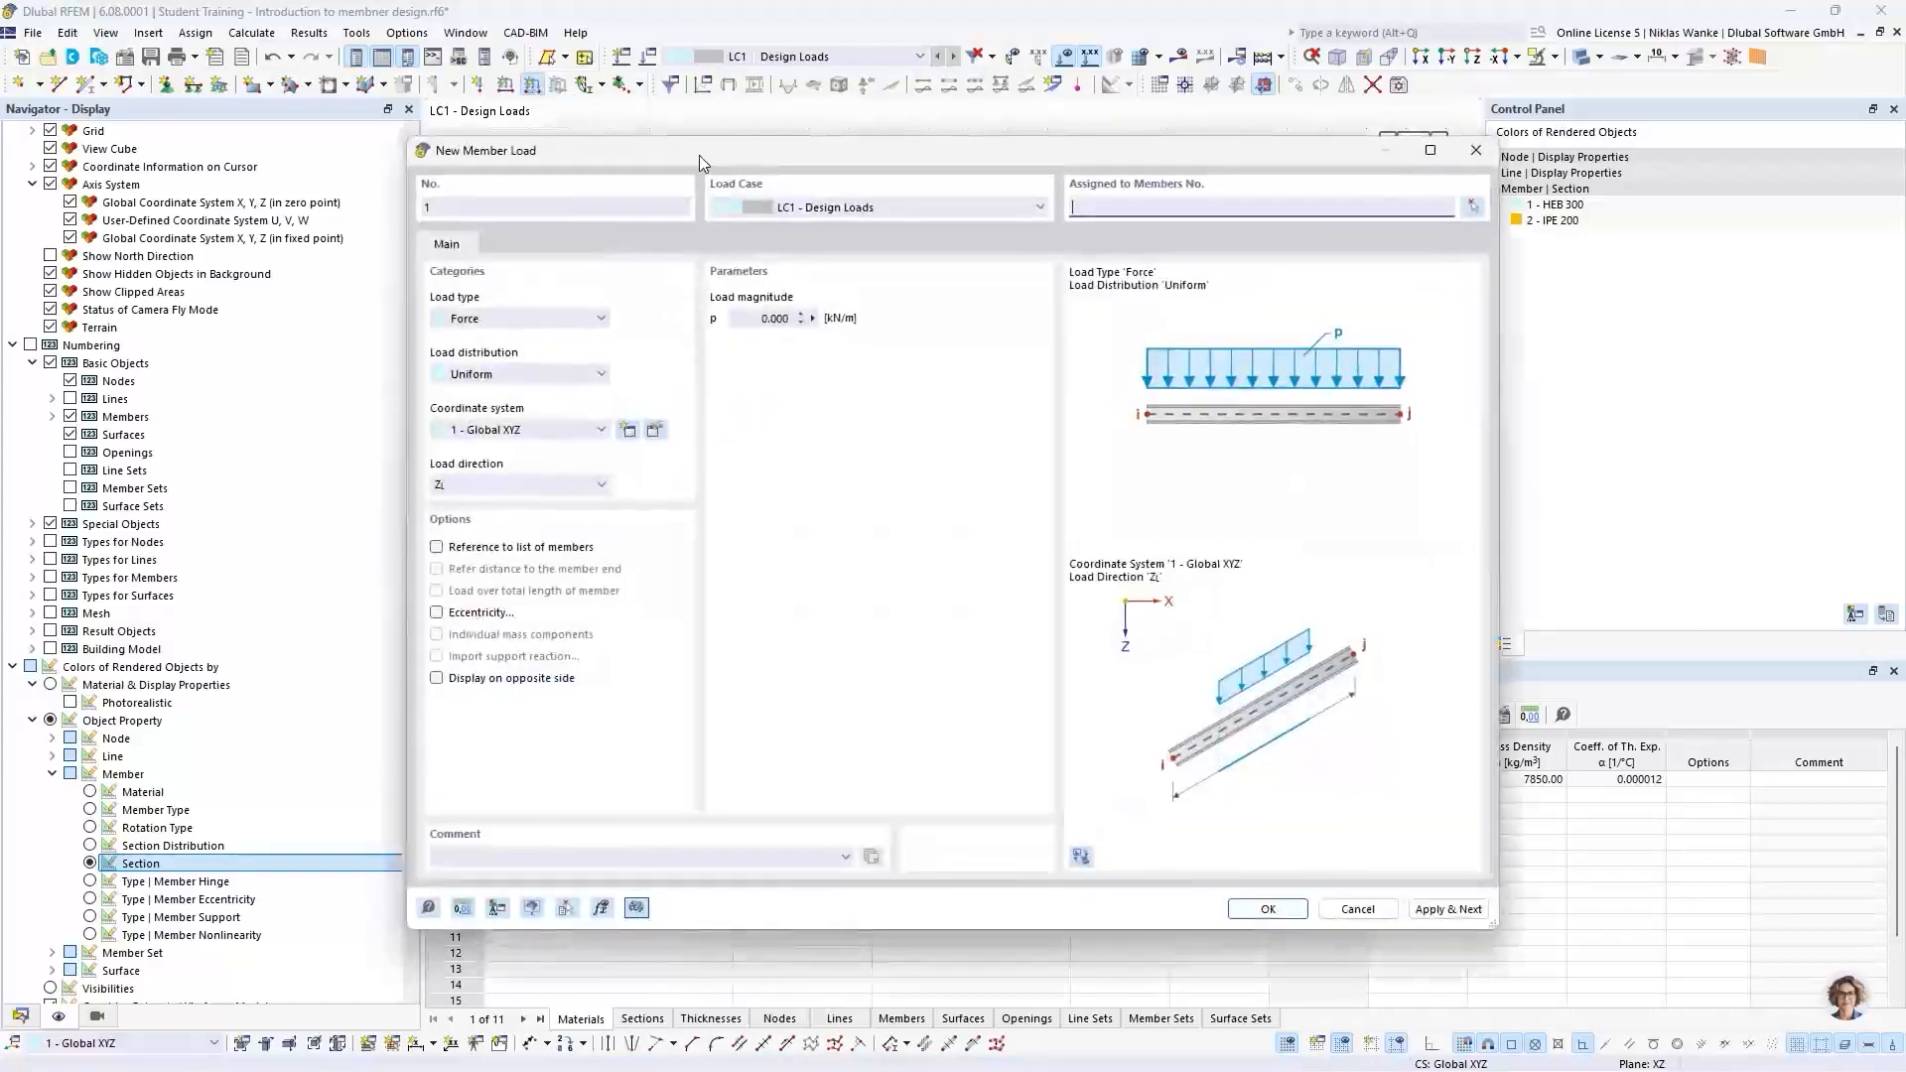
drag(794, 165, 867, 159)
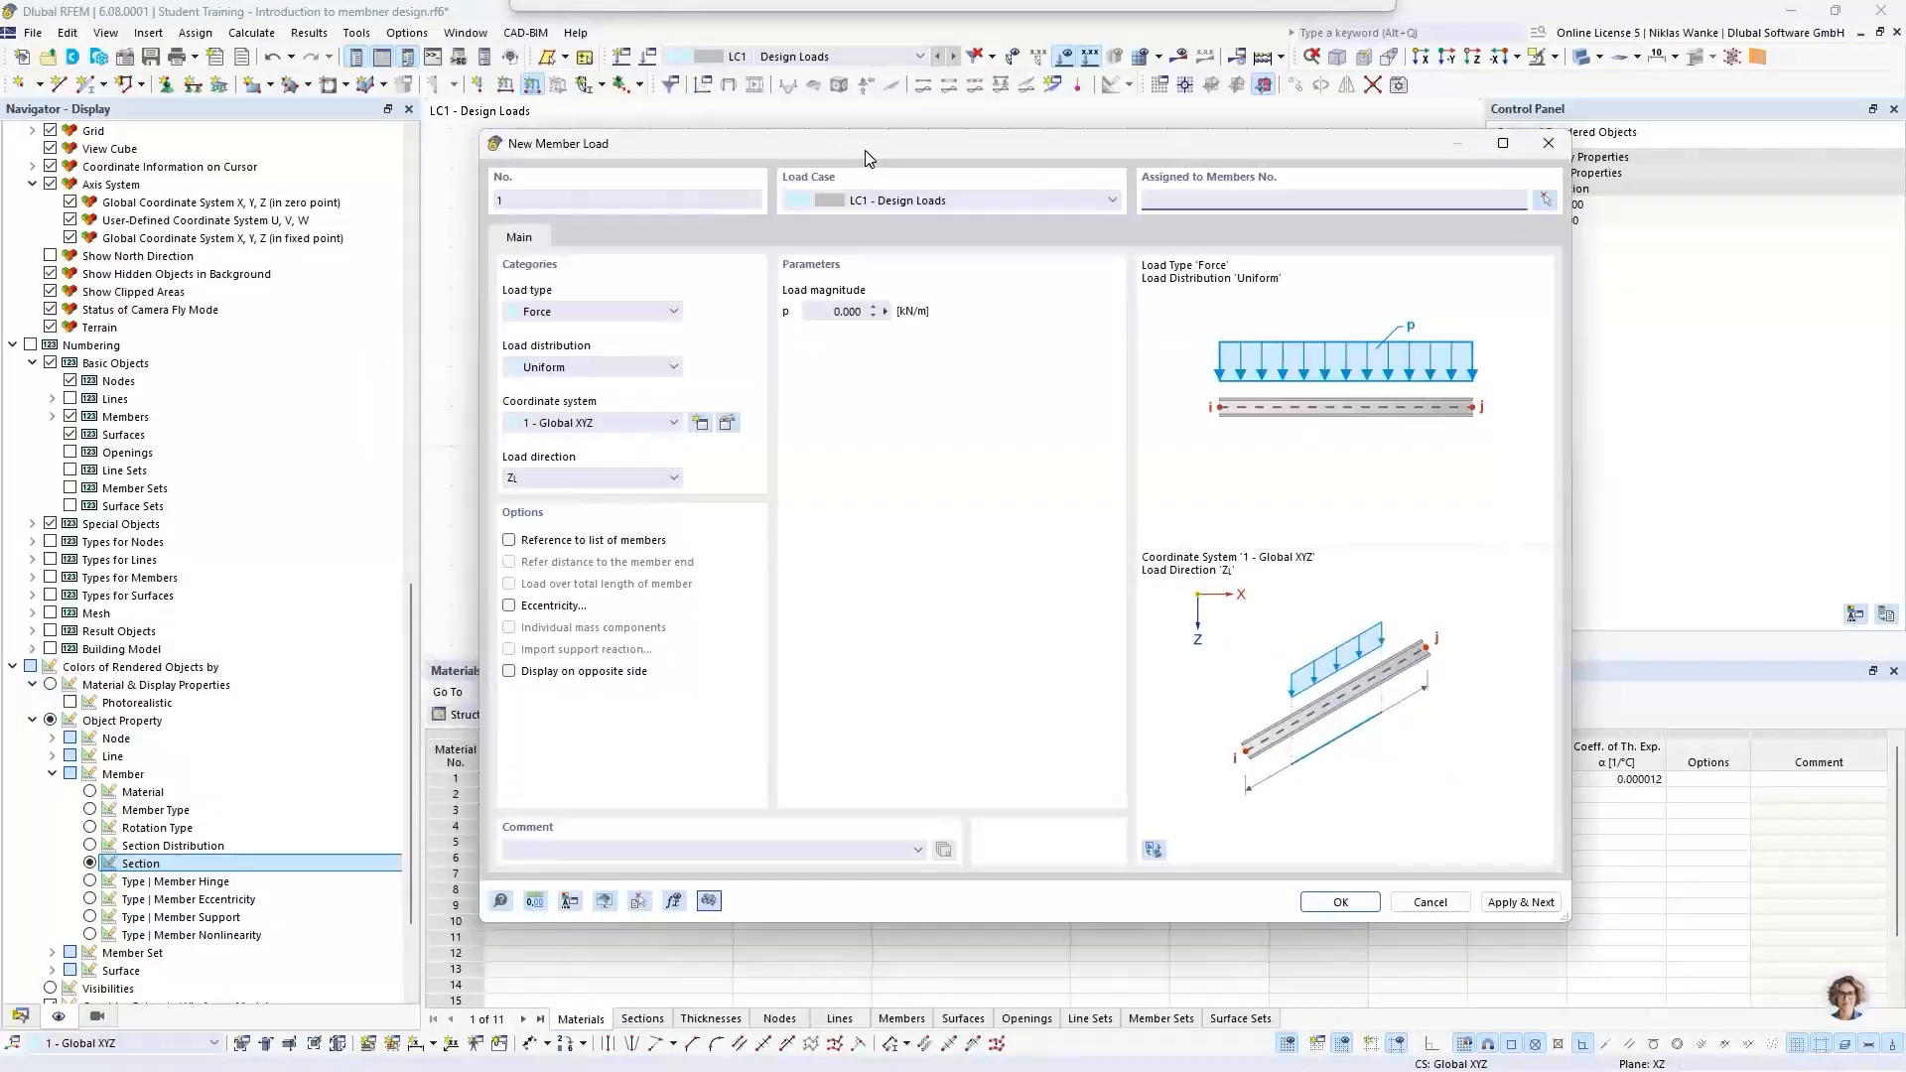
click(567, 313)
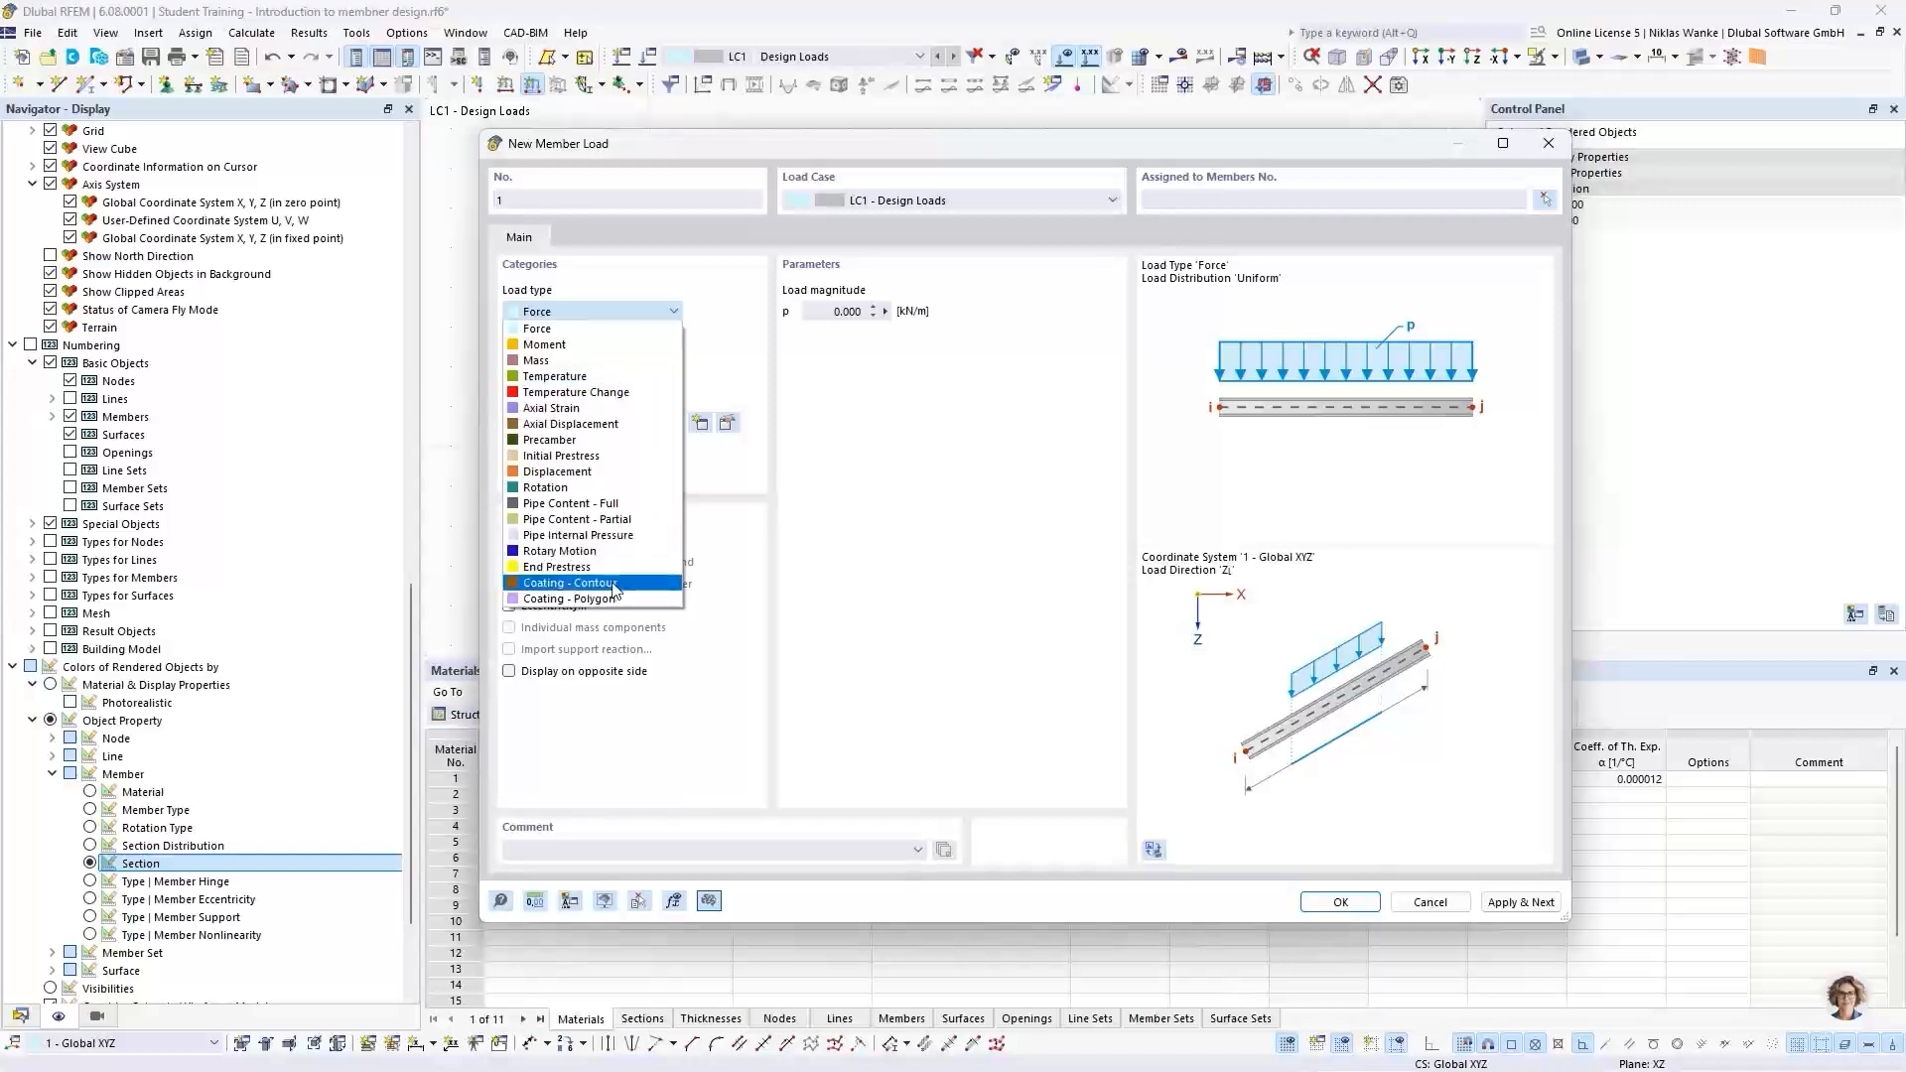
click(699, 291)
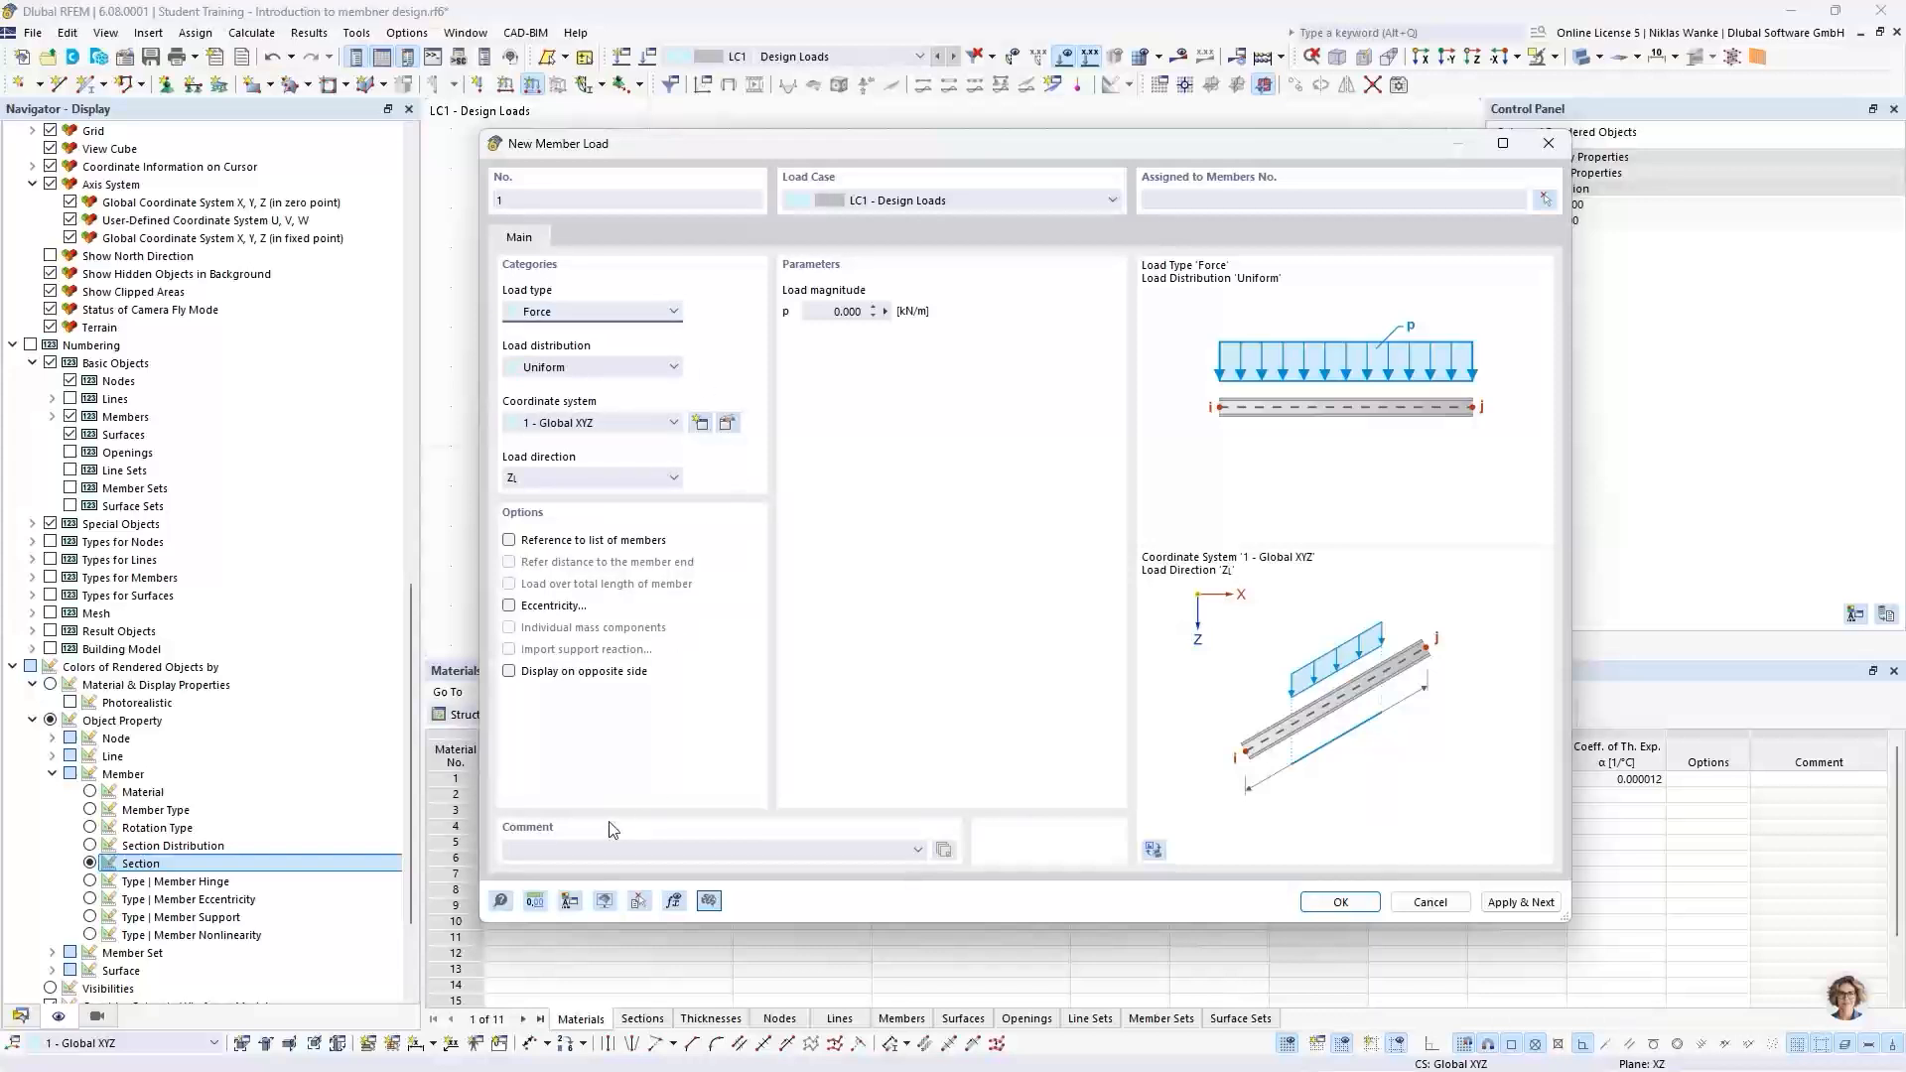
Step: Open the online manual page on member loads, read through the load type descriptions, and close it
click(501, 903)
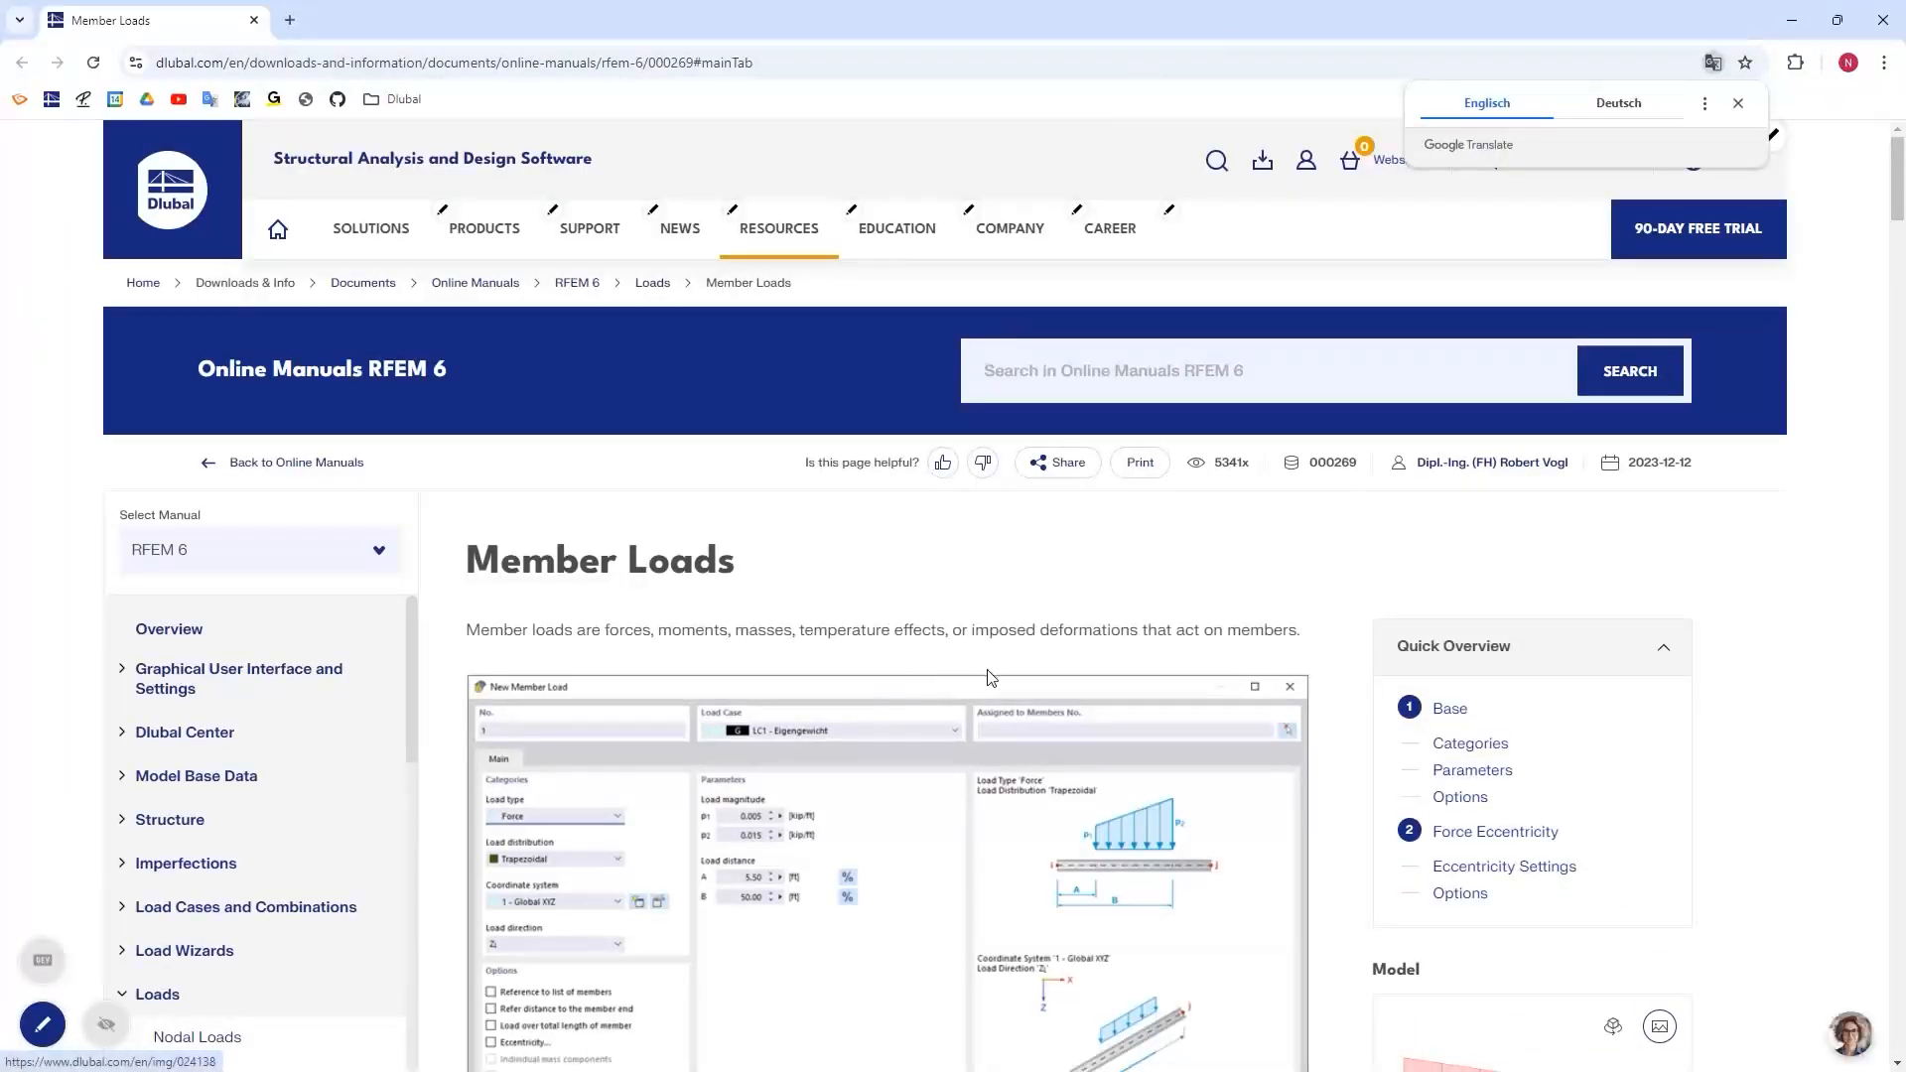
scroll(983, 673, down, 1)
scroll(983, 673, down, 4)
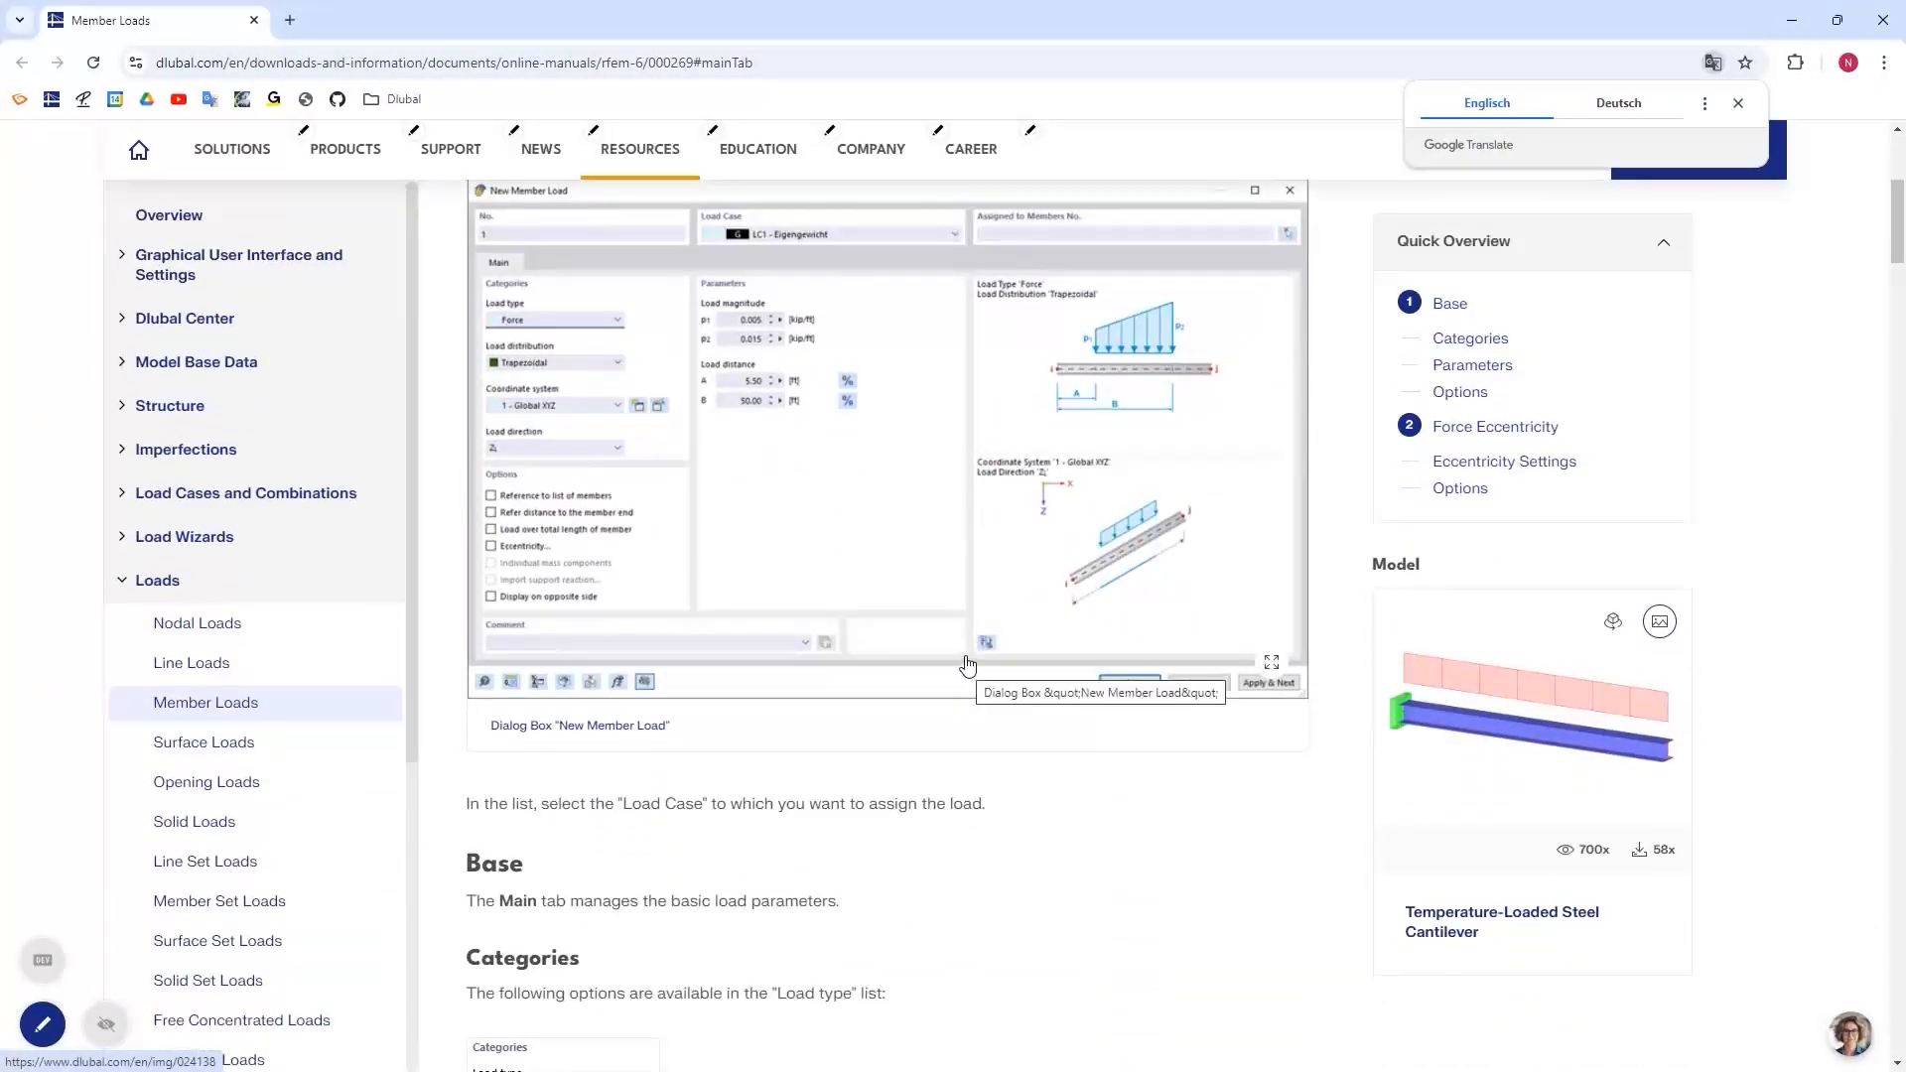
scroll(968, 663, down, 10)
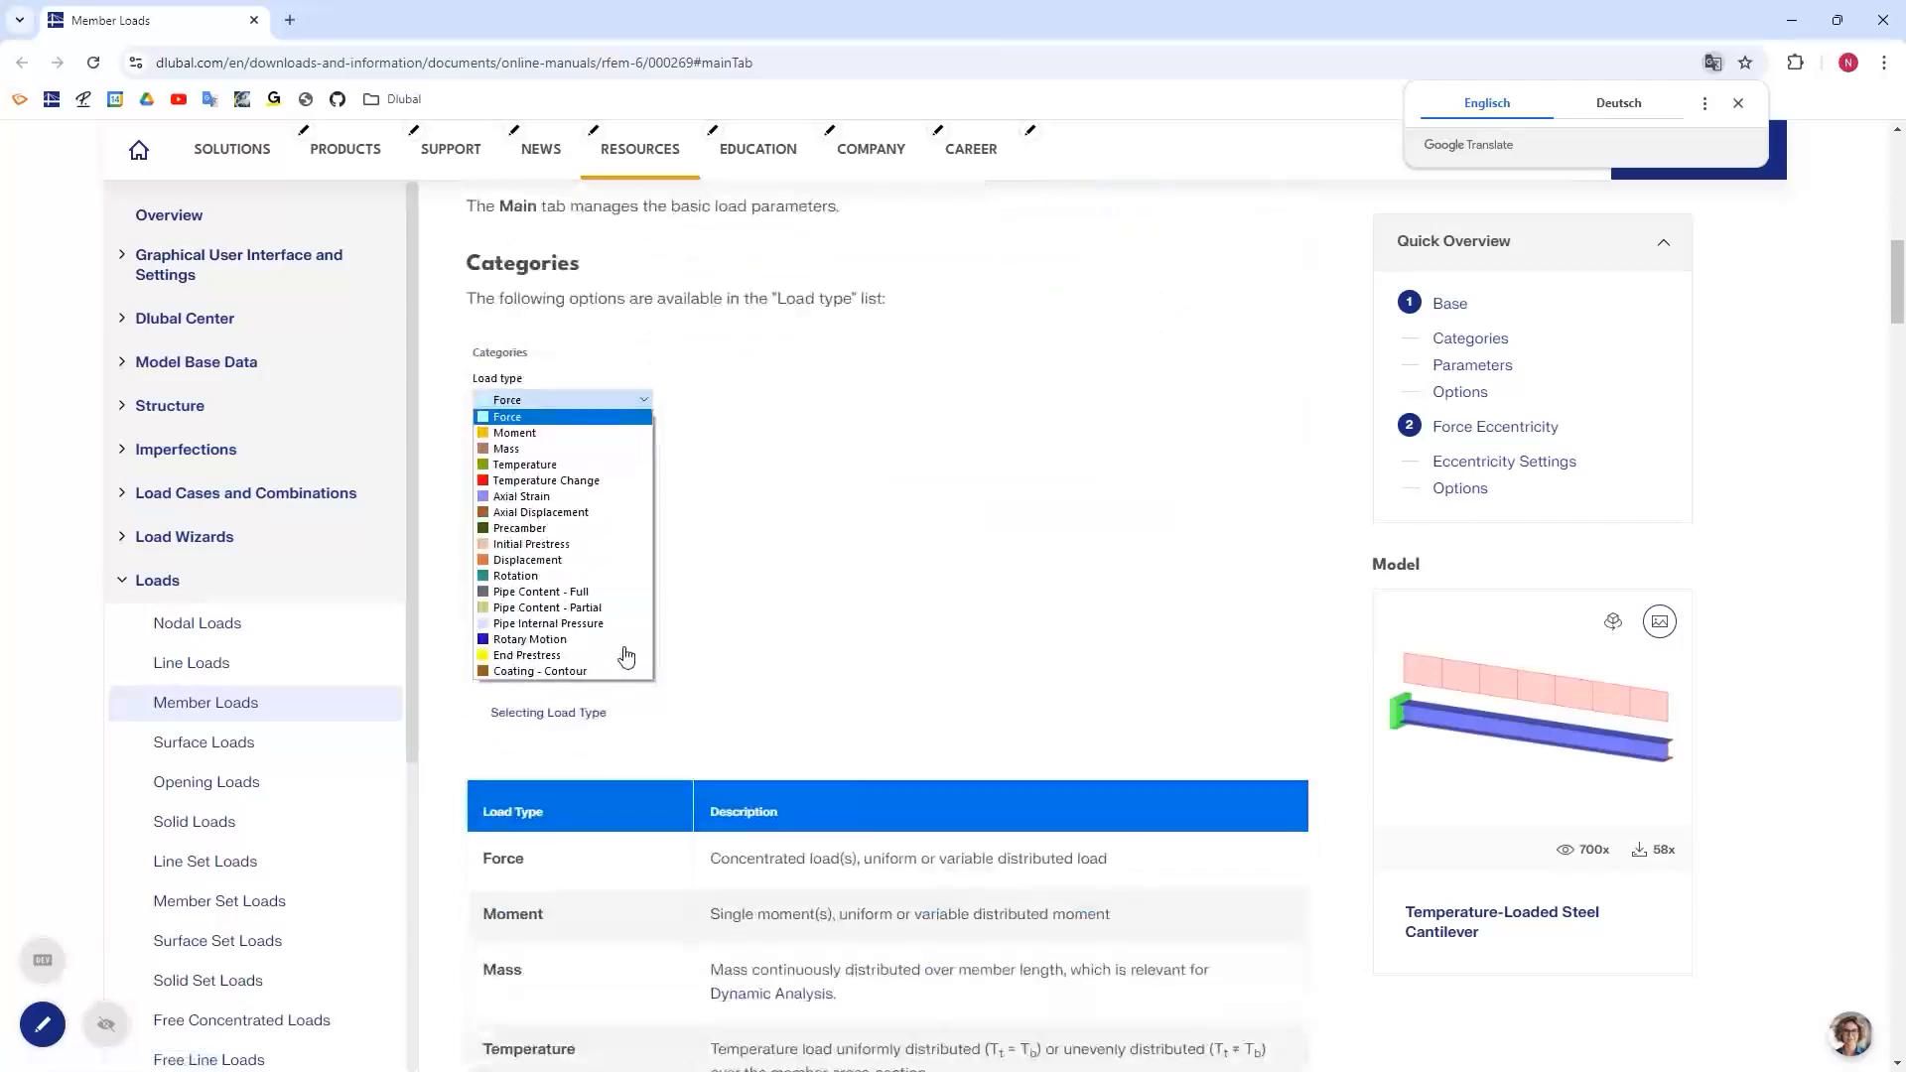
scroll(866, 613, down, 1)
scroll(956, 802, down, 3)
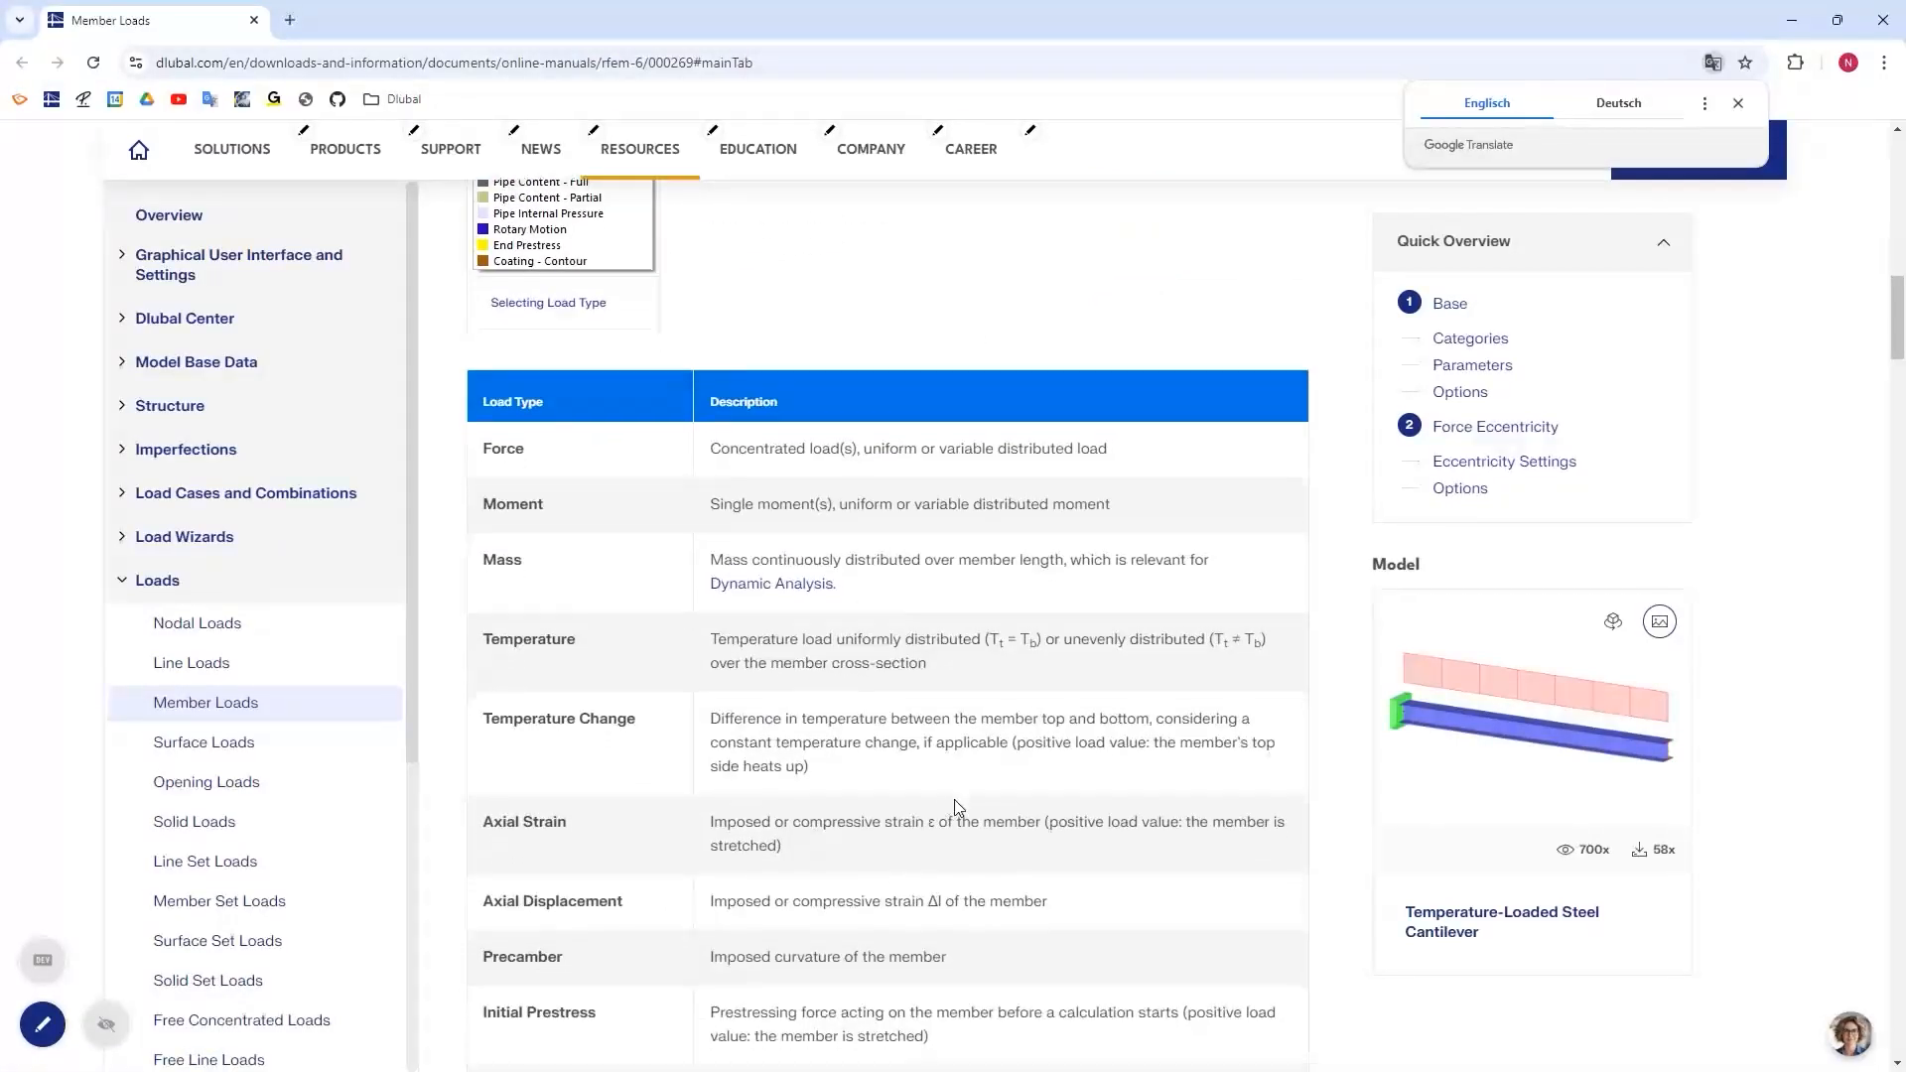
scroll(956, 802, down, 2)
scroll(948, 782, down, 1)
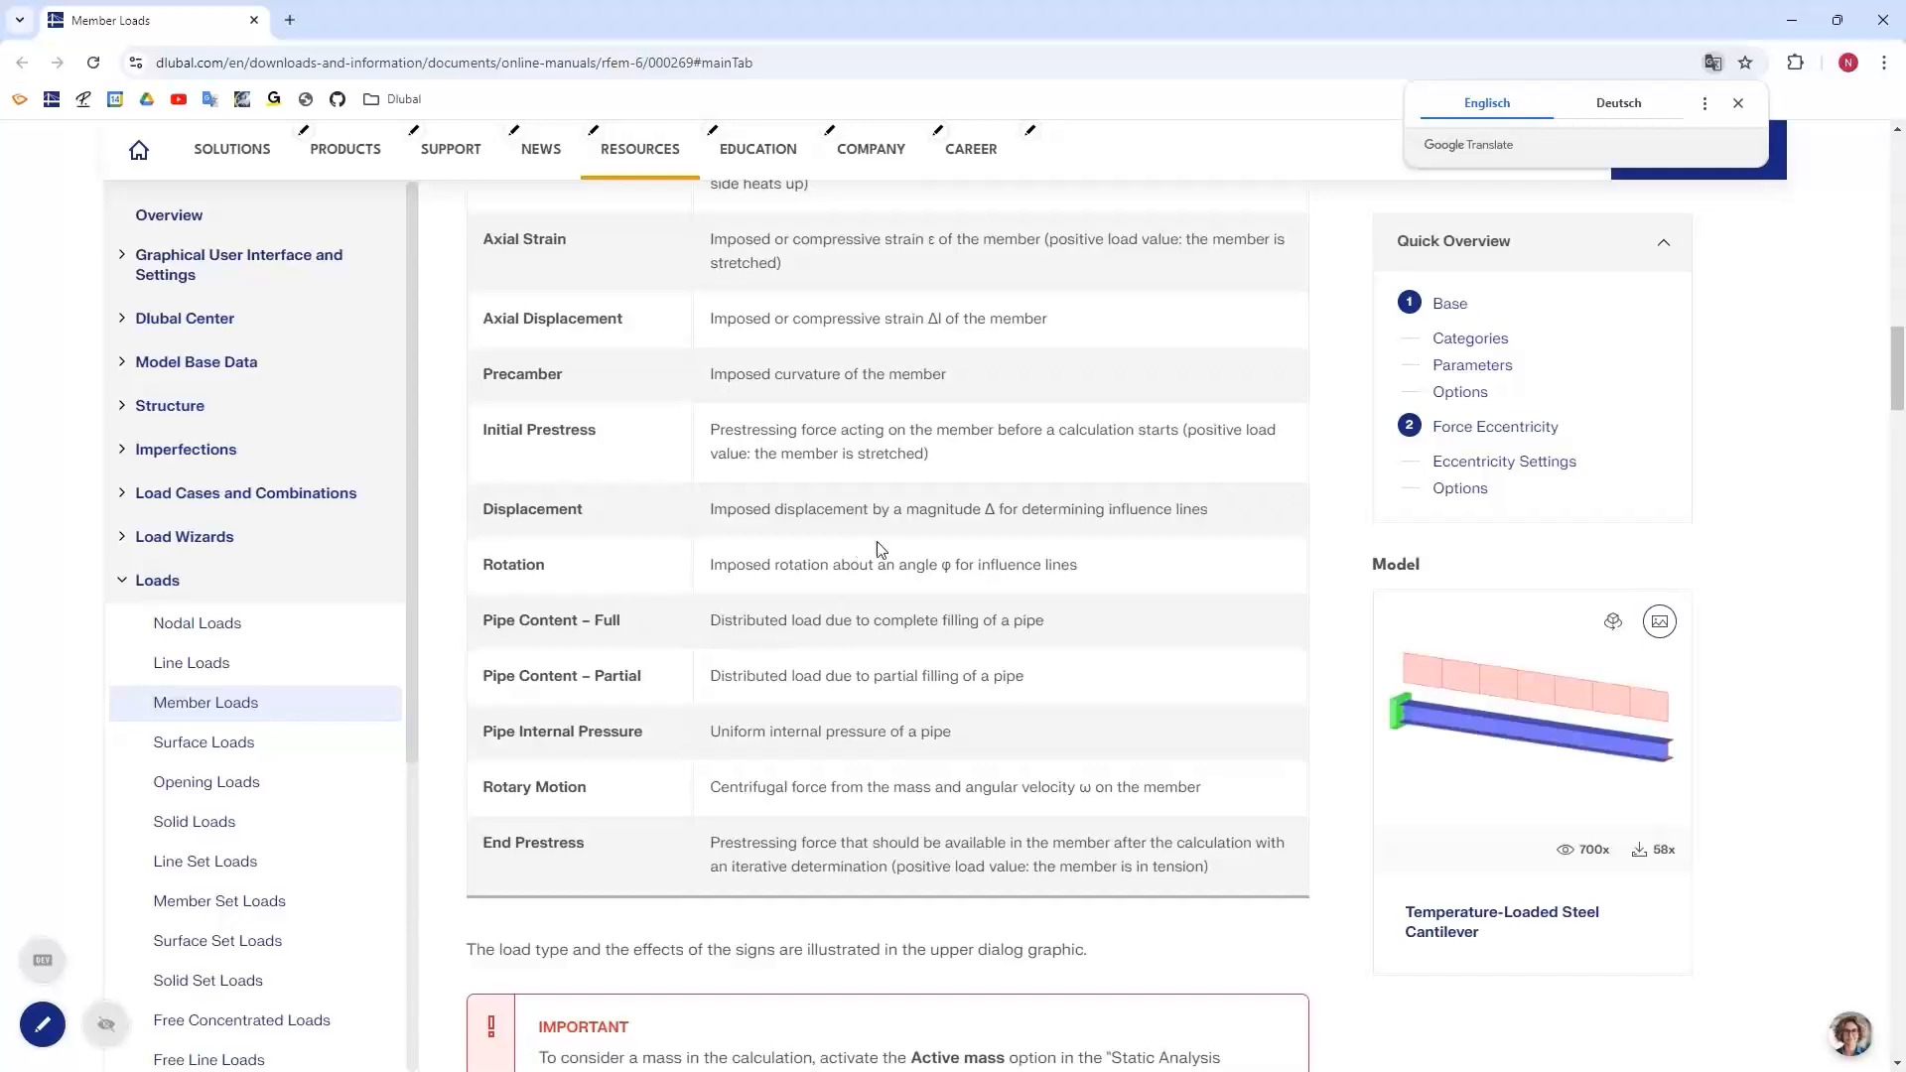
scroll(905, 545, up, 12)
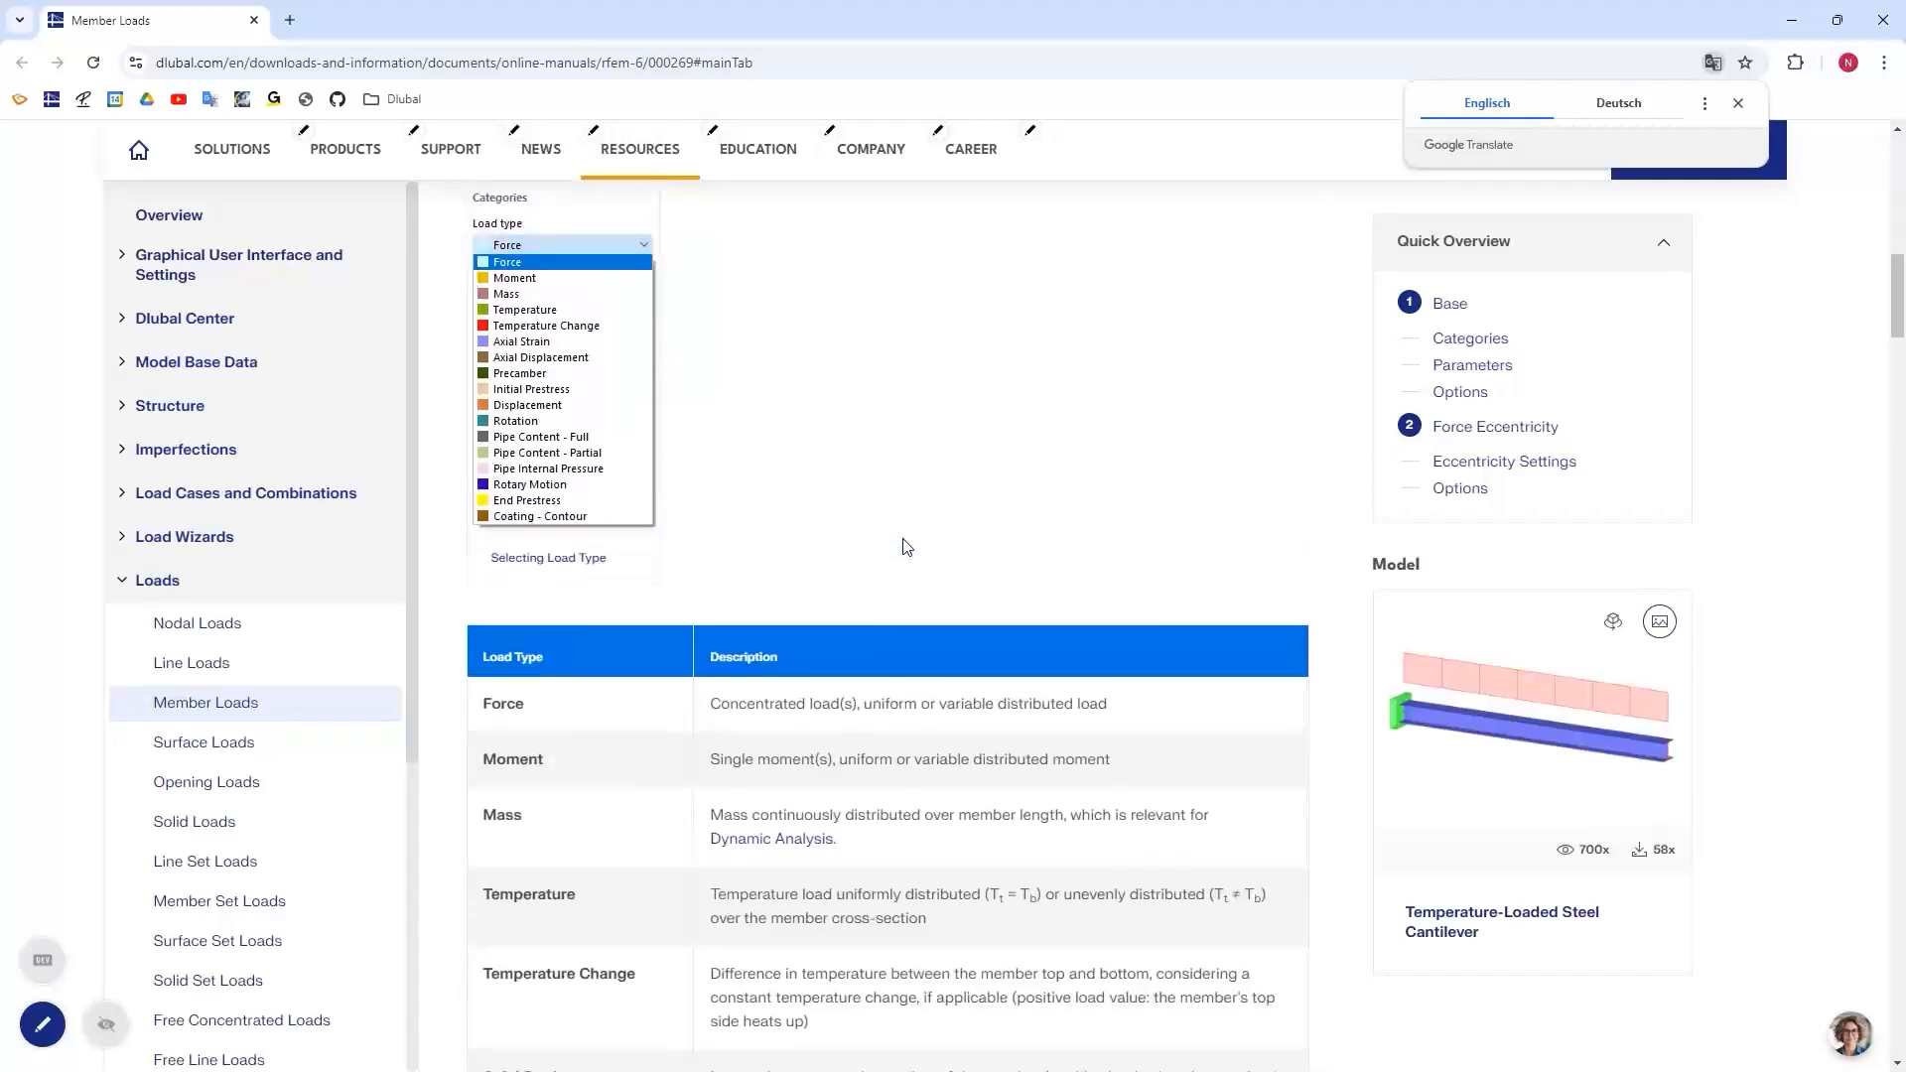
scroll(906, 546, up, 2)
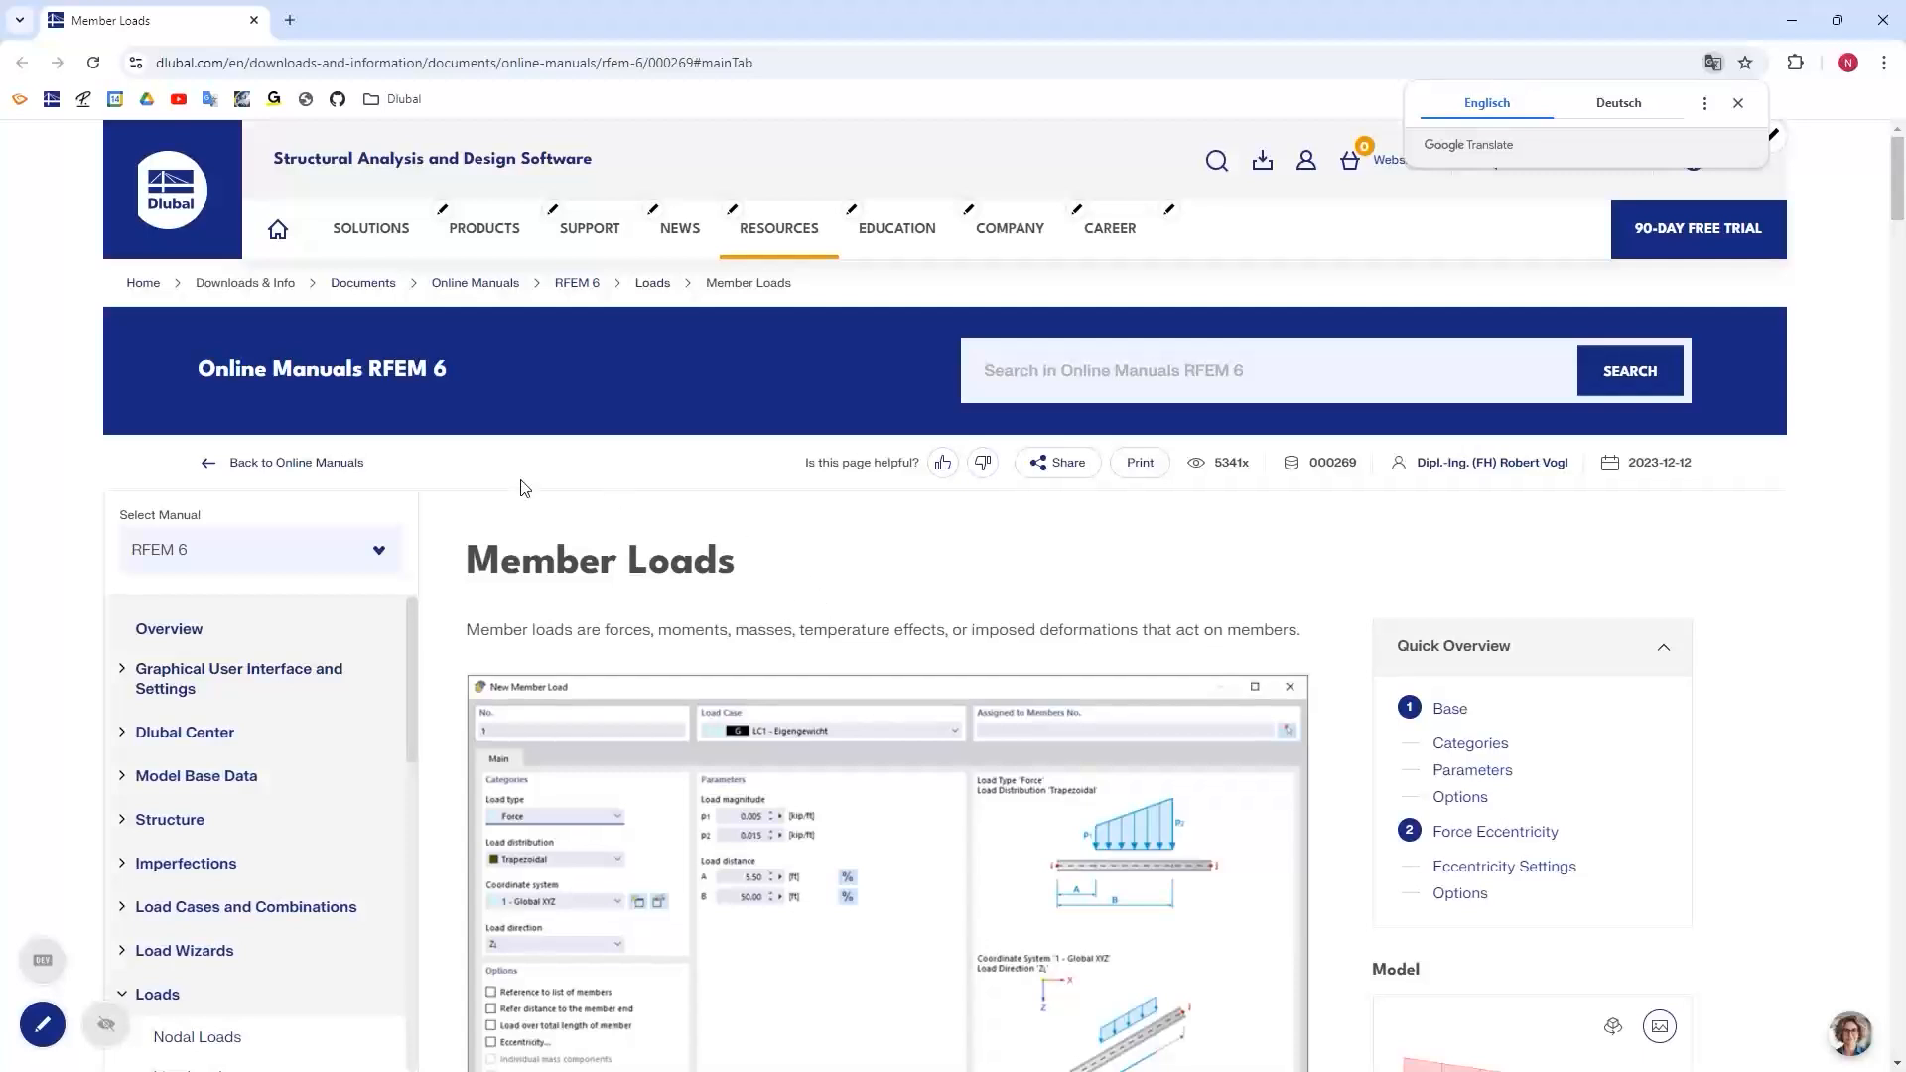
click(1883, 27)
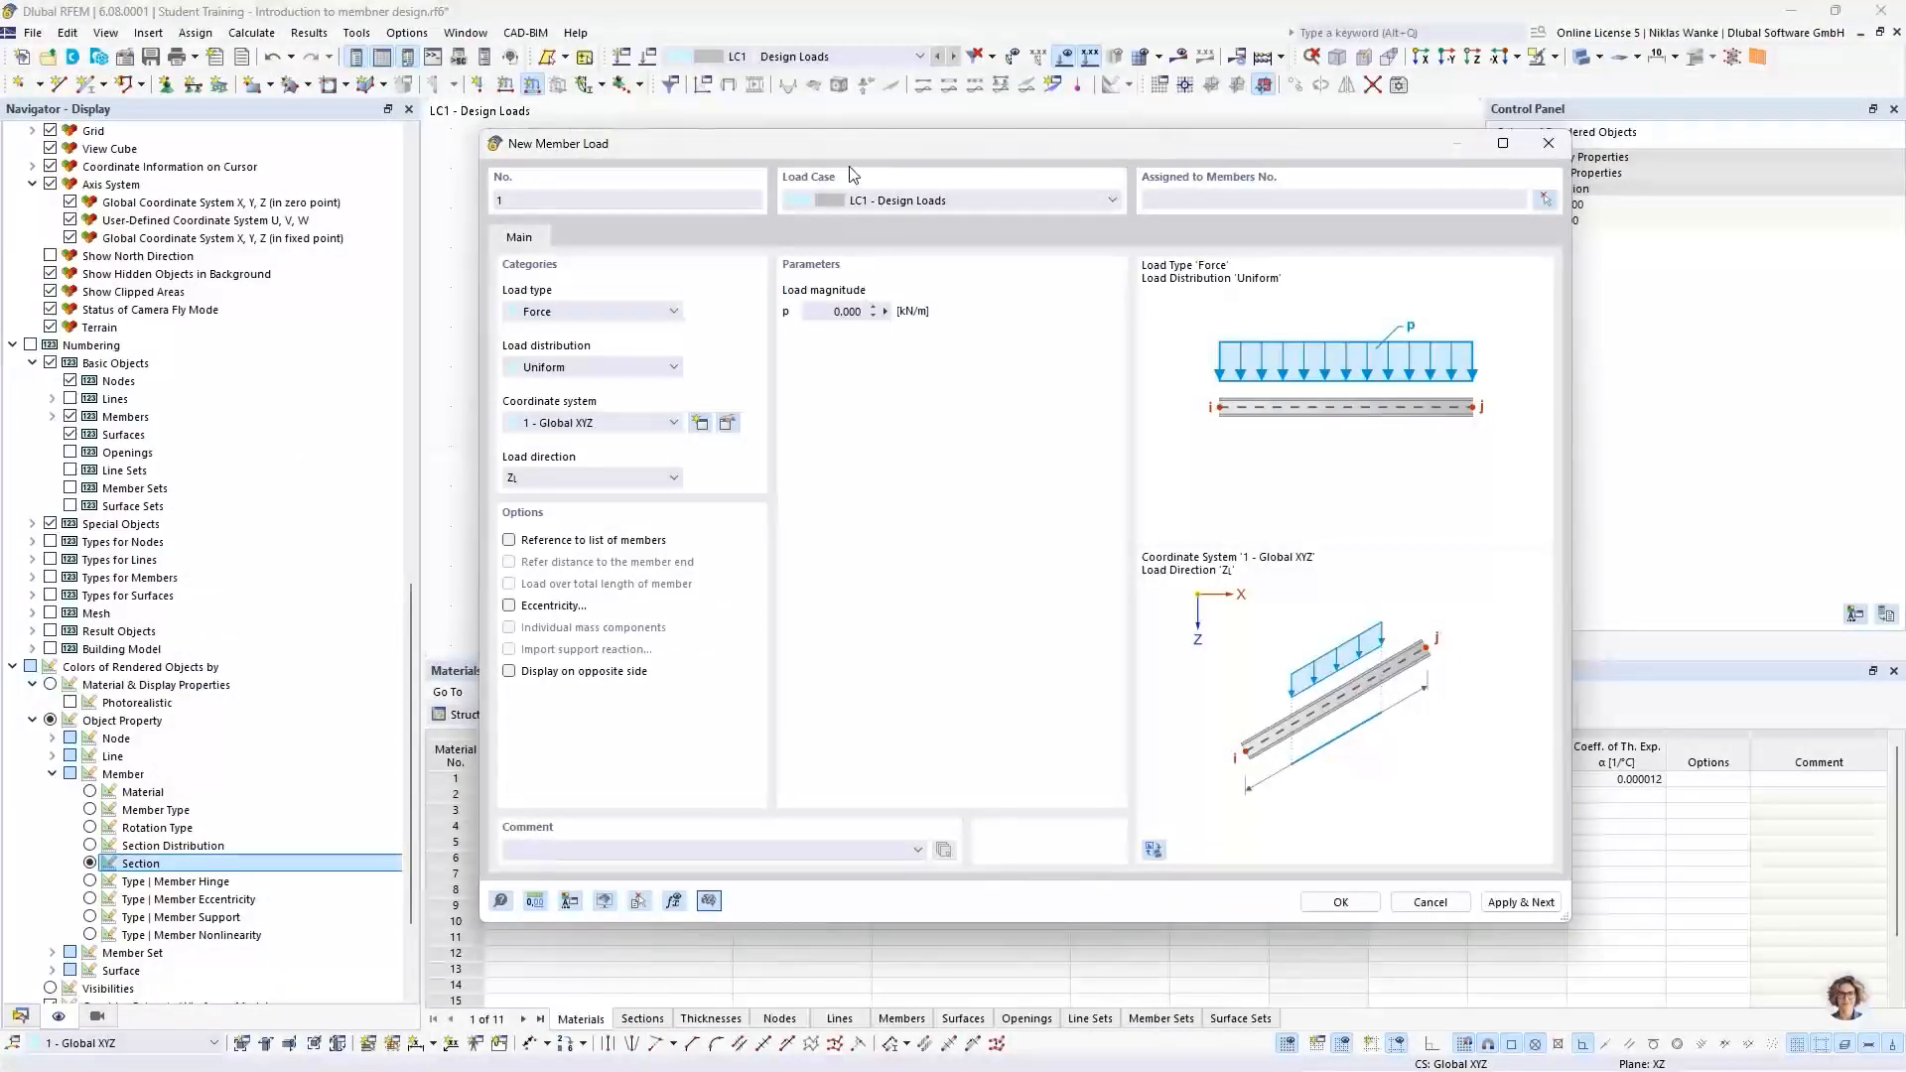
Step: Examine the load direction options for the member load and compare them with the model geometry
drag(825, 144, 979, 144)
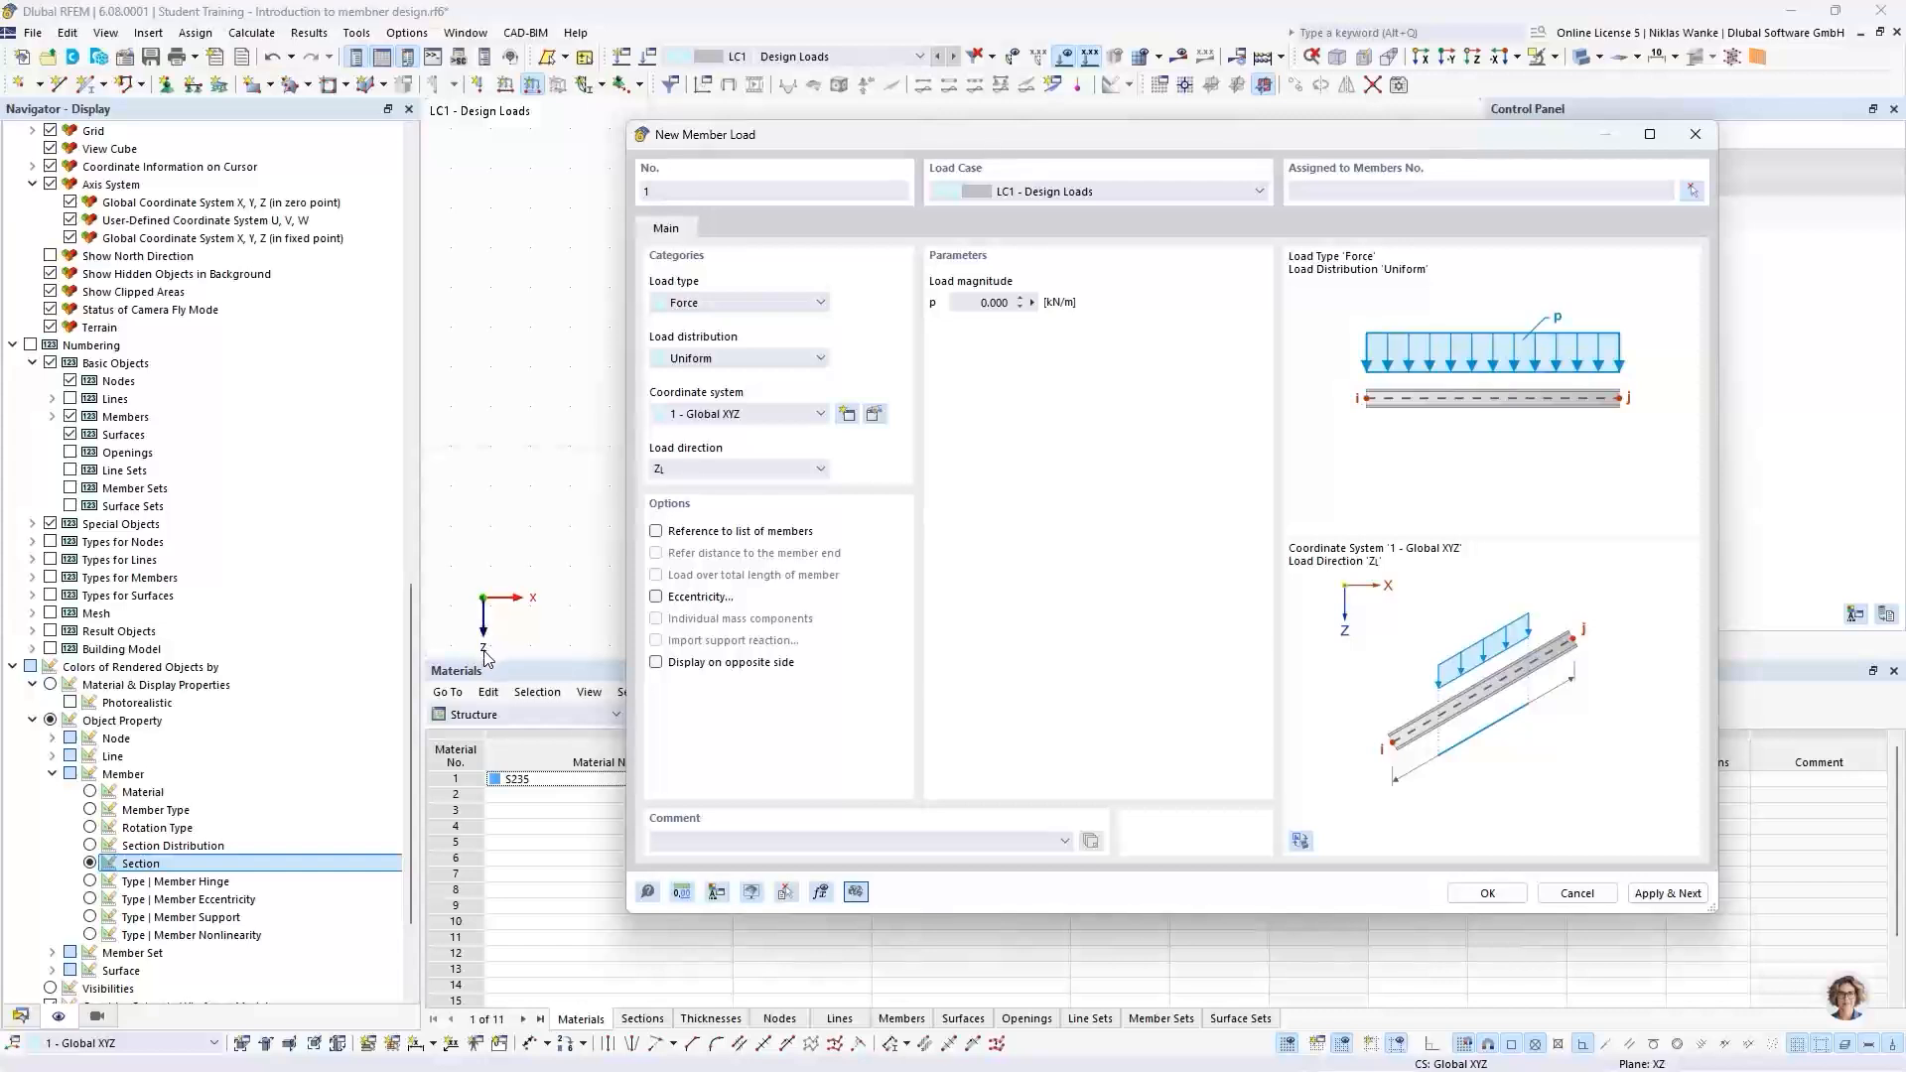
click(746, 471)
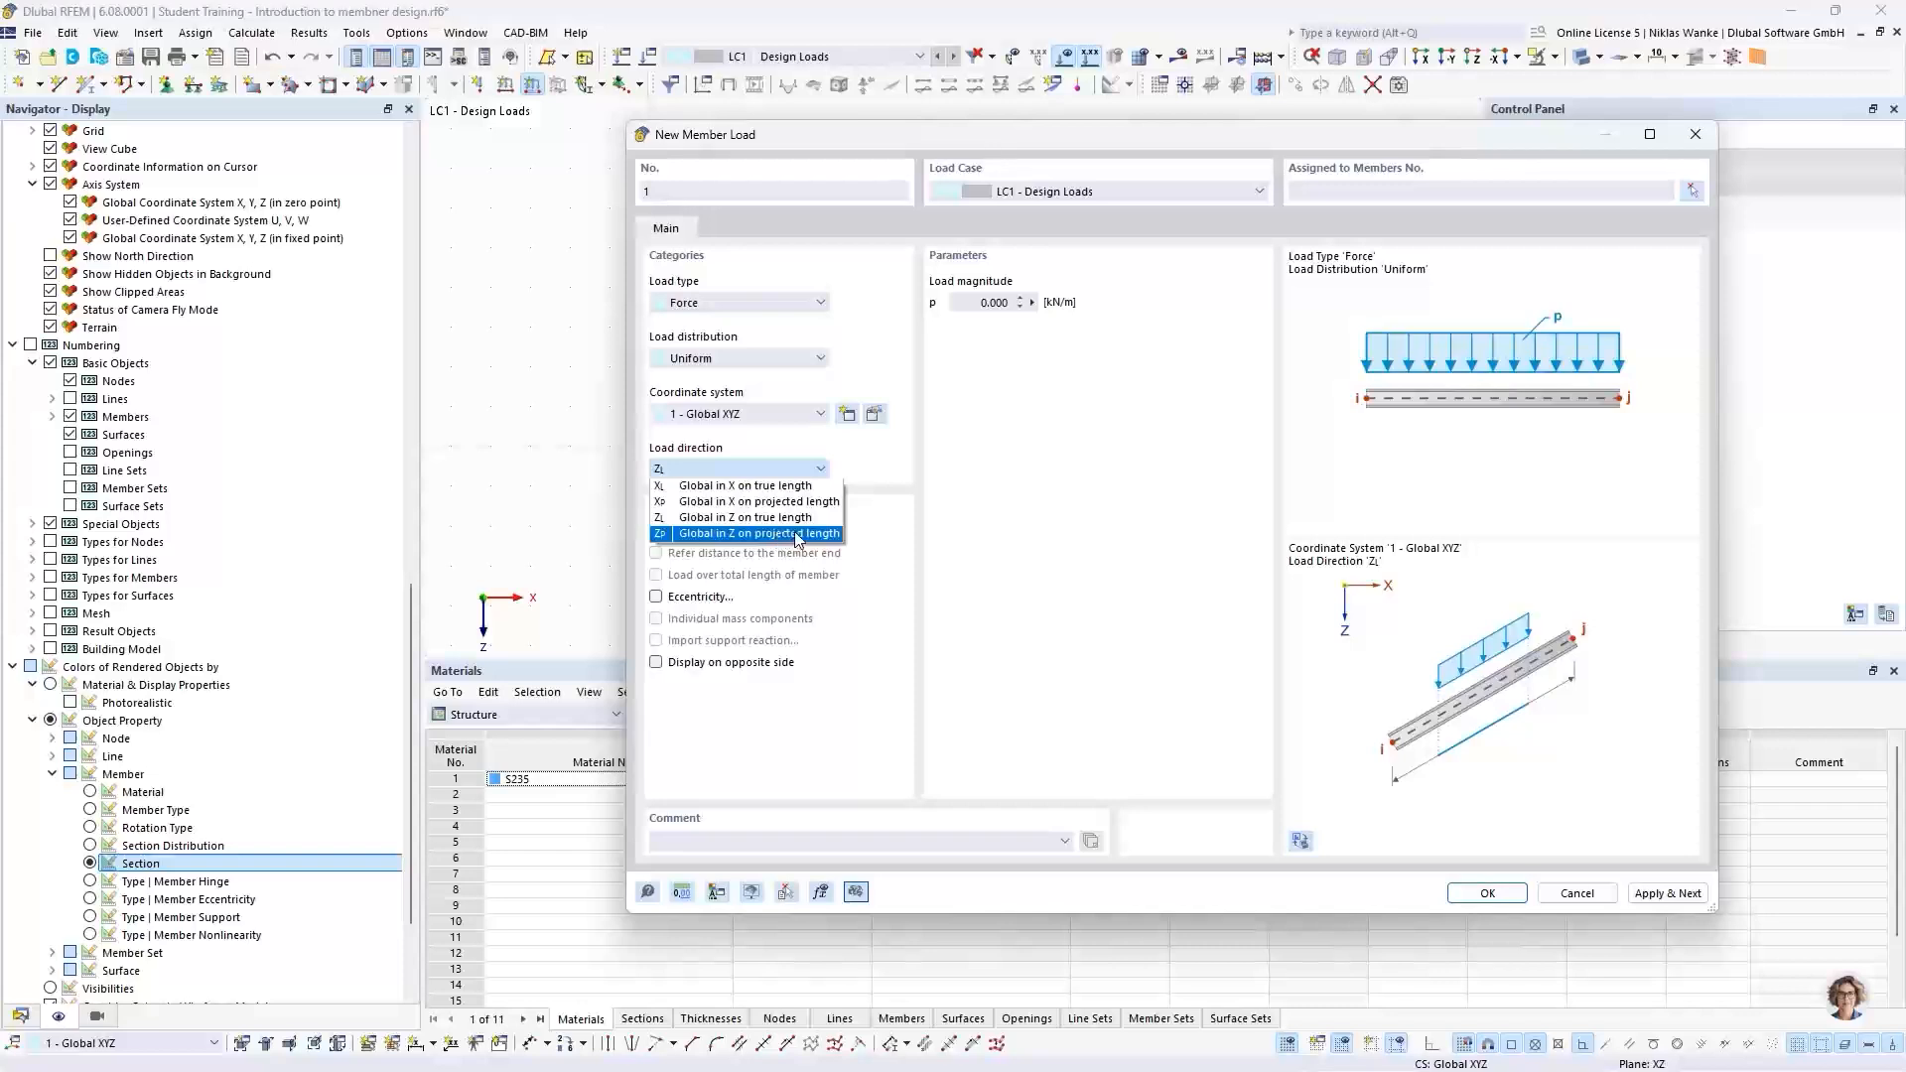
click(1158, 140)
drag(1157, 140, 941, 516)
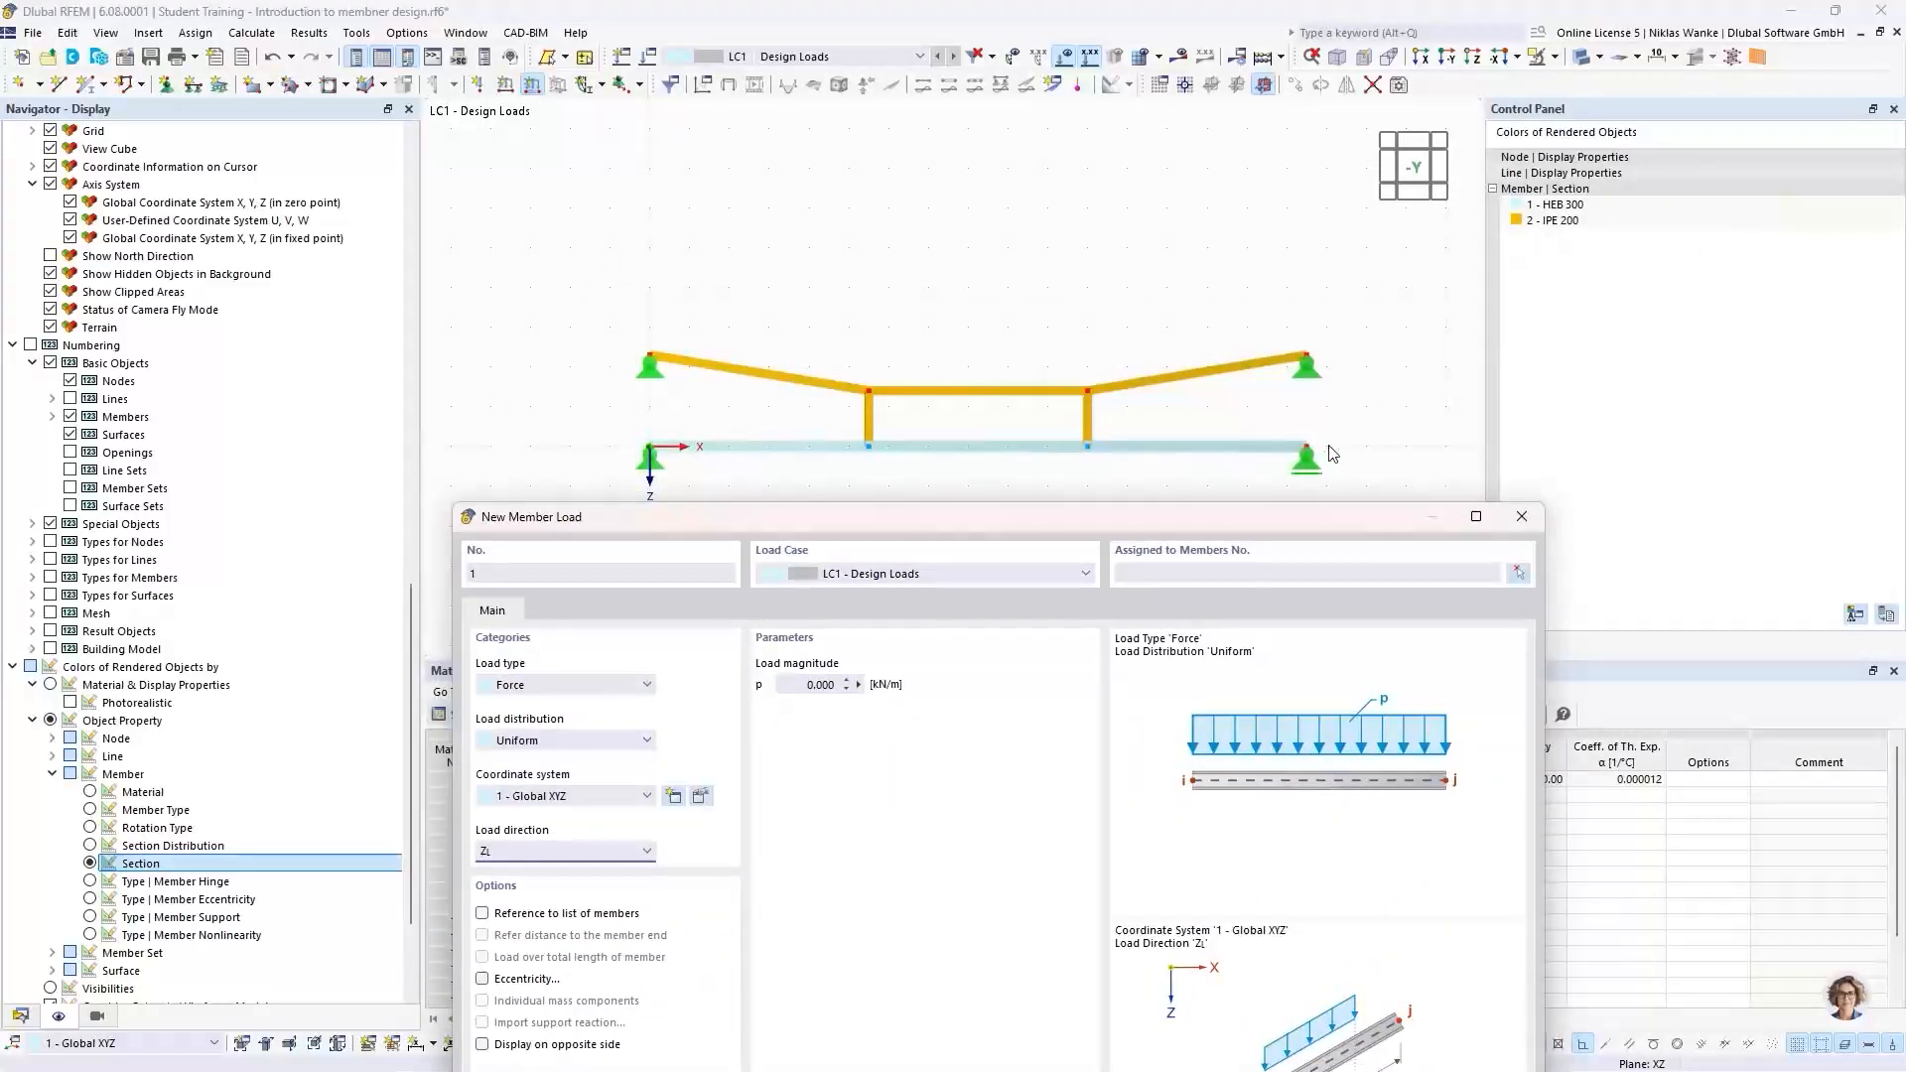
drag(806, 520, 810, 182)
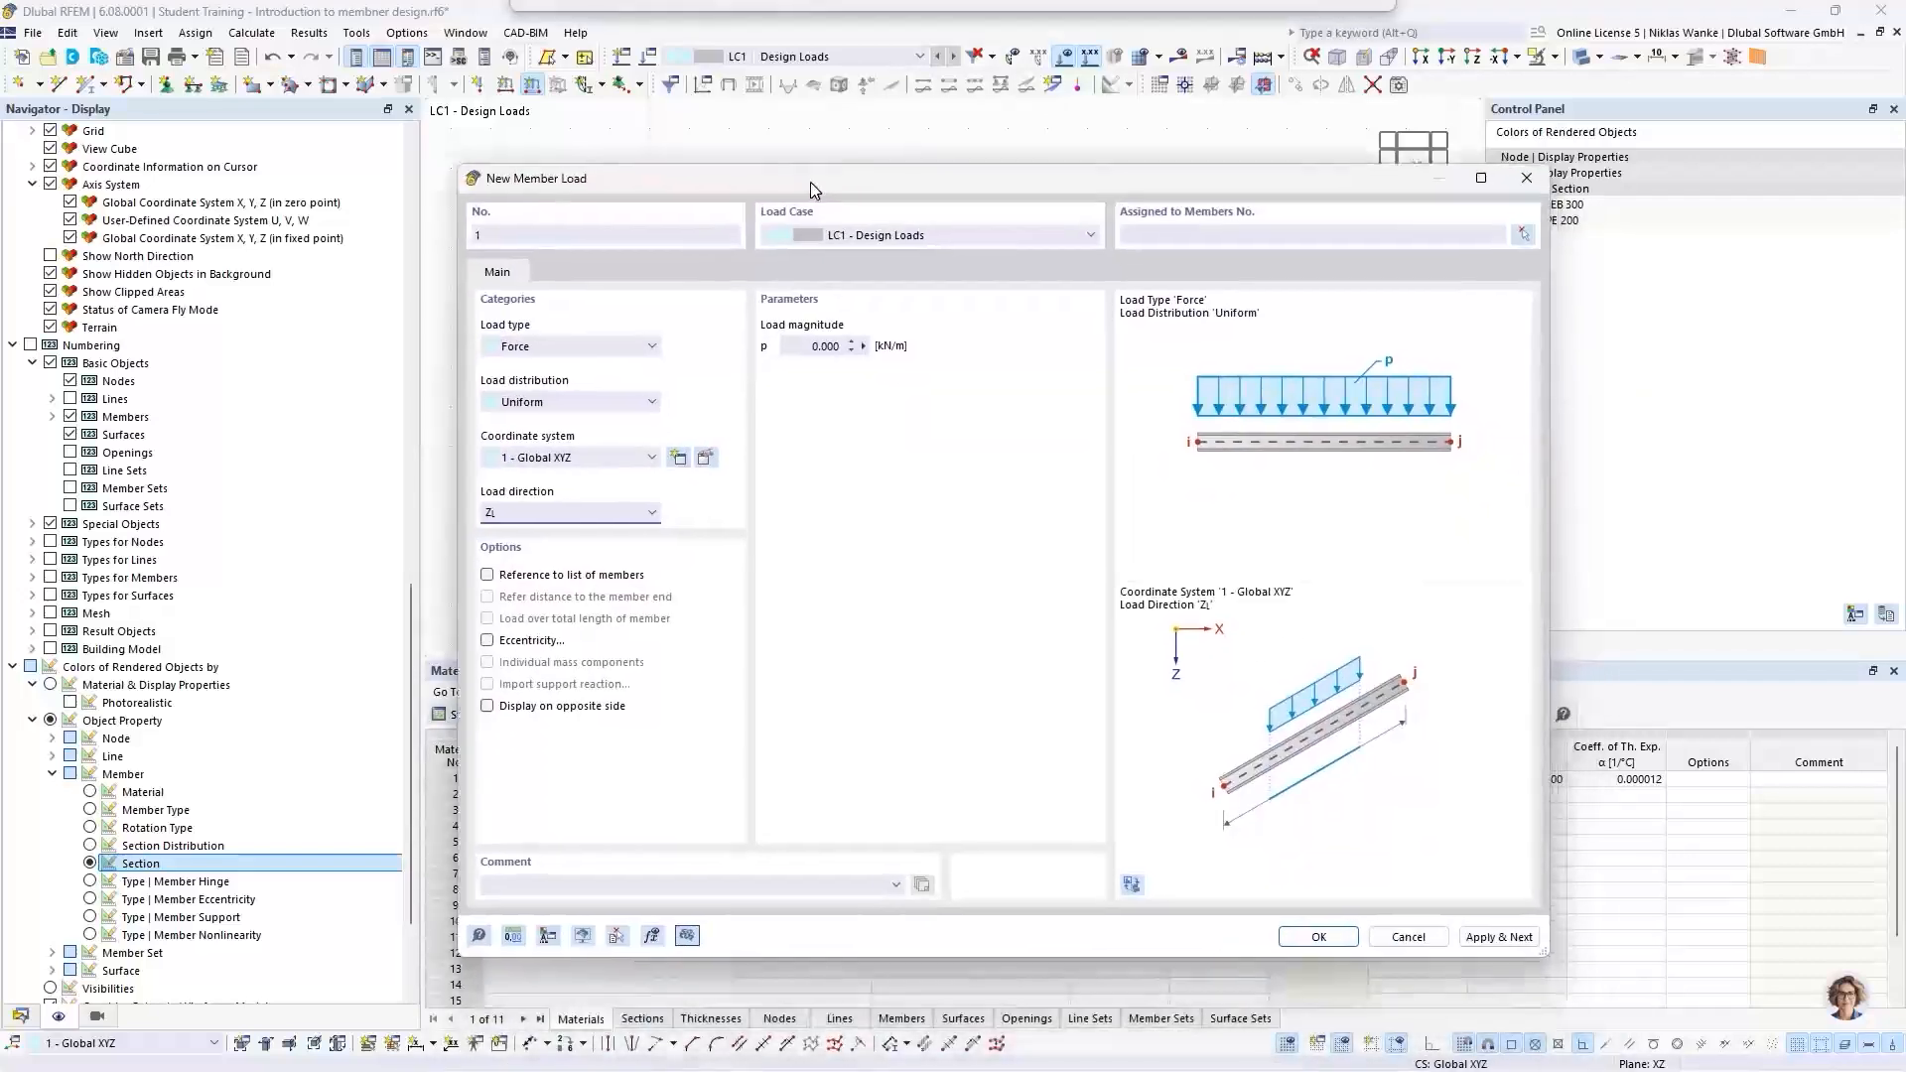
Step: Apply a uniform member load of 15 kN/m in global Z on true length to the HEB 300 beam
click(797, 346)
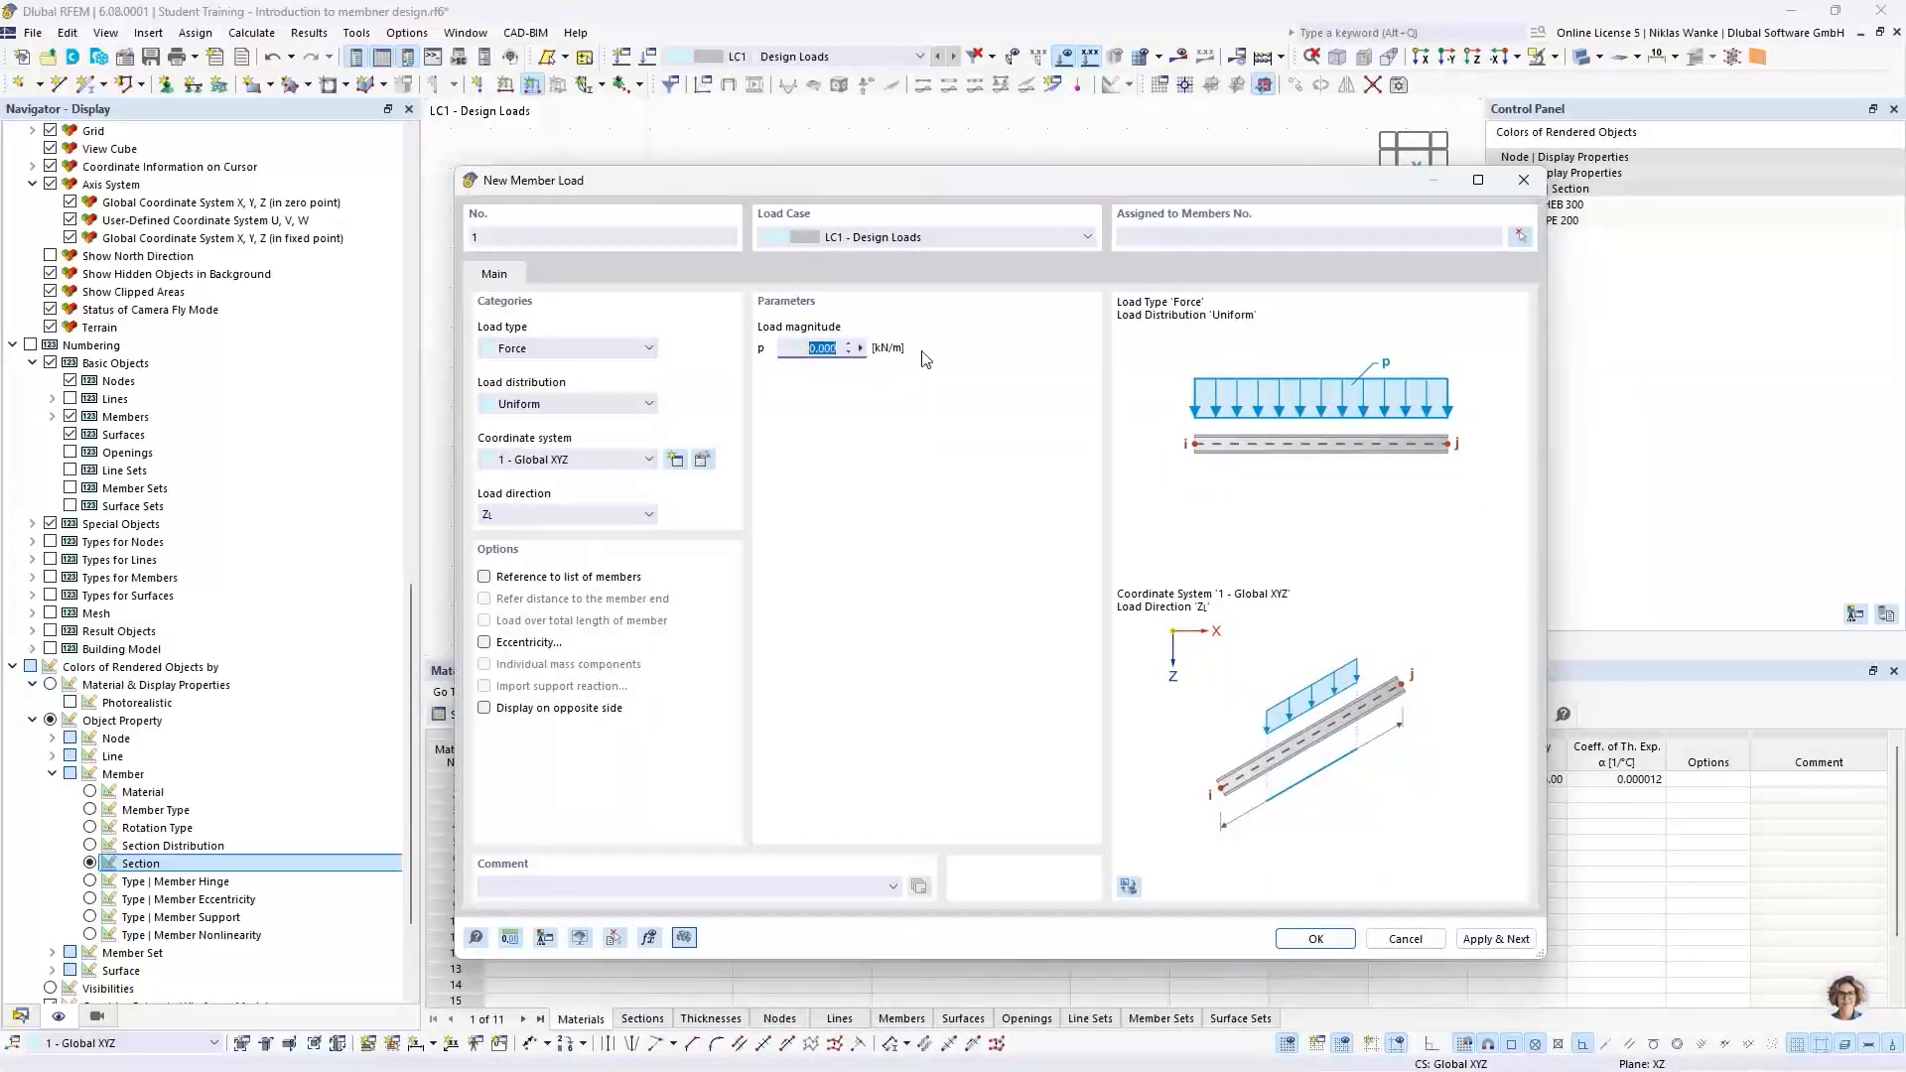
text(15)
click(1520, 236)
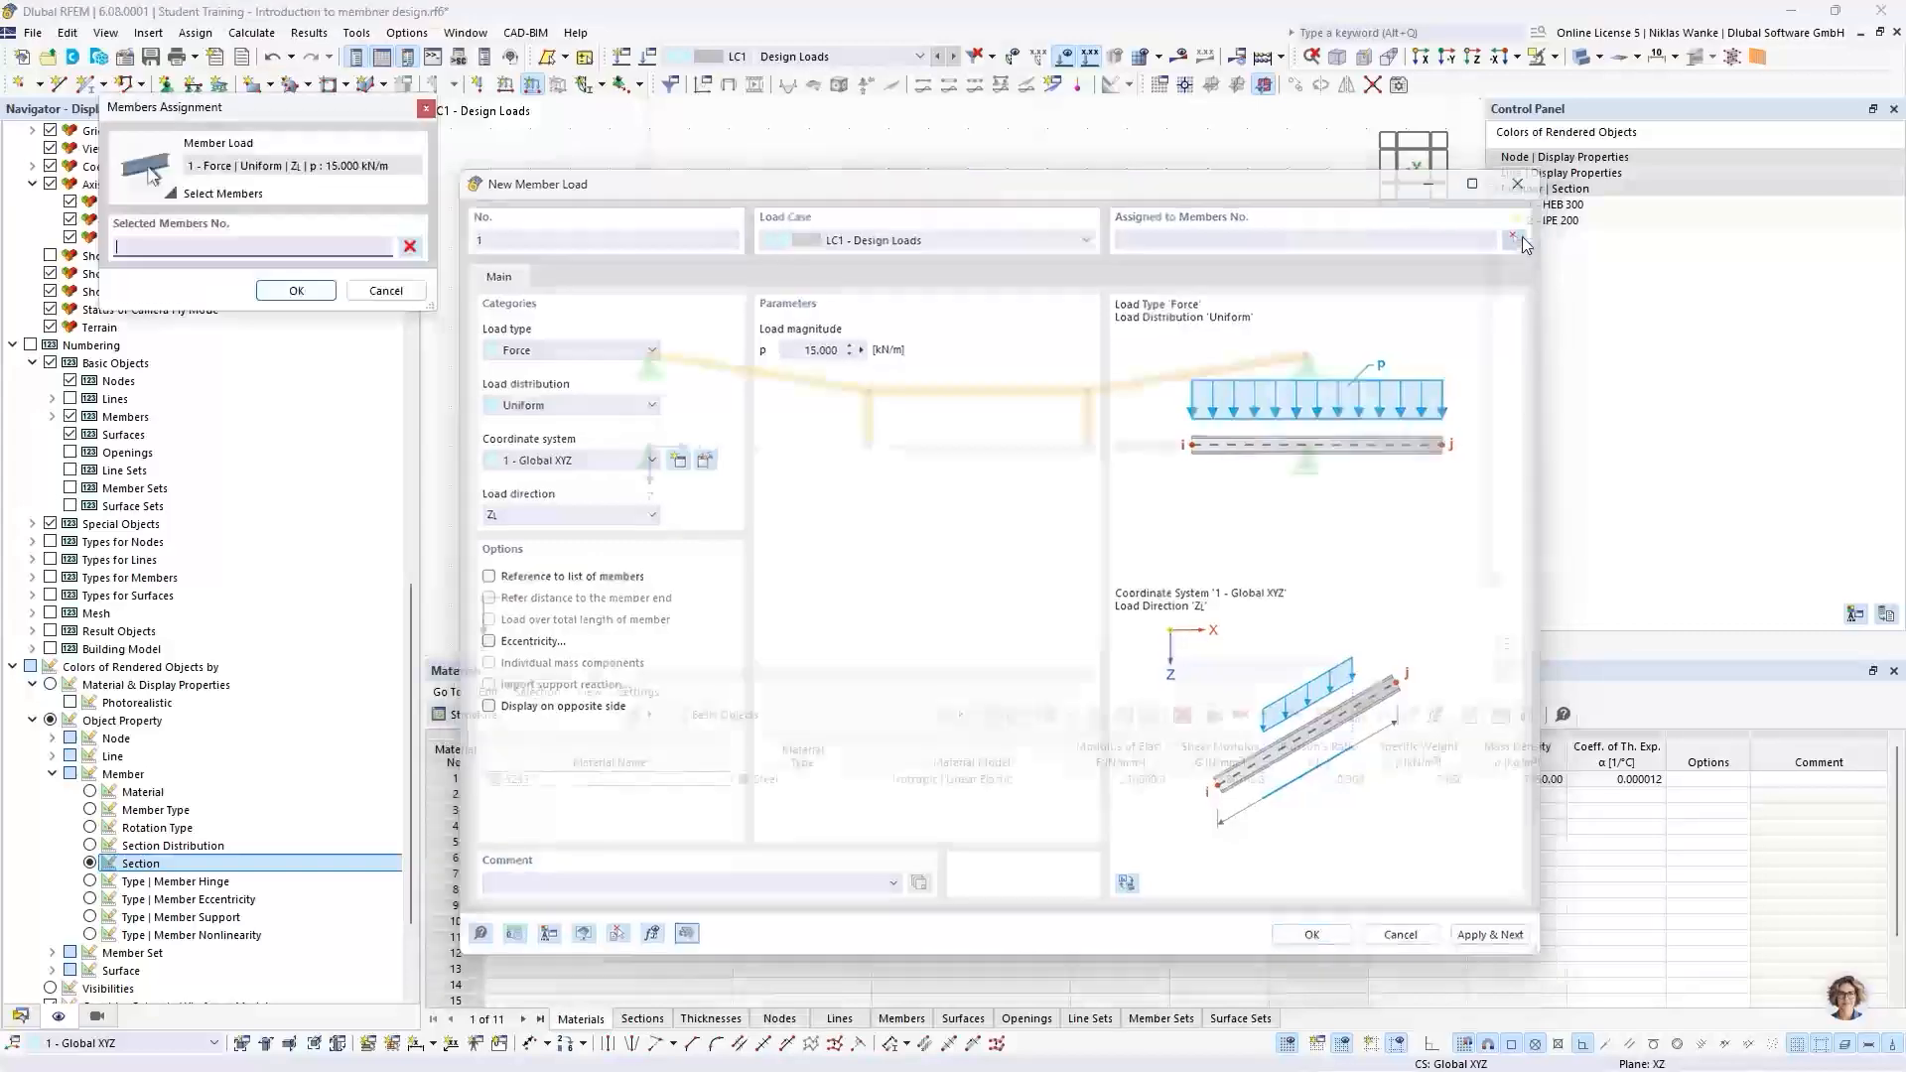
click(1208, 448)
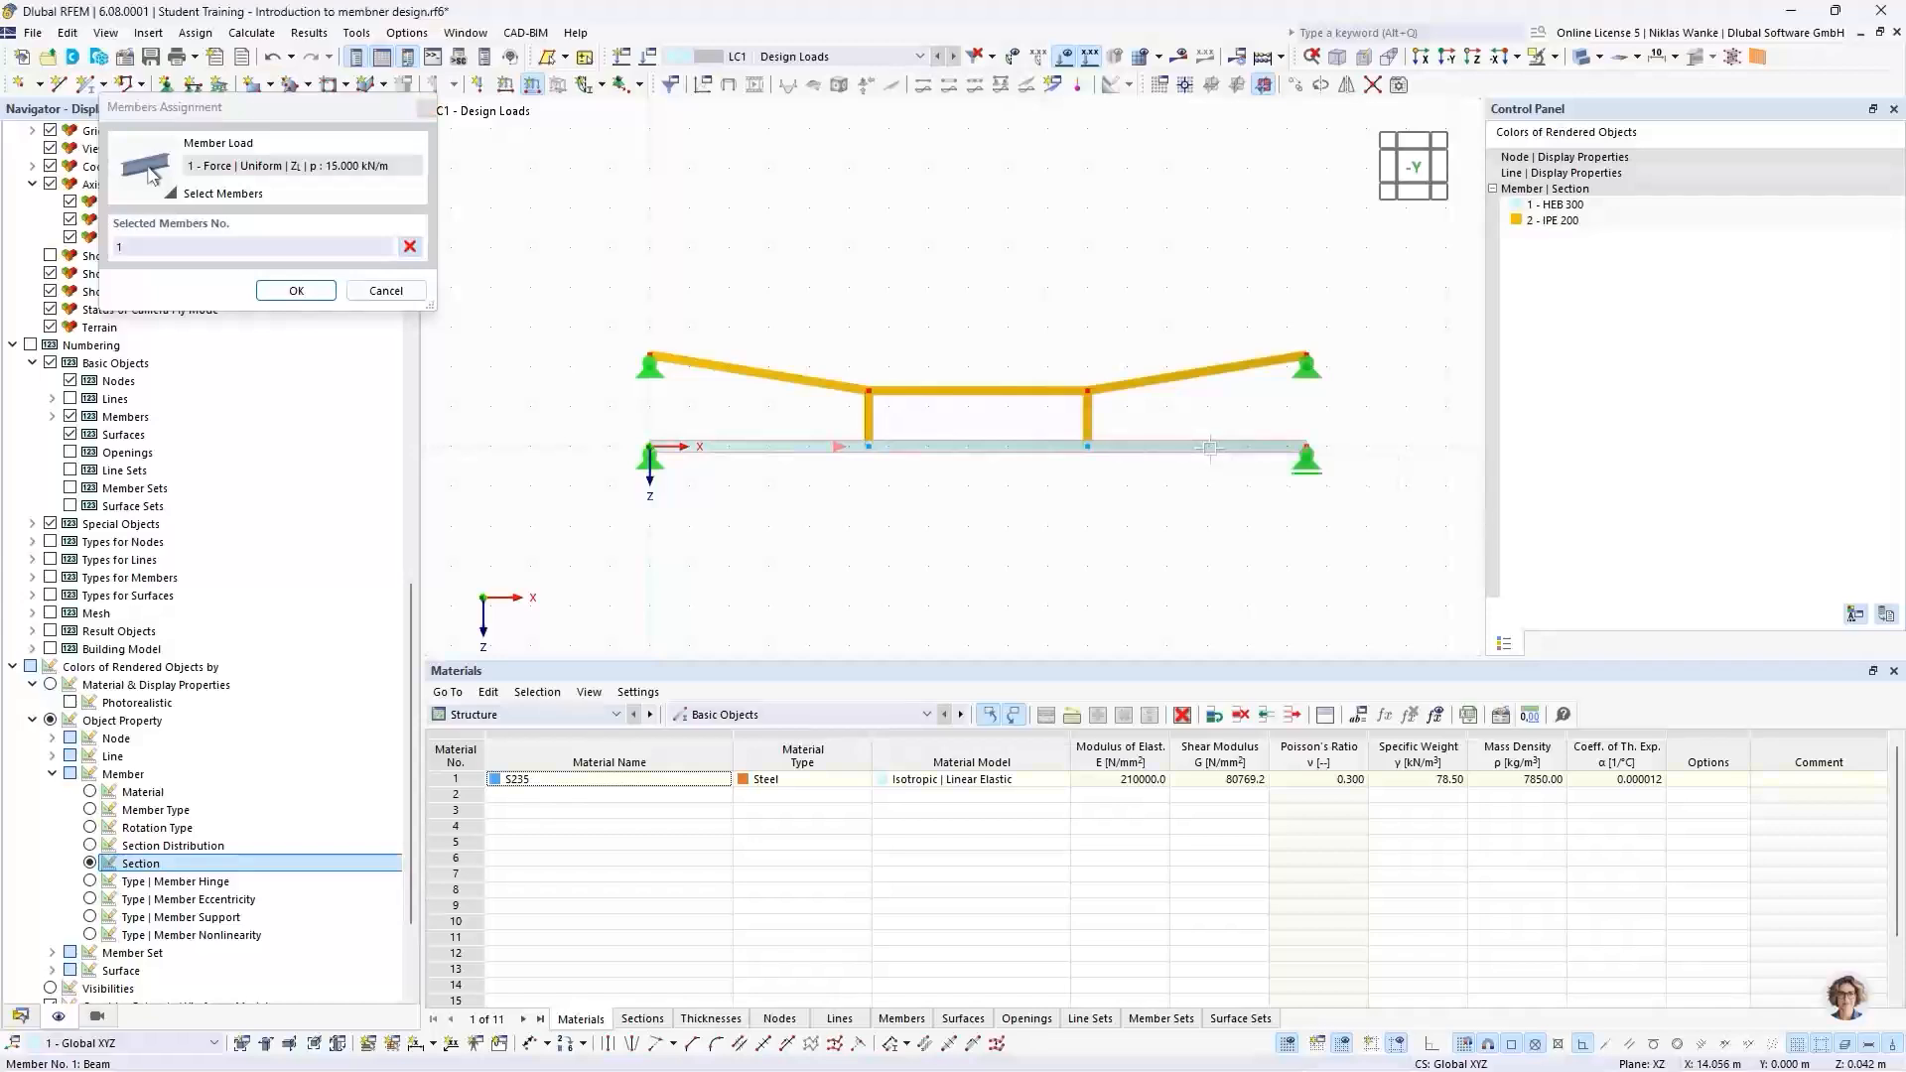
click(296, 290)
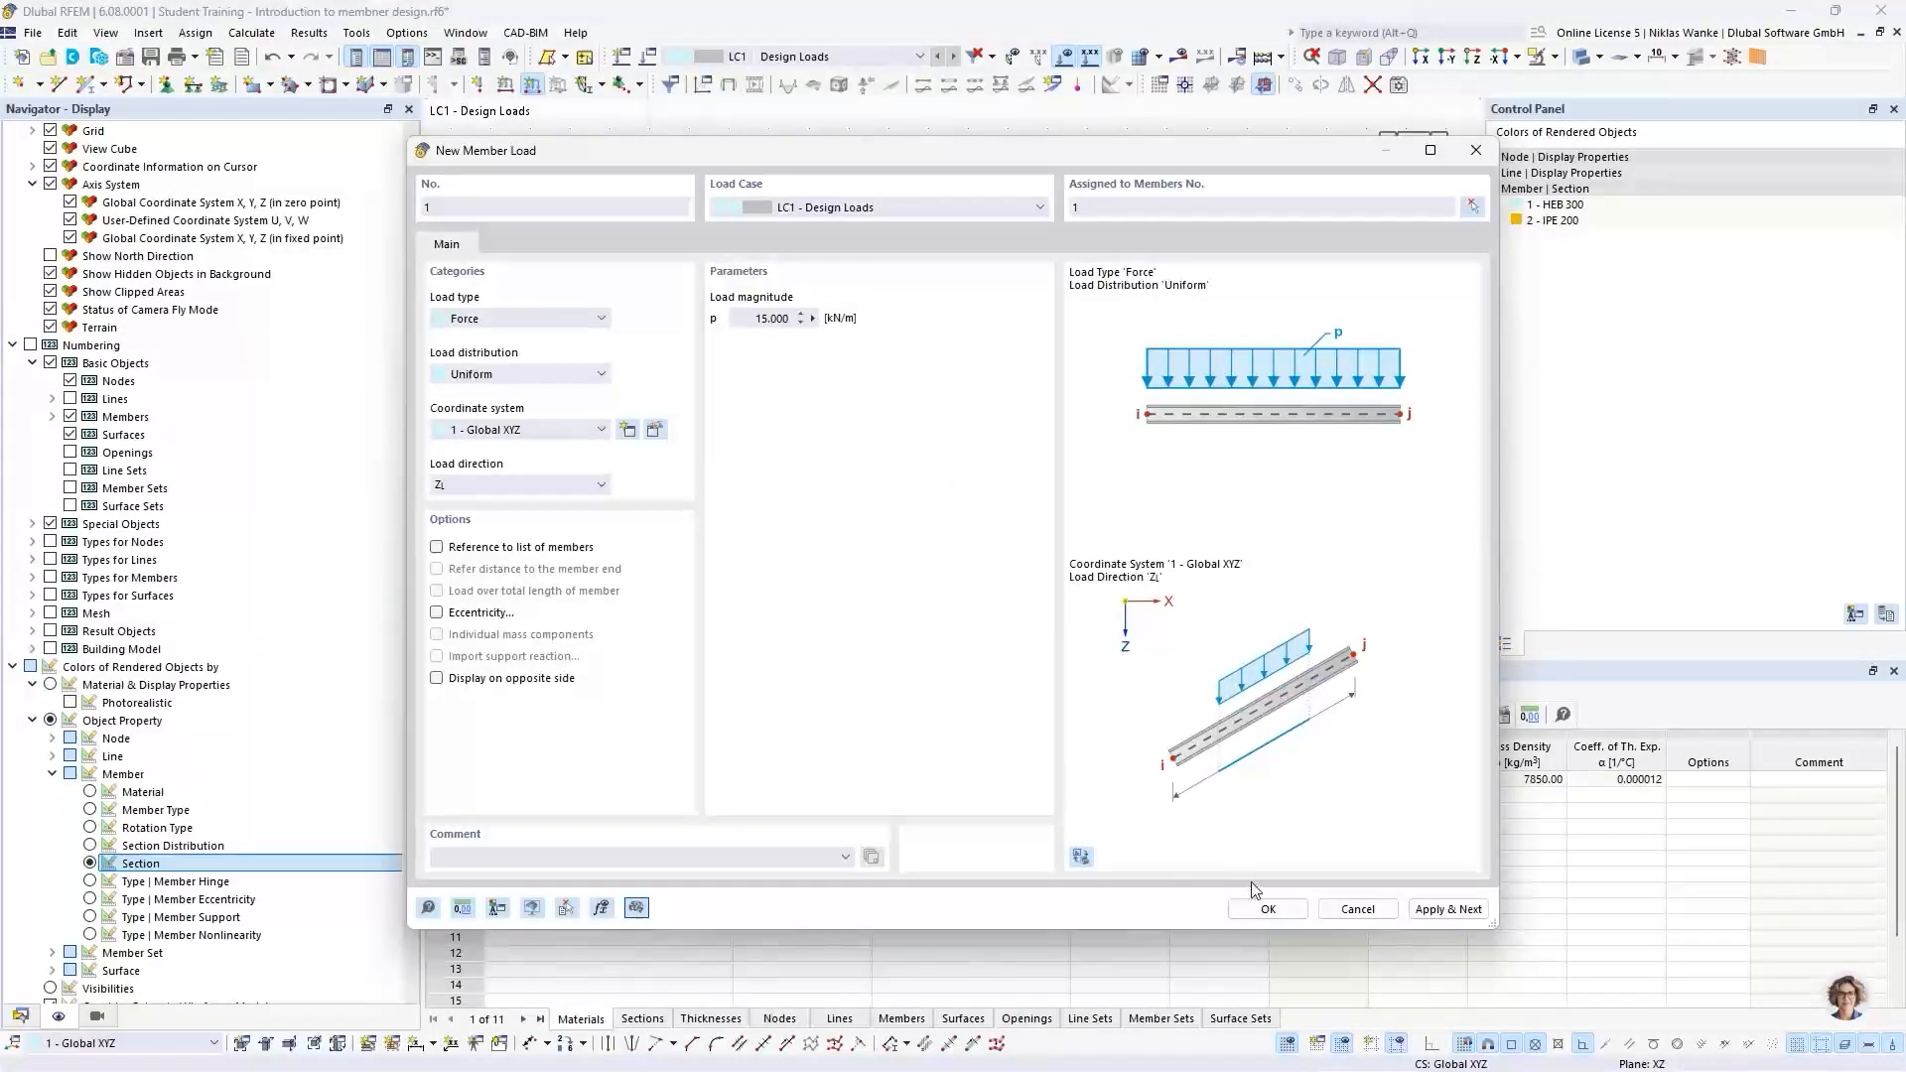
click(1267, 909)
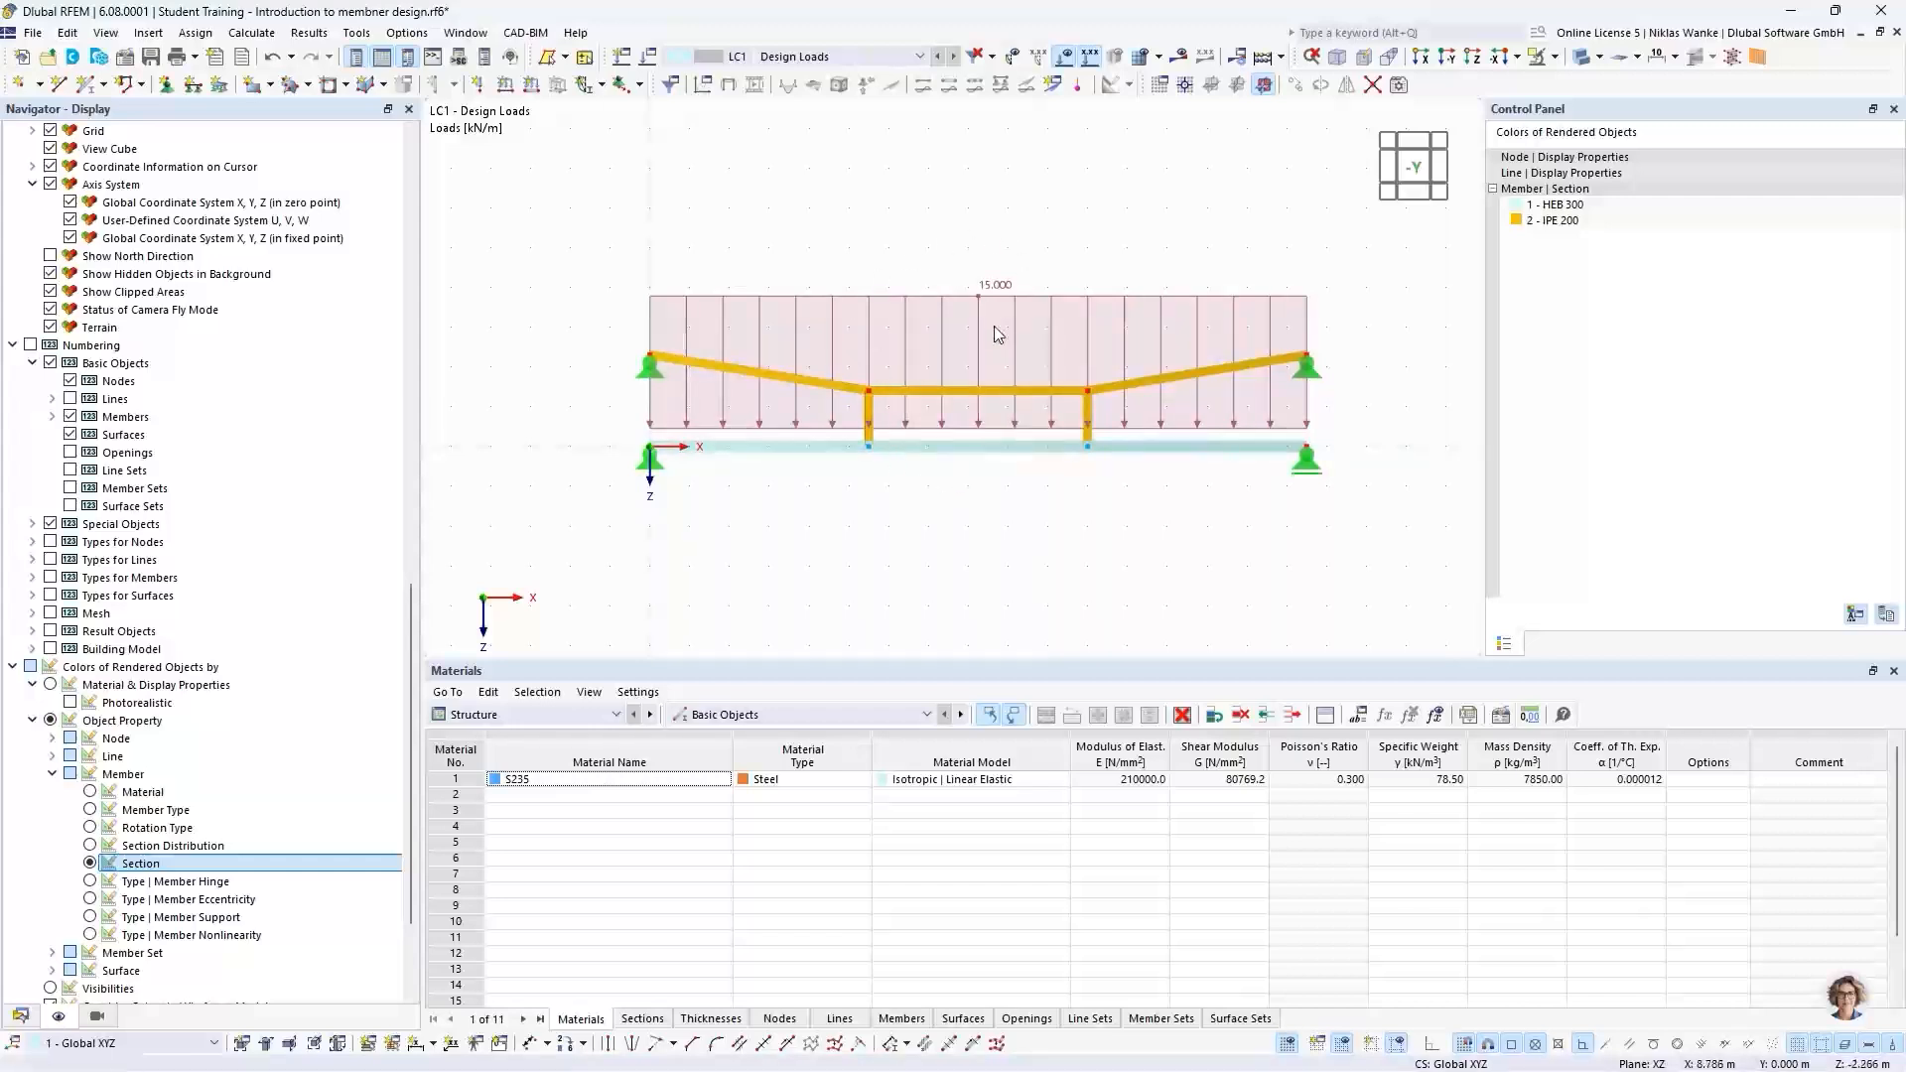
Step: Reduce the displayed size of the member load on the beam
right_click(991, 291)
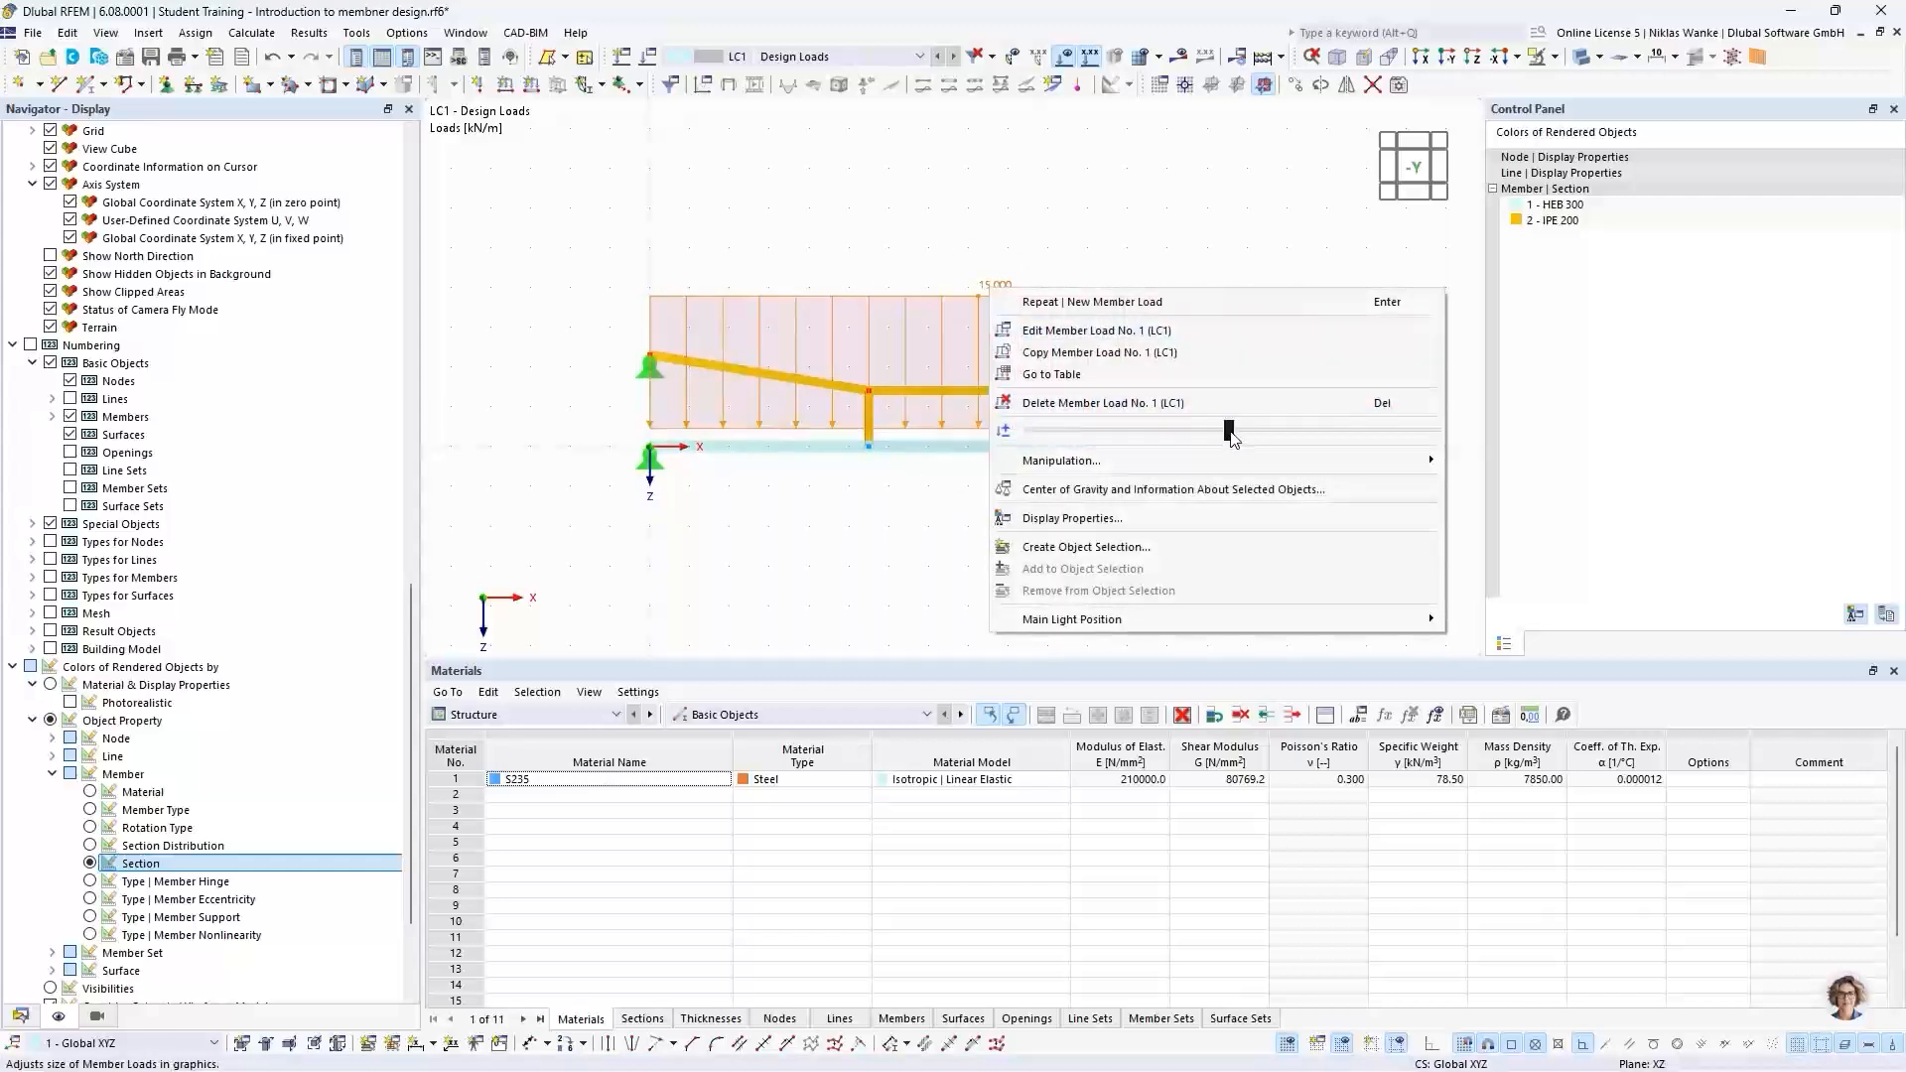
drag(1230, 433, 1084, 435)
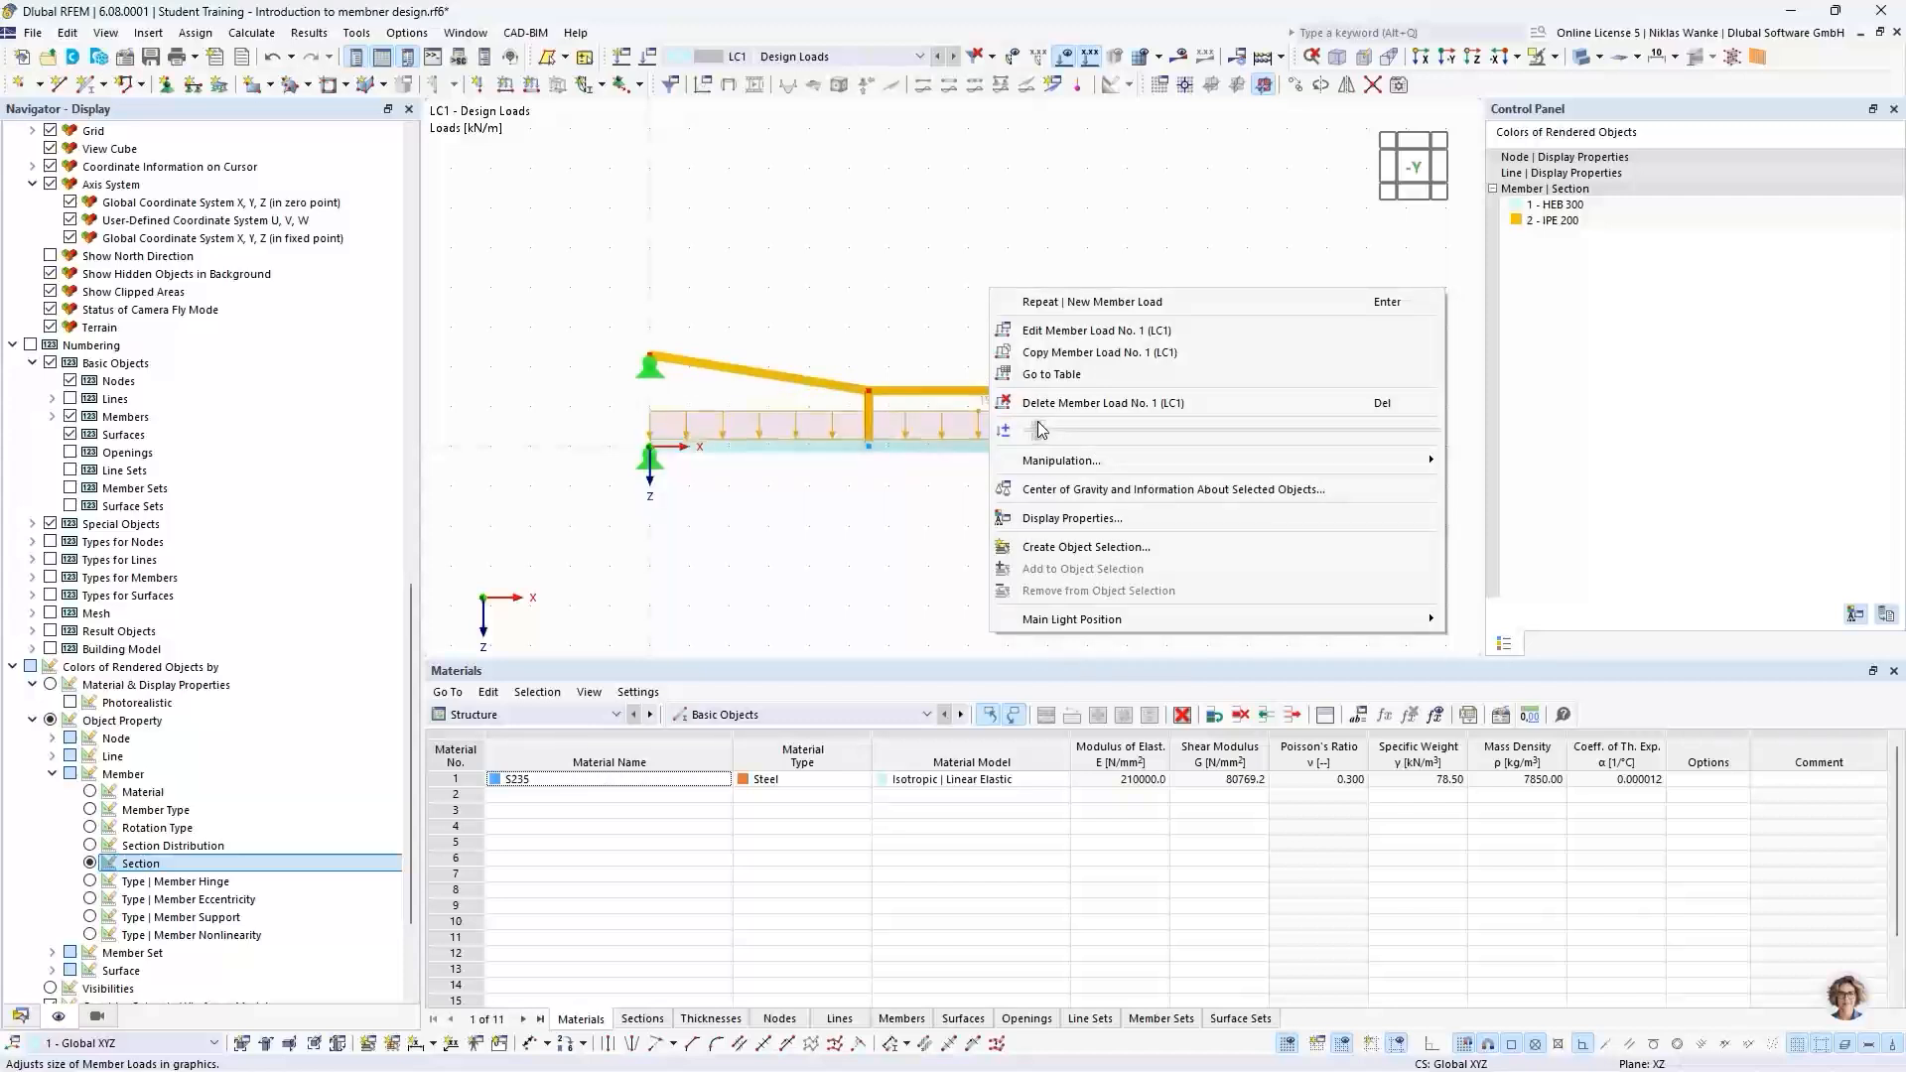
click(896, 526)
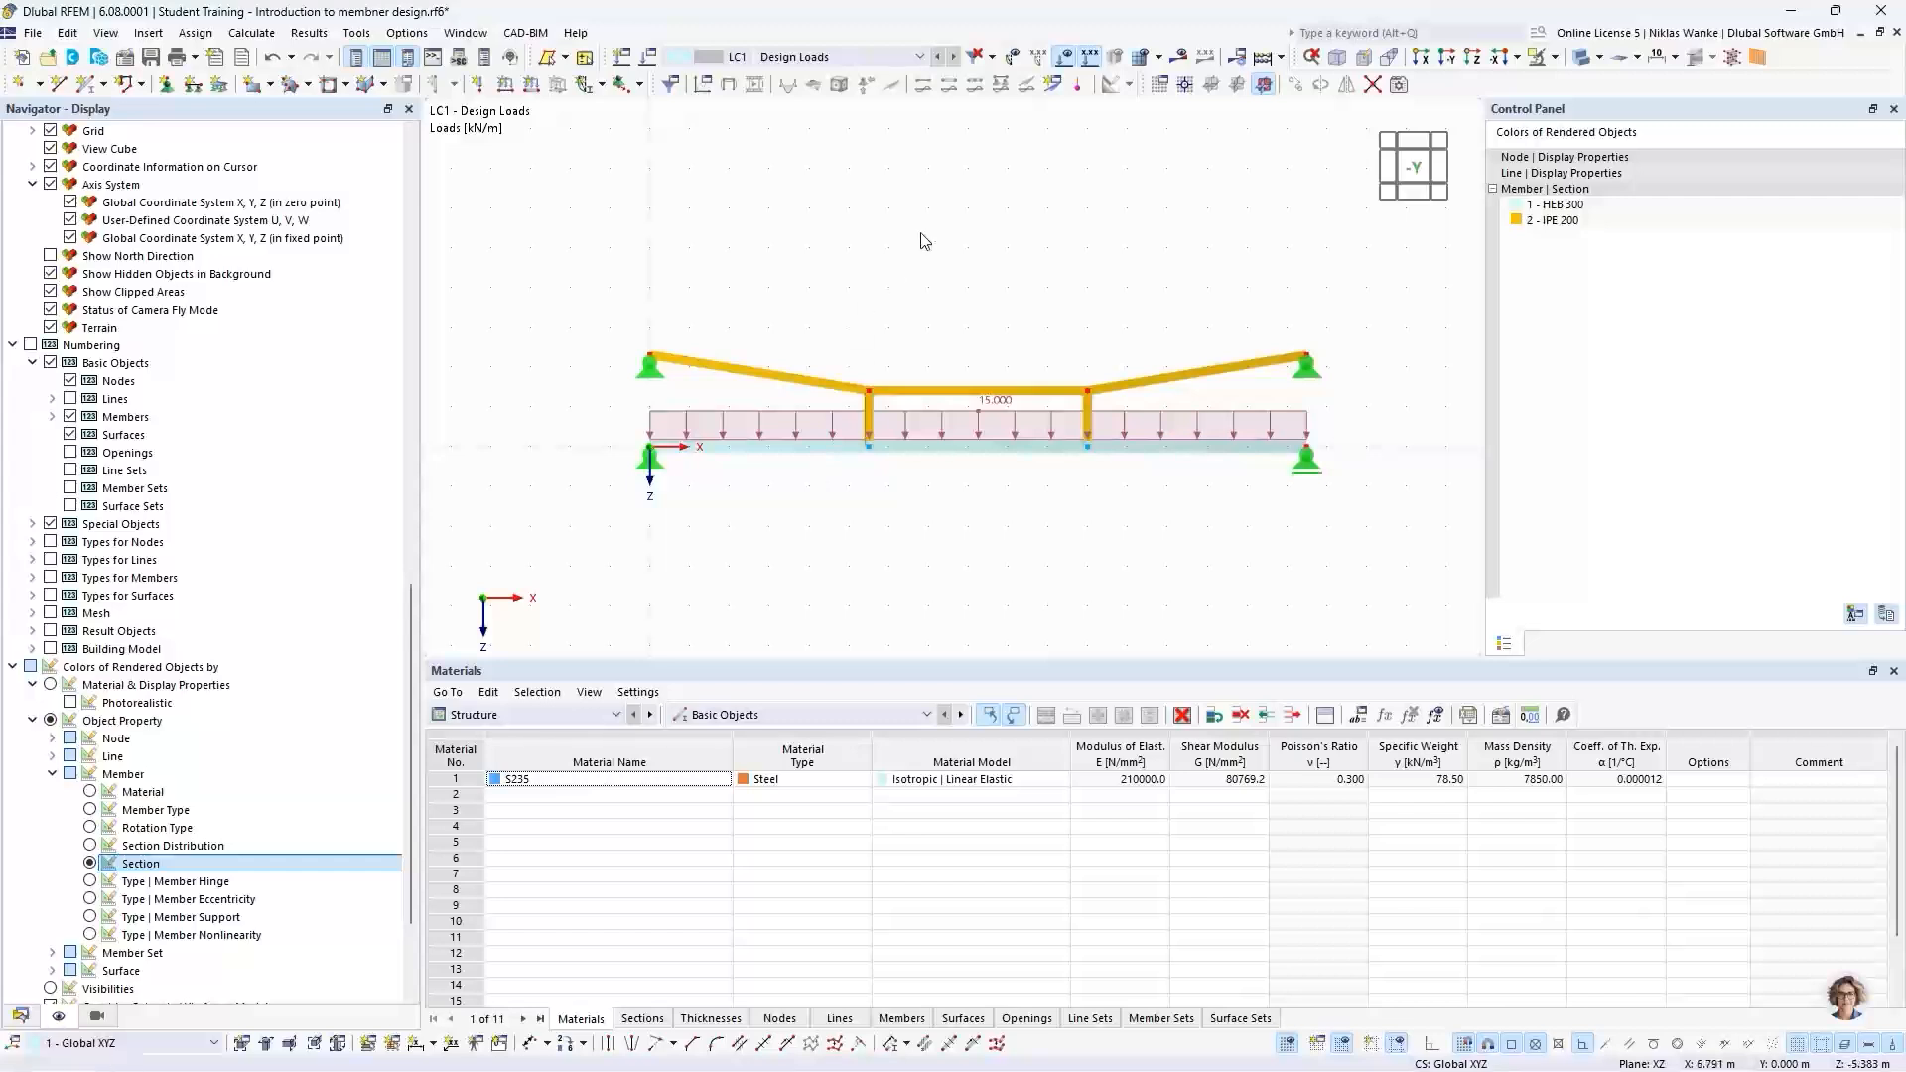
Step: Calculate load case LC1 and display its static analysis results on the model
drag(584, 266, 1358, 536)
click(1180, 58)
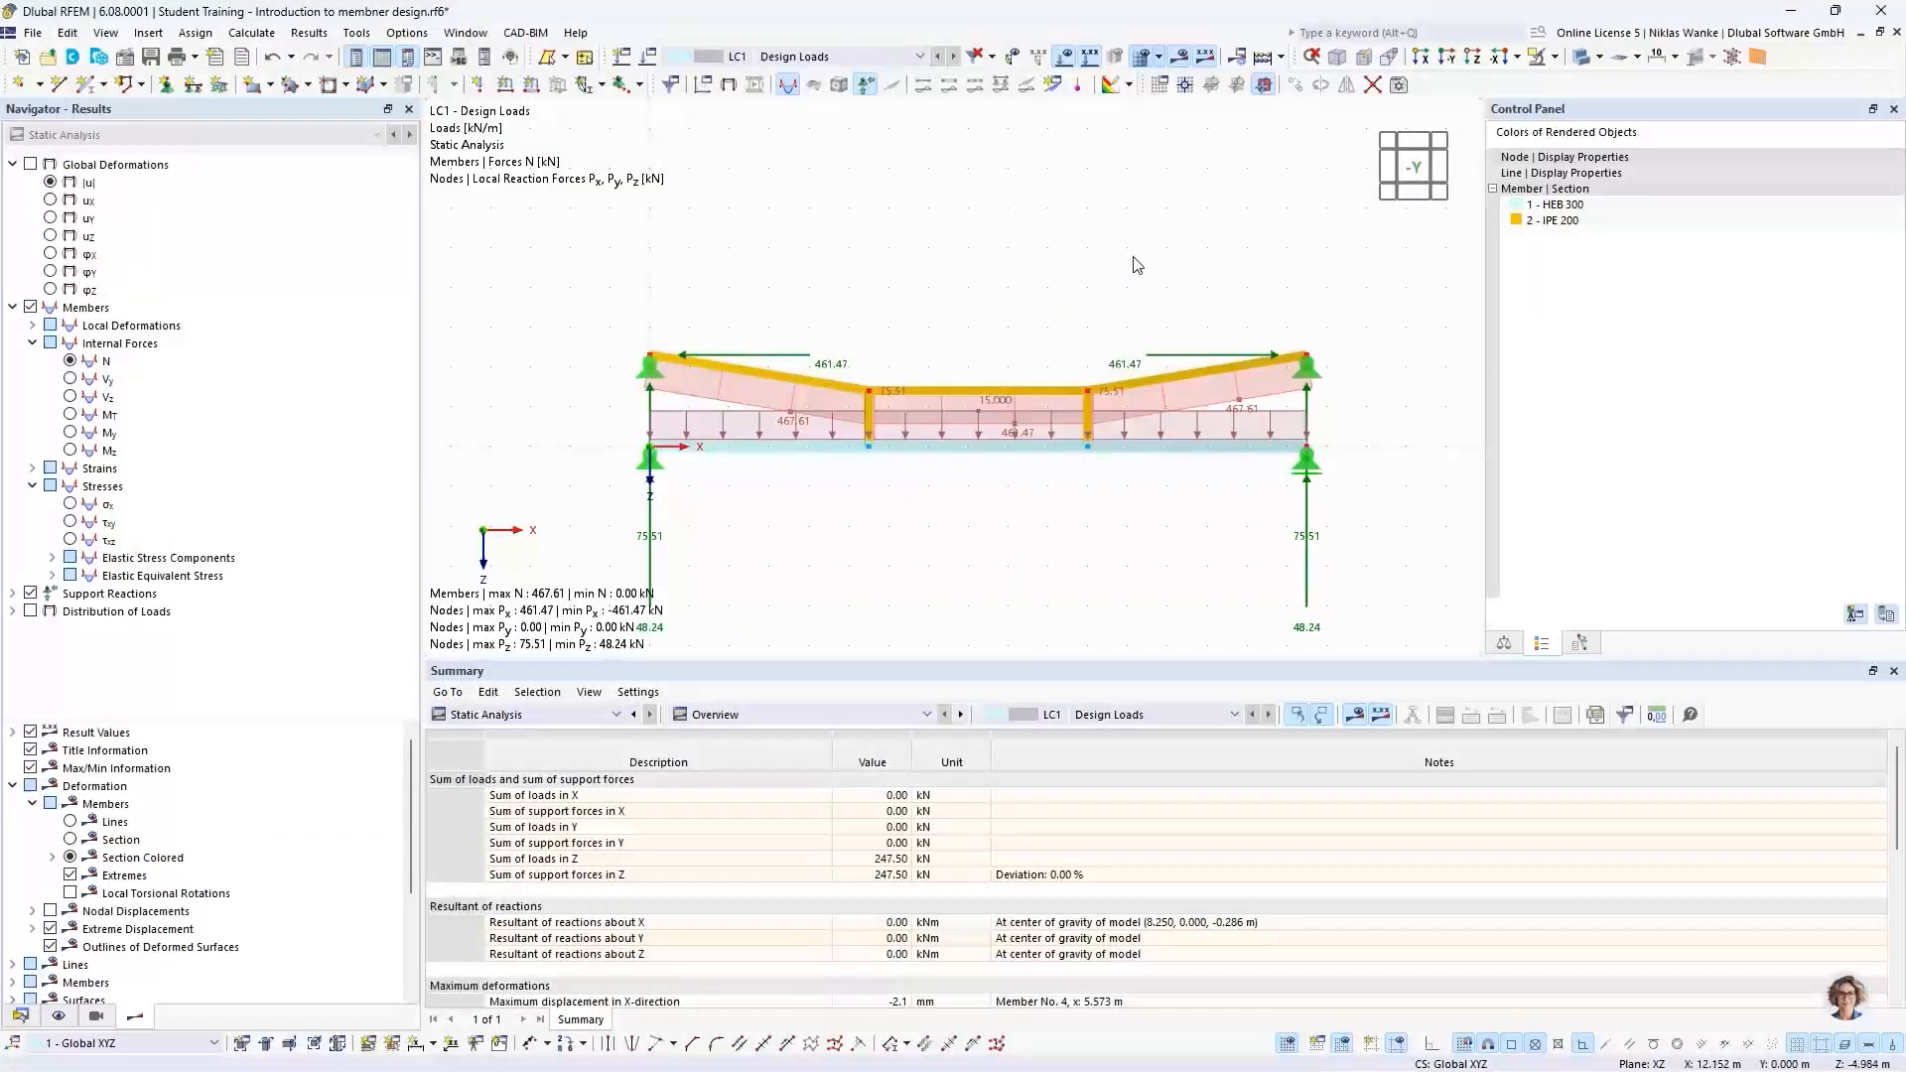
scroll(1078, 343, down, 1)
middle_drag(1078, 342, 1092, 317)
scroll(1021, 337, up, 1)
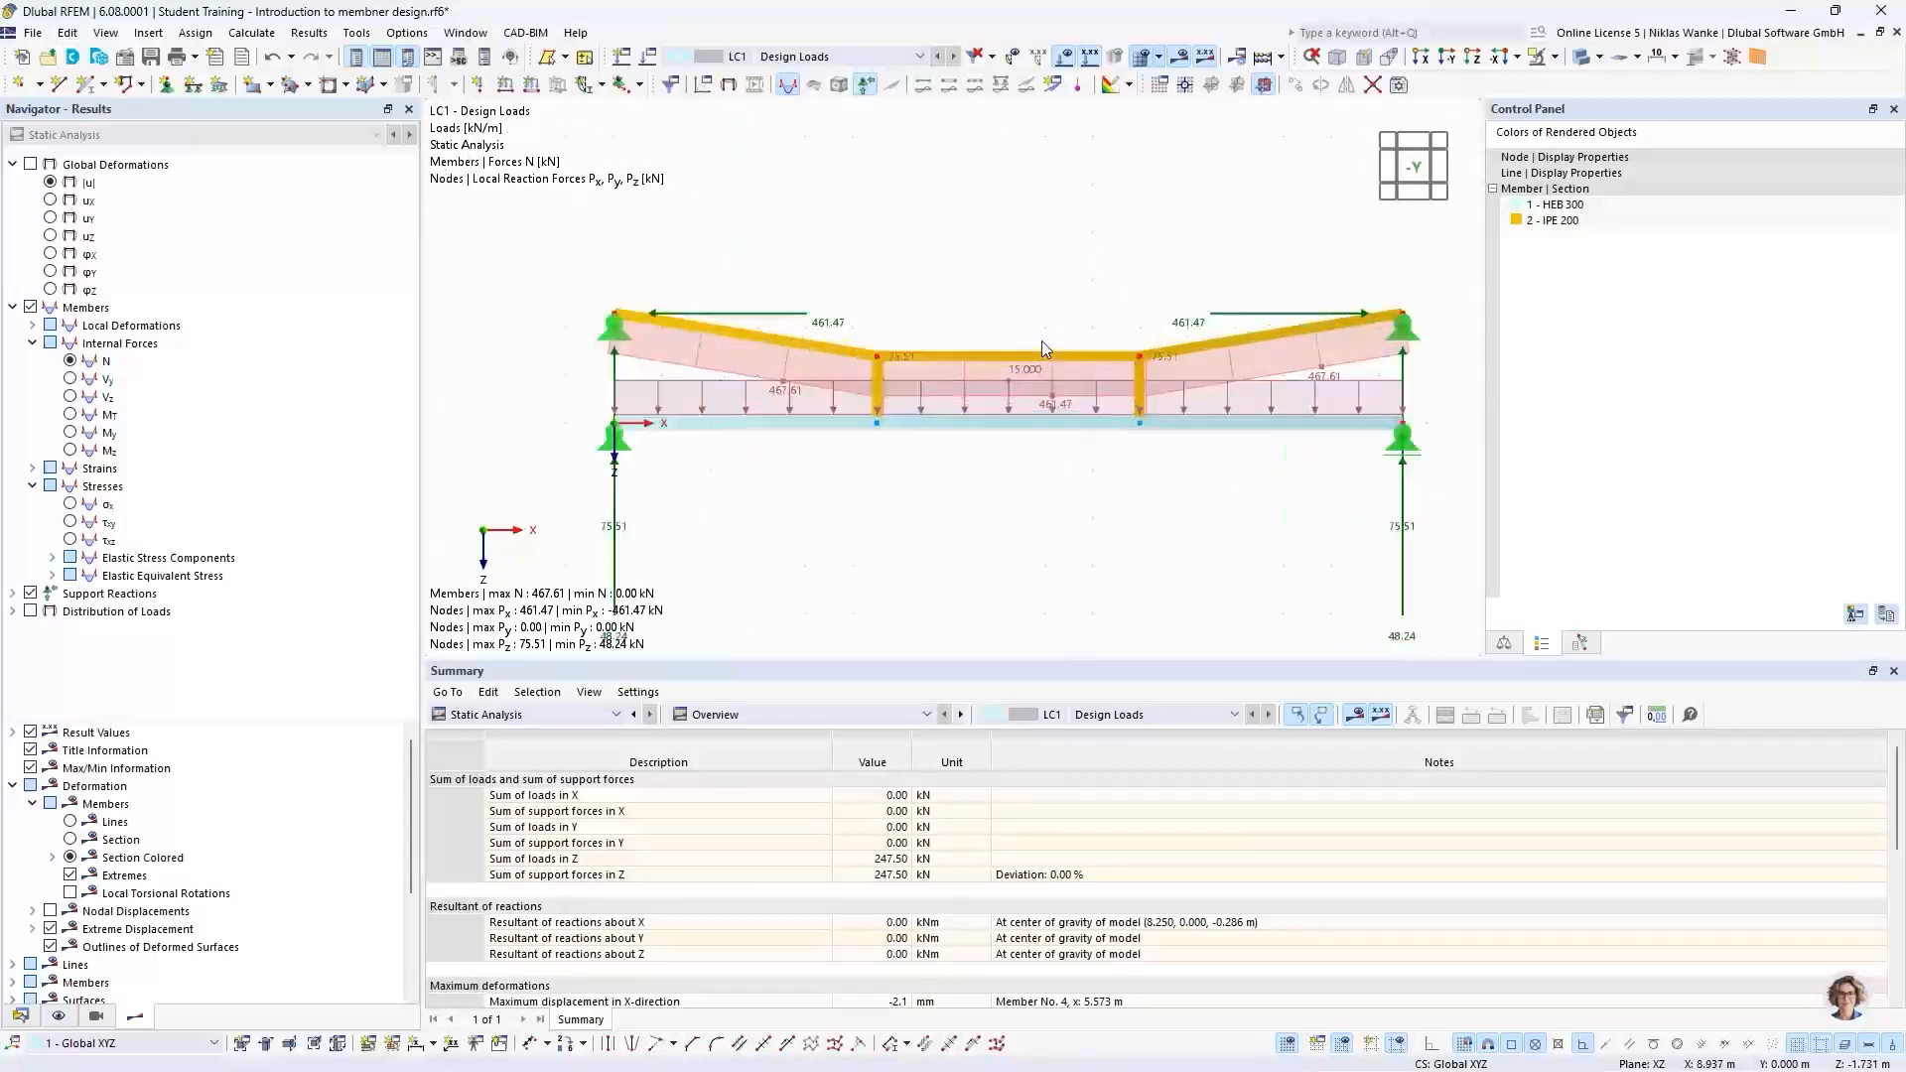
Step: Show the structure as a wireframe model and hide the load display so only the results remain
click(1597, 58)
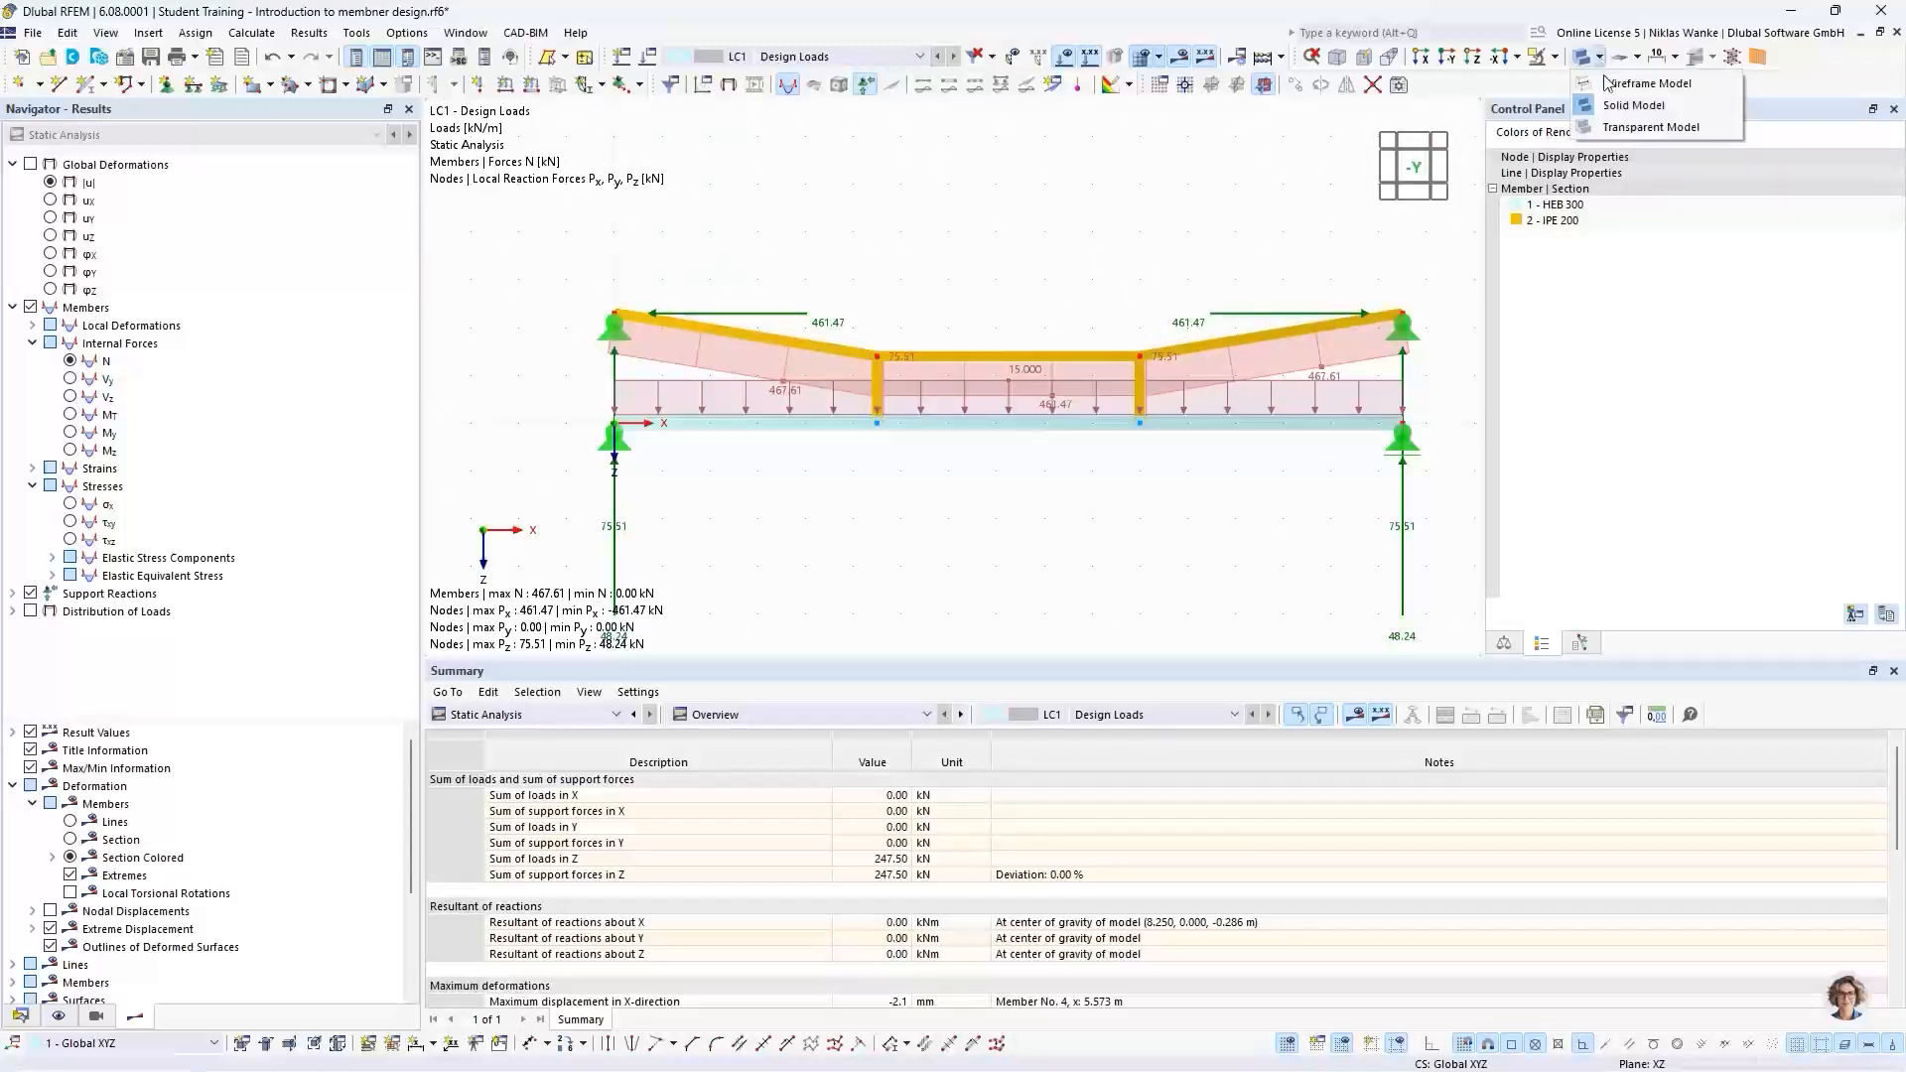
click(1638, 80)
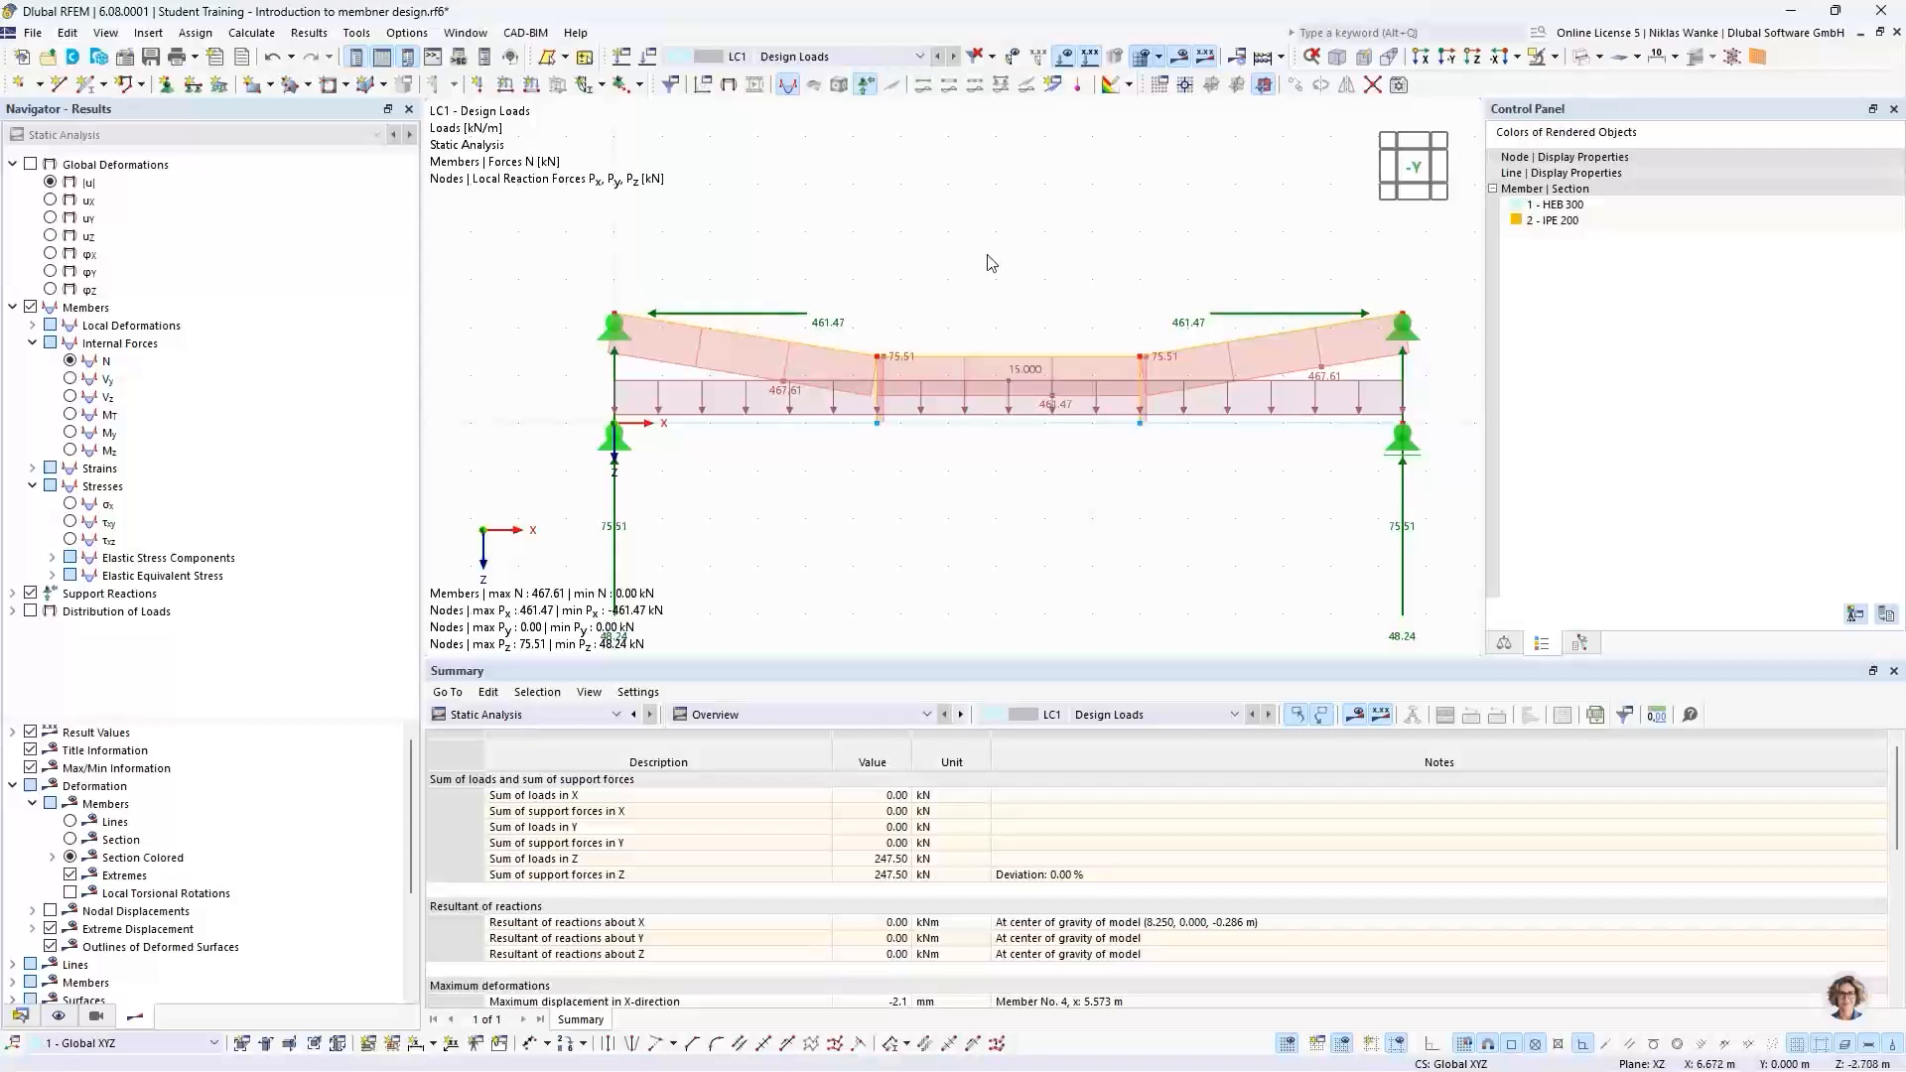
click(1065, 62)
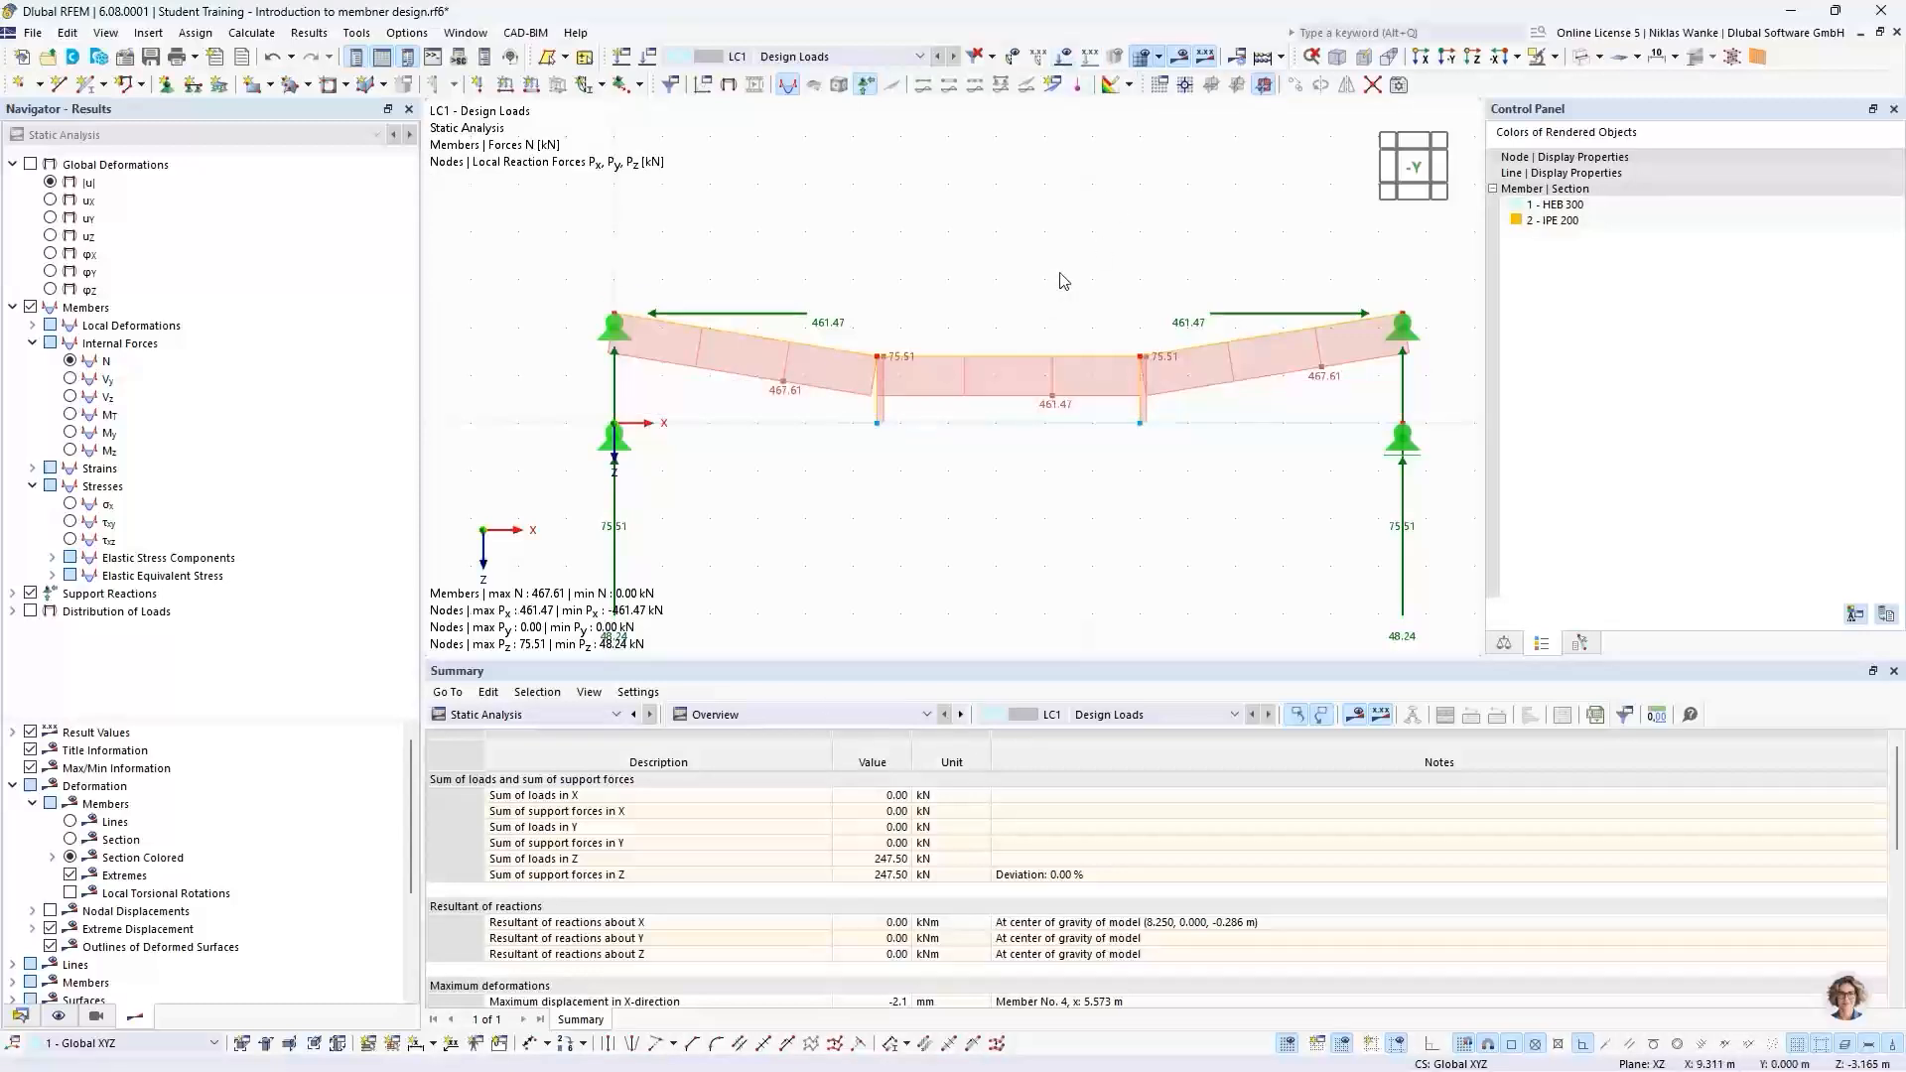
scroll(1082, 318, down, 1)
middle_drag(1081, 318, 1083, 248)
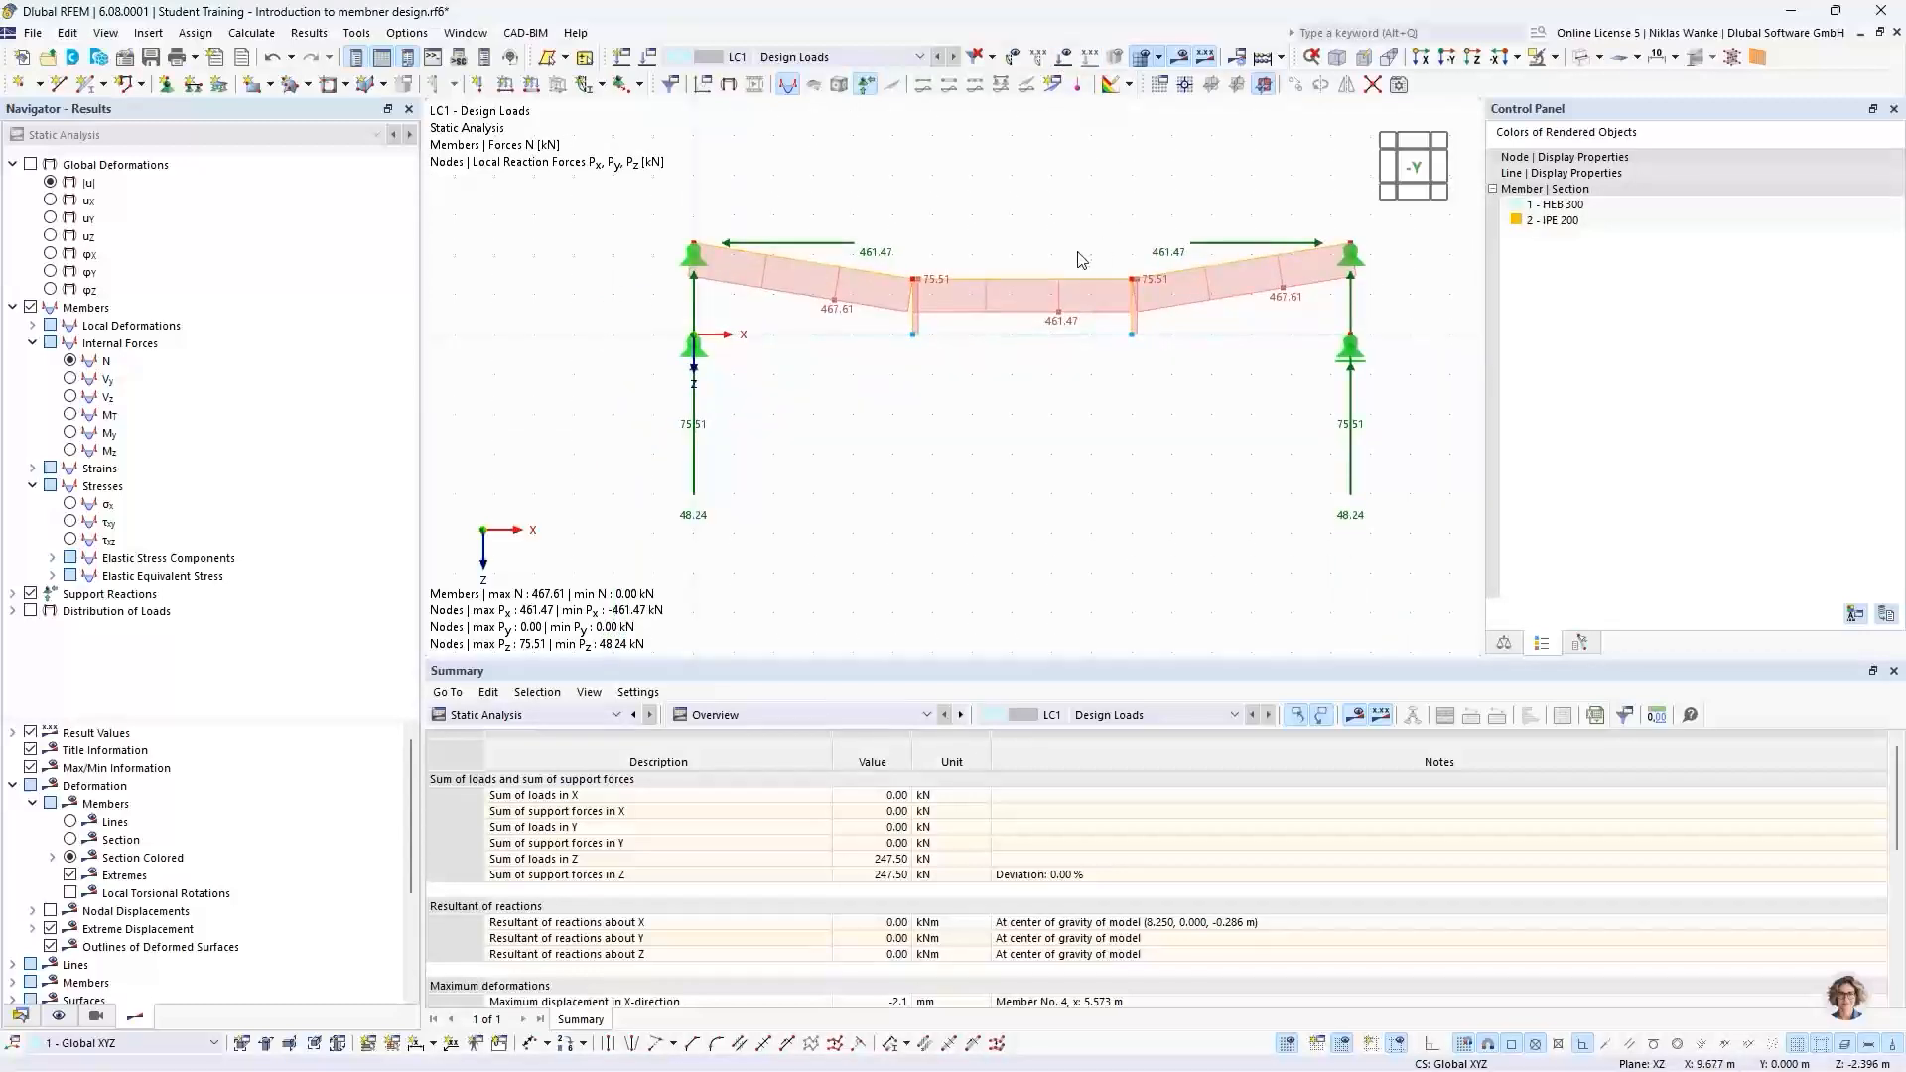
scroll(1087, 262, up, 1)
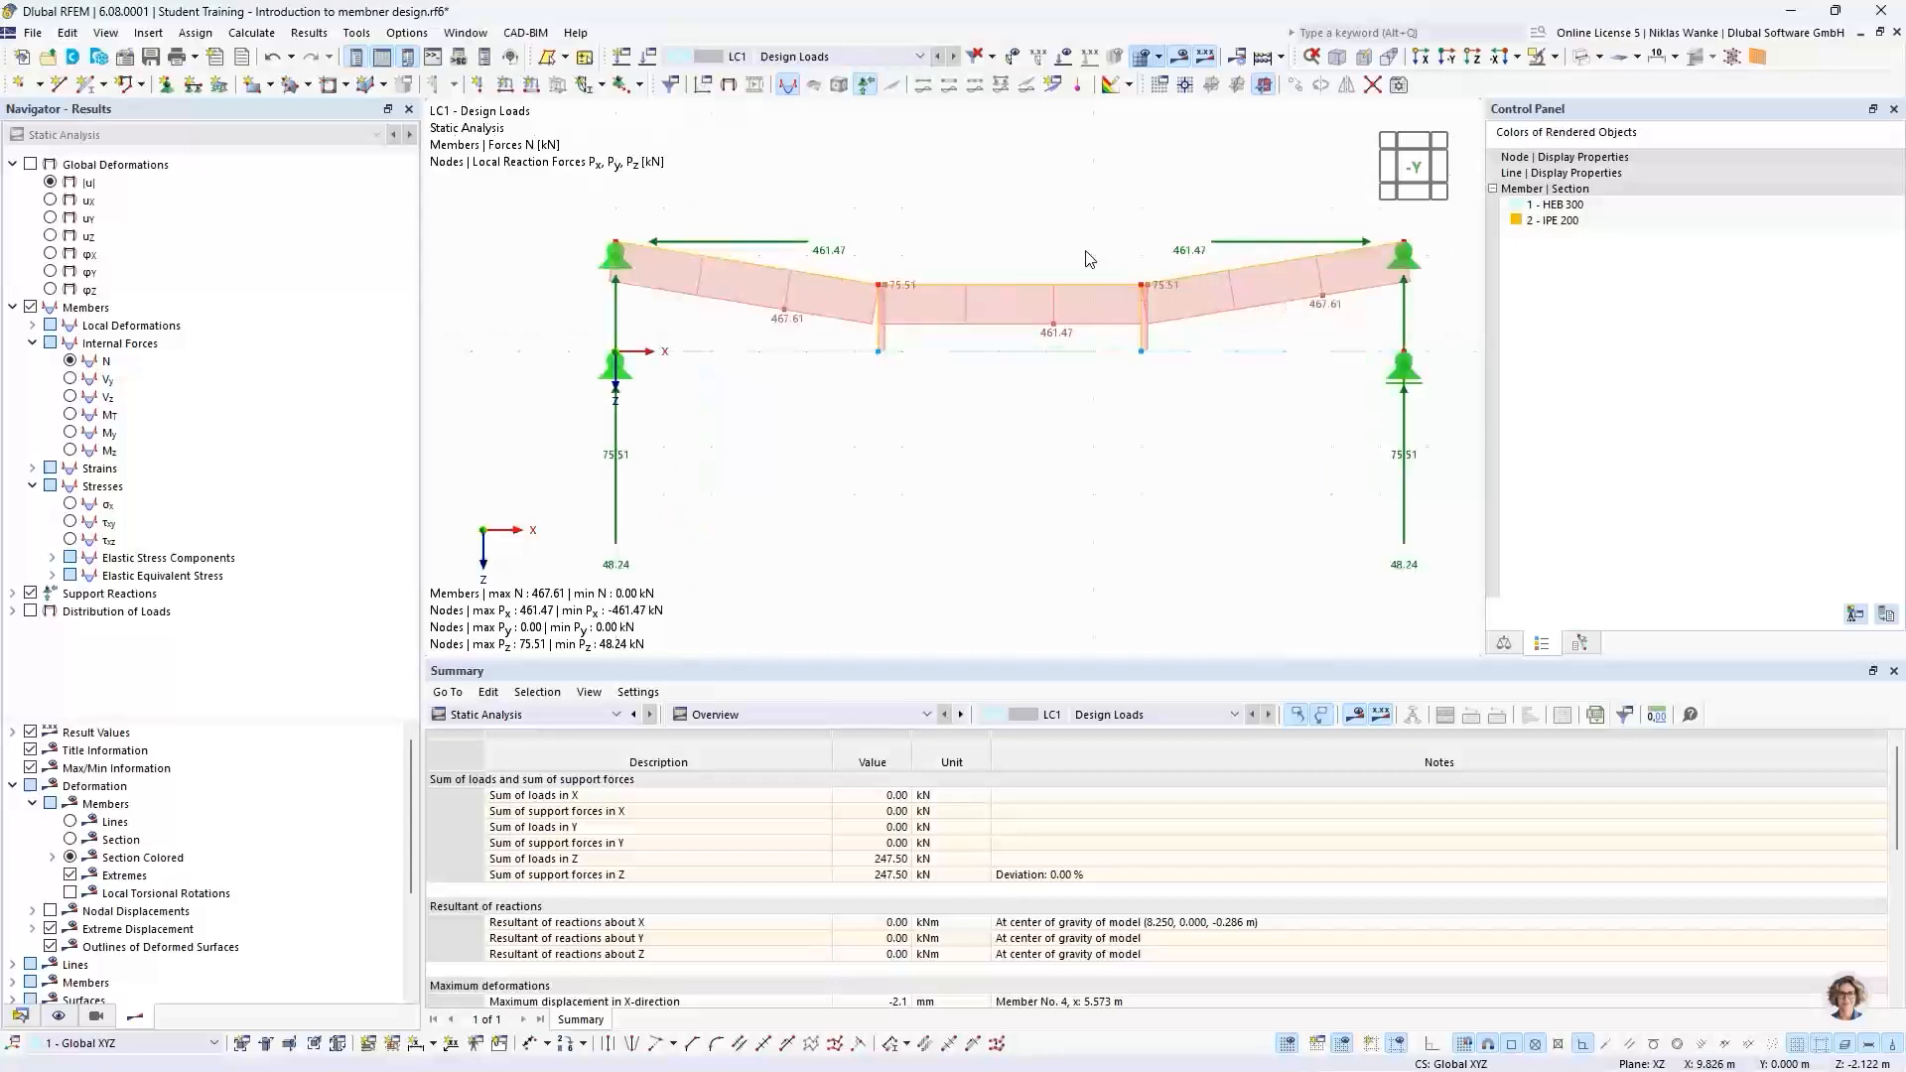
Step: Display the global deformations |u| for LC1 and examine the deflected shape of the beam and truss
click(51, 183)
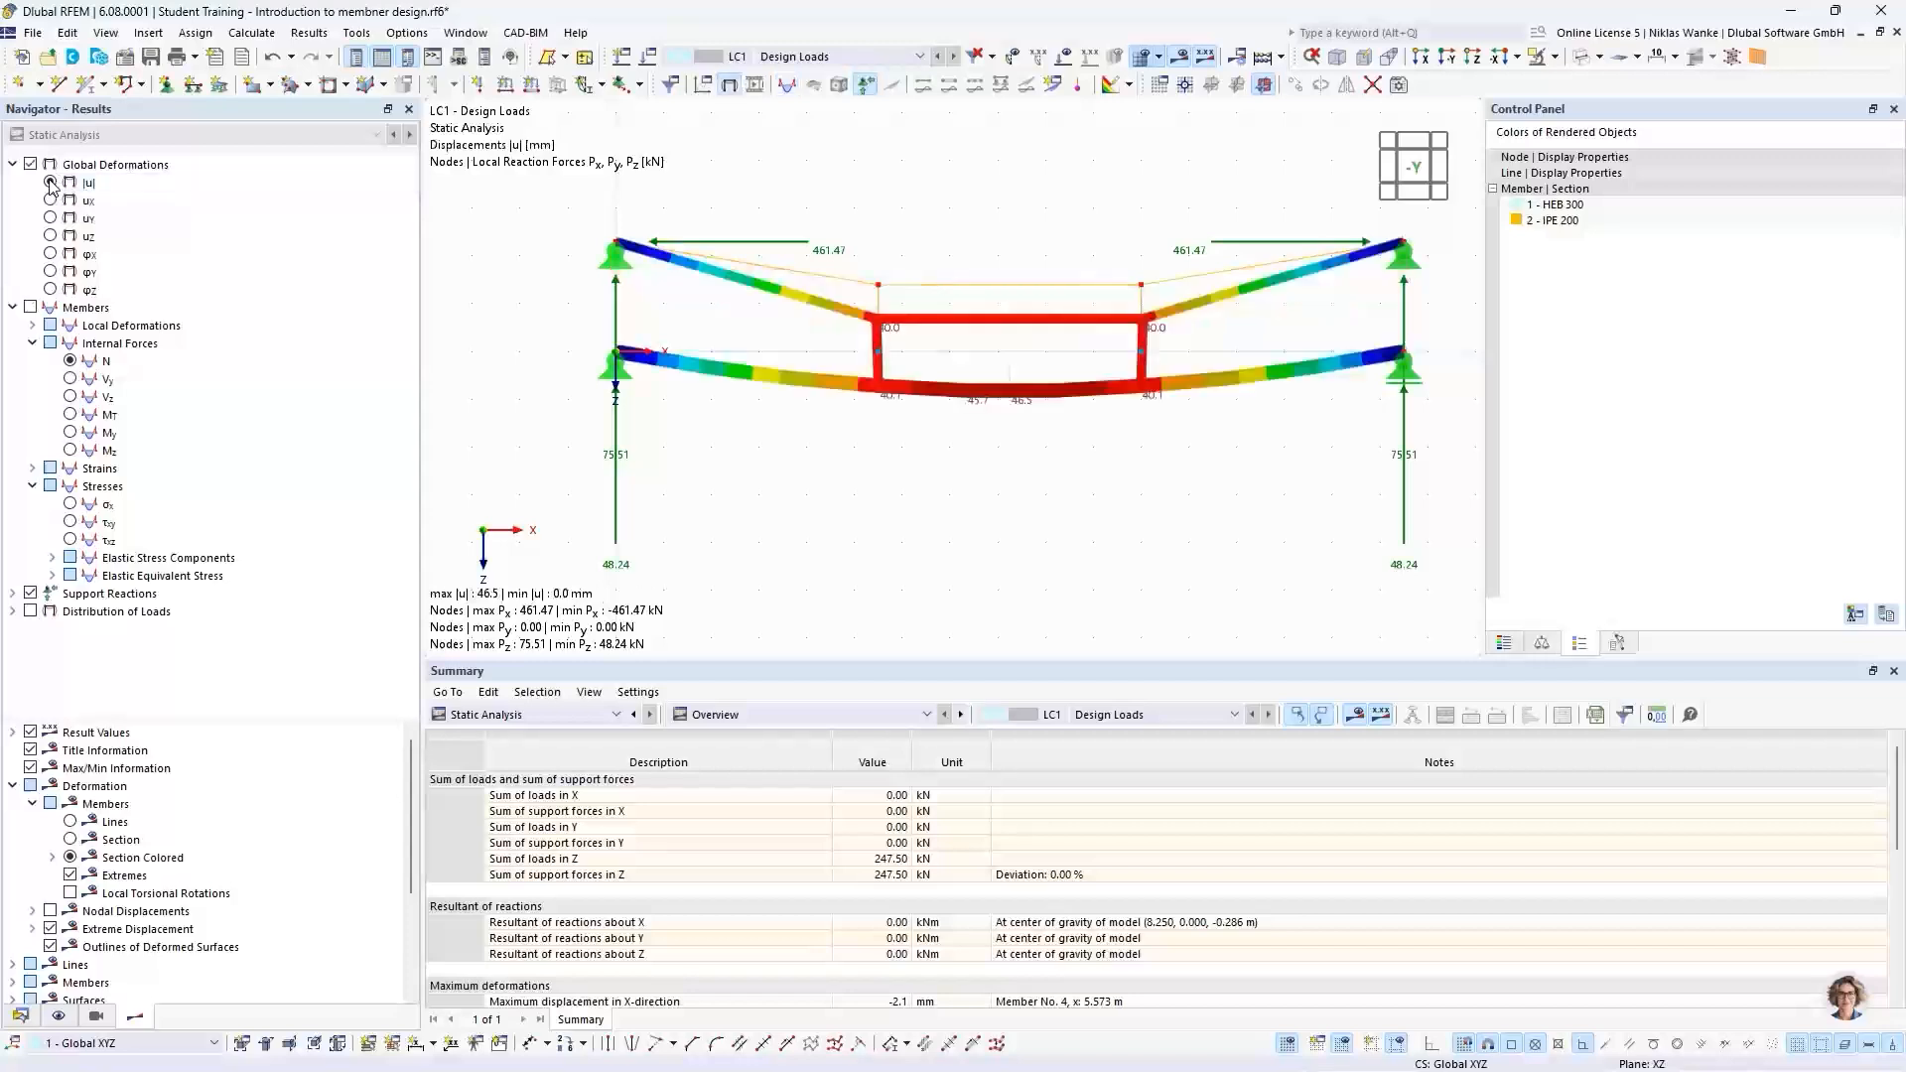
scroll(1079, 447, up, 1)
scroll(1079, 447, down, 1)
middle_drag(1079, 447, 1012, 457)
scroll(1012, 457, down, 1)
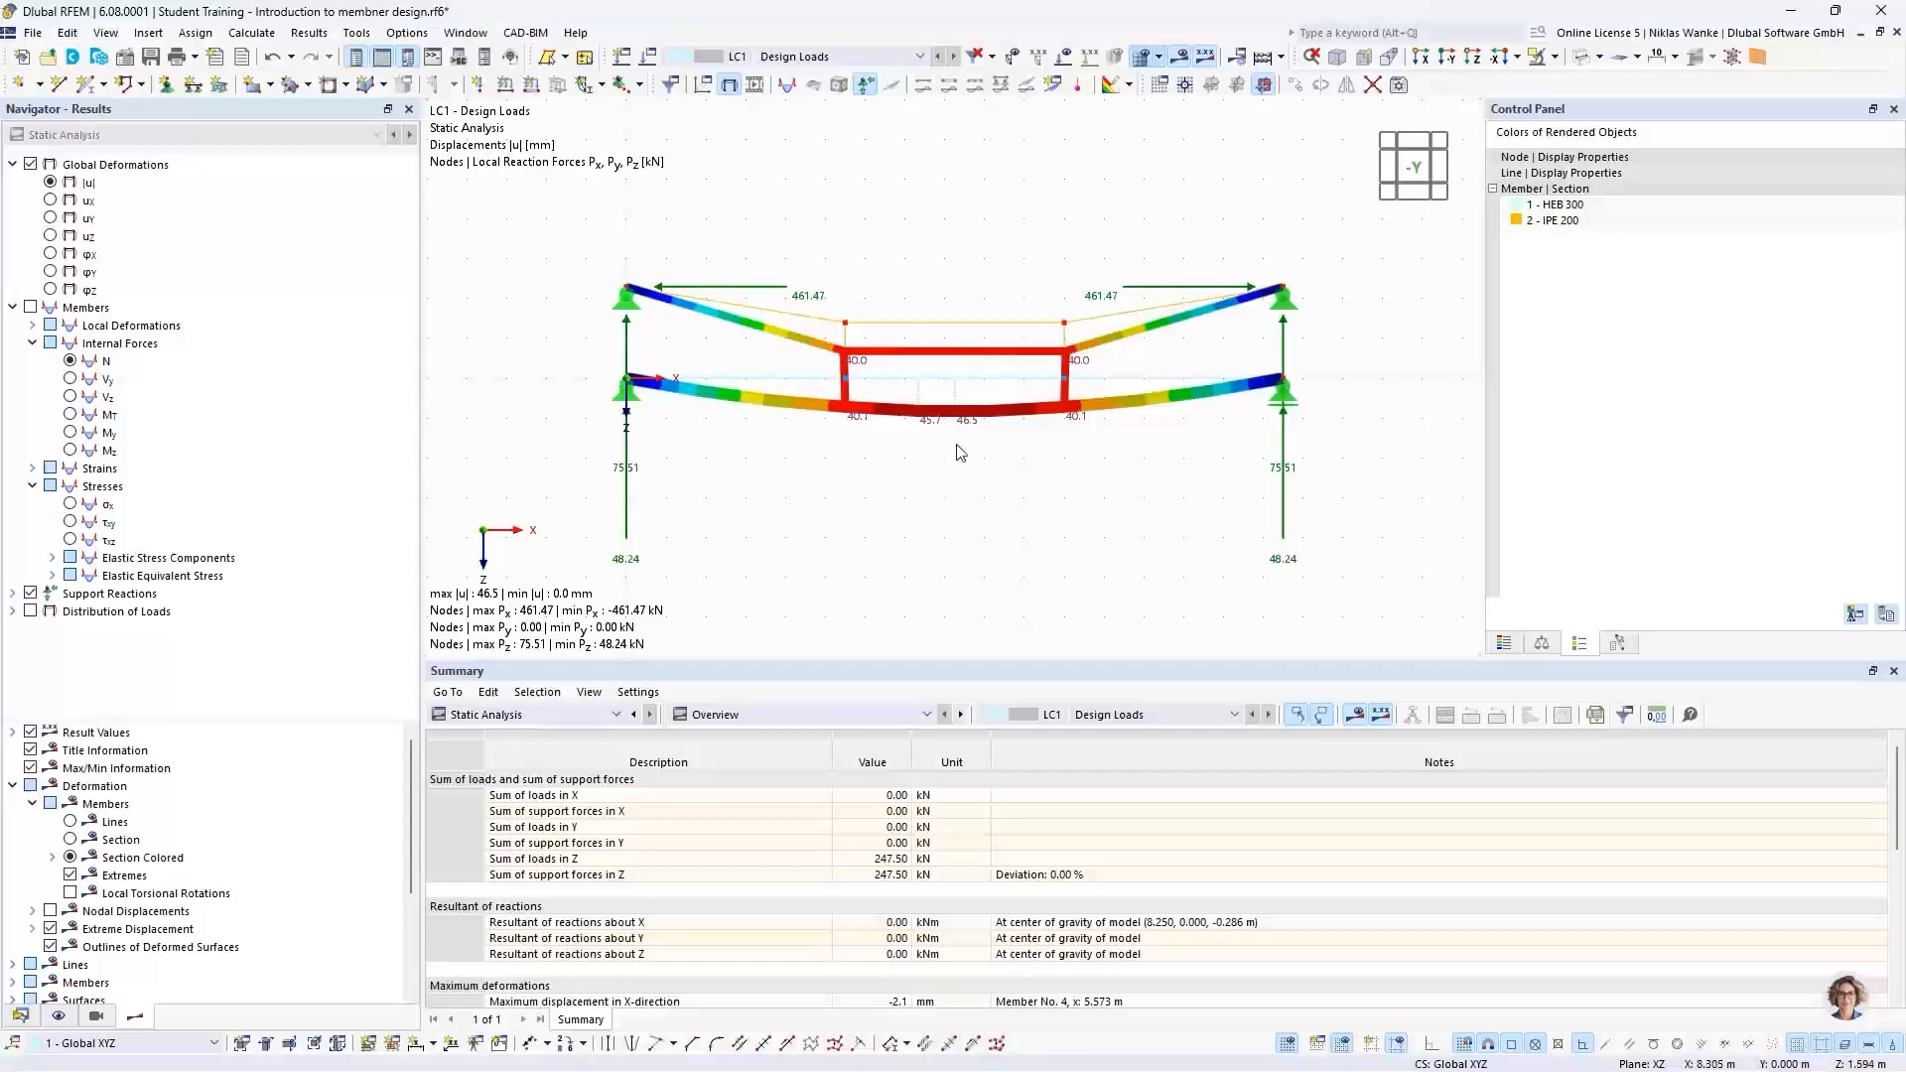
scroll(957, 377, up, 1)
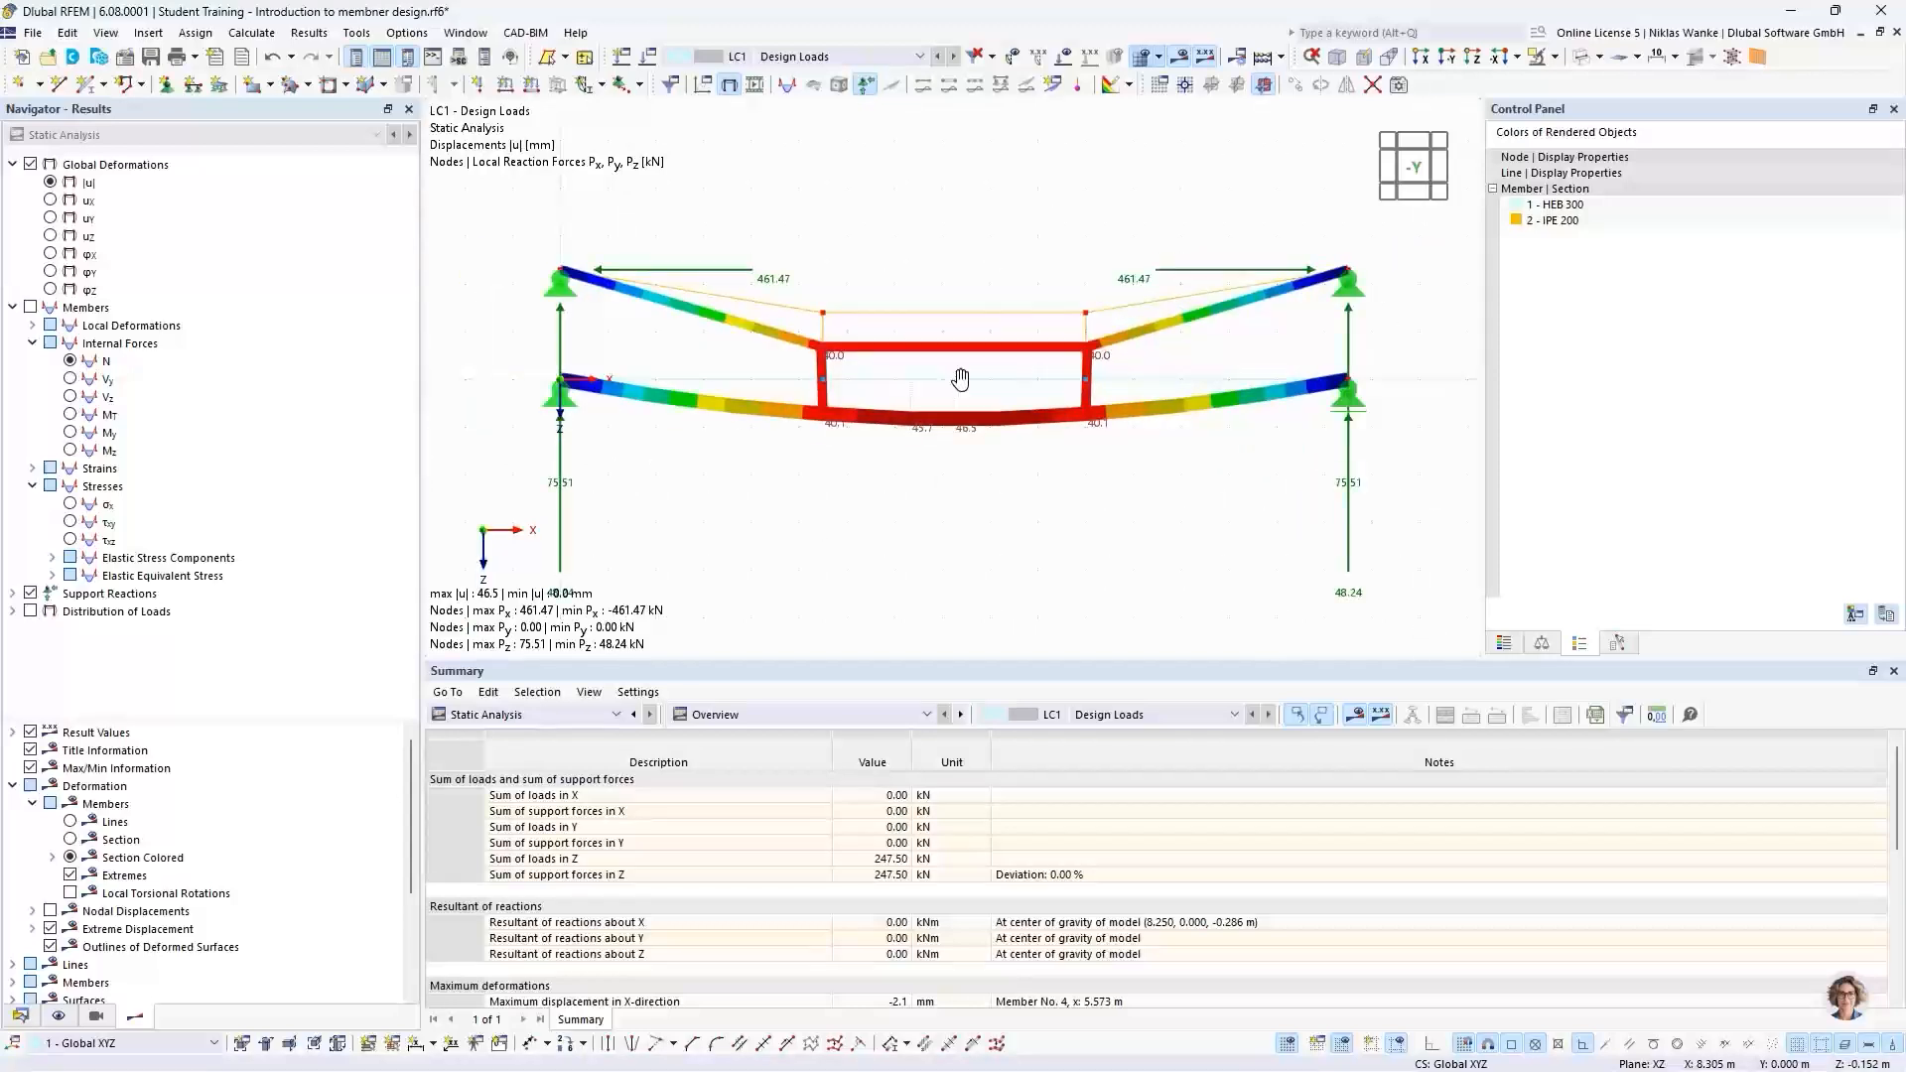
middle_drag(959, 379, 976, 410)
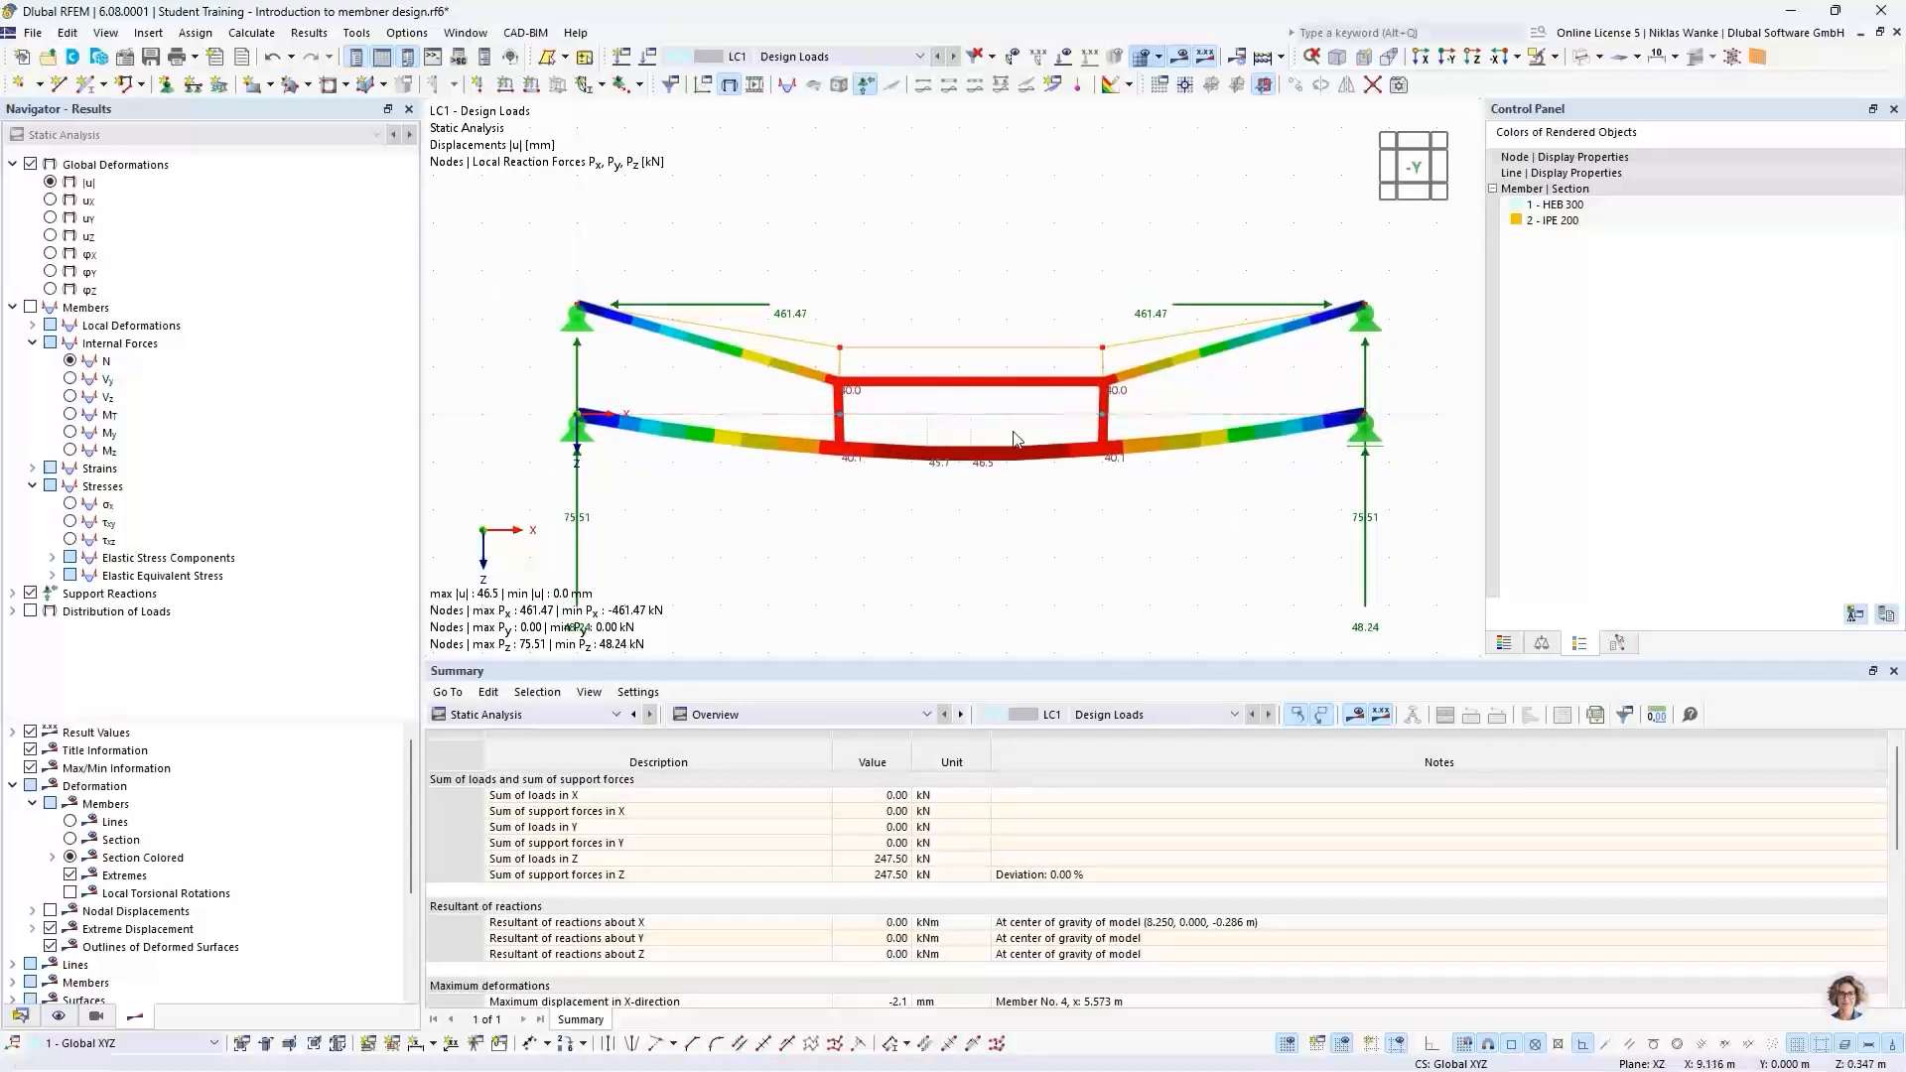
scroll(1017, 438, up, 1)
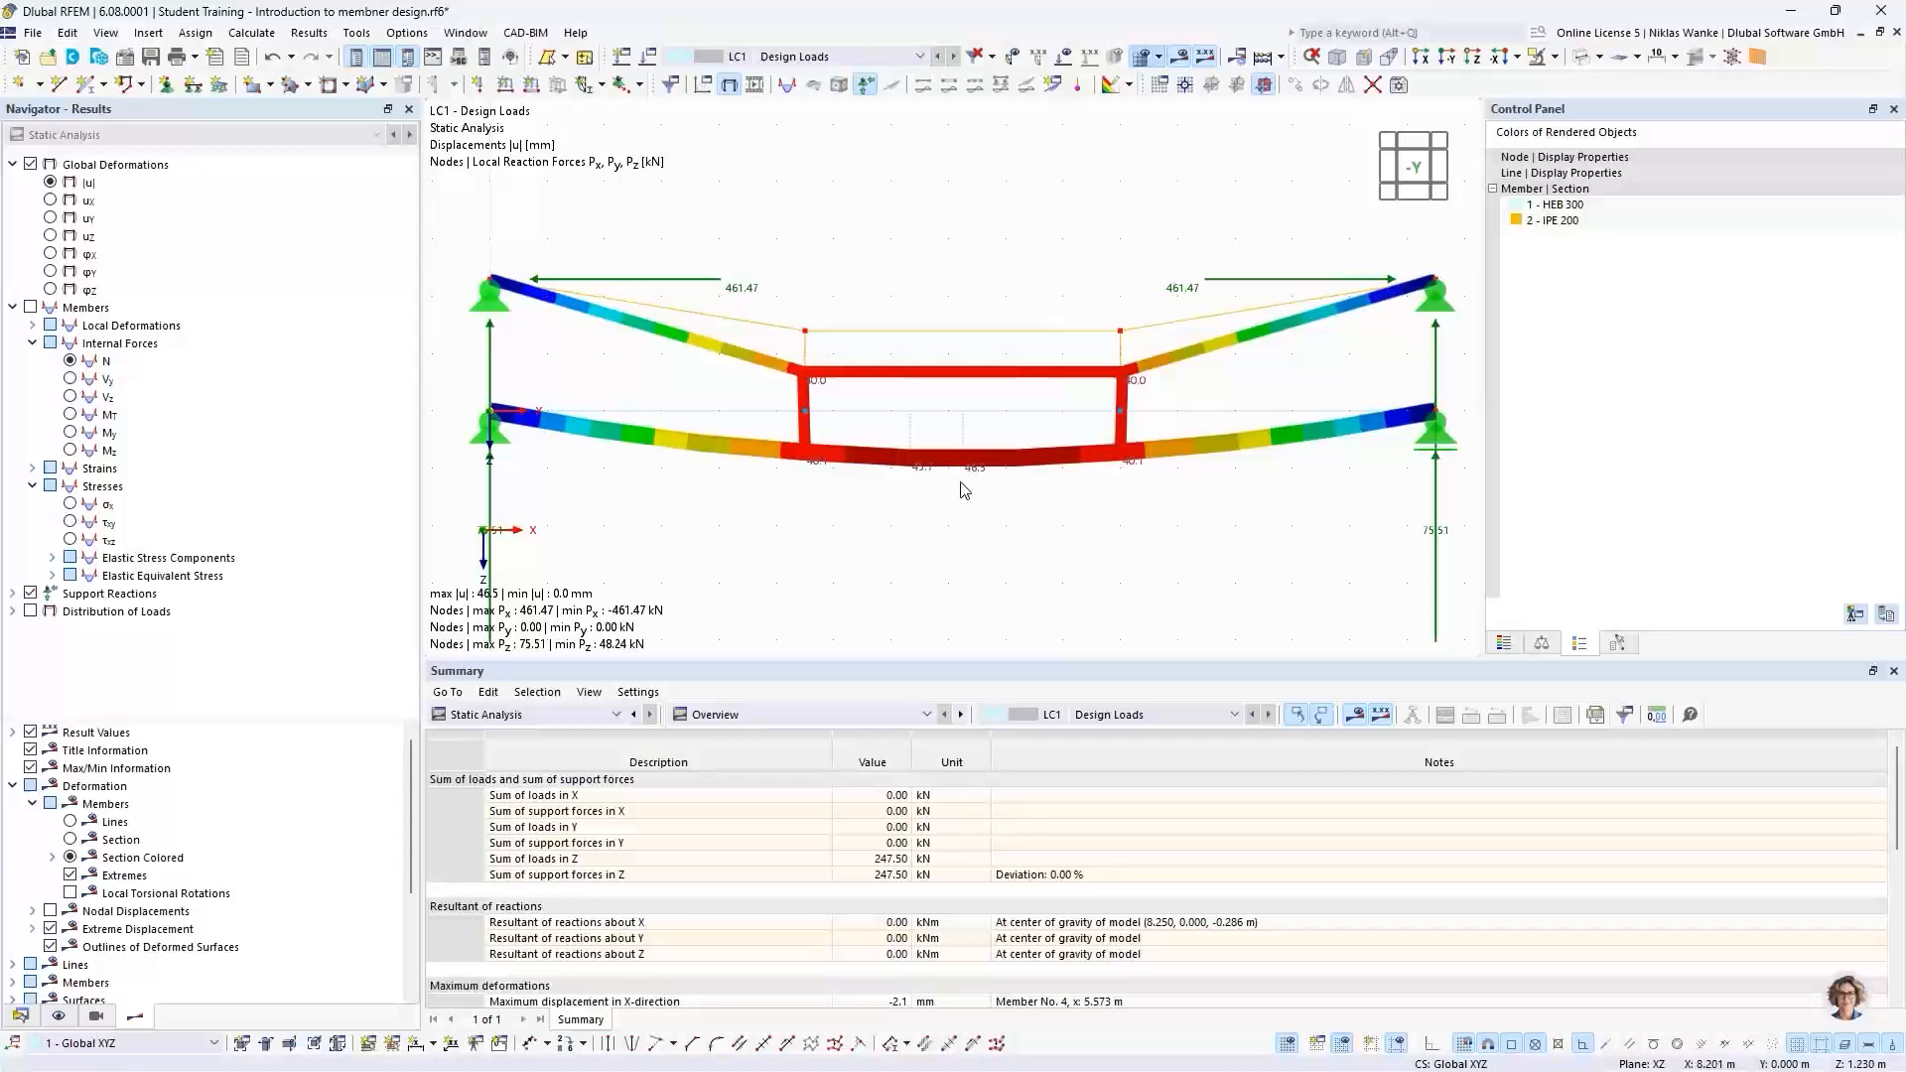
middle_drag(713, 599, 571, 588)
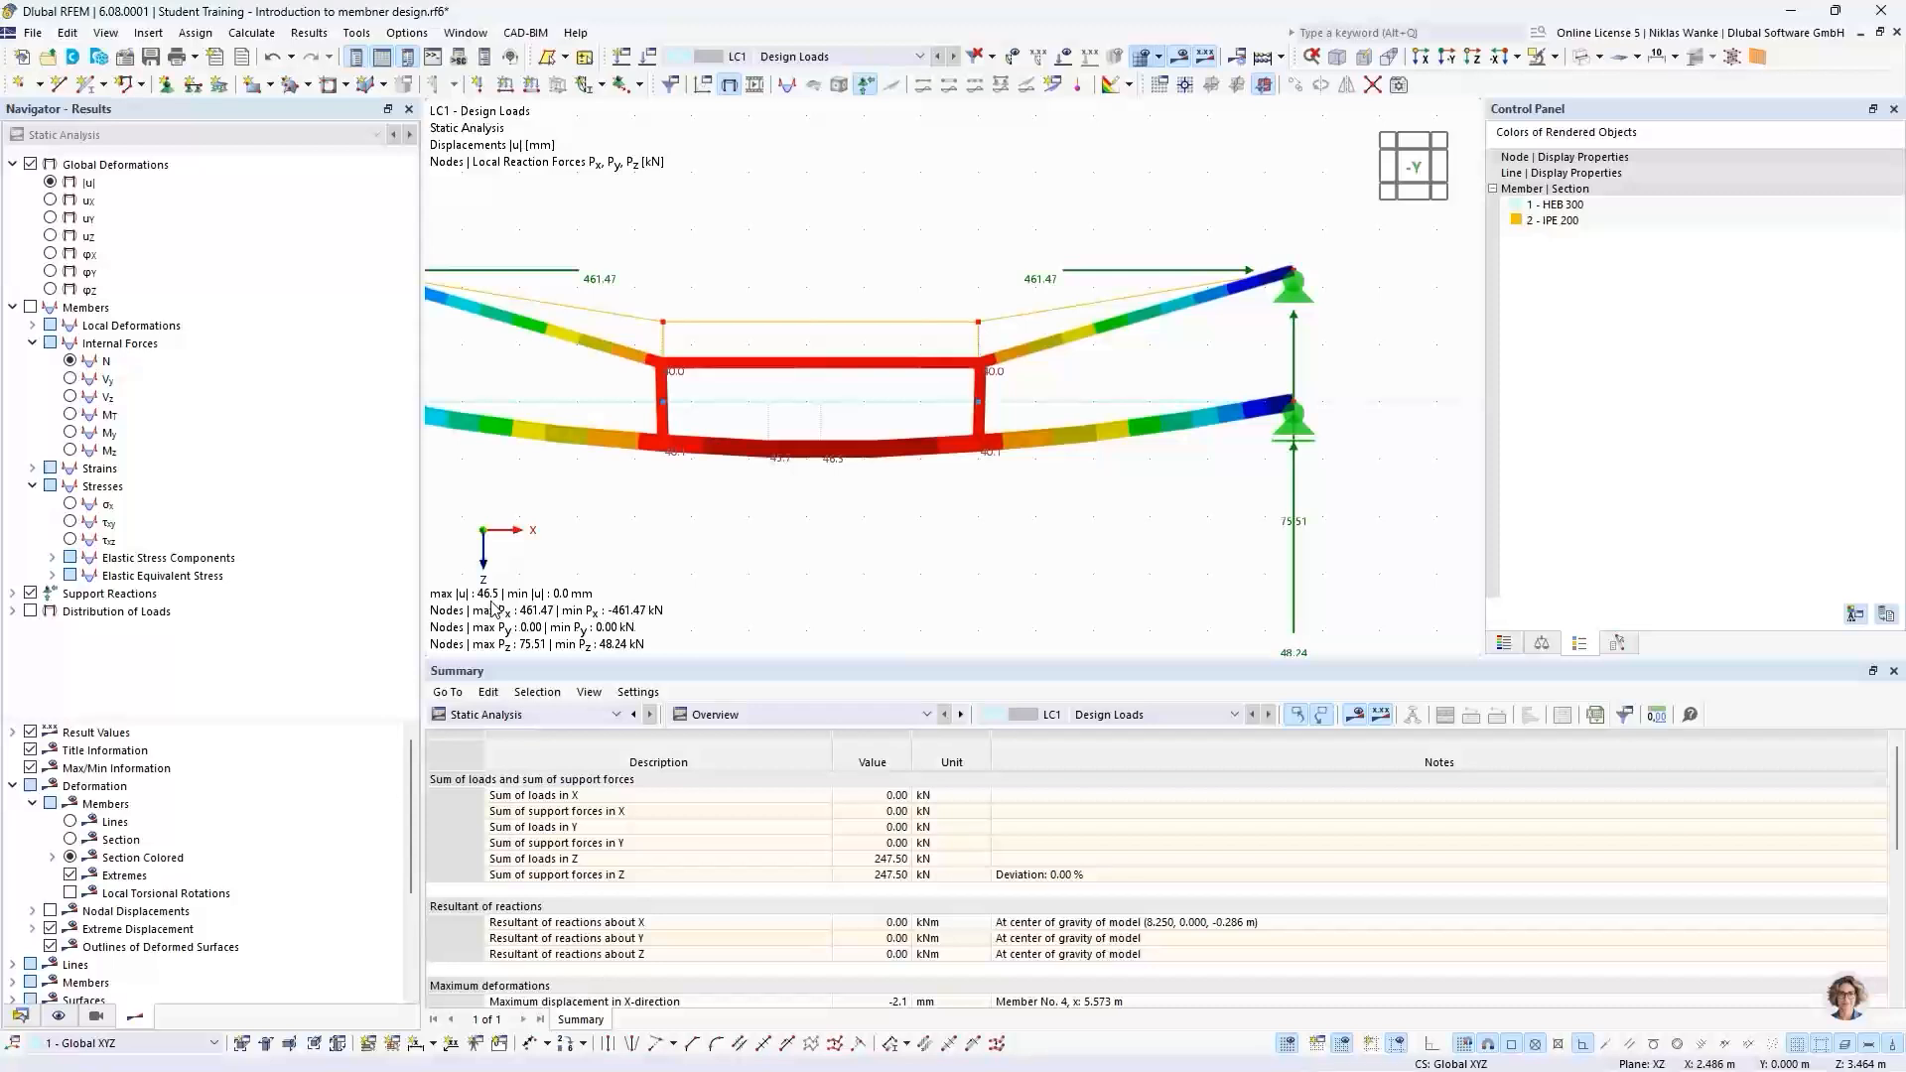
scroll(868, 506, down, 1)
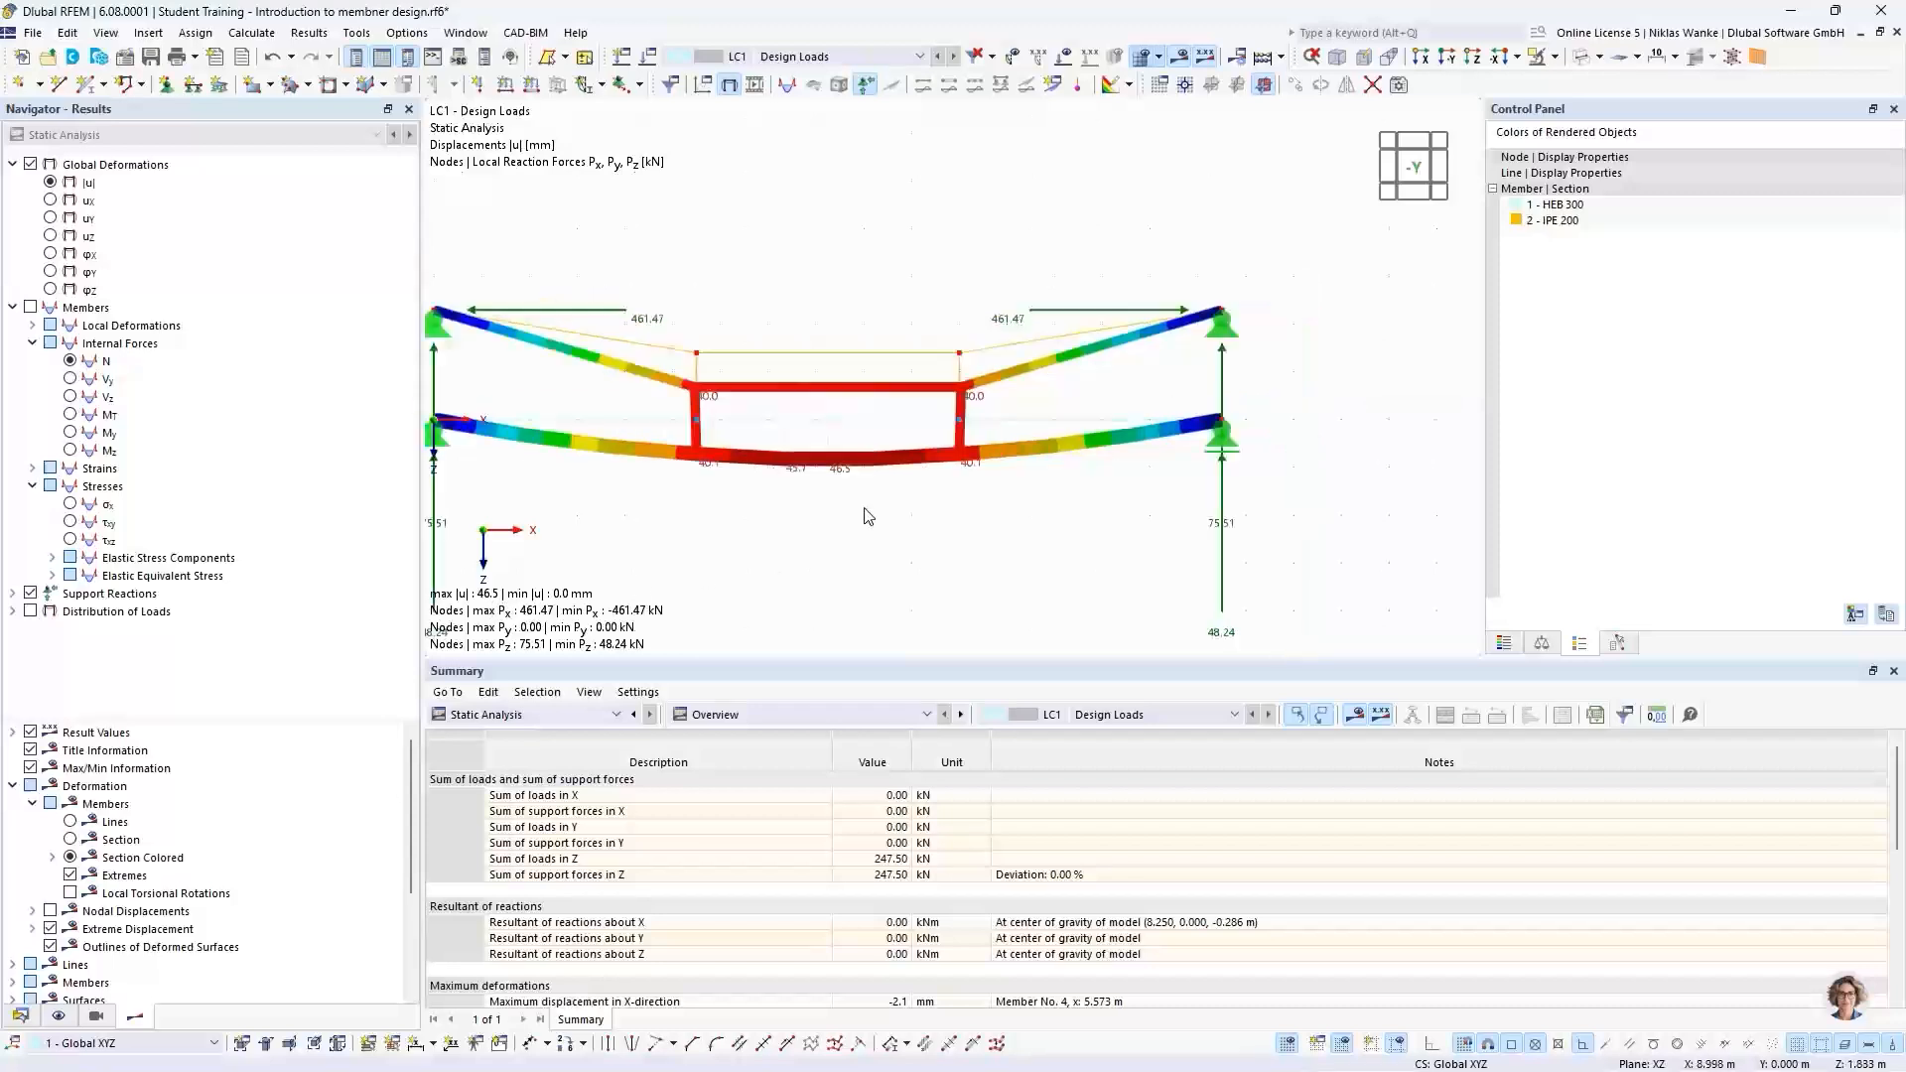
middle_drag(868, 507, 970, 434)
scroll(1042, 473, down, 1)
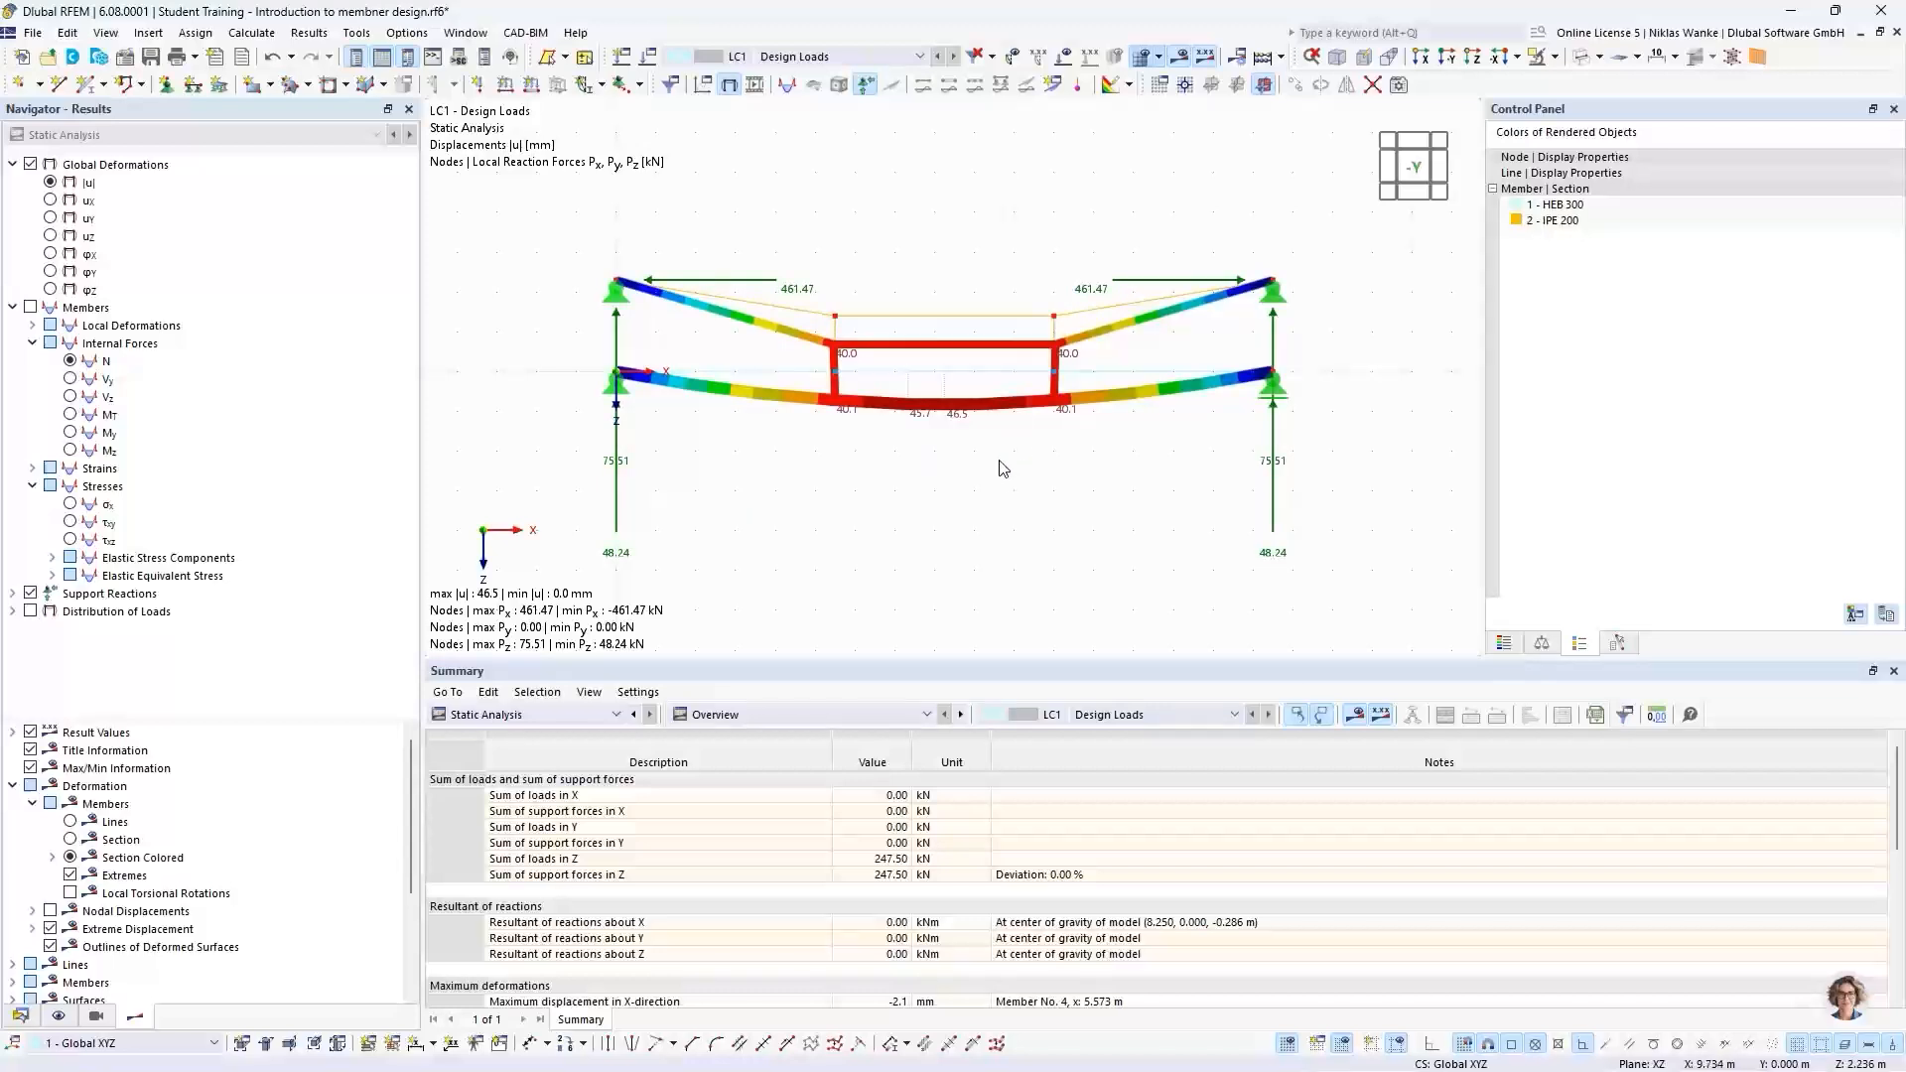
Step: Display the axial forces N of the members and compare them with the support reactions
click(71, 362)
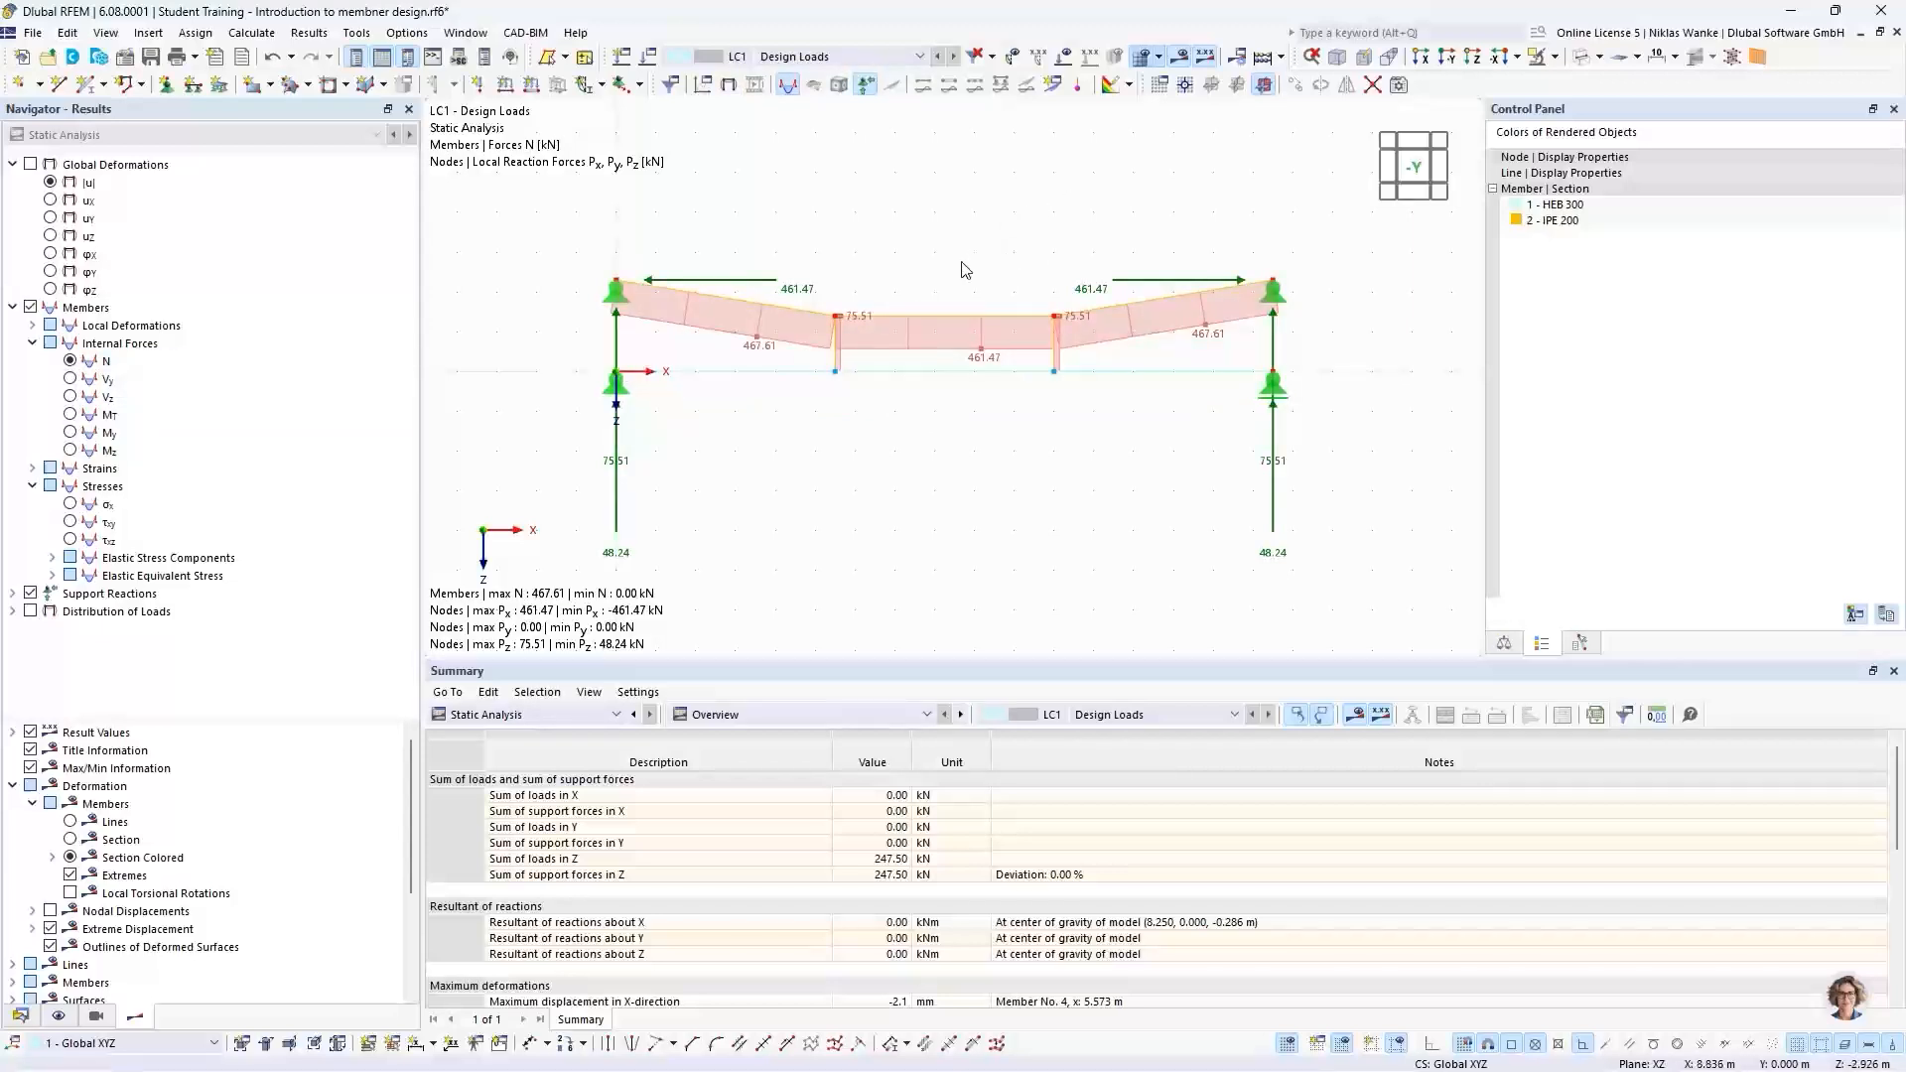
scroll(962, 268, up, 3)
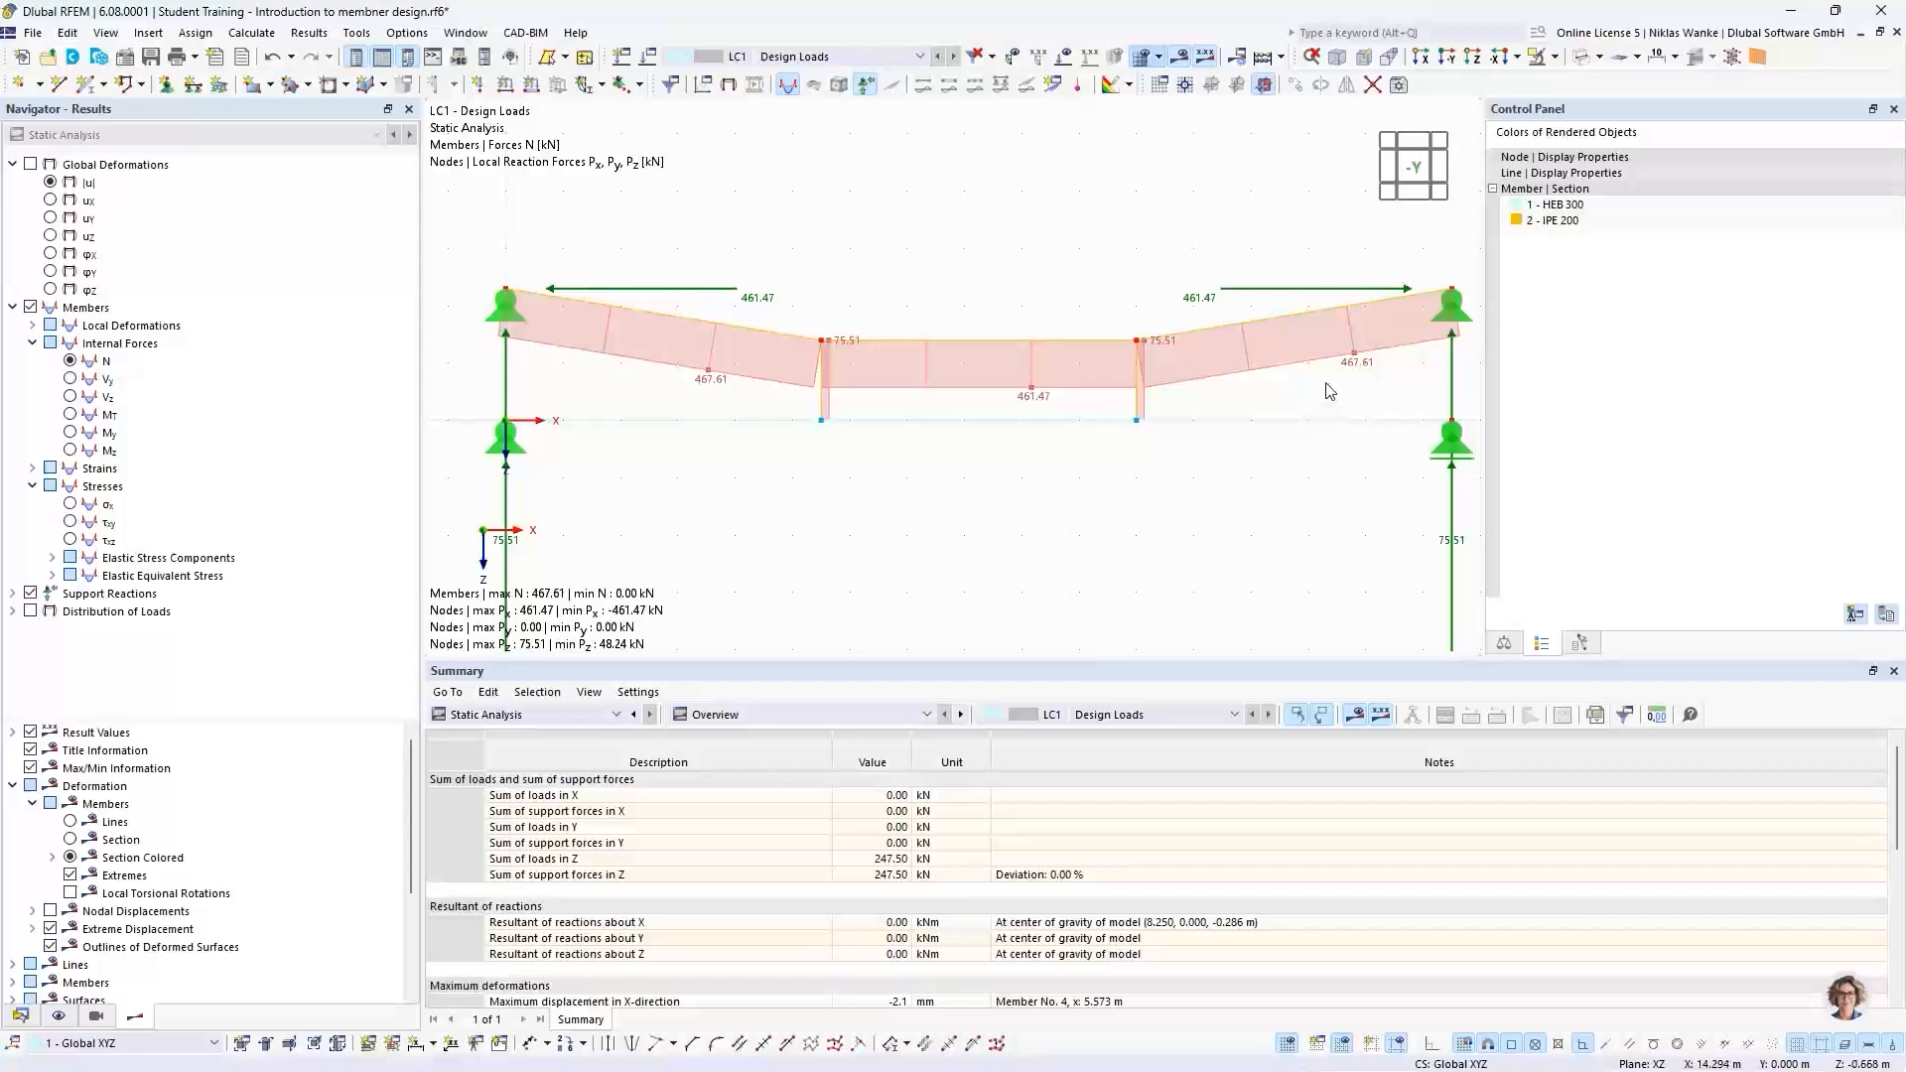
middle_drag(1326, 384, 1305, 394)
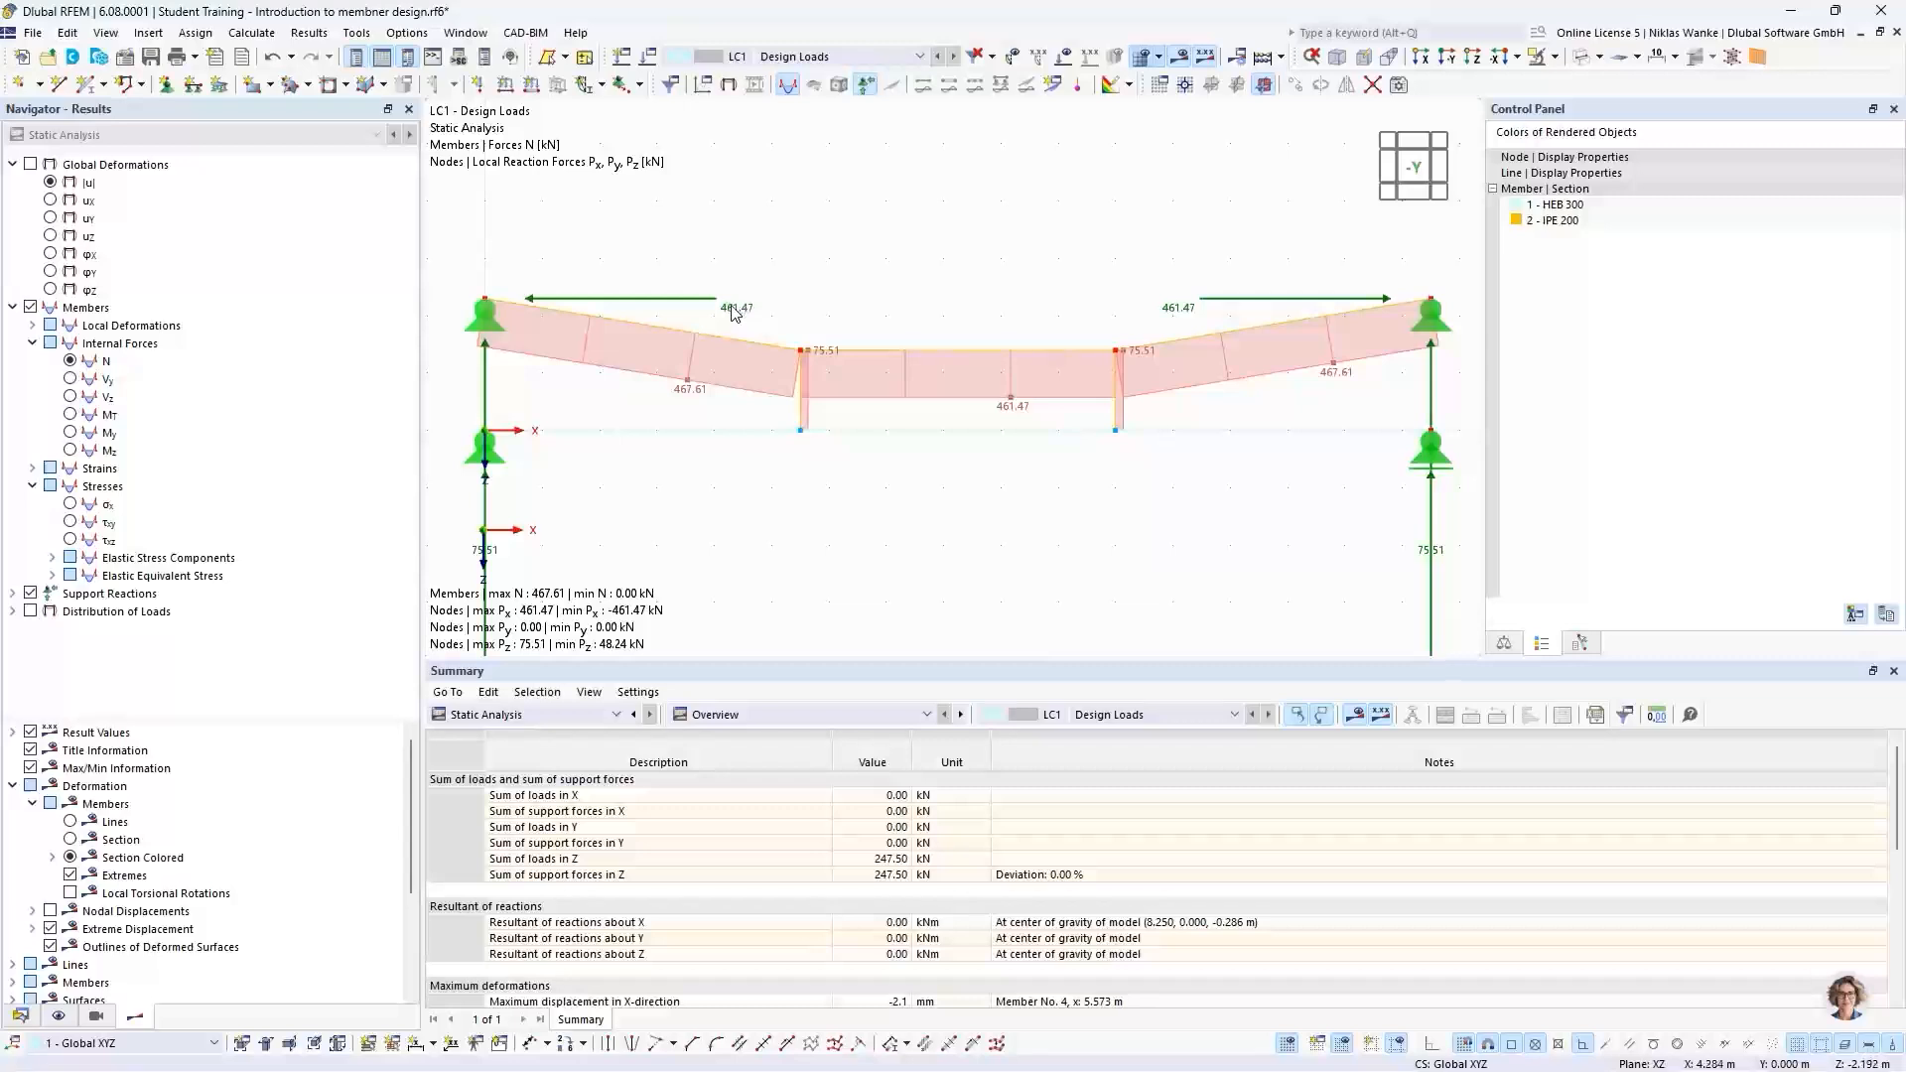
scroll(1127, 289, down, 2)
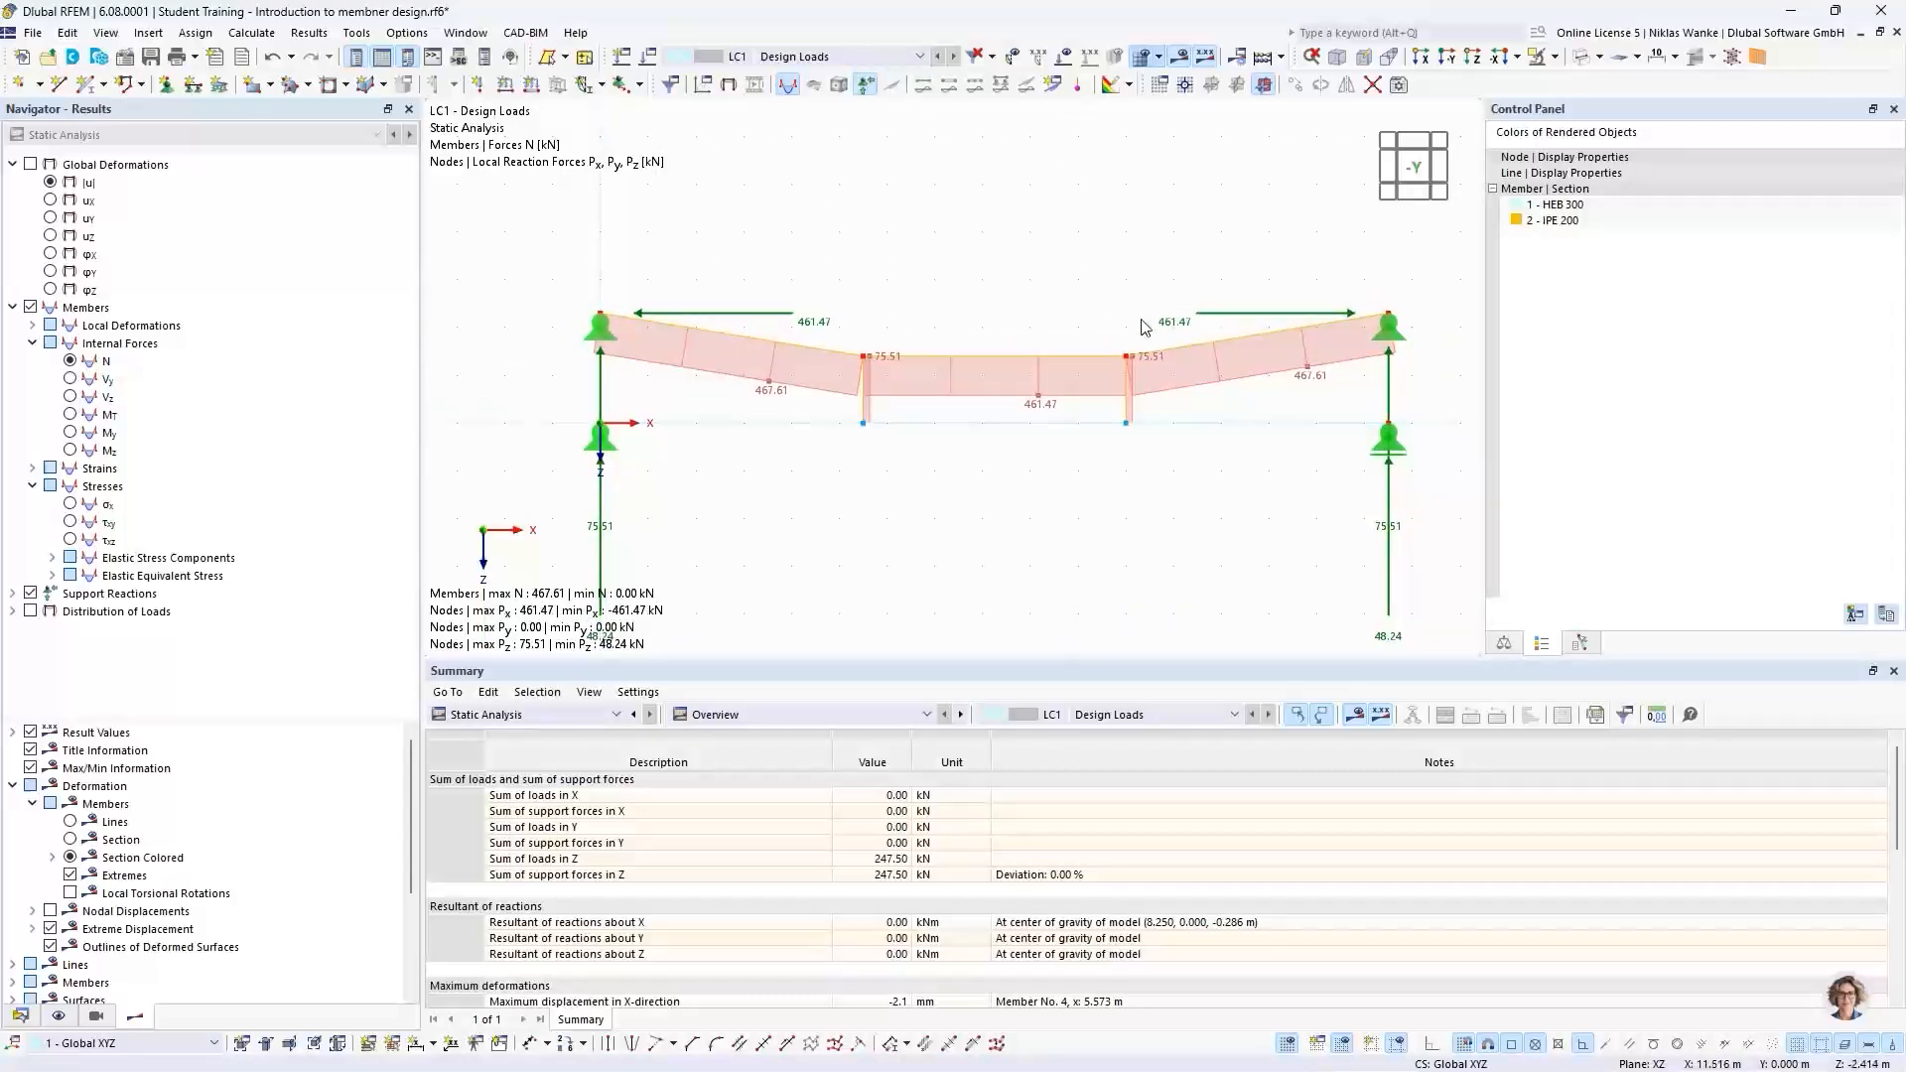
scroll(1085, 311, down, 1)
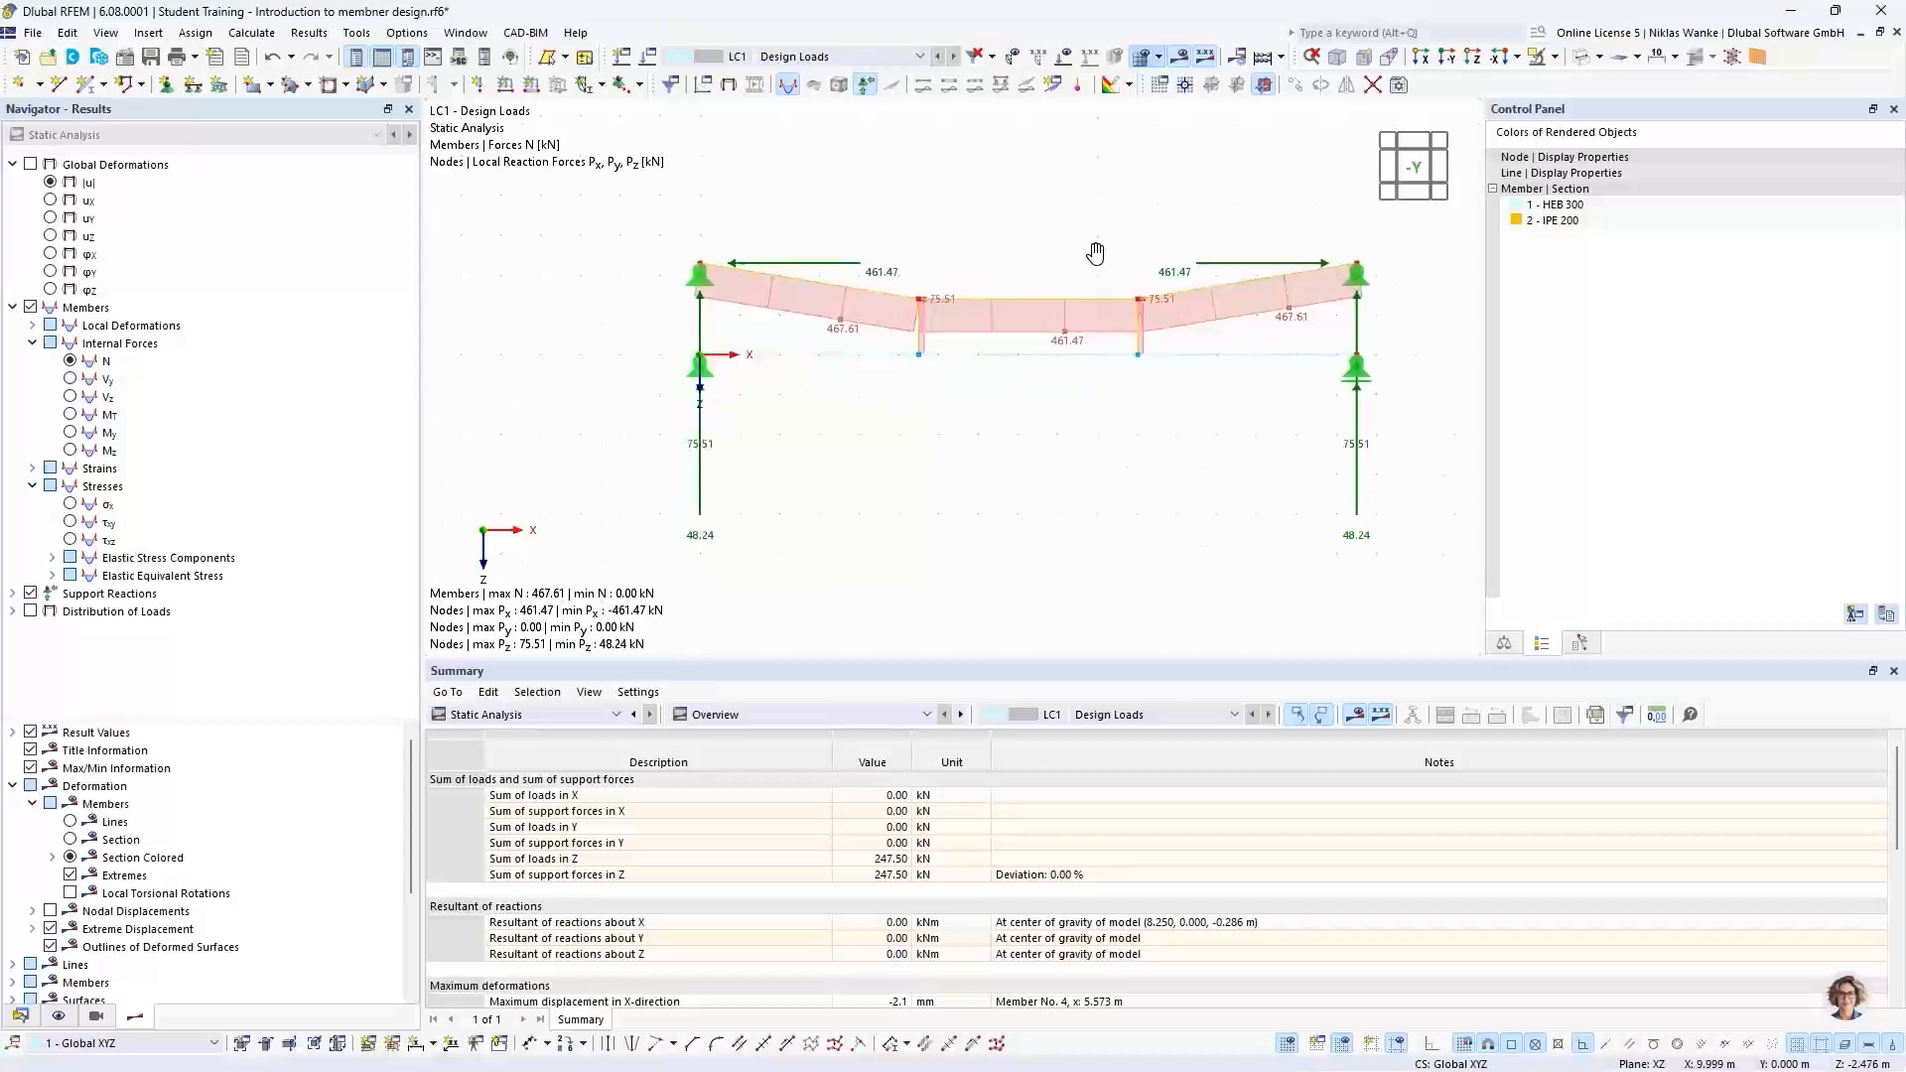
middle_drag(1090, 261, 1079, 285)
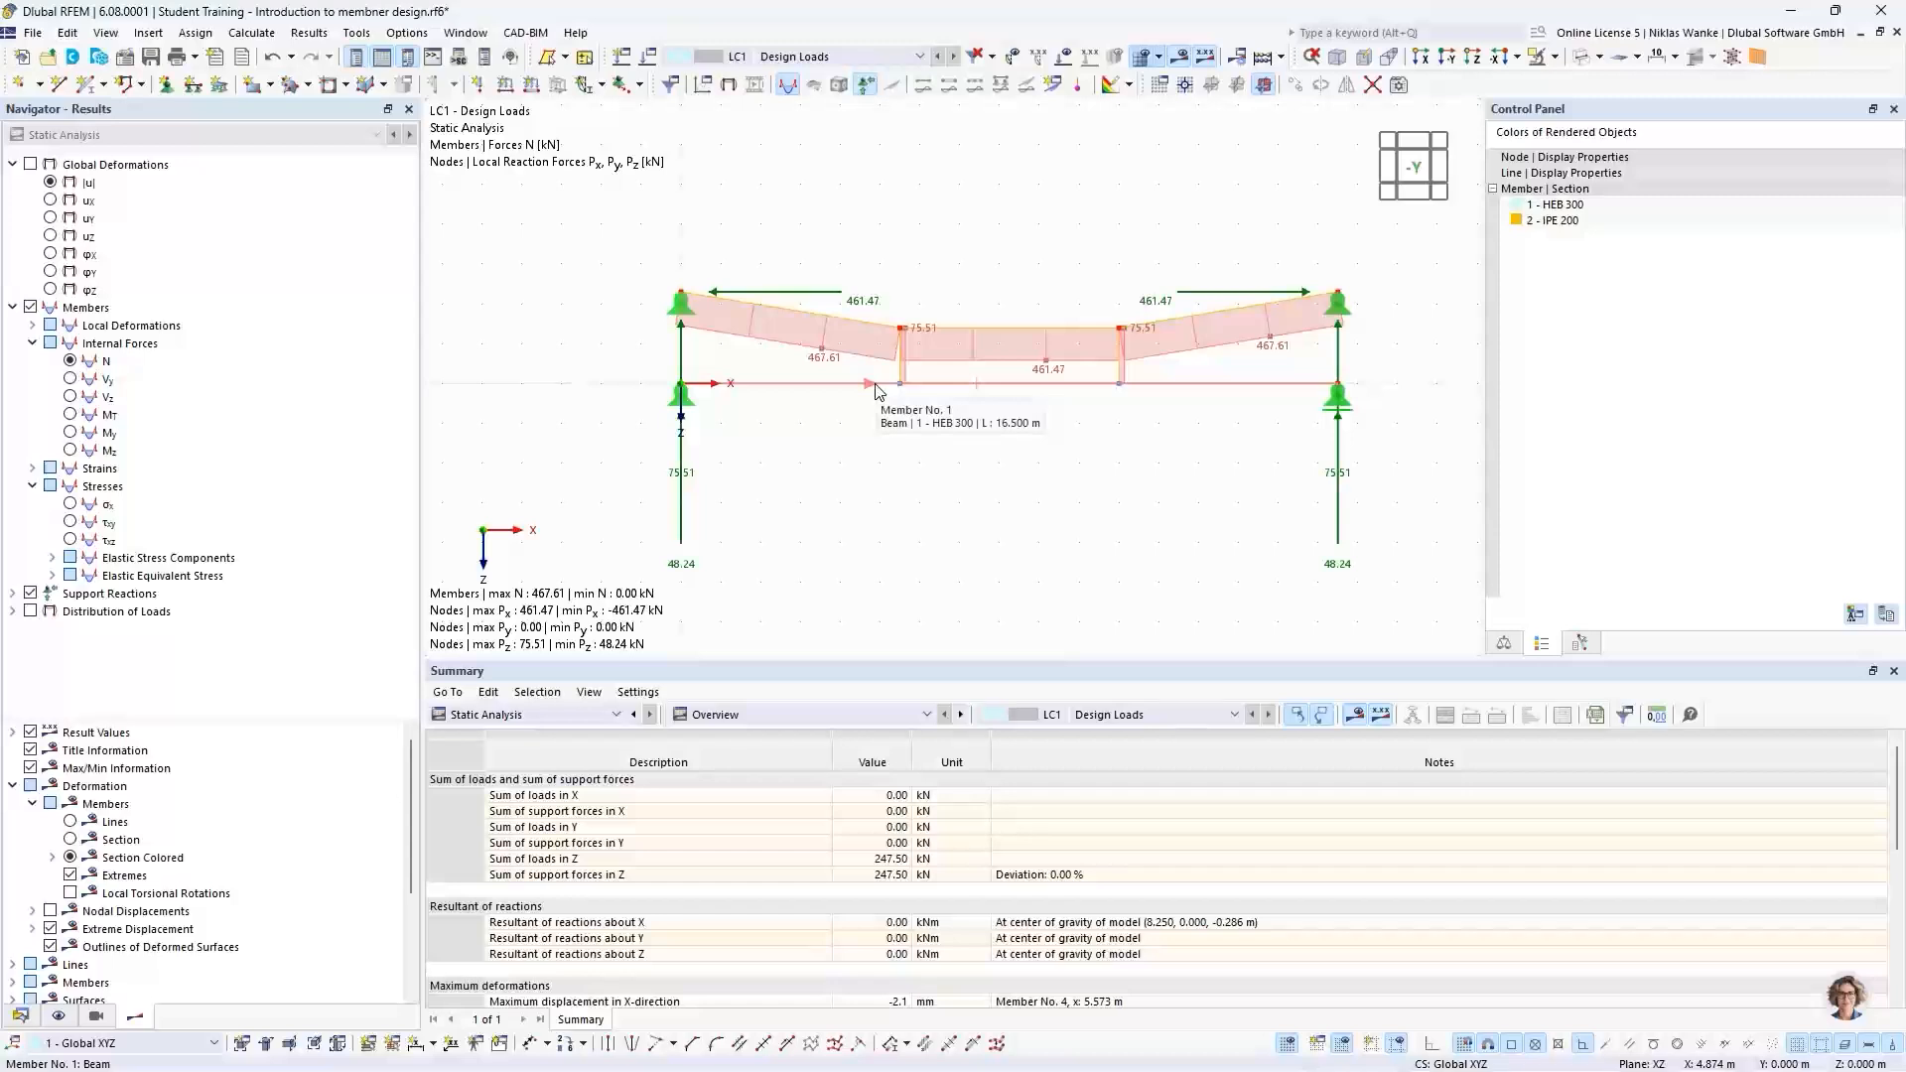
Step: Display the shear forces Vz and examine the diagram along the beam, especially where the vertical posts connect
click(71, 397)
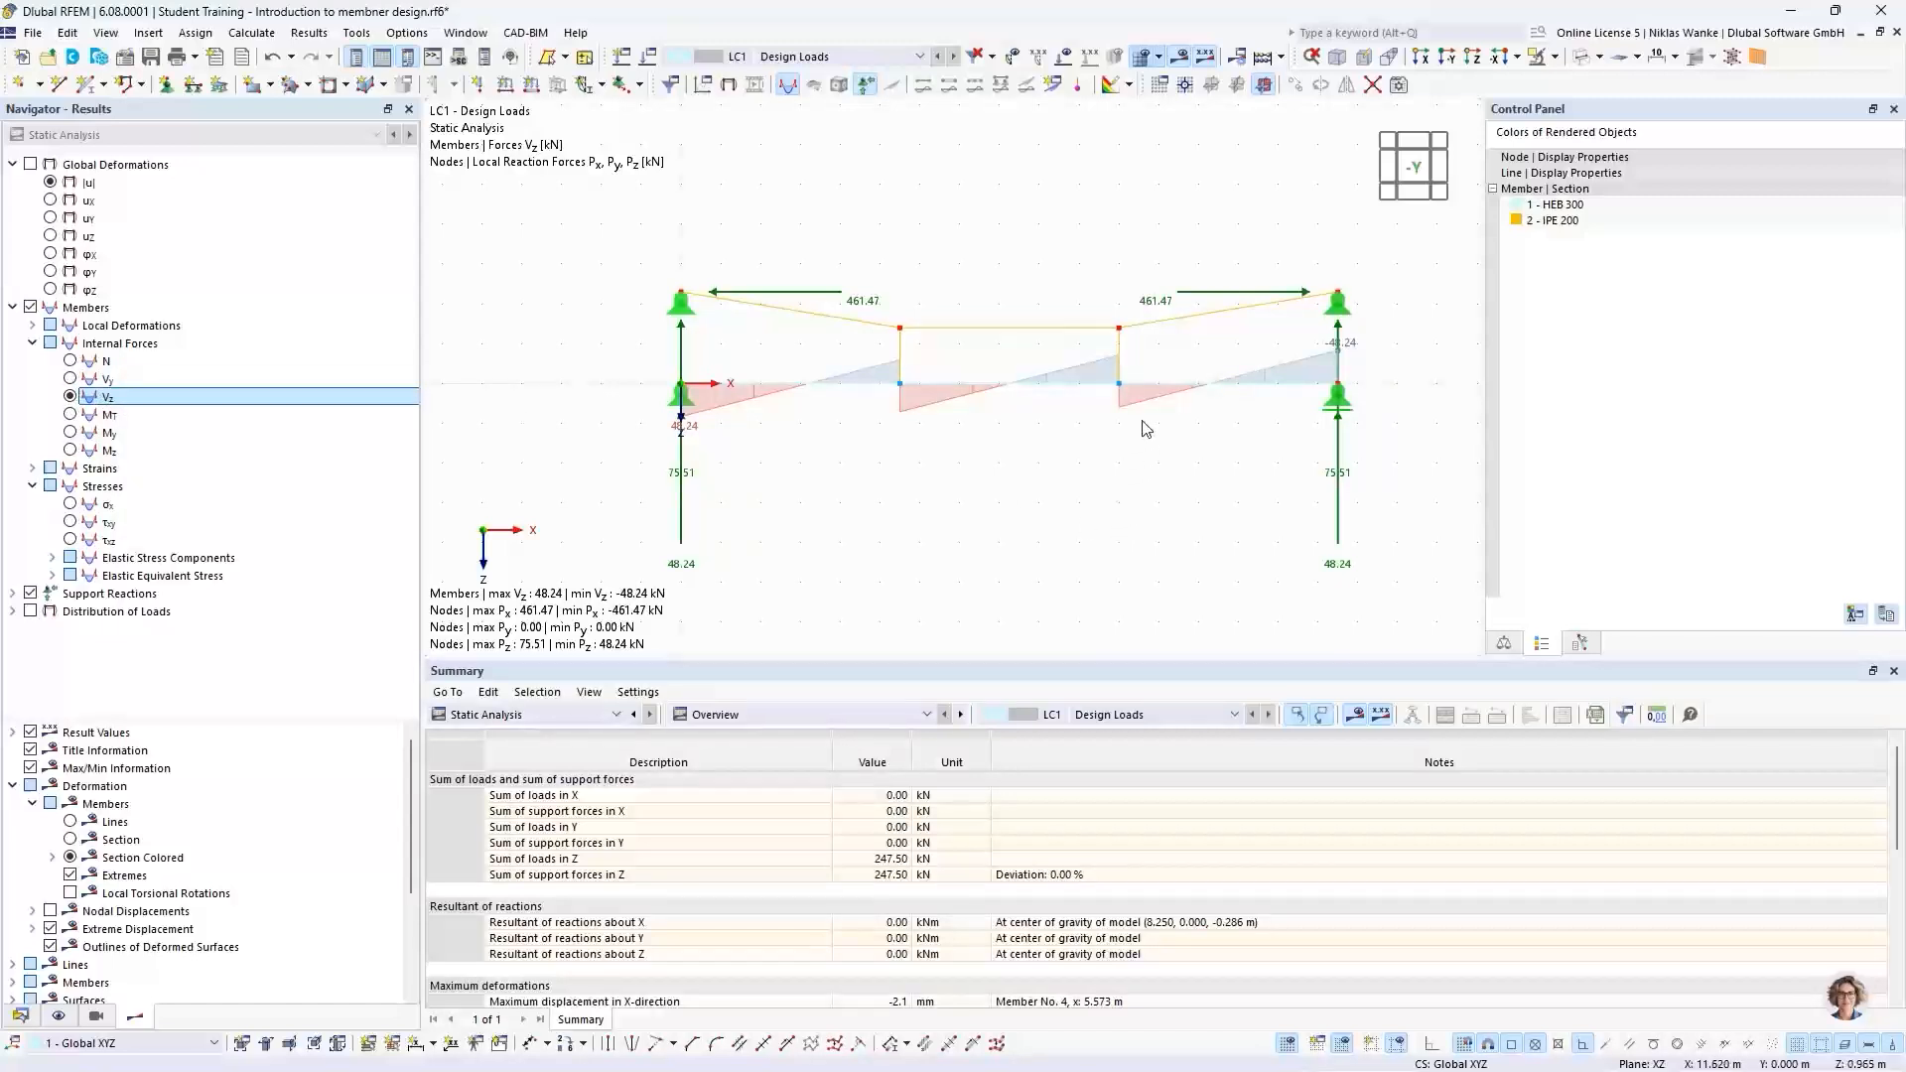
scroll(933, 415, up, 1)
scroll(931, 409, up, 1)
scroll(931, 409, down, 1)
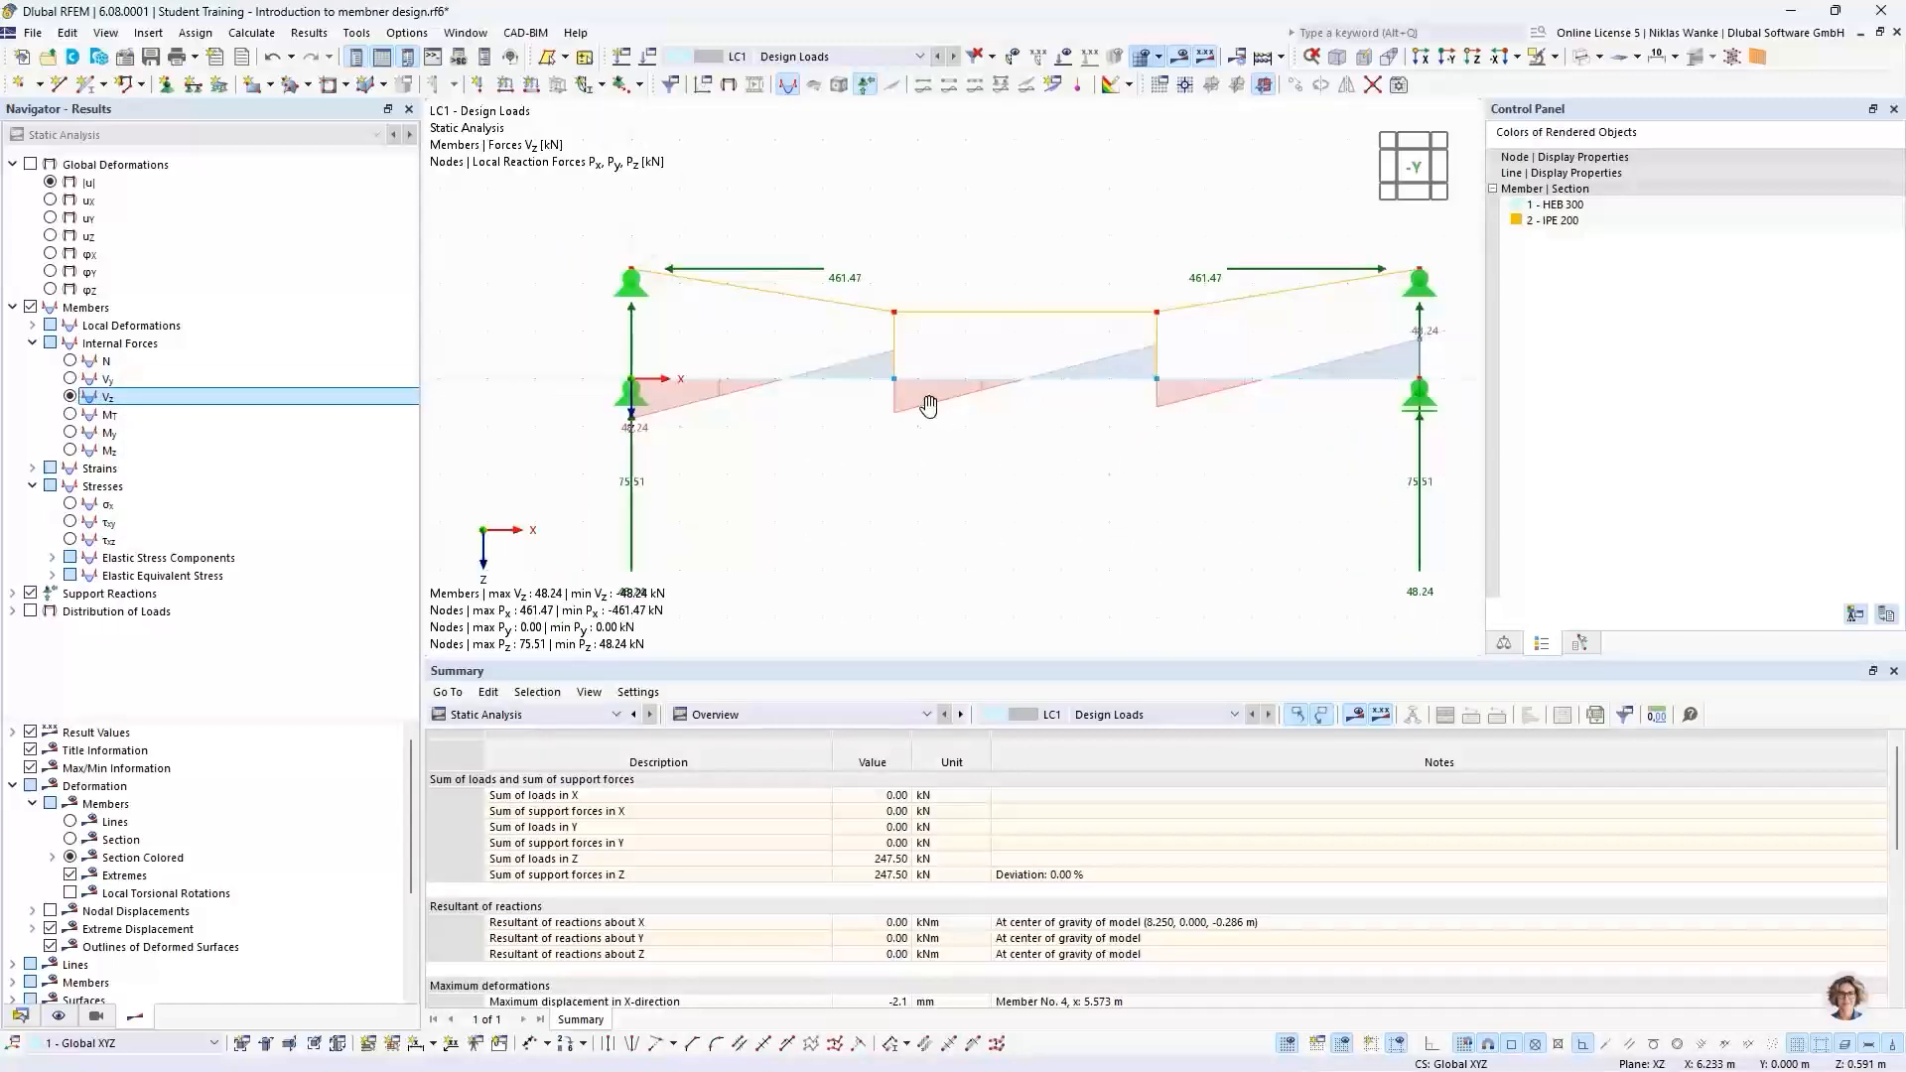
middle_drag(931, 408, 858, 421)
scroll(857, 420, down, 1)
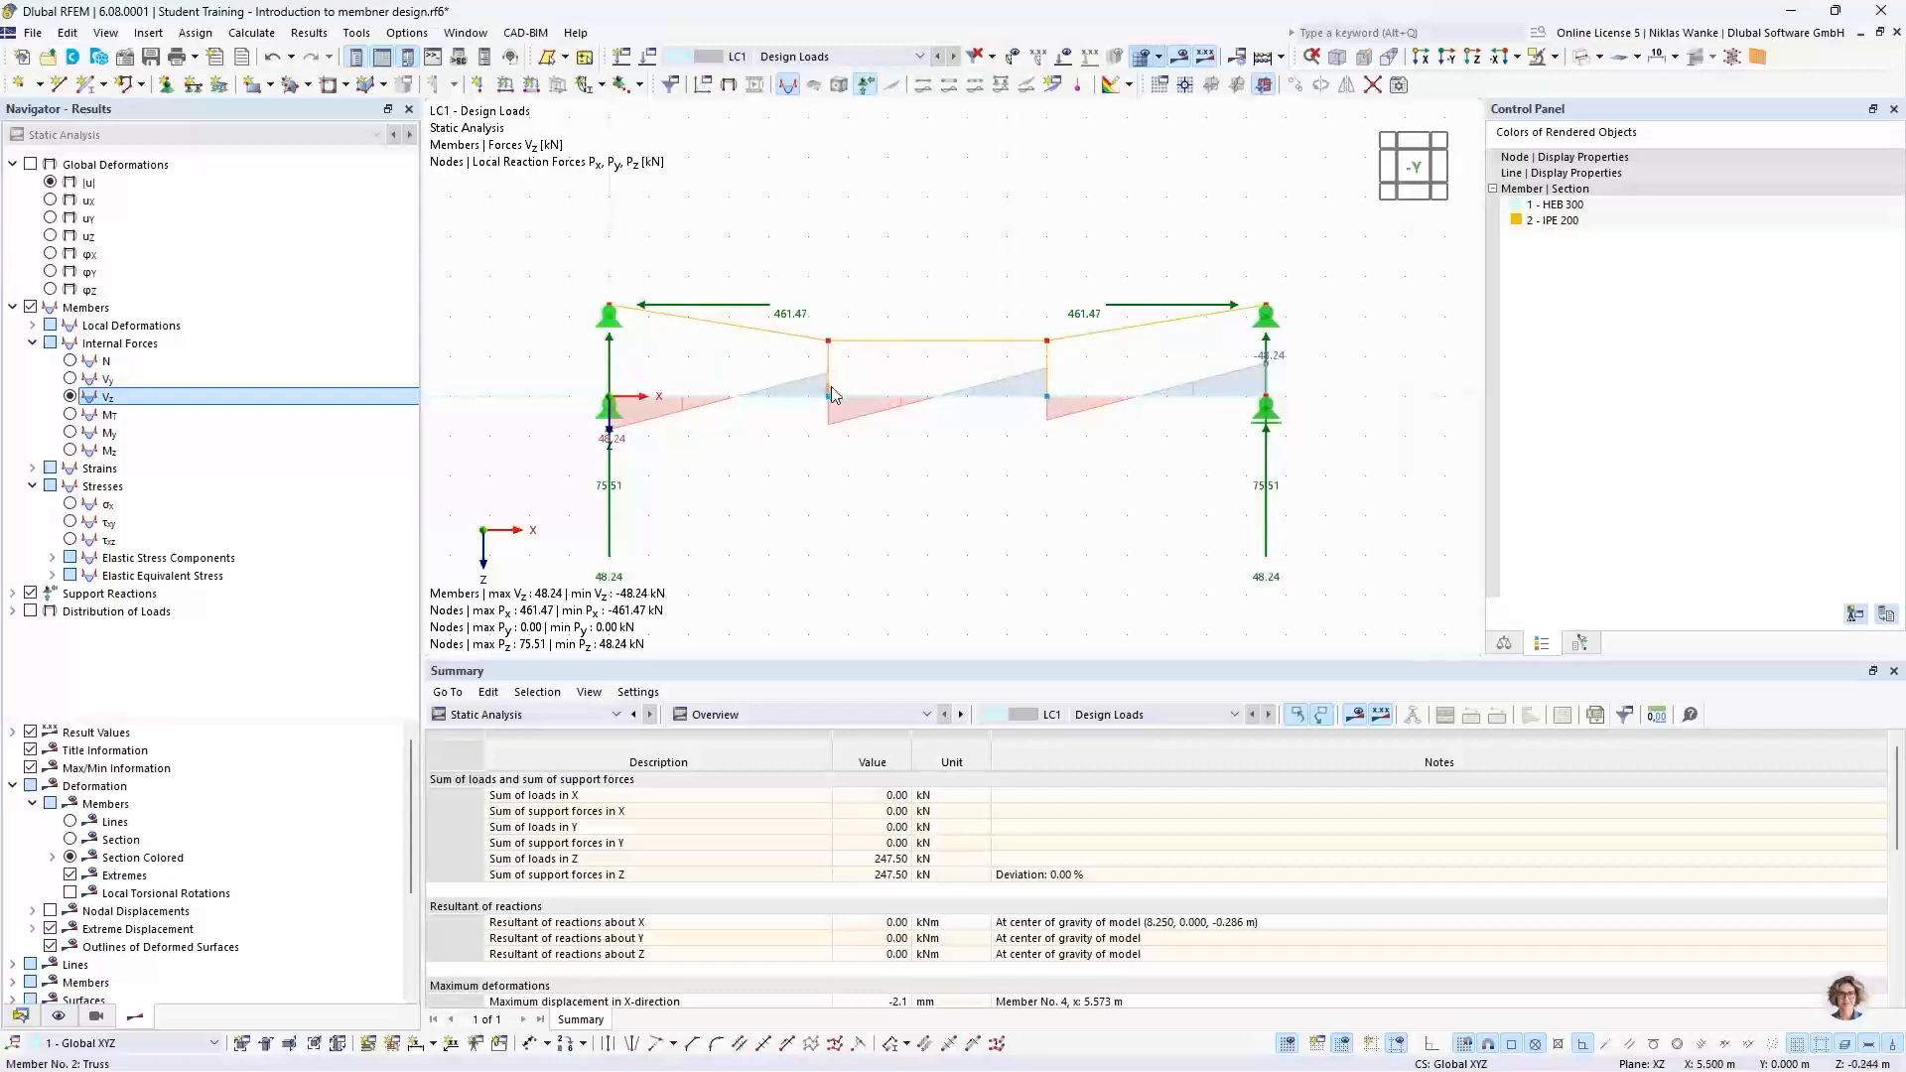
scroll(834, 377, up, 5)
middle_drag(820, 496, 1116, 480)
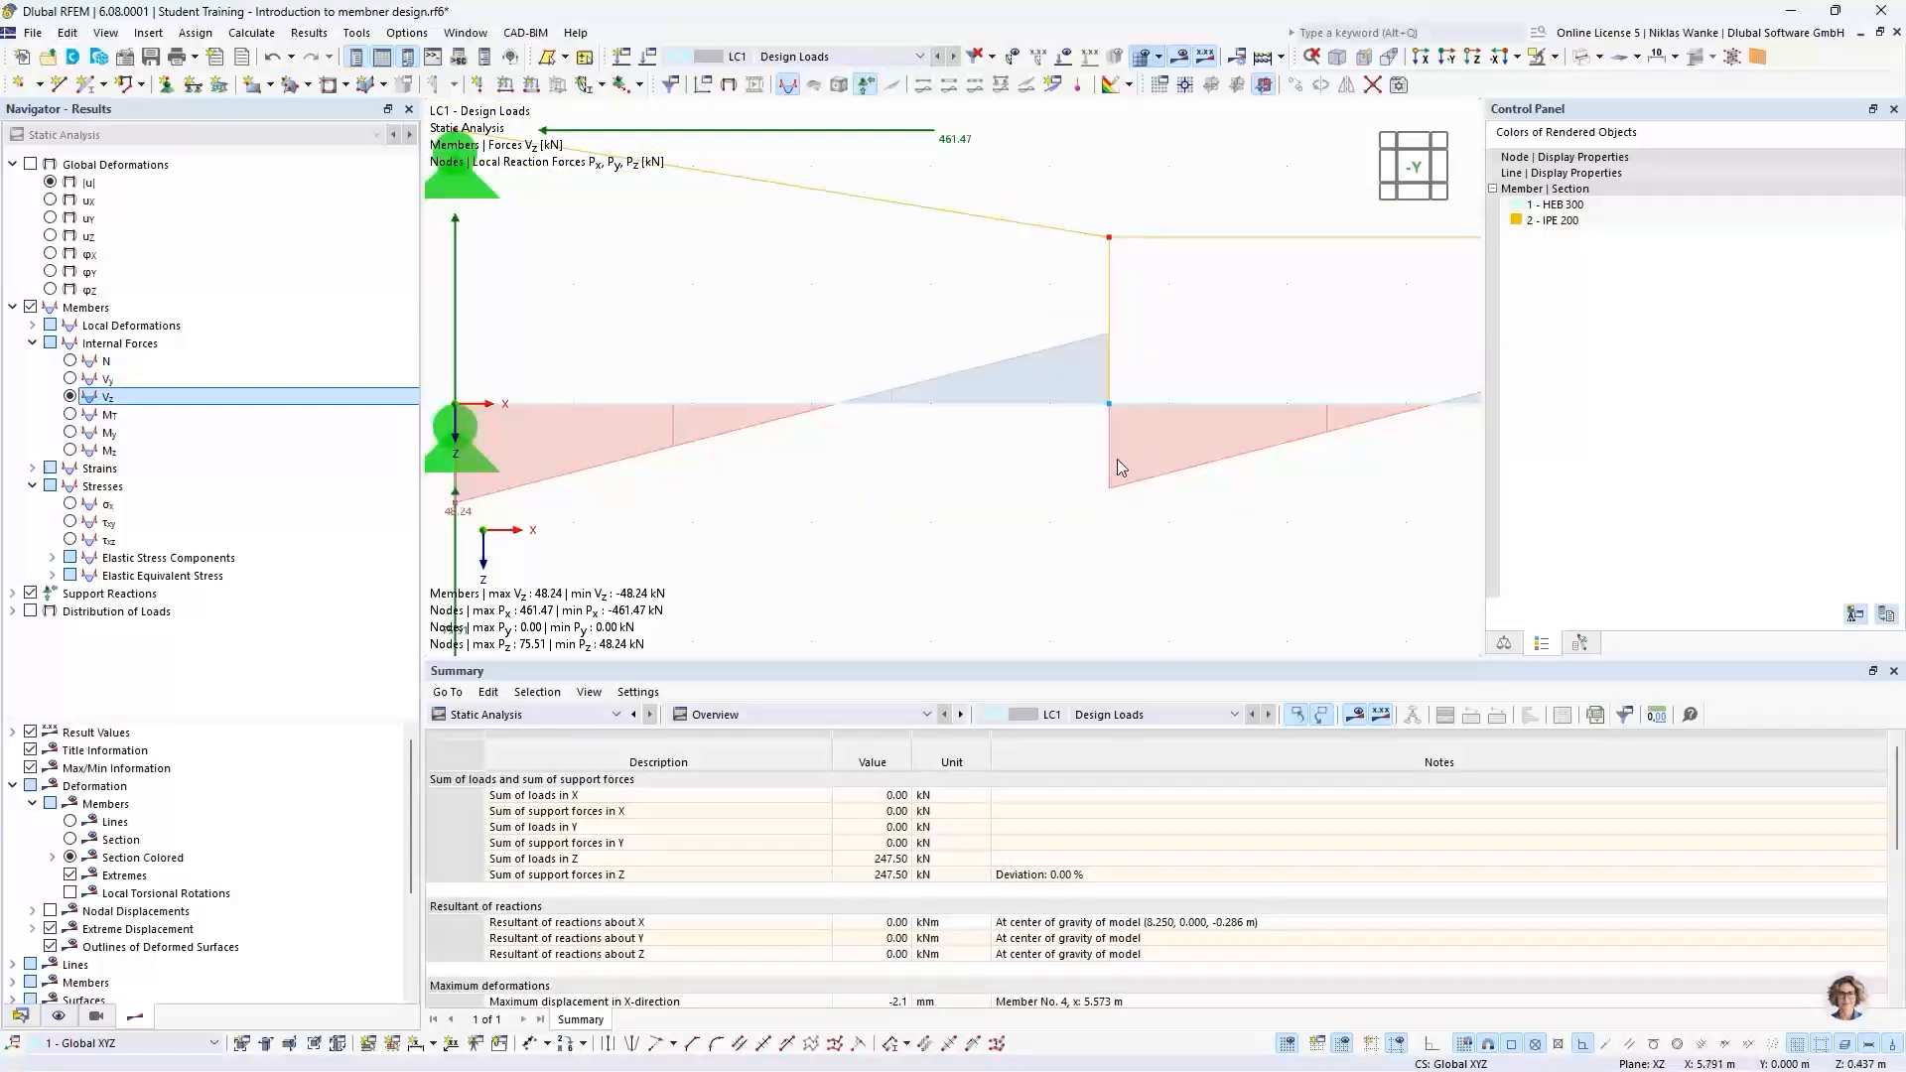
scroll(1002, 487, down, 4)
middle_drag(999, 486, 770, 472)
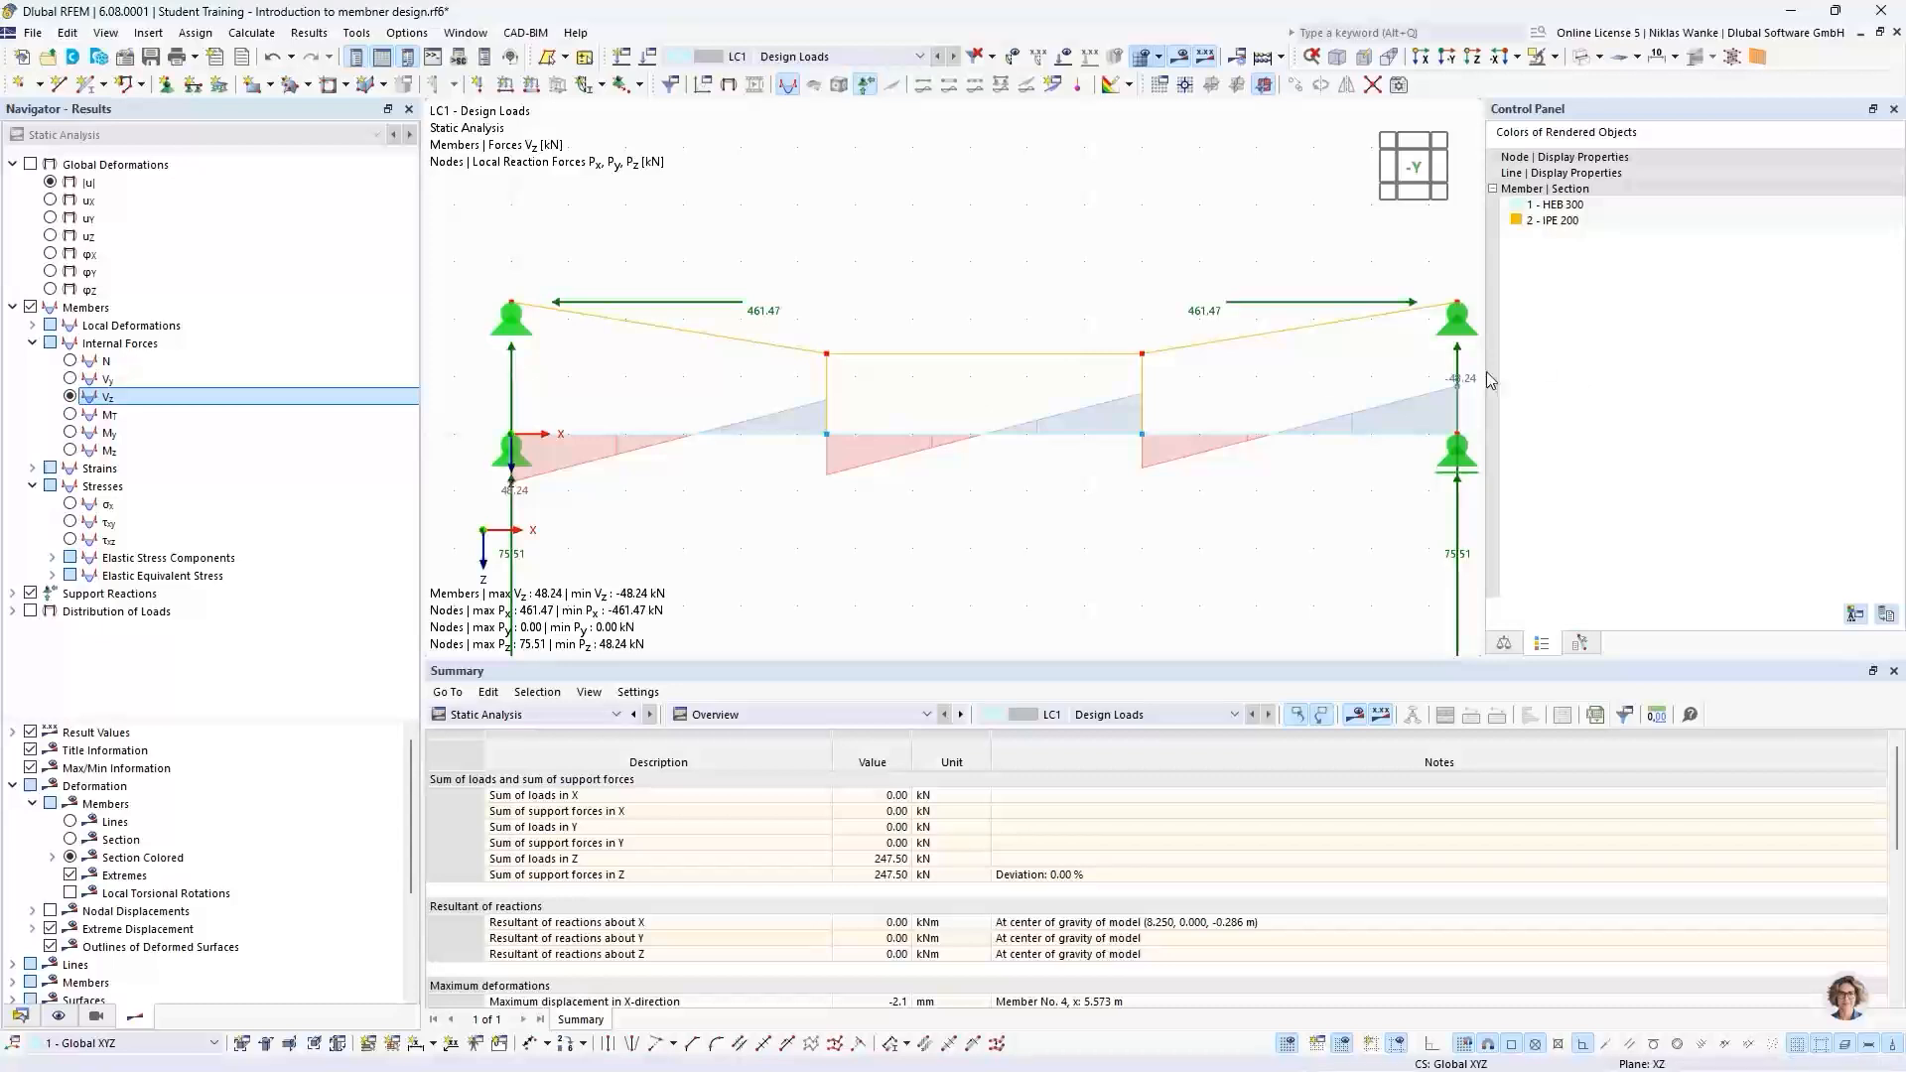
scroll(1115, 466, down, 2)
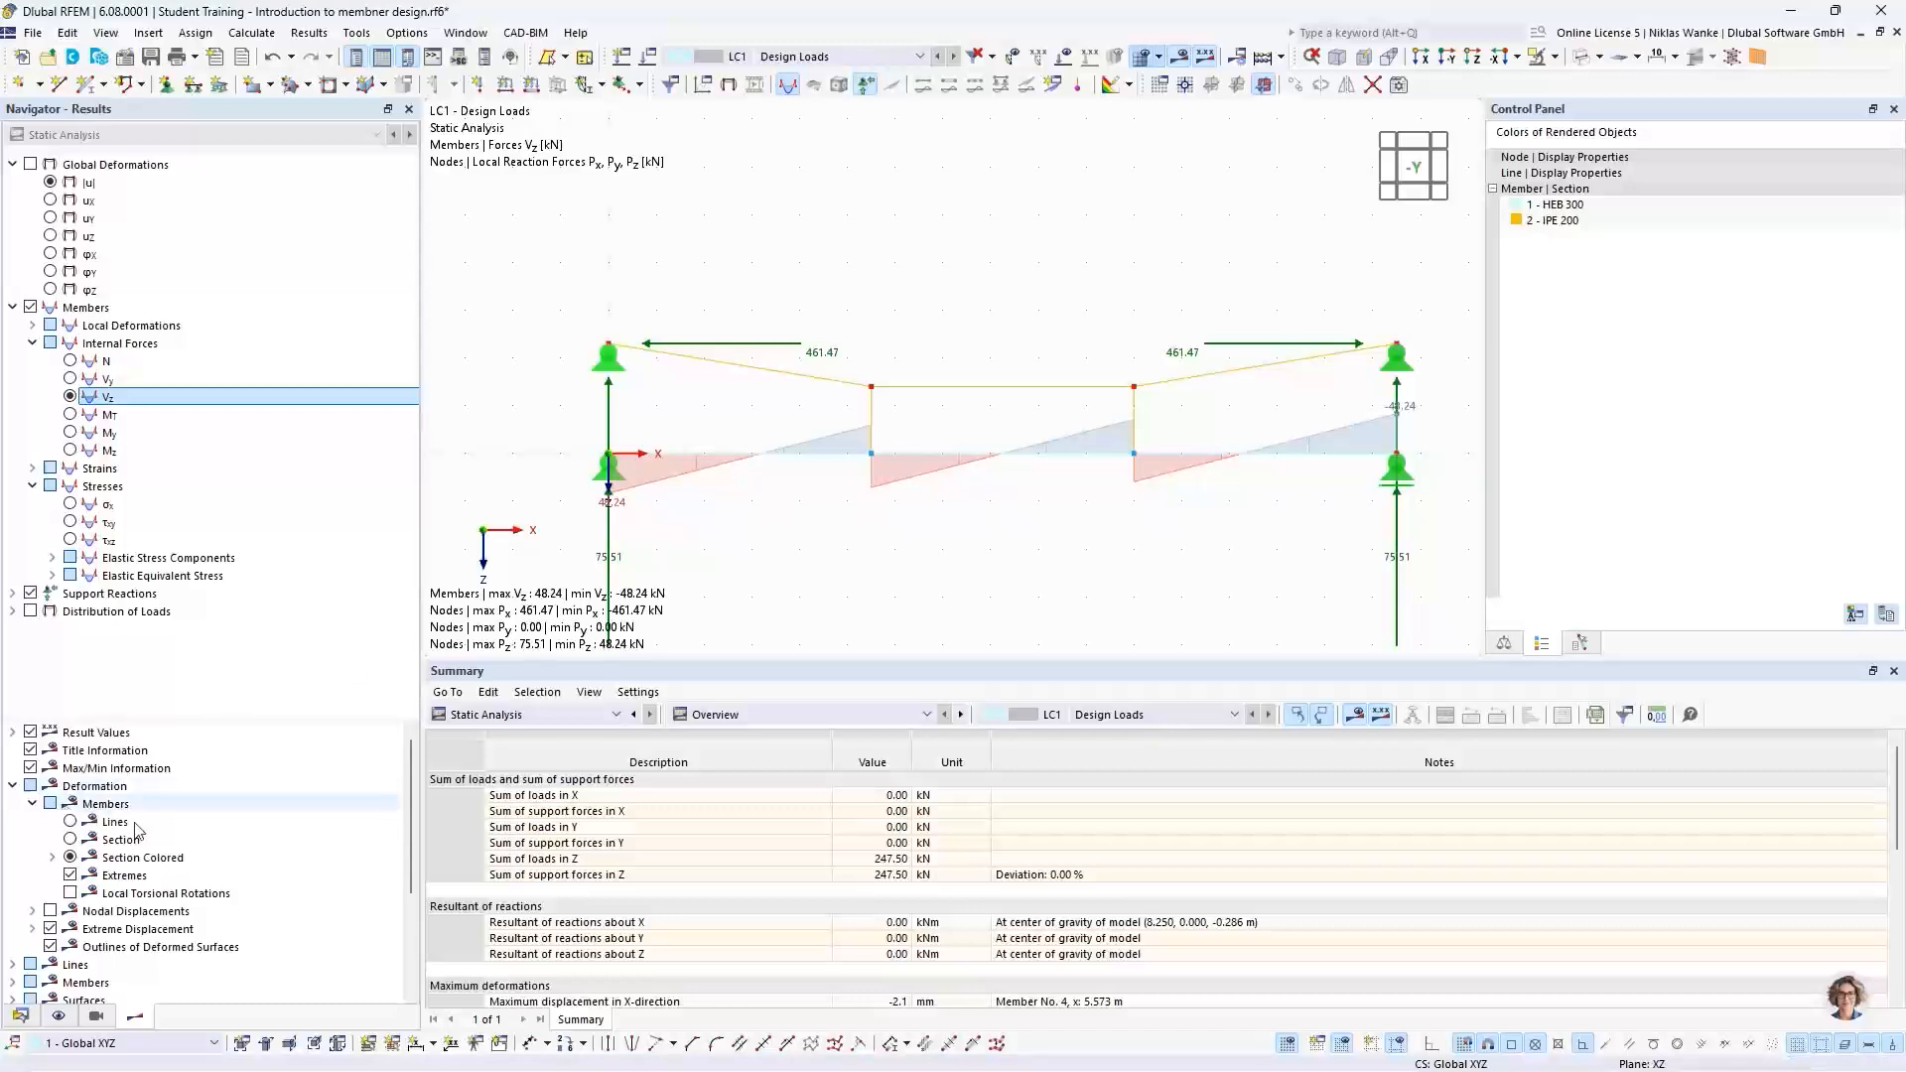
Step: Turn on all values for the member result diagrams and inspect the shear force jump at the first vertical post
scroll(152, 830, down, 2)
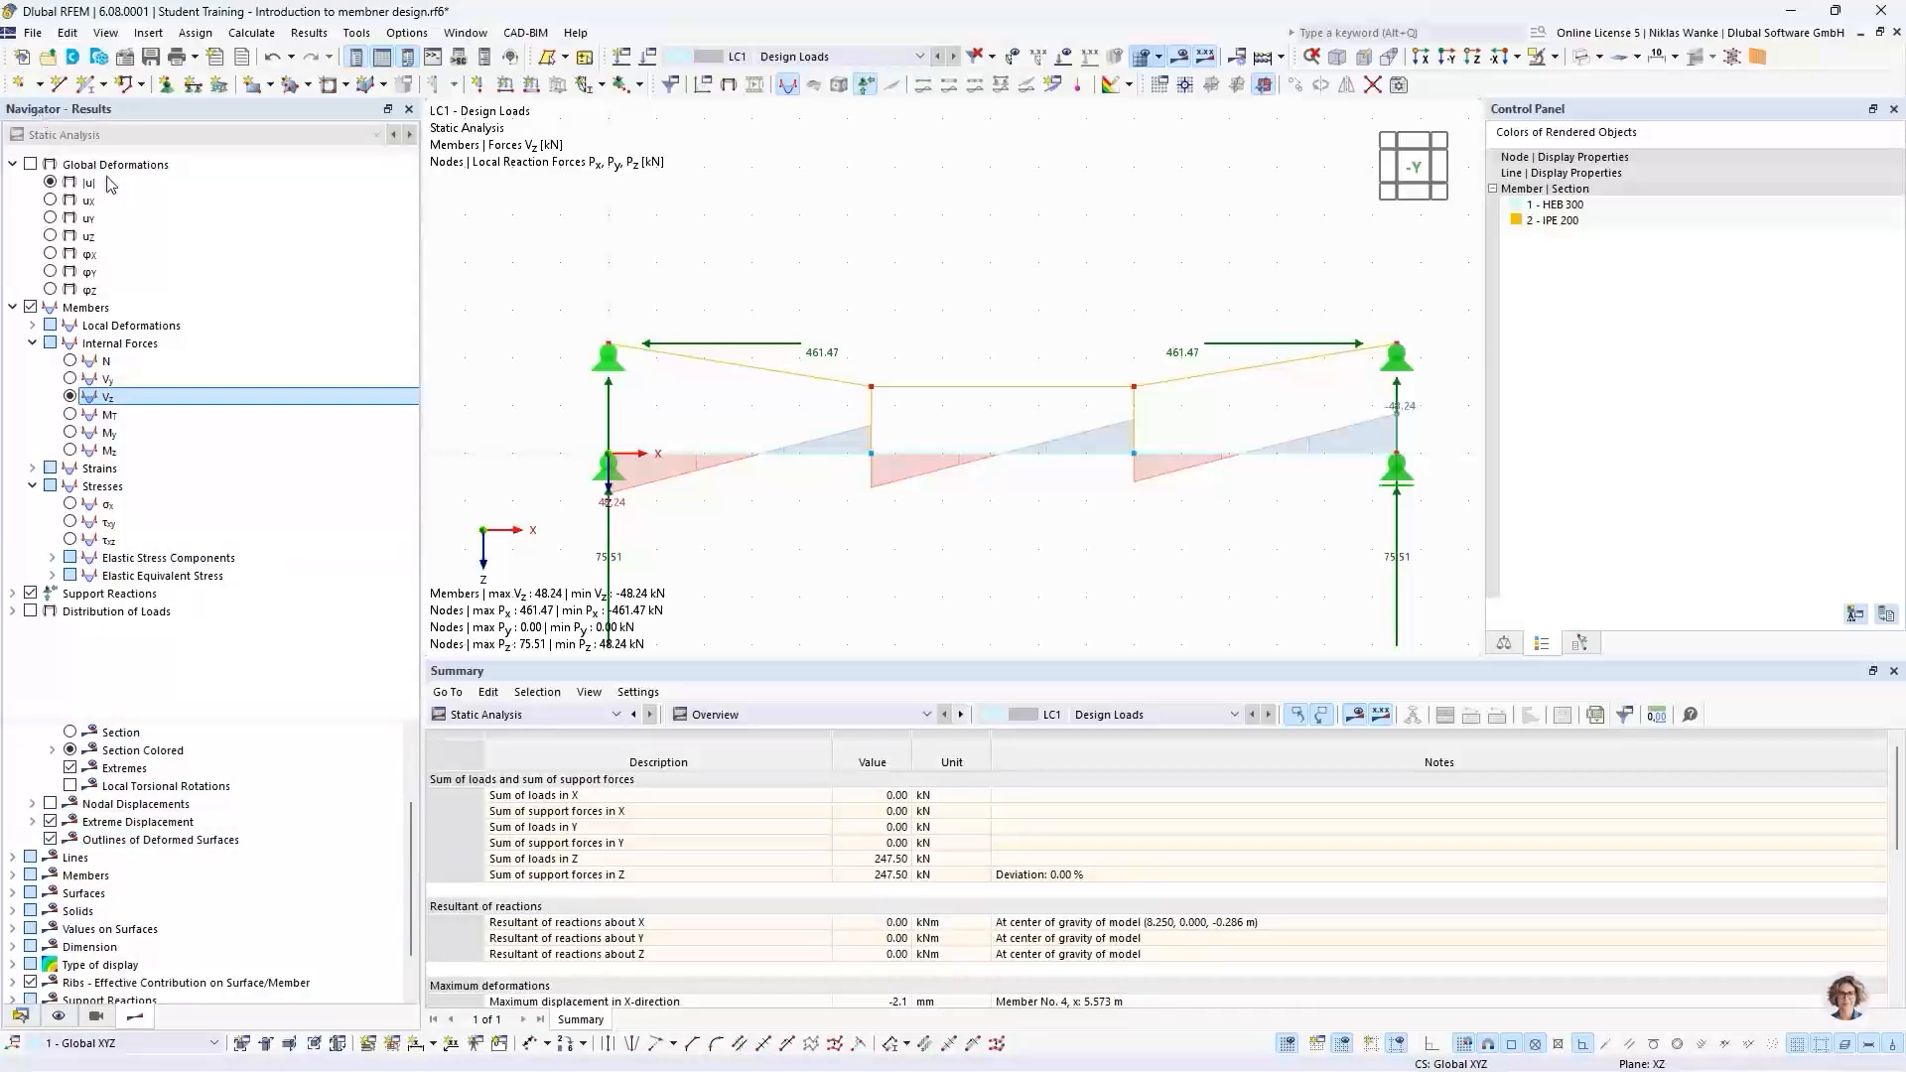
click(14, 877)
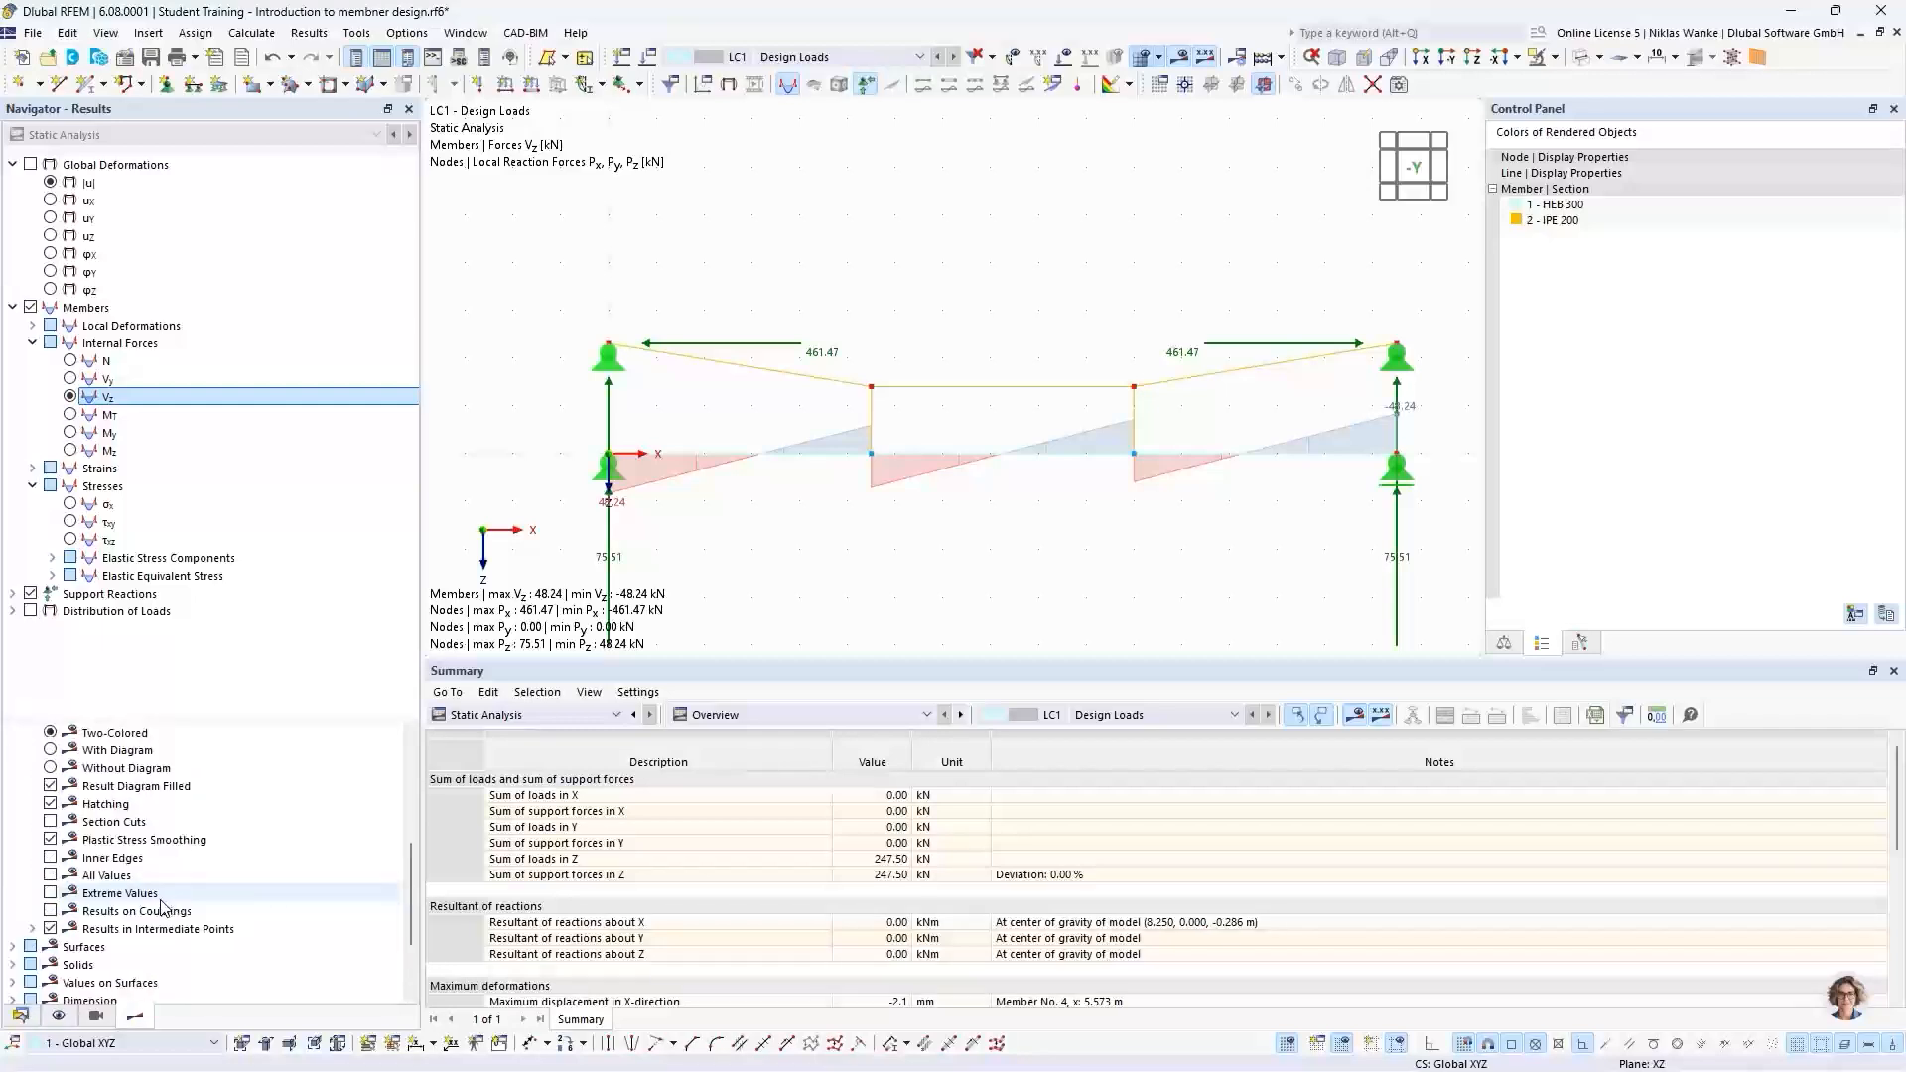
click(50, 875)
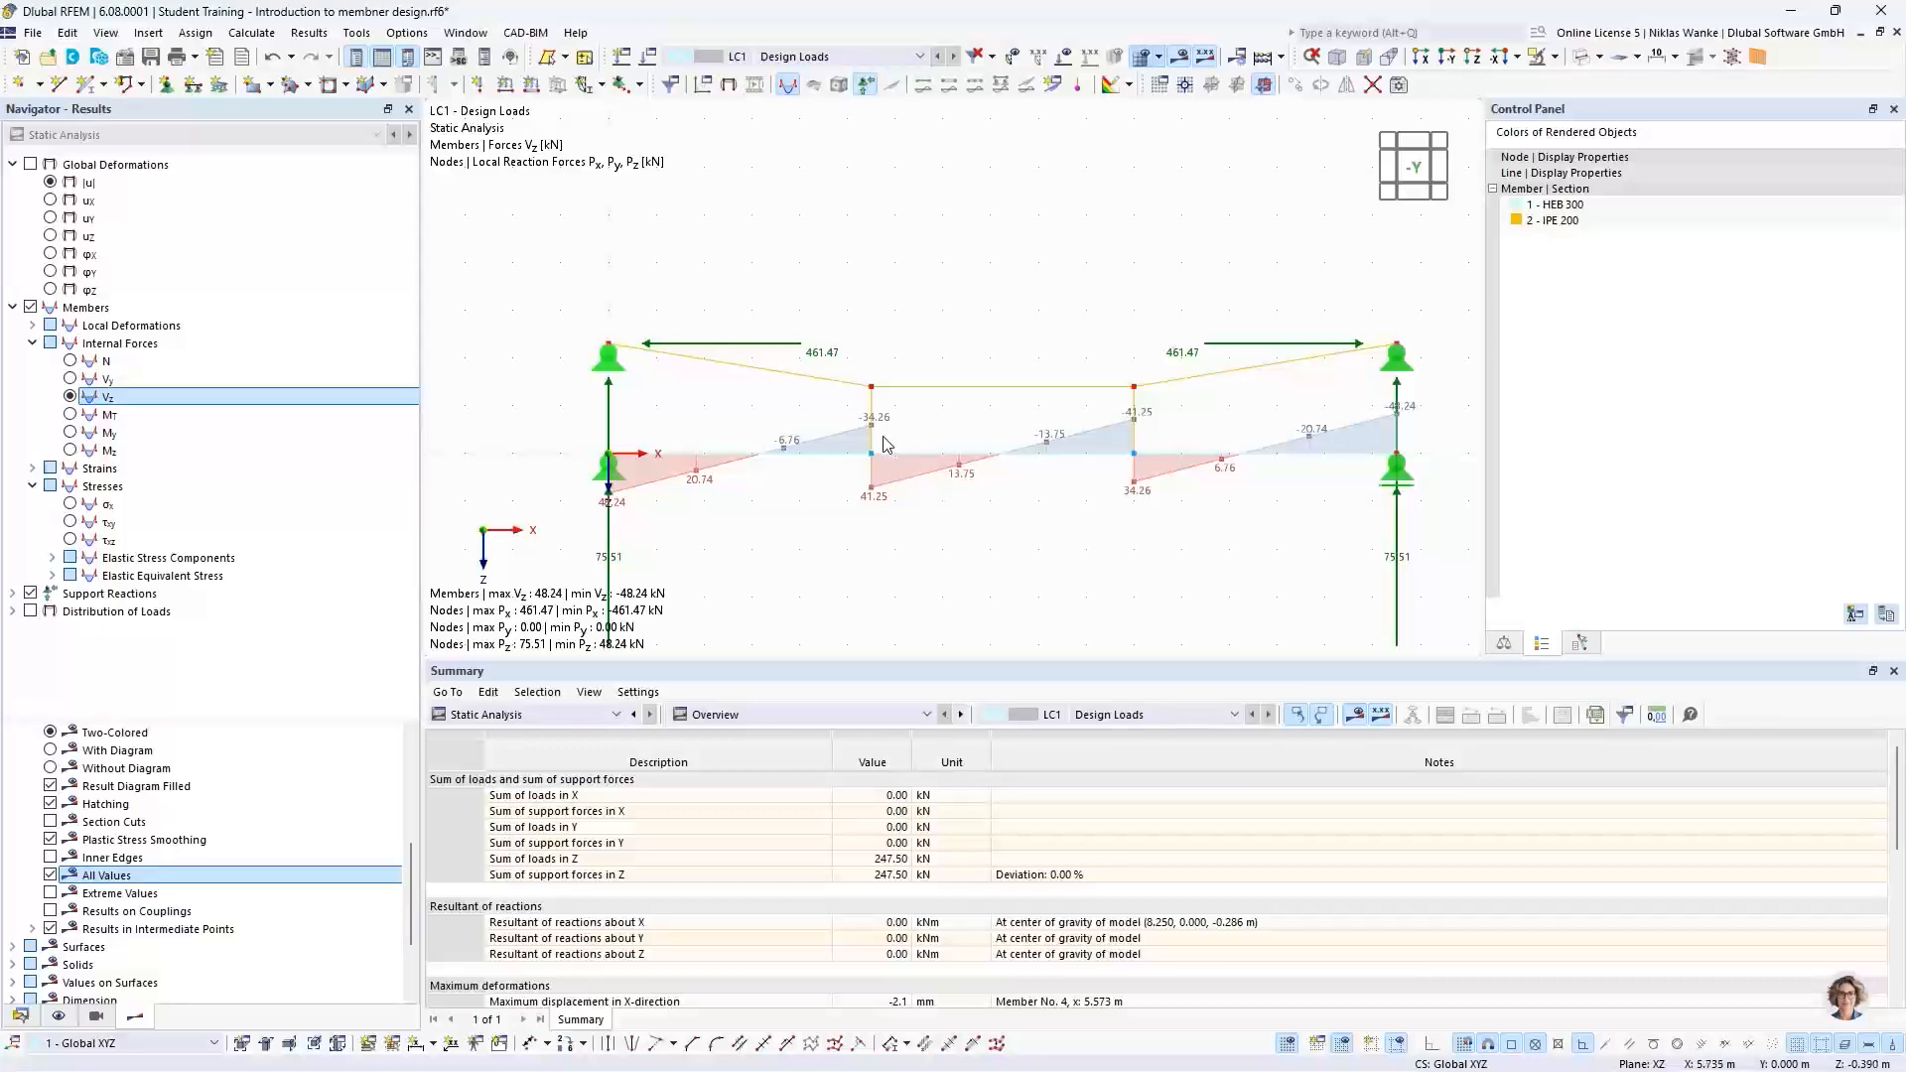
scroll(886, 449, up, 3)
scroll(885, 450, up, 1)
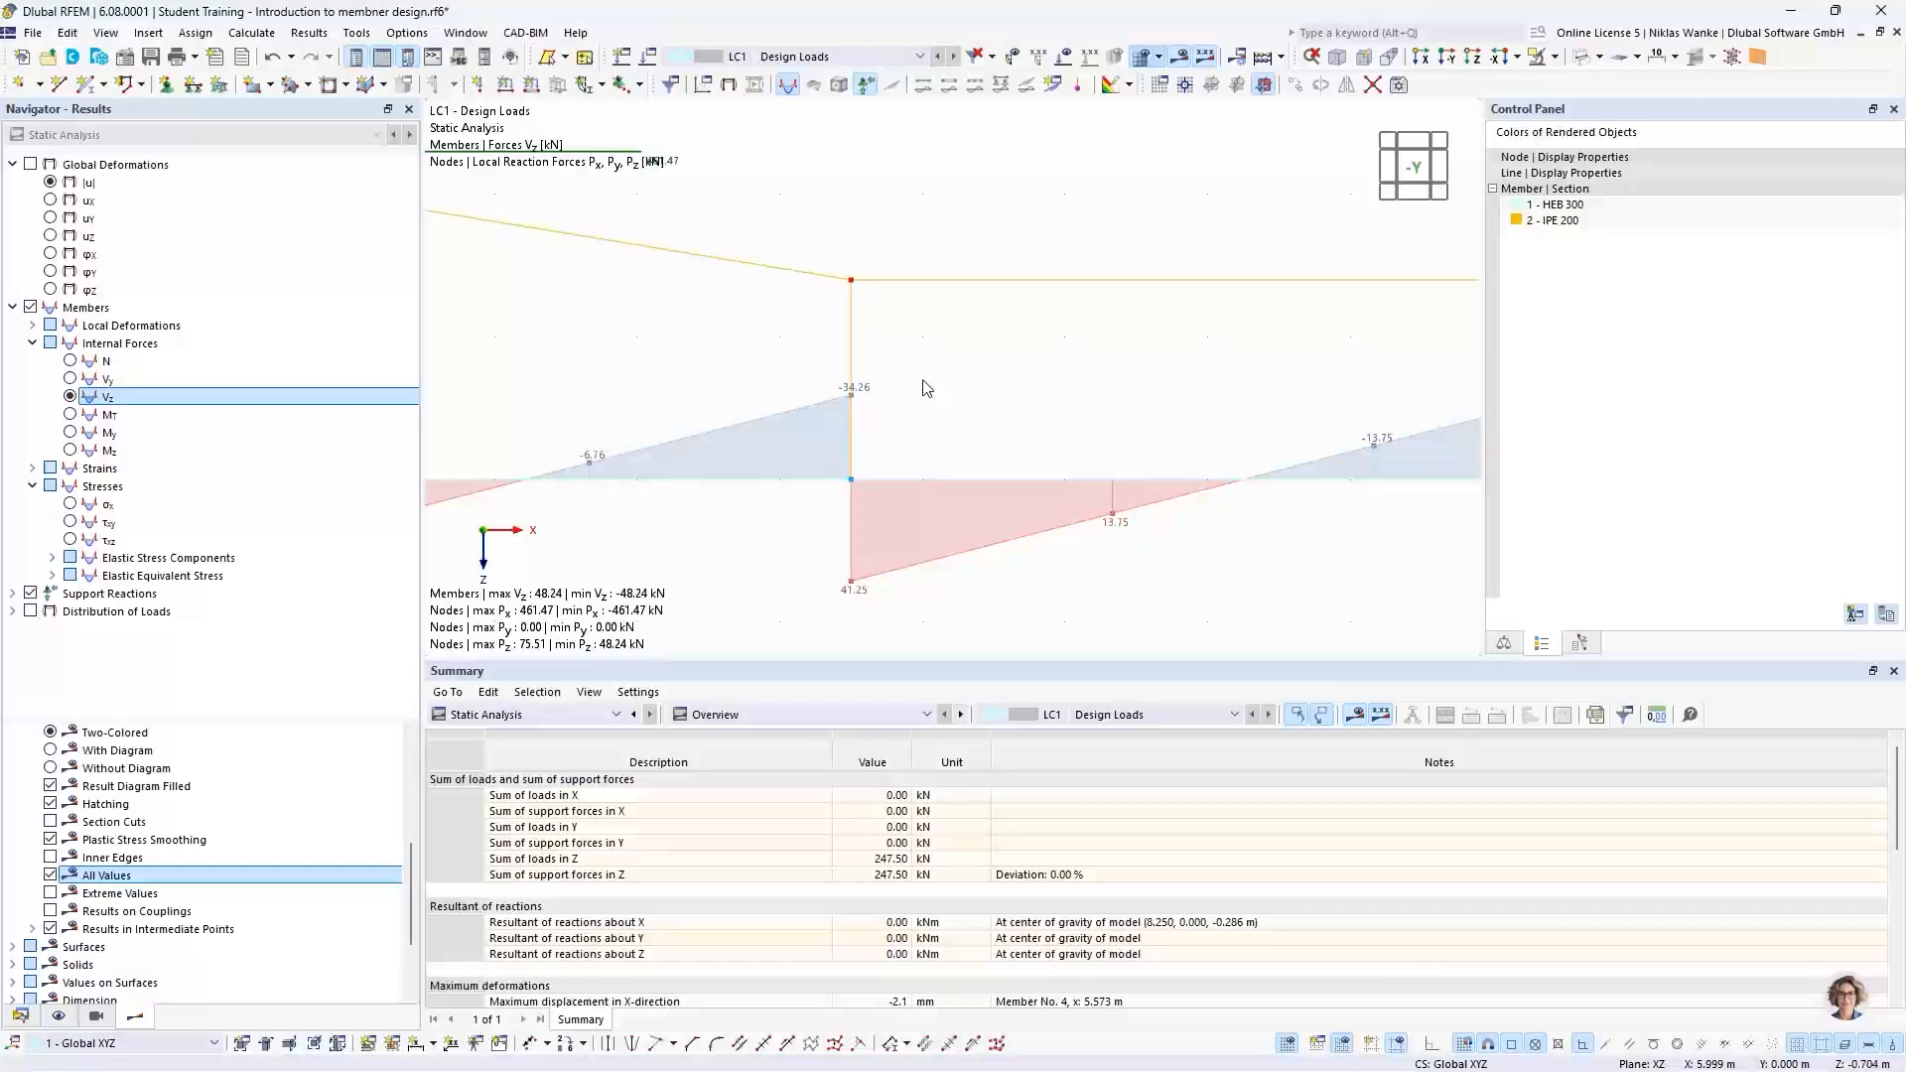
scroll(918, 391, down, 3)
scroll(876, 427, down, 2)
middle_drag(877, 427, 818, 424)
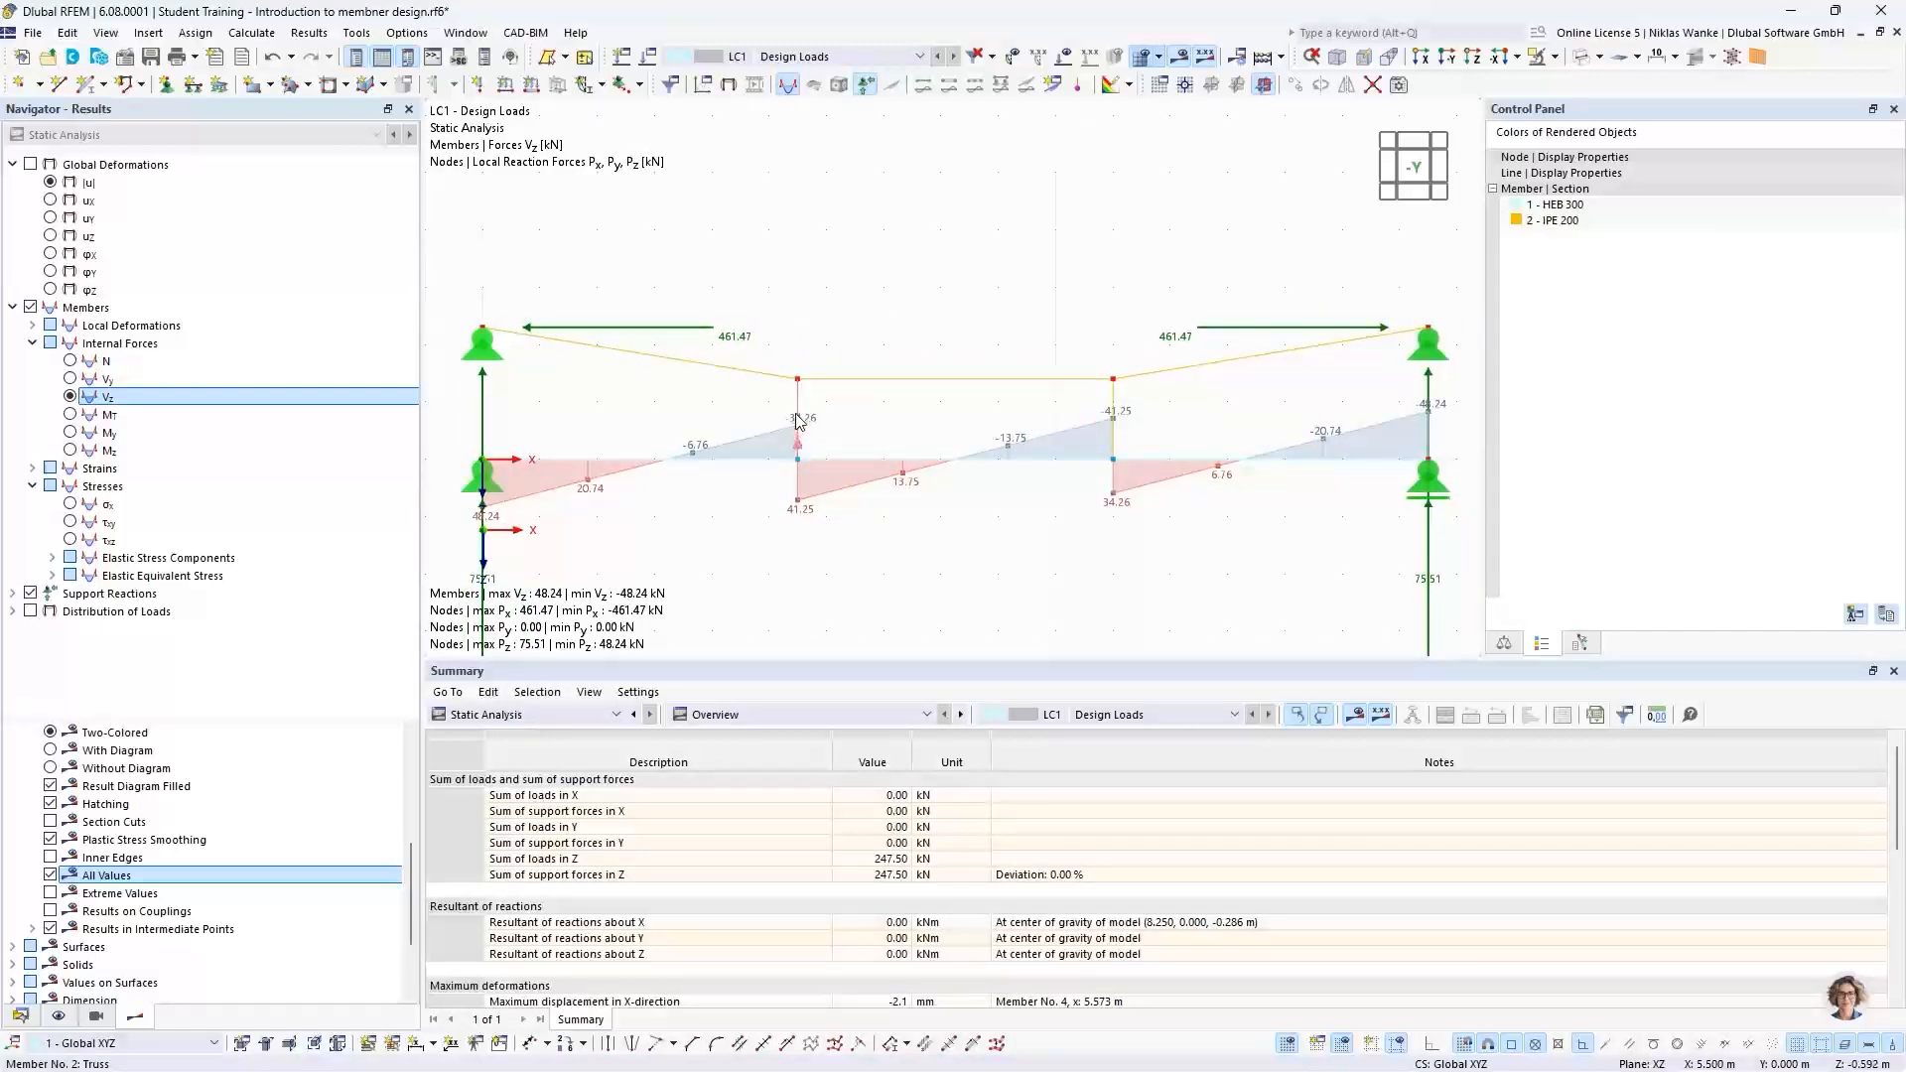
Step: Switch the member results back to axial forces N and inspect the force in the first vertical post
click(70, 362)
scroll(794, 441, up, 5)
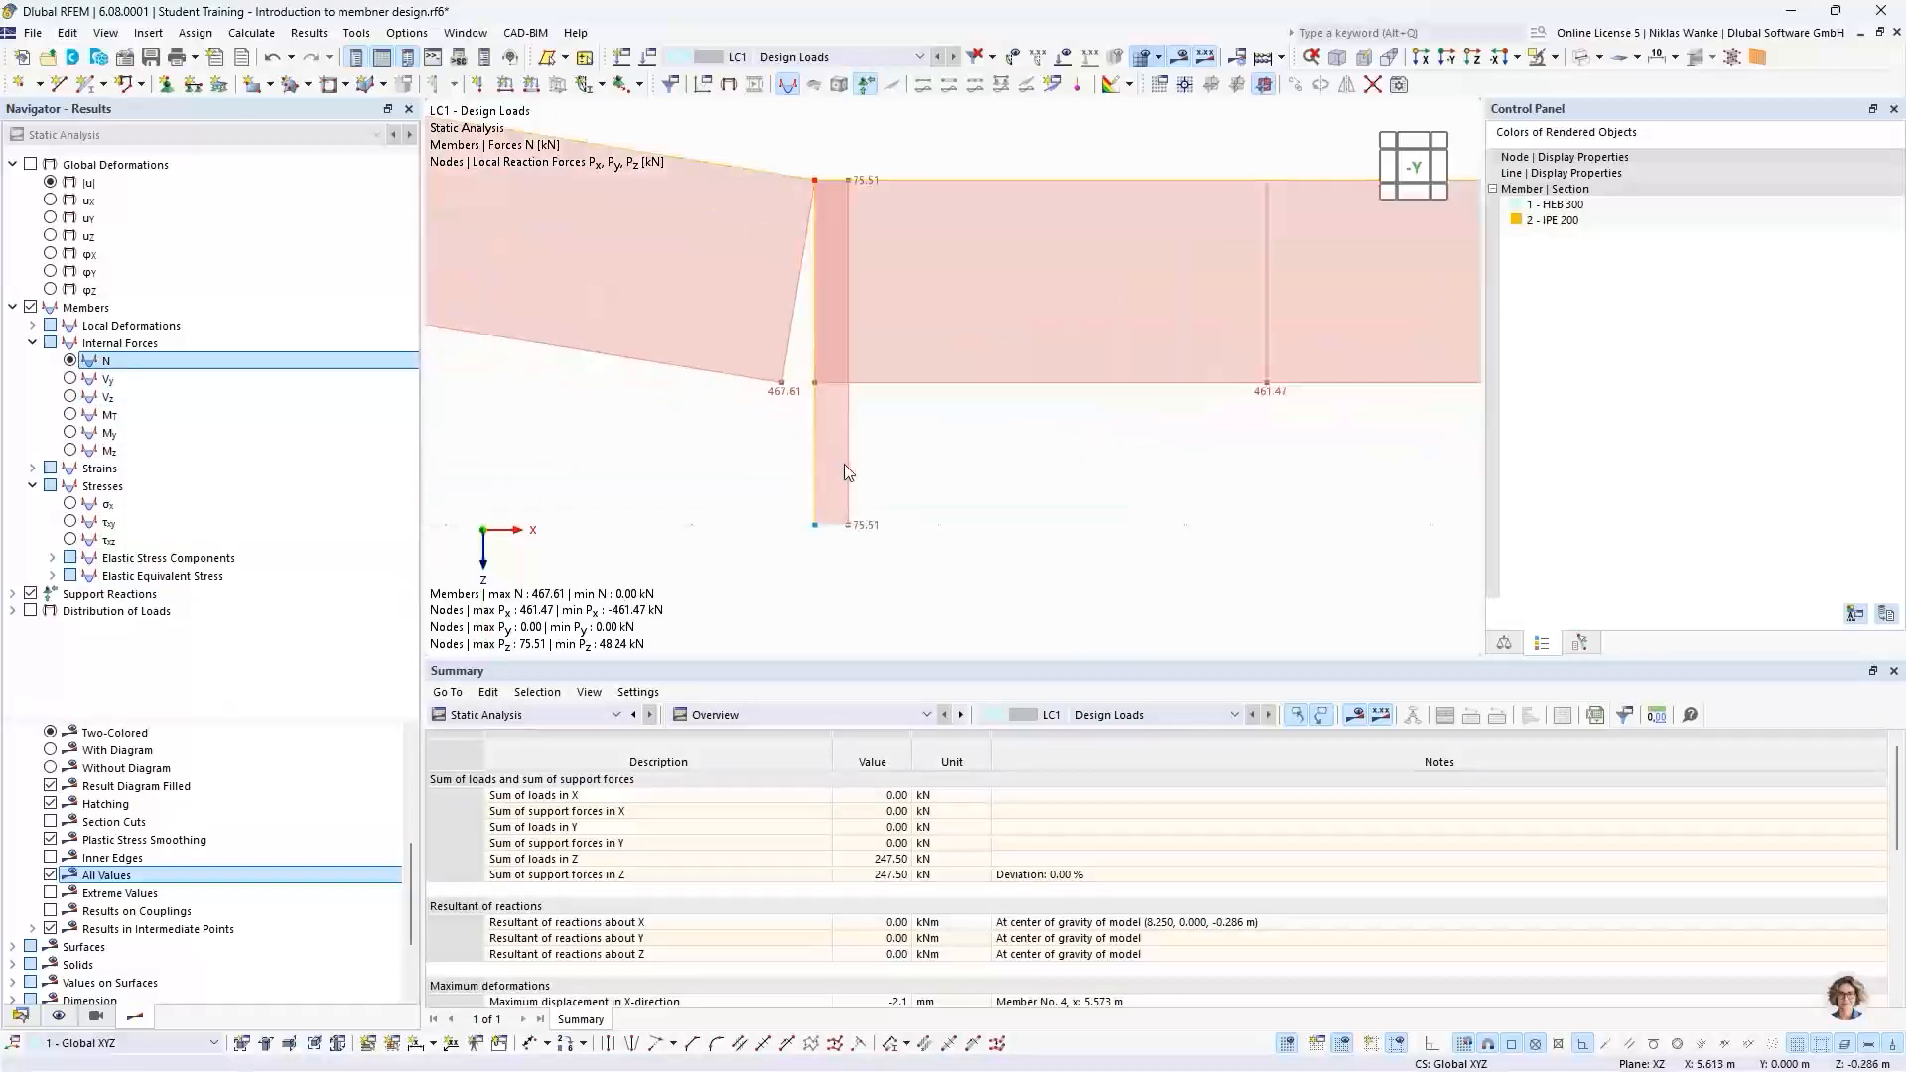
scroll(858, 541, up, 2)
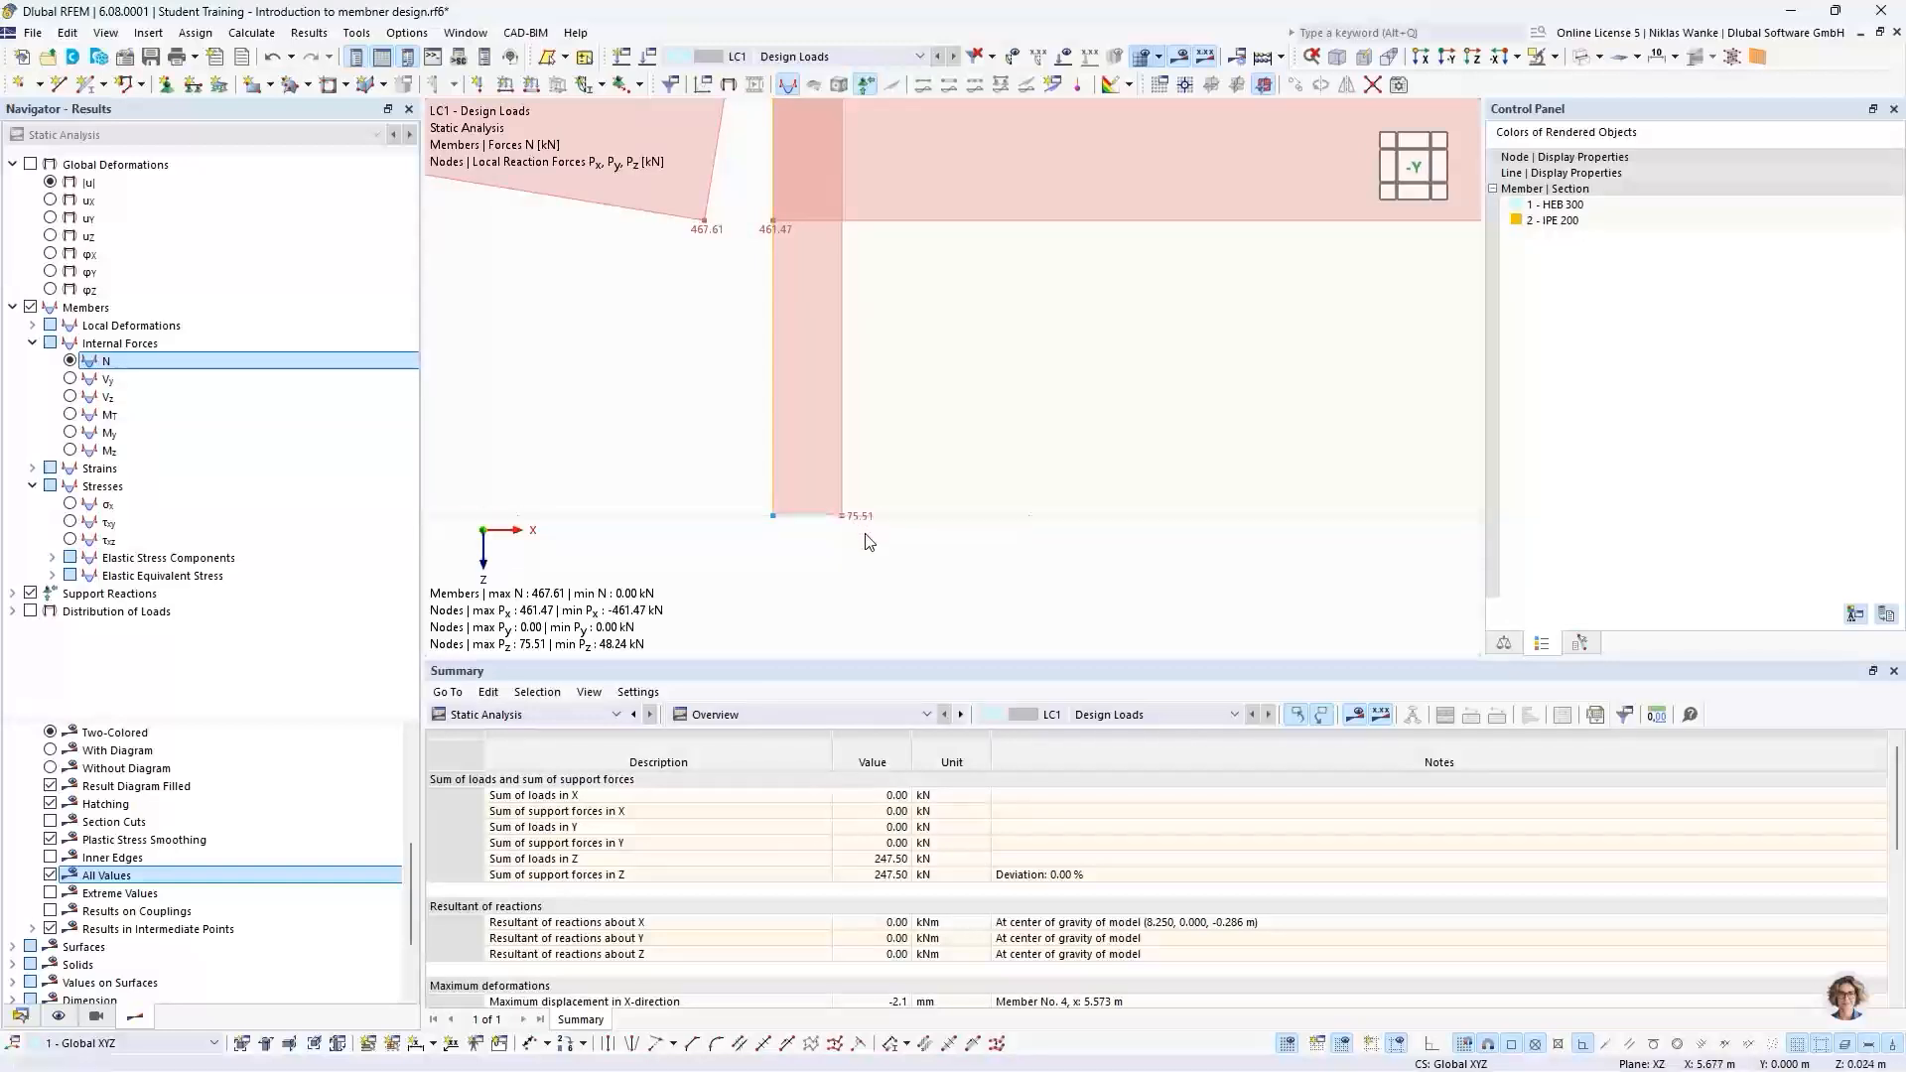
scroll(873, 401, down, 6)
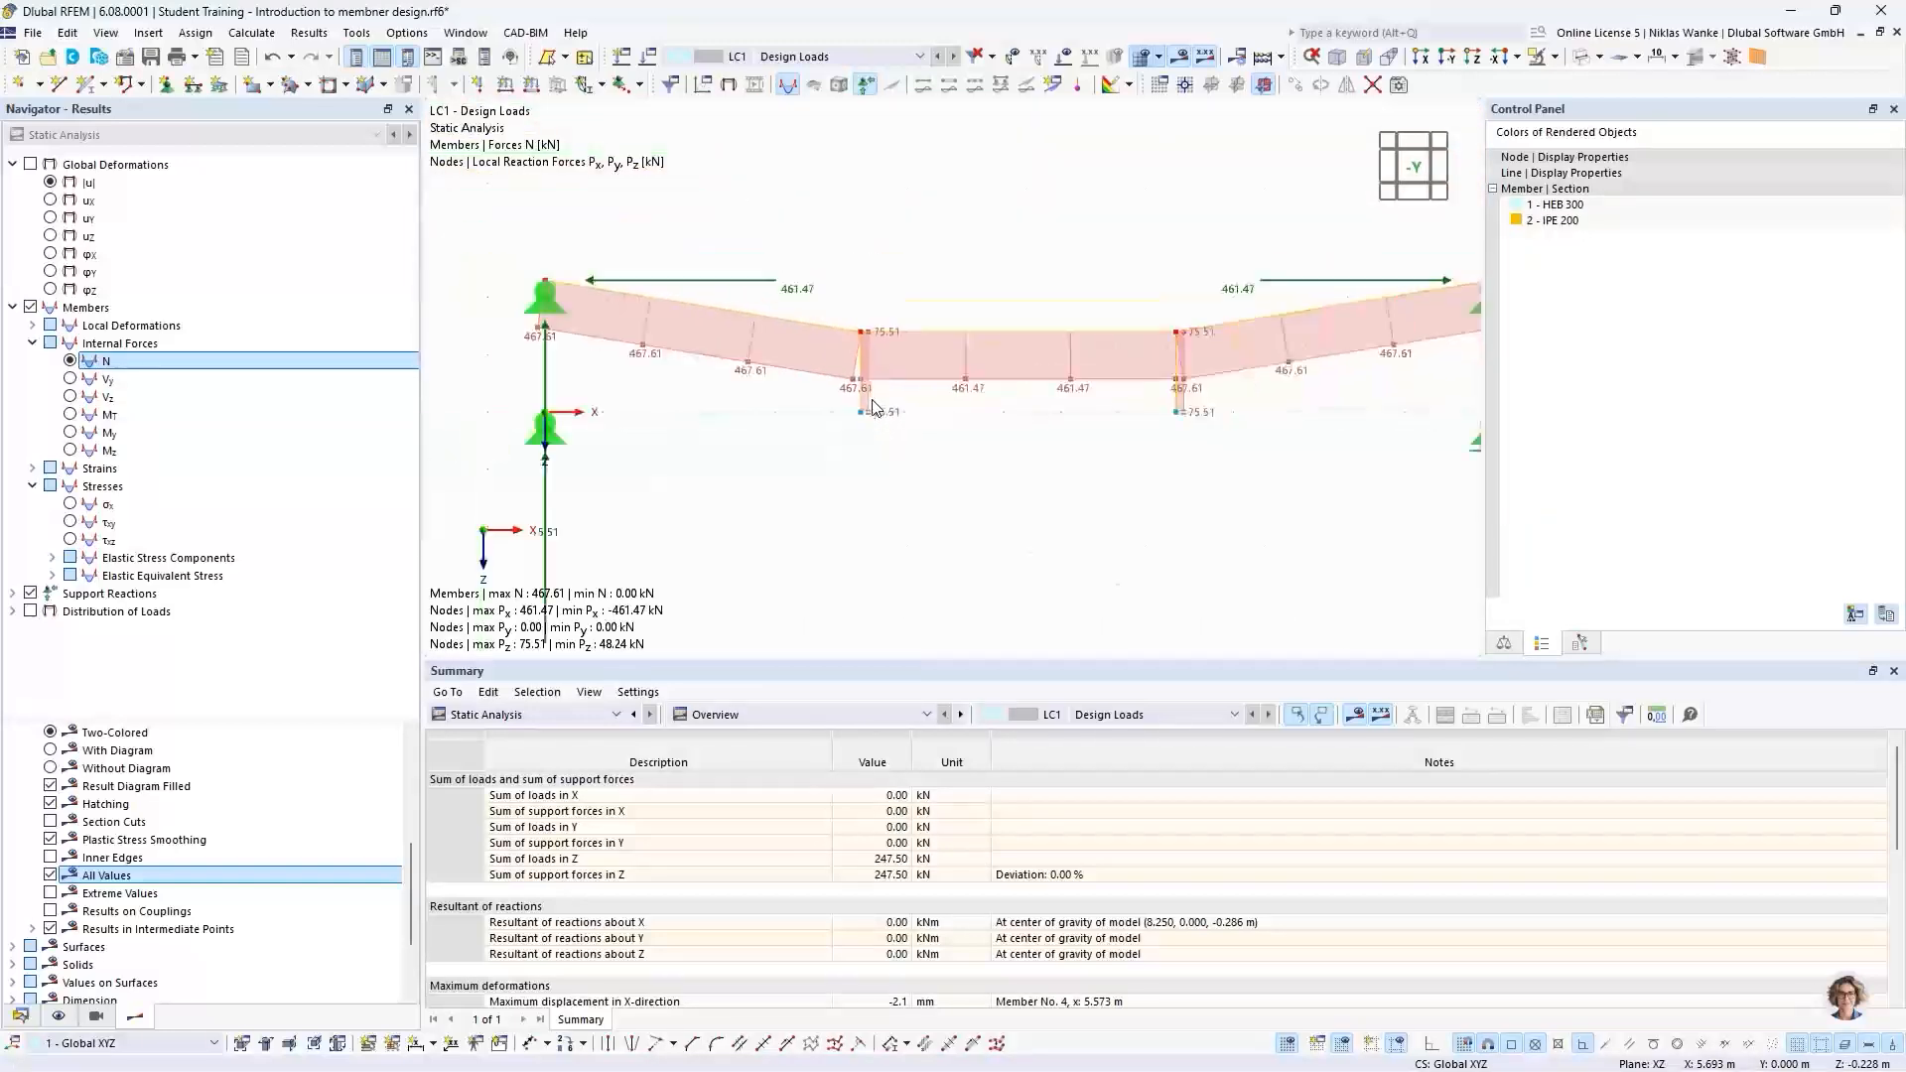
middle_drag(876, 400, 816, 407)
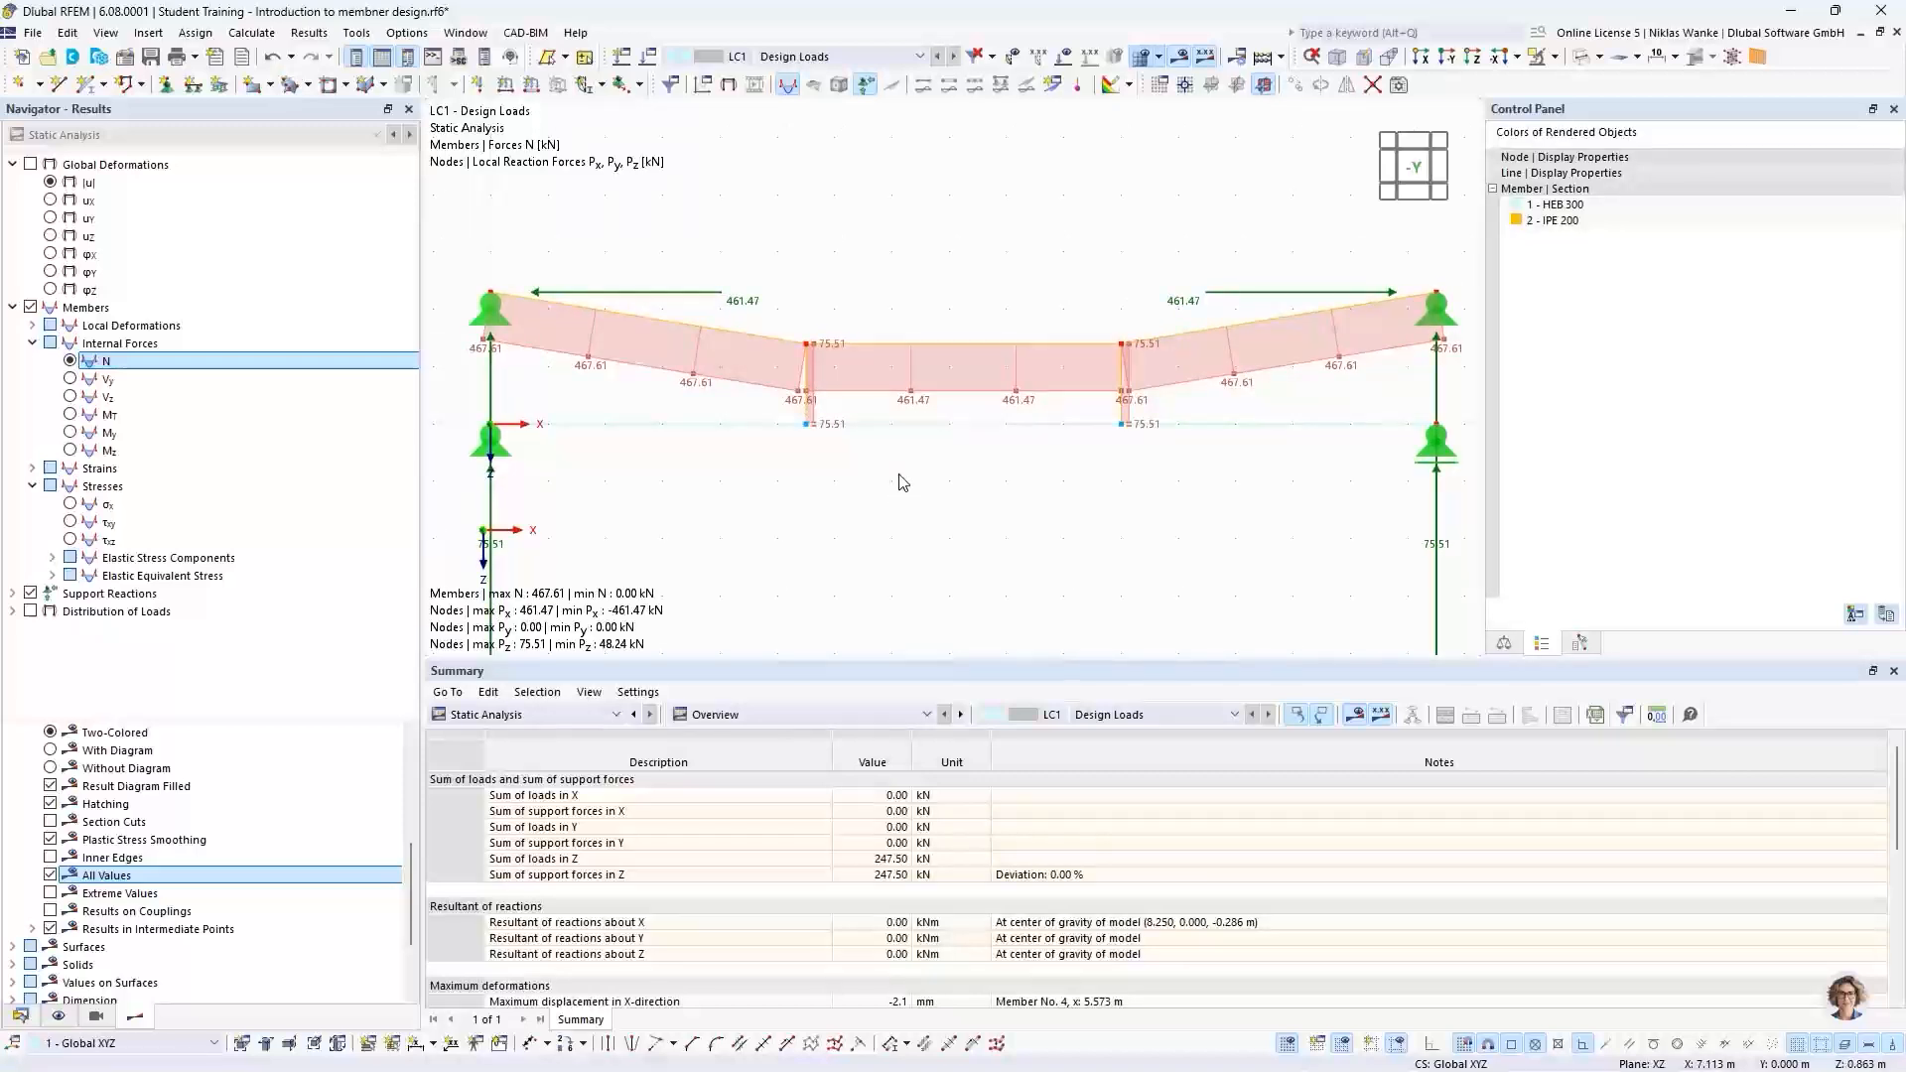
scroll(899, 474, down, 1)
mouse_move(901, 473)
middle_down()
mouse_move(888, 458)
mouse_move(908, 455)
middle_up()
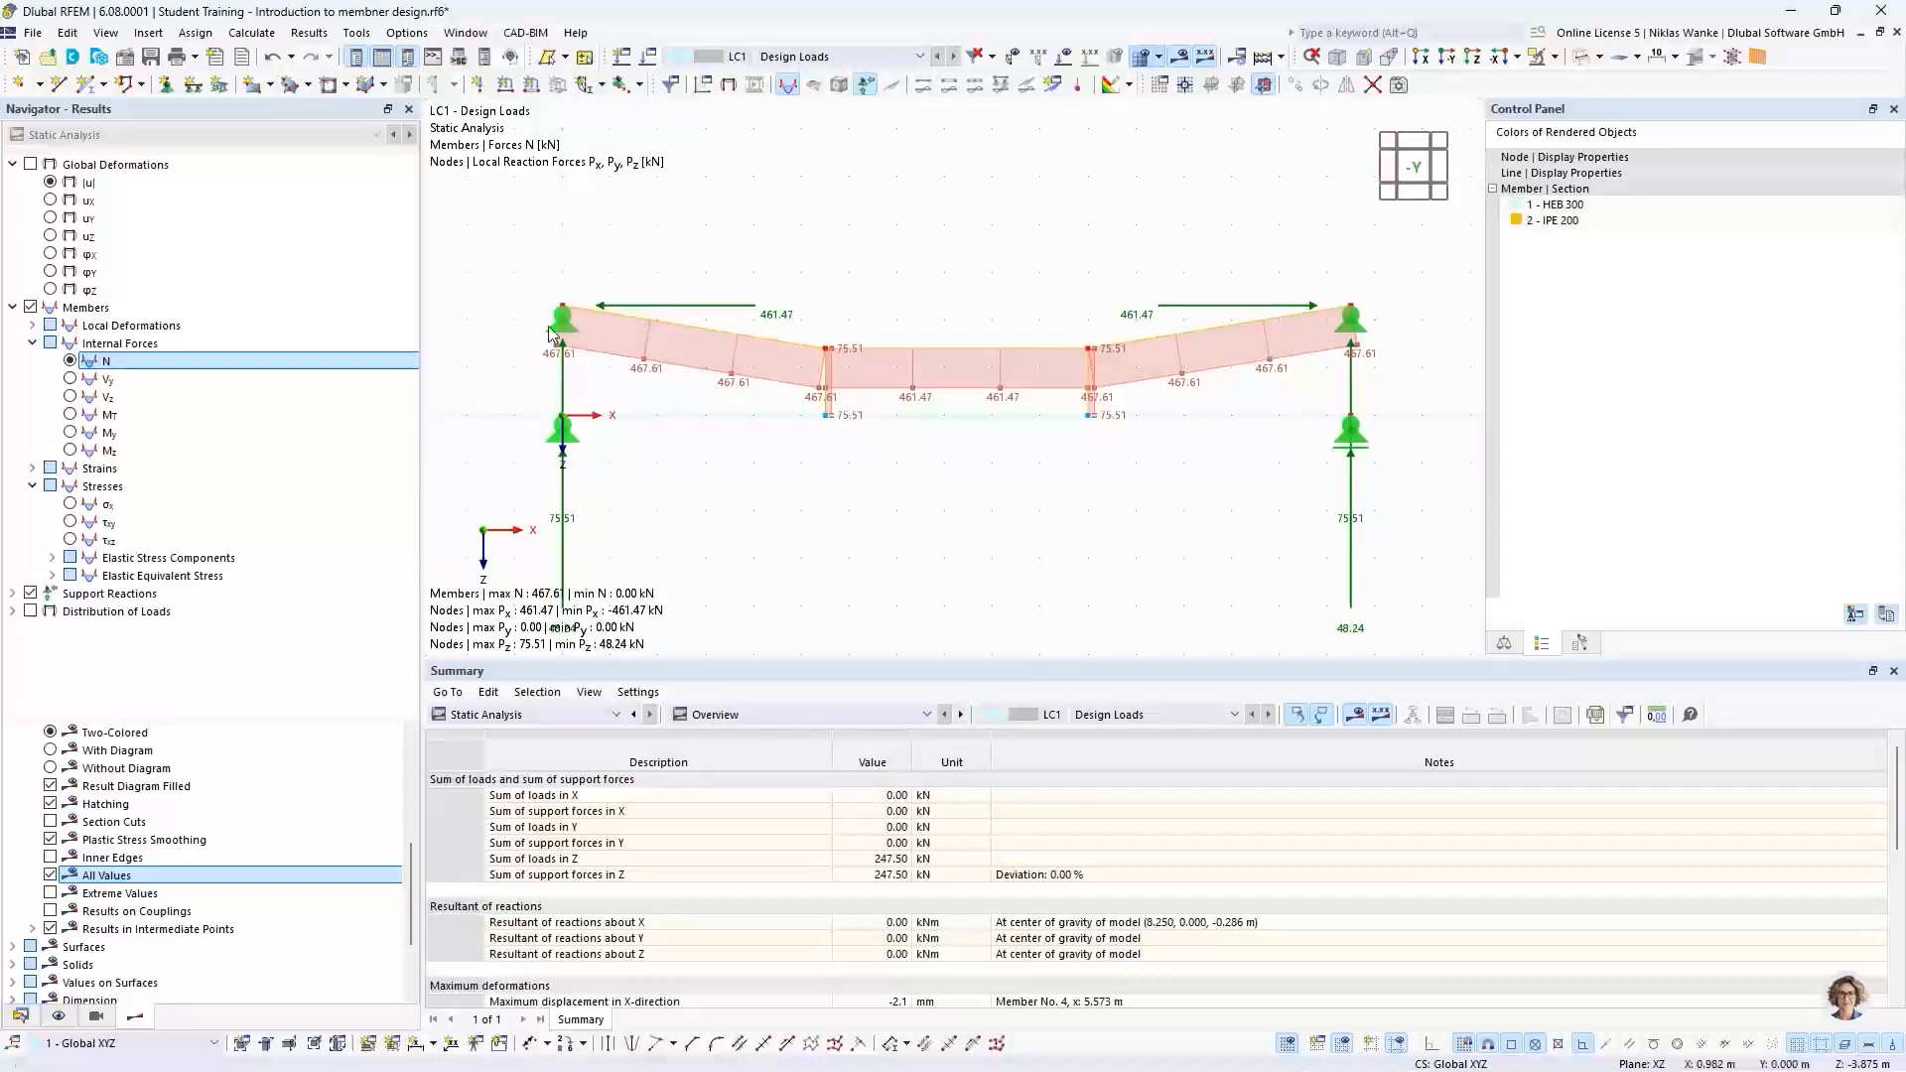
Step: Open the result diagrams of the 16.5 m HEB 300 beam and compare the diagram's x-axis with the beam in the model
right_click(979, 422)
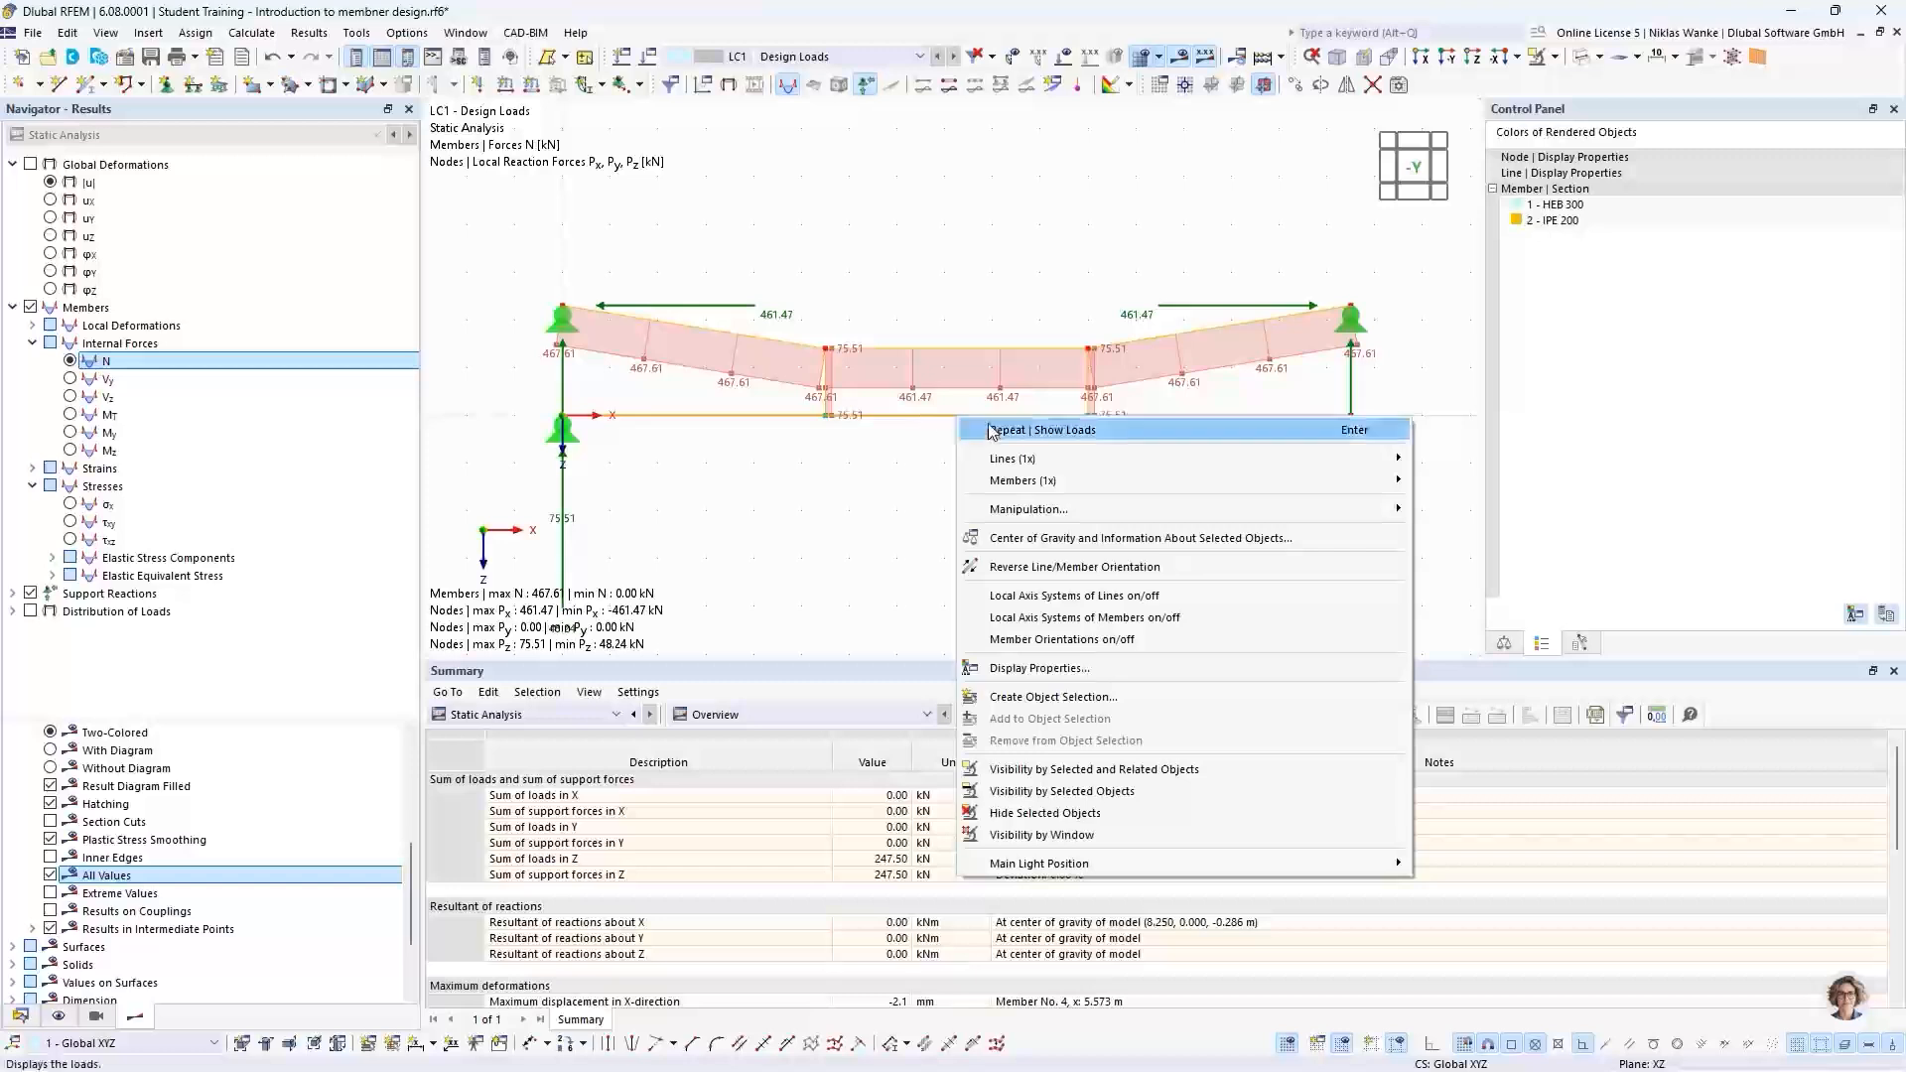
mouse_move(1016, 484)
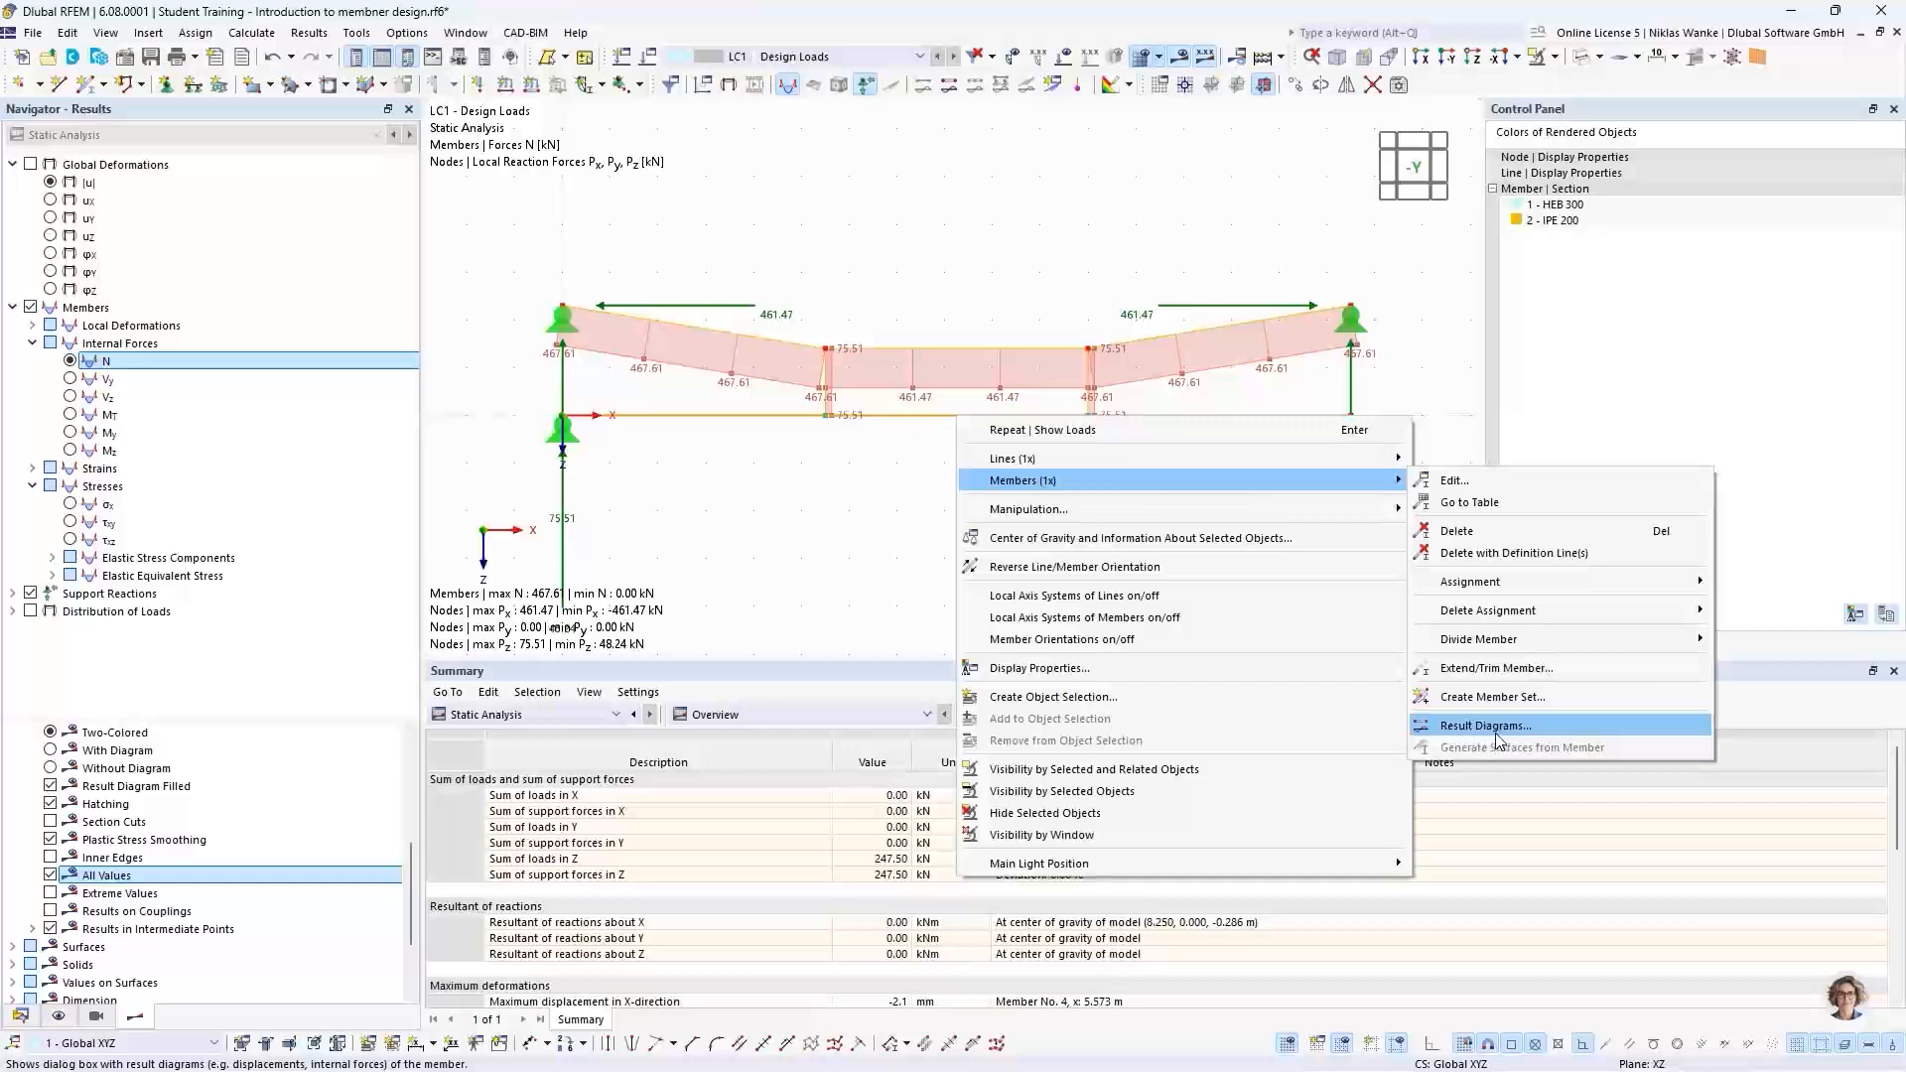
click(1581, 724)
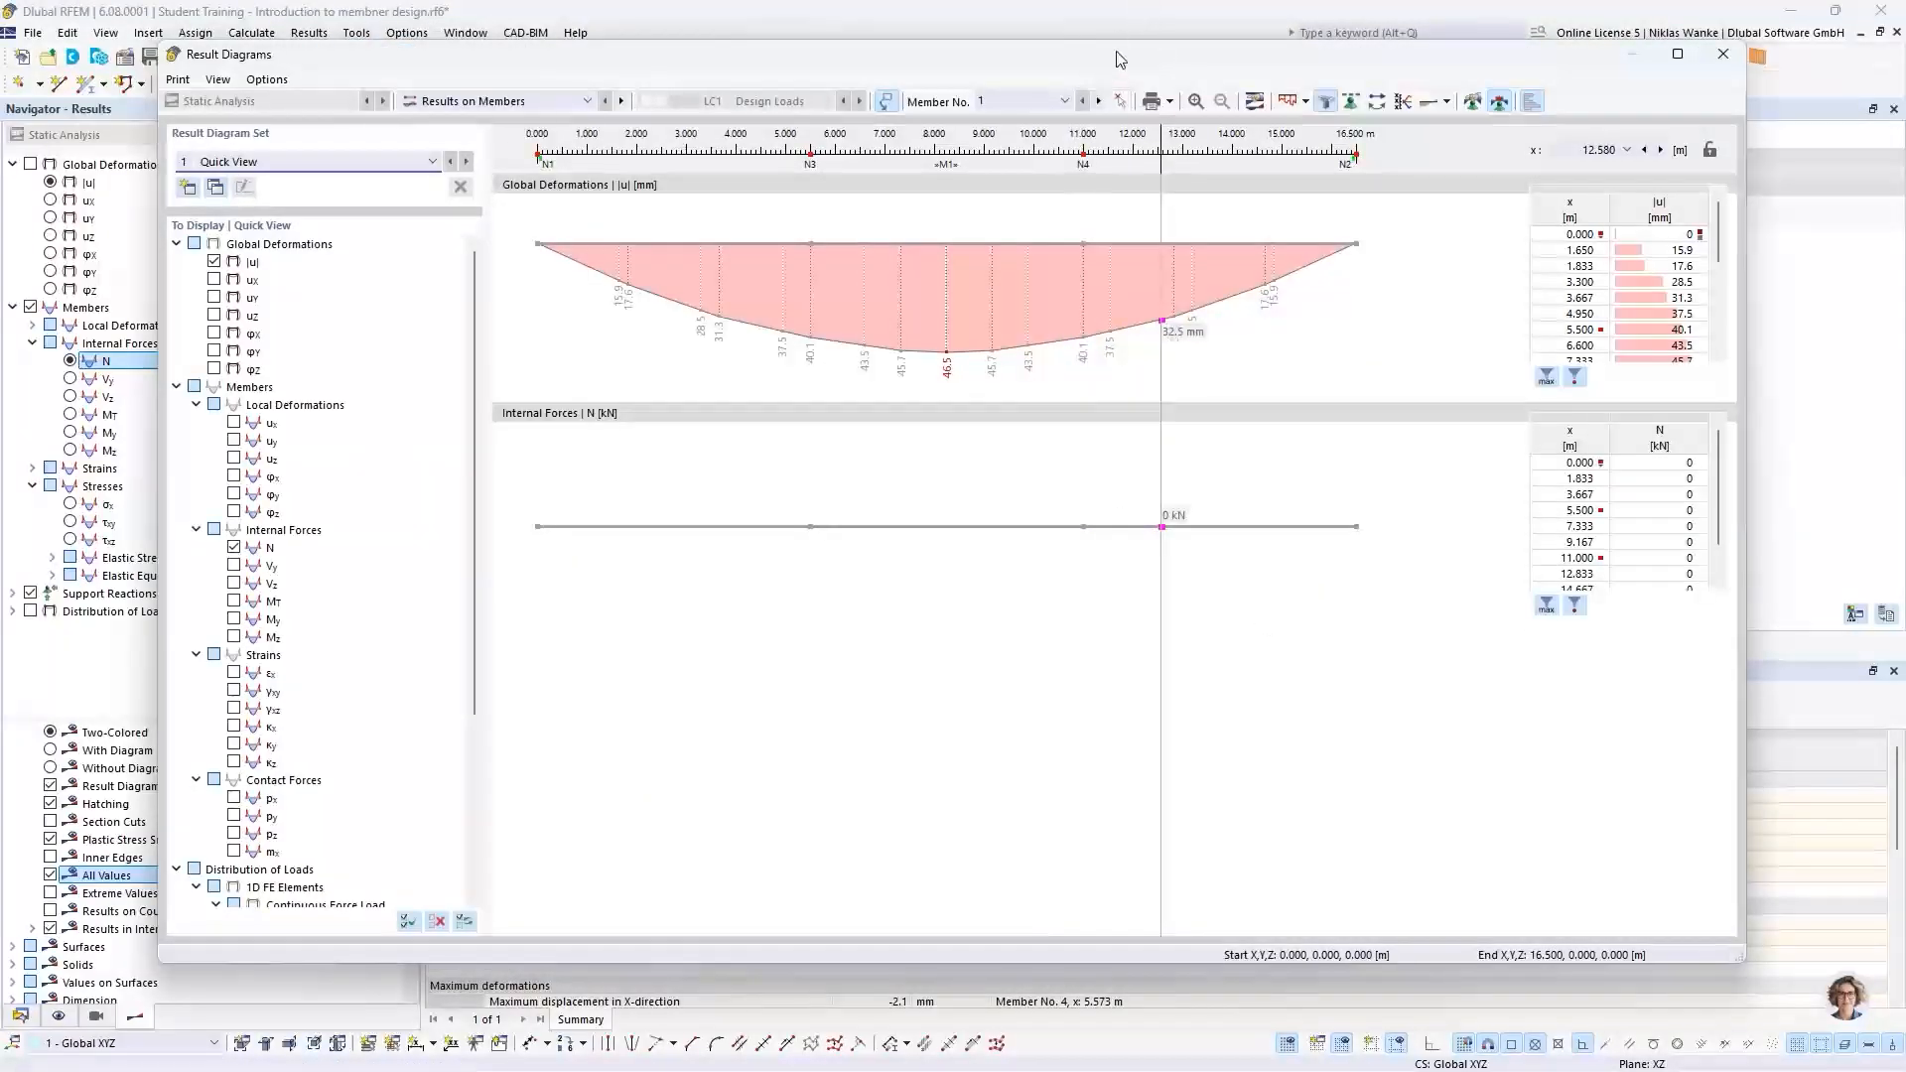
drag(1112, 62, 1181, 90)
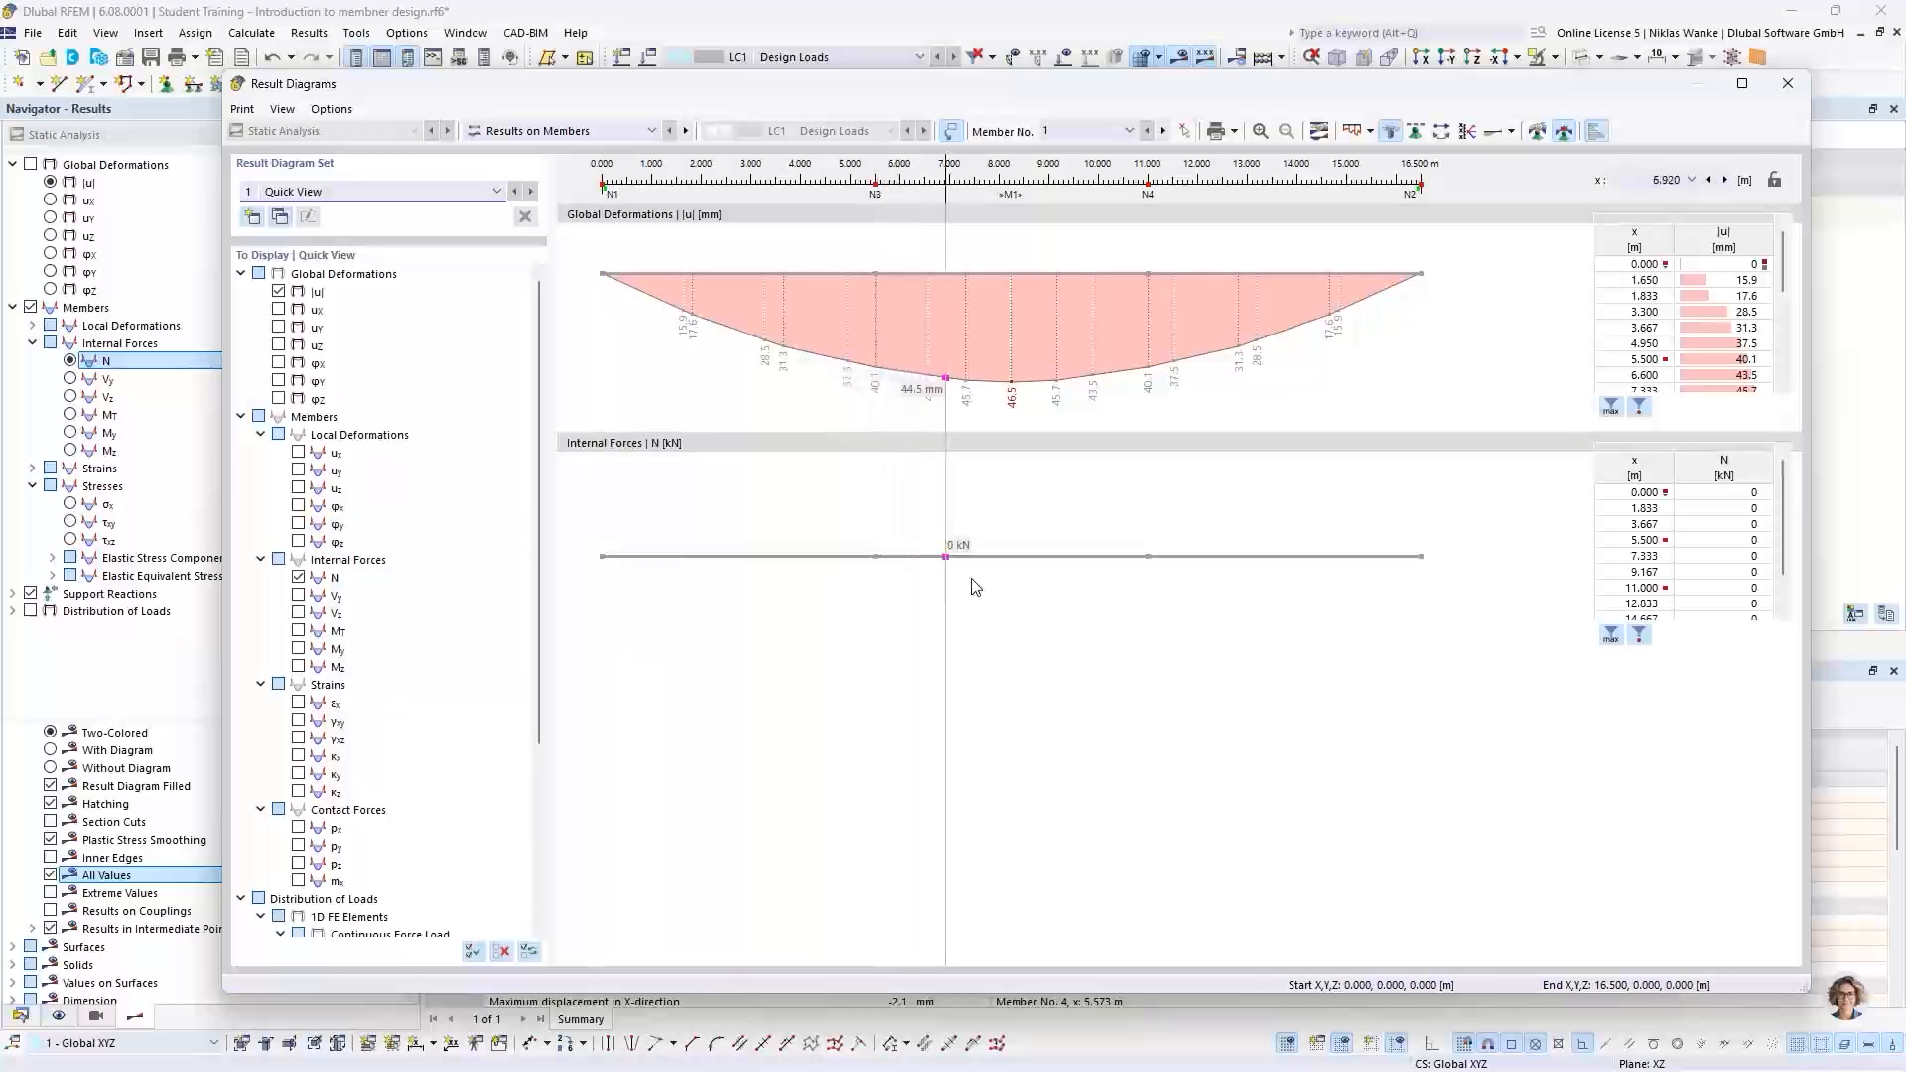
drag(1330, 80, 1282, 618)
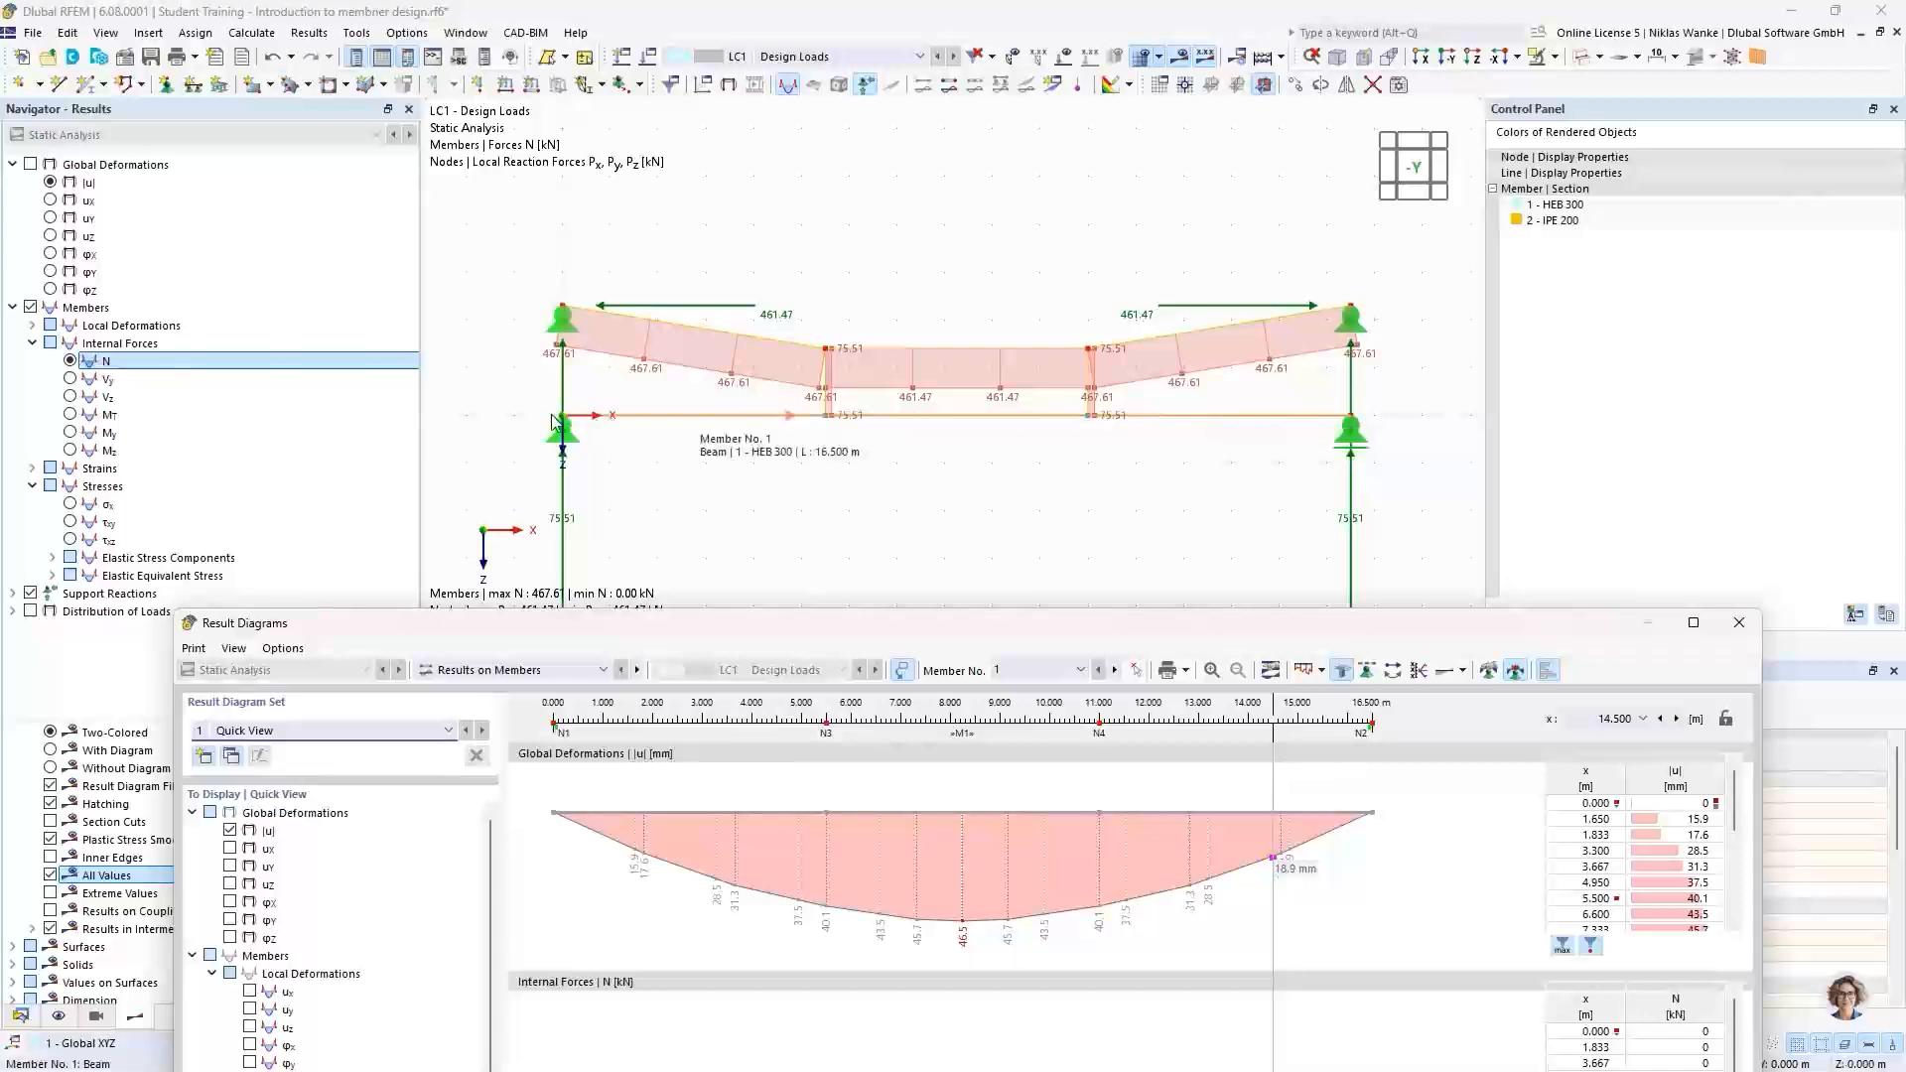
drag(1160, 629, 1186, 88)
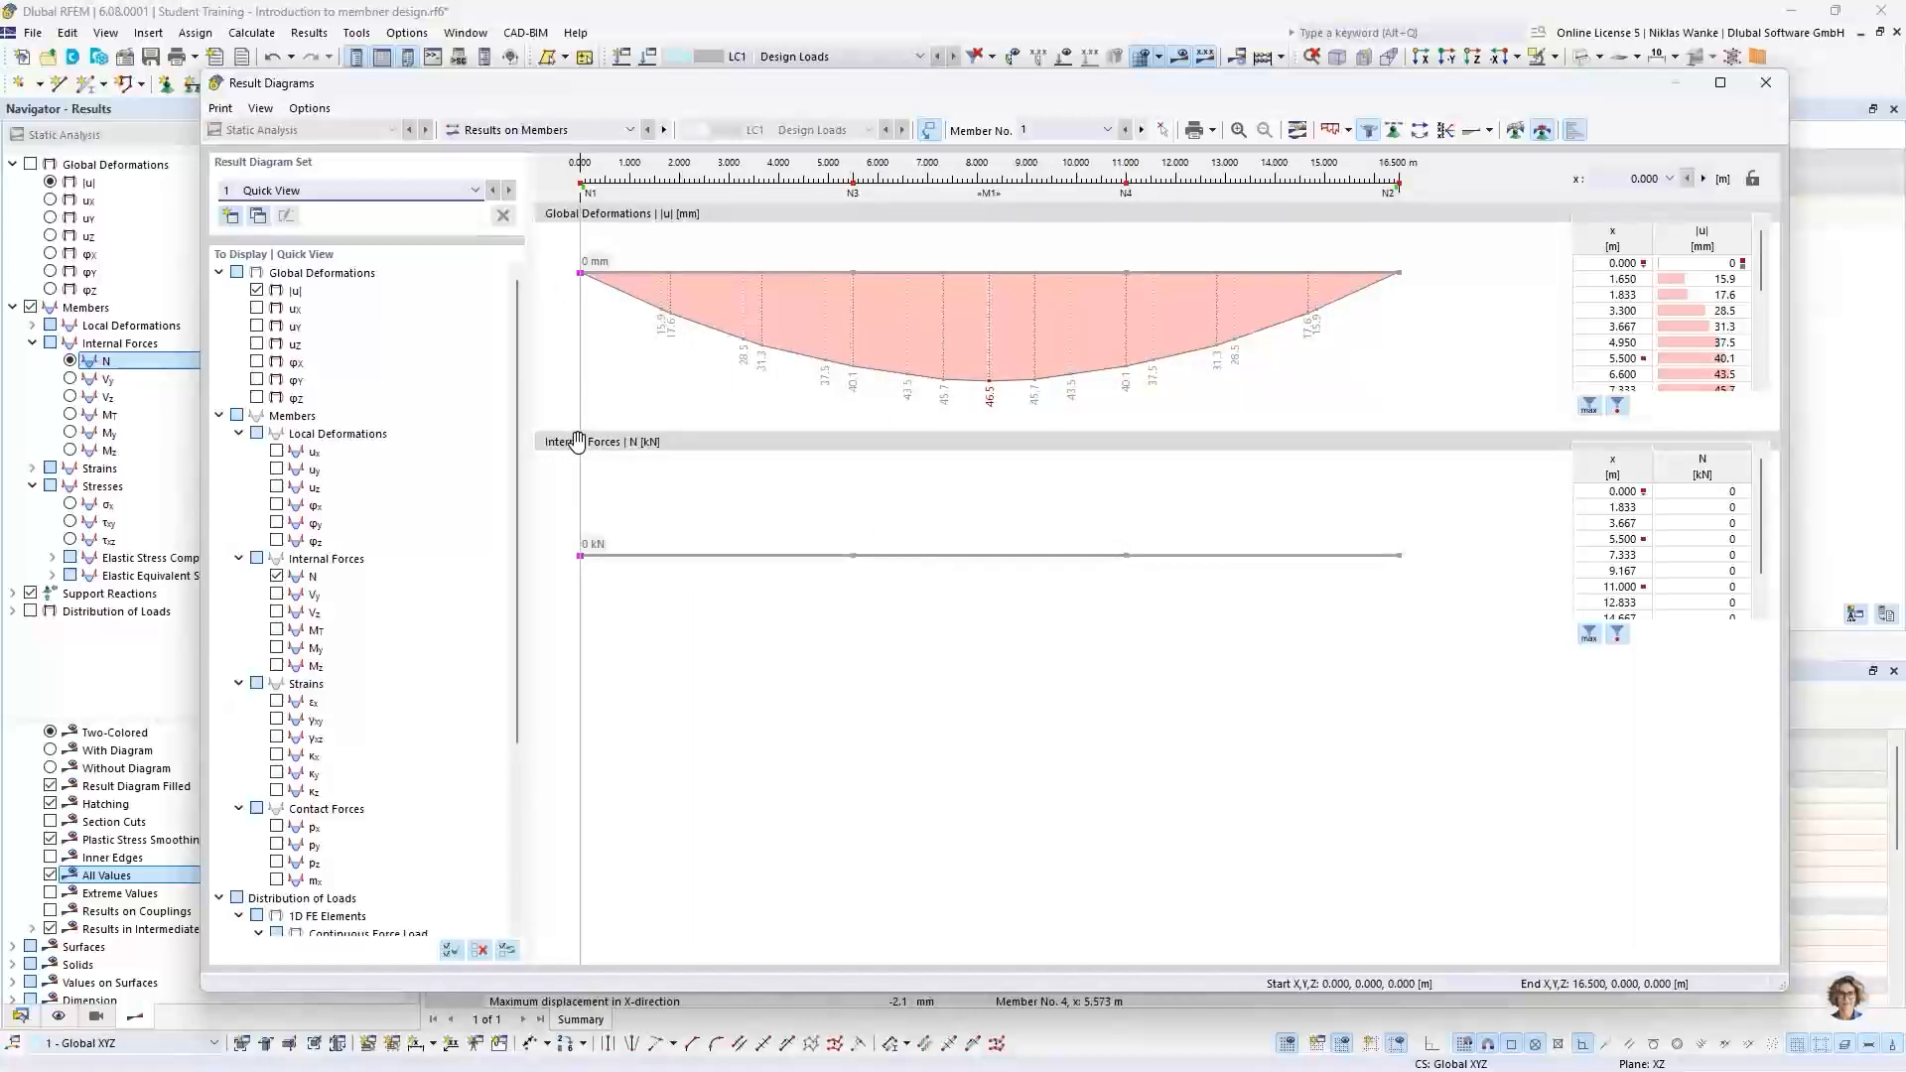
Step: Replace the axial force N diagram with the shear force Vz and bending moment My diagrams, and compare them with the model
click(276, 576)
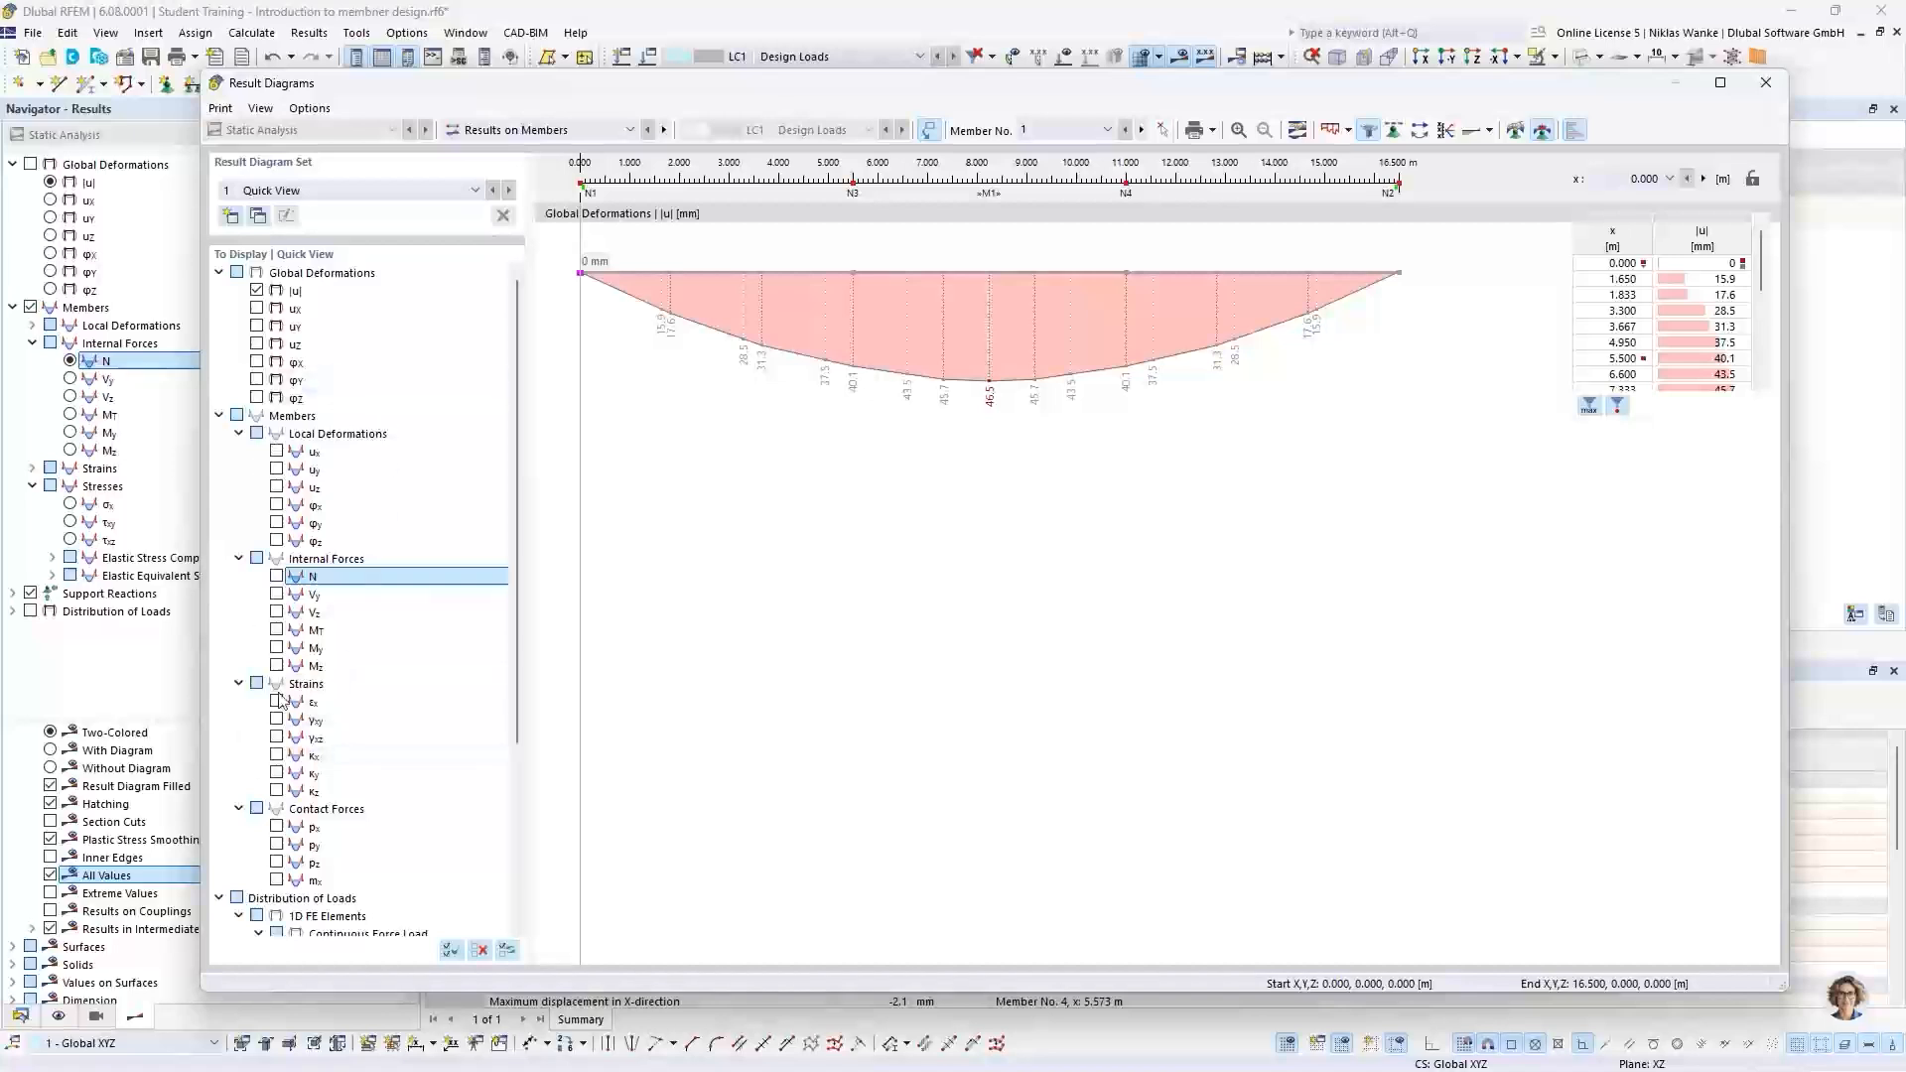
click(277, 612)
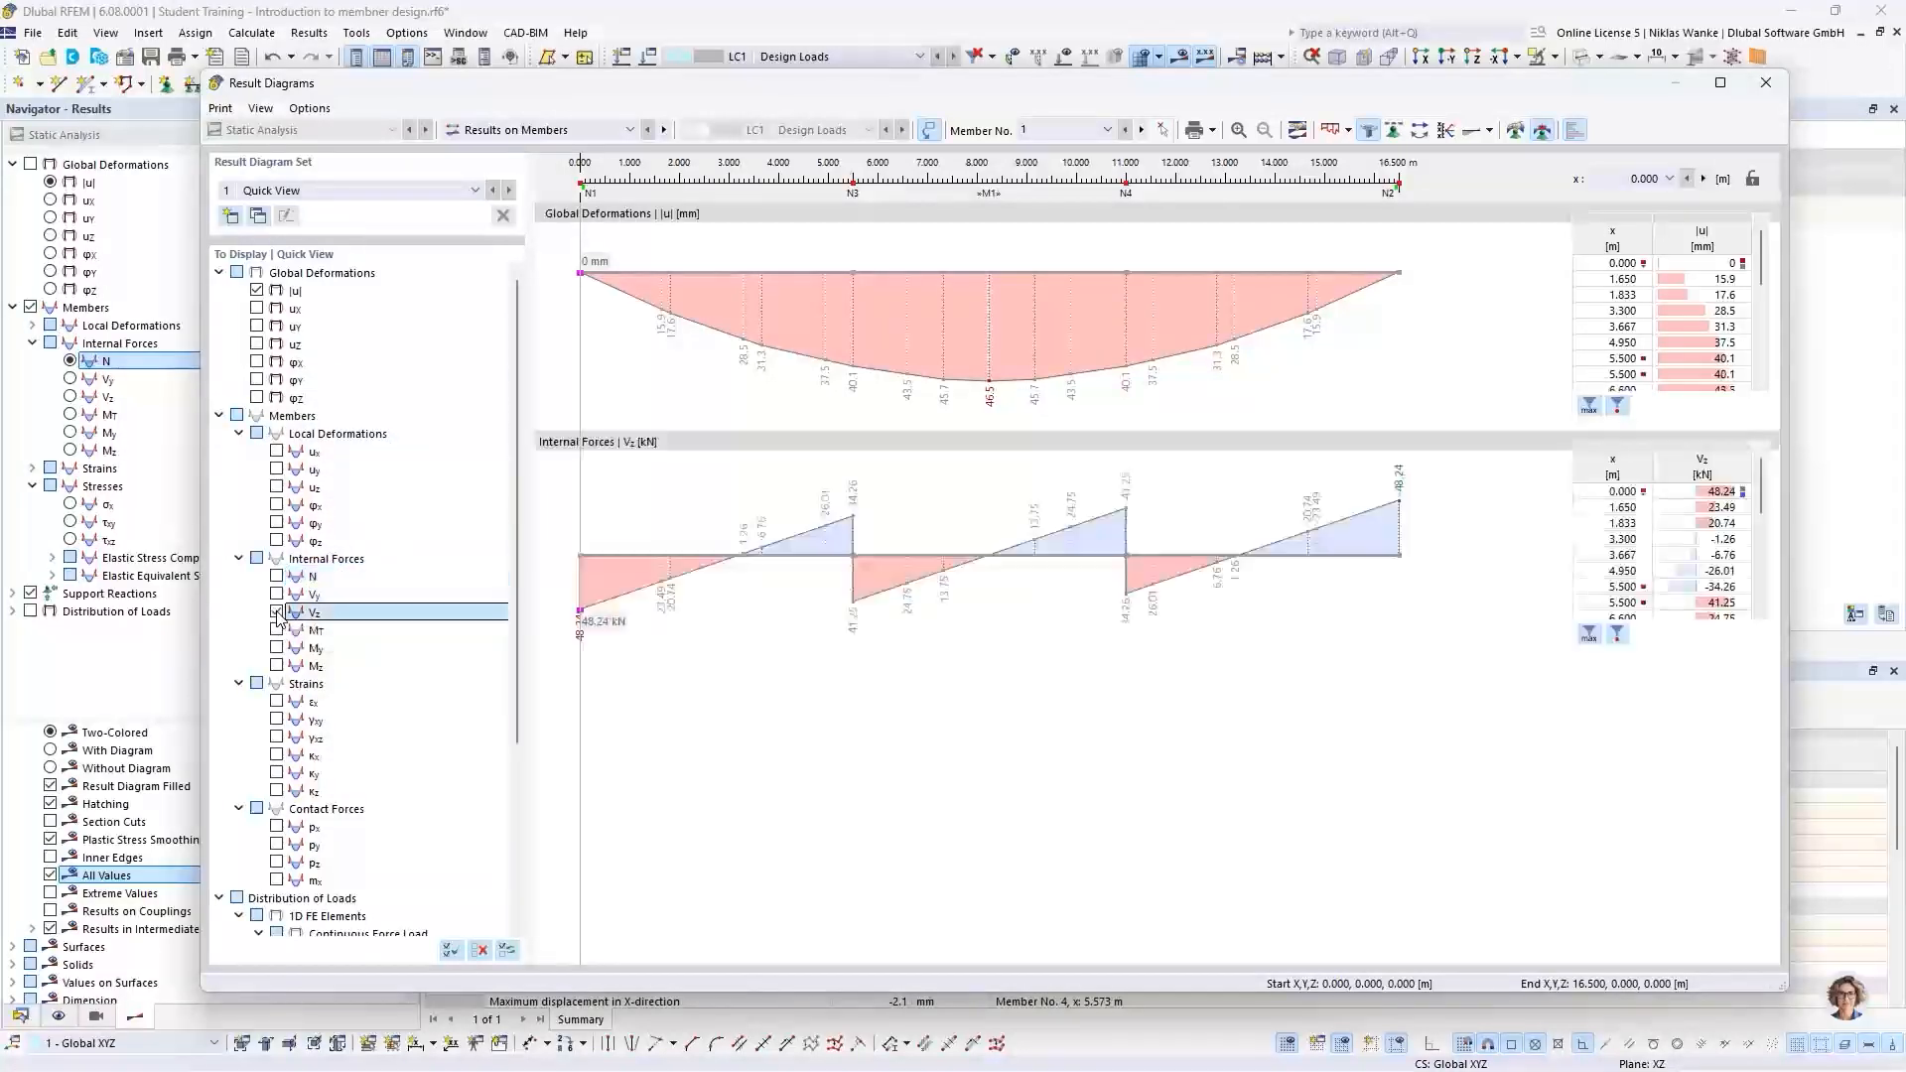
click(276, 649)
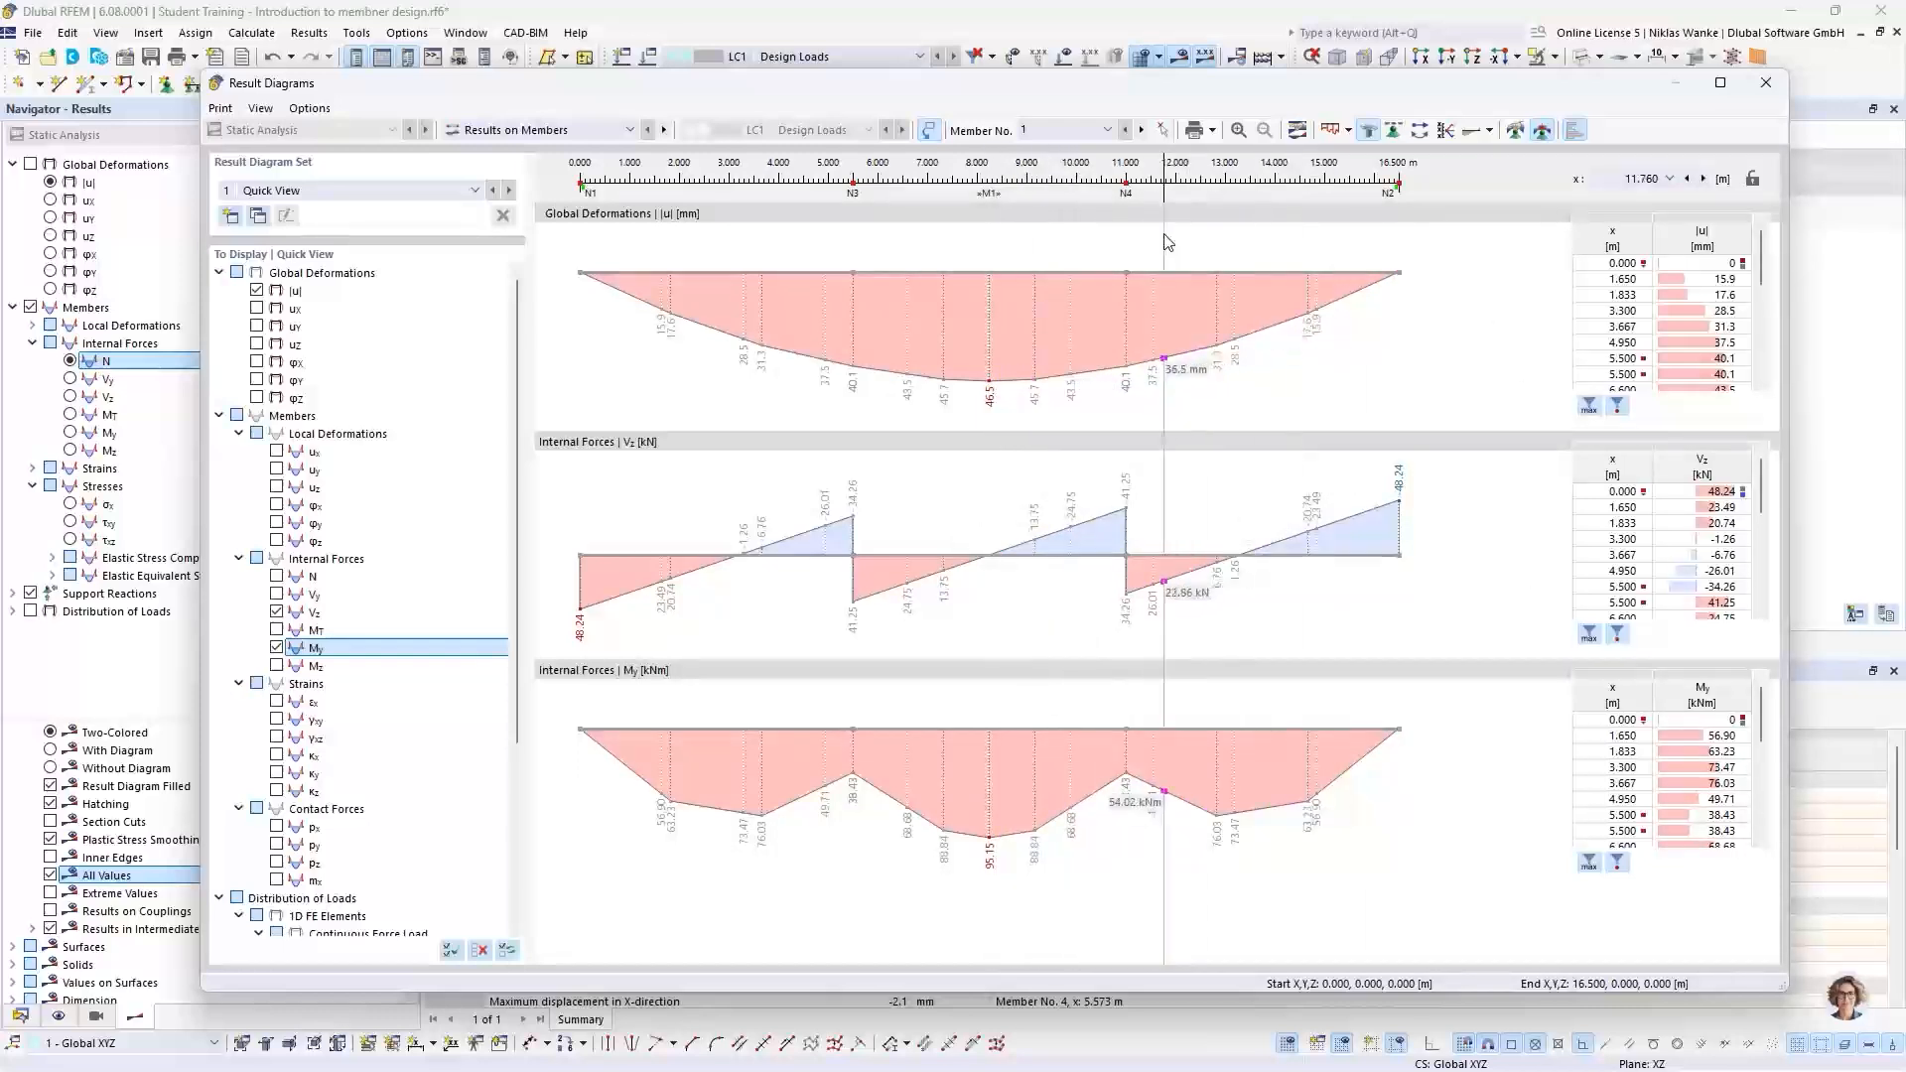
drag(1068, 87, 990, 831)
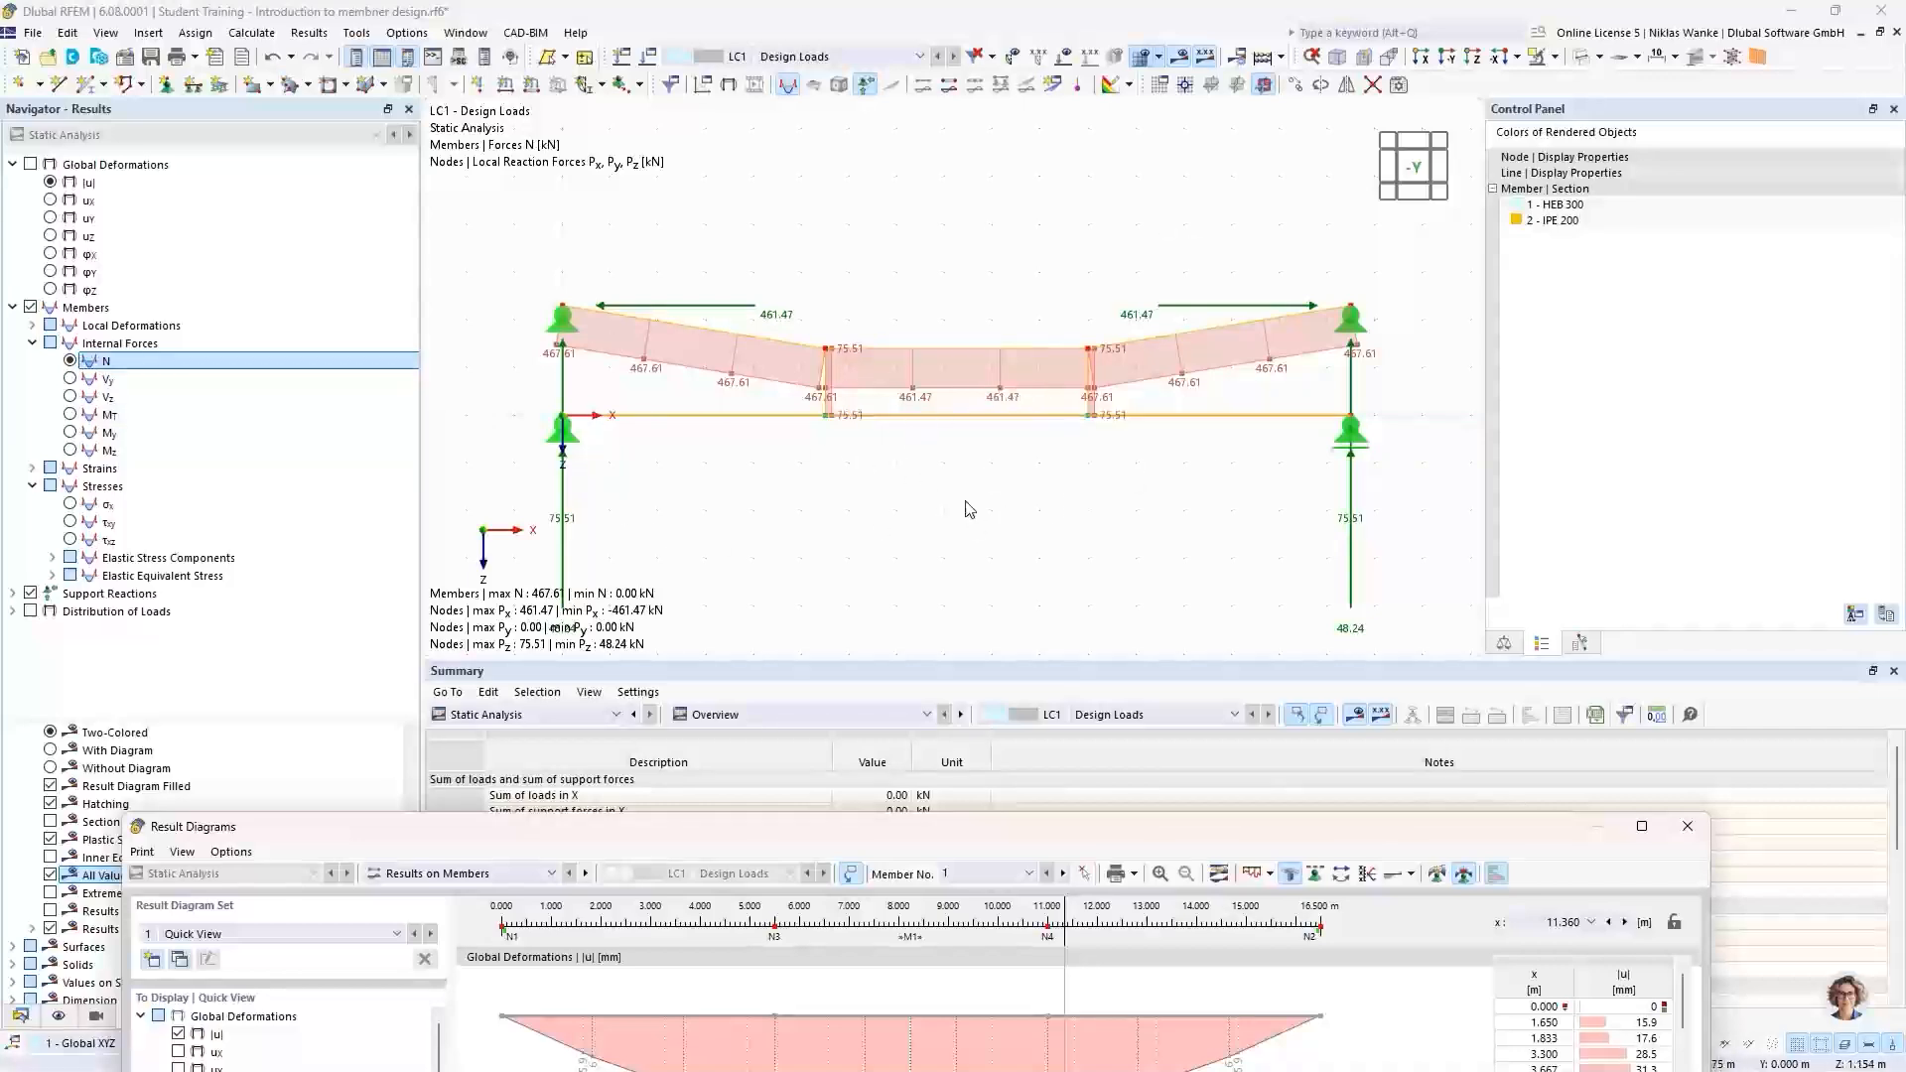
drag(1010, 829, 1066, 81)
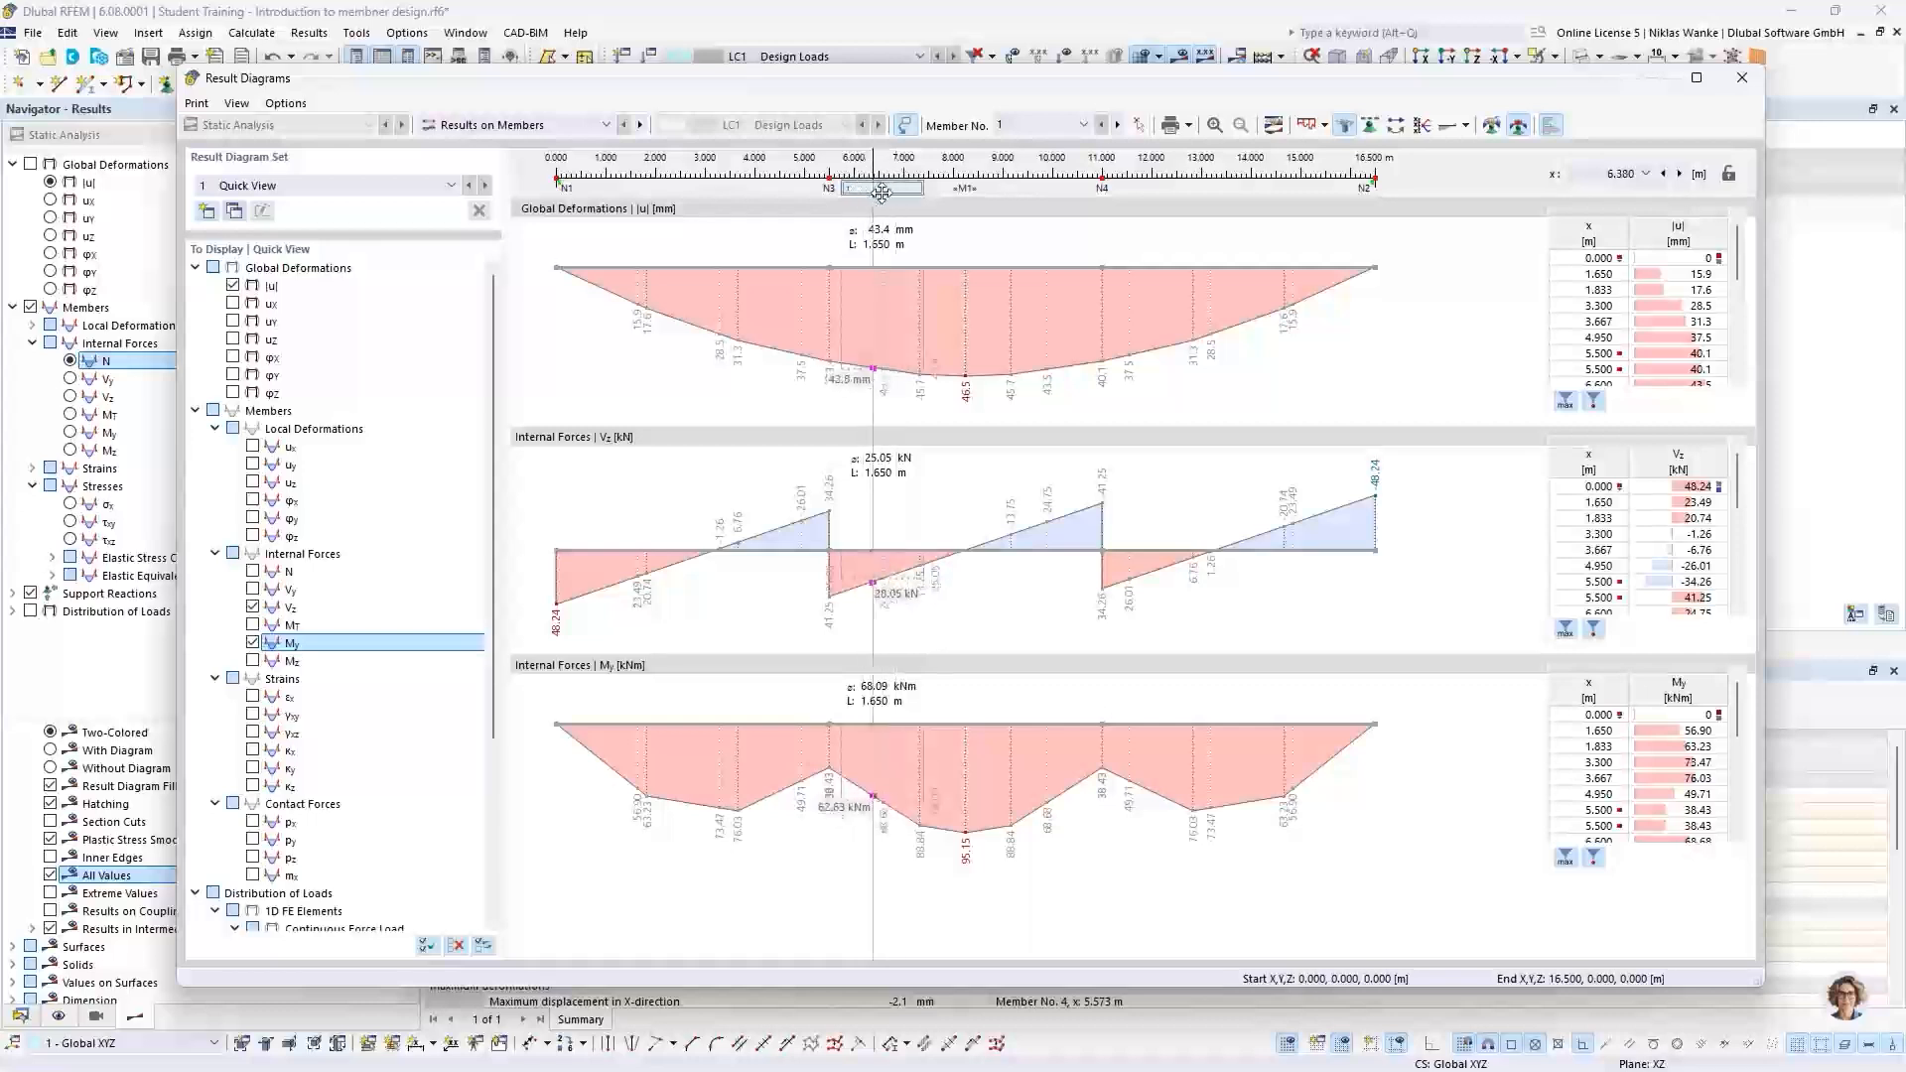
Step: Move and resize the smooth range along the beam's result diagrams to examine averaged values, and delete the range
right_click(885, 189)
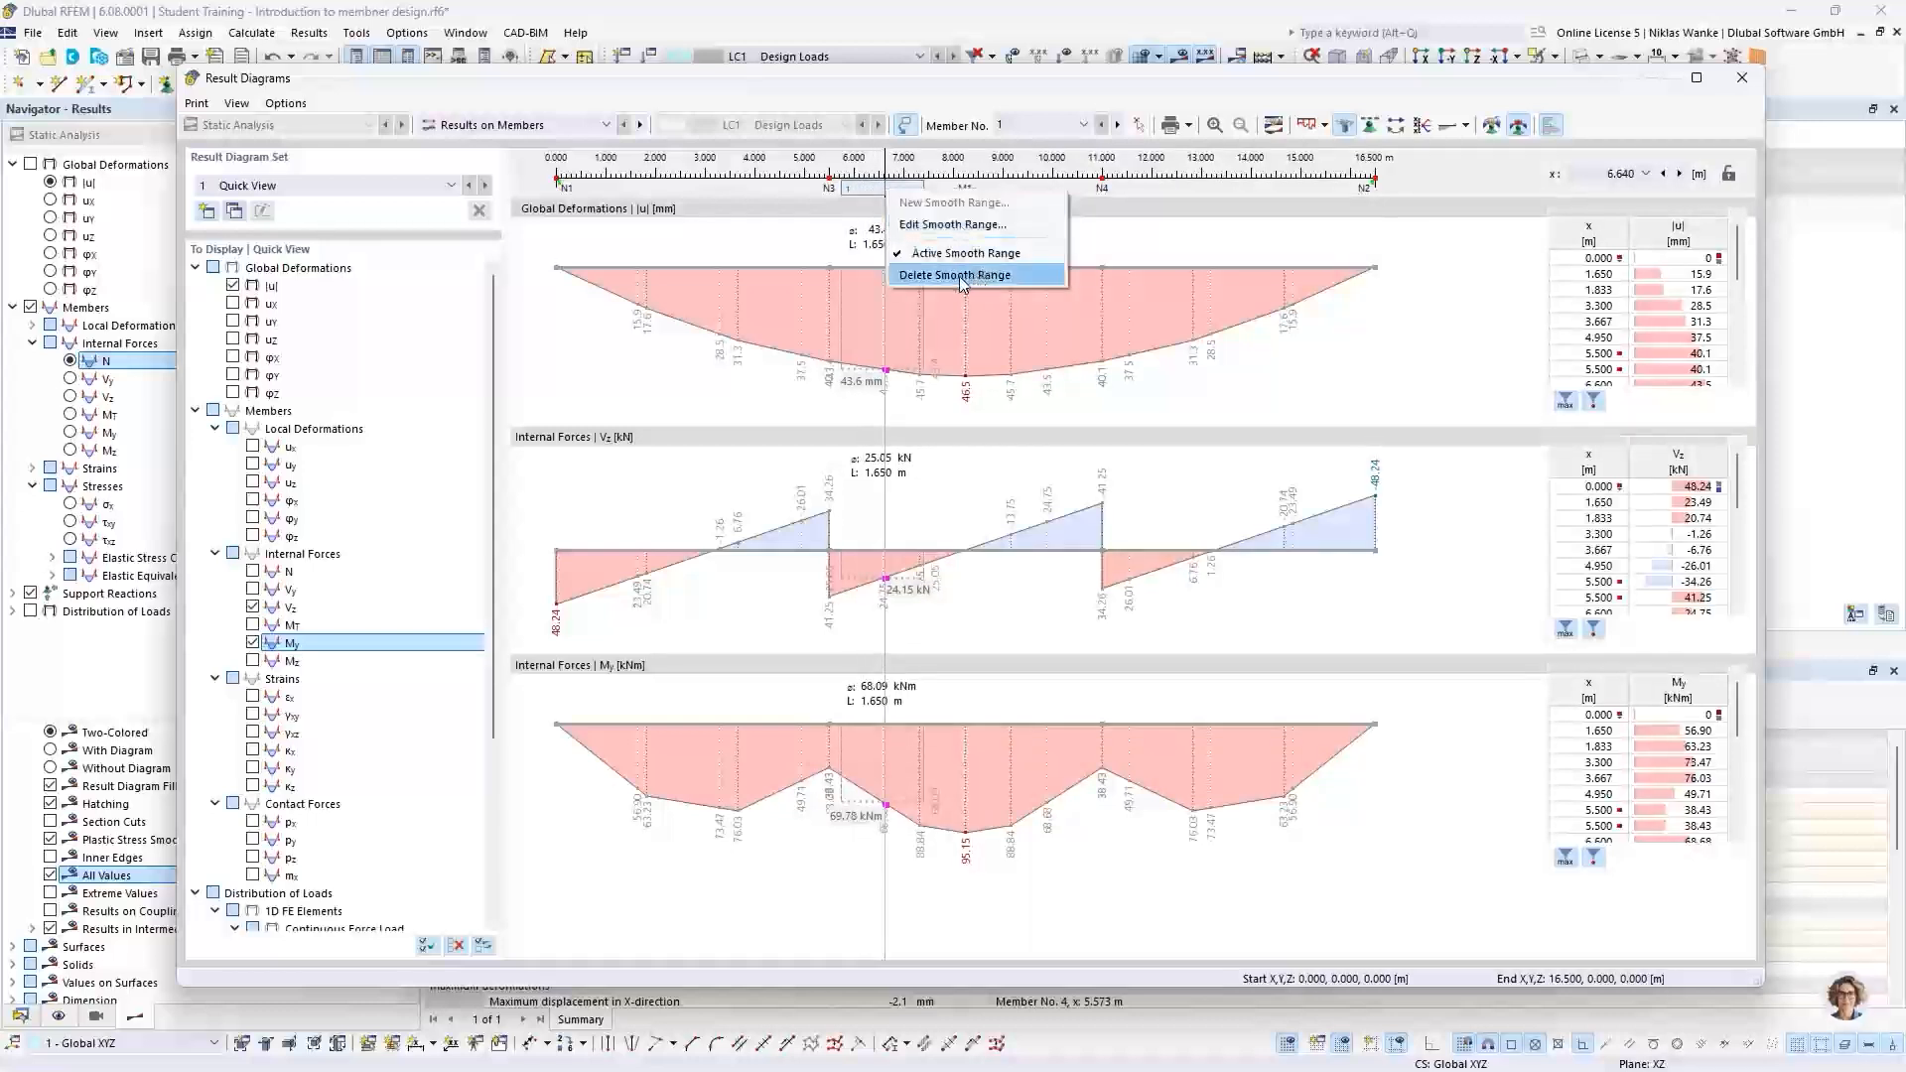
click(1090, 204)
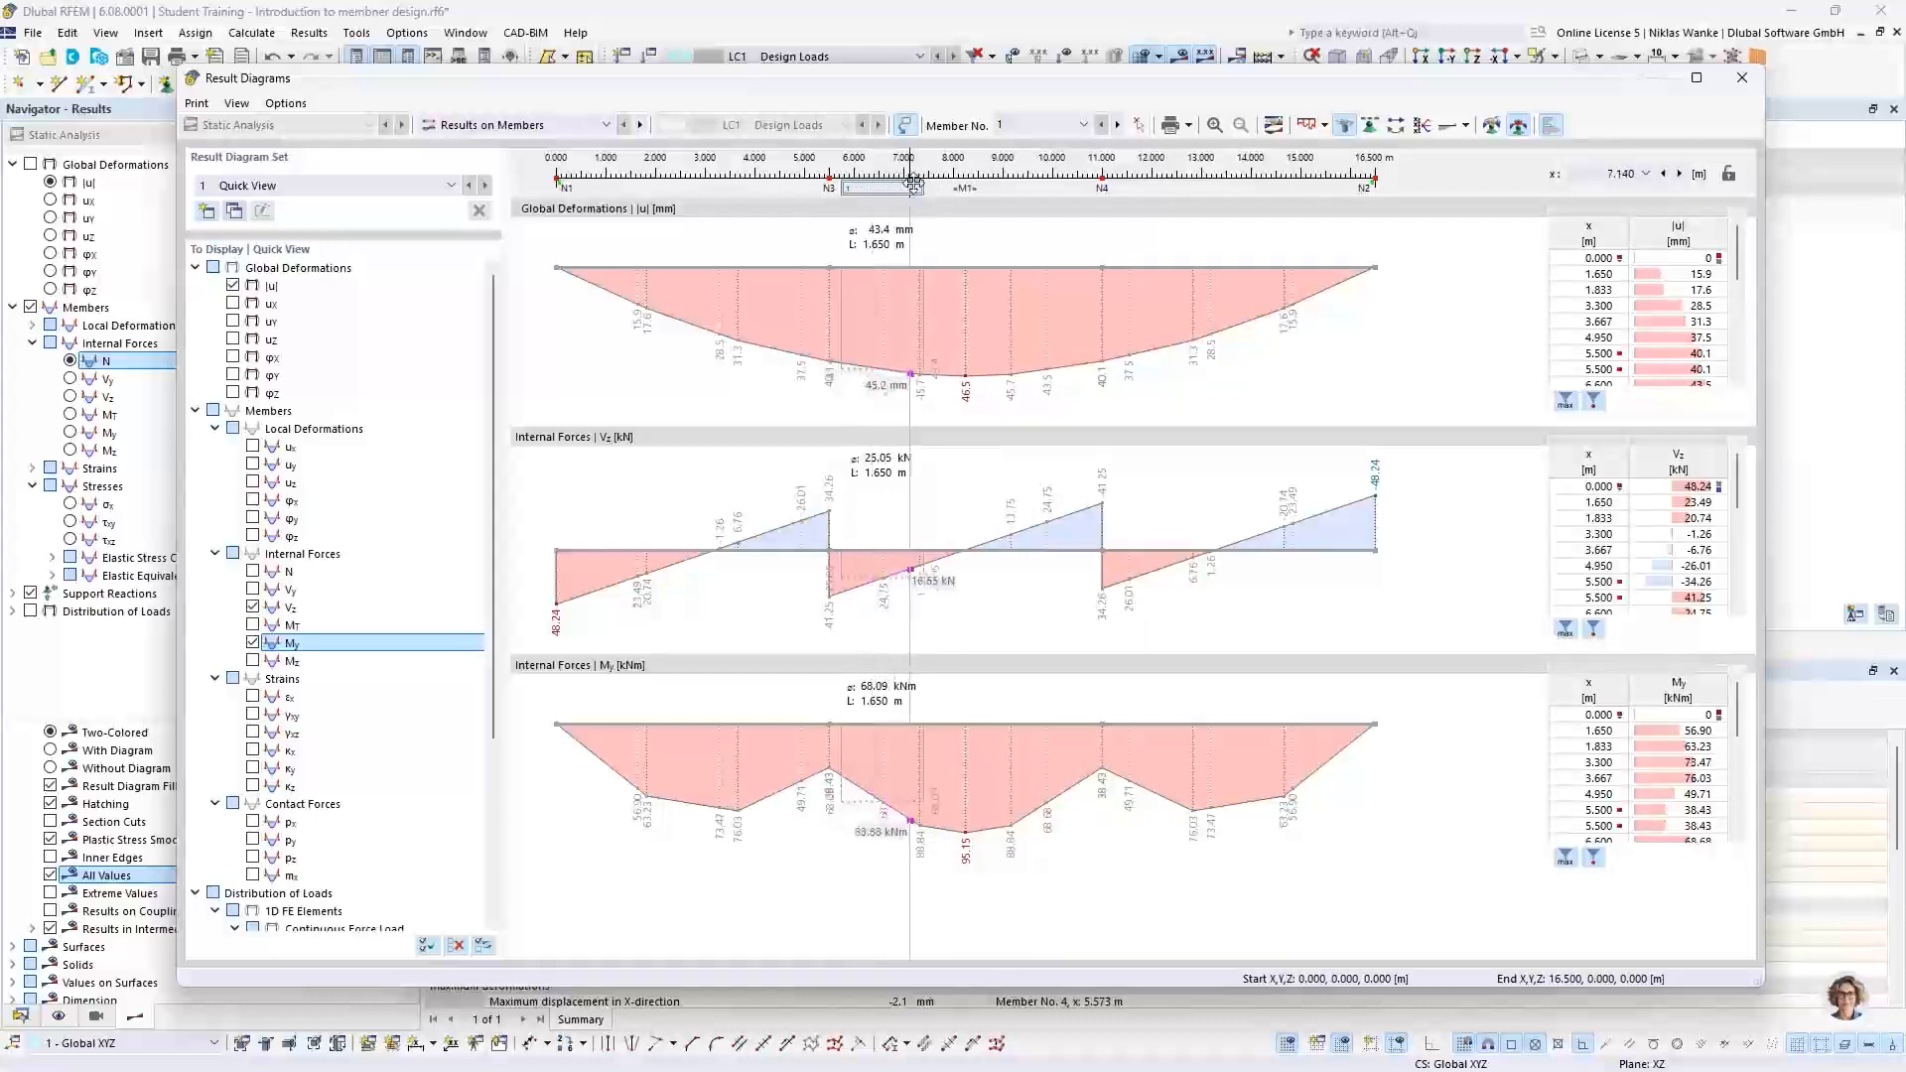
drag(923, 187, 757, 192)
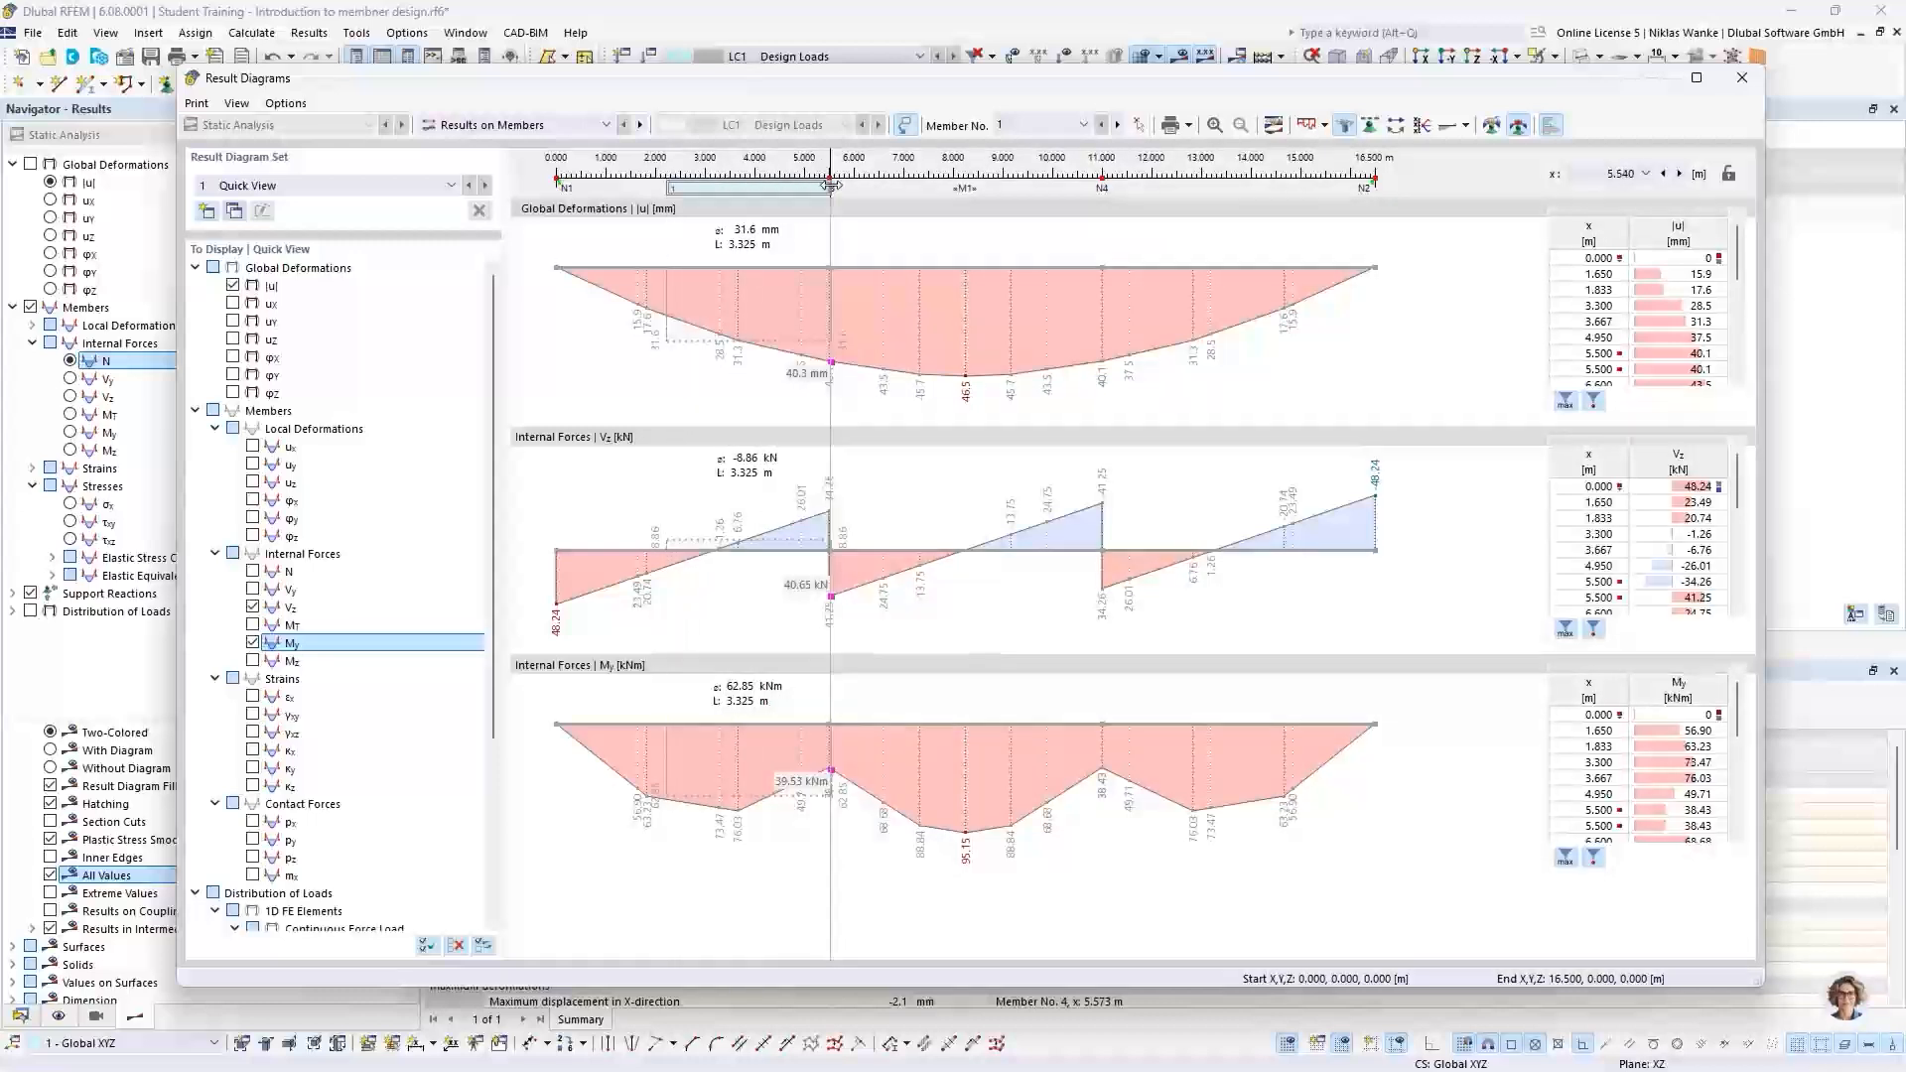
right_click(708, 190)
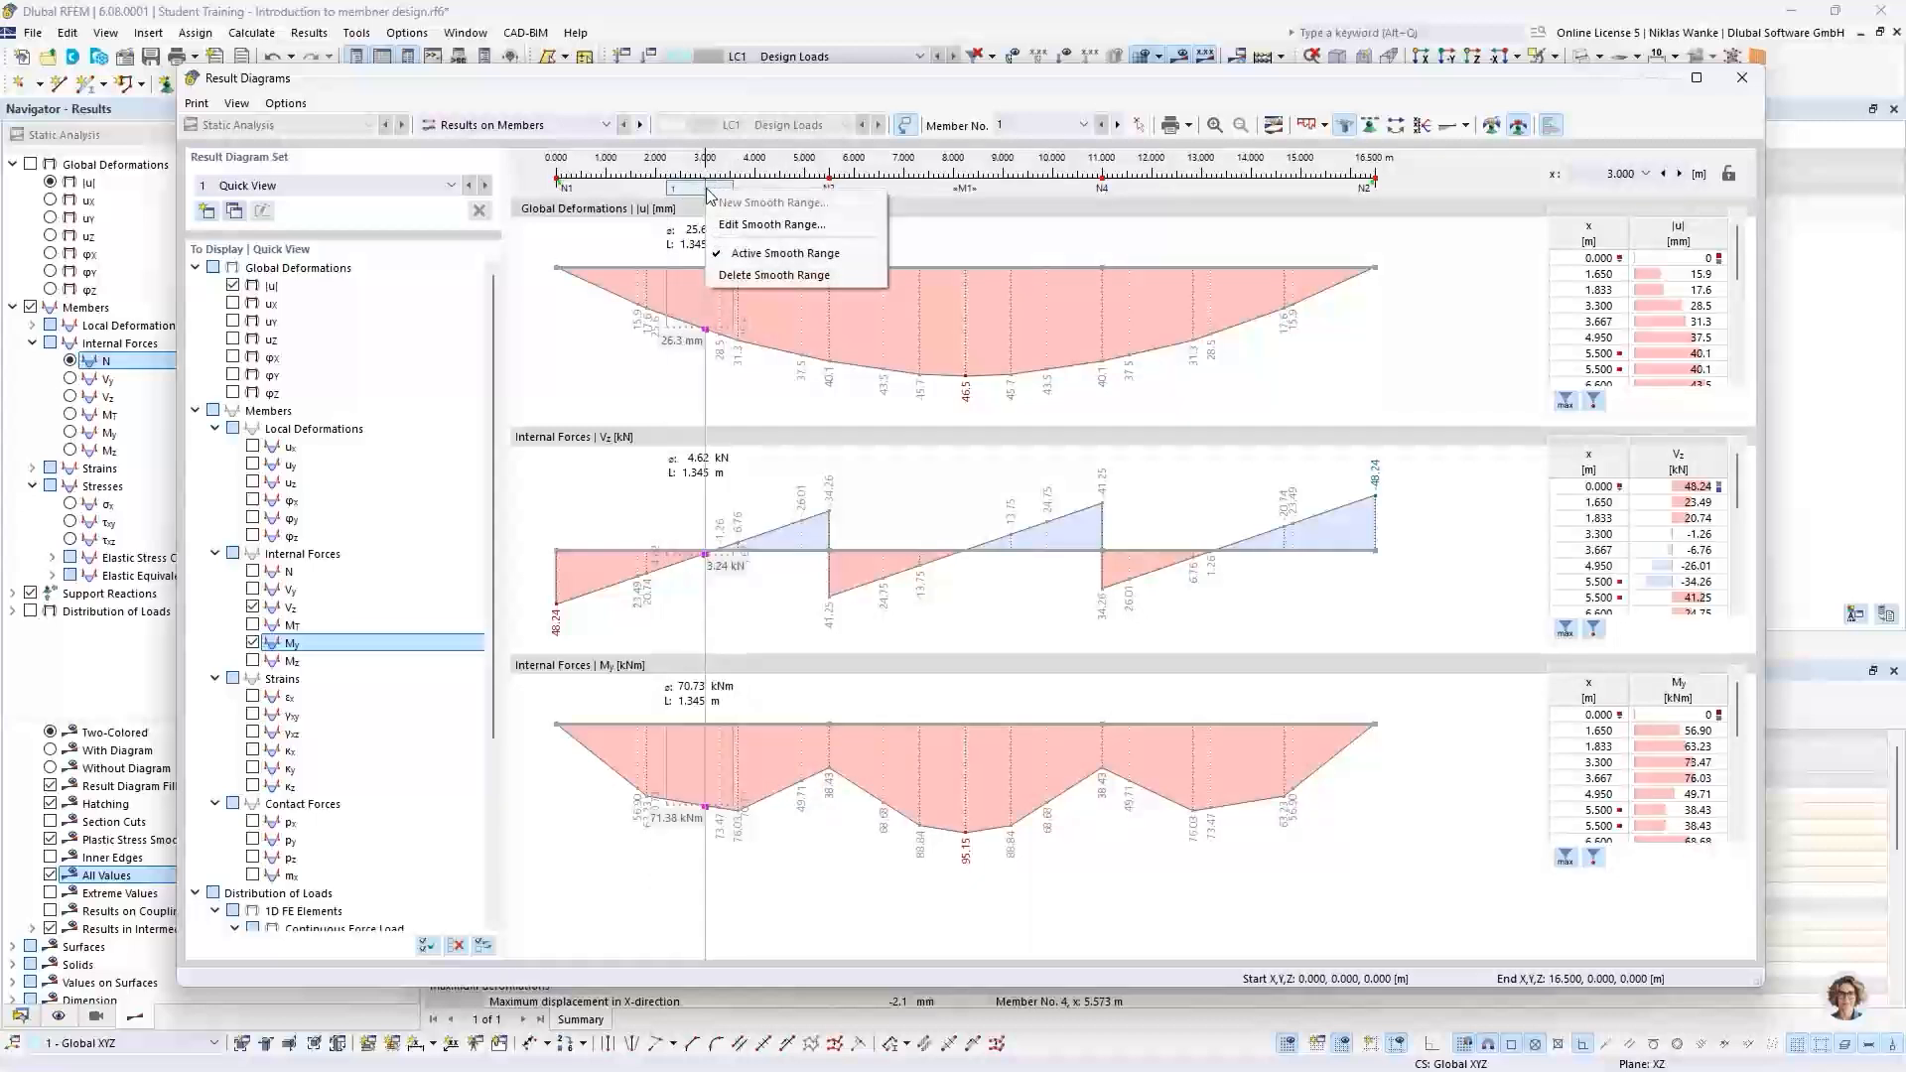
click(751, 274)
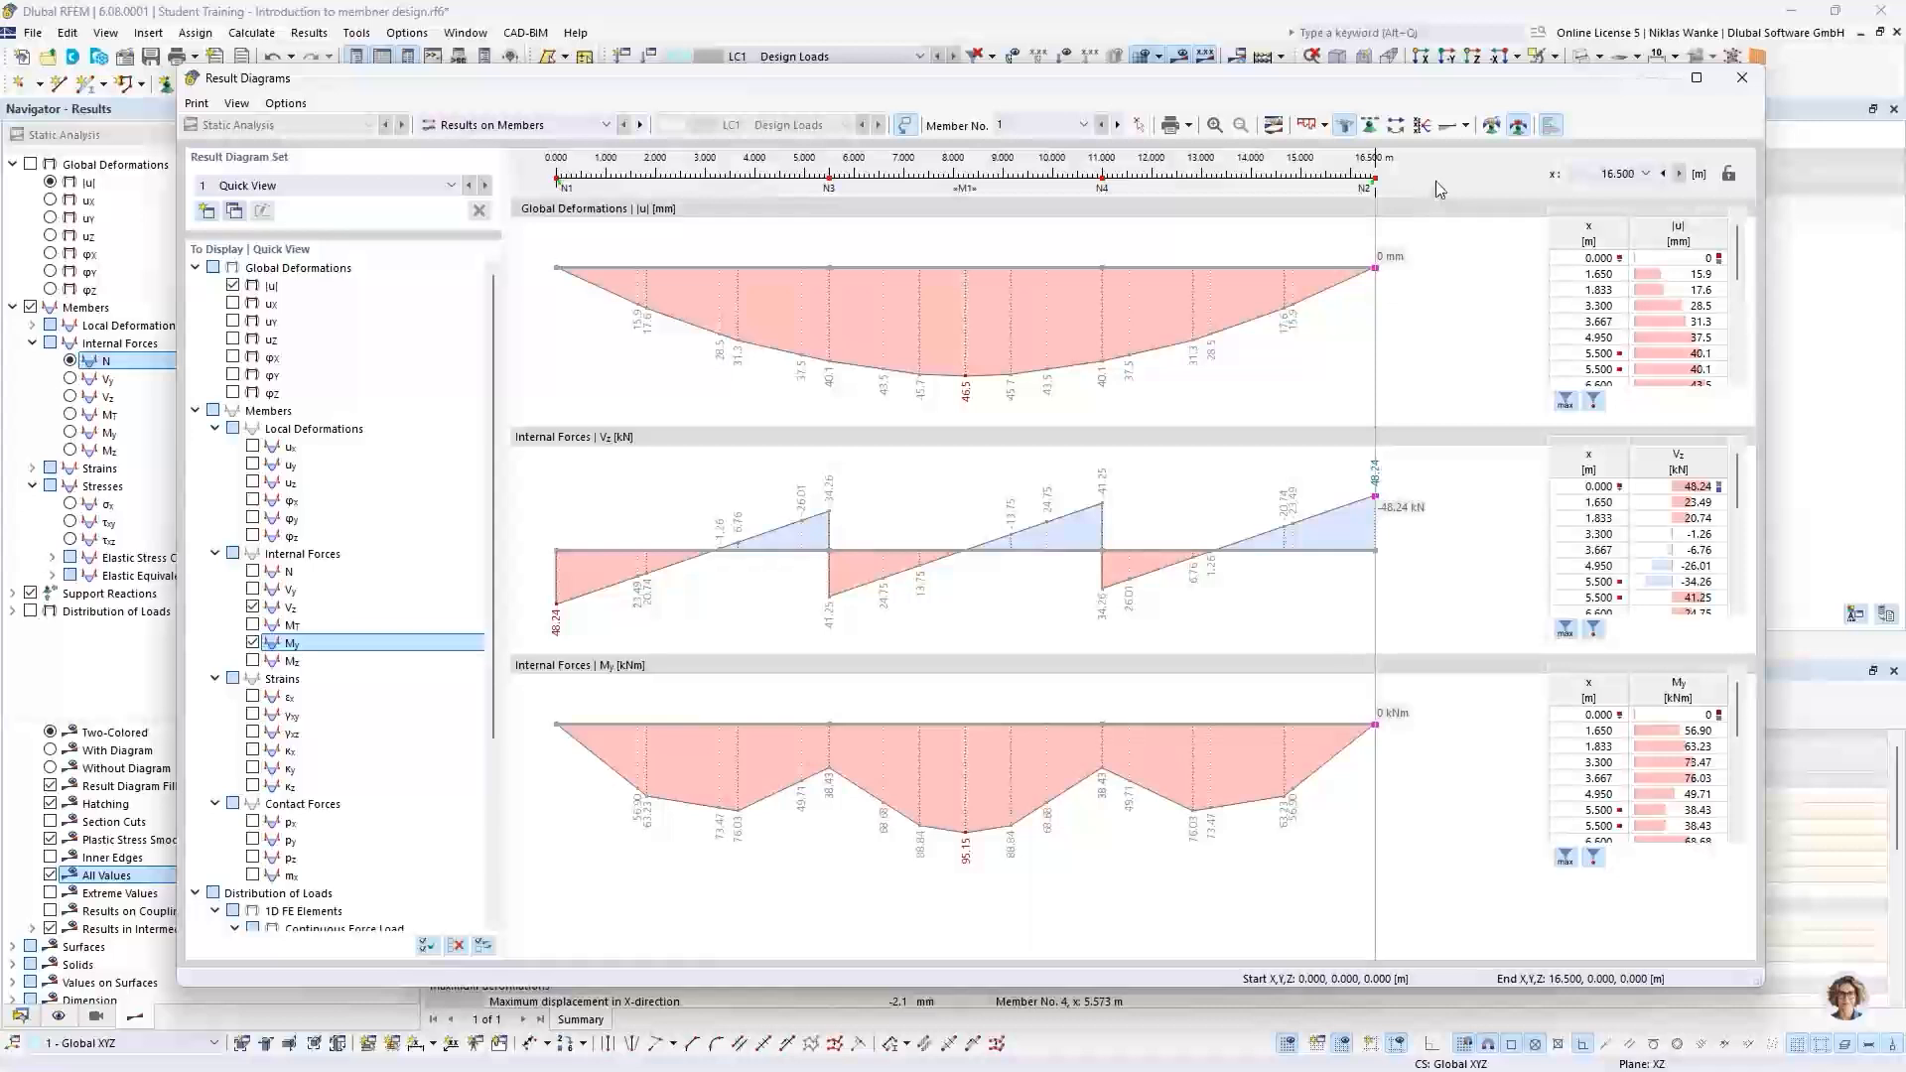
Step: Check the print options for the beam's result diagrams and close the result diagrams
click(1190, 126)
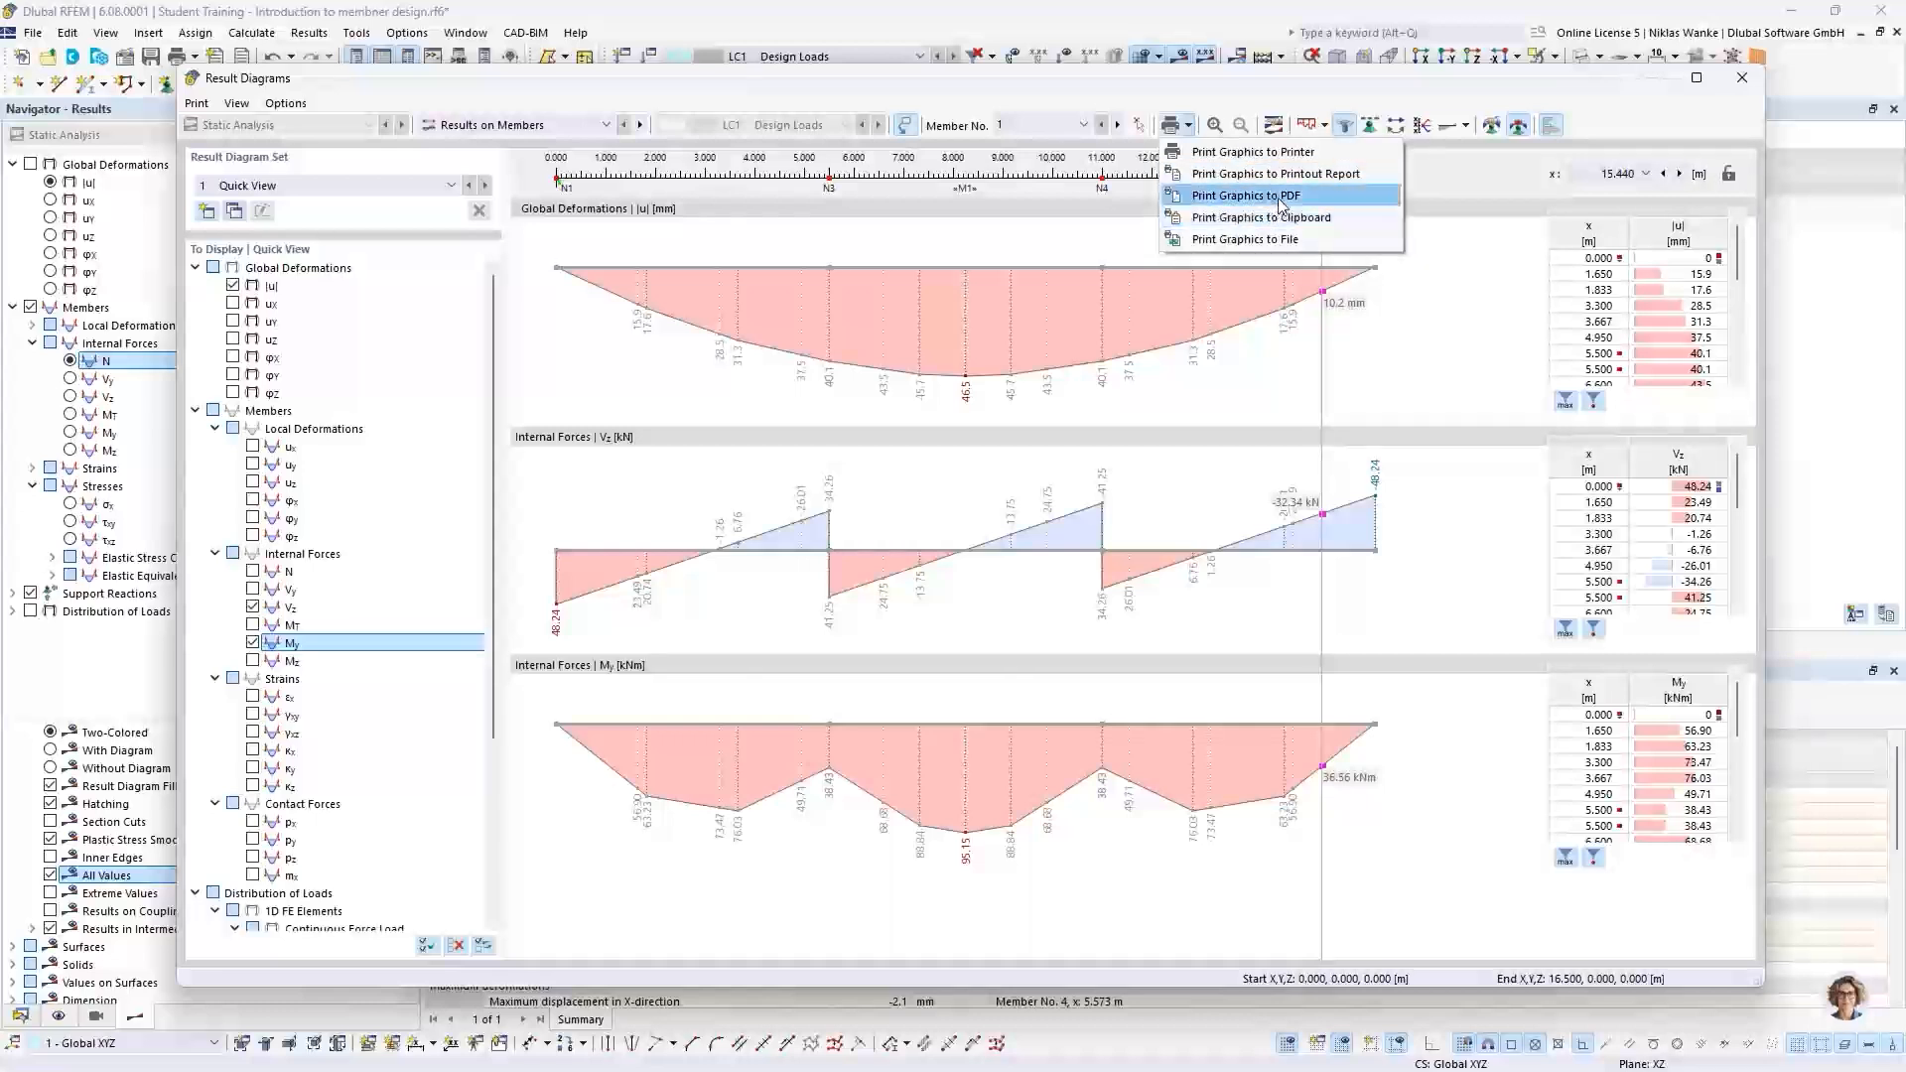
click(1422, 84)
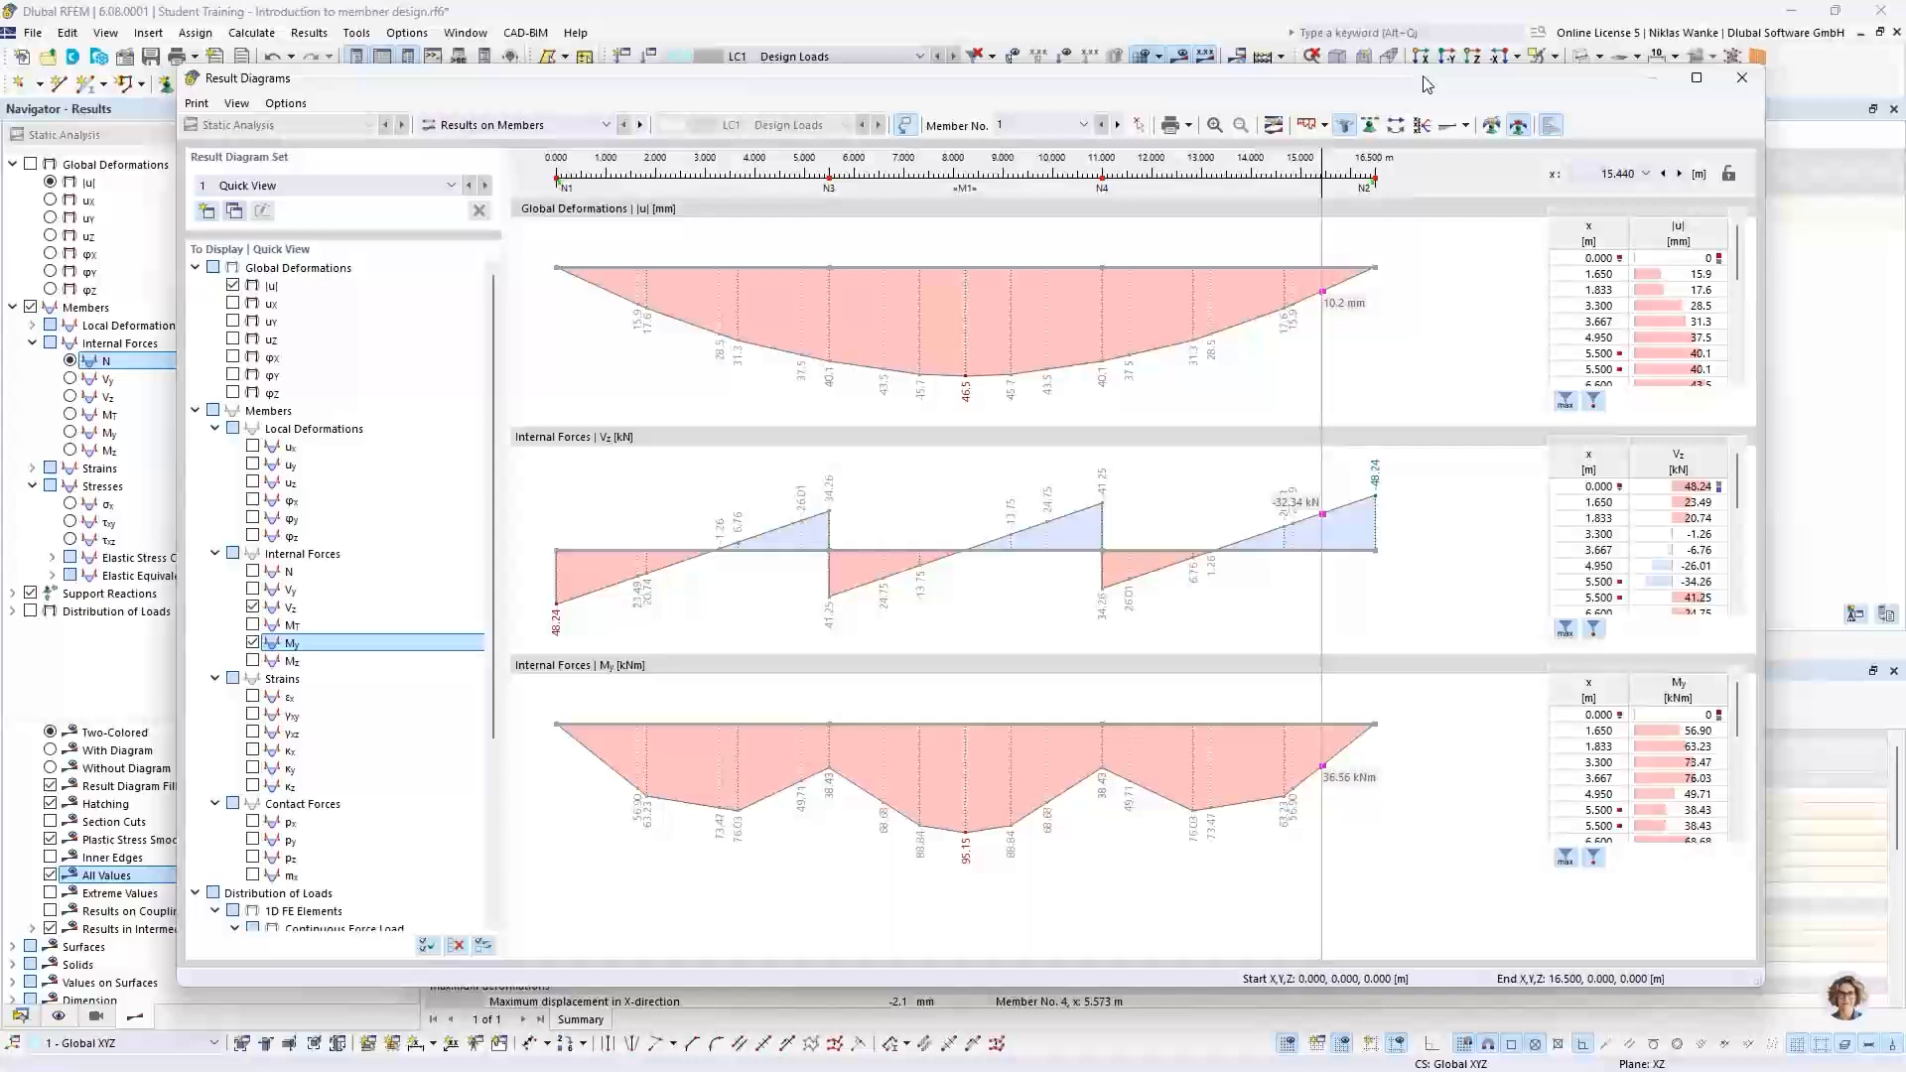
drag(1427, 85, 1439, 85)
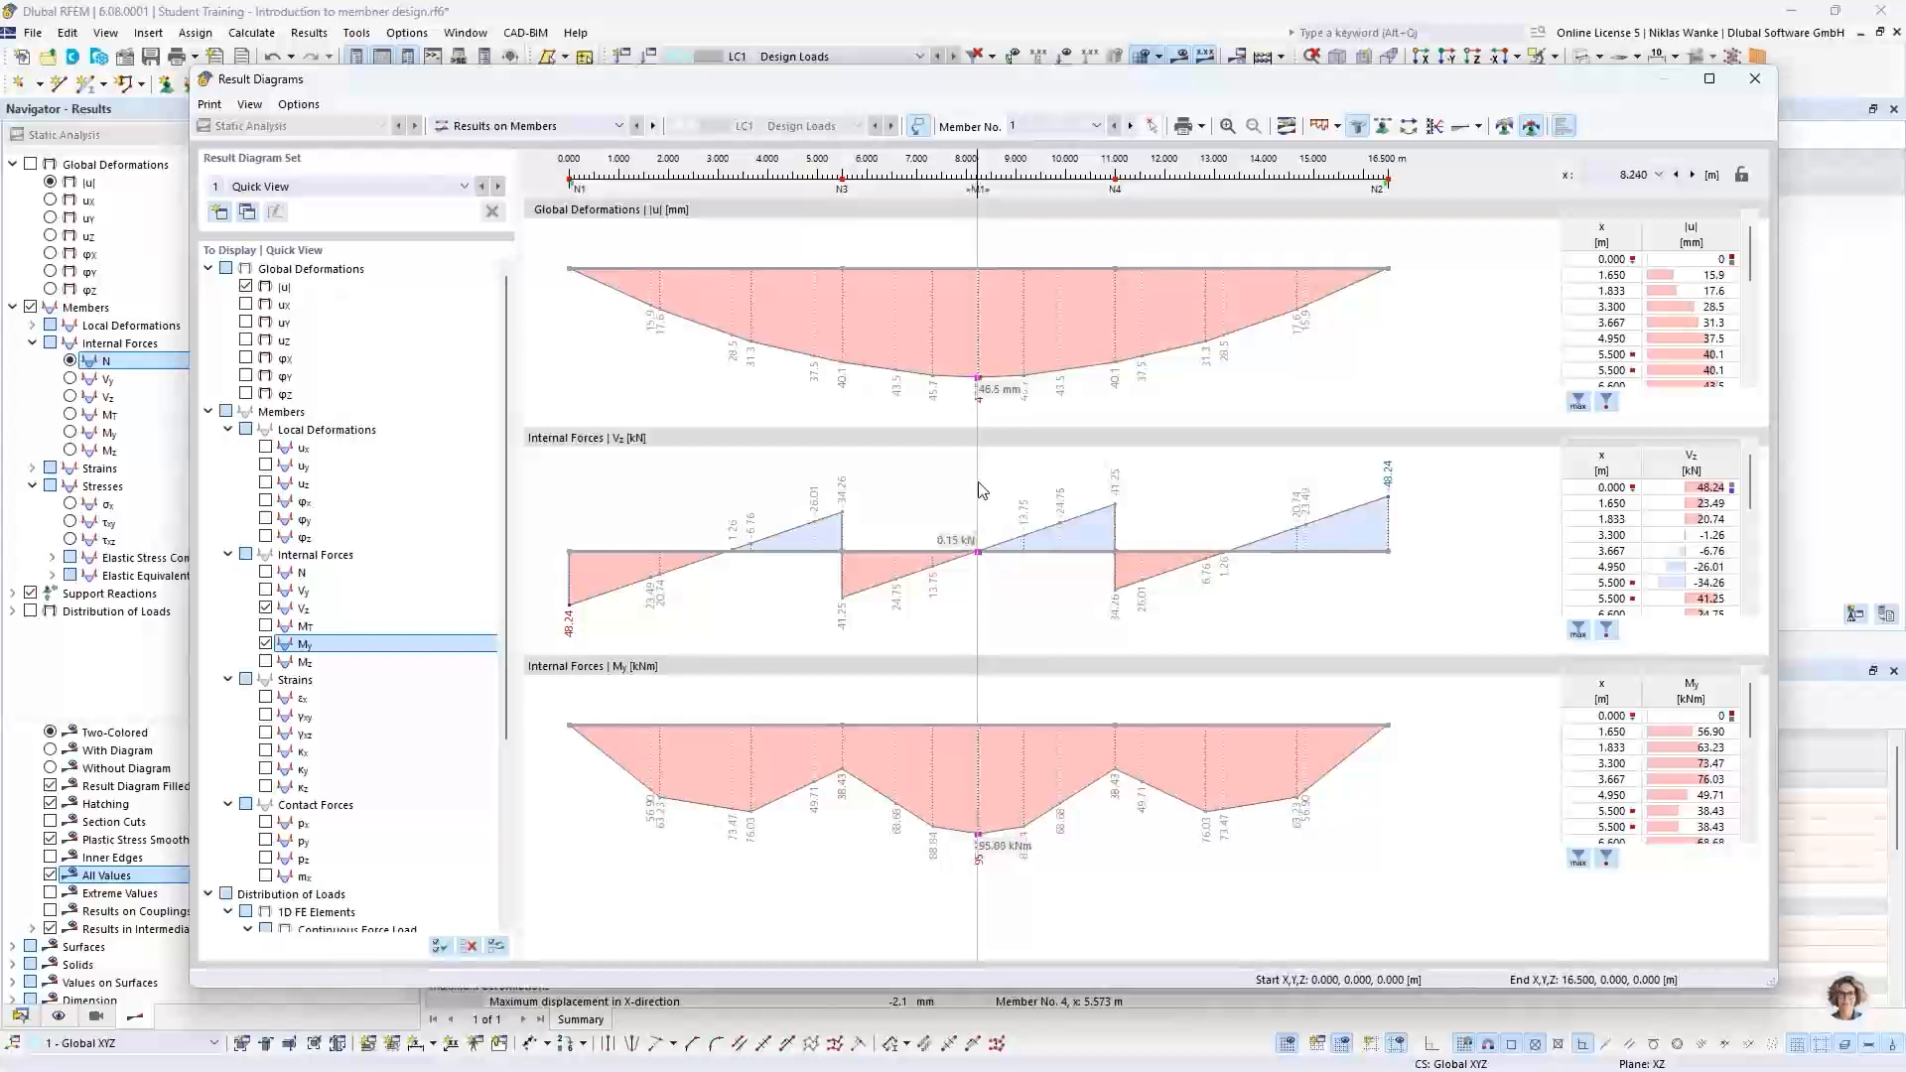
click(1755, 79)
scroll(1033, 511, down, 1)
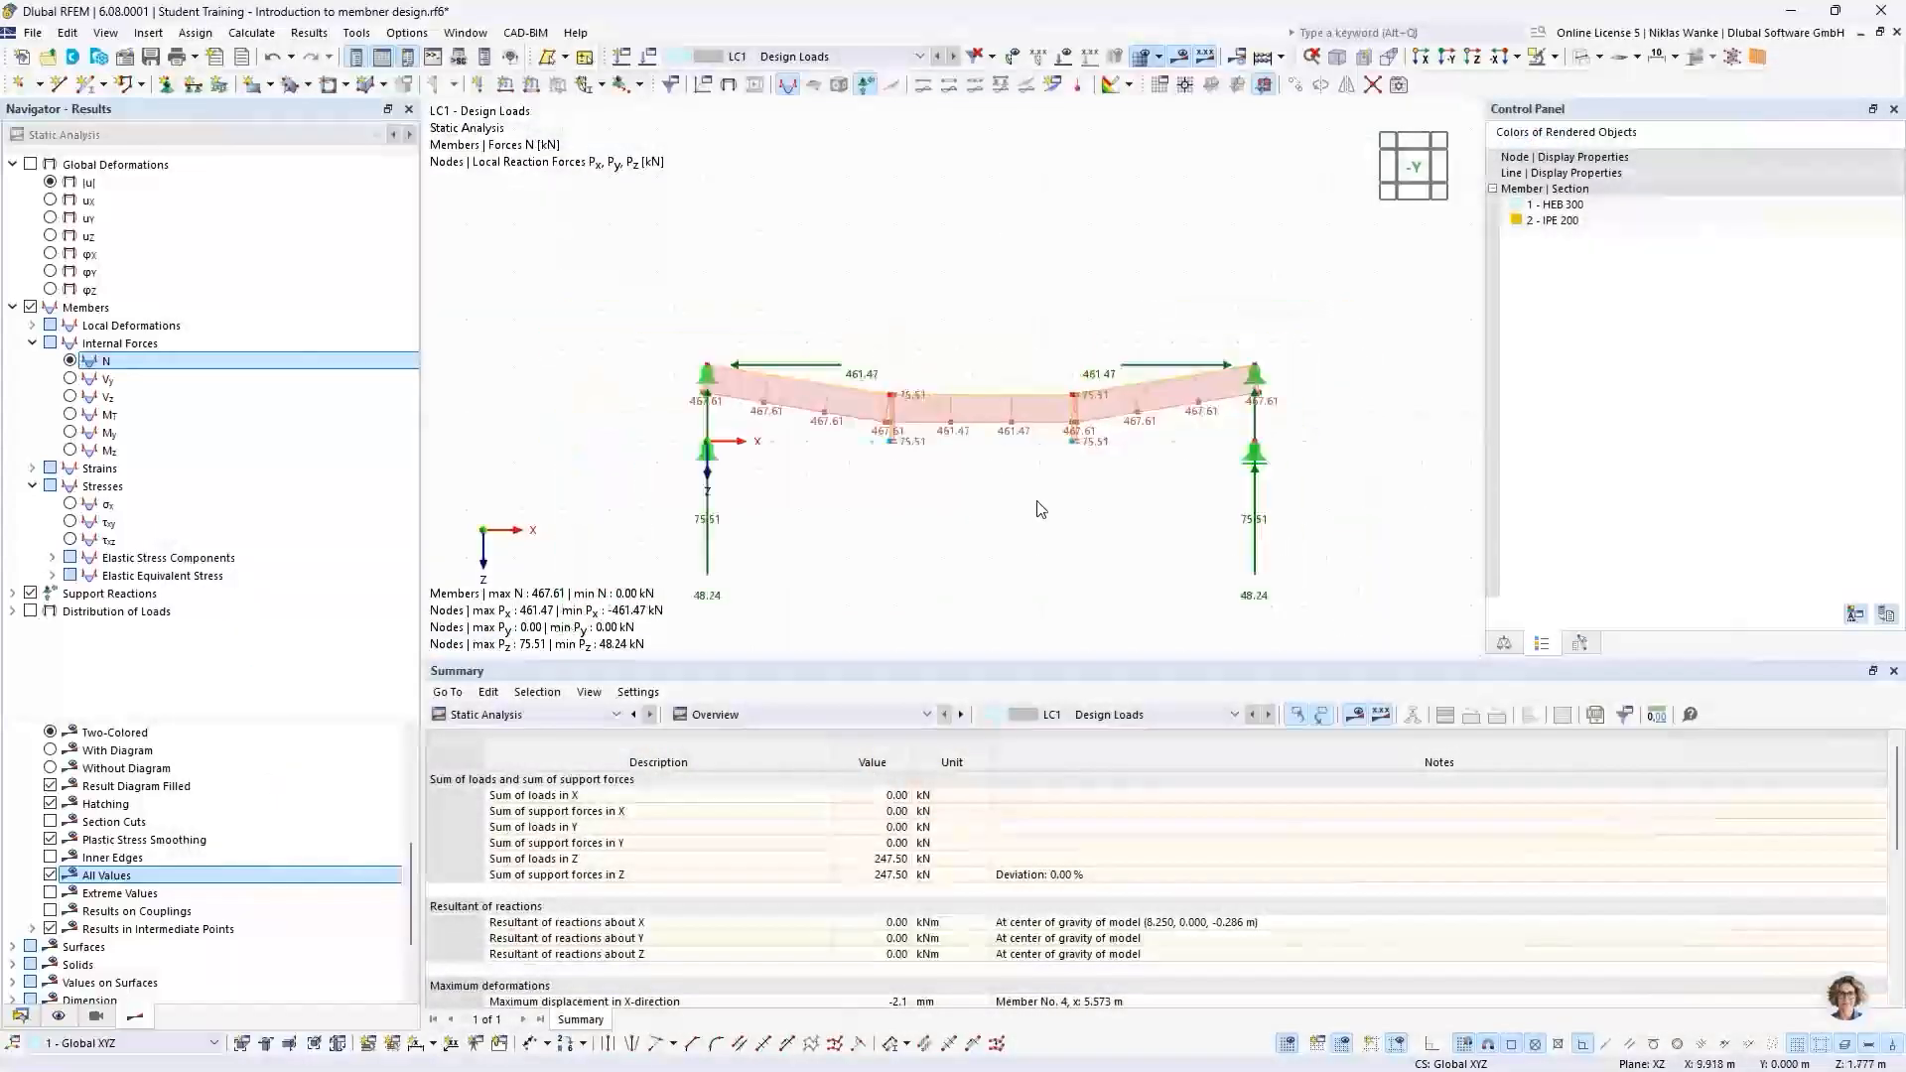
middle_drag(1039, 476, 1032, 484)
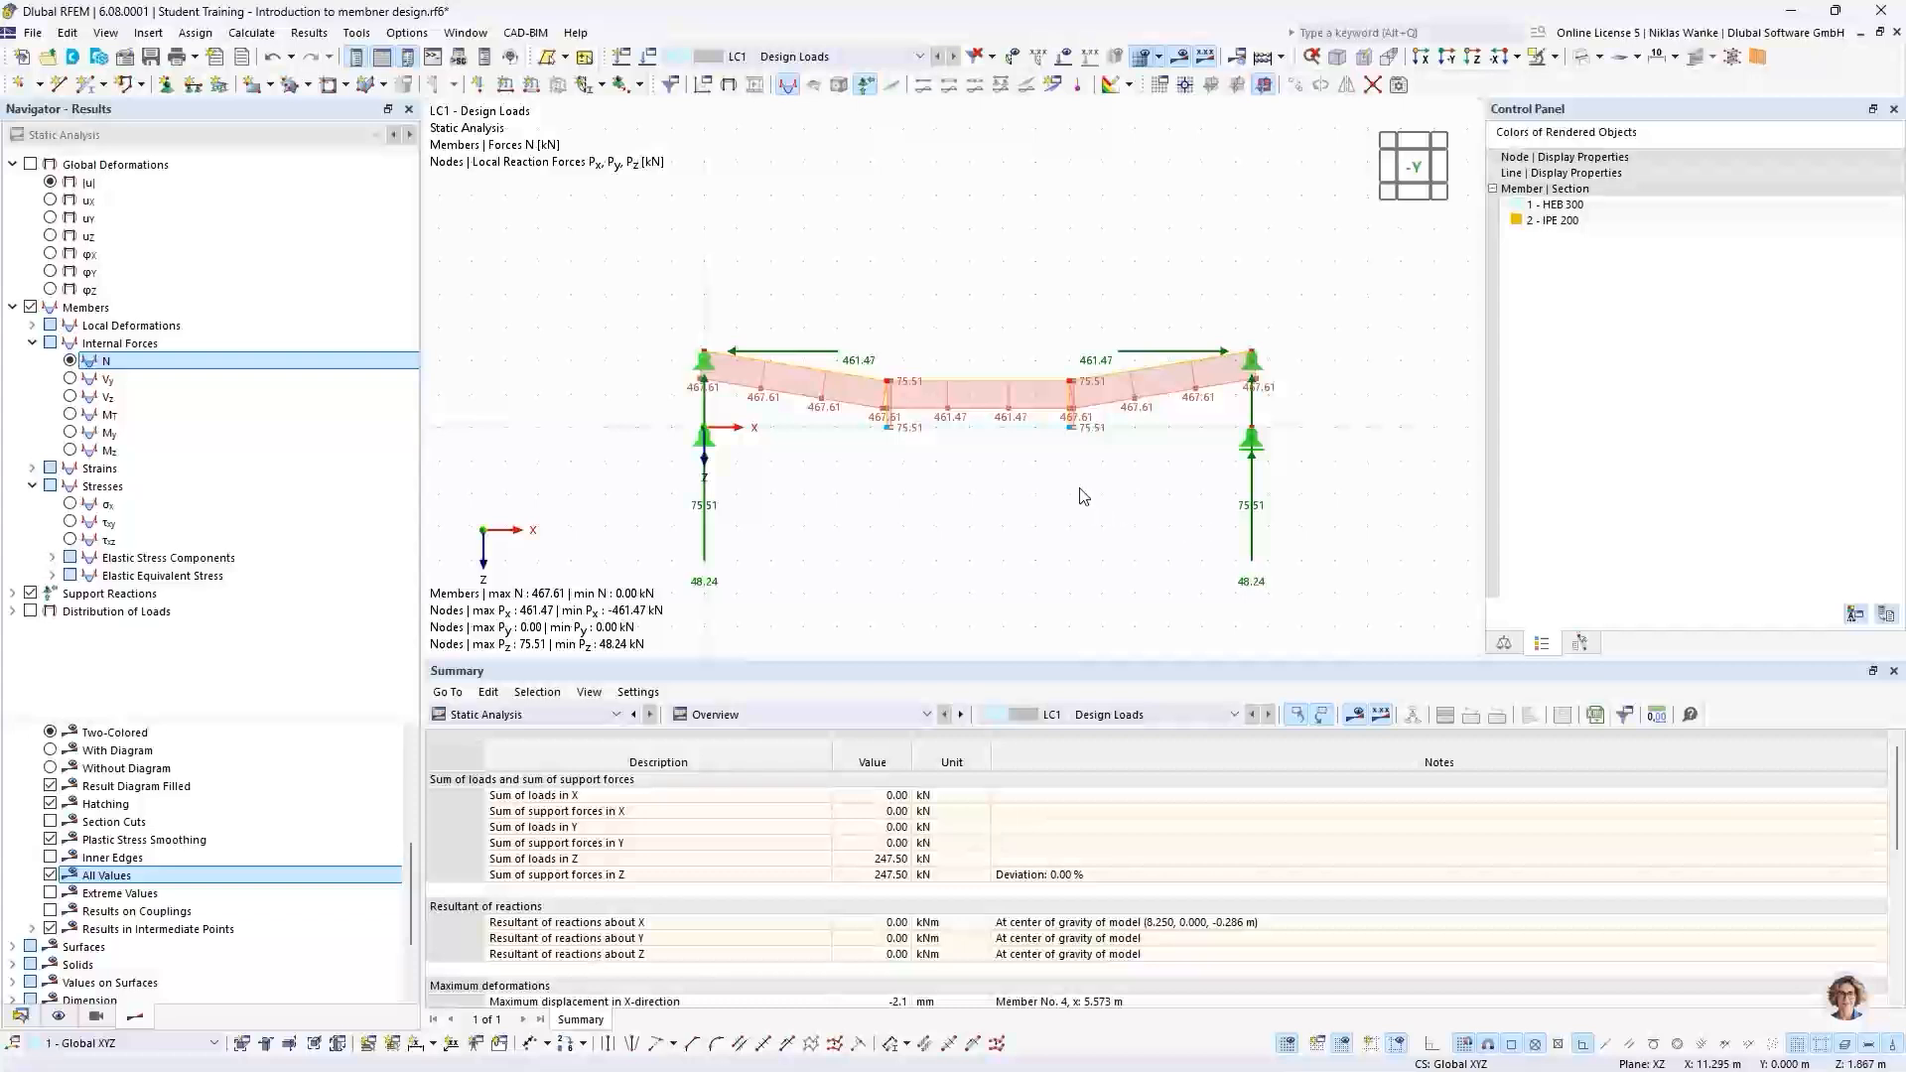
scroll(1067, 475, up, 1)
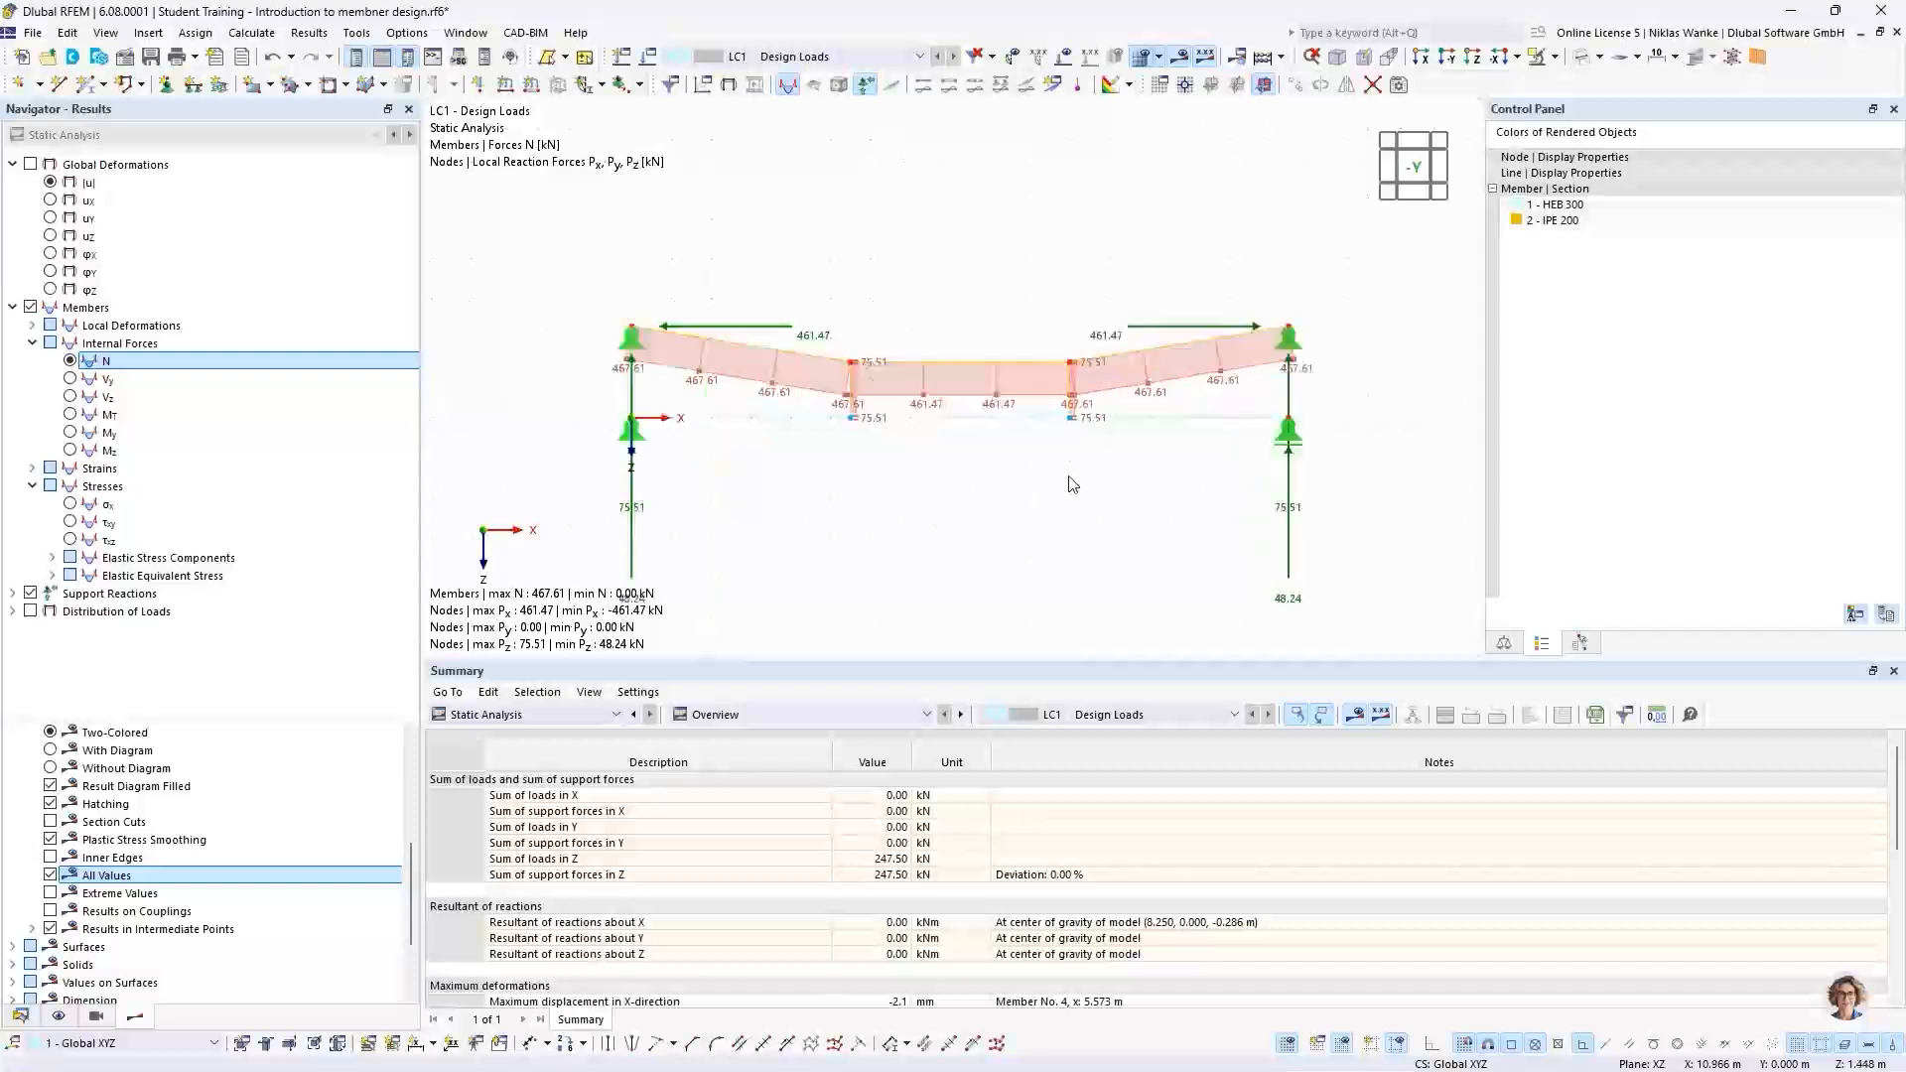
scroll(1068, 475, down, 1)
middle_drag(1074, 475, 1102, 474)
mouse_move(1092, 451)
middle_down()
mouse_move(1118, 493)
mouse_move(1092, 489)
middle_up()
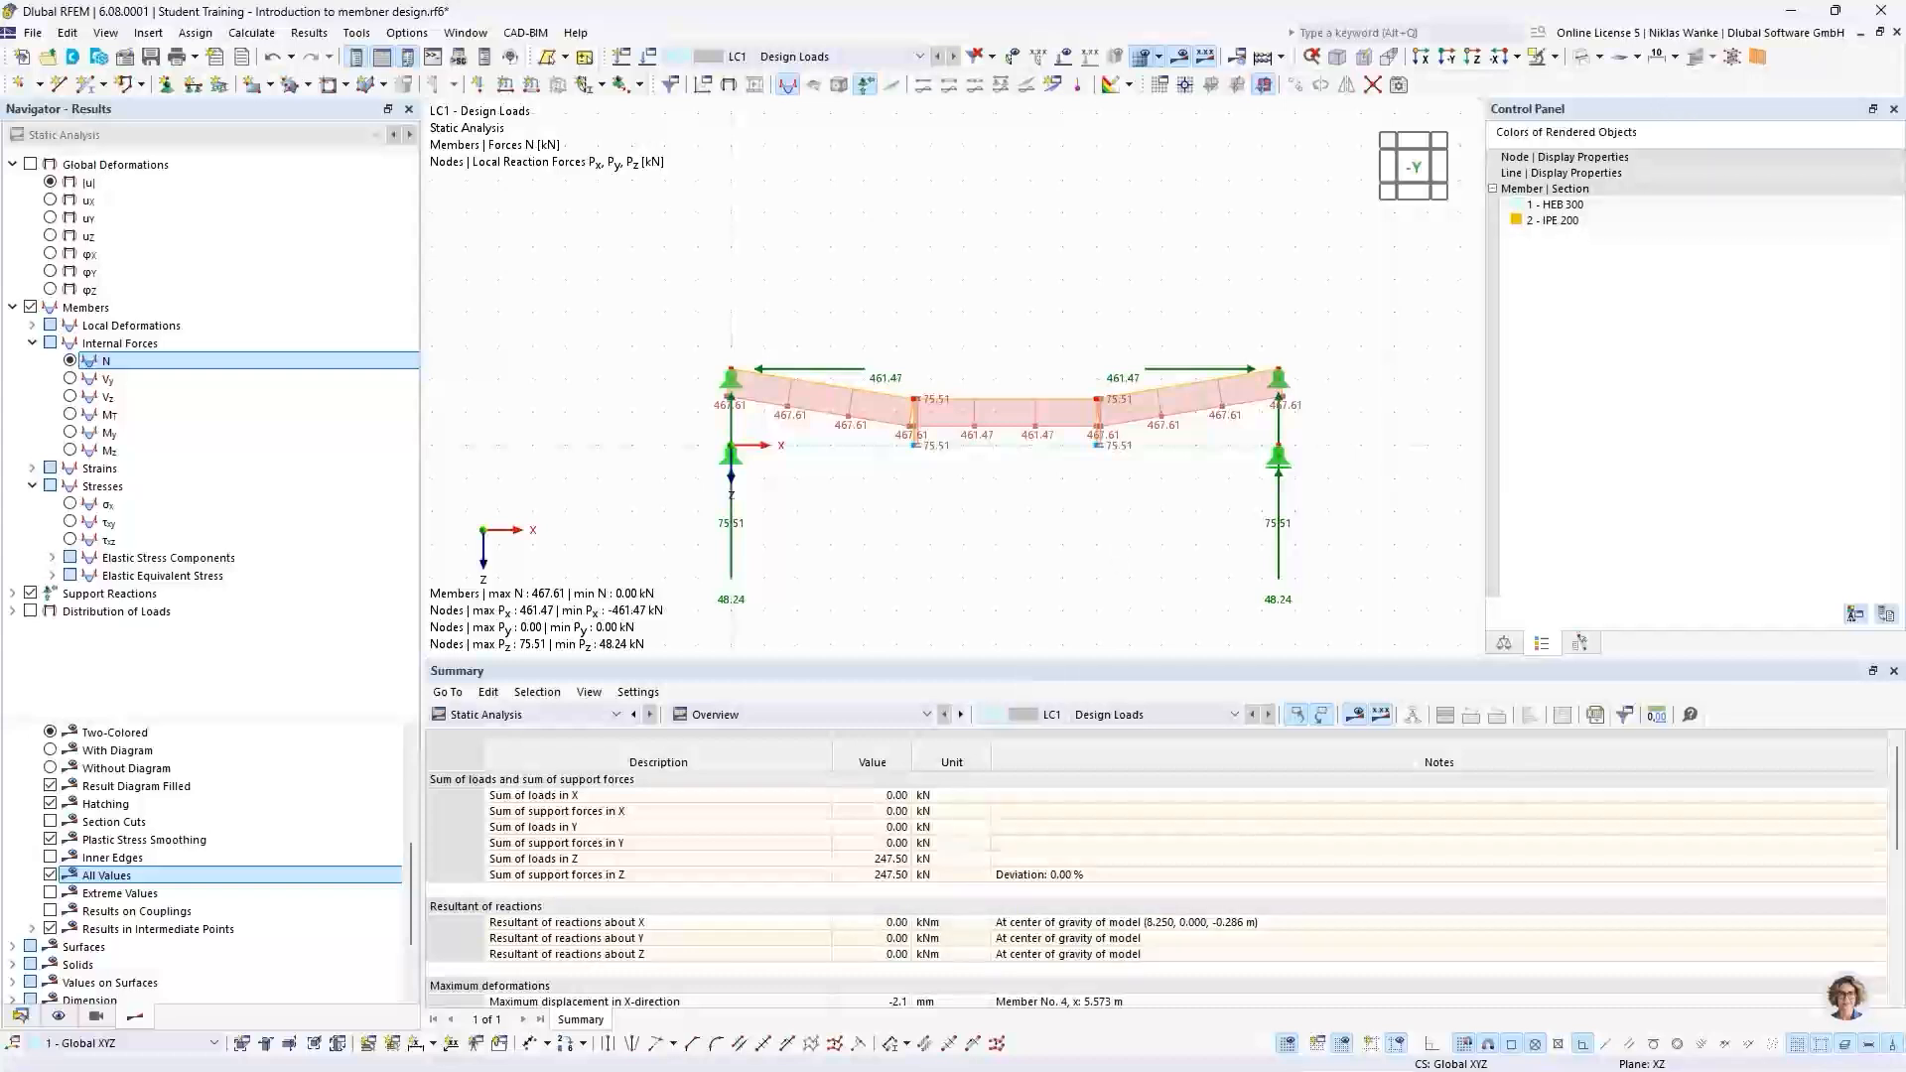
Step: Switch to the PowerPoint presentation and advance to the slide "Generated truss structure"
key(alt+Tab)
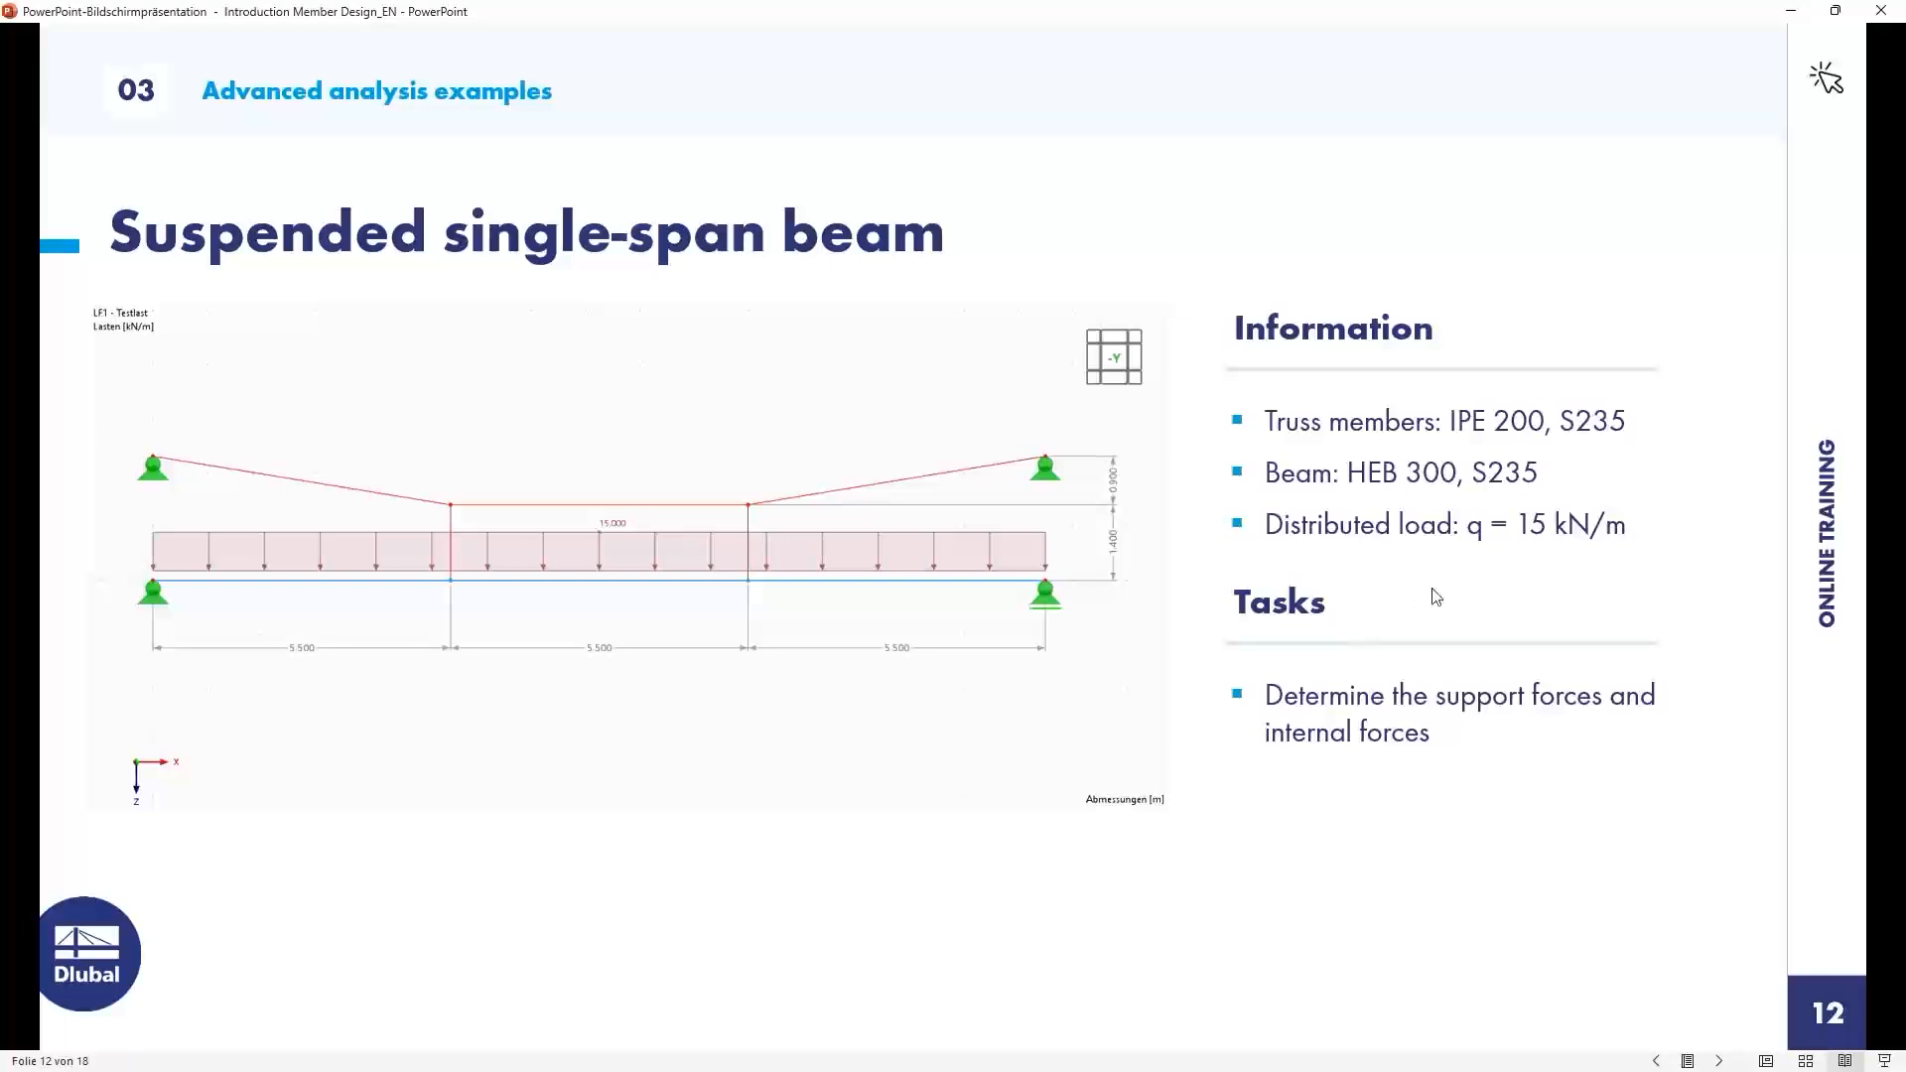
click(1534, 600)
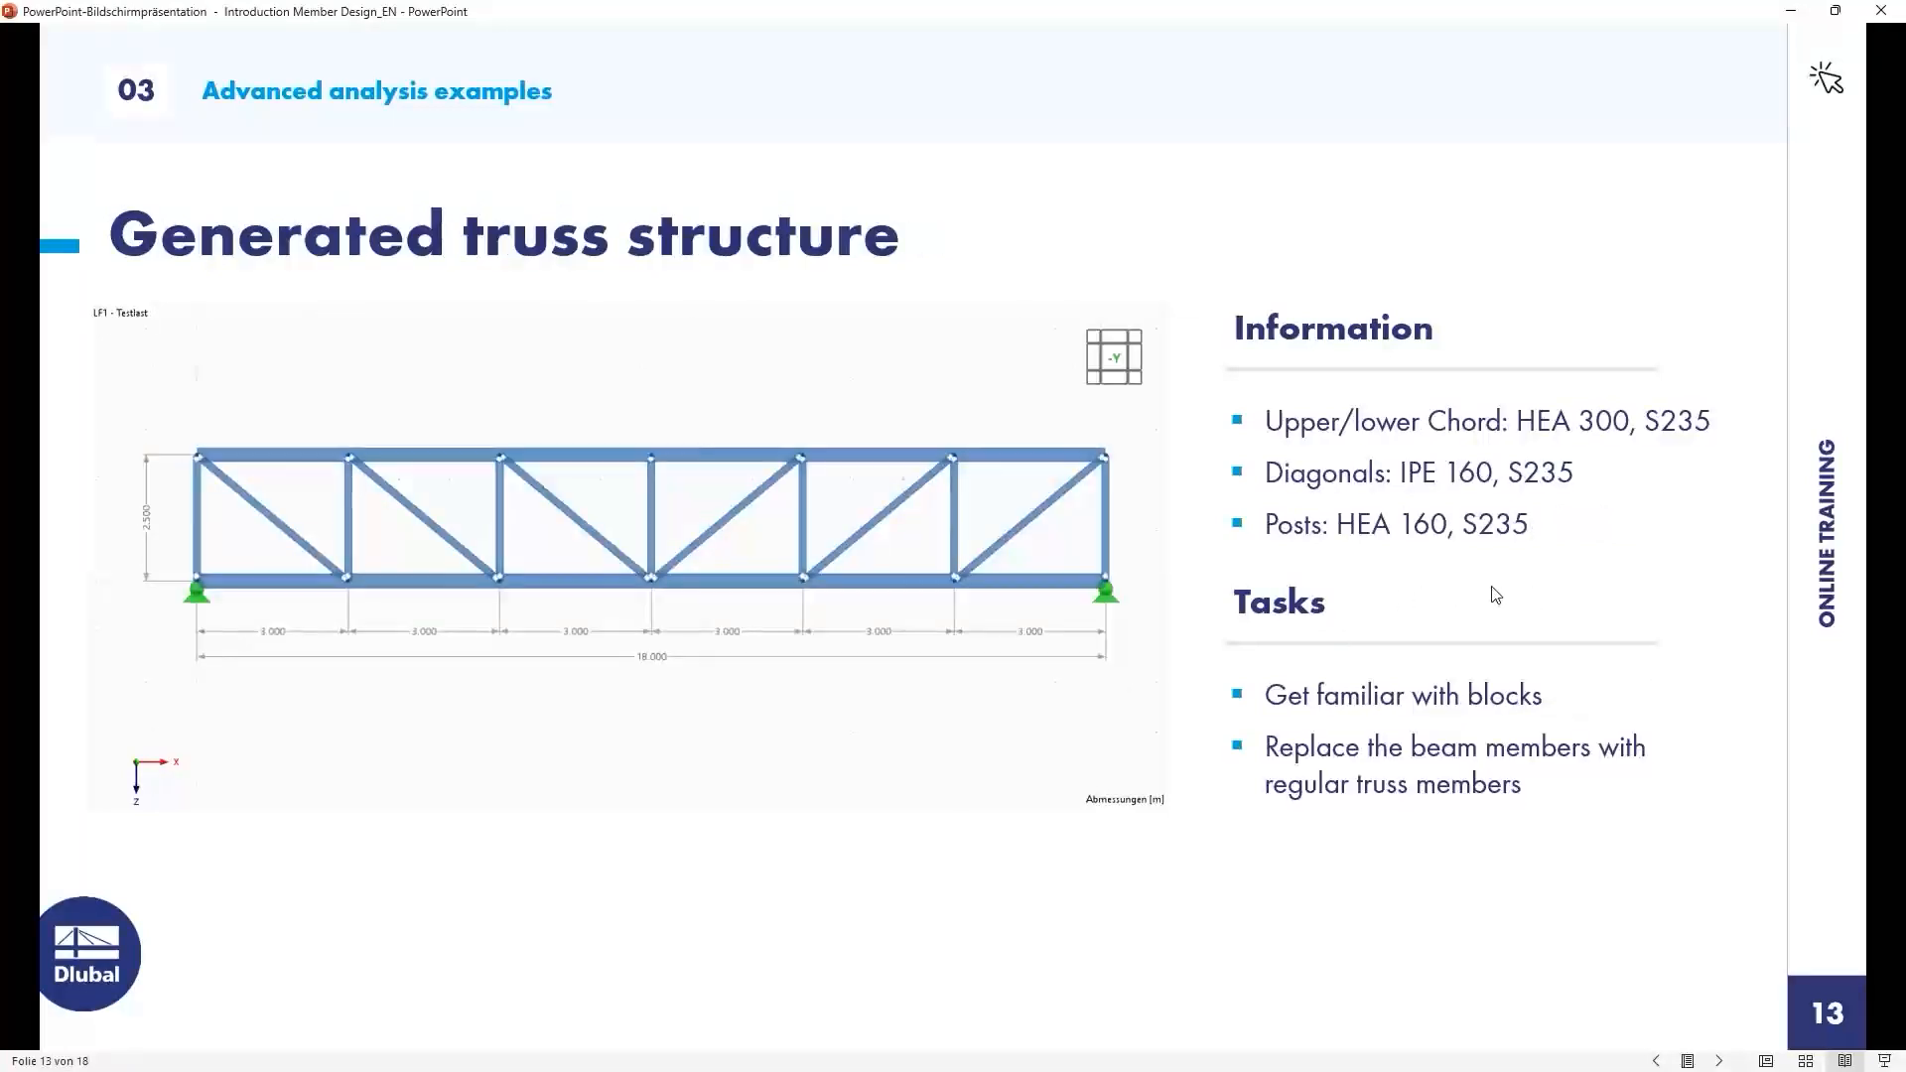
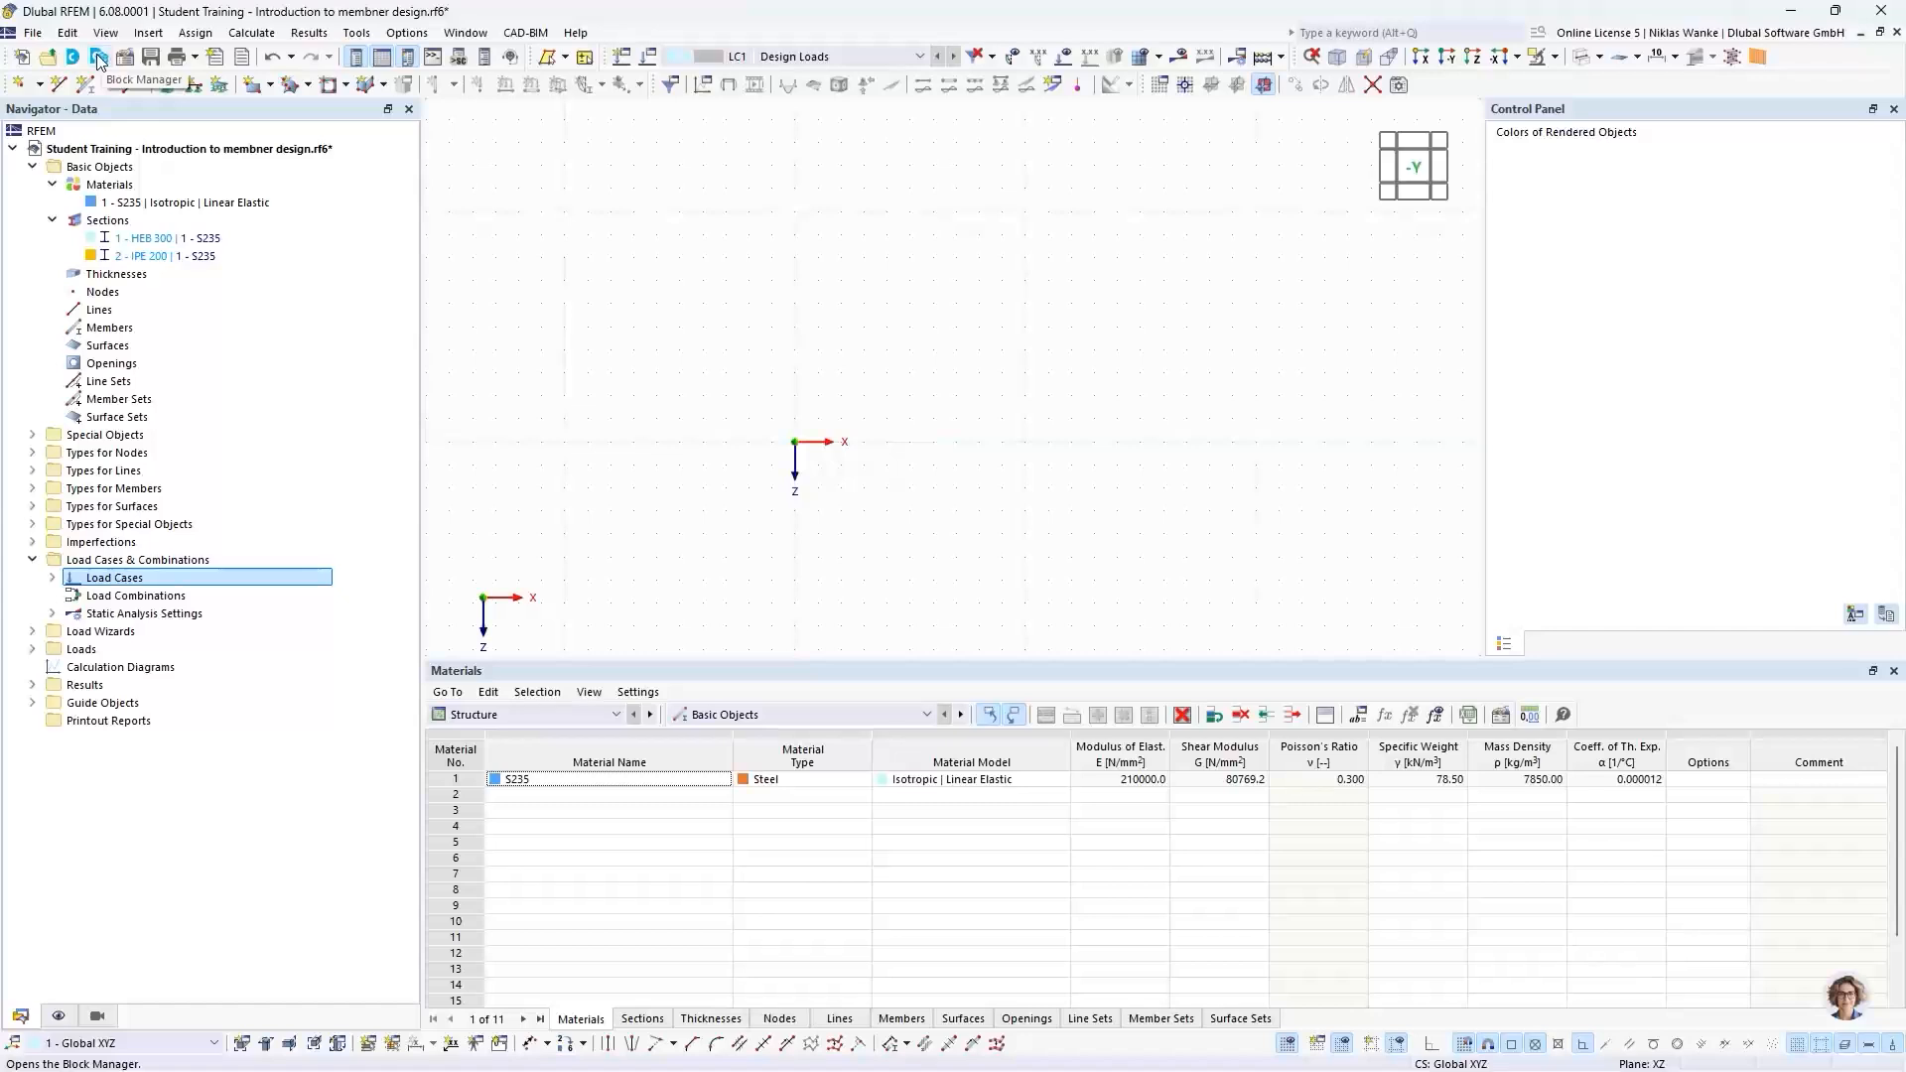
Step: Open the RFEM Block Manager and preview the arch bridge block BRG001-a among the Steel / Aluminum bridges
click(95, 63)
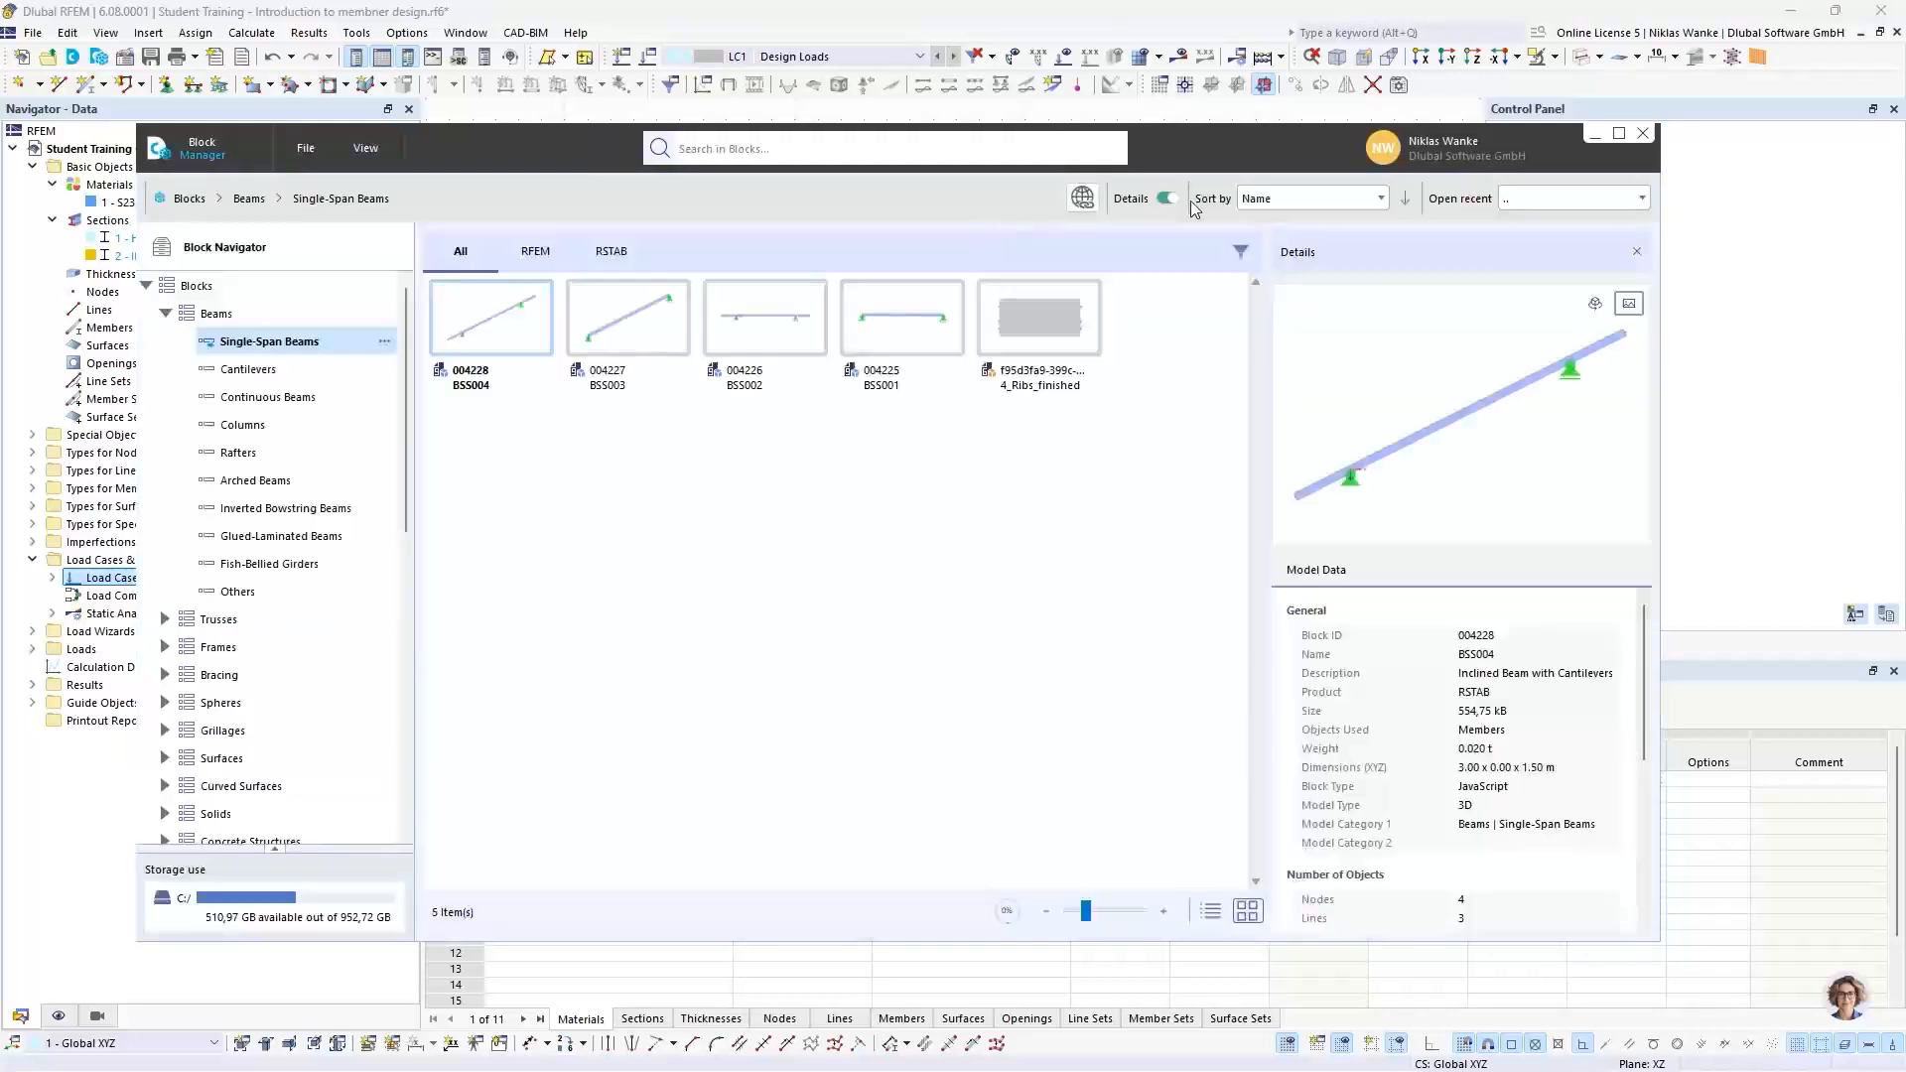
drag(1195, 147, 1296, 125)
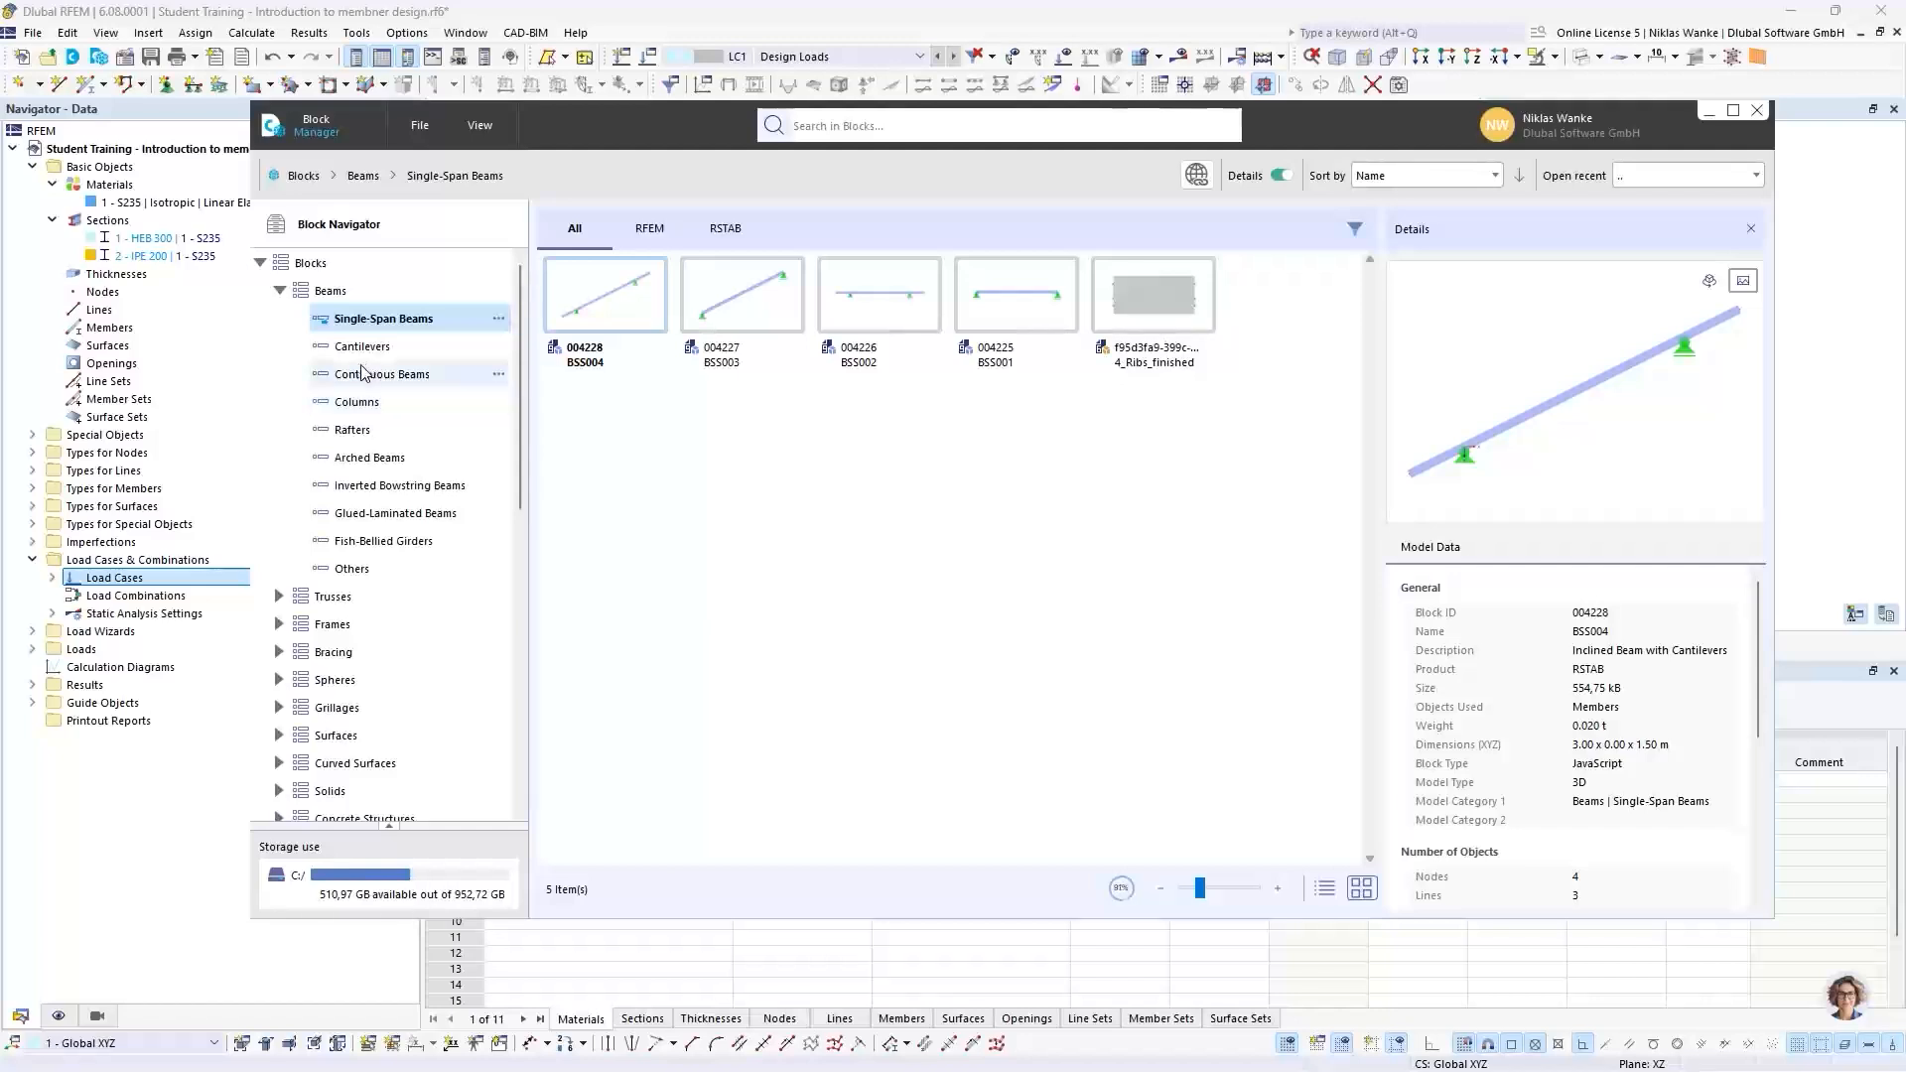
click(280, 291)
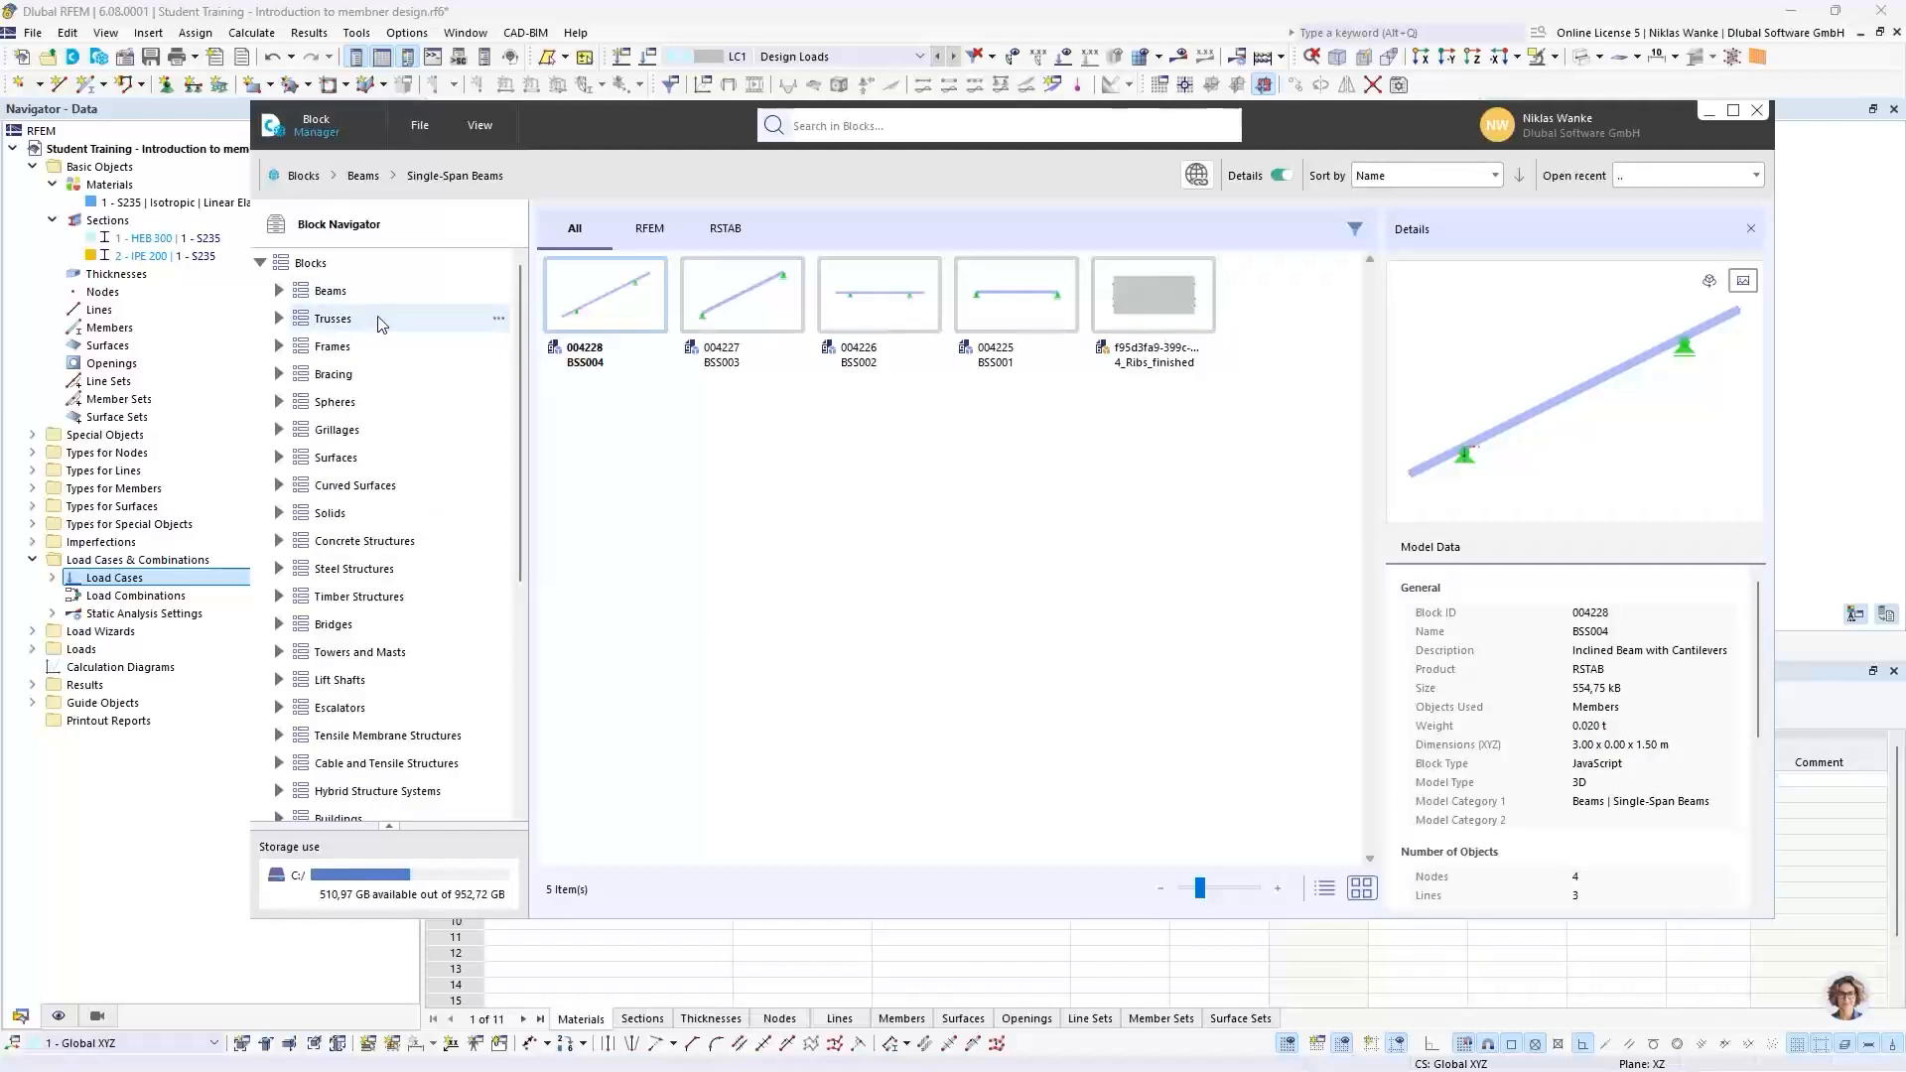
click(279, 626)
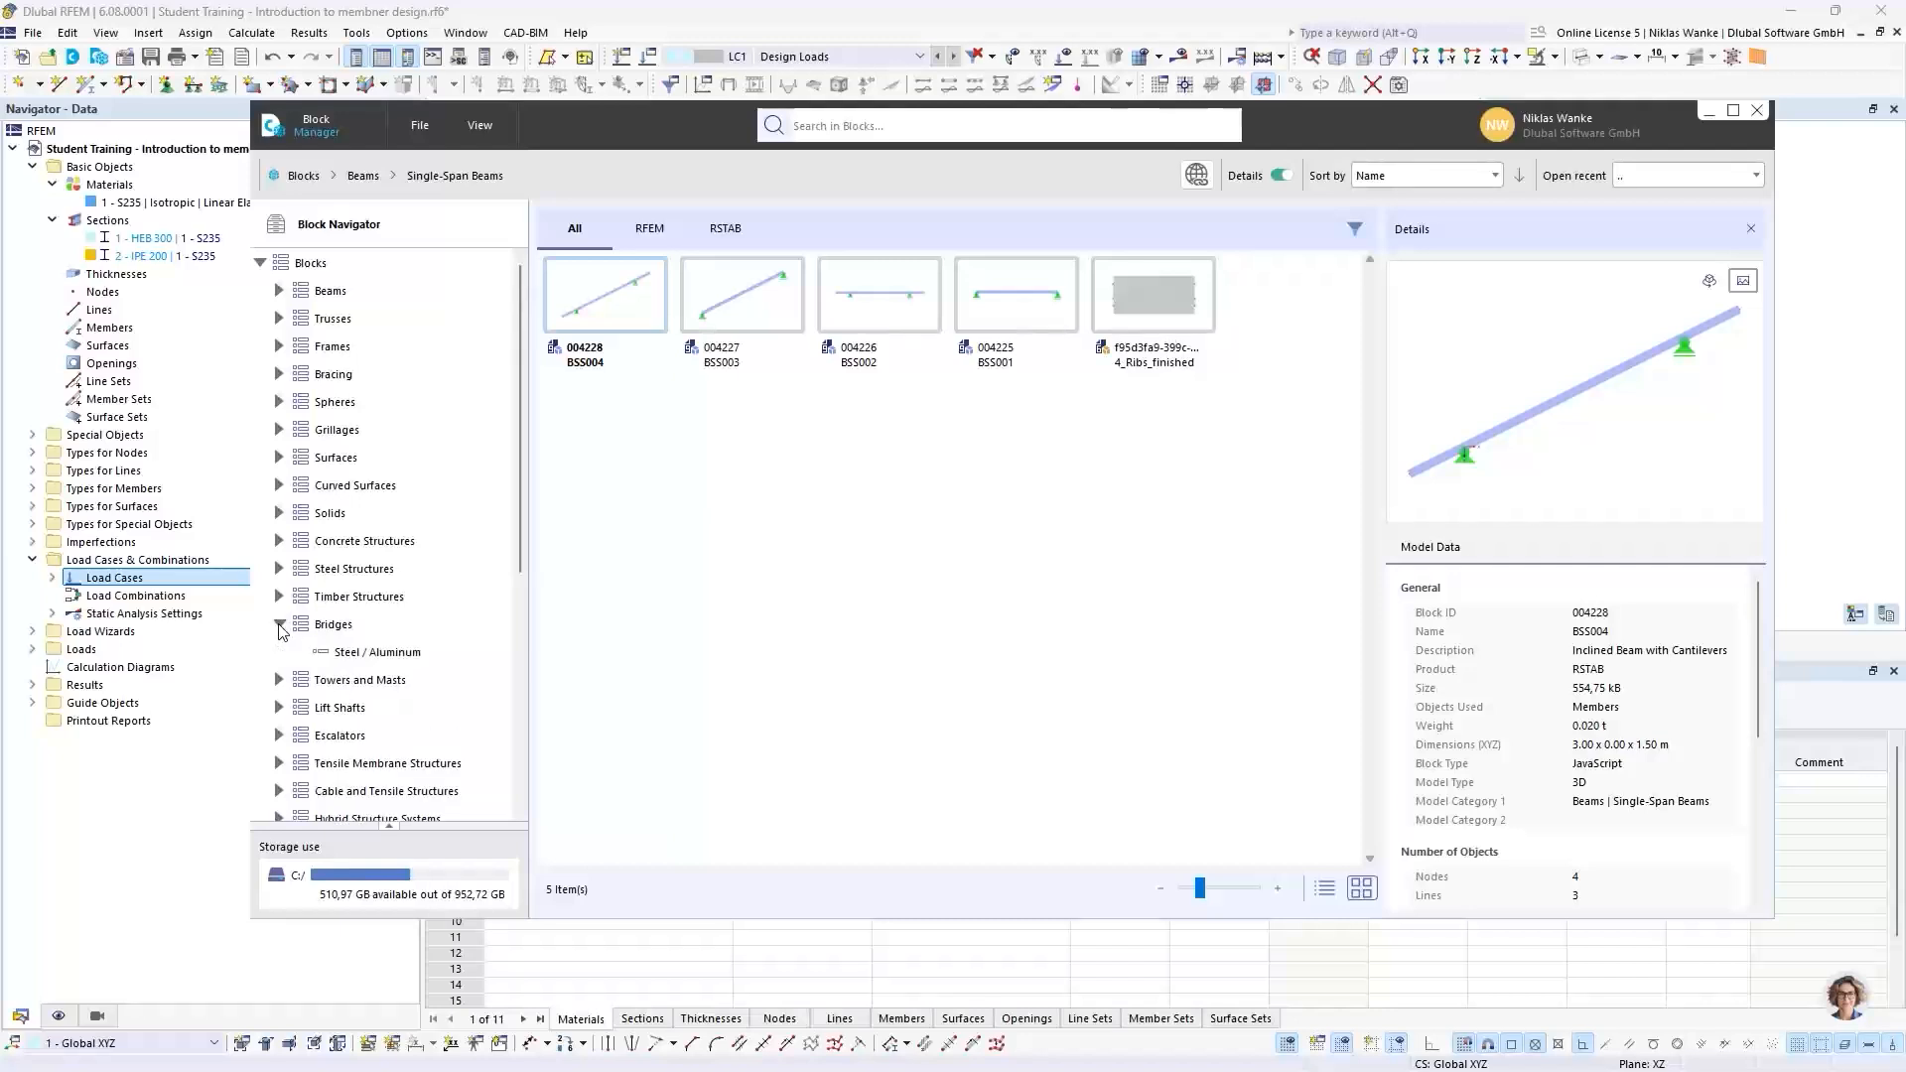
click(383, 655)
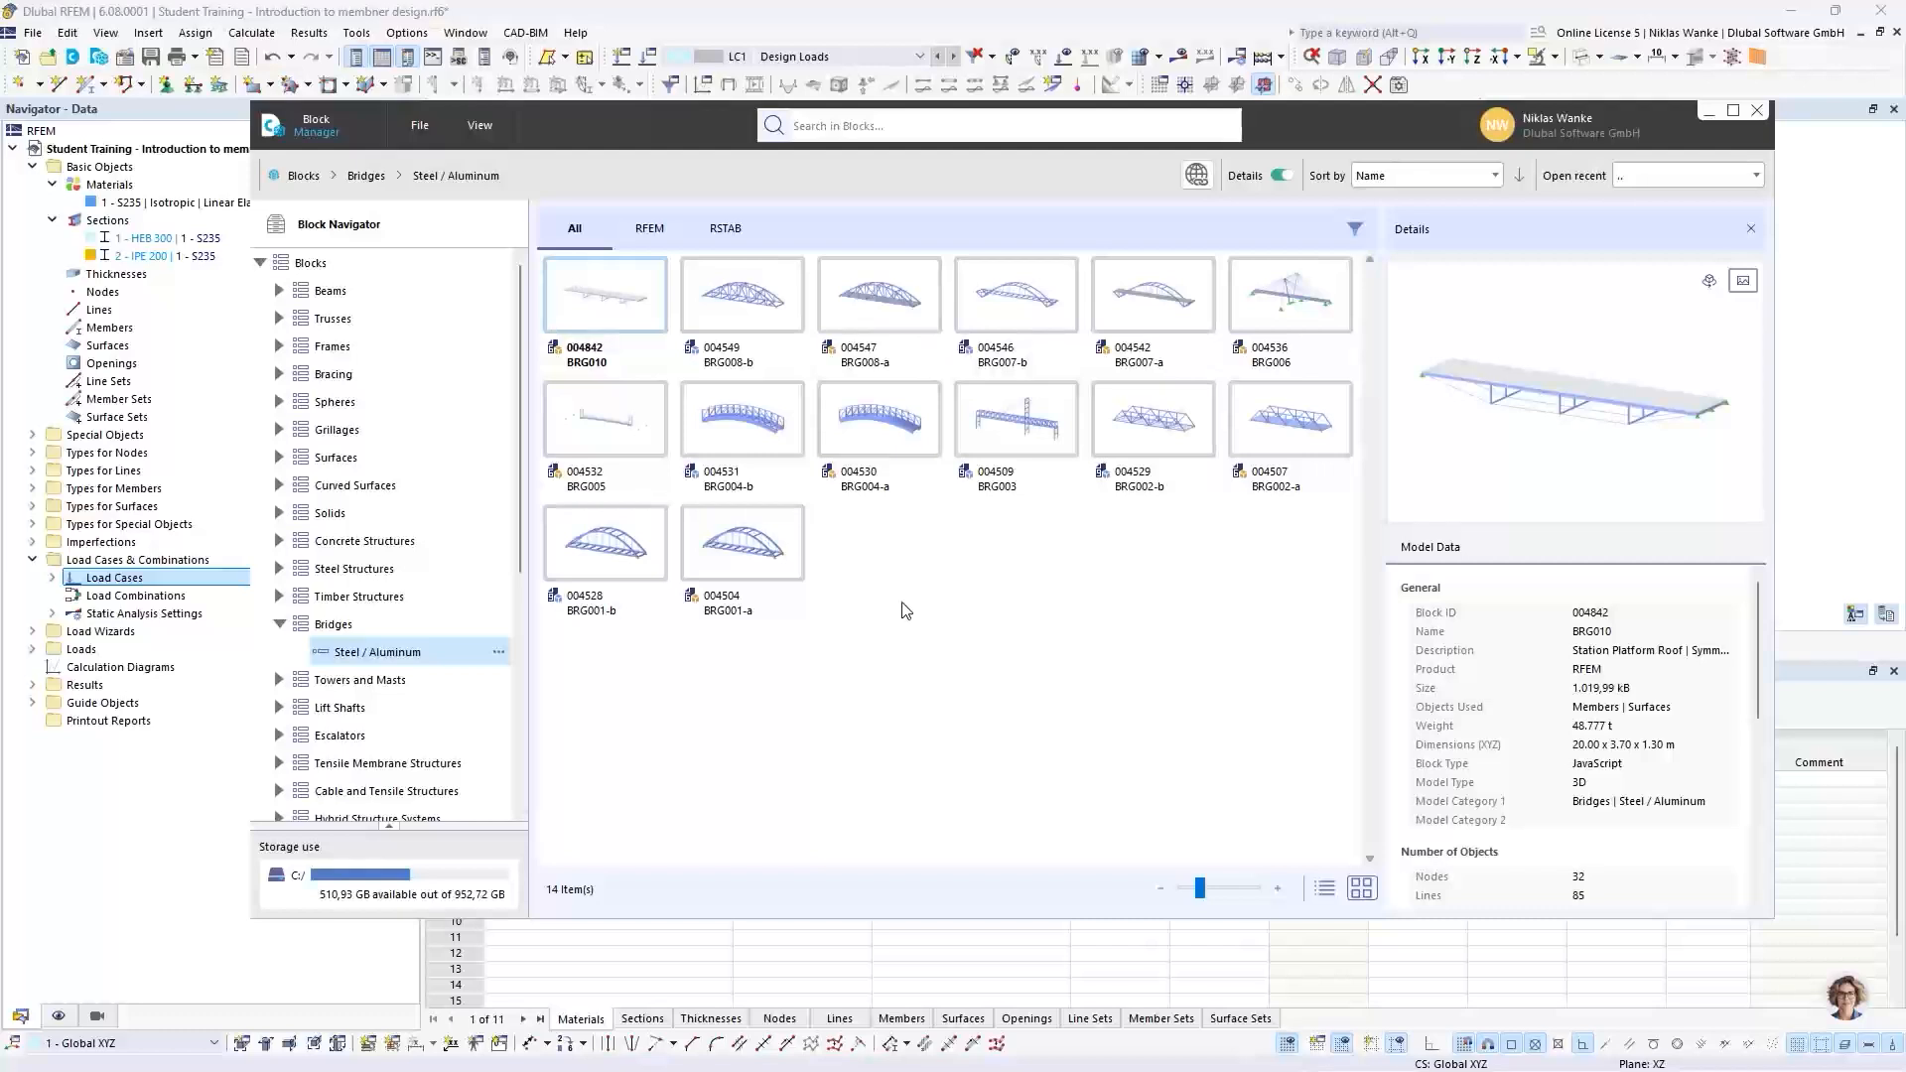
click(751, 554)
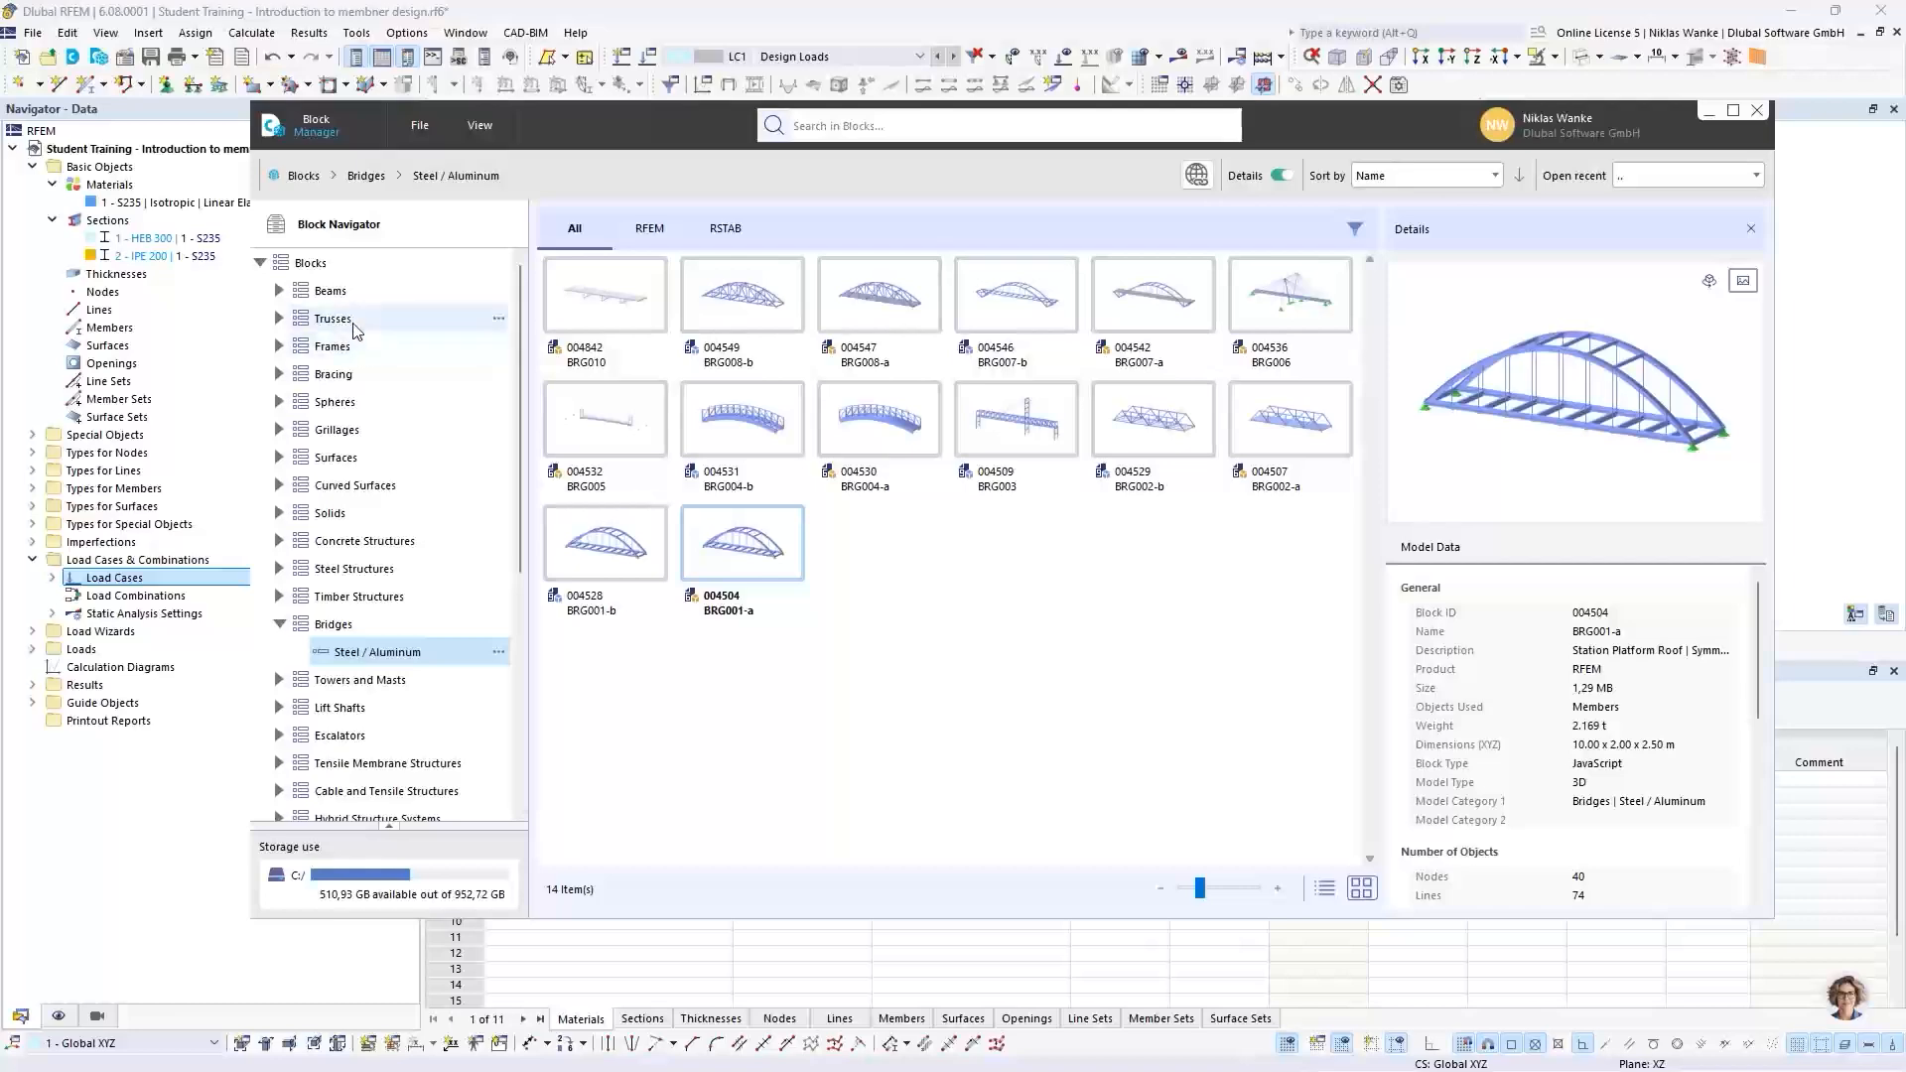
Step: Browse the 2D trusses in the block library and select the parallel-chord truss block FT001-a
click(279, 320)
click(389, 328)
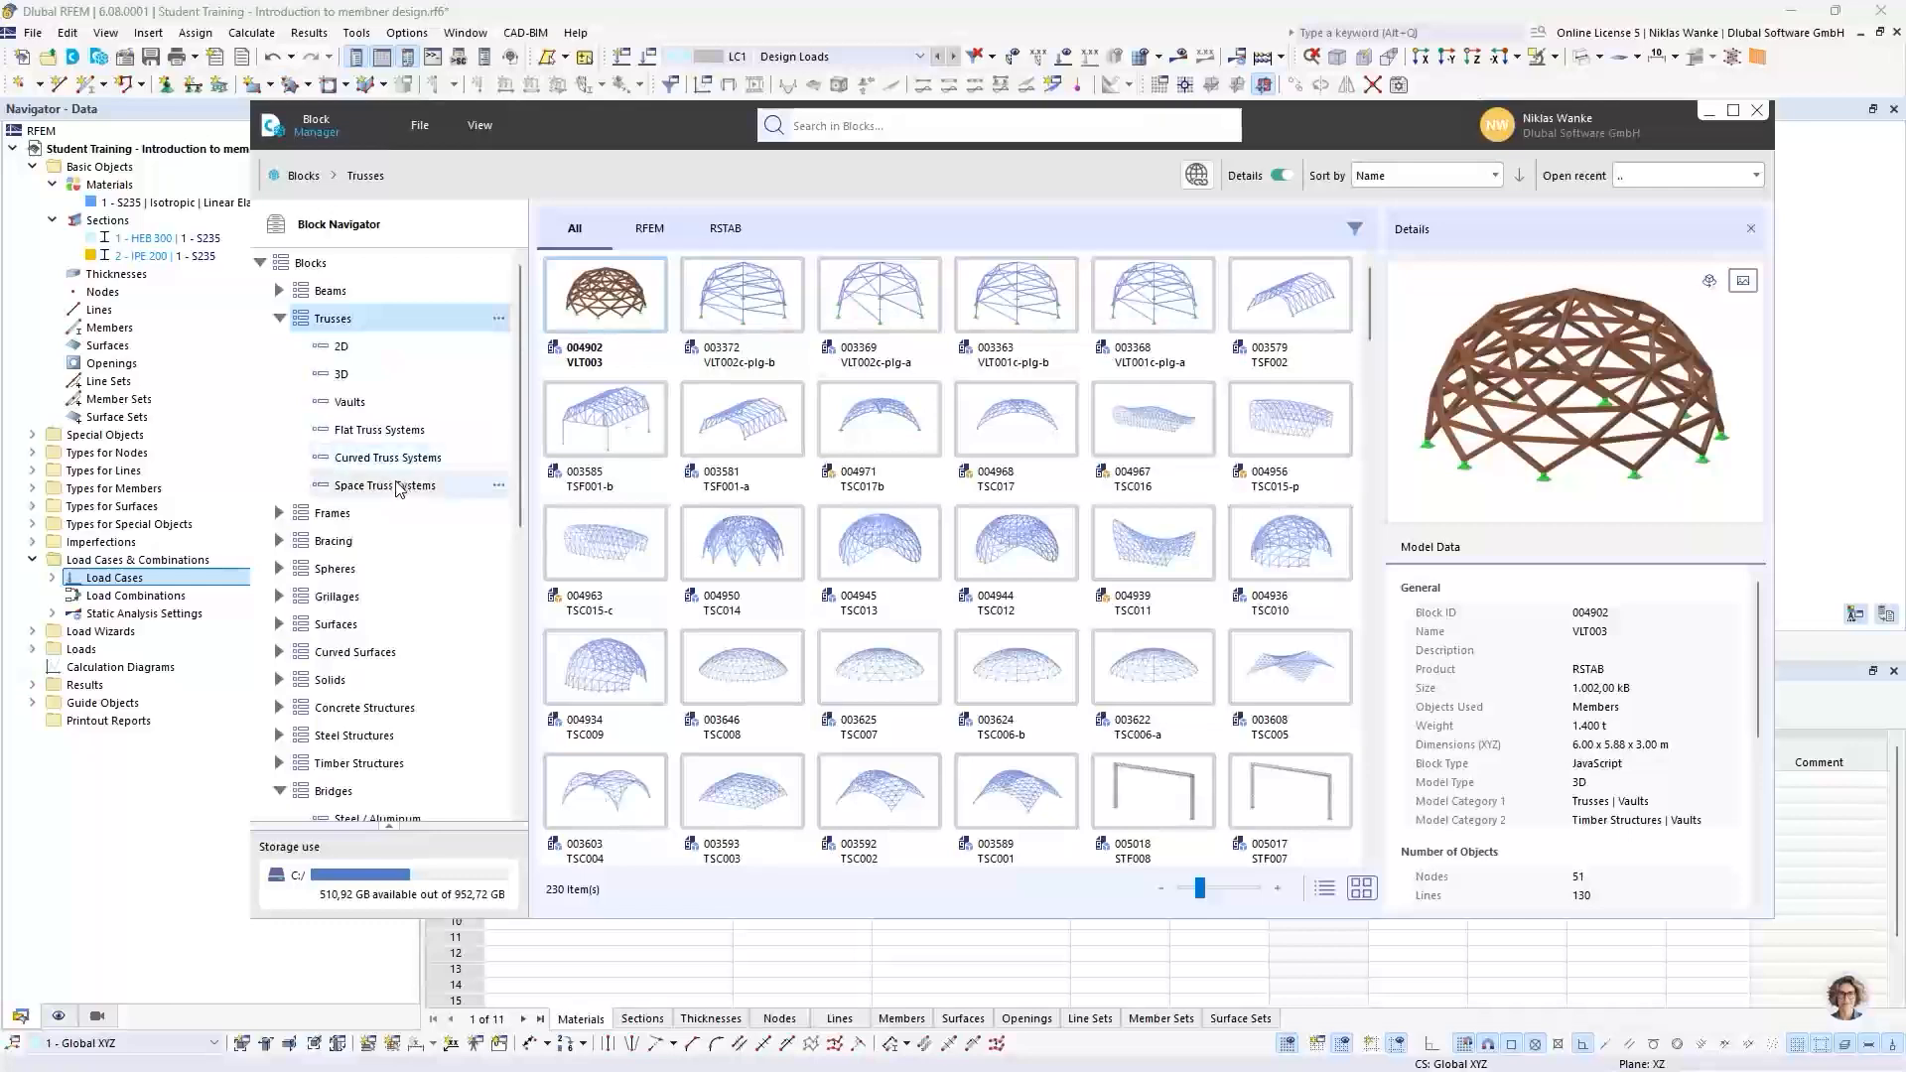
click(392, 351)
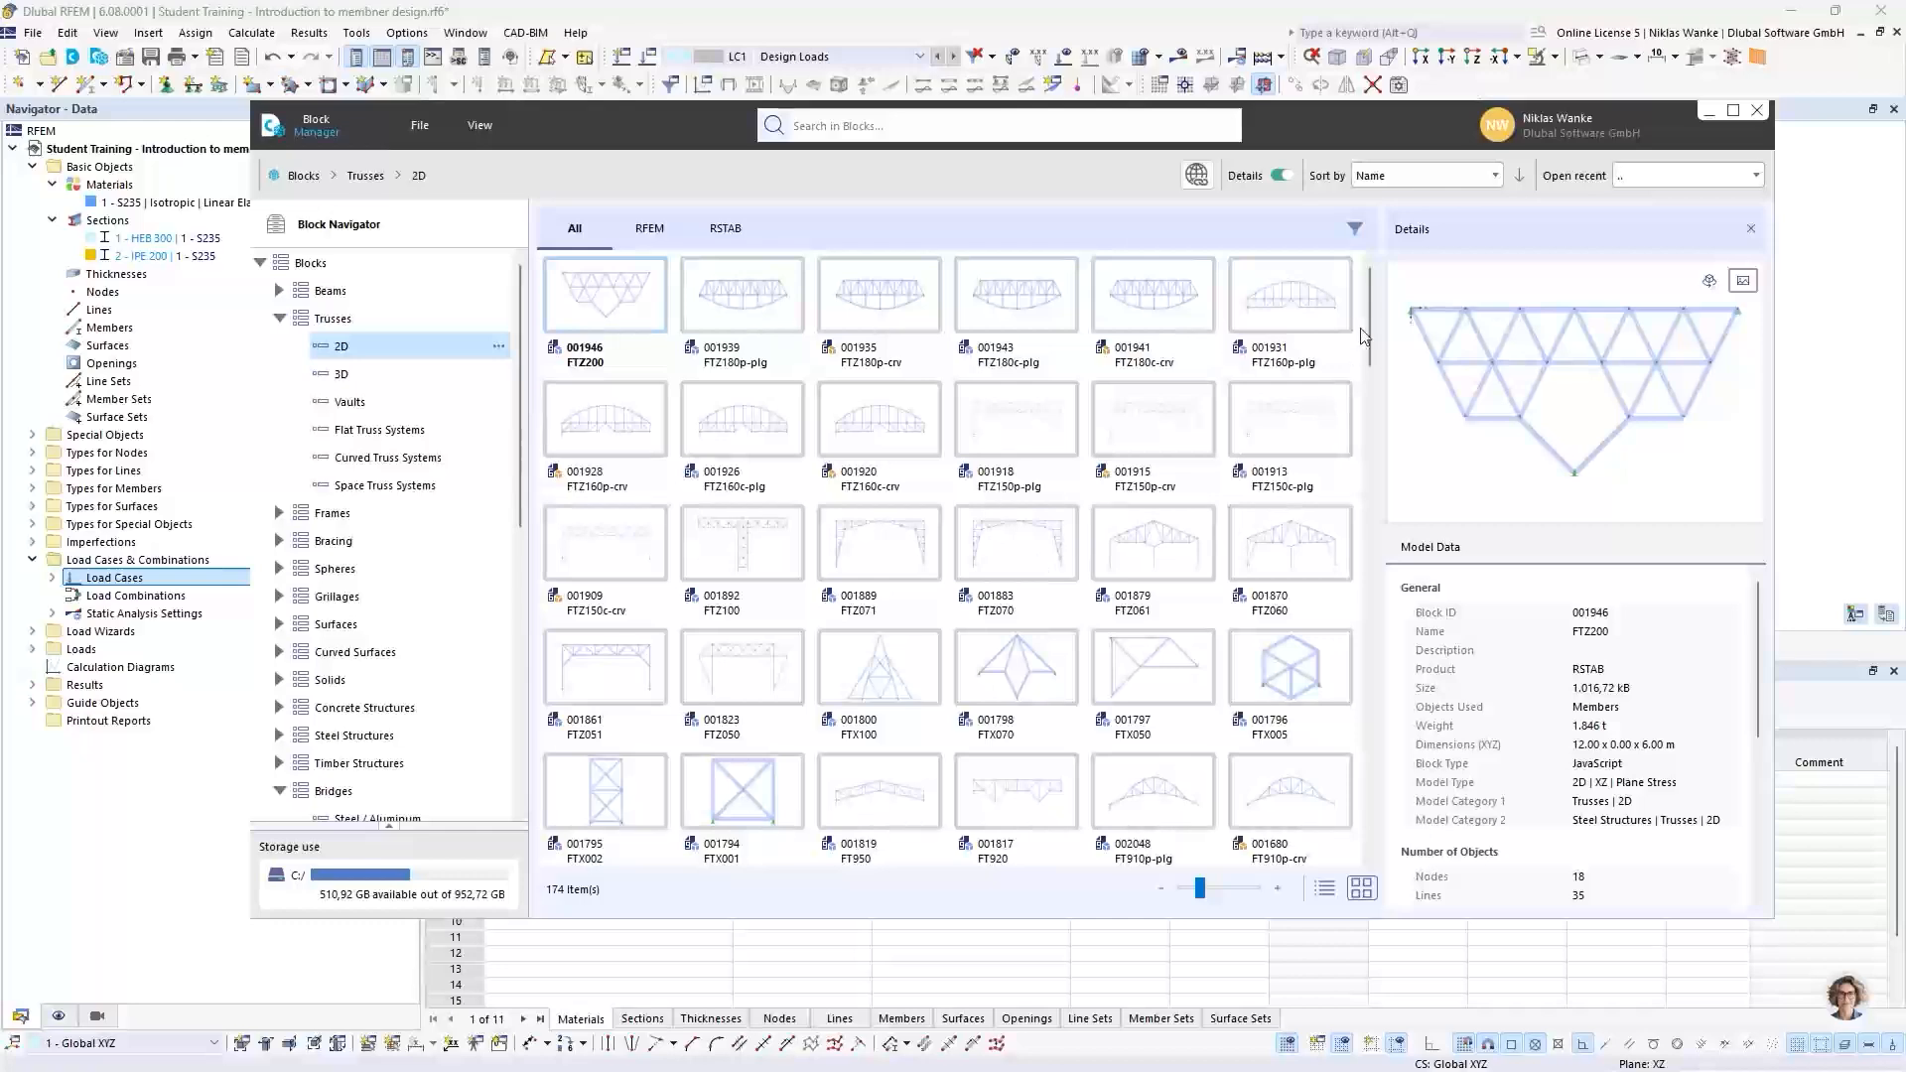
scroll(1362, 322, down, 3)
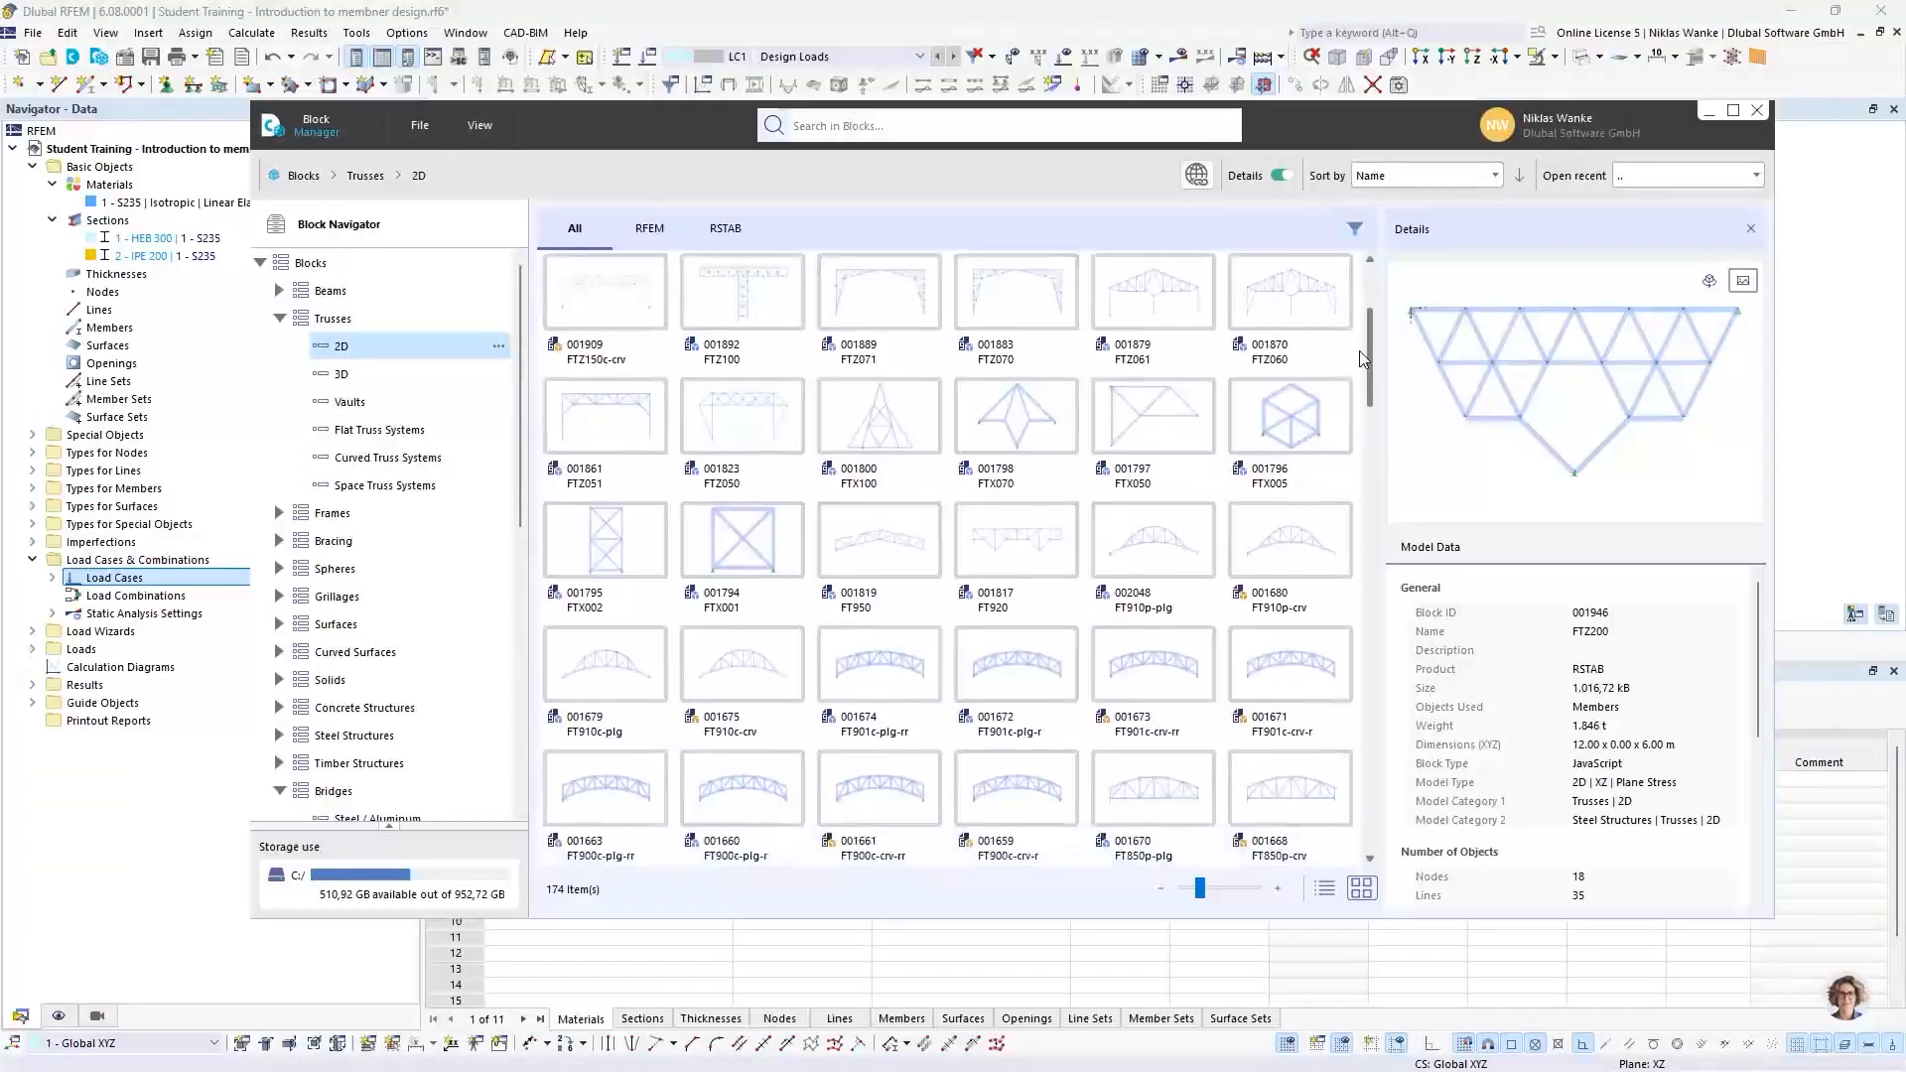
drag(1360, 352, 1366, 807)
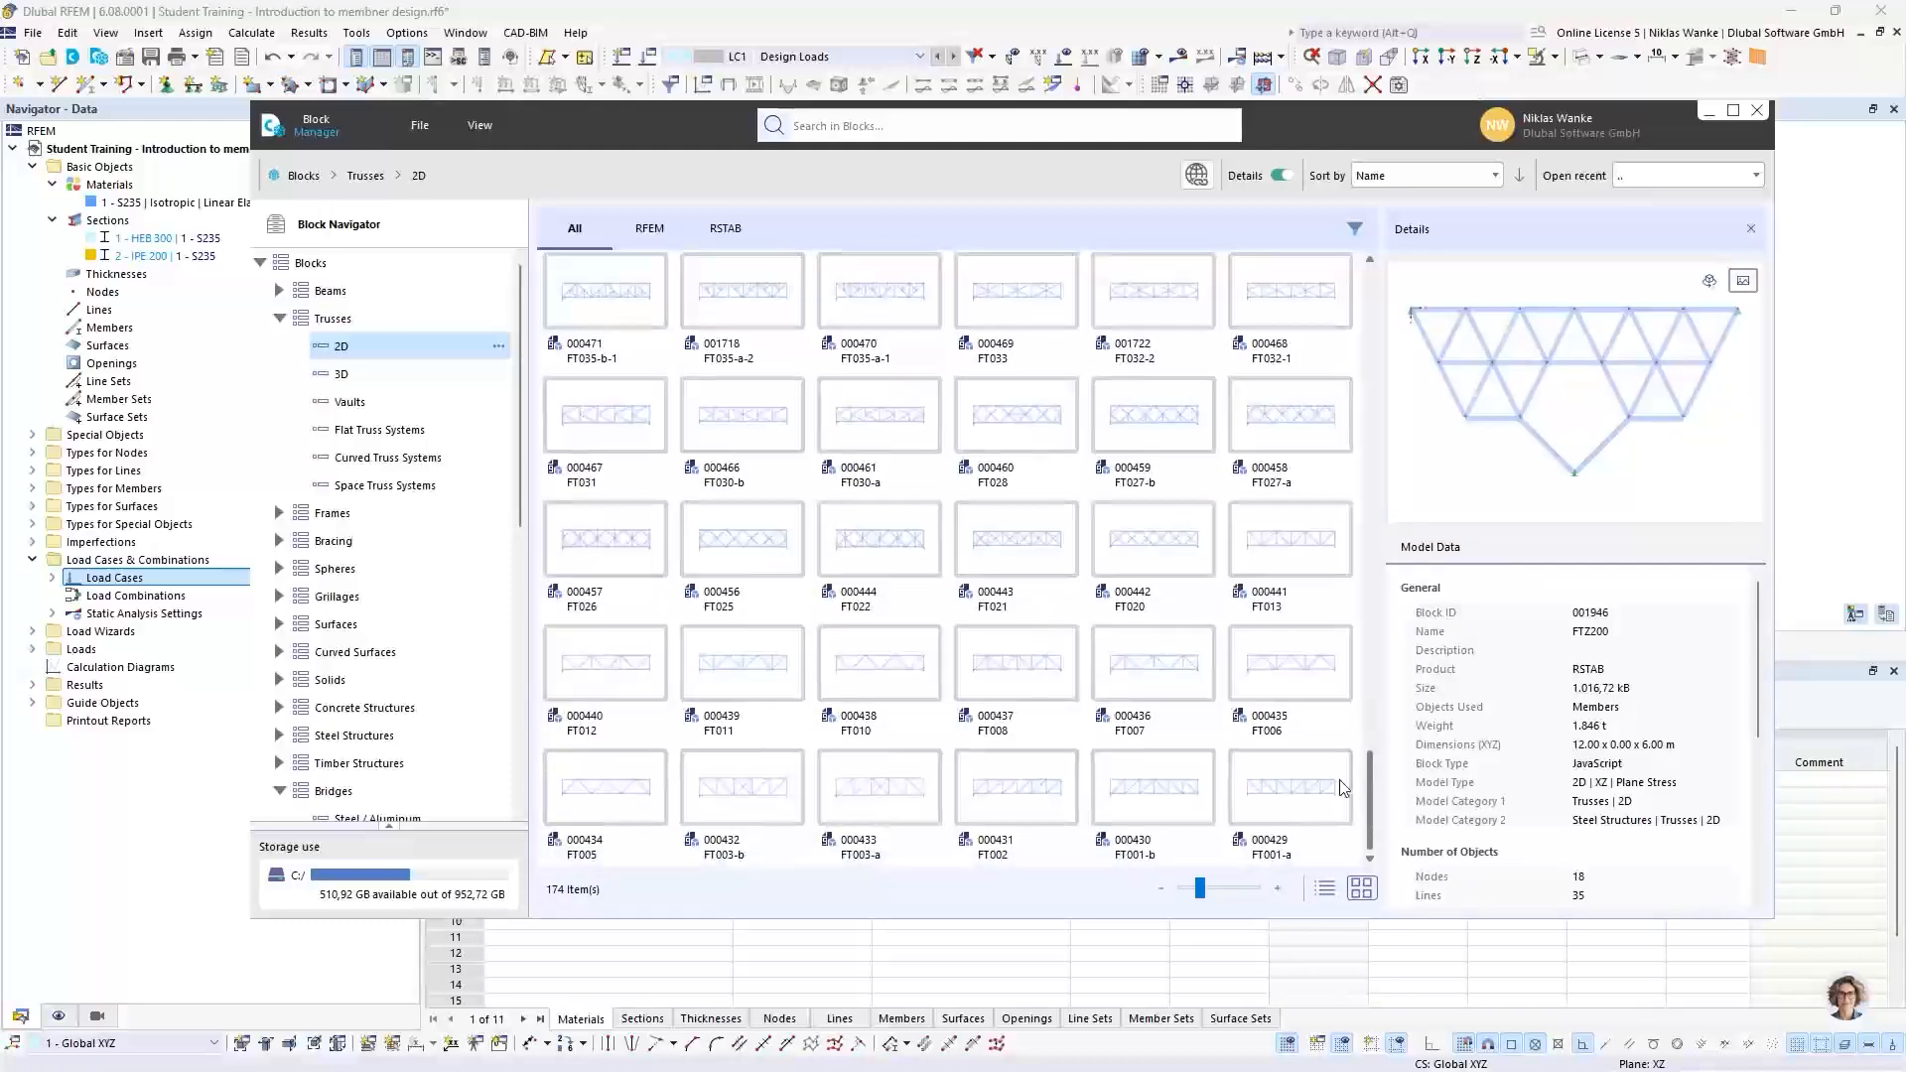
click(1287, 795)
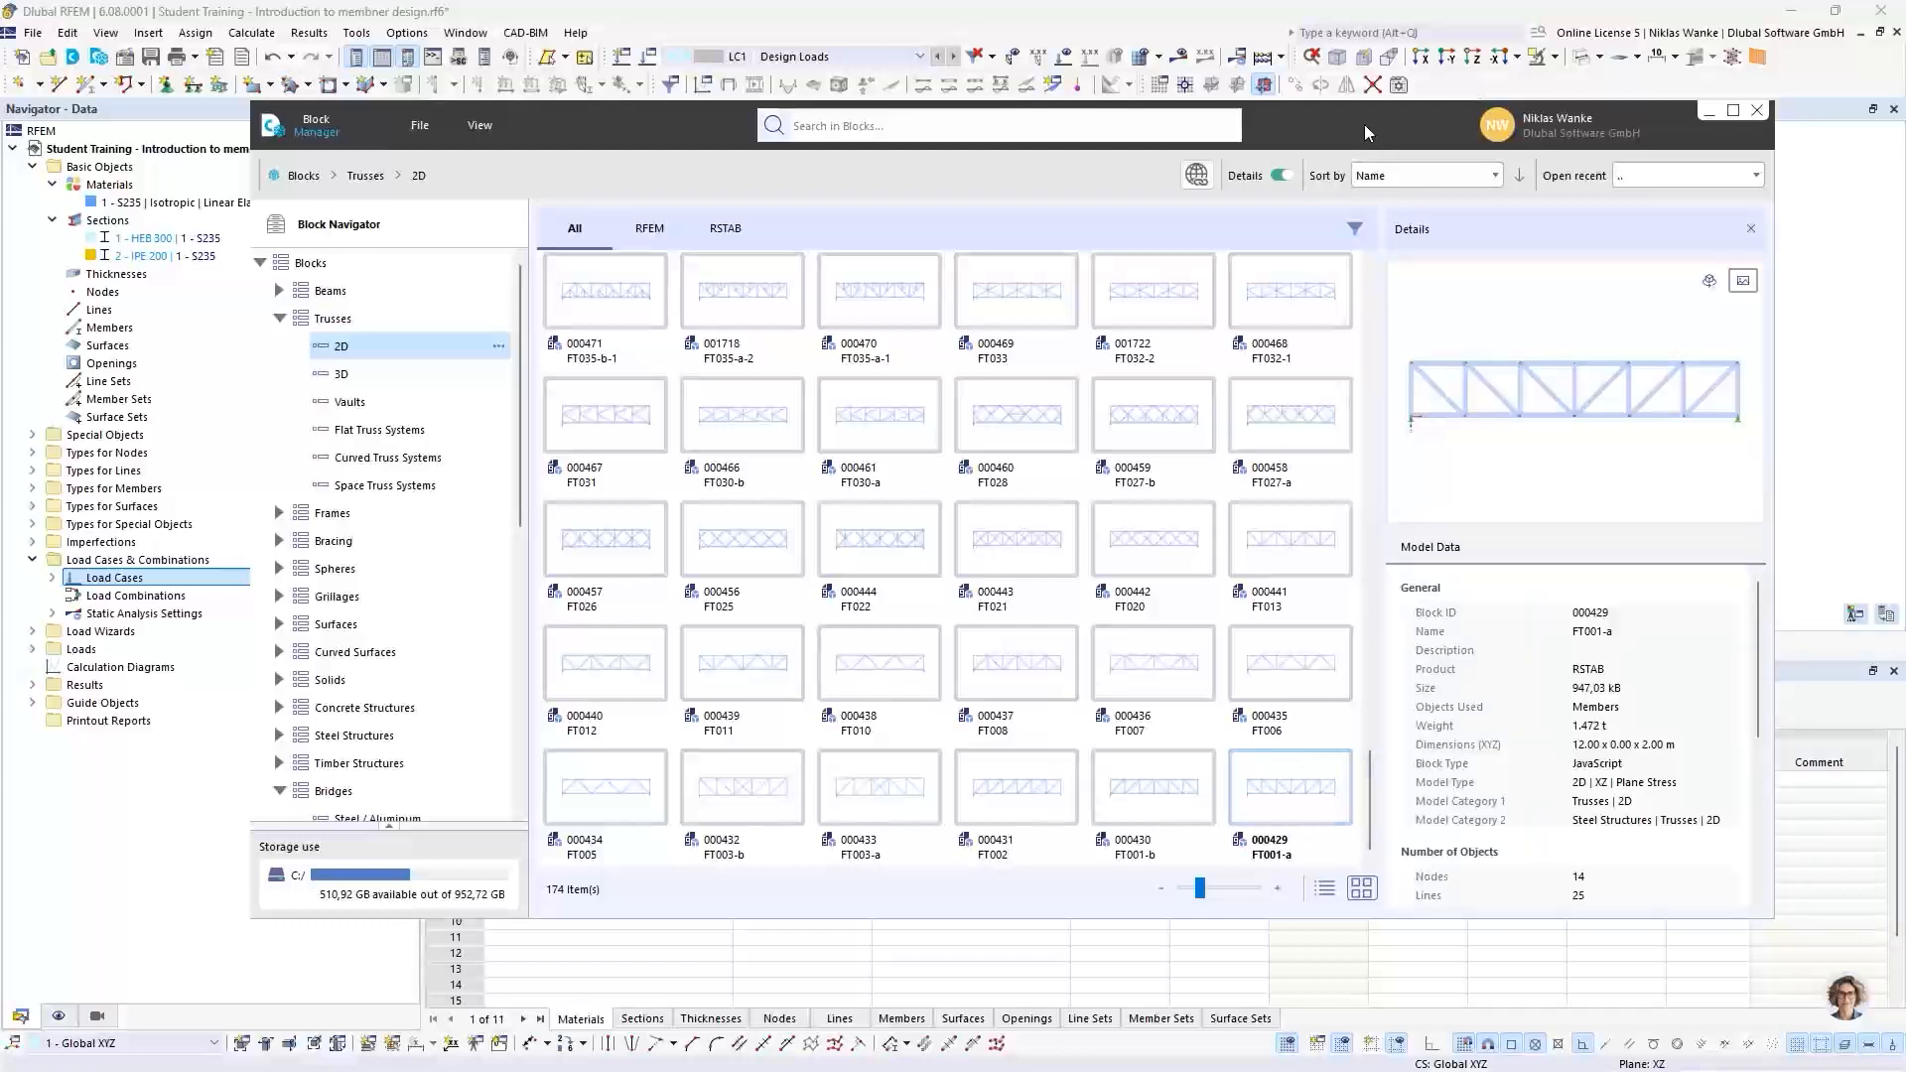
Step: Load the FT001-a truss block into the model and accept changing the model type to 3D
drag(1364, 123, 1425, 94)
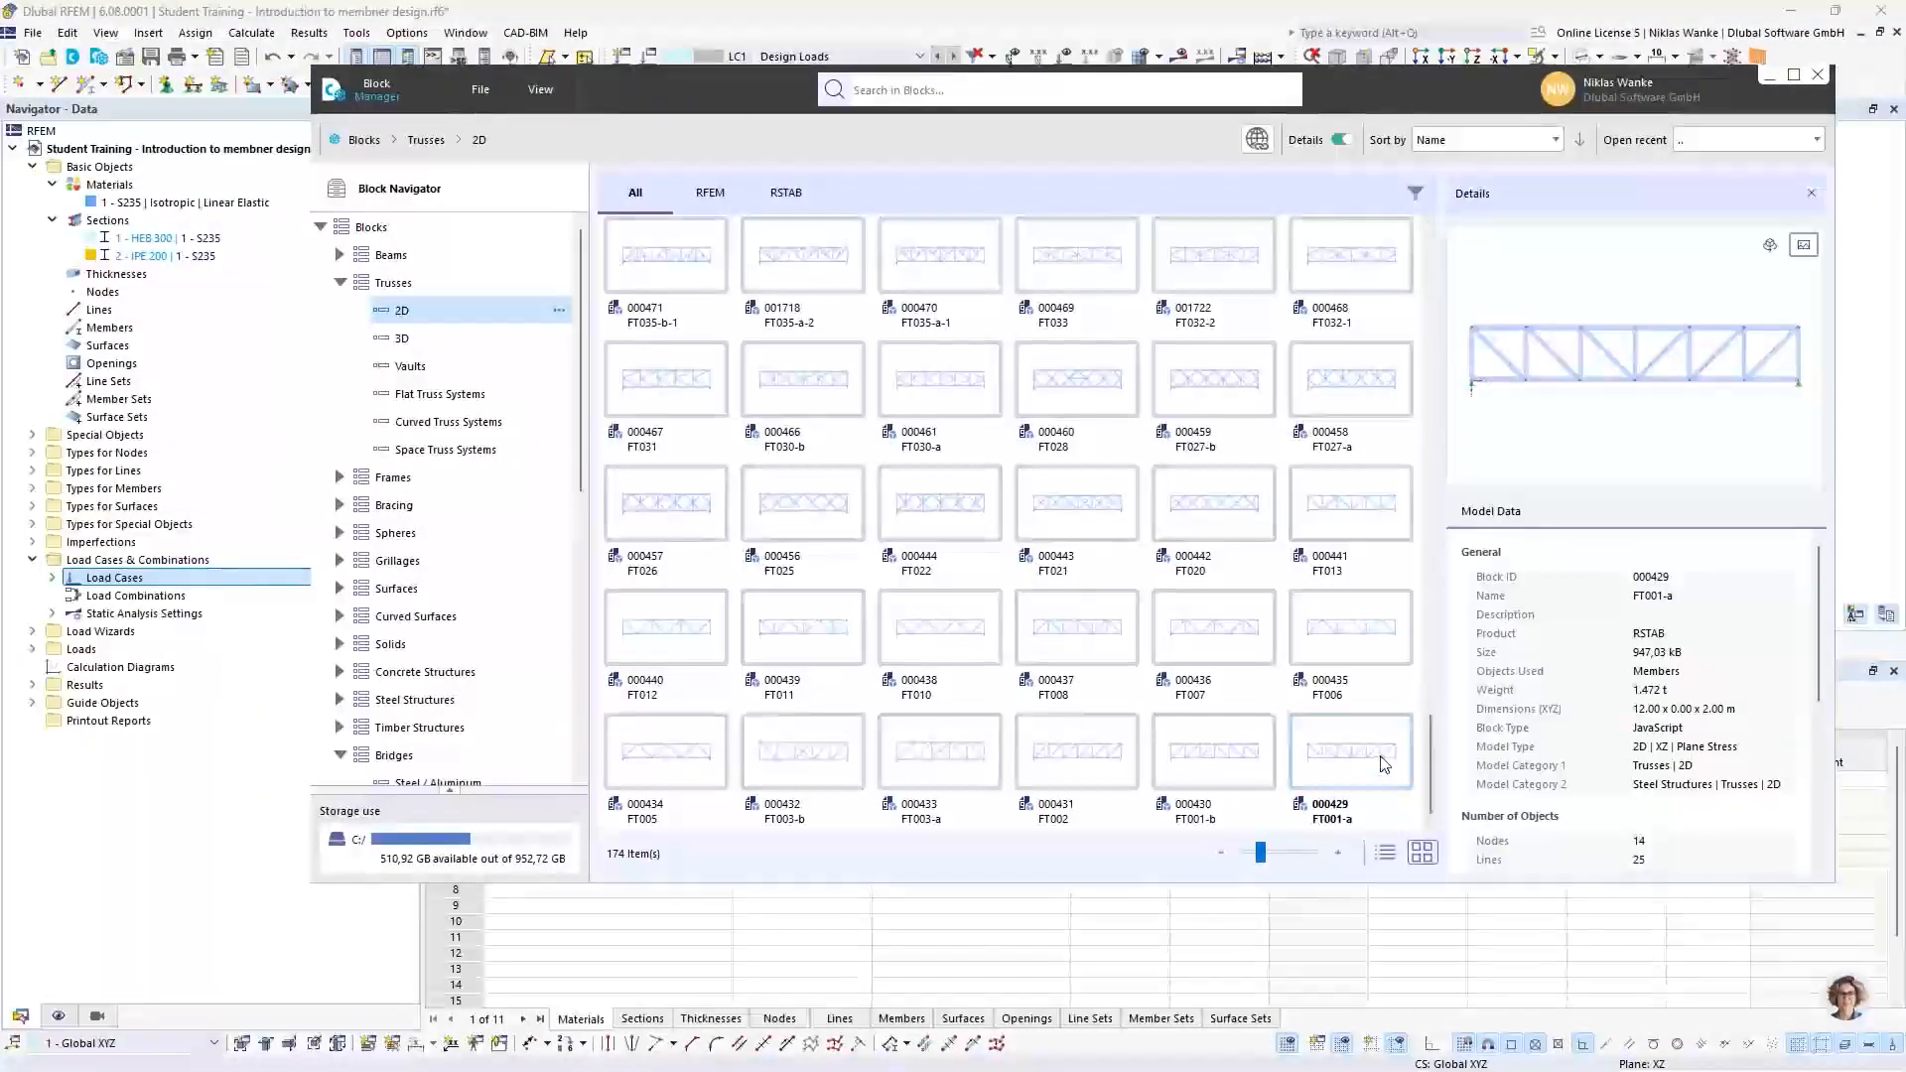
double_click(1381, 758)
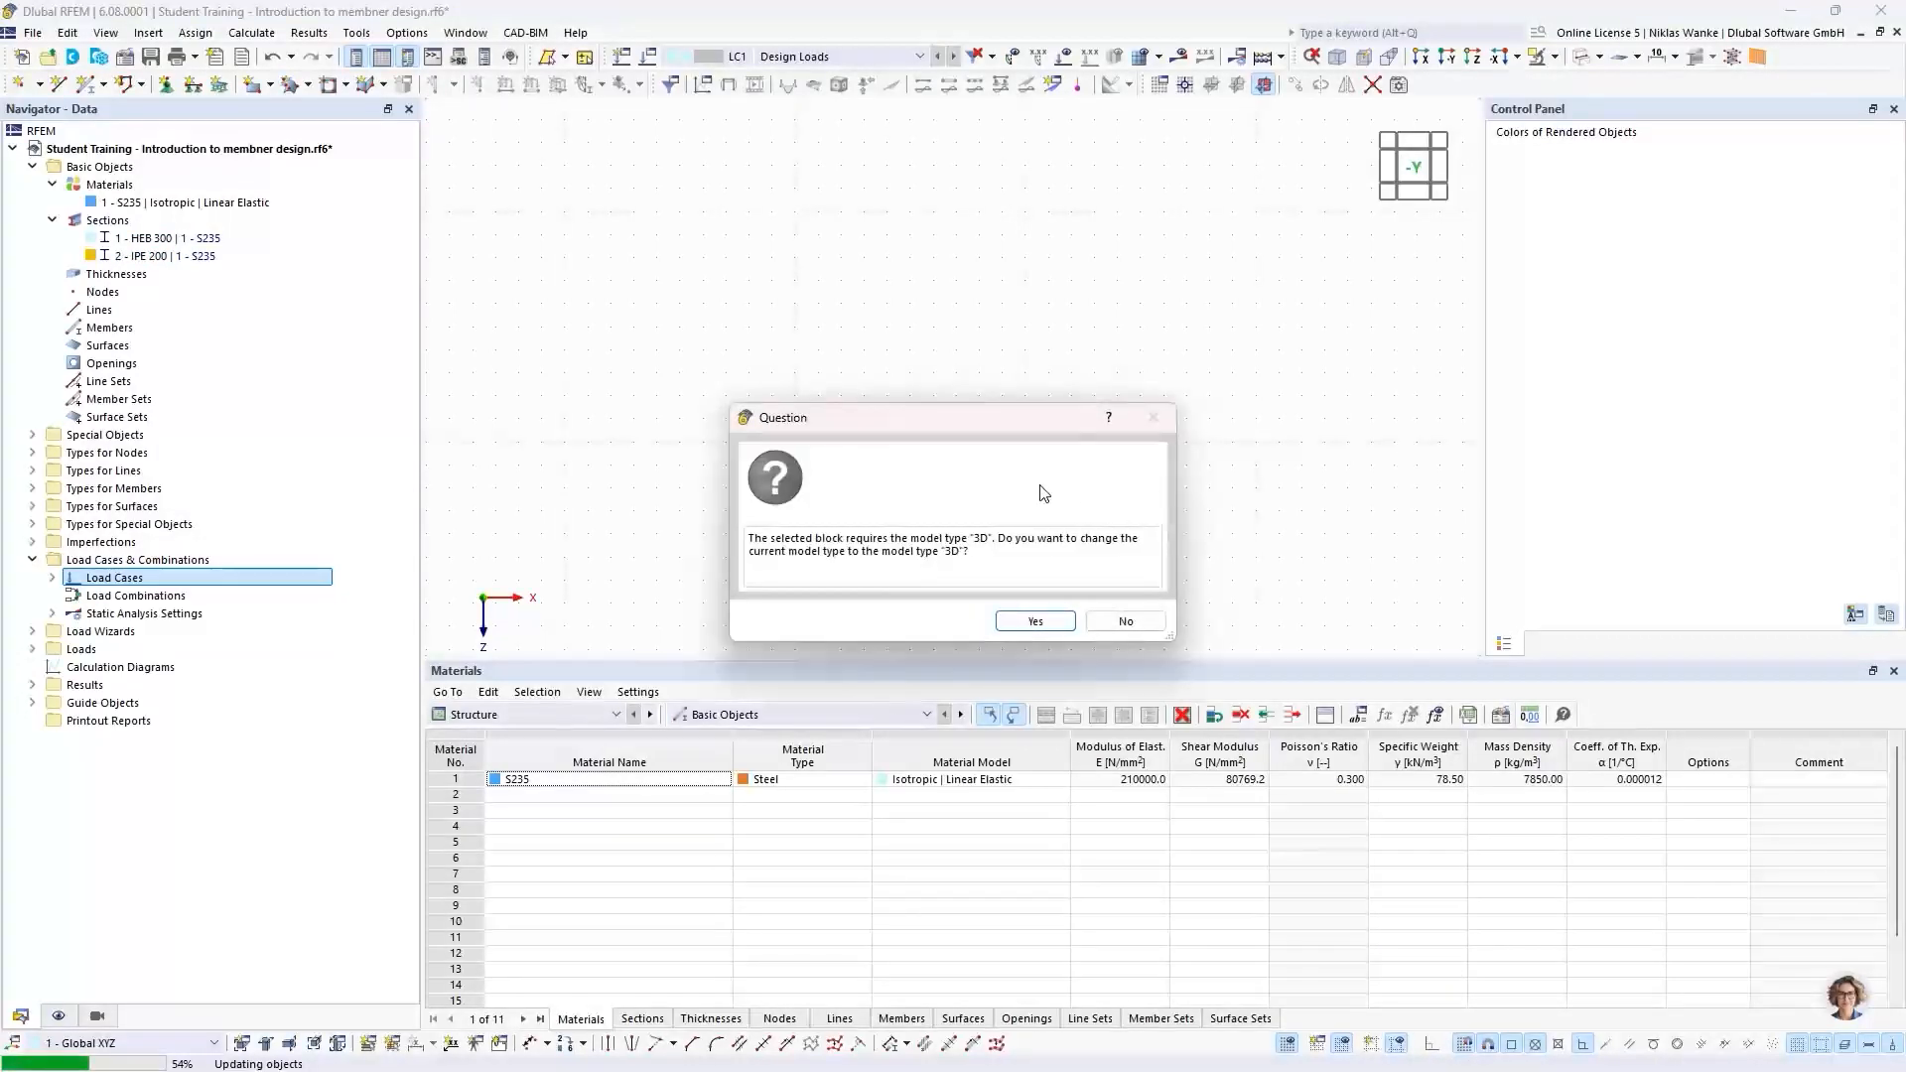
mouse_move(890, 418)
mouse_down()
mouse_move(921, 409)
mouse_move(910, 398)
mouse_move(915, 431)
mouse_up()
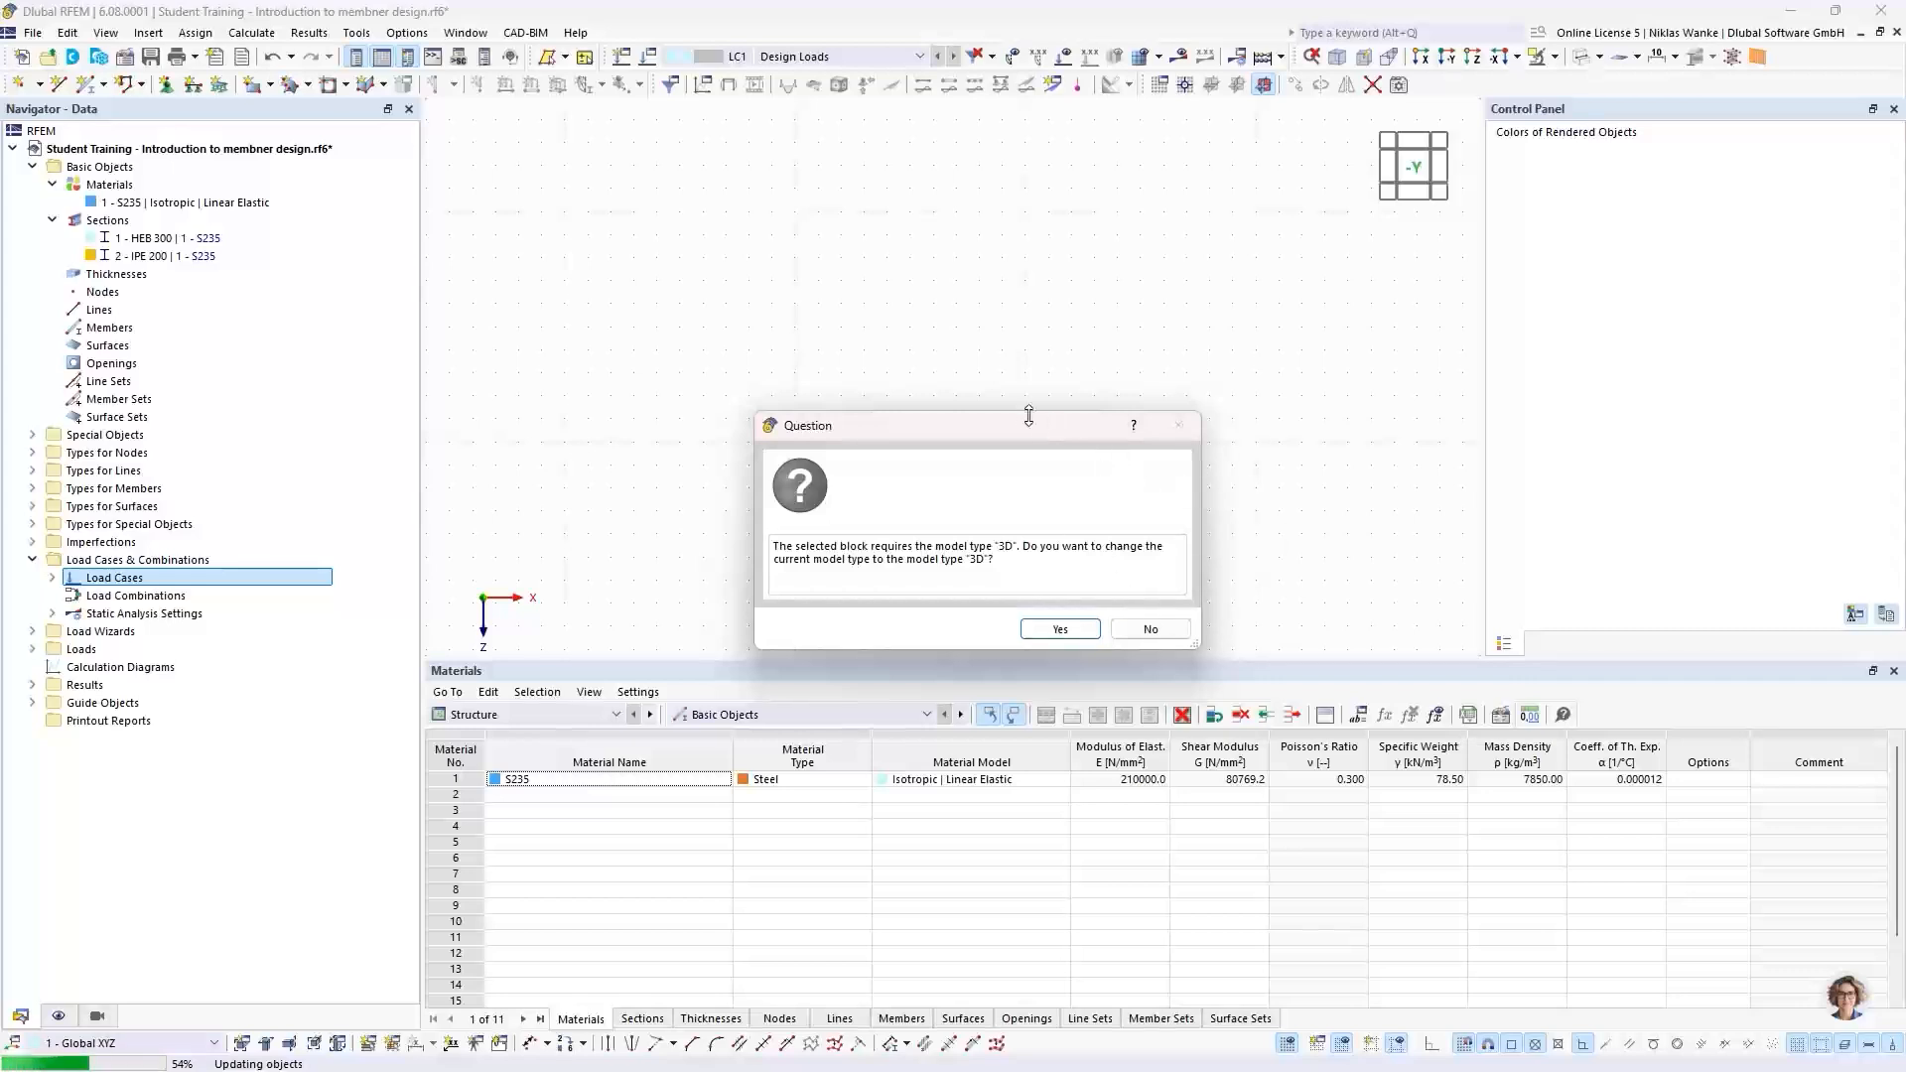
drag(993, 423, 1012, 421)
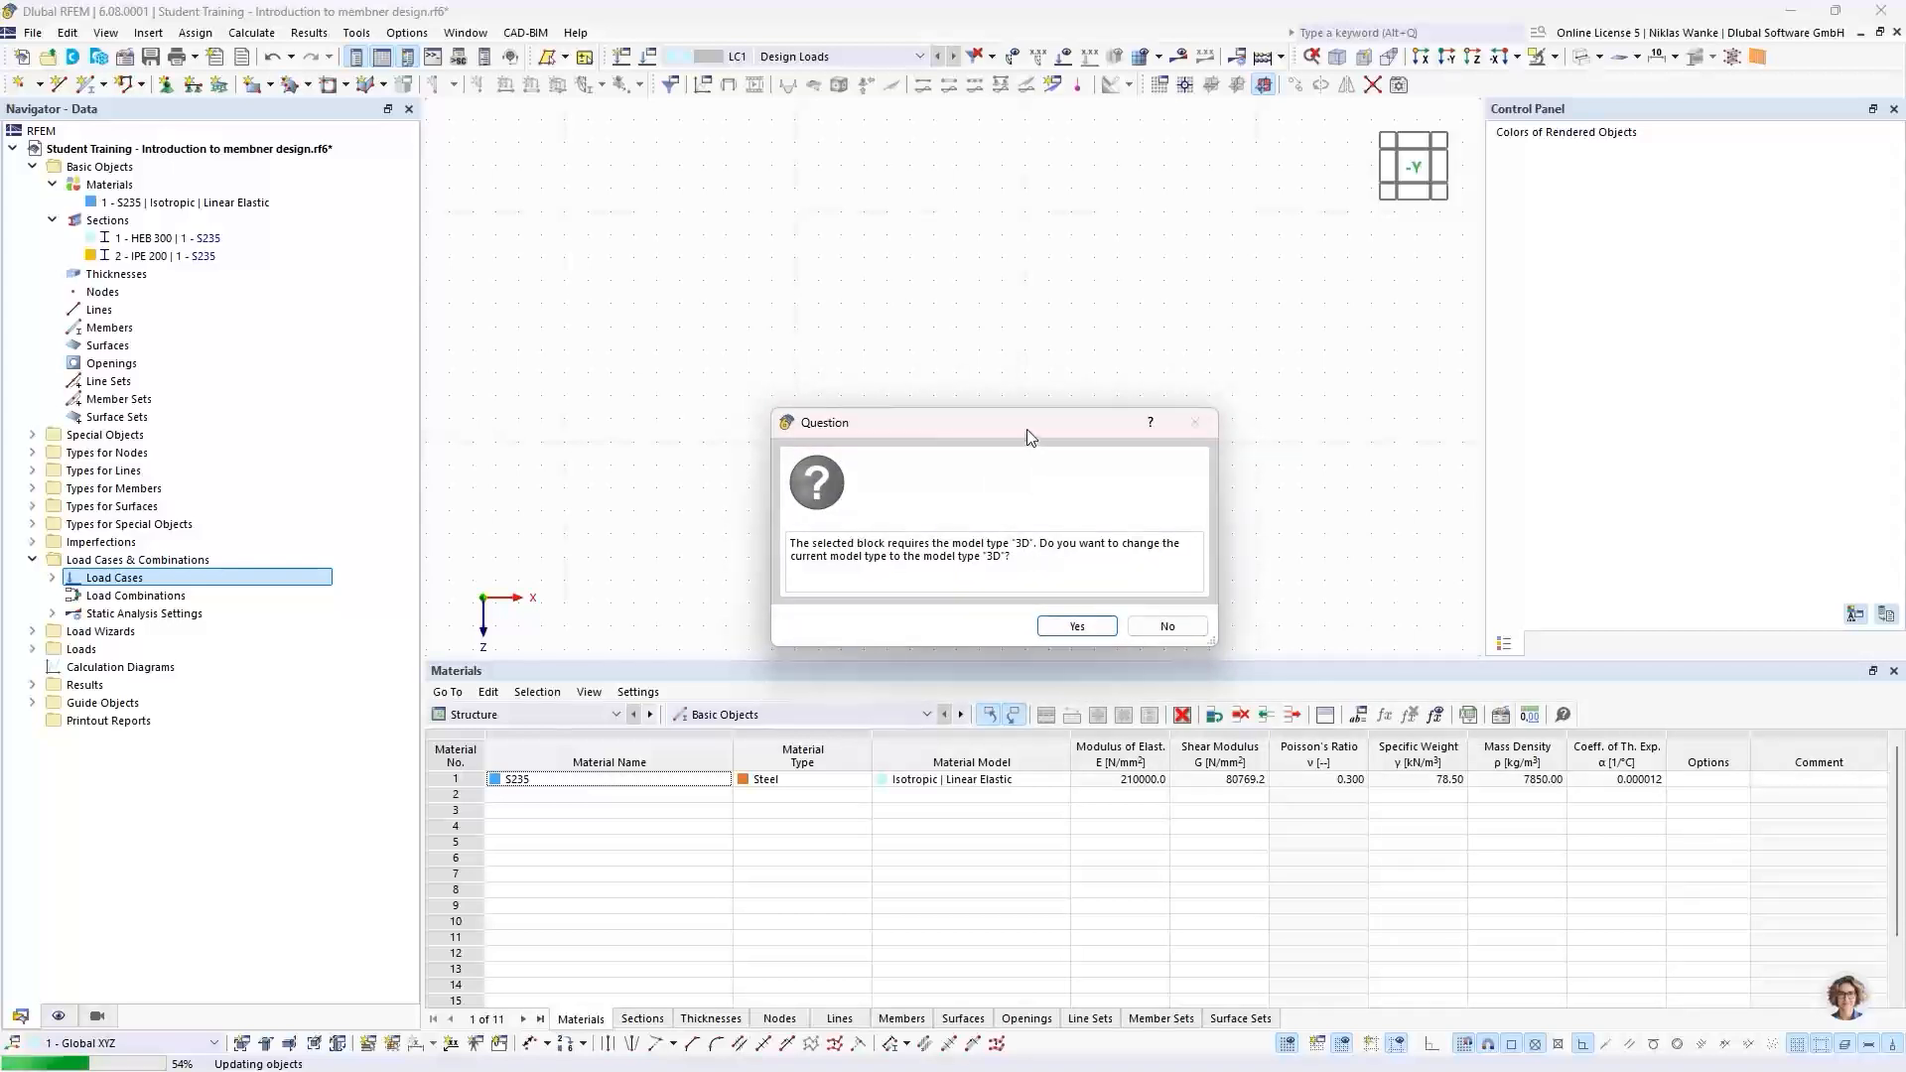
mouse_move(1026, 429)
mouse_down()
mouse_move(1028, 449)
mouse_move(1023, 412)
mouse_move(1016, 441)
mouse_move(999, 427)
mouse_up()
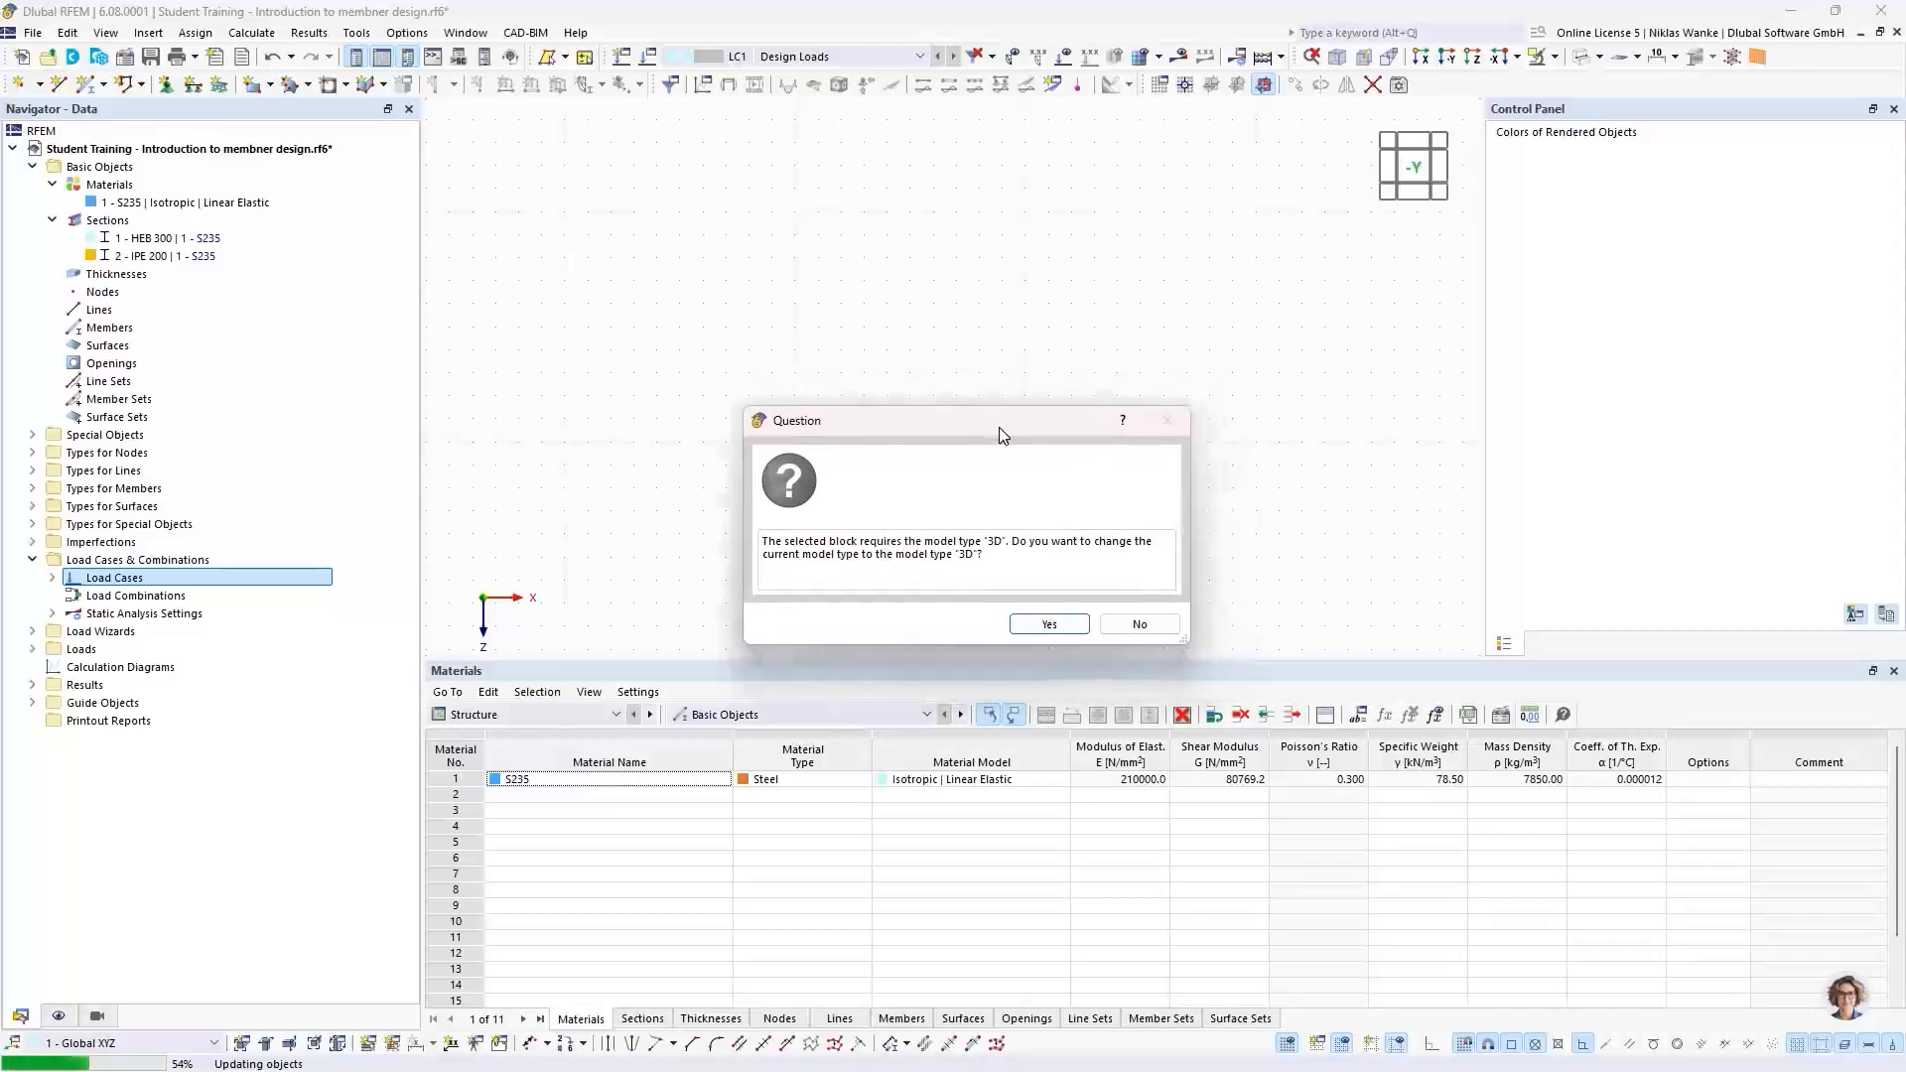
click(1032, 623)
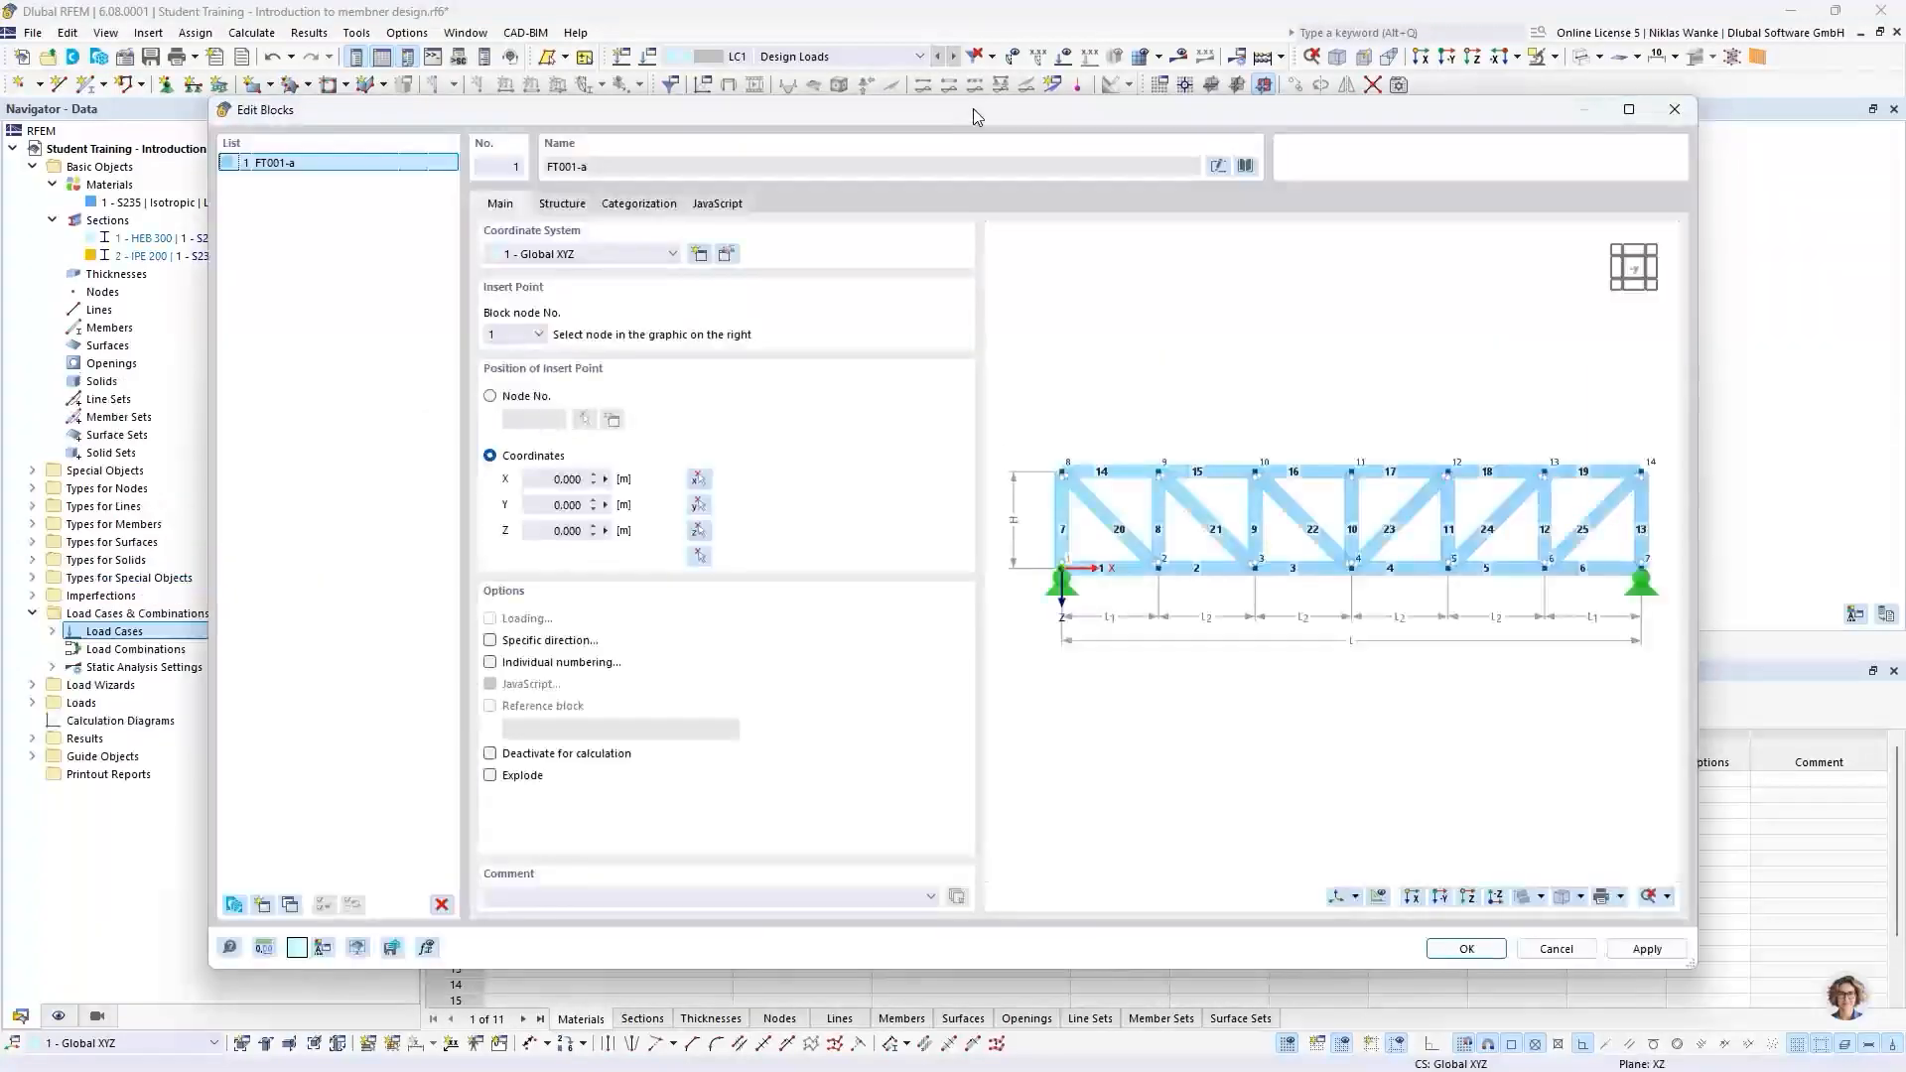
Step: Check the model origin behind the block settings and display the structure parameters of truss block FT001-a
mouse_move(973, 109)
mouse_down()
mouse_move(1082, 86)
mouse_move(1178, 159)
mouse_move(1030, 50)
mouse_move(1052, 164)
mouse_move(1021, 128)
mouse_move(963, 162)
mouse_move(967, 141)
mouse_up()
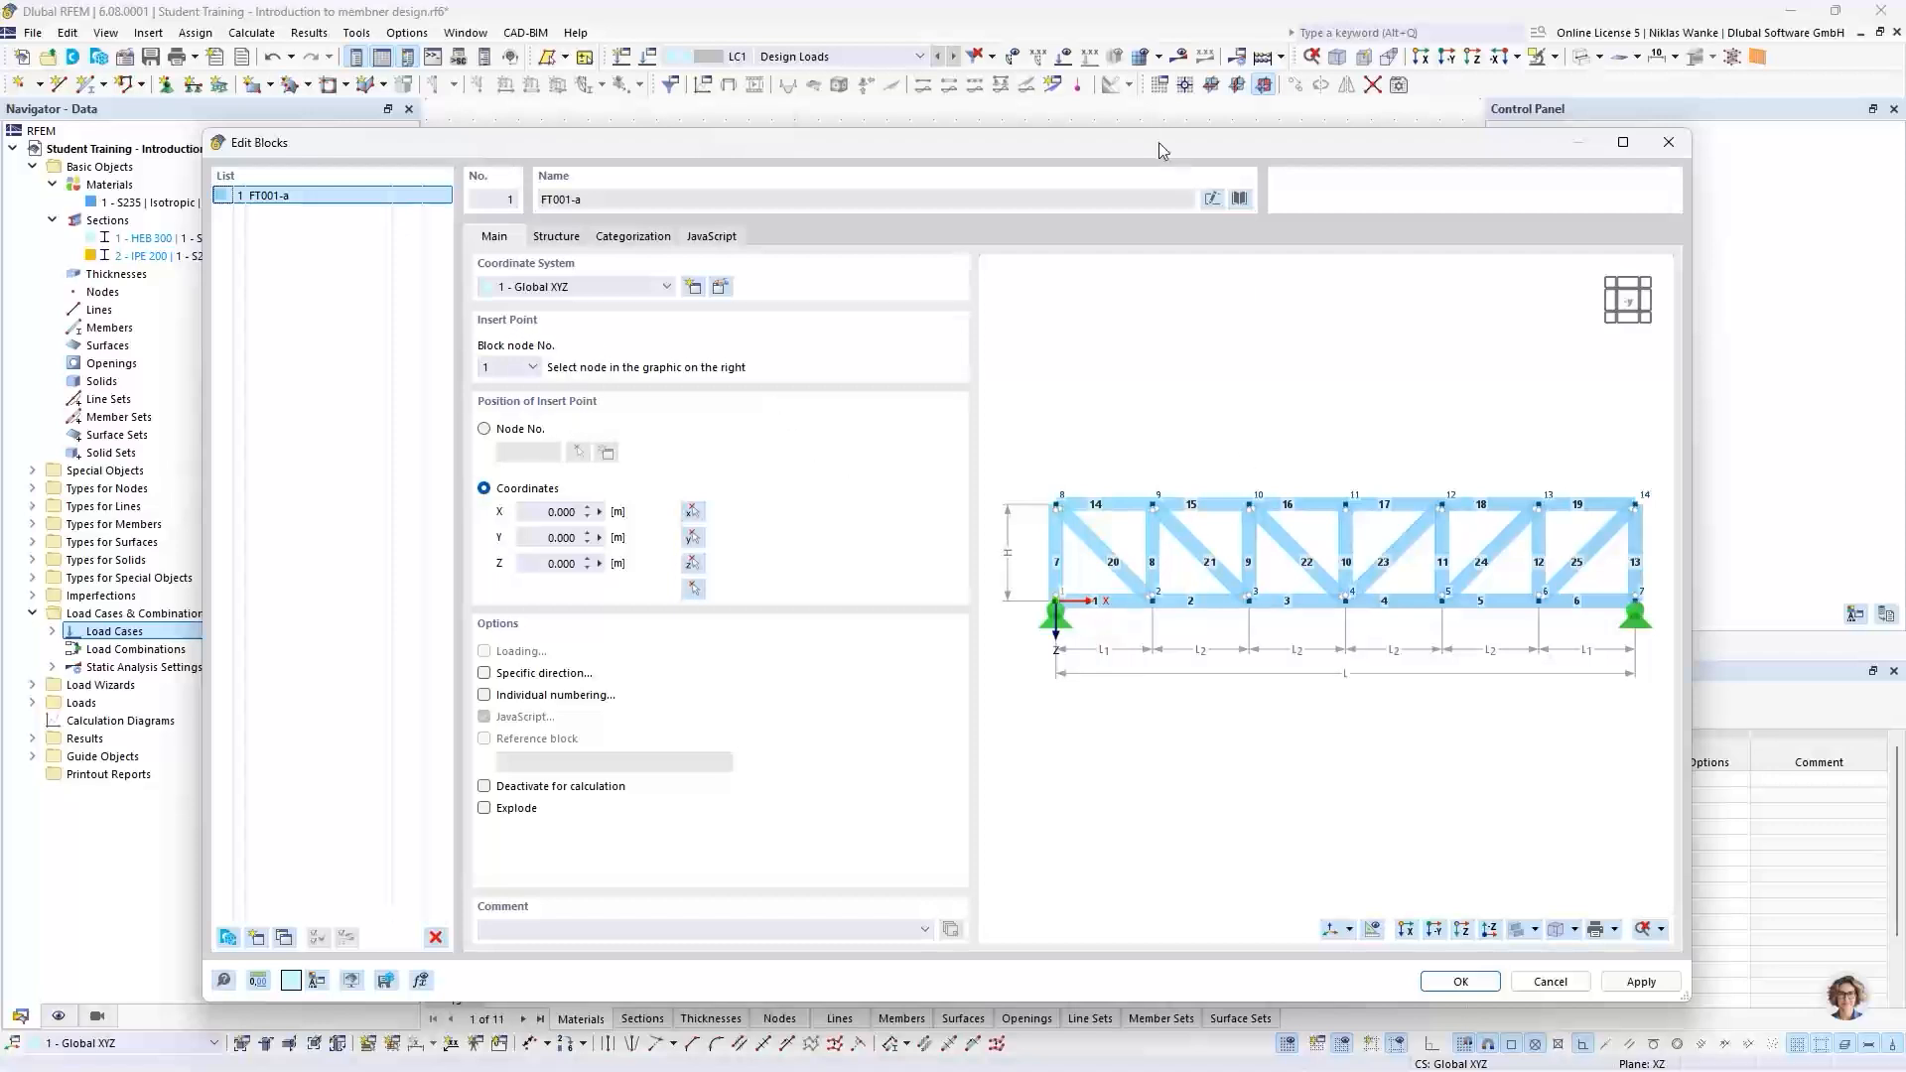
drag(1124, 141, 1136, 580)
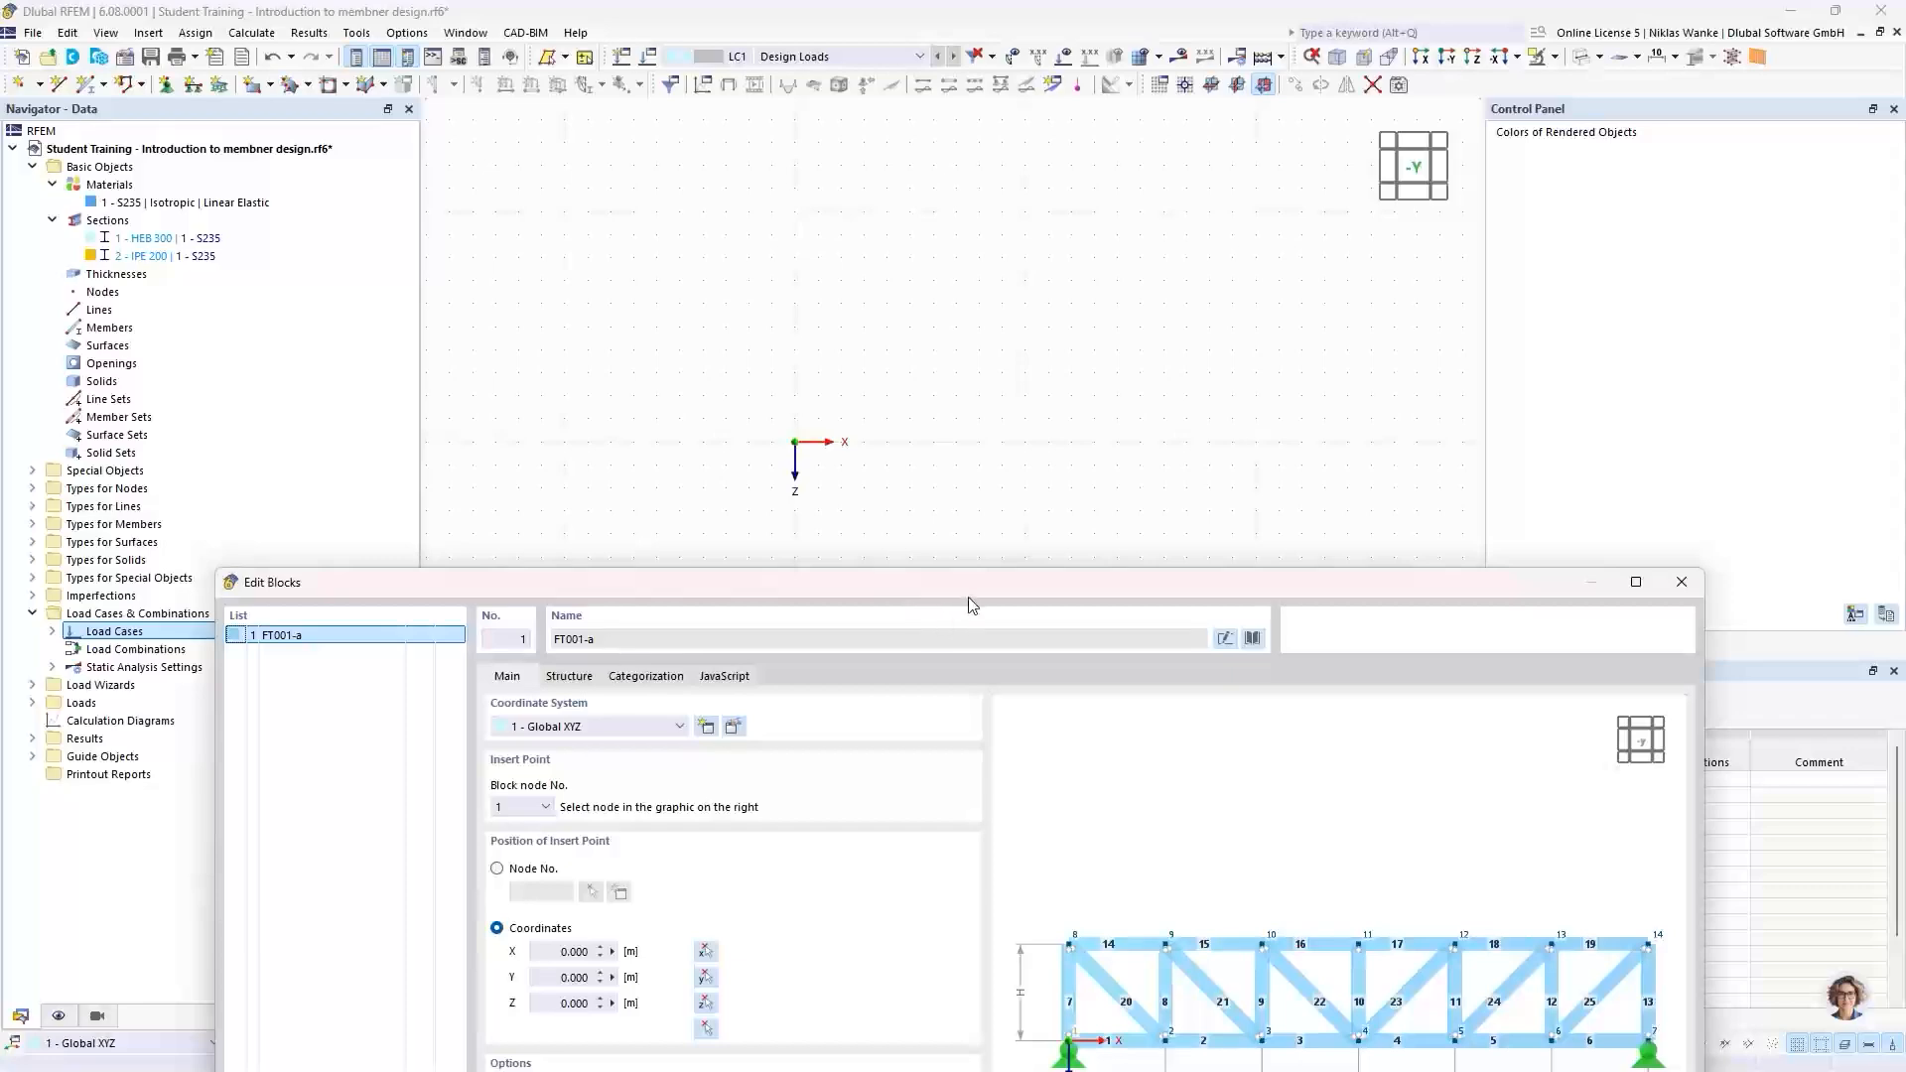
drag(969, 598, 996, 158)
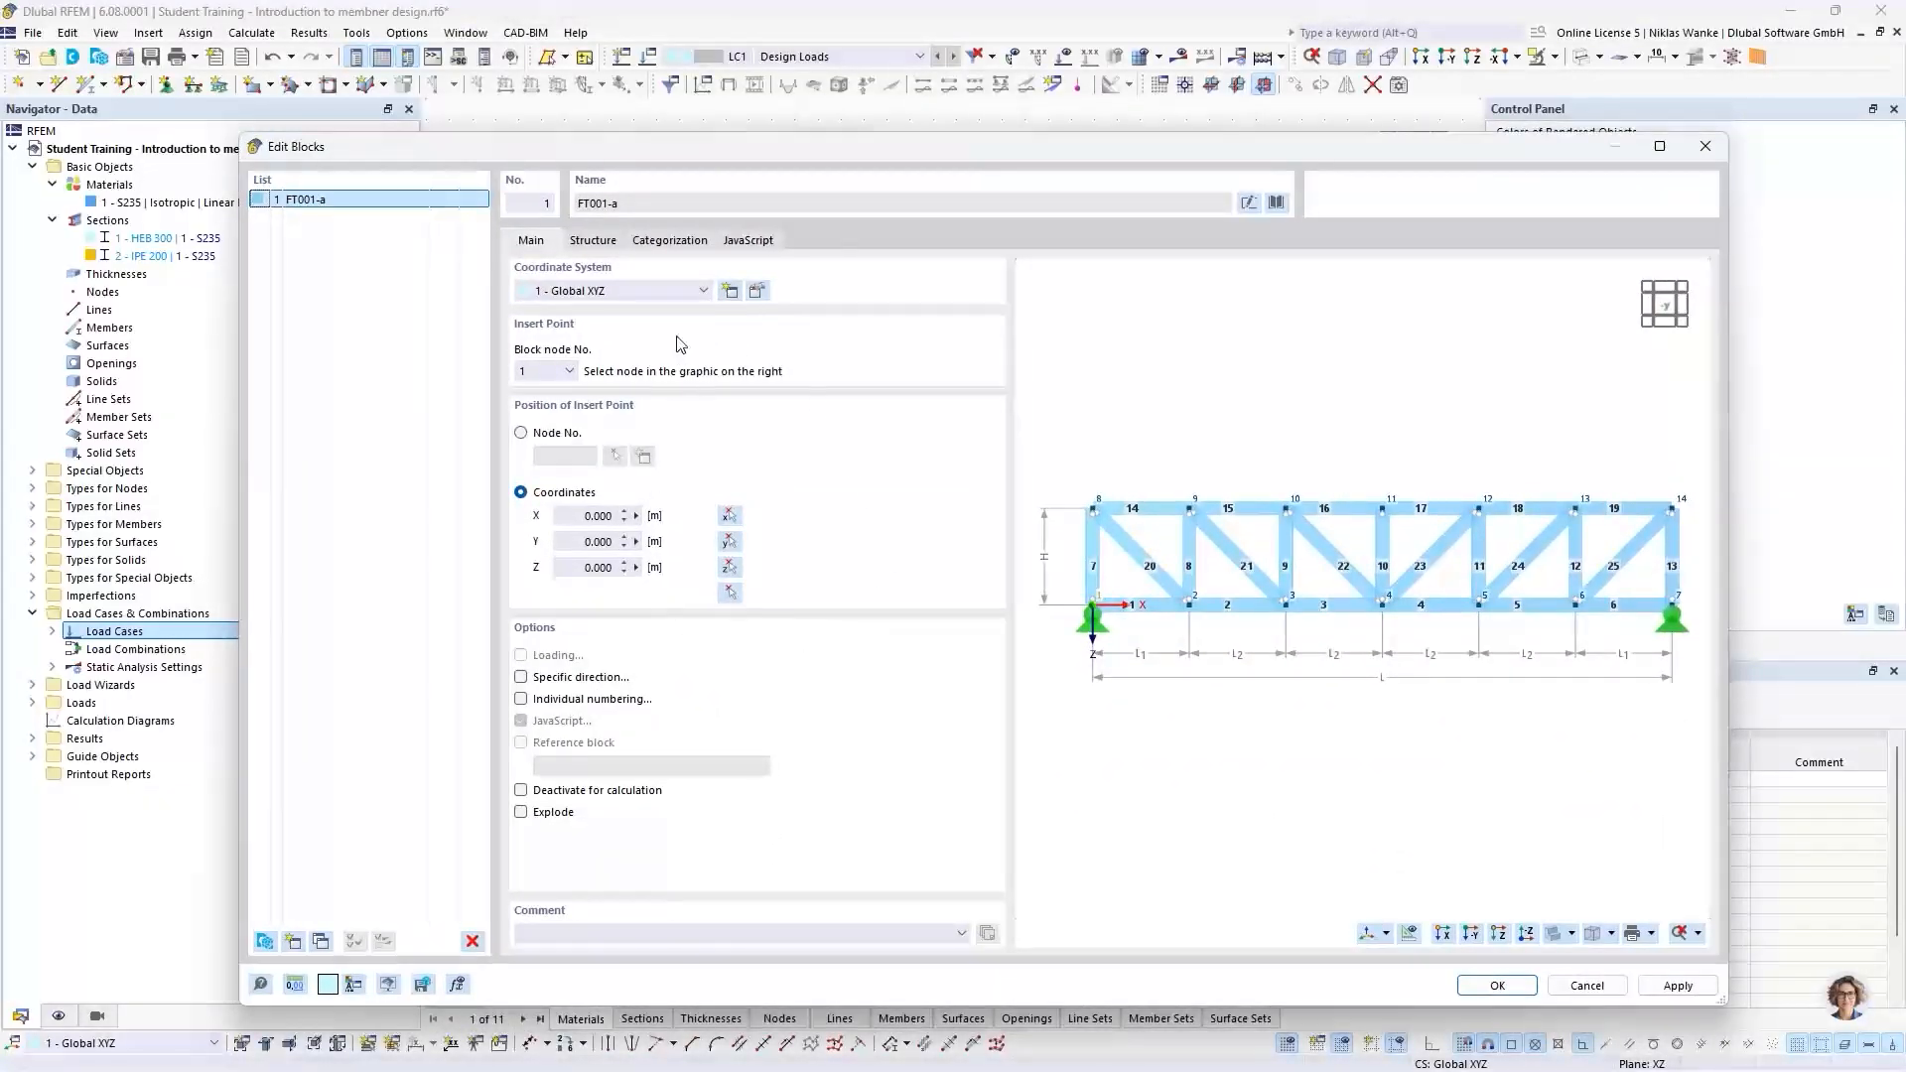
click(592, 241)
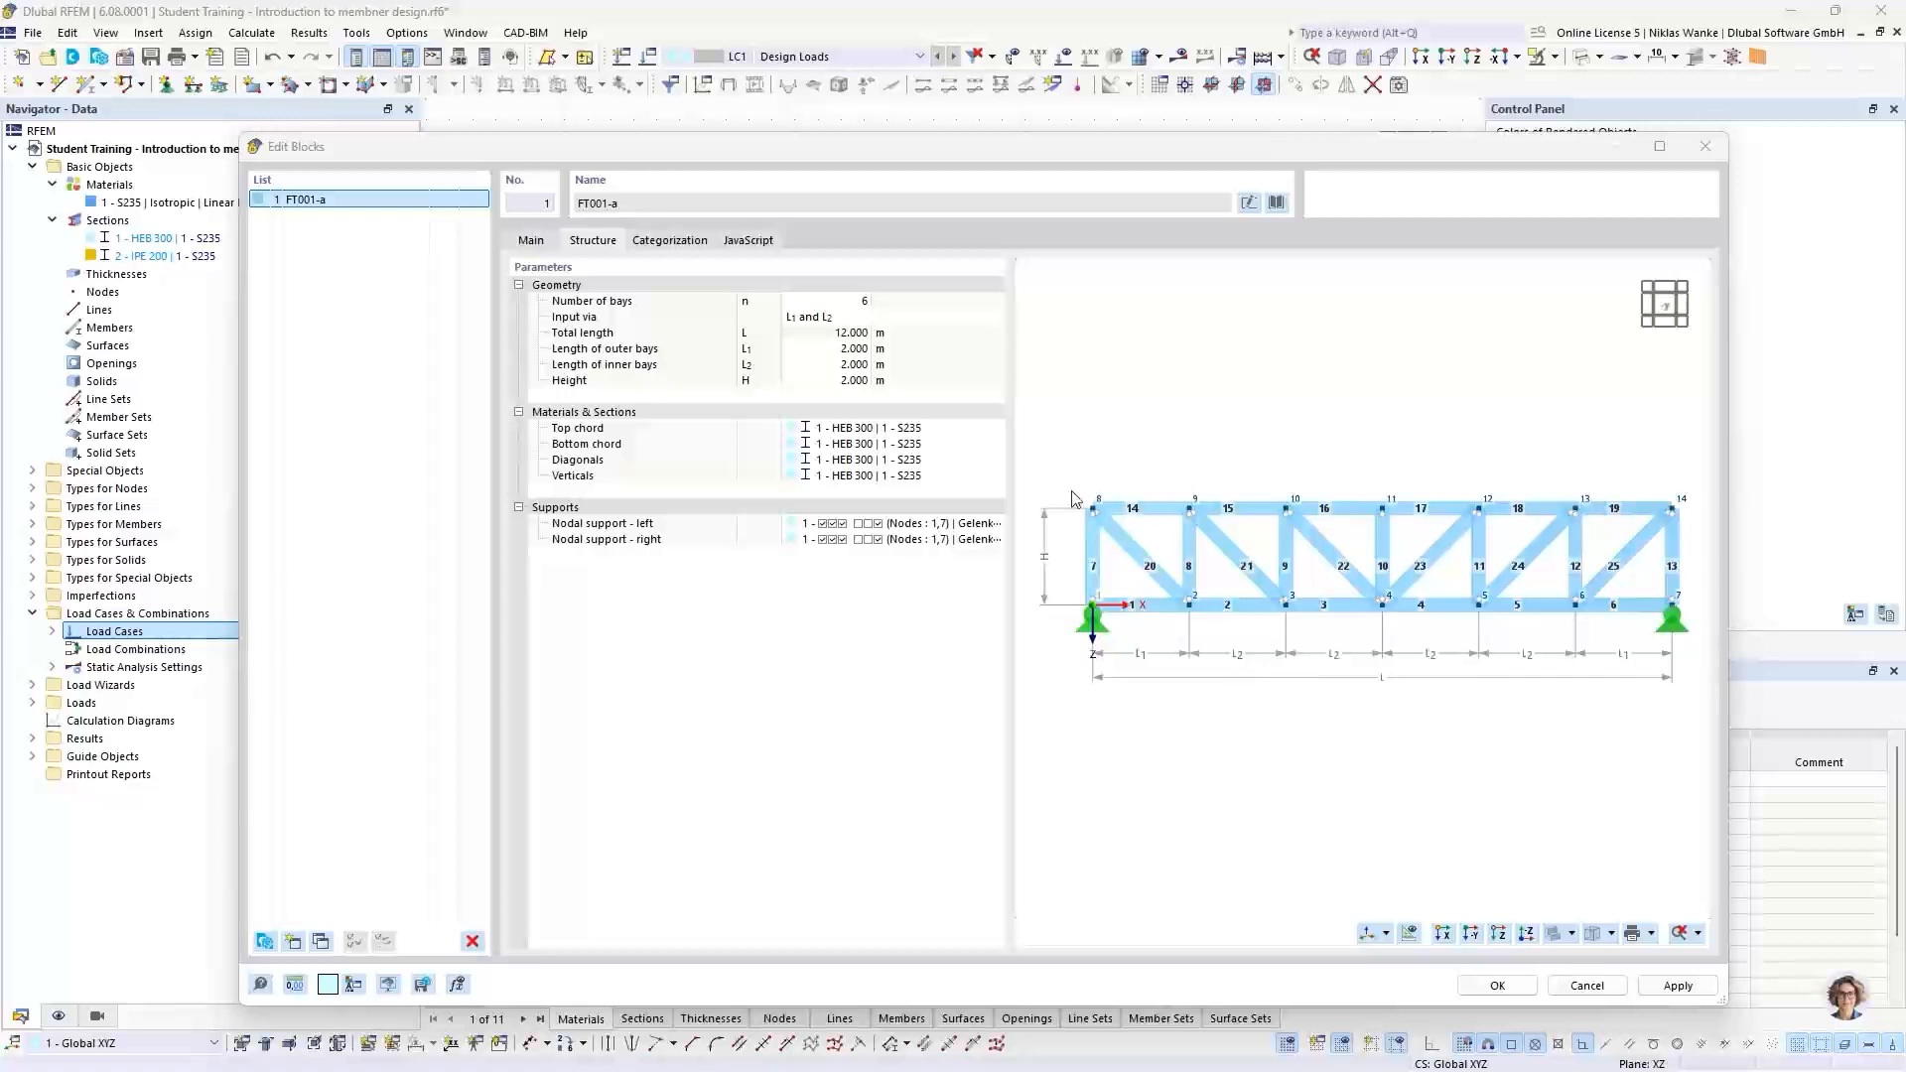
Step: Set the truss block's outer bay length L1 and inner bay length L2 to 3 m each
click(818, 348)
text(3)
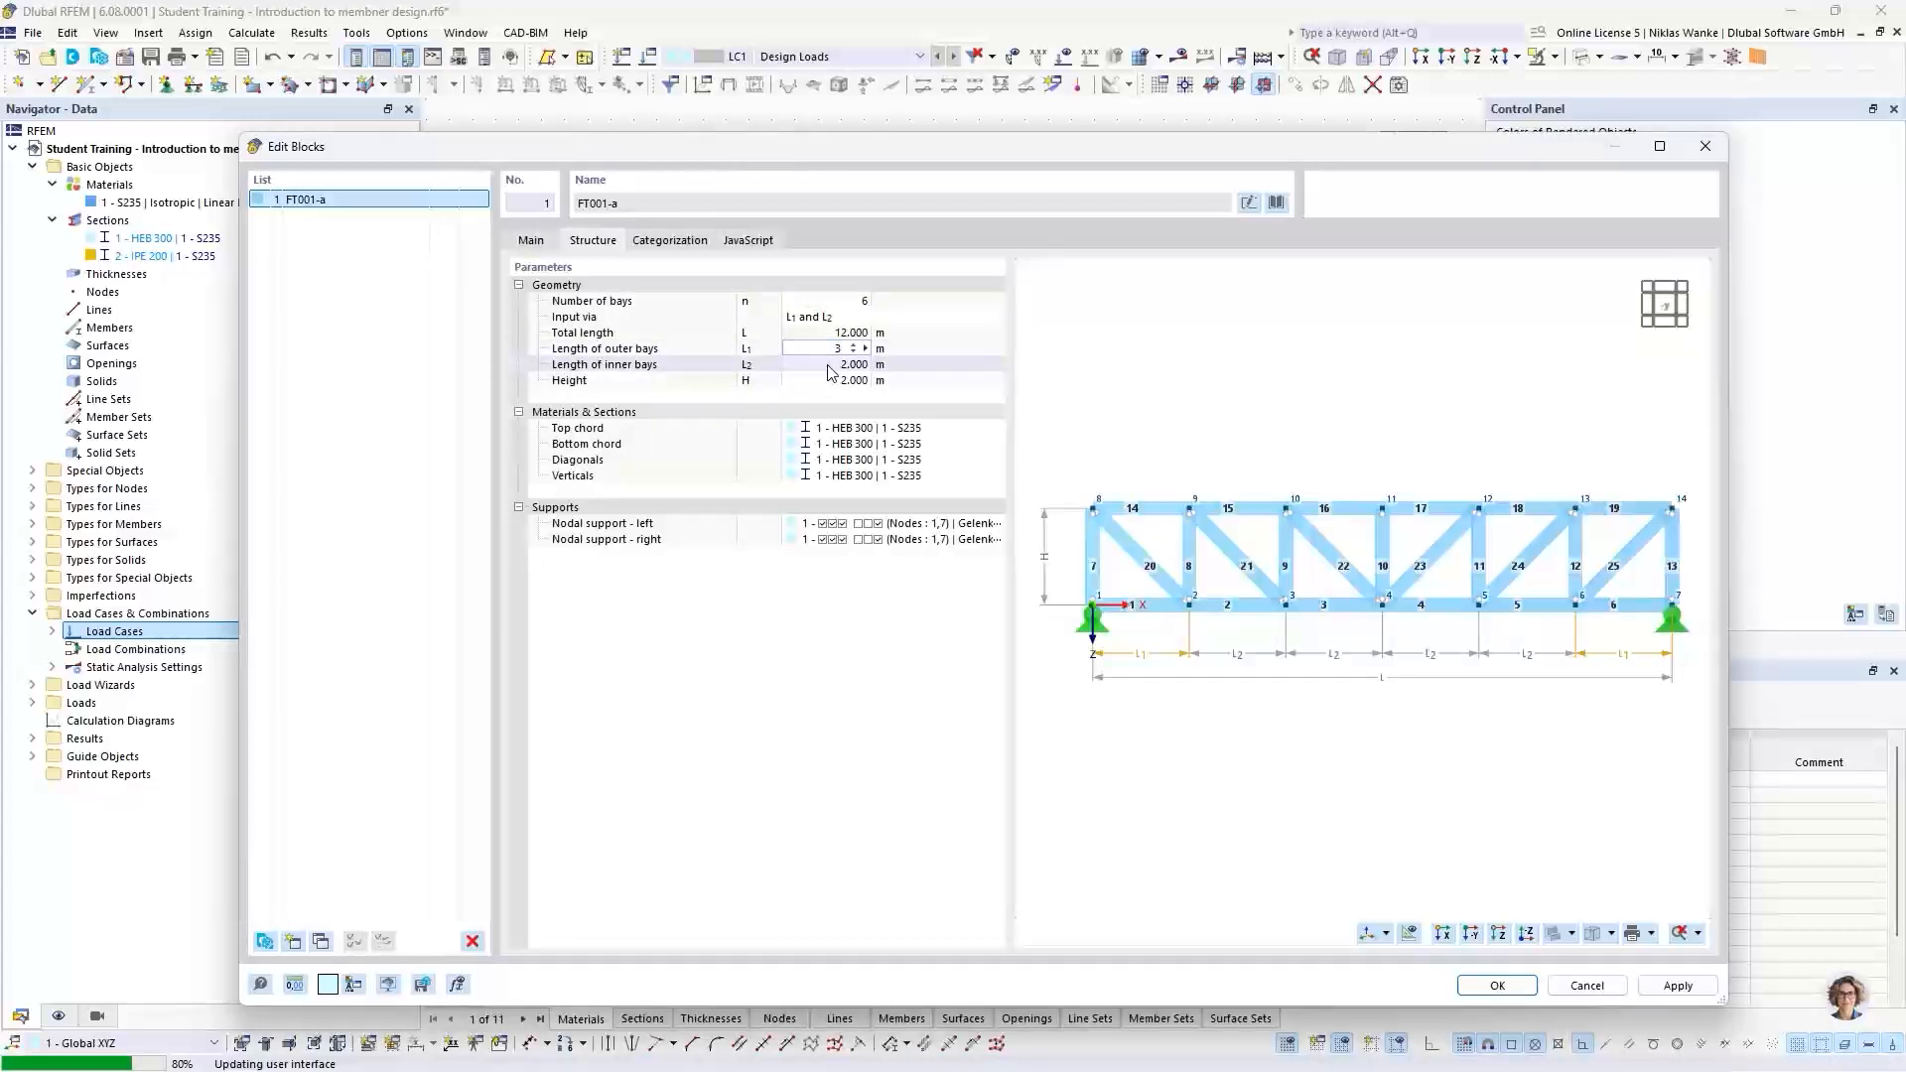
click(831, 366)
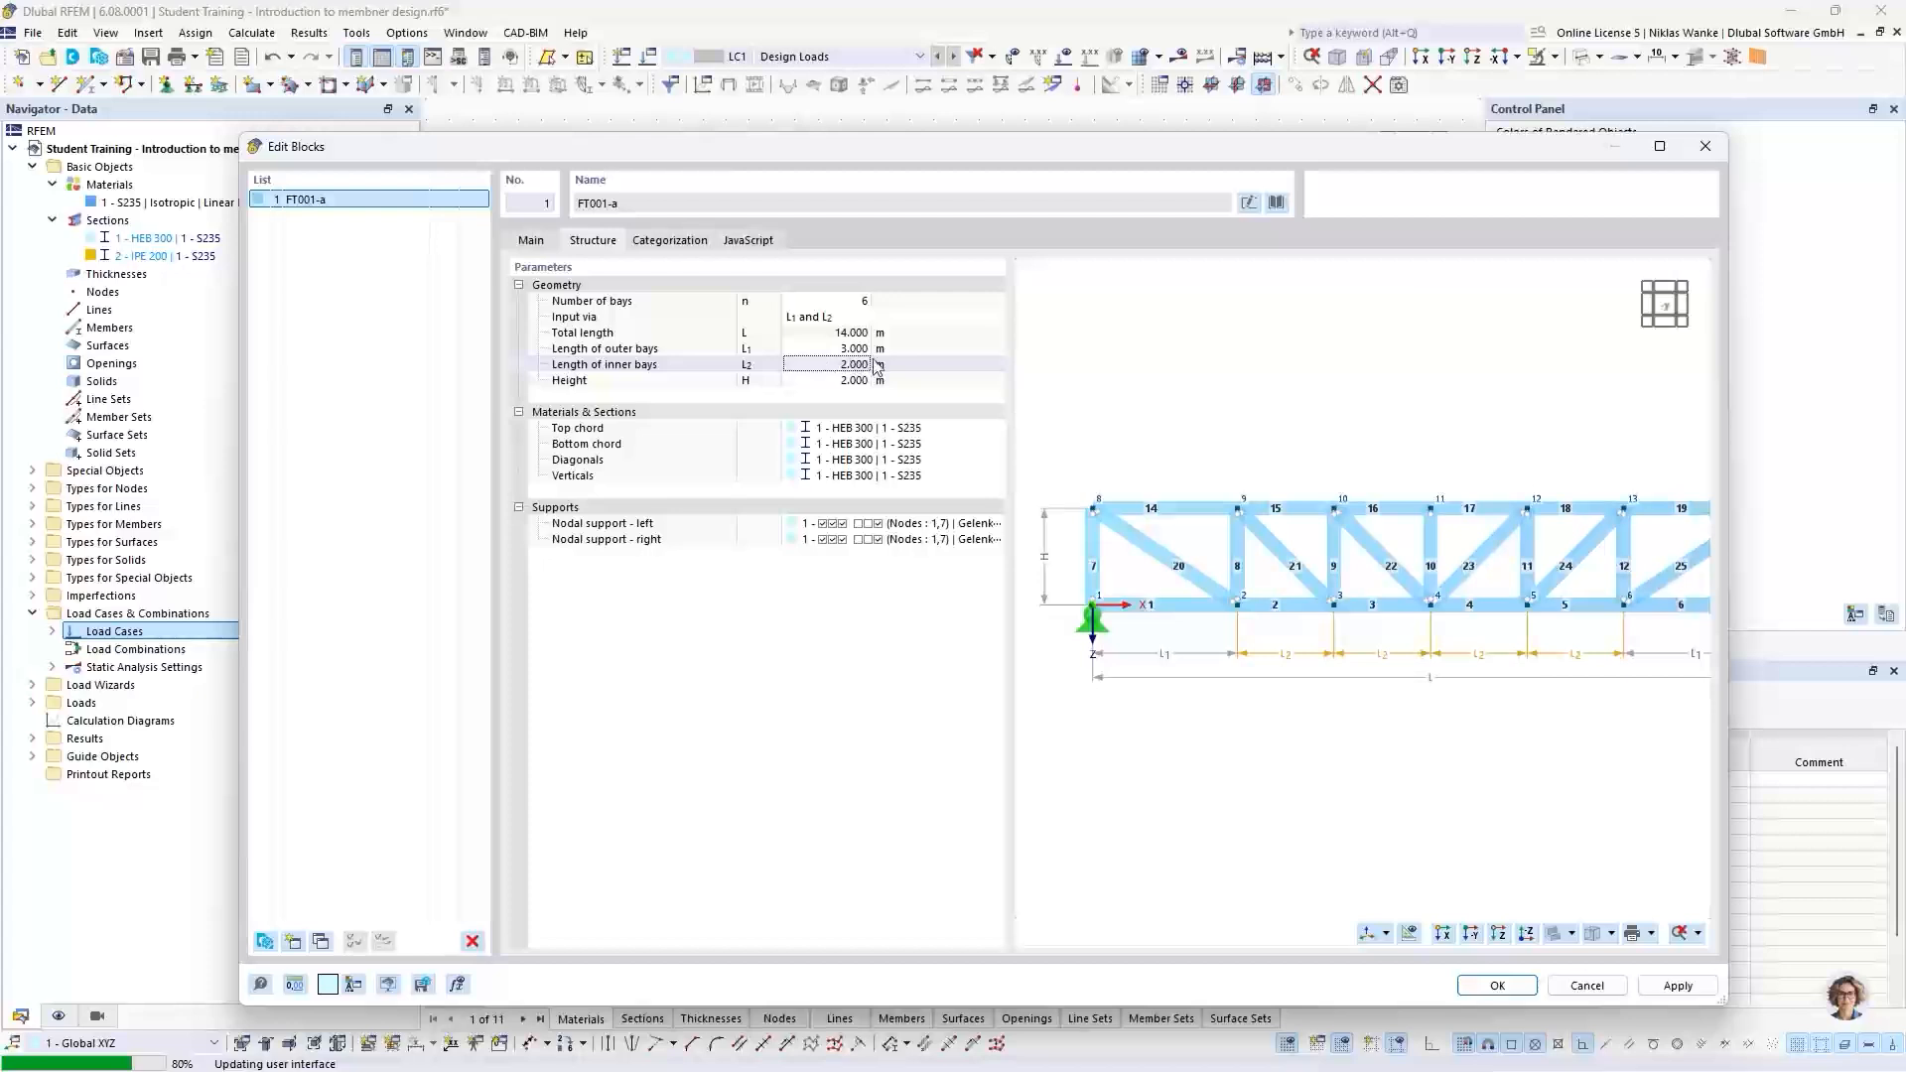
click(821, 349)
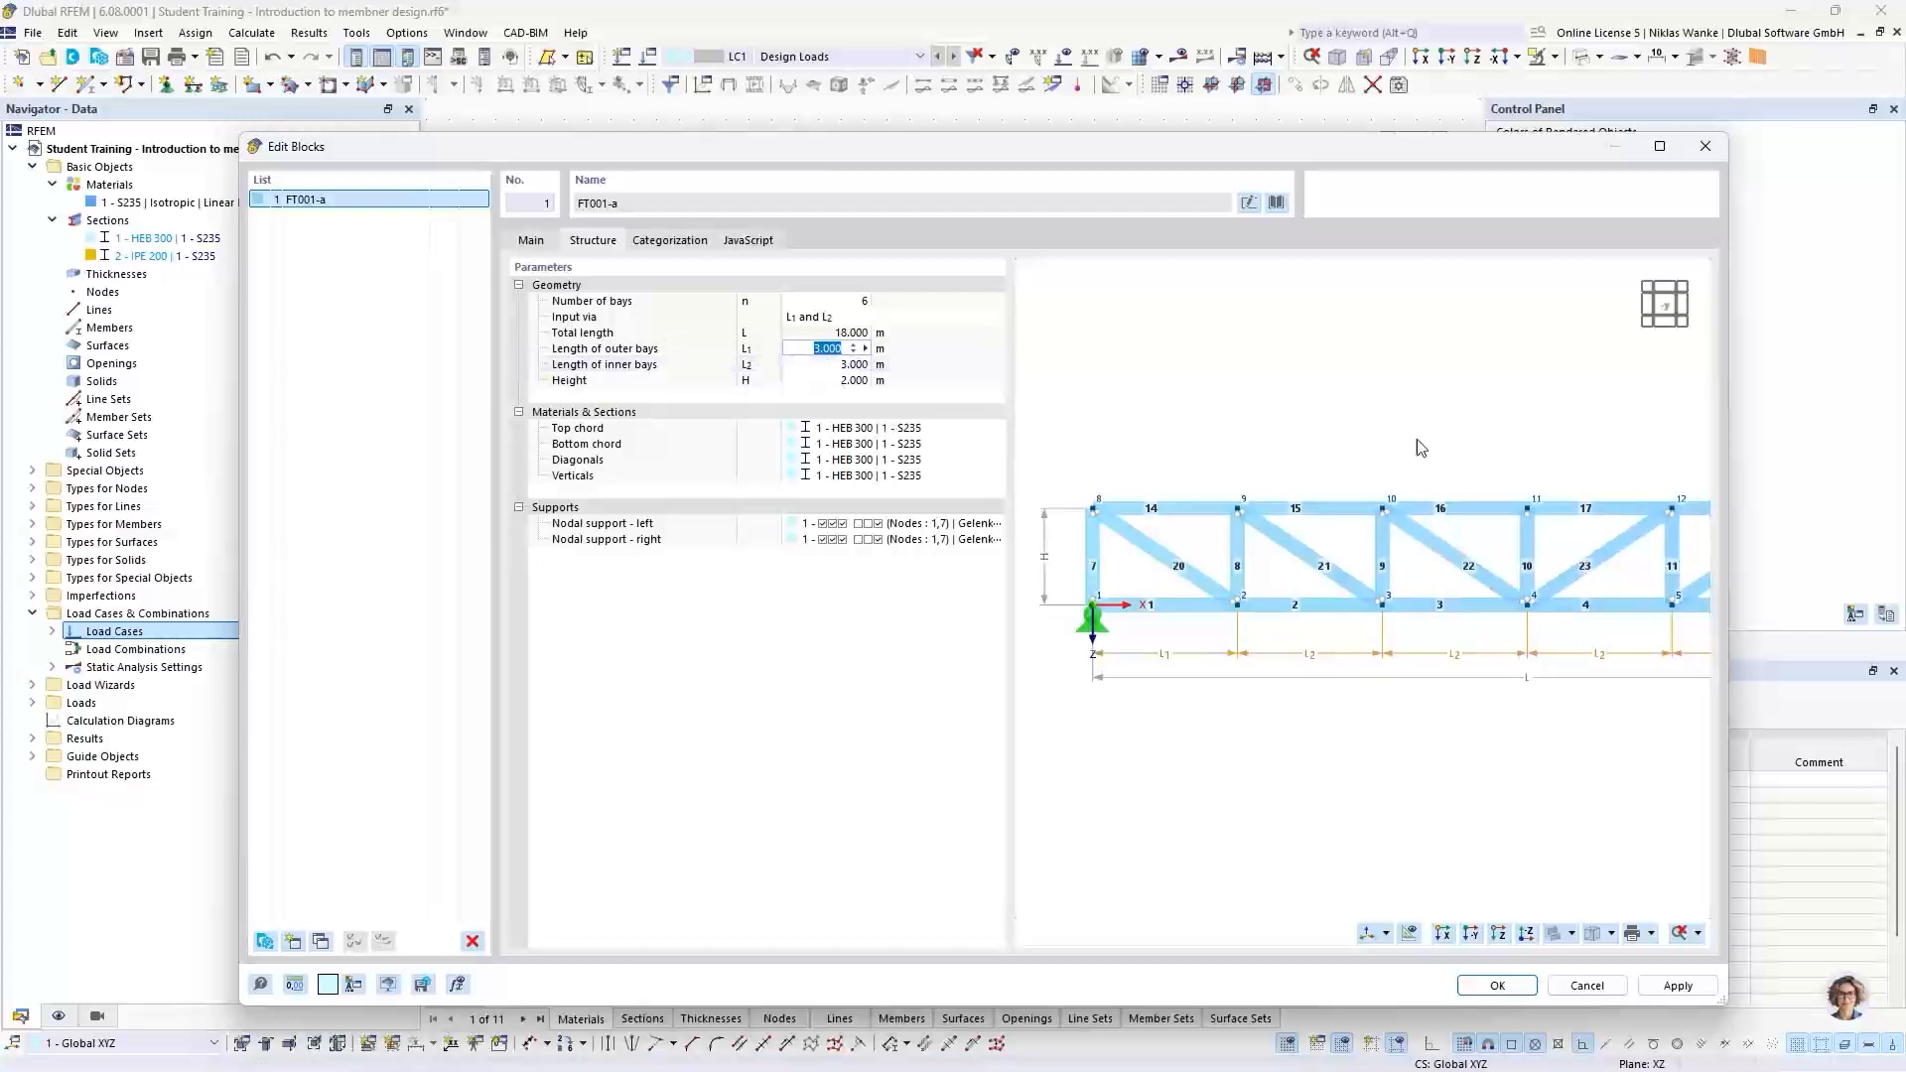
scroll(1114, 579, down, 3)
middle_drag(1182, 586, 1181, 584)
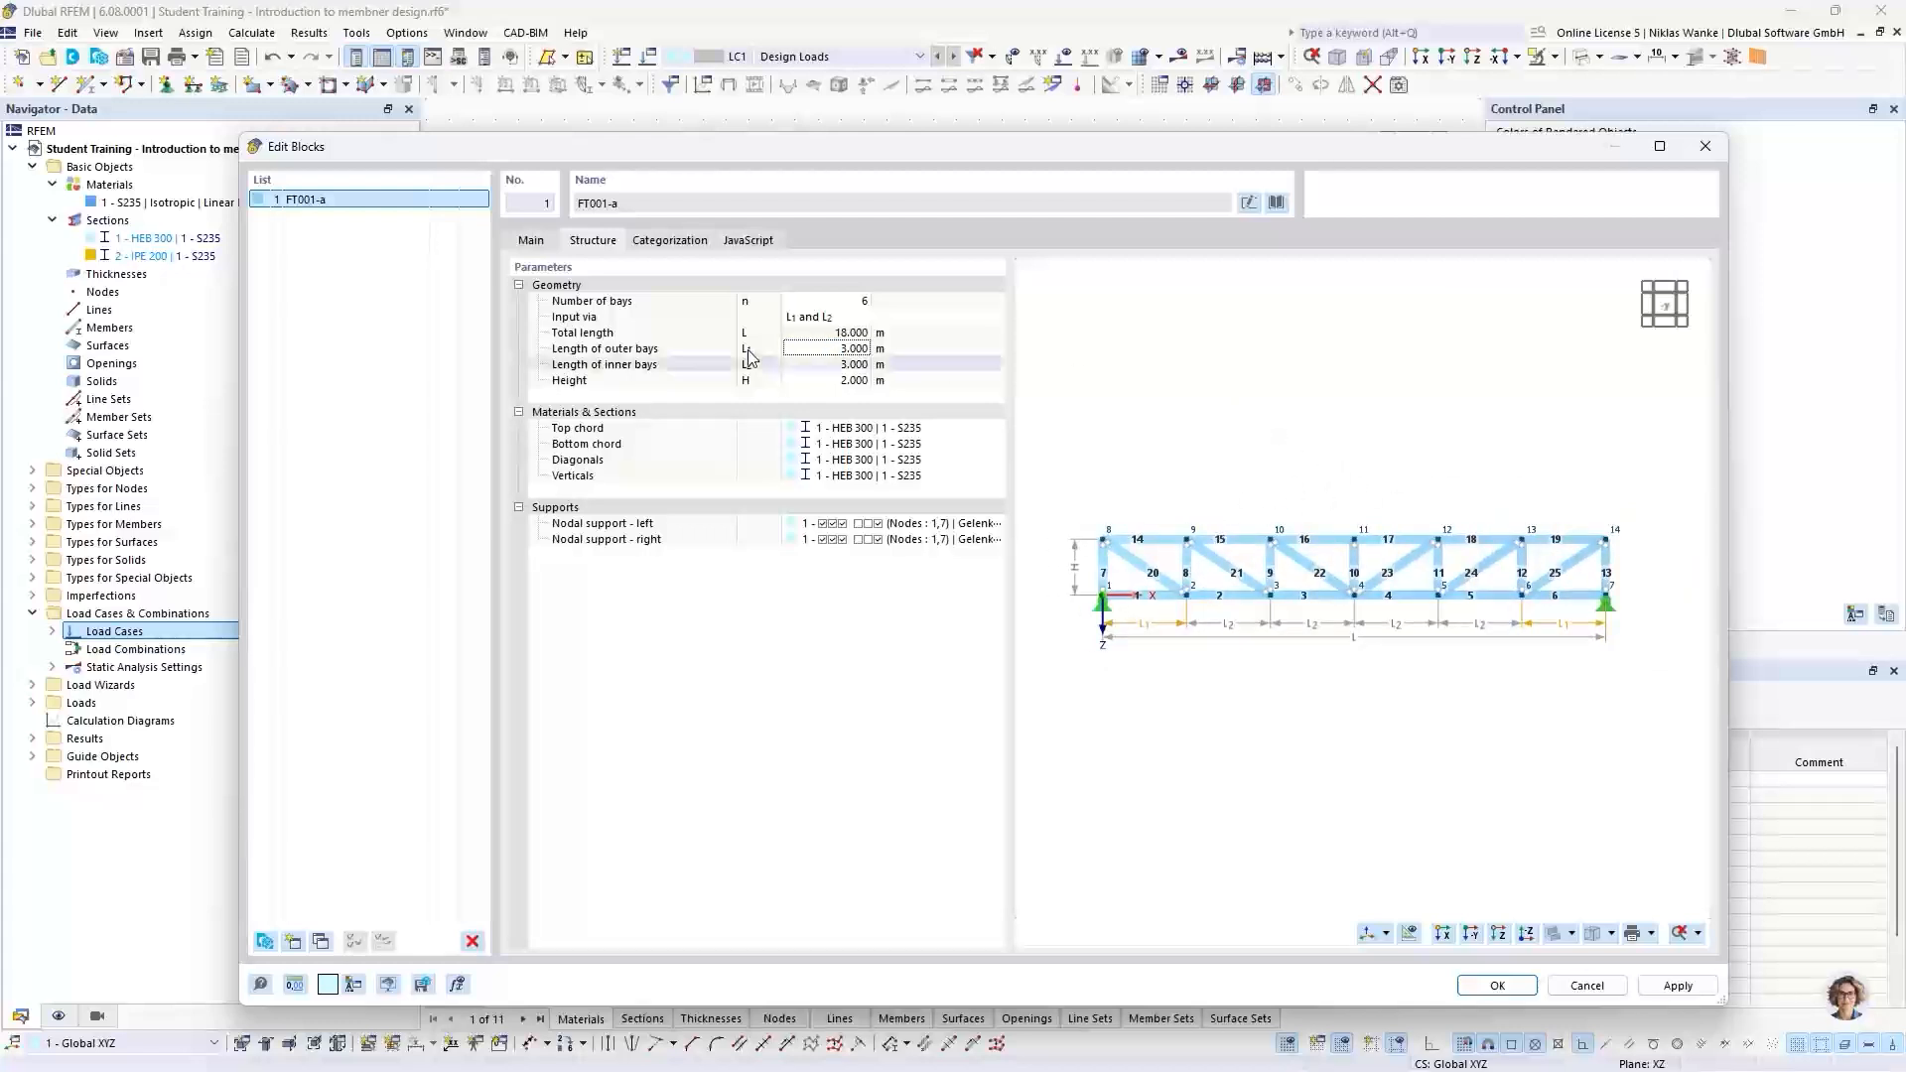
Step: Set the truss height H to 2.5 m
click(818, 381)
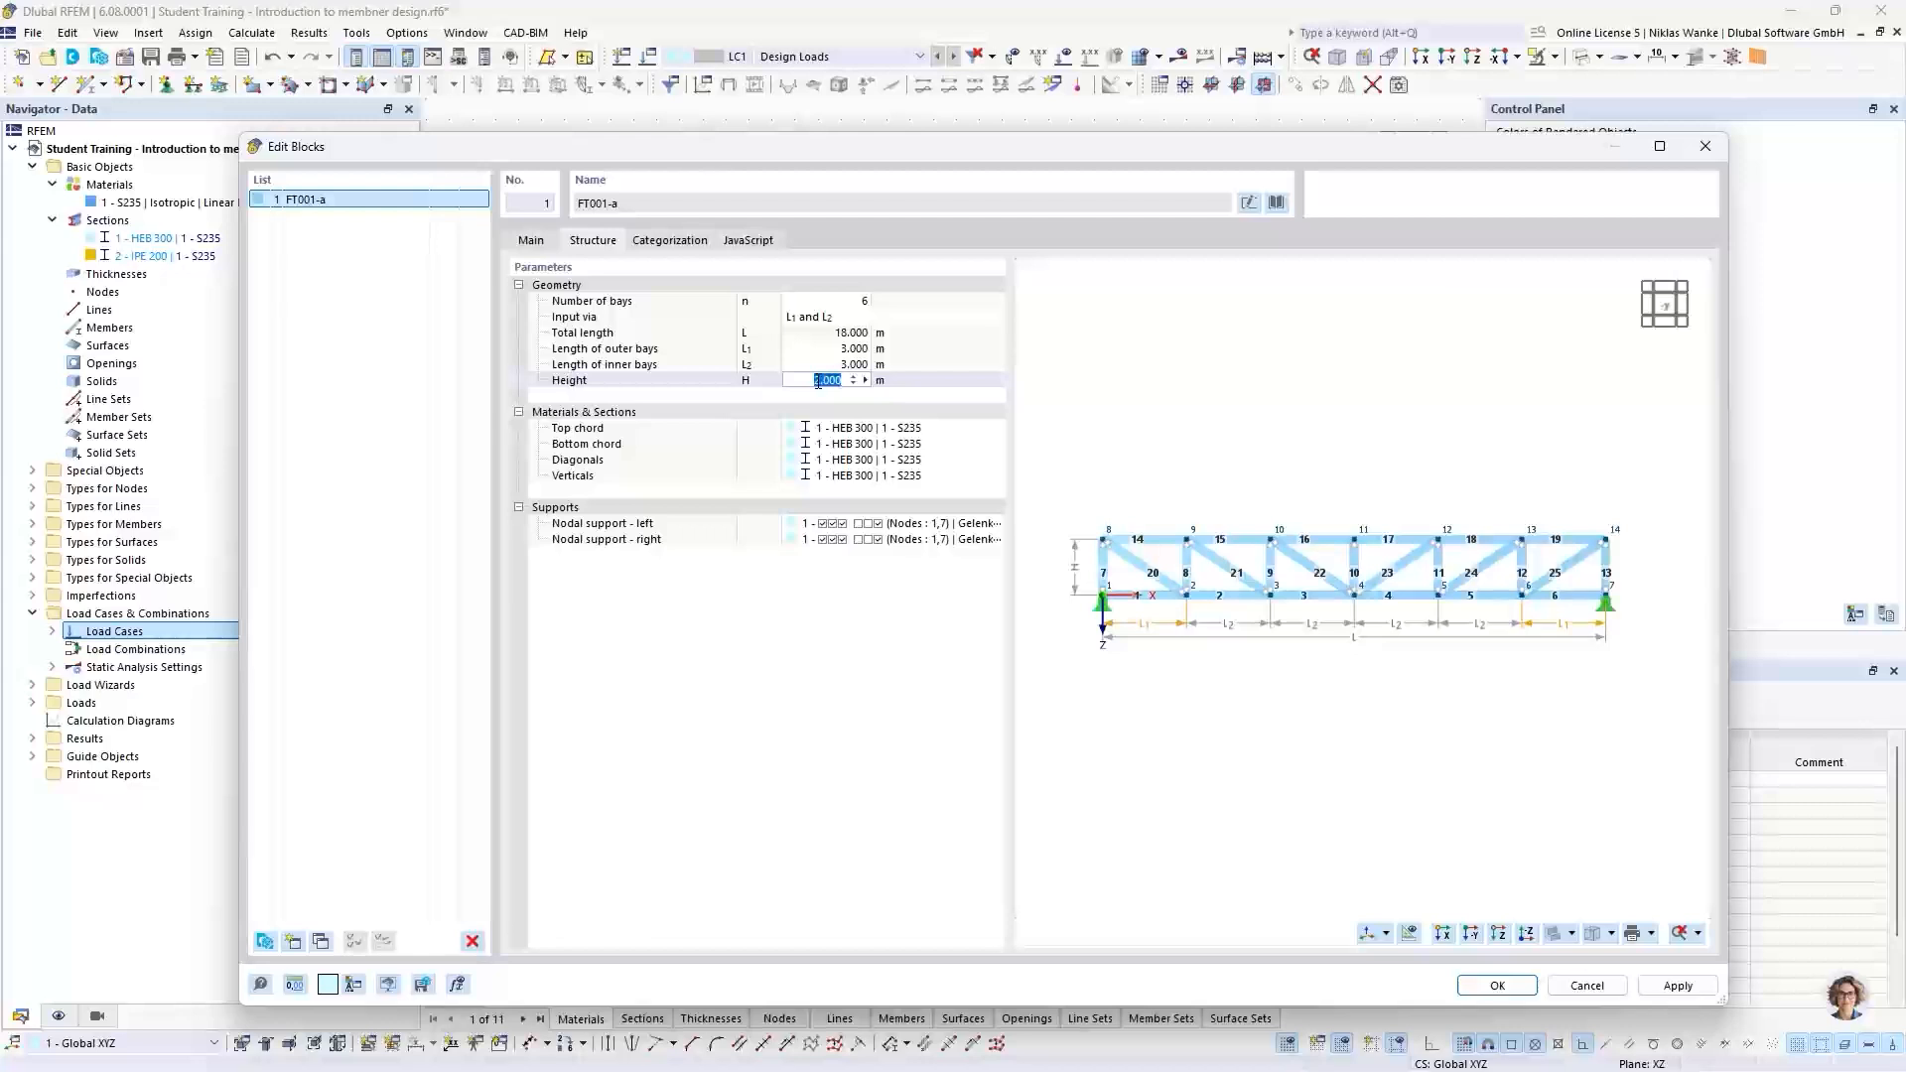
text(2,5)
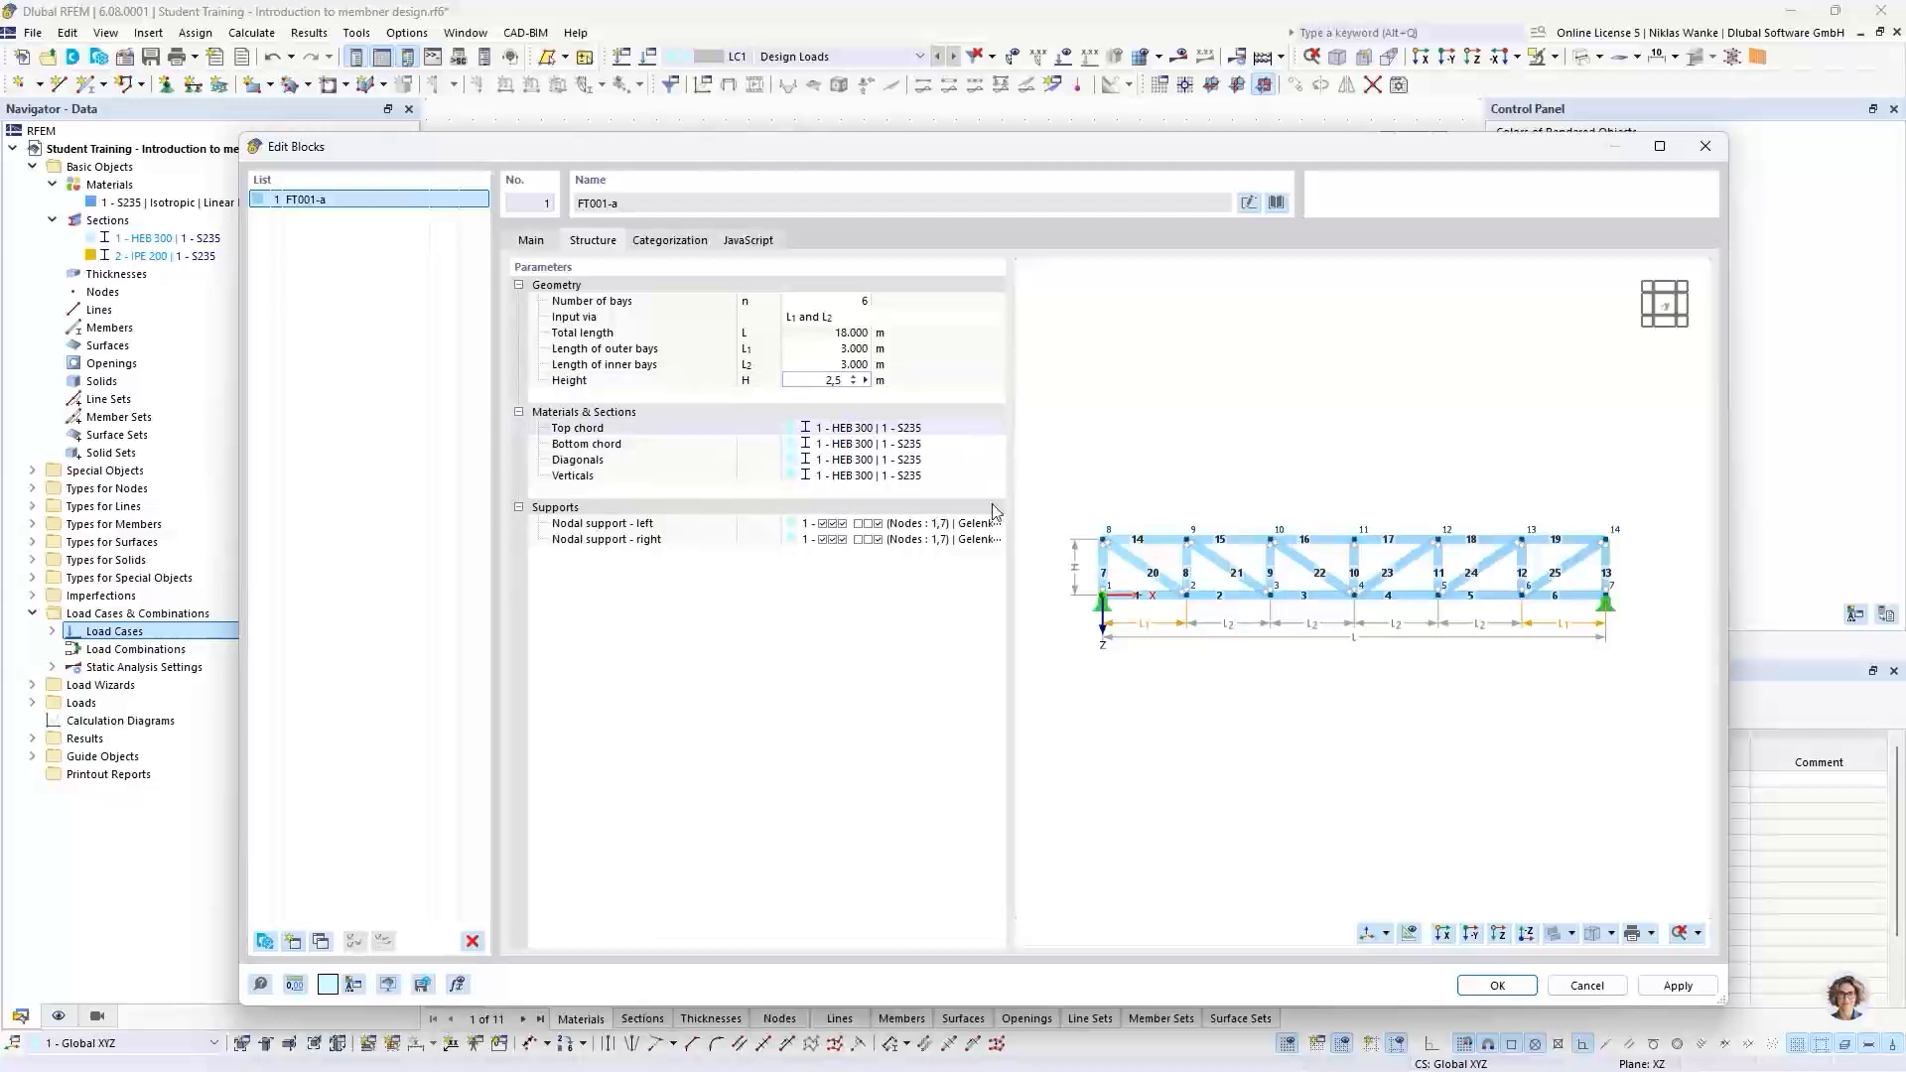
key(Return)
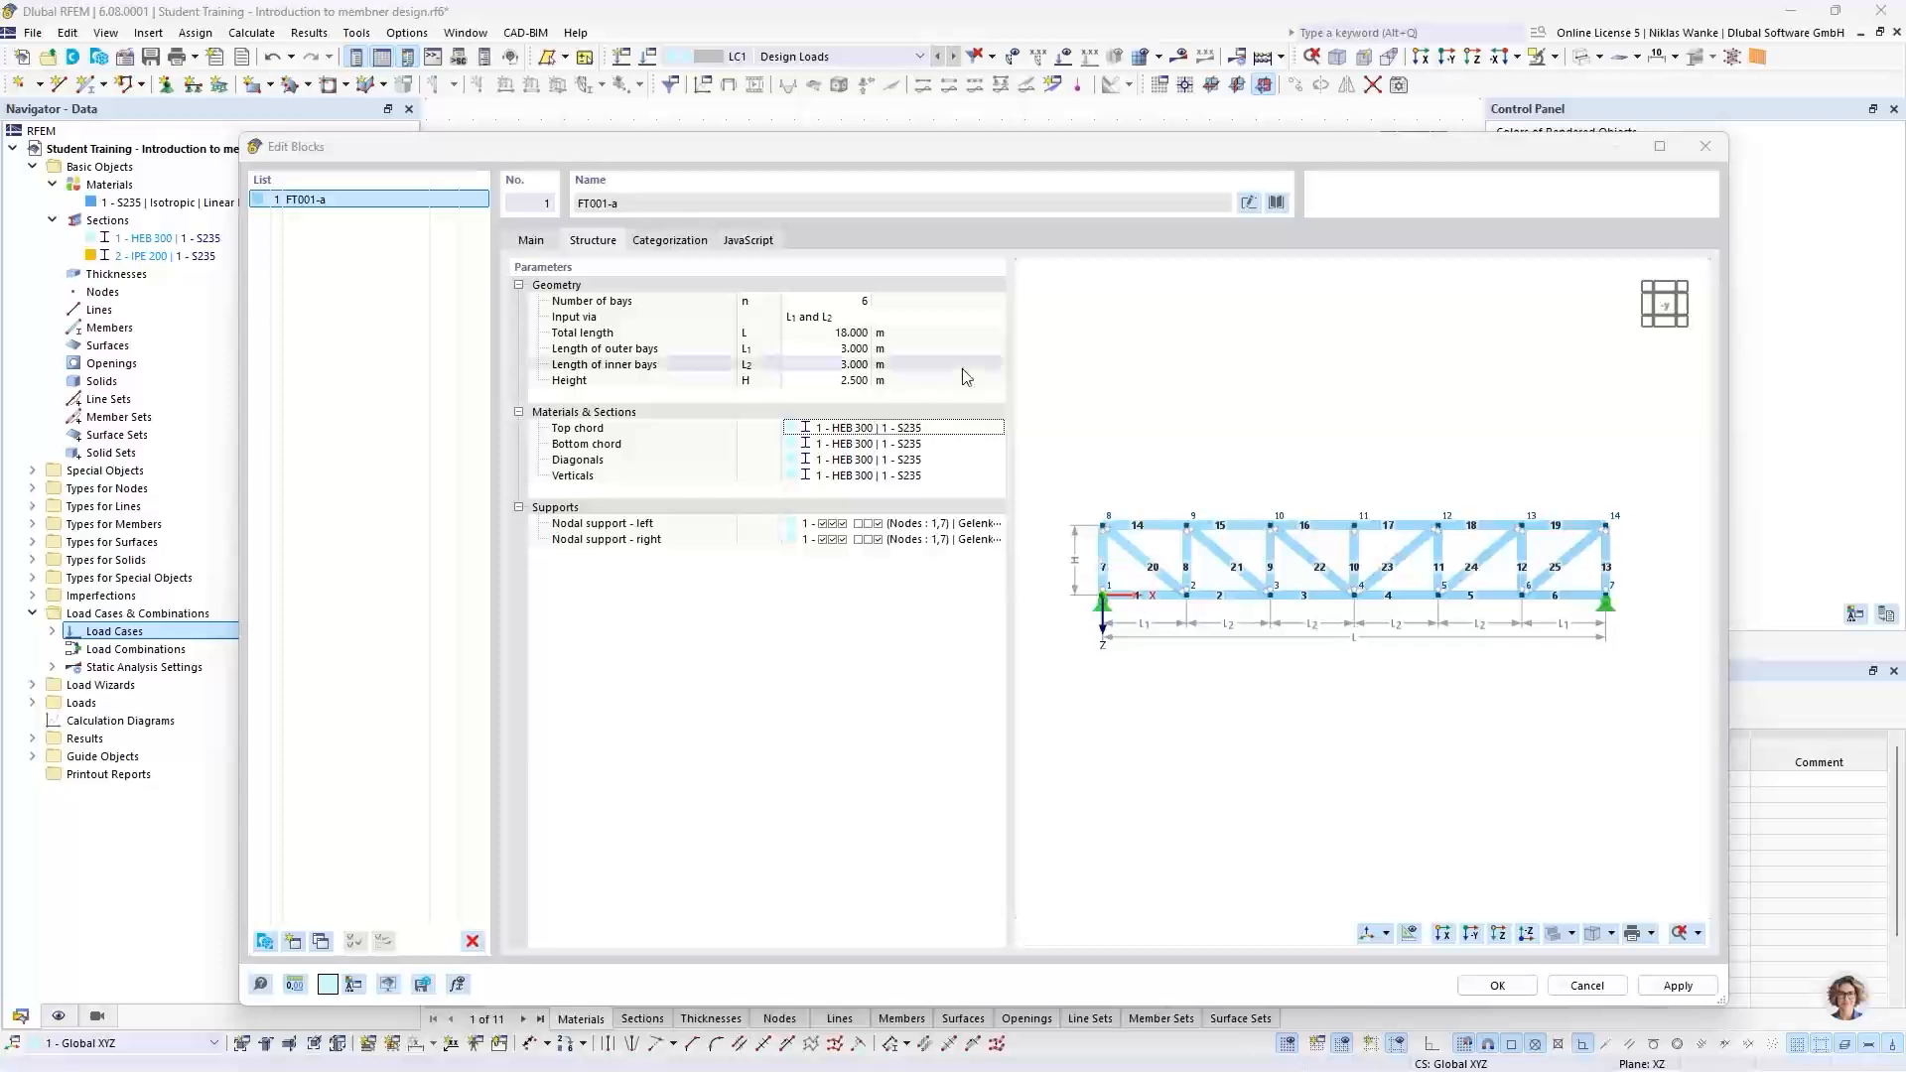
Step: Create a new HEA 300 section (DIN 1025-3:1994-03, Ferona) in S235 and assign it to the top chord
click(913, 429)
click(966, 429)
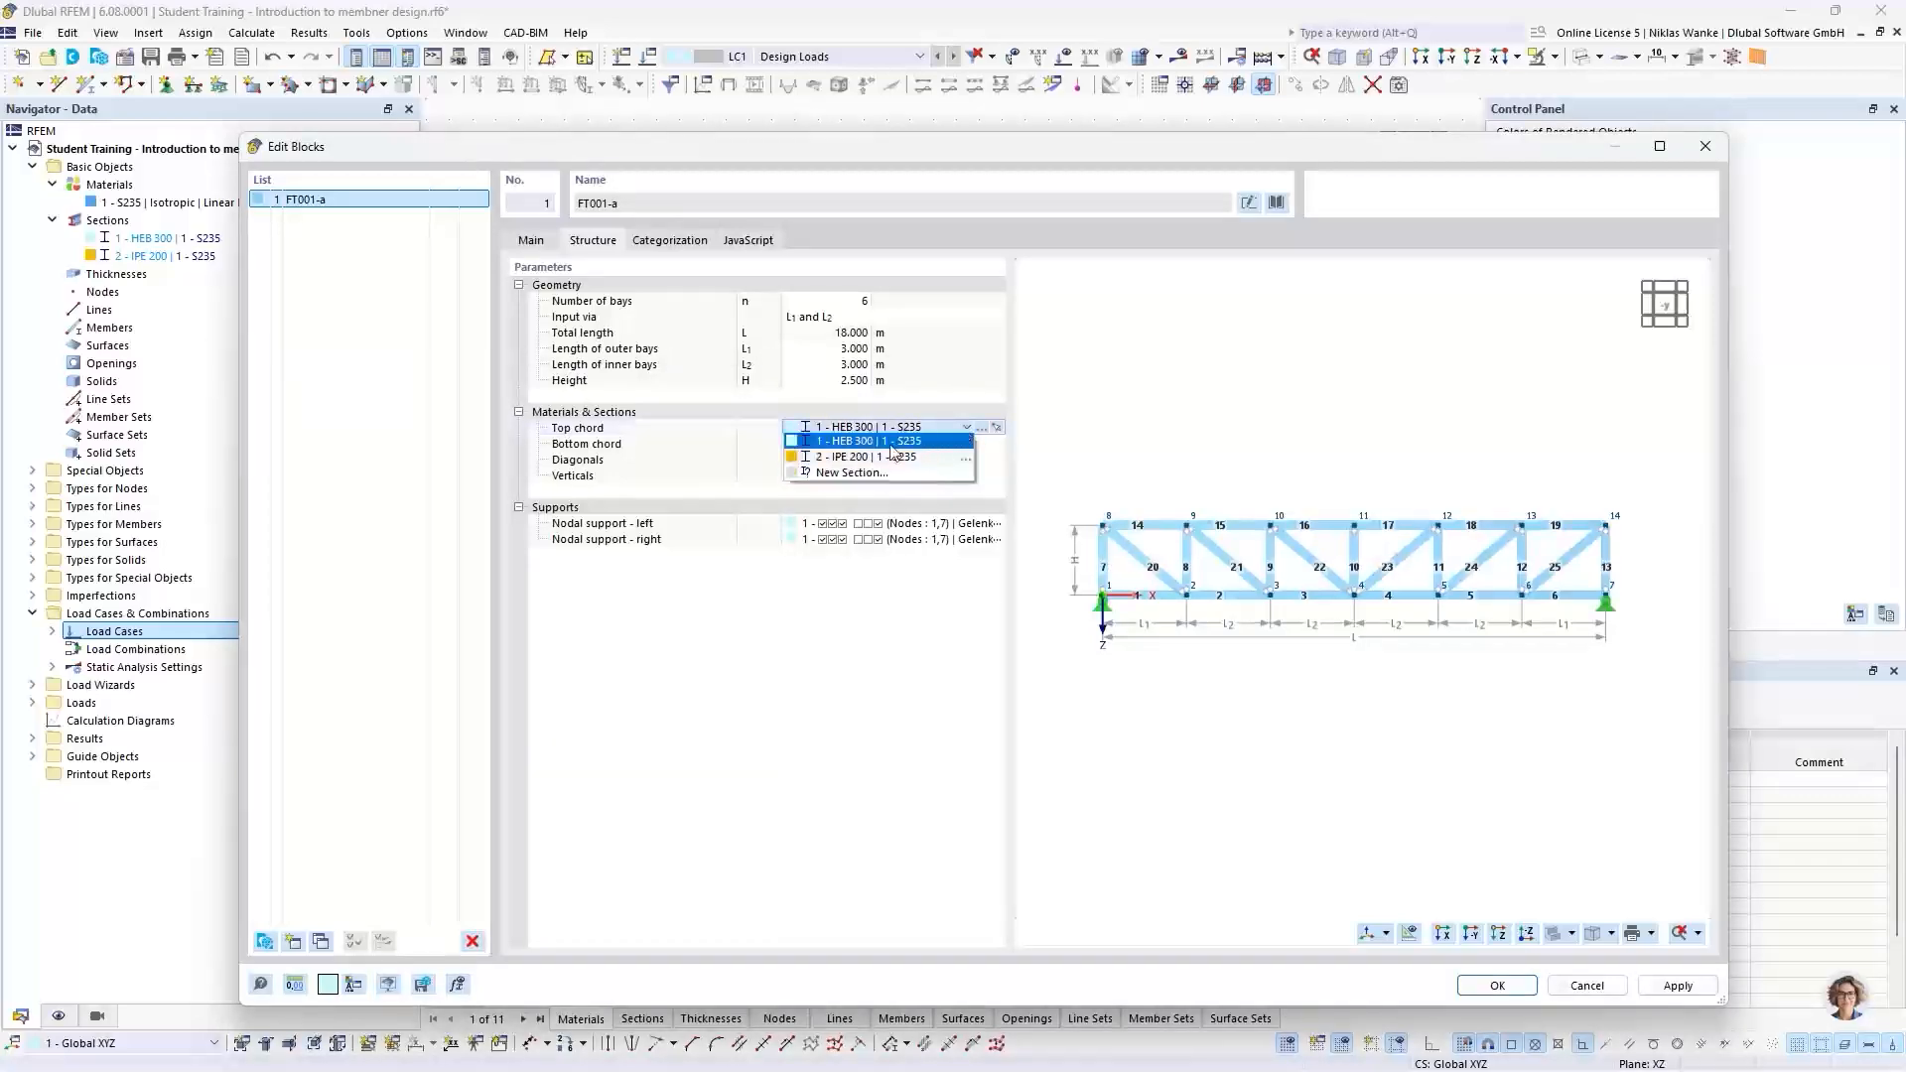
click(855, 473)
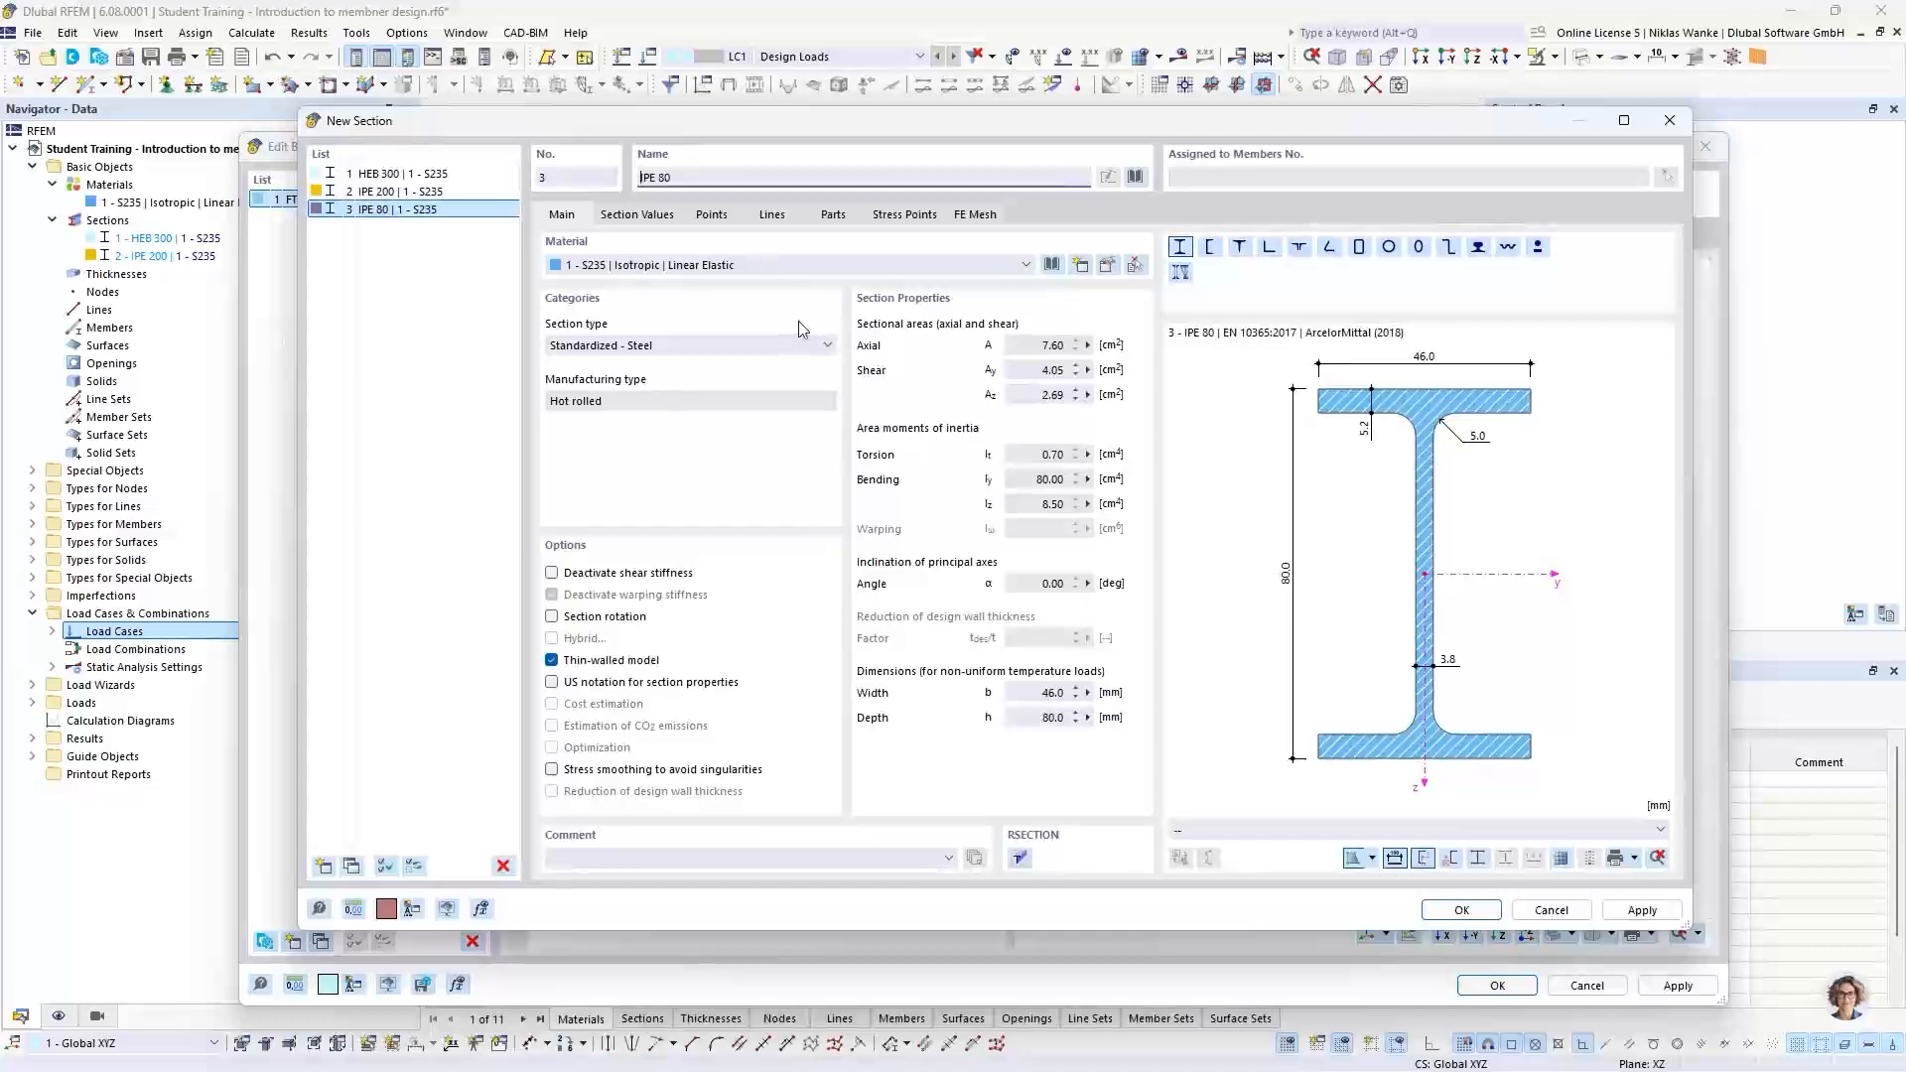
click(702, 185)
key(BackSpace)
key(BackSpace)
key(BackSpace)
key(BackSpace)
key(BackSpace)
key(BackSpace)
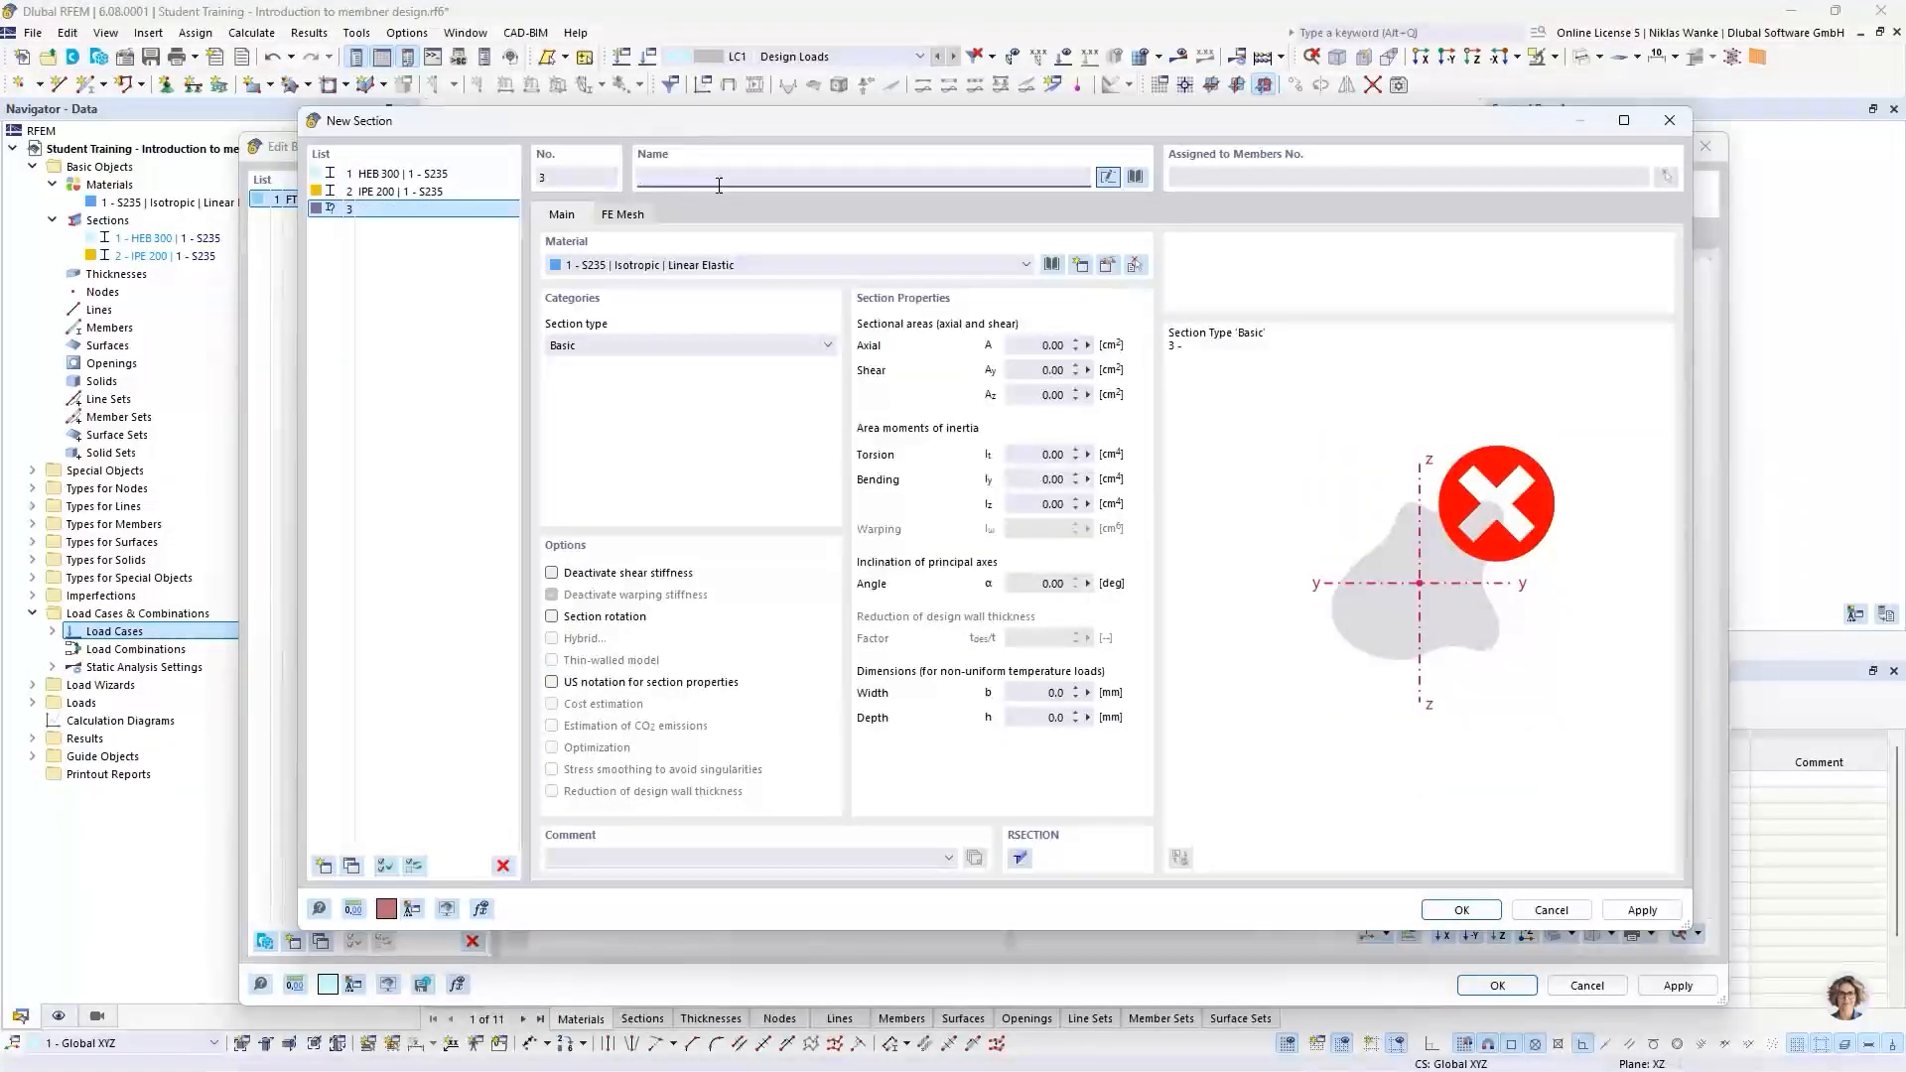
text(HEA)
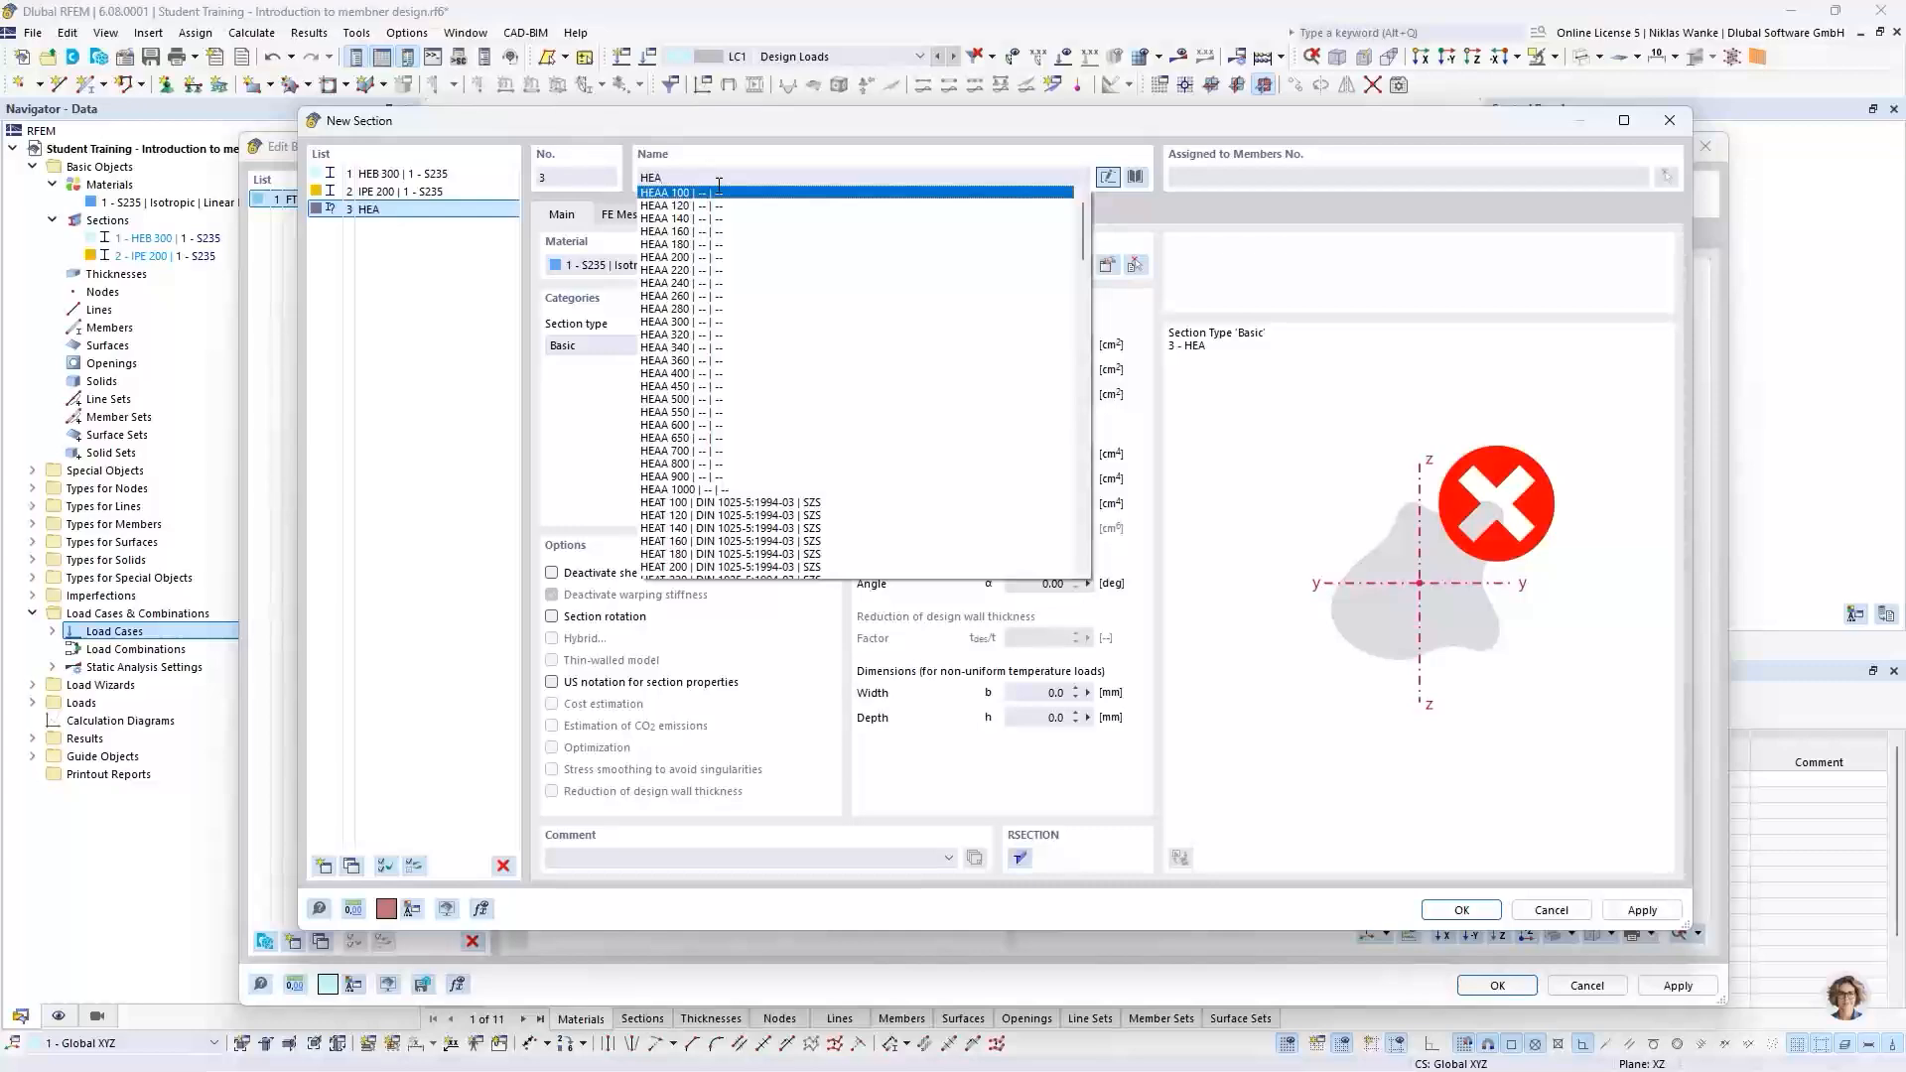
text( 300)
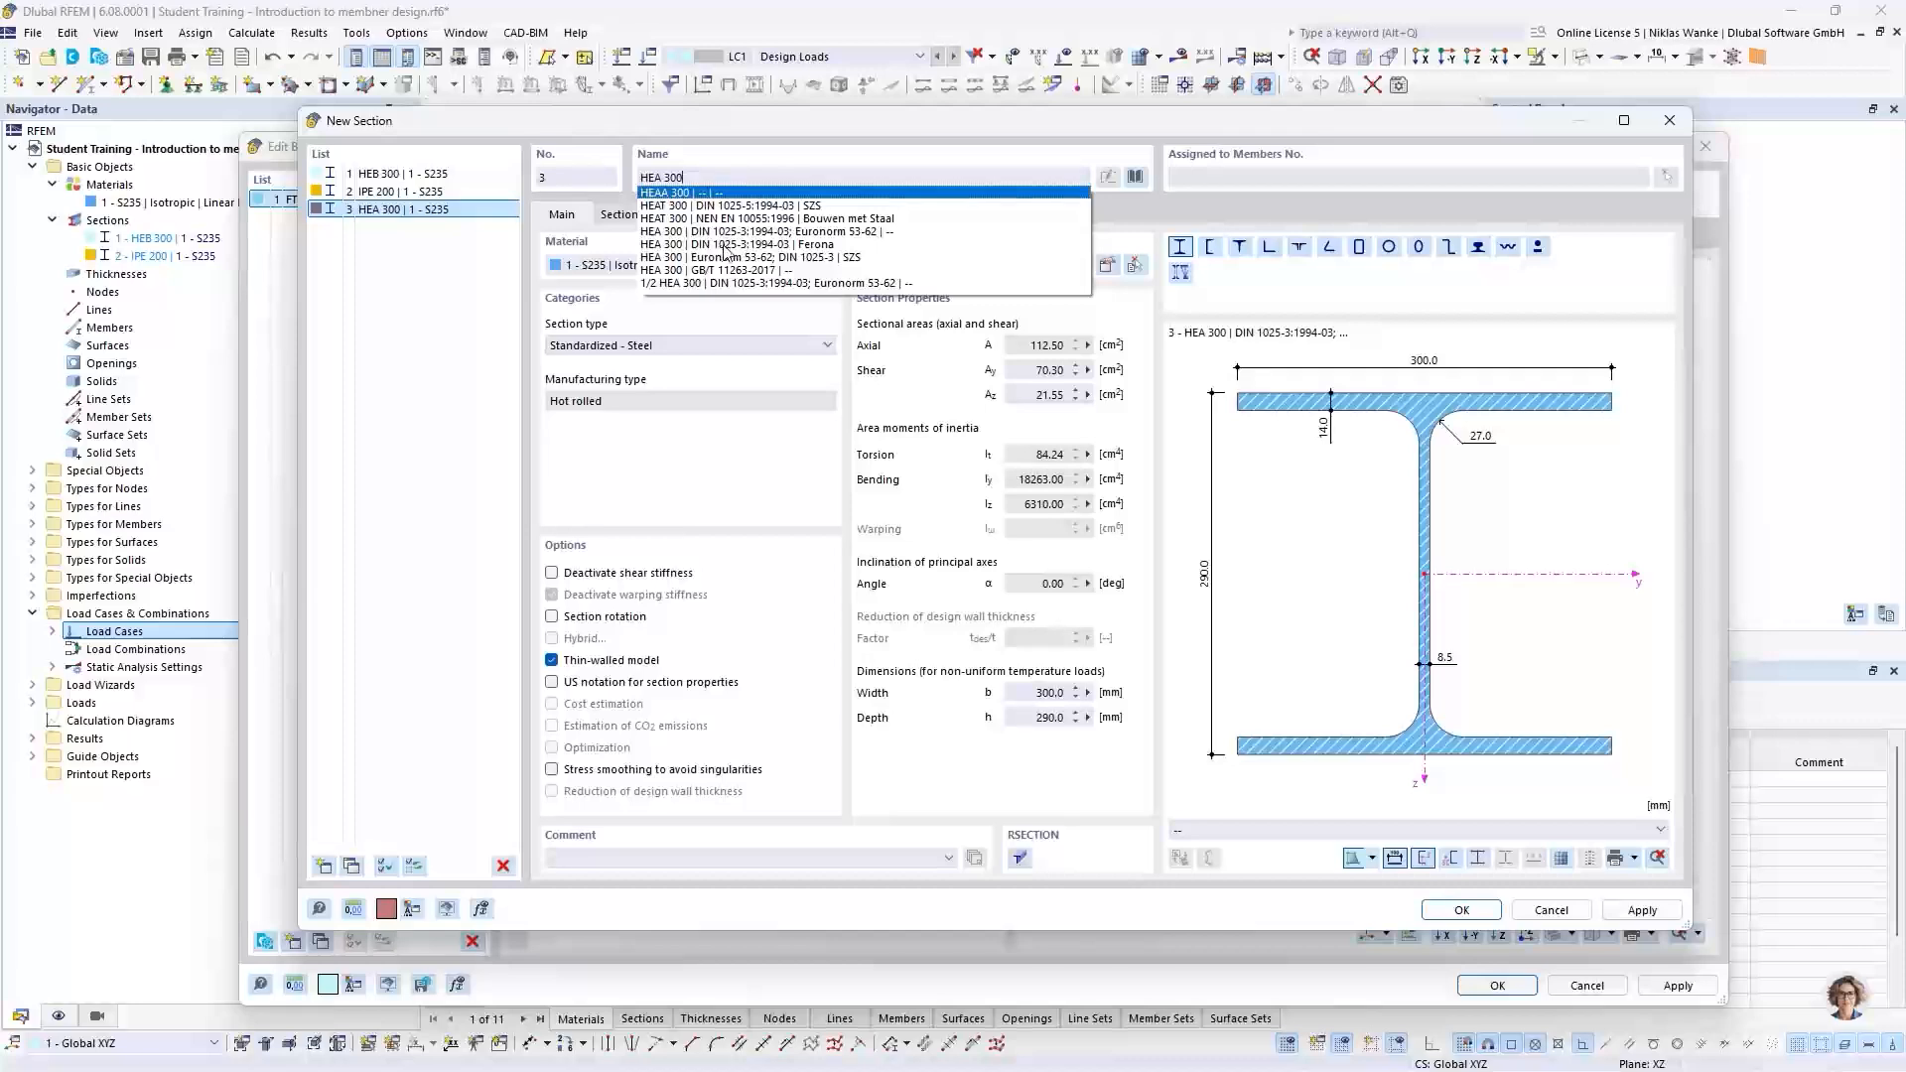
click(727, 245)
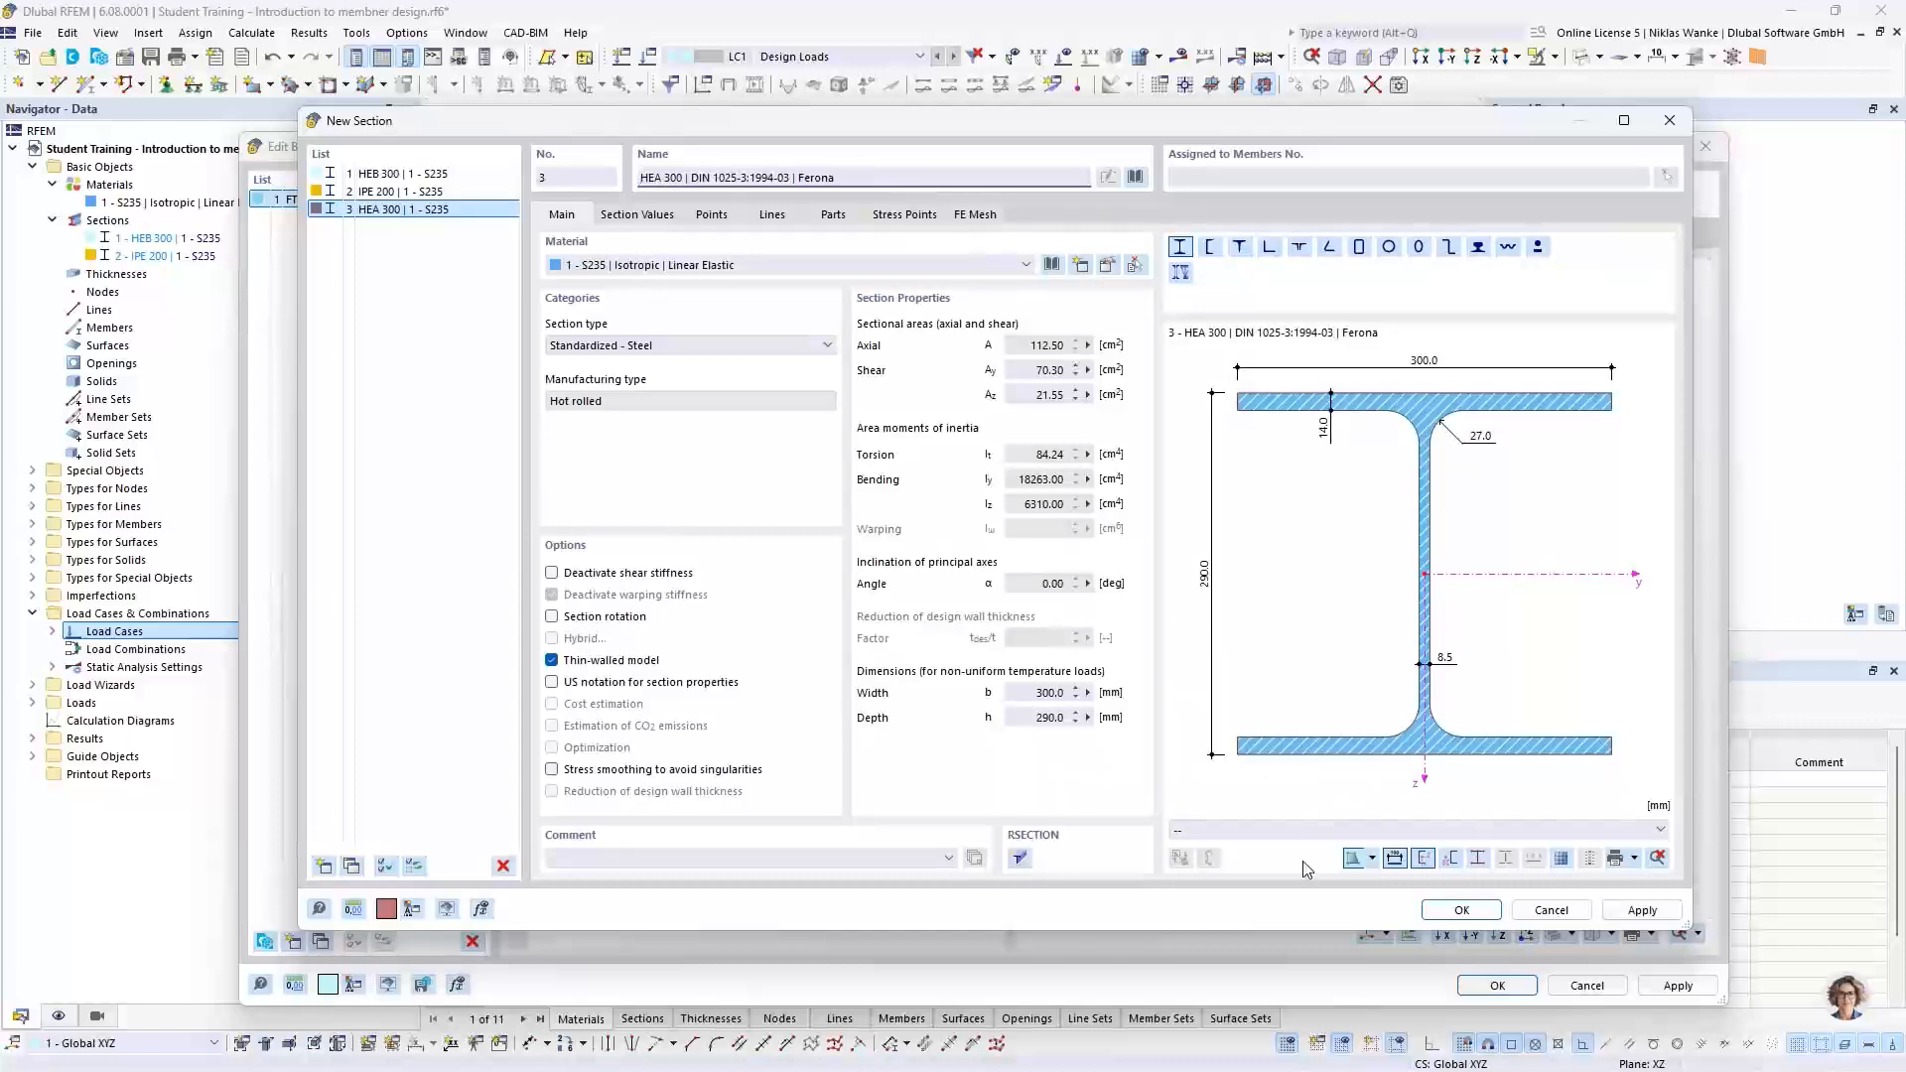
click(1457, 913)
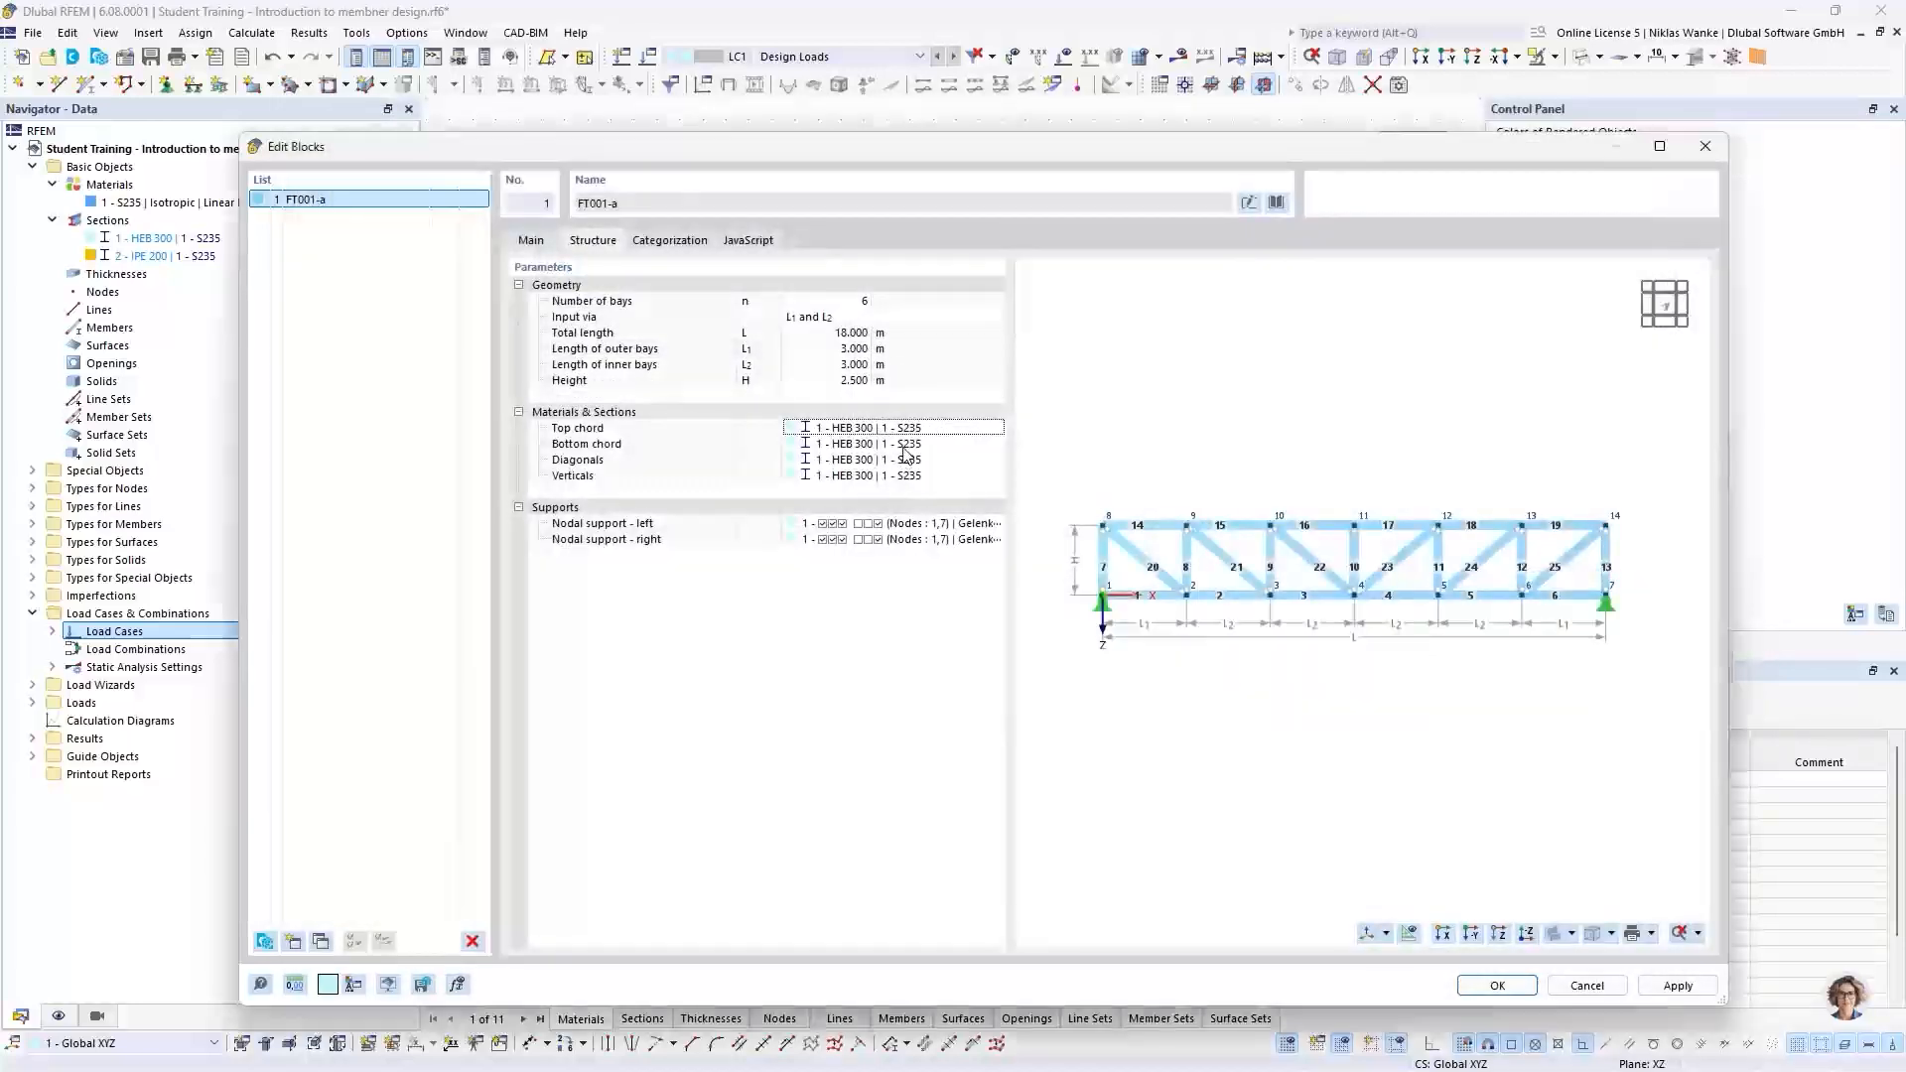
Step: Assign the existing HEA 300 section to the bottom chord
click(845, 445)
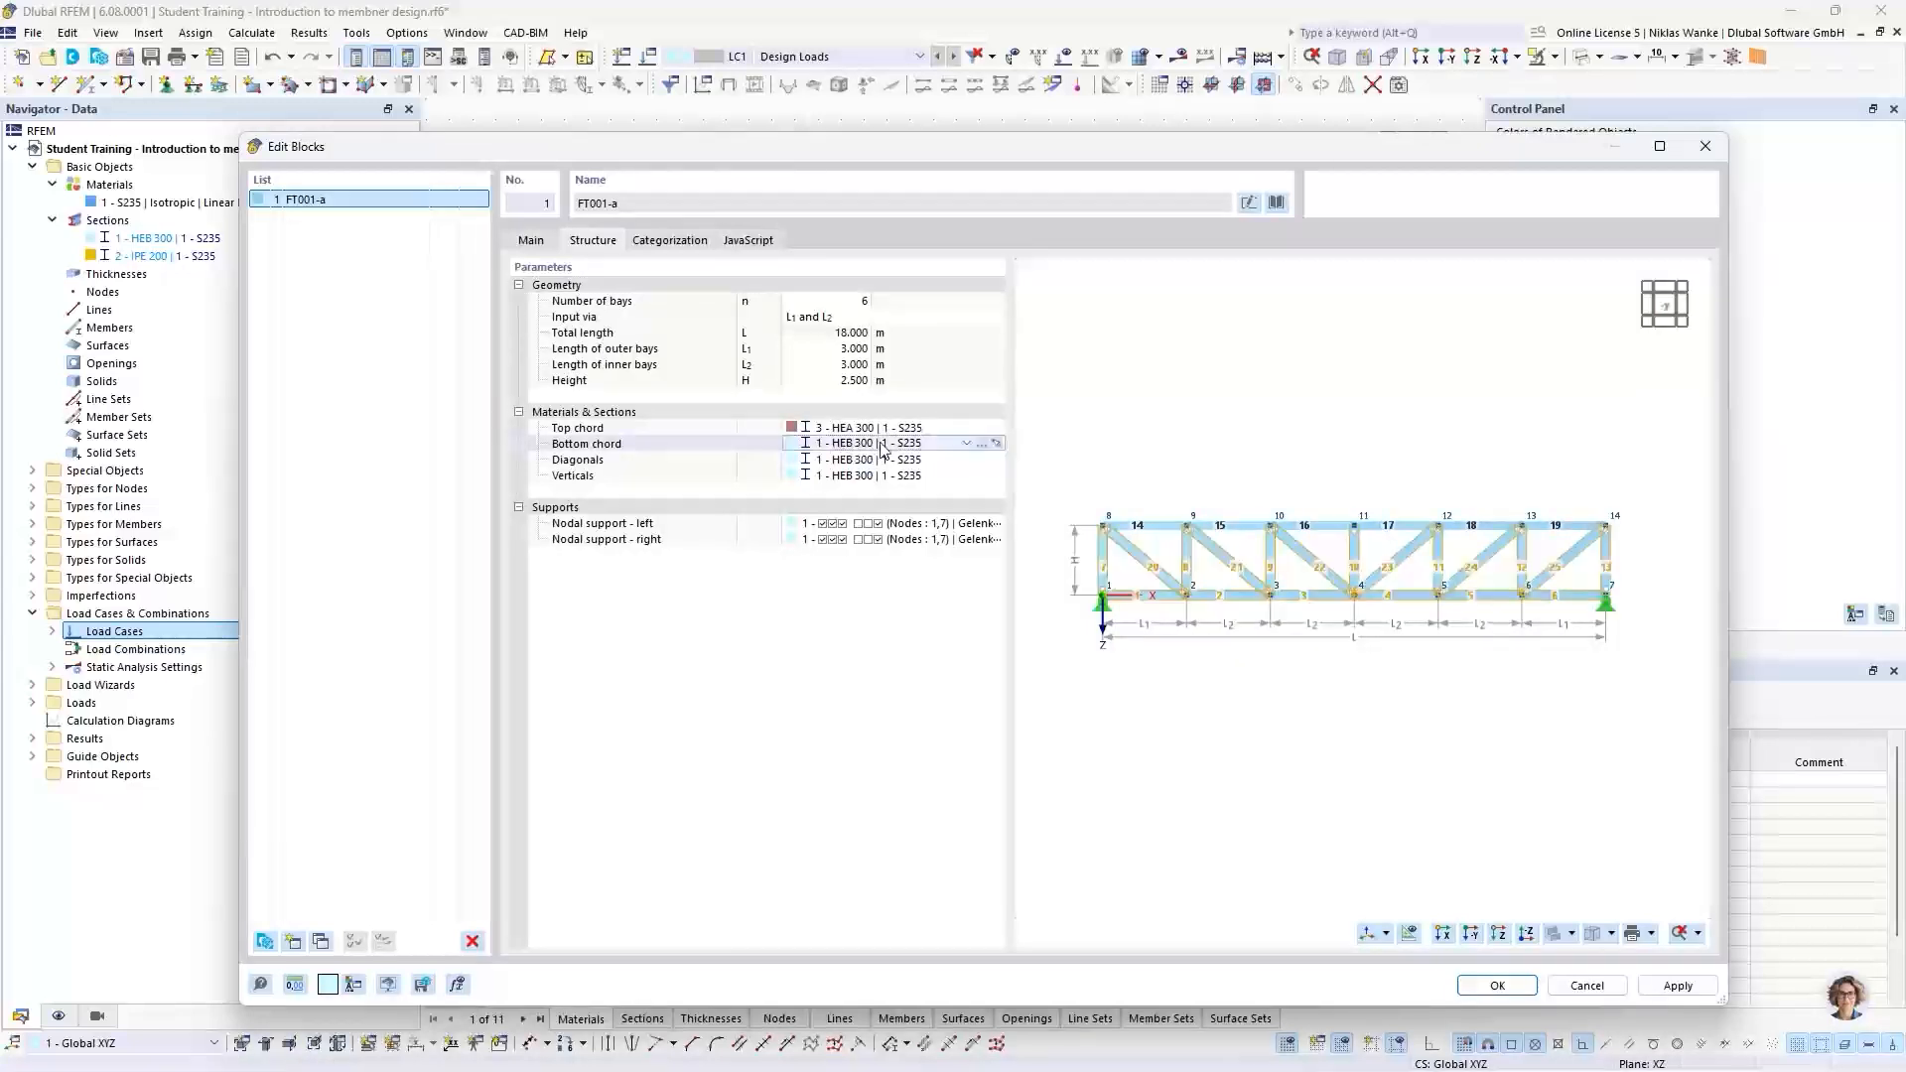
click(882, 449)
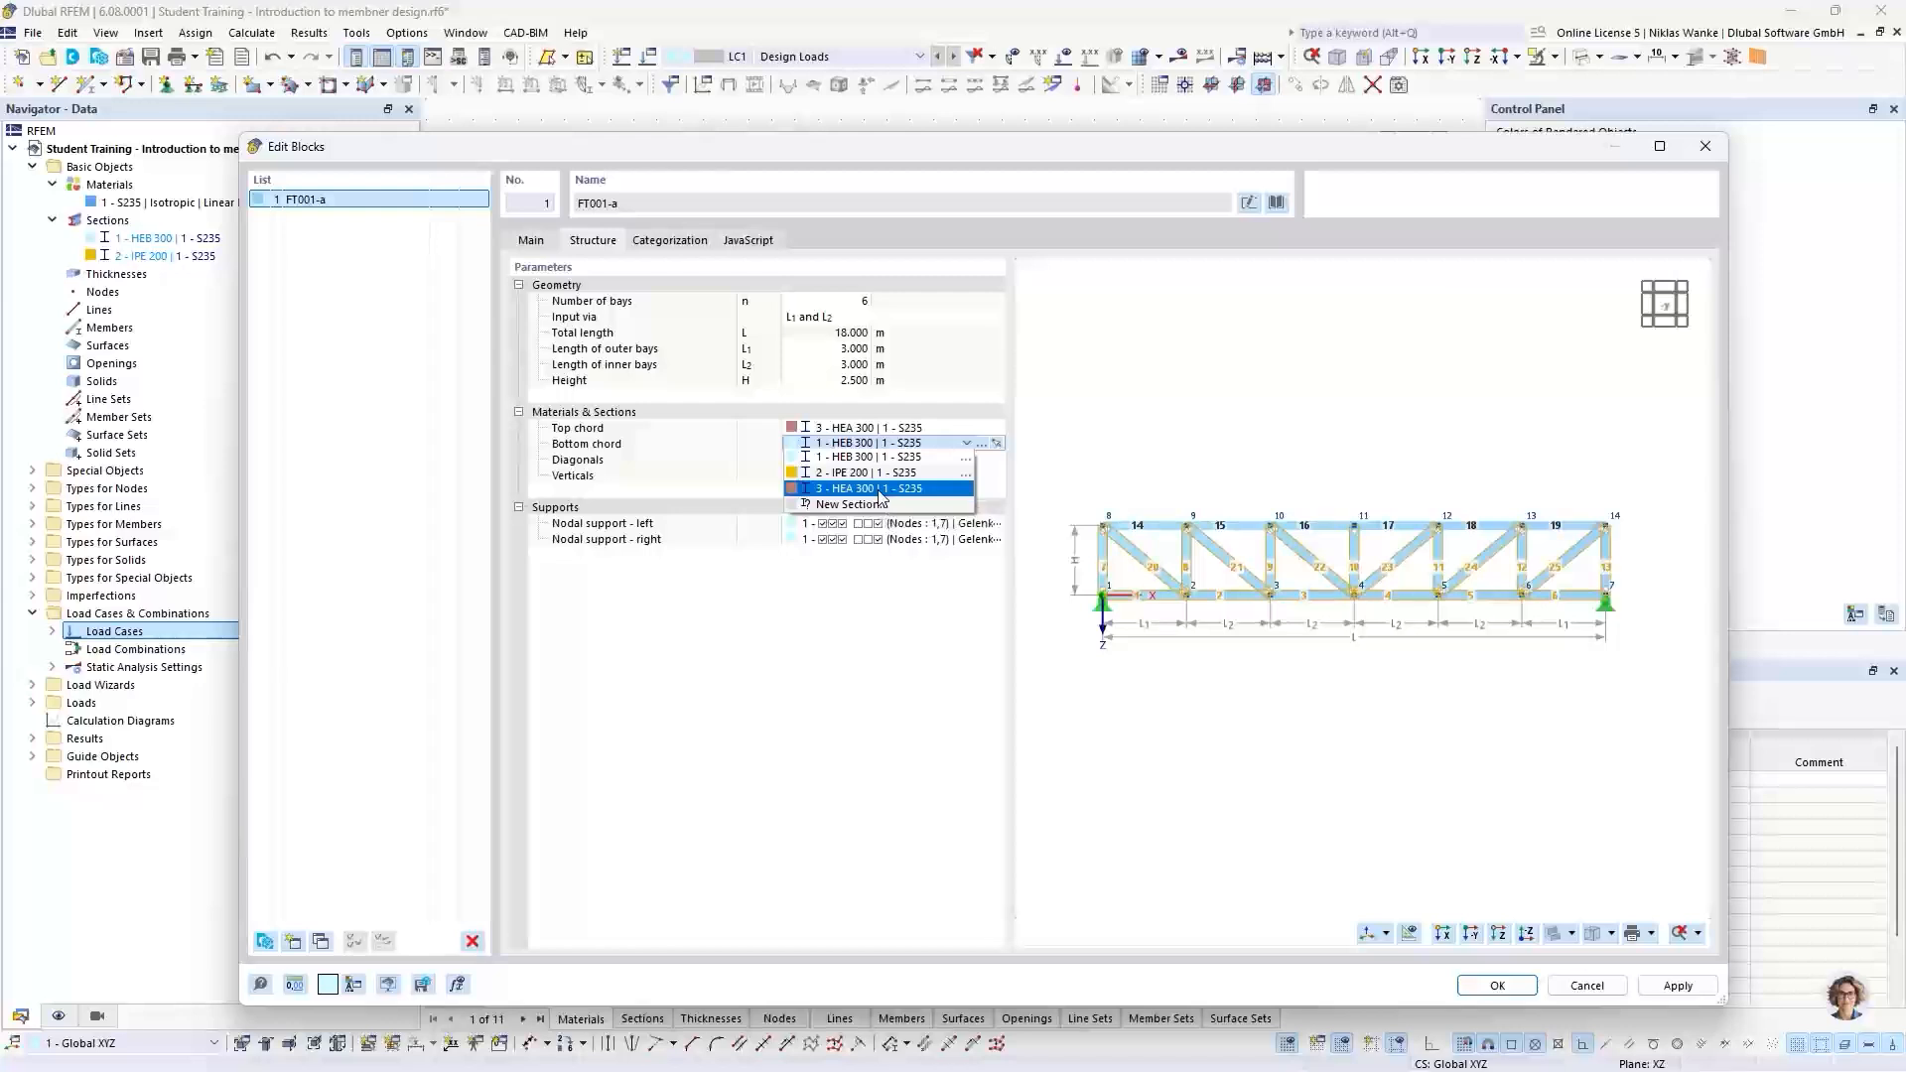
click(878, 491)
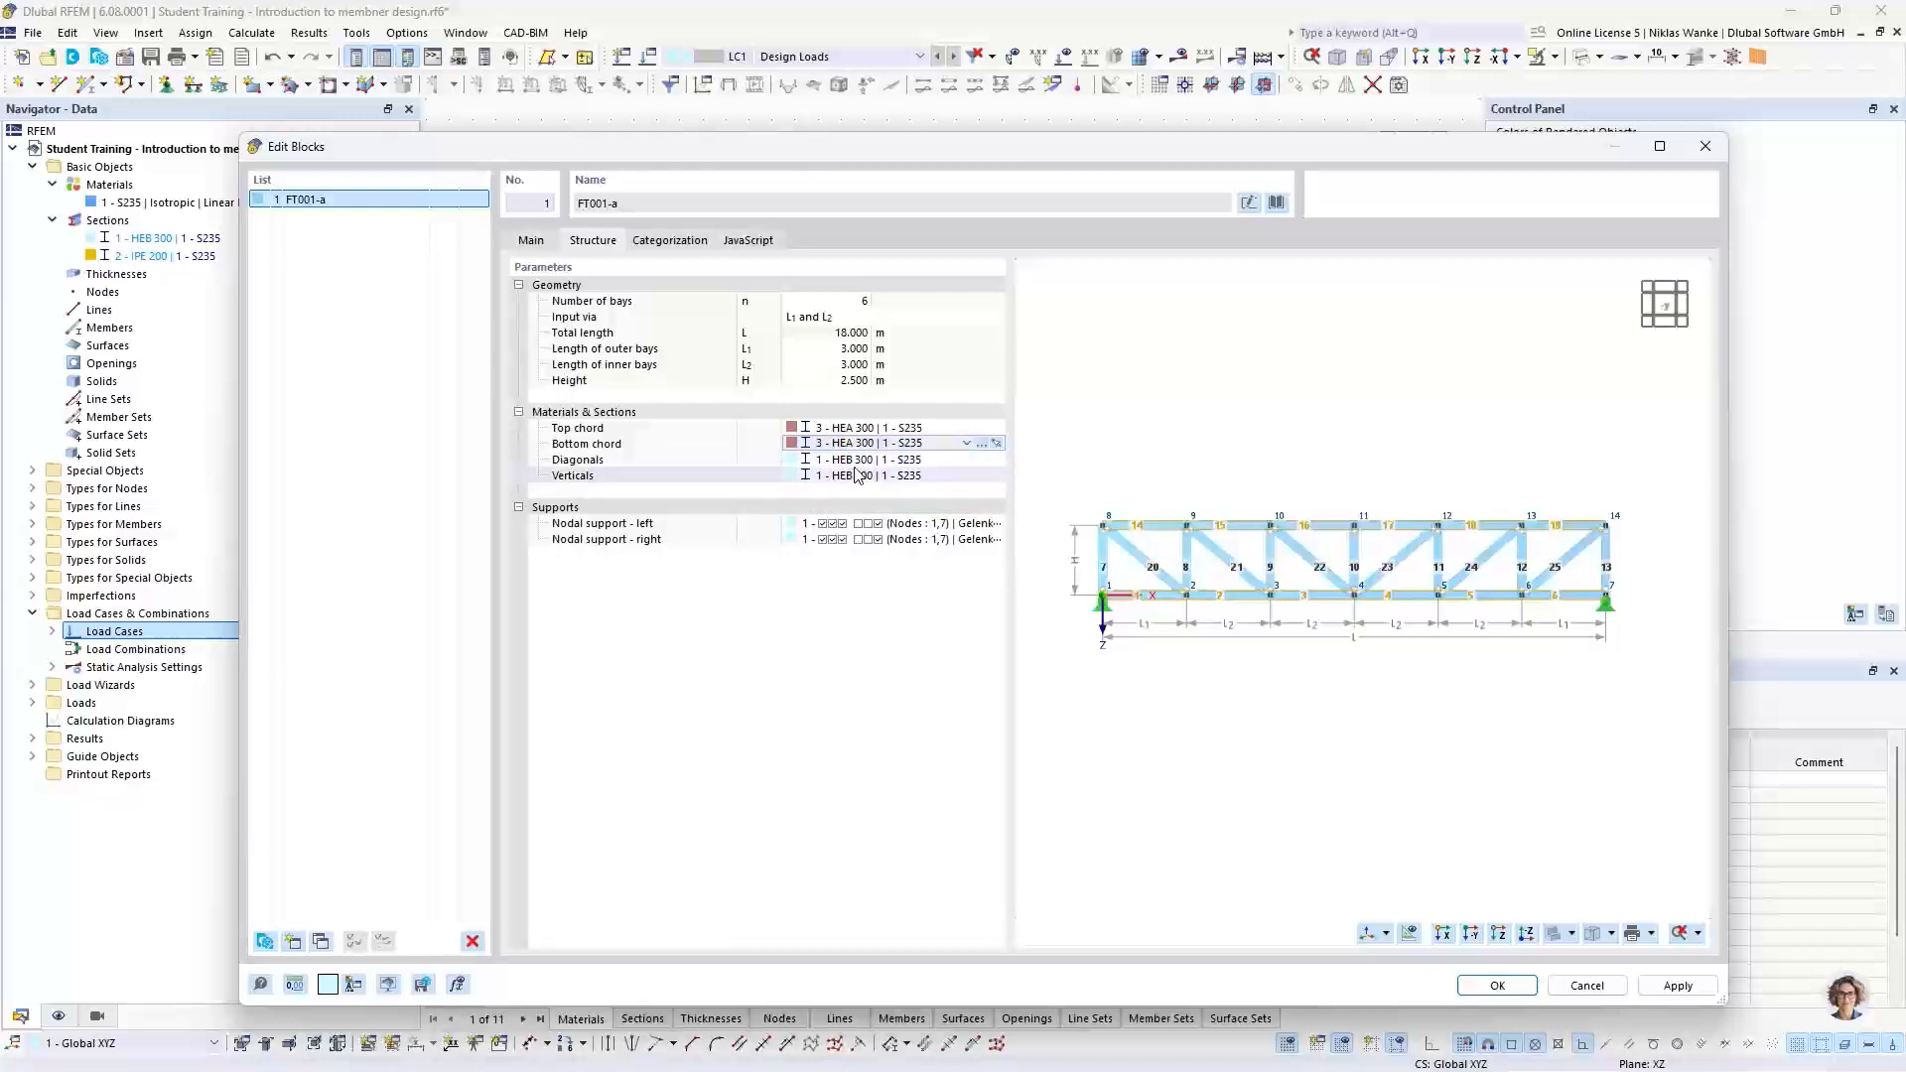
Step: Create a new IPE 160 section (British Steel) in S235 and assign it to the diagonals
click(913, 459)
click(966, 460)
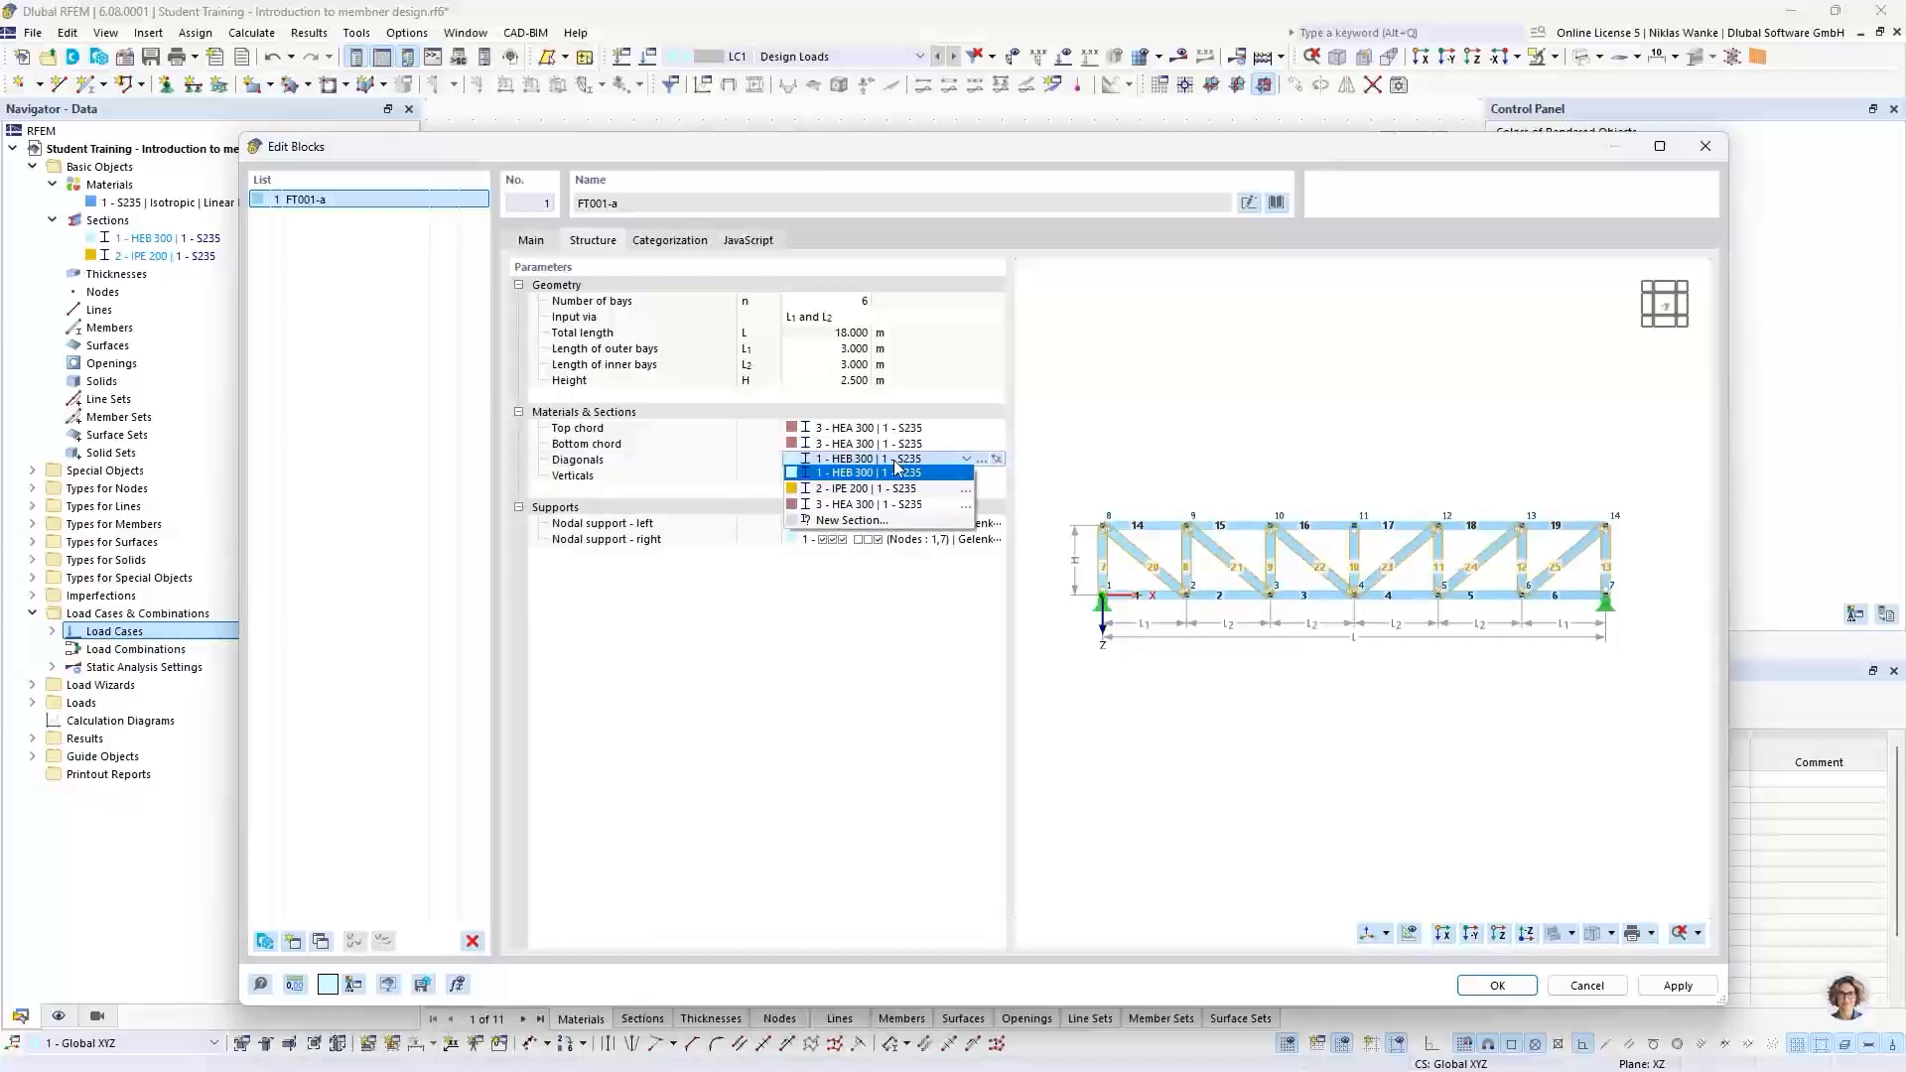
click(849, 521)
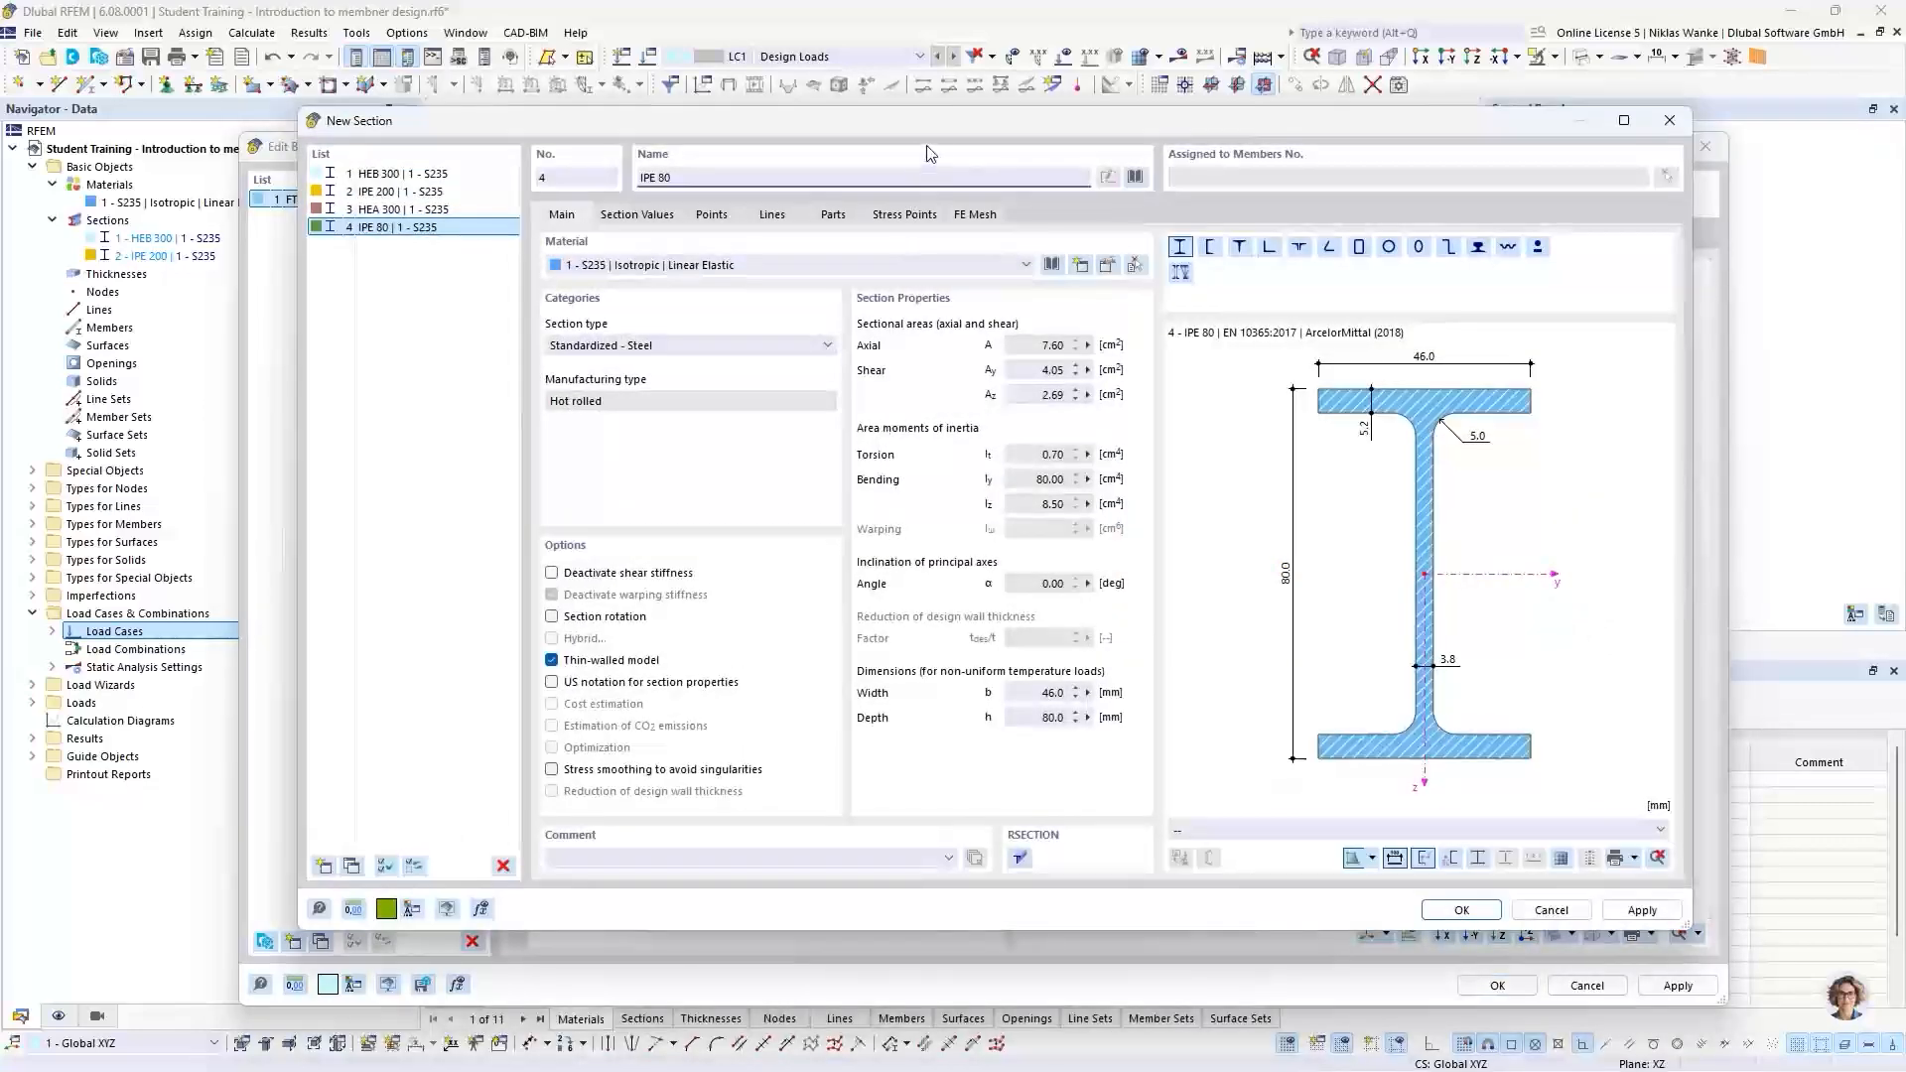
key(BackSpace)
key(BackSpace)
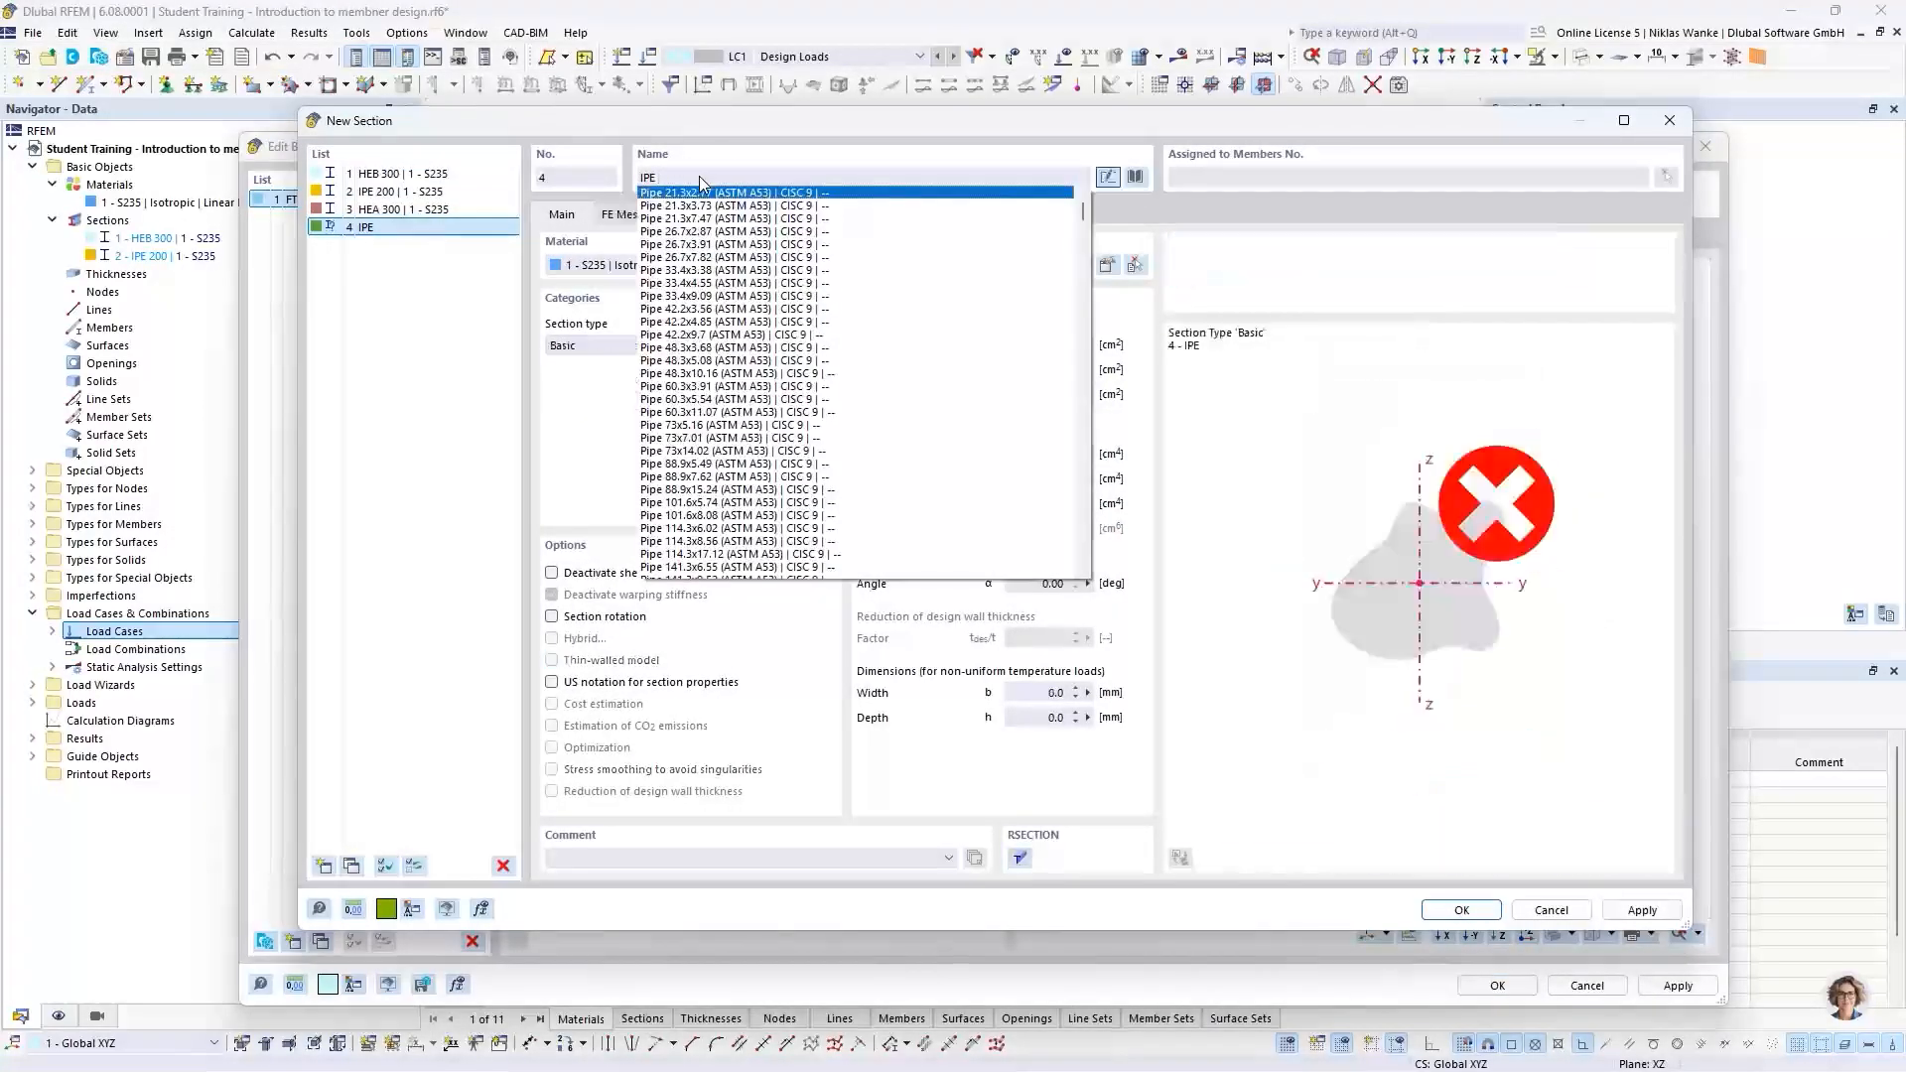
text(160)
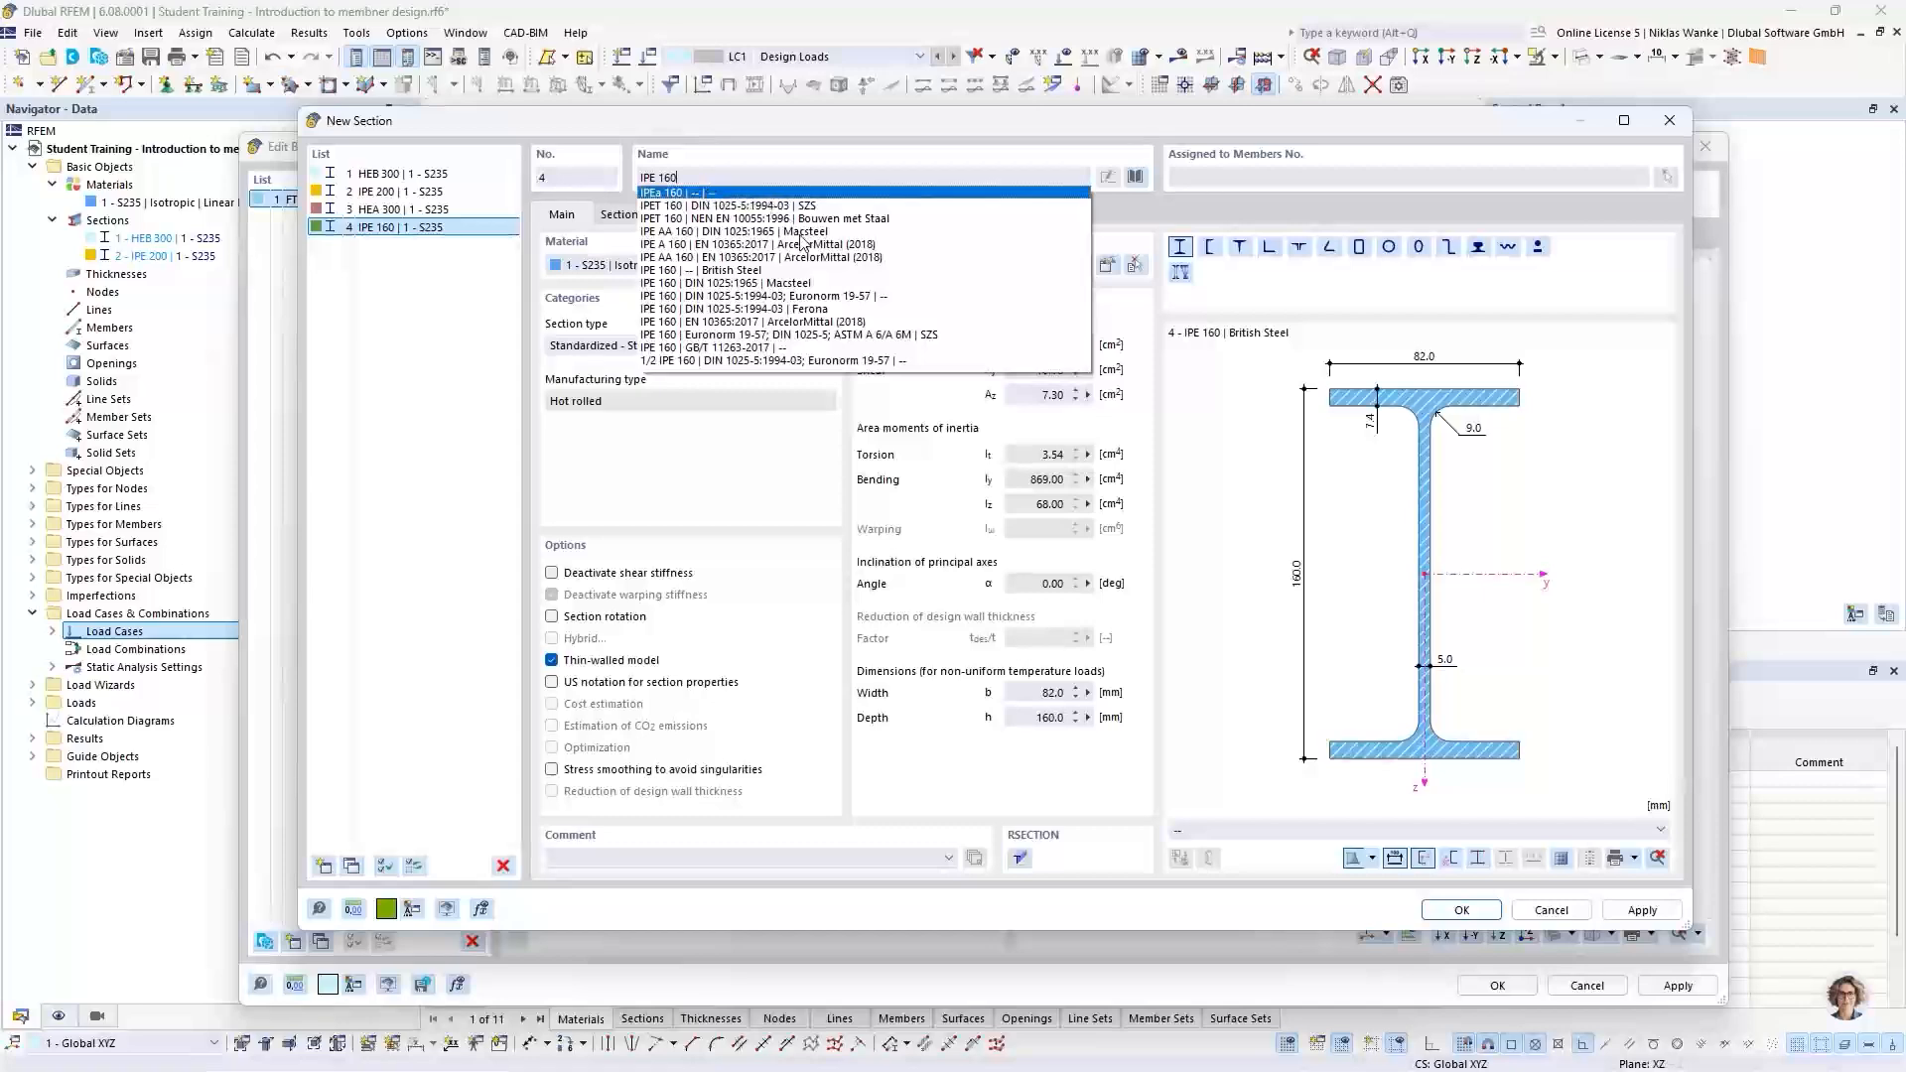
click(797, 294)
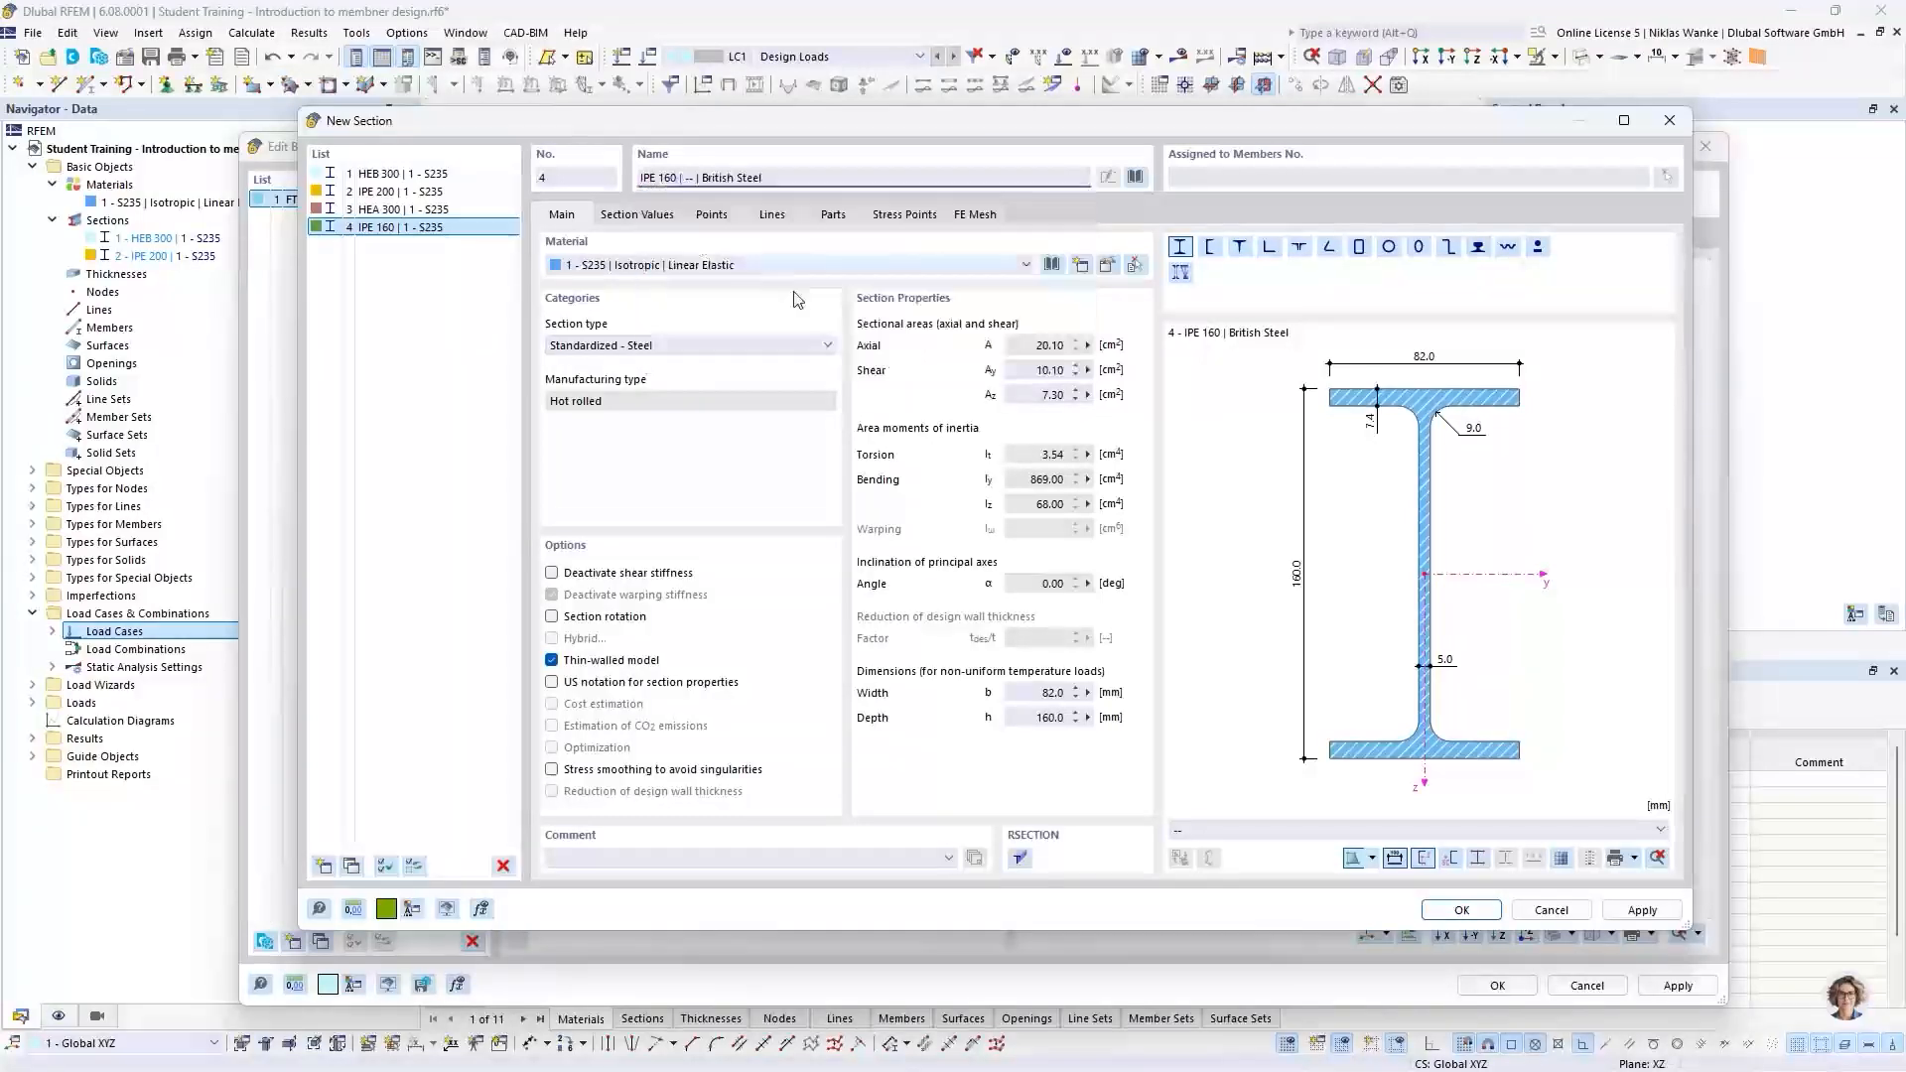
click(1459, 909)
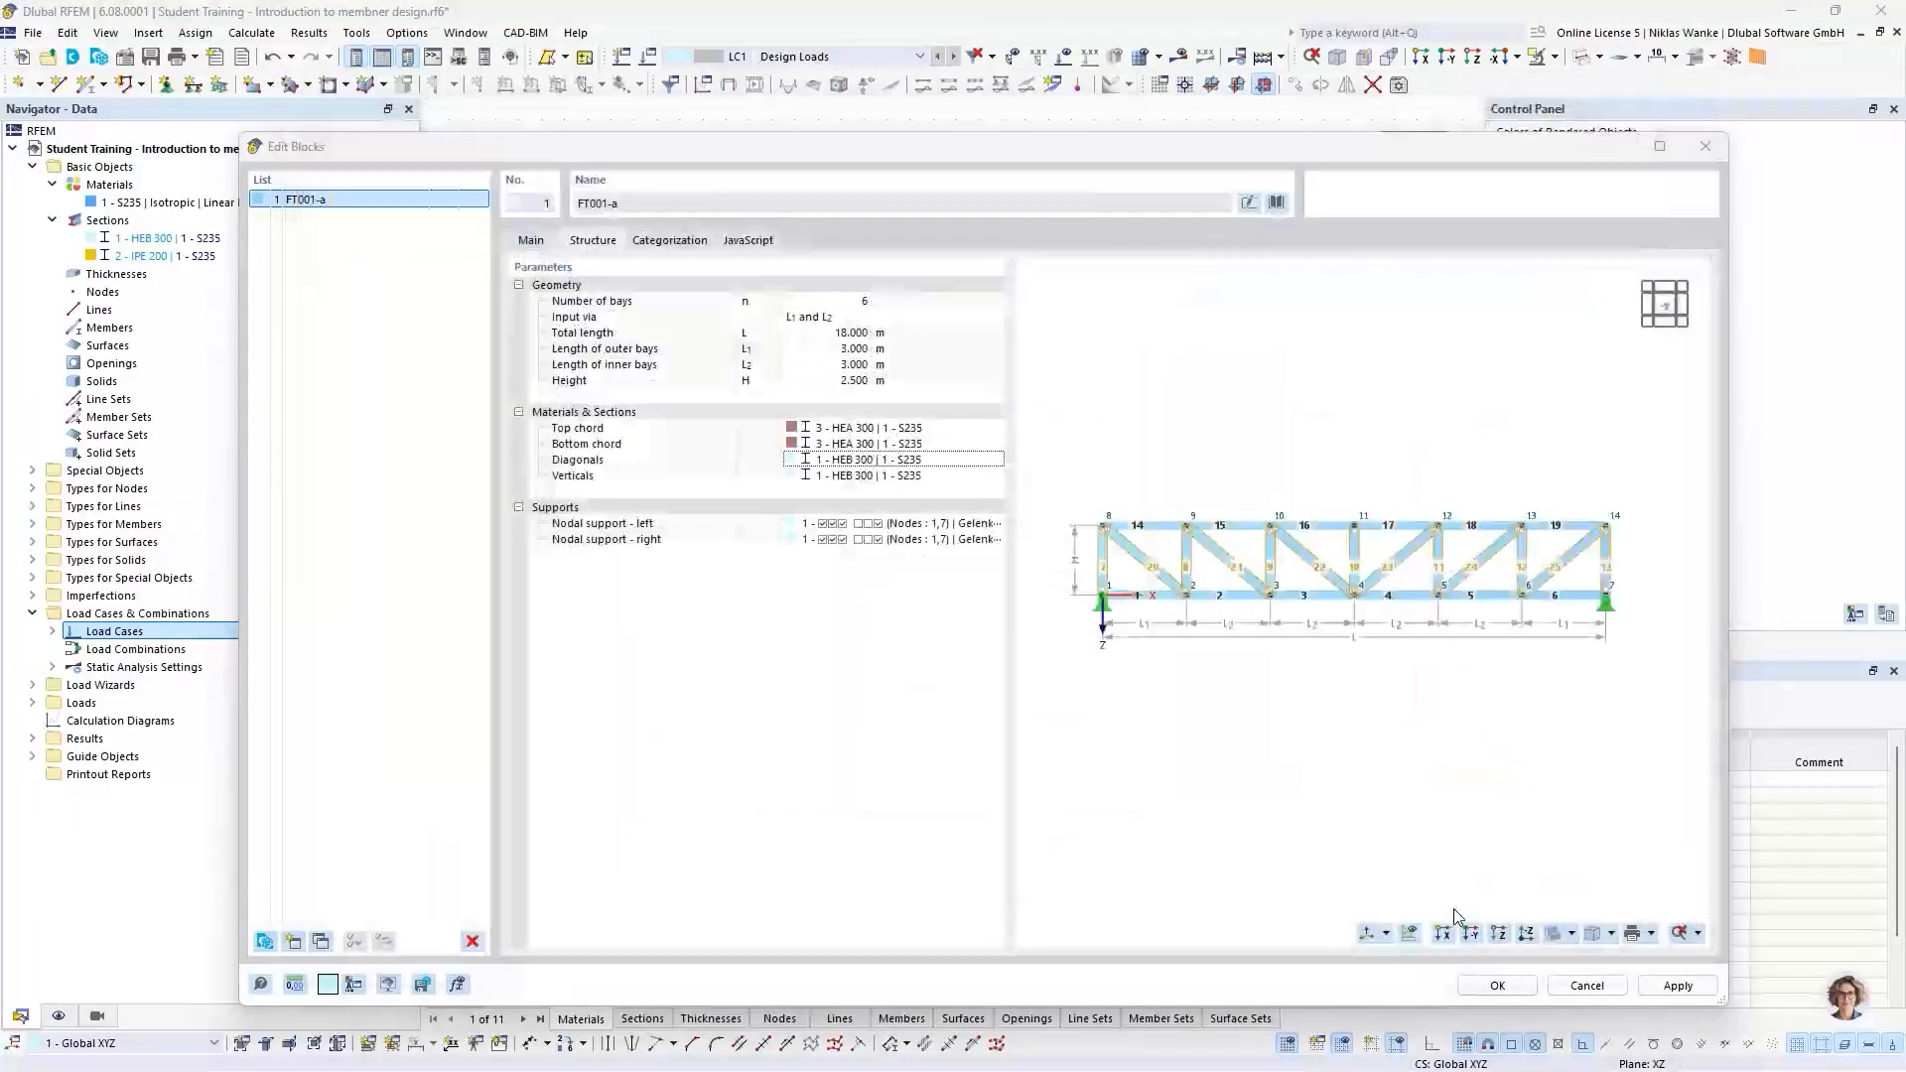
Step: Create a new HEA 160 section (DIN 1025-3:1994-03, Ferona) in S235 and assign it to the verticals
click(884, 475)
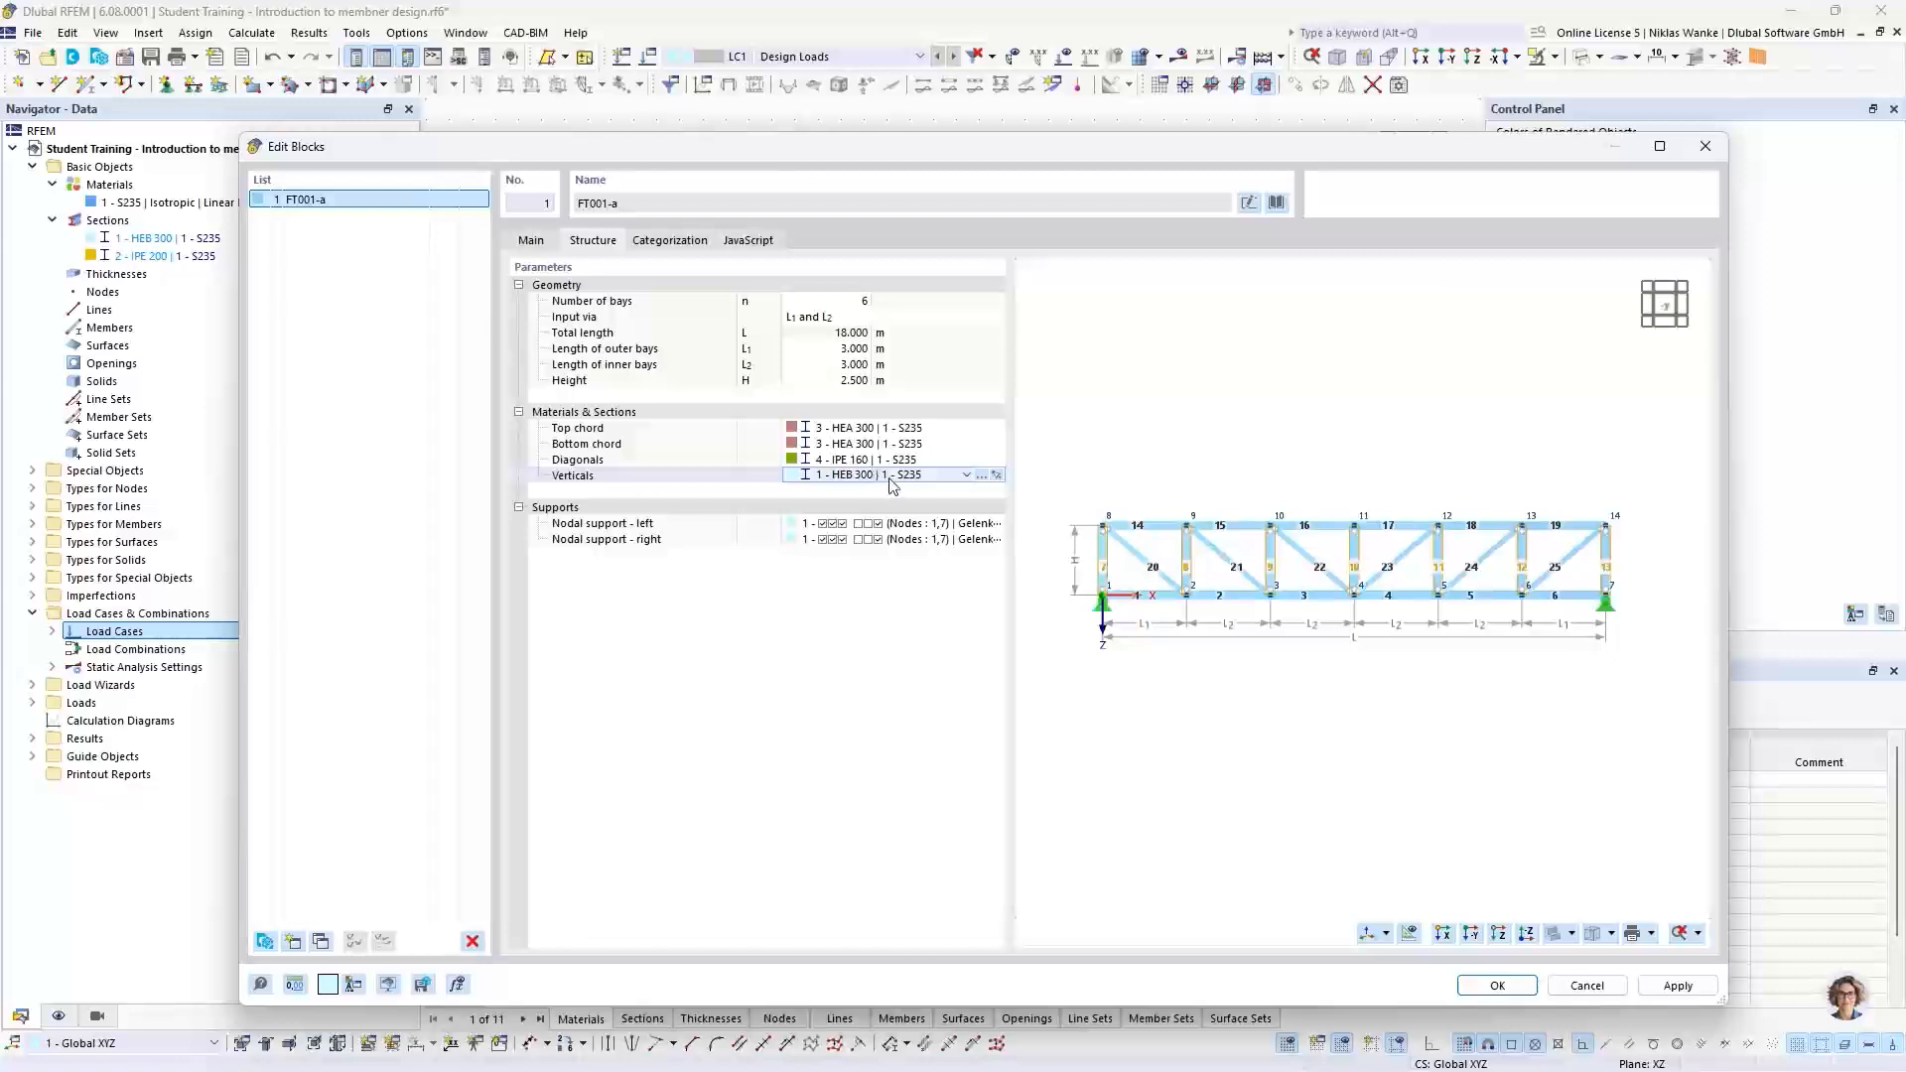
click(966, 475)
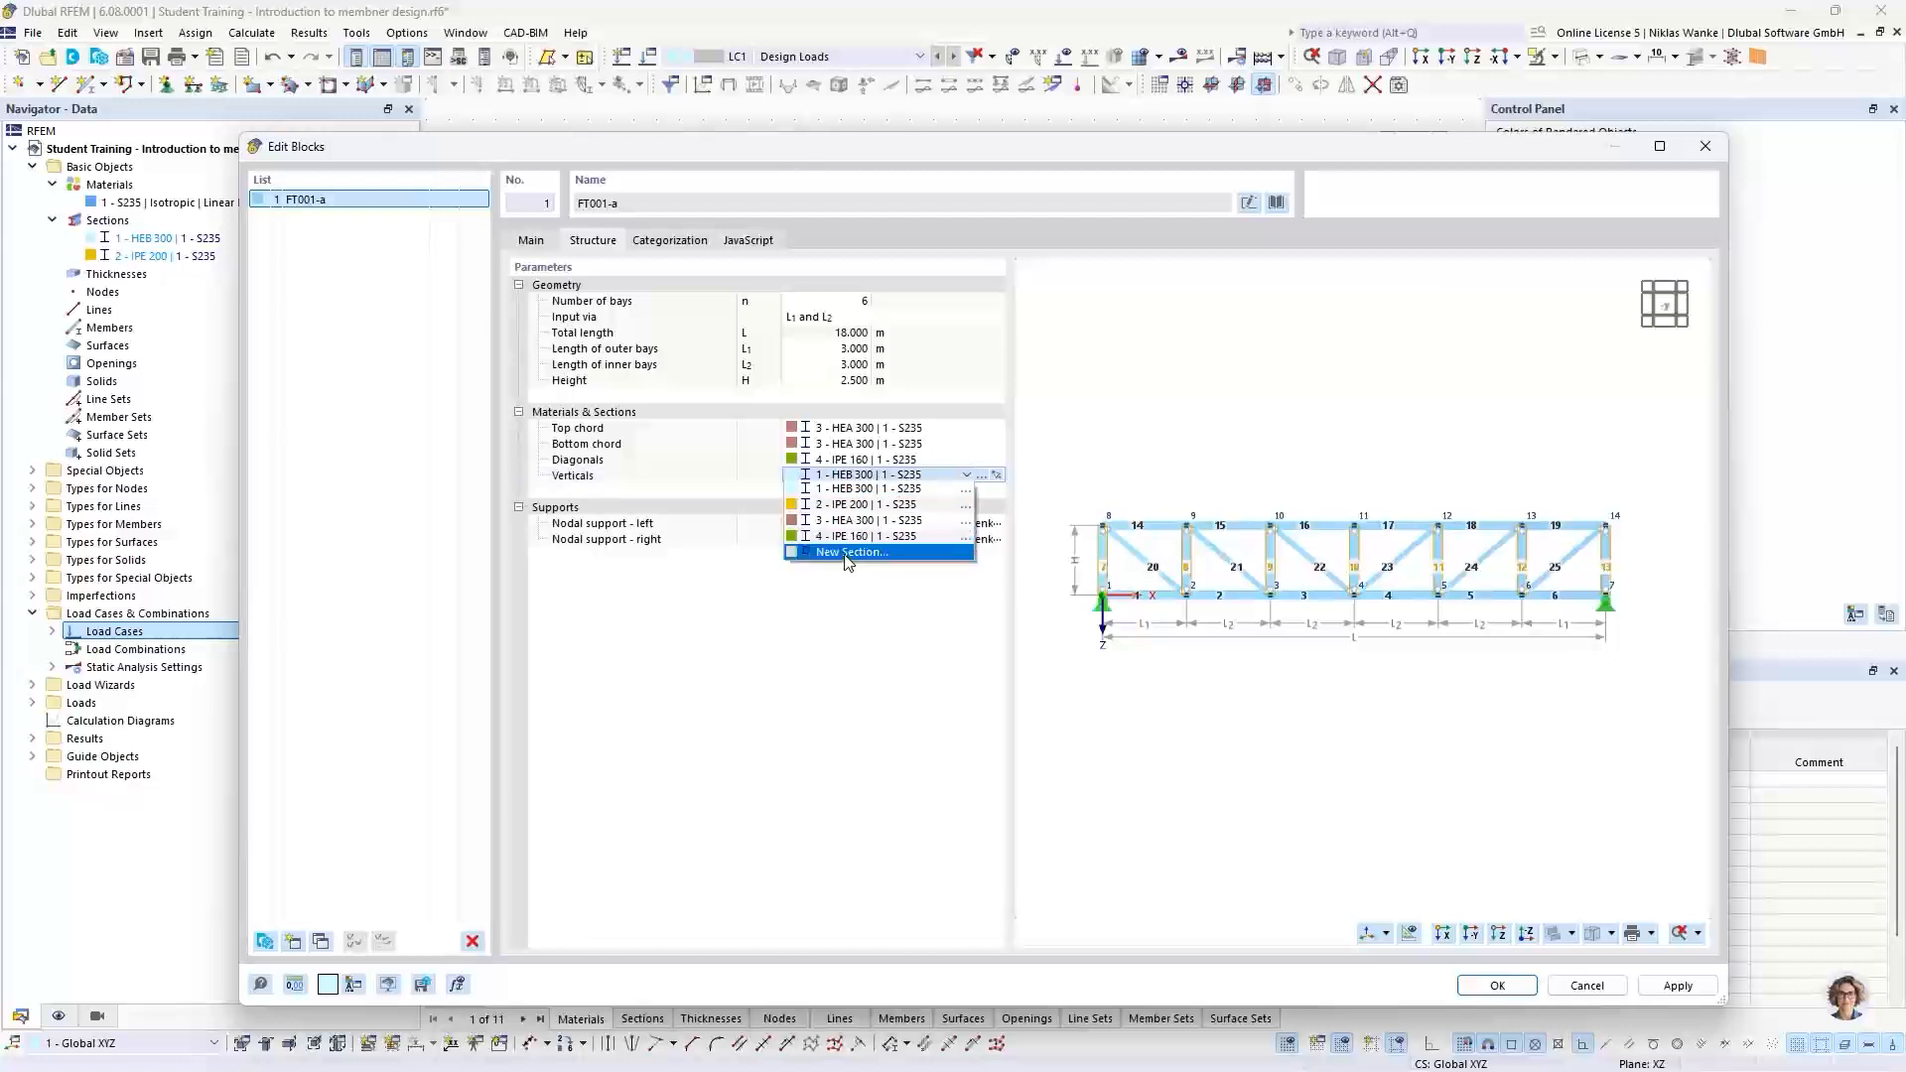
click(849, 552)
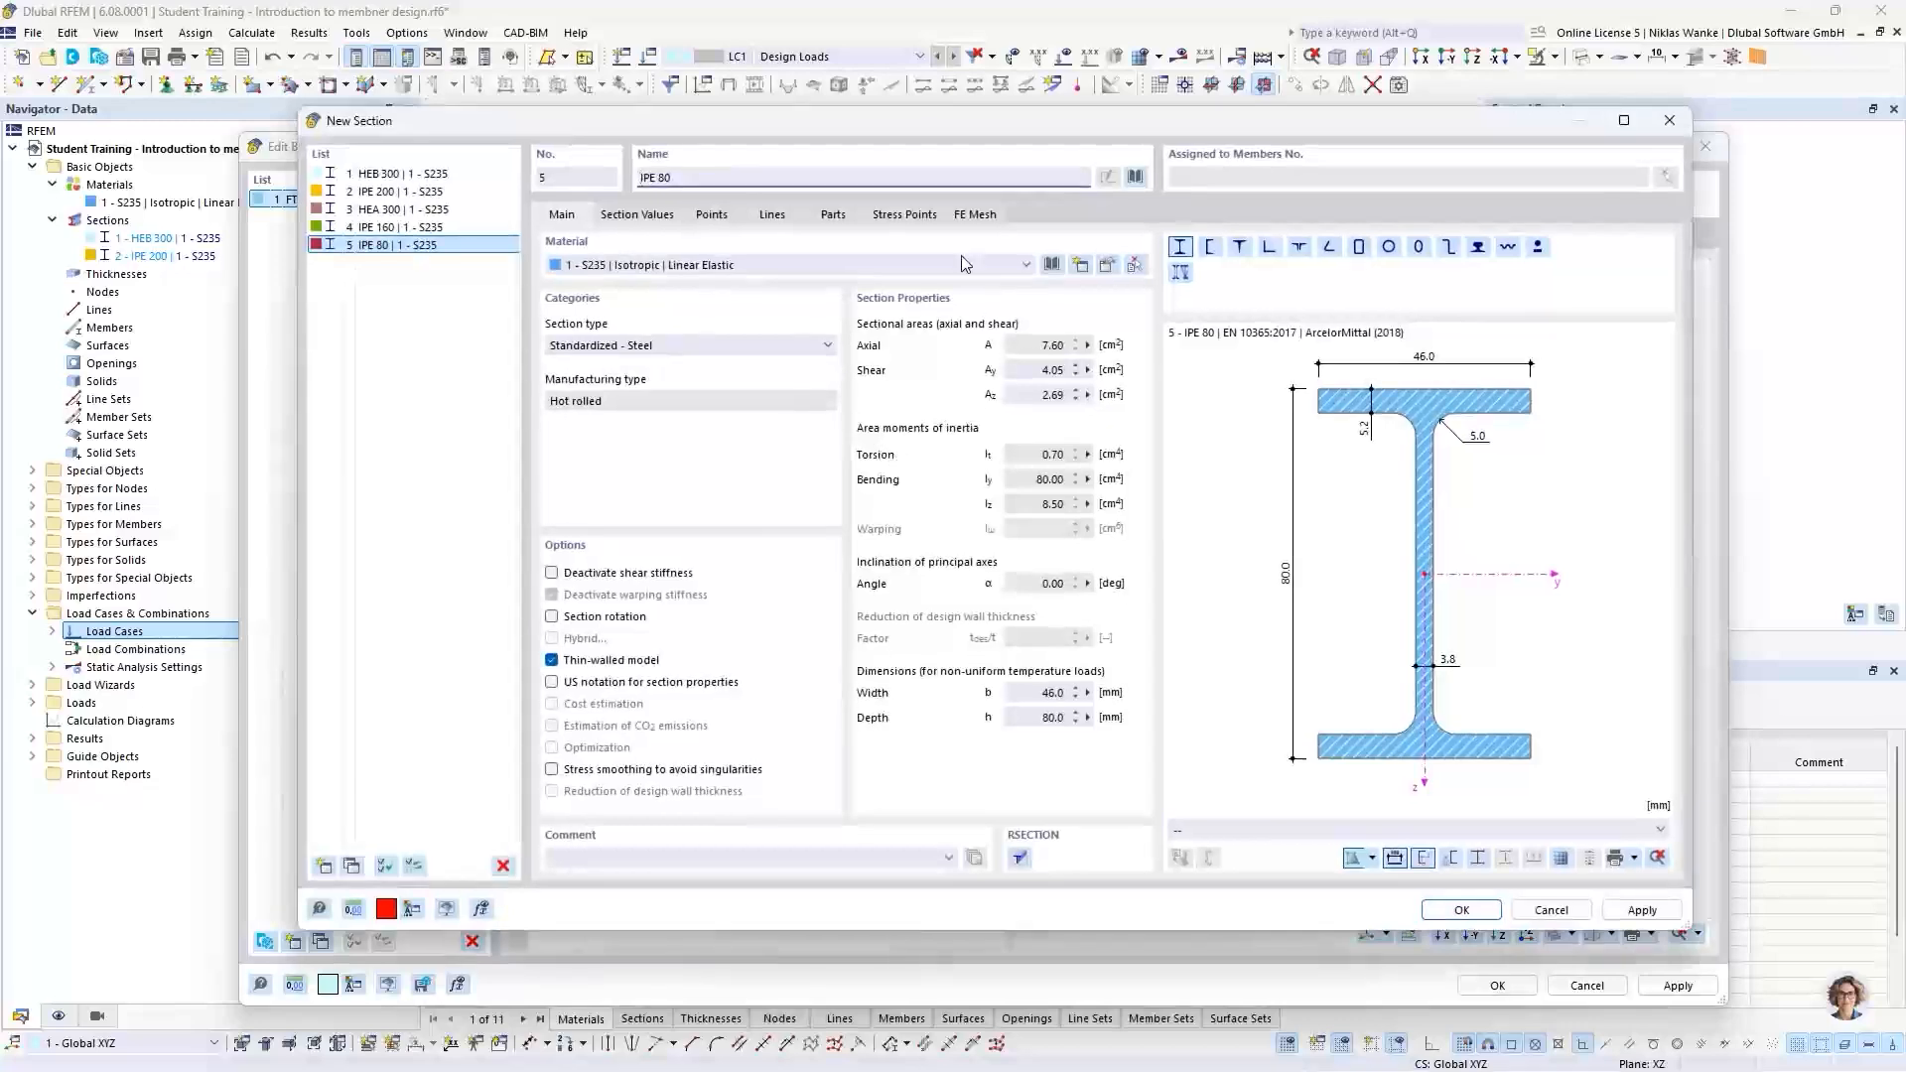
key(BackSpace)
key(BackSpace)
key(BackSpace)
key(BackSpace)
key(BackSpace)
key(BackSpace)
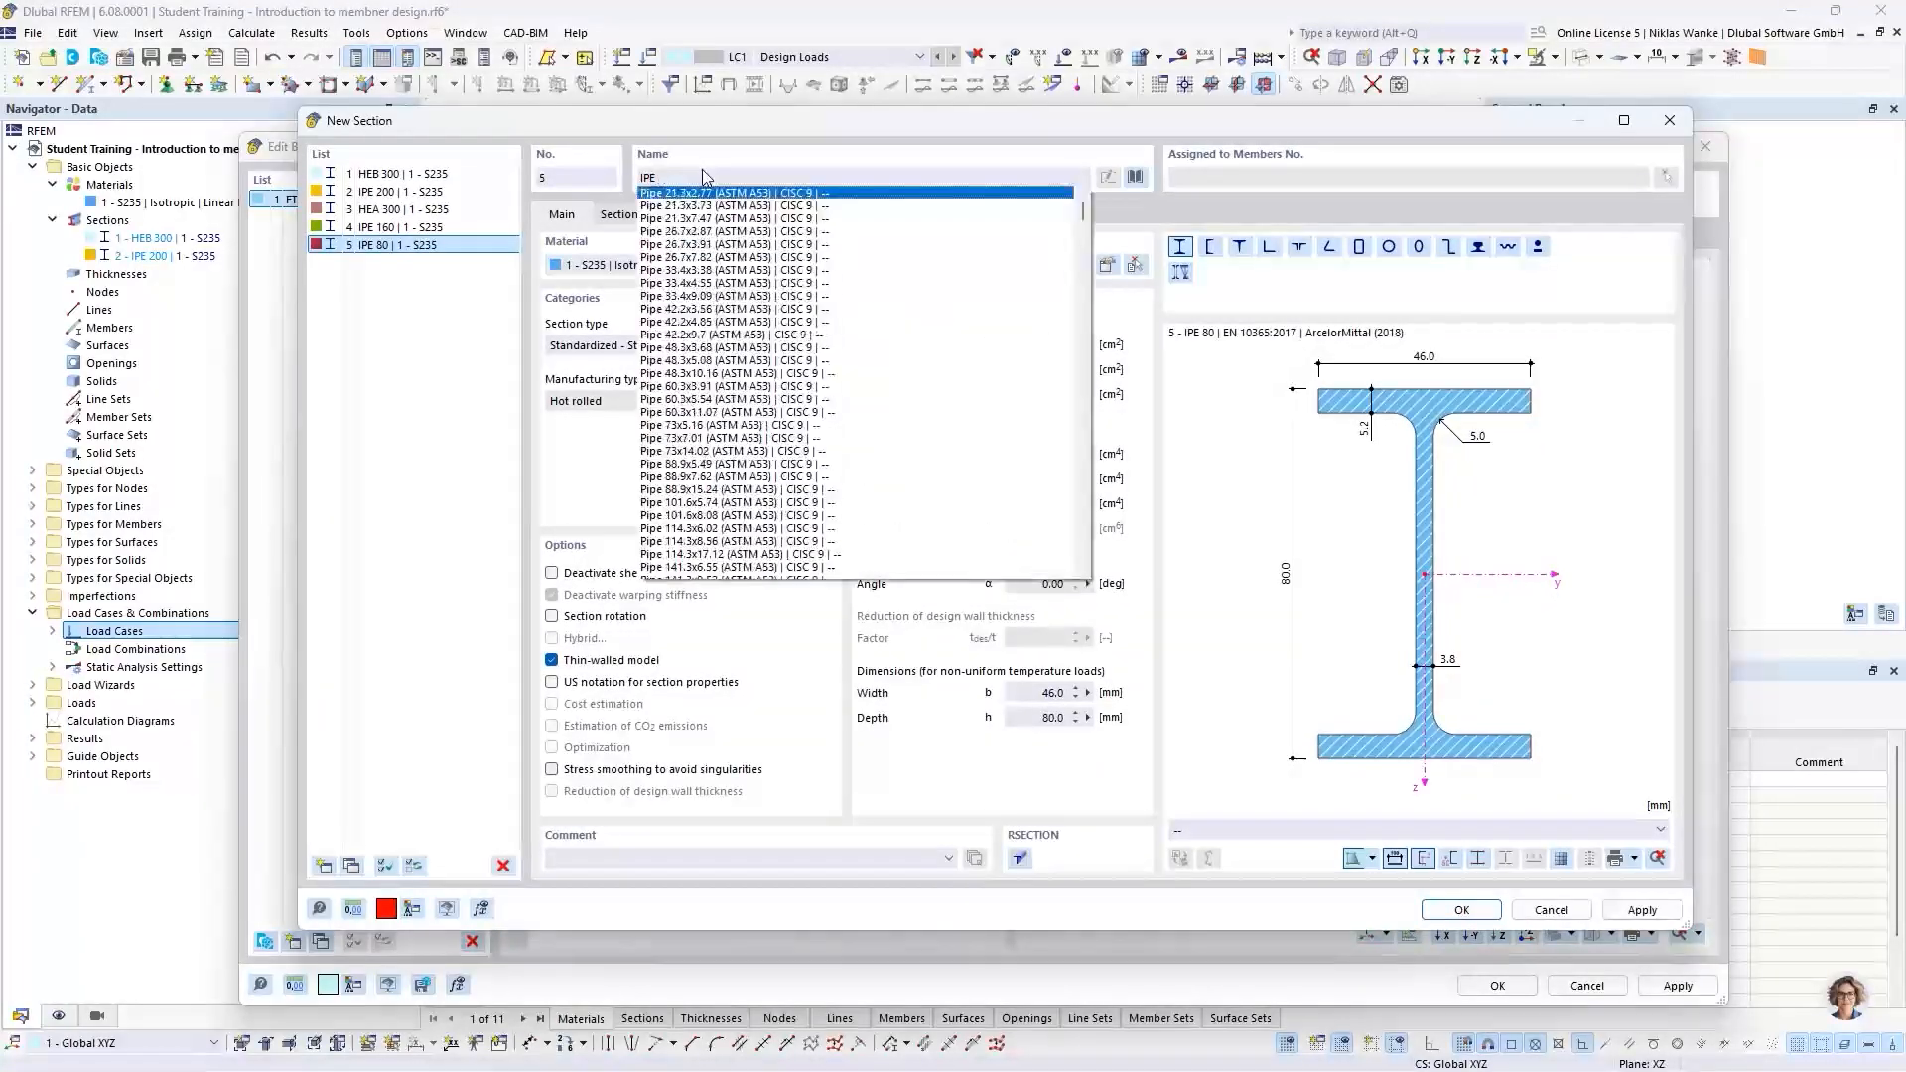
text(H)
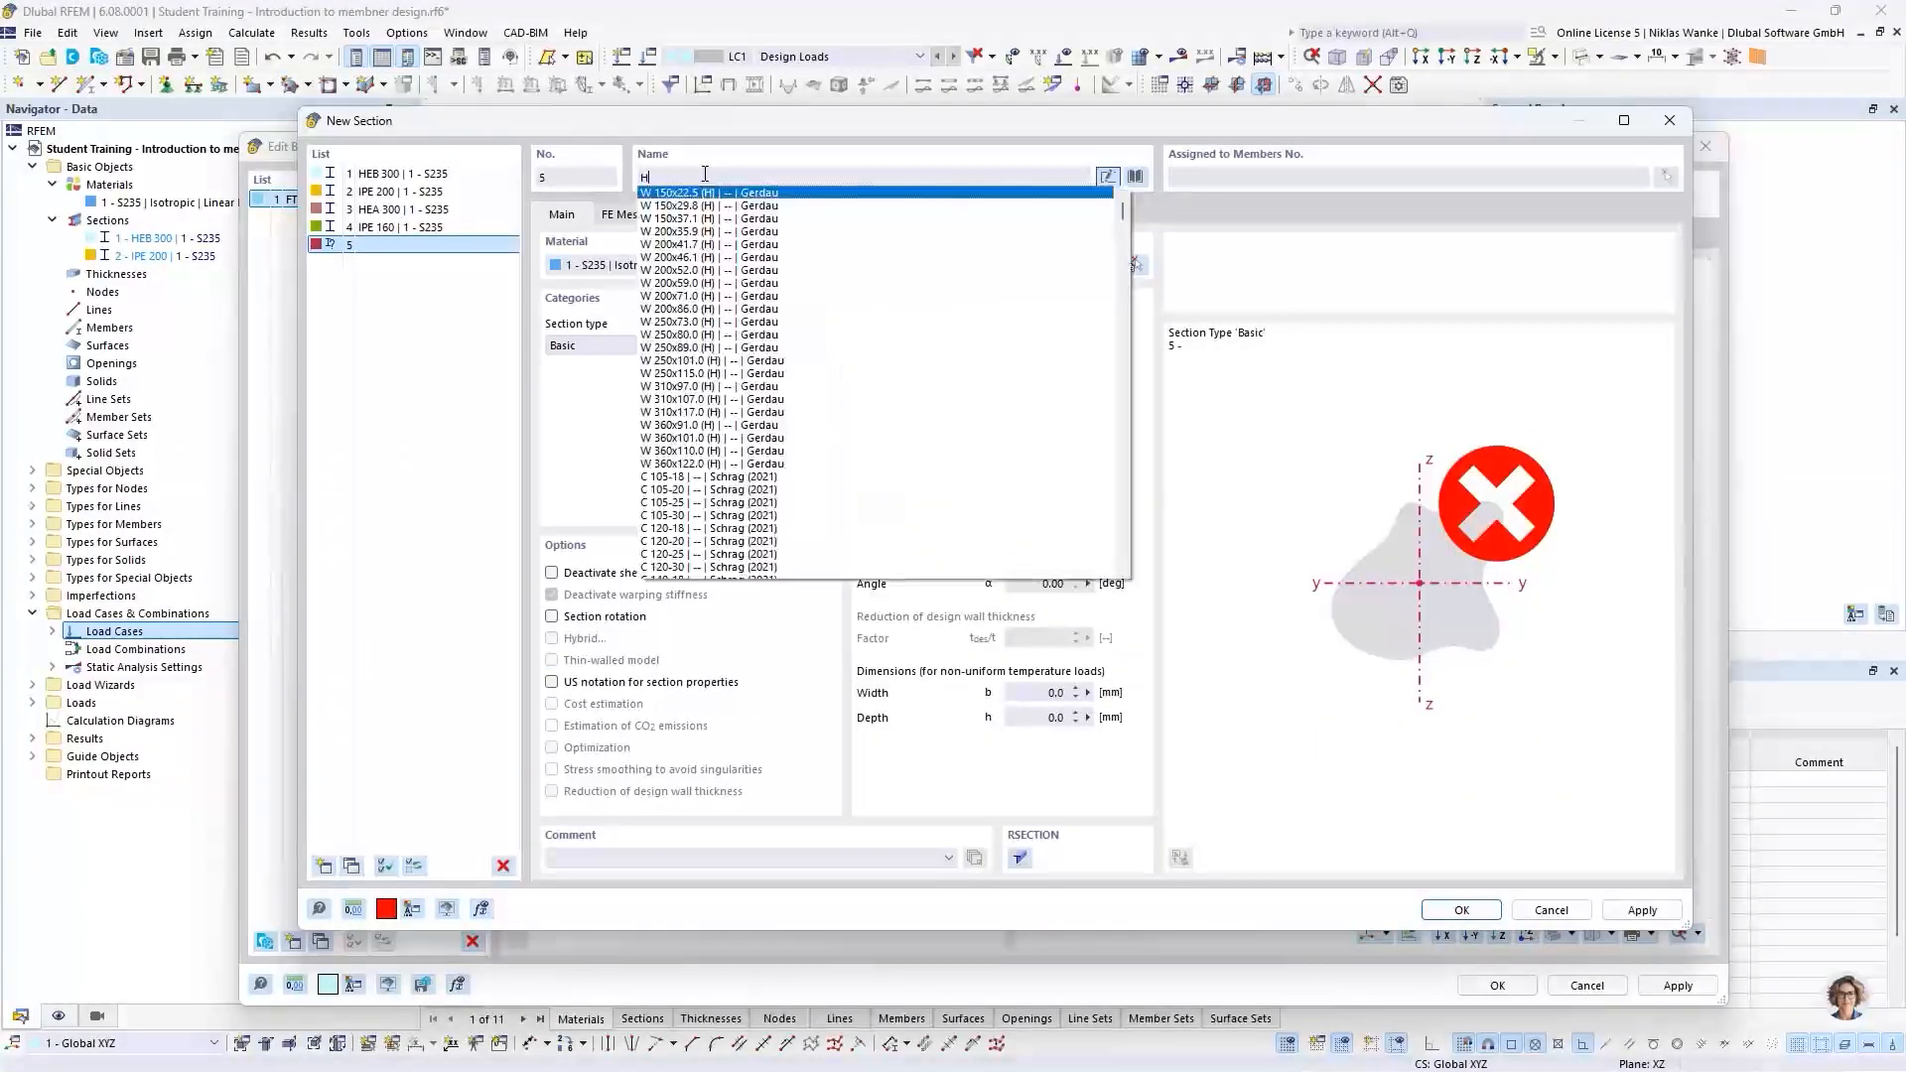
text(EA 1)
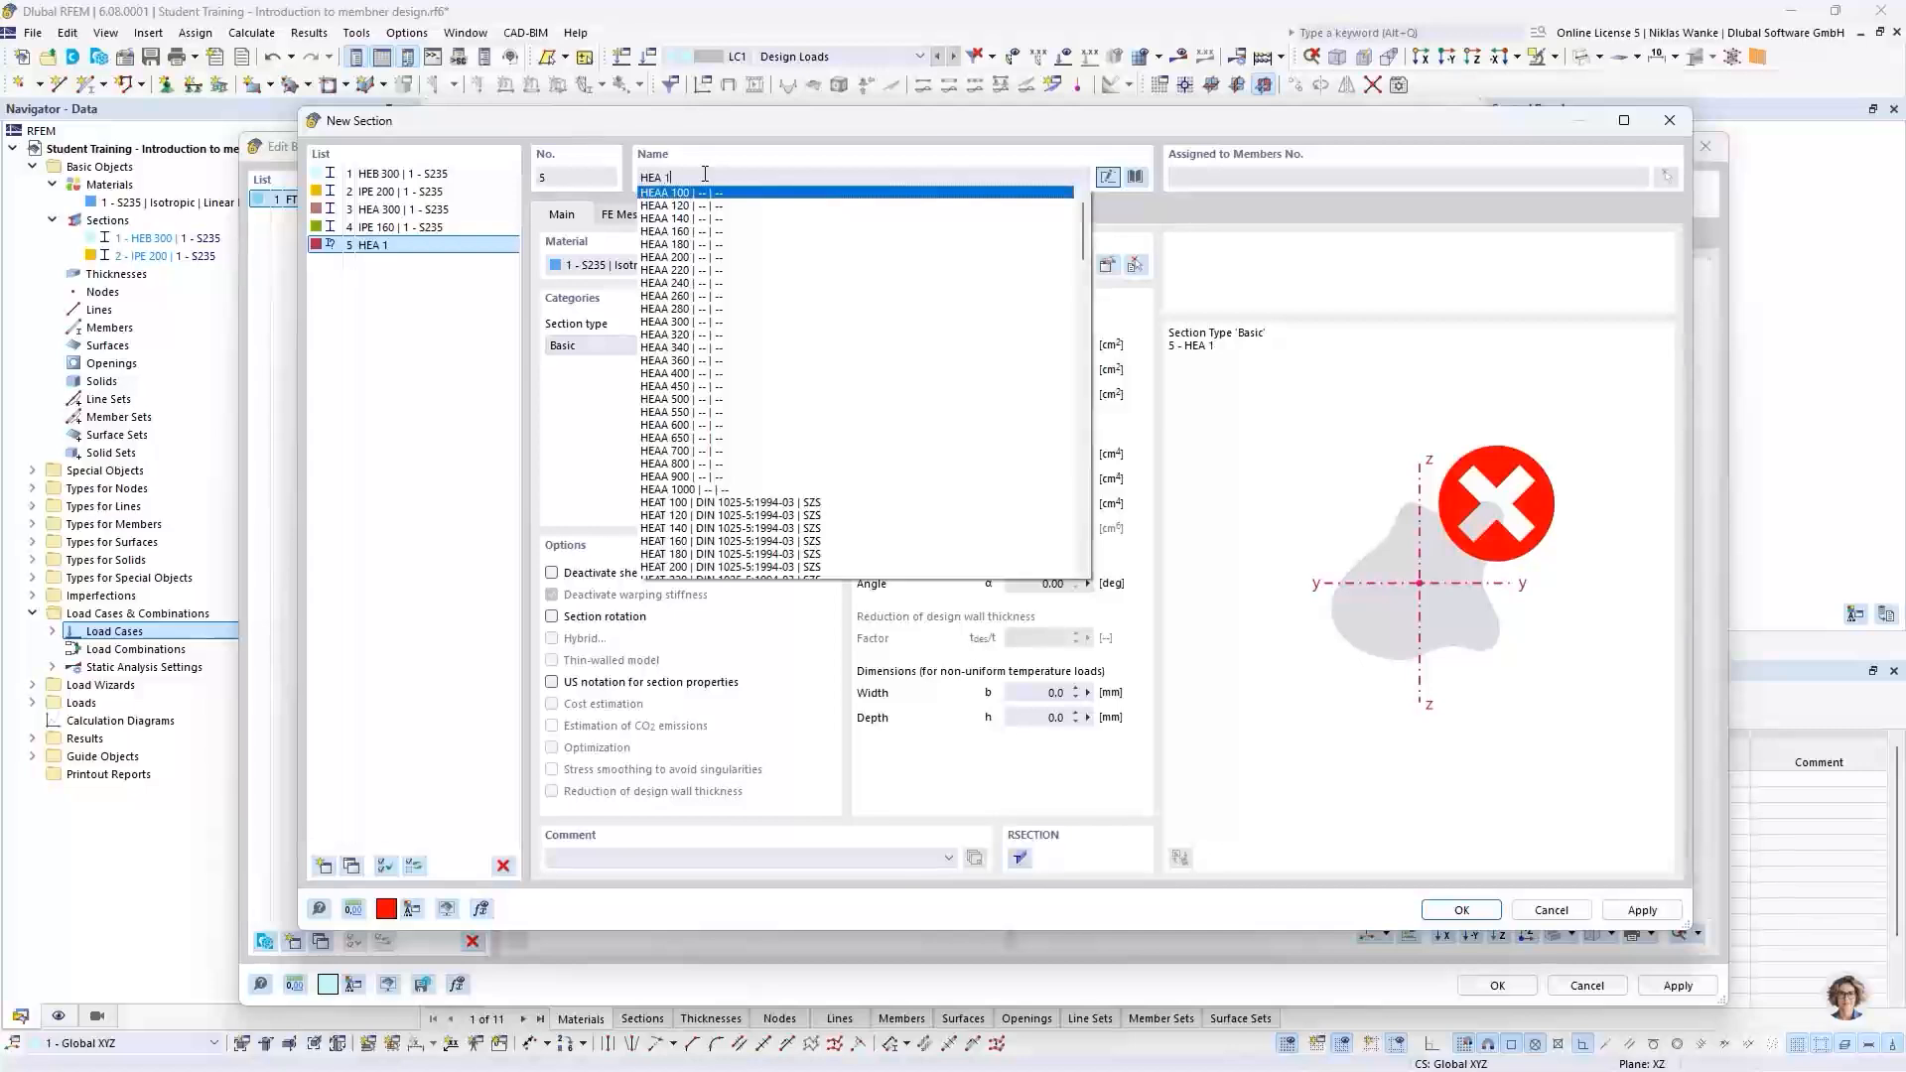
text(60)
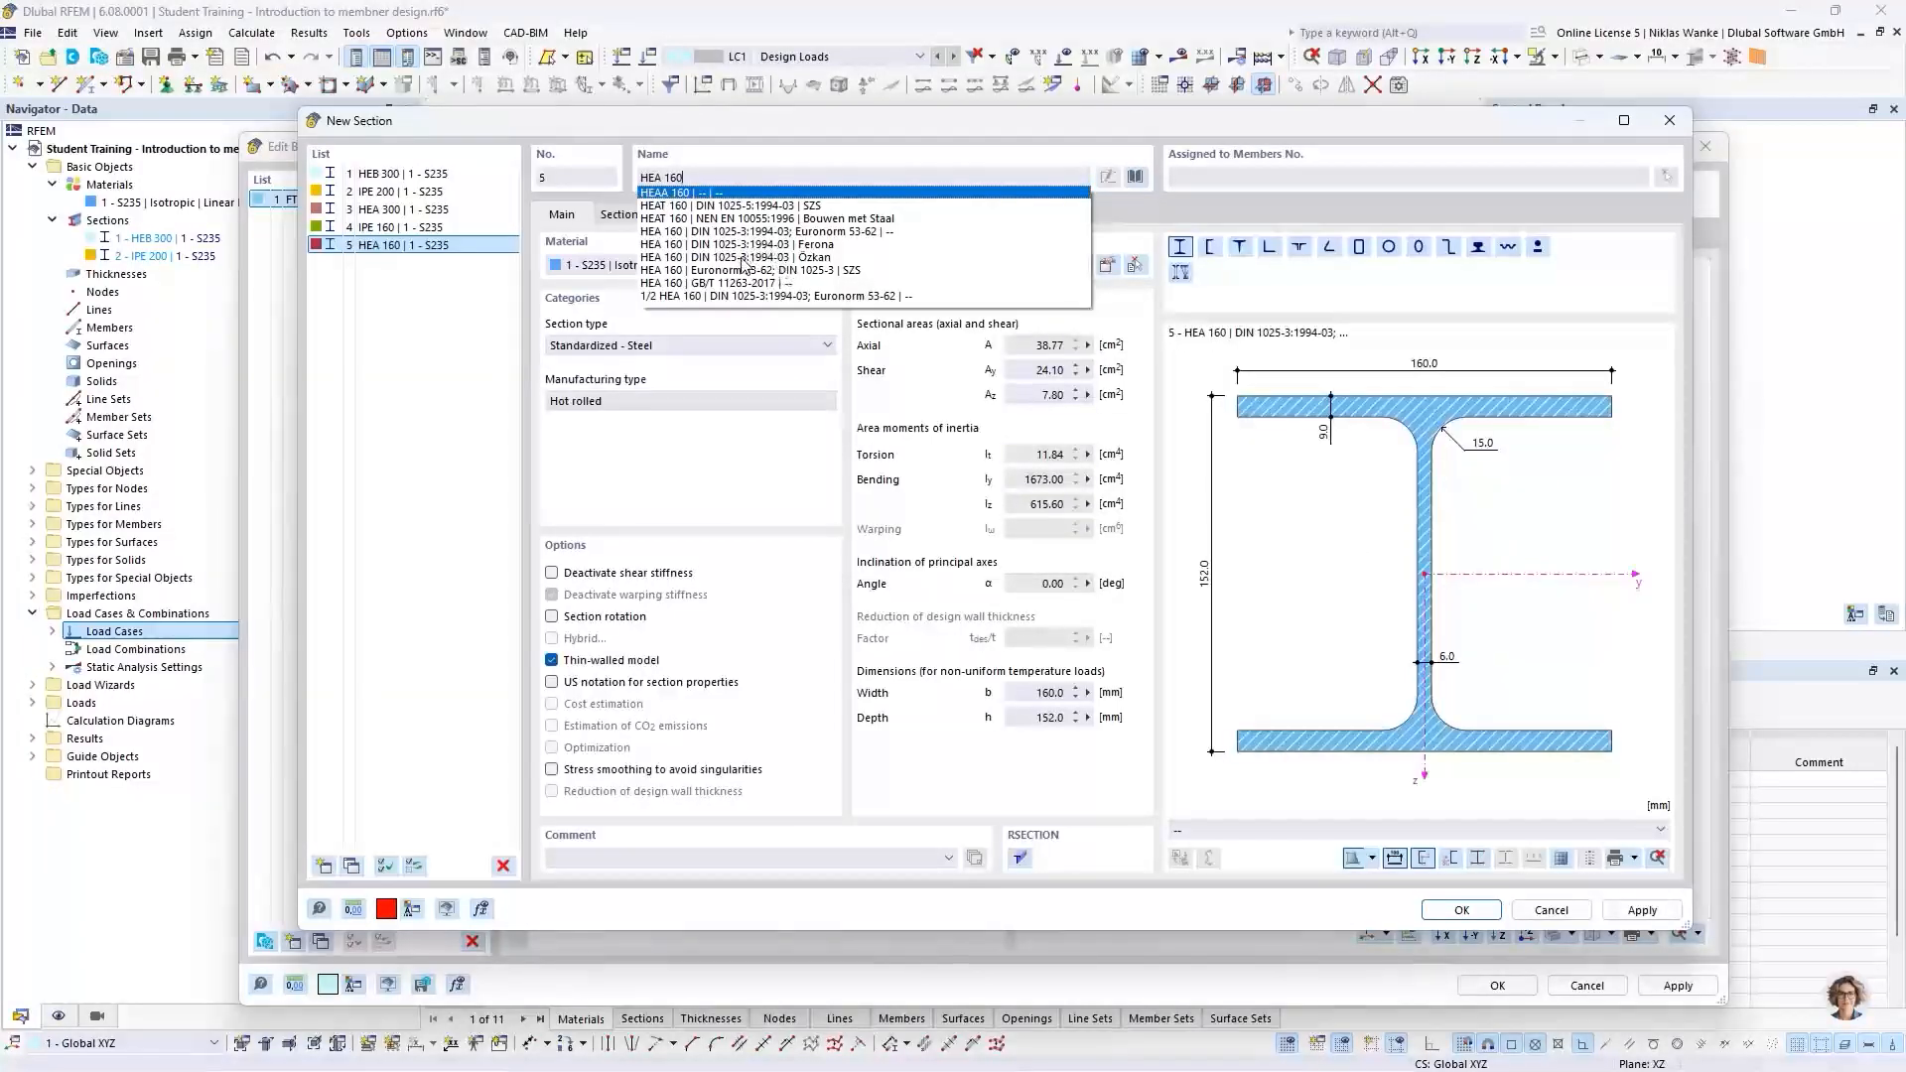
click(754, 247)
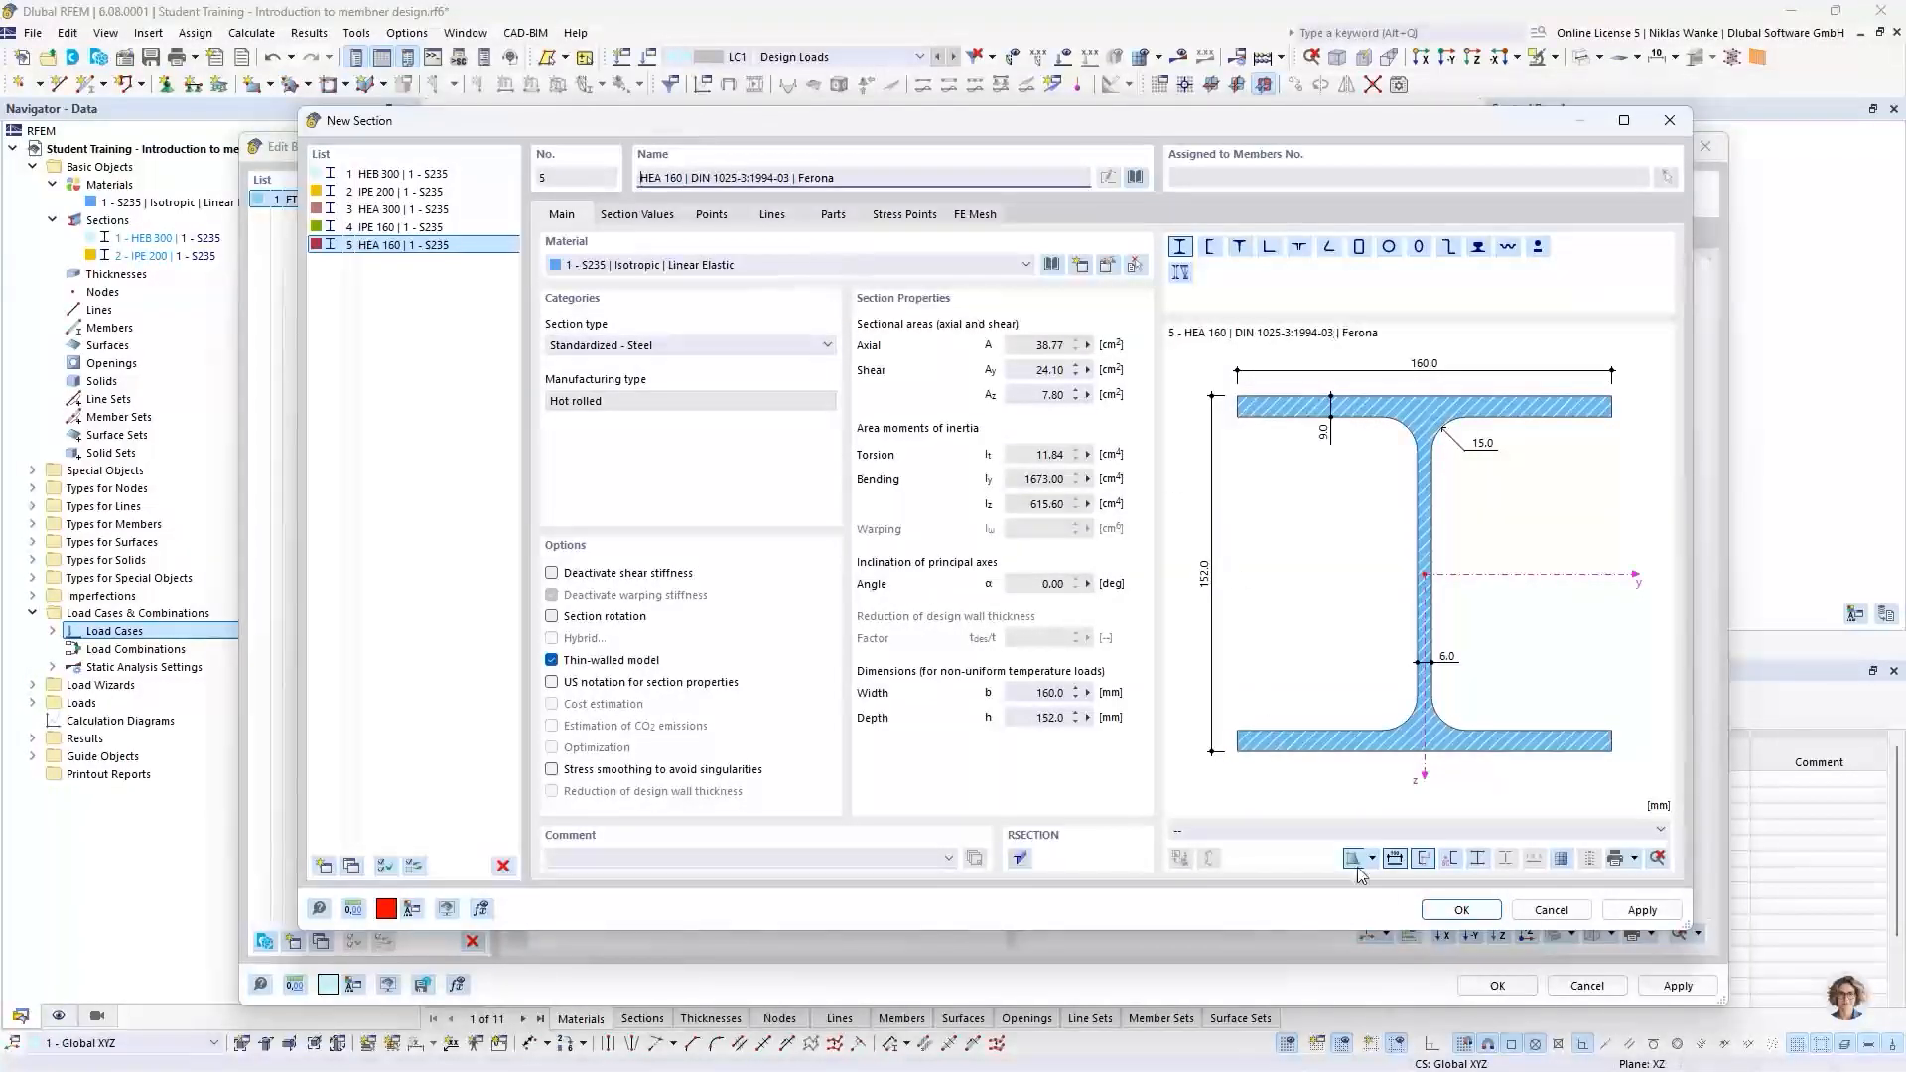
click(1462, 911)
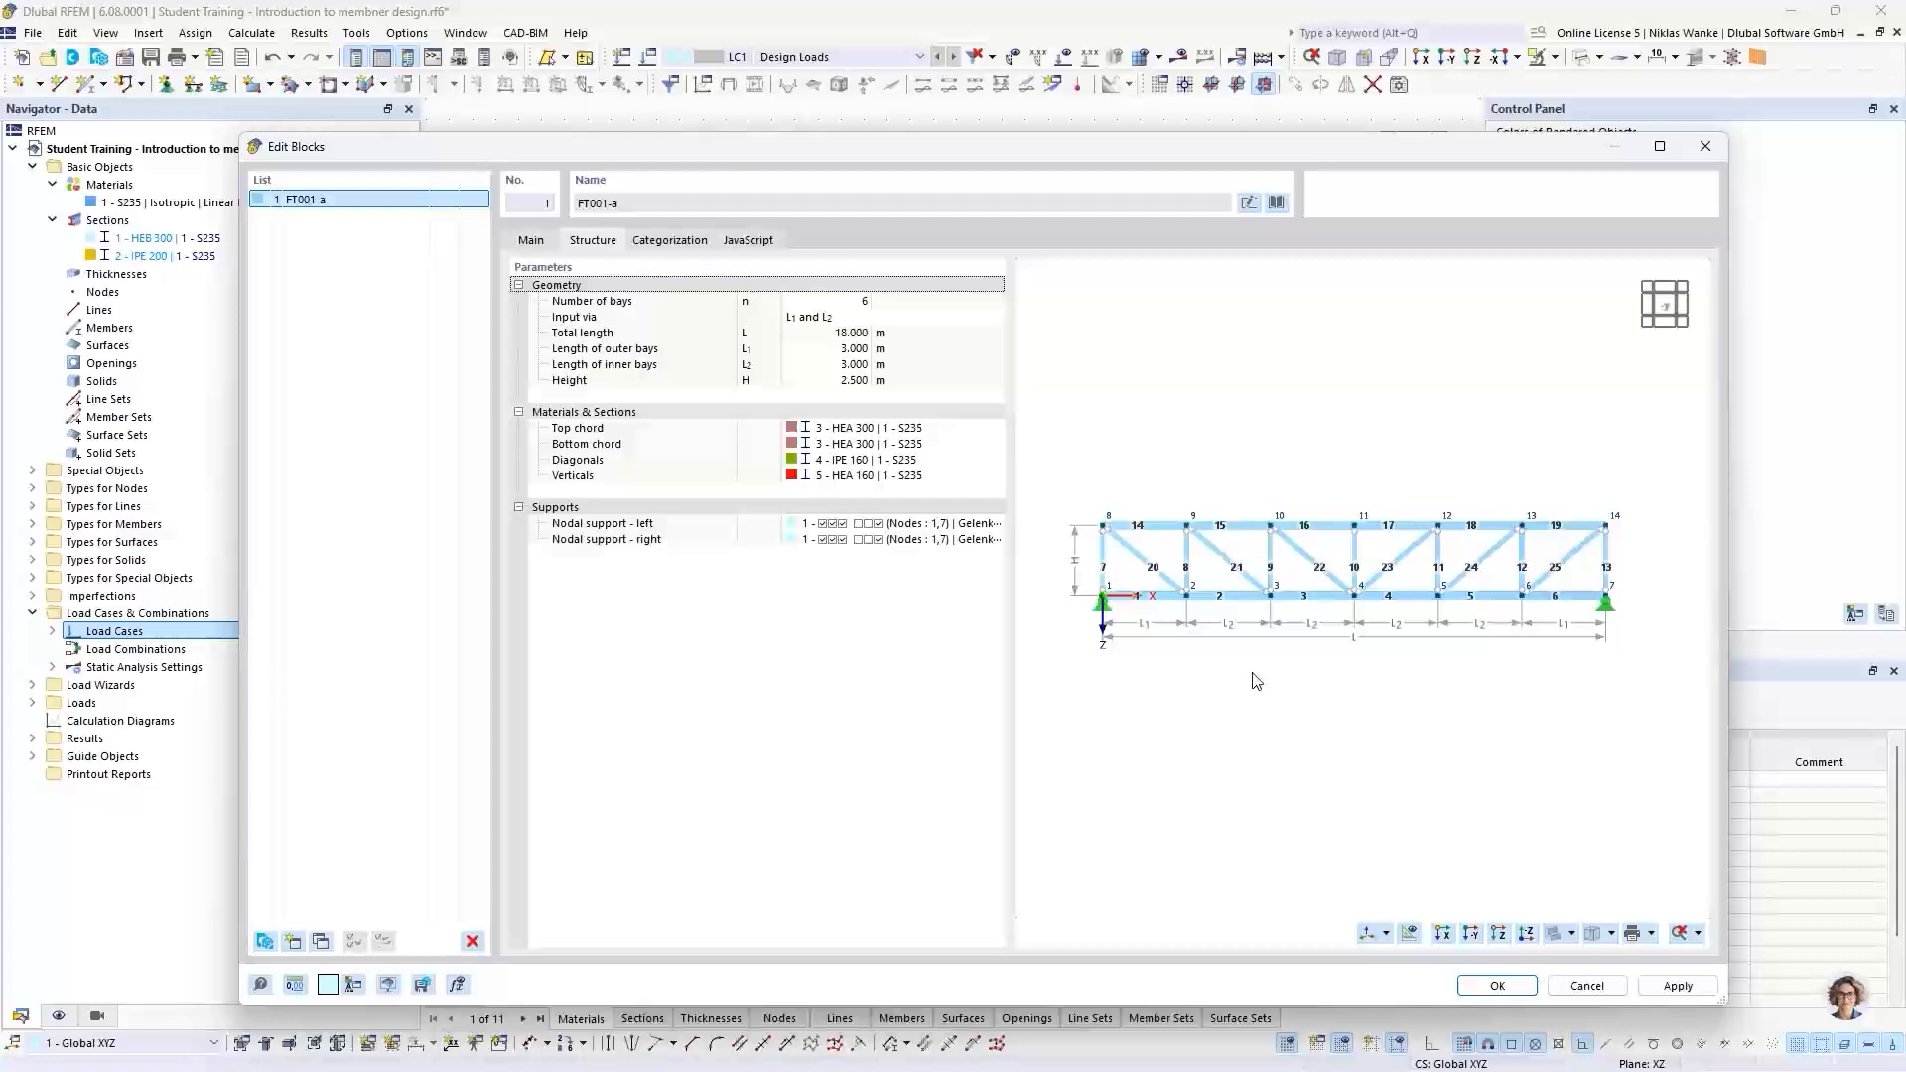
middle_drag(1253, 674, 1262, 671)
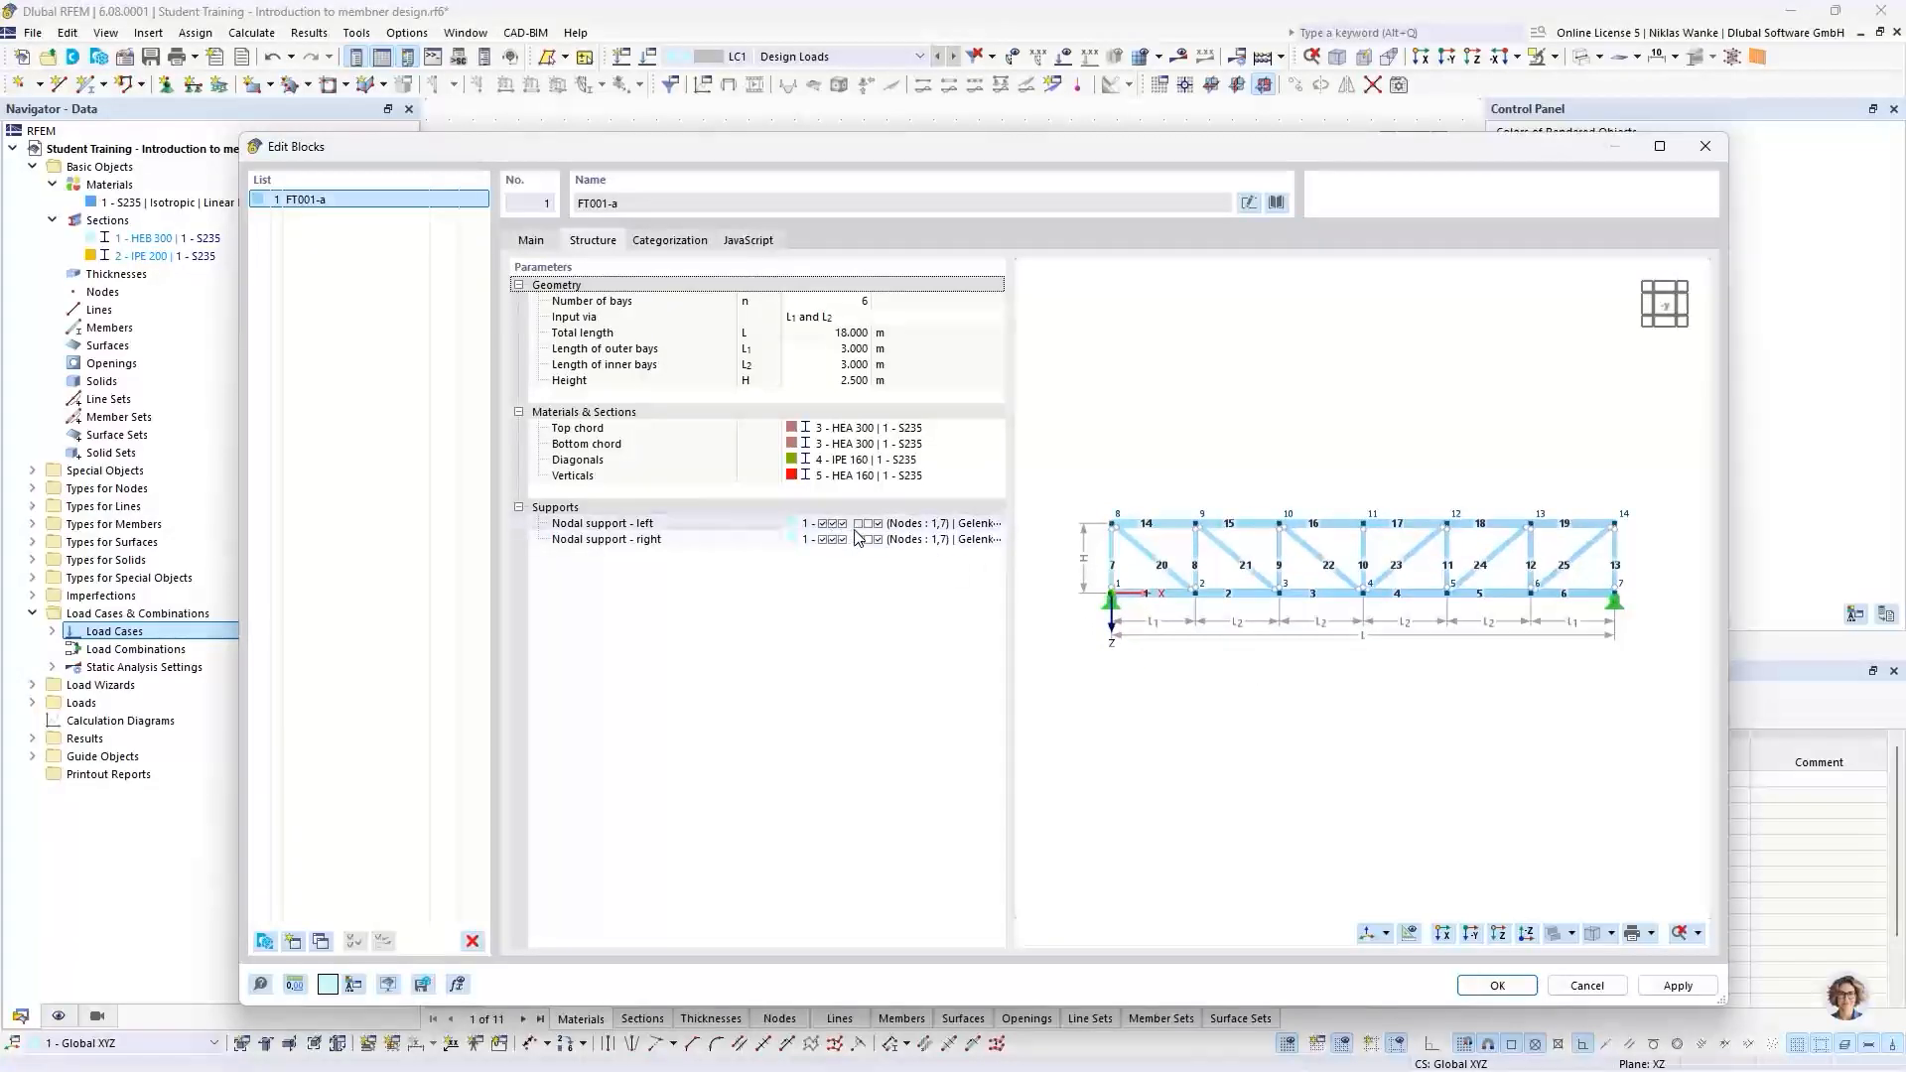
click(861, 528)
click(968, 523)
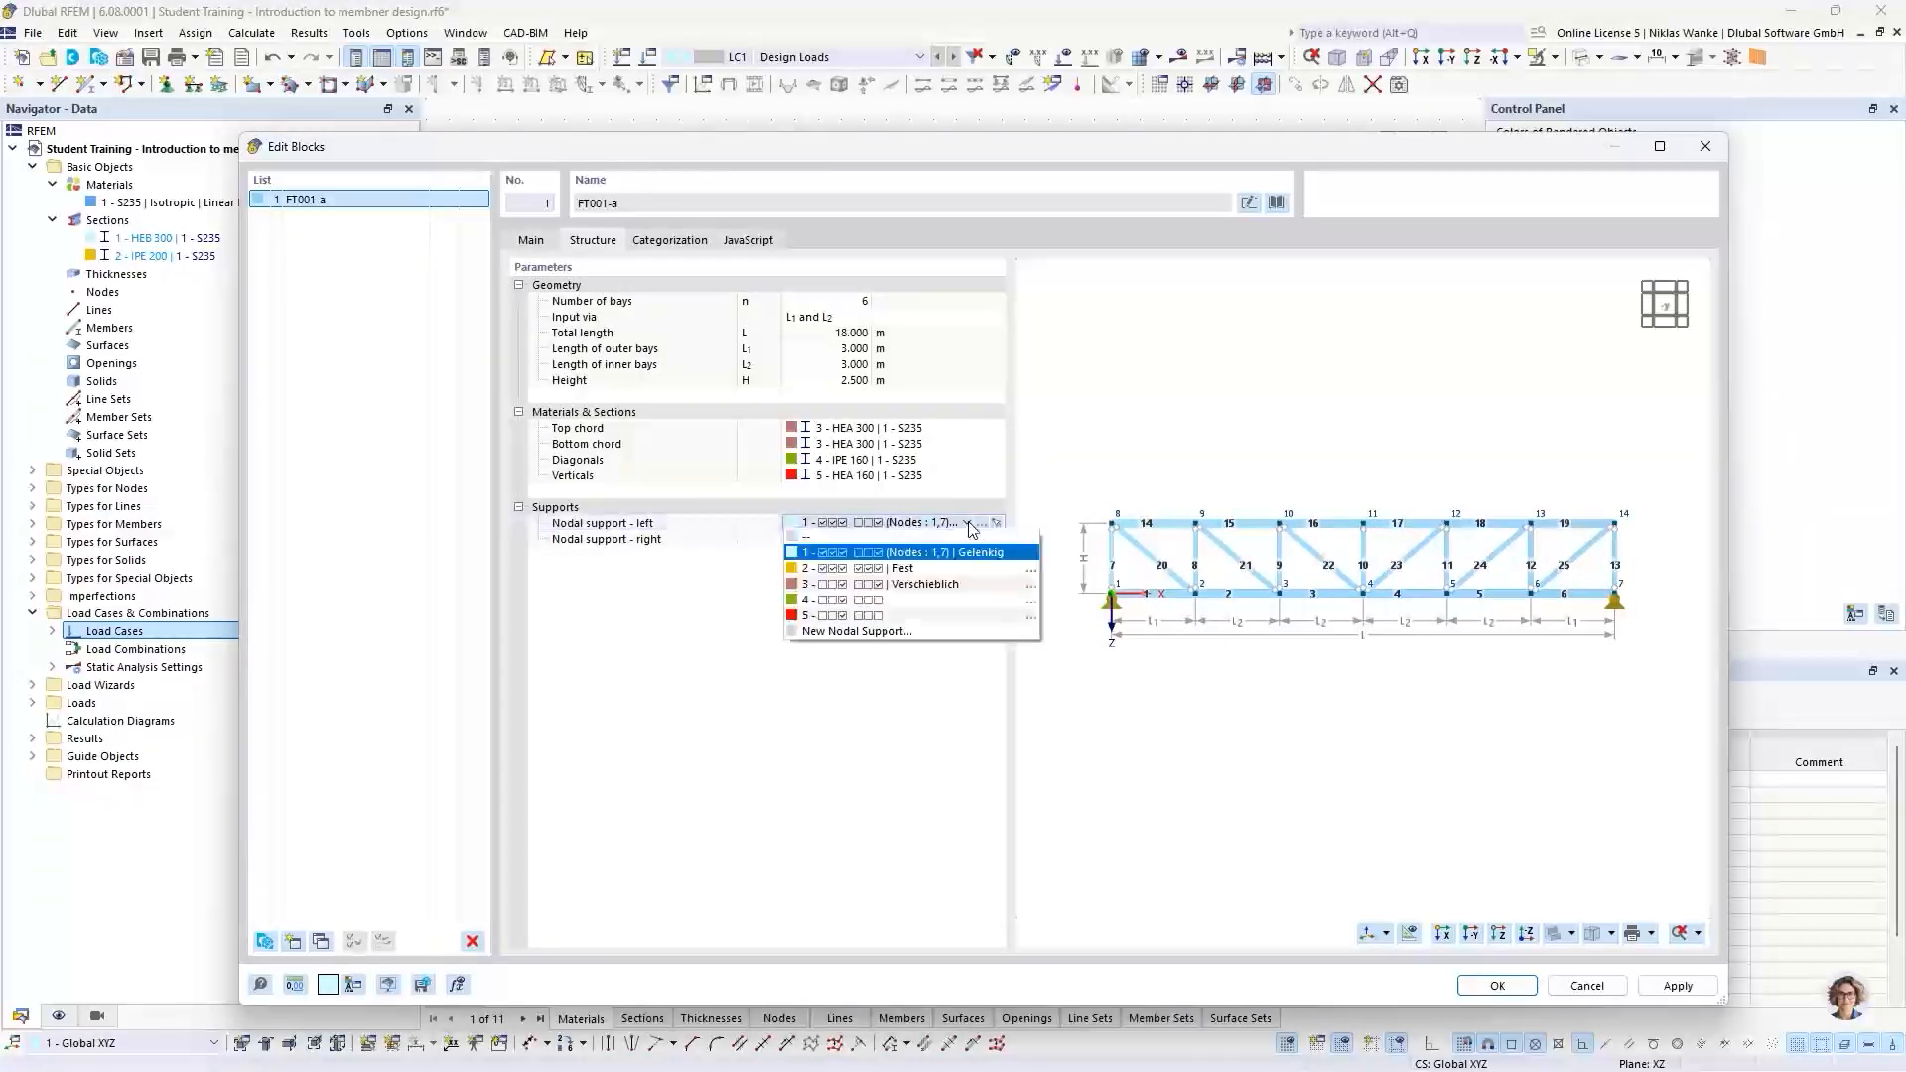
click(968, 524)
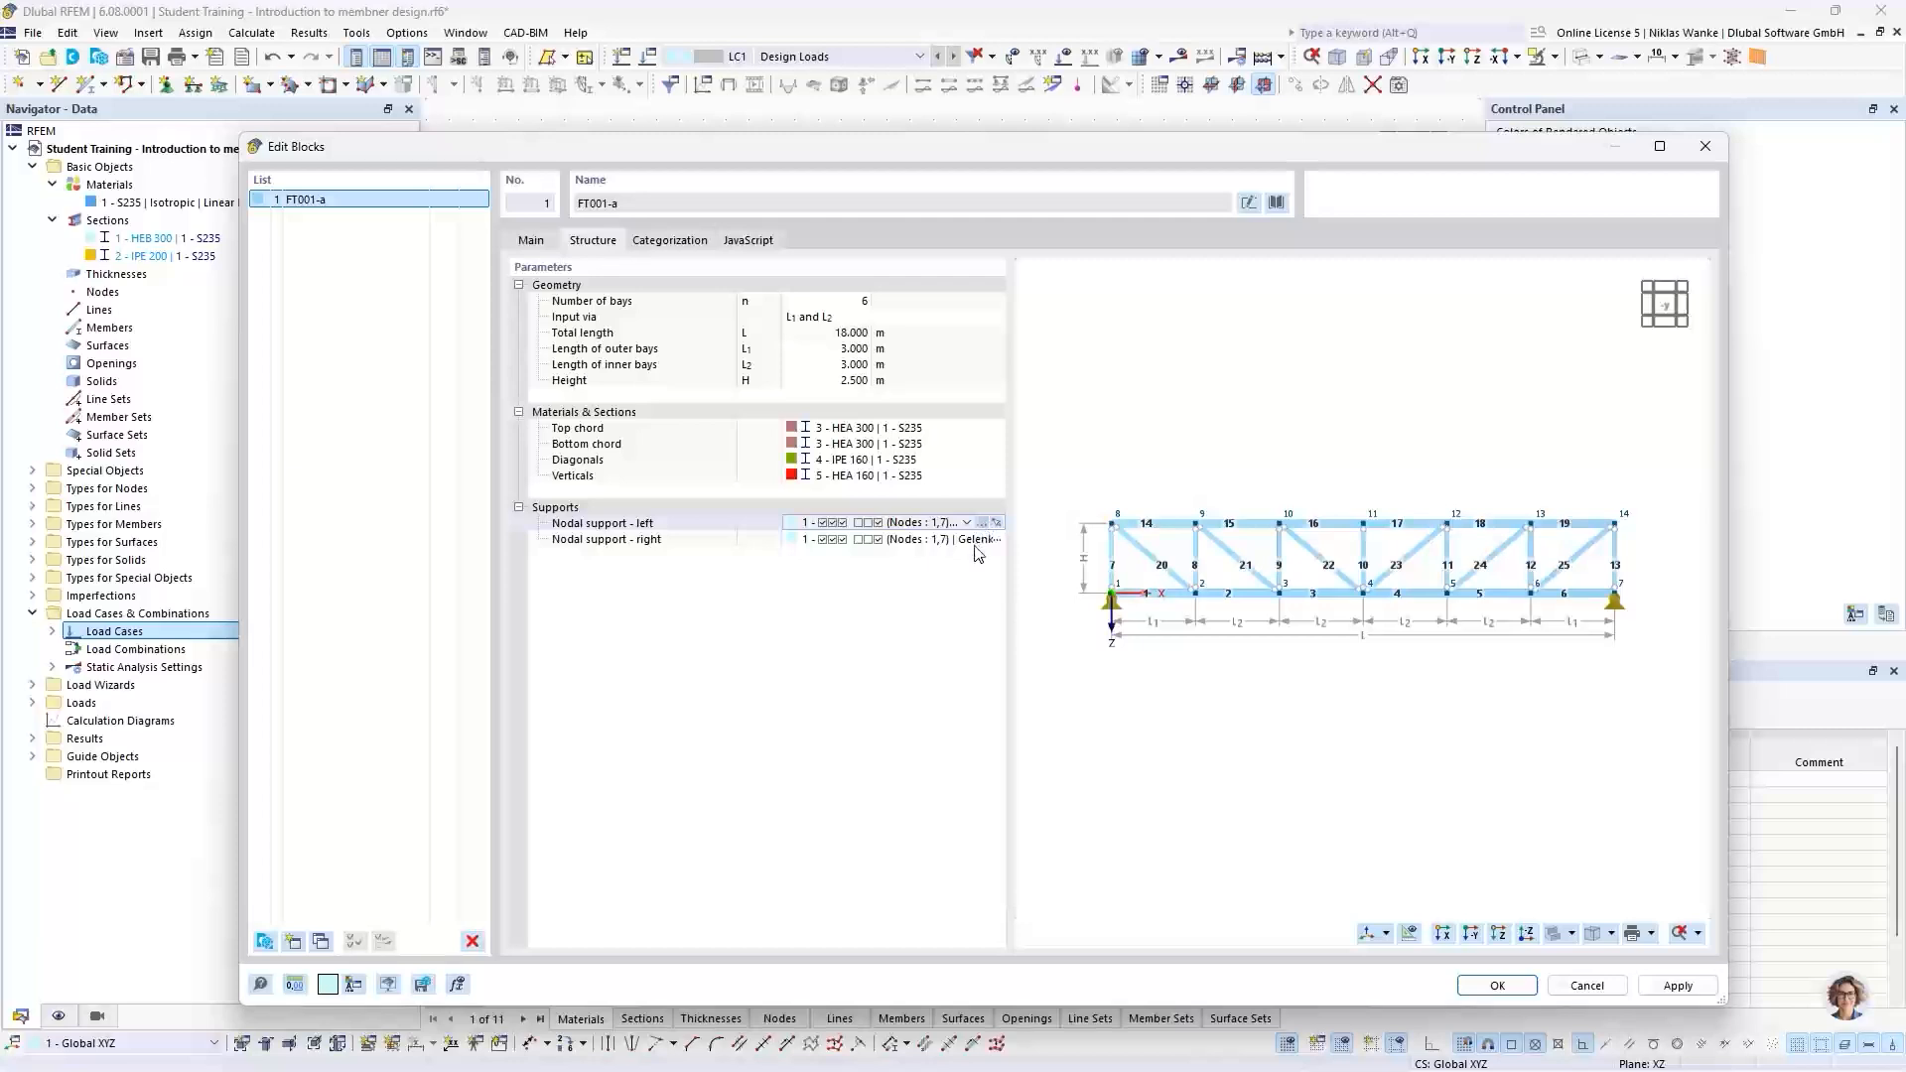
Step: Restrain the rotation φX in the hinged nodal support assigned to nodes 1 and 7 of the truss block
click(982, 523)
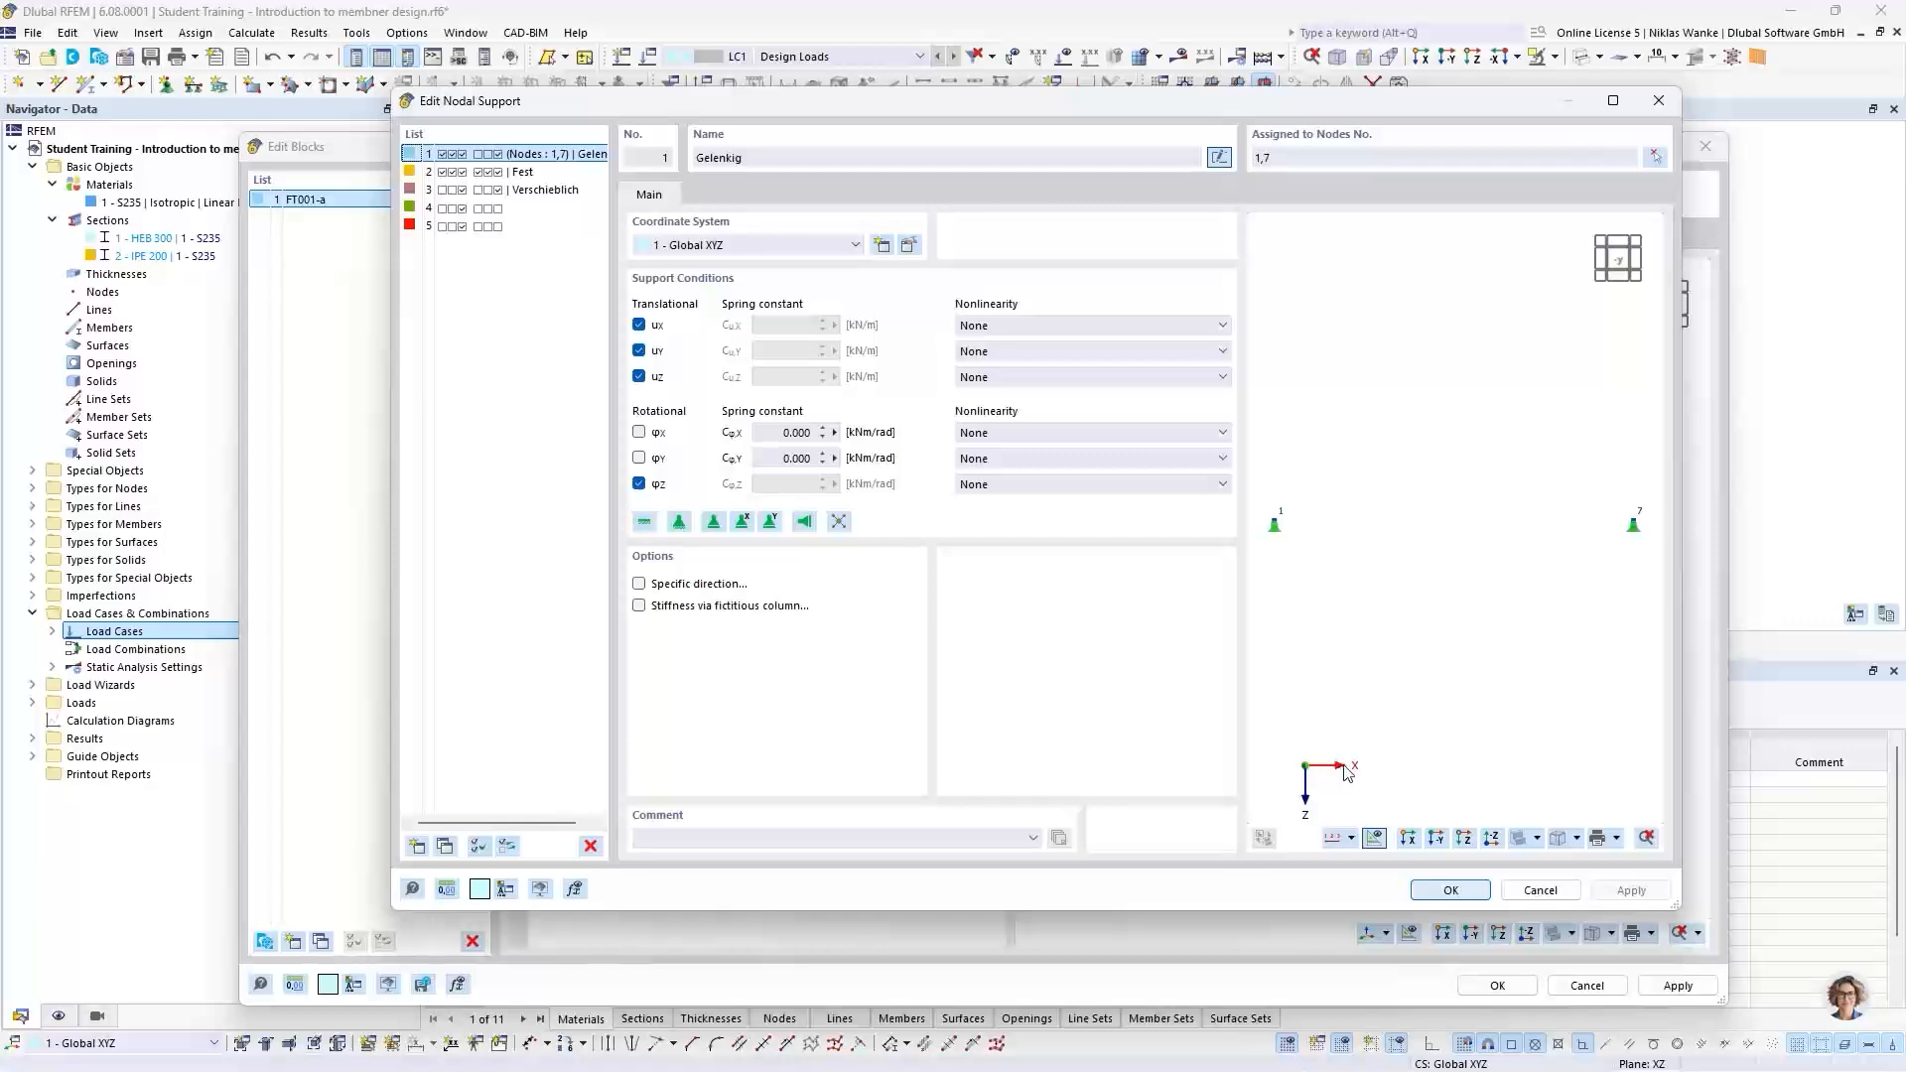
click(640, 433)
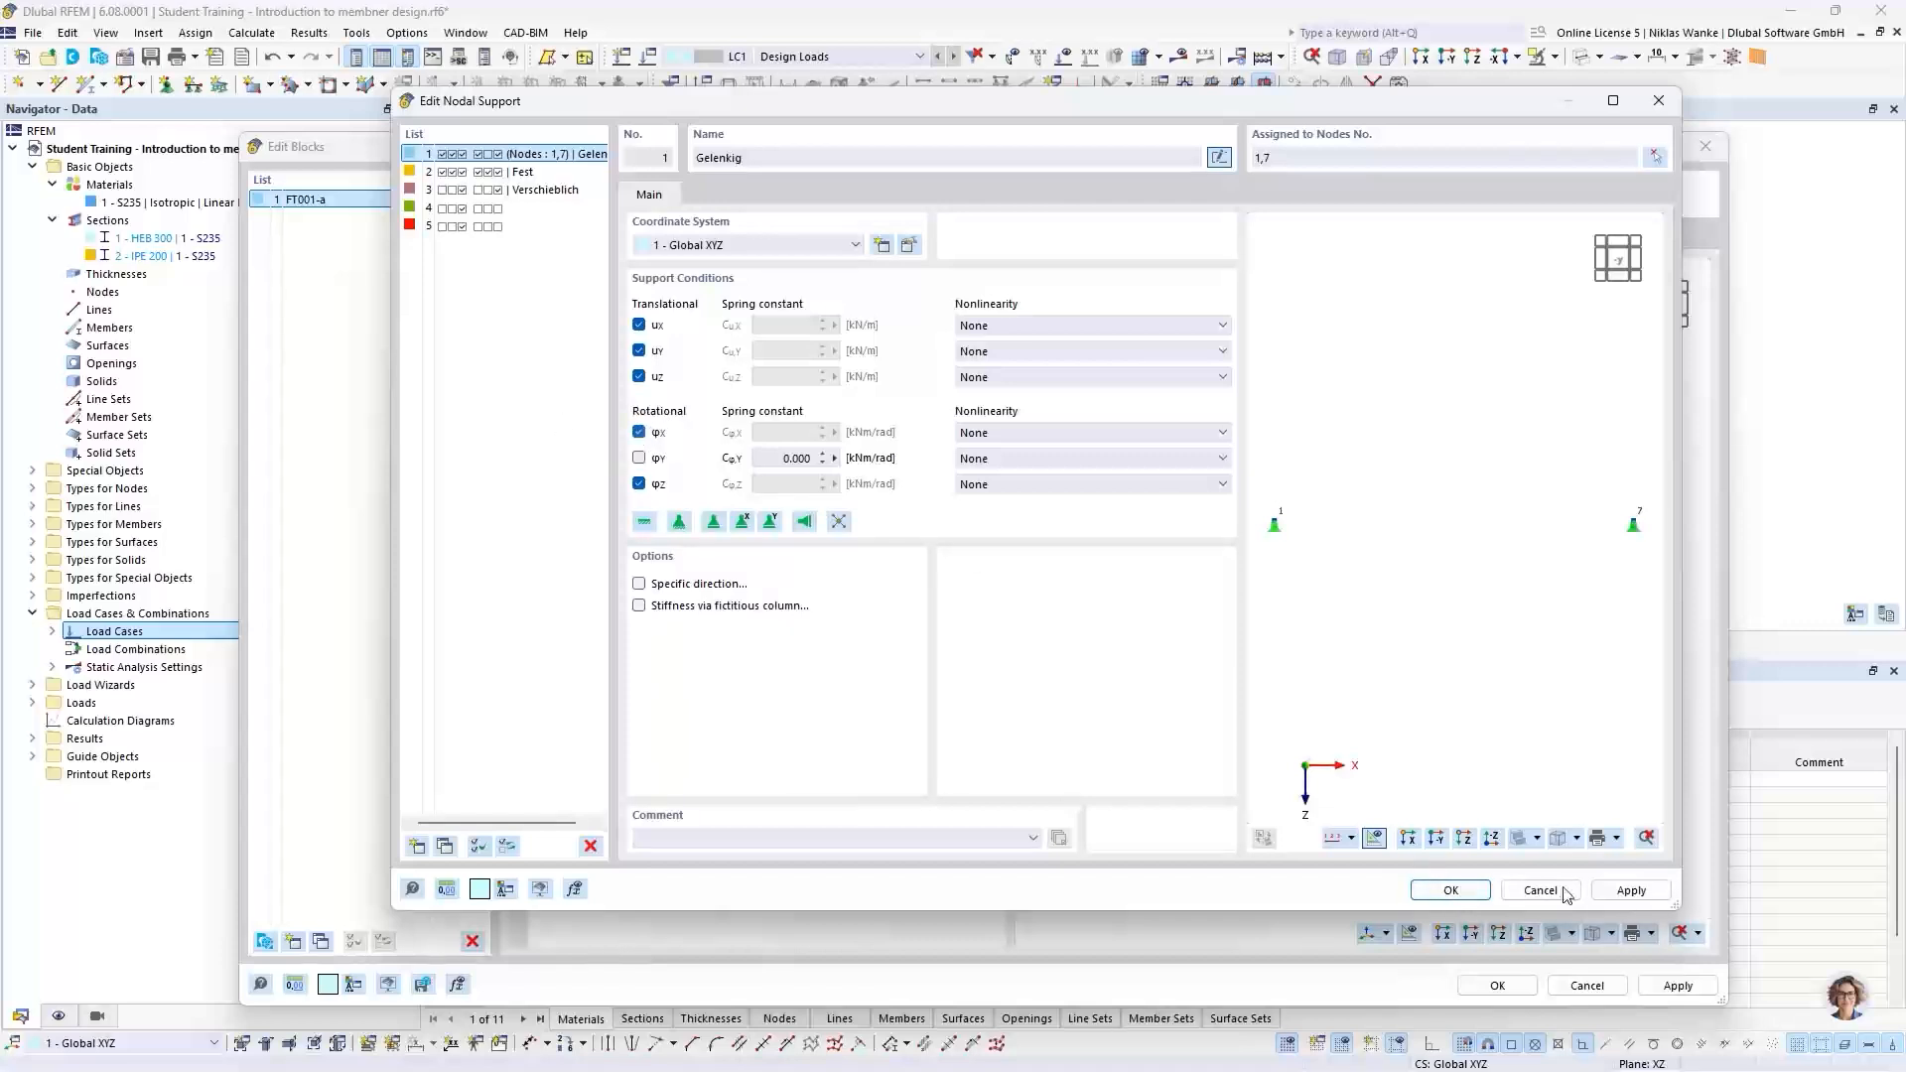
click(1450, 889)
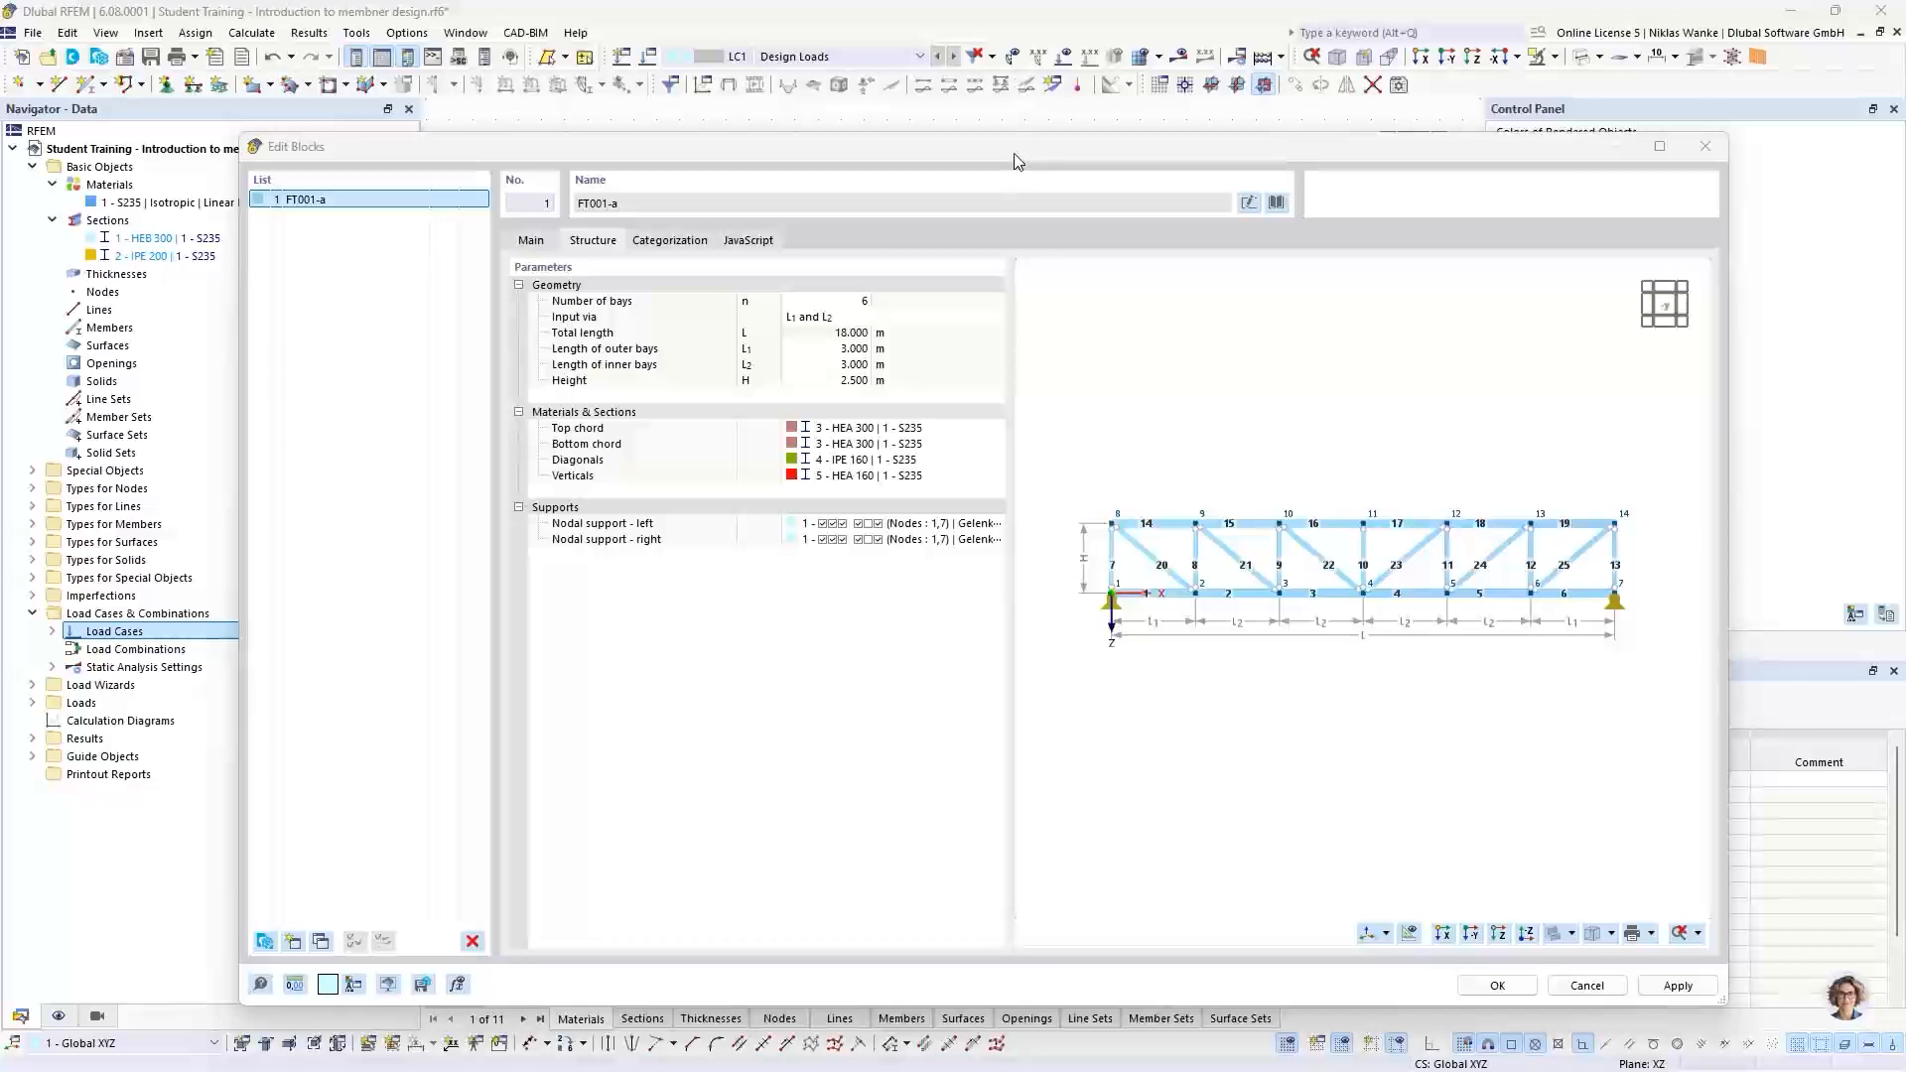
Step: Unlock the block's JavaScript for editing and compare its code with the block's structure parameters
drag(1014, 151, 946, 137)
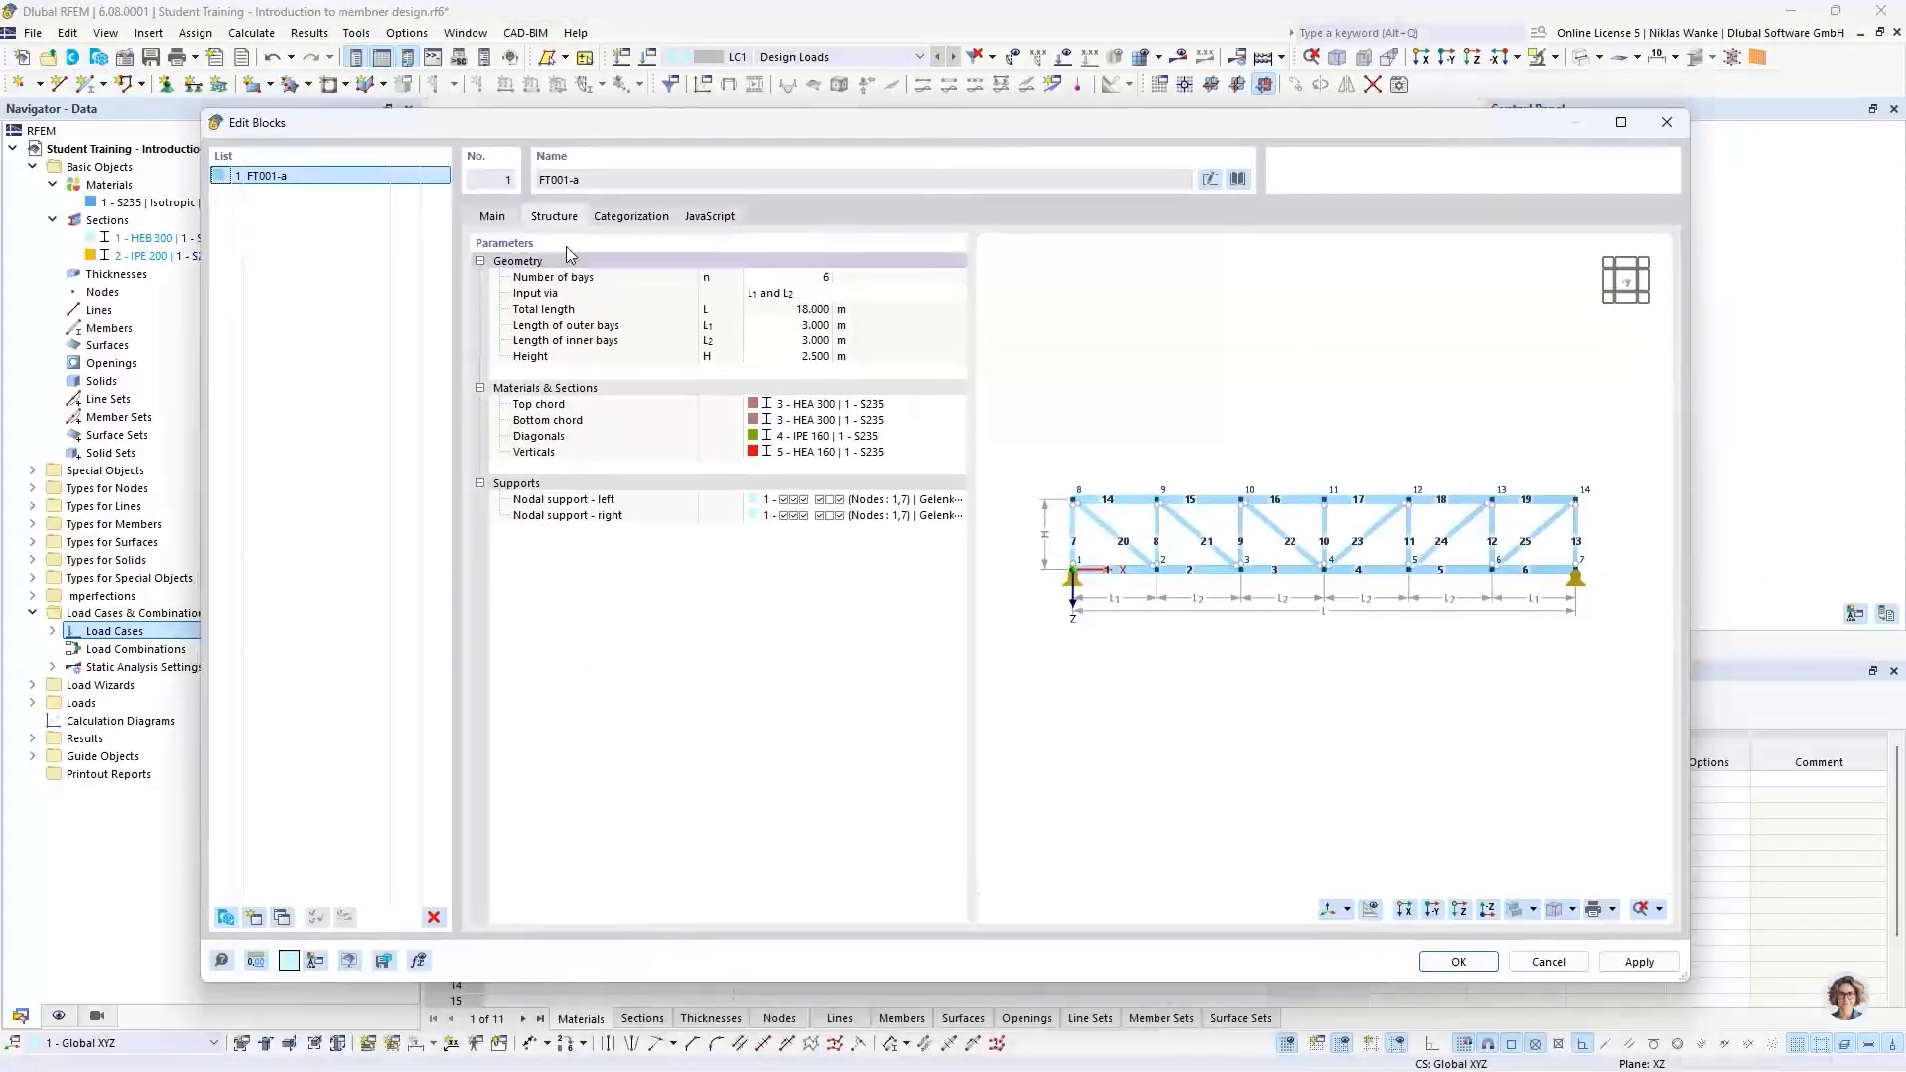
drag(707, 125, 735, 128)
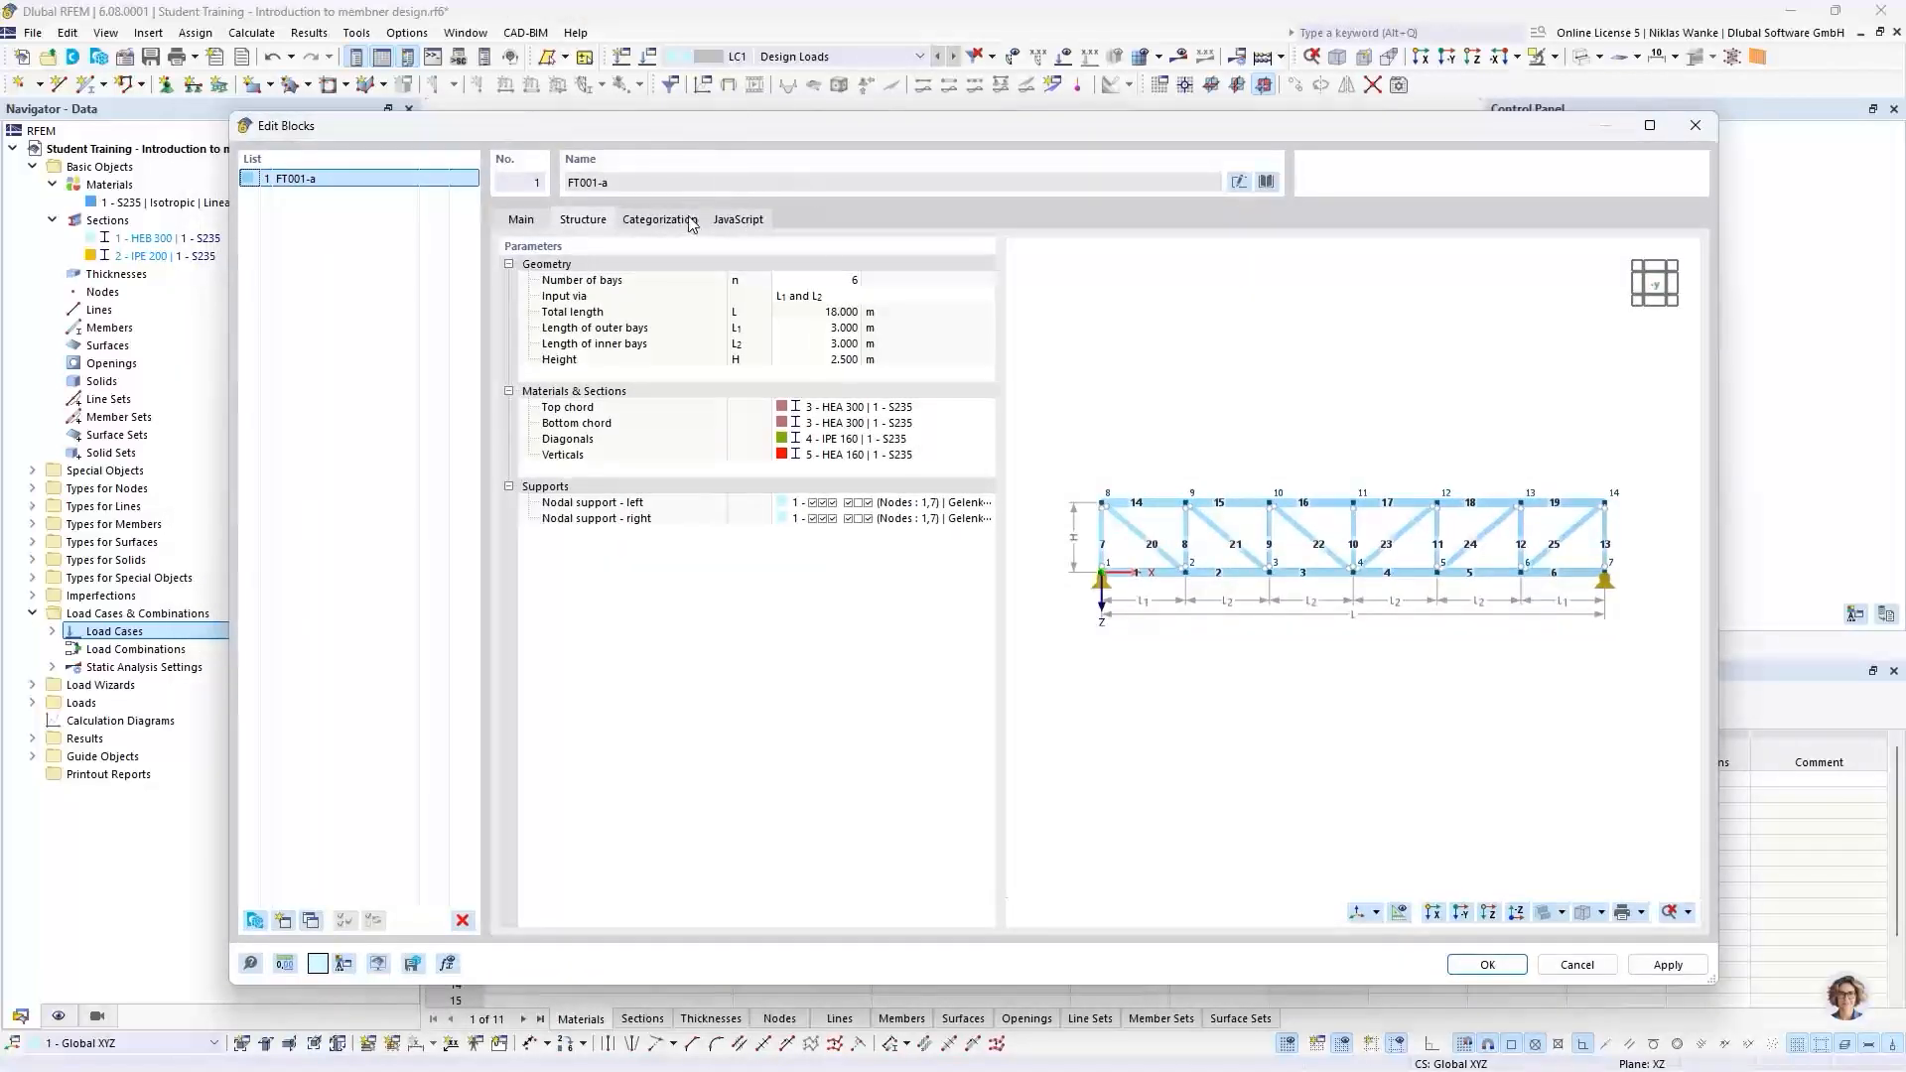
click(739, 222)
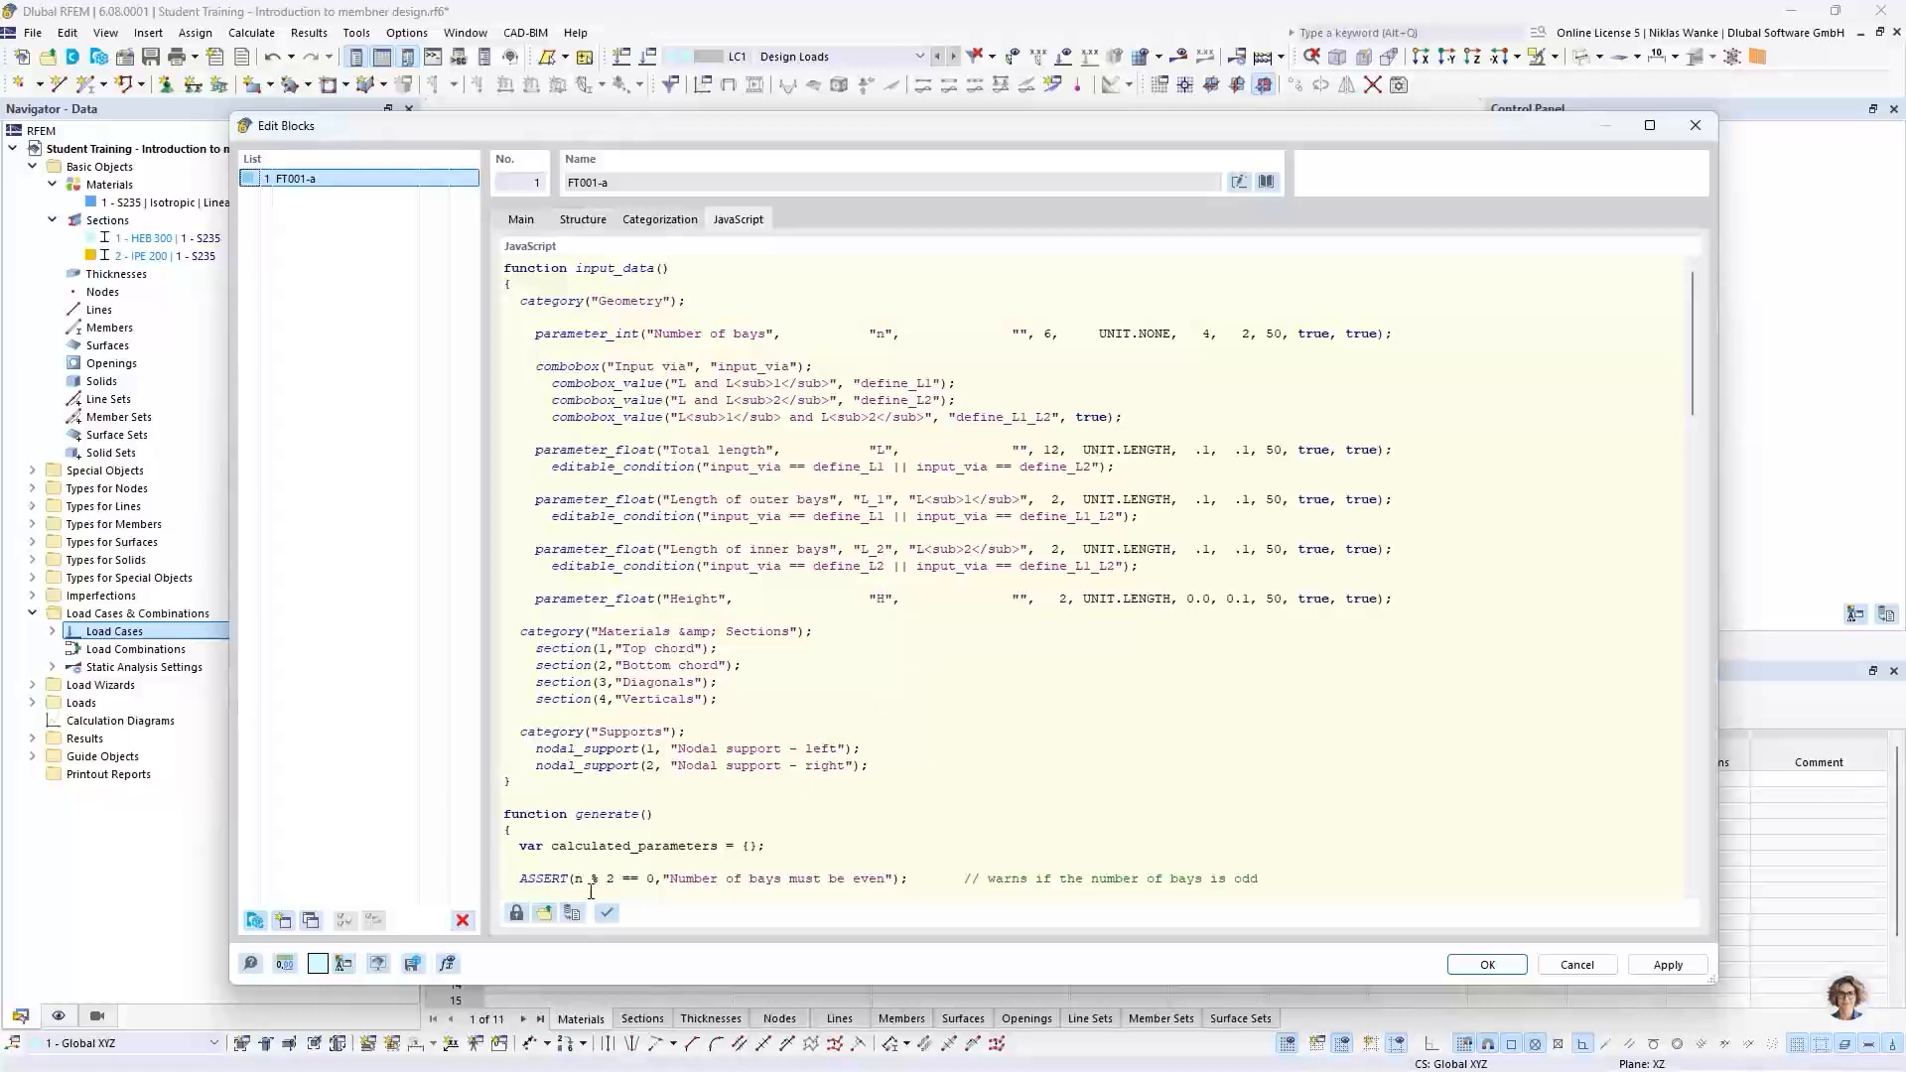
click(517, 921)
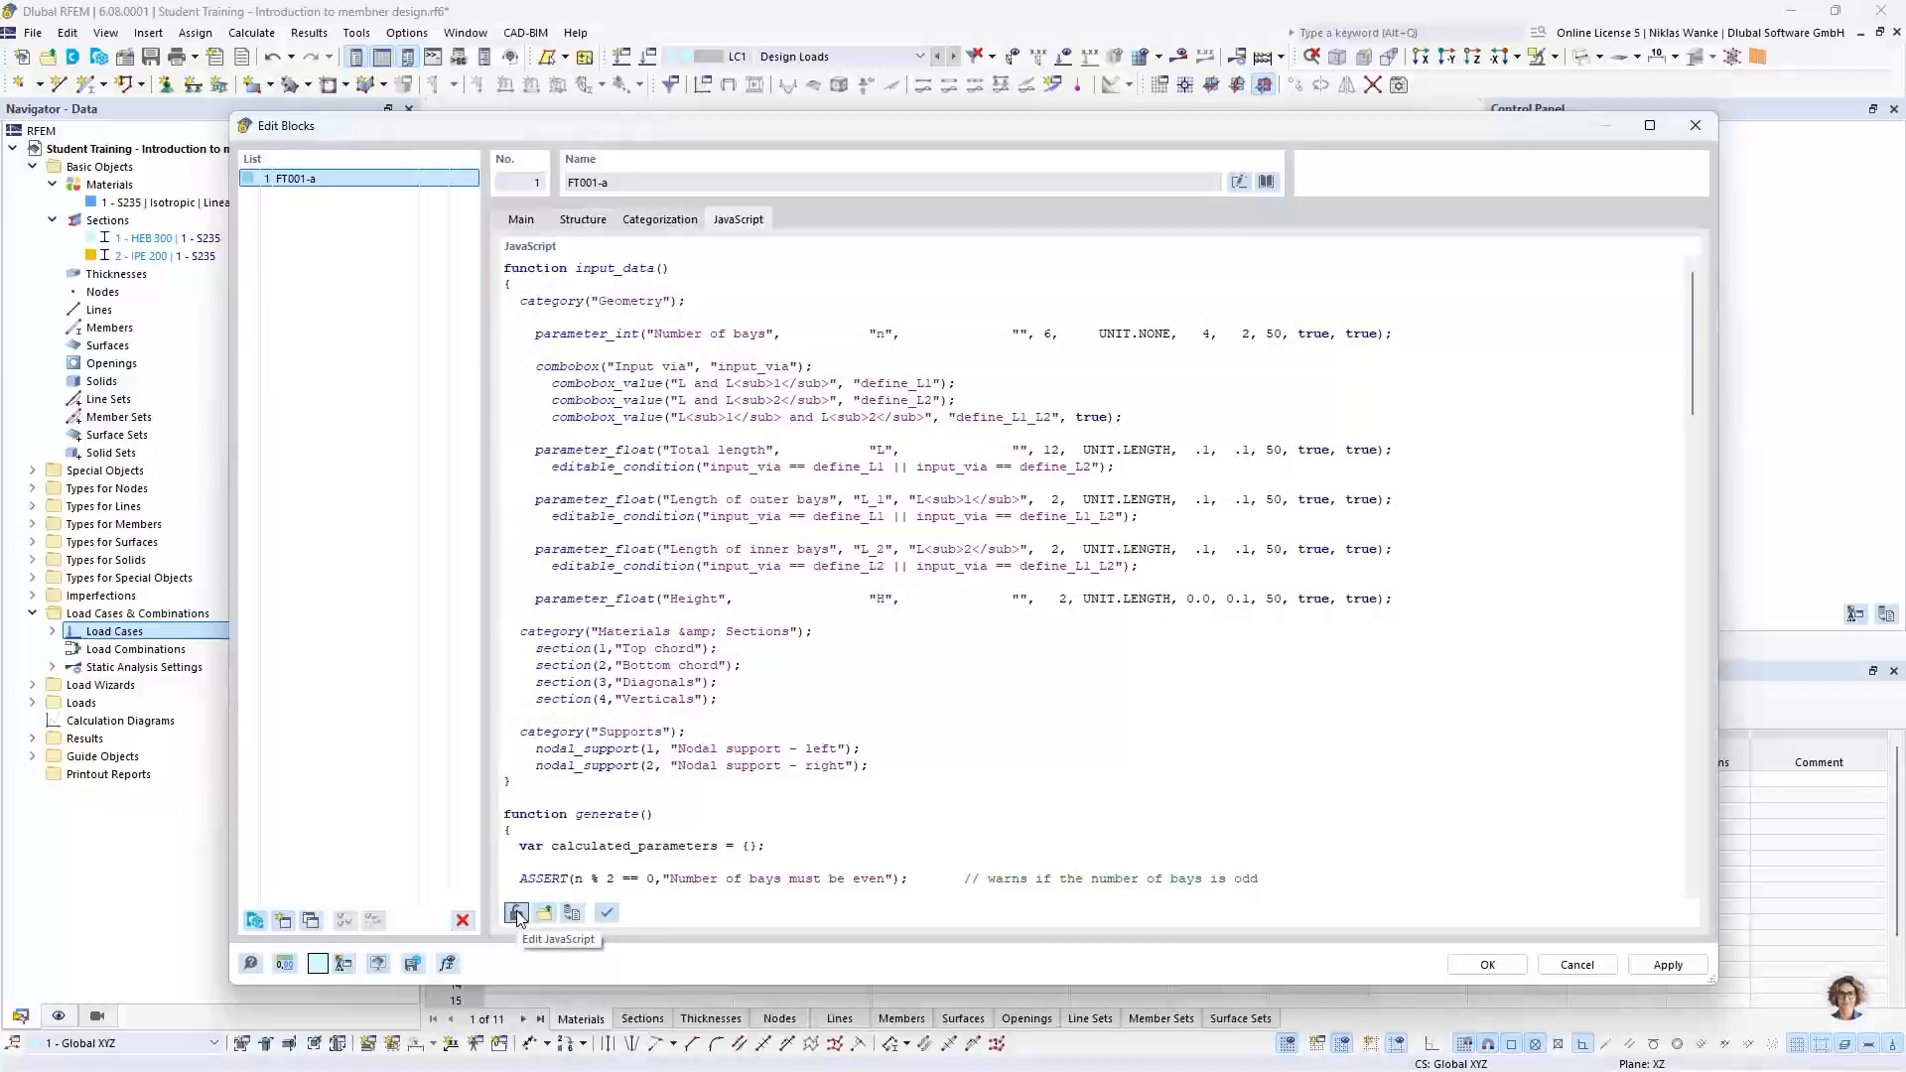
click(517, 913)
scroll(1365, 659, down, 10)
scroll(1302, 651, up, 10)
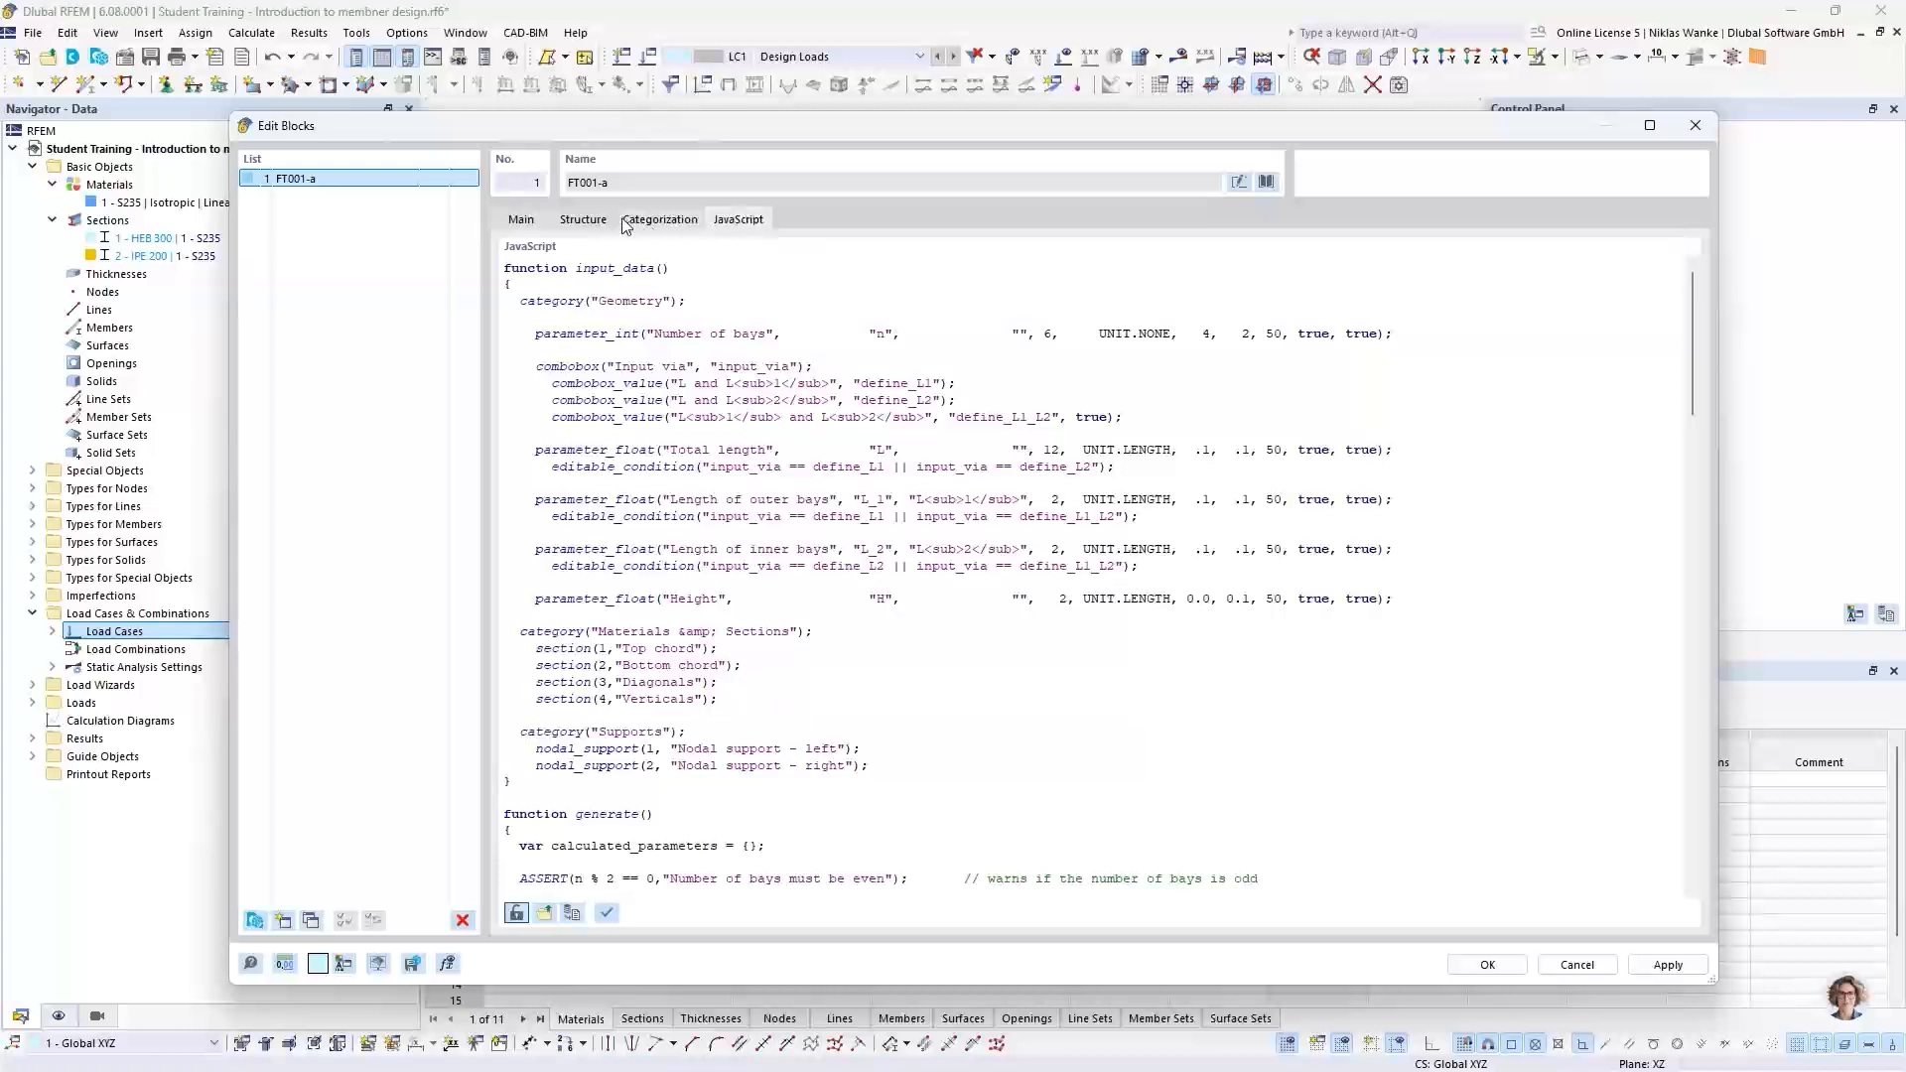
click(582, 219)
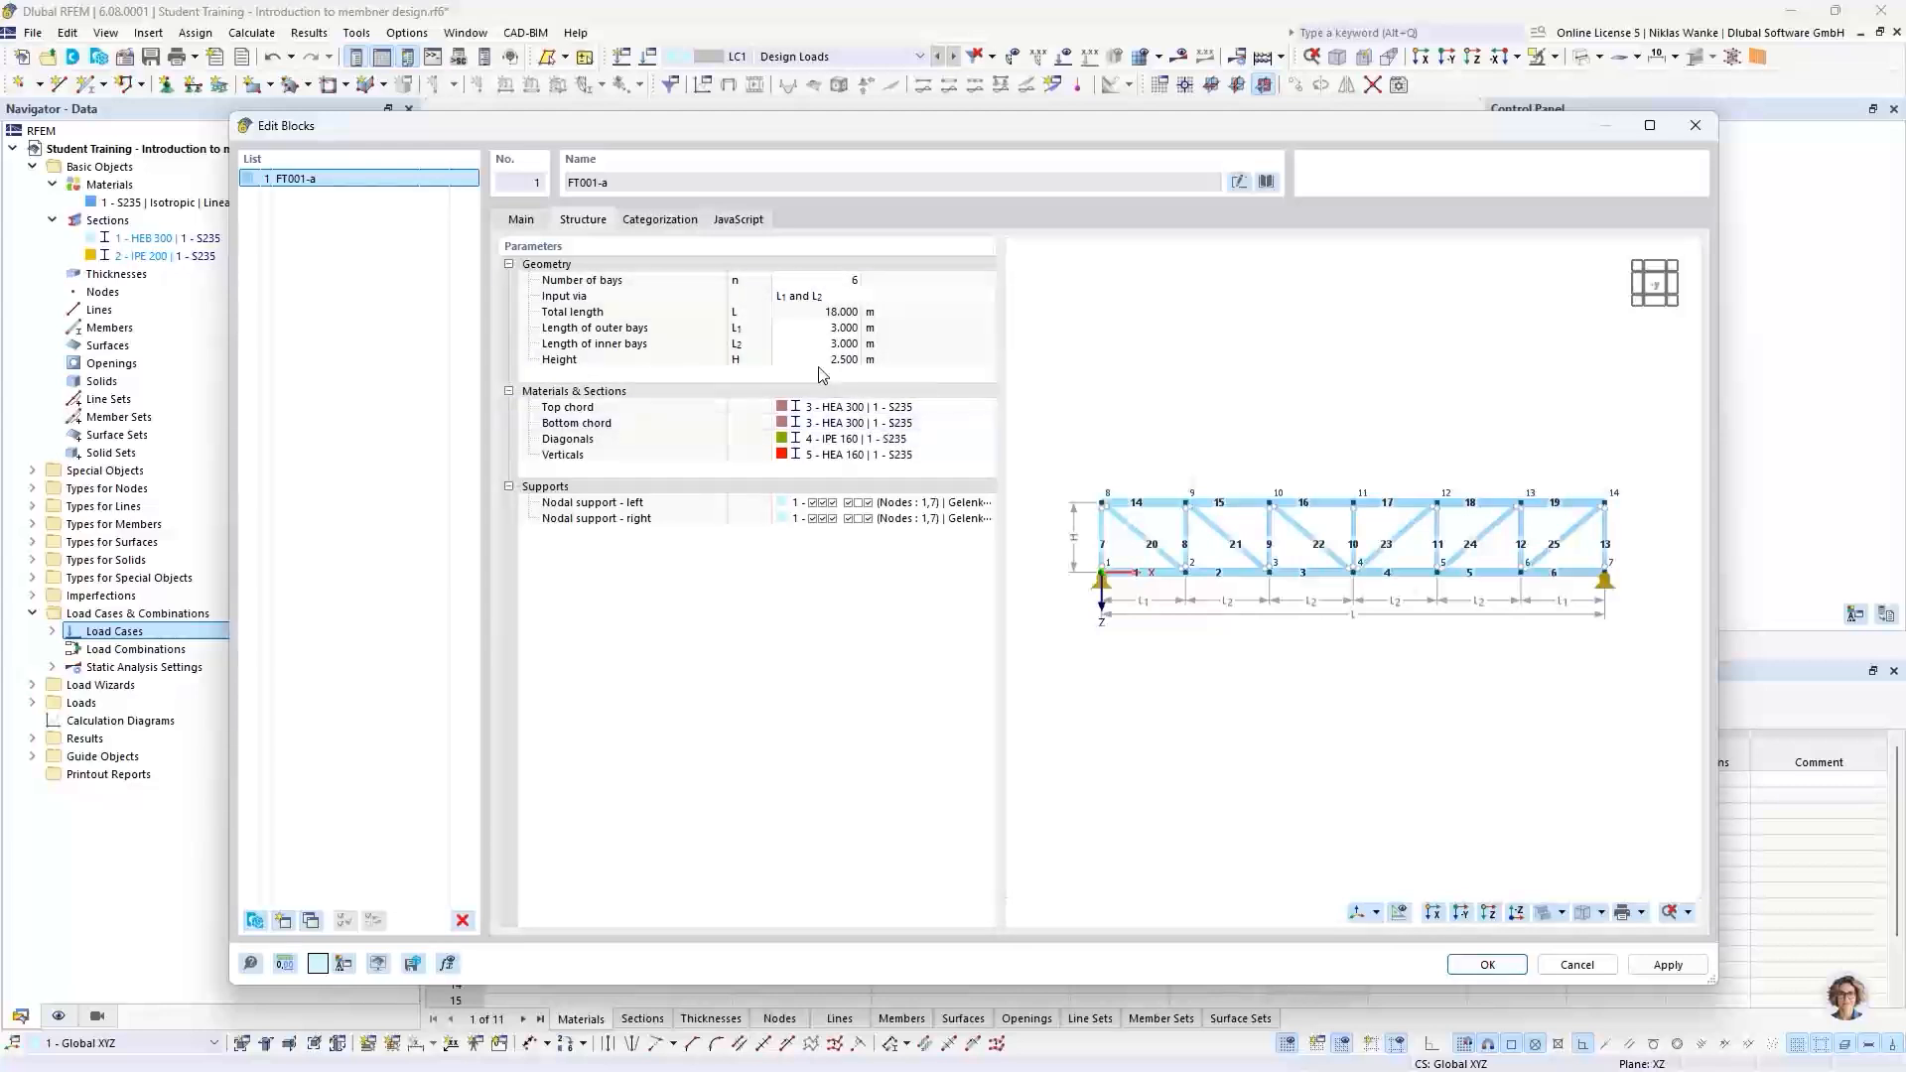
click(741, 221)
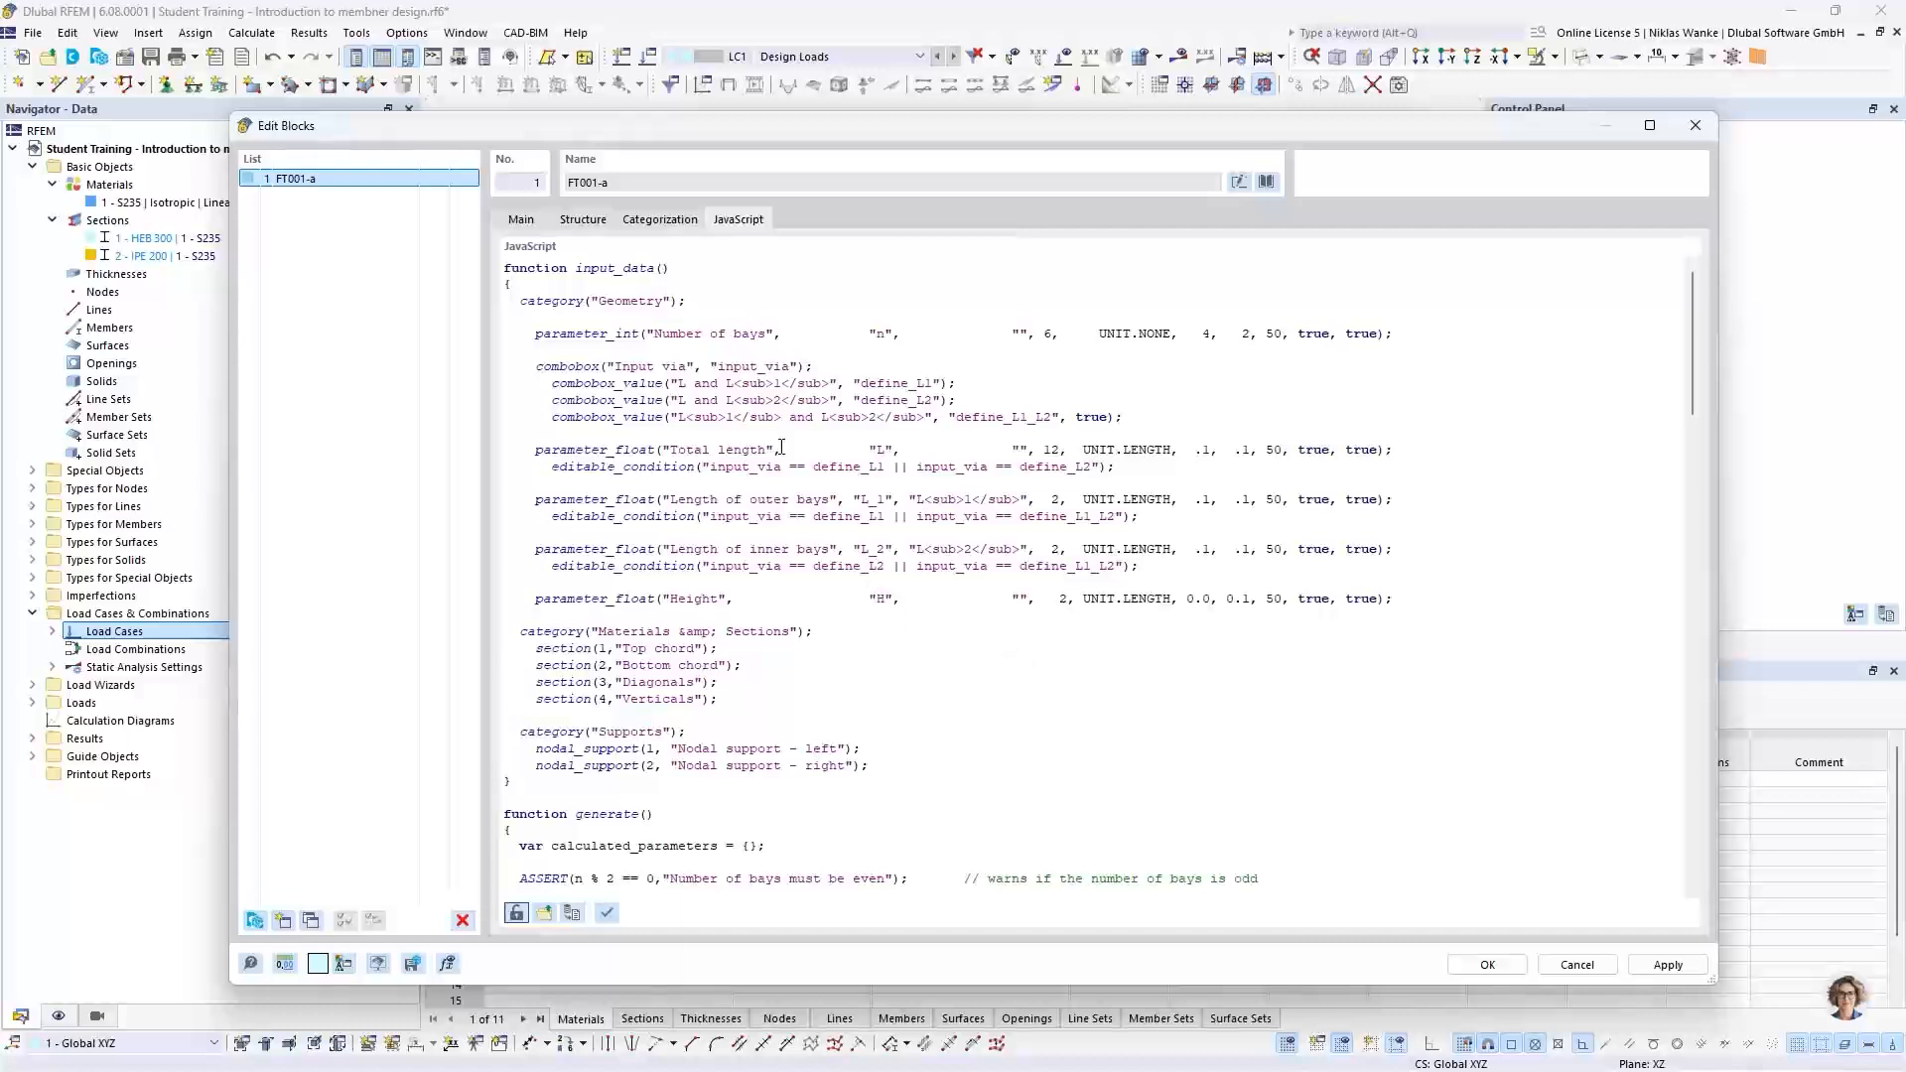
click(586, 220)
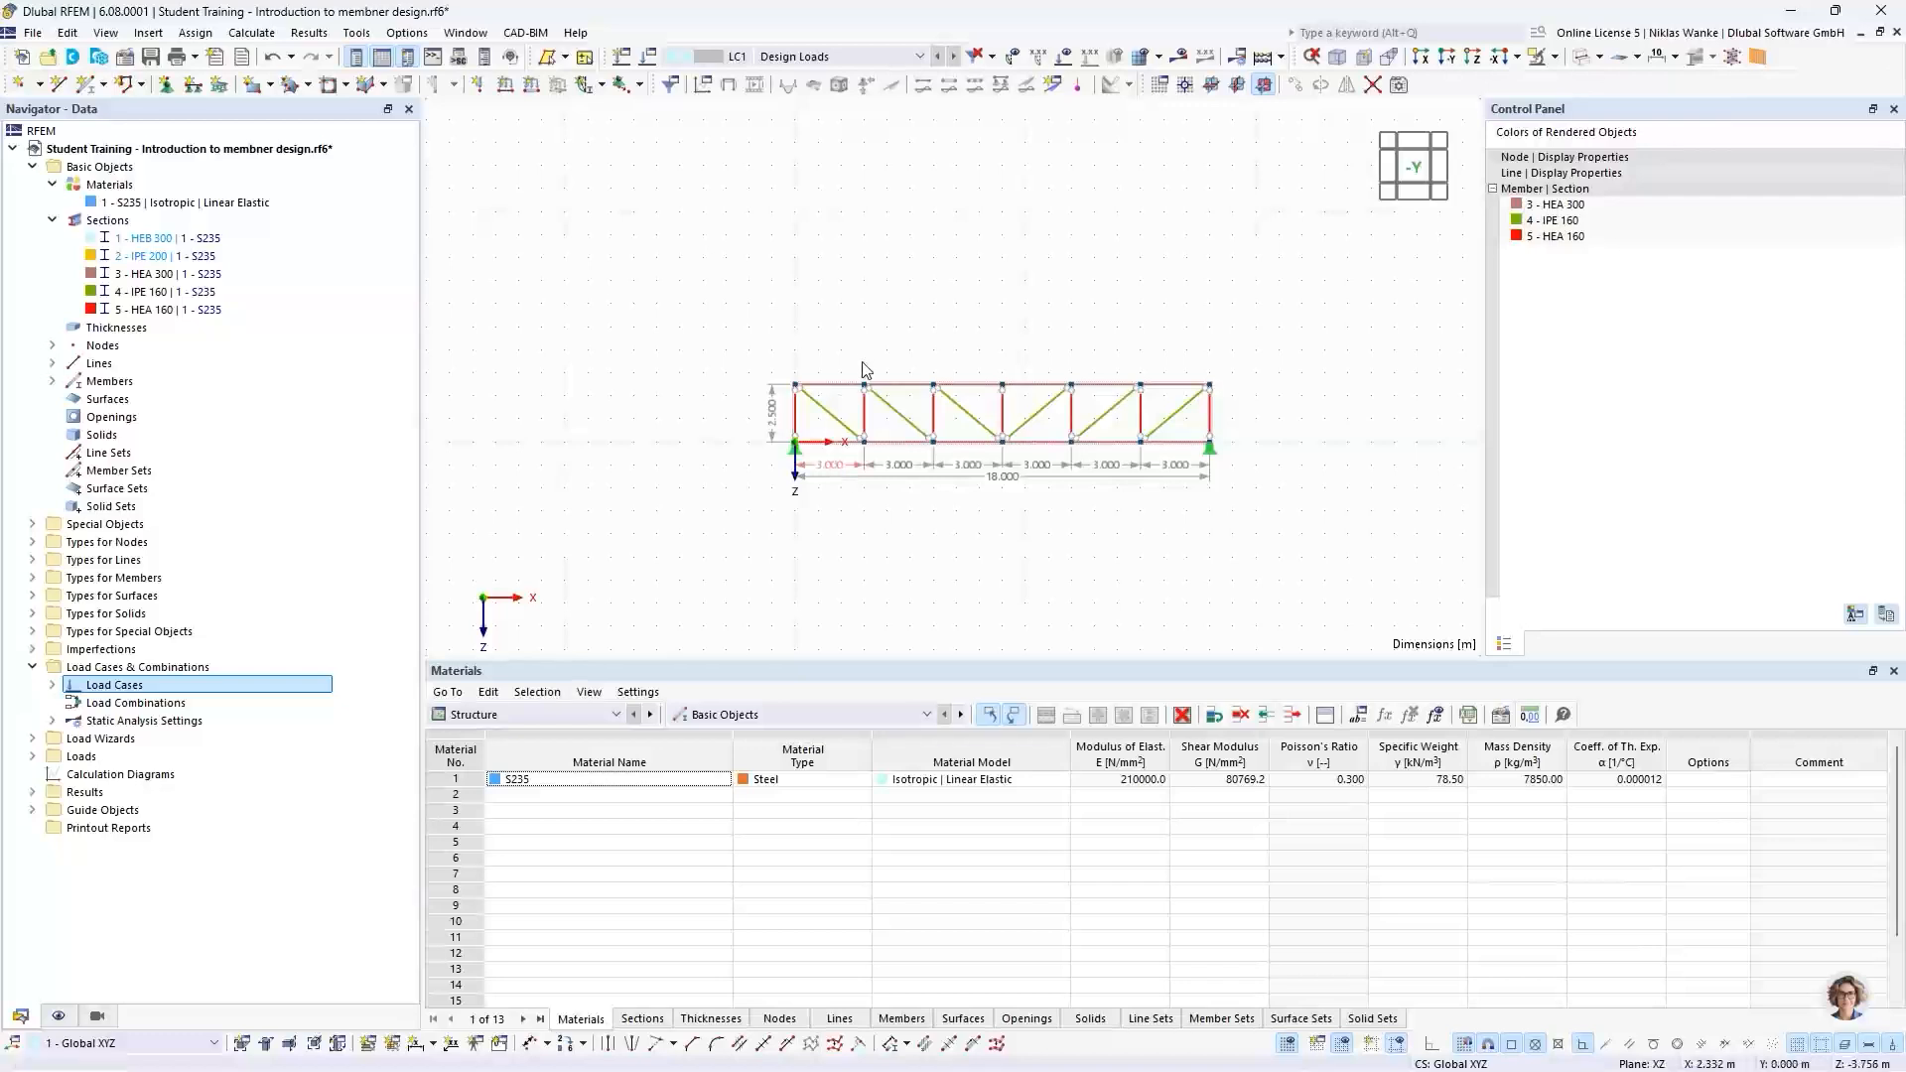
Step: Display the generated truss as a solid model instead of a wireframe
scroll(943, 402, up, 2)
middle_drag(1004, 435, 916, 408)
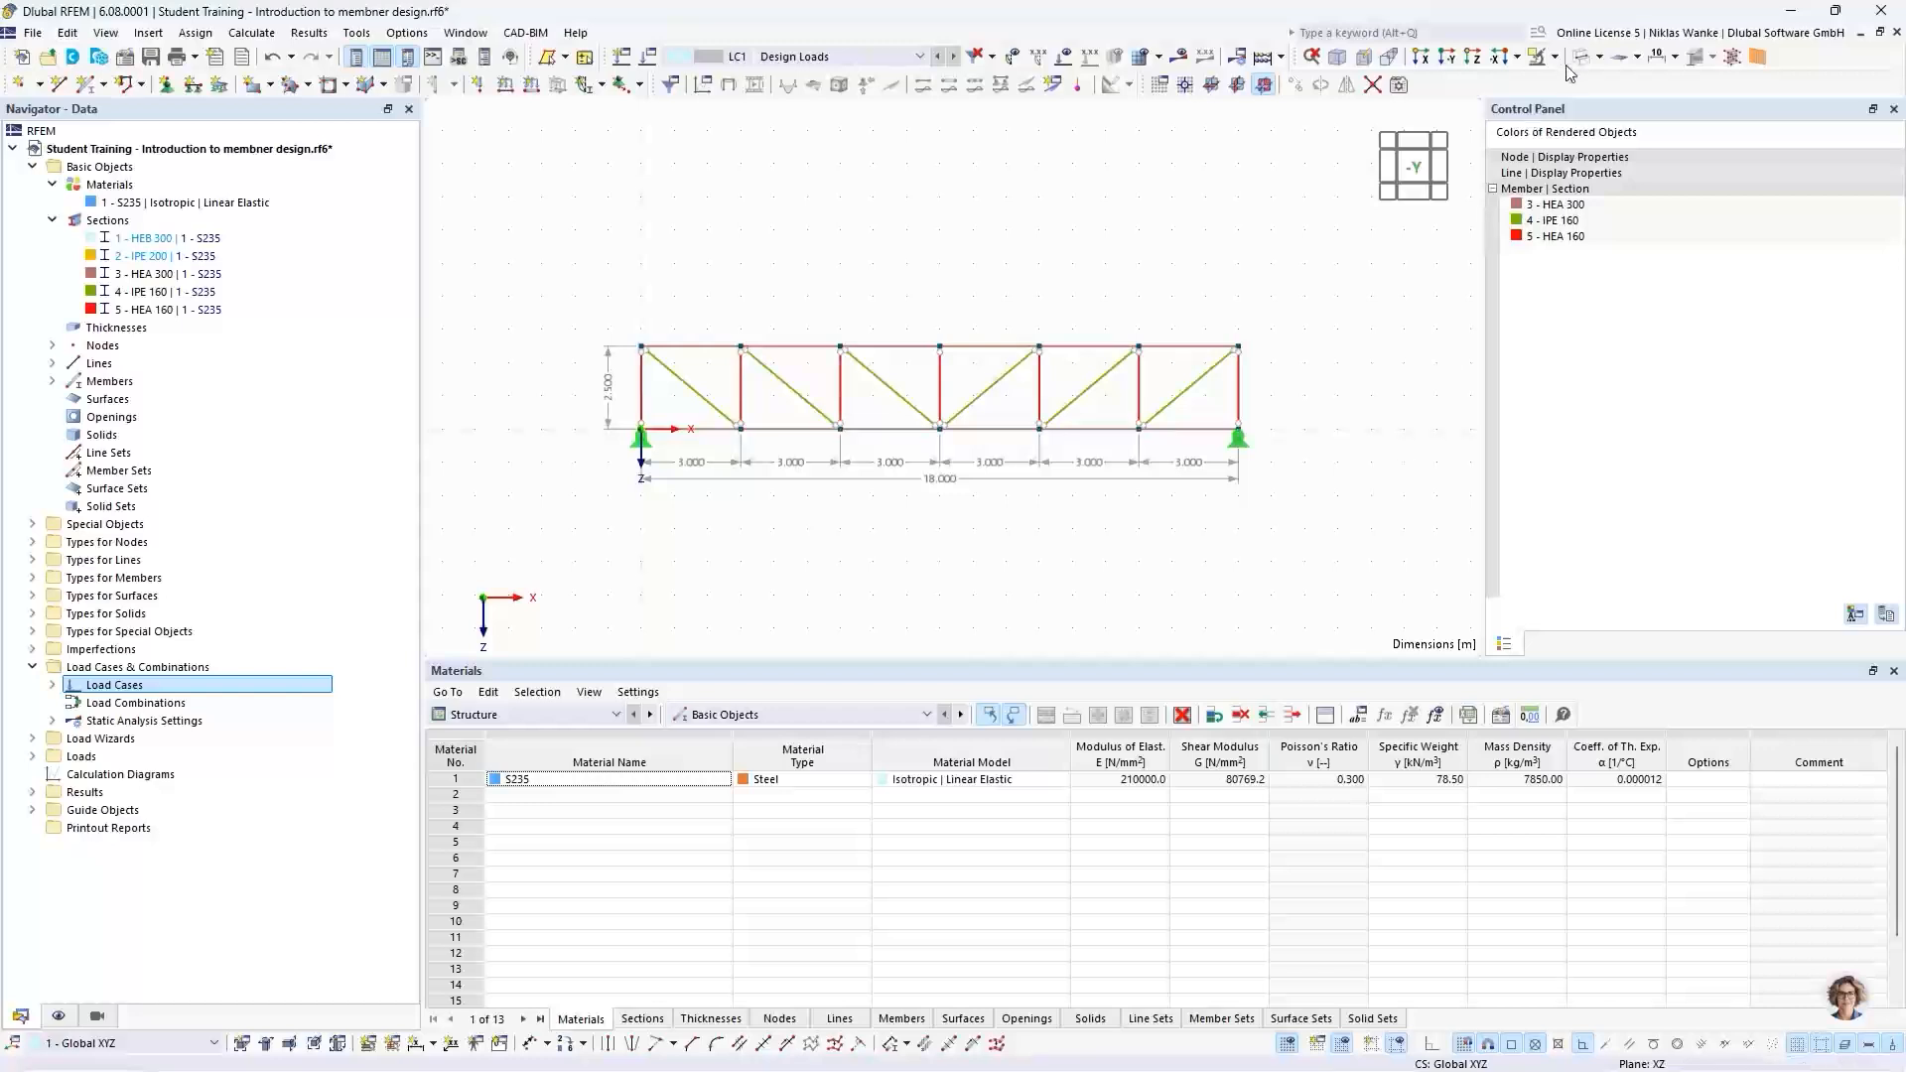
click(1601, 59)
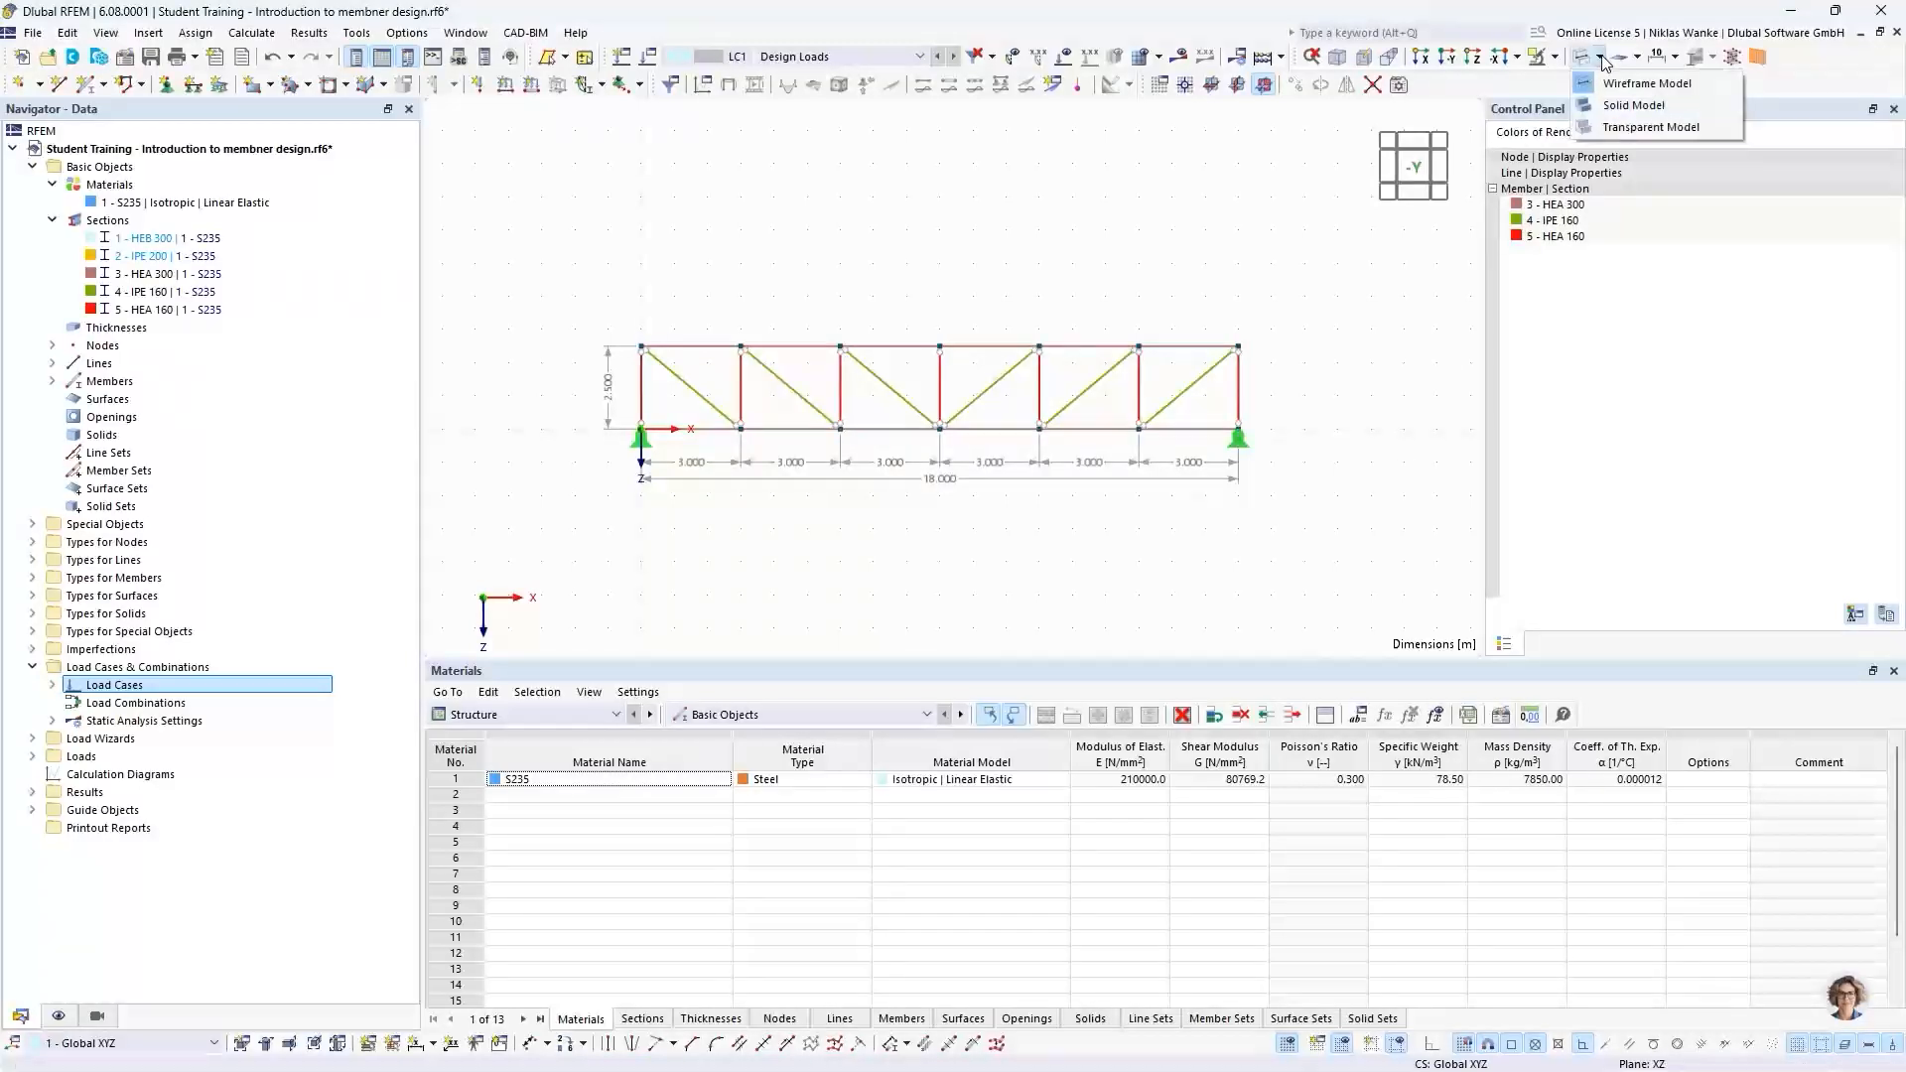
click(1619, 105)
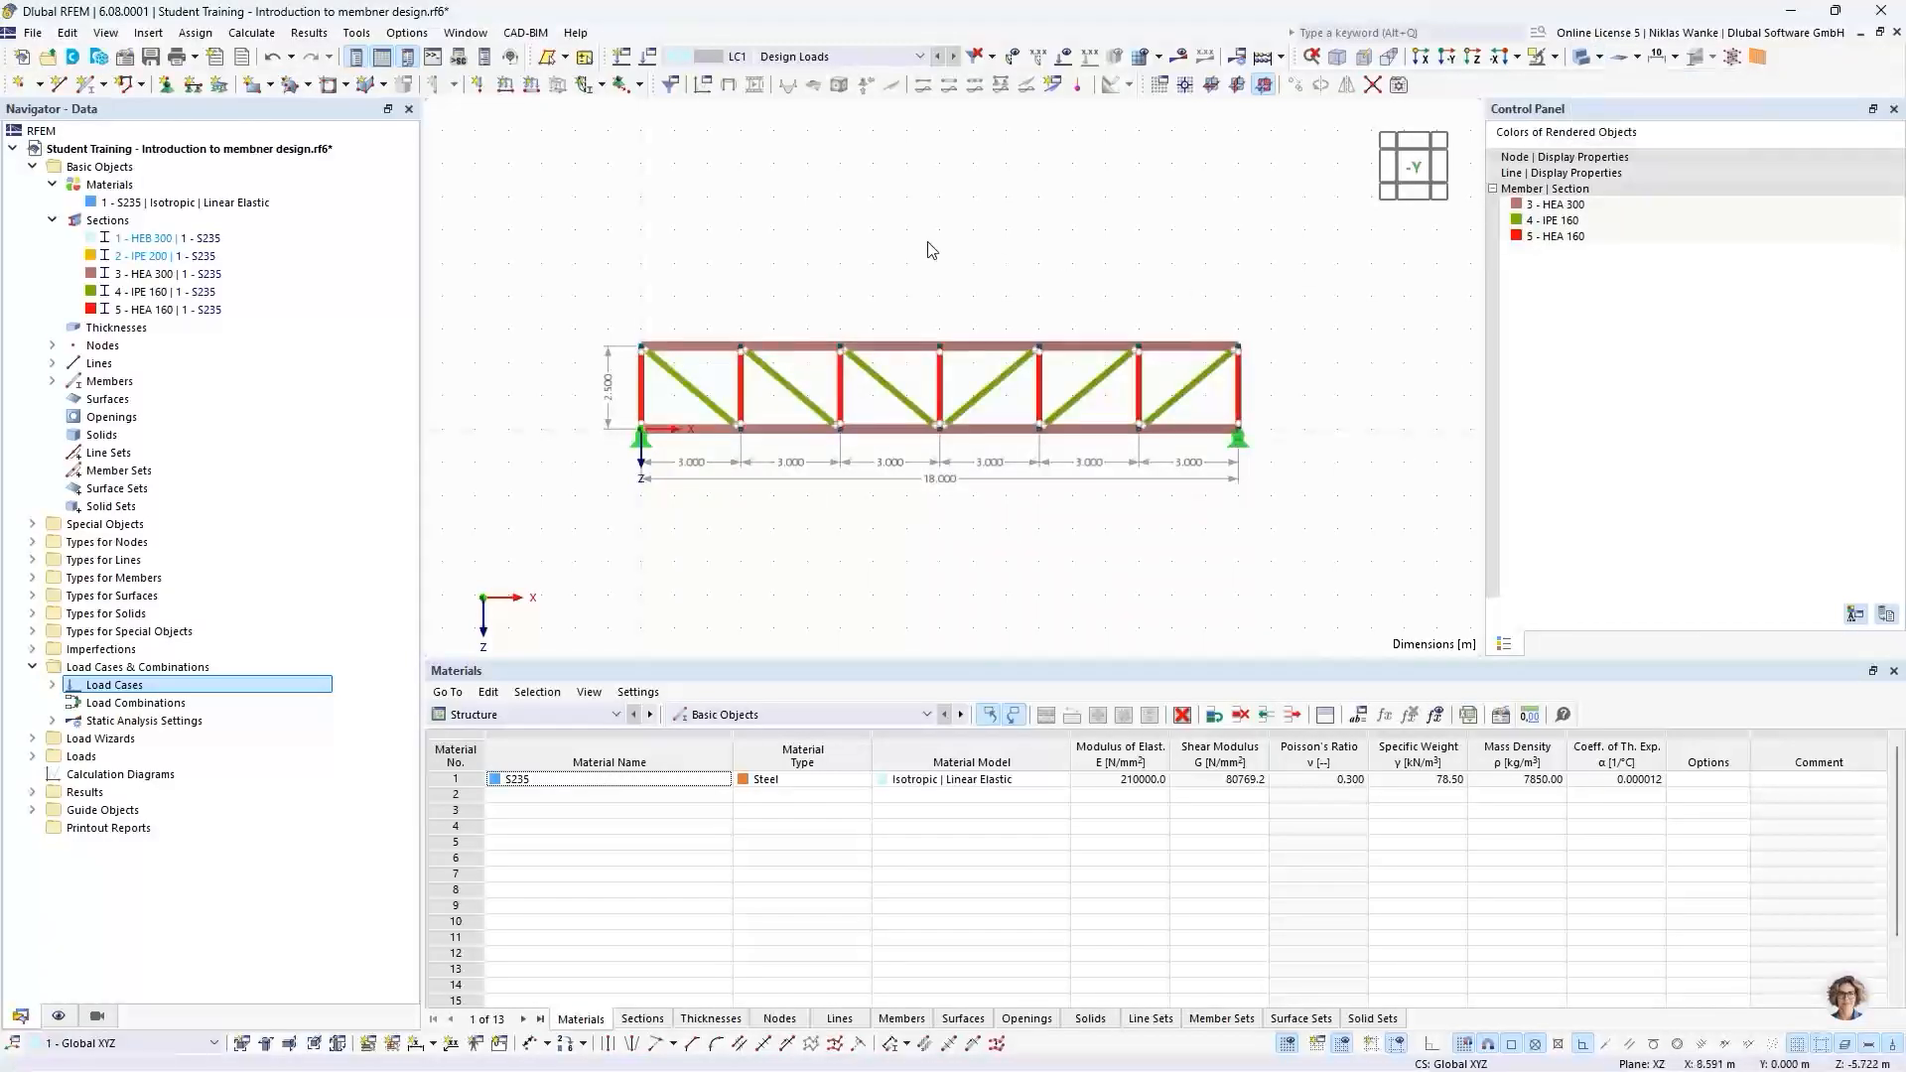
Step: Inspect the member type and hinge settings of the IPE 160 diagonal between nodes 4 and 10 without changing them
scroll(860, 434, up, 1)
scroll(860, 428, up, 1)
middle_drag(862, 421, 768, 421)
scroll(898, 323, up, 3)
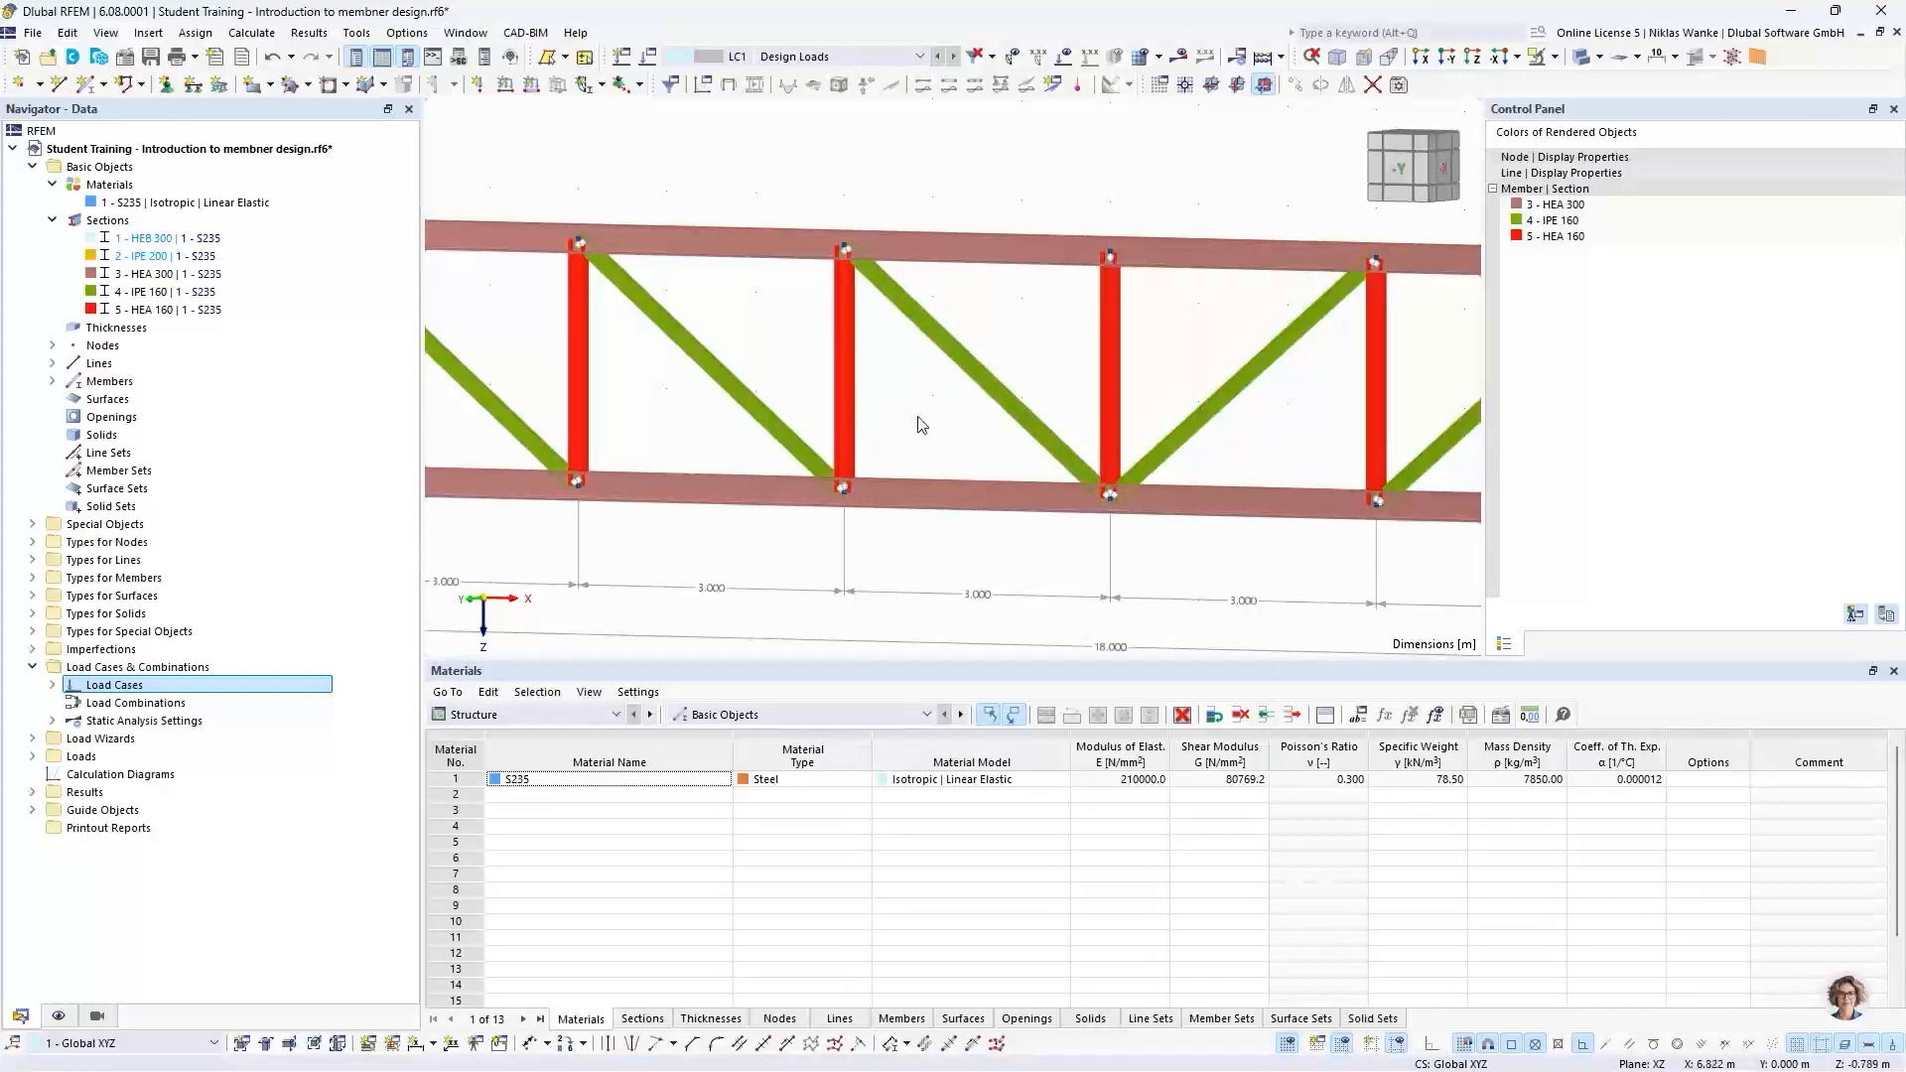
double_click(938, 331)
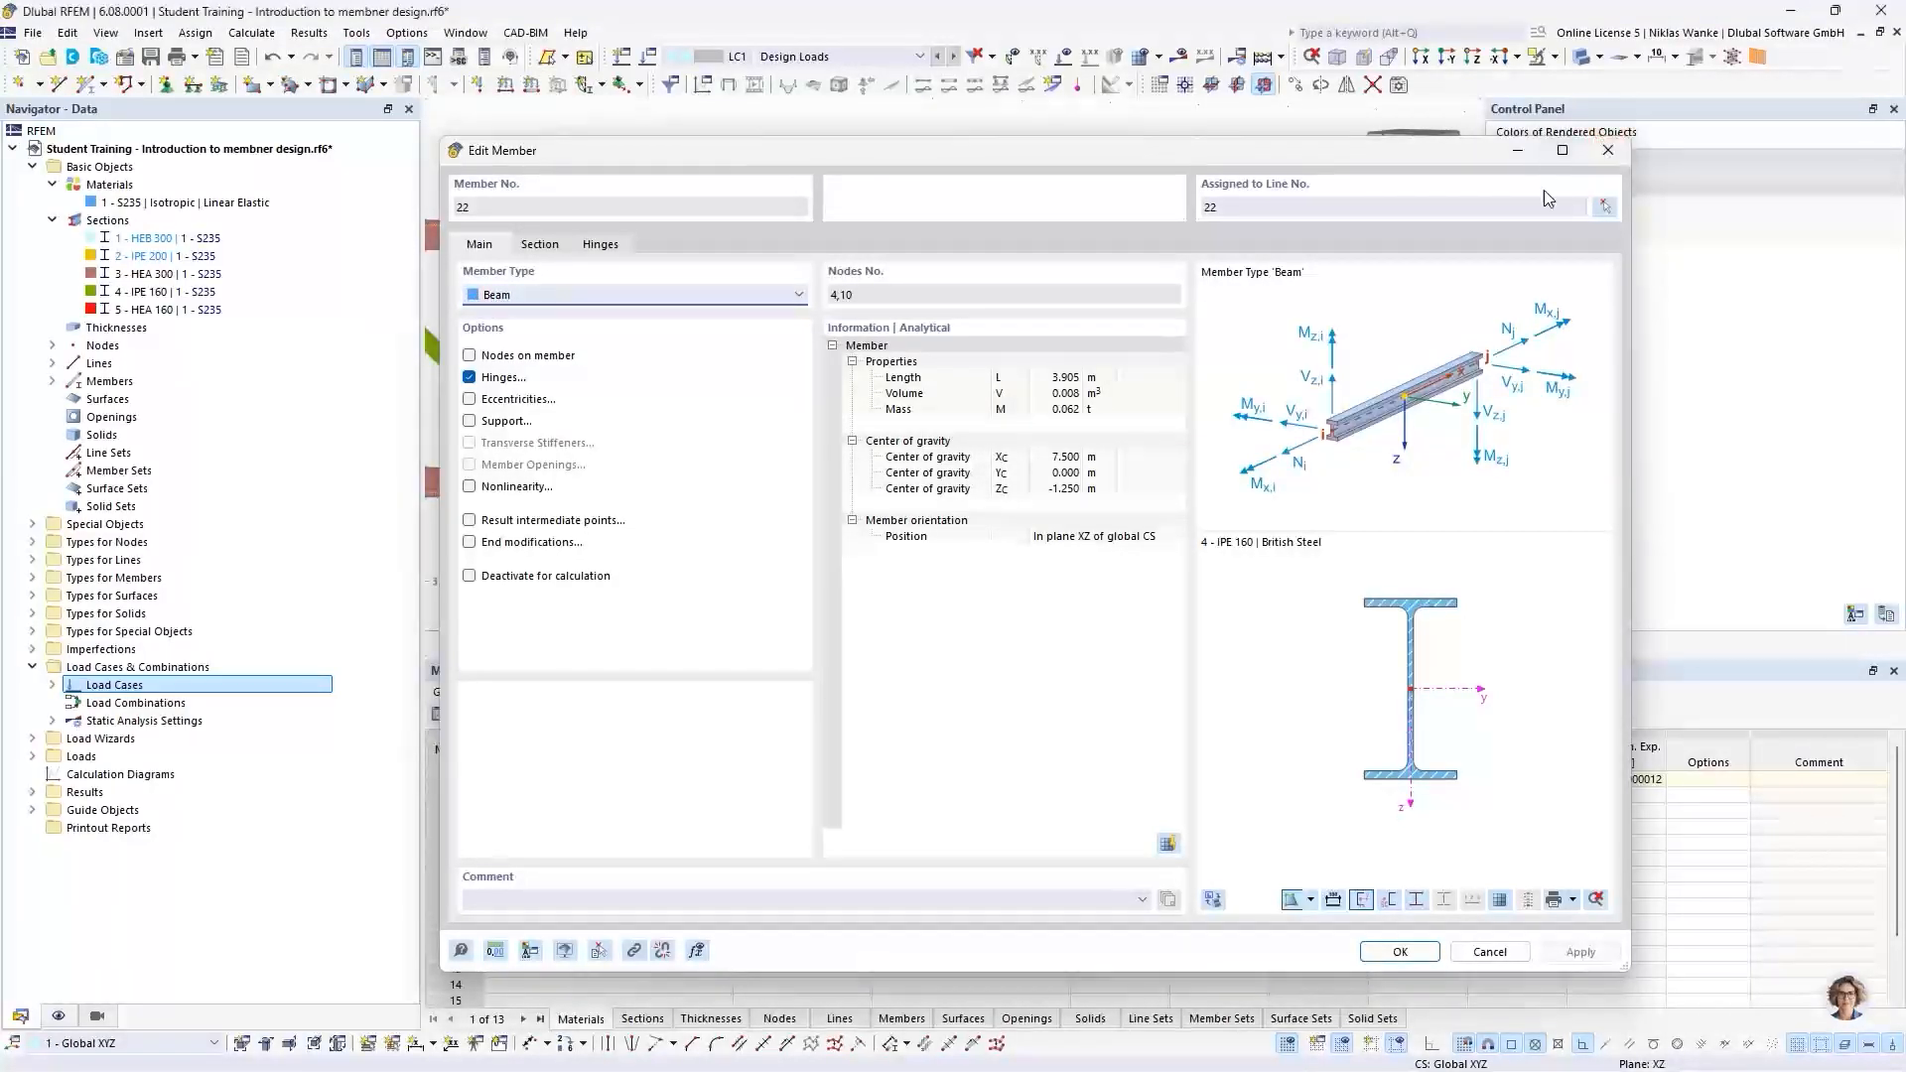
click(1608, 150)
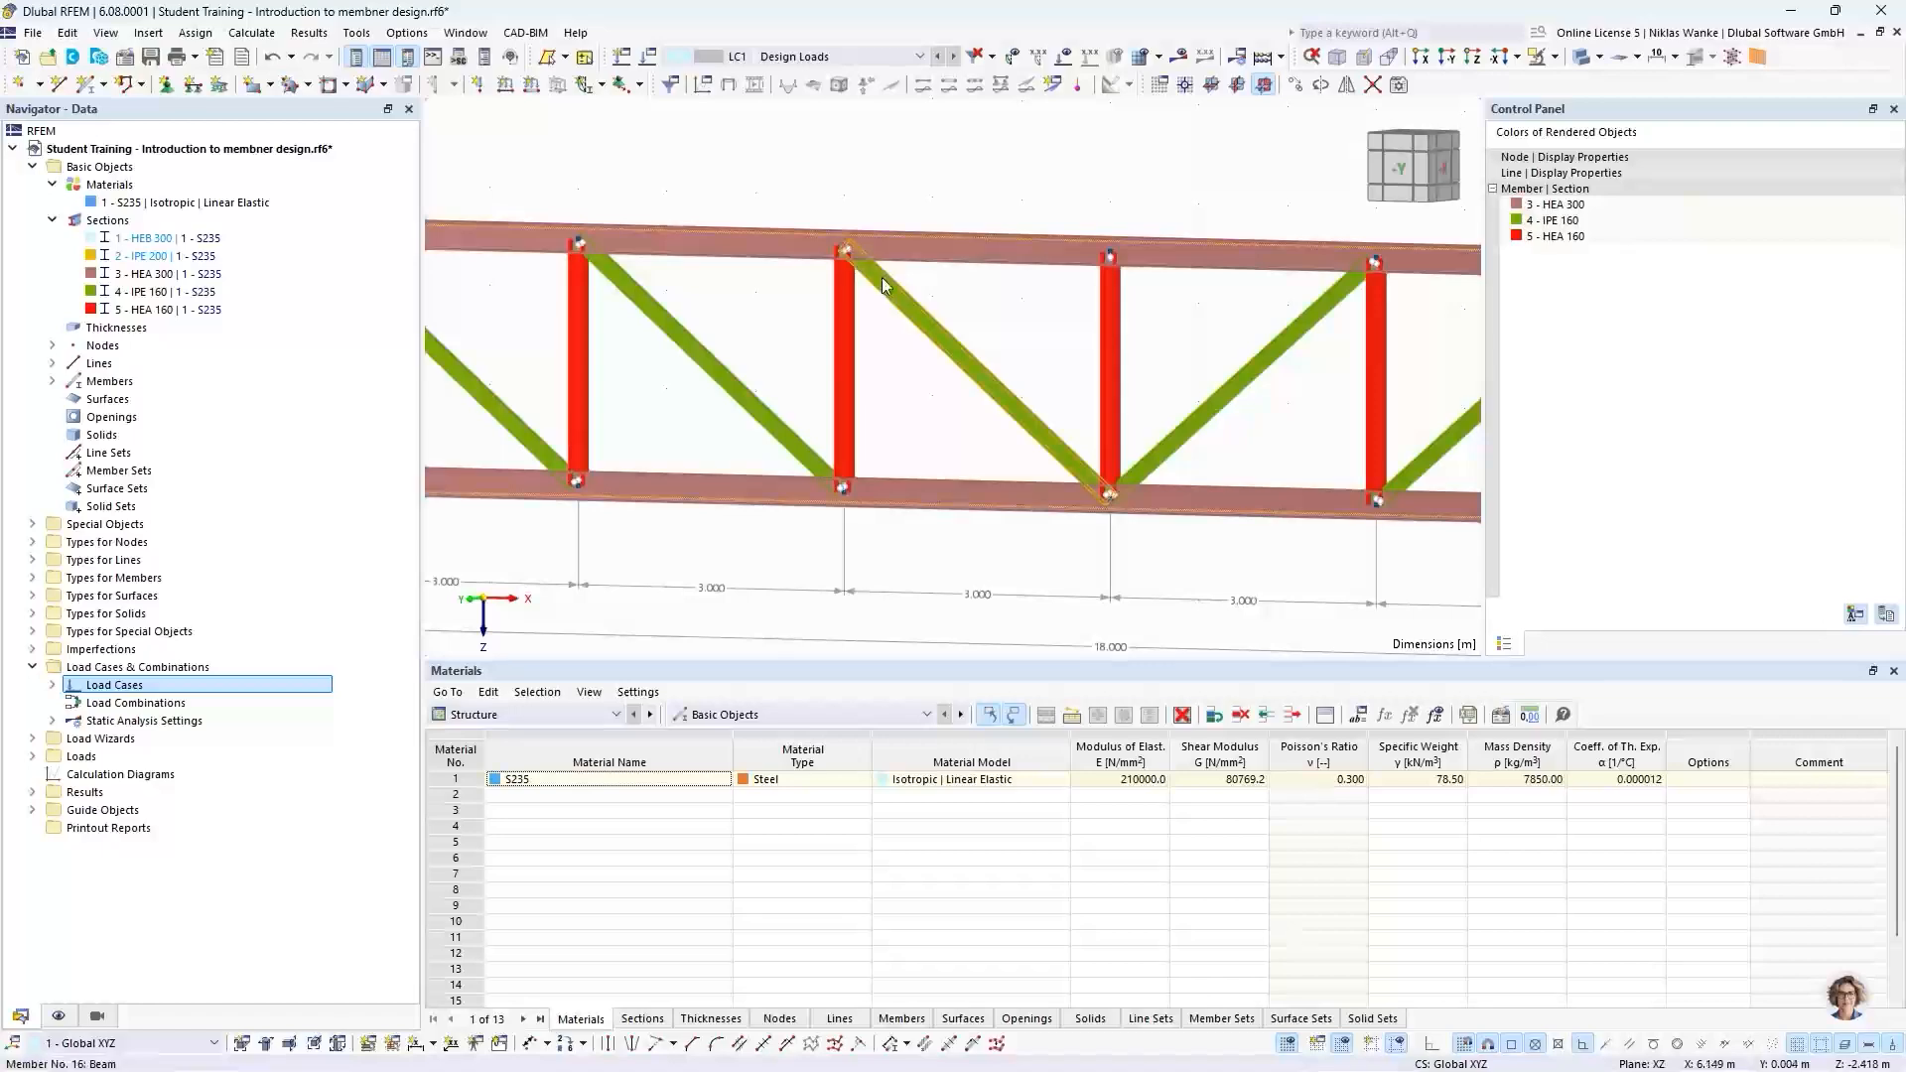
double_click(923, 317)
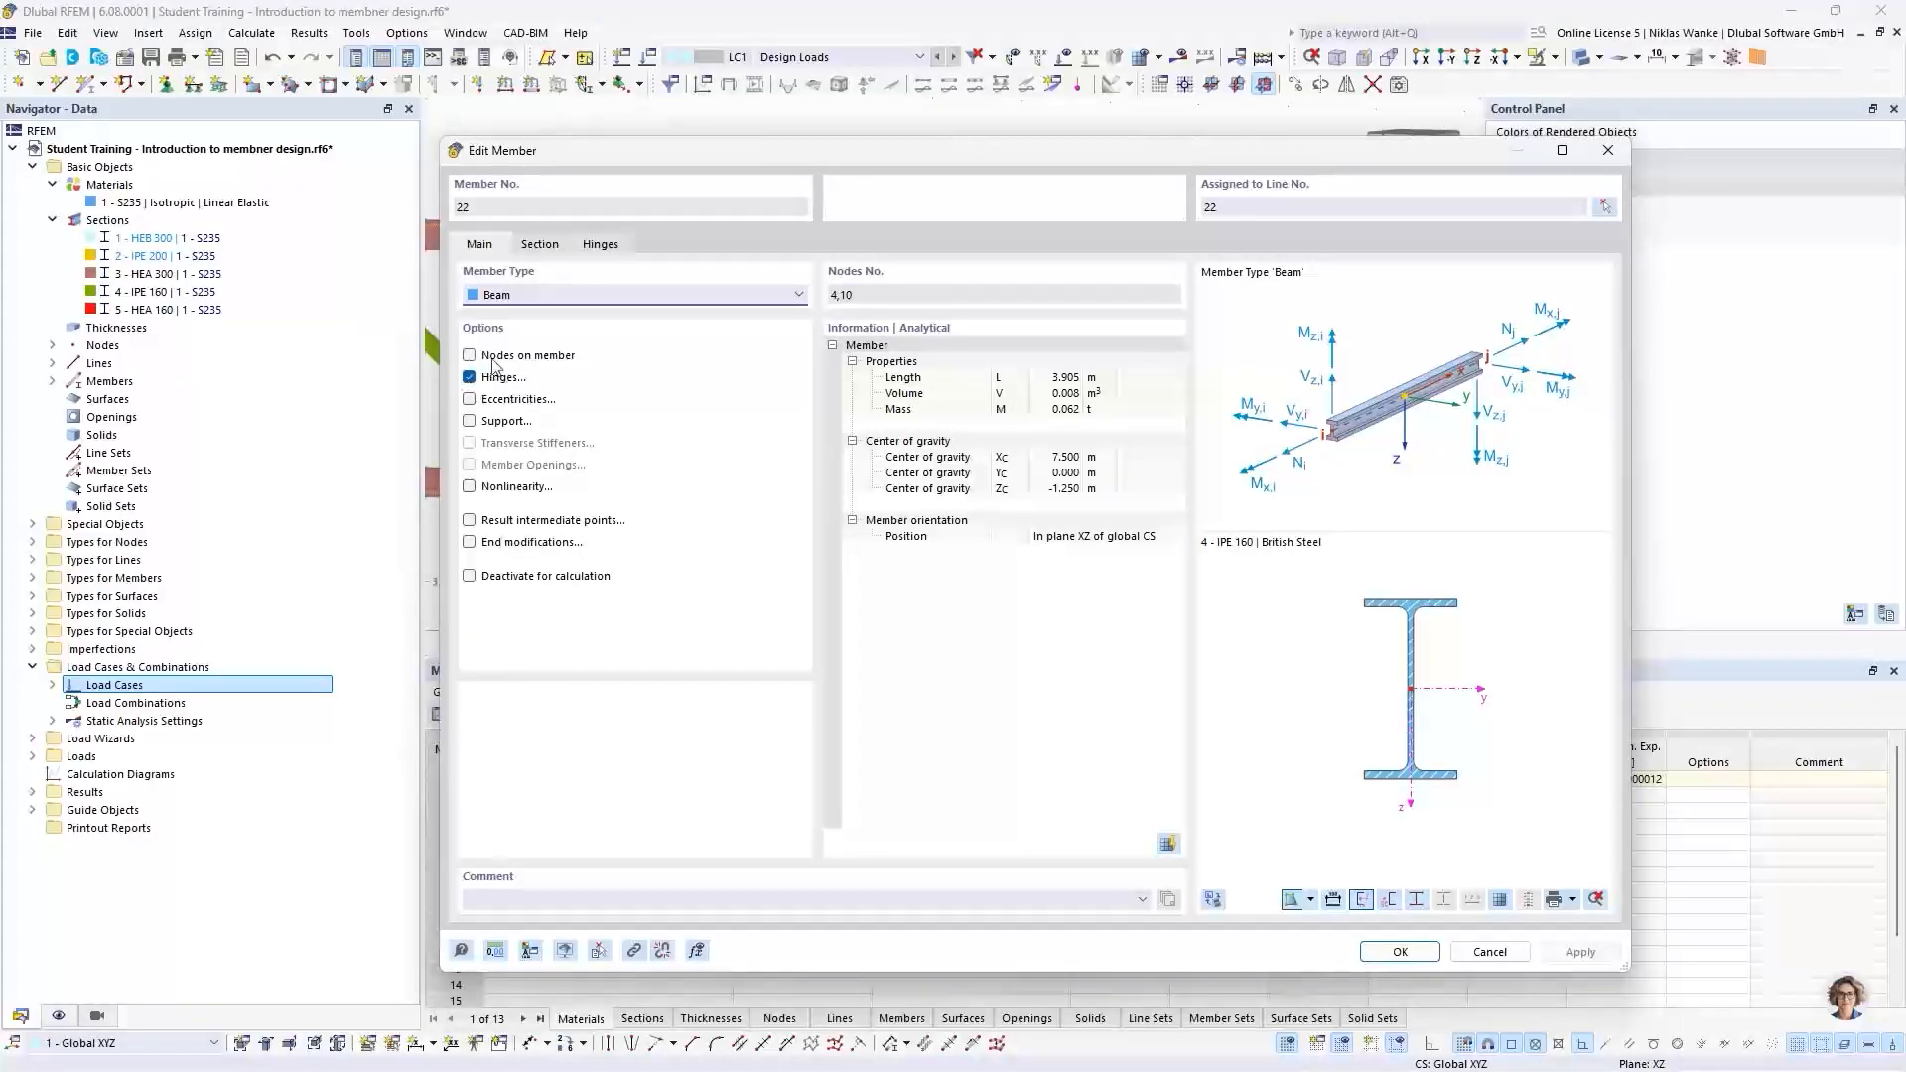
click(1608, 150)
Step: Activate visibilities by member section and show only the IPE 160 diagonals and HEA 160 verticals
scroll(896, 381, down, 5)
mouse_move(896, 381)
middle_down()
mouse_move(862, 366)
mouse_move(883, 348)
middle_up()
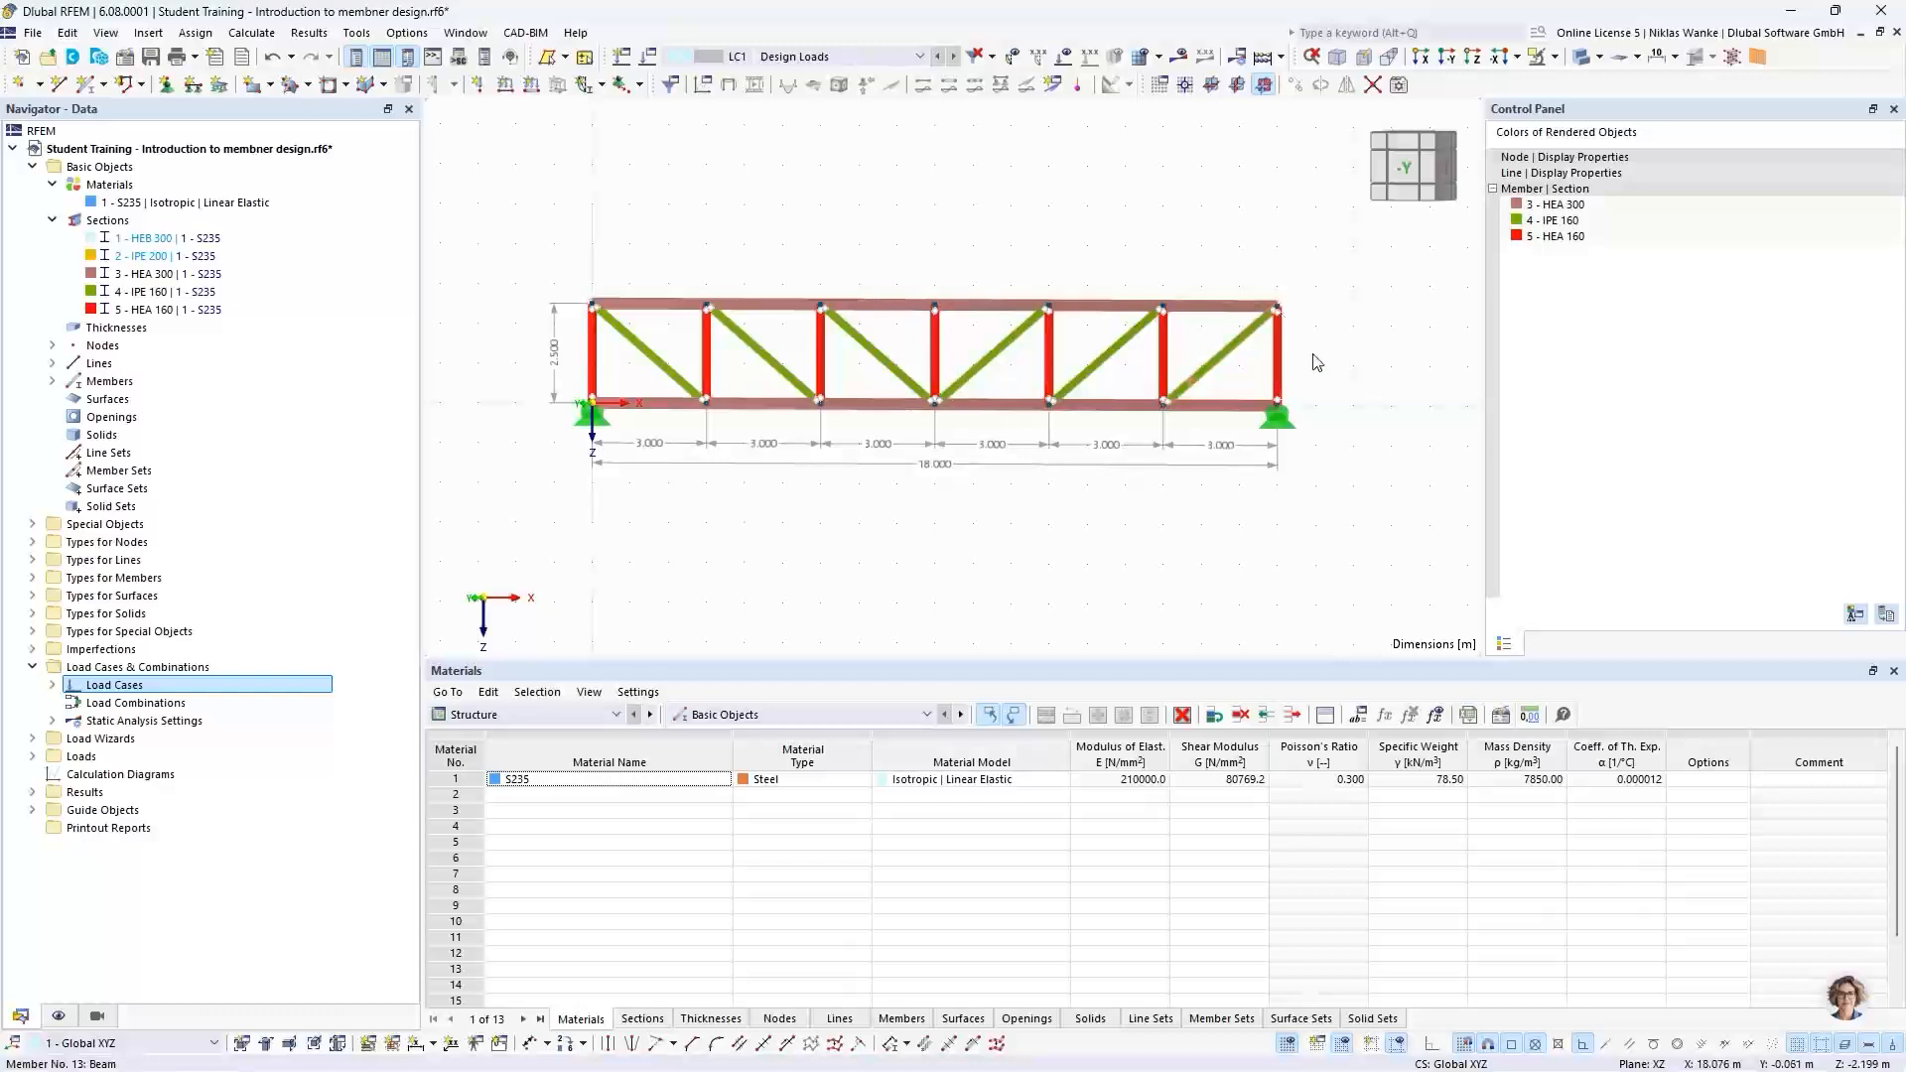
scroll(1325, 367, down, 2)
mouse_move(1331, 366)
middle_down()
mouse_move(1367, 376)
mouse_move(1344, 391)
middle_up()
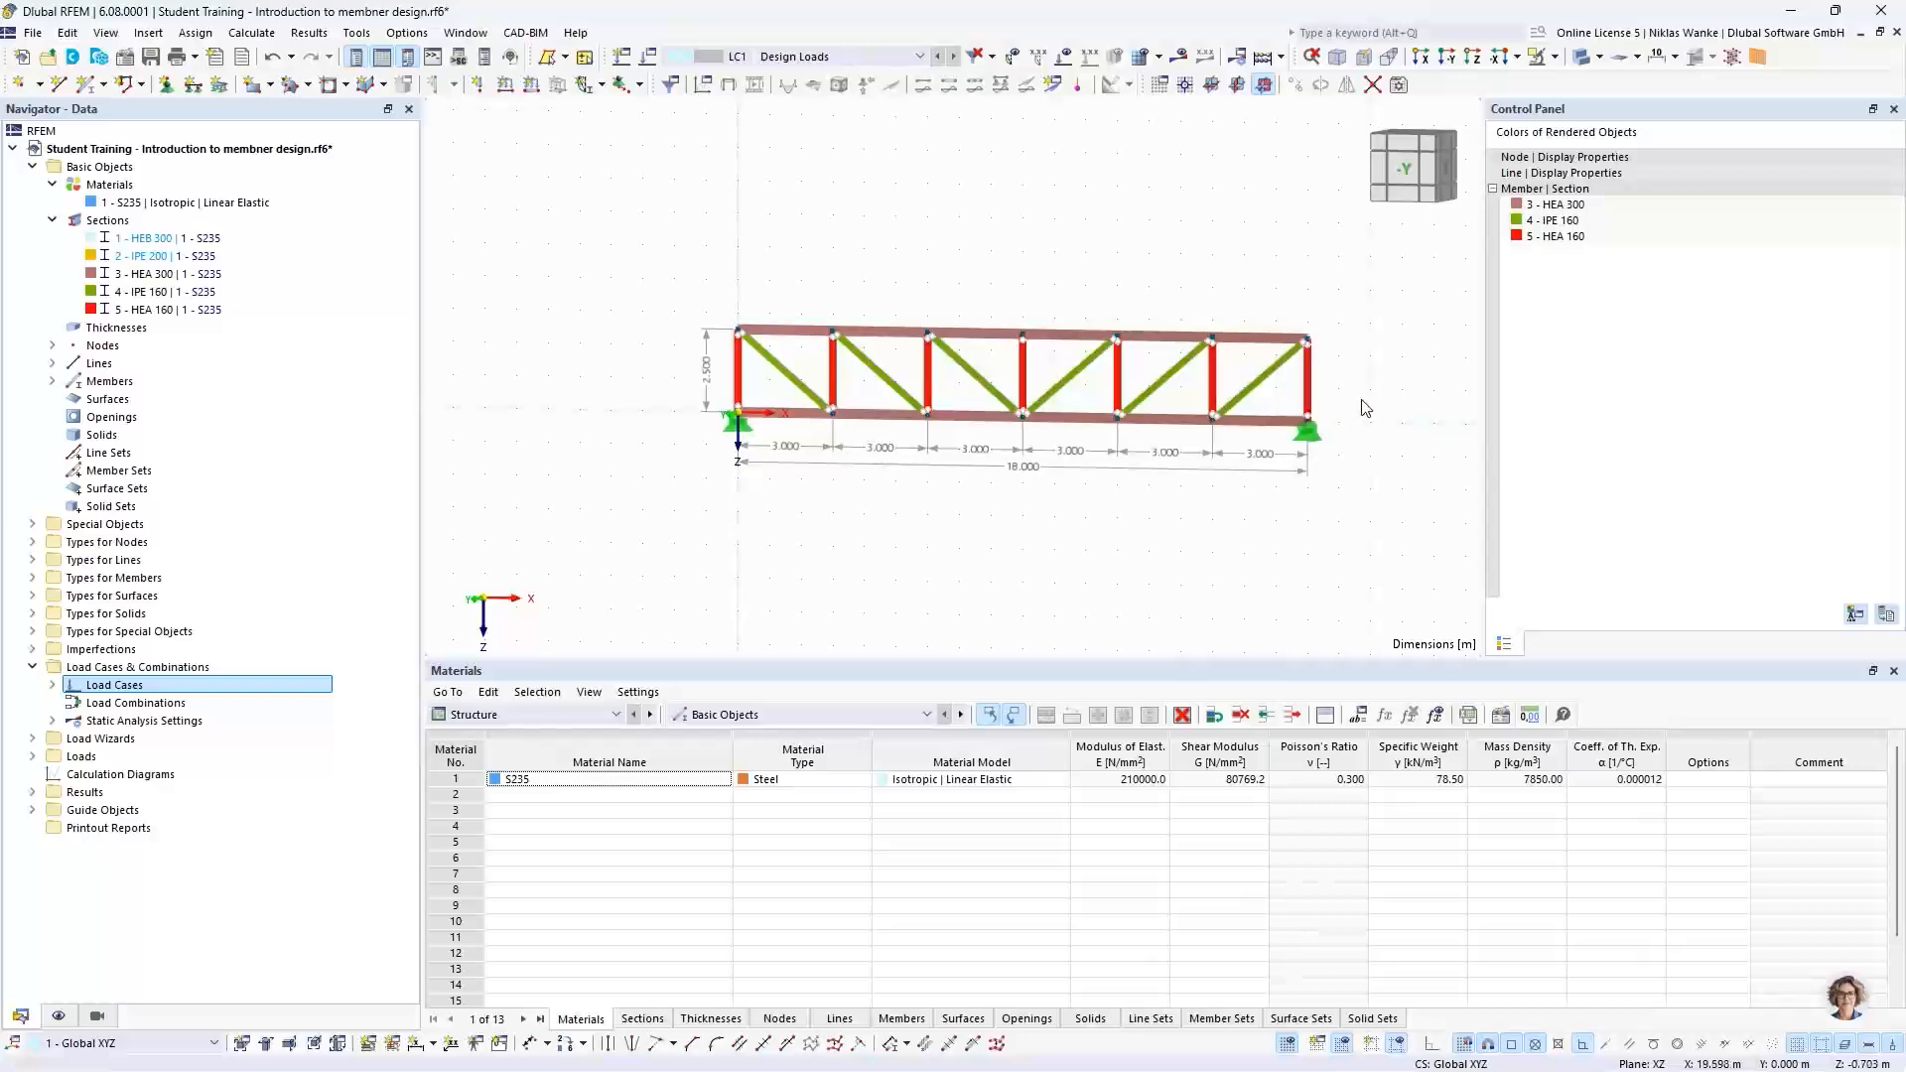
mouse_move(1368, 397)
middle_down()
mouse_move(1298, 391)
mouse_move(1367, 402)
middle_up()
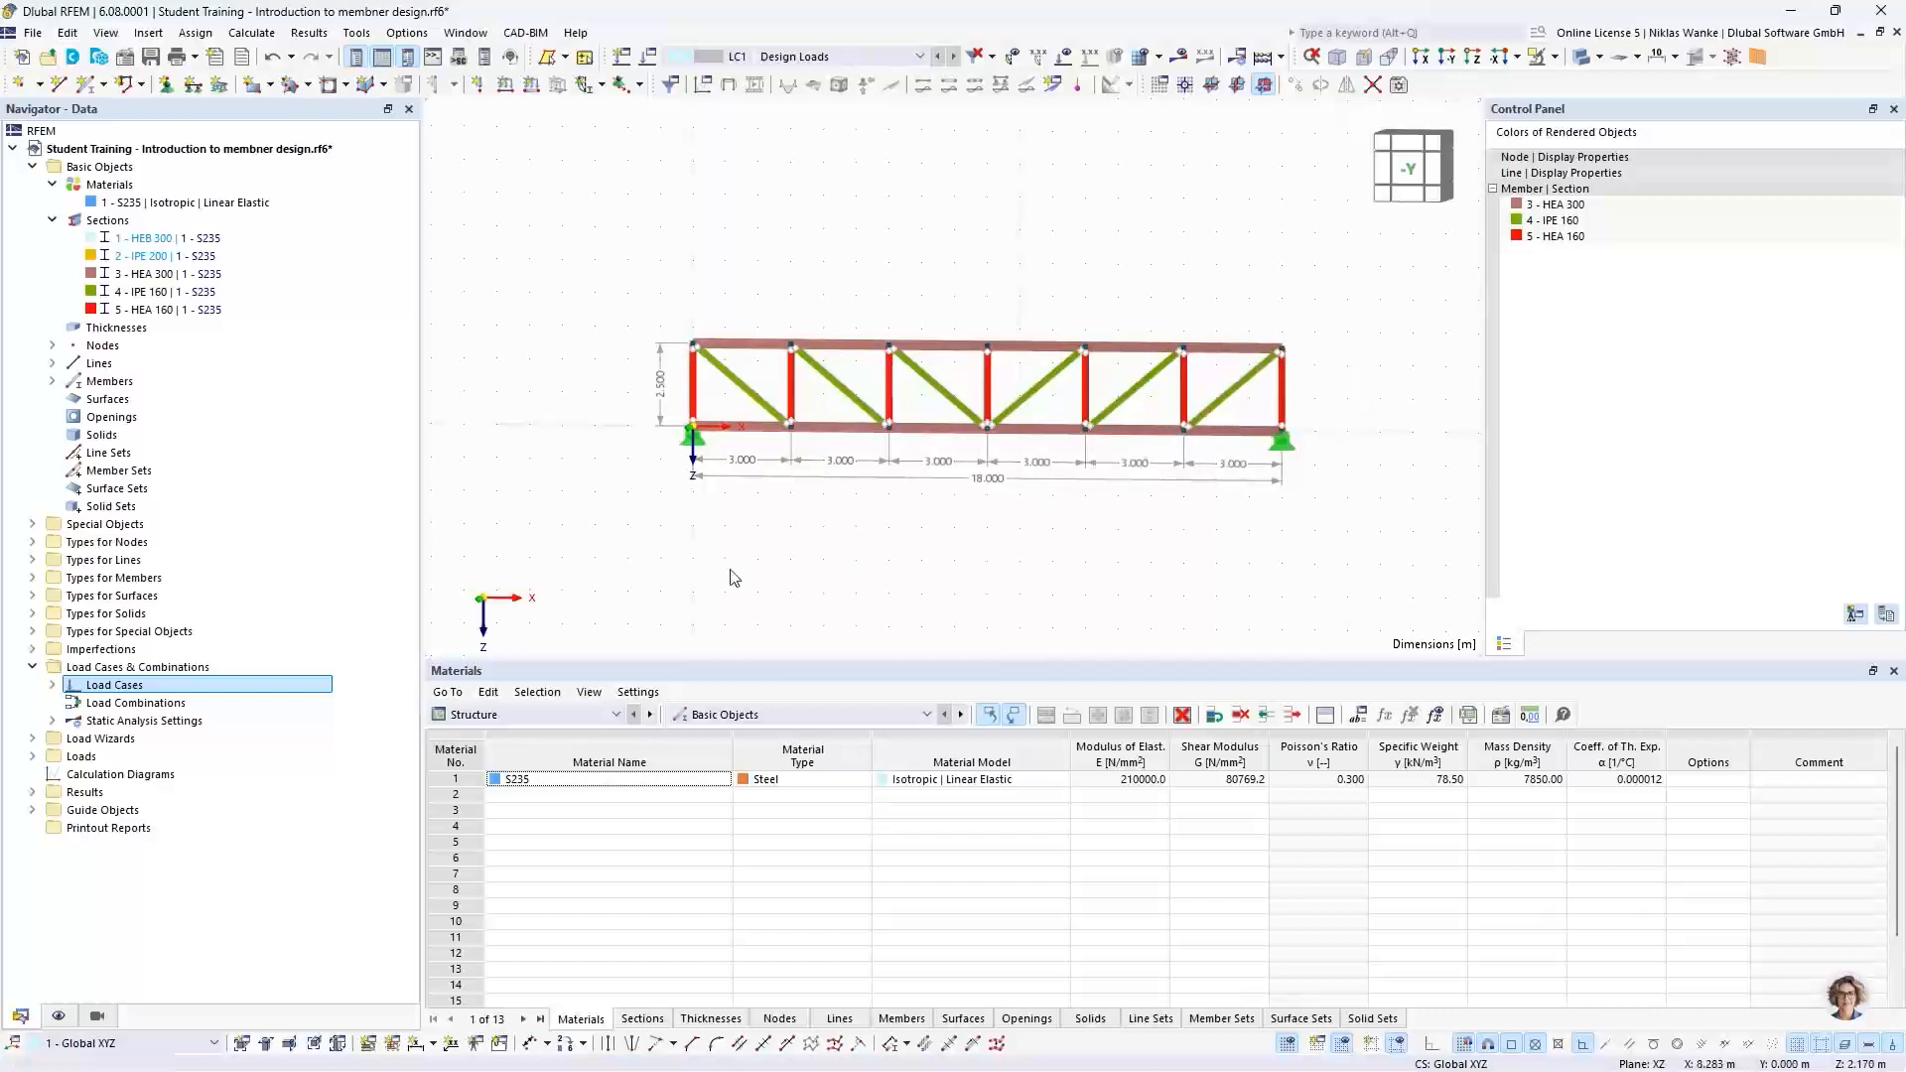
click(97, 1016)
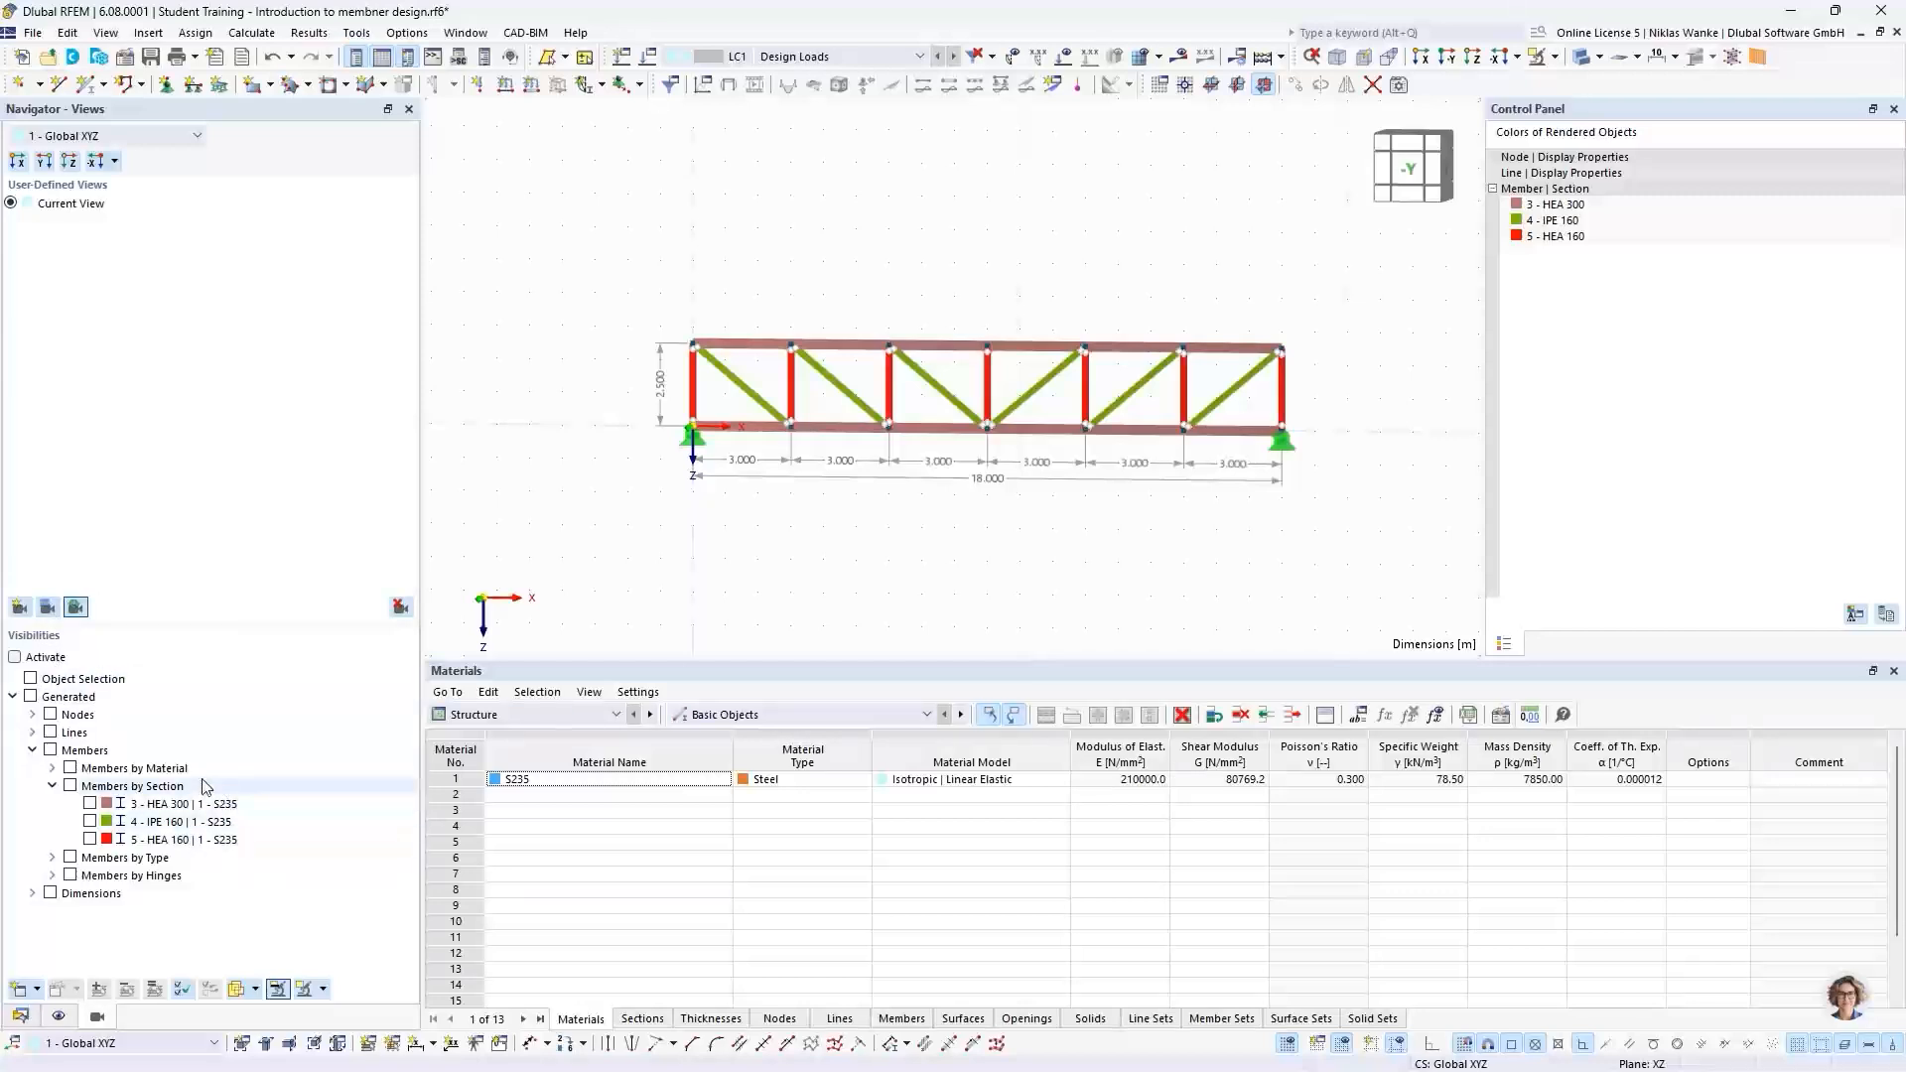
click(15, 657)
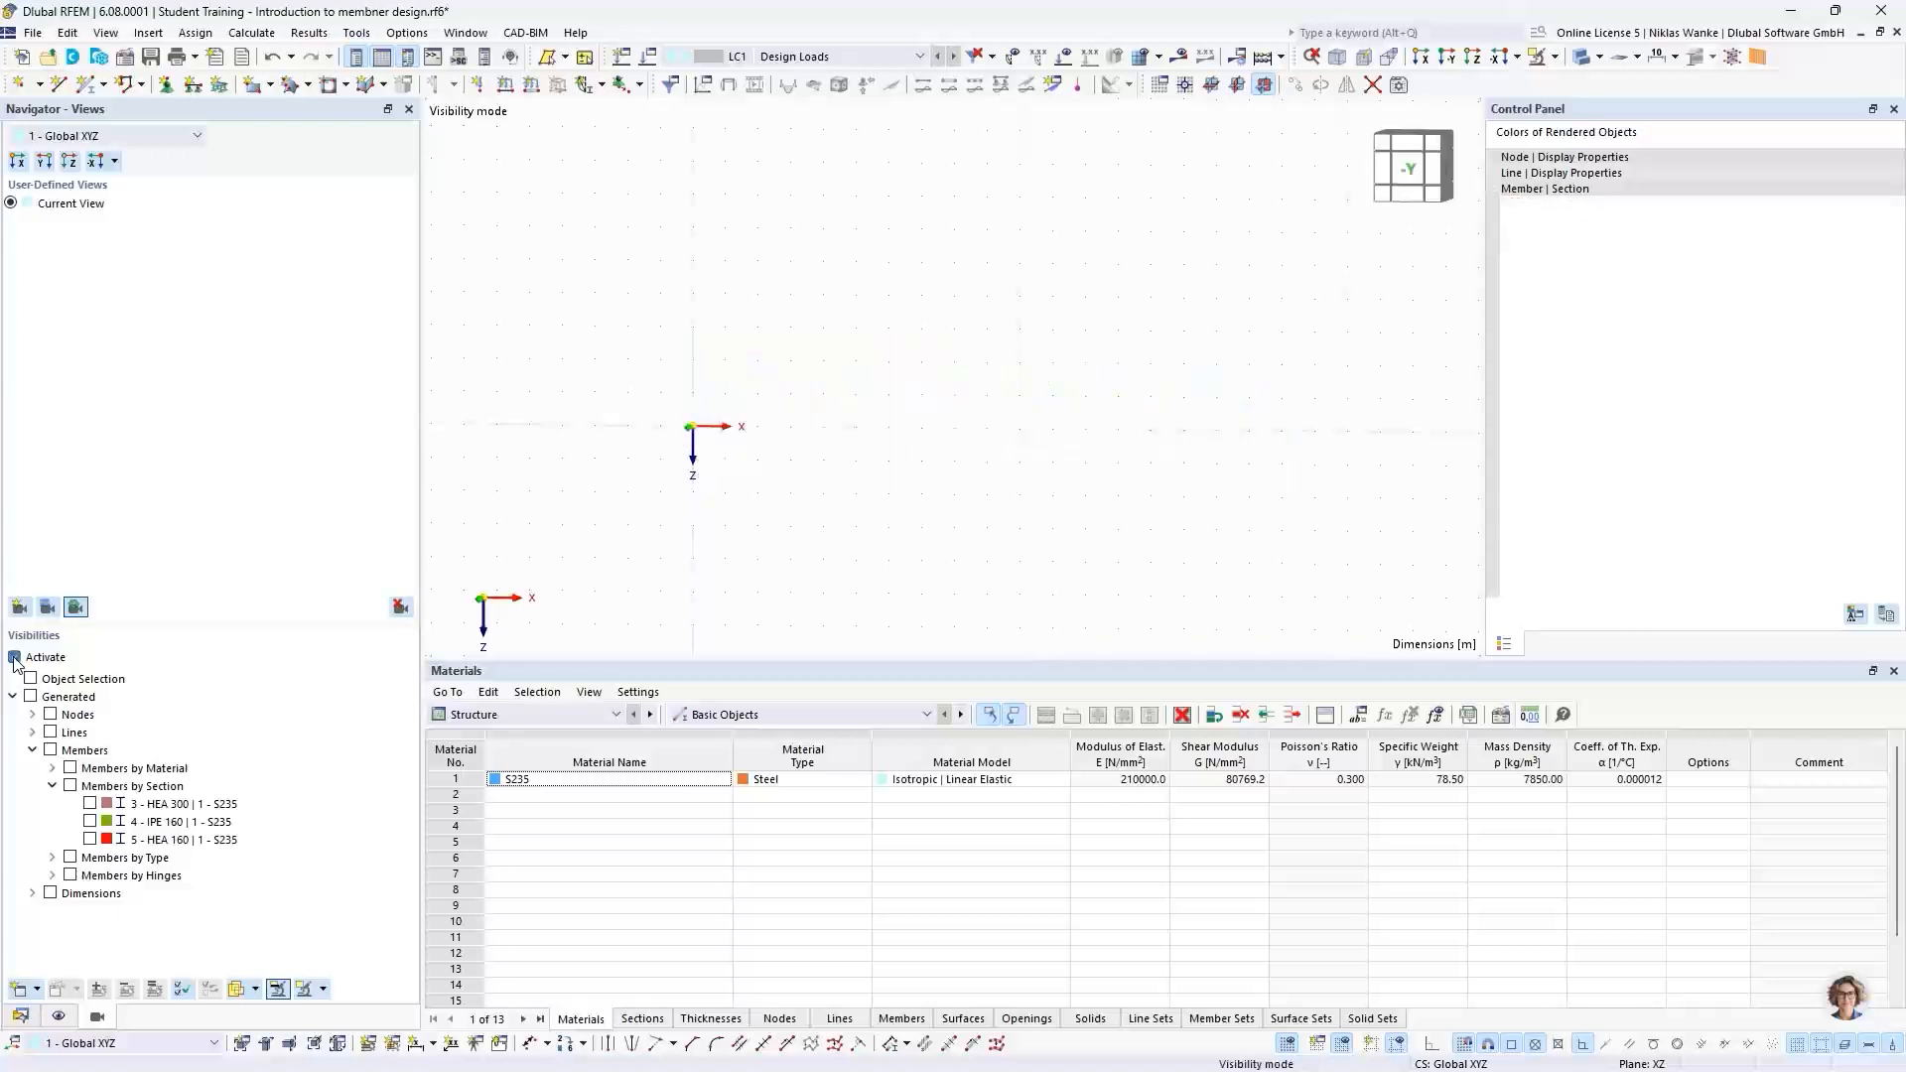
click(89, 822)
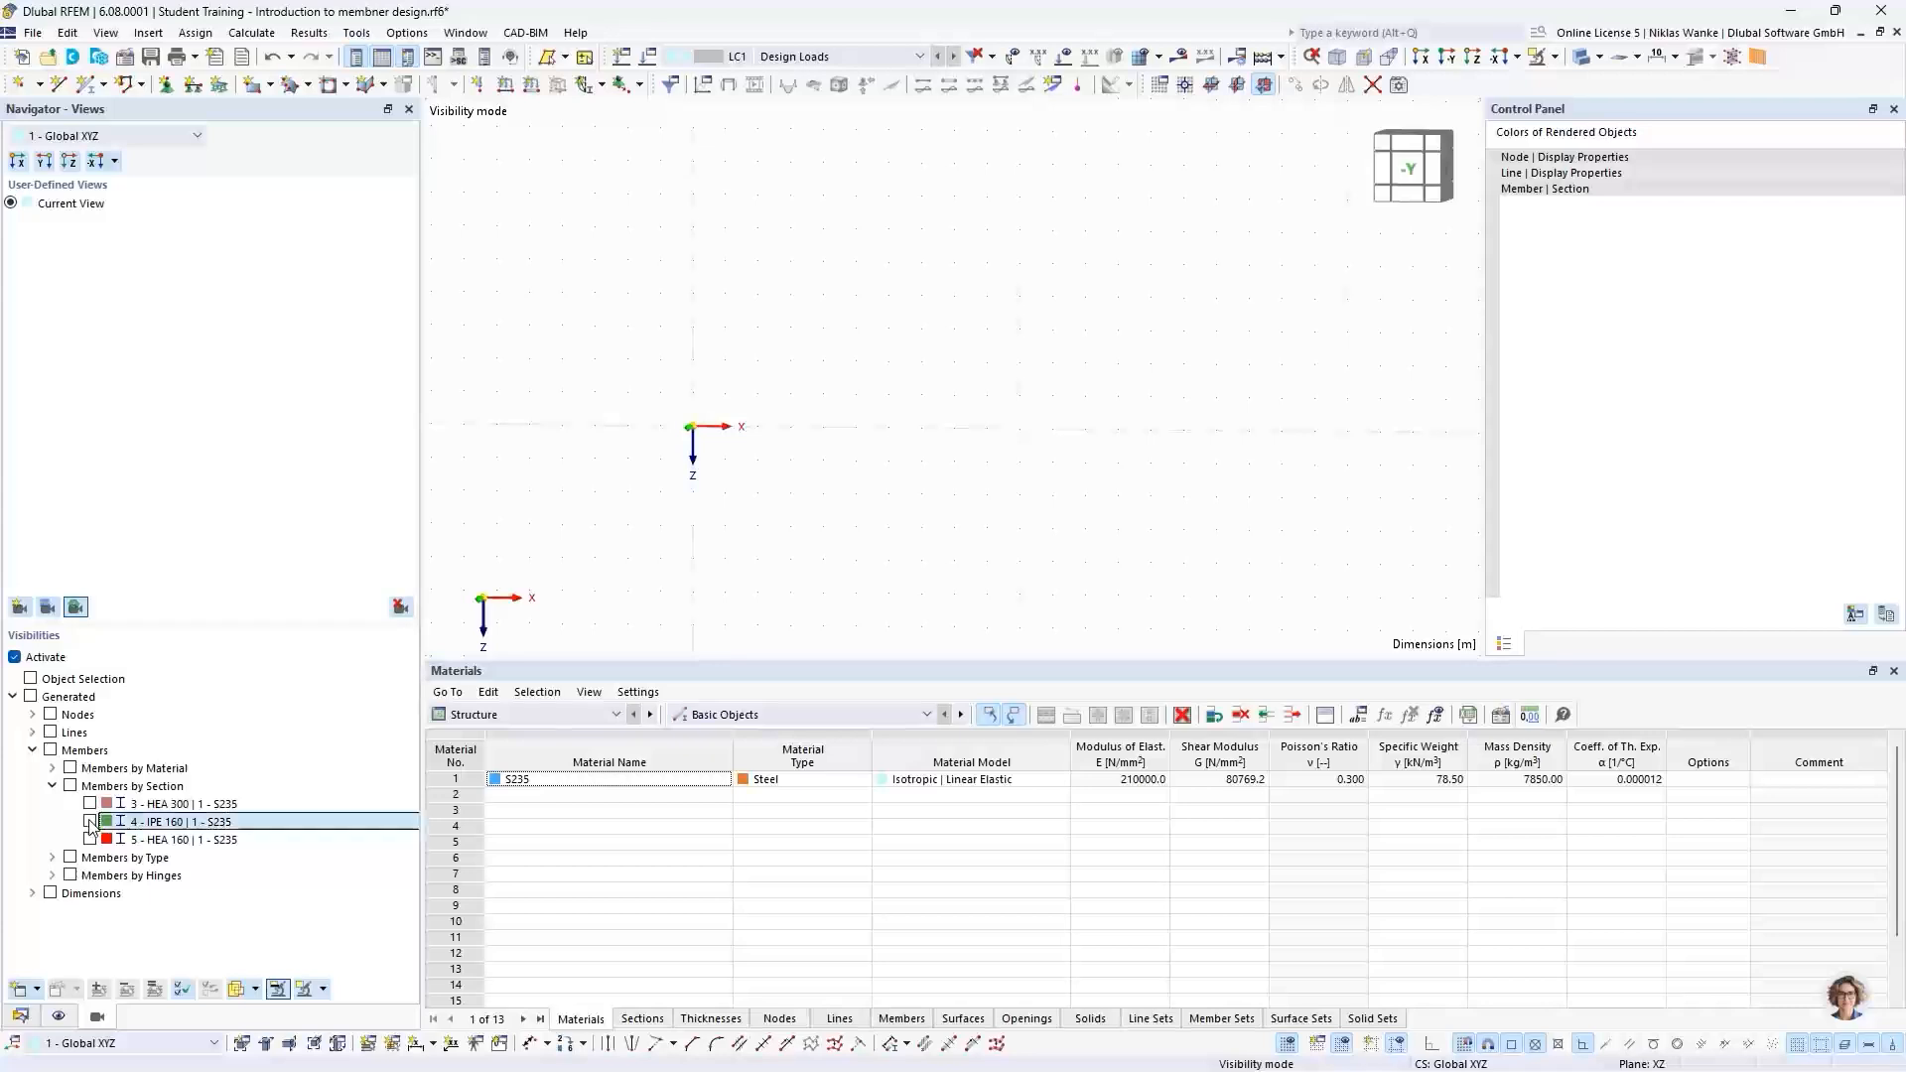
click(89, 839)
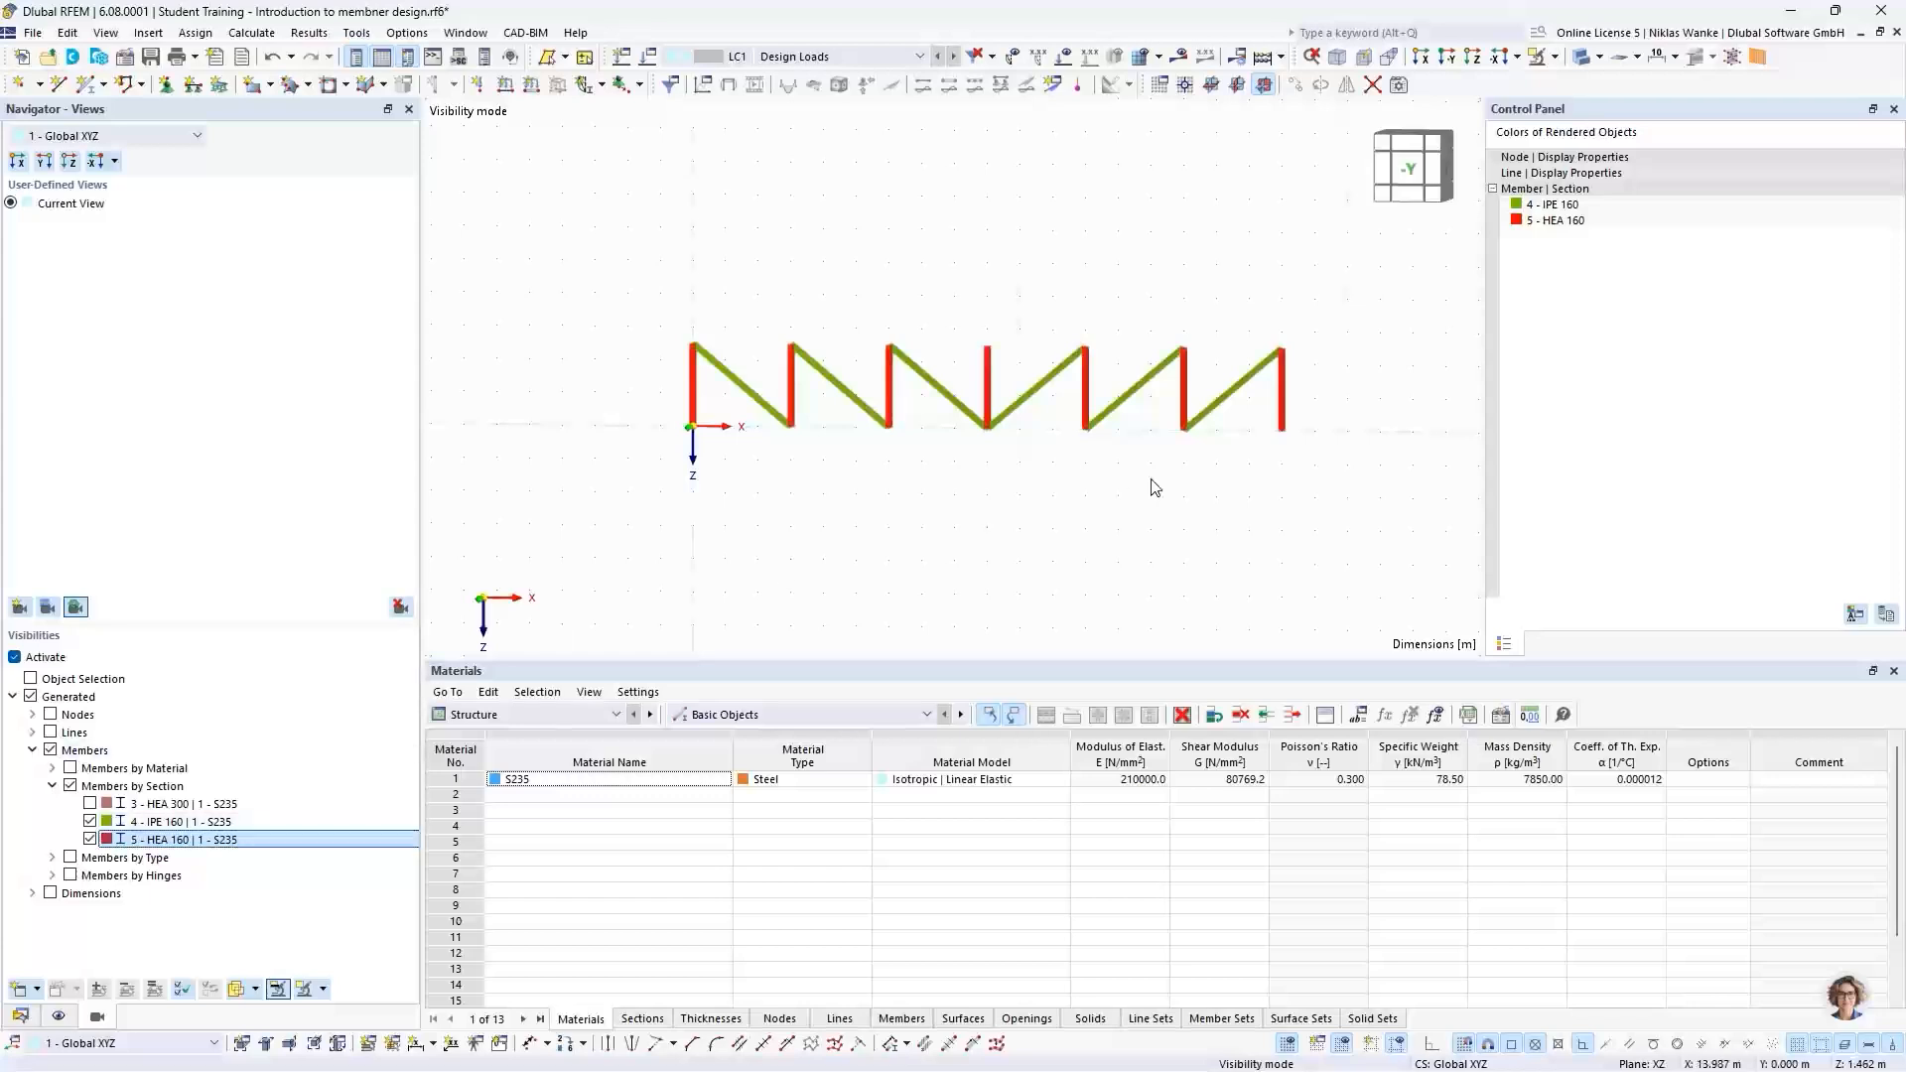
Step: Select all visible diagonals and verticals and change their member type from Beam to Truss
drag(556, 232, 1405, 573)
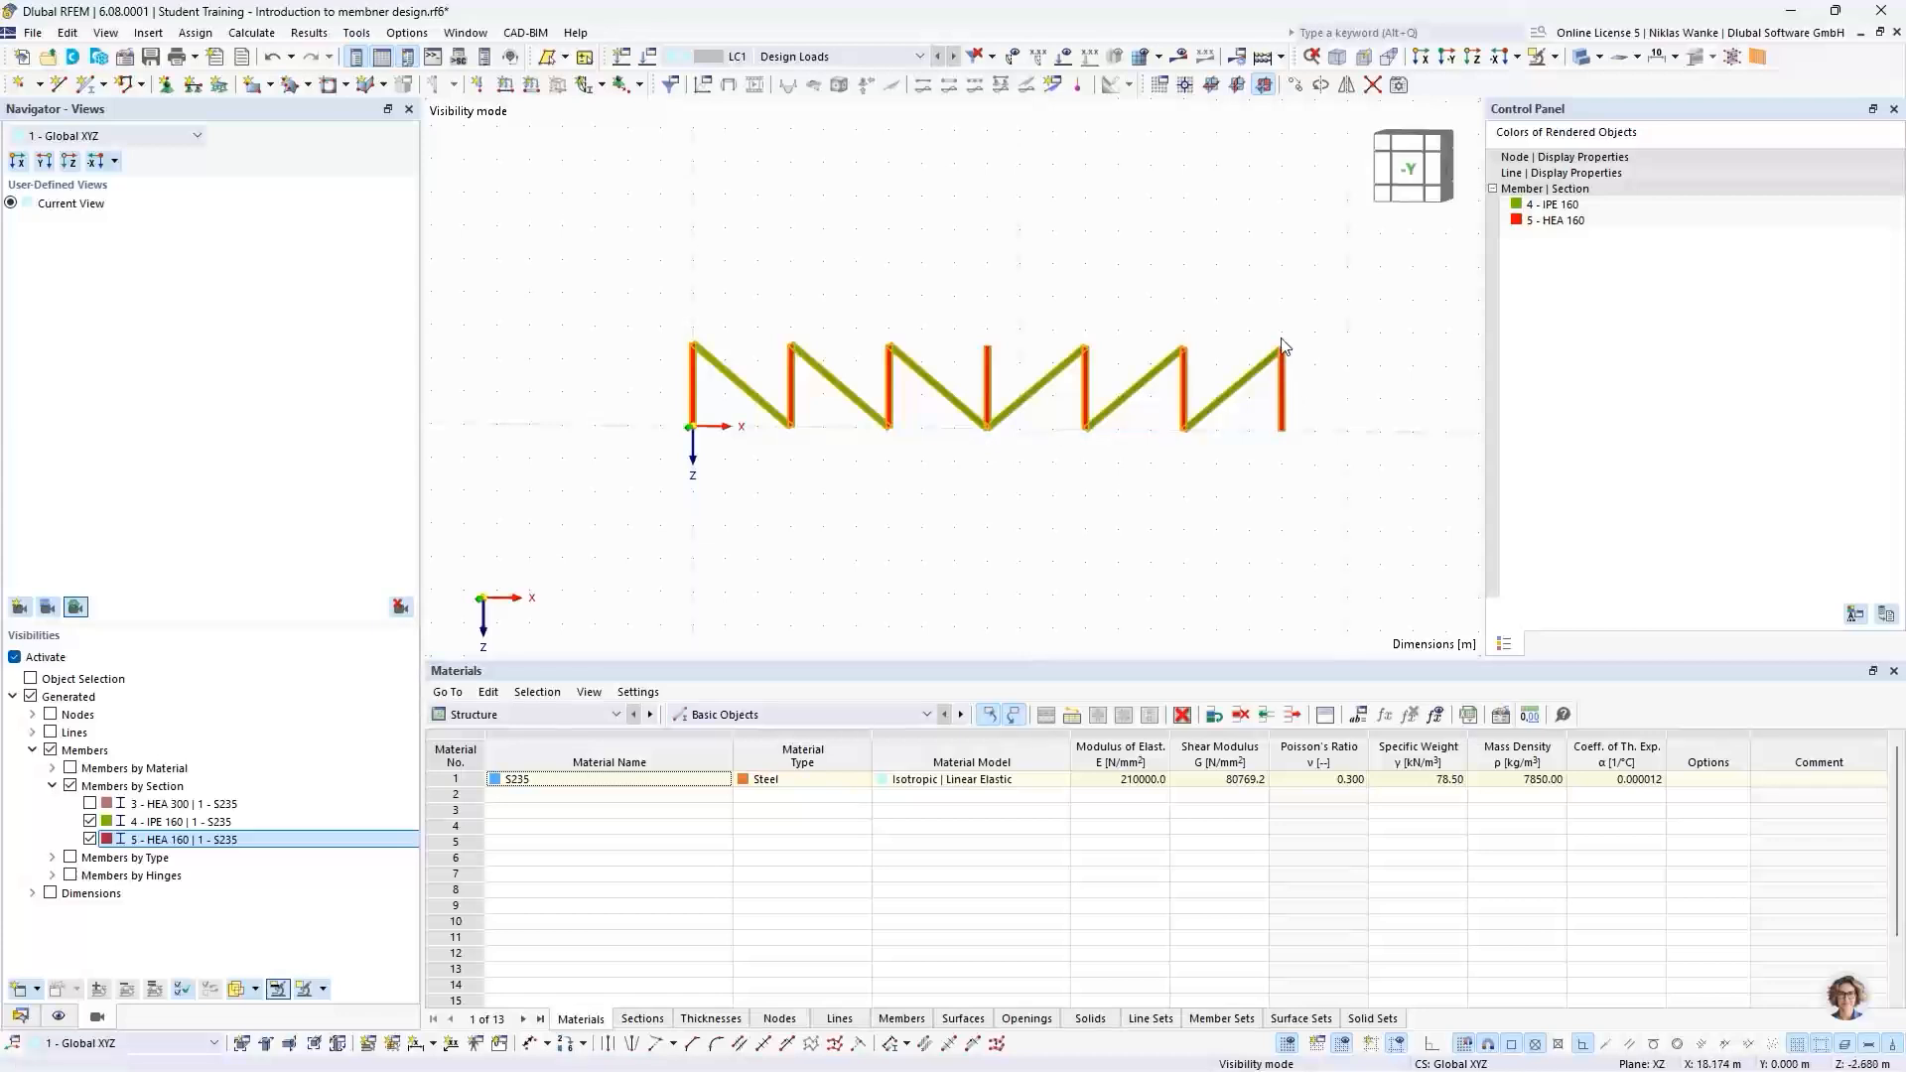
right_click(1285, 395)
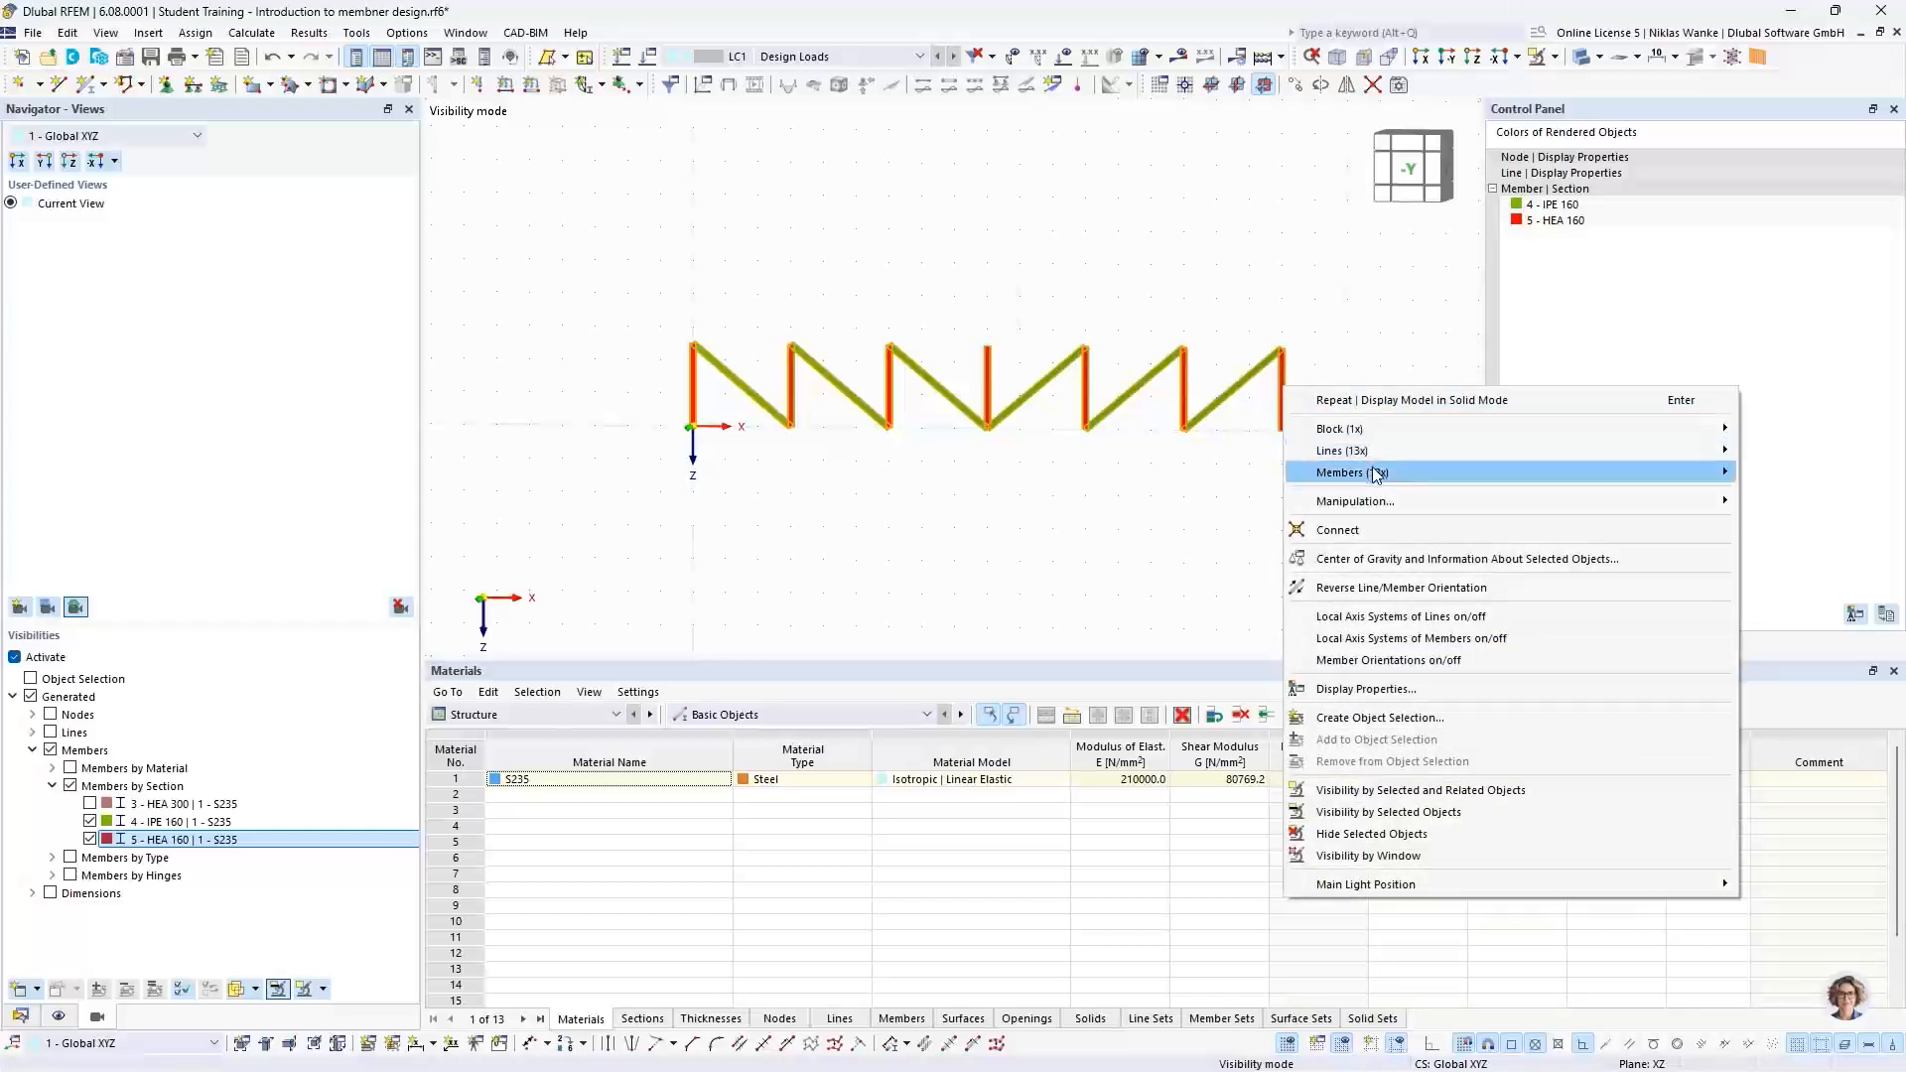
mouse_move(1373, 467)
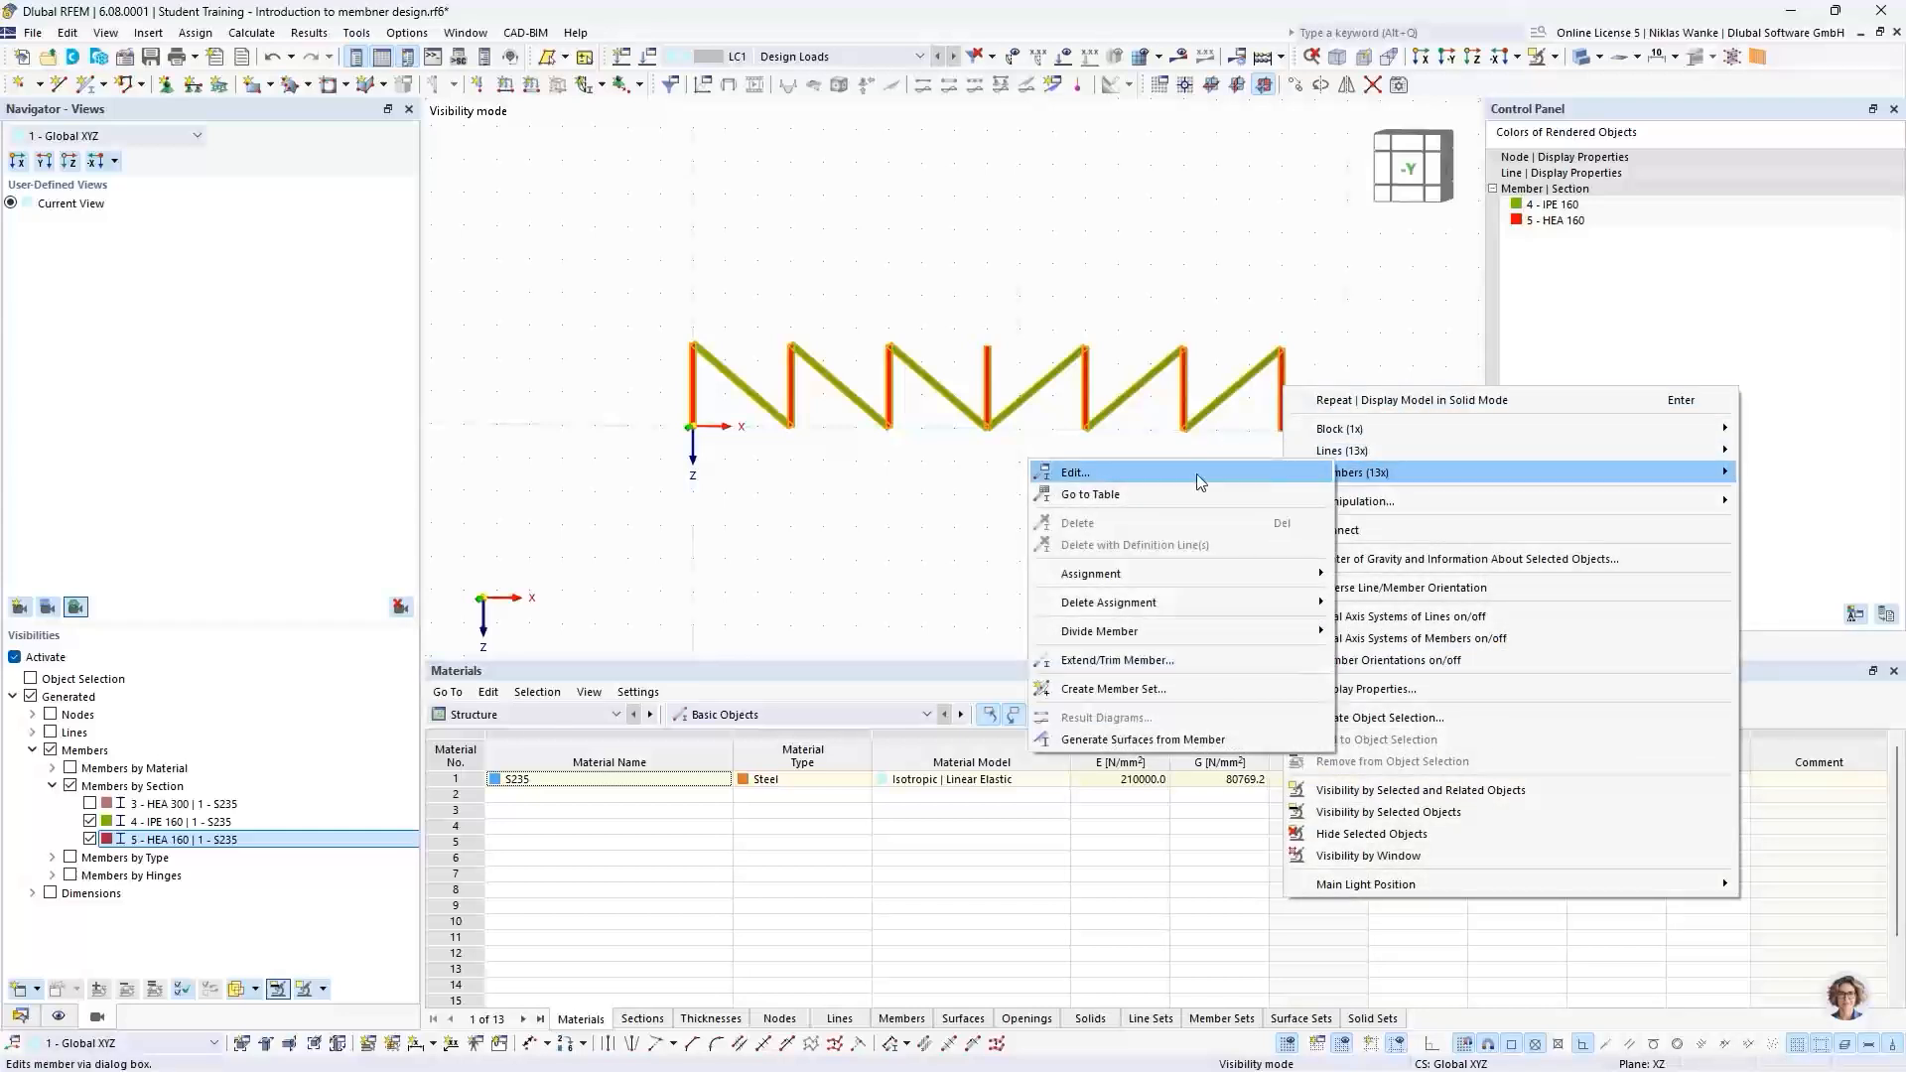
click(1118, 473)
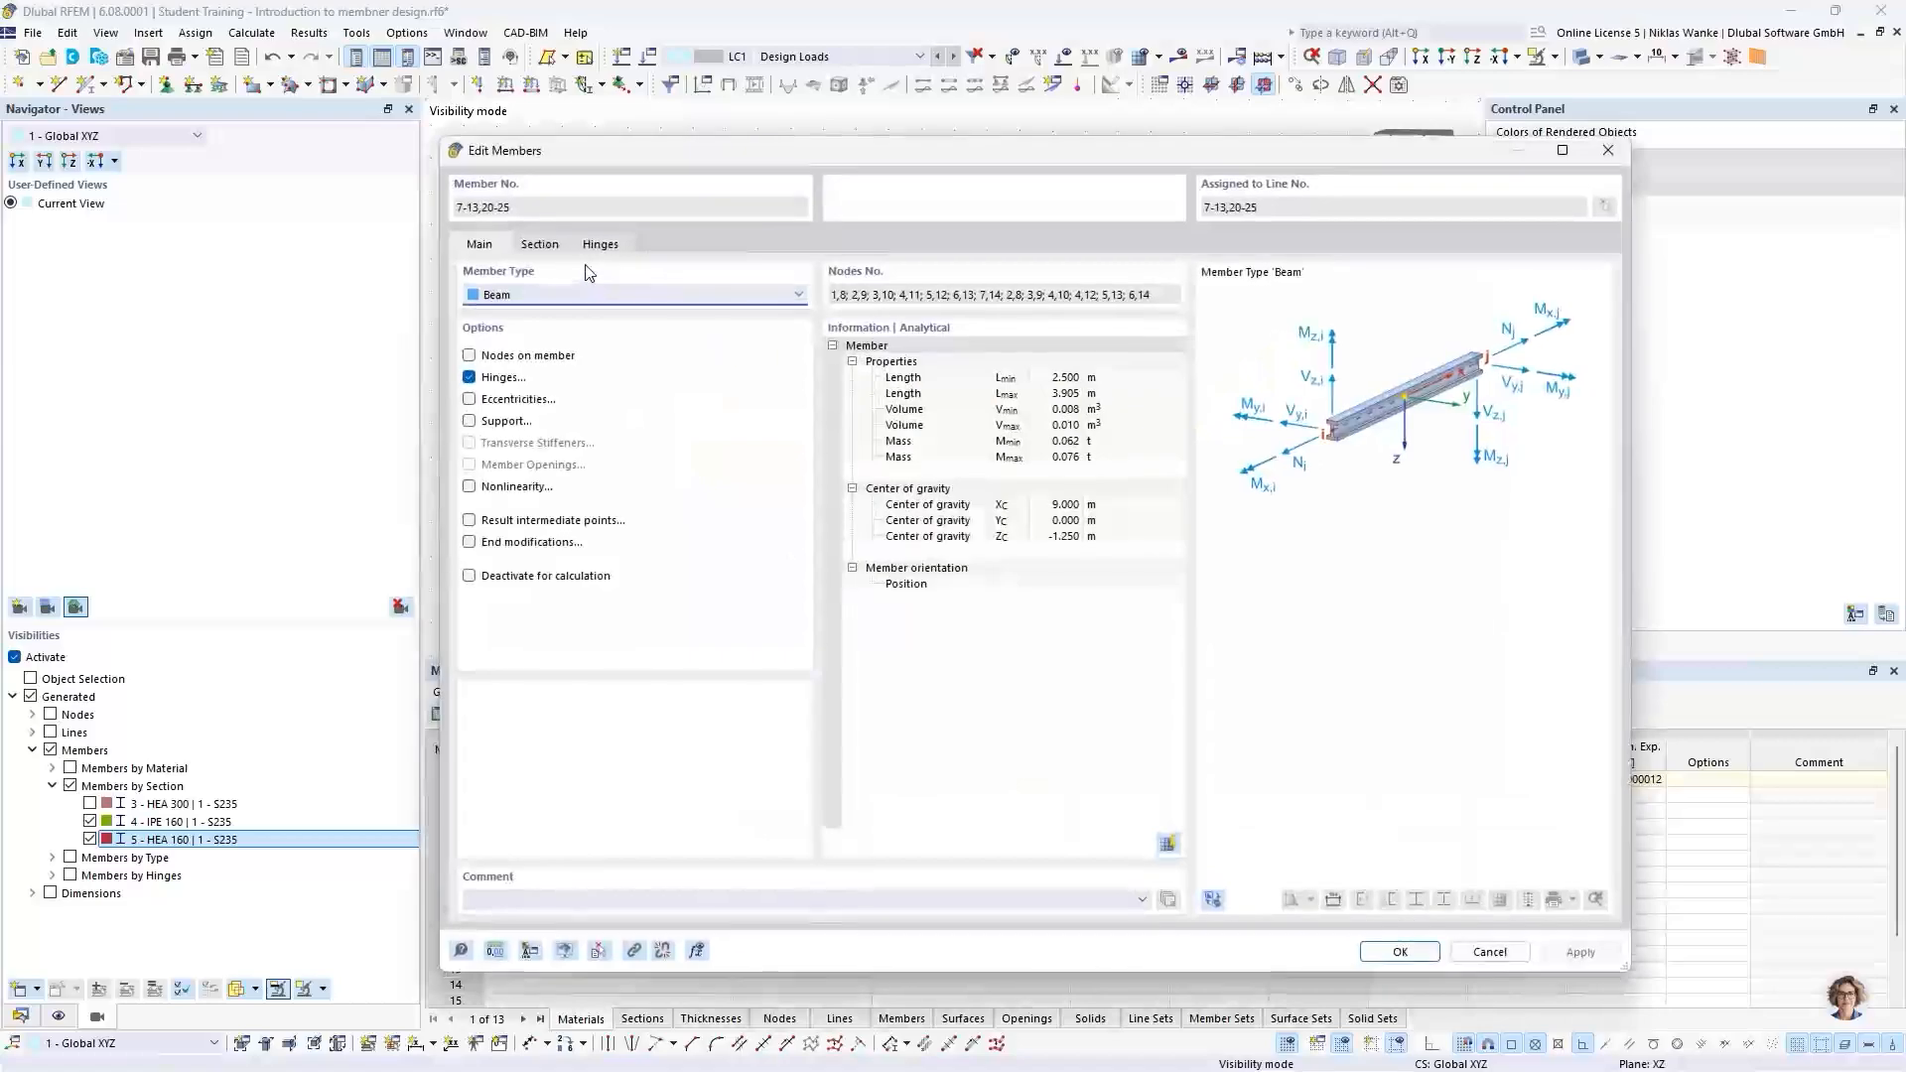
click(493, 298)
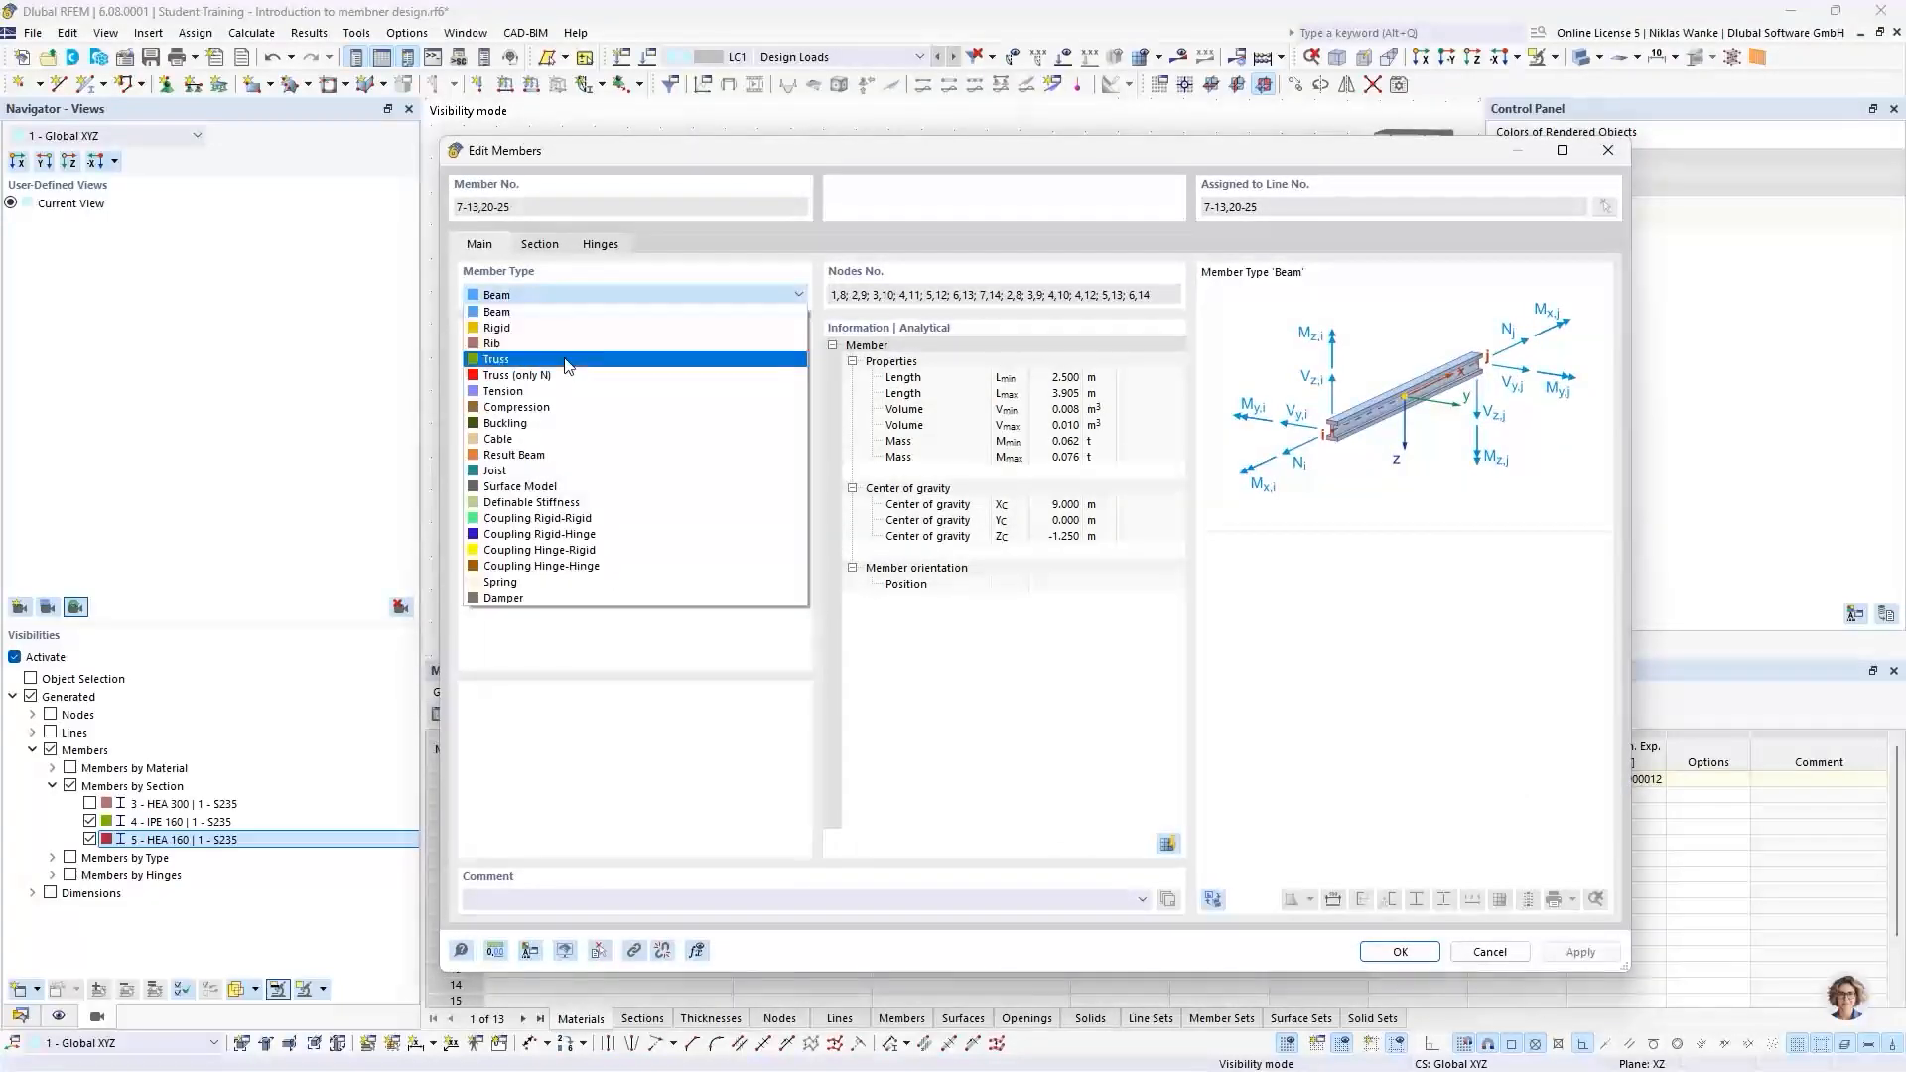
click(567, 362)
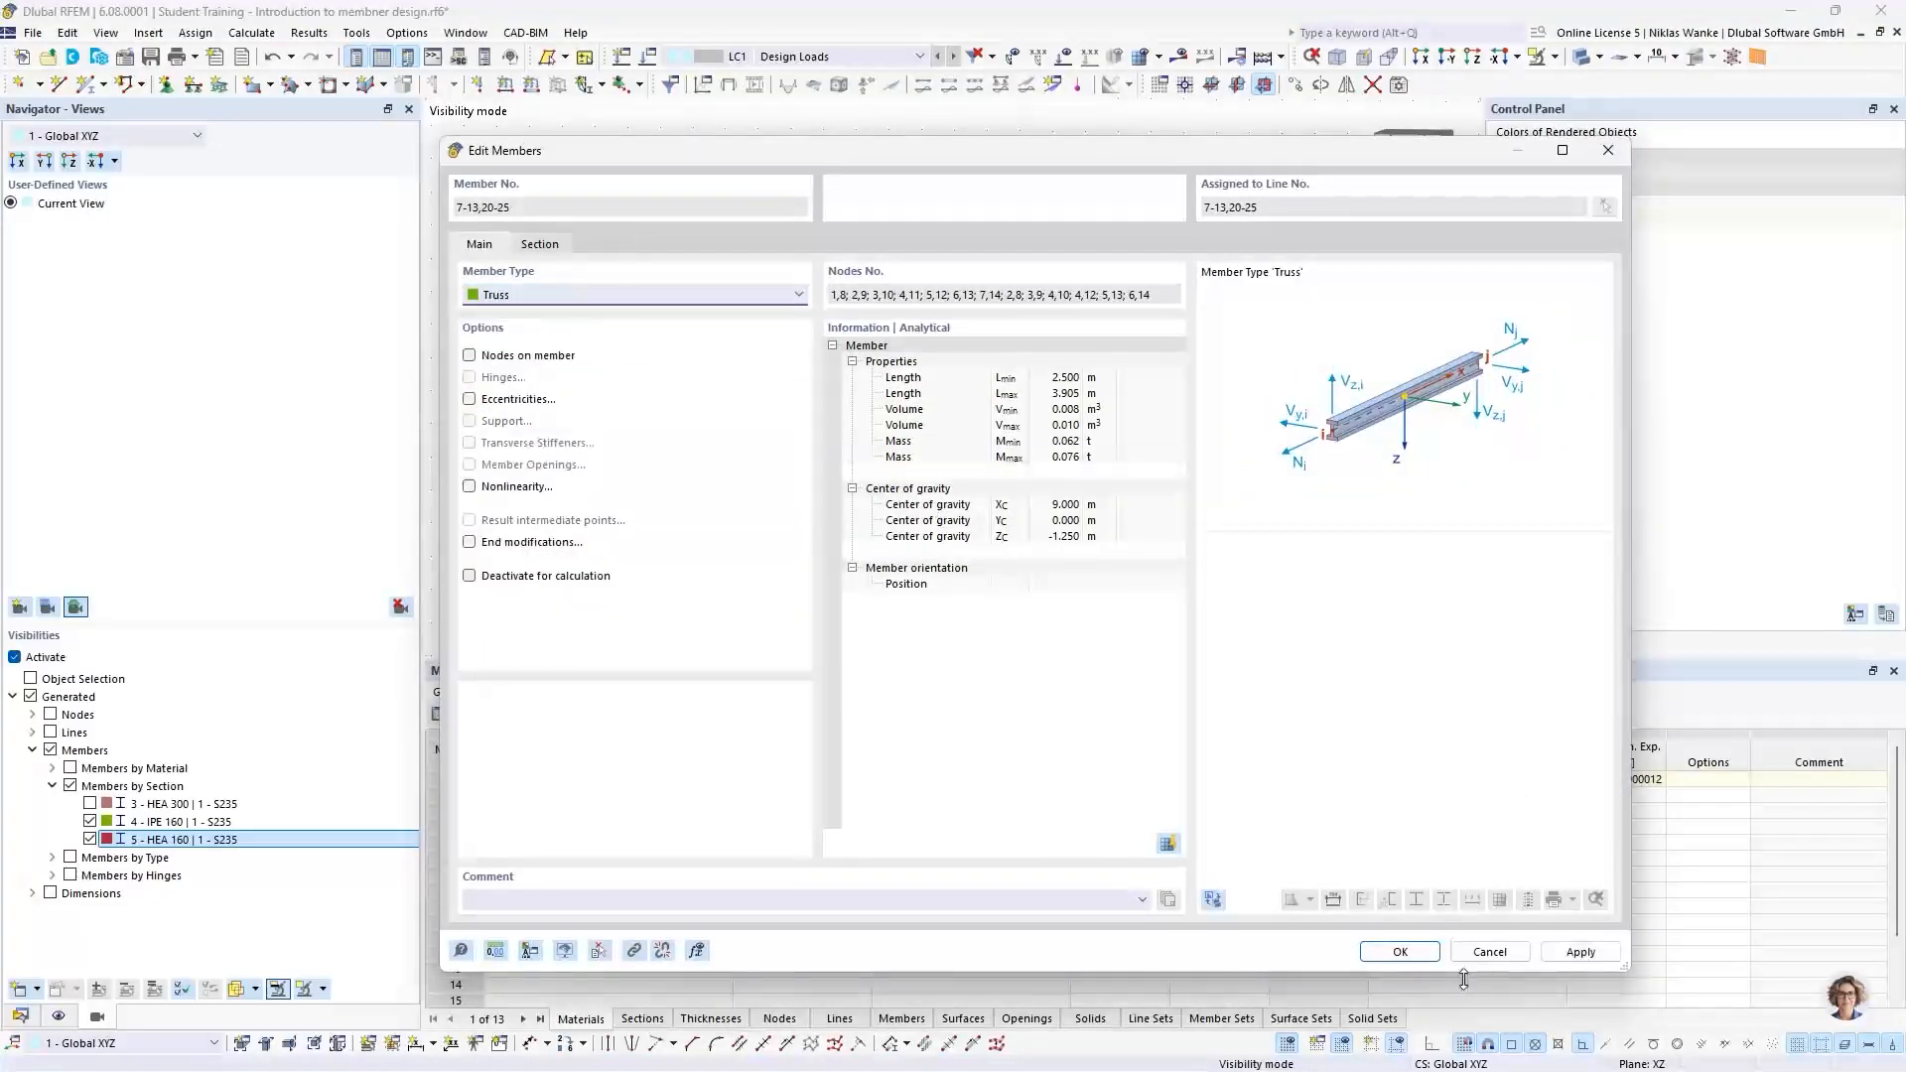
click(1398, 952)
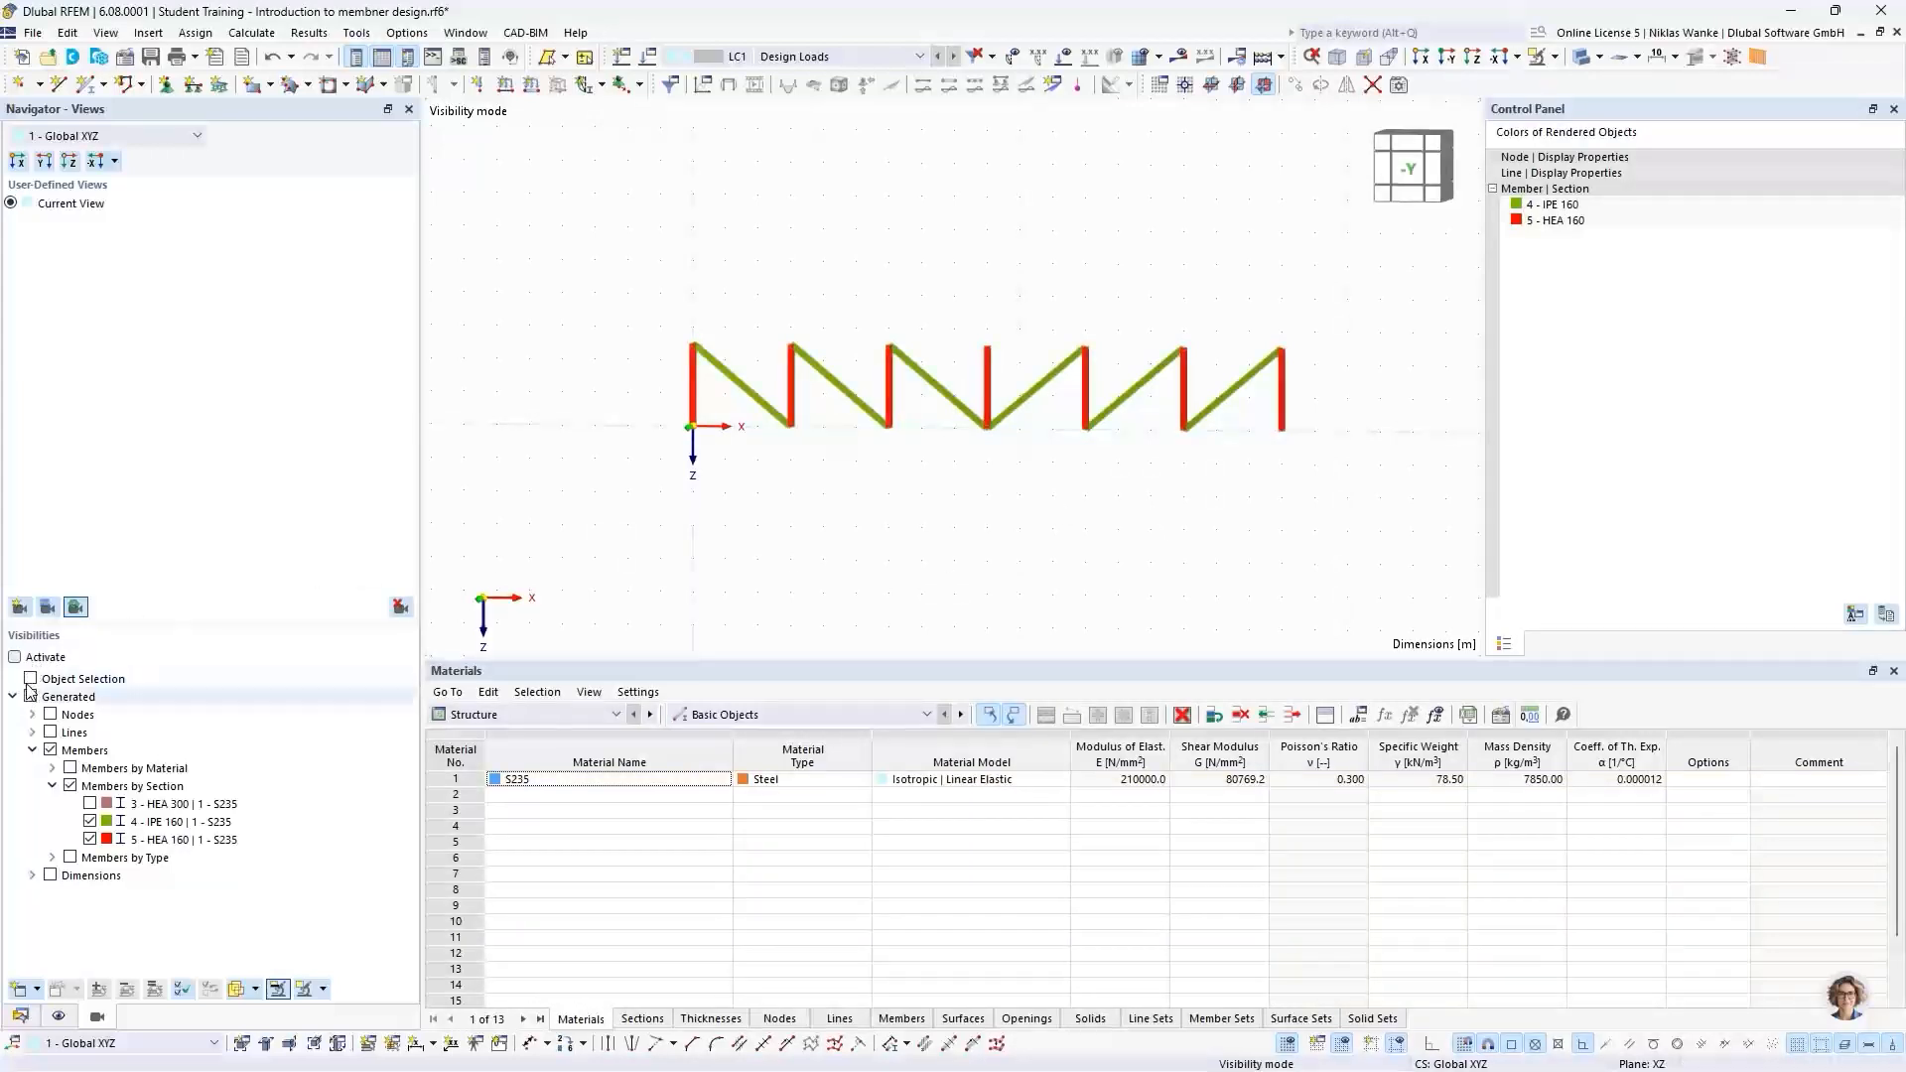
Step: Make the HEA 300 chord members visible again and switch to the PowerPoint training slides
click(90, 803)
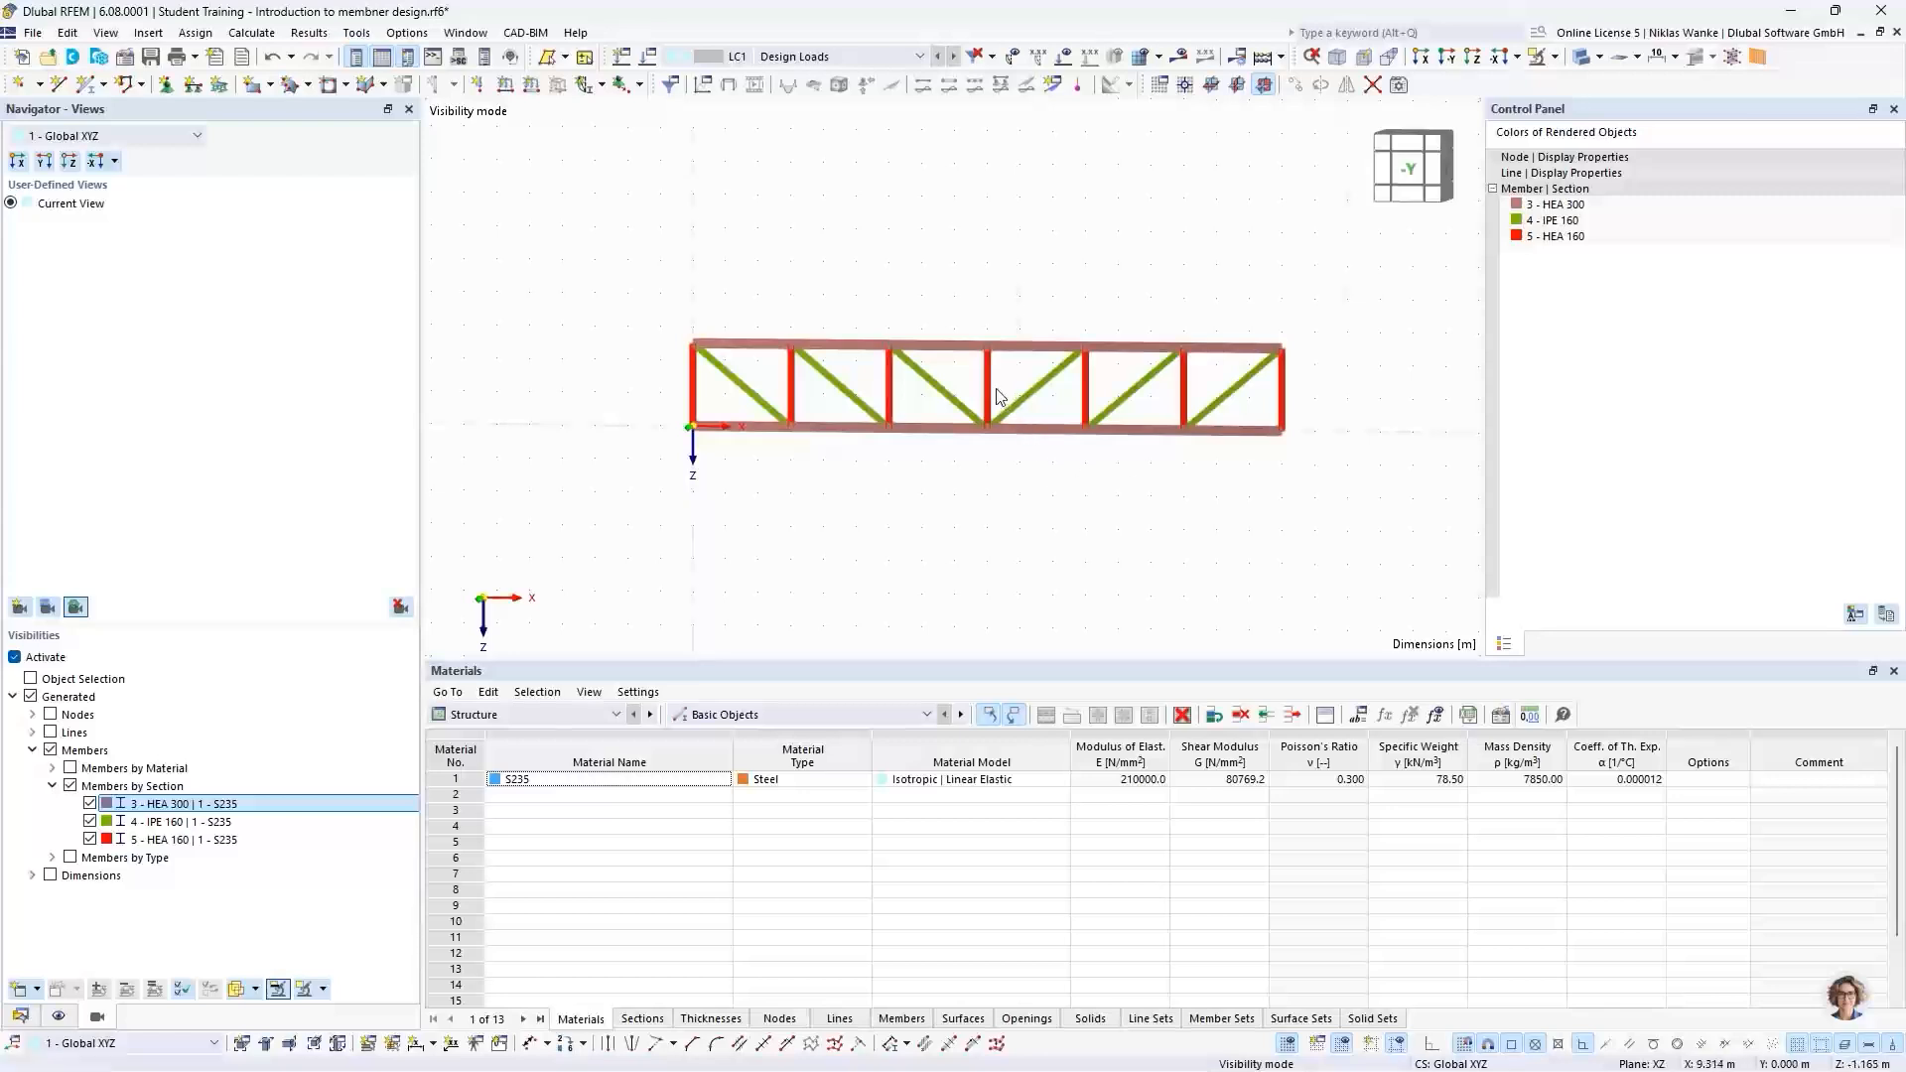
scroll(997, 395, up, 1)
scroll(1034, 476, up, 1)
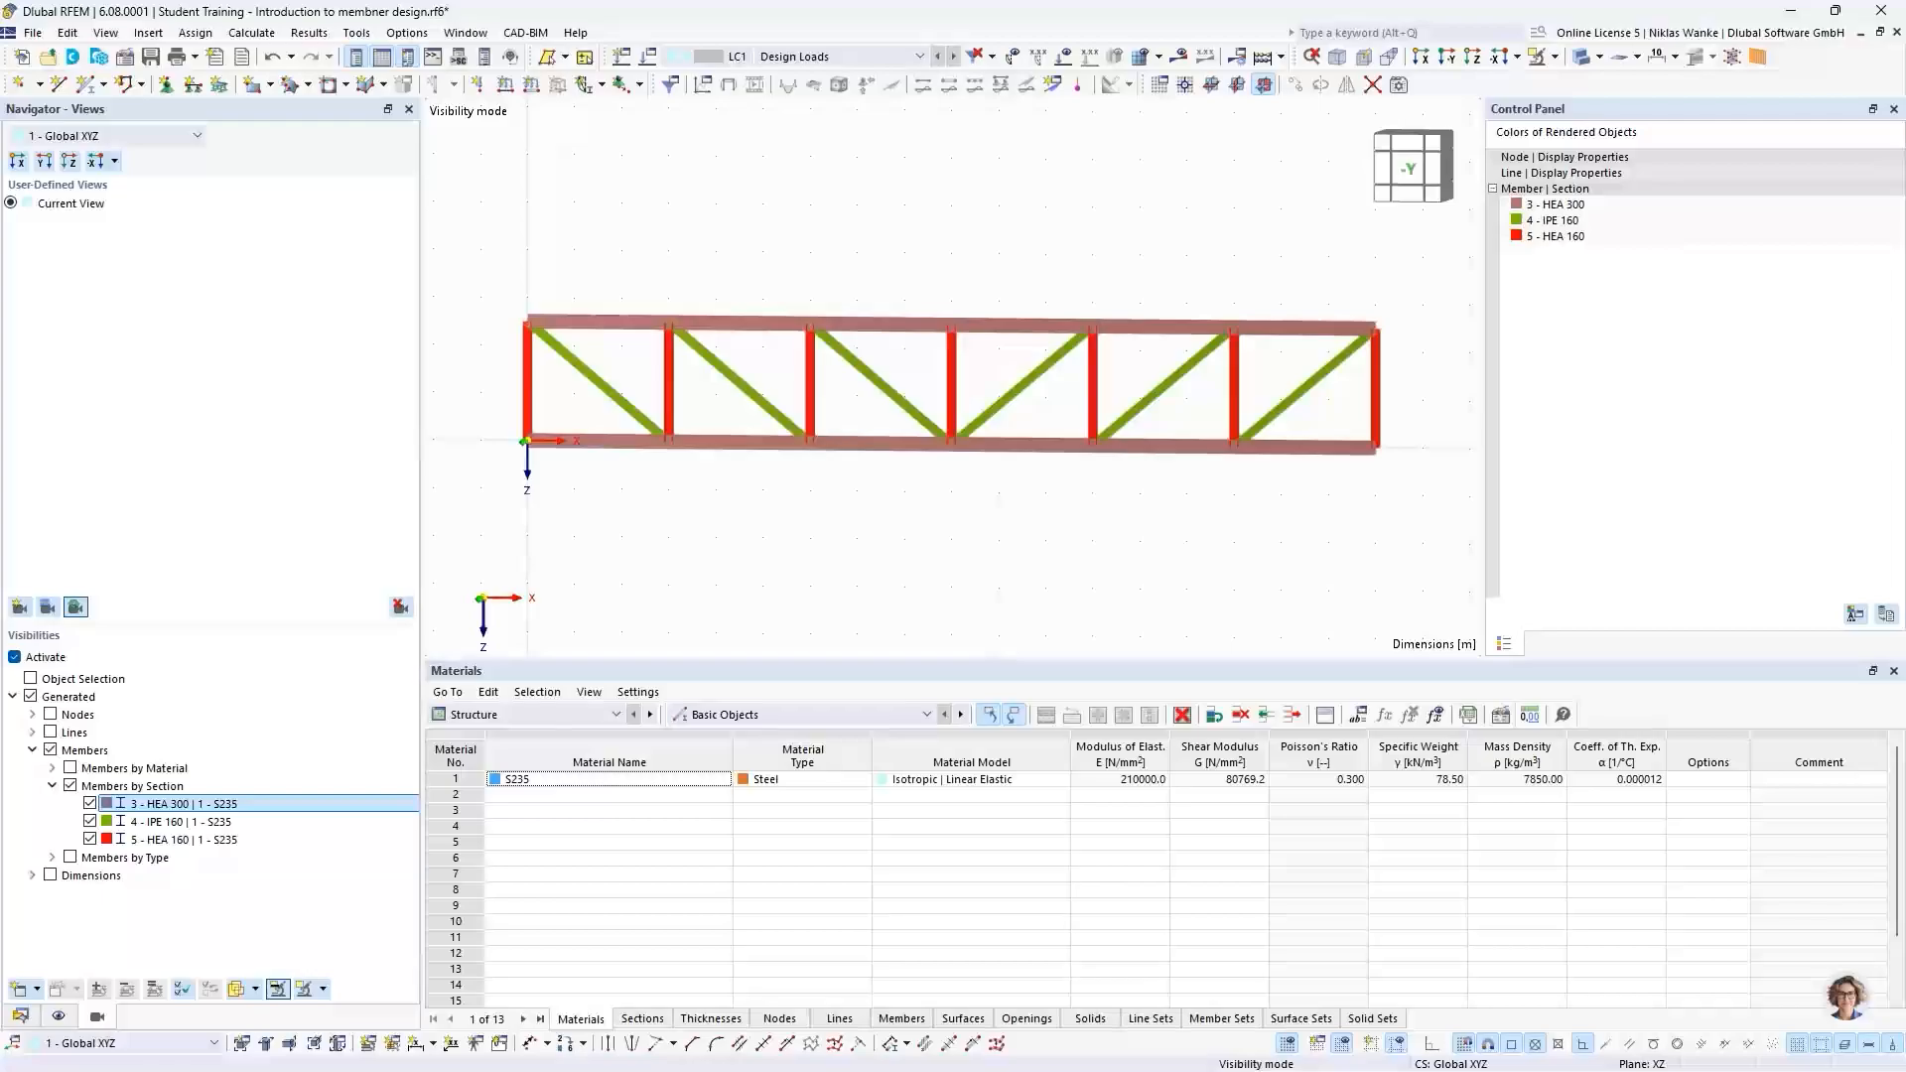
key(alt+Tab)
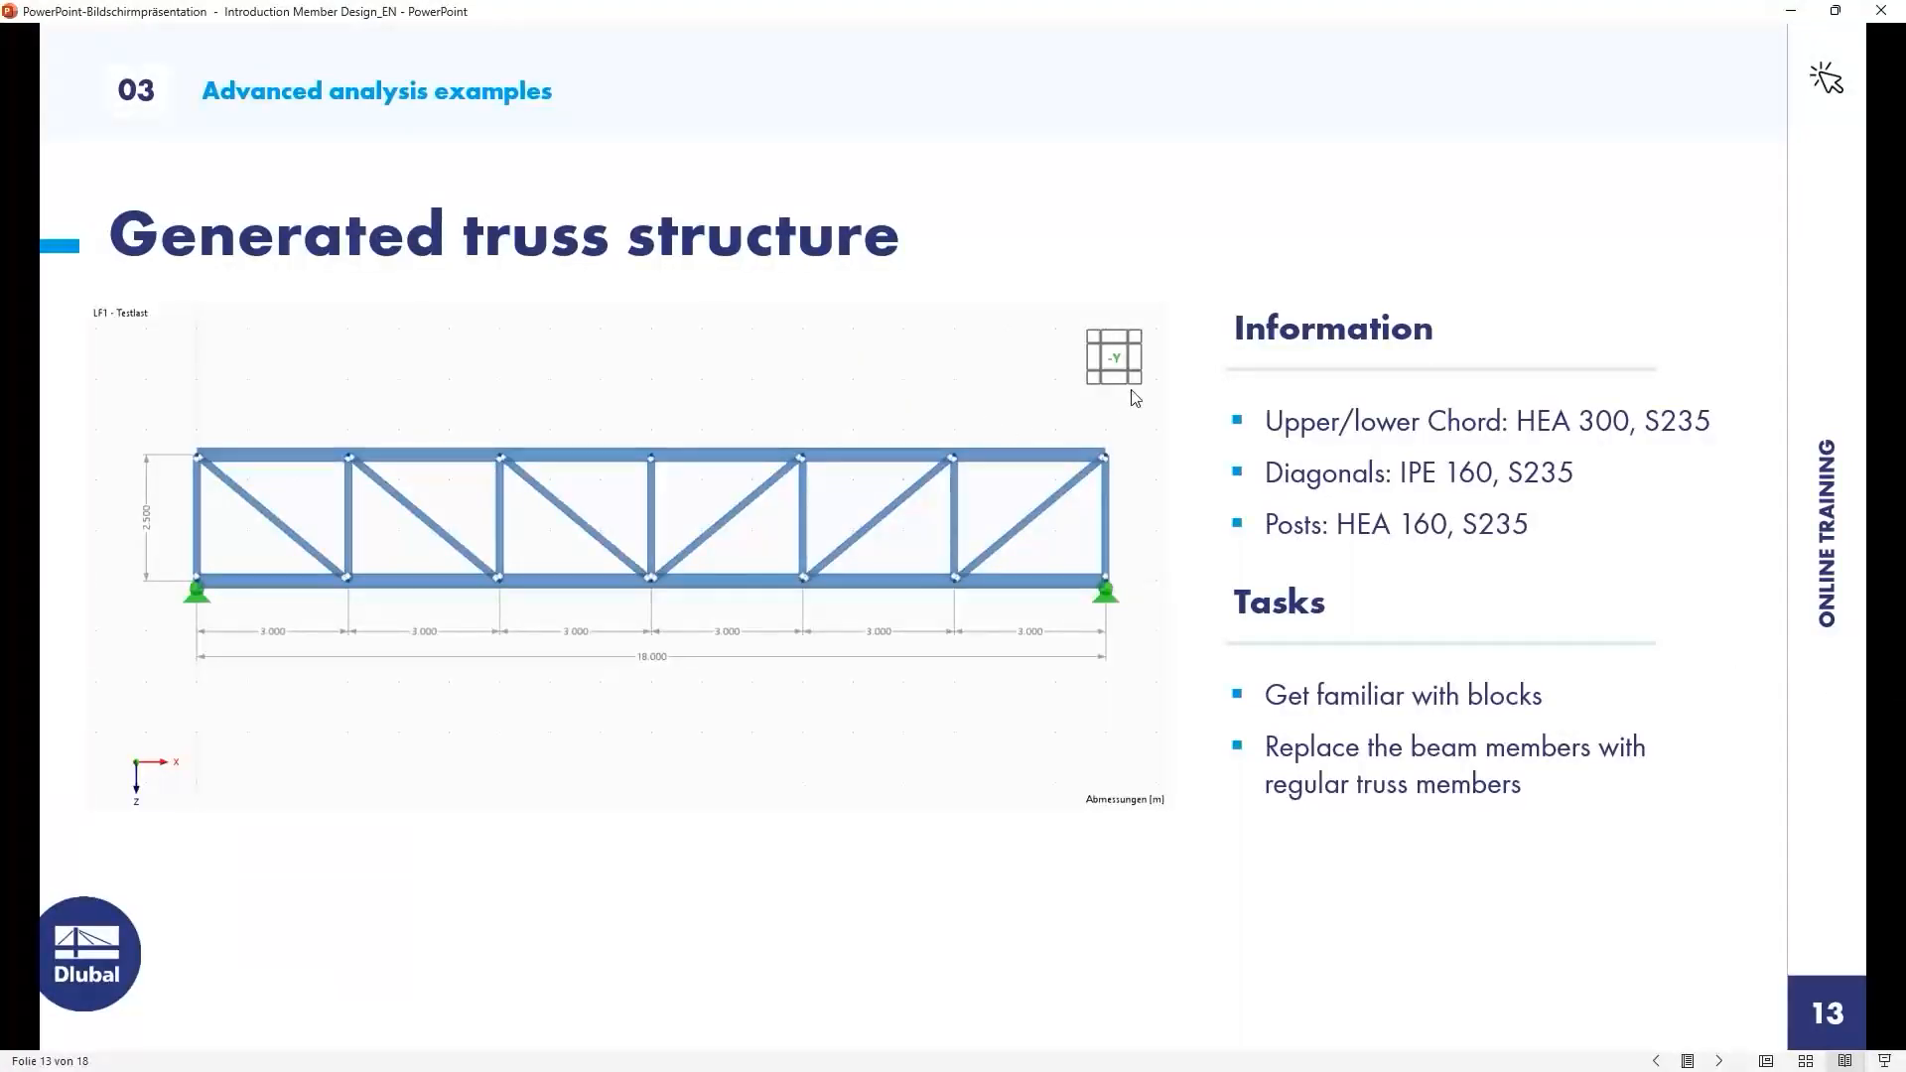
Step: Advance to the slide on the fixed column under 1st and 2nd order theory, and close the Control Panel back in RFEM
key(Right)
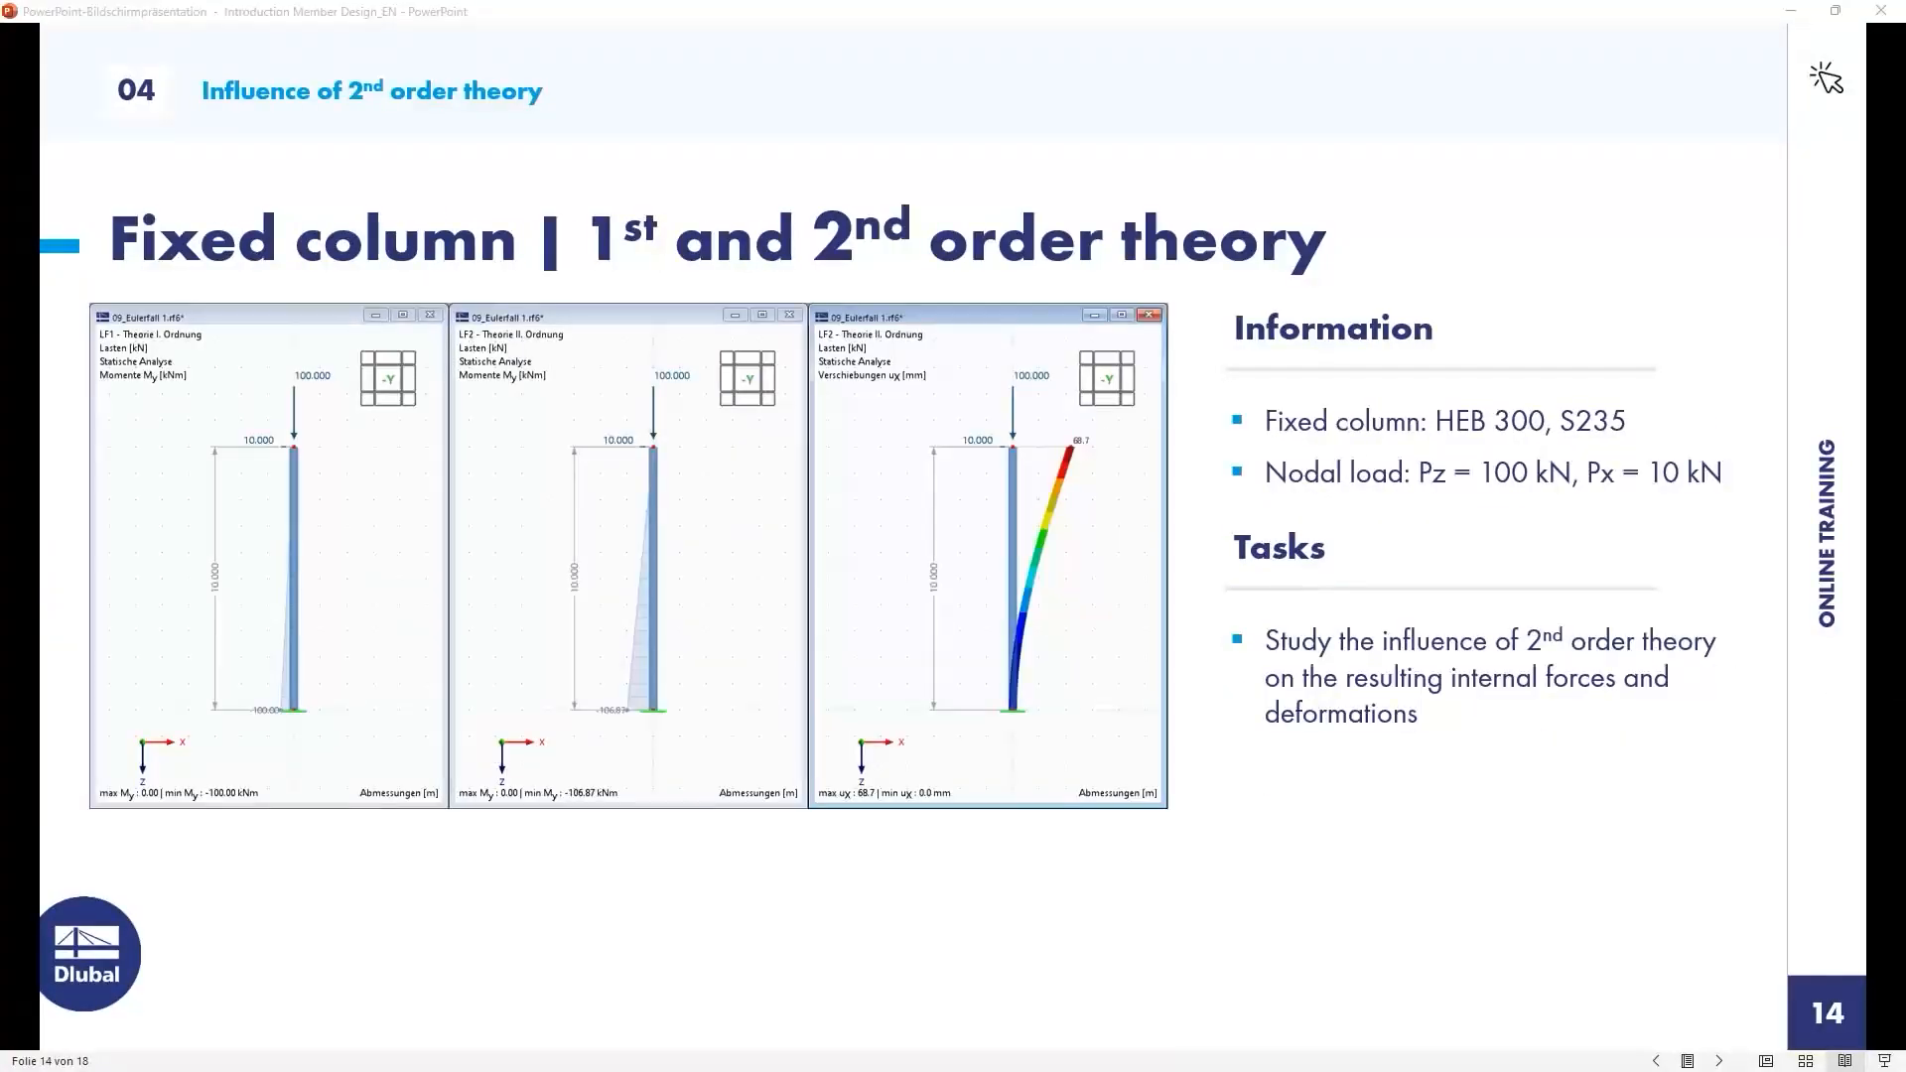
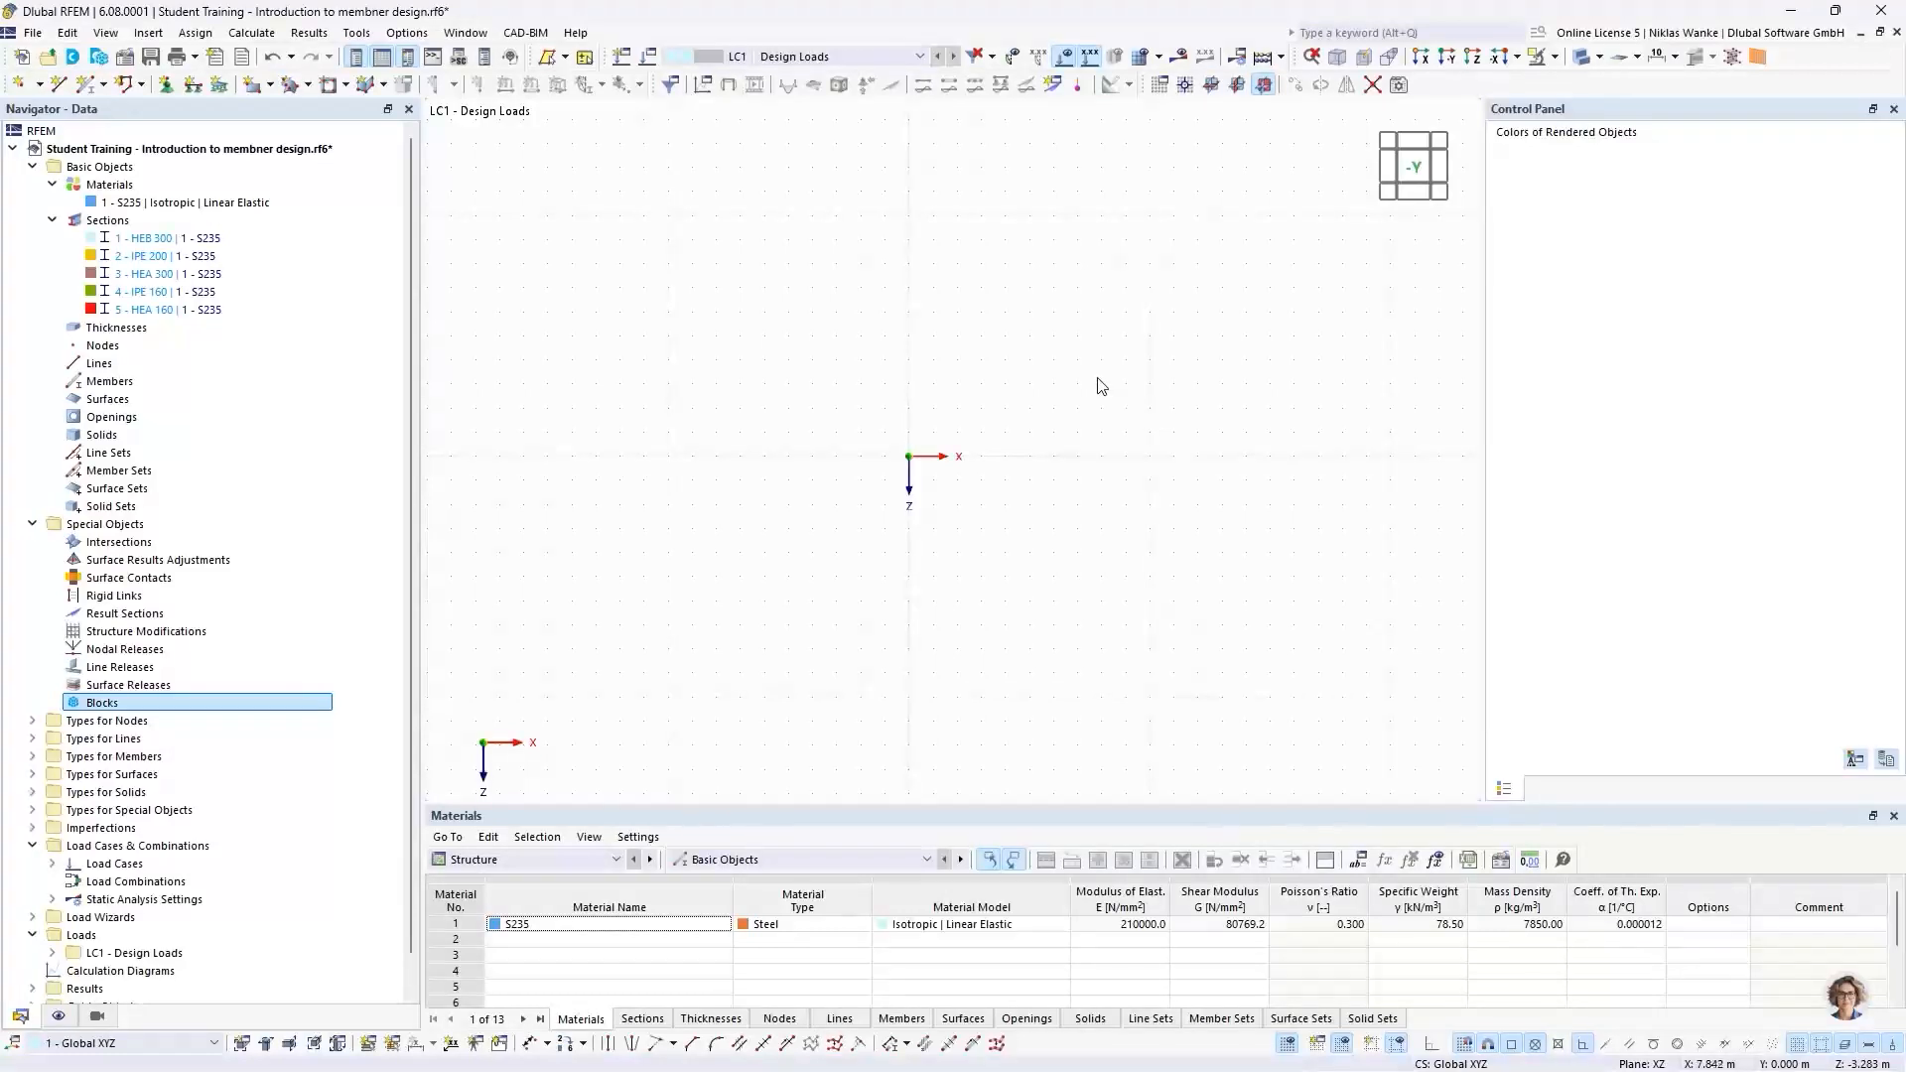
click(1894, 109)
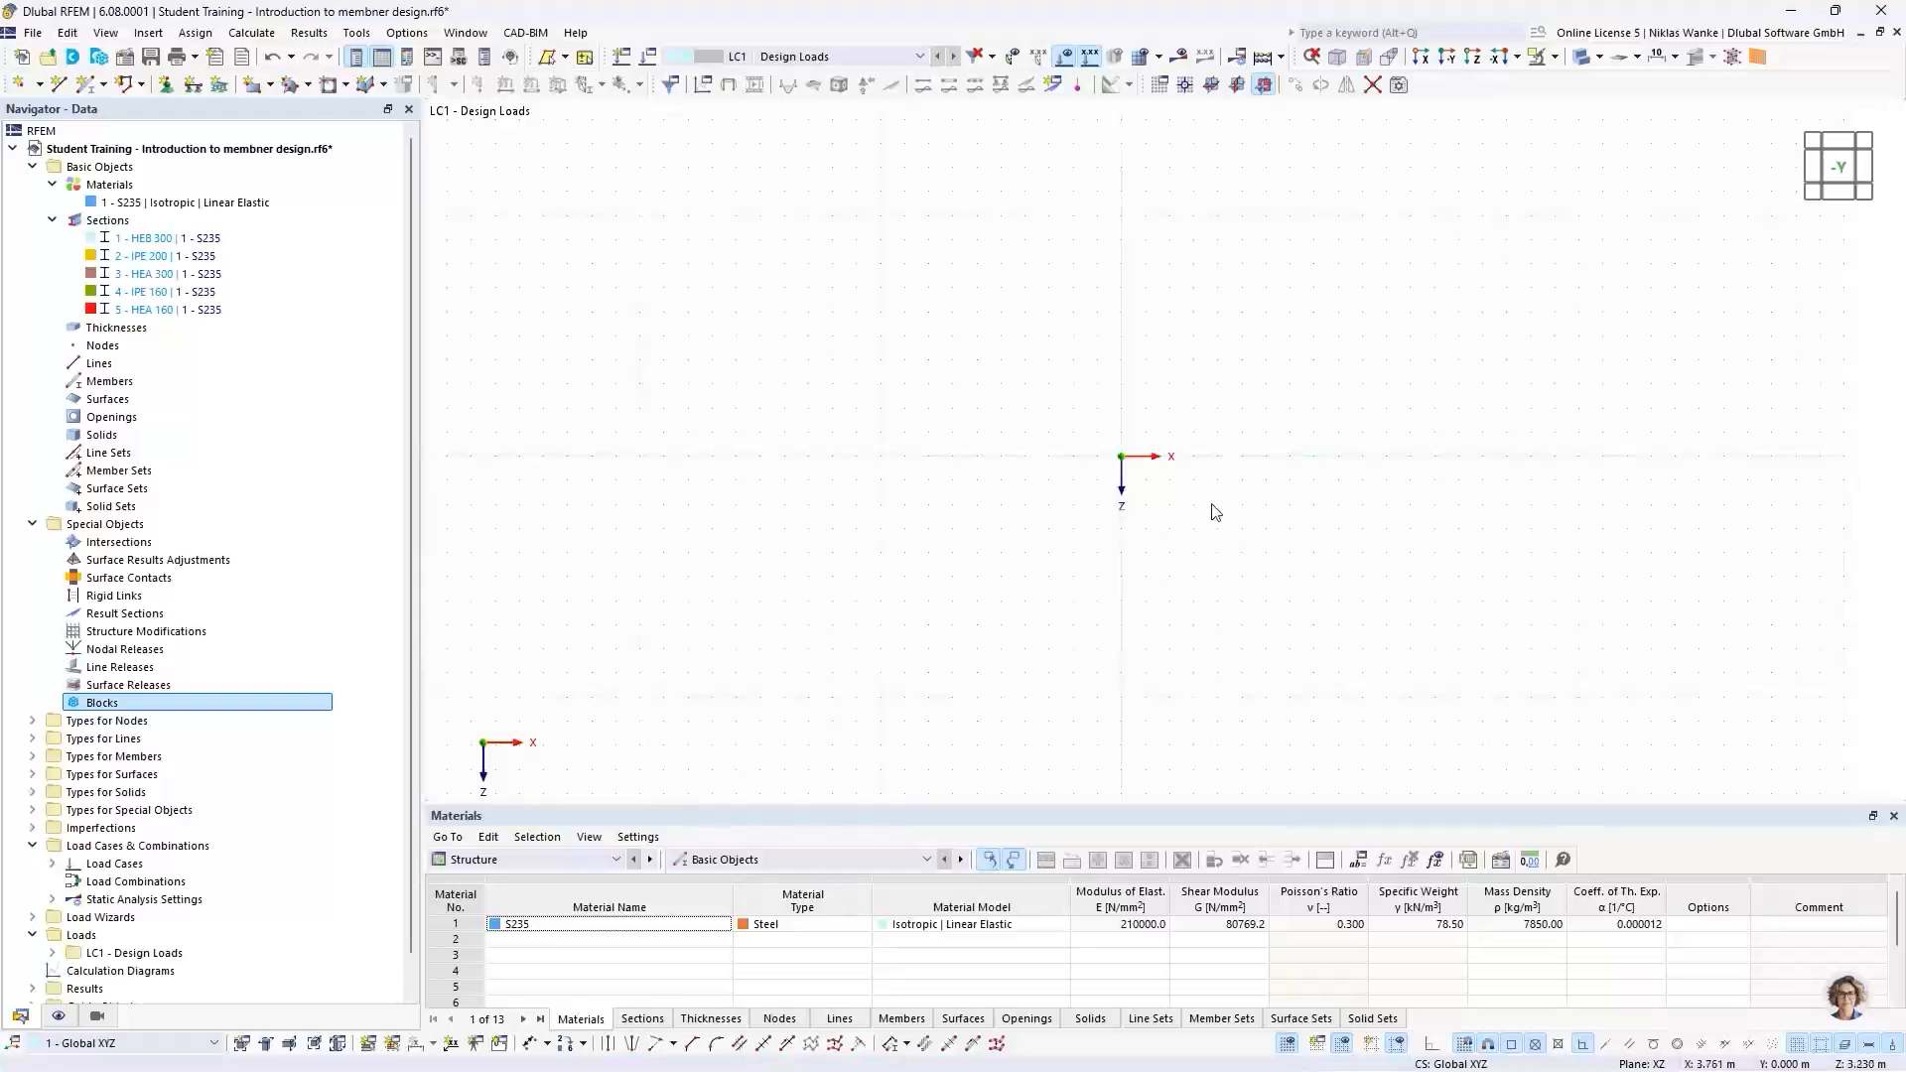
Step: Draw a vertical HEB 300 S235 beam member 10 m long from the origin up to Z = -10 m
middle_drag(1167, 489, 971, 534)
middle_drag(835, 580, 942, 568)
click(88, 83)
double_click(933, 388)
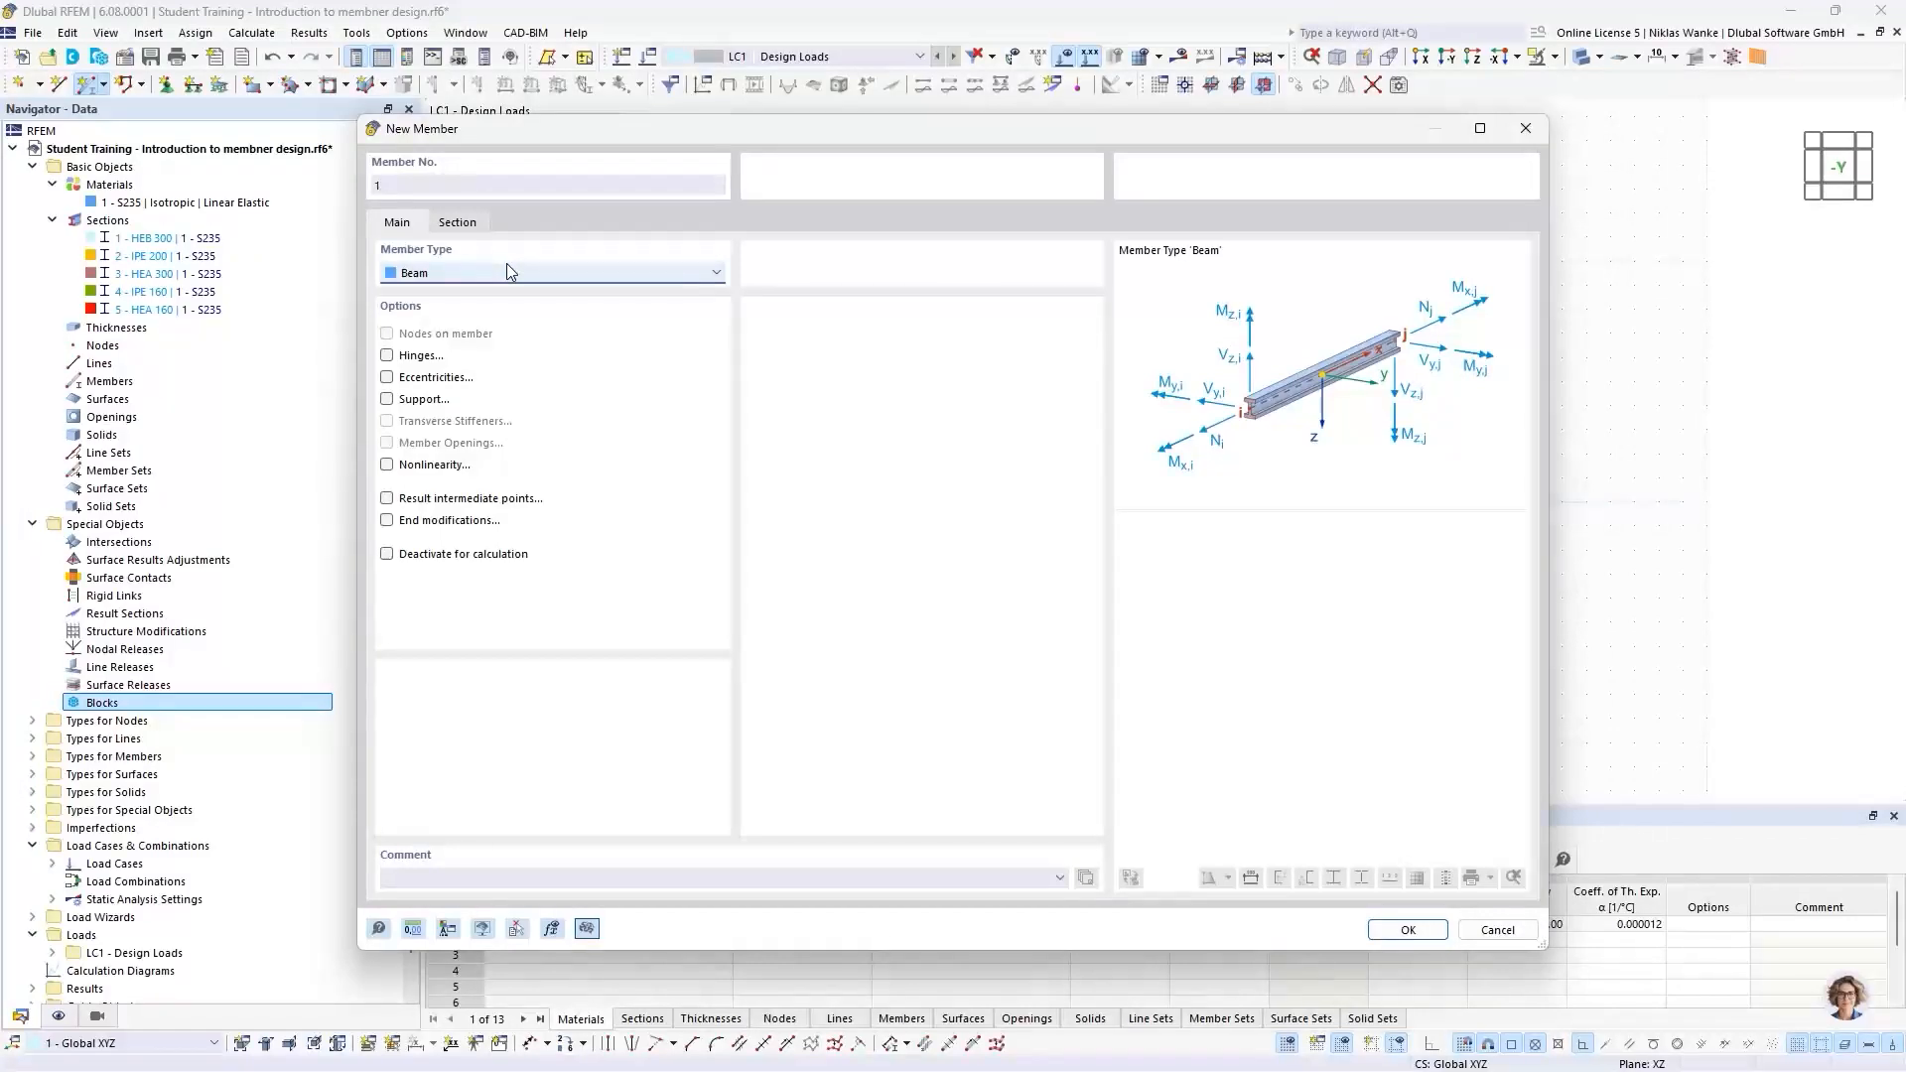
click(459, 225)
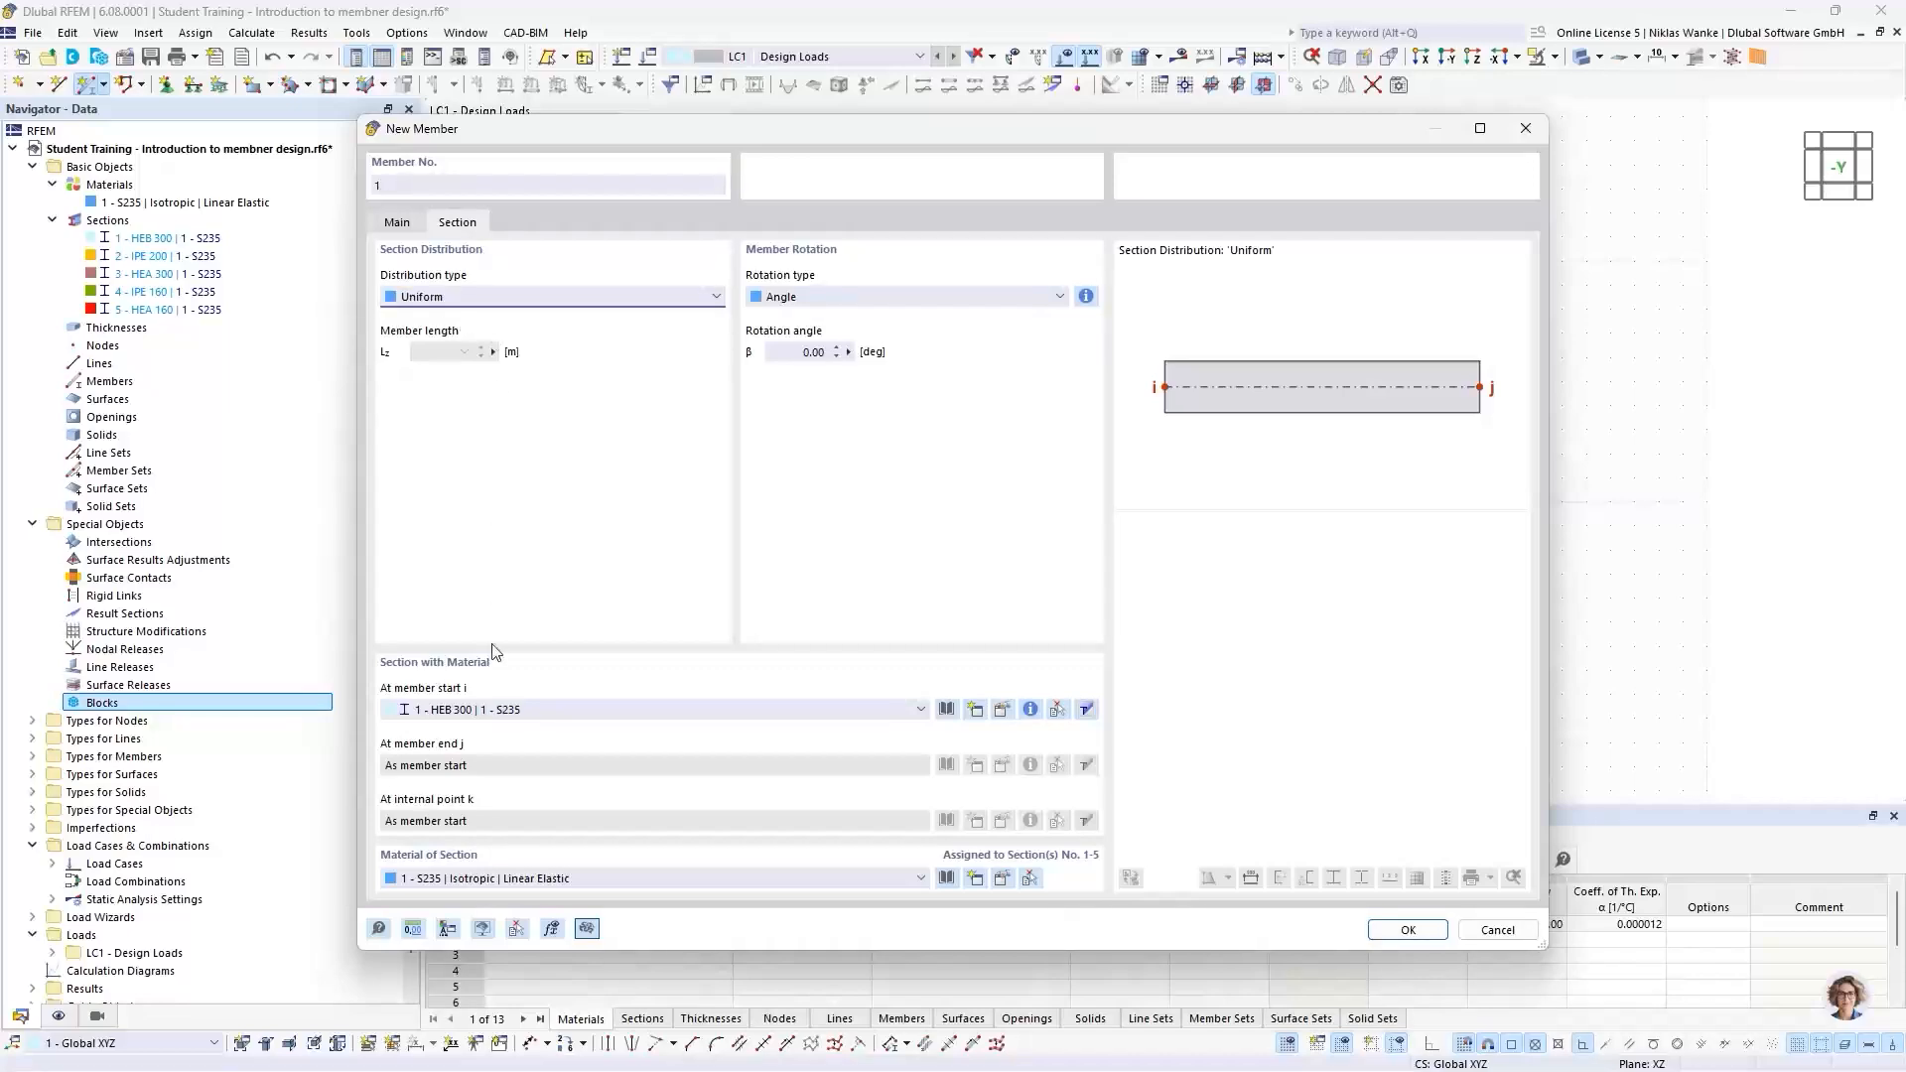
click(1405, 930)
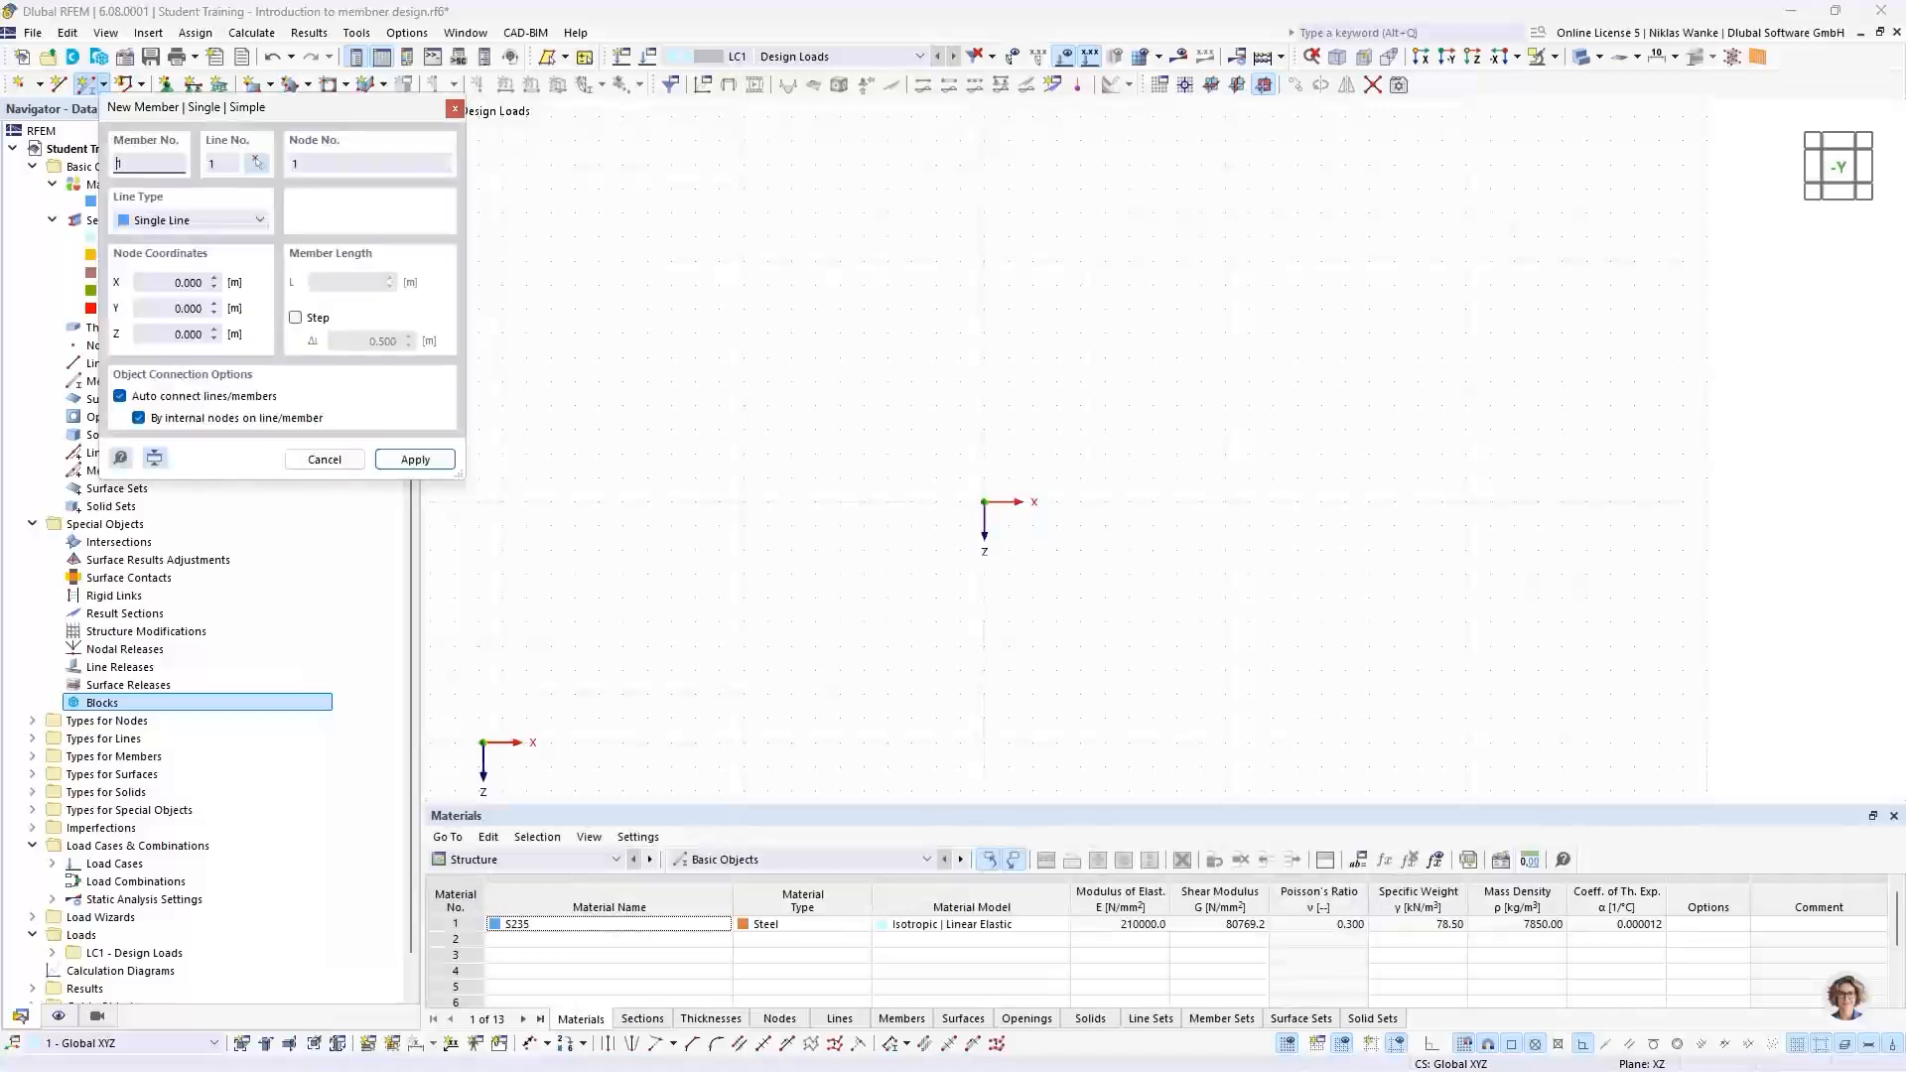
click(983, 502)
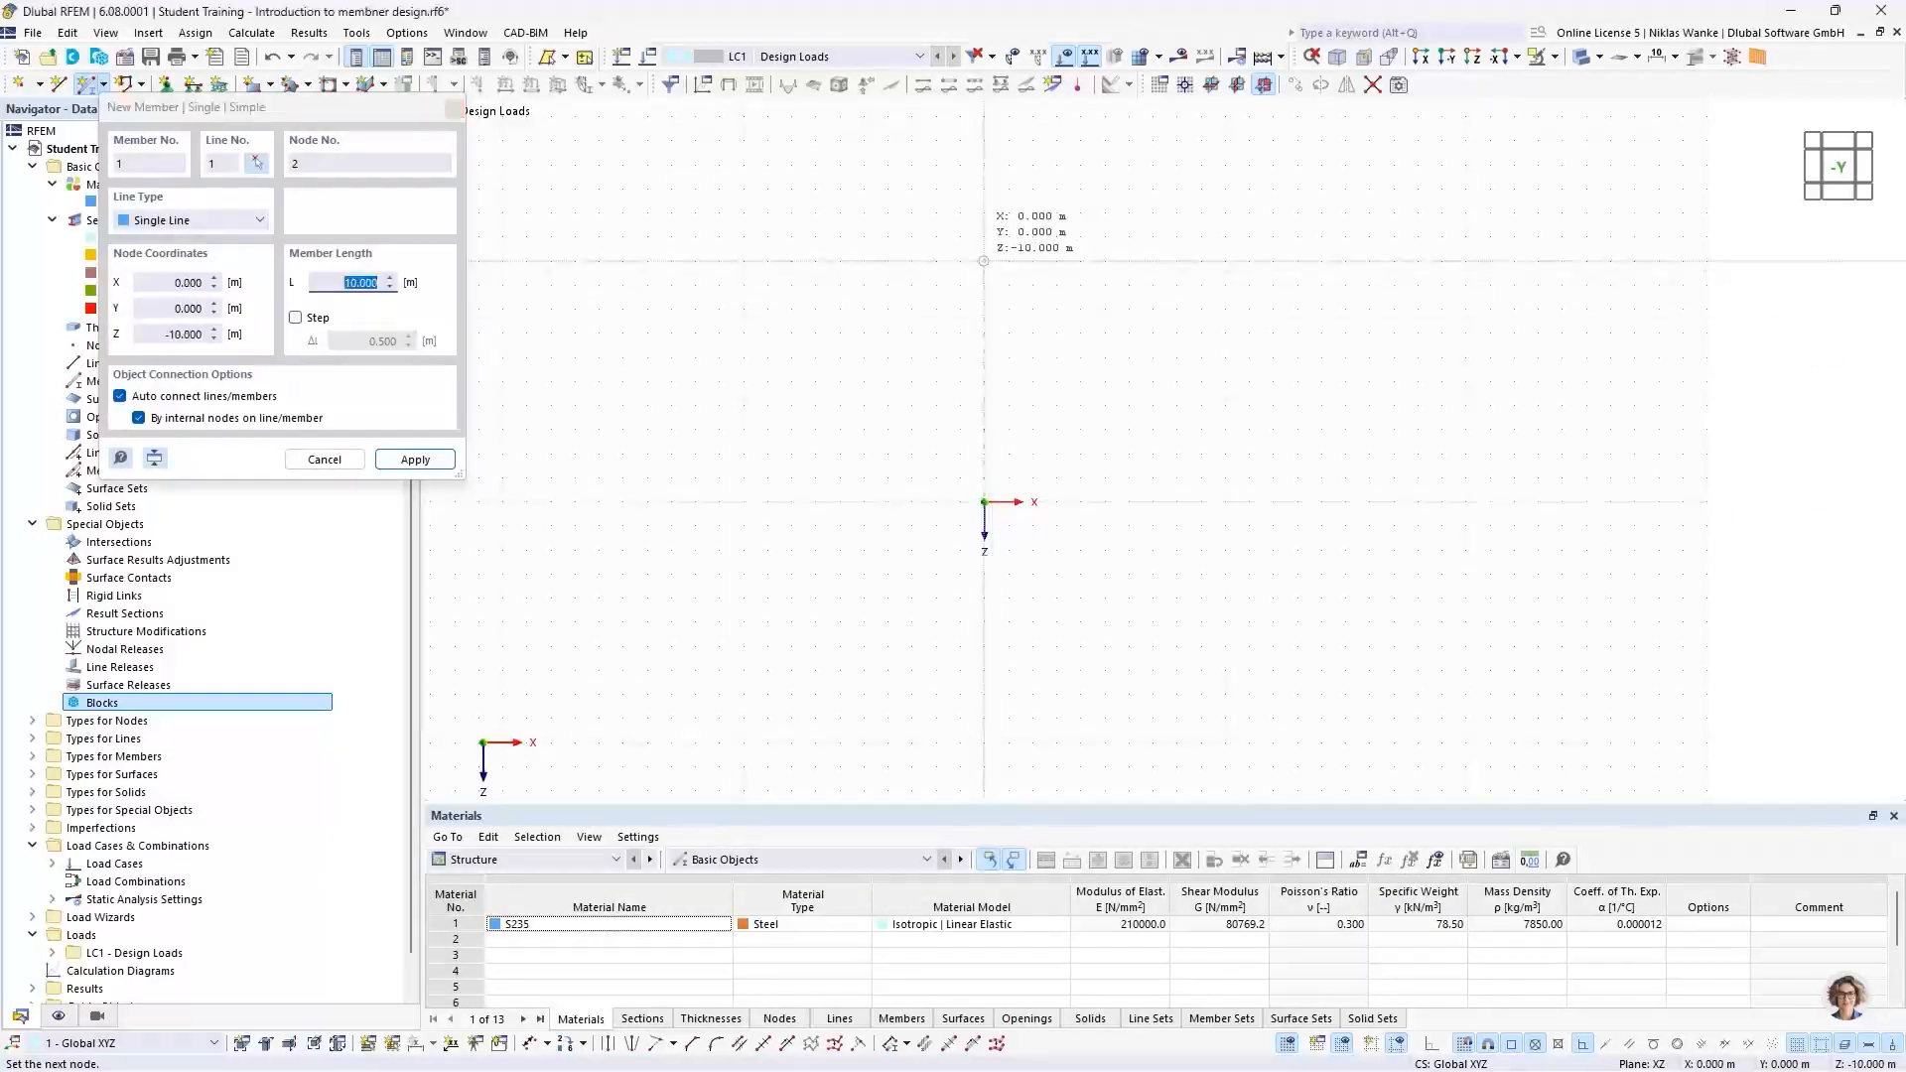
click(990, 272)
key(Escape)
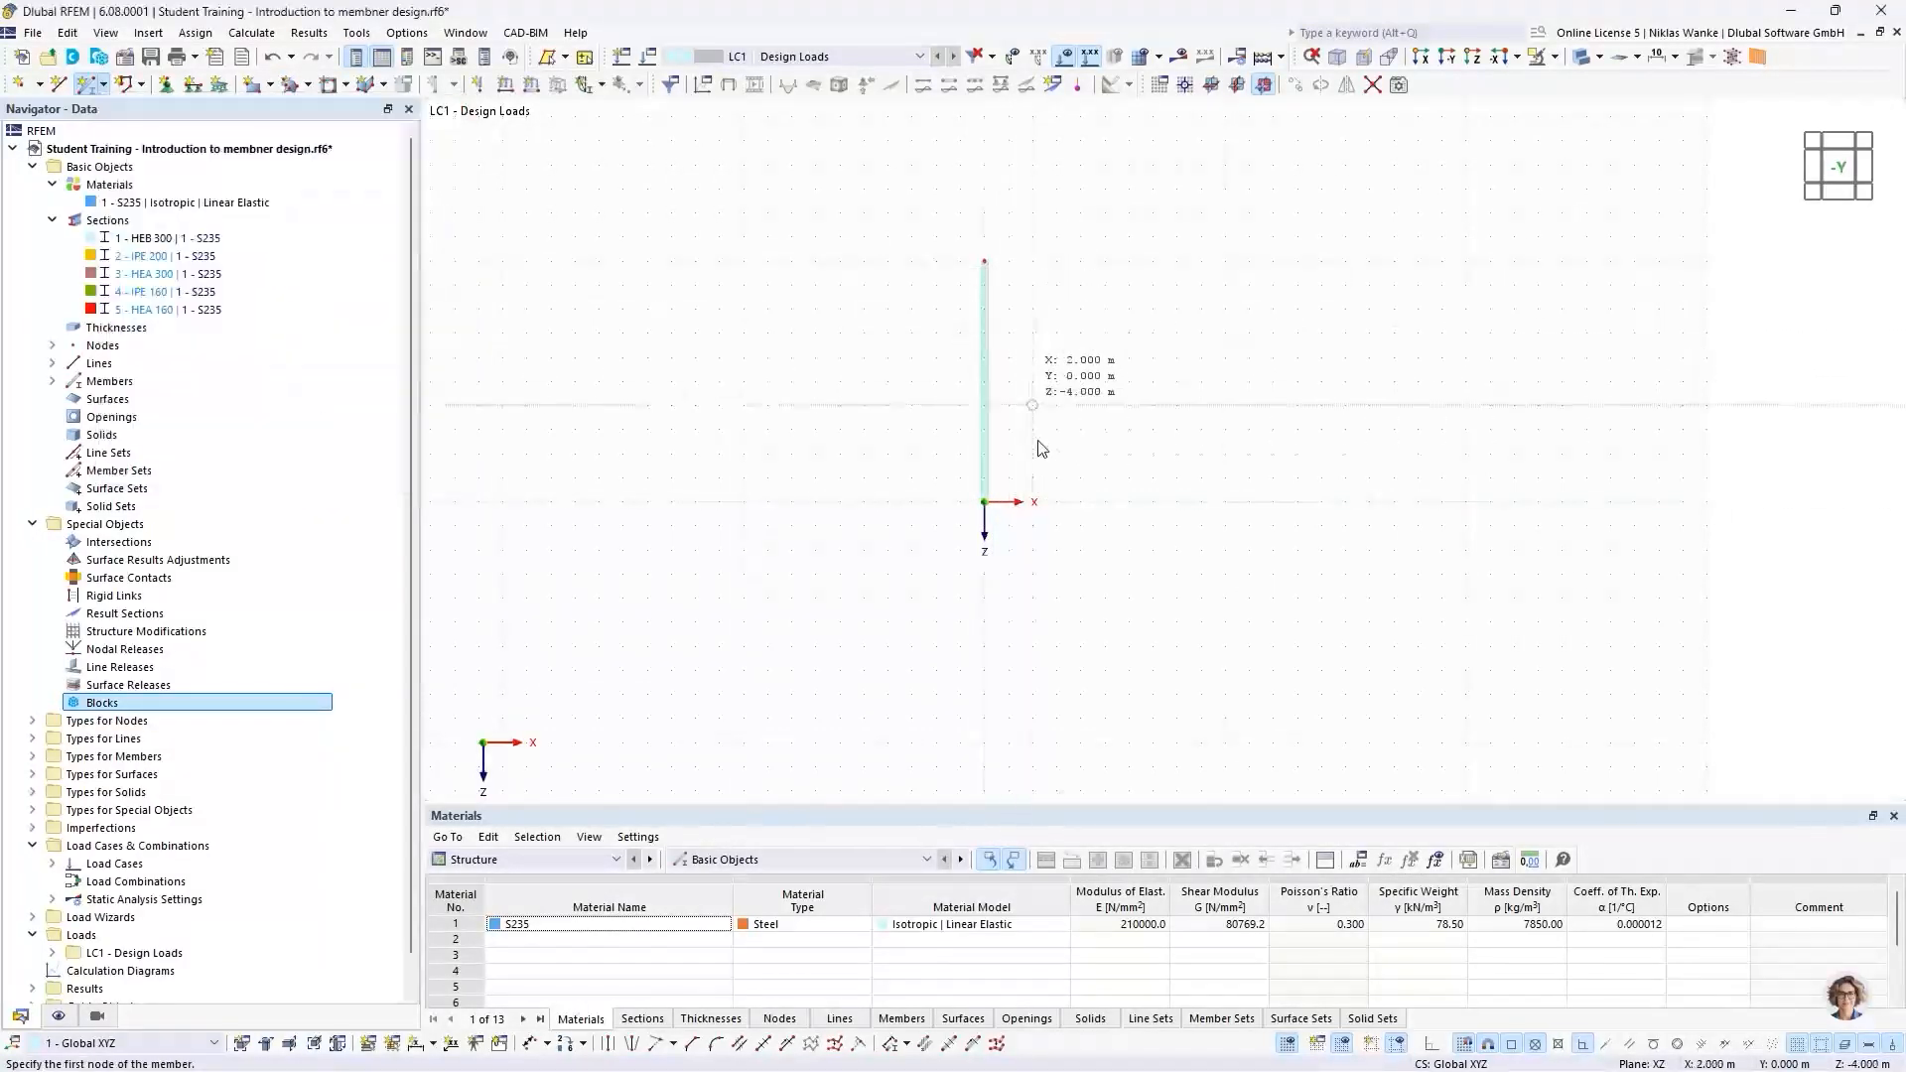
Step: Add a linear length dimension in the second plane to the column, offset about 2.3 m from it
click(433, 1043)
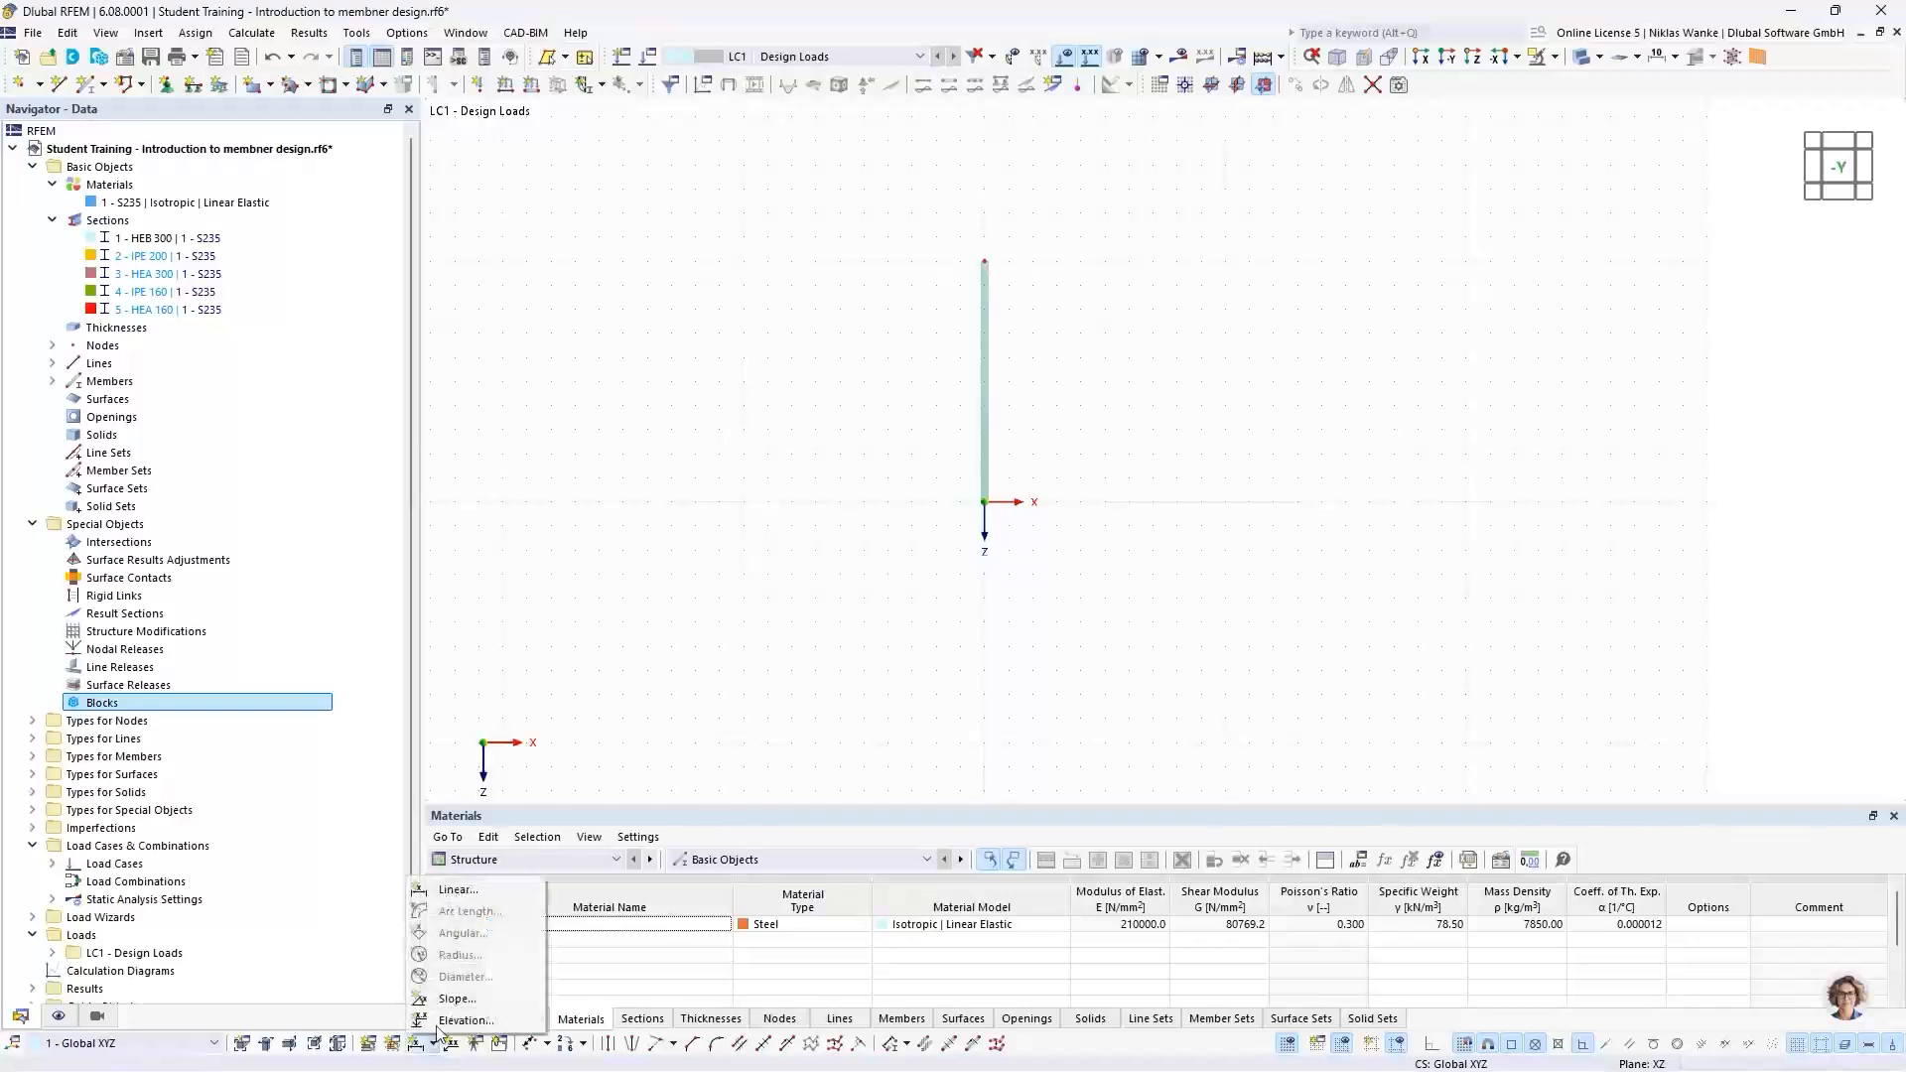
click(452, 889)
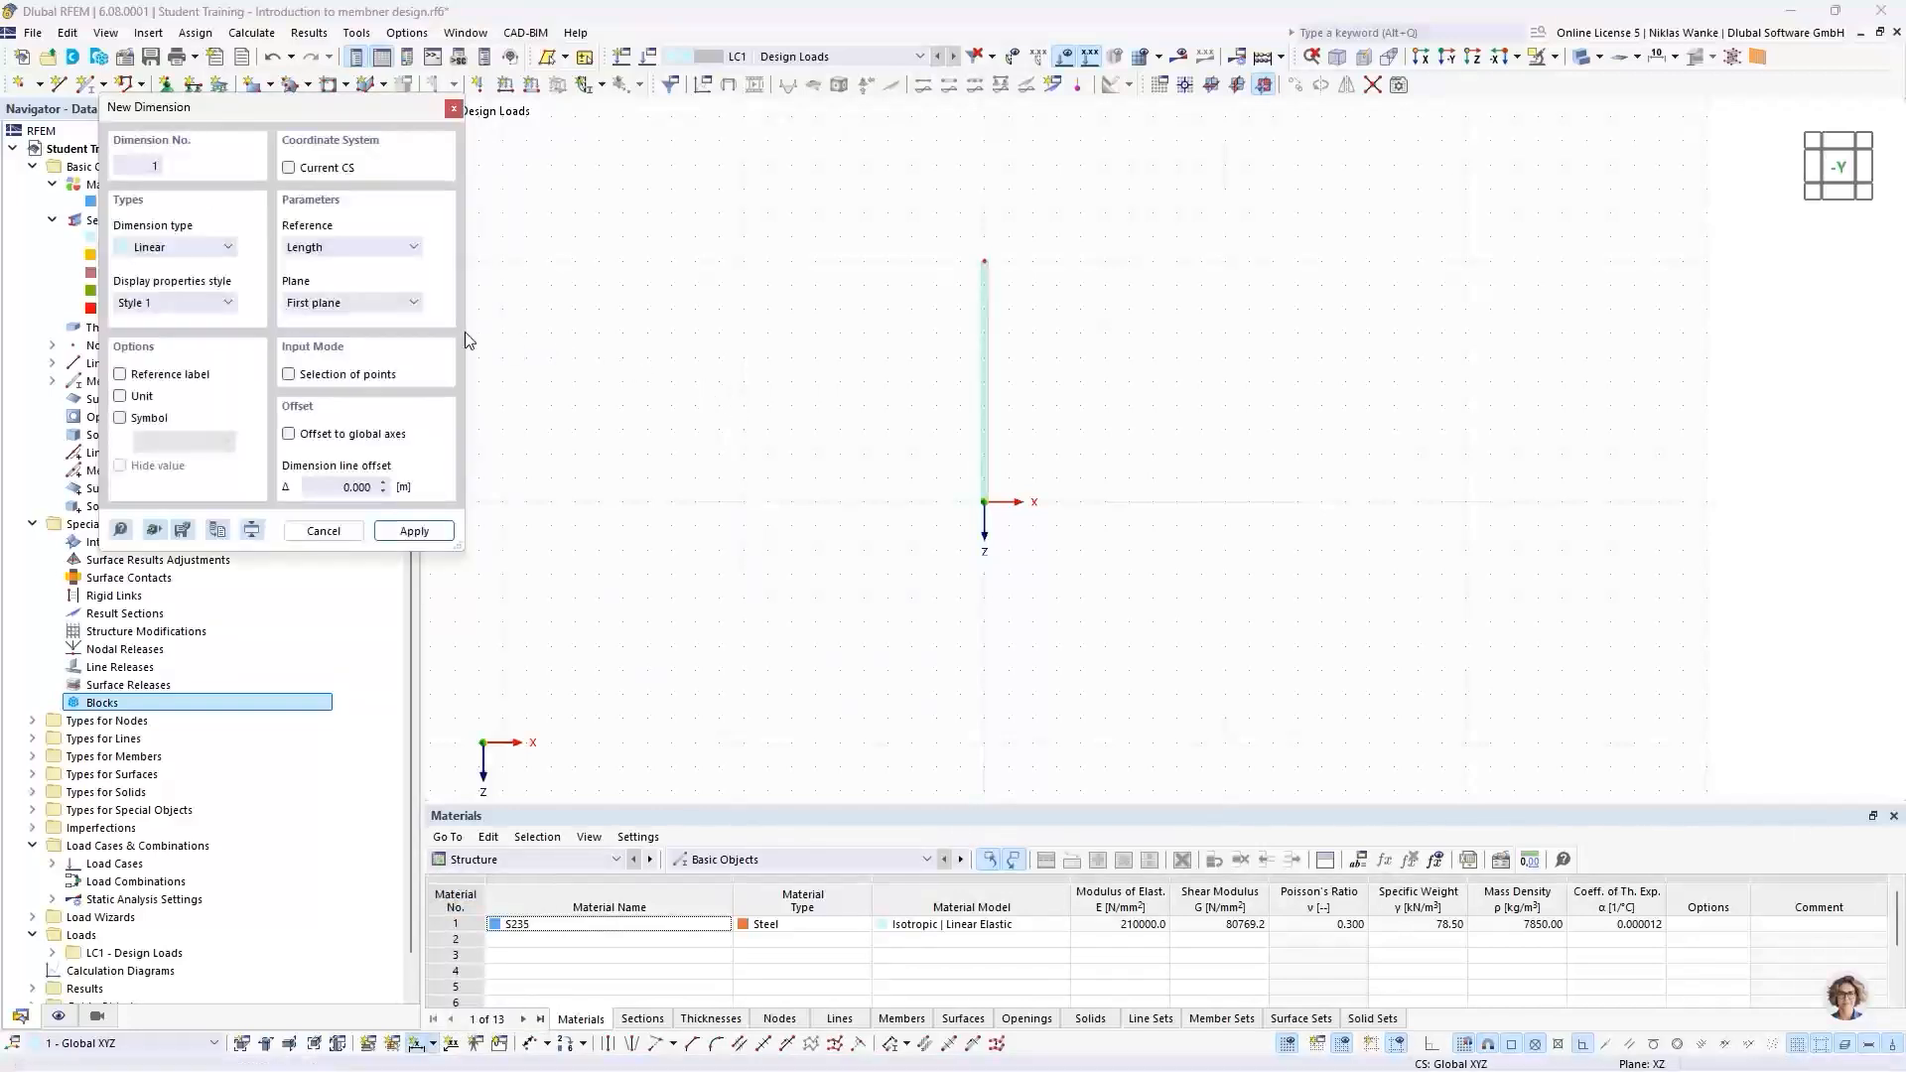
click(390, 304)
click(357, 324)
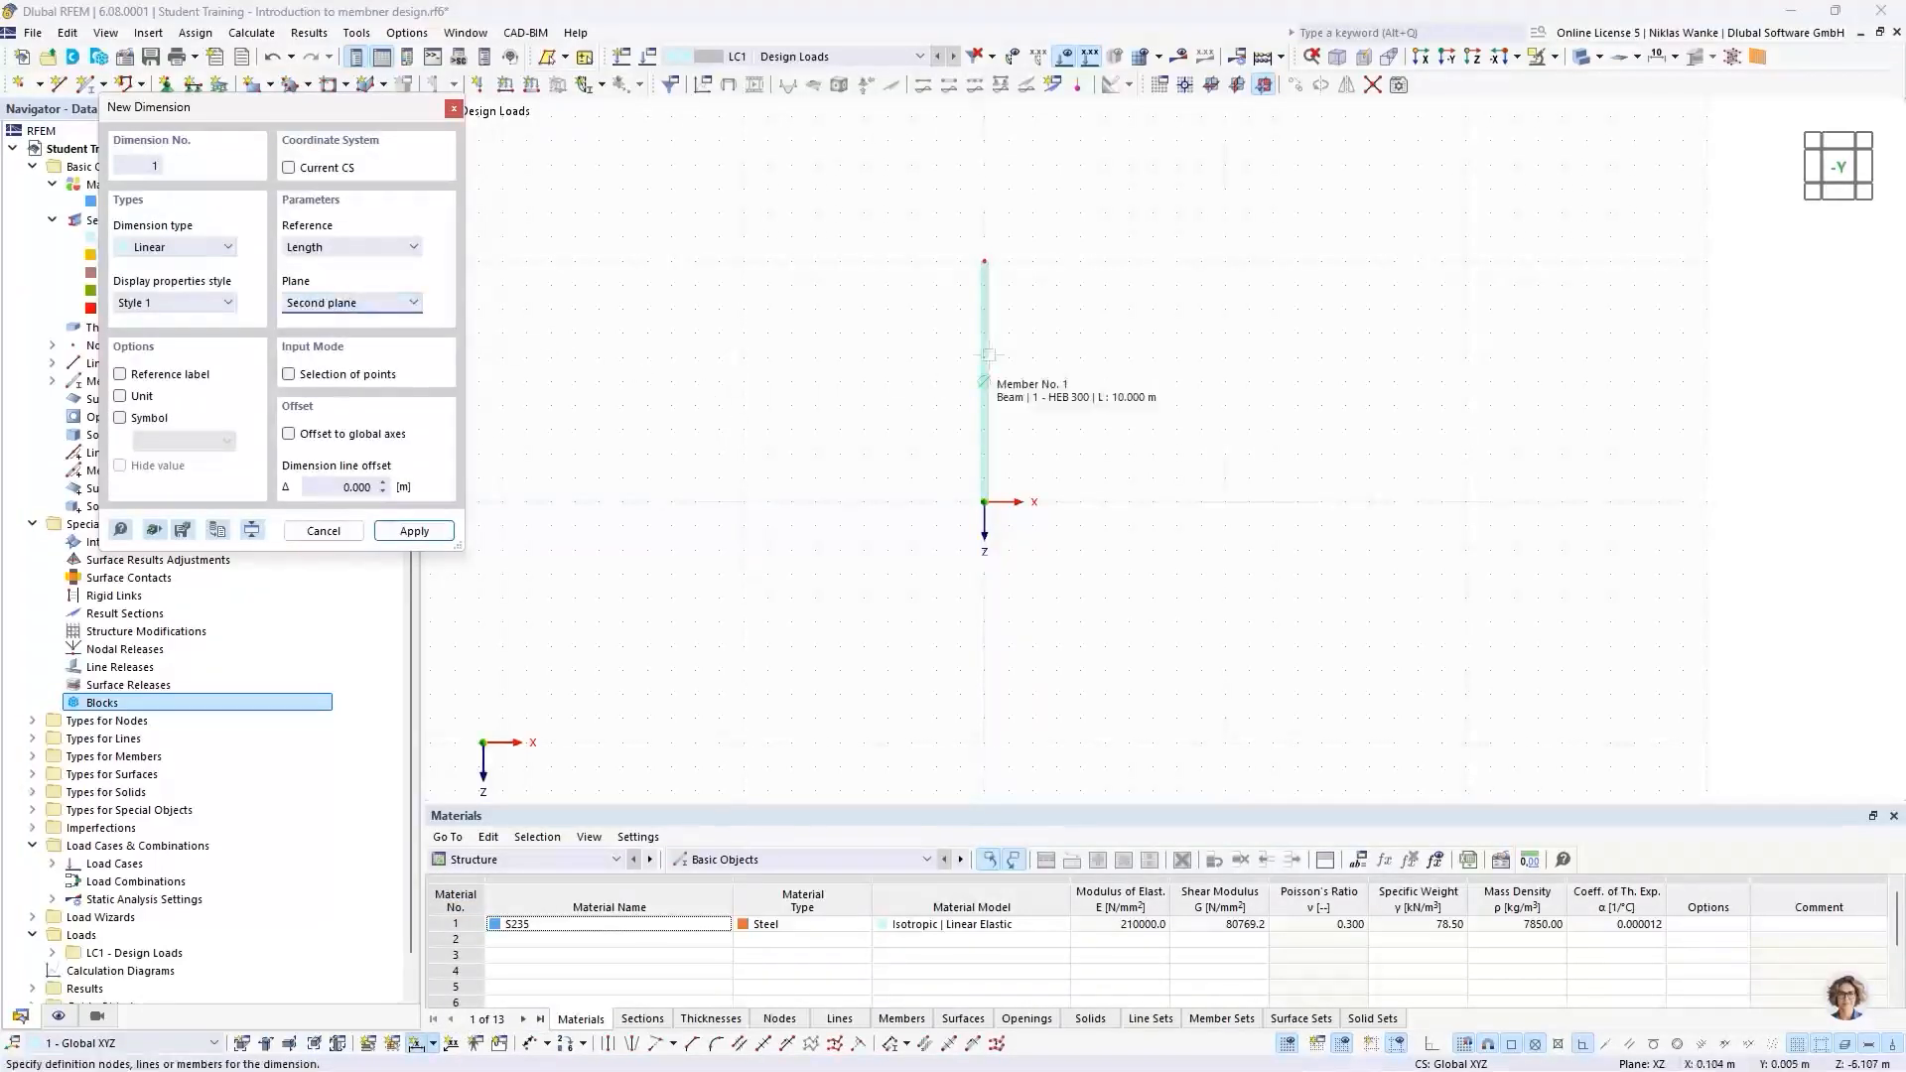
click(987, 355)
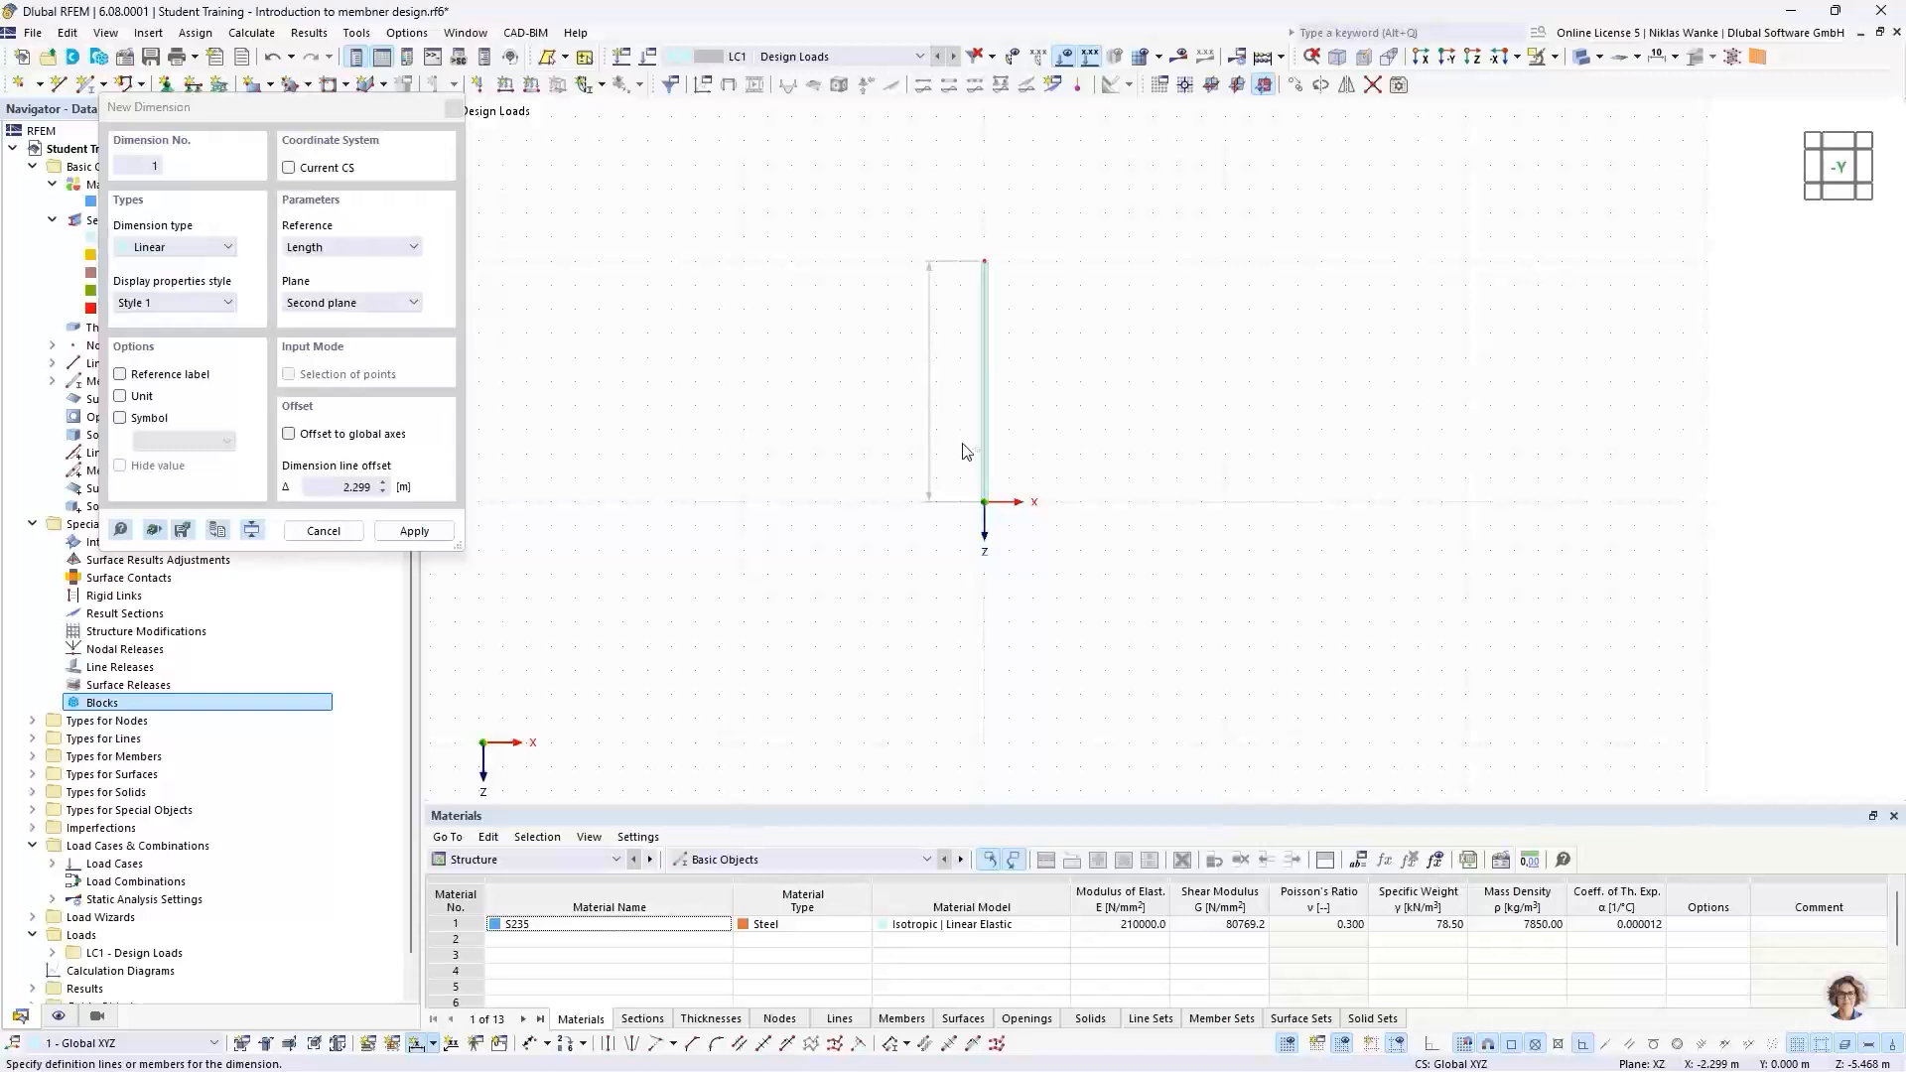
click(925, 377)
key(Escape)
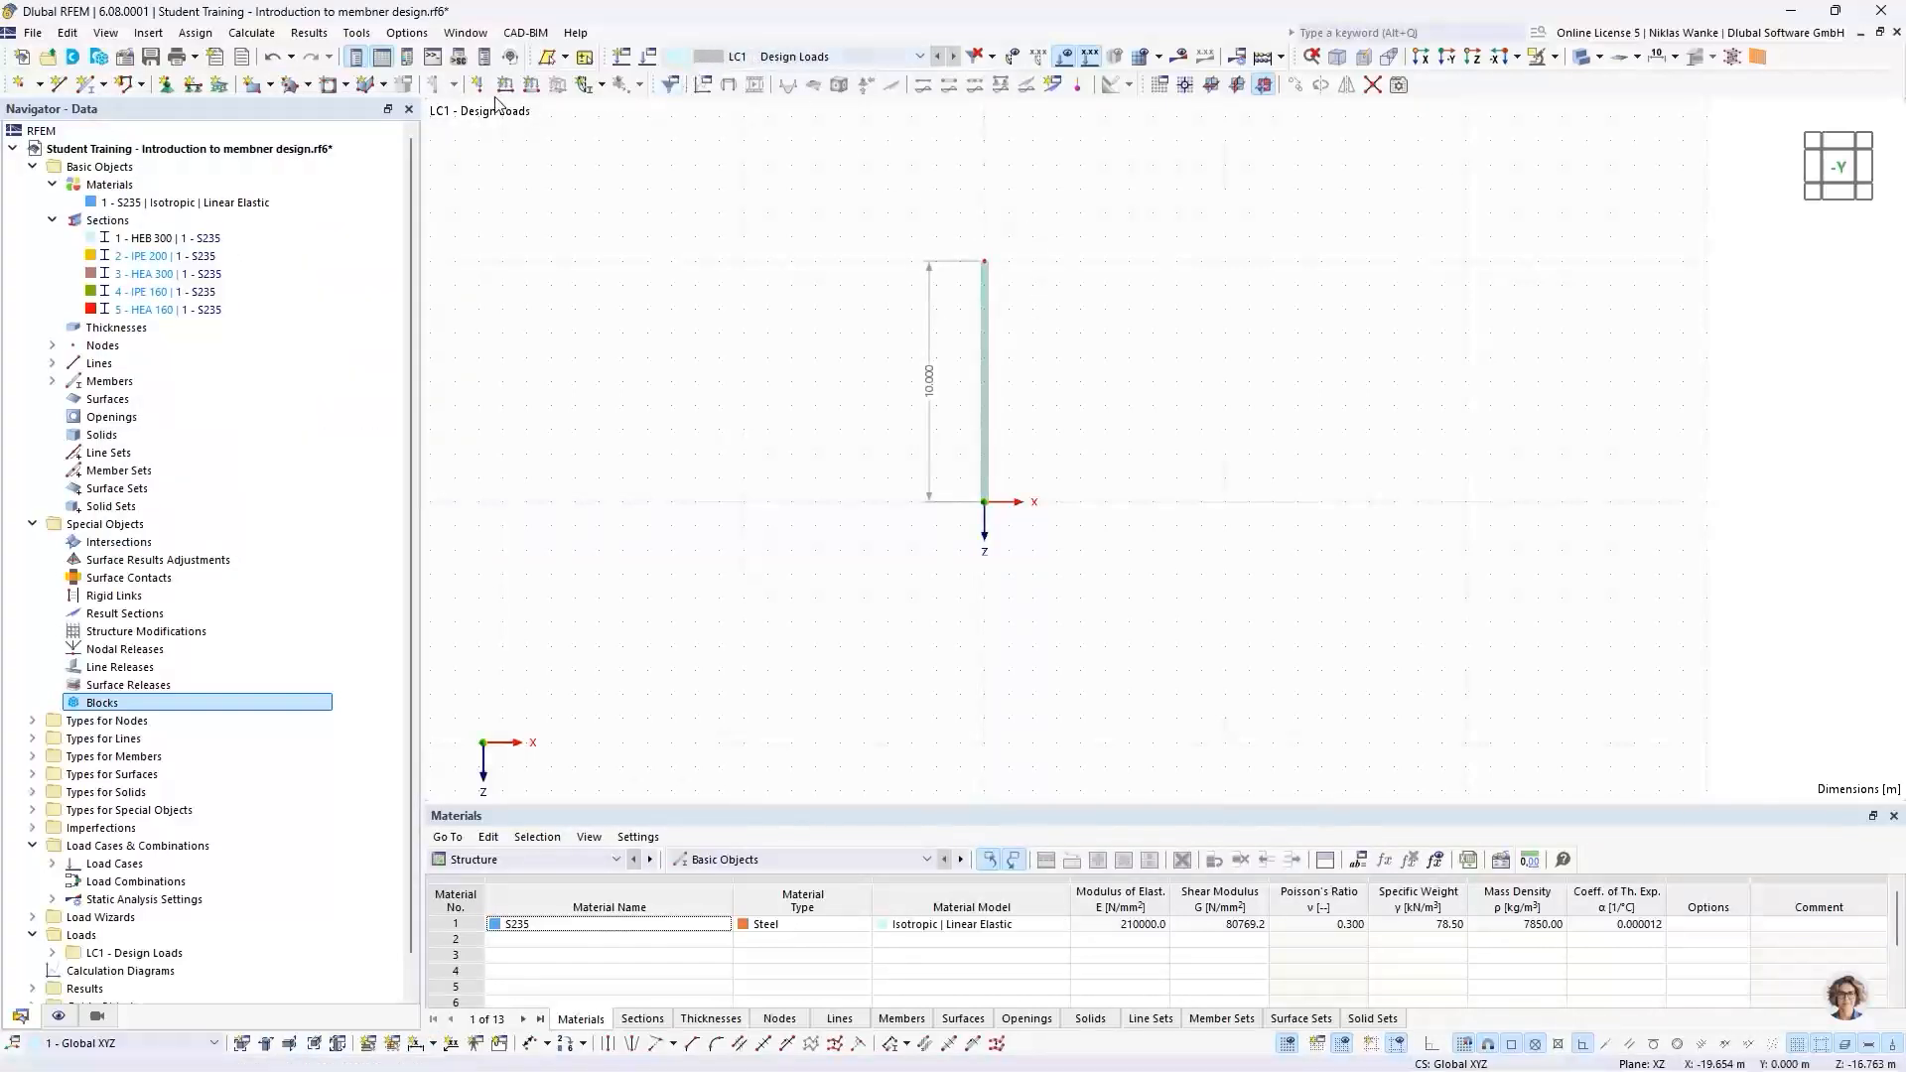
Step: Assign the fixed nodal support "Fest" to the column's base node at the origin
click(165, 83)
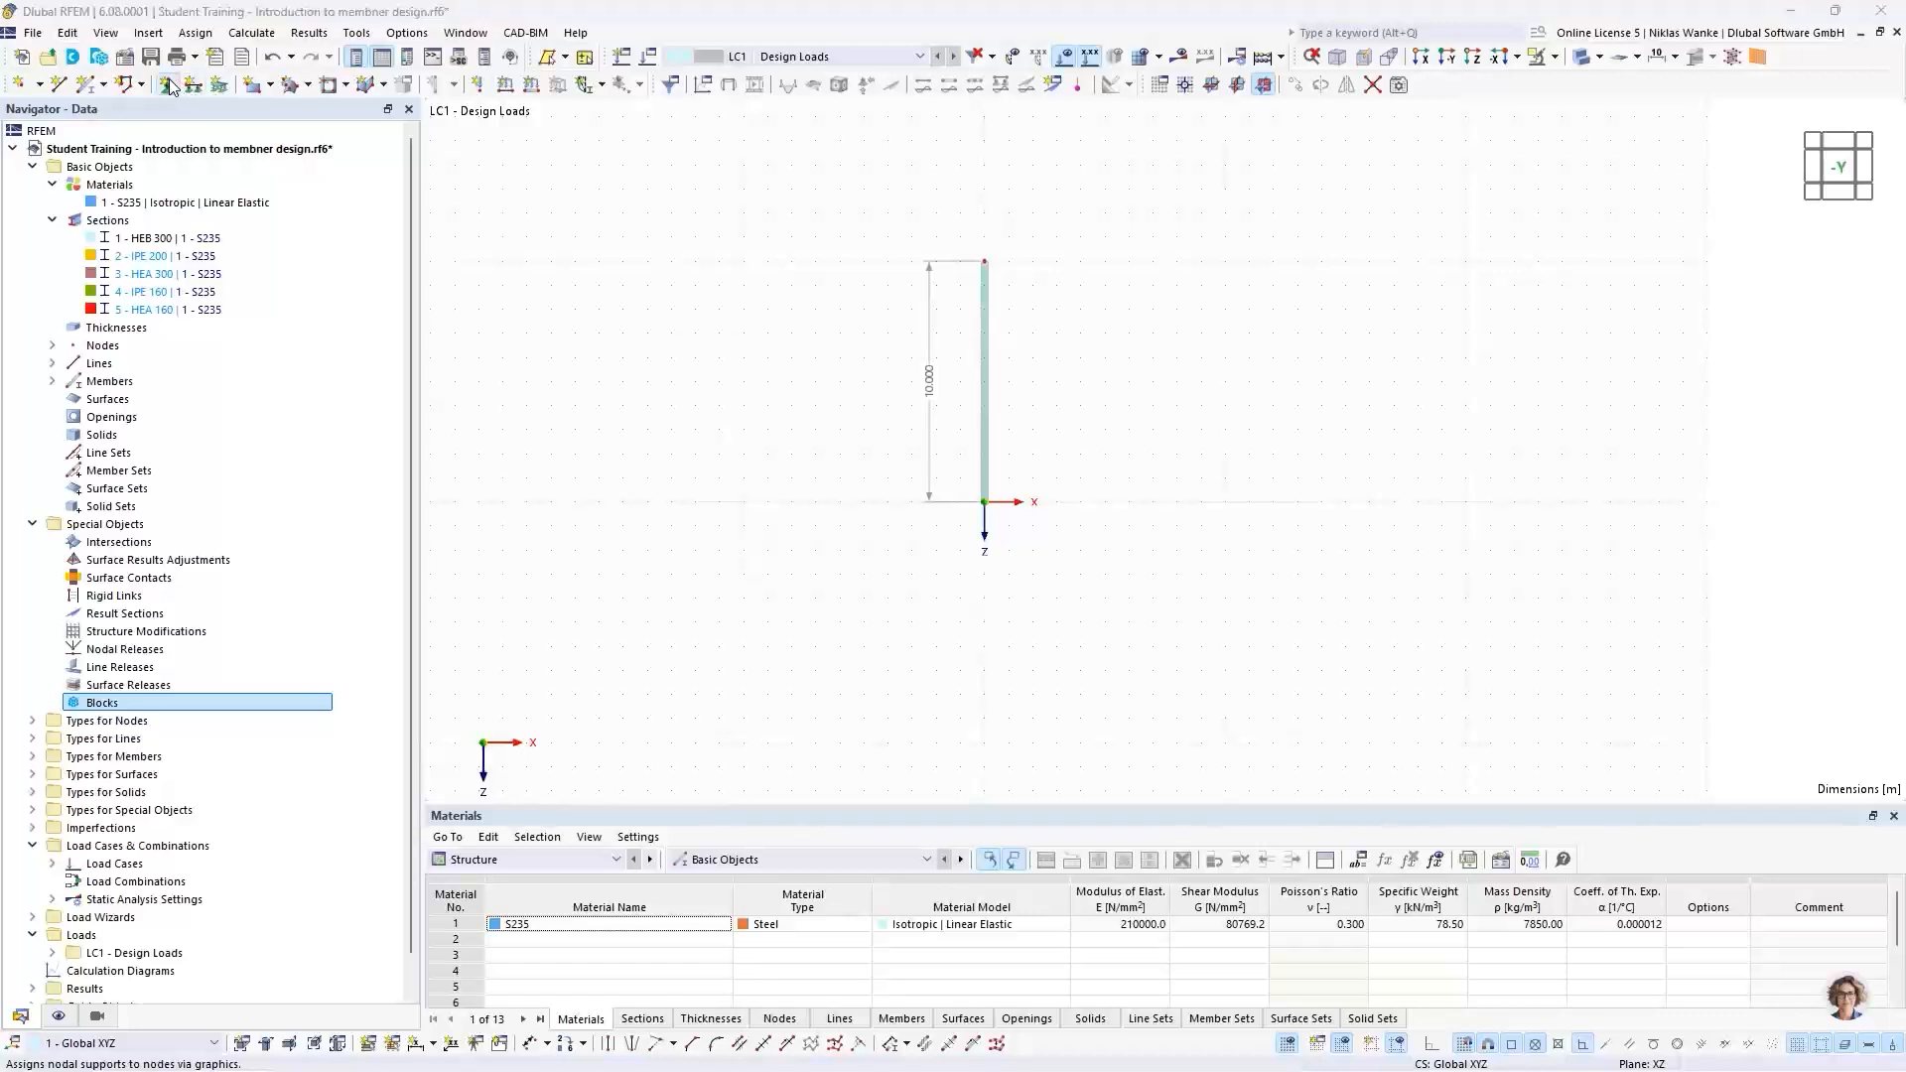
click(743, 437)
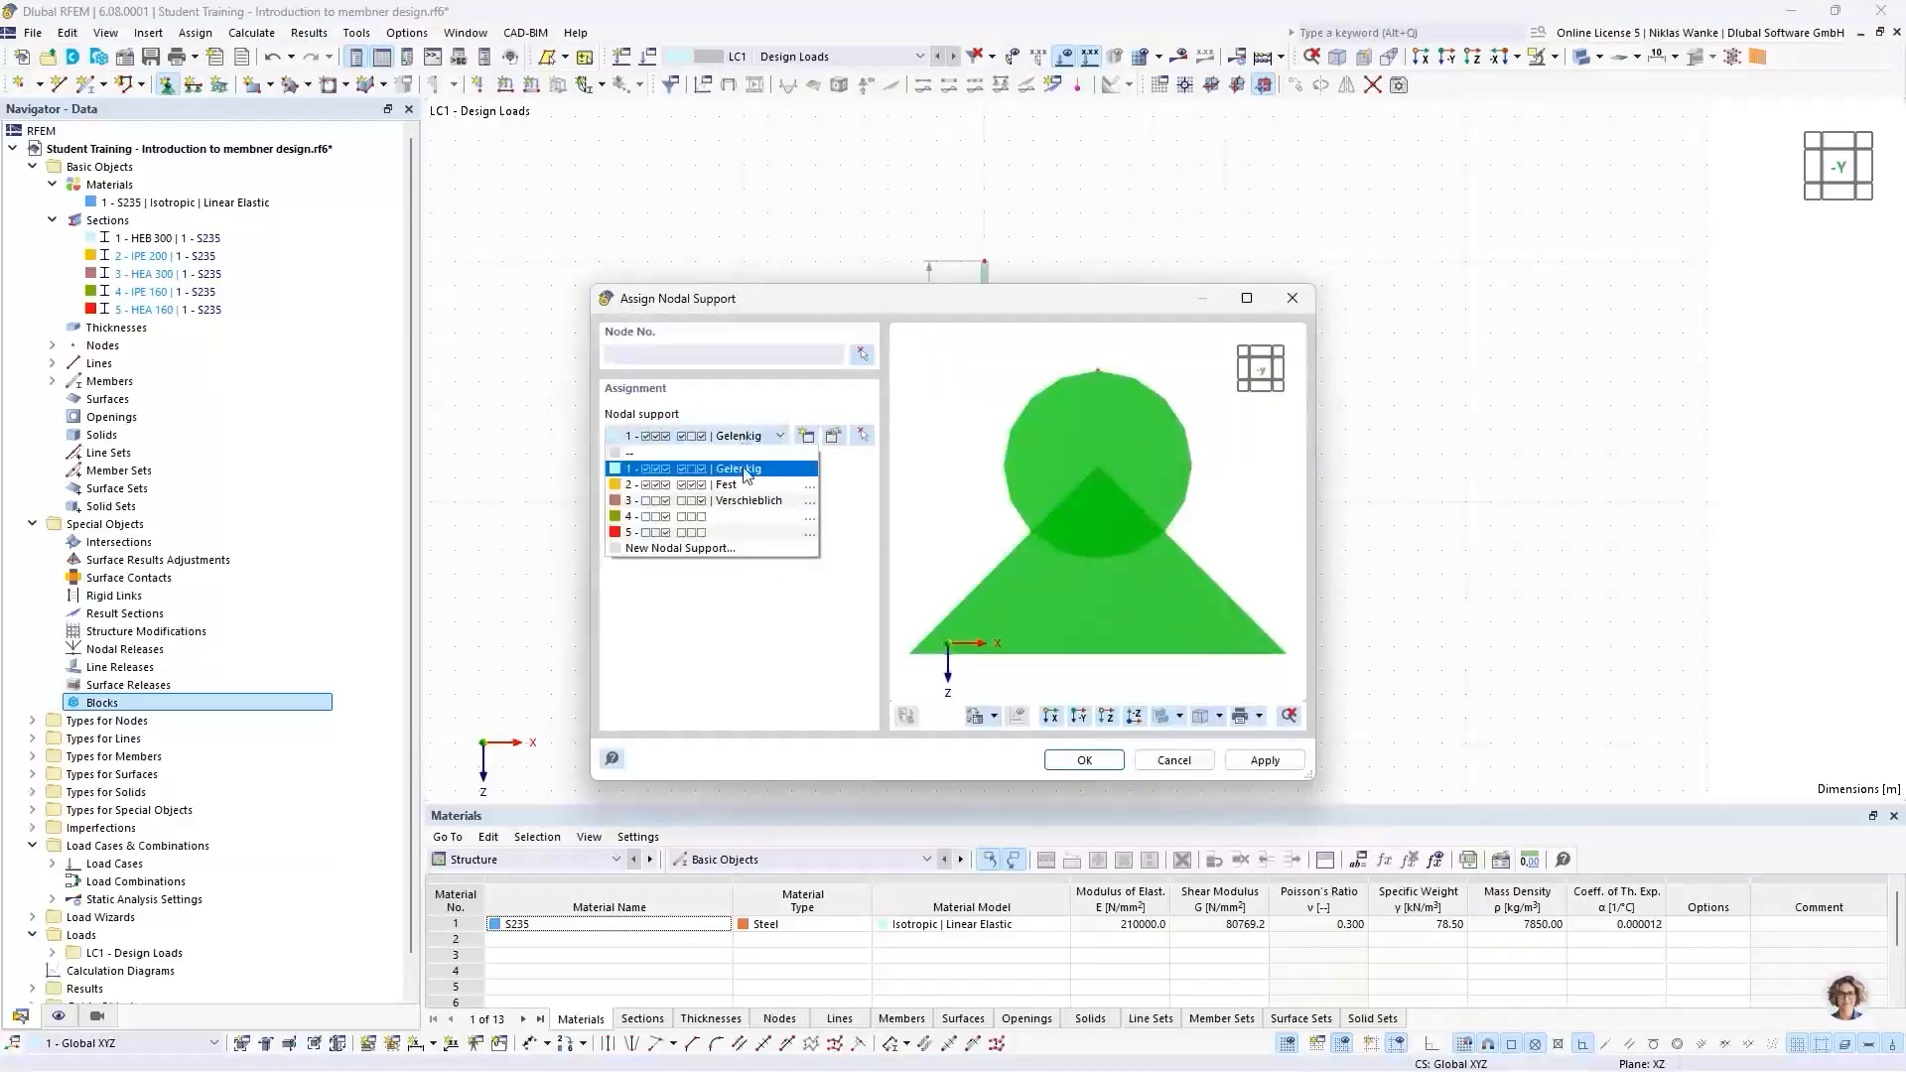
click(711, 474)
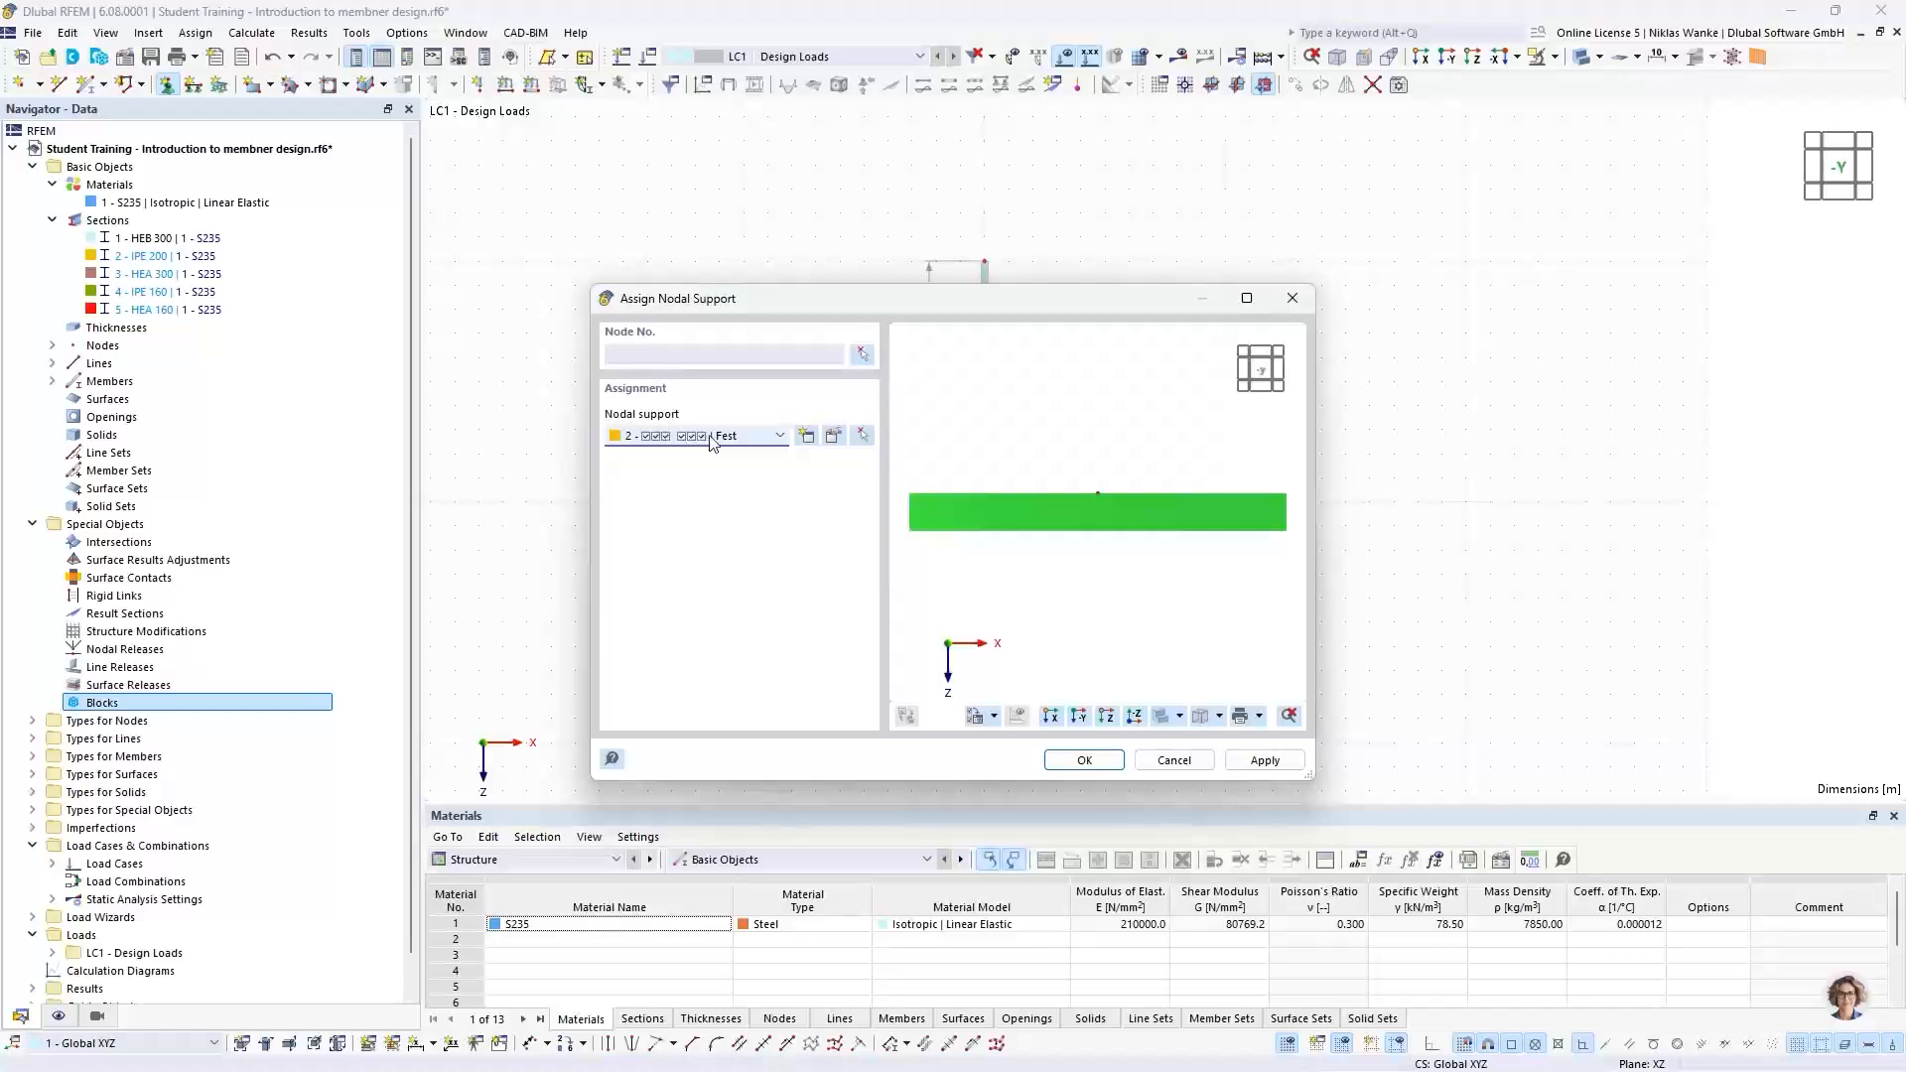
click(1085, 761)
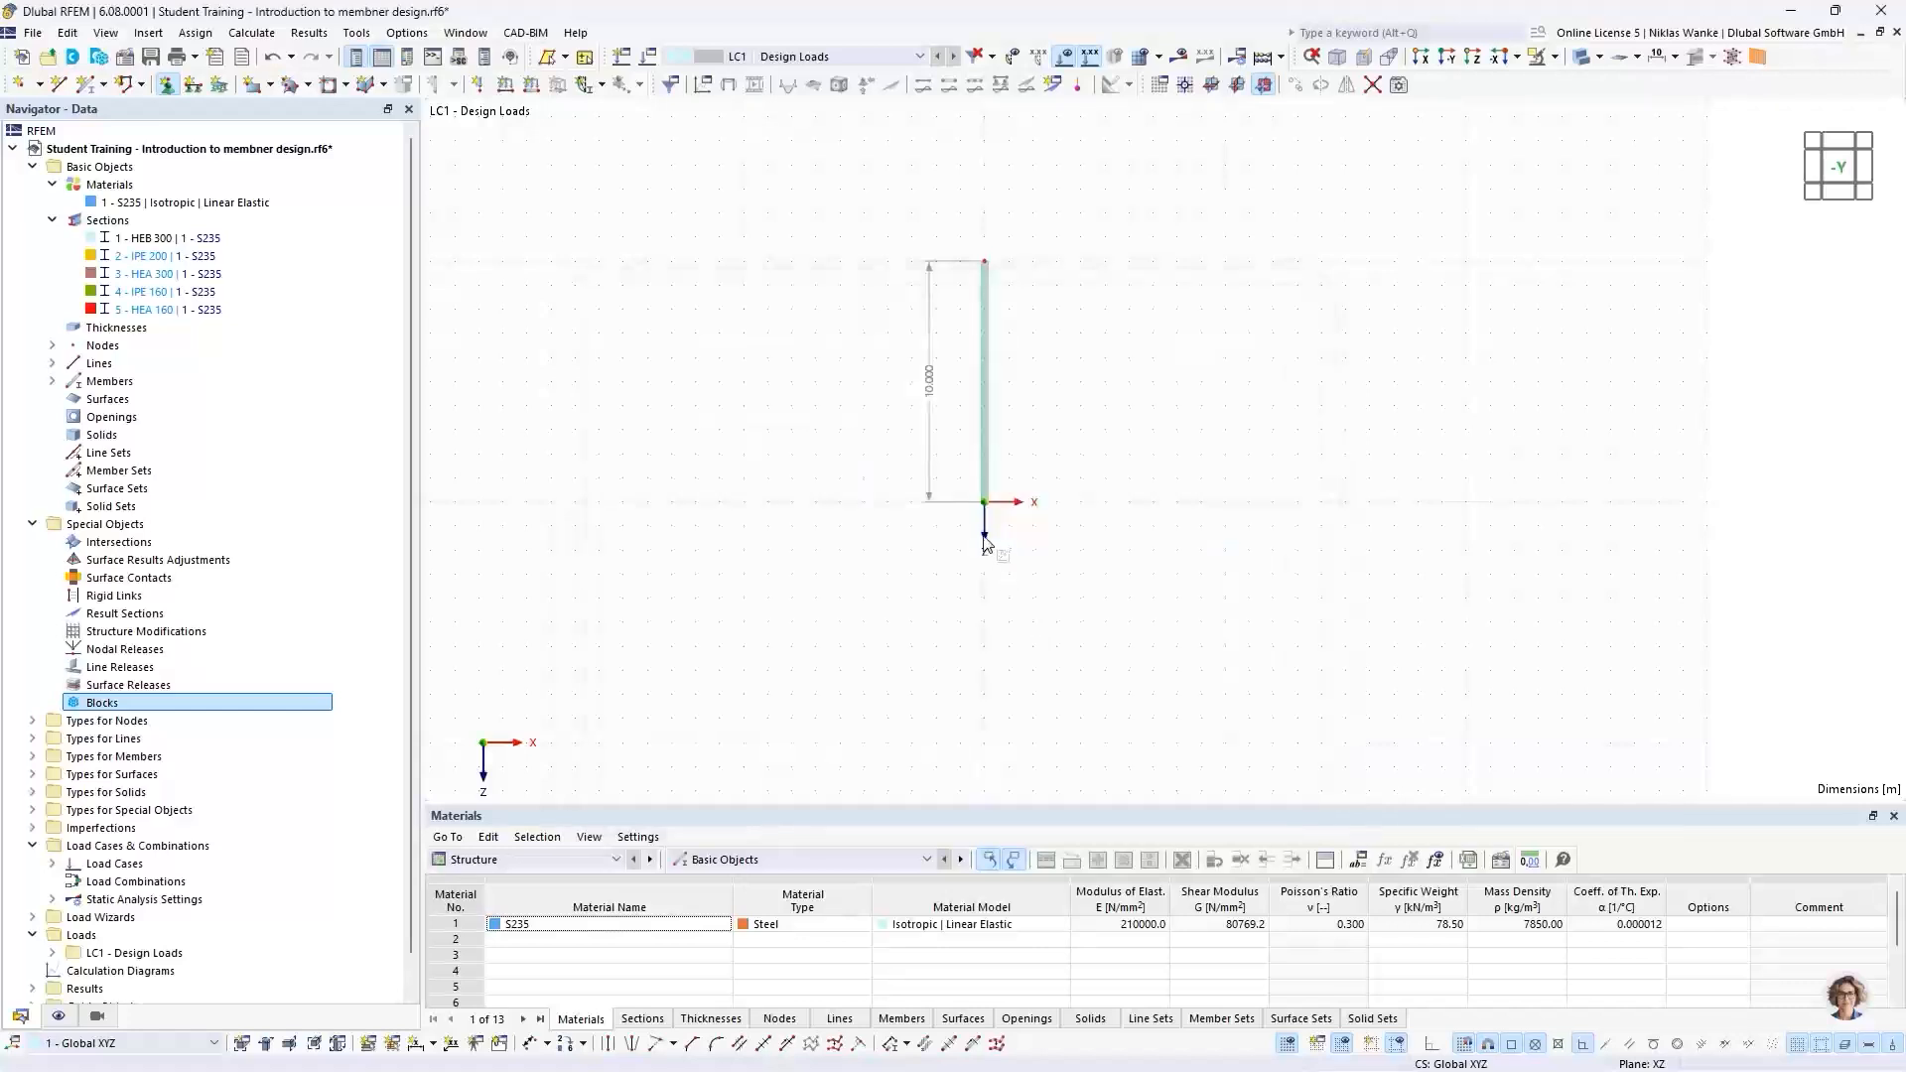
scroll(989, 548, up, 3)
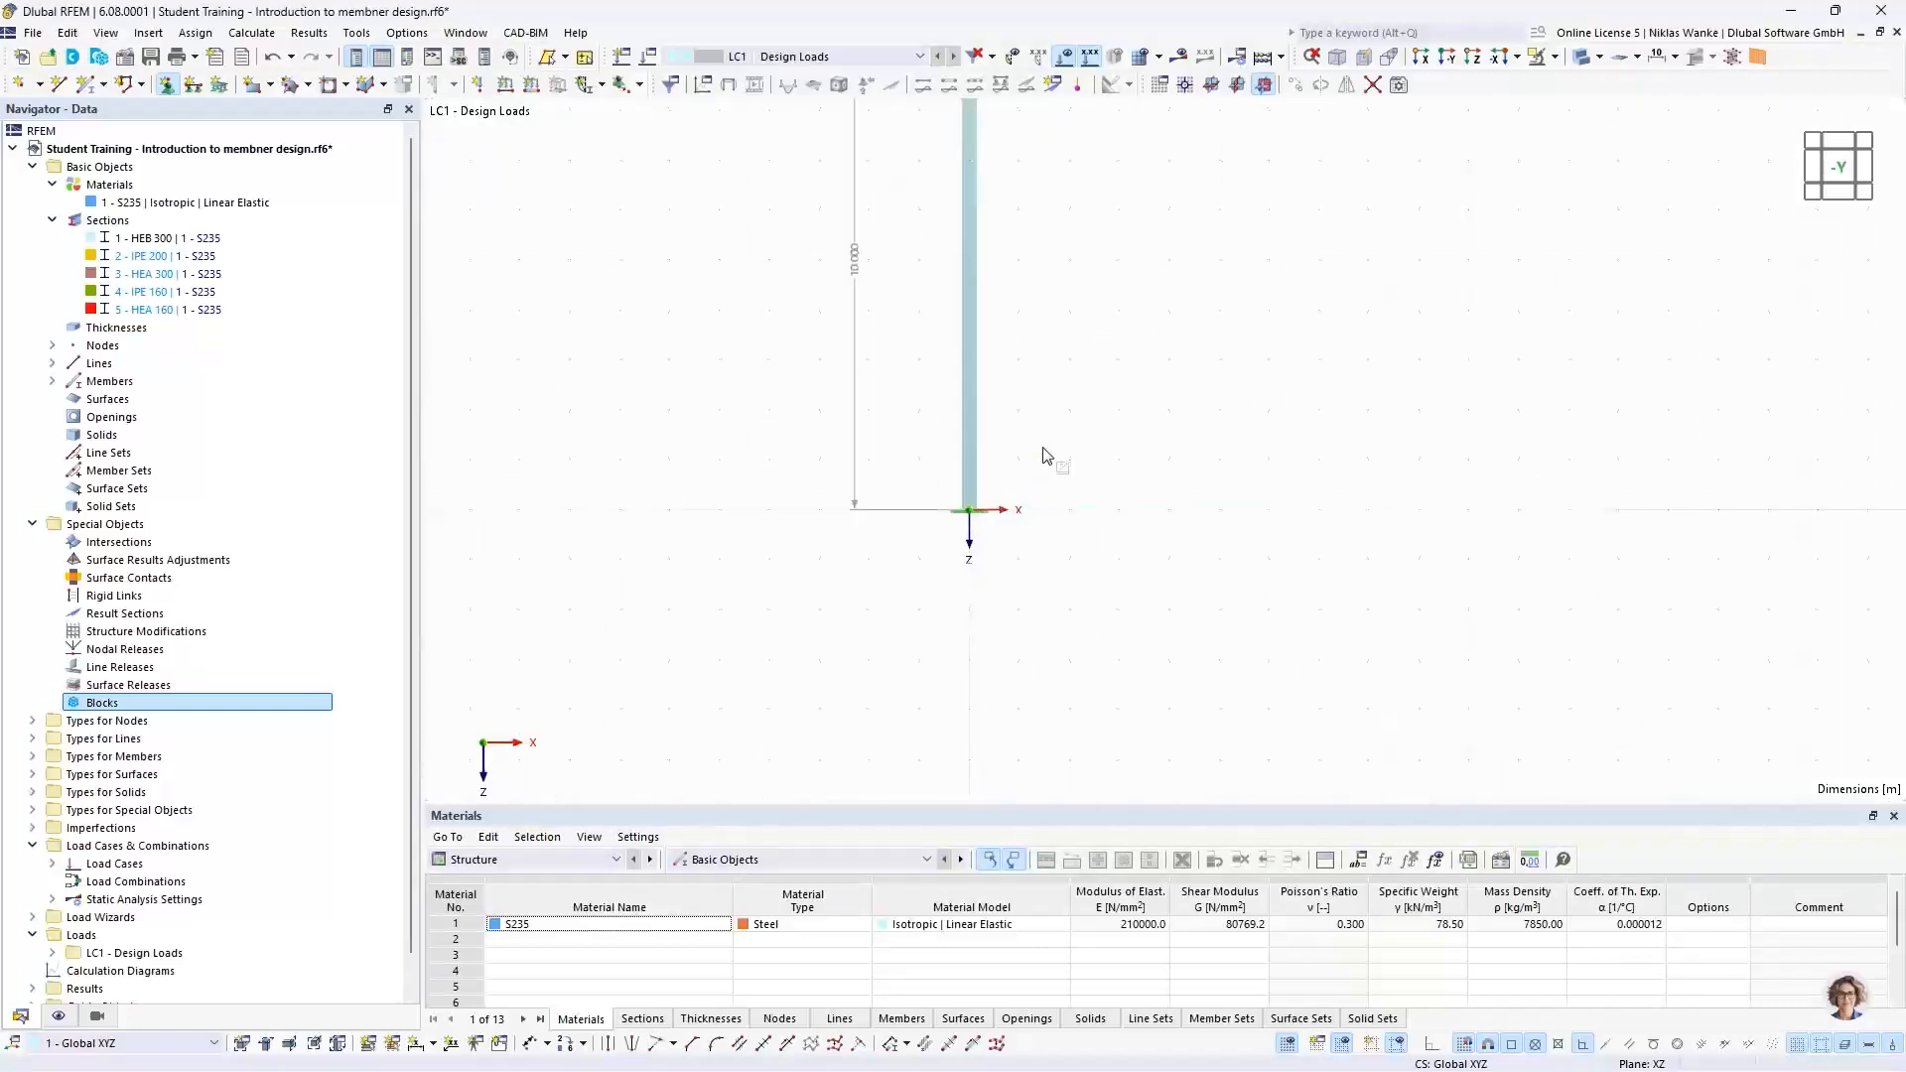
Step: Create a nodal load of type Components in LC1 with Fx 10 kN and Fz 100 kN and assign it to the column's top node
middle_drag(1044, 459, 1003, 648)
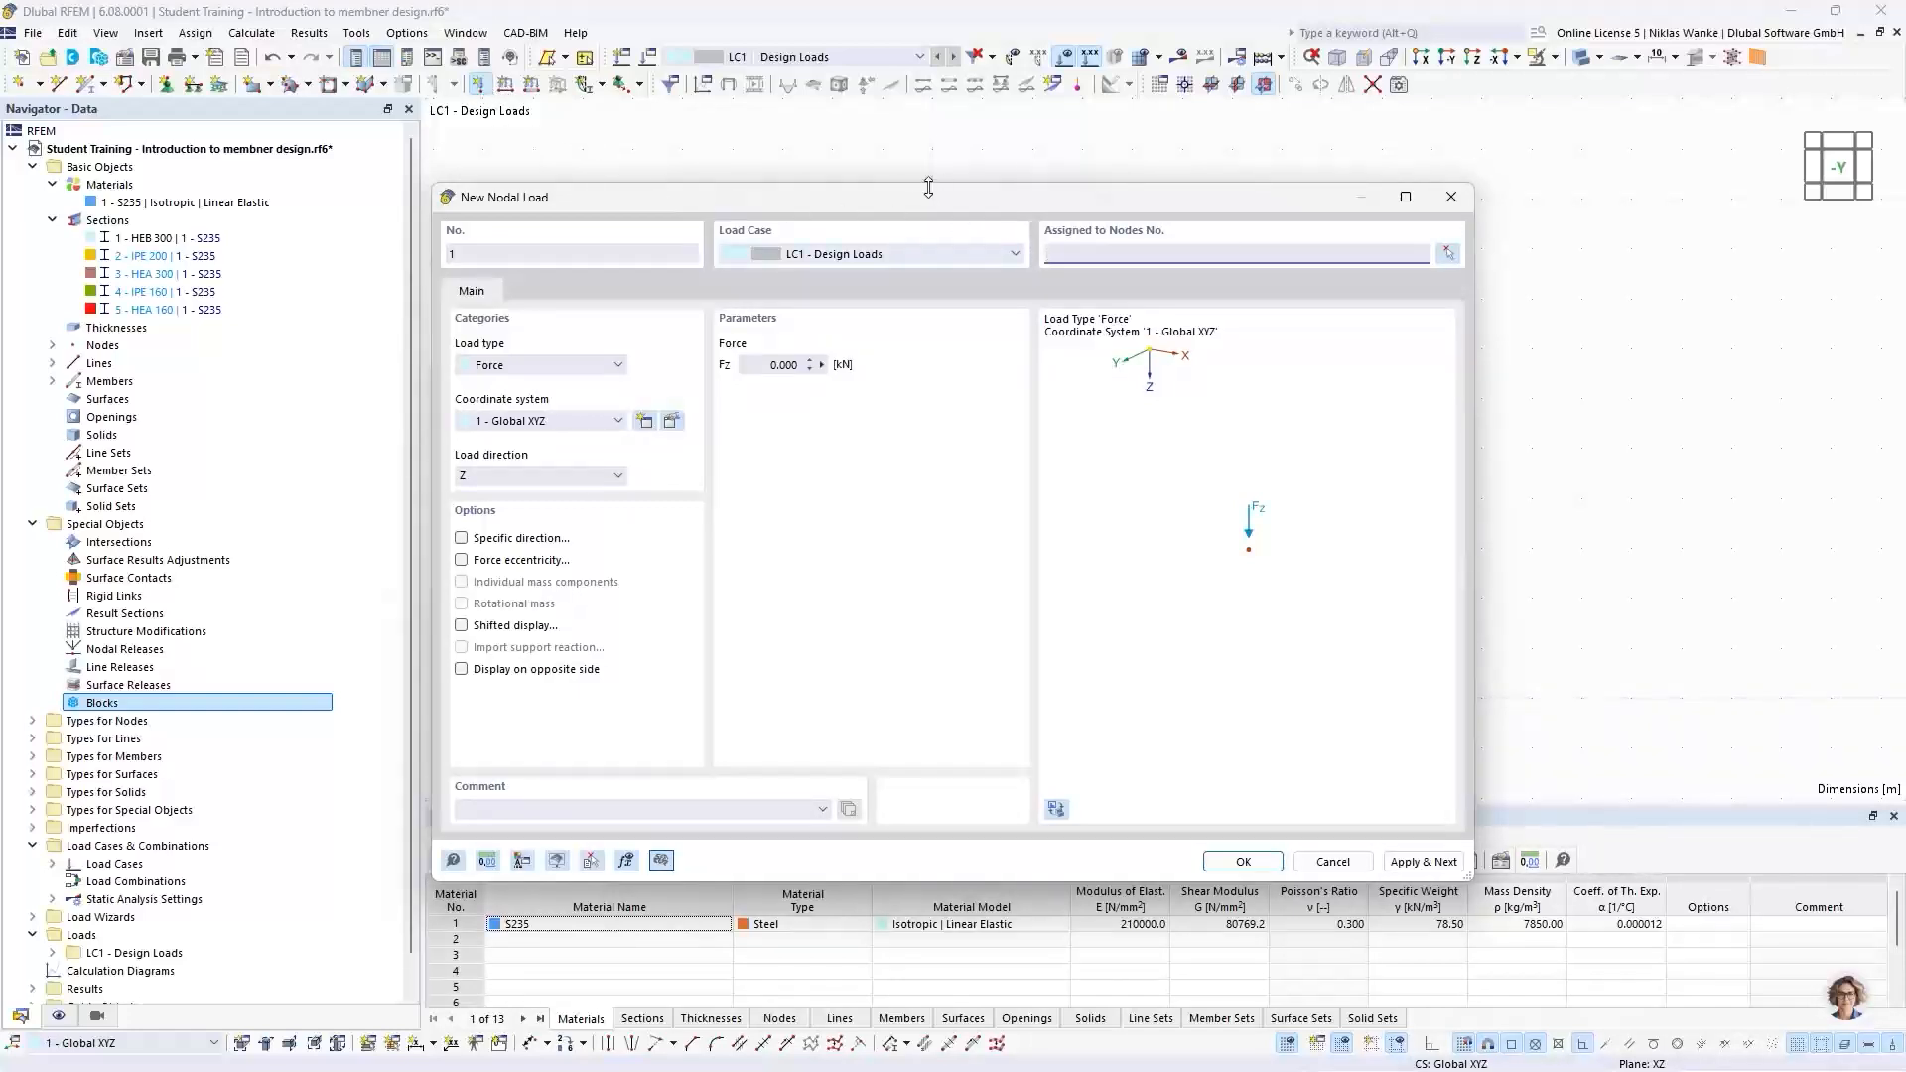
click(496, 365)
click(499, 414)
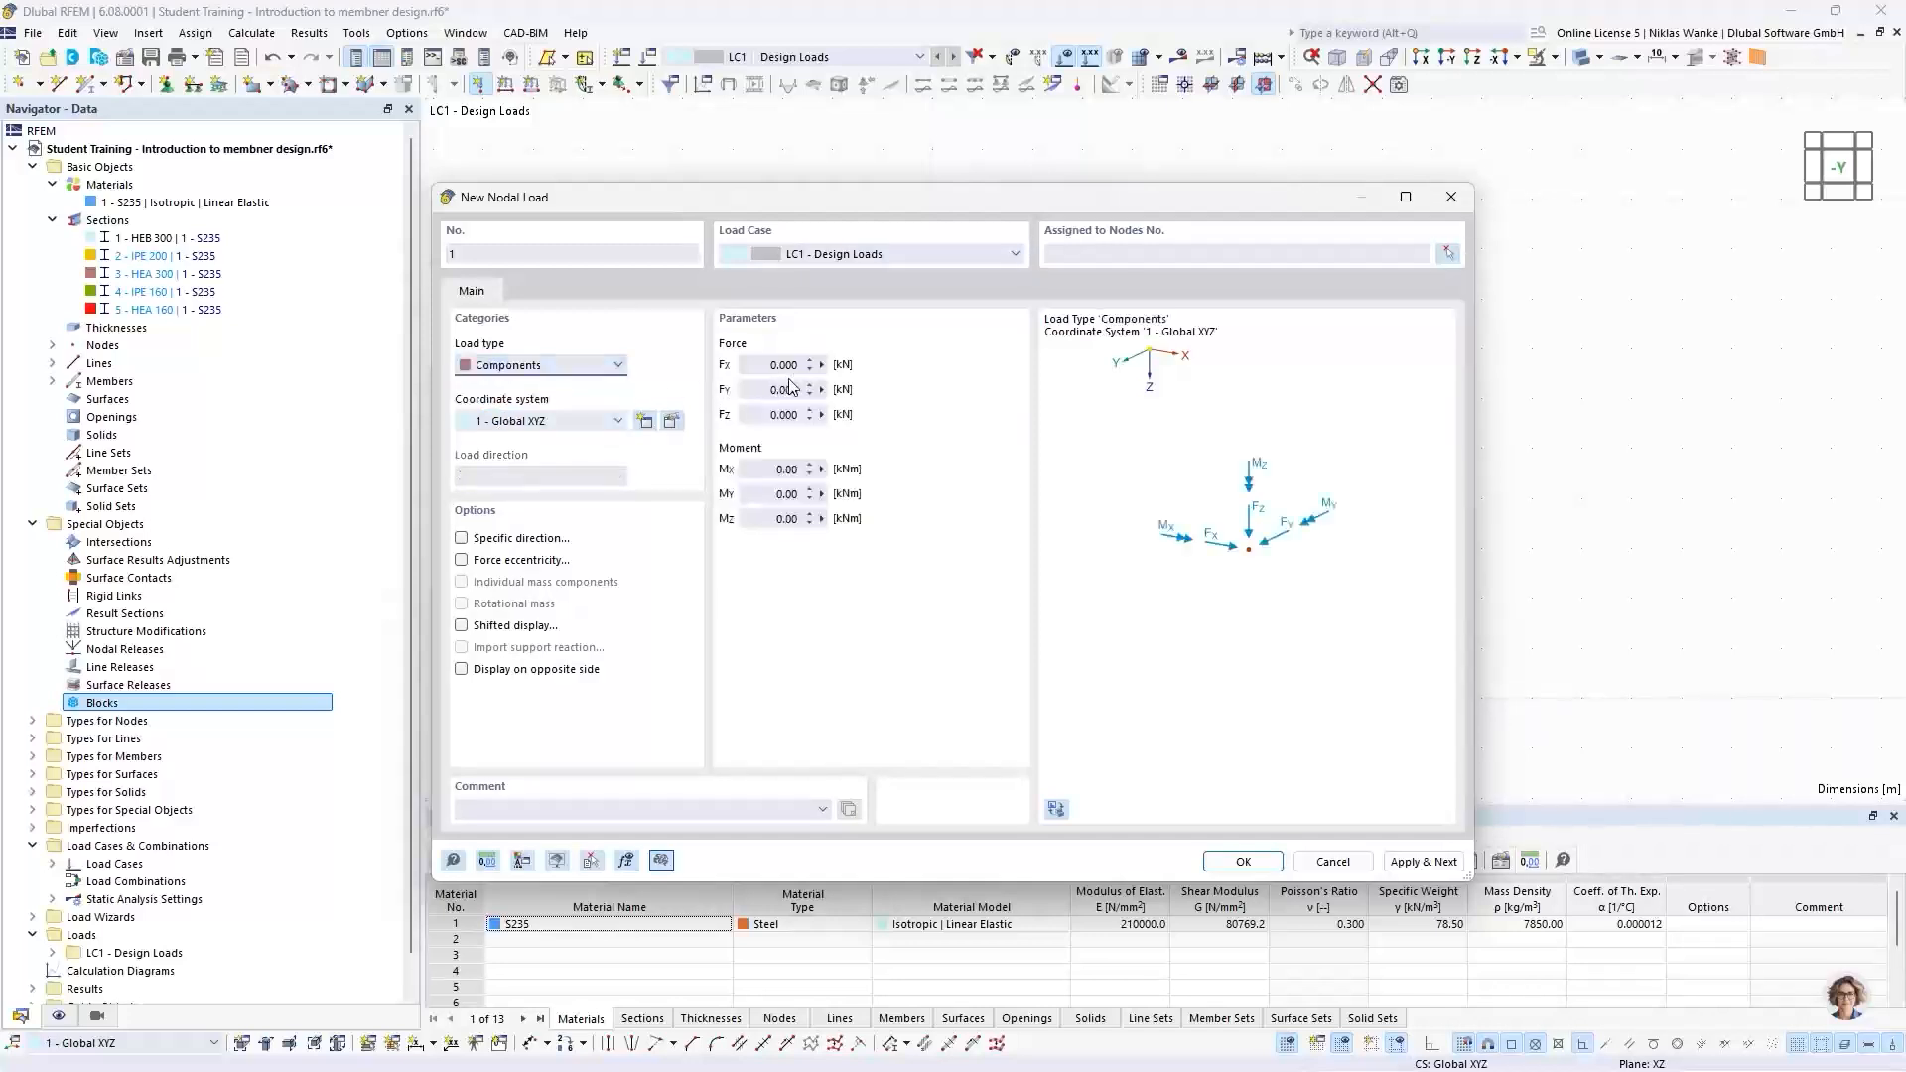
click(763, 366)
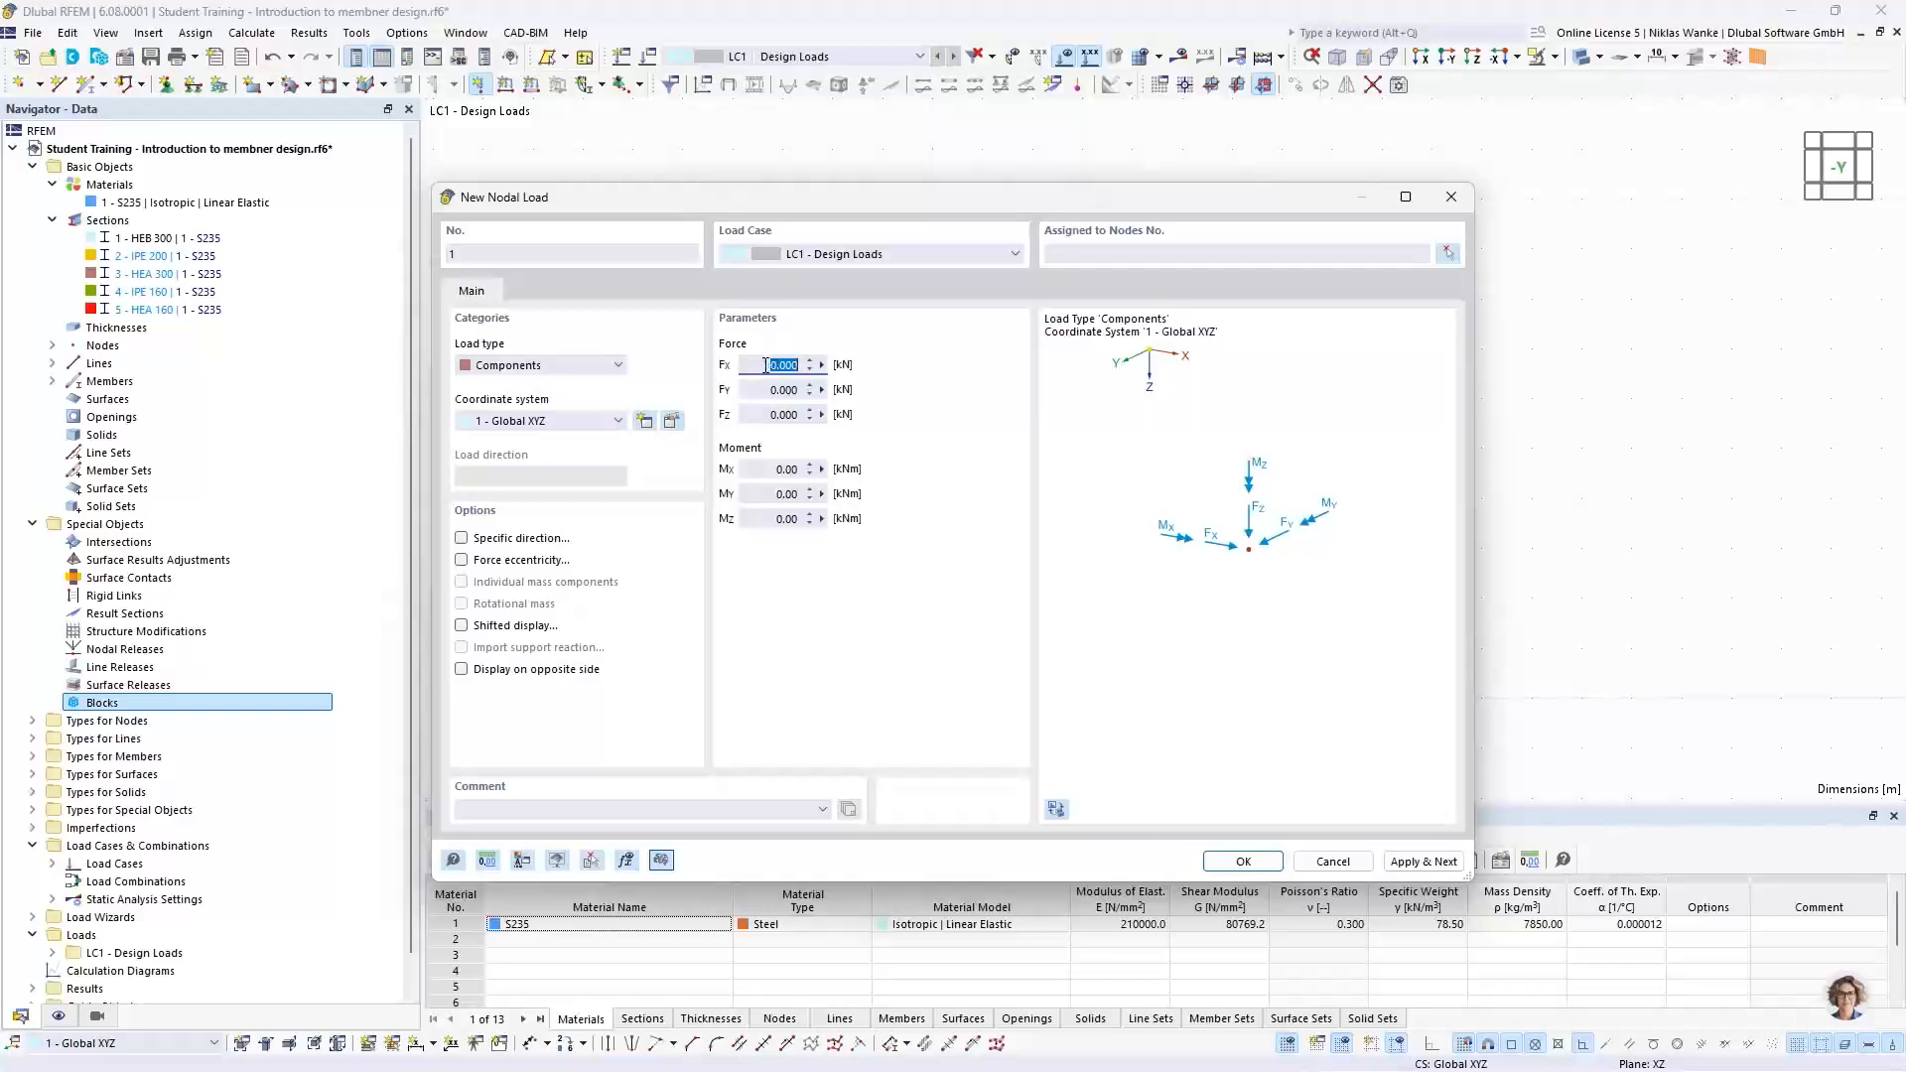
text(10)
click(759, 415)
text(100)
click(1445, 254)
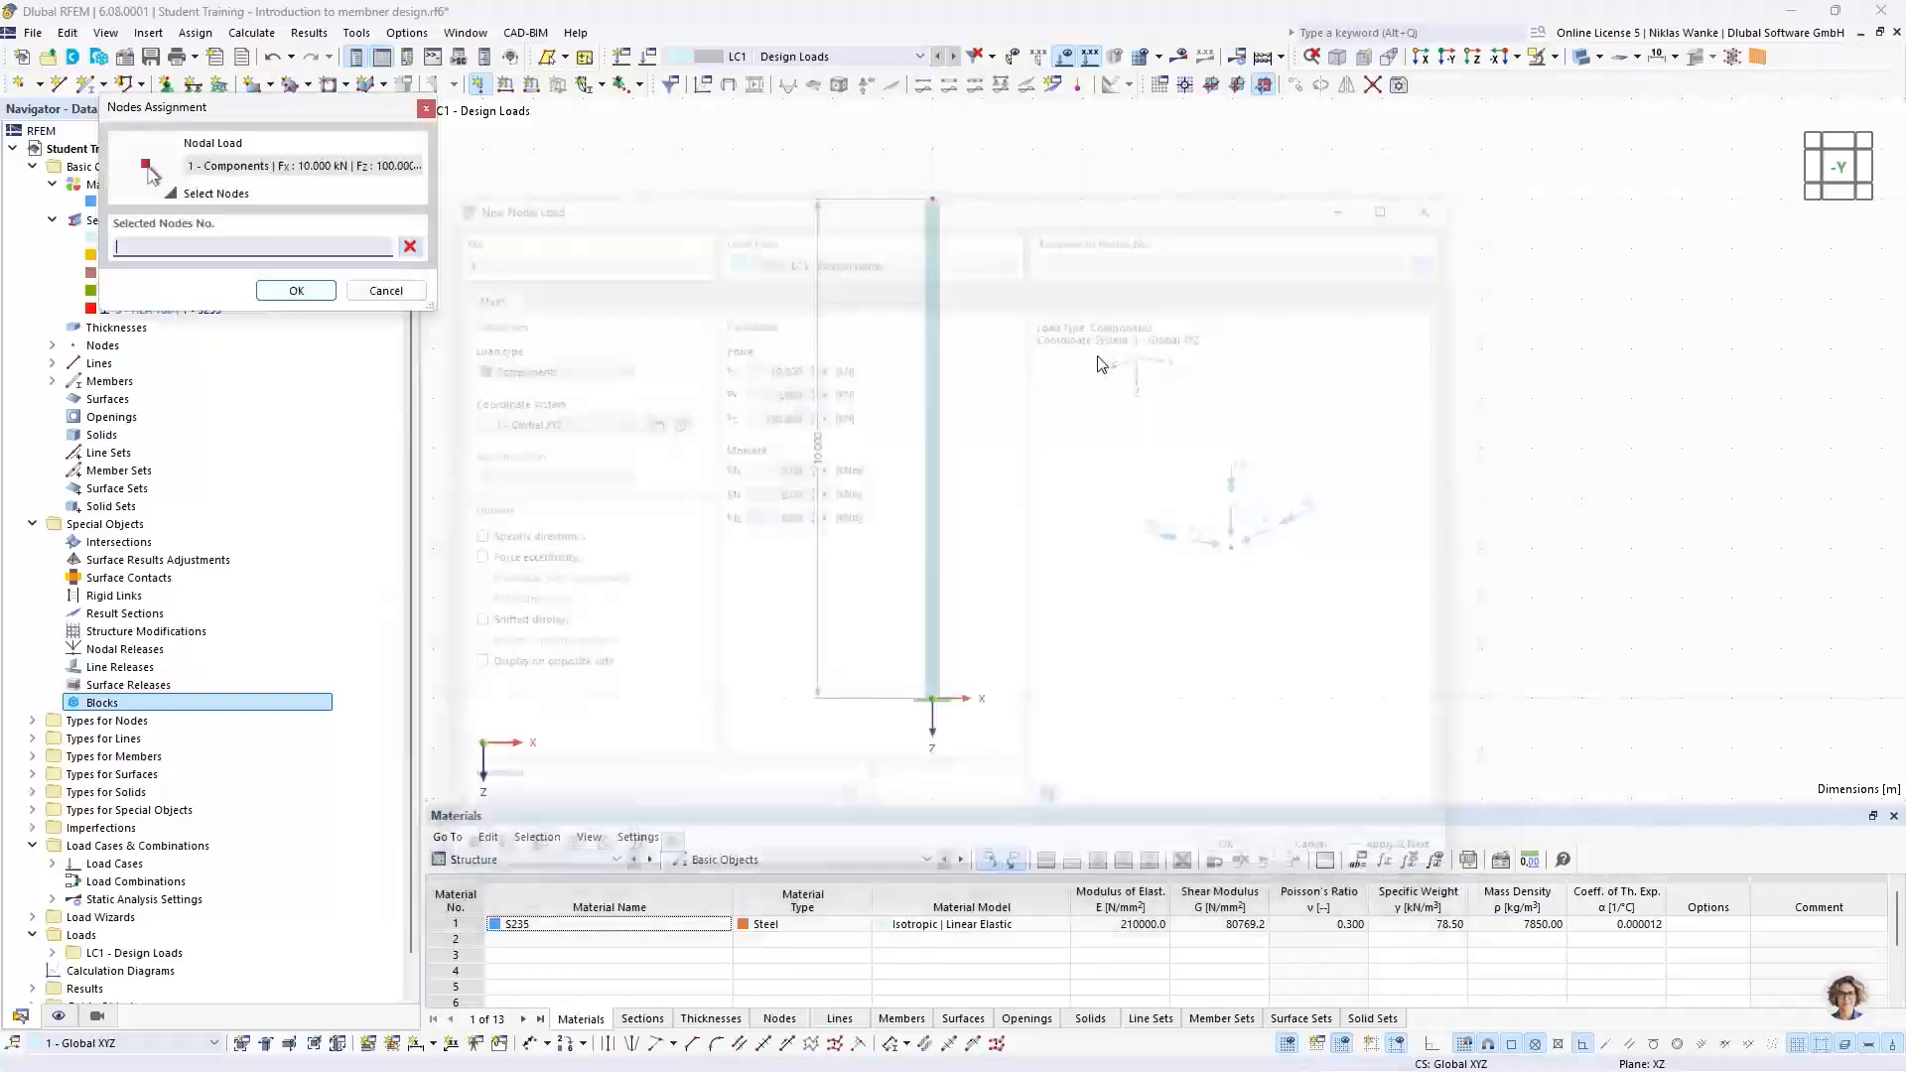
click(934, 202)
click(285, 291)
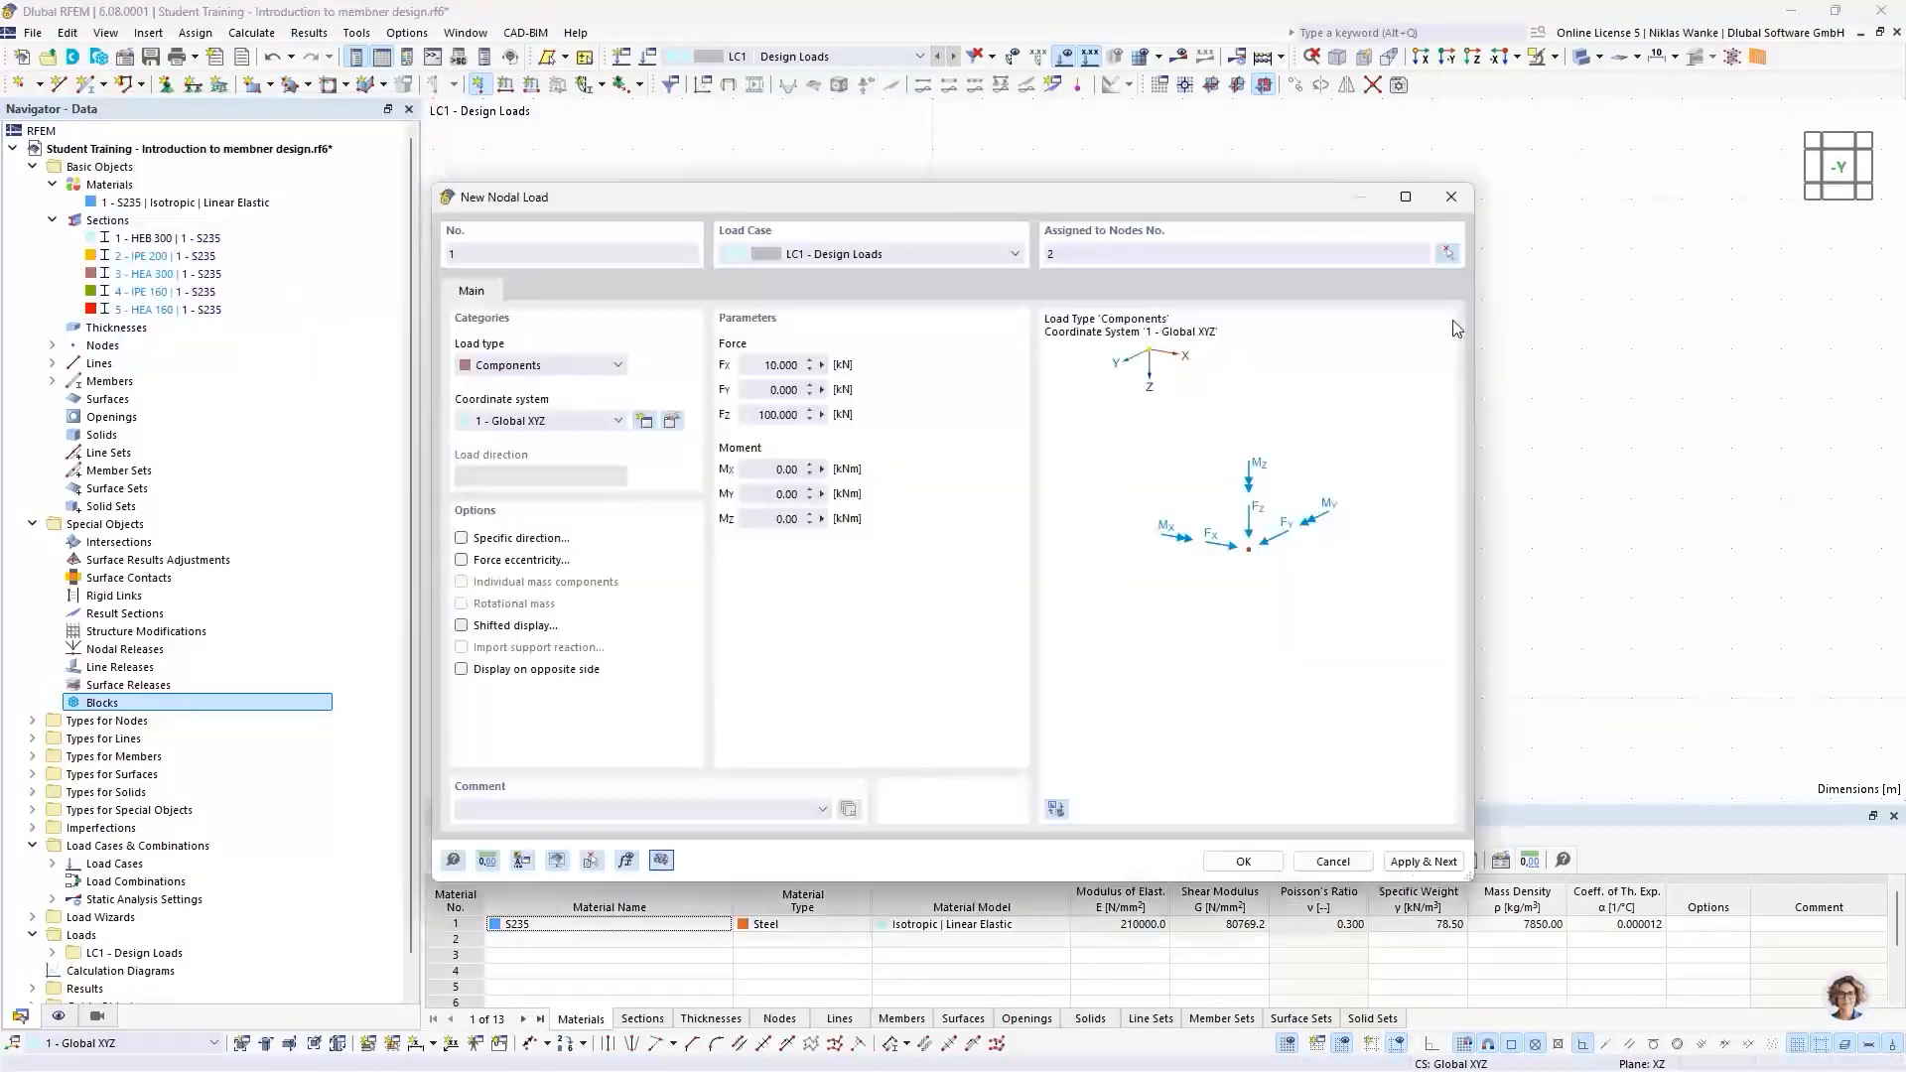
click(1242, 862)
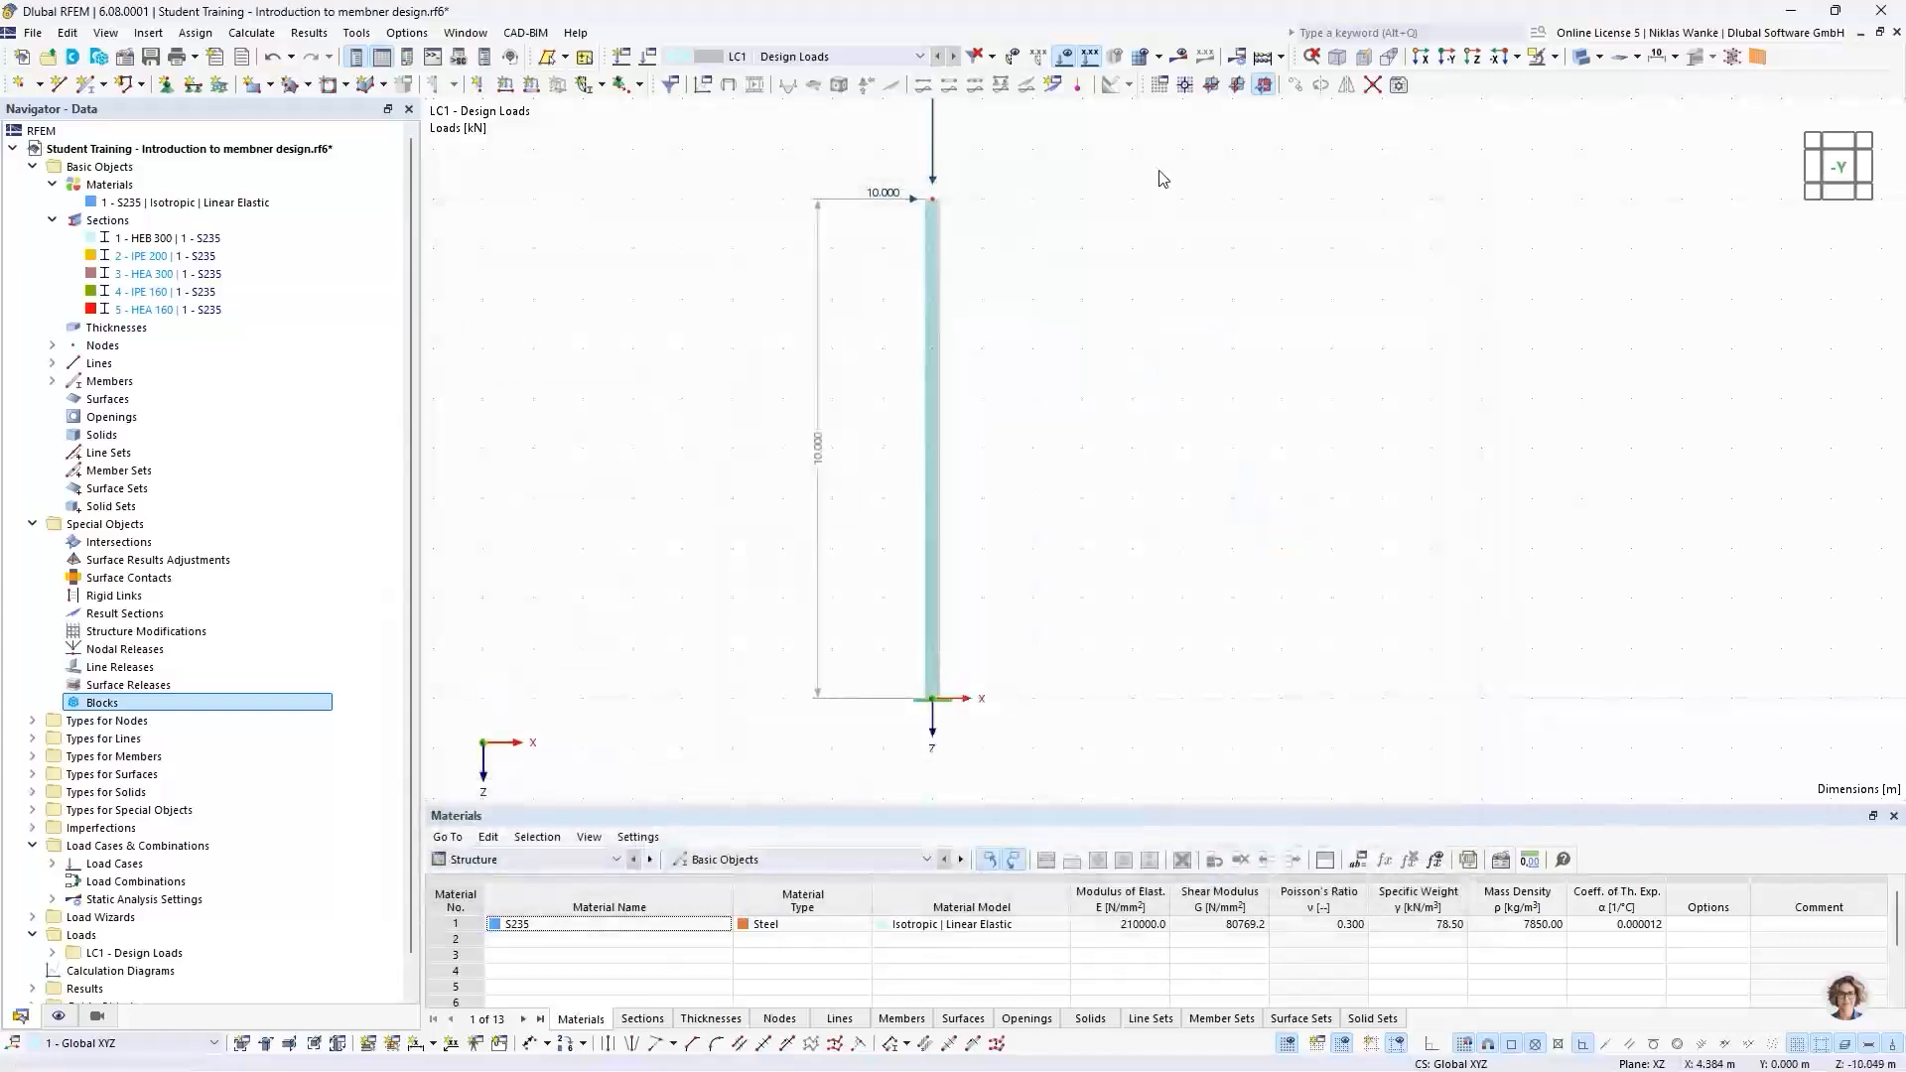
Step: Copy load case LC1 Design Loads, including its loads, as a second load case
scroll(964, 557, down, 2)
middle_drag(970, 544, 974, 539)
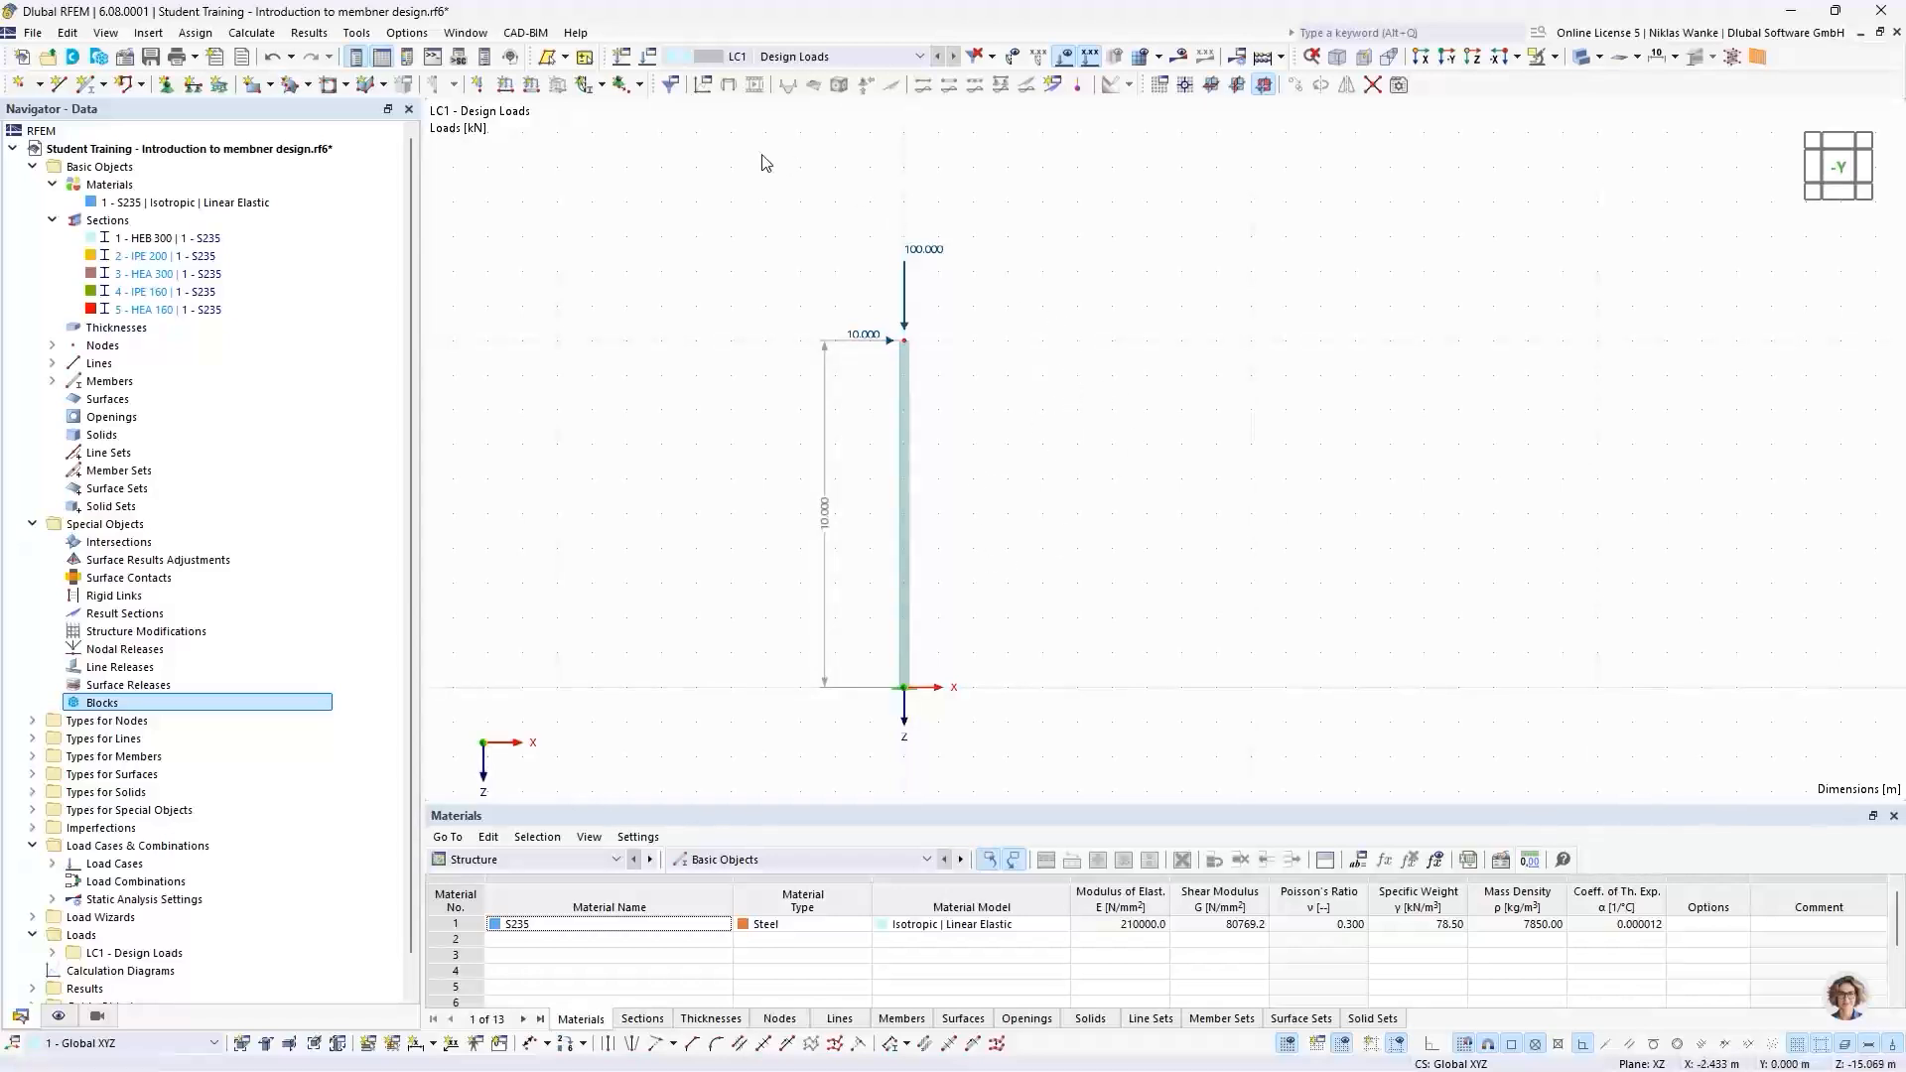
click(648, 61)
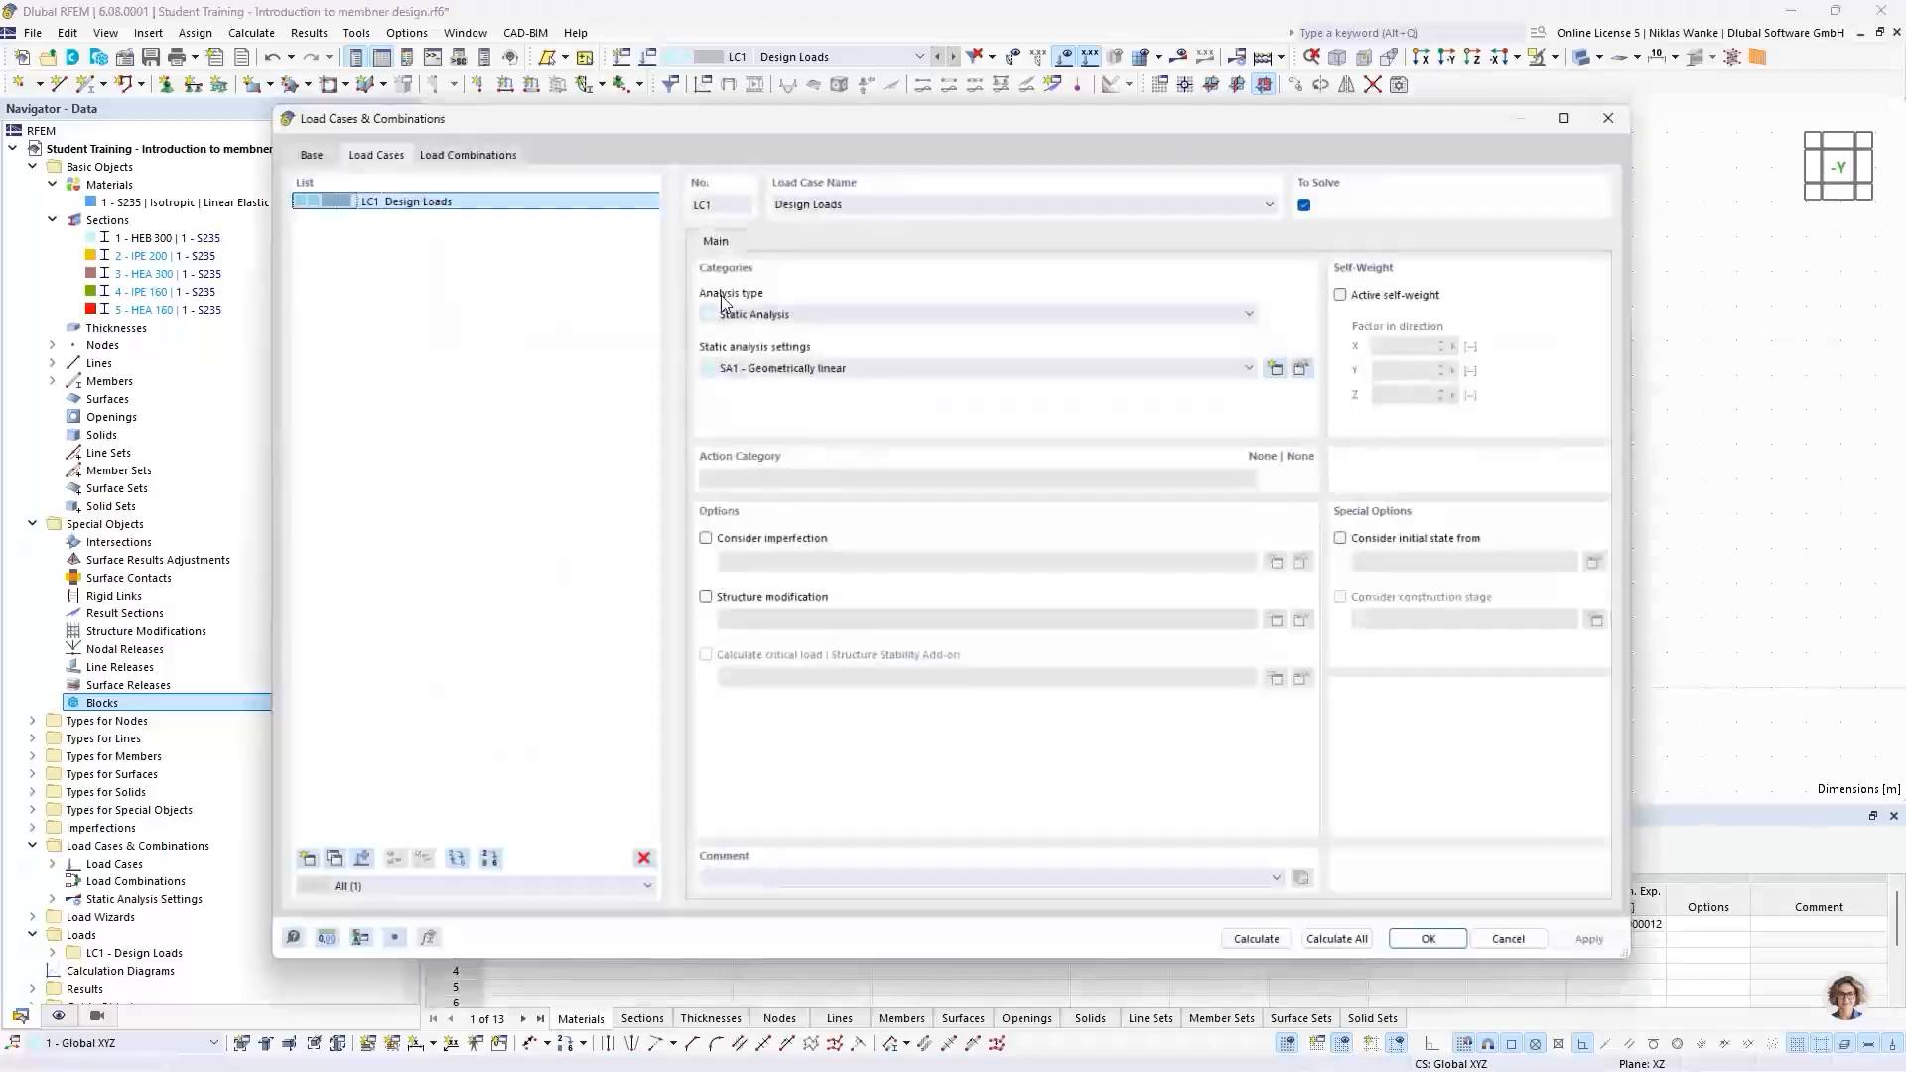
drag(876, 117, 933, 101)
click(470, 180)
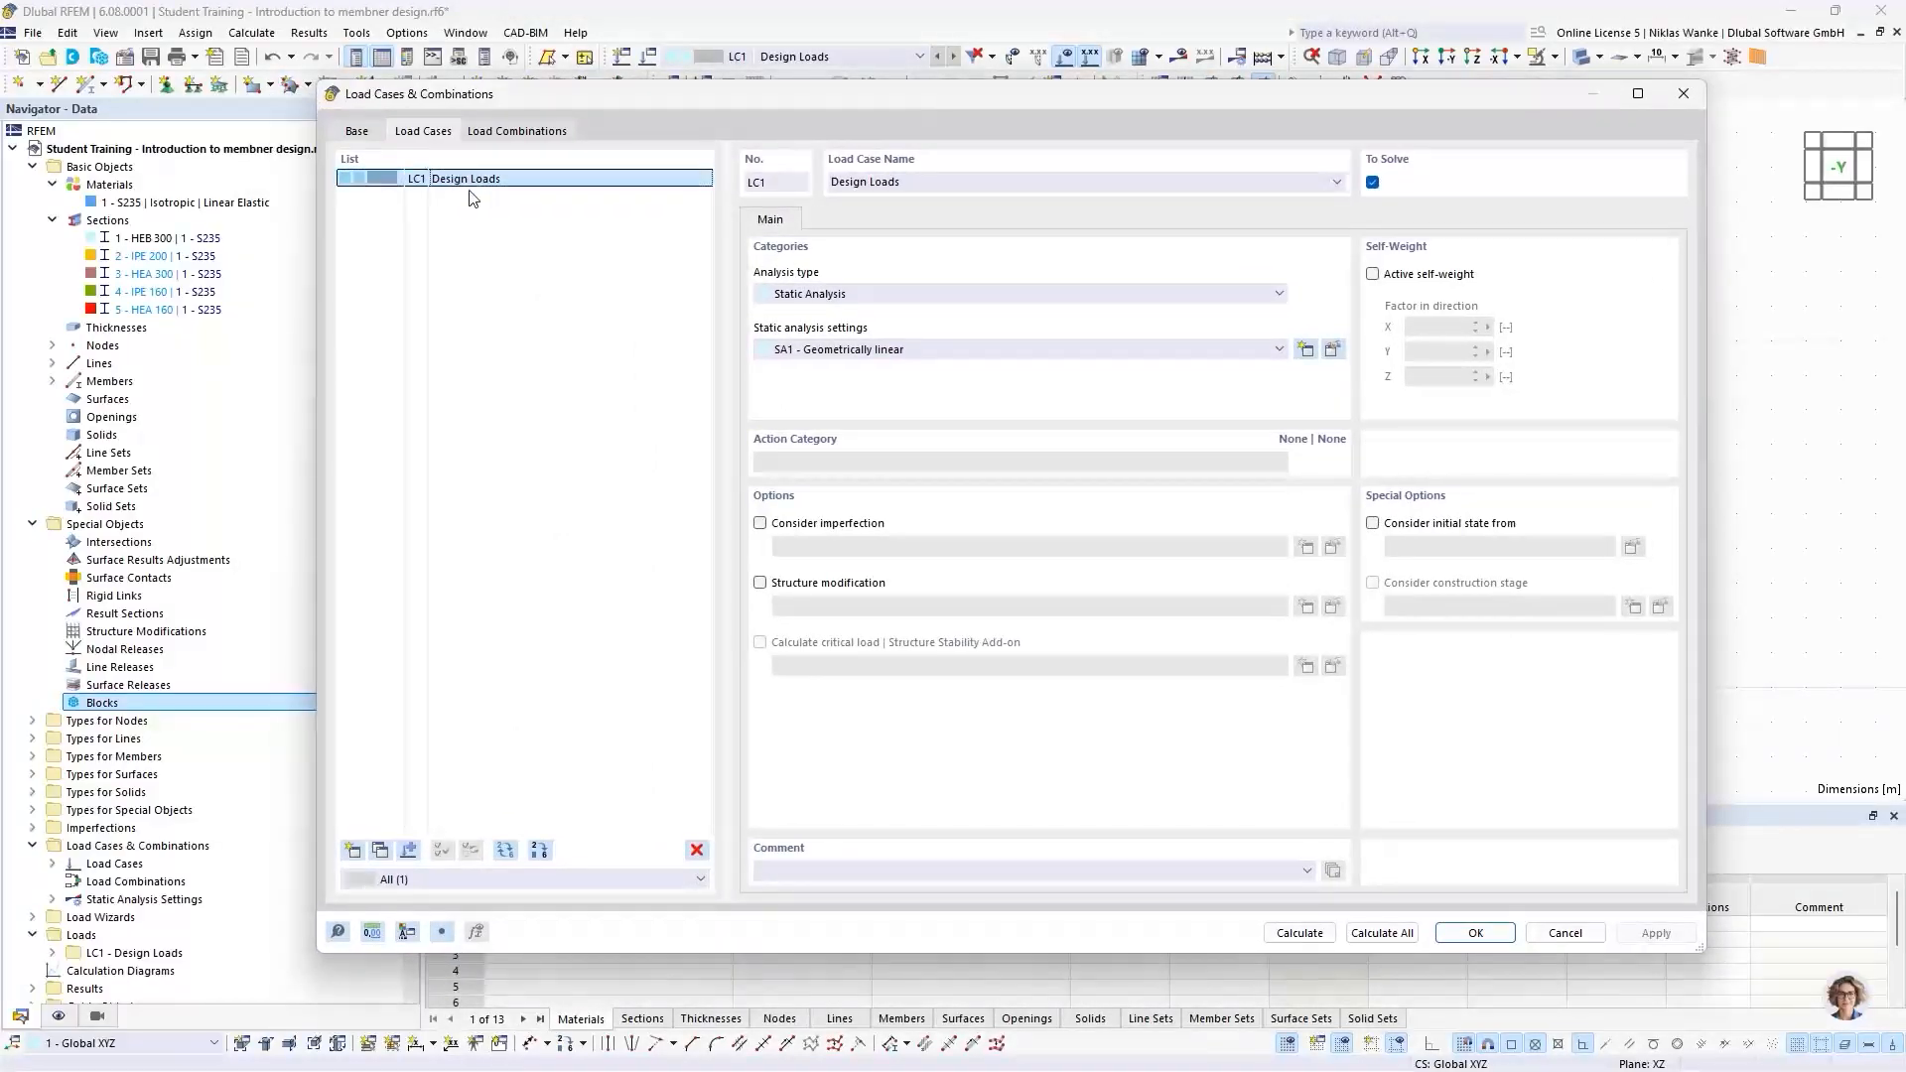
click(381, 850)
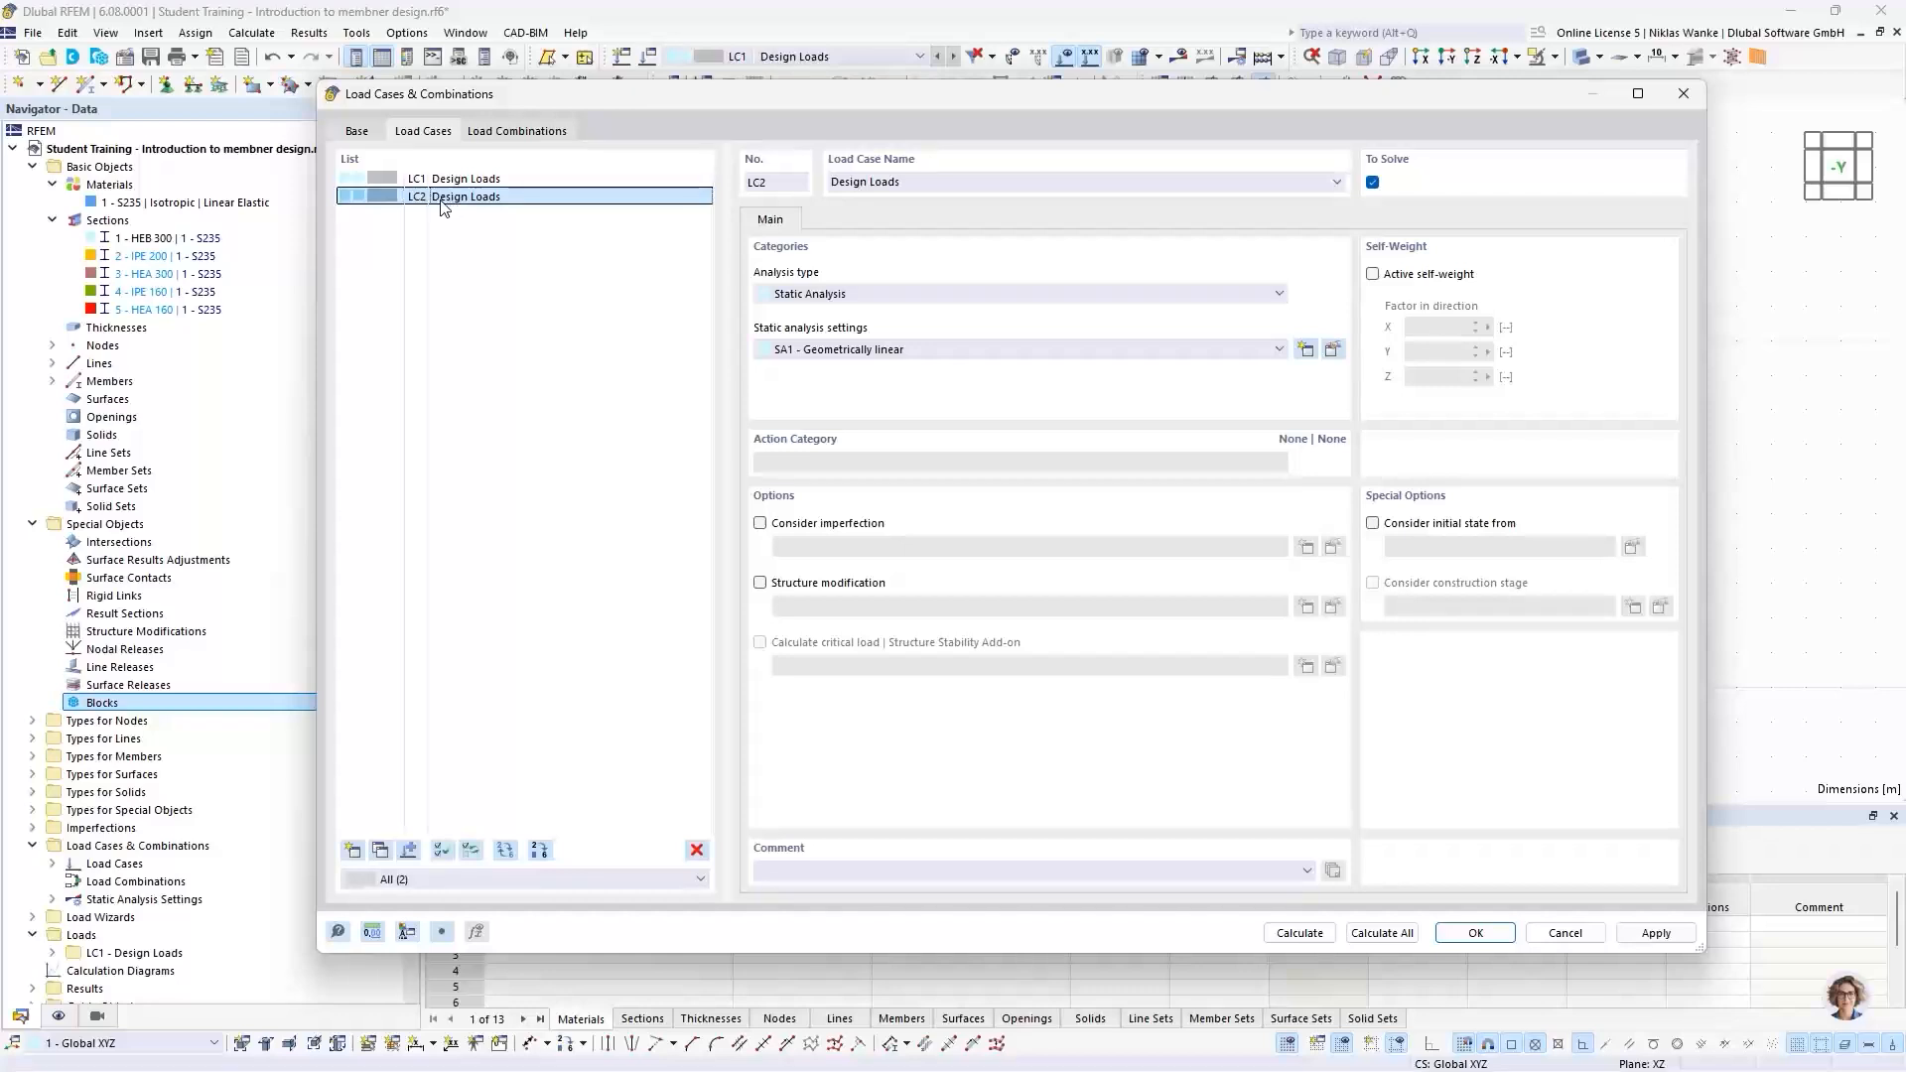
Step: Rename LC2 as "Design Loads (2nd order theory)" and set its static analysis settings to SA2 Second-order (P-Δ)
click(910, 182)
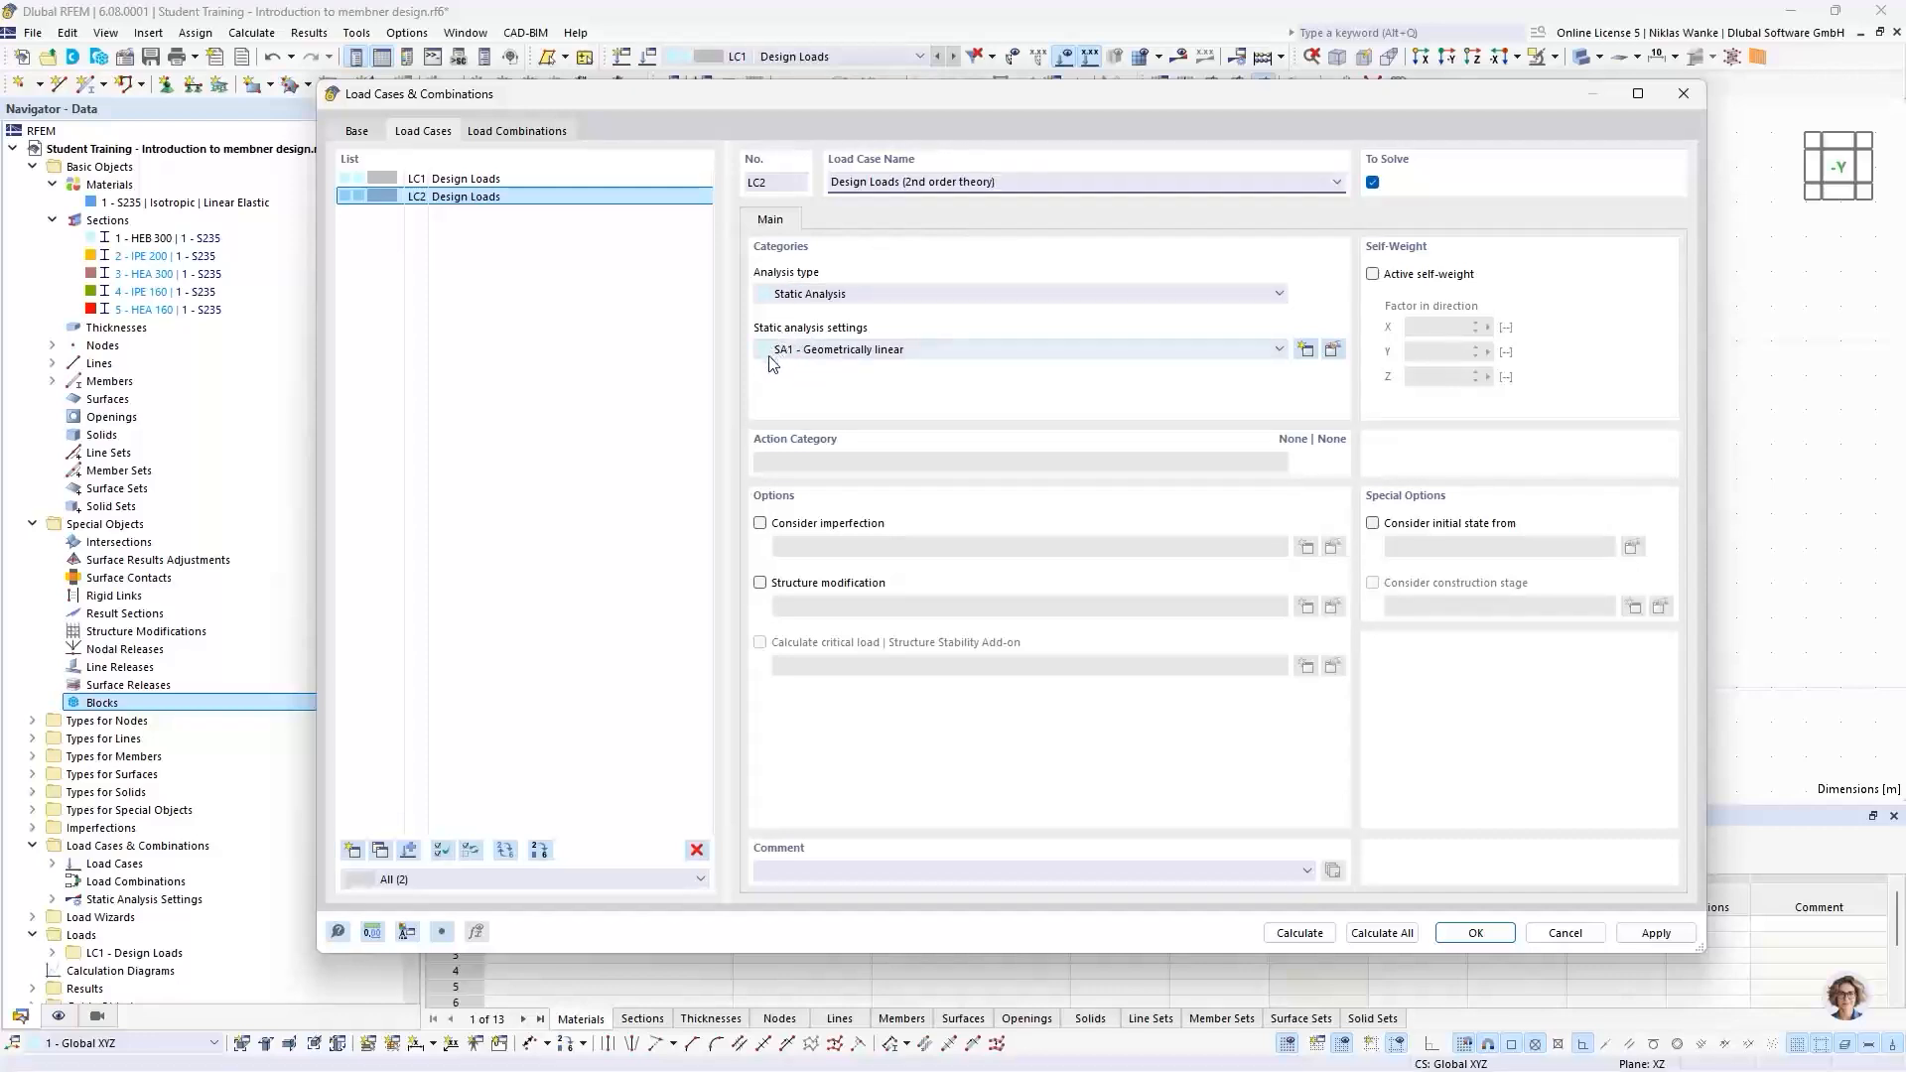
click(854, 352)
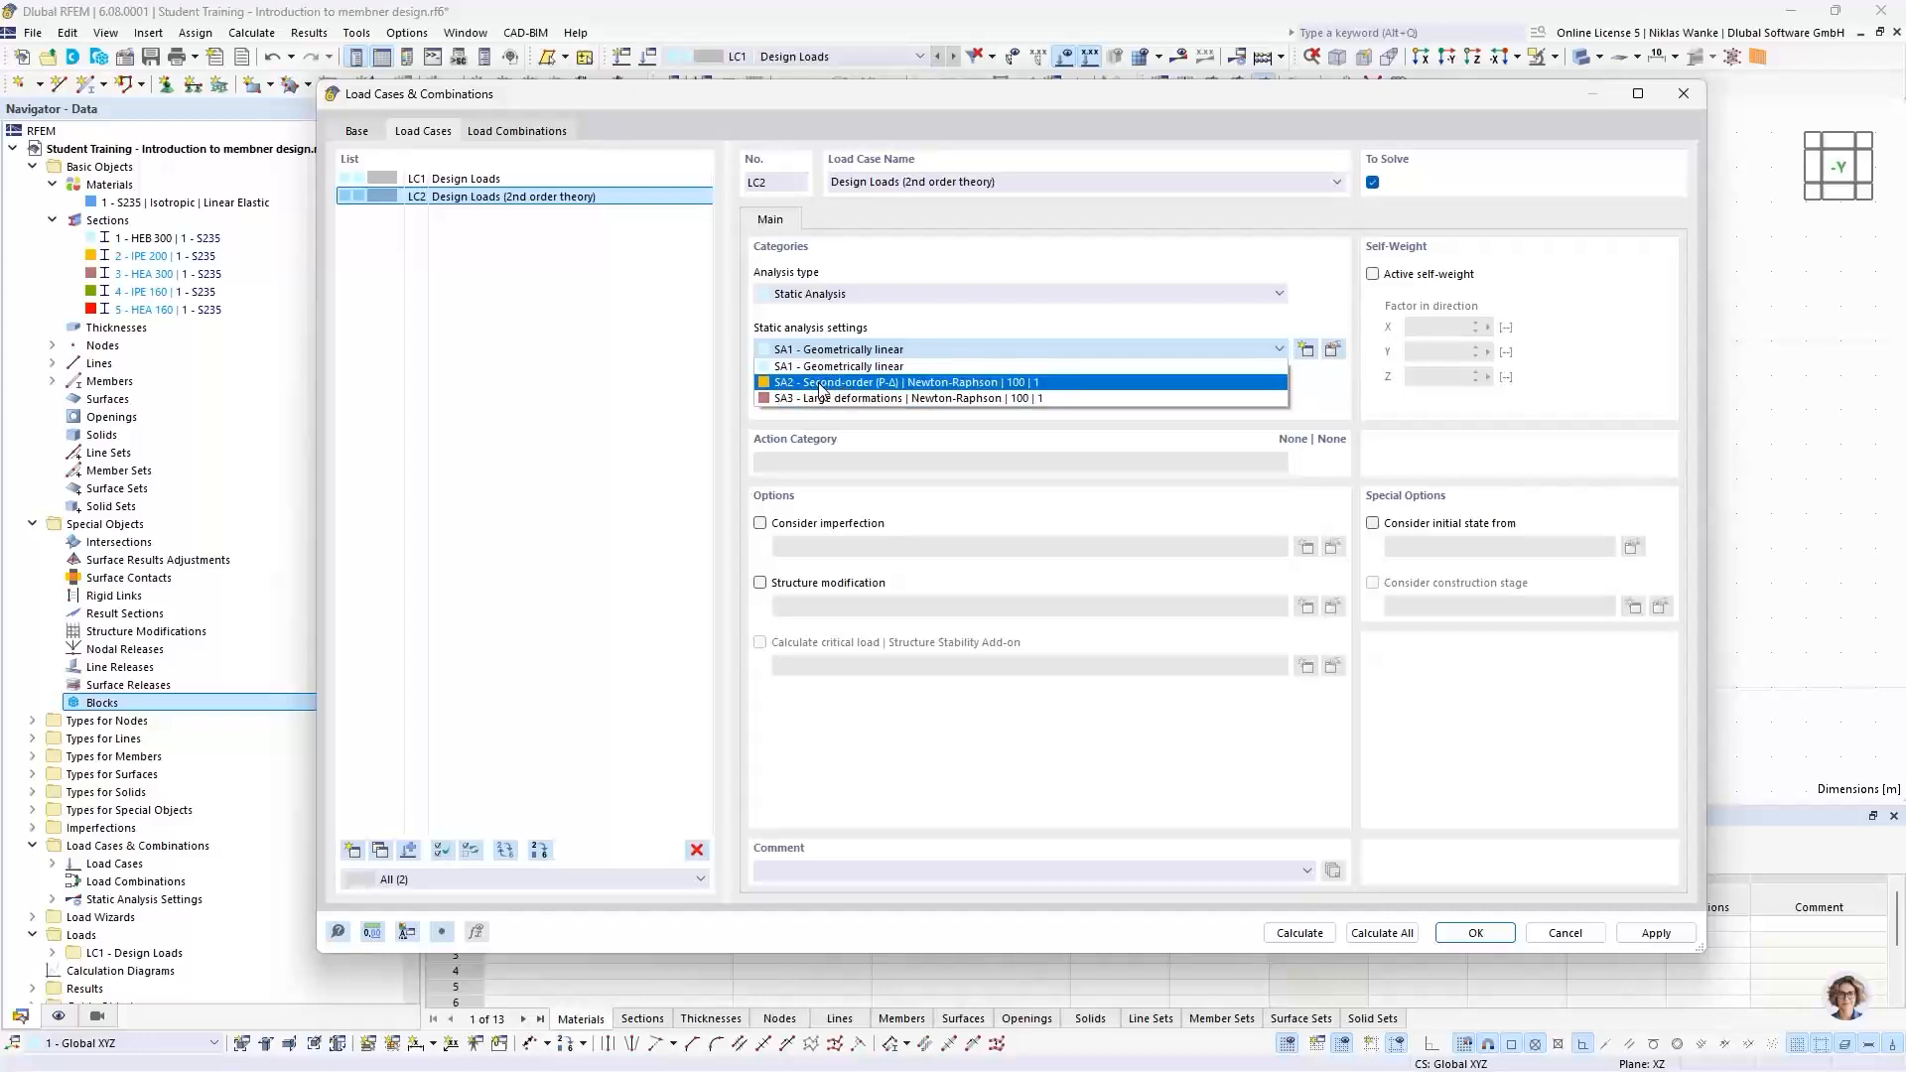
click(820, 384)
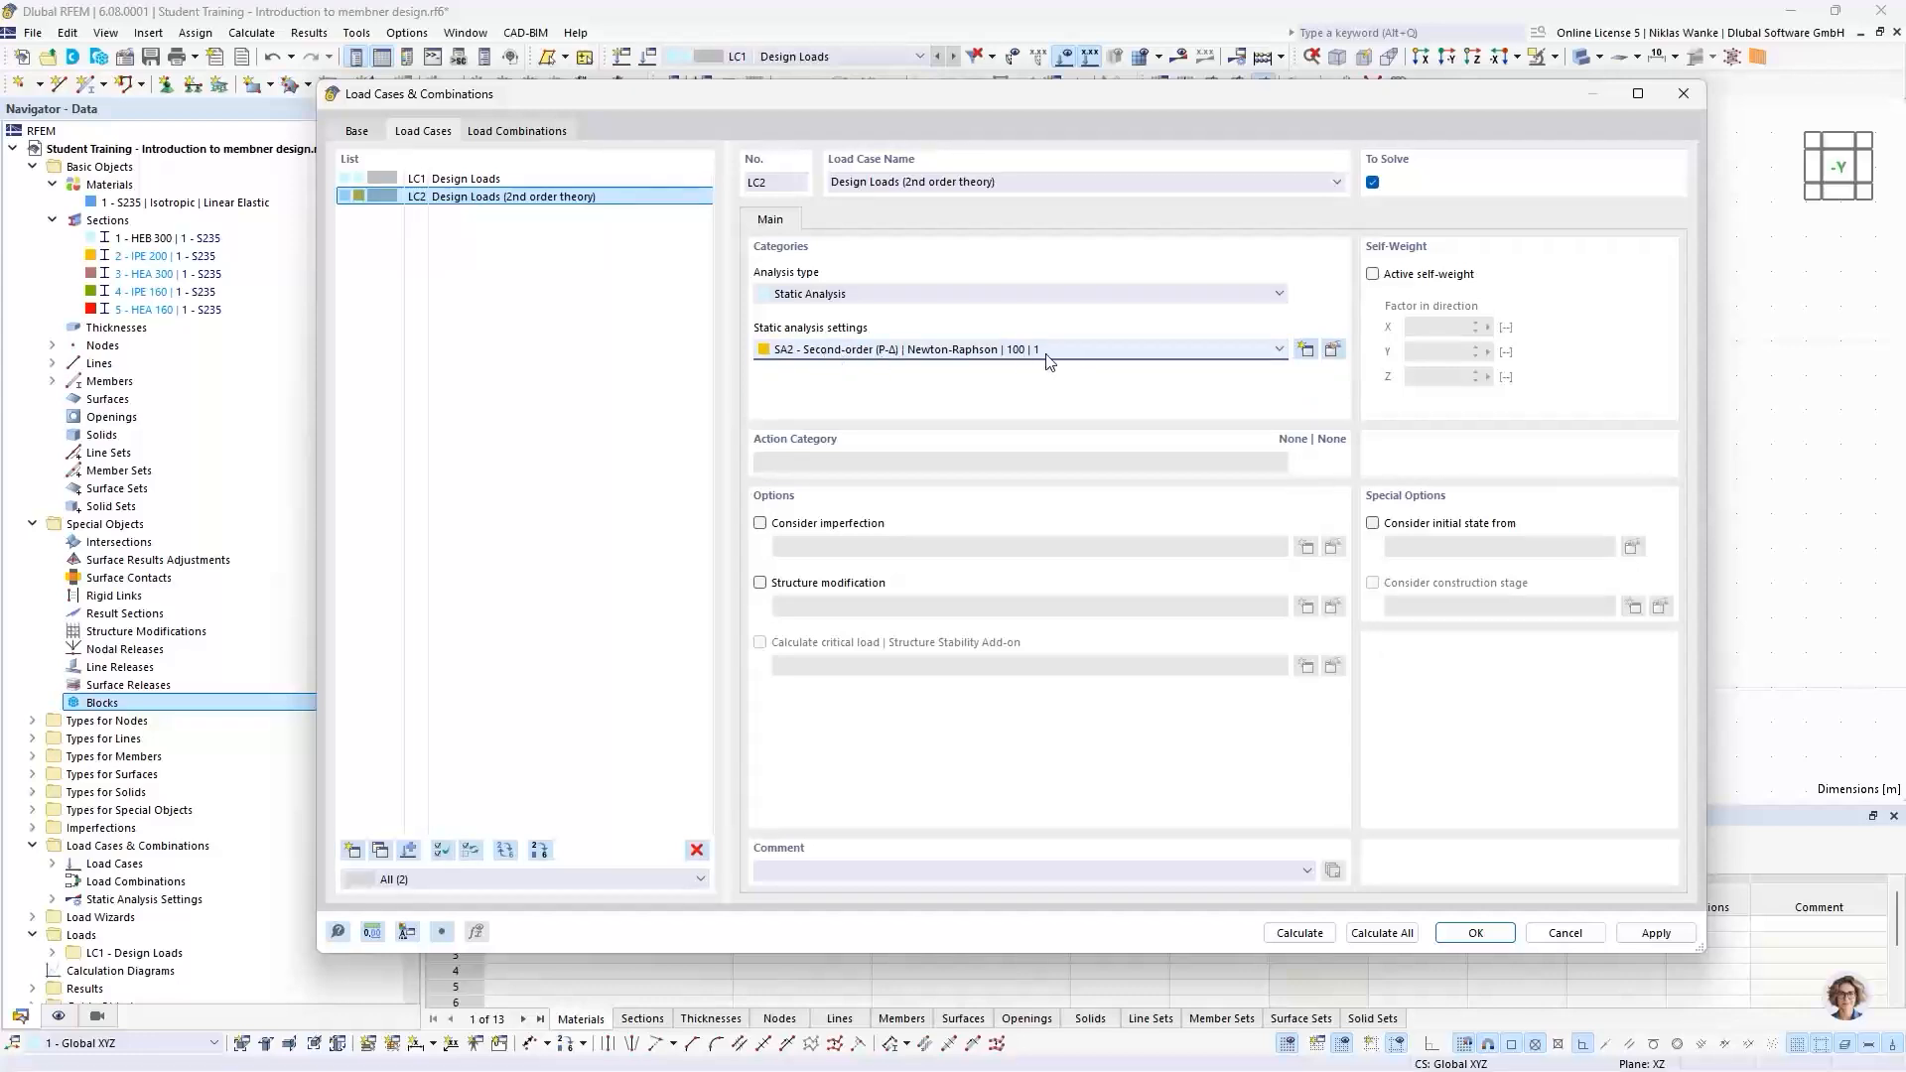
Step: Examine the SA2 static analysis settings: analysis type, iterative method, maximum number of iterations and number of load increments
click(1332, 351)
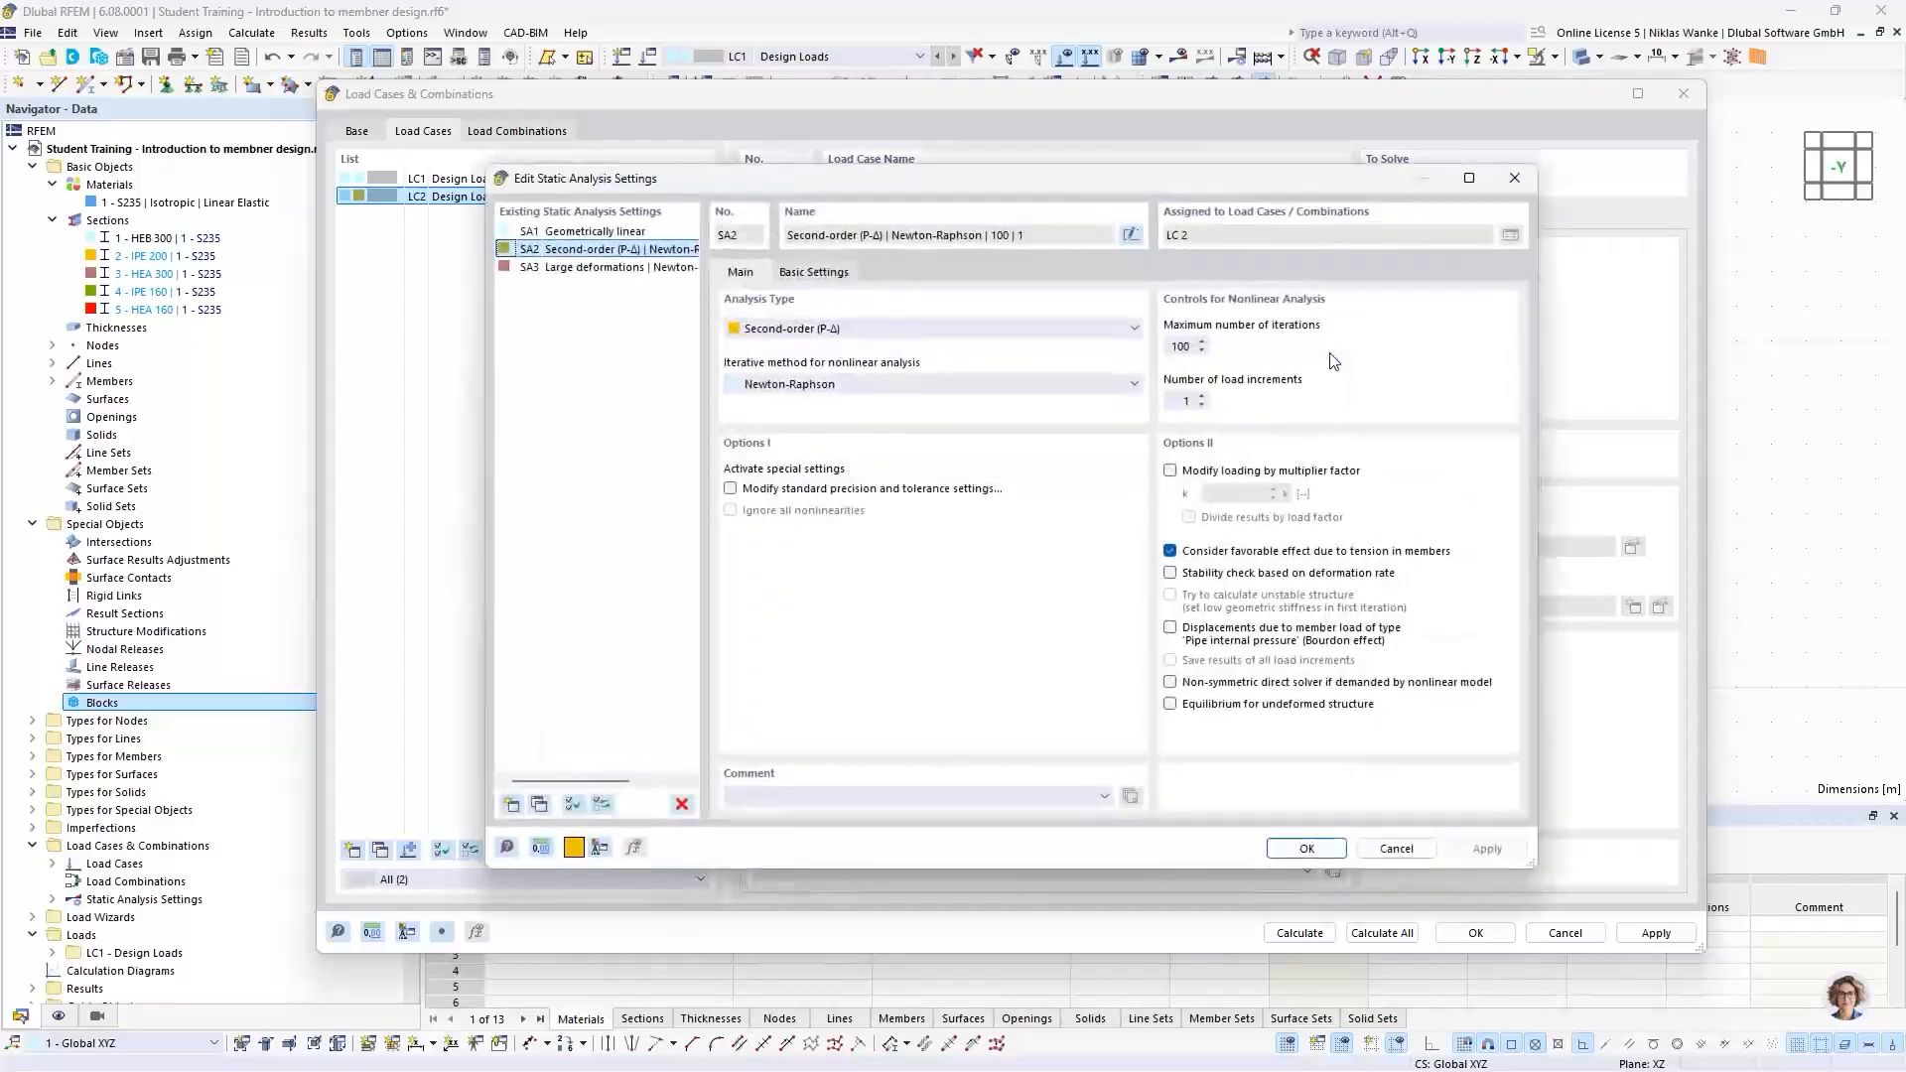
drag(1093, 177, 1114, 163)
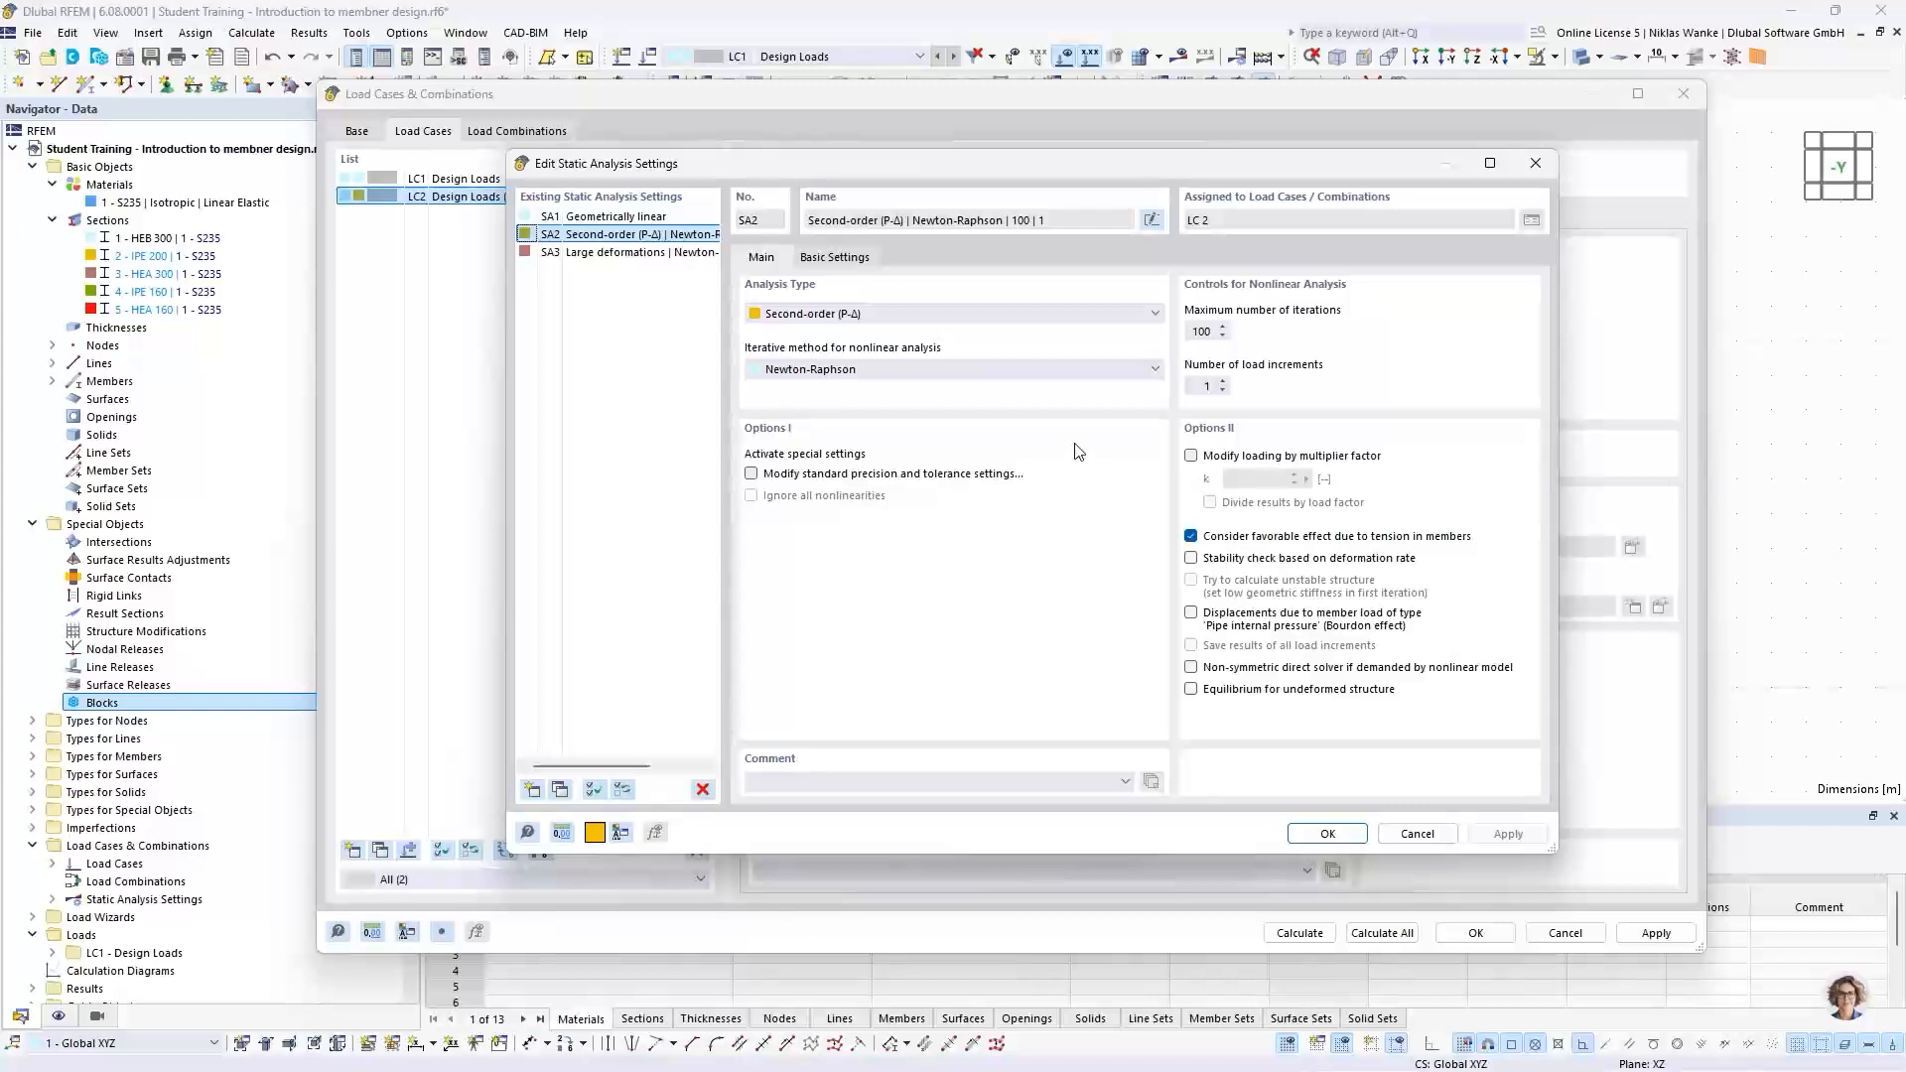
click(977, 316)
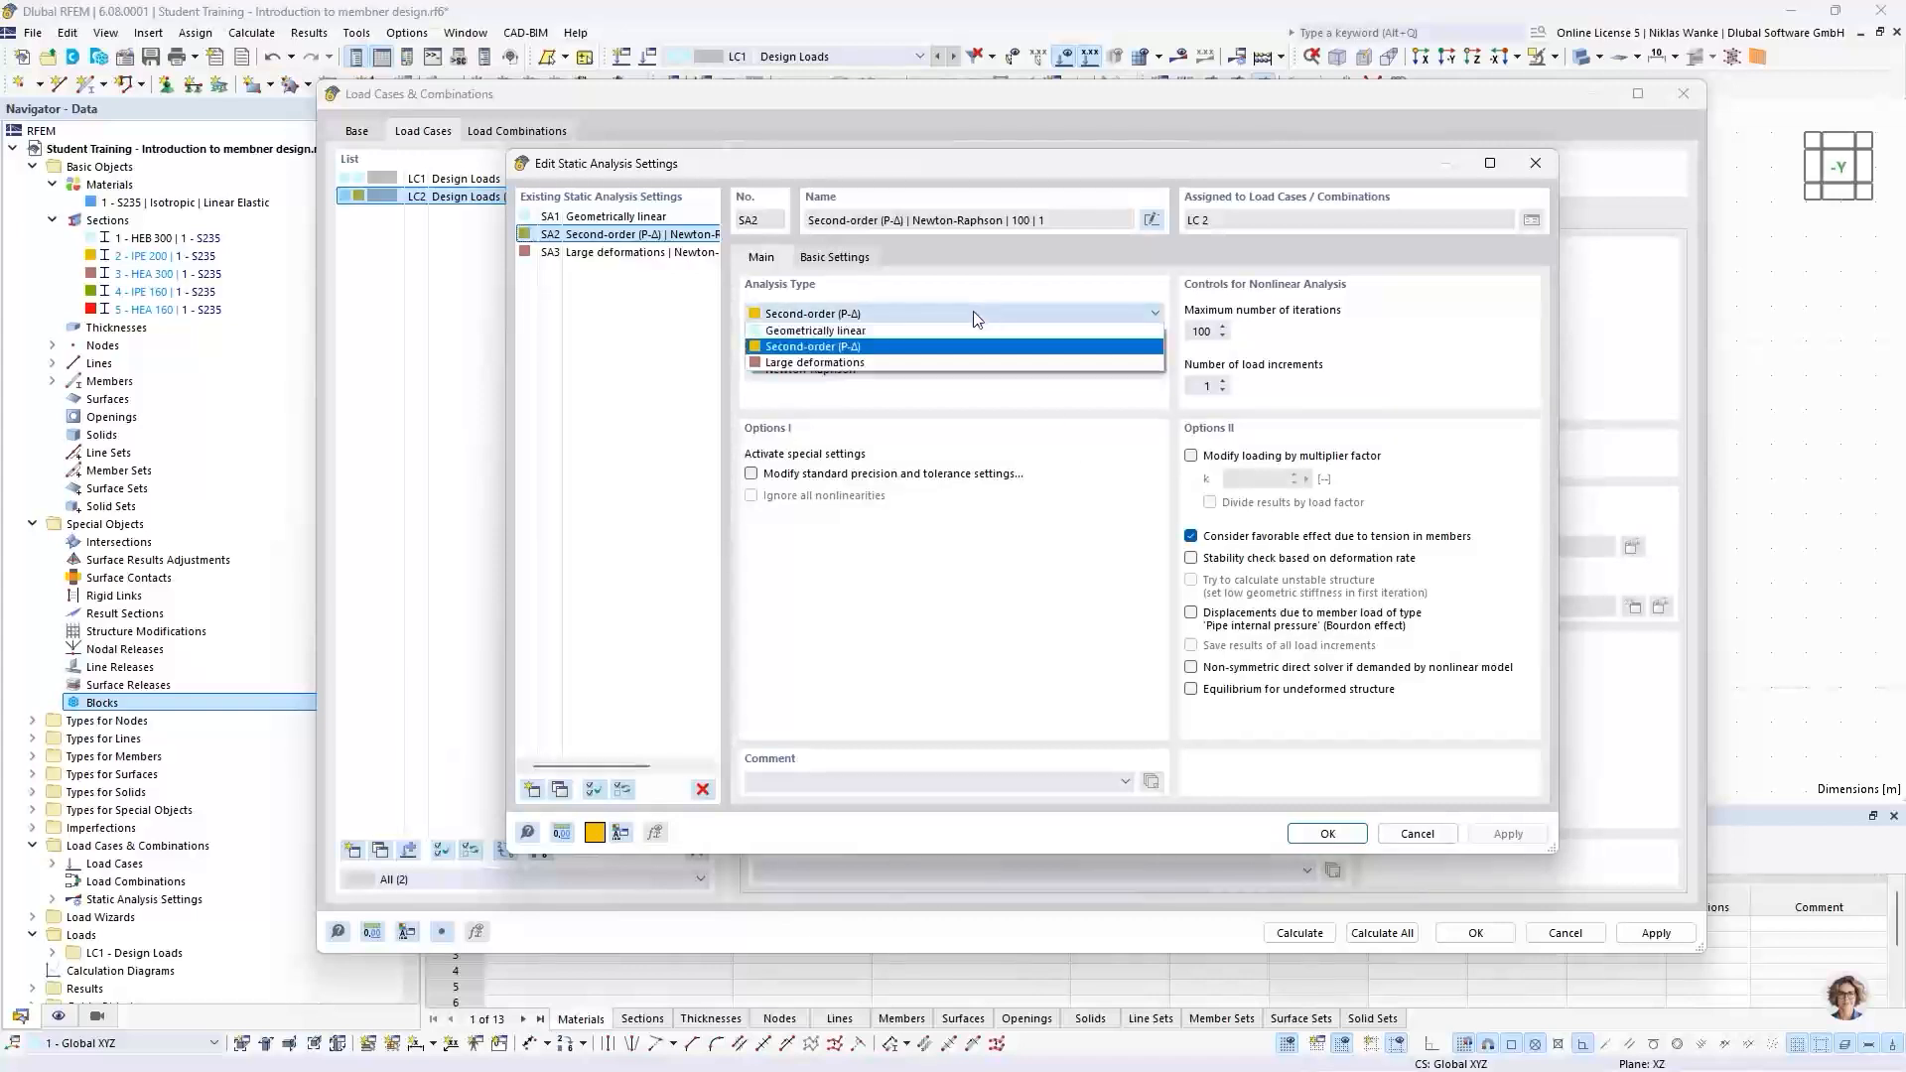
click(835, 316)
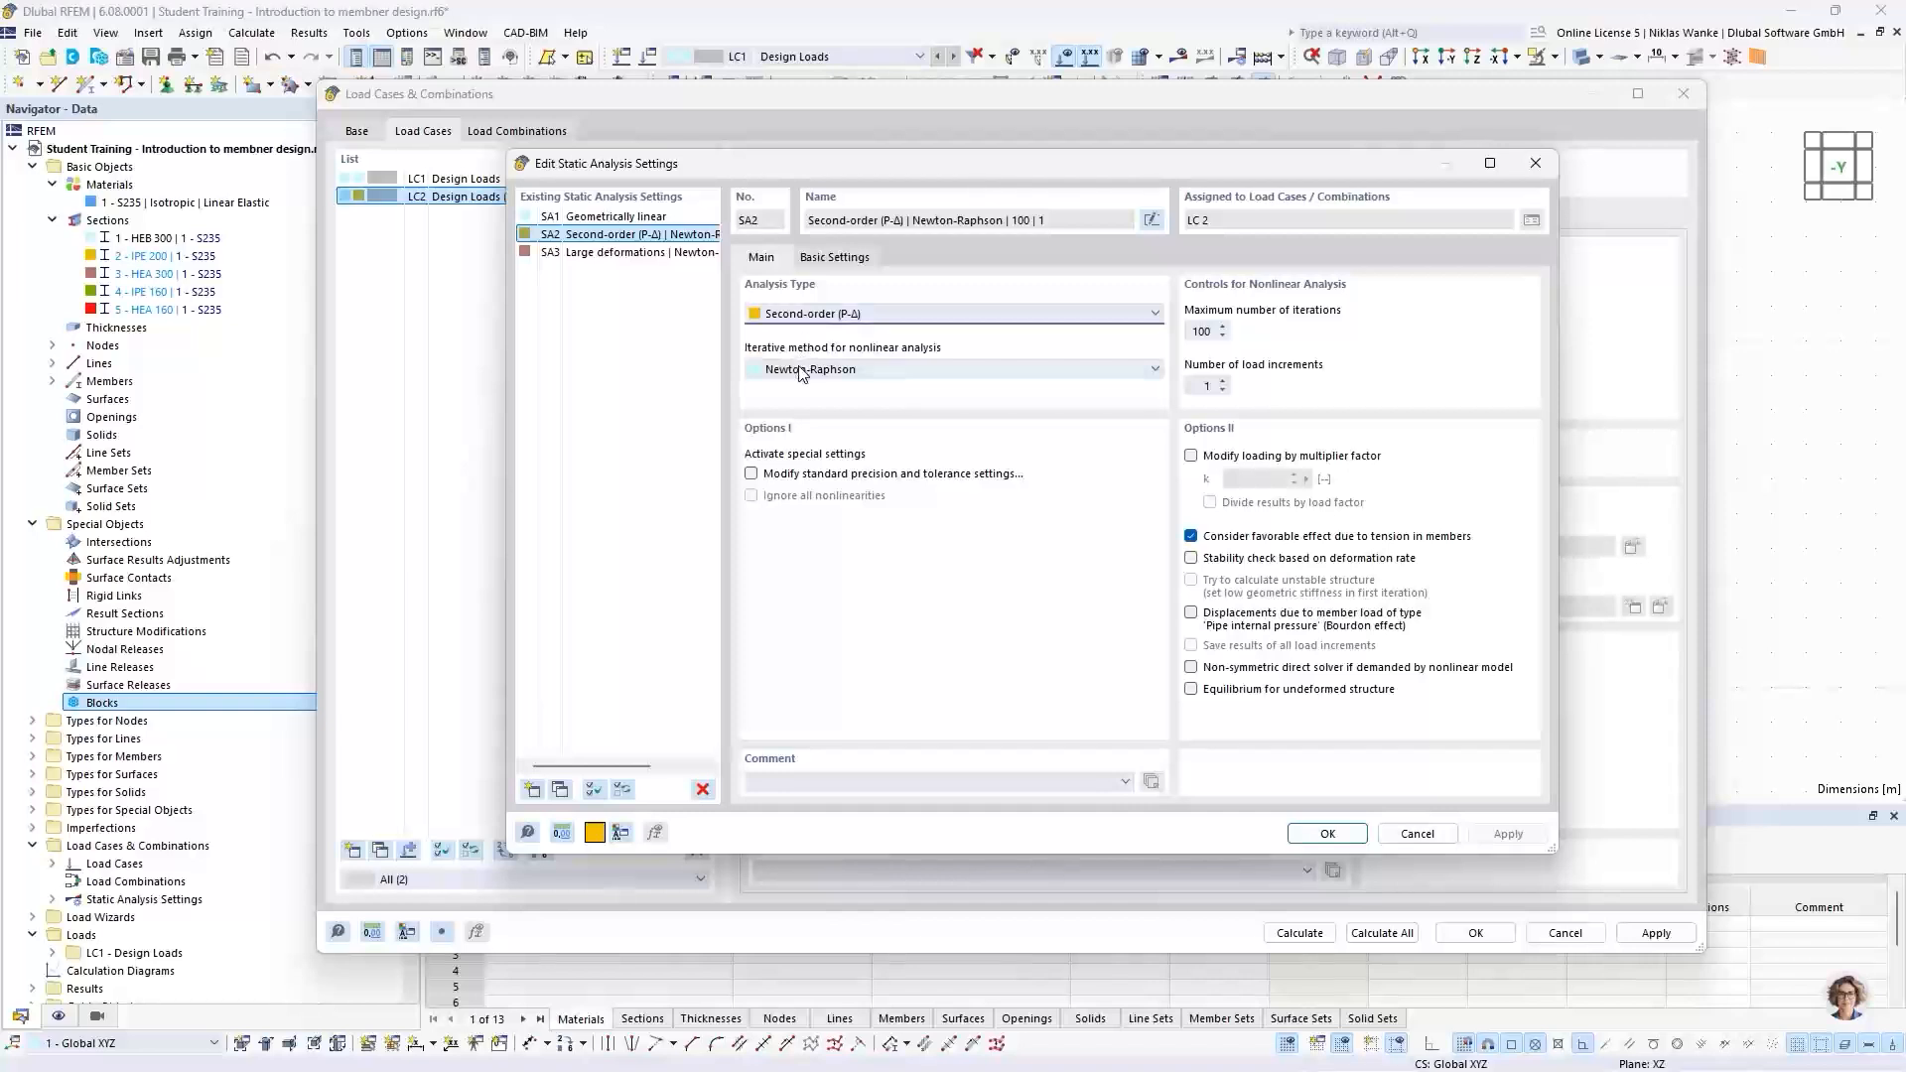
click(798, 374)
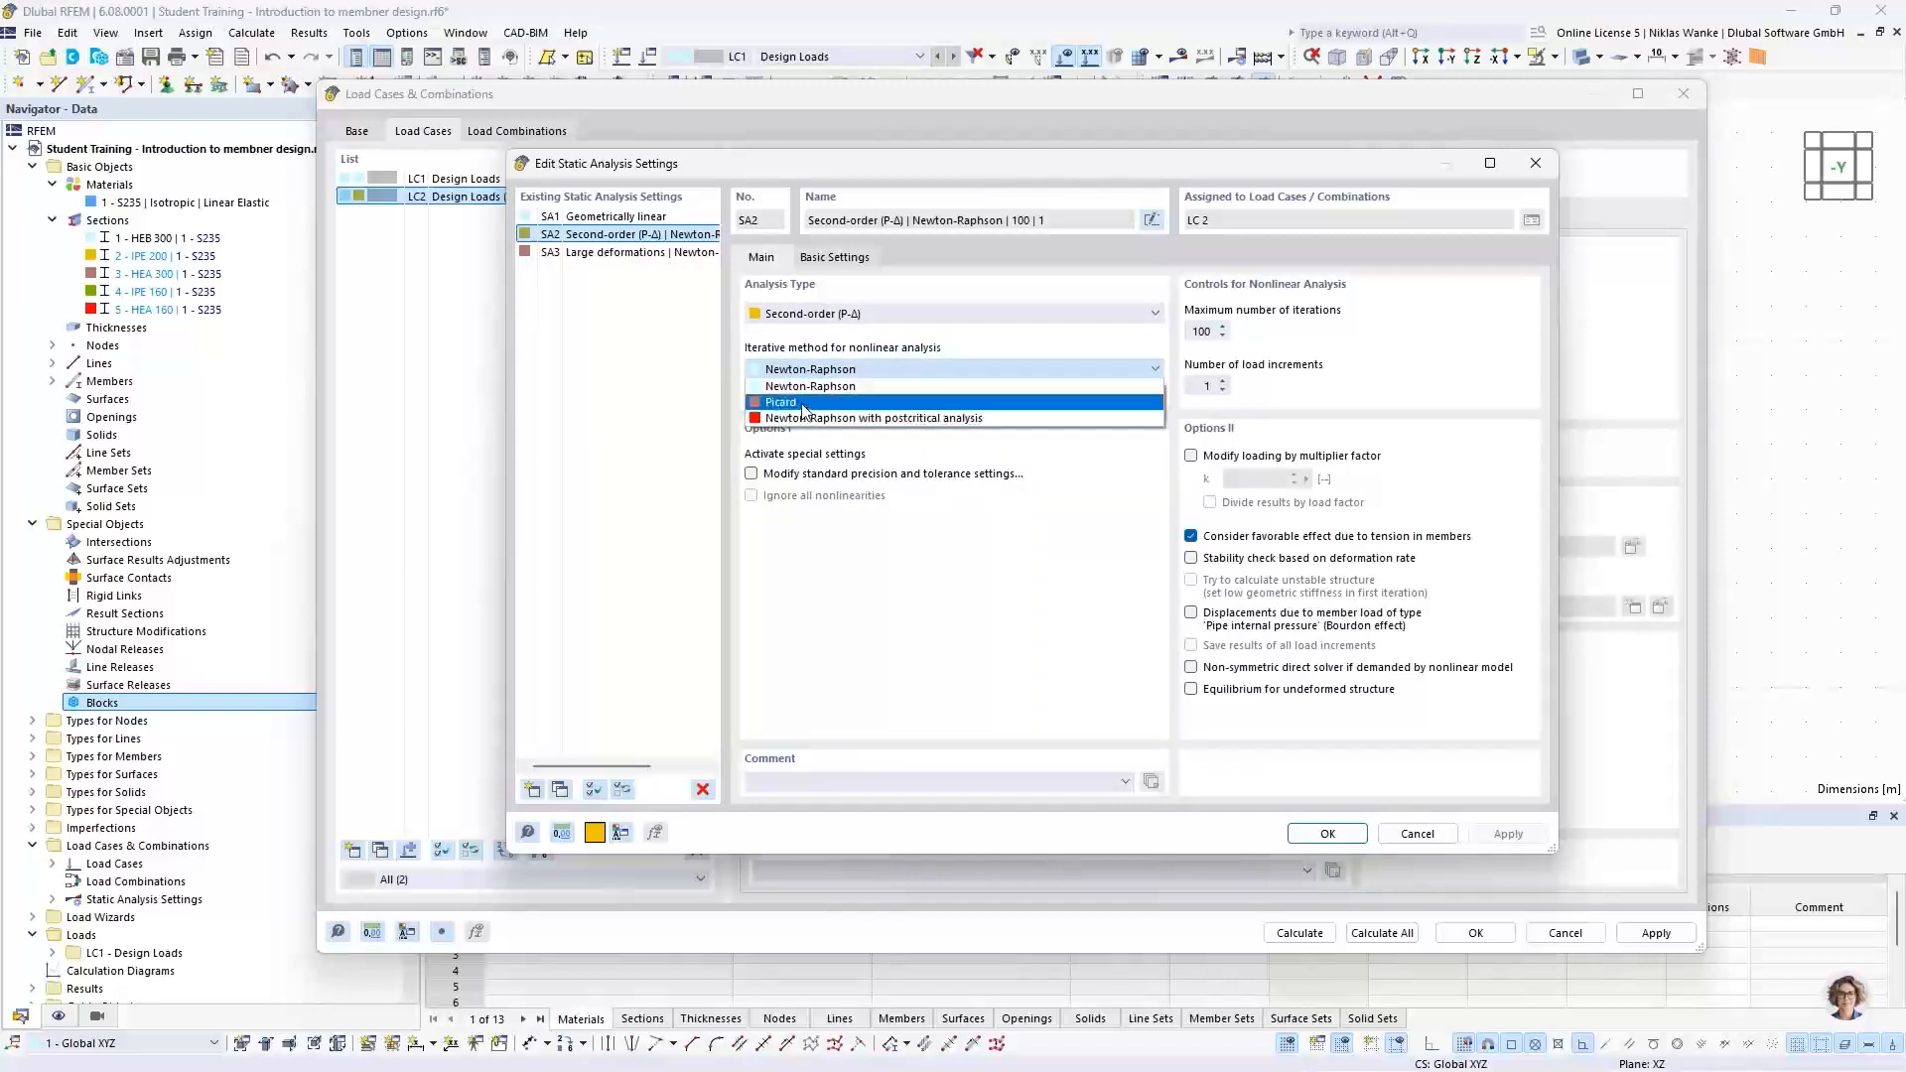
click(859, 370)
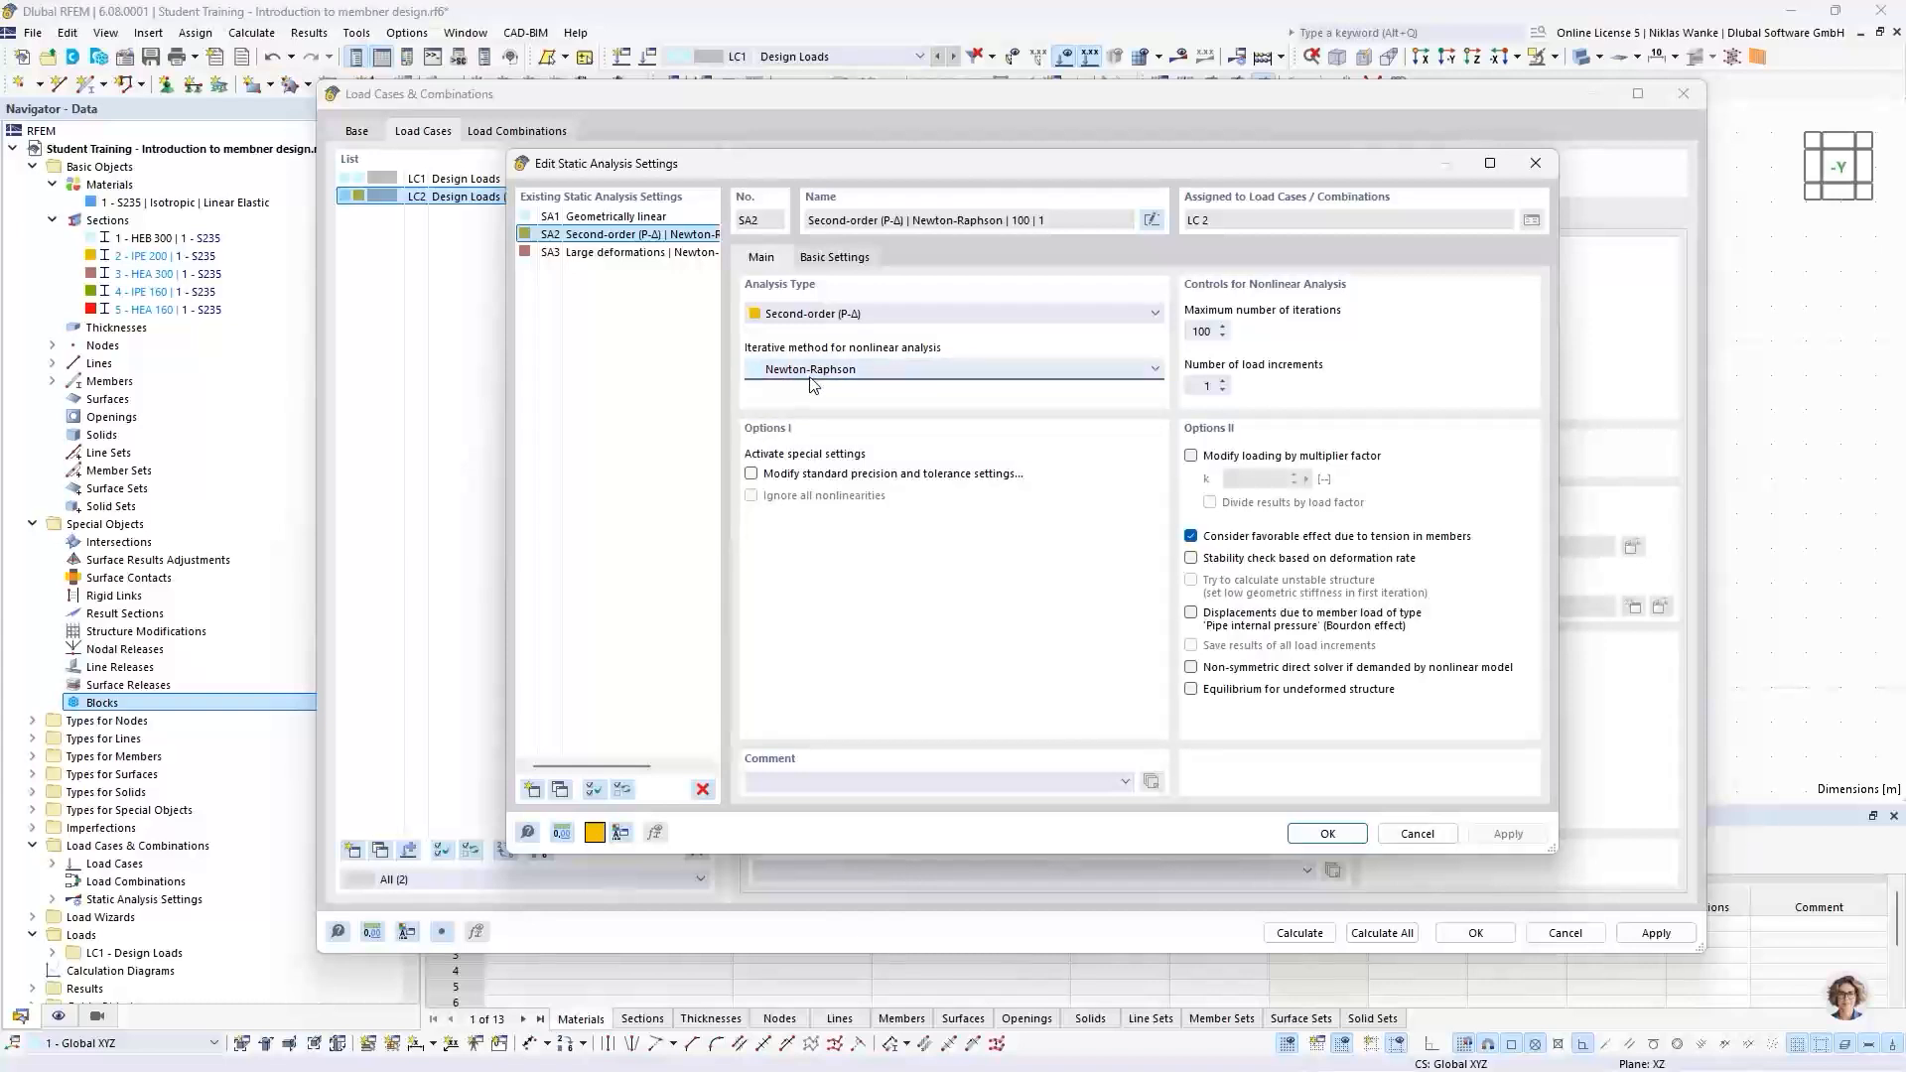
click(1193, 332)
click(1204, 386)
click(810, 318)
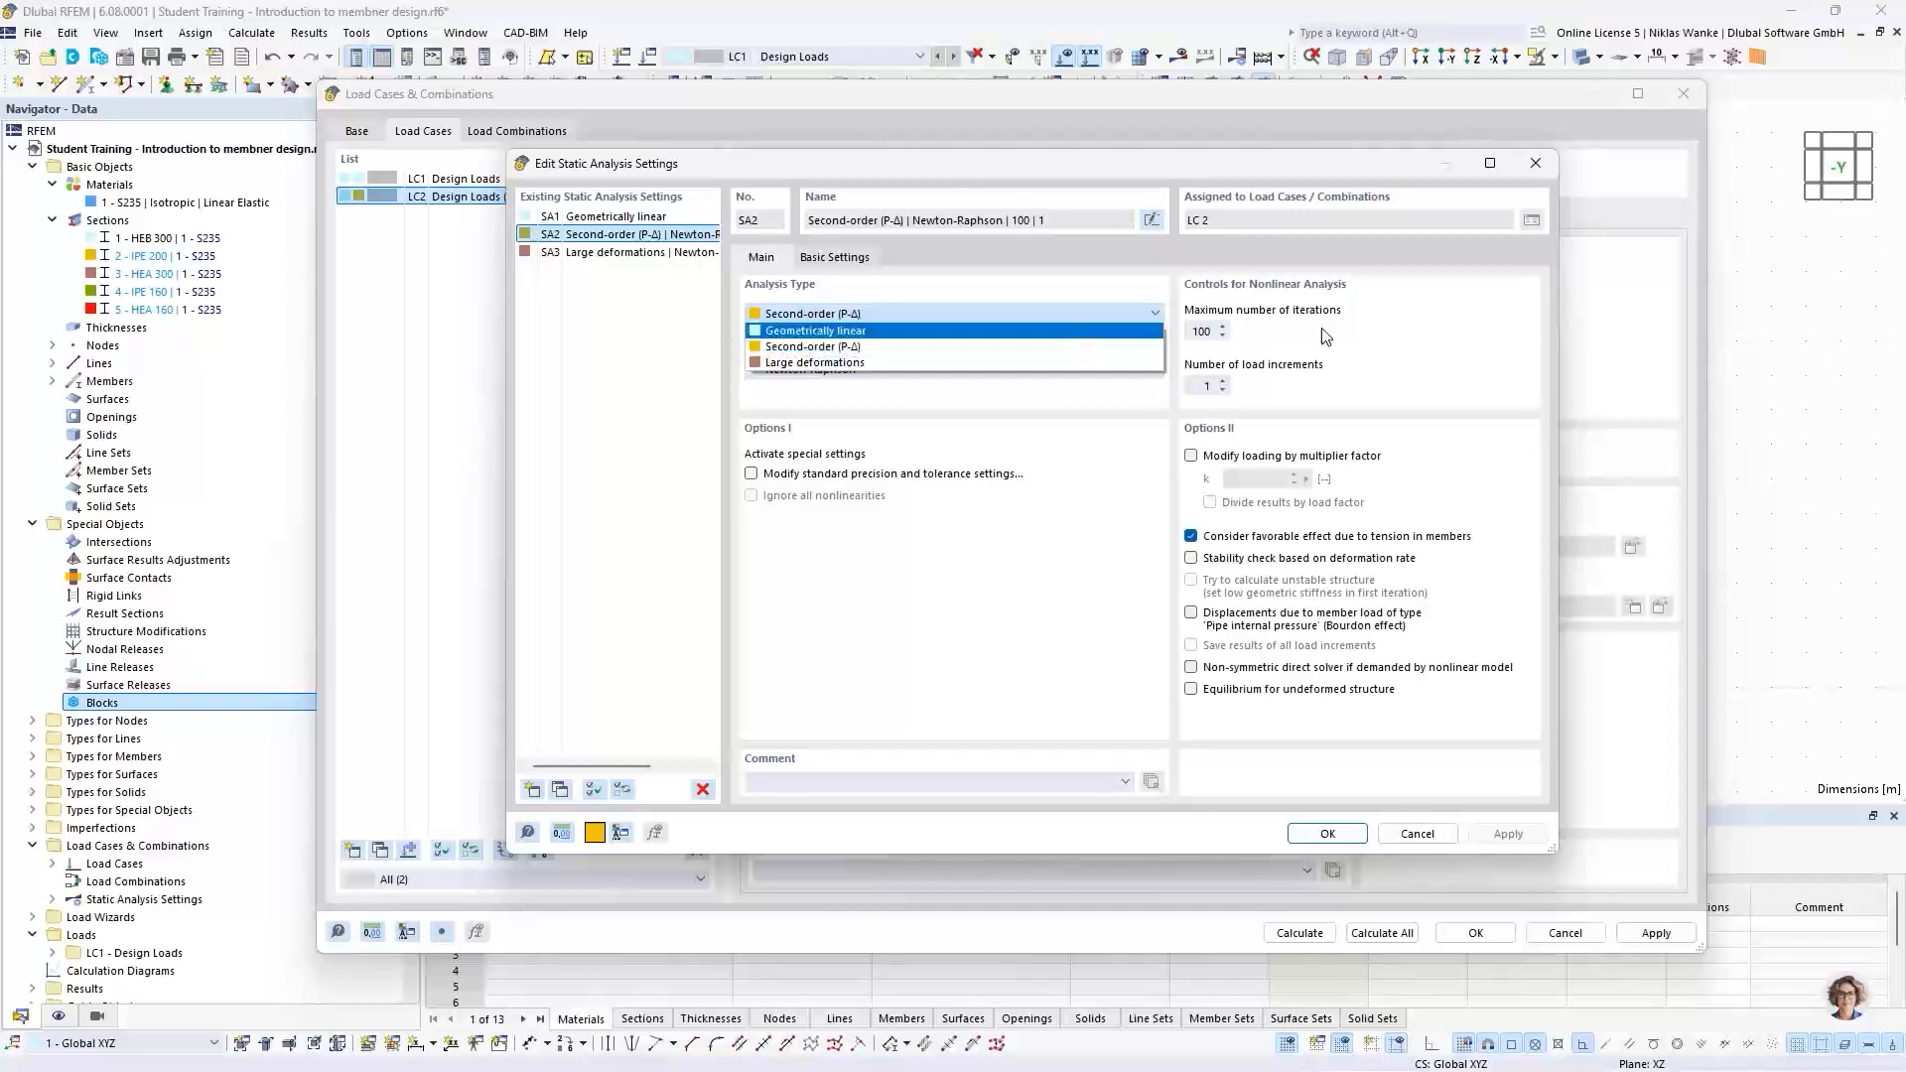
click(1497, 336)
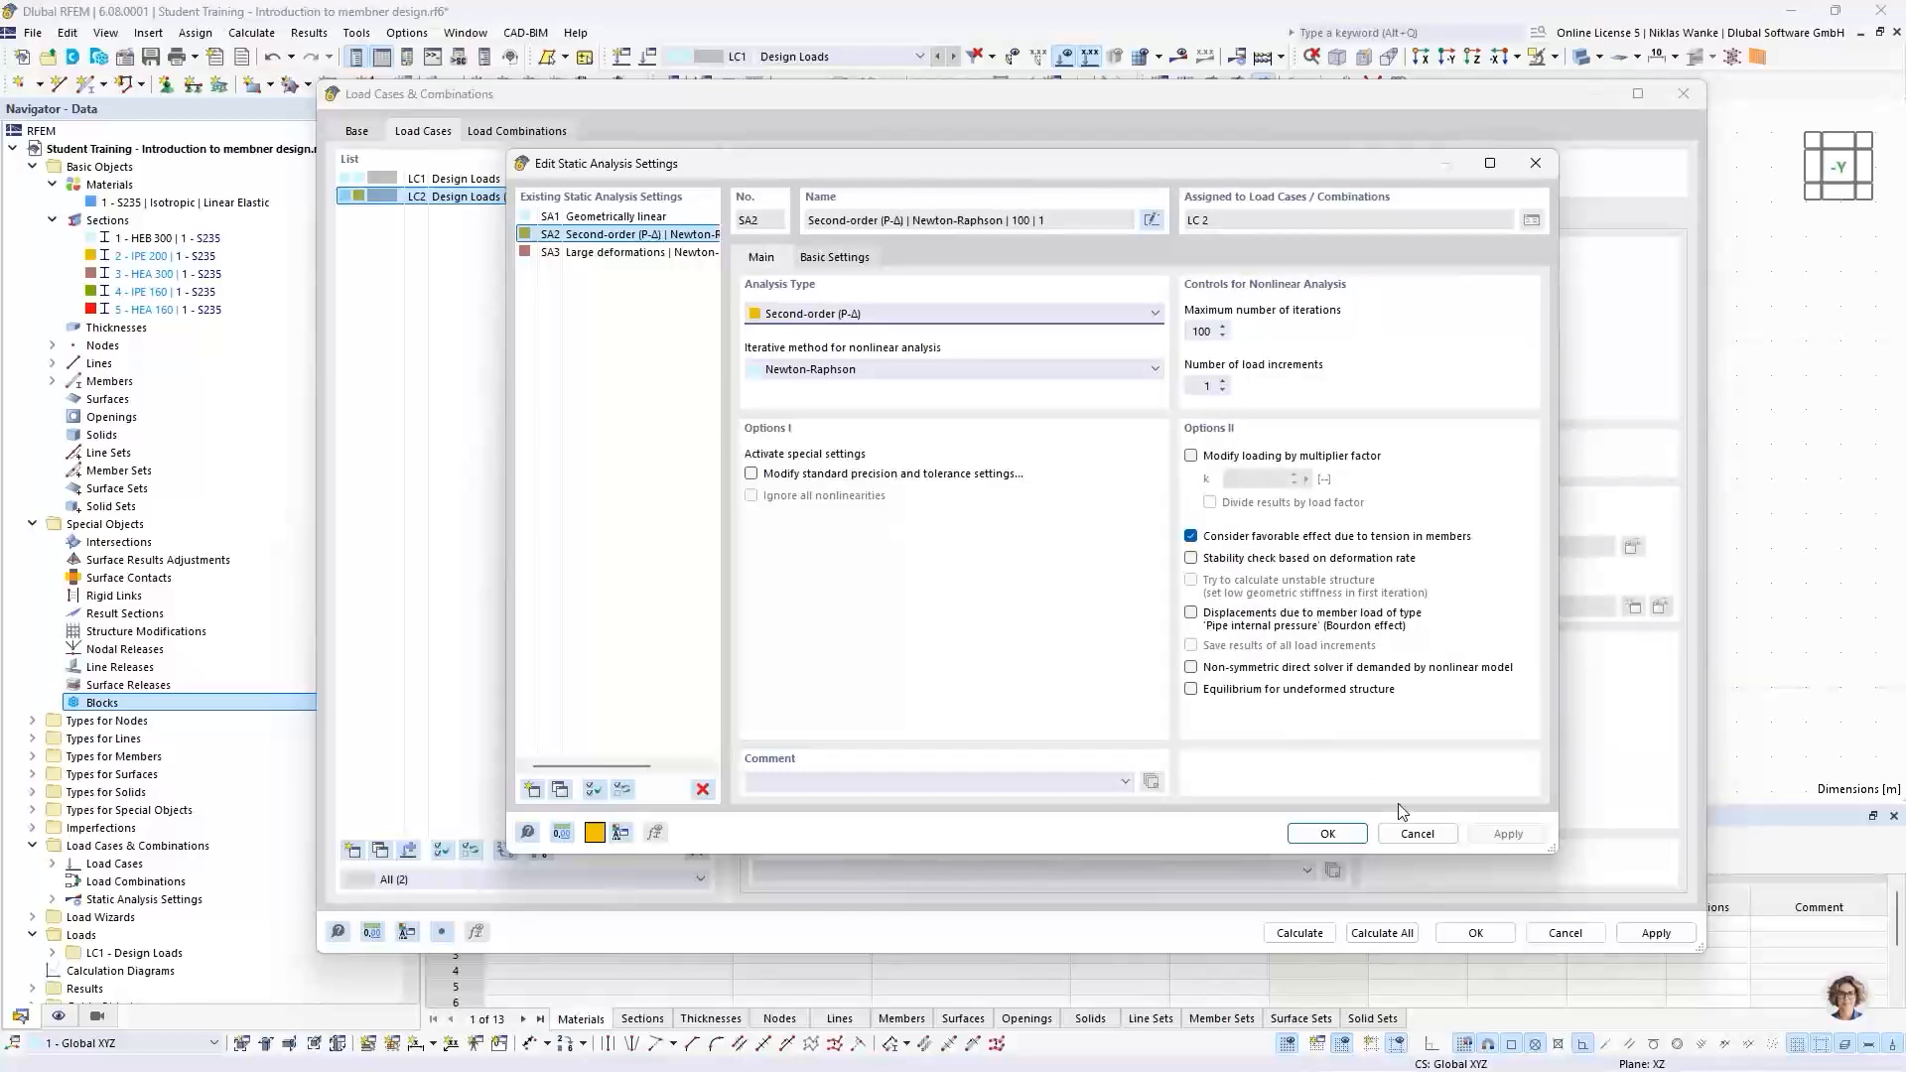
click(1325, 835)
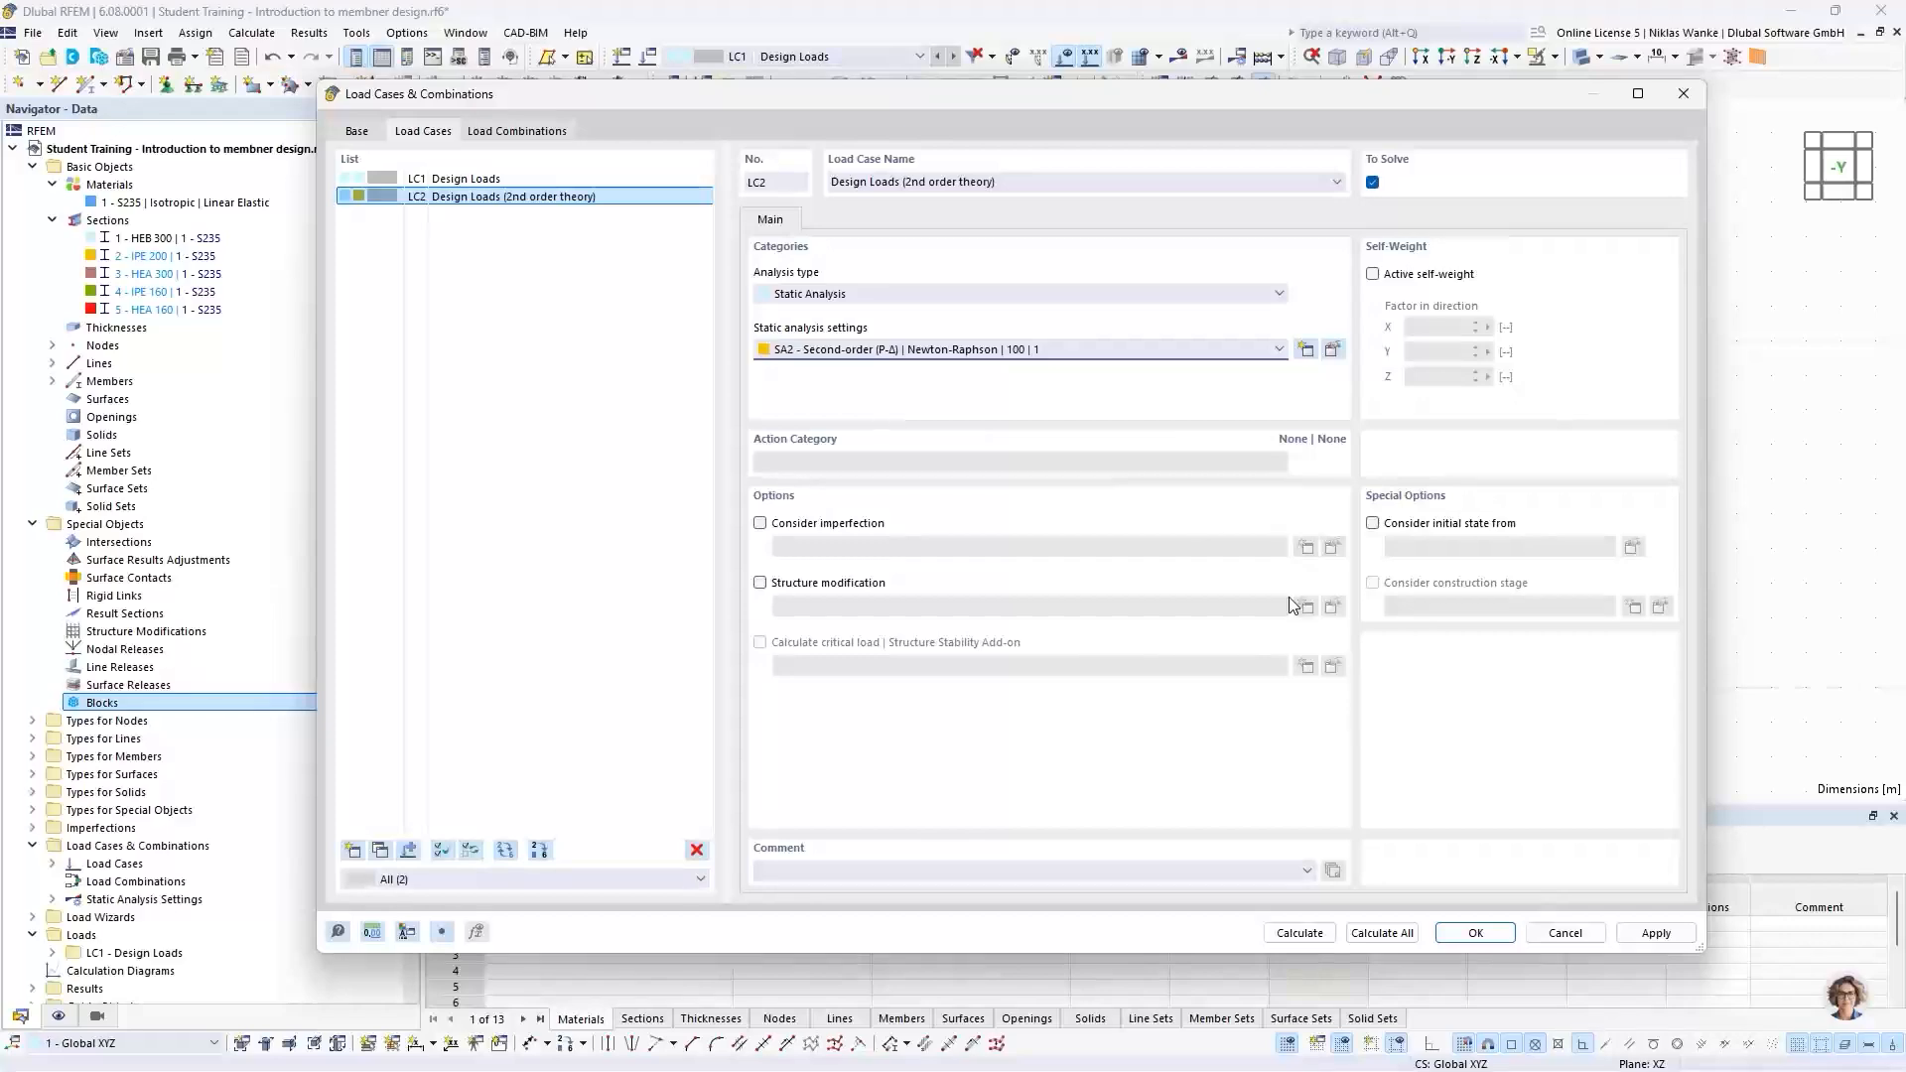
Step: Confirm the load case definitions and check LC1 and LC2 in the model view, ending on LC2
click(1475, 933)
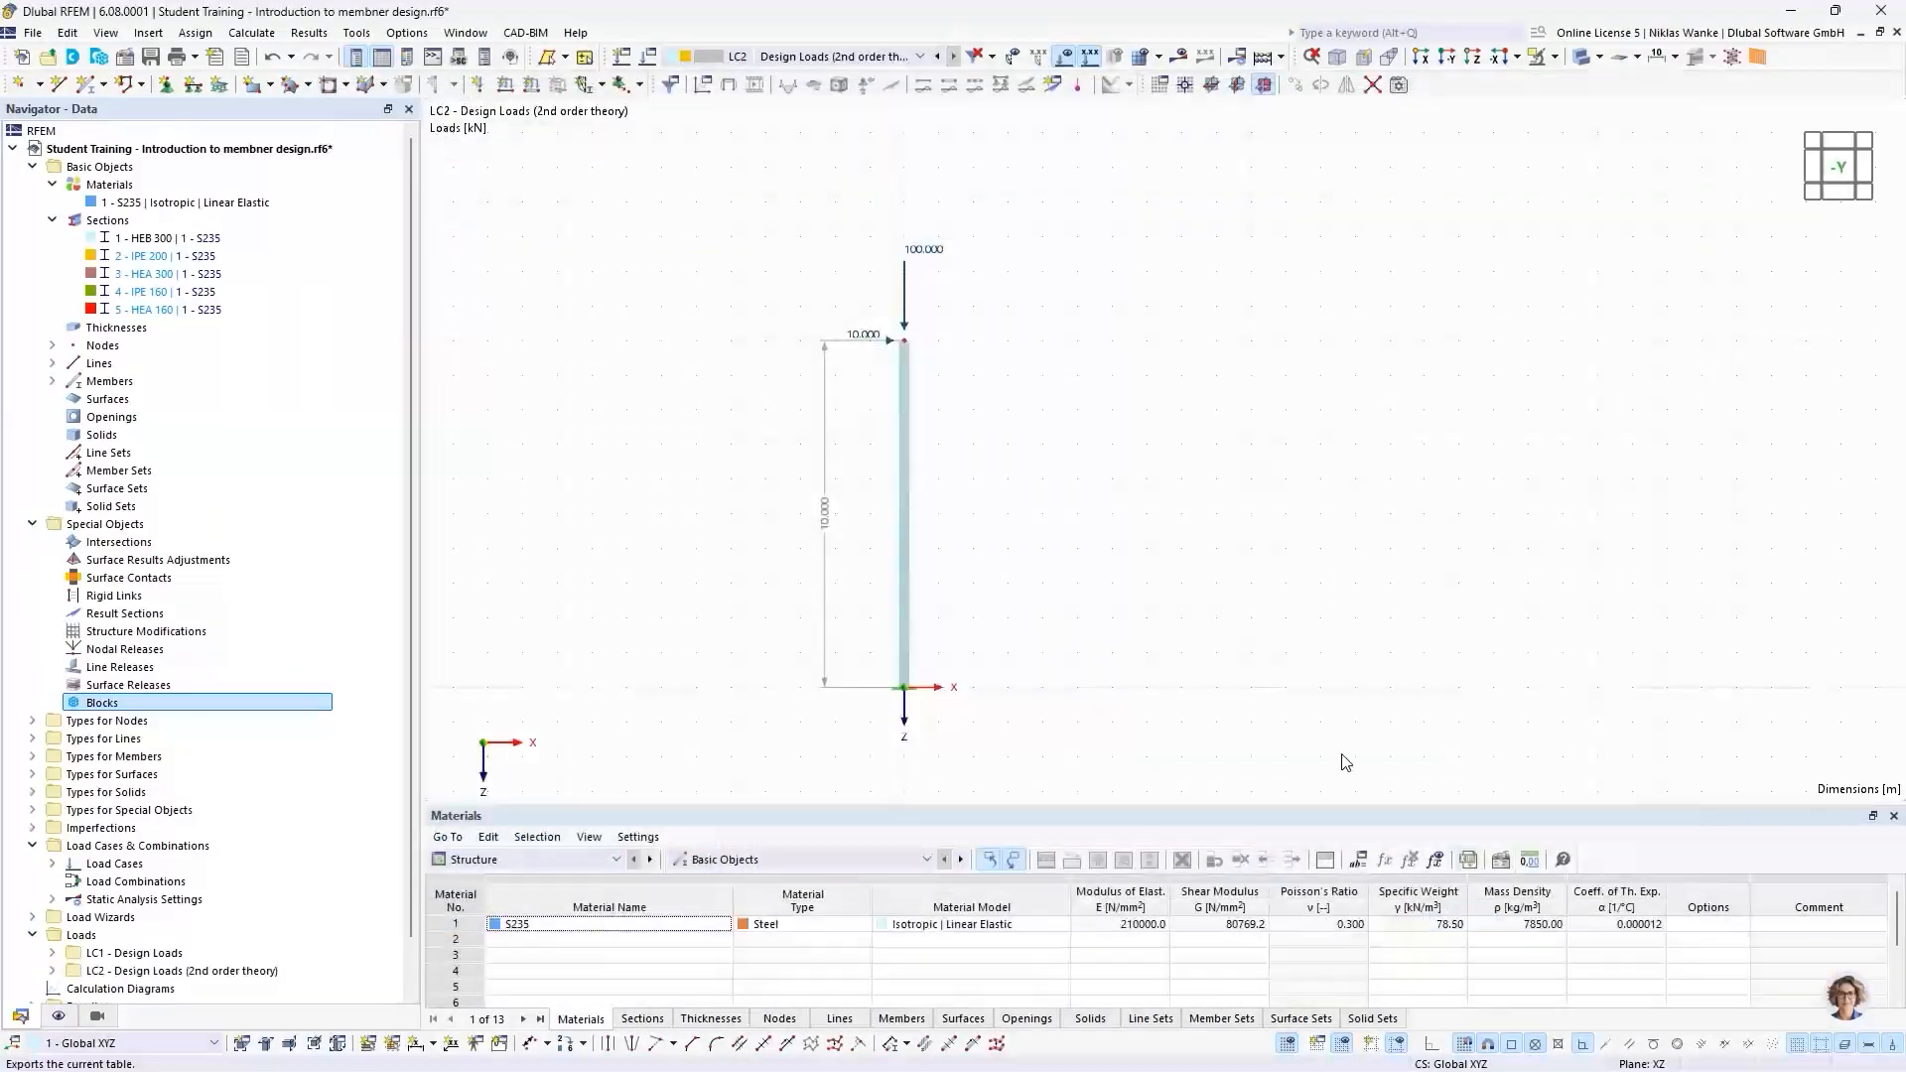
click(864, 57)
click(853, 75)
click(862, 57)
click(859, 91)
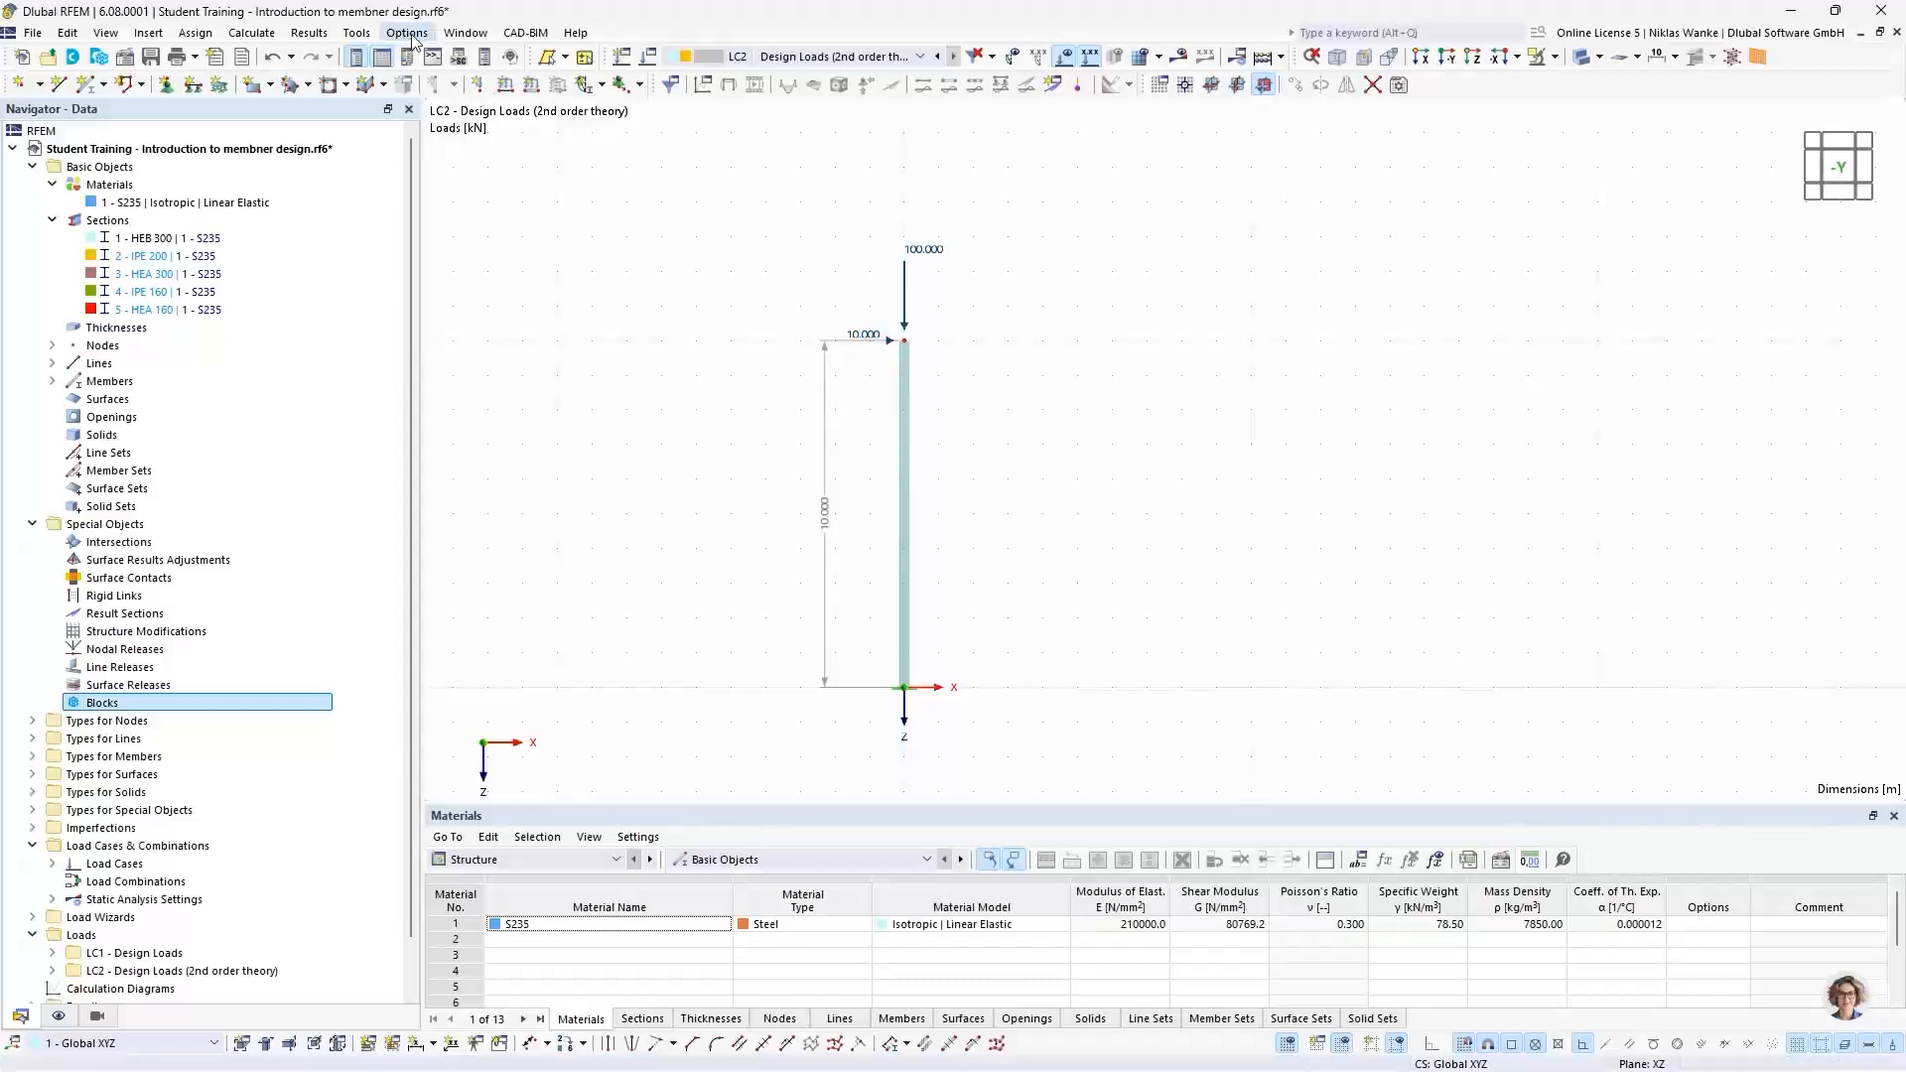
Step: Open a second window of the model, tile both windows vertically and centre the column in each
click(466, 36)
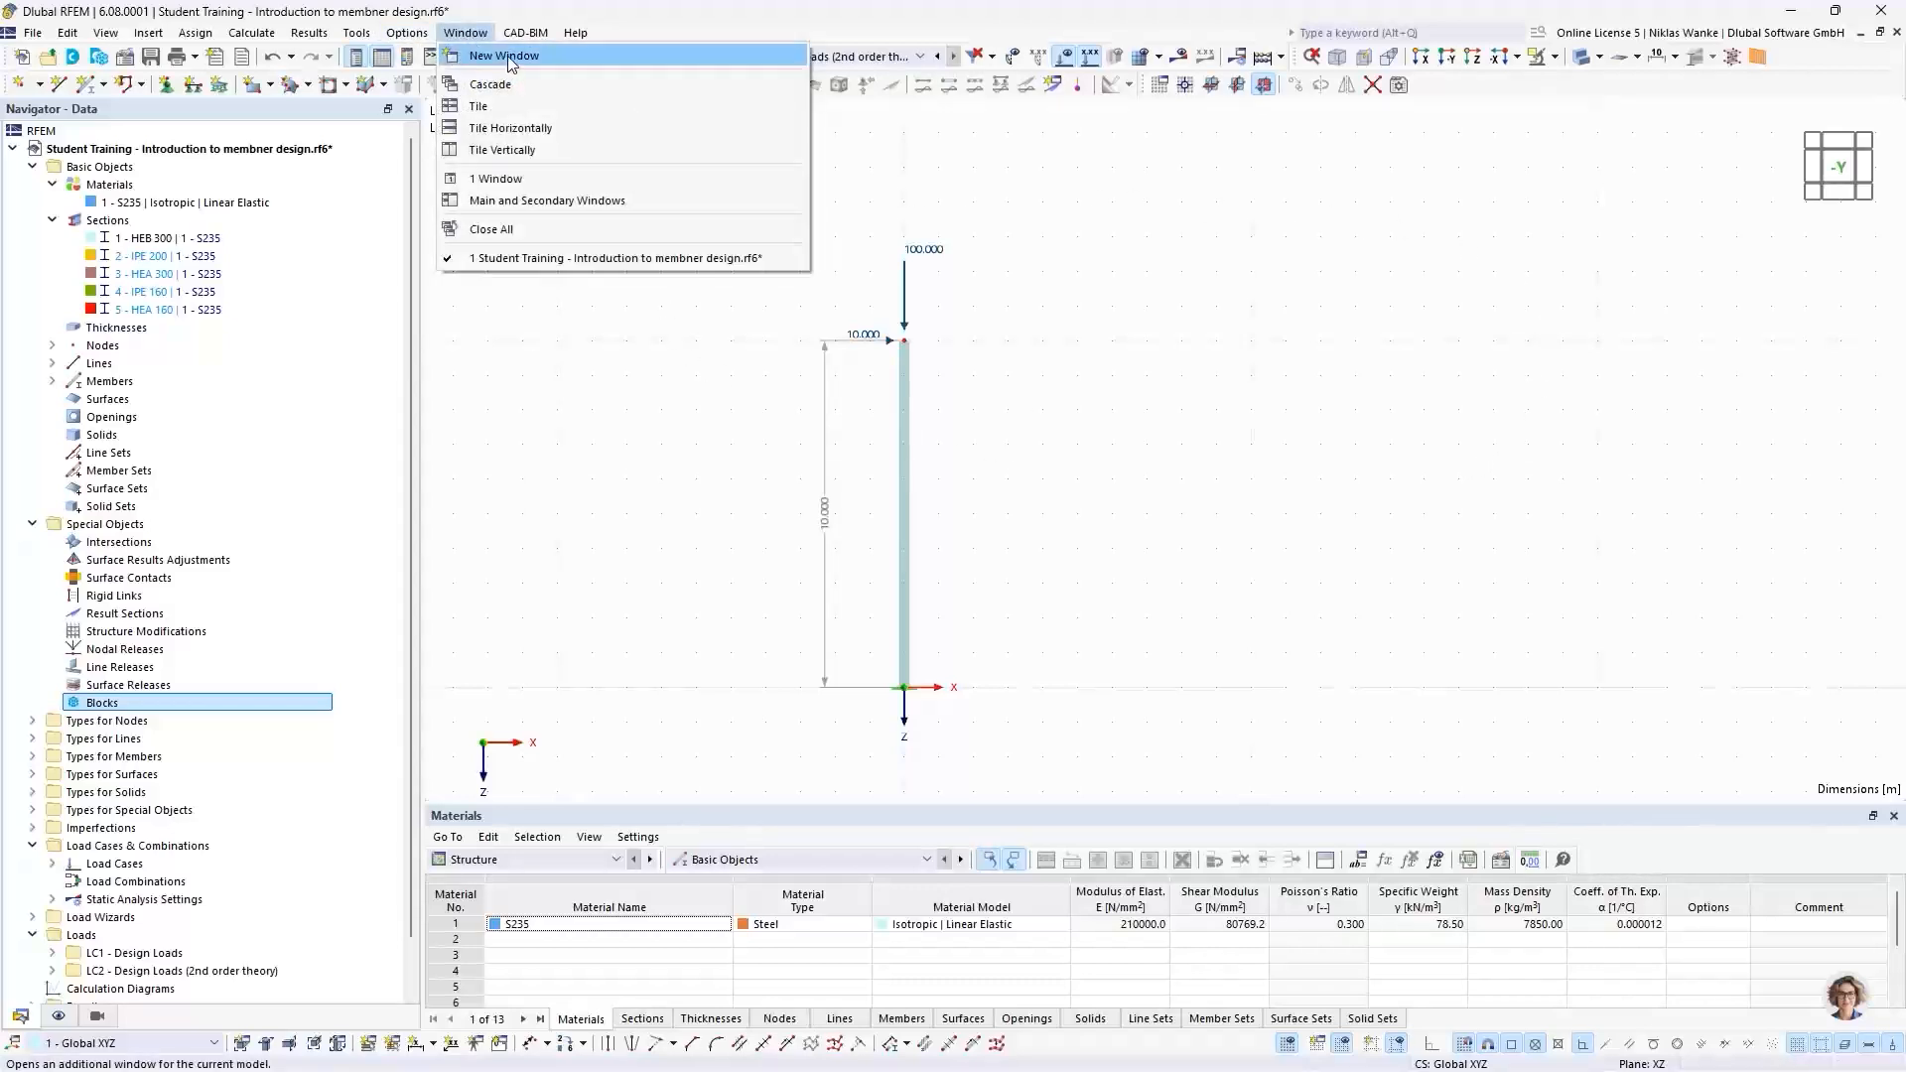
click(508, 56)
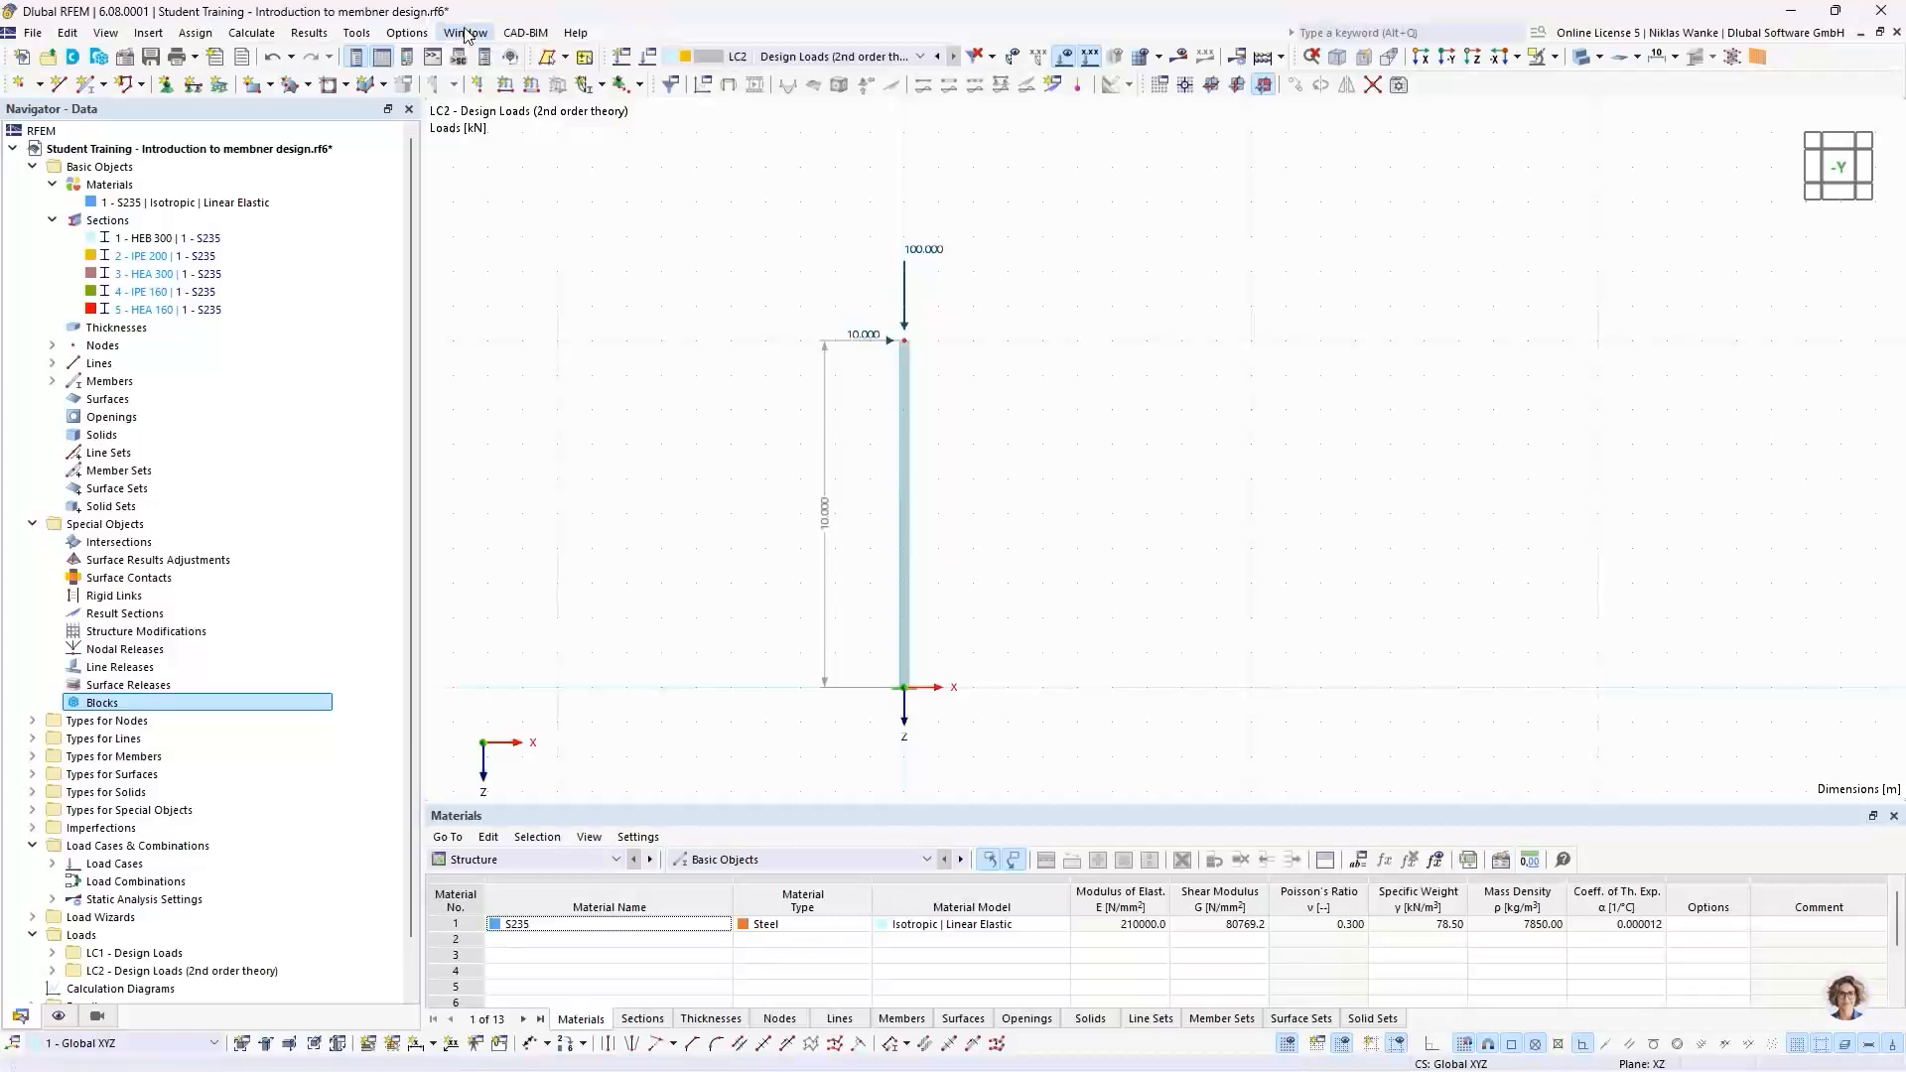
click(459, 36)
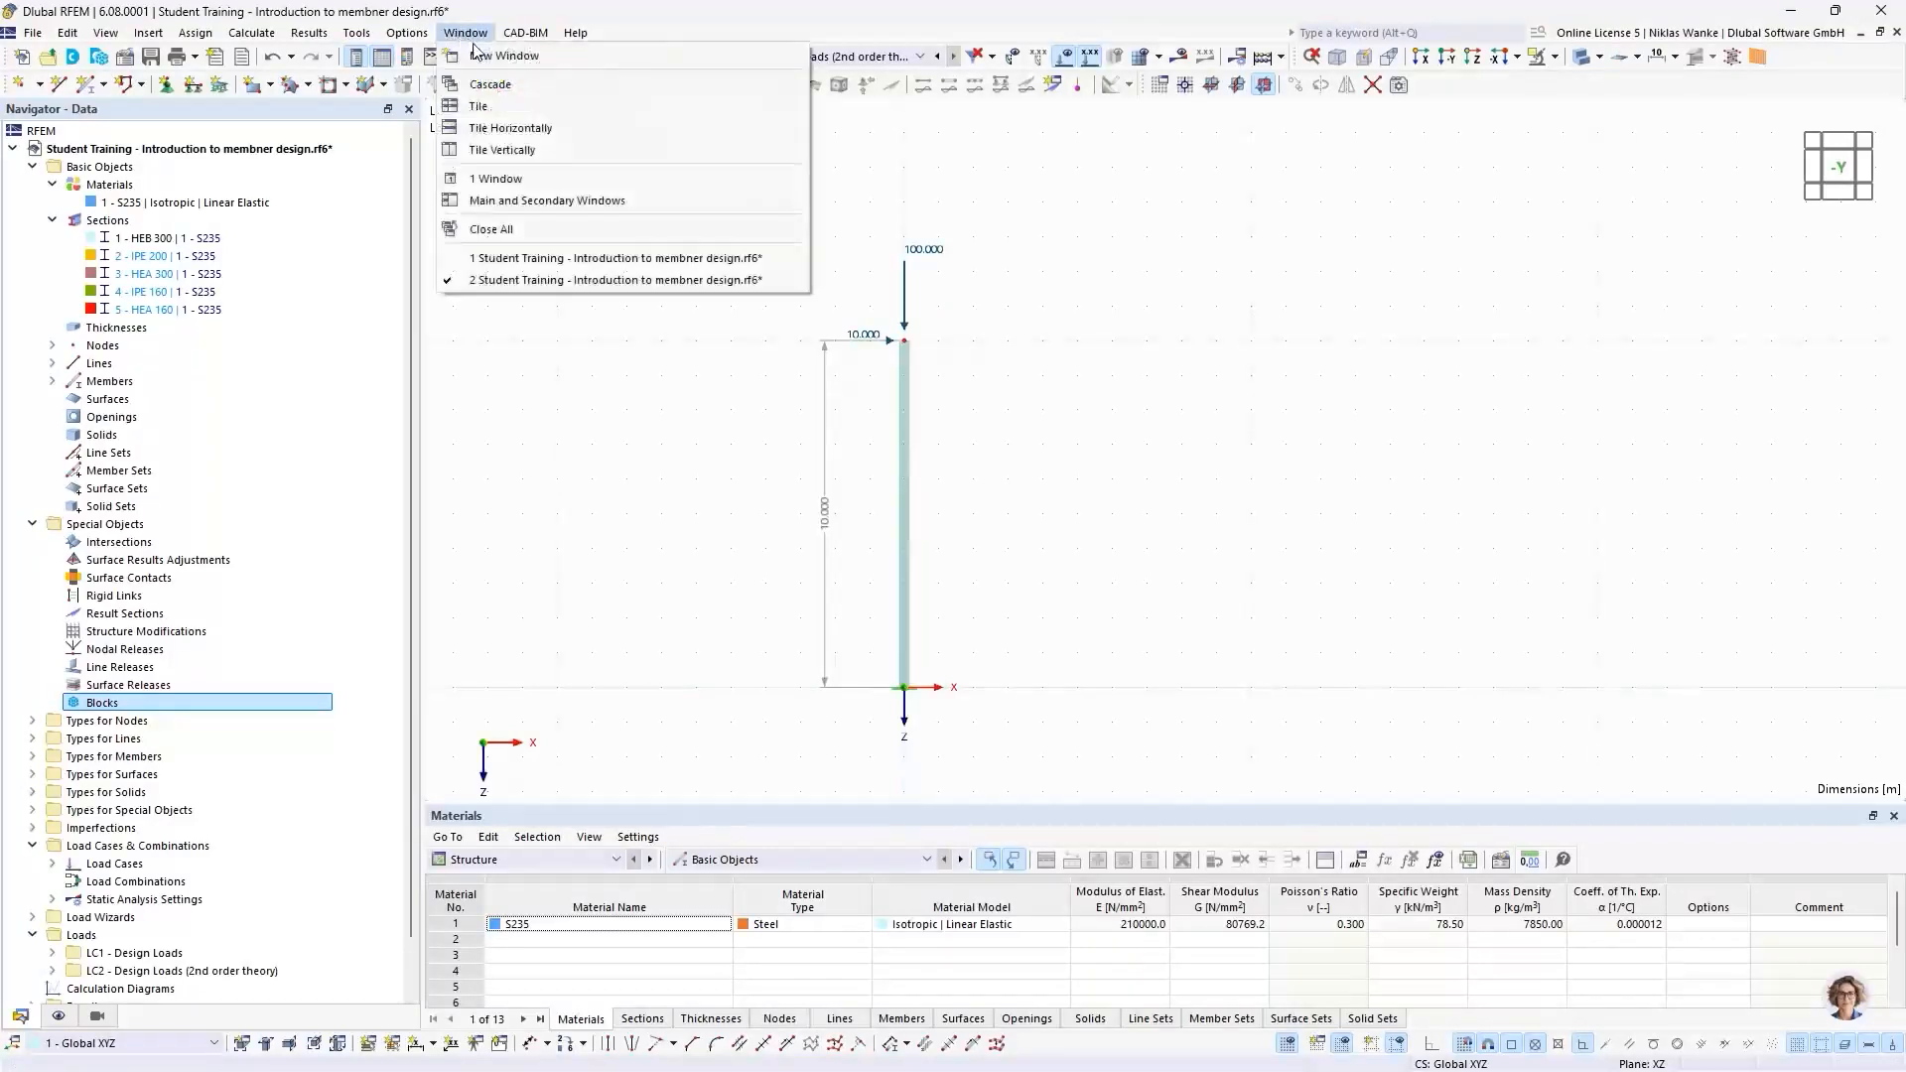
click(501, 154)
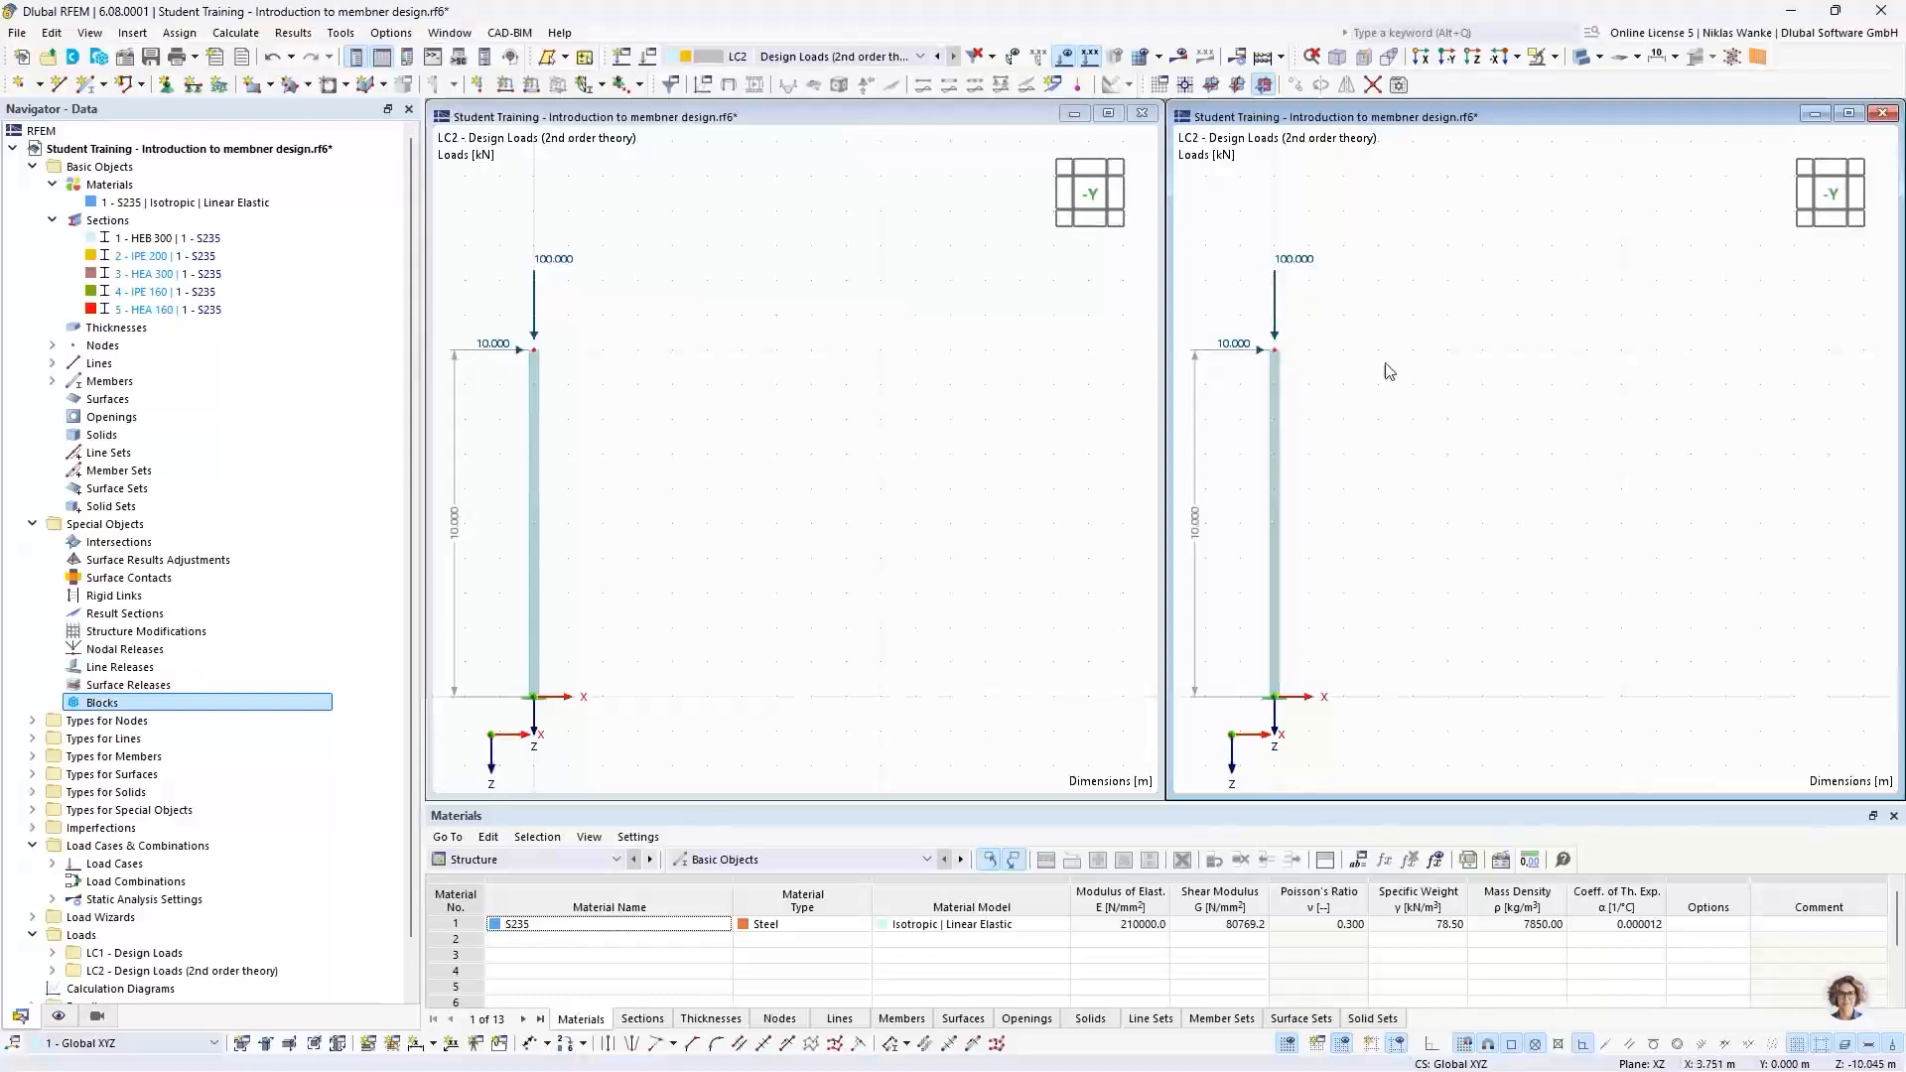
middle_drag(740, 409, 931, 384)
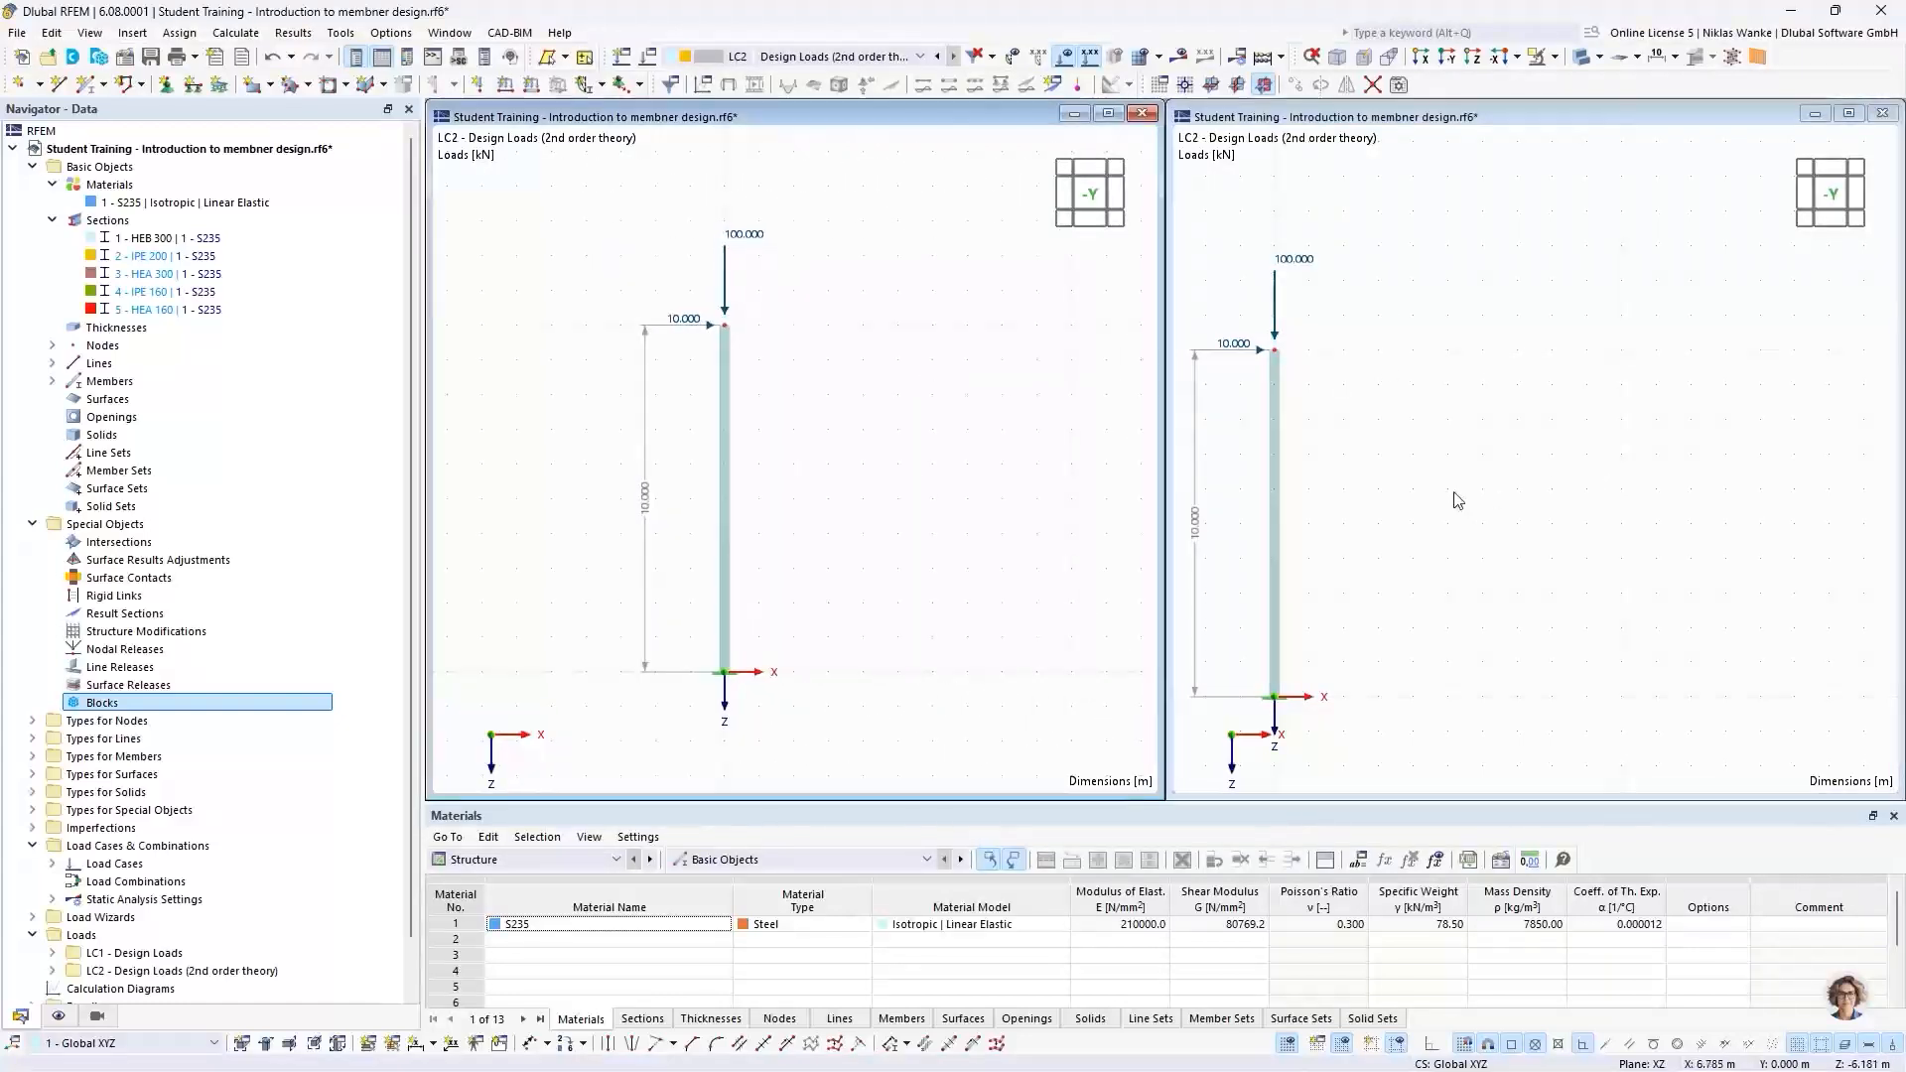
middle_drag(1455, 494, 1672, 413)
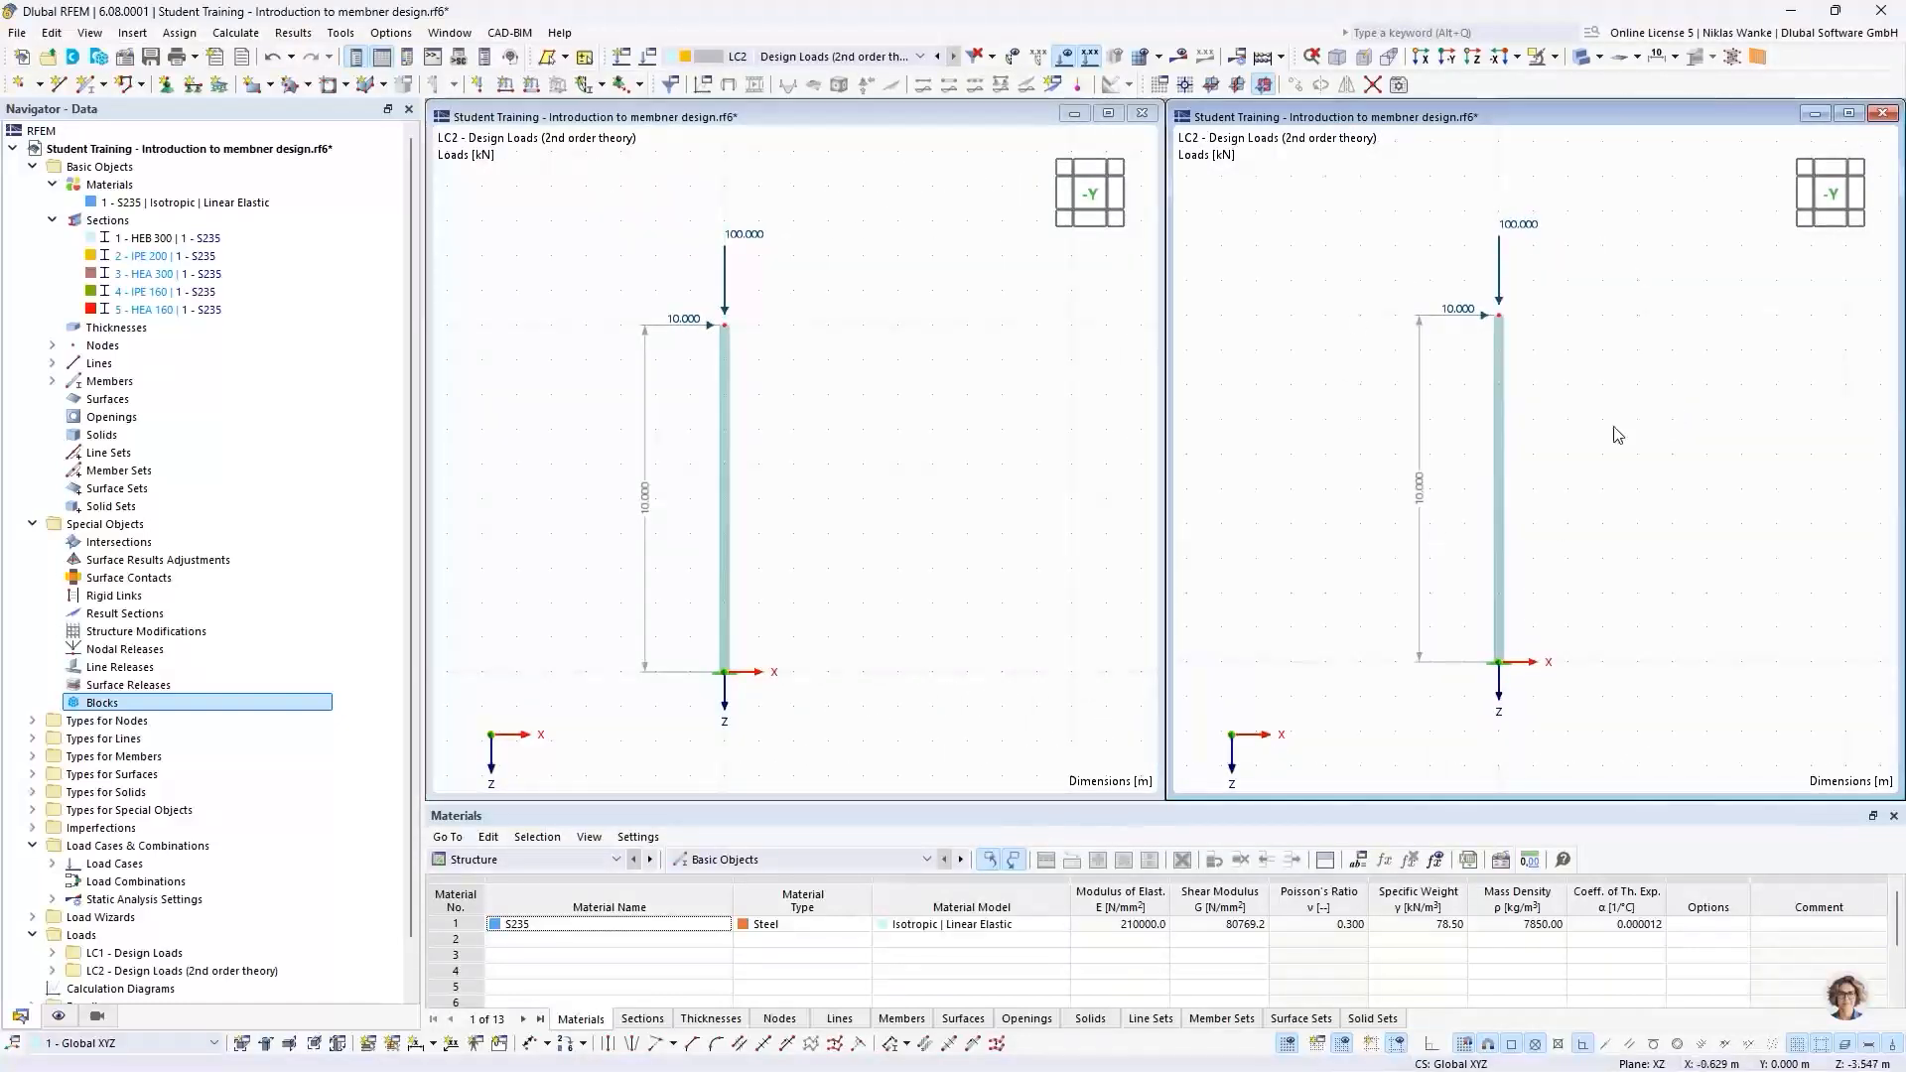
Step: Show LC1 Design Loads in the first model window and keep LC2 Design Loads (2nd order theory) in the second
click(852, 360)
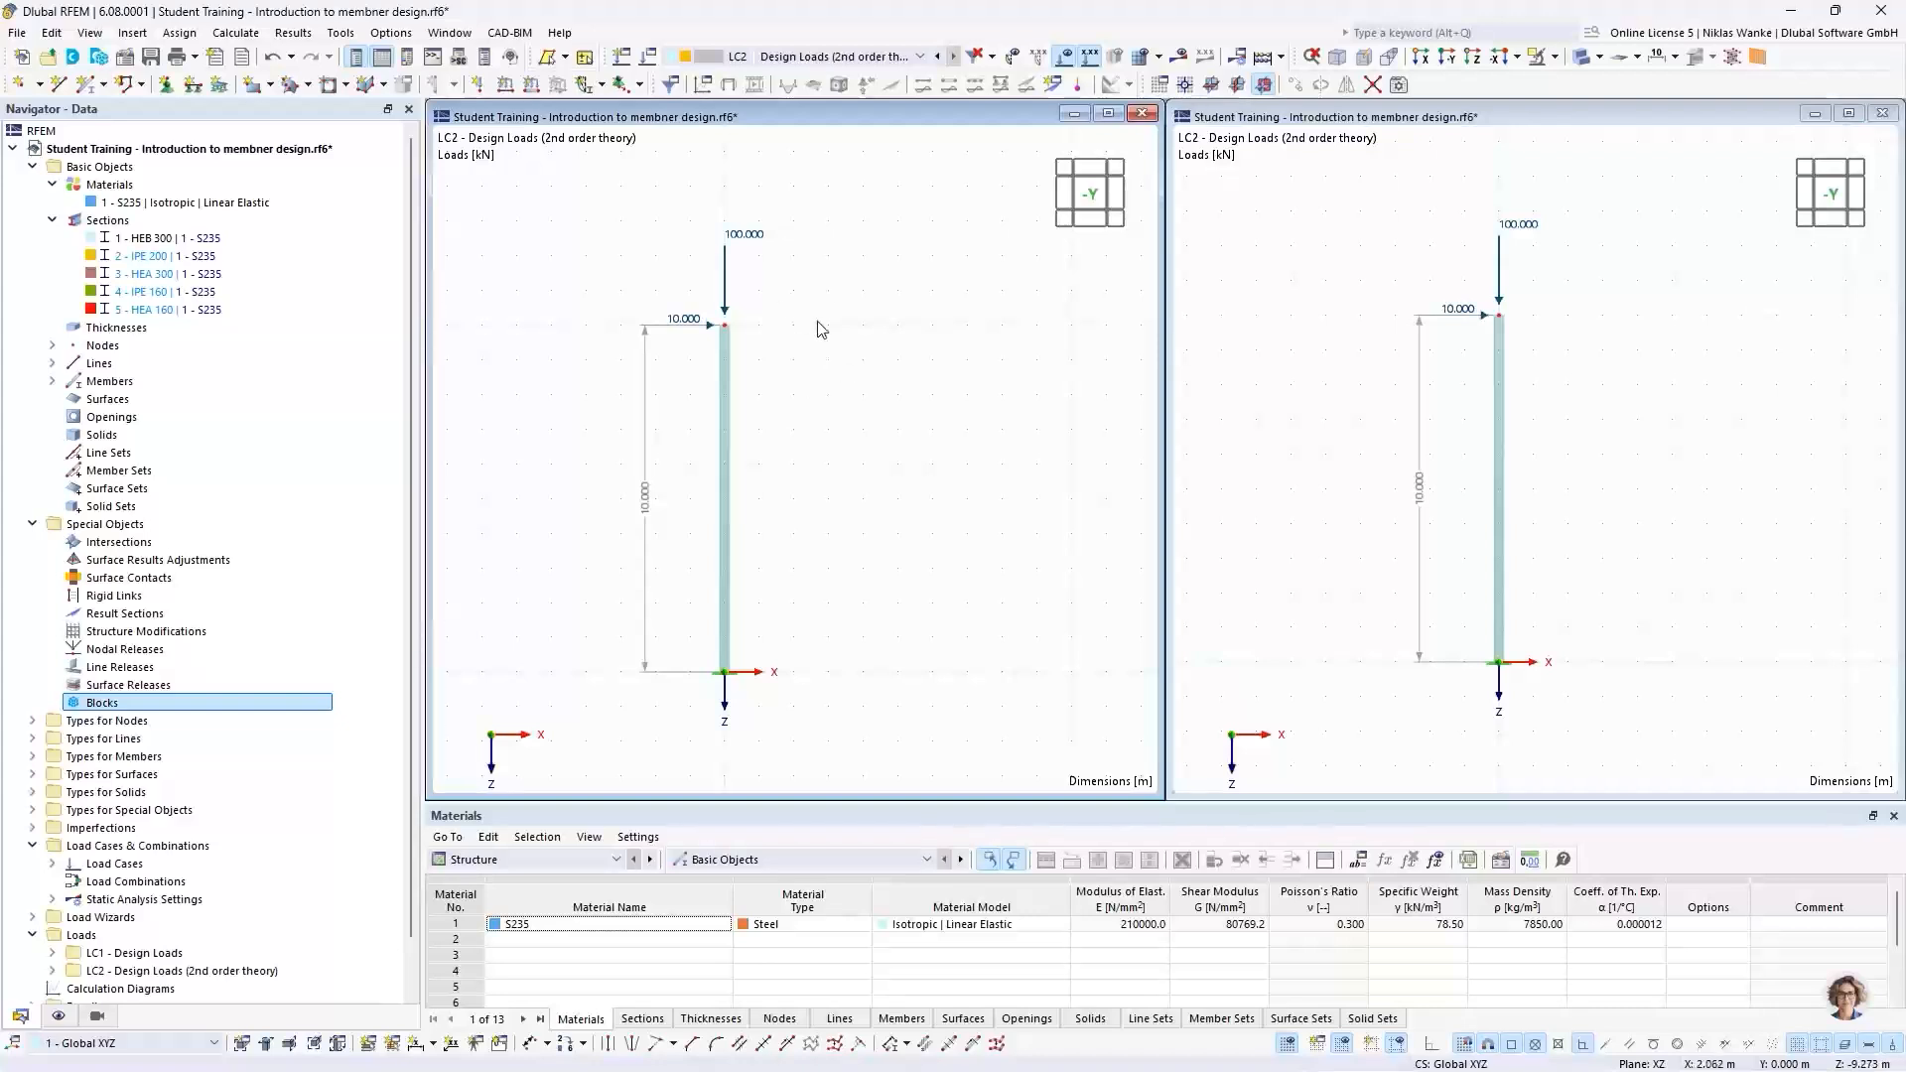
click(804, 58)
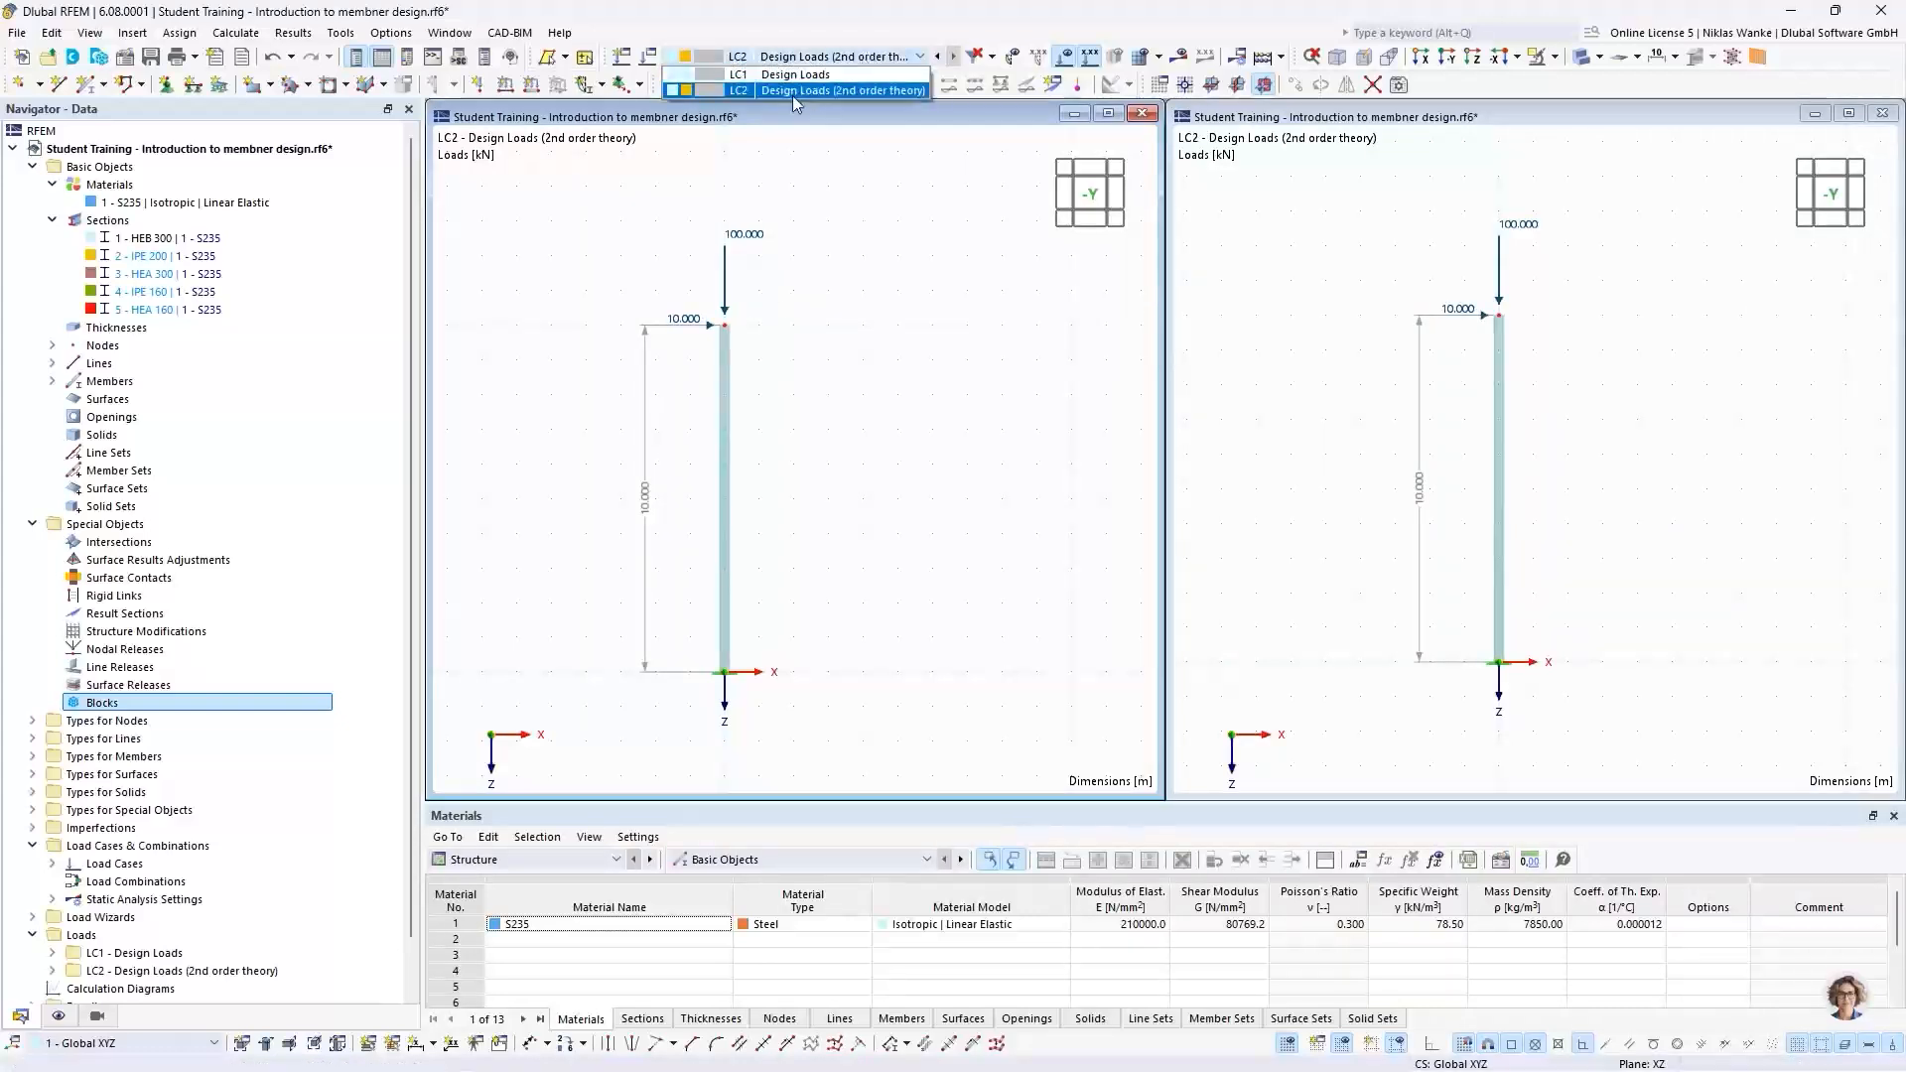
click(756, 77)
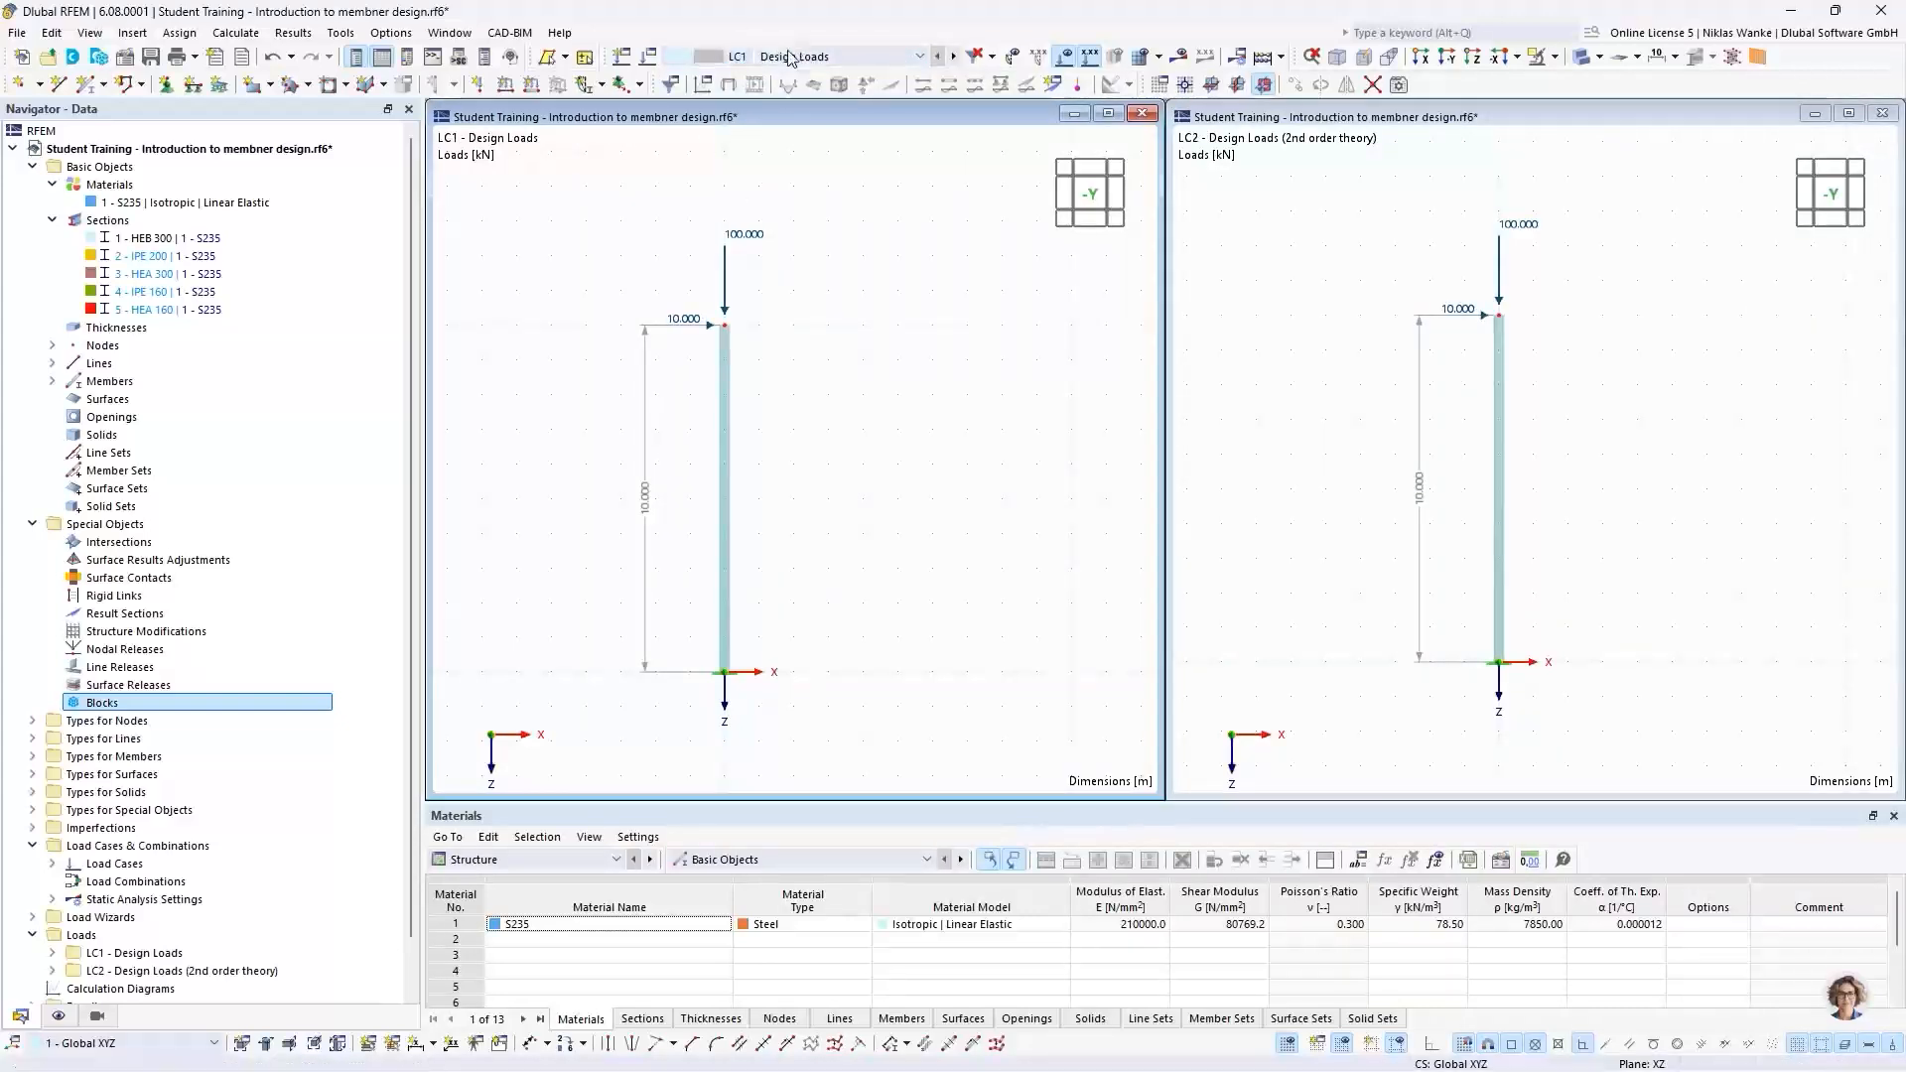
click(1603, 308)
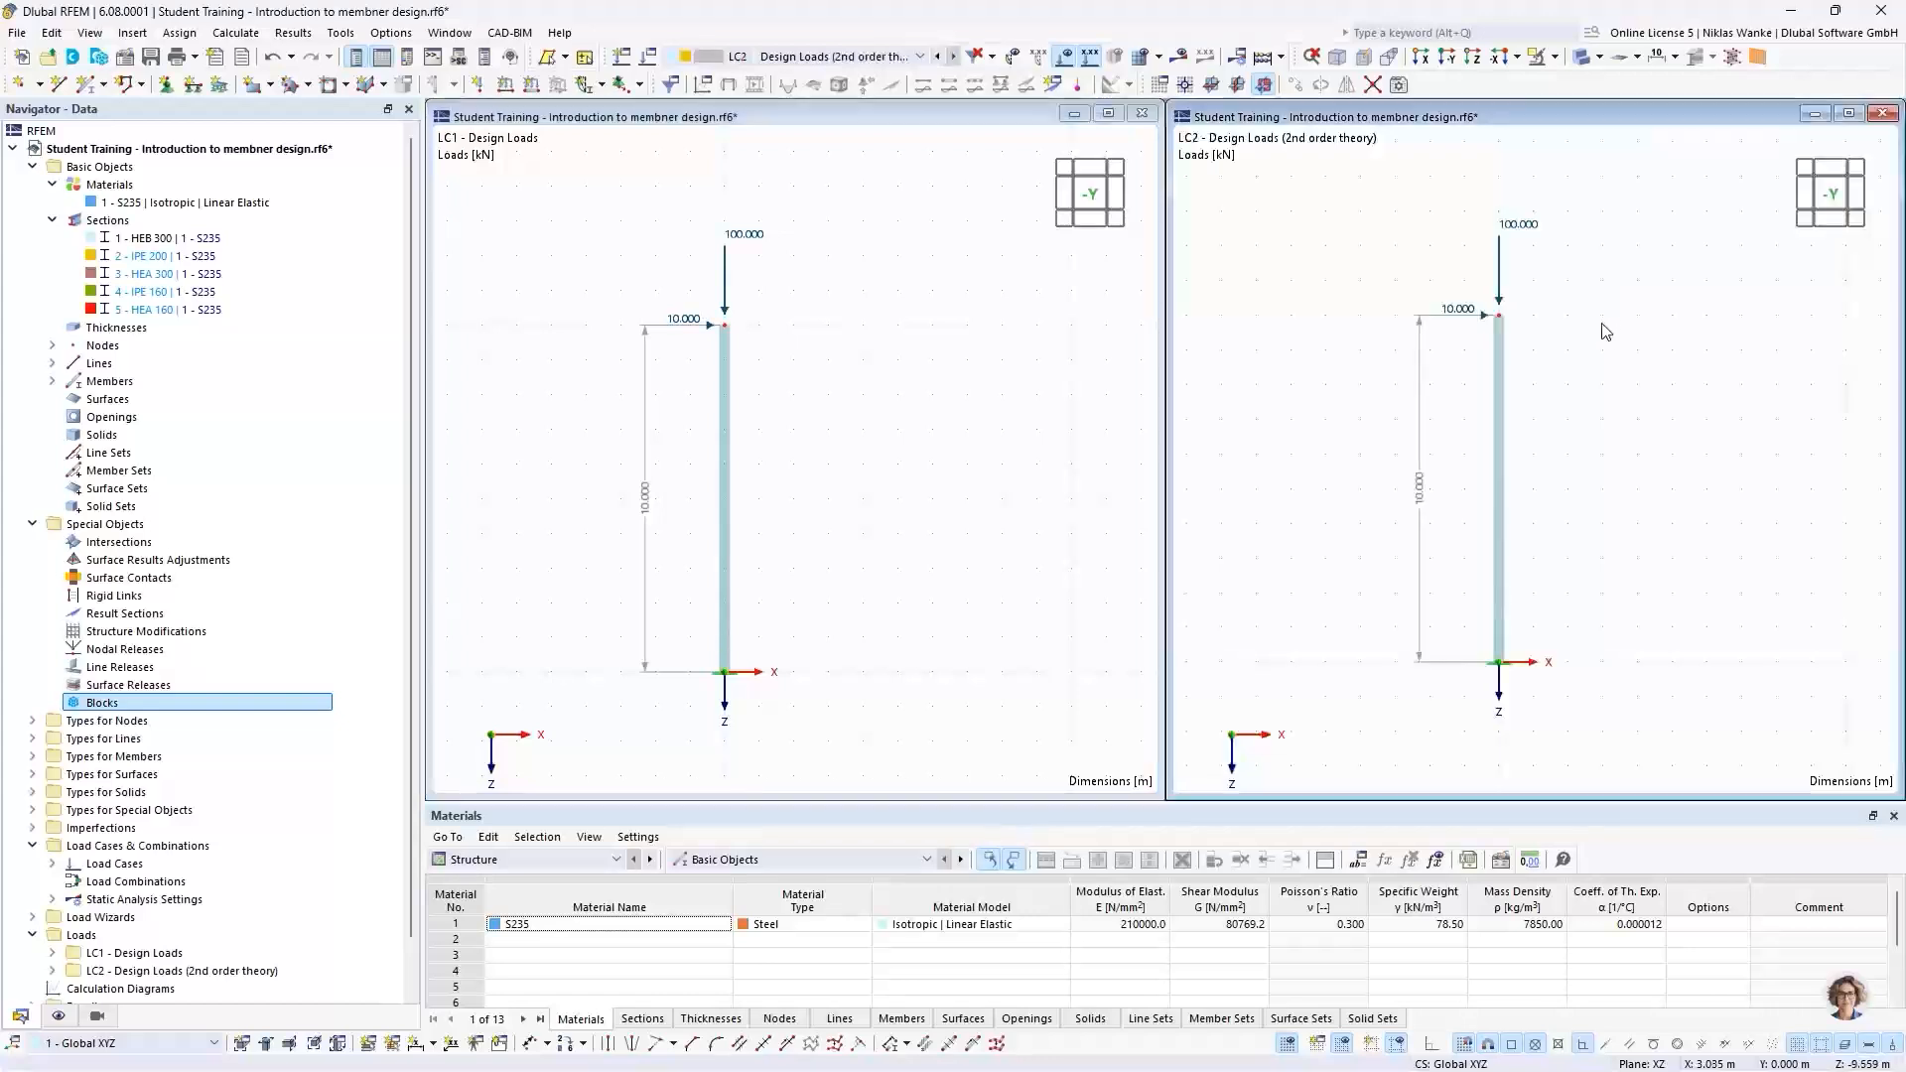
click(784, 57)
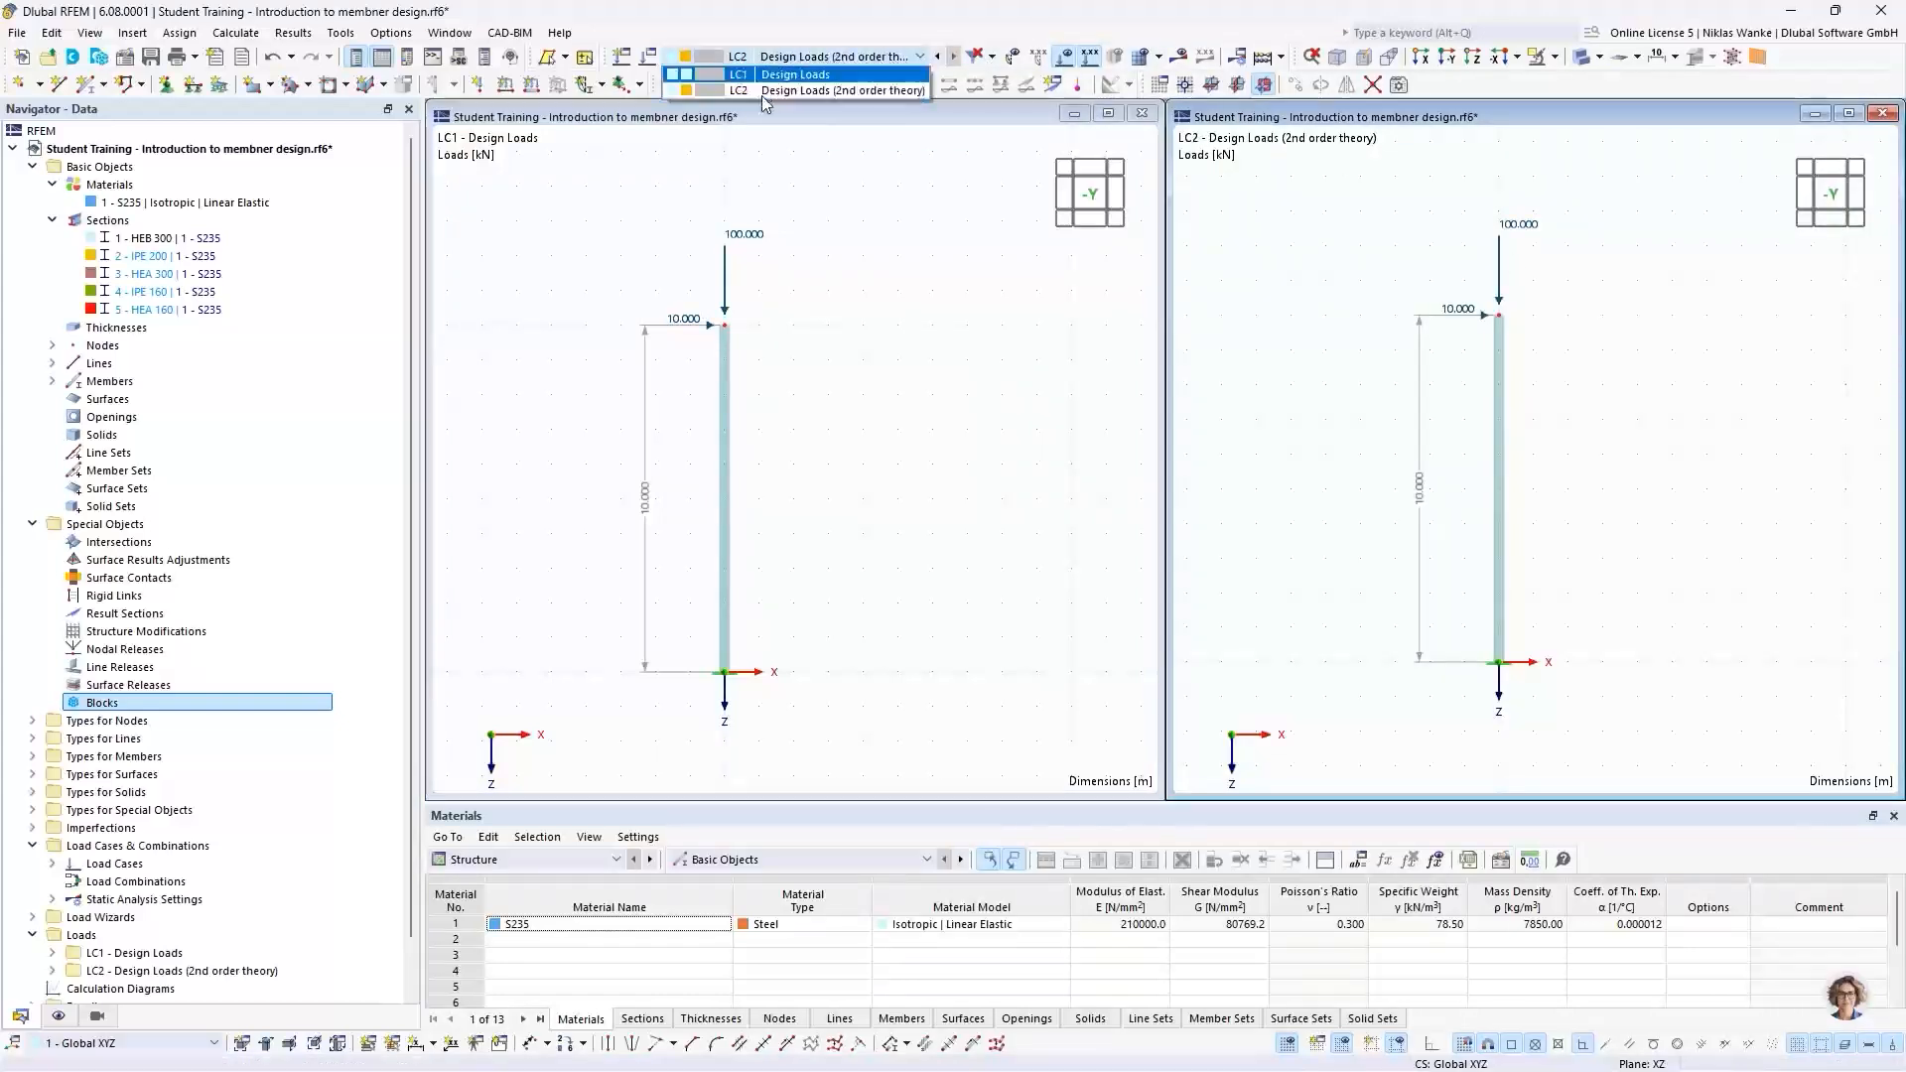
click(953, 280)
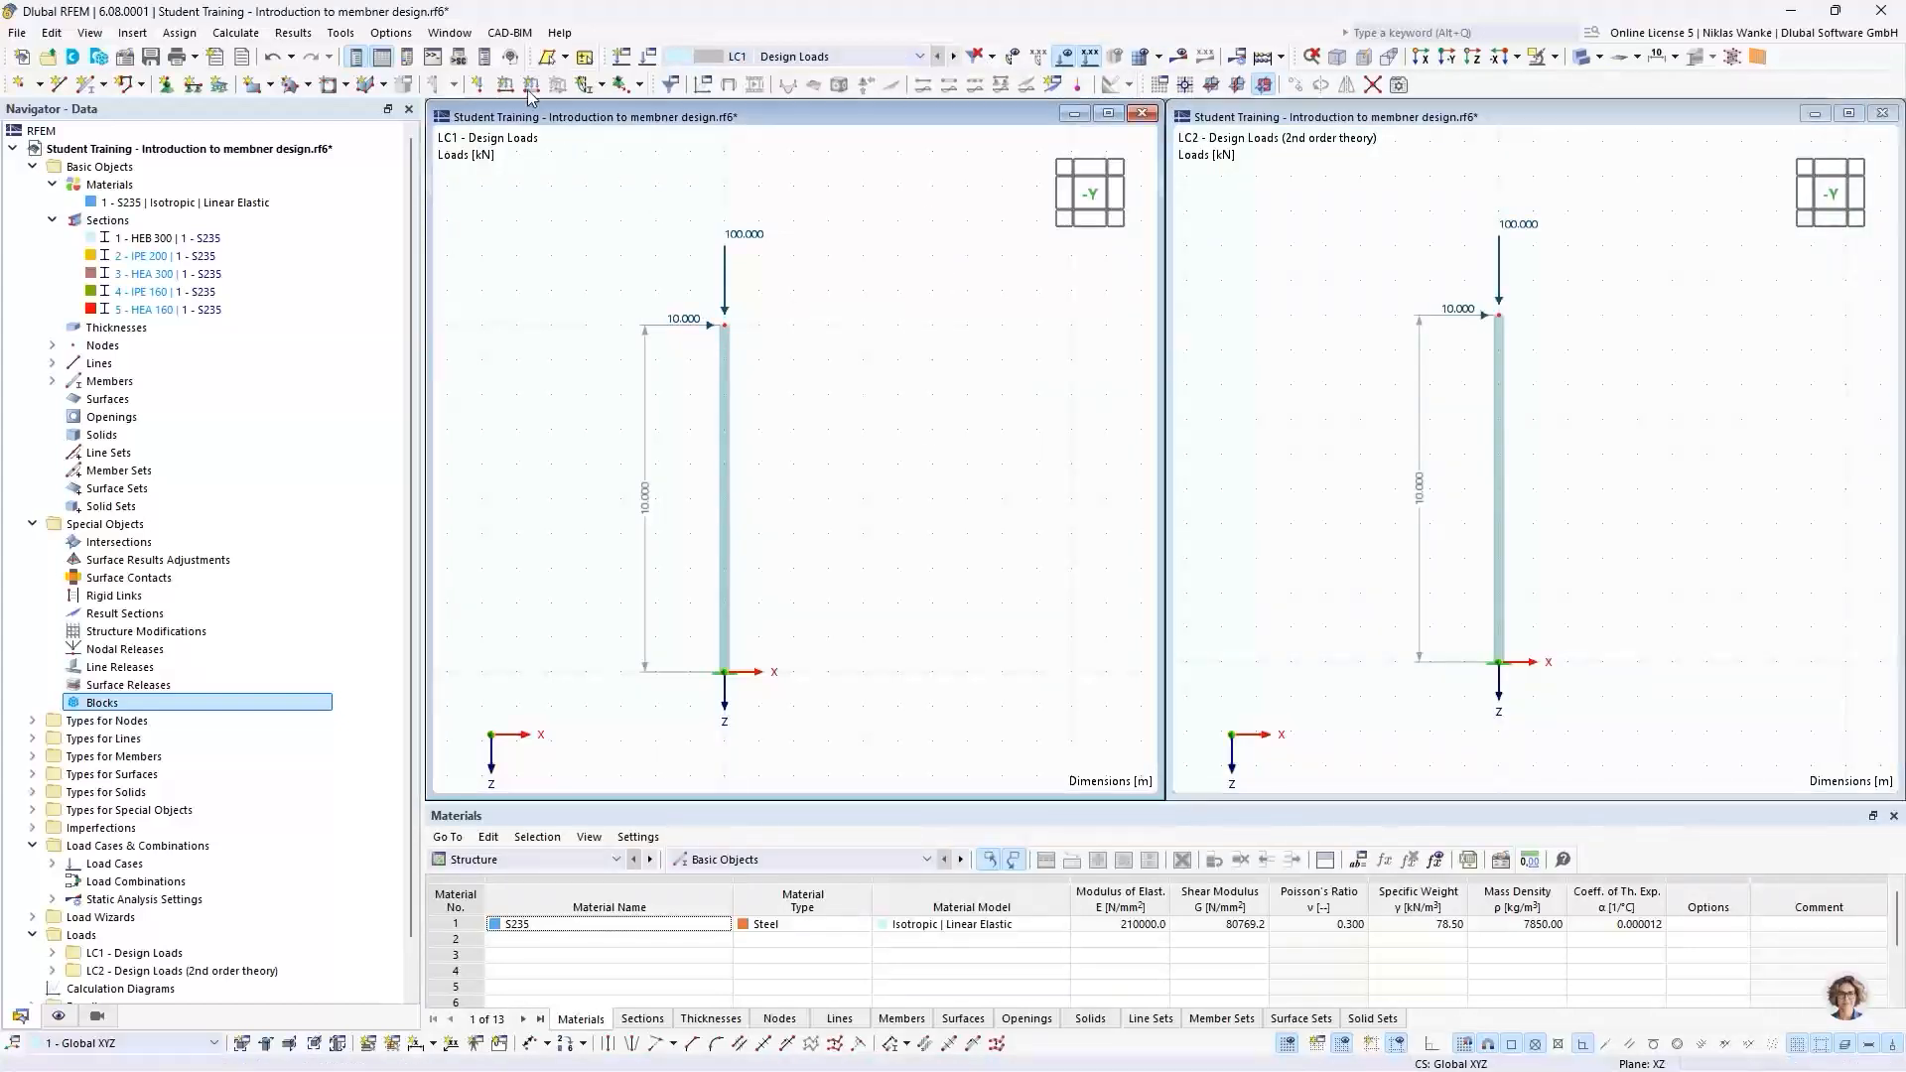
Step: Calculate all load cases and display the global deformation |u| for LC1 and LC2 in their windows
click(235, 32)
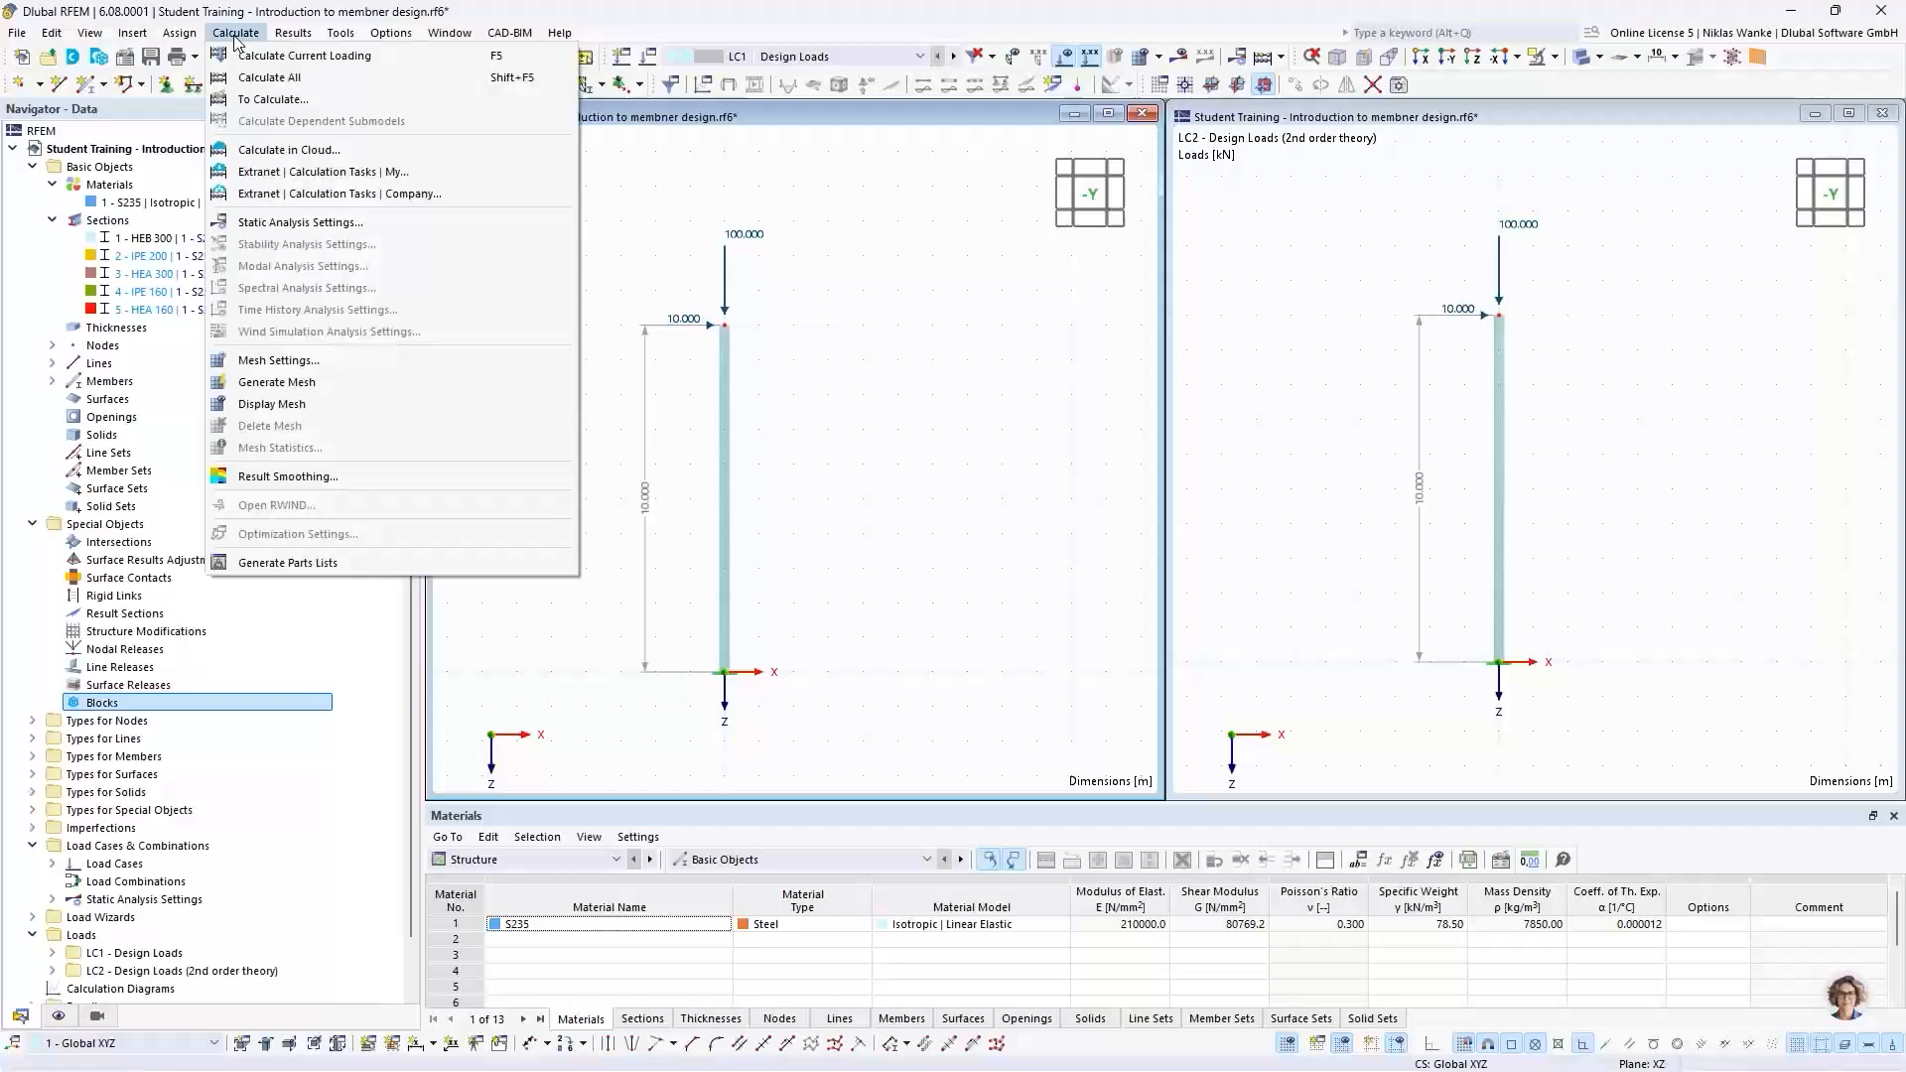
click(268, 77)
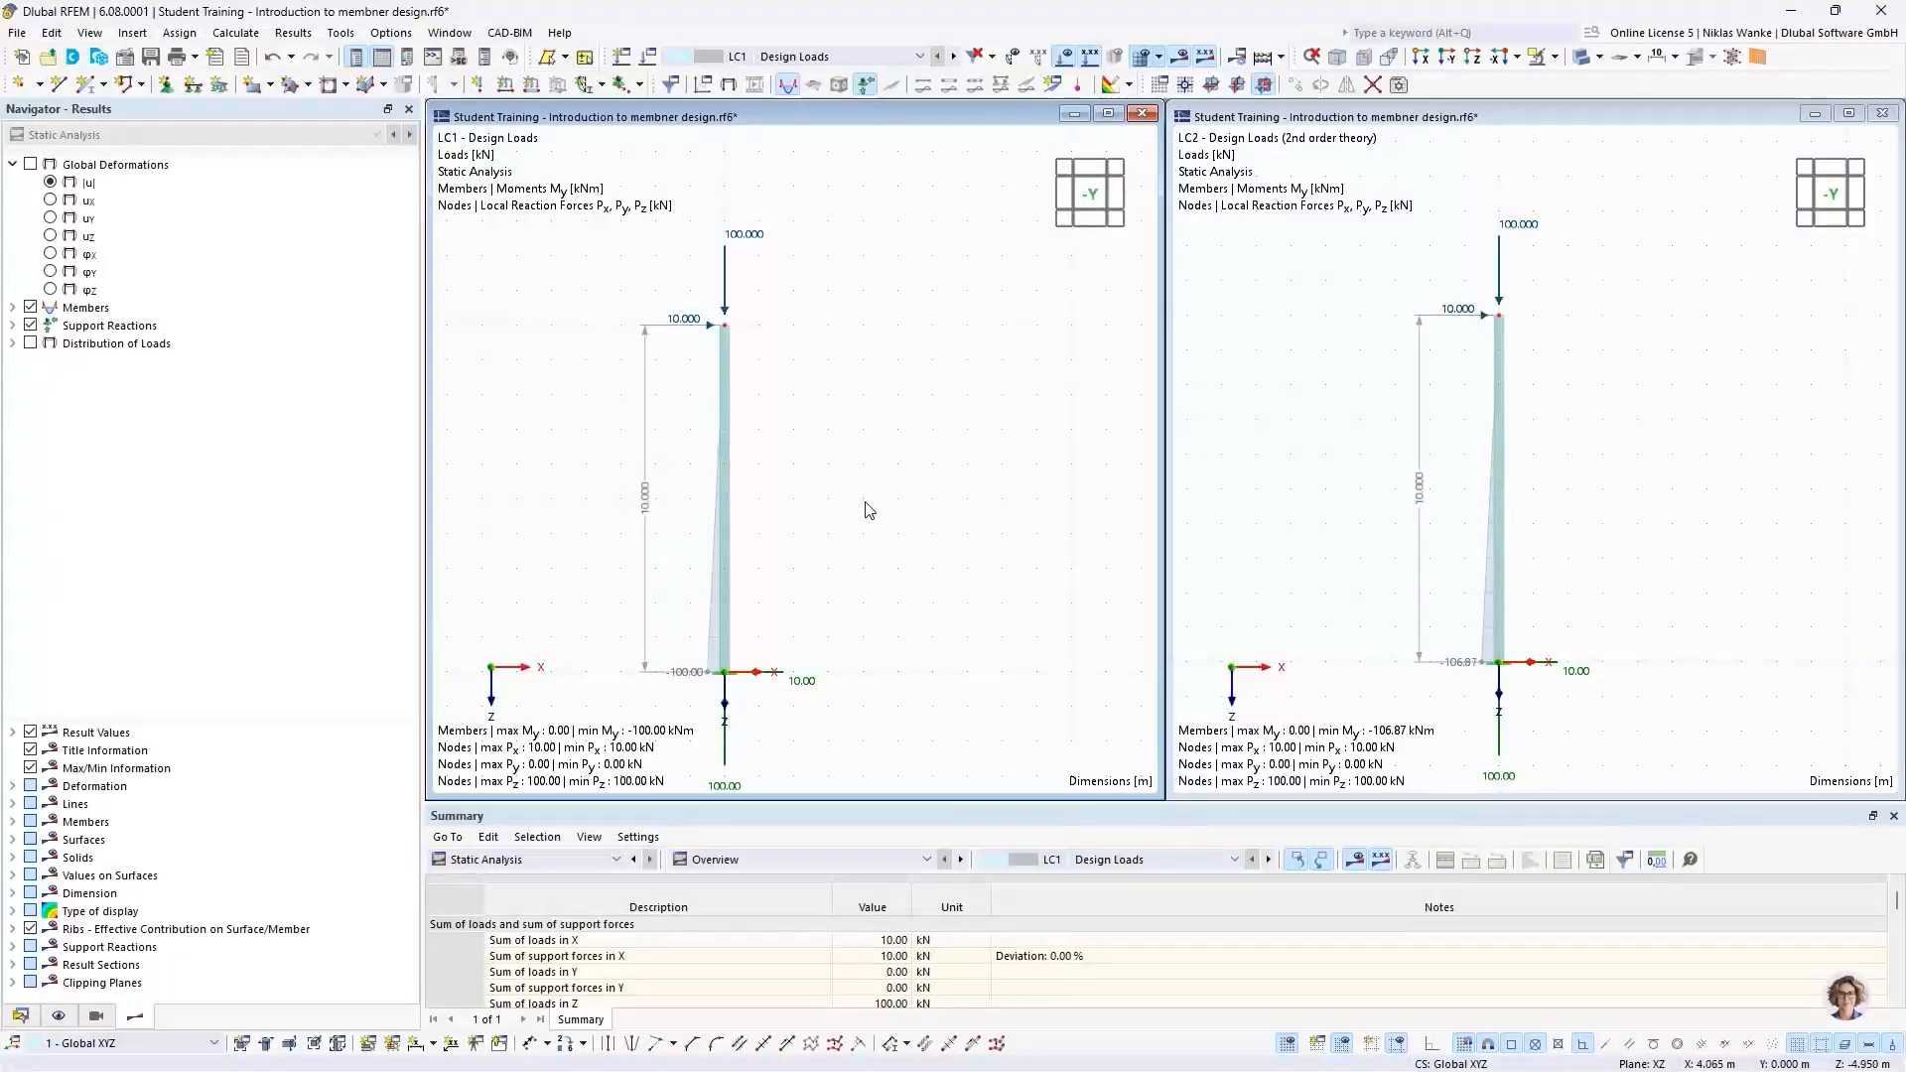
click(50, 184)
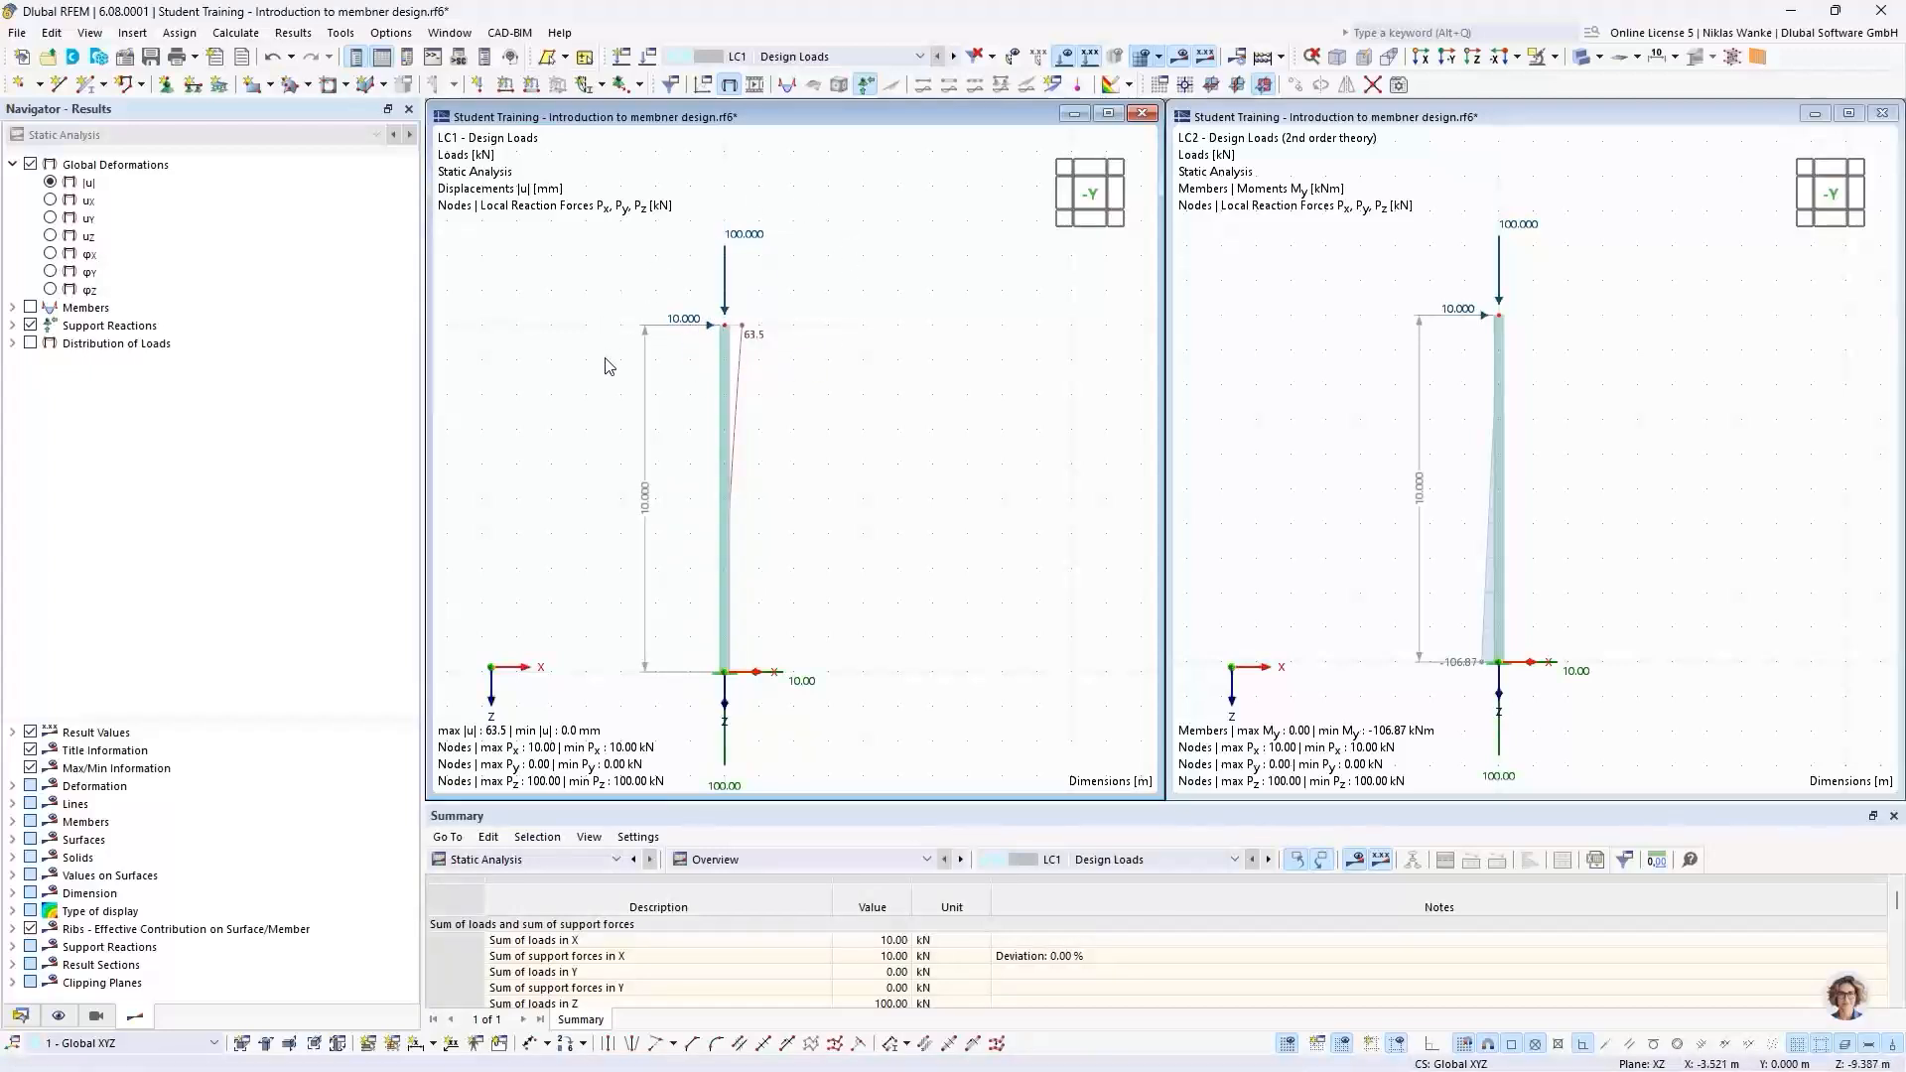
click(1459, 370)
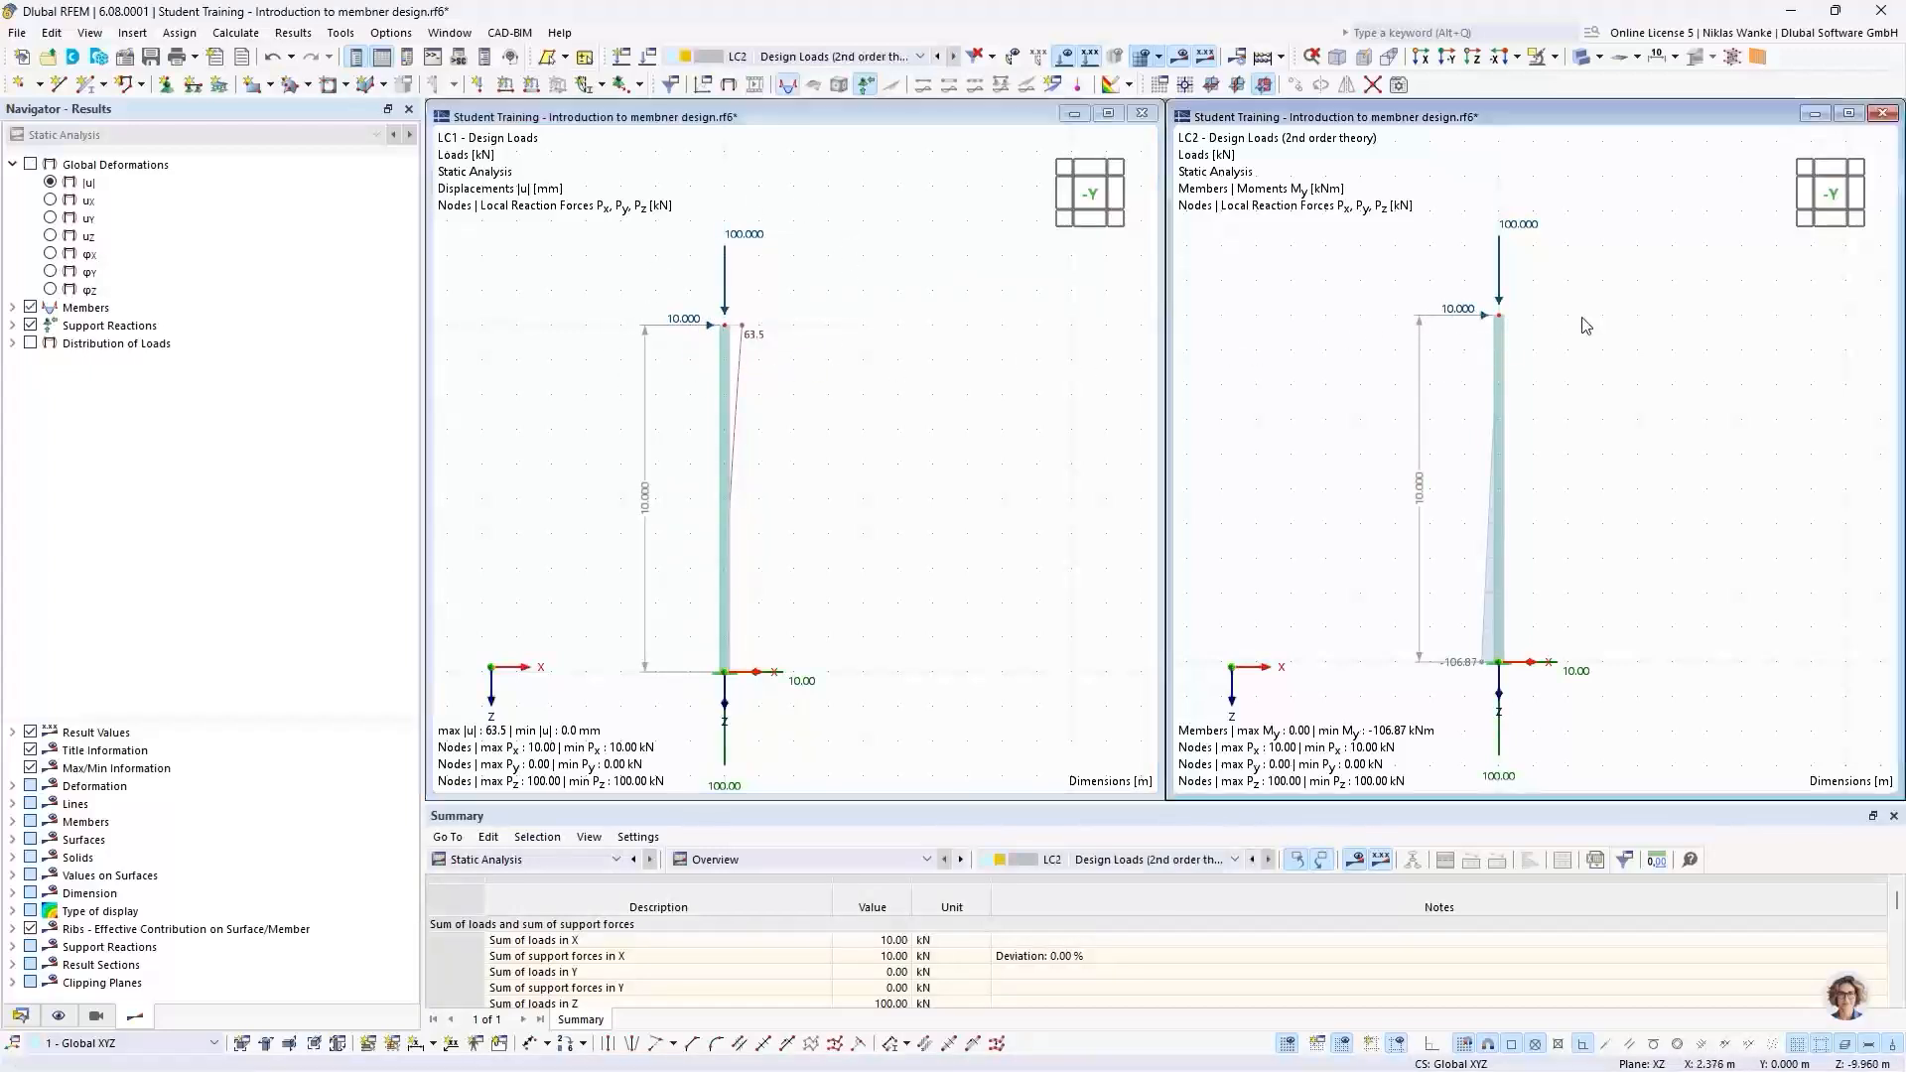
click(49, 183)
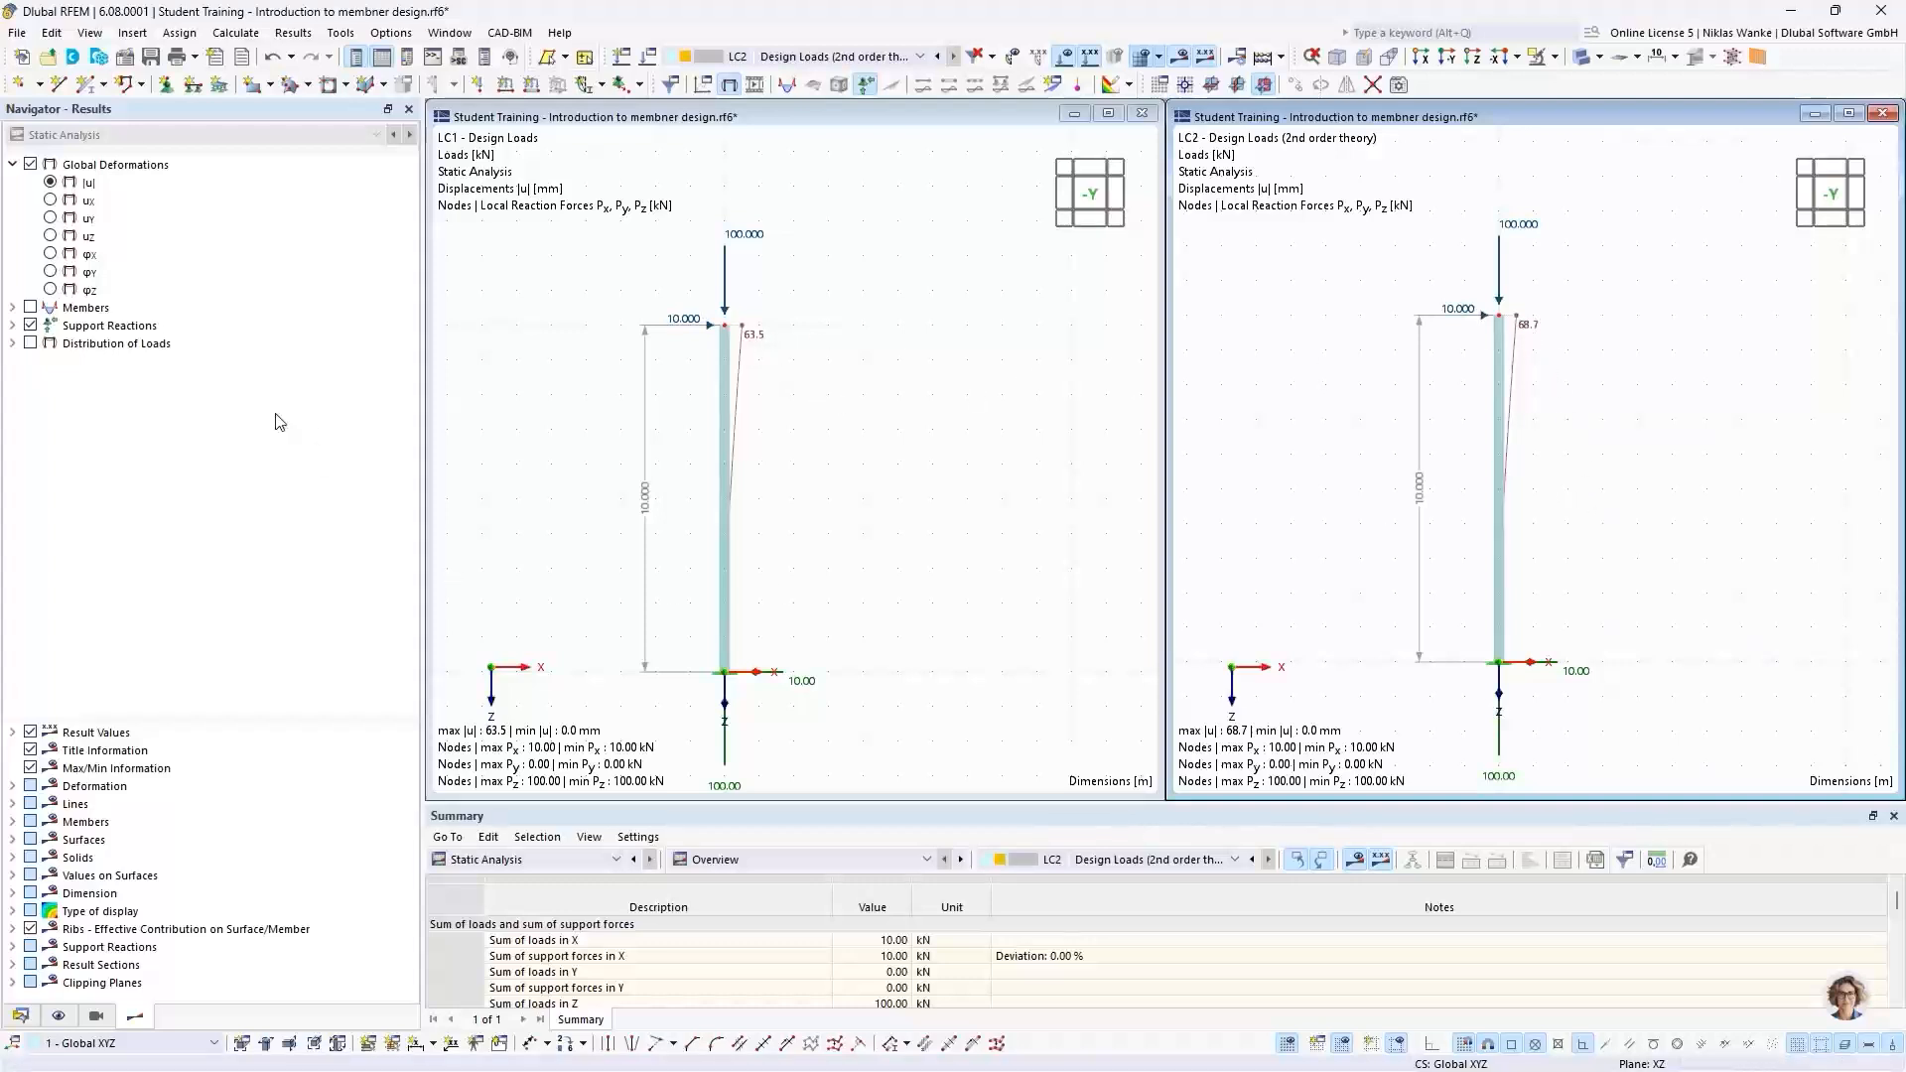
Step: Display the member bending moments My for LC1 and LC2 in their windows and compare them at the column base
click(14, 308)
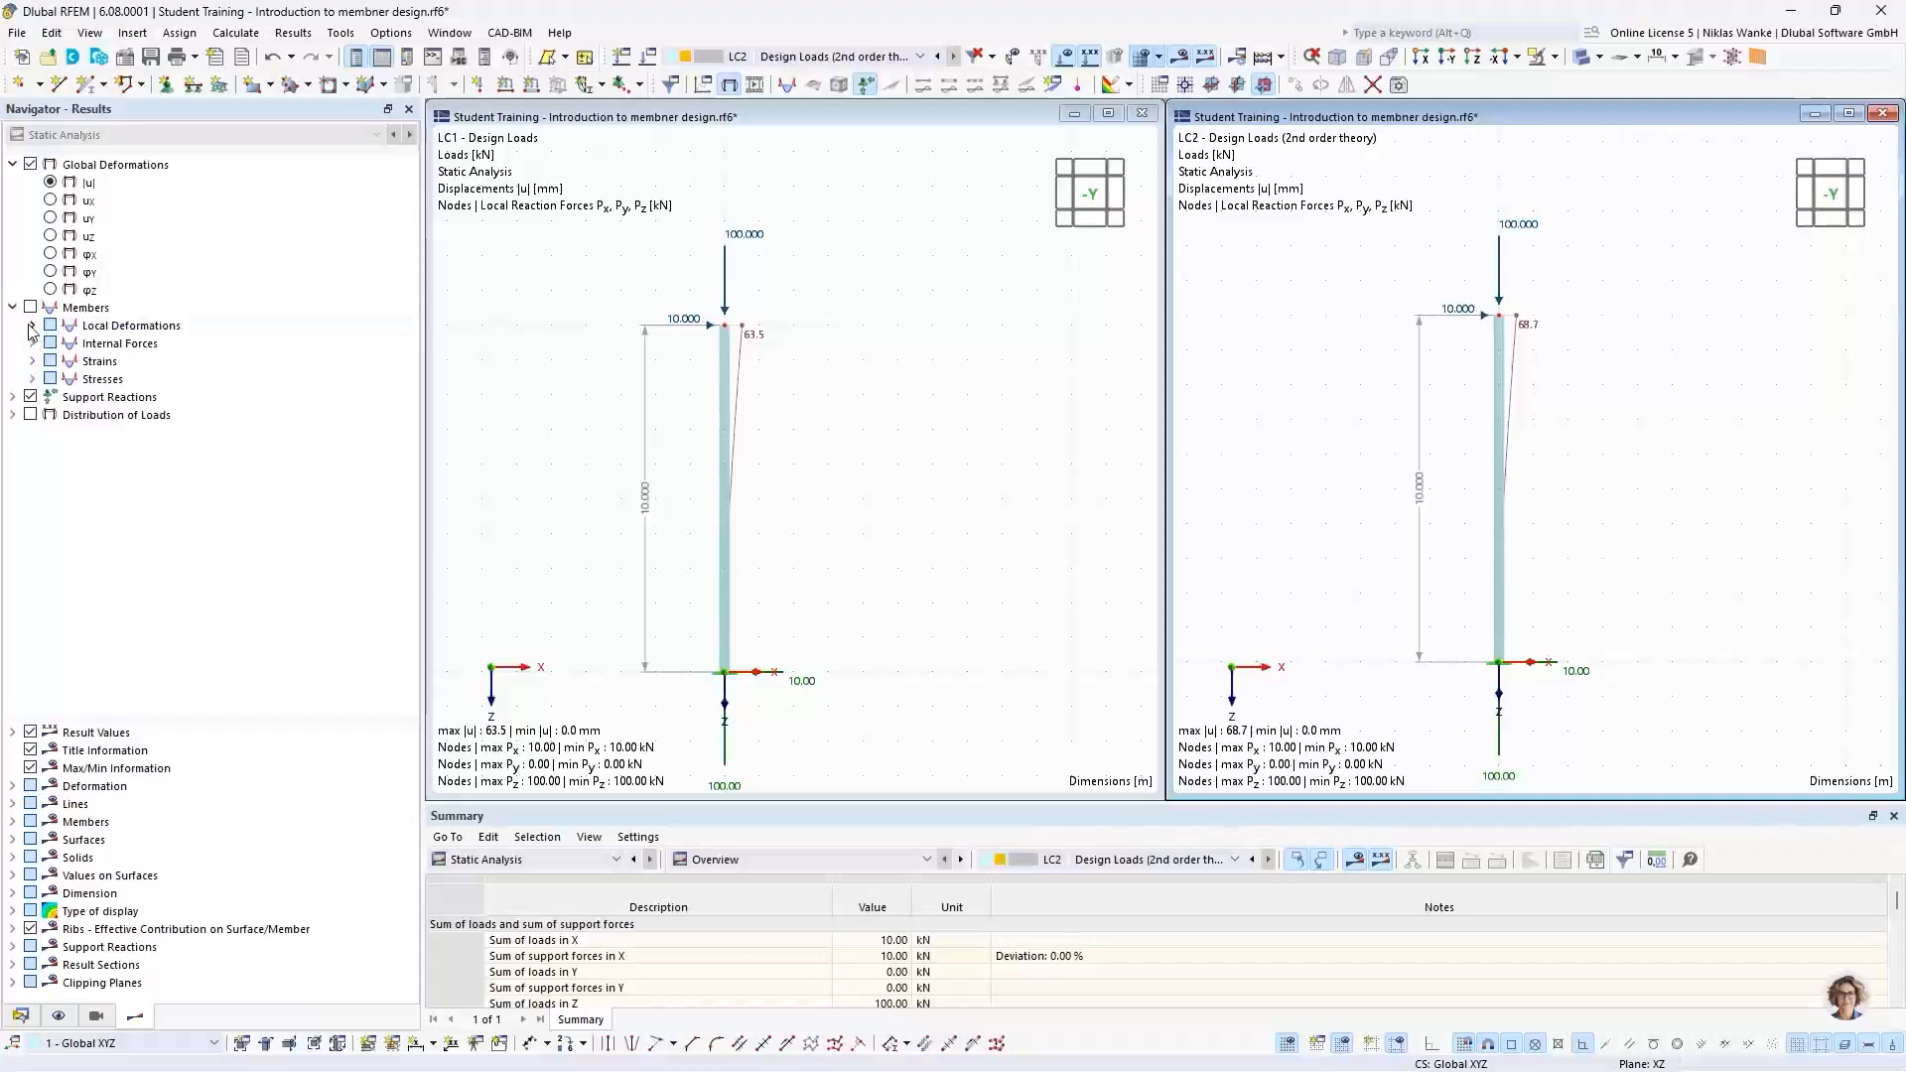
click(33, 343)
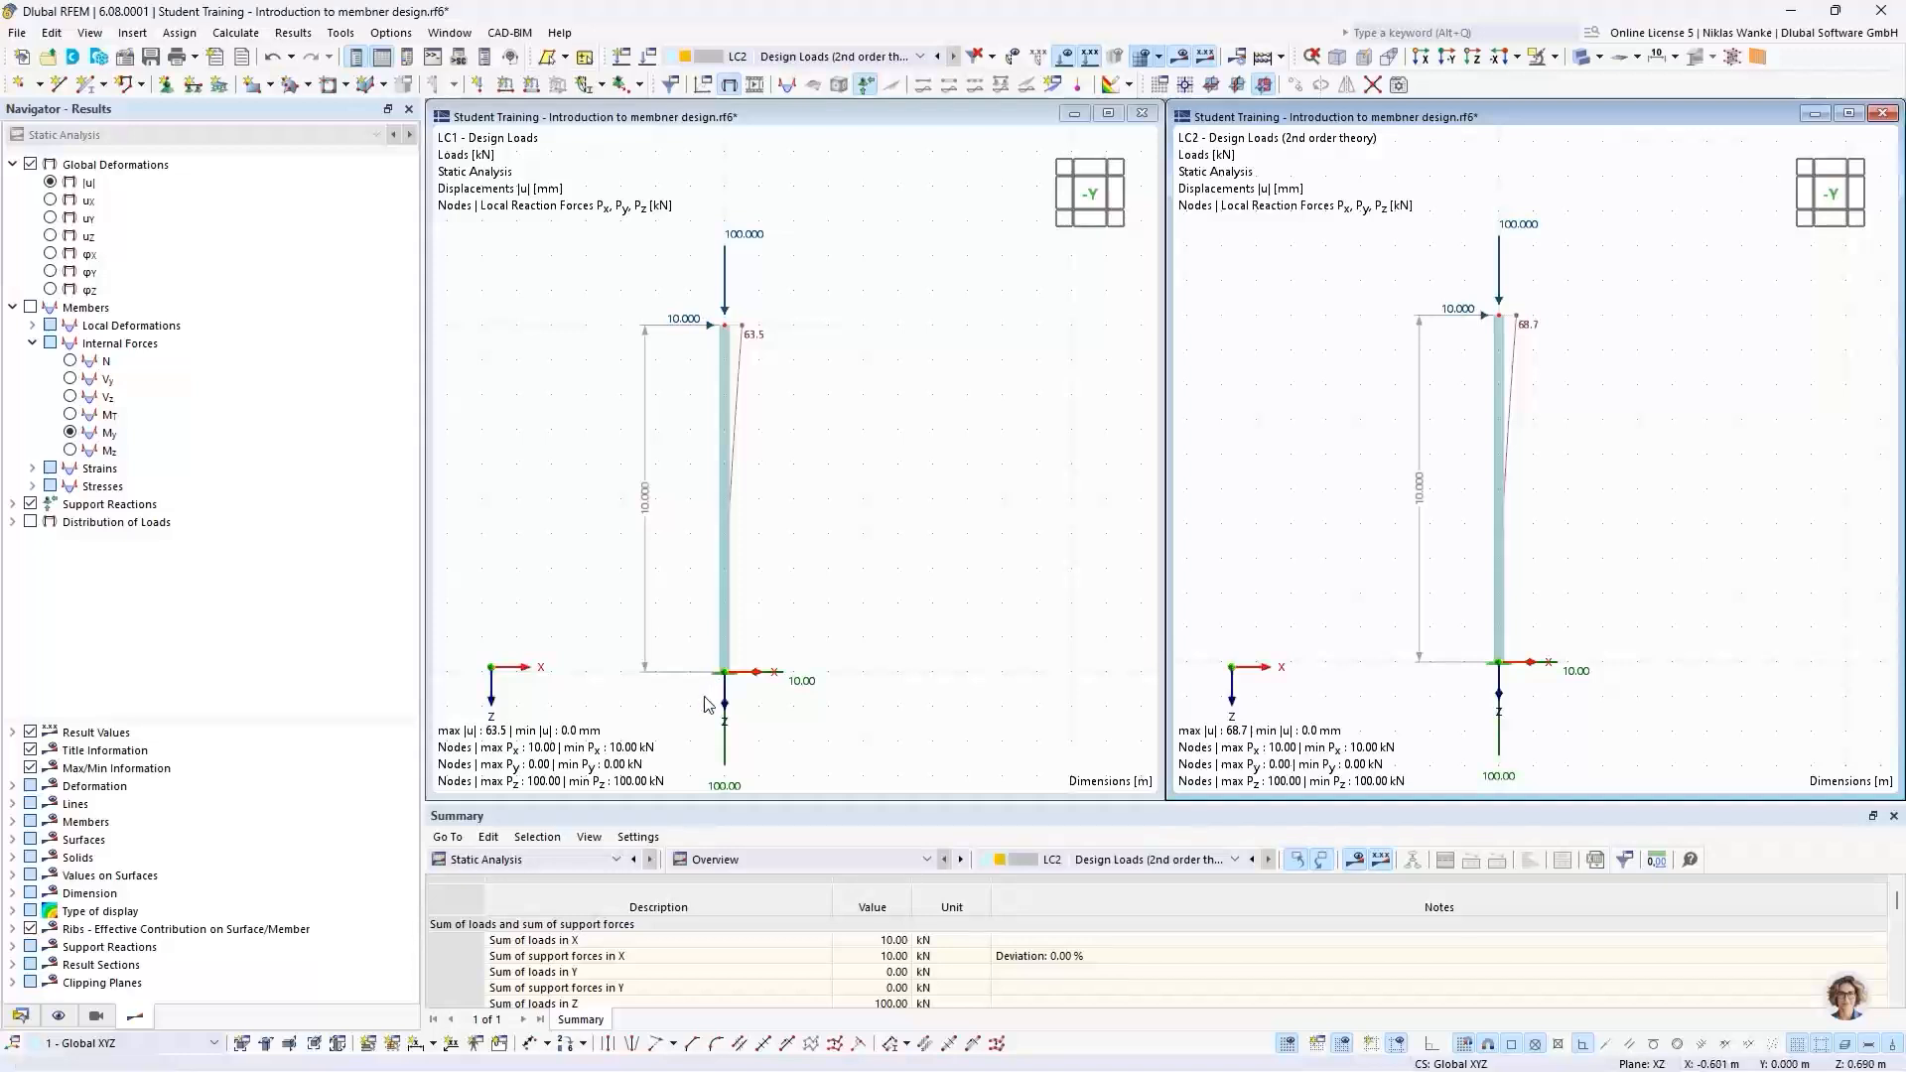
scroll(707, 703, up, 1)
middle_drag(707, 704, 814, 639)
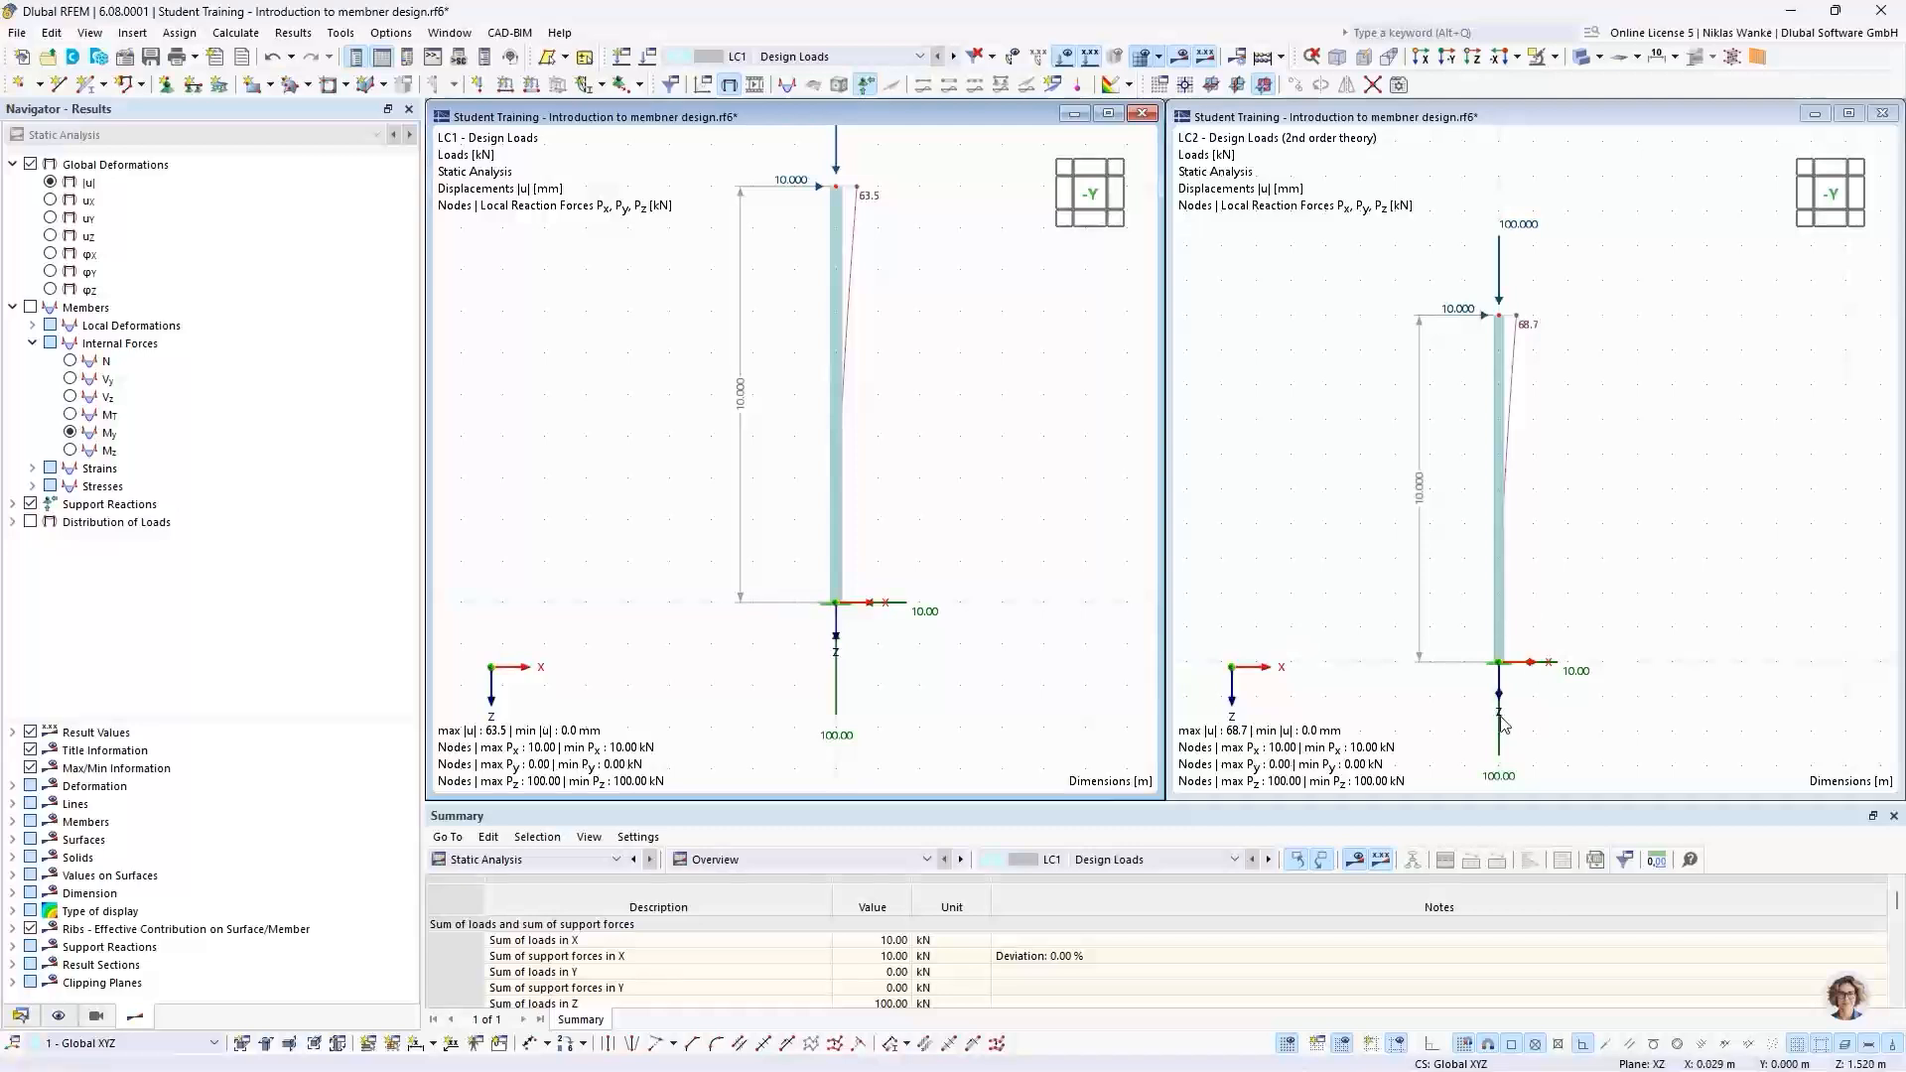
scroll(1508, 699, up, 2)
middle_drag(1507, 689, 1558, 558)
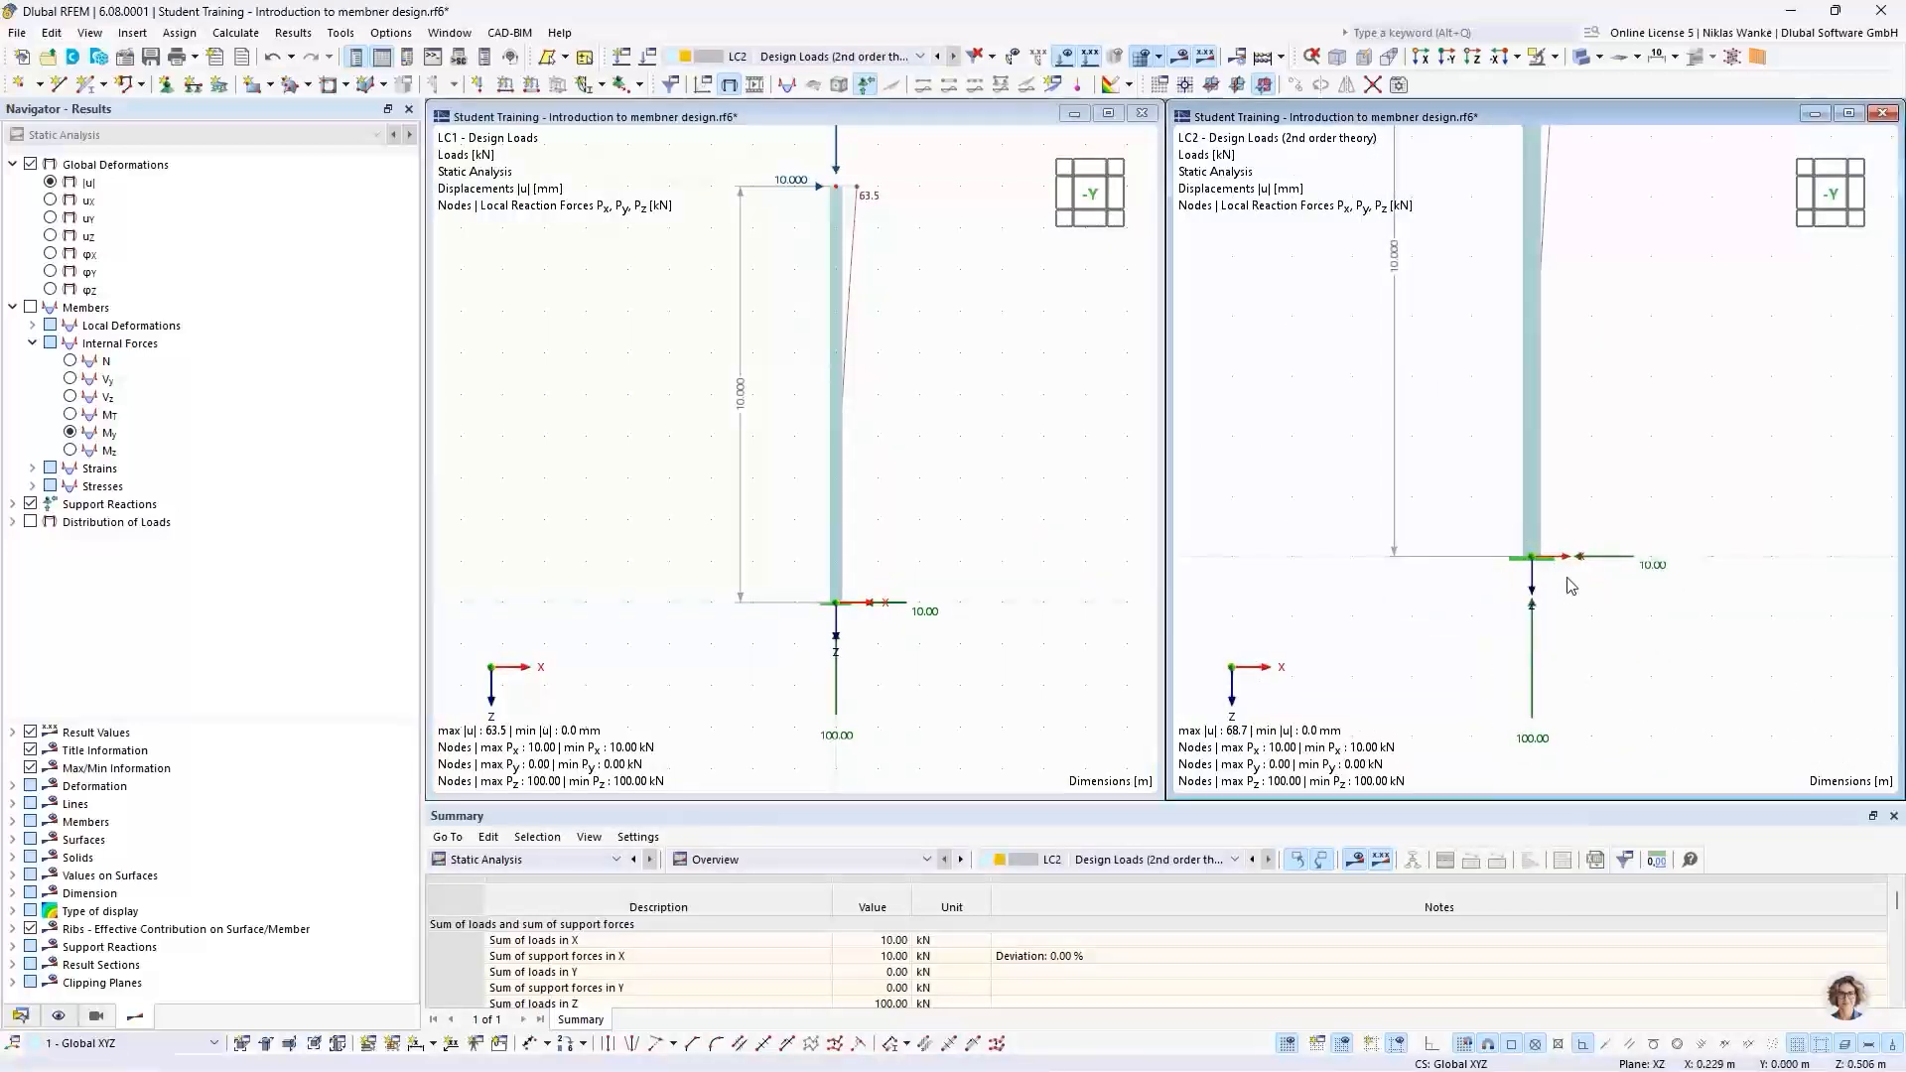
click(708, 468)
click(70, 433)
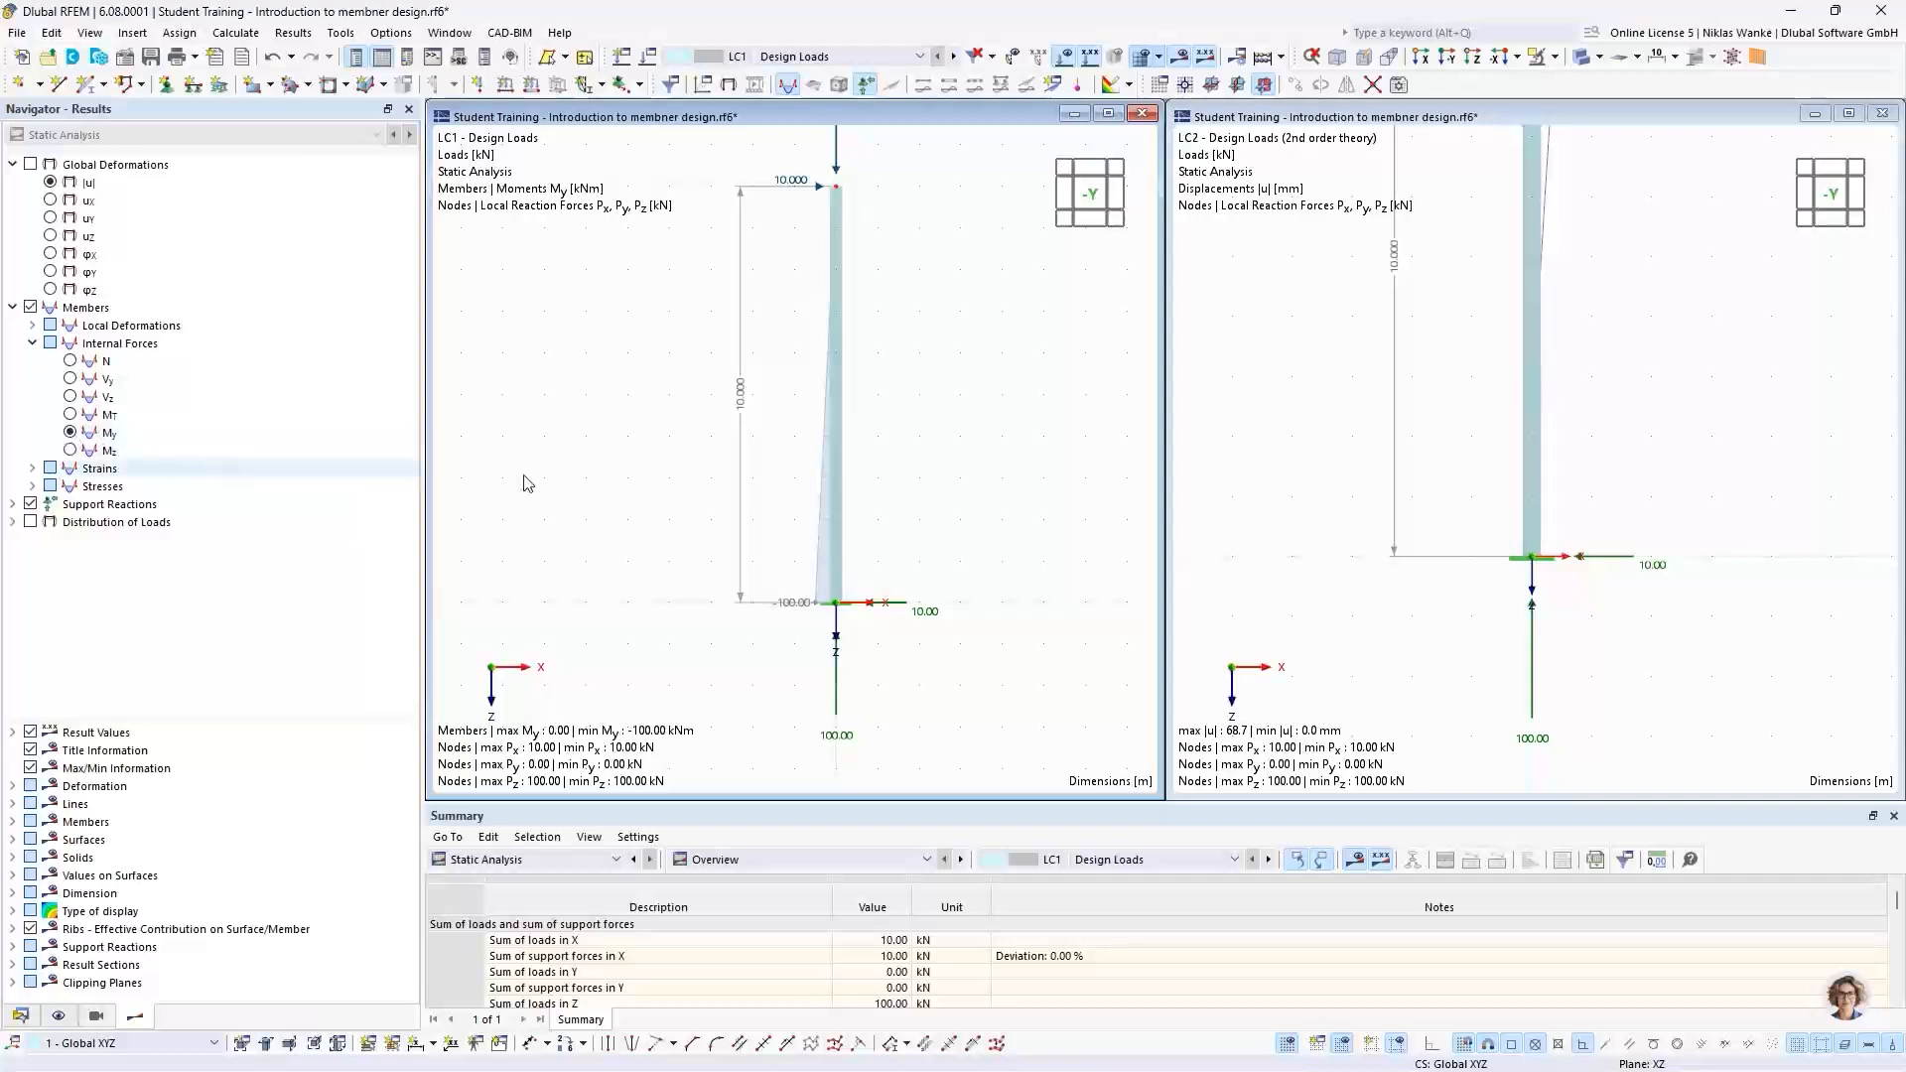
click(1324, 526)
click(70, 432)
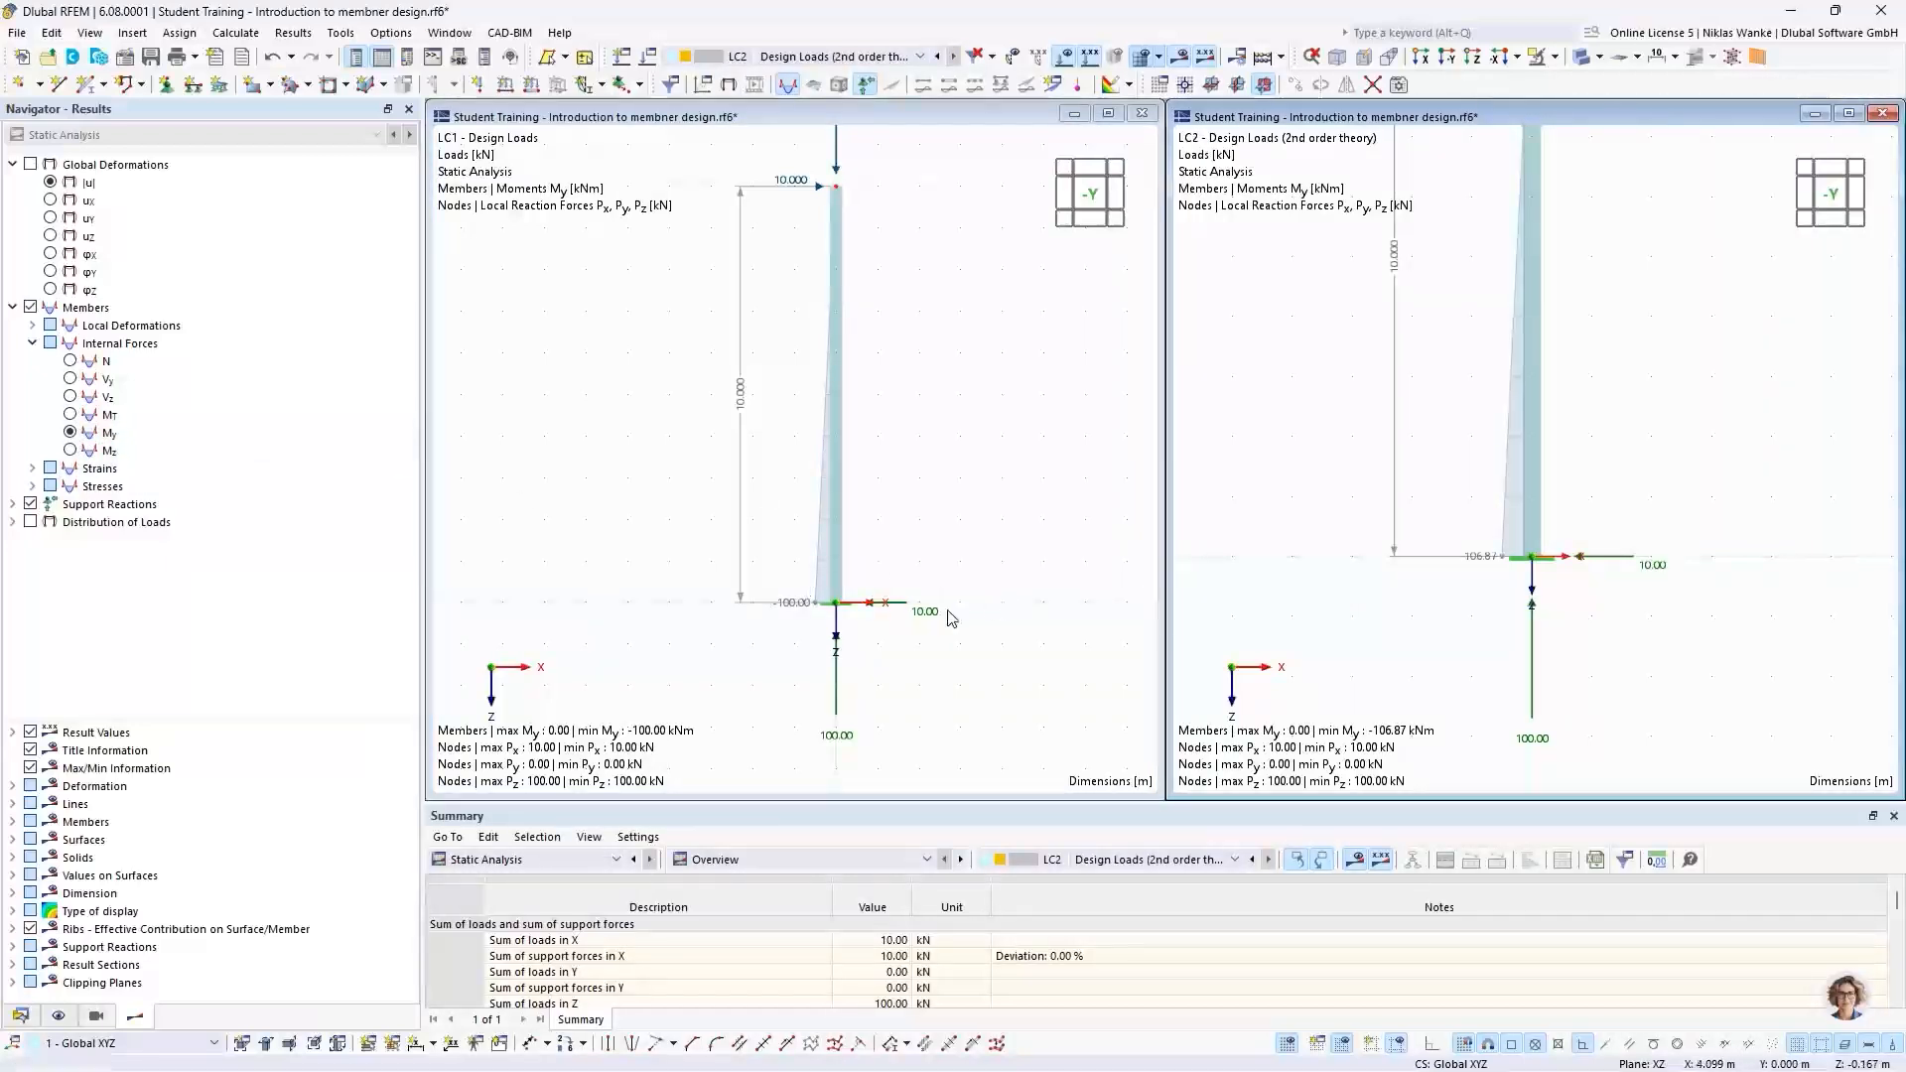
scroll(836, 600, up, 2)
scroll(860, 627, down, 1)
middle_drag(814, 634, 738, 630)
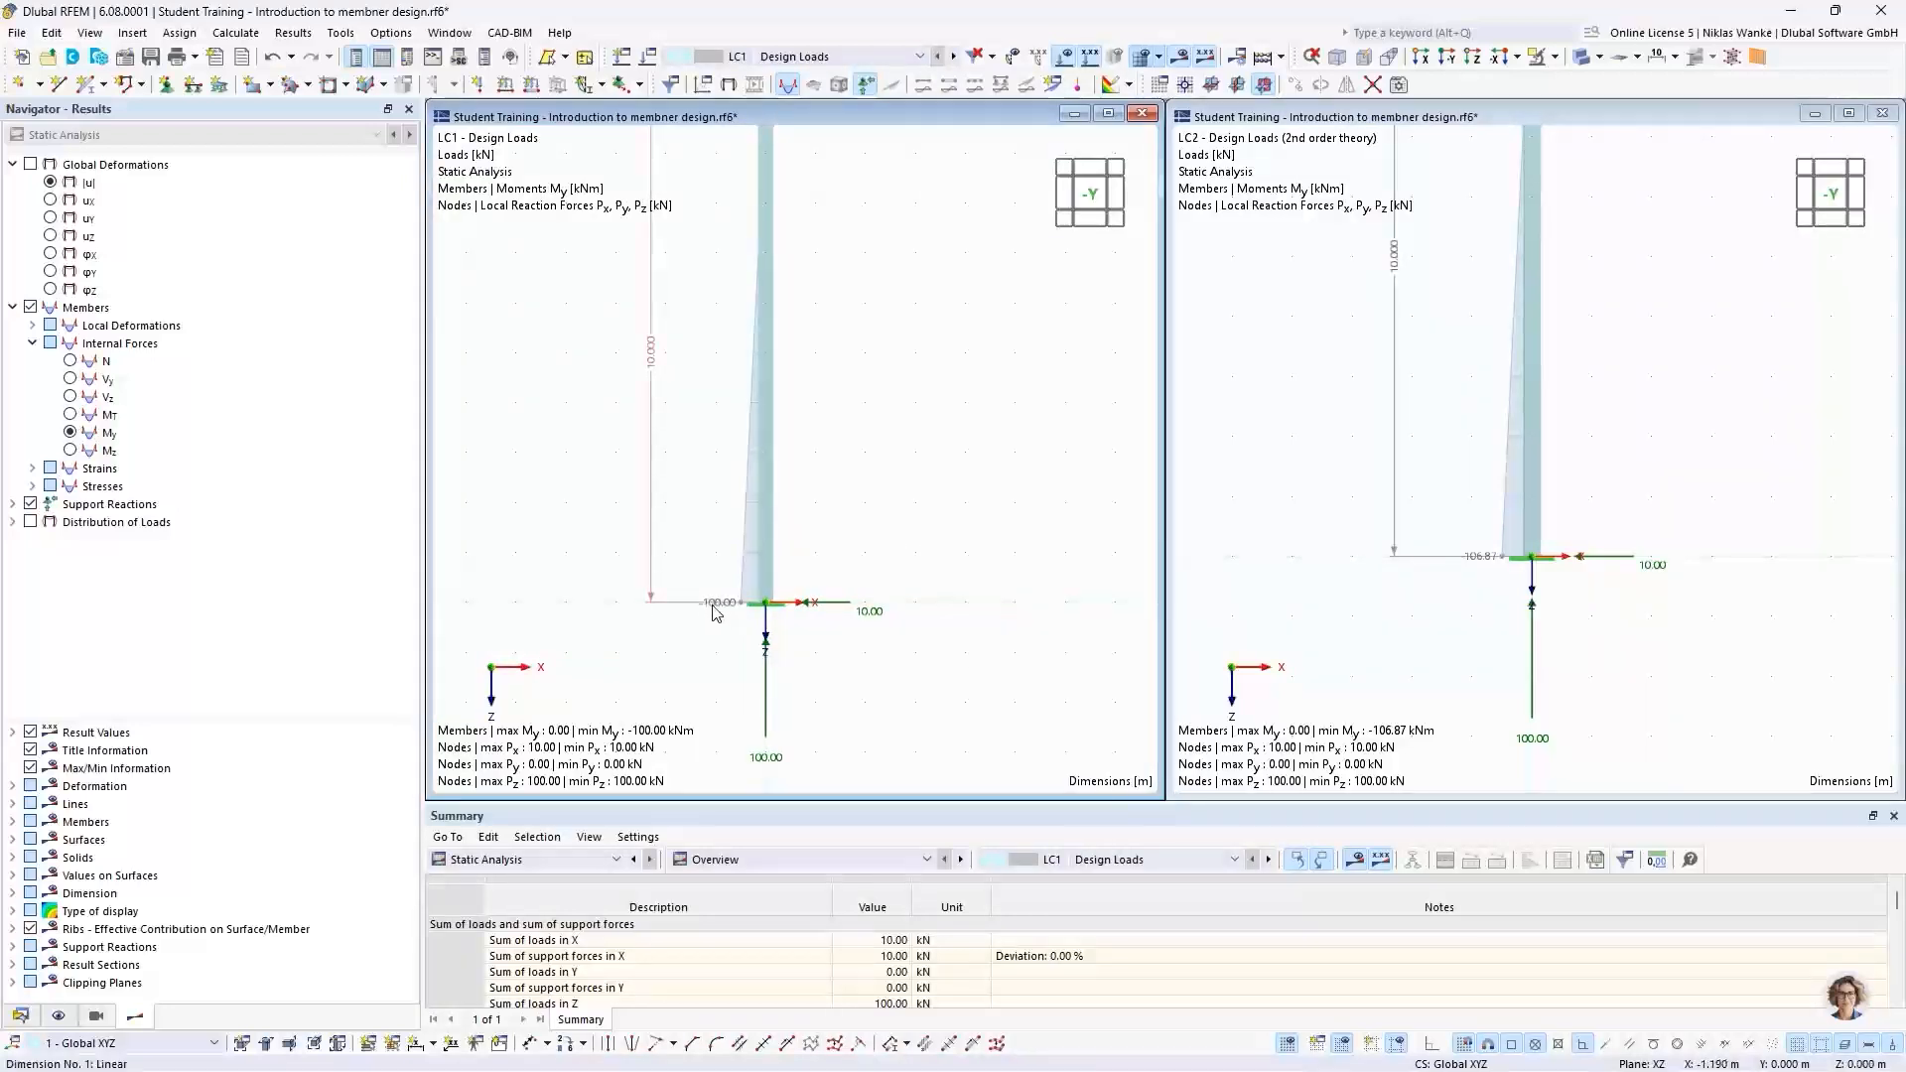
Step: Examine the My moment diagrams over the full column height in both the LC1 and LC2 windows
scroll(739, 623, down, 1)
scroll(739, 631, down, 2)
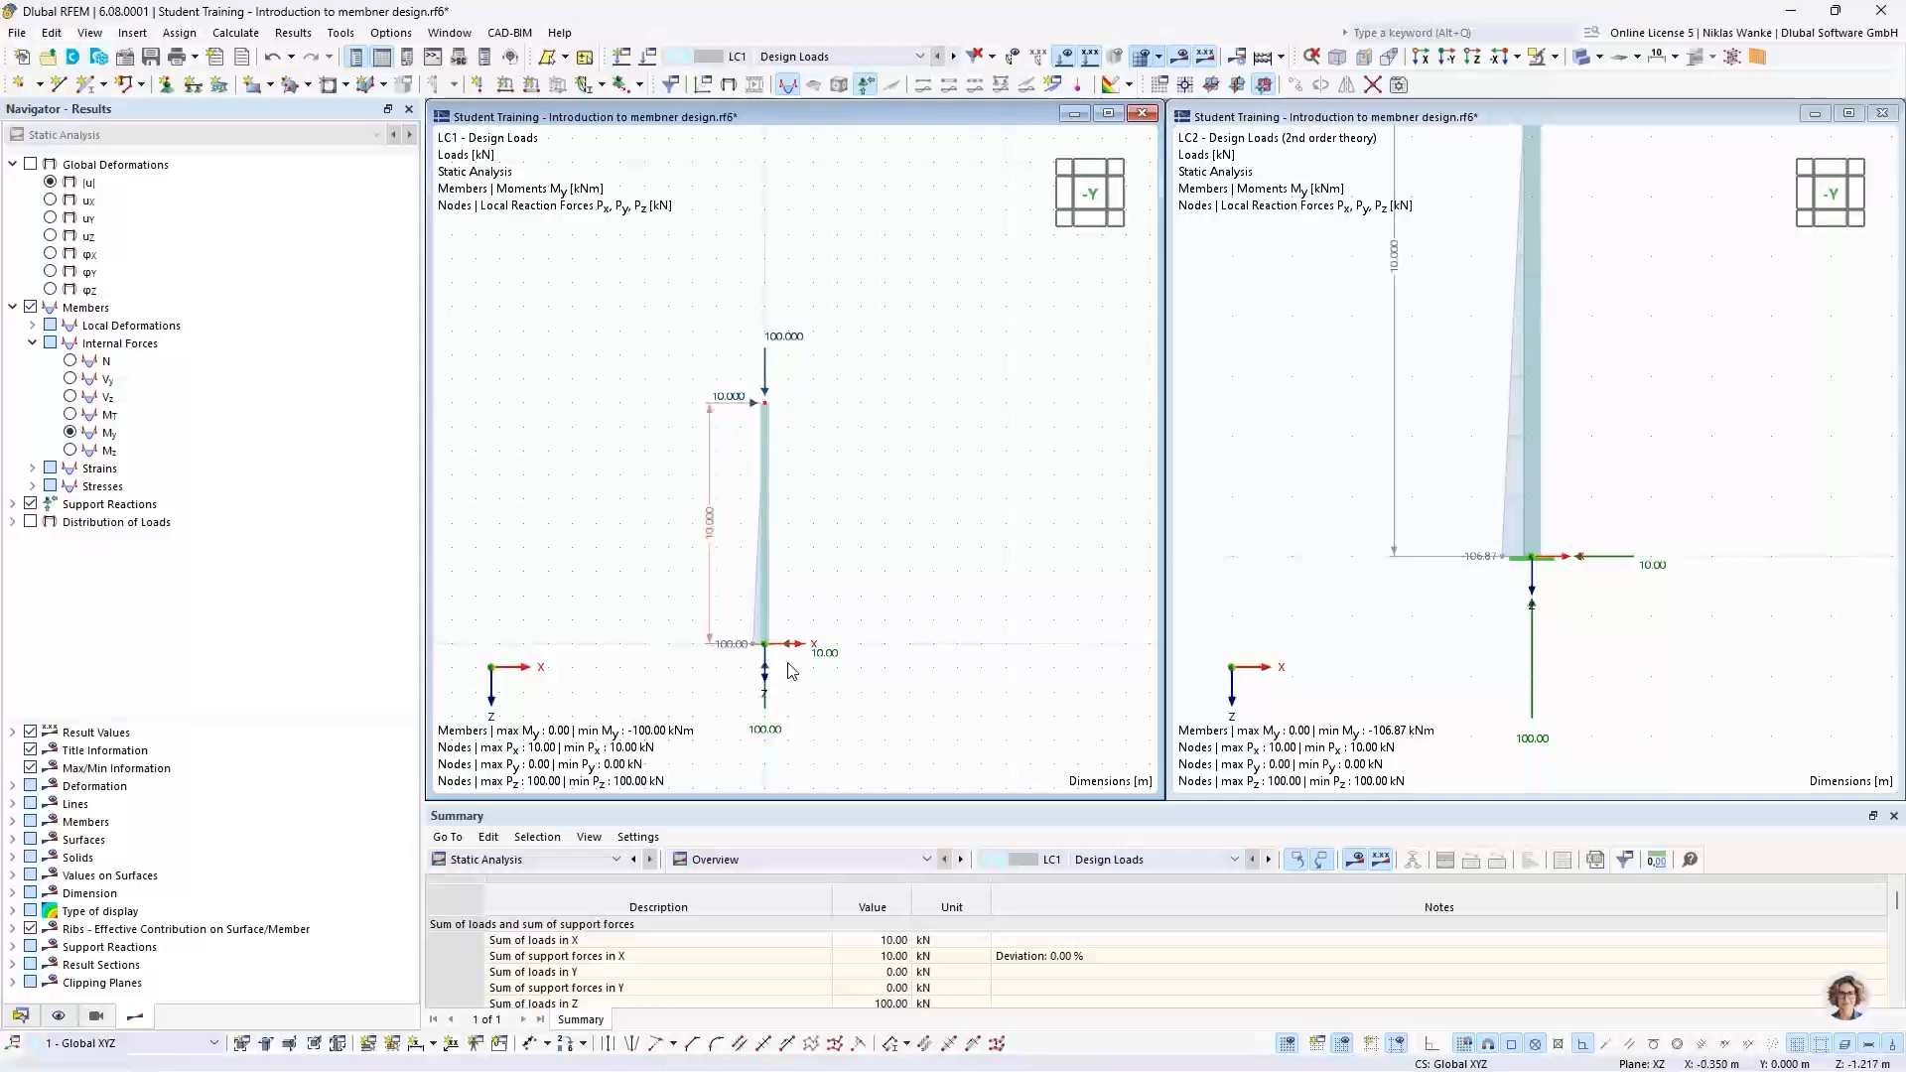
scroll(782, 677, up, 2)
scroll(781, 677, down, 1)
middle_drag(783, 669, 817, 642)
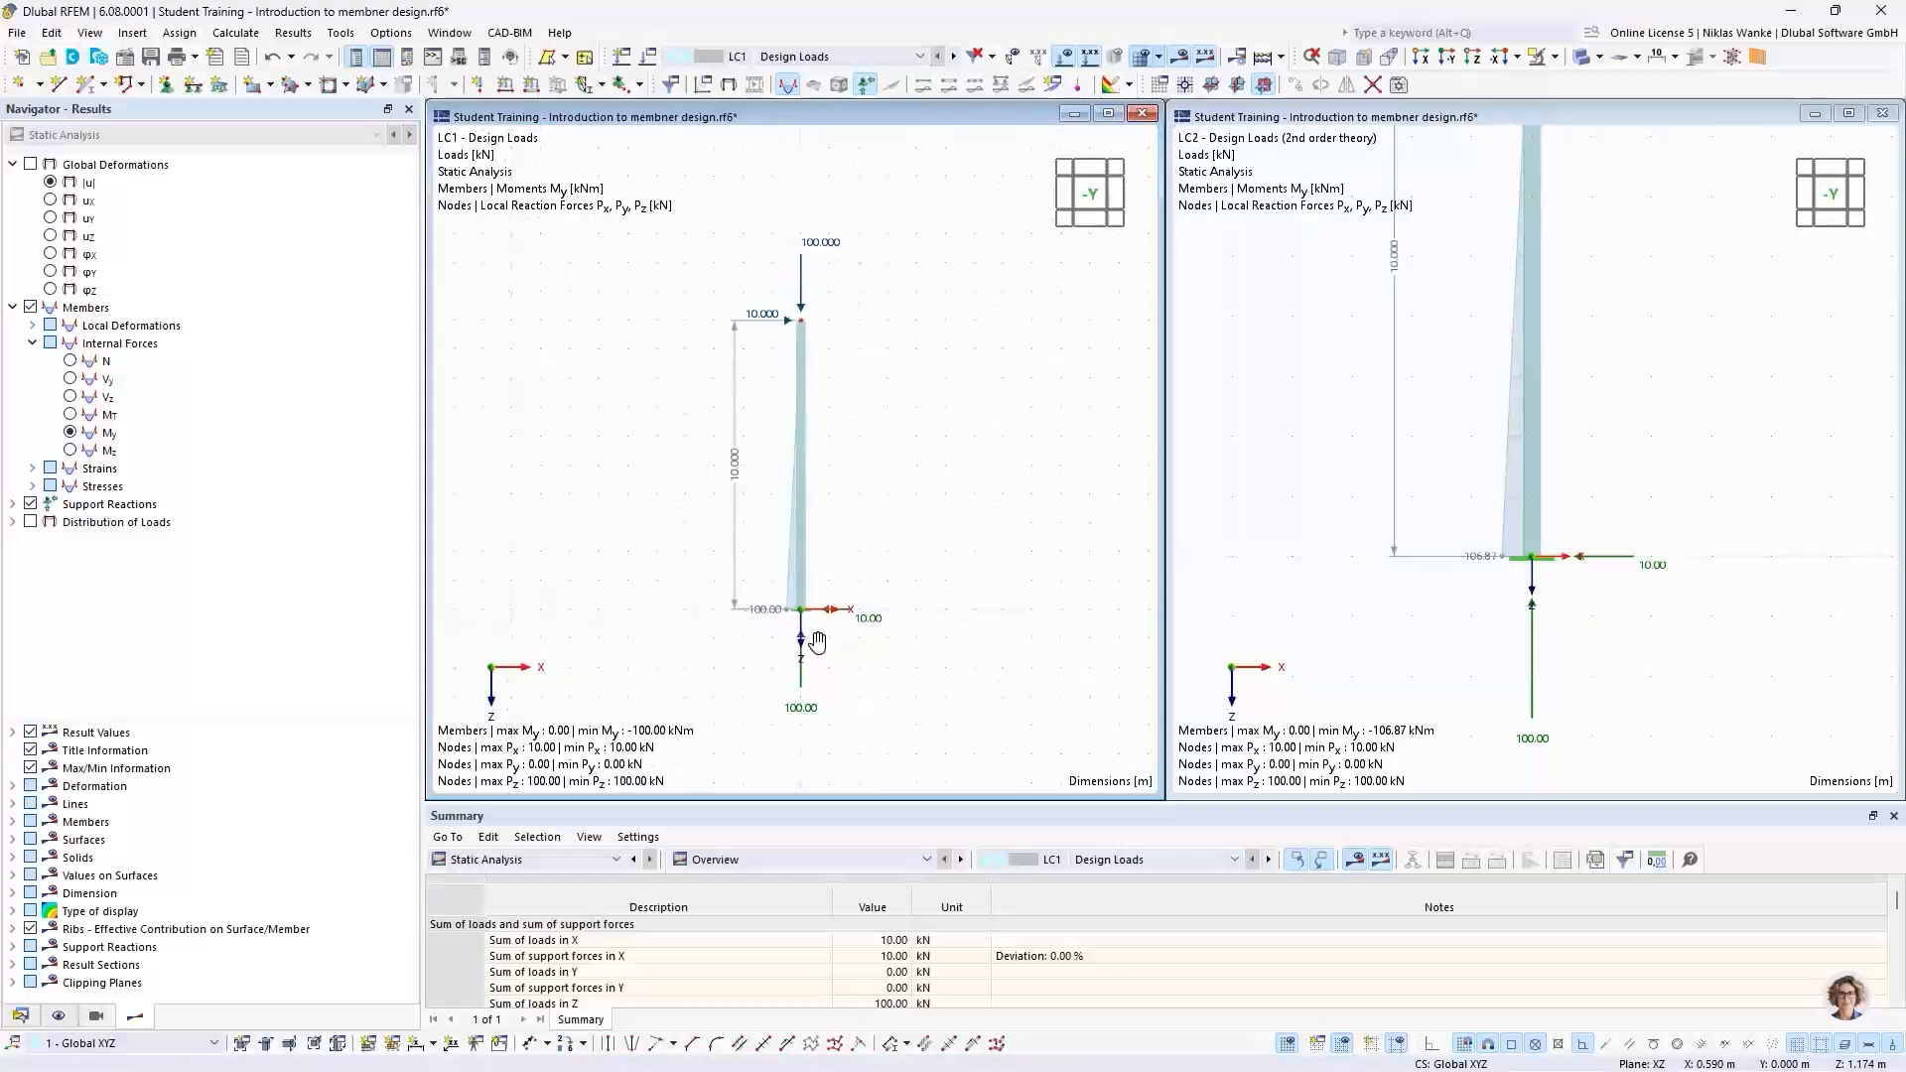
scroll(819, 635, up, 1)
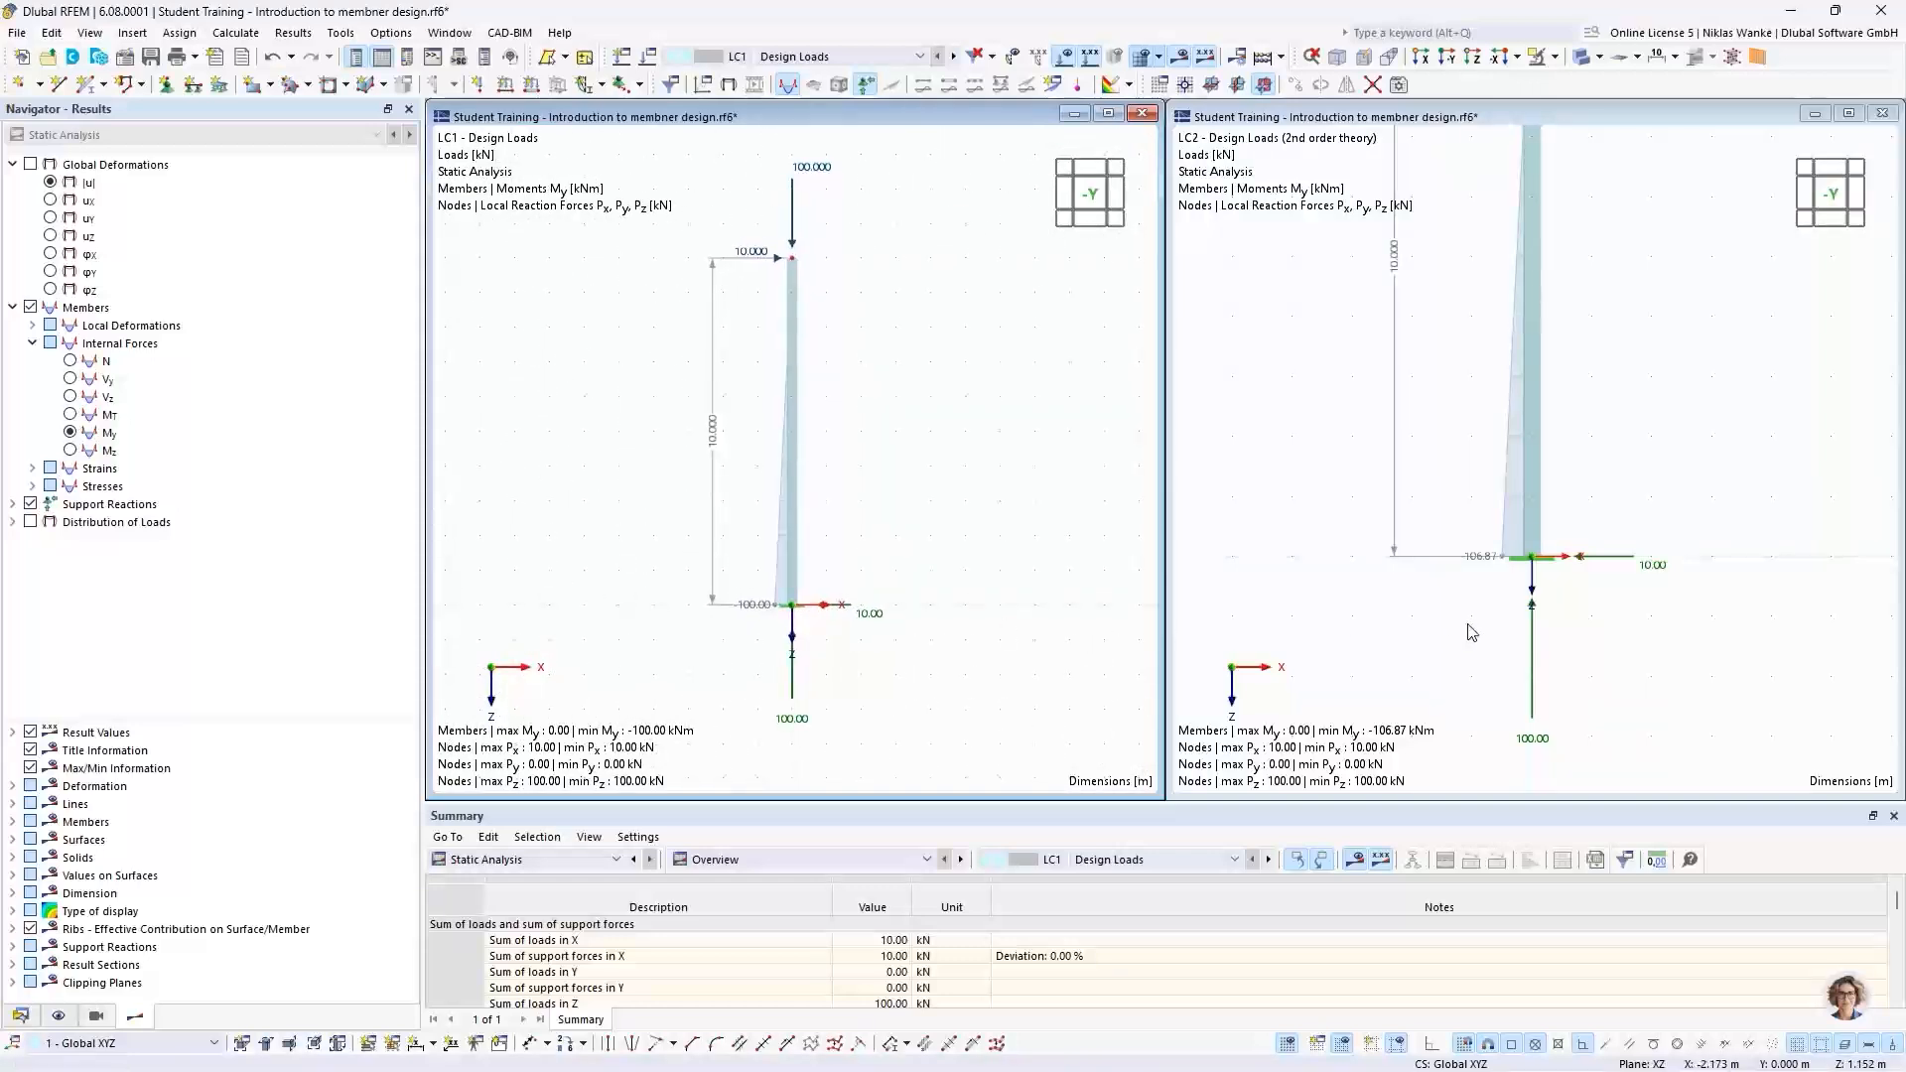
mouse_move(1474, 622)
middle_down()
mouse_move(1478, 655)
mouse_move(1490, 644)
middle_up()
scroll(1496, 670, down, 1)
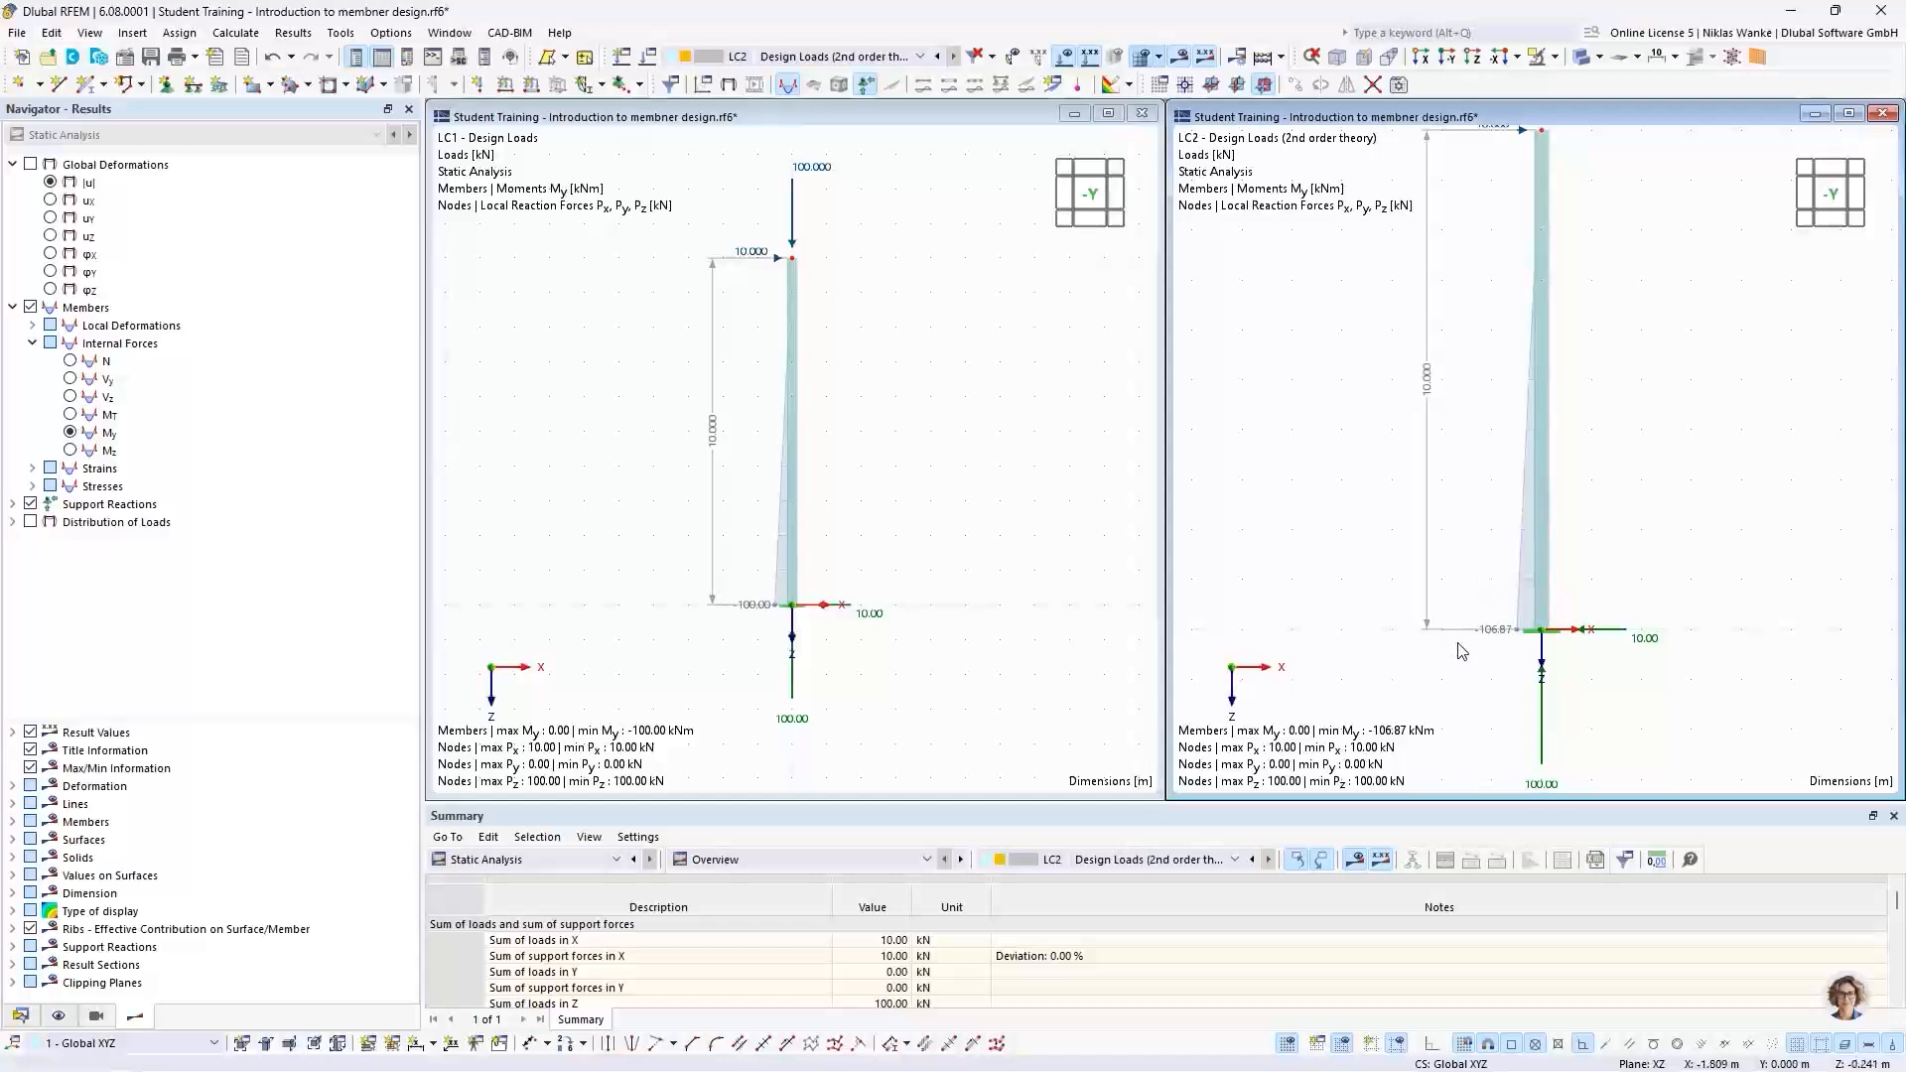
scroll(1565, 646, down, 3)
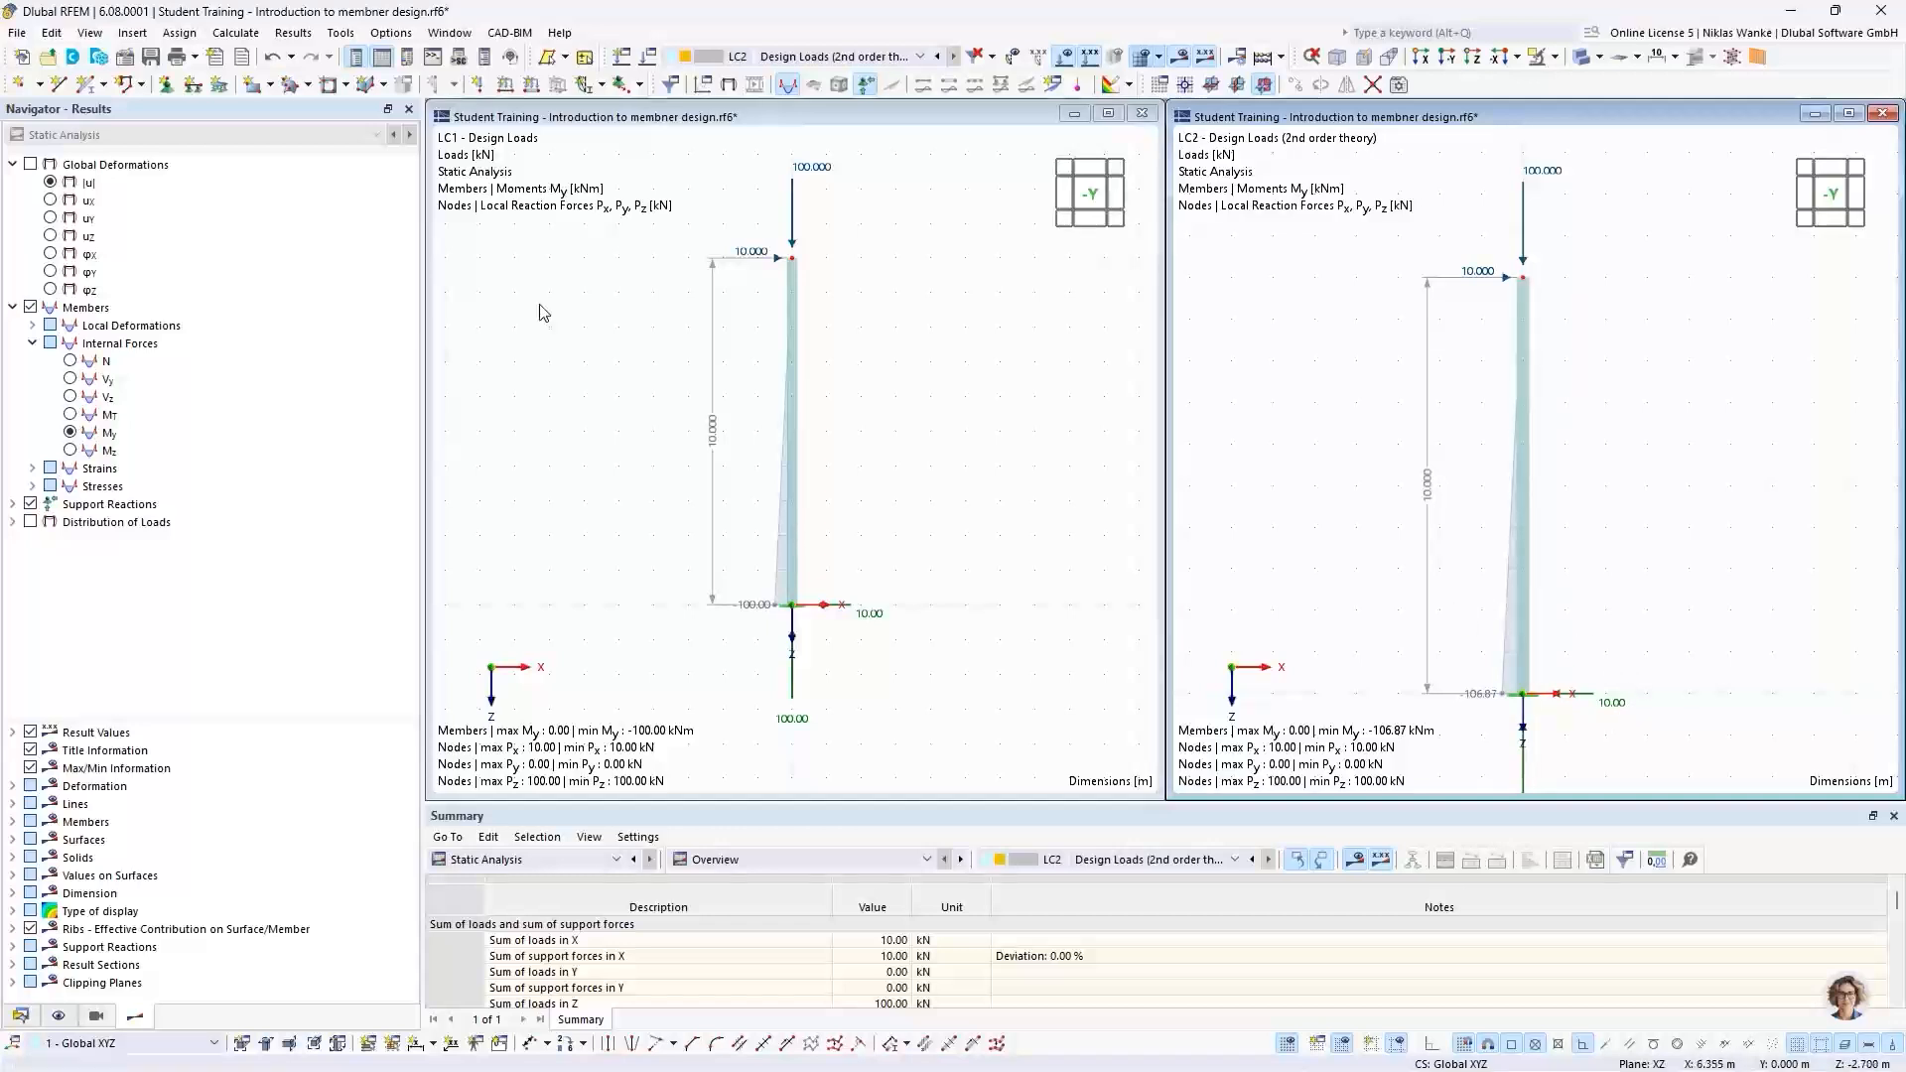
Step: Show the global deformation |u| for LC2, return to the member moments My and compare the base moments of LC1 and LC2
click(49, 182)
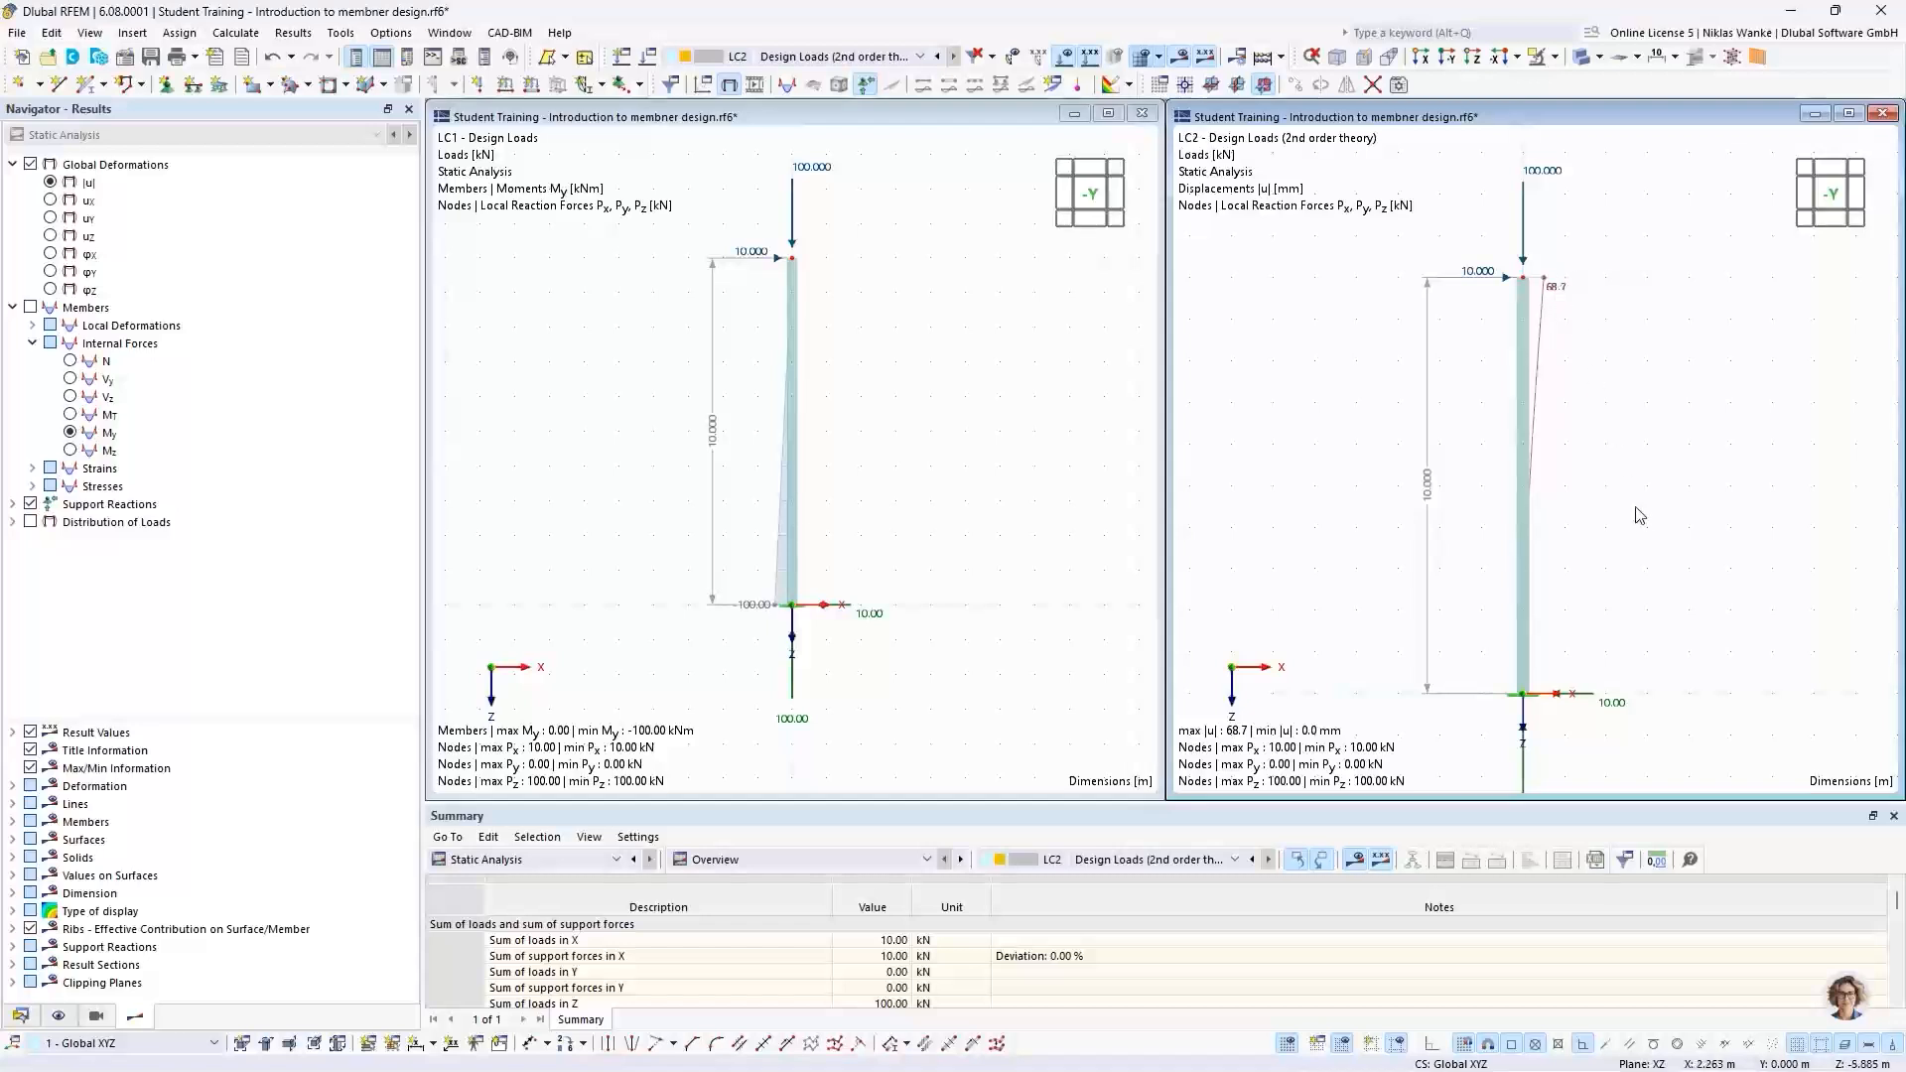
click(70, 433)
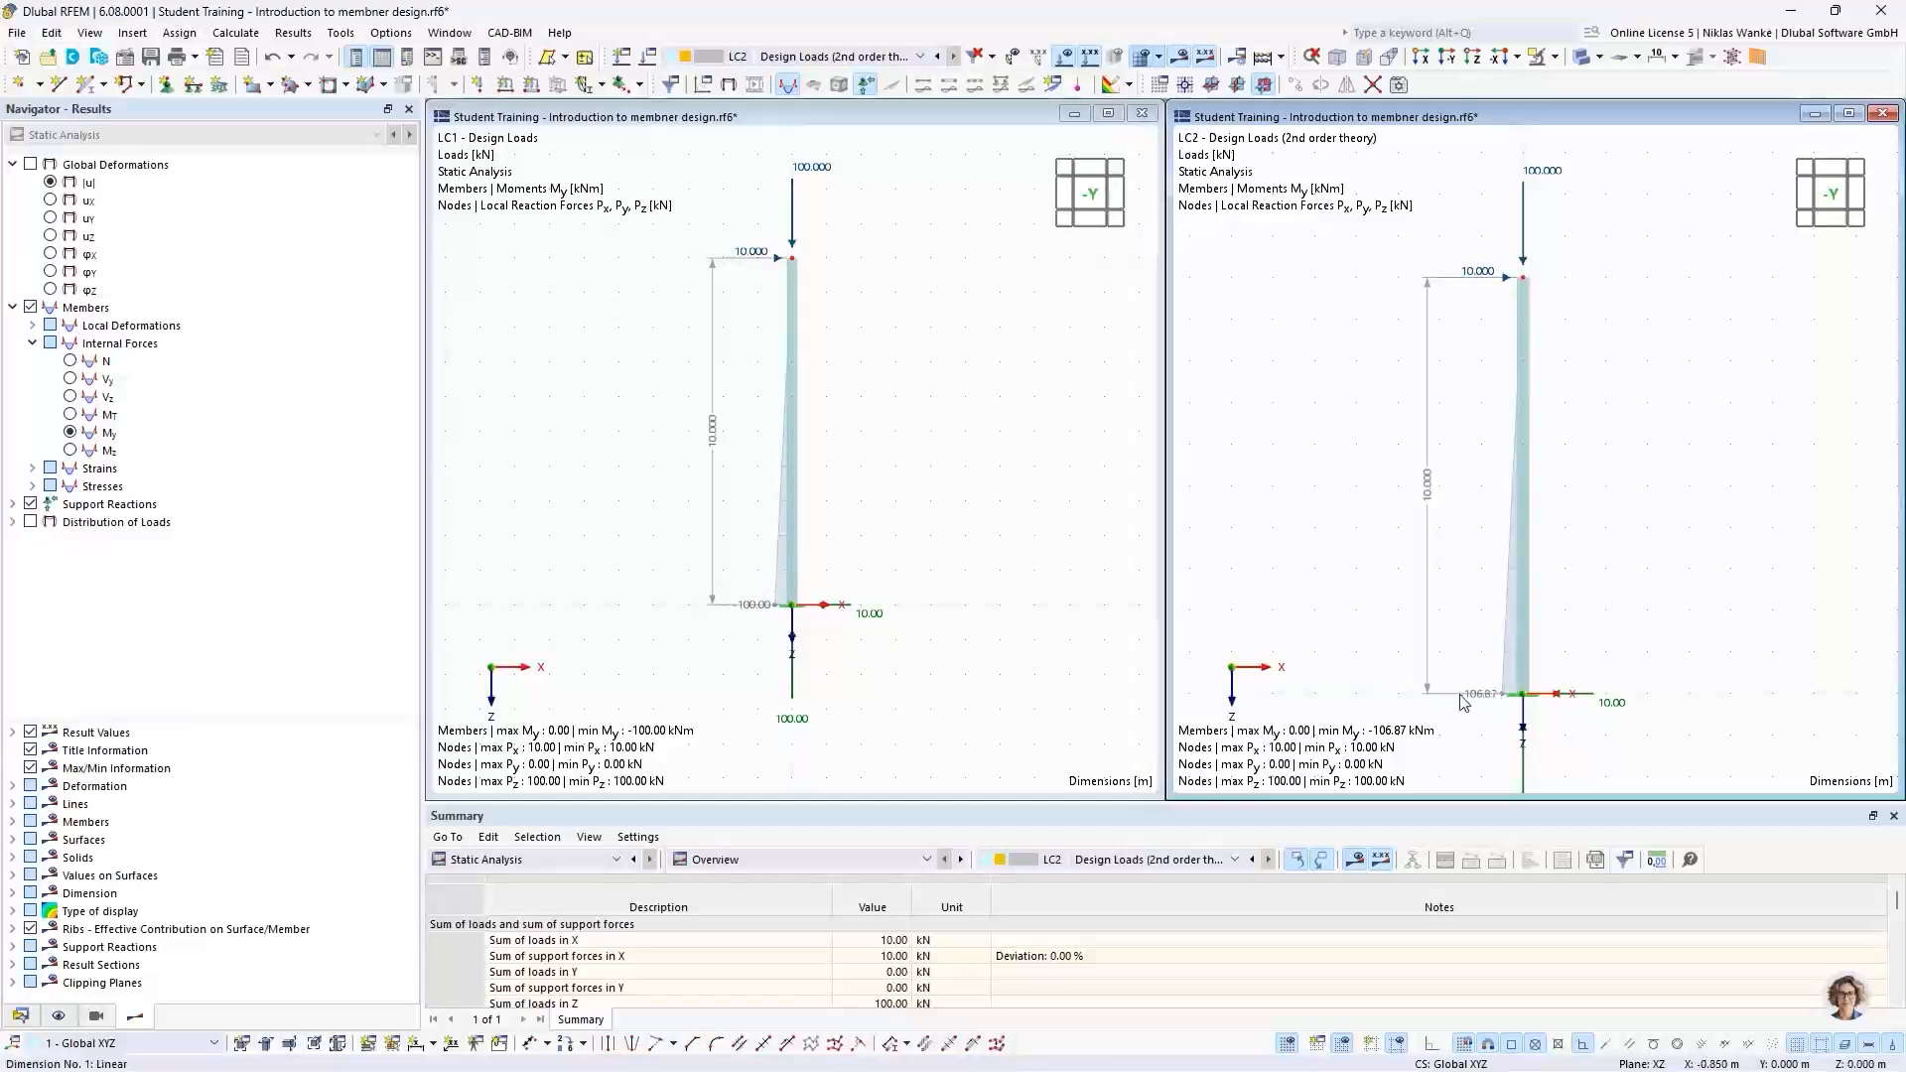
click(741, 651)
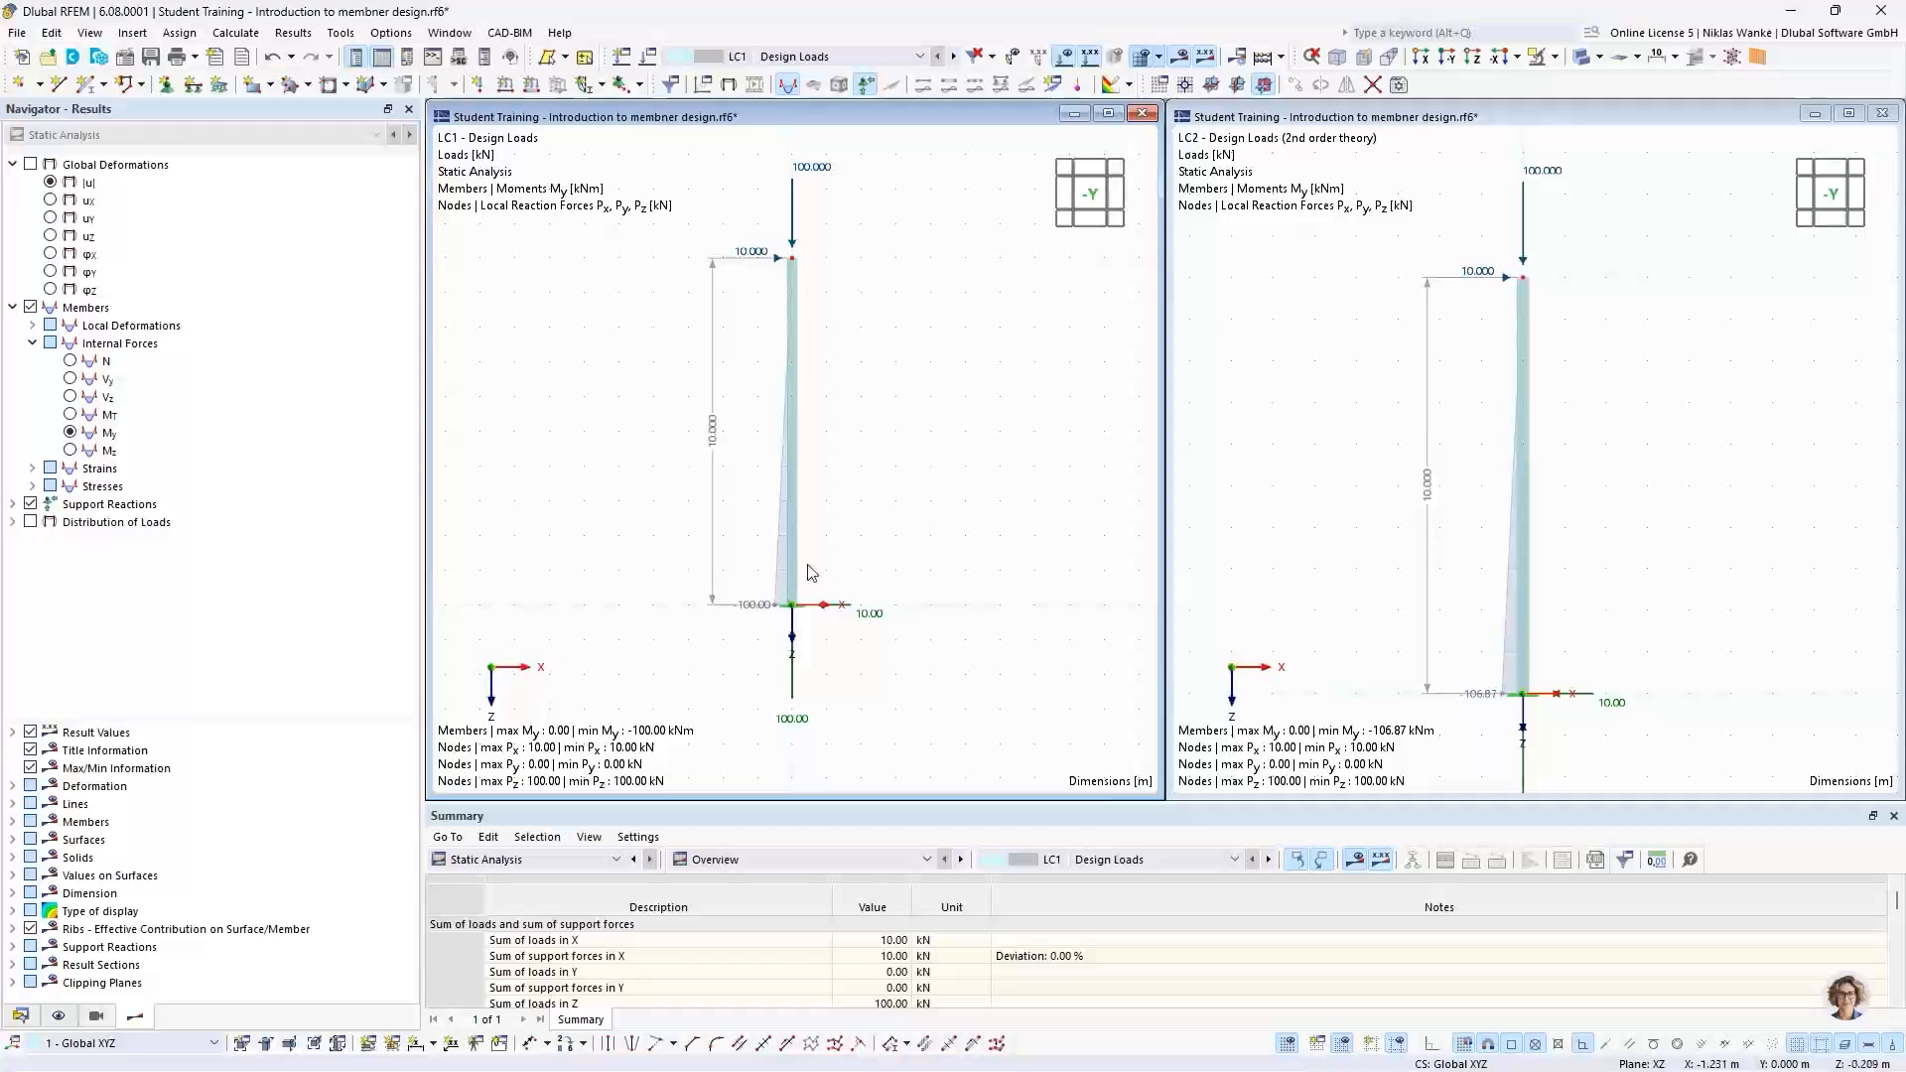
click(1371, 461)
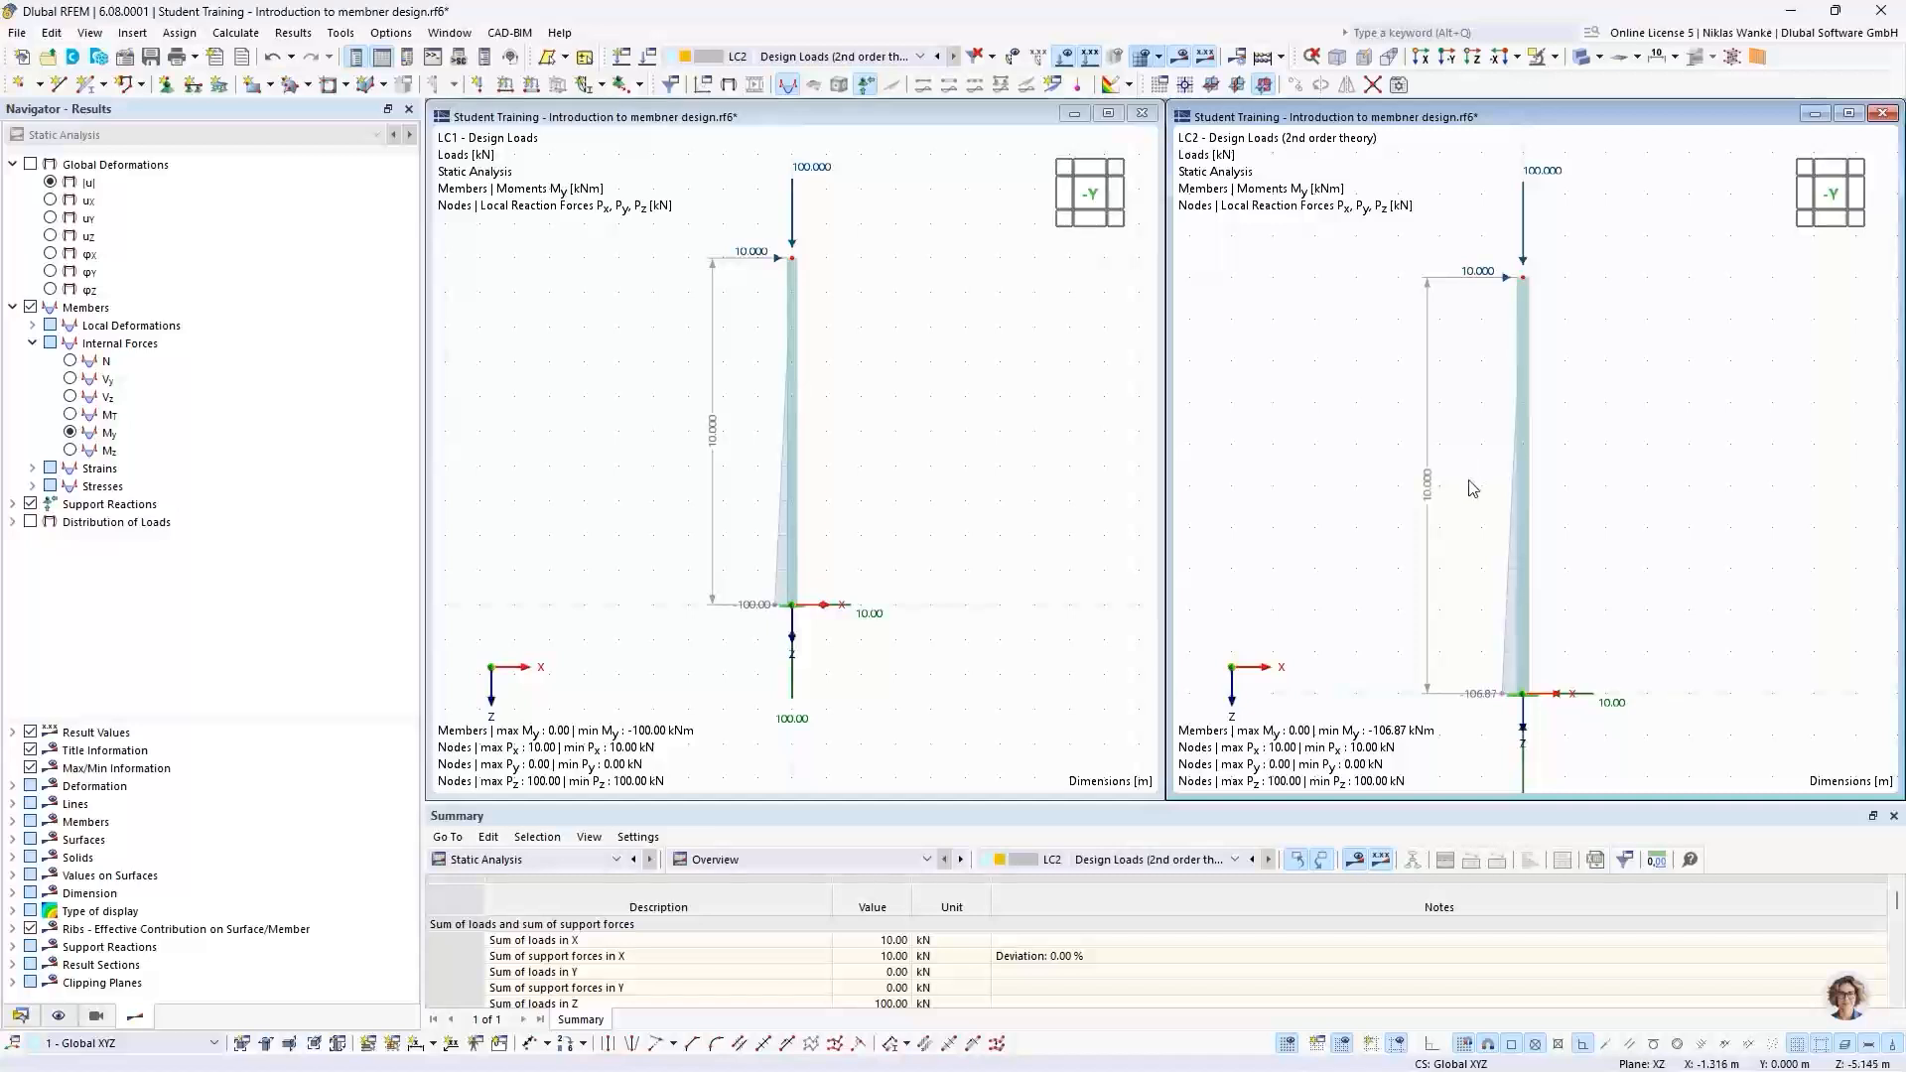
Step: Set the LC2 nodal load at the column top to Fx 20 kN and Fz 200 kN
scroll(1472, 488, down, 2)
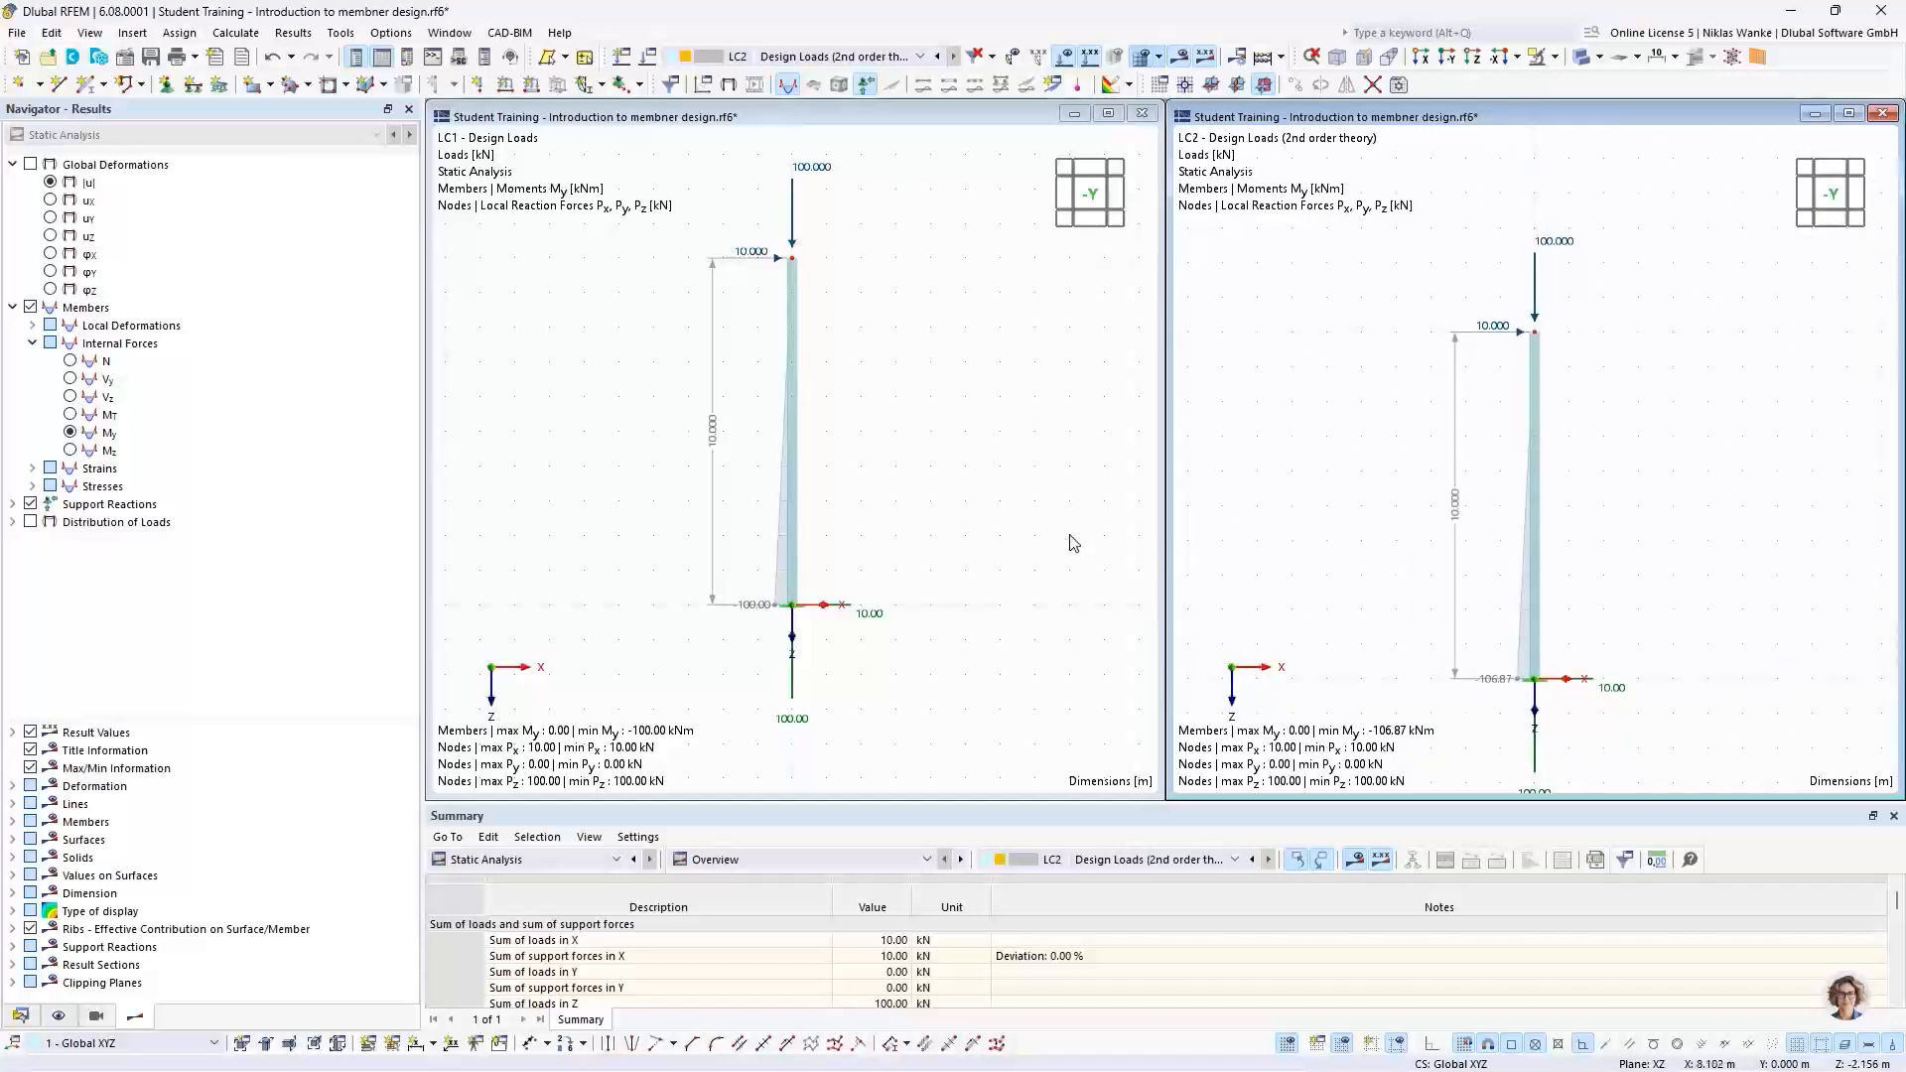
middle_drag(996, 392, 990, 441)
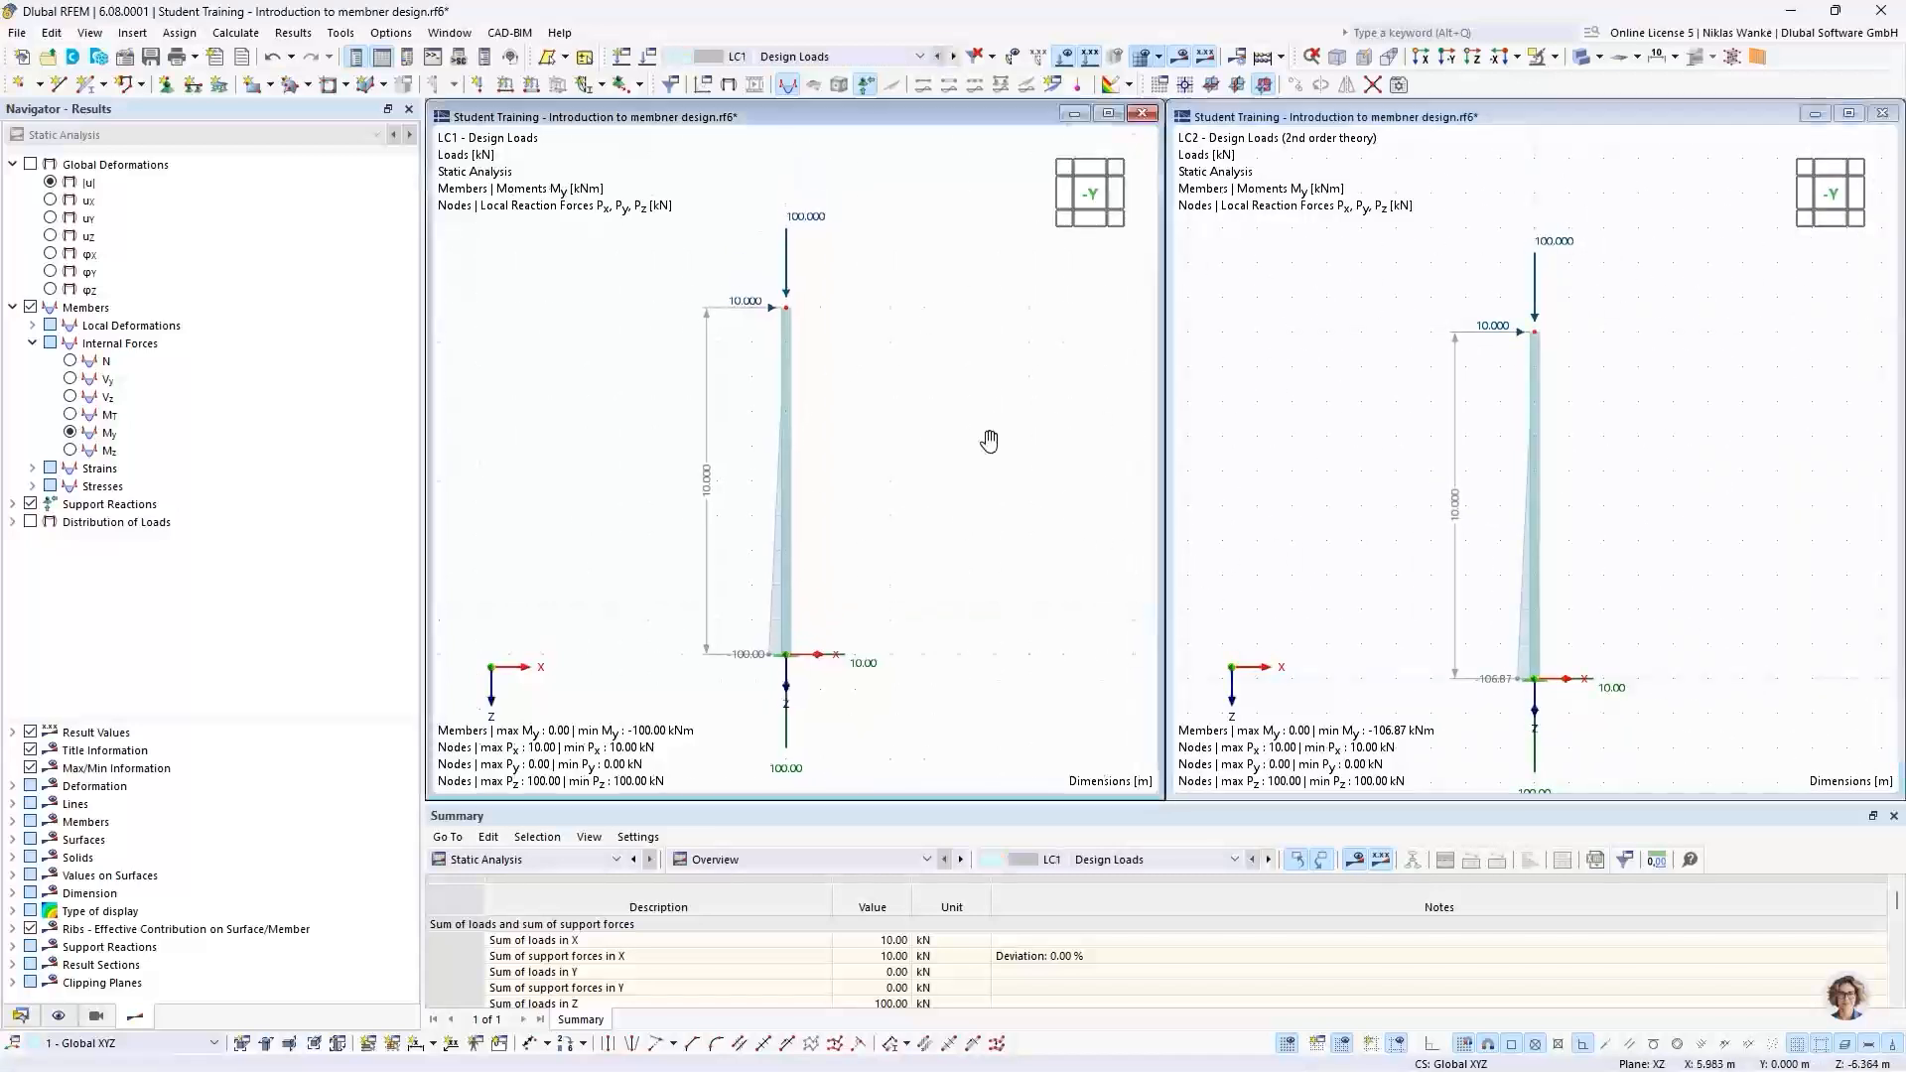
double_click(1556, 245)
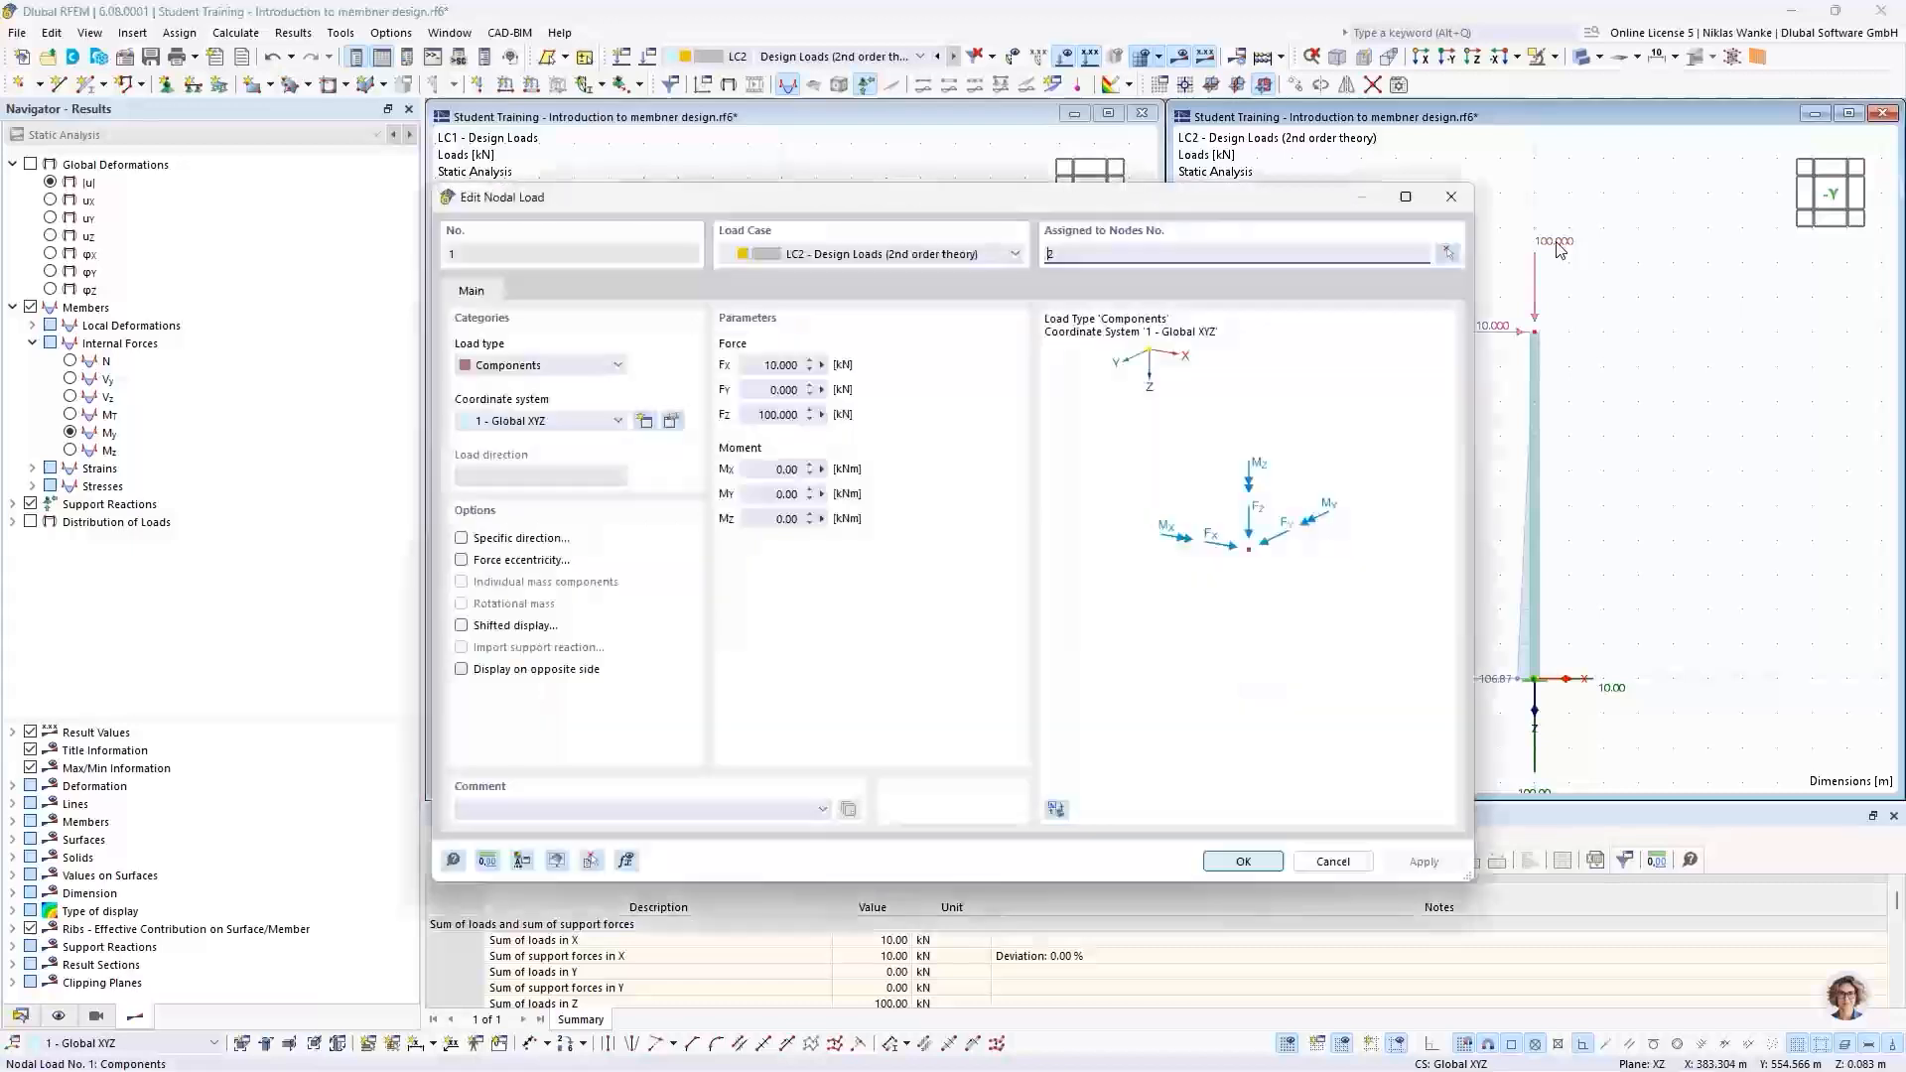
drag(760, 366, 843, 364)
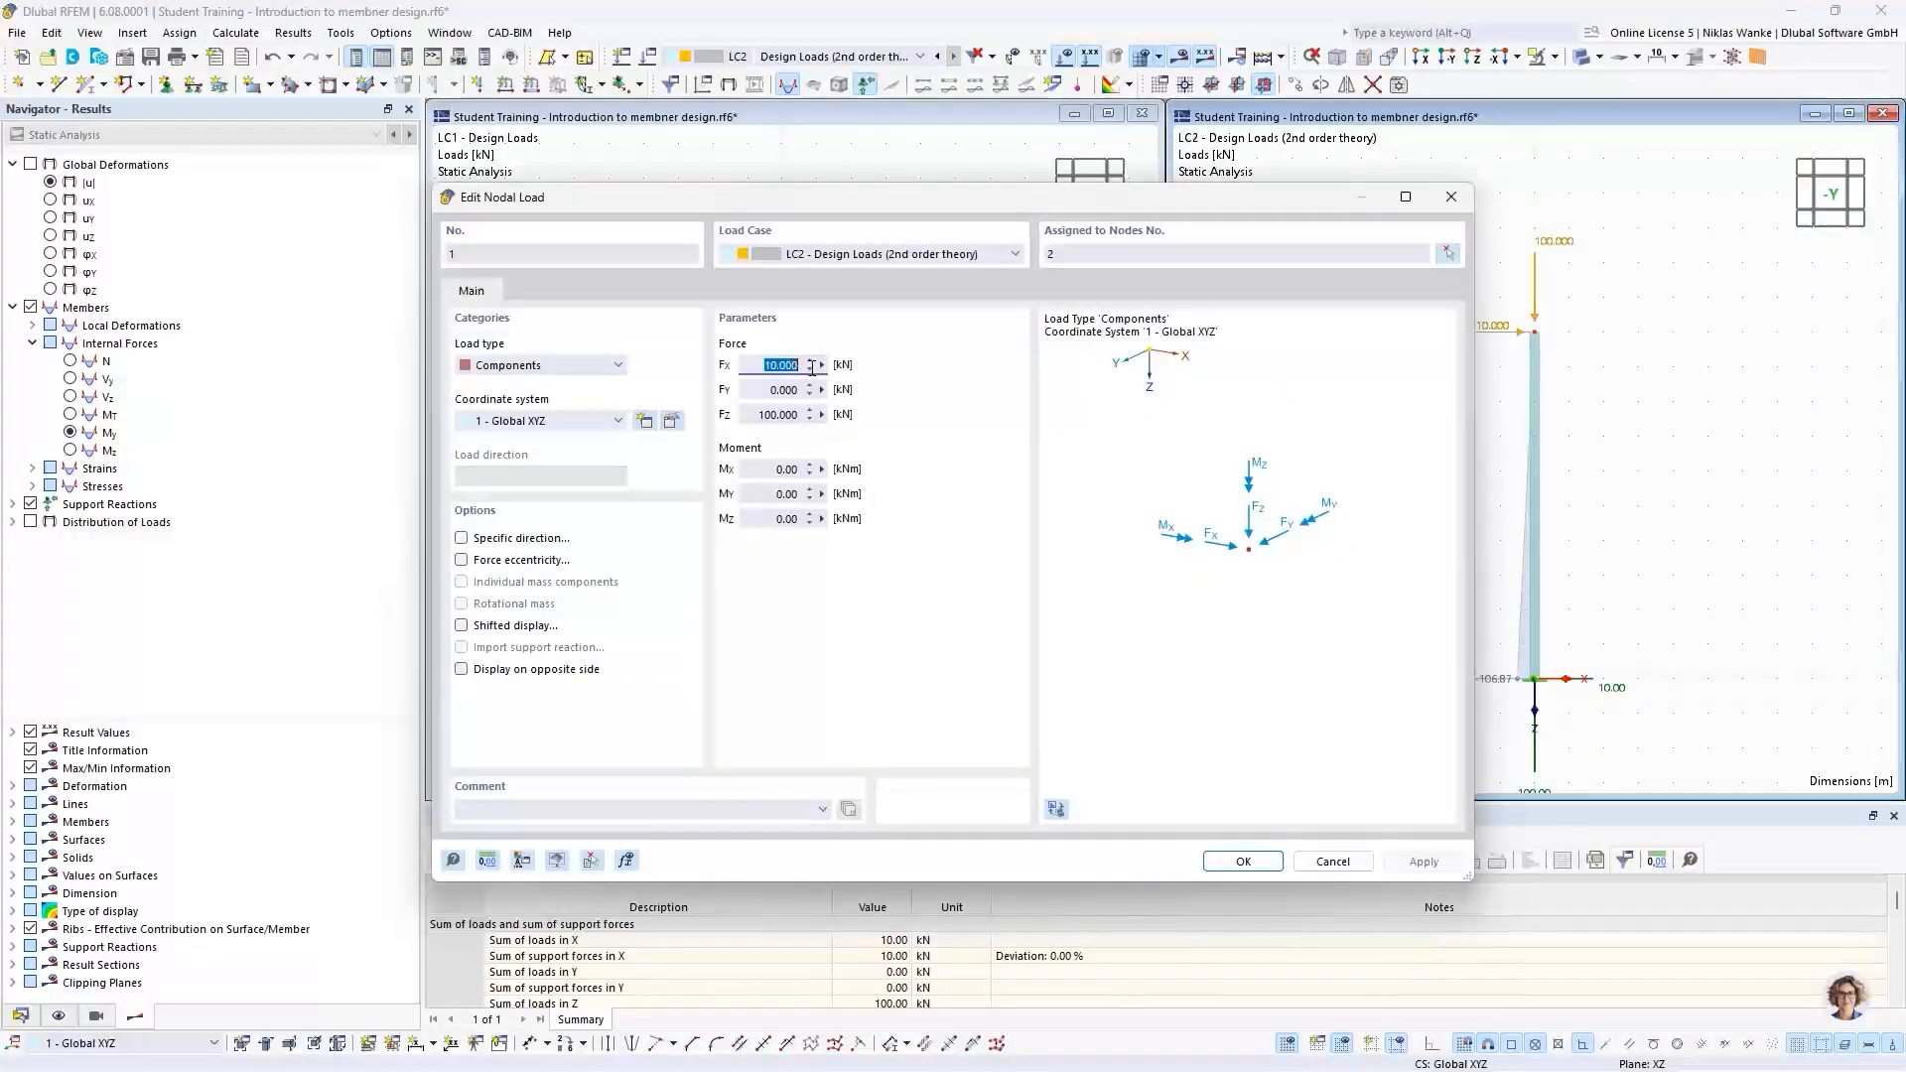
text(20)
drag(757, 414, 839, 404)
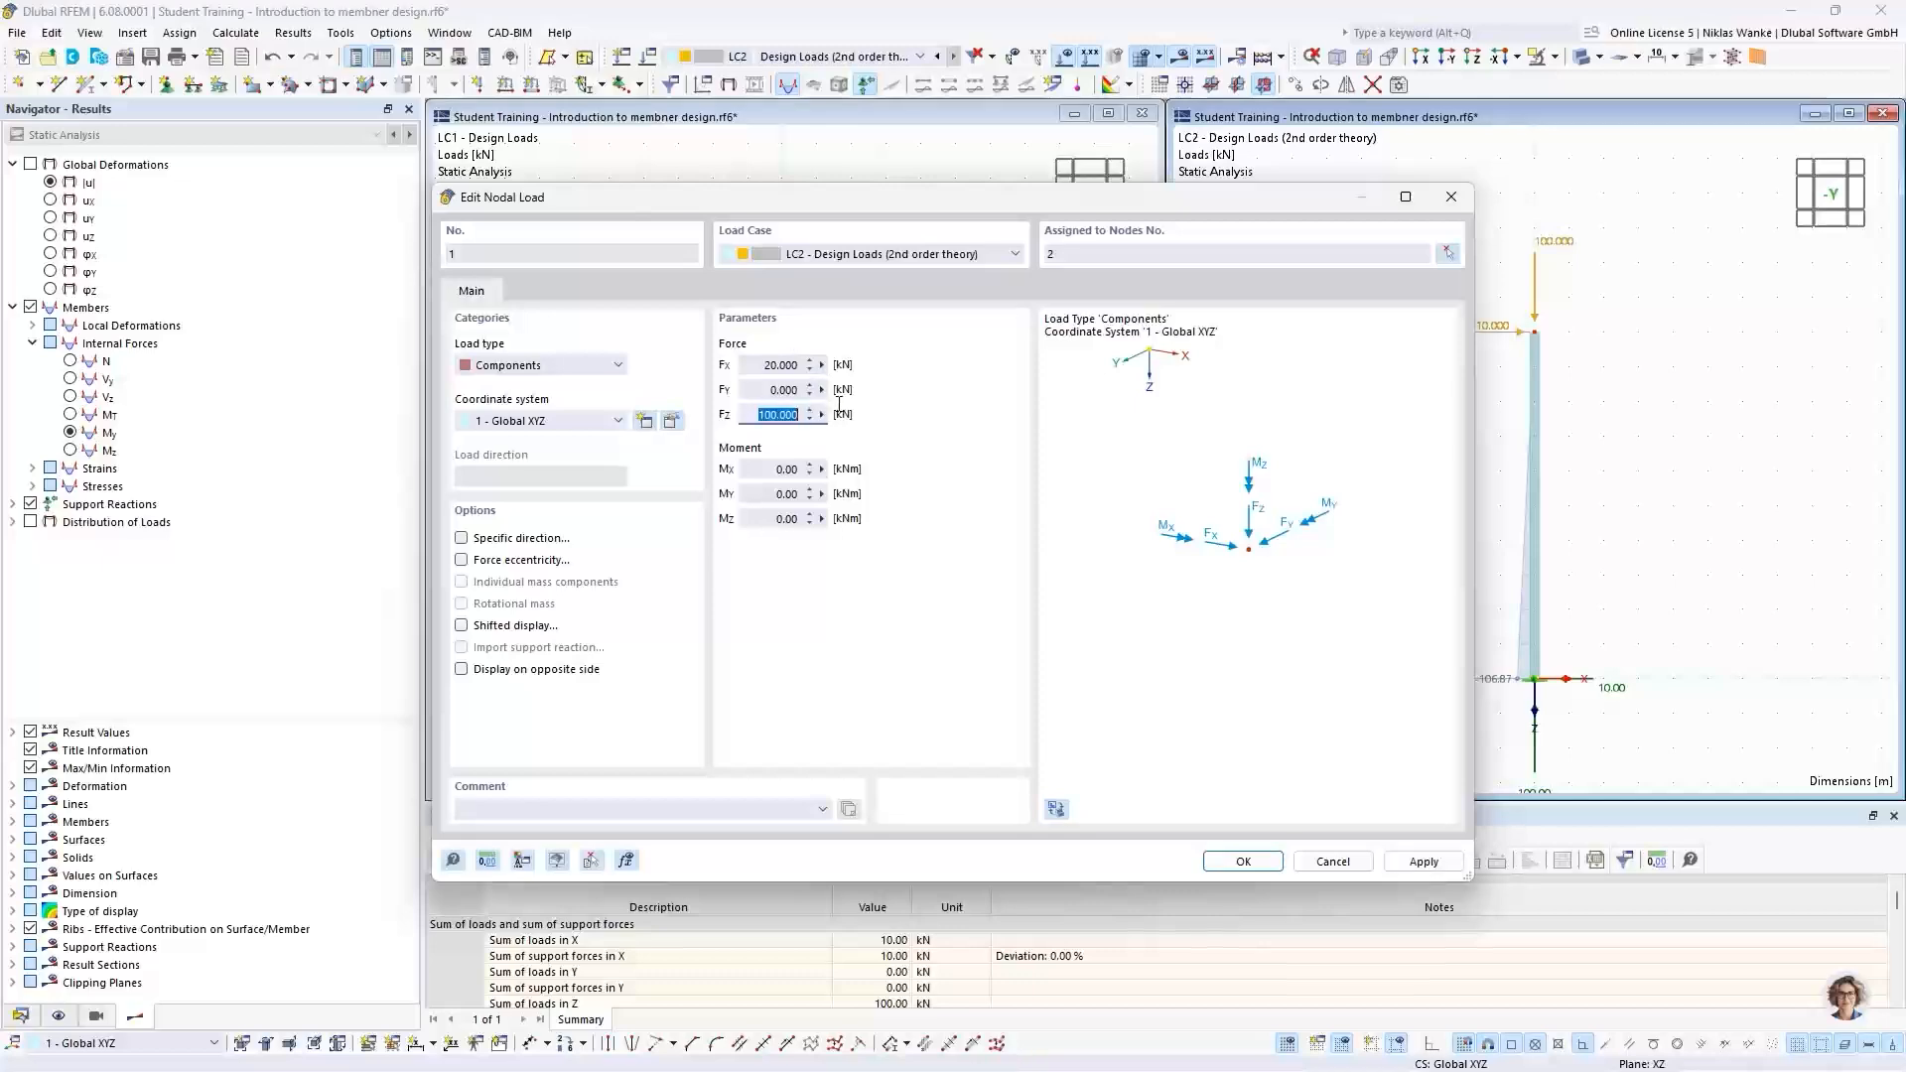
text(200)
click(1243, 861)
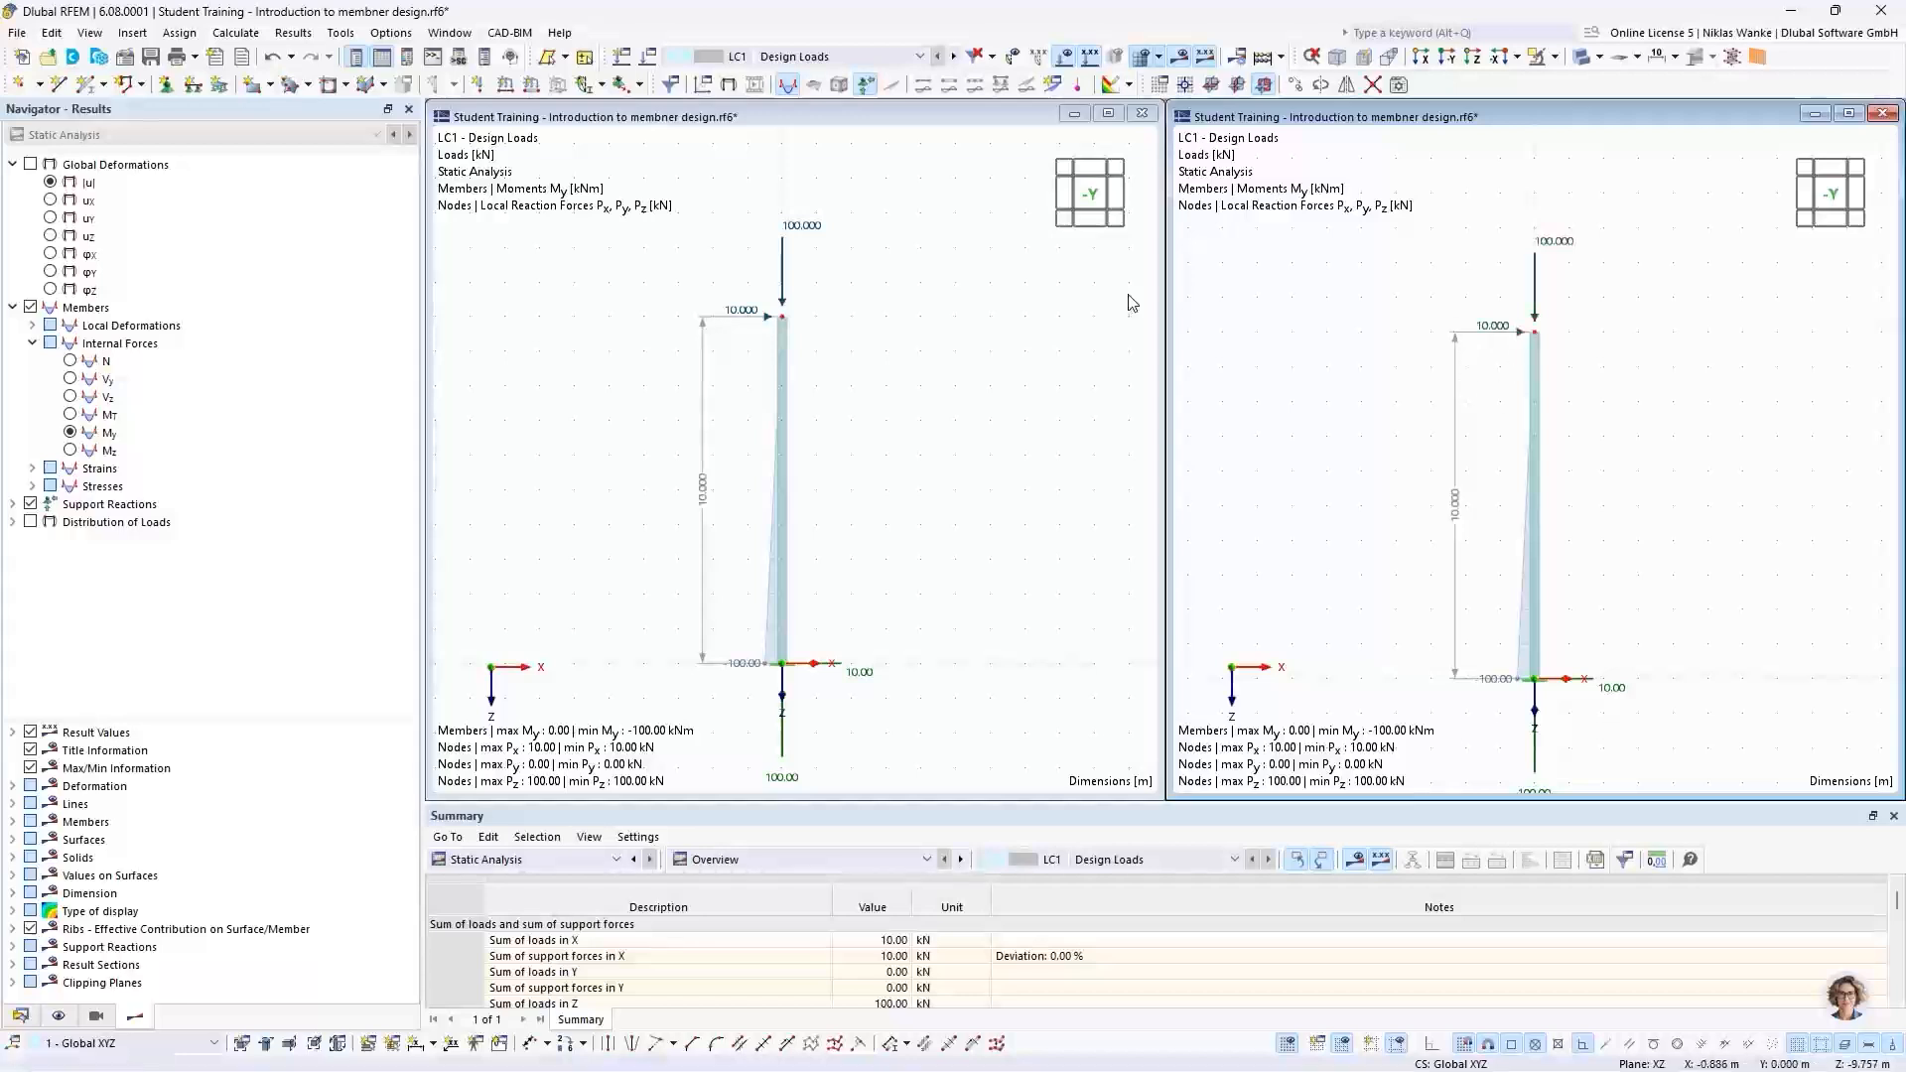
Step: Set the LC1 nodal load at the column top to Fx 20 kN and Fz 200 kN
double_click(1554, 248)
double_click(794, 365)
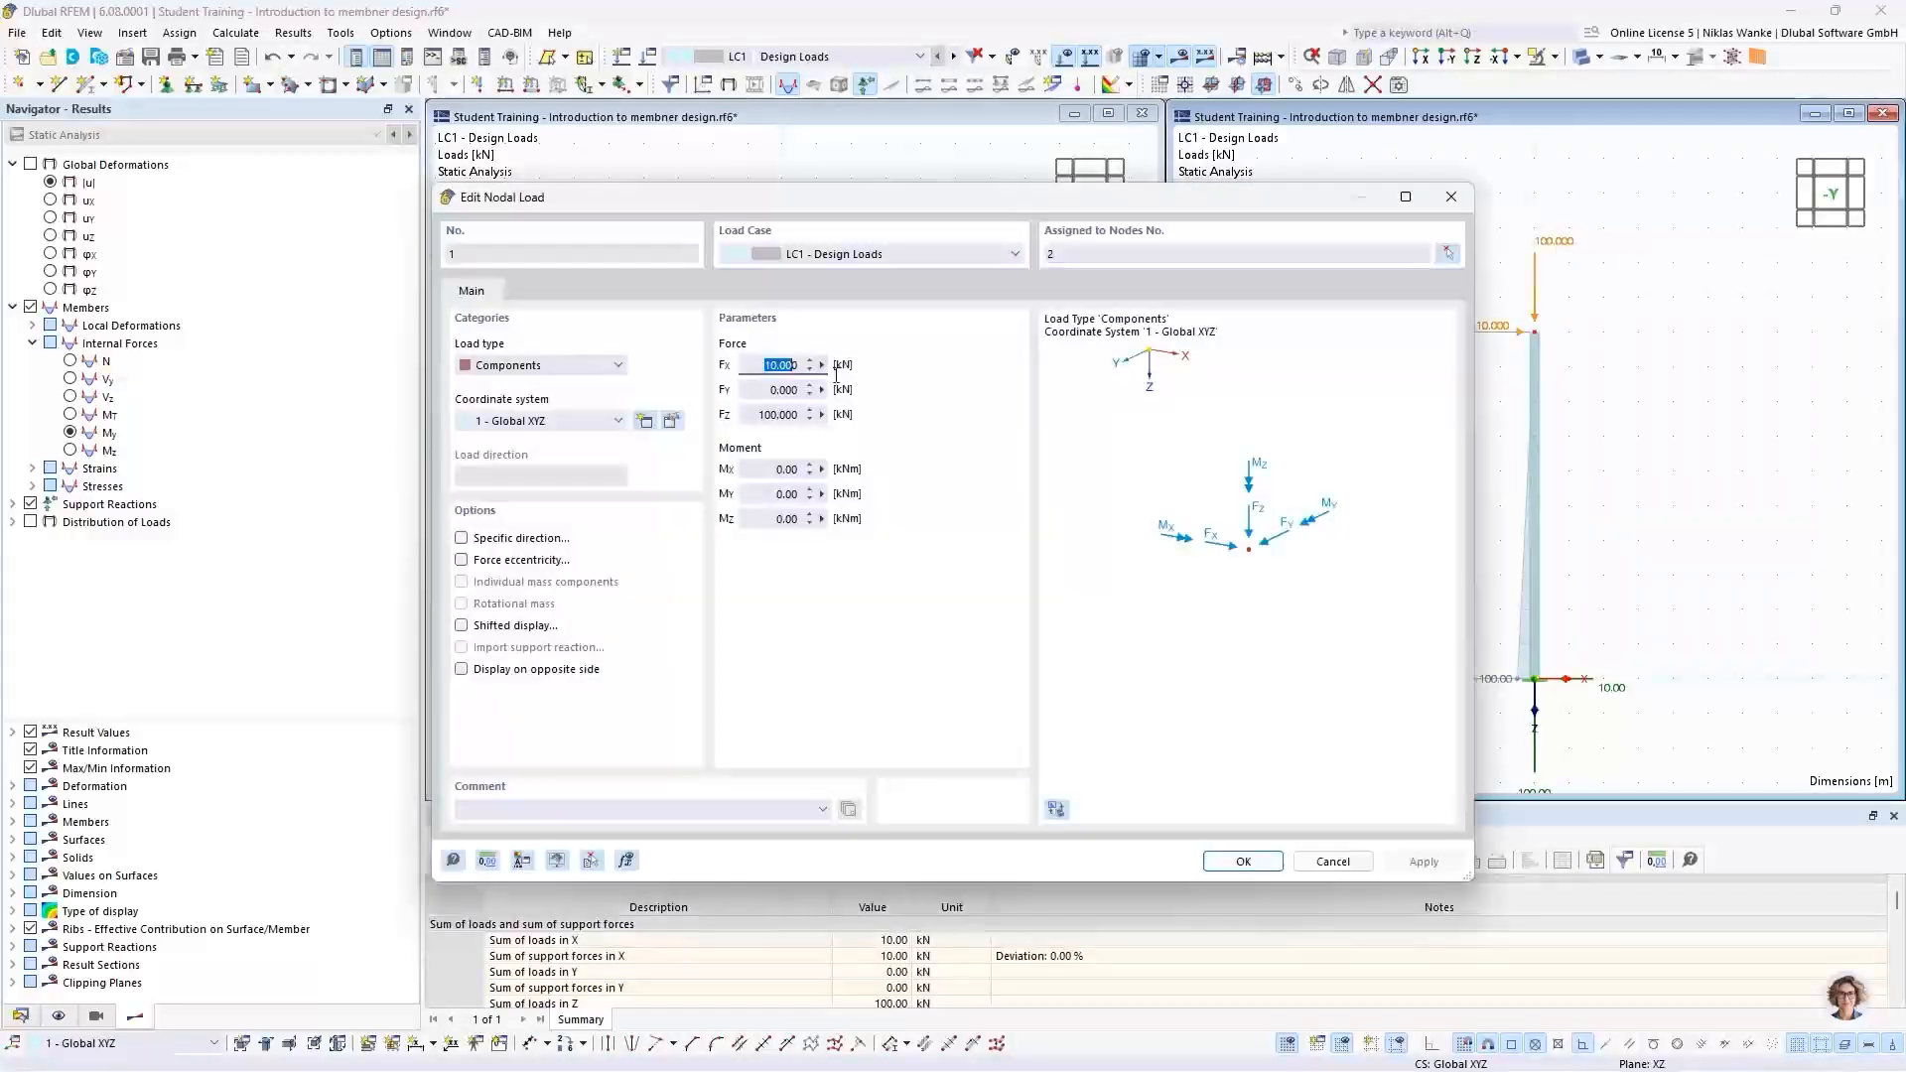
text(20)
double_click(766, 414)
text(200)
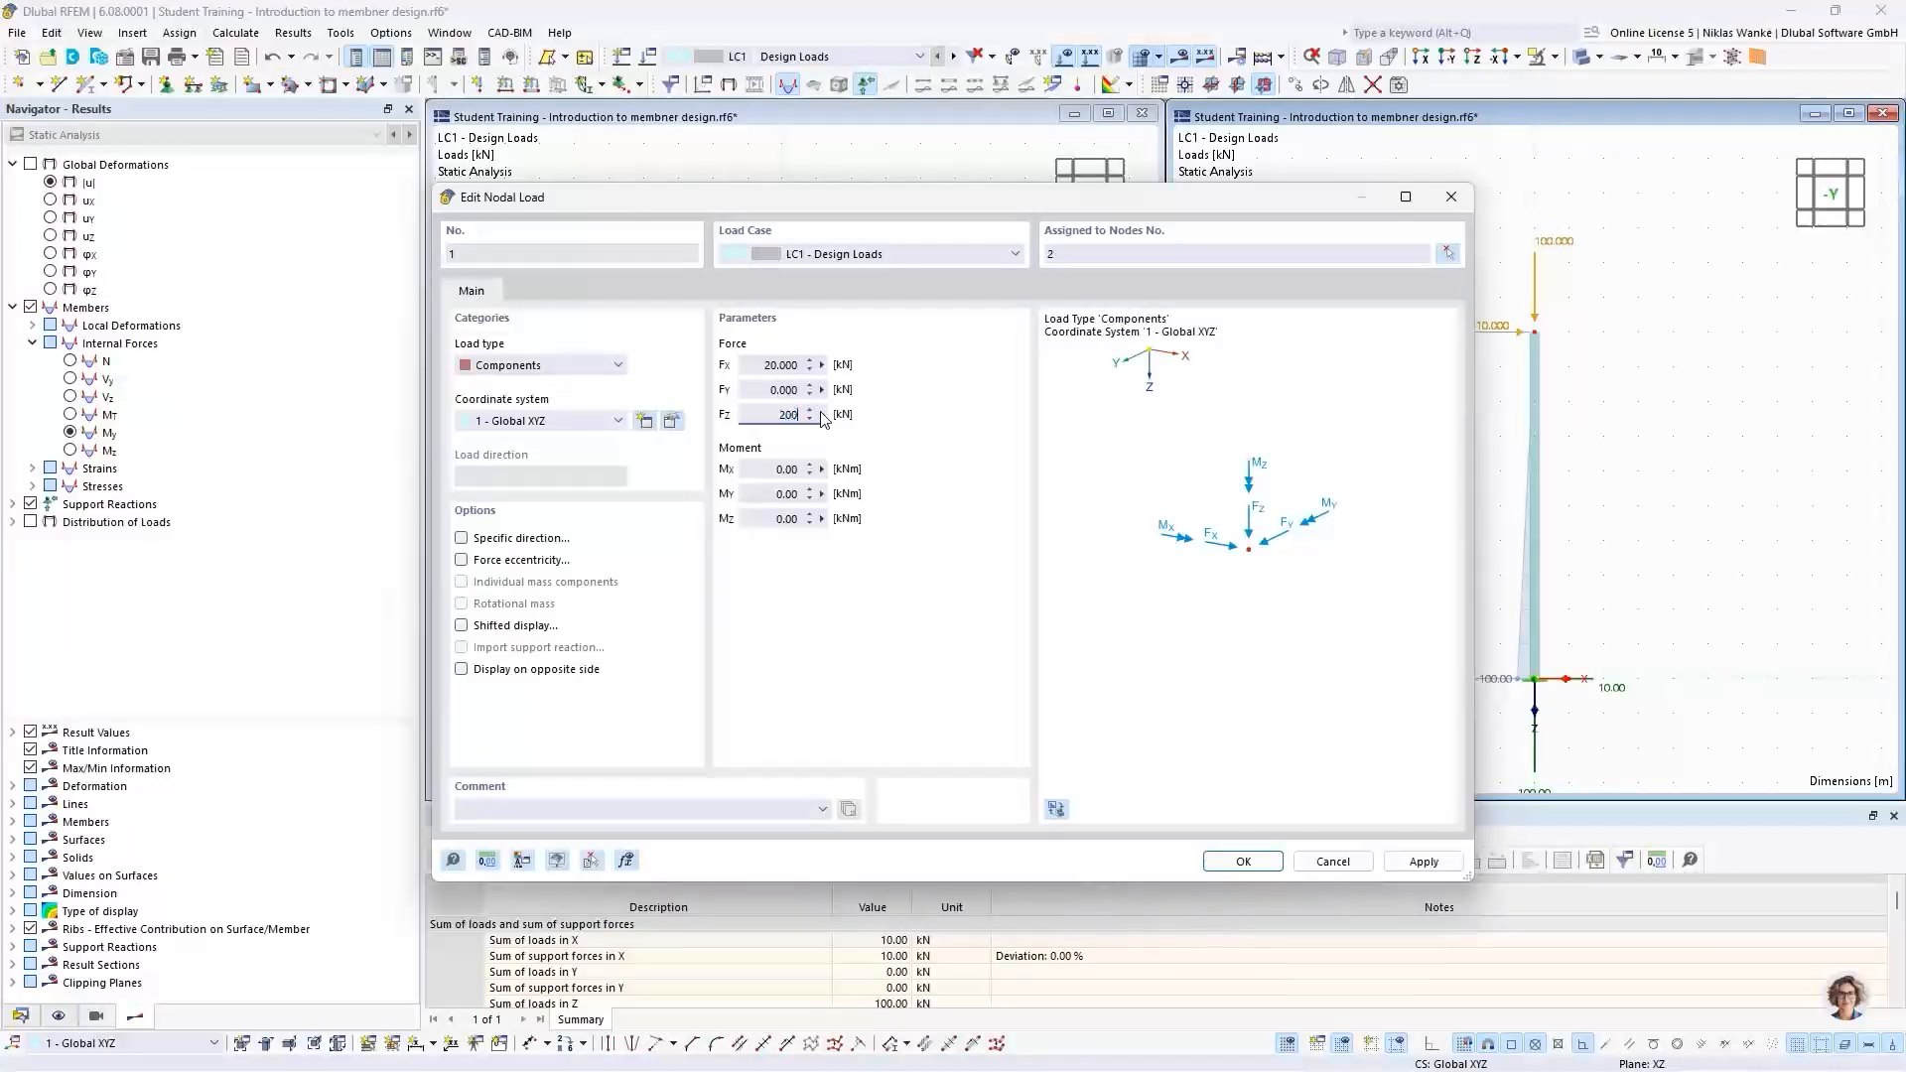
click(780, 393)
click(1241, 861)
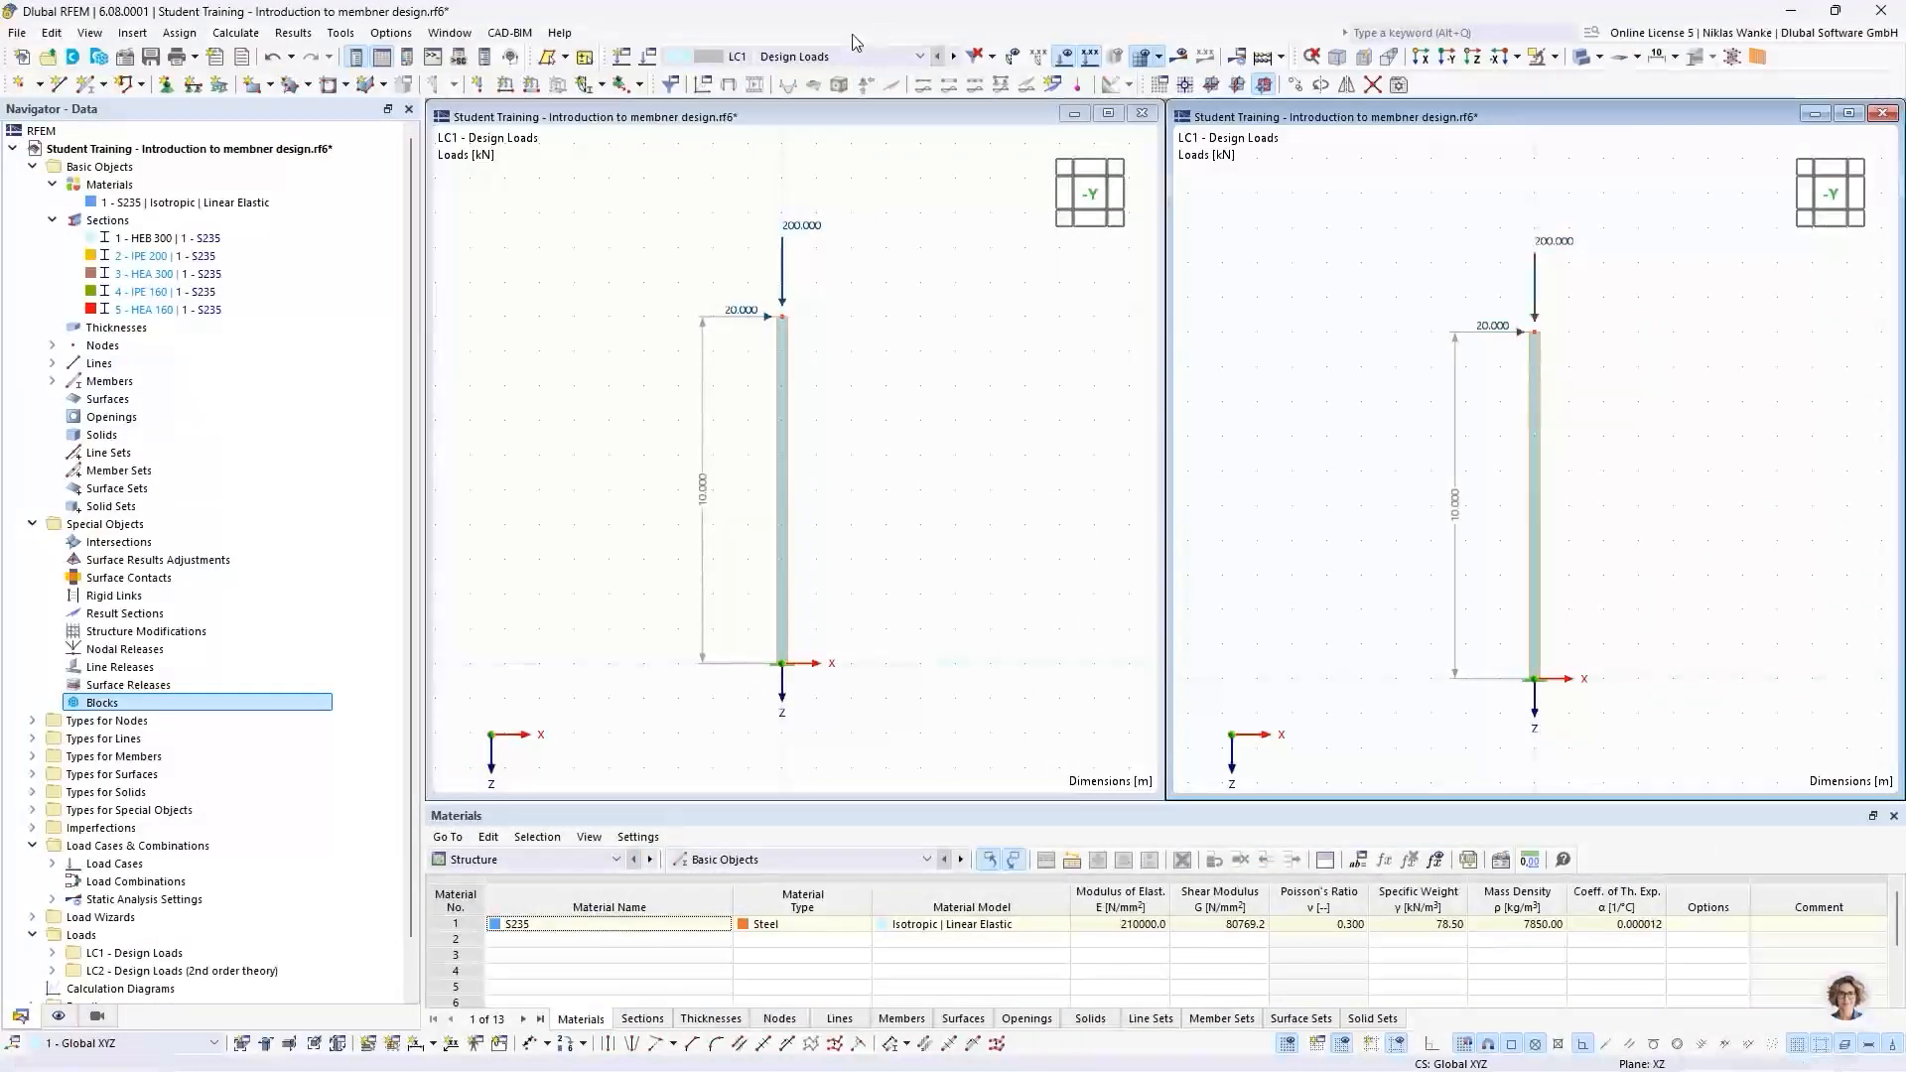
Step: Show LC2 Design Loads (2nd order theory) in the second model window again
click(828, 58)
click(822, 57)
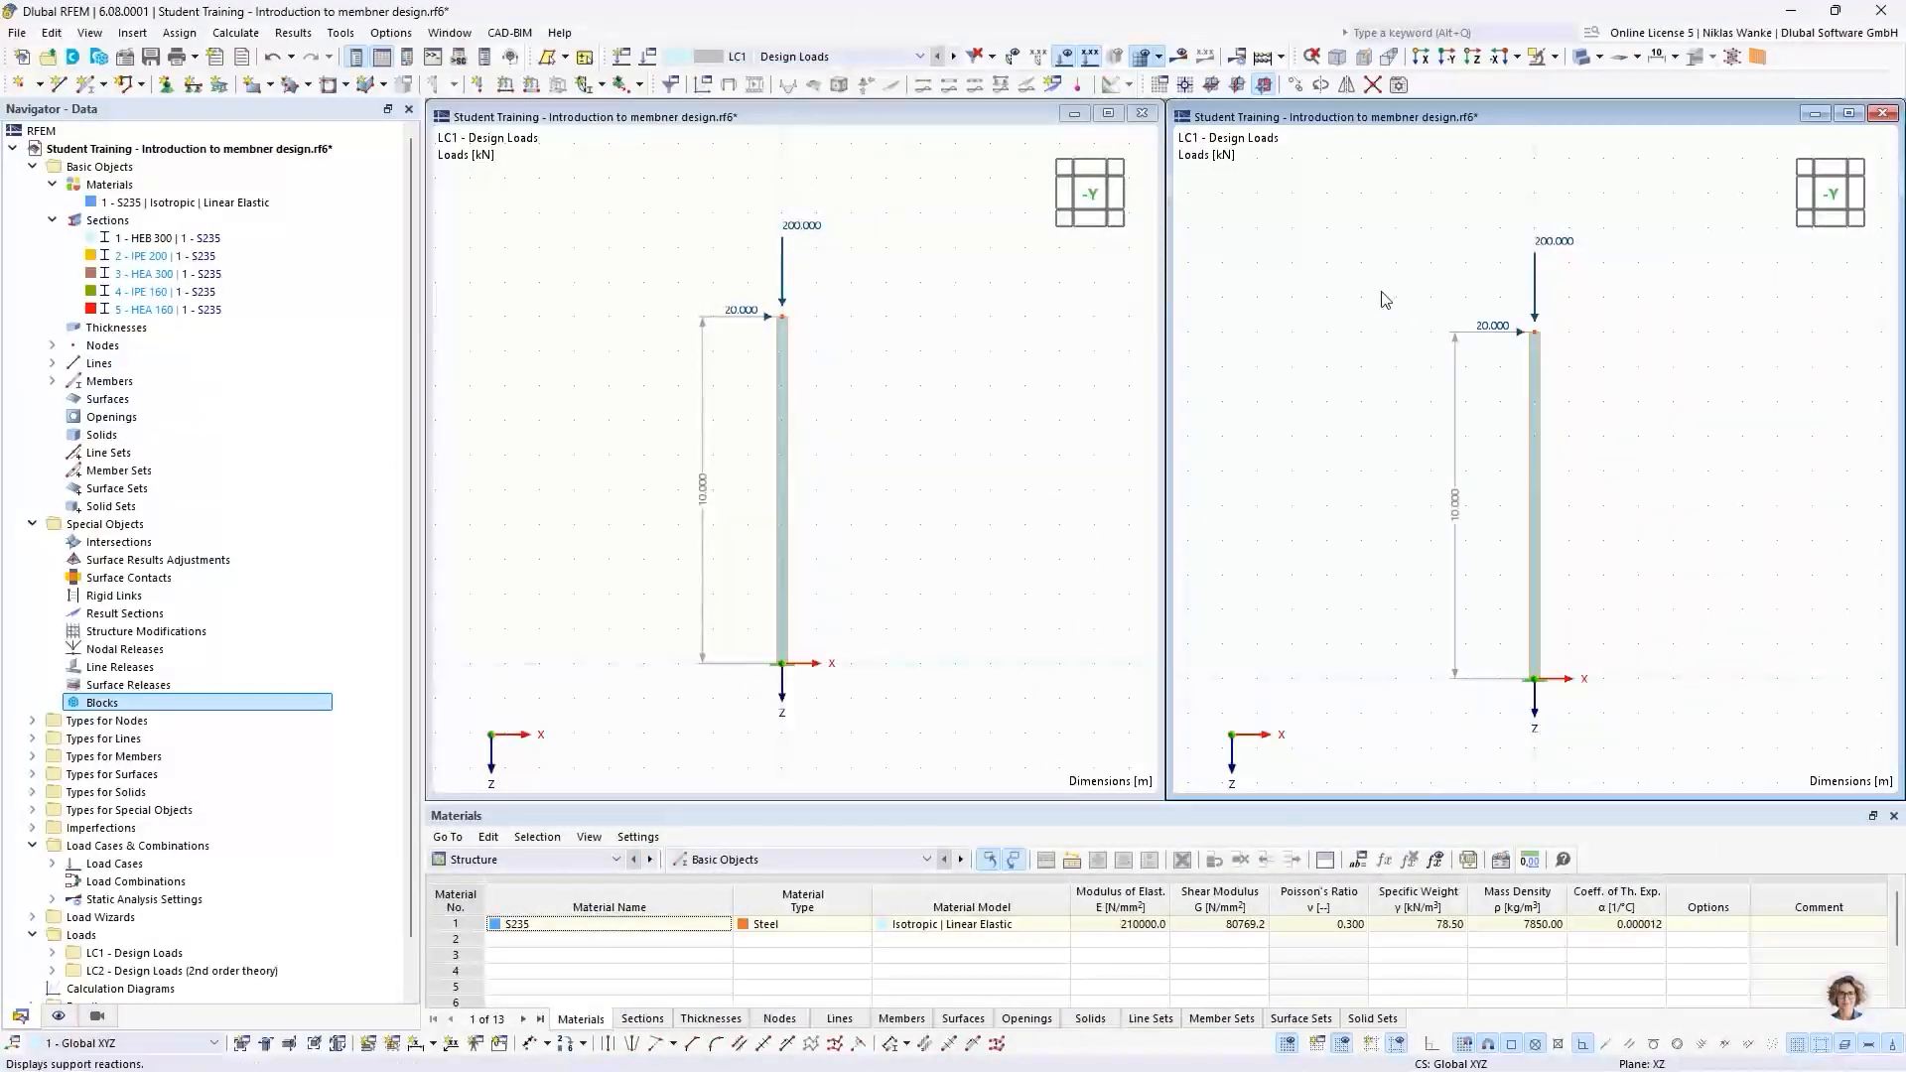
click(837, 58)
click(839, 90)
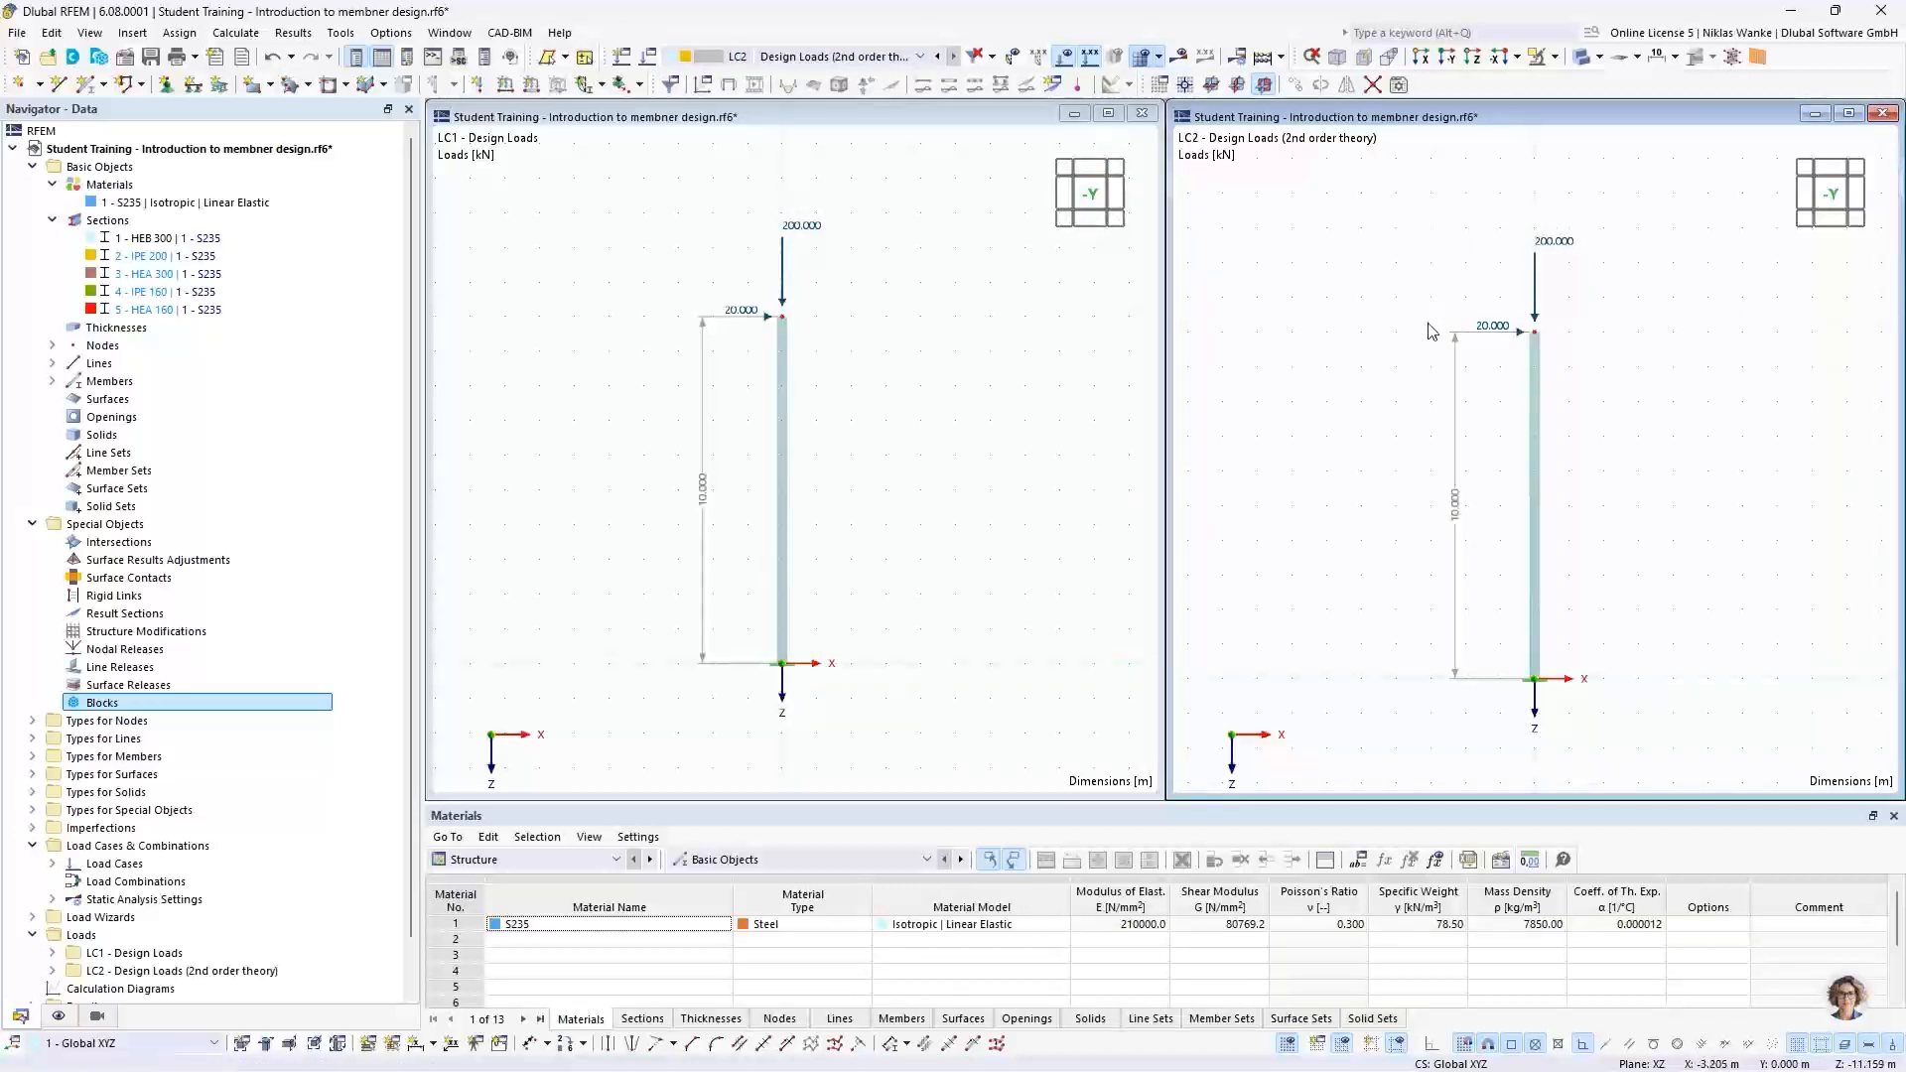
Step: Calculate all load cases and compare the column-base moments My of LC1 and LC2
click(905, 308)
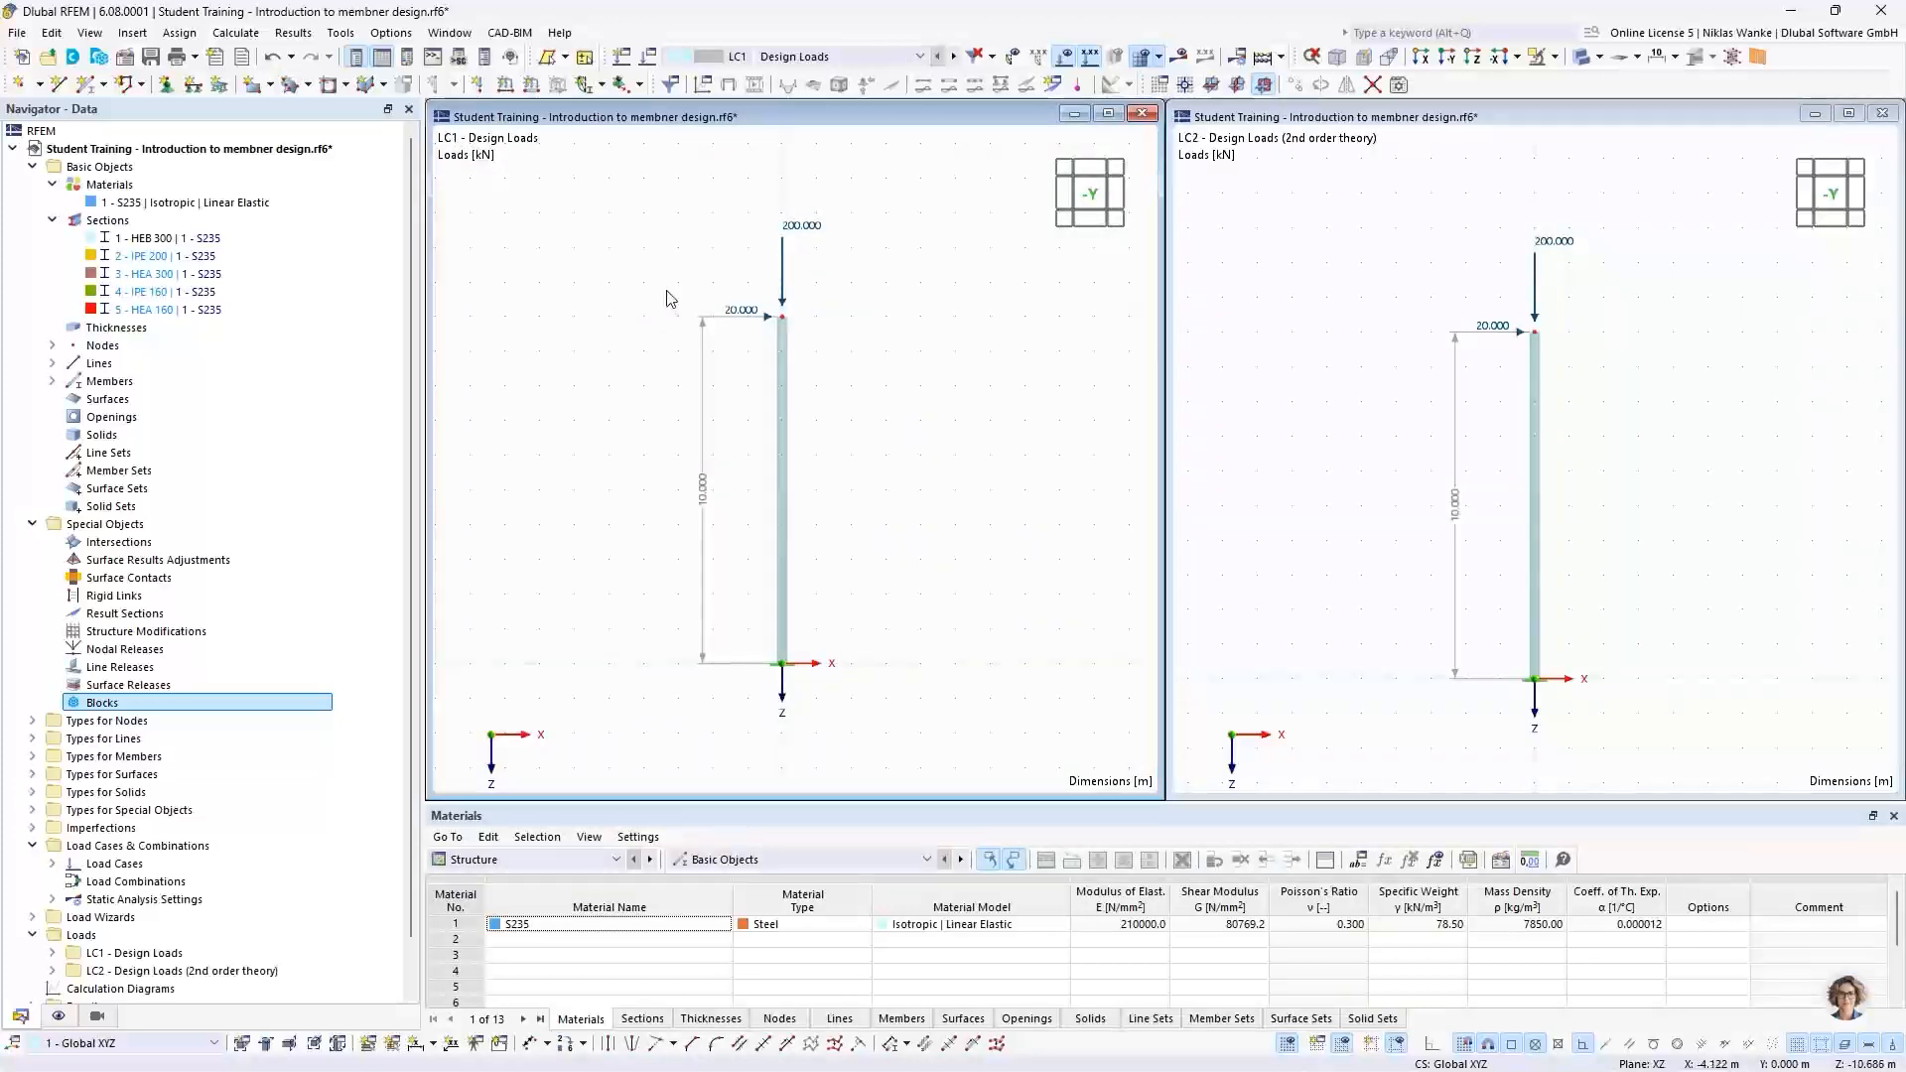
click(293, 33)
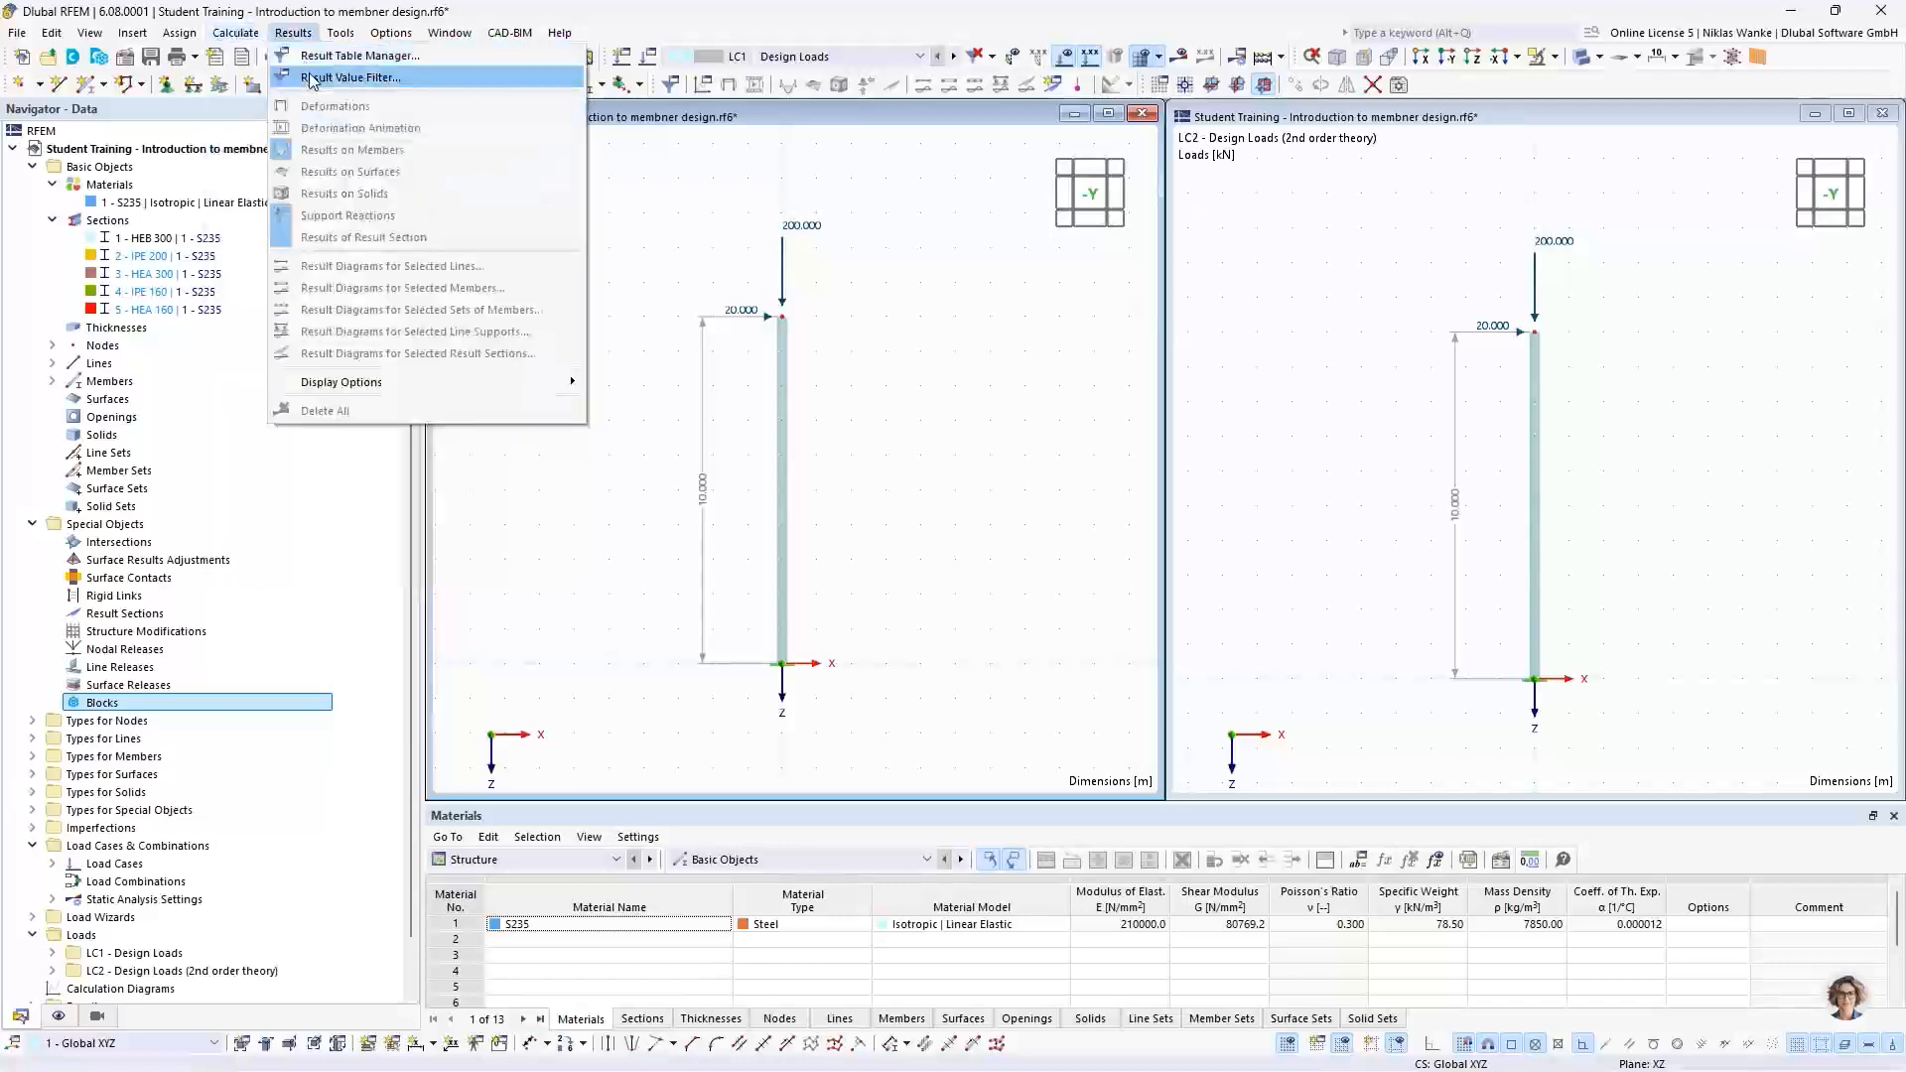
click(268, 77)
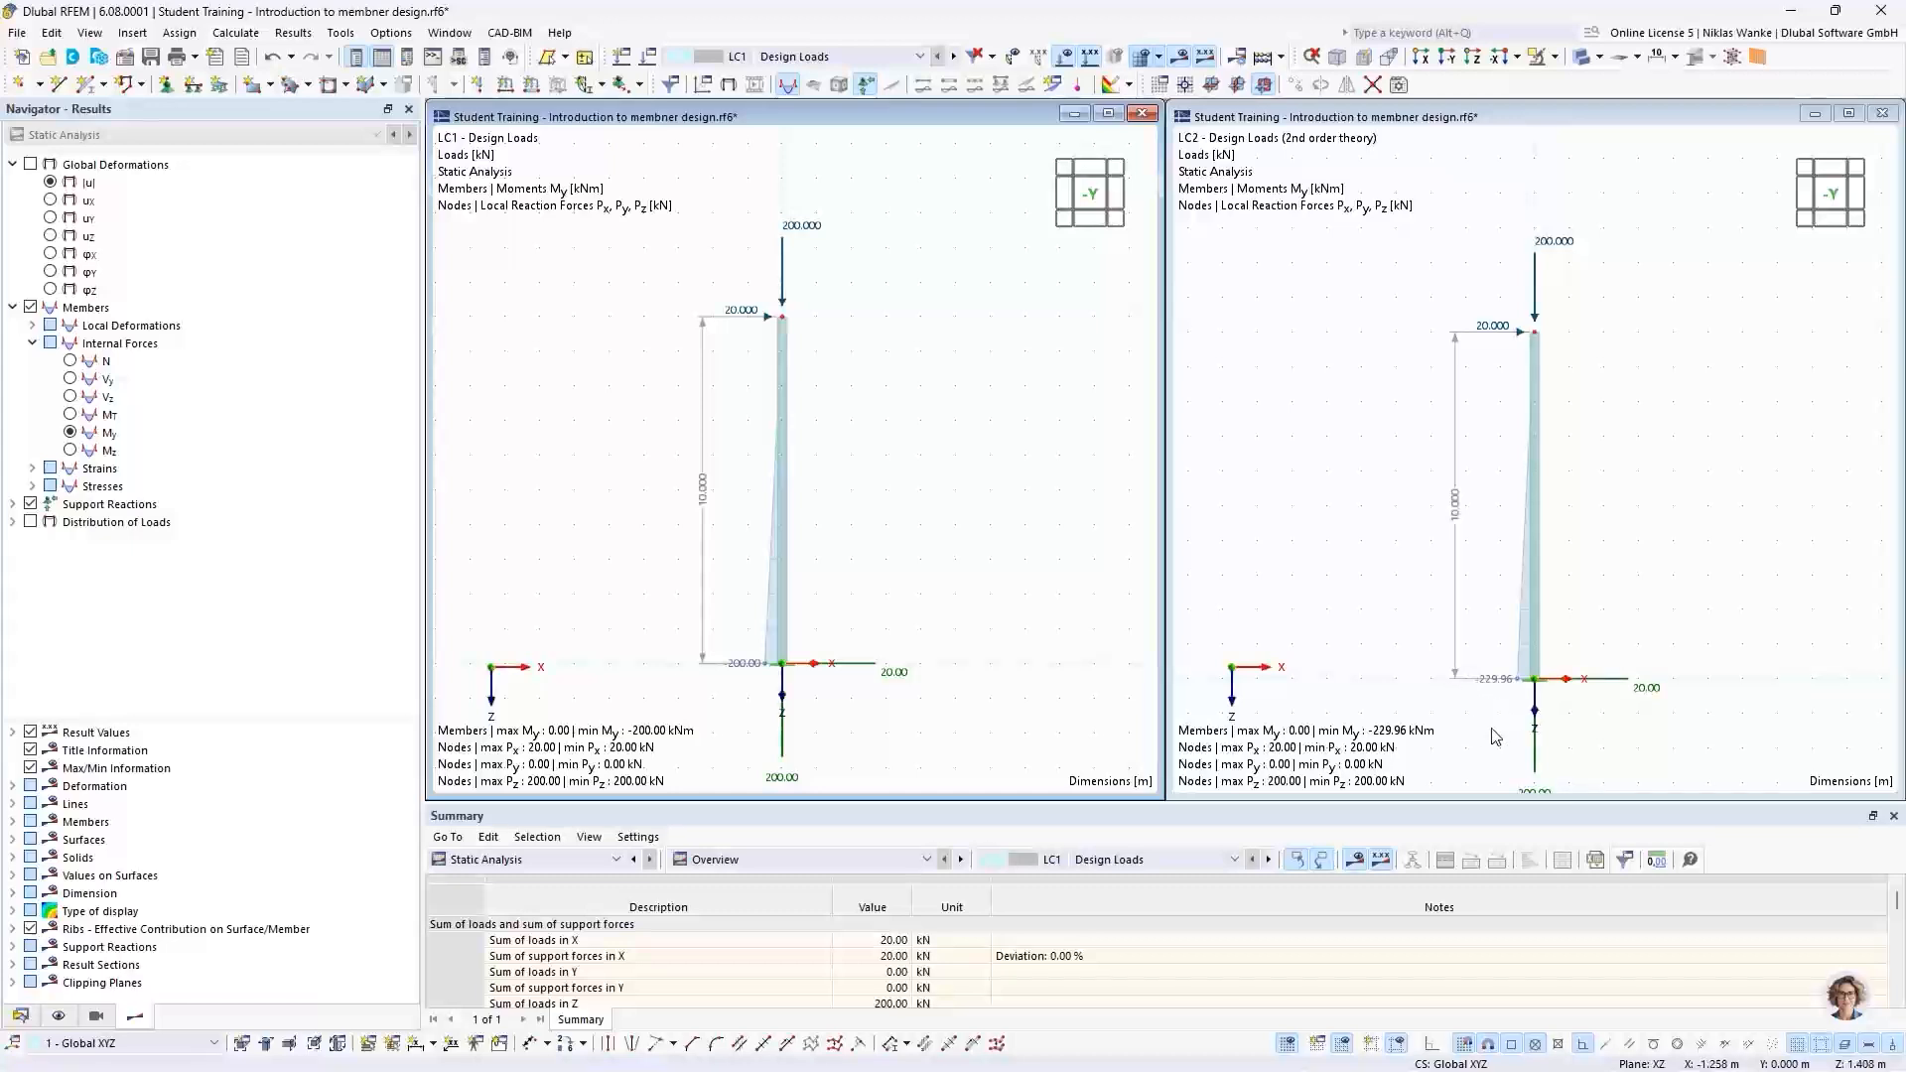
Step: Set the LC2 nodal load at the column top to Fx 50 kN and Fz 500 kN, keeping LC2 displayed in the second window
click(1610, 218)
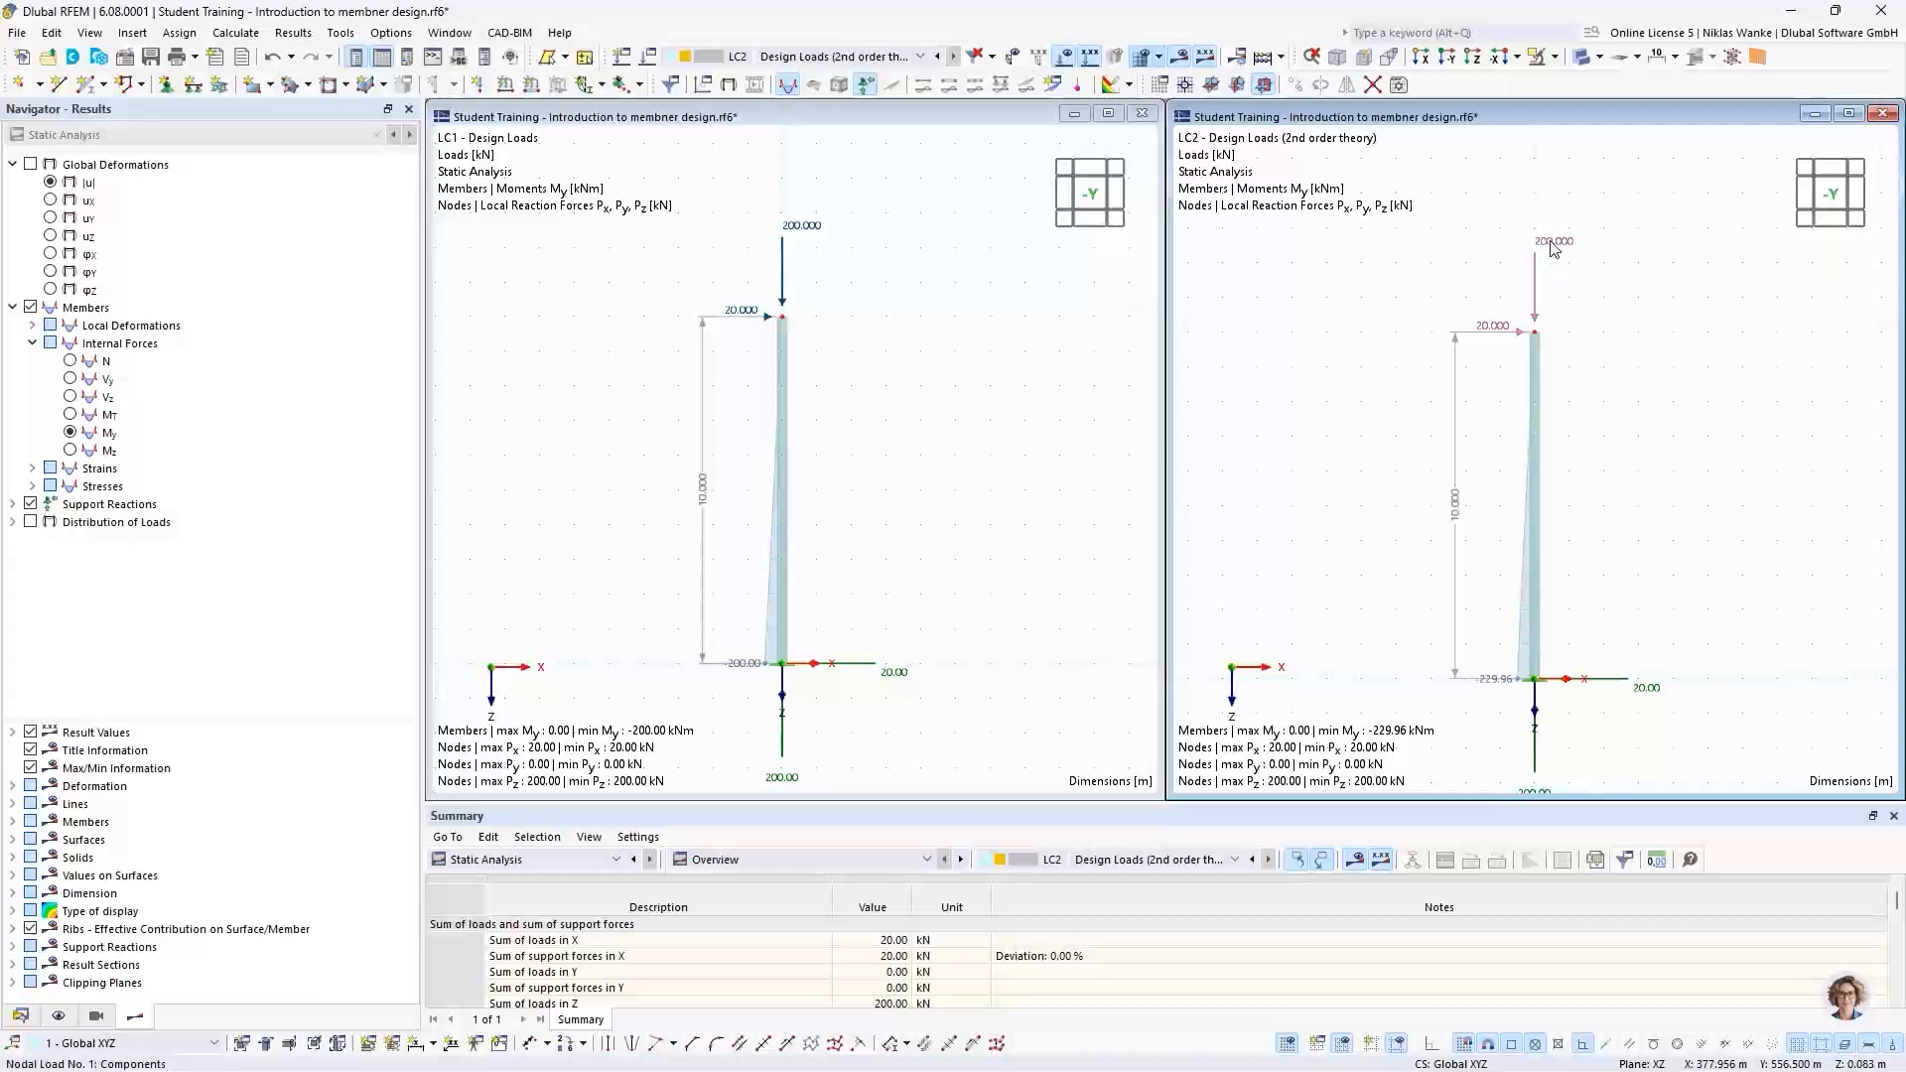
mouse_move(1554, 248)
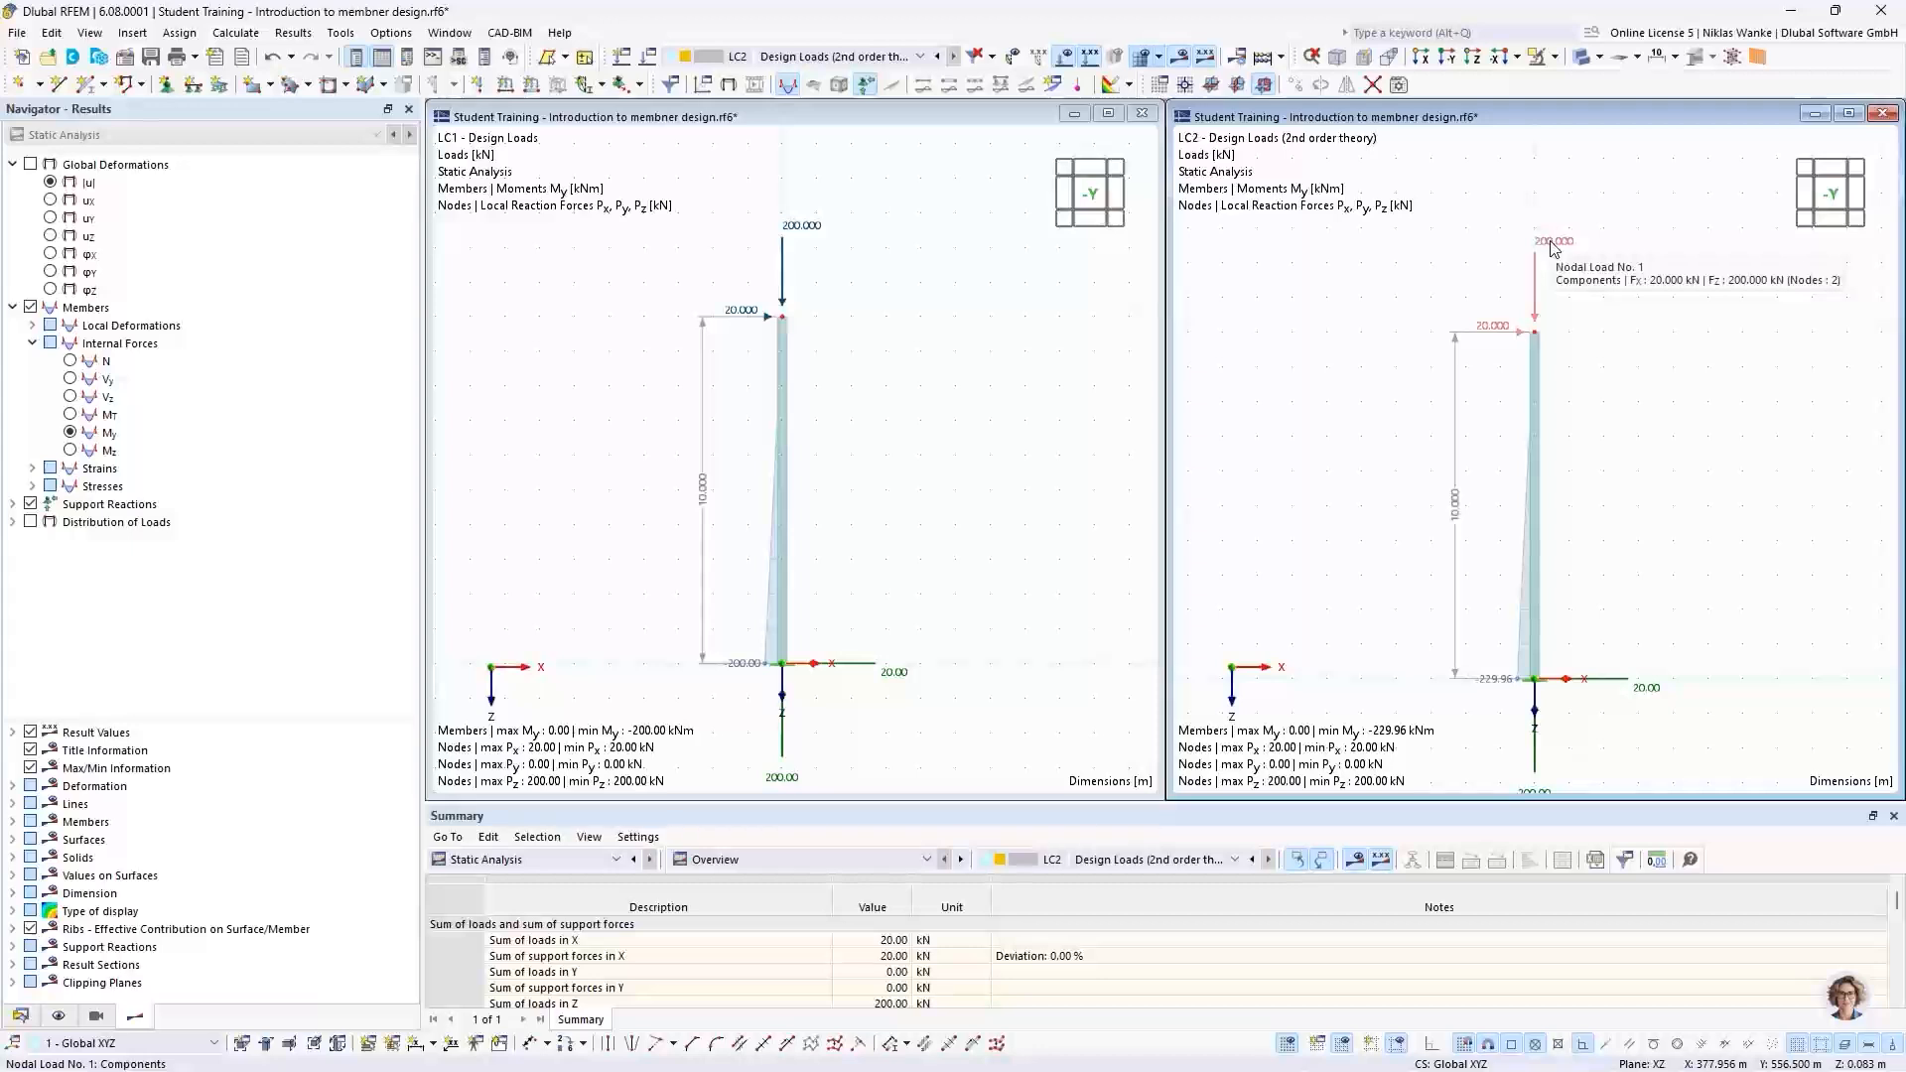
double_click(1555, 248)
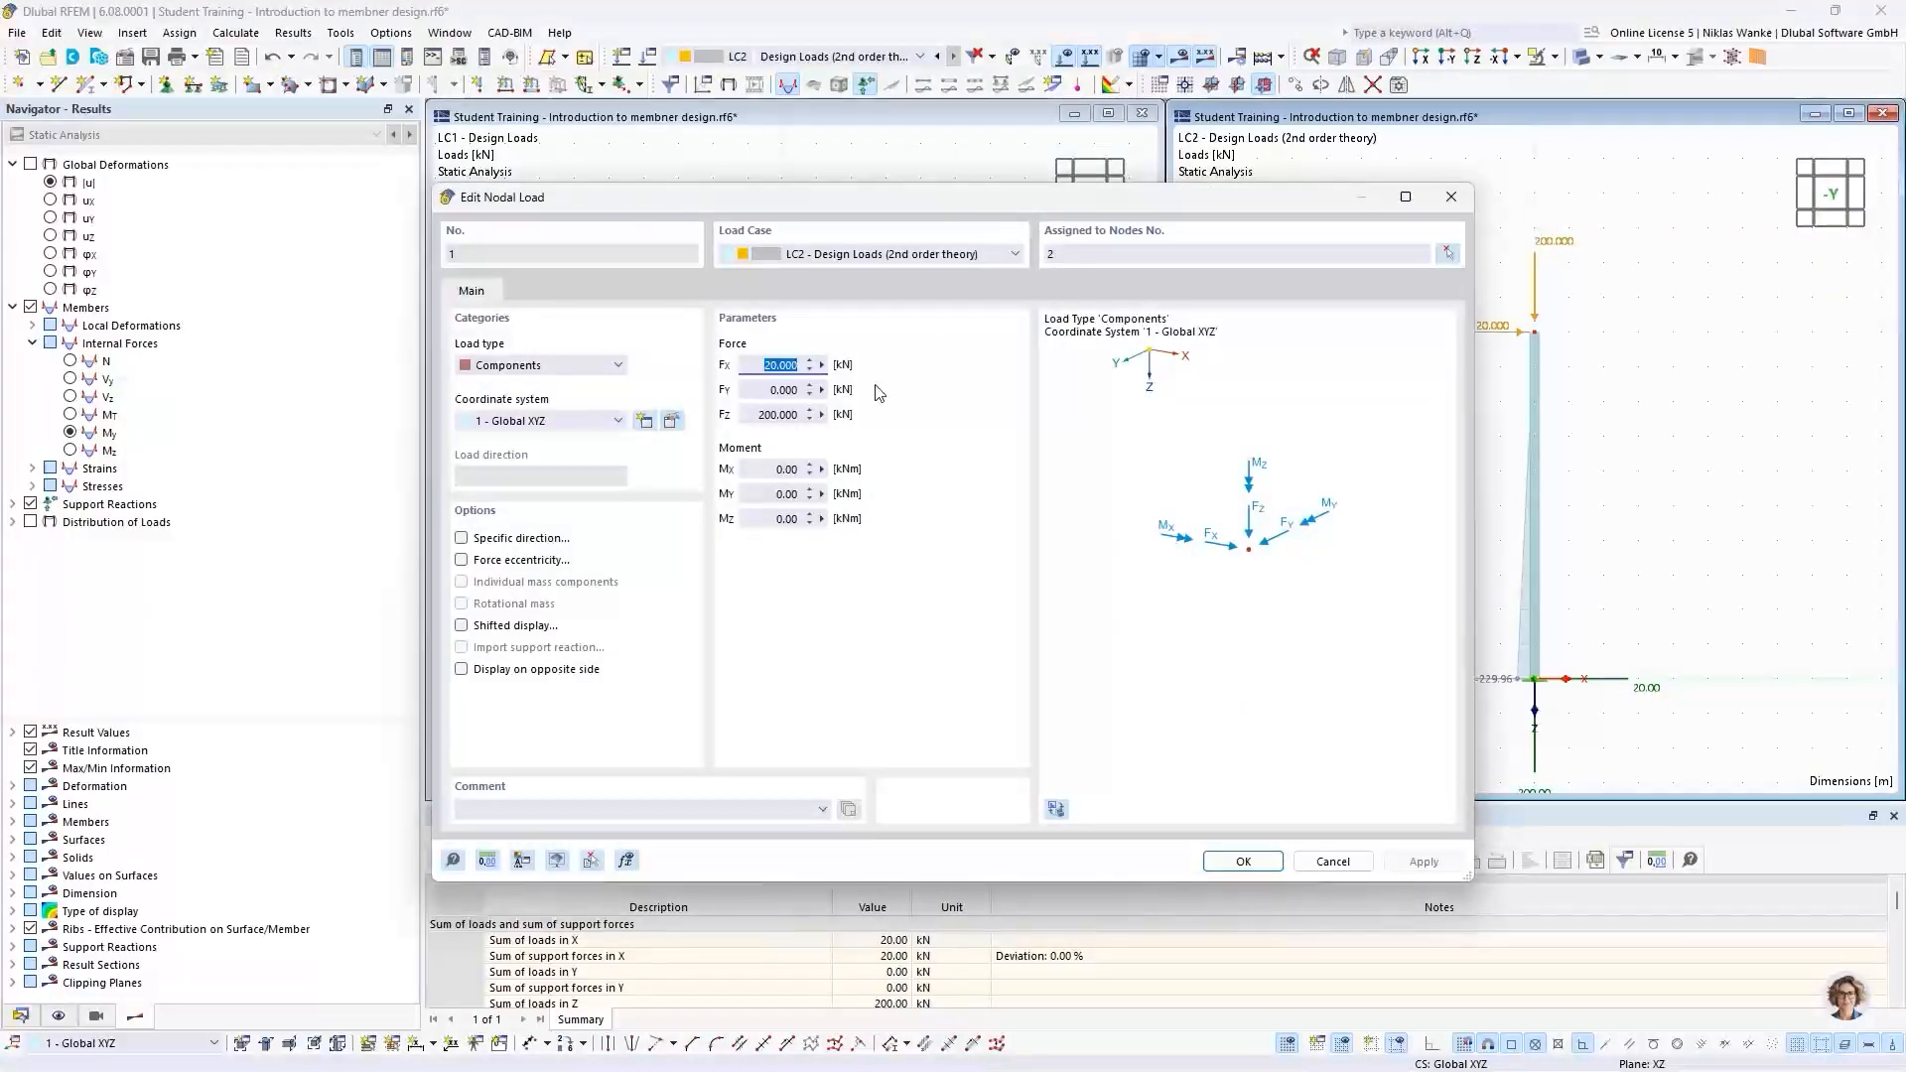
text(50)
click(748, 414)
text(50)
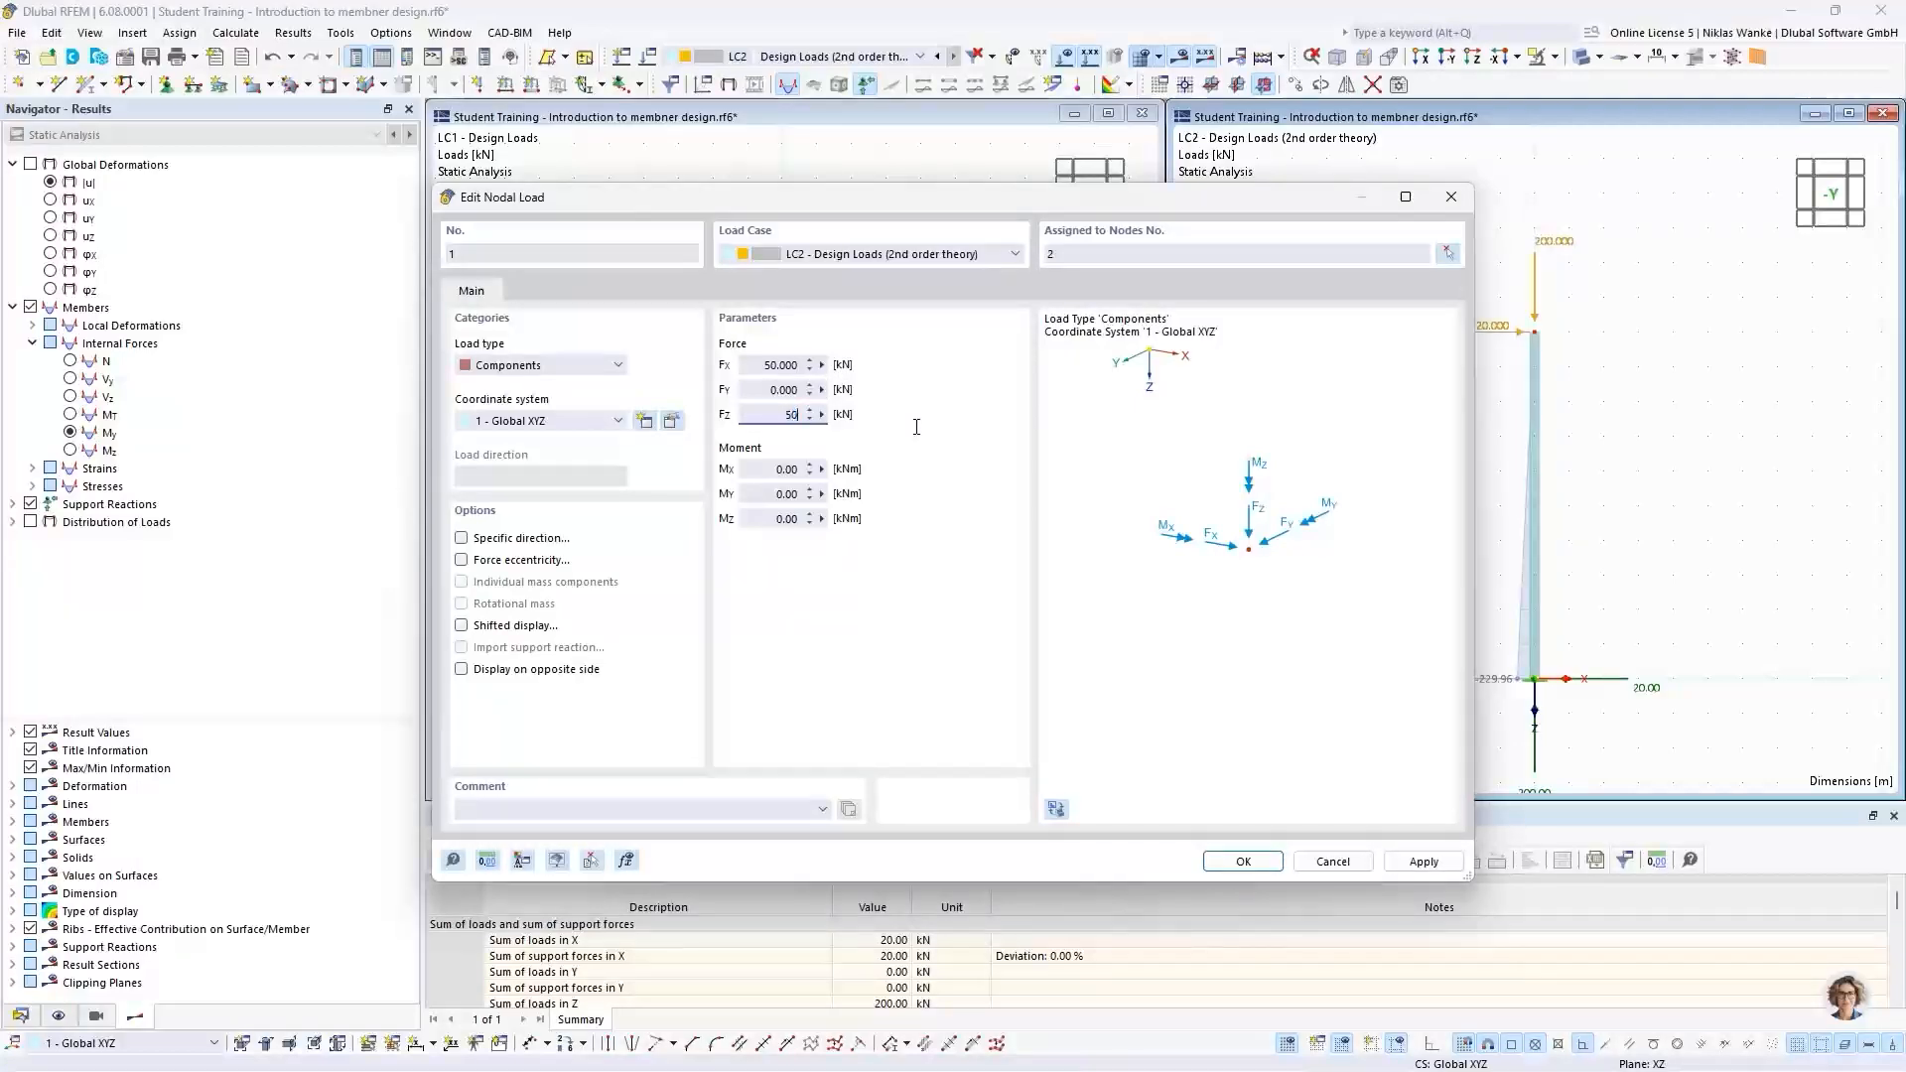
click(1243, 861)
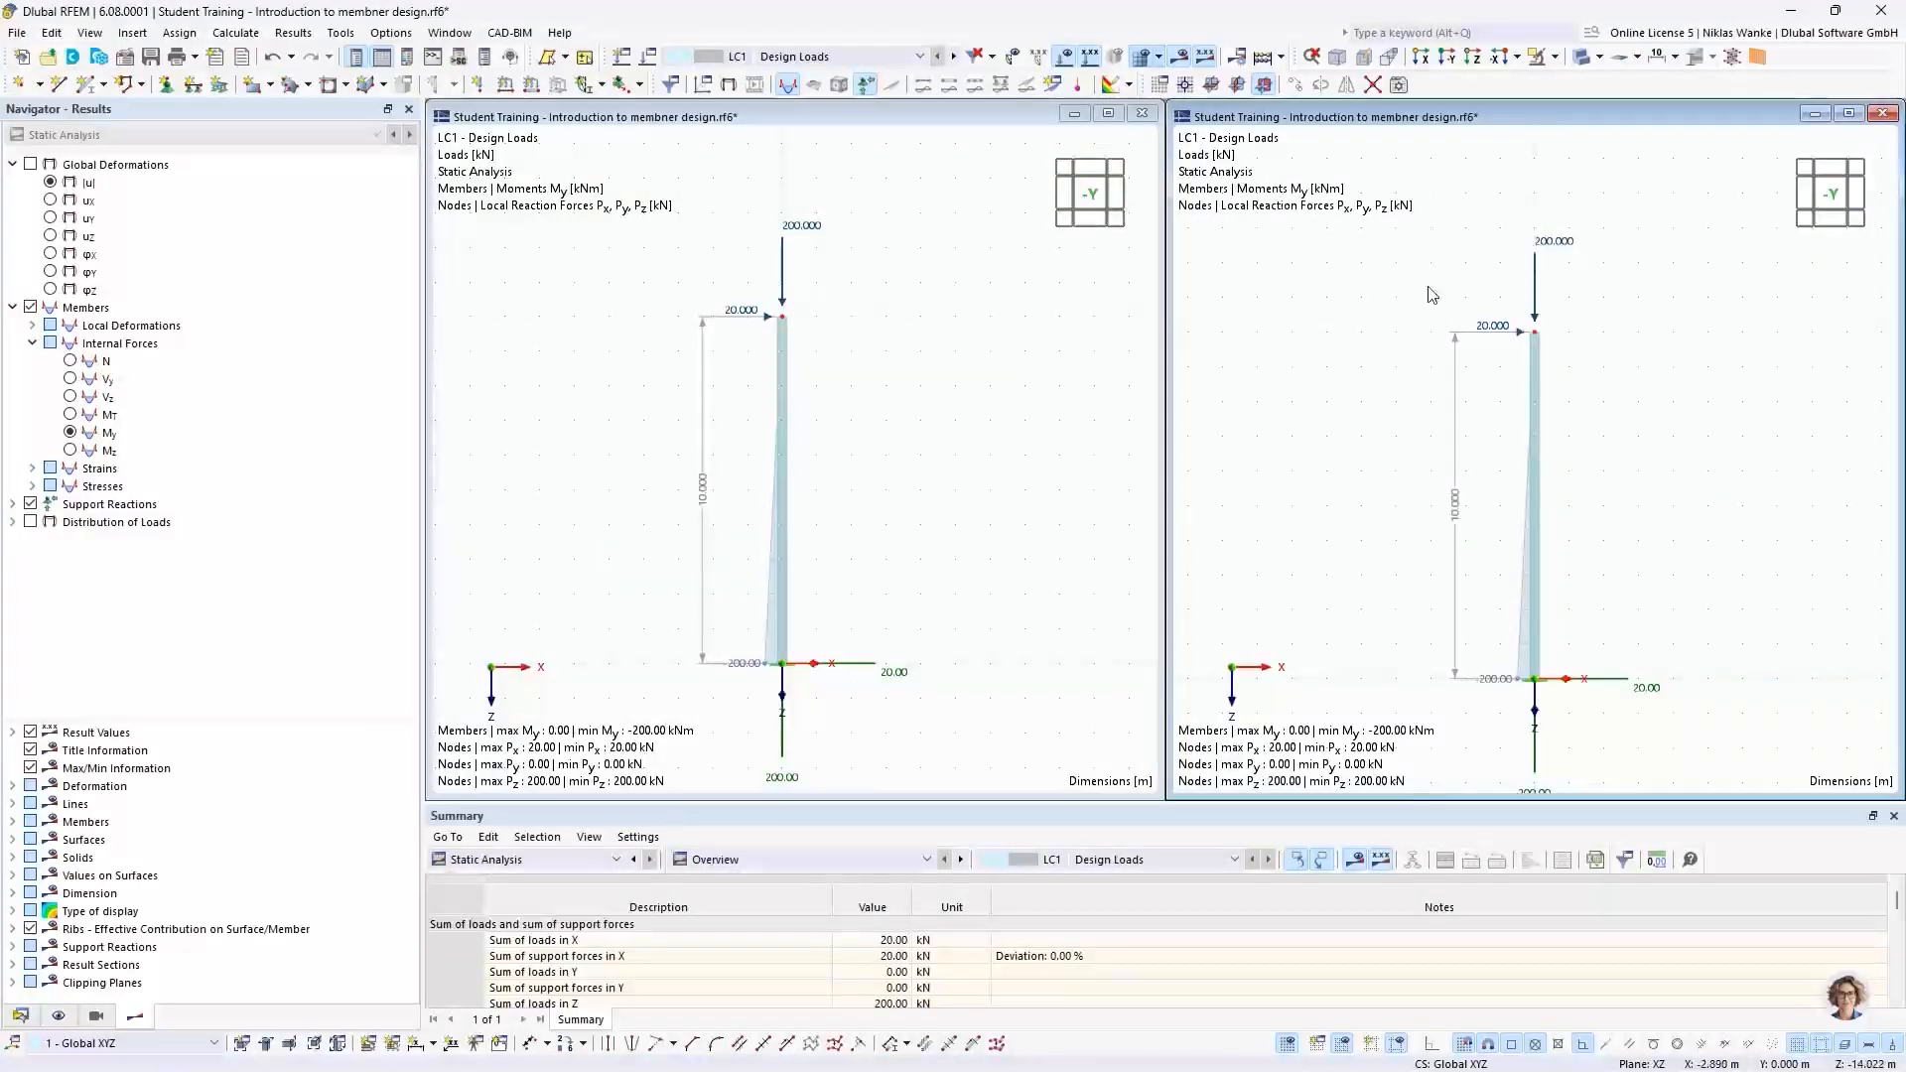
click(827, 60)
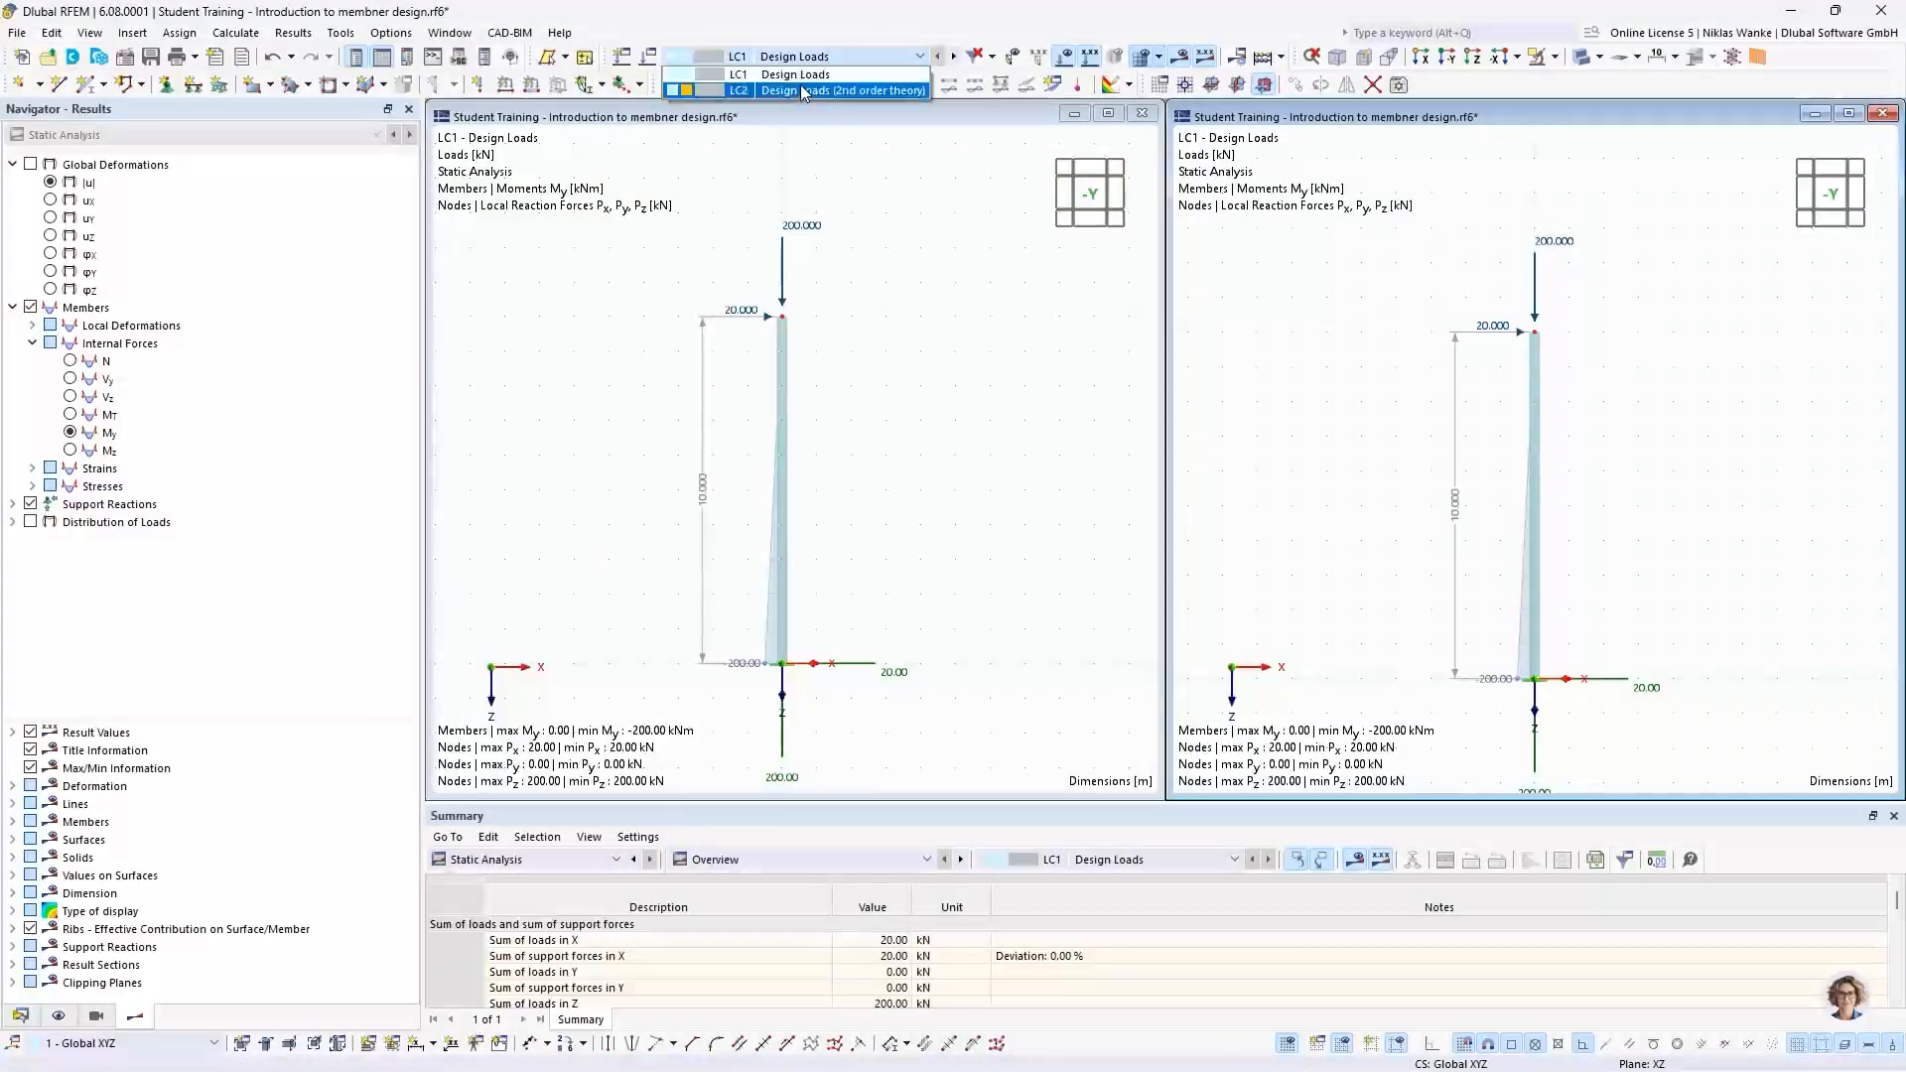
click(794, 91)
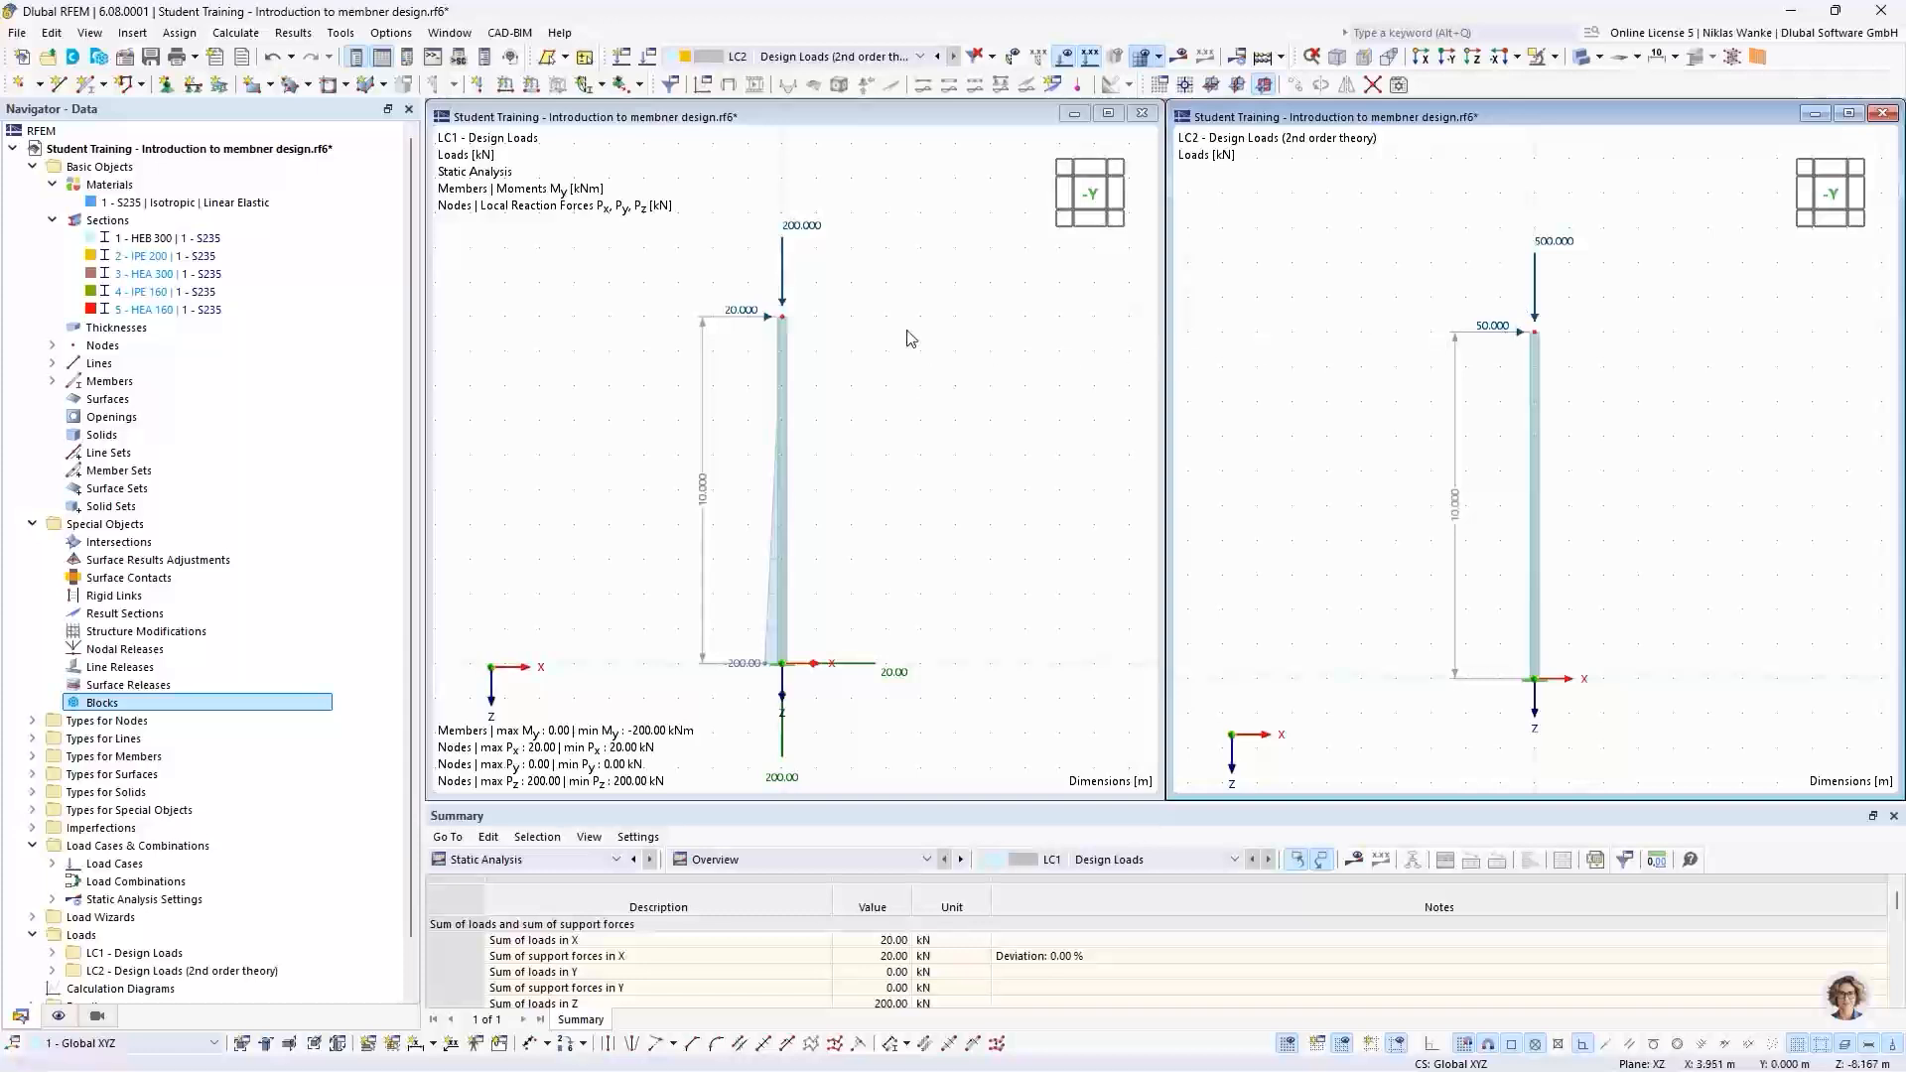
Step: Set the LC1 nodal load at the column top to Fx 50 kN and Fz 500 kN
double_click(784, 268)
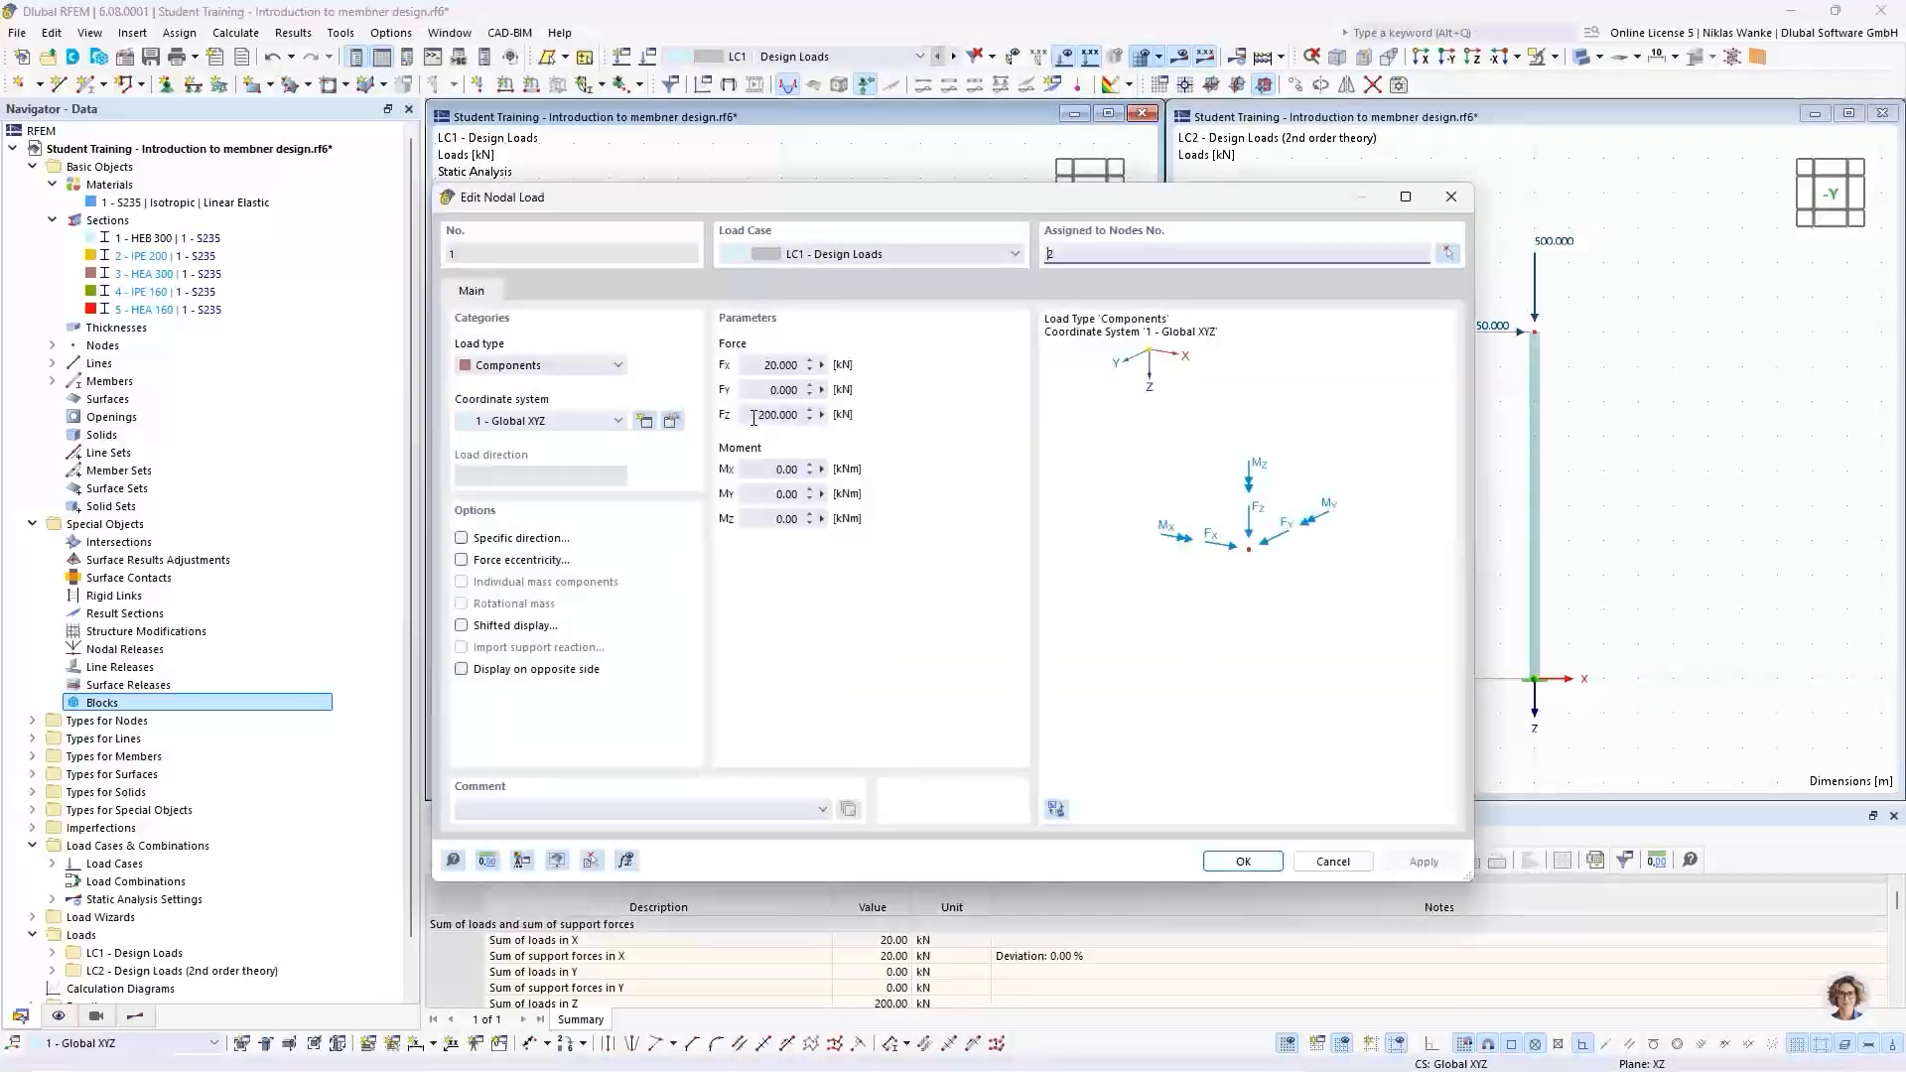
click(779, 364)
text(50)
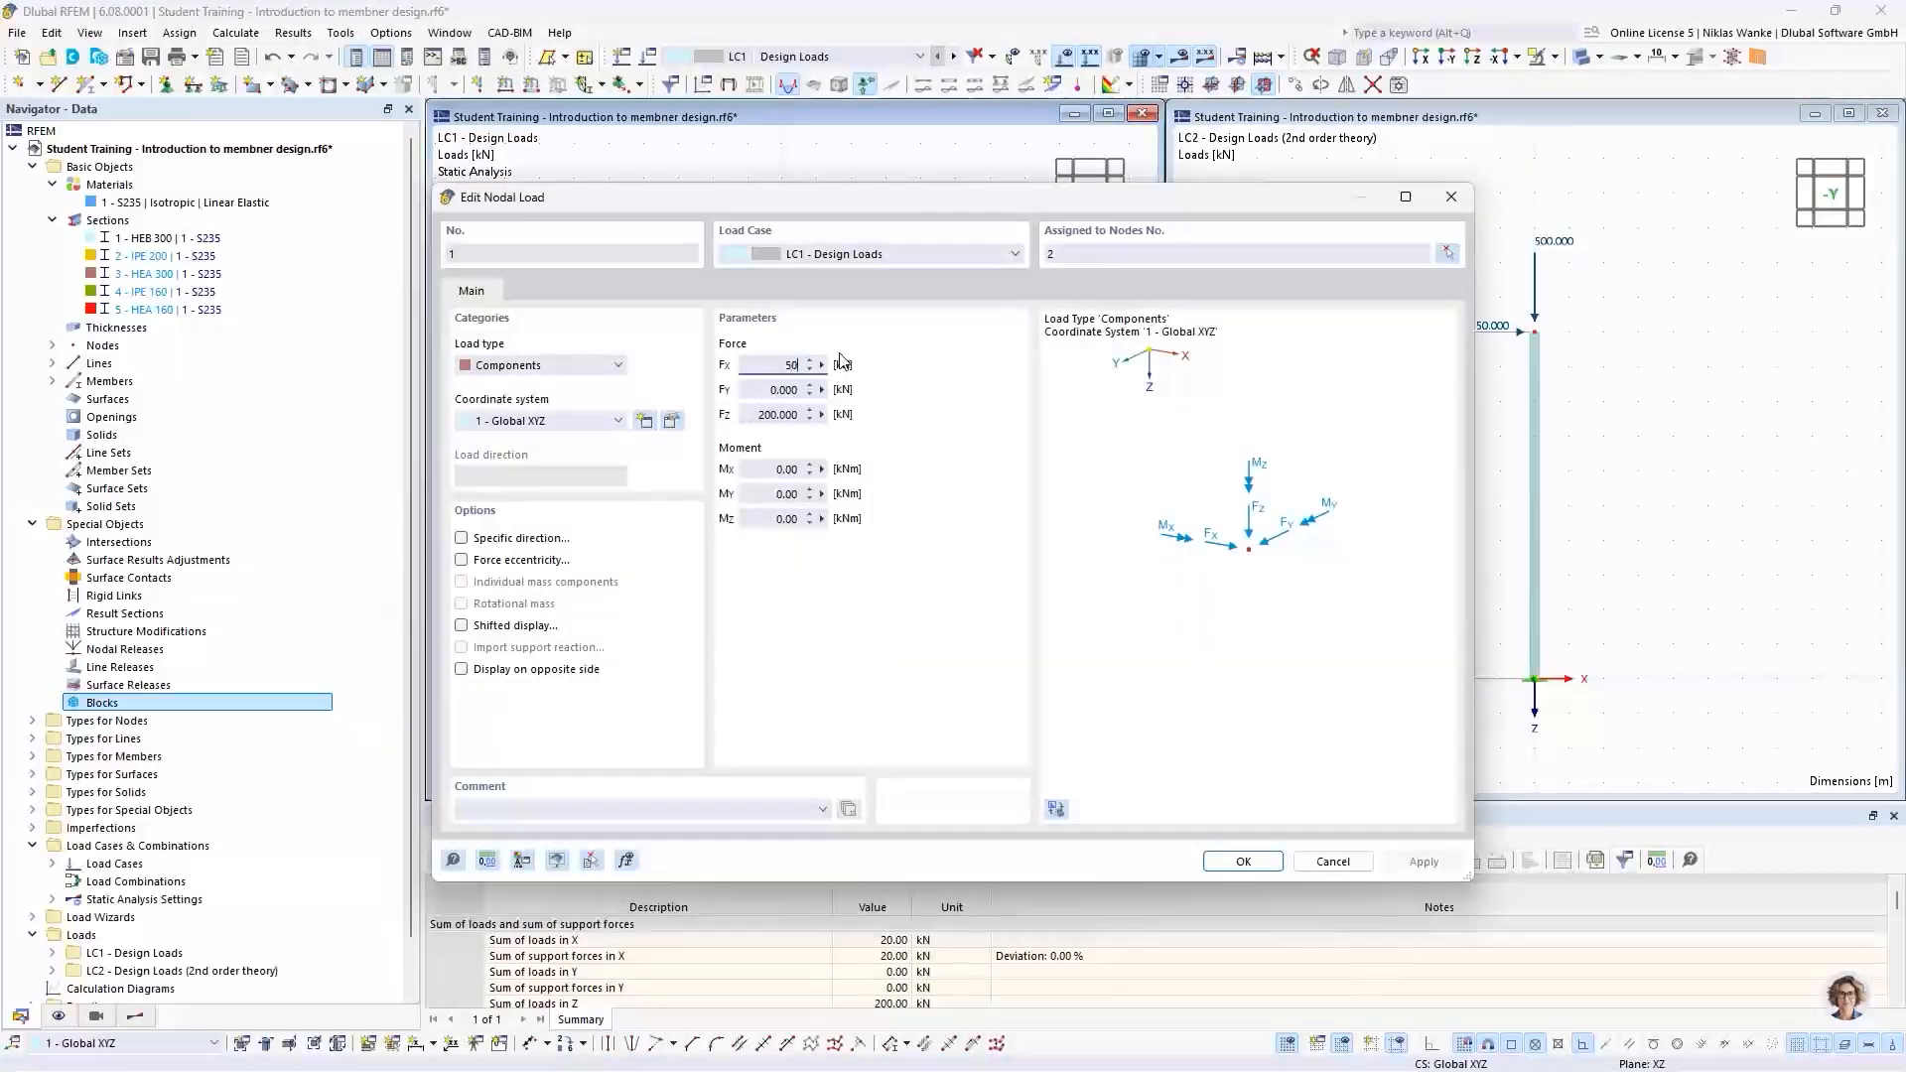
click(804, 413)
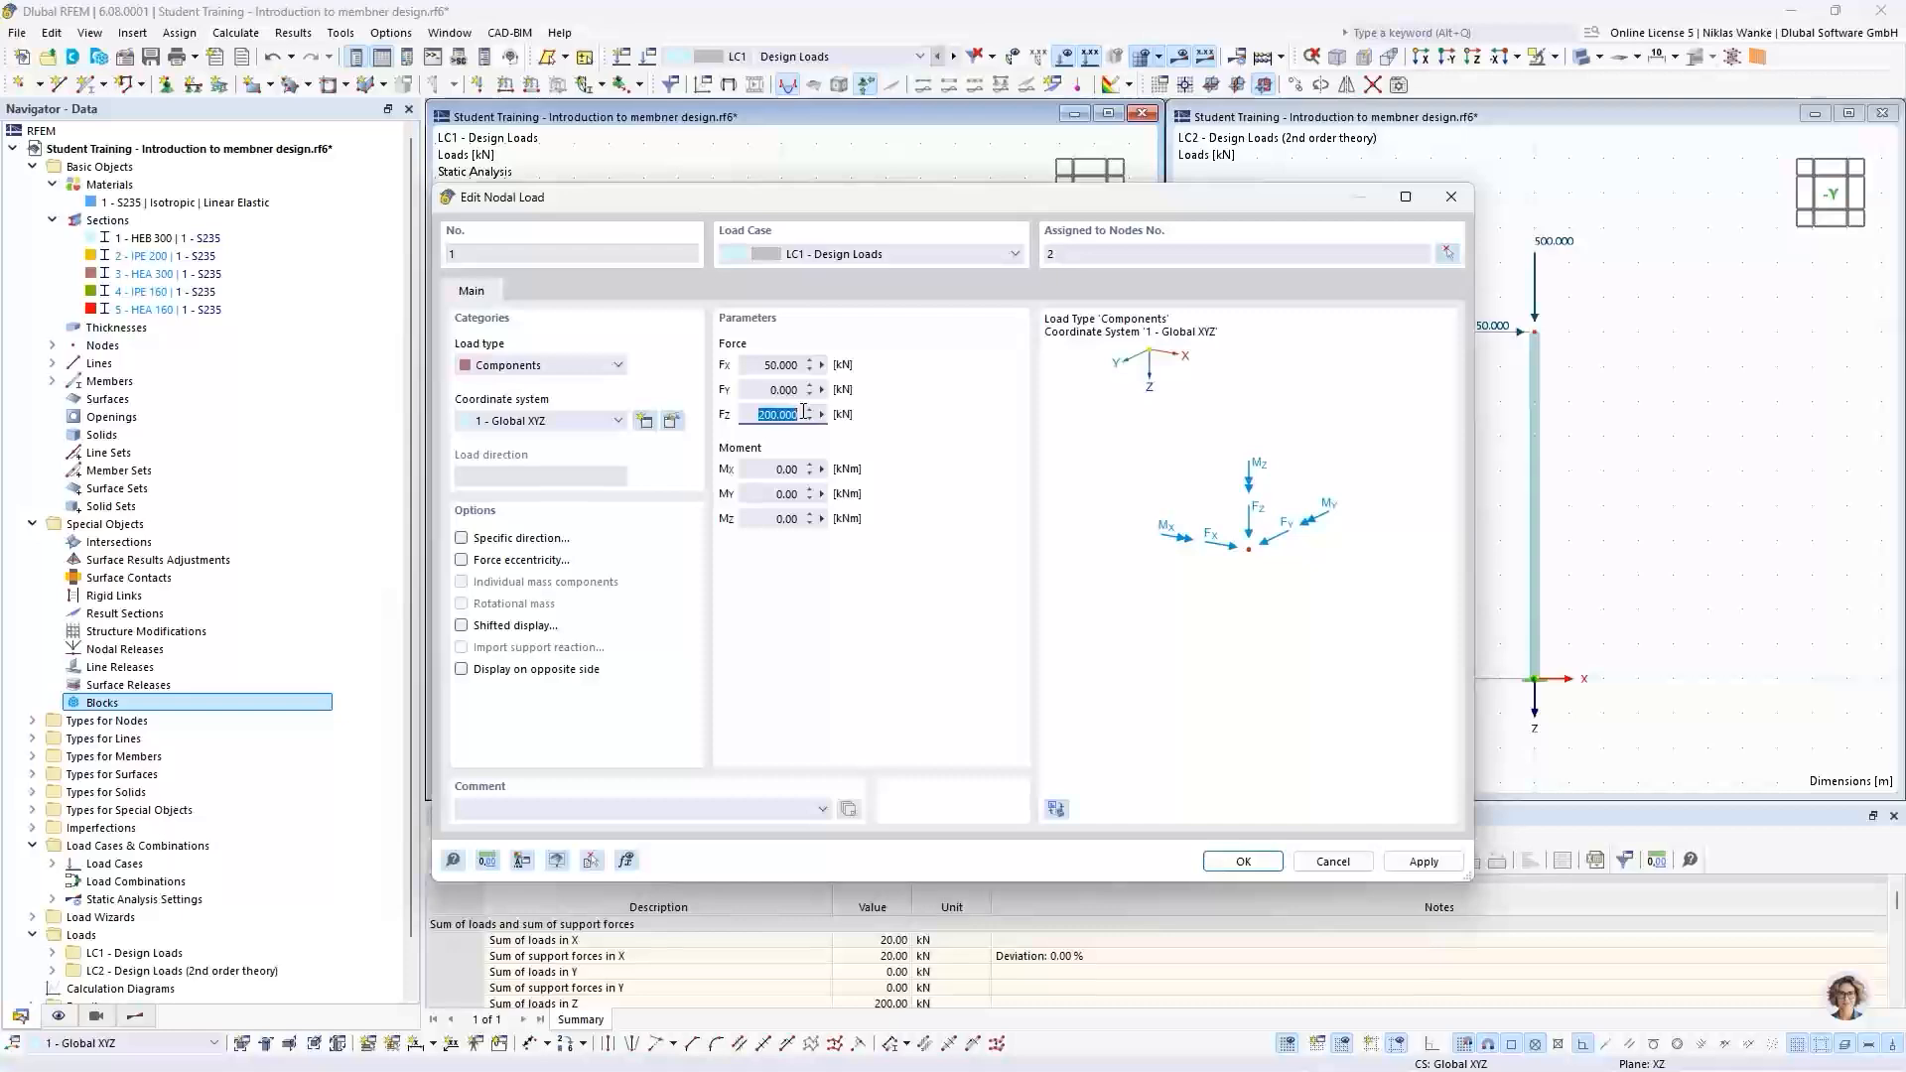
text(500)
click(1241, 861)
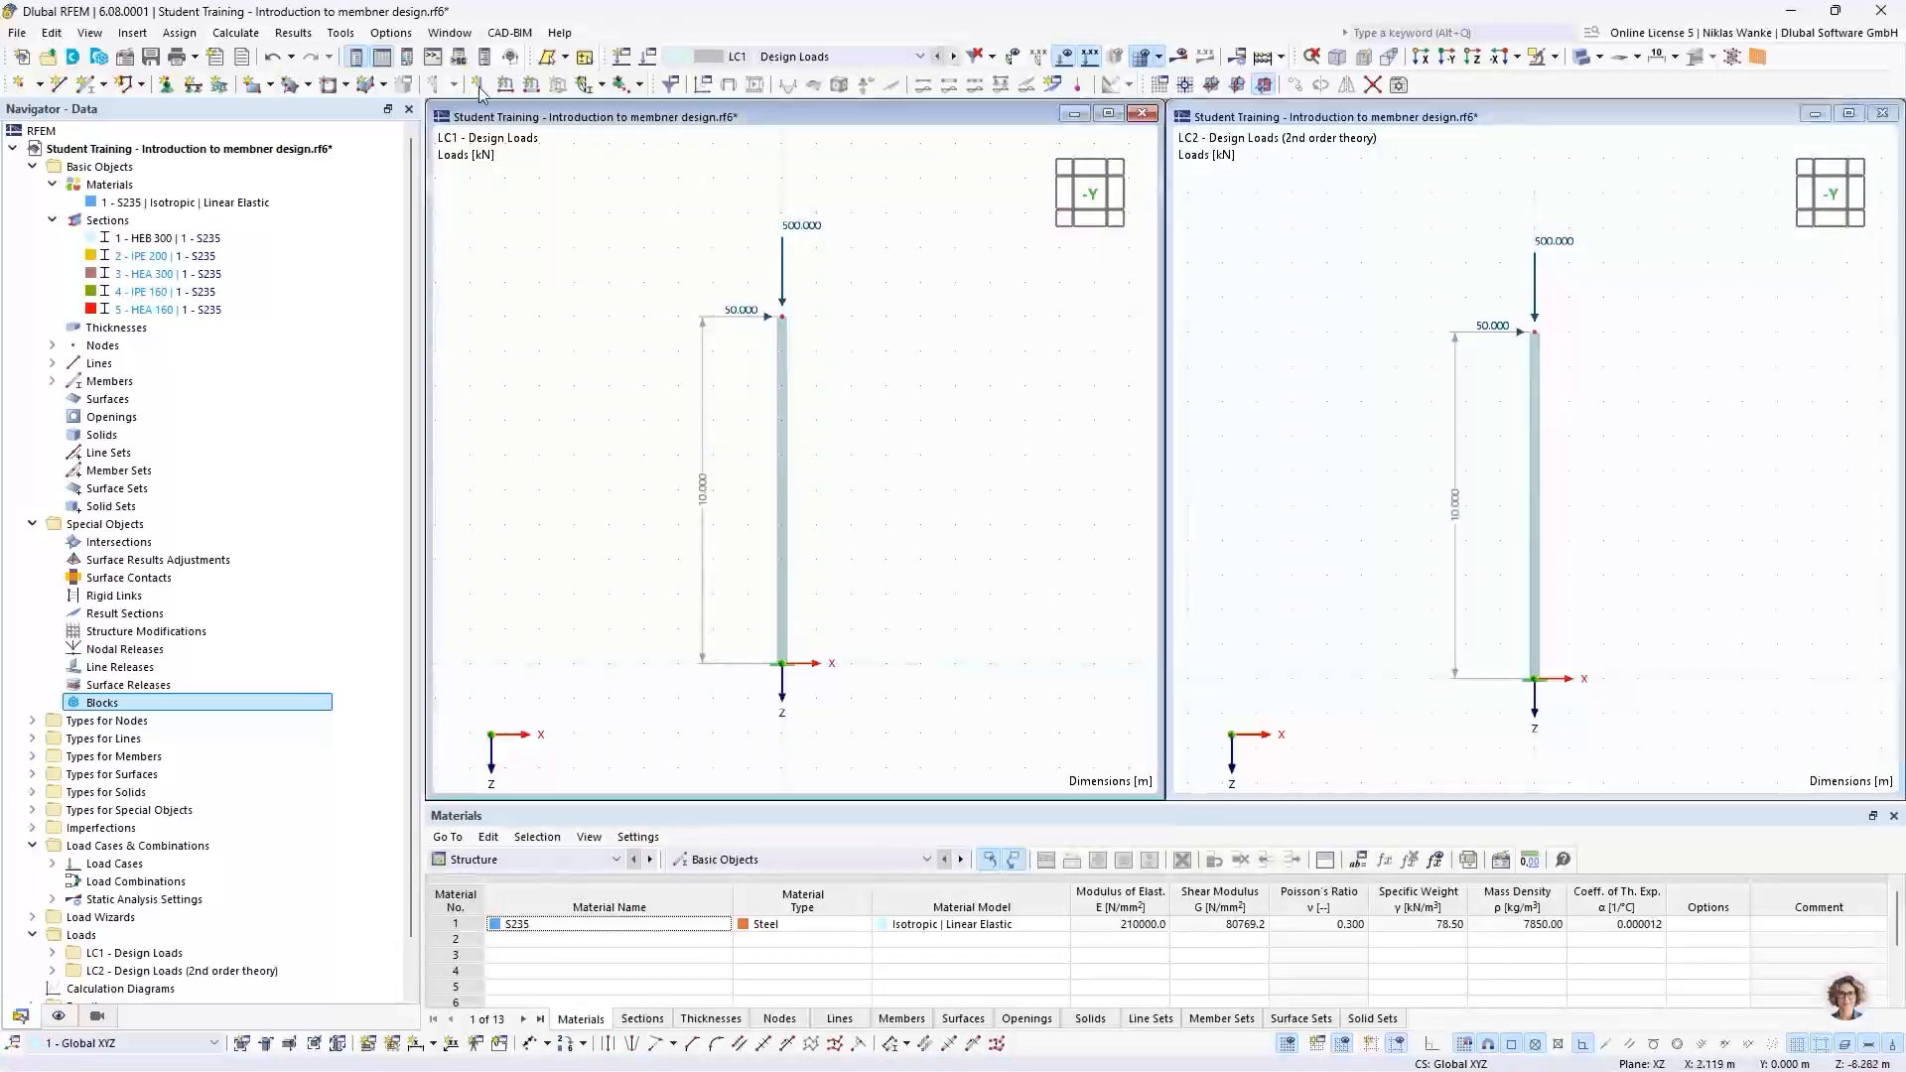
Step: Calculate all load cases and inspect the resulting entry in the errors and warnings table
click(235, 32)
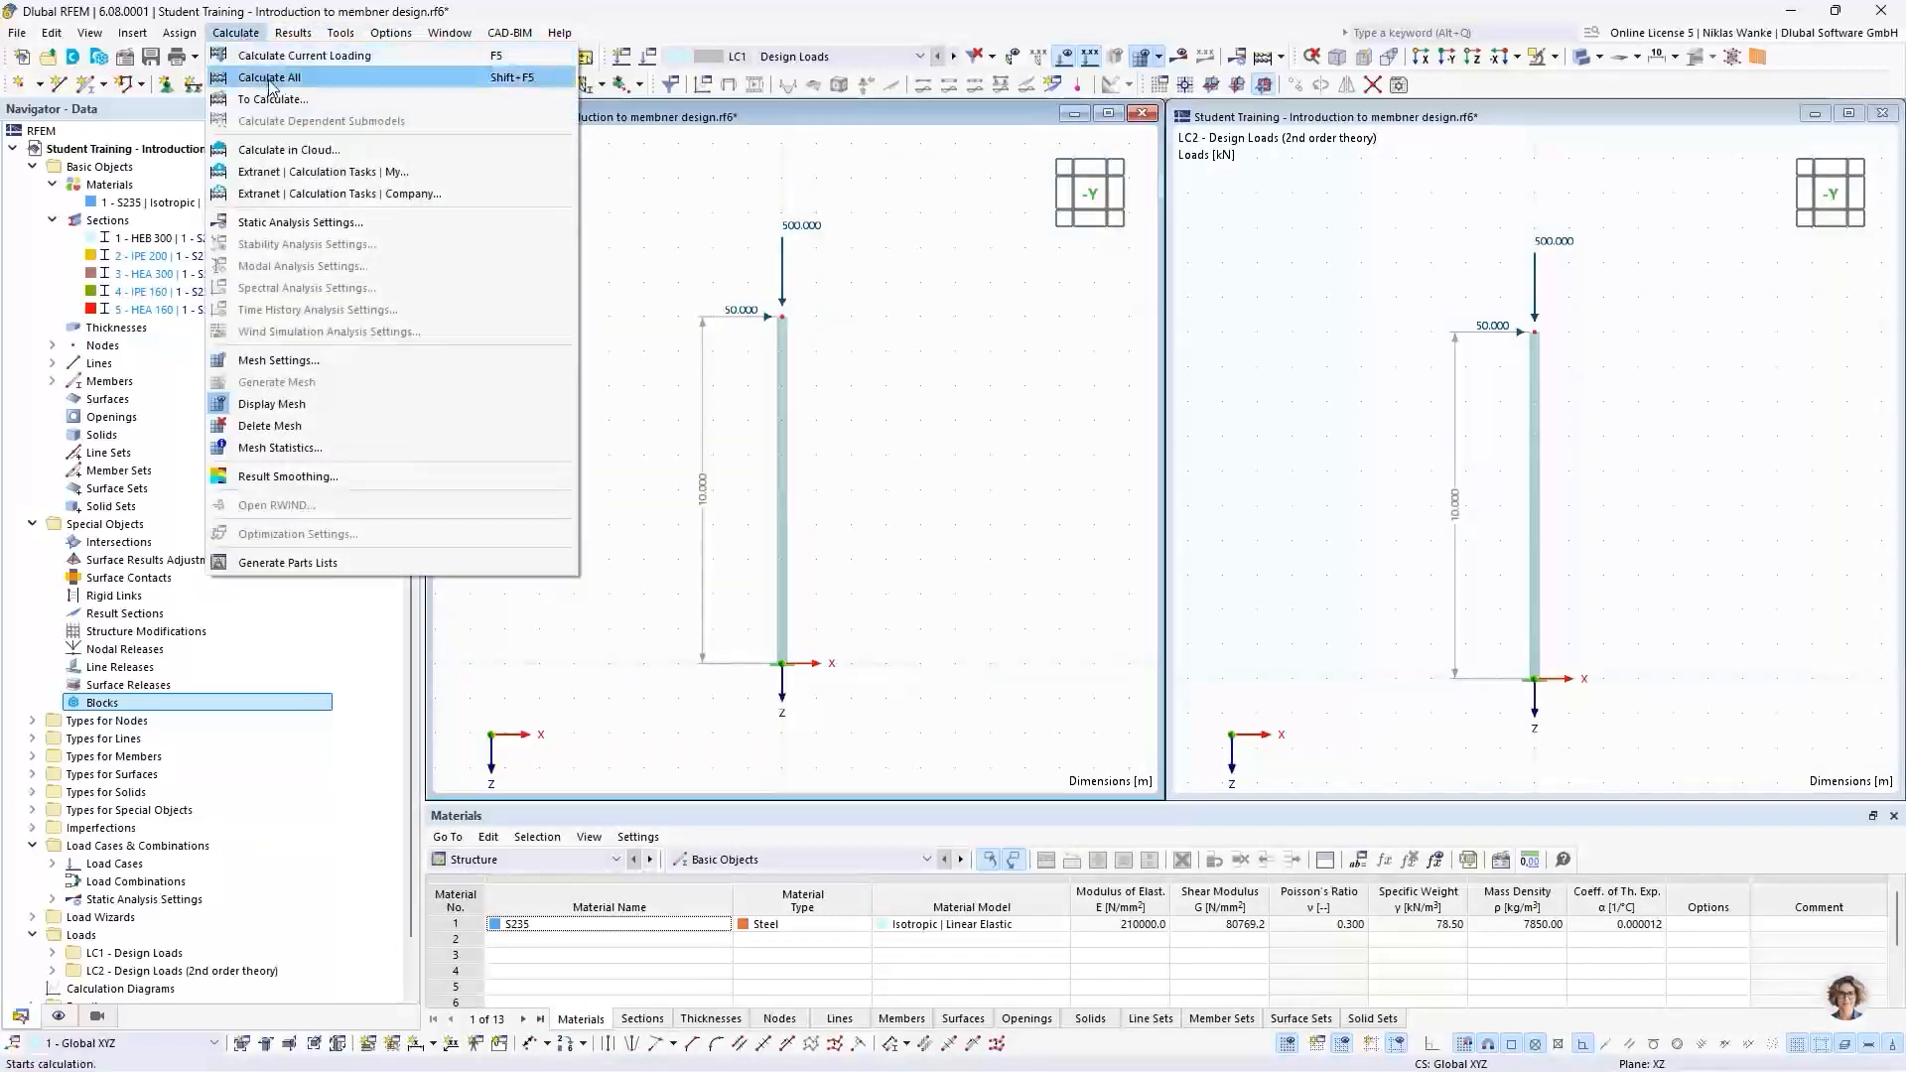
click(270, 80)
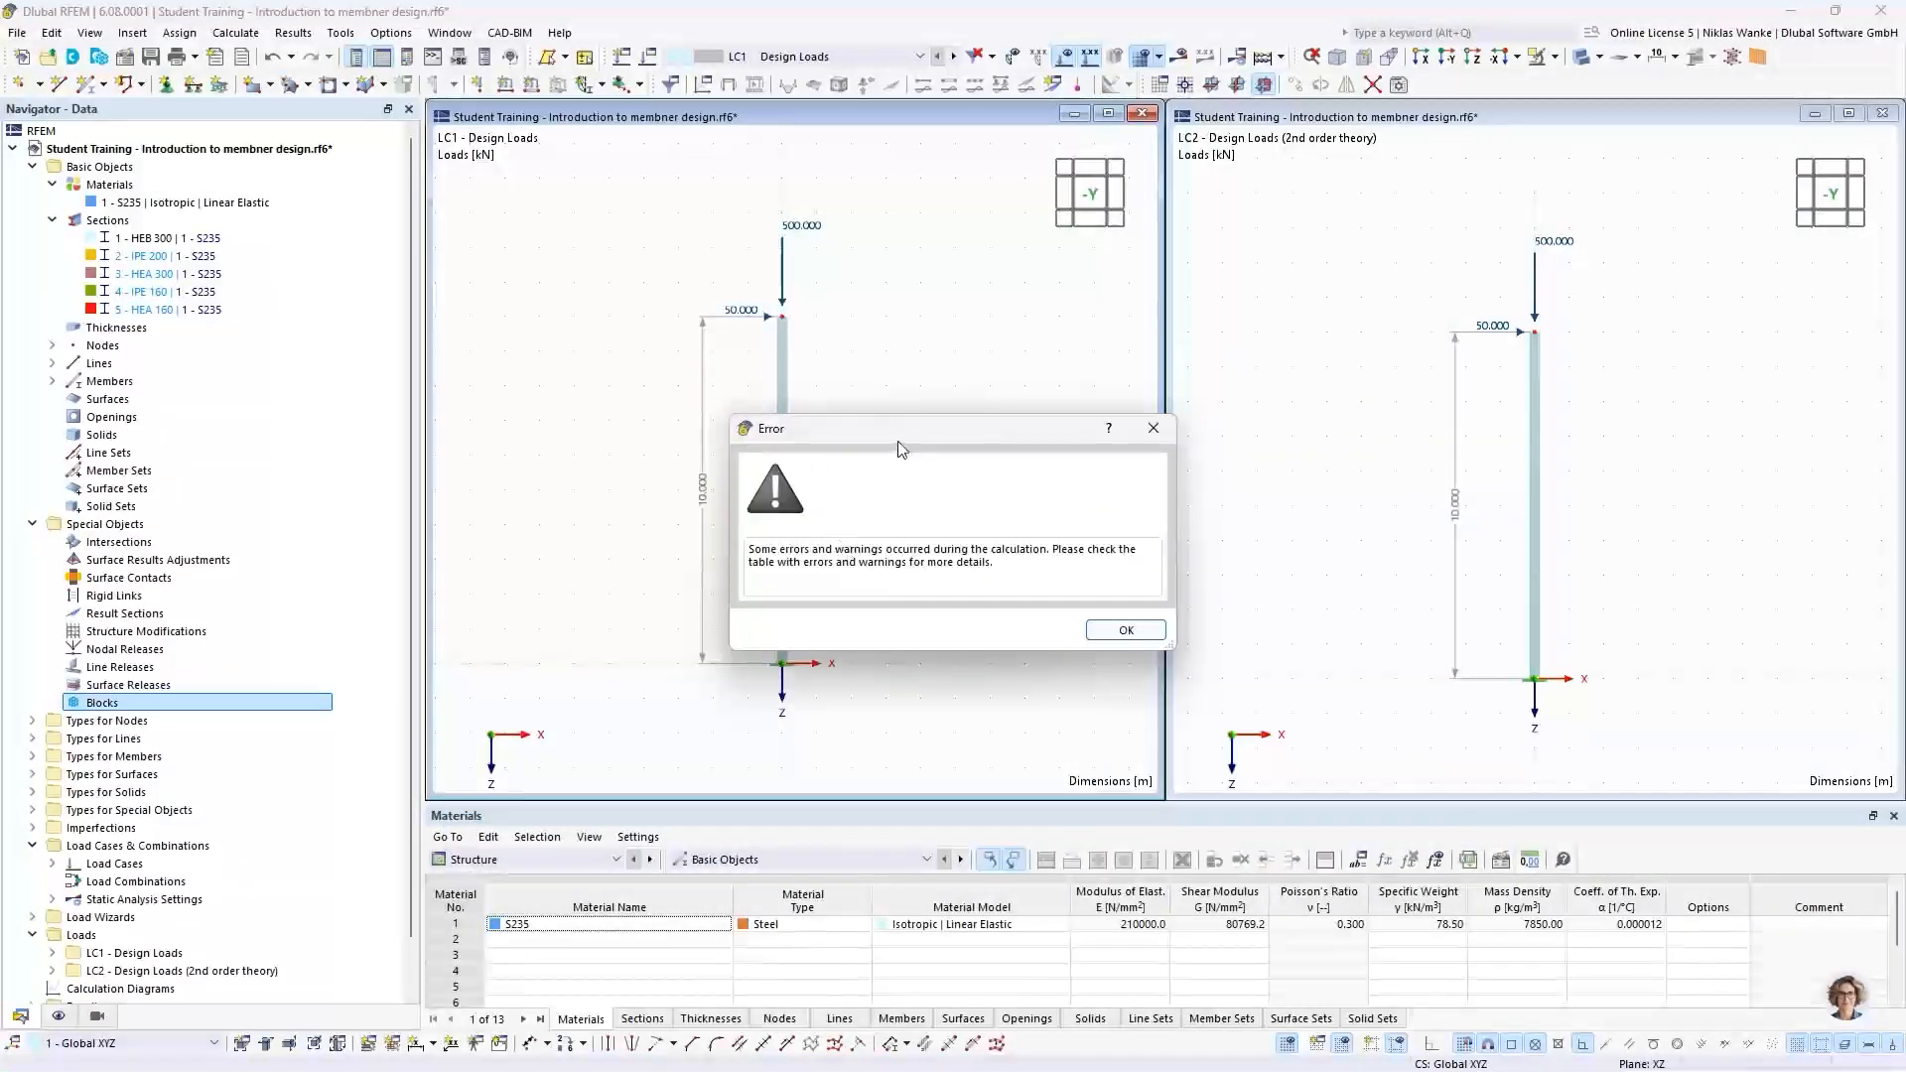
drag(943, 432, 1066, 411)
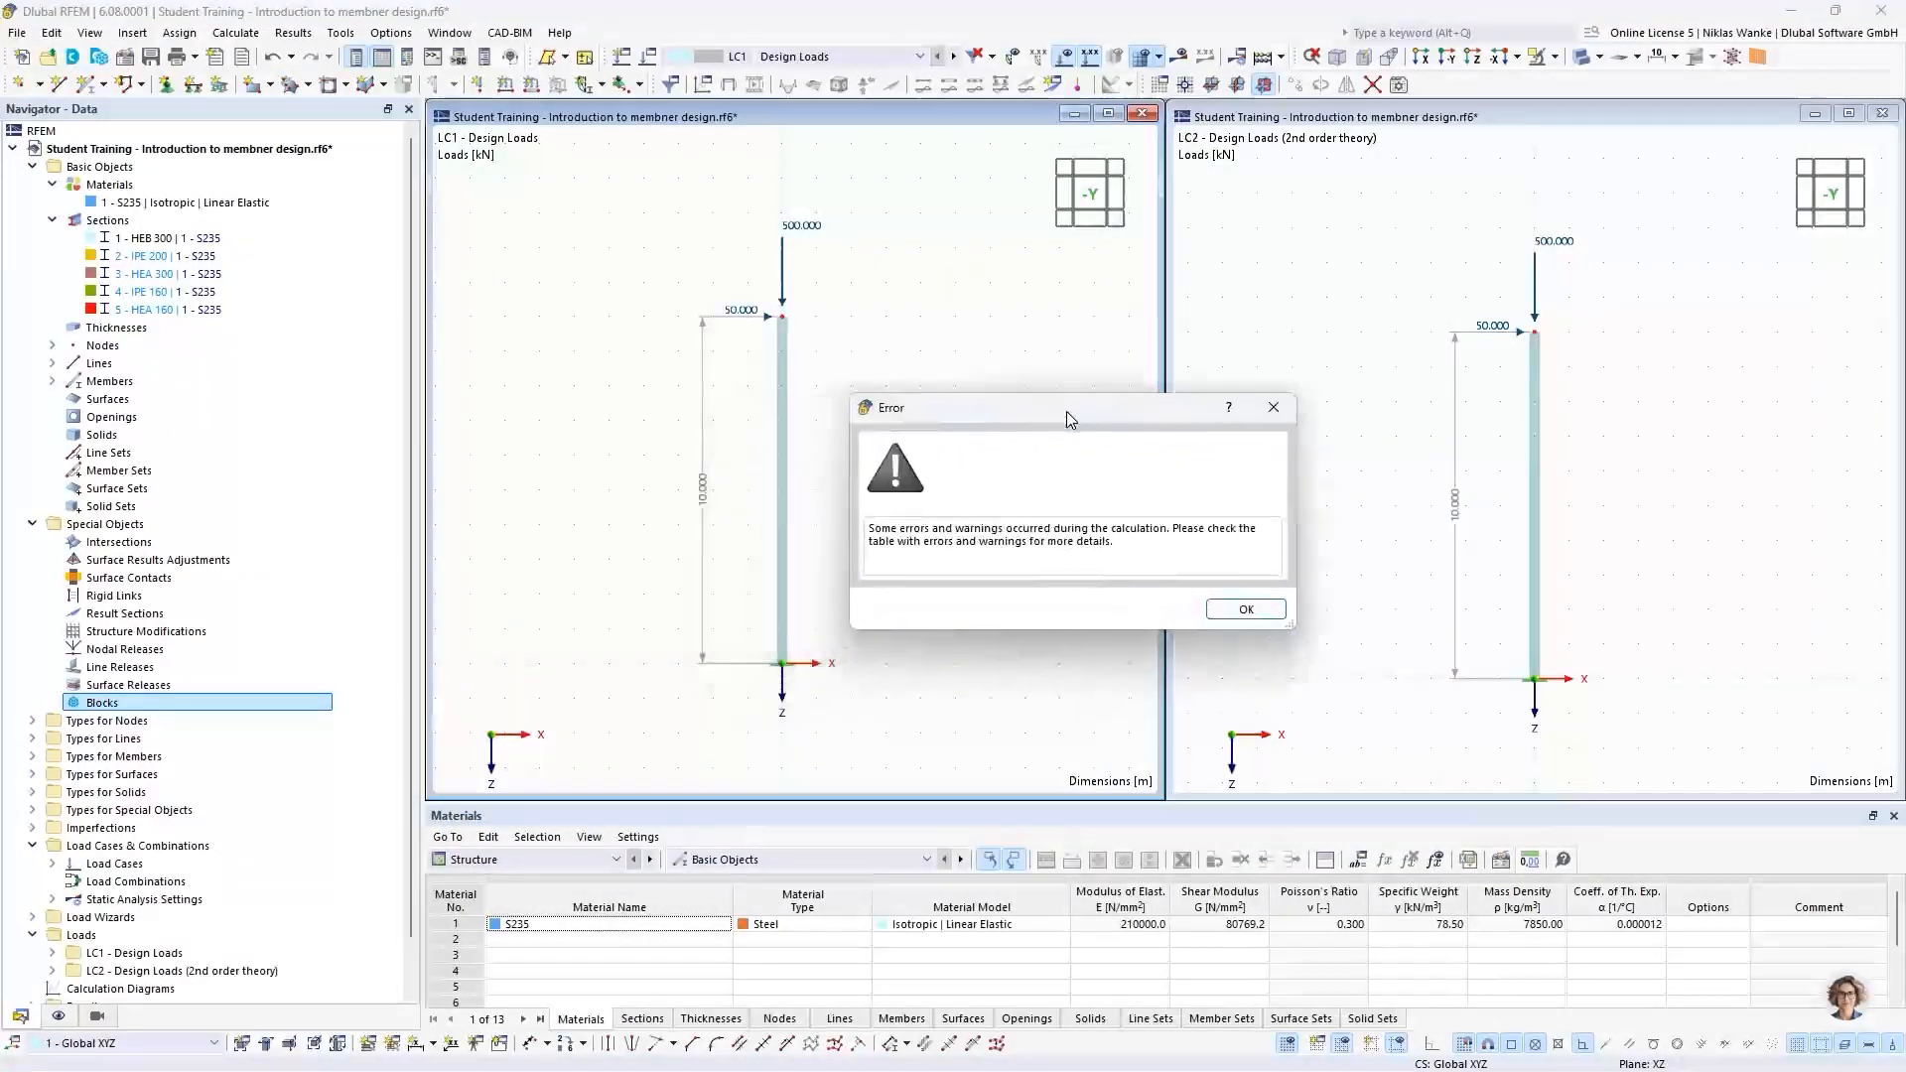
click(1246, 609)
click(1033, 924)
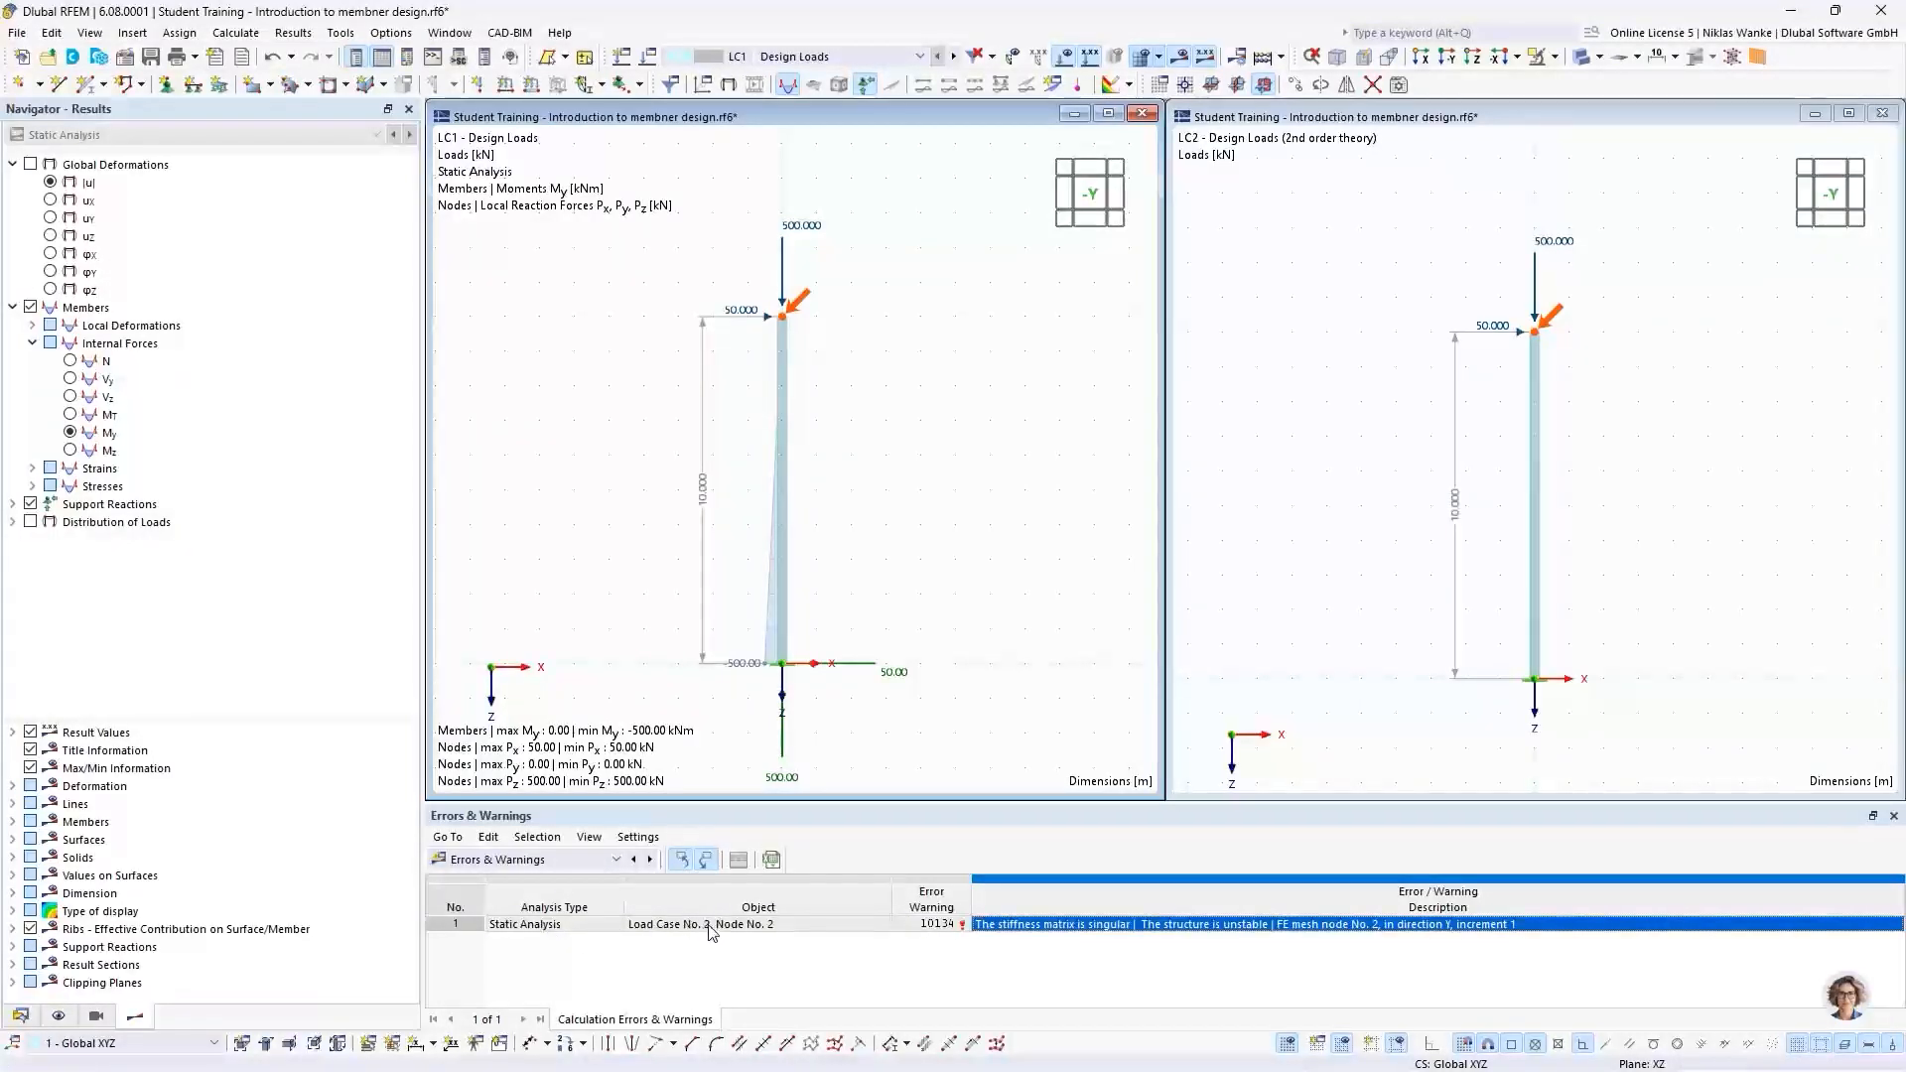
Step: Display the global deformations |u| of LC1 in the first model window
click(1325, 278)
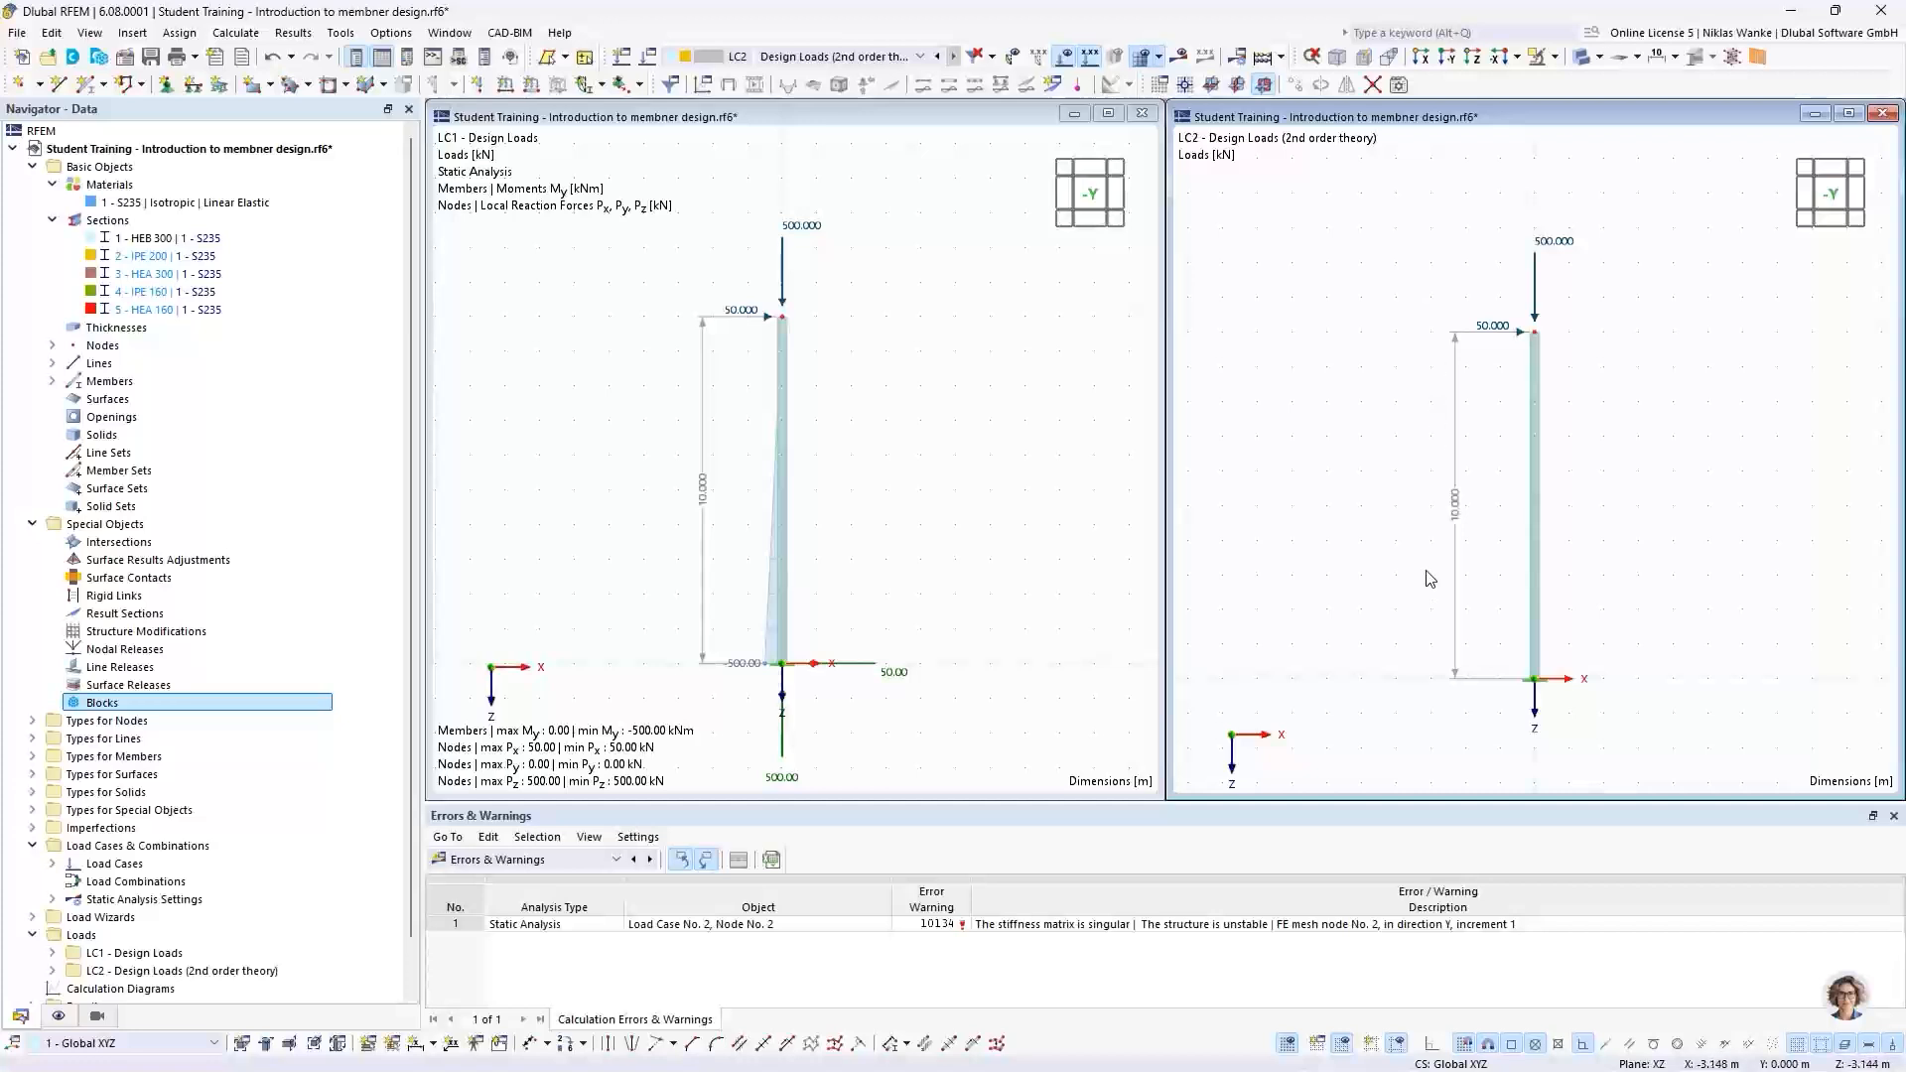
click(933, 281)
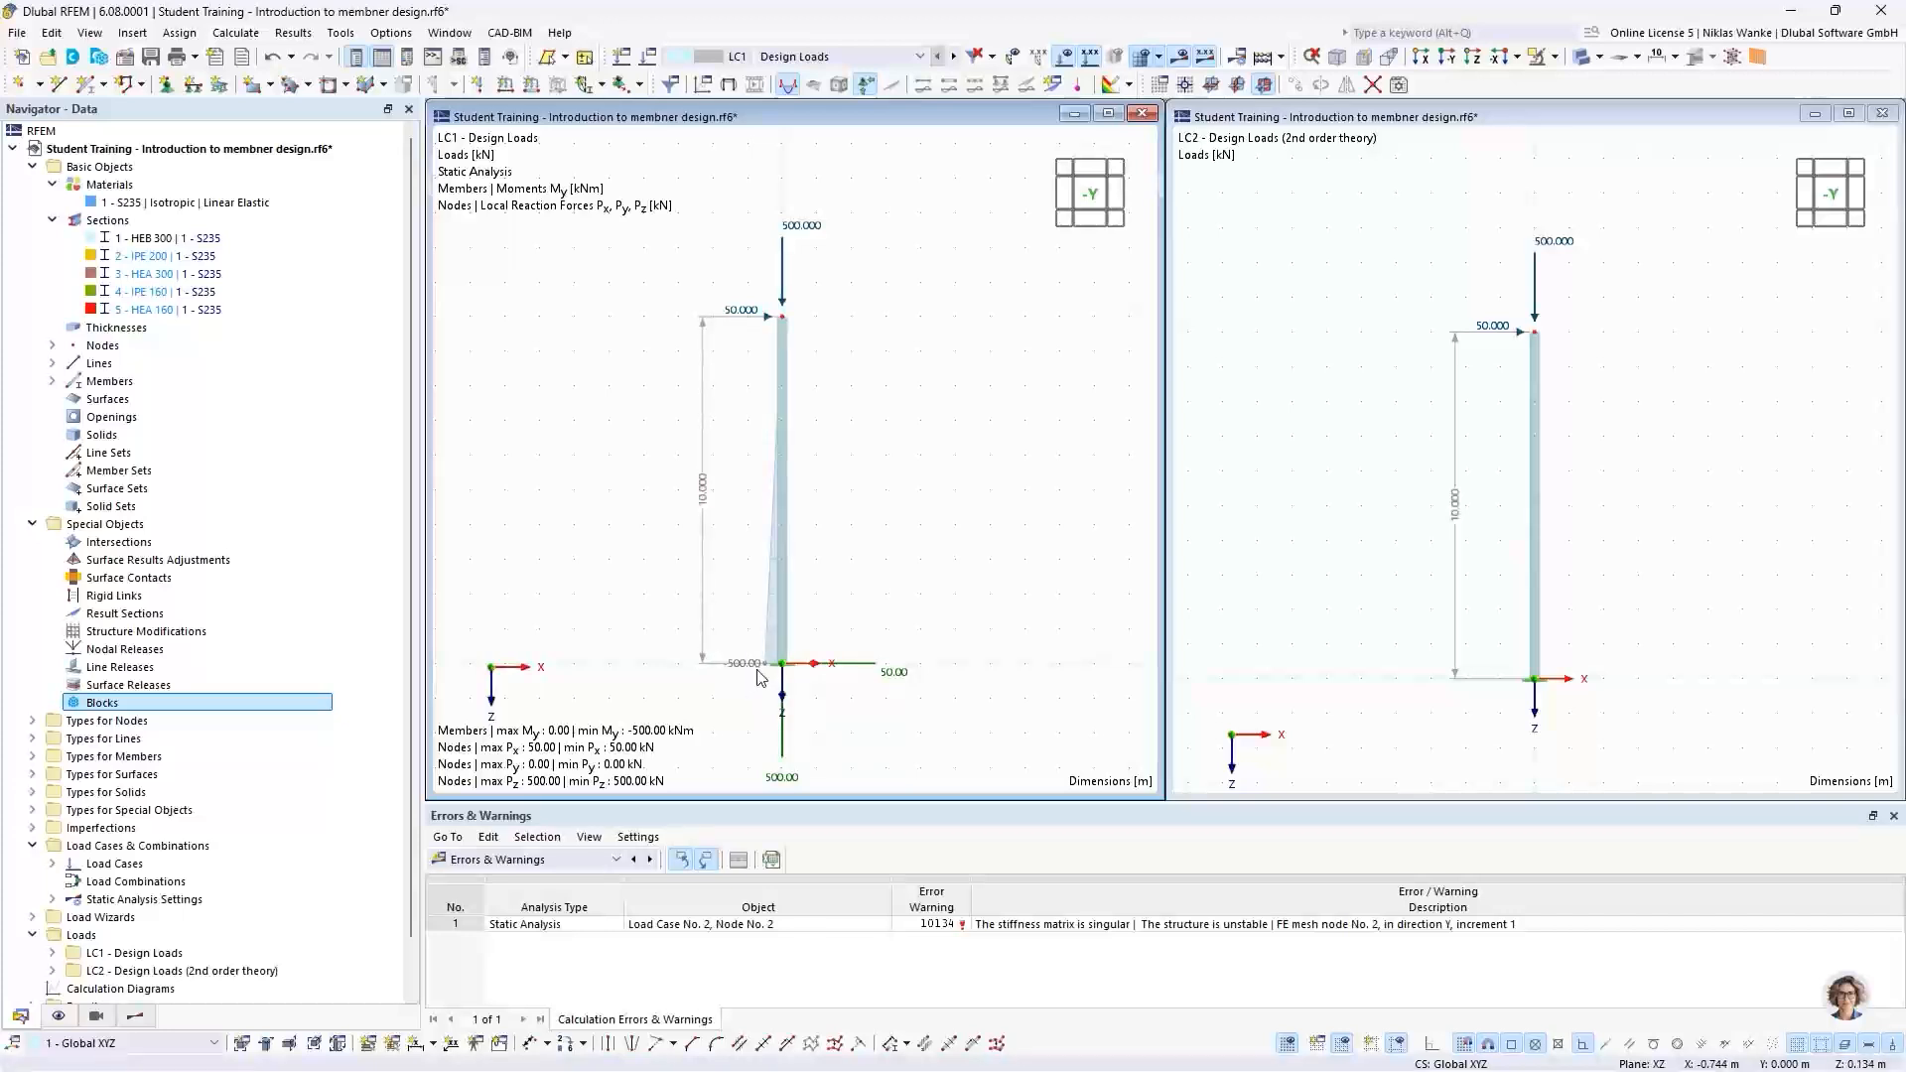
click(137, 1015)
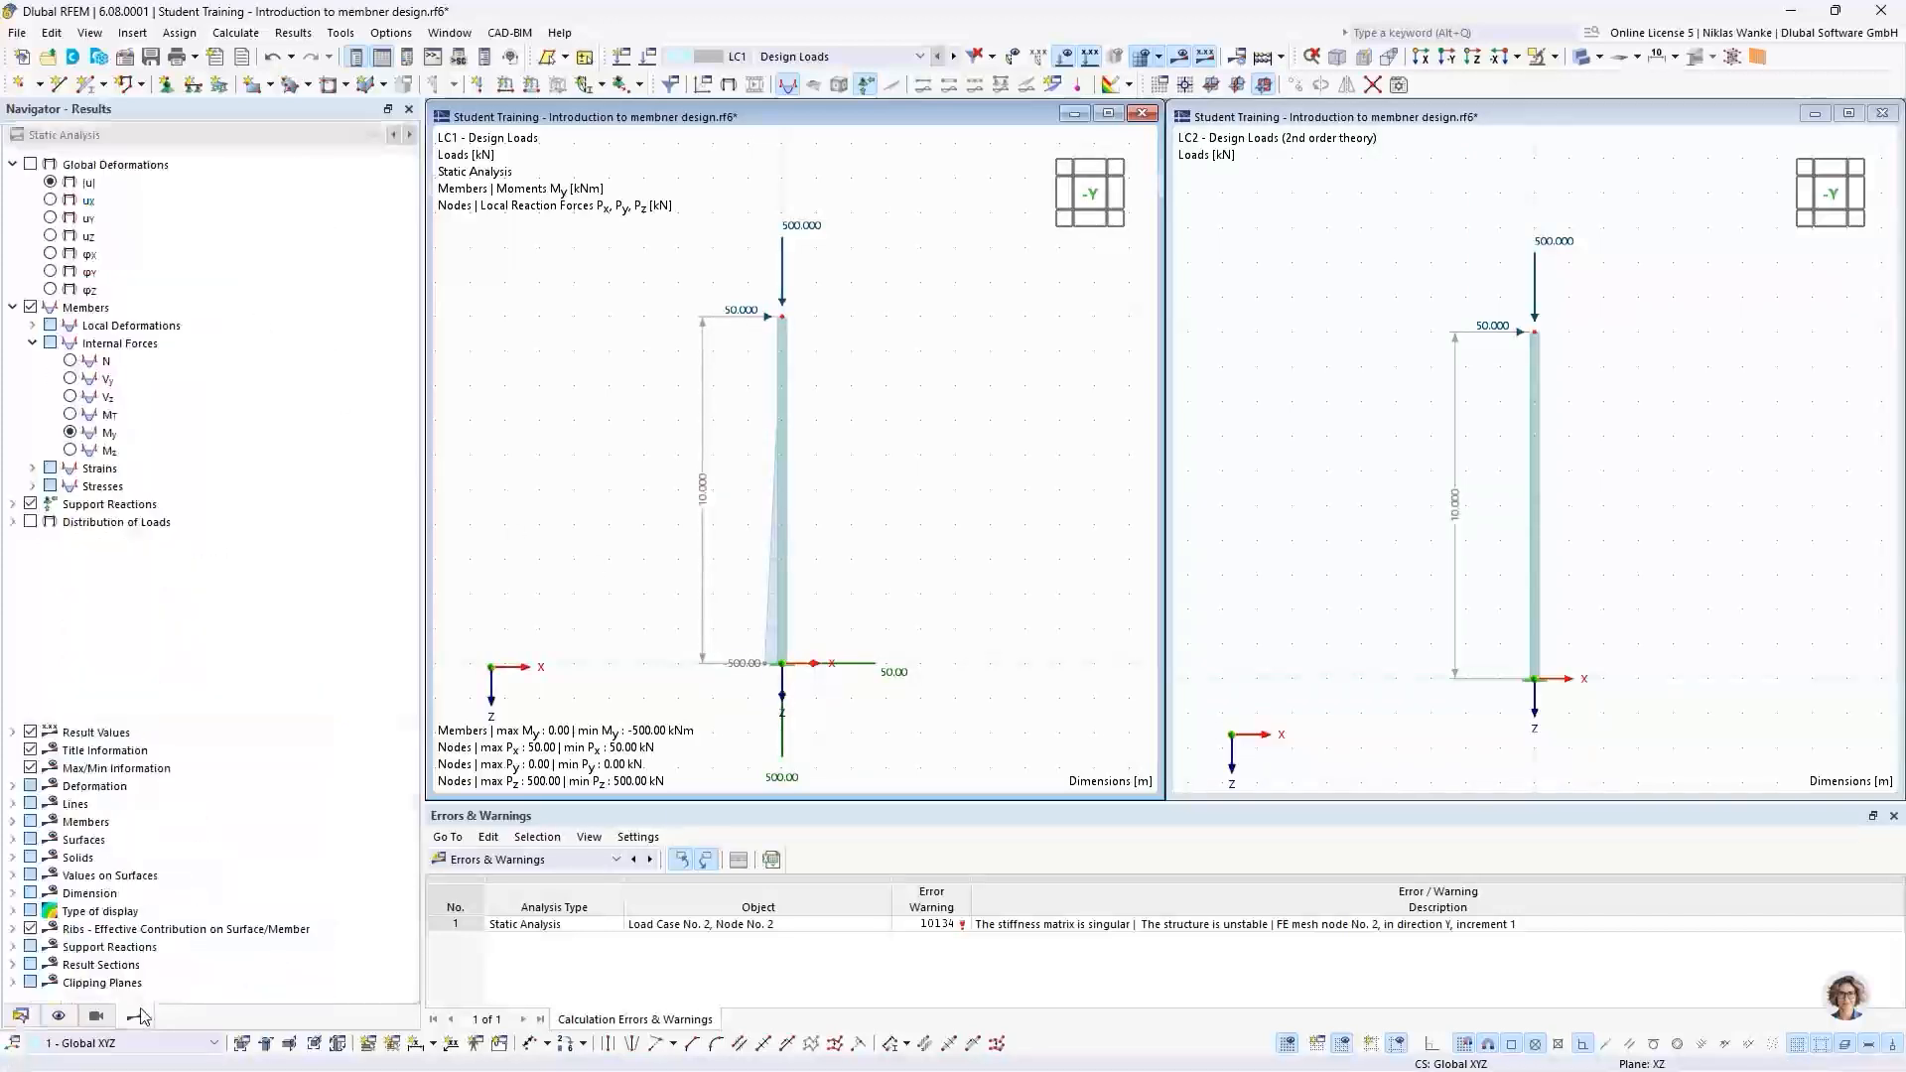
click(49, 182)
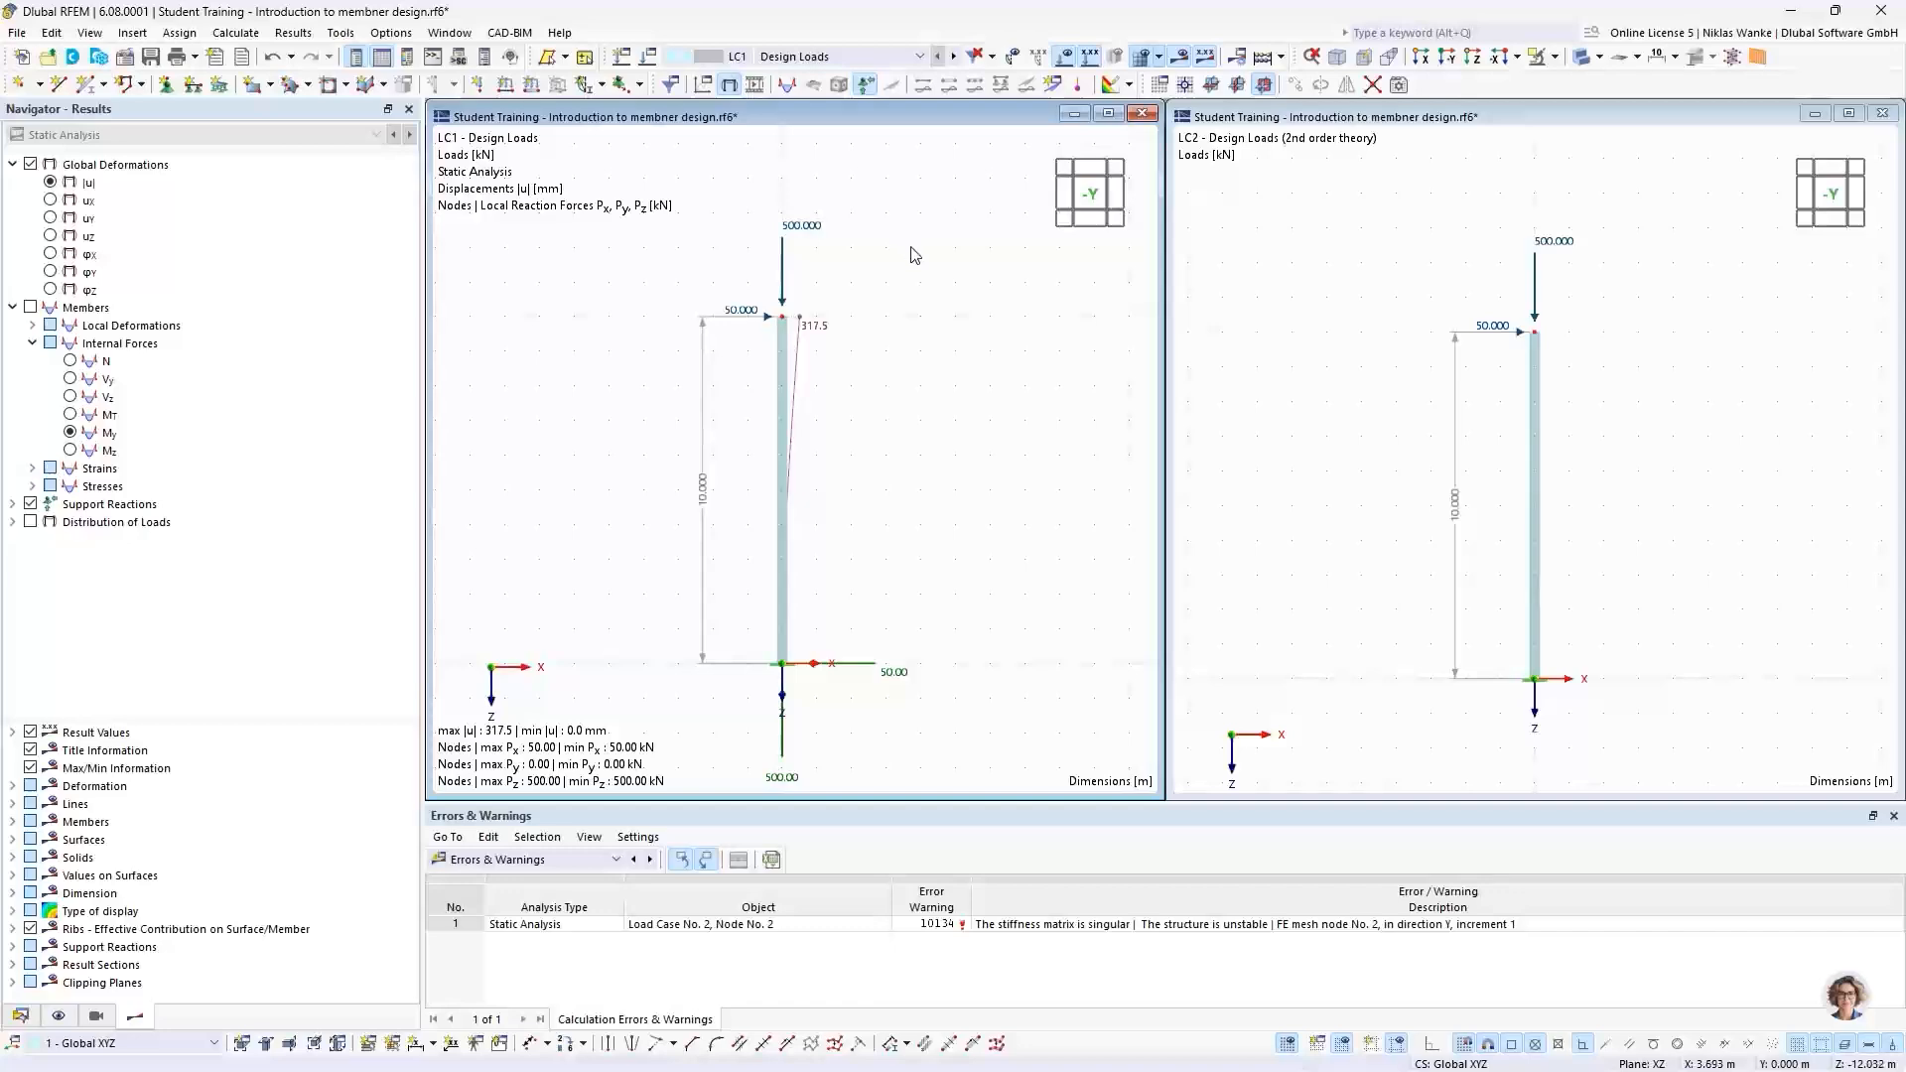
Step: Review the add-ons available in the model's base data
click(125, 59)
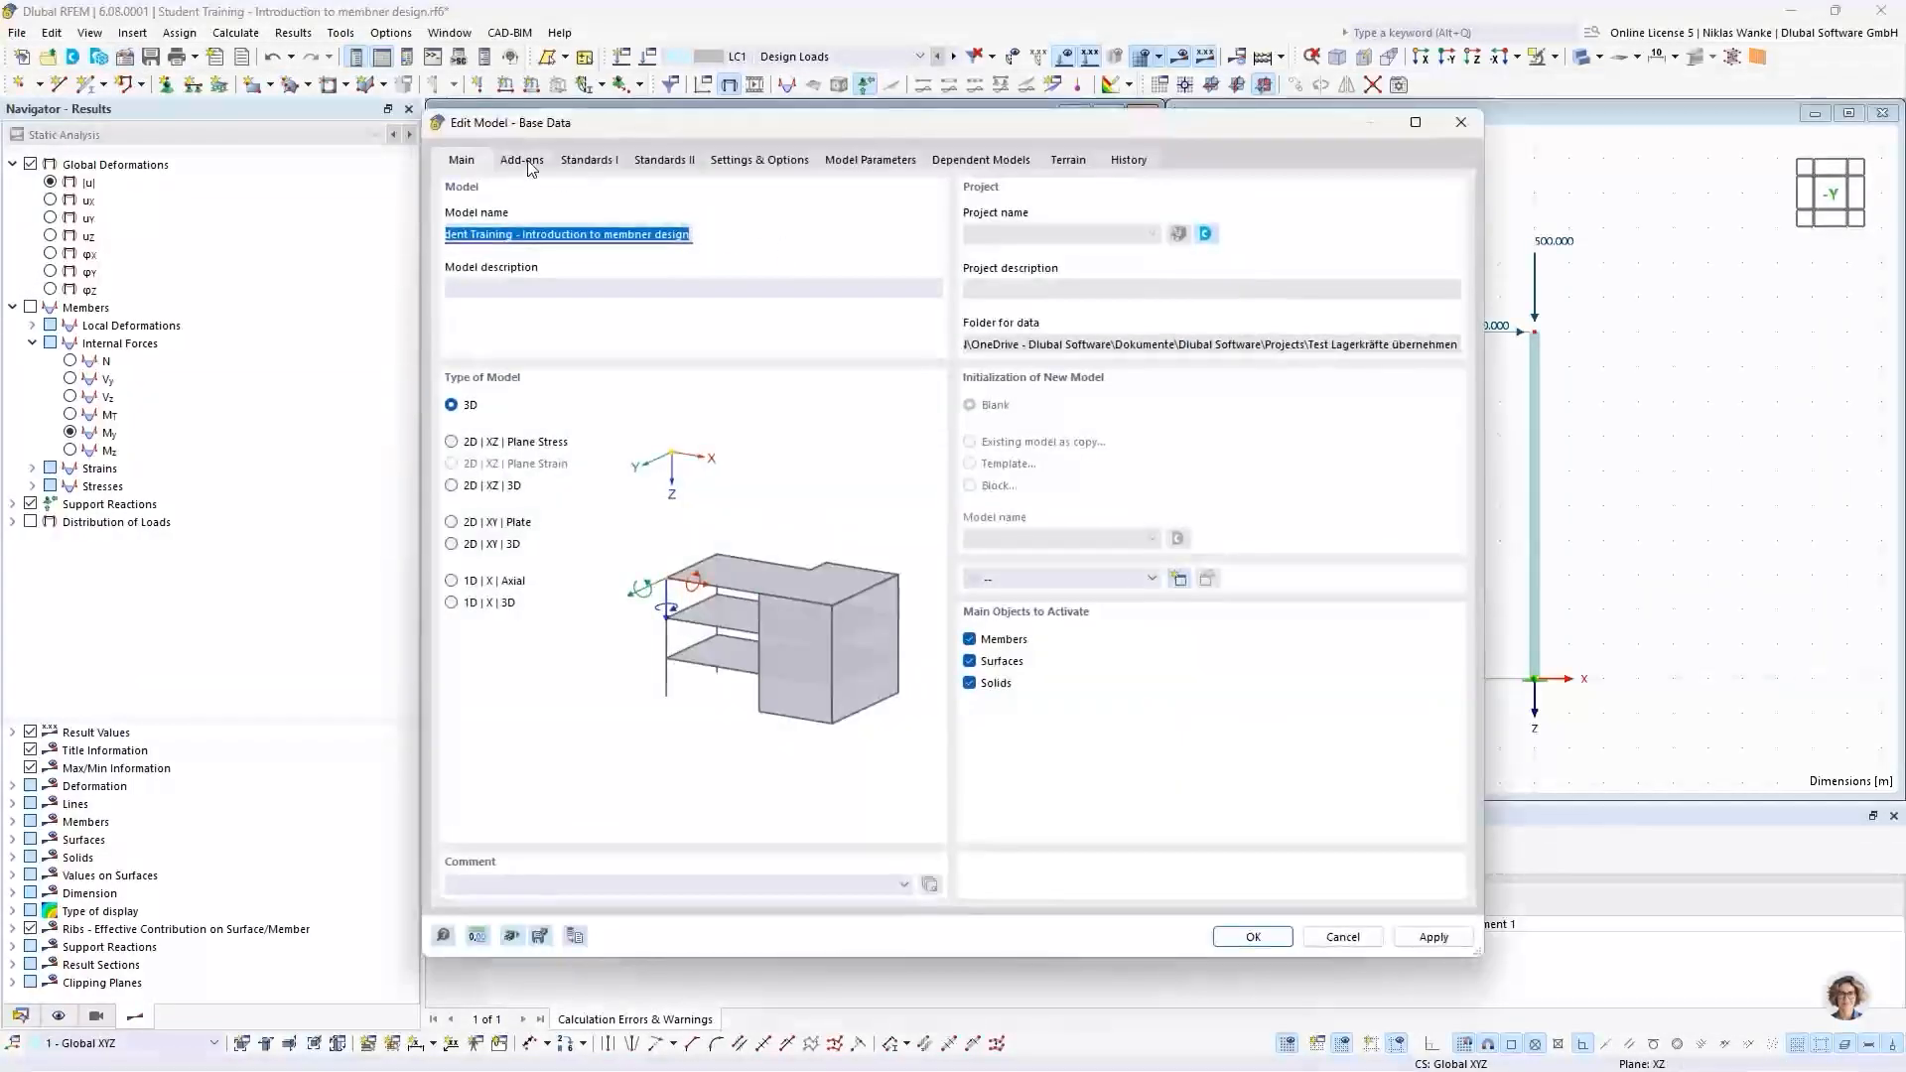
click(525, 162)
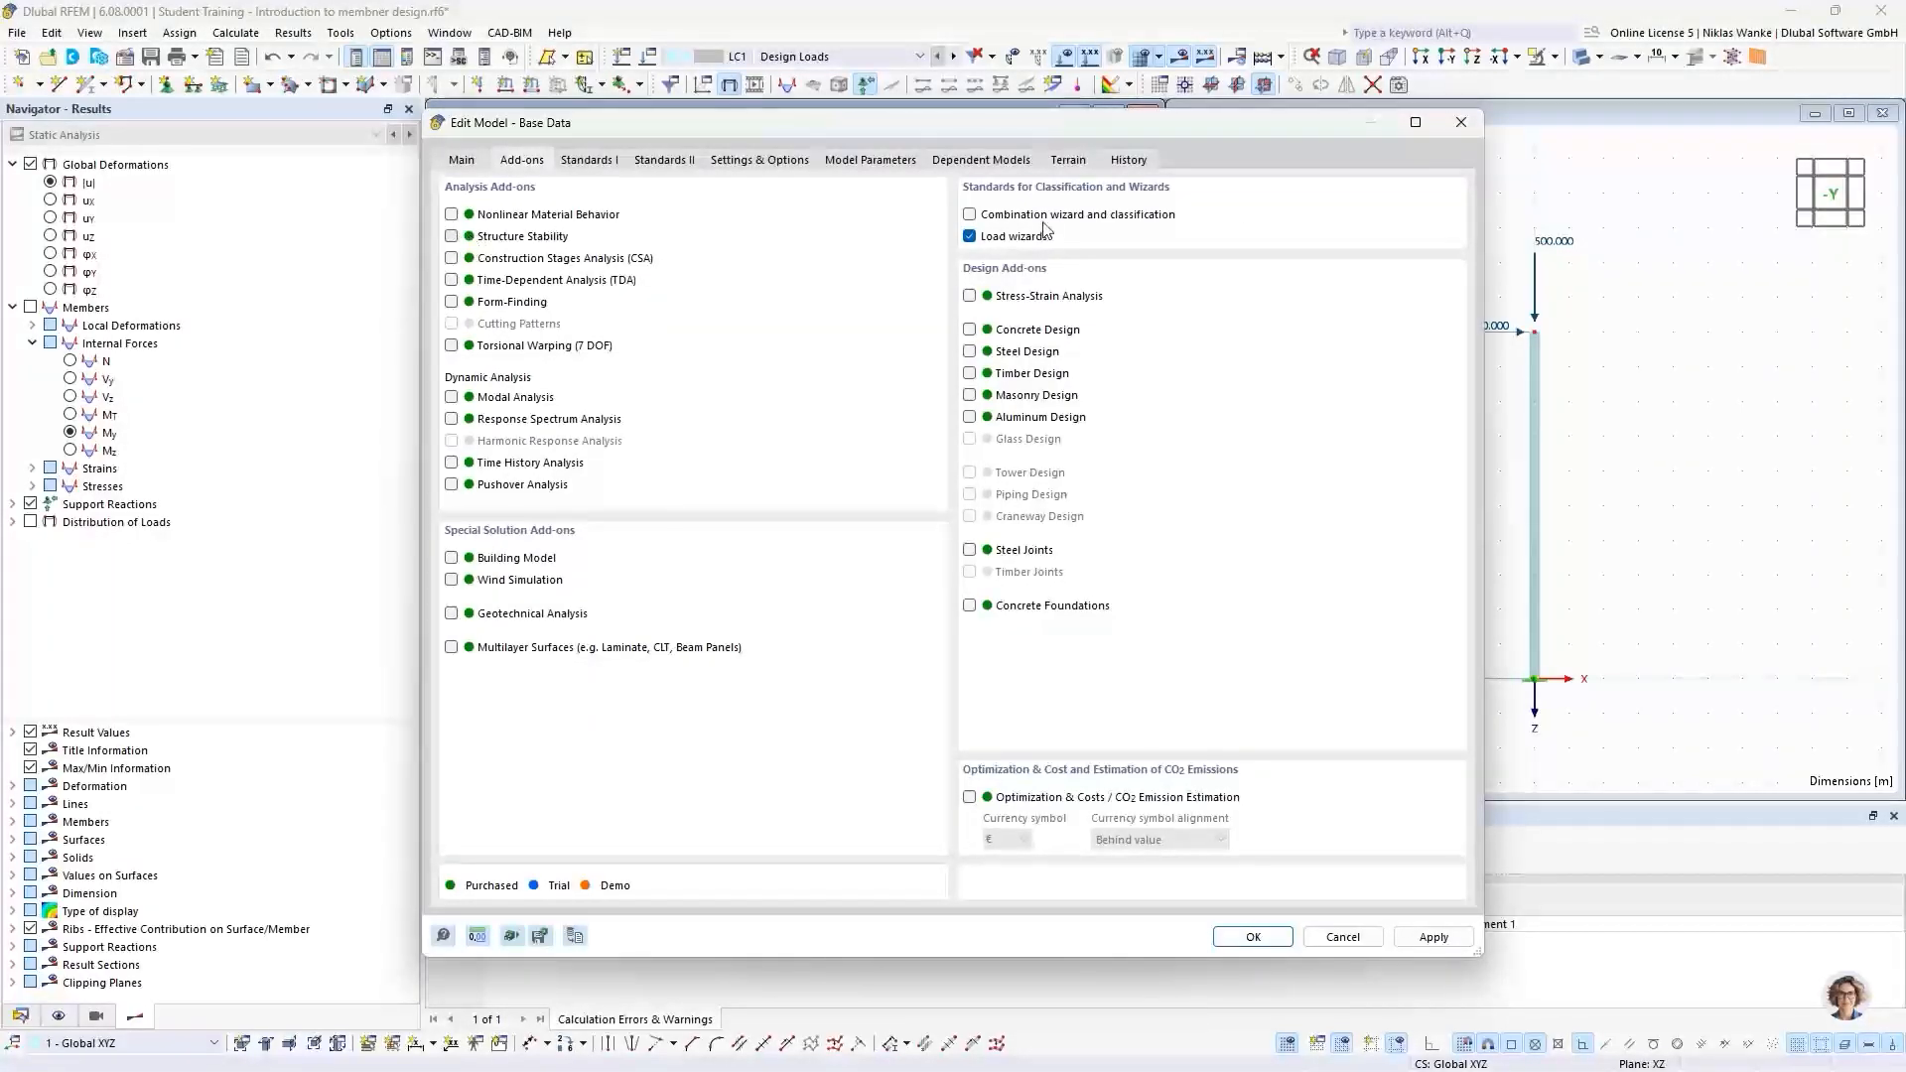
click(1461, 123)
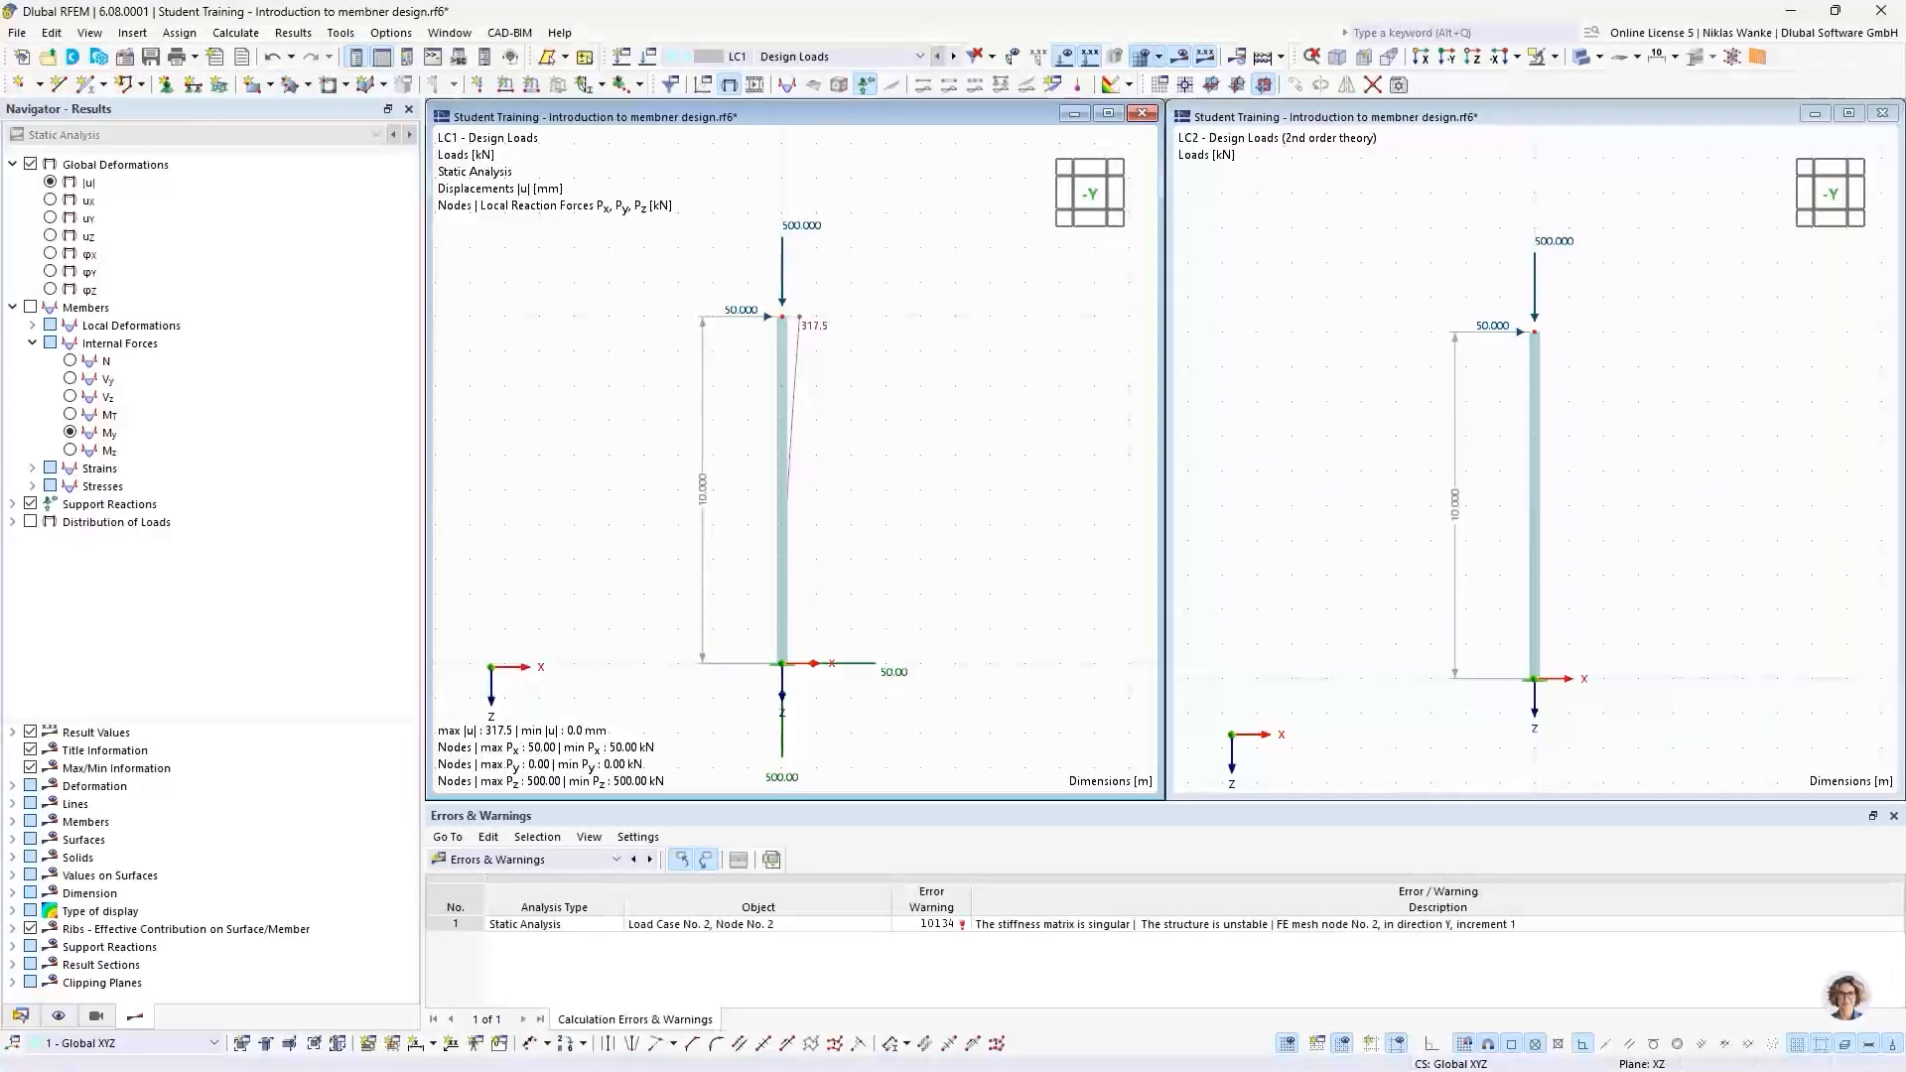
Step: Switch to the PowerPoint presentation and advance to the Euler-Case 1 mode shapes slide
key(alt+Tab)
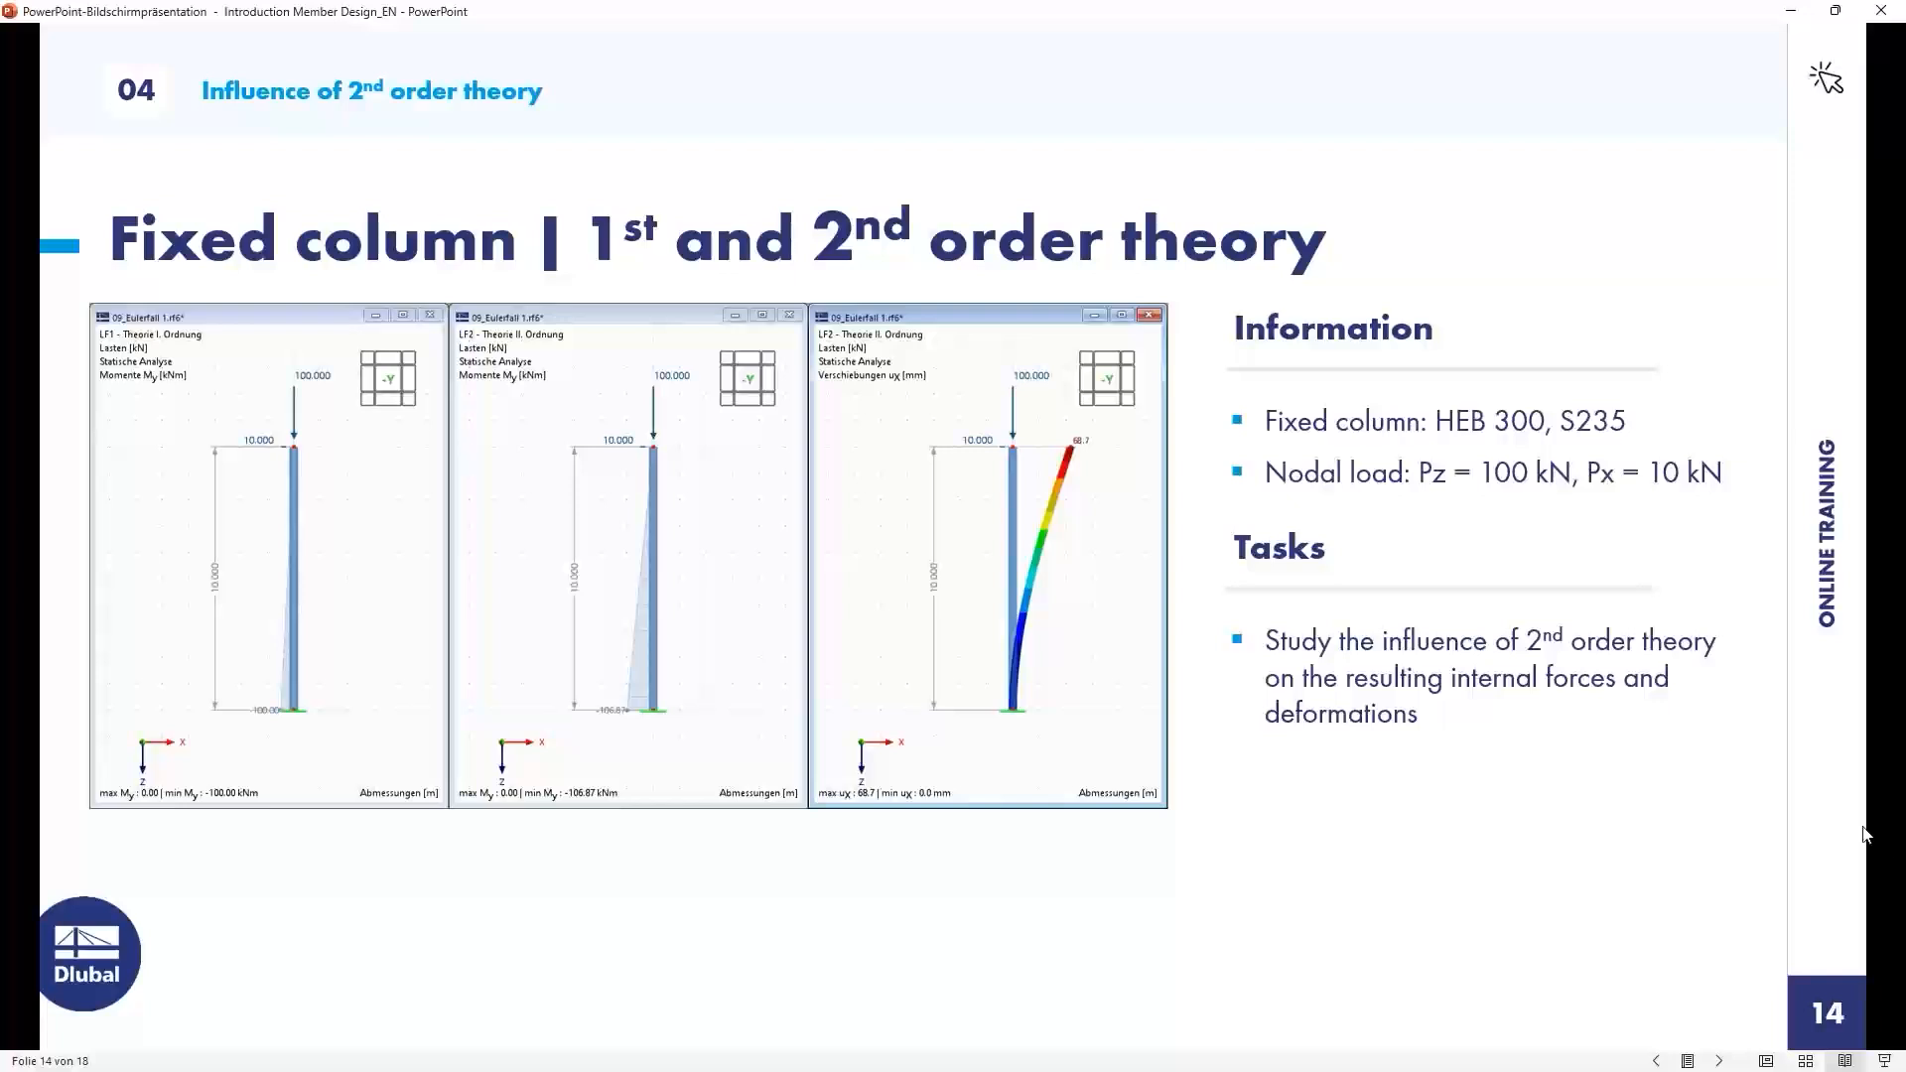
click(1516, 823)
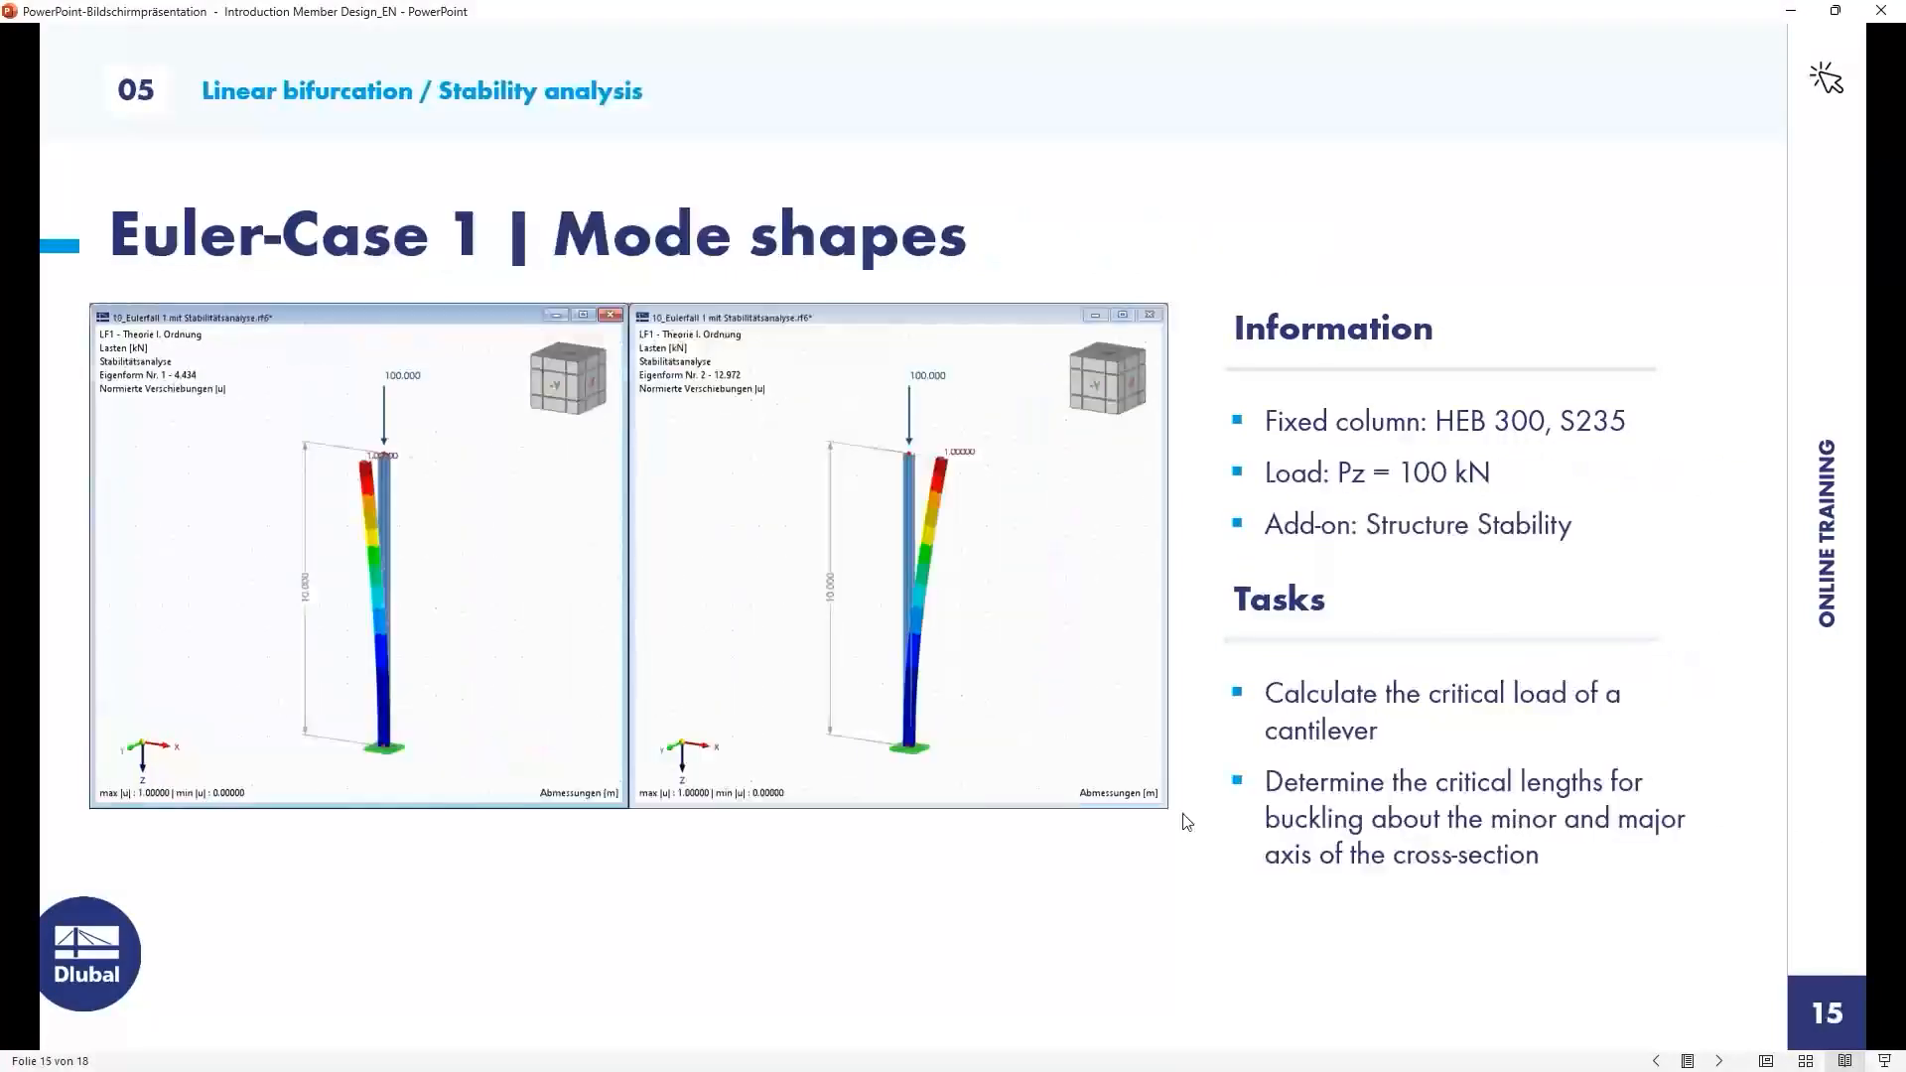
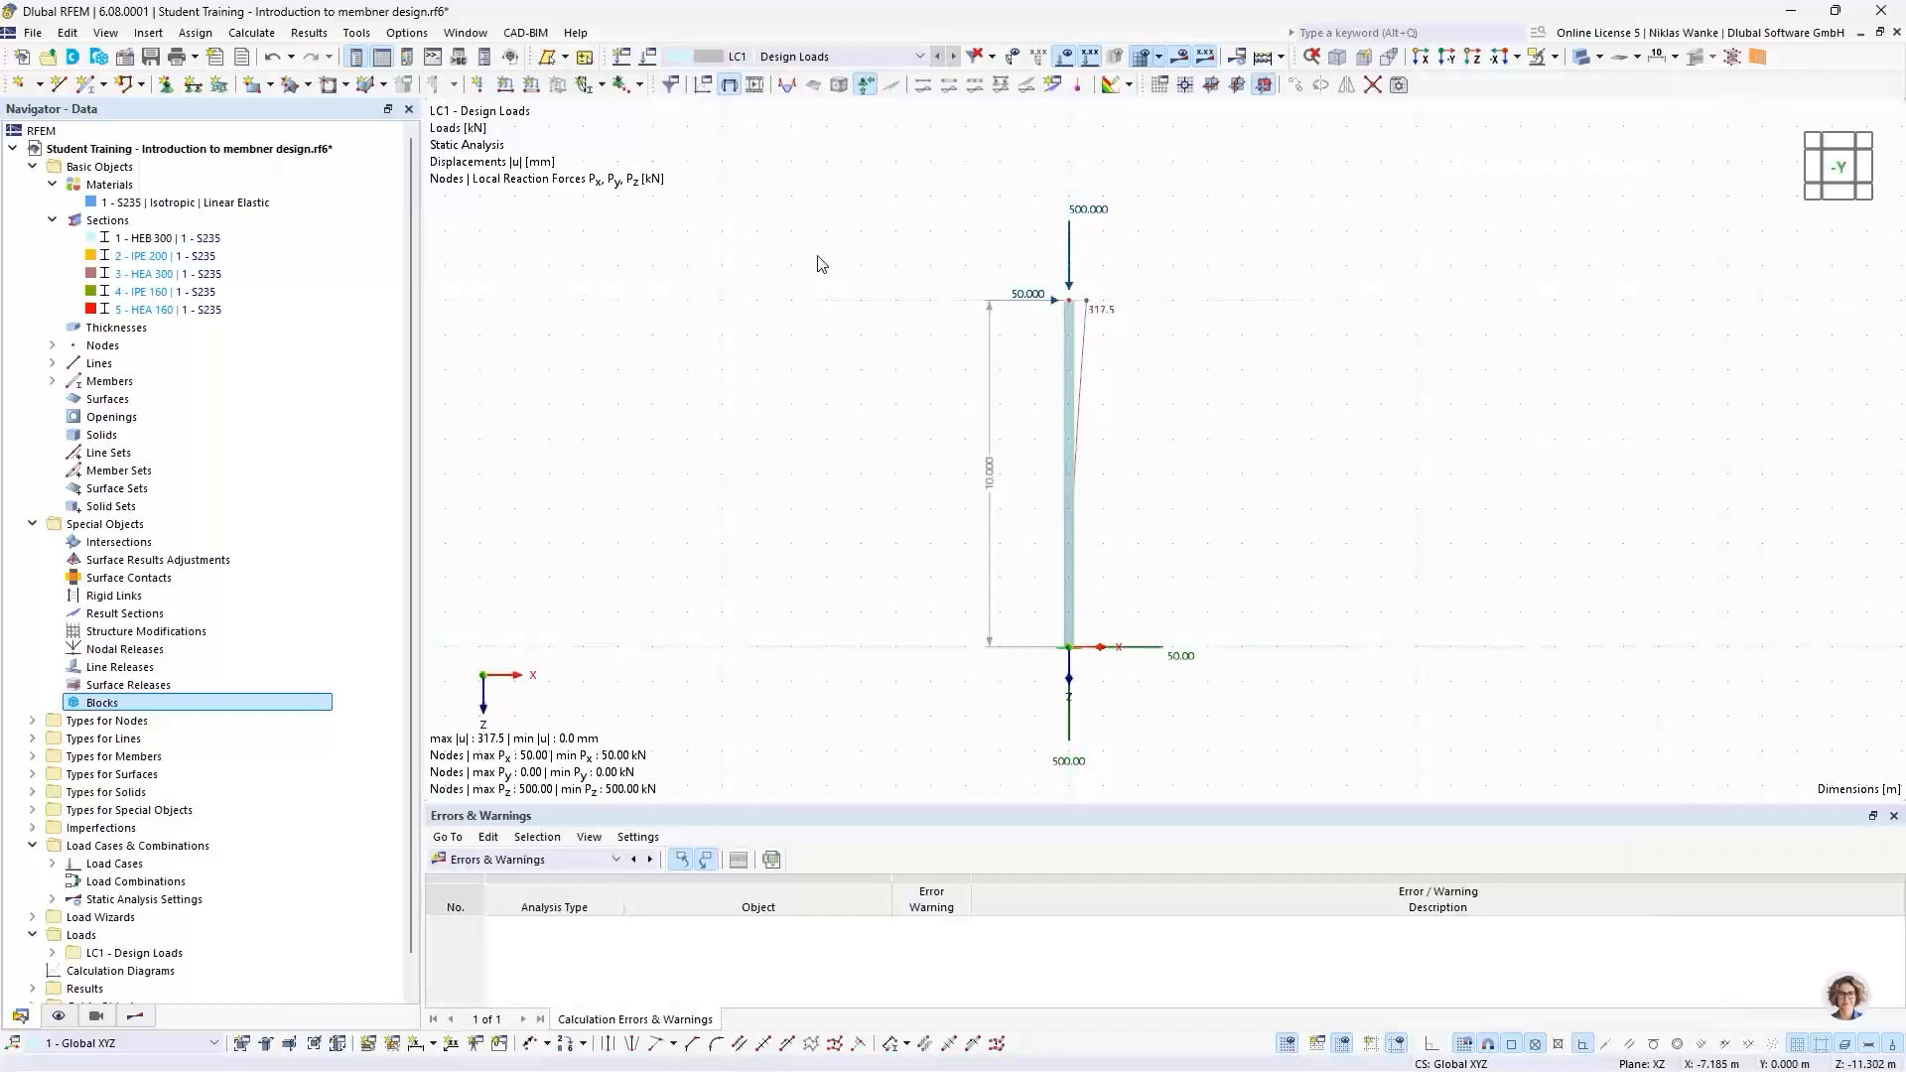
Step: Set the LC1 nodal load at the column top to Fx 0 kN and Fz 100 kN
double_click(1085, 215)
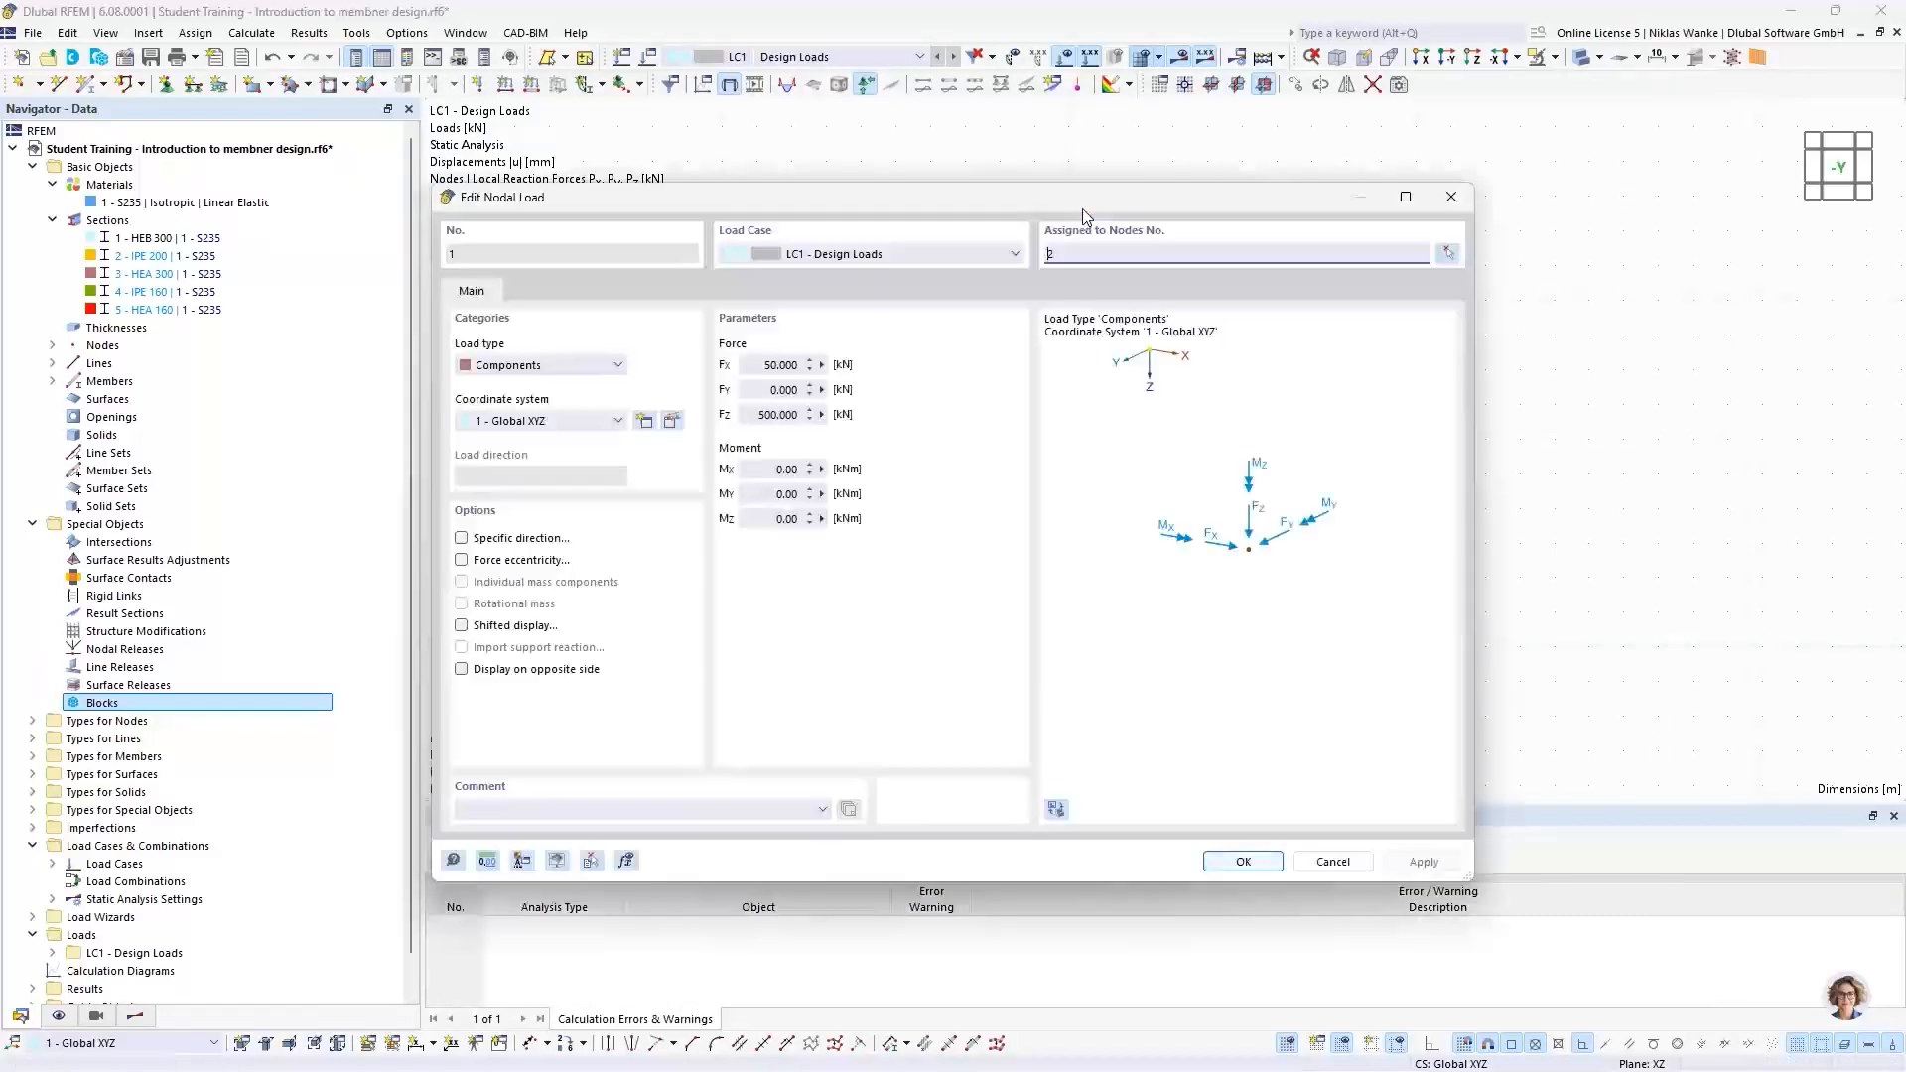
click(757, 363)
text(0)
click(789, 413)
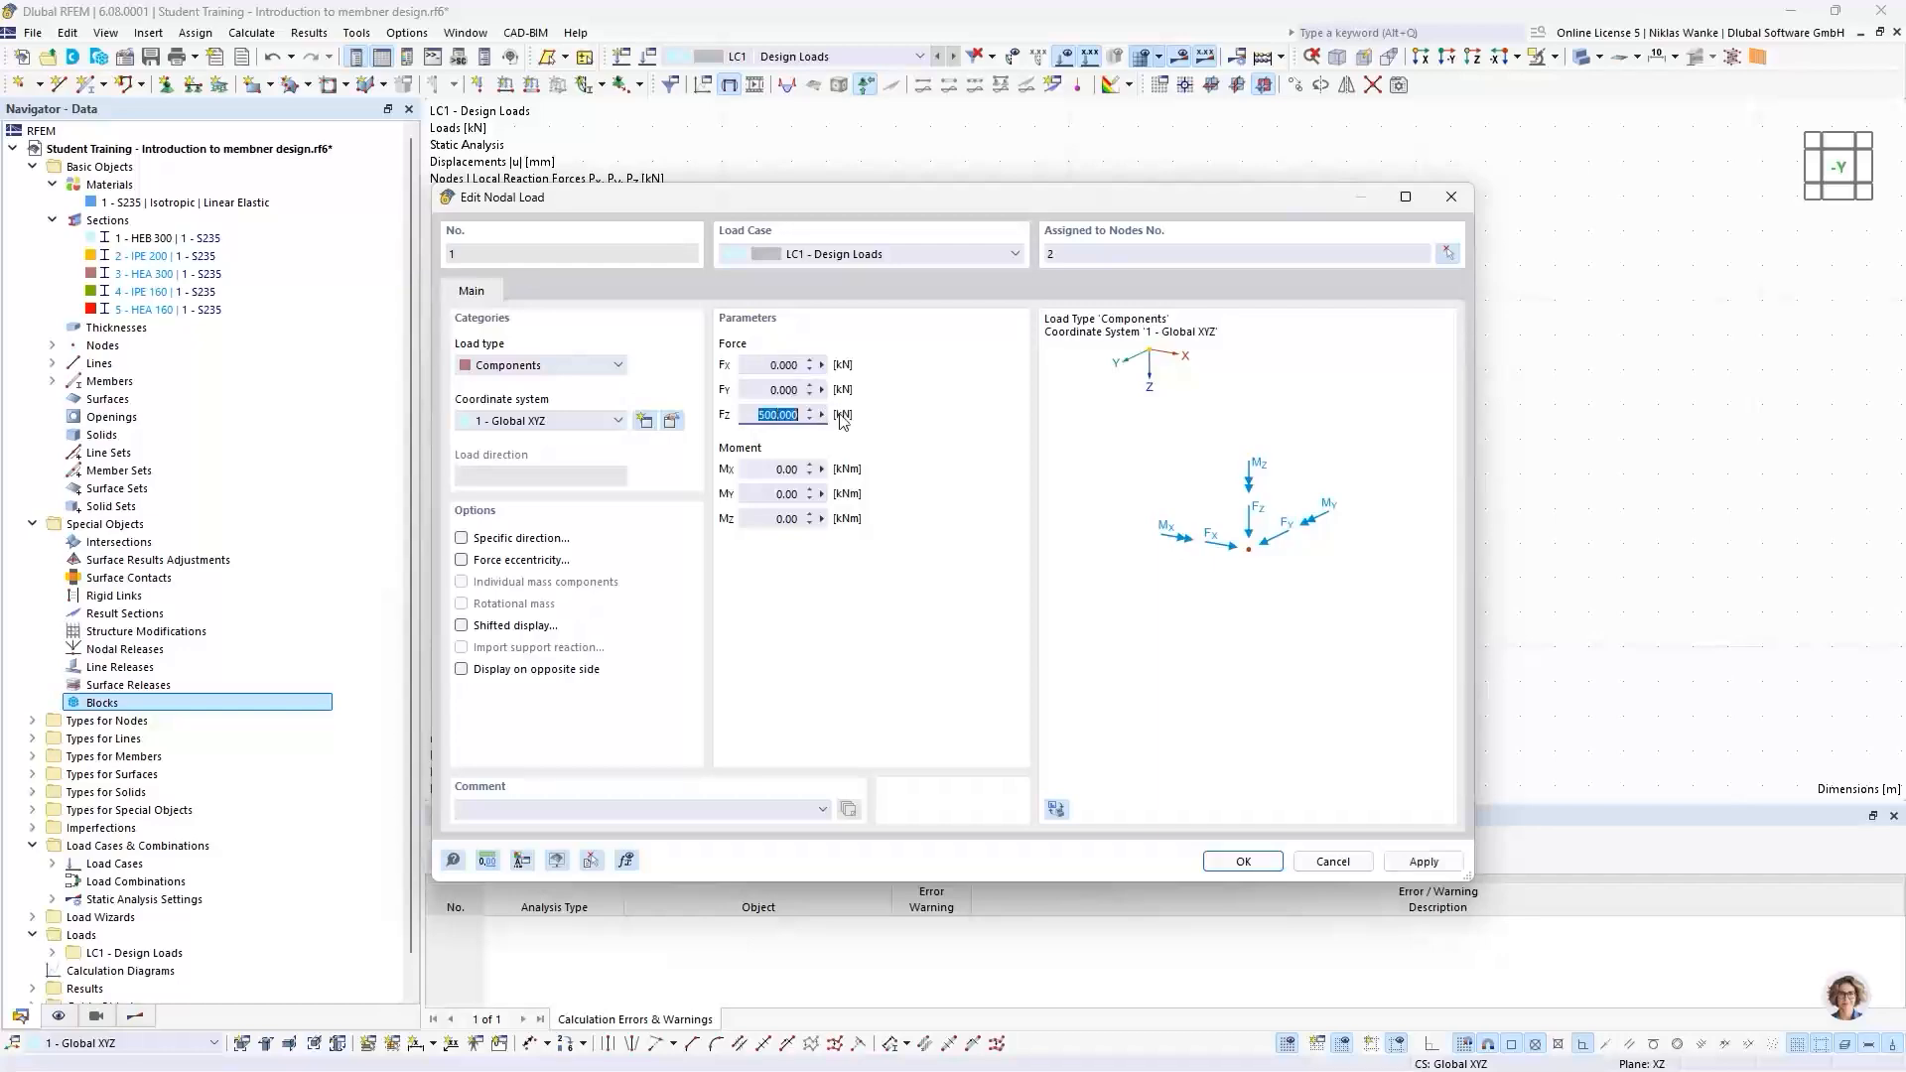
text(100)
click(1246, 862)
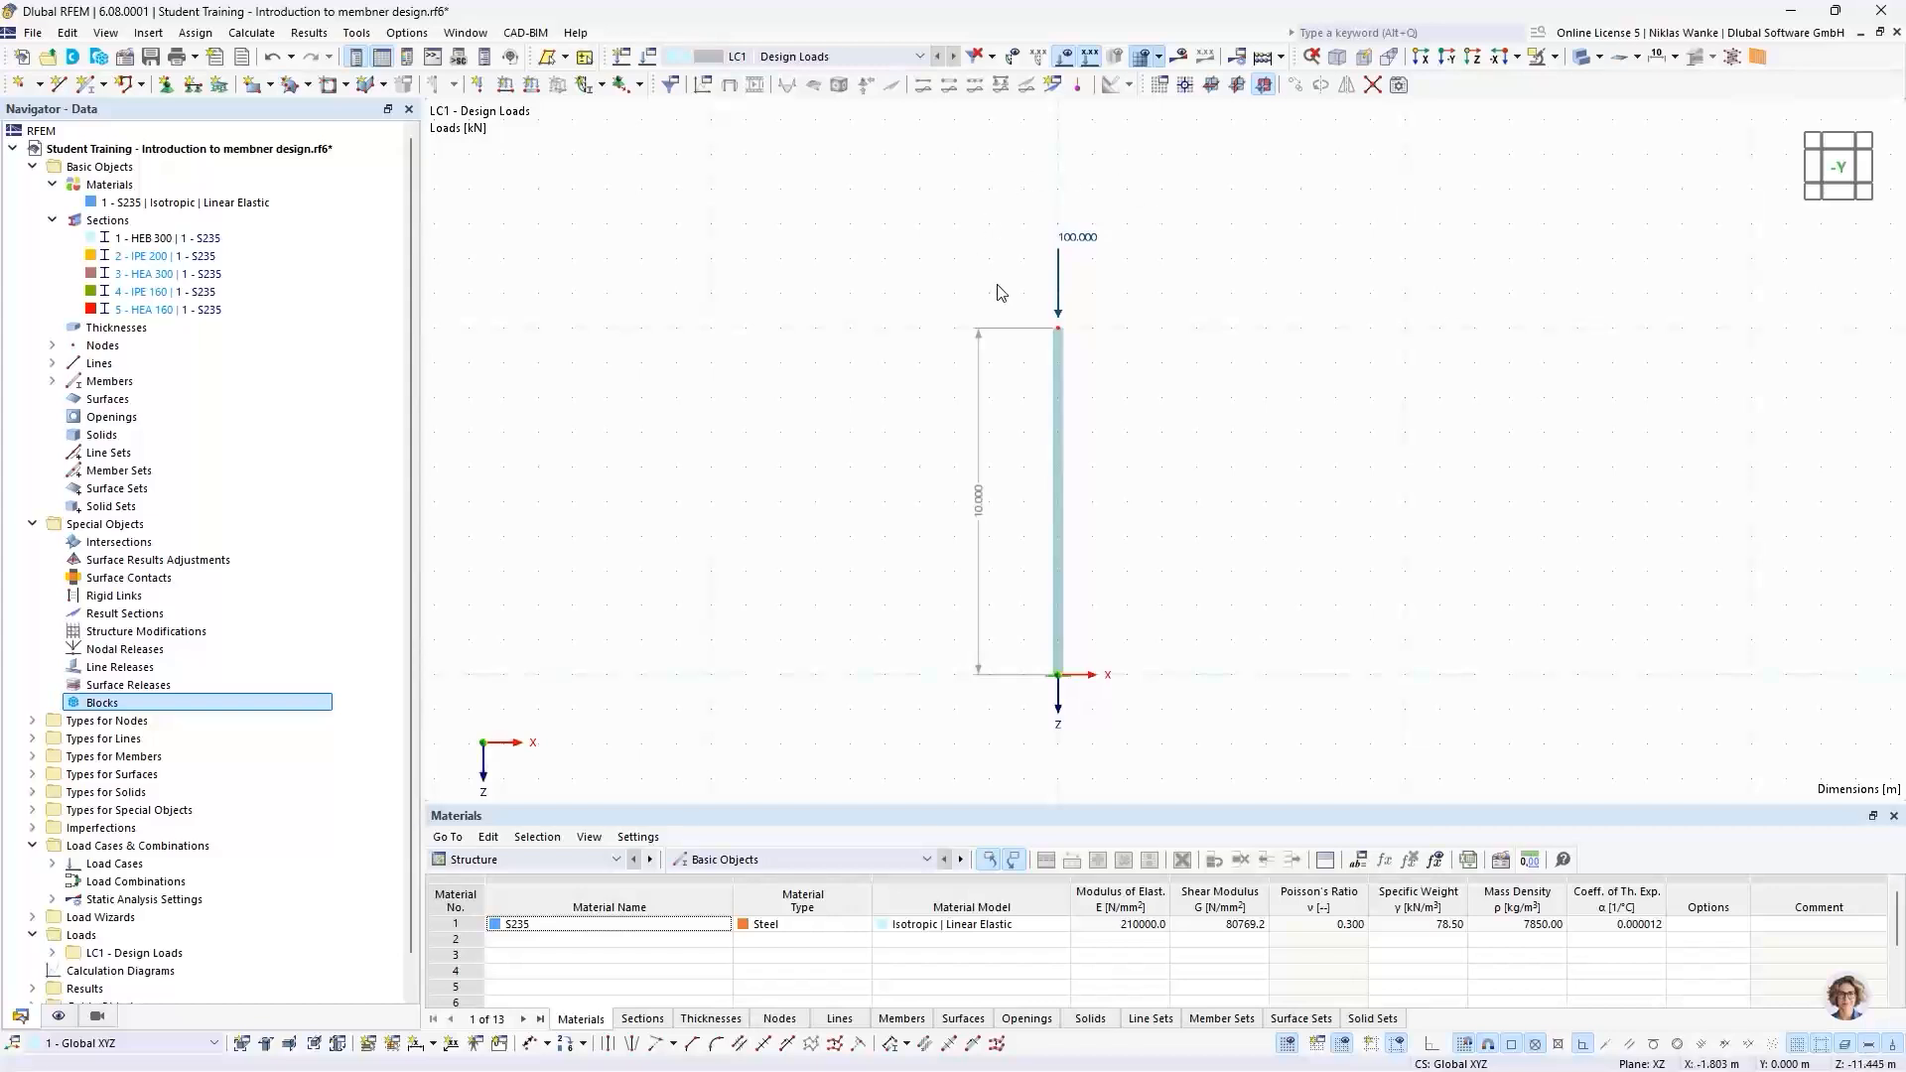
Step: Activate the Structure Stability add-on in the model's base data
click(125, 57)
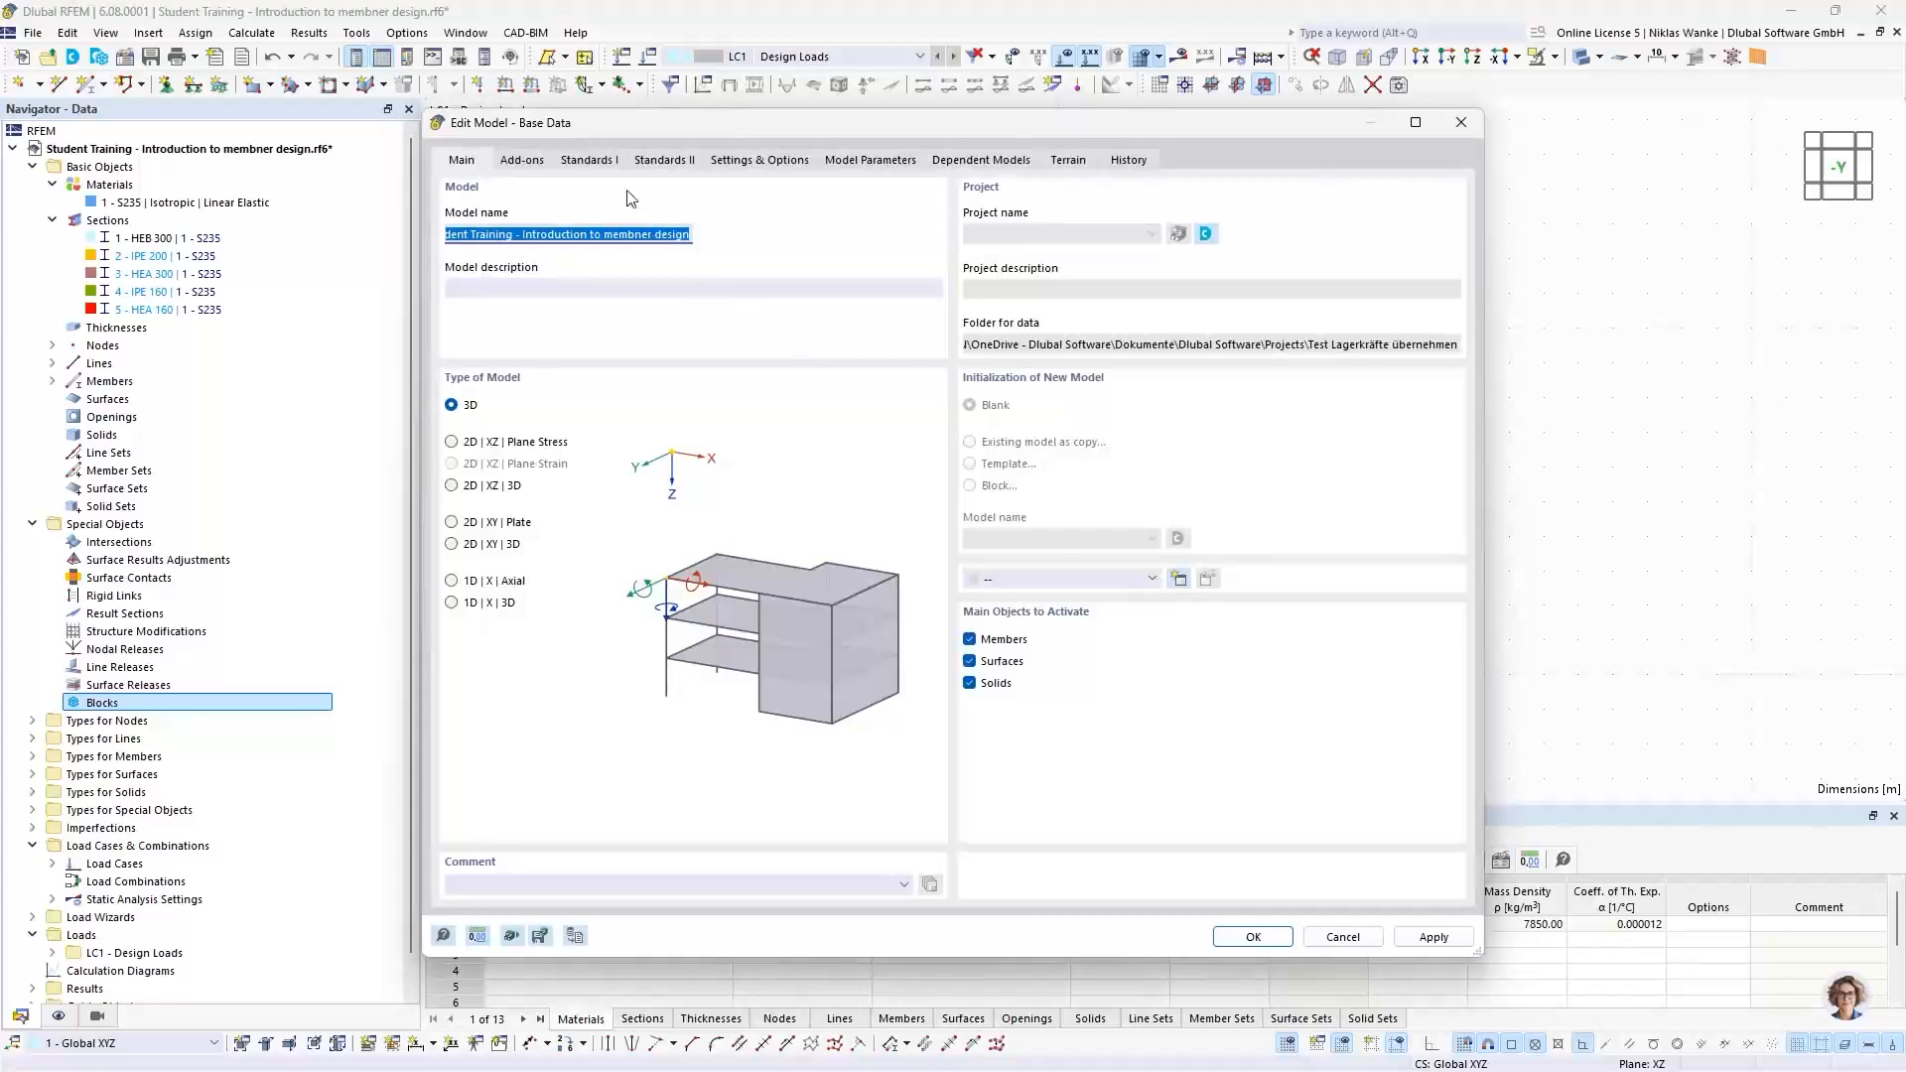
click(524, 161)
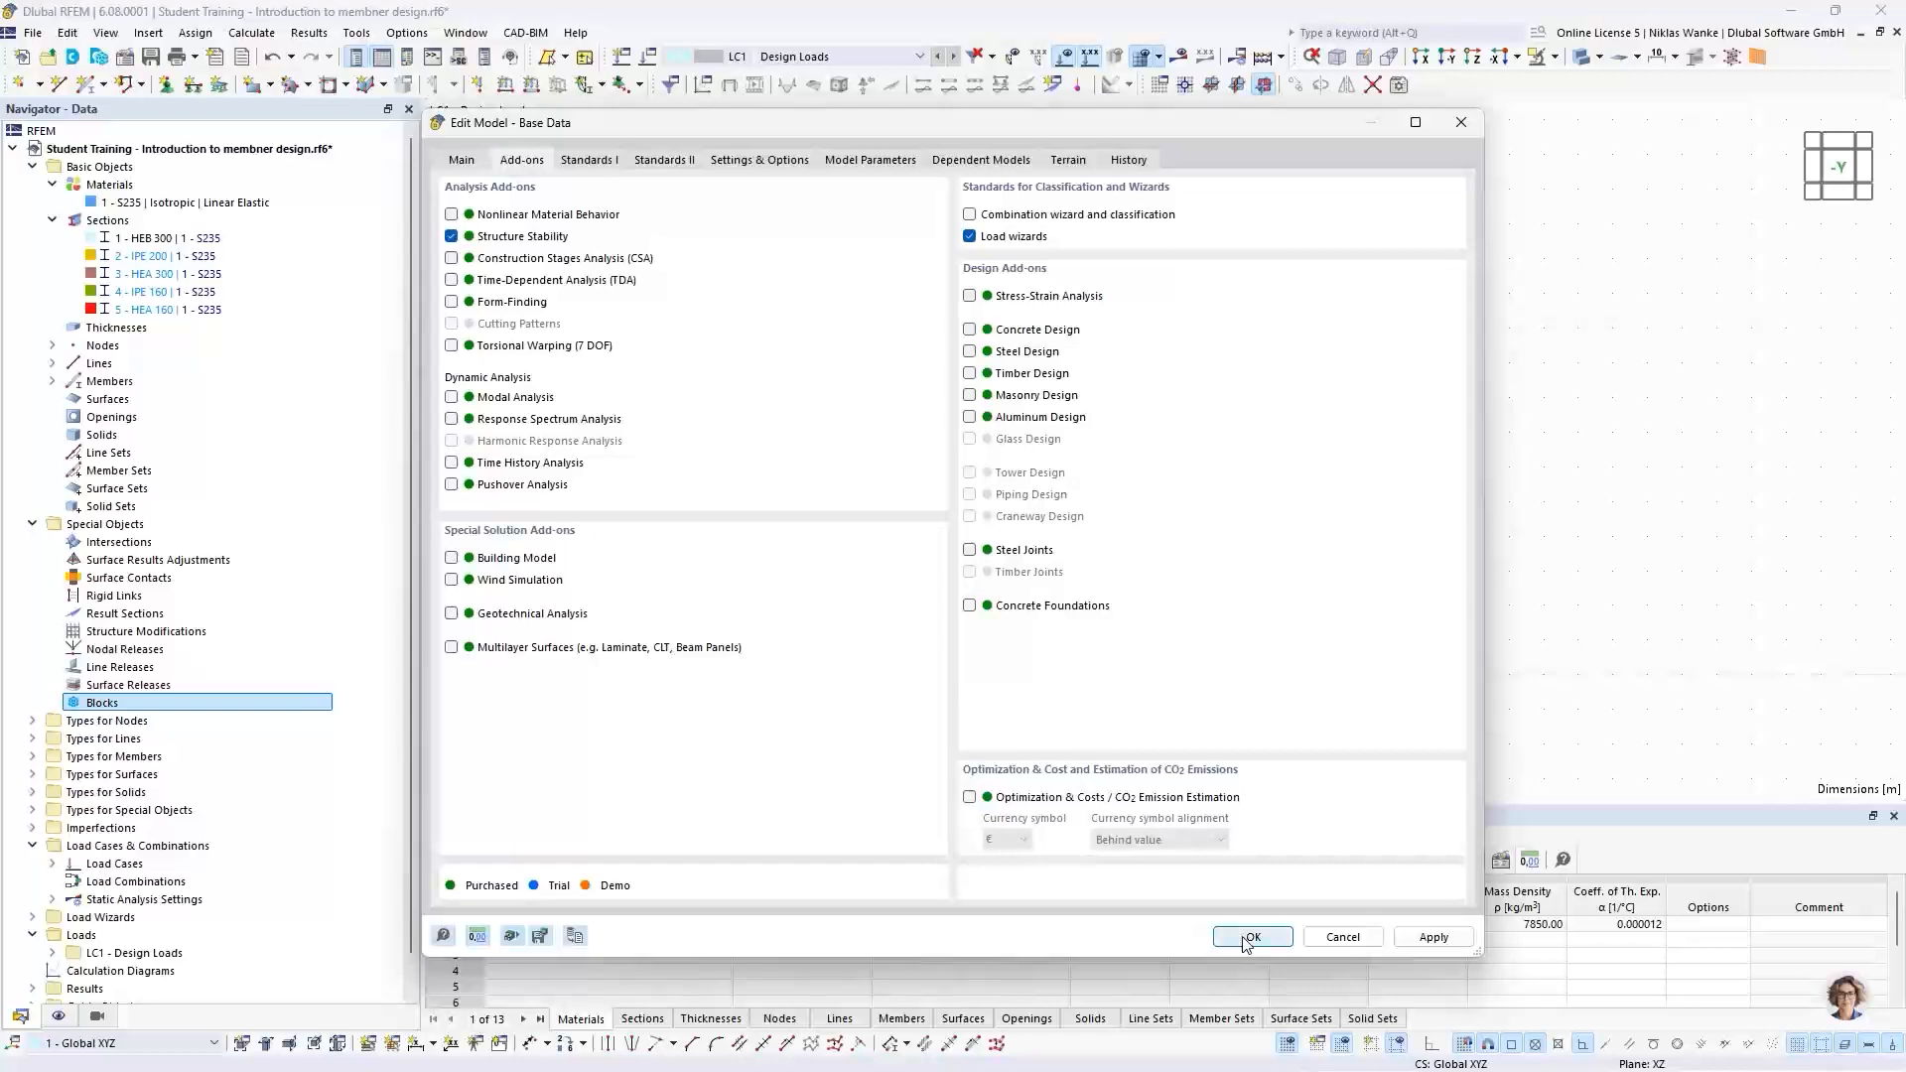
click(1252, 937)
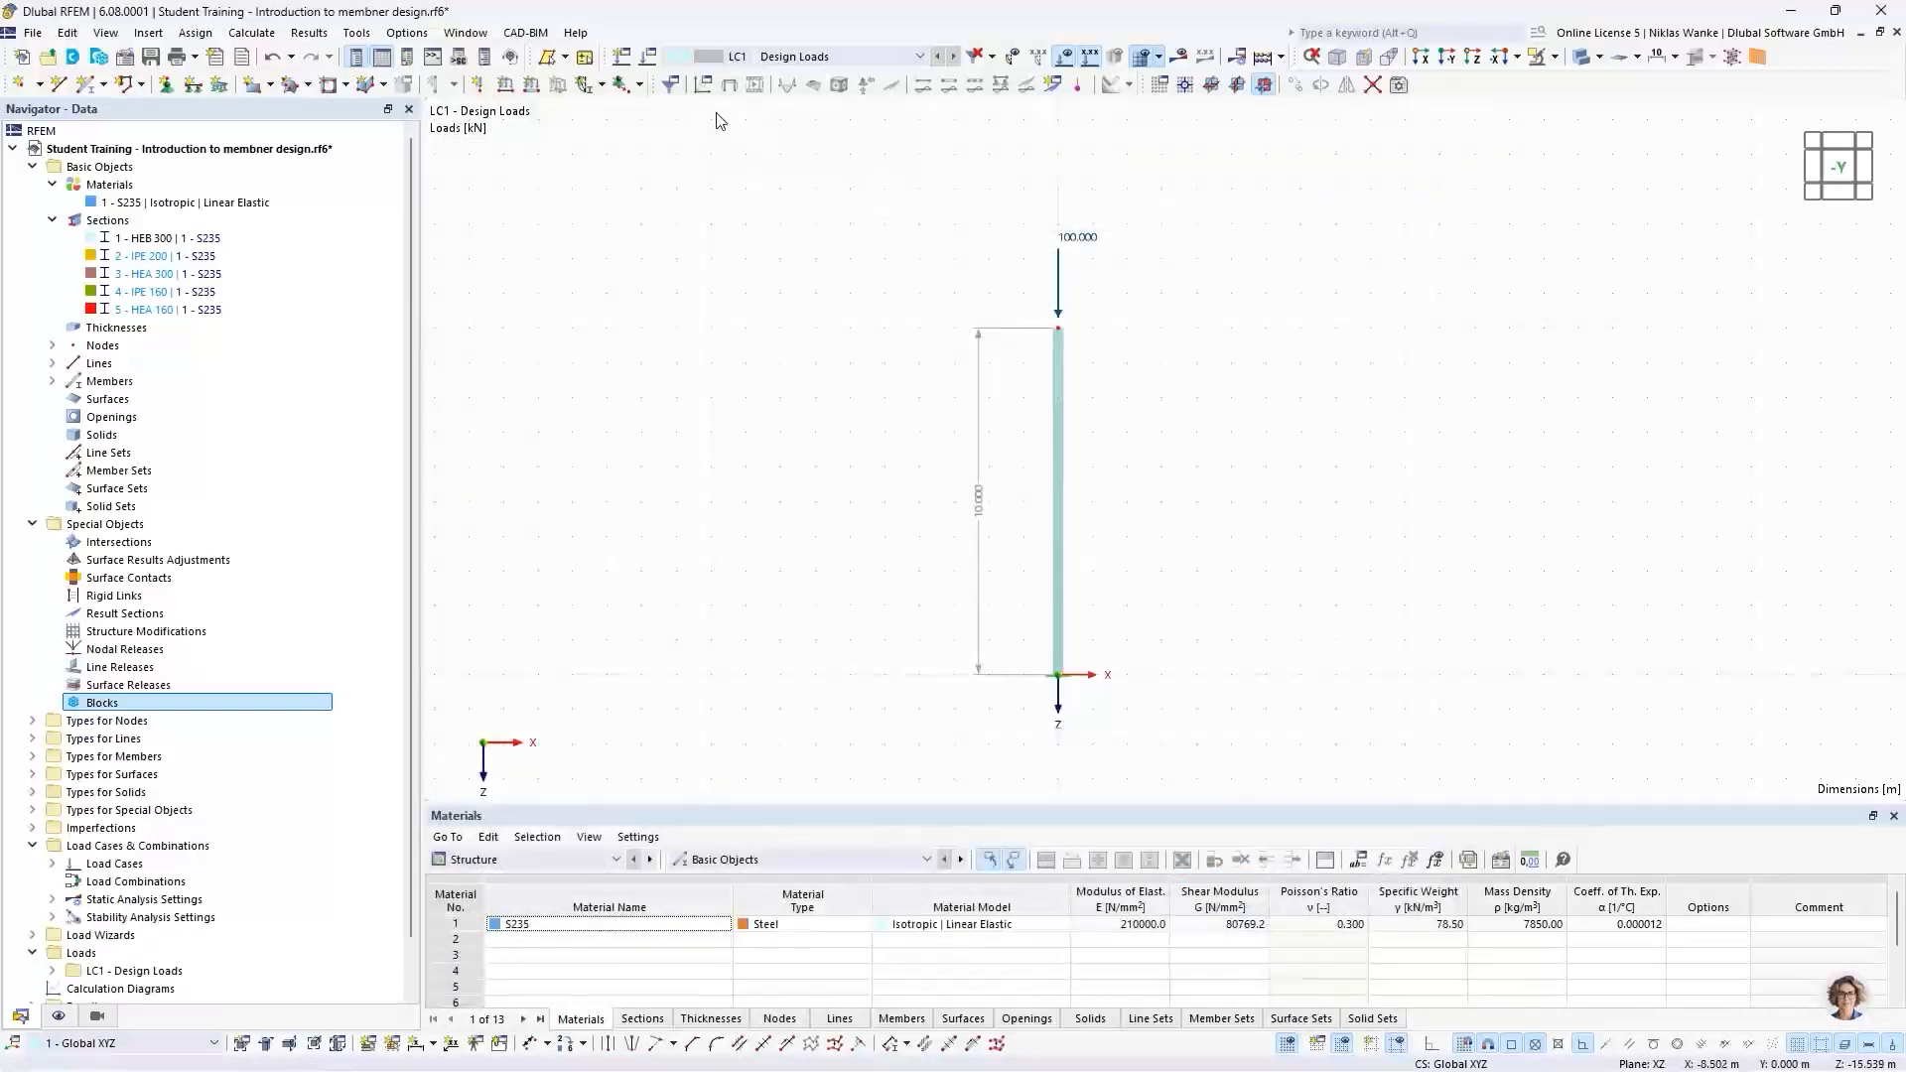
Step: Enable the critical load calculation for LC1 with stability settings ST1, the linear eigenvalue method using Lanczos
click(646, 57)
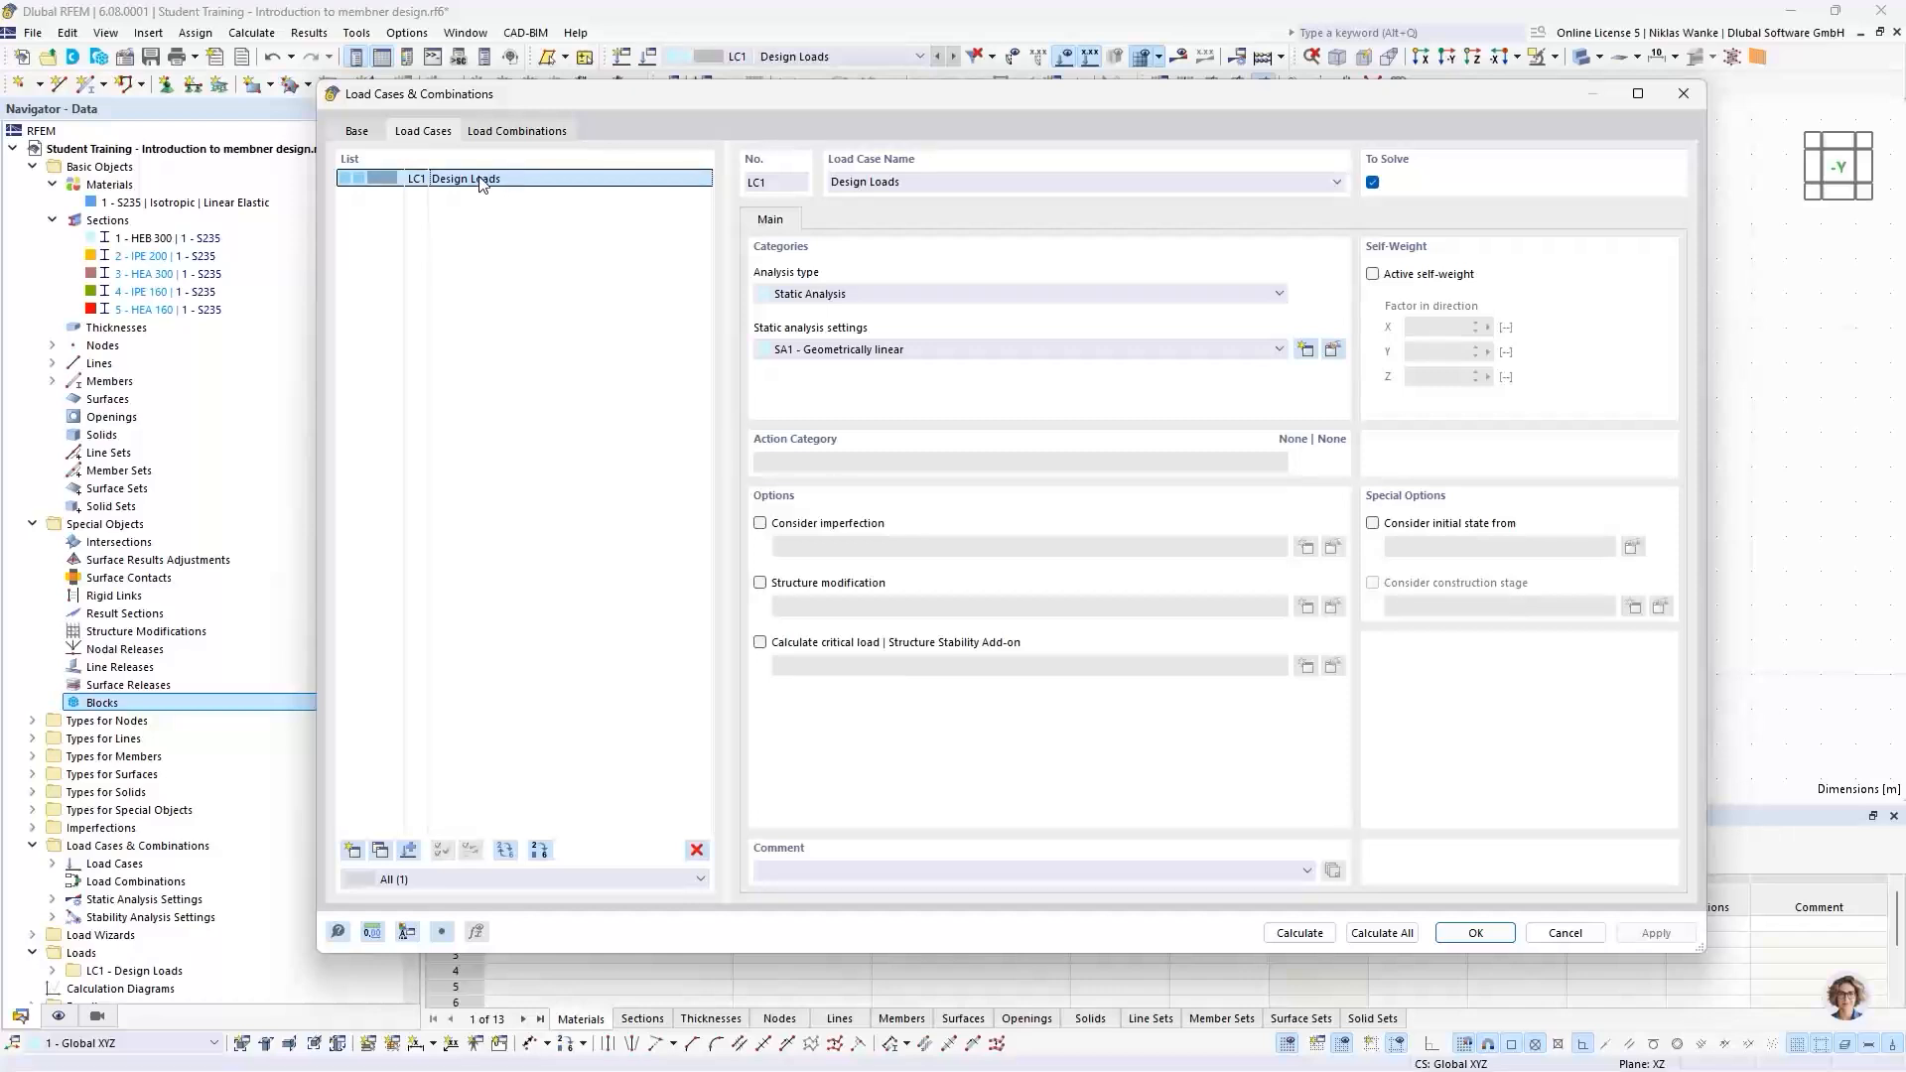
click(760, 642)
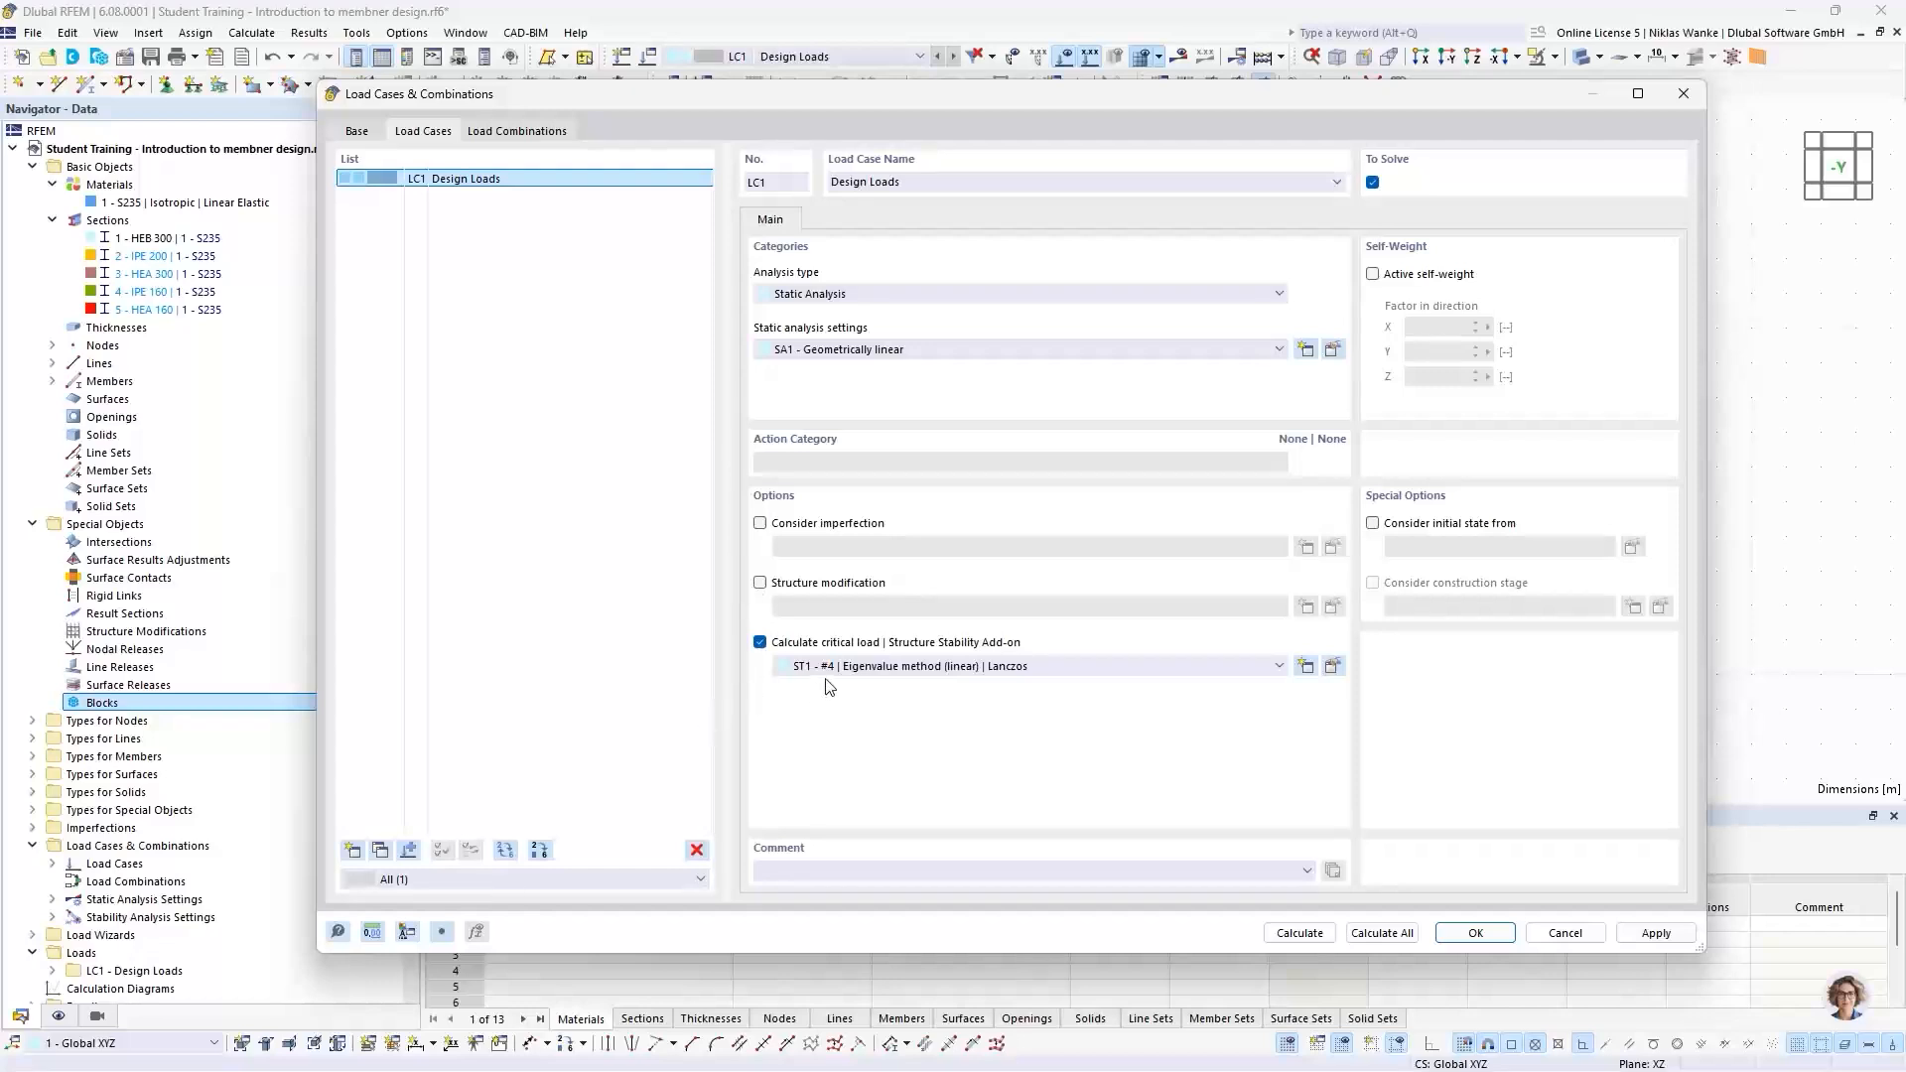
click(915, 669)
click(917, 667)
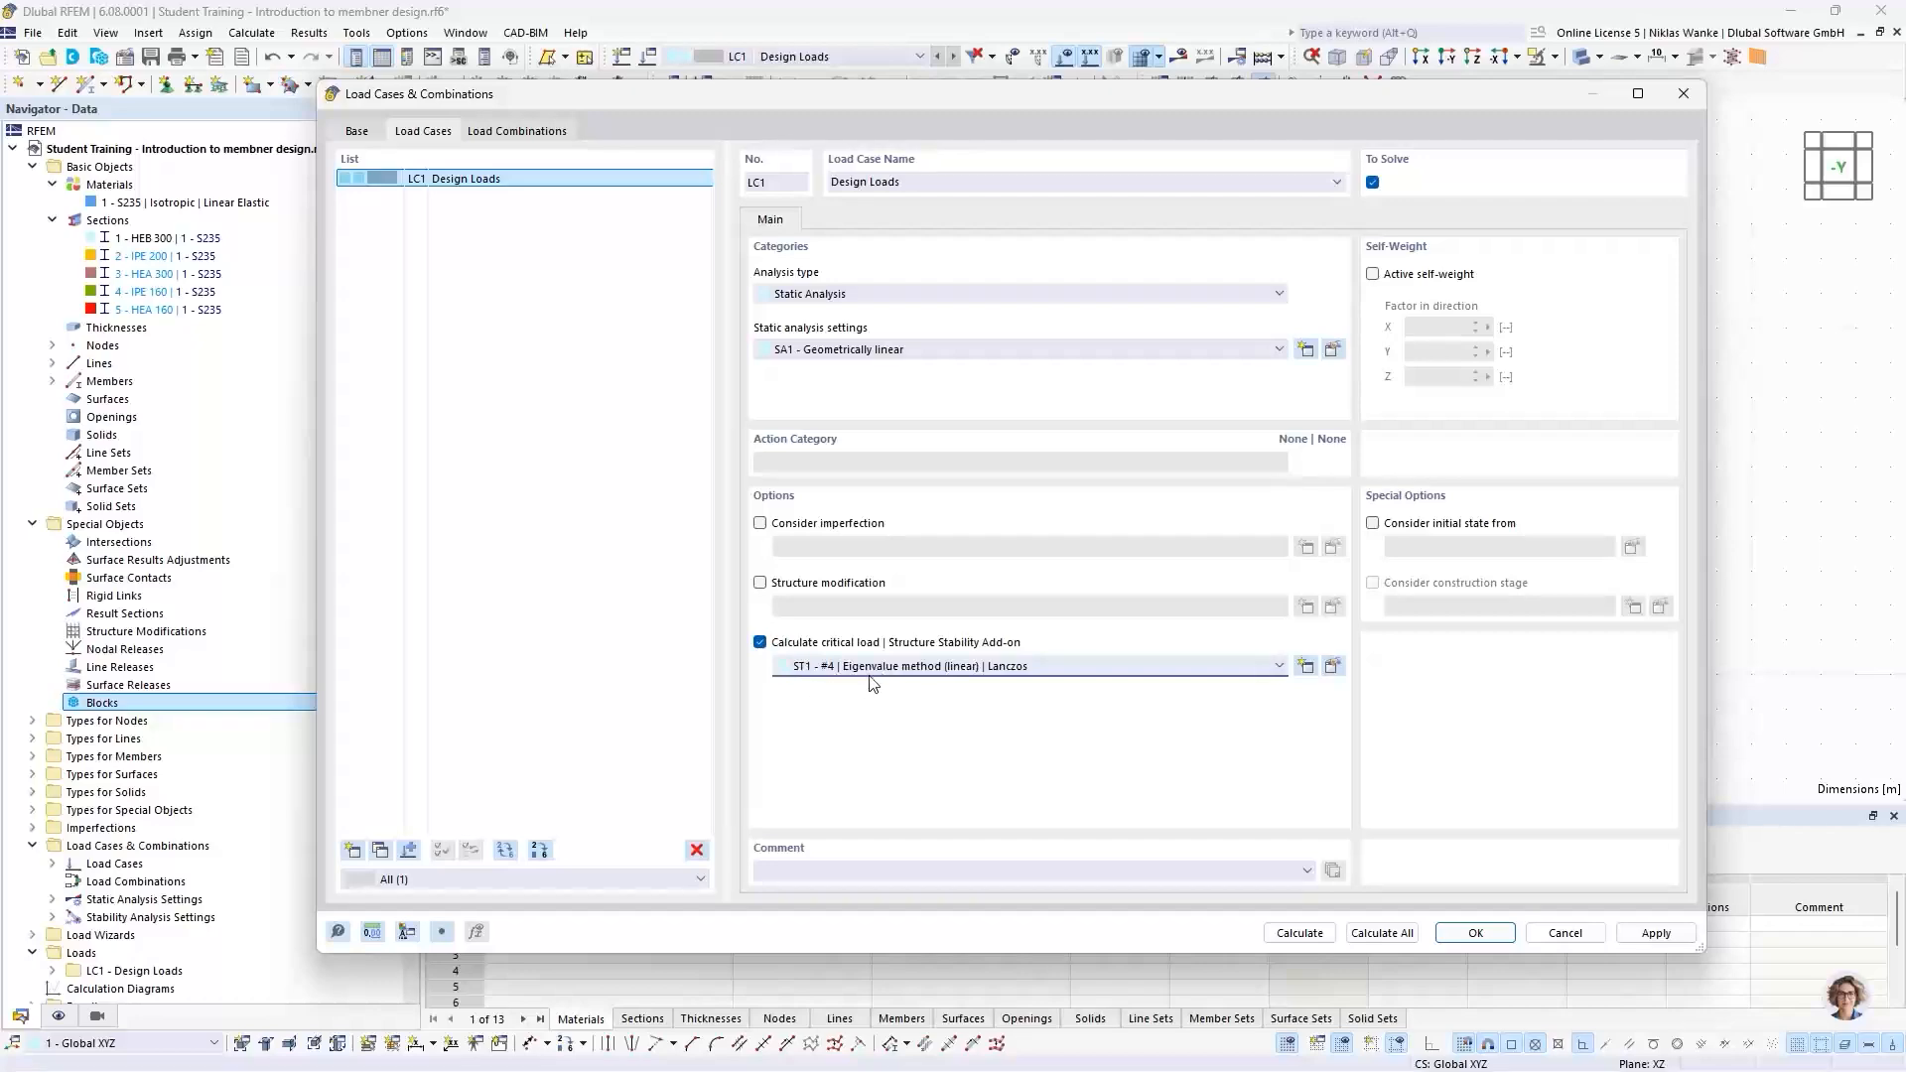
Step: Check ST1 for the linear eigenvalue method, 4 lowest eigenvalues and Lanczos, and accept the stability and load case settings
click(1332, 666)
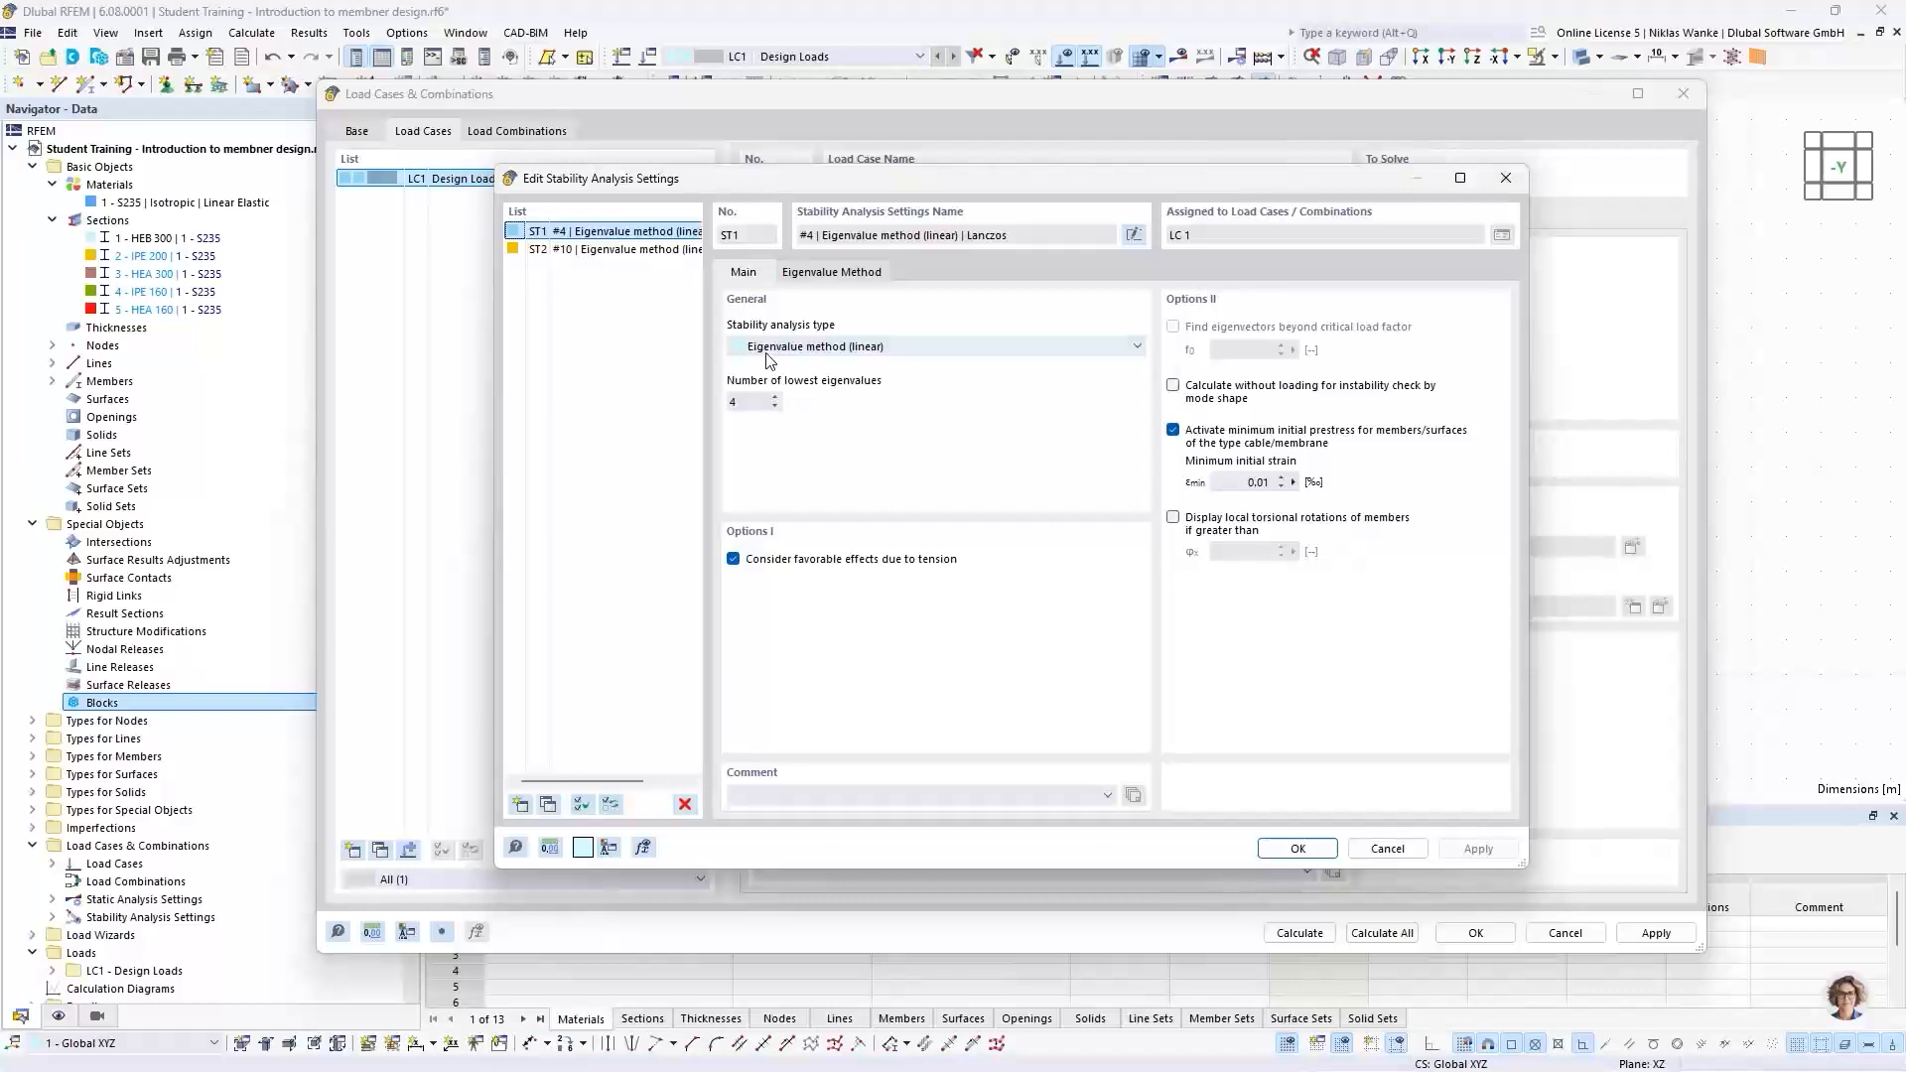
click(971, 350)
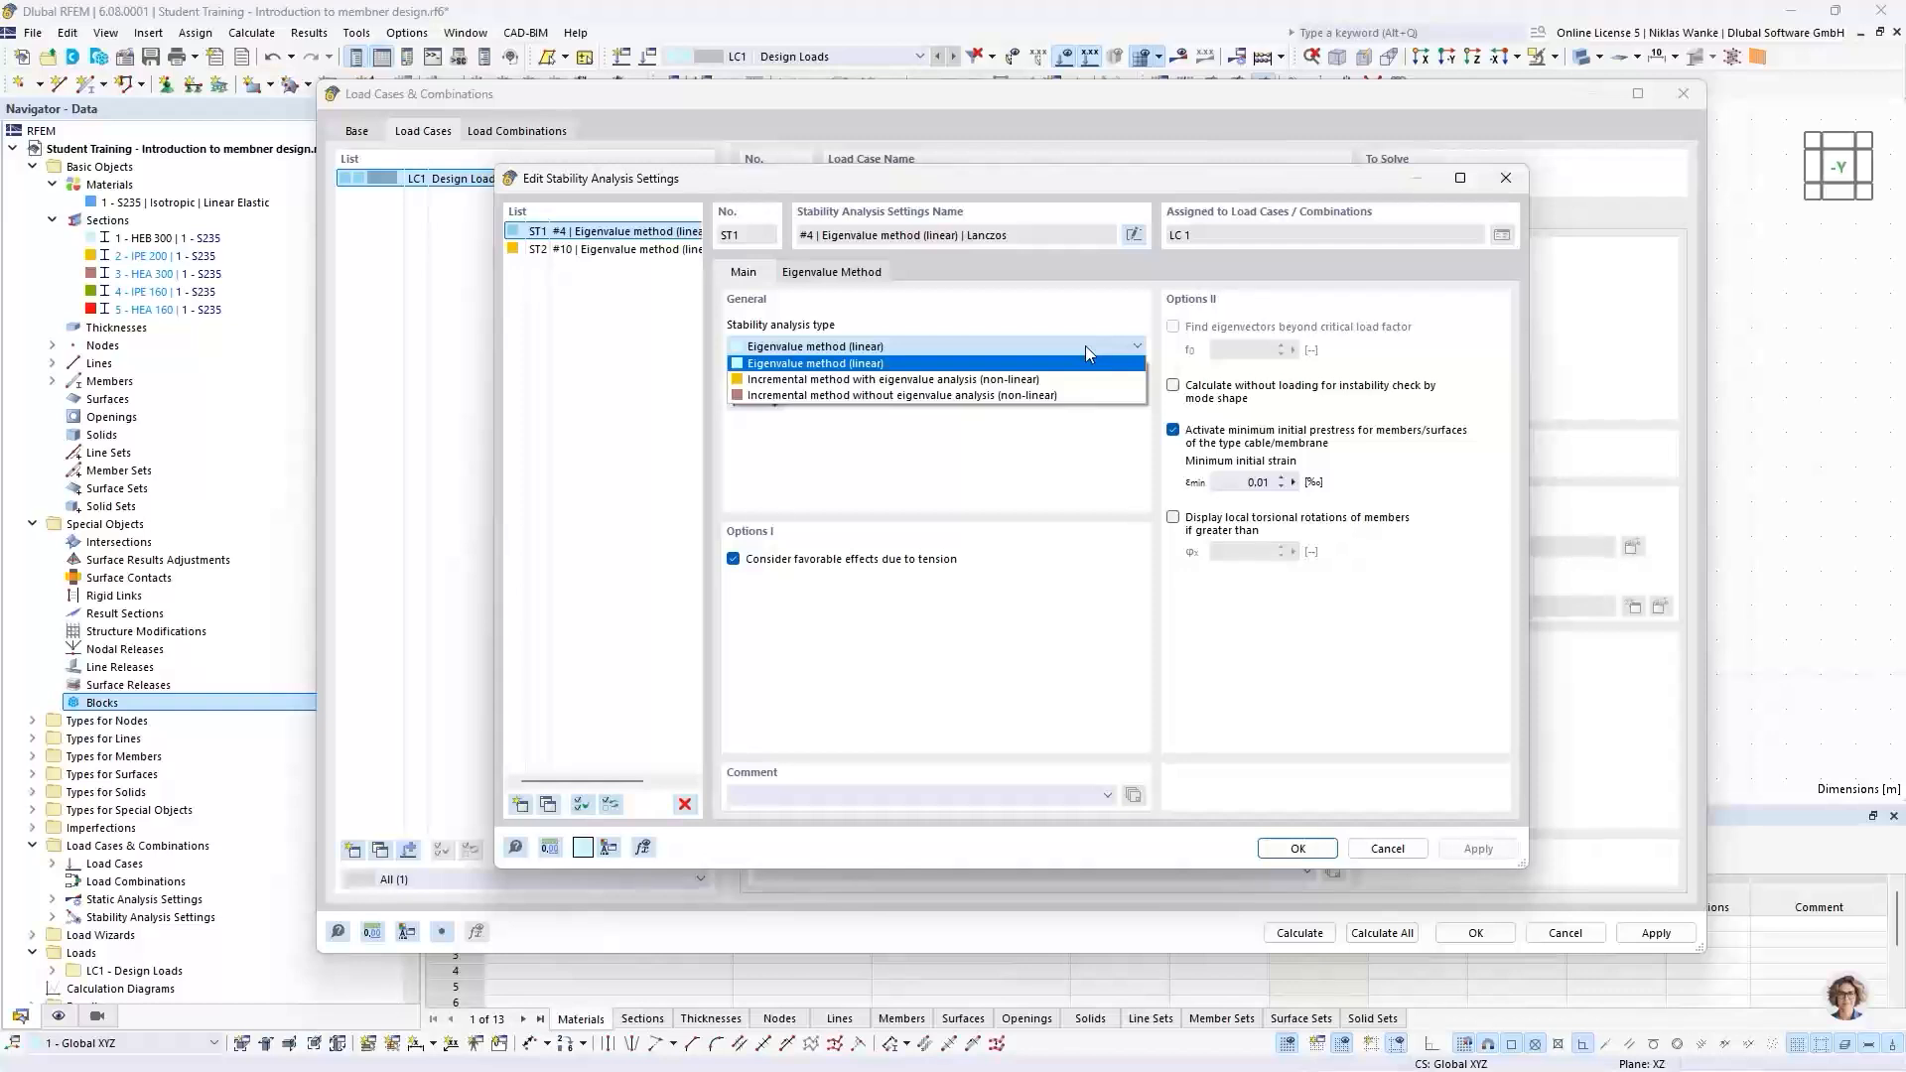
click(909, 345)
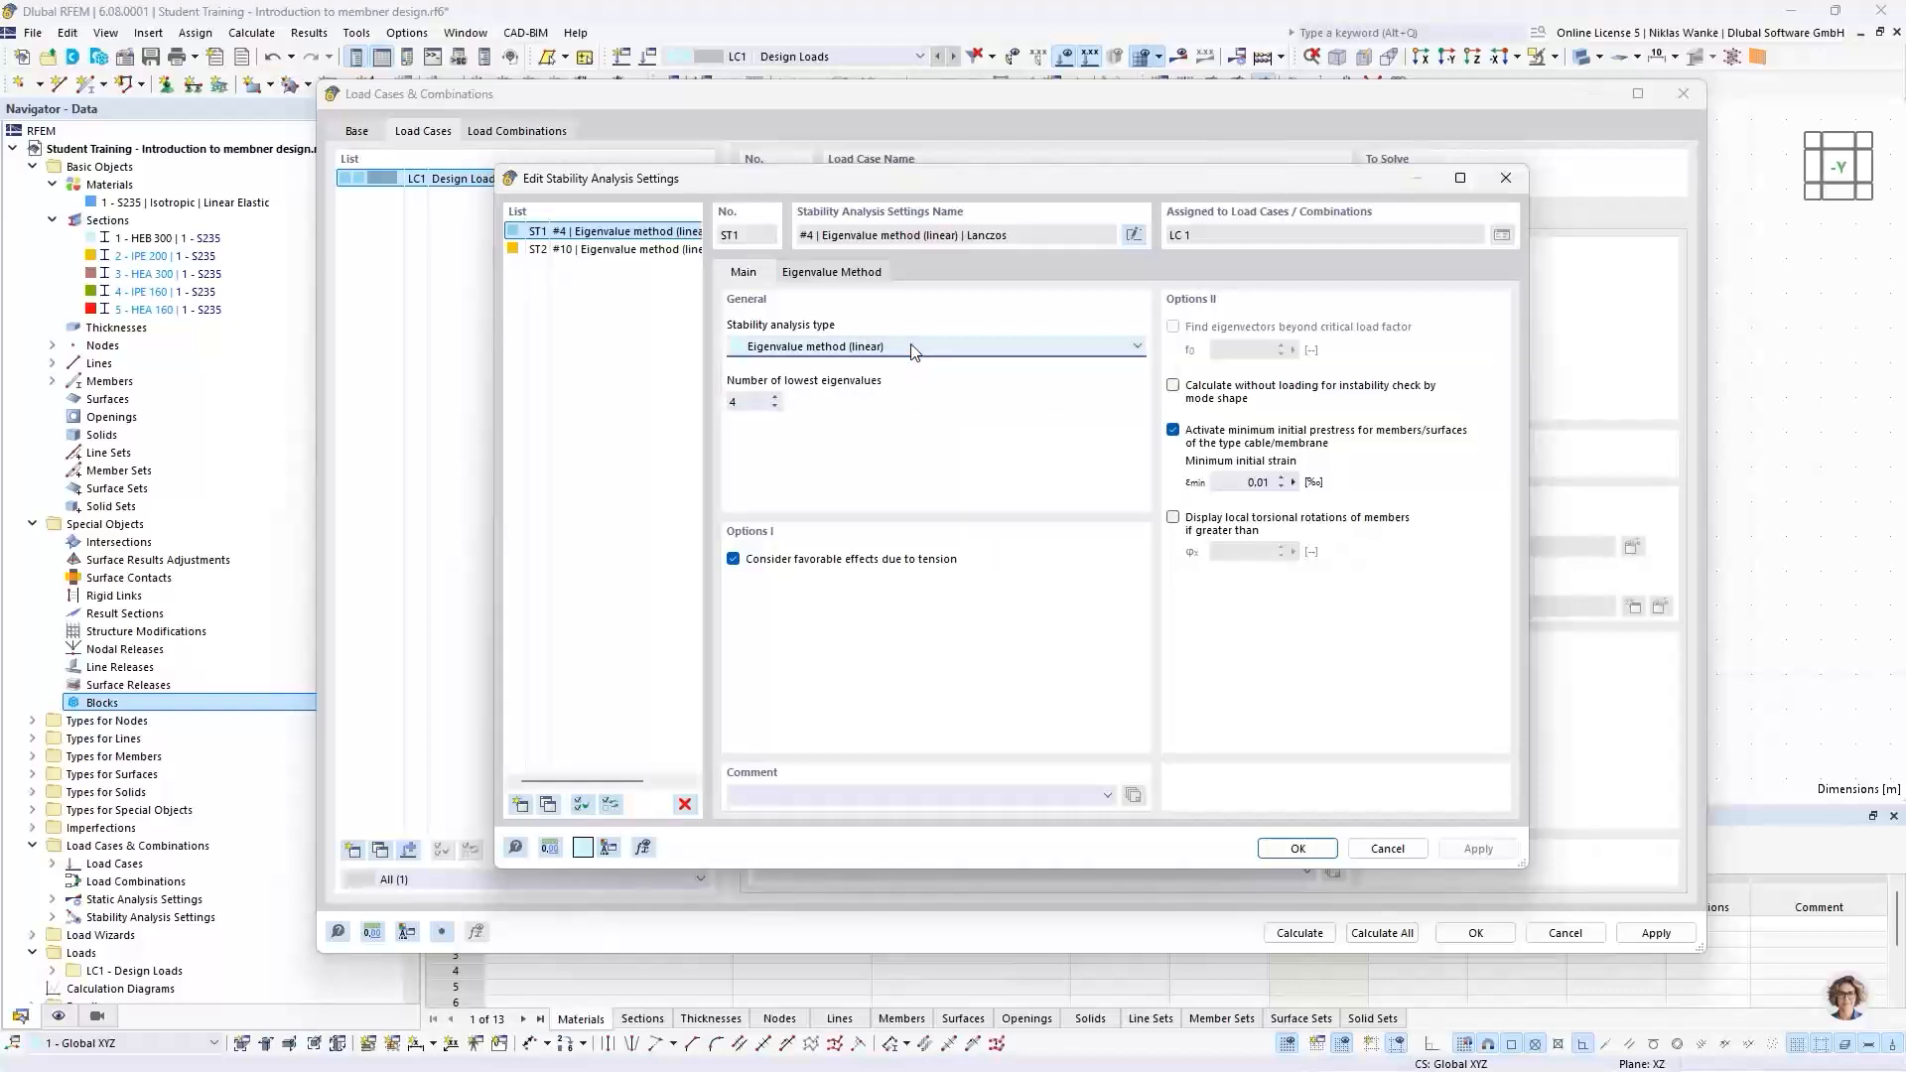
click(757, 403)
click(778, 398)
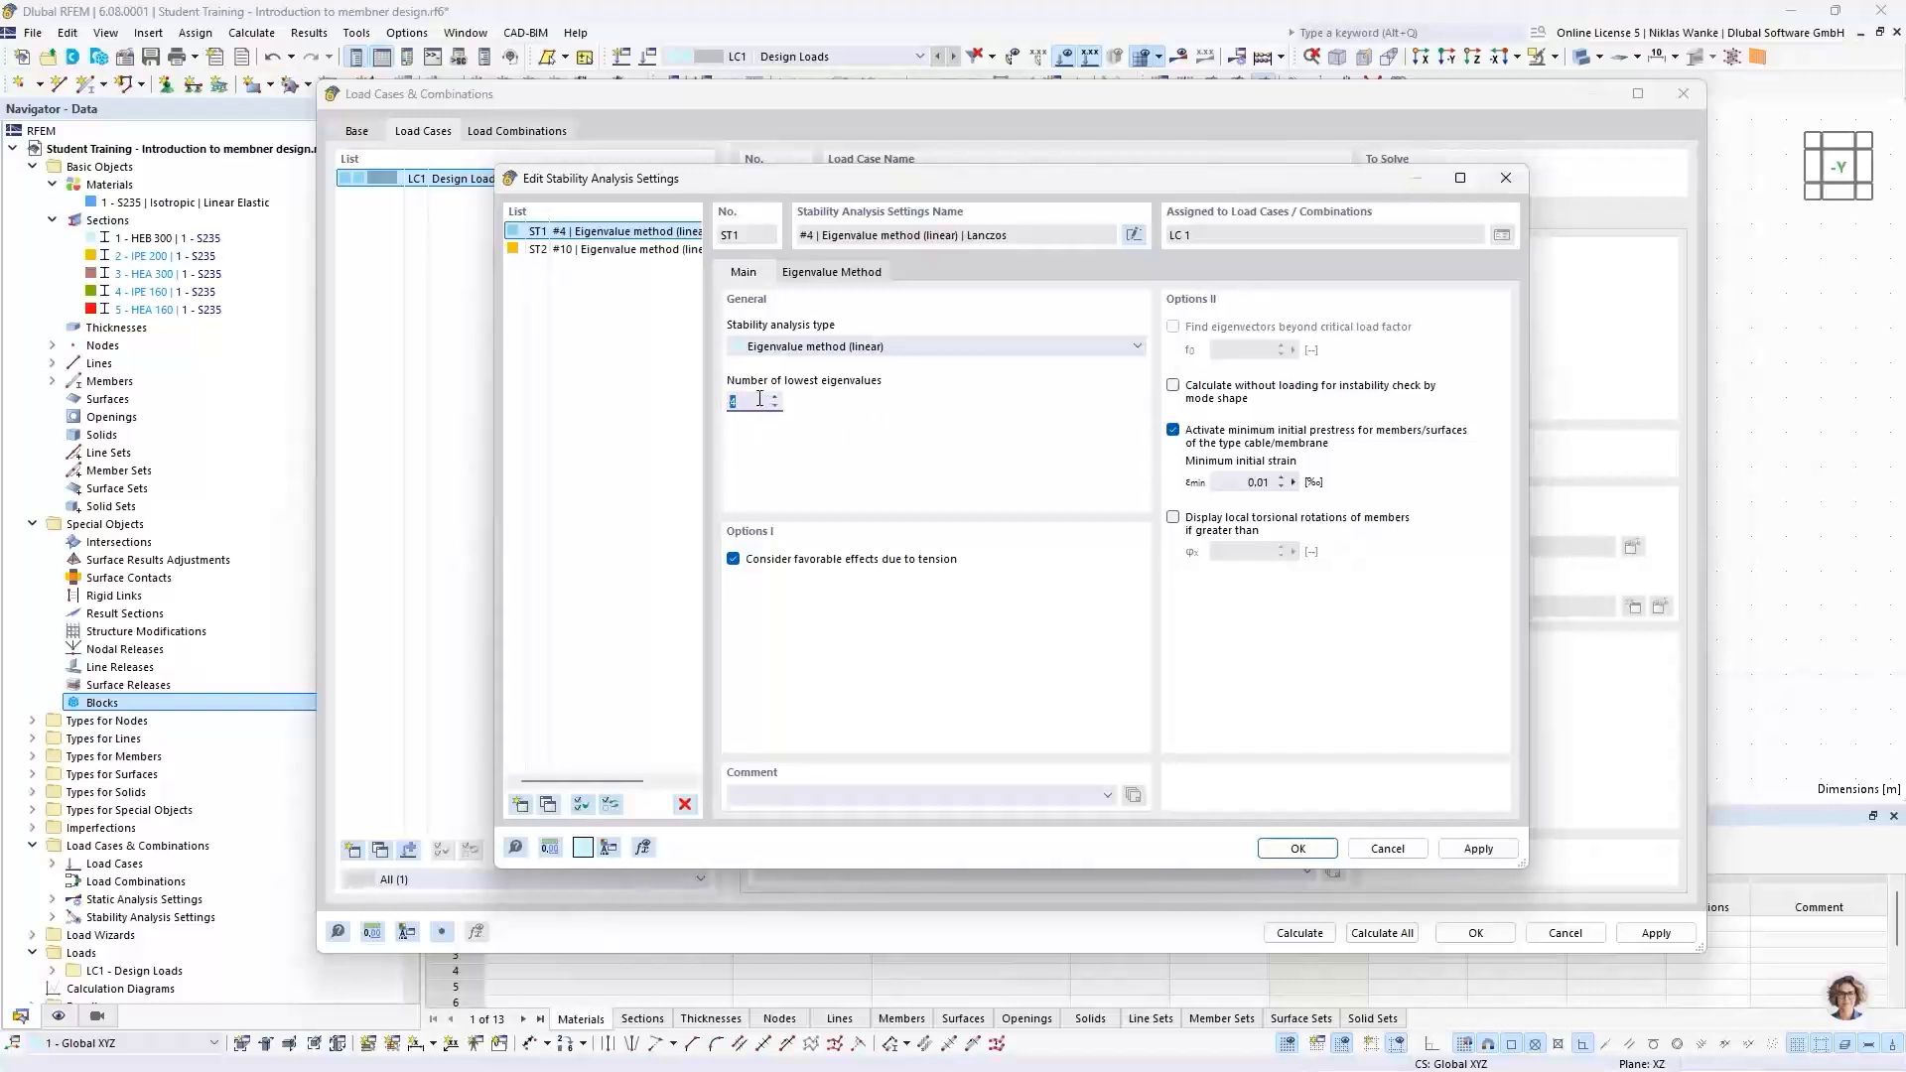
click(850, 274)
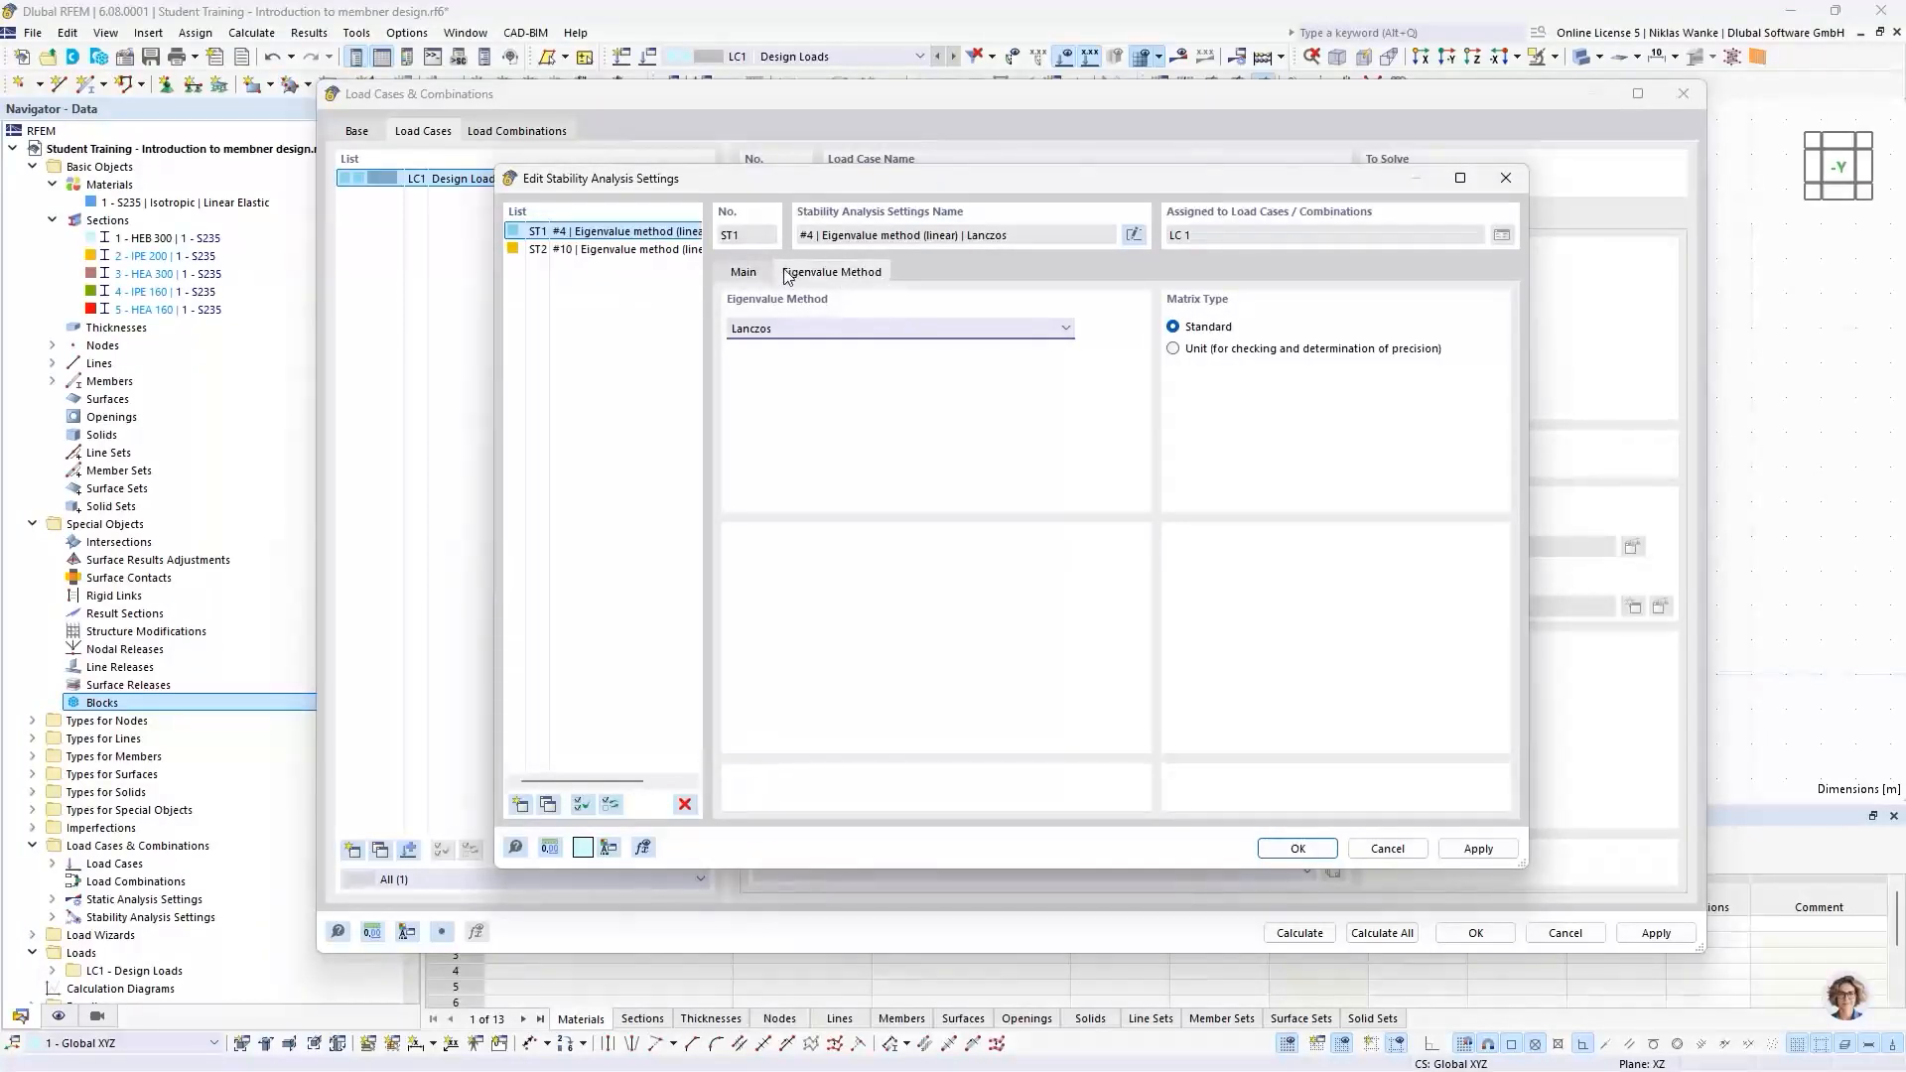
click(816, 330)
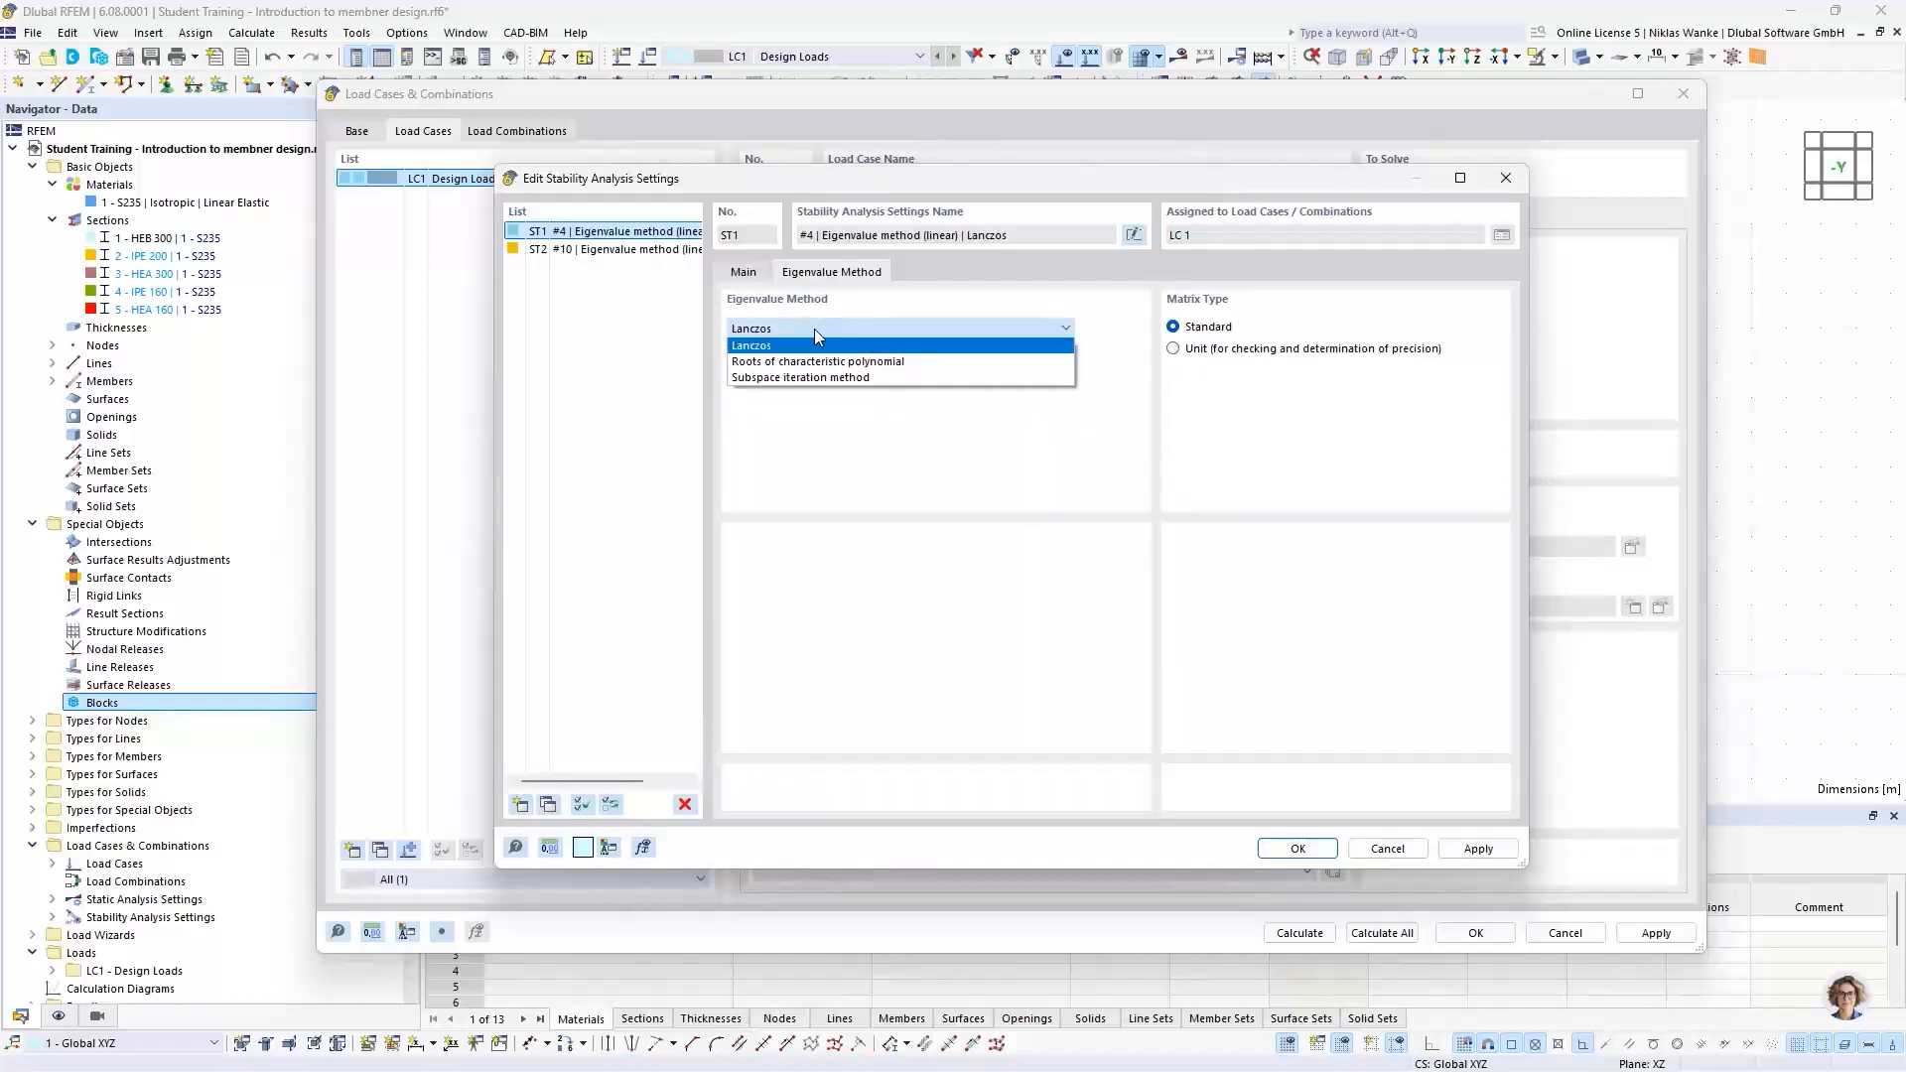
click(814, 329)
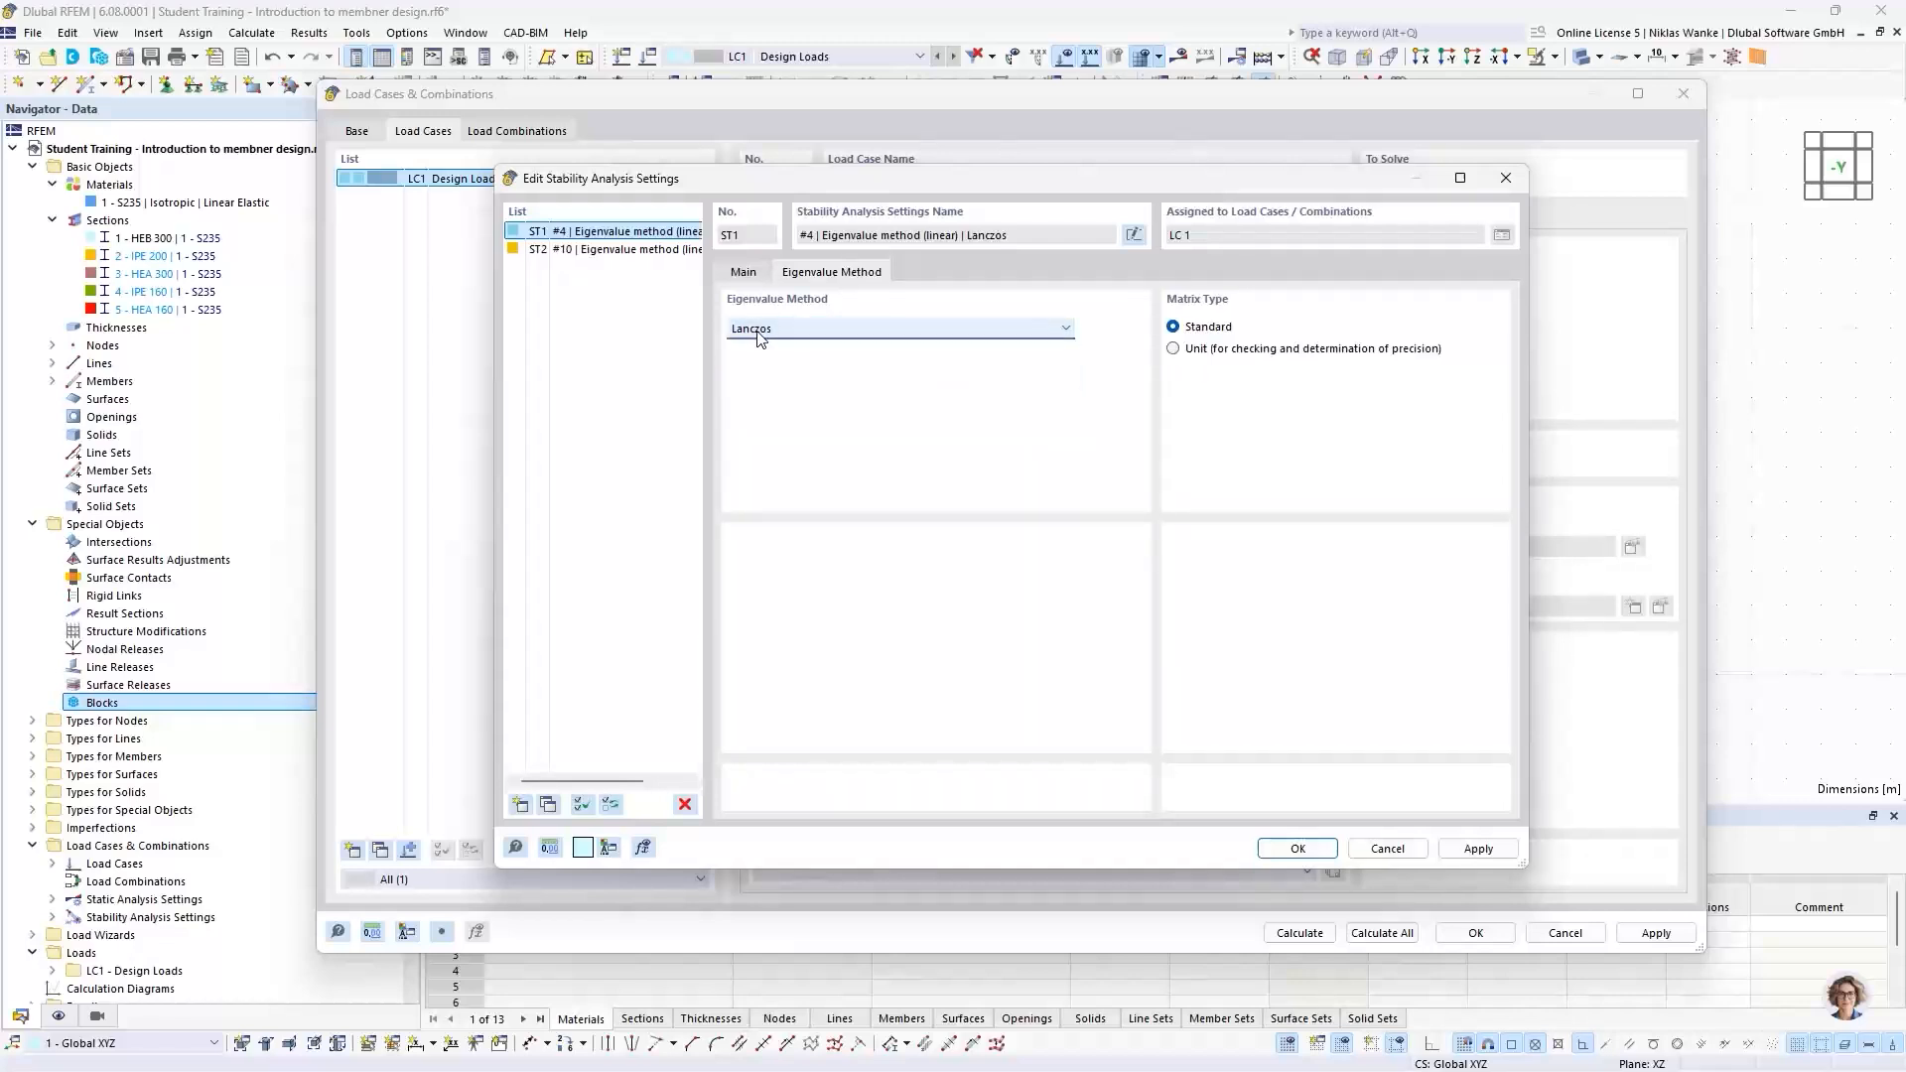
click(744, 272)
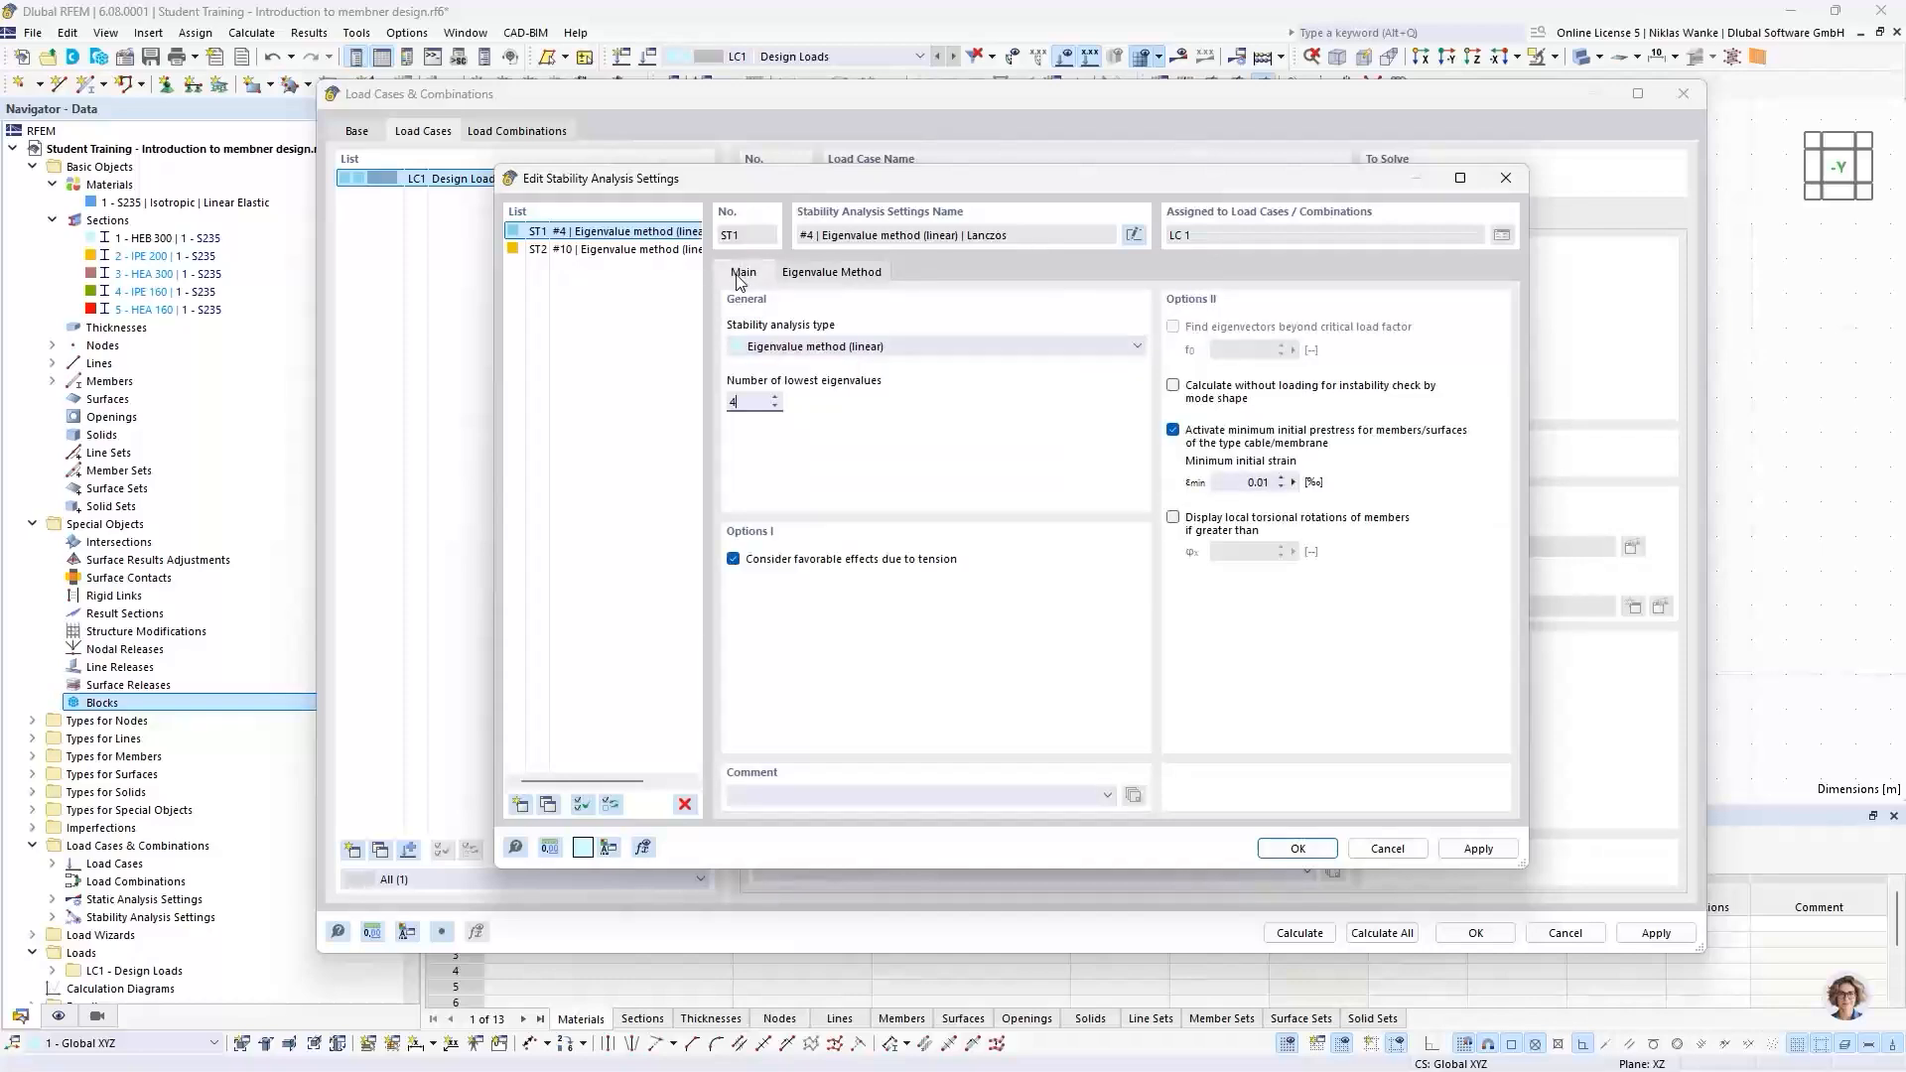
click(1297, 848)
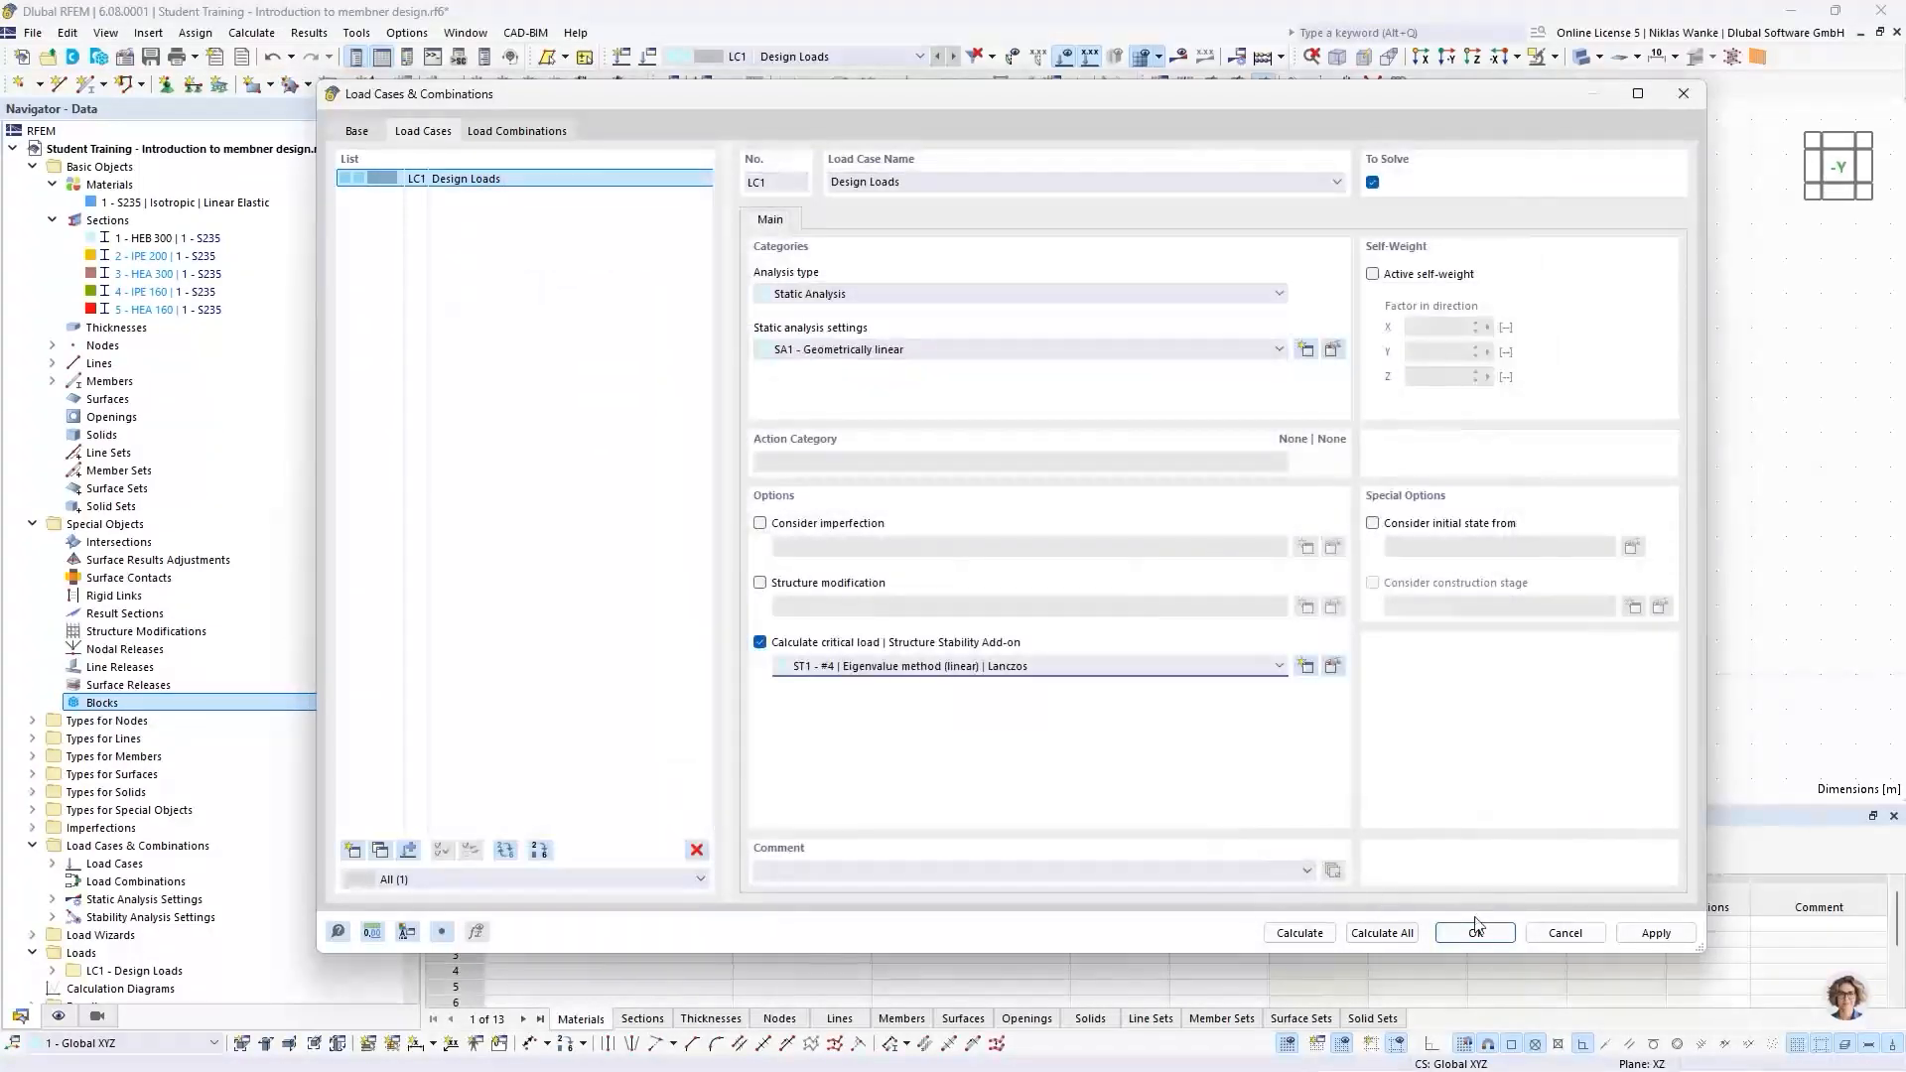
click(1476, 932)
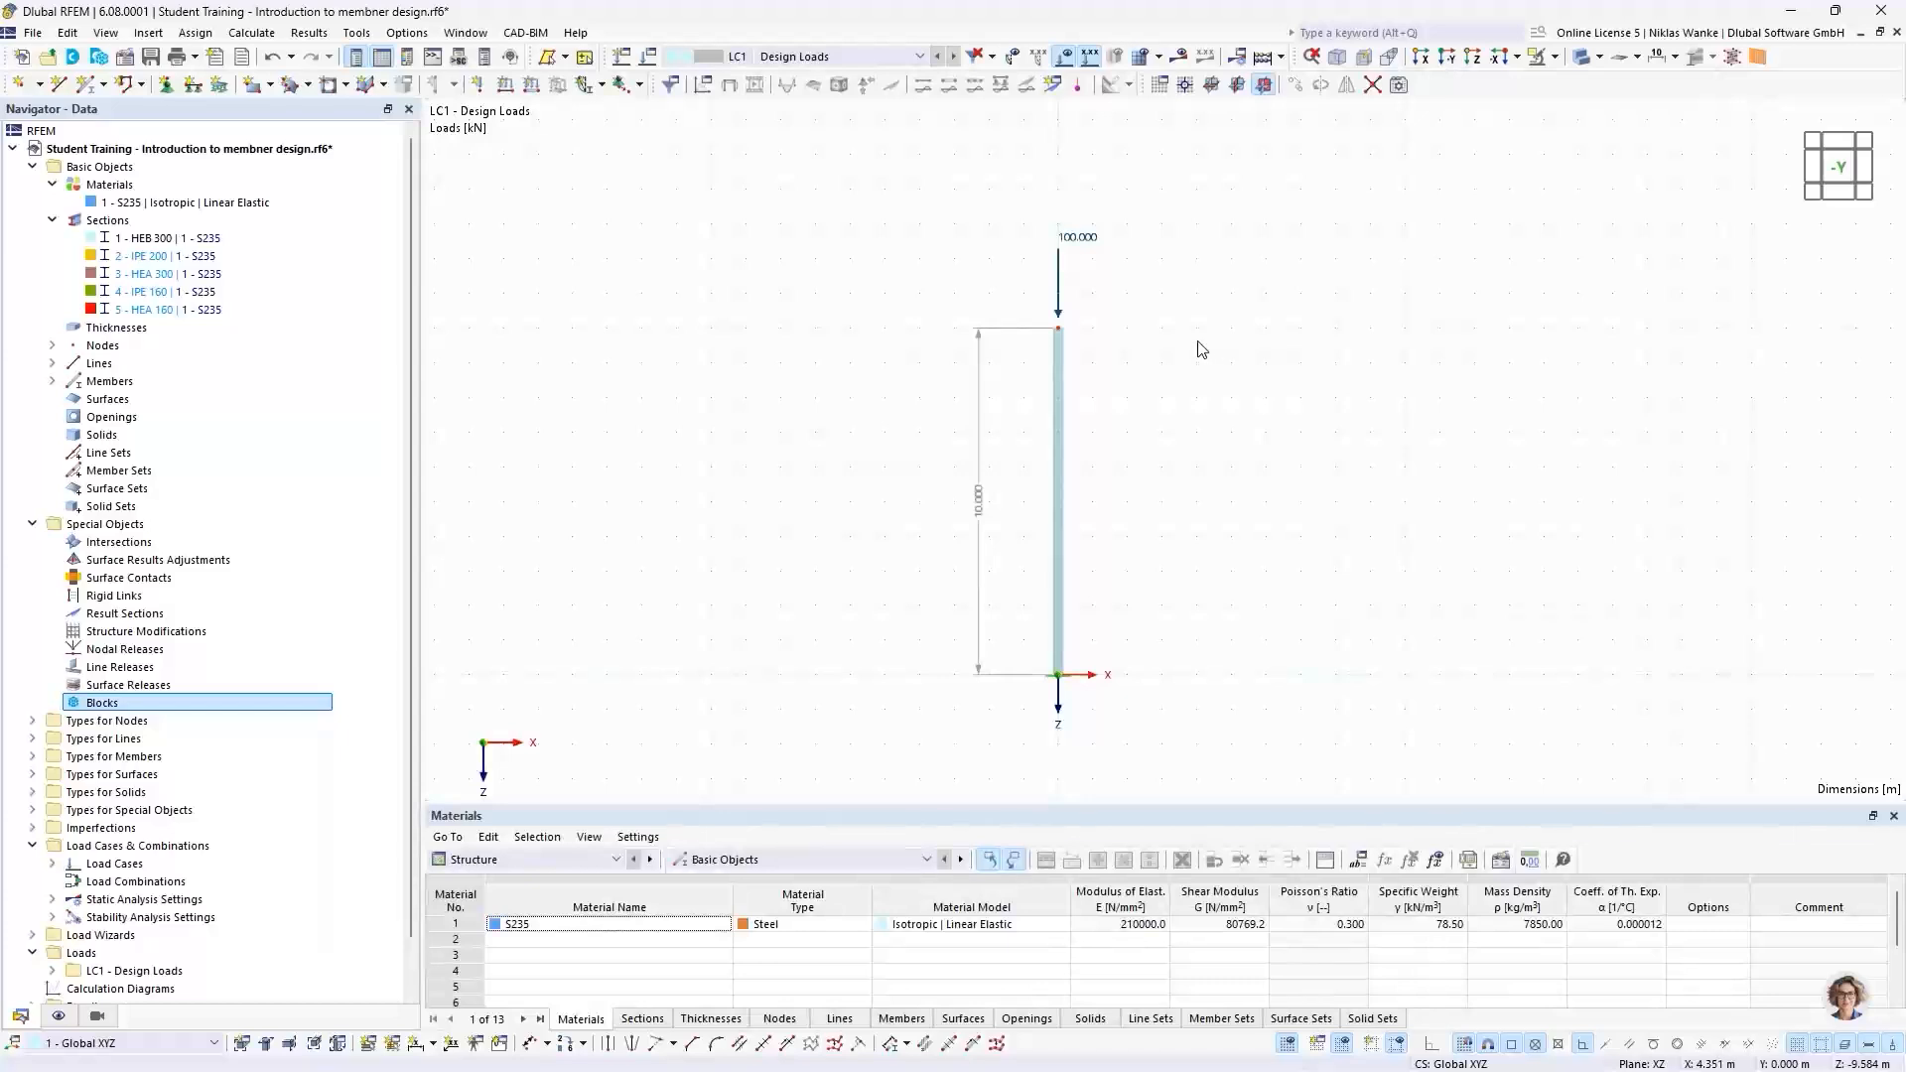
Step: Calculate the results of LC1, including its static analysis SA1 and stability analysis ST1
click(1180, 60)
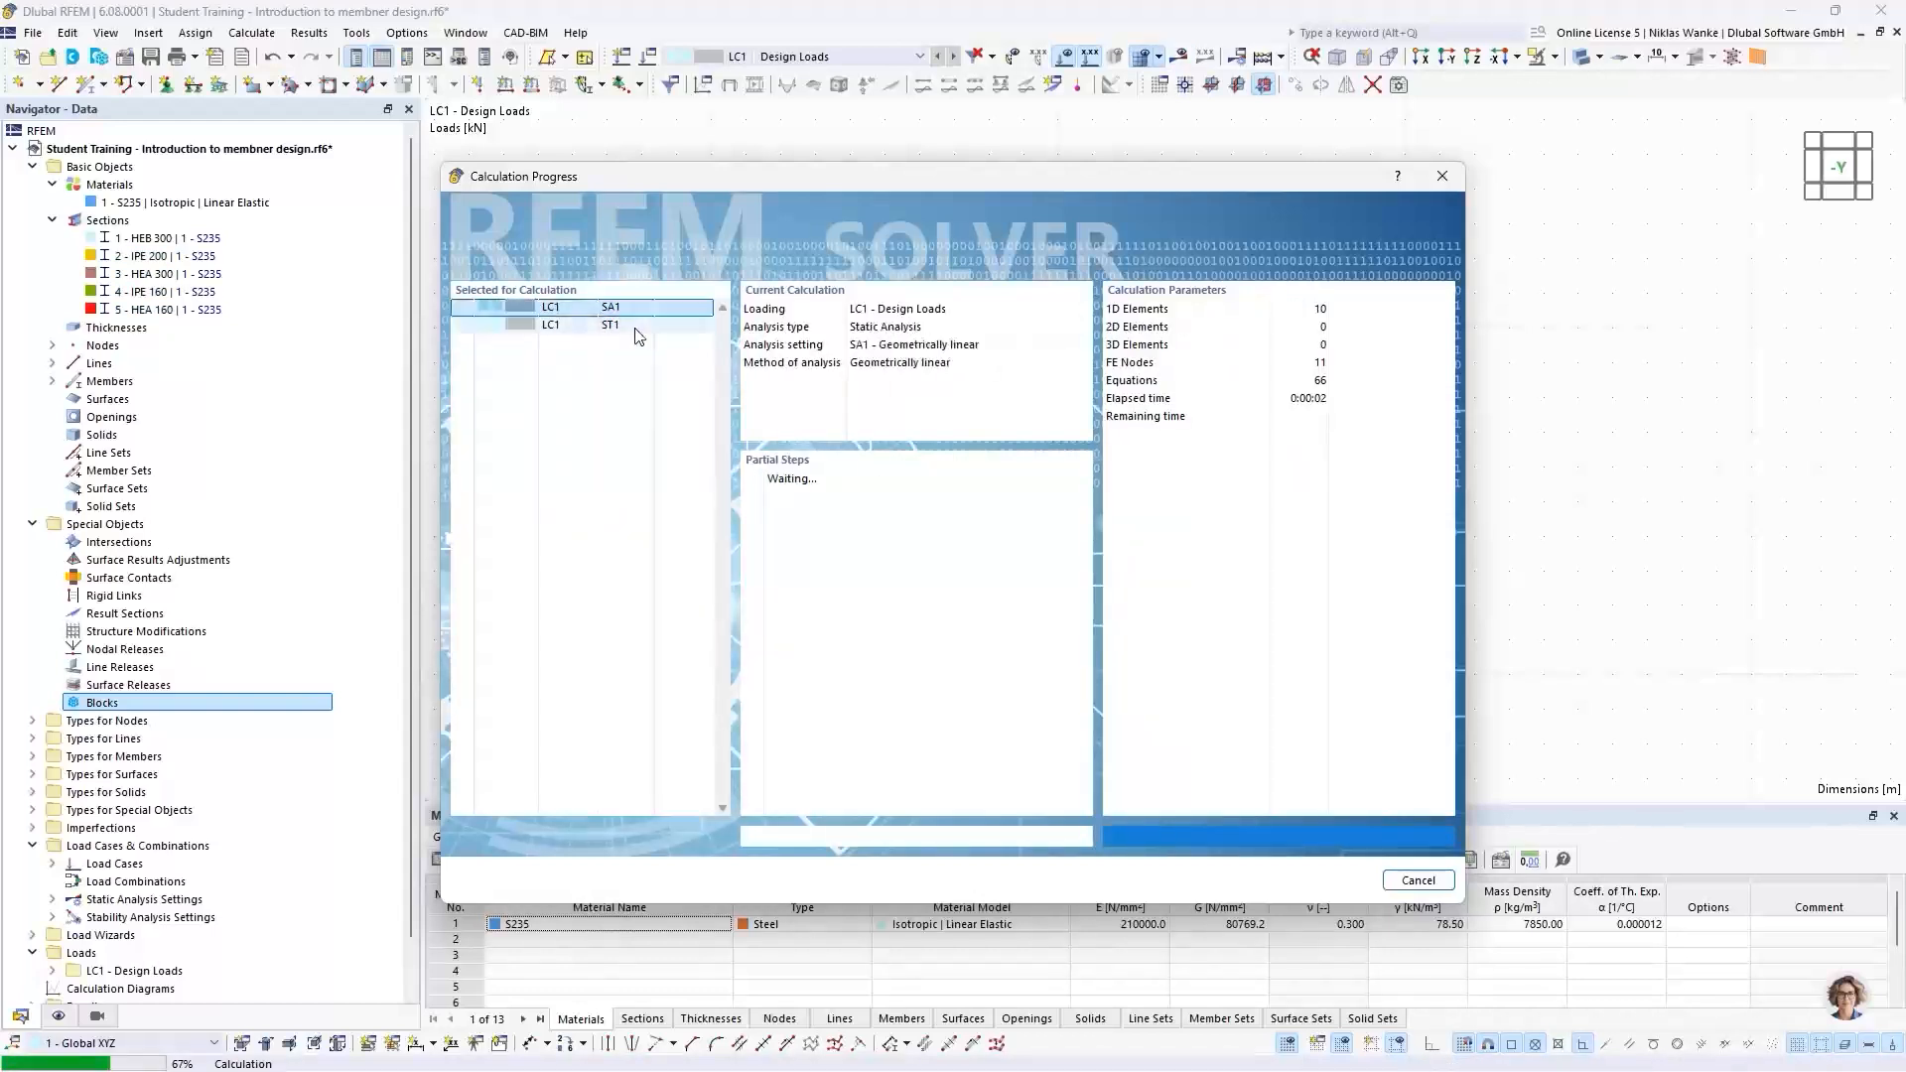
click(600, 307)
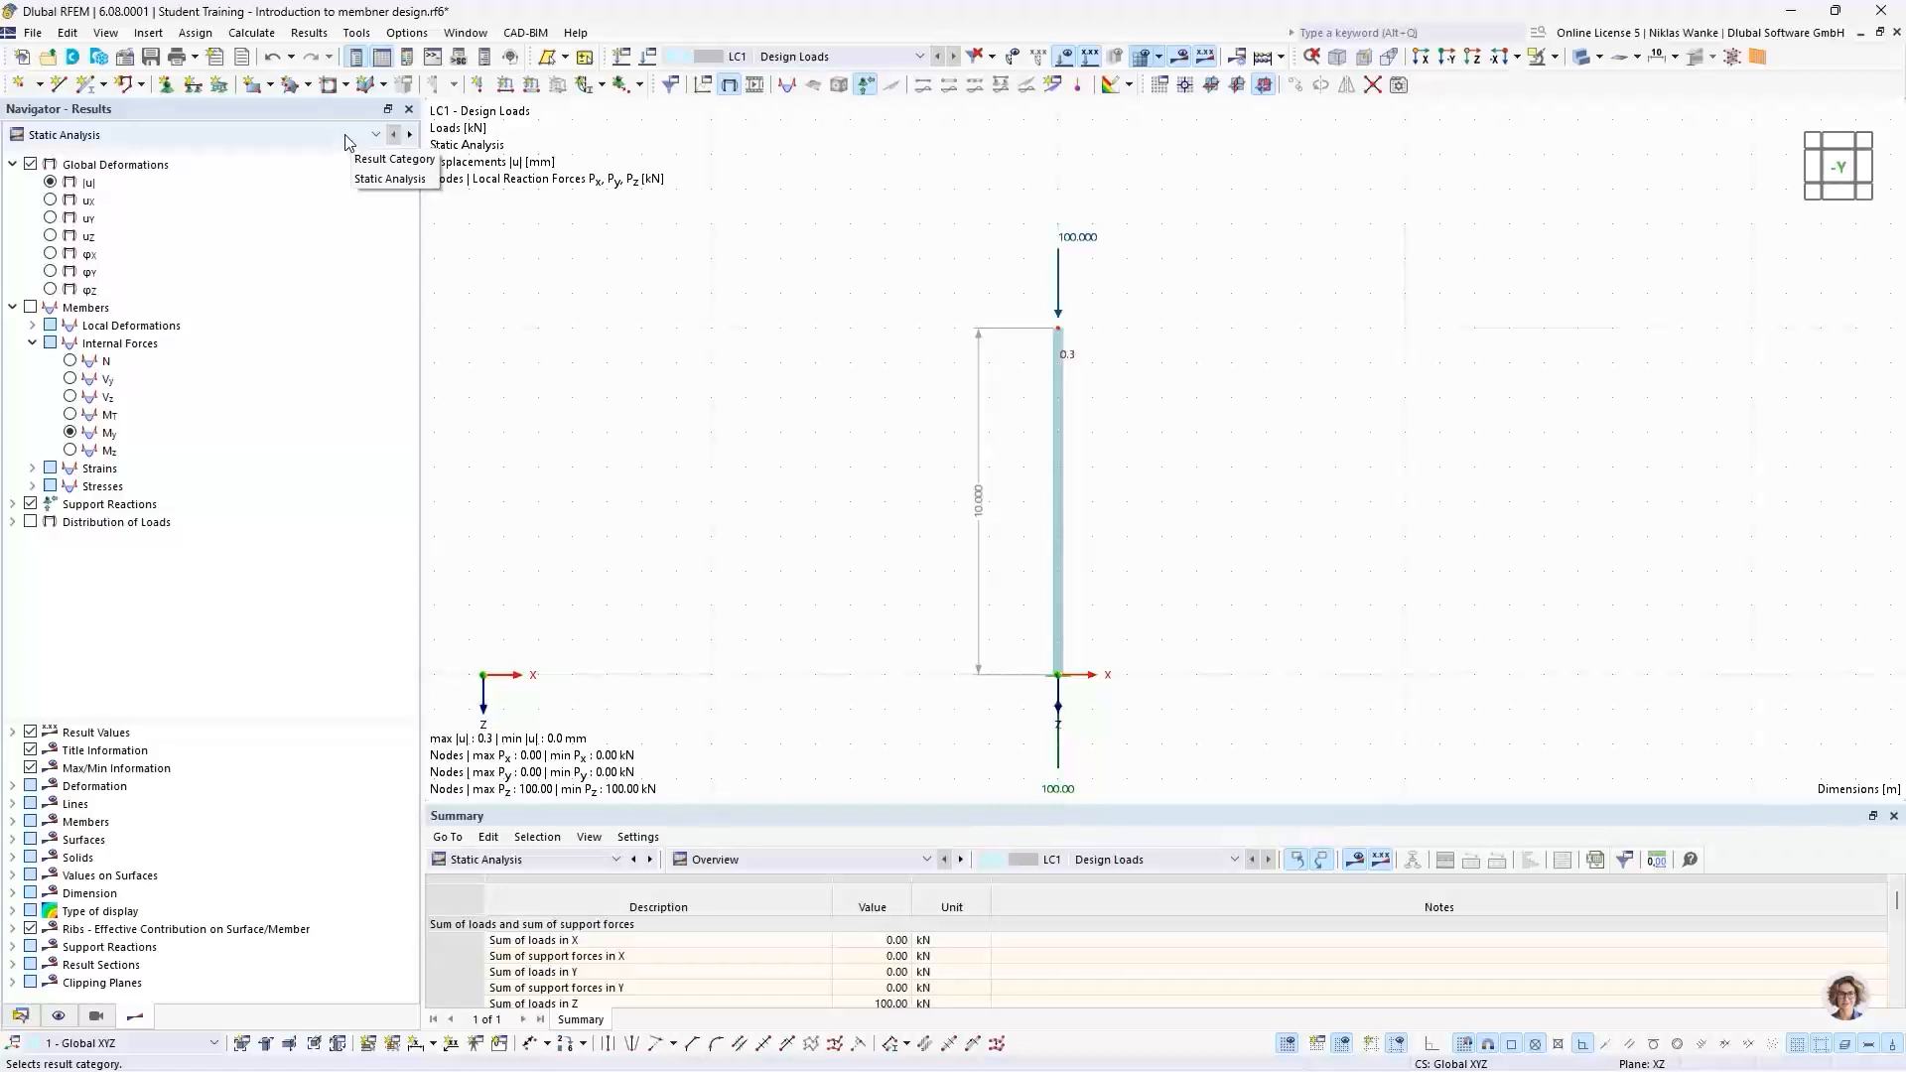
Step: Switch the displayed results from static analysis to stability analysis, keeping mode shape 1 selected
click(276, 135)
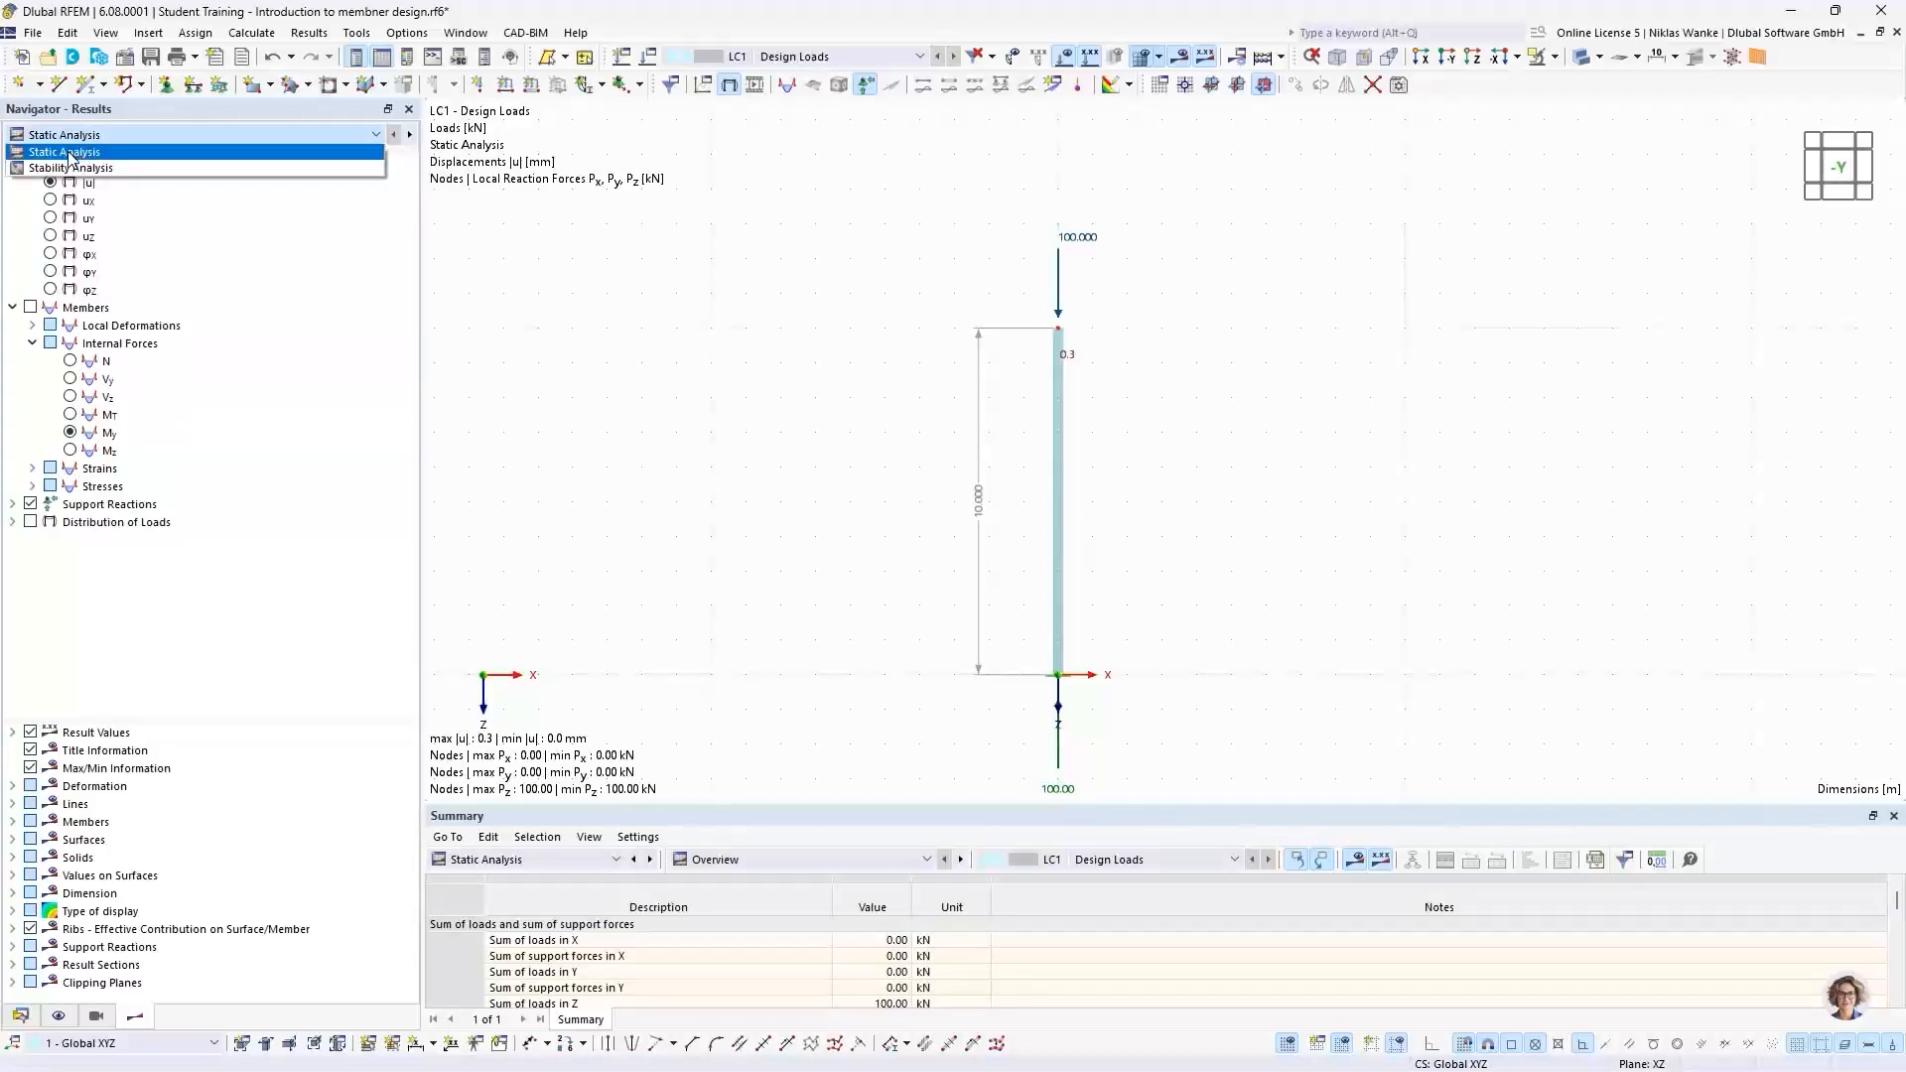
click(286, 146)
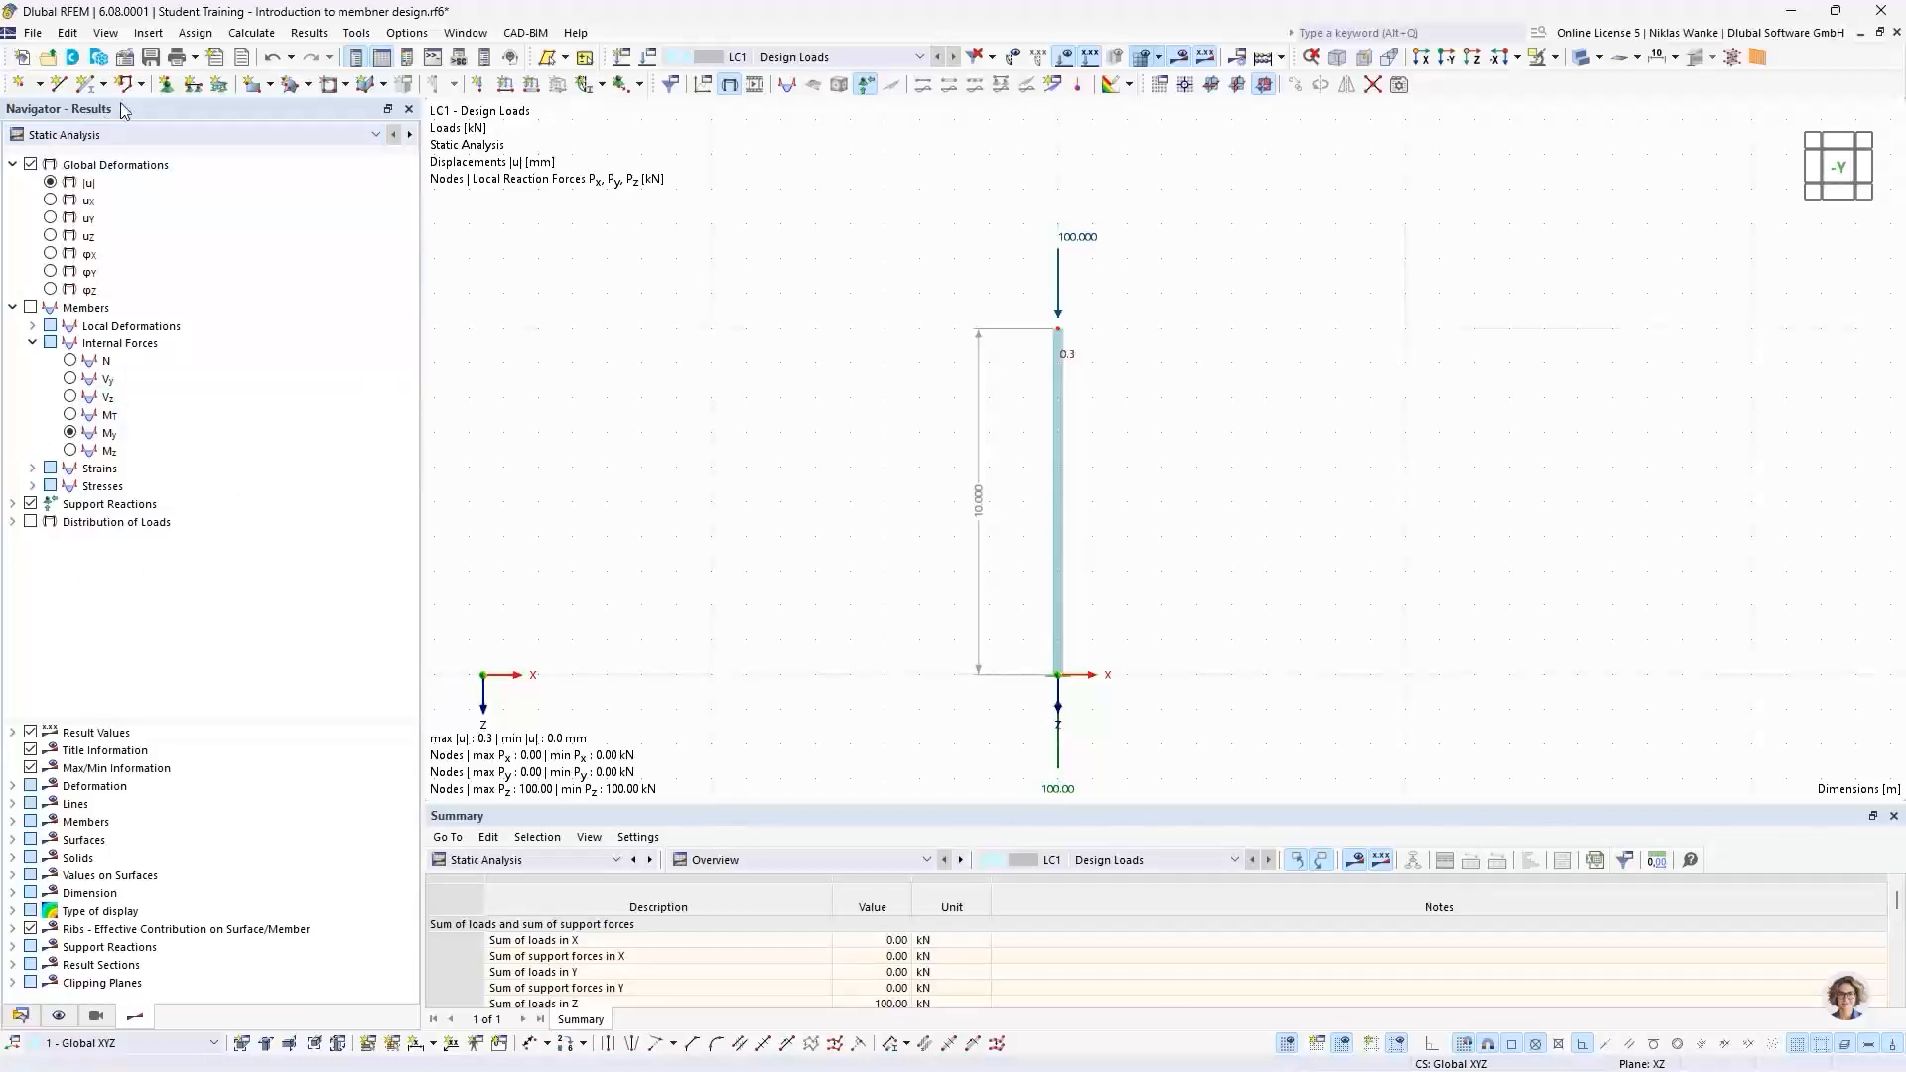
click(51, 182)
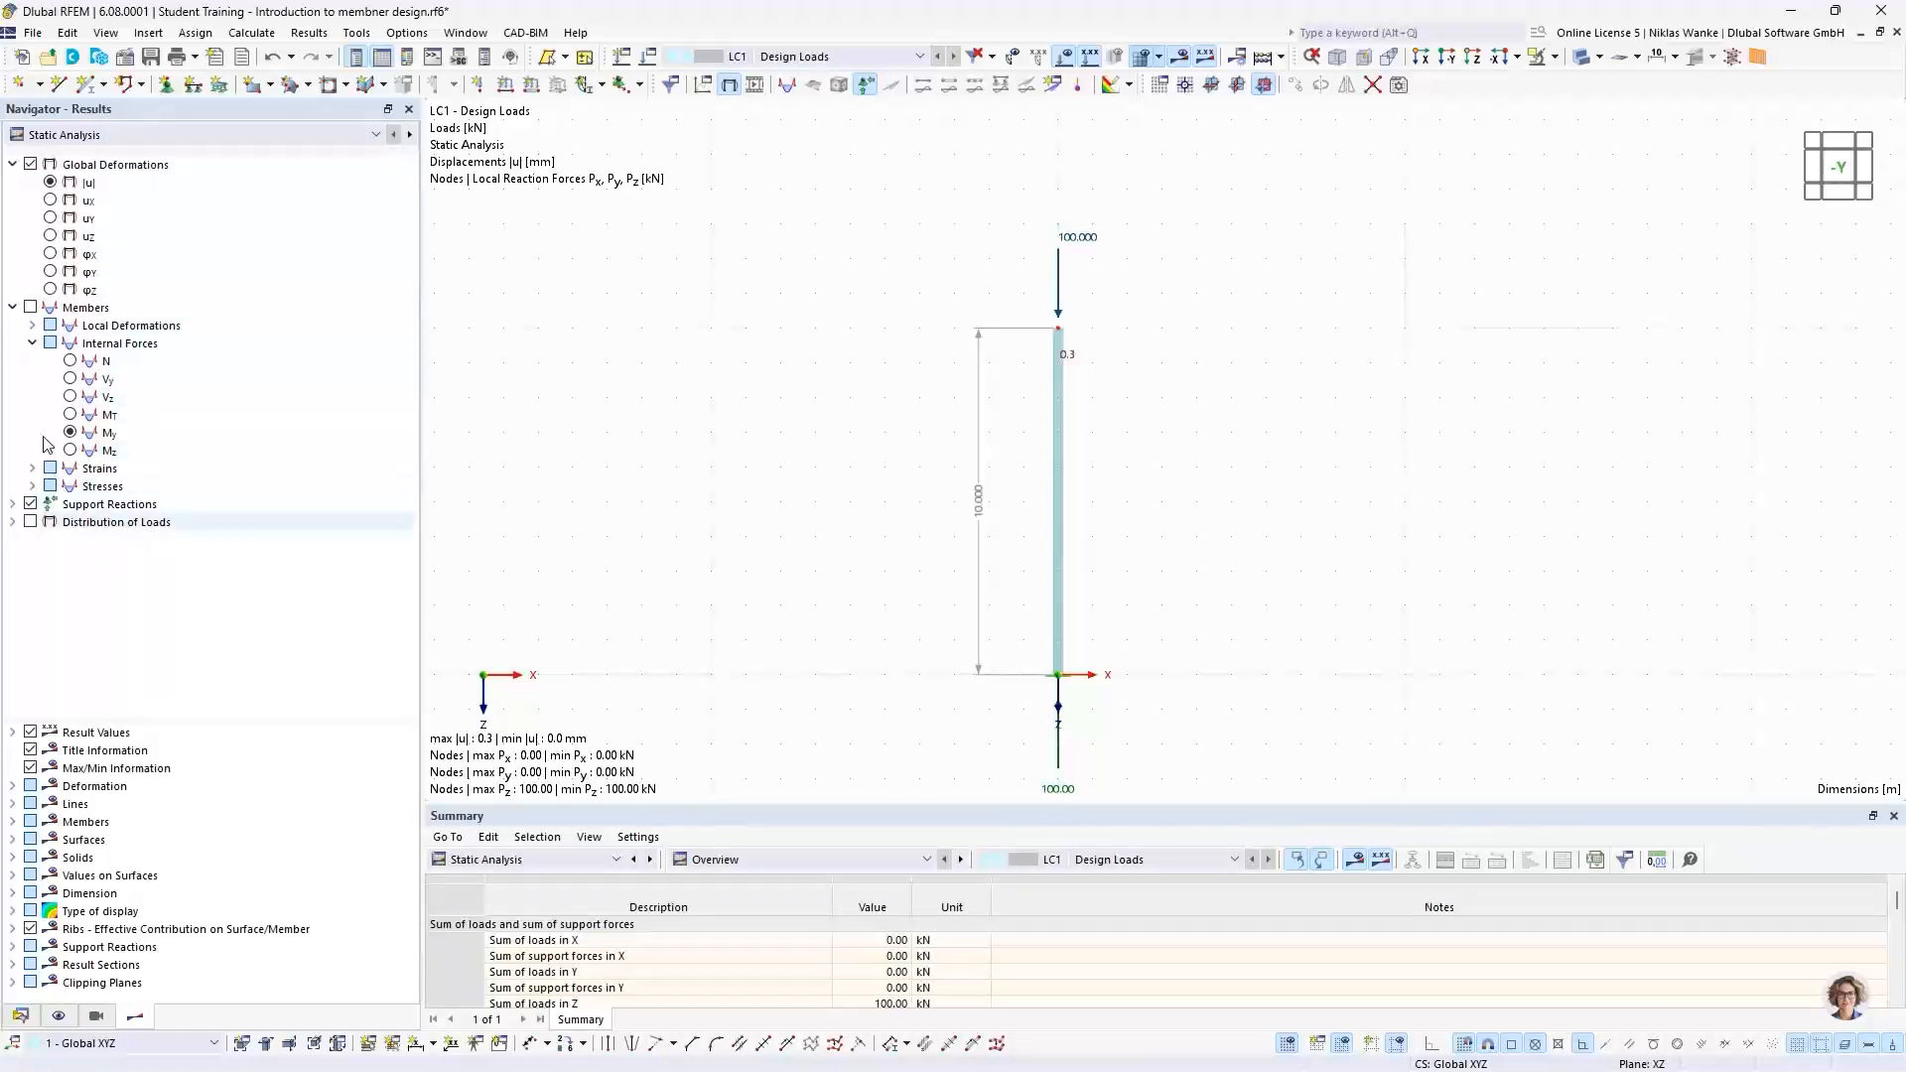
click(149, 135)
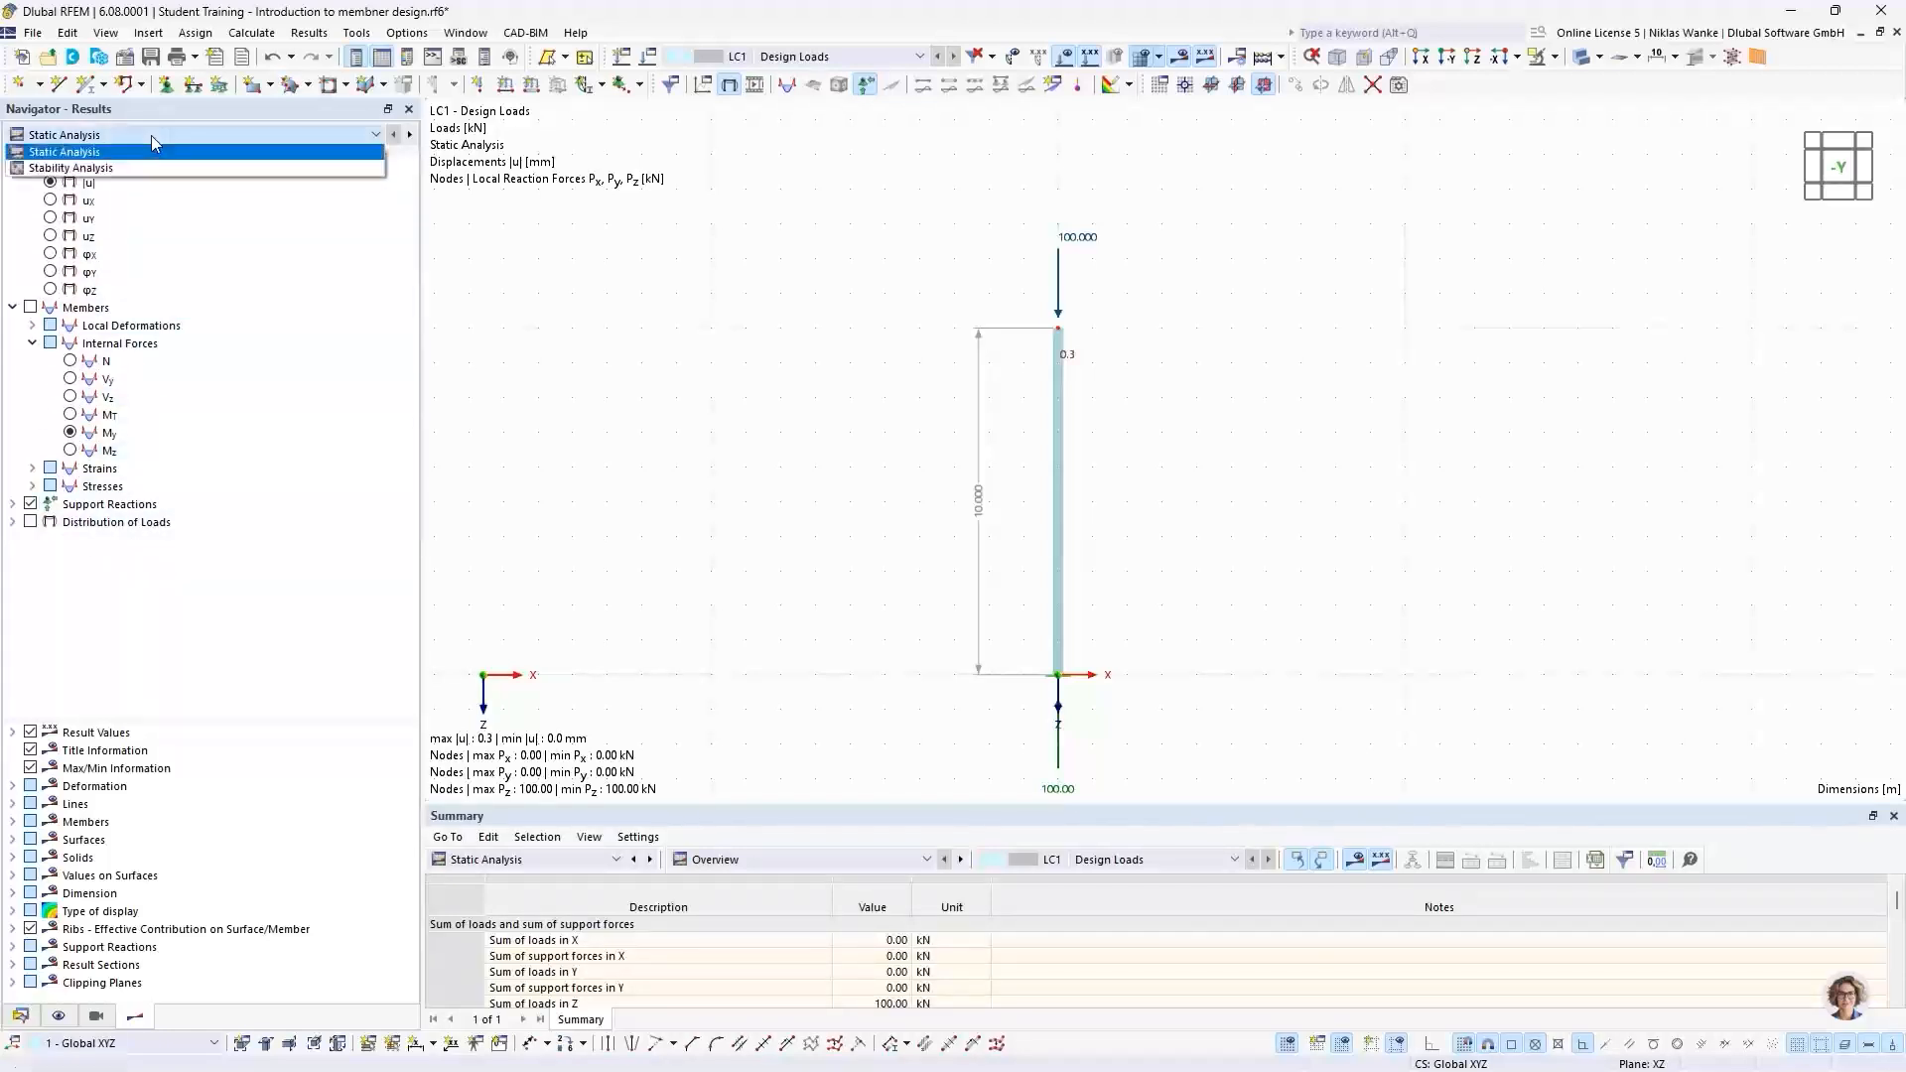
click(95, 169)
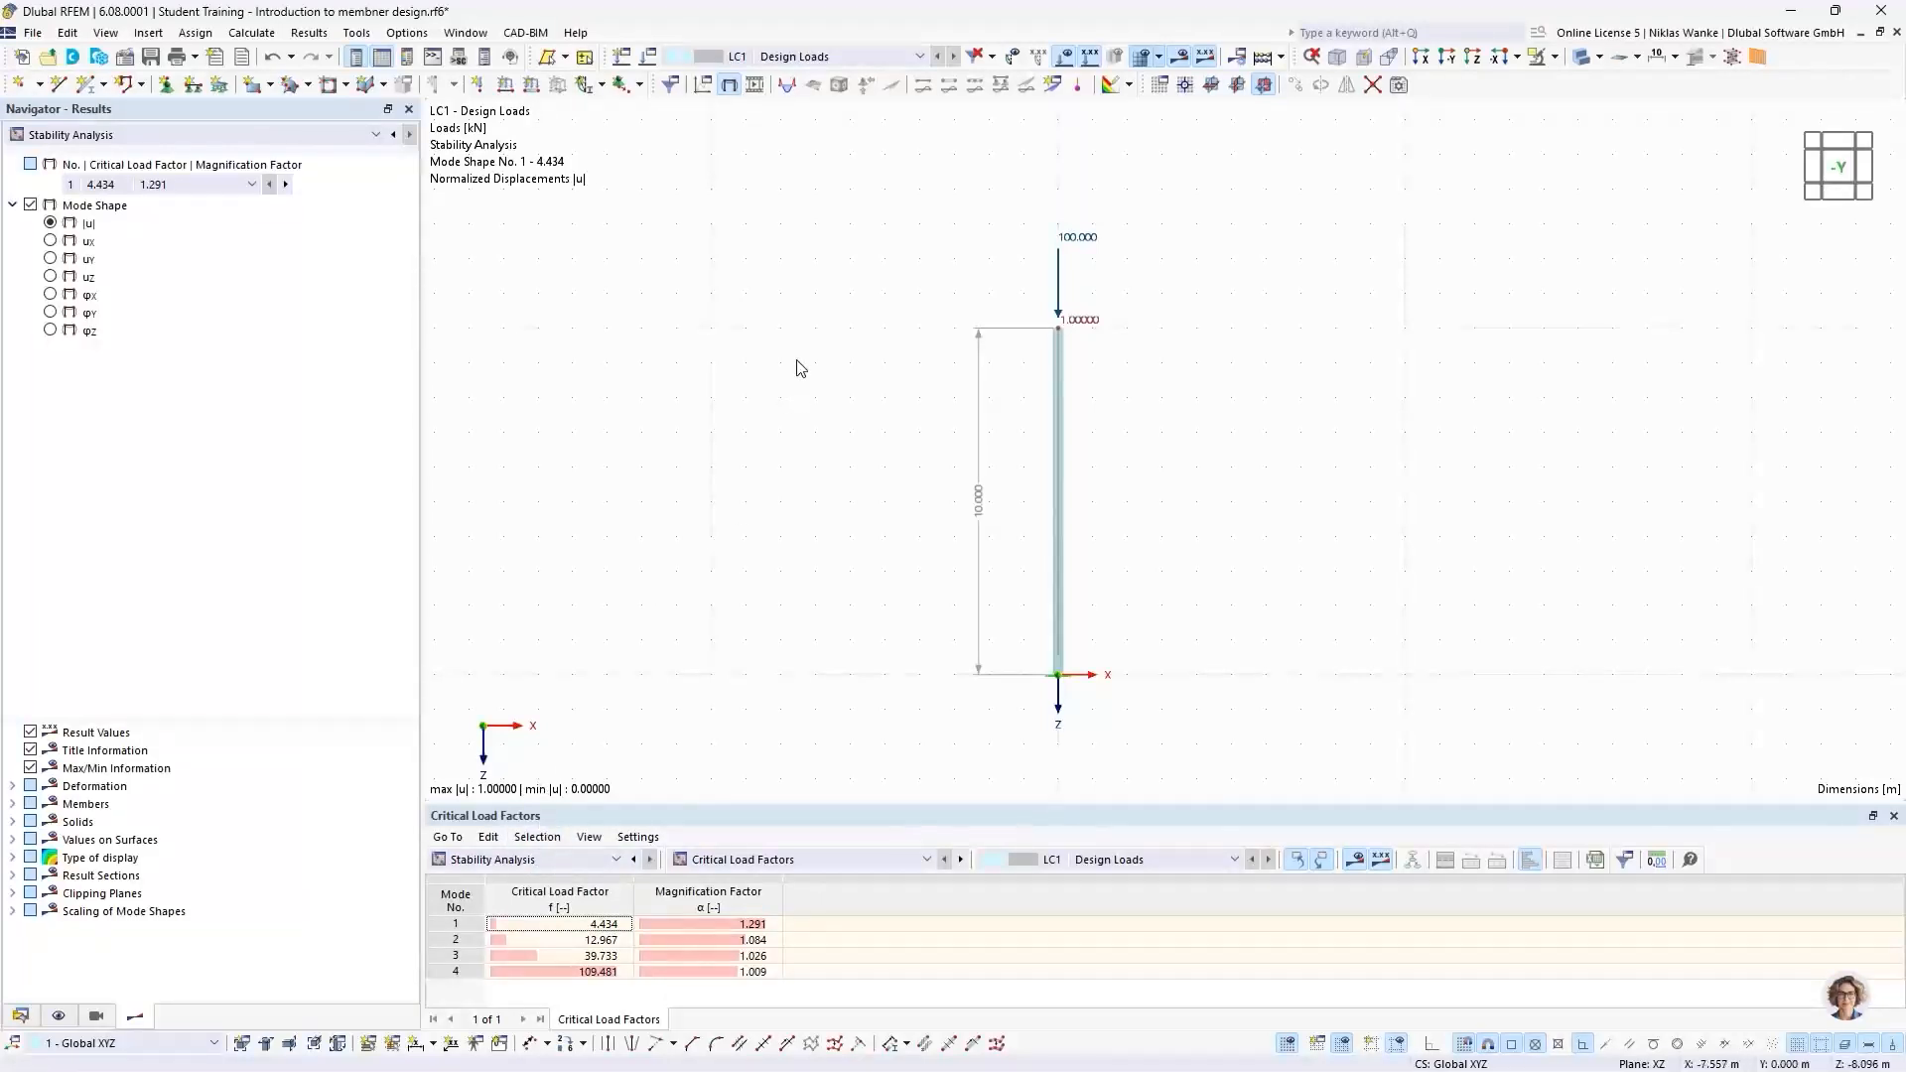
click(188, 187)
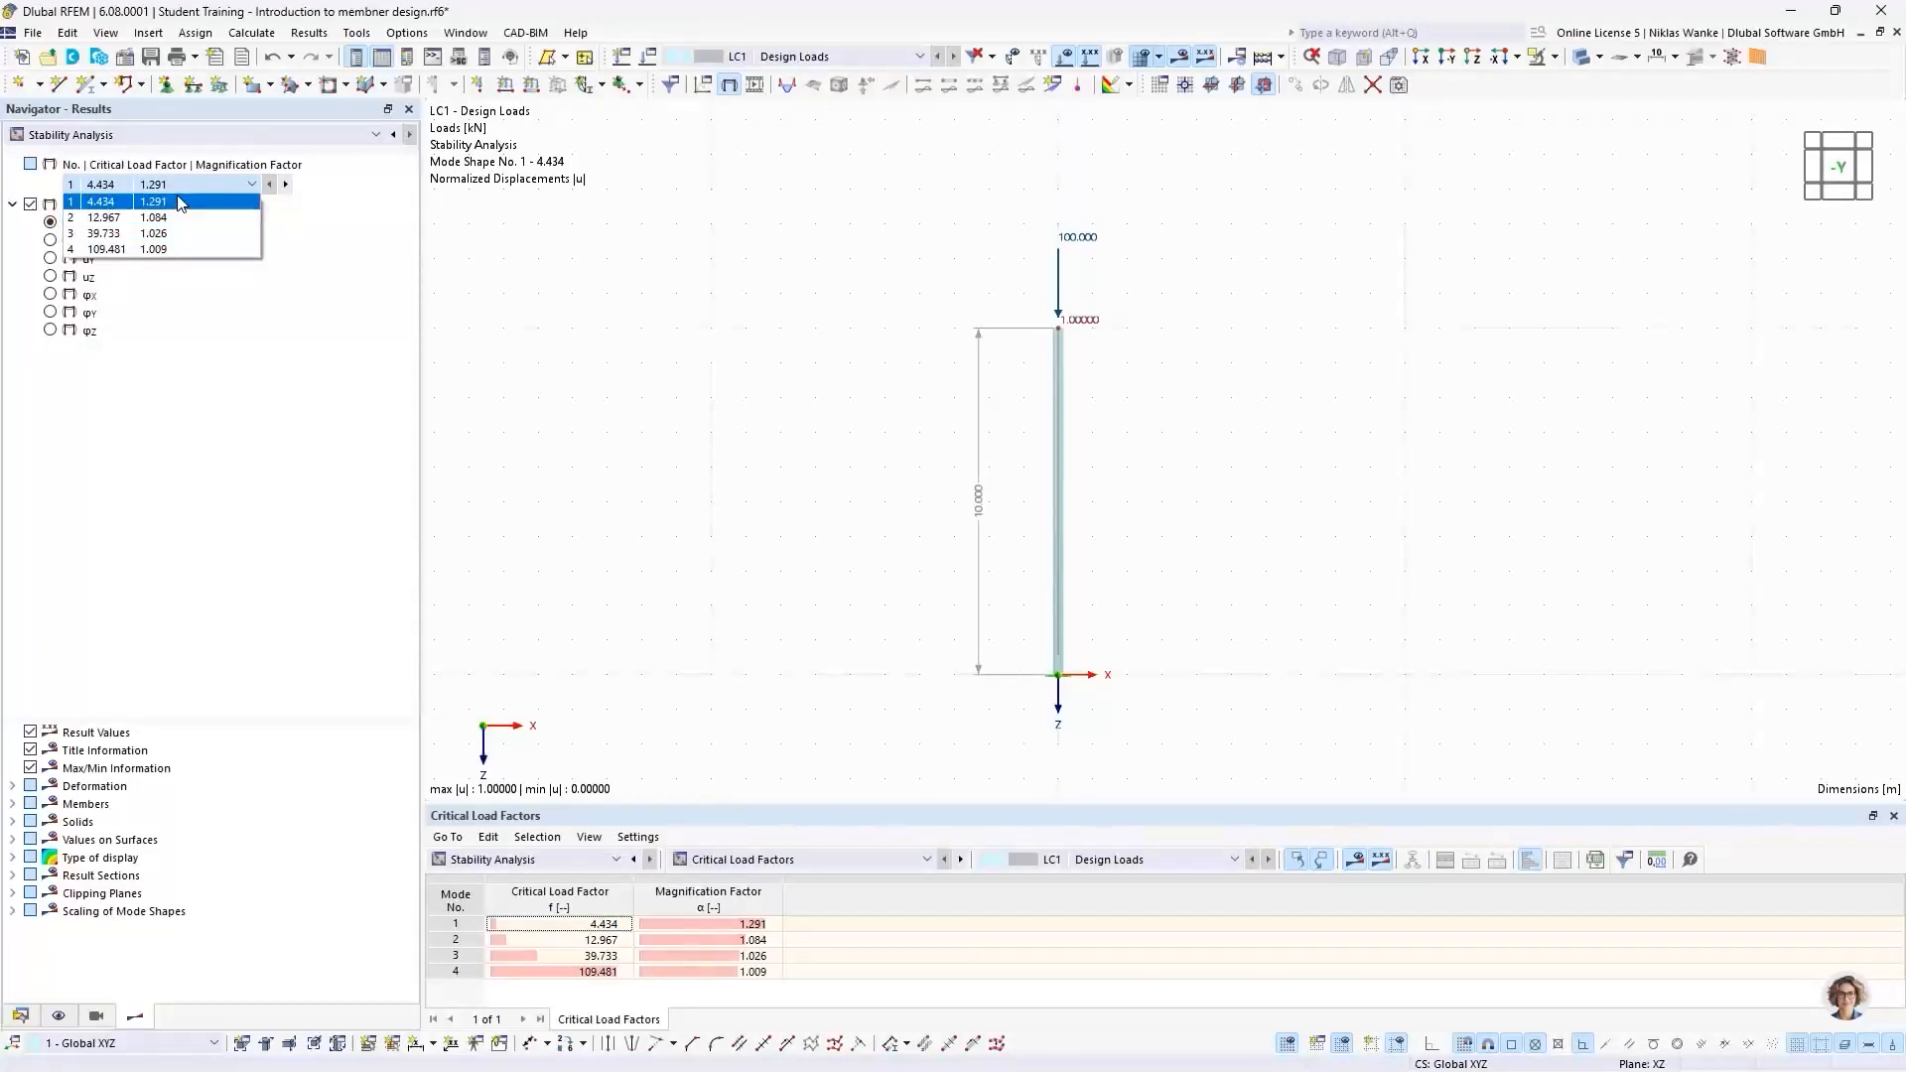
click(187, 195)
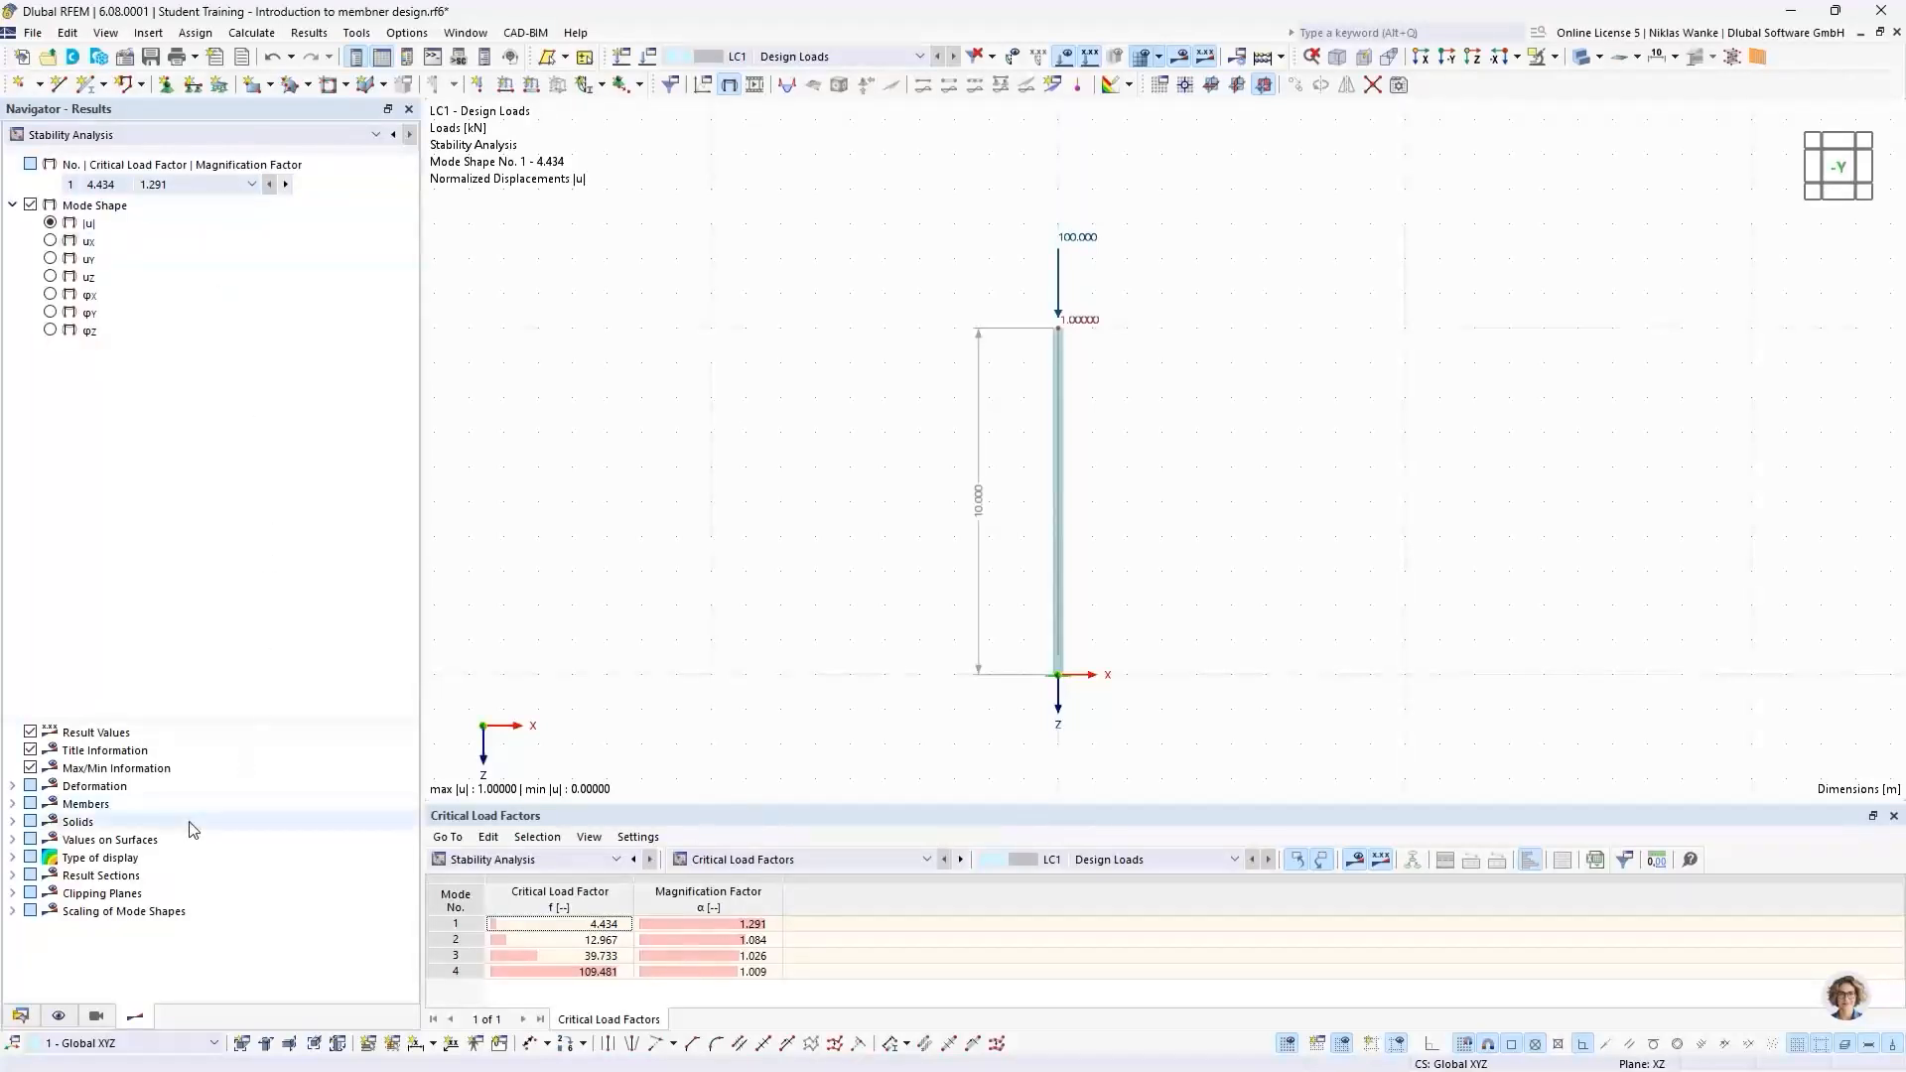
Step: Set the members' deformation display to Section Colored for the column's mode shape
click(13, 786)
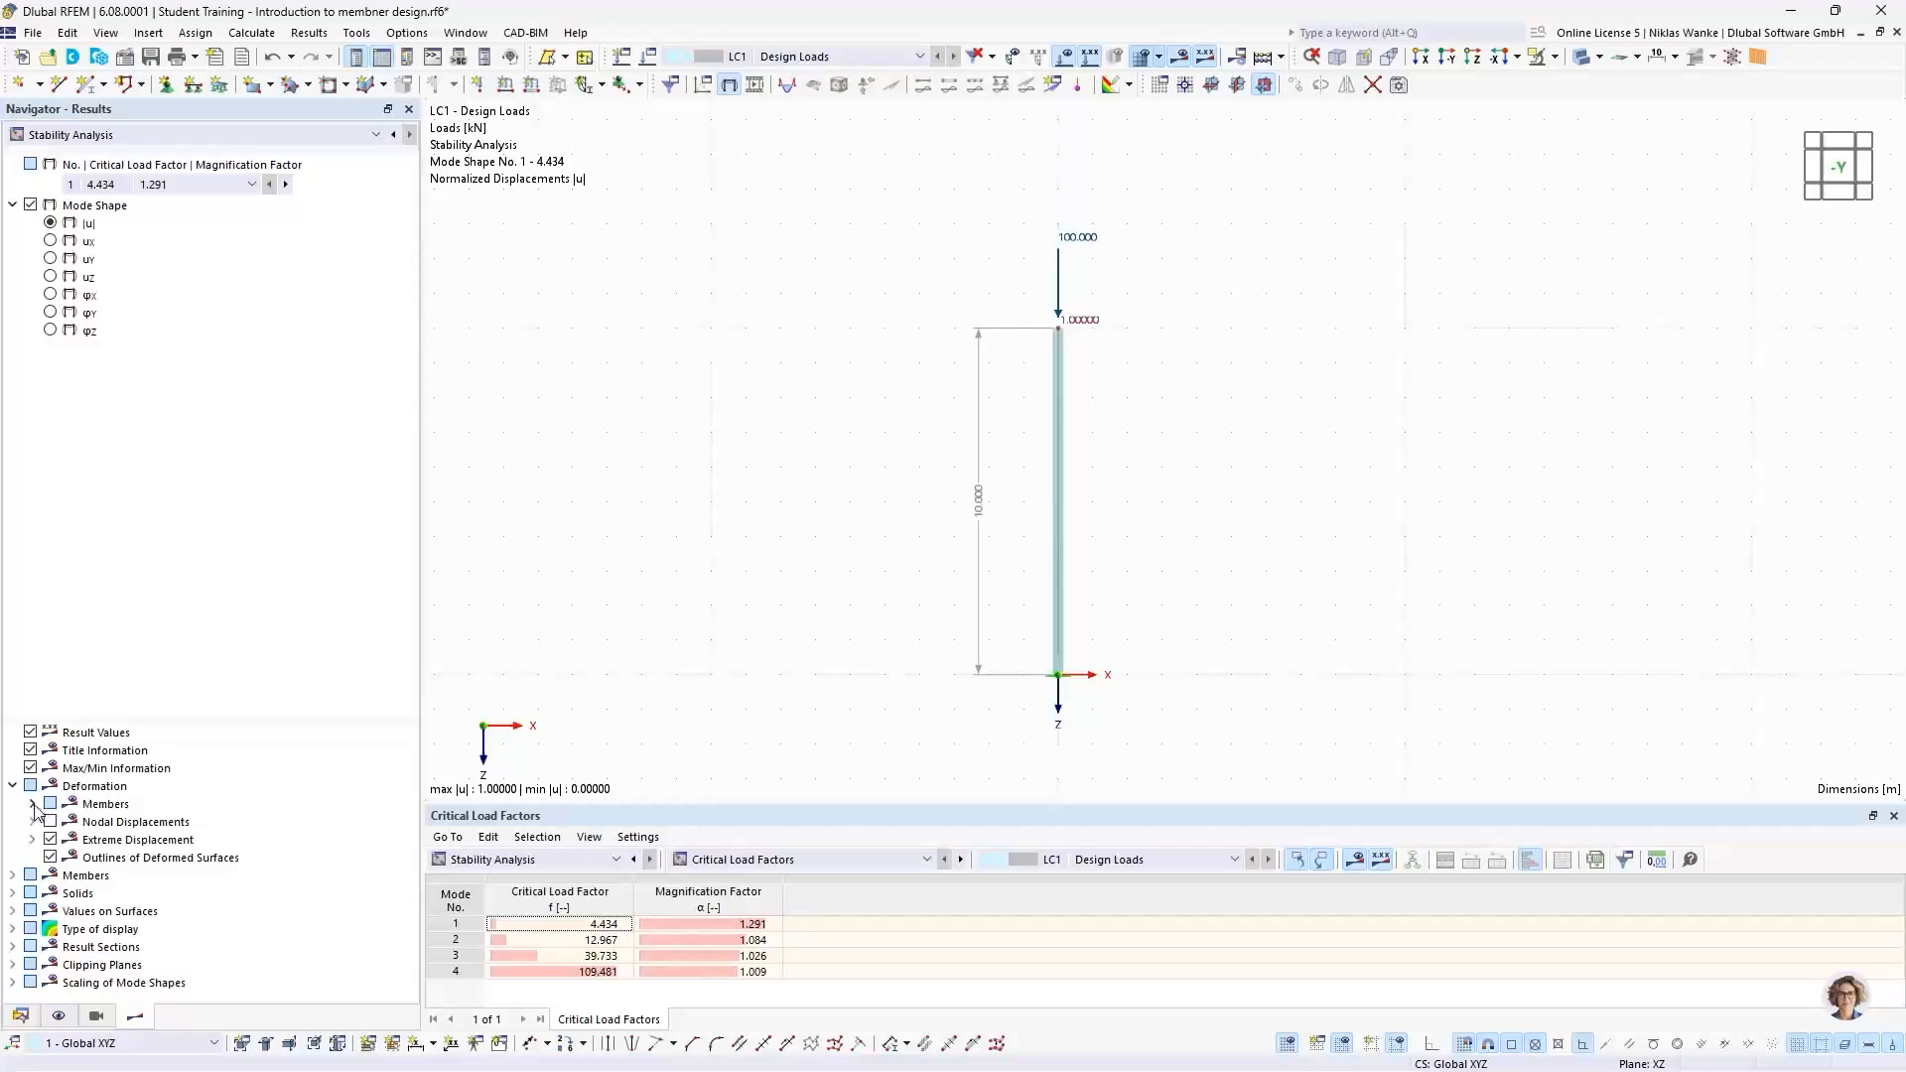
click(33, 804)
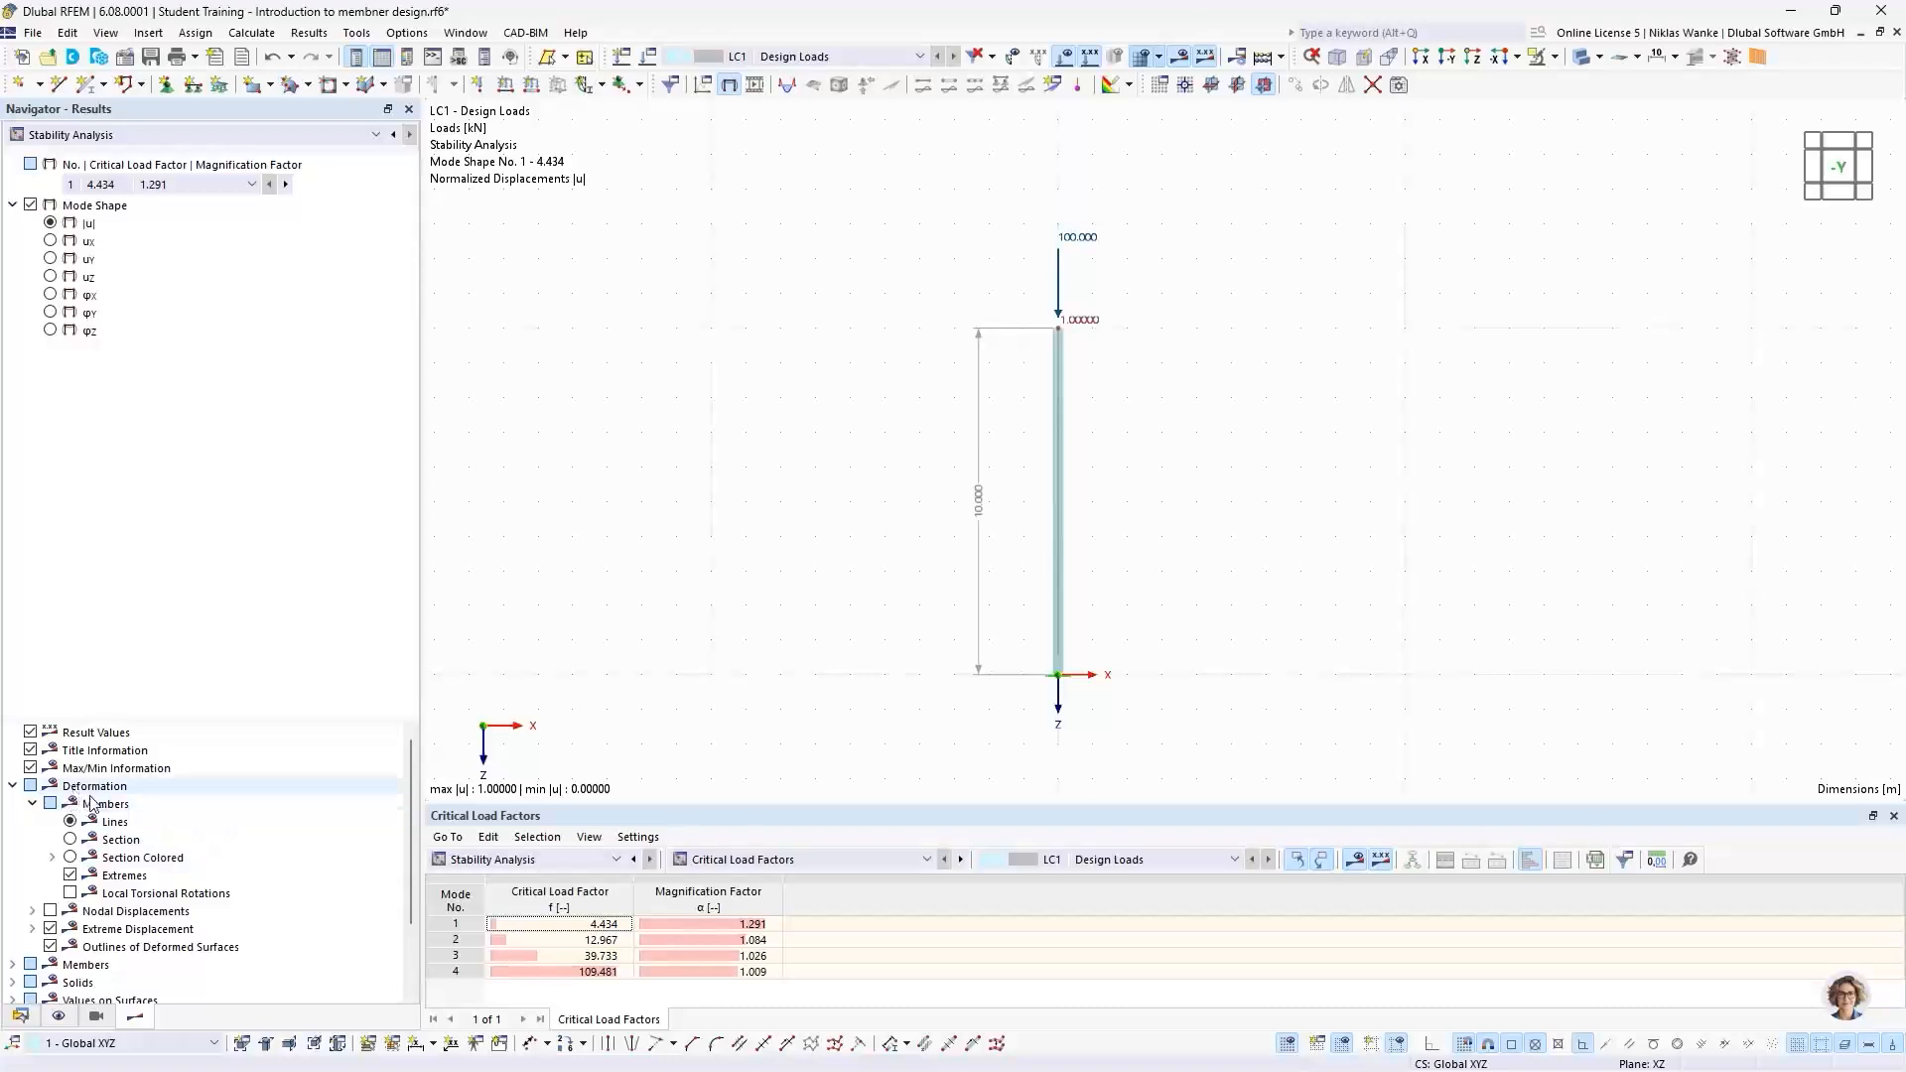
click(70, 857)
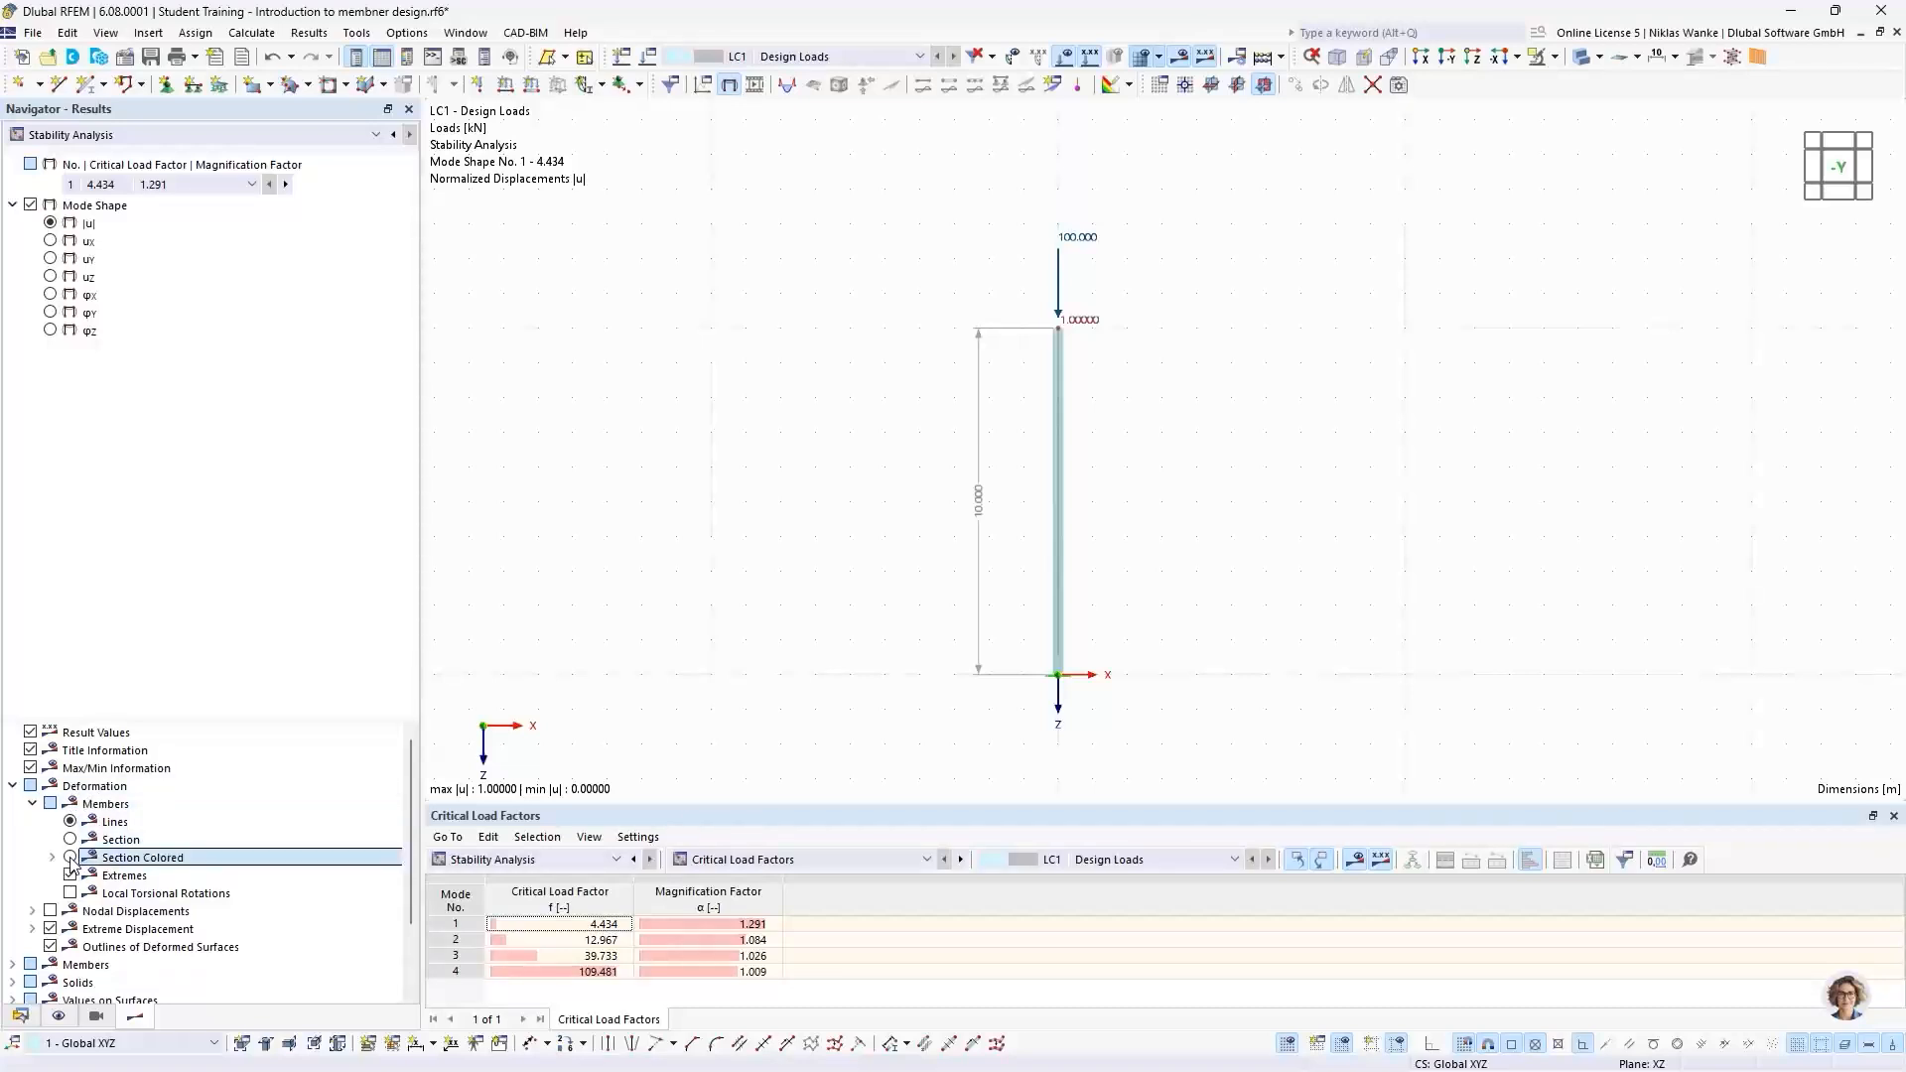
scroll(1138, 597, up, 1)
scroll(1138, 597, up, 1)
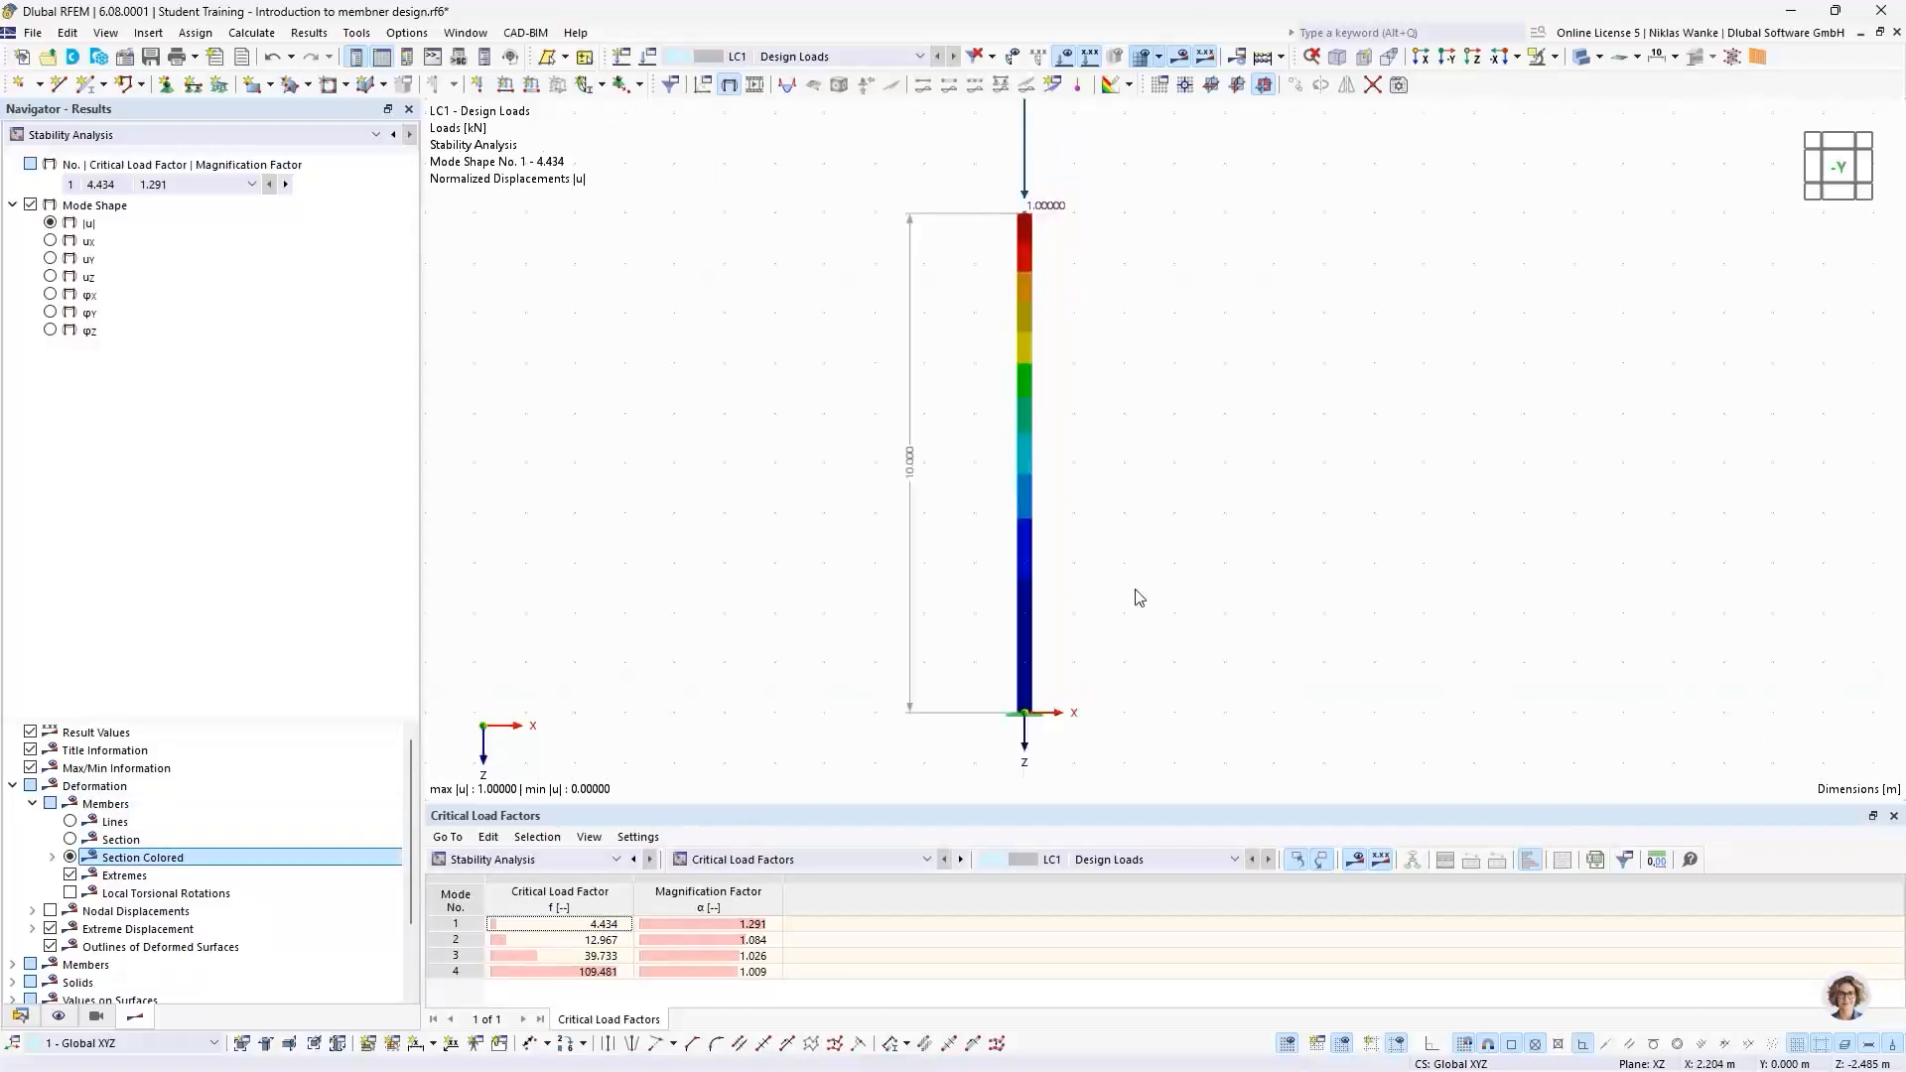
middle_drag(1136, 570, 1058, 588)
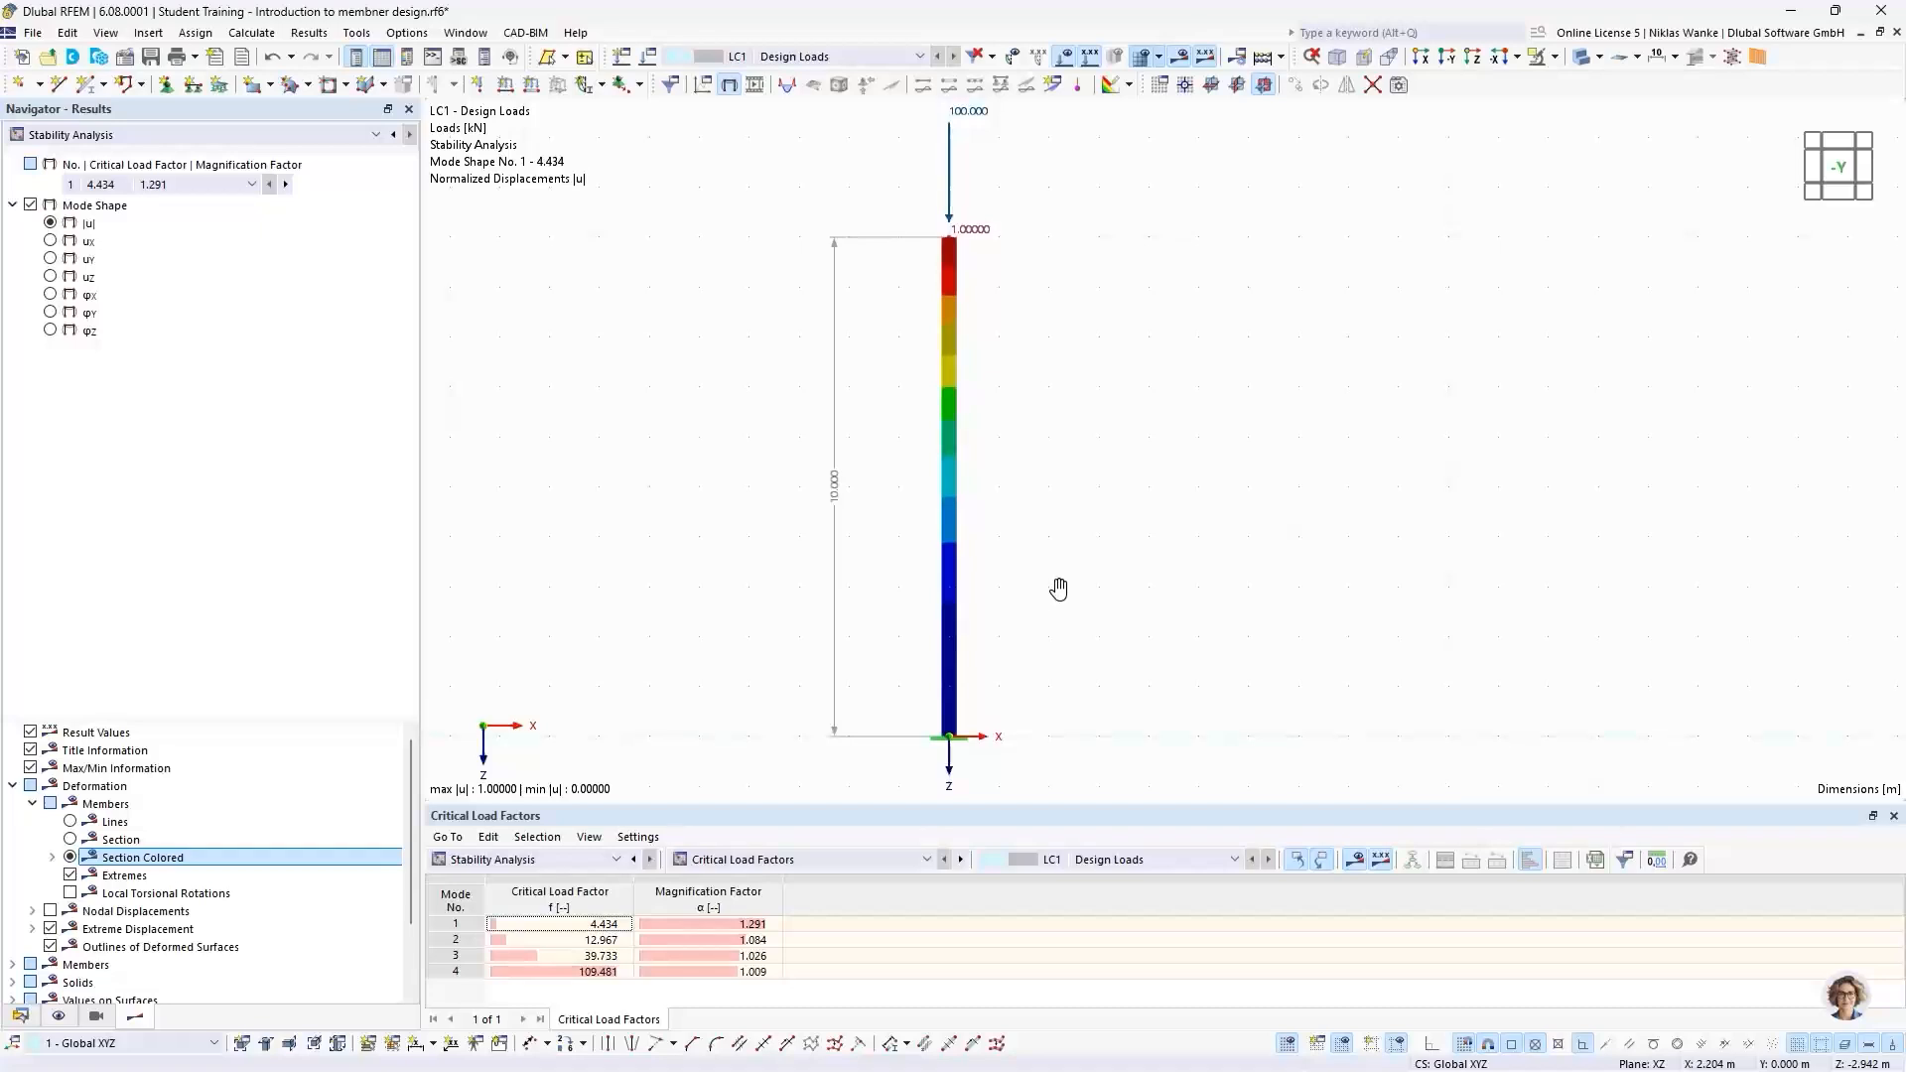
Step: Examine mode shape 1 from the side and around the column head, comparing the buckling direction with the section's orientation
click(155, 186)
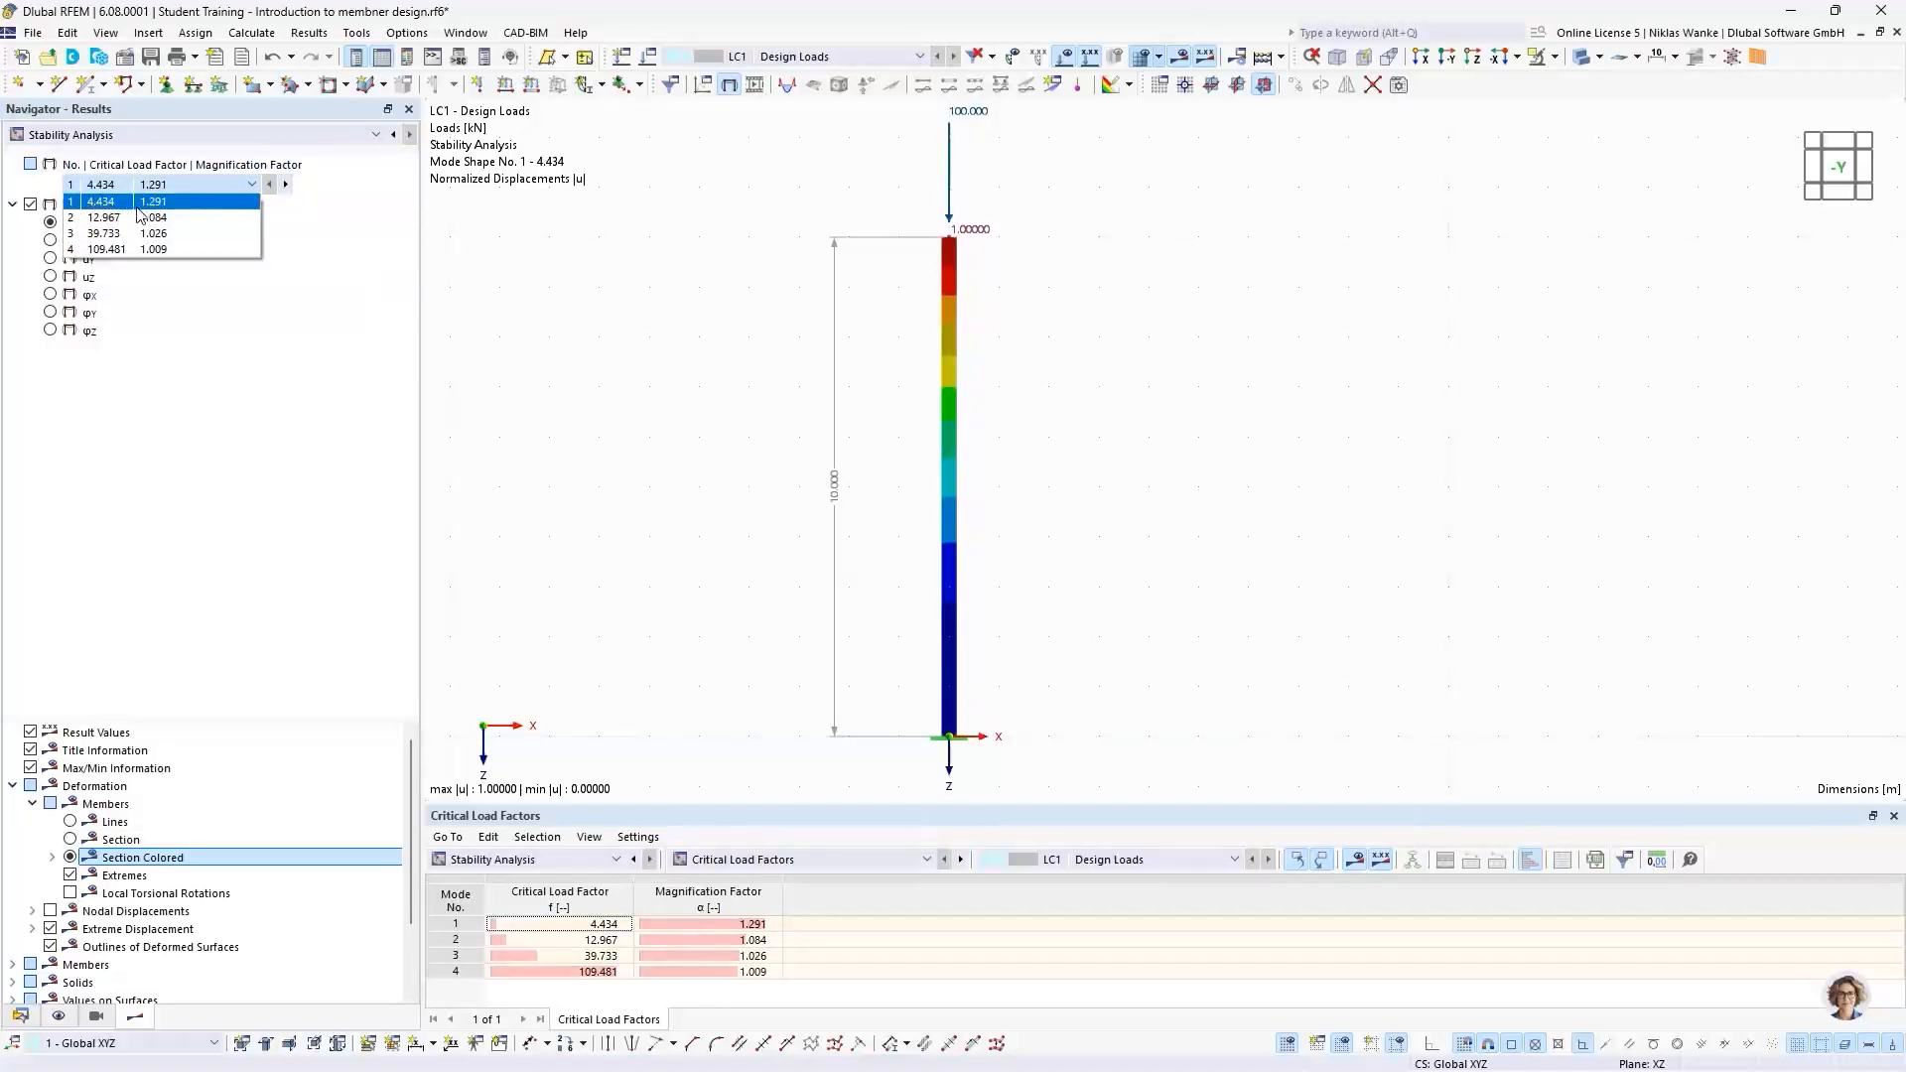
click(140, 207)
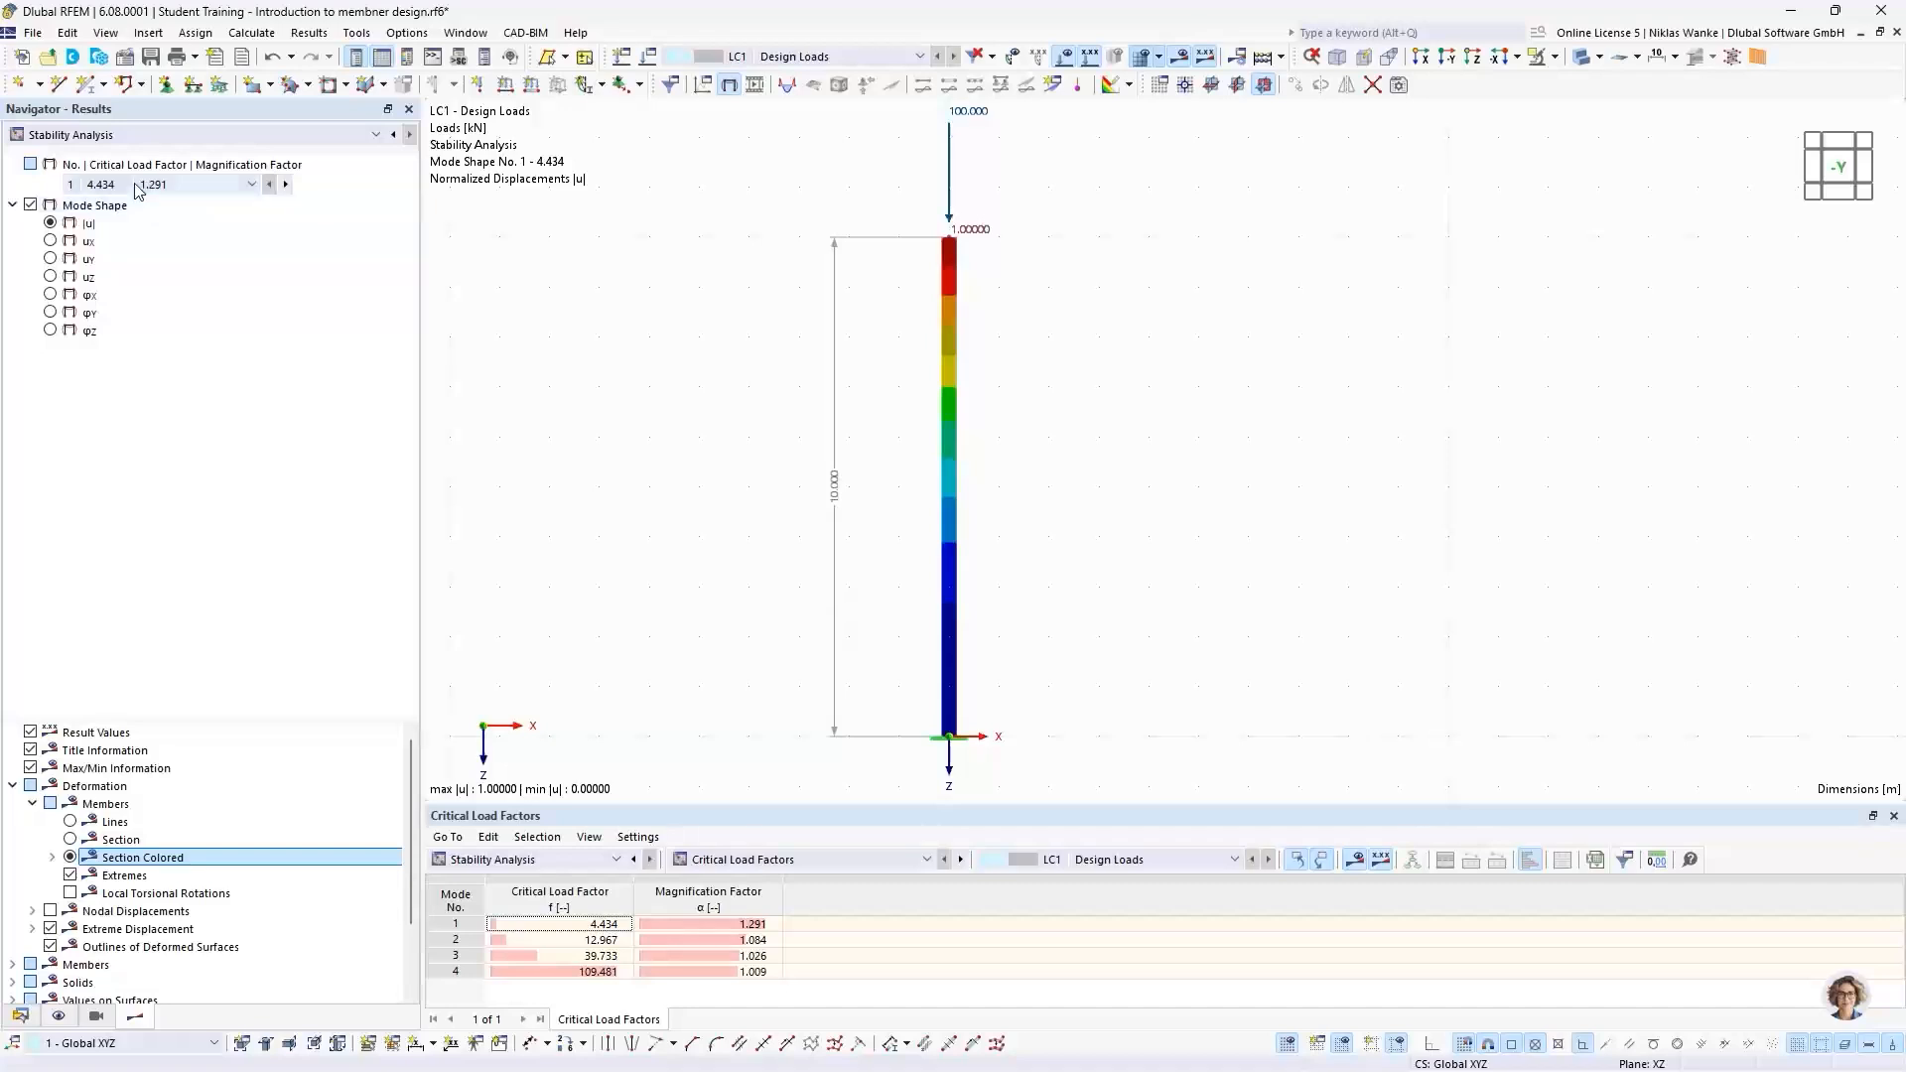
ctrl+middle_drag(783, 477, 1117, 475)
scroll(882, 273, up, 5)
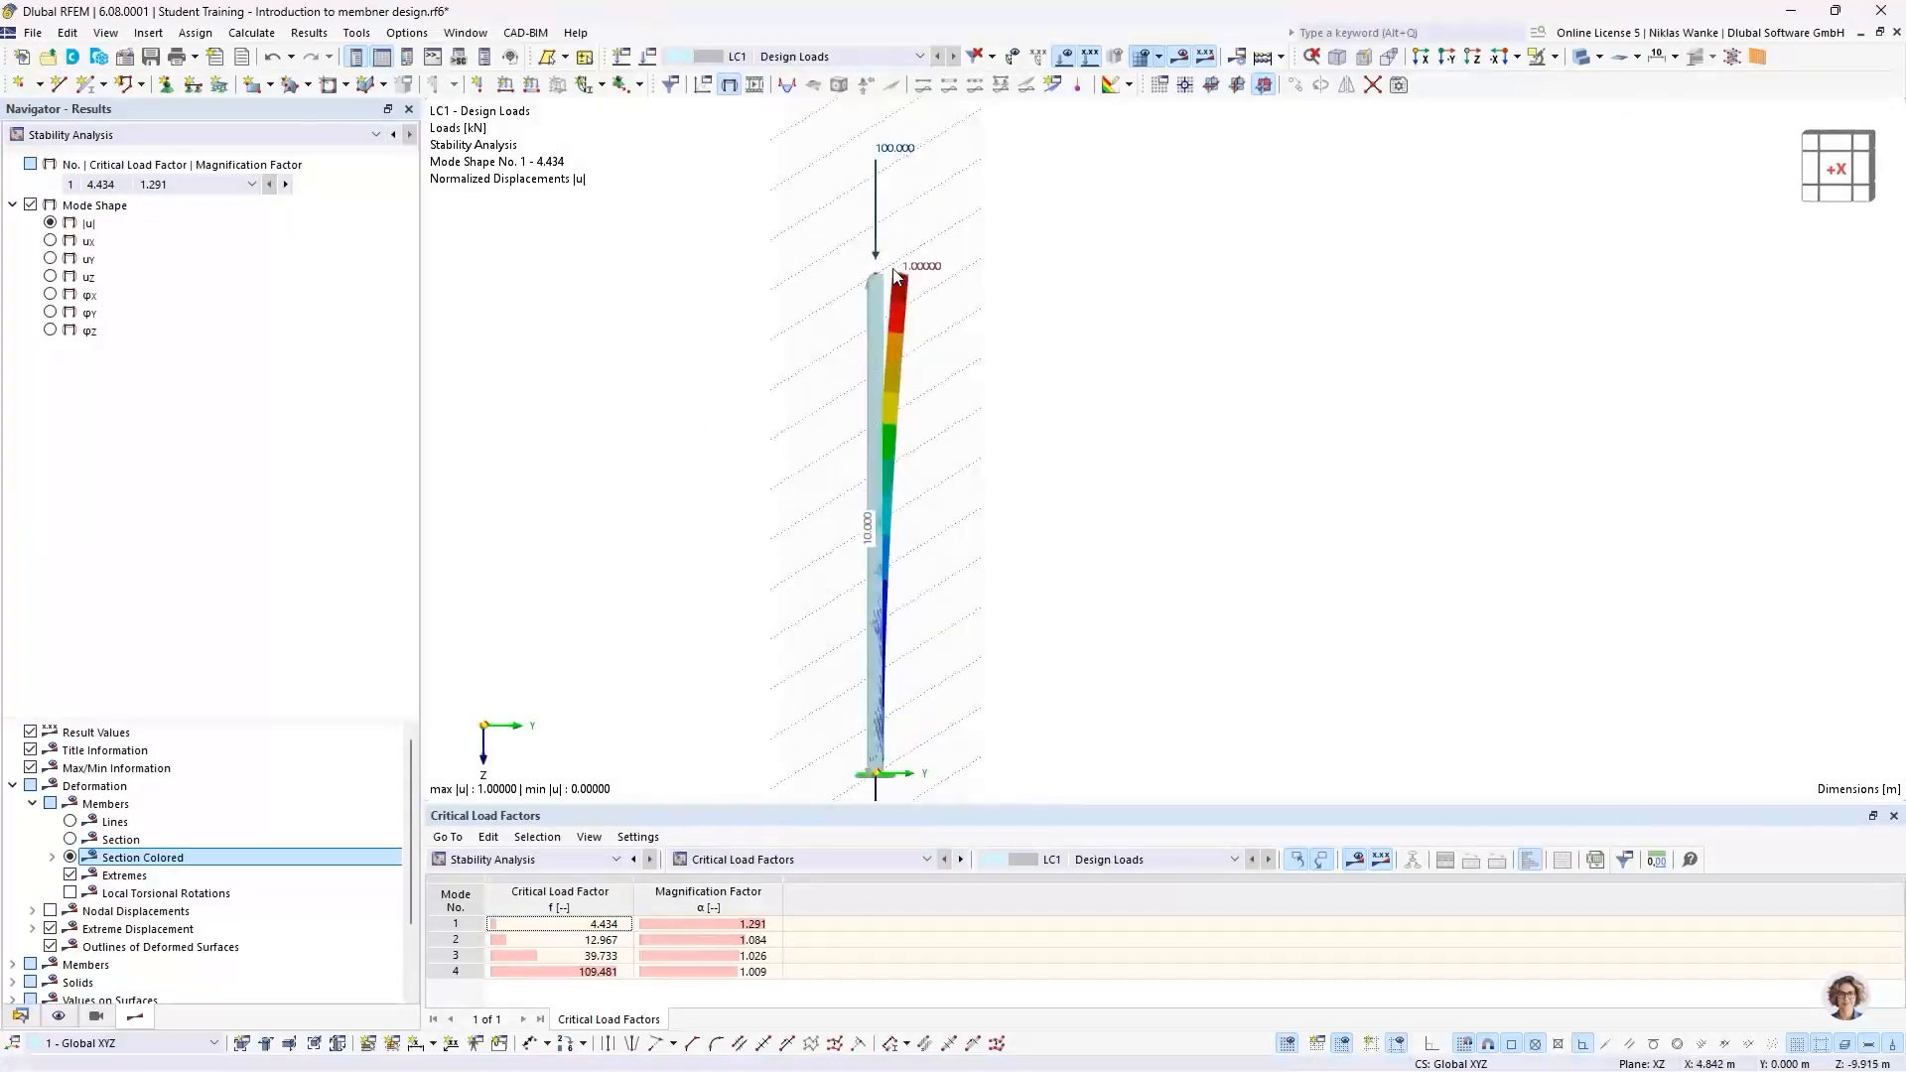
ctrl+middle_drag(910, 313, 970, 494)
scroll(951, 362, up, 3)
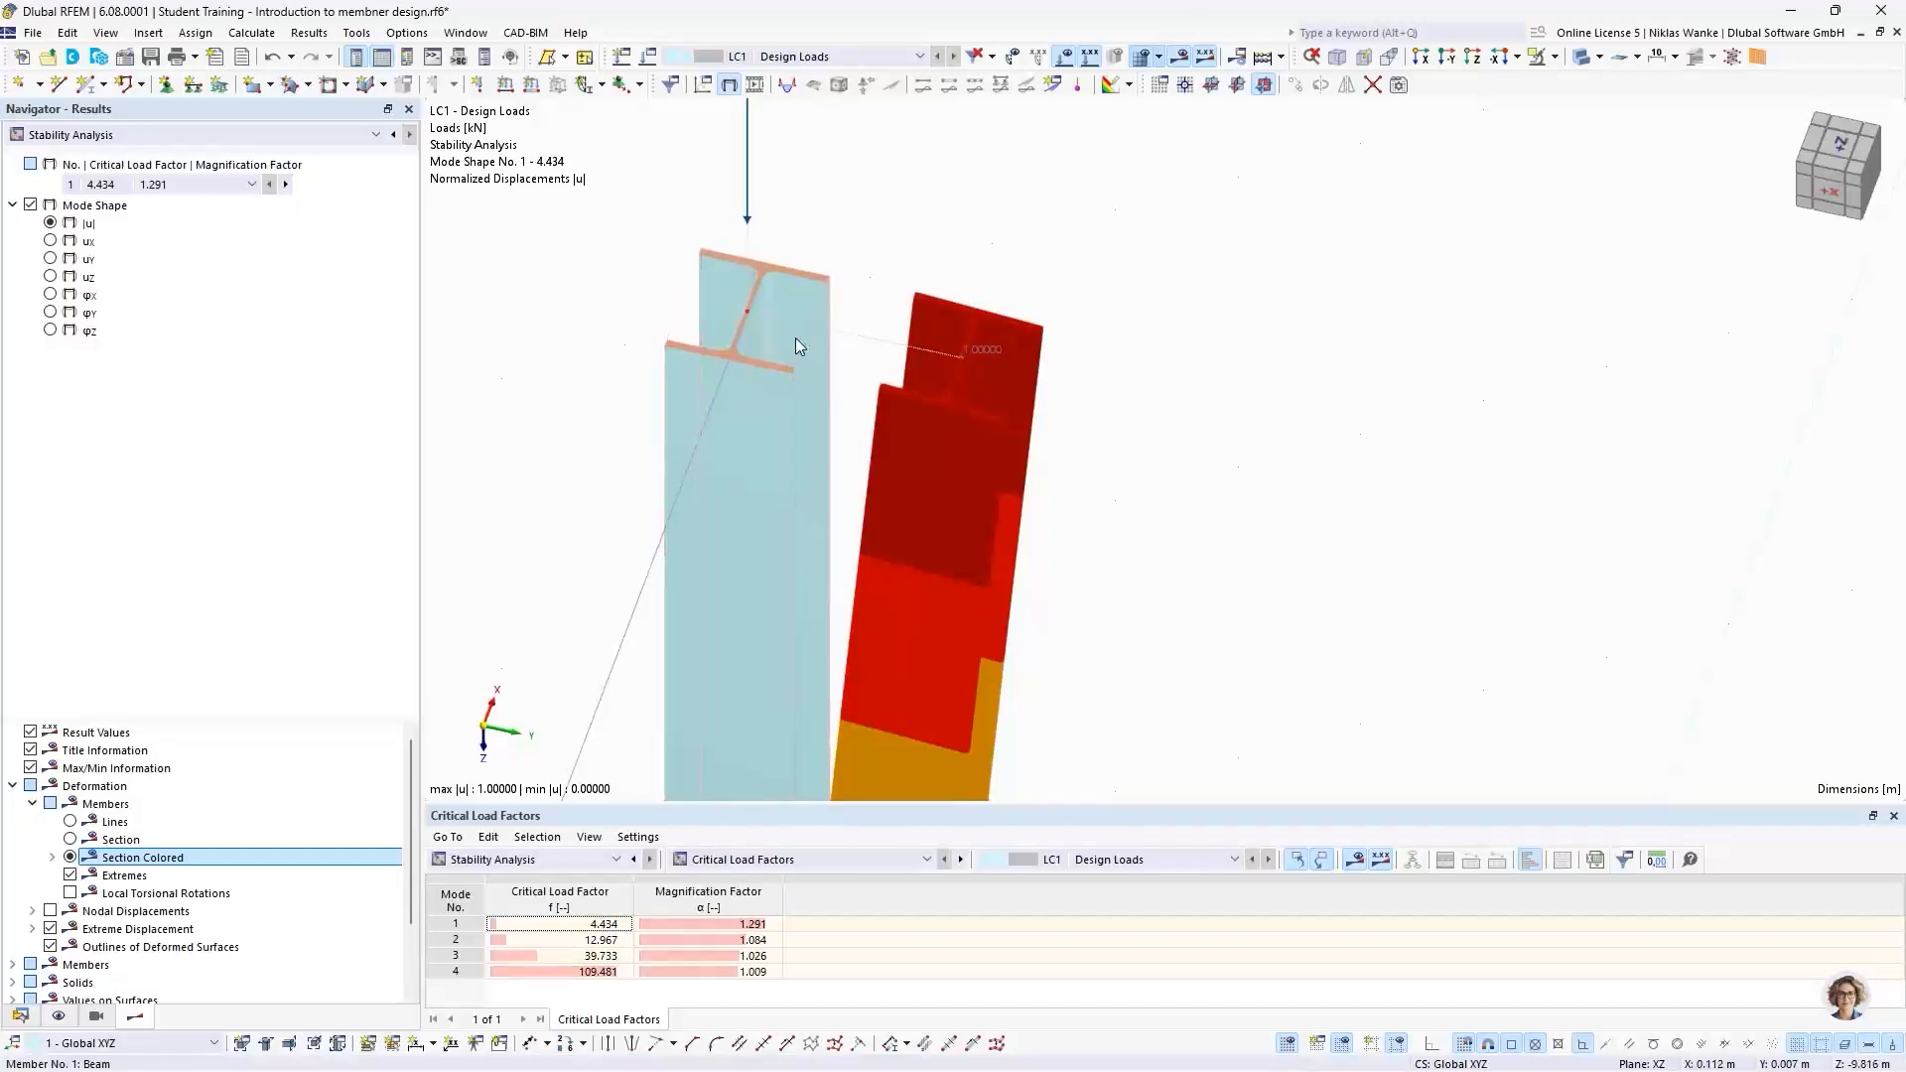
scroll(814, 453, down, 2)
middle_drag(815, 452, 842, 318)
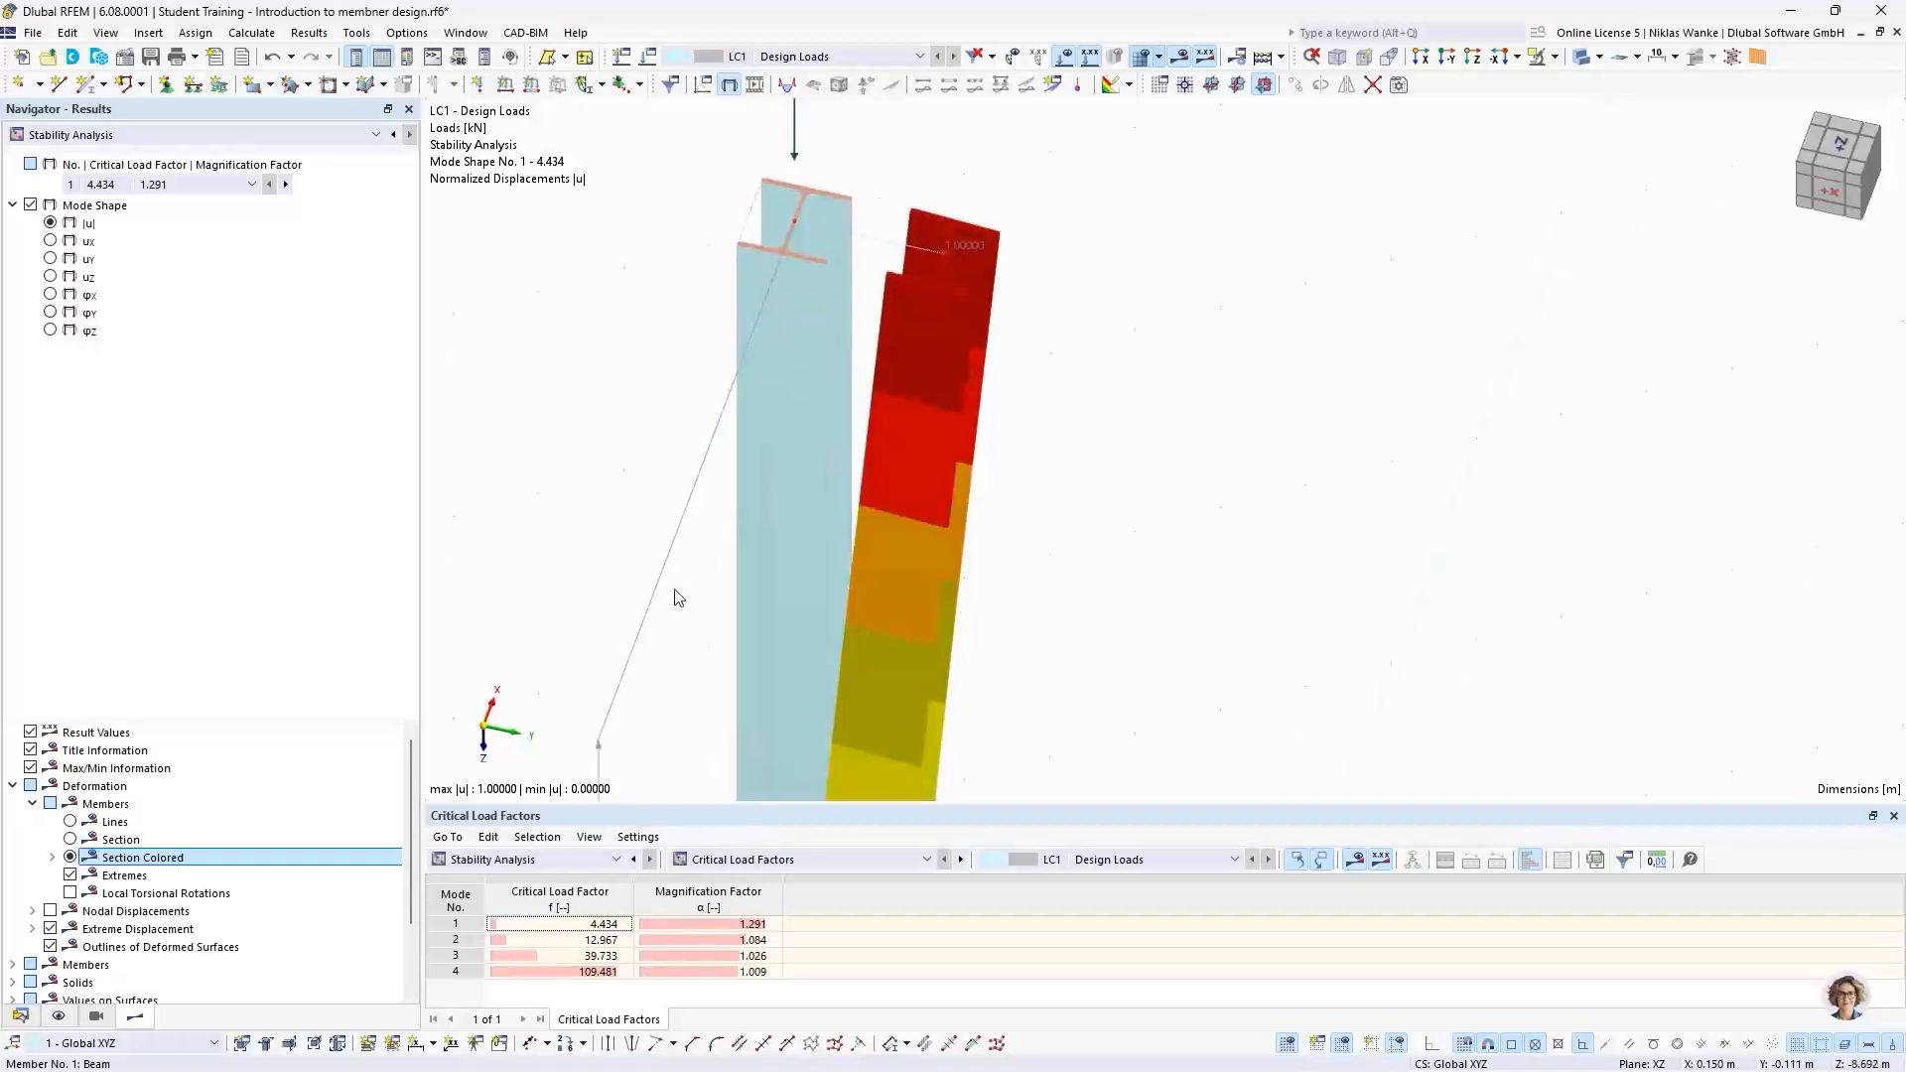
scroll(779, 318, down, 2)
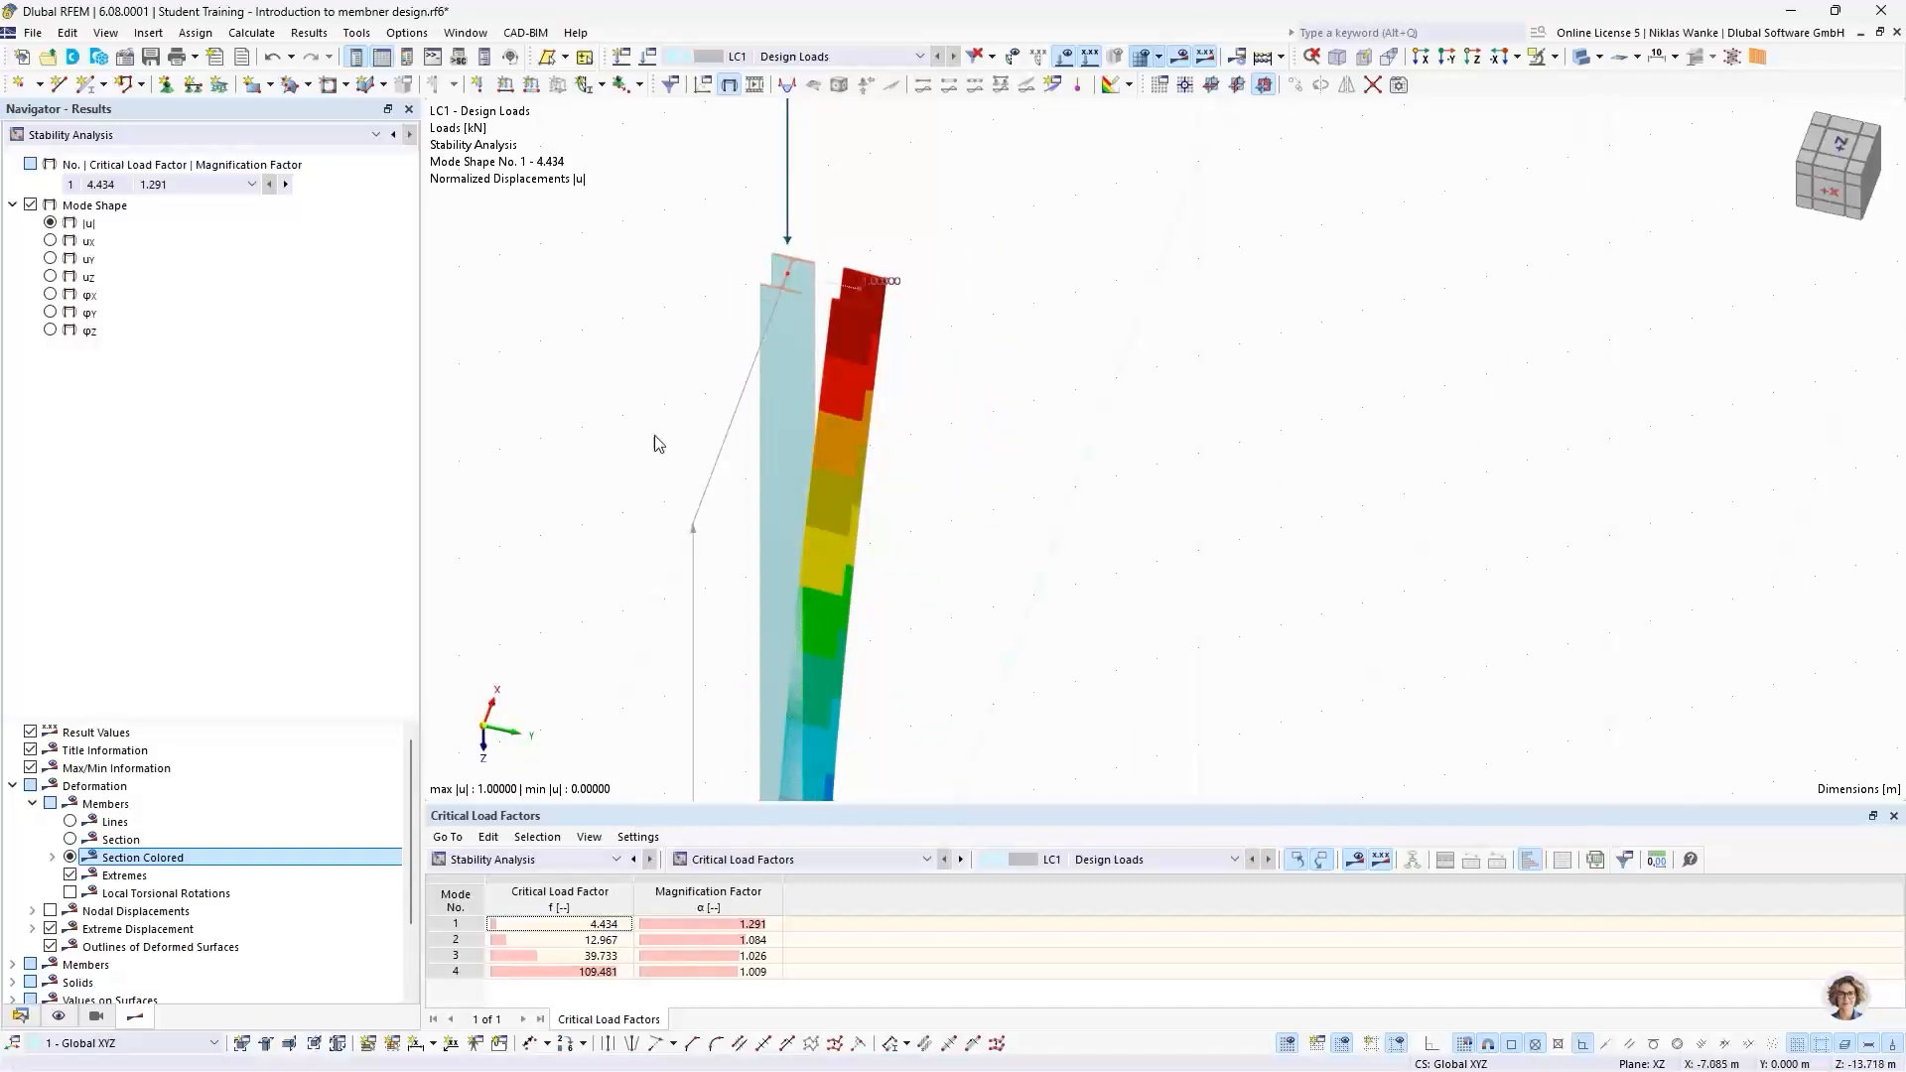
scroll(813, 278, up, 4)
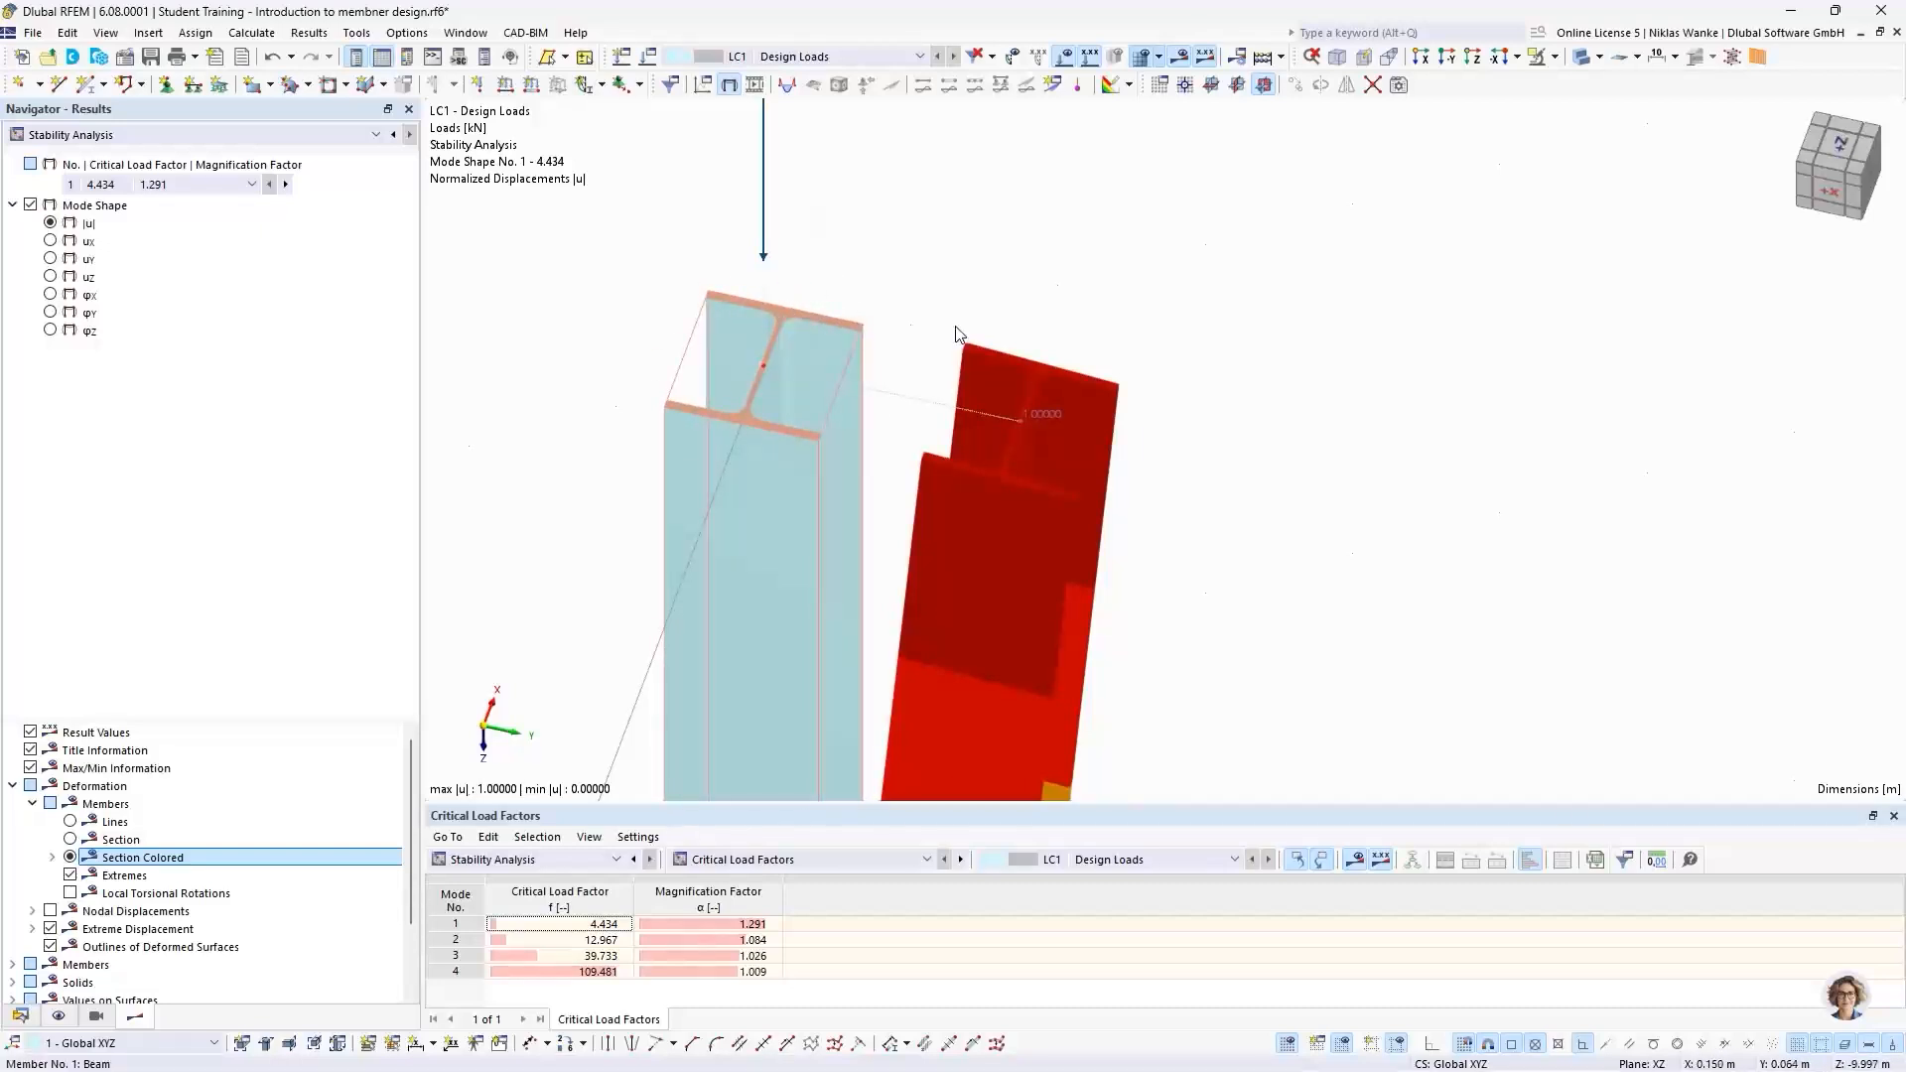
scroll(971, 326, down, 3)
scroll(971, 328, down, 5)
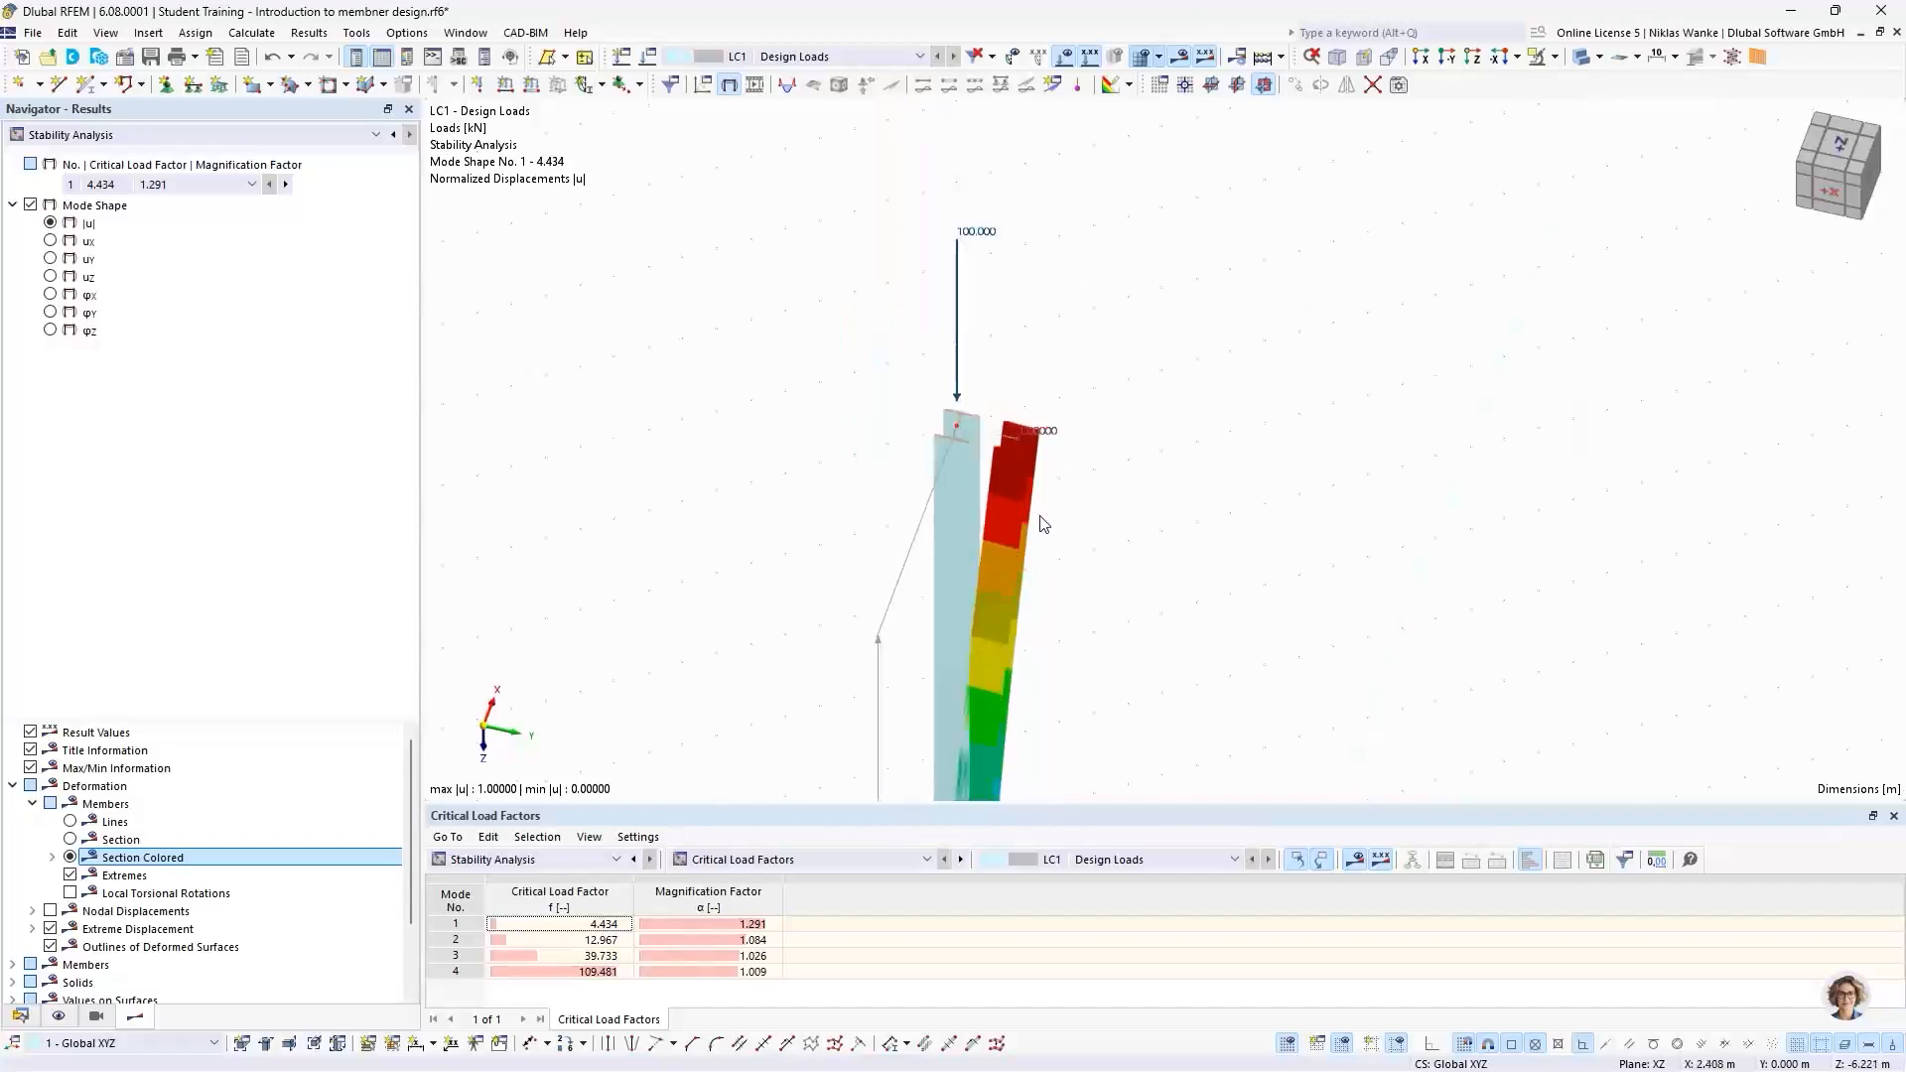
scroll(970, 344, down, 3)
ctrl+middle_drag(978, 545, 996, 421)
Step: Display mode shape 2 and examine the buckling direction at the column head from the front and above
click(286, 185)
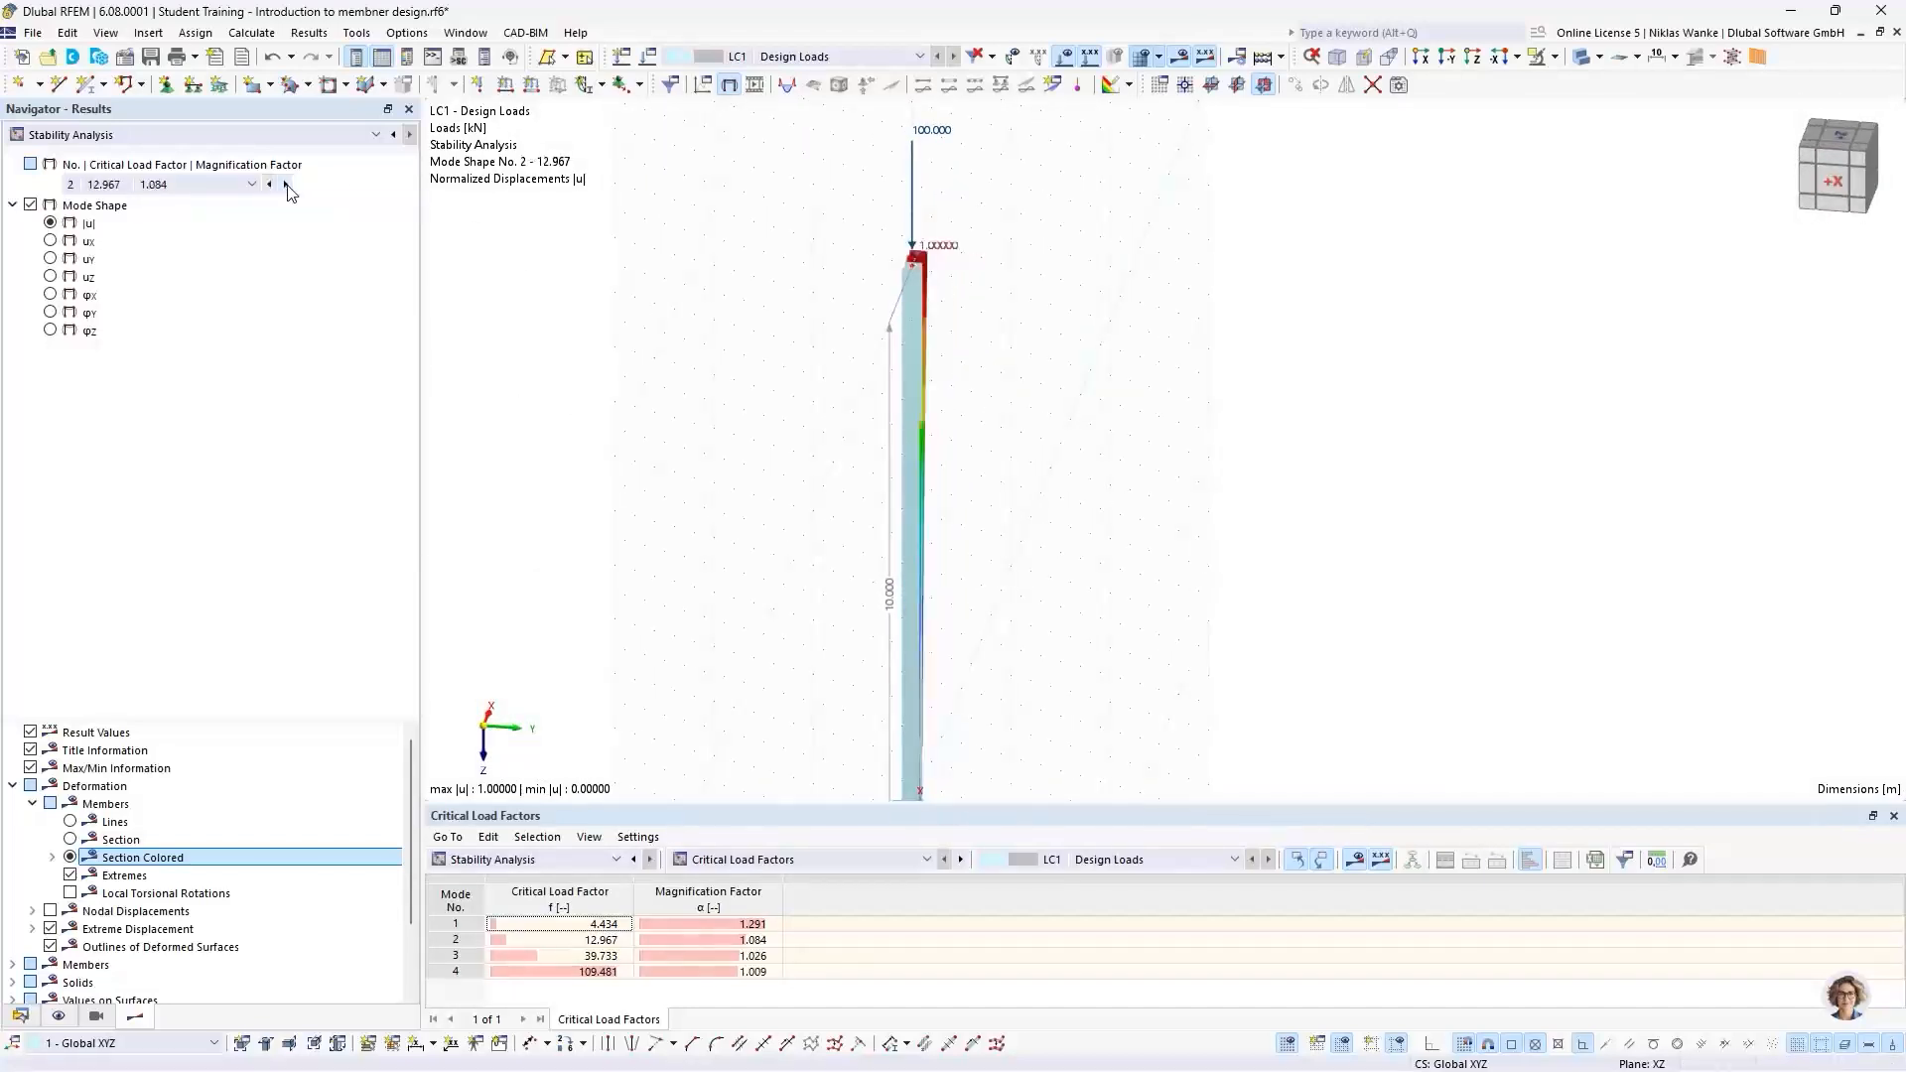
middle_drag(1119, 379, 770, 399)
scroll(969, 270, up, 5)
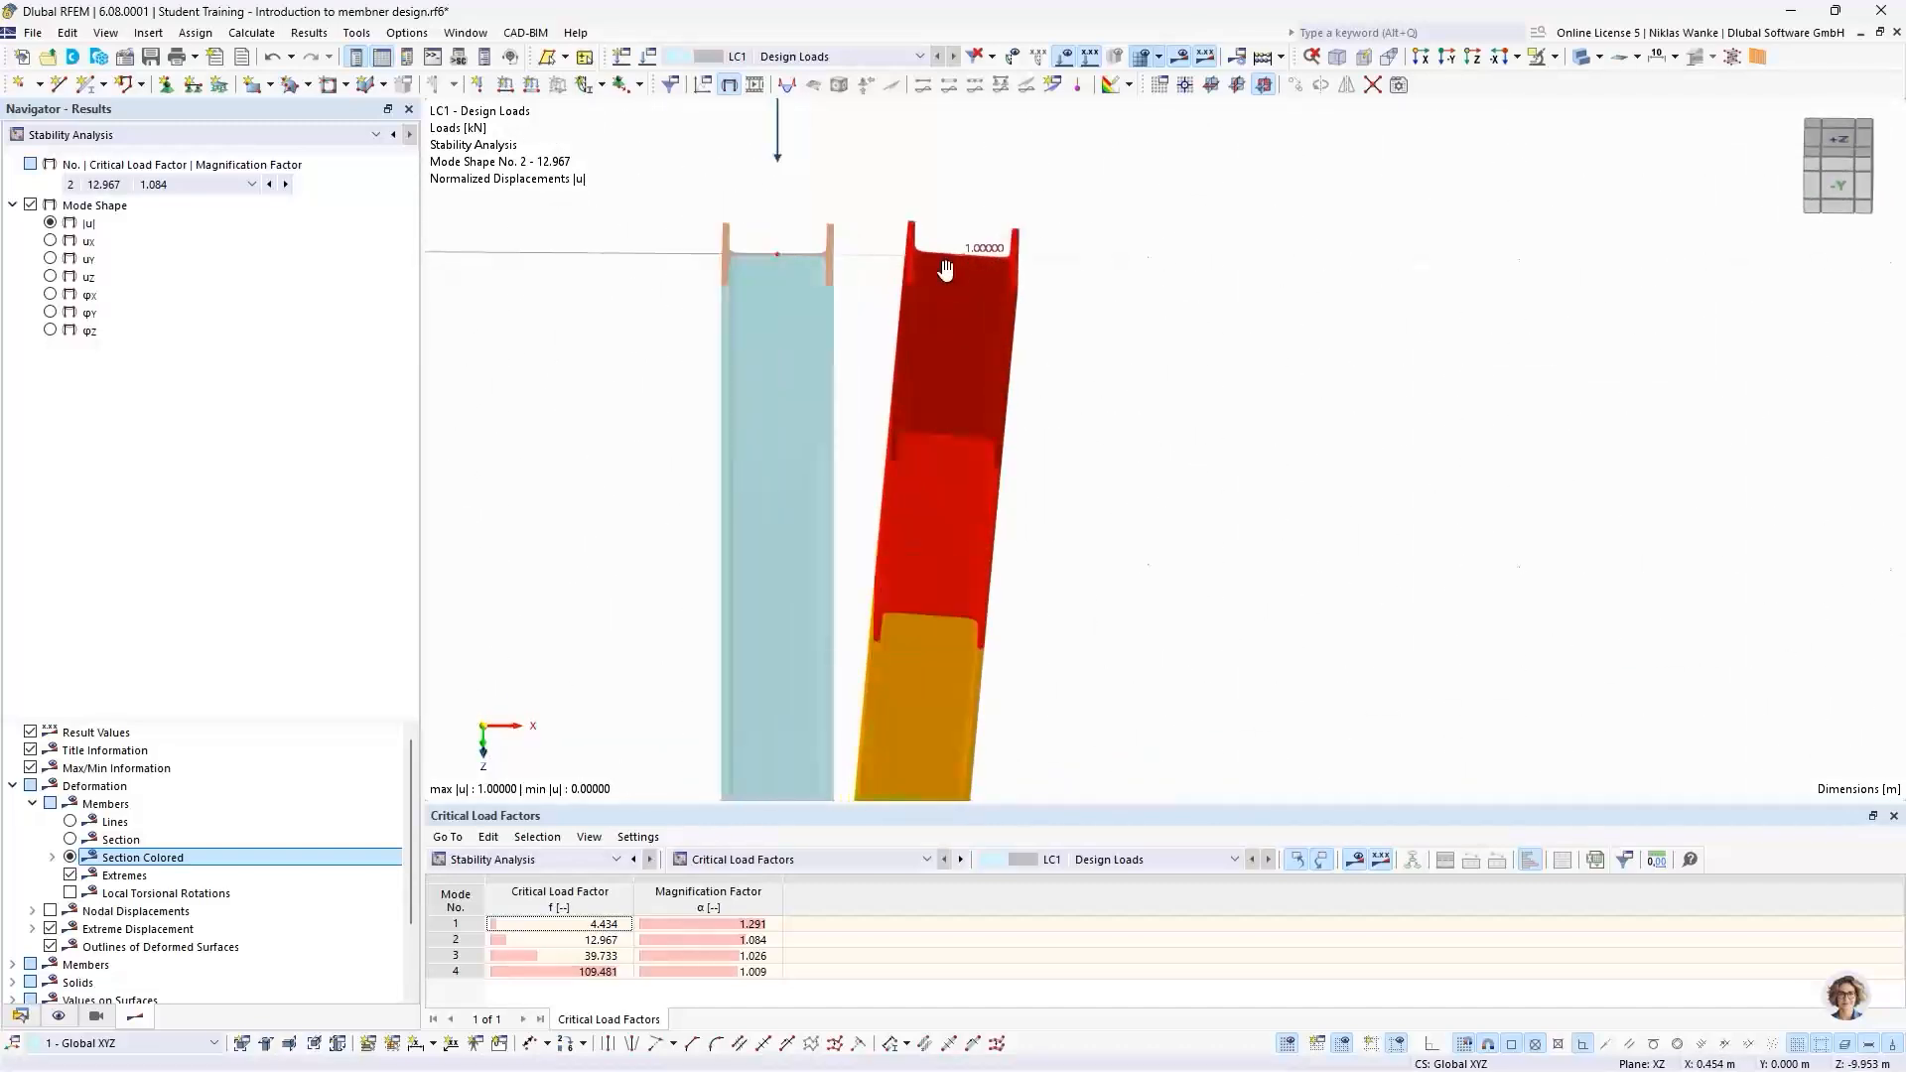
middle_drag(945, 270, 907, 561)
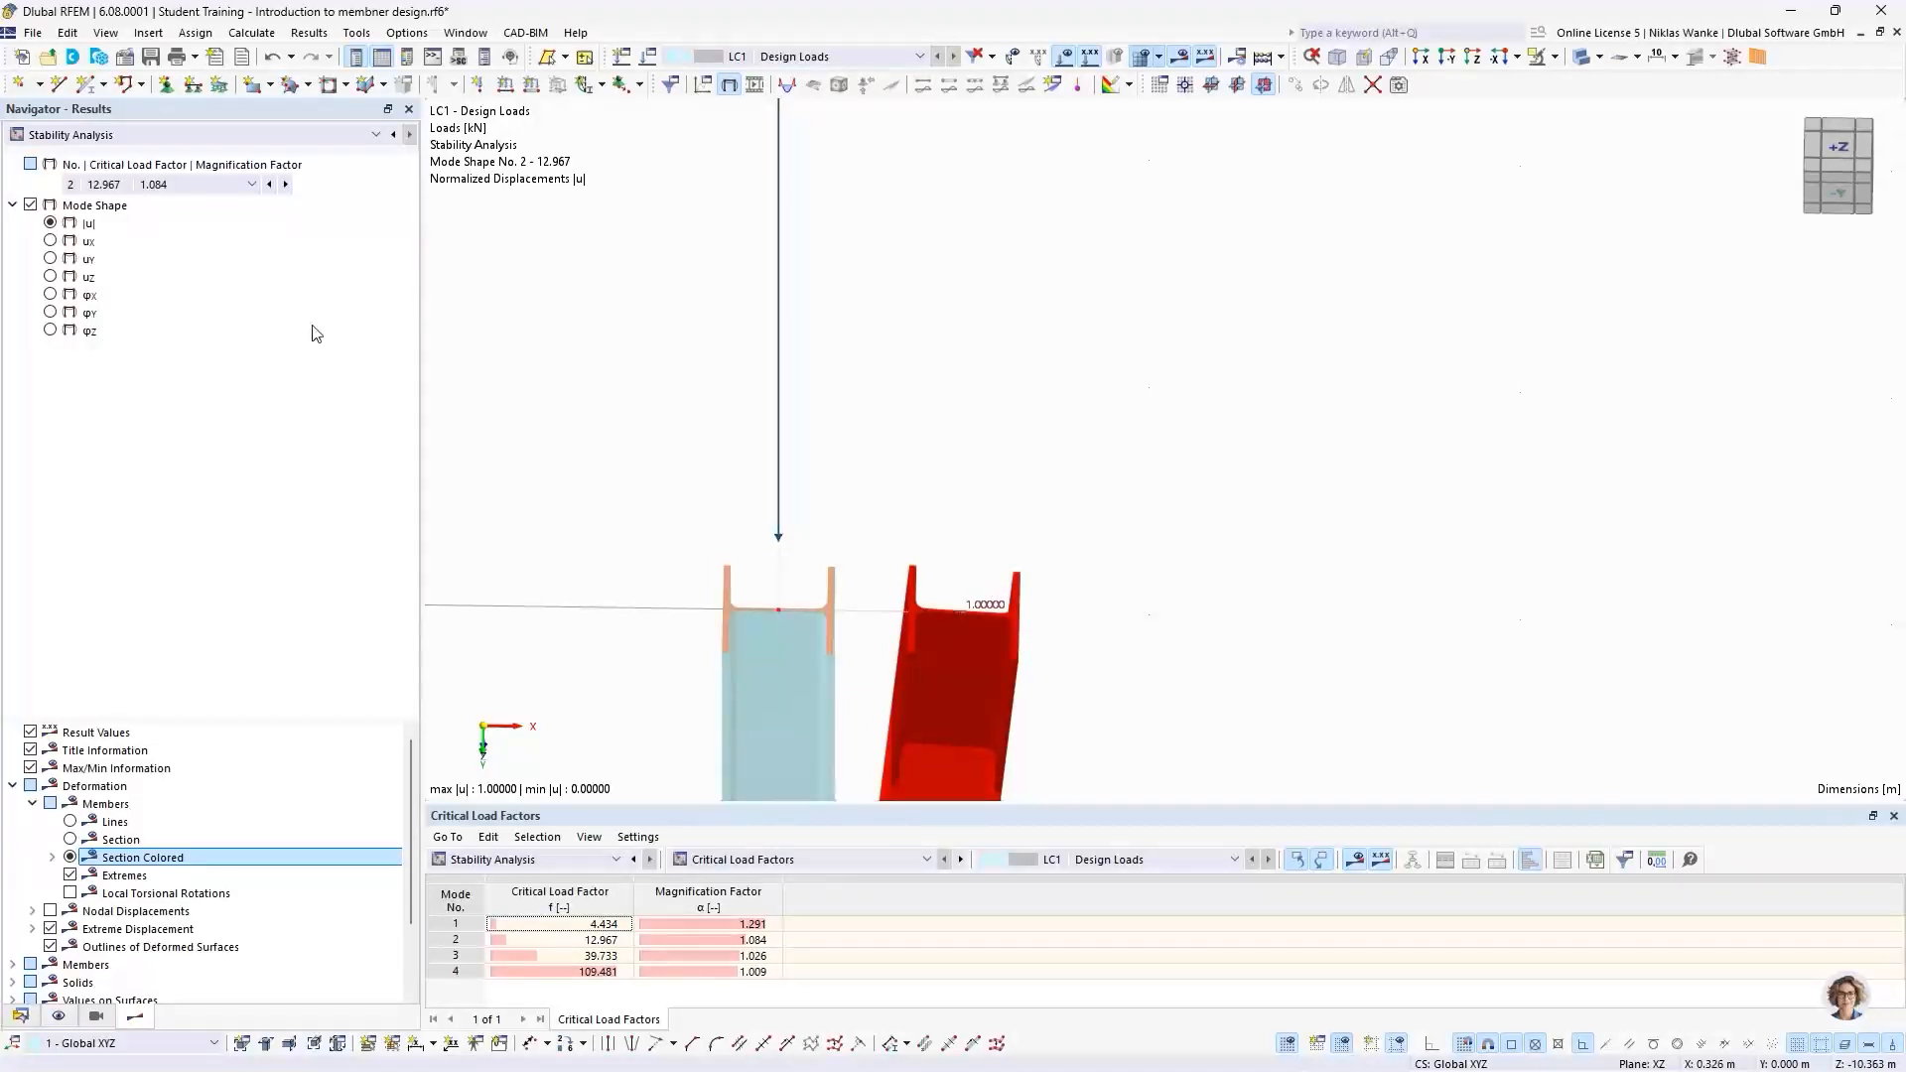
Step: Display mode shape 3 and examine the deformed shape over the full column height
click(285, 185)
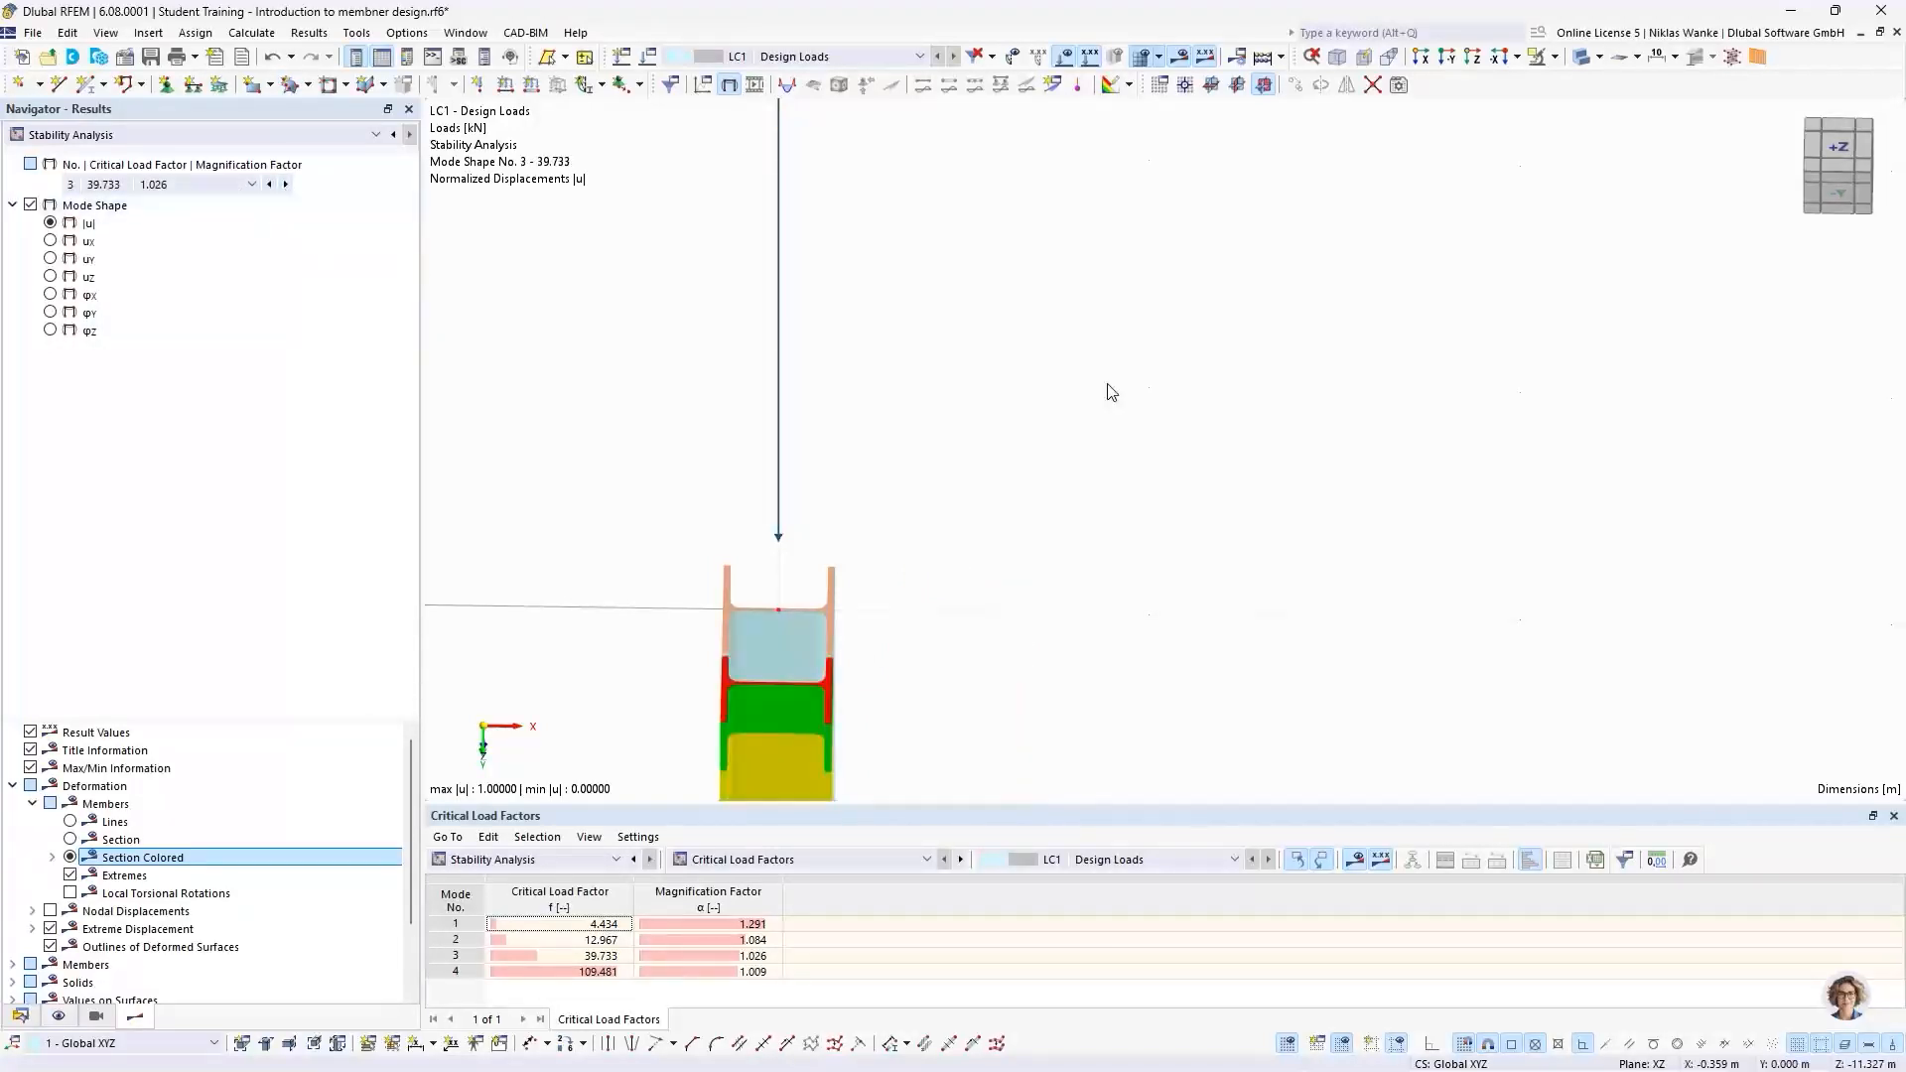
scroll(1269, 498, down, 5)
middle_drag(1269, 499, 1017, 438)
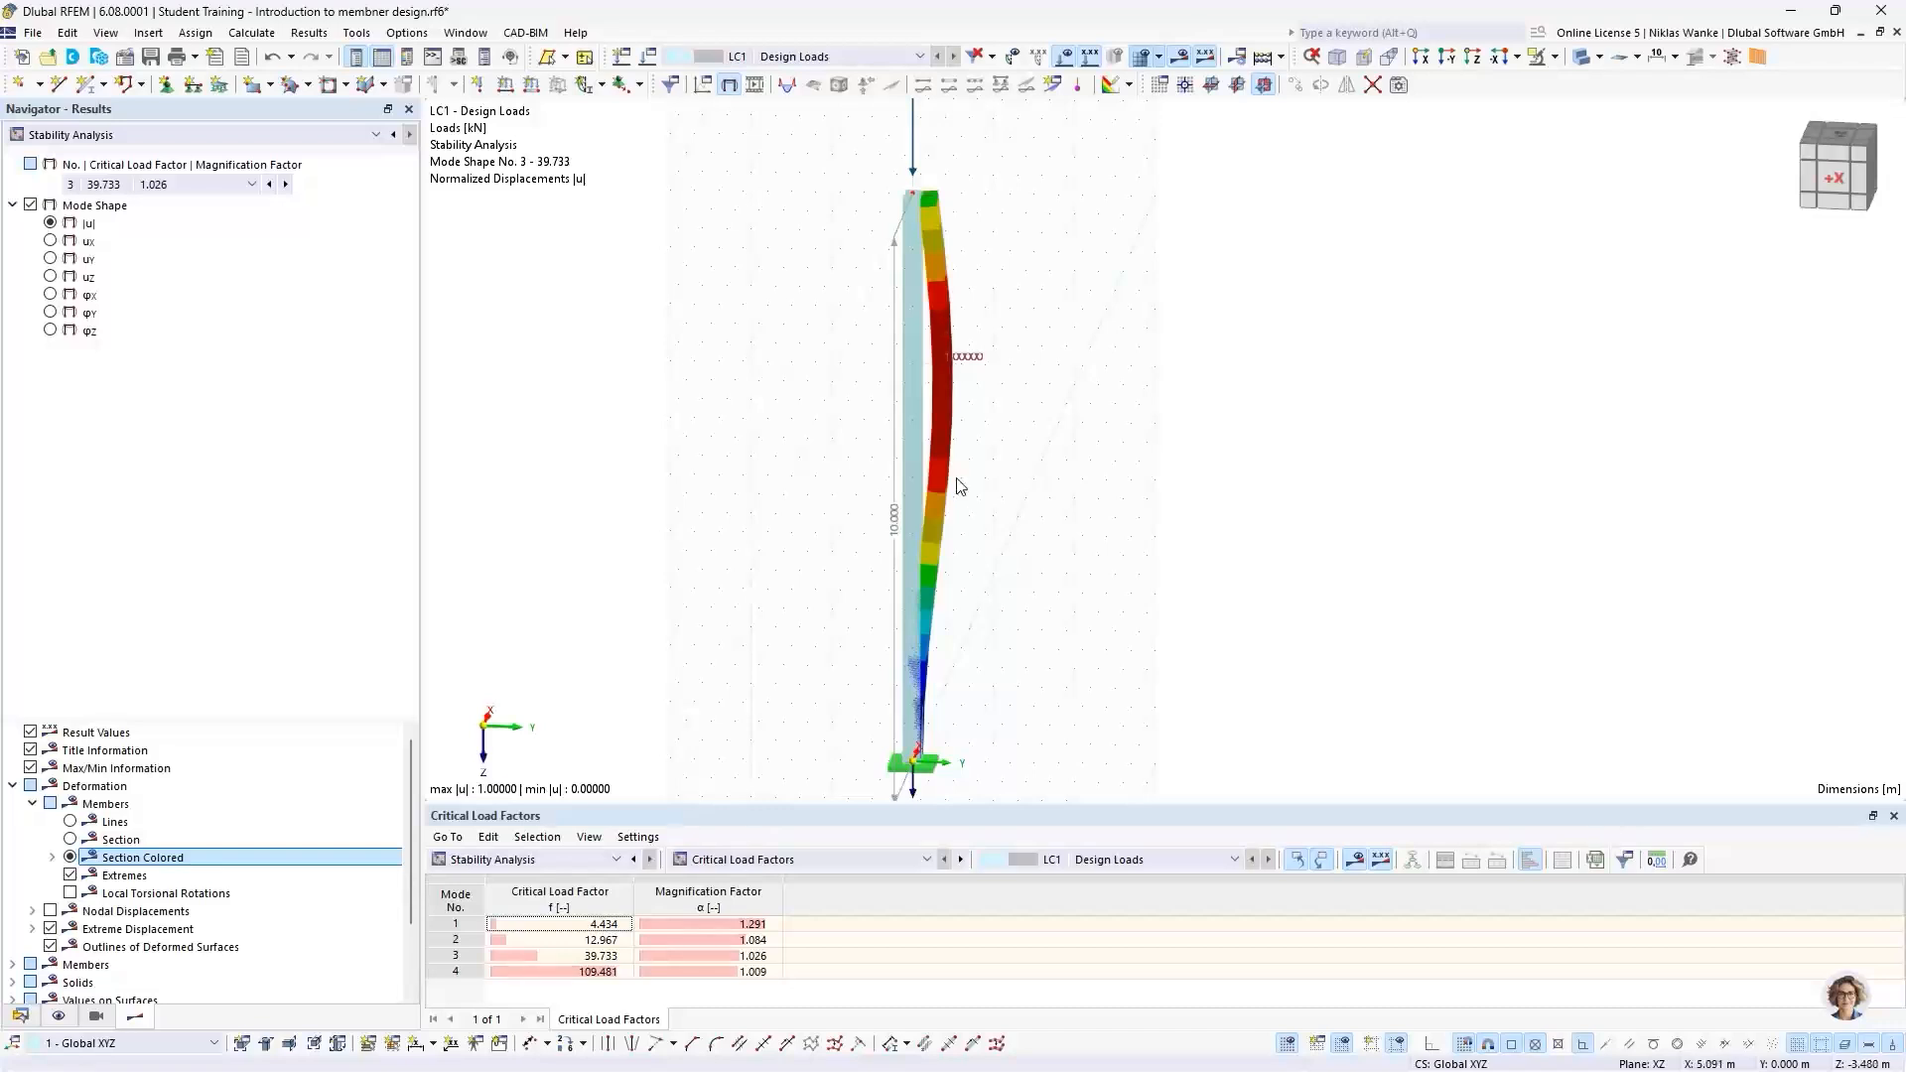
middle_drag(969, 508, 996, 508)
ctrl+middle_drag(997, 508, 928, 502)
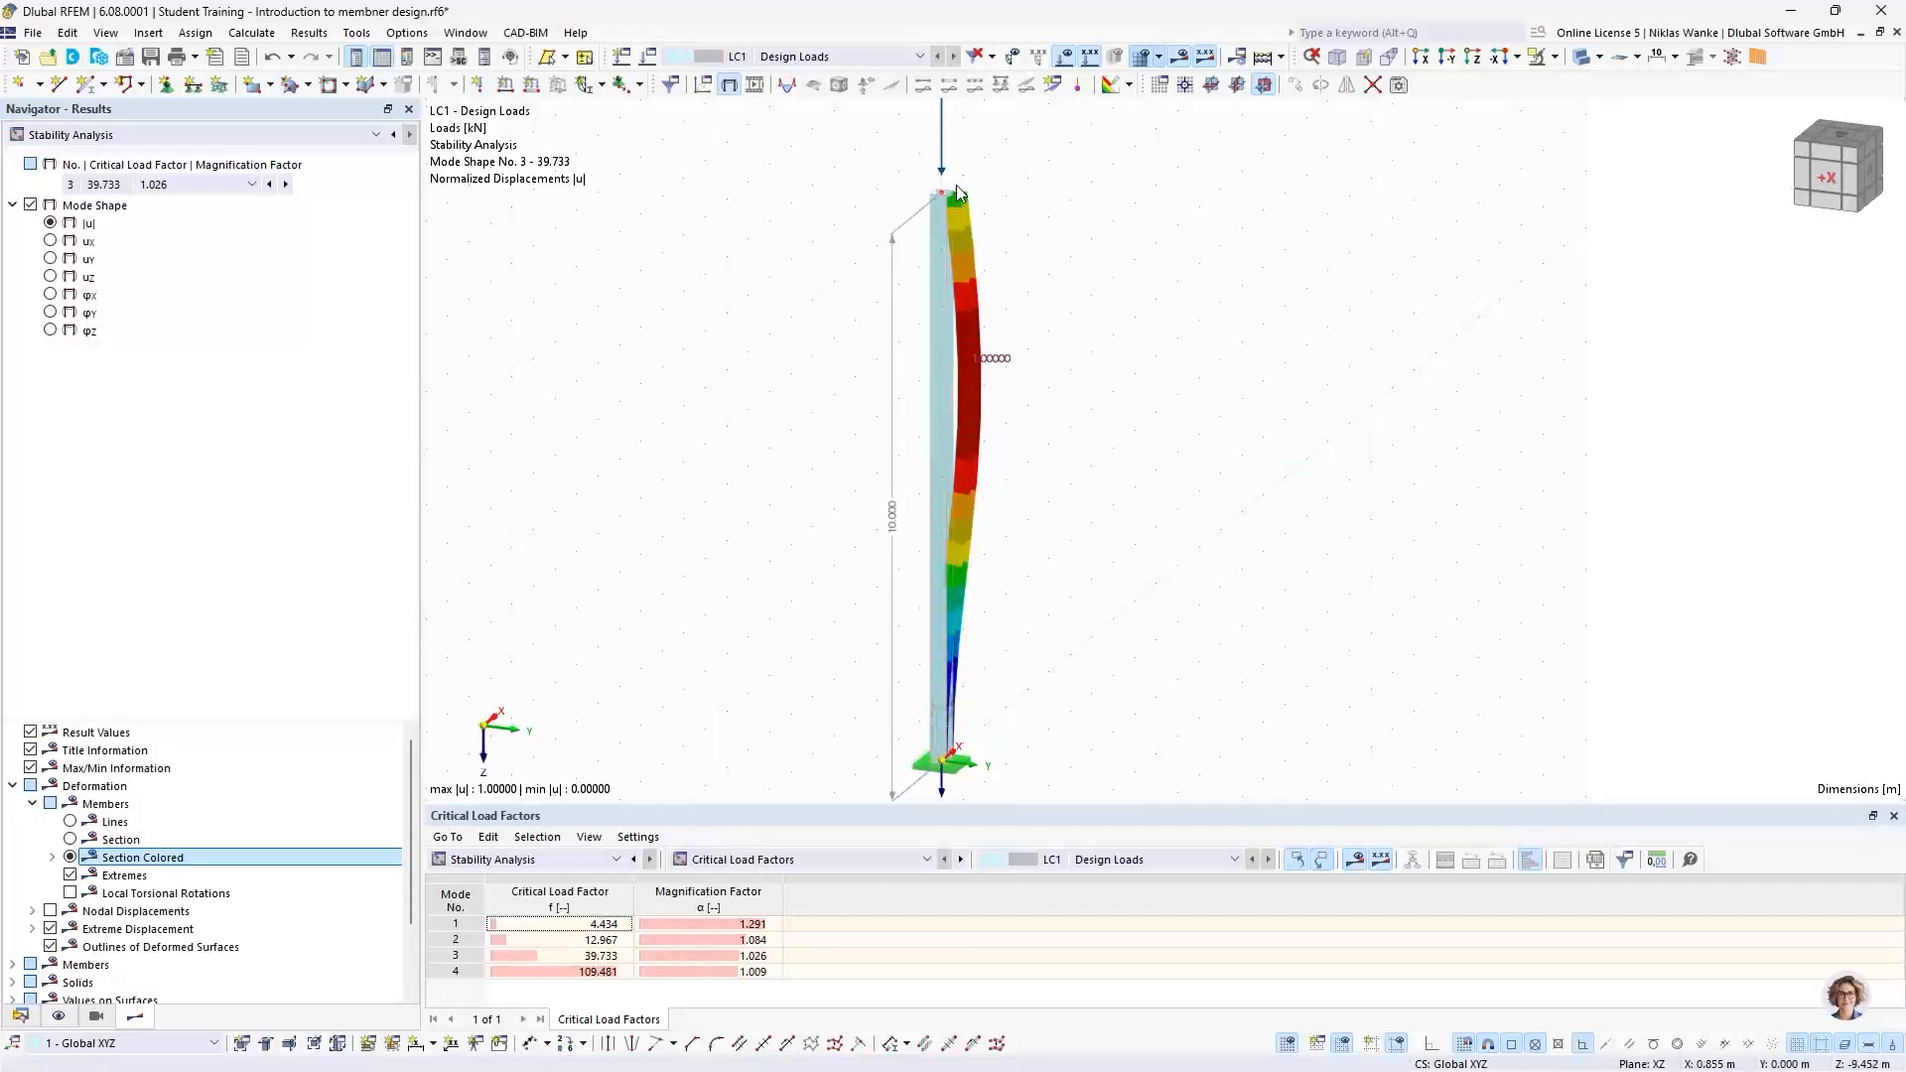
Step: Return to mode shape 1 and enlarge the critical load factors table while keeping the column in view
click(131, 186)
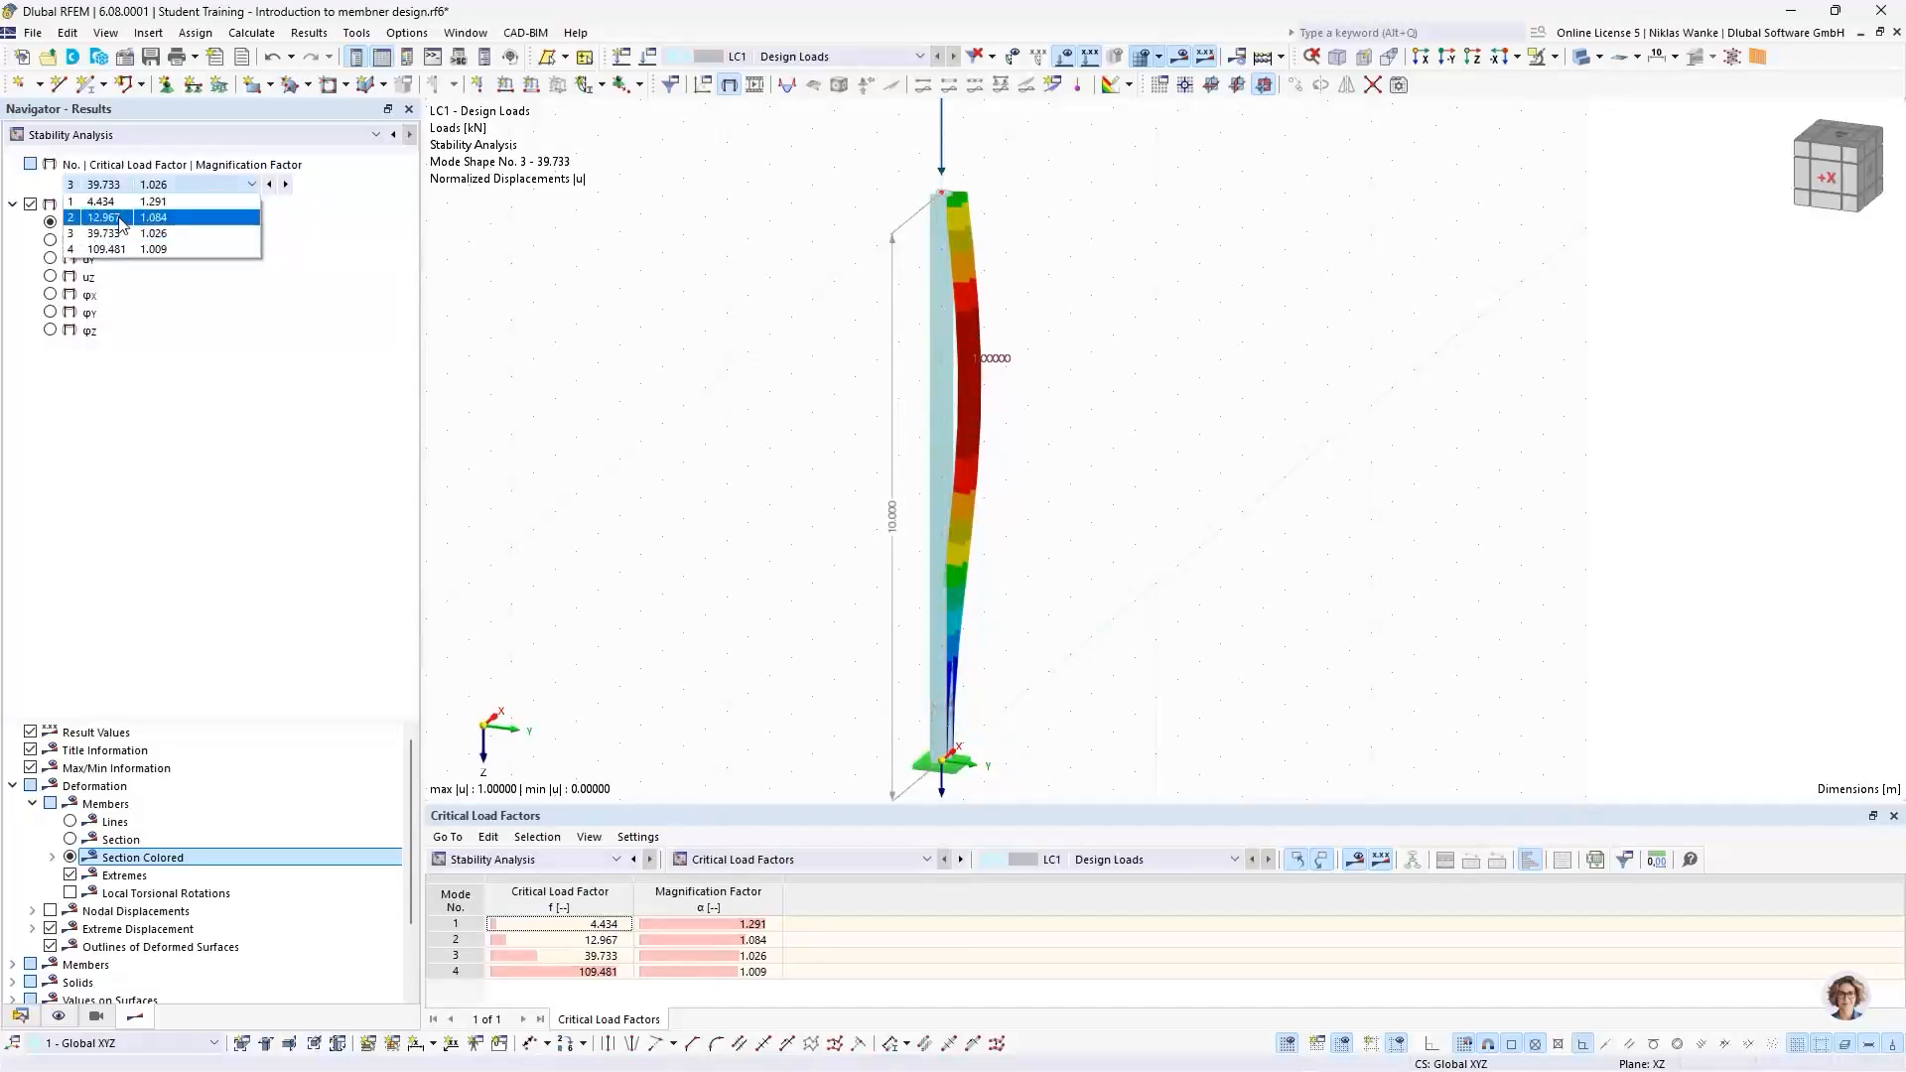
click(126, 206)
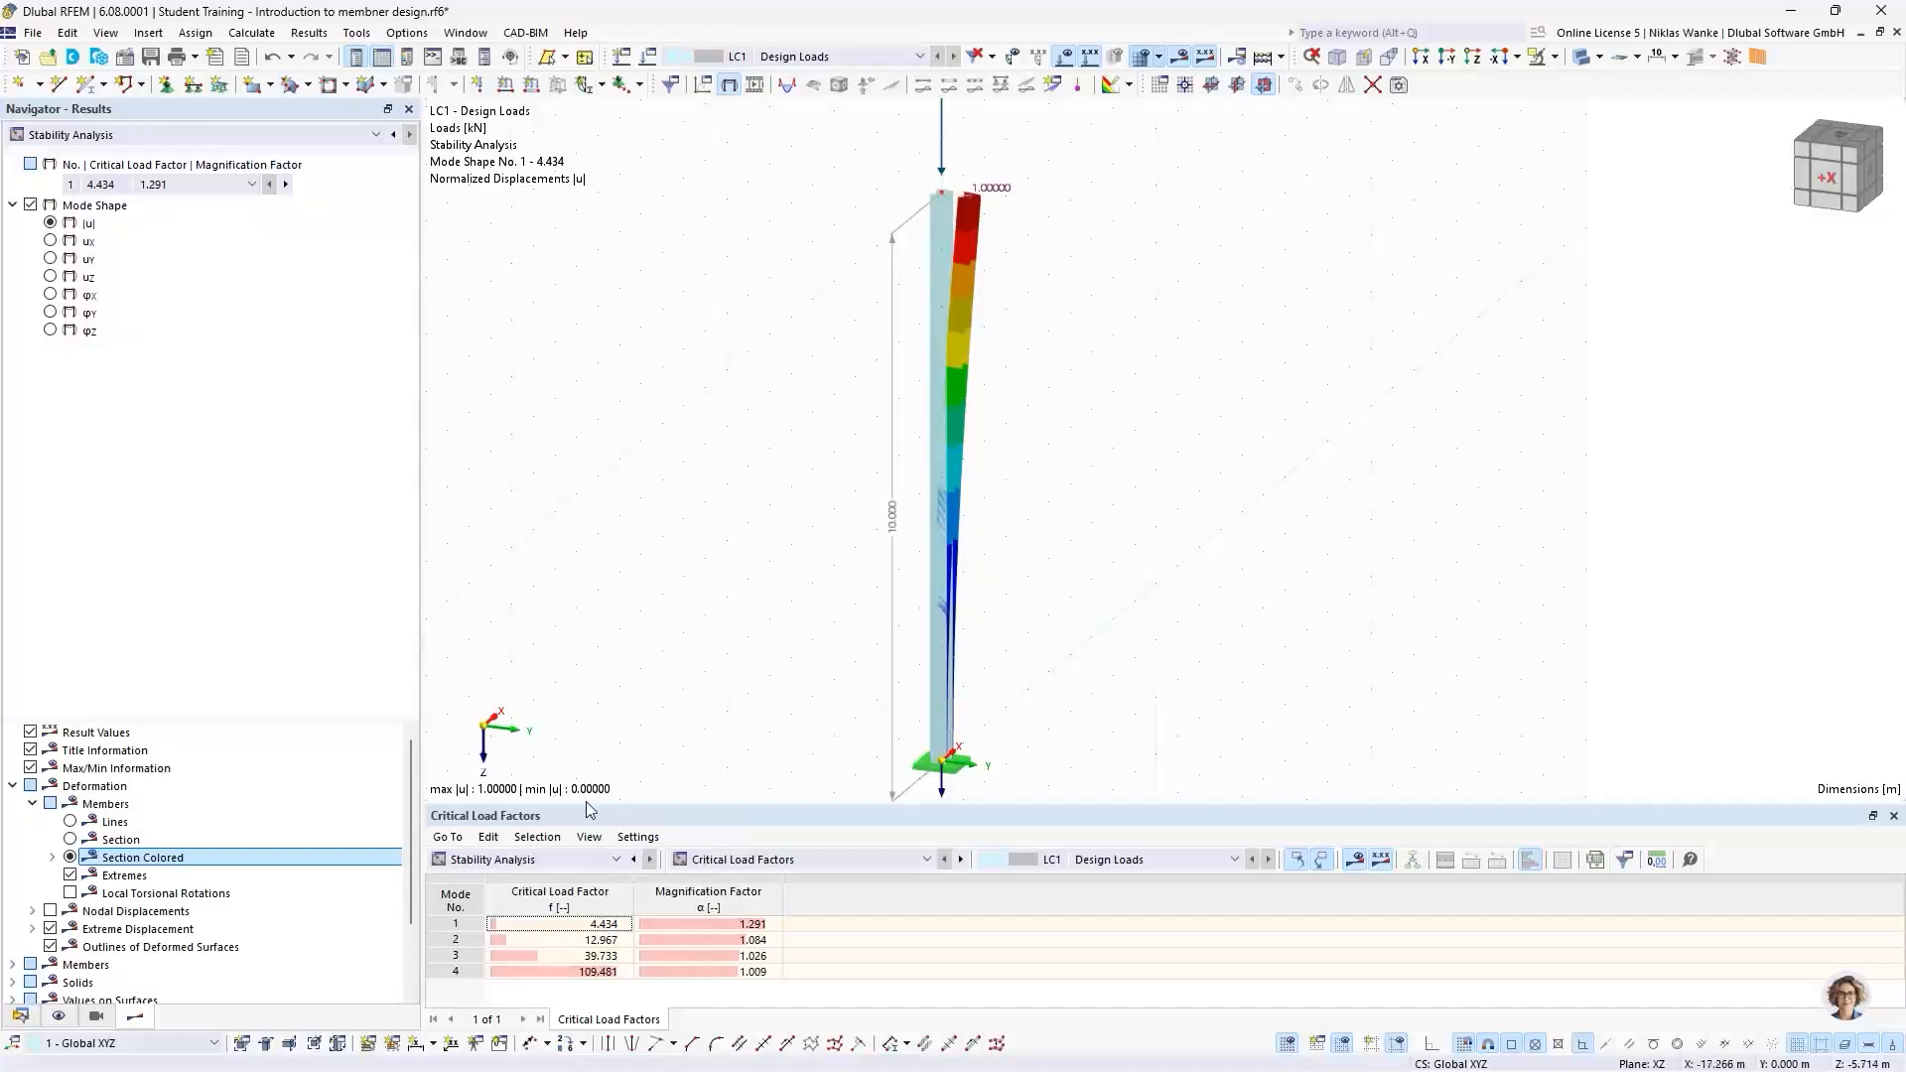
drag(685, 803, 685, 753)
middle_drag(746, 677, 753, 632)
scroll(754, 624, down, 1)
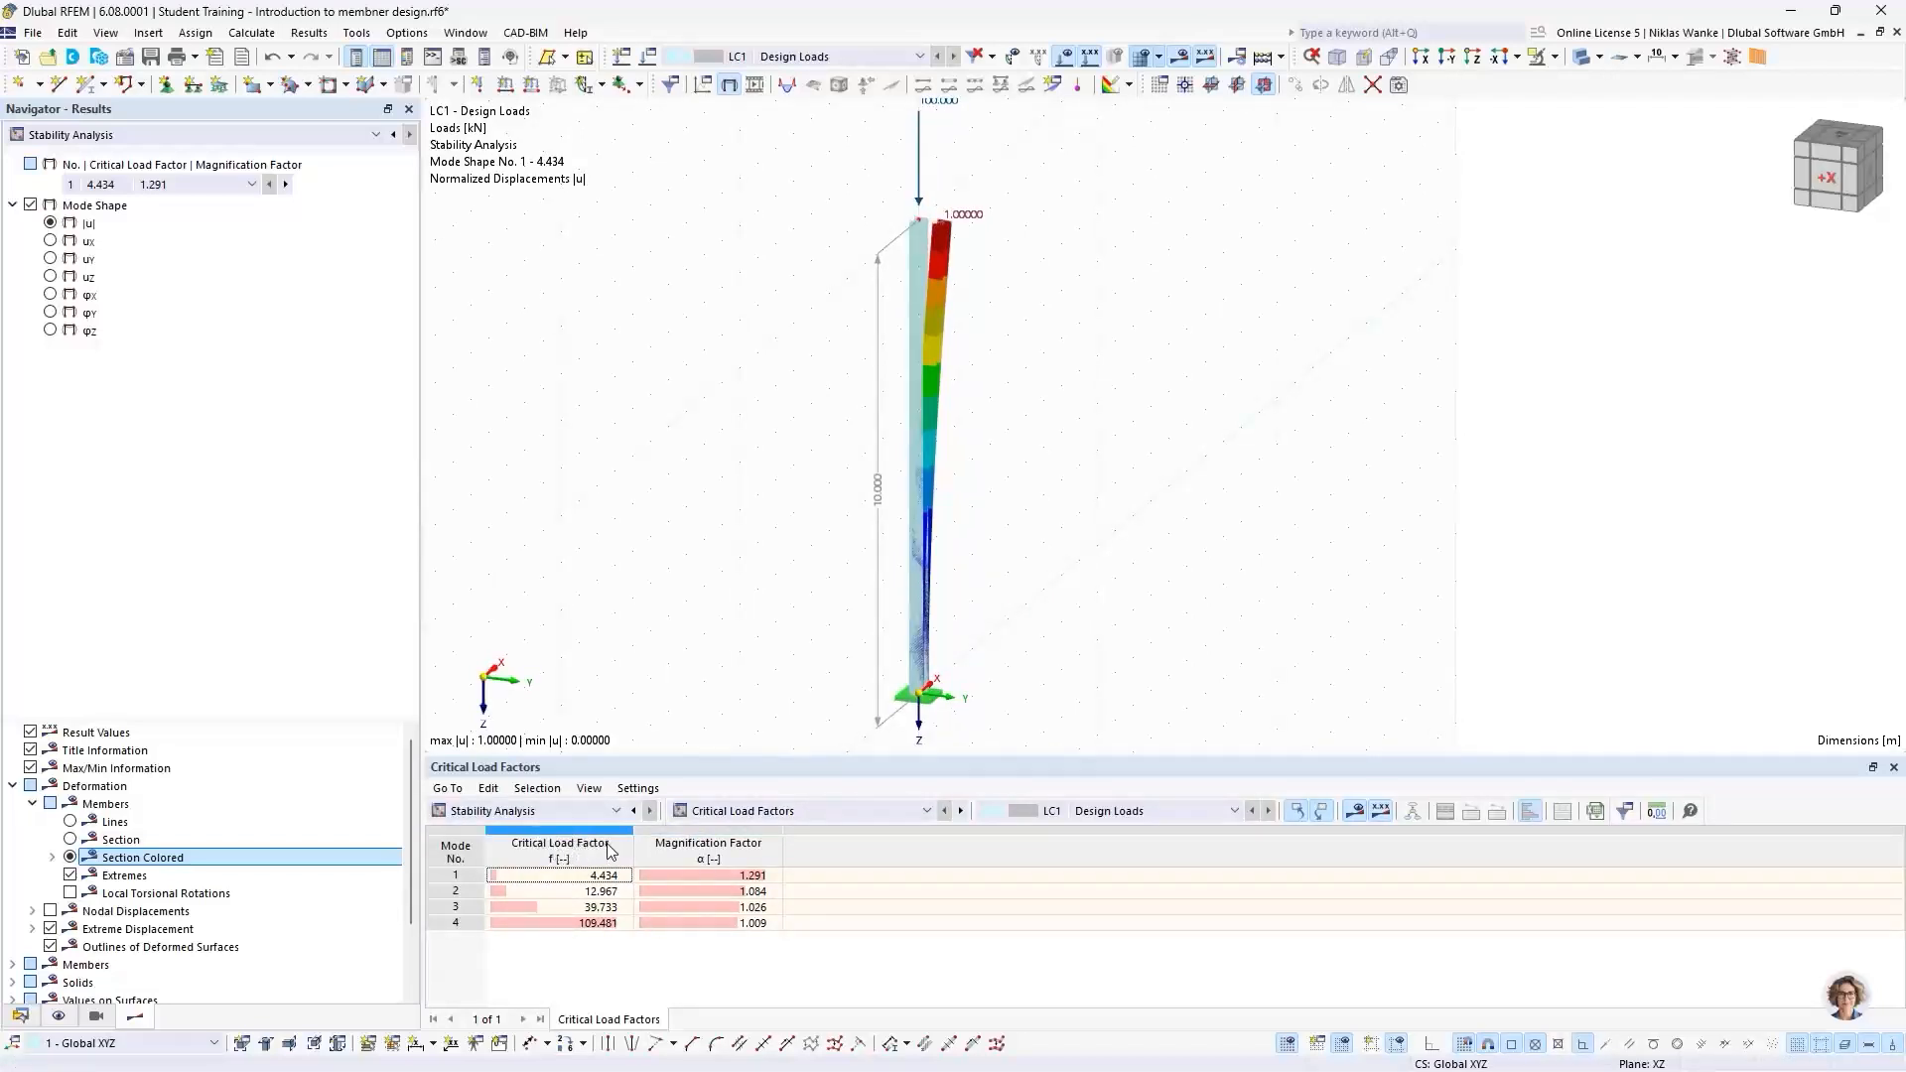
Step: Go through mode shapes 1 to 4 from the critical load factors table and return to mode 1
click(462, 877)
click(467, 895)
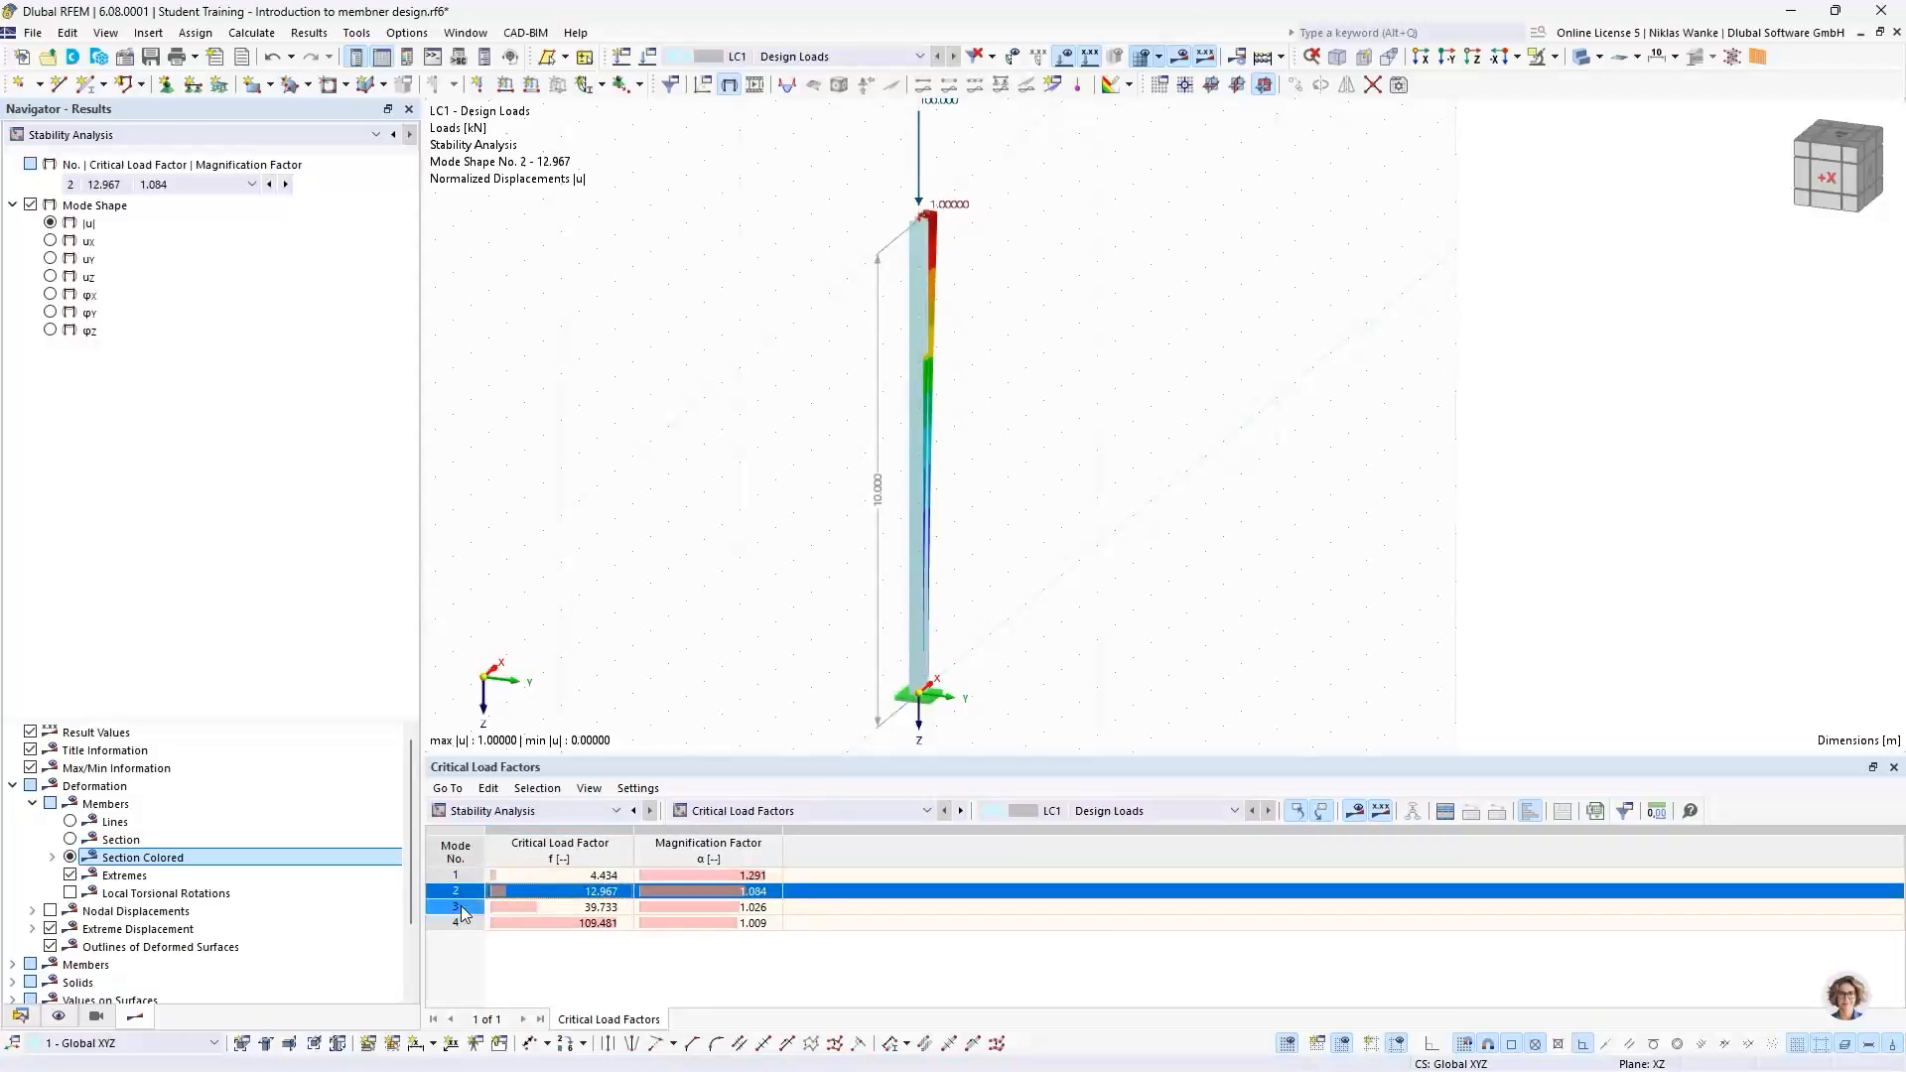
click(463, 907)
click(462, 924)
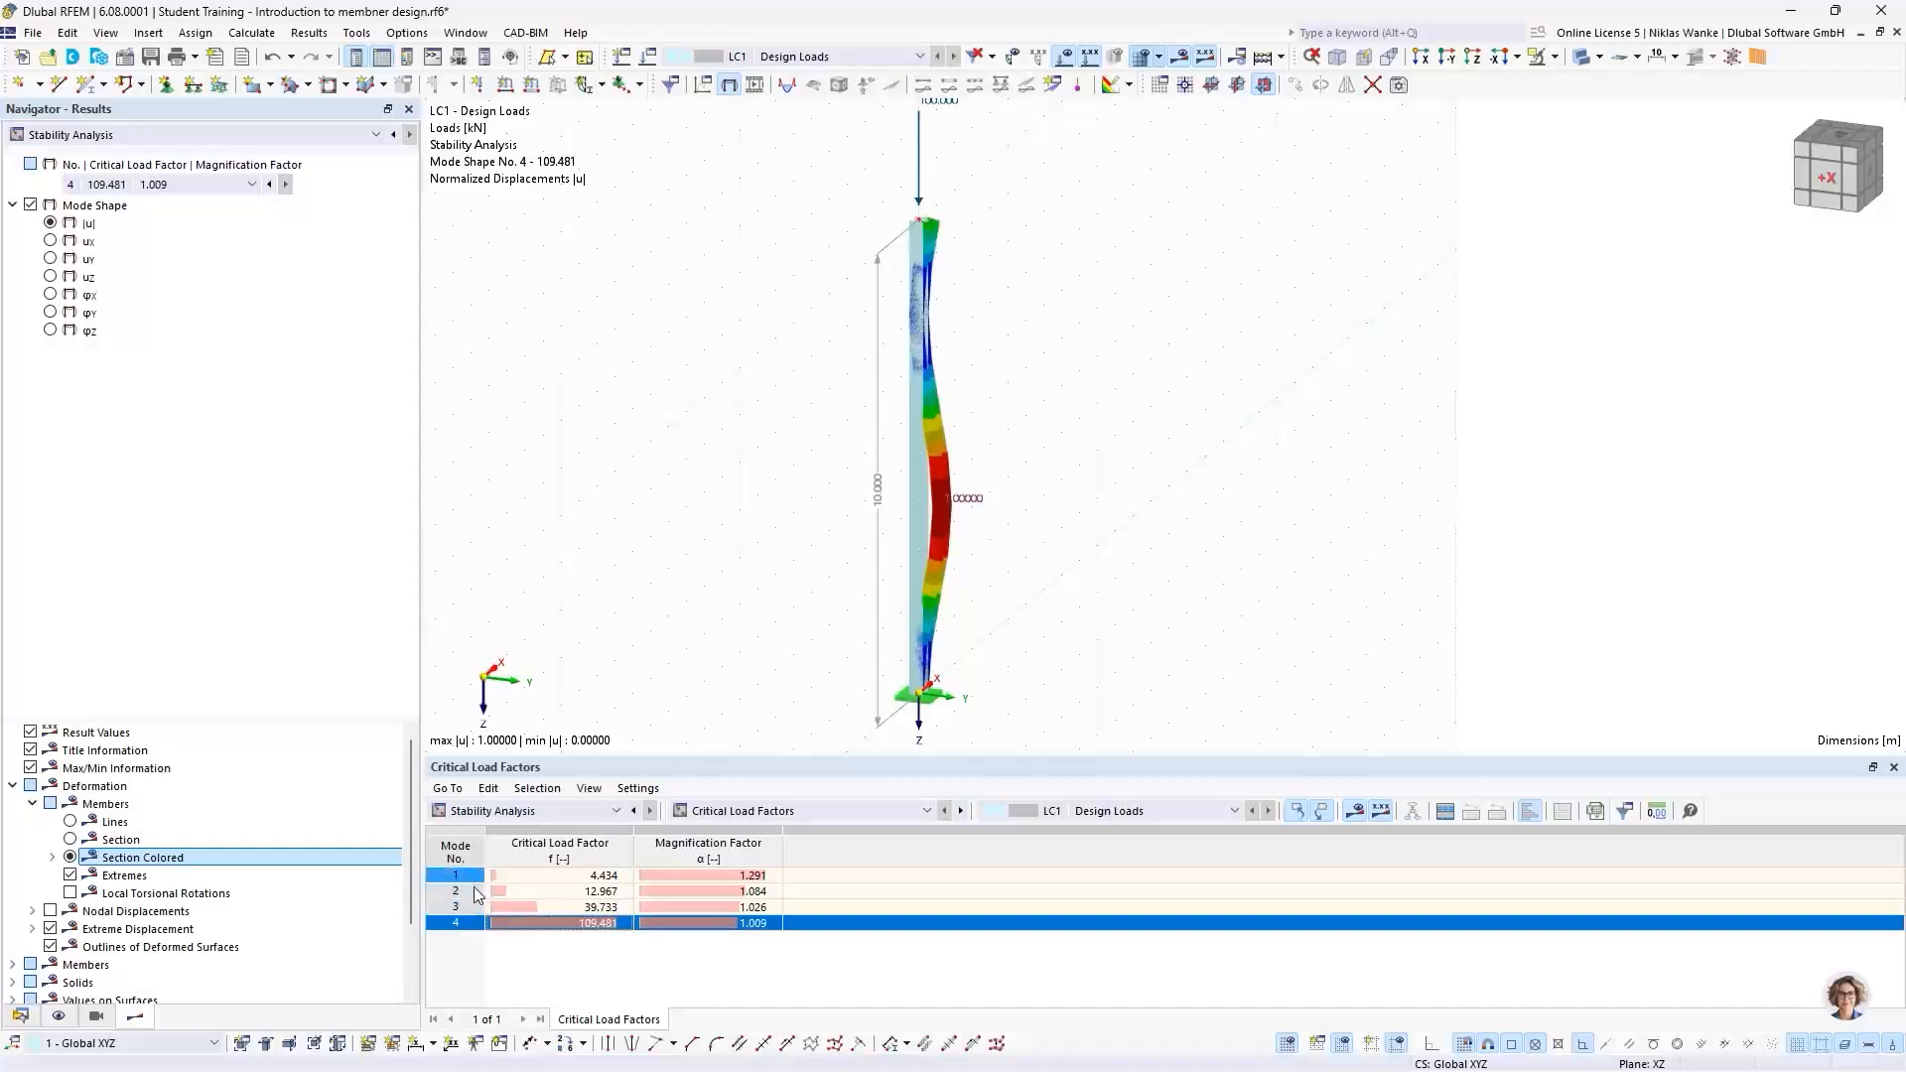
click(462, 876)
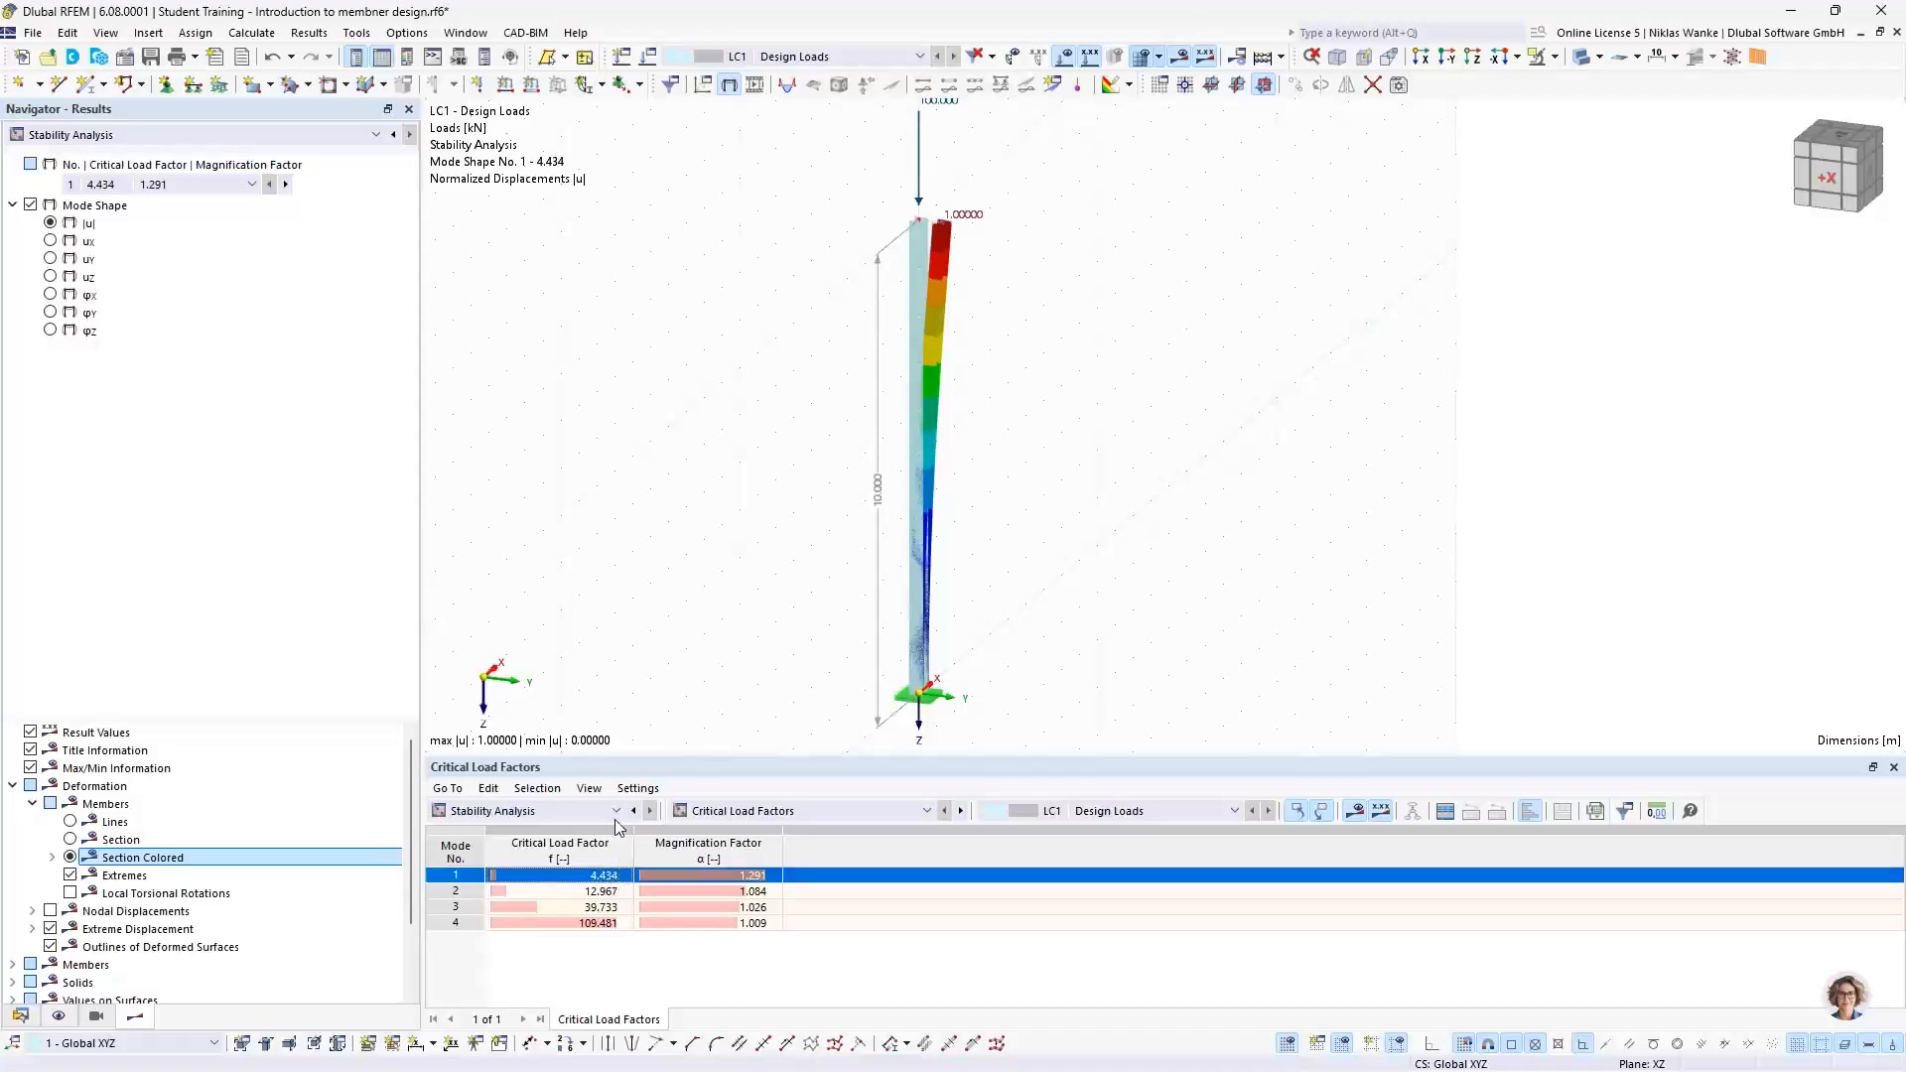
Step: Examine the loaded column in mode shape 1 and select that mode's critical load factor in the results table
scroll(765, 439, down, 2)
middle_drag(765, 438, 766, 461)
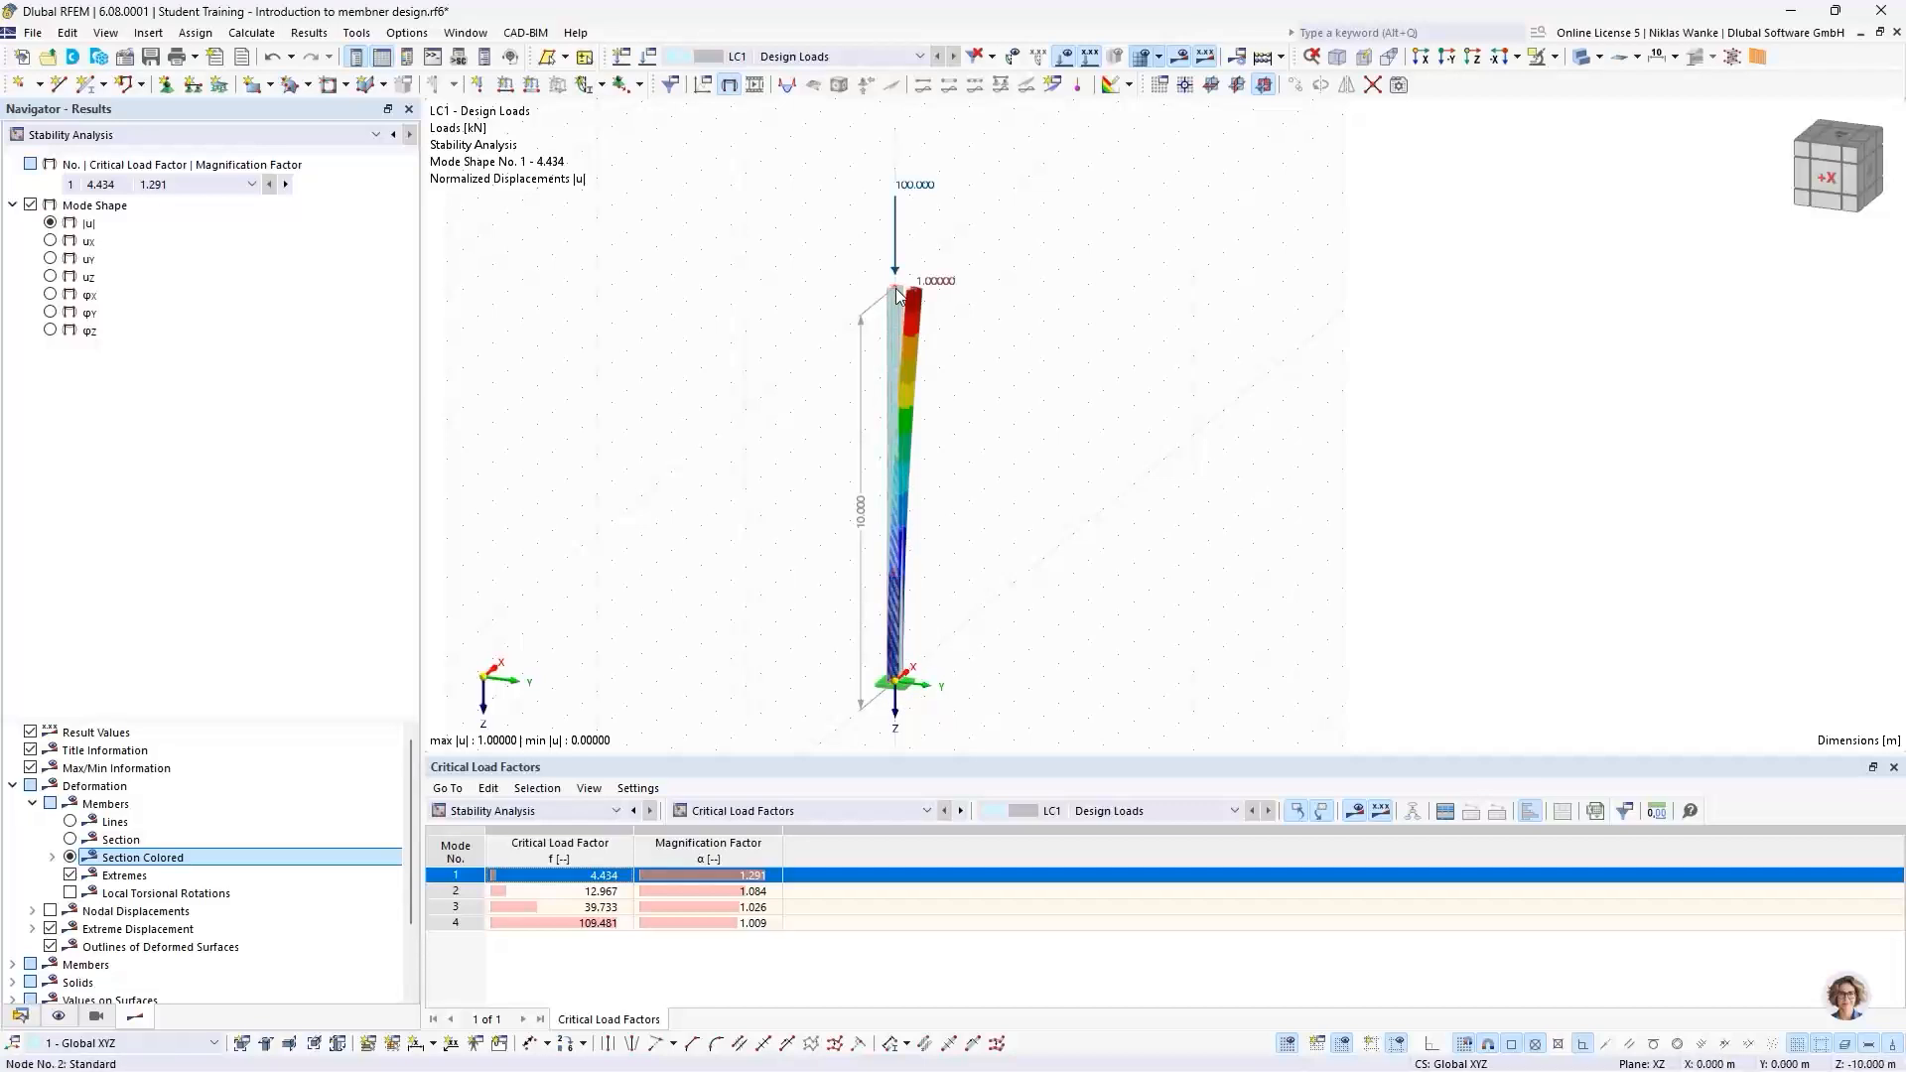
mouse_move(894, 345)
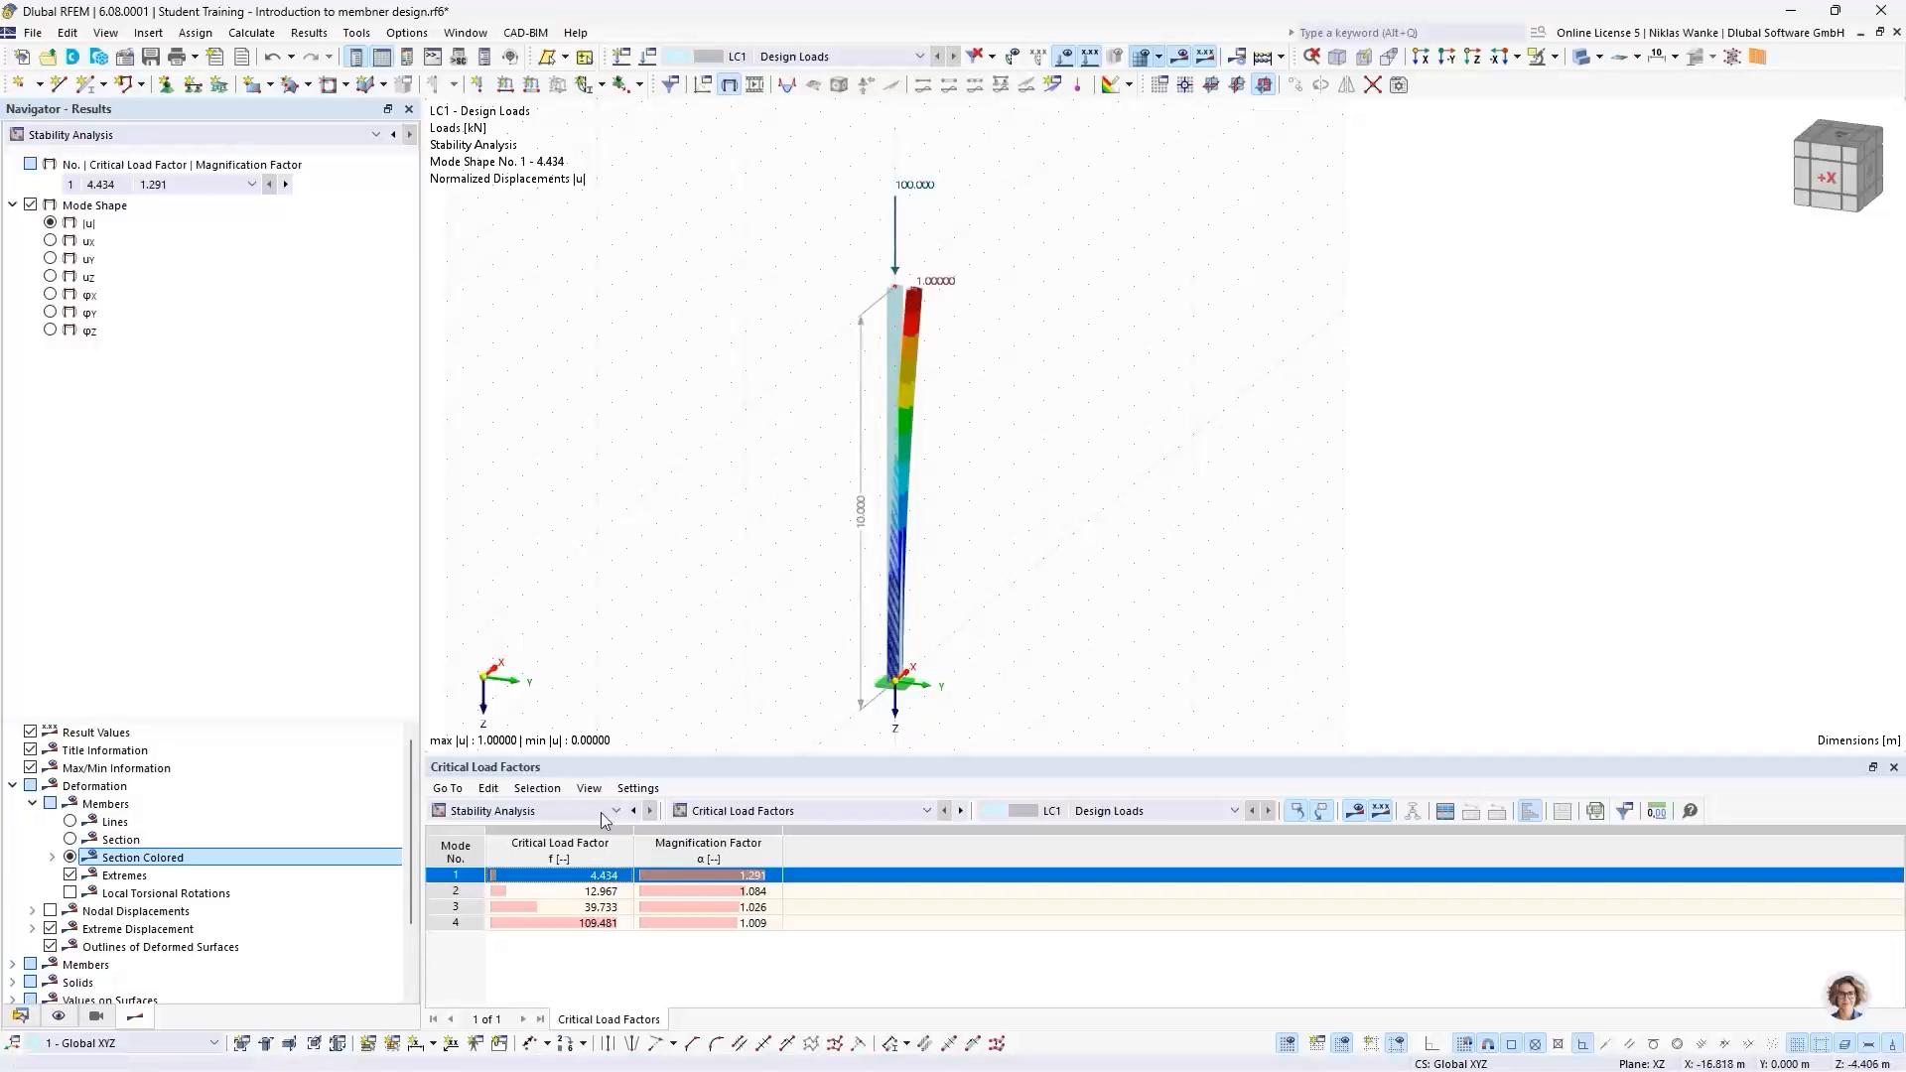
click(581, 875)
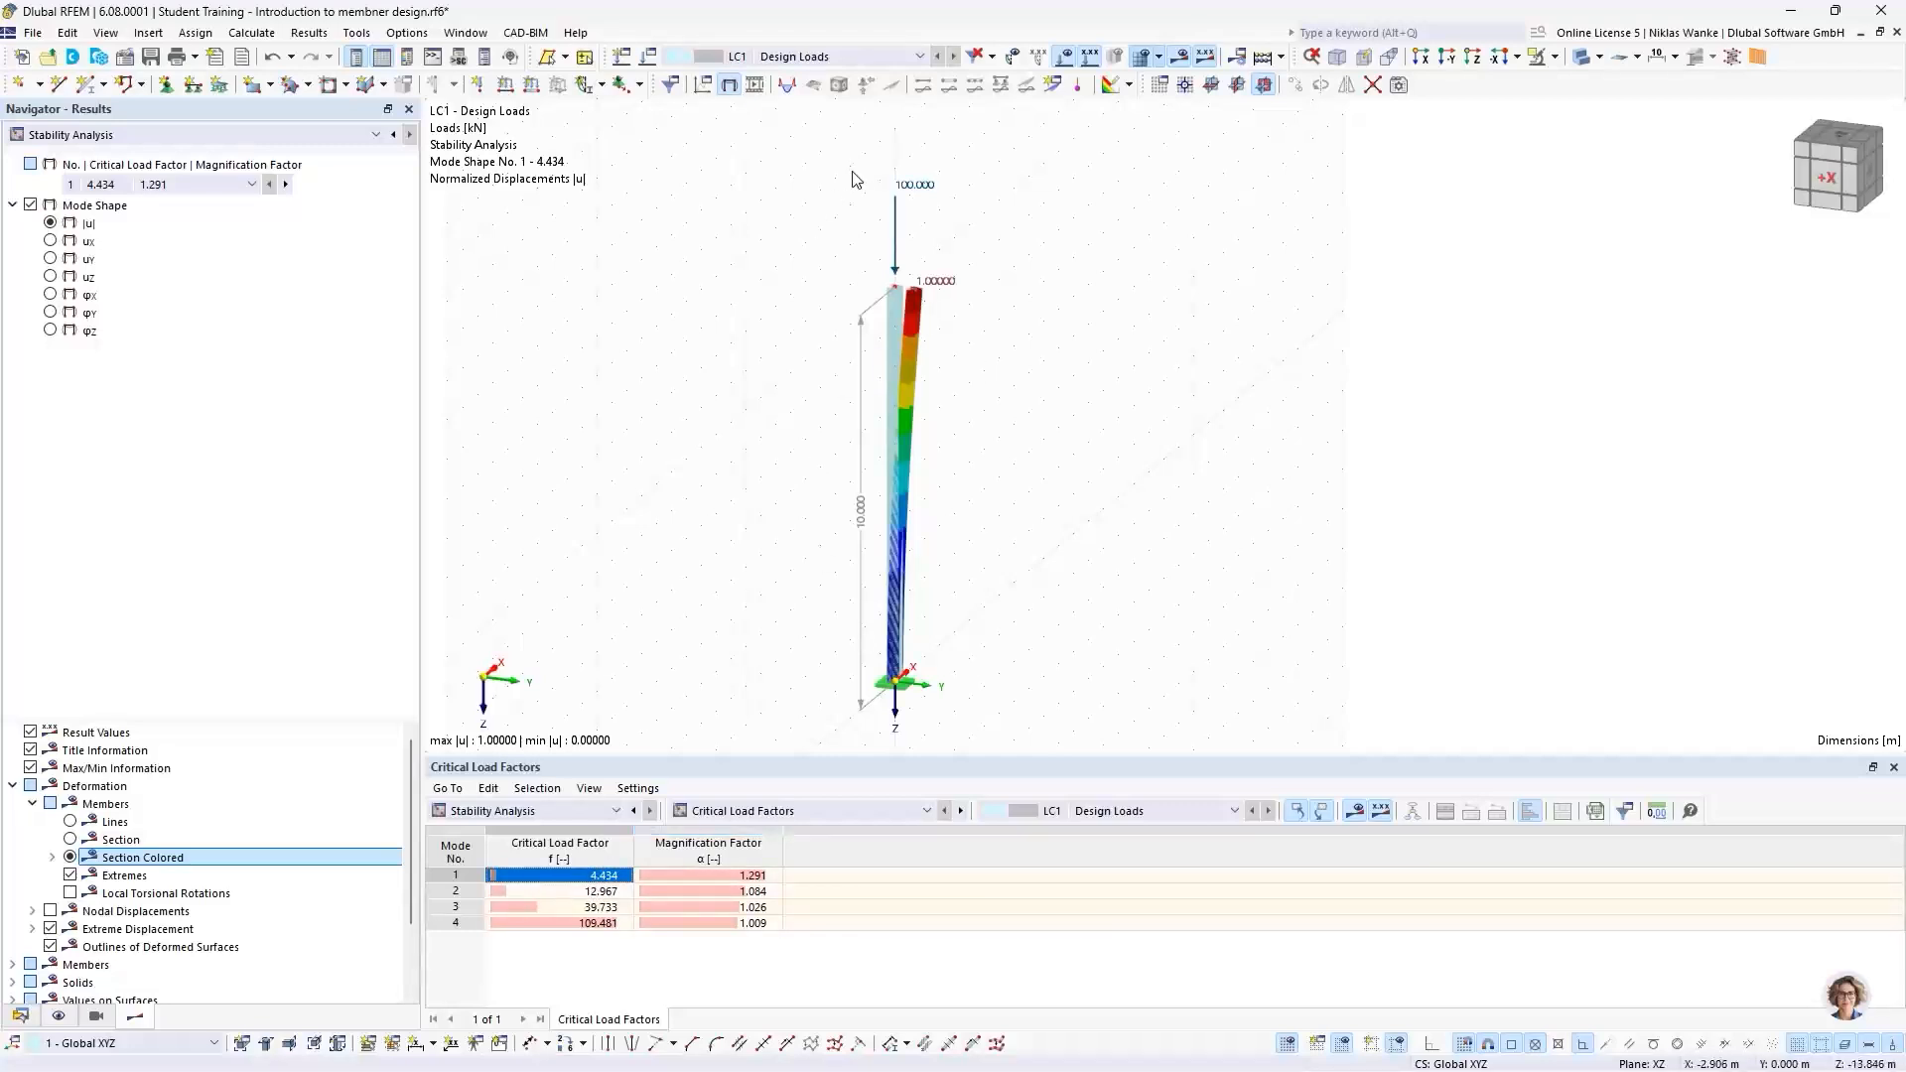
Step: Examine the column in mode shape 1 and select that mode's magnification factor in the critical load factors table
scroll(904, 248, up, 3)
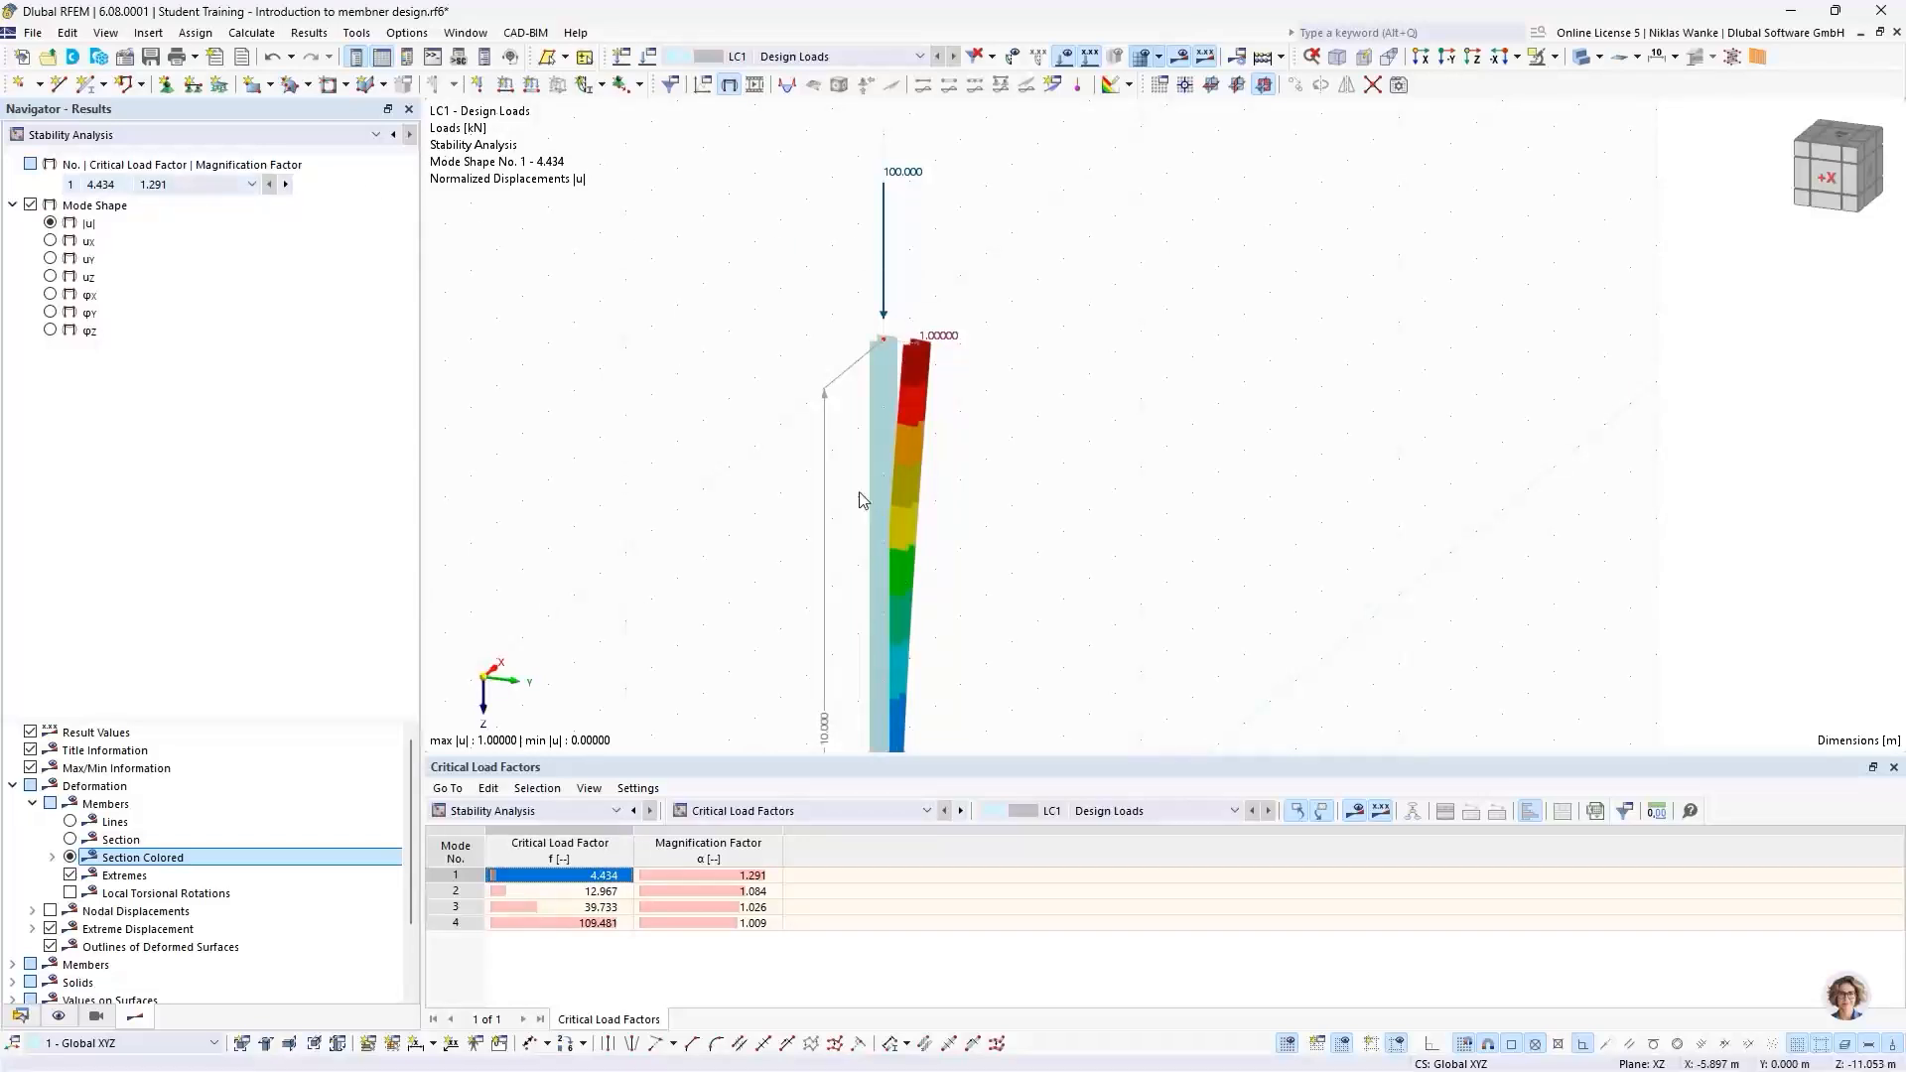
scroll(855, 625, down, 2)
middle_drag(855, 616, 834, 489)
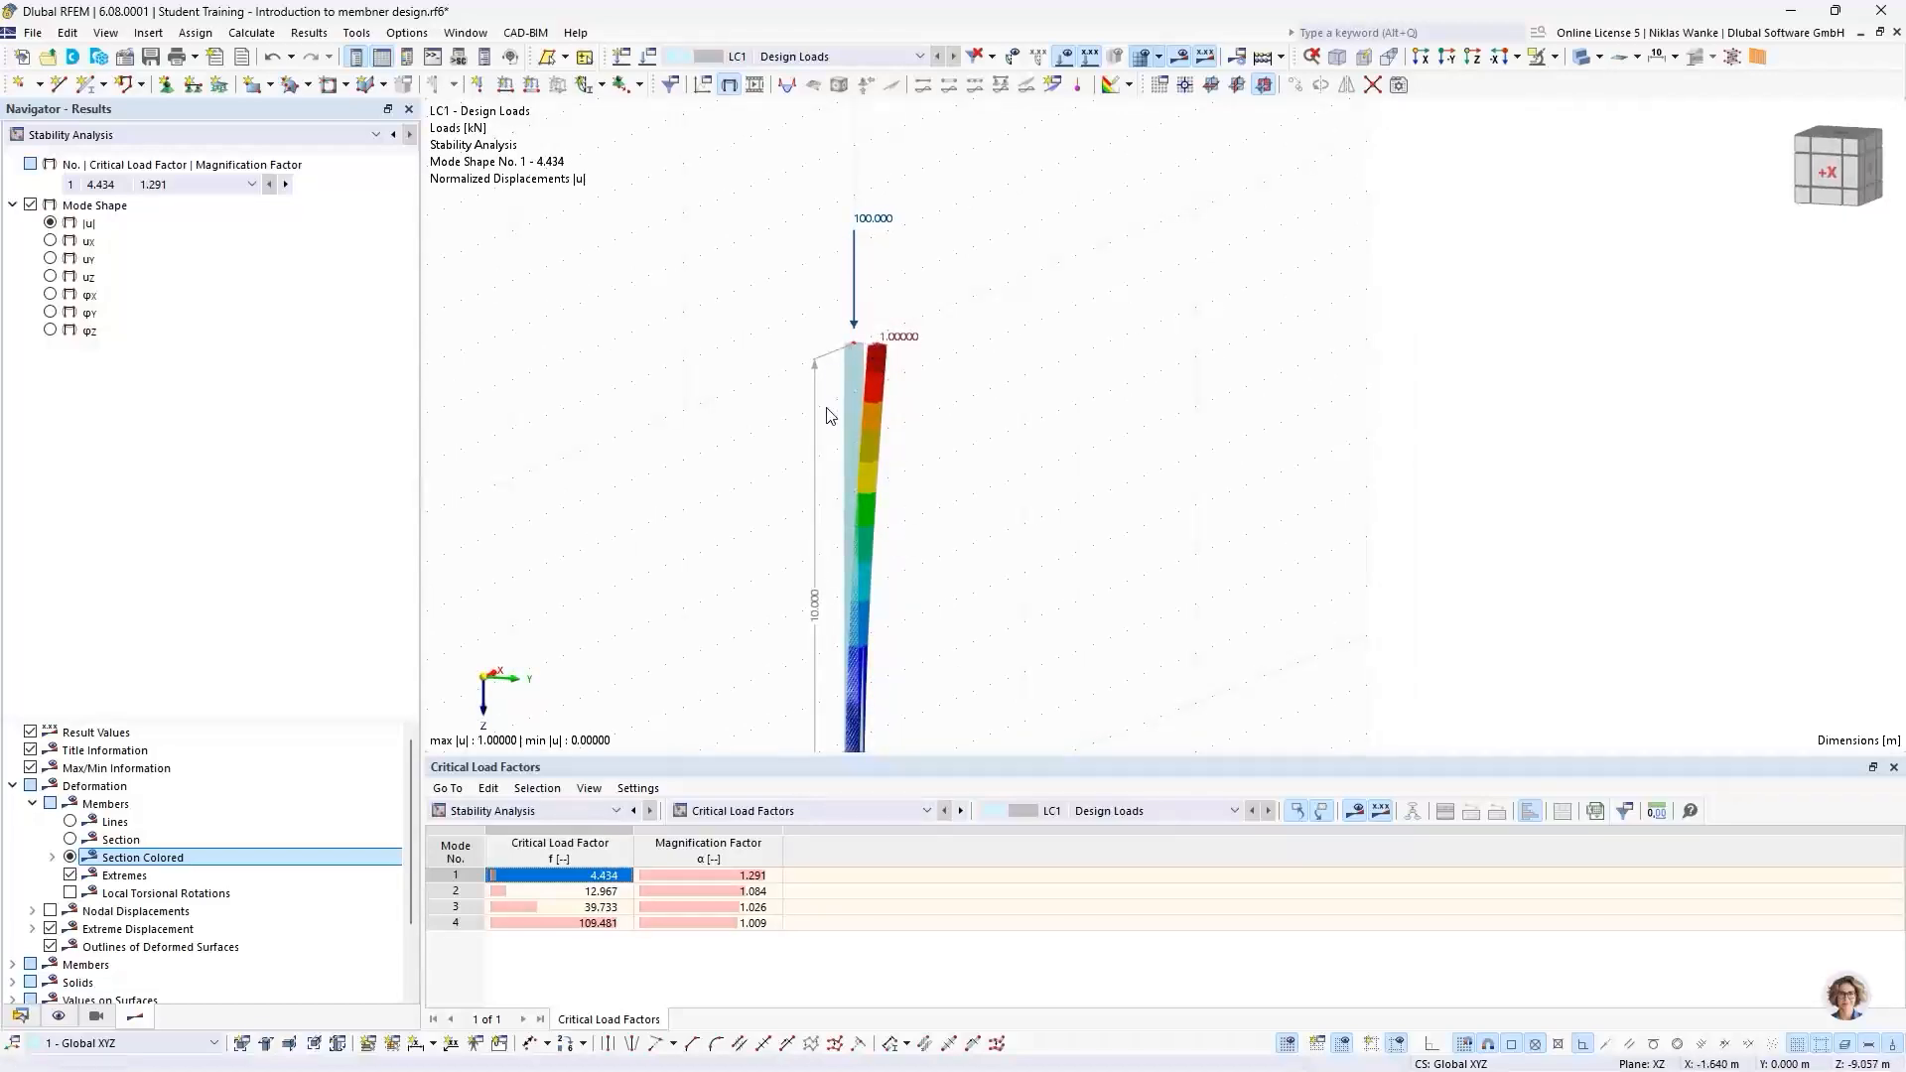
scroll(835, 526, down, 3)
middle_drag(836, 526, 814, 492)
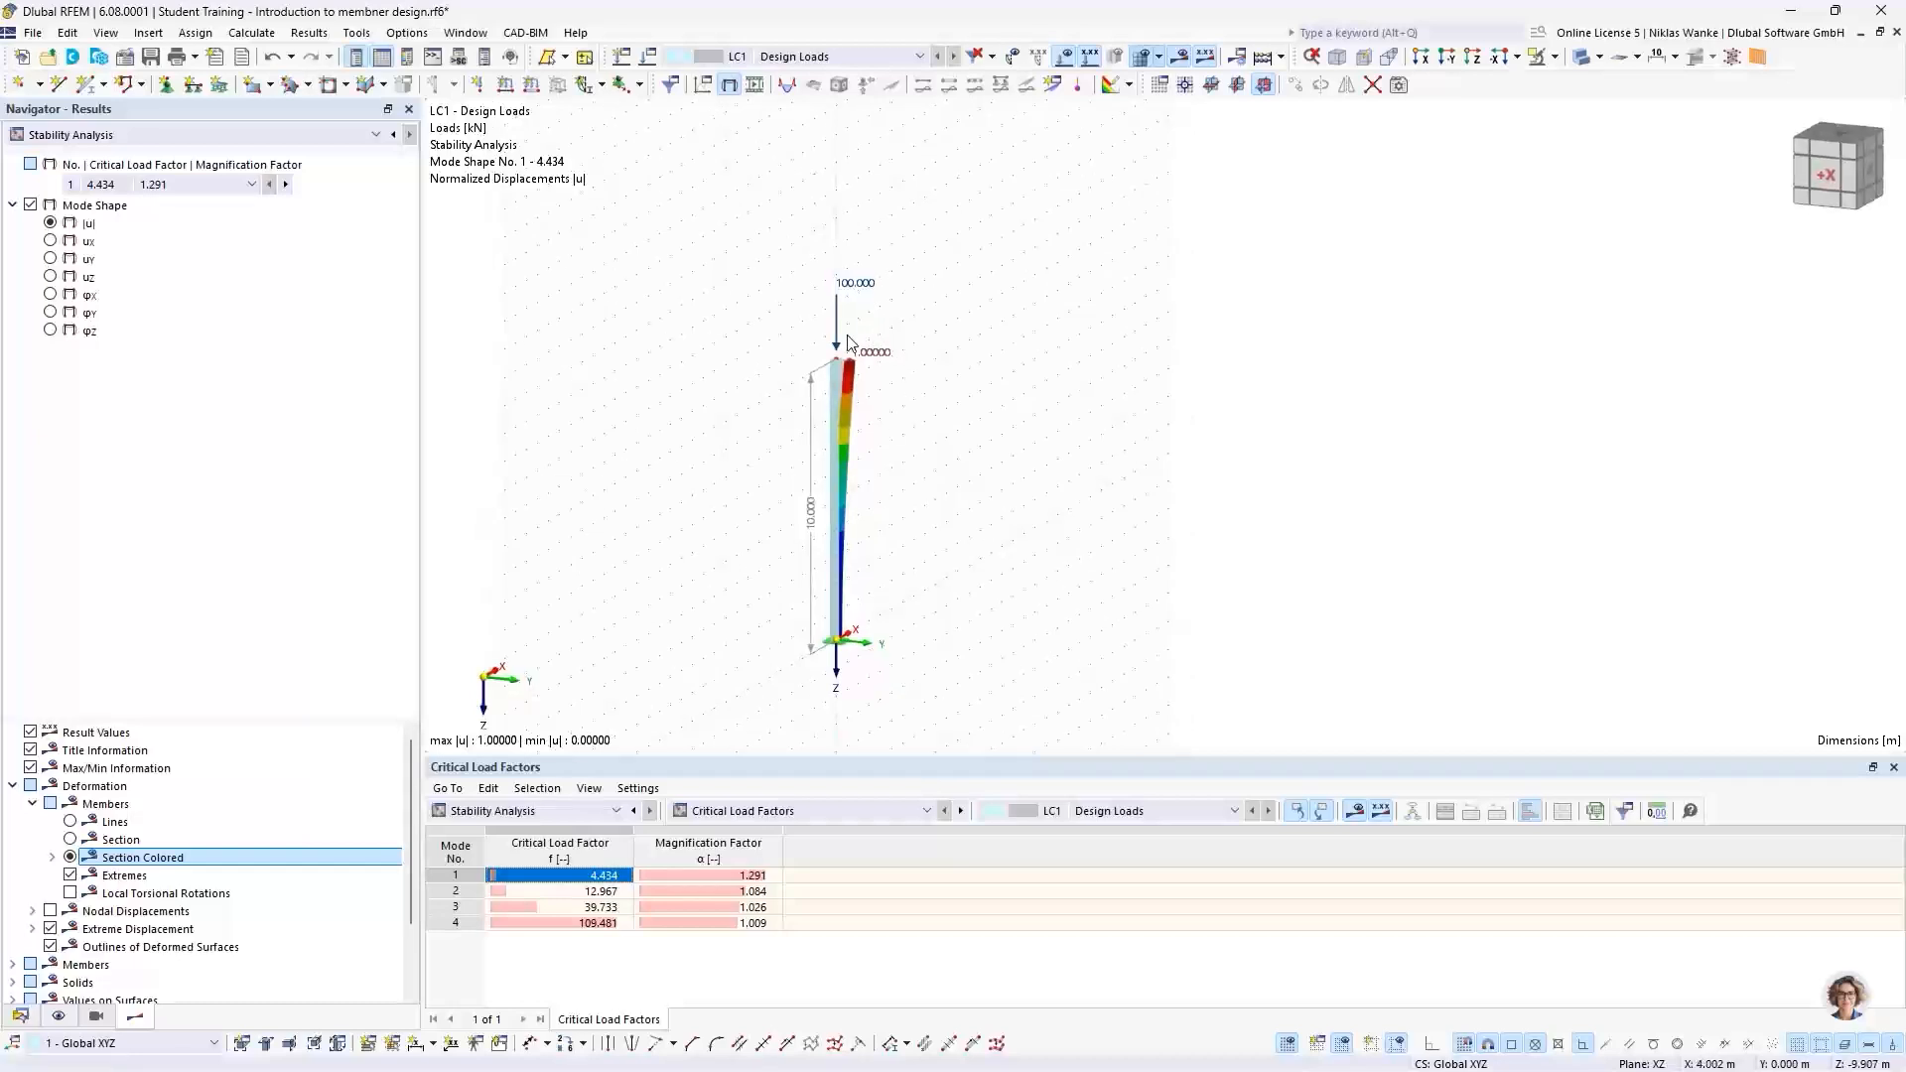
scroll(852, 350, up, 3)
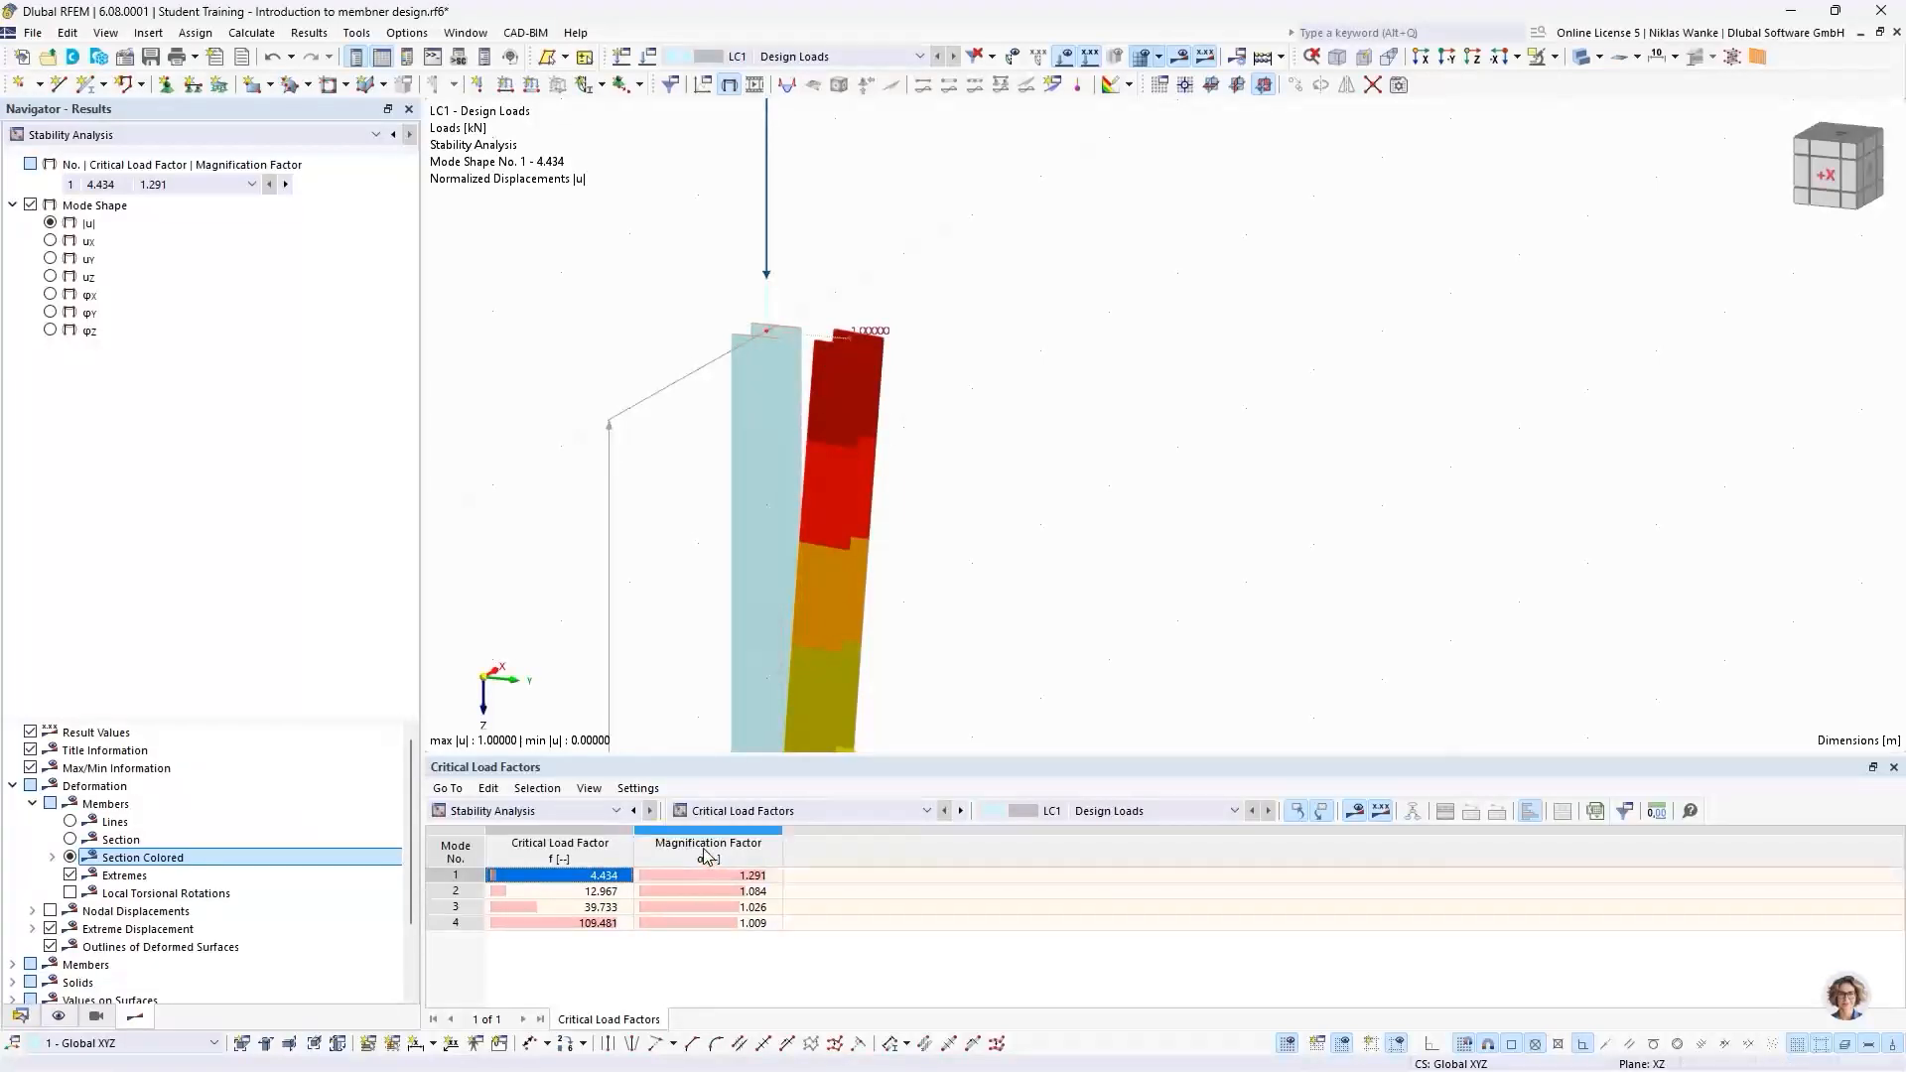
click(673, 858)
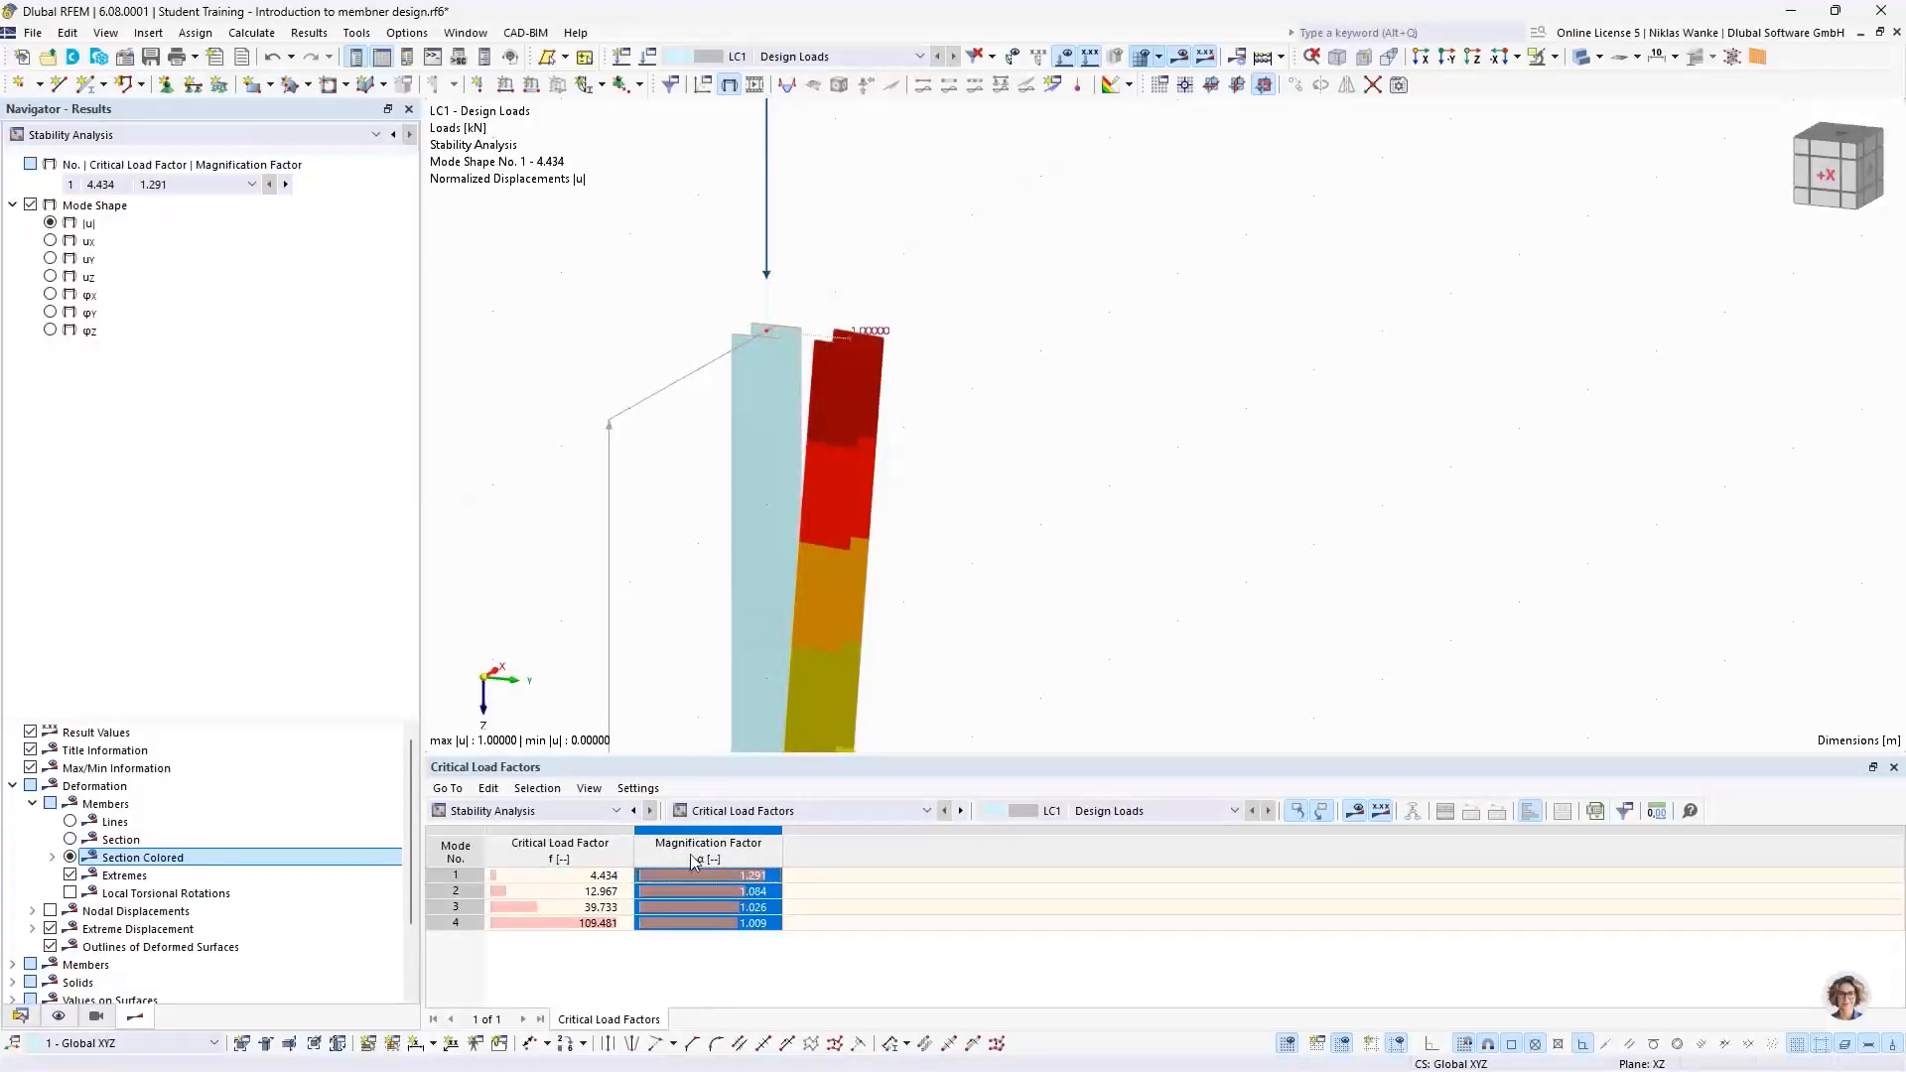
click(772, 877)
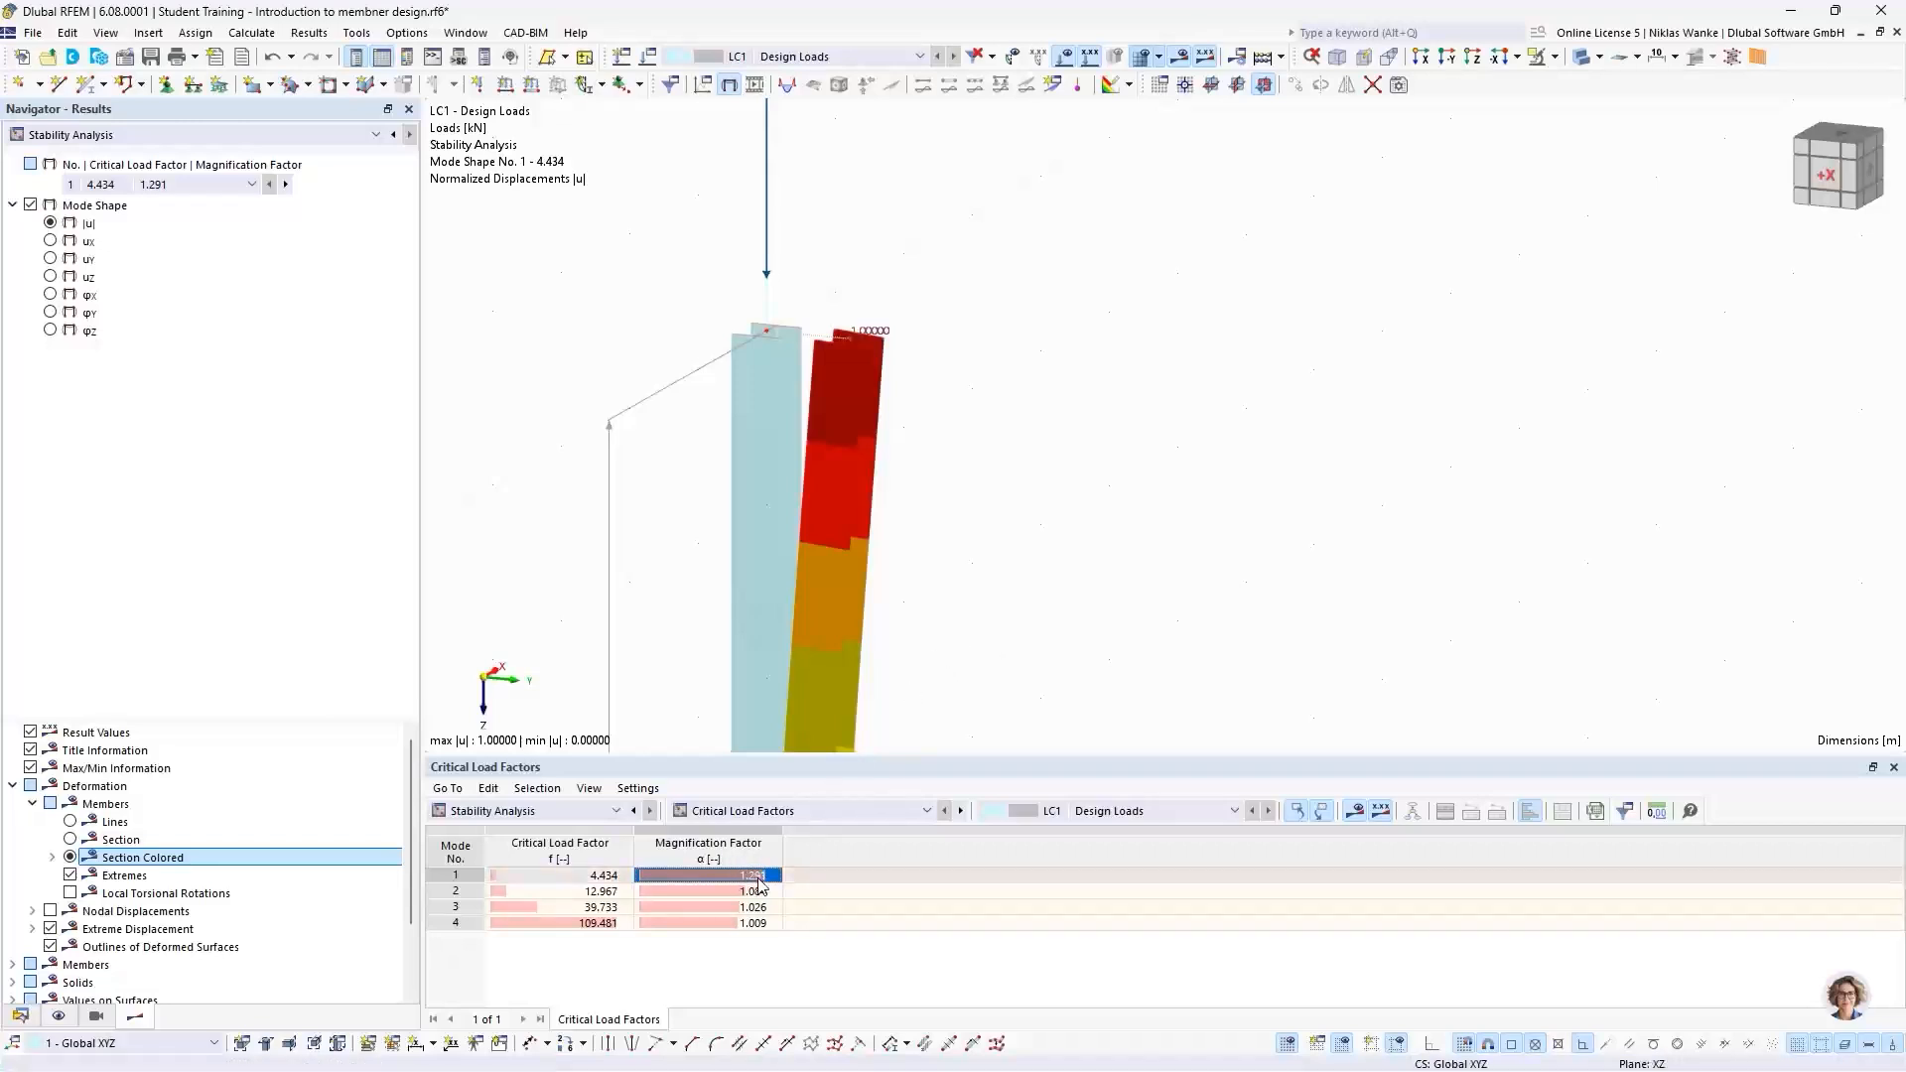
Step: Show the full column and open the by-member results table for effective lengths and critical loads
scroll(945, 506, down, 5)
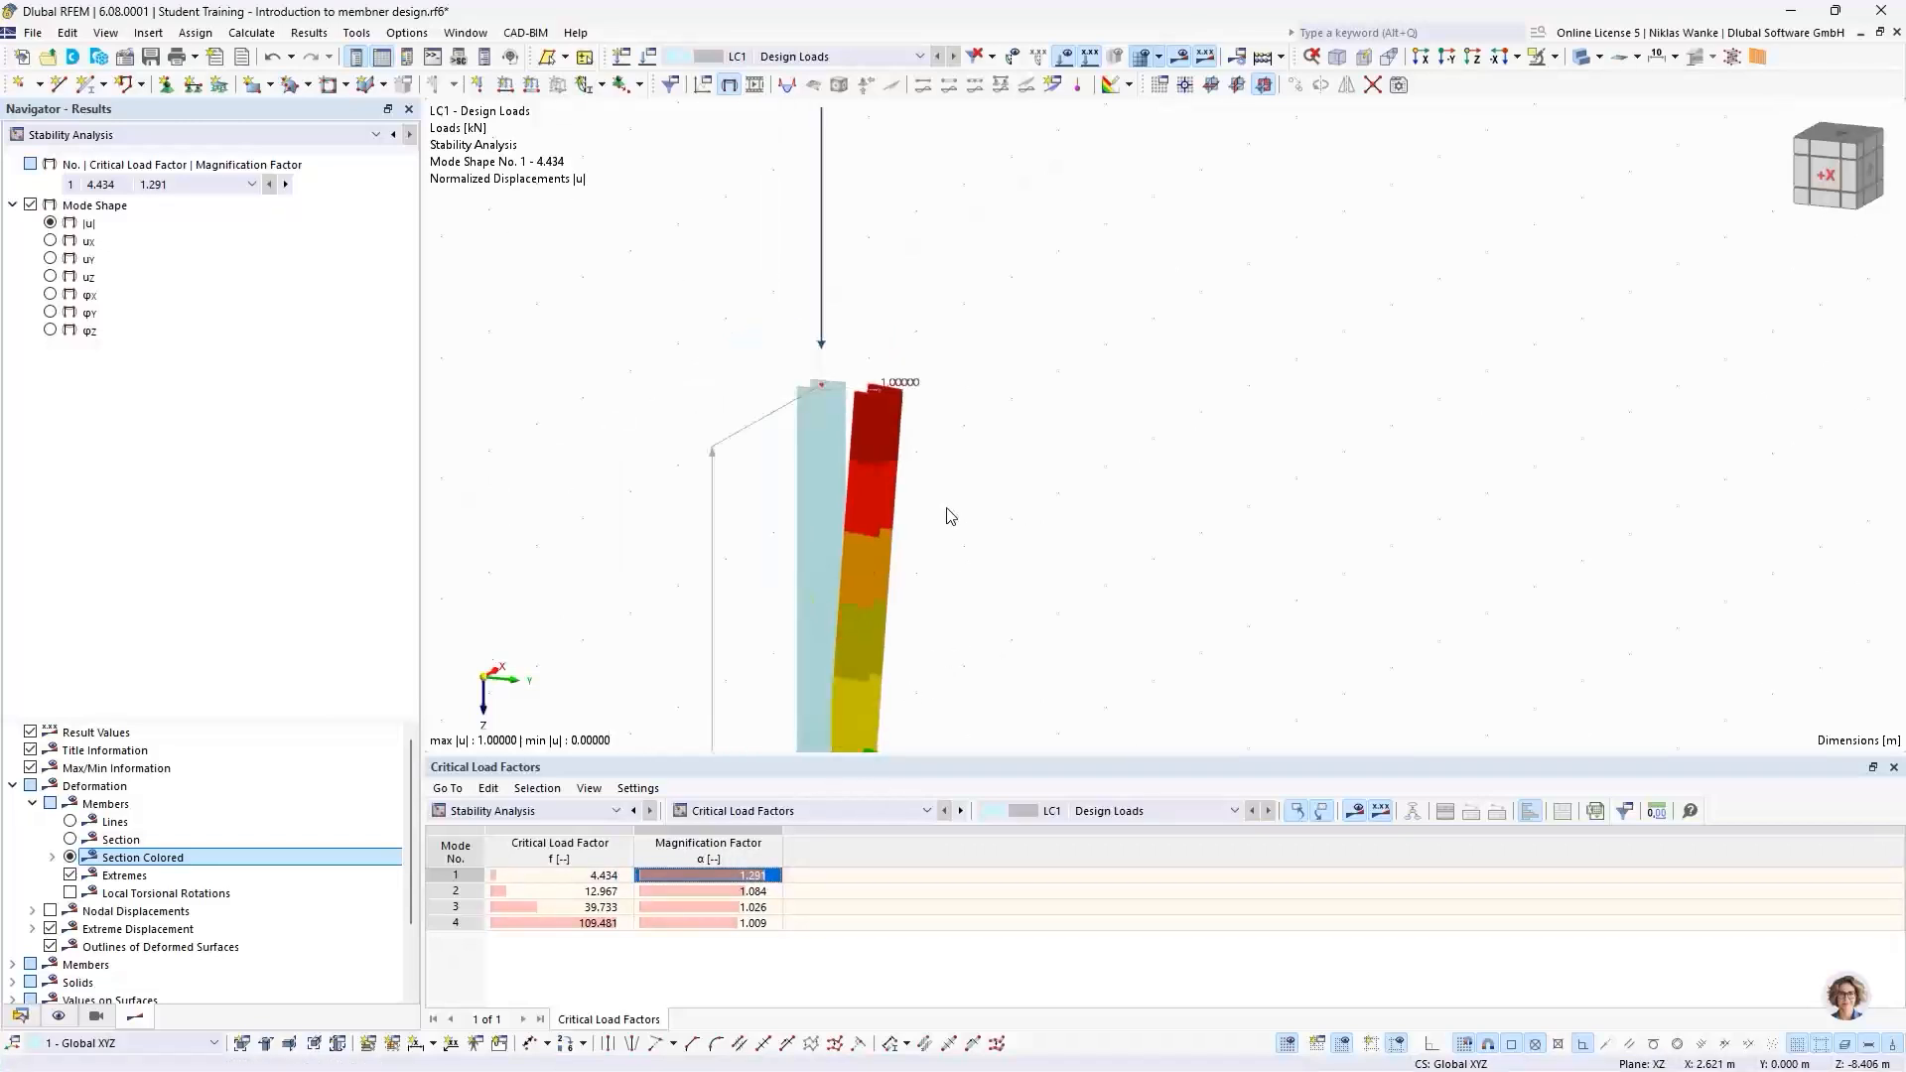
middle_drag(945, 507, 906, 248)
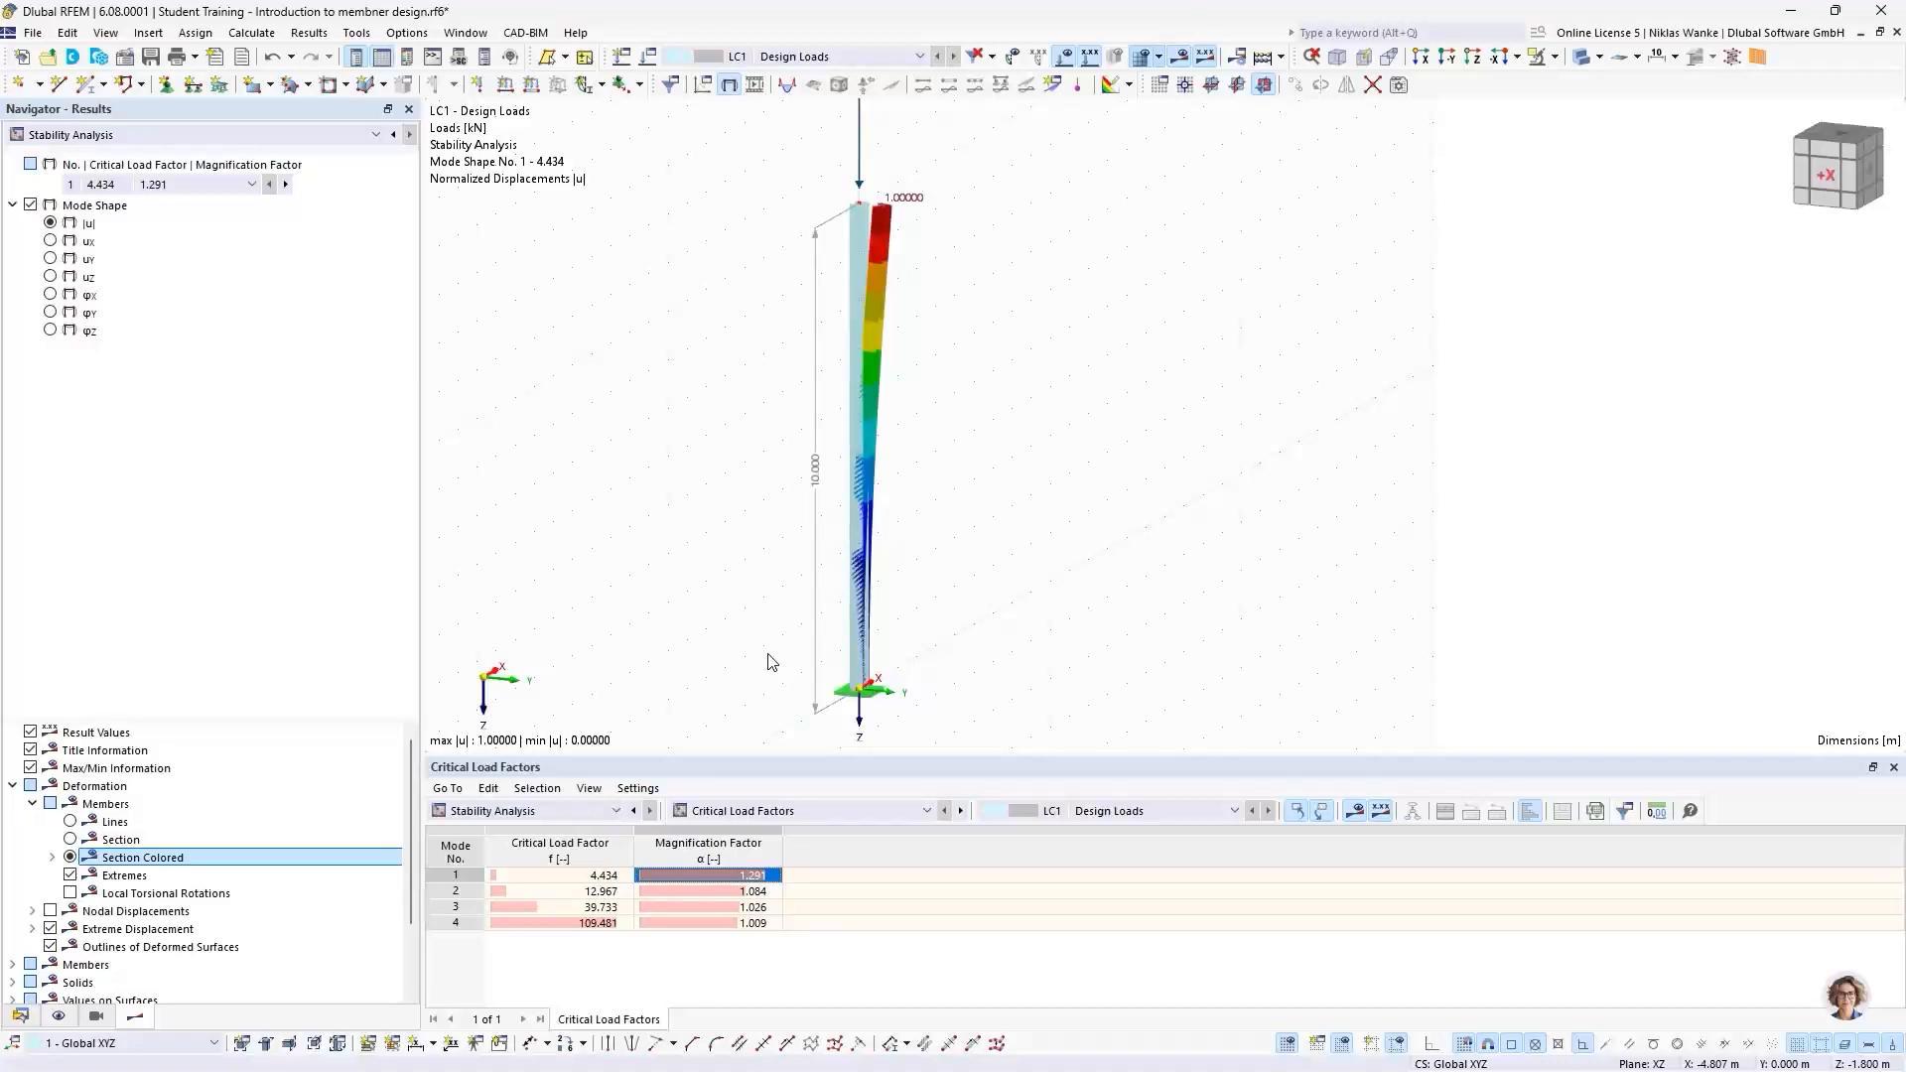
click(785, 812)
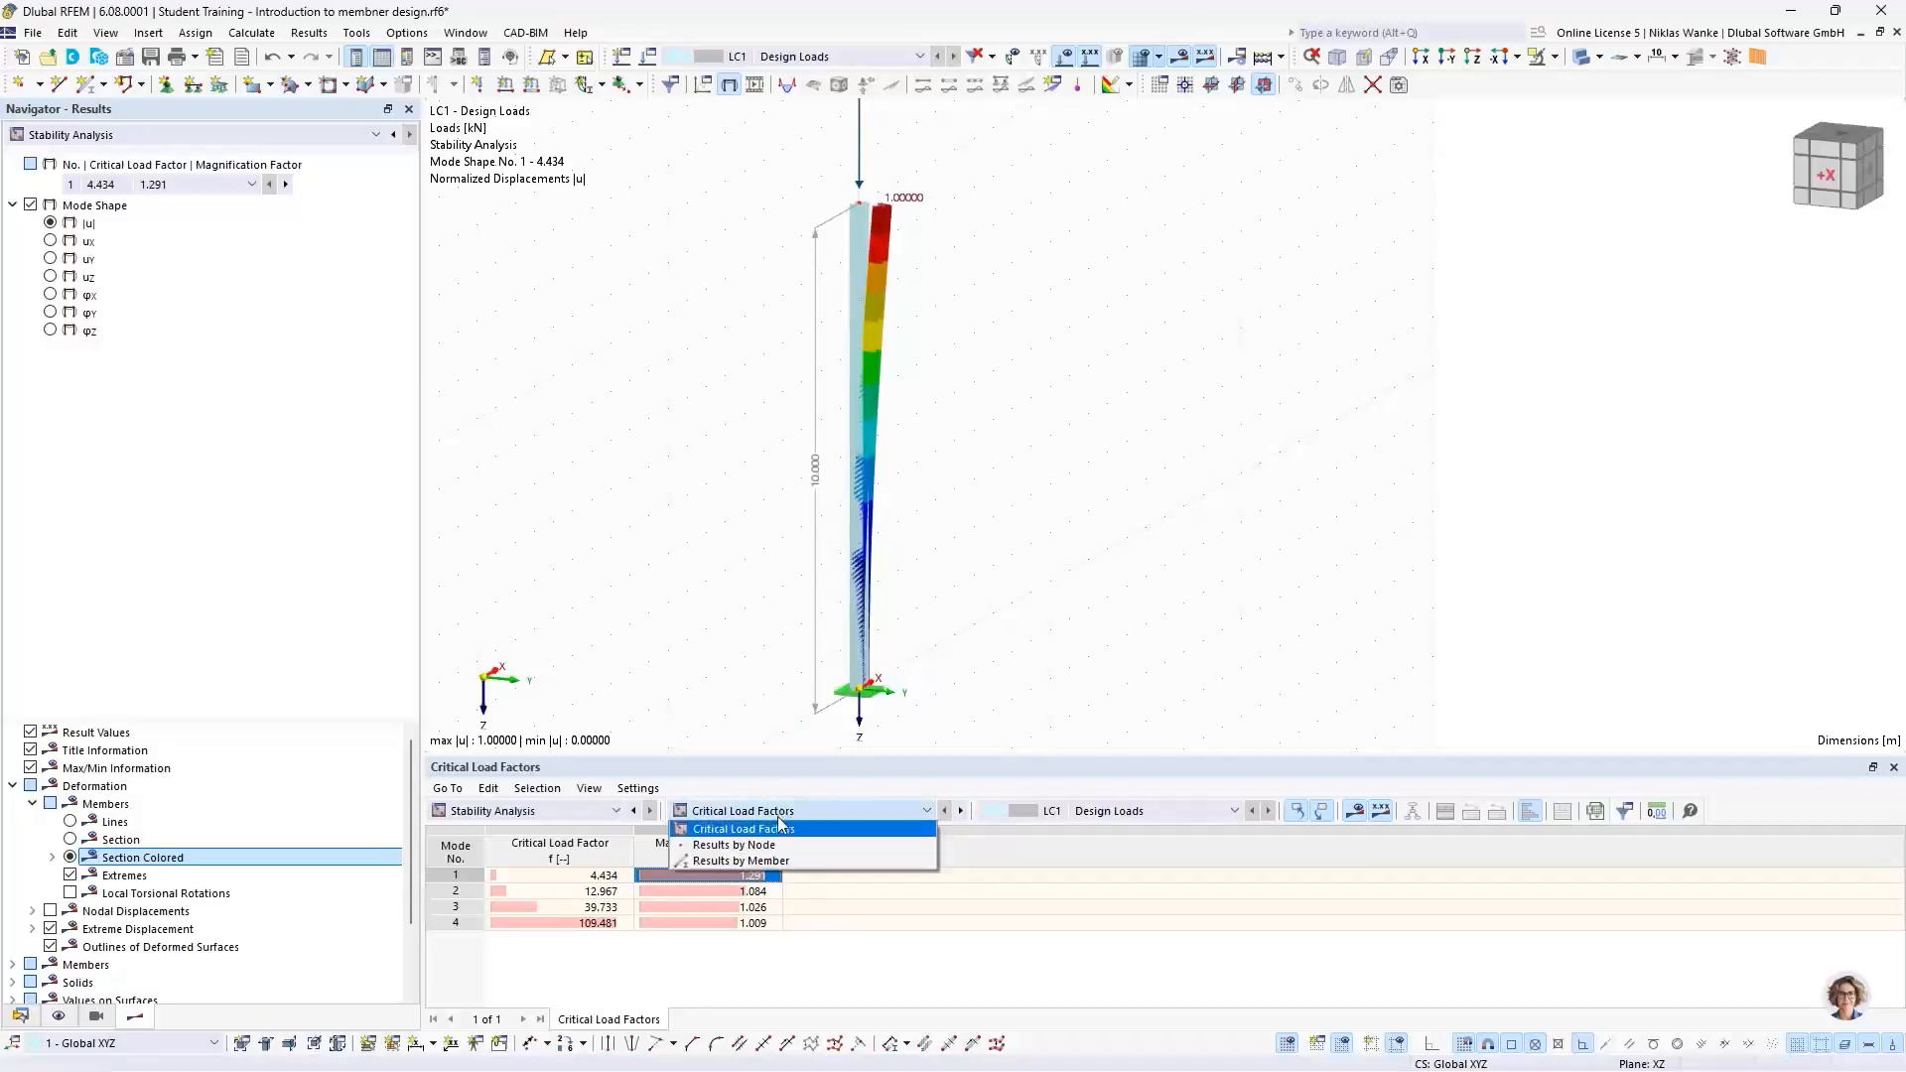
click(730, 862)
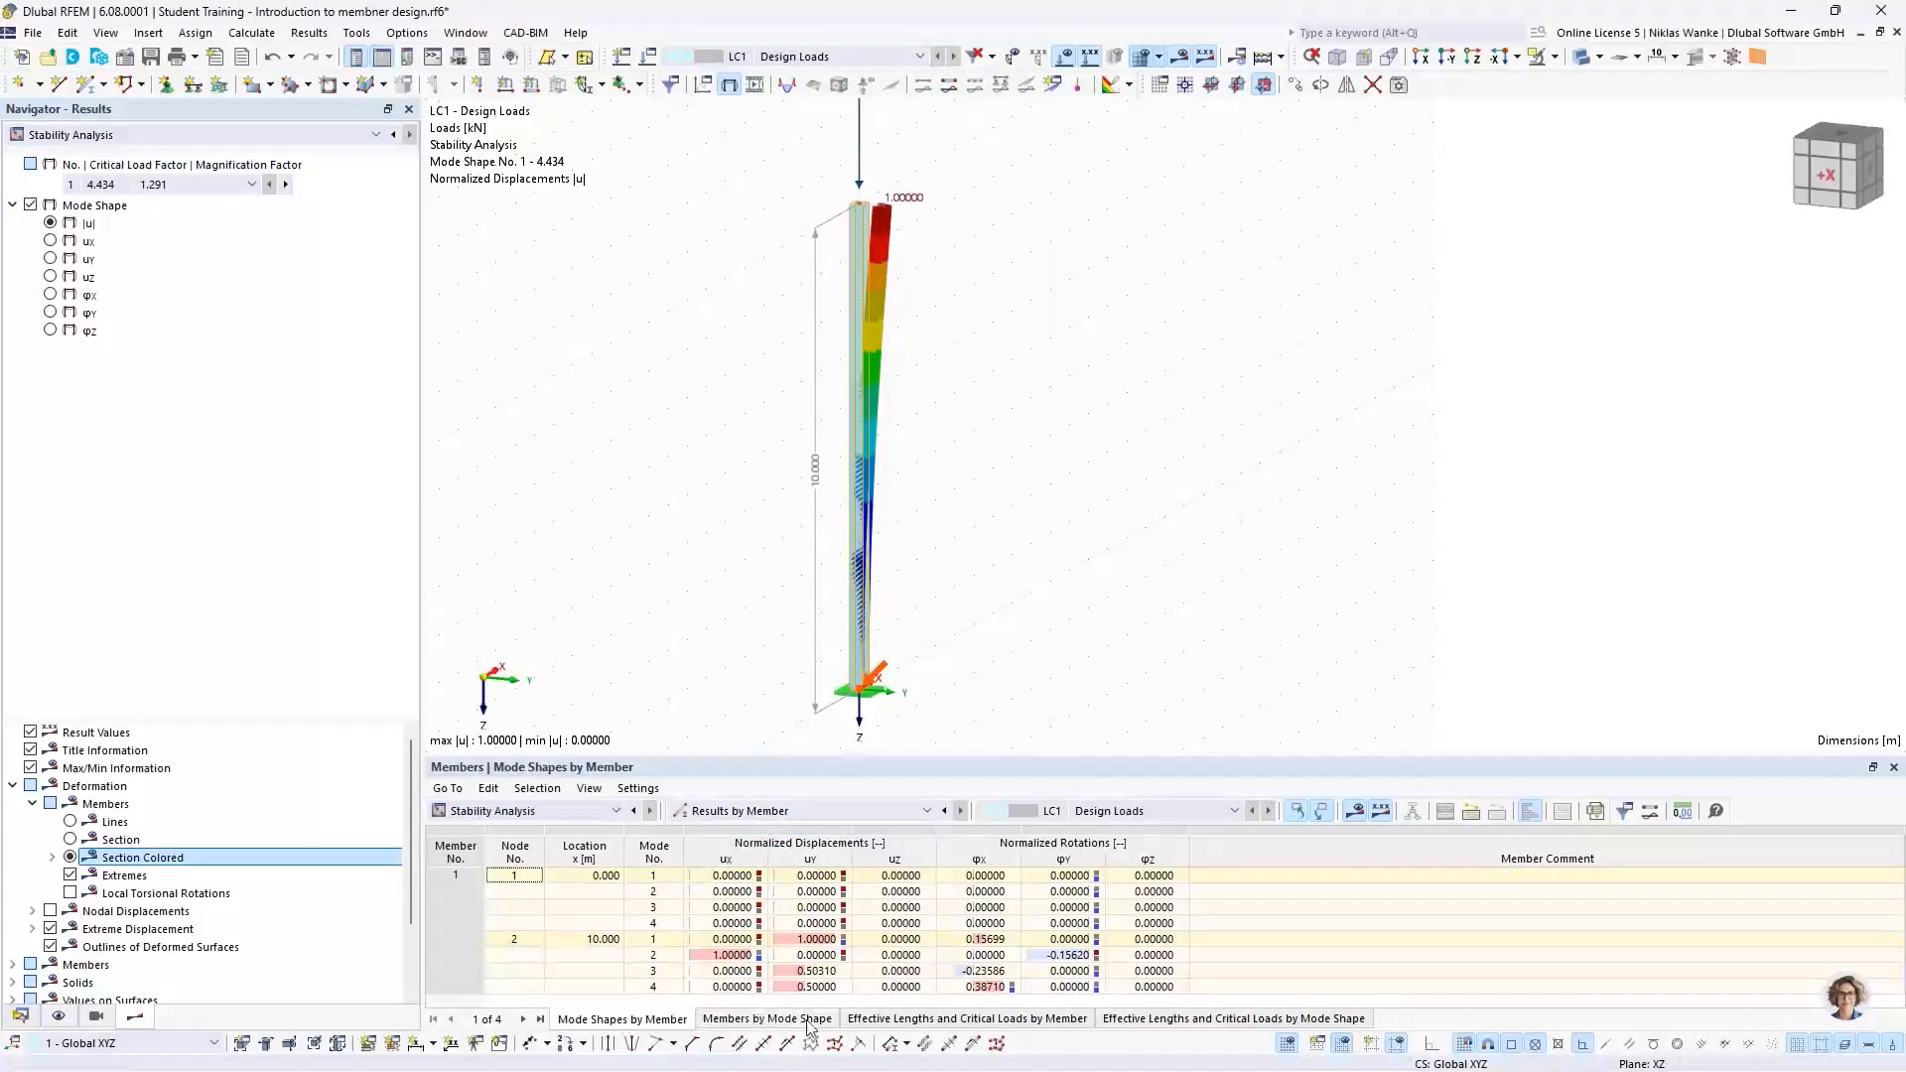
click(964, 1022)
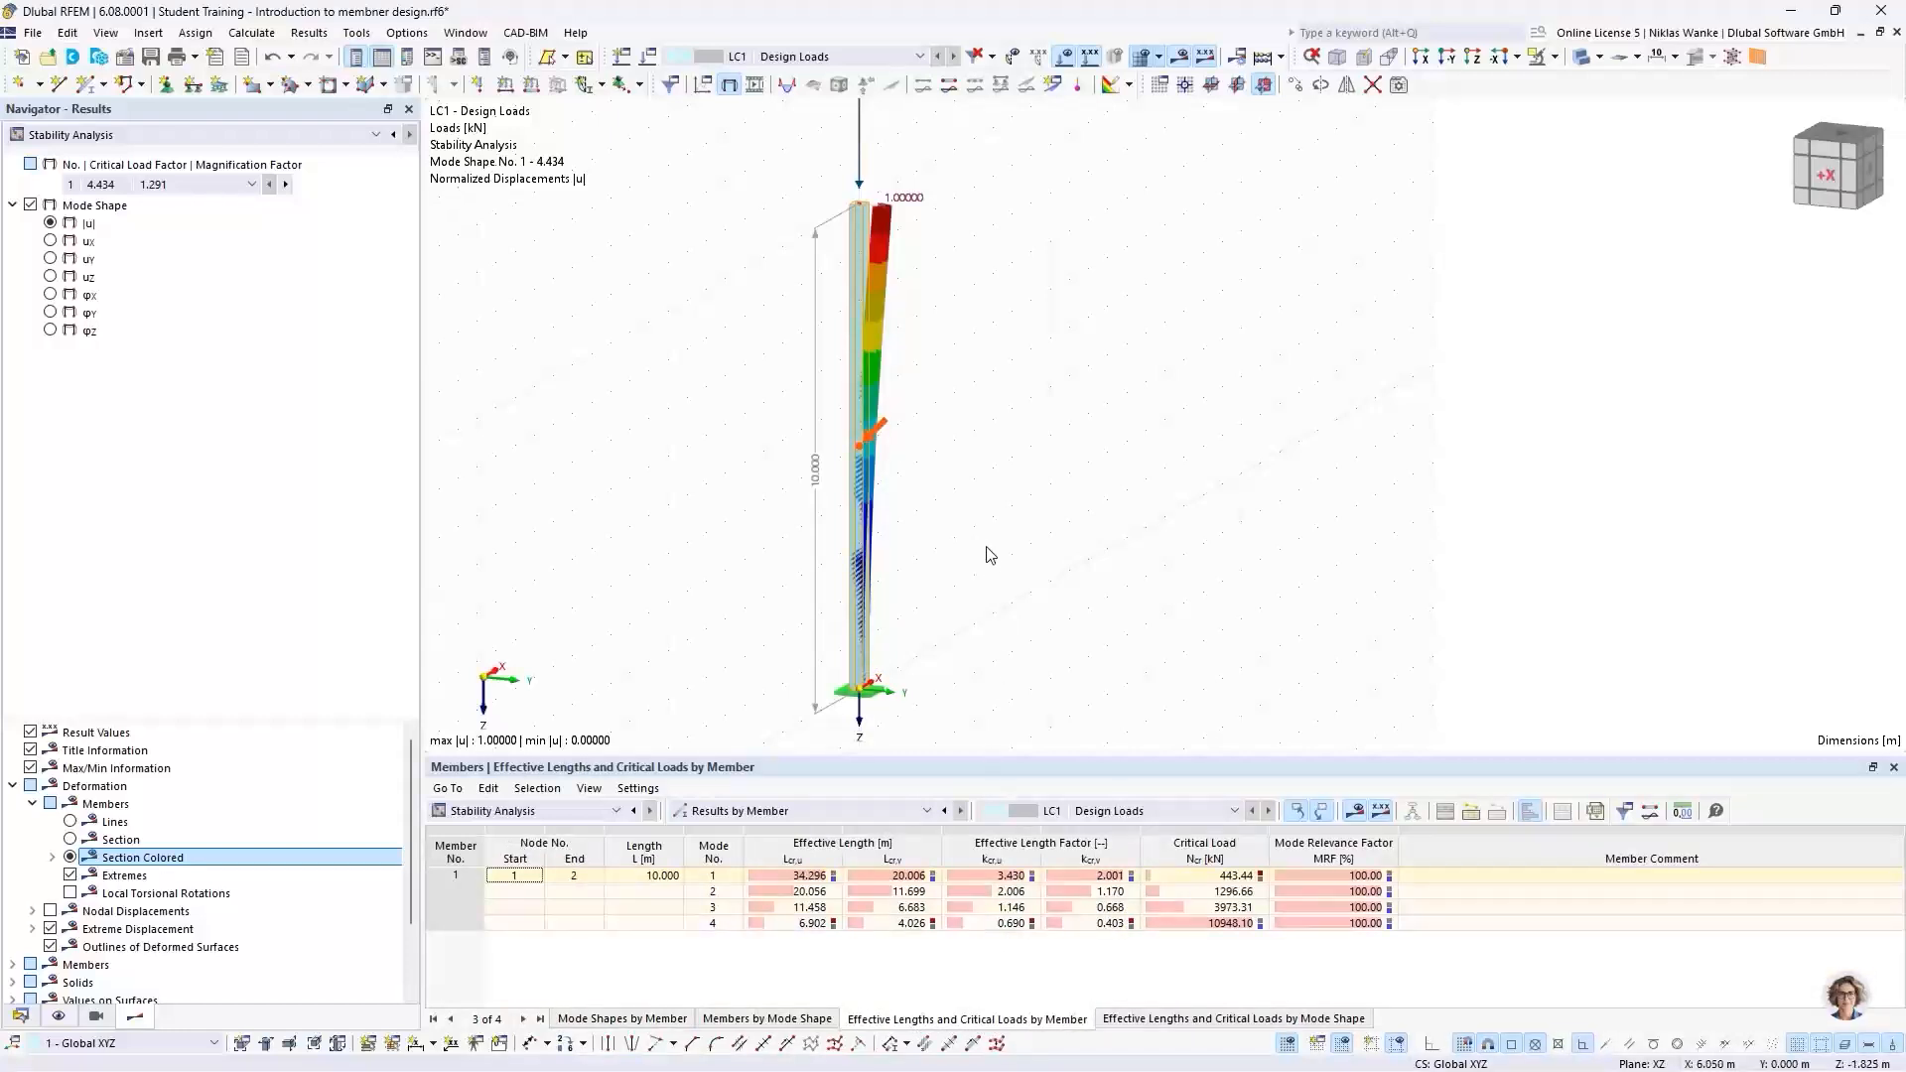
Step: Go through mode shapes 1 to 4 from the effective lengths and critical loads table
click(699, 878)
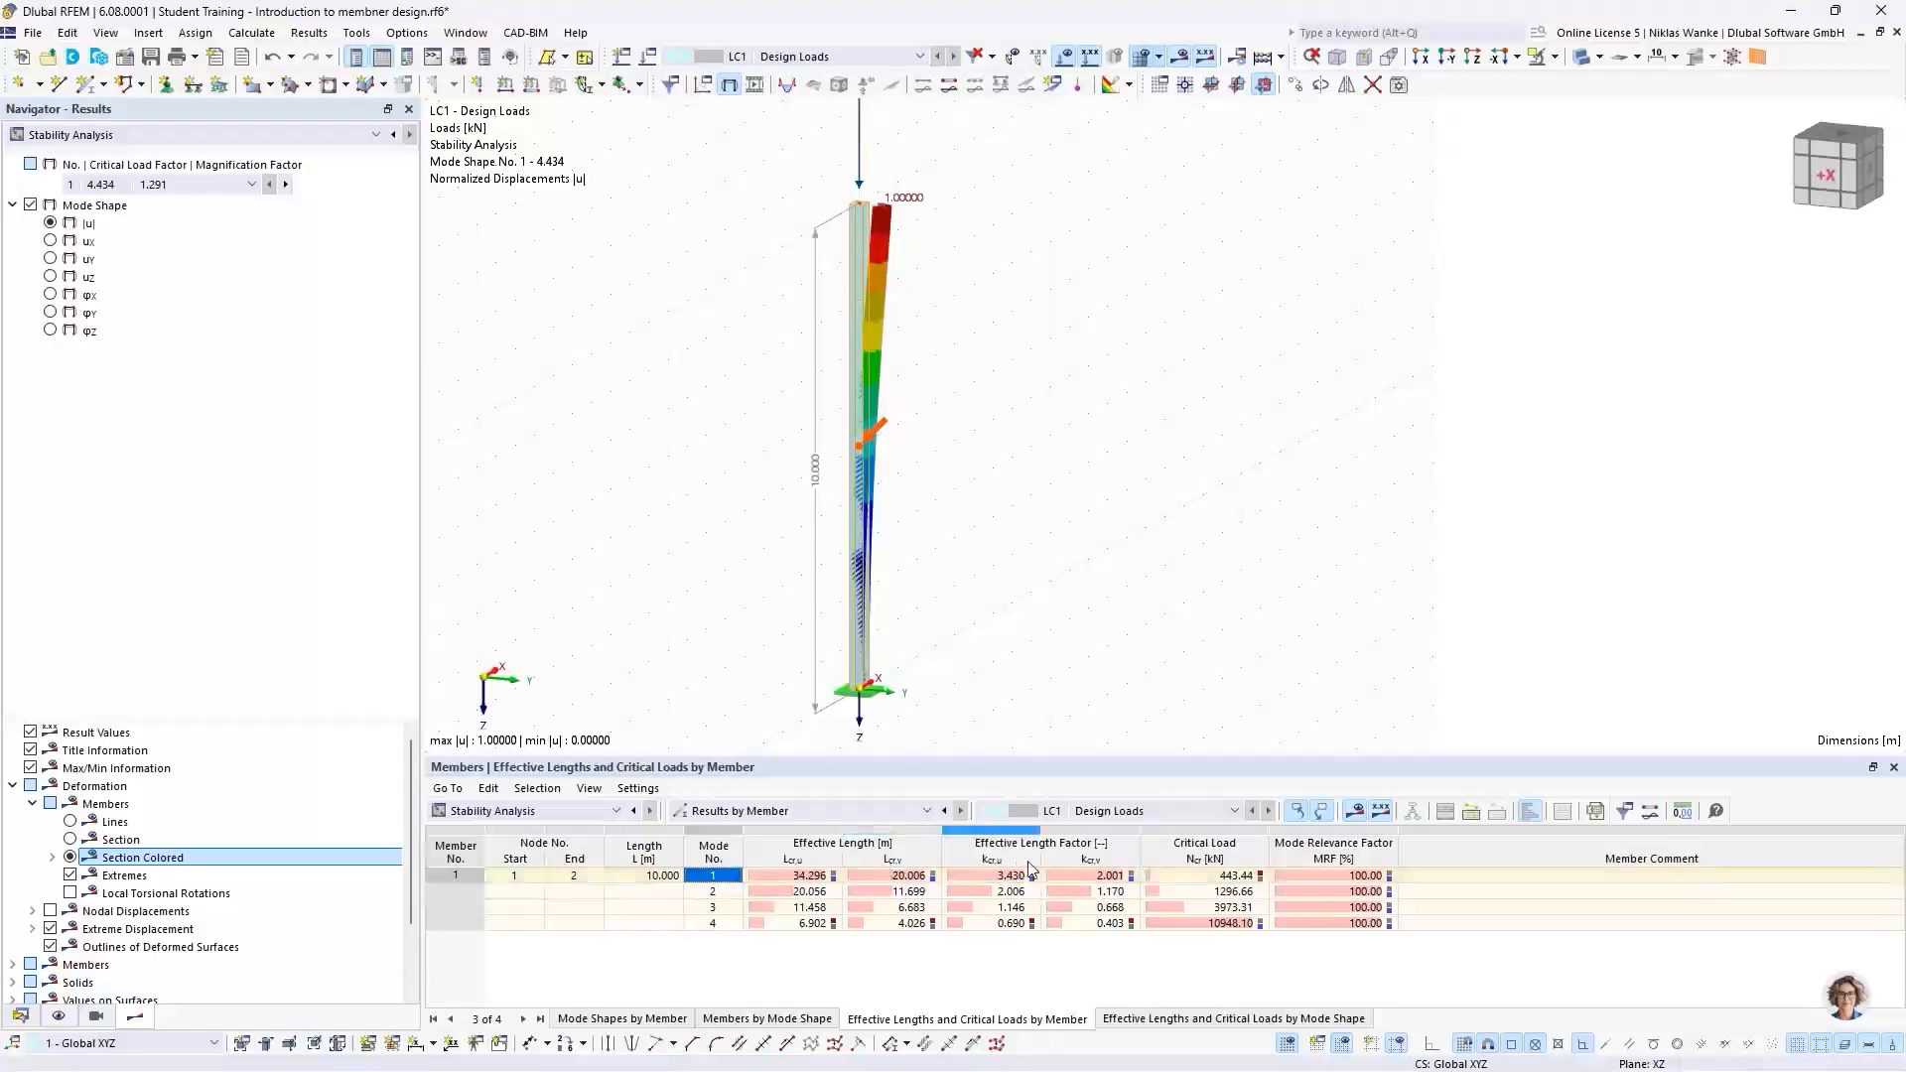
click(722, 890)
click(723, 906)
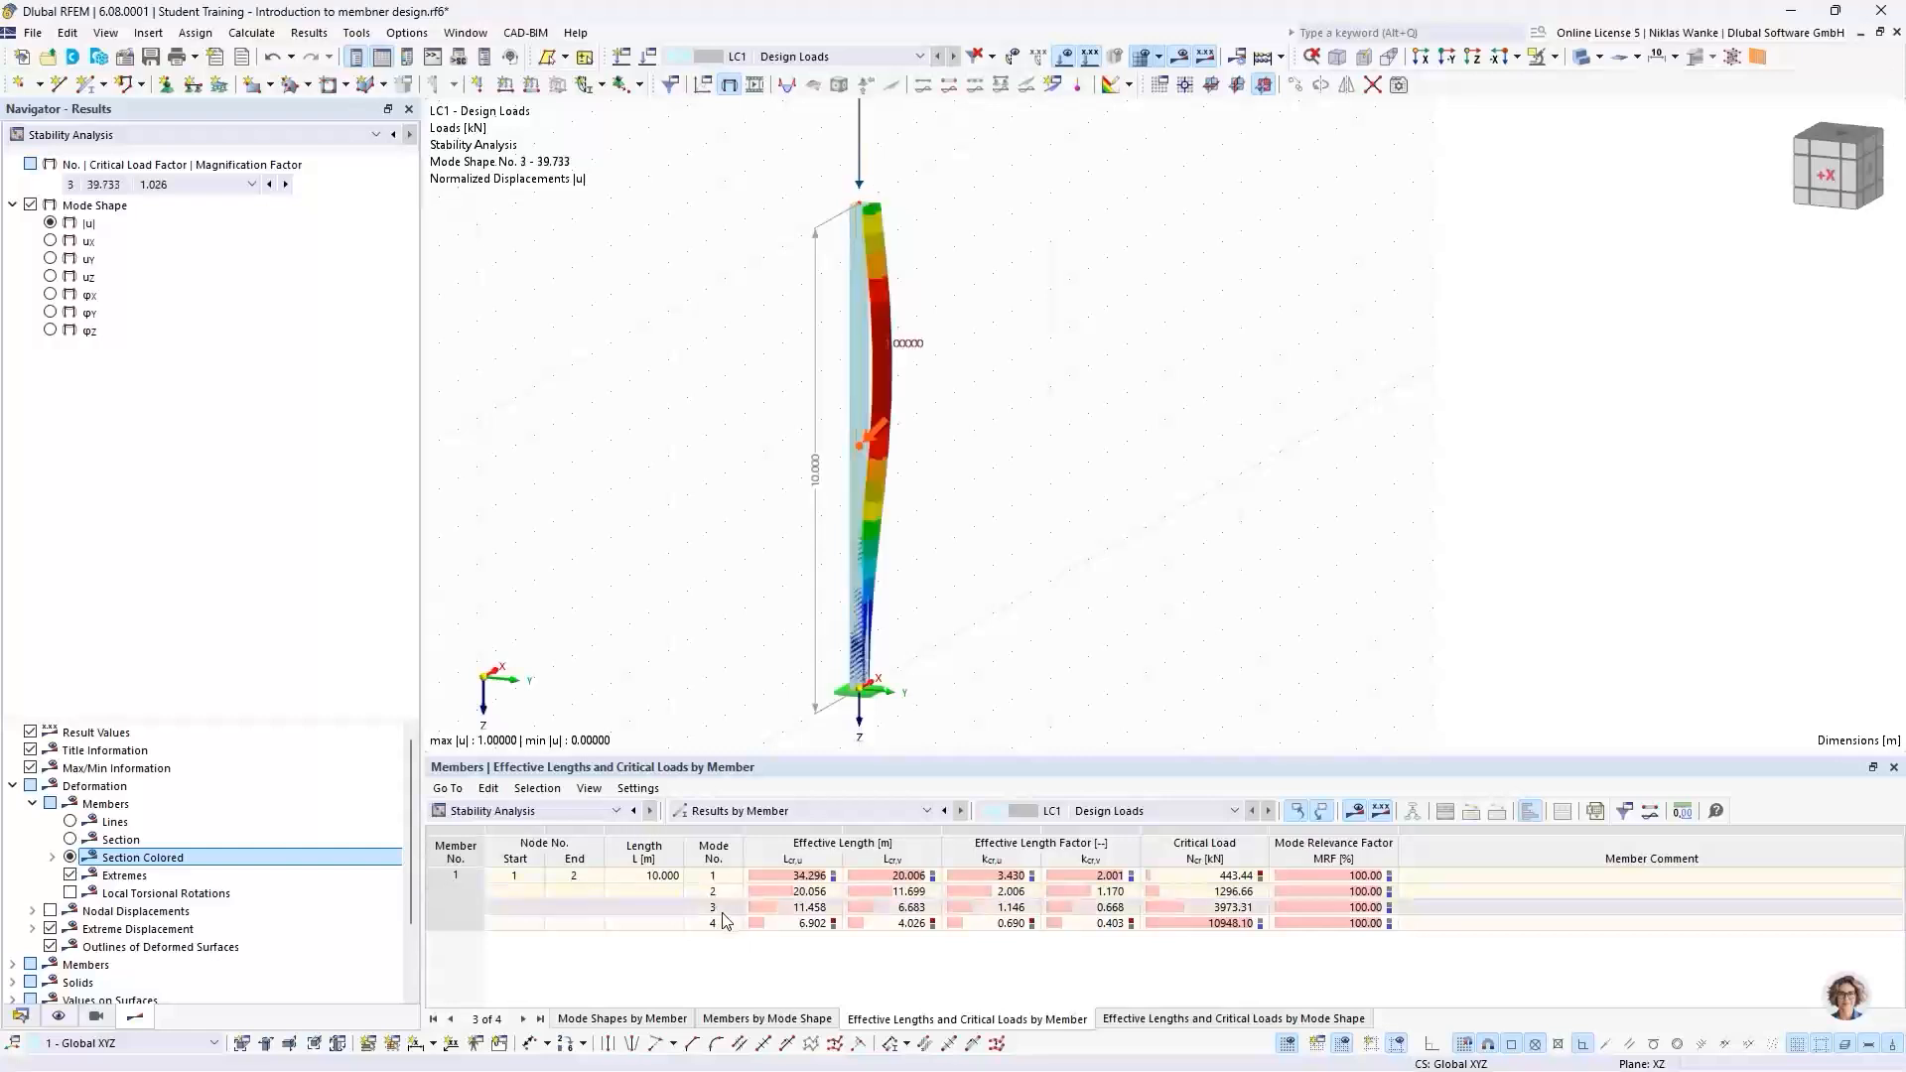
click(723, 922)
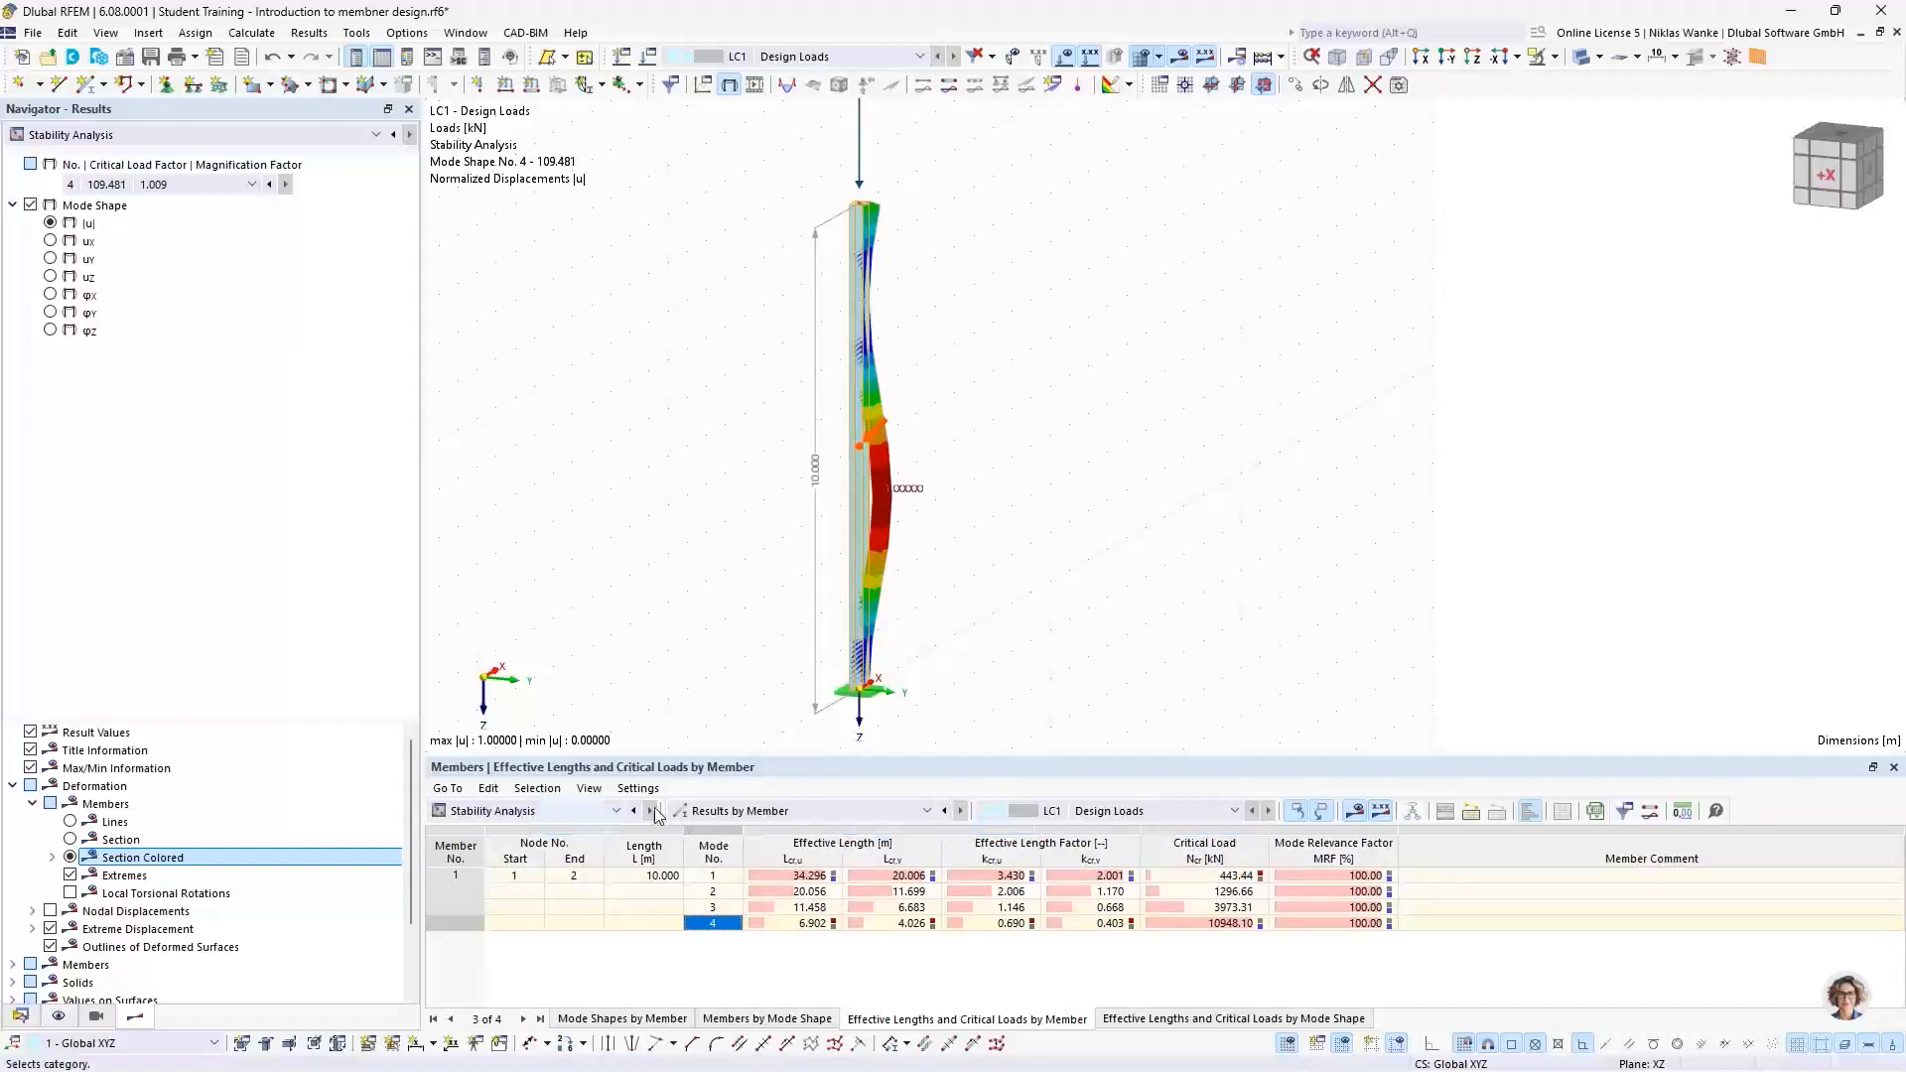
middle_drag(886, 234, 873, 368)
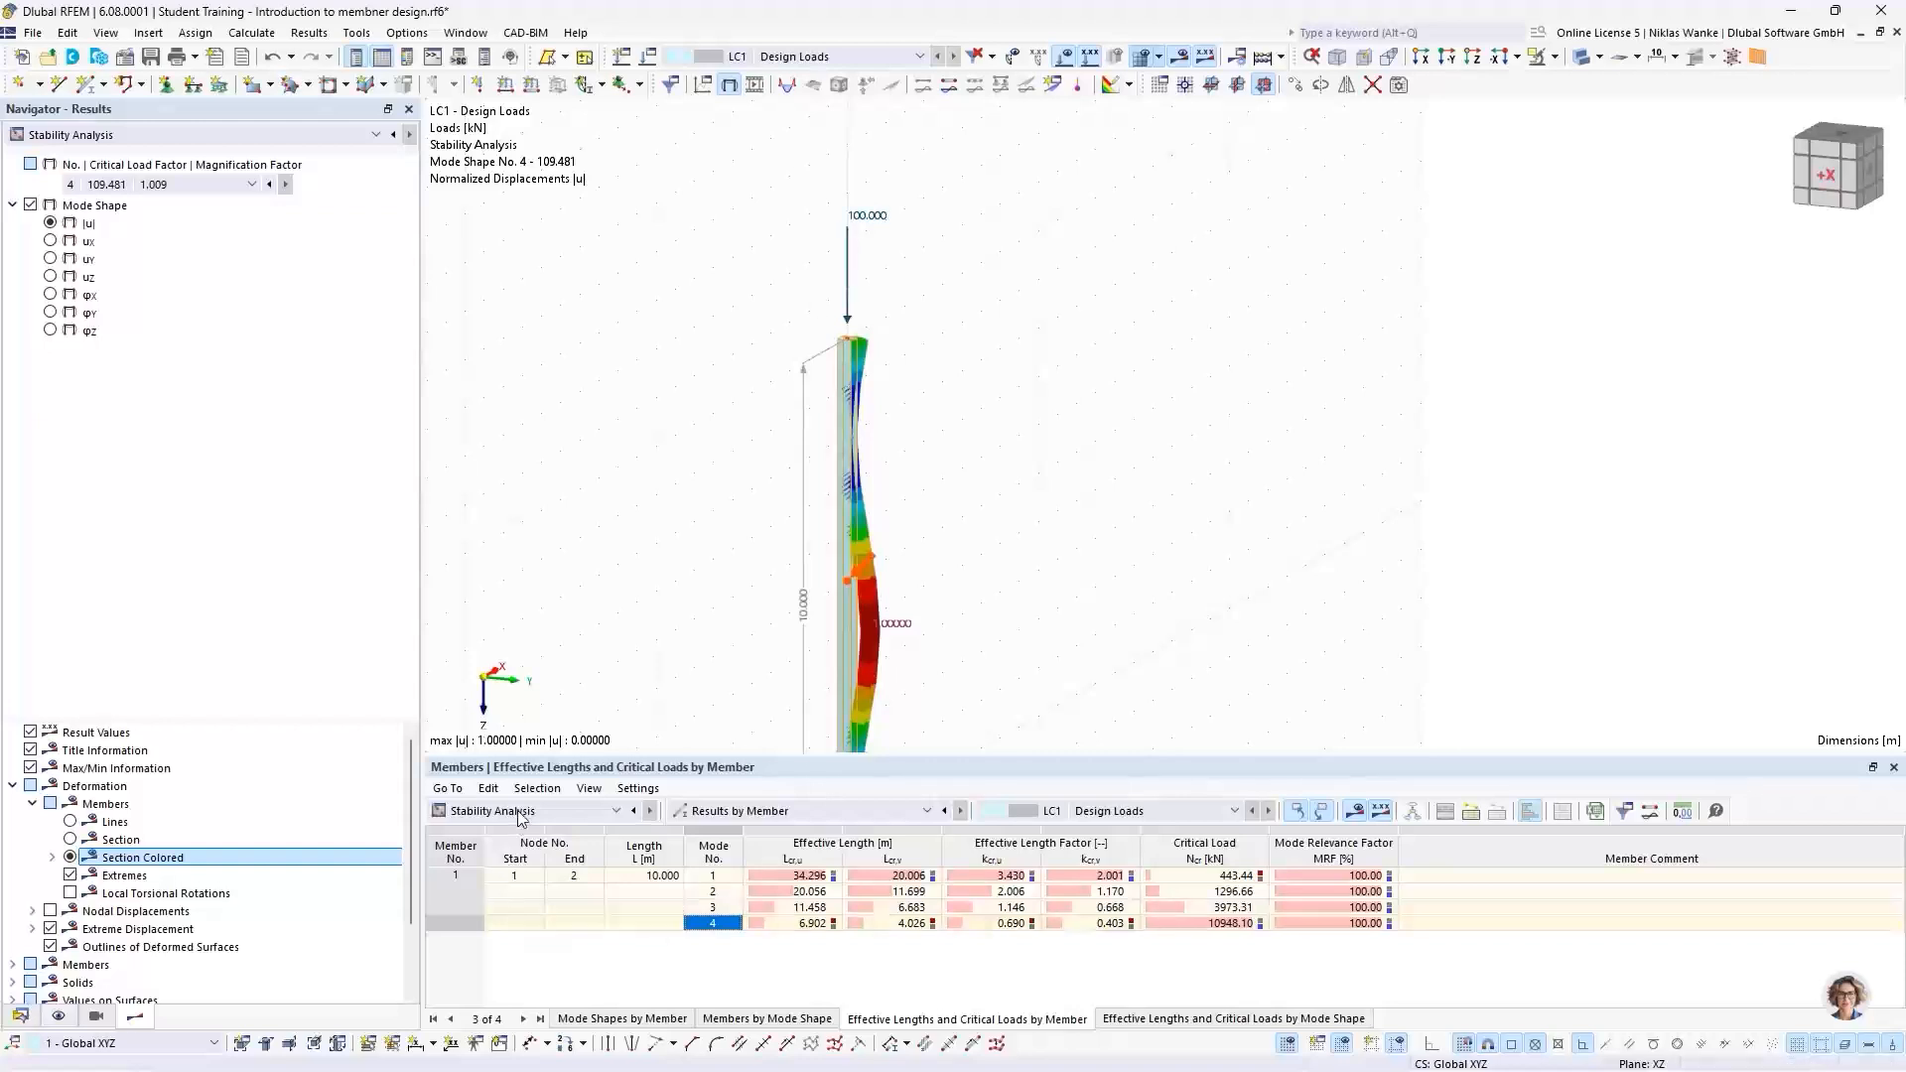
Step: Compare the critical load factors with the critical loads by member and return to mode shape 1
click(717, 814)
click(727, 830)
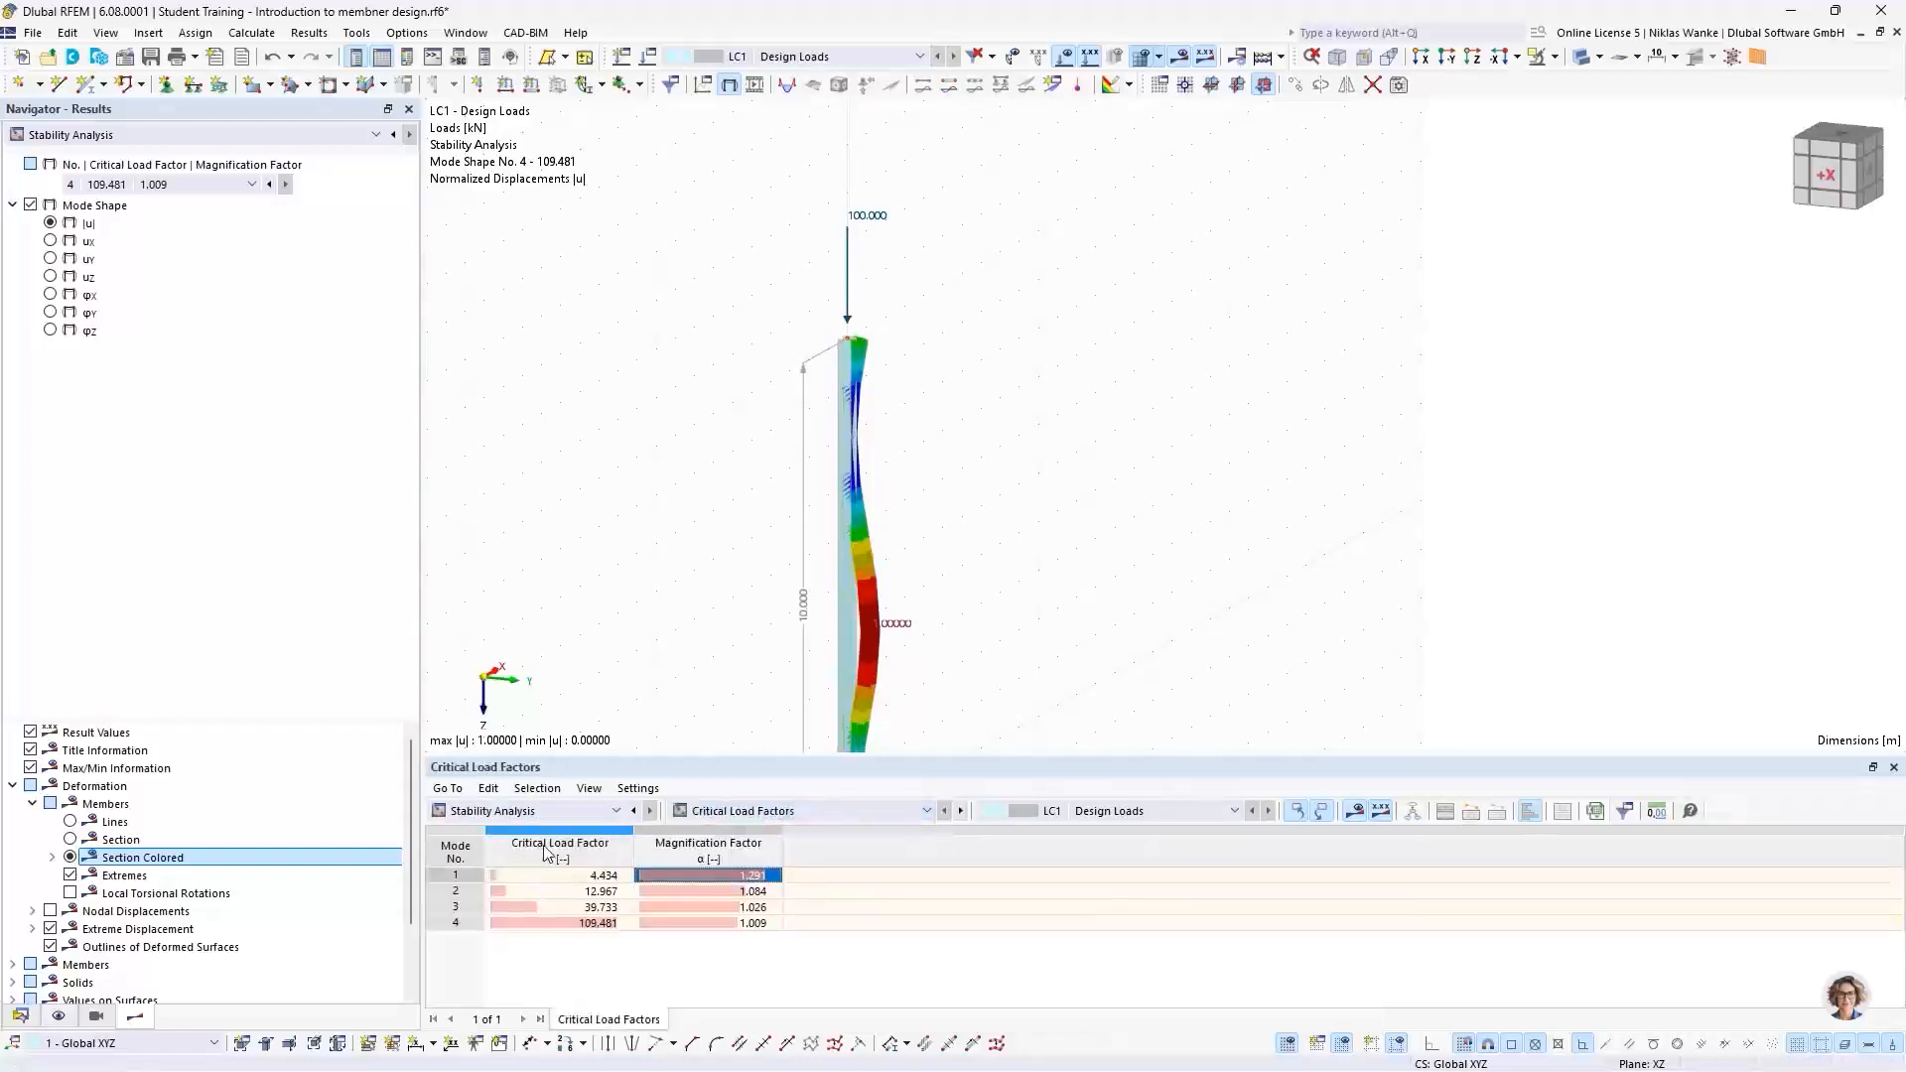
click(834, 811)
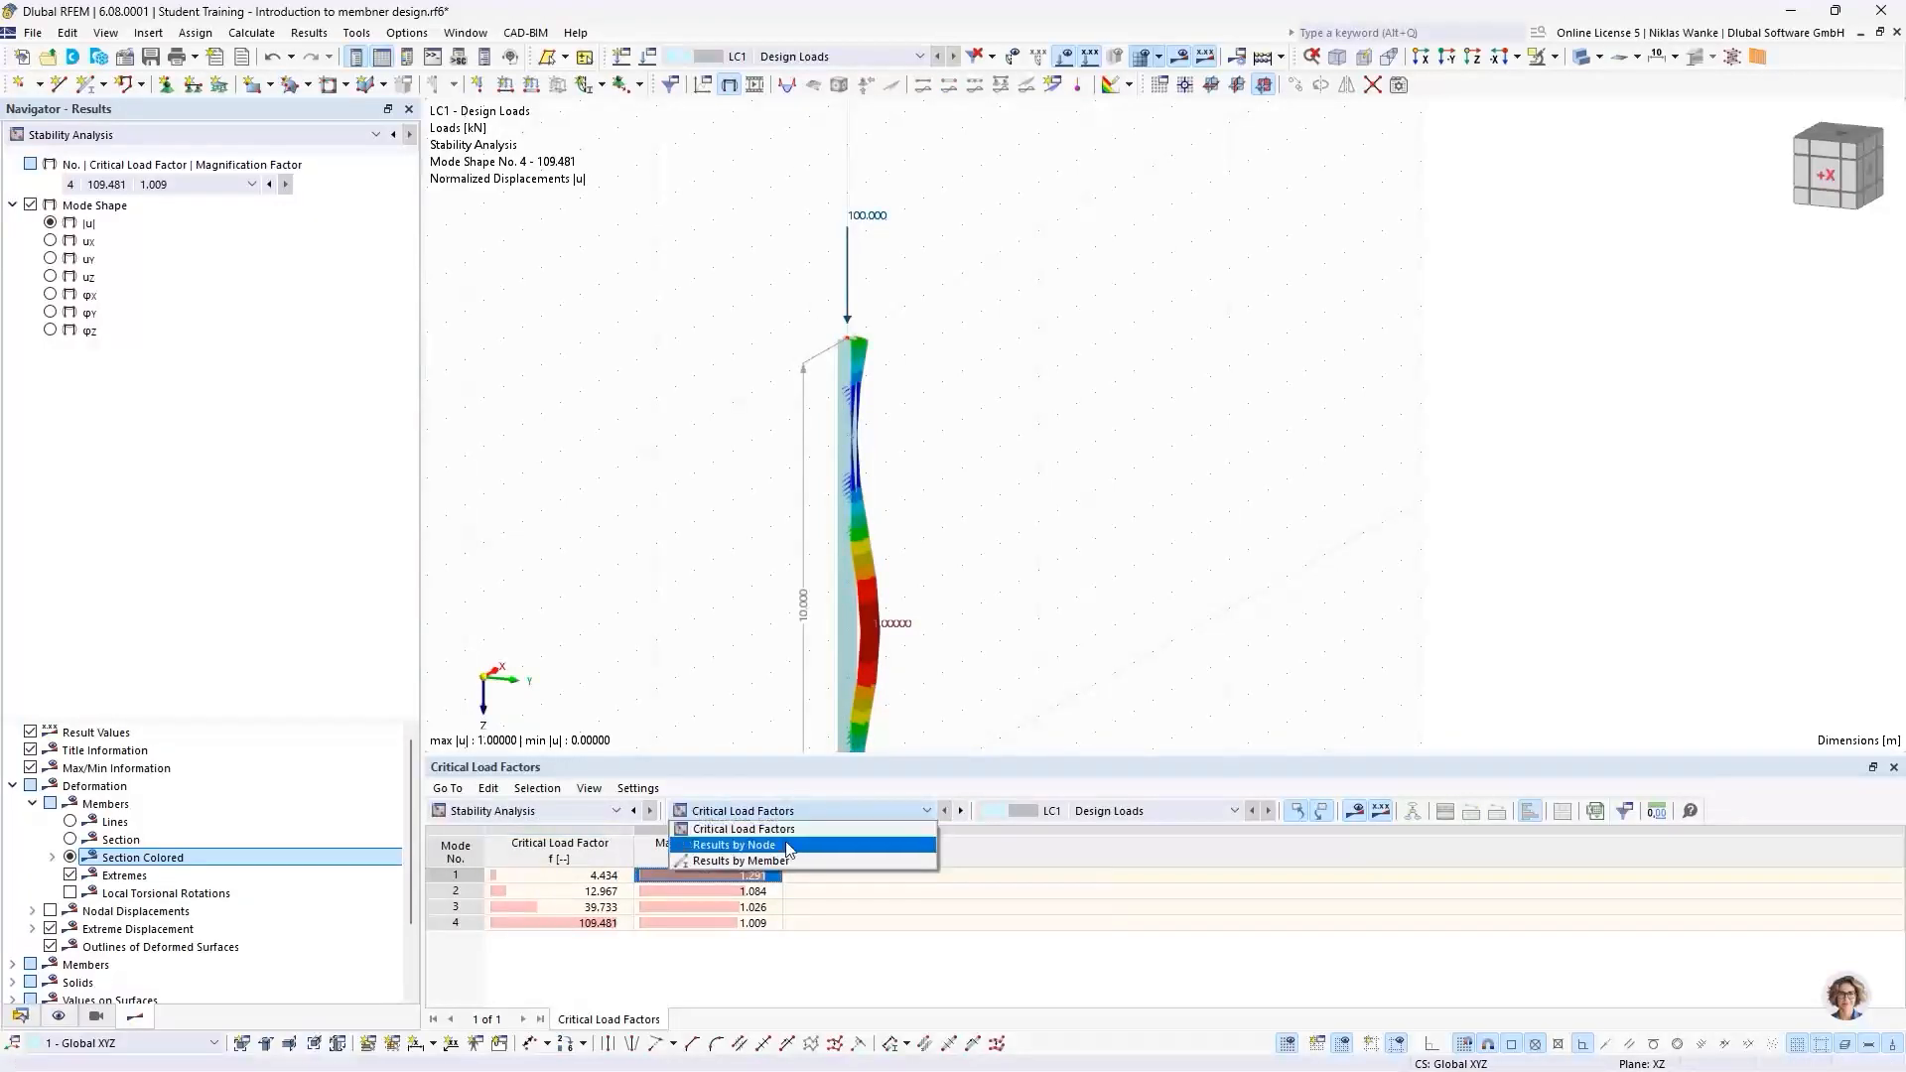
click(785, 861)
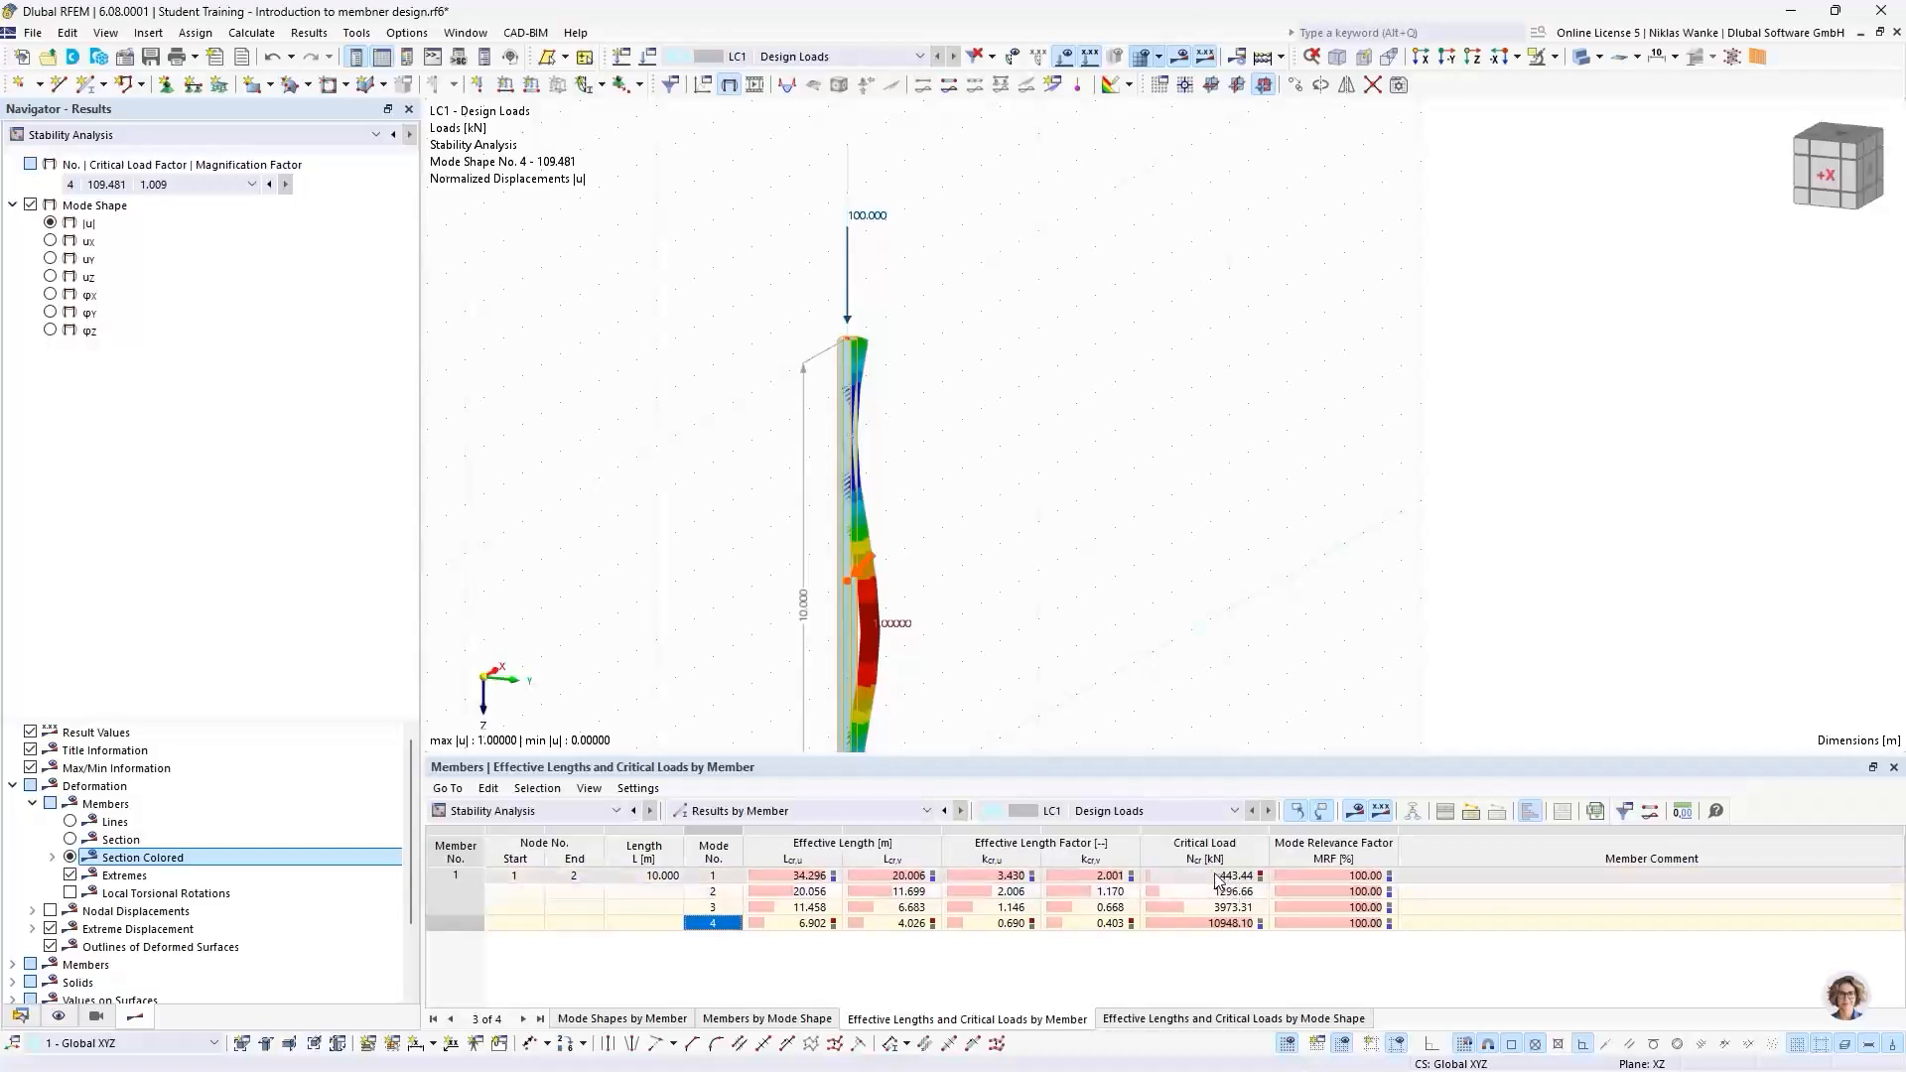
click(728, 877)
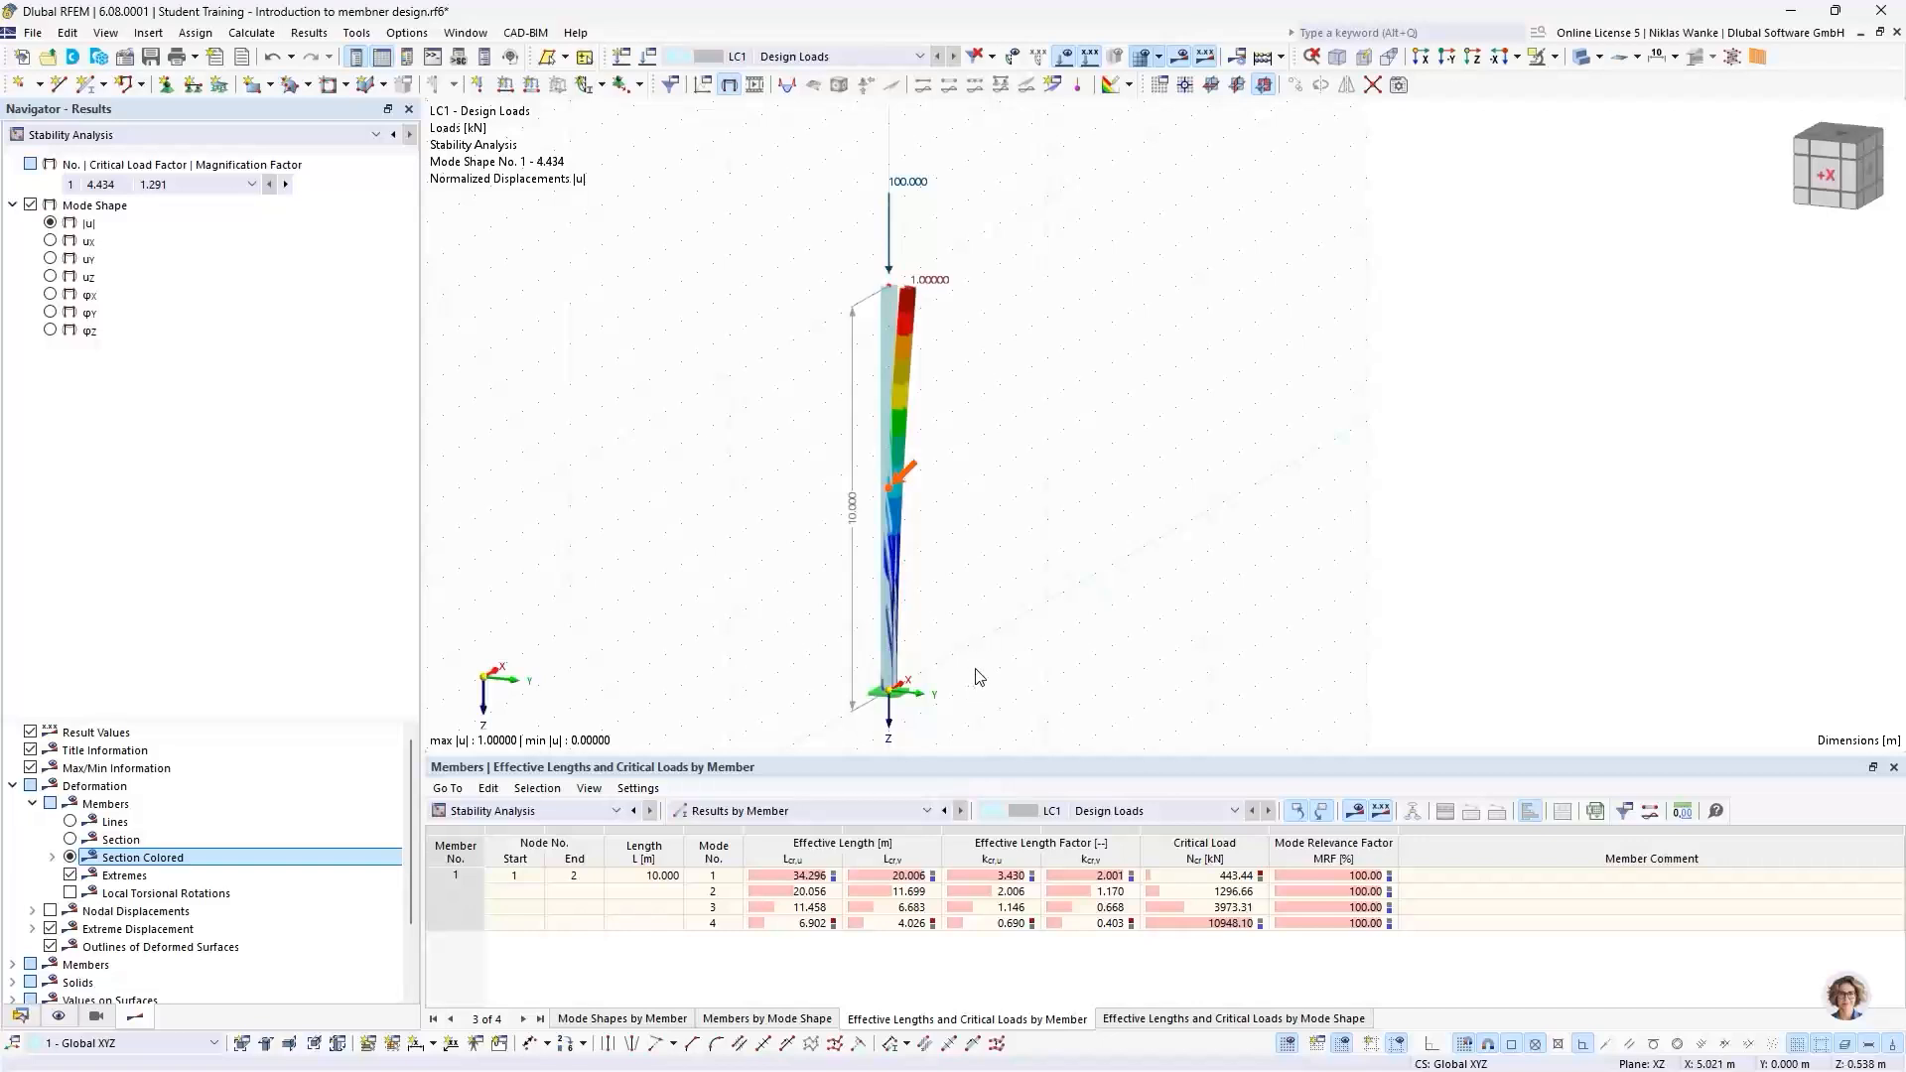
Step: Examine the column head's section orientation in mode shape 1 and select that mode's effective length factor kcr,v
mouse_move(975, 695)
middle_down()
mouse_move(1003, 676)
mouse_move(986, 682)
middle_up()
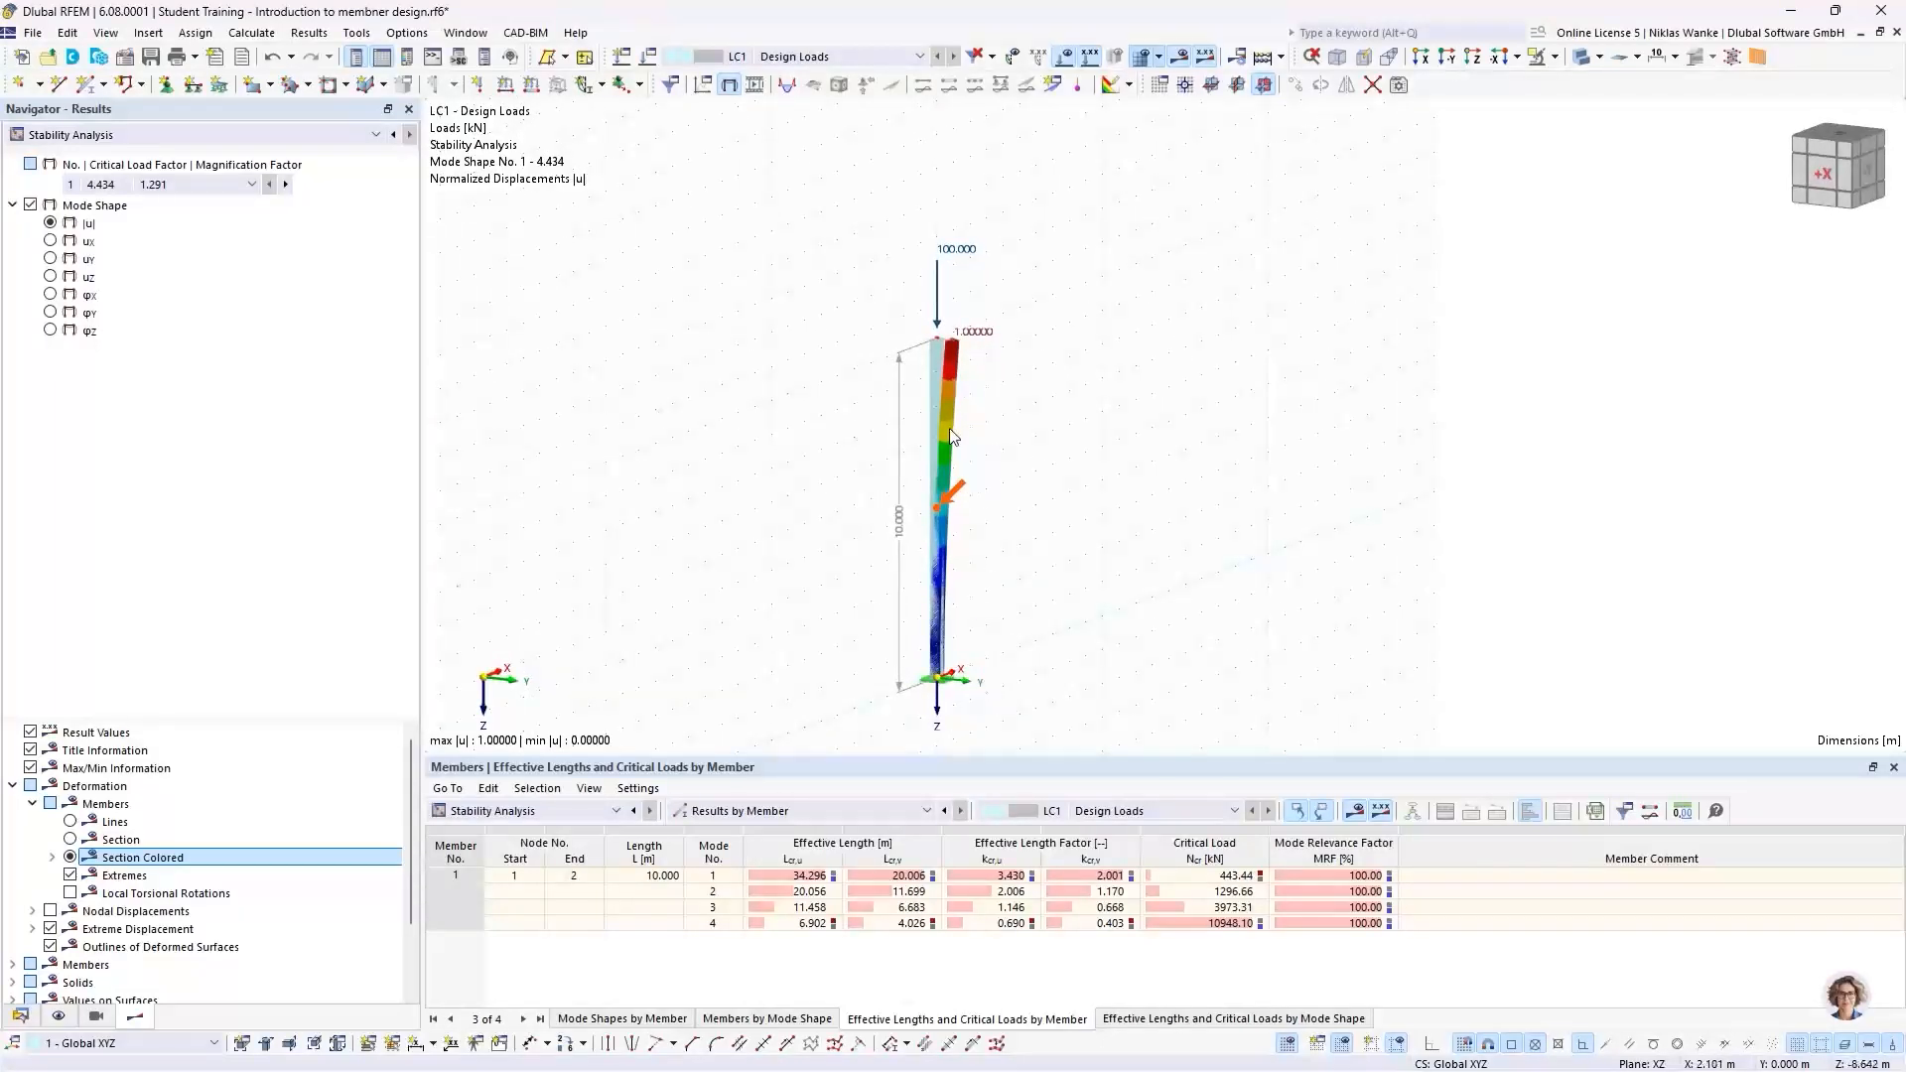
scroll(931, 340, up, 5)
mouse_move(931, 340)
ctrl+middle_down()
mouse_move(961, 421)
mouse_move(976, 417)
mouse_move(910, 363)
mouse_move(945, 362)
ctrl+middle_up()
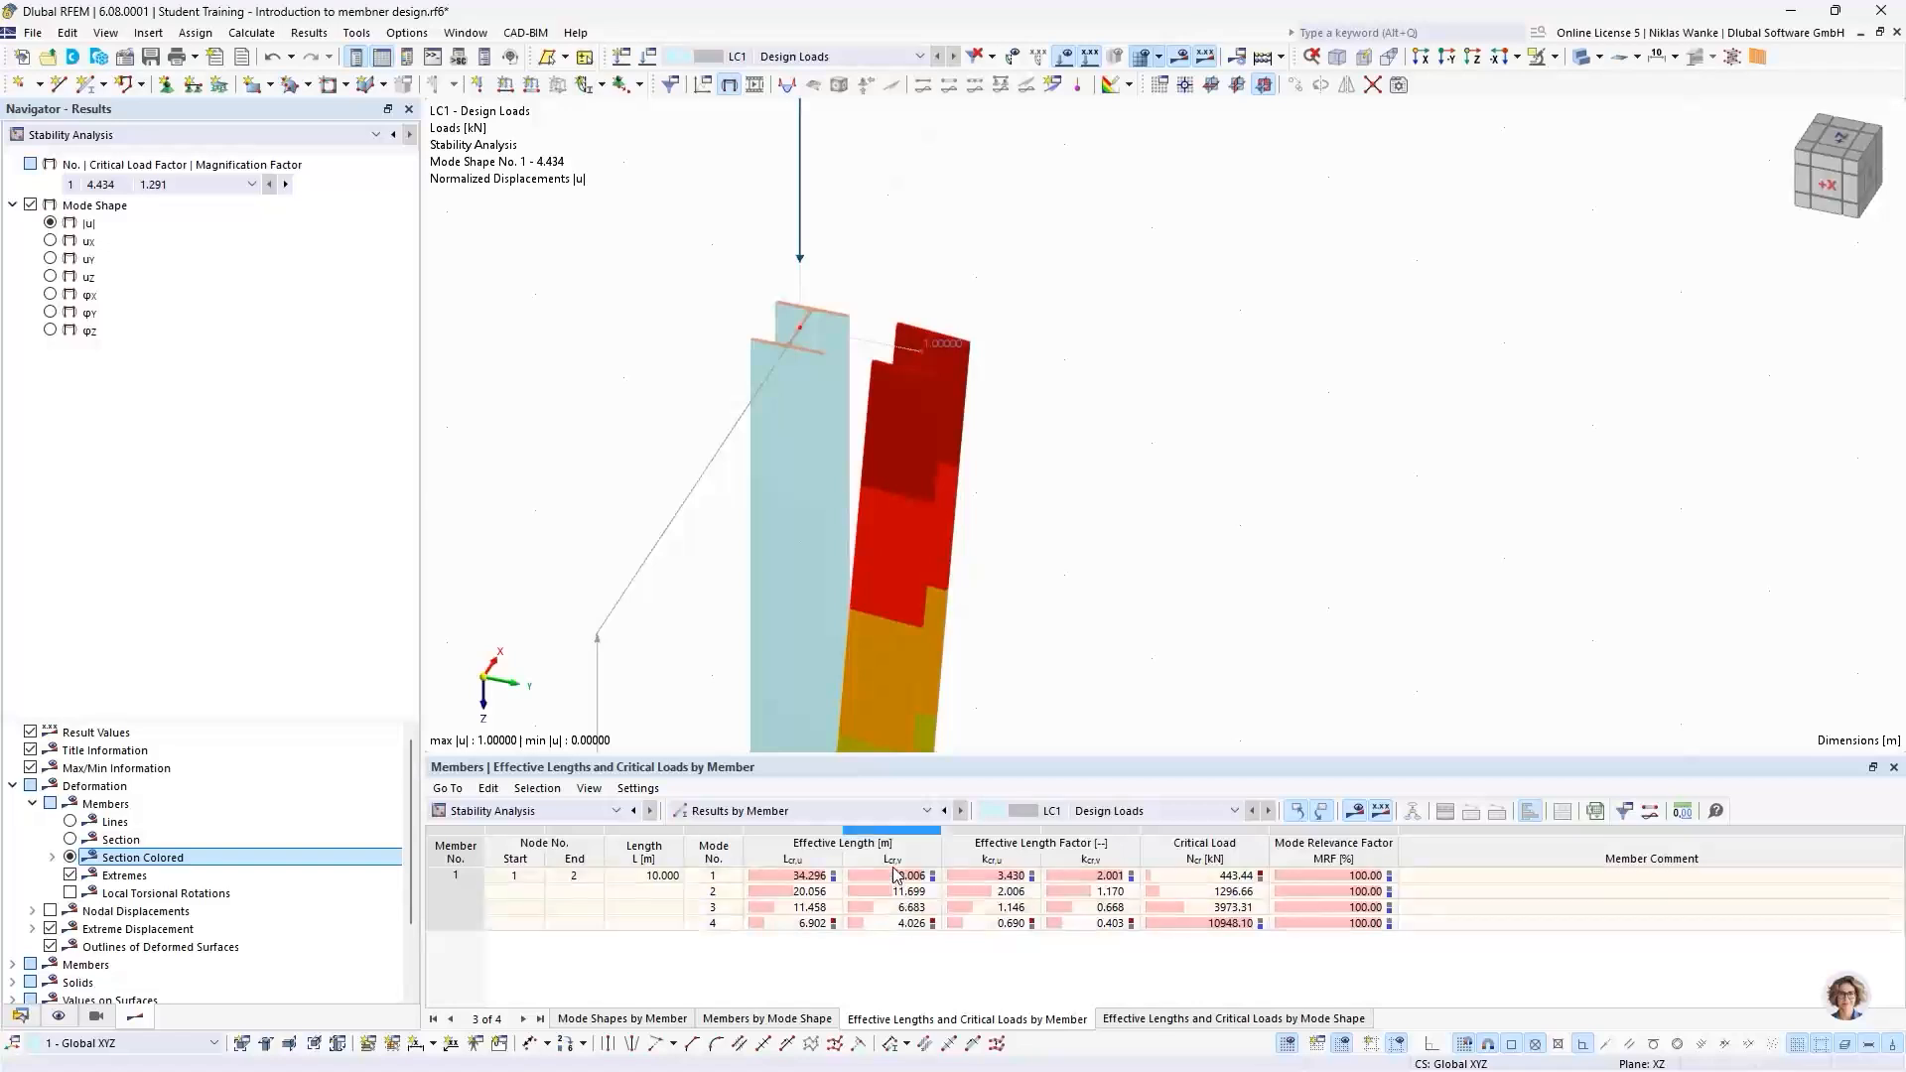
click(1085, 877)
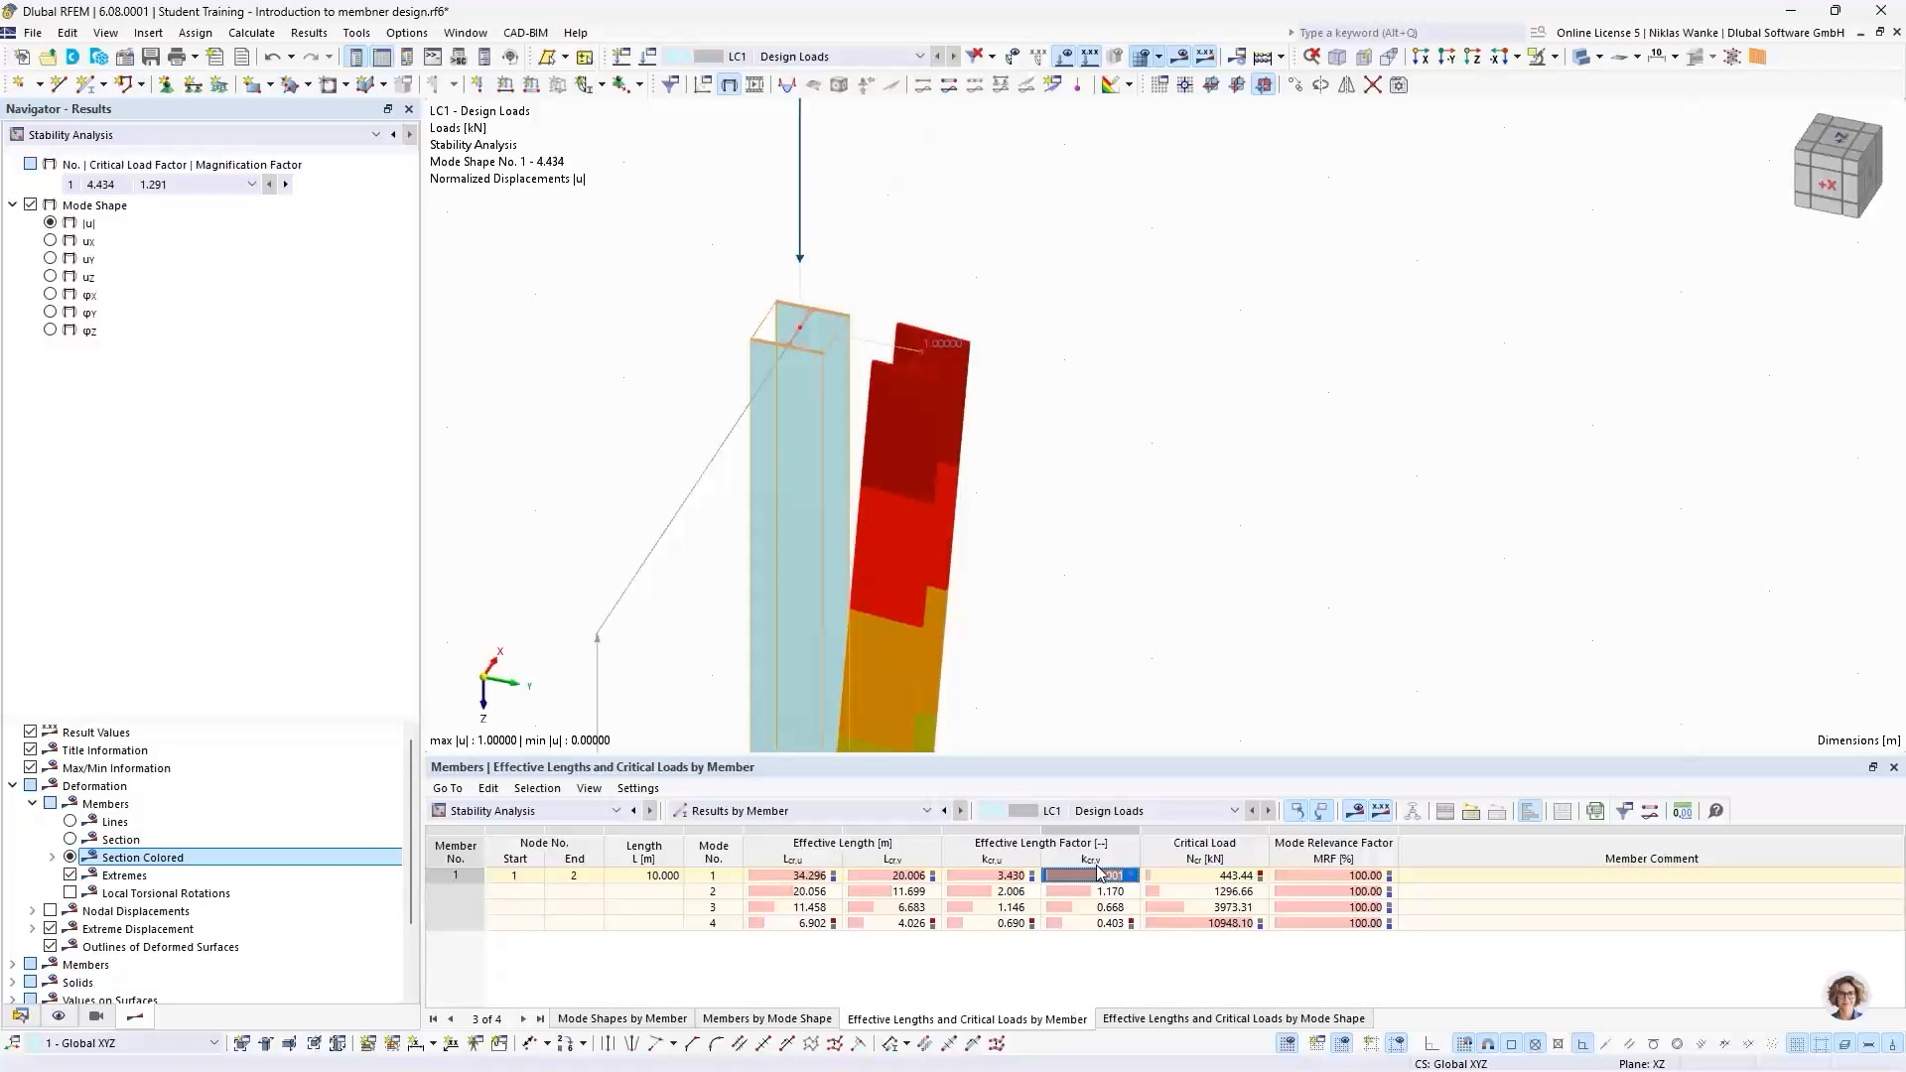
Step: Display mode shape 2 over the full column height in the XZ plane and select its effective length factor kcr,u
scroll(1069, 492, down, 5)
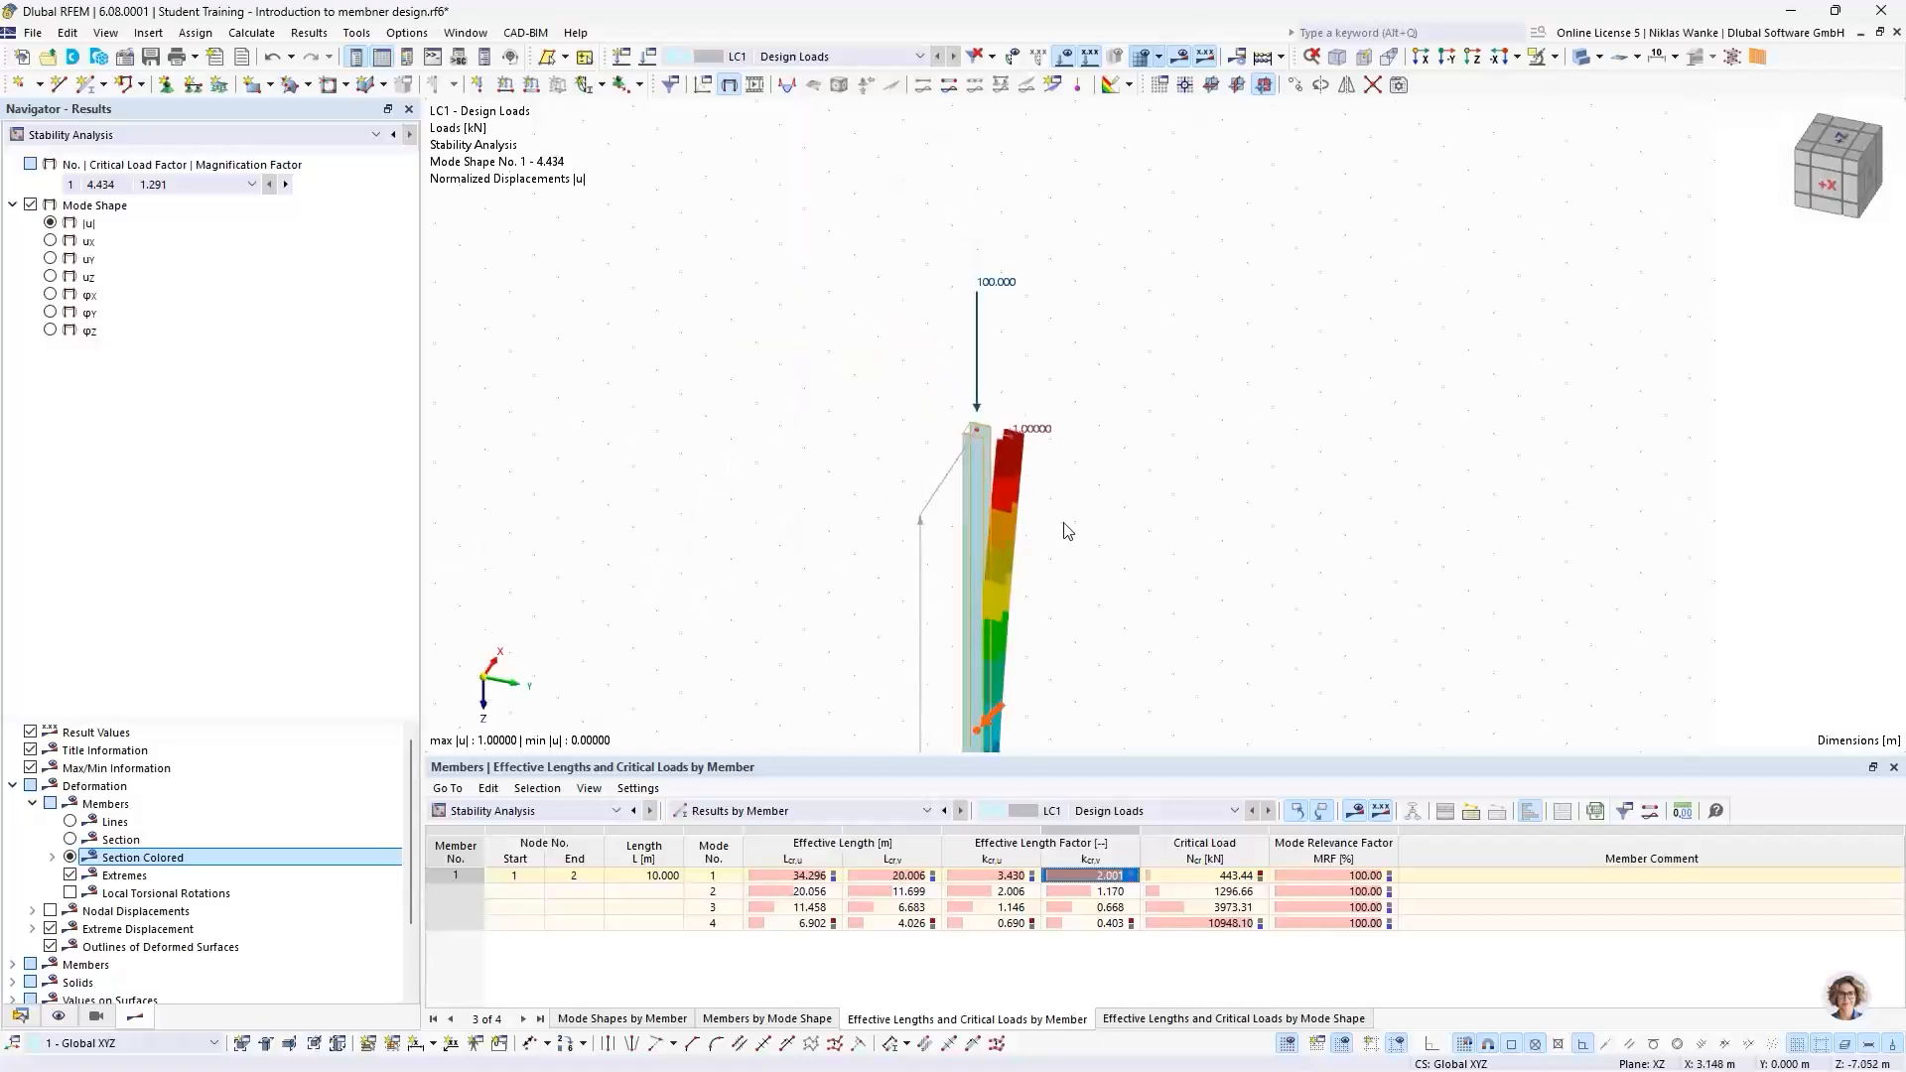
middle_drag(1062, 511, 1028, 332)
scroll(992, 645, down, 2)
middle_drag(993, 645, 1001, 536)
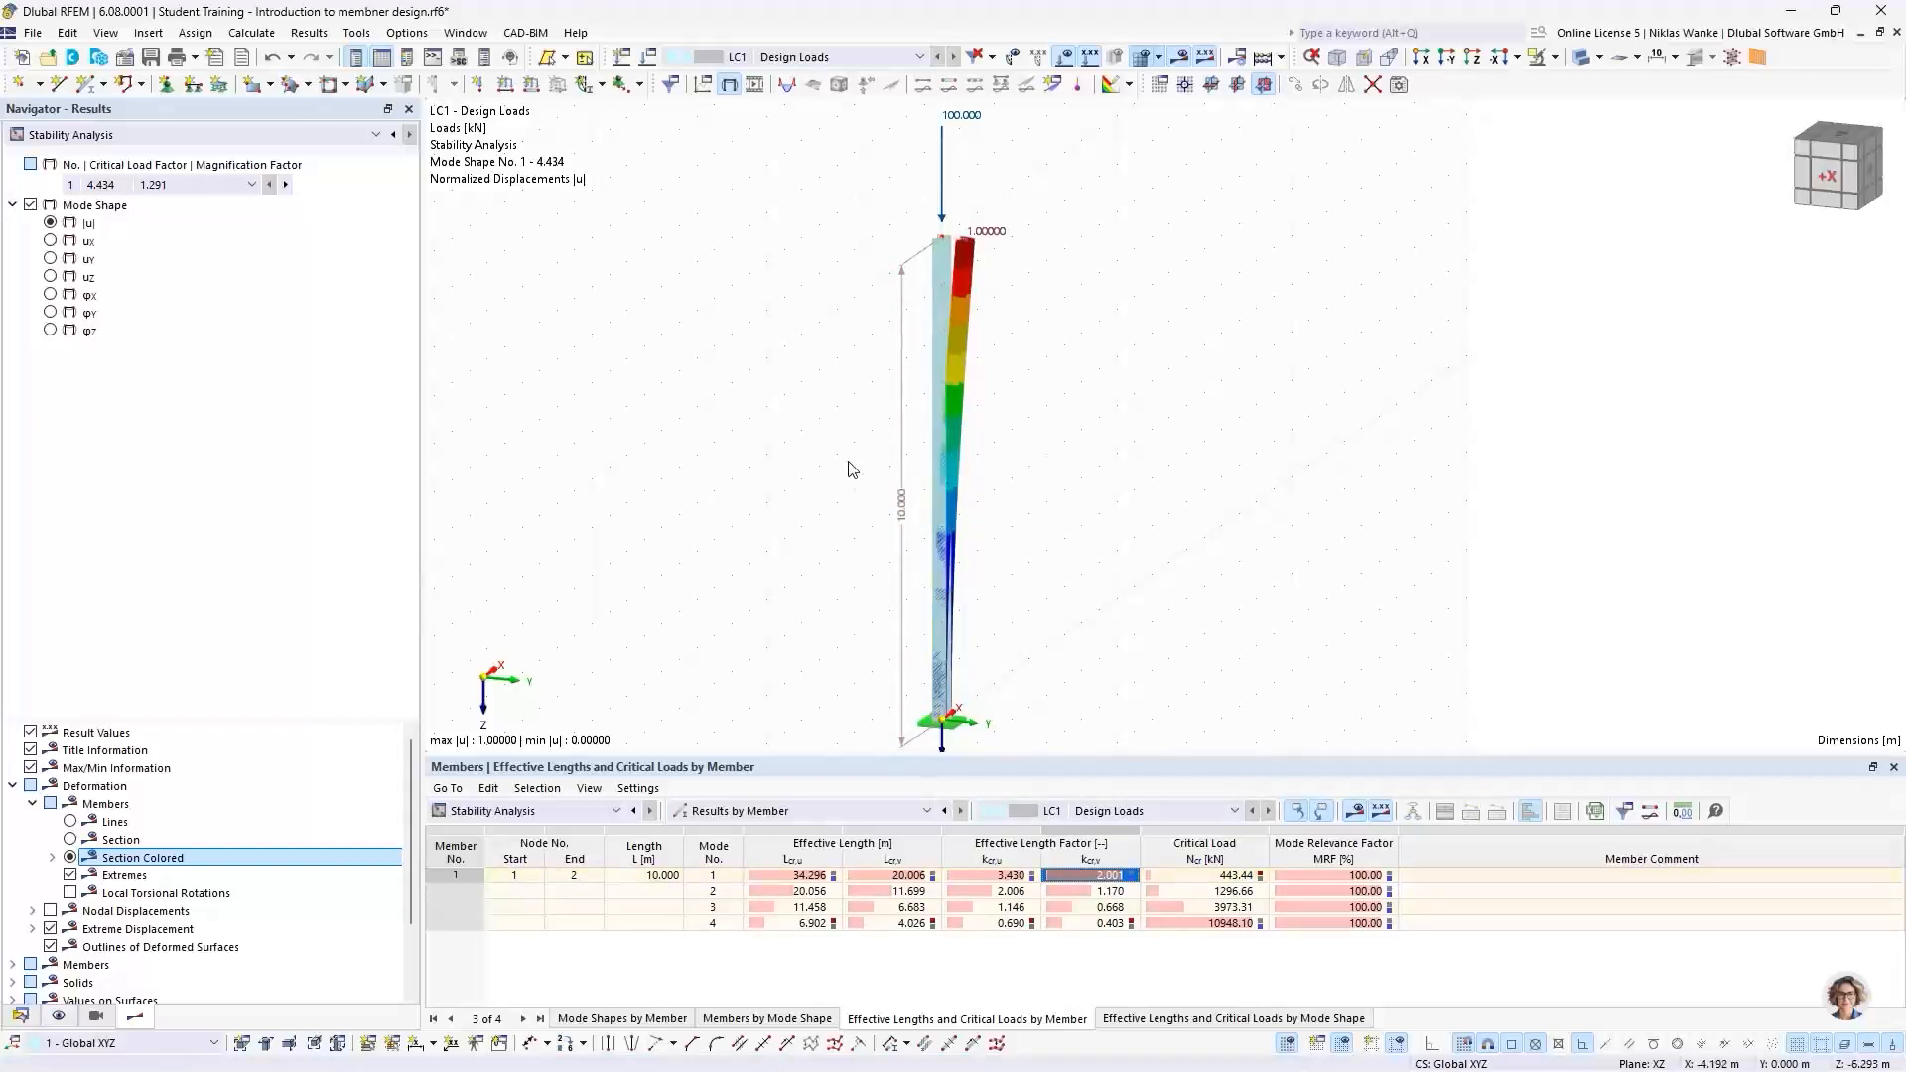
click(285, 184)
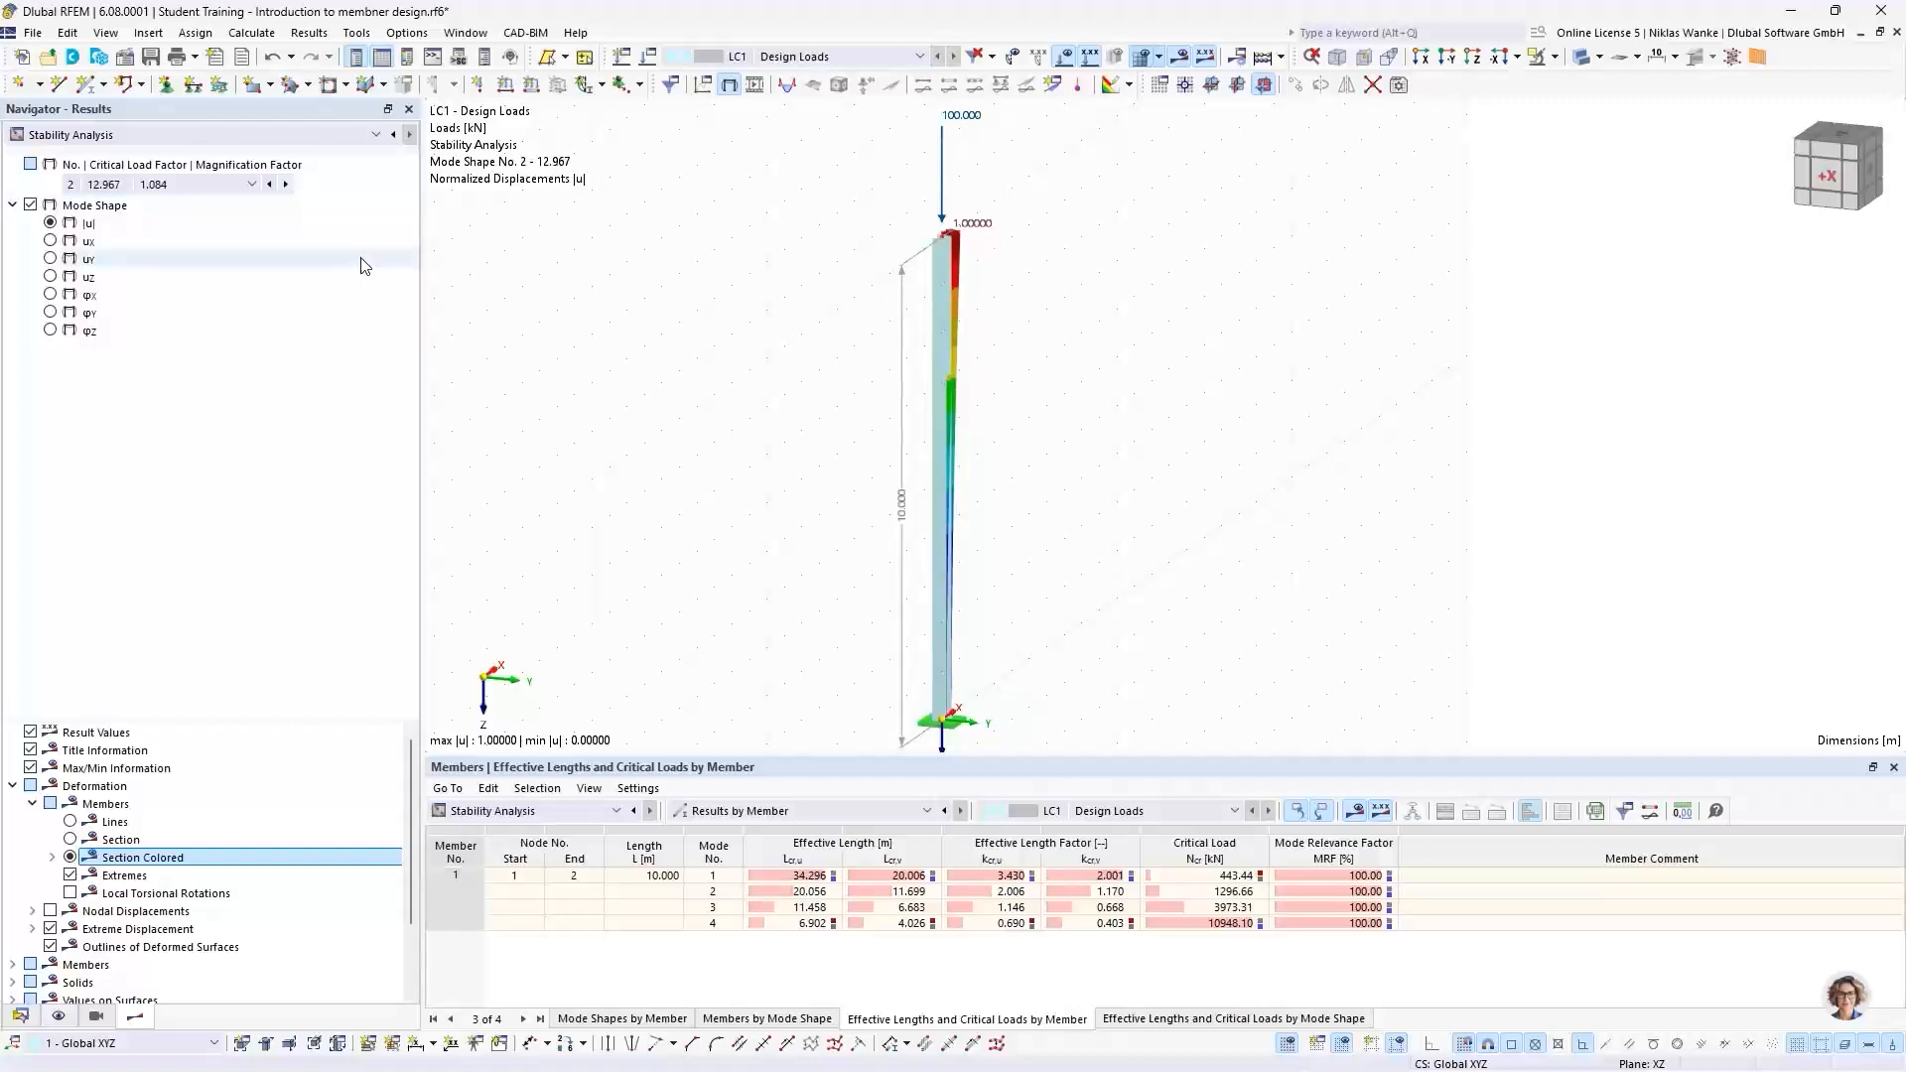
ctrl+middle_drag(868, 506, 551, 482)
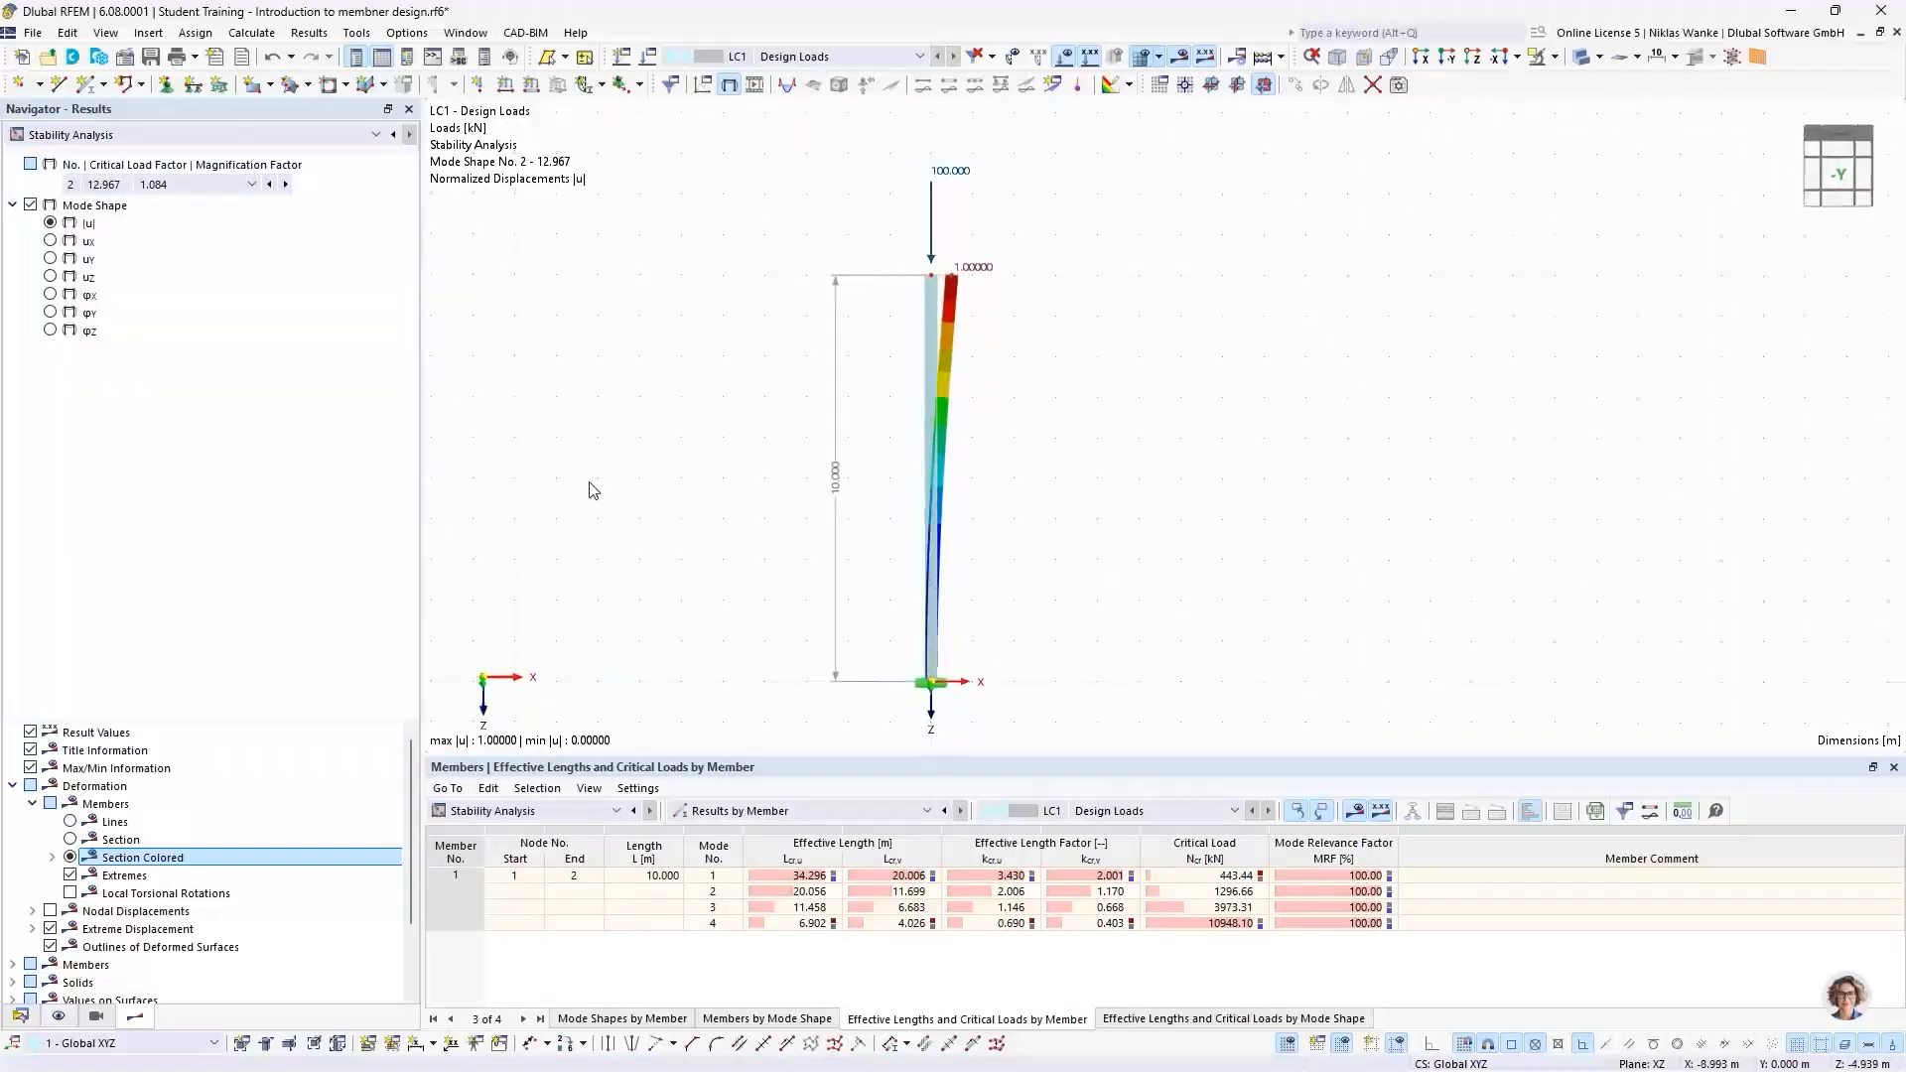
scroll(836, 462, up, 1)
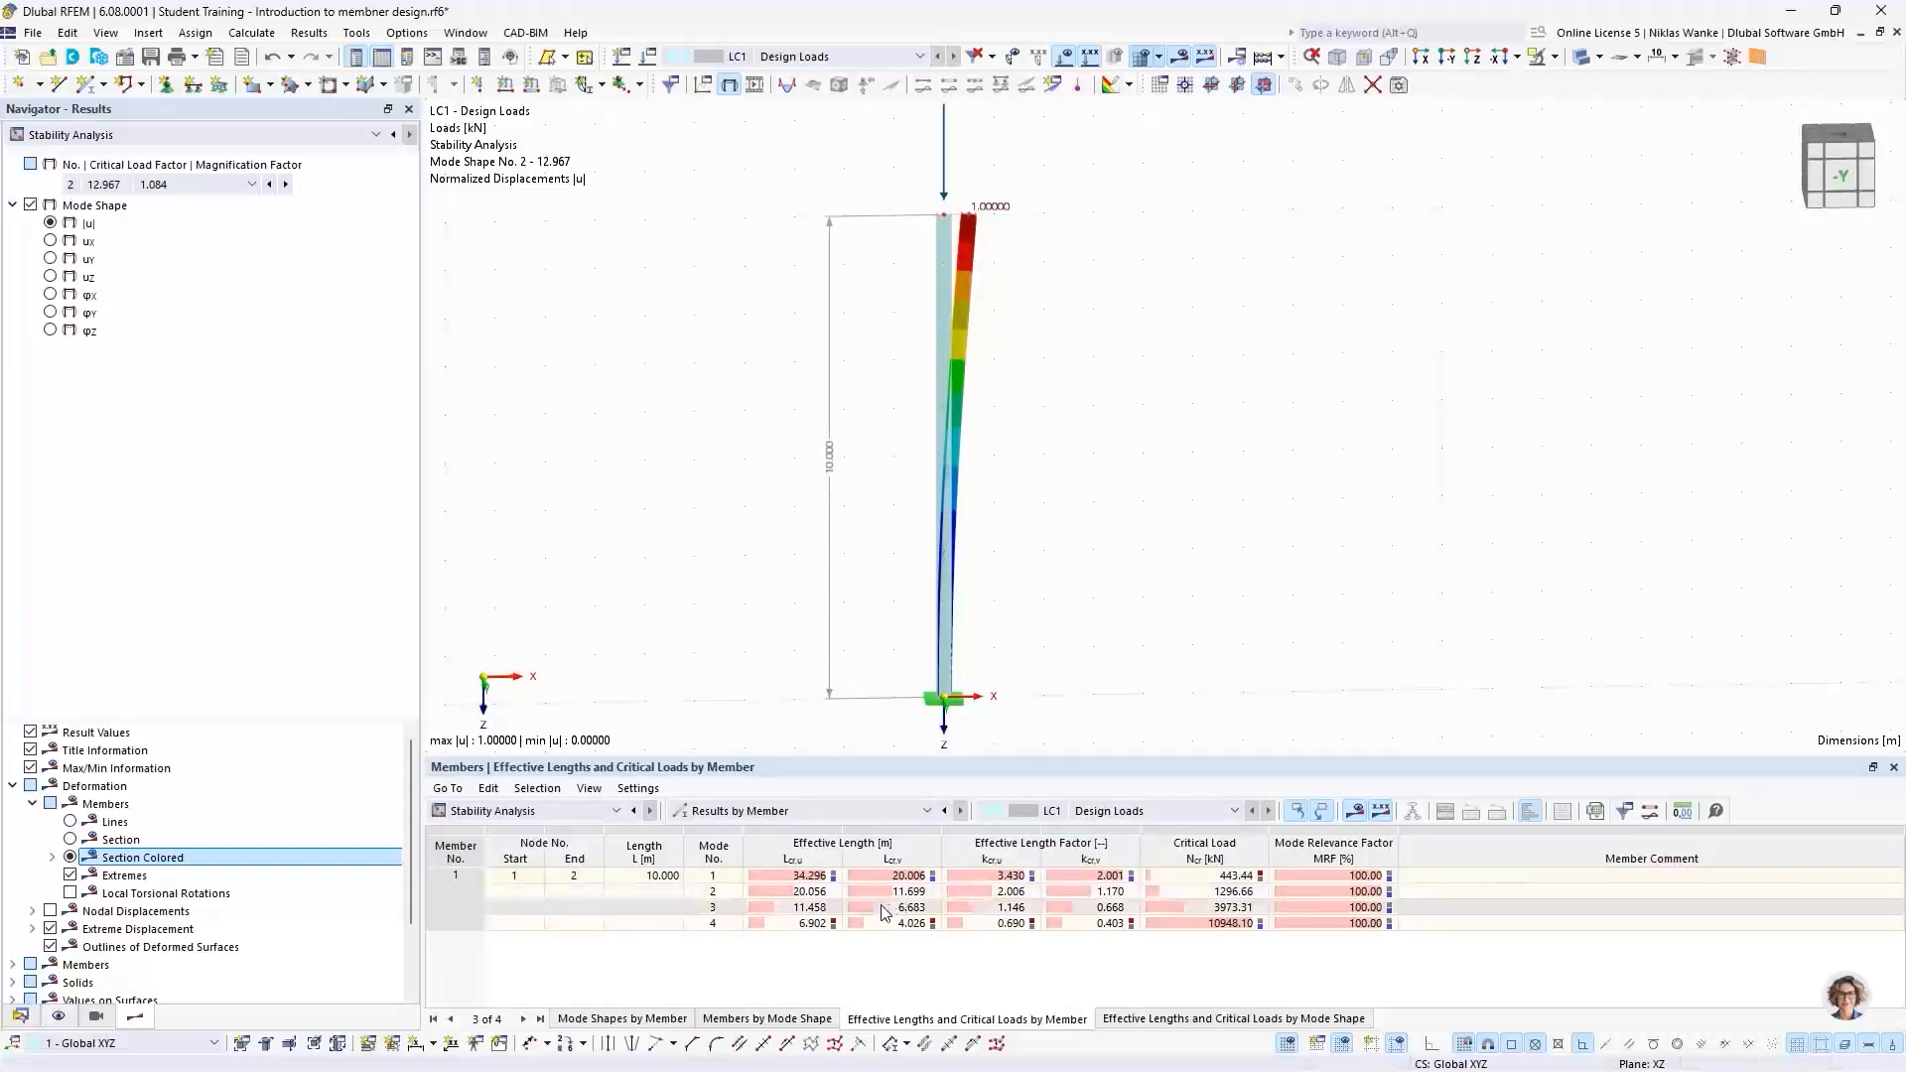
click(1004, 897)
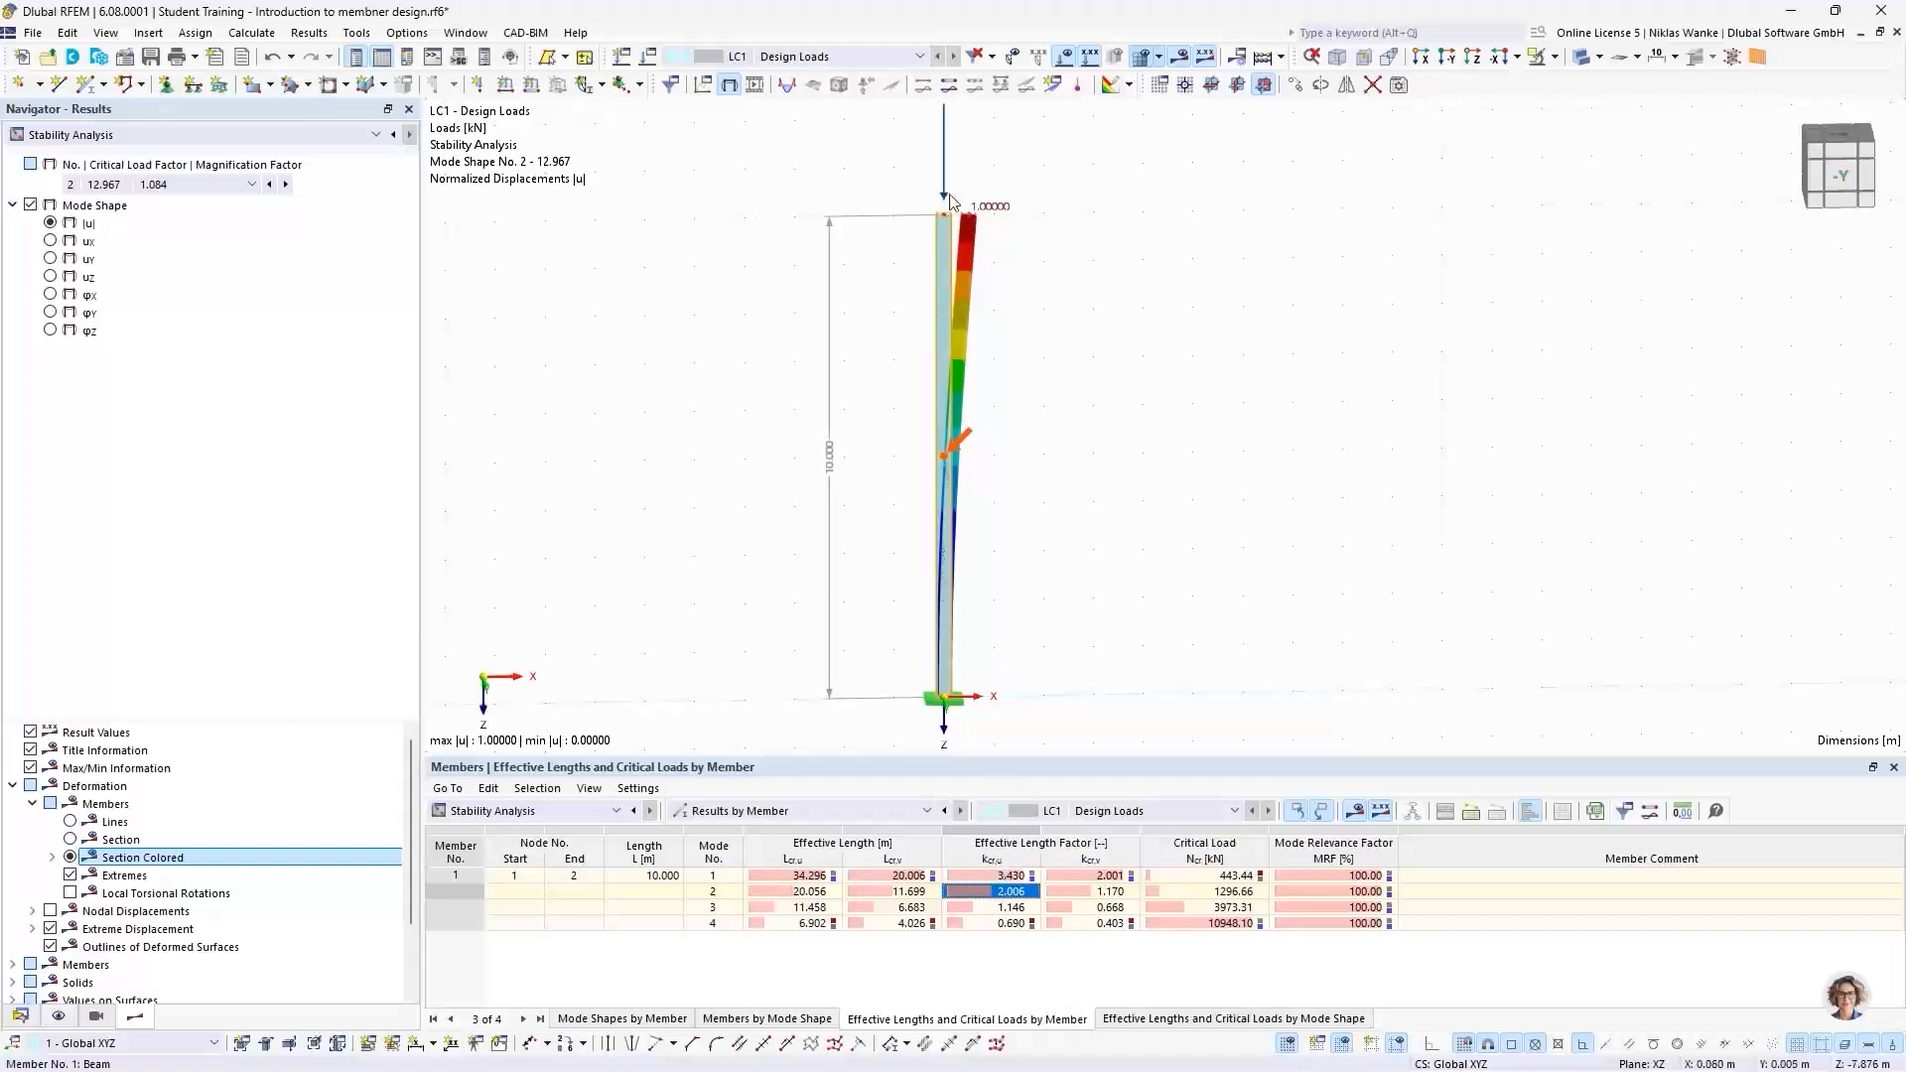
Step: Examine the I-section at the column head and its buckling direction in mode shape 2
scroll(961, 270, up, 5)
ctrl+middle_drag(962, 270, 958, 338)
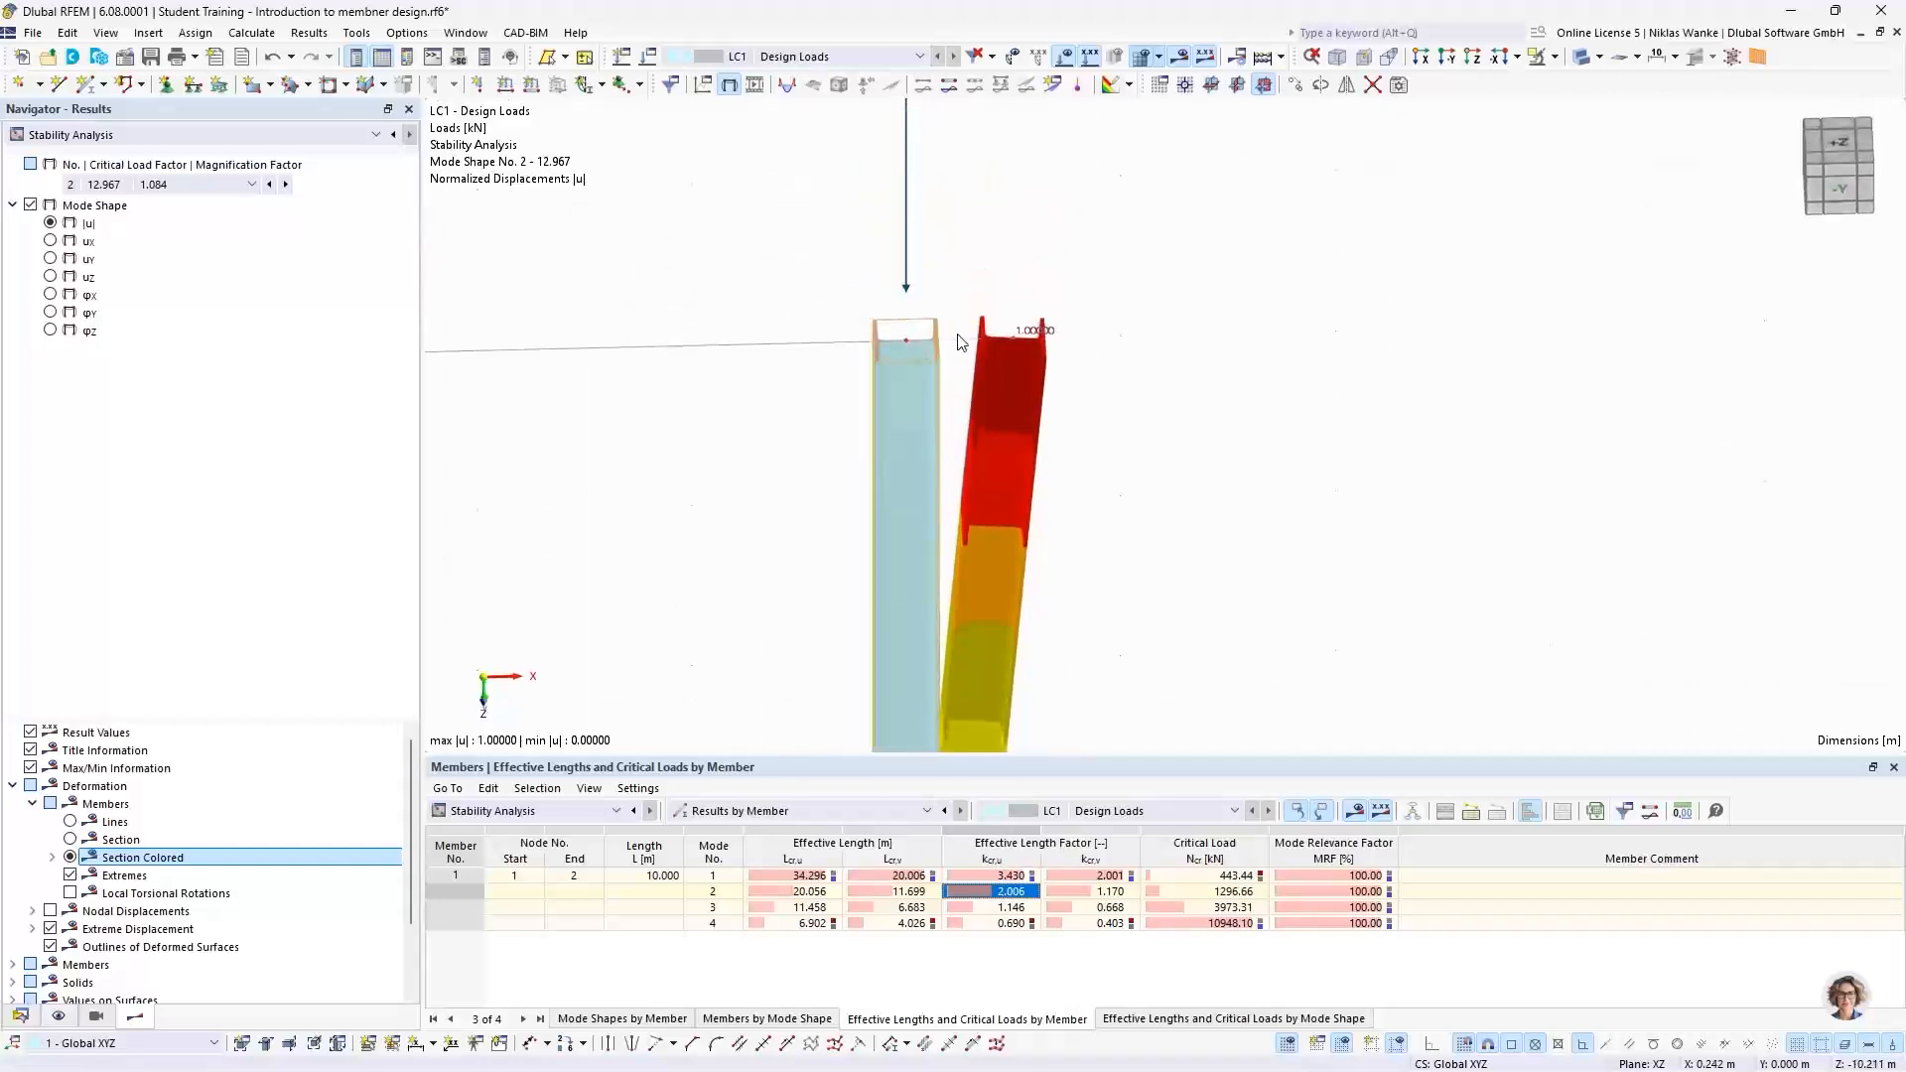
scroll(958, 339, up, 3)
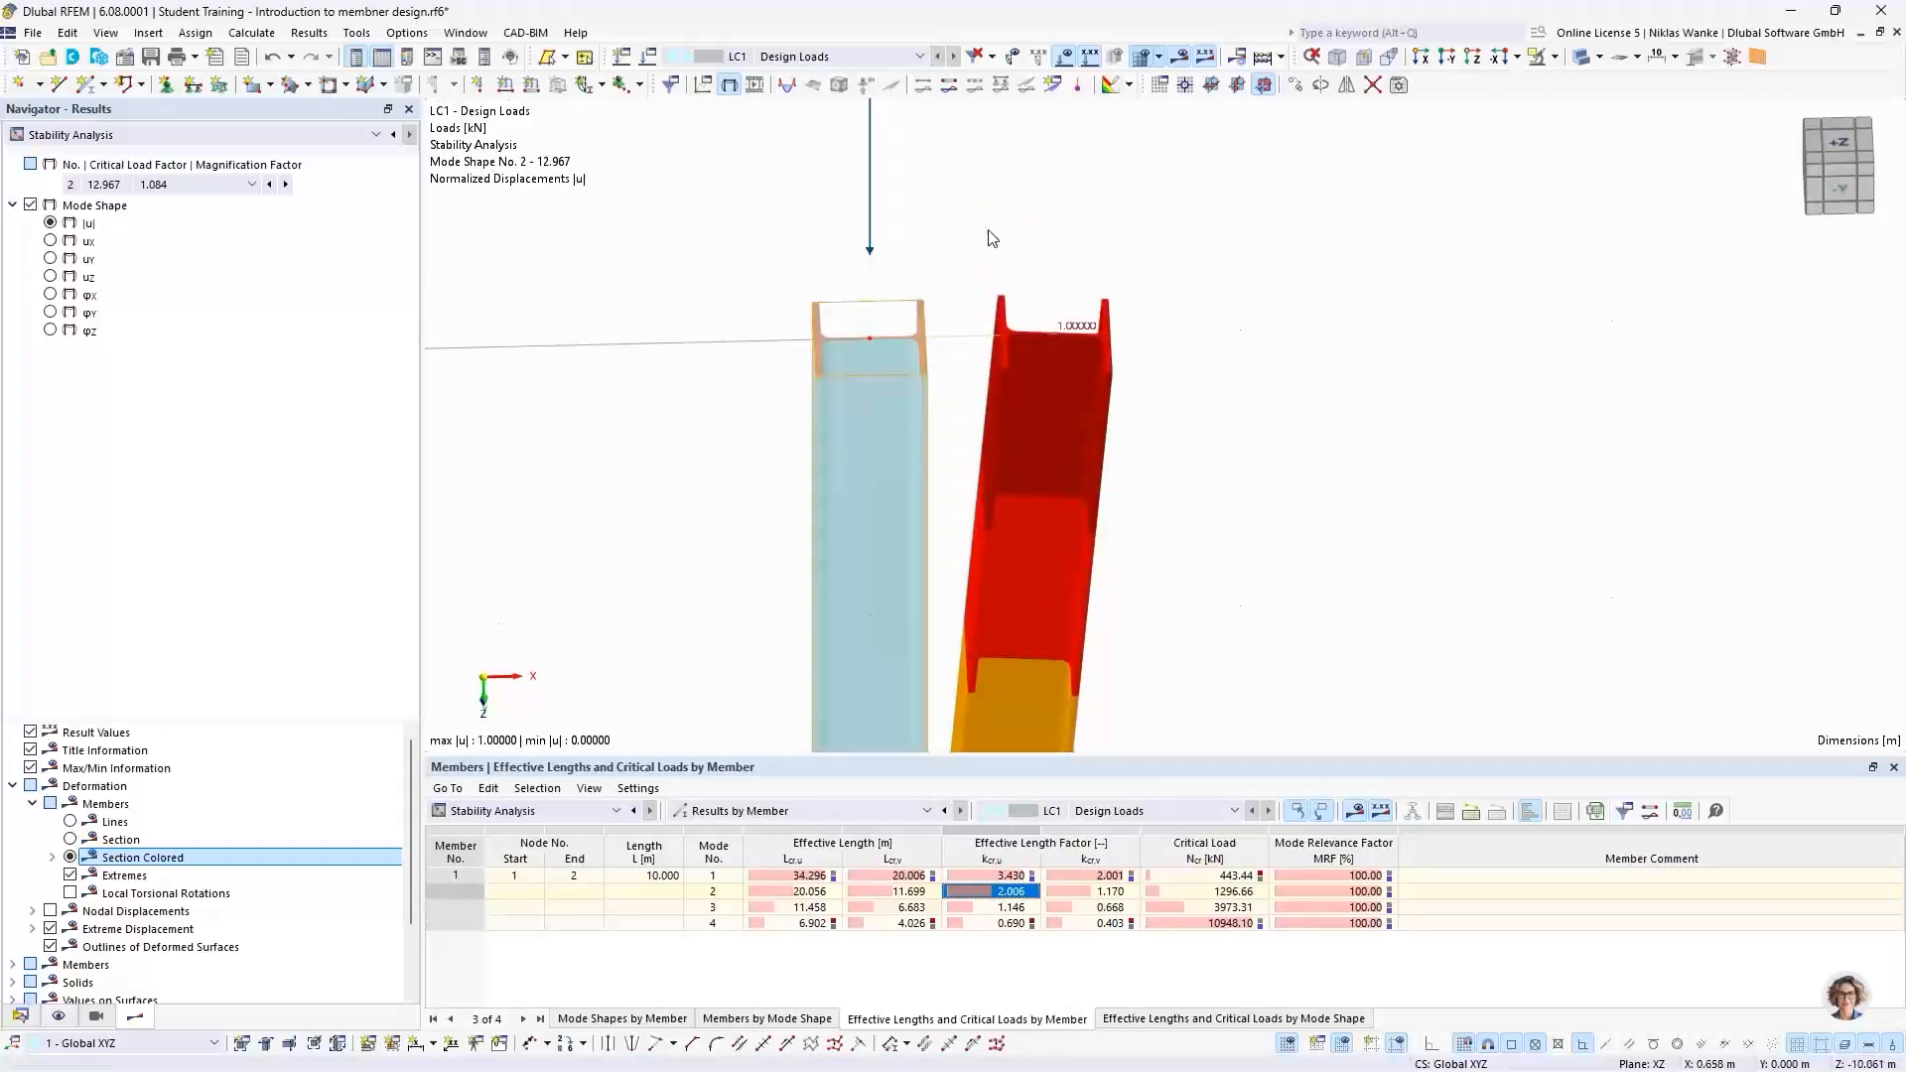
scroll(867, 441, down, 5)
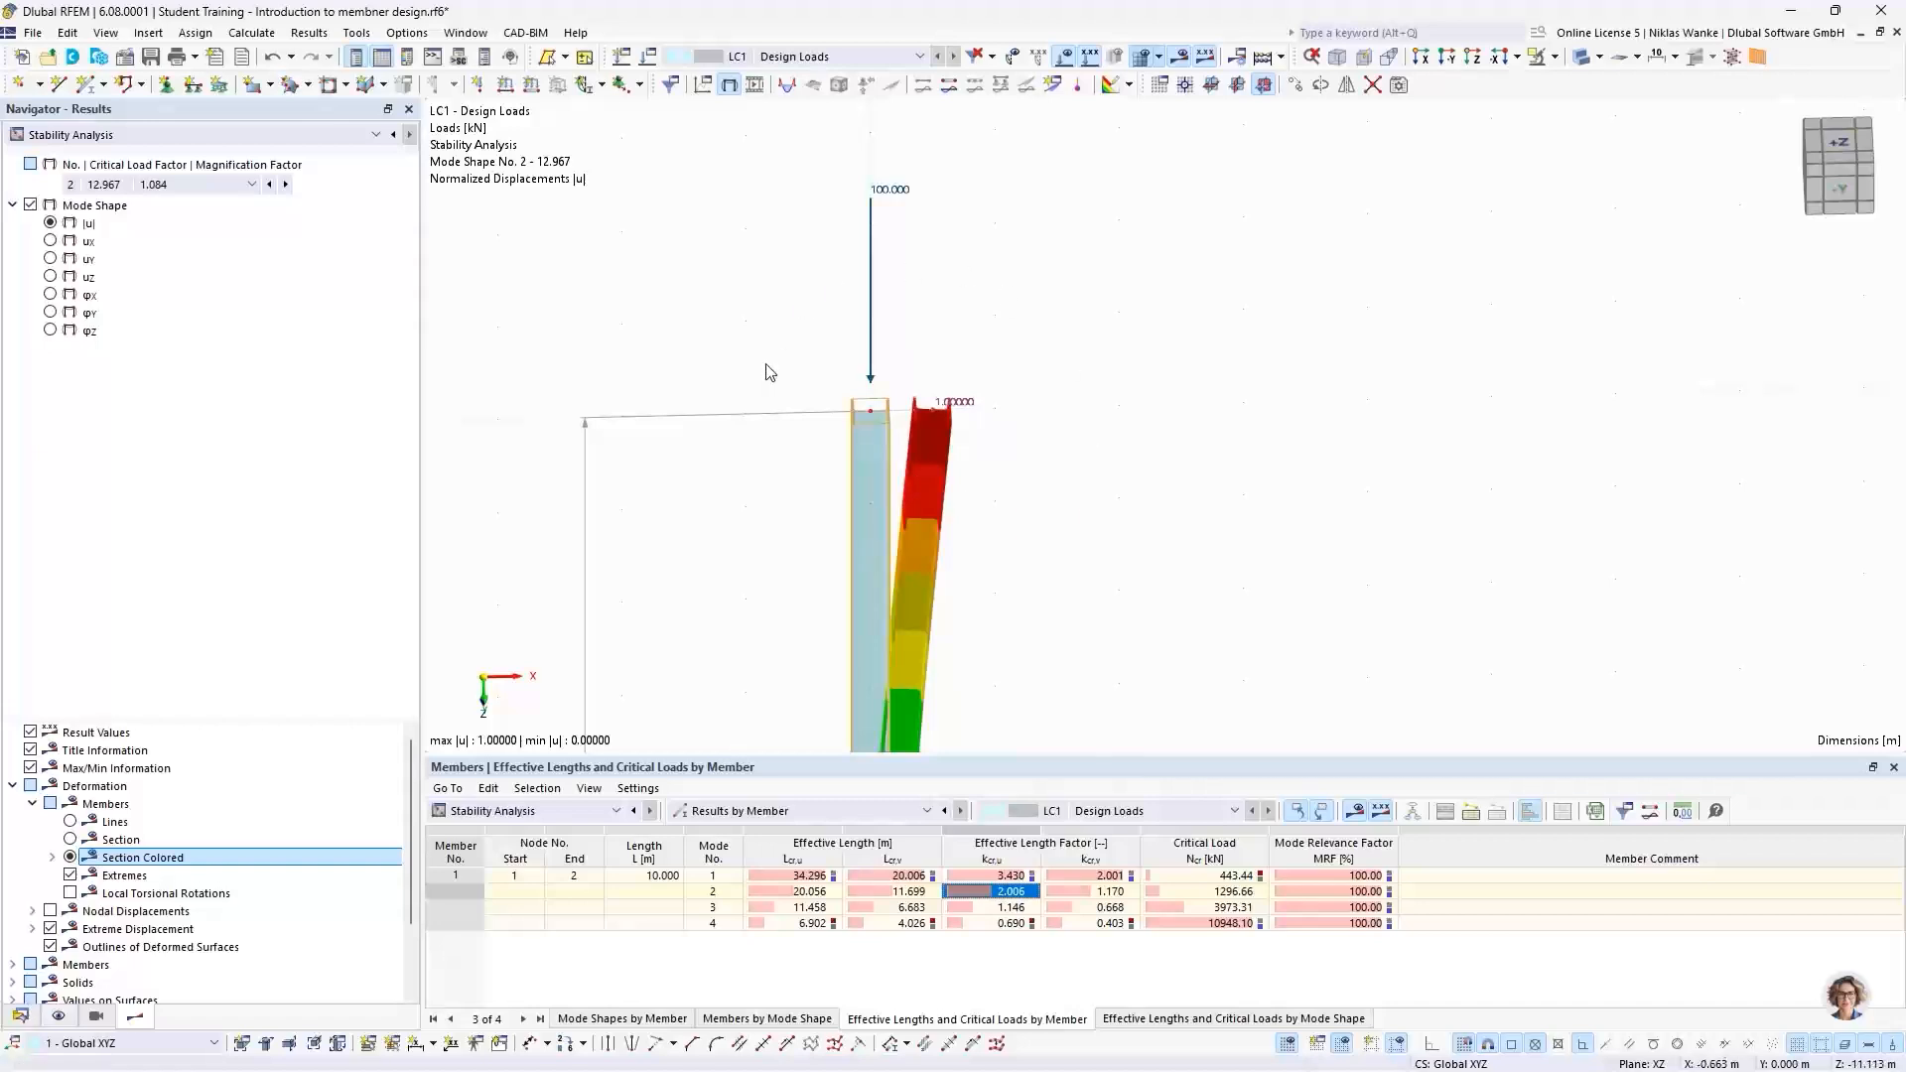
scroll(901, 425, up, 5)
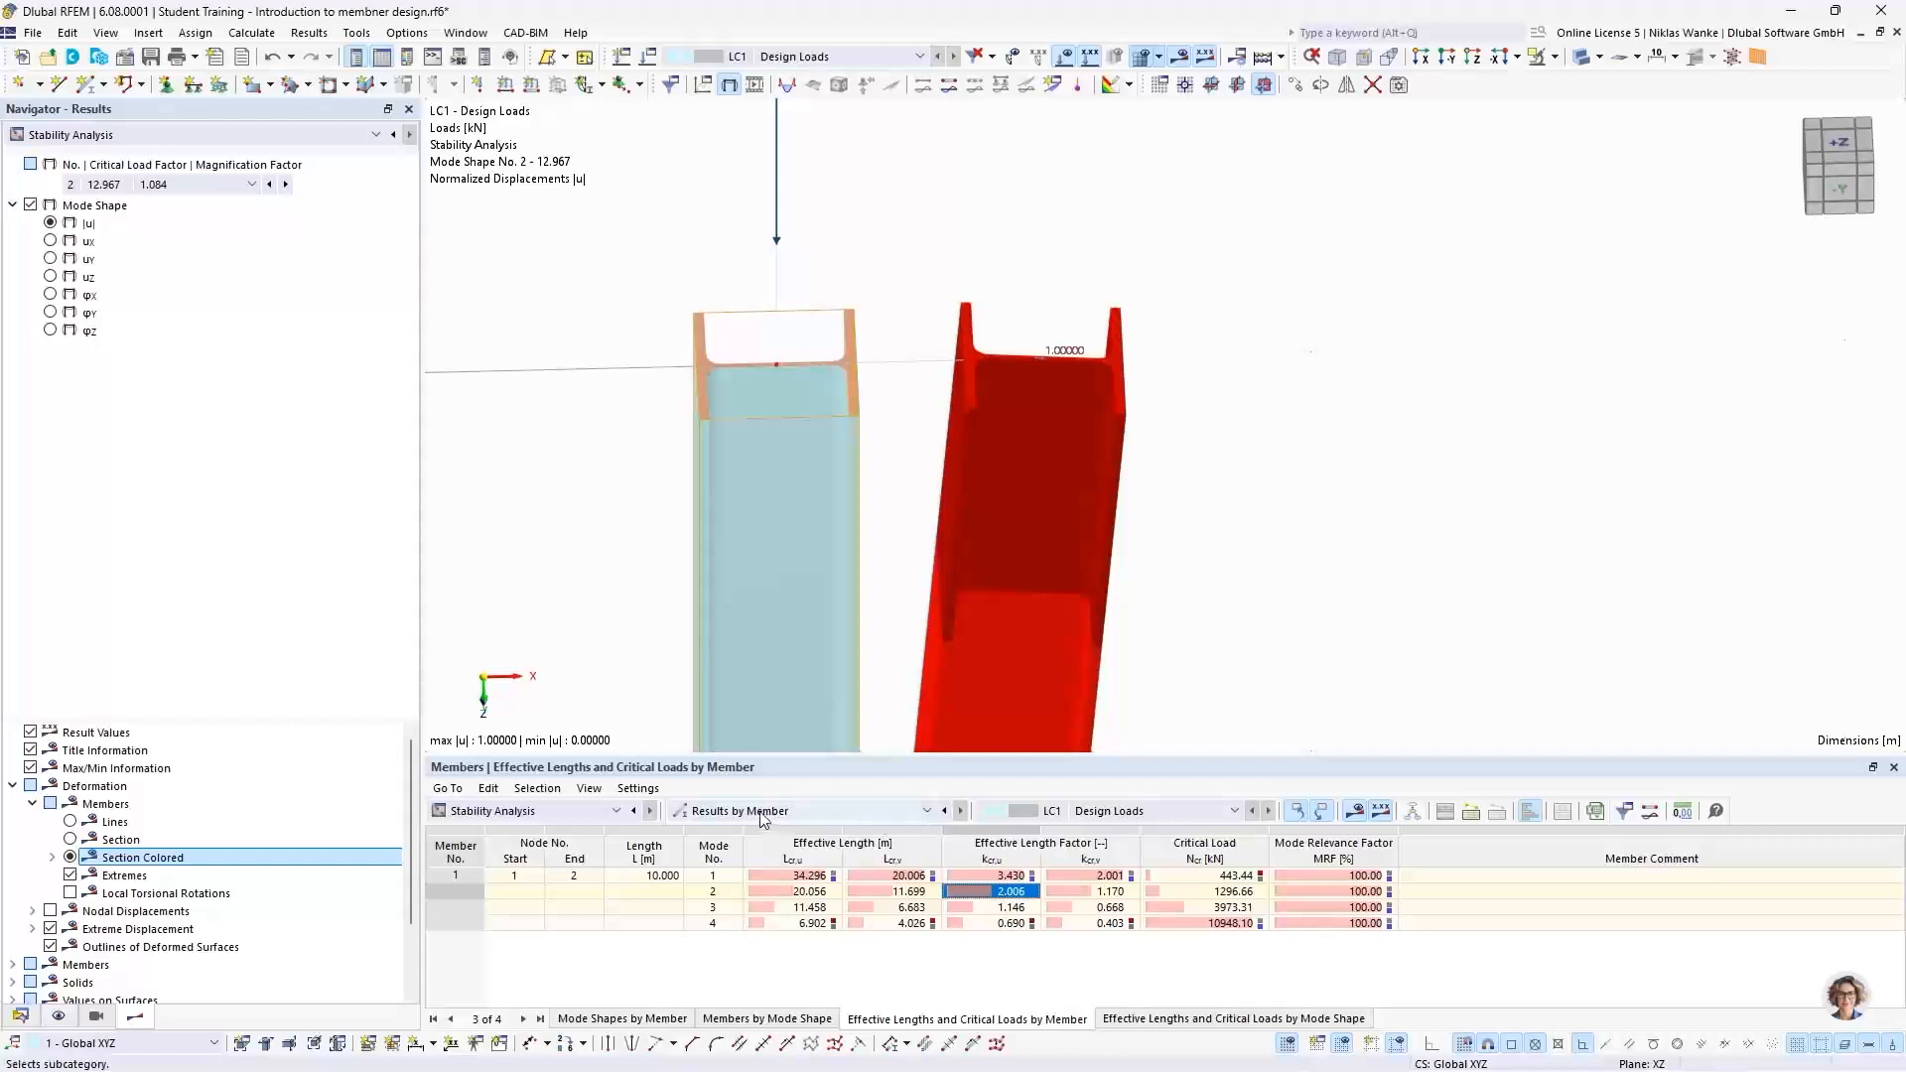
scroll(880, 395, down, 5)
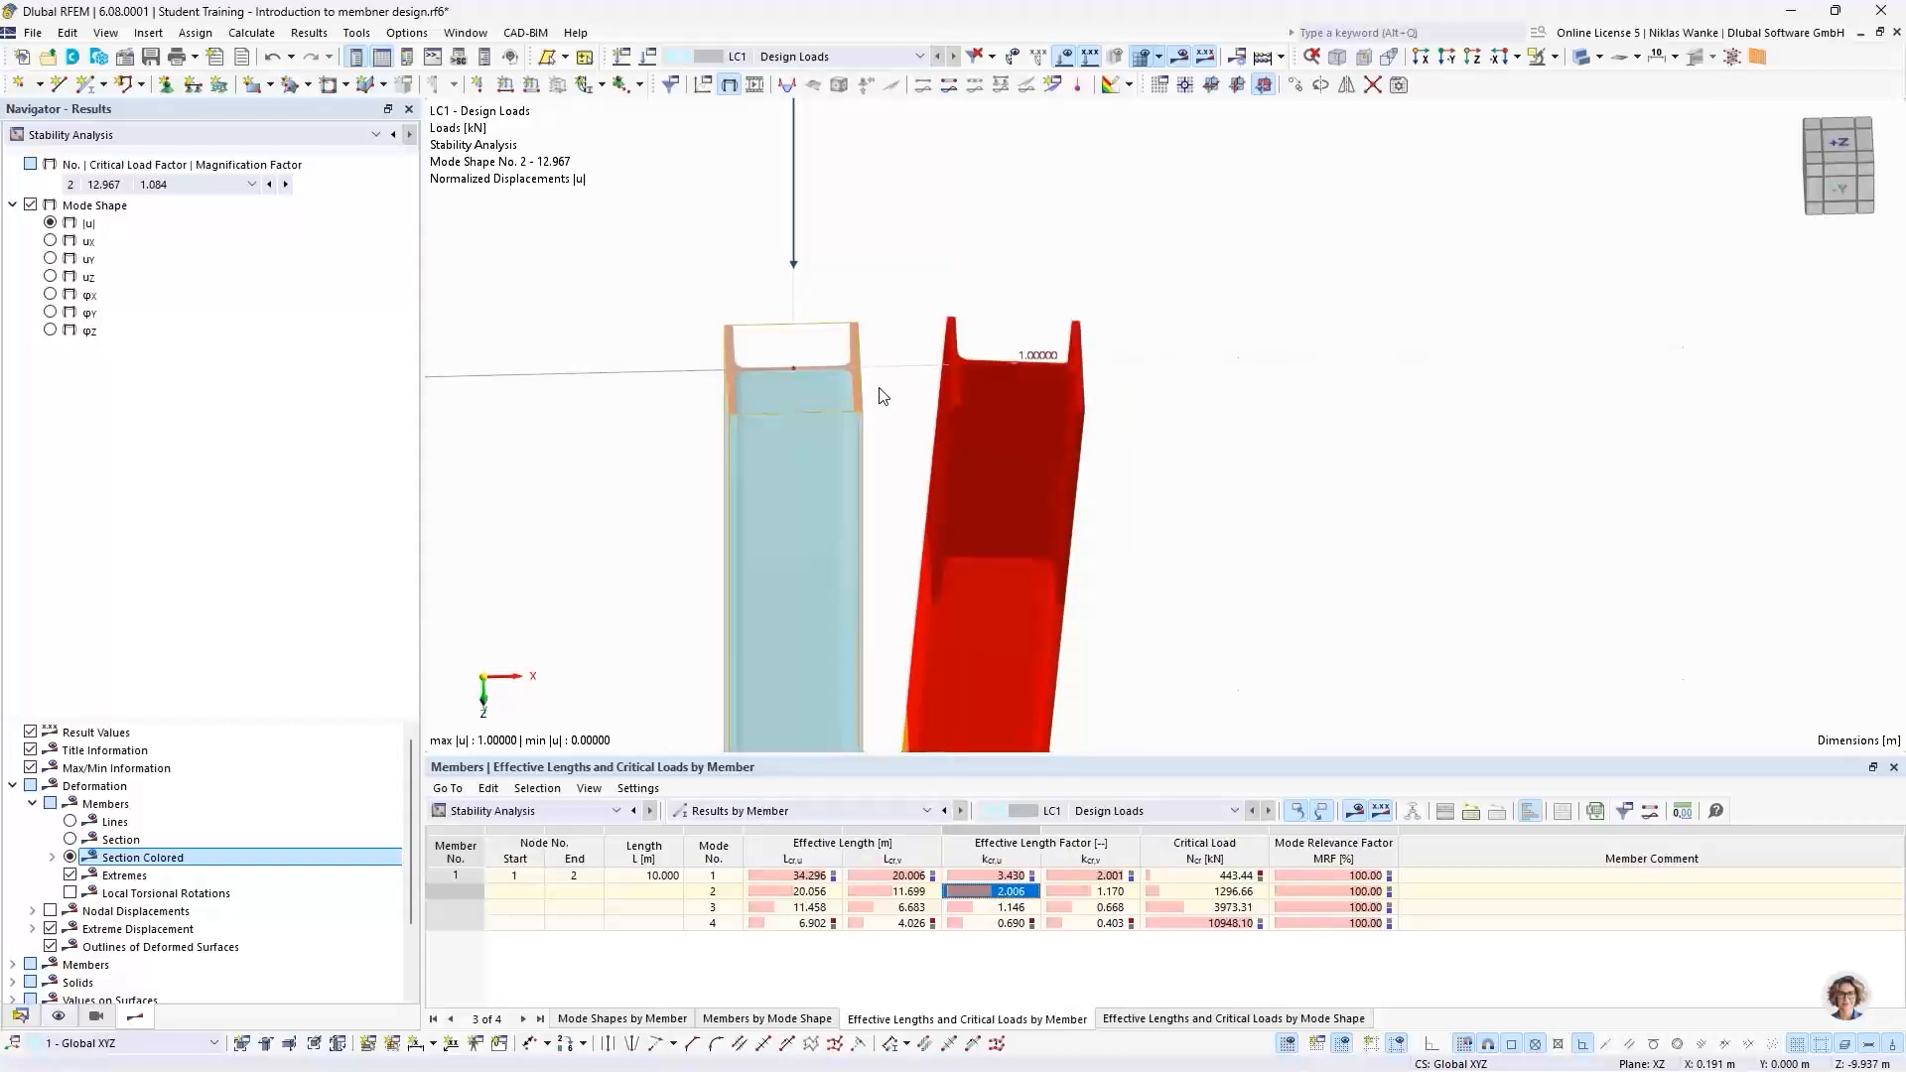
Step: Return to the critical load factors table and select the critical load factor of mode 2
click(757, 811)
click(765, 831)
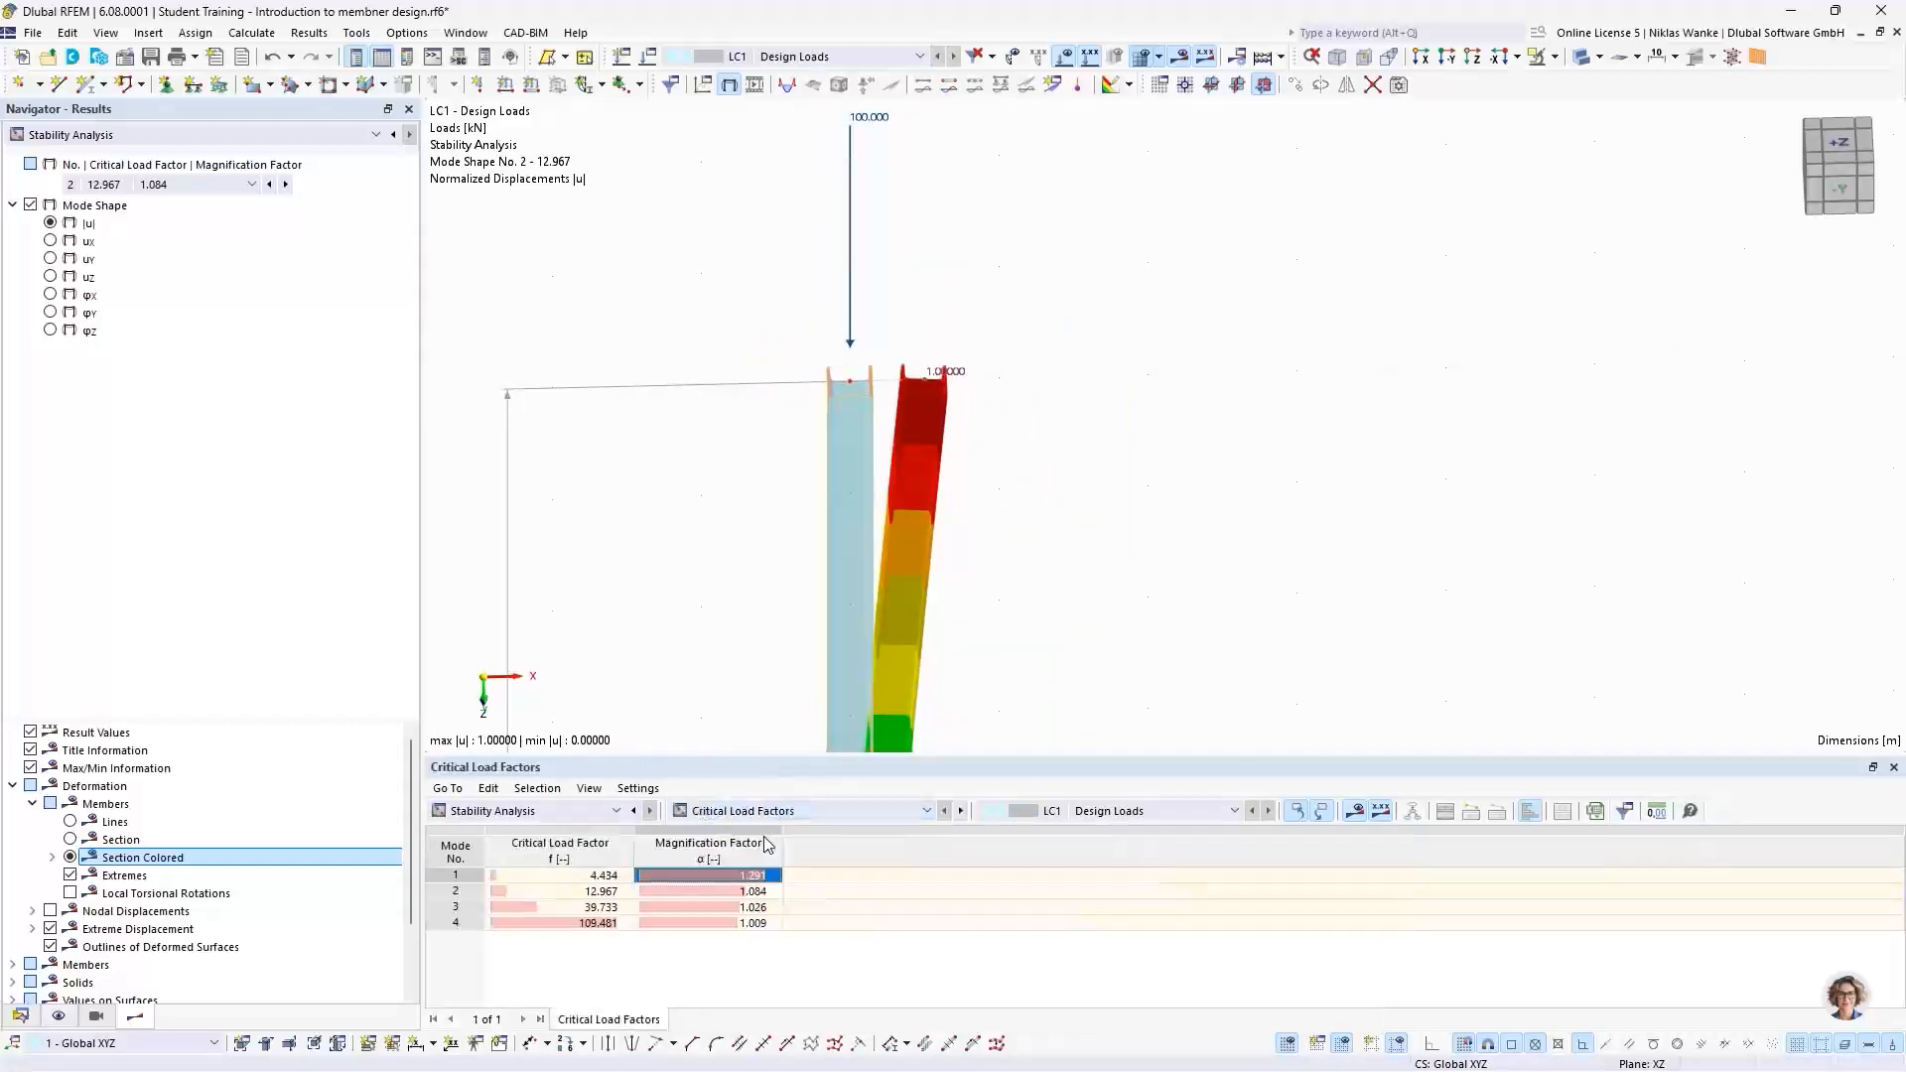
click(574, 892)
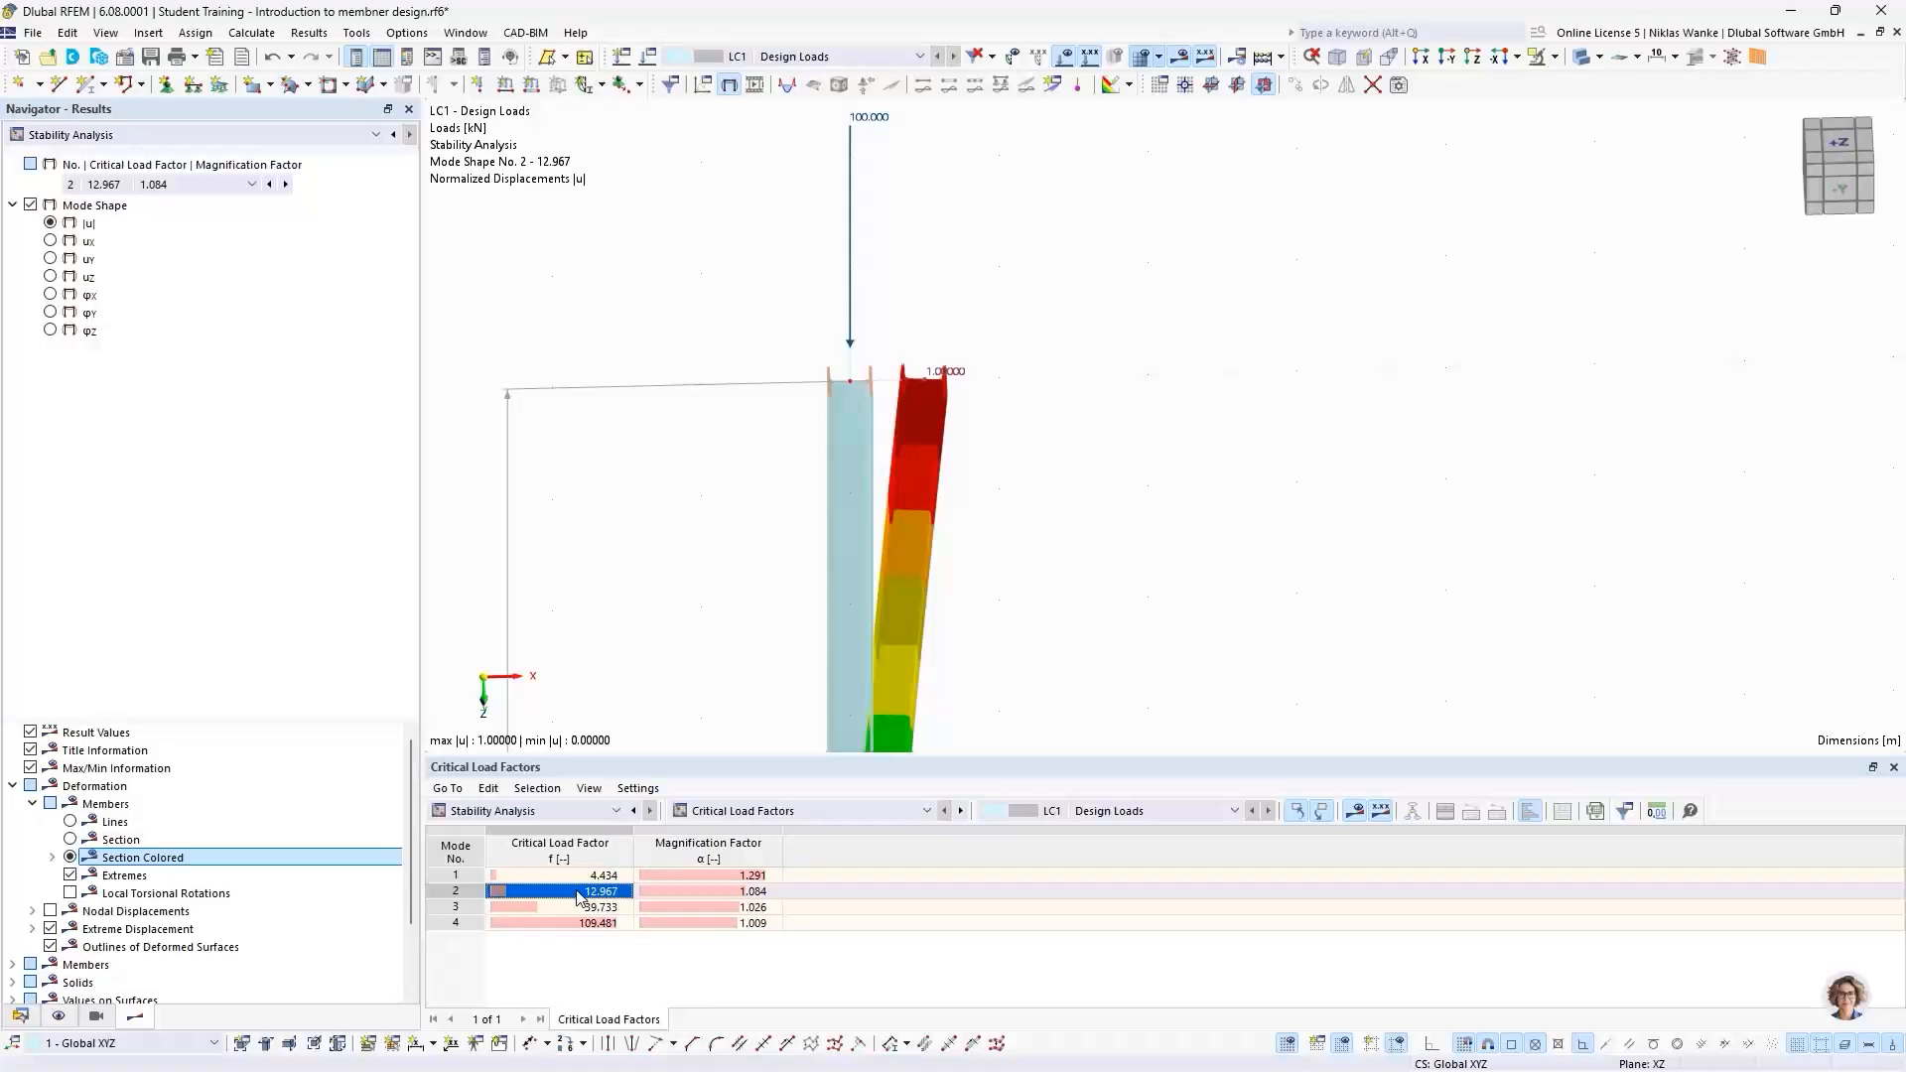
Step: Examine mode shape 2 over the full column height, from the nodal load at its head to the fixed base
scroll(711, 566, down, 5)
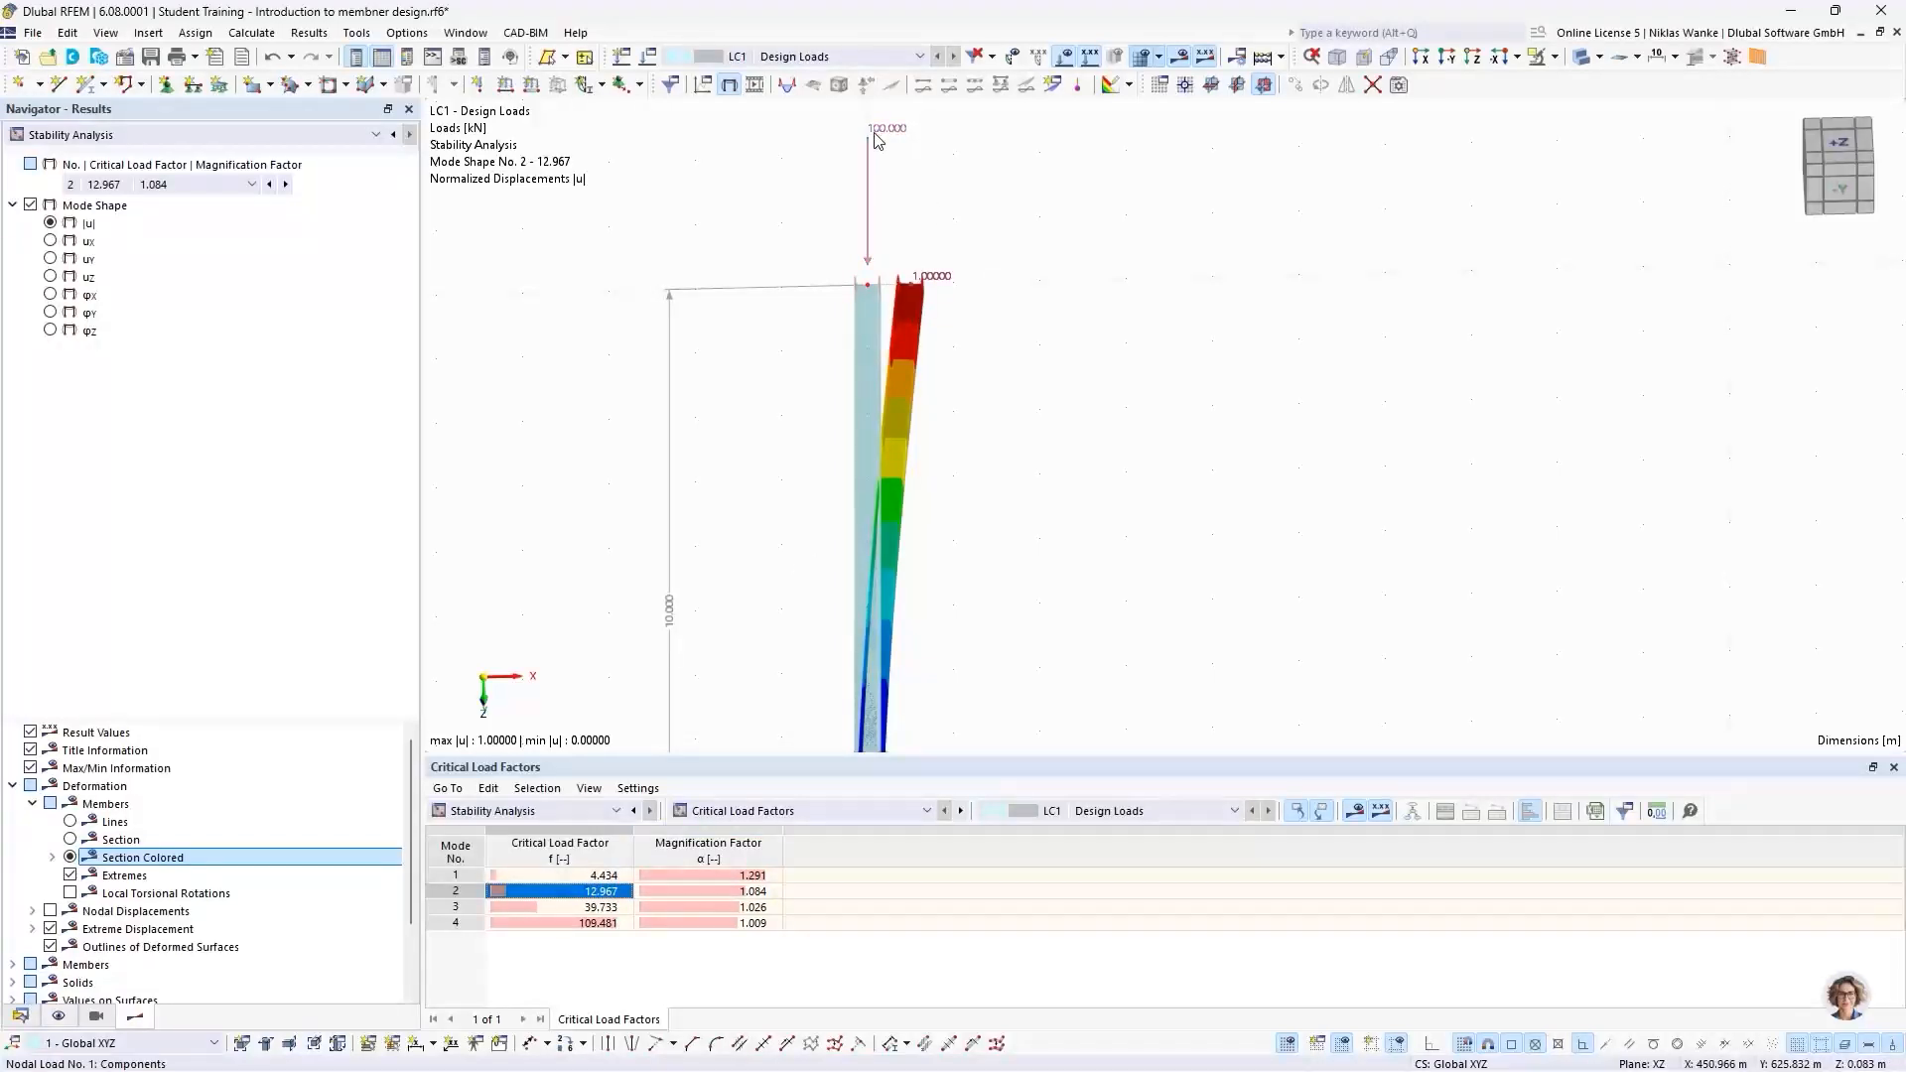
mouse_move(875, 140)
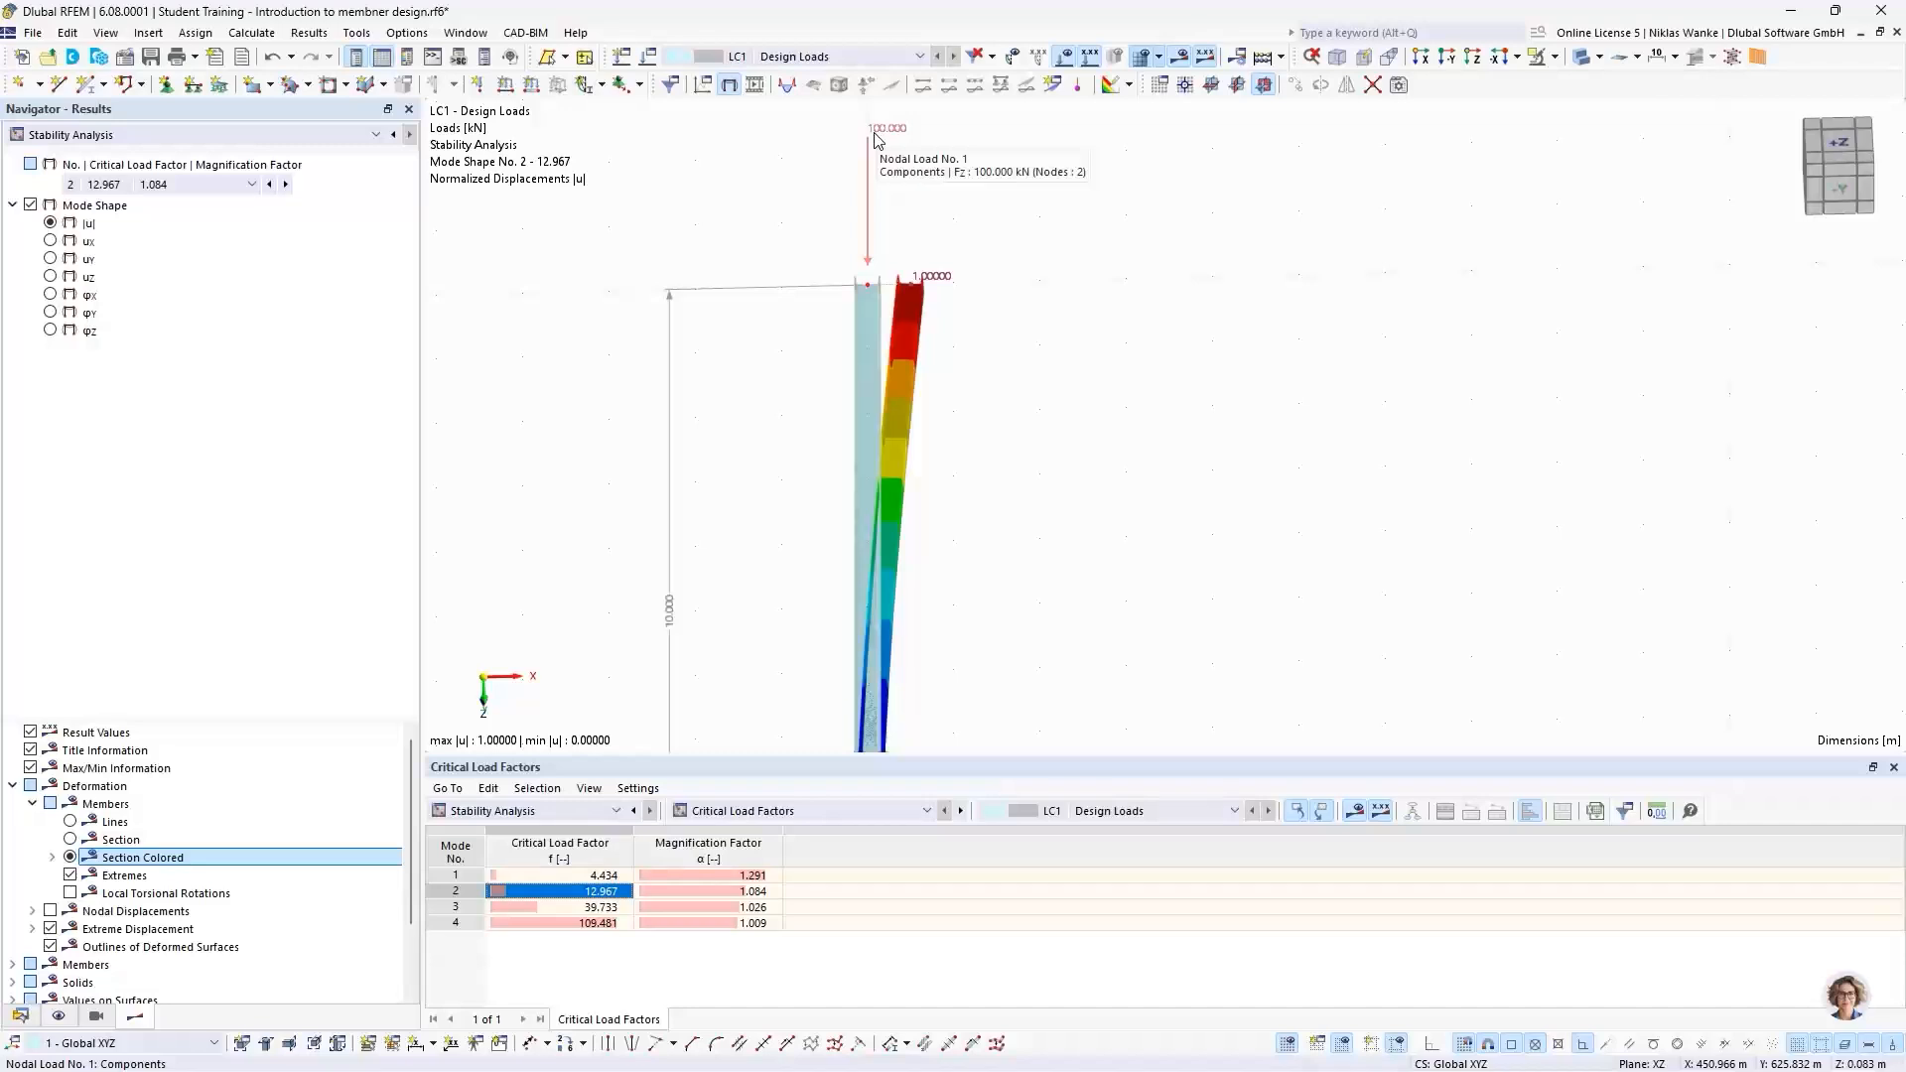
scroll(1002, 266, down, 2)
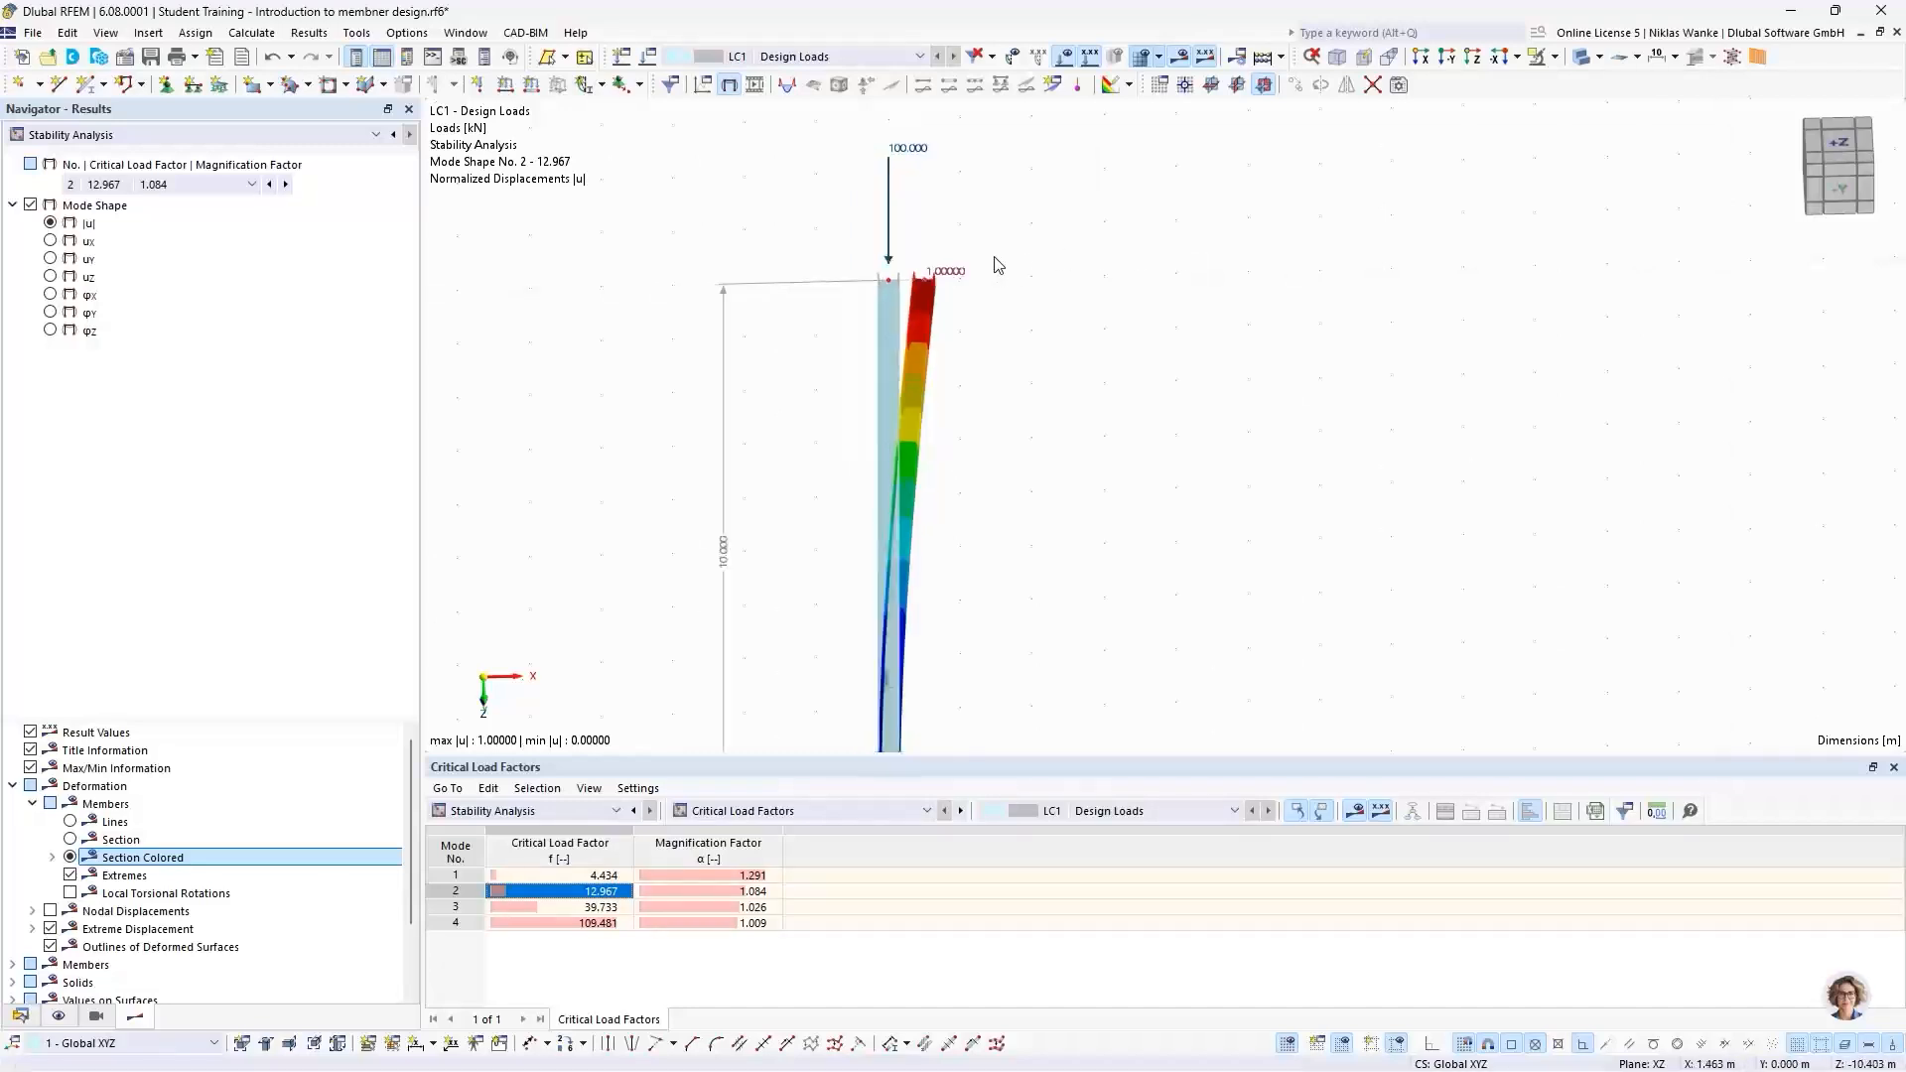
middle_drag(1066, 435, 1056, 365)
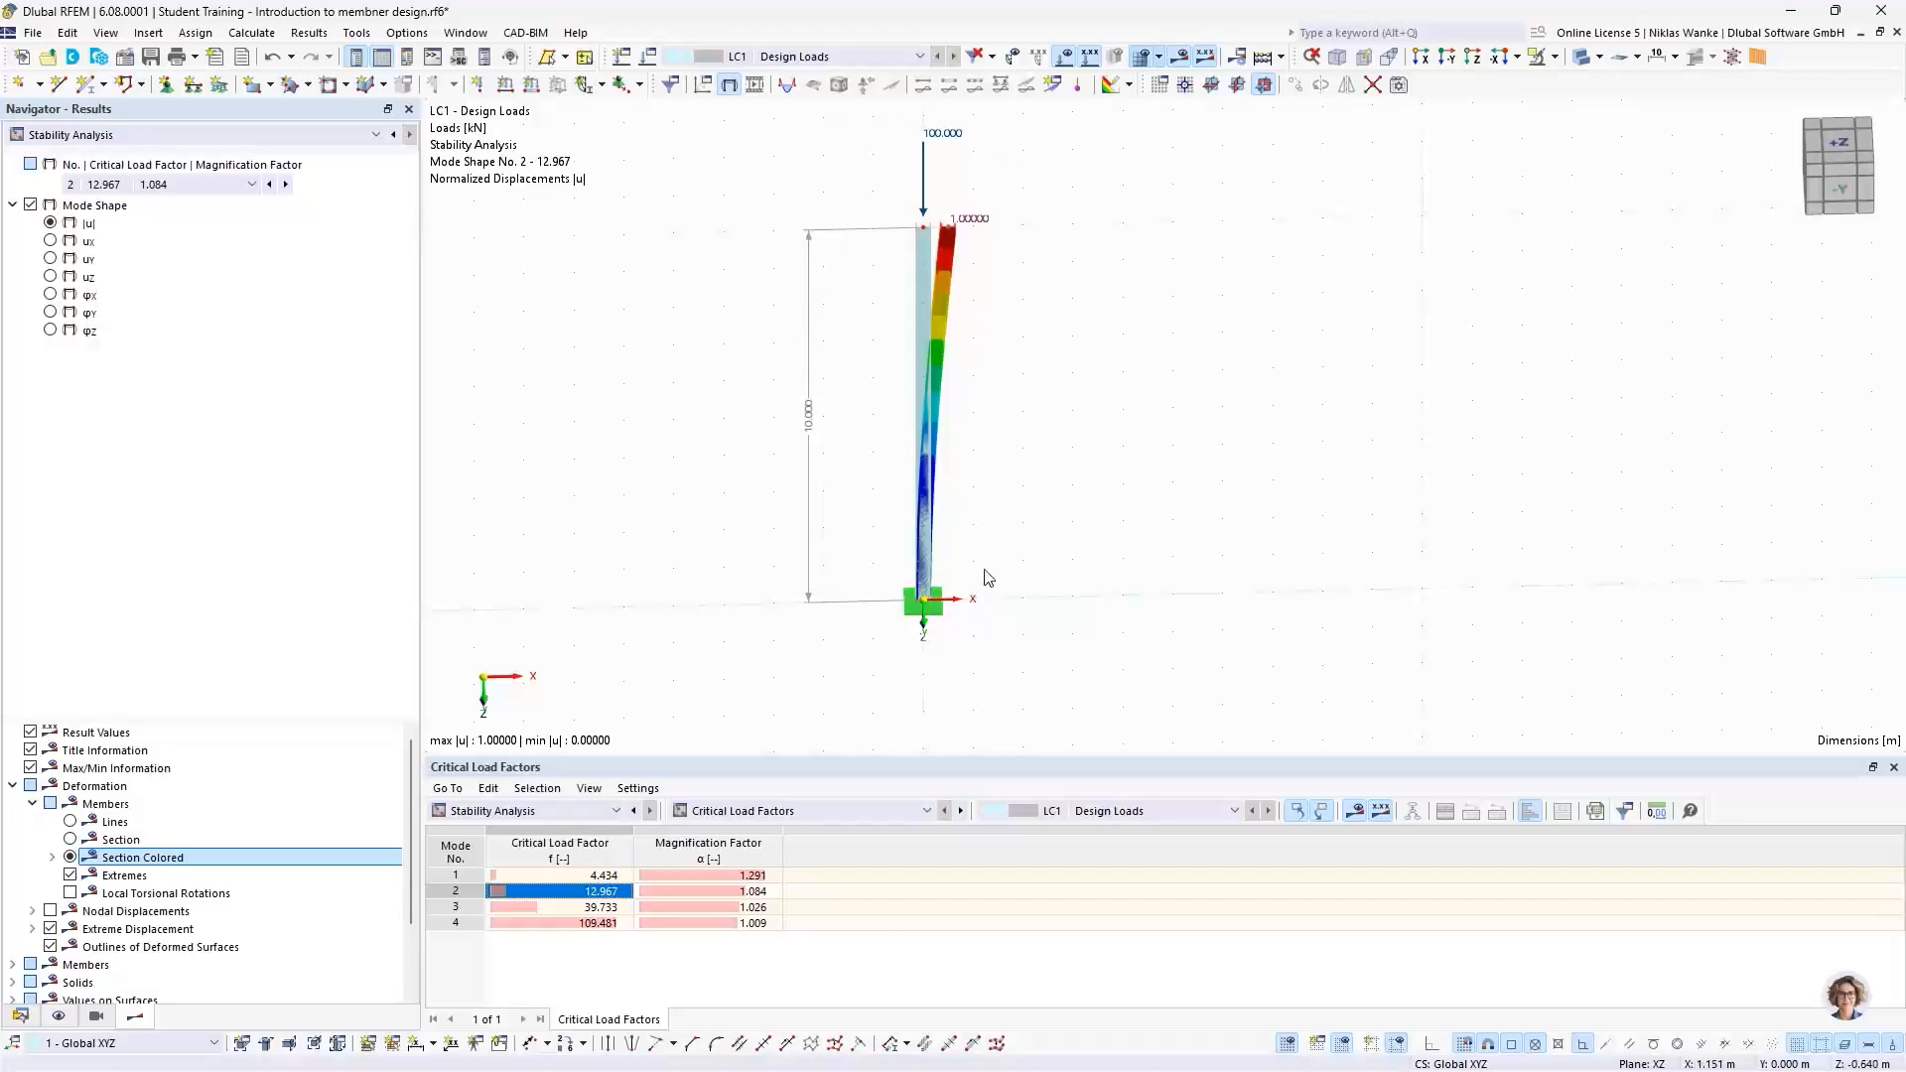
ctrl+middle_drag(983, 578, 1004, 527)
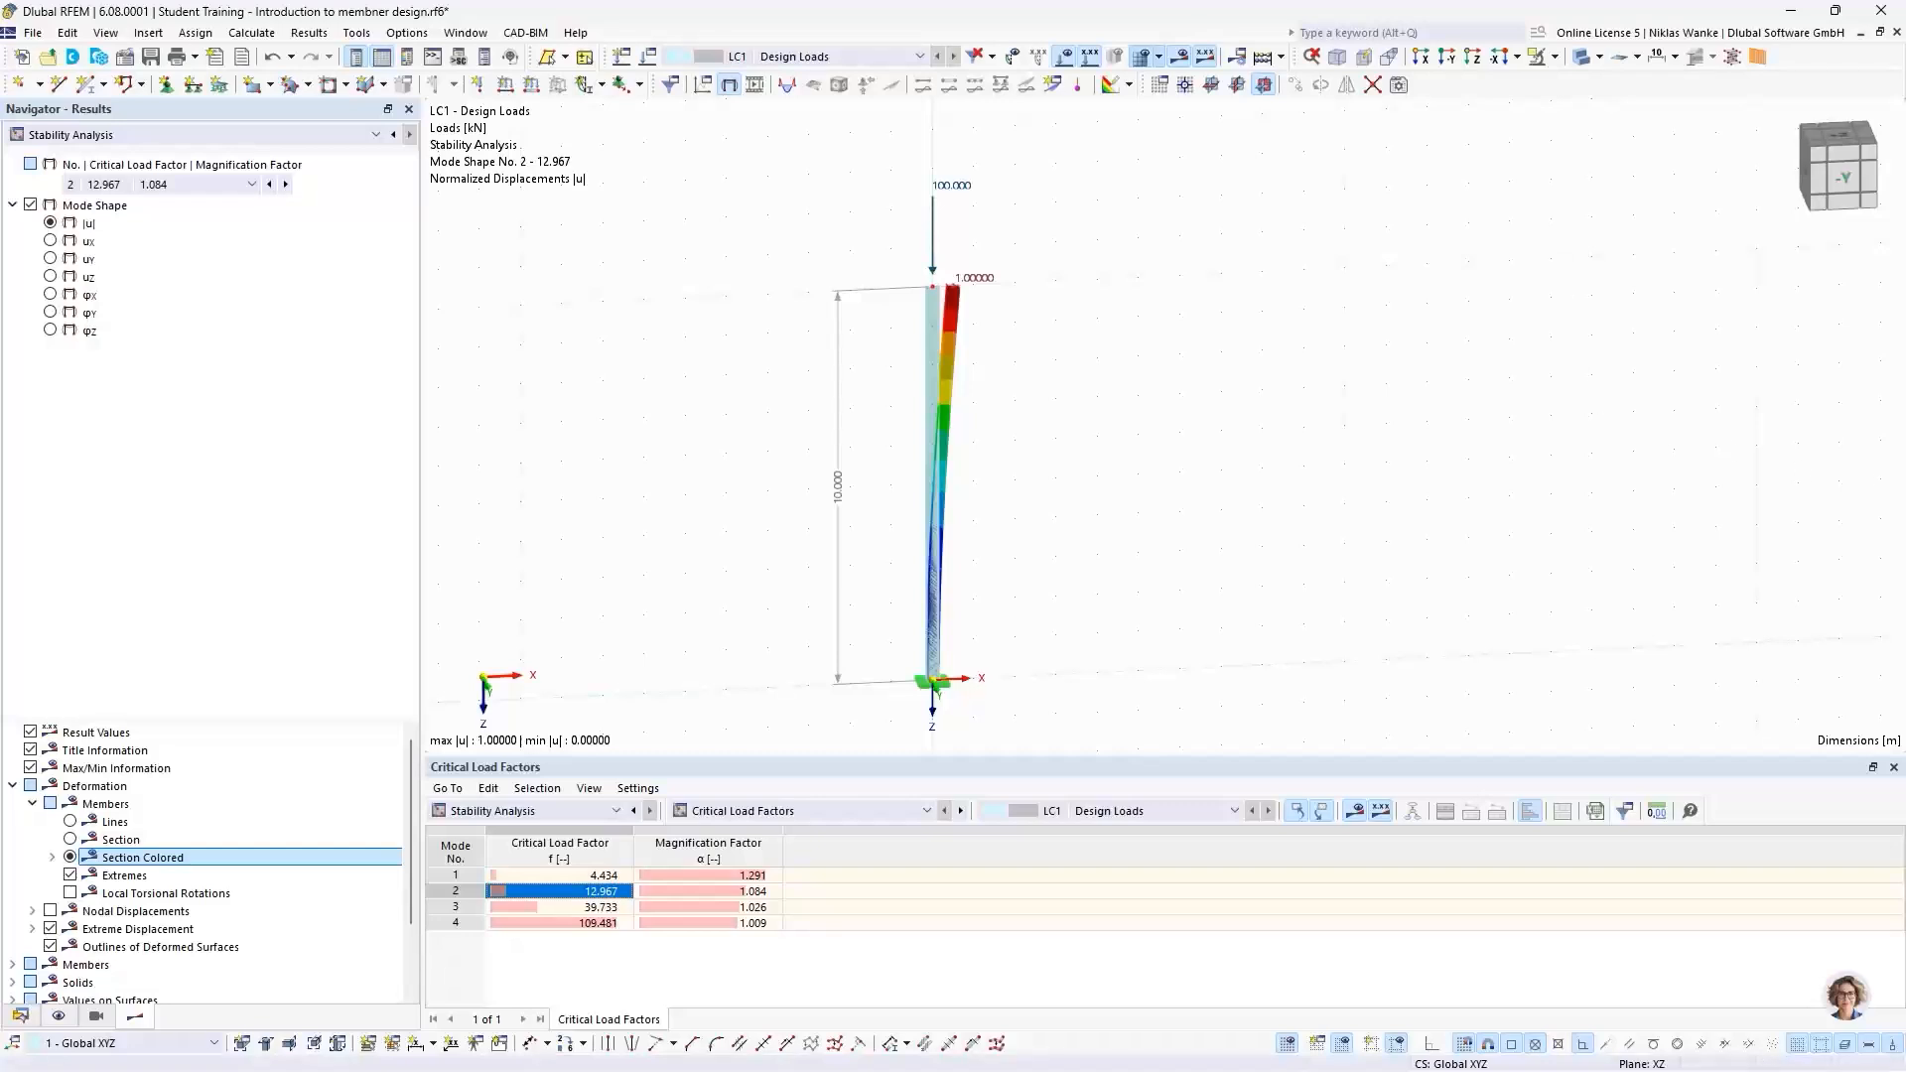
Step: Switch to the PowerPoint presentation and show the slide "Fixed frame | Mode shapes"
key(alt+Tab)
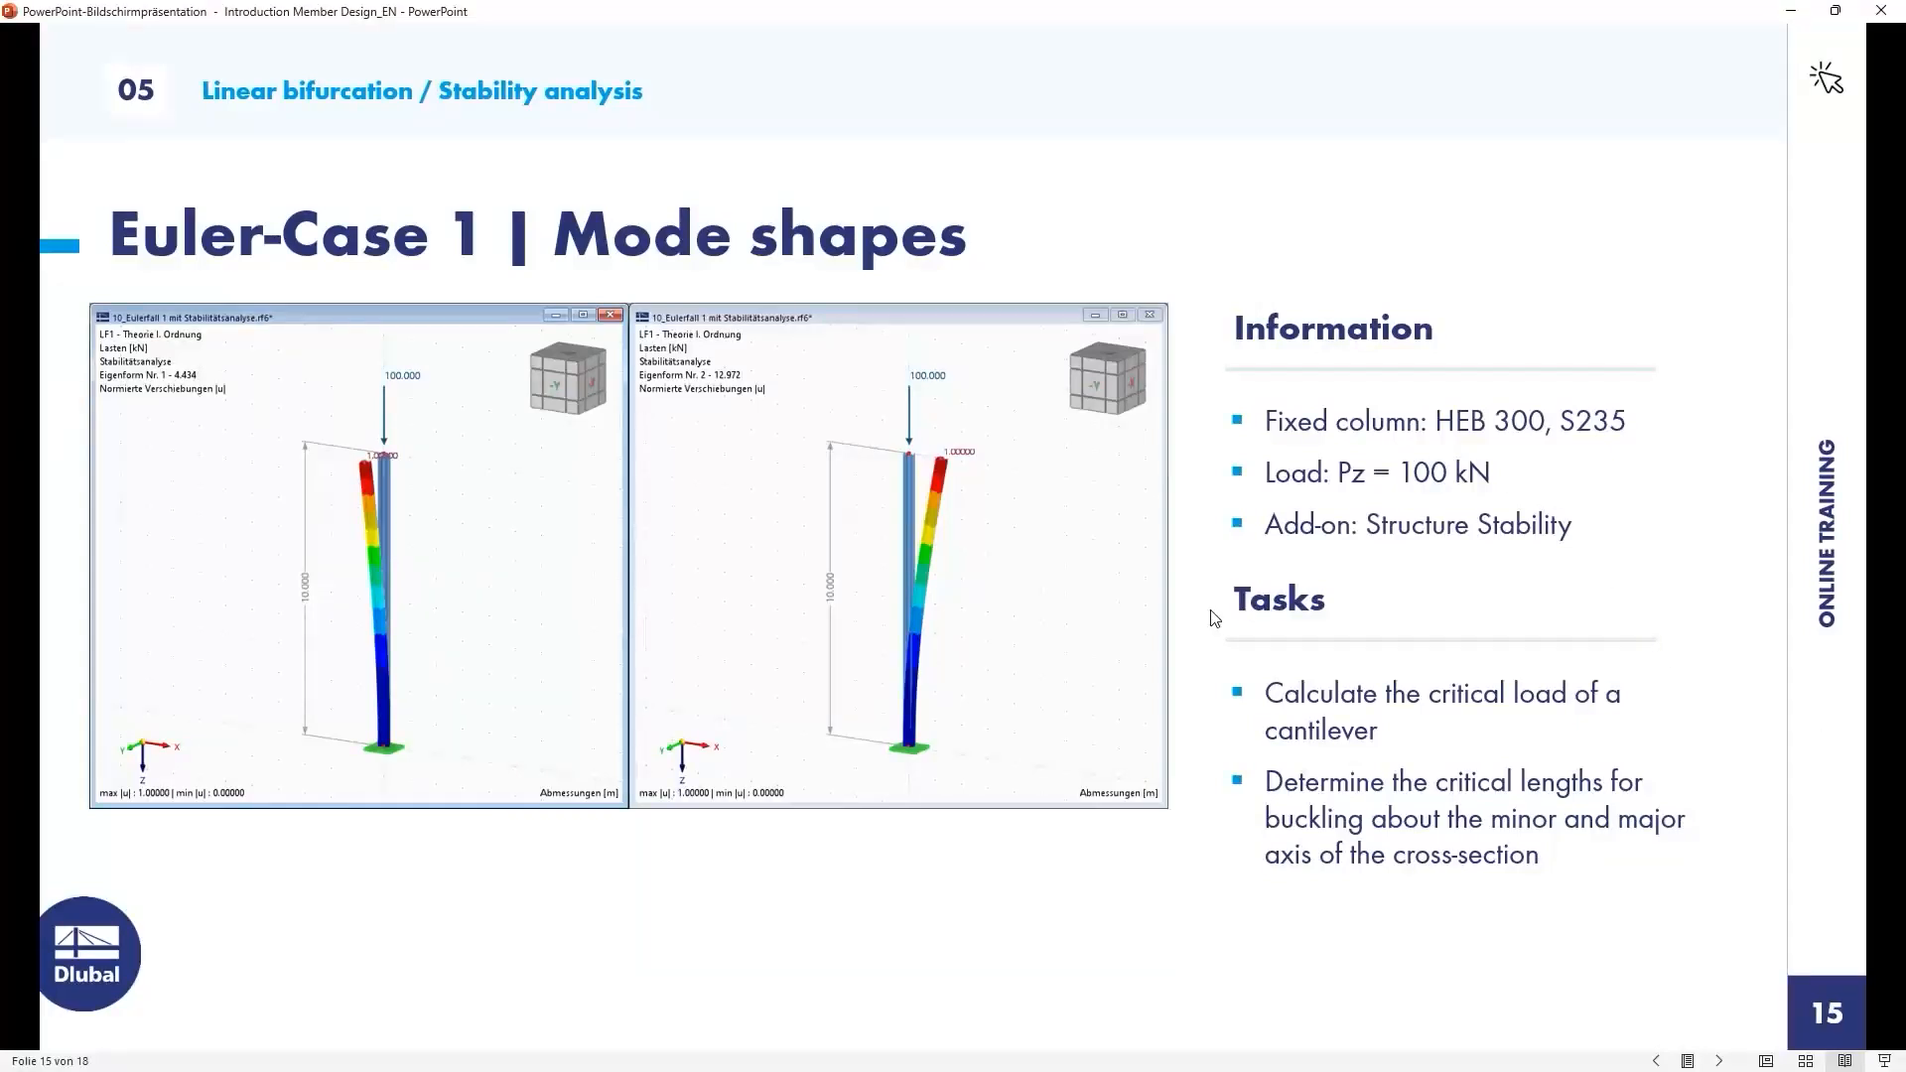
key(Right)
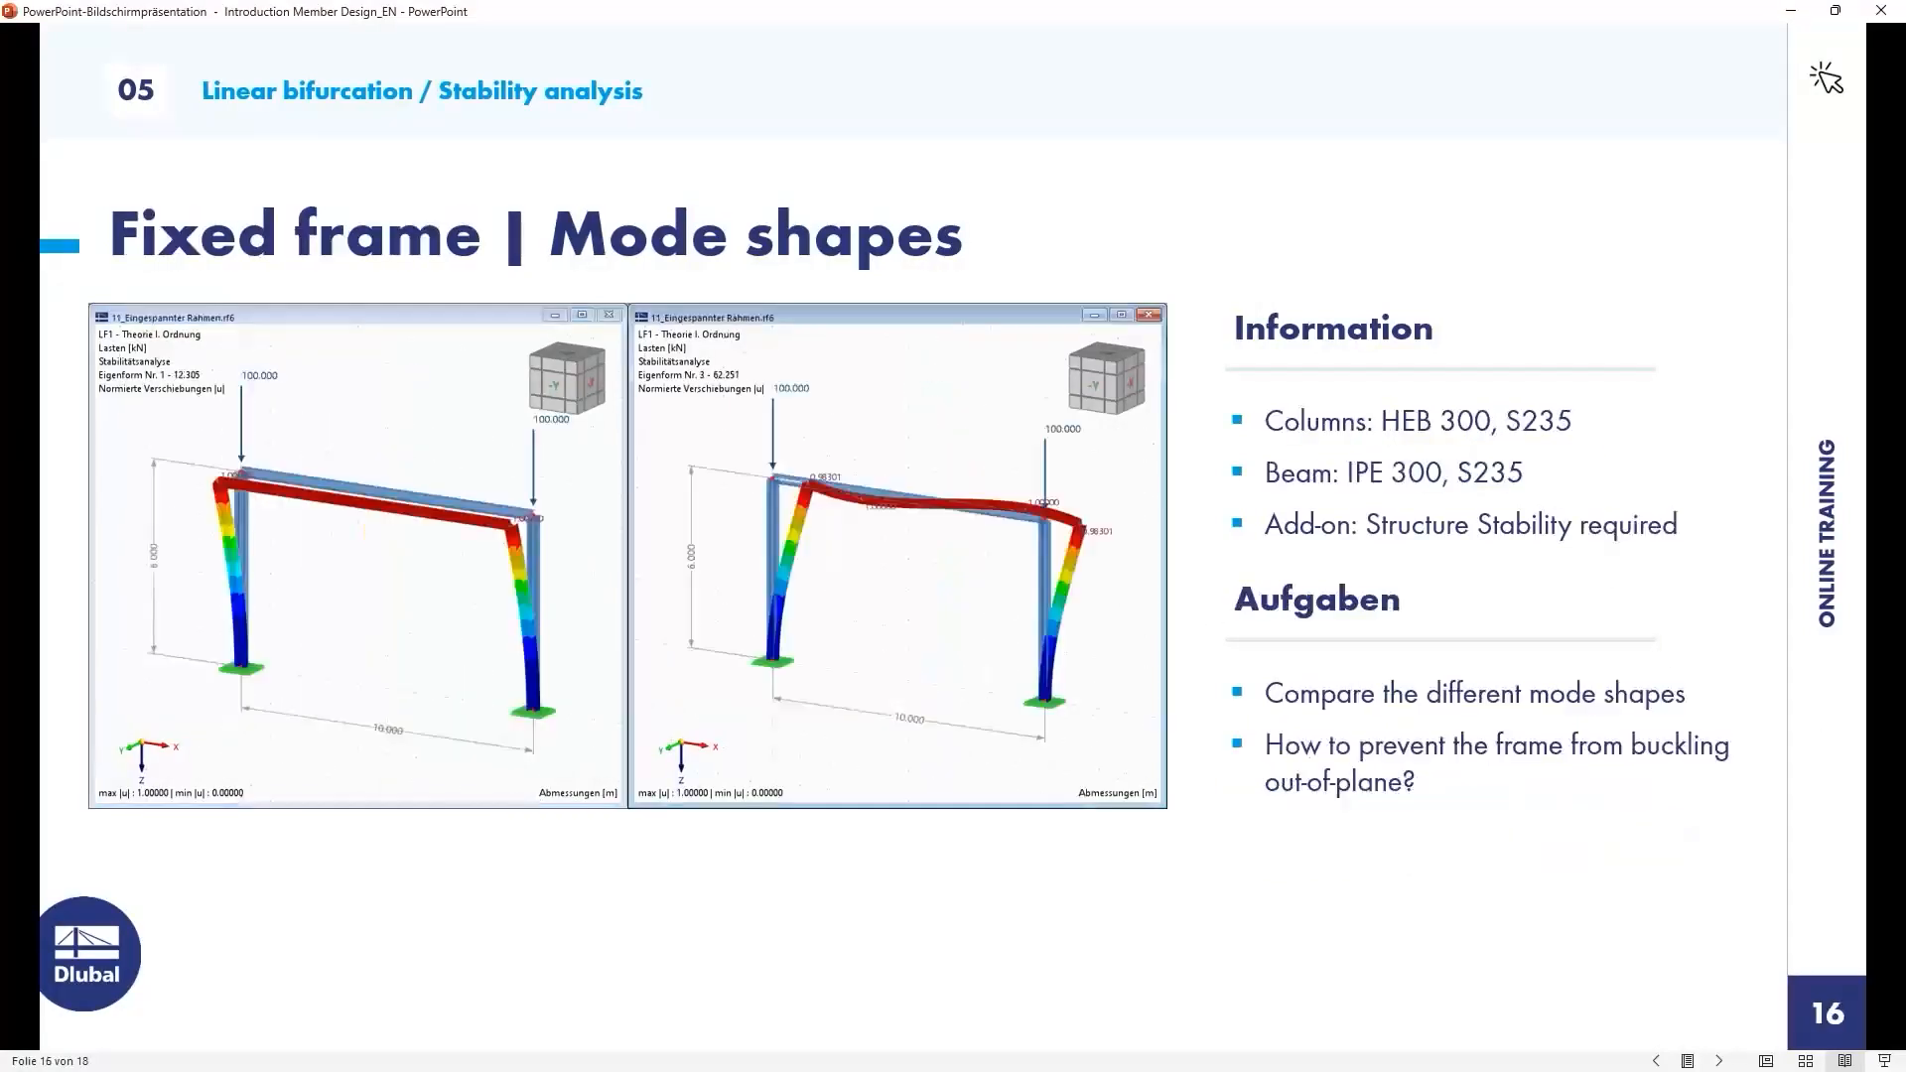
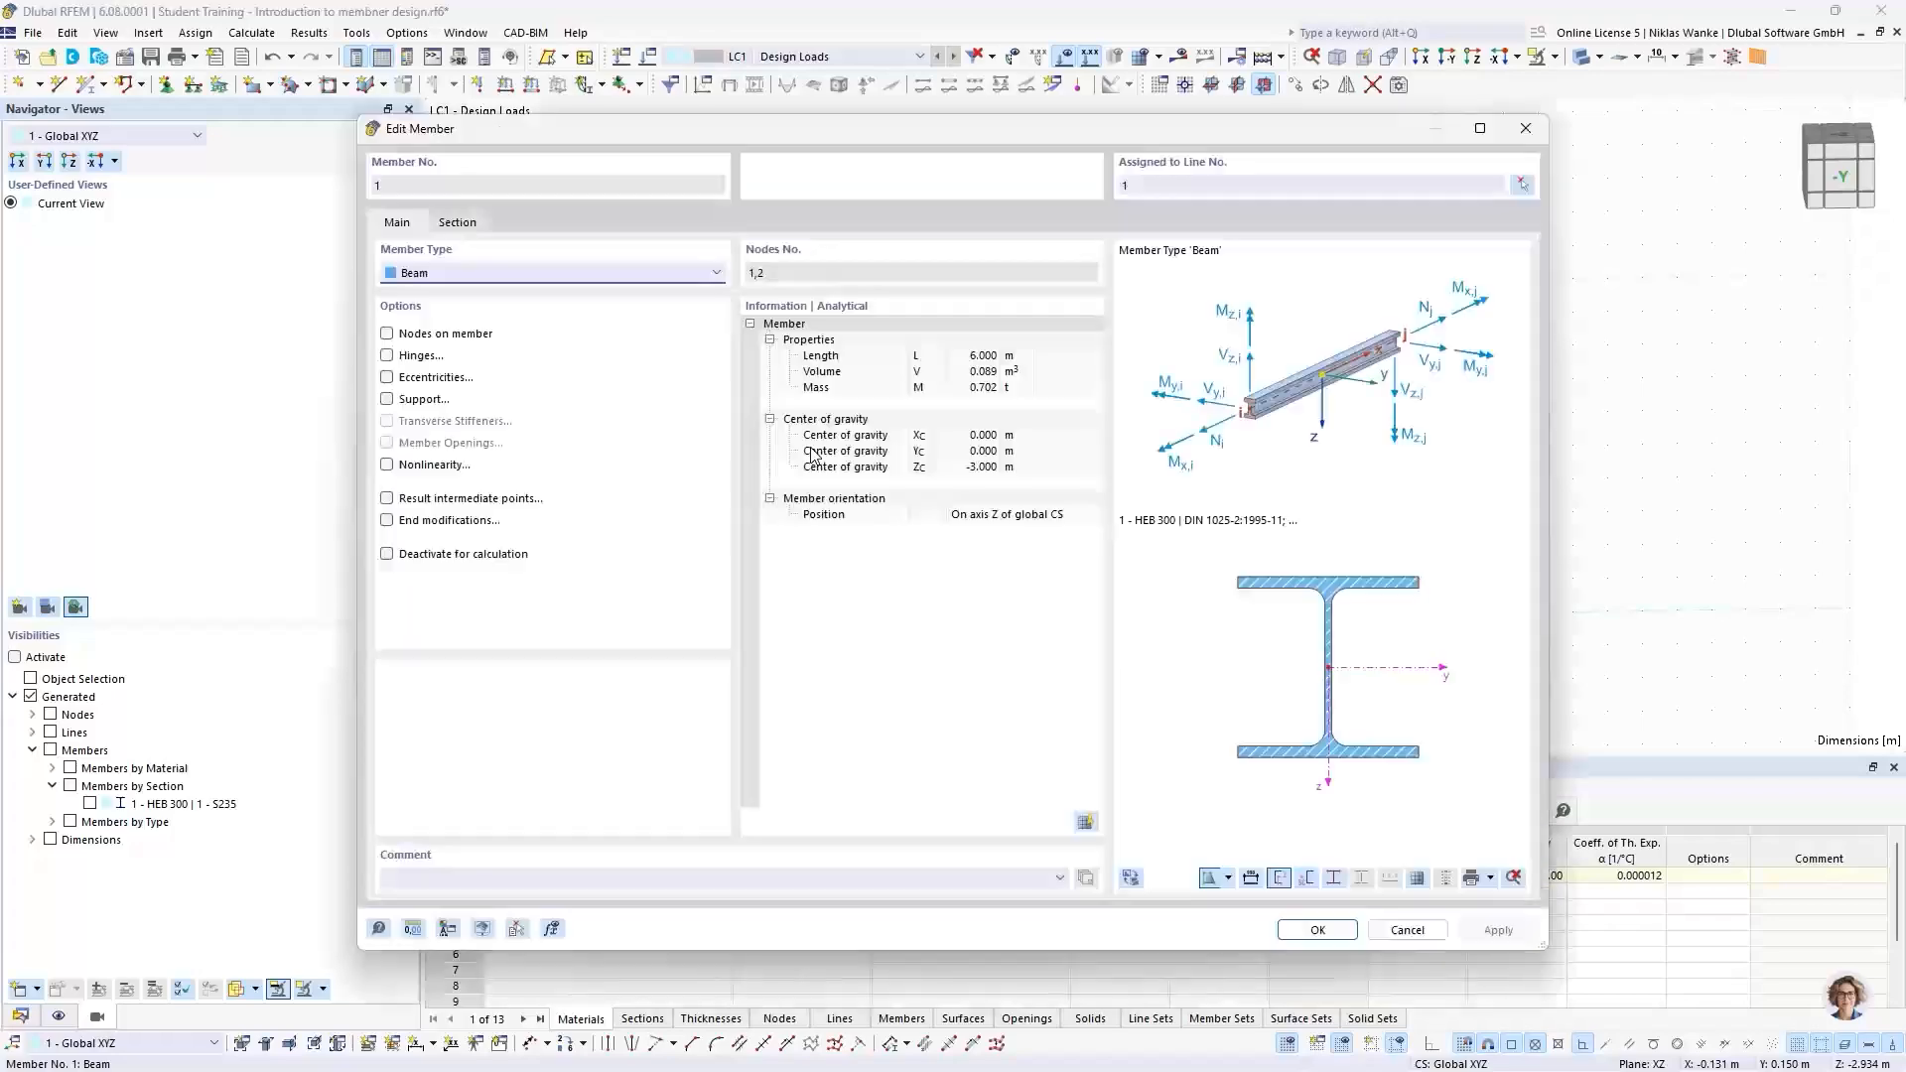
Step: Check the column member's section settings without changing them, and view the list of sections defined in the model
click(456, 222)
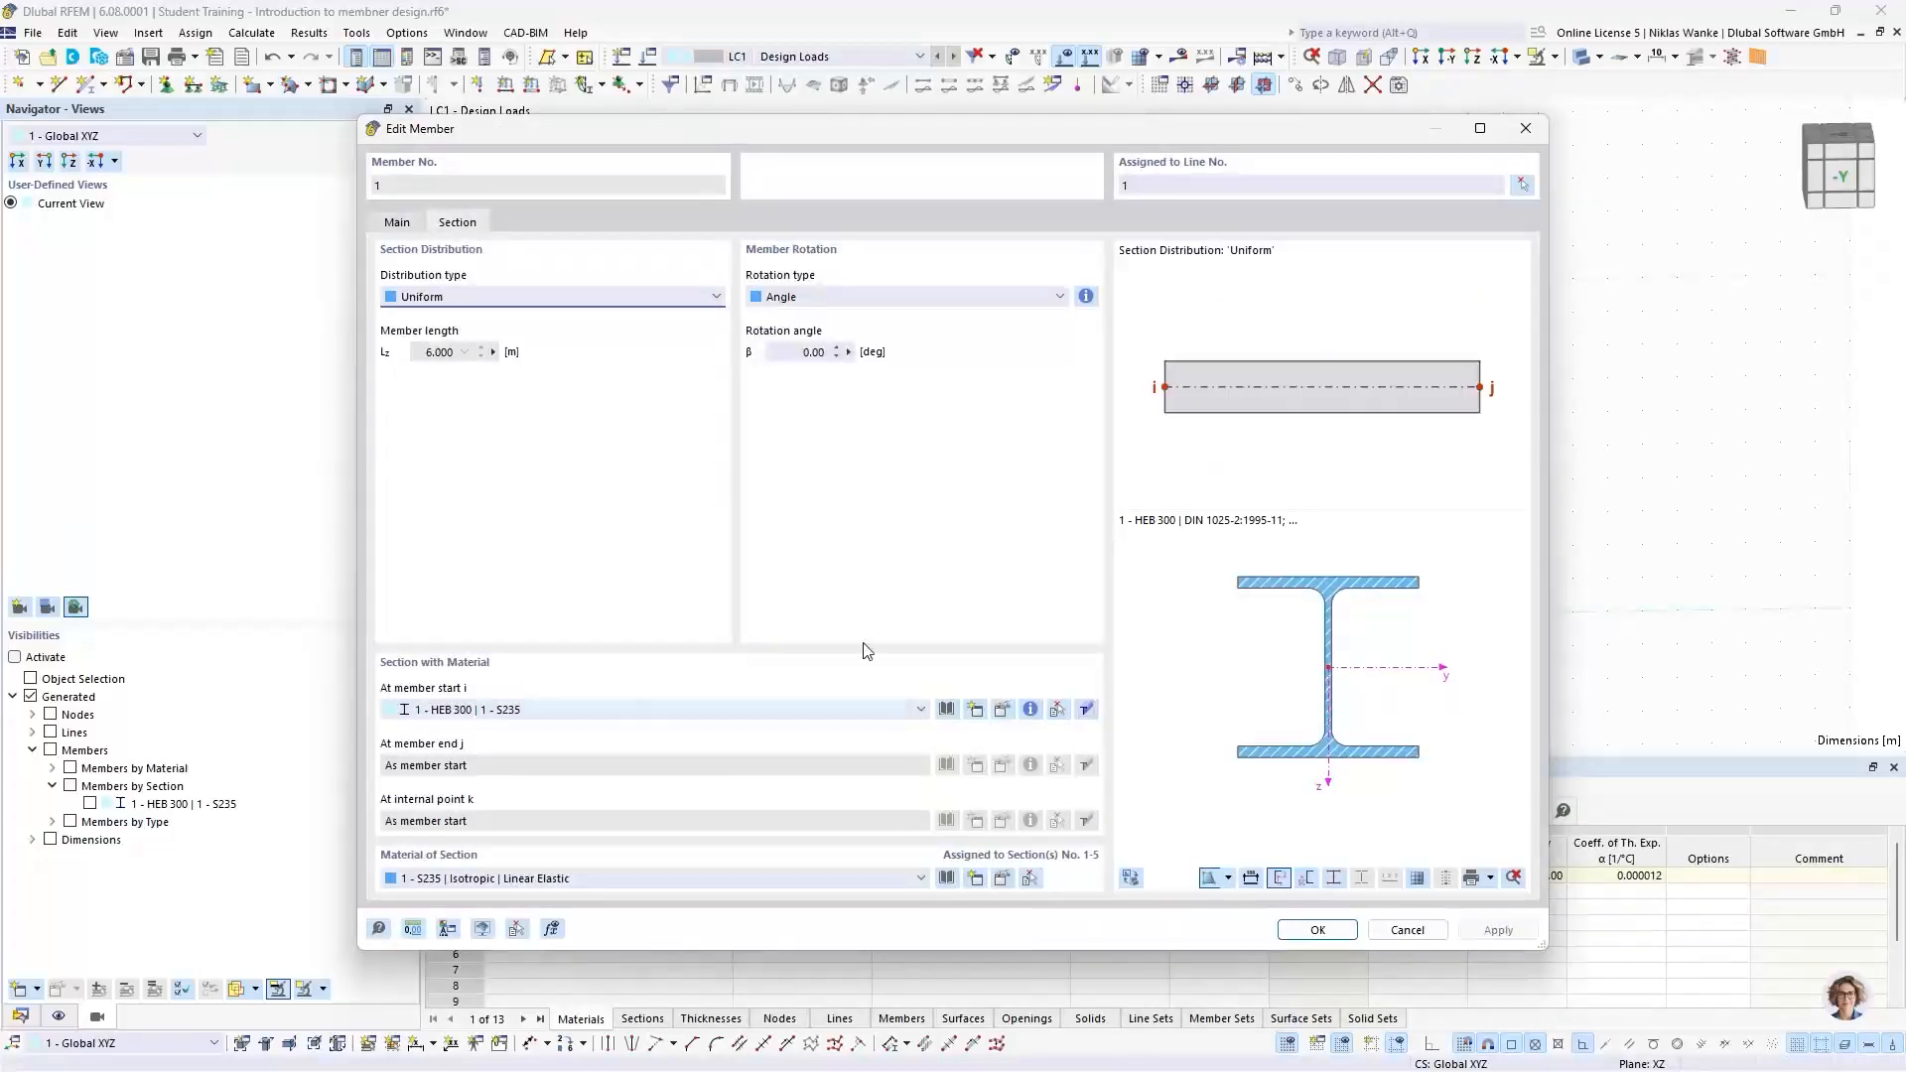
click(1525, 128)
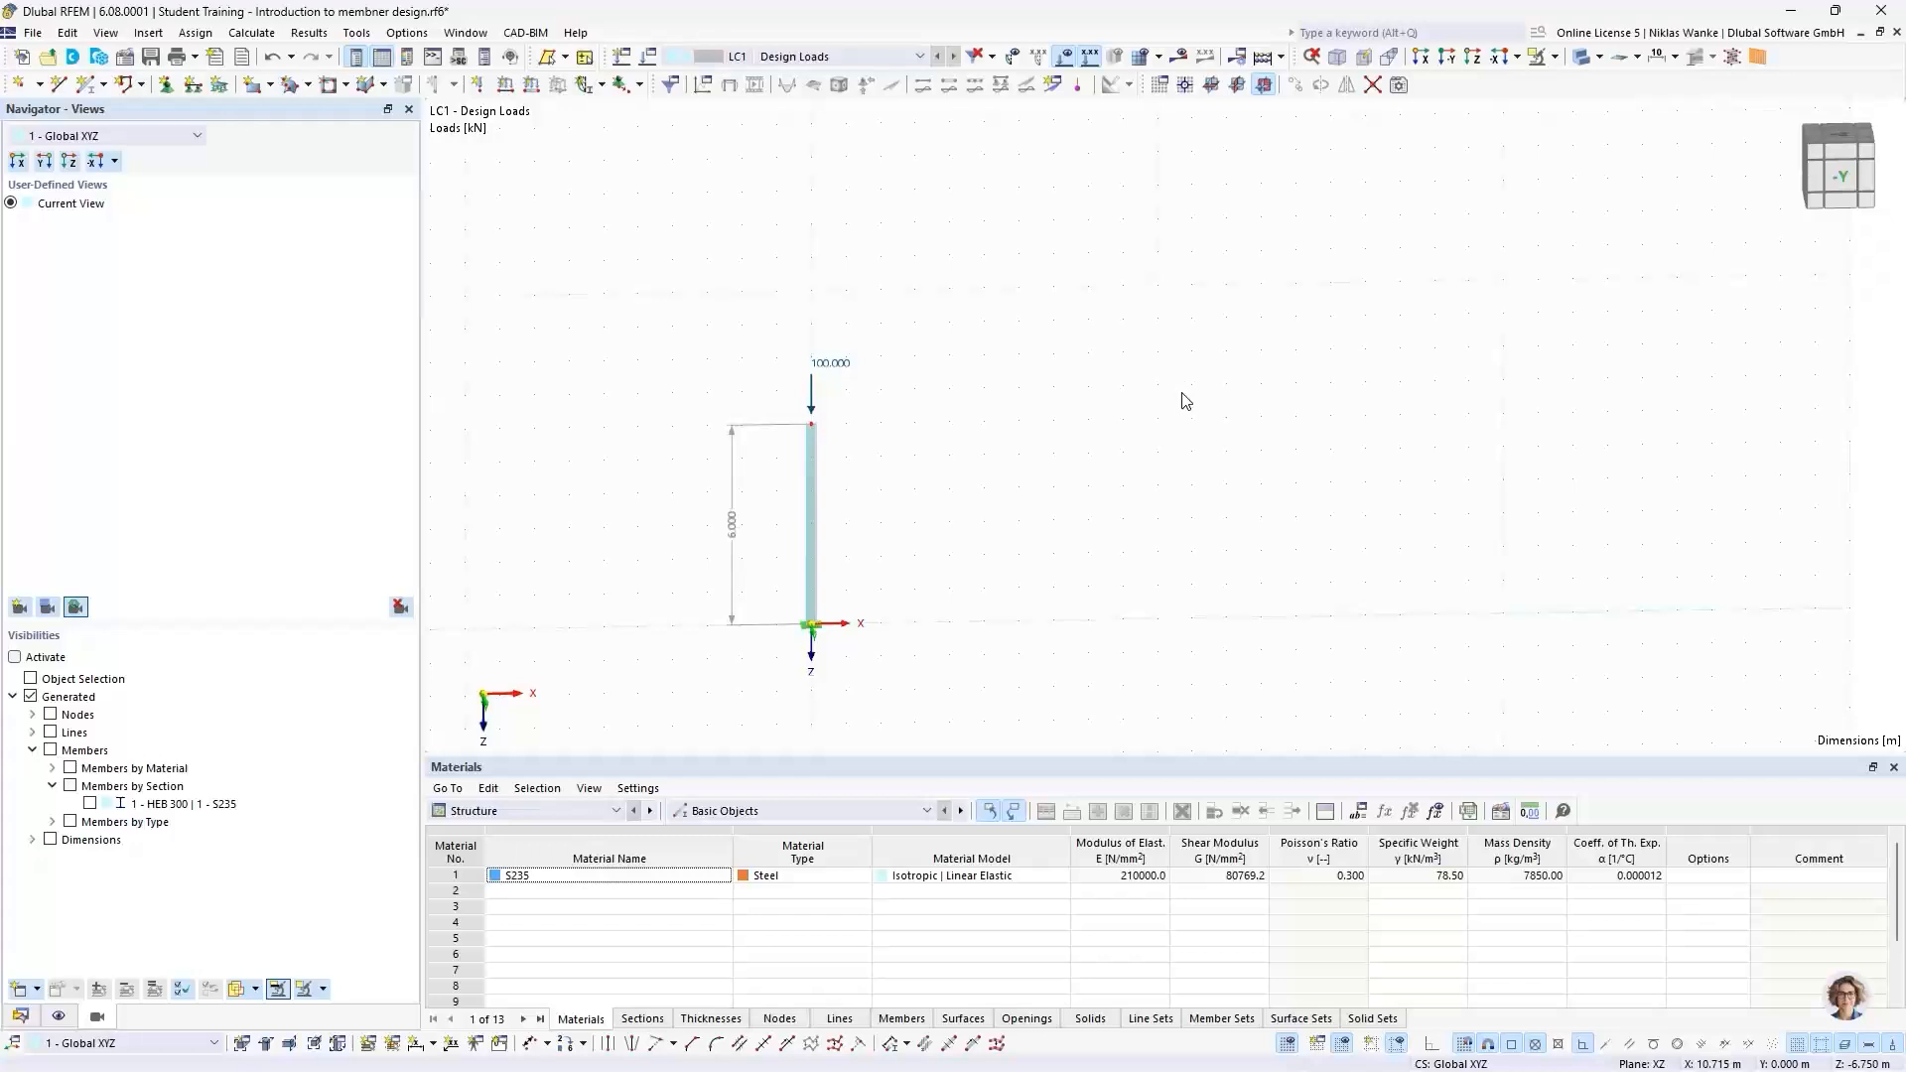
click(20, 1015)
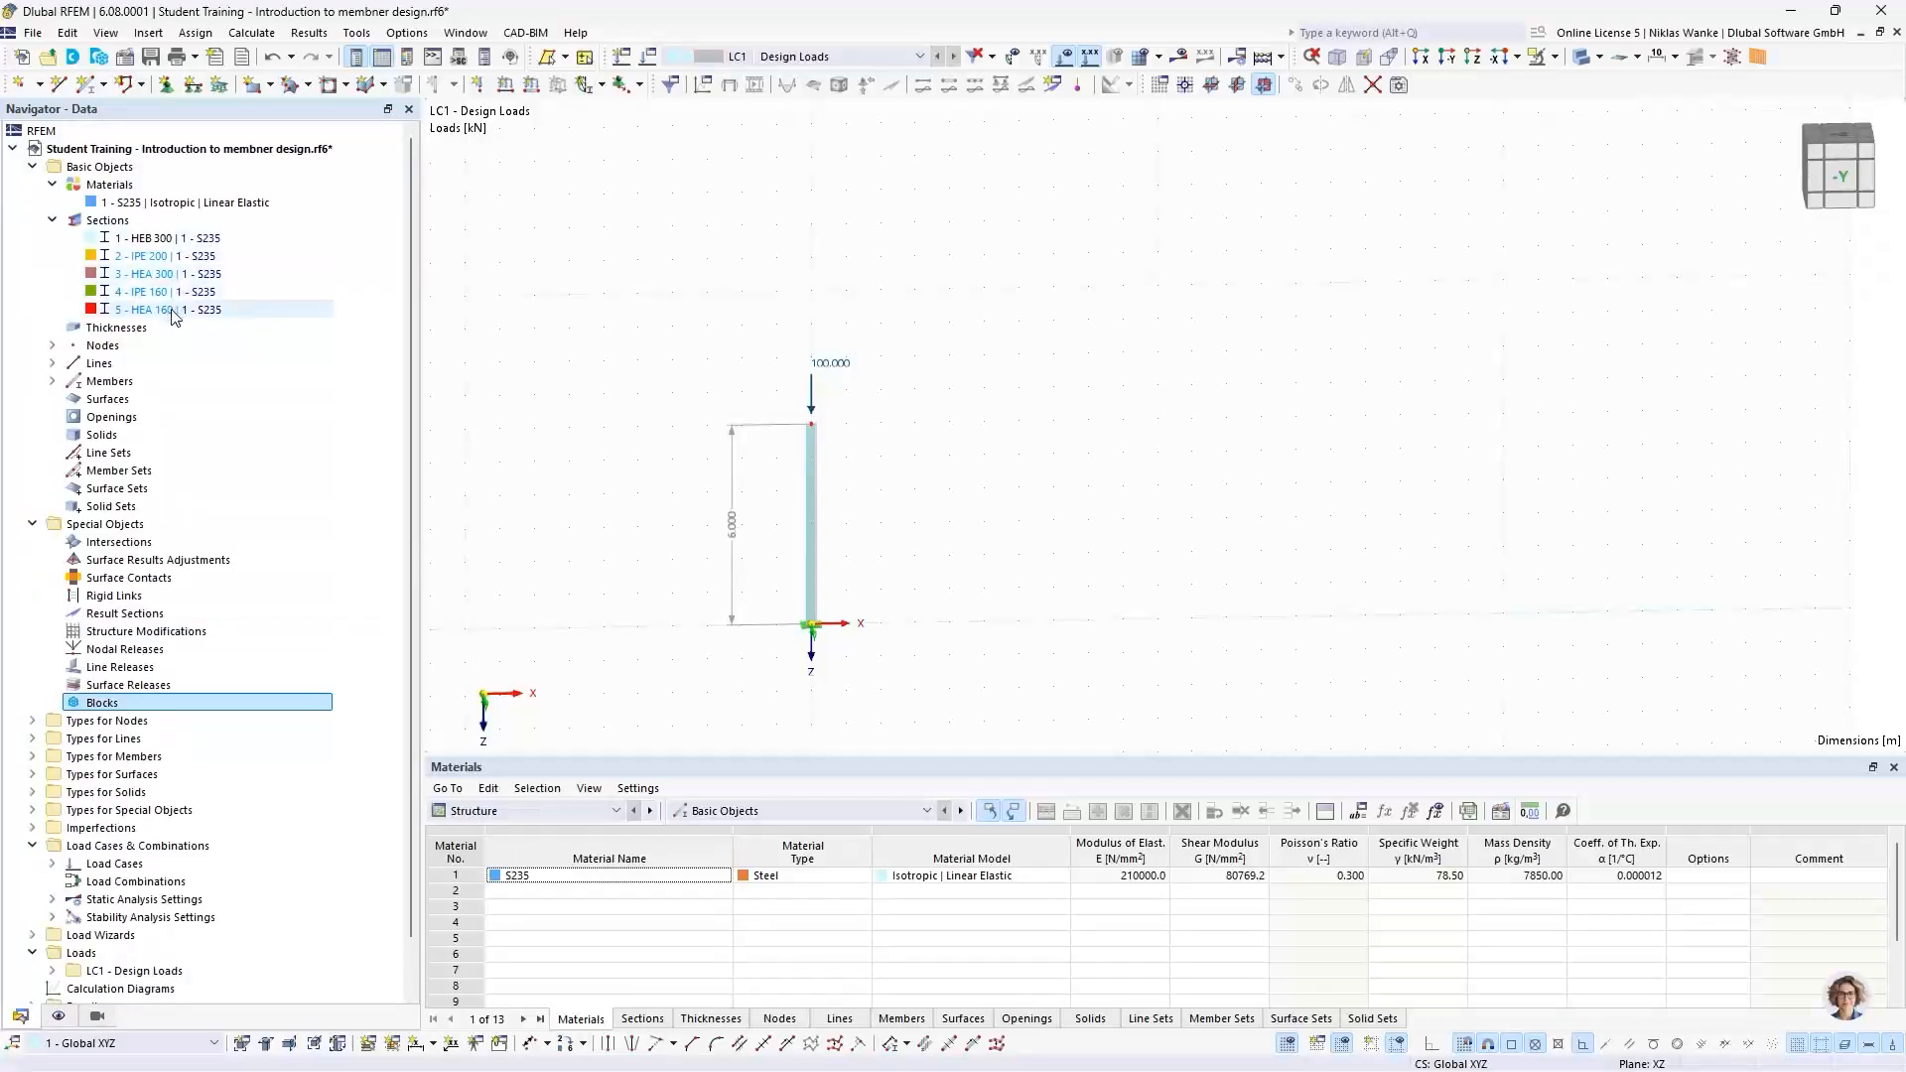
Step: Set up a new beam member with a newly created IPE 300 British Steel section in S235 at the member start
click(87, 86)
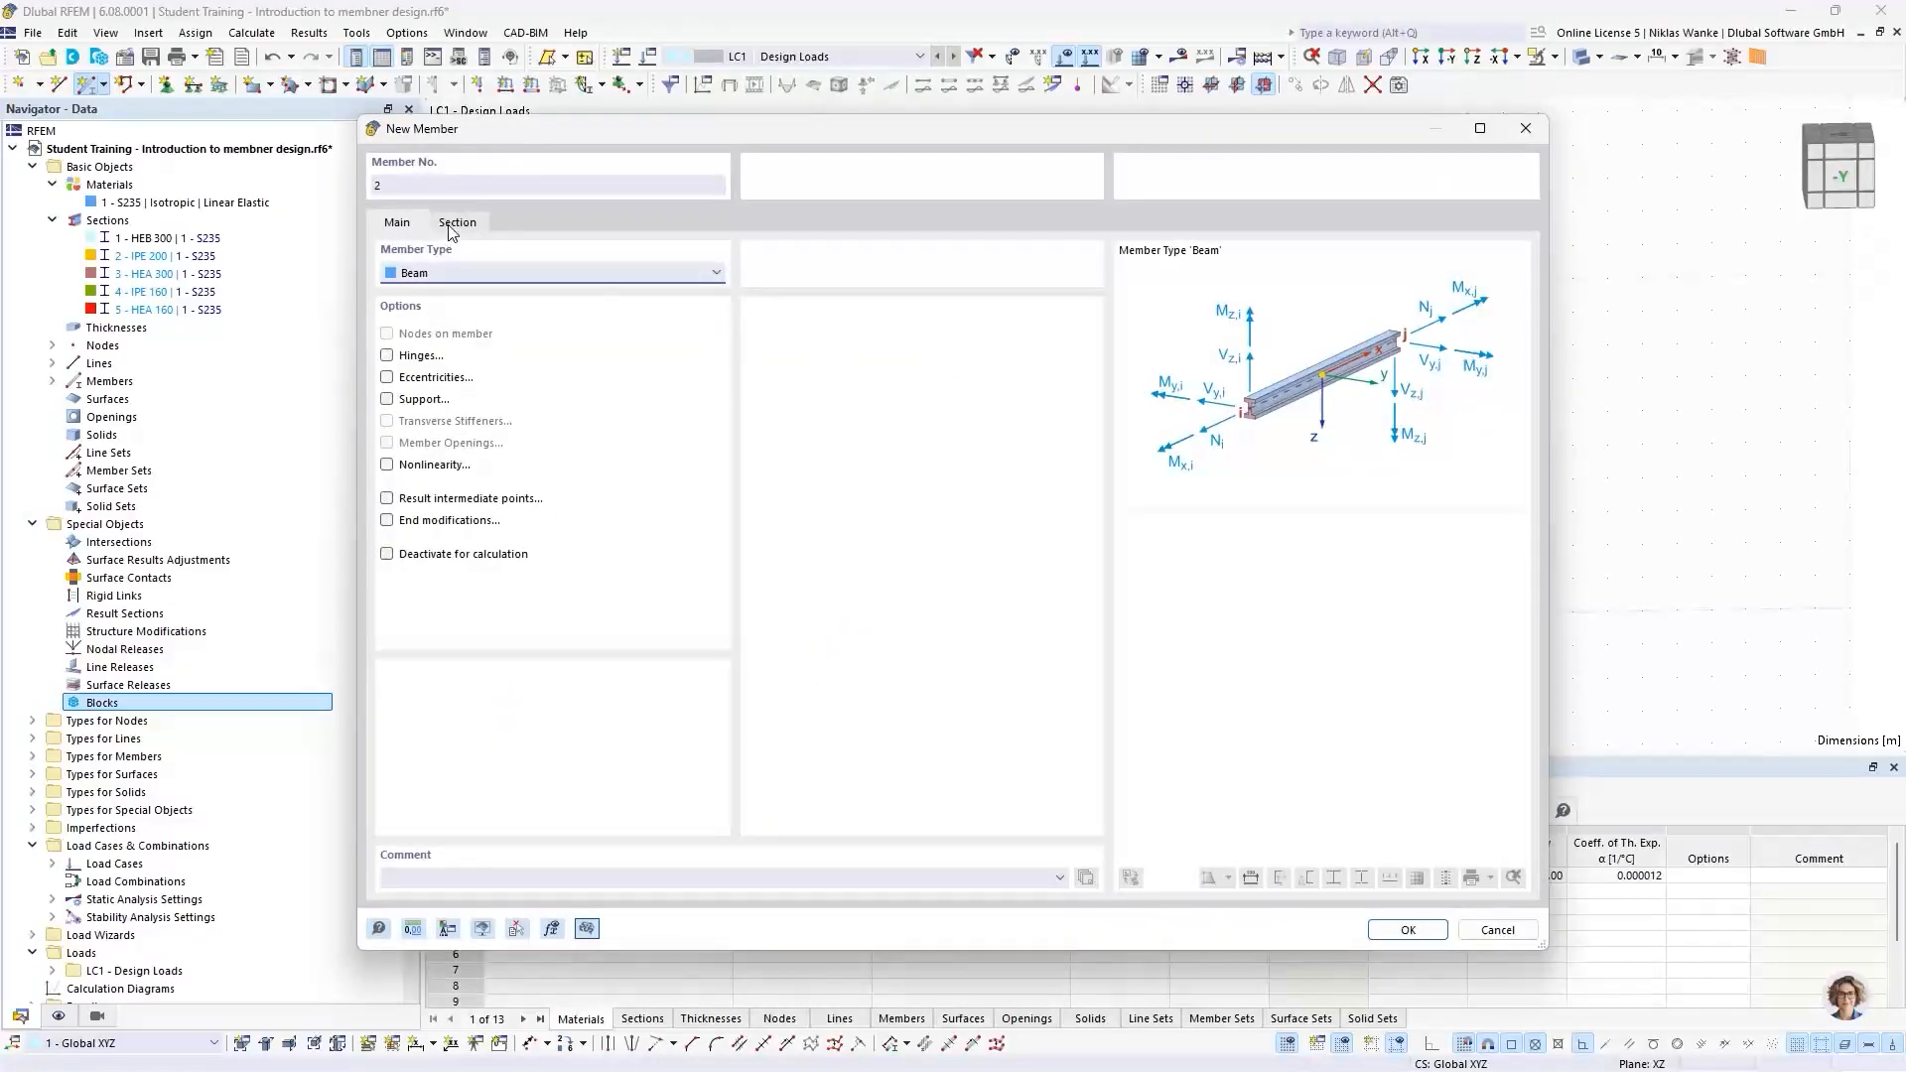
click(454, 223)
click(418, 227)
click(460, 228)
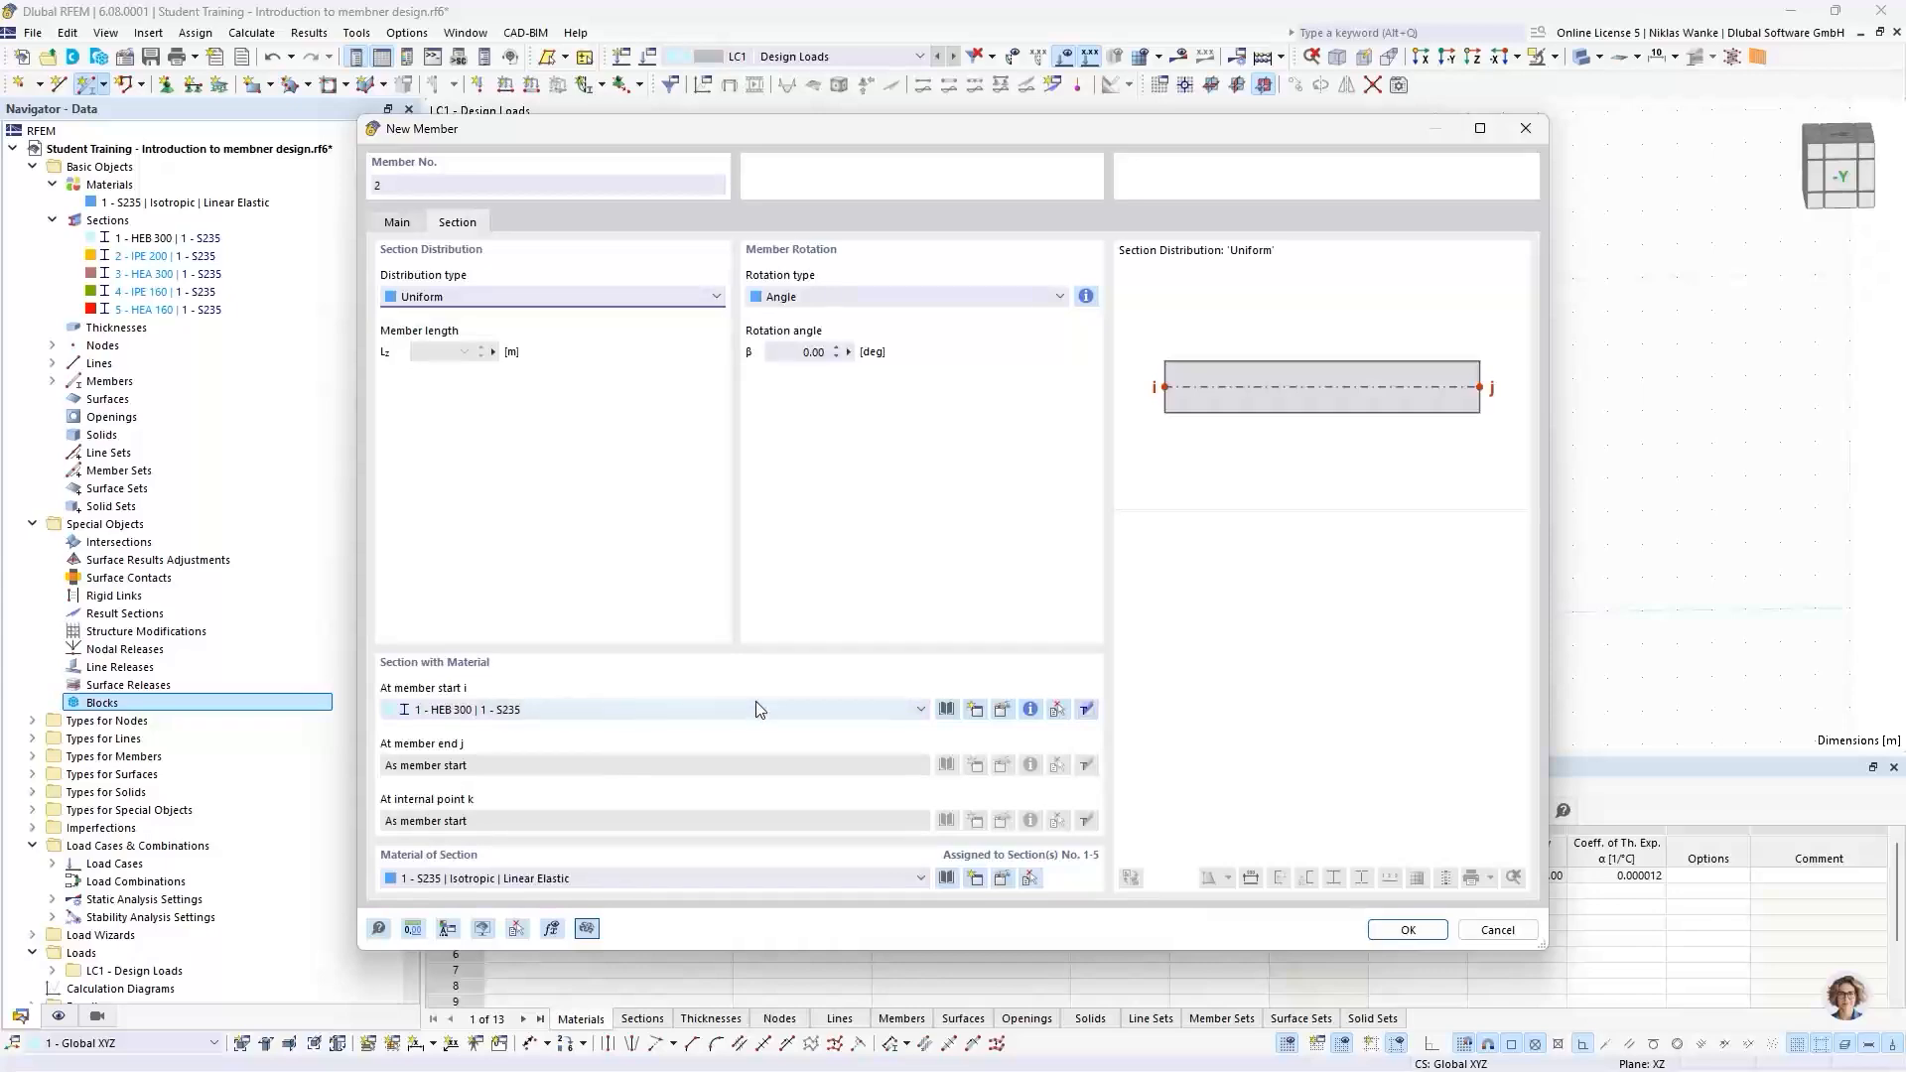
click(977, 711)
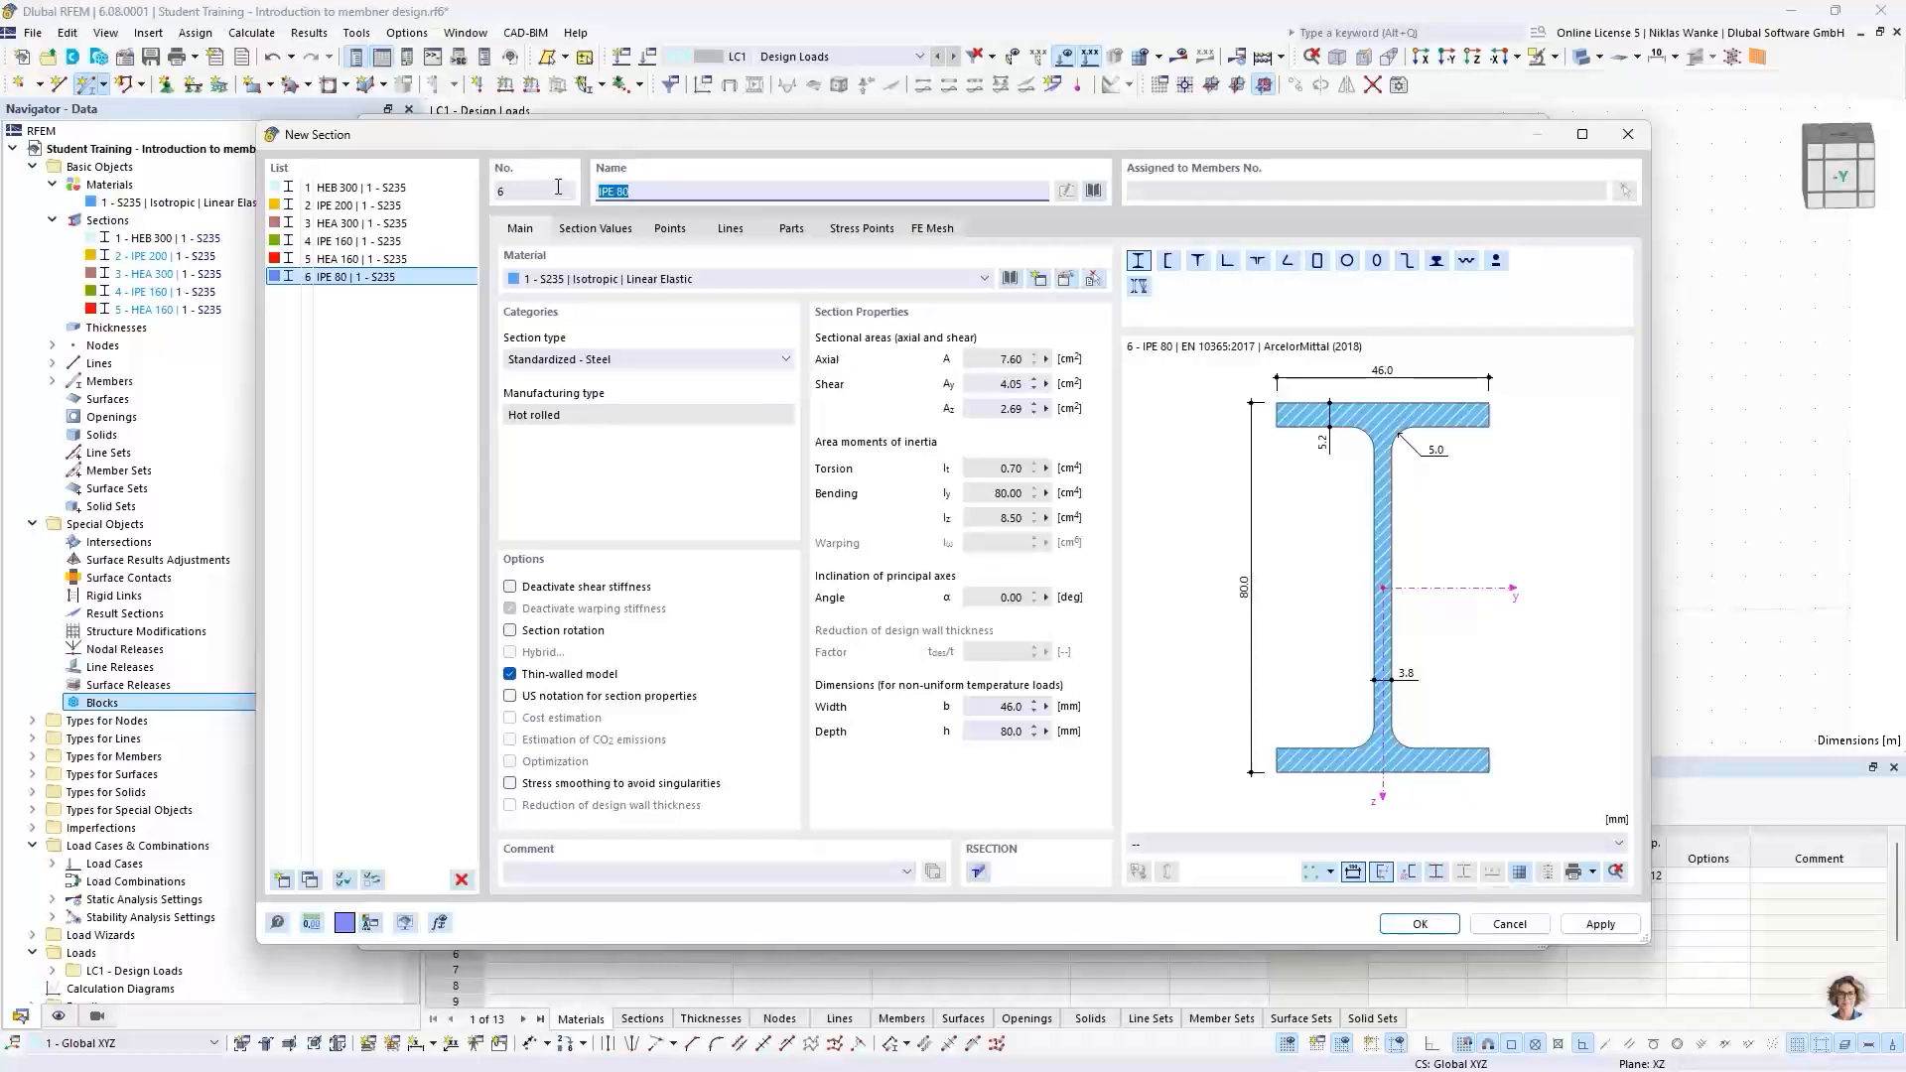
key(BackSpace)
key(BackSpace)
key(BackSpace)
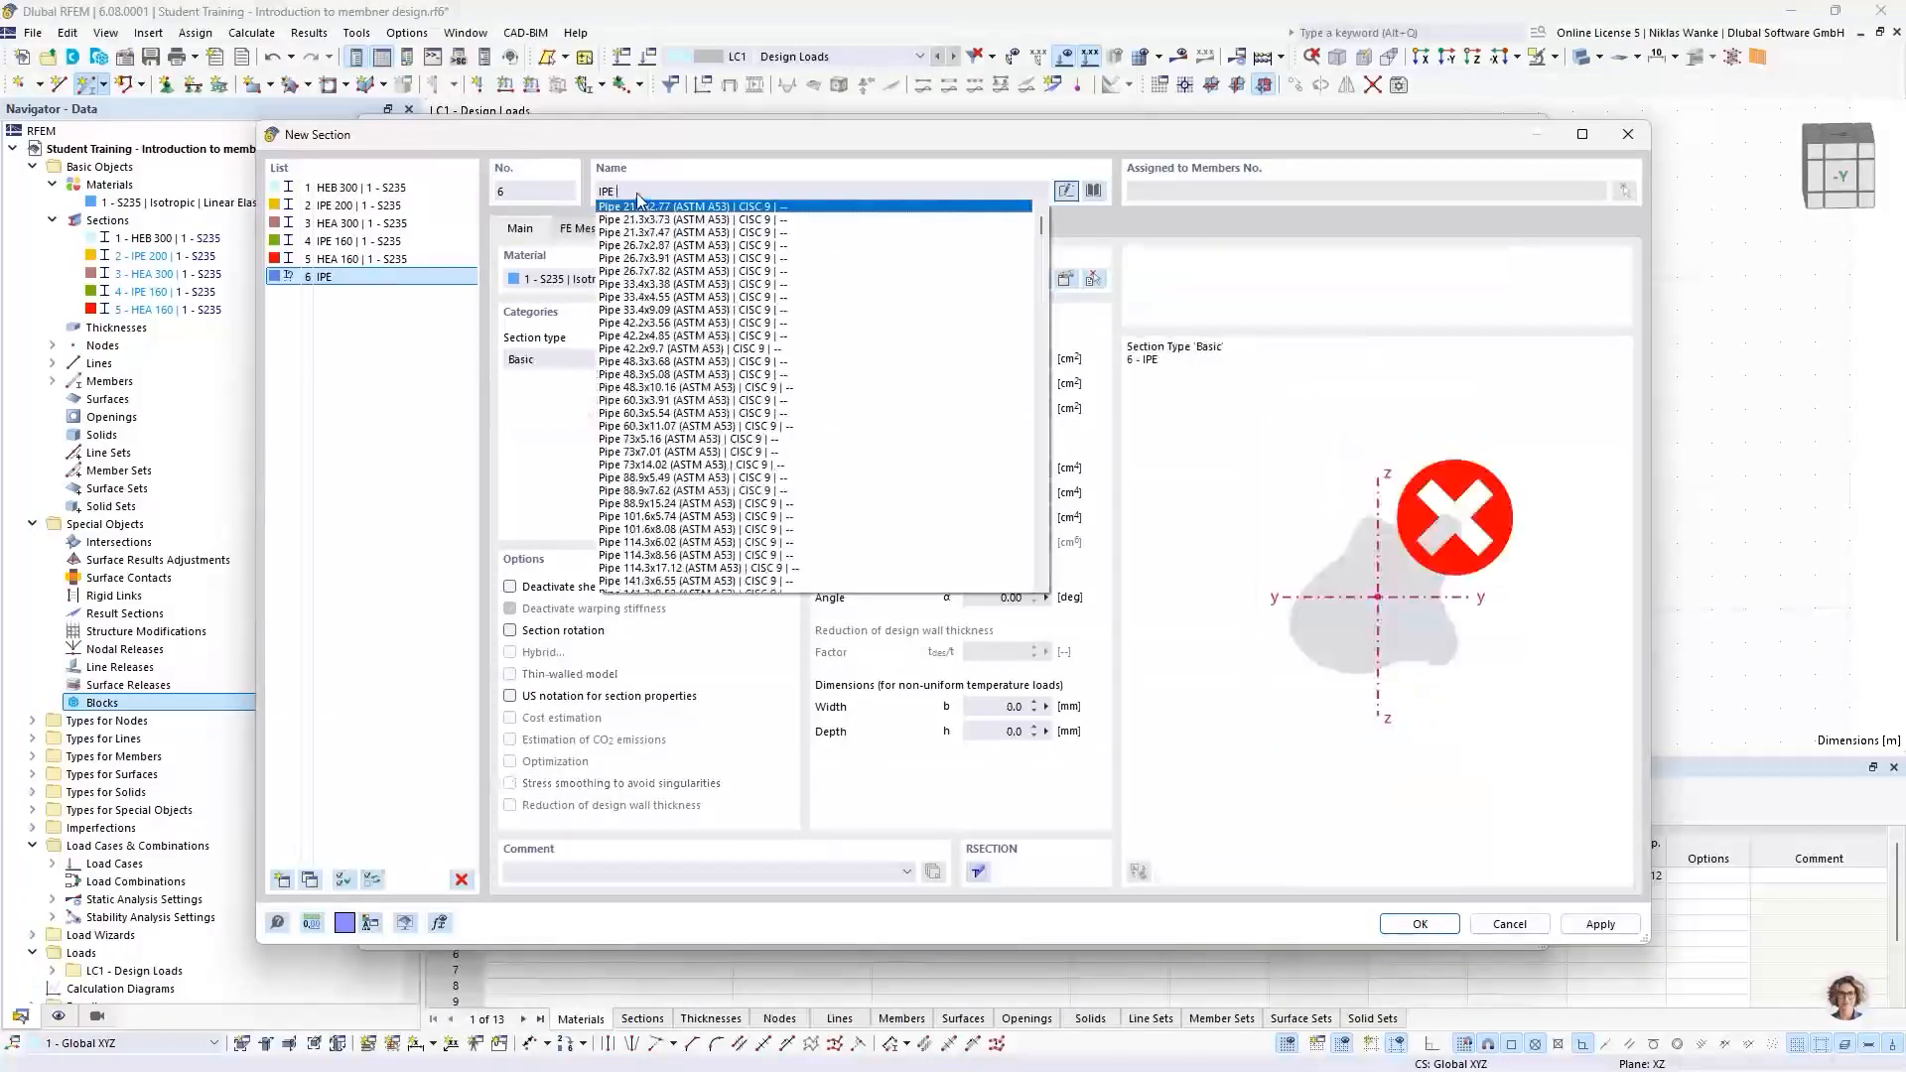
text(300)
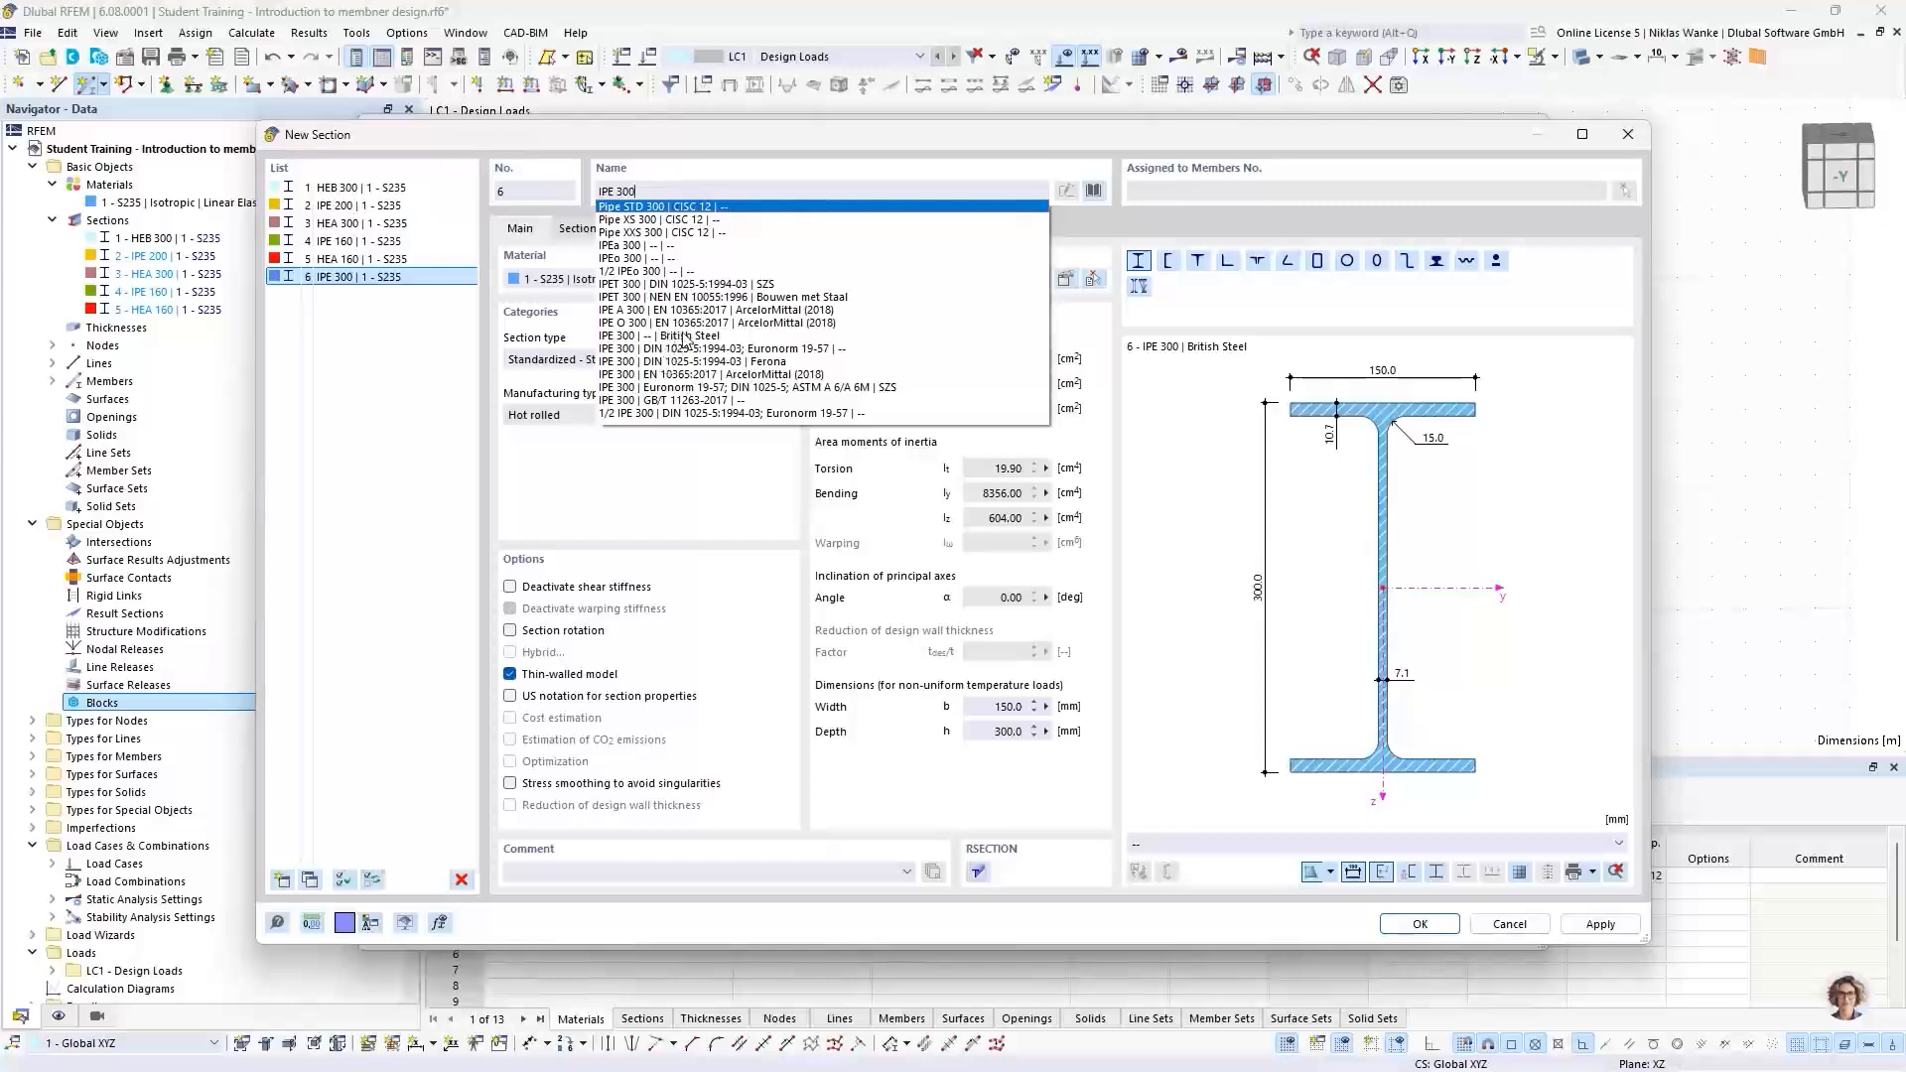
click(683, 339)
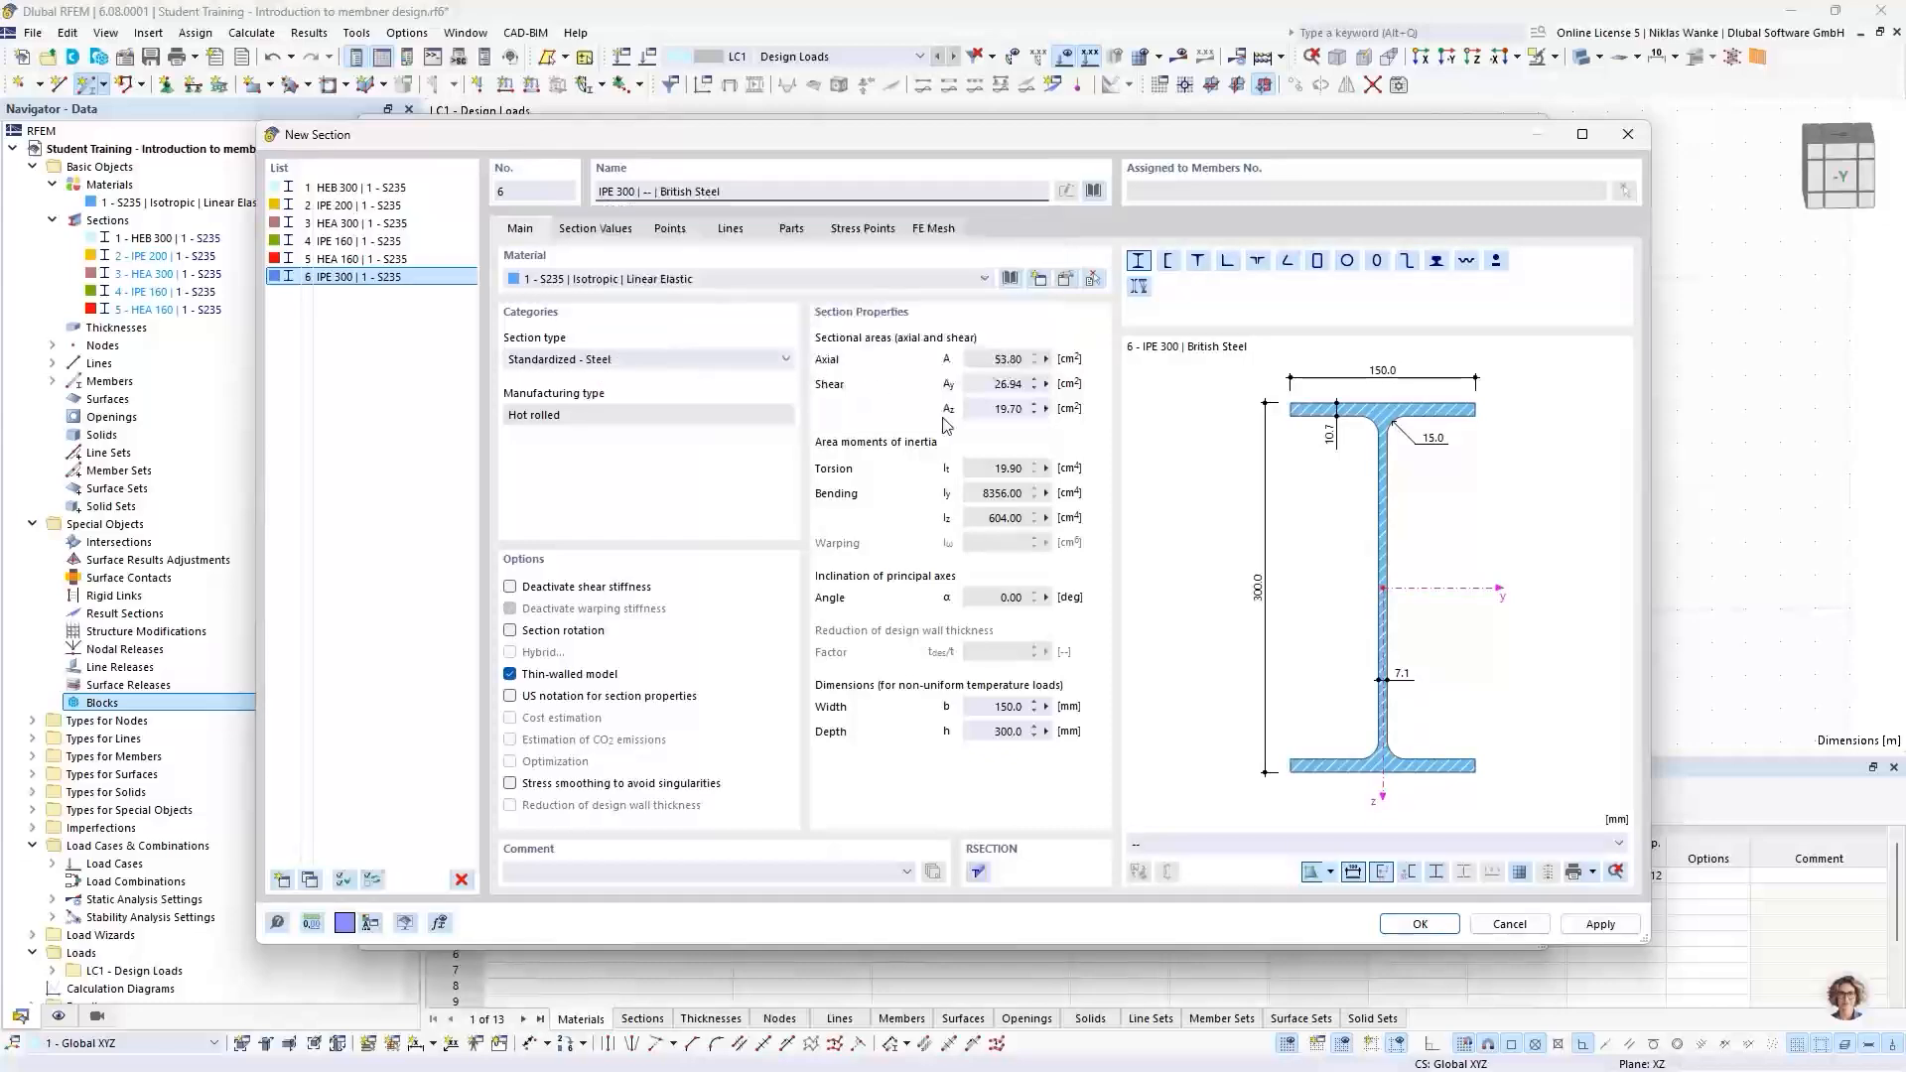
click(1420, 925)
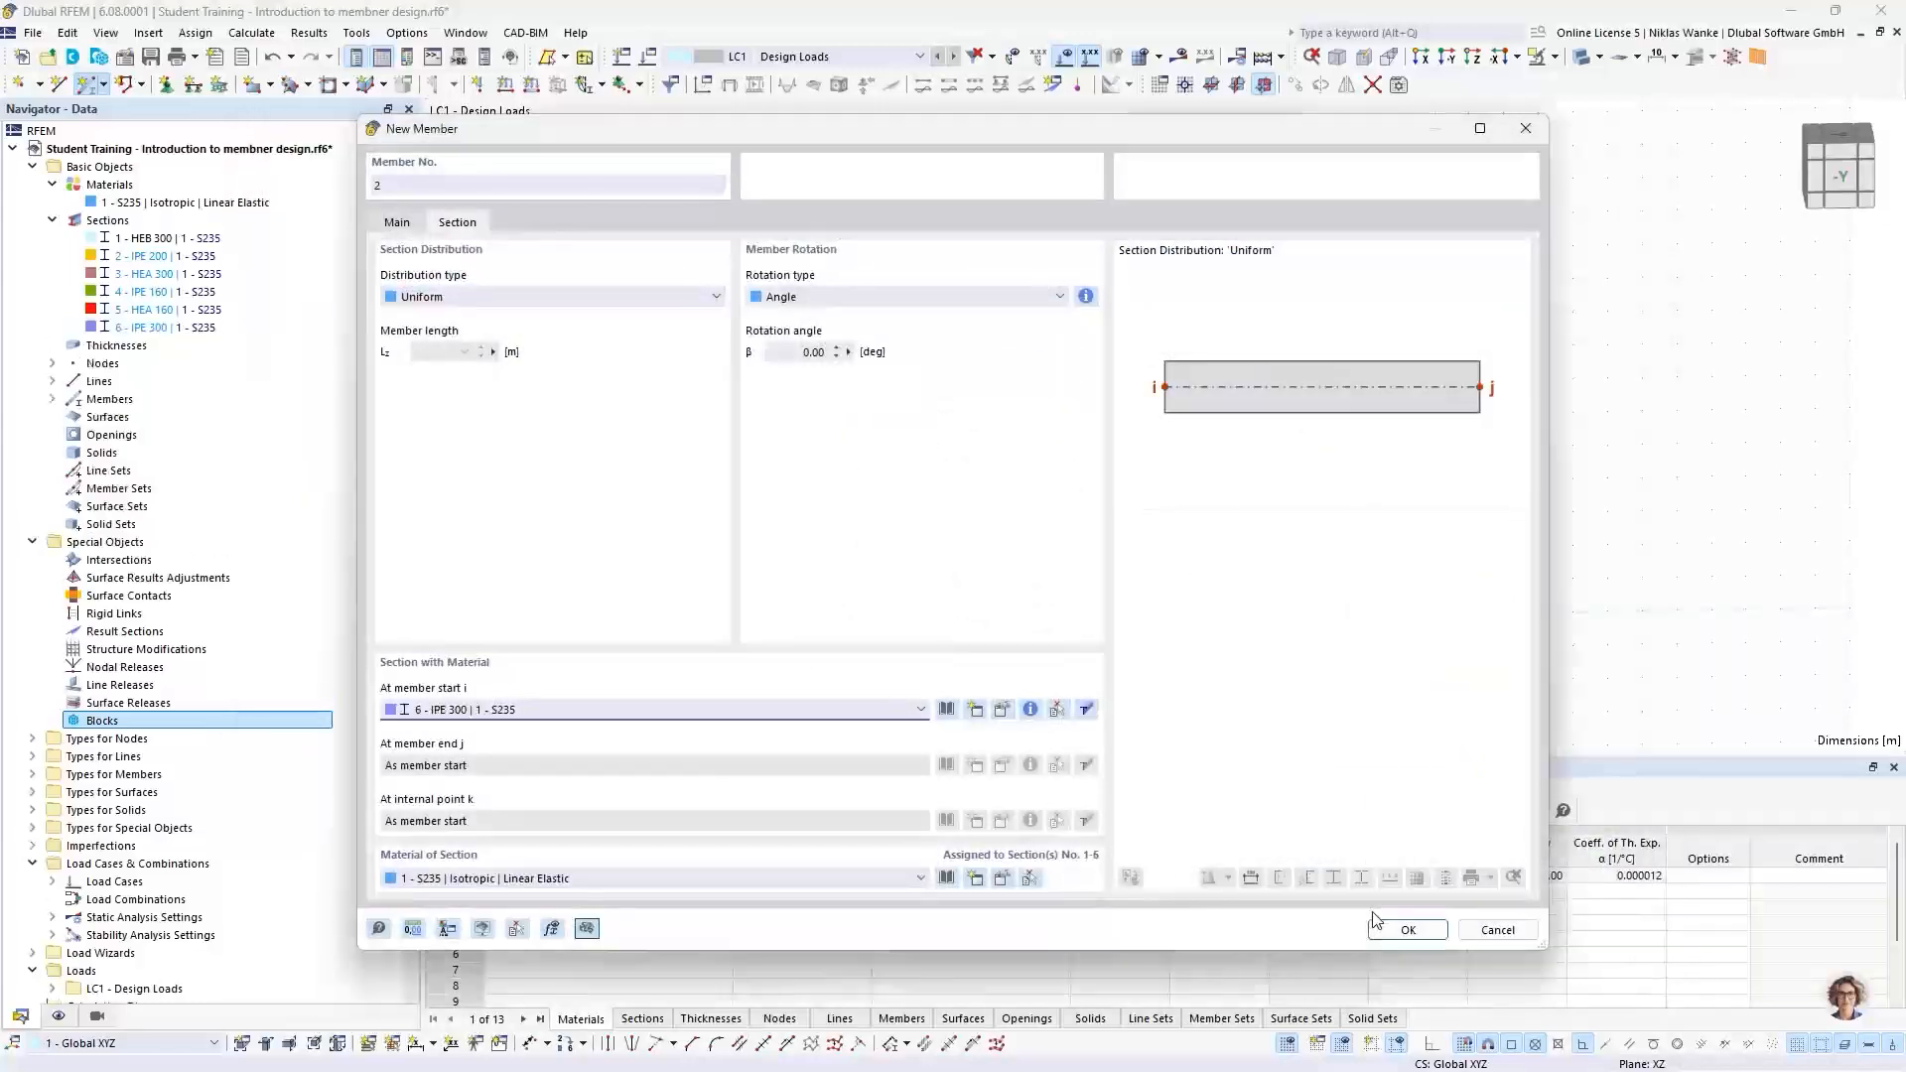
click(1408, 929)
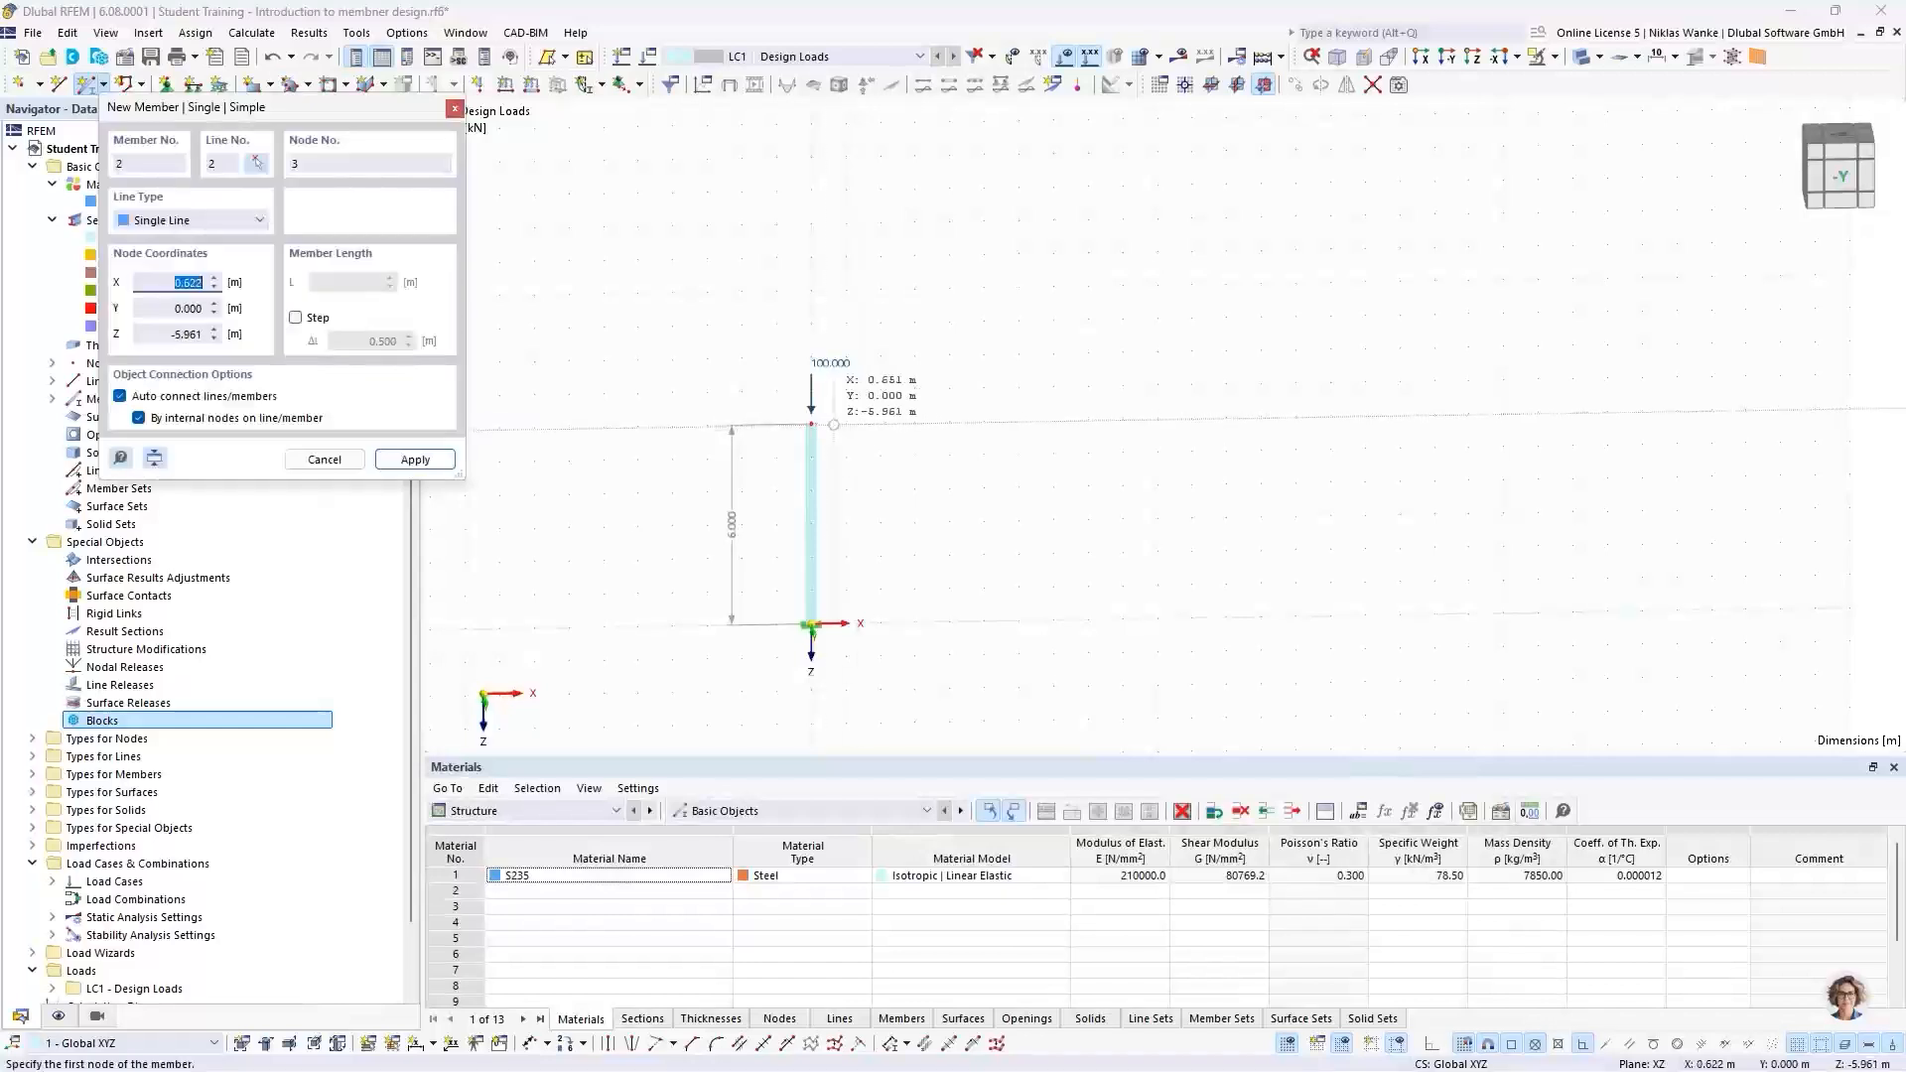
Step: Place the IPE 300 beam horizontally from the column head, 10 m long in the X direction
click(811, 424)
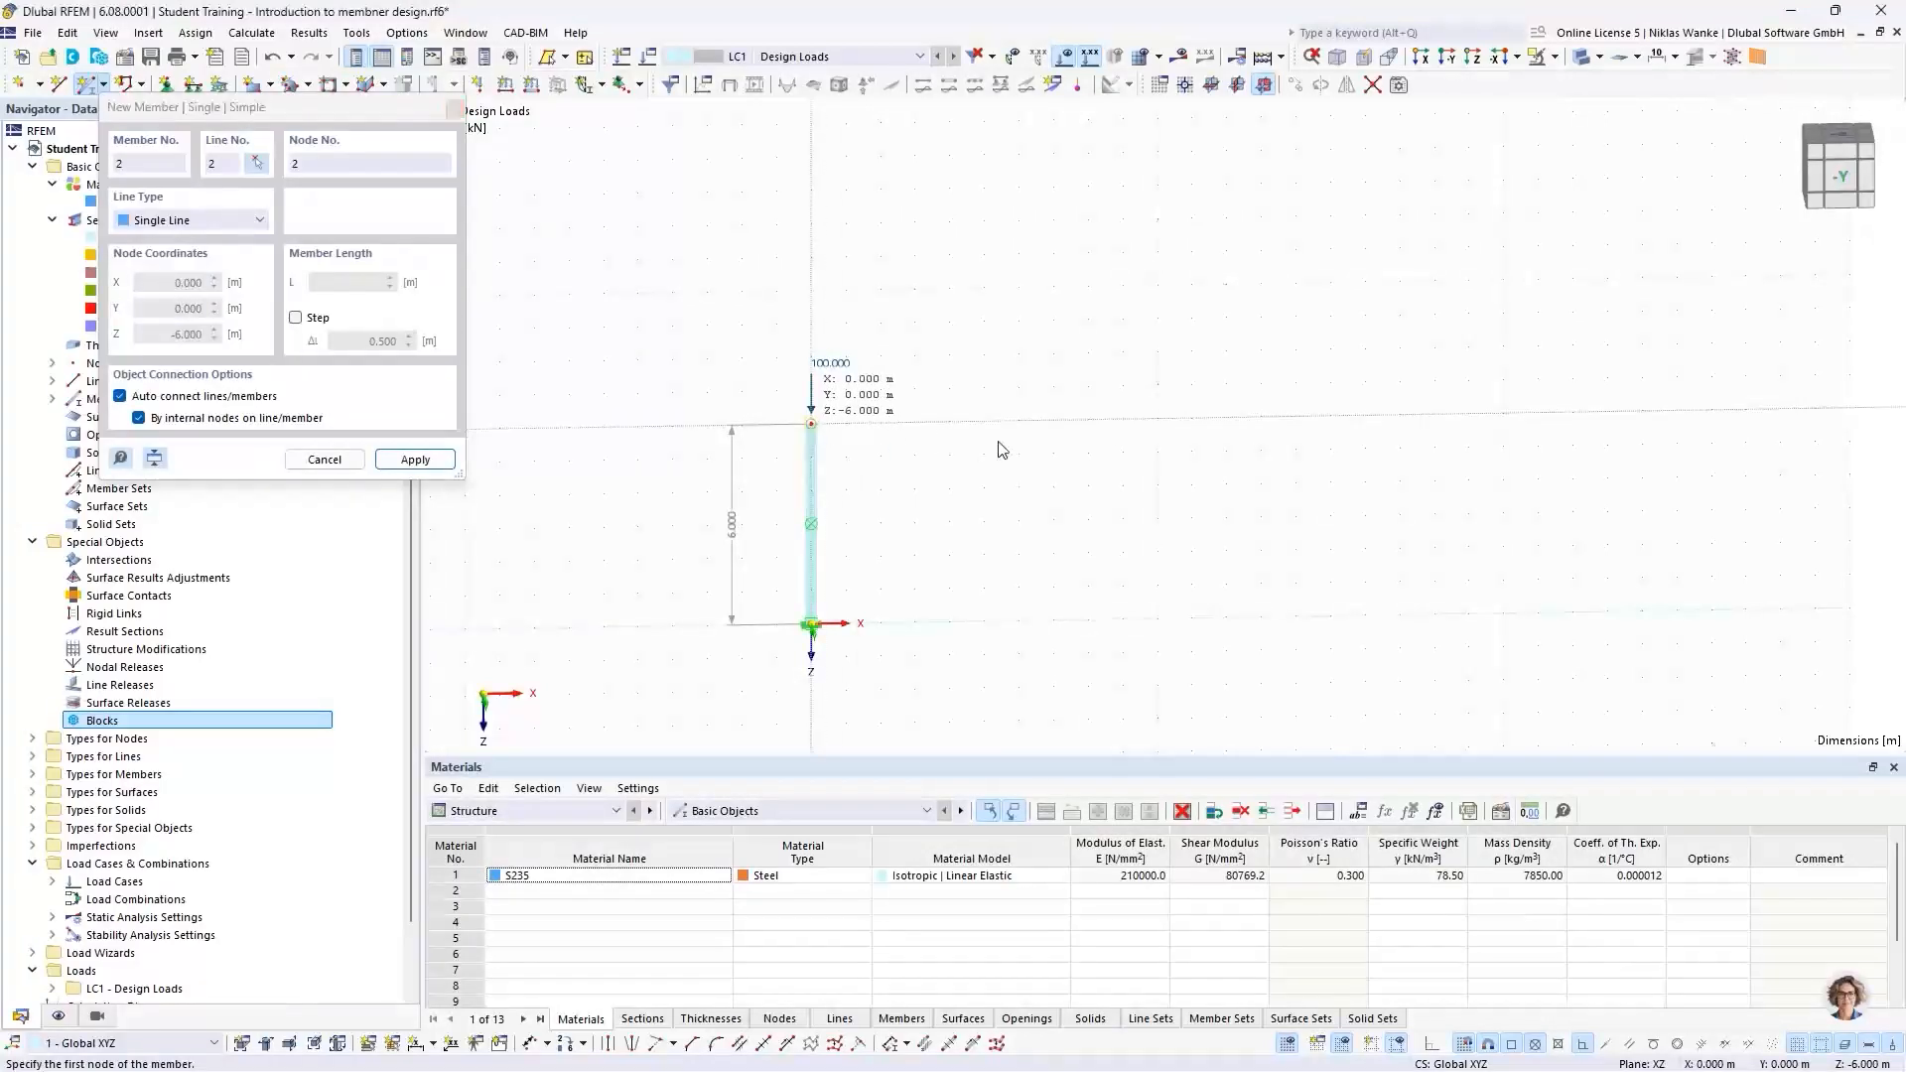
click(1157, 421)
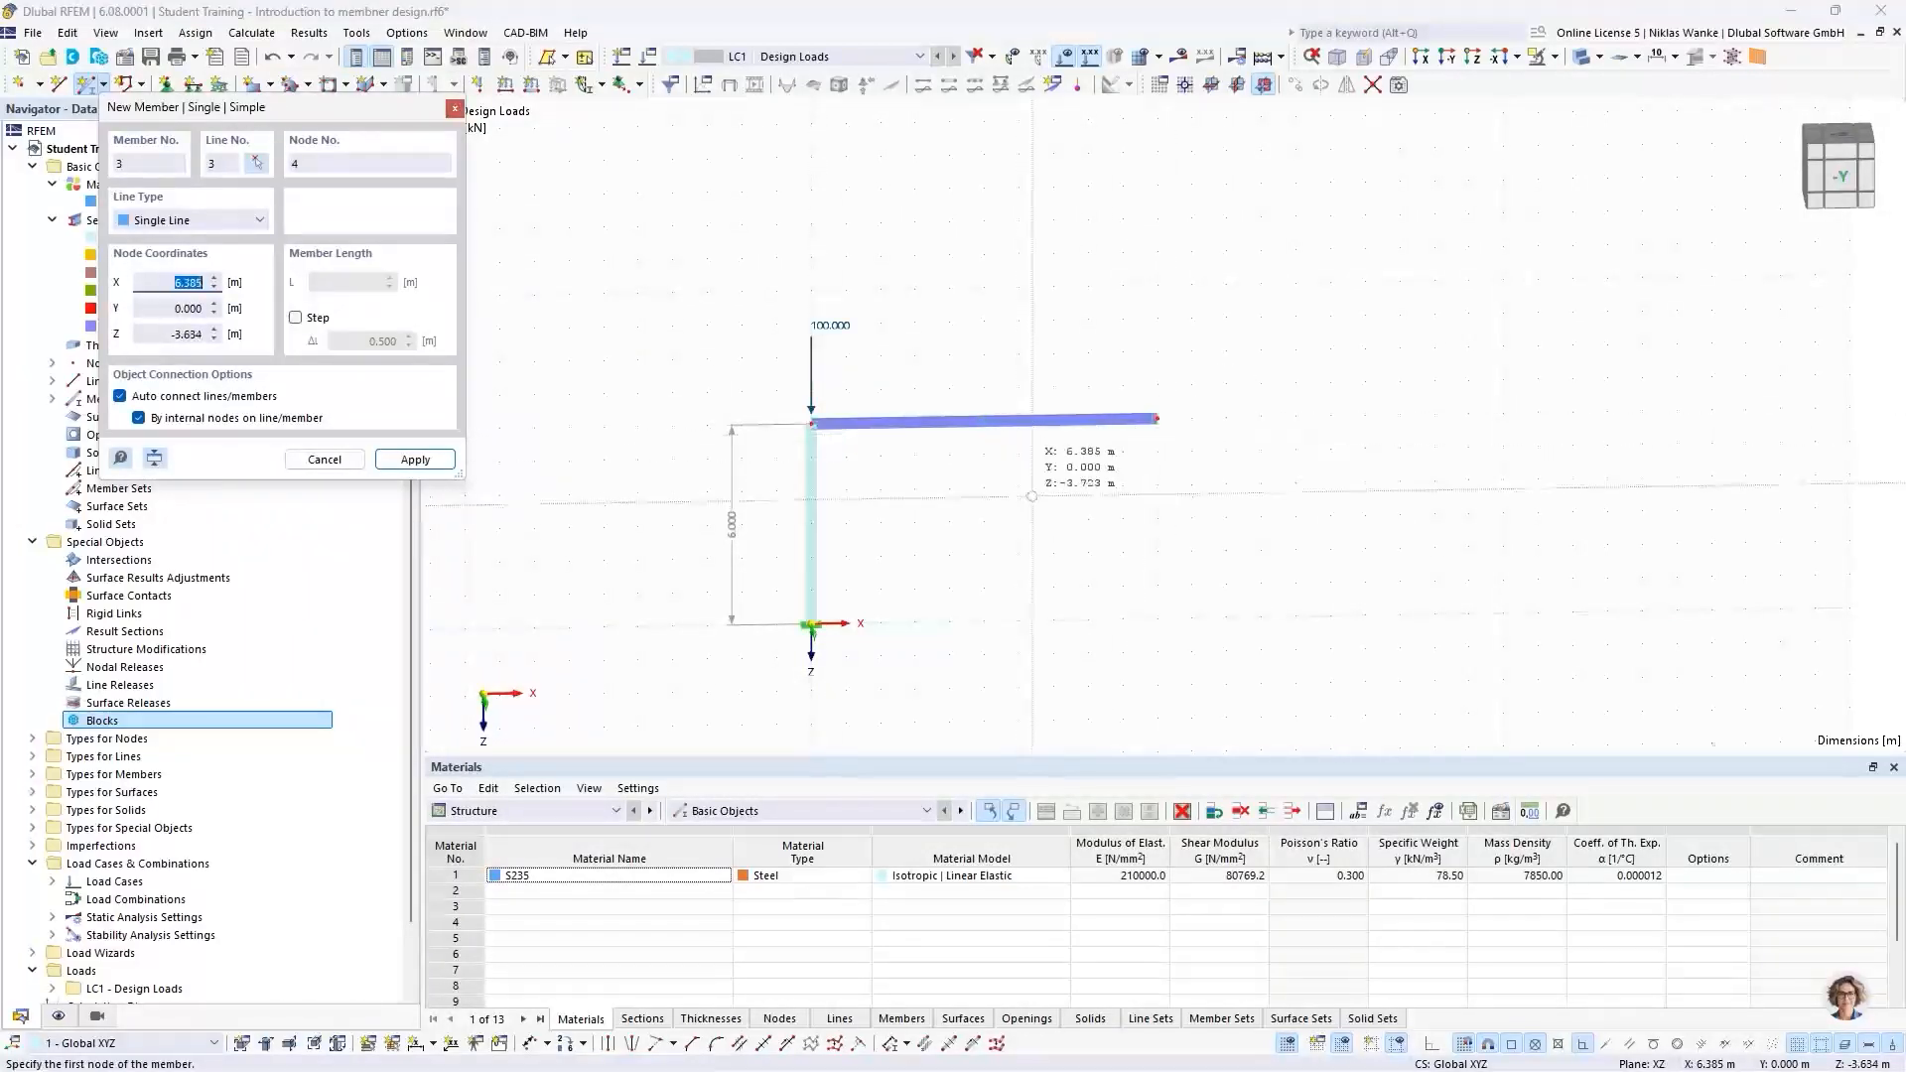
key(Escape)
middle_drag(888, 624, 884, 614)
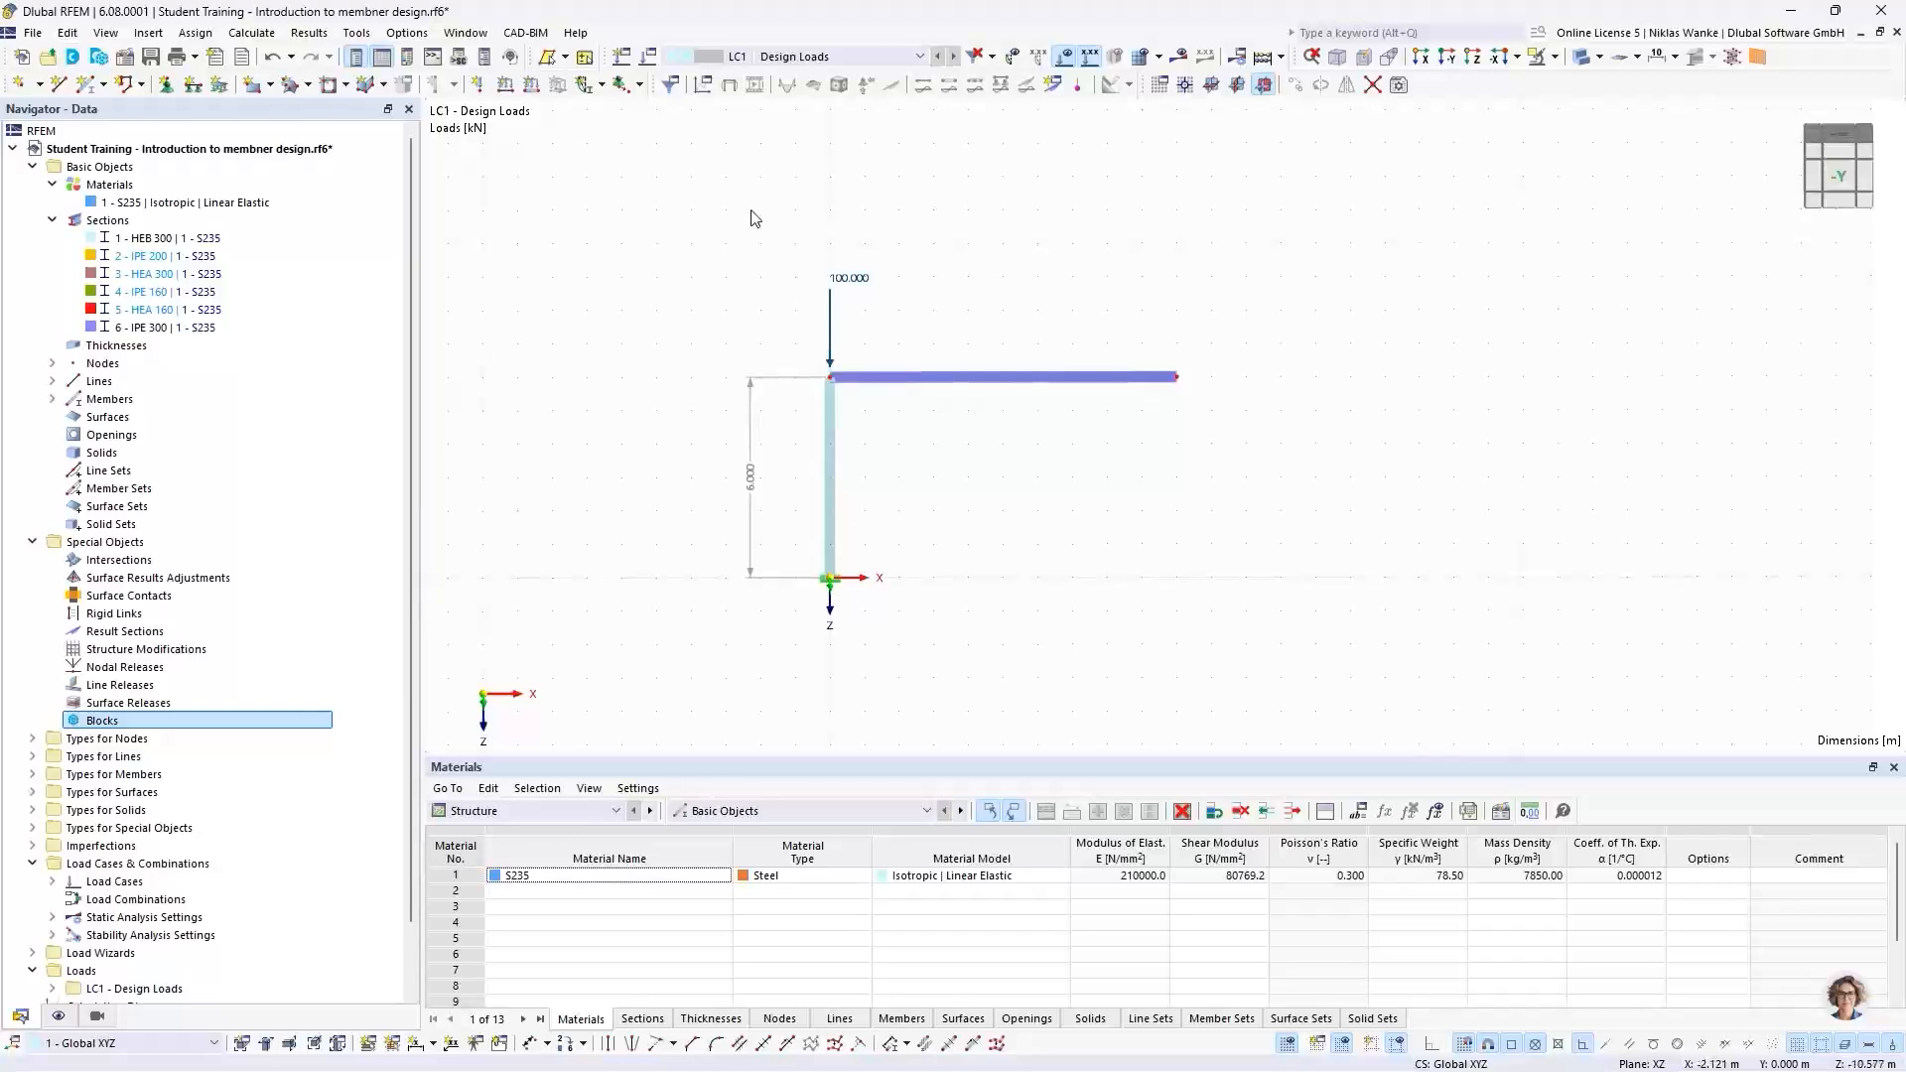
Step: Copy the column with its fixed support and nodal load 10 m in X to the free end of the beam
drag(780, 193, 887, 620)
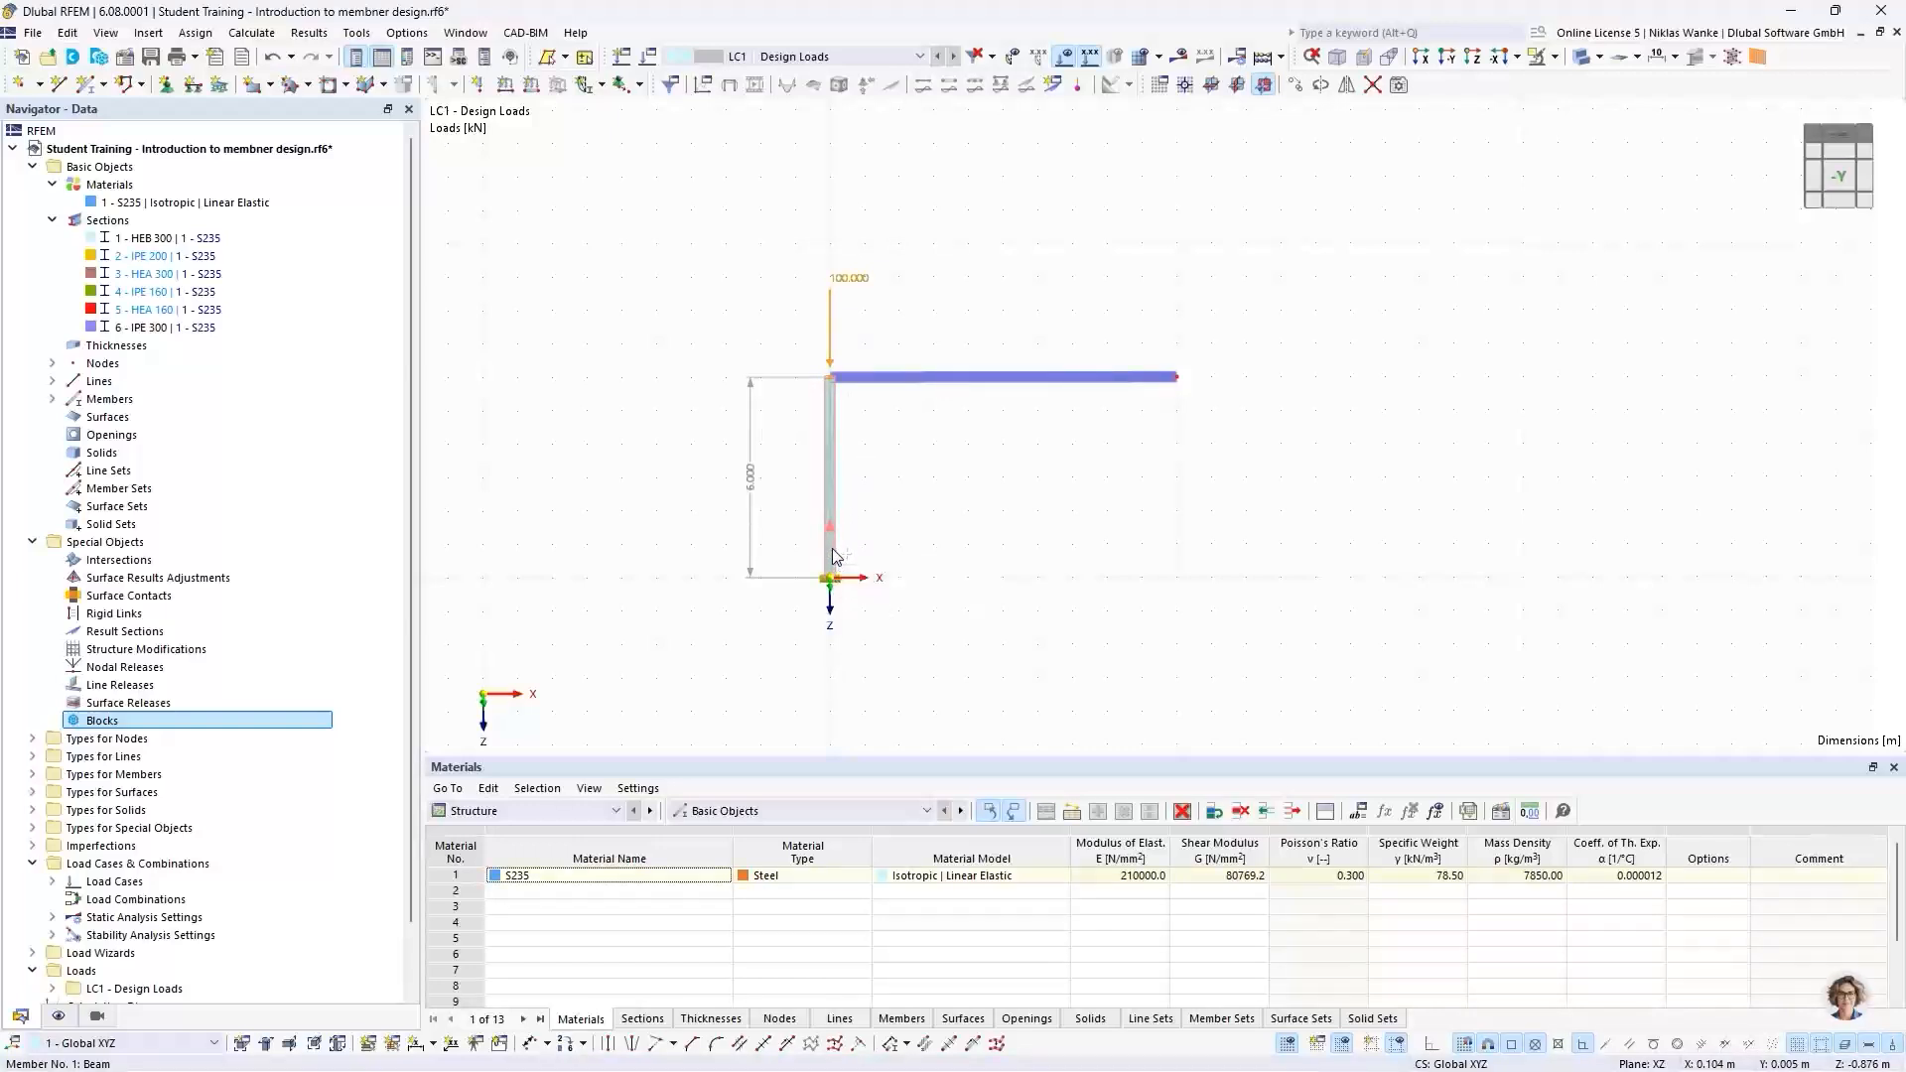
ctrl+drag(833, 556, 1177, 584)
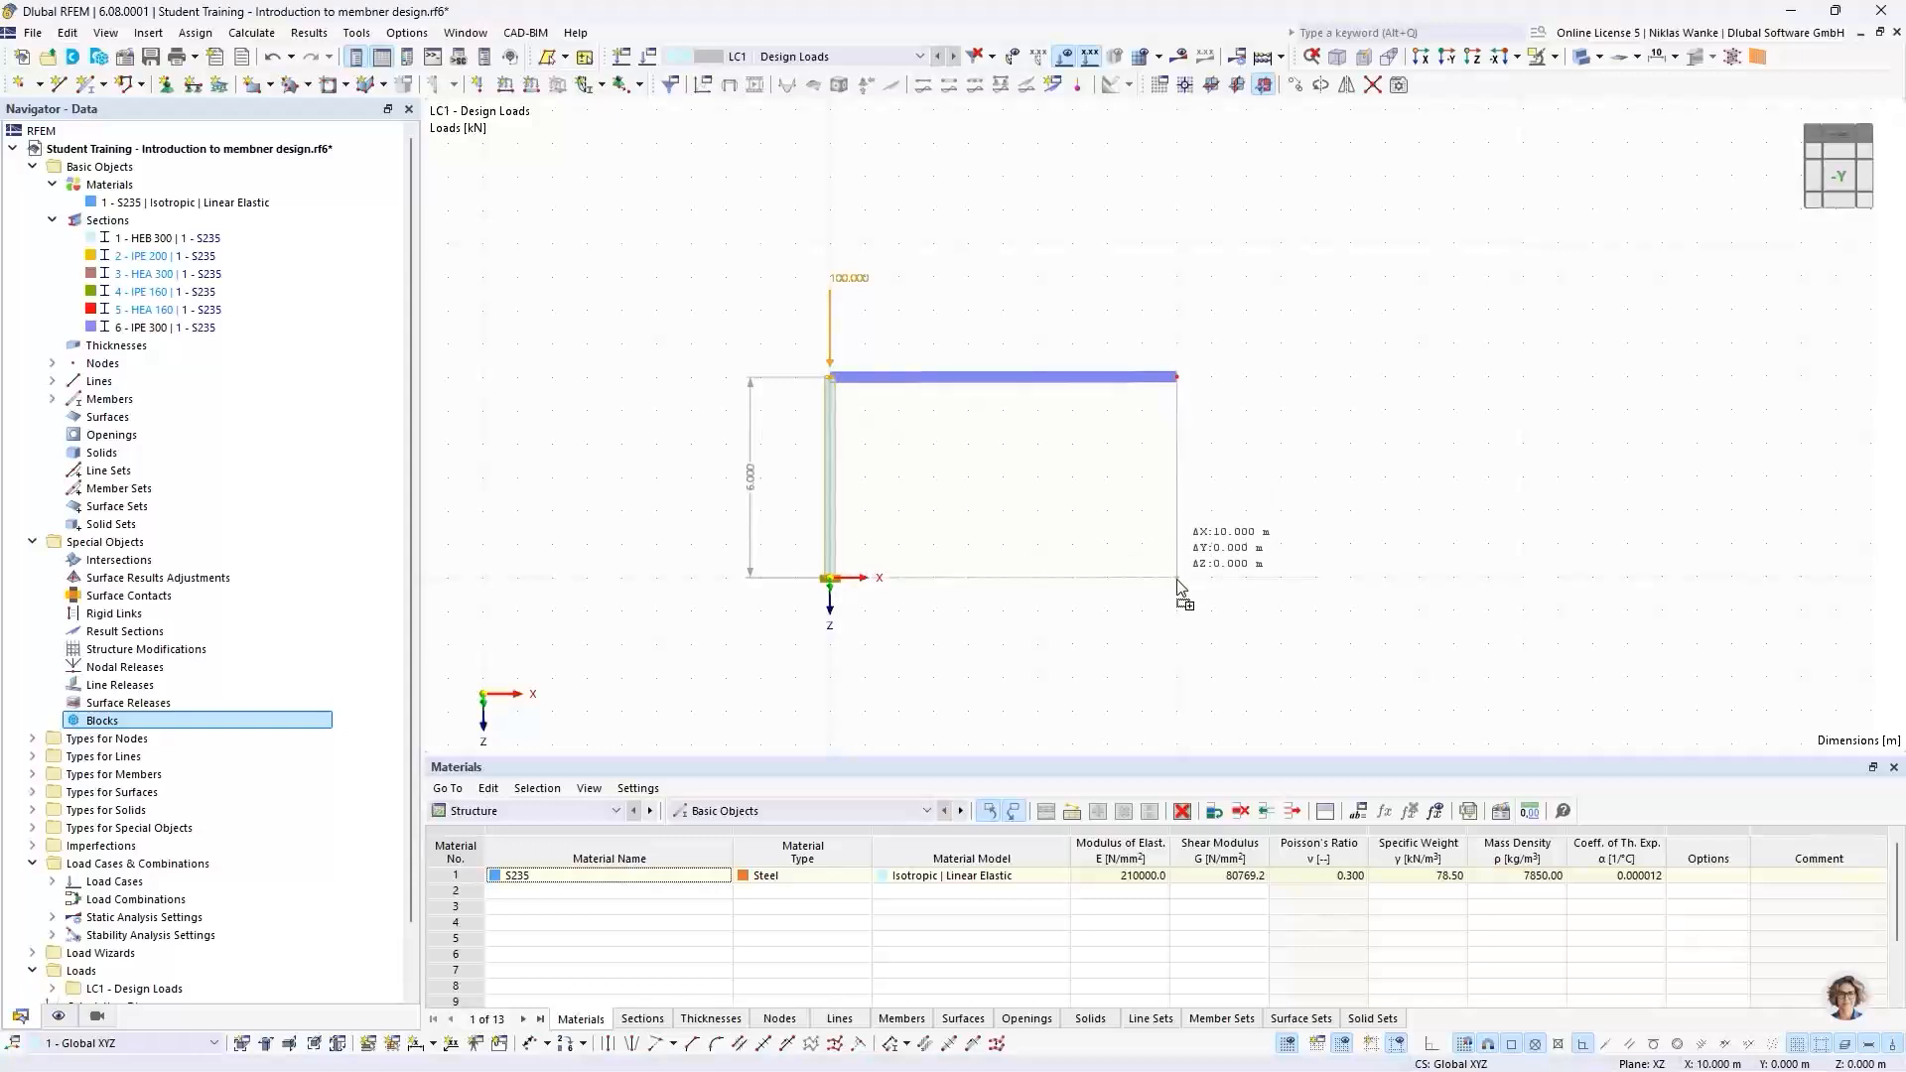
ctrl+drag(1177, 584, 1178, 584)
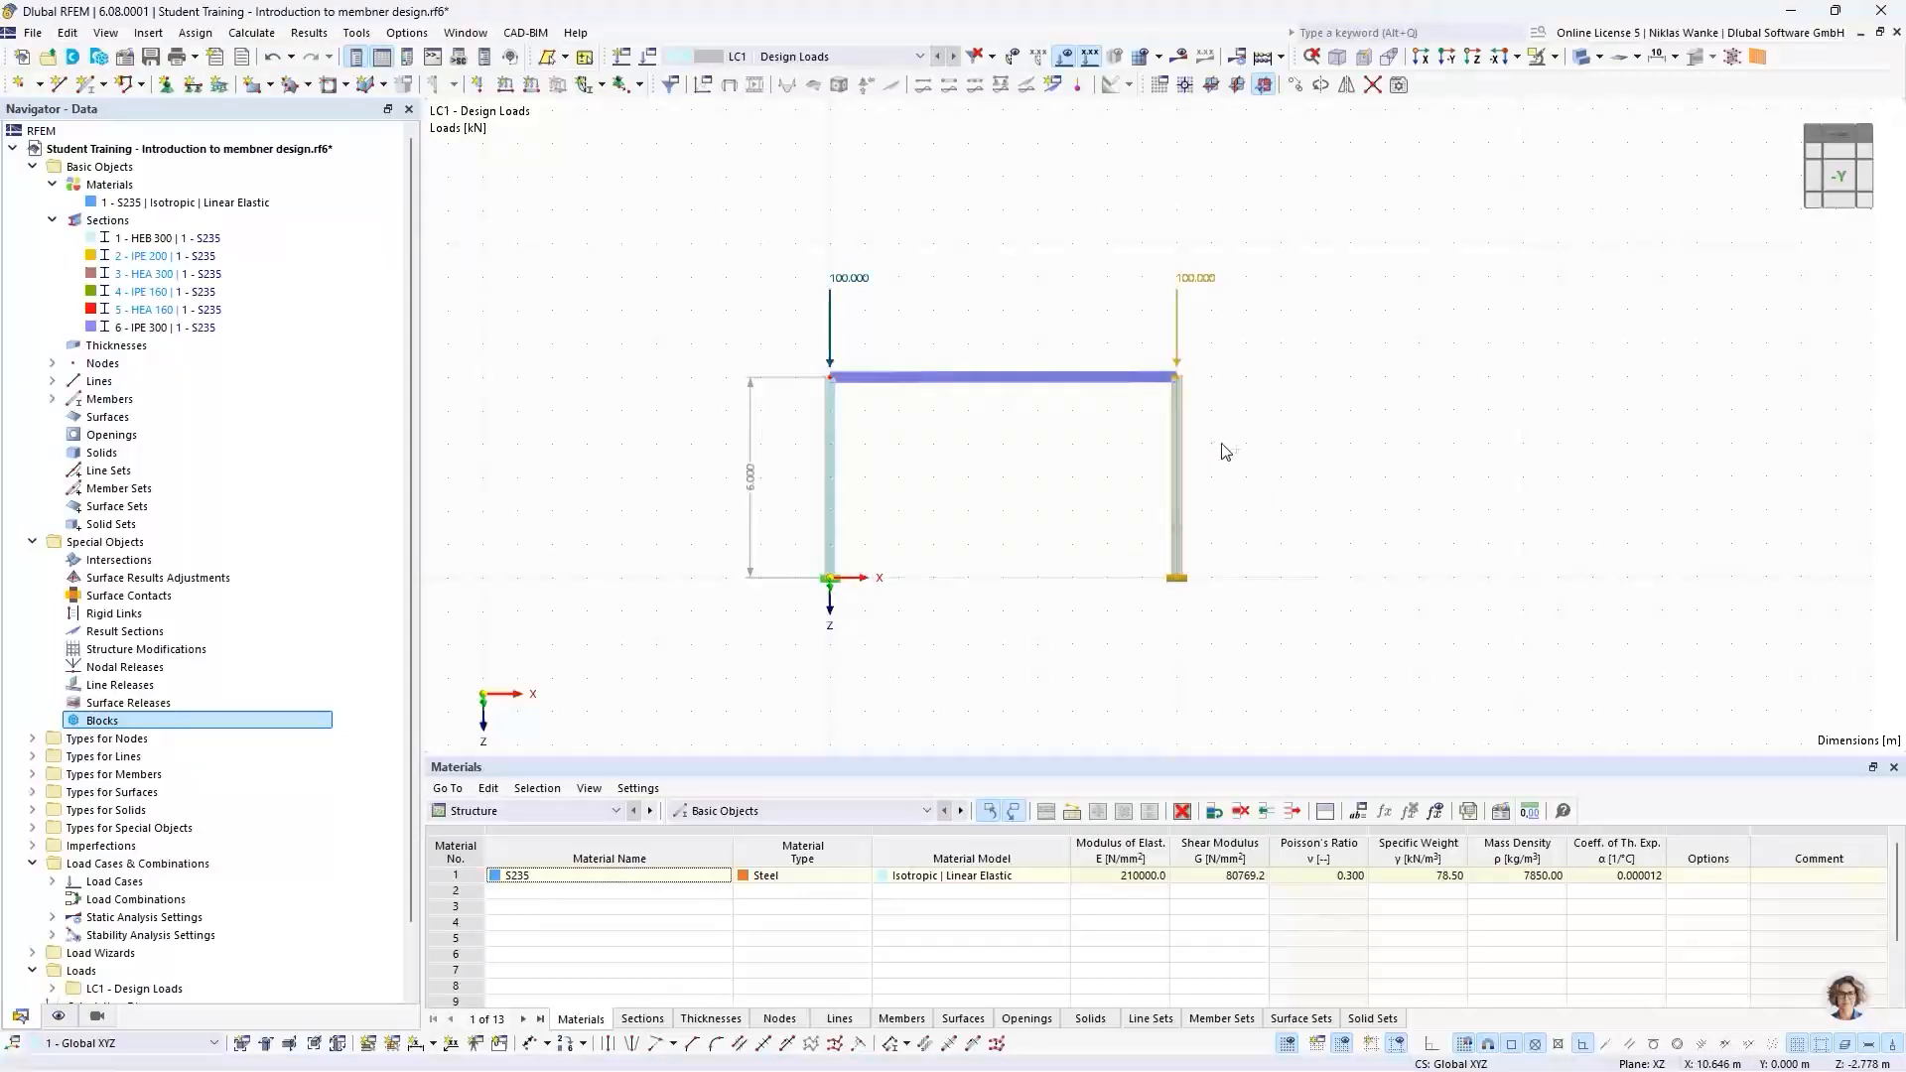
click(1333, 323)
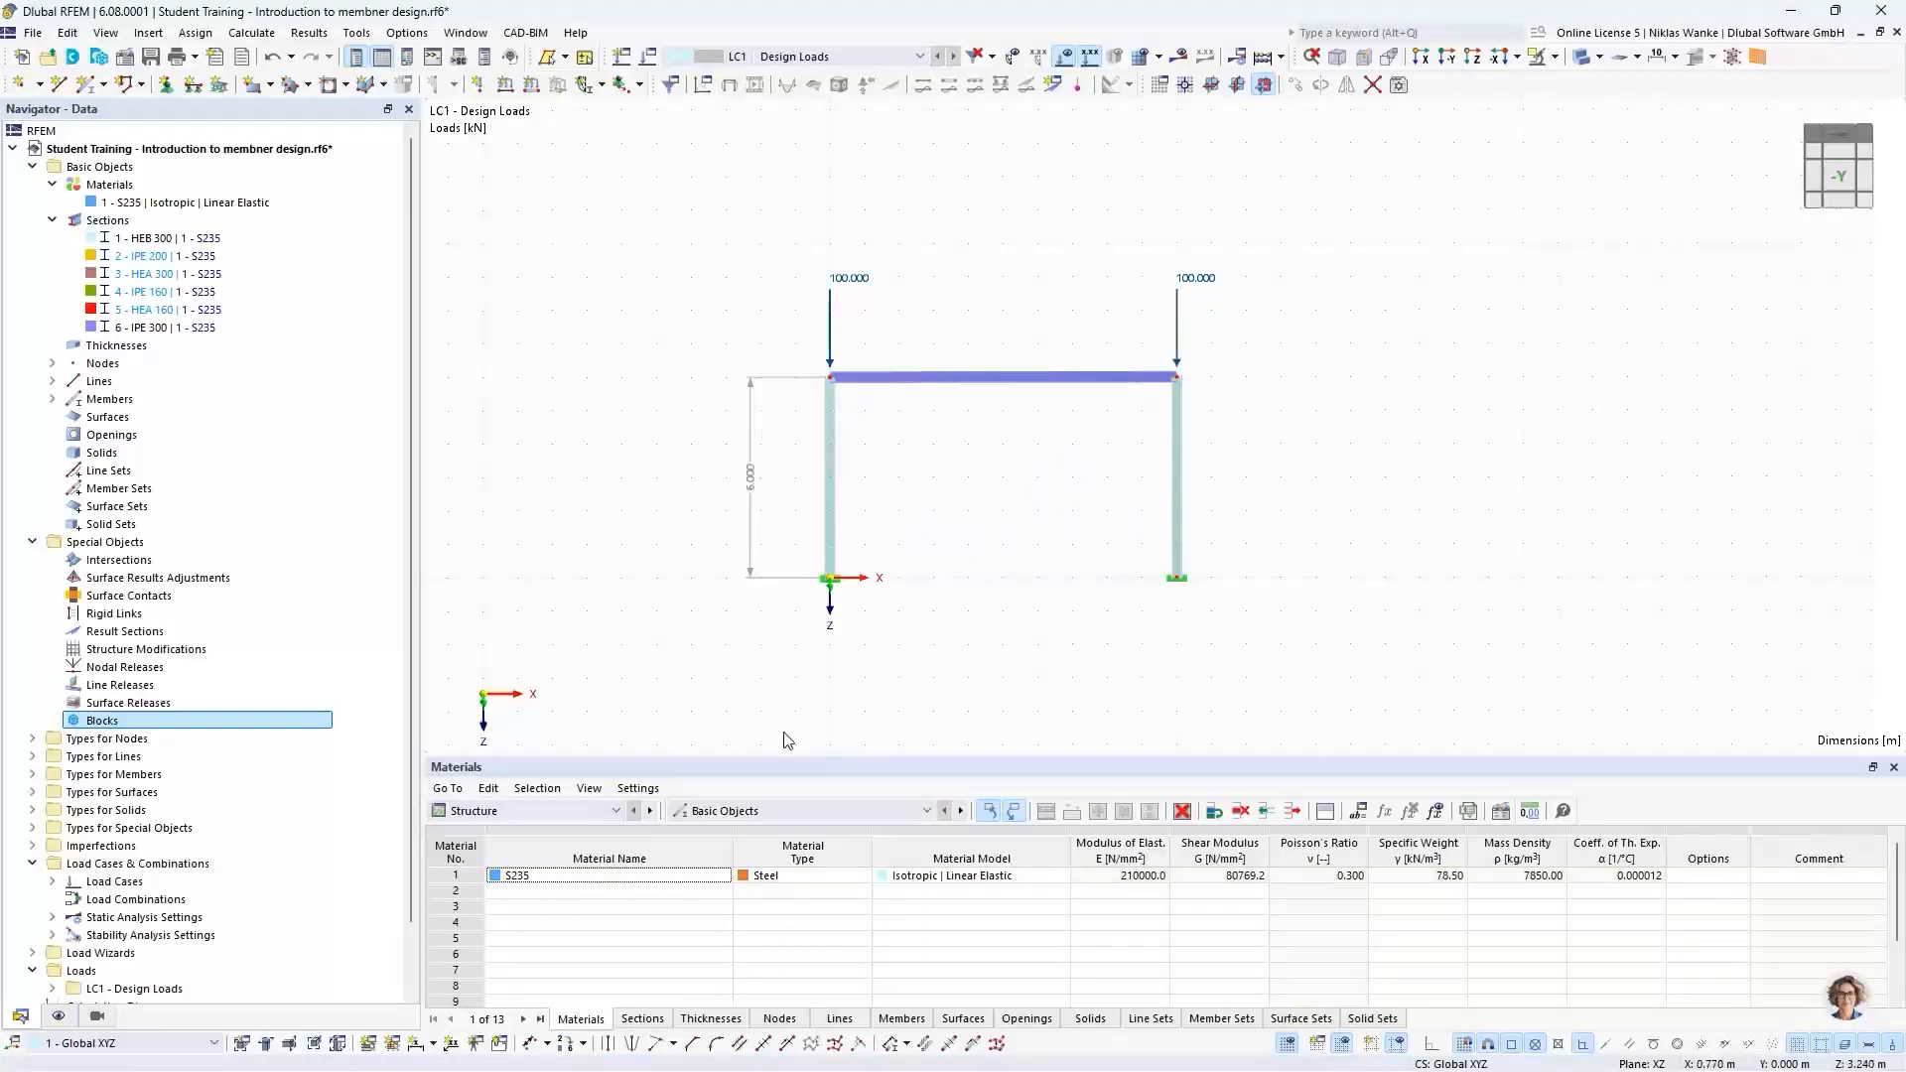
Step: Add a linear dimension for the frame's span between the two column bases, placed below the supports
click(415, 1043)
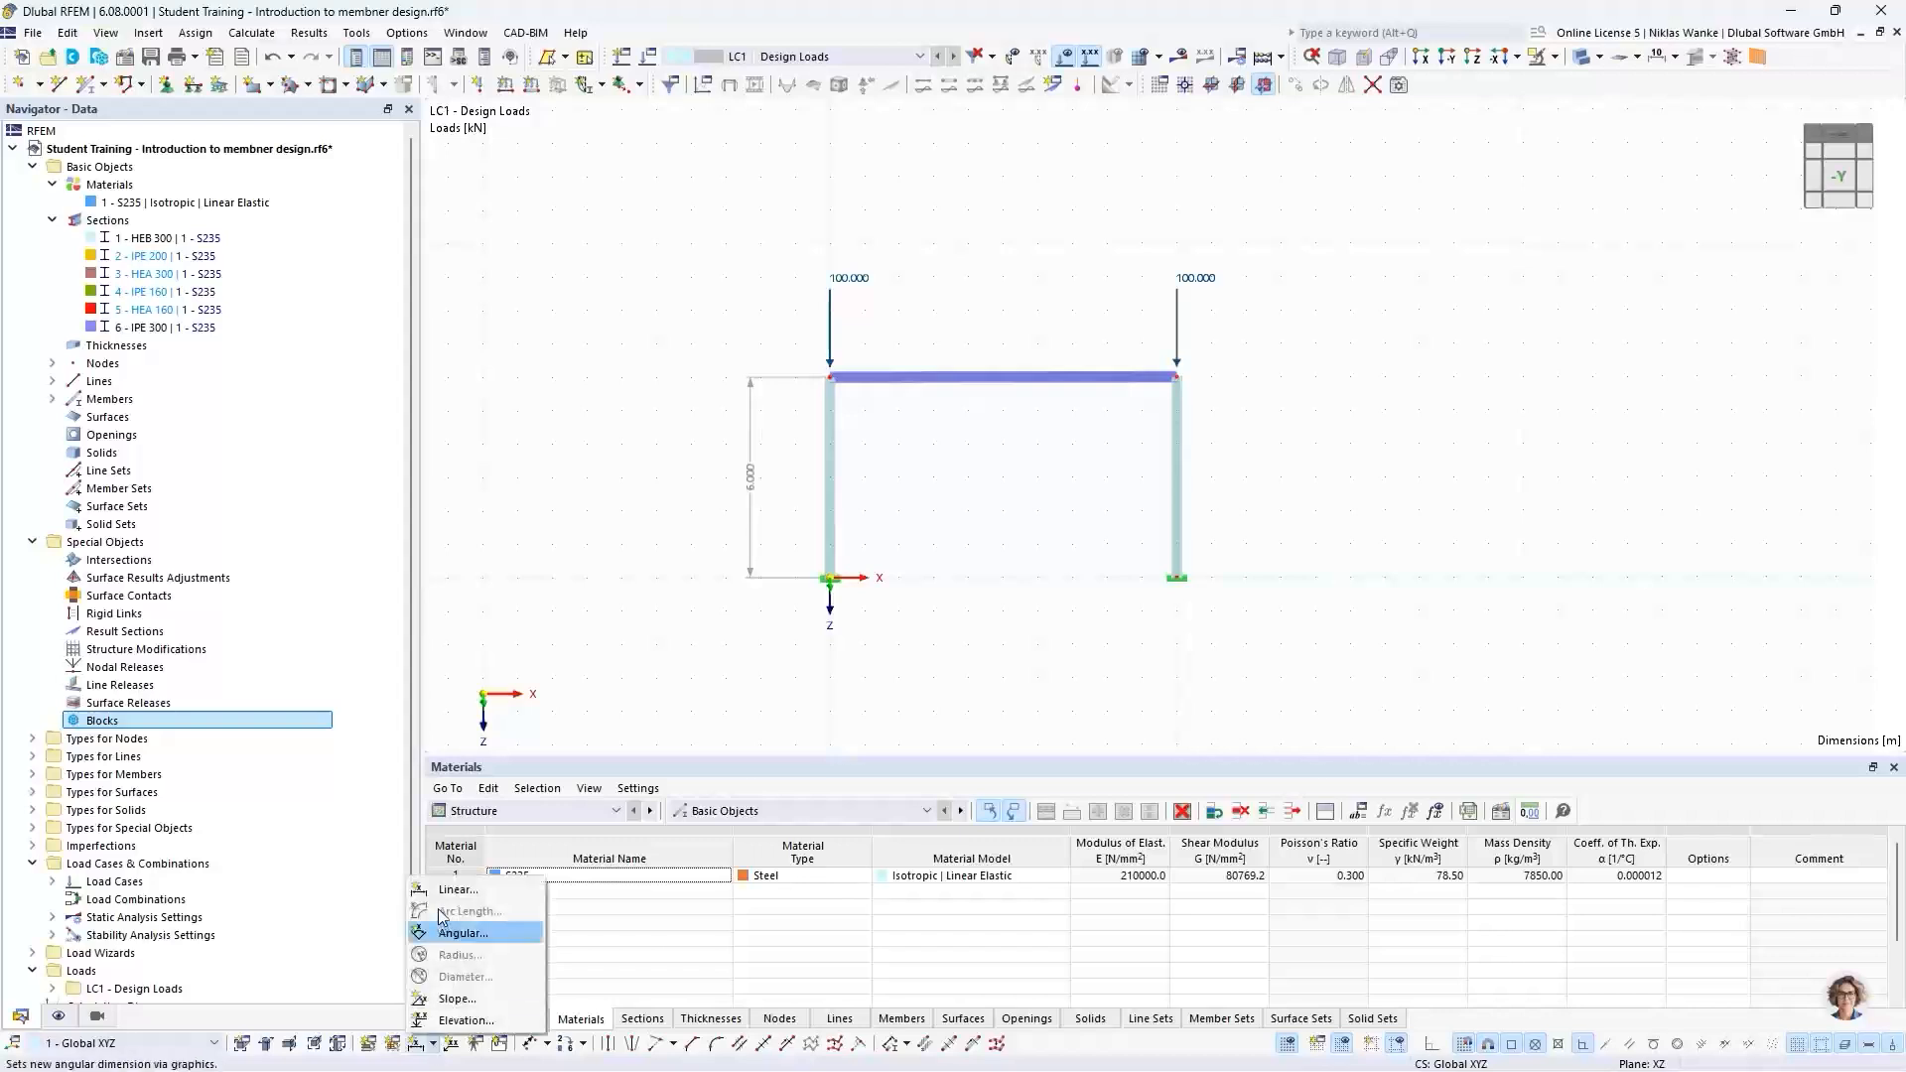
click(466, 882)
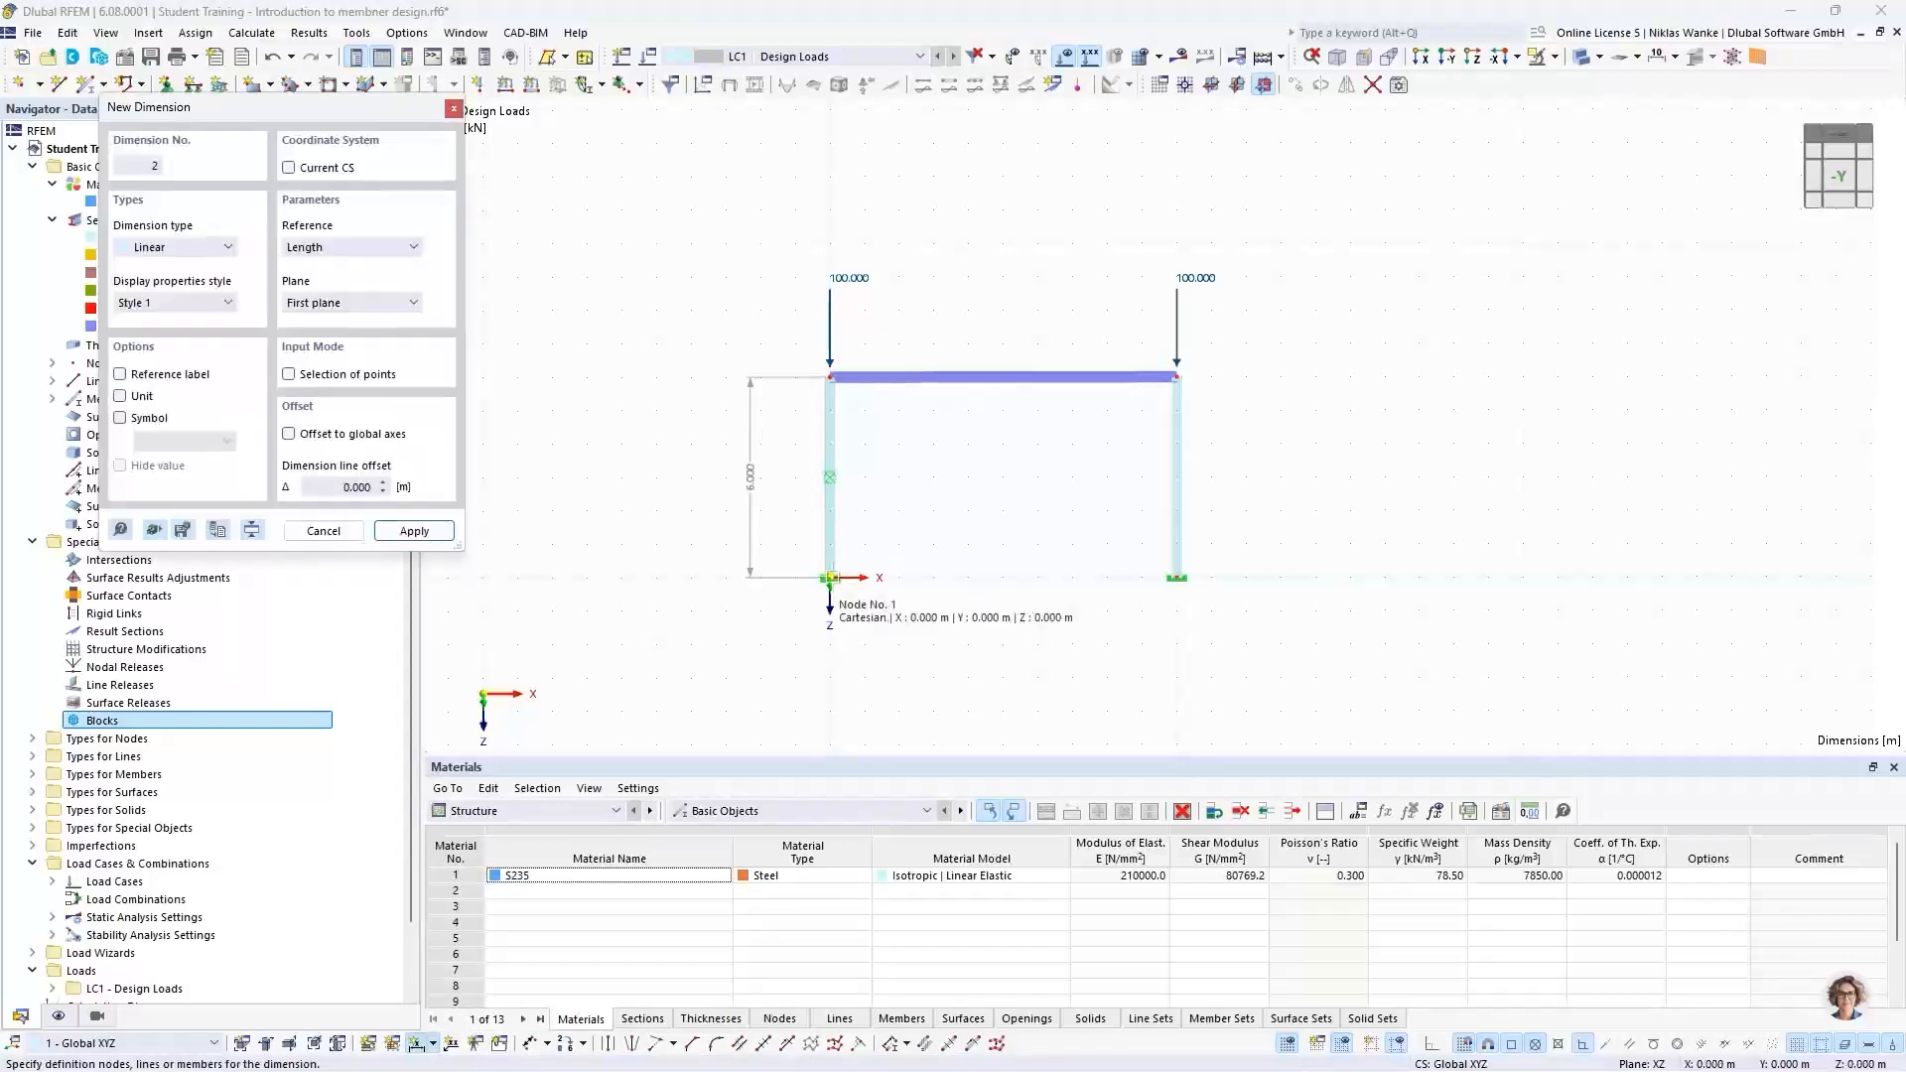
click(1062, 636)
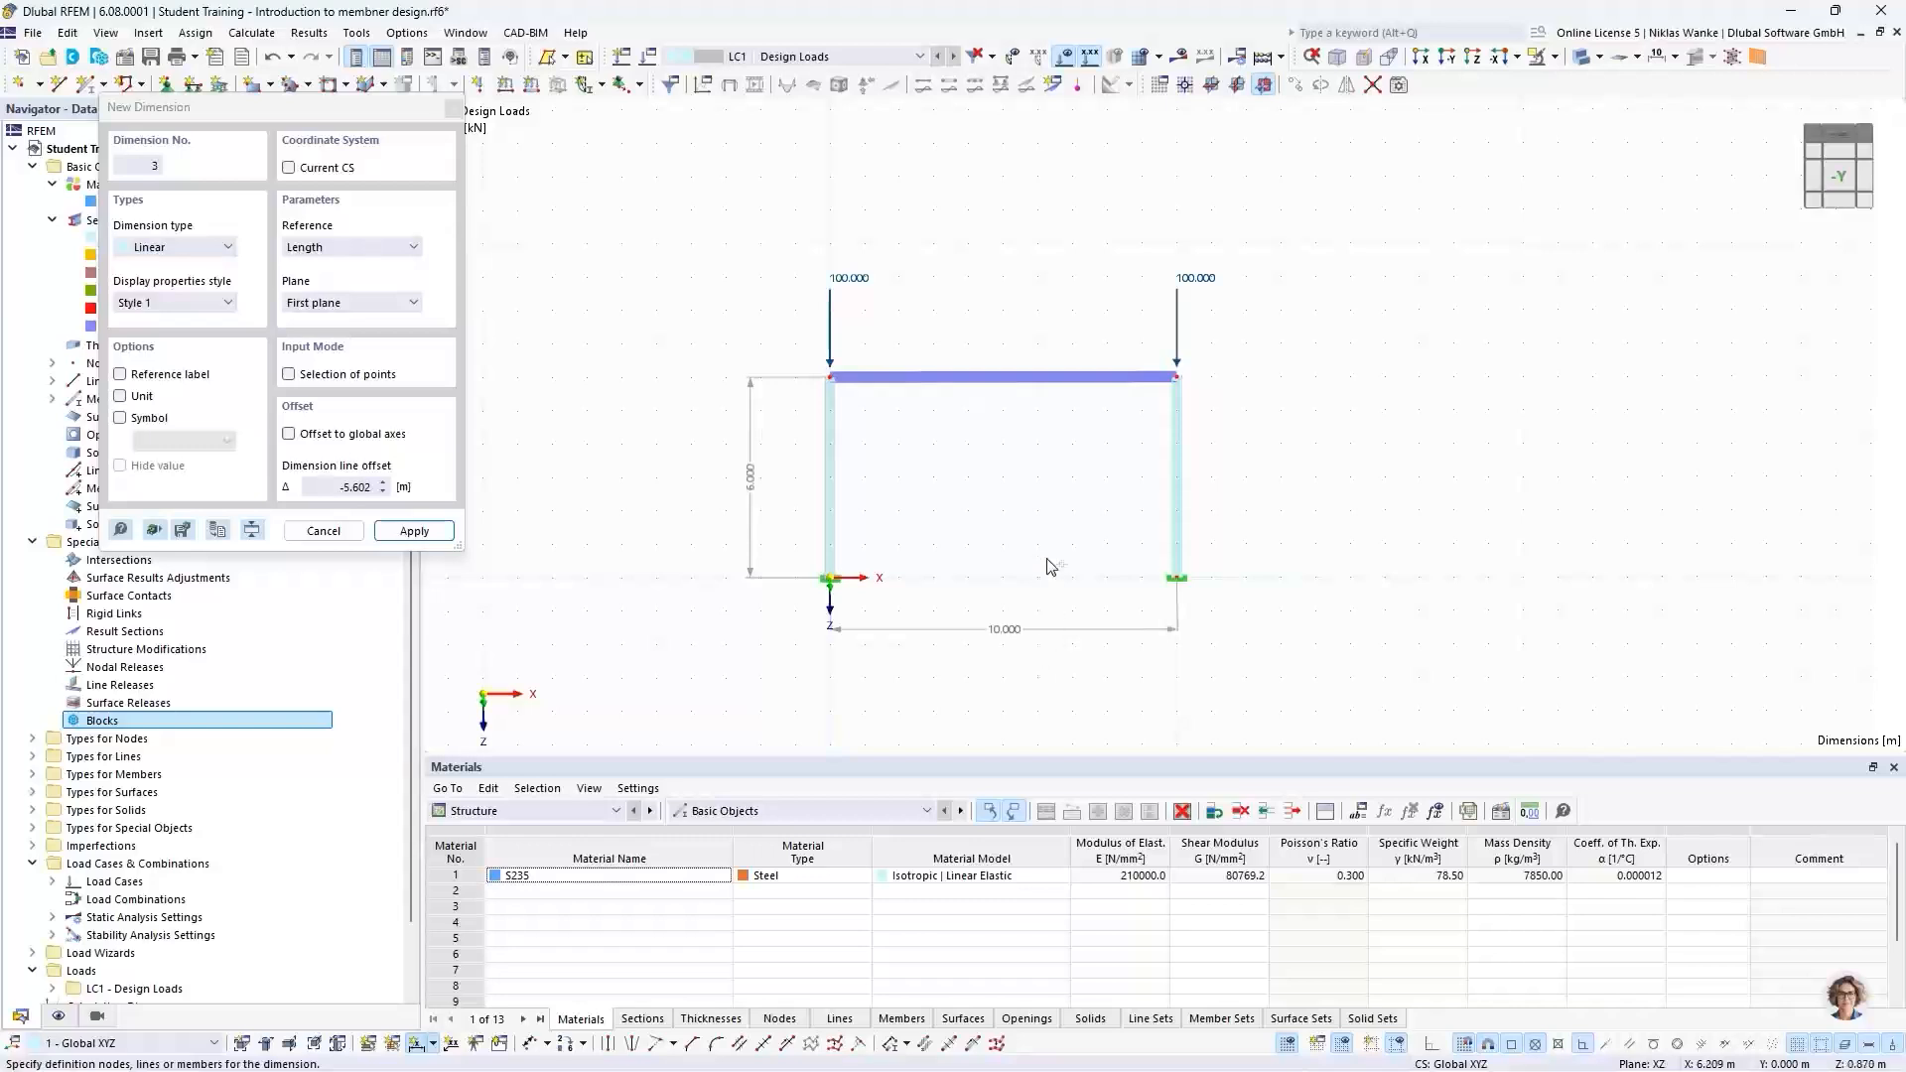
key(Escape)
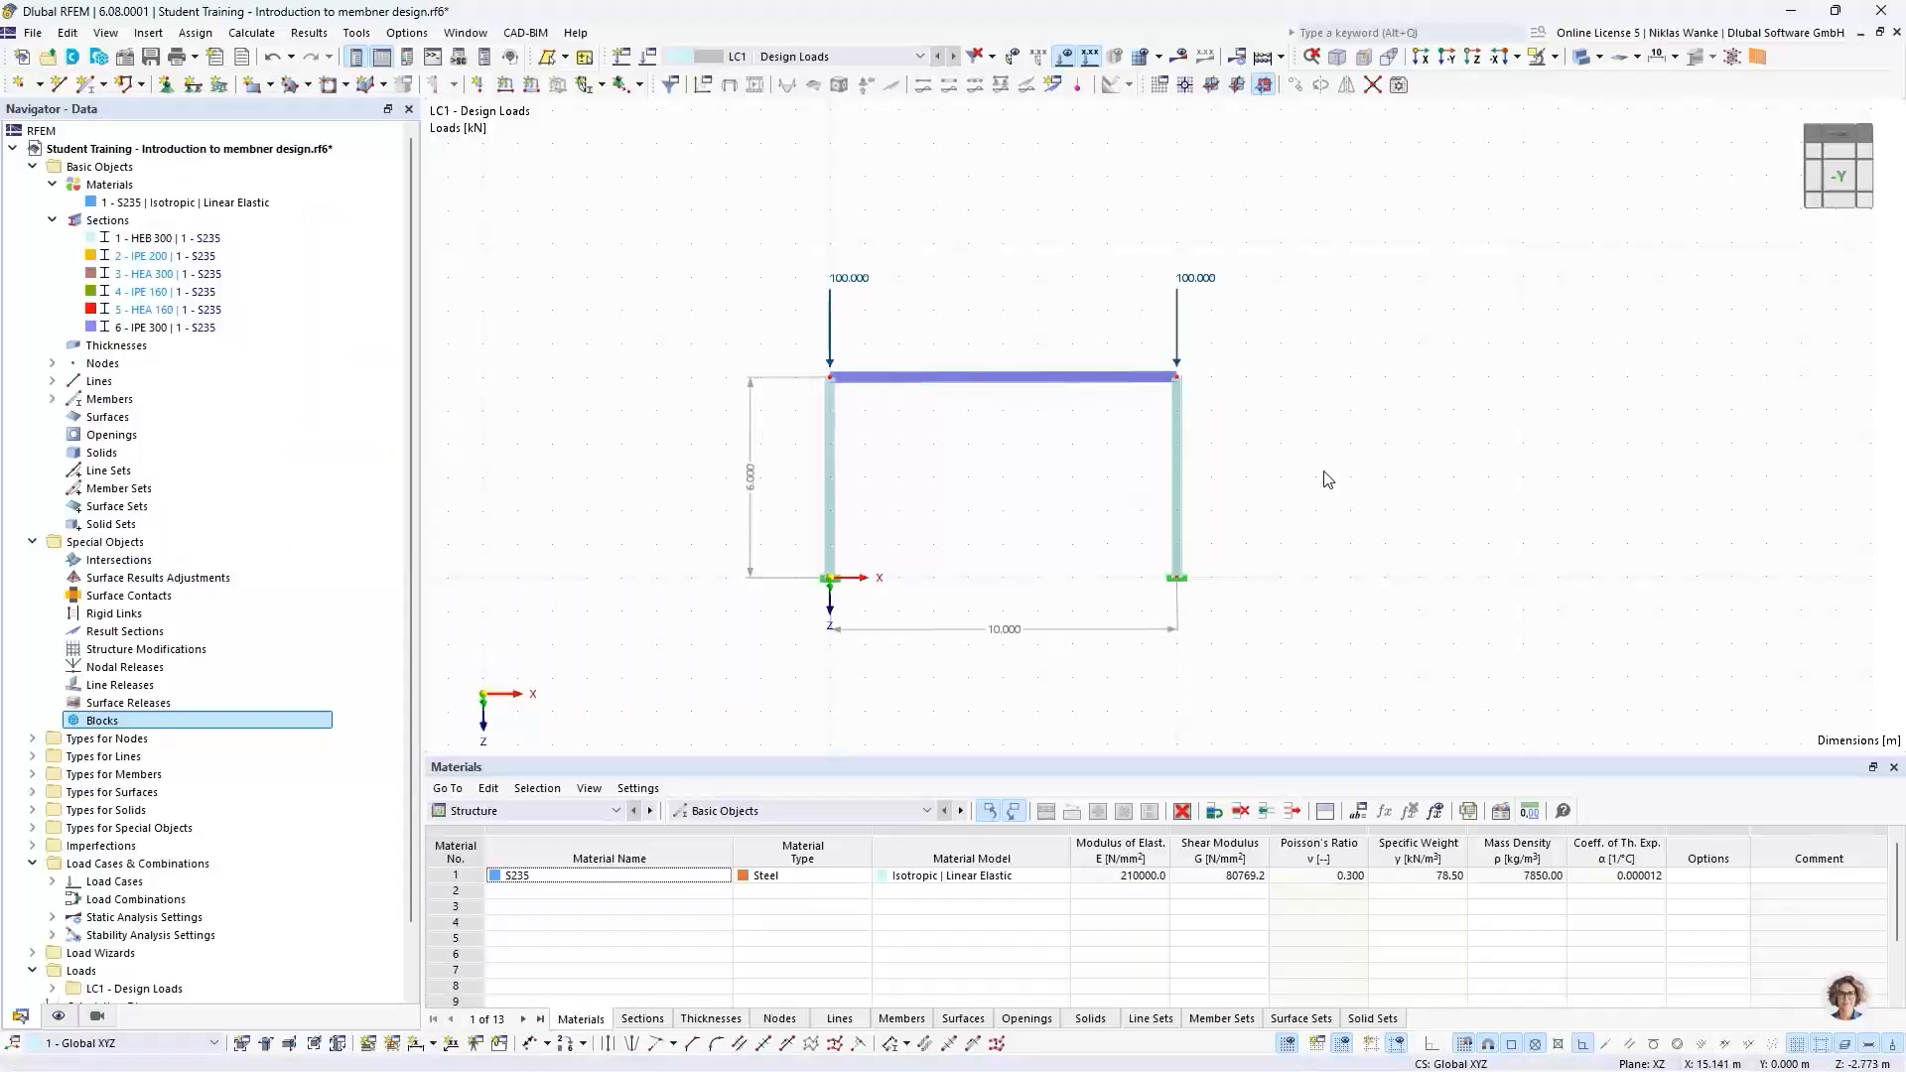
Step: Calculate the frame under LC1 and display its Stability Analysis results with mode shape 1 in an oblique 3D view
middle_drag(987, 495, 992, 501)
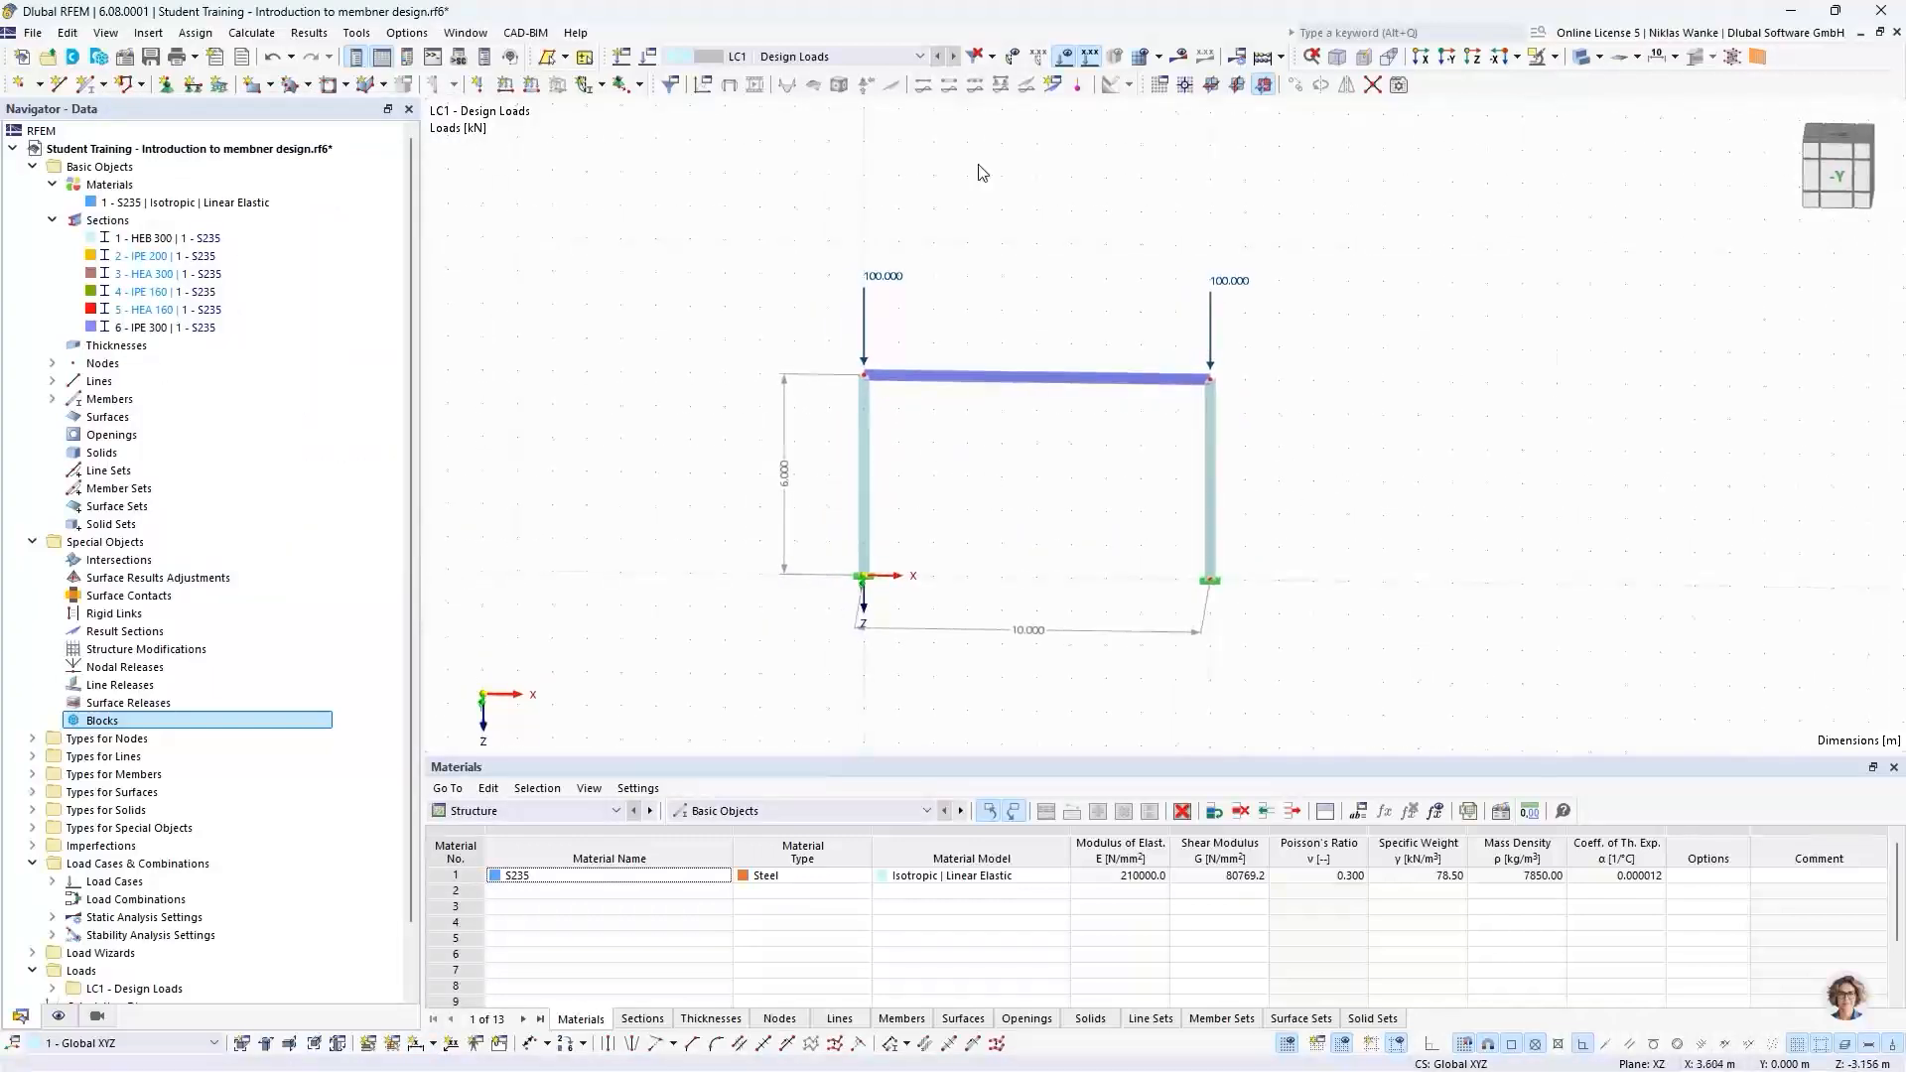
click(1188, 57)
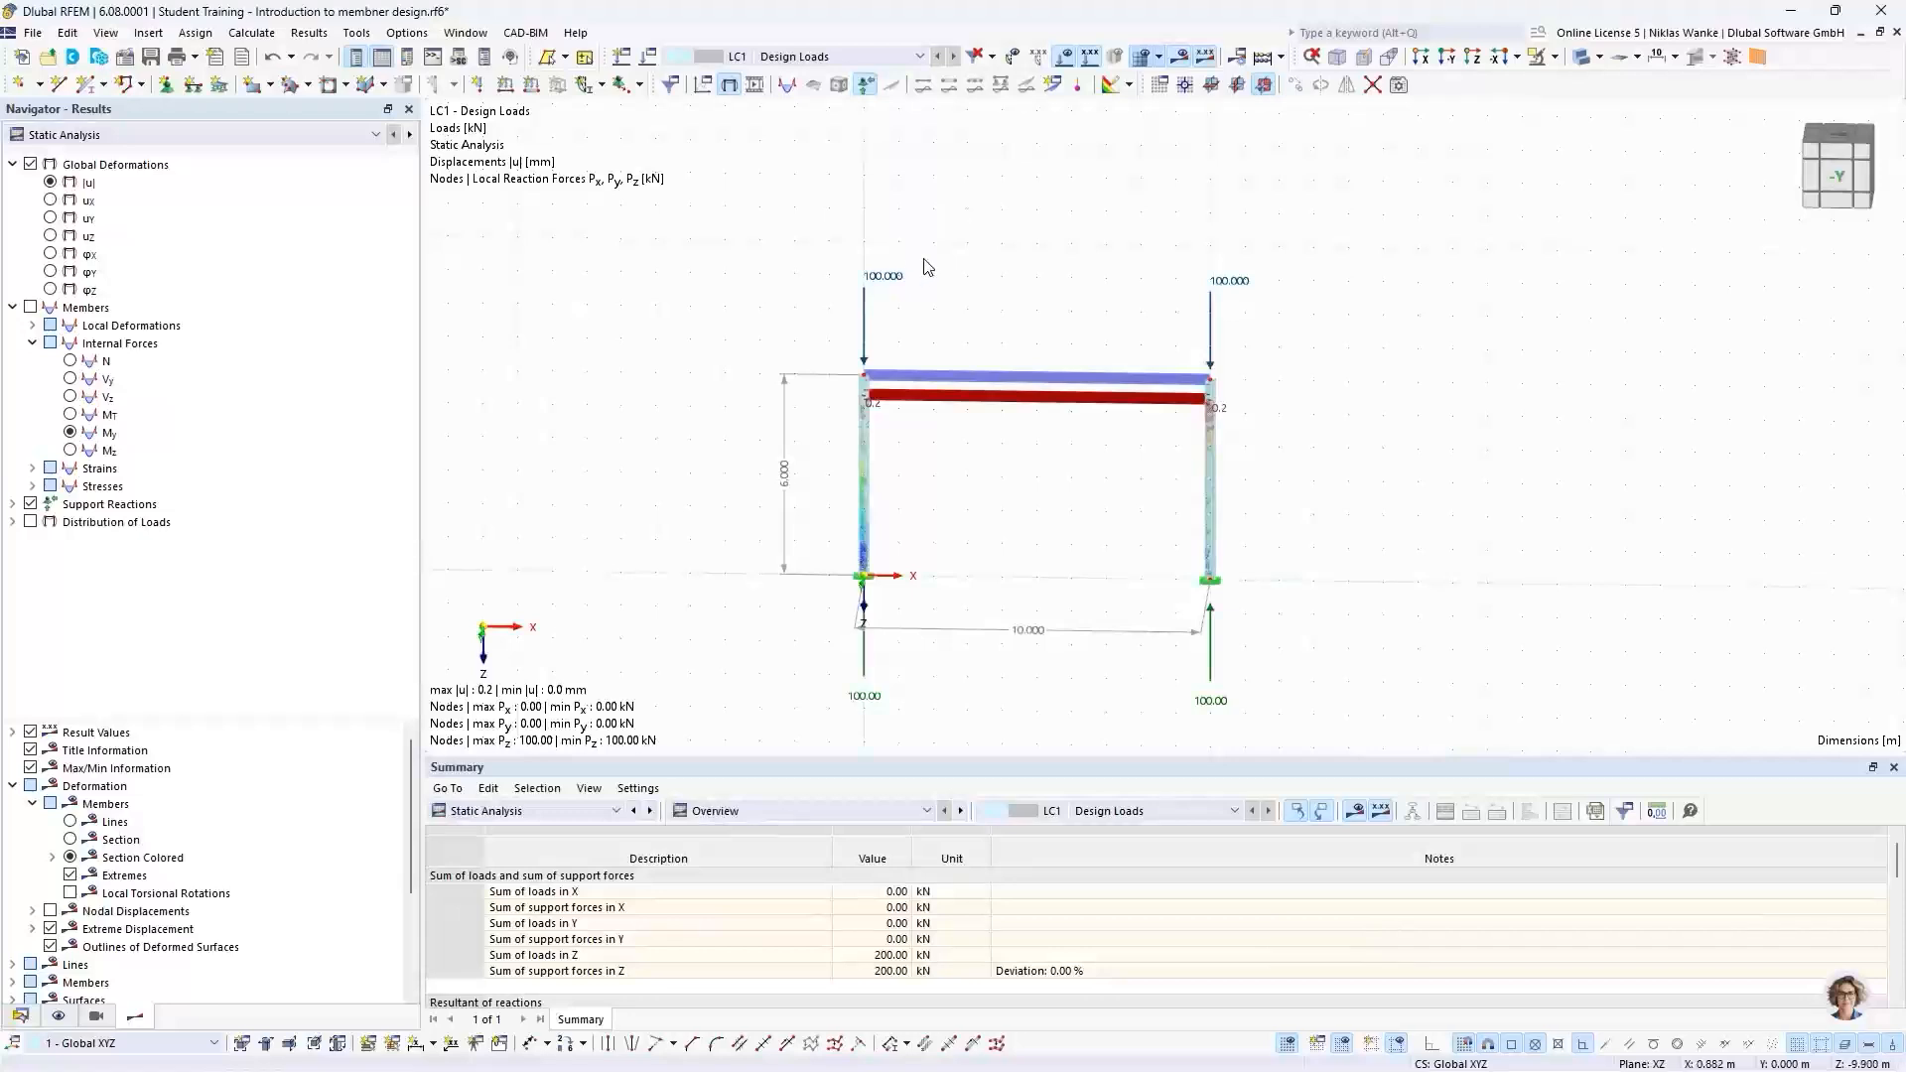
scroll(1042, 566, up, 3)
middle_drag(1042, 566, 931, 491)
scroll(915, 480, down, 1)
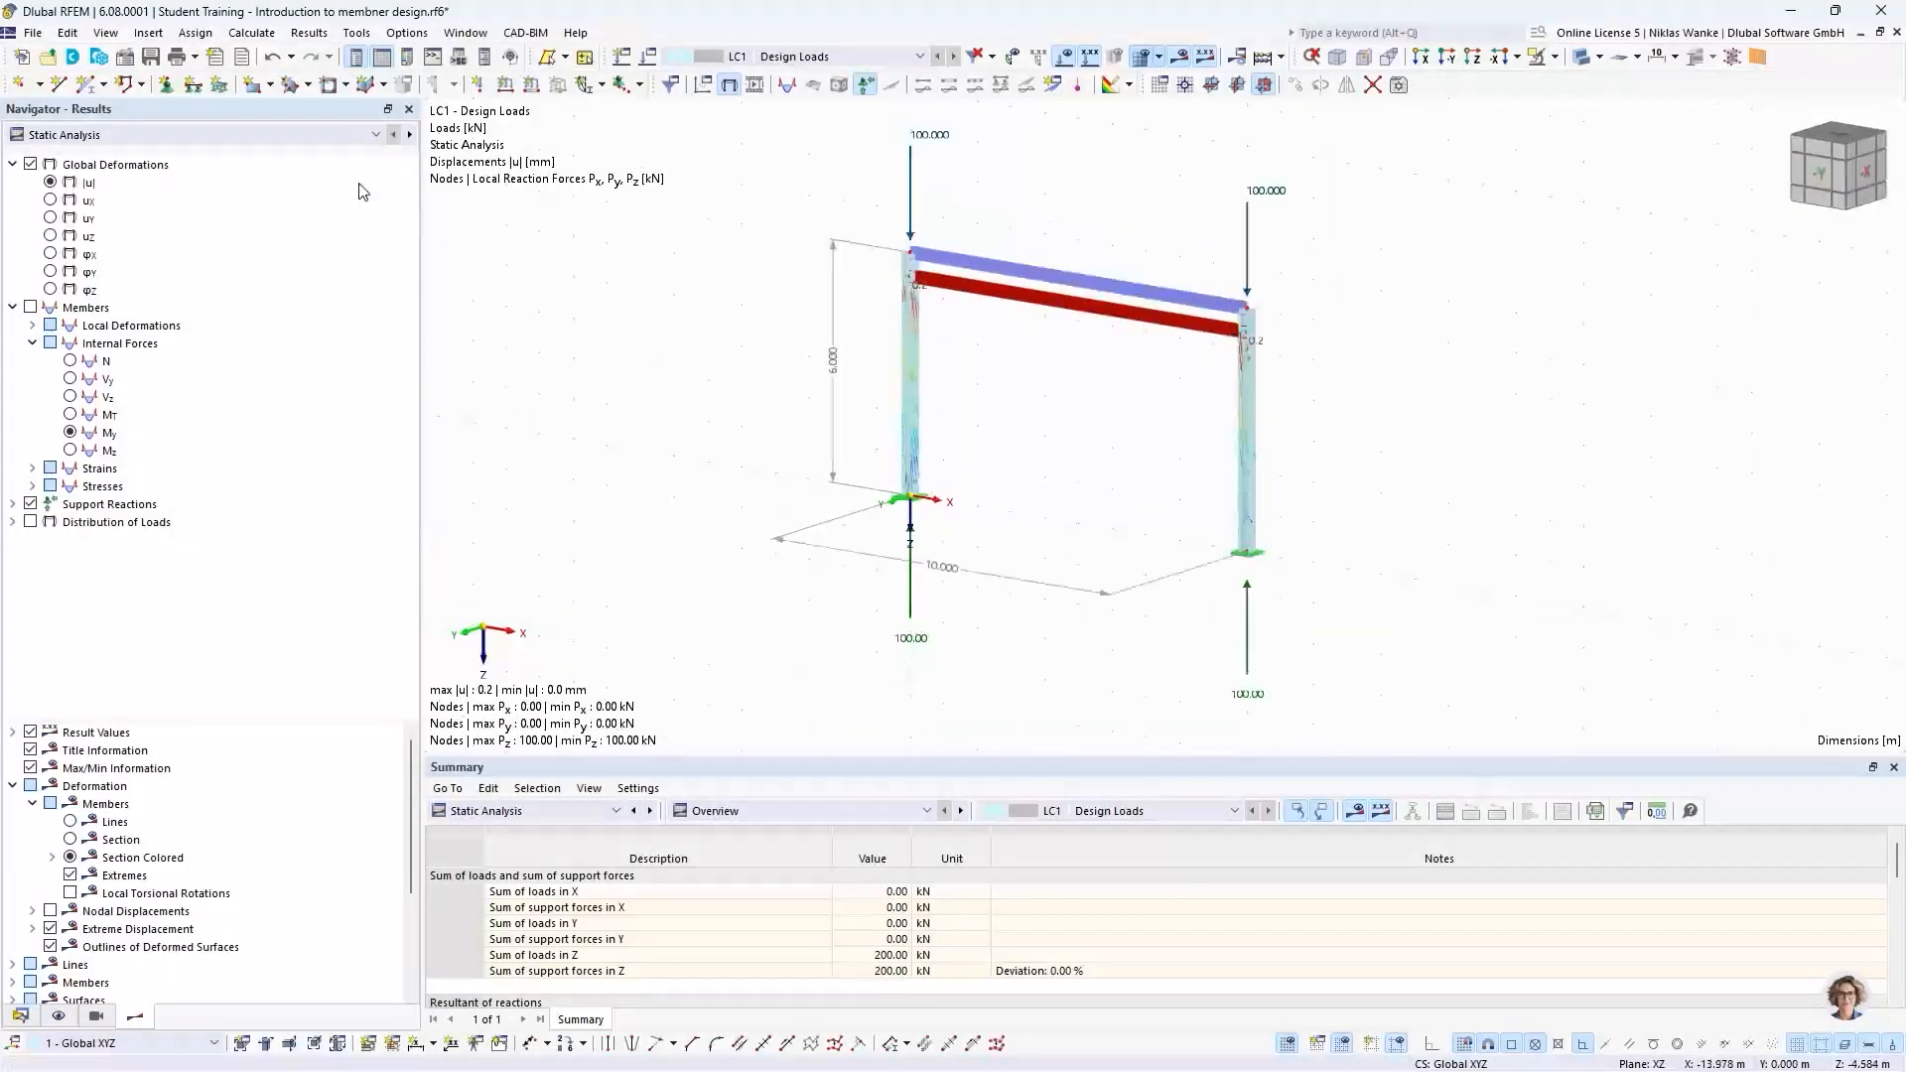
click(288, 135)
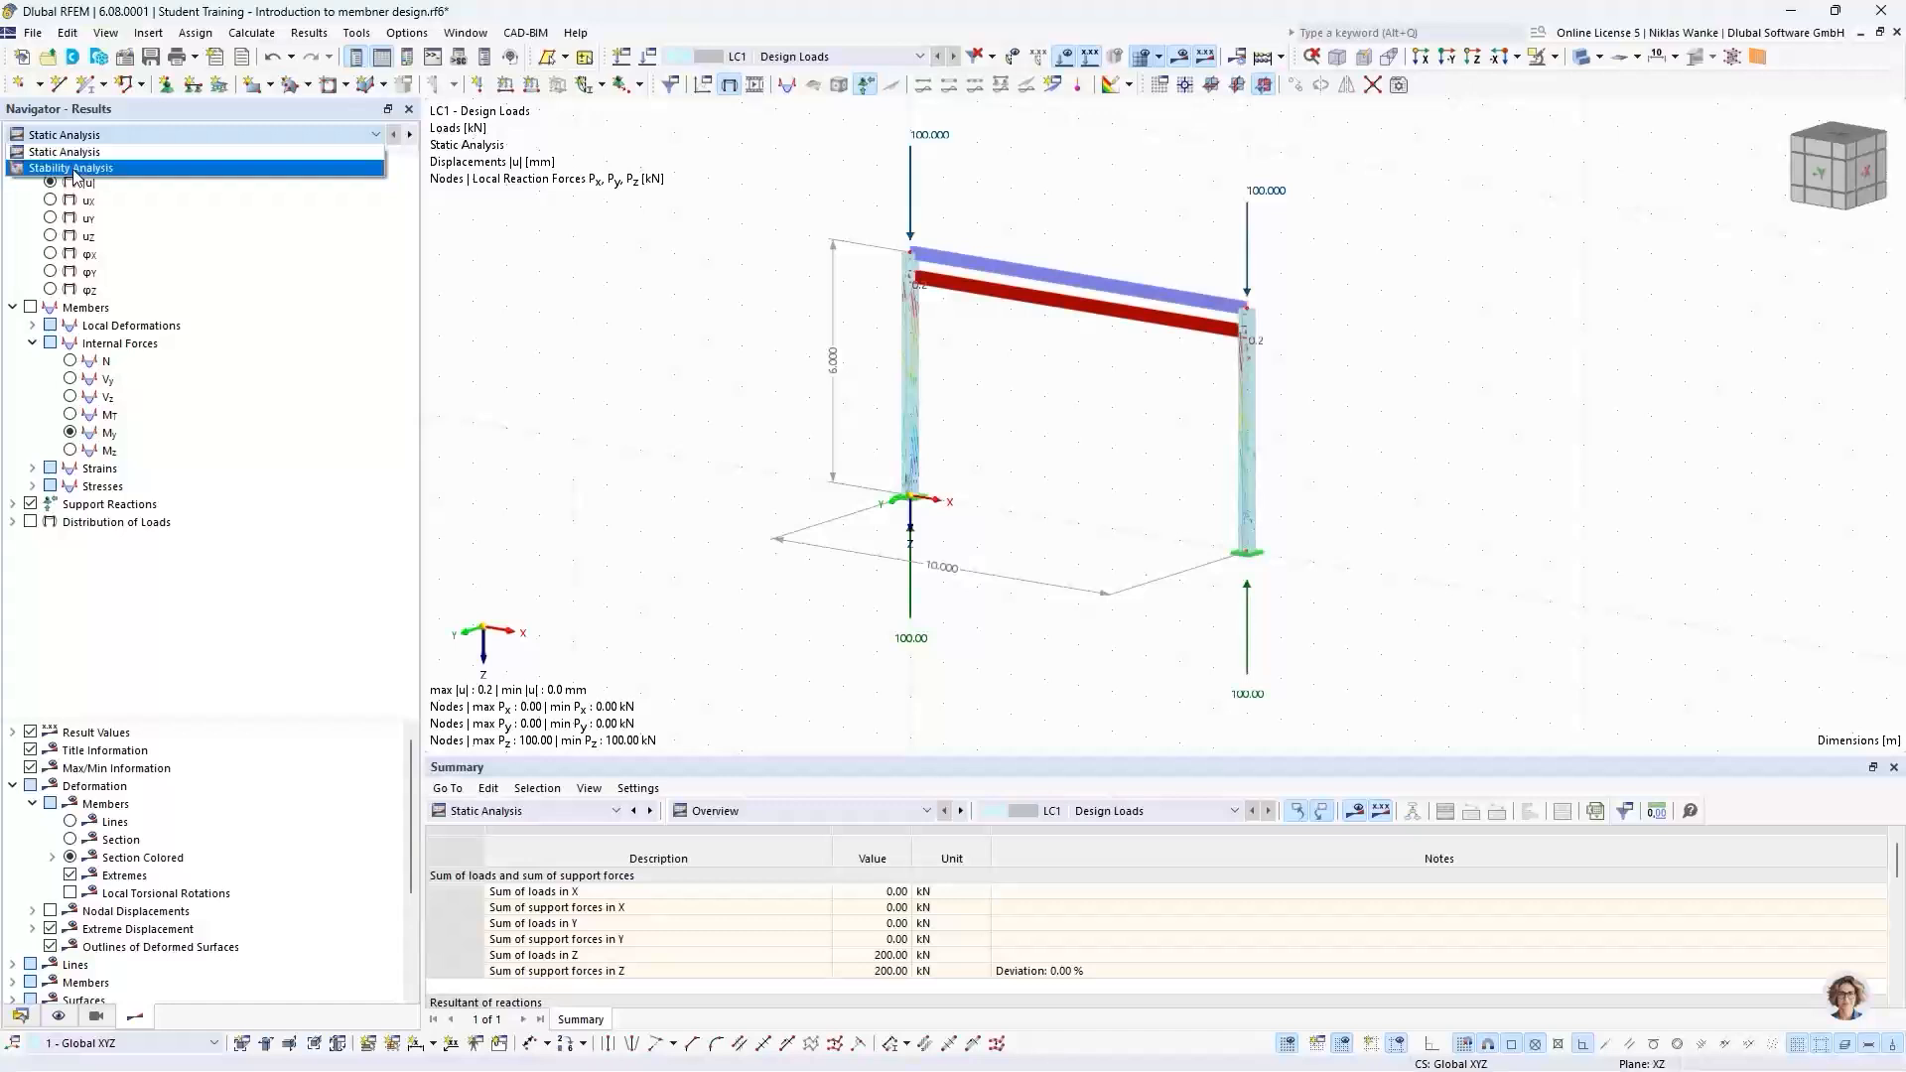
click(74, 168)
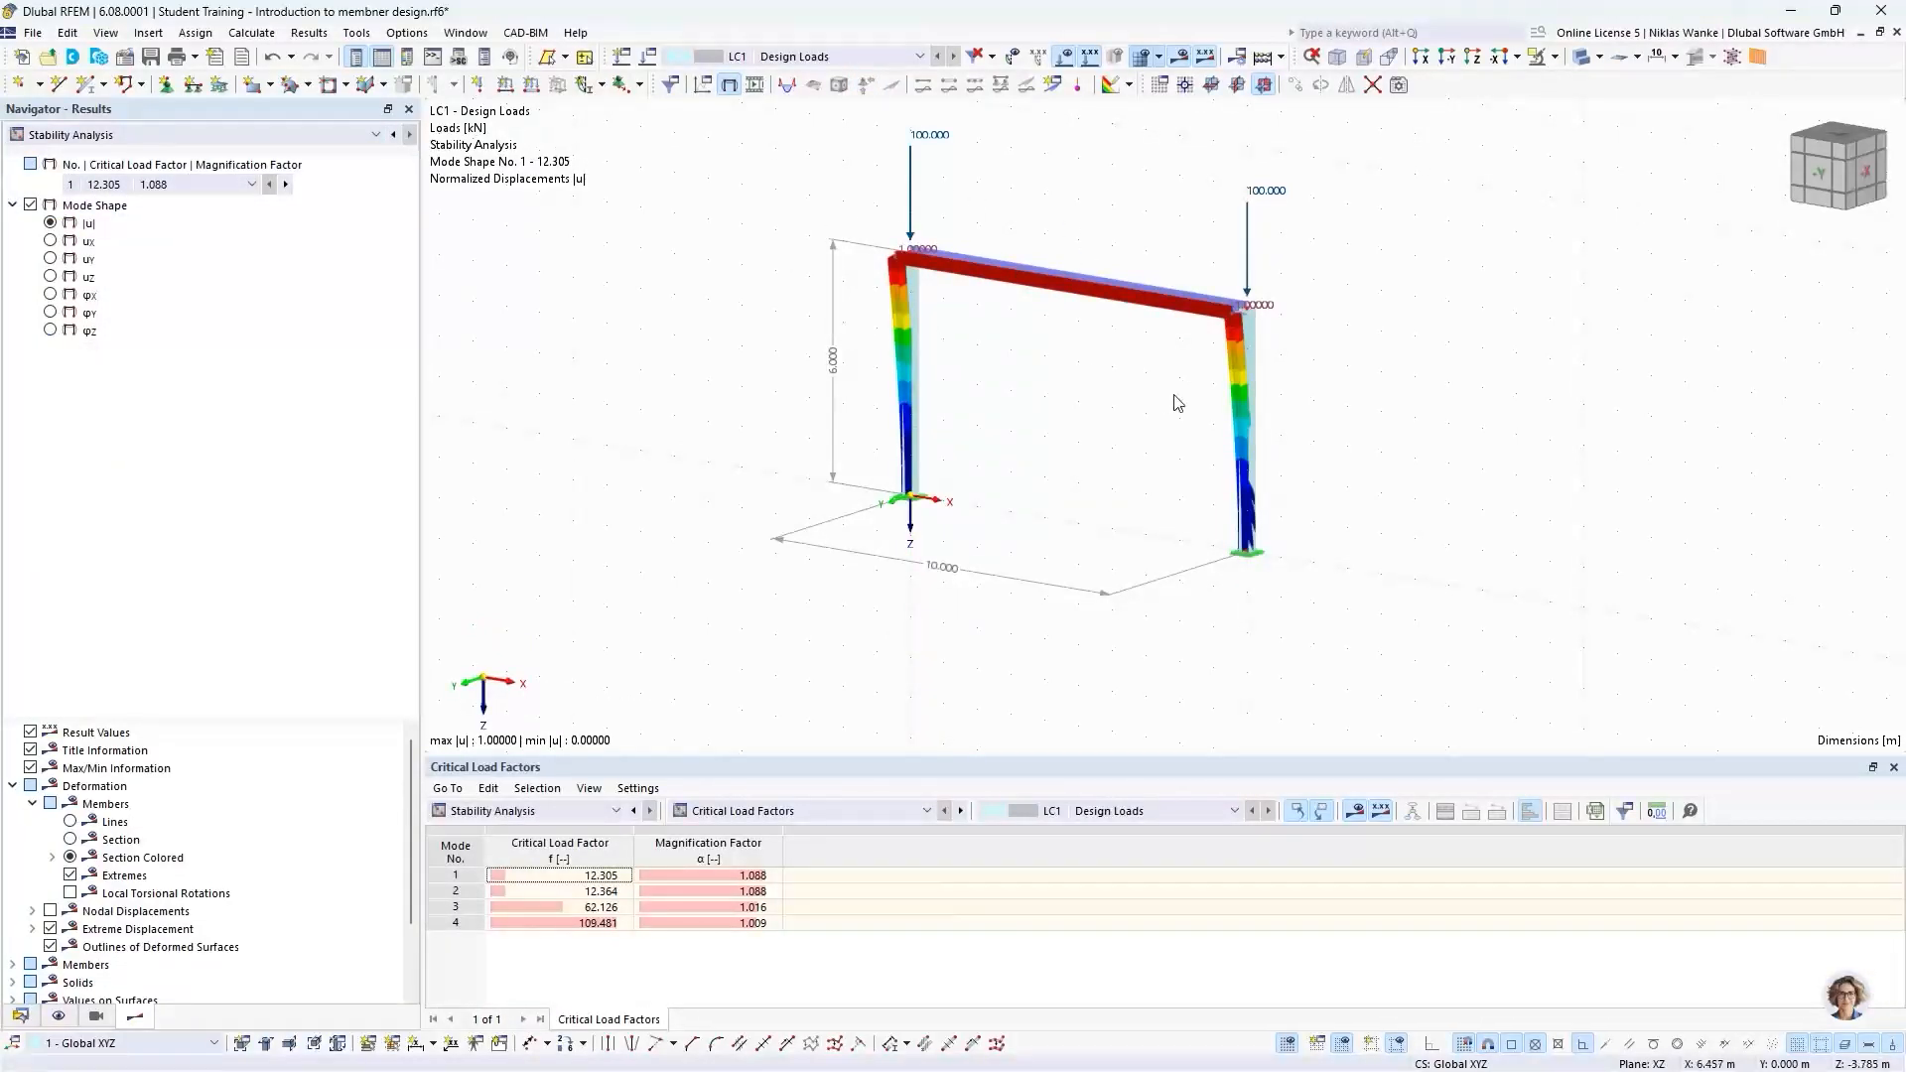
Step: Examine mode shape 1 of the frame from oblique views, including a close-up of the connection between the beam and the second column
scroll(1161, 396, up, 1)
middle_drag(1163, 398, 1171, 498)
scroll(1200, 448, up, 1)
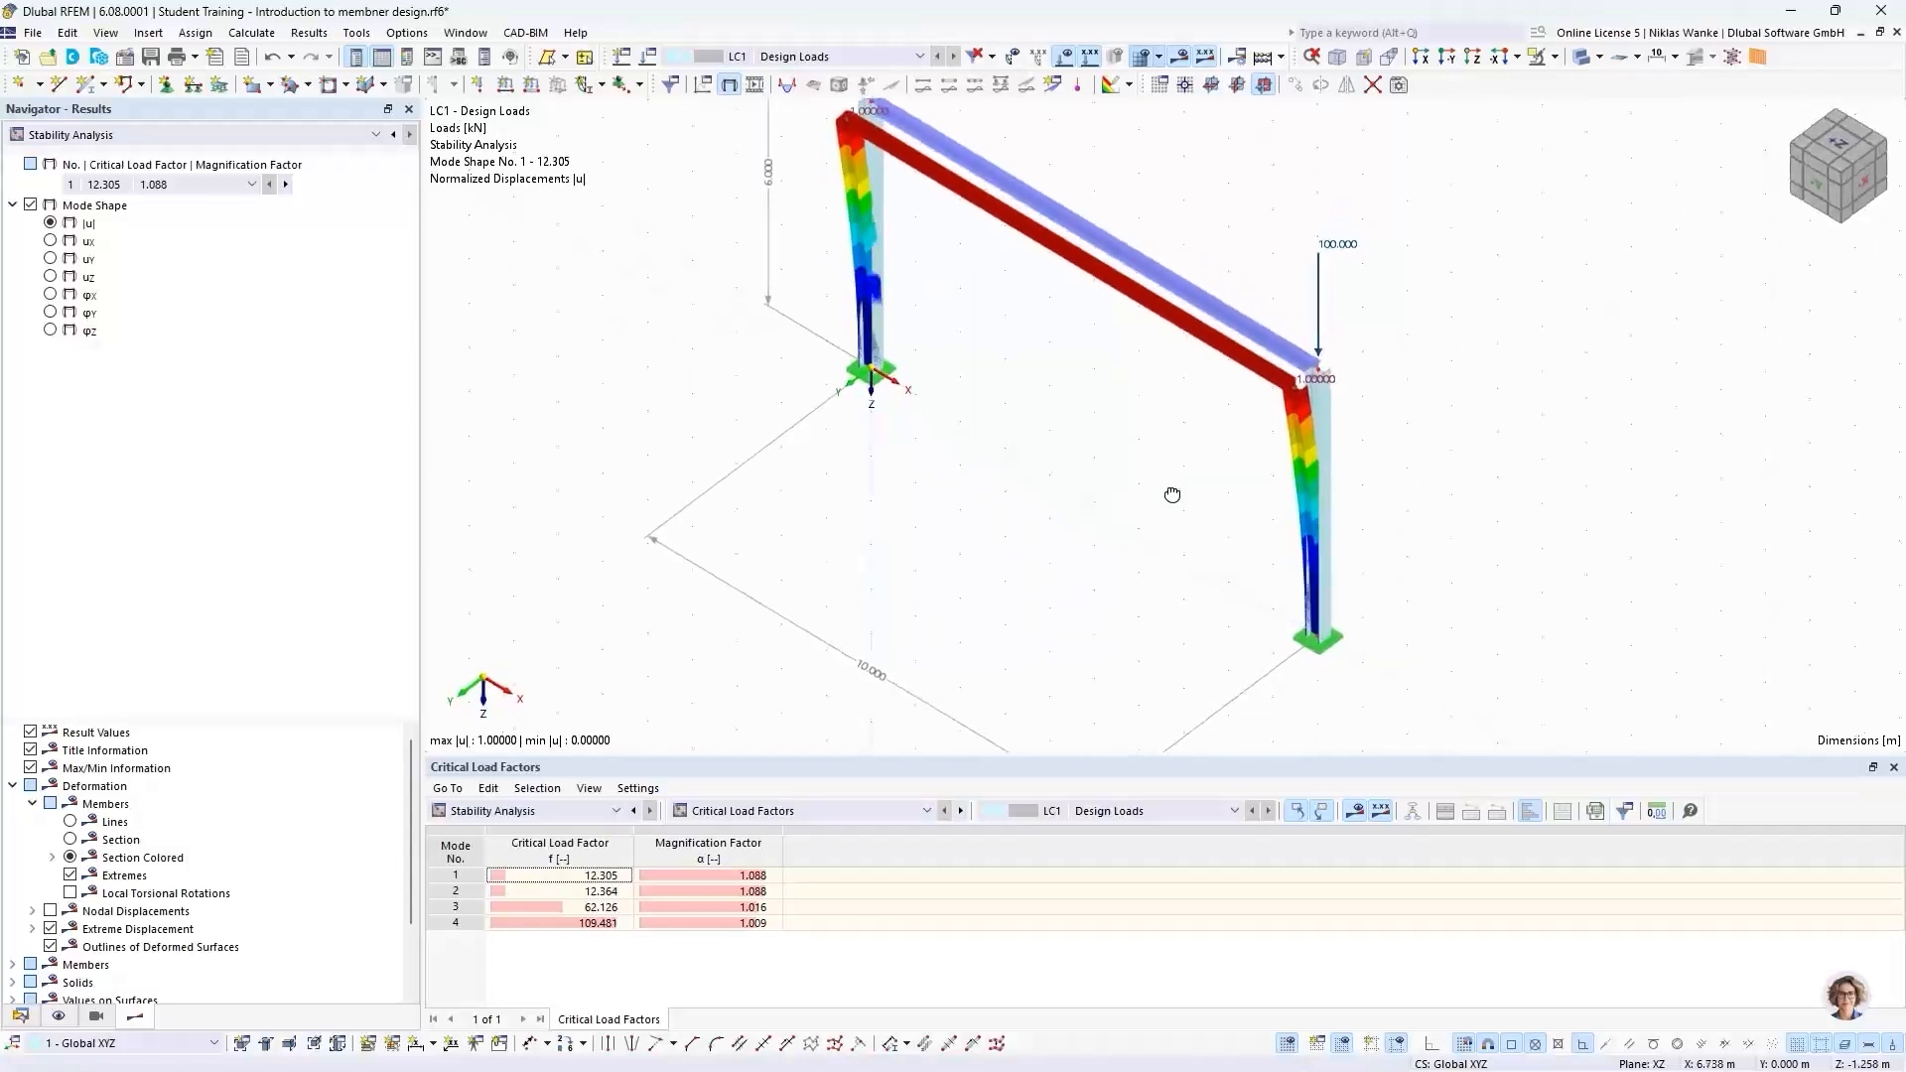
scroll(1296, 383, up, 5)
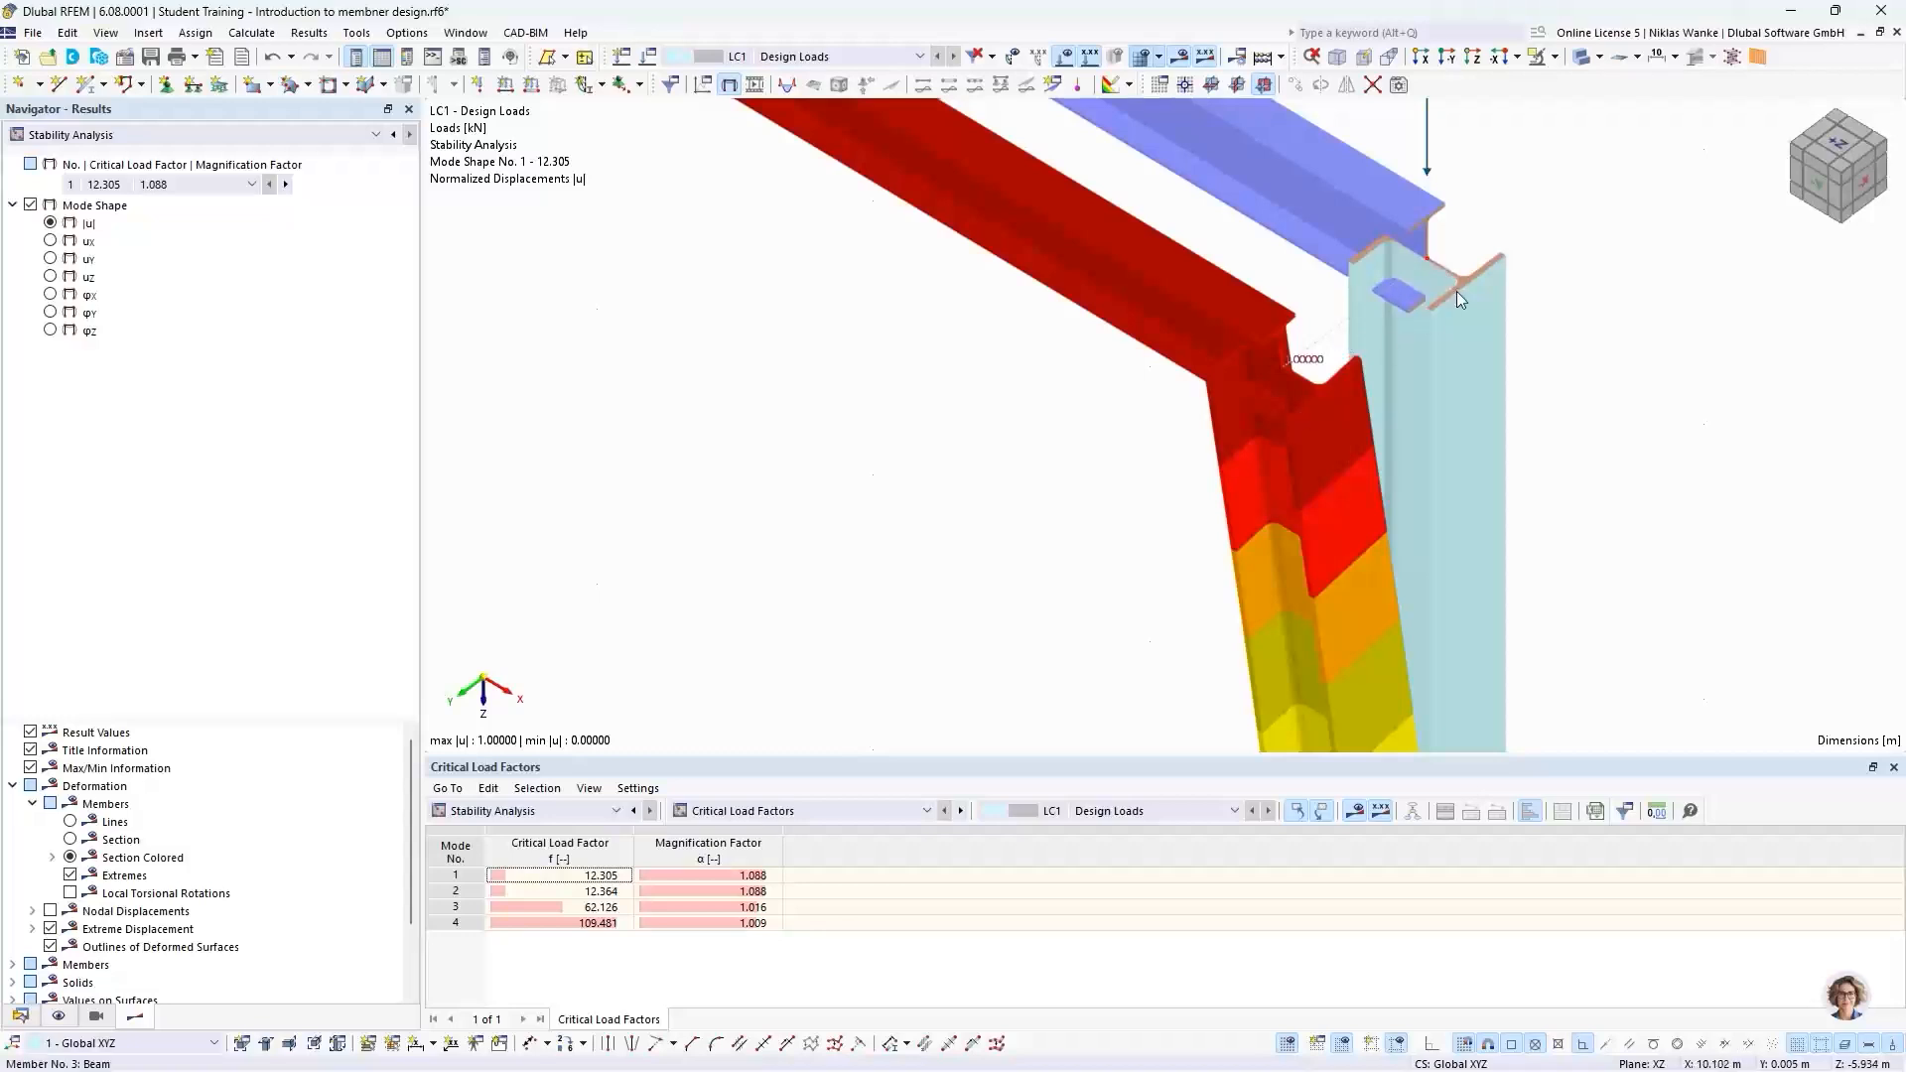
scroll(1236, 375, down, 5)
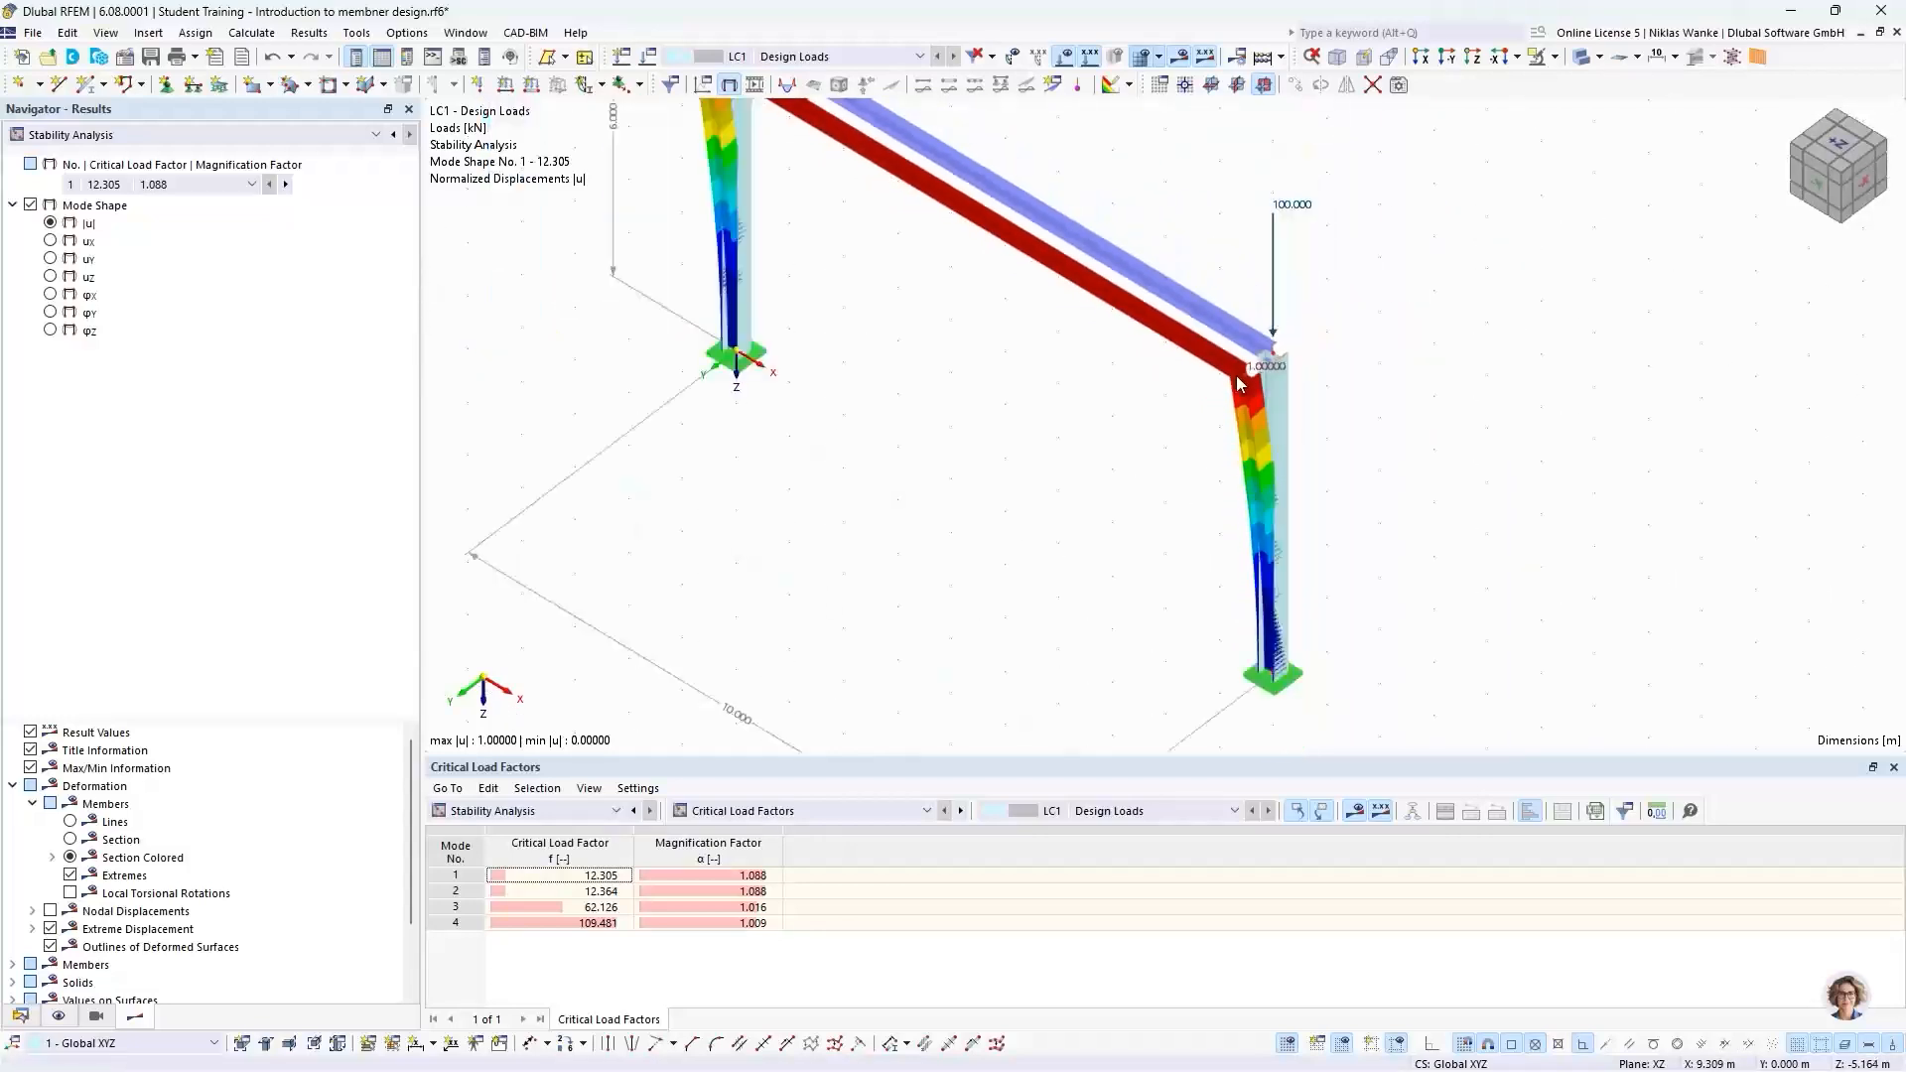
scroll(1132, 468, down, 1)
middle_drag(1135, 469, 1168, 499)
ctrl+middle_drag(1167, 499, 1175, 429)
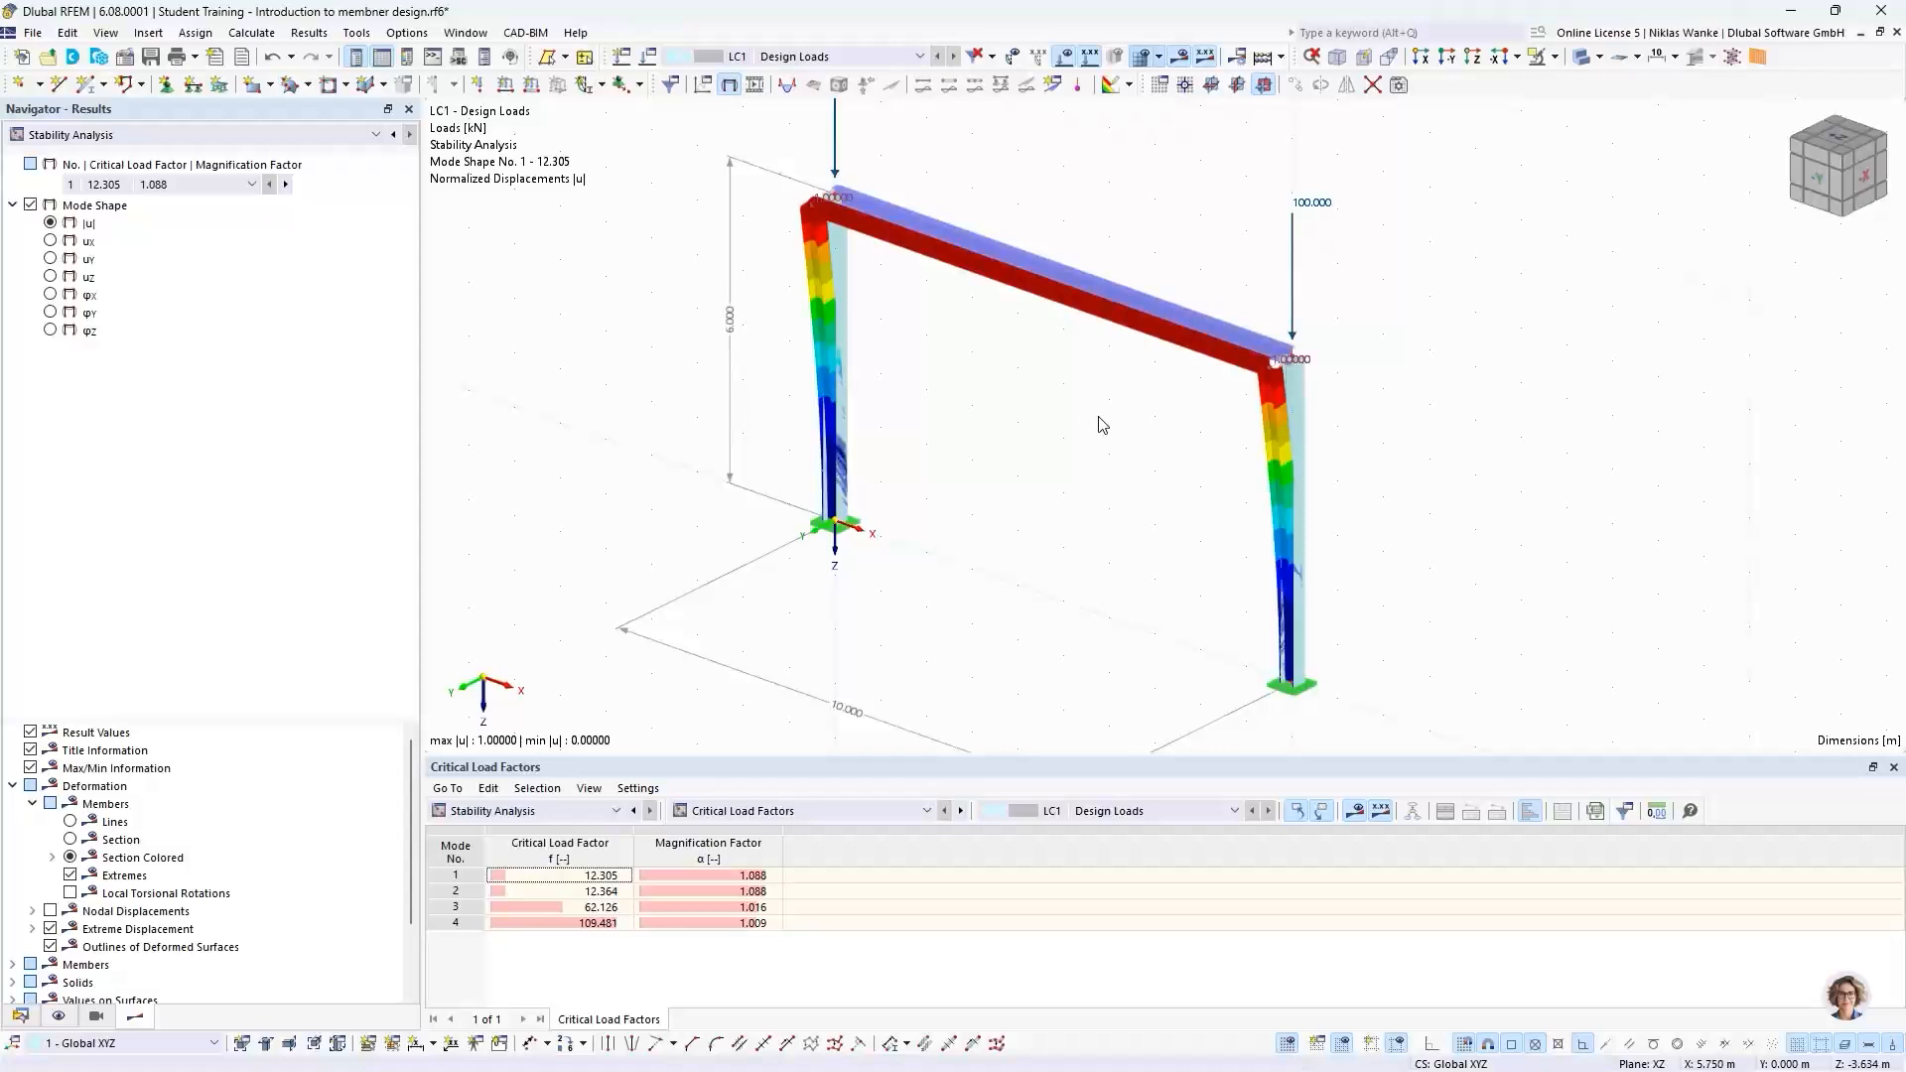
ctrl+middle_drag(1100, 423, 1098, 511)
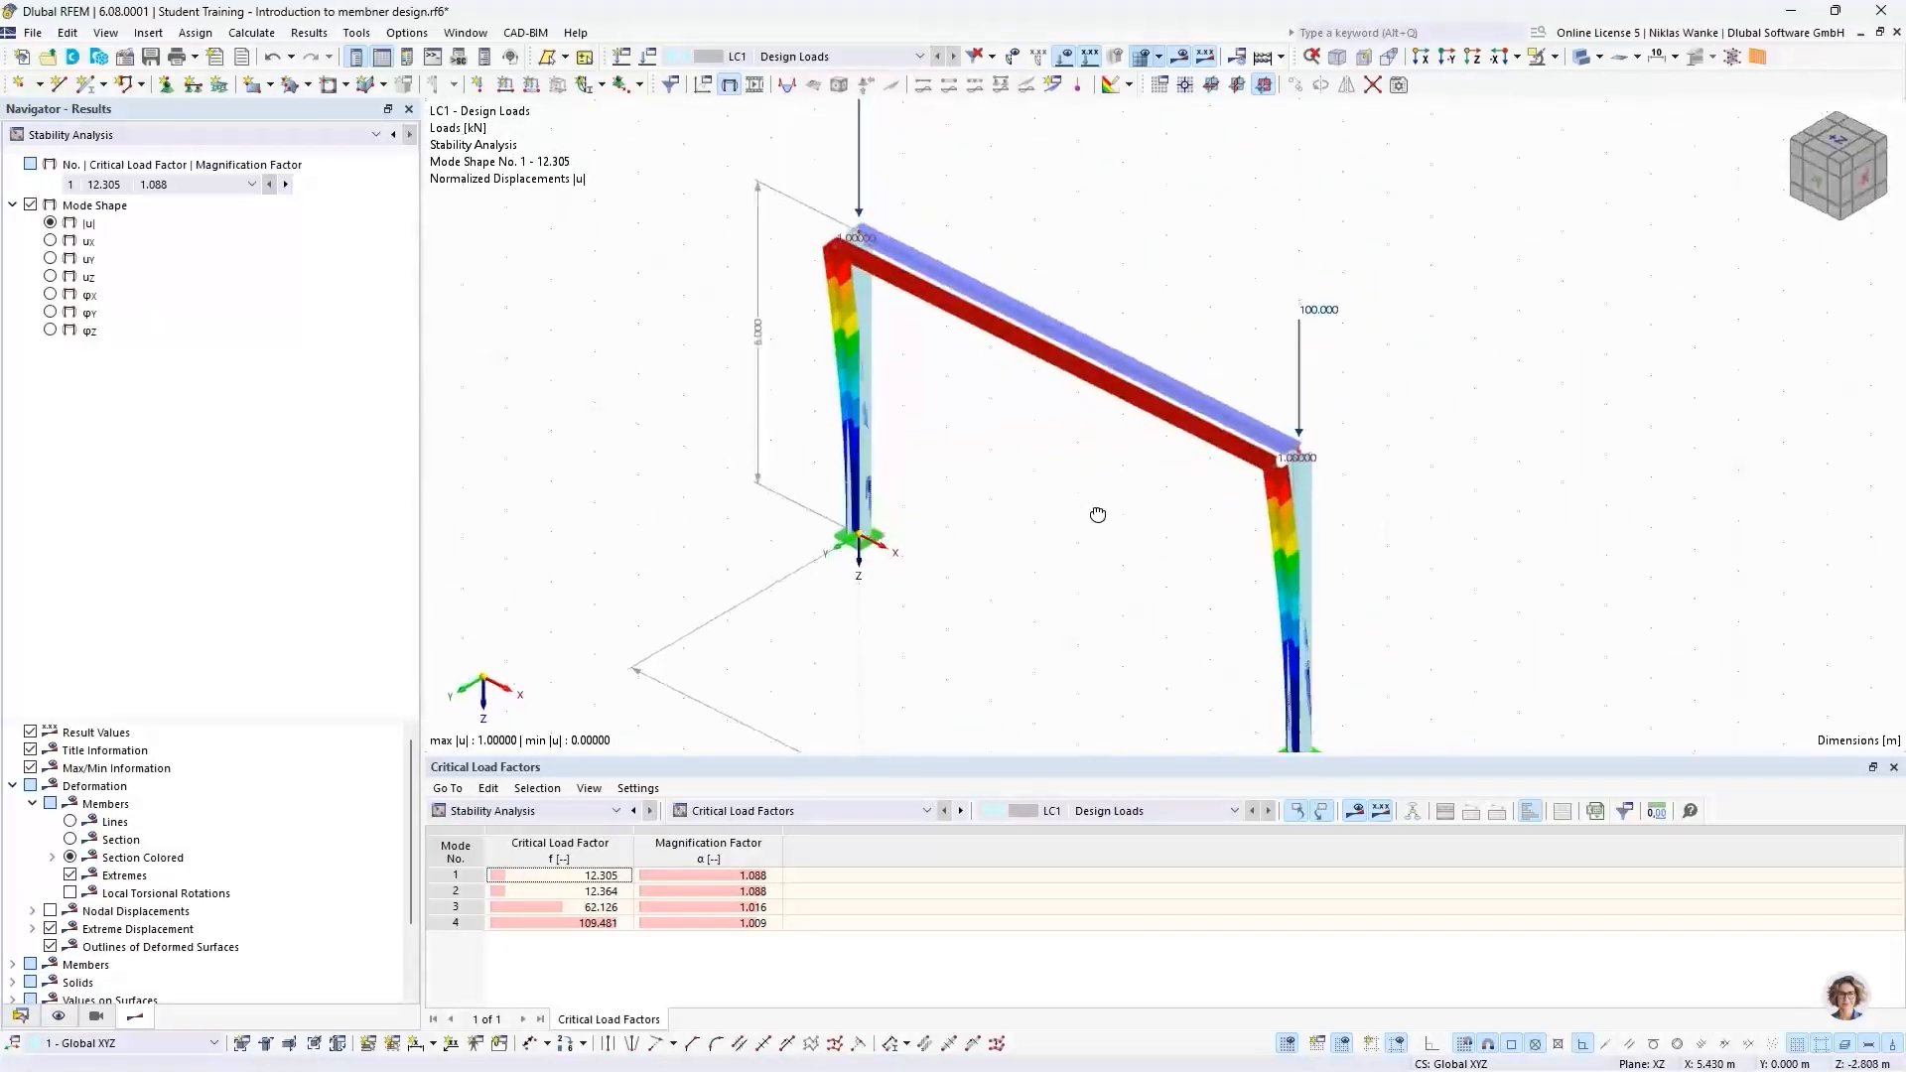
Step: Open the stability Results by Member and compare the mode 1 effective length factors kcr,v of the two columns, members 1 and 3
click(789, 811)
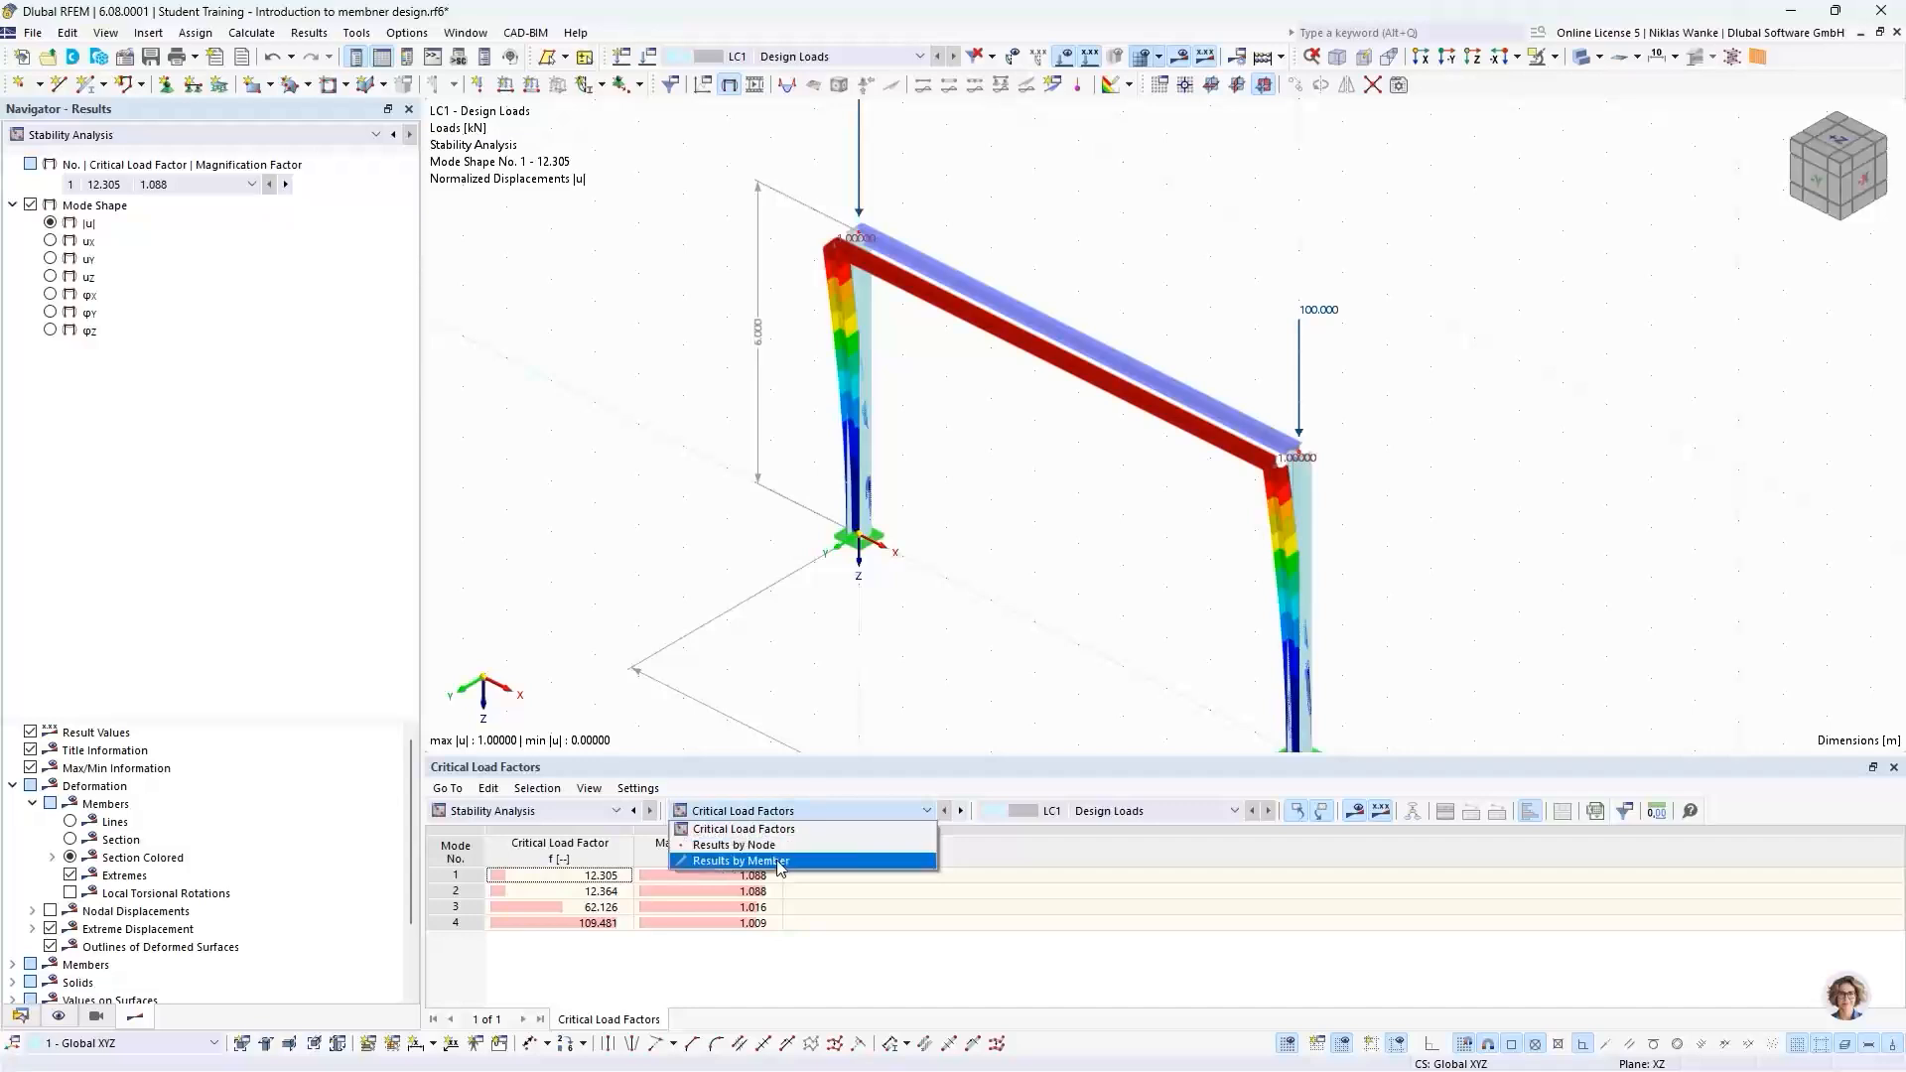
click(789, 856)
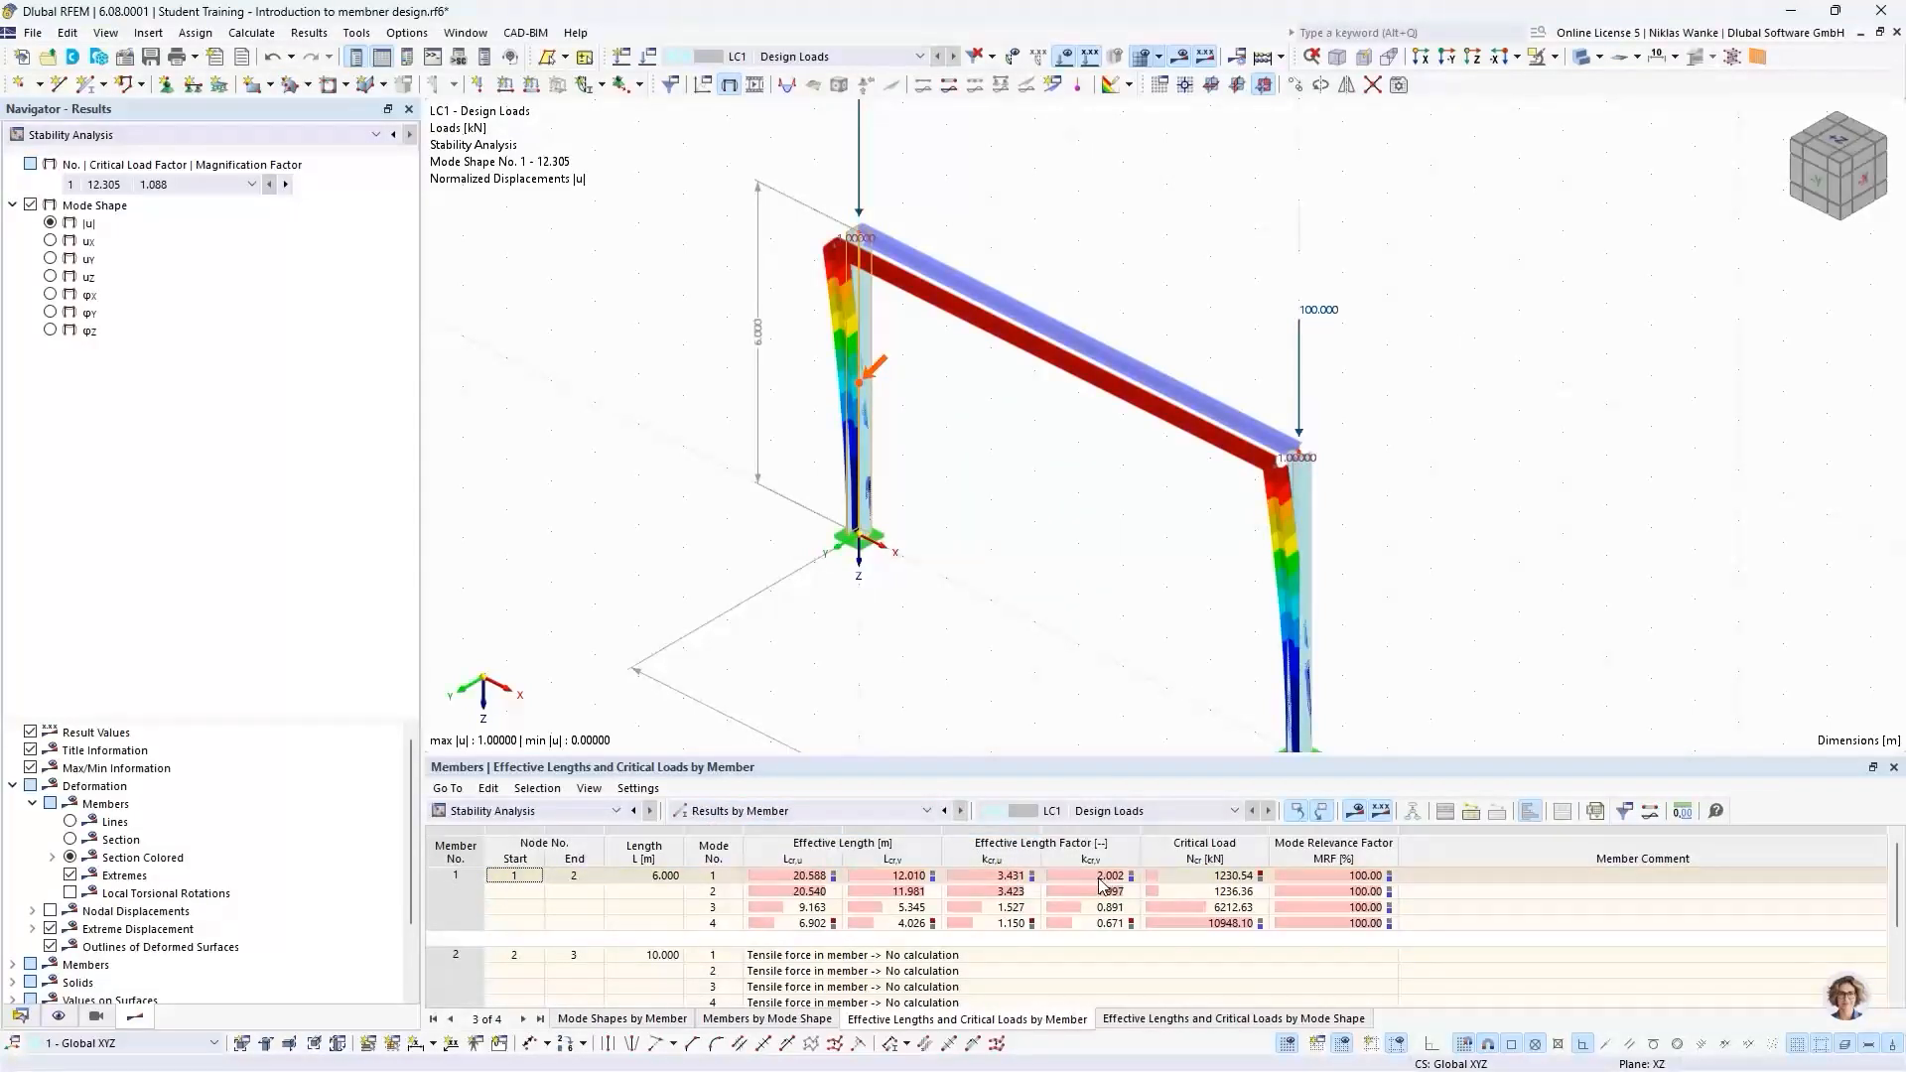
click(715, 878)
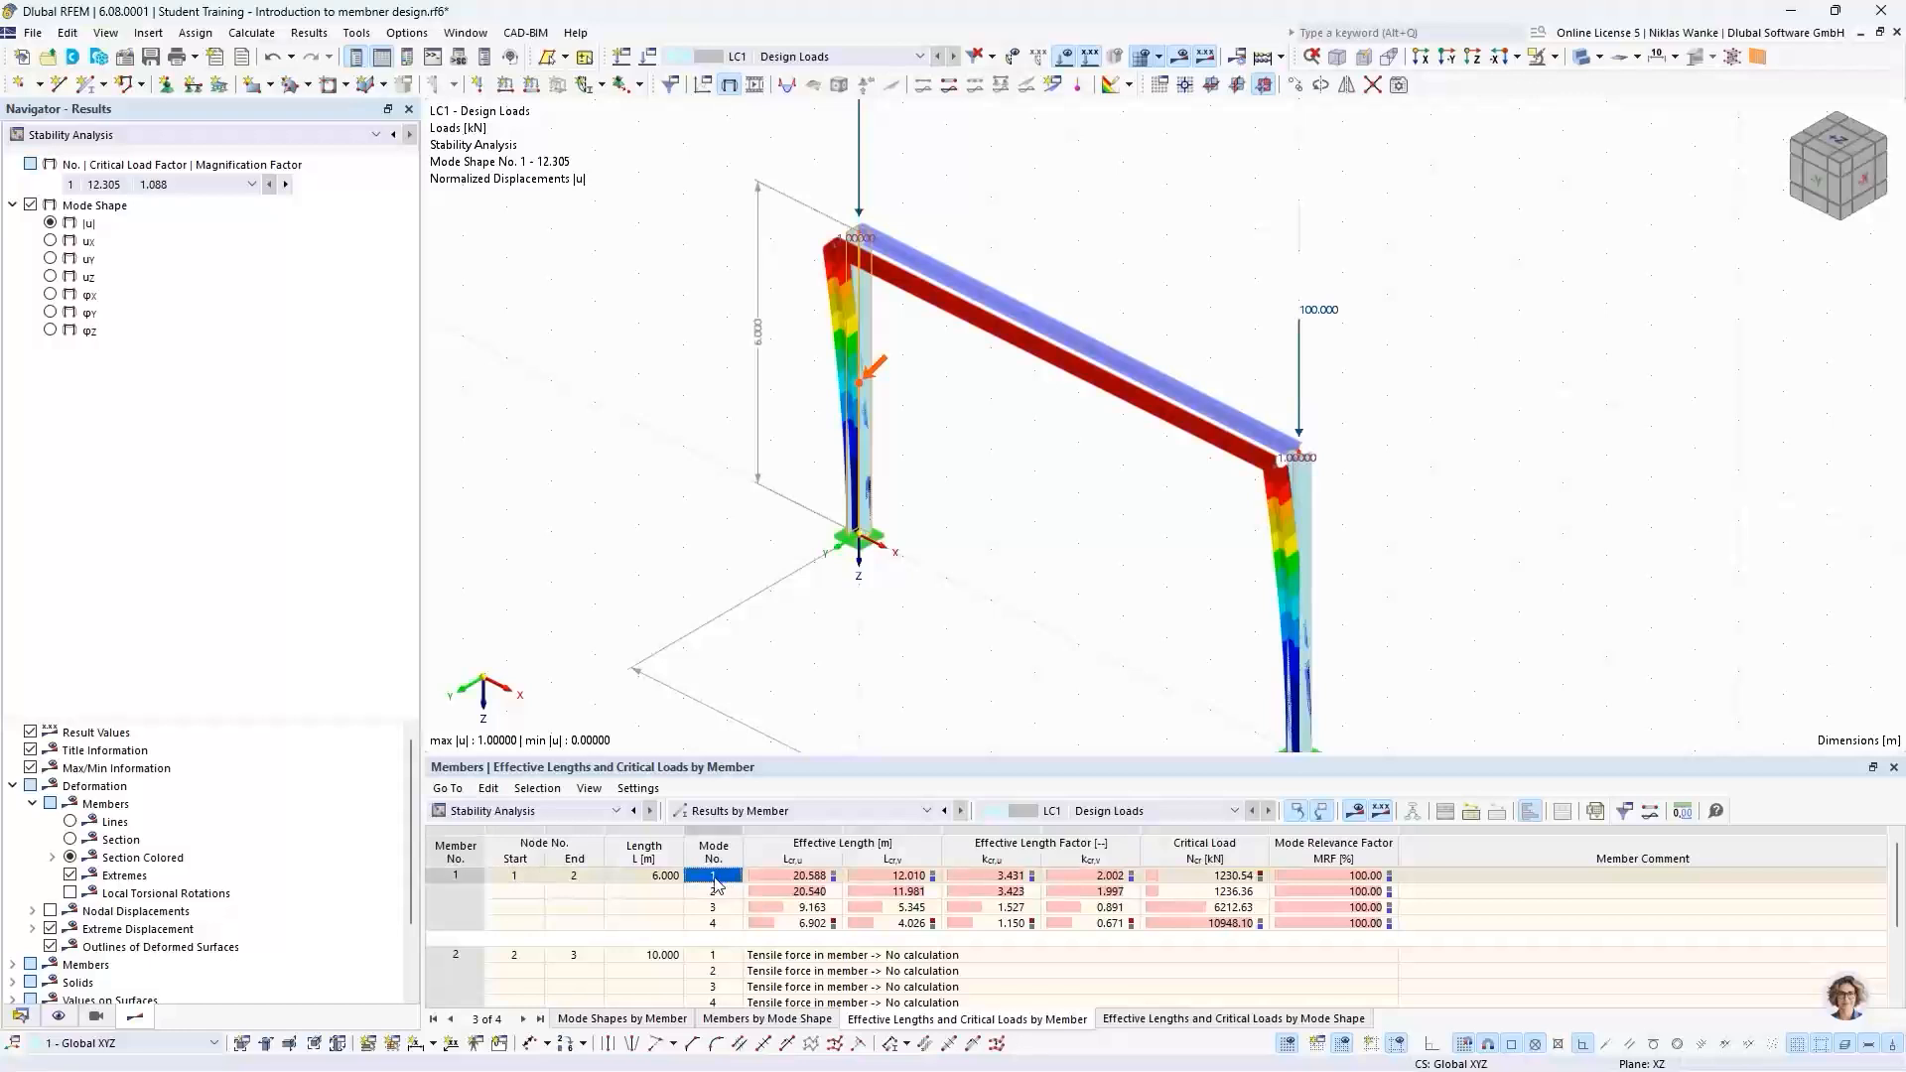
click(1112, 877)
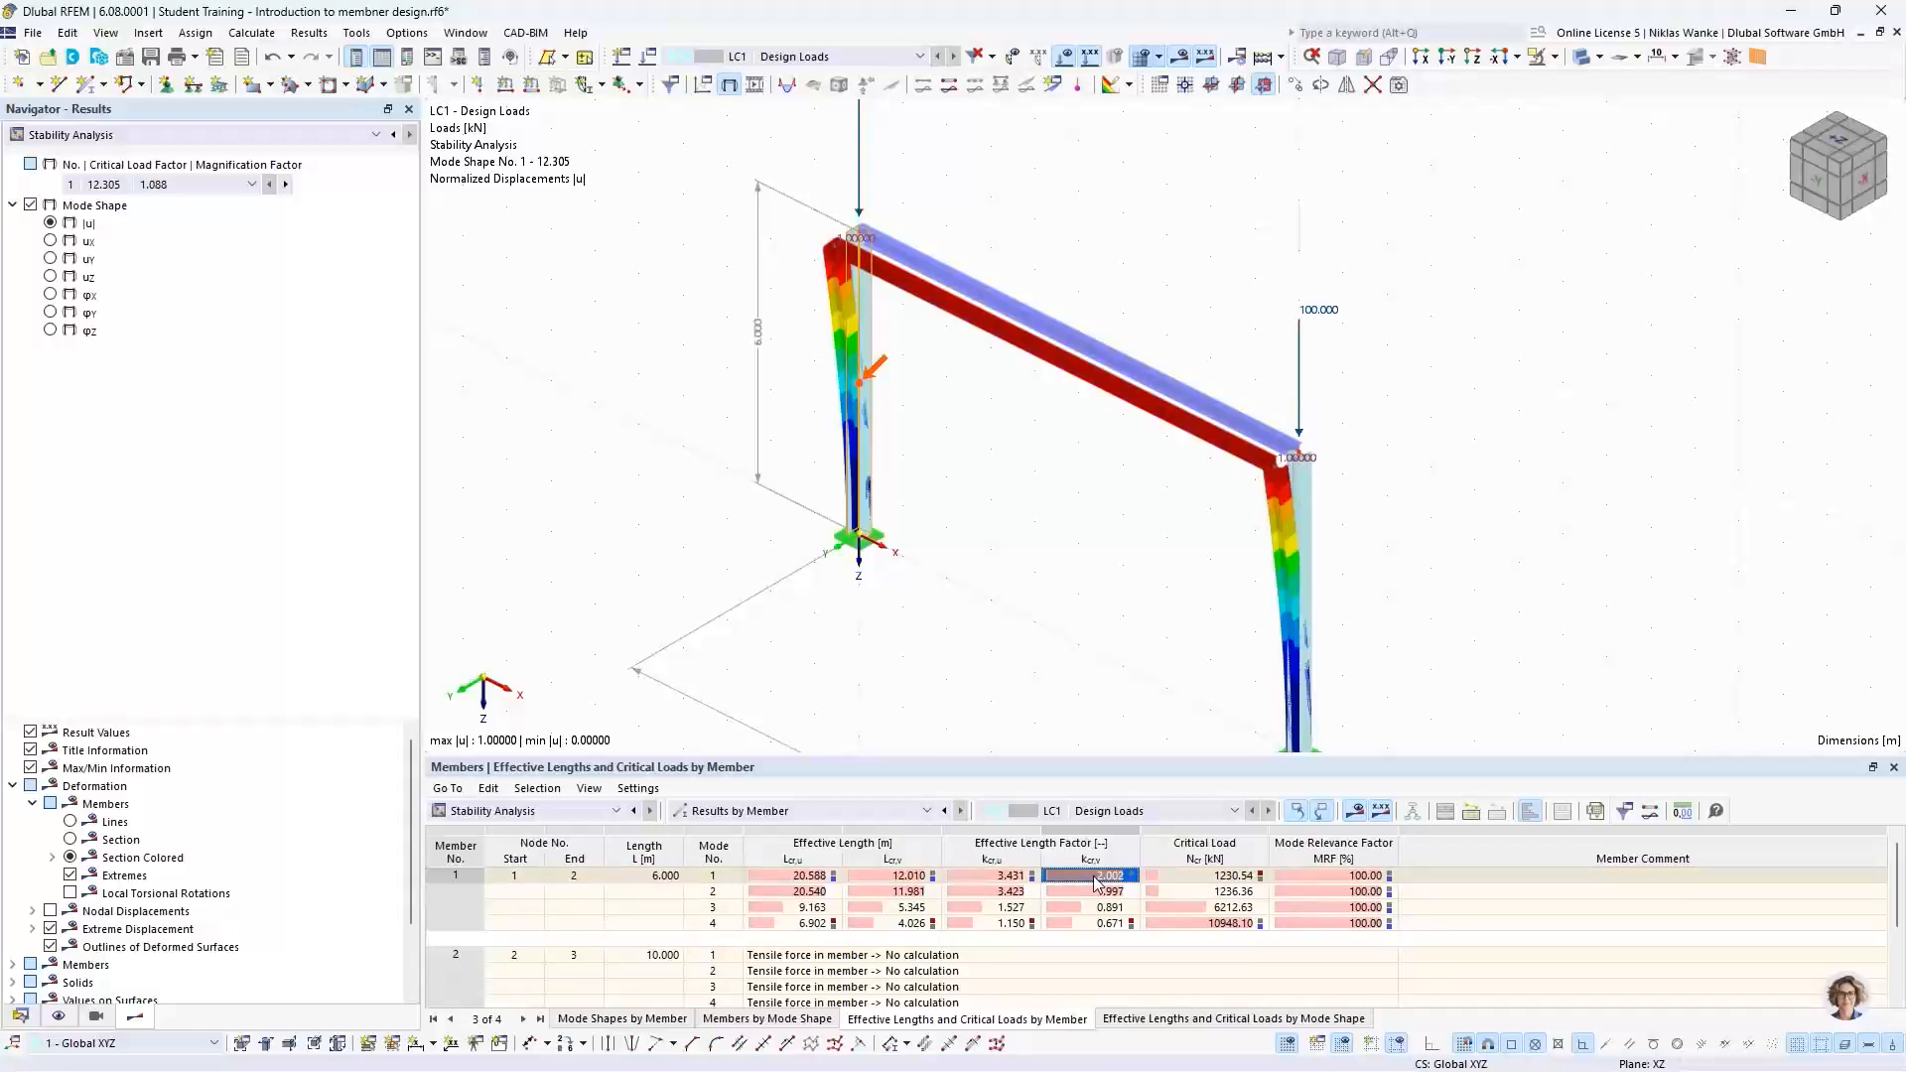
scroll(1163, 909, down, 1)
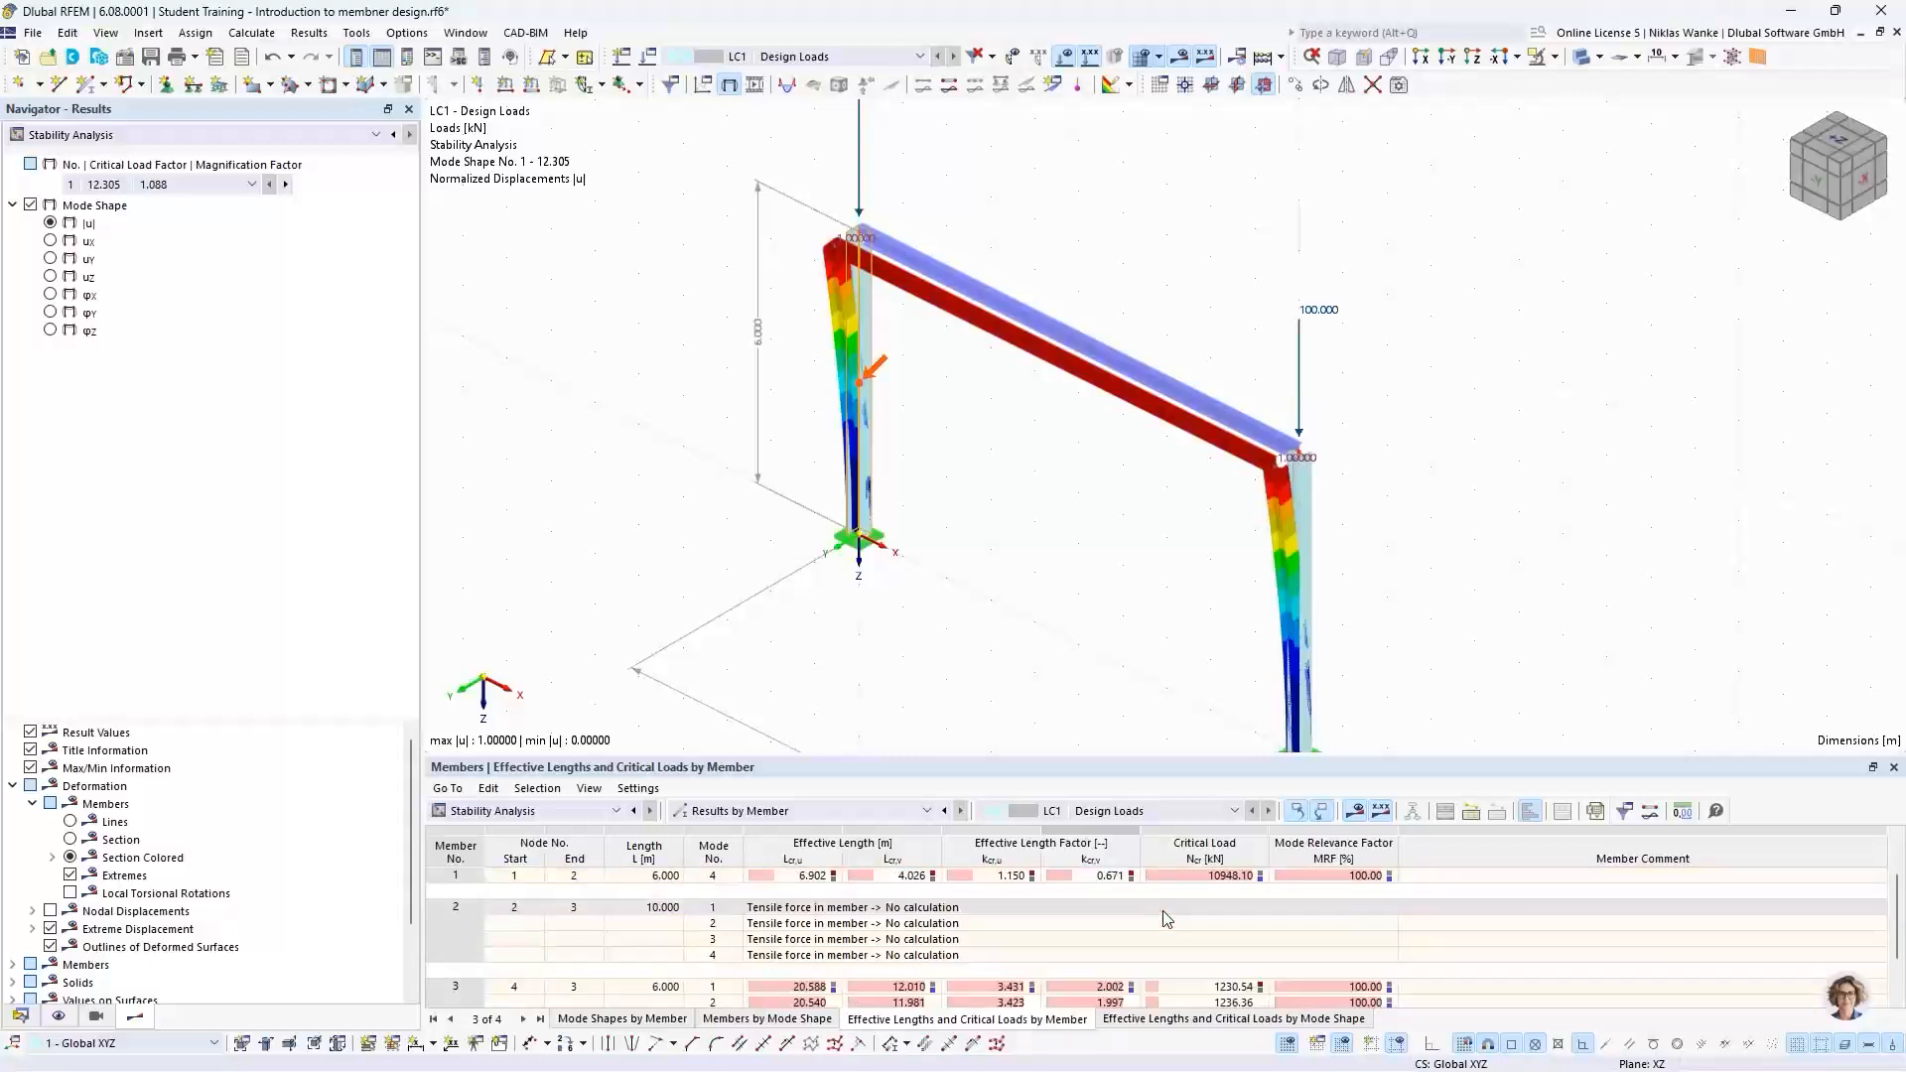
scroll(1164, 918, up, 1)
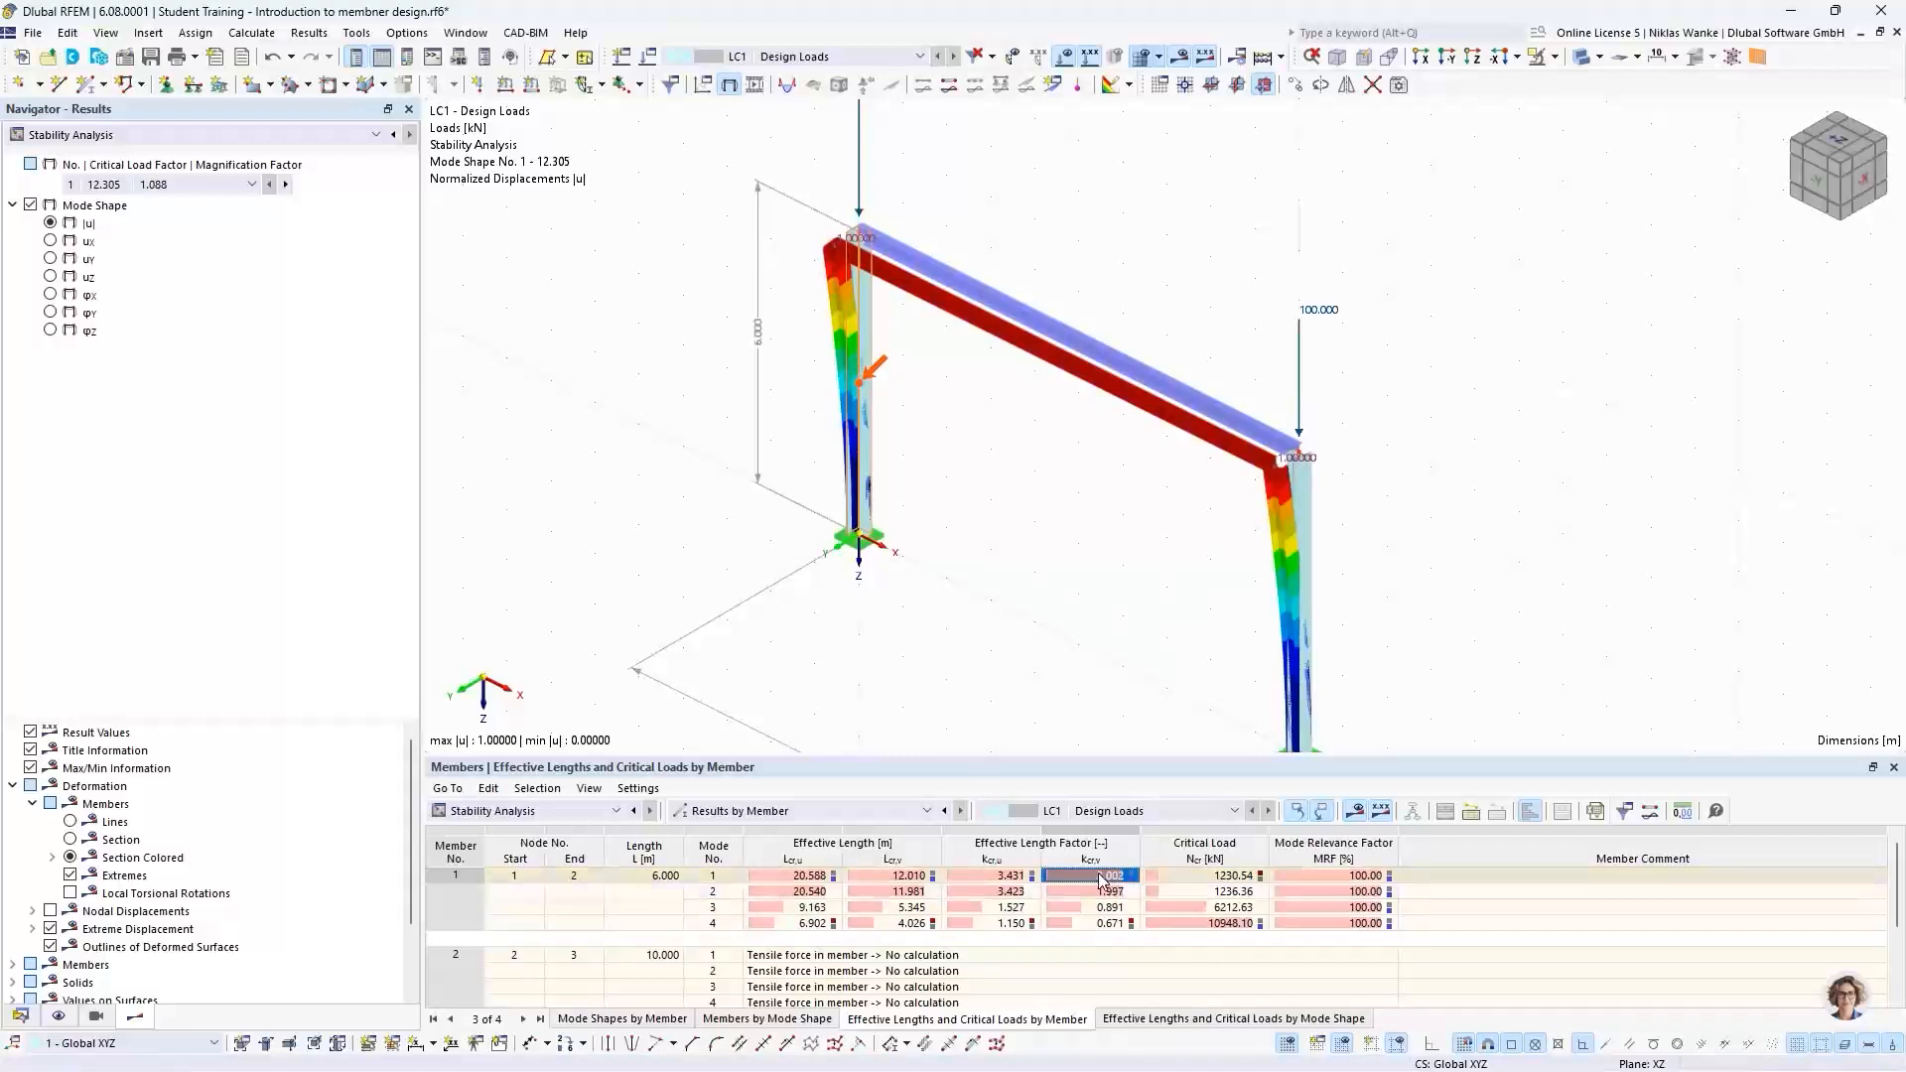
scroll(1092, 880, down, 2)
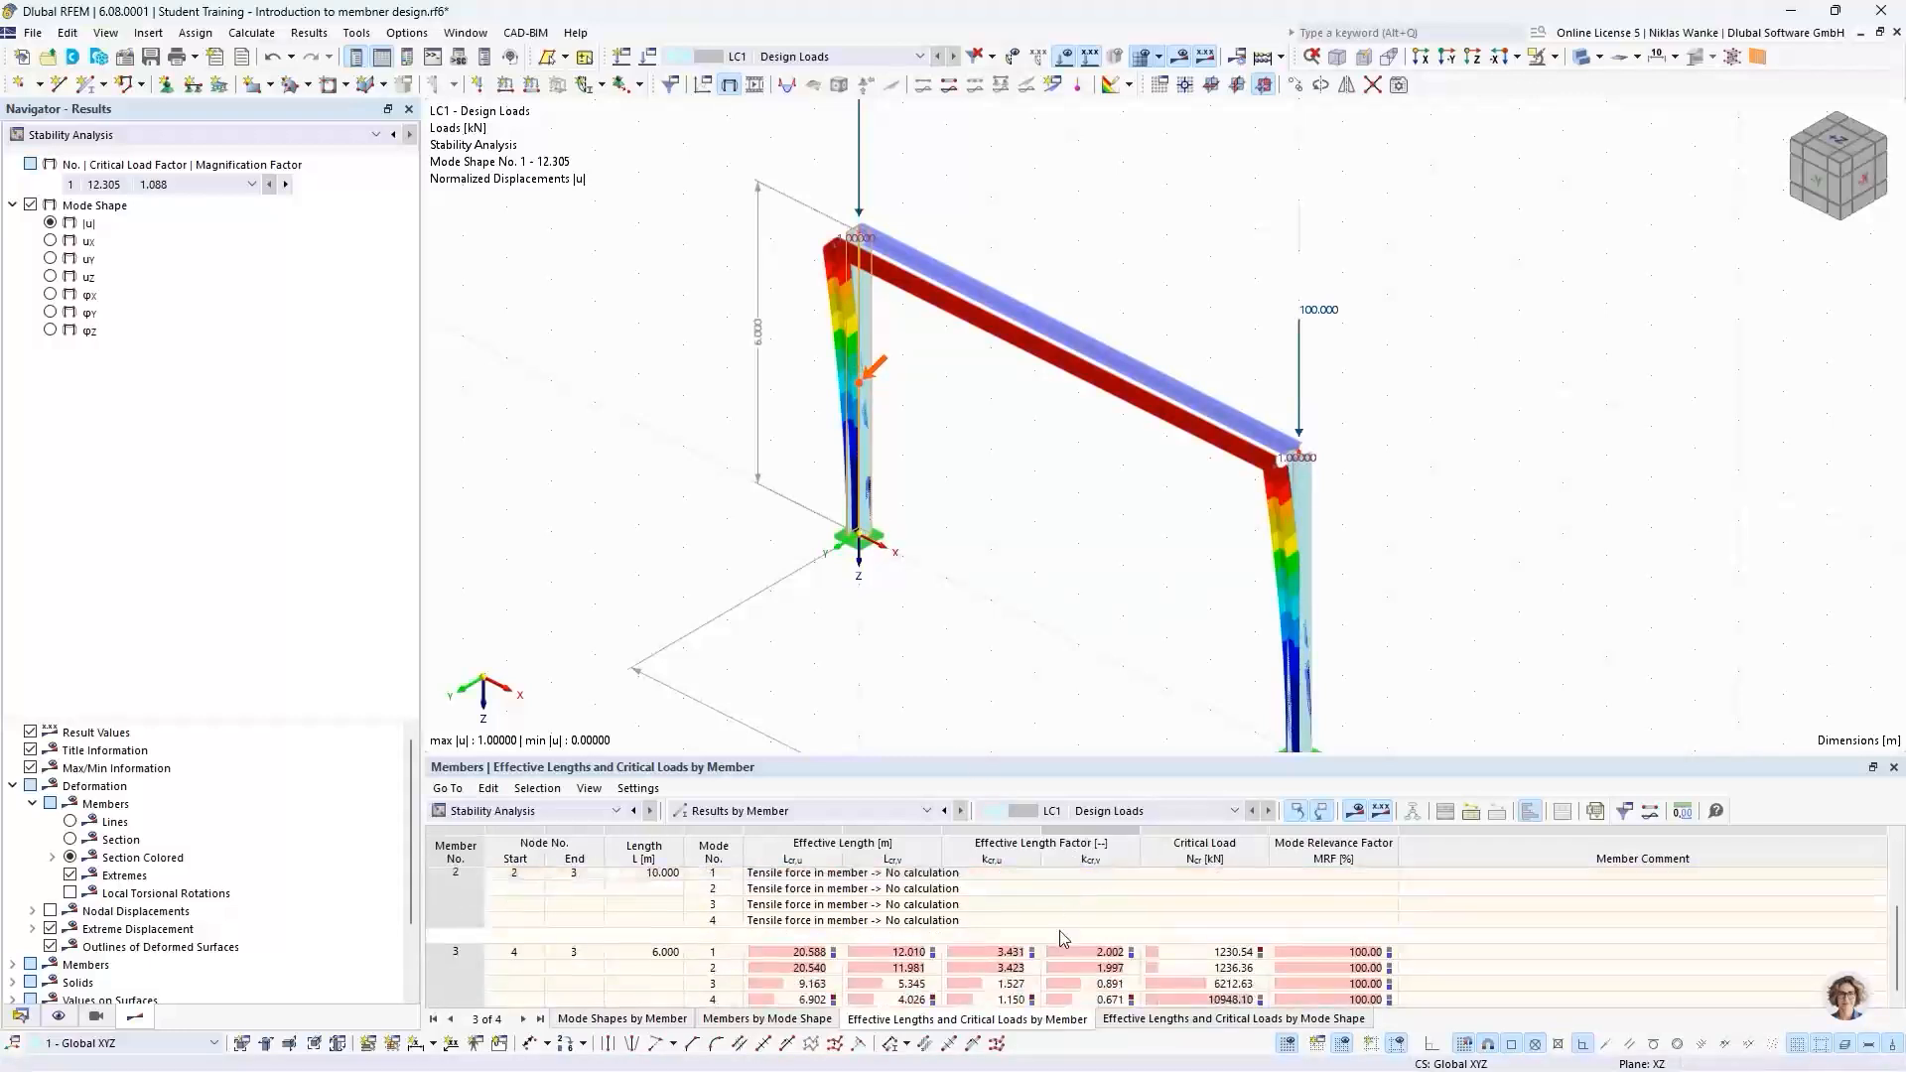
click(1081, 954)
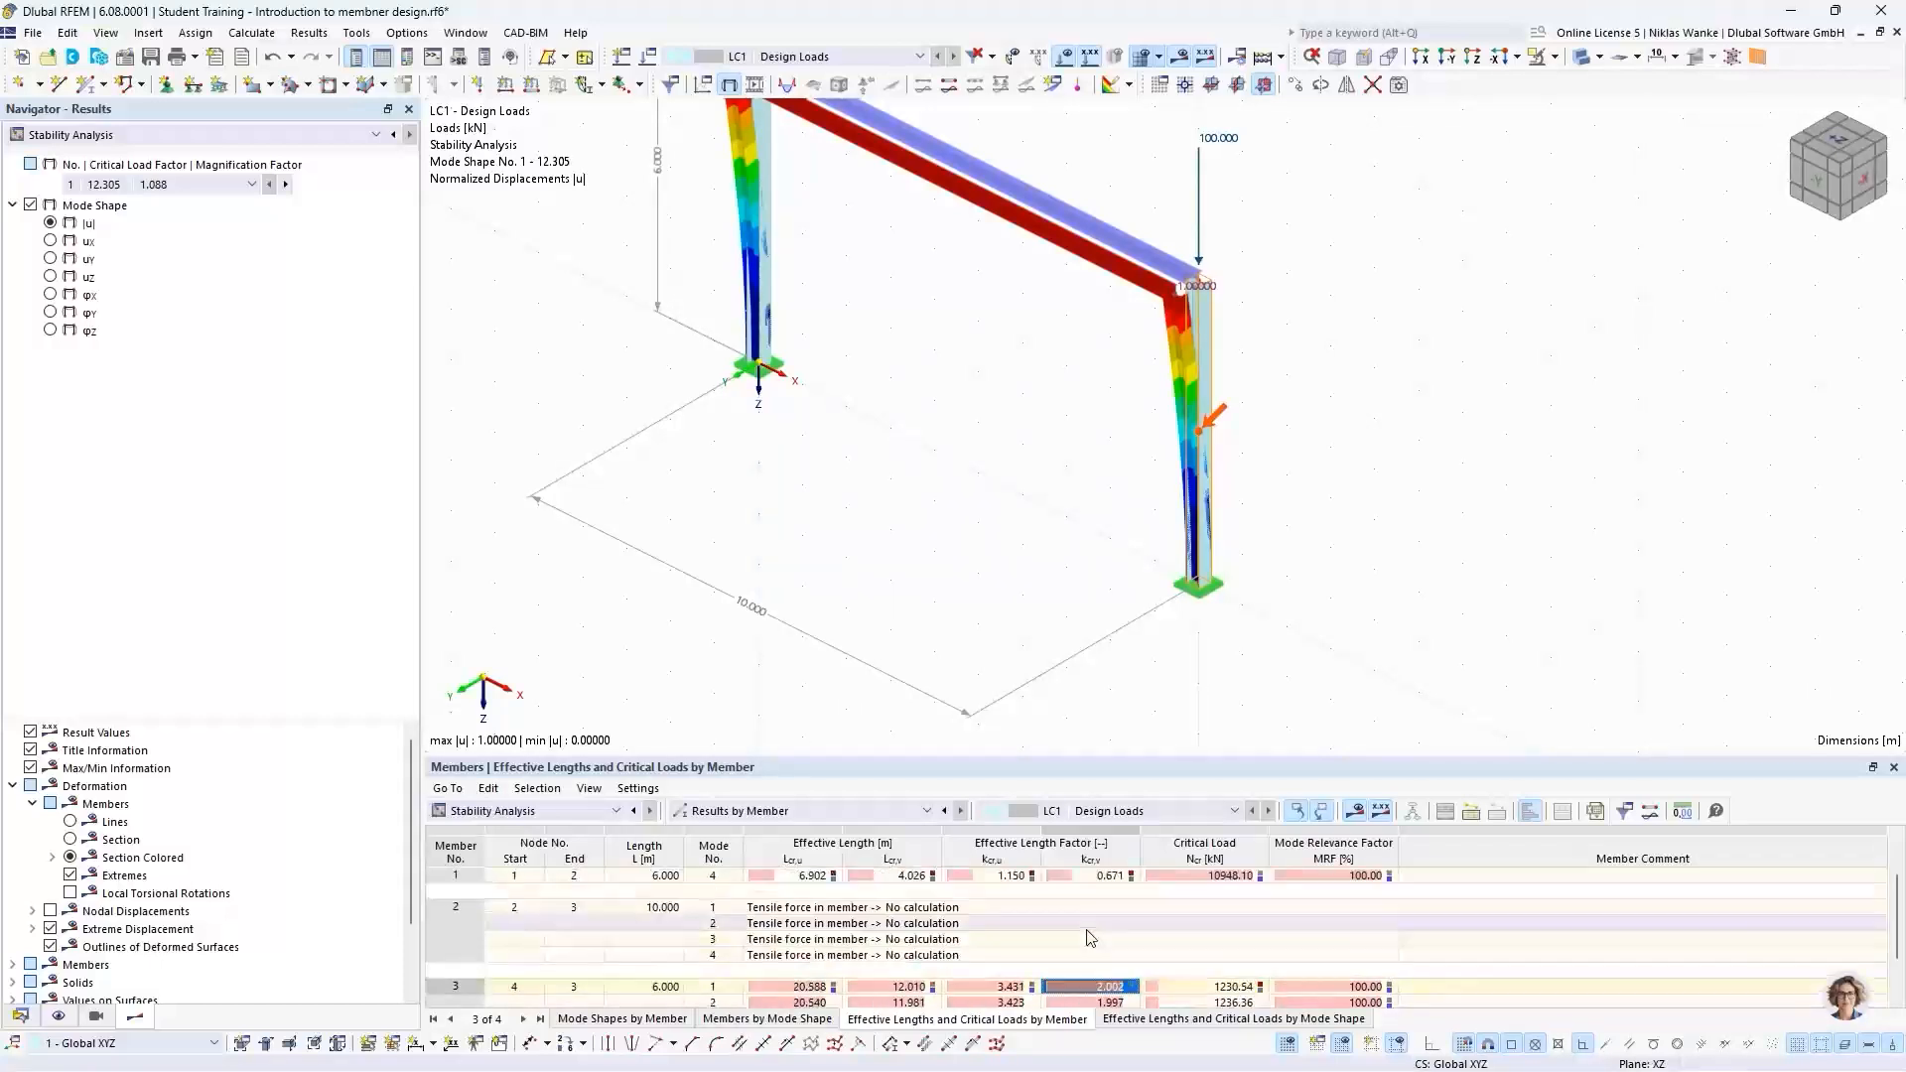
scroll(1087, 933, up, 1)
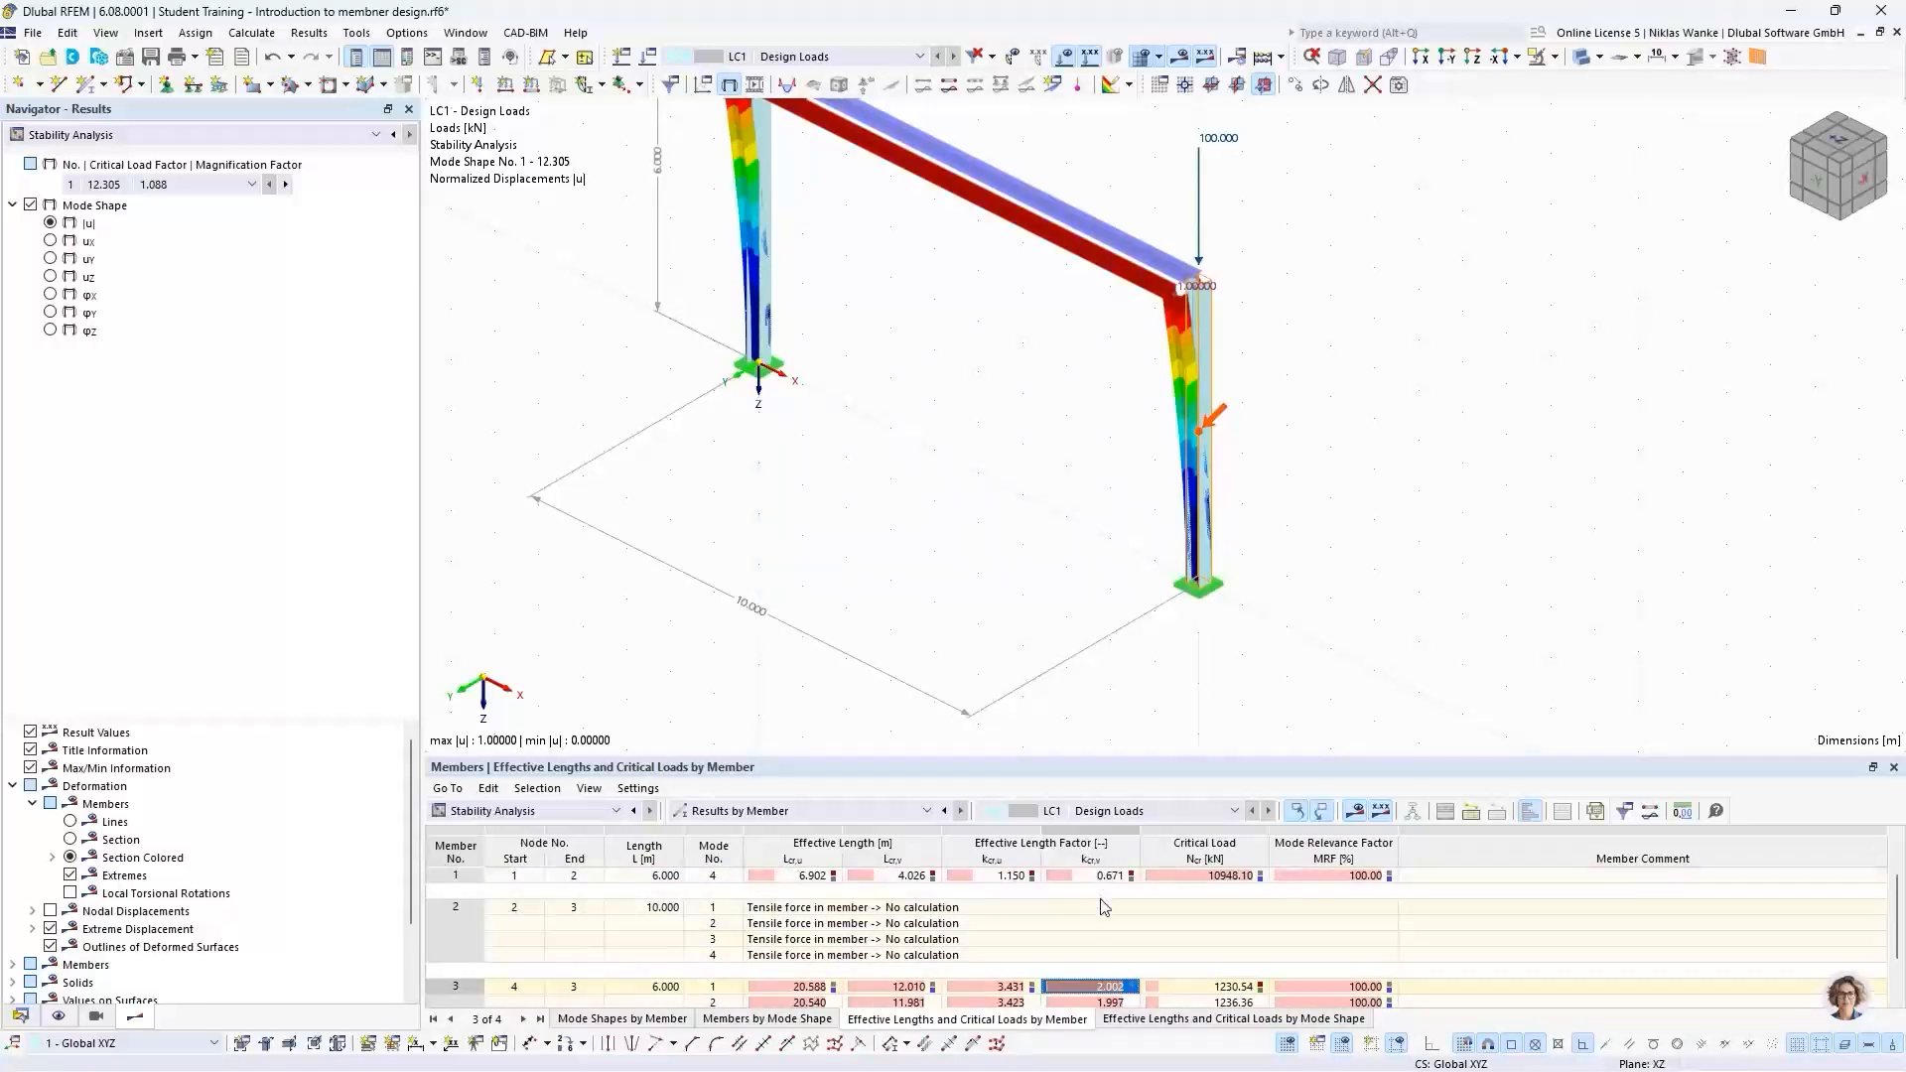
scroll(1102, 897, up, 1)
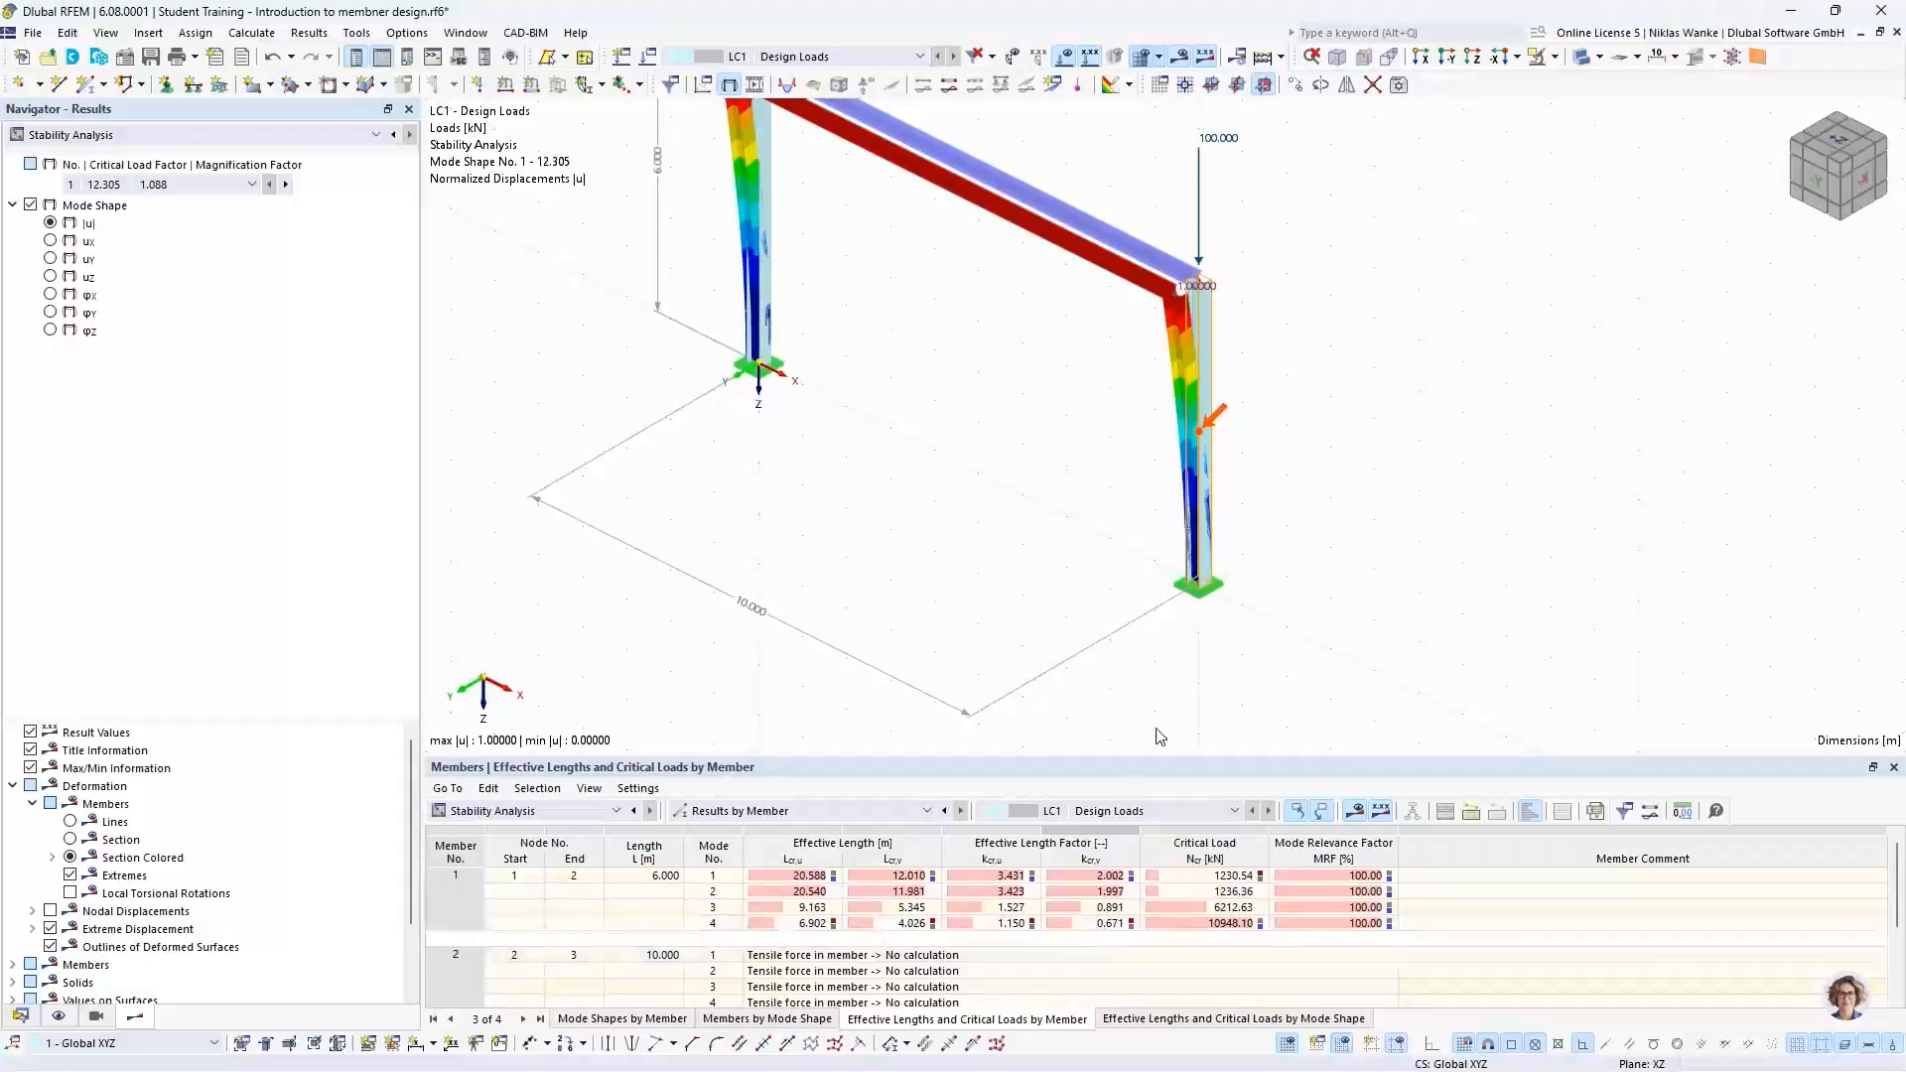
Step: Bring the whole frame back into view and return the stability results table to Critical Load Factors
middle_drag(887, 403, 951, 490)
click(571, 811)
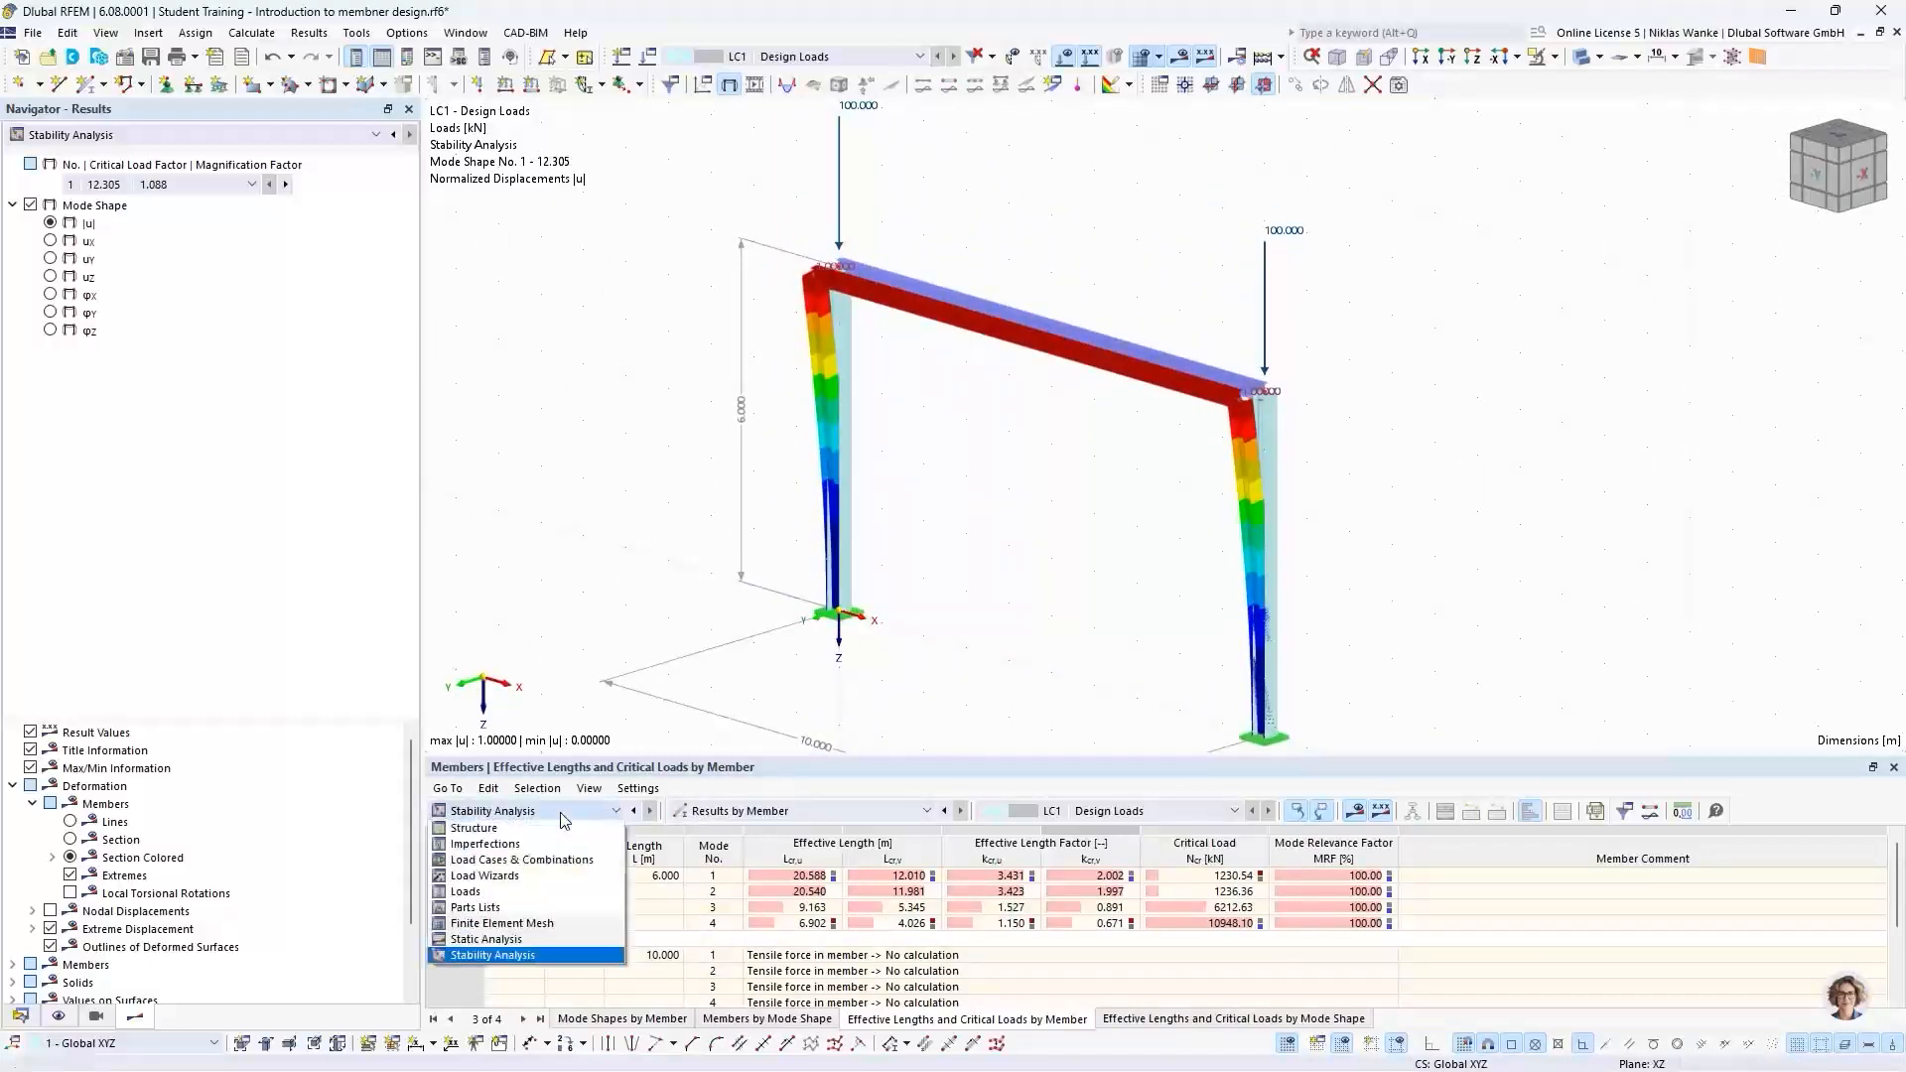
click(571, 811)
click(729, 810)
click(743, 829)
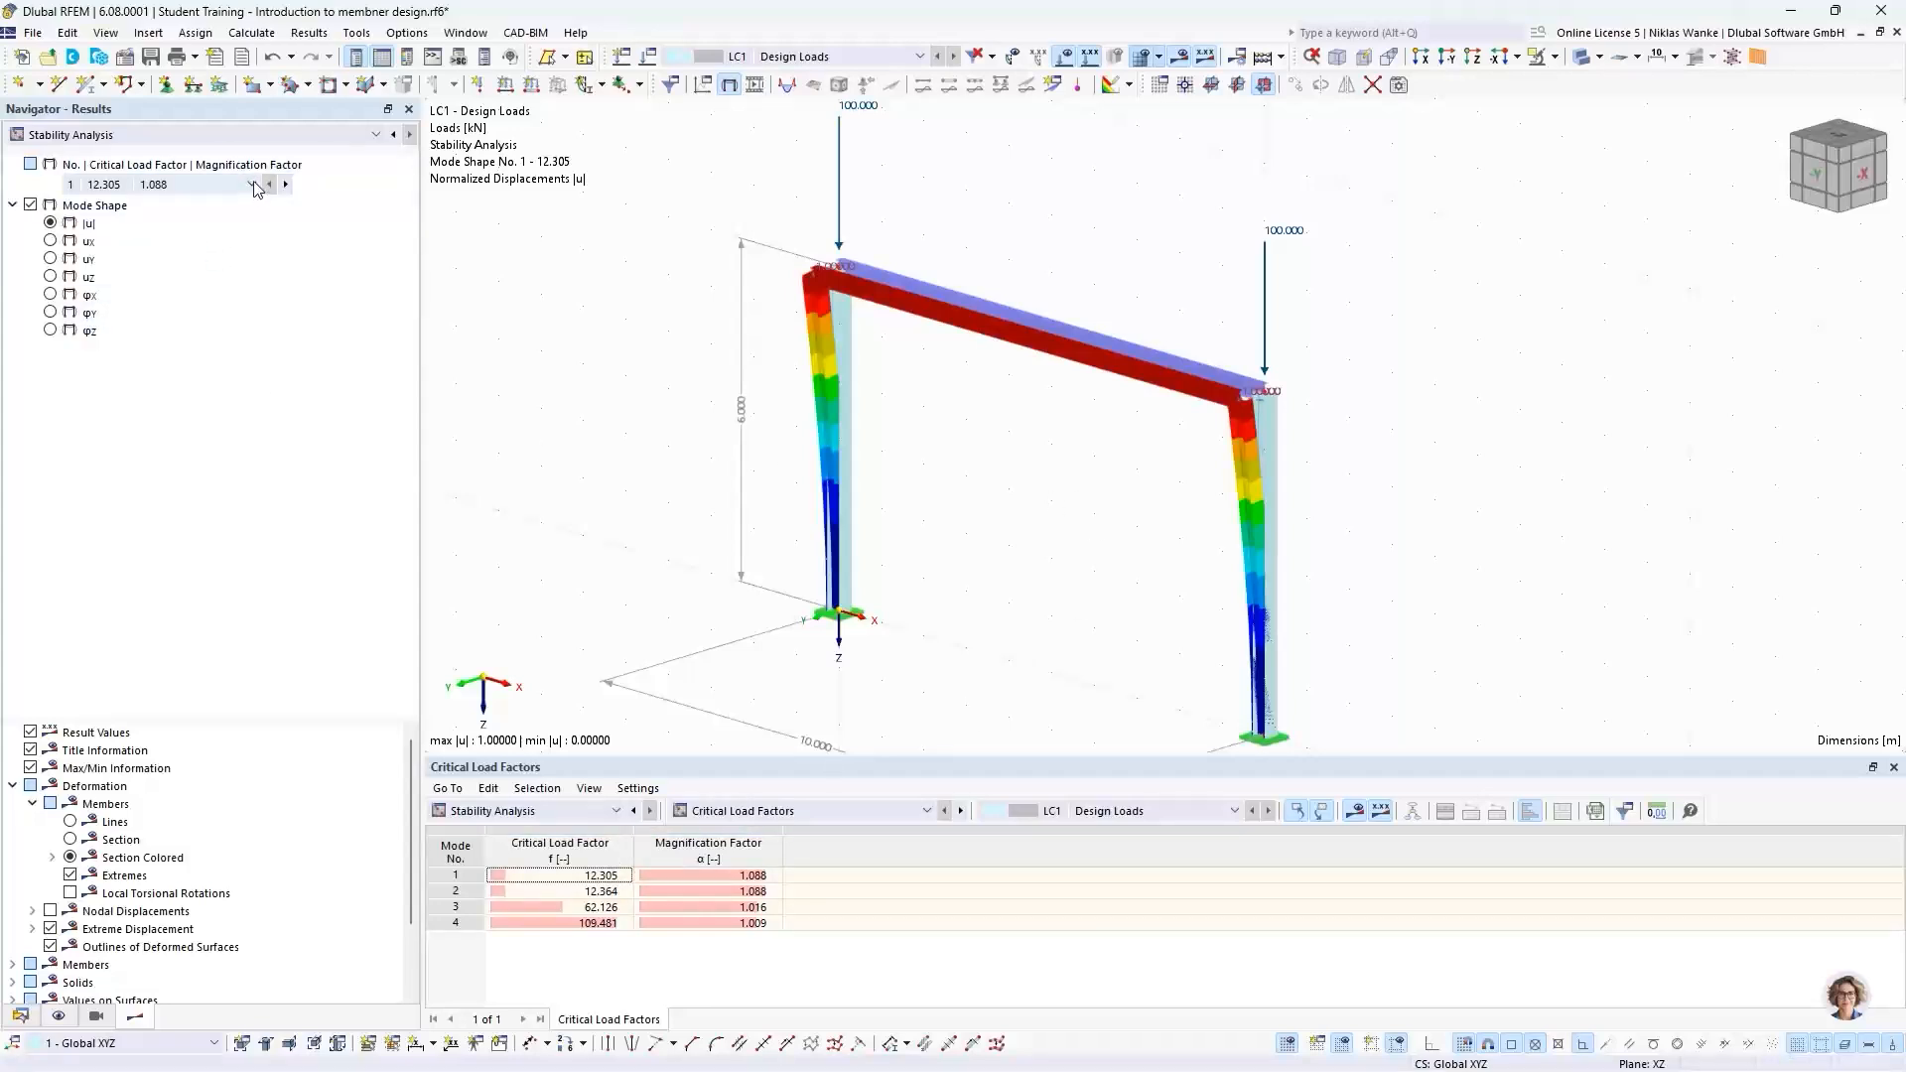
Step: Display mode shape 2 and examine the frame's deformation at the second column head and from above
click(285, 185)
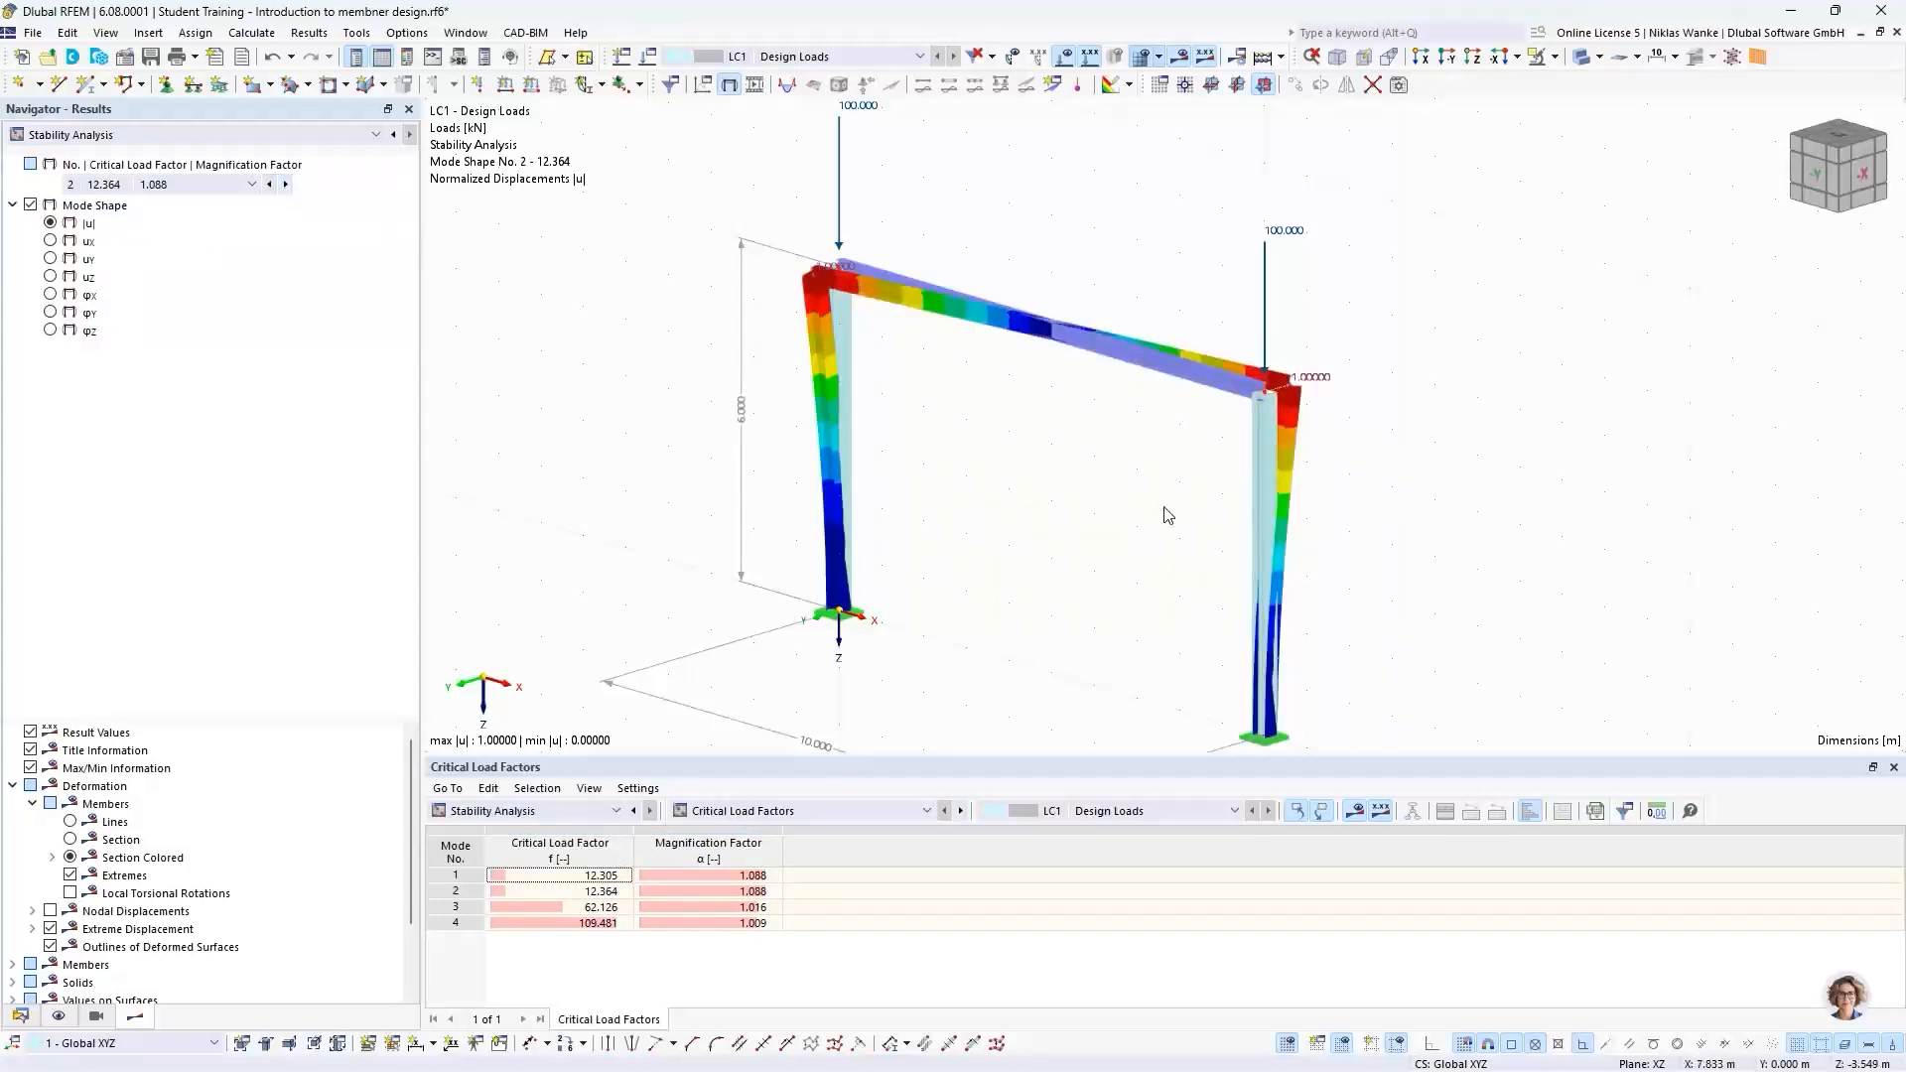
ctrl+middle_drag(1166, 519, 1109, 591)
scroll(1289, 461, up, 5)
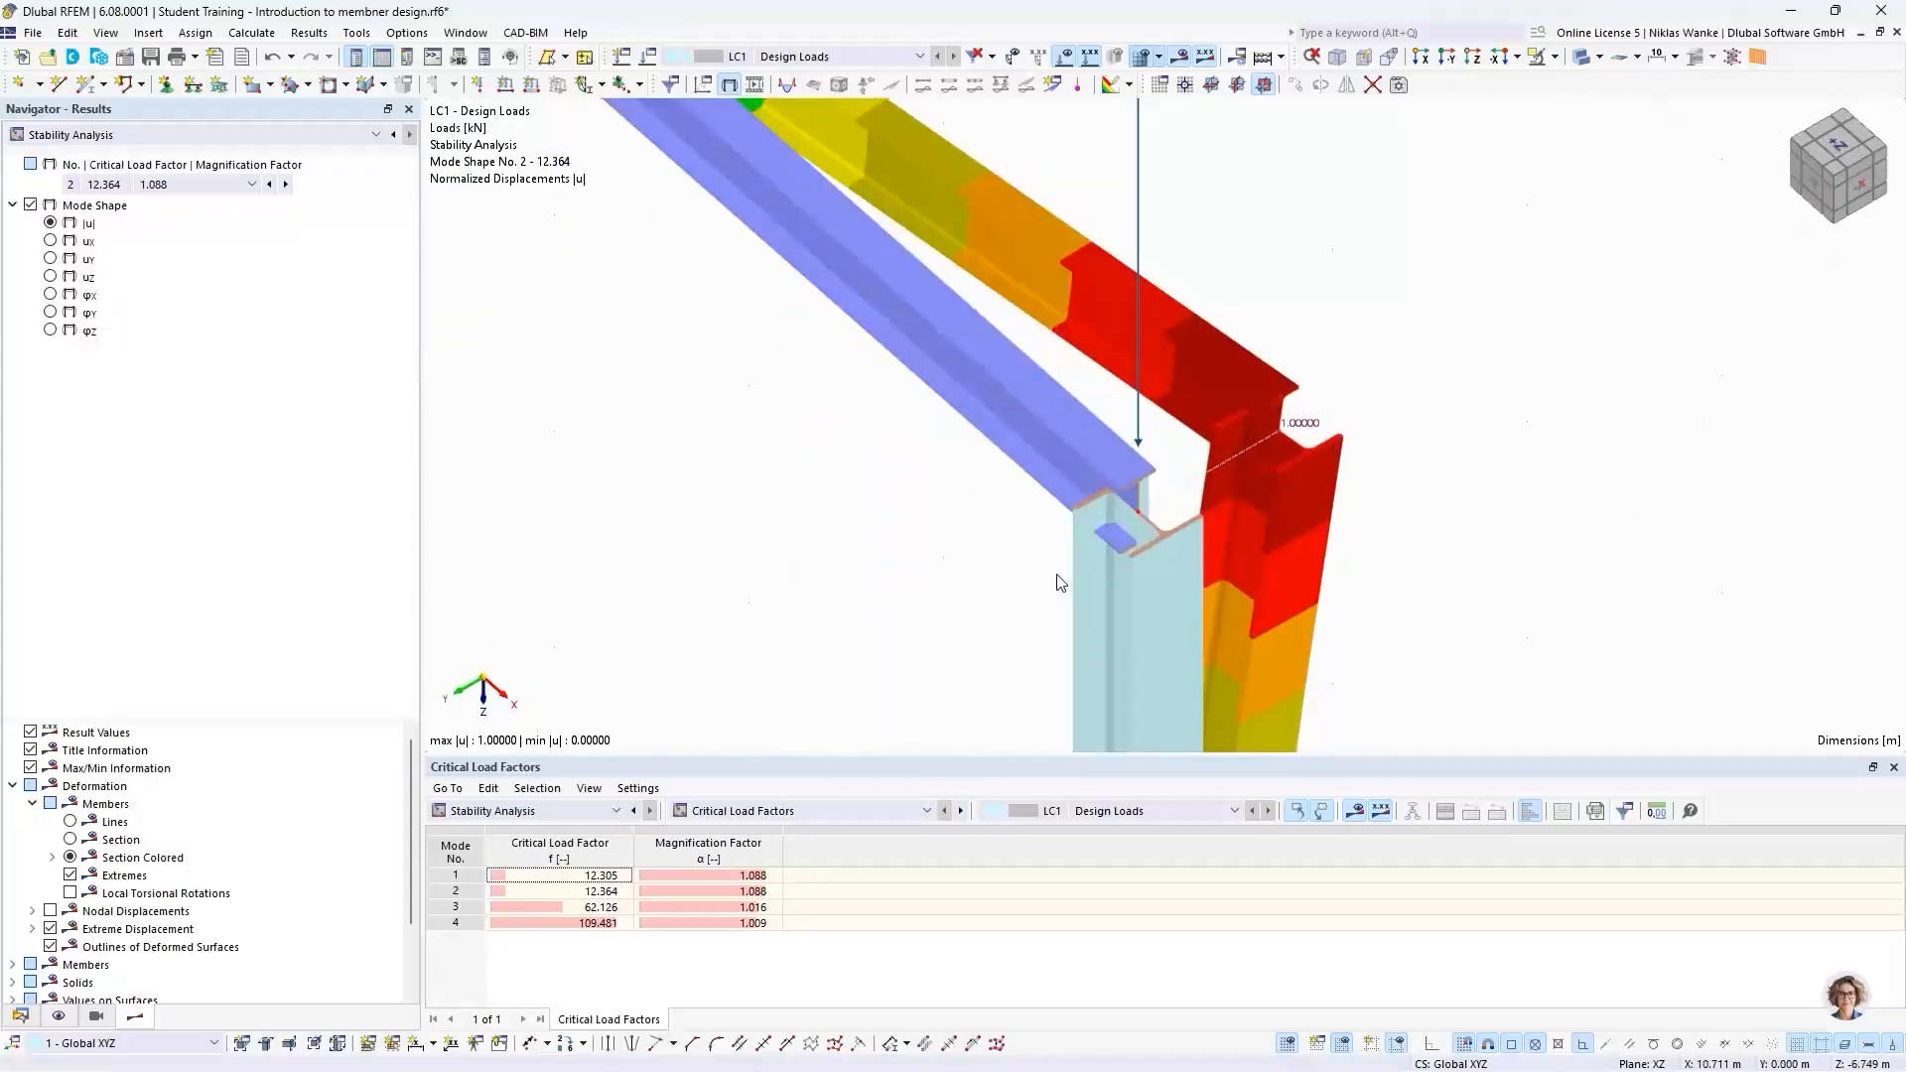
scroll(1211, 511, down, 5)
ctrl+middle_drag(1211, 510, 1152, 565)
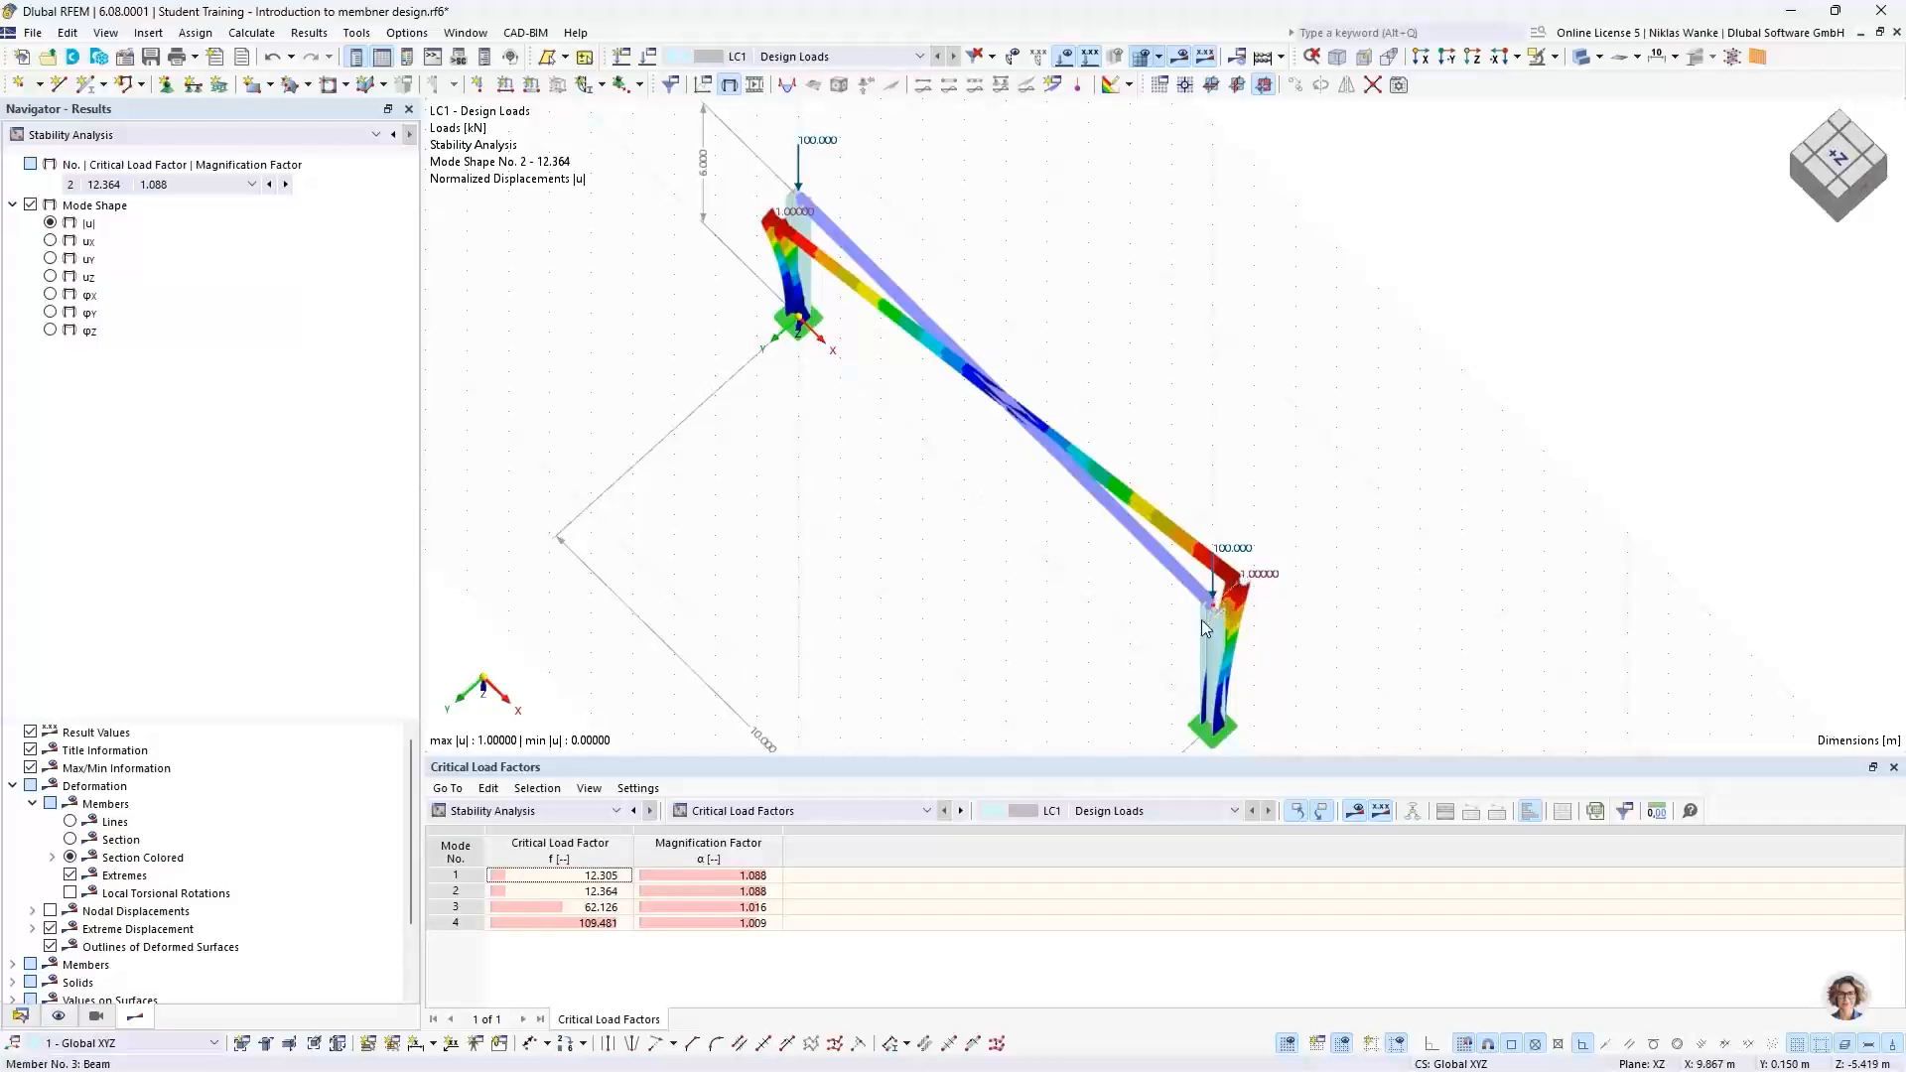
ctrl+middle_drag(1172, 629, 1178, 613)
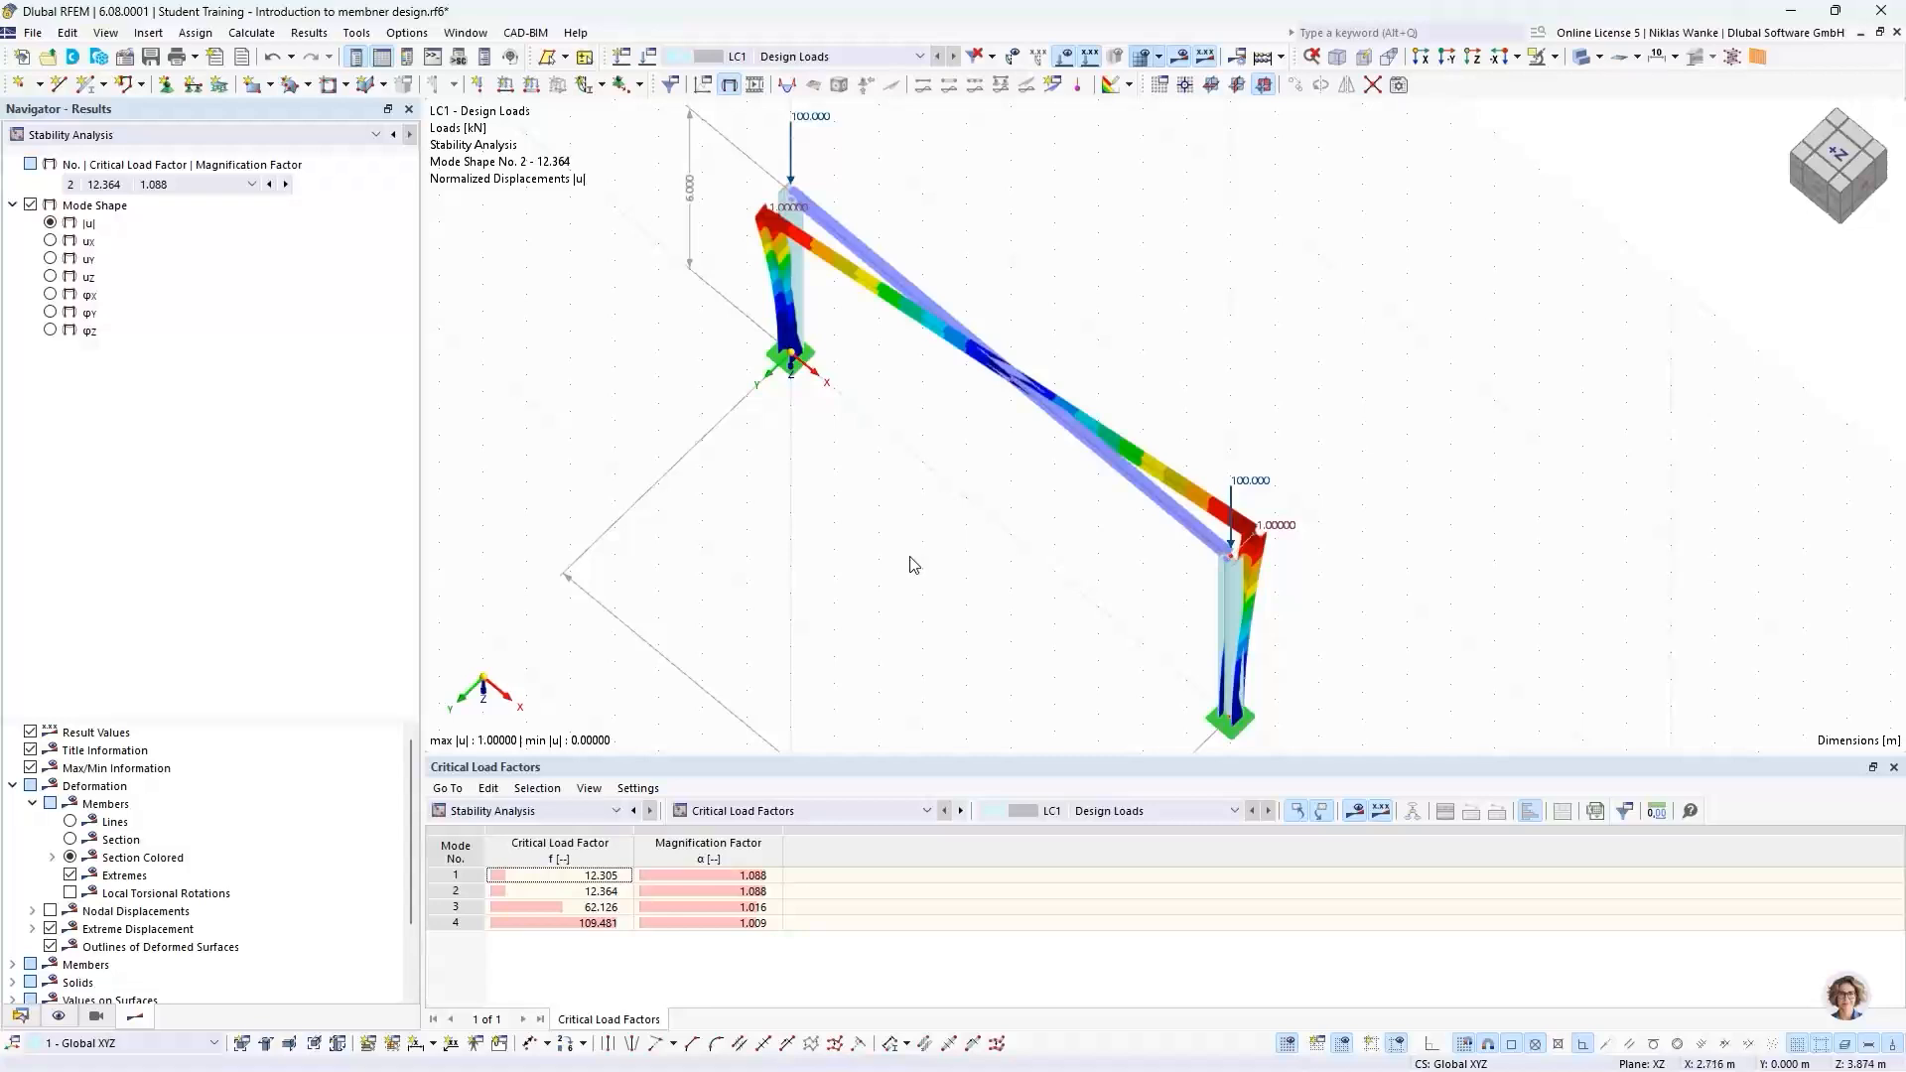
Step: Display mode shape 3 and view the frame's deformation nearly from the front, along the Y axis
click(286, 183)
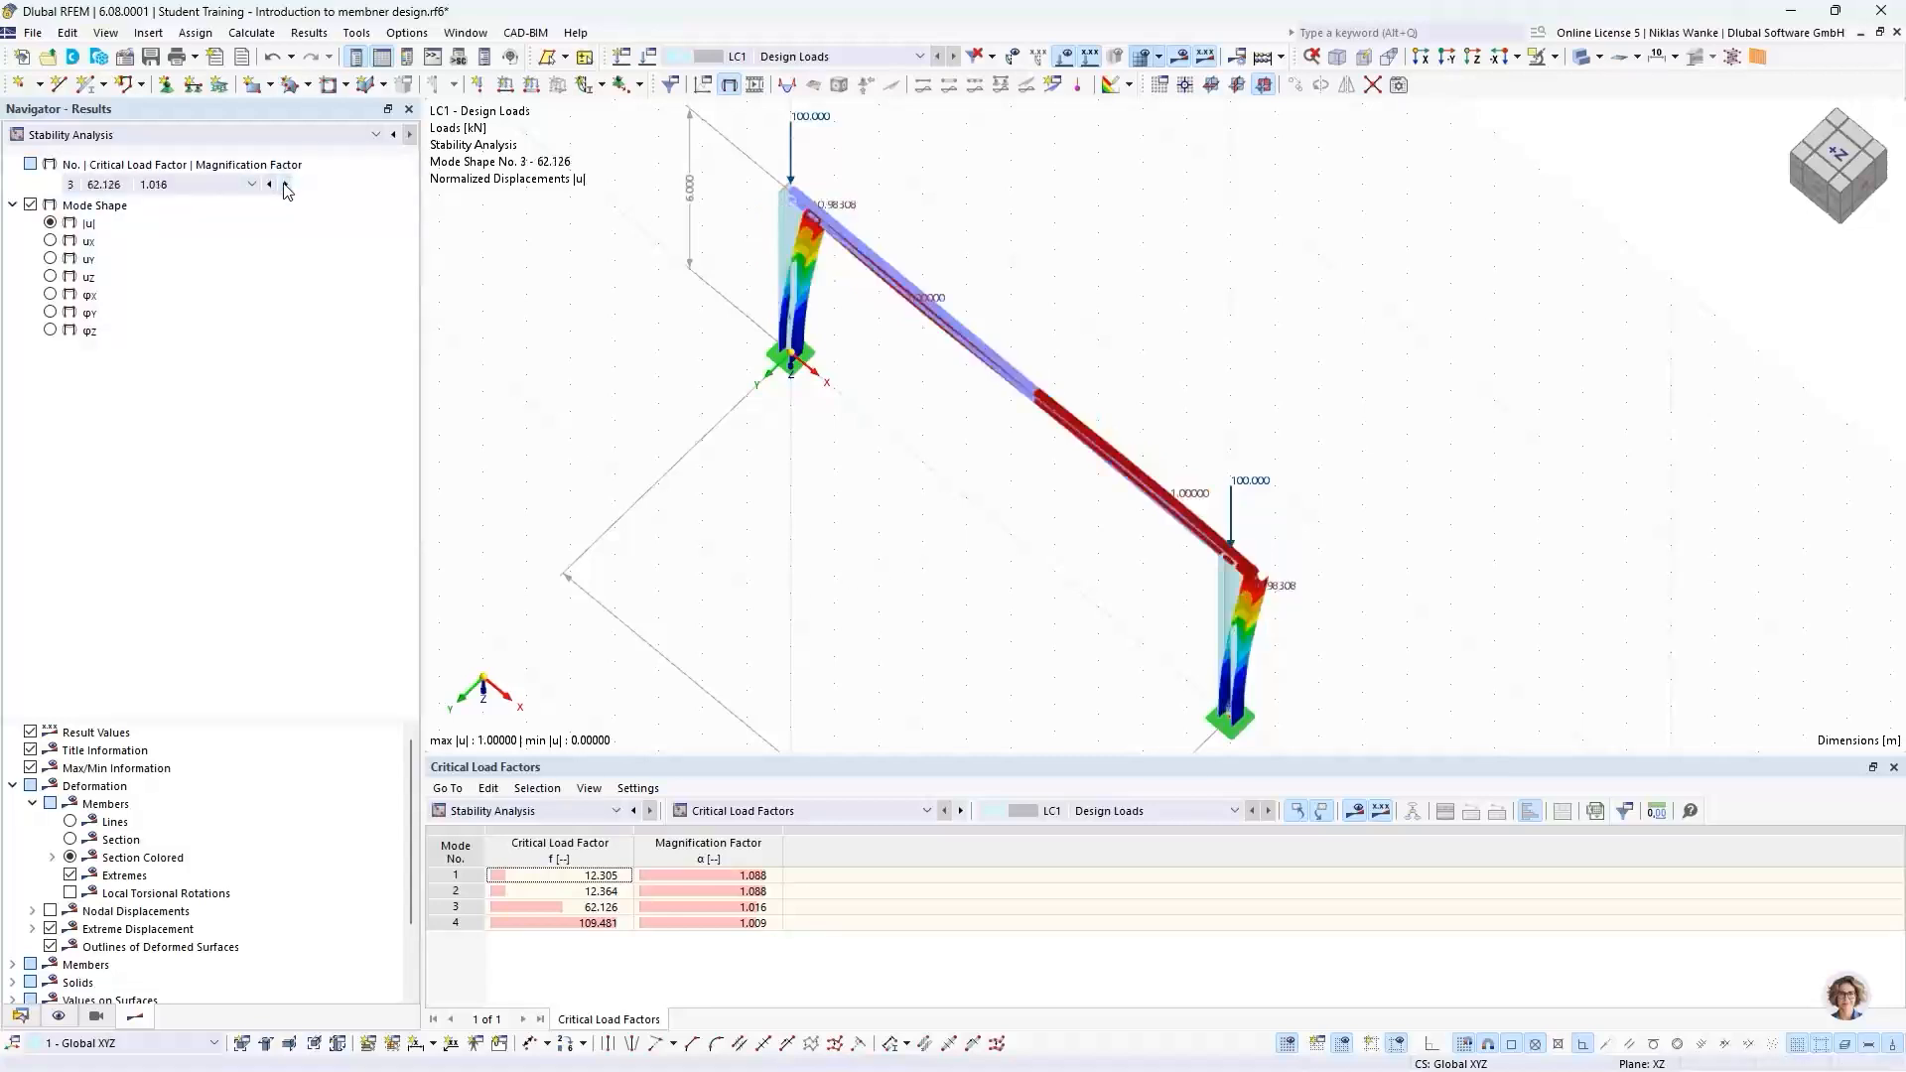
ctrl+middle_drag(966, 606, 1122, 417)
middle_drag(994, 508, 1074, 455)
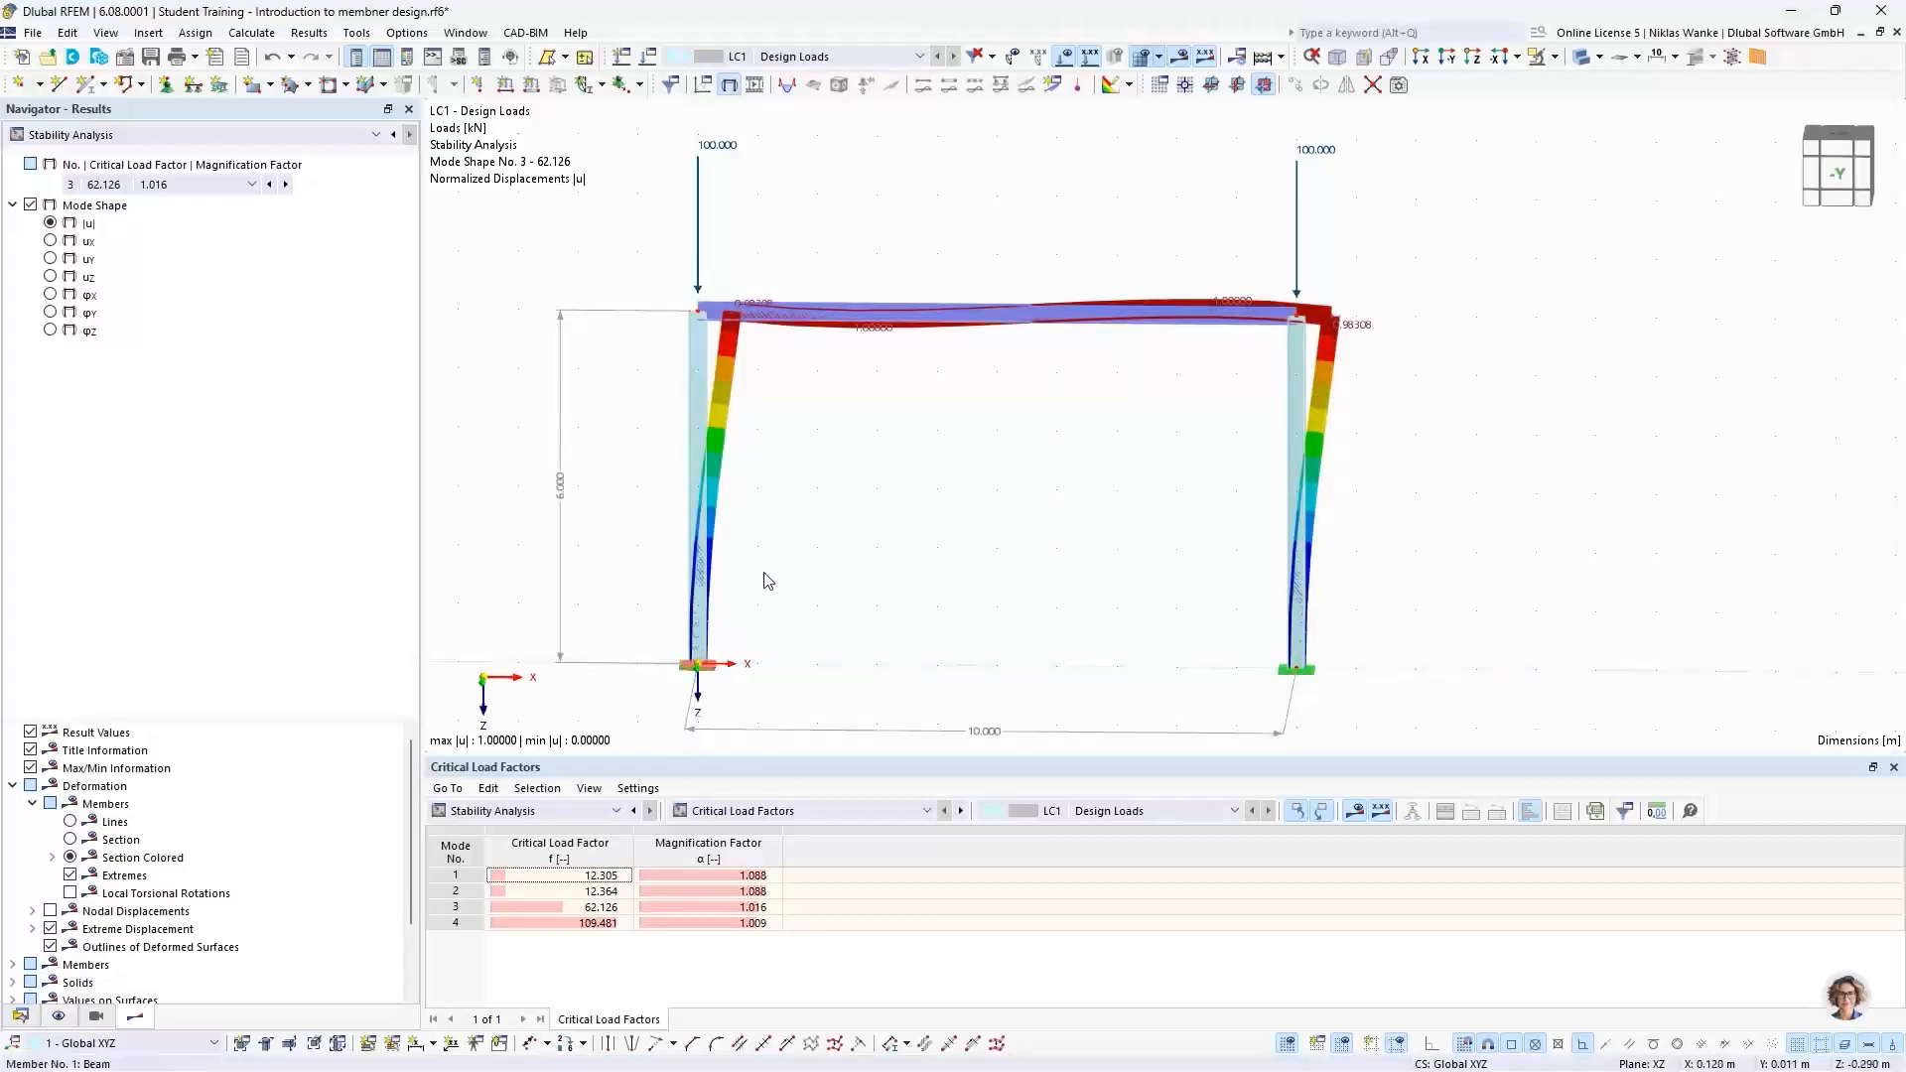
Step: Inspect the first column's head and its connection to the beam up close in mode shape 3
scroll(743, 338, up, 6)
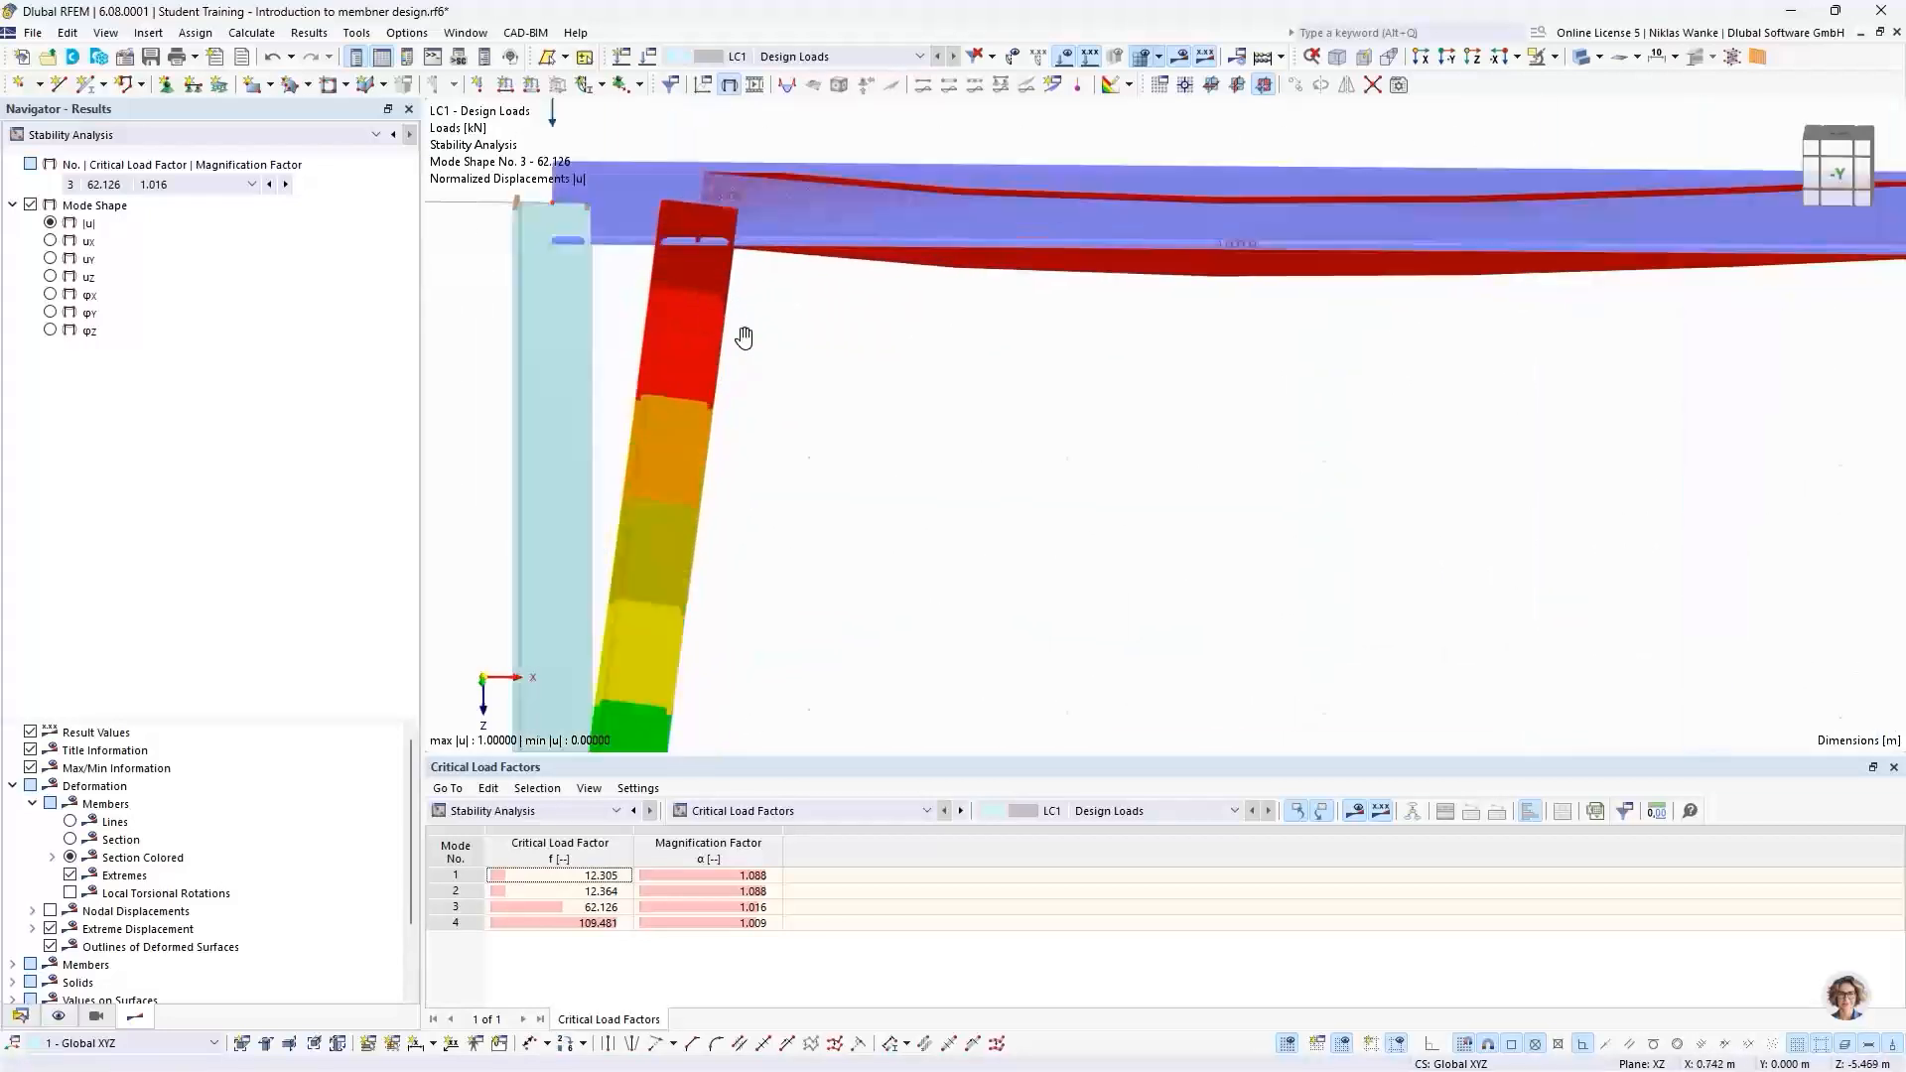
ctrl+middle_drag(744, 336, 772, 526)
scroll(815, 266, down, 2)
middle_drag(814, 270, 815, 542)
scroll(743, 435, up, 5)
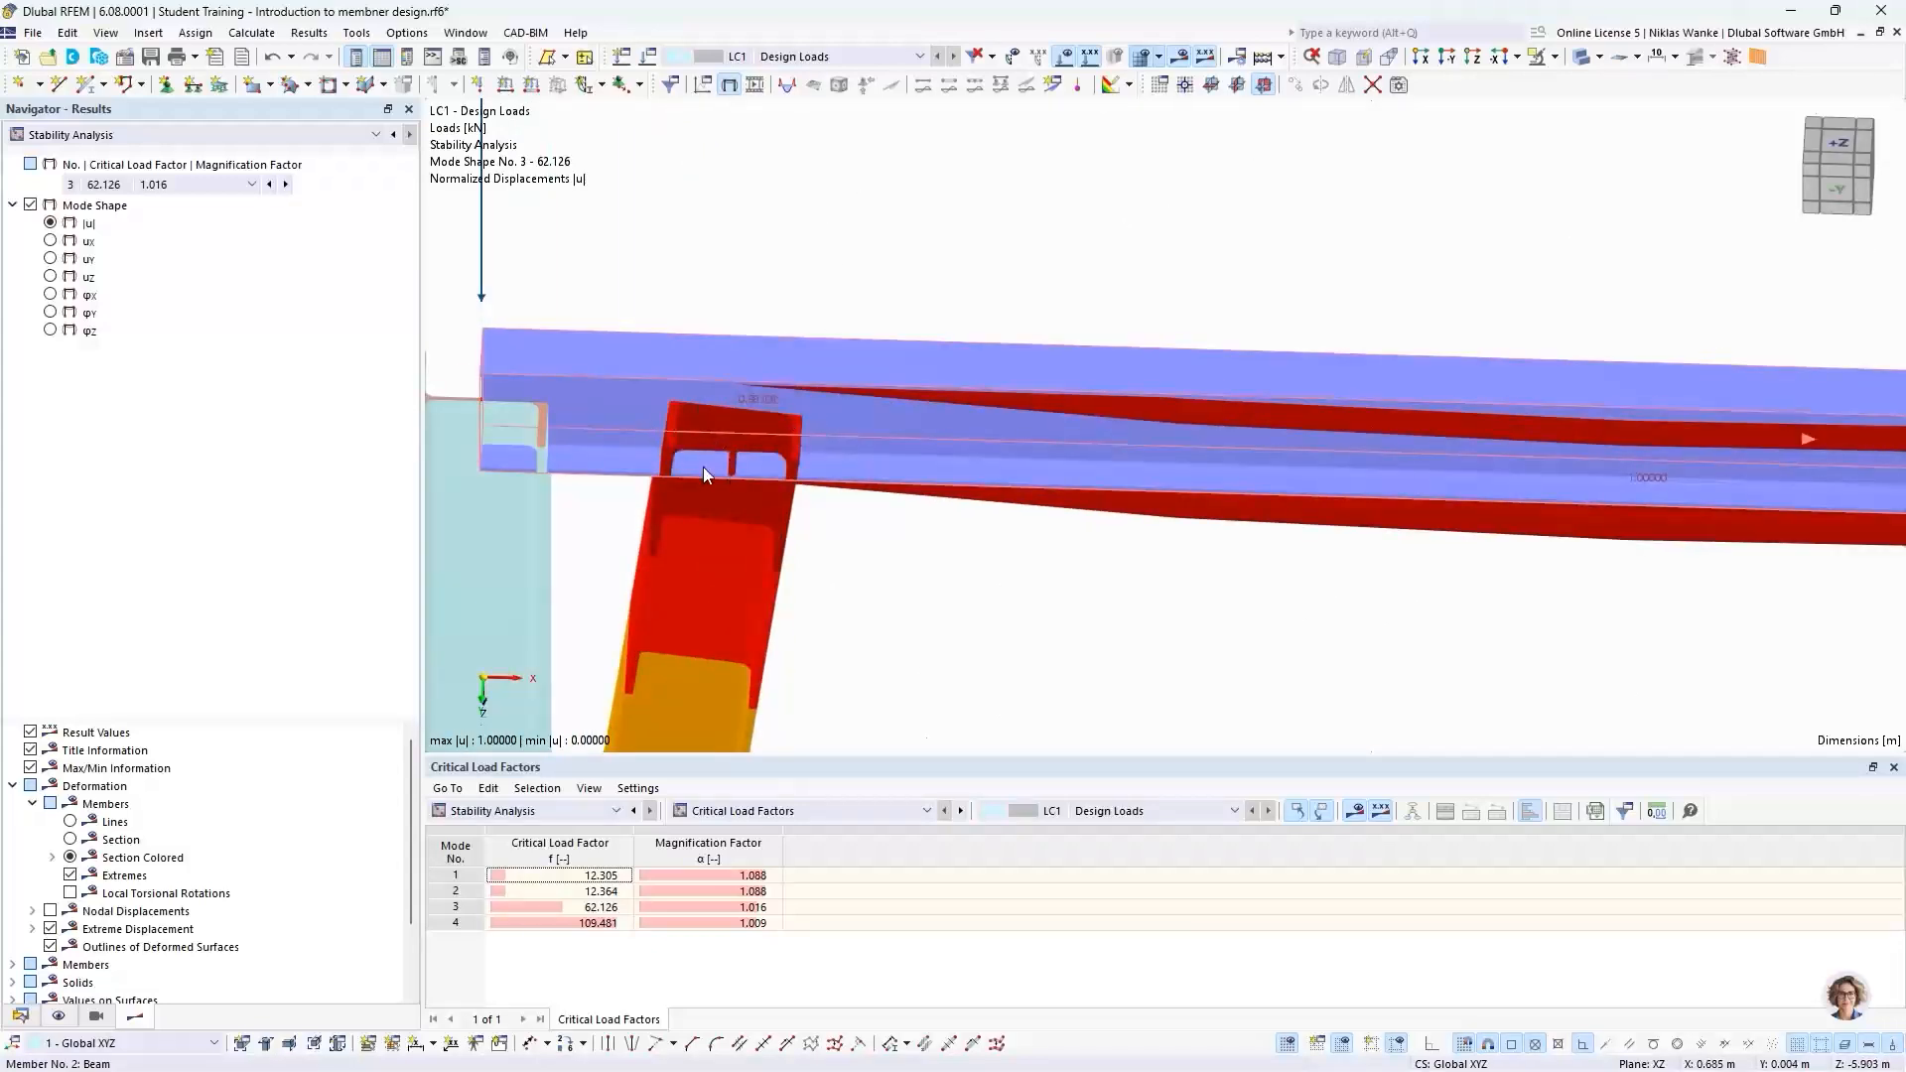
scroll(699, 437, down, 8)
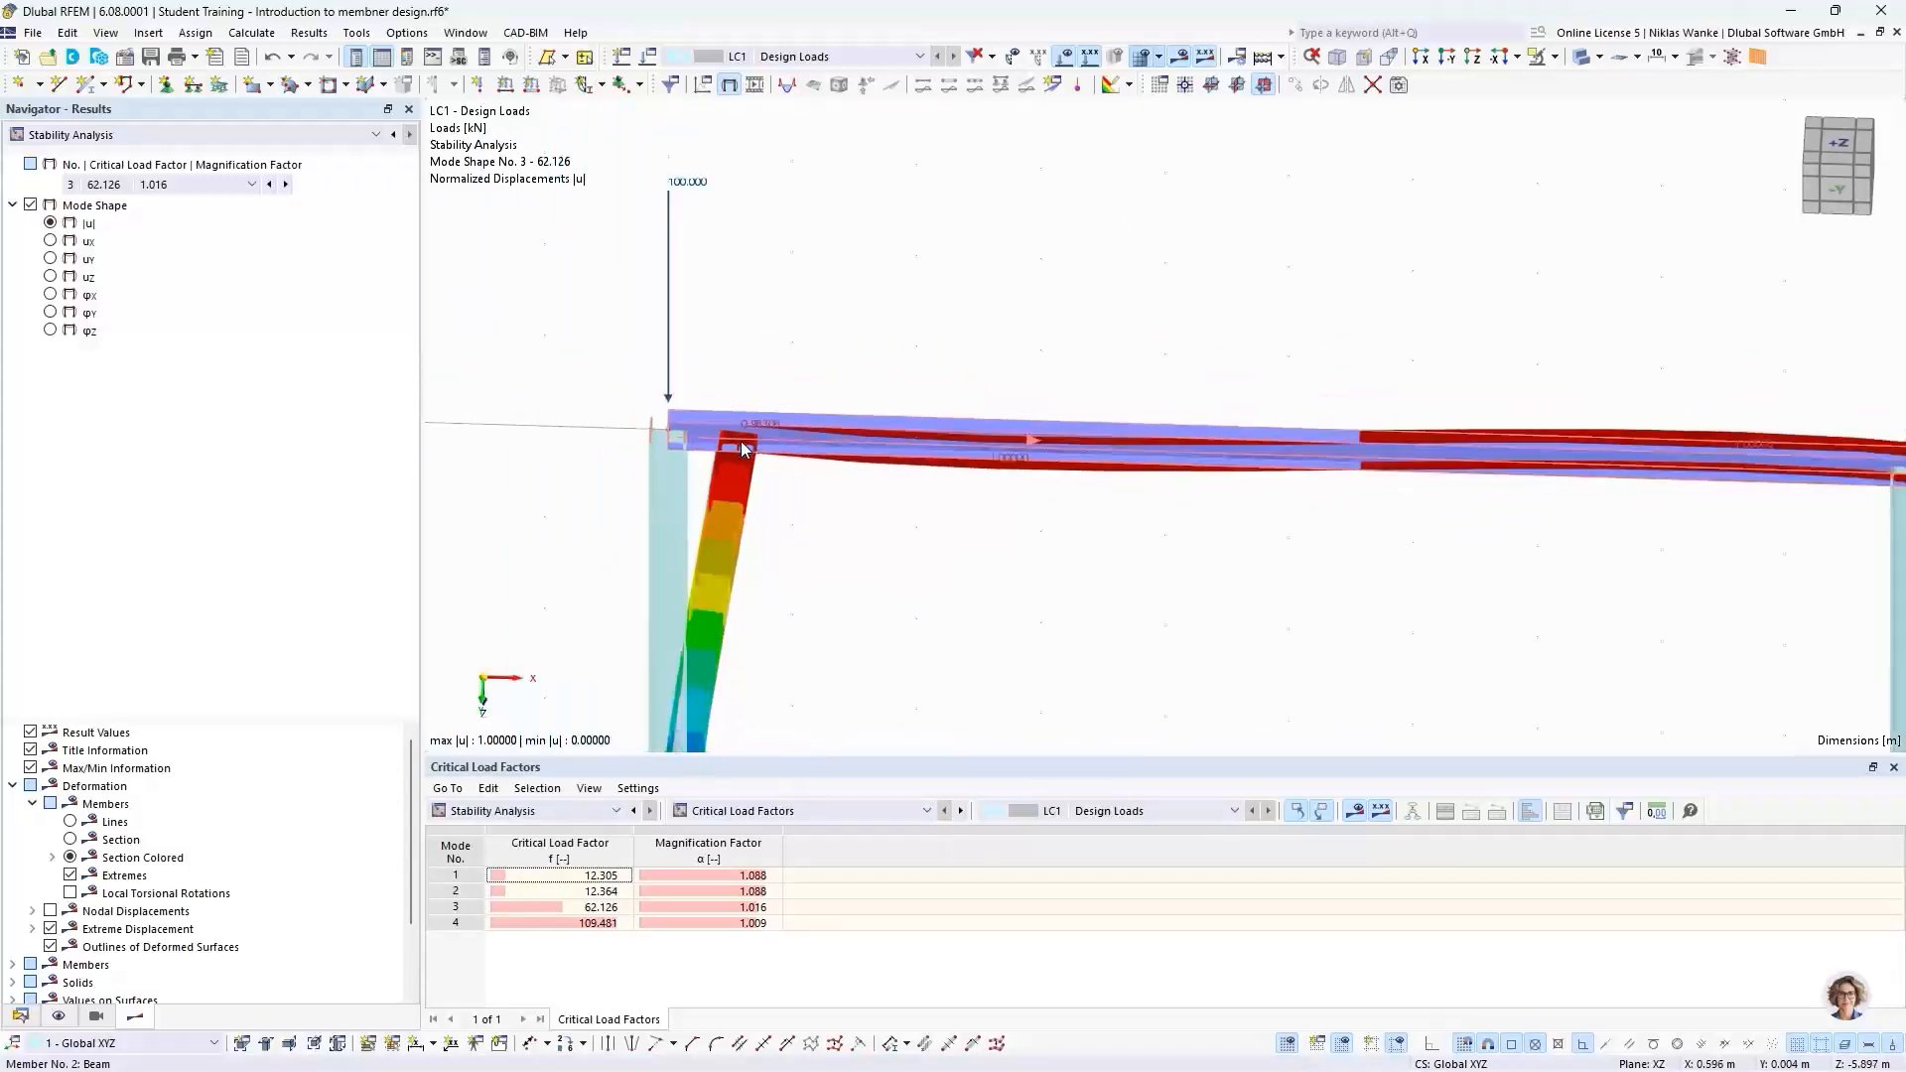
ctrl+middle_drag(735, 434, 728, 352)
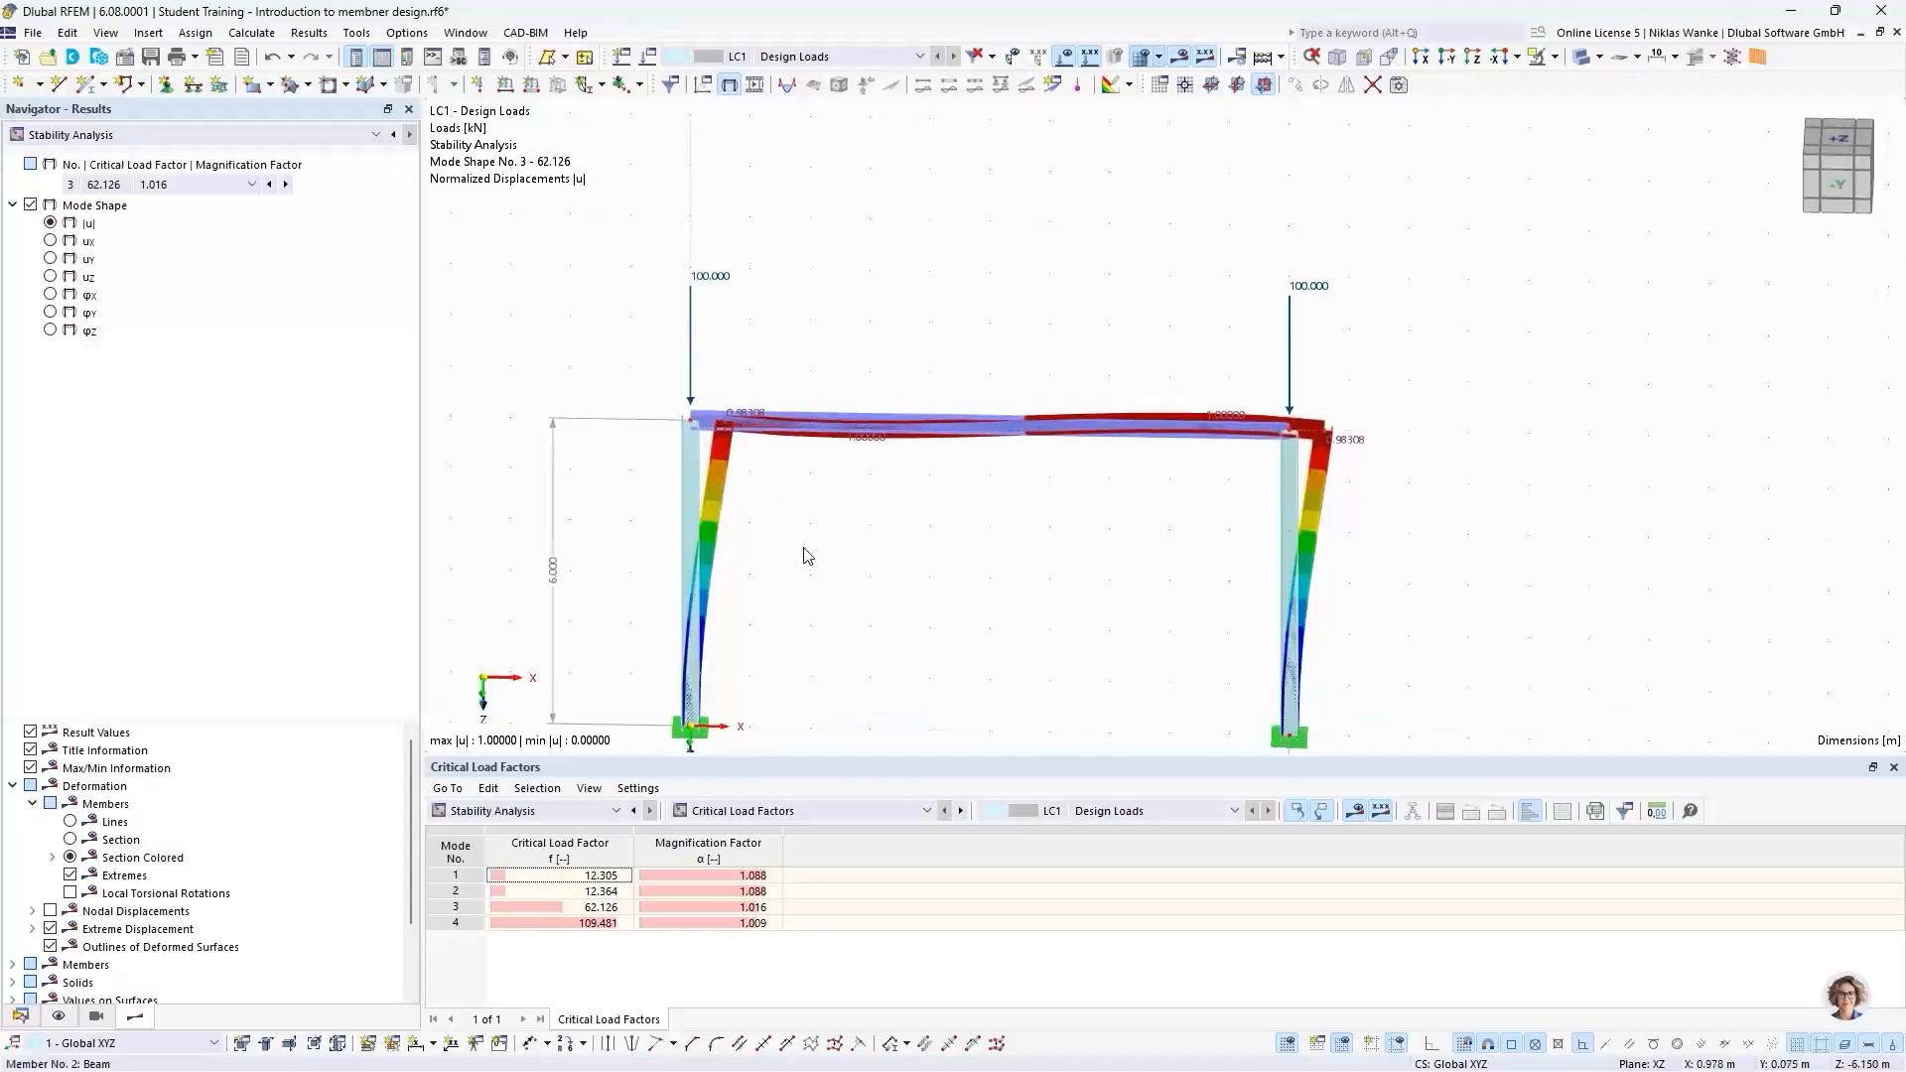
Step: View mode shape 3 from the -Y direction and check its critical load factor against the nodal loads on the columns
middle_drag(804, 556, 822, 297)
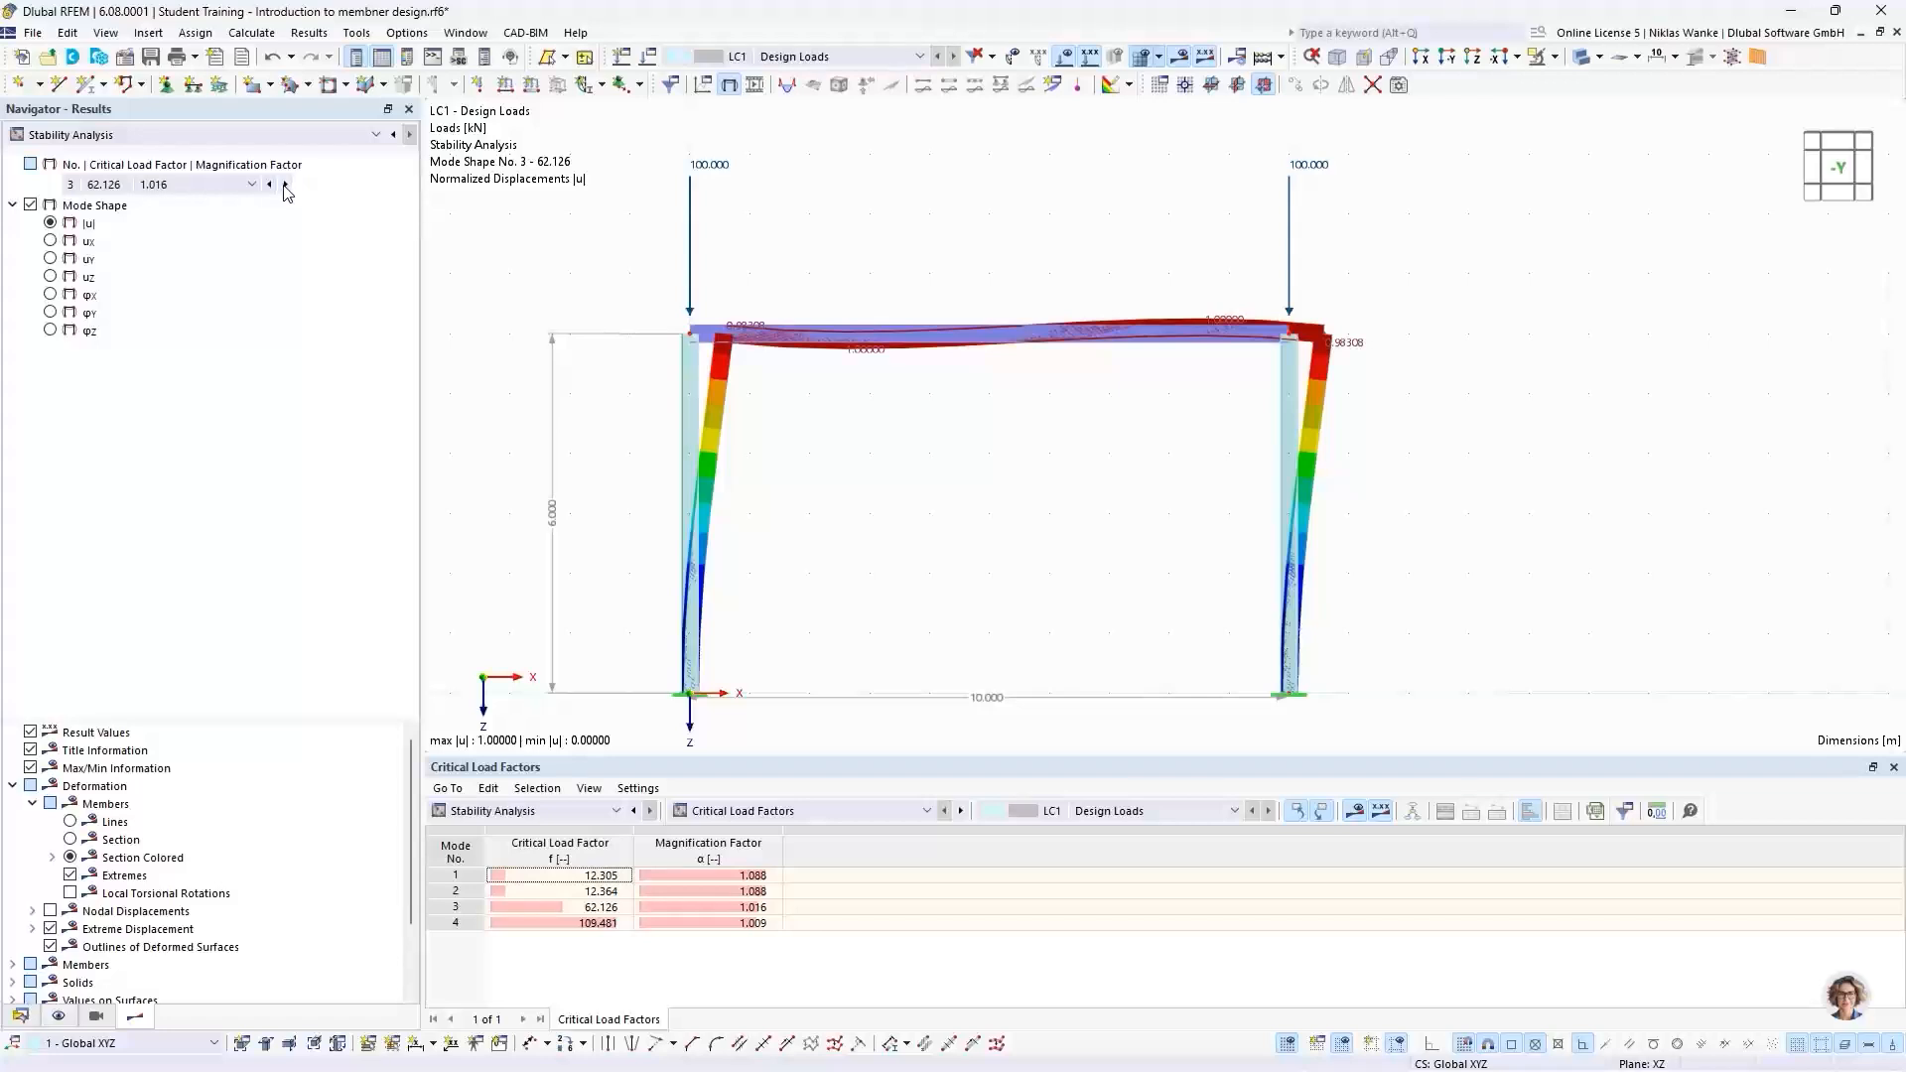
click(588, 907)
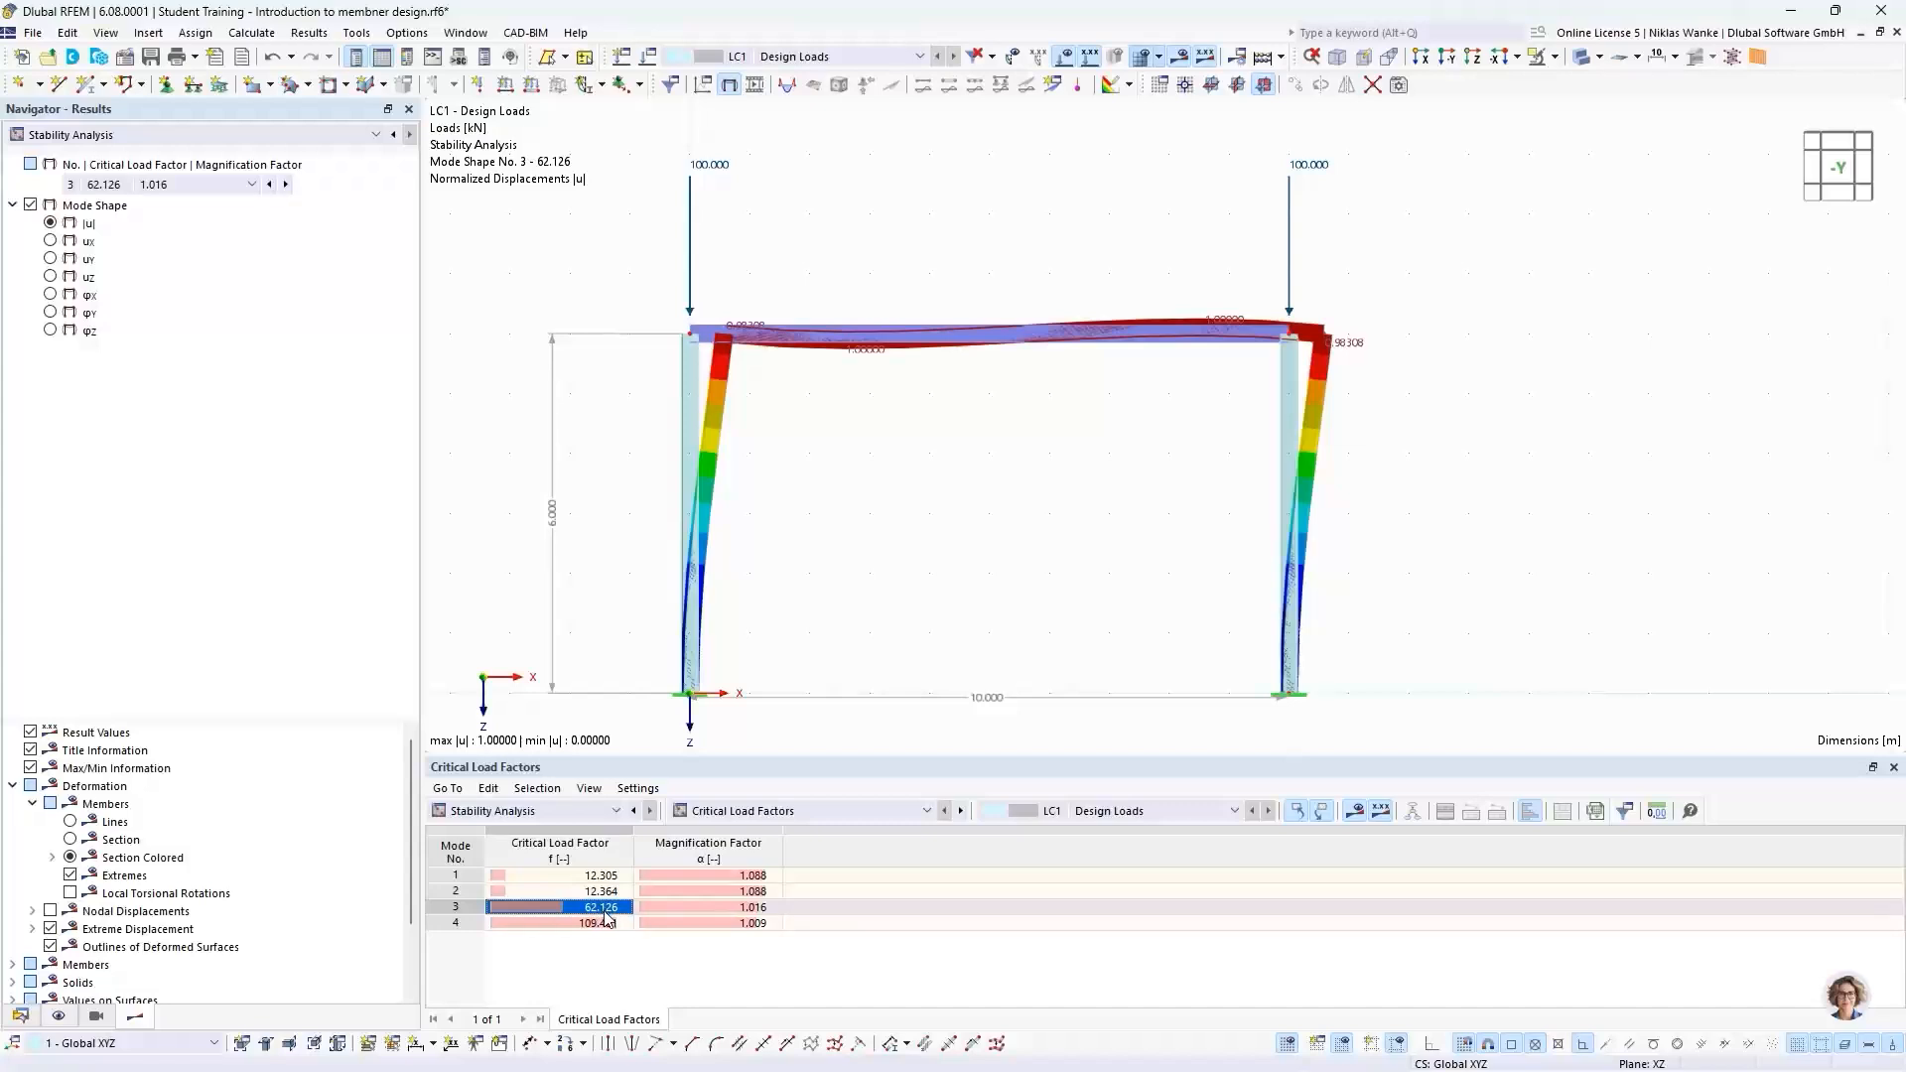
click(714, 166)
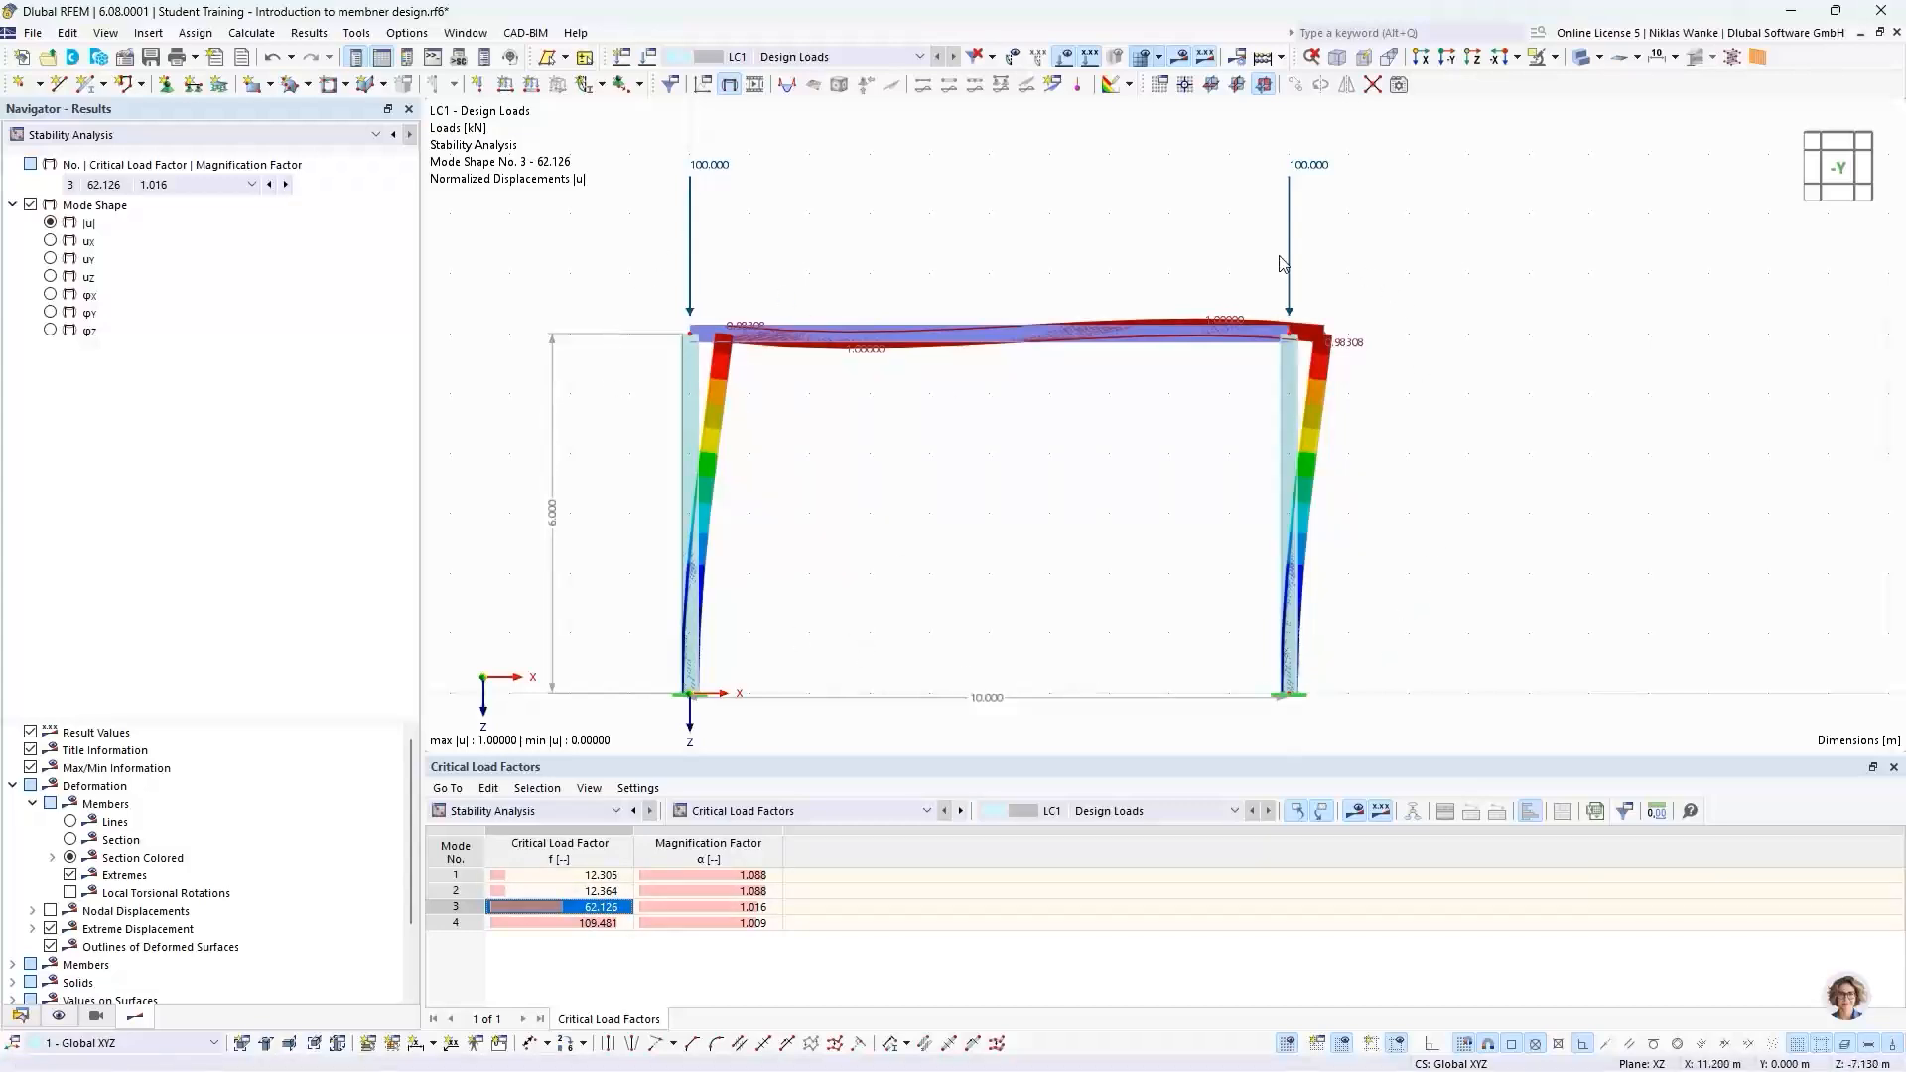
Step: Reopen the Results by Member table of effective lengths and critical loads, and view the frame's mode shape 1 obliquely
ctrl+middle_drag(822, 534, 845, 571)
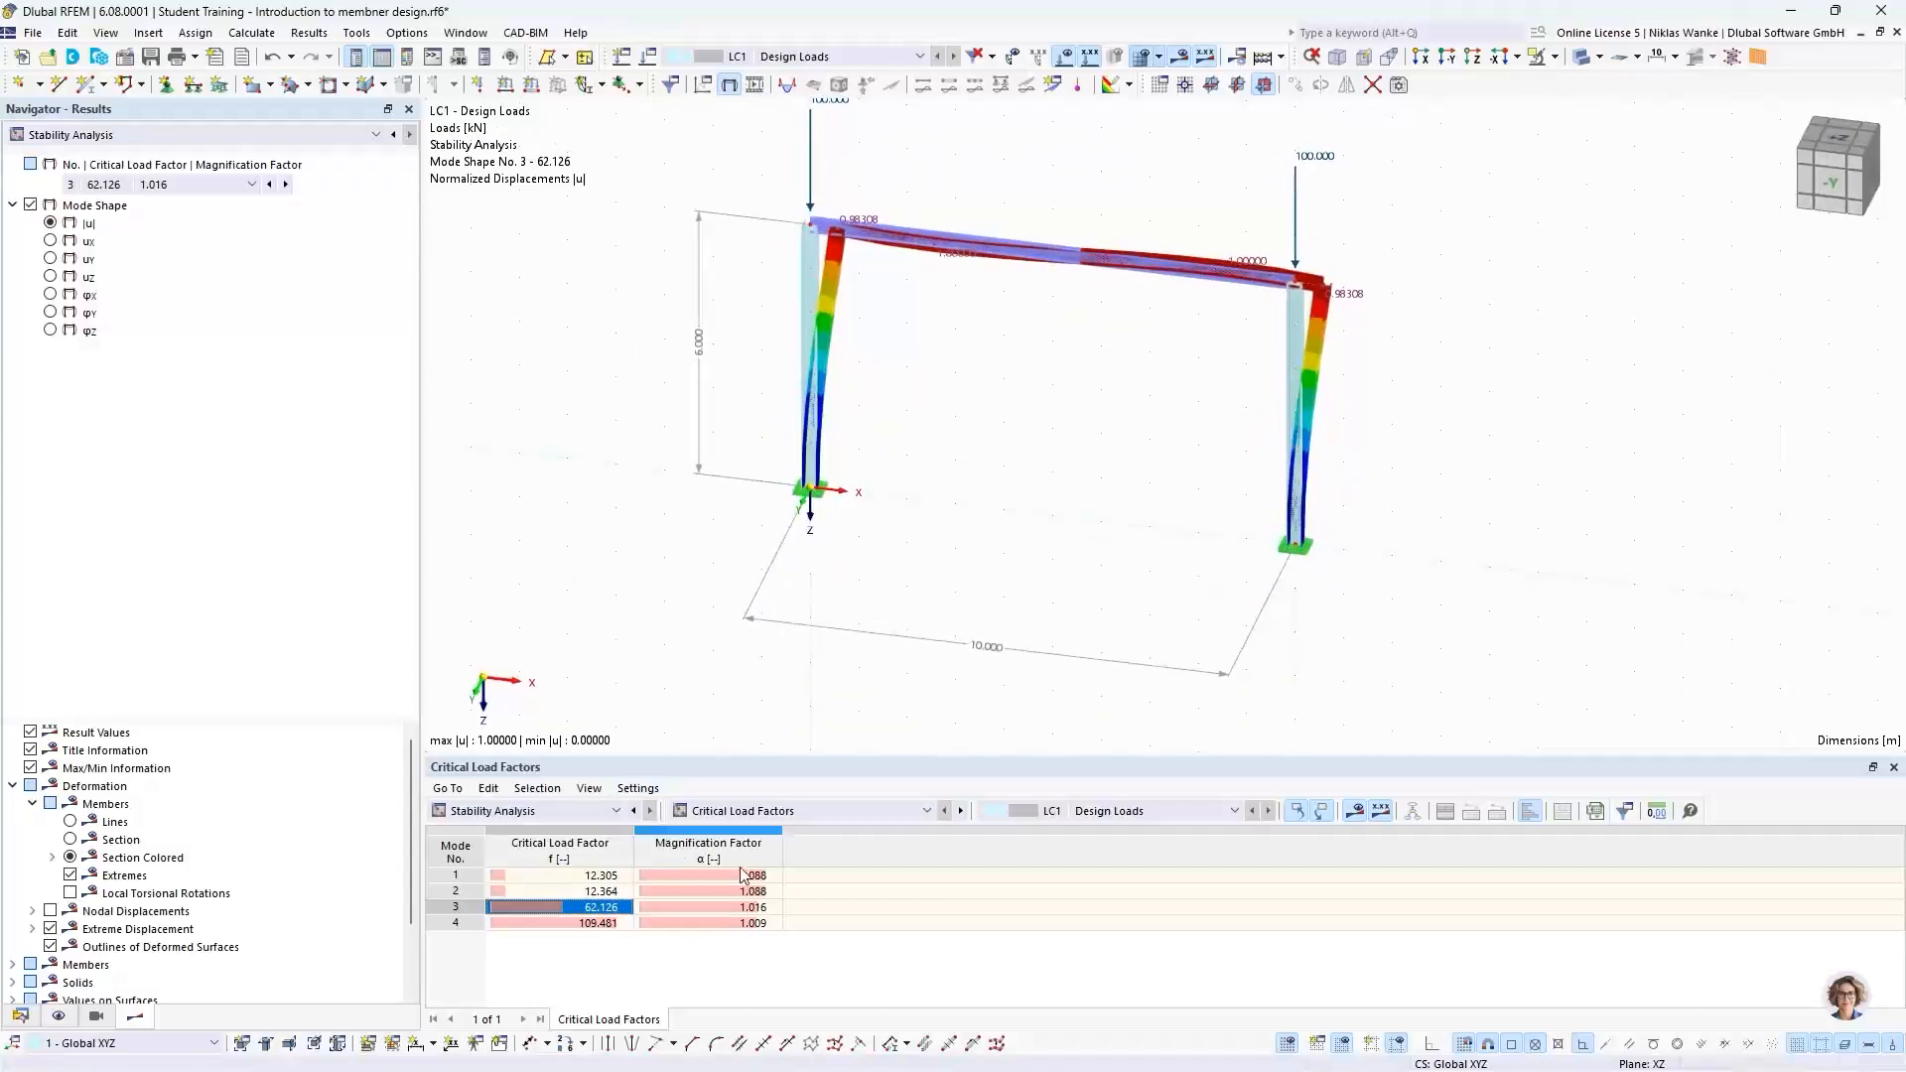
click(766, 816)
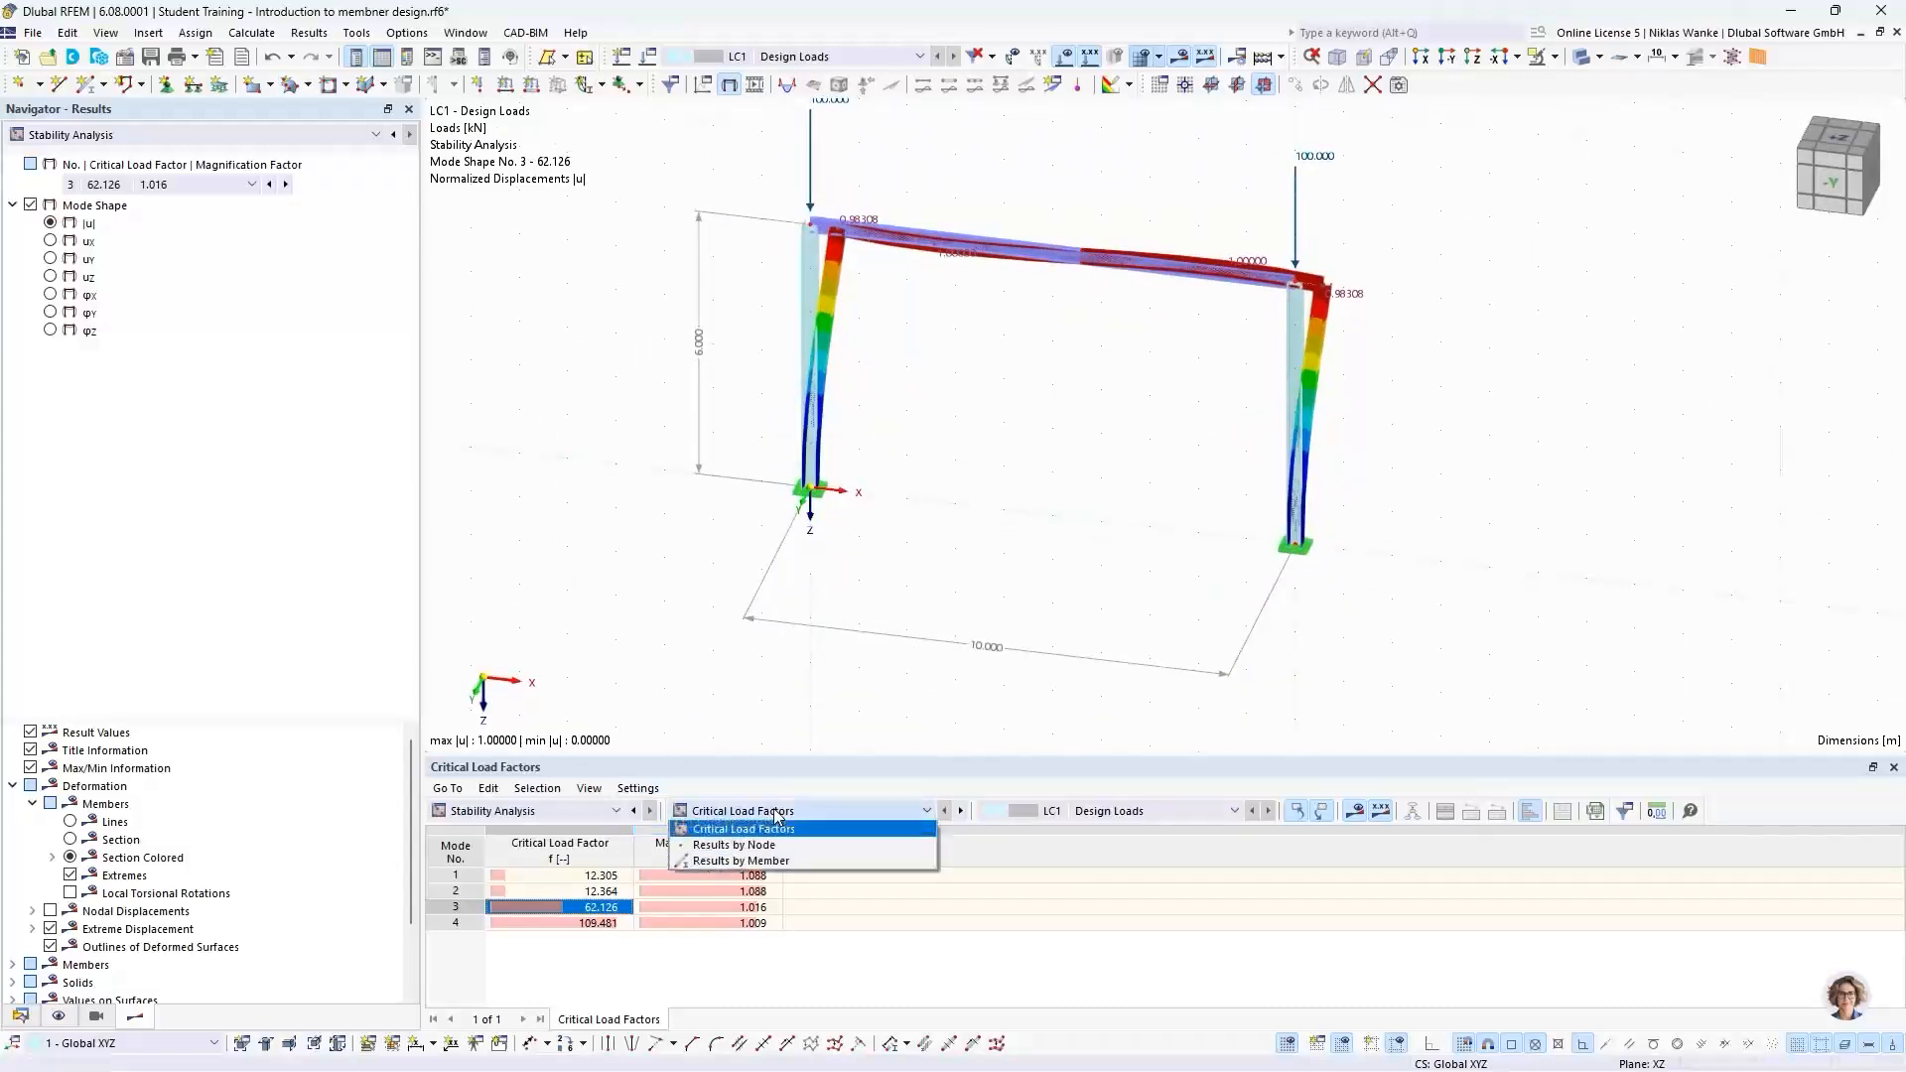
click(773, 860)
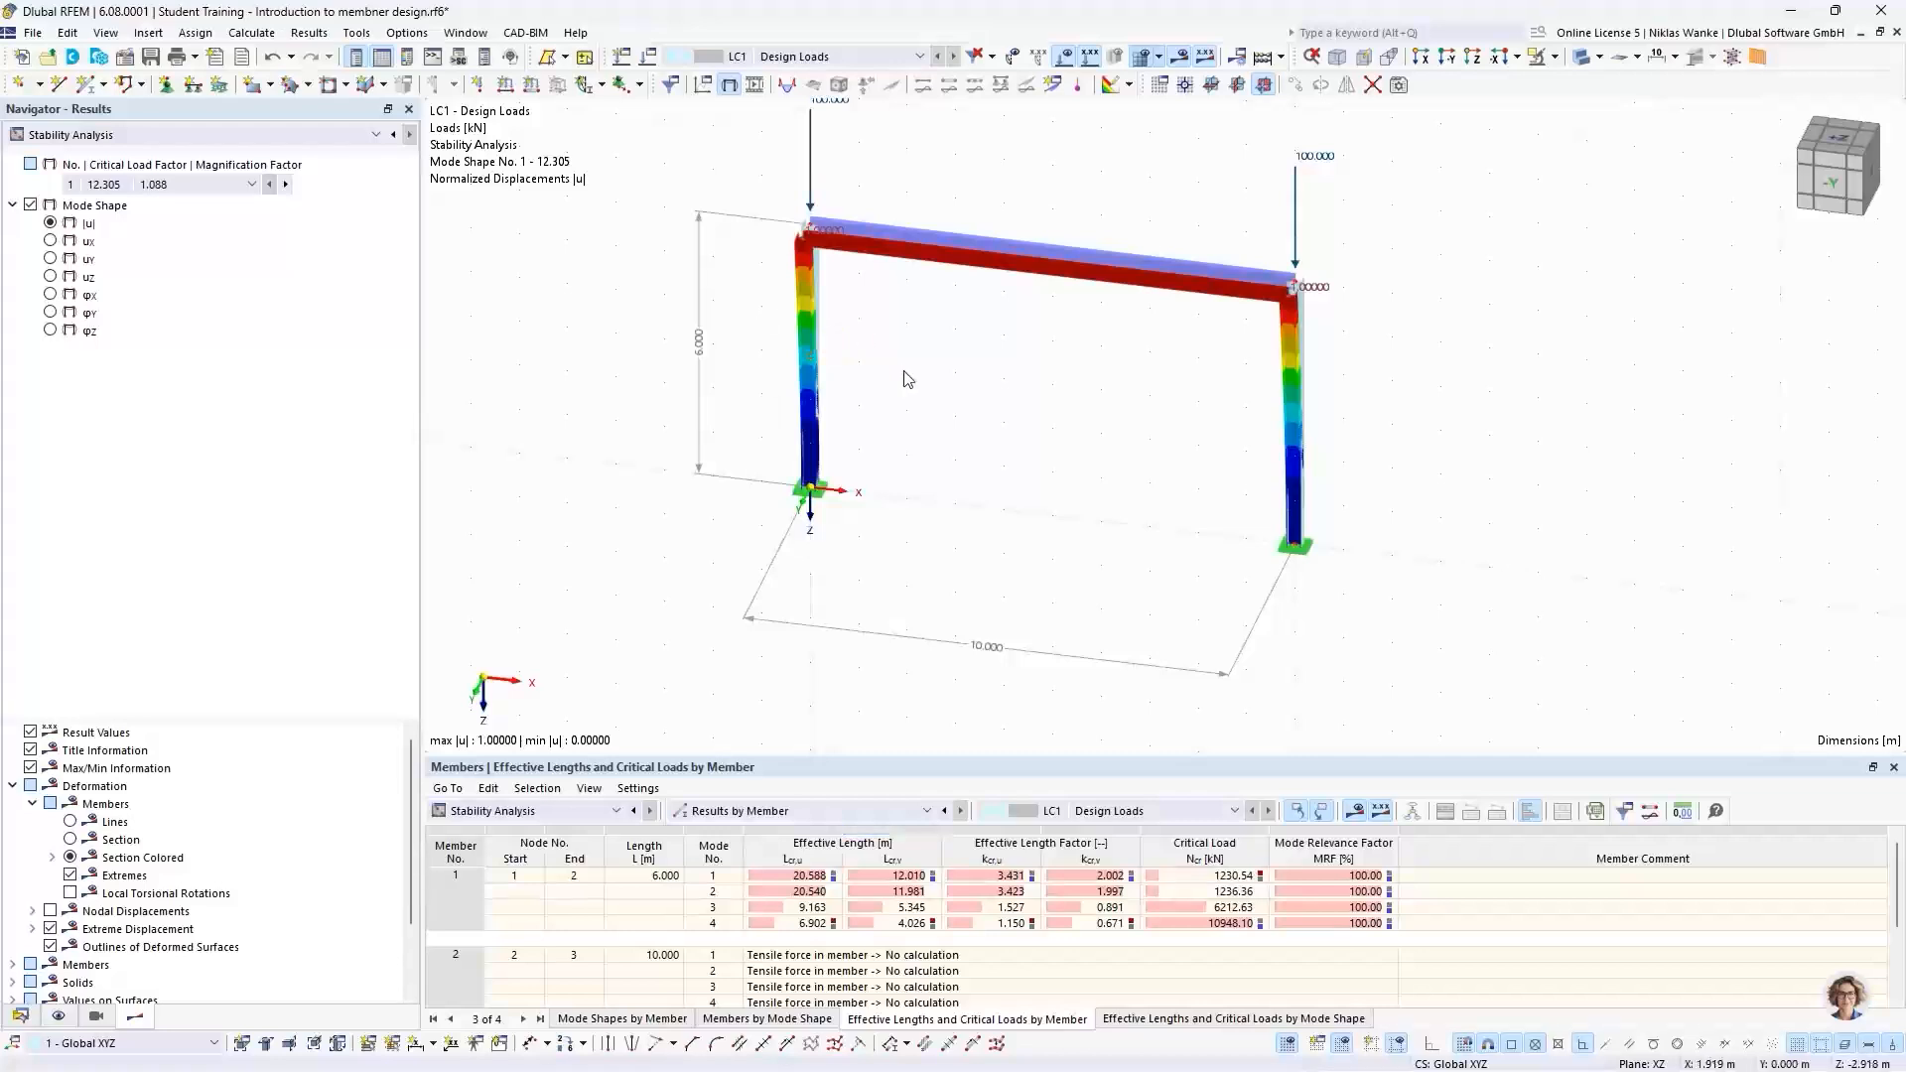
scroll(877, 351, up, 3)
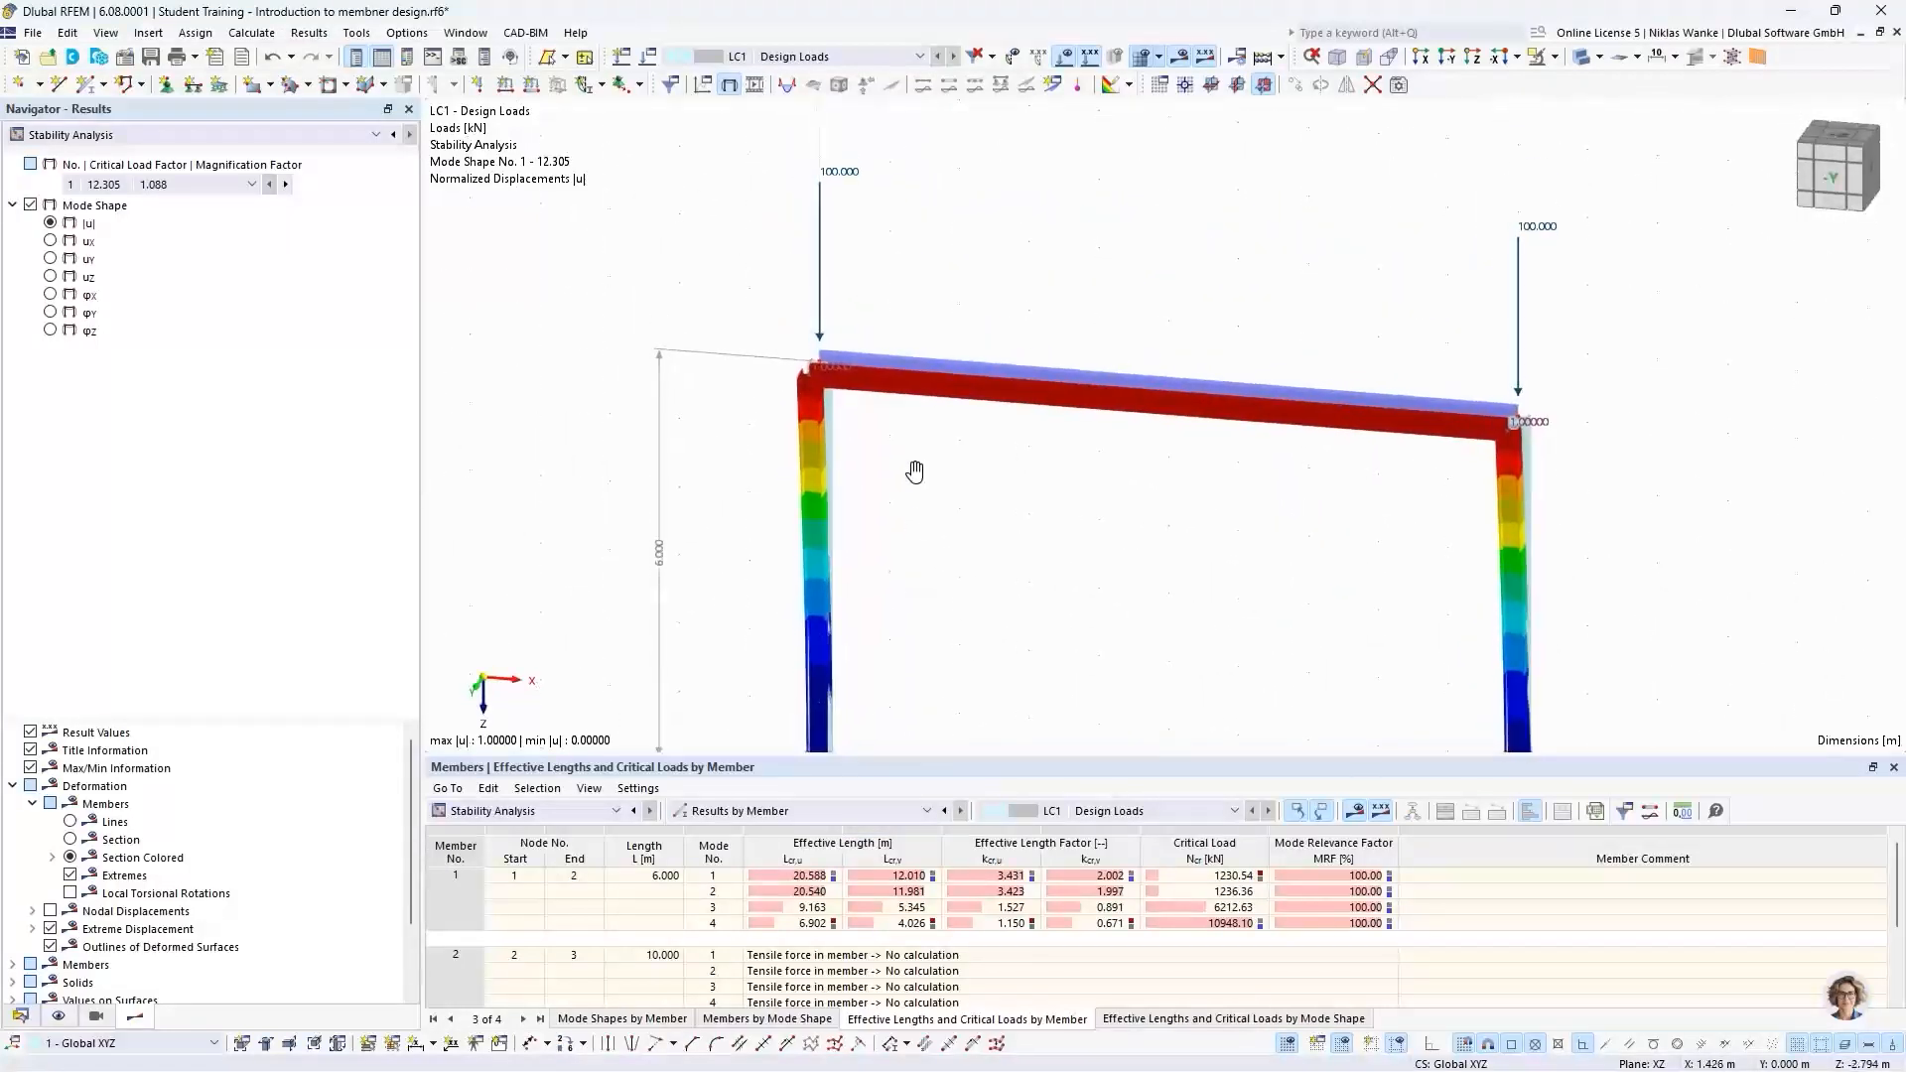
scroll(880, 467, down, 2)
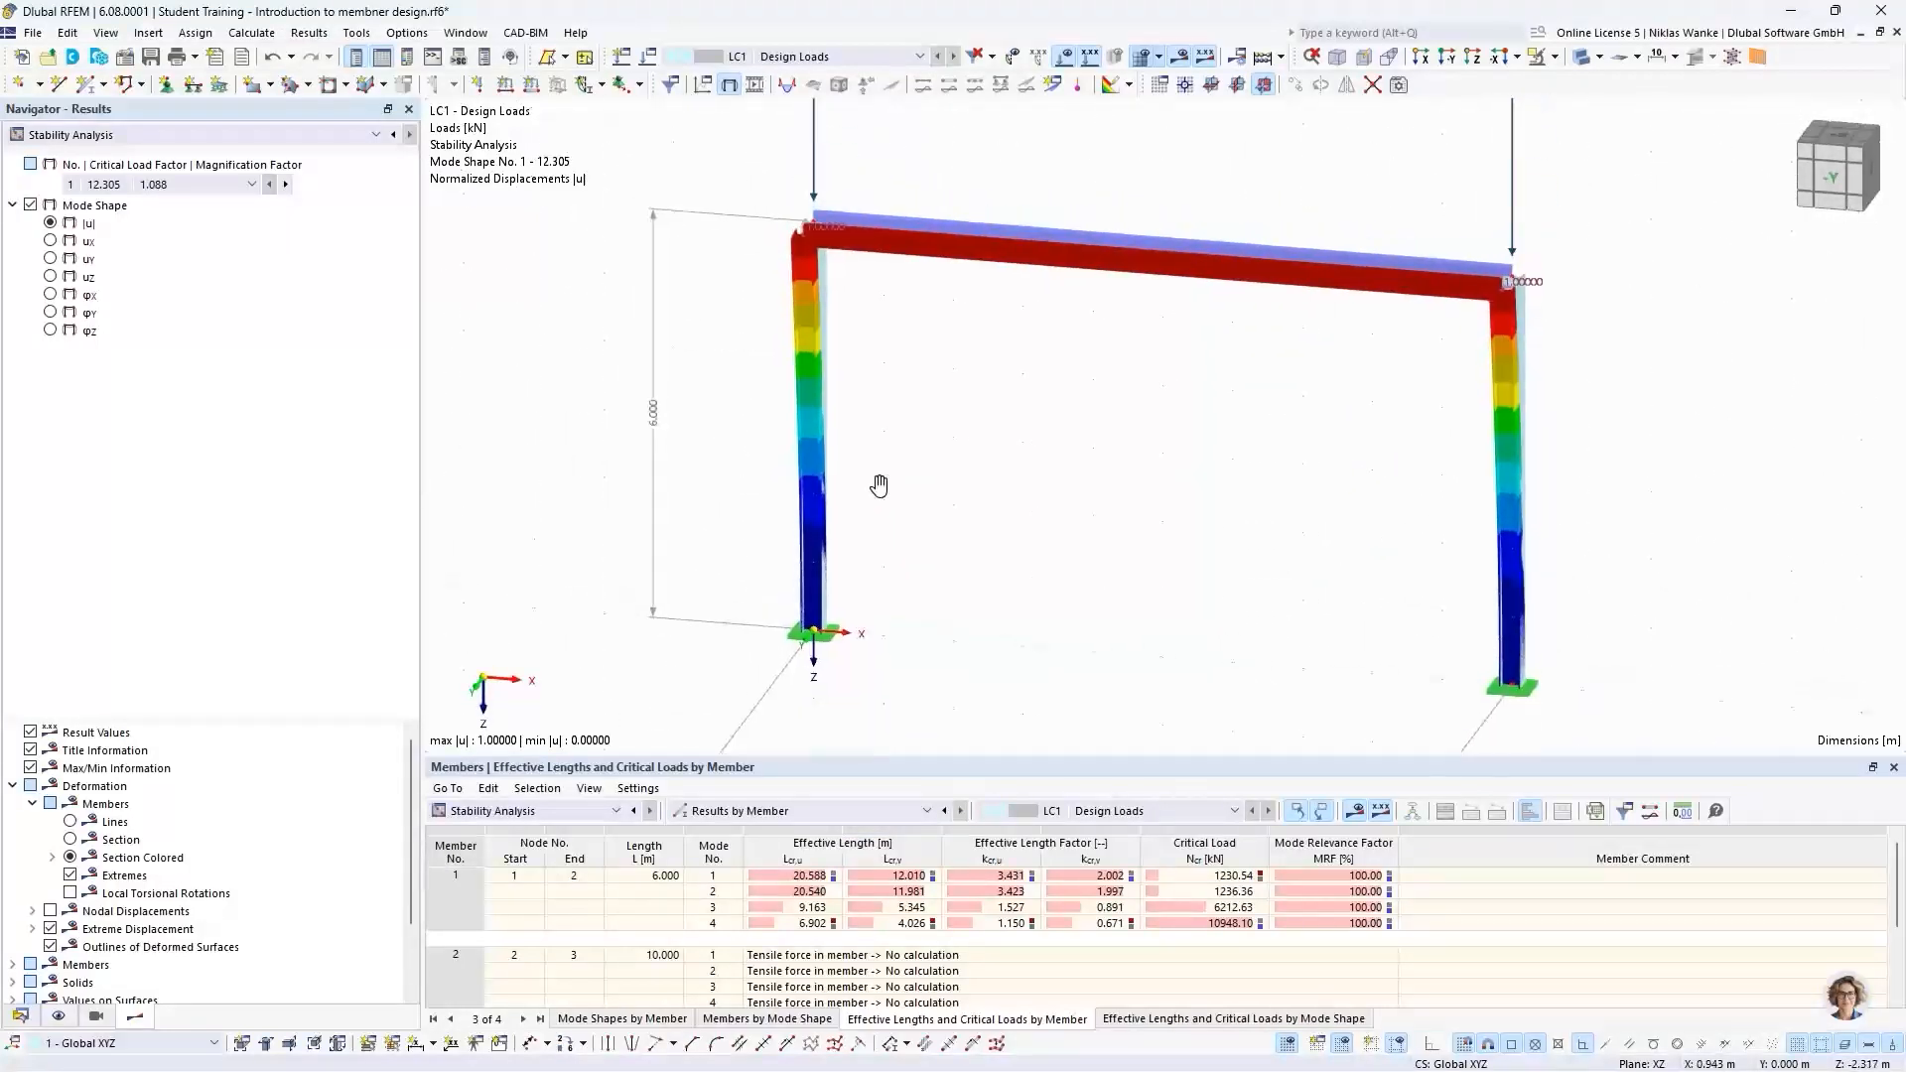
Step: Display mode shape 3 and check its effective length factors for the first column in the member results table
click(286, 184)
click(286, 185)
scroll(906, 491, up, 2)
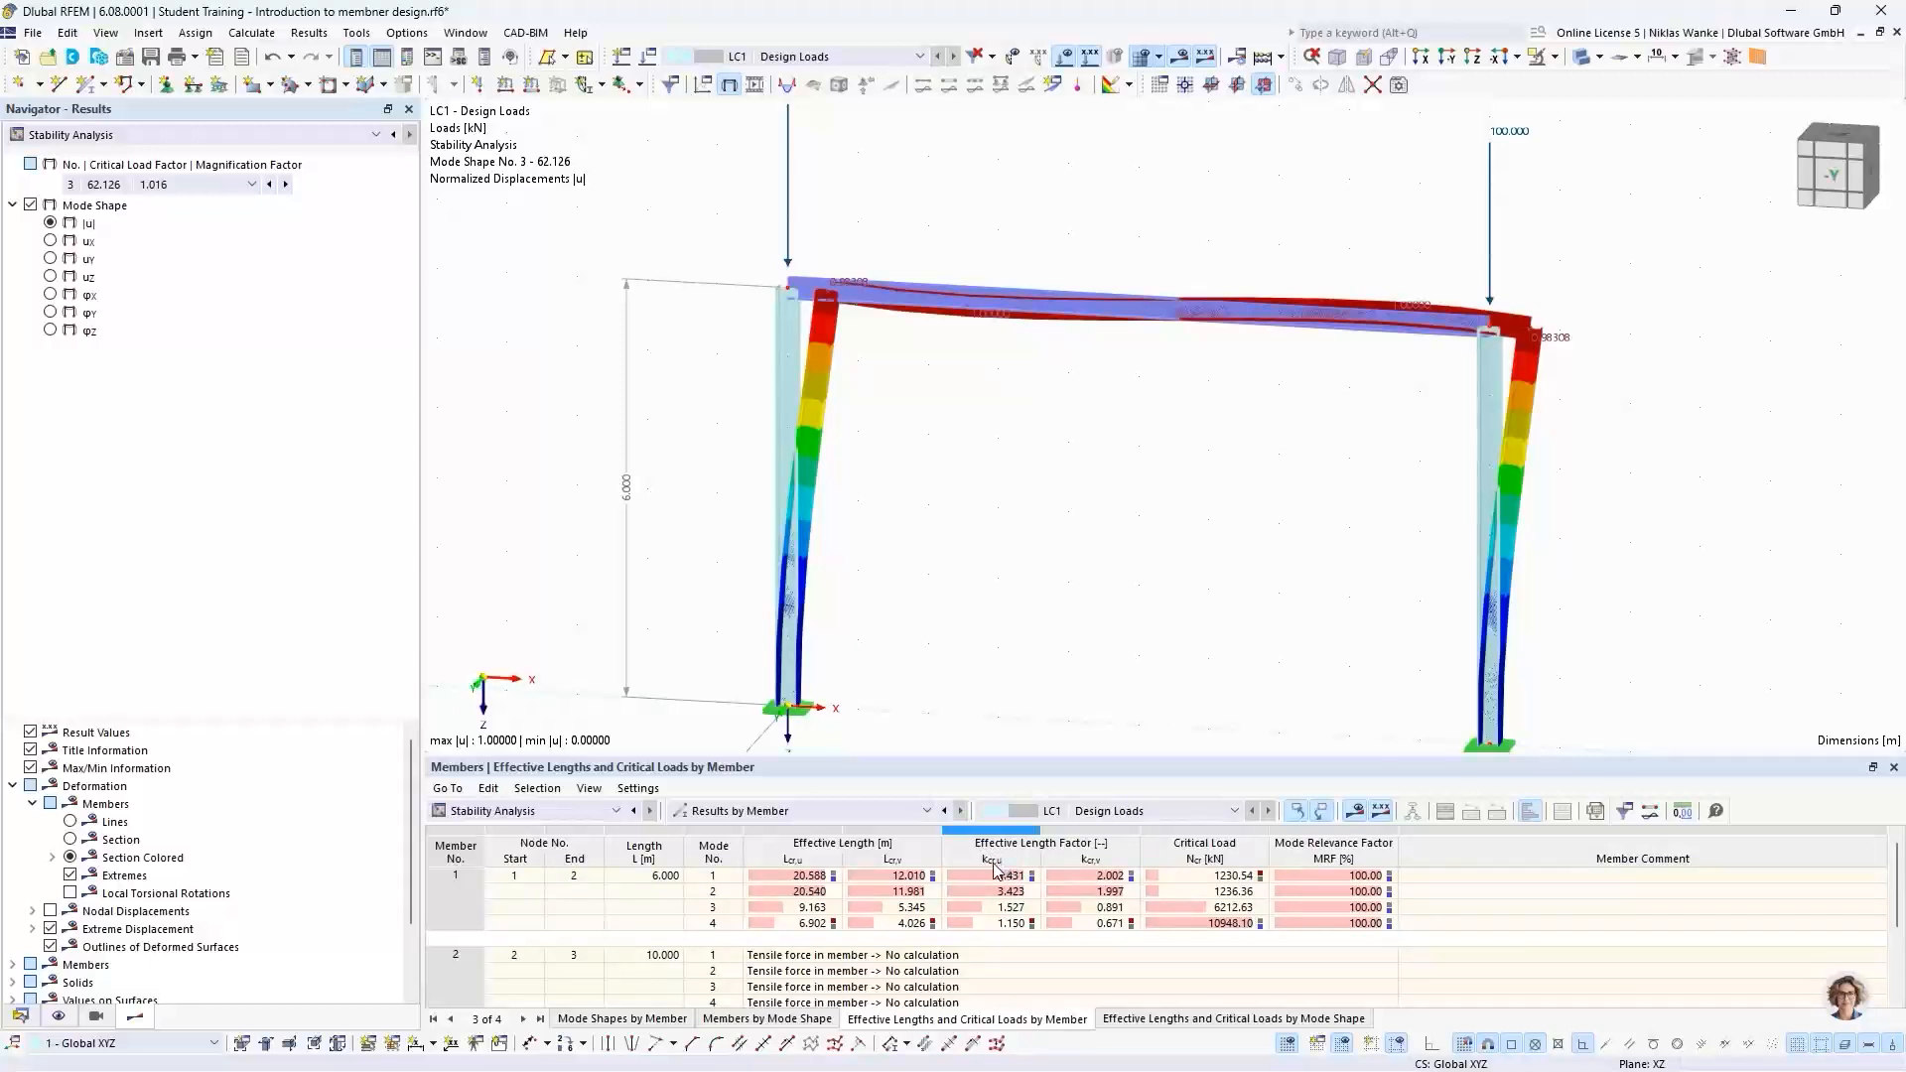
click(711, 906)
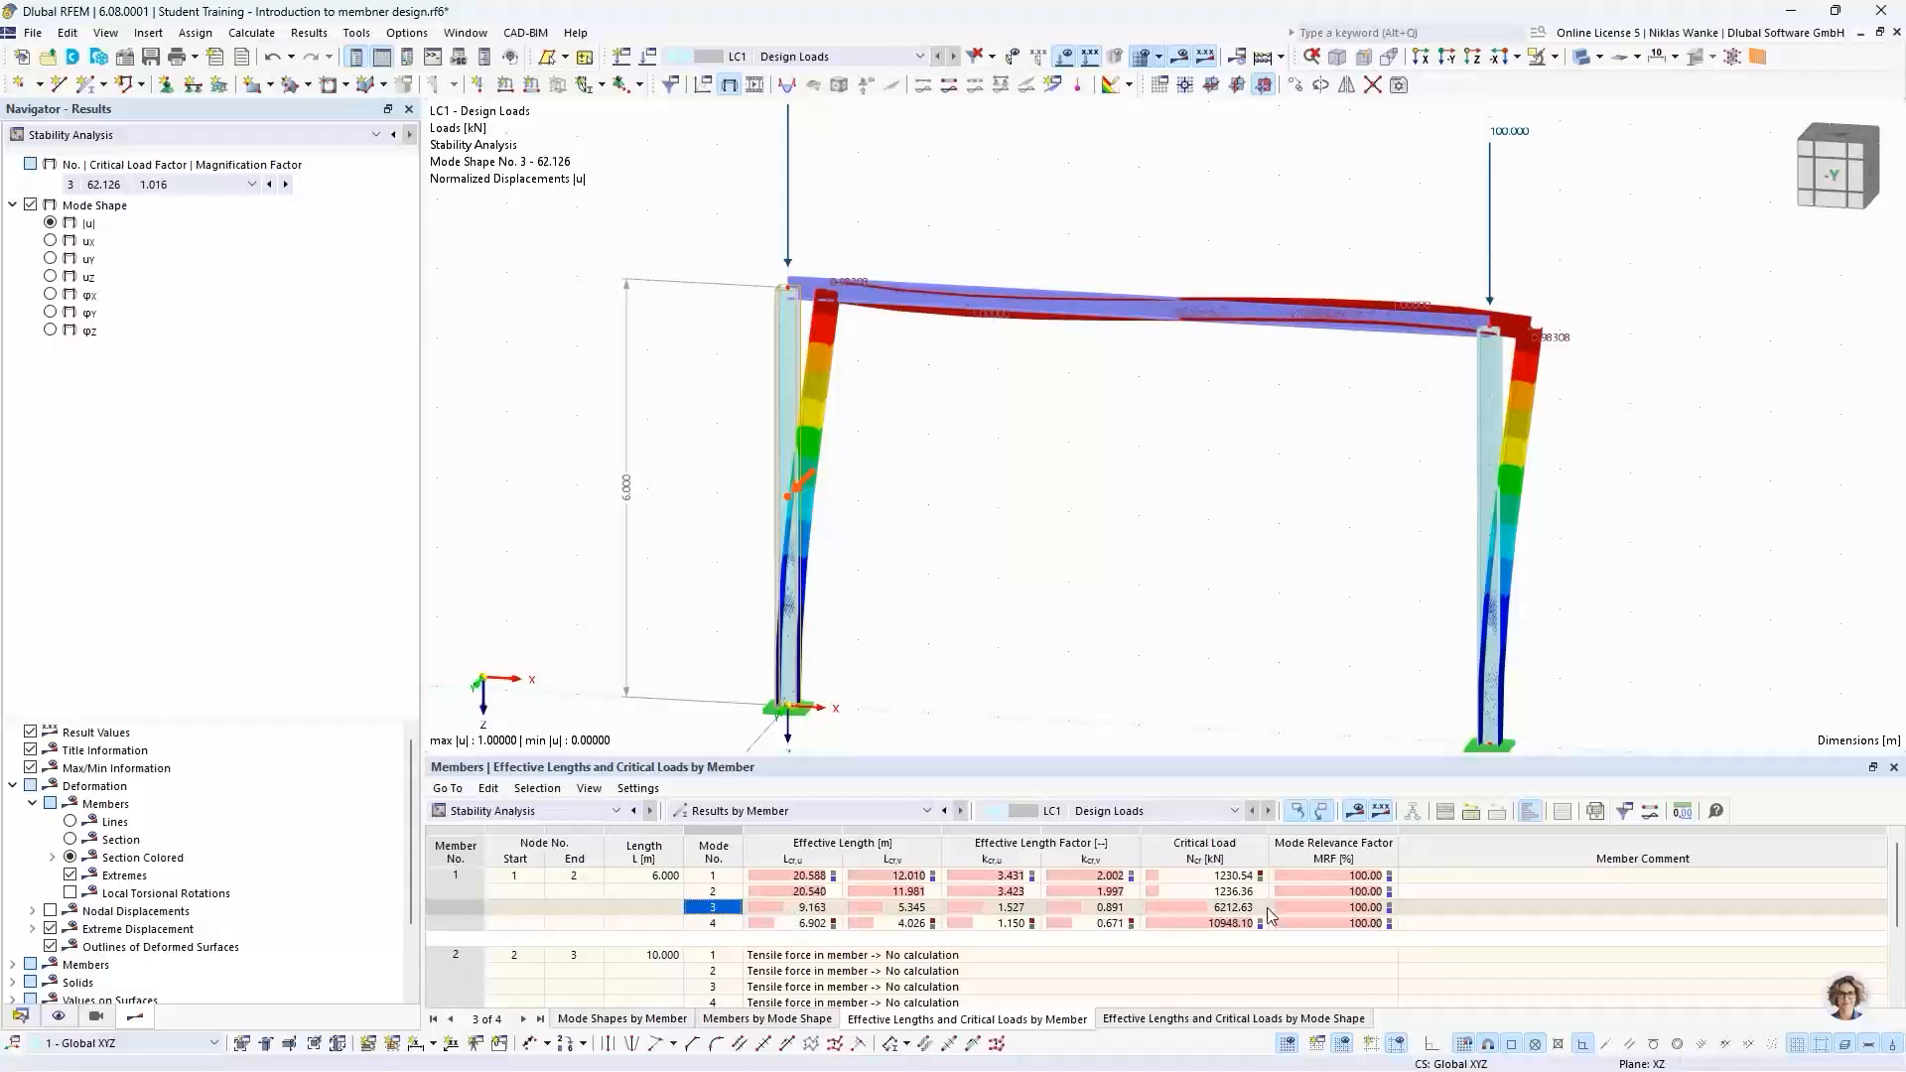
click(997, 908)
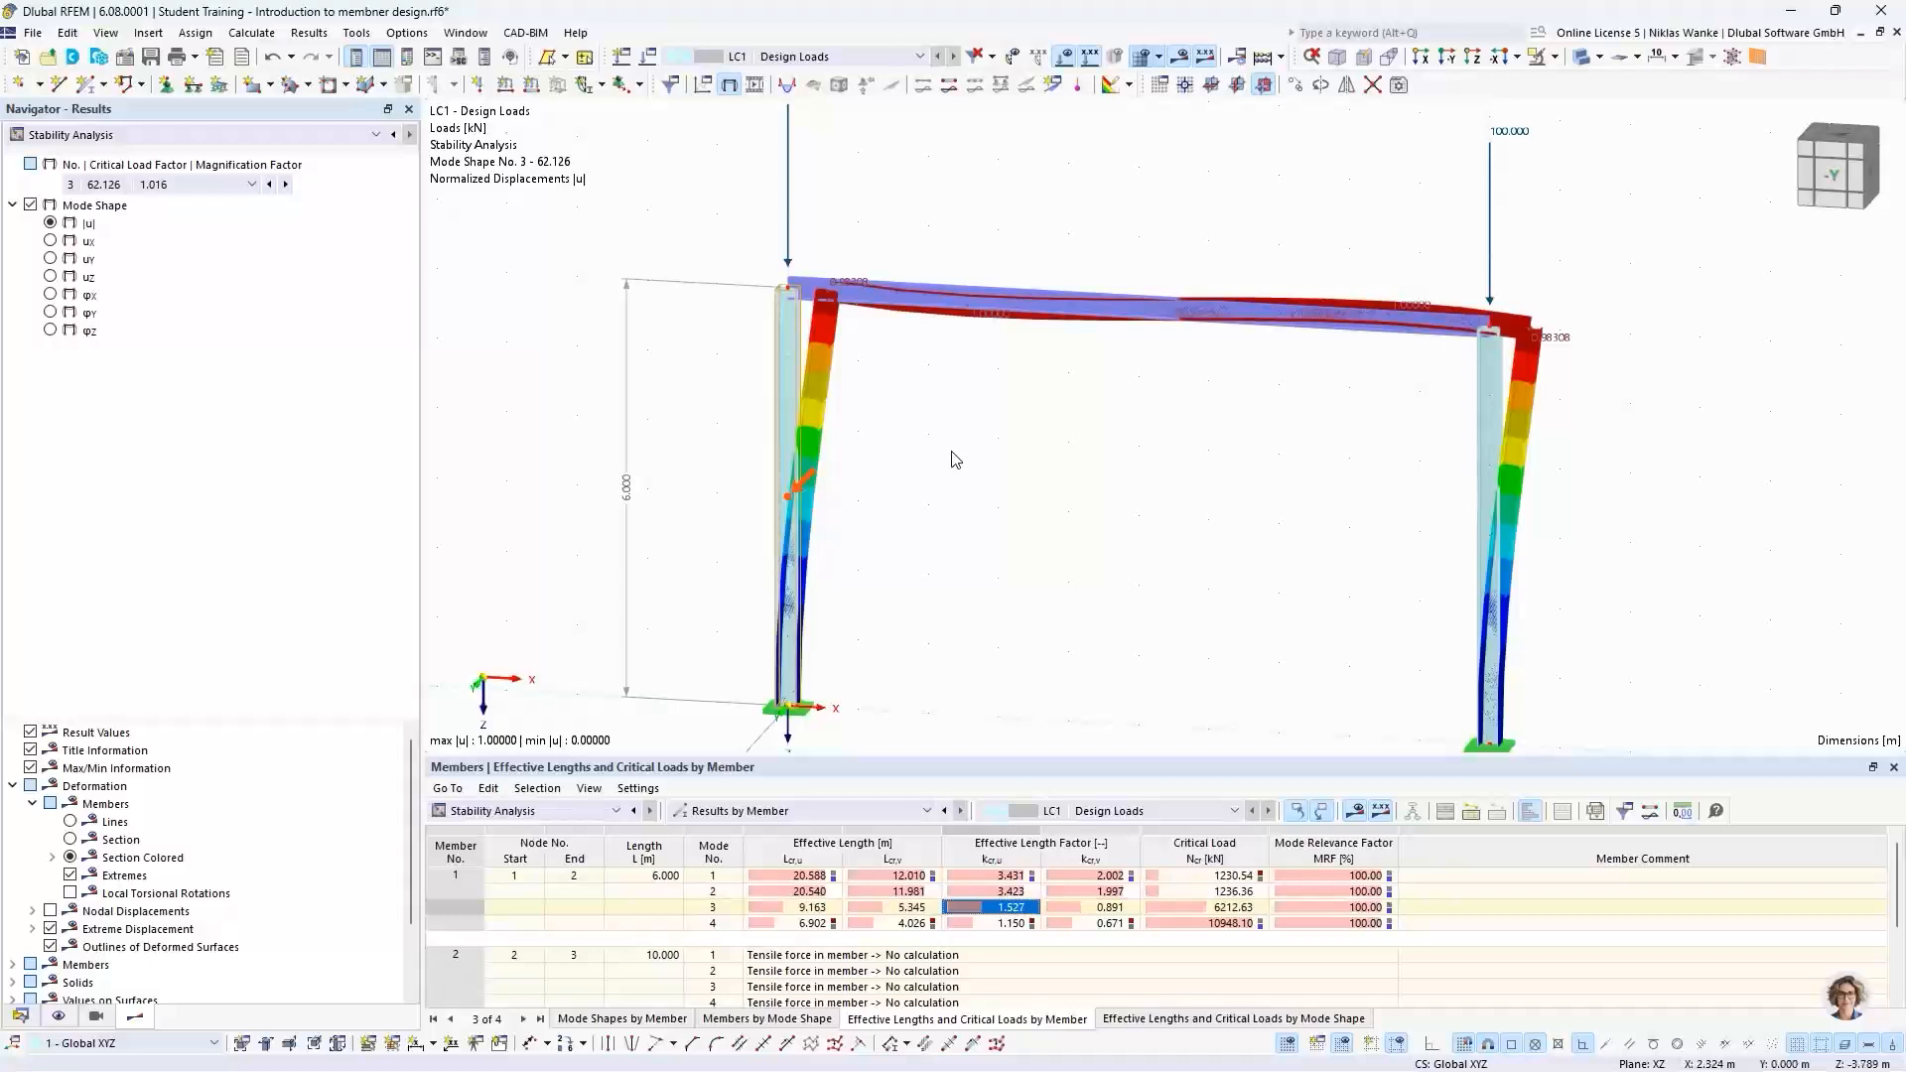
mouse_move(953, 460)
middle_down()
mouse_move(933, 474)
mouse_move(984, 465)
mouse_move(969, 437)
mouse_move(936, 510)
mouse_move(927, 455)
mouse_move(927, 498)
mouse_move(946, 460)
middle_up()
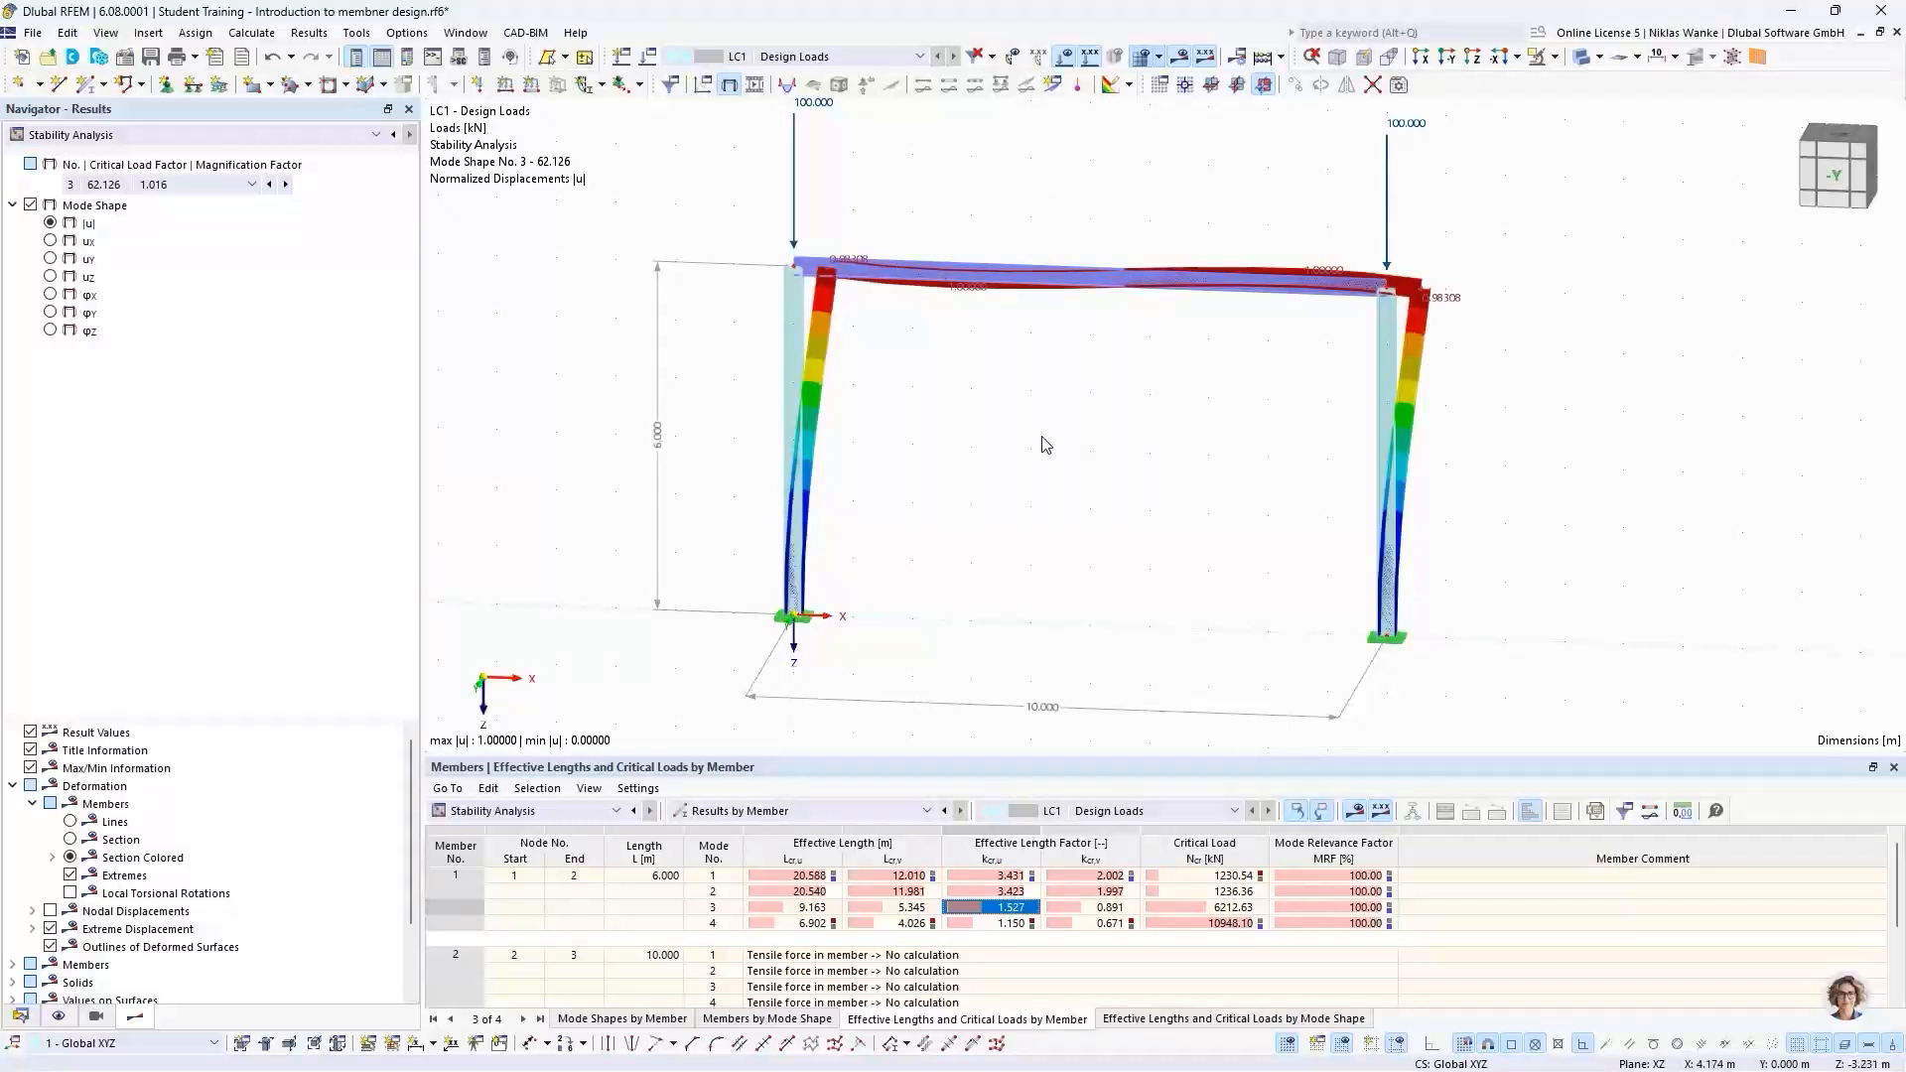
ctrl+middle_drag(1045, 443, 1054, 576)
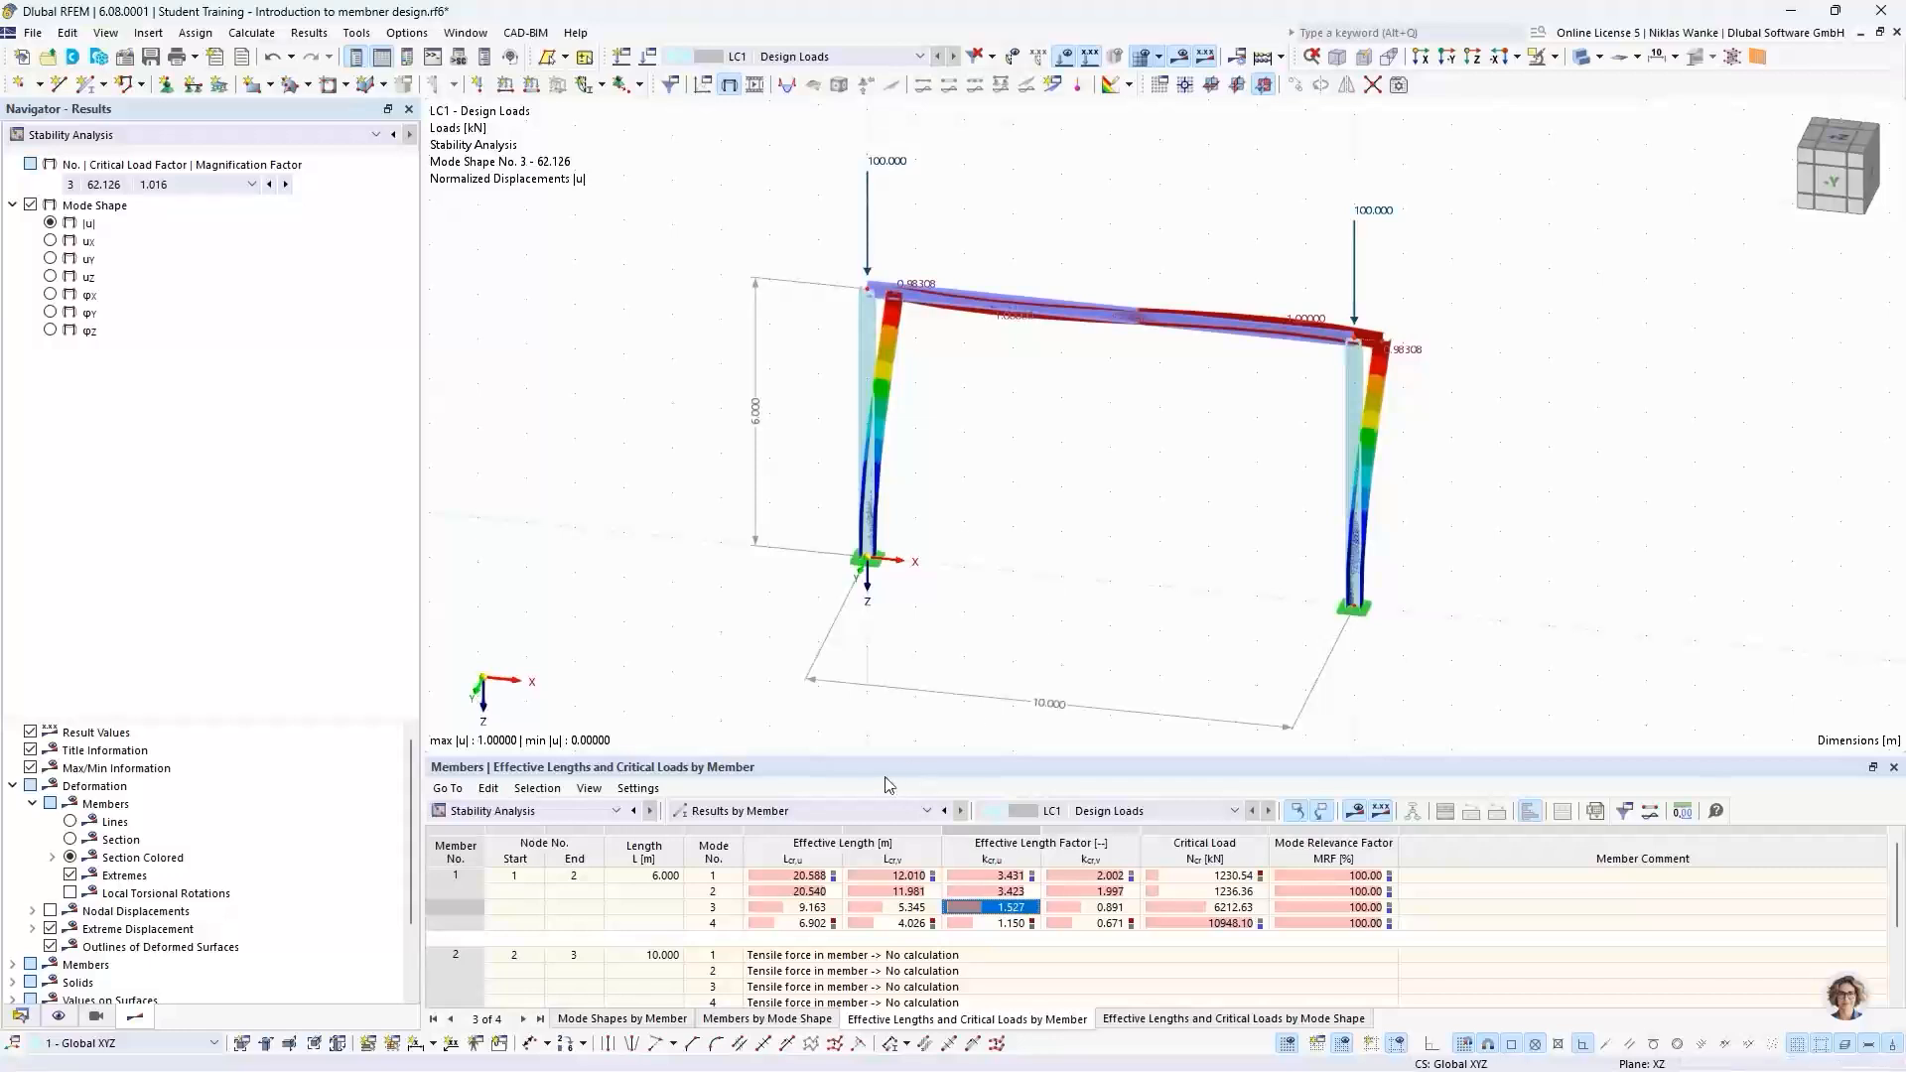
Step: Open the Critical Load Factors table, display mode shape 1 and view the frame's out-of-plane deformation obliquely
click(755, 811)
click(755, 834)
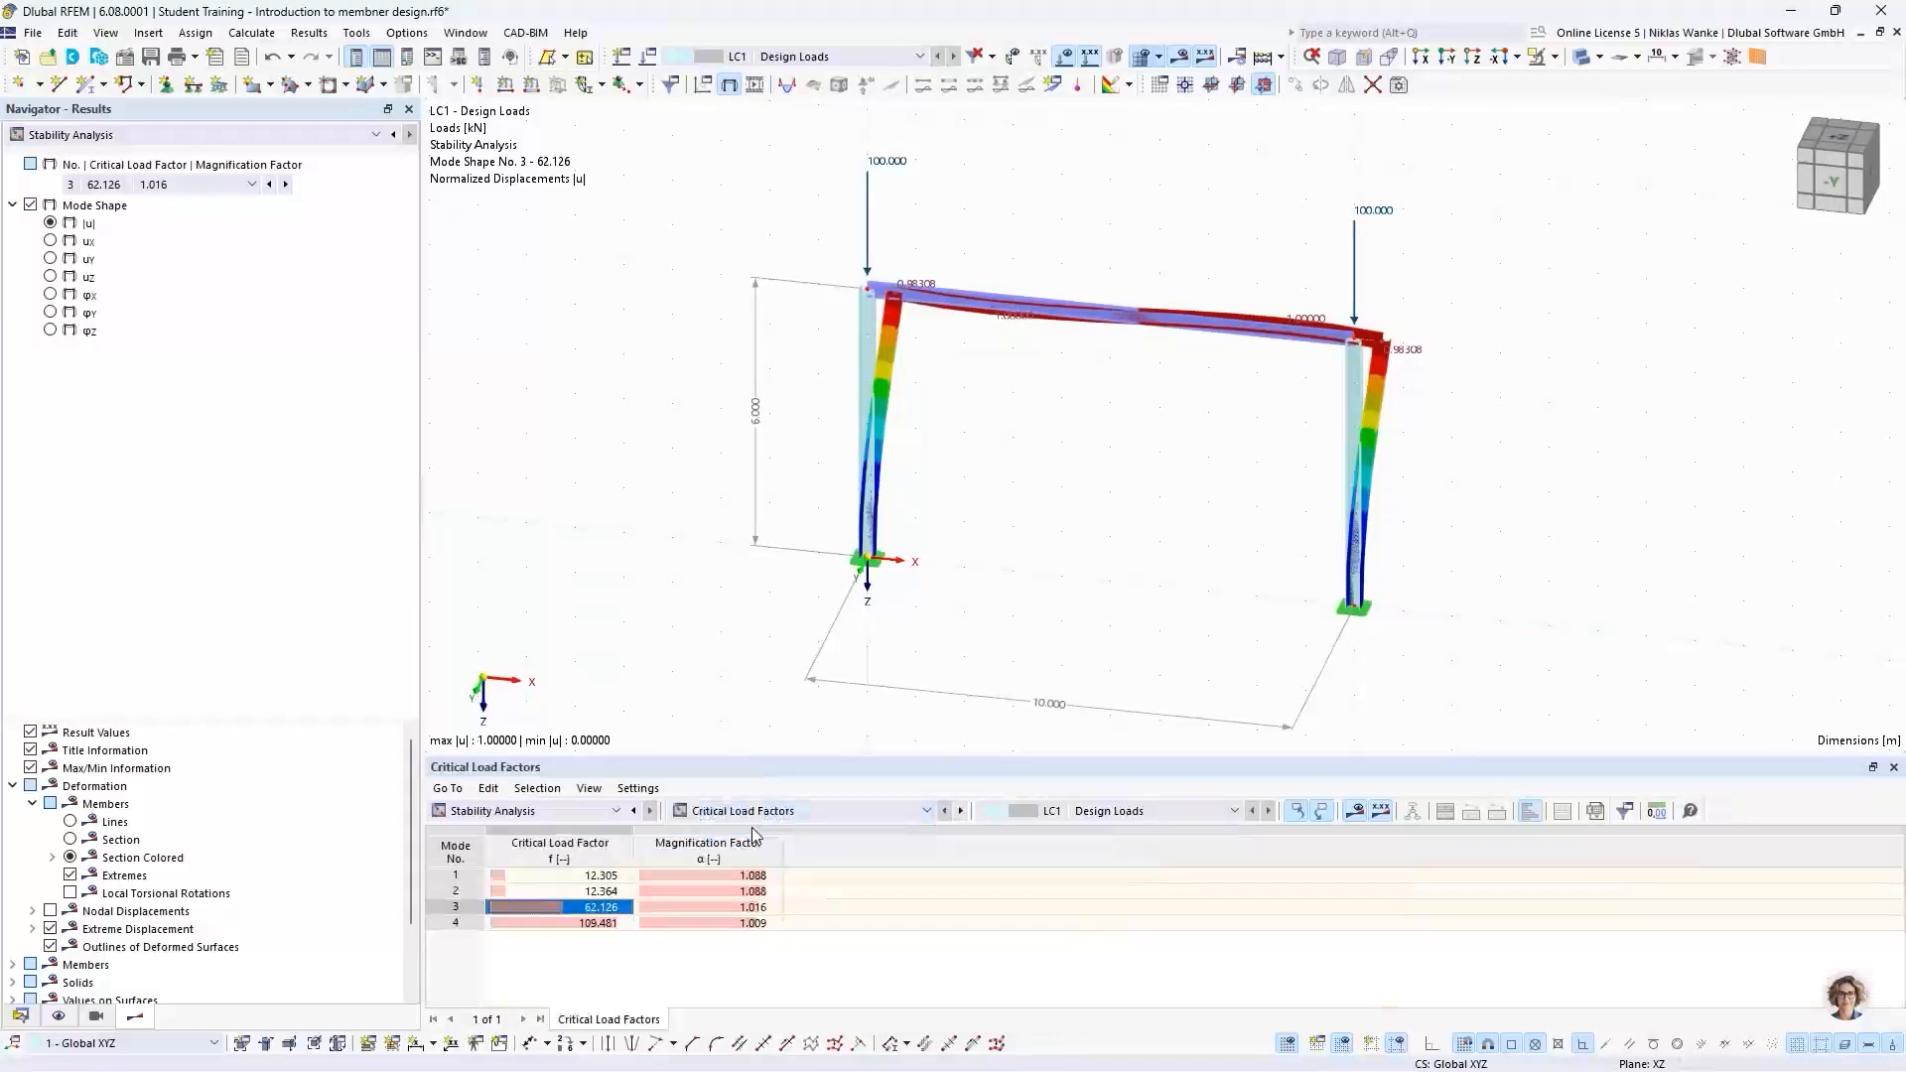
click(581, 874)
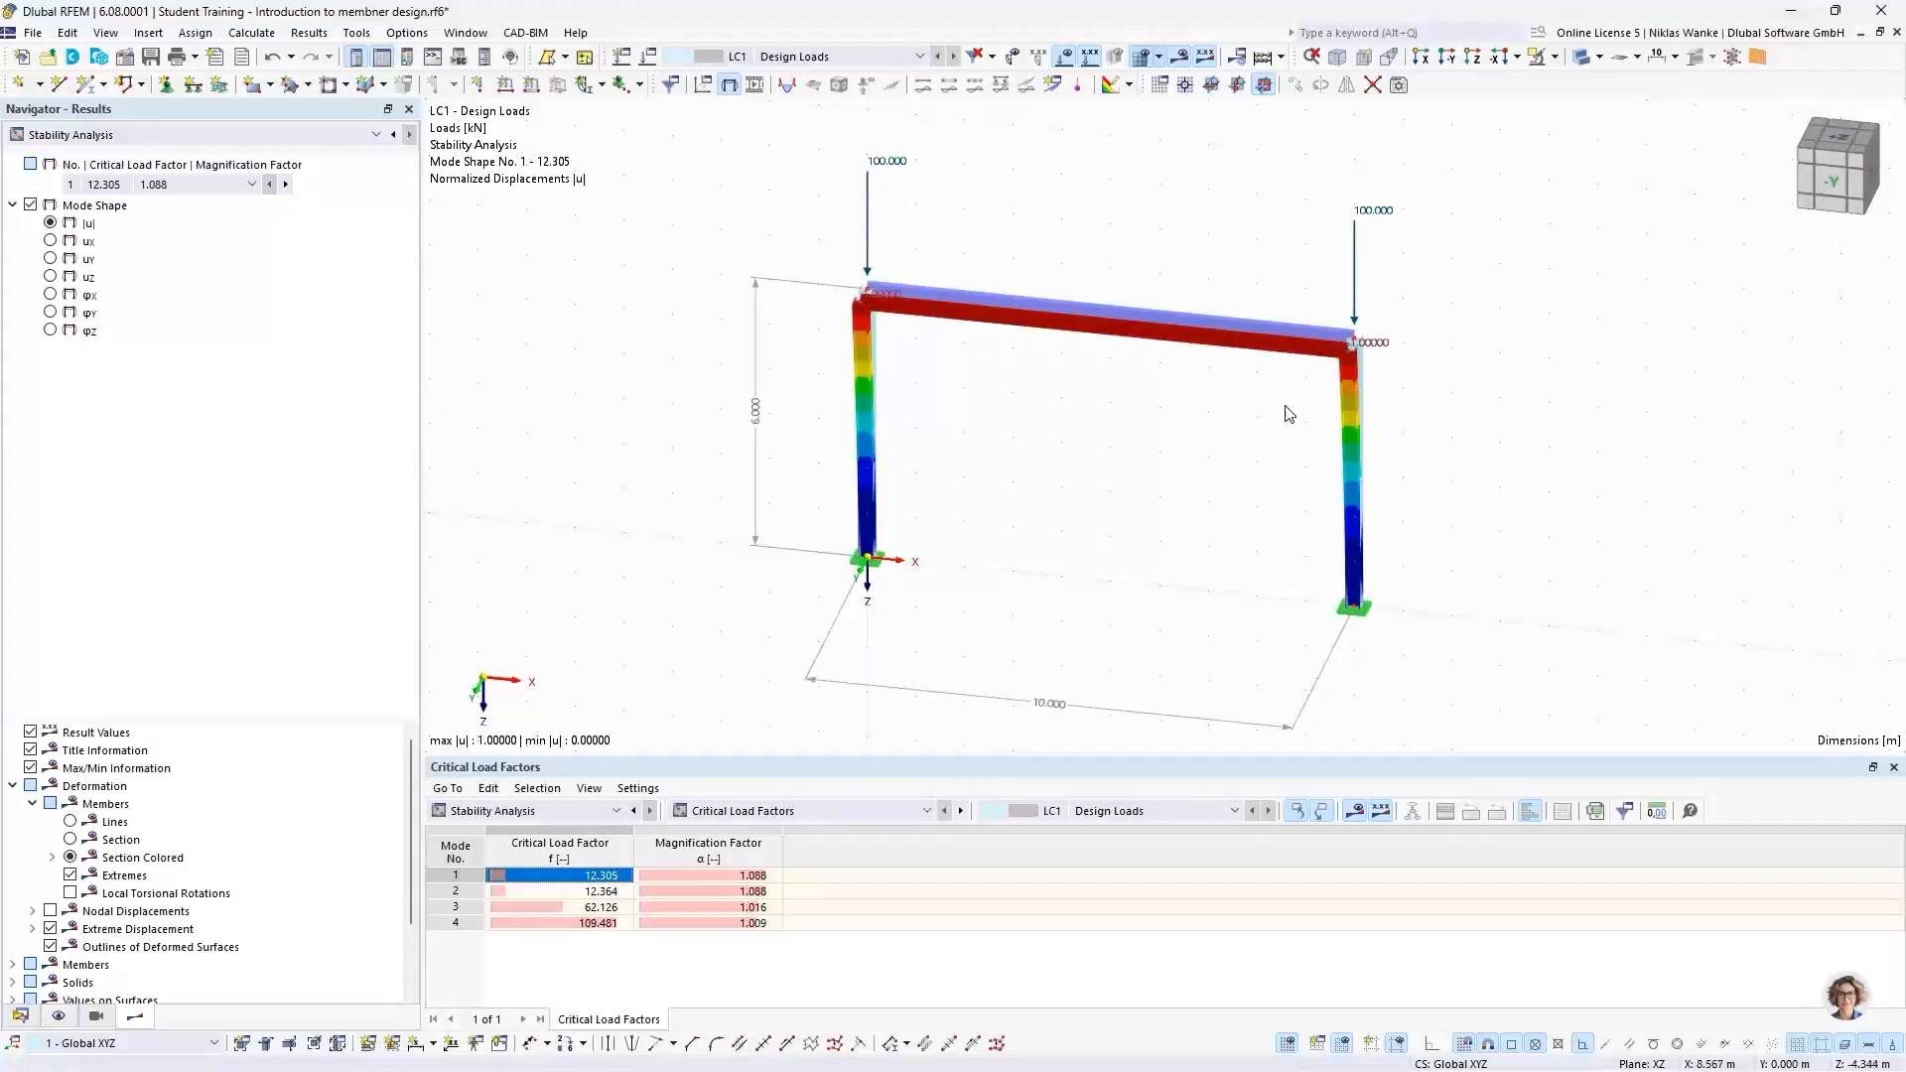
ctrl+middle_drag(1291, 412, 1060, 378)
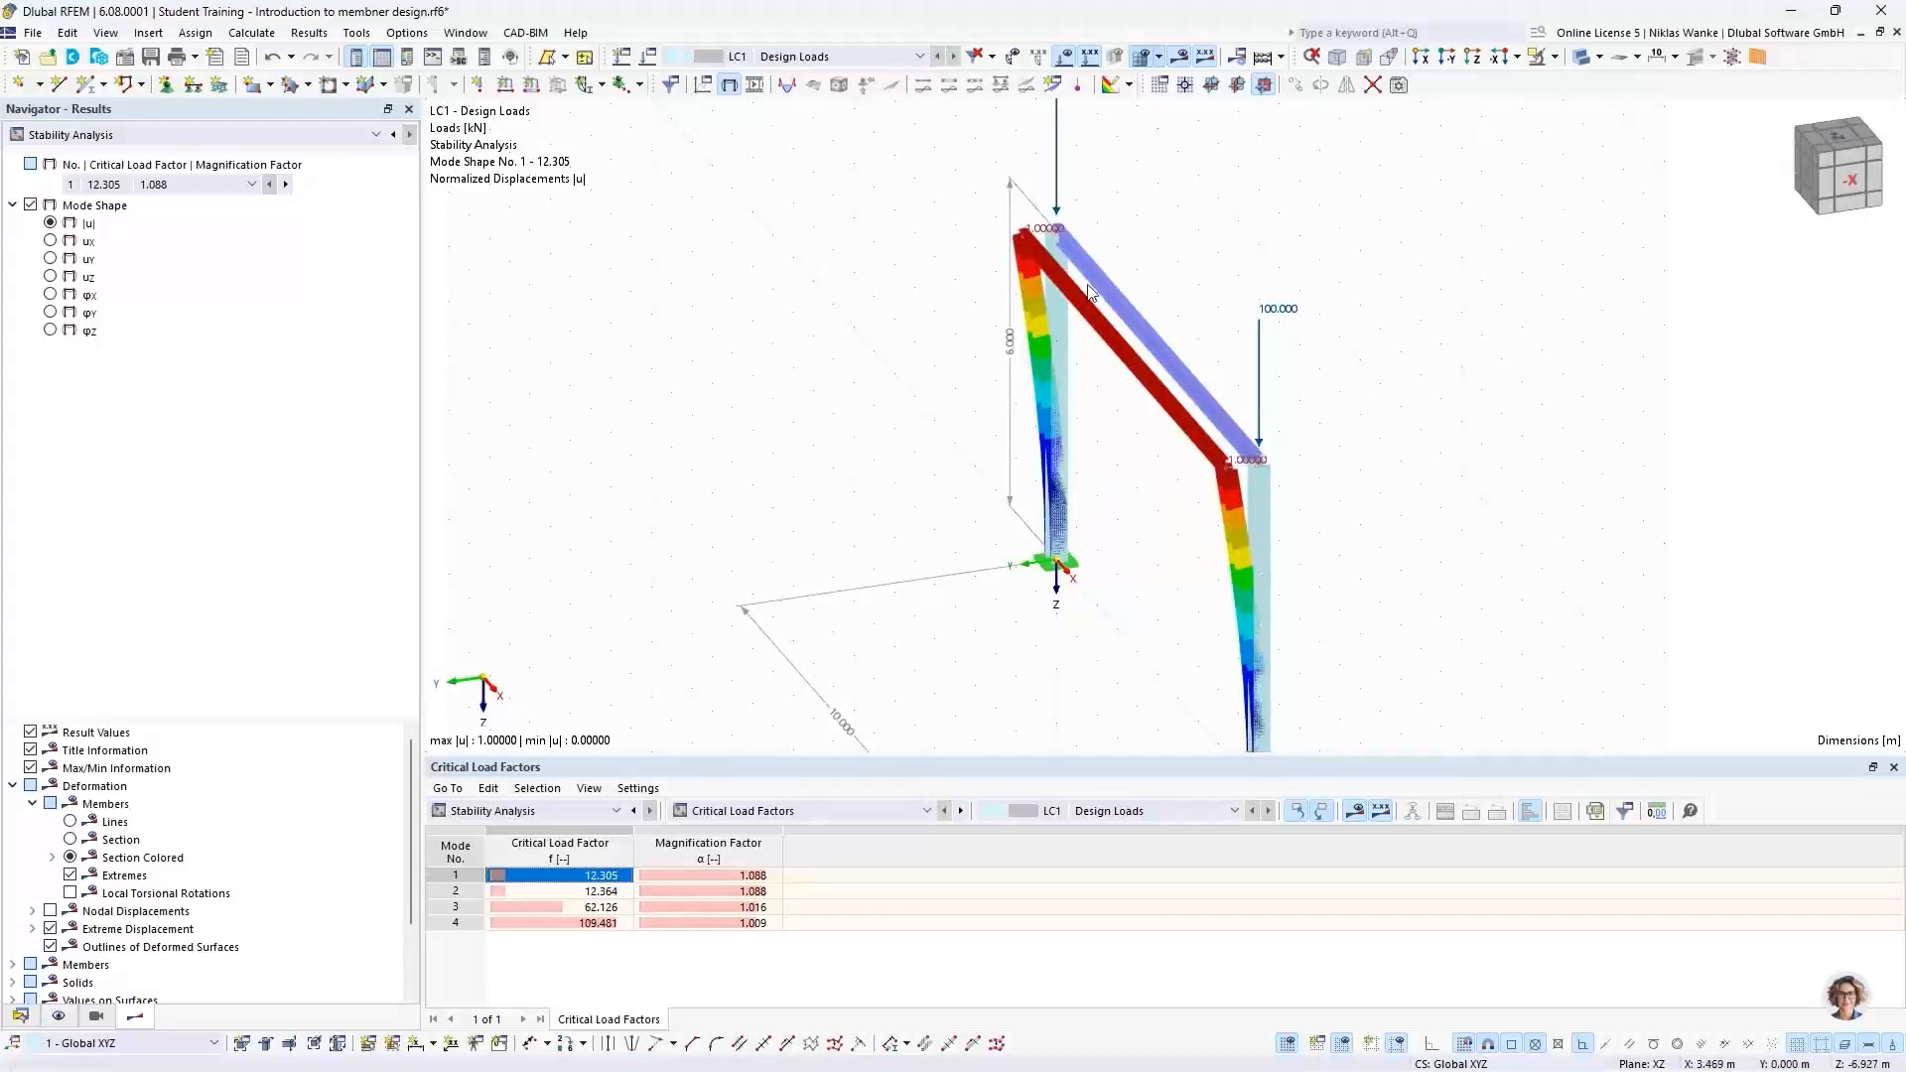
ctrl+middle_drag(1082, 502, 1171, 480)
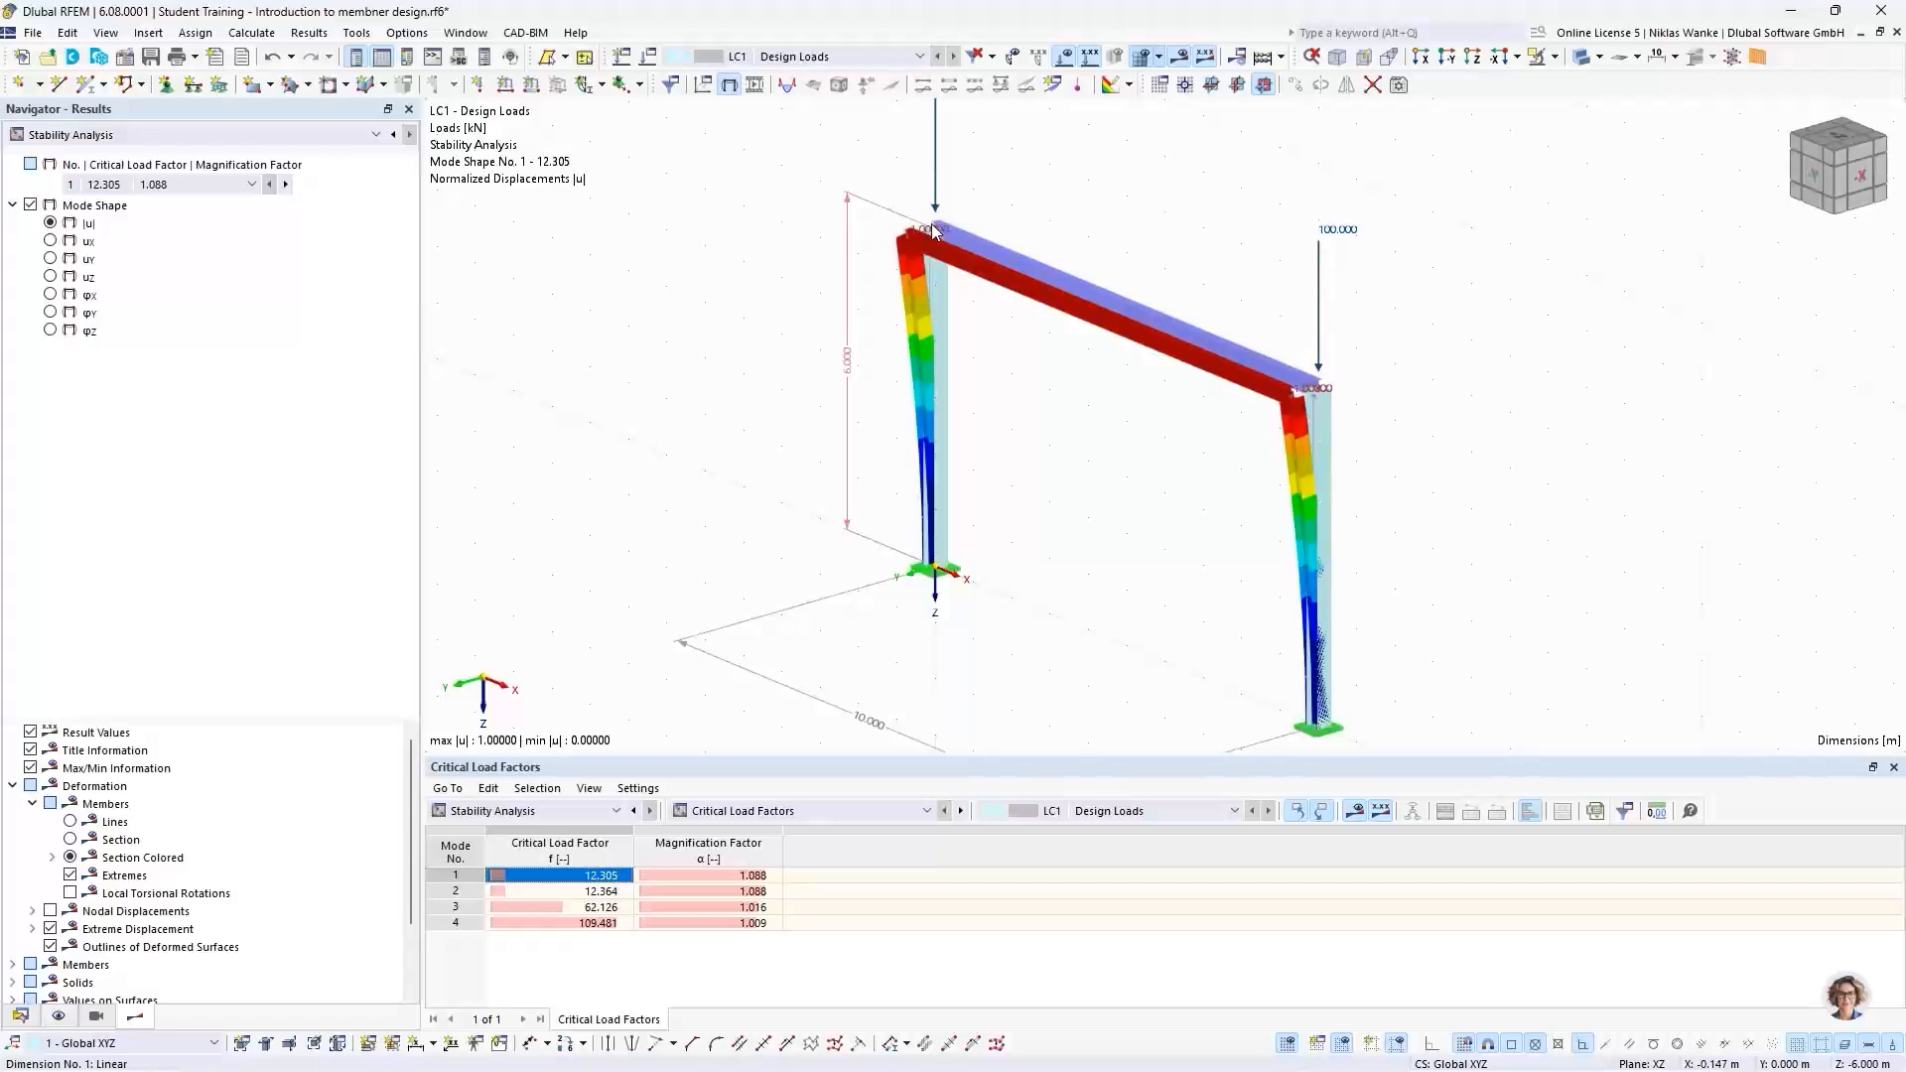
Step: Create a new nodal support that fixes only the translation uY, leaving uX, uZ and all rotations free
click(166, 86)
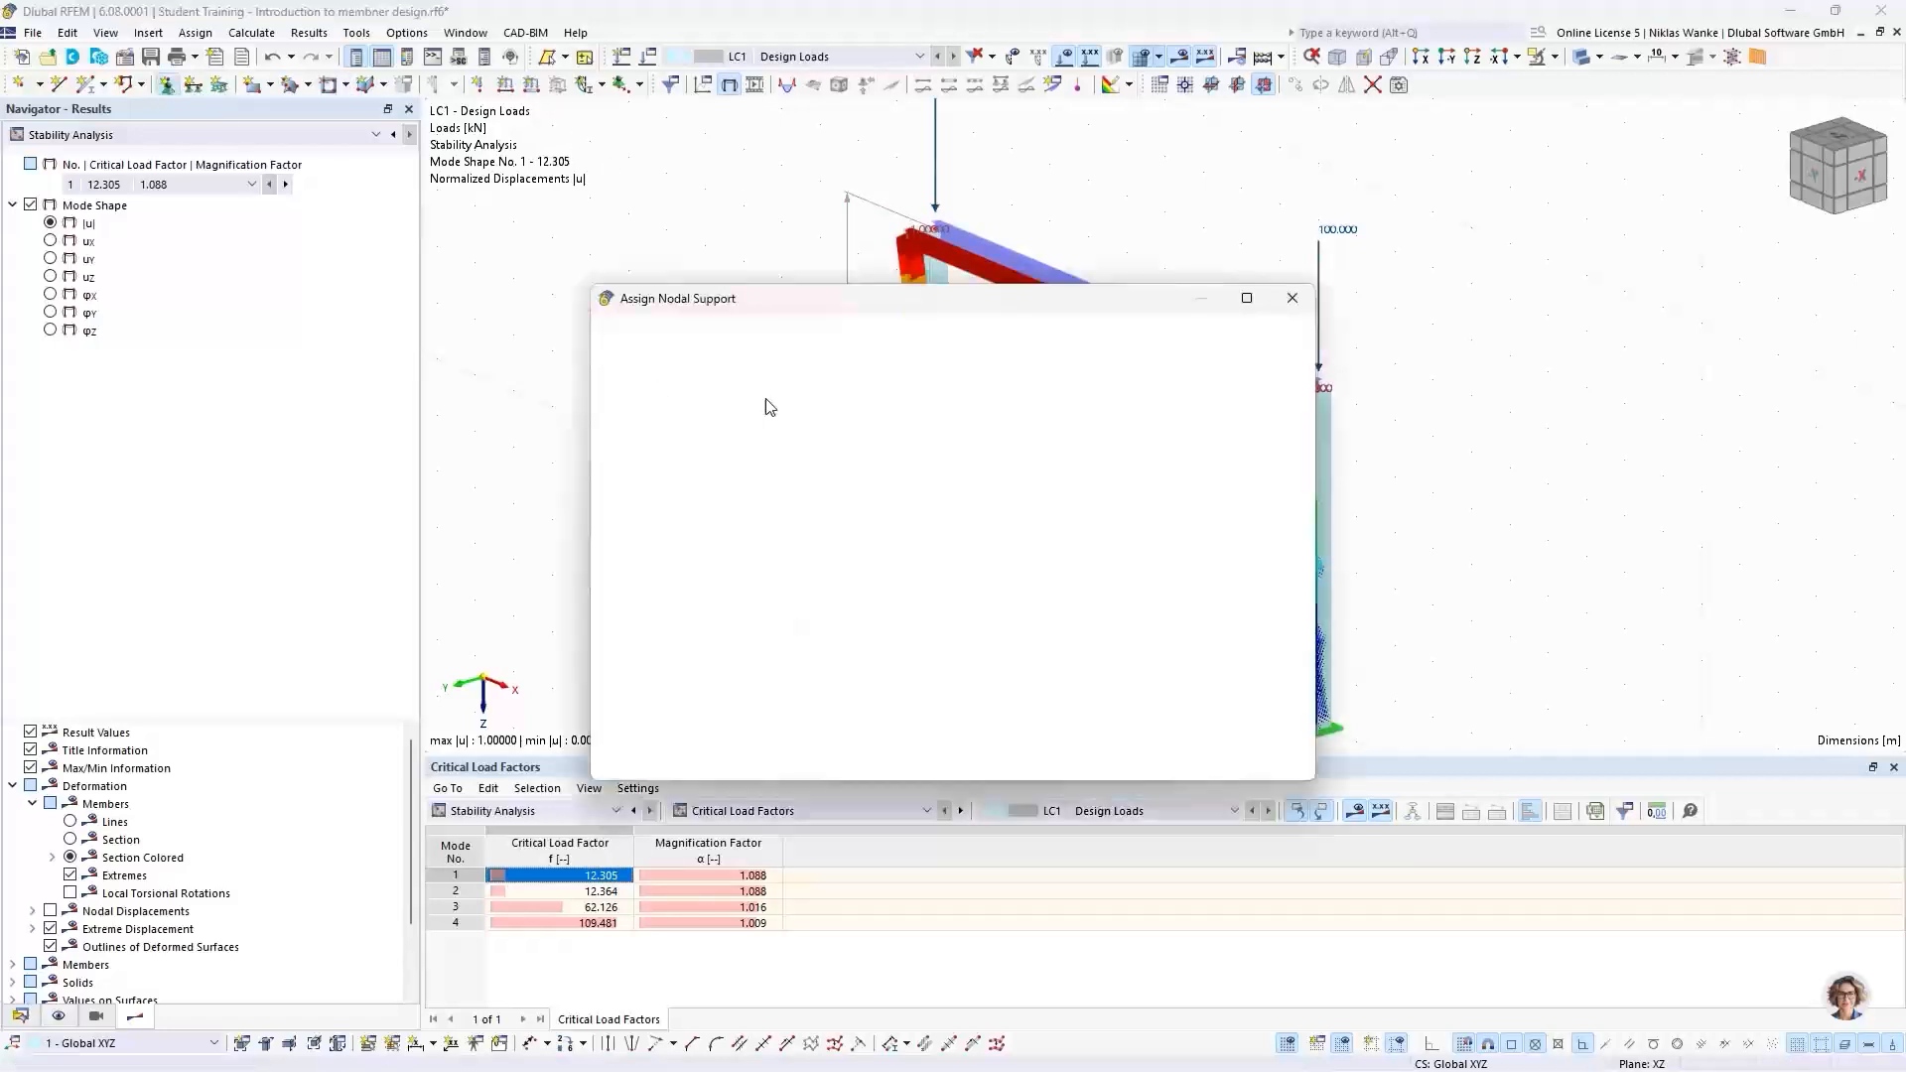
click(808, 436)
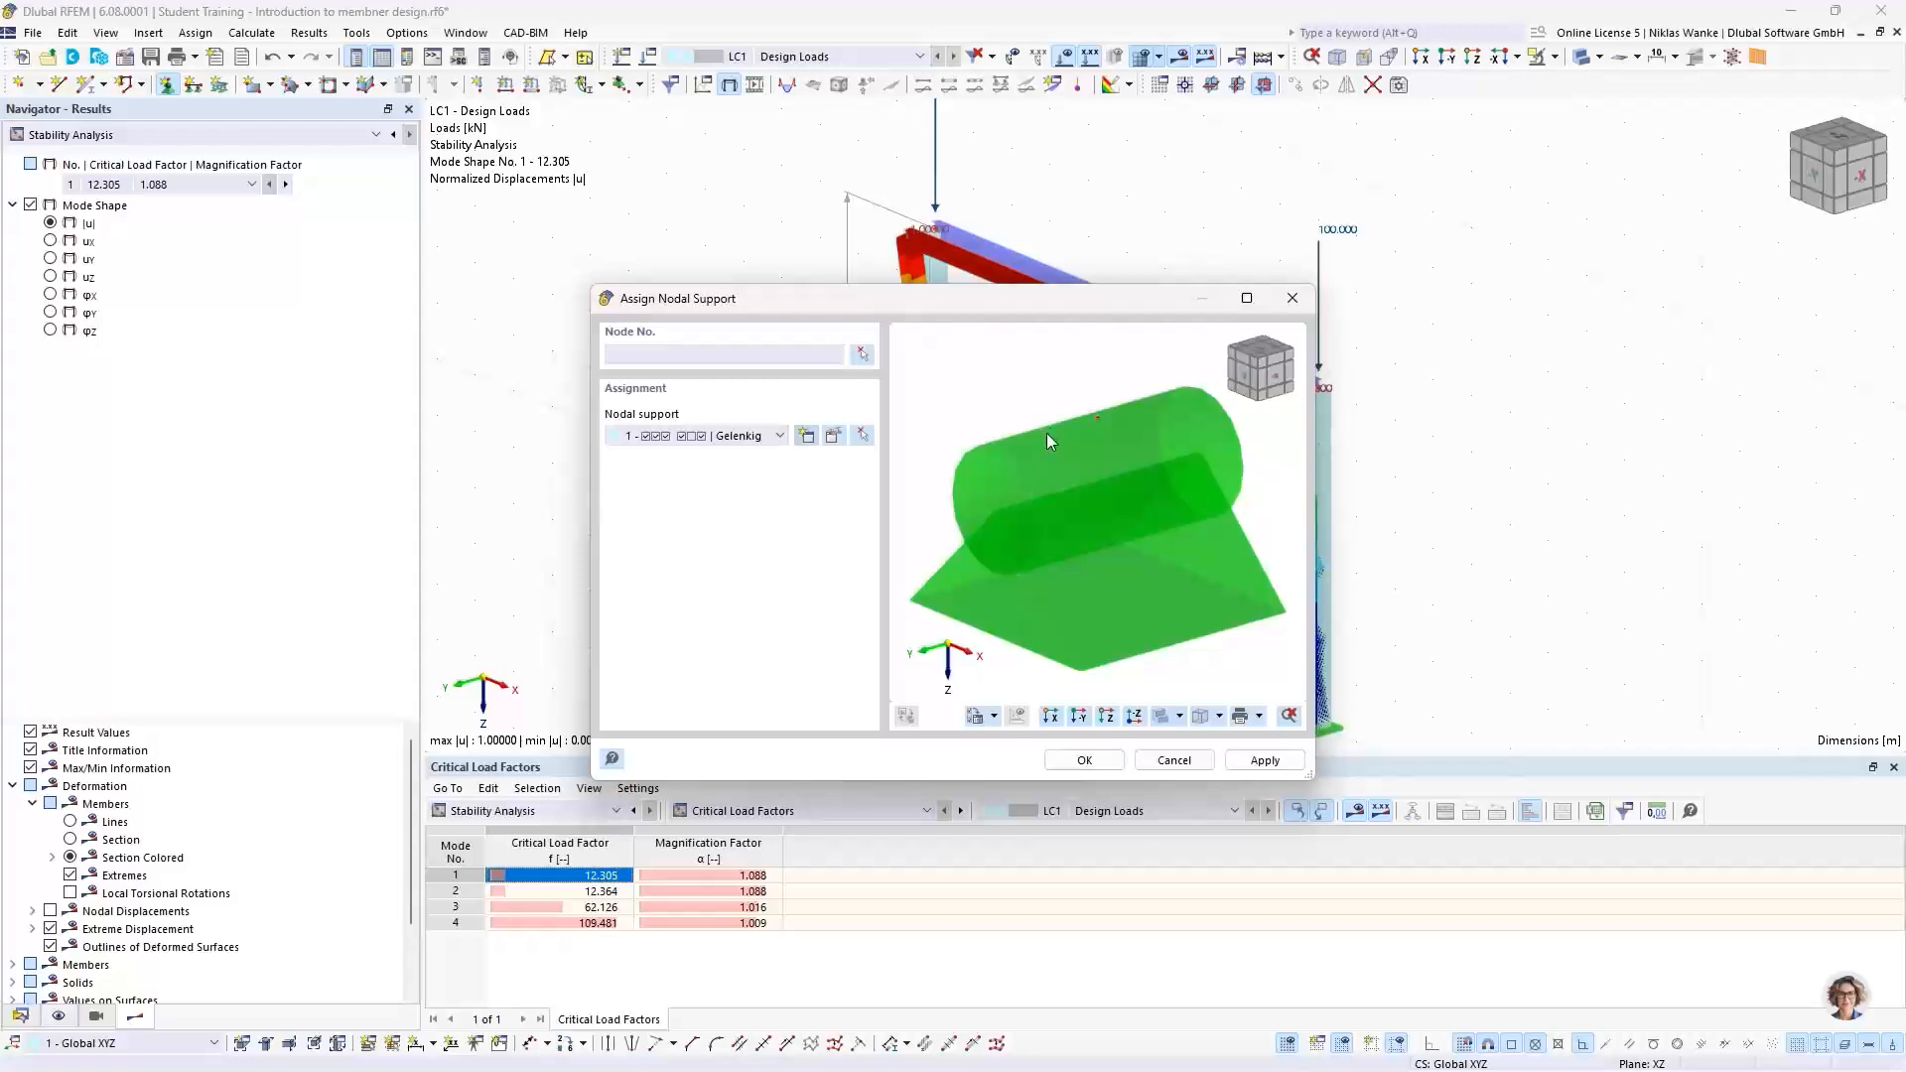
click(808, 439)
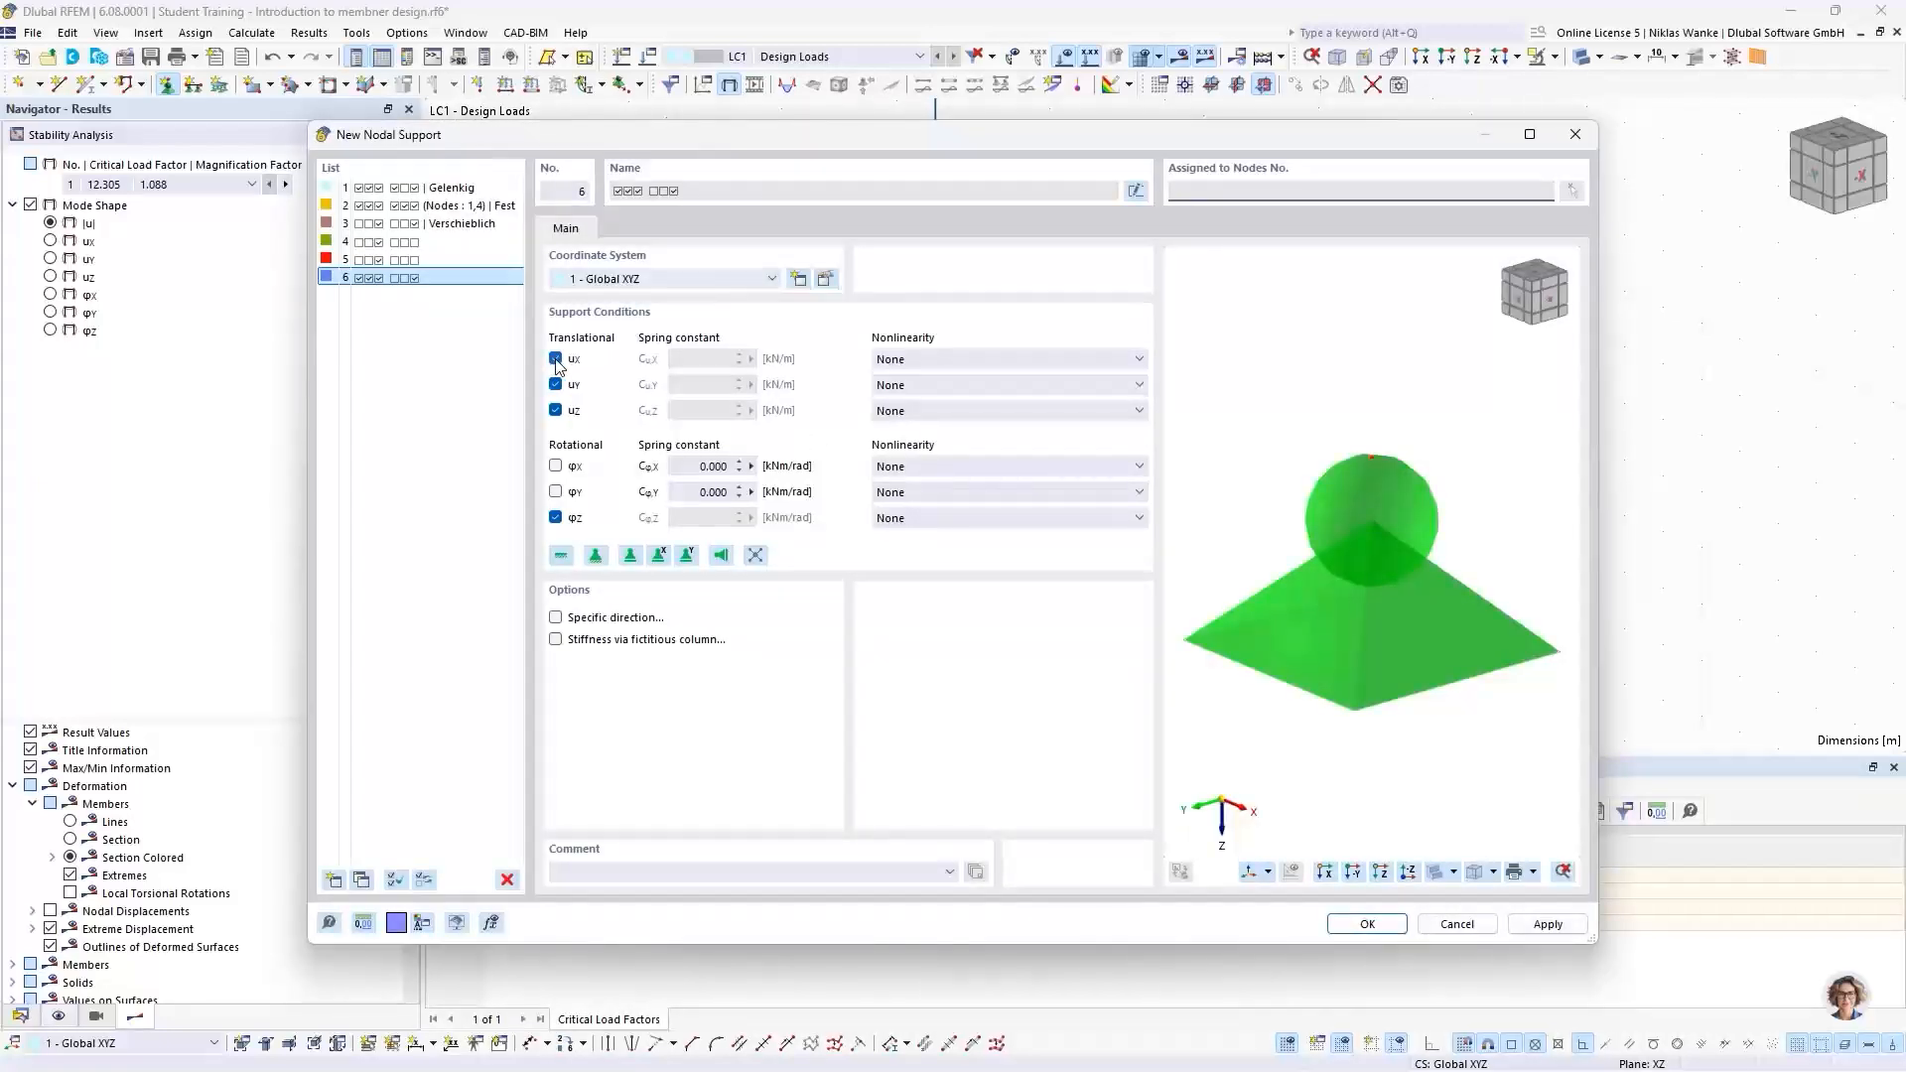
click(556, 359)
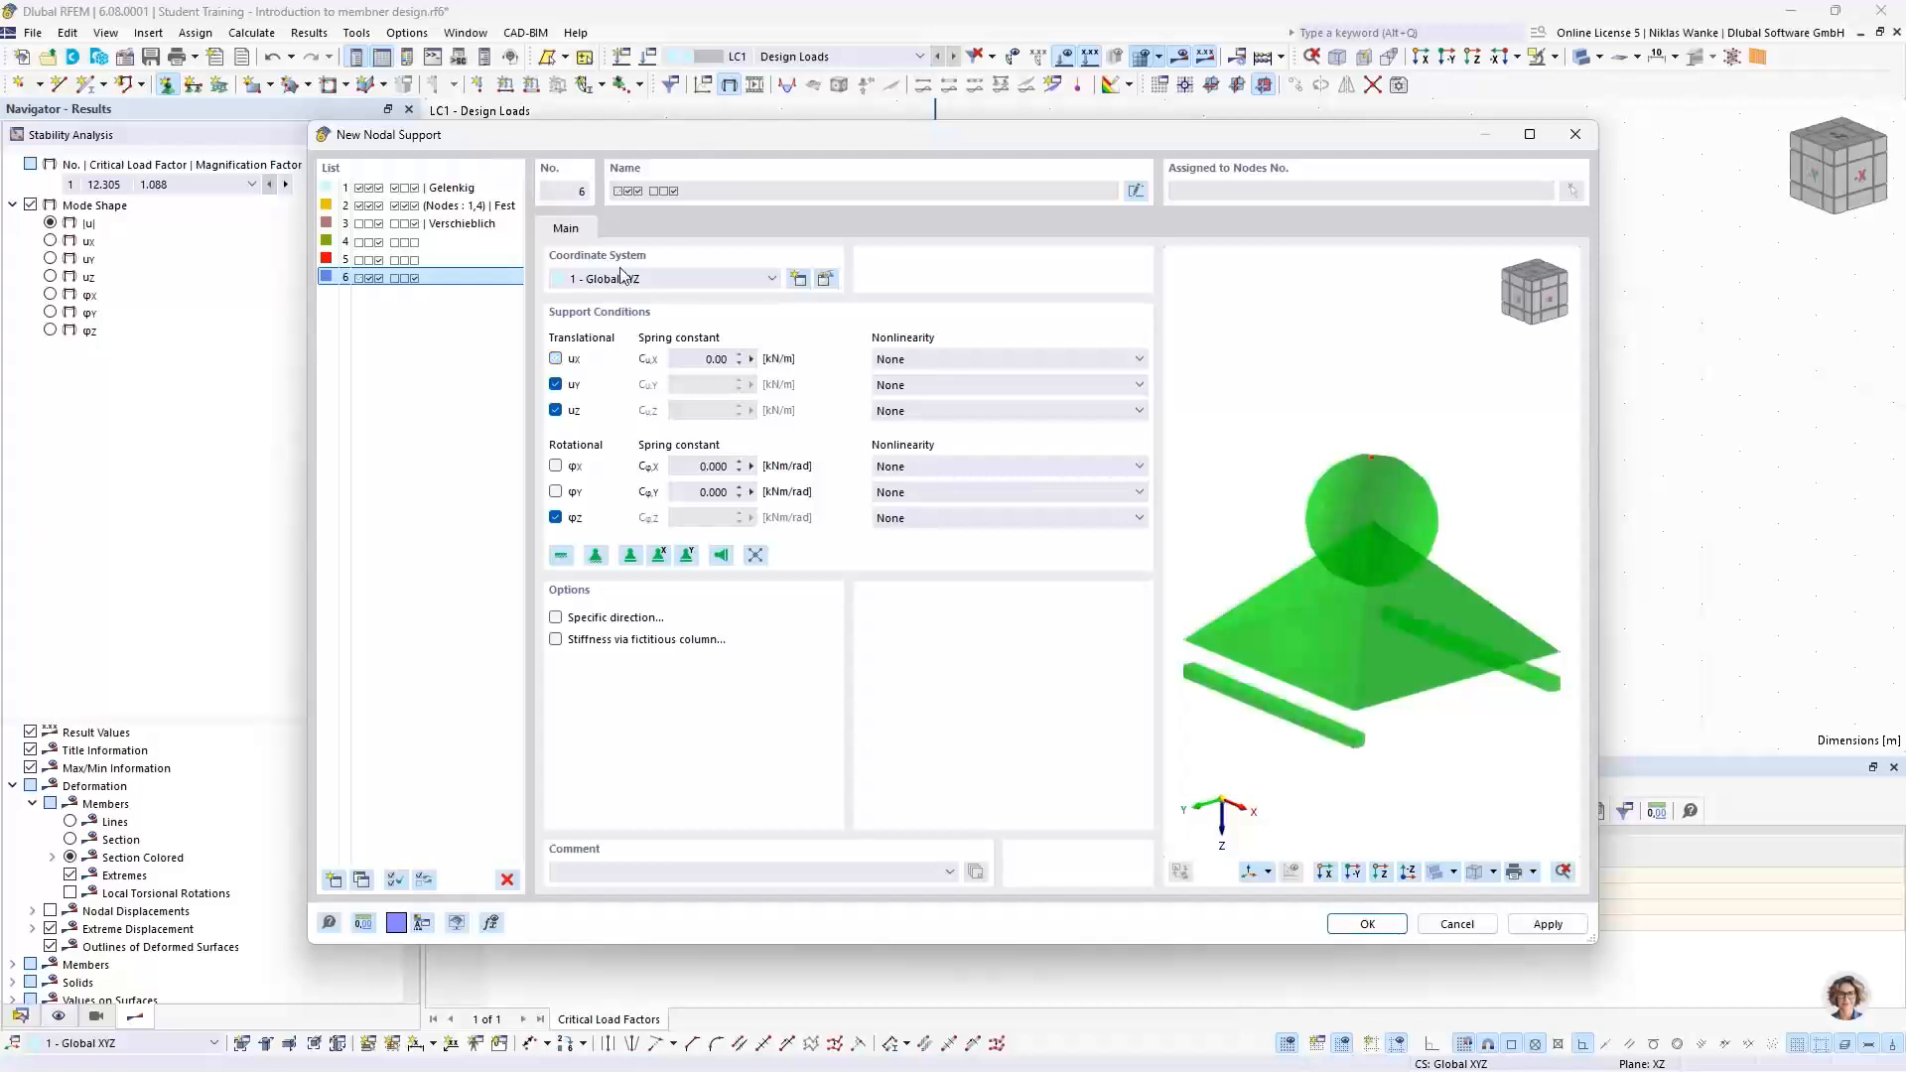
click(556, 411)
click(556, 518)
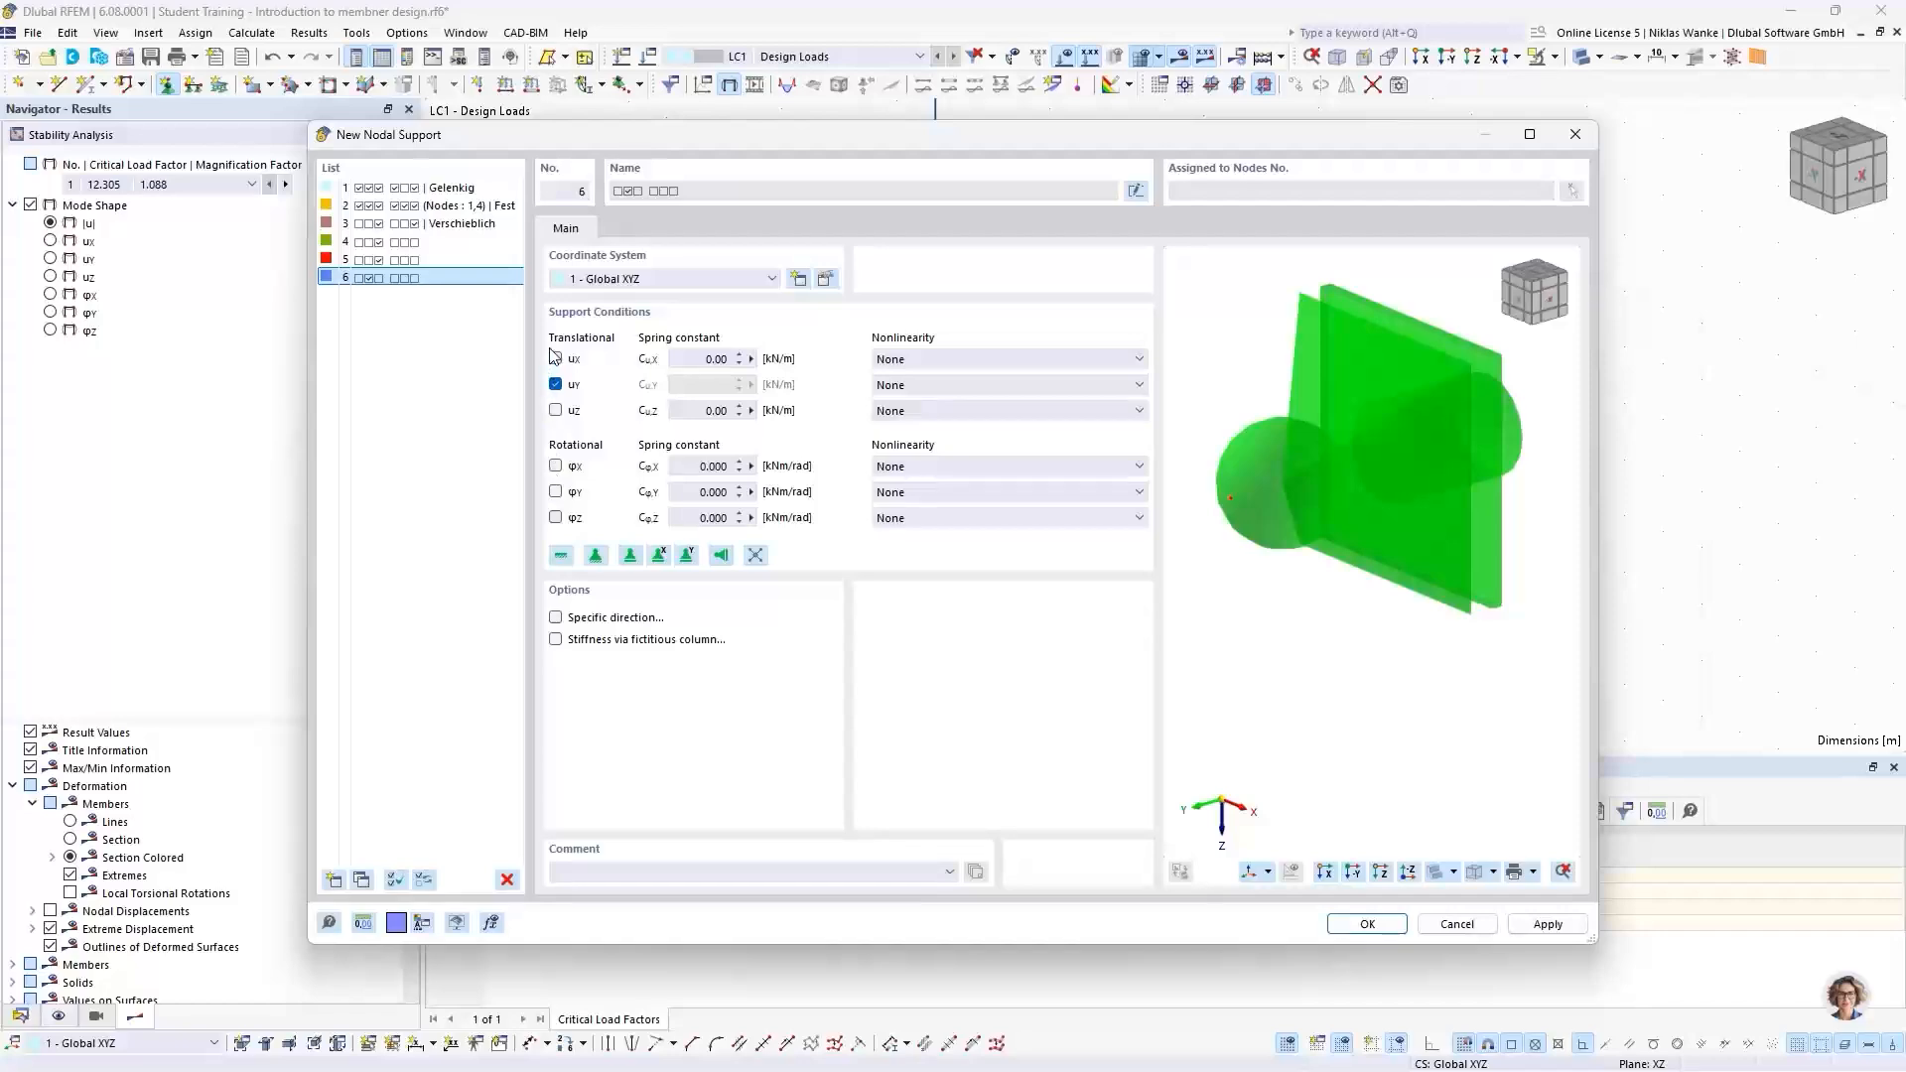
click(1367, 923)
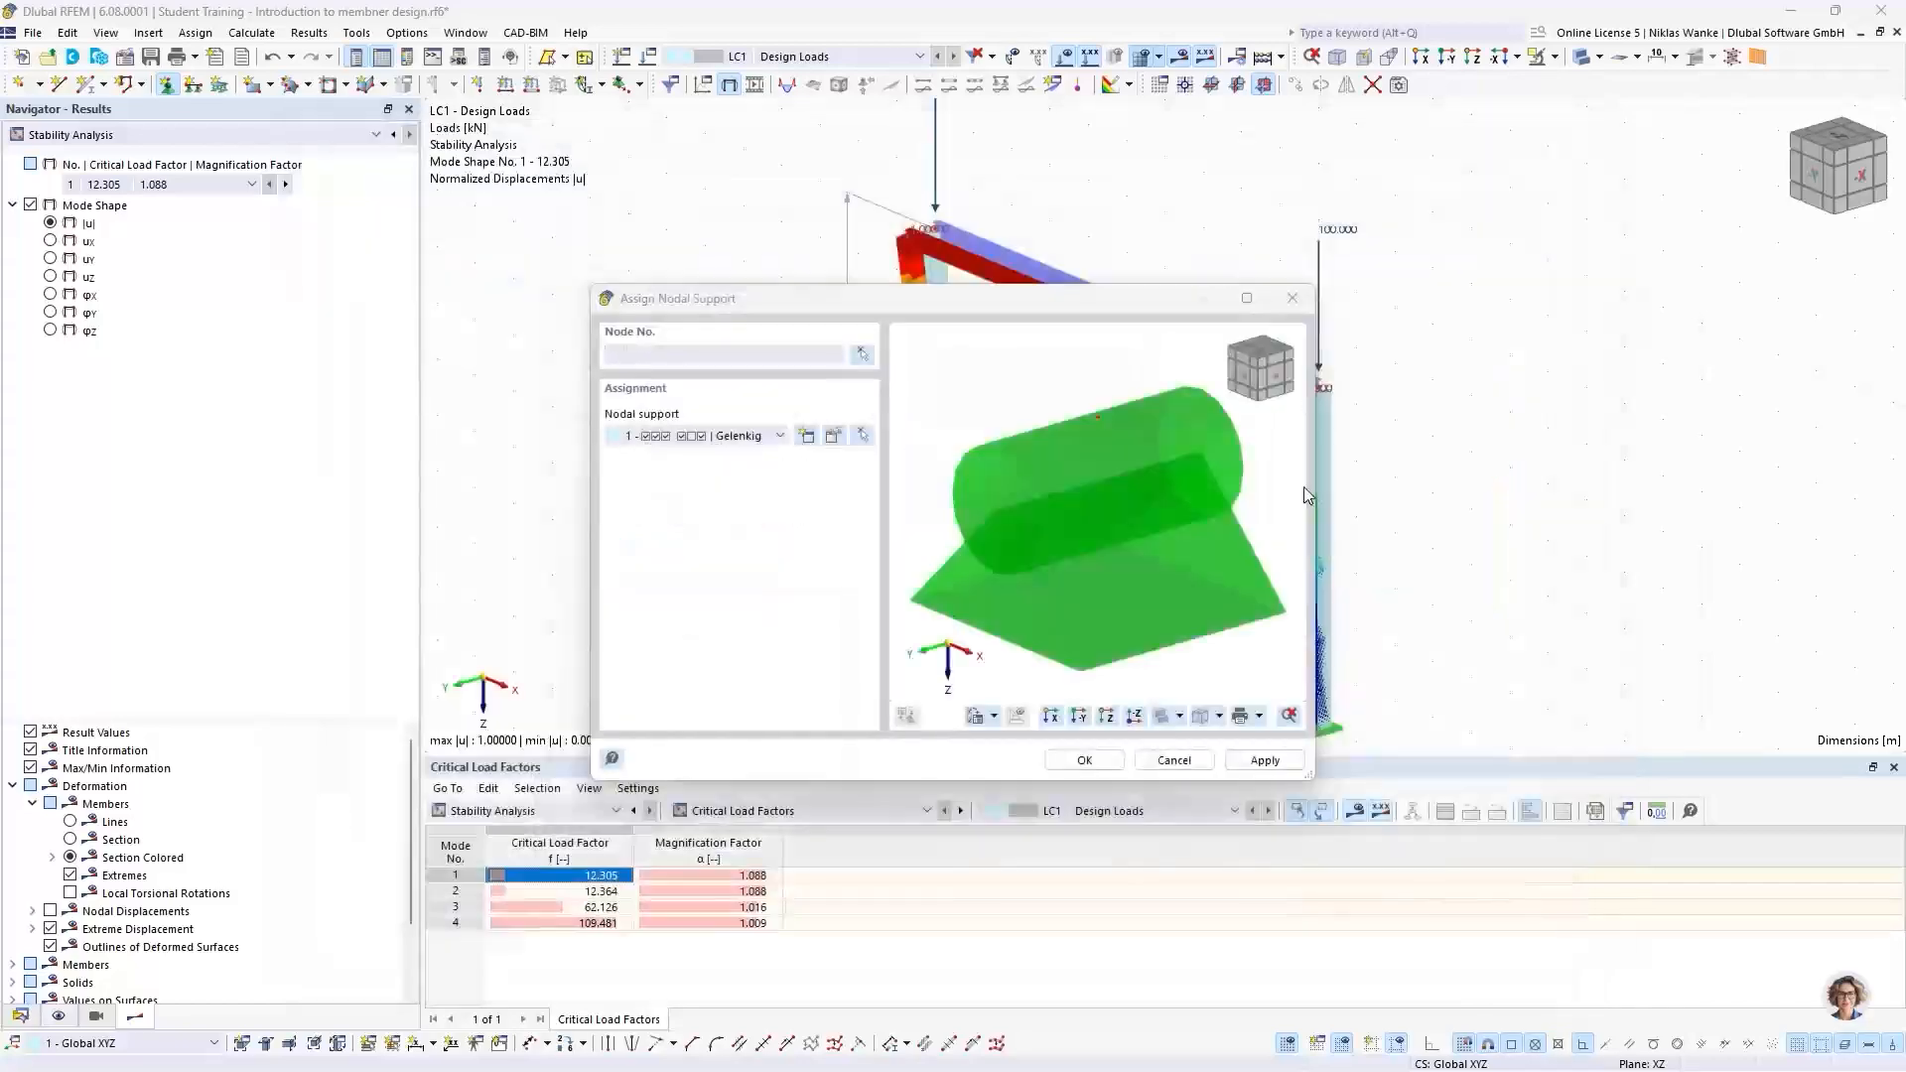
Step: Assign the new lateral support to the head nodes of both columns and save the model
click(1087, 761)
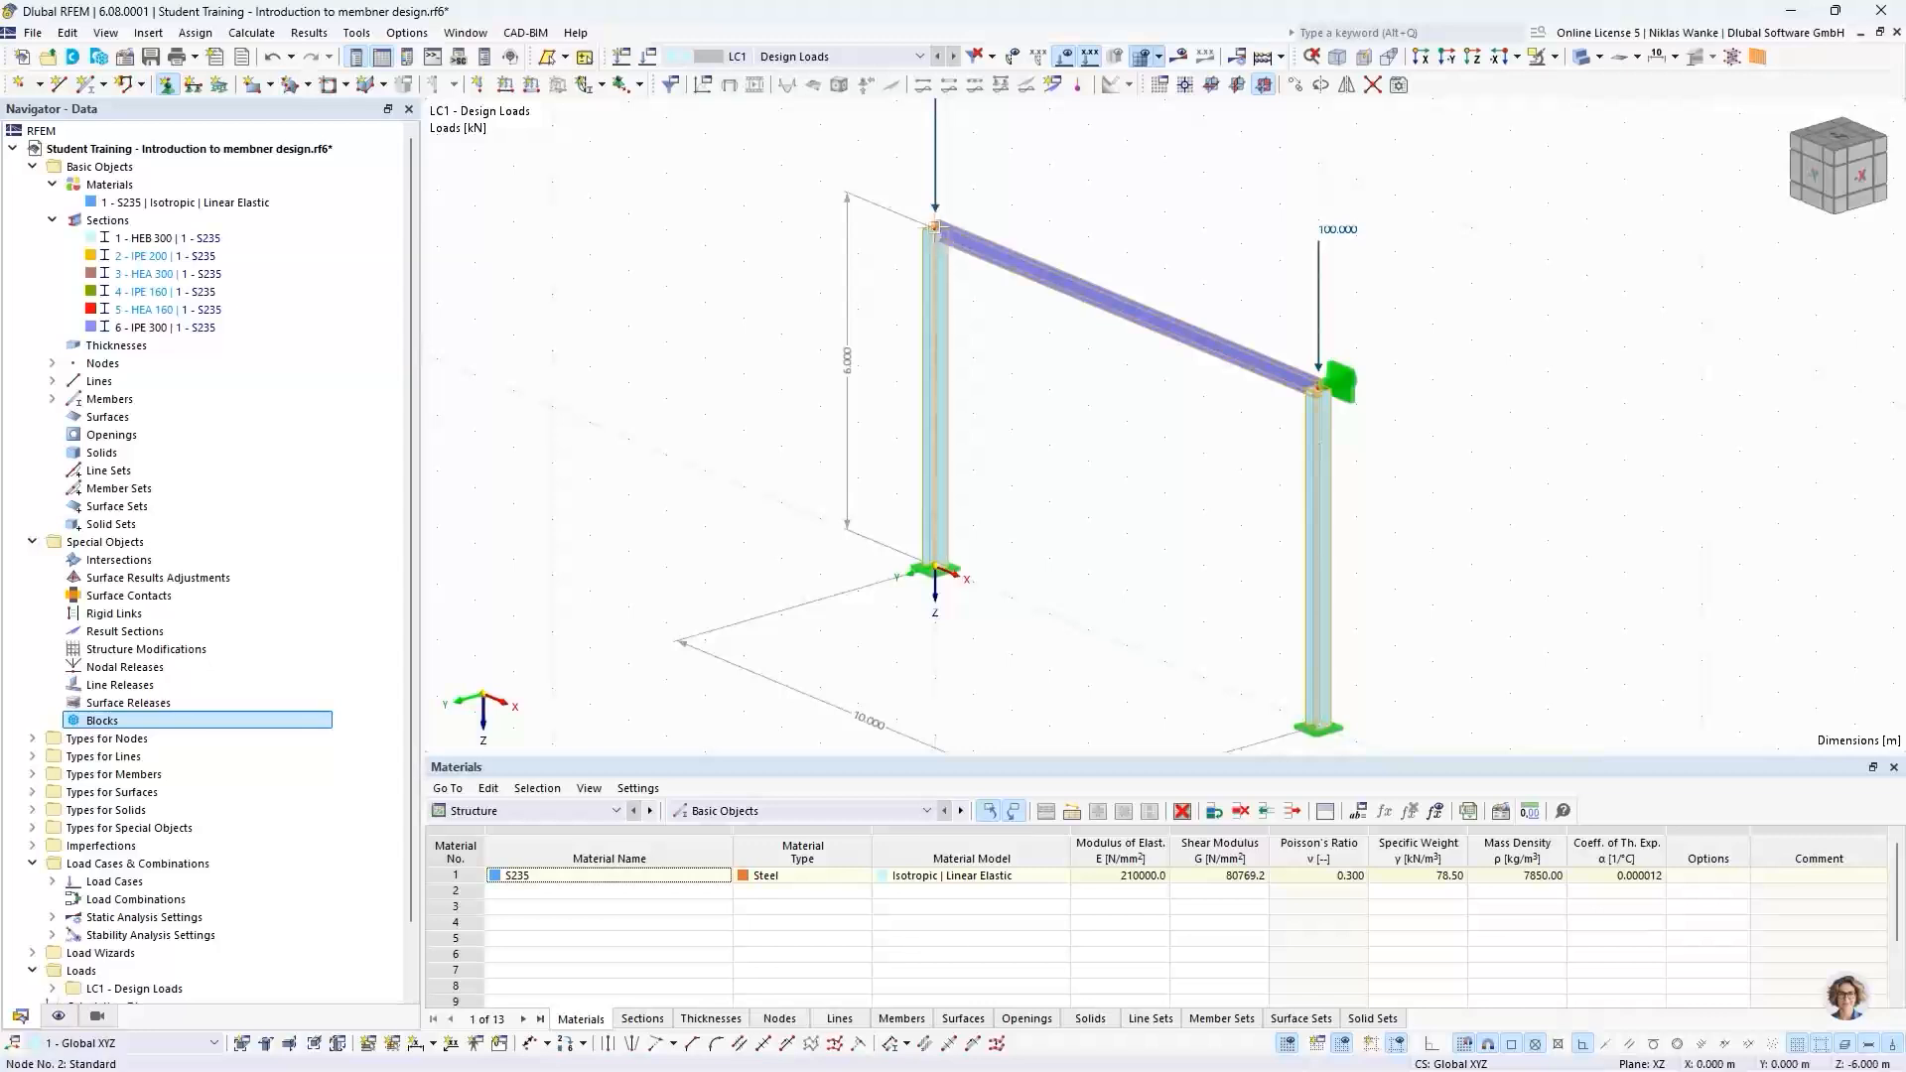
click(938, 230)
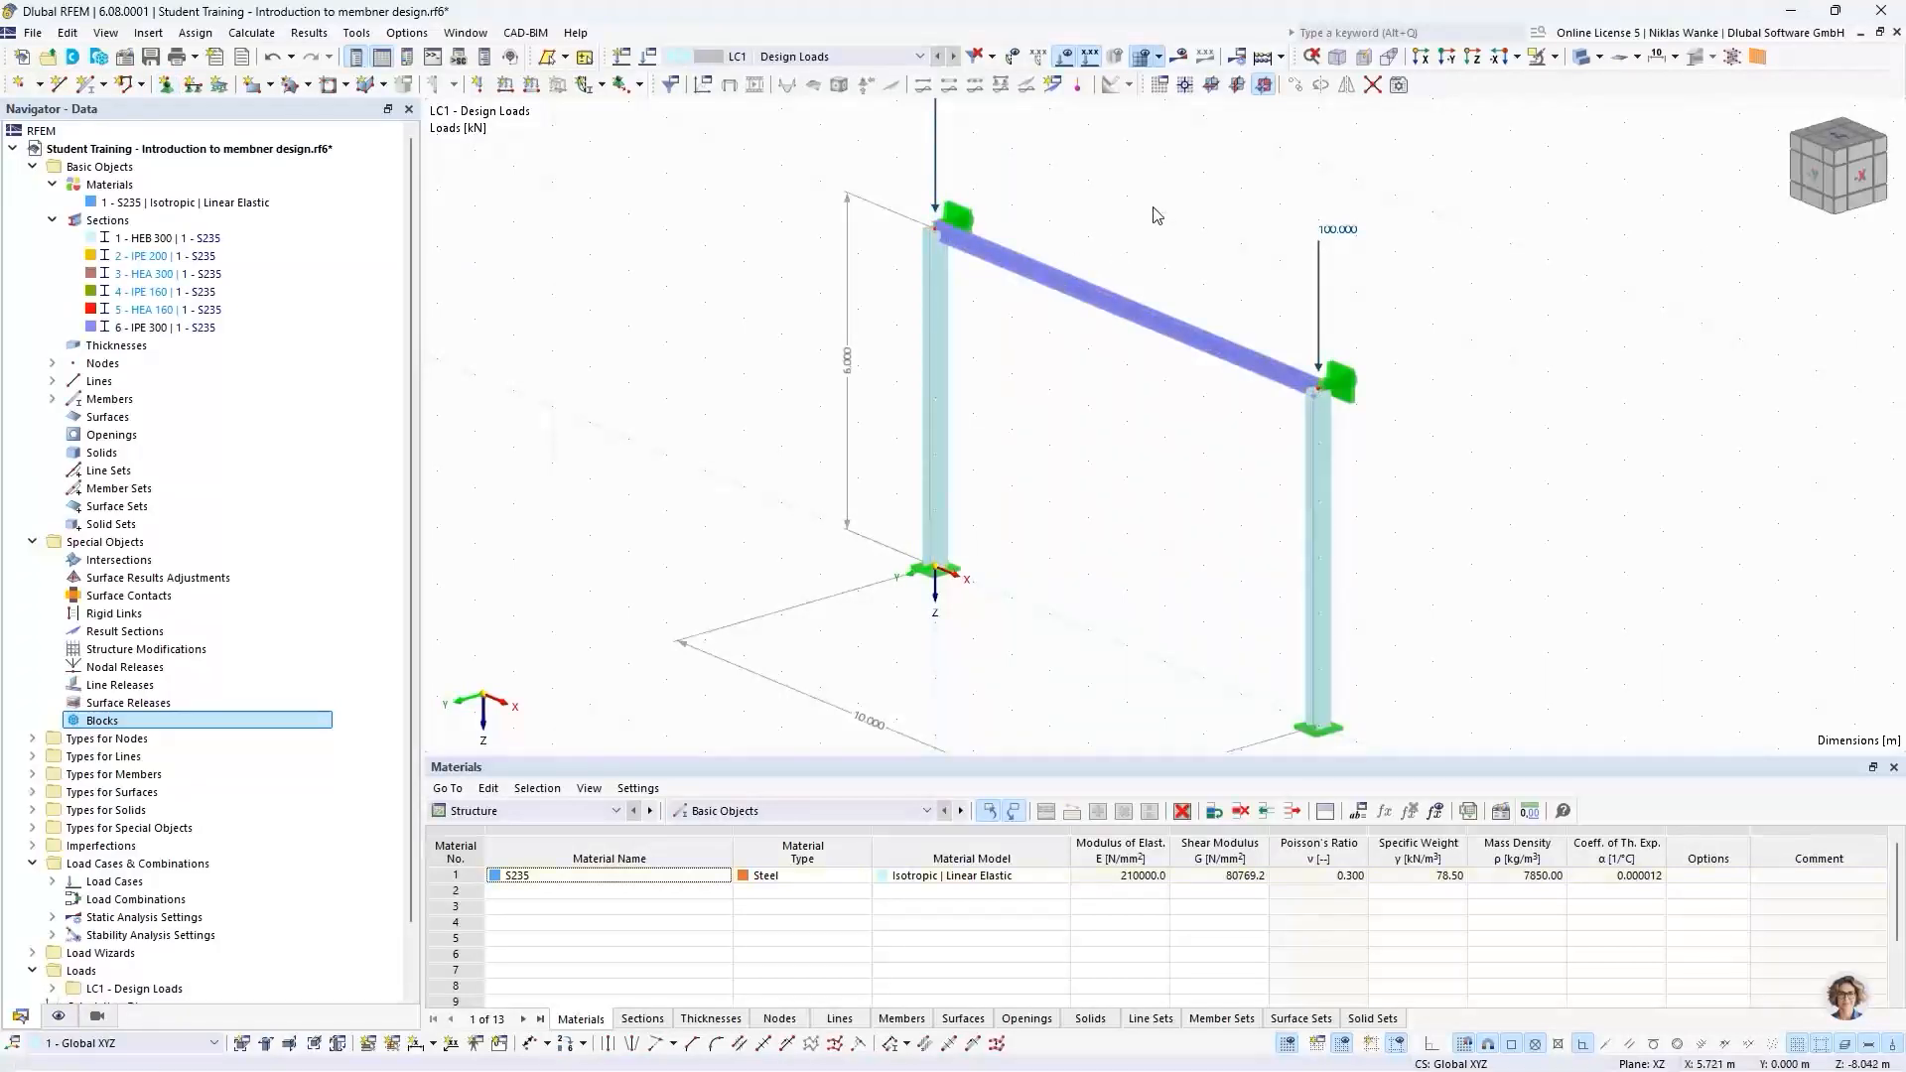
scroll(1155, 221, down, 1)
middle_drag(1158, 235, 1165, 323)
key(ctrl+s)
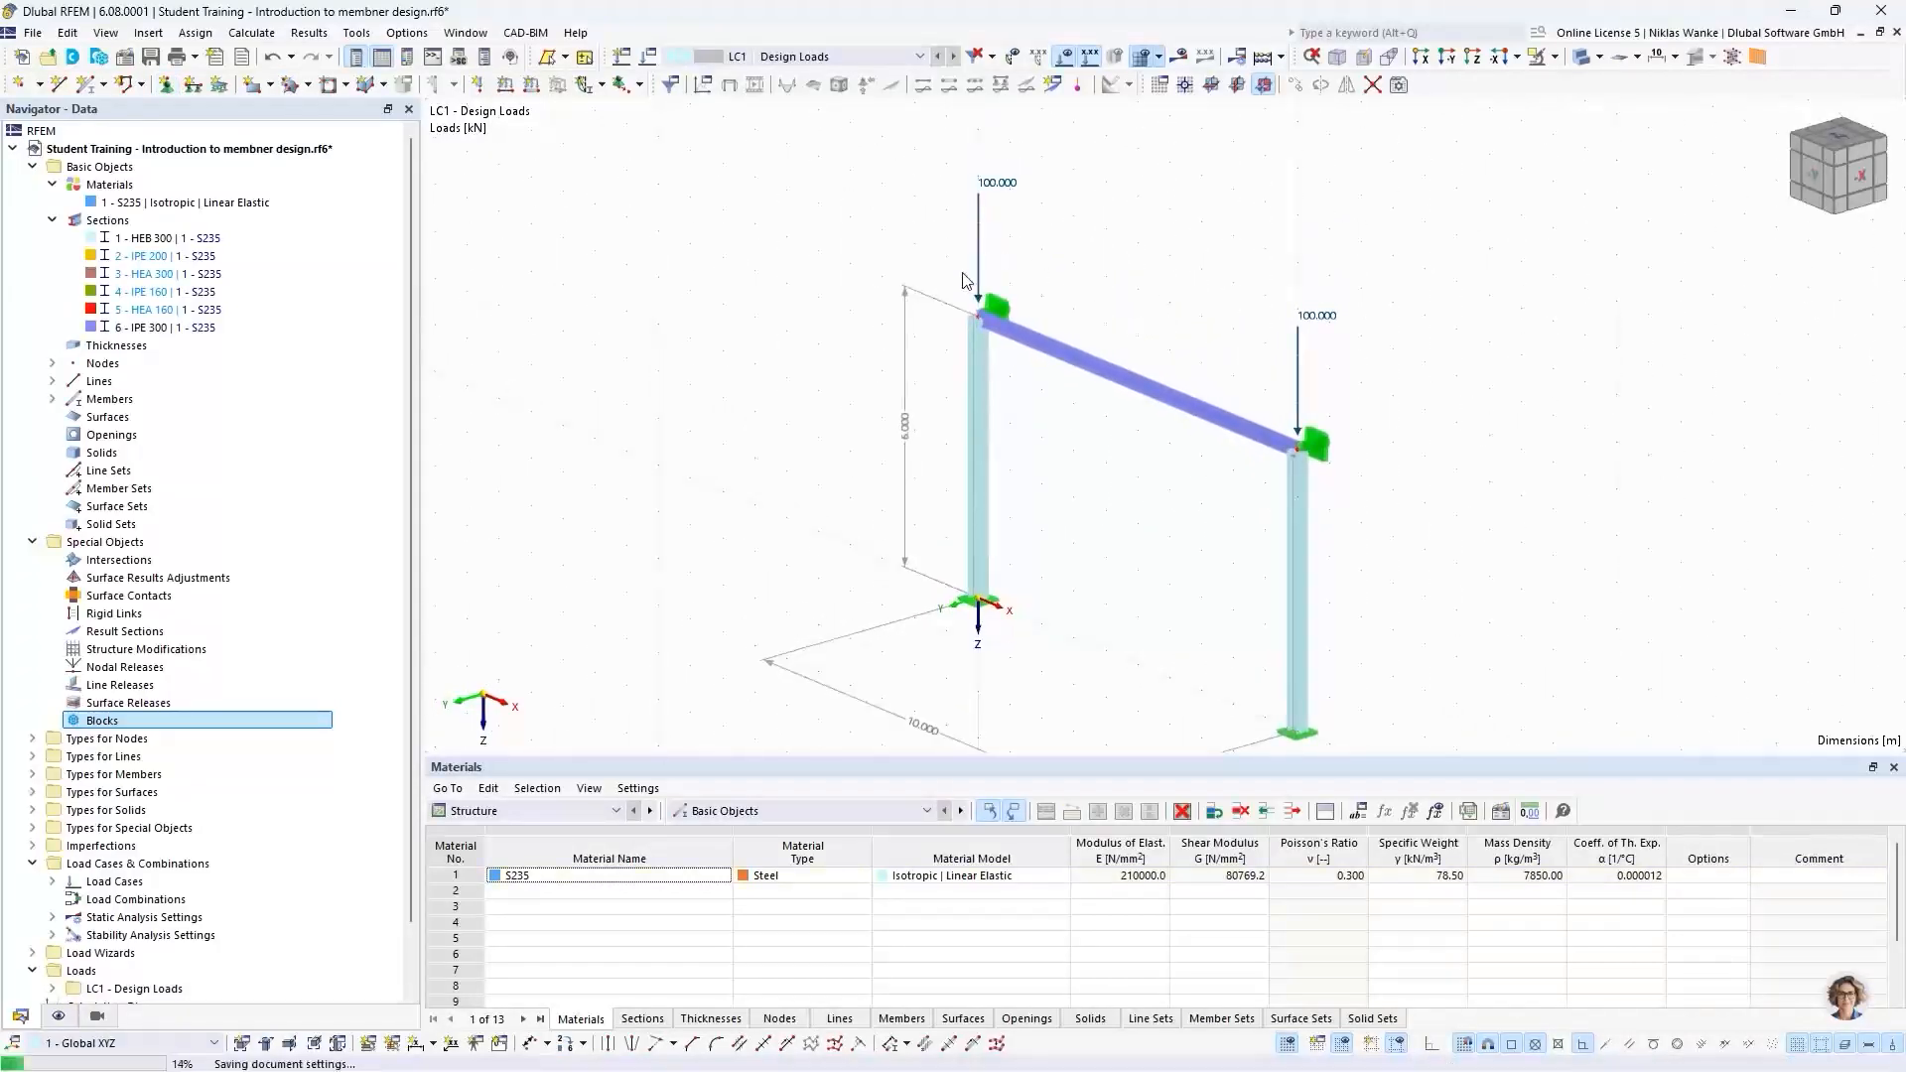
Step: Calculate the laterally supported frame and display its Stability Analysis results
scroll(1166, 330, down, 1)
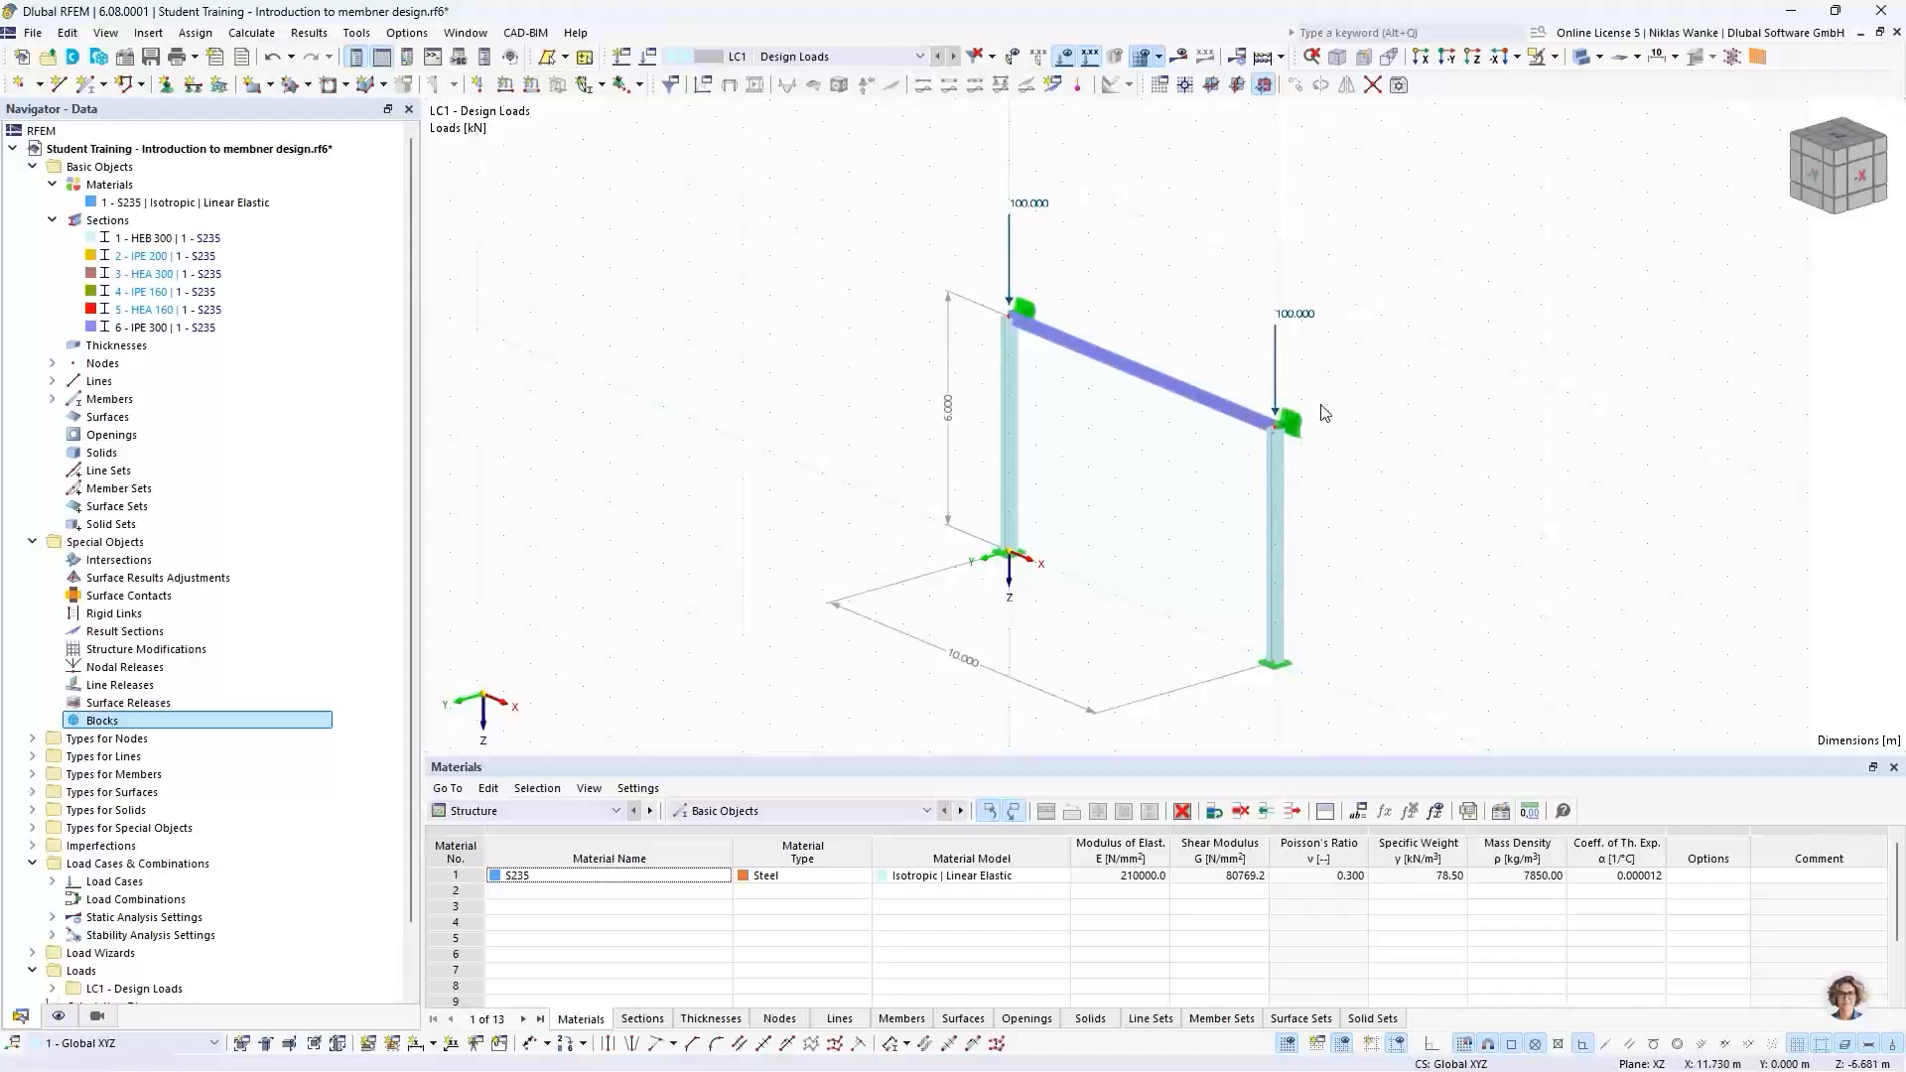
middle_drag(1332, 470, 1171, 485)
scroll(1251, 476, down, 1)
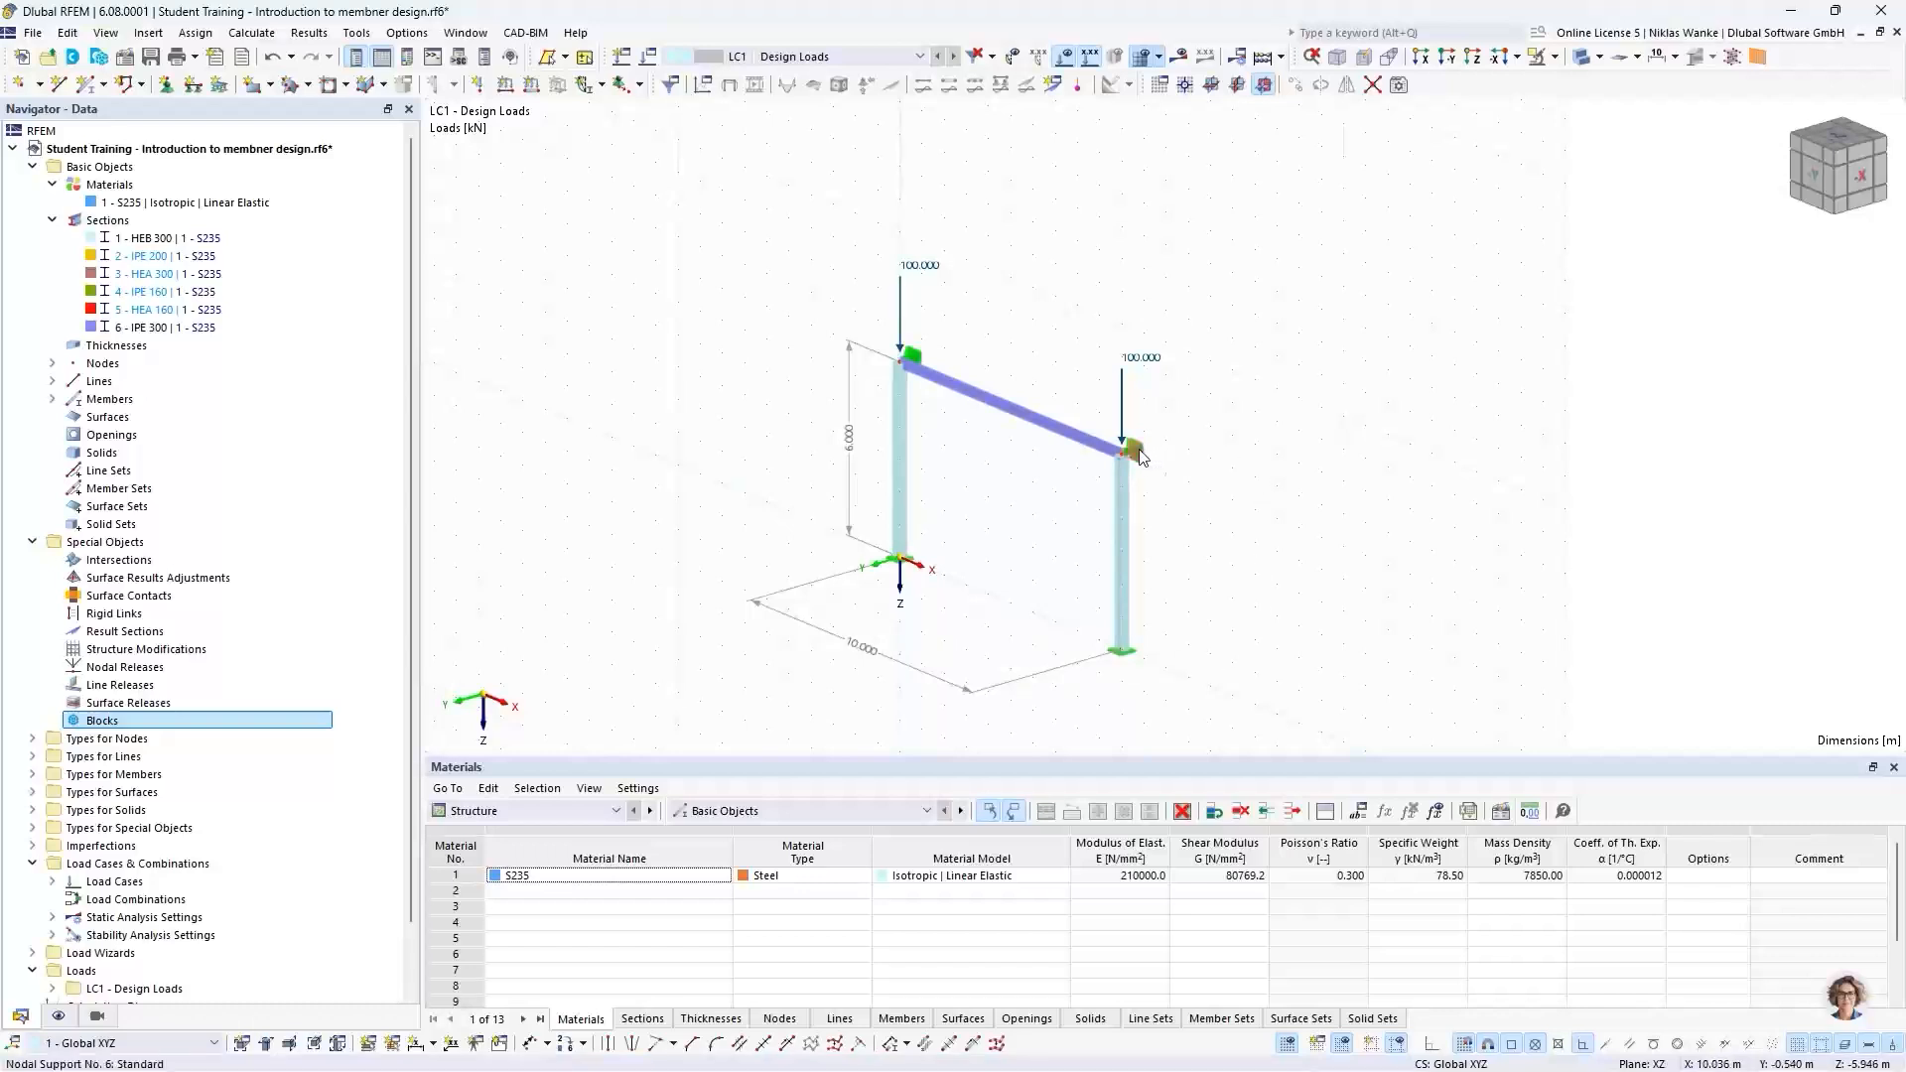
scroll(1130, 453, up, 5)
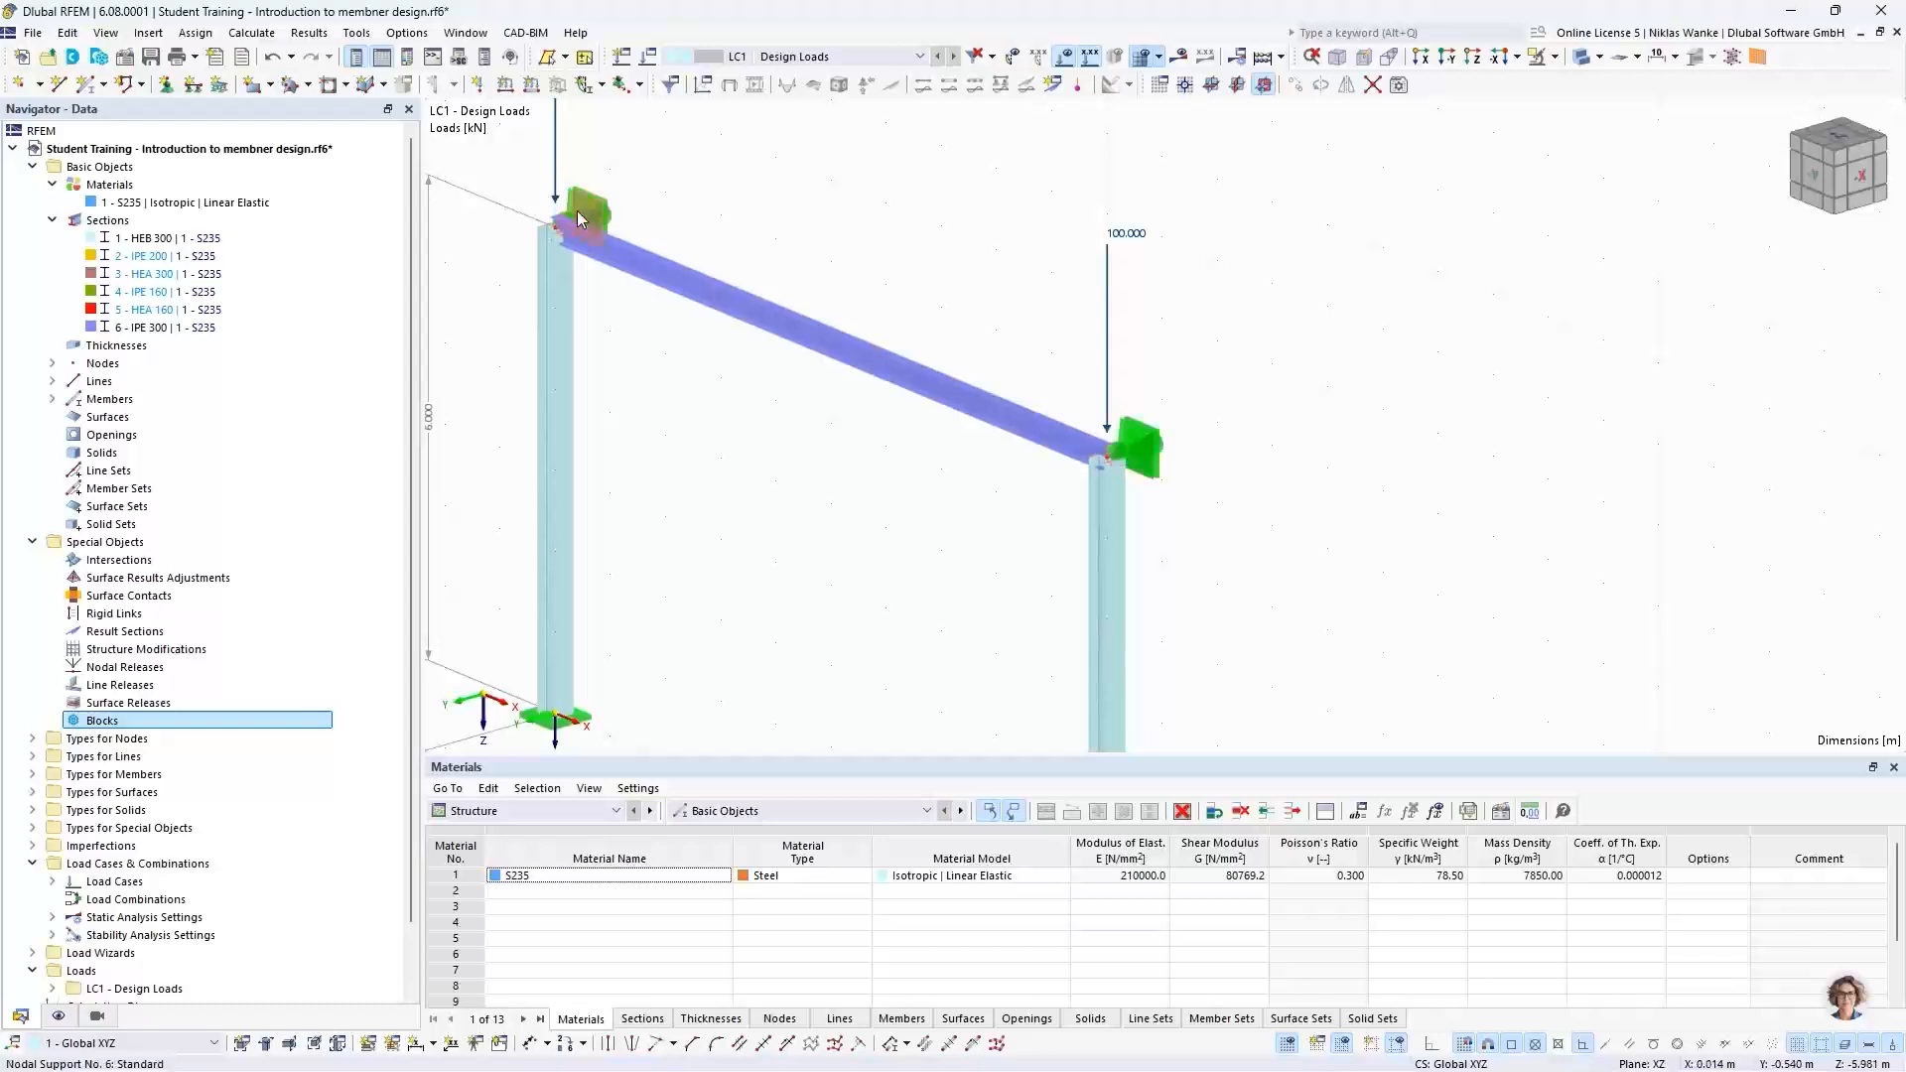
click(1176, 61)
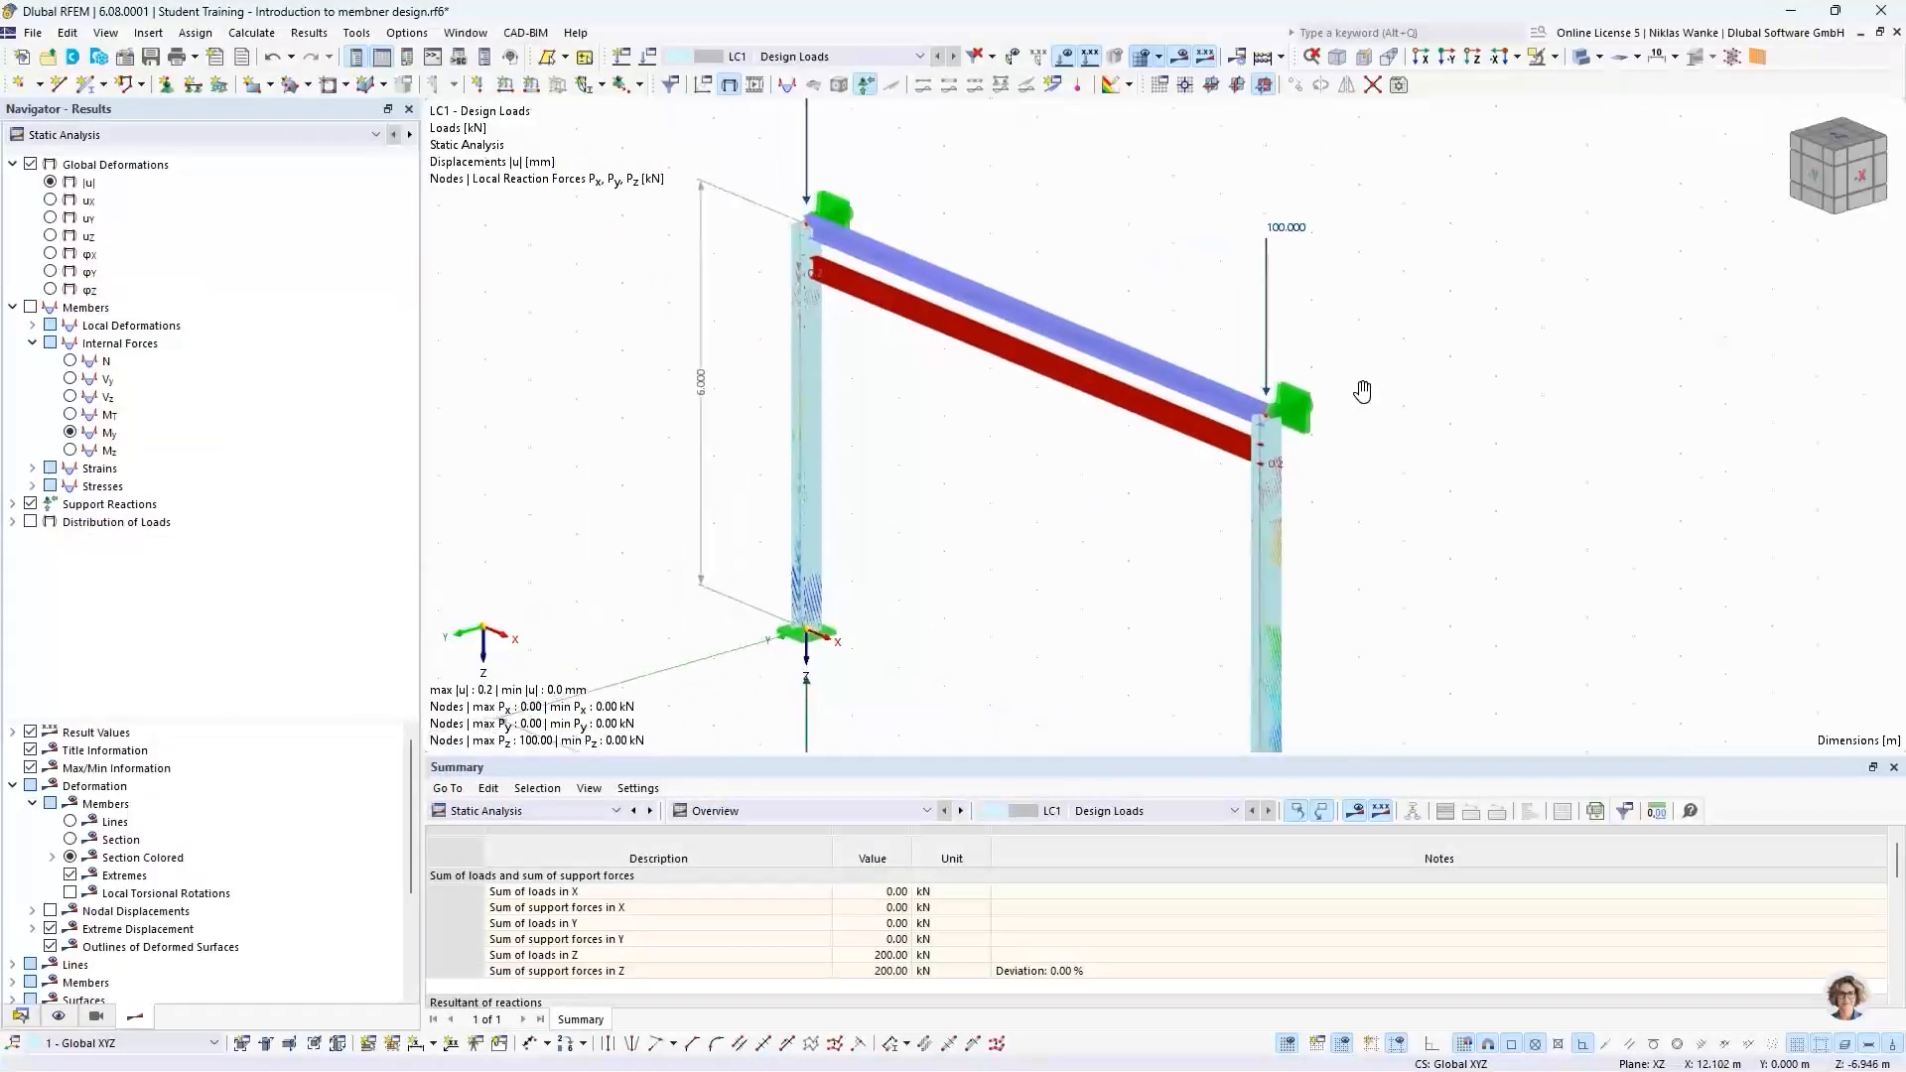
click(162, 136)
click(159, 162)
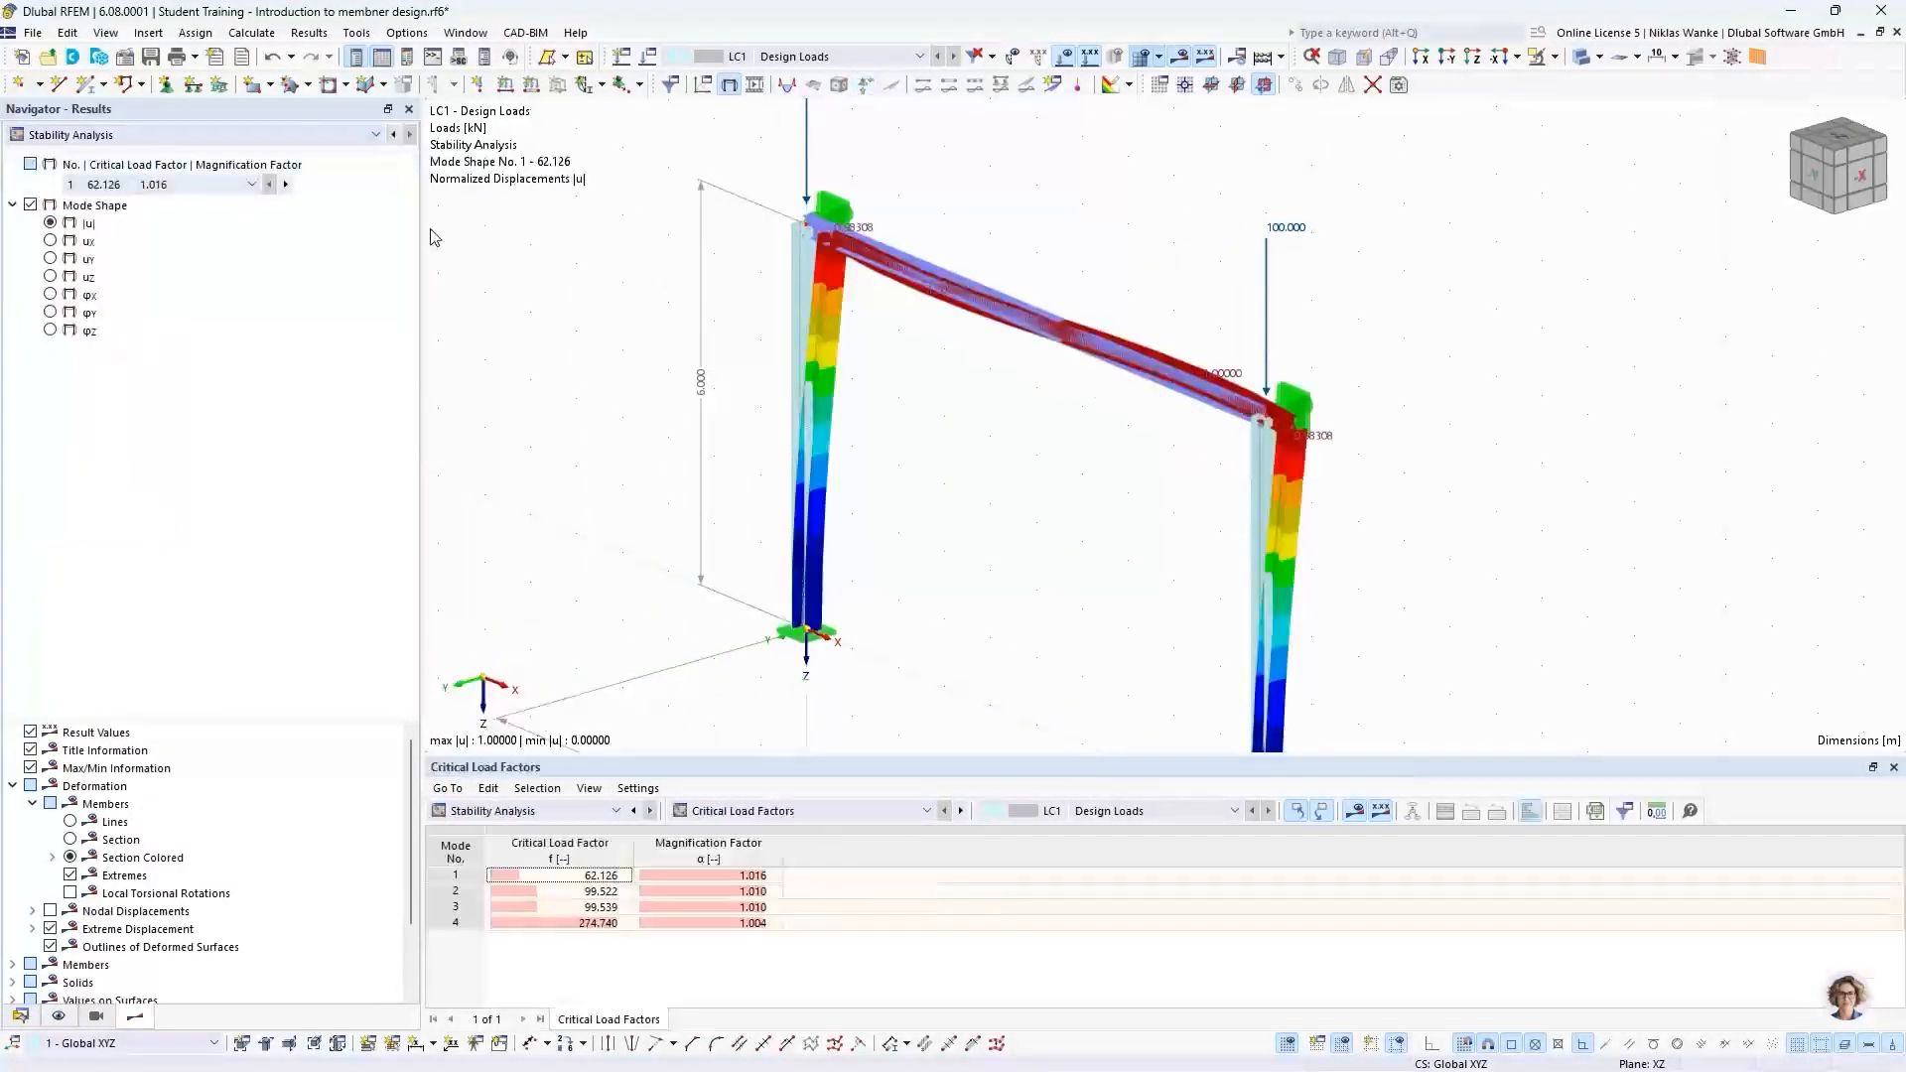
Step: Examine mode shape 1 of the laterally supported frame from the -Y direction and obliquely, together with its critical load factor
ctrl+middle_drag(1038, 464, 1246, 409)
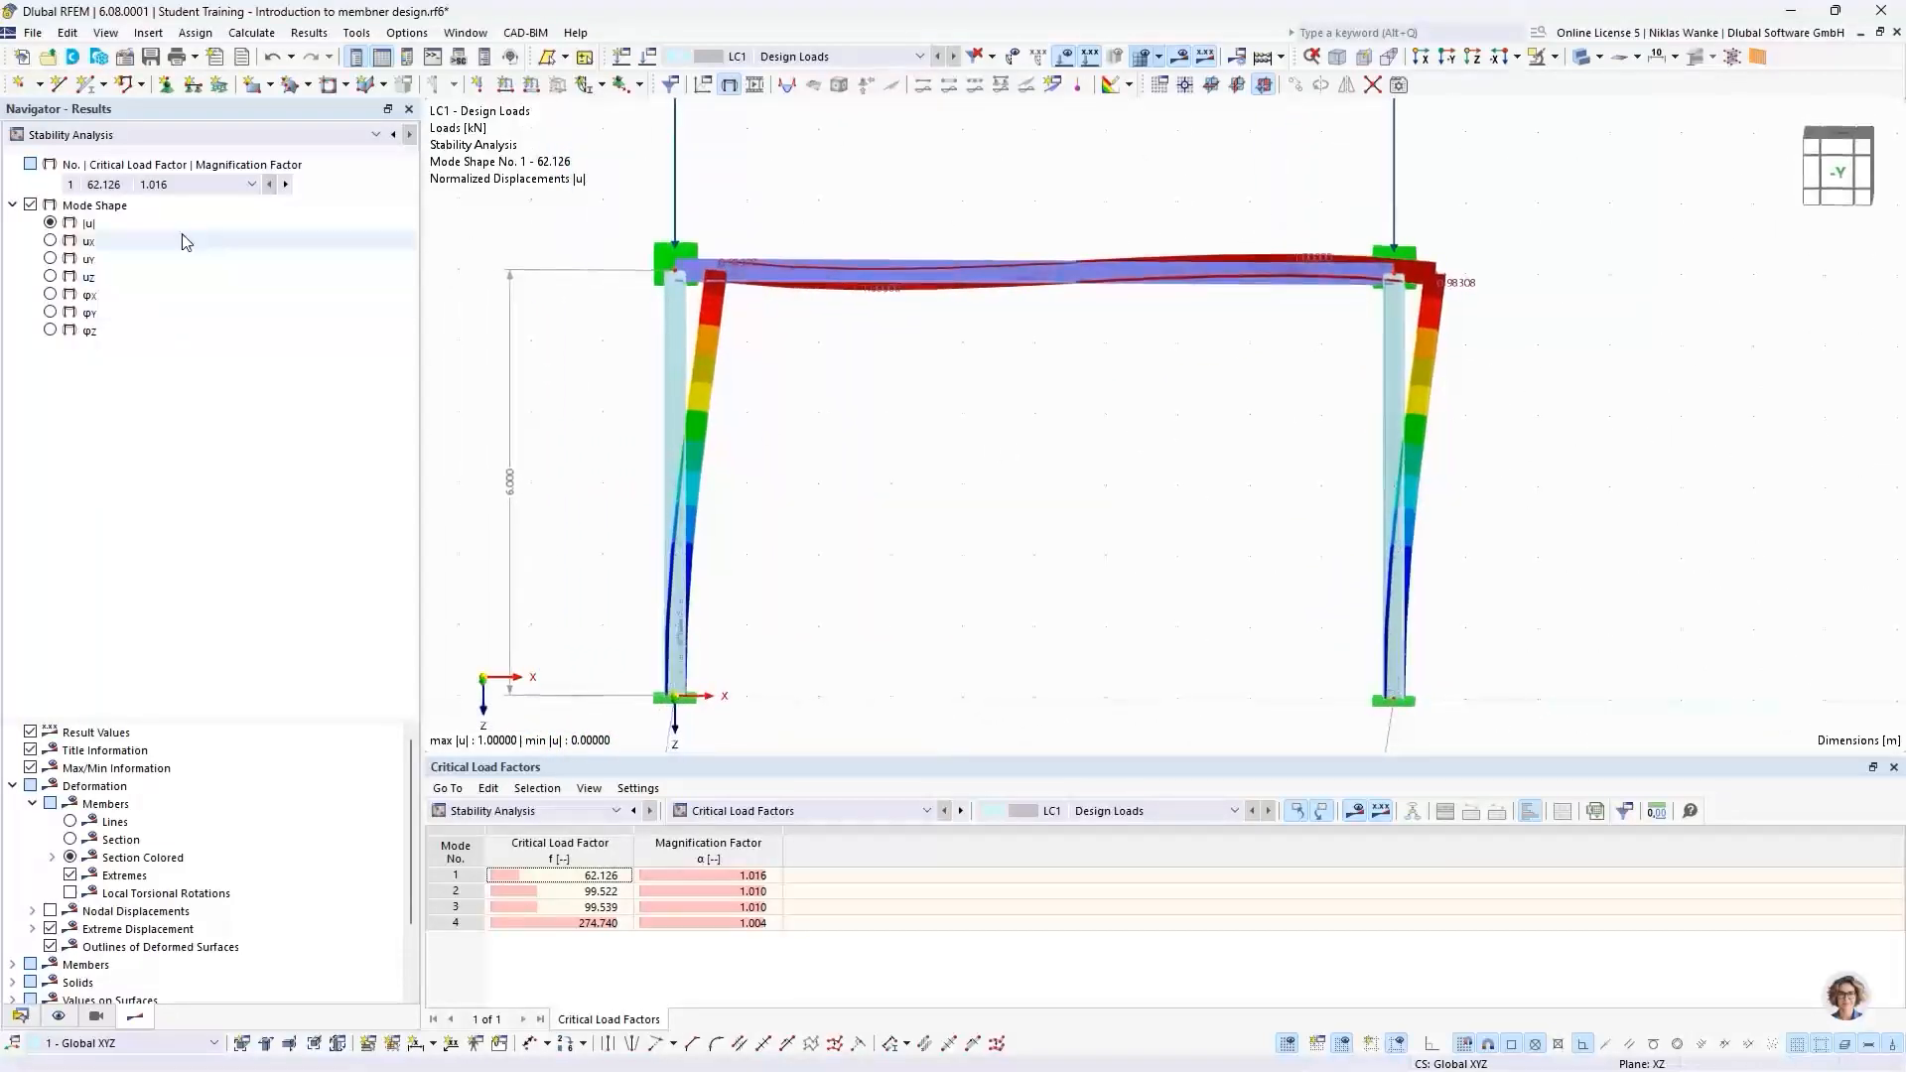
click(95, 183)
click(98, 197)
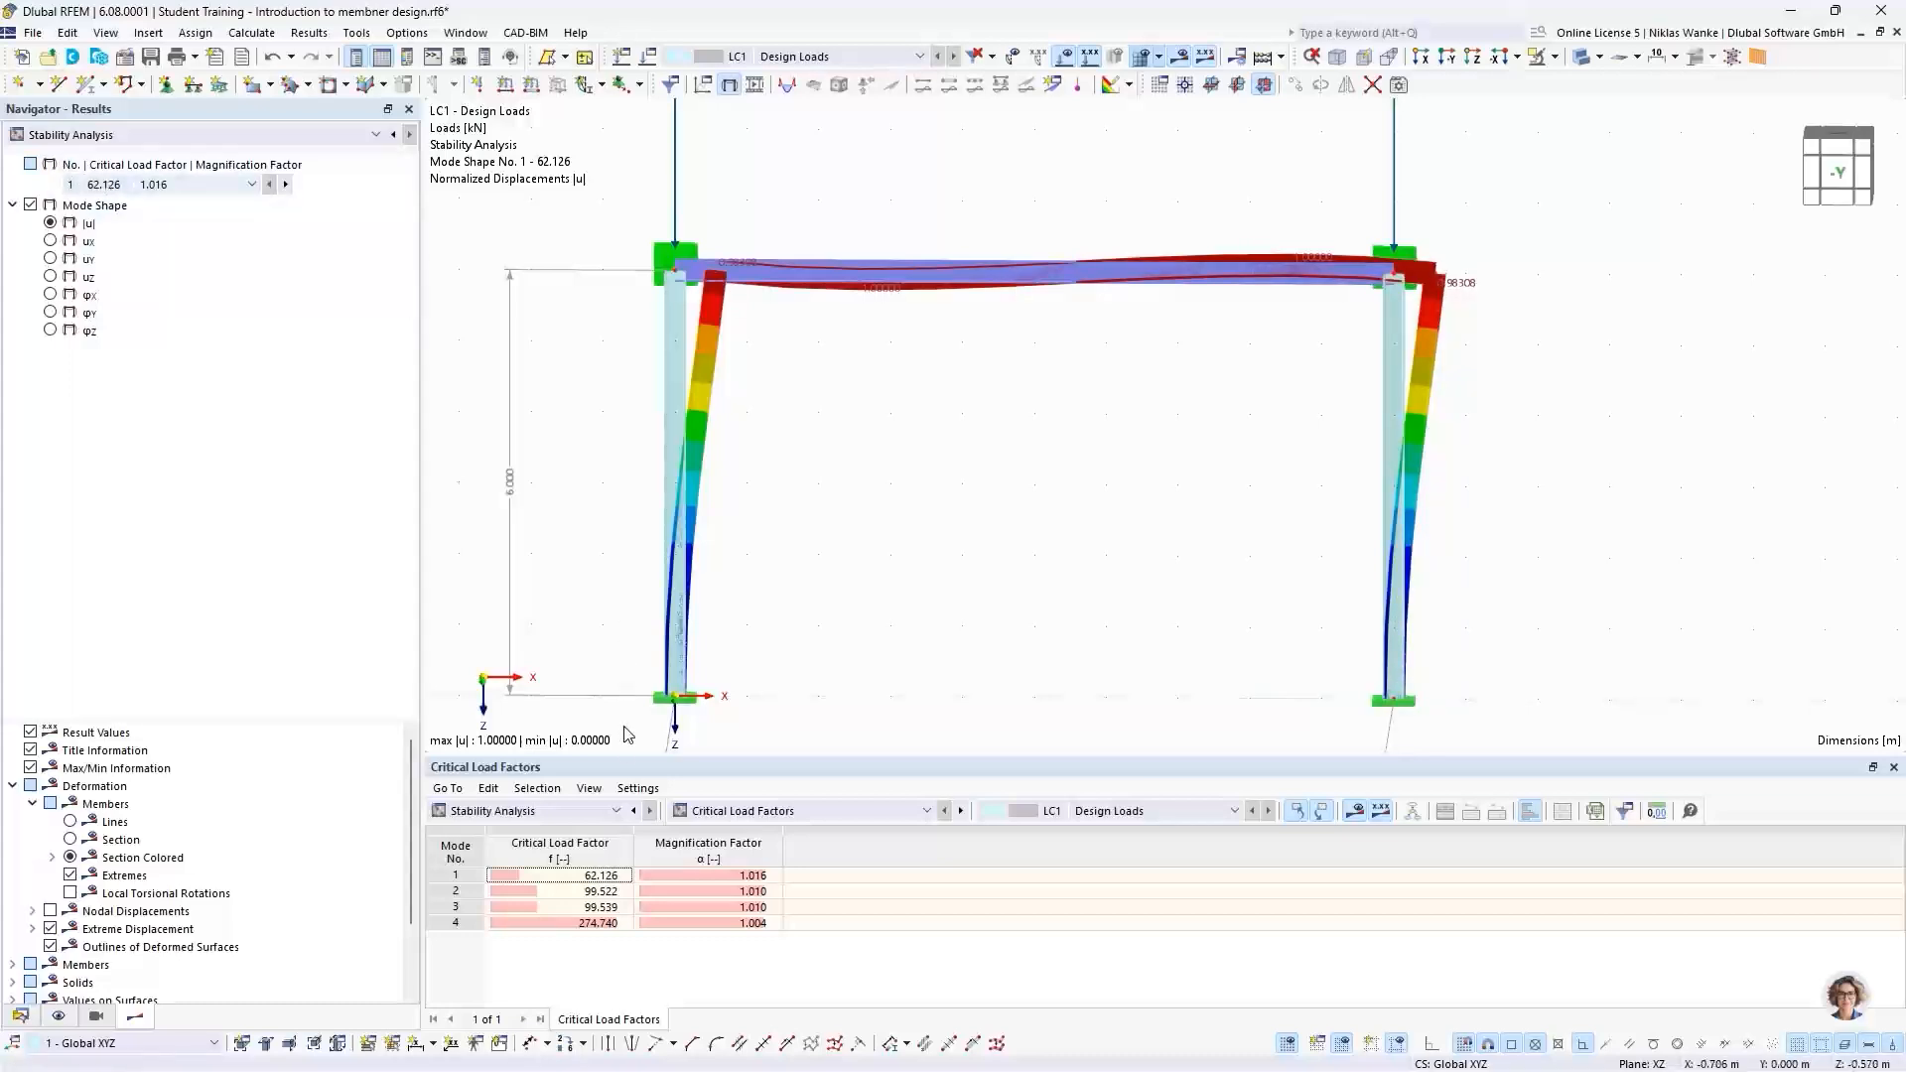
click(564, 878)
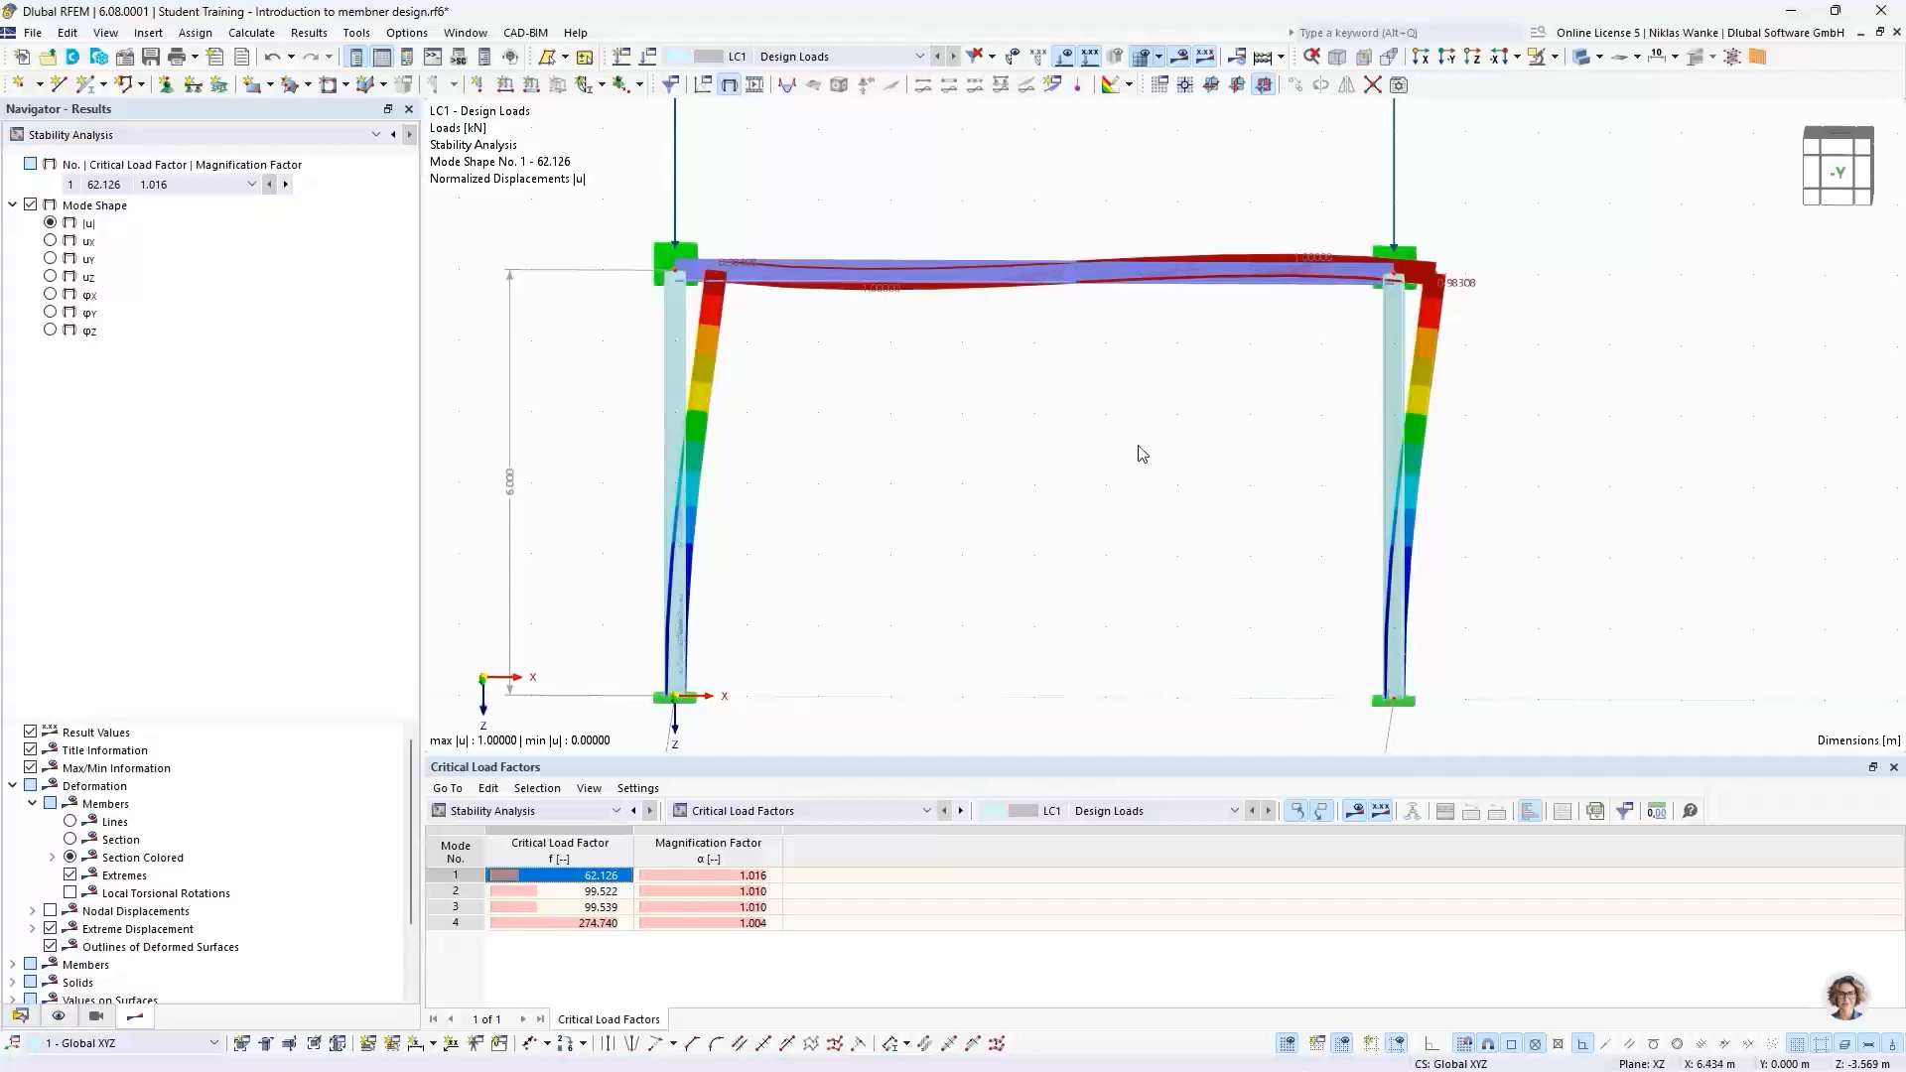
ctrl+middle_drag(1140, 451, 1182, 468)
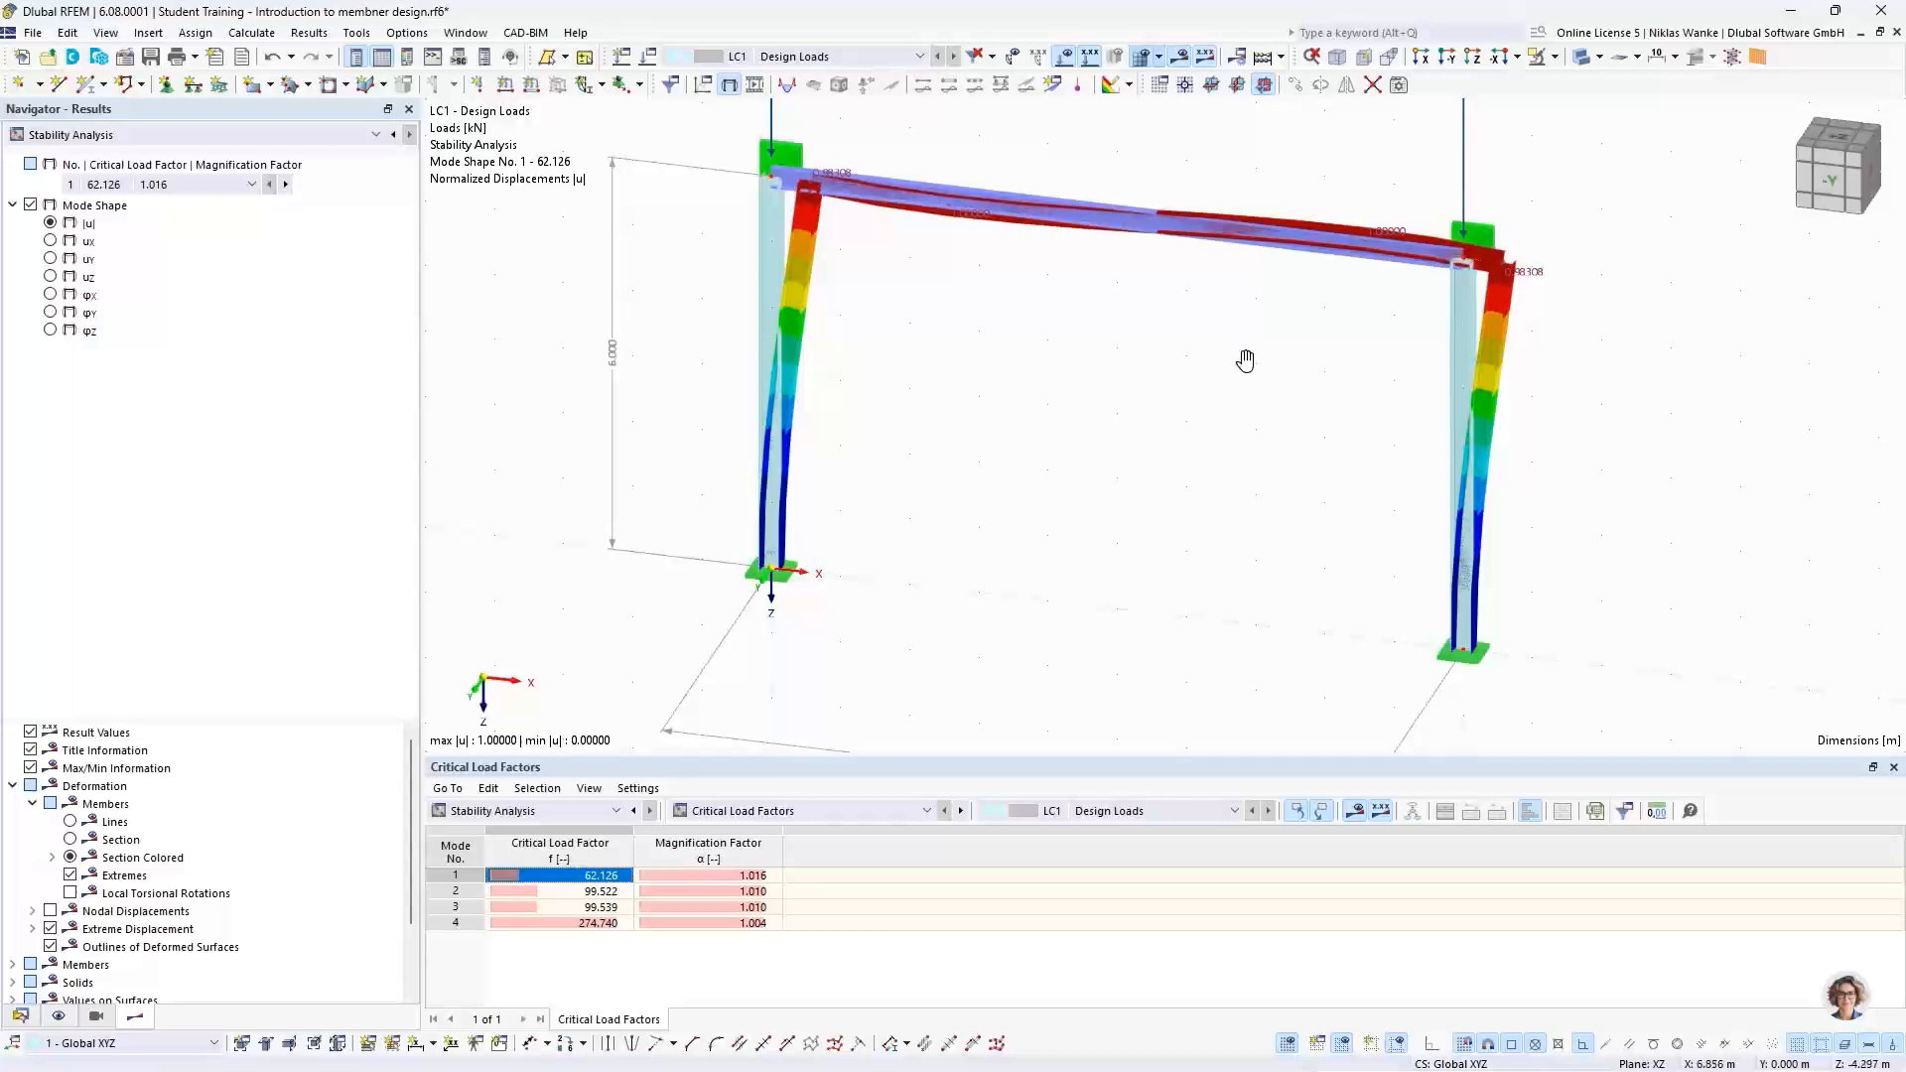
ctrl+middle_drag(1247, 357, 1290, 385)
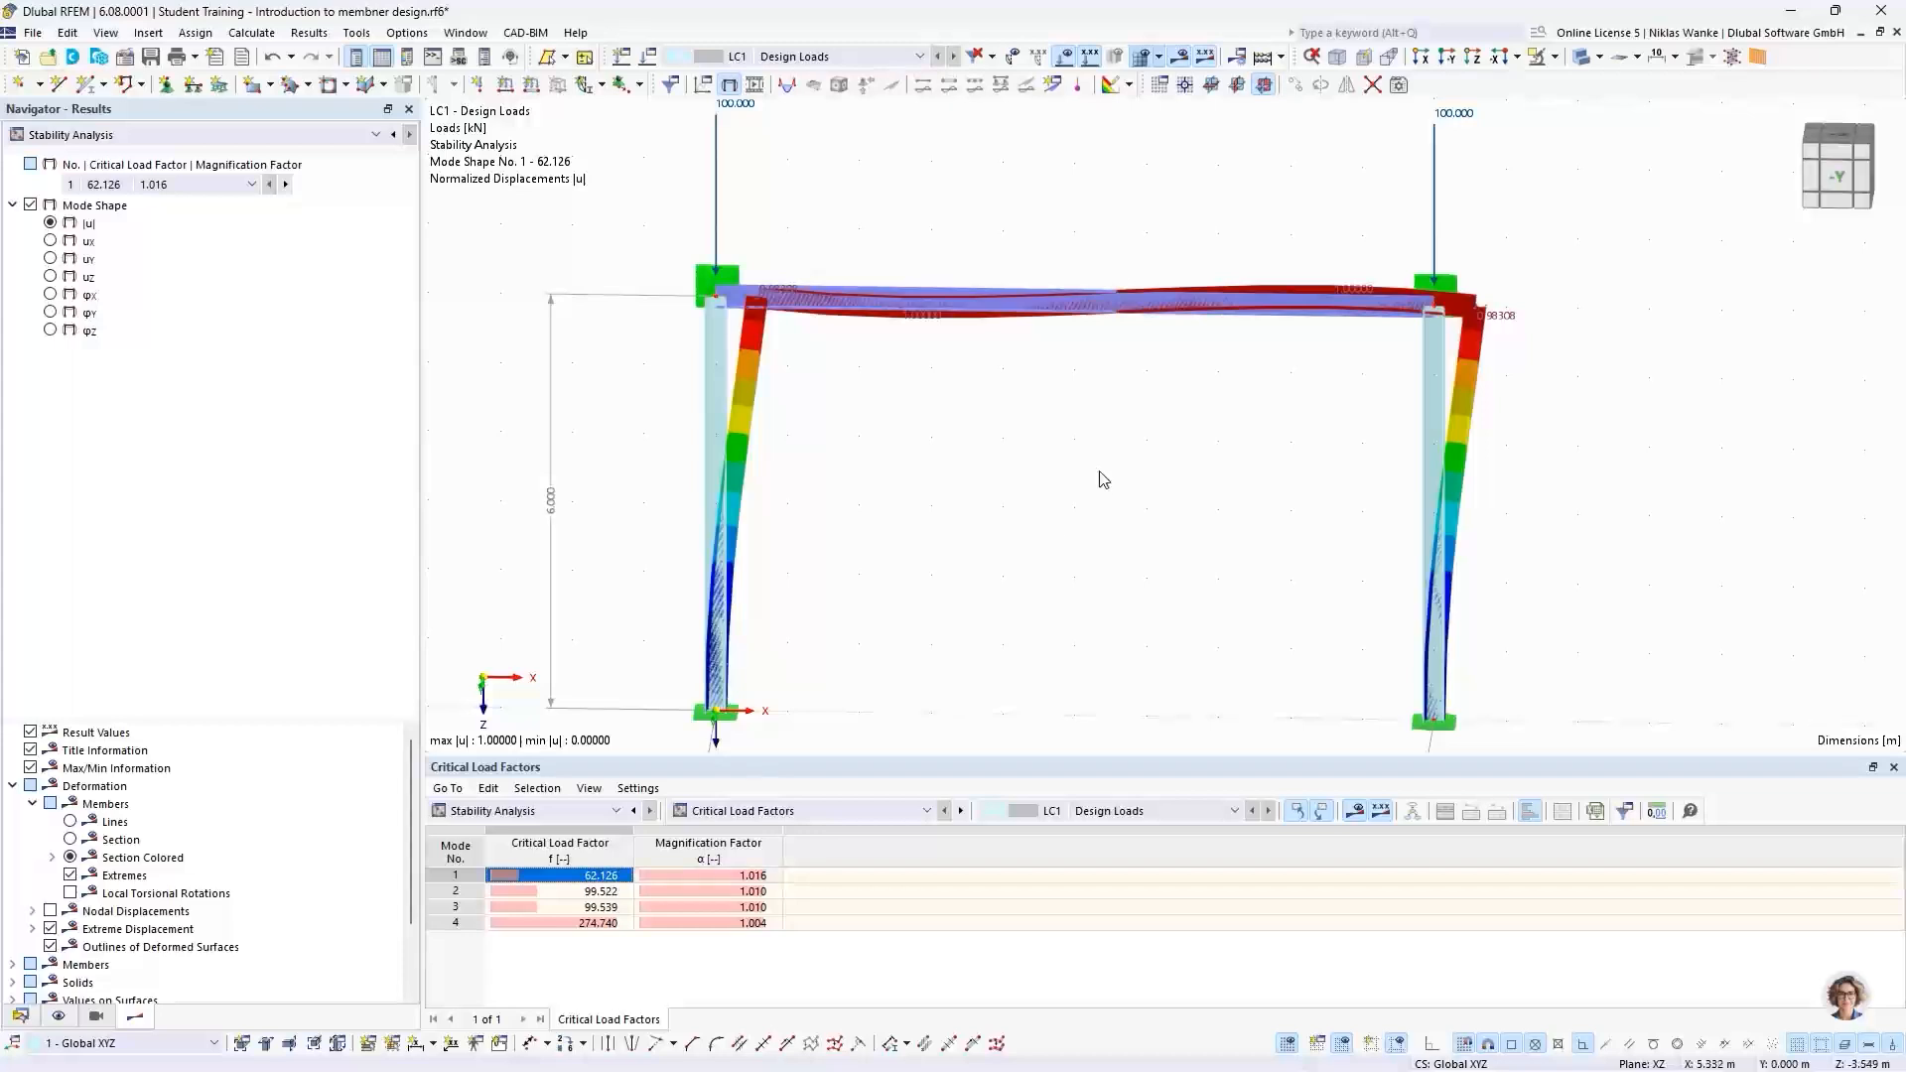
scroll(1073, 493, down, 1)
middle_drag(1073, 492, 1073, 522)
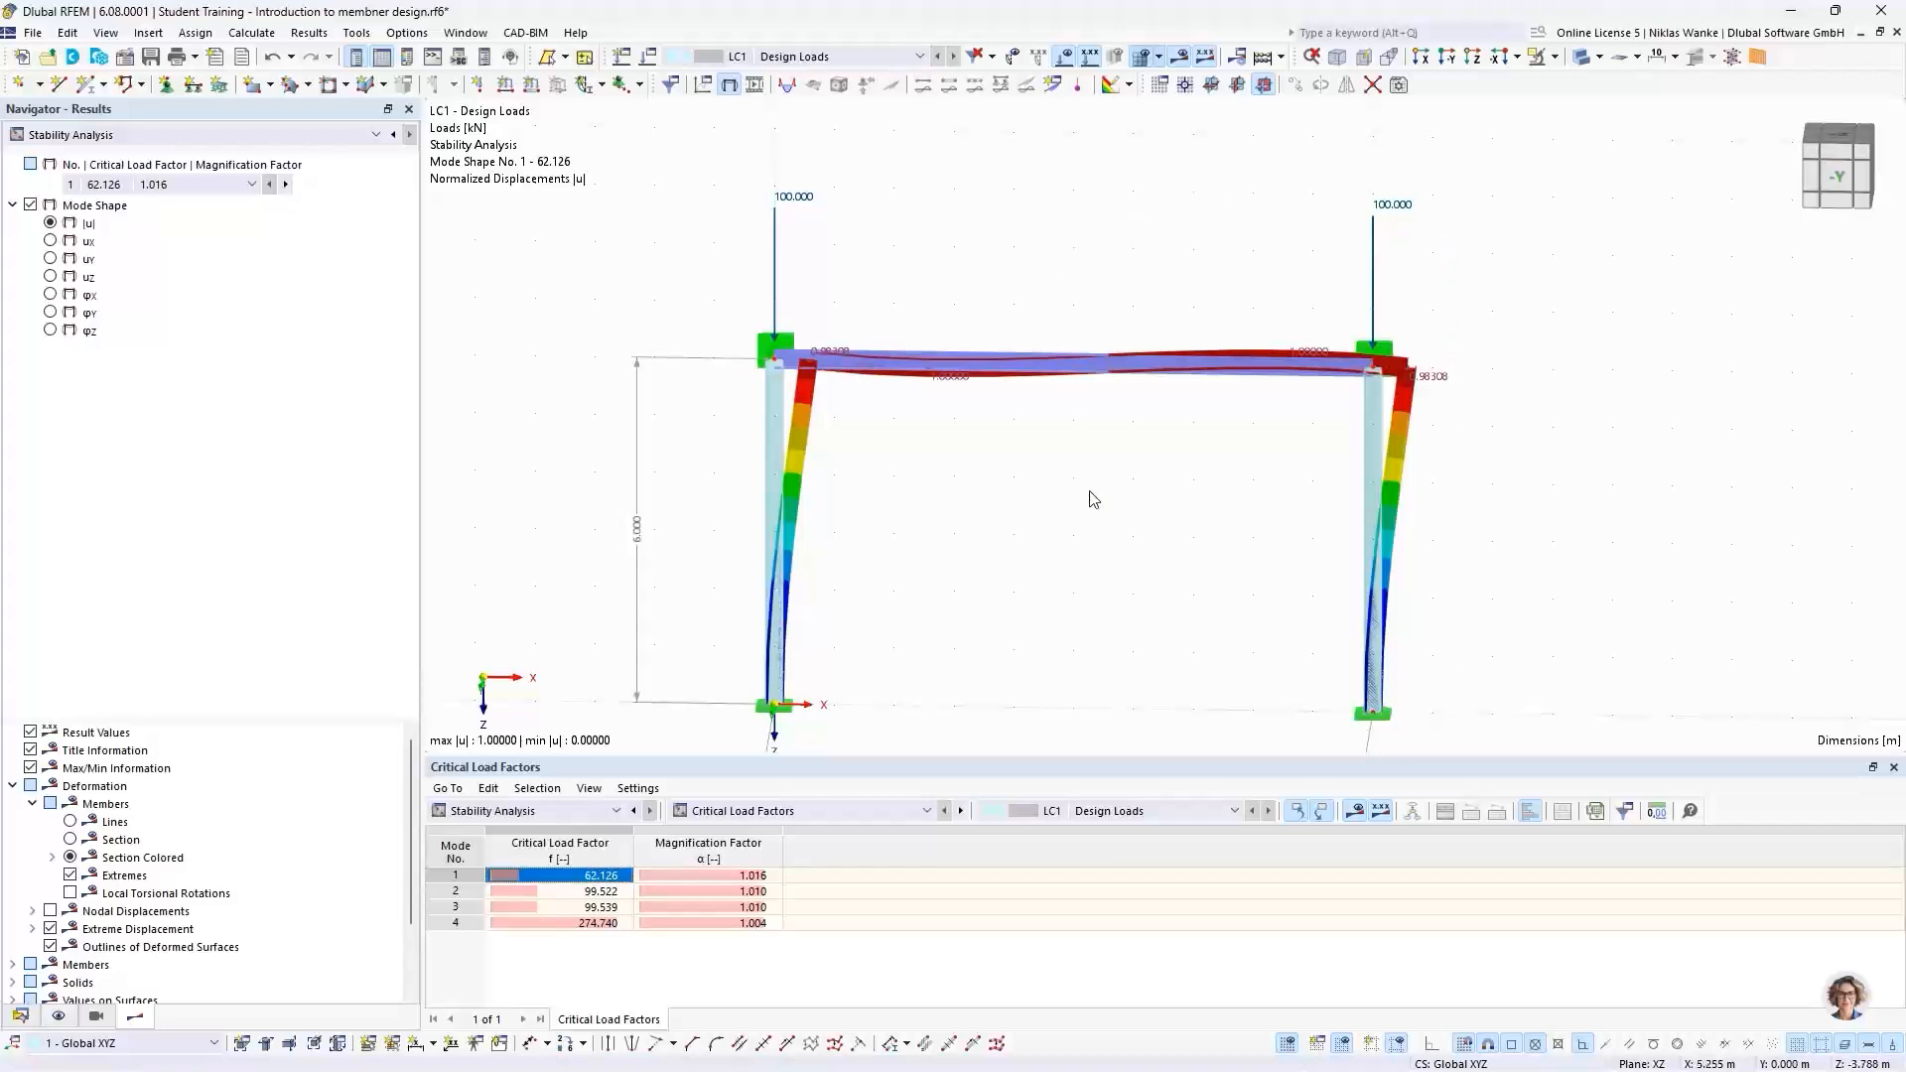
middle_drag(1063, 503, 1087, 481)
scroll(1086, 492, down, 2)
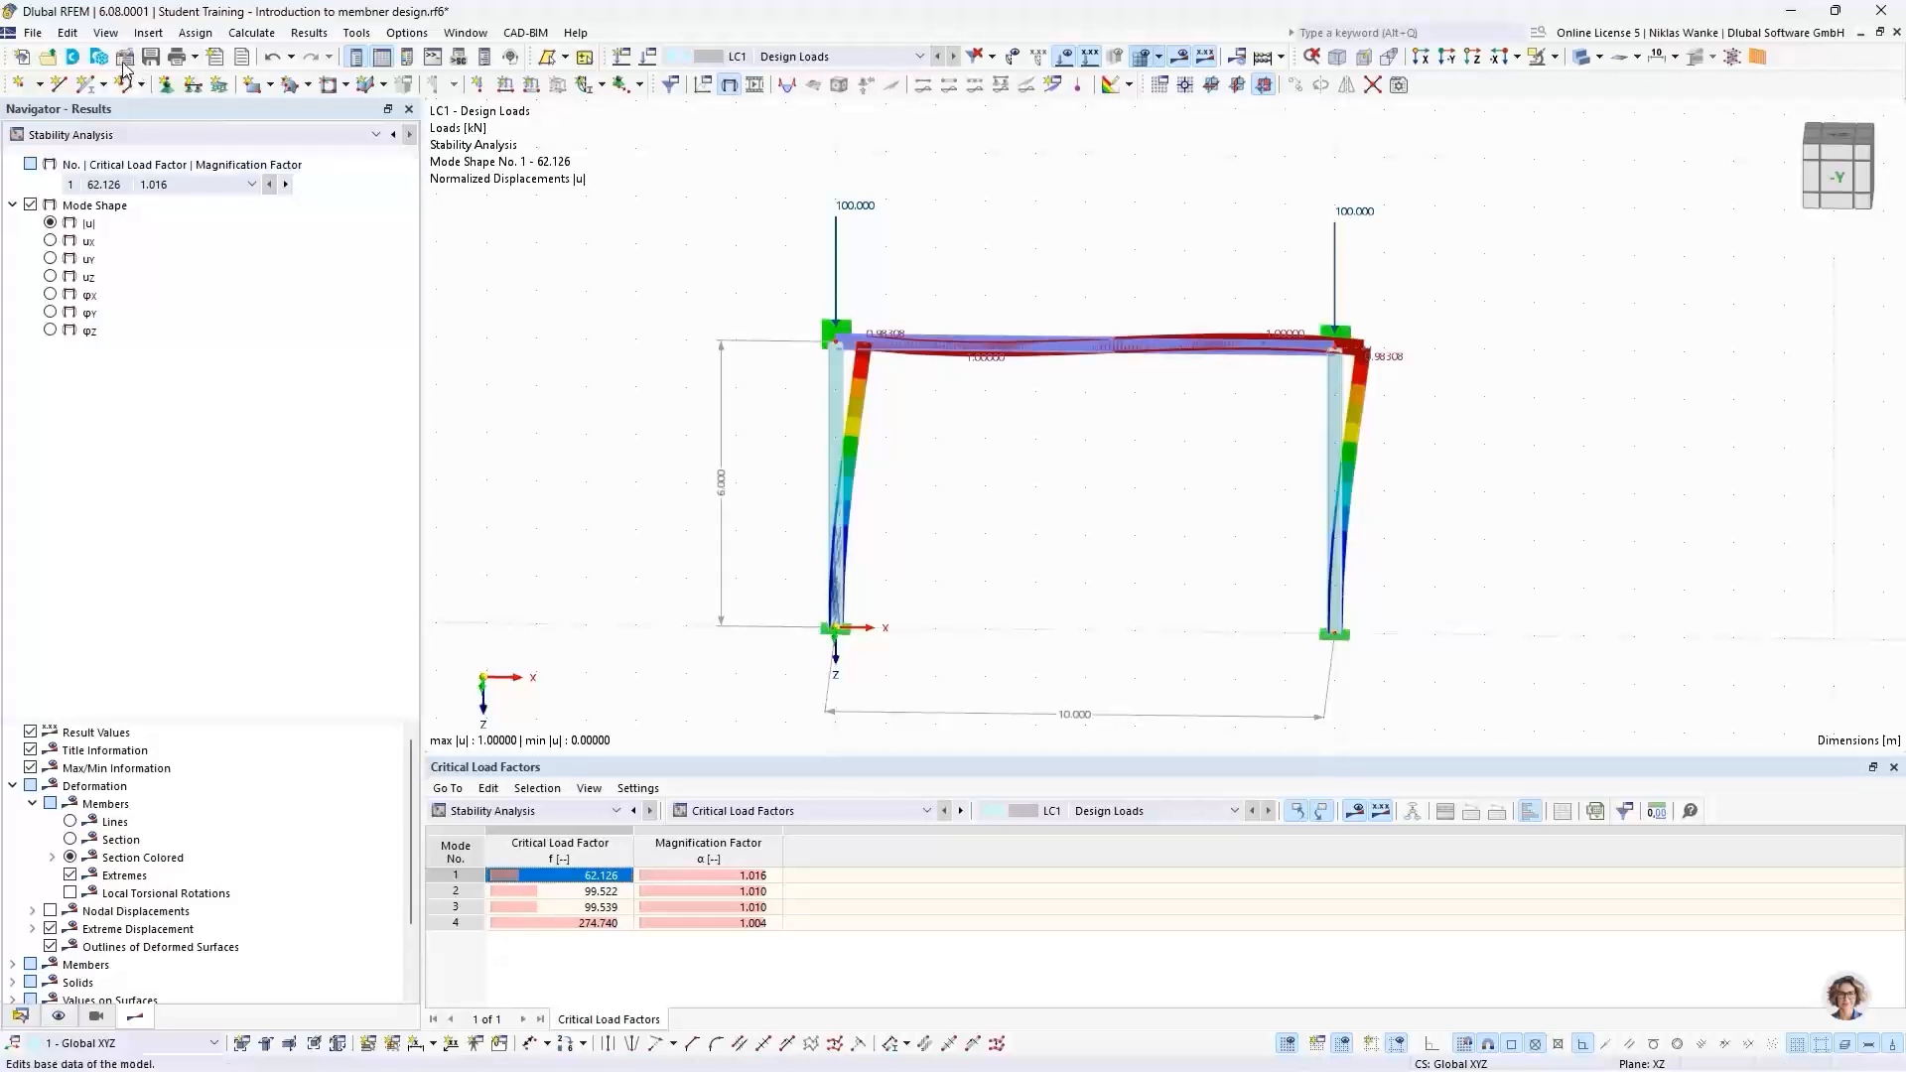
Step: Activate the Torsional Warping (7 DOF) add-on in the model's base data
double_click(627, 255)
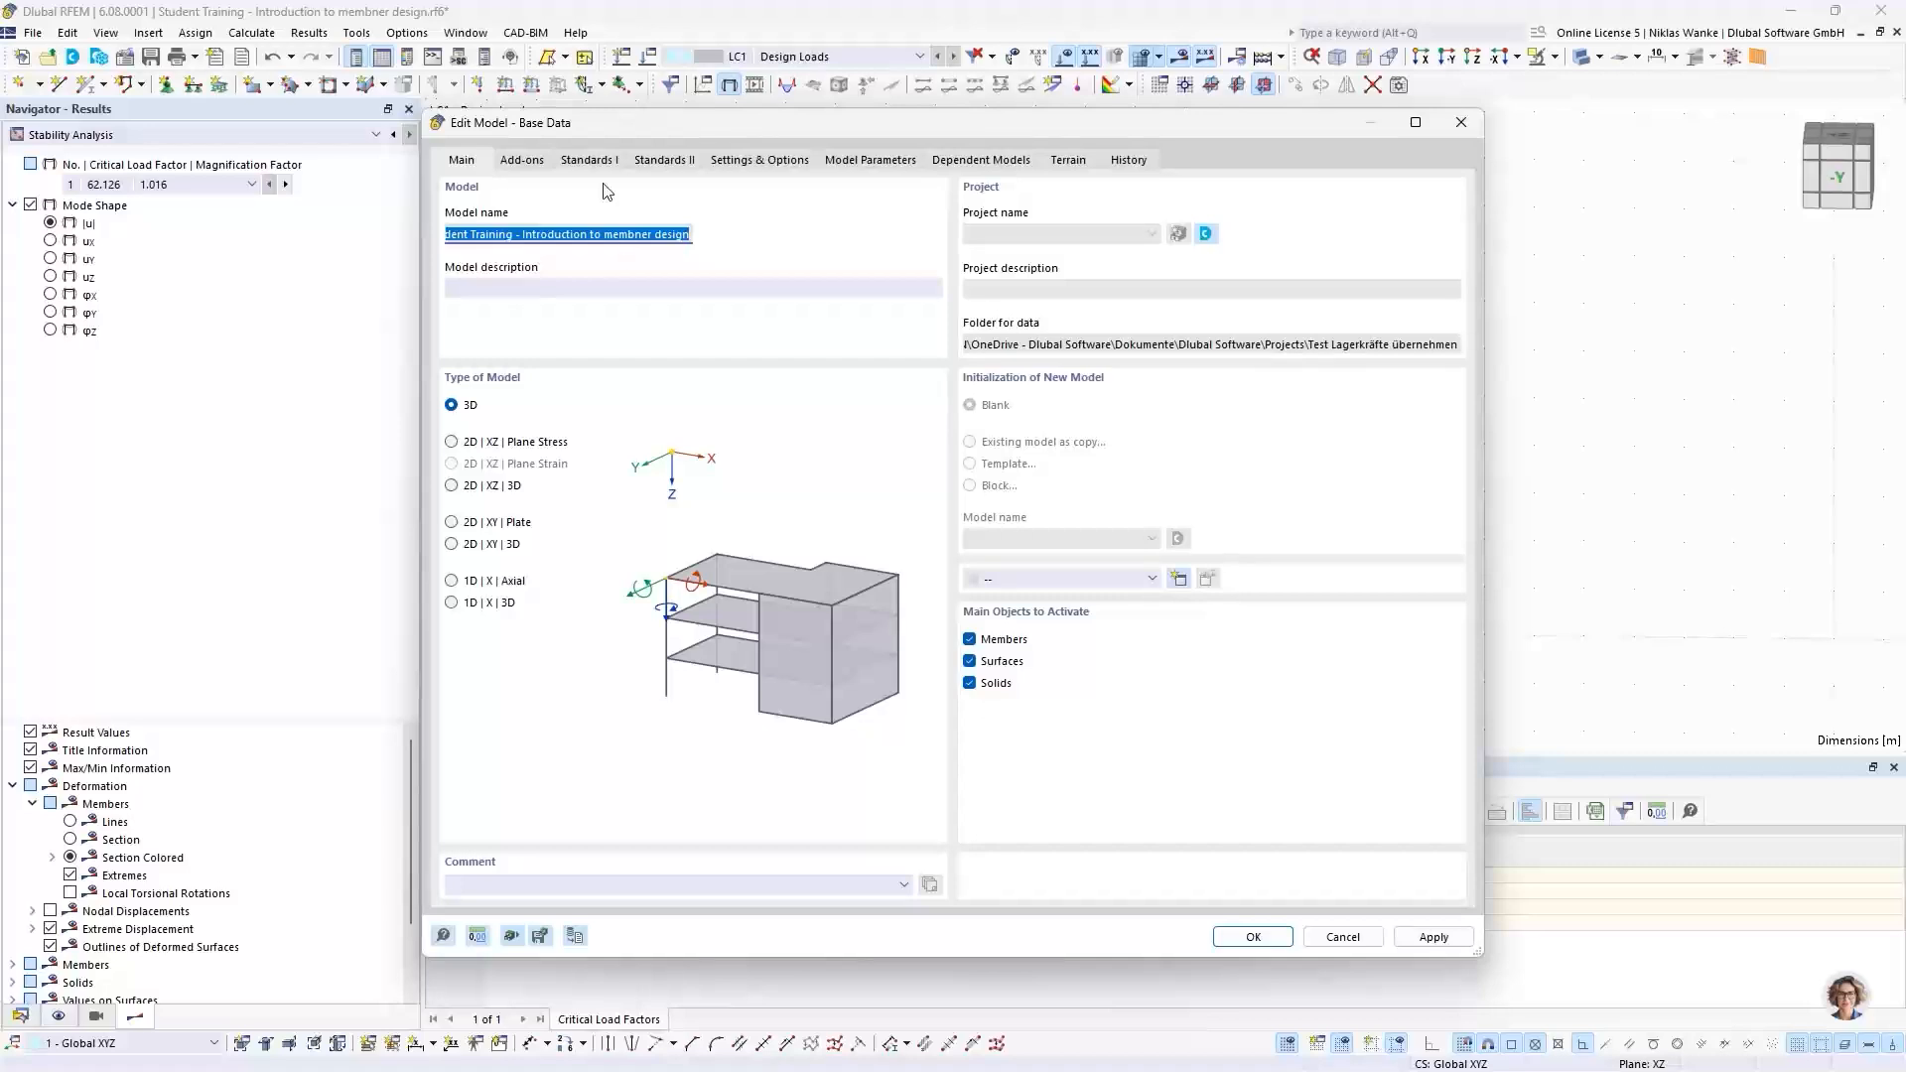
click(526, 161)
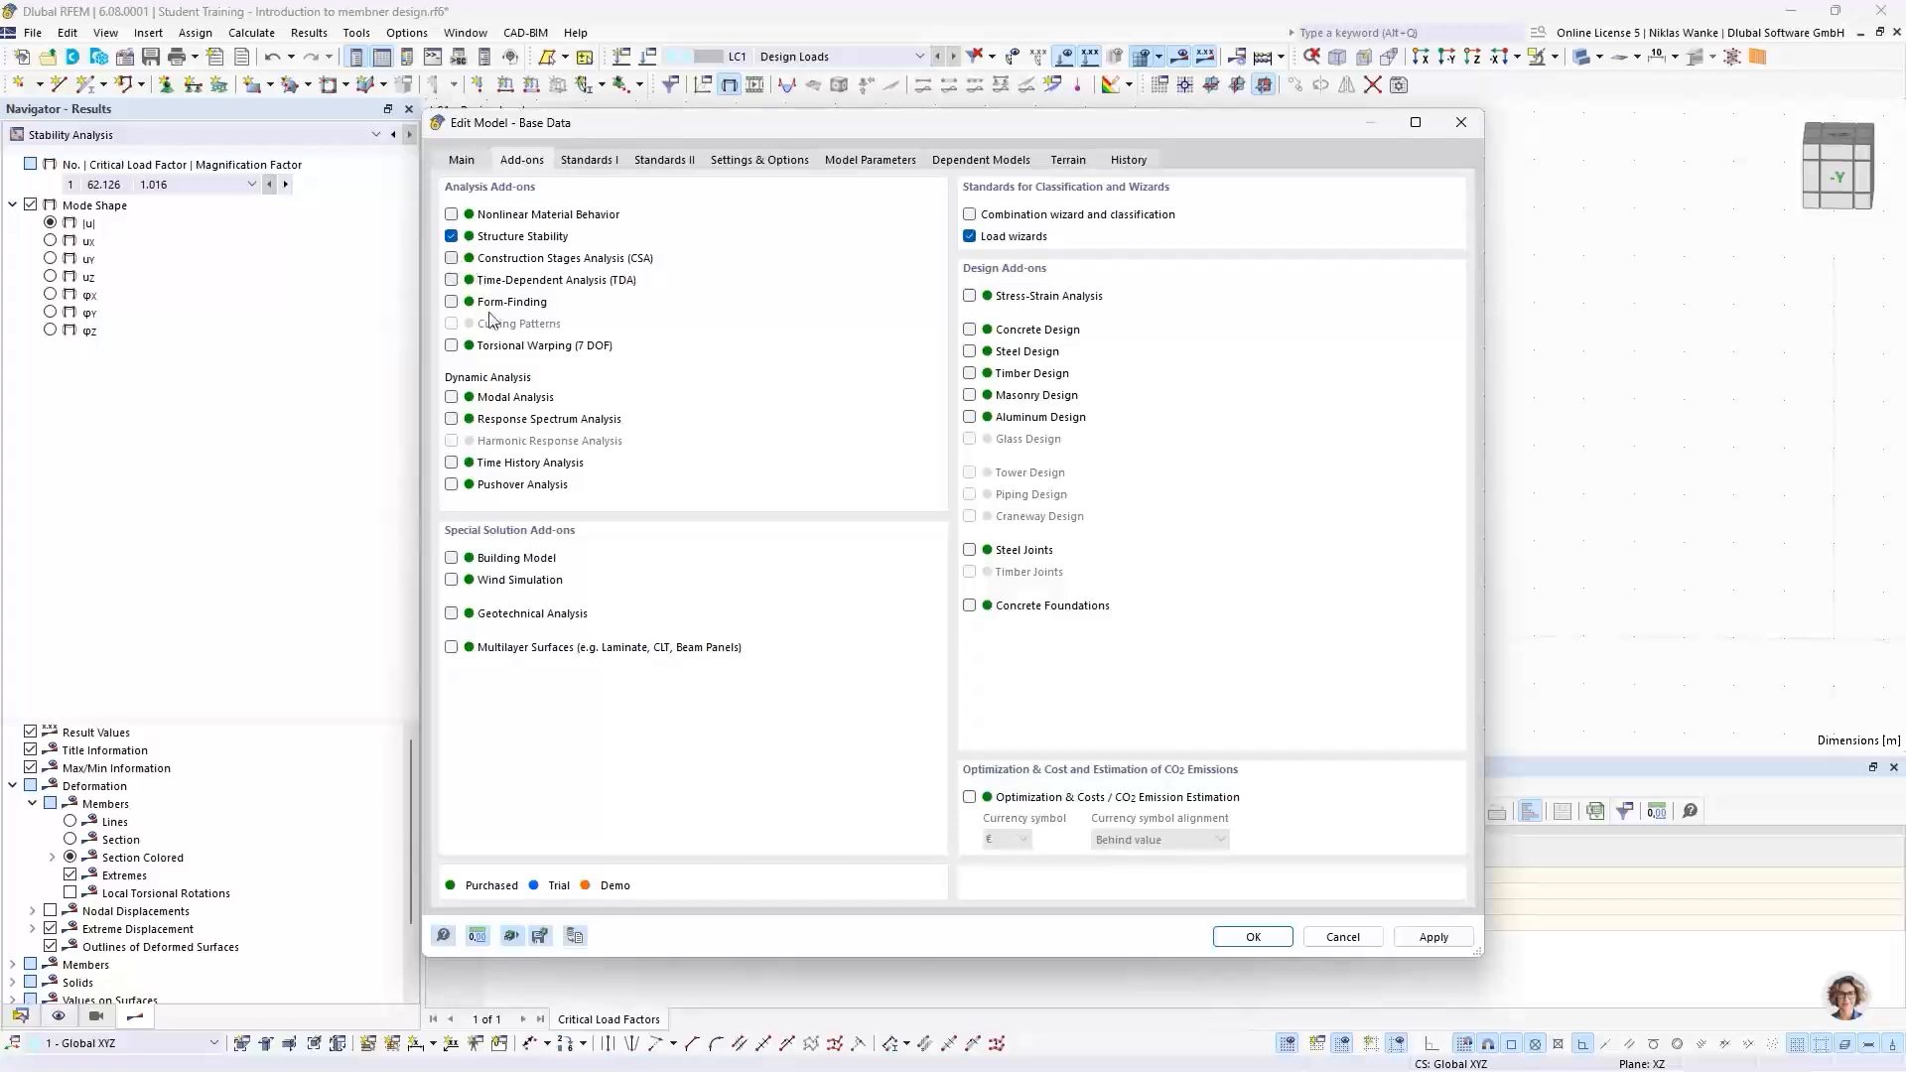
click(452, 347)
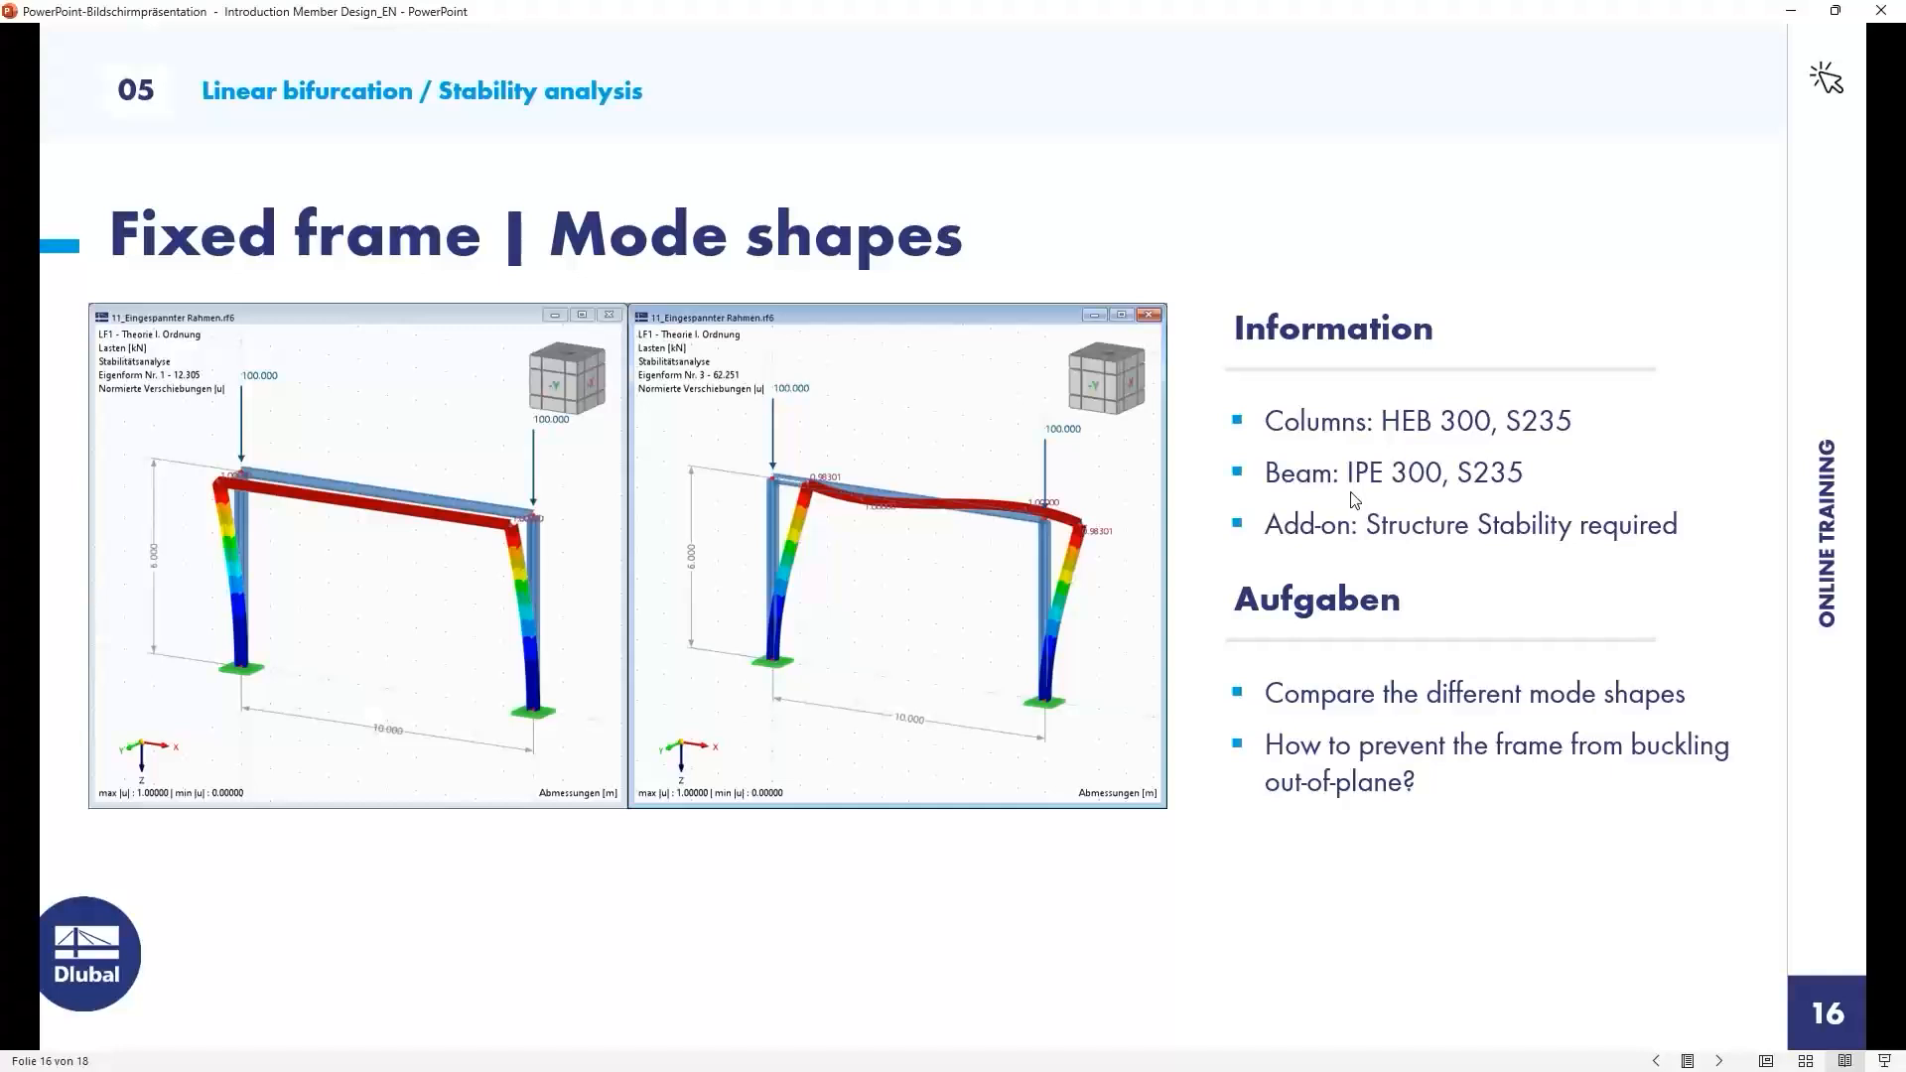
key(Right)
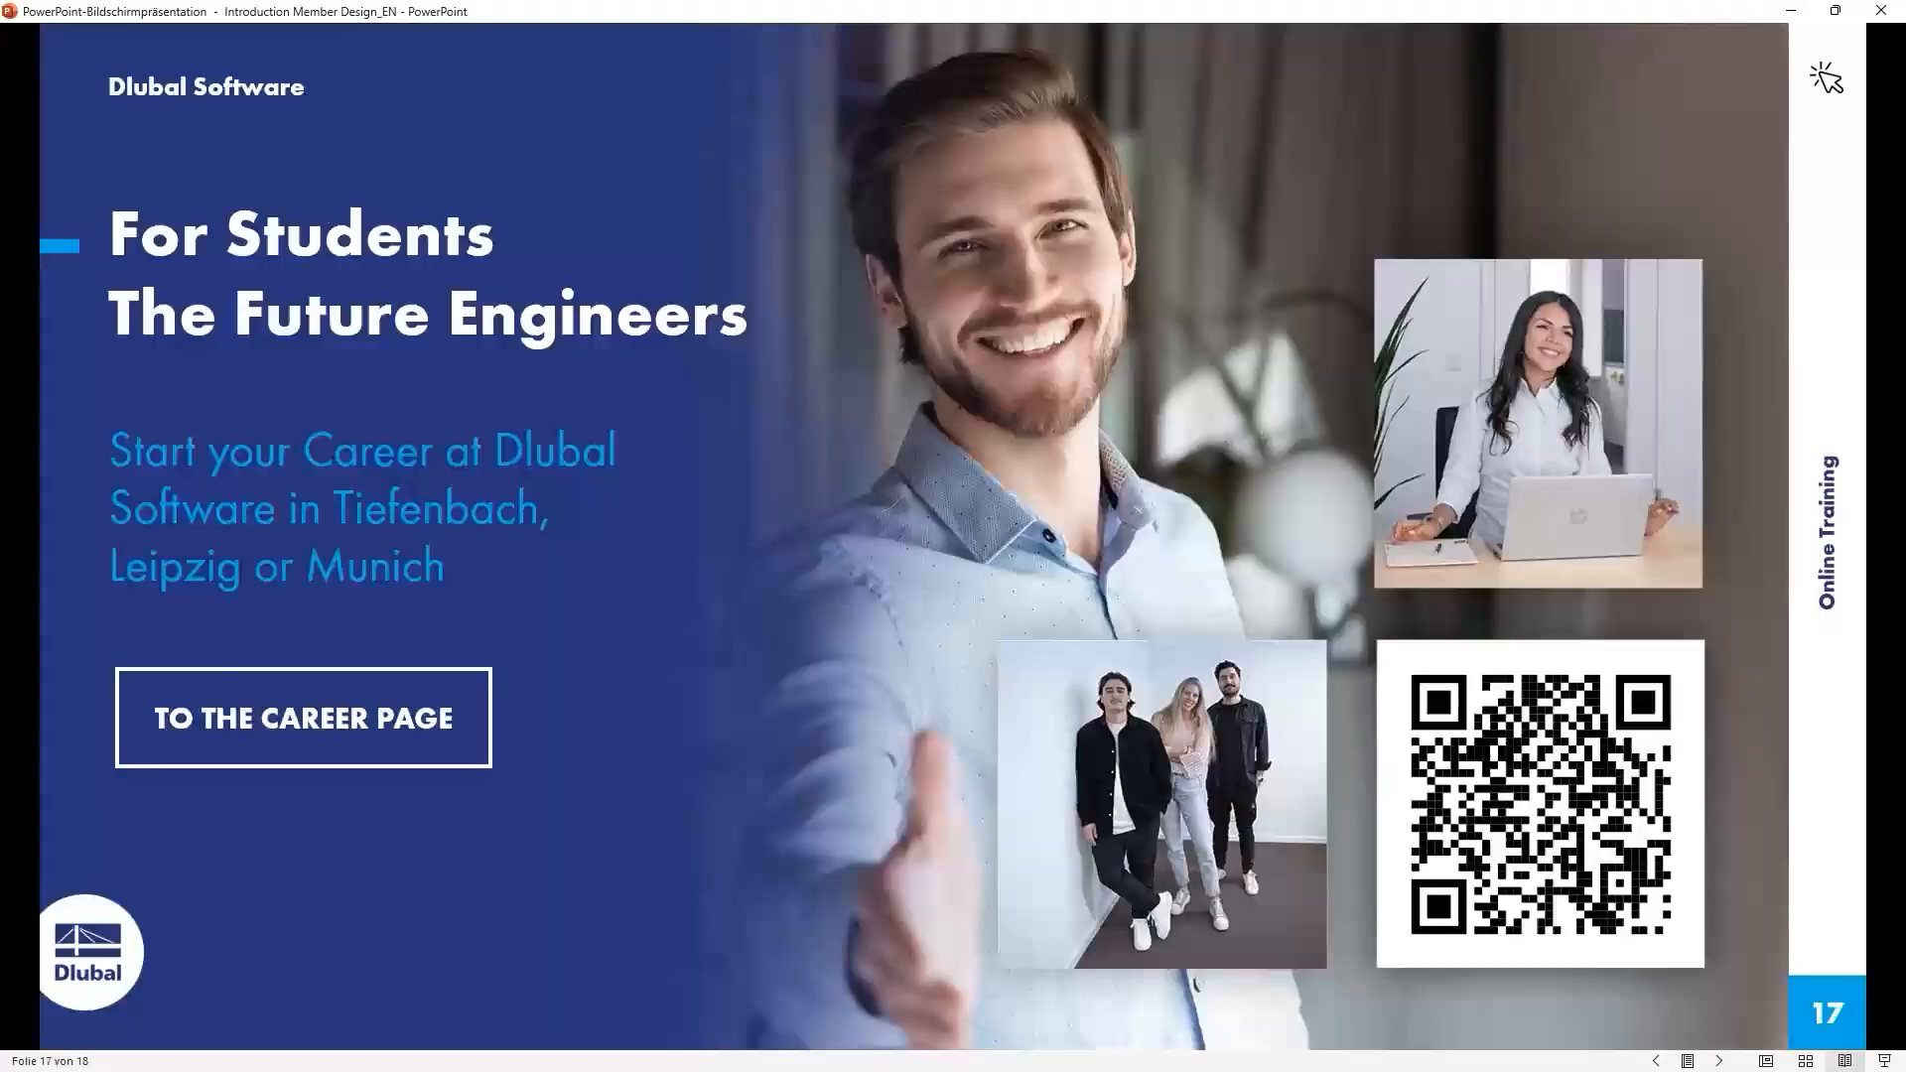